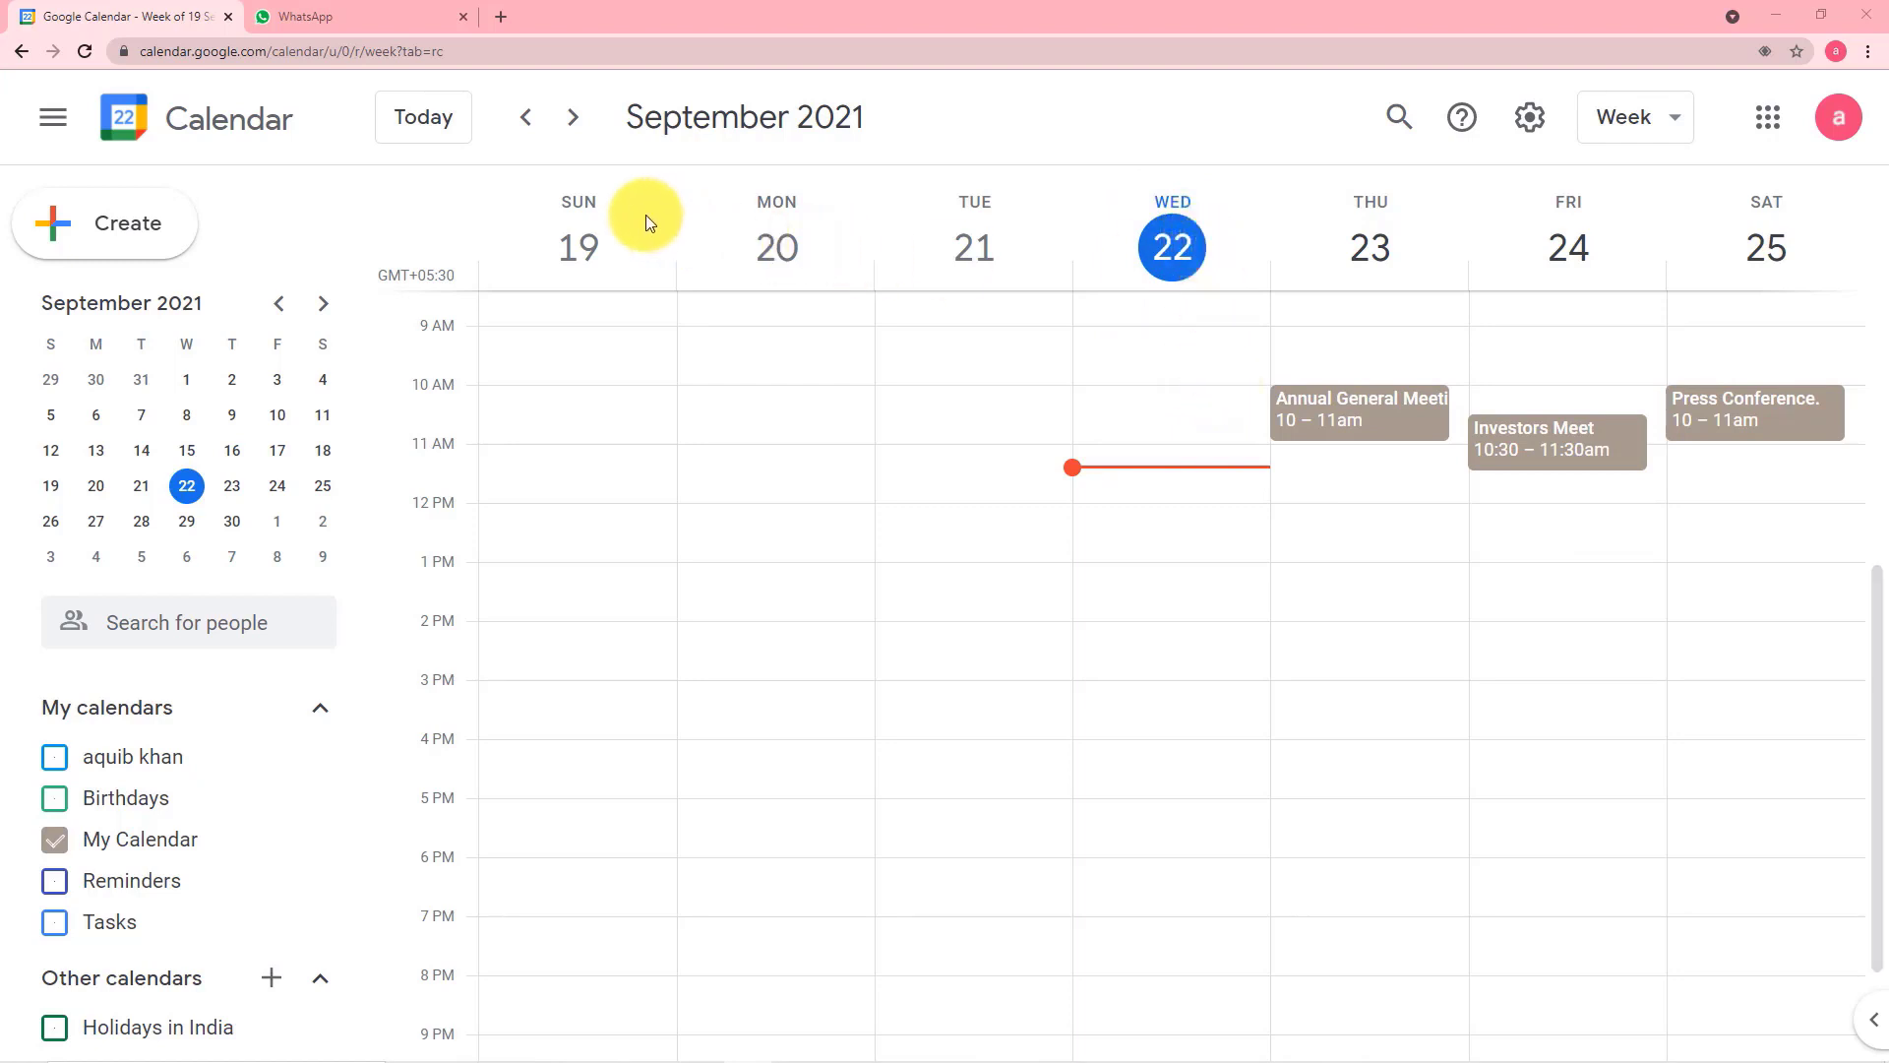
Compare the events in this week's Google Calendar with the reminder message in the WhatsApp Web chat
left_click(373, 26)
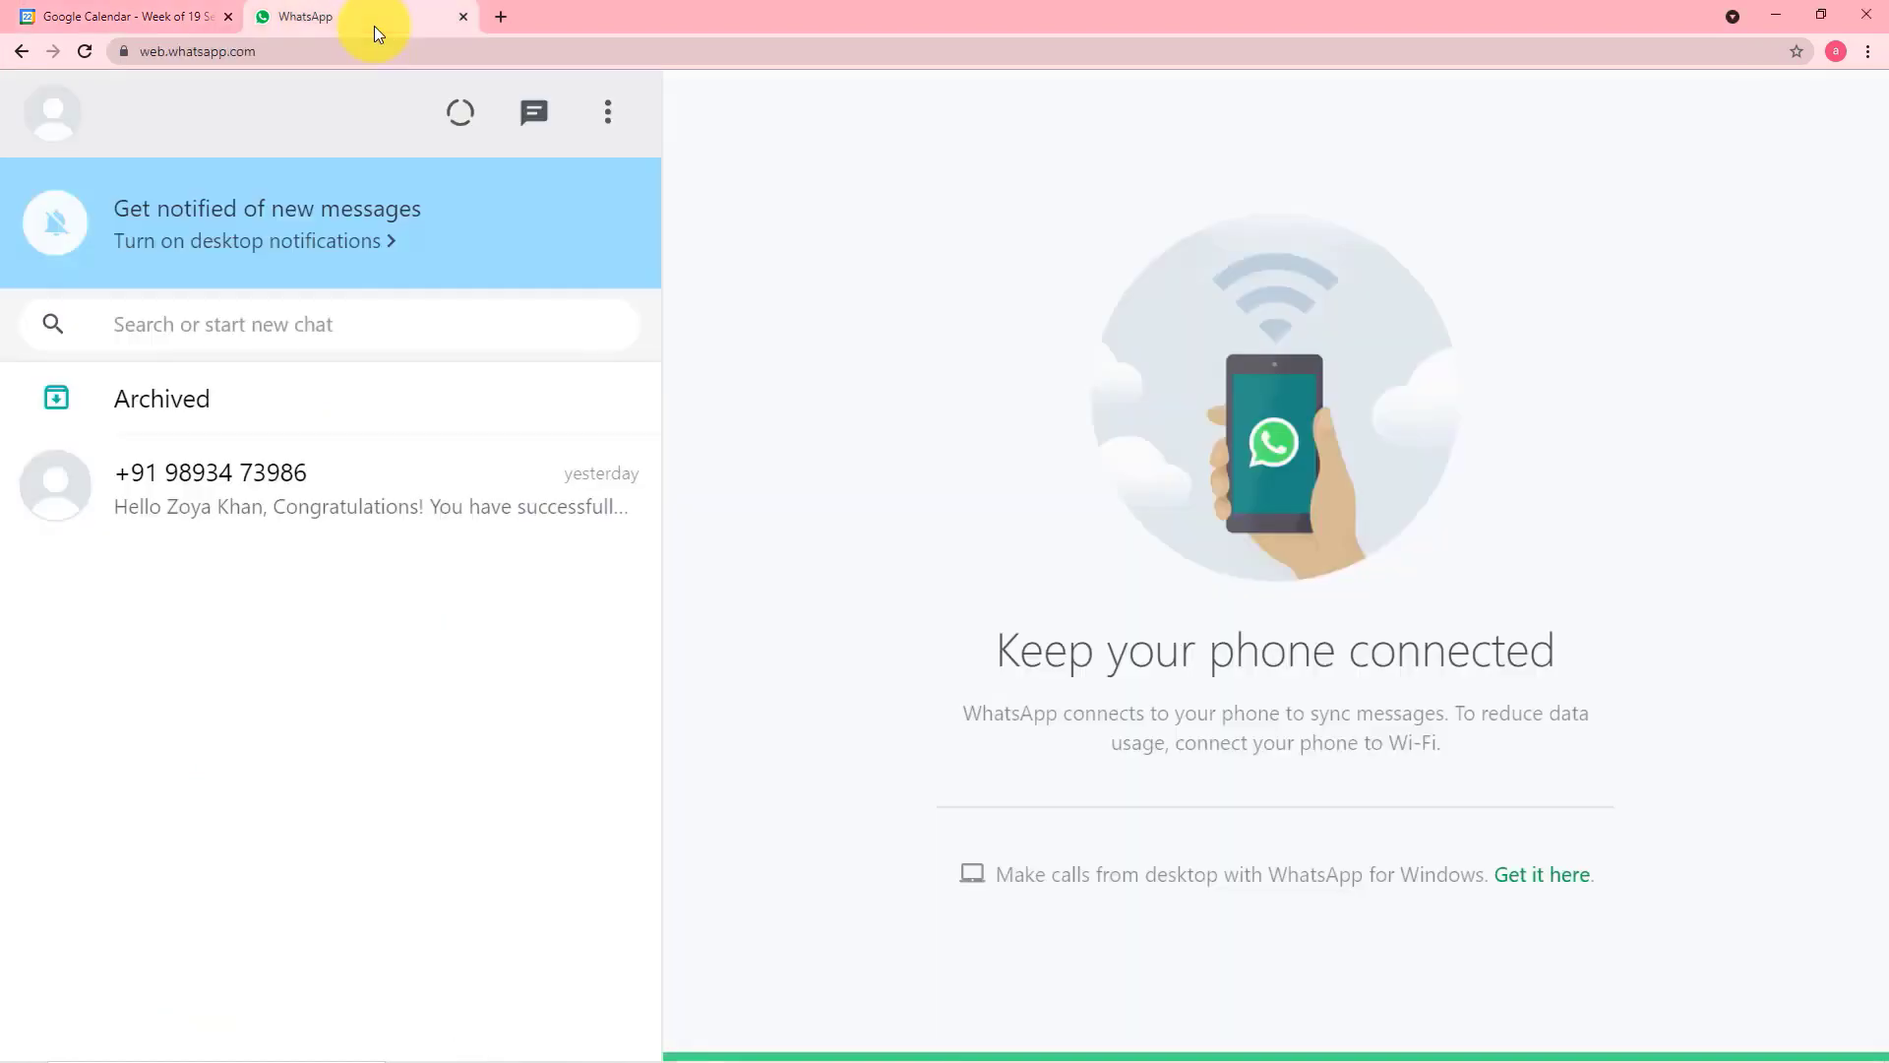
left_click(173, 26)
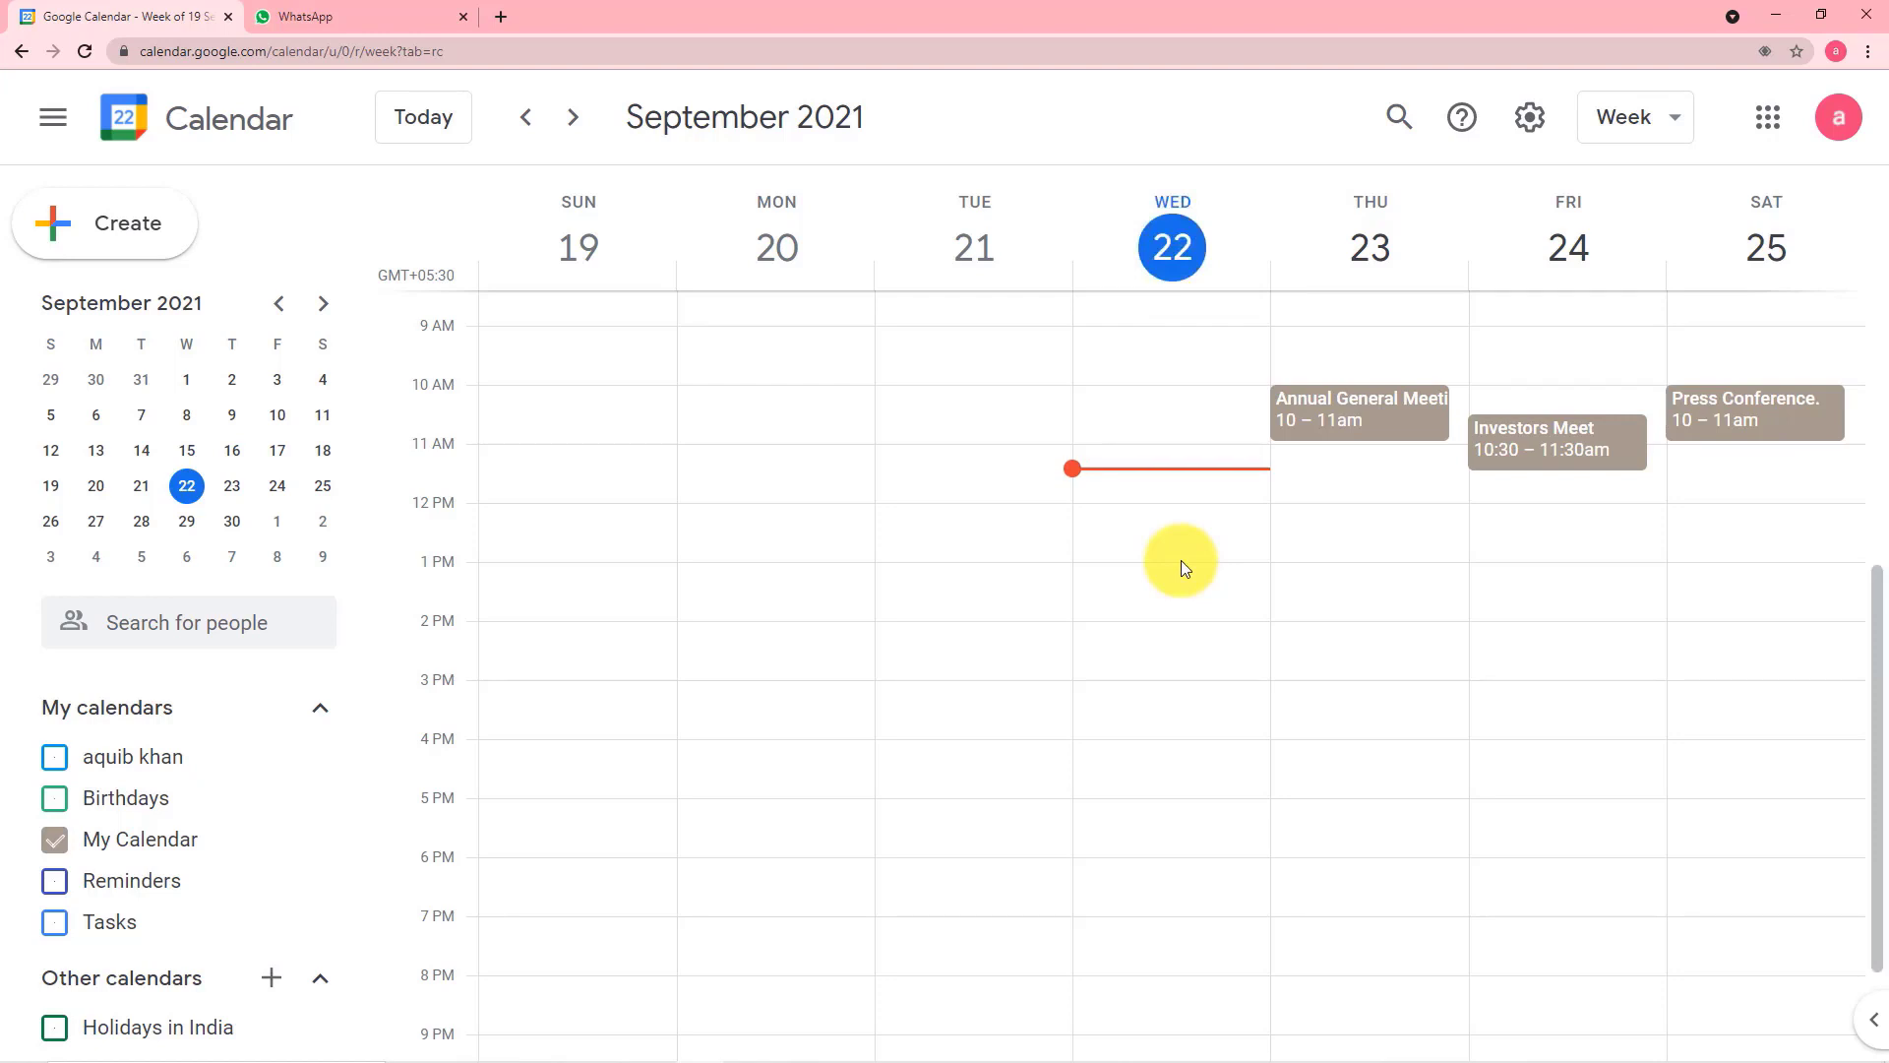
left_click(356, 24)
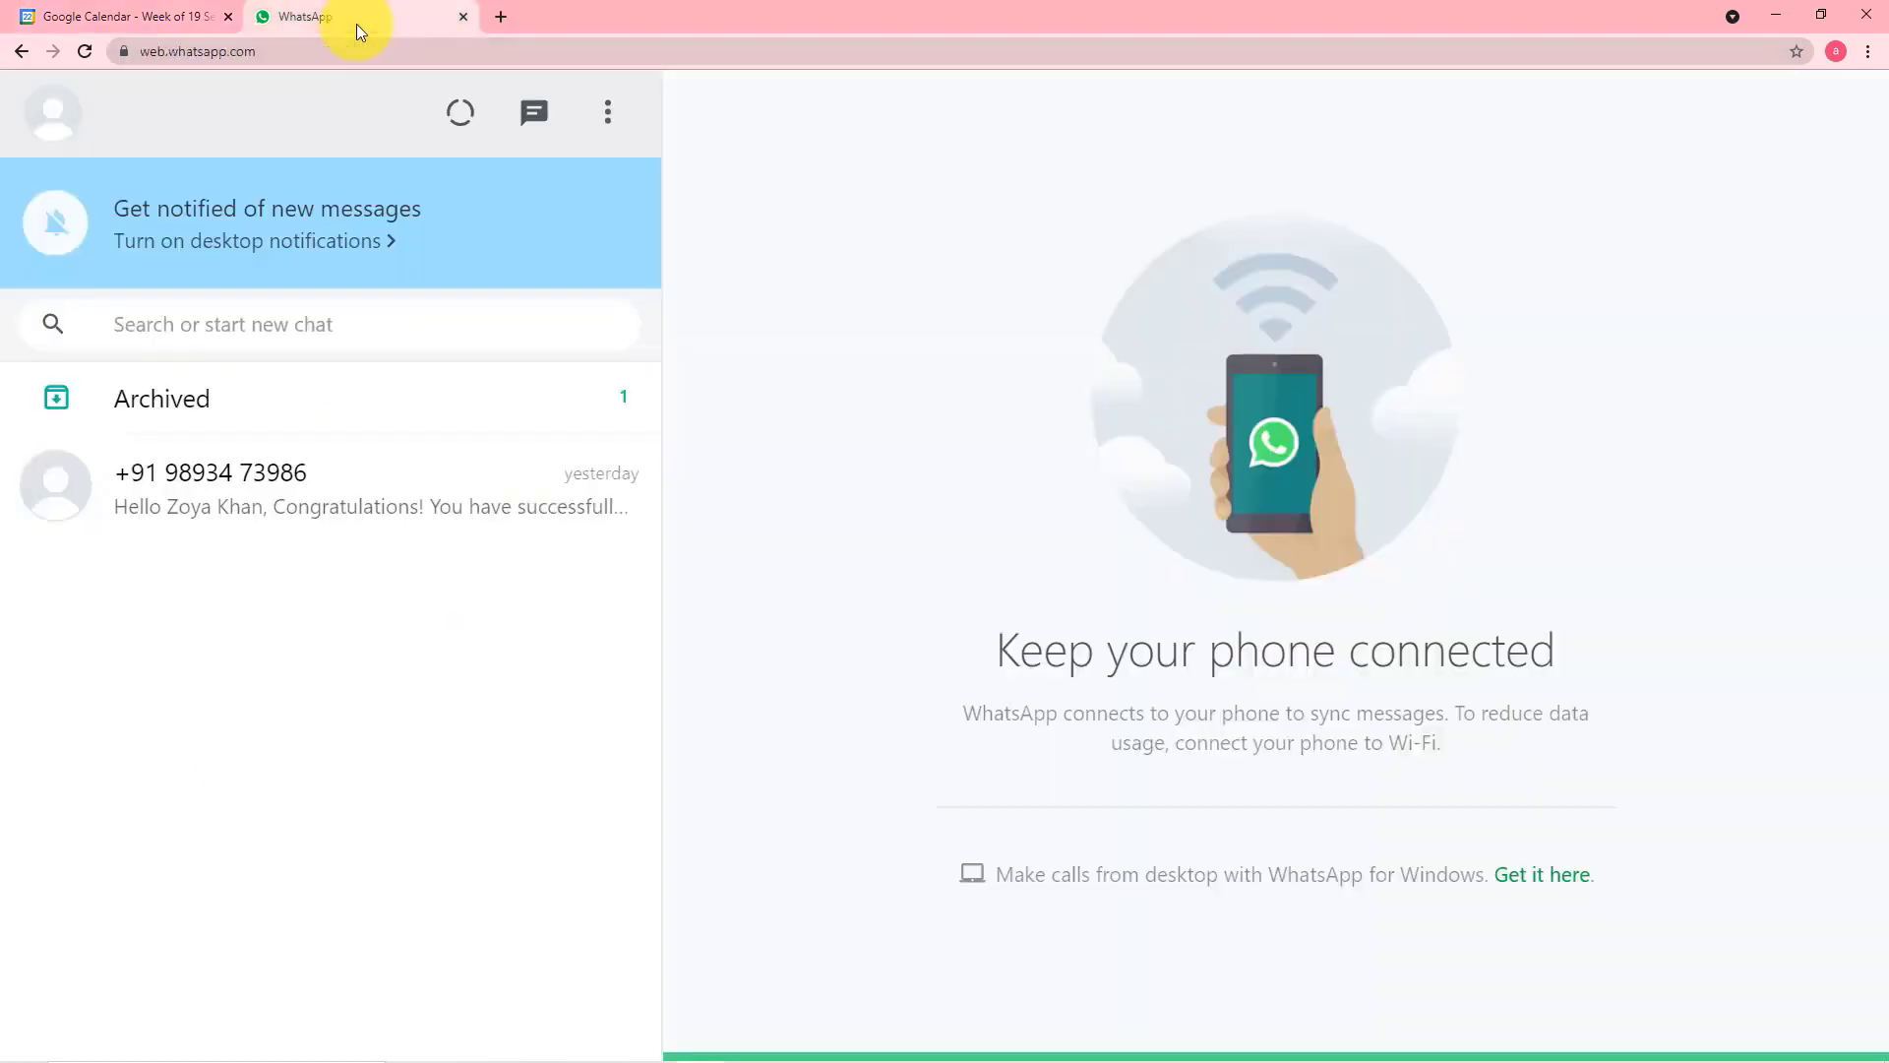
left_click(190, 16)
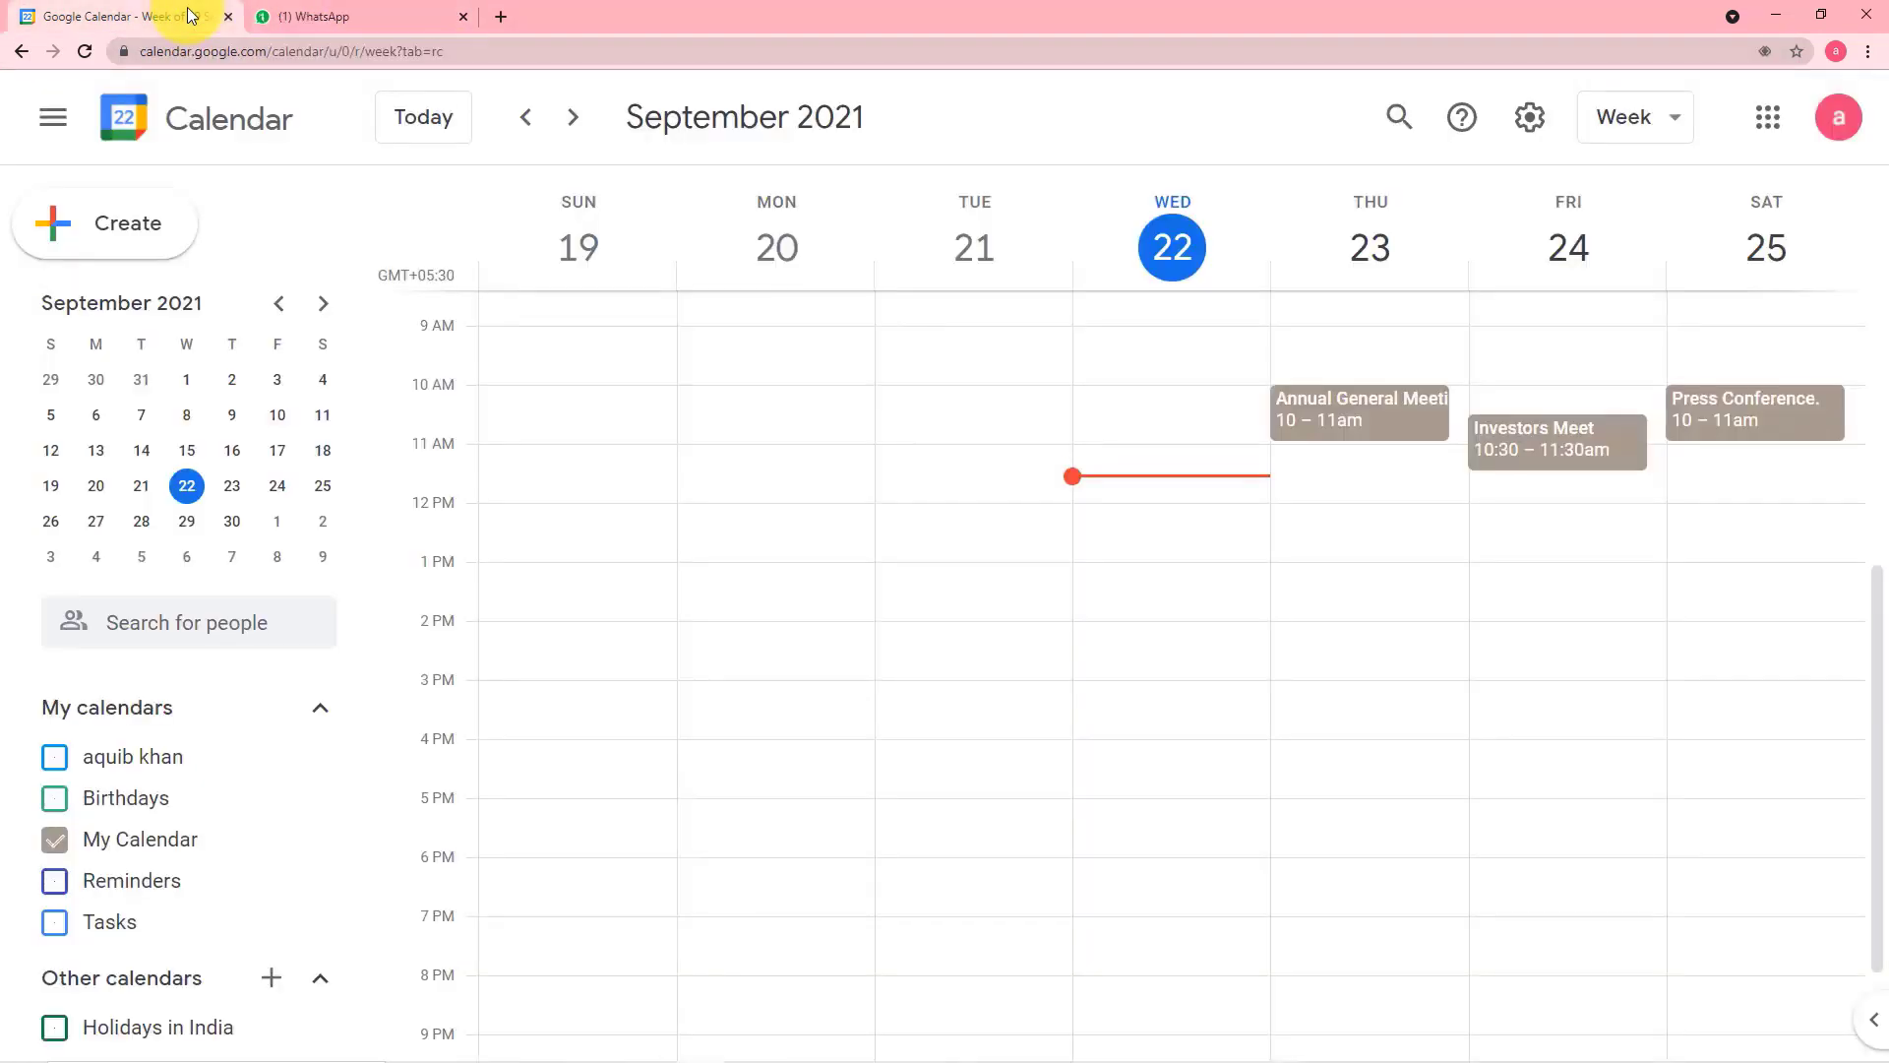
left_click(363, 27)
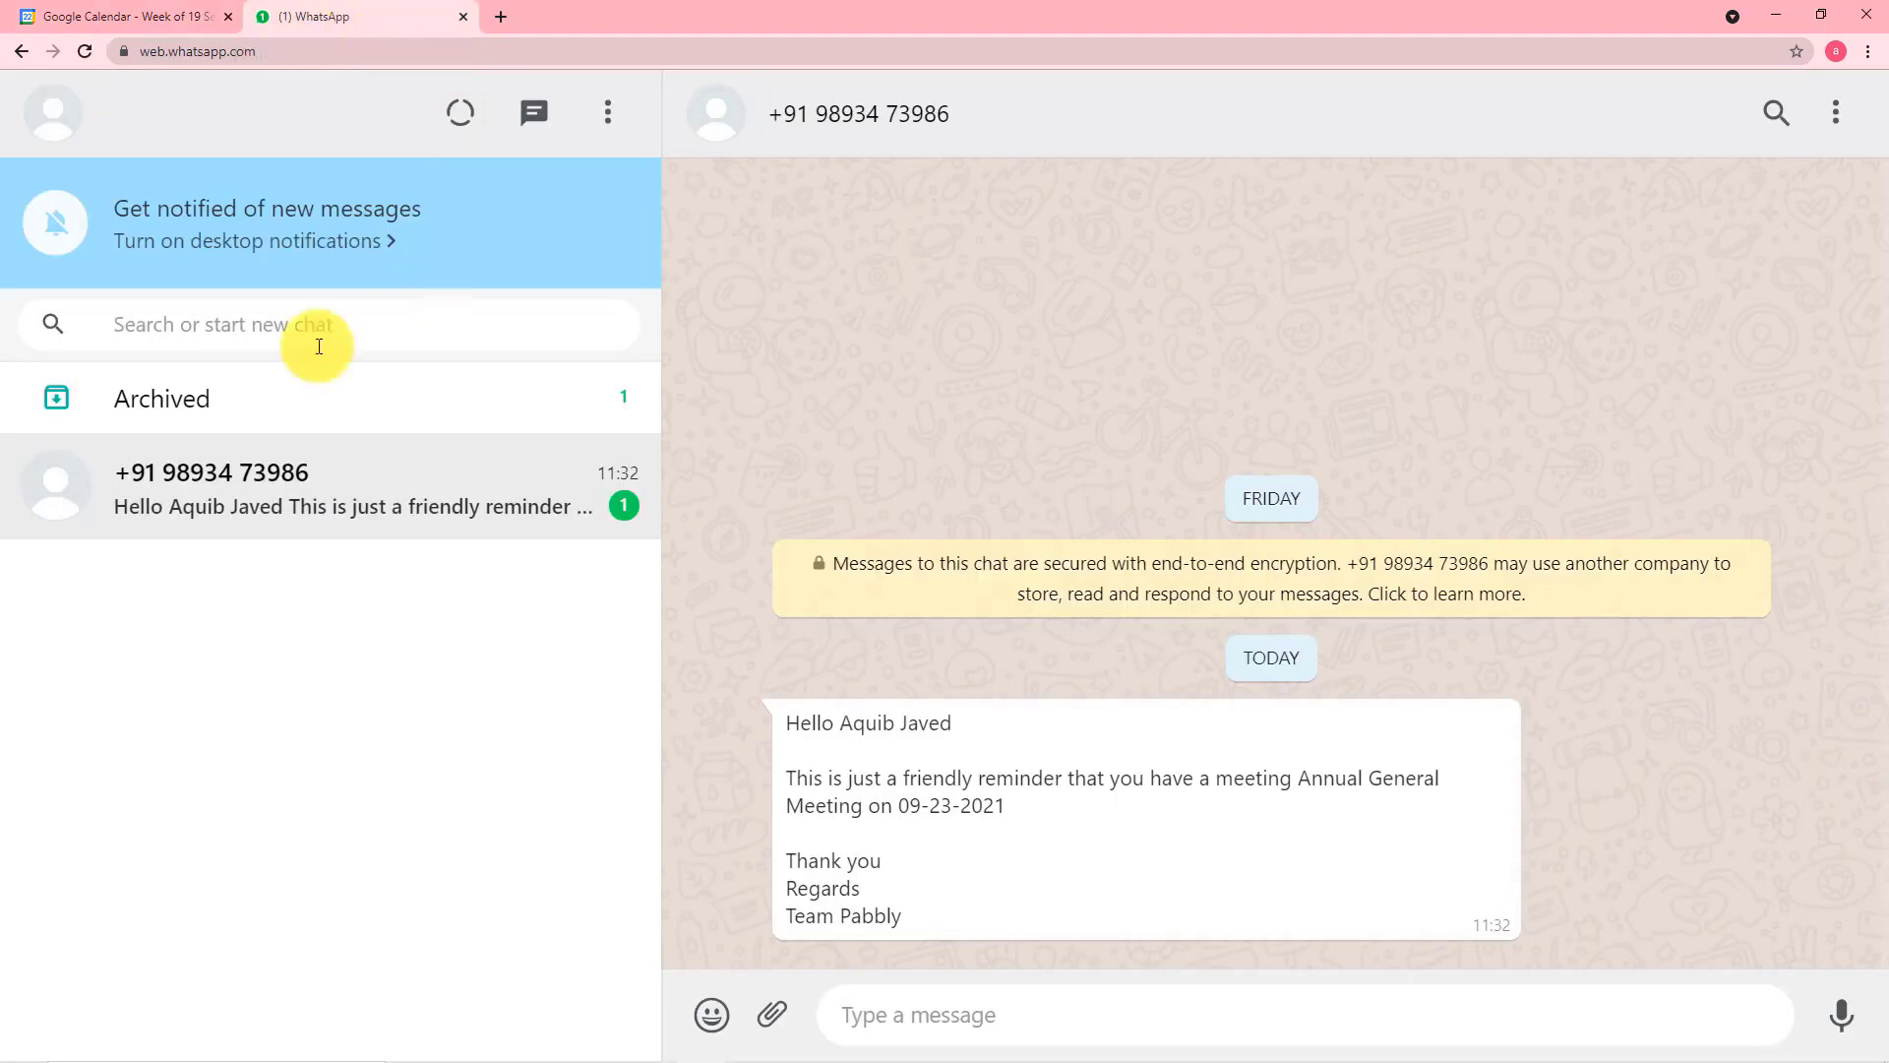
left_click(256, 513)
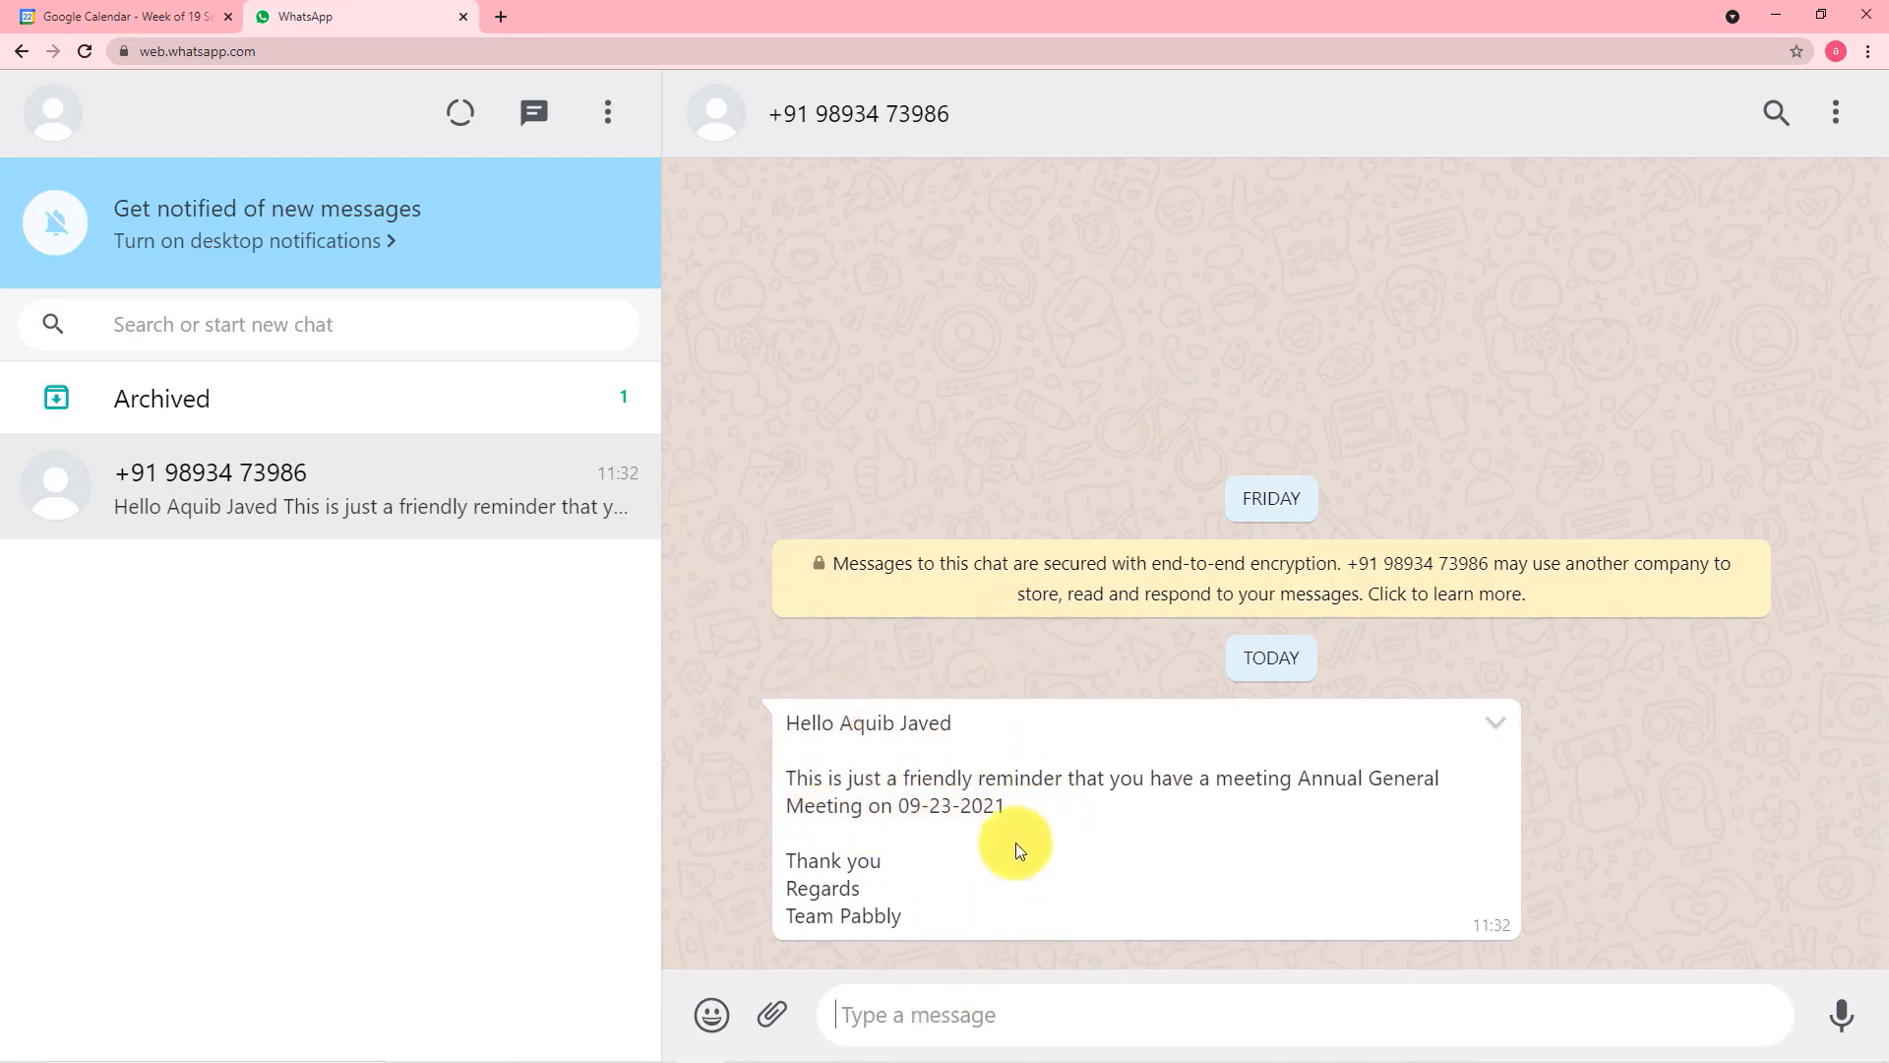
left_click(103, 19)
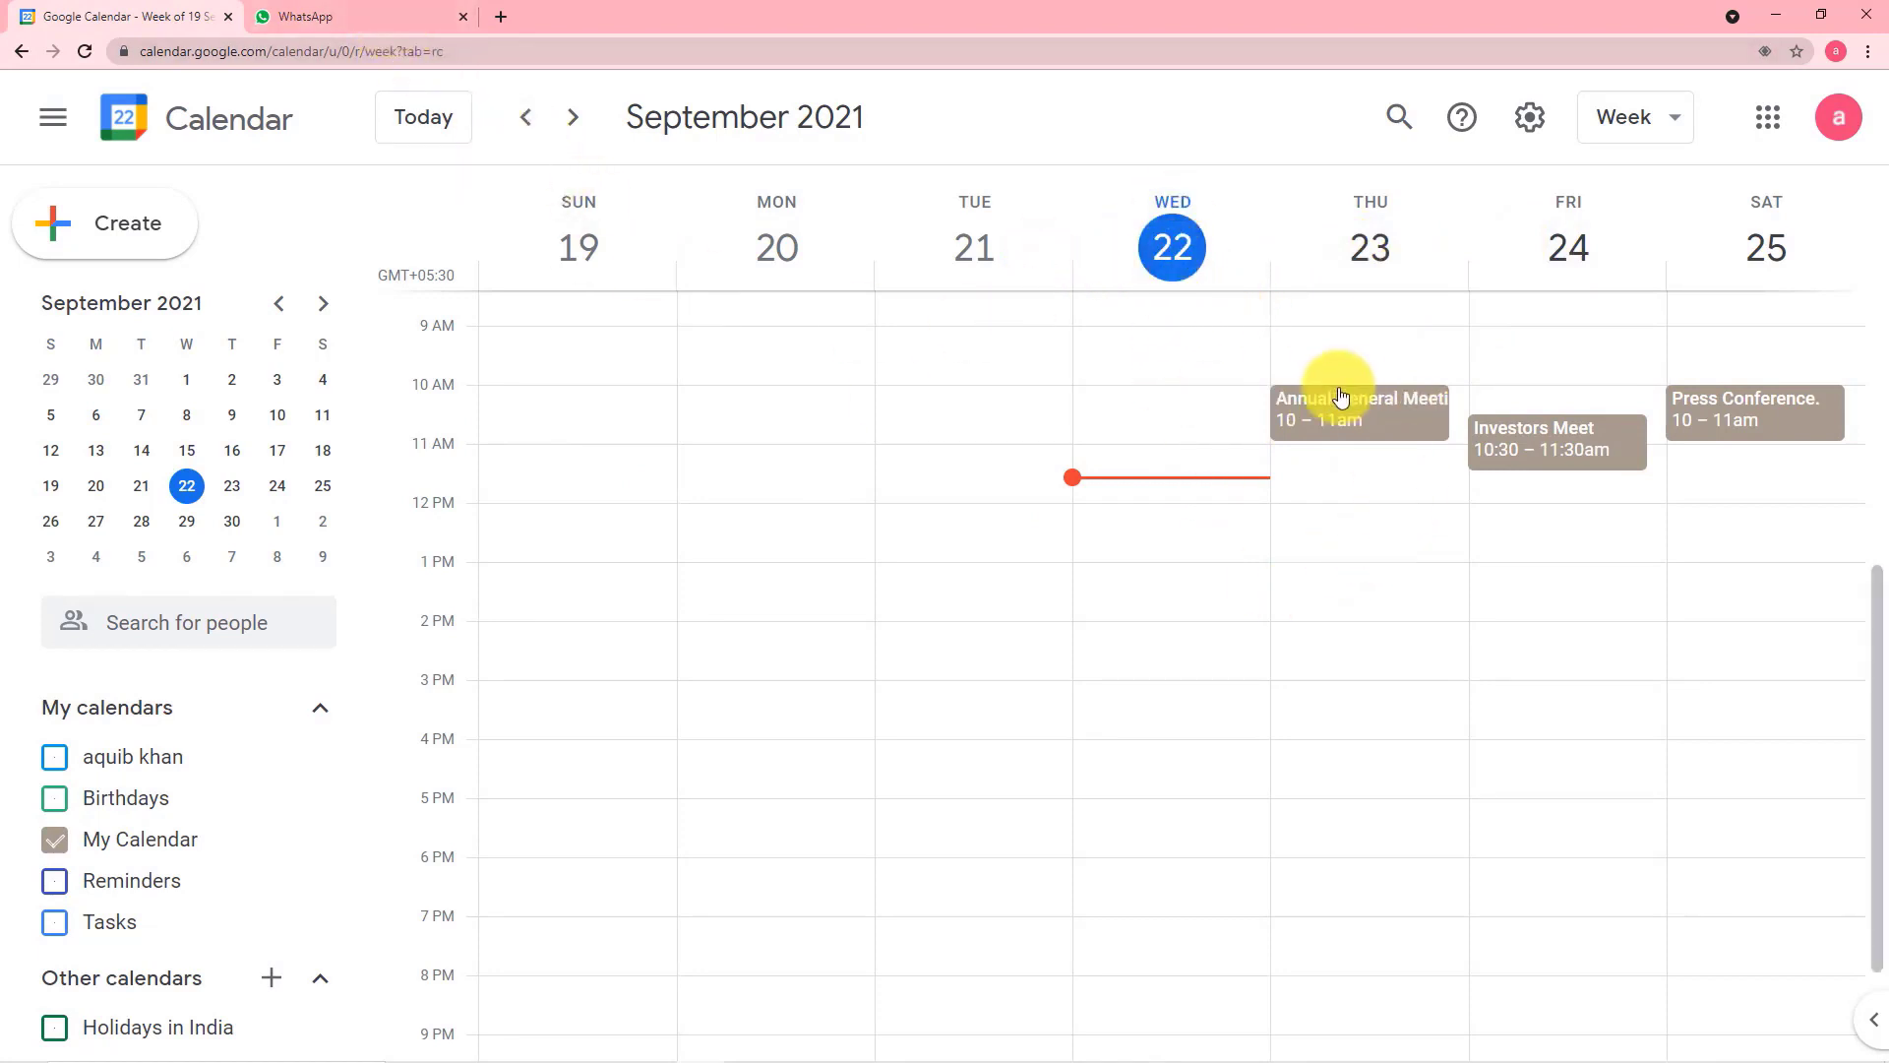
left_click(316, 12)
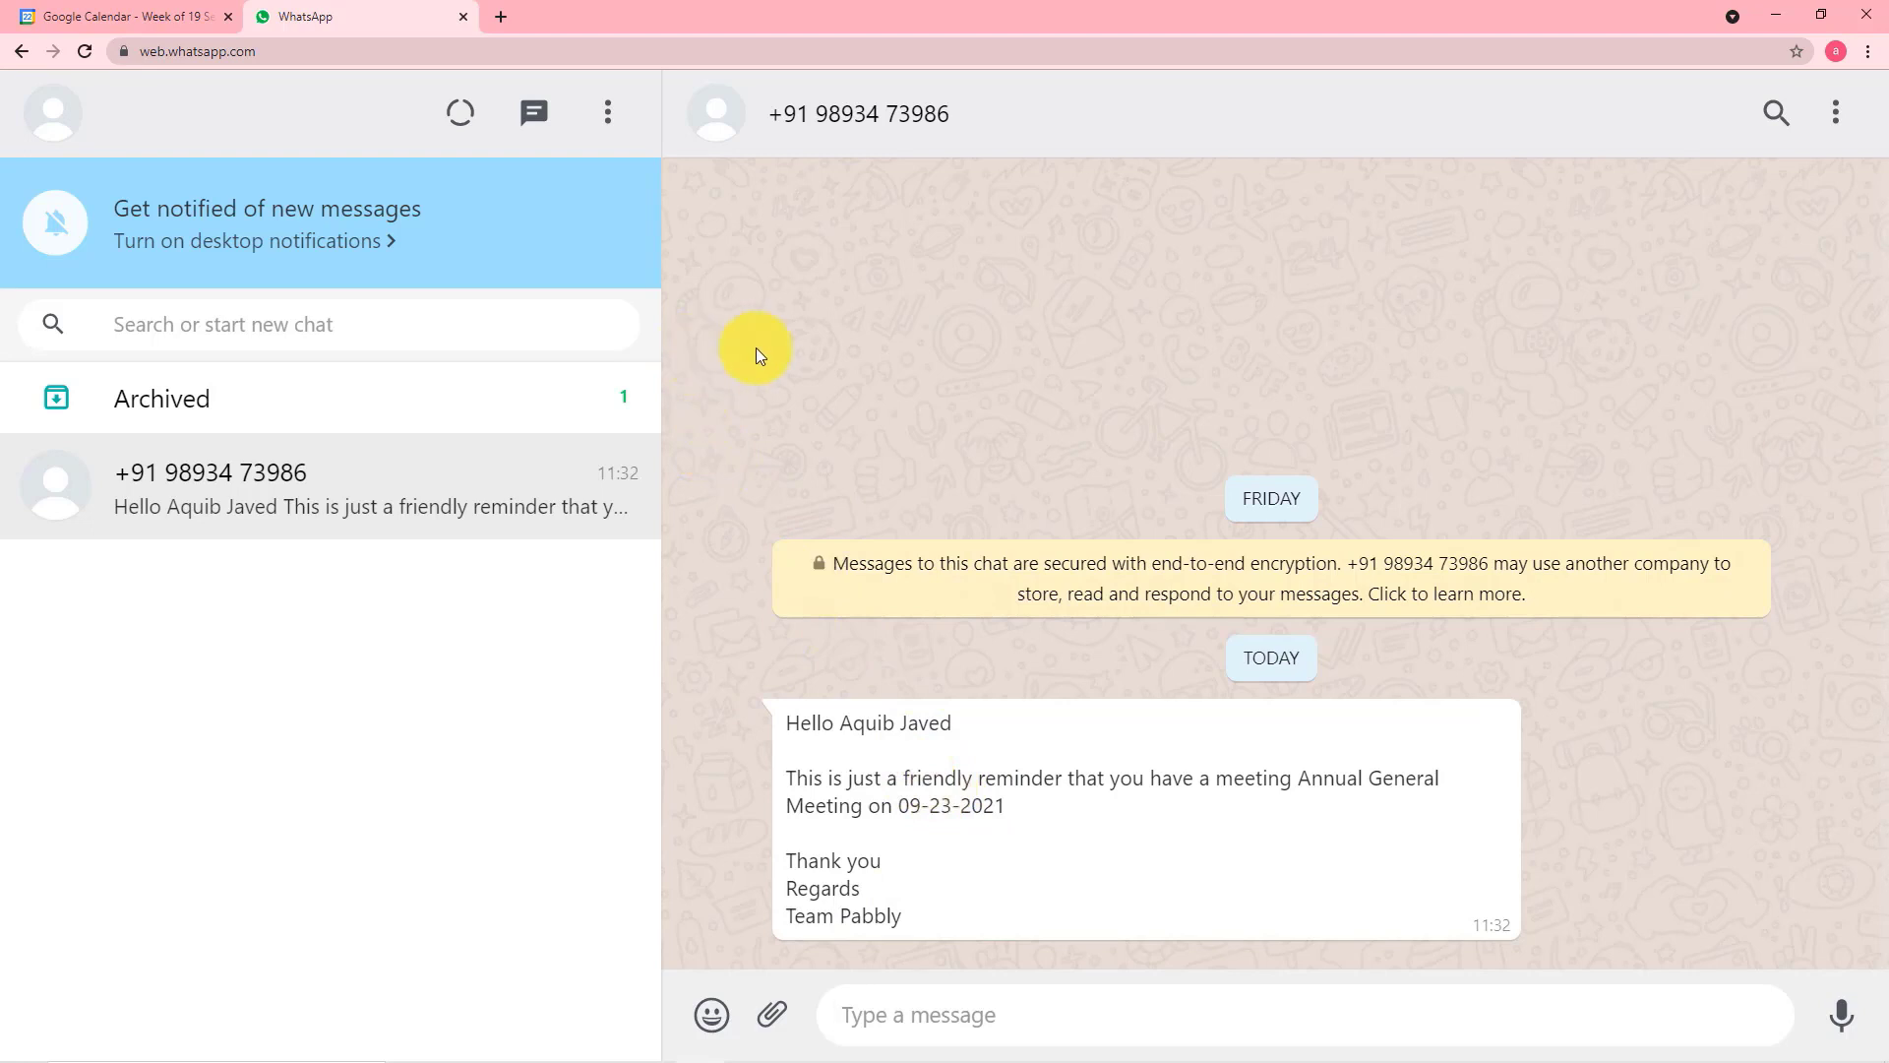
left_click(197, 26)
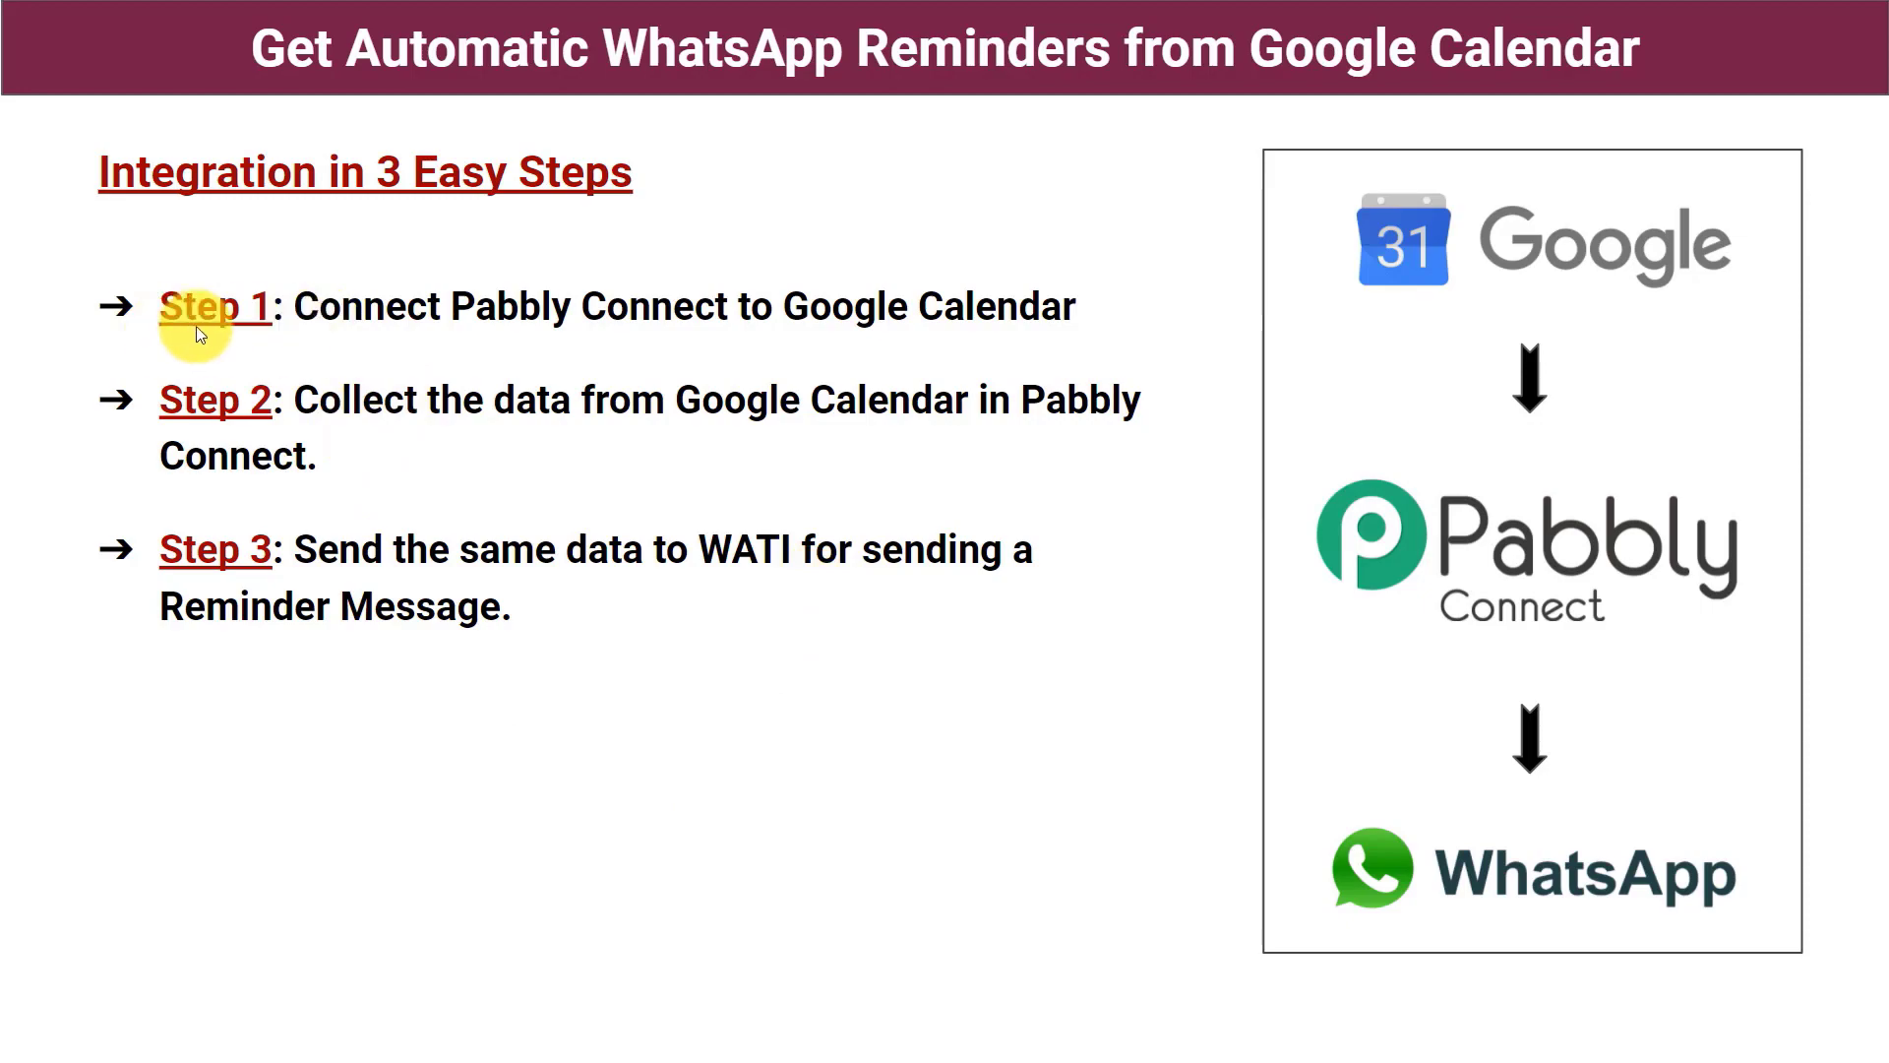
Switch to the browser, load pabbly.com in the new tab and open the Connect product page
key("alt+Tab")
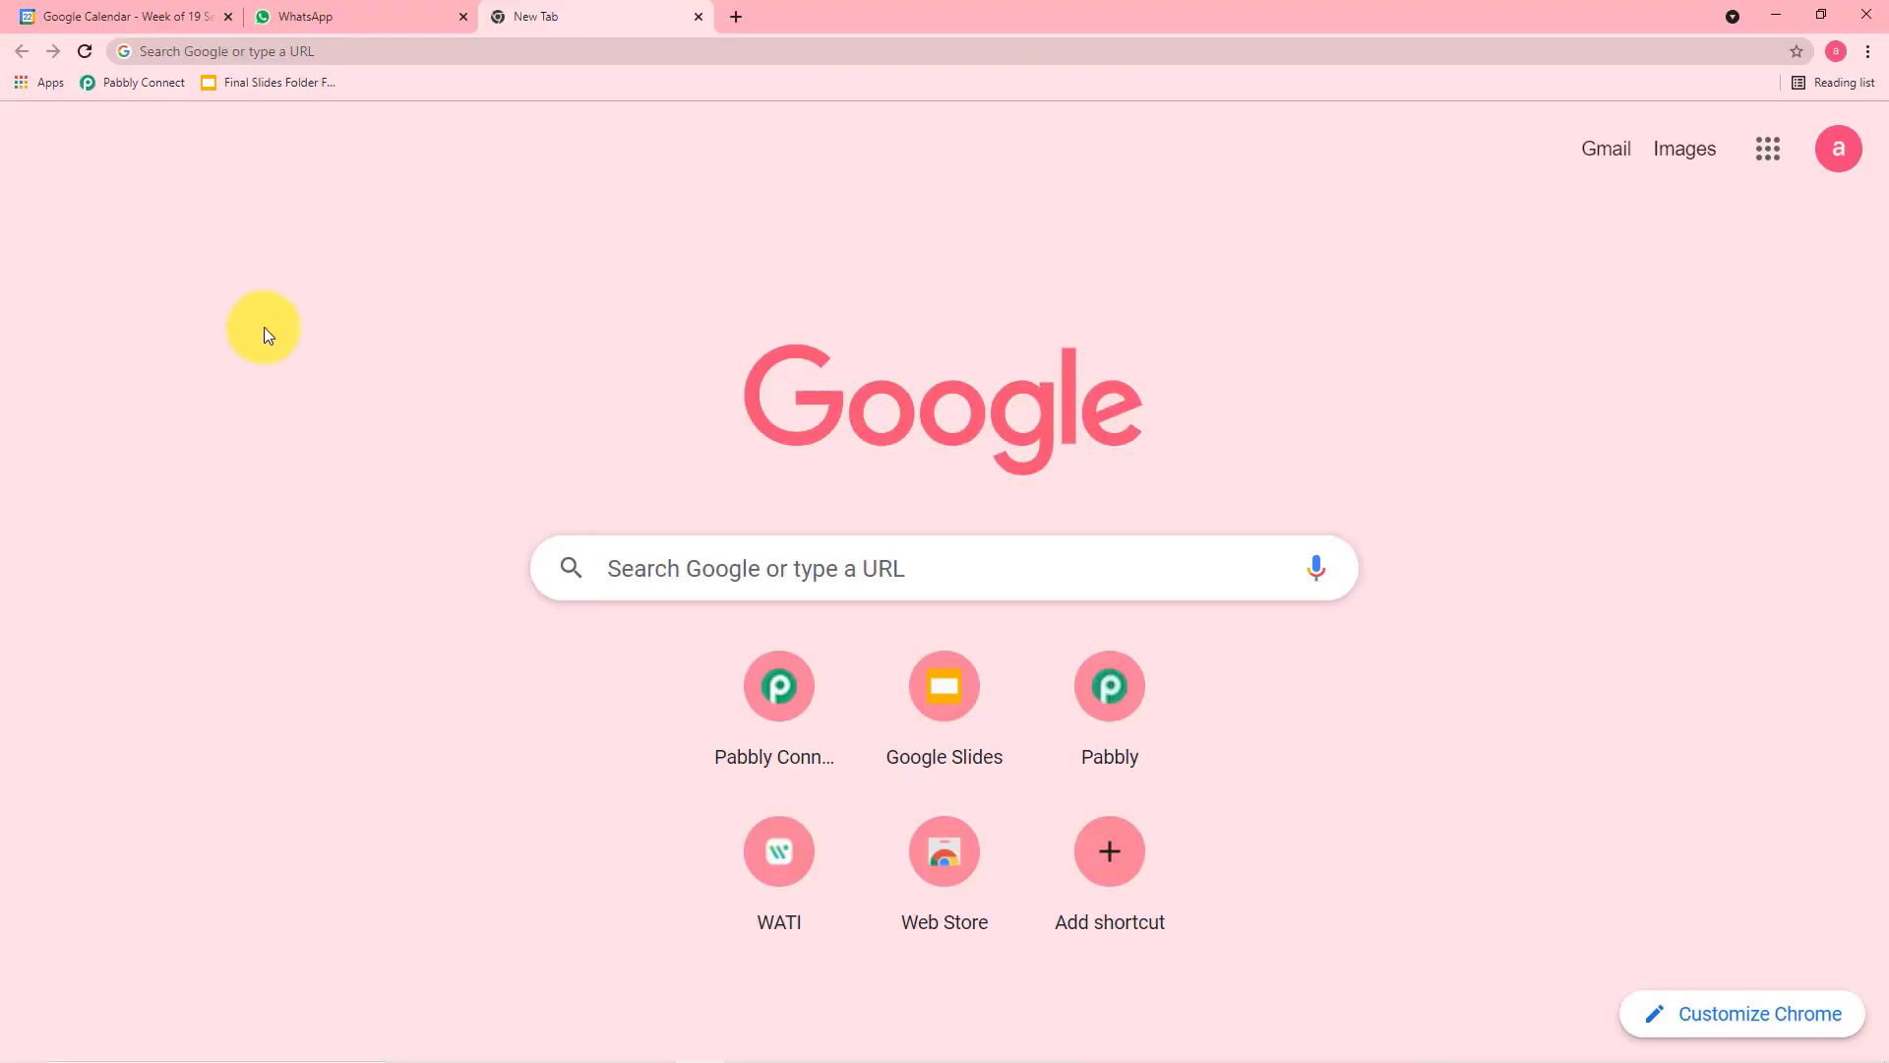
left_click(495, 50)
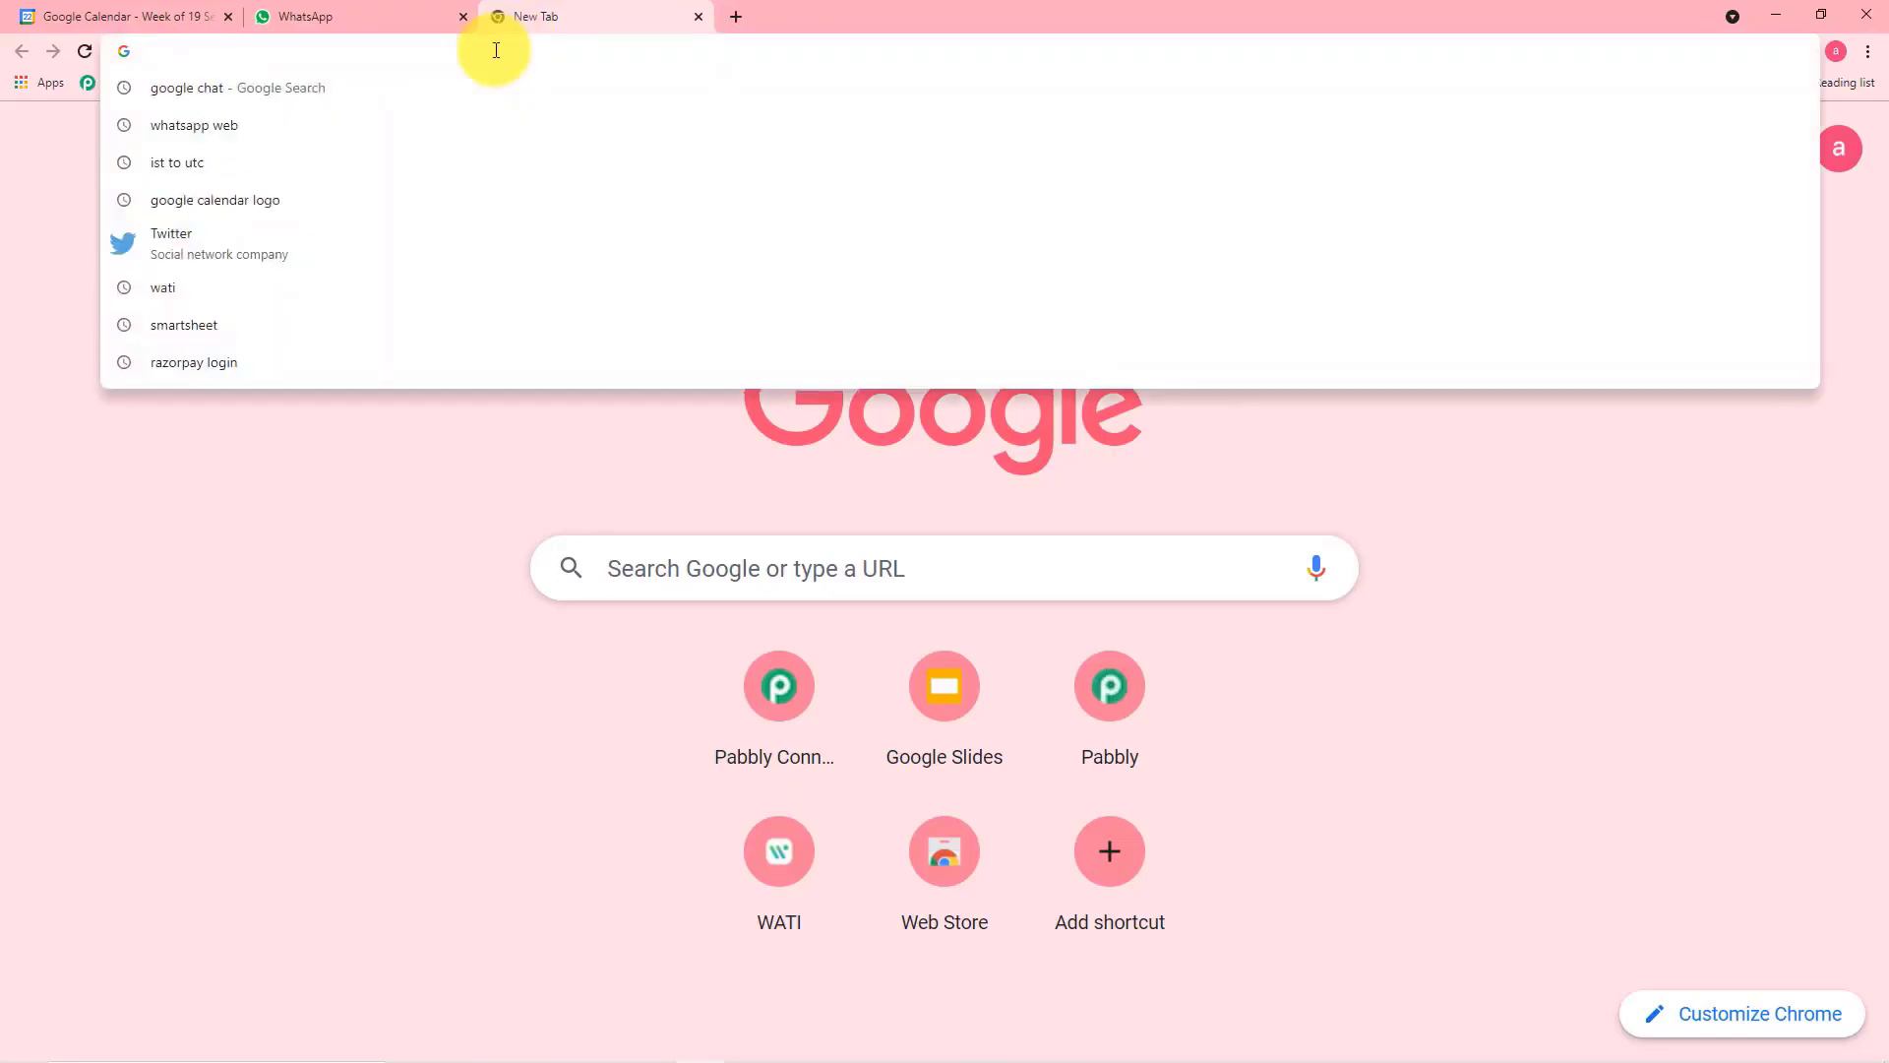
type("pabbly.com")
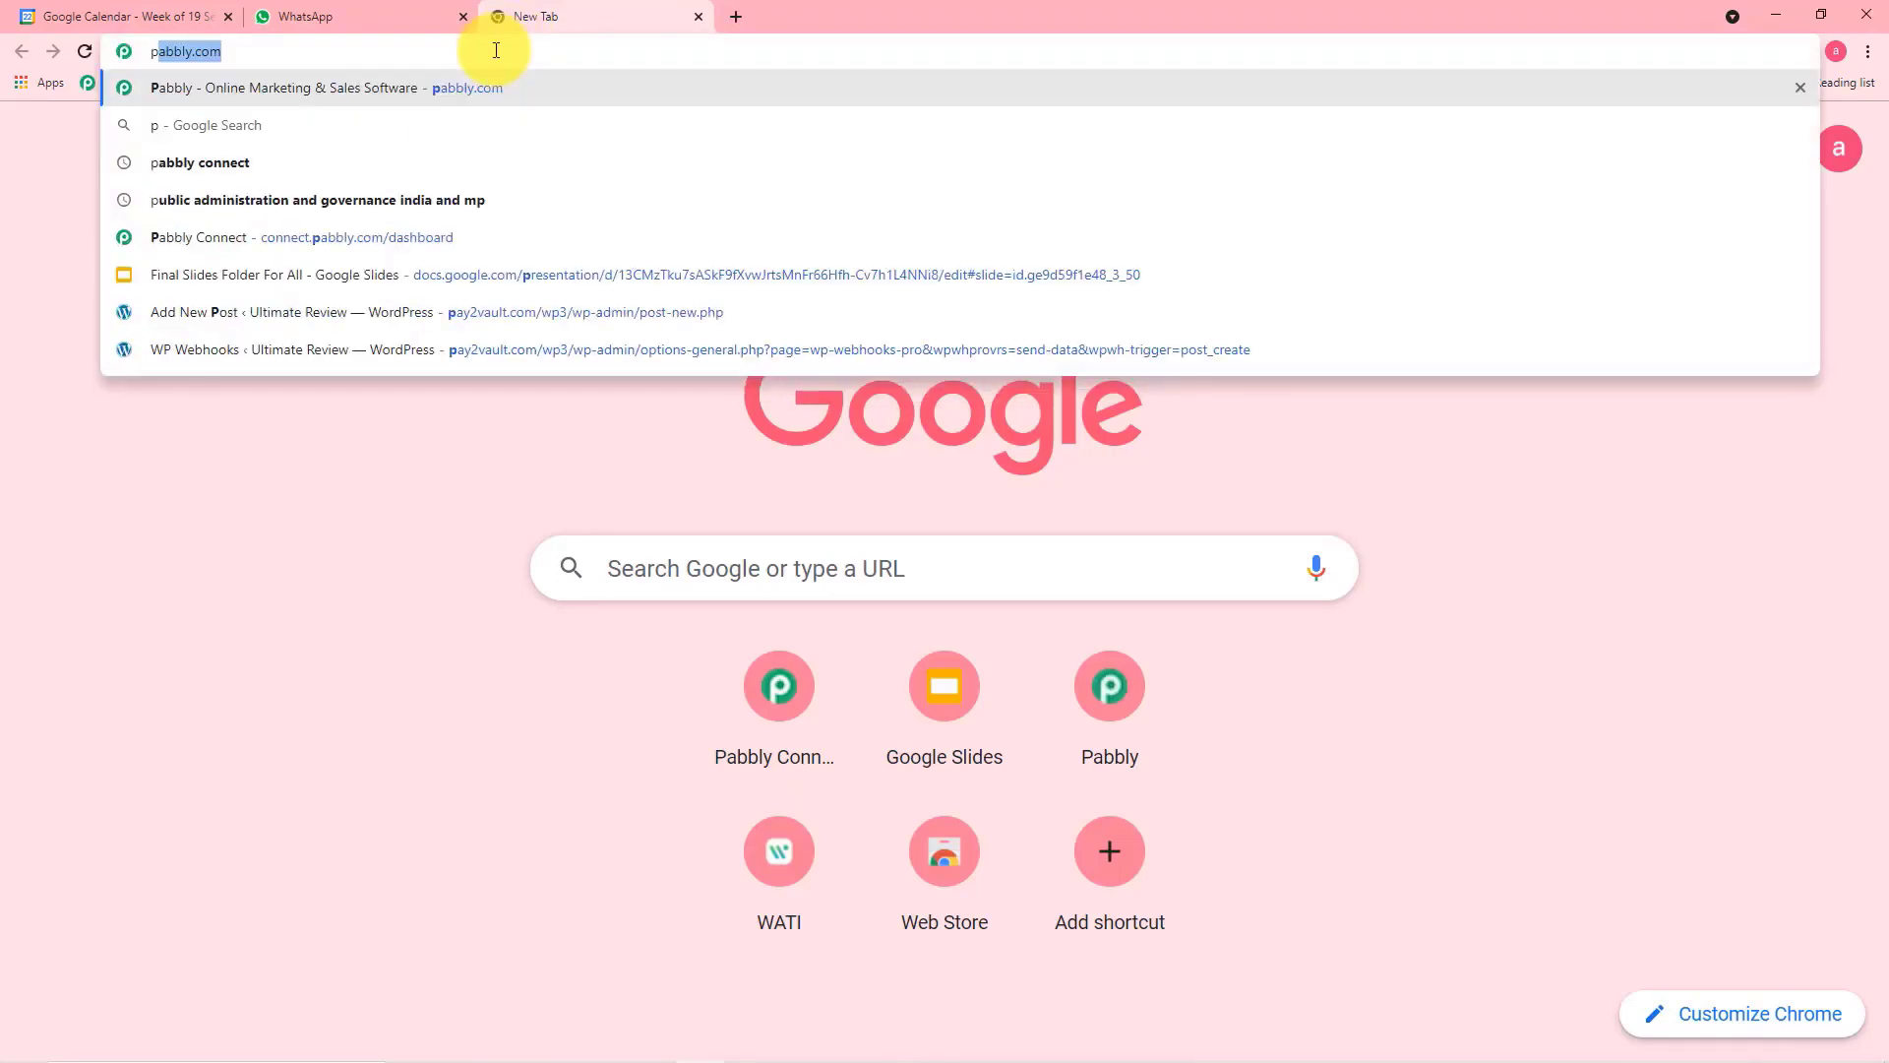
key("Return")
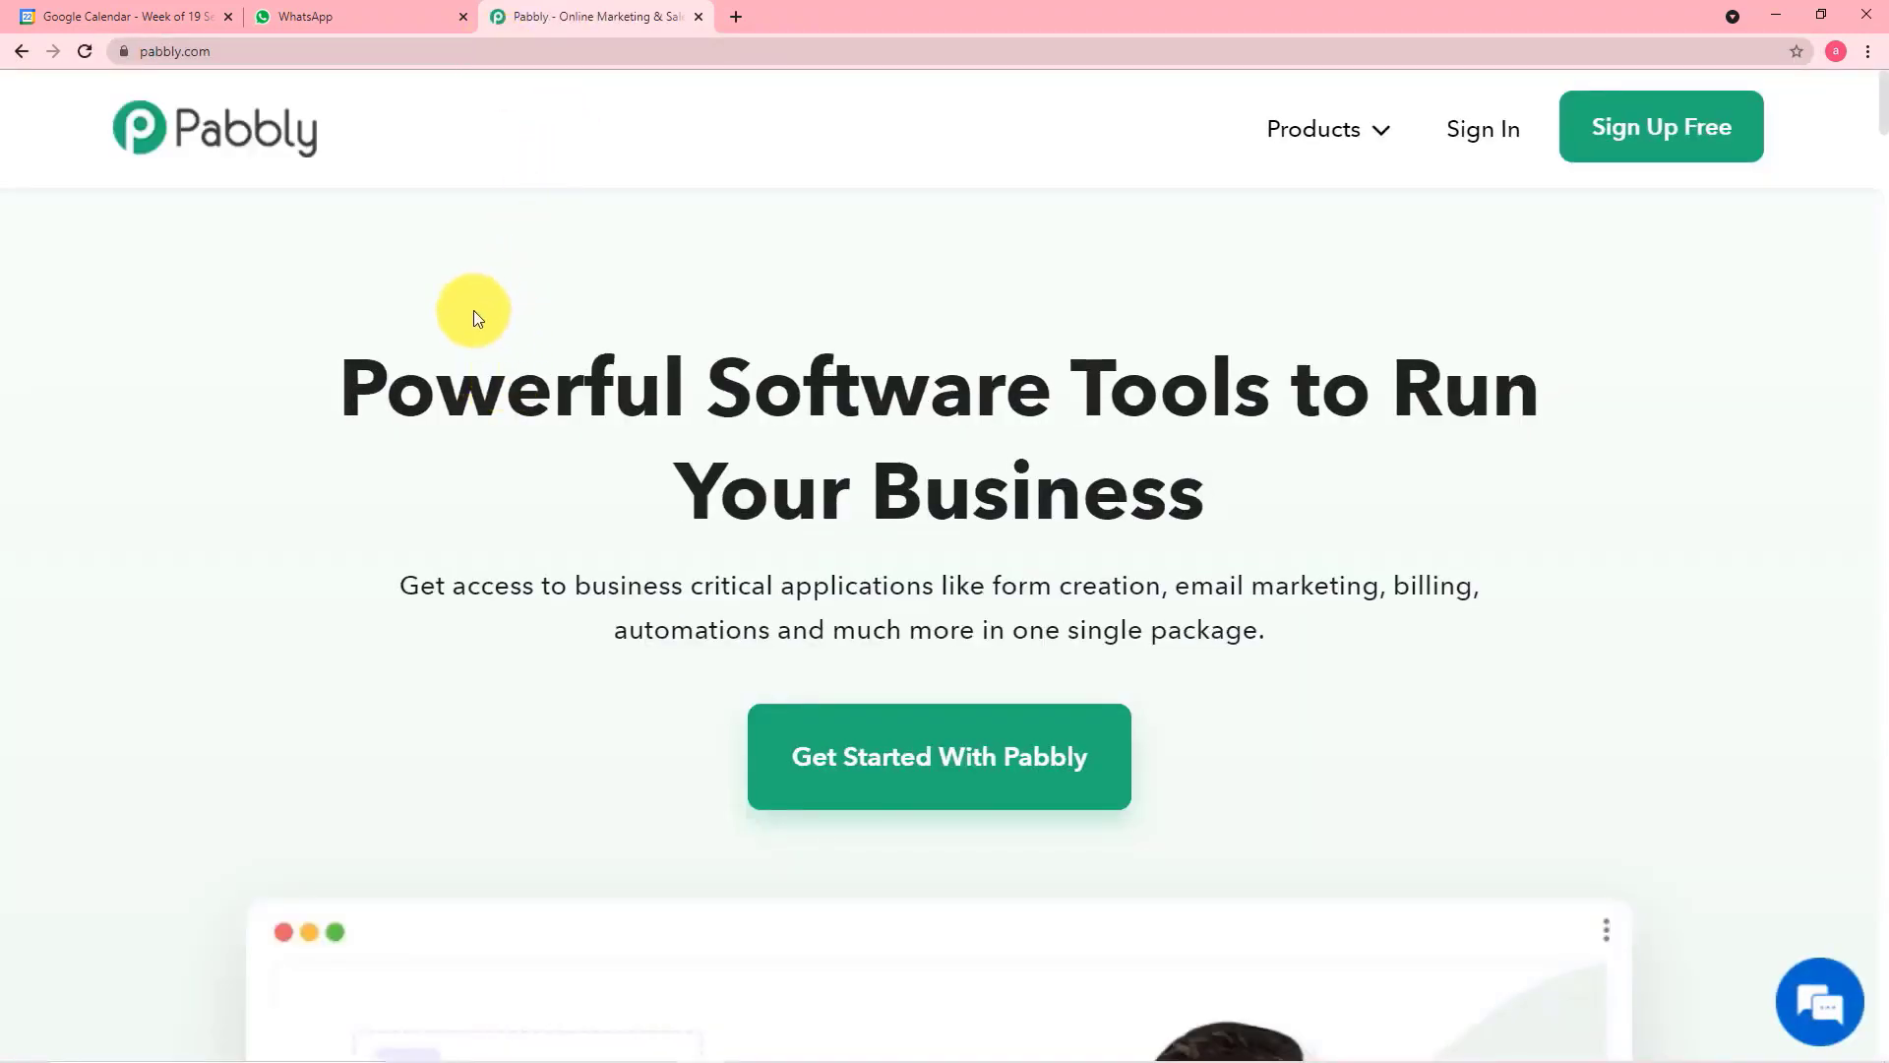
mouse_move(1271, 131)
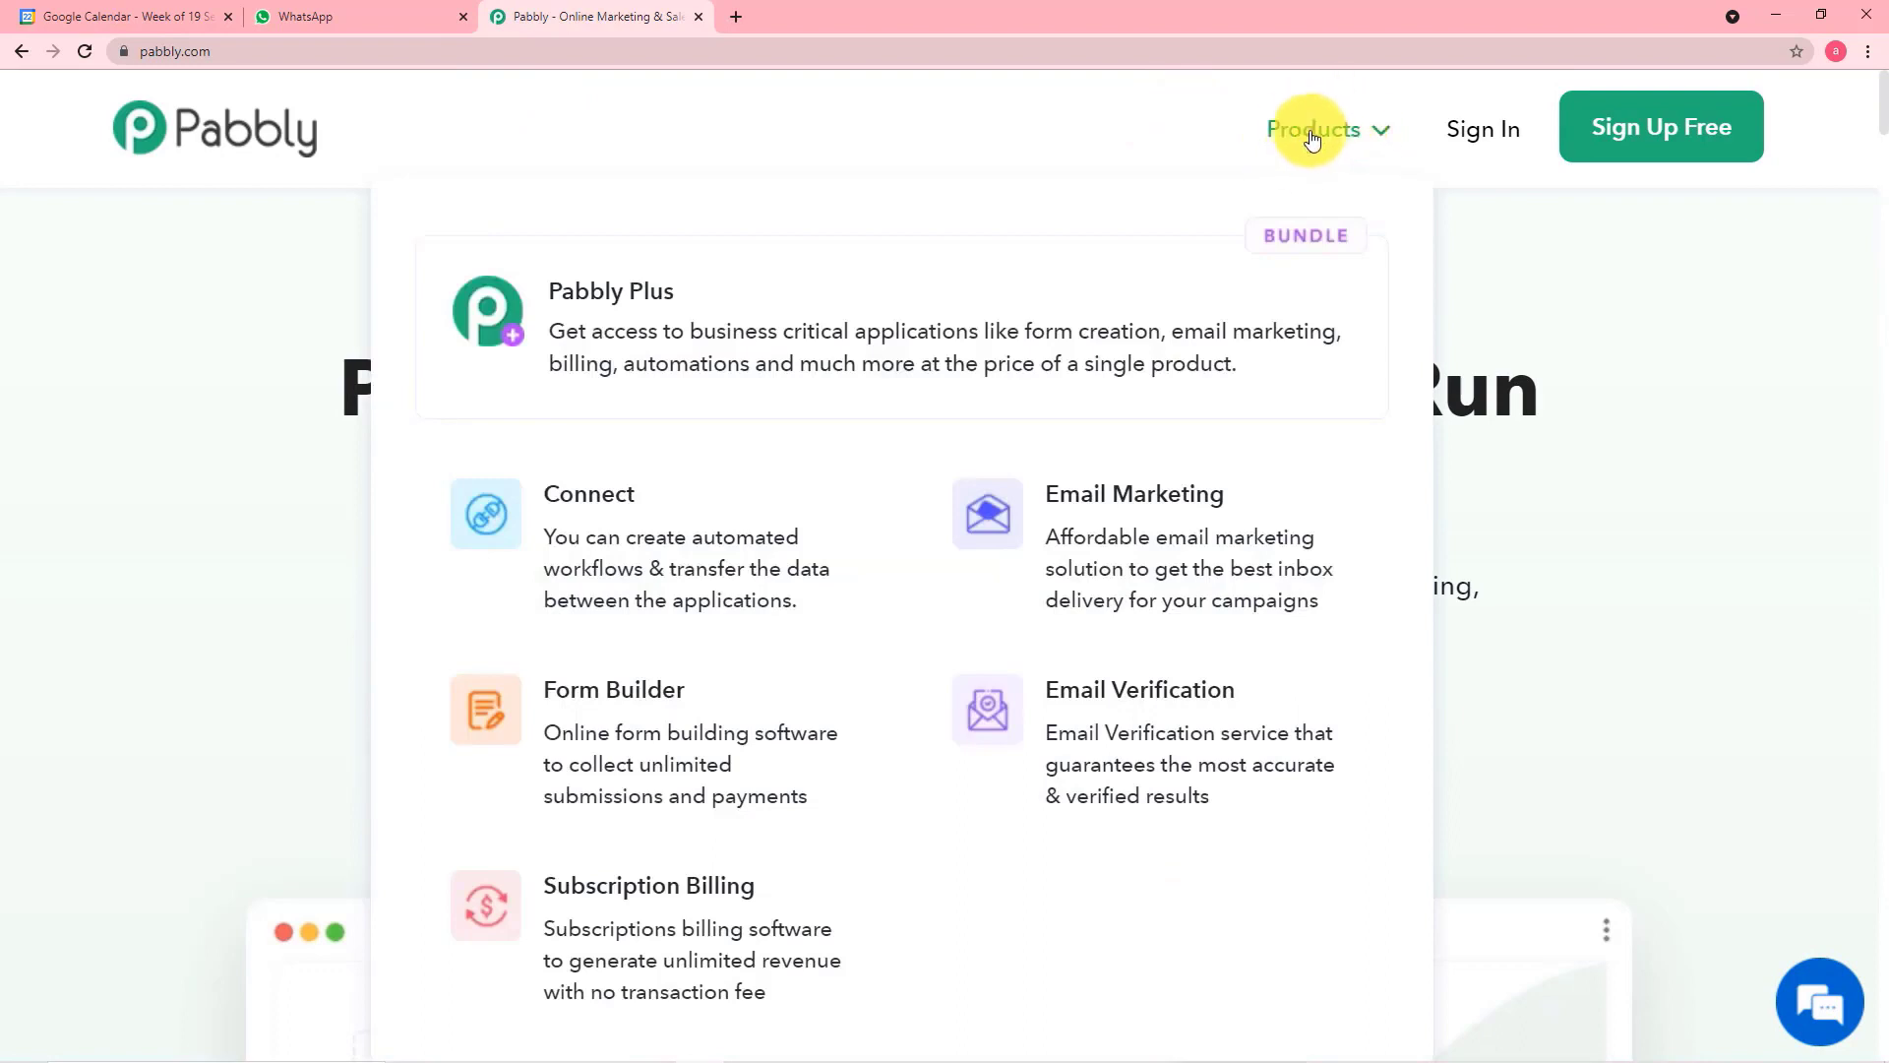
left_click(592, 518)
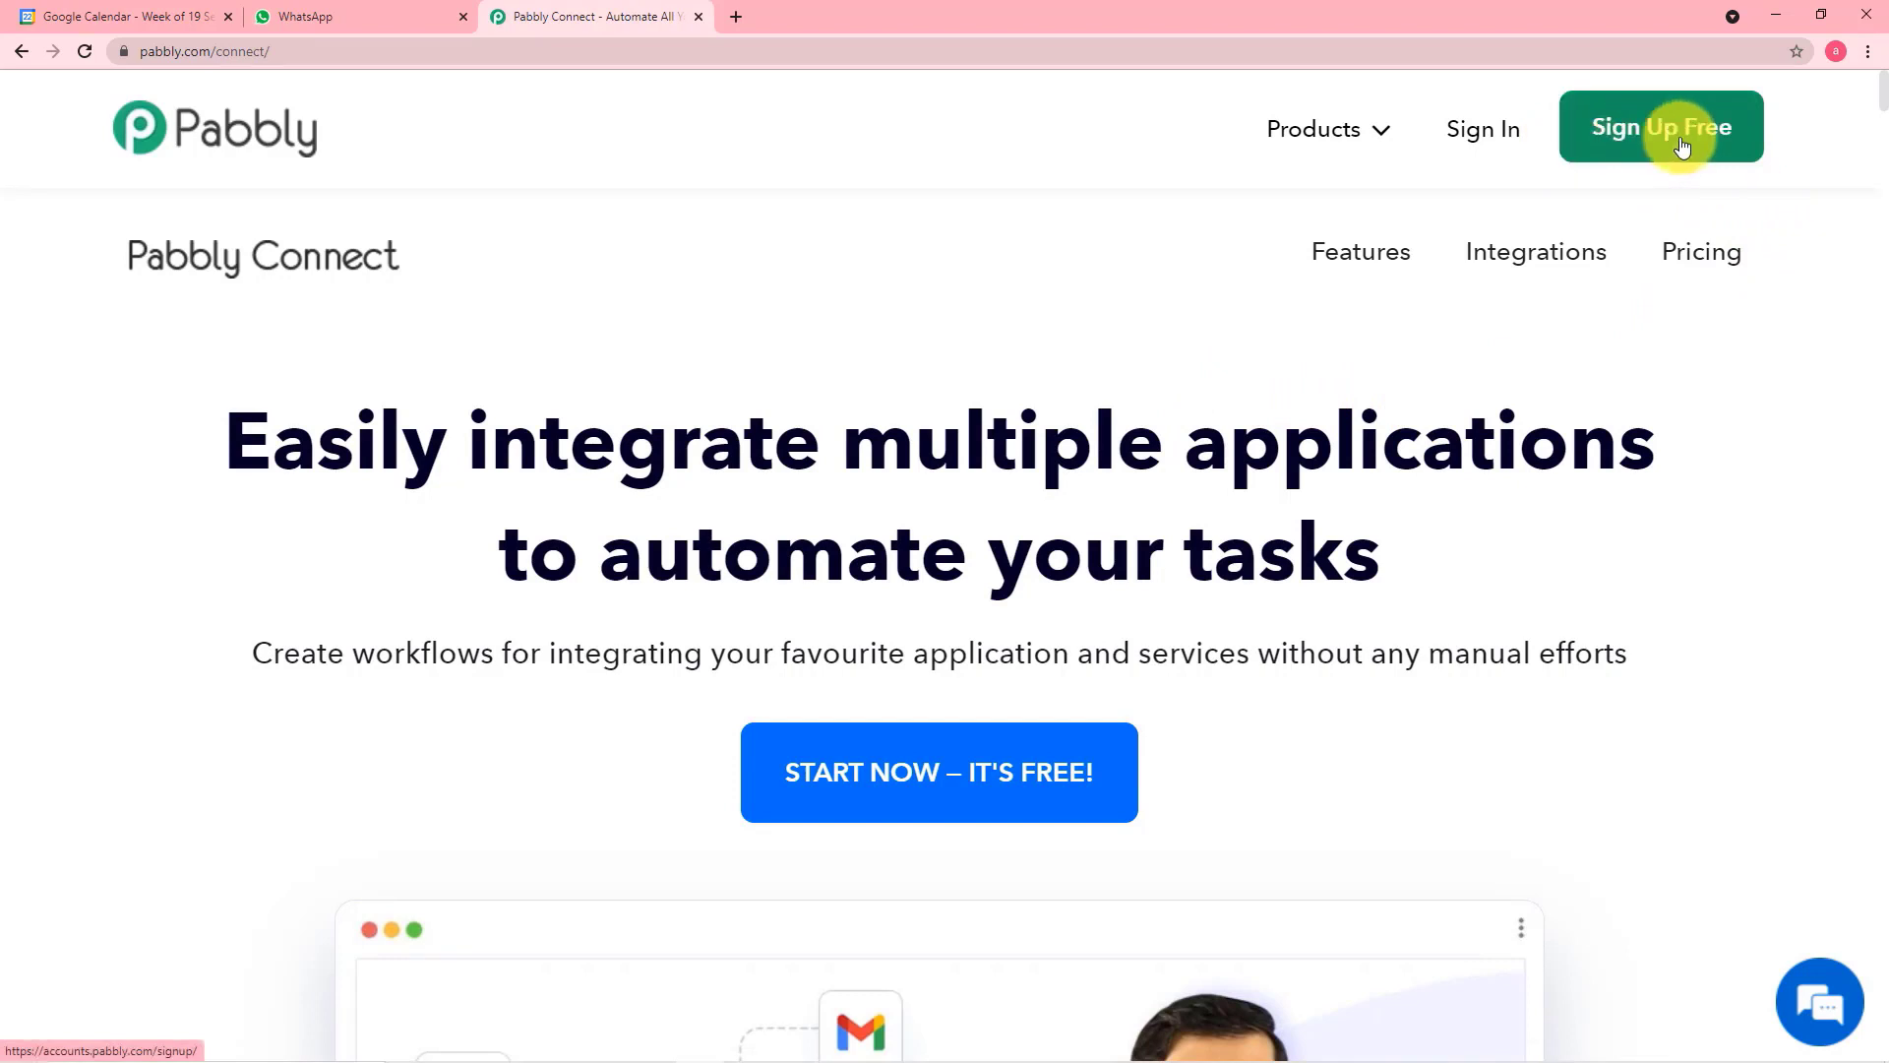
Sign in to Pabbly and access the Connect application from the list of all apps
left_click(1476, 147)
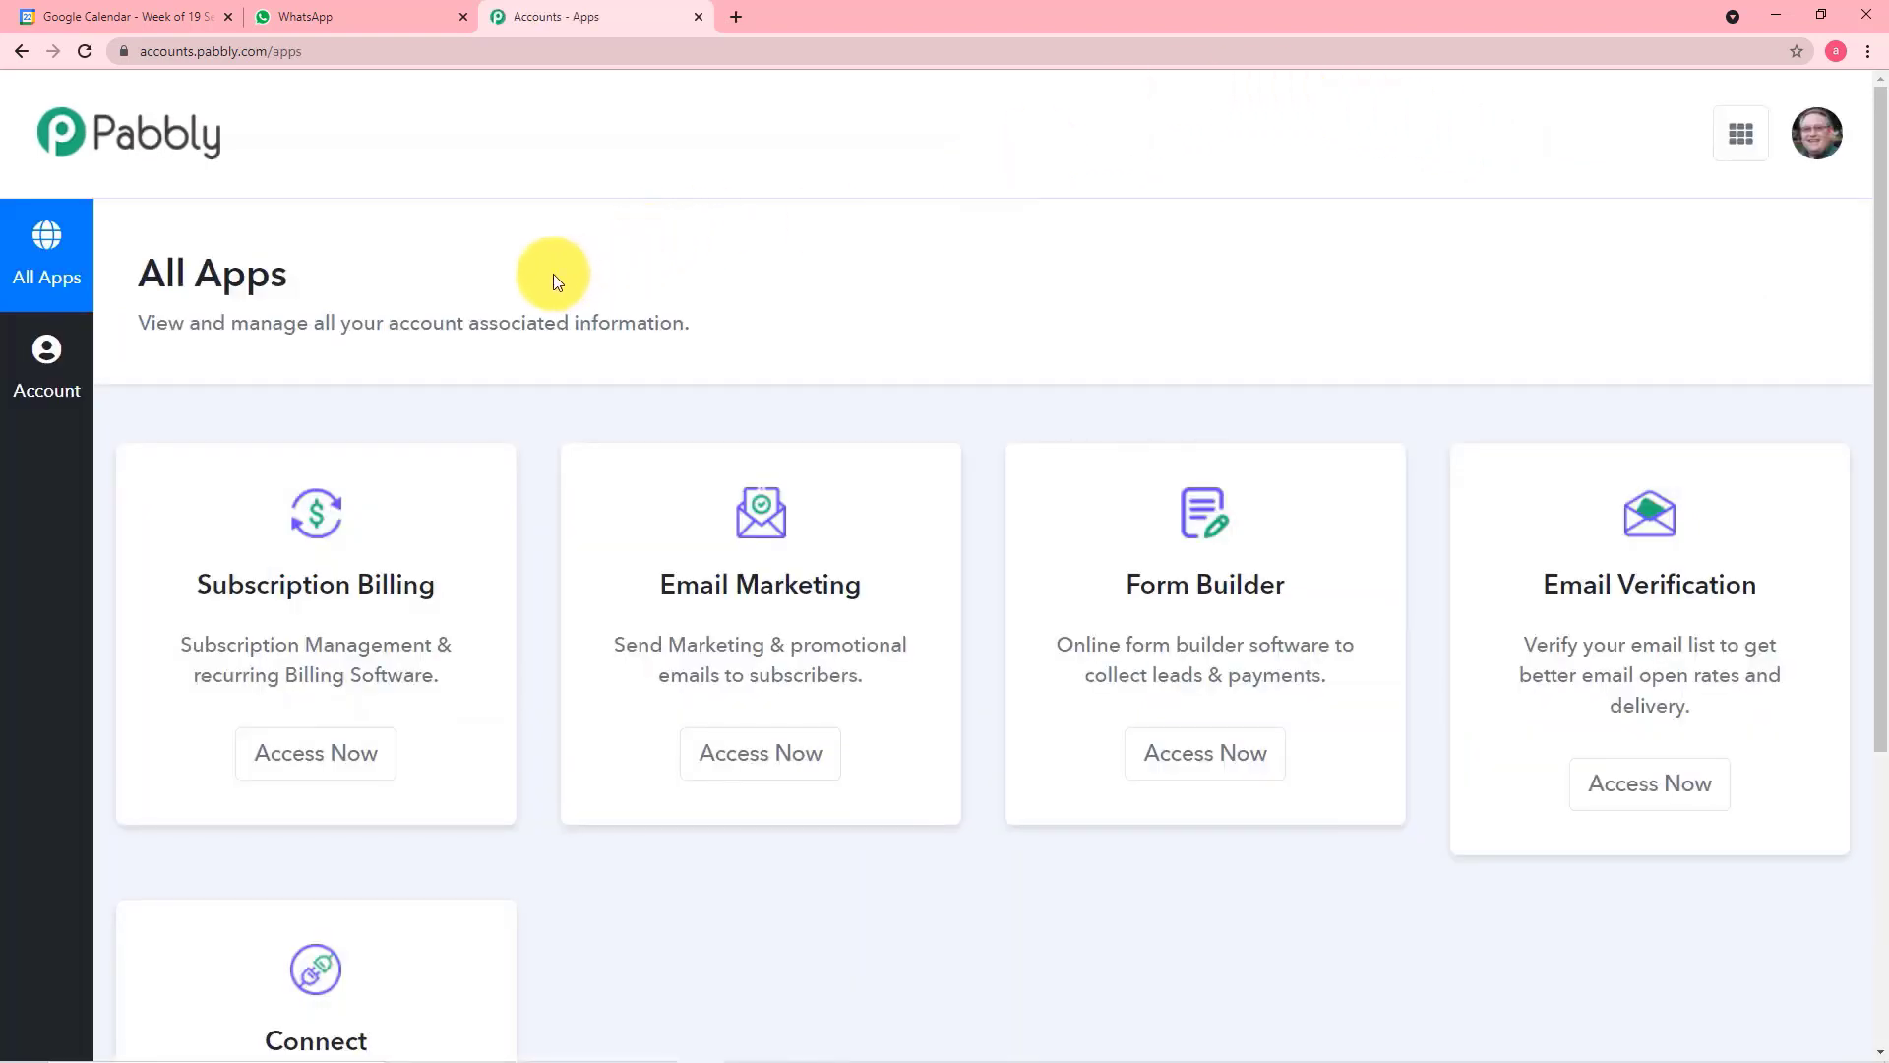
scroll(553, 273, "down", 5)
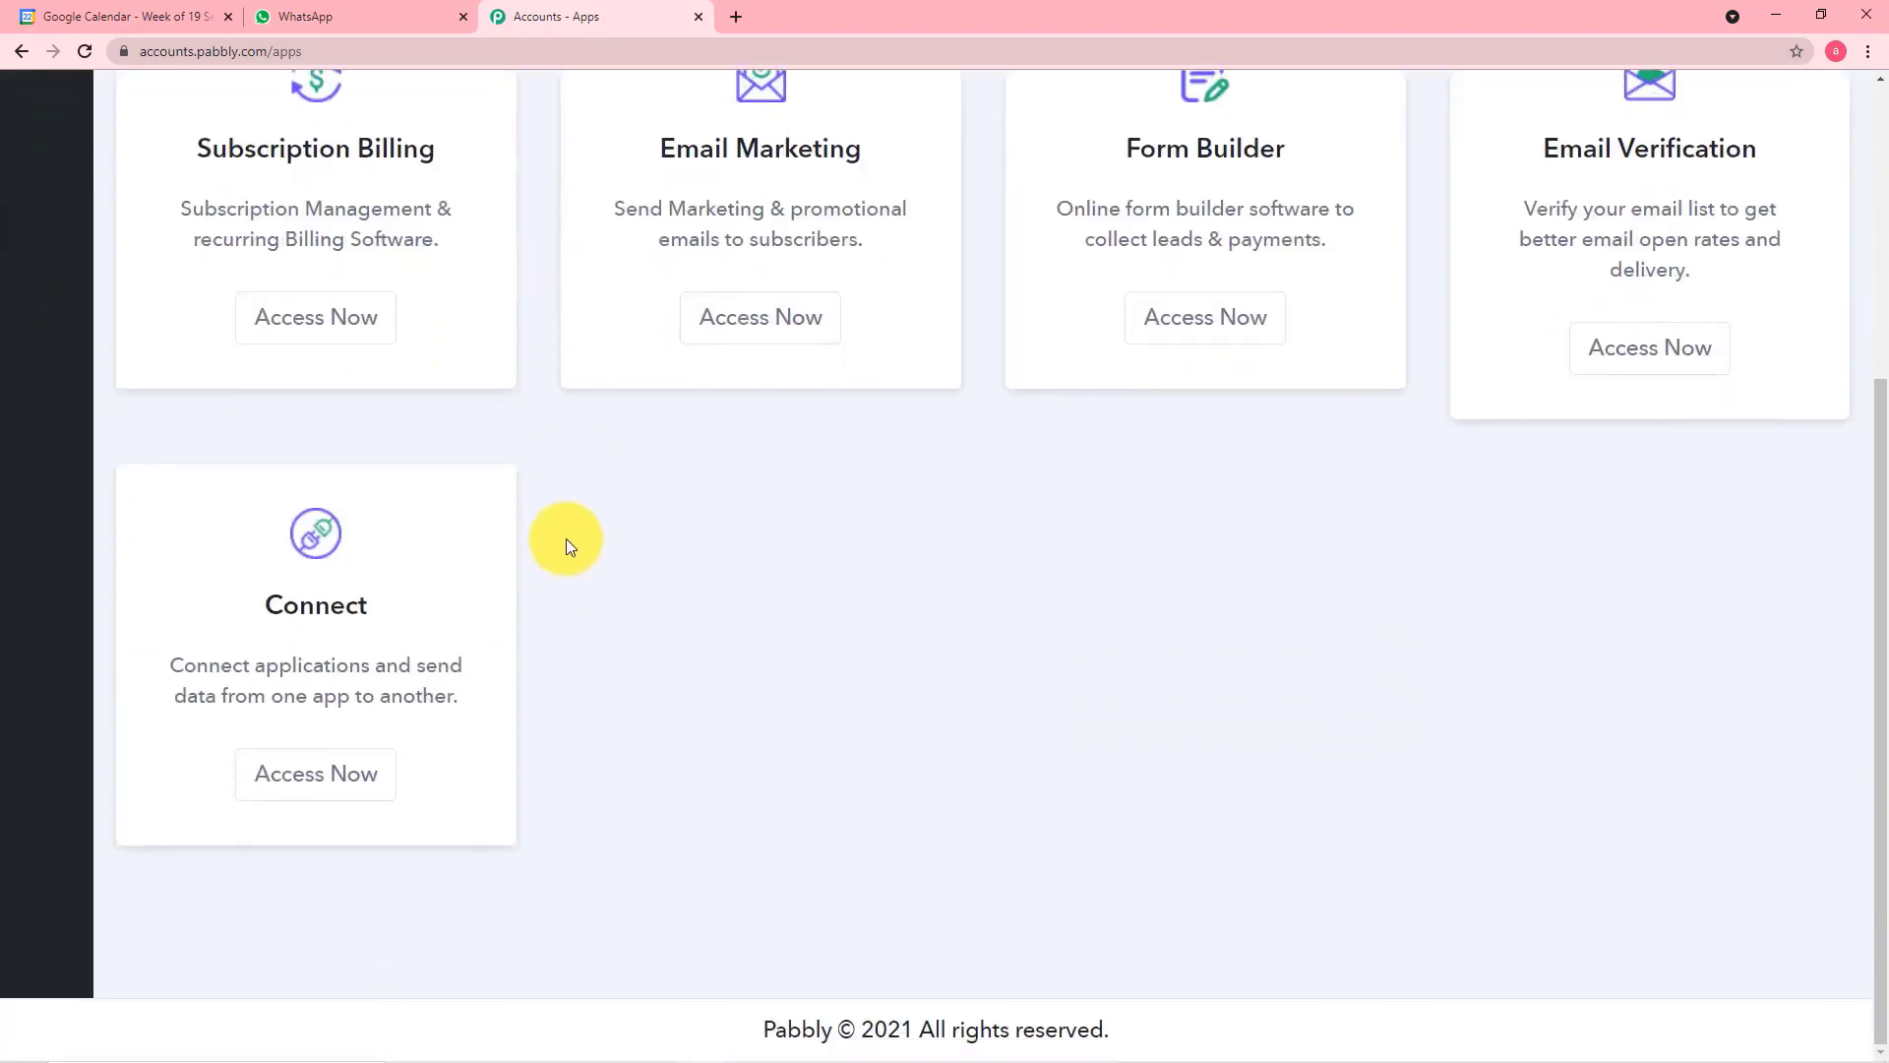
left_click(287, 793)
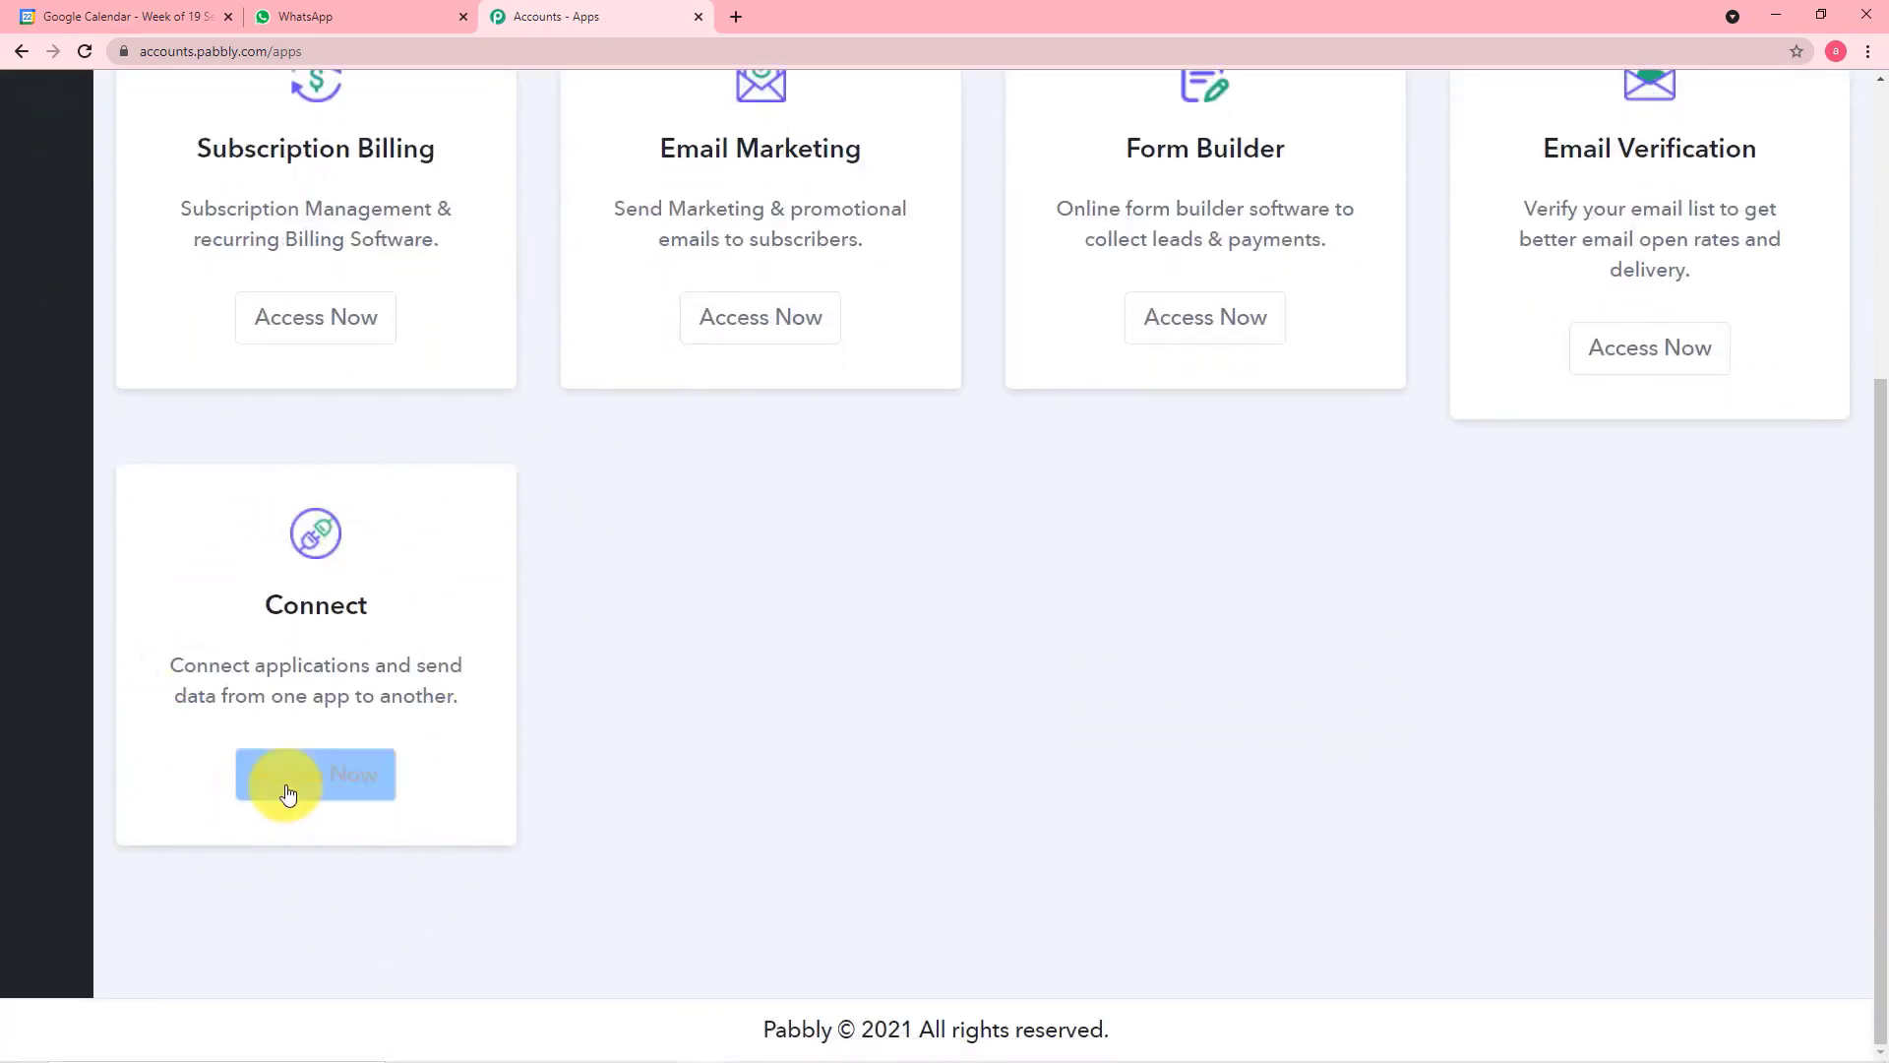
left_click(329, 793)
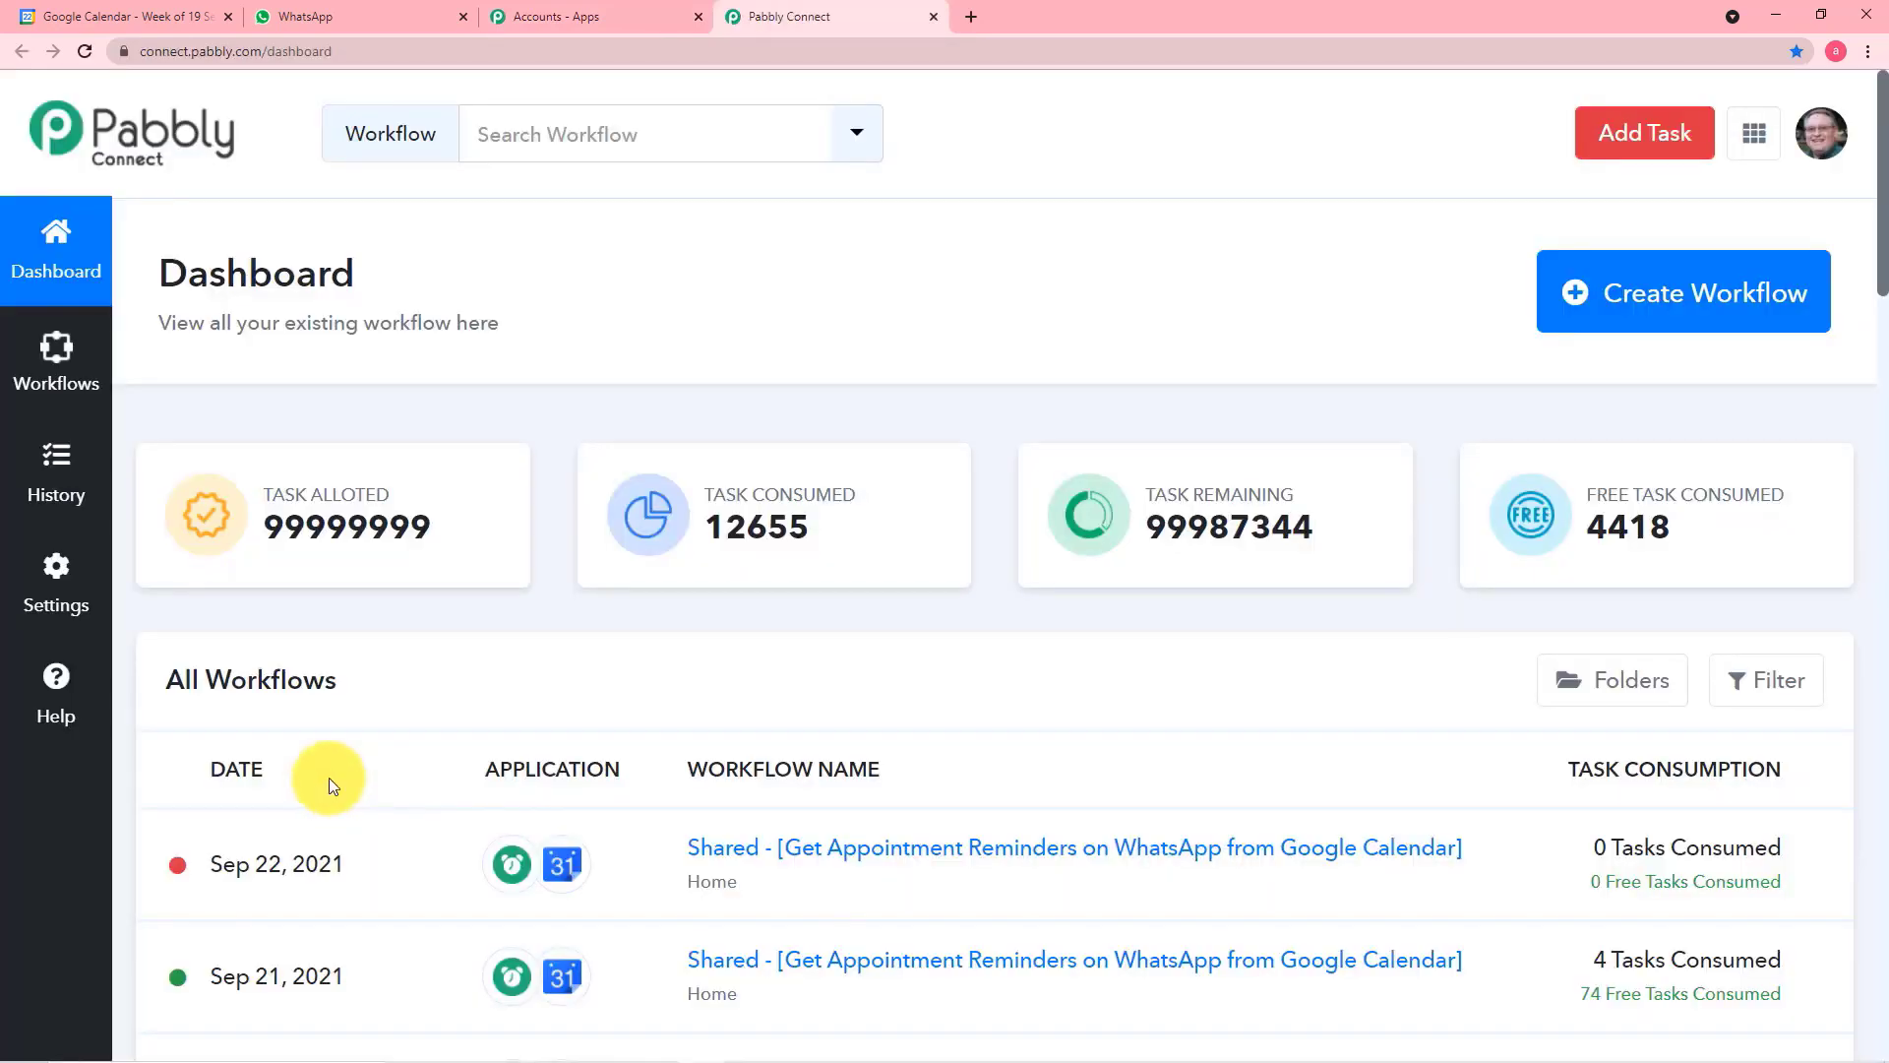
Create a new workflow named "Google Calendar to Whatsapp Reminders" from the dashboard
scroll(516, 303, "down", 1)
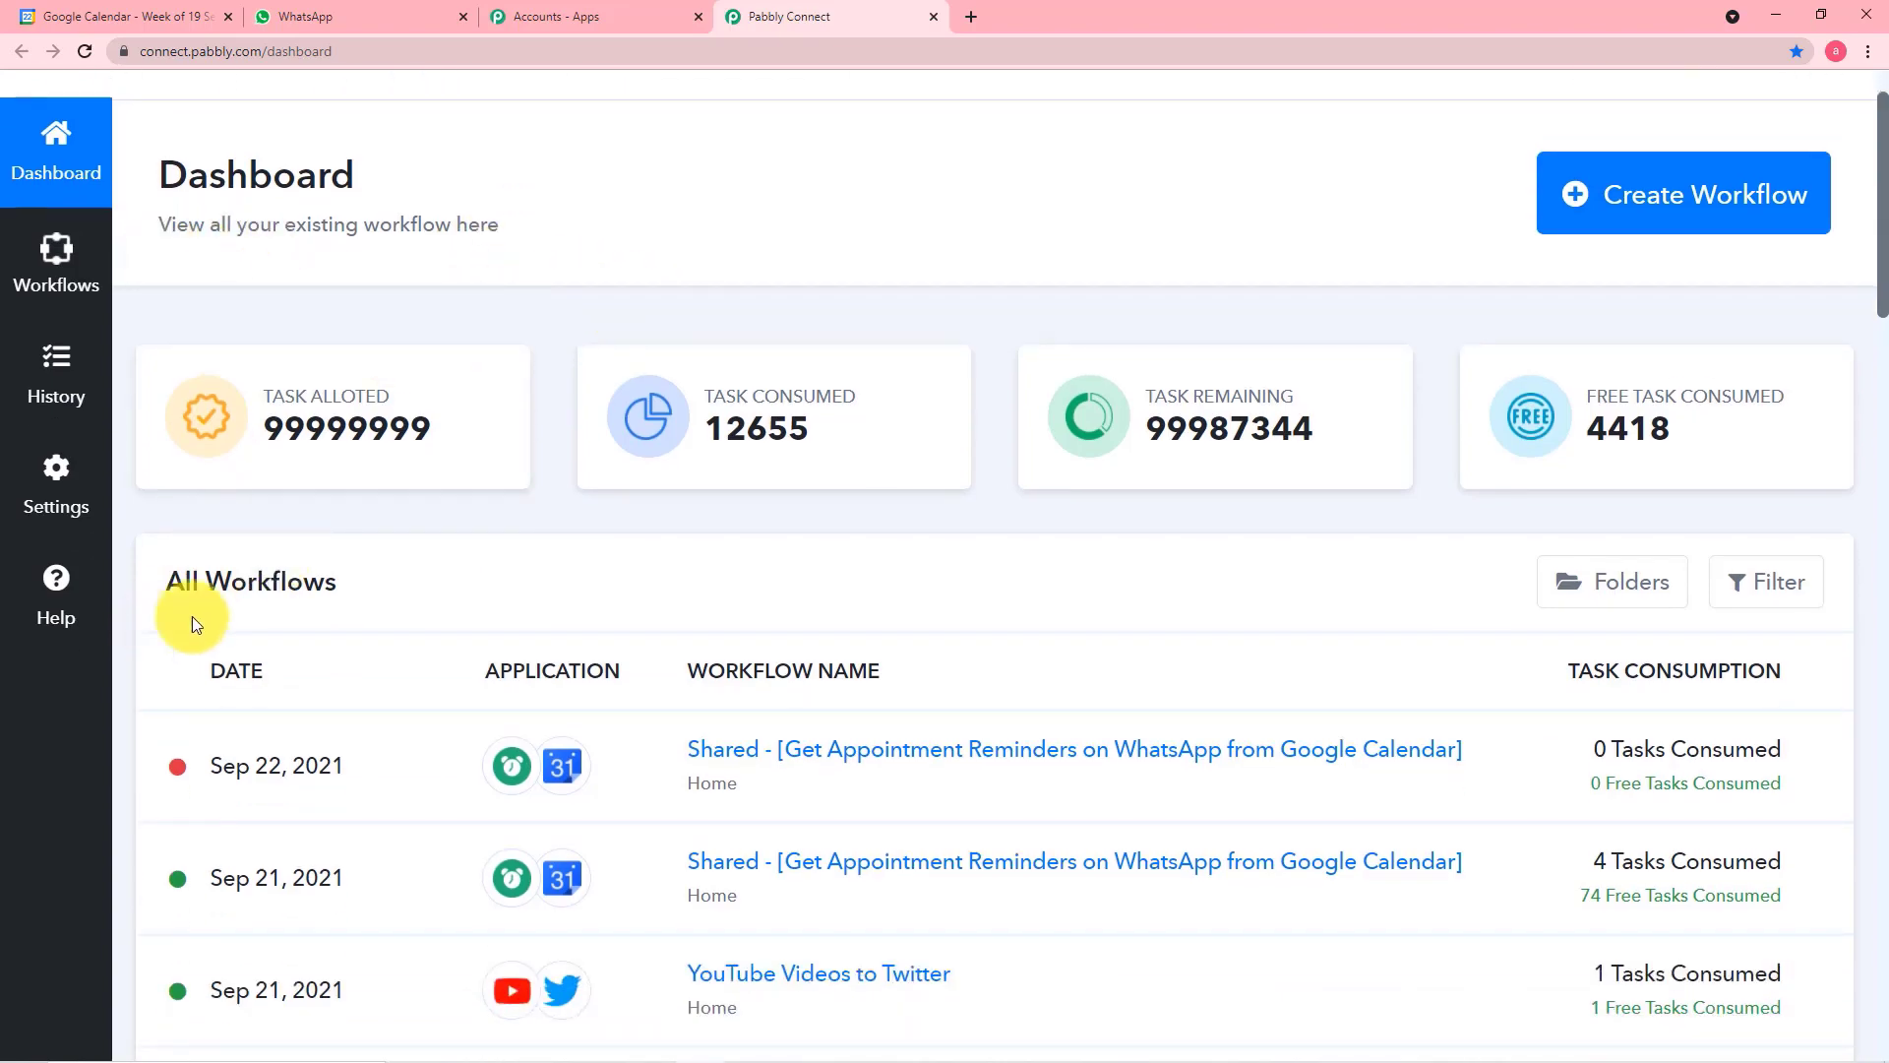
scroll(484, 689, "down", 6)
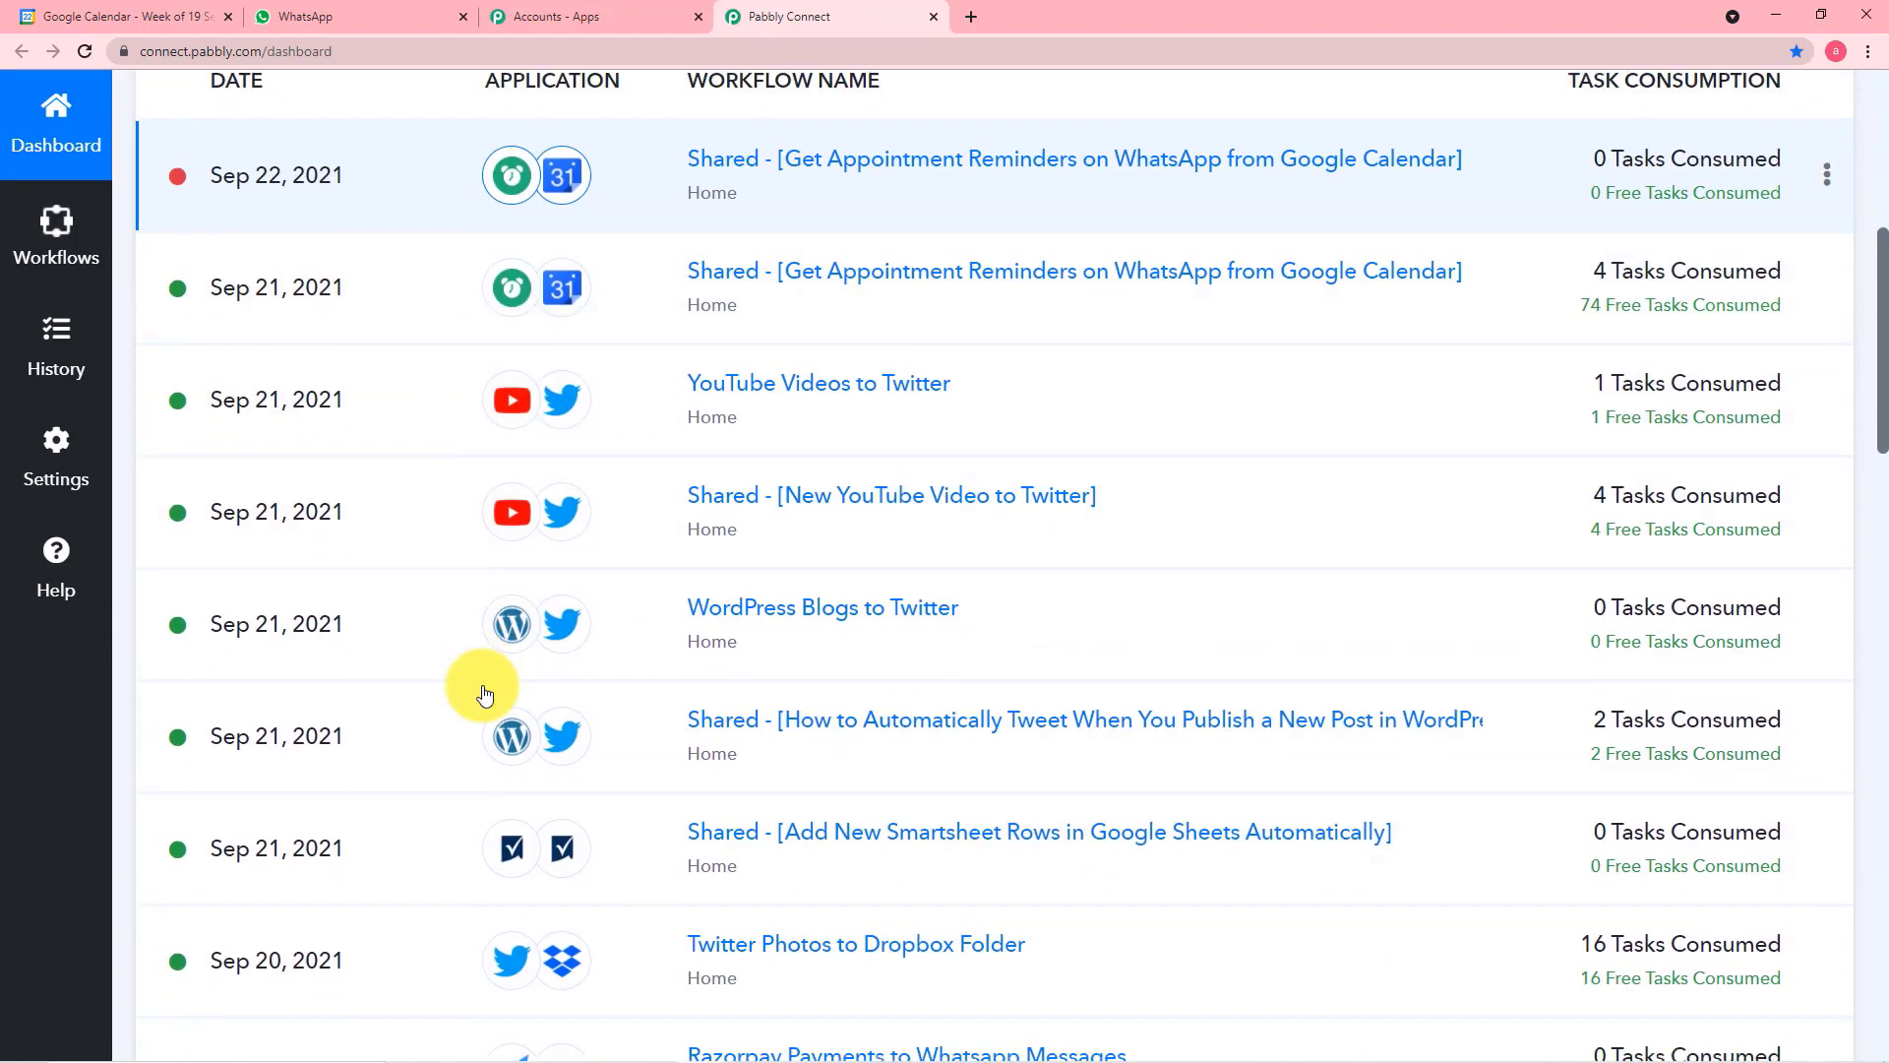
scroll(484, 694, "up", 7)
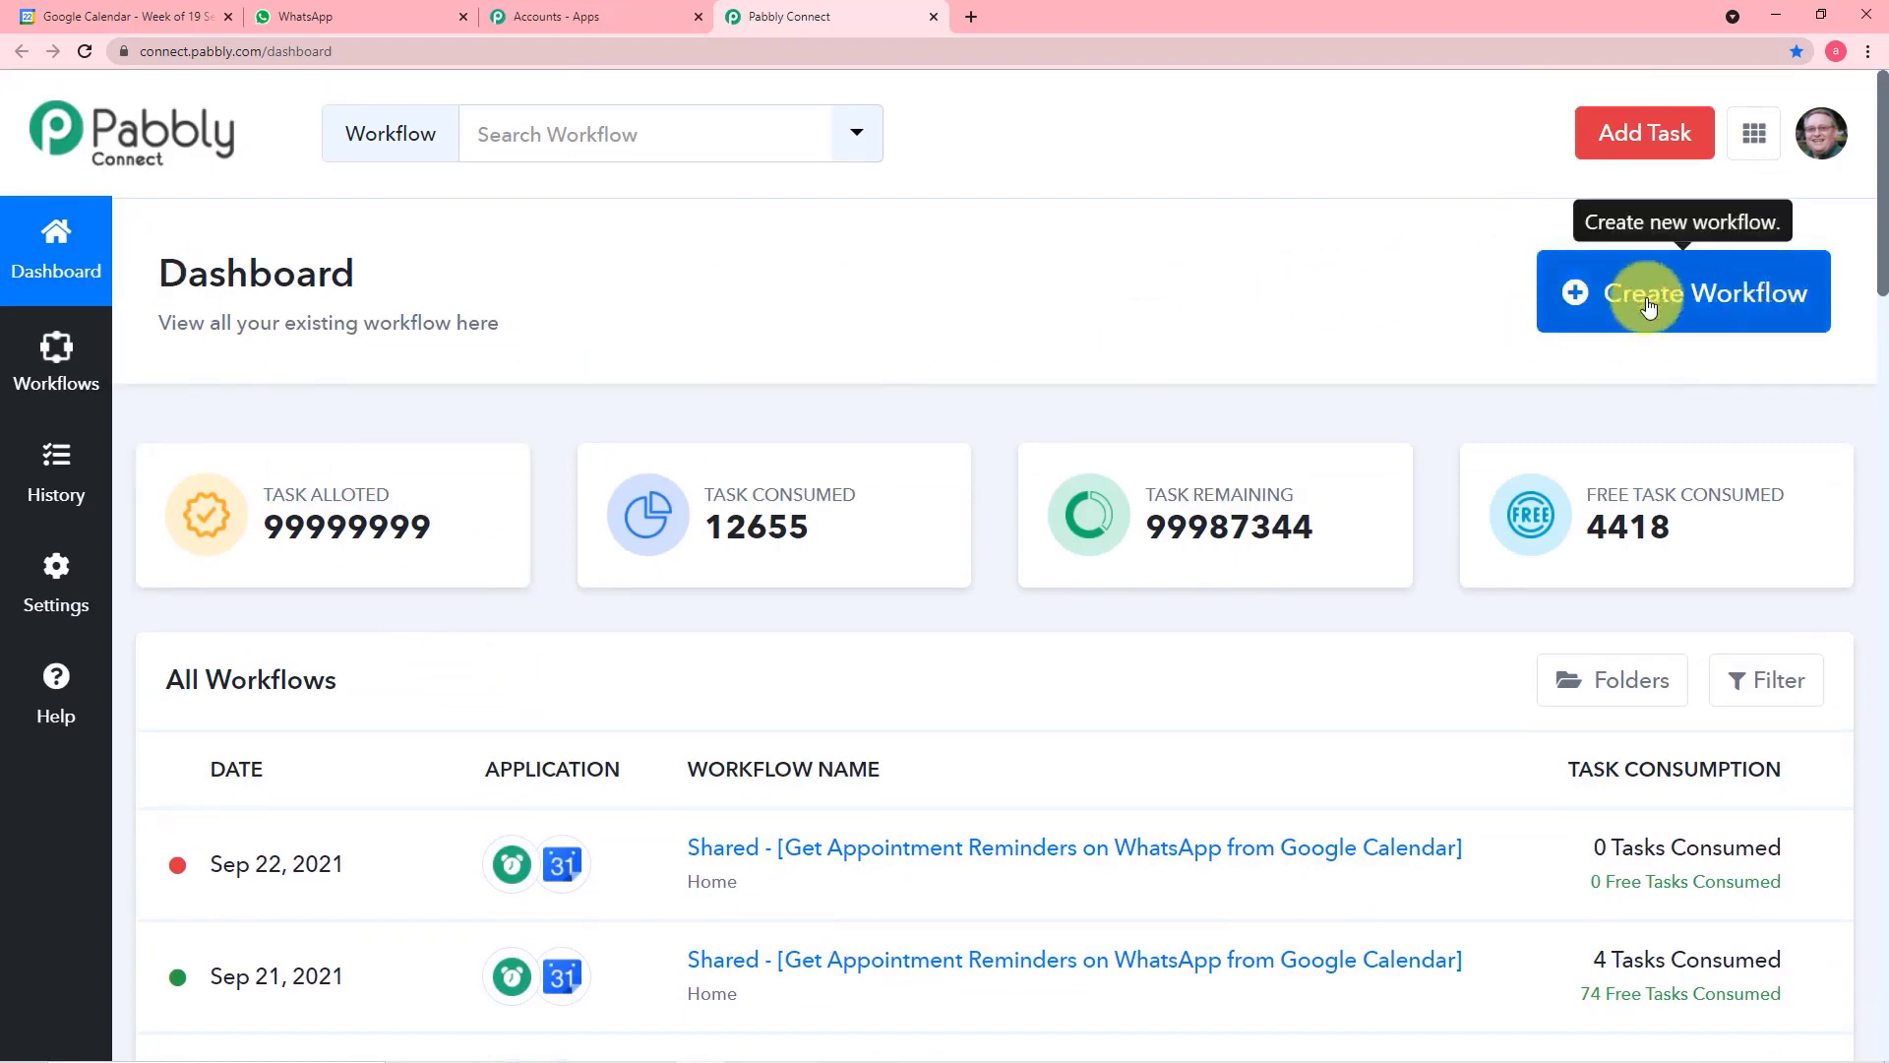
left_click(1712, 311)
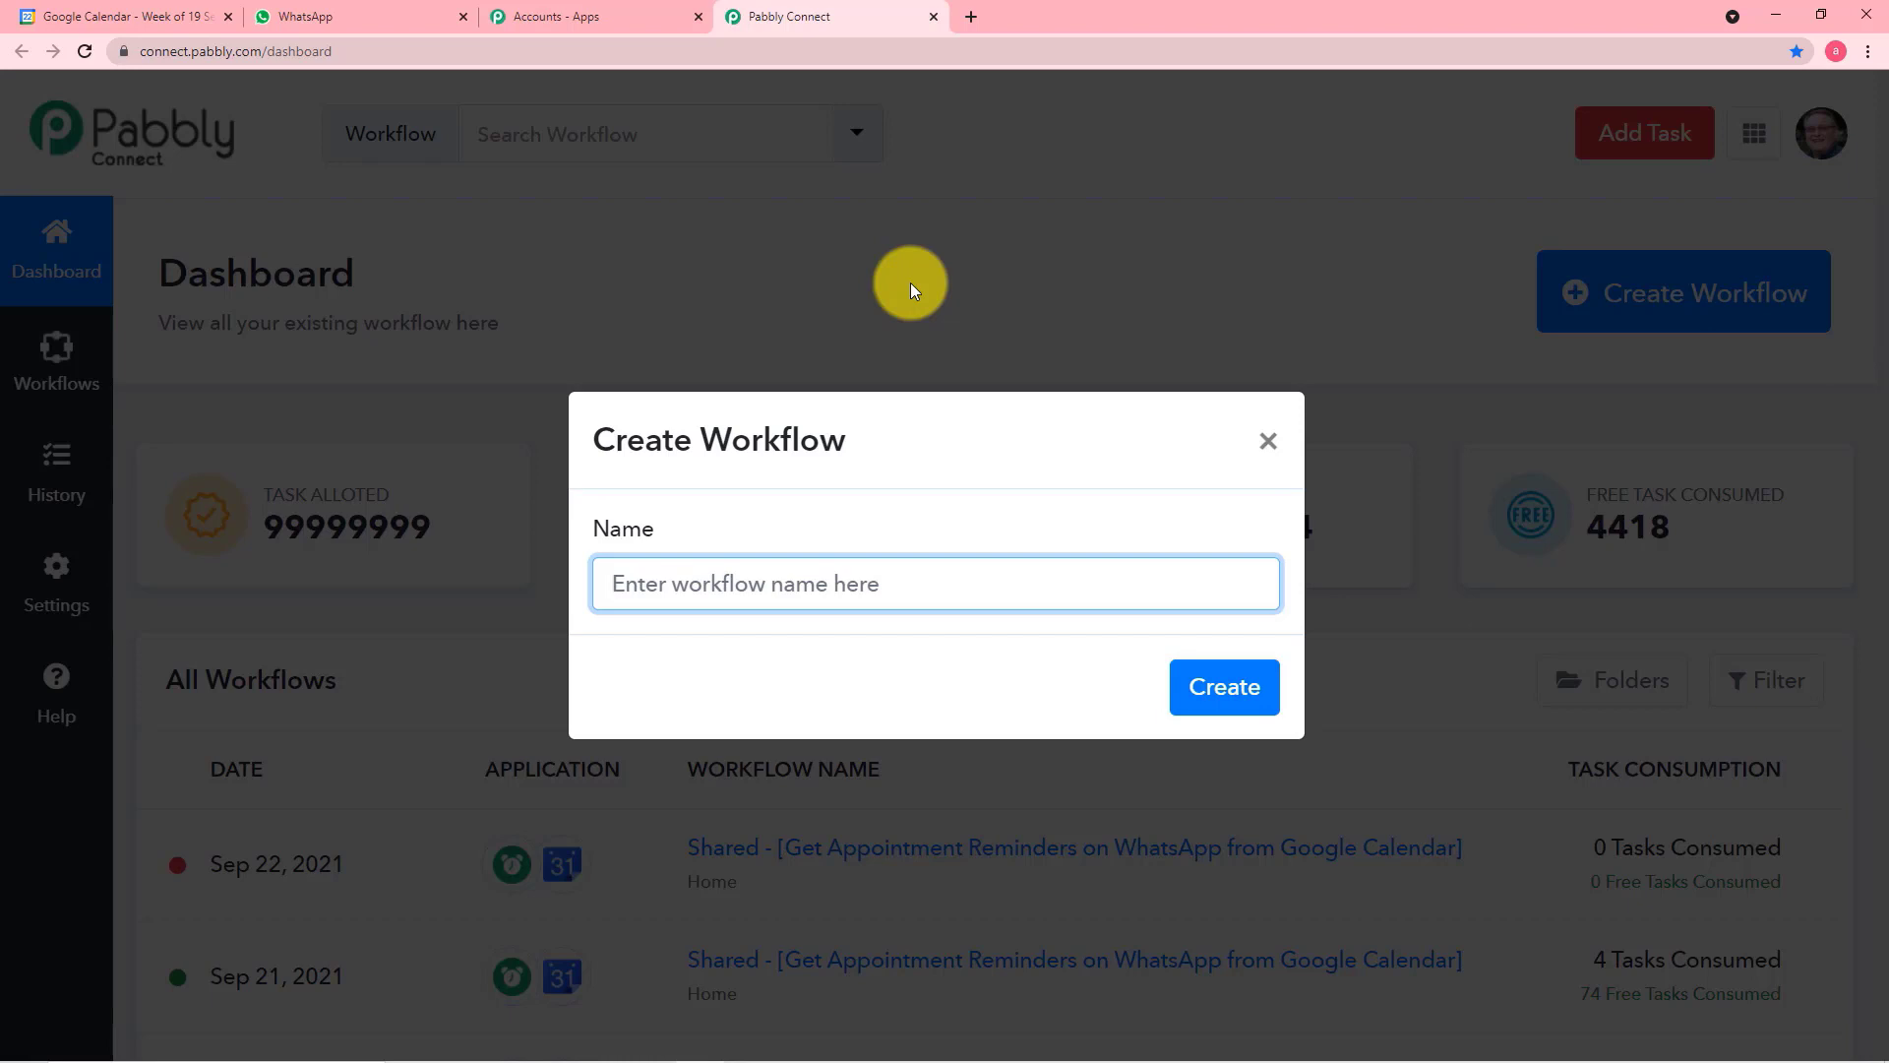
type("Goog")
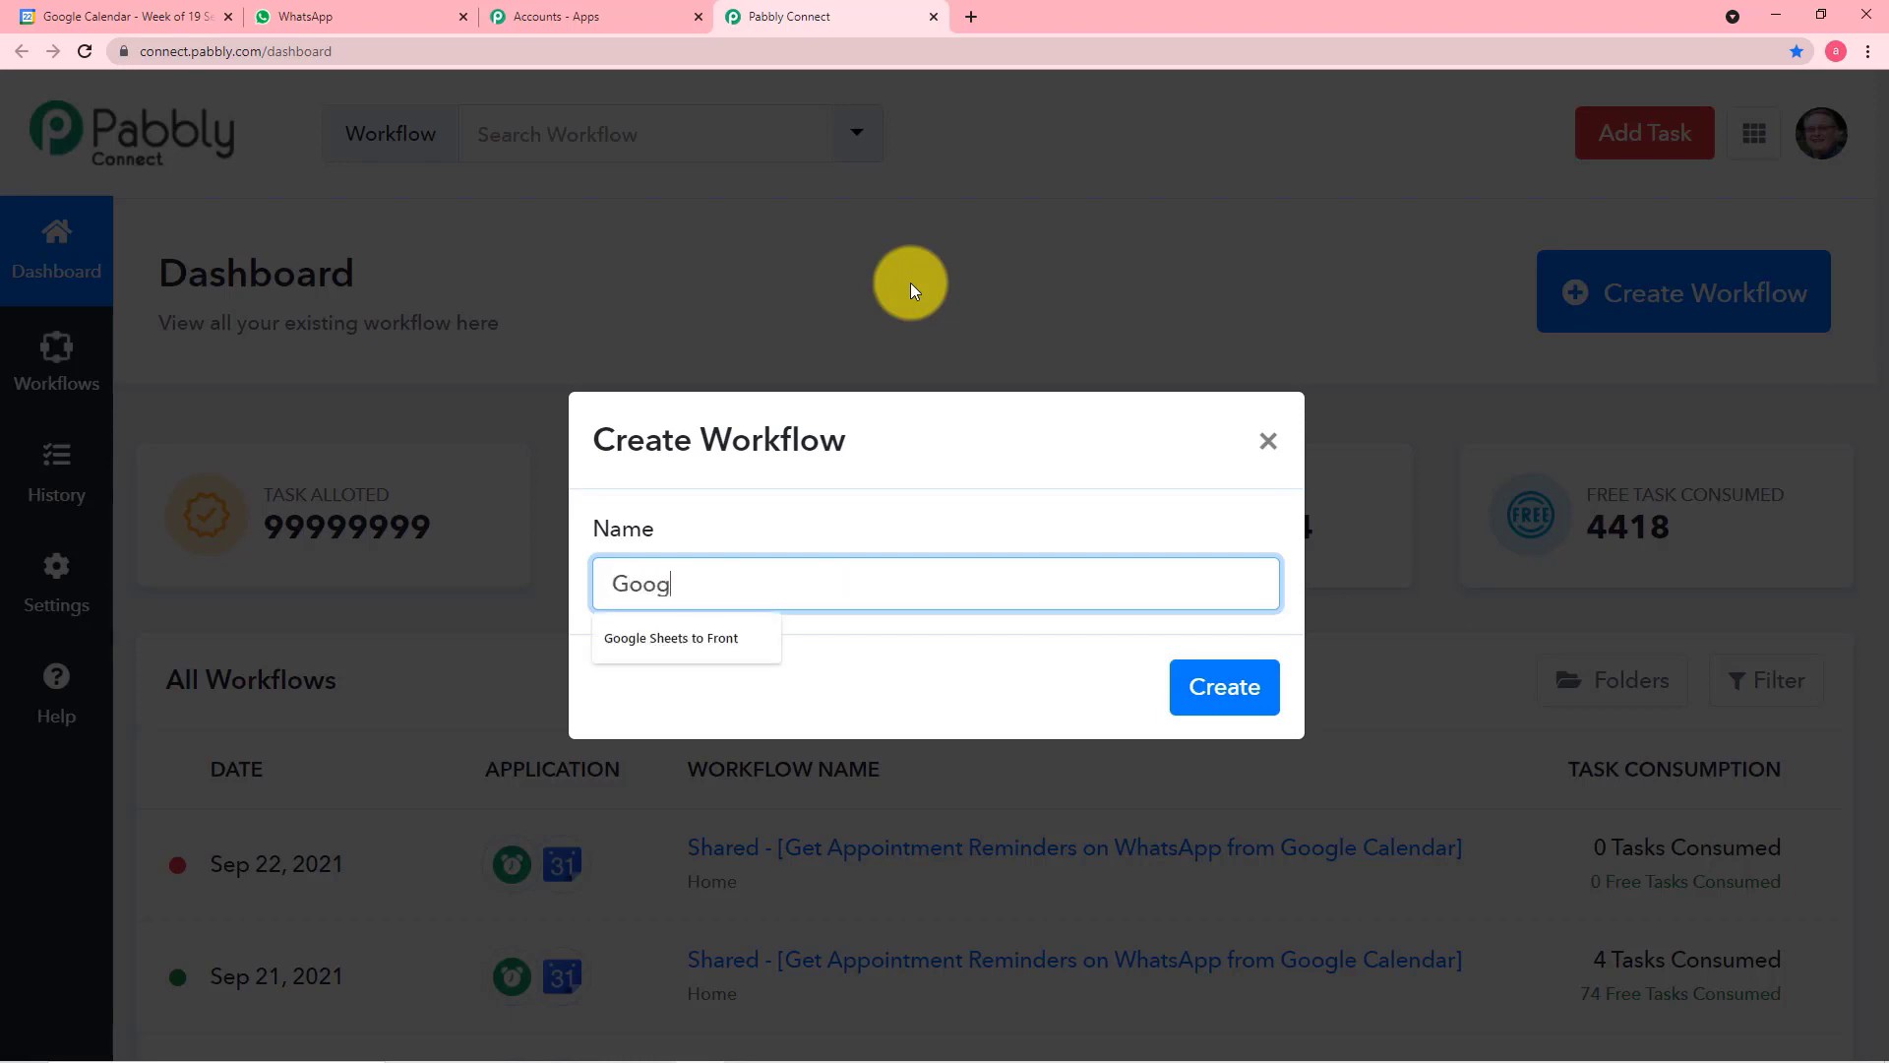
type("le Ca")
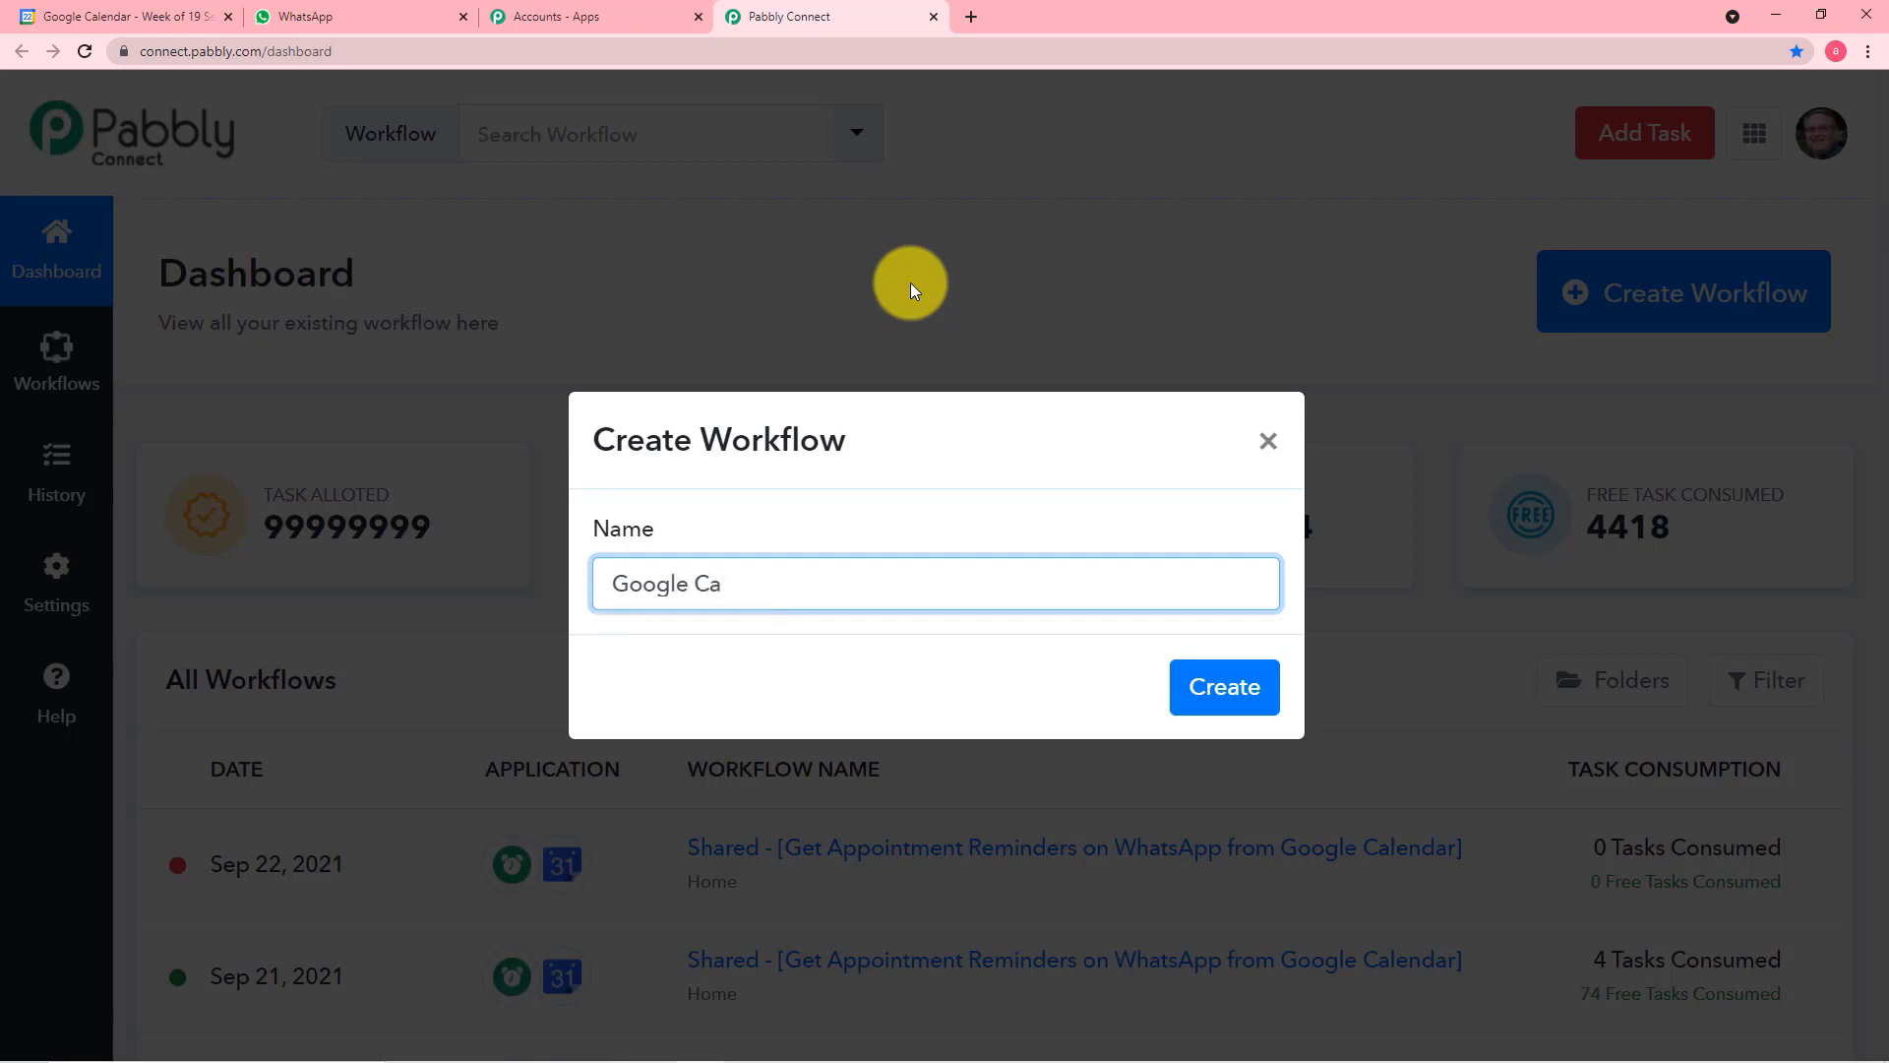
type("lendar to Whatsa")
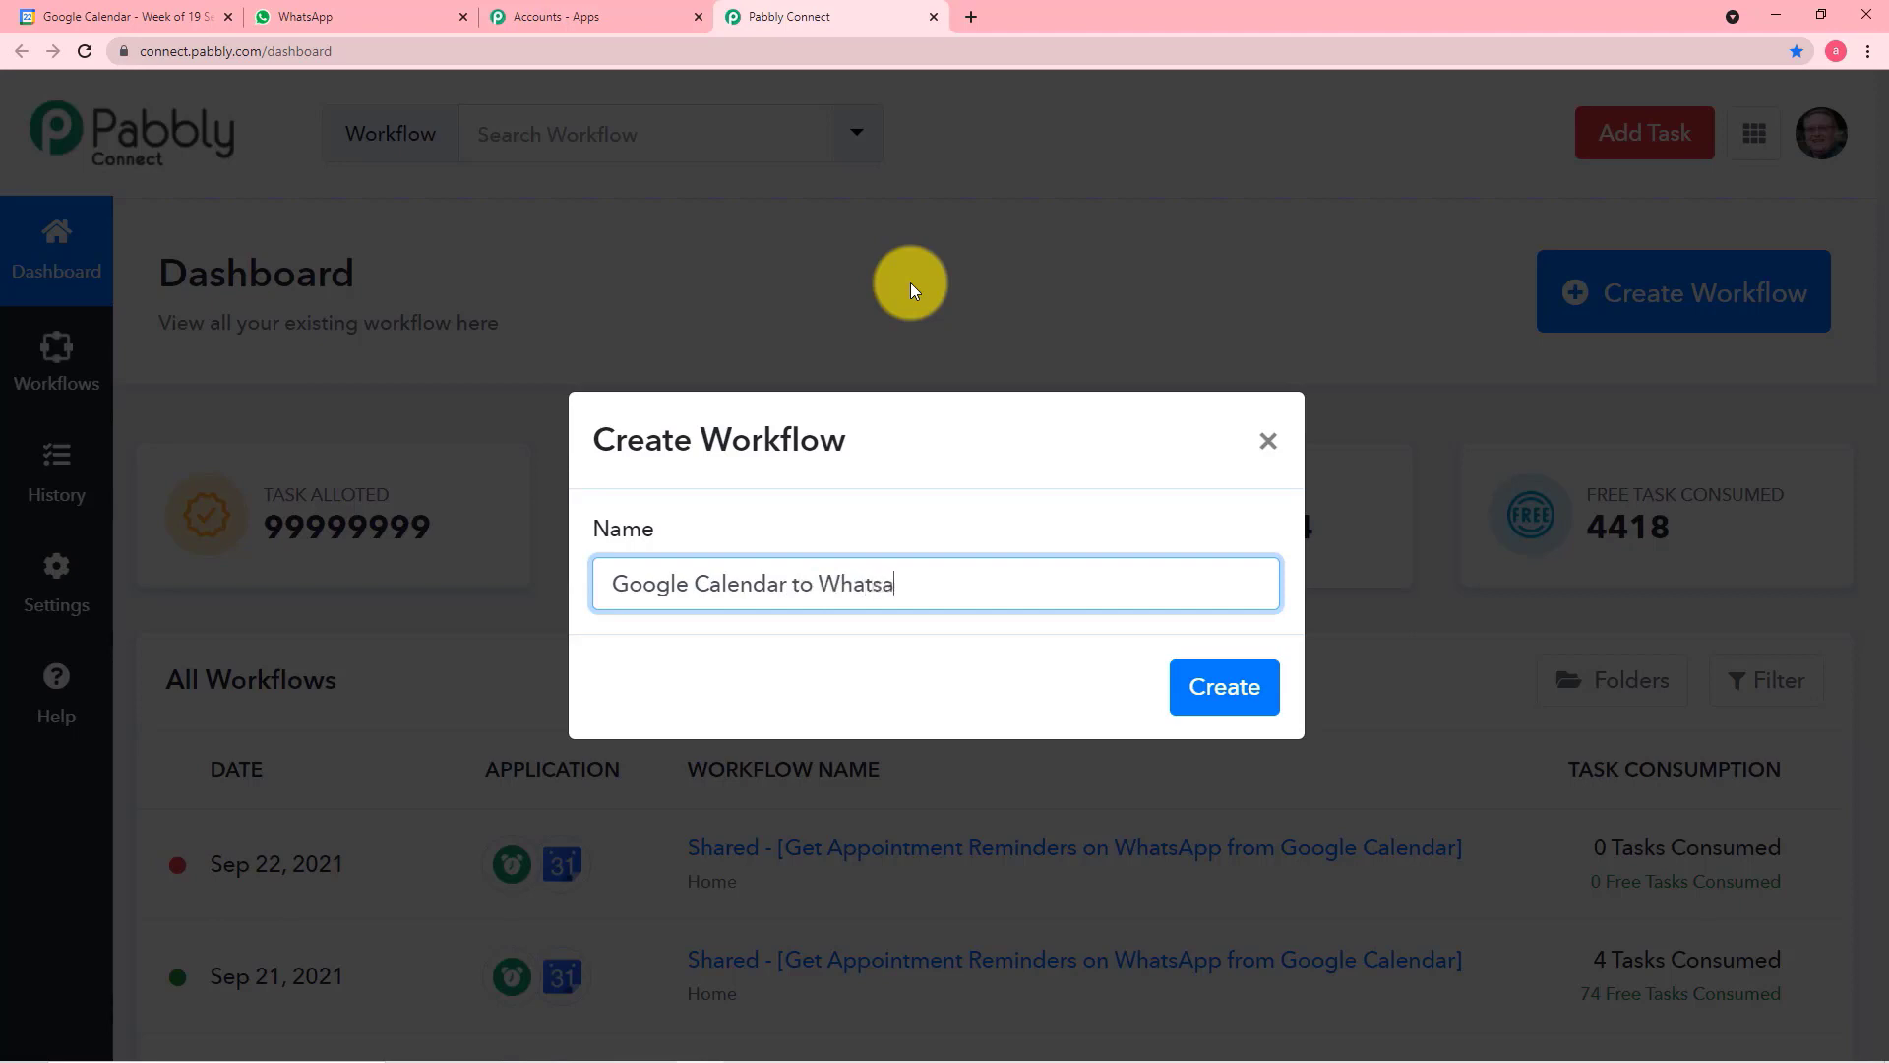
type("pp Reminders")
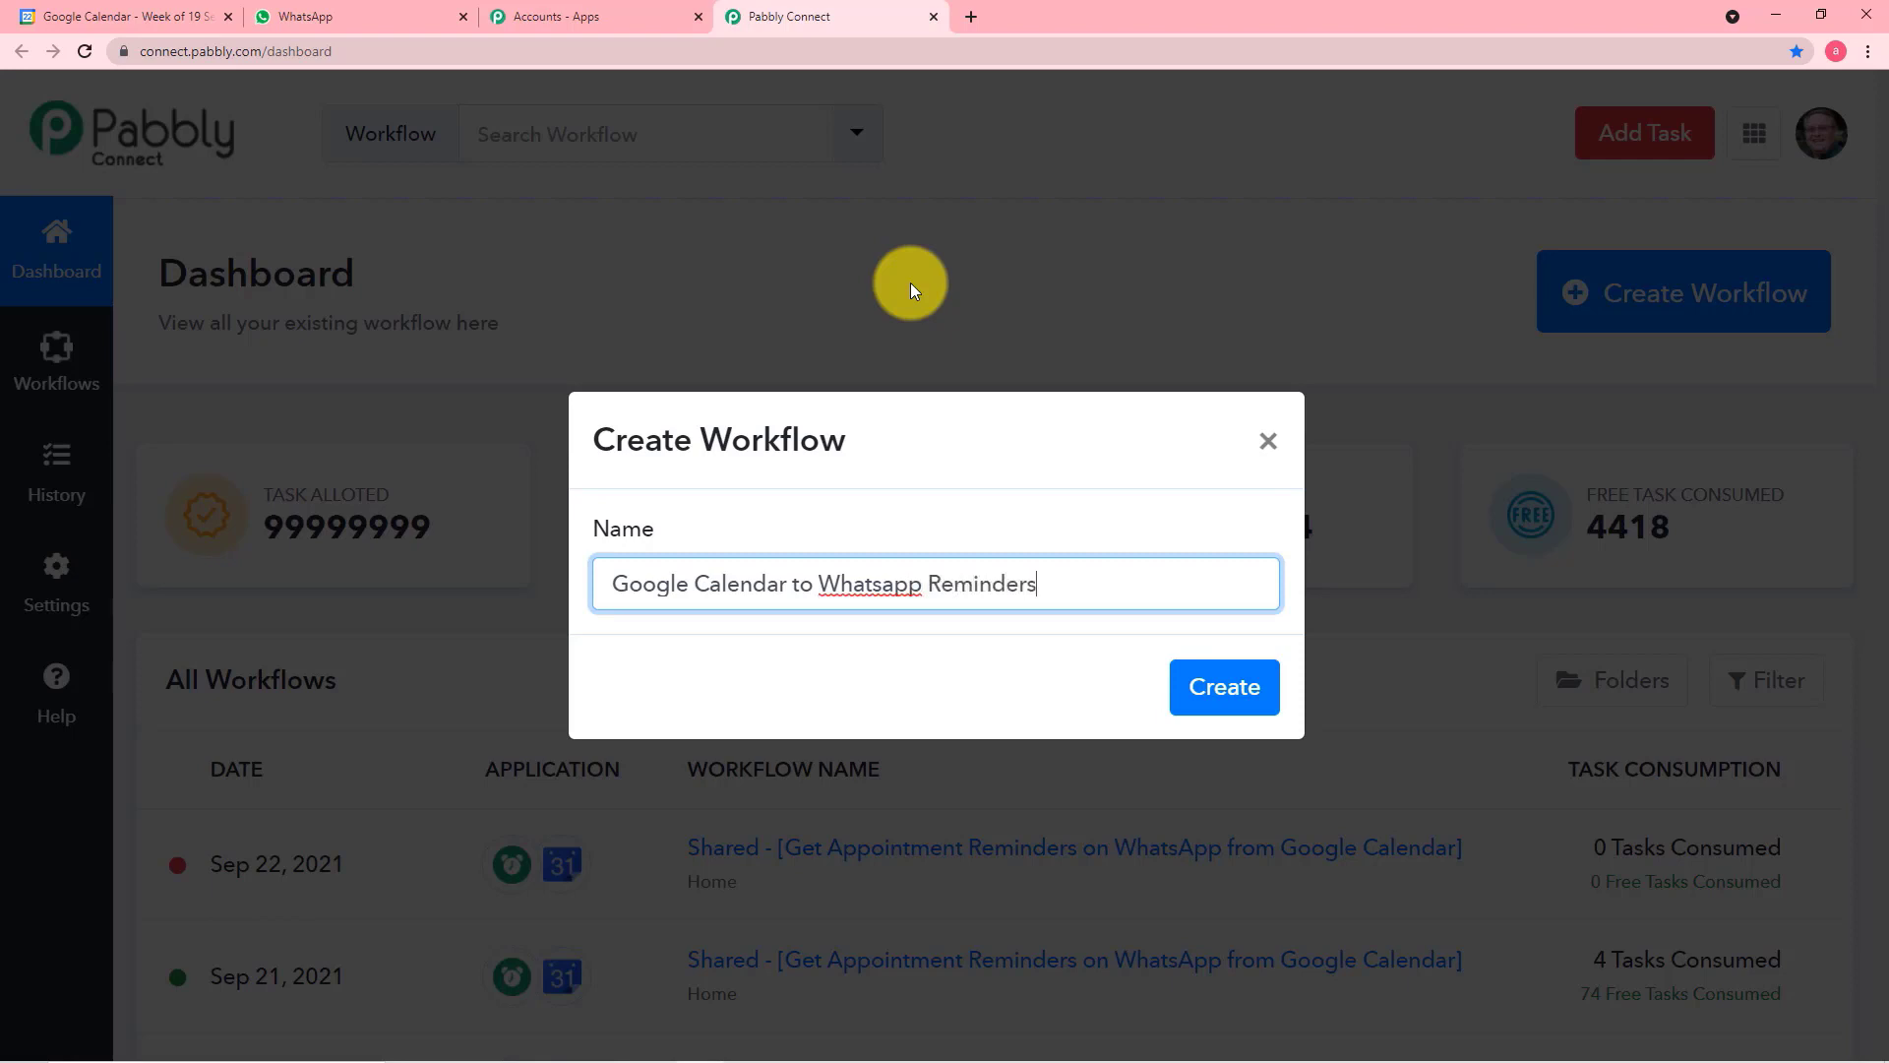
left_click(1222, 717)
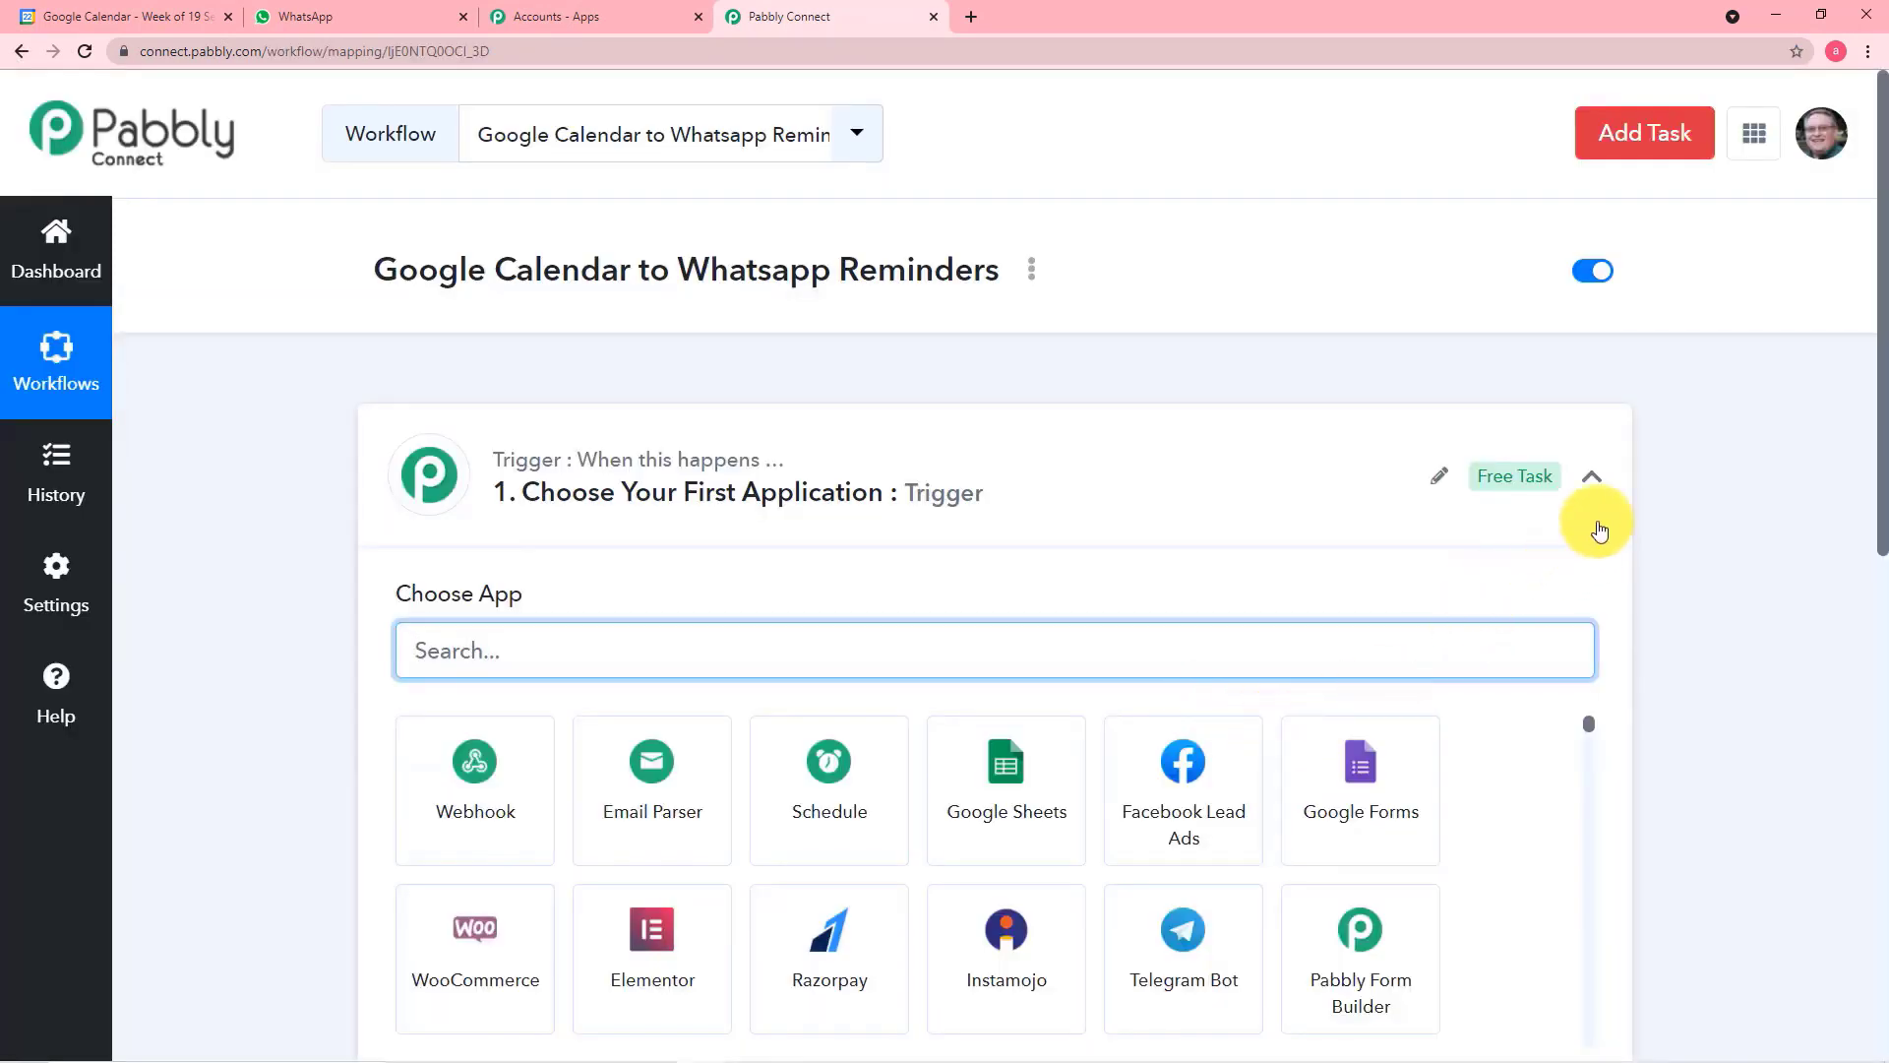
Search the apps for the workflow's trigger and choose Schedule as the first application
left_click(1592, 478)
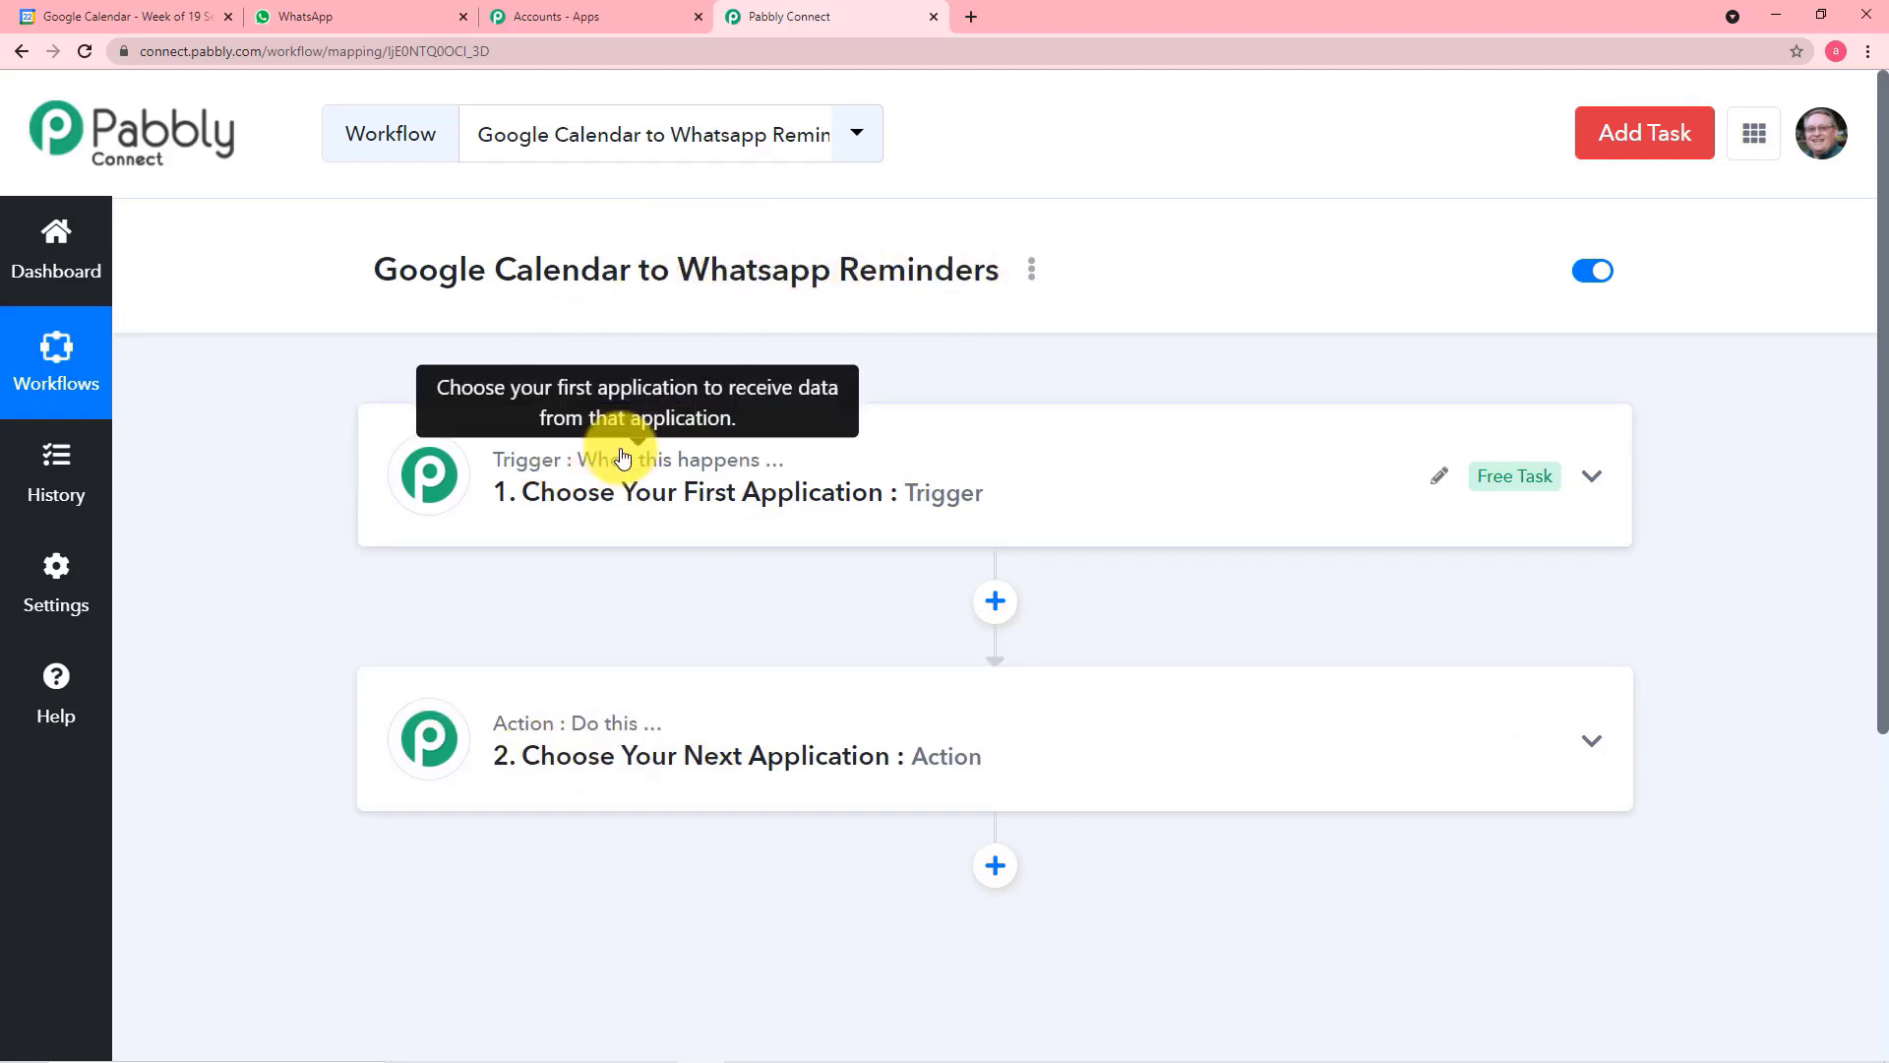
left_click(635, 484)
scroll(636, 489, "down", 1)
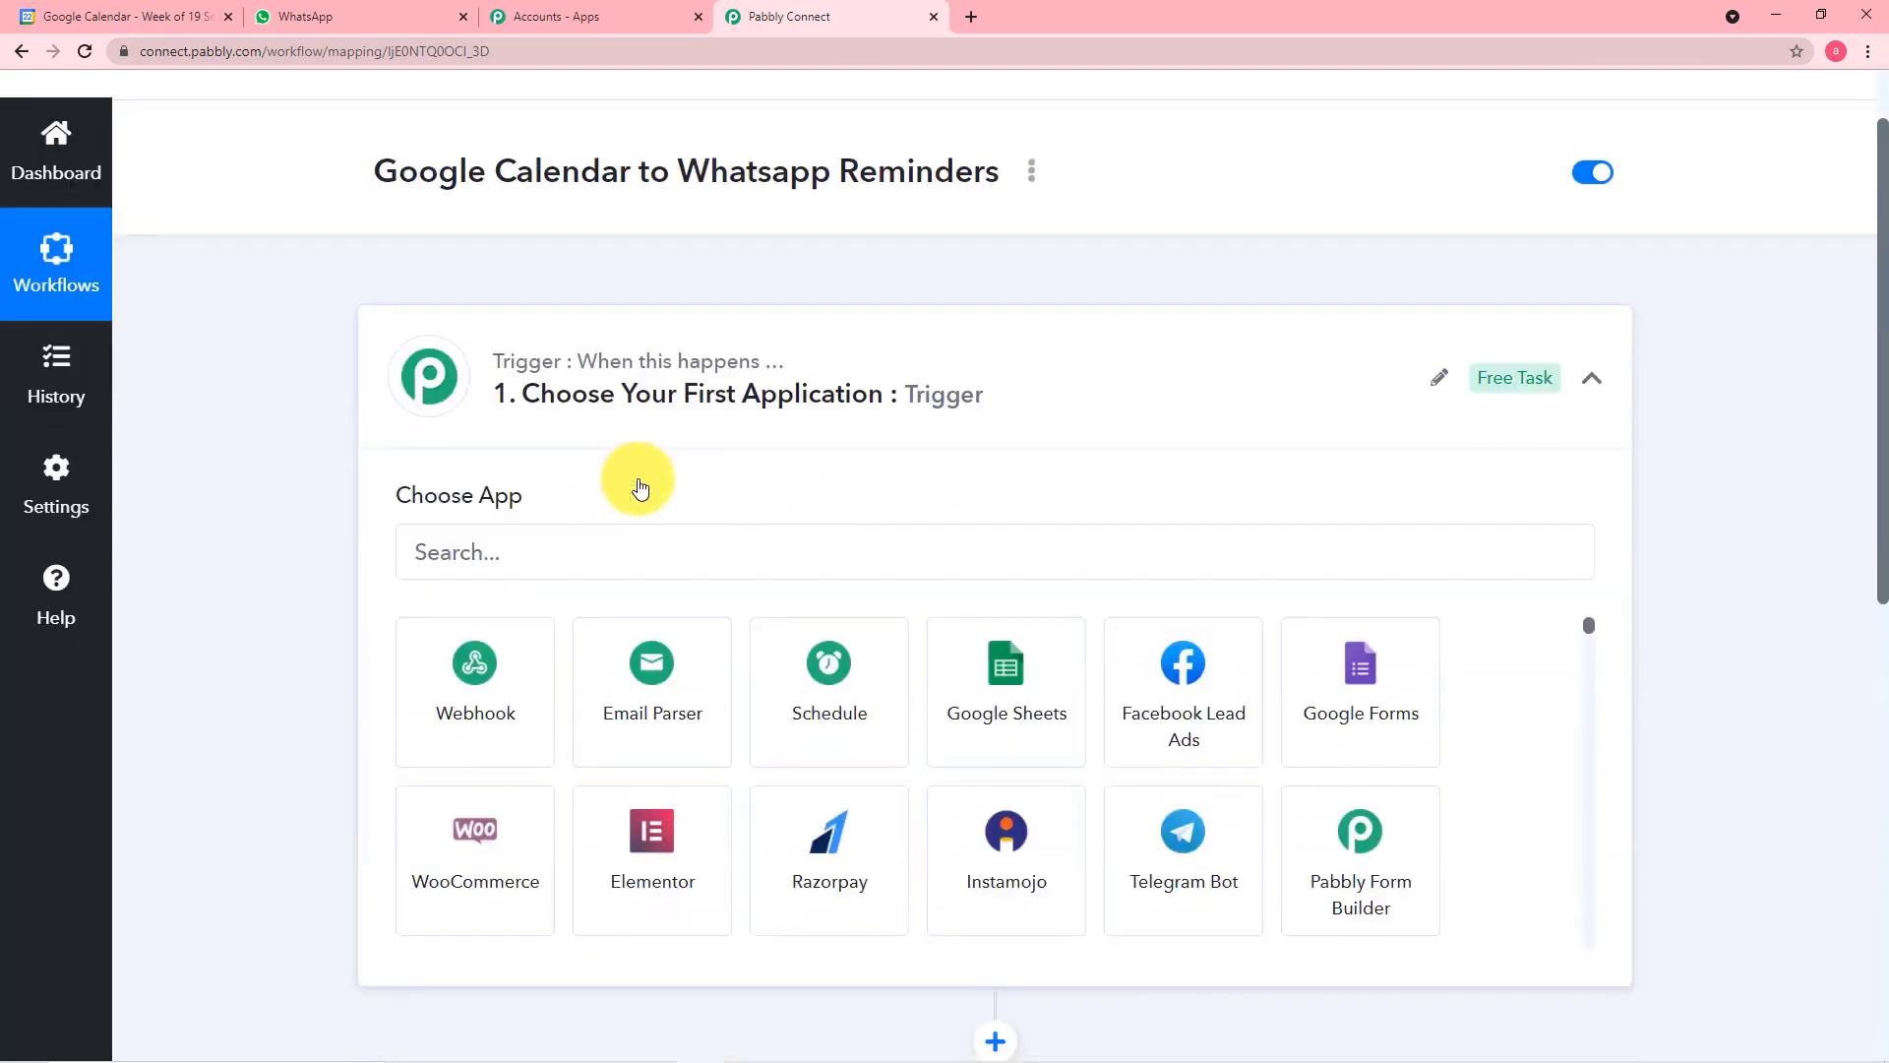
left_click(703, 540)
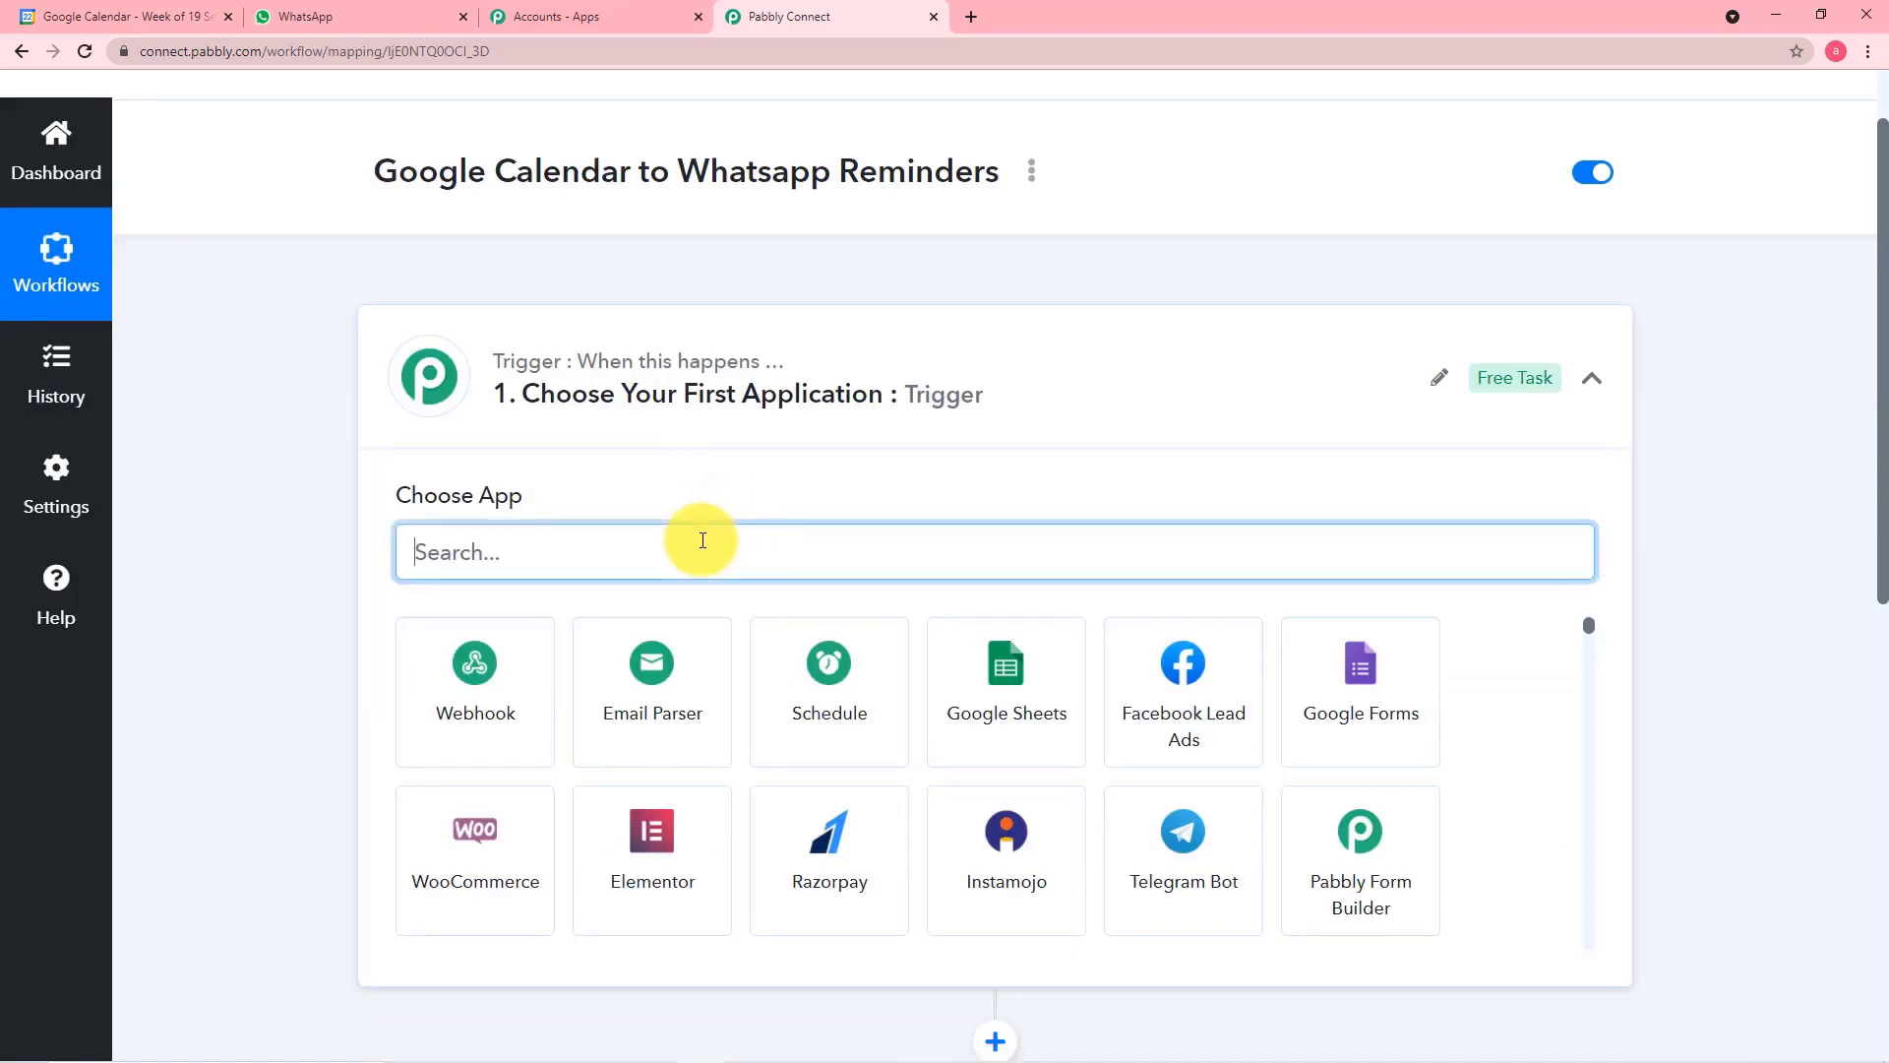
type("sh")
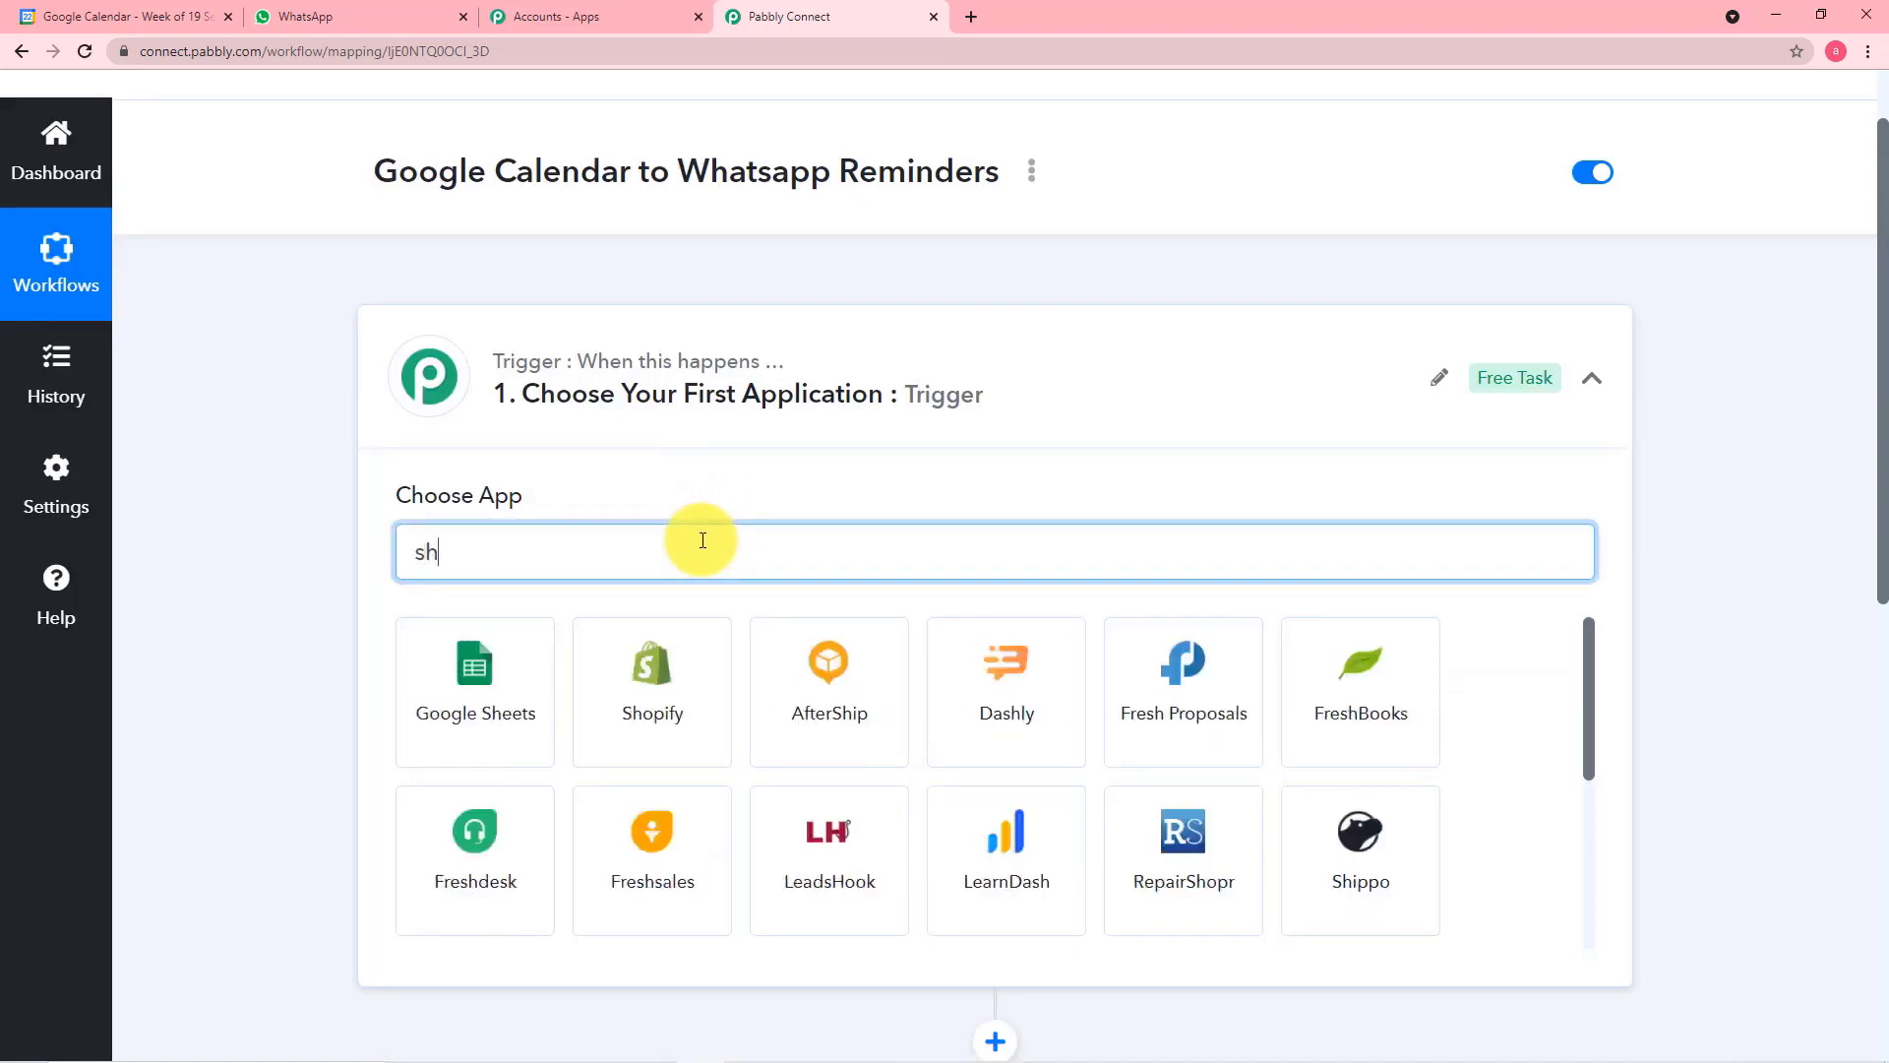
type("e")
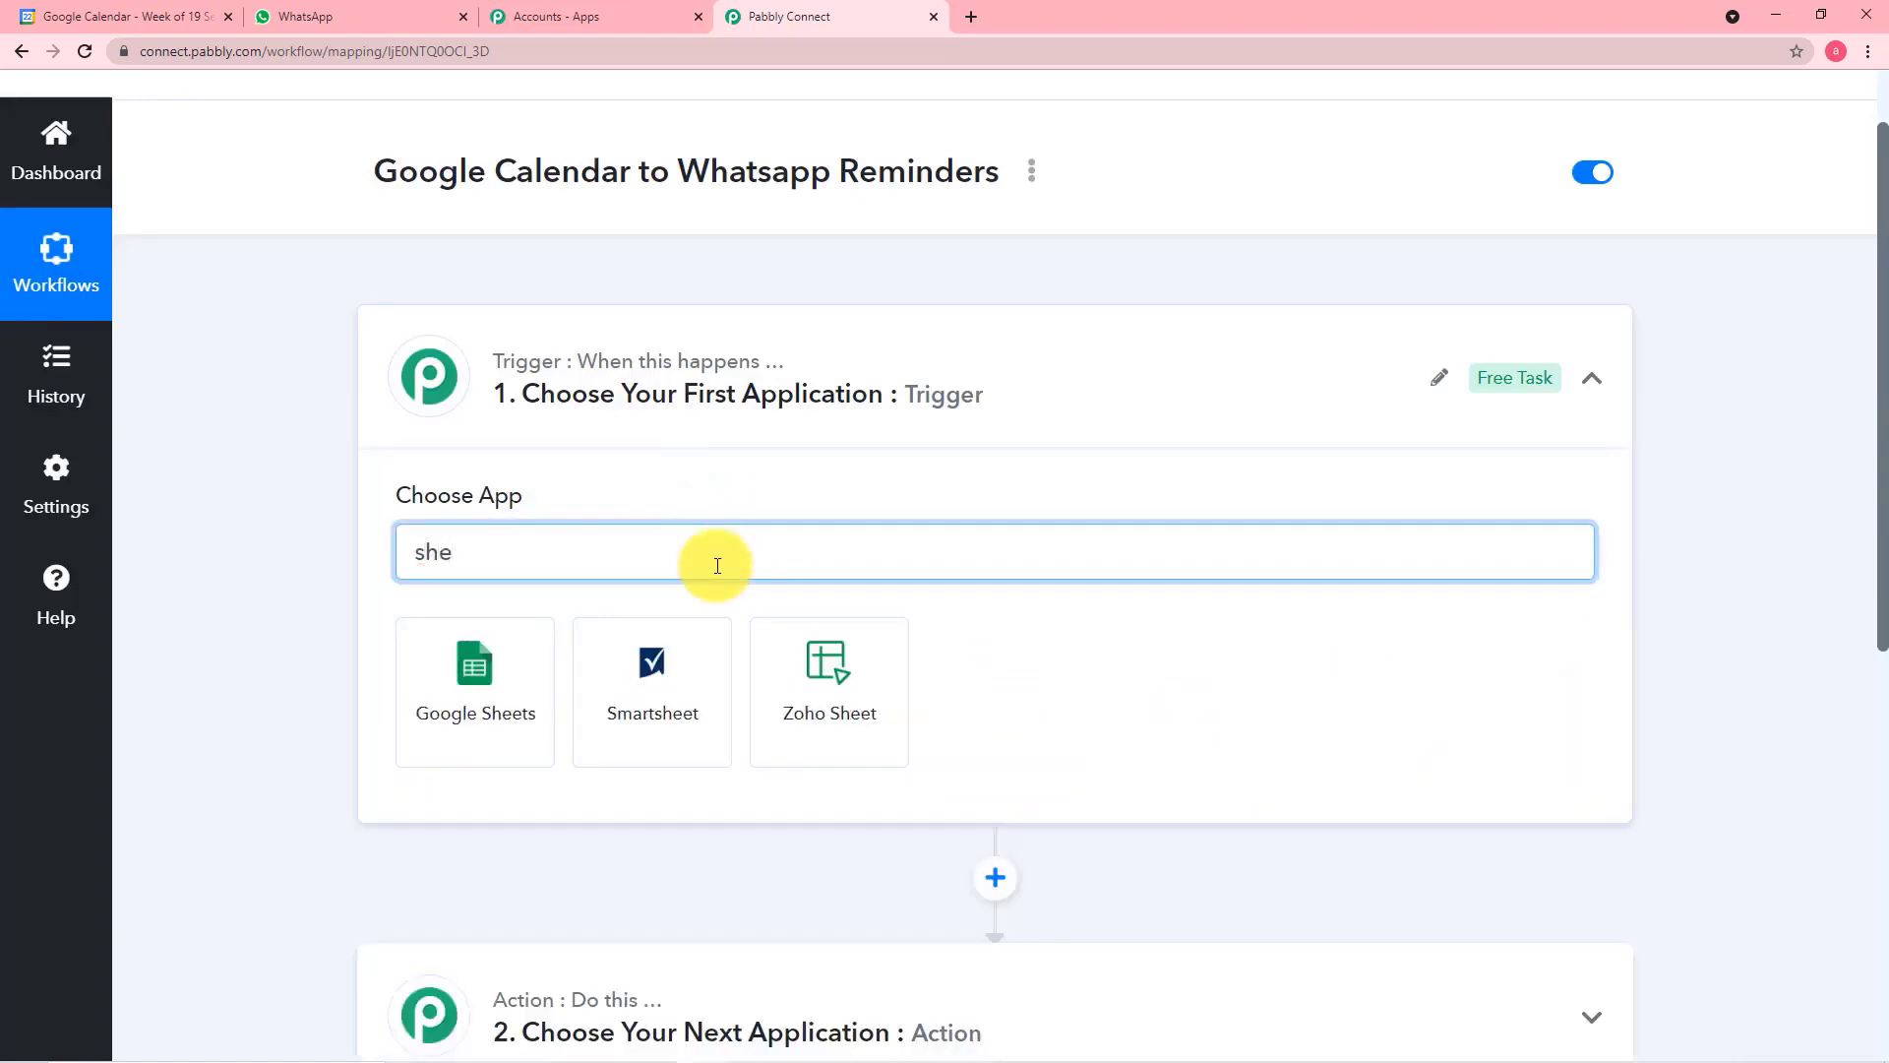
key("BackSpace")
key("BackSpace")
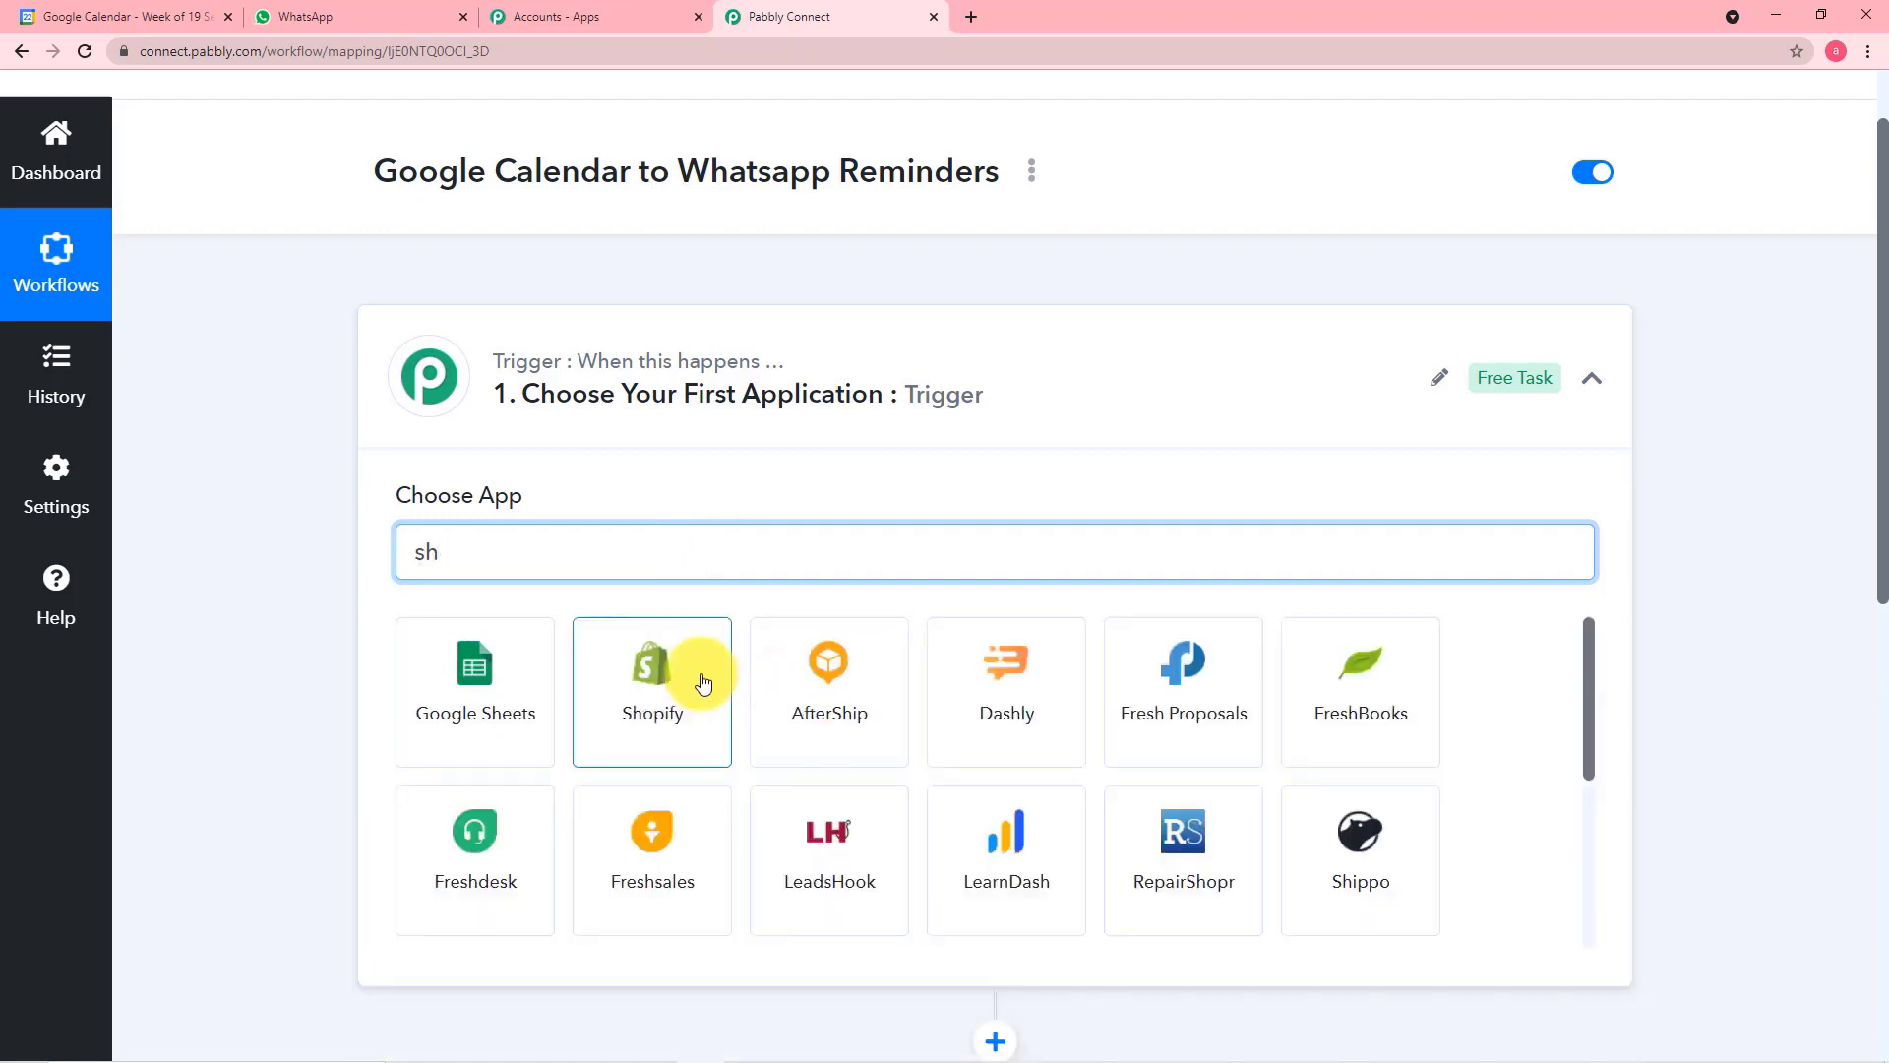
type("ch")
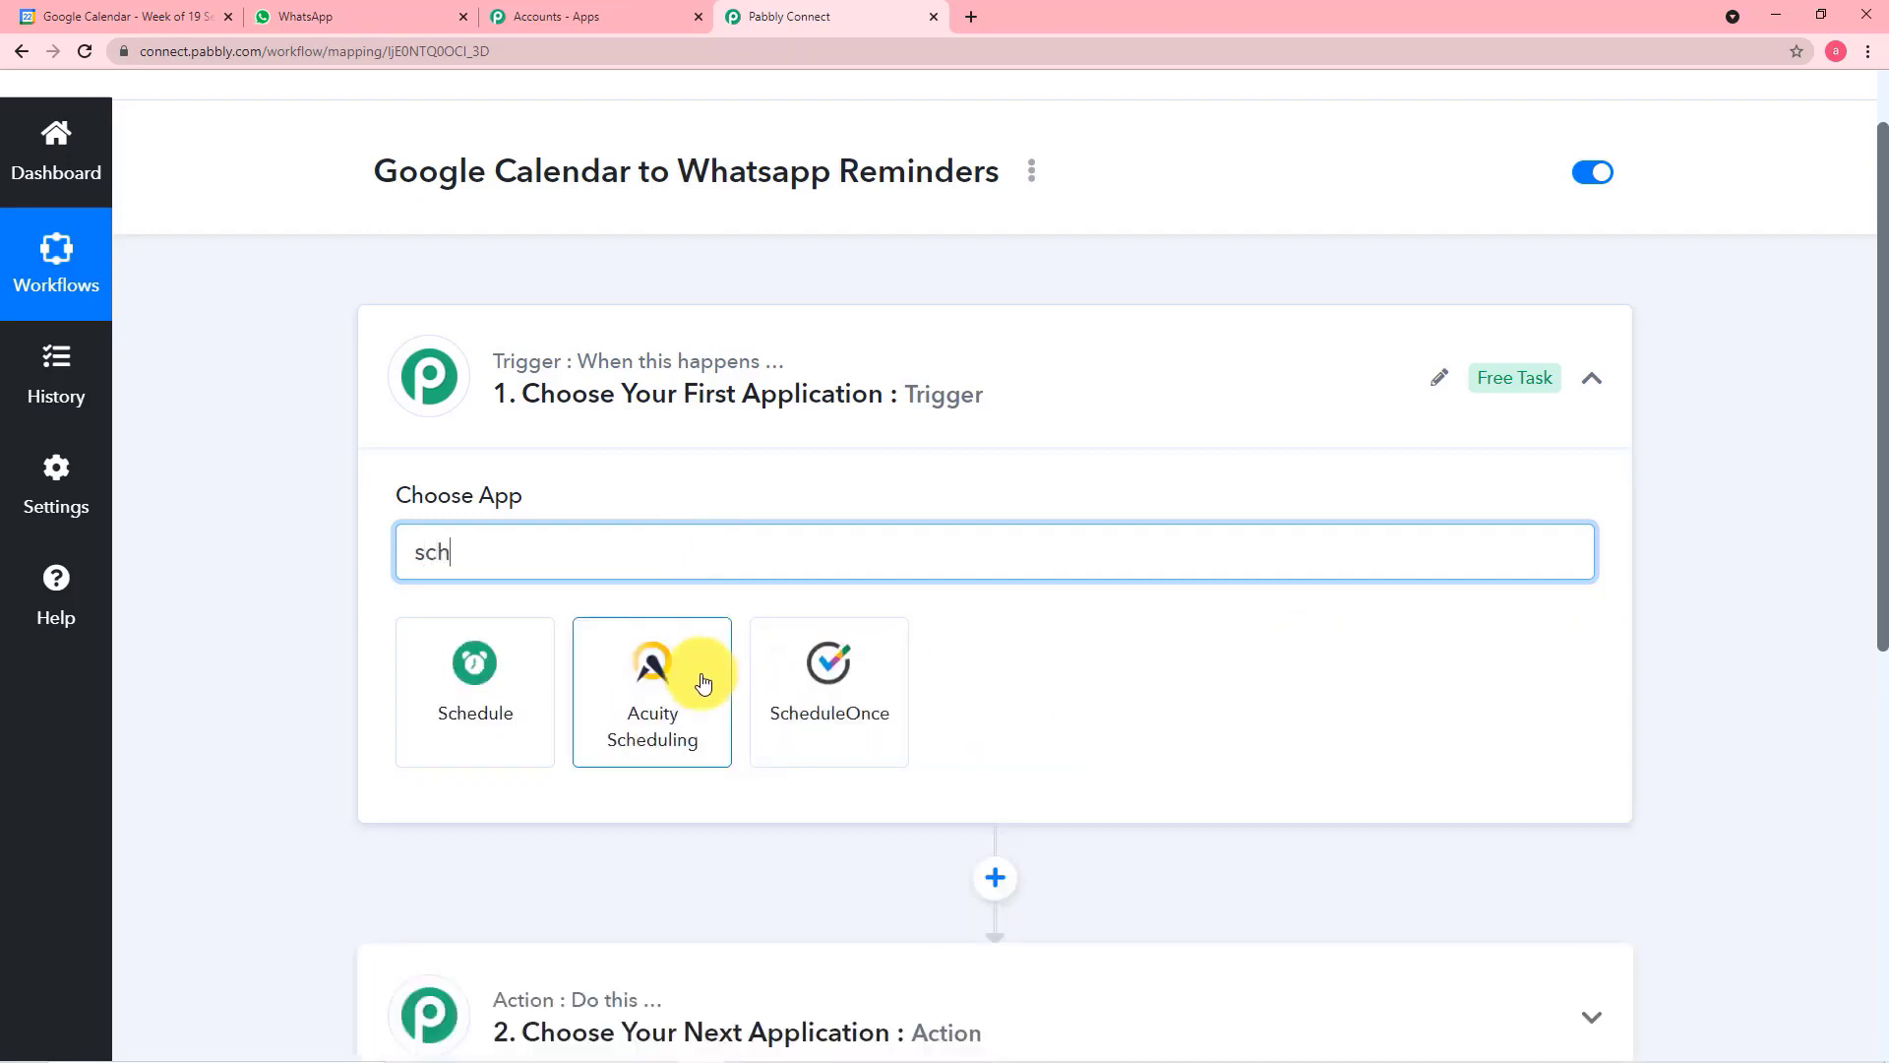
left_click(472, 679)
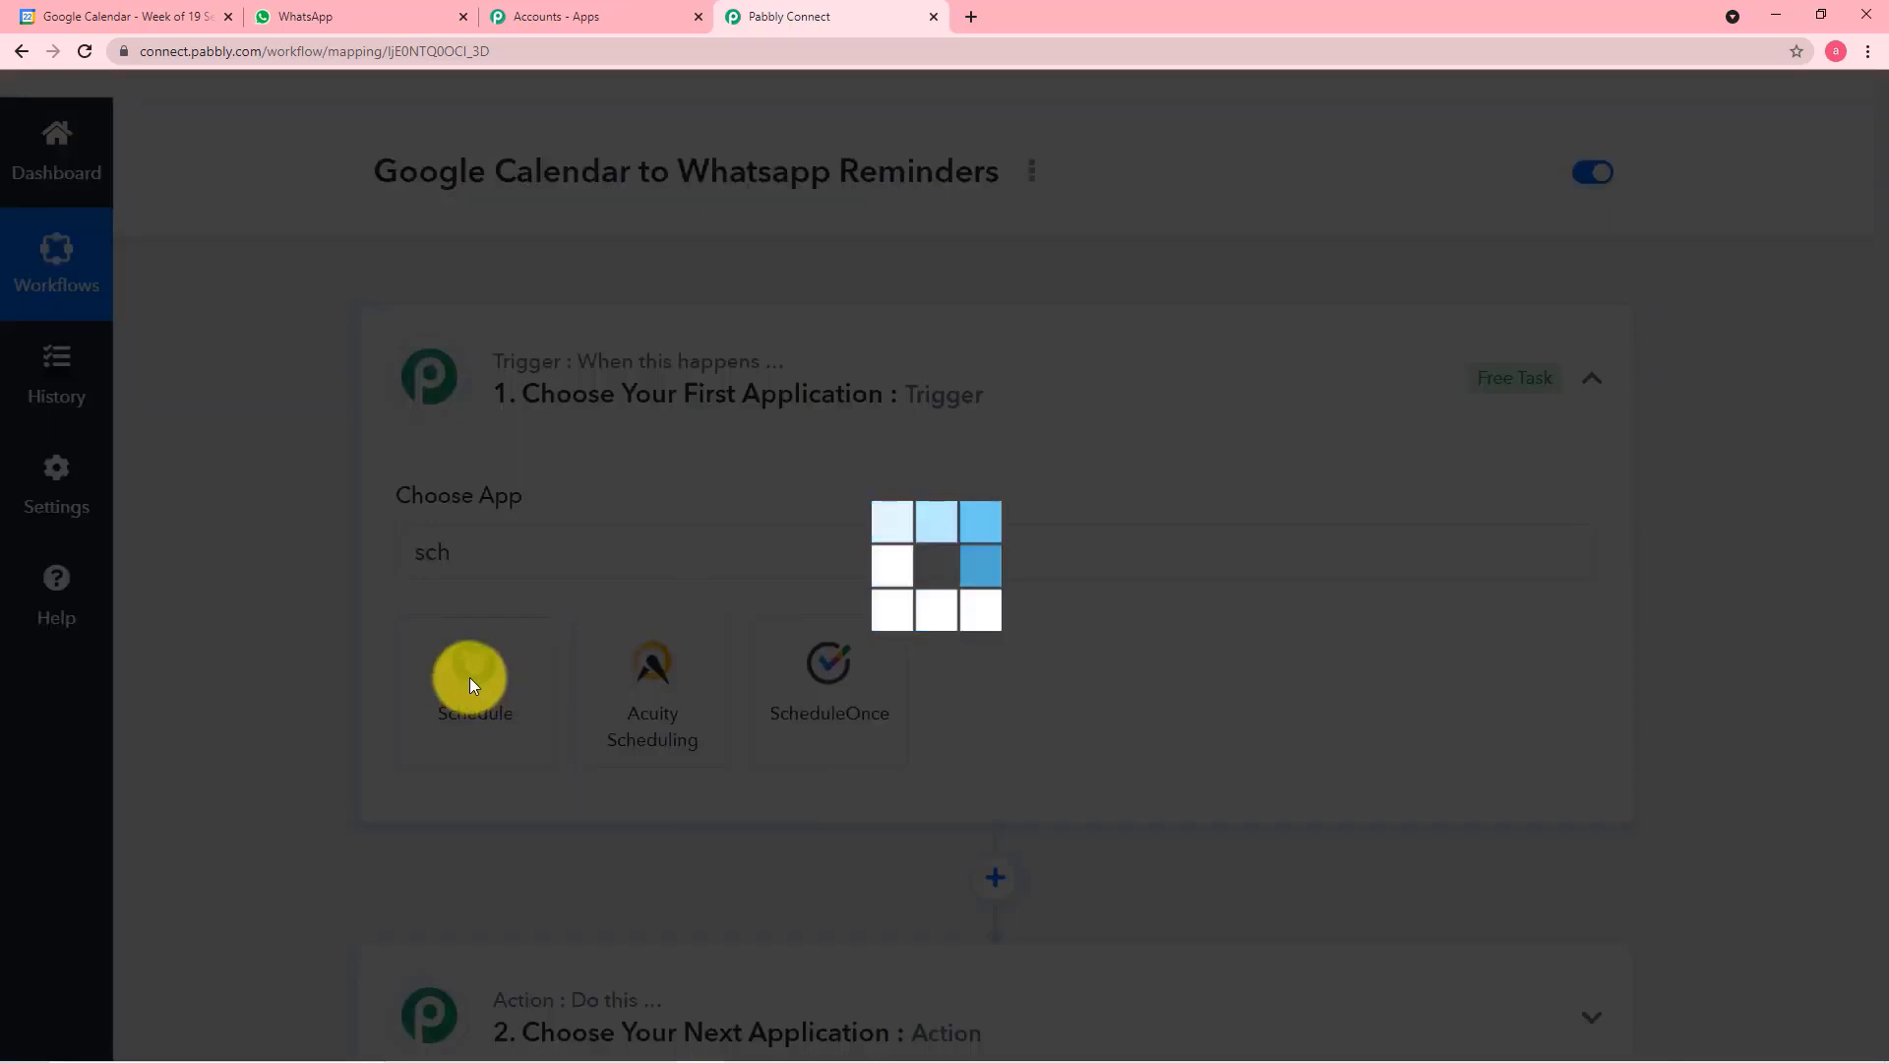
Configure the Schedule trigger to run every day at 01:30 UTC and save it
scroll(293, 606, "down", 1)
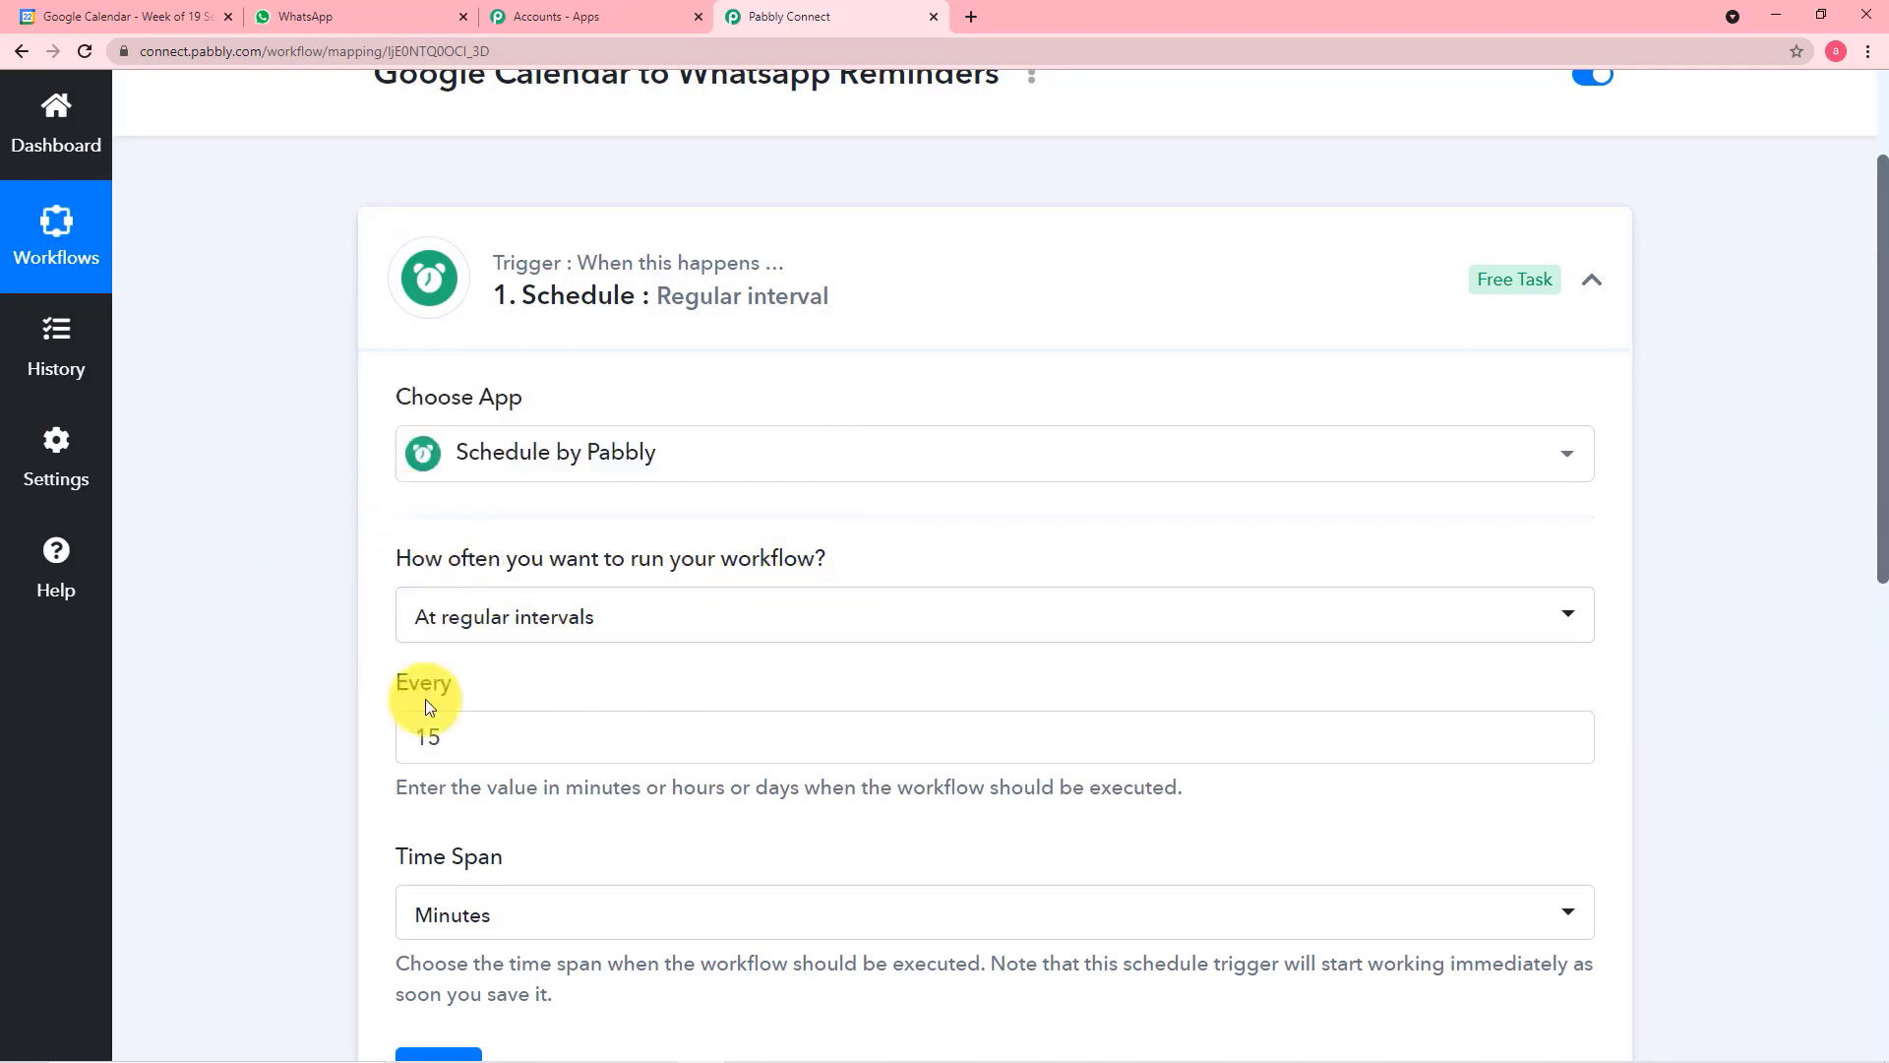
left_click(669, 622)
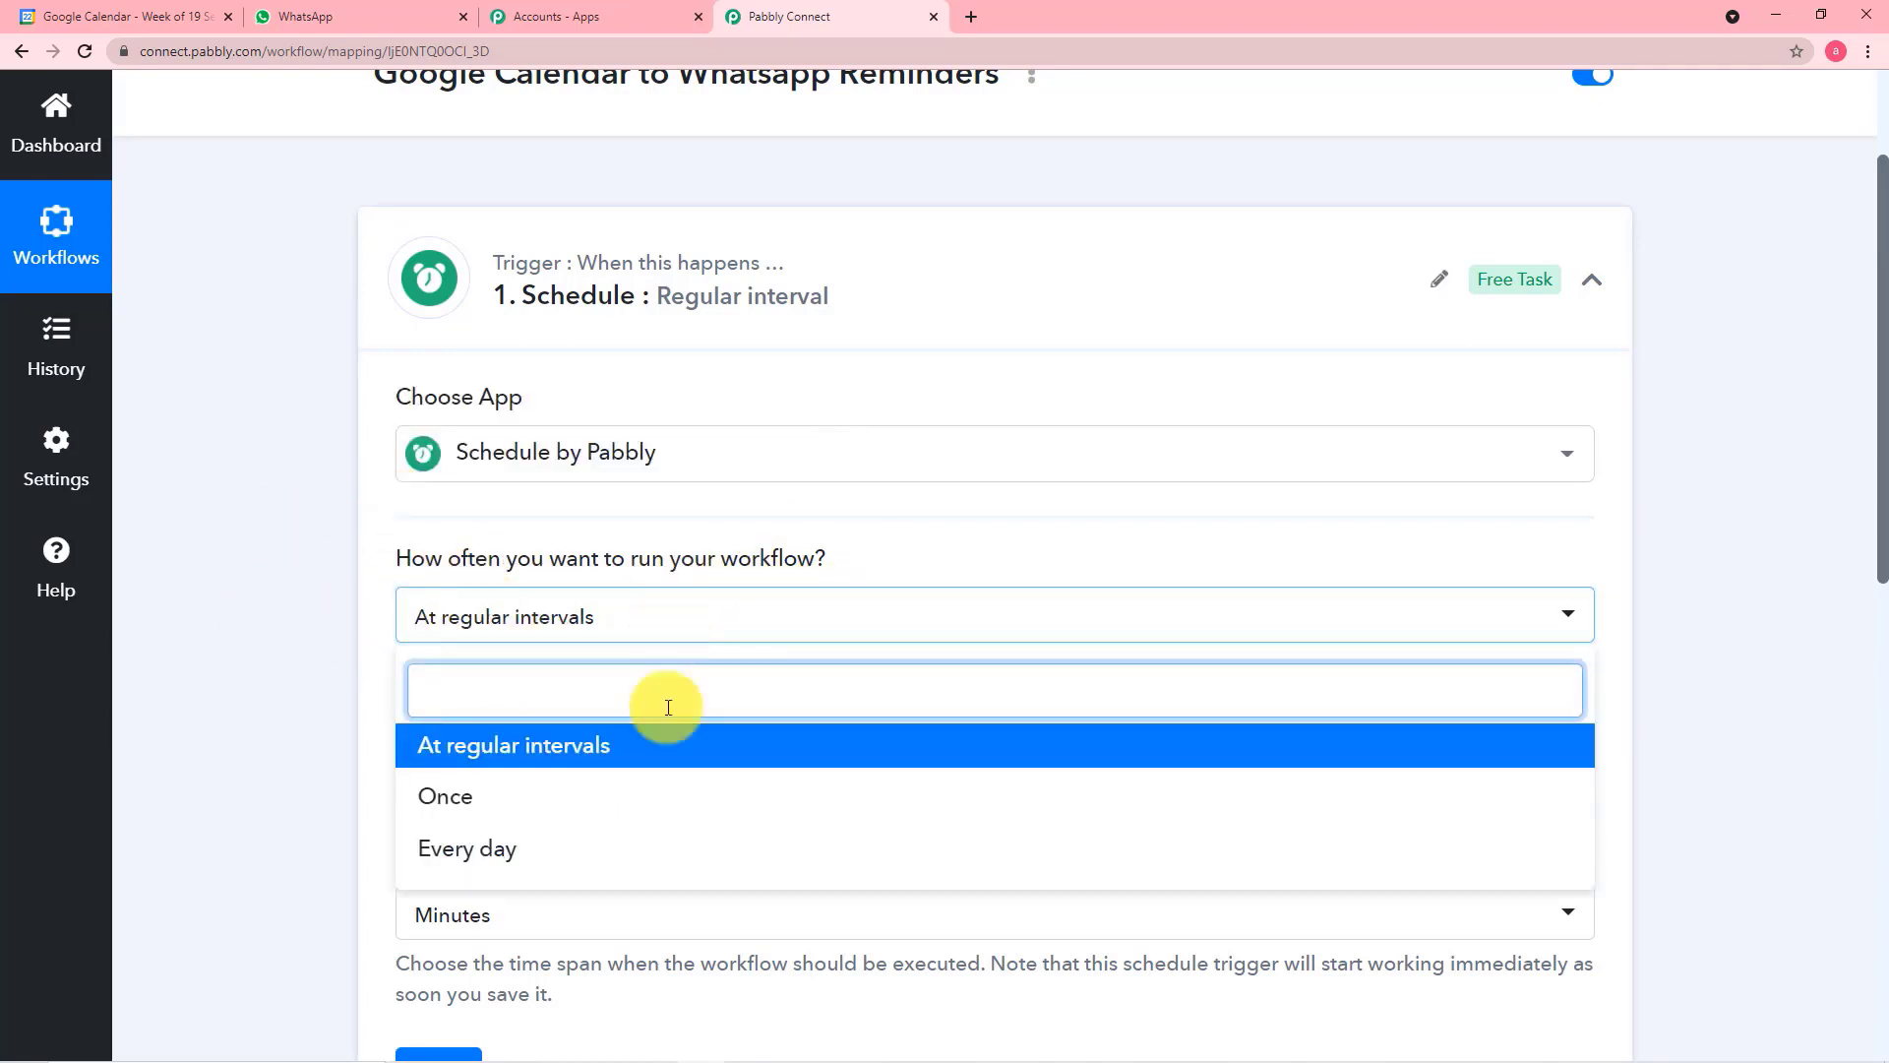
left_click(494, 851)
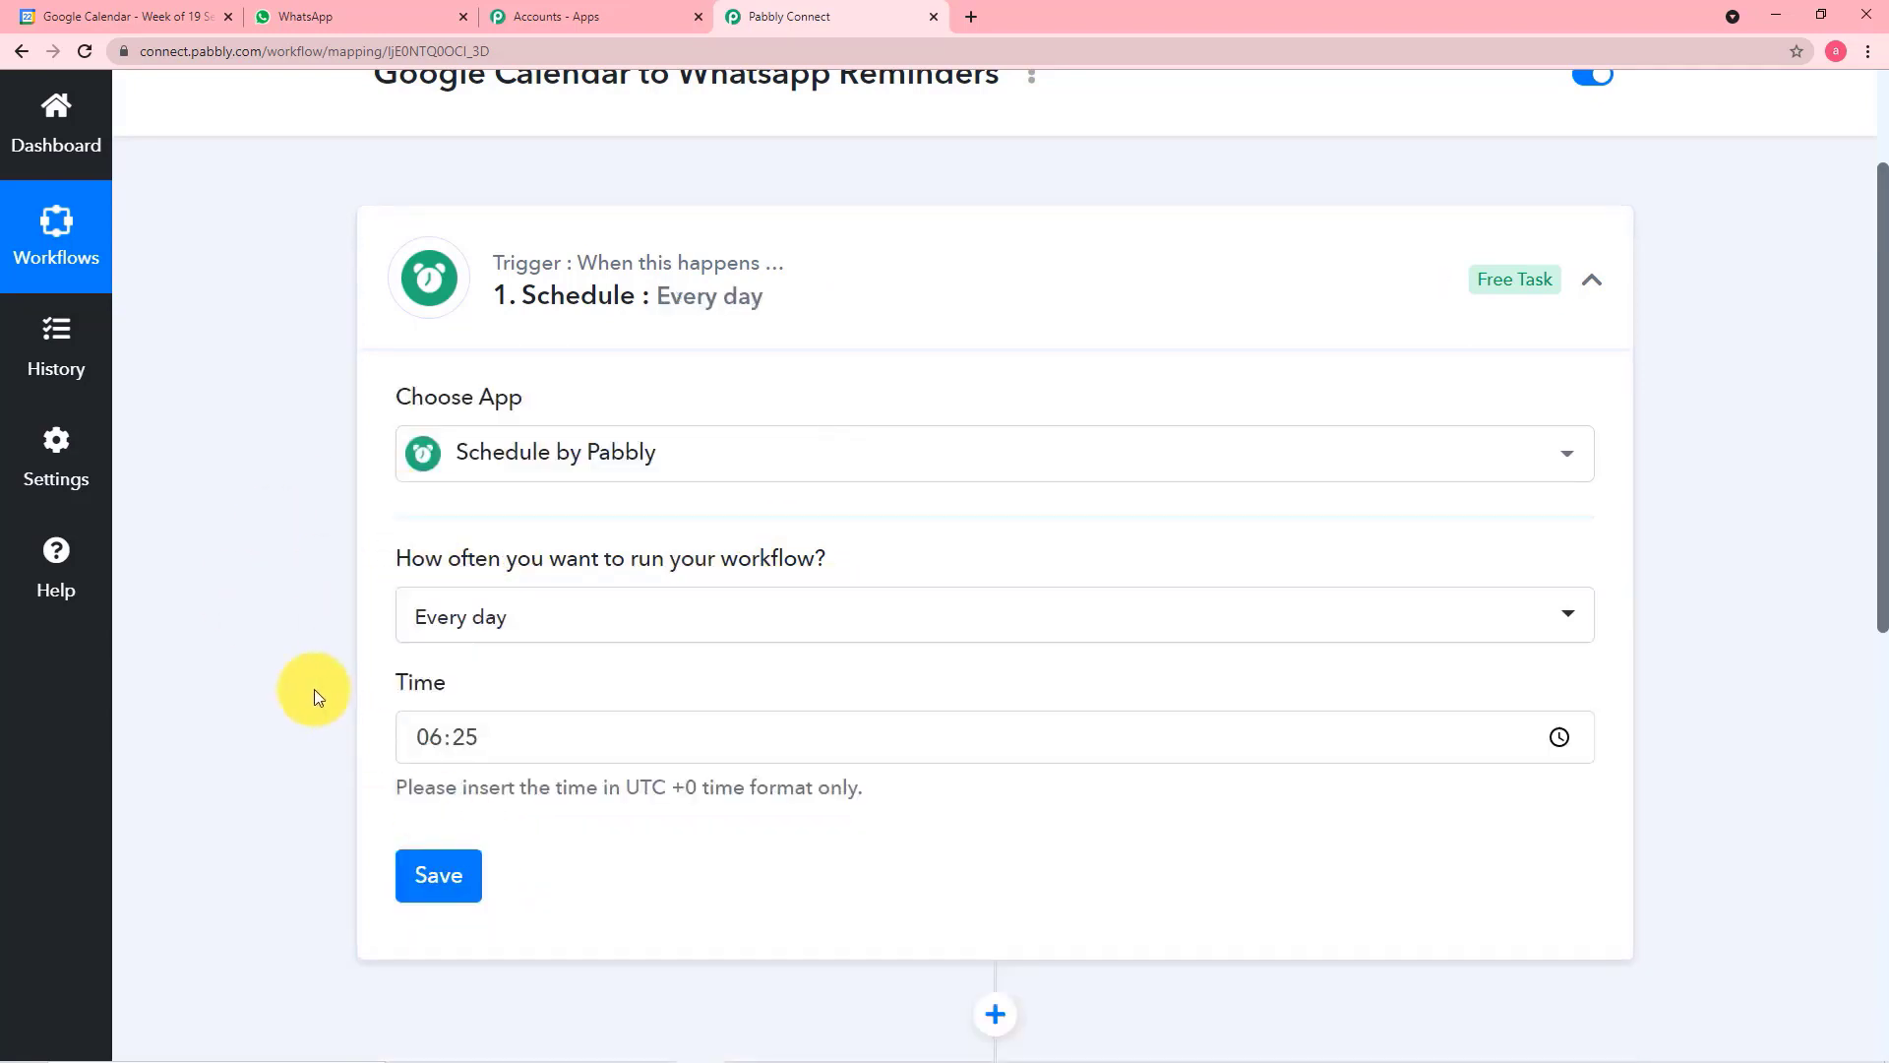
scroll(315, 696, "down", 1)
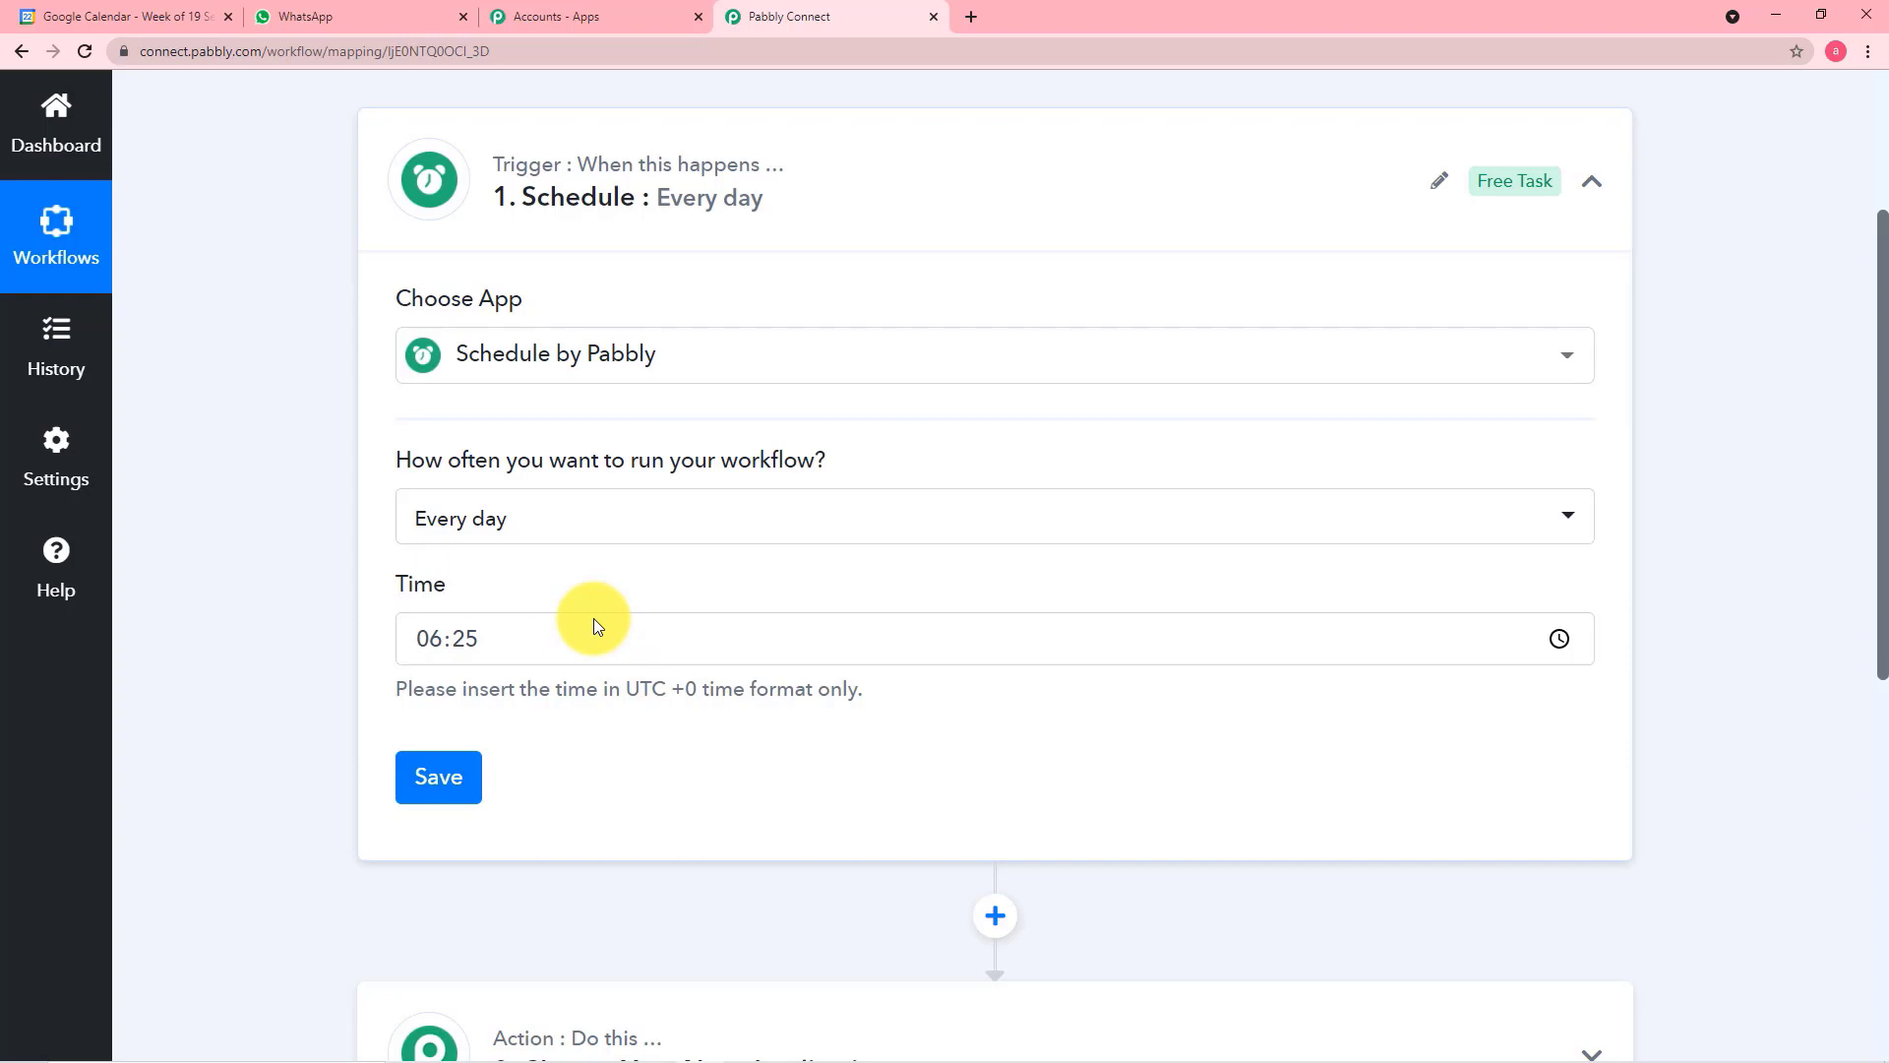
type("0130")
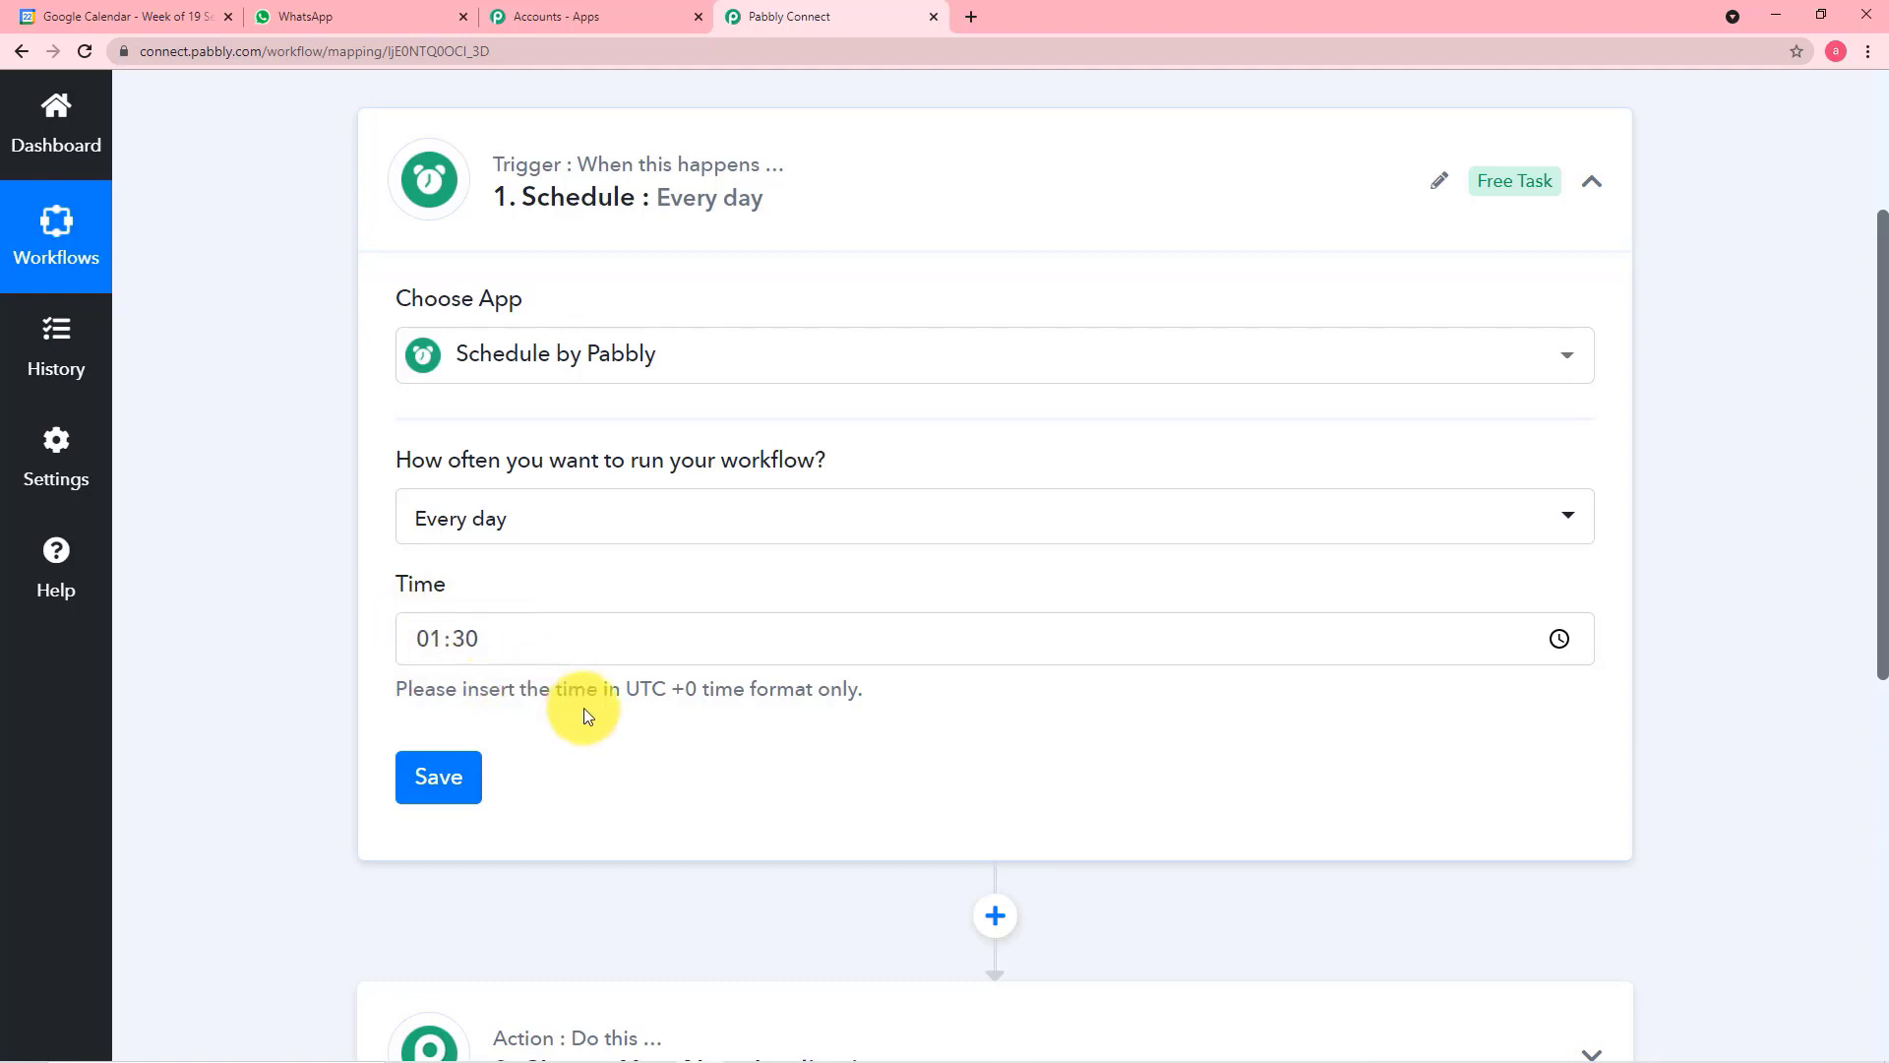
scroll(689, 726, "down", 2)
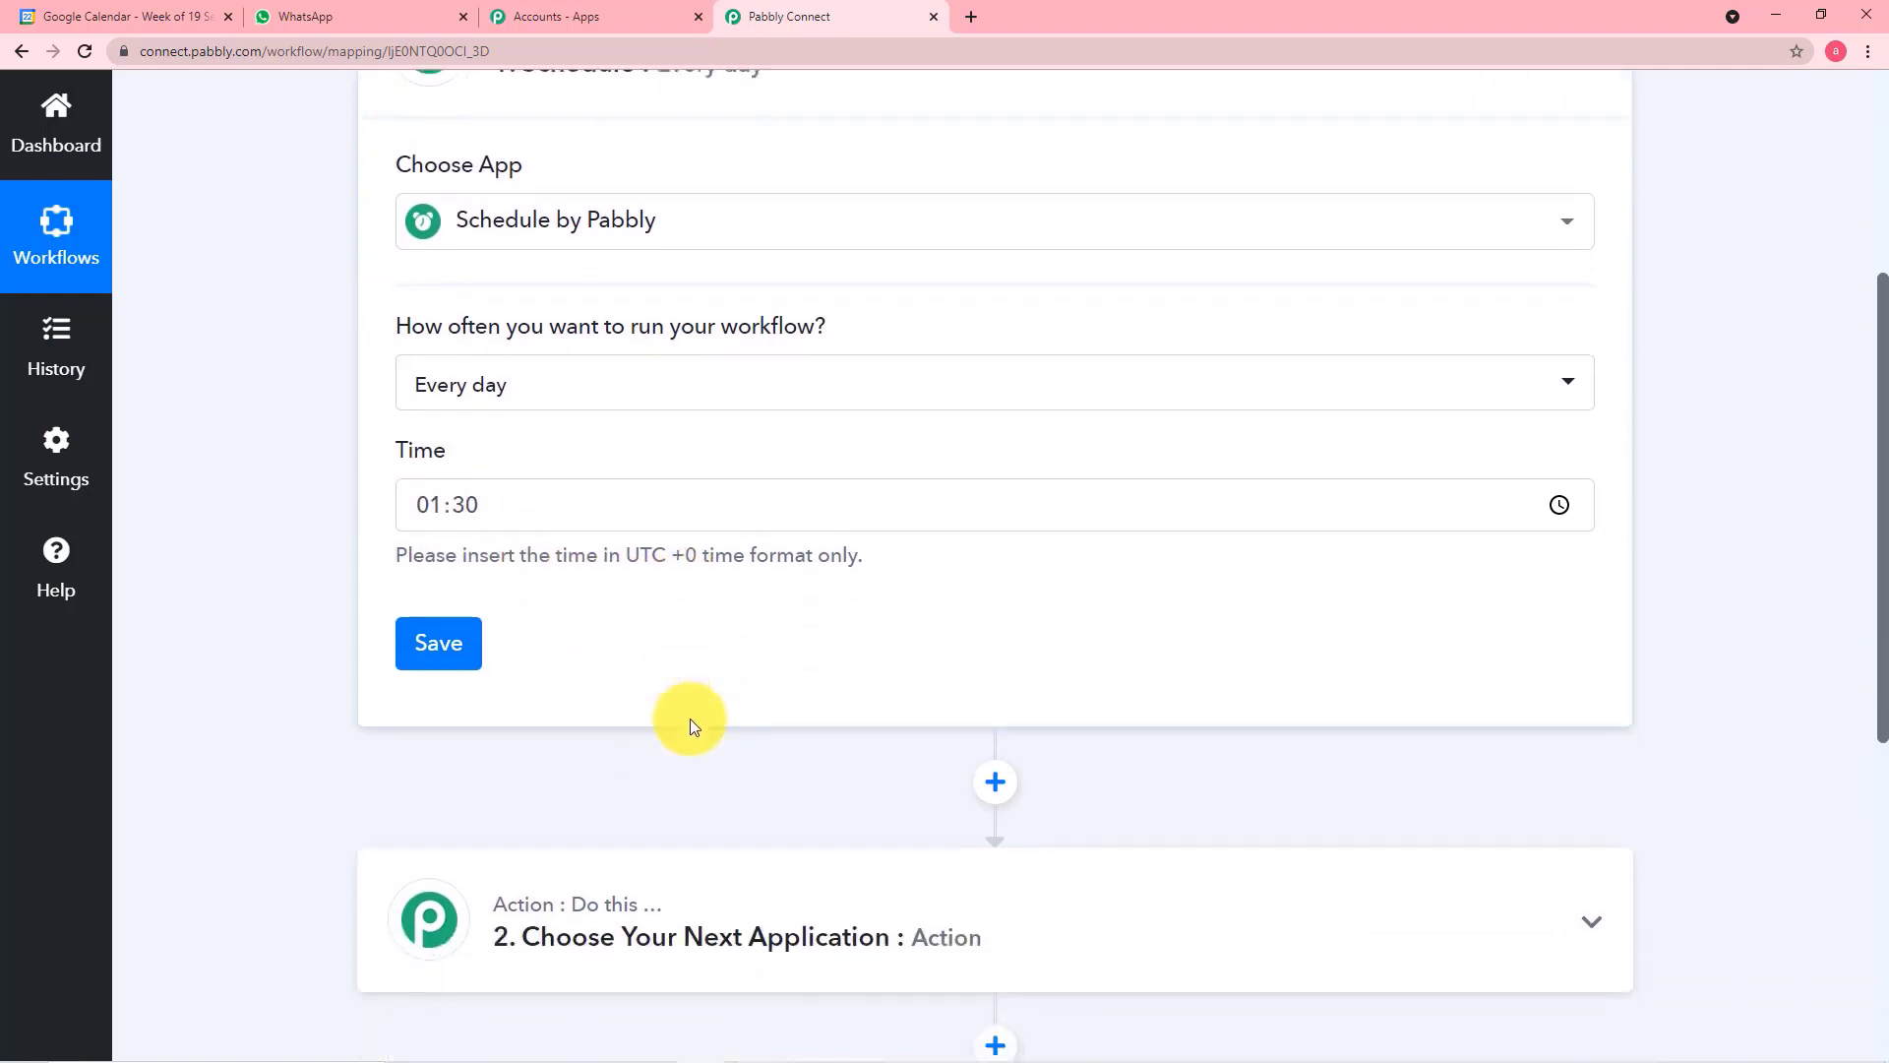
left_click(455, 582)
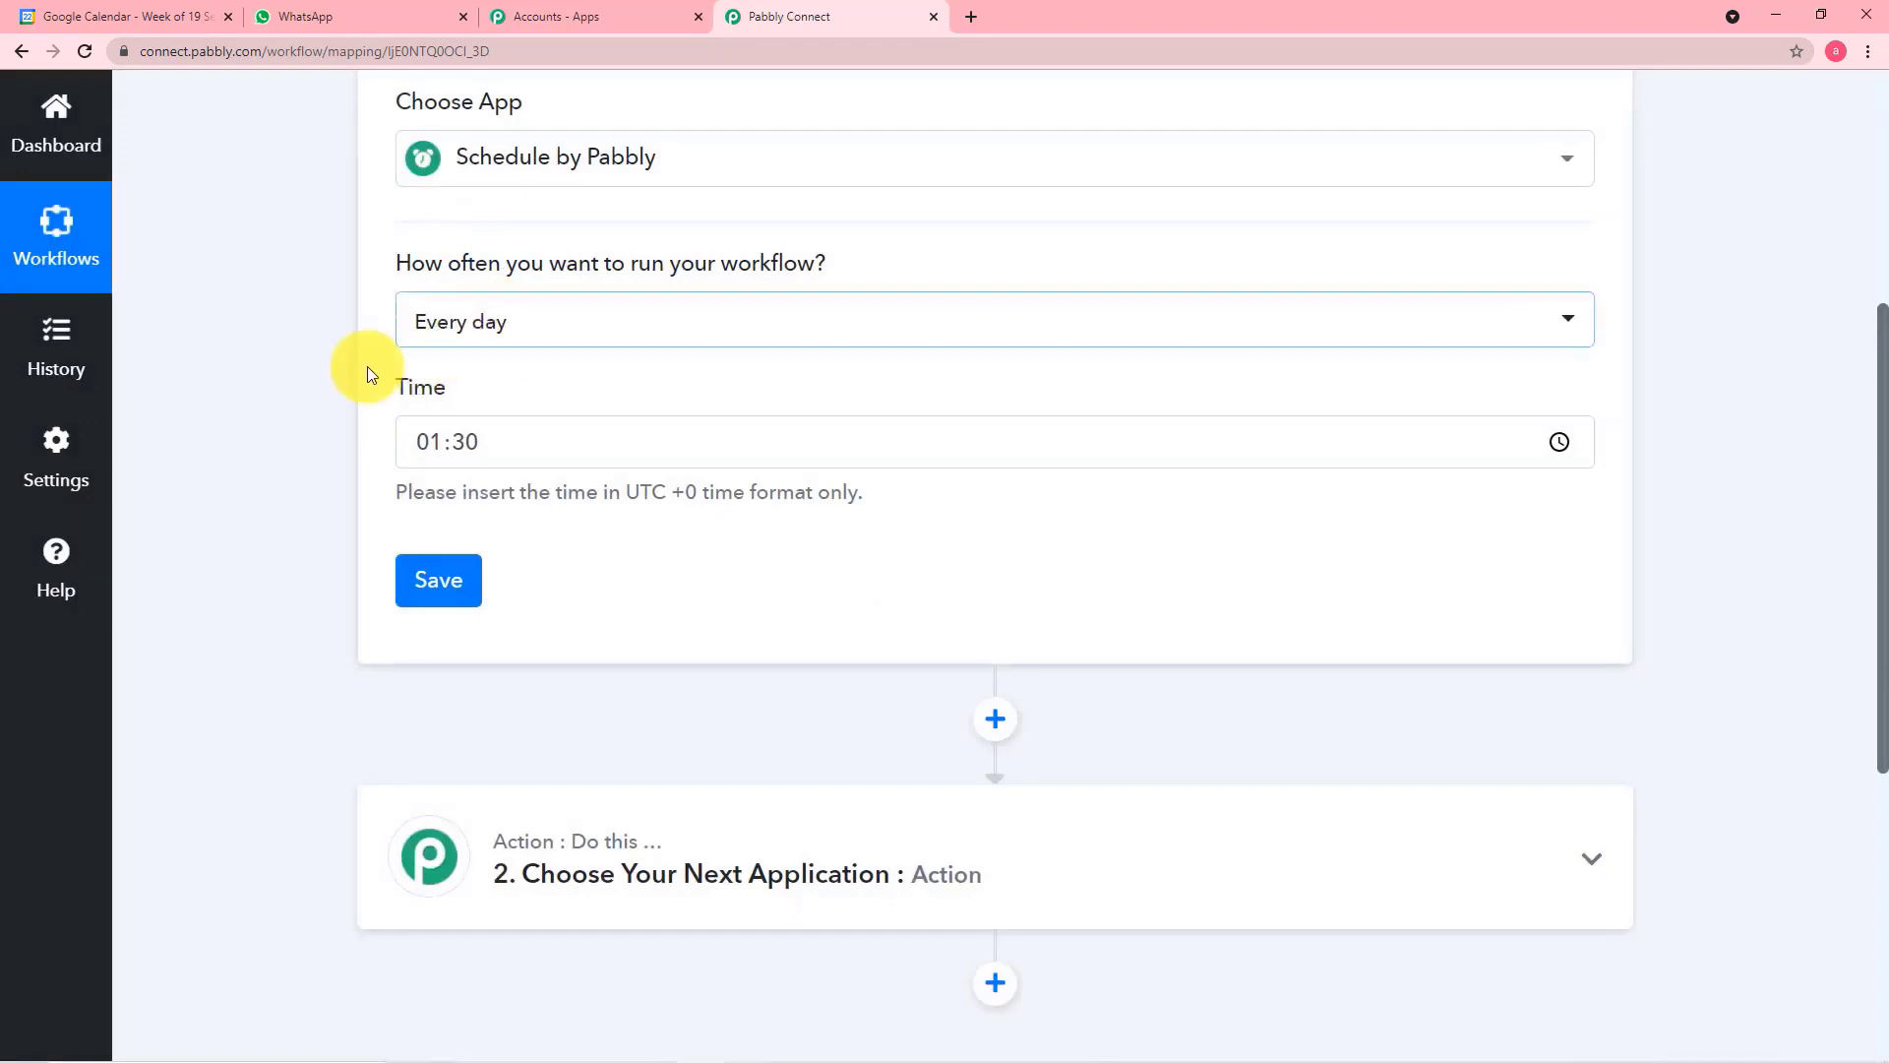
Choose Google Calendar as the application for the workflow's second step, the action
scroll(344, 369, "down", 3)
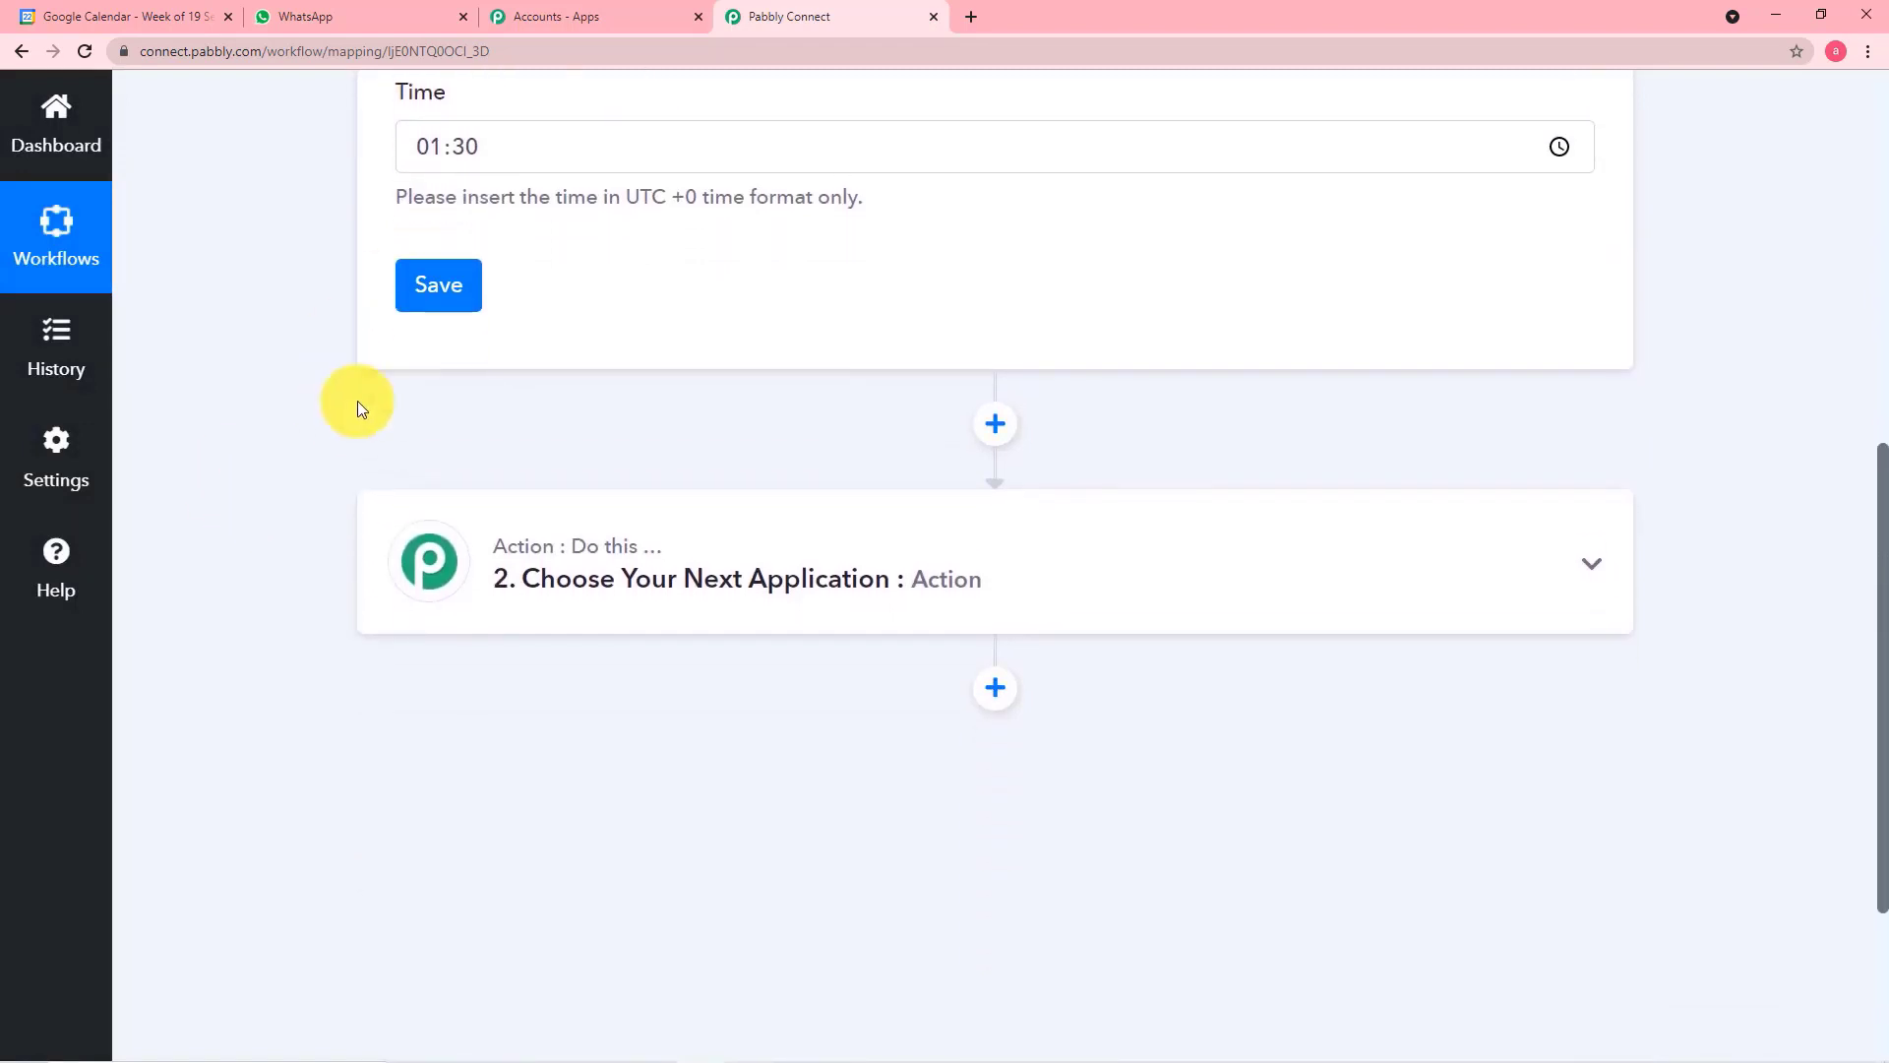
left_click(728, 576)
scroll(728, 581, "down", 1)
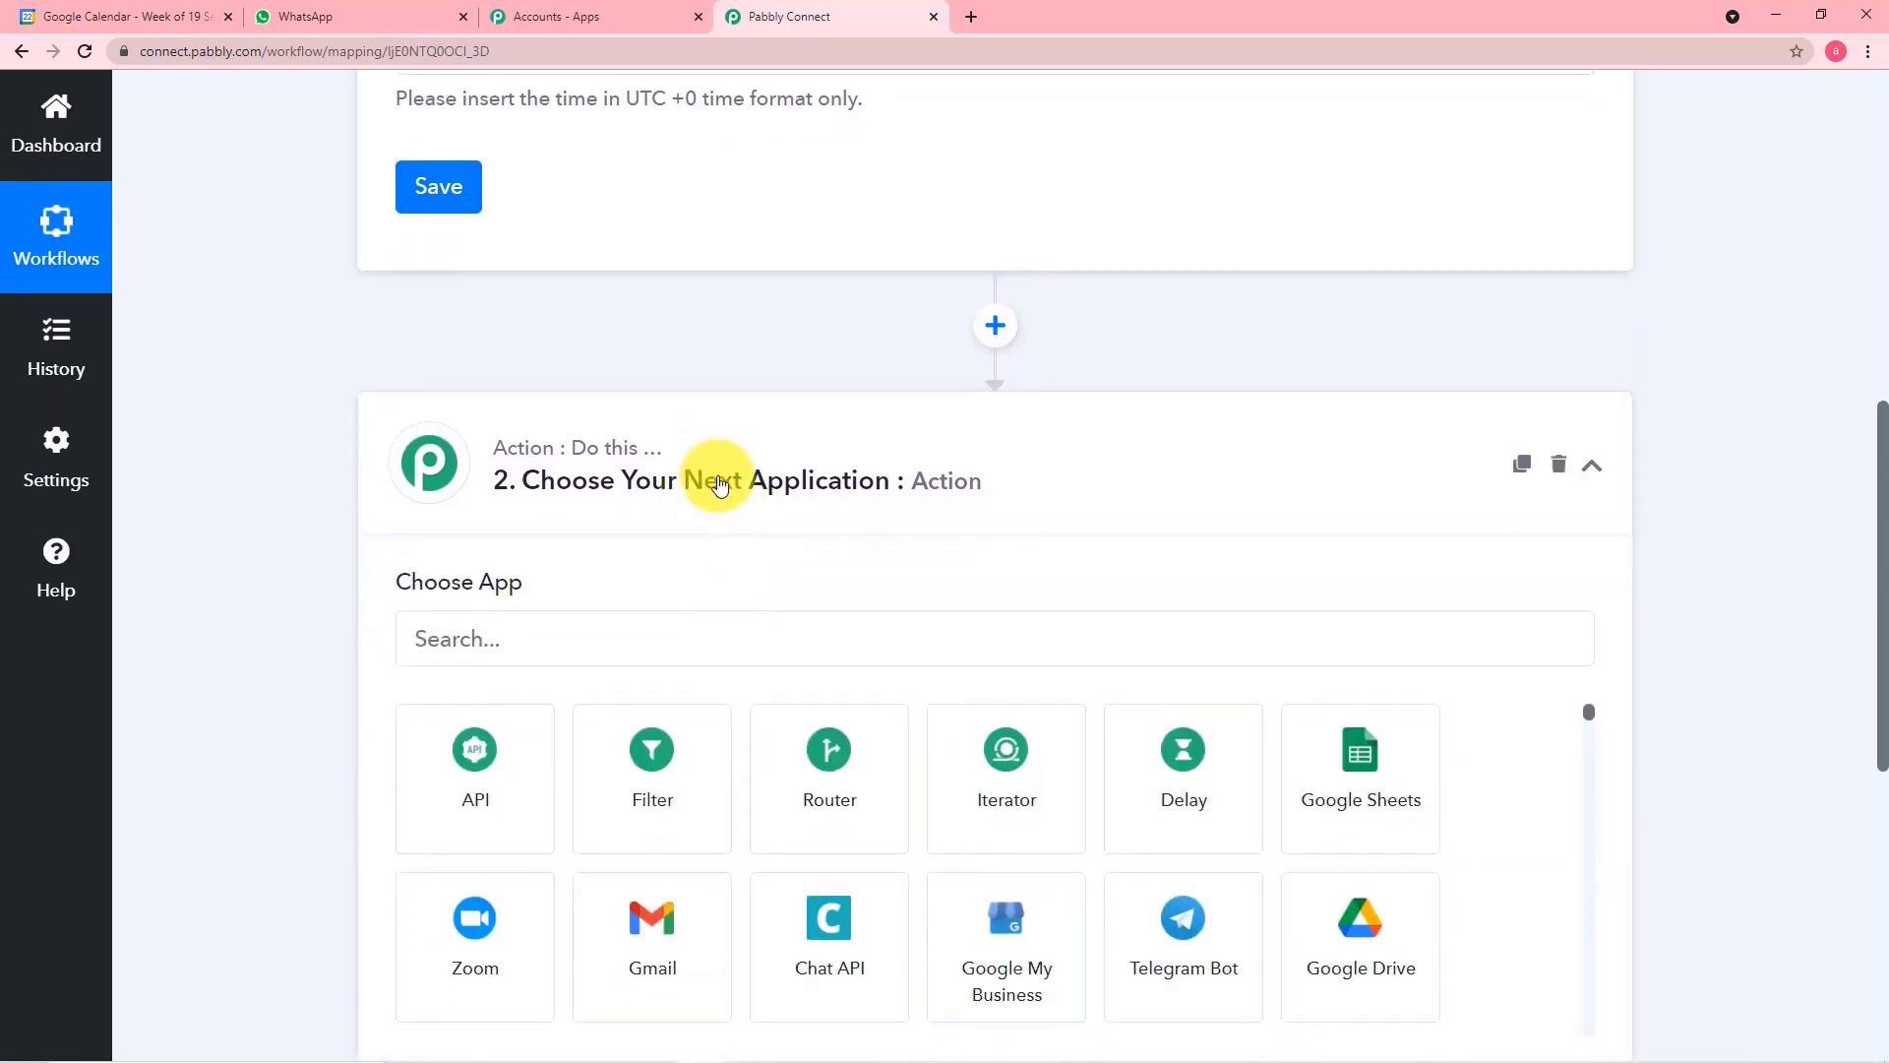
scroll(719, 485, "down", 1)
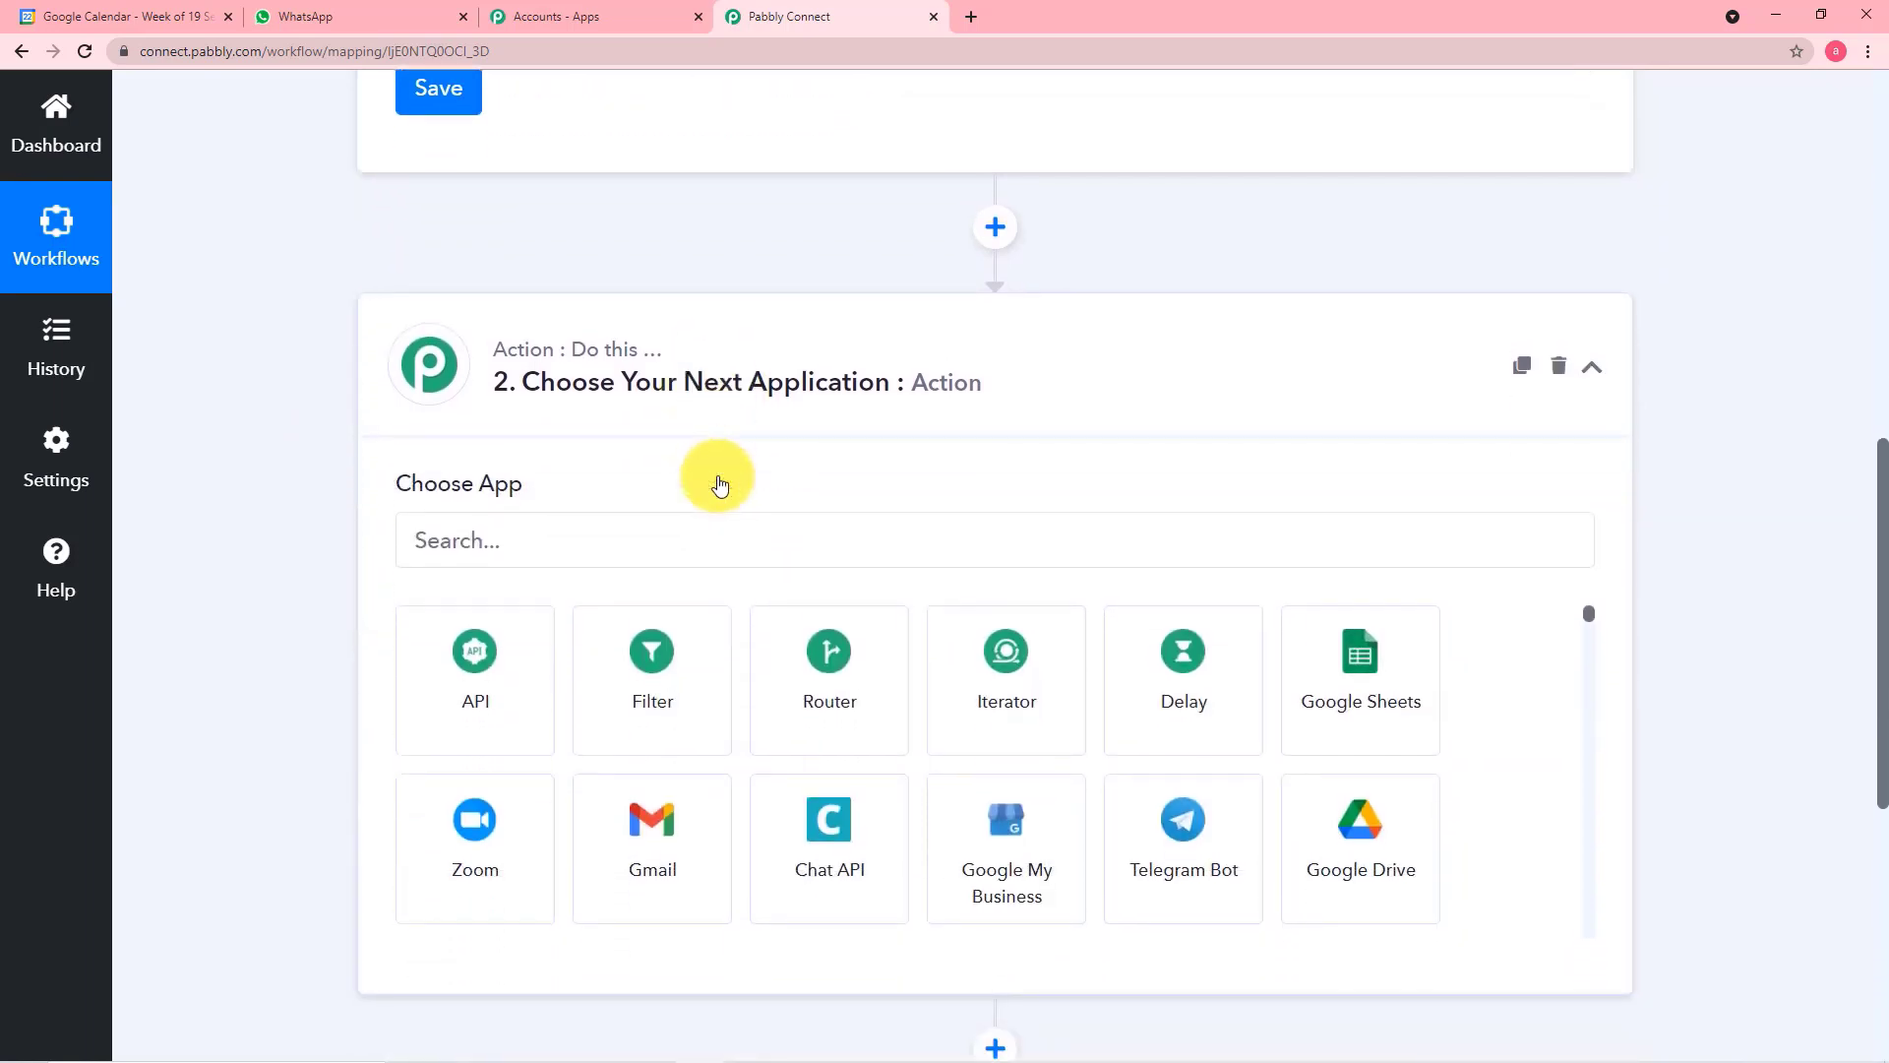
left_click(568, 538)
type("go")
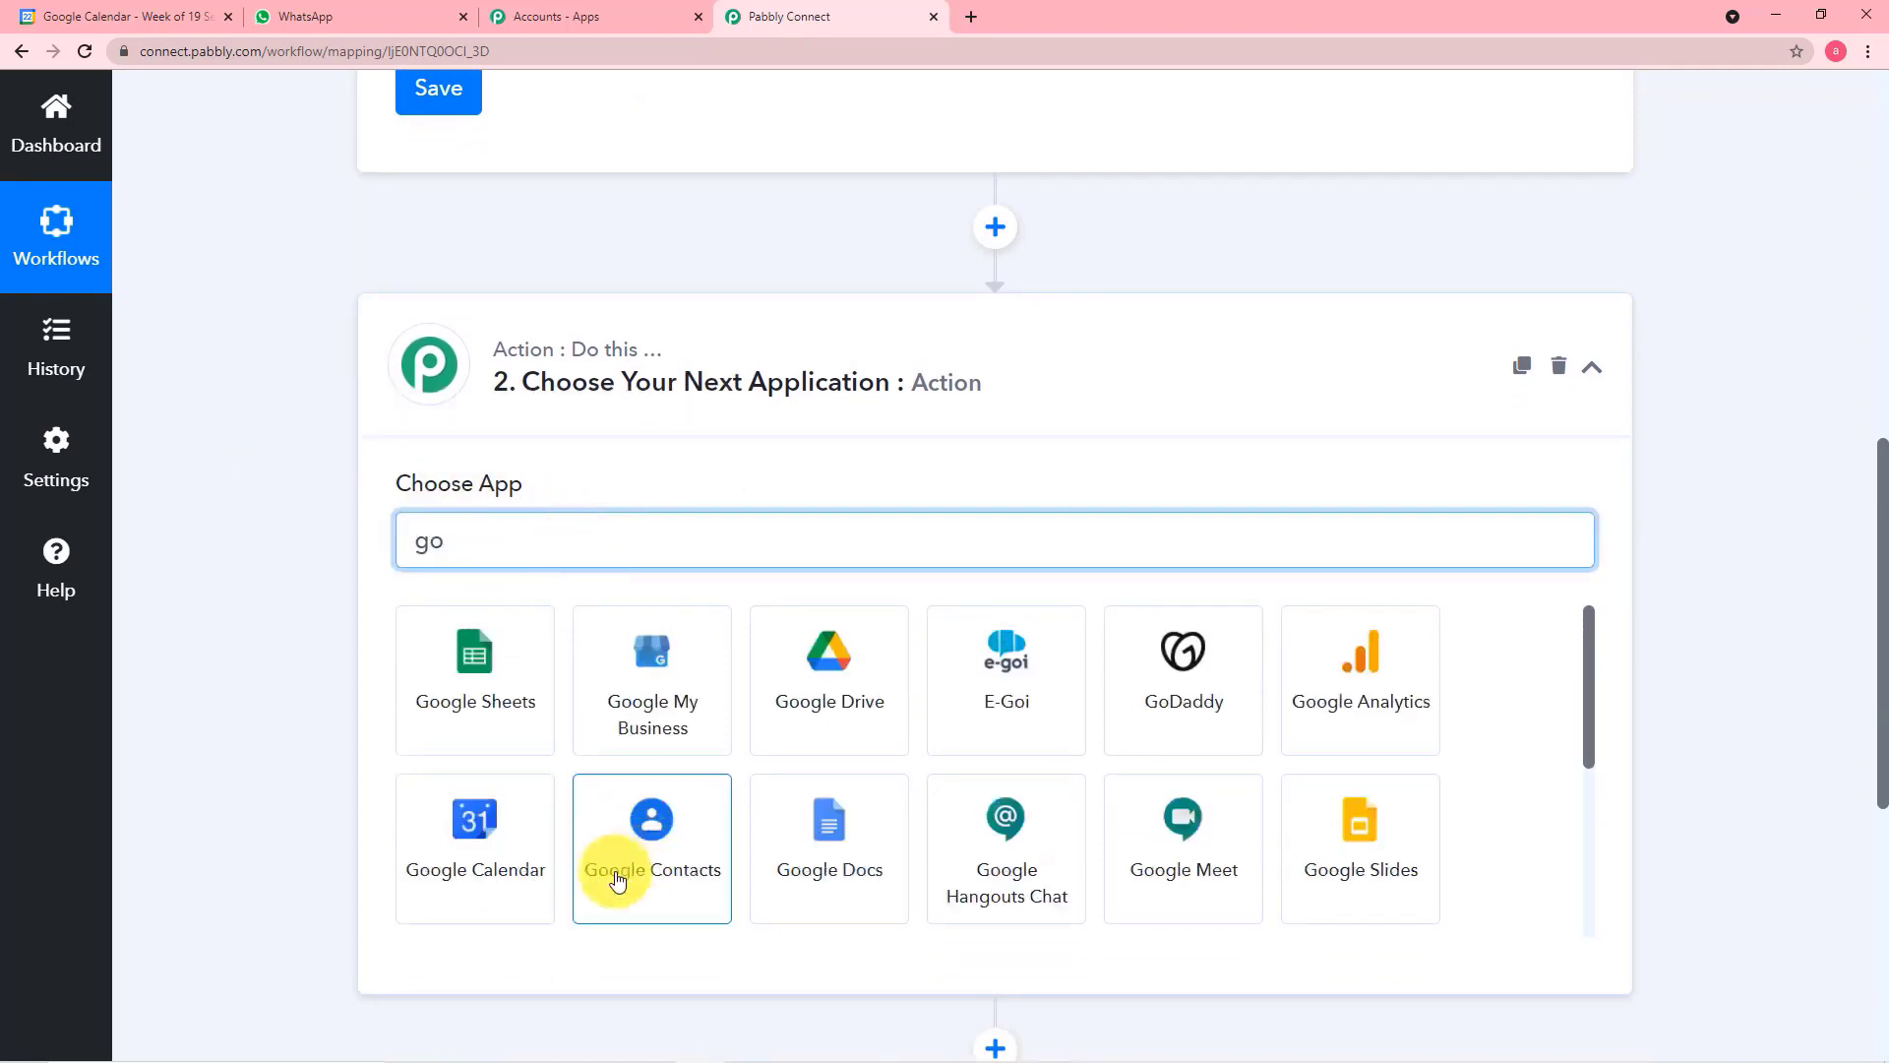
left_click(453, 883)
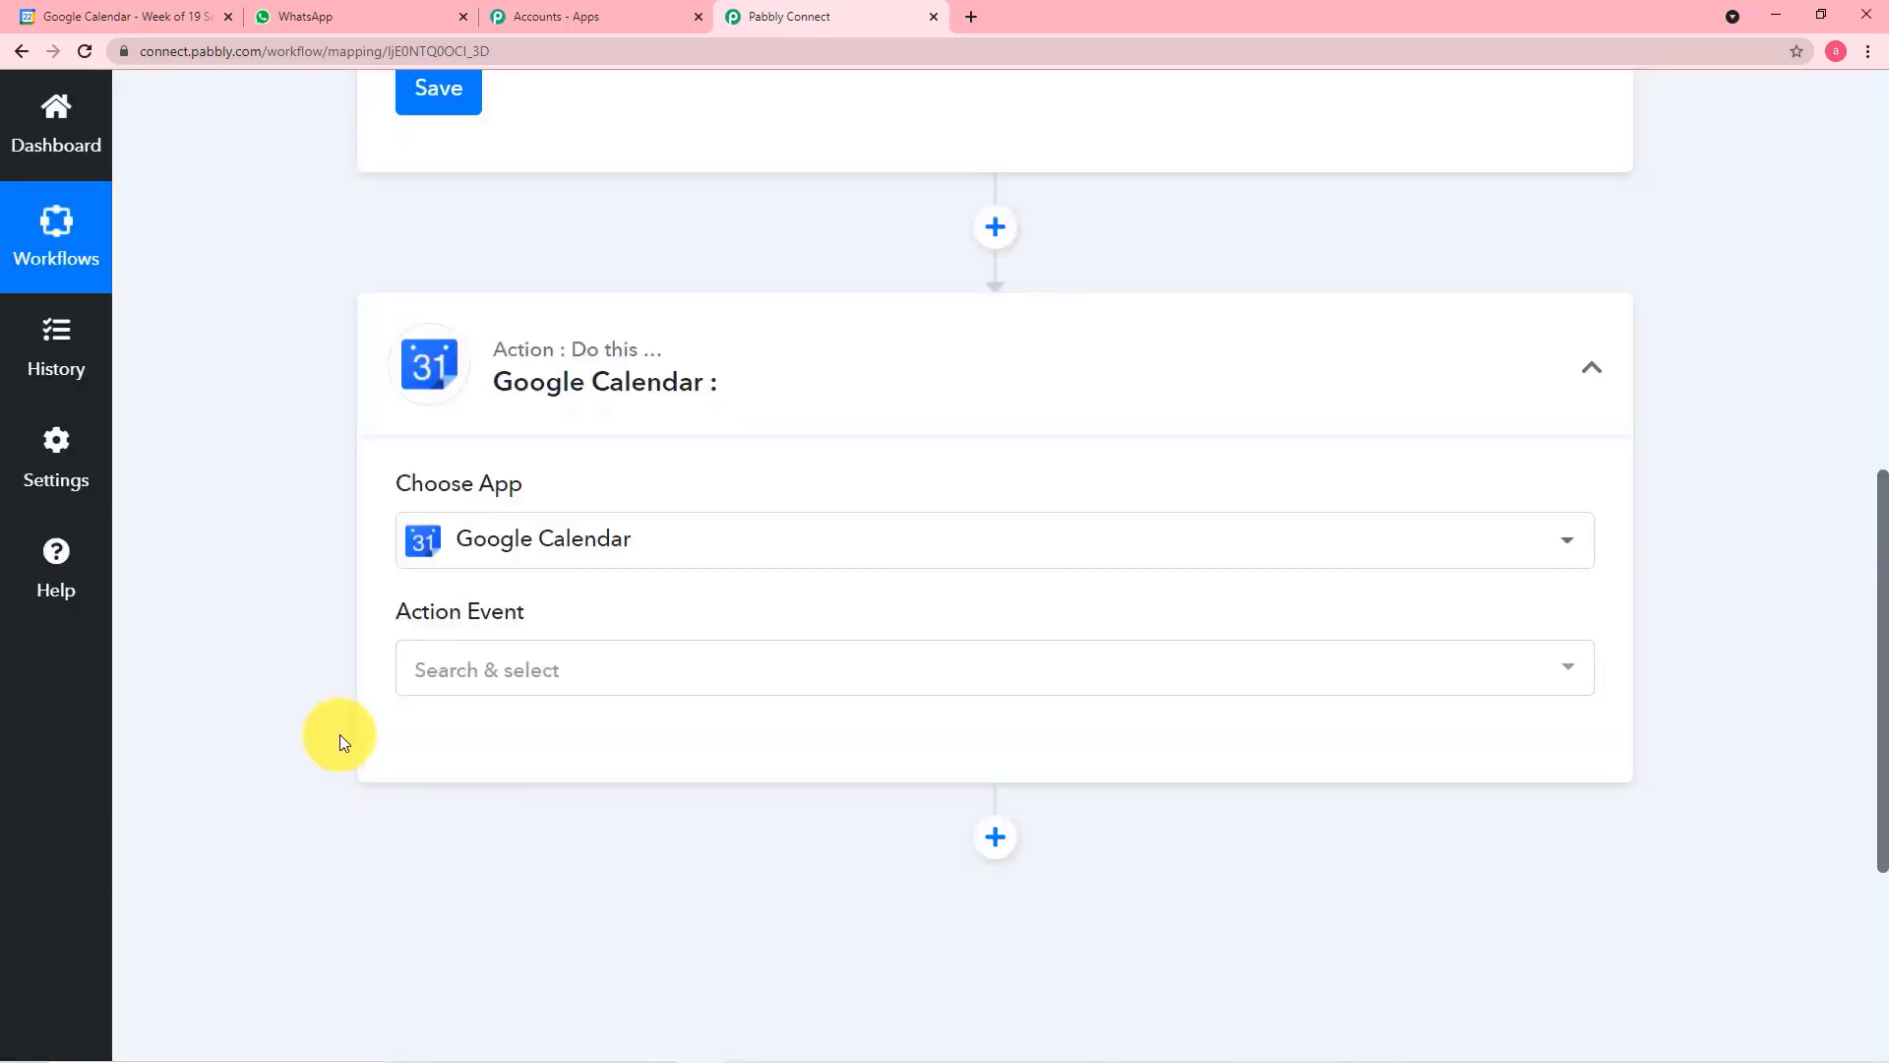
Set the Google Calendar action event to Get All Event
left_click(487, 671)
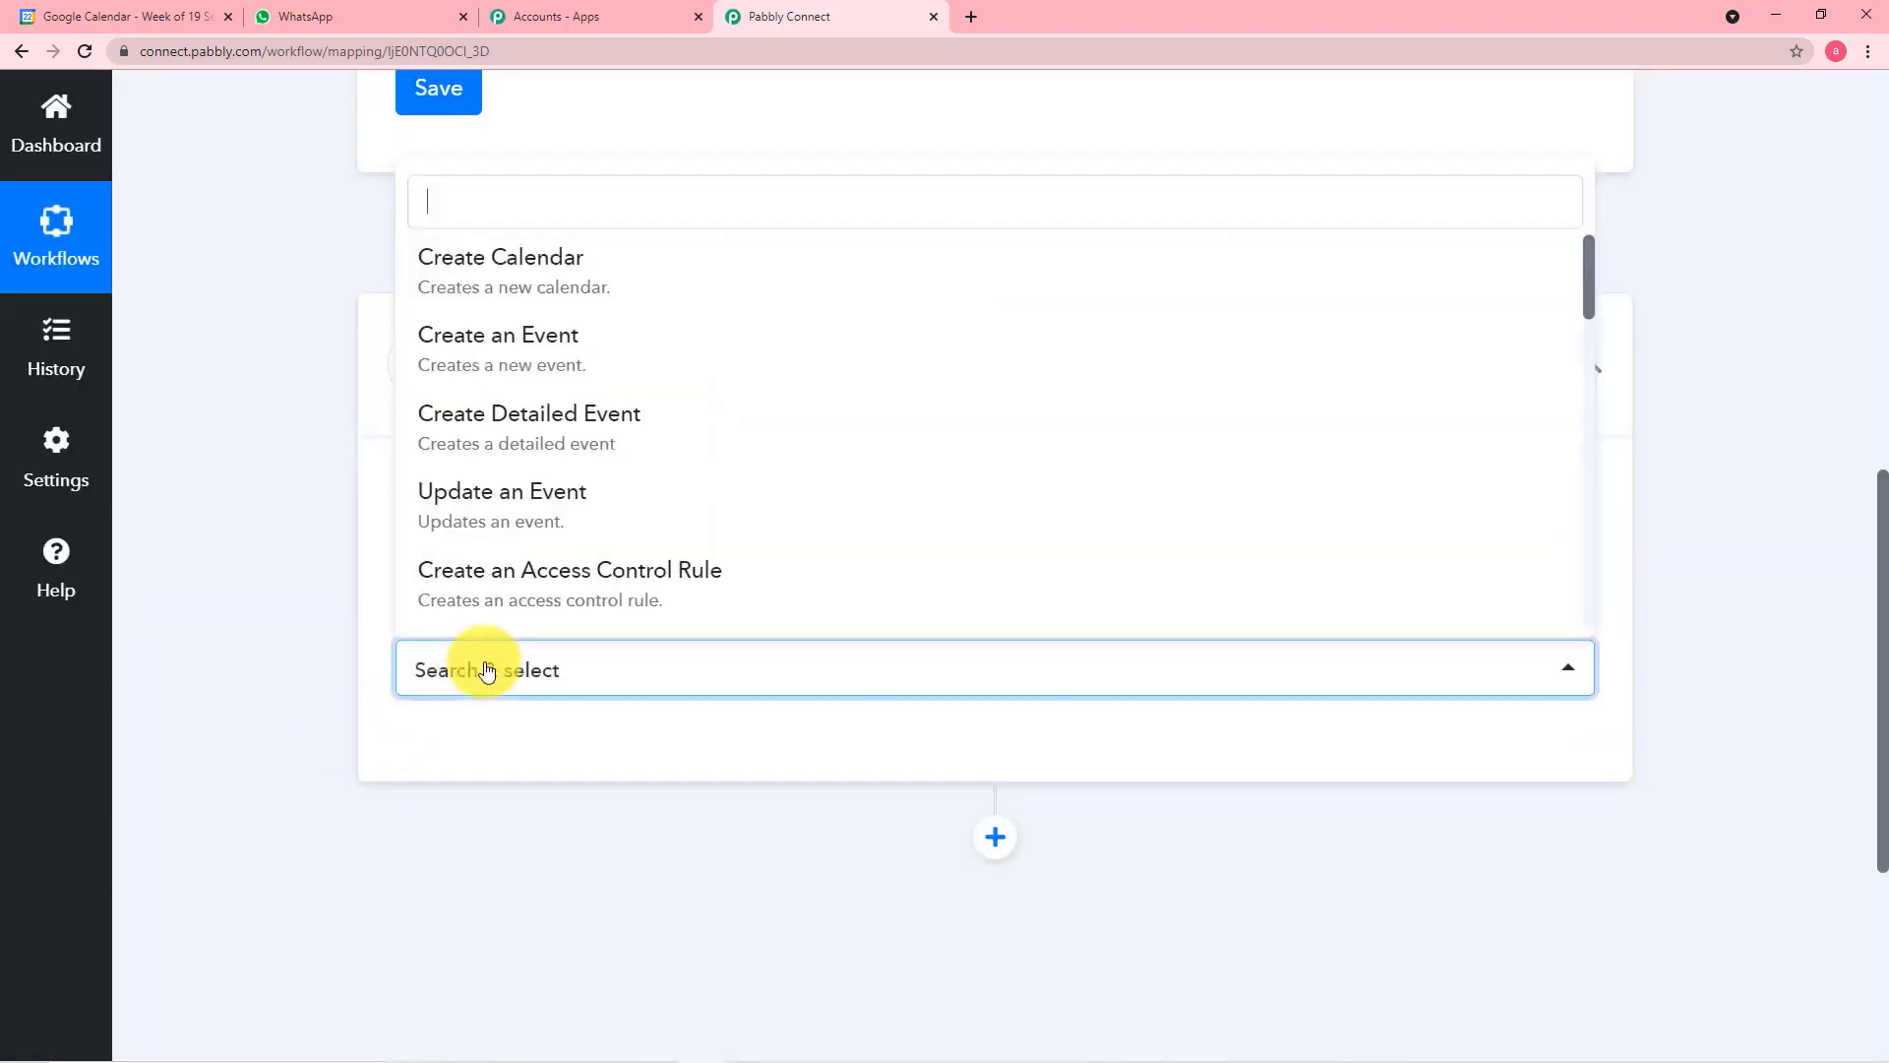
type("g")
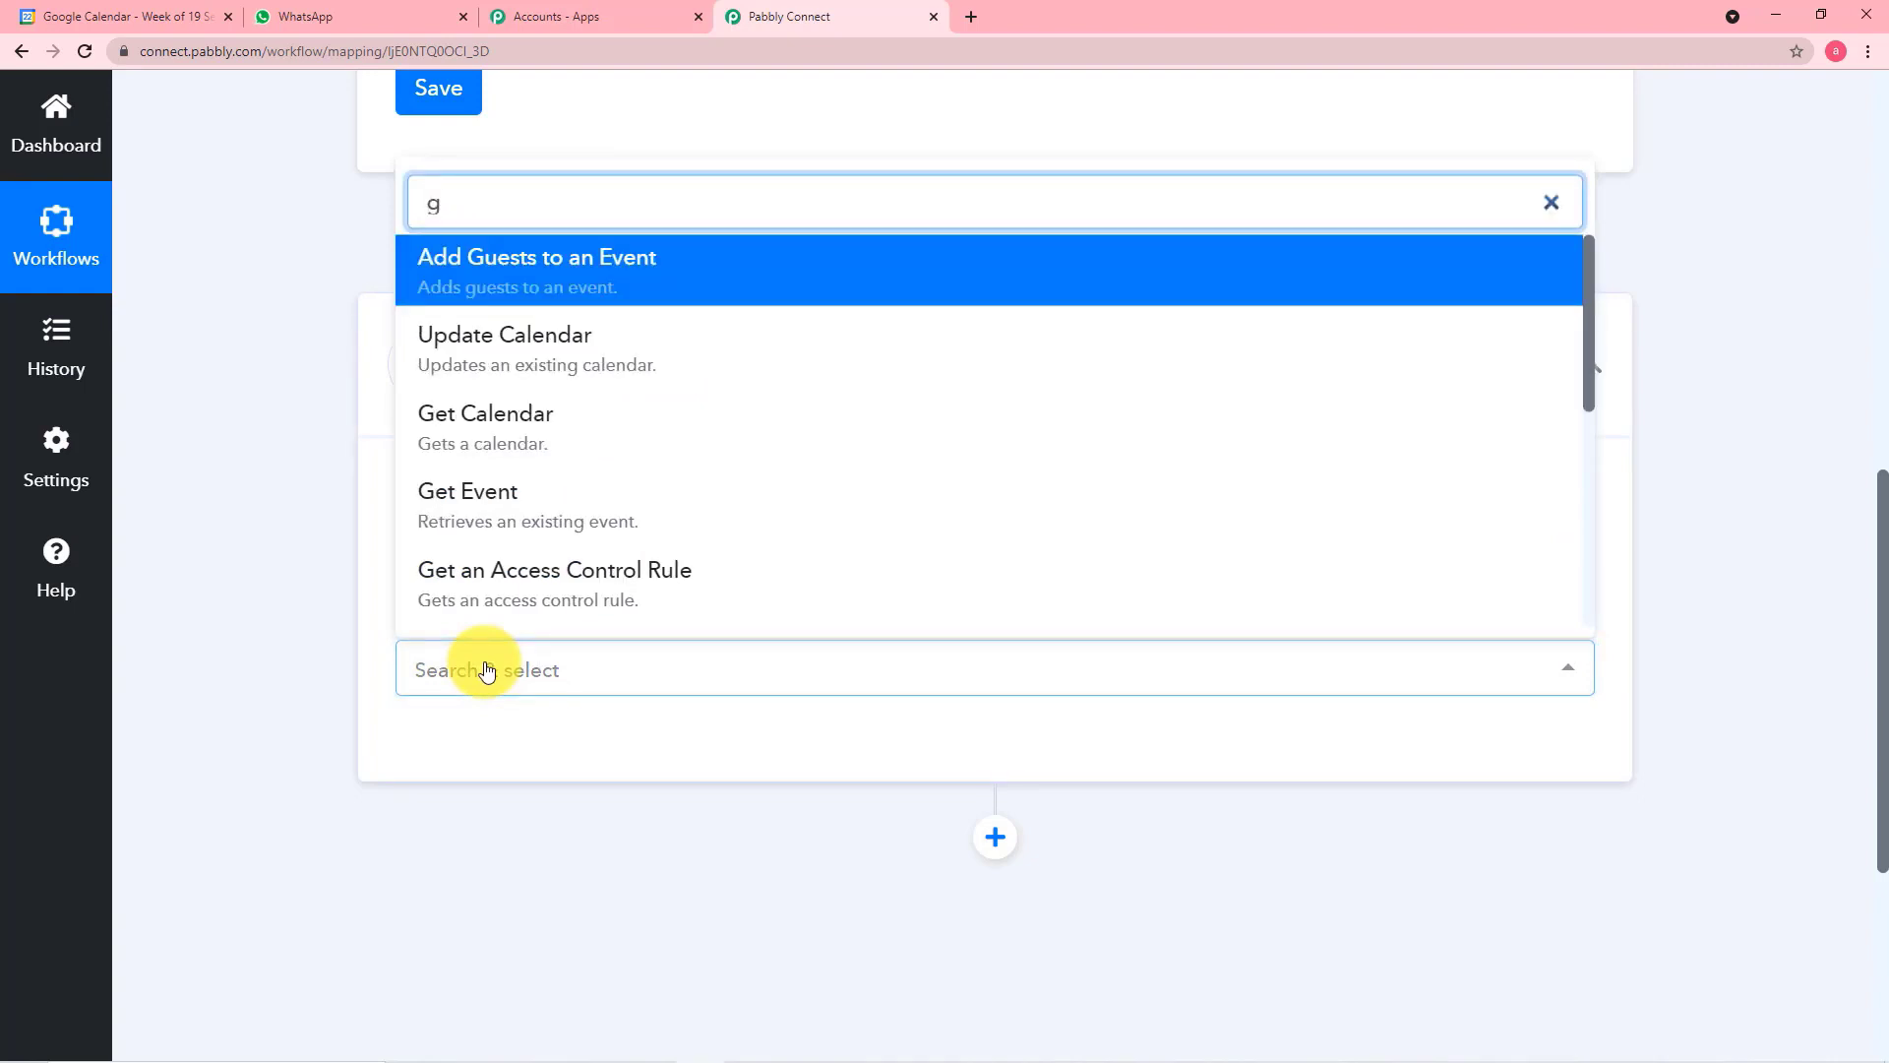
type("e")
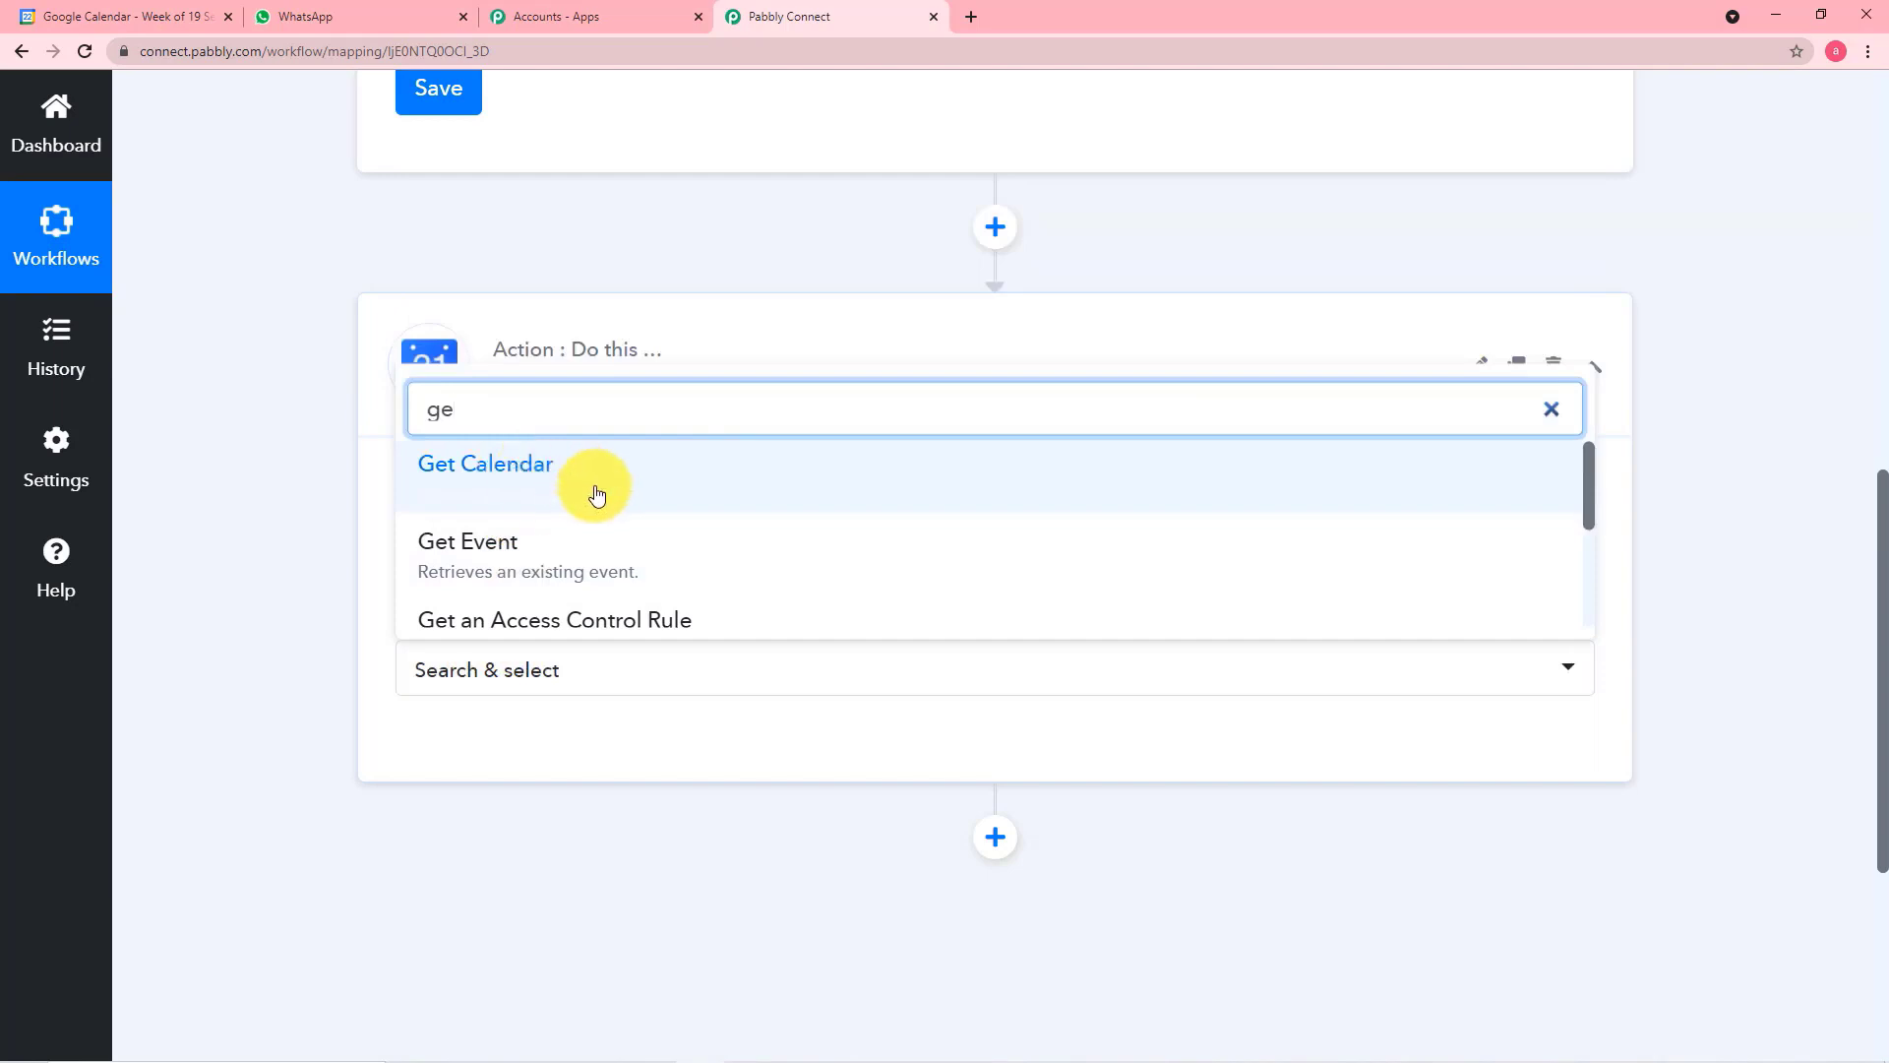
scroll(593, 507, "down", 3)
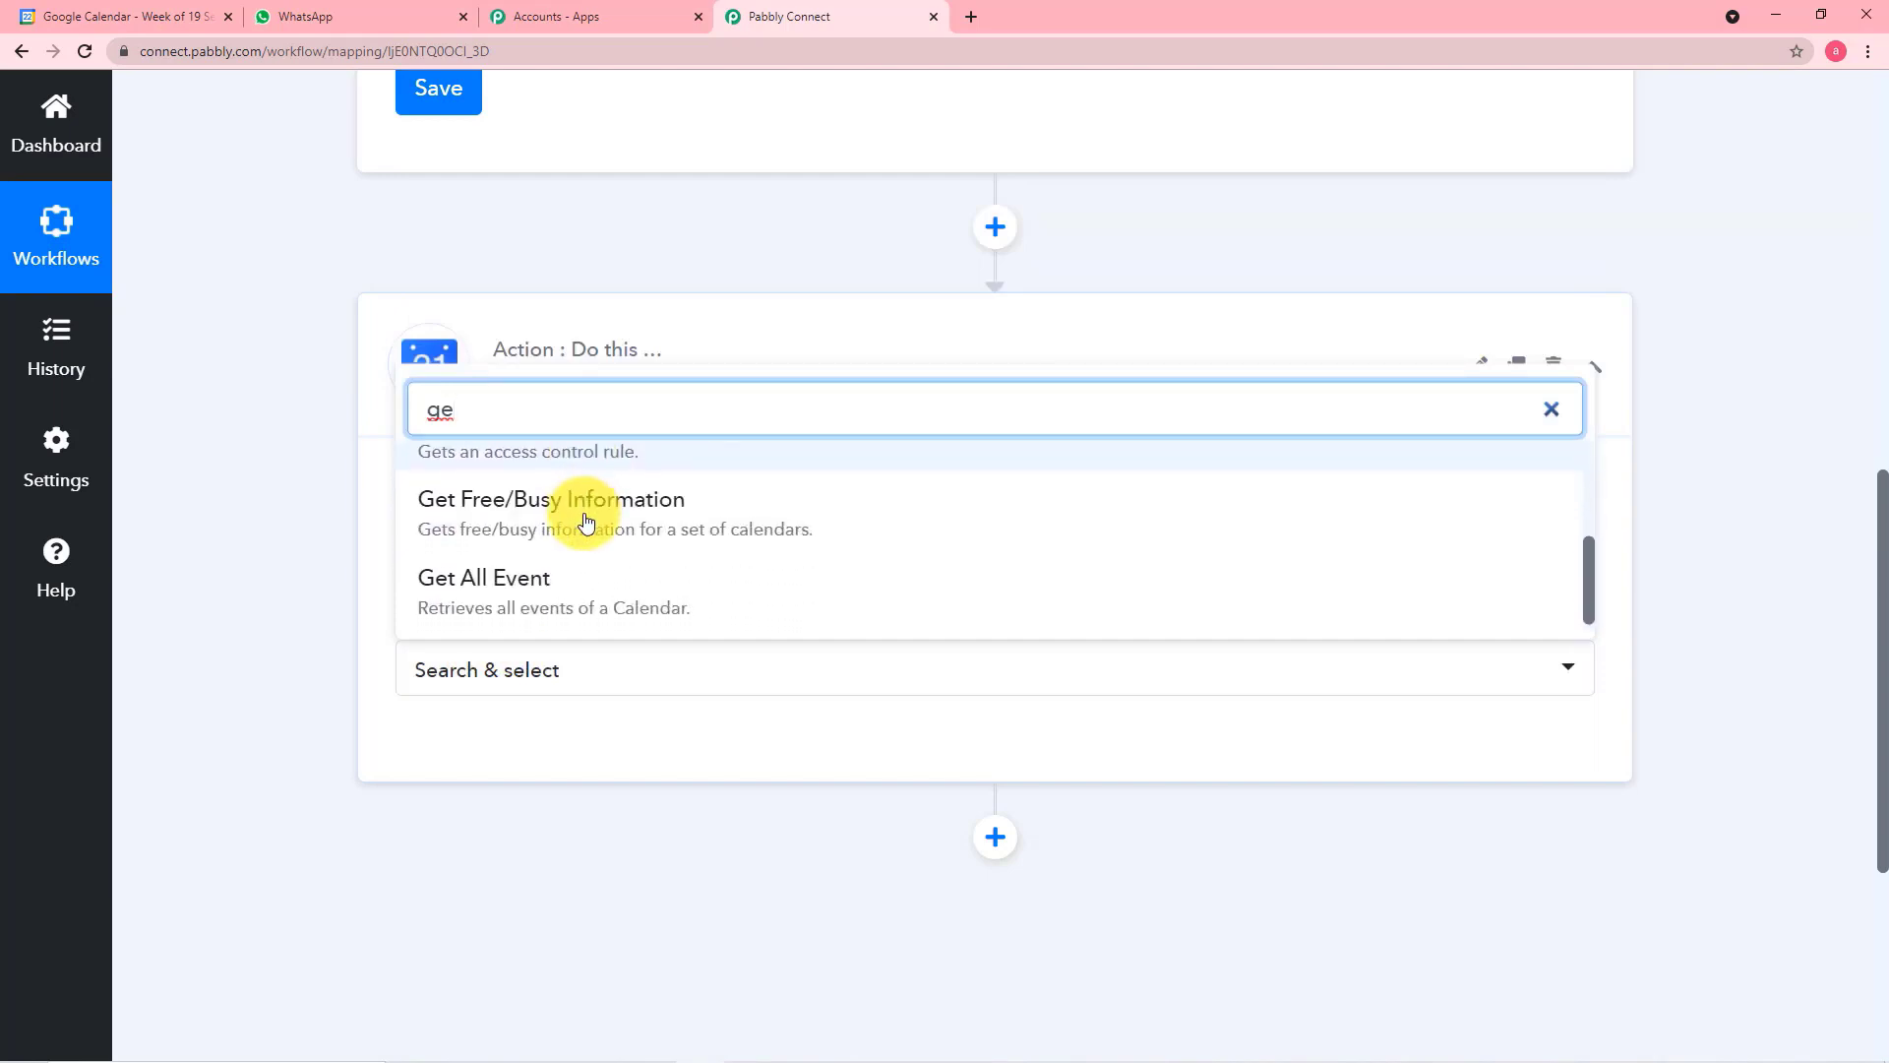
left_click(528, 578)
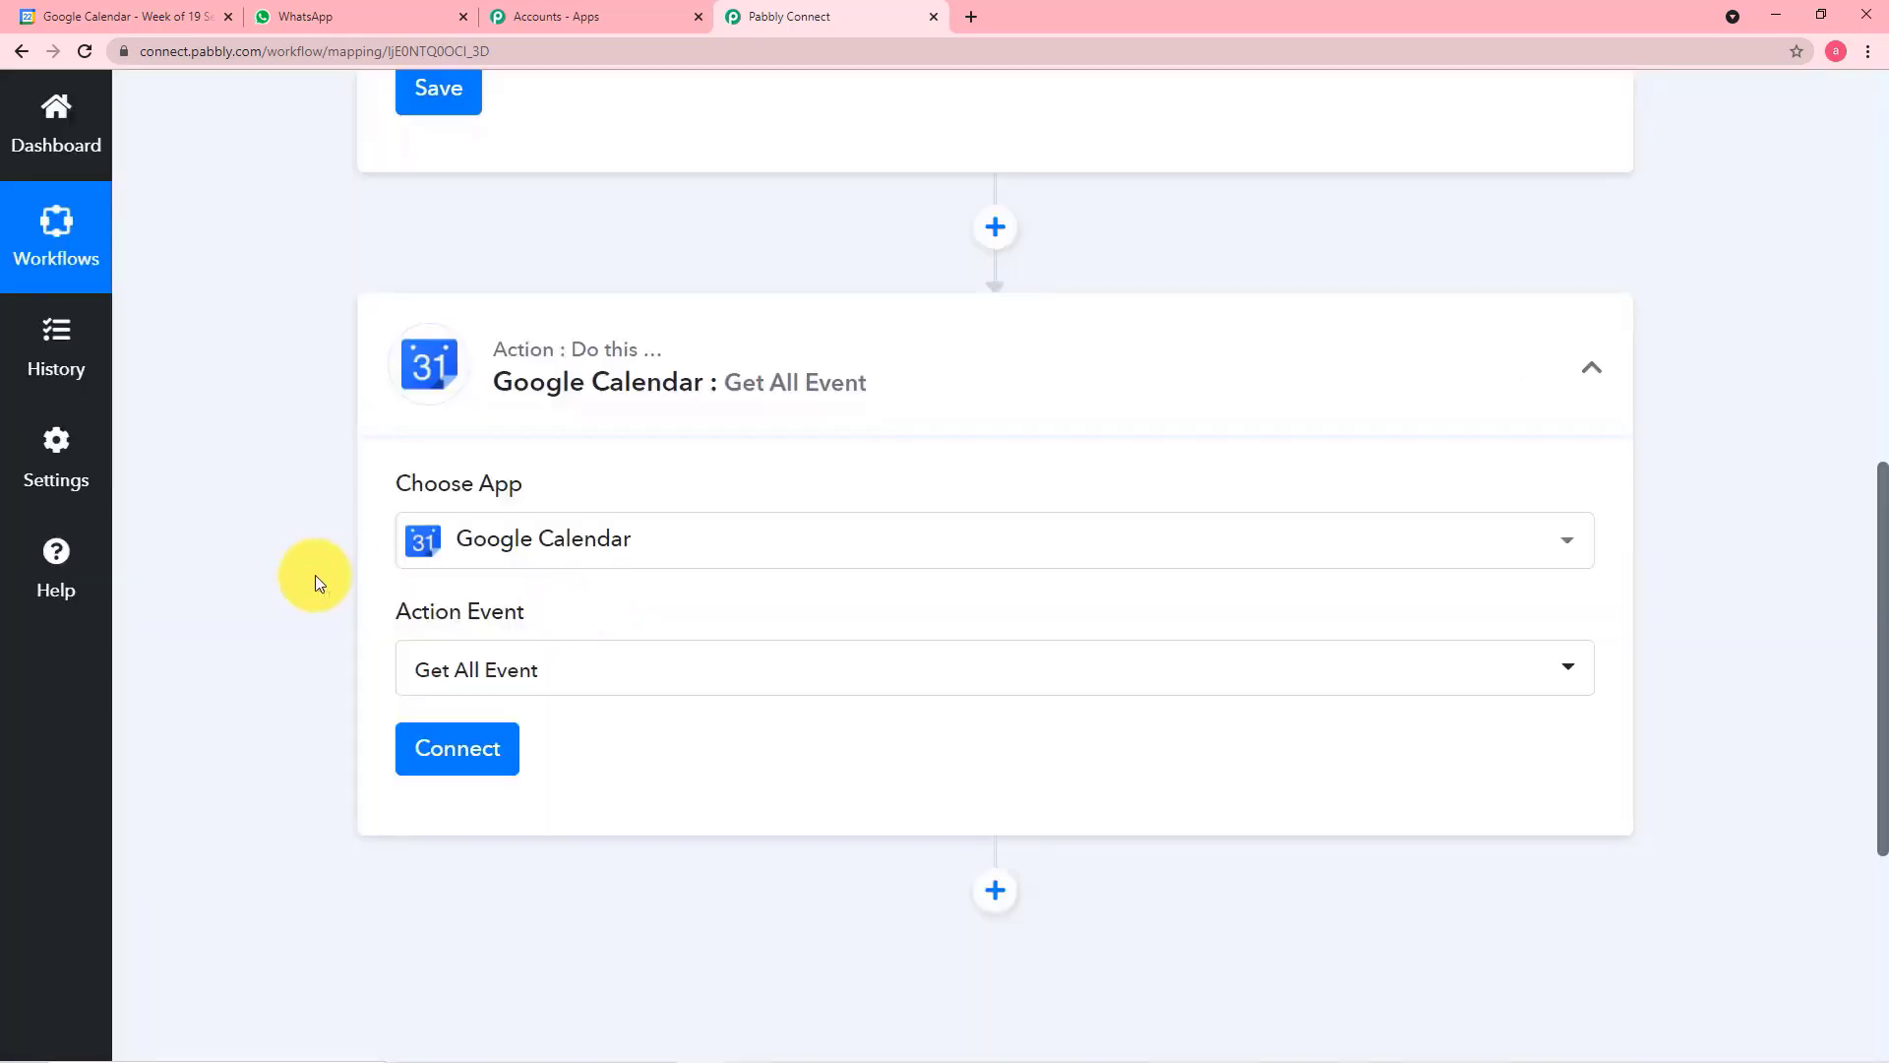
Add a new Google Calendar connection to the action and authorize Pabbly Connect Calendar with the listed Google account
left_click(454, 763)
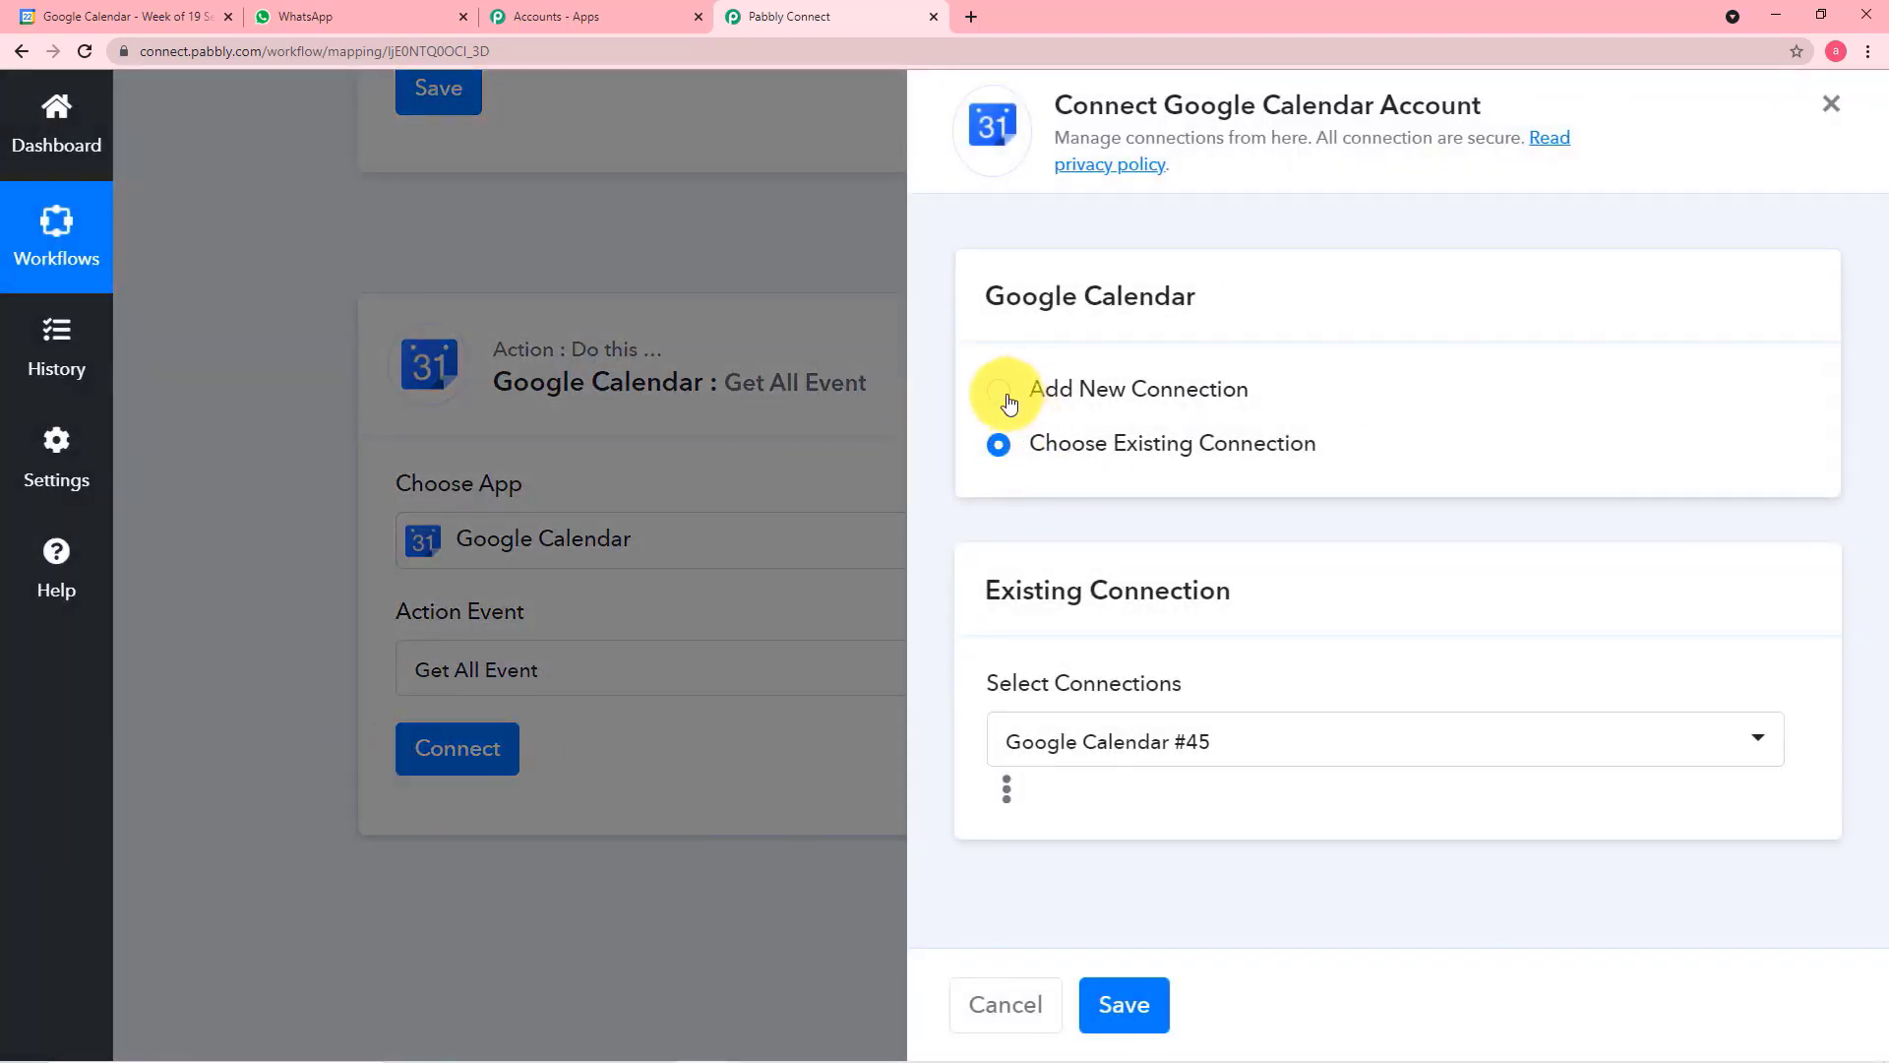
left_click(1000, 392)
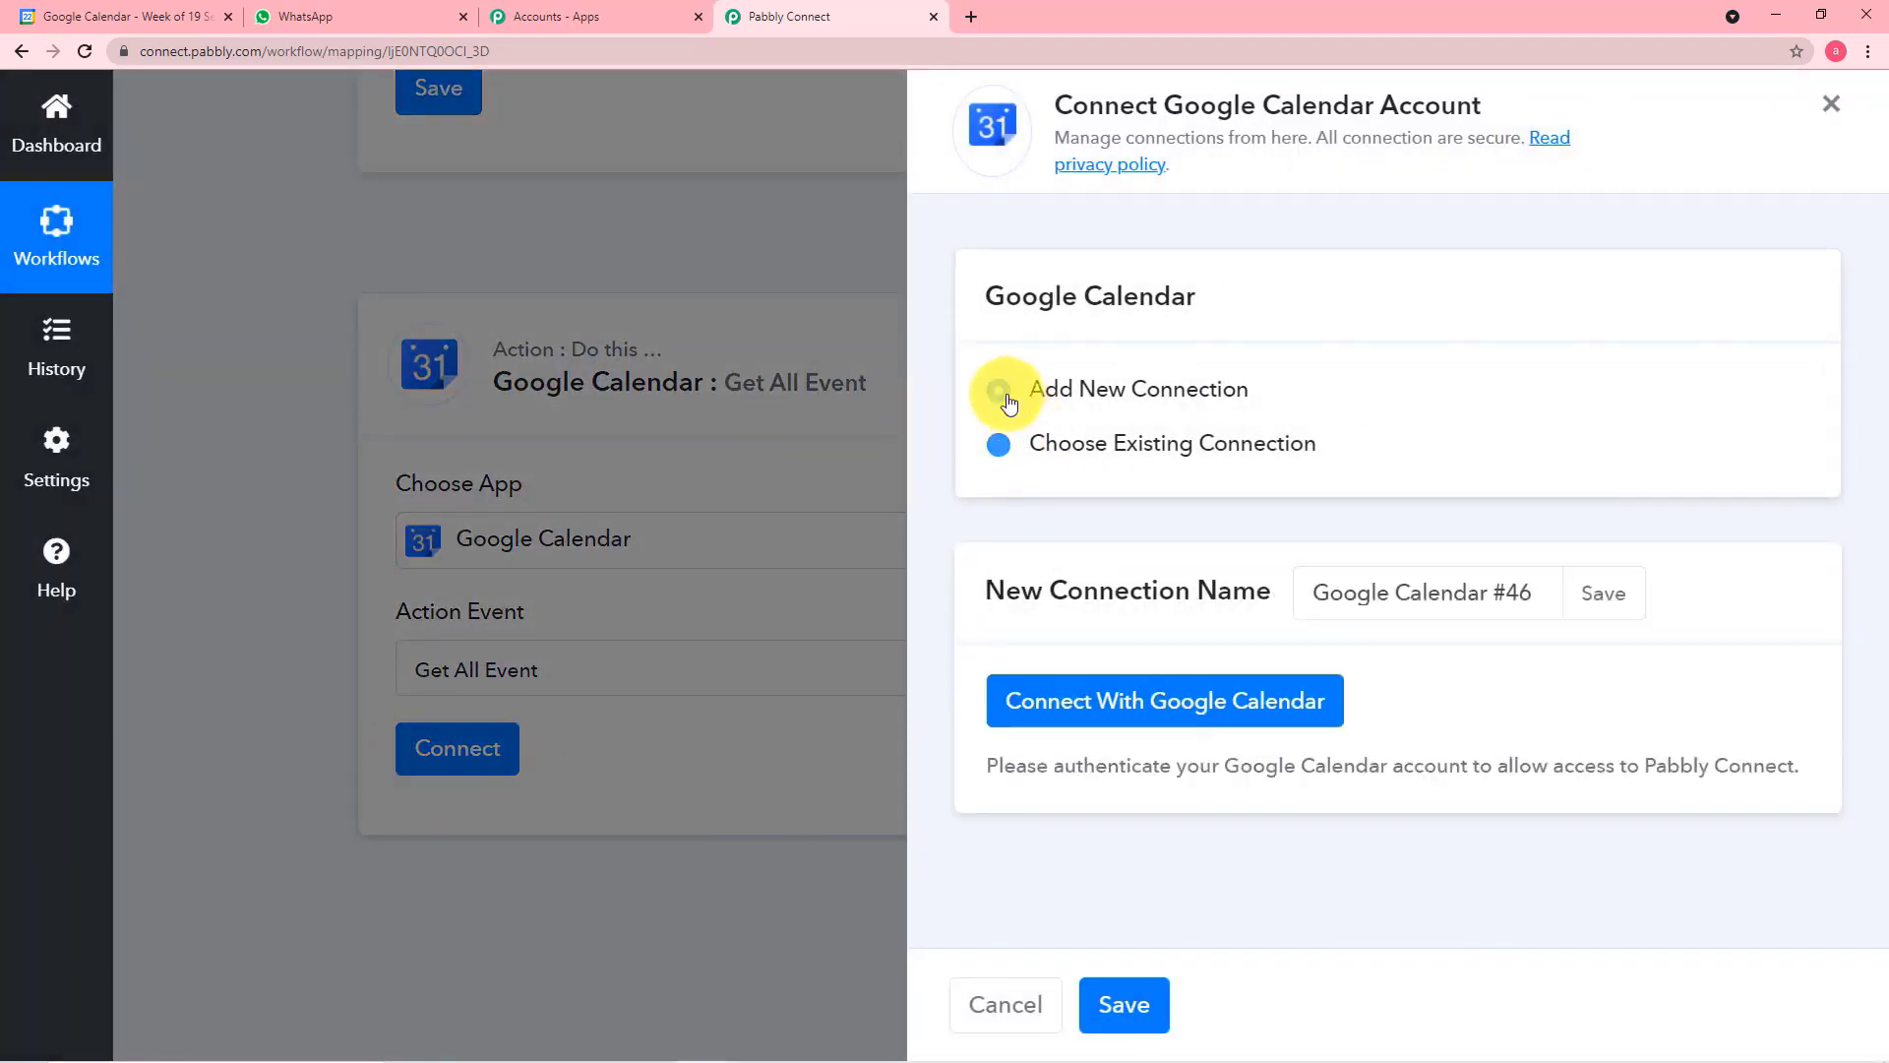
left_click(1087, 733)
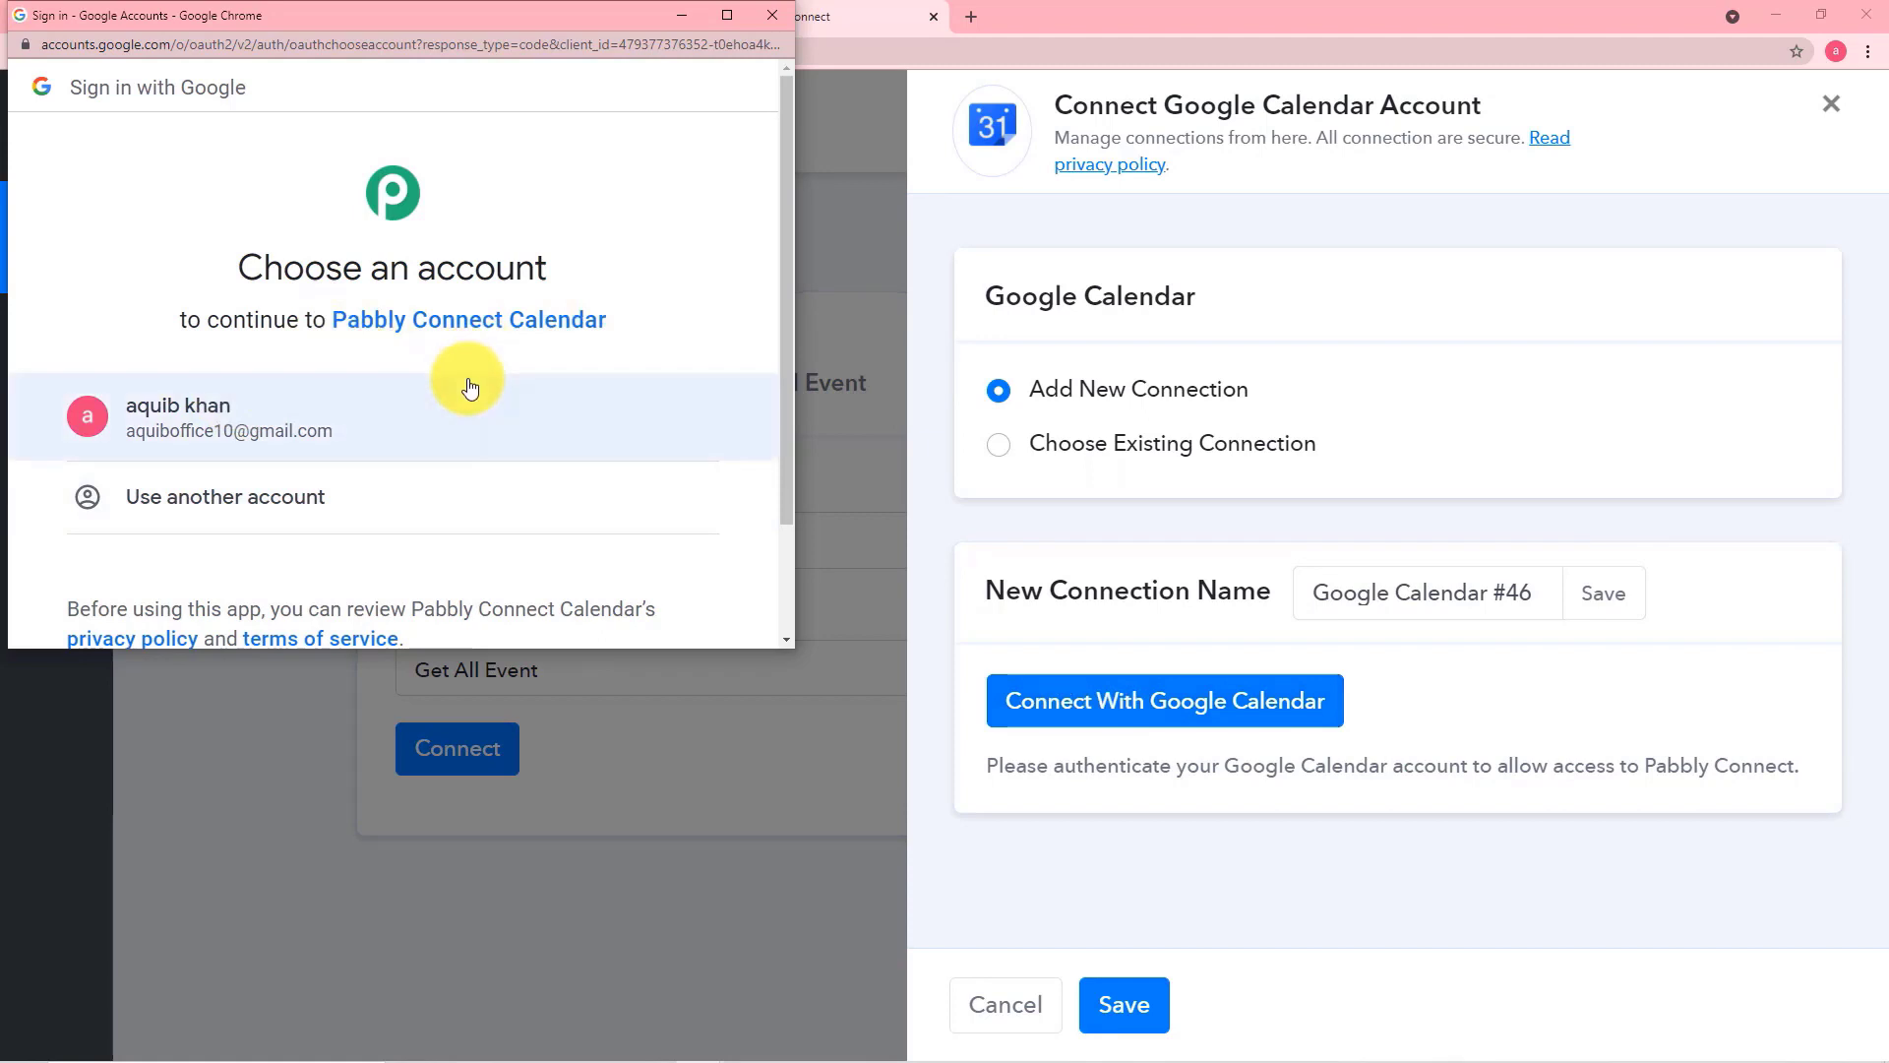
left_click(201, 413)
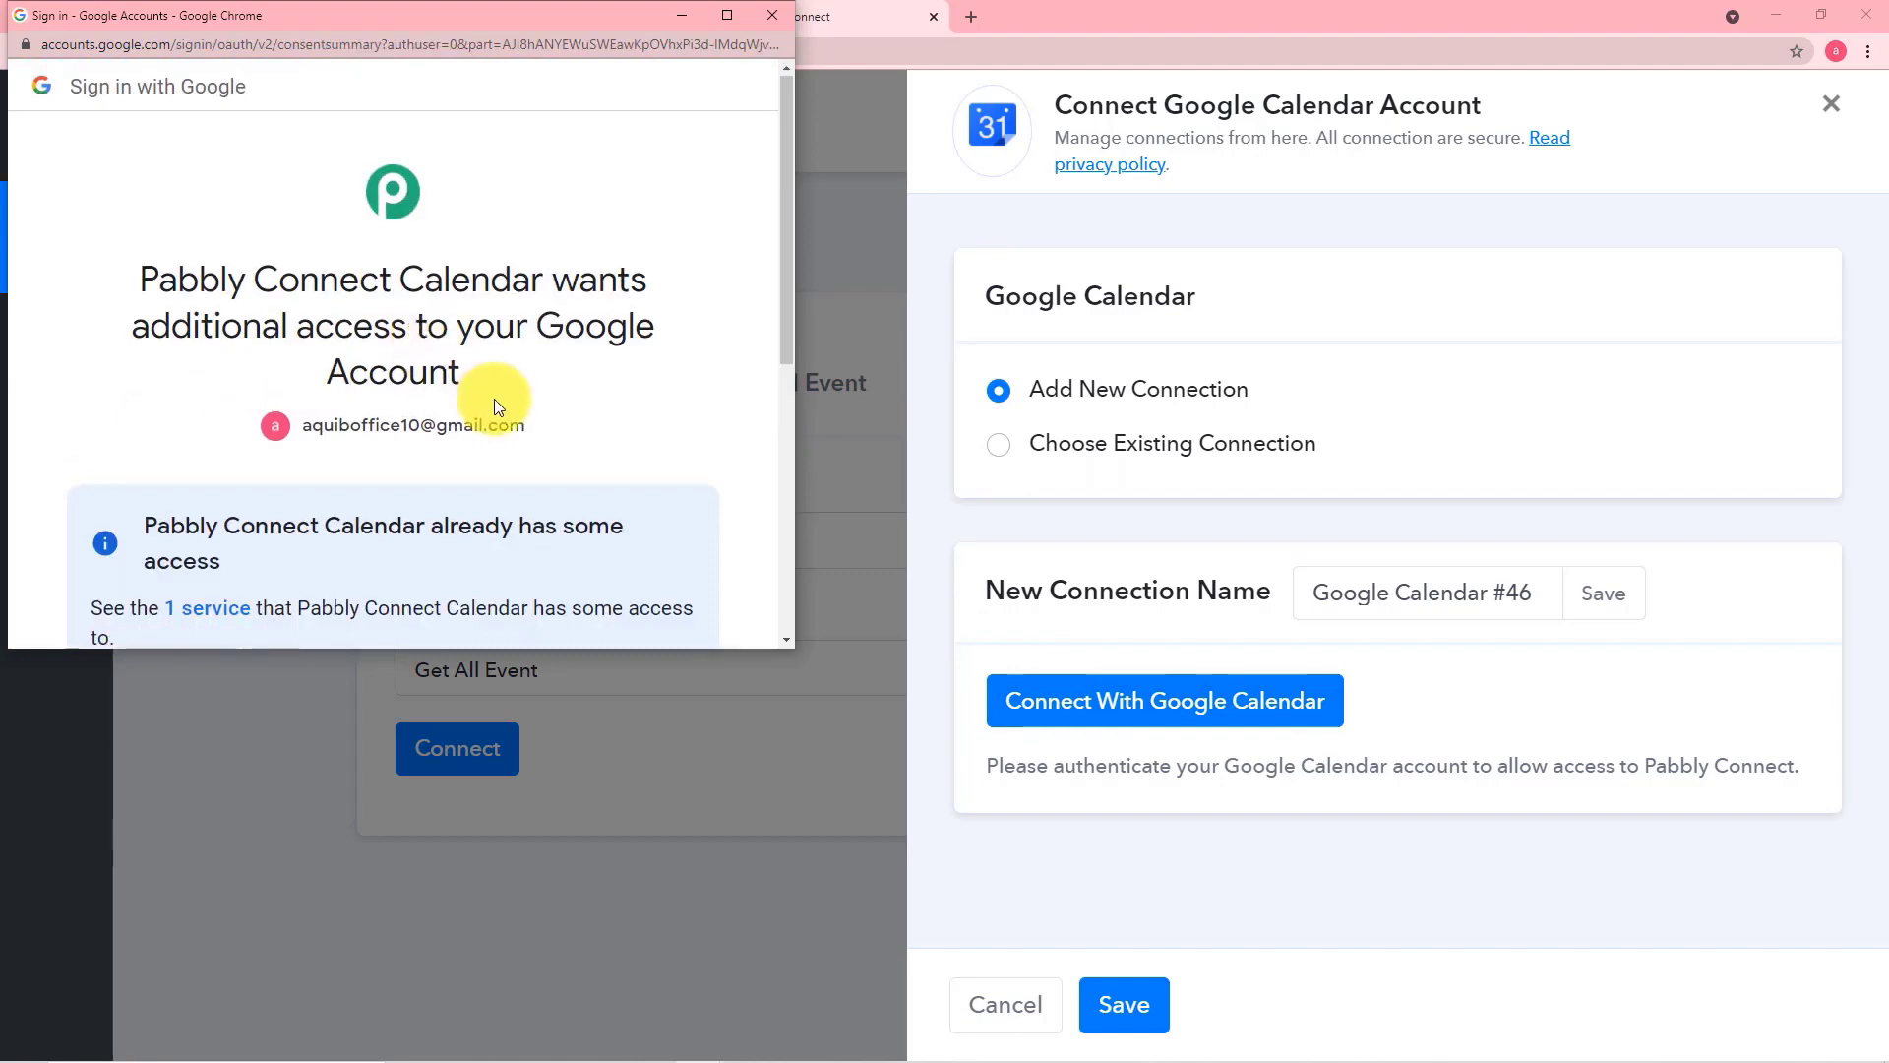
scroll(494, 398, "down", 2)
scroll(494, 398, "down", 3)
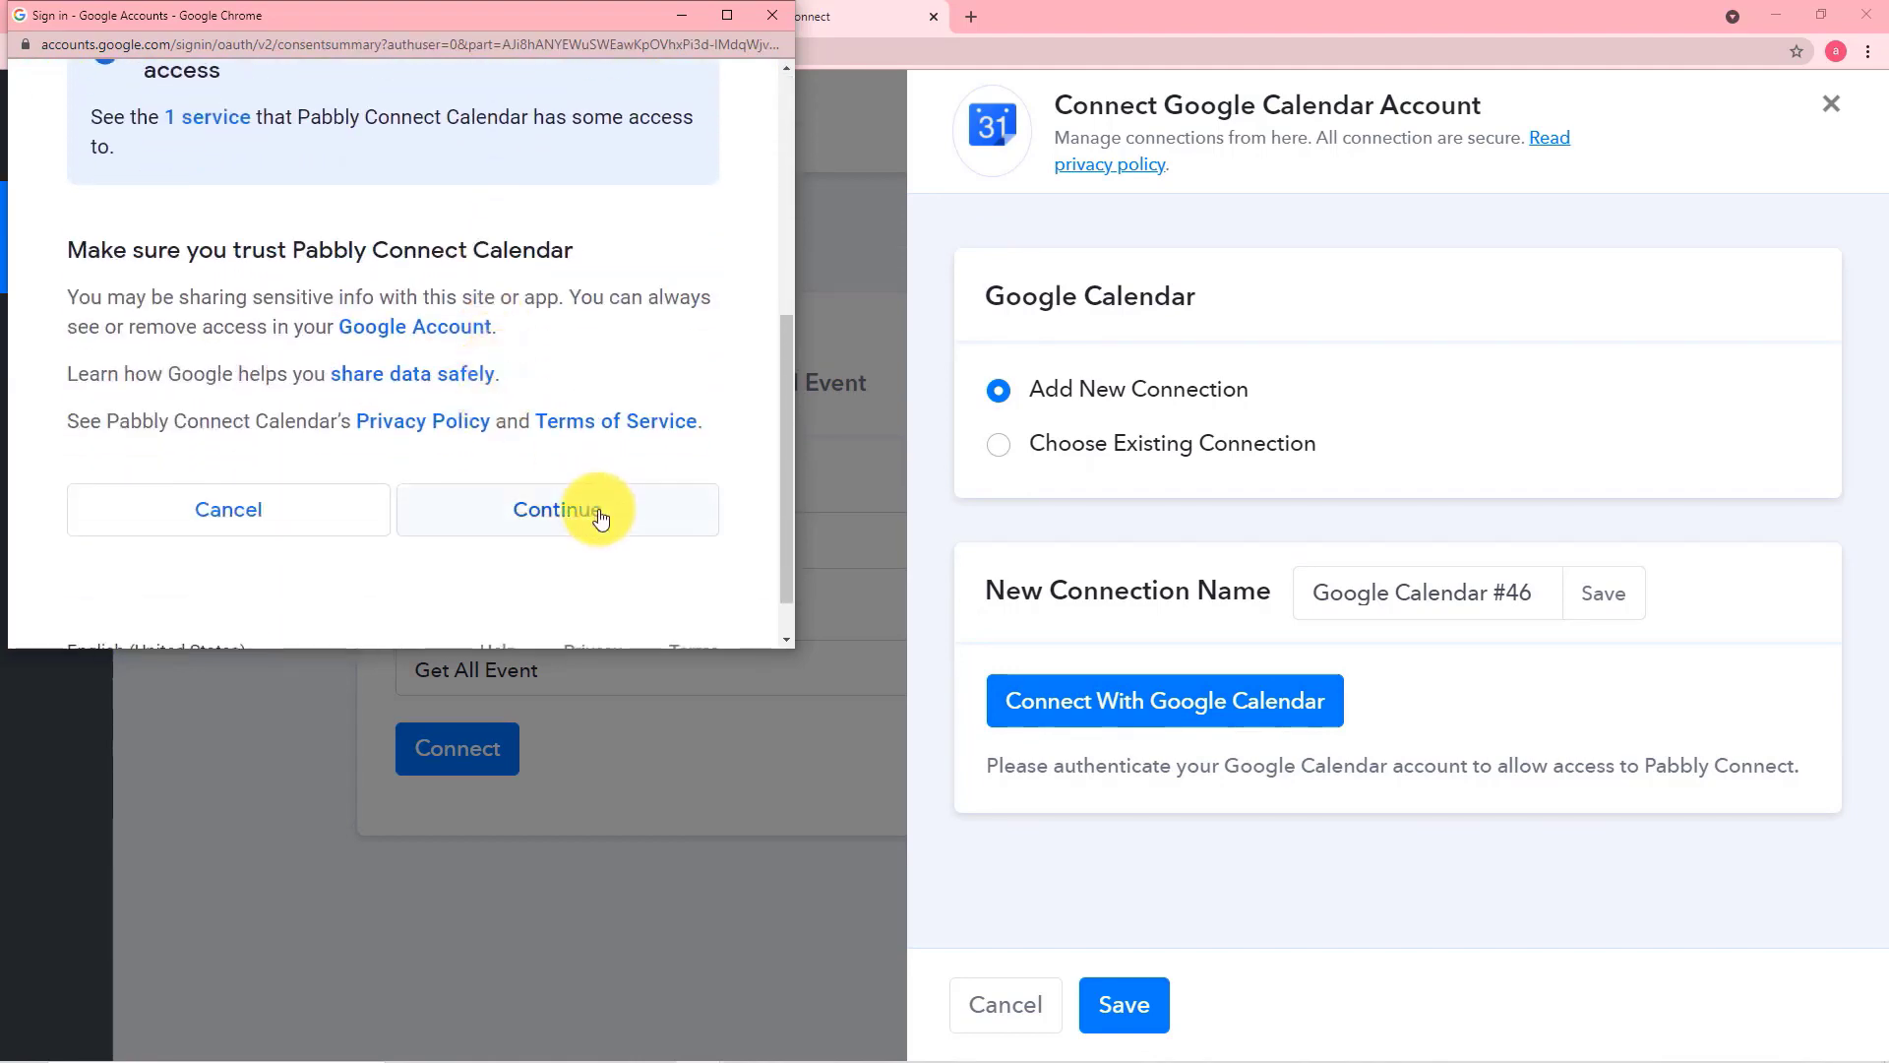
left_click(593, 514)
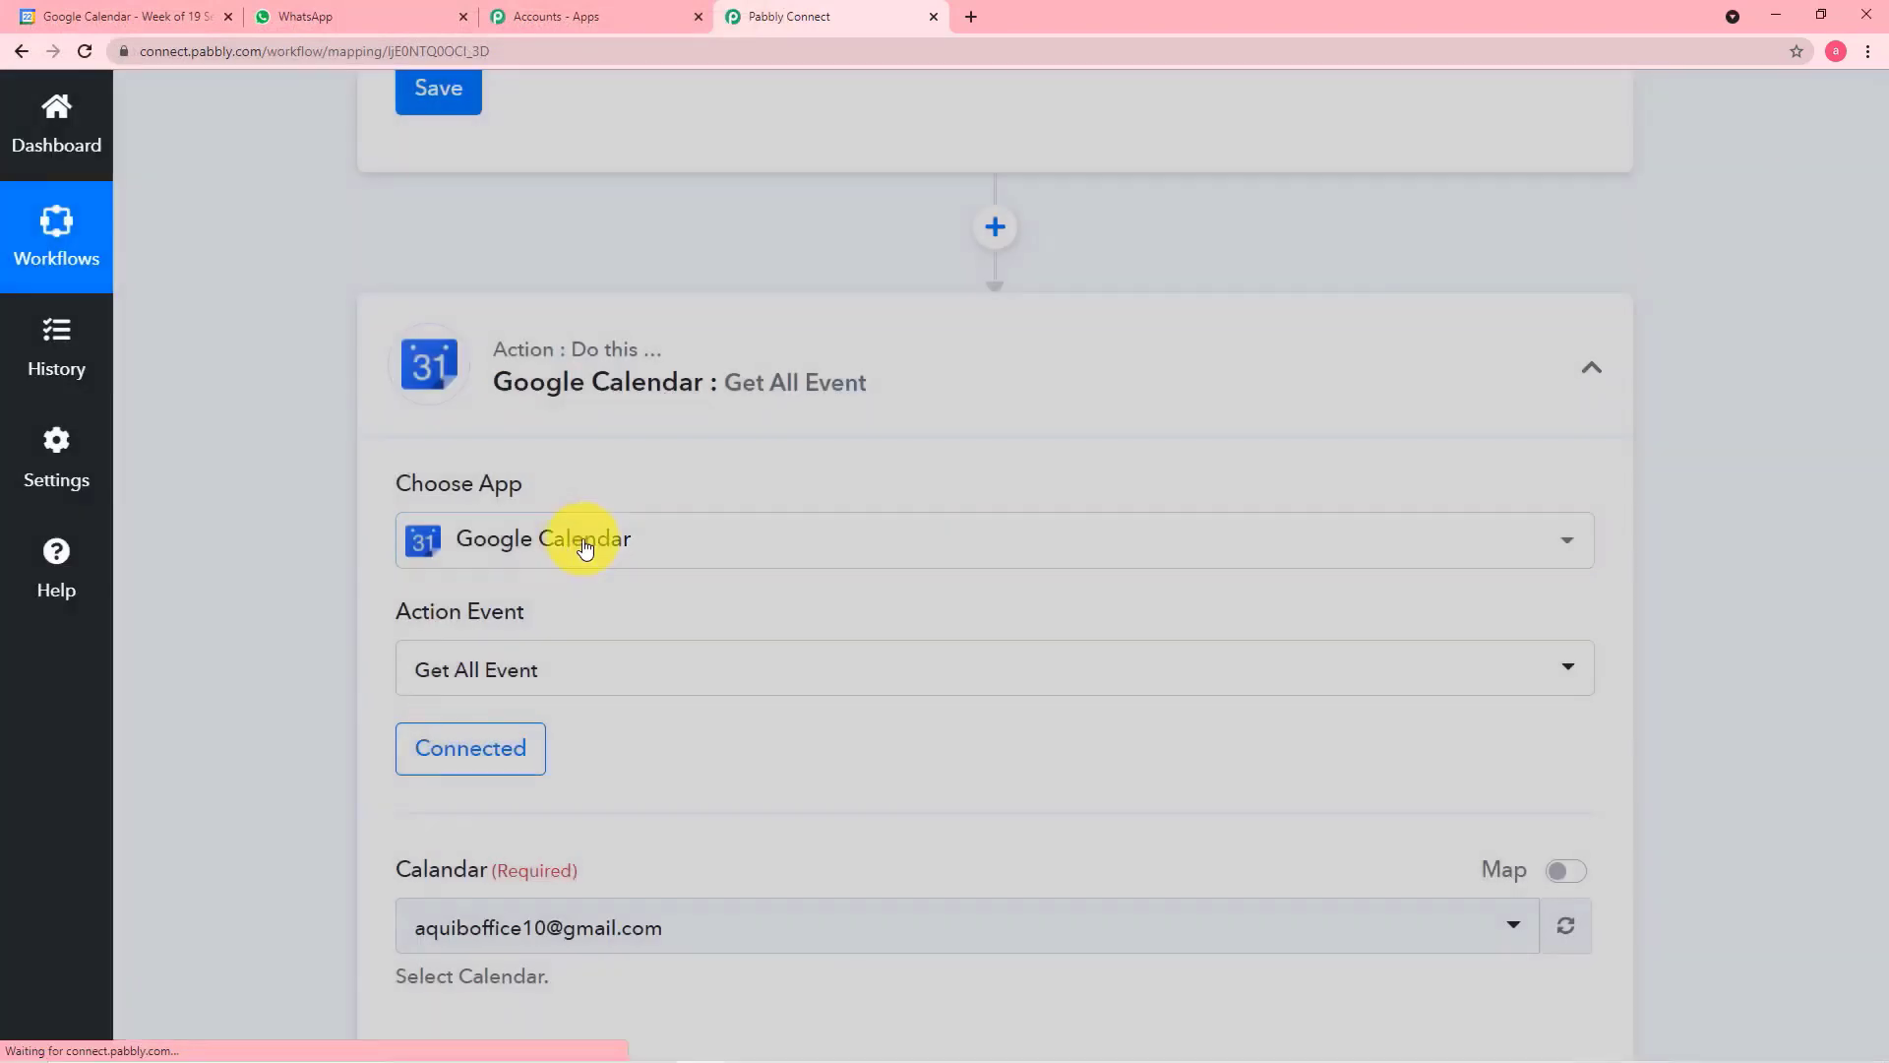
Check the calendars available for the Get All Event action, keeping the connected account's main calendar selected
scroll(403, 606, "down", 1)
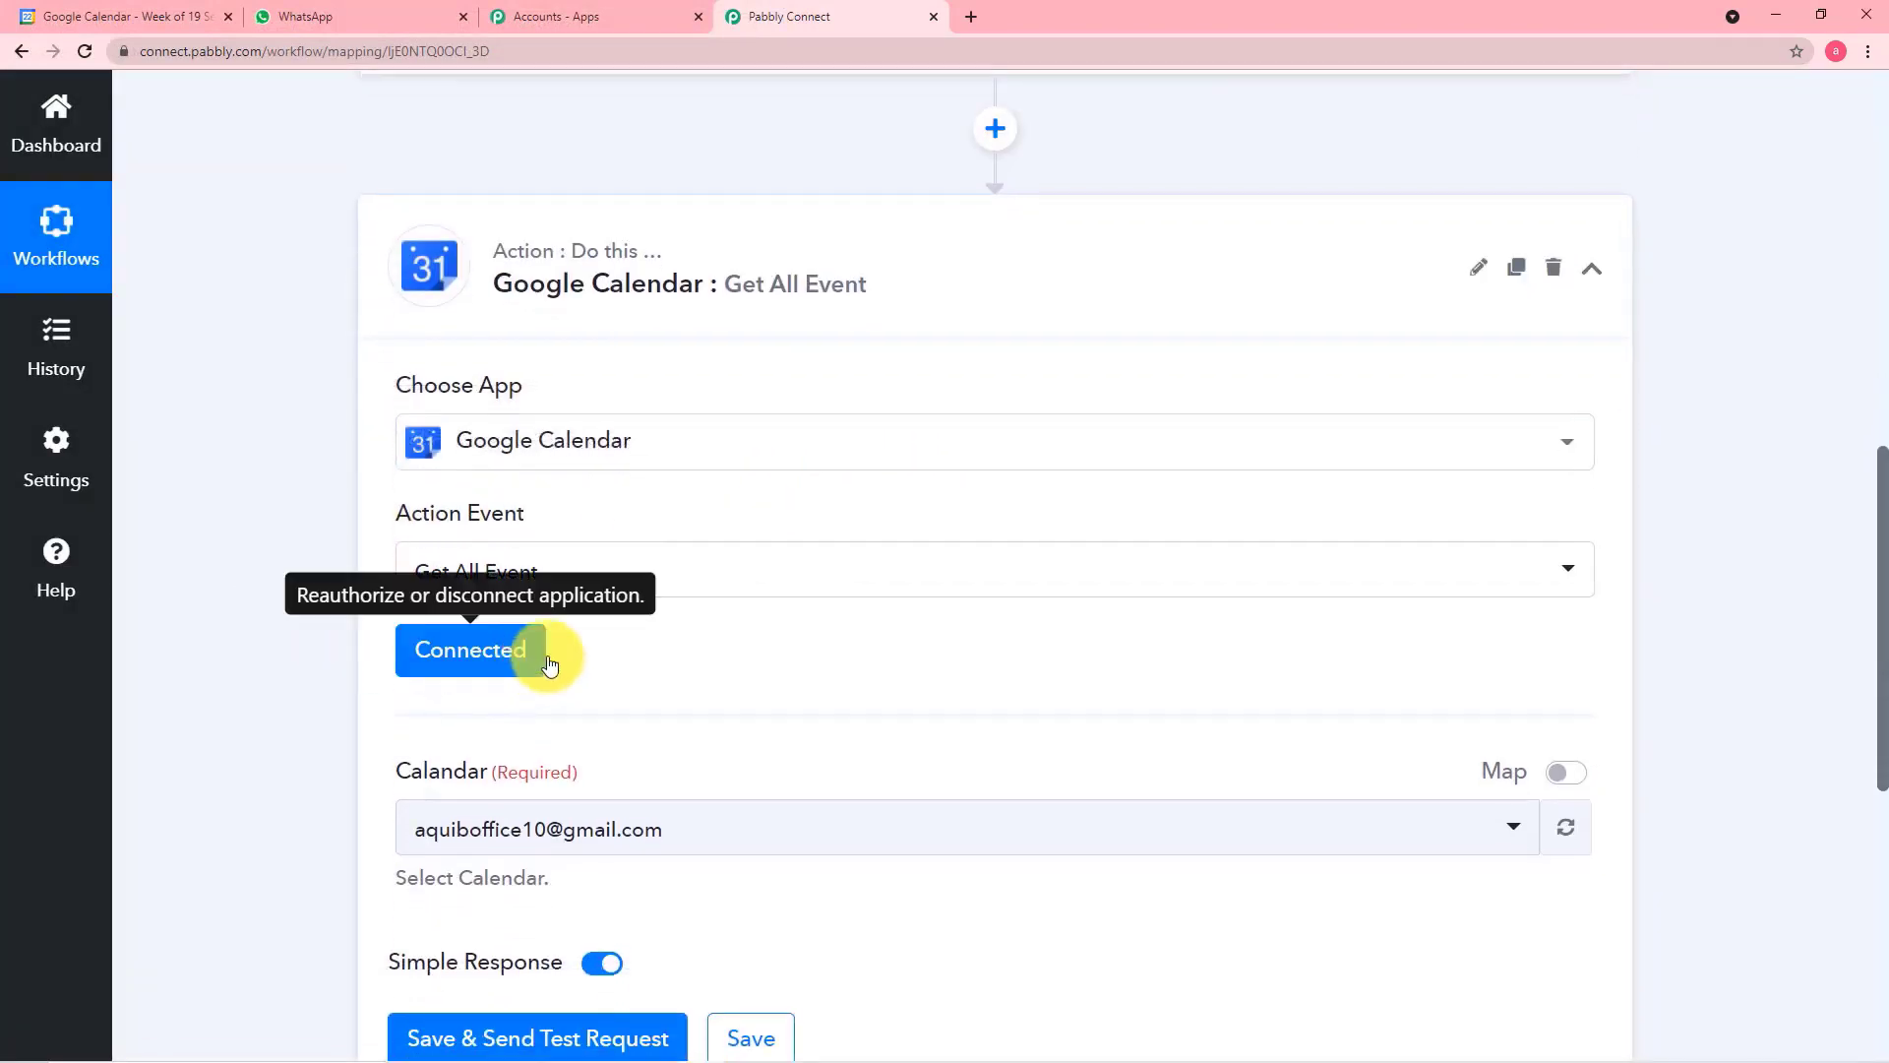
scroll(645, 675, "down", 2)
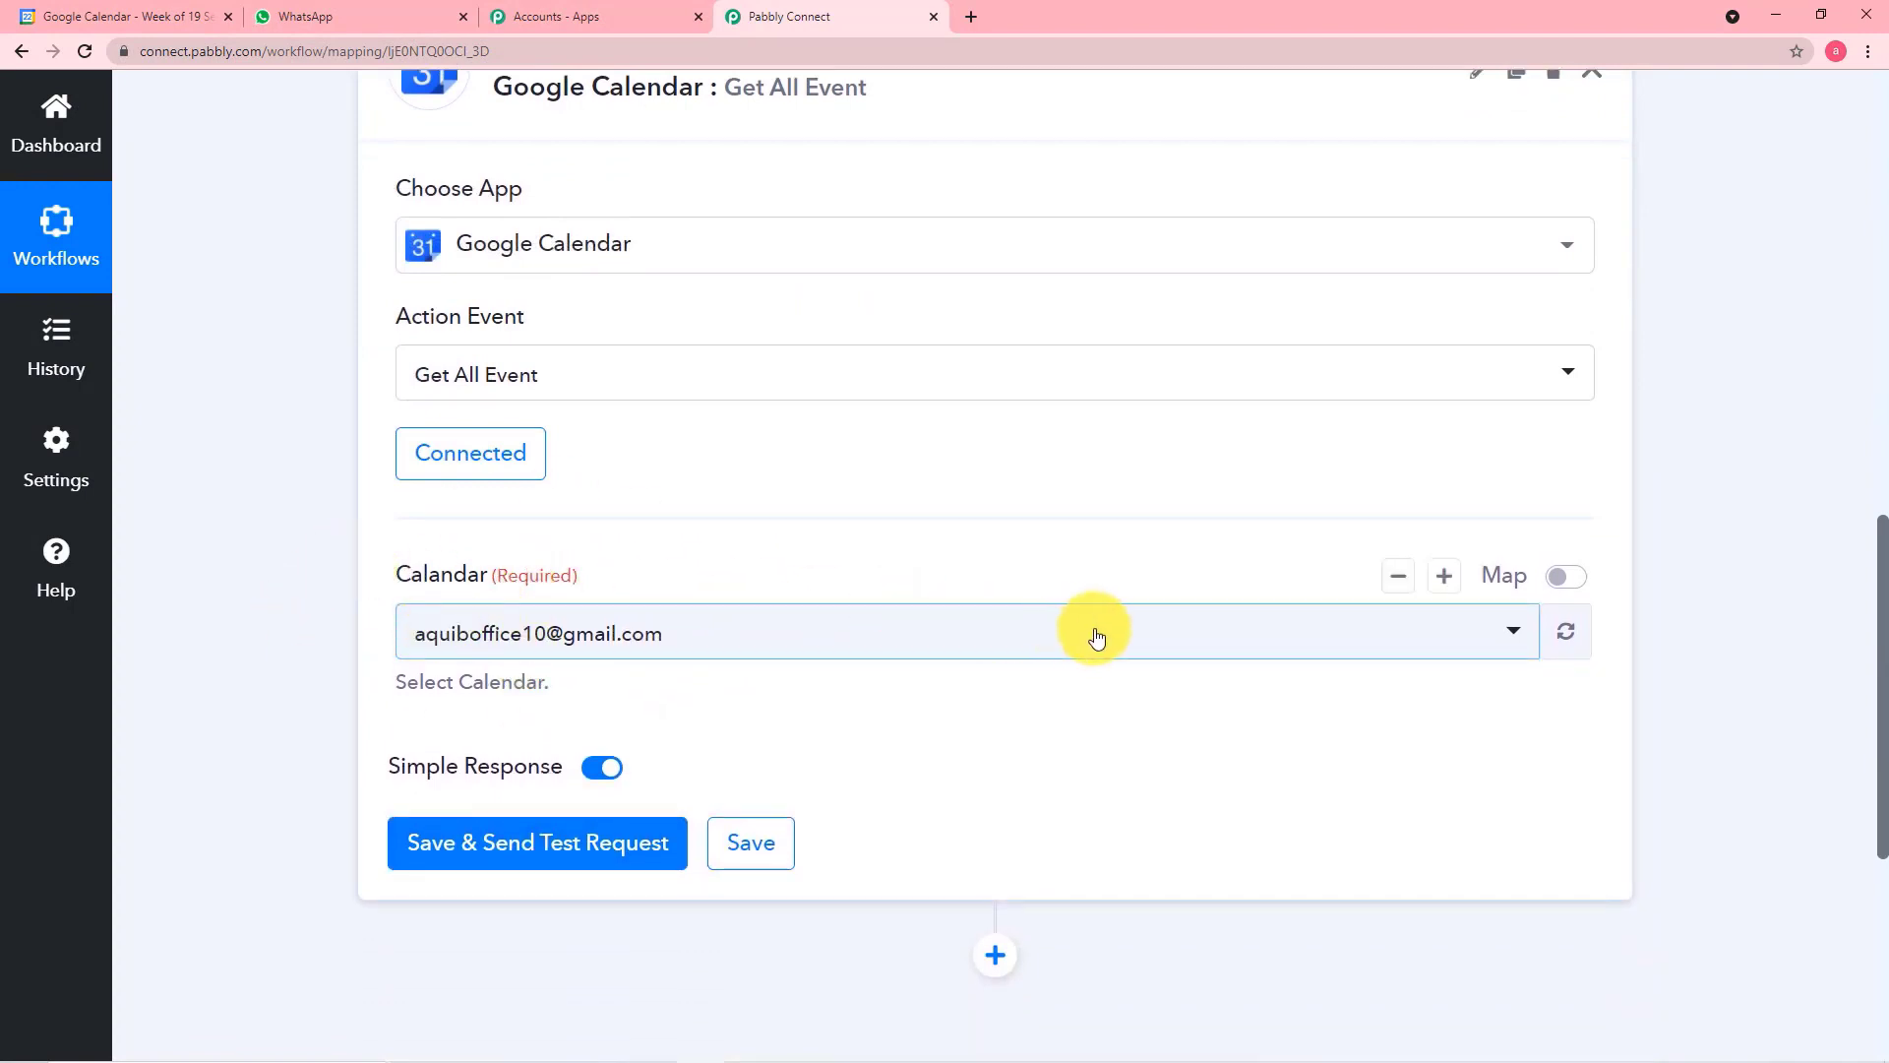
left_click(1026, 646)
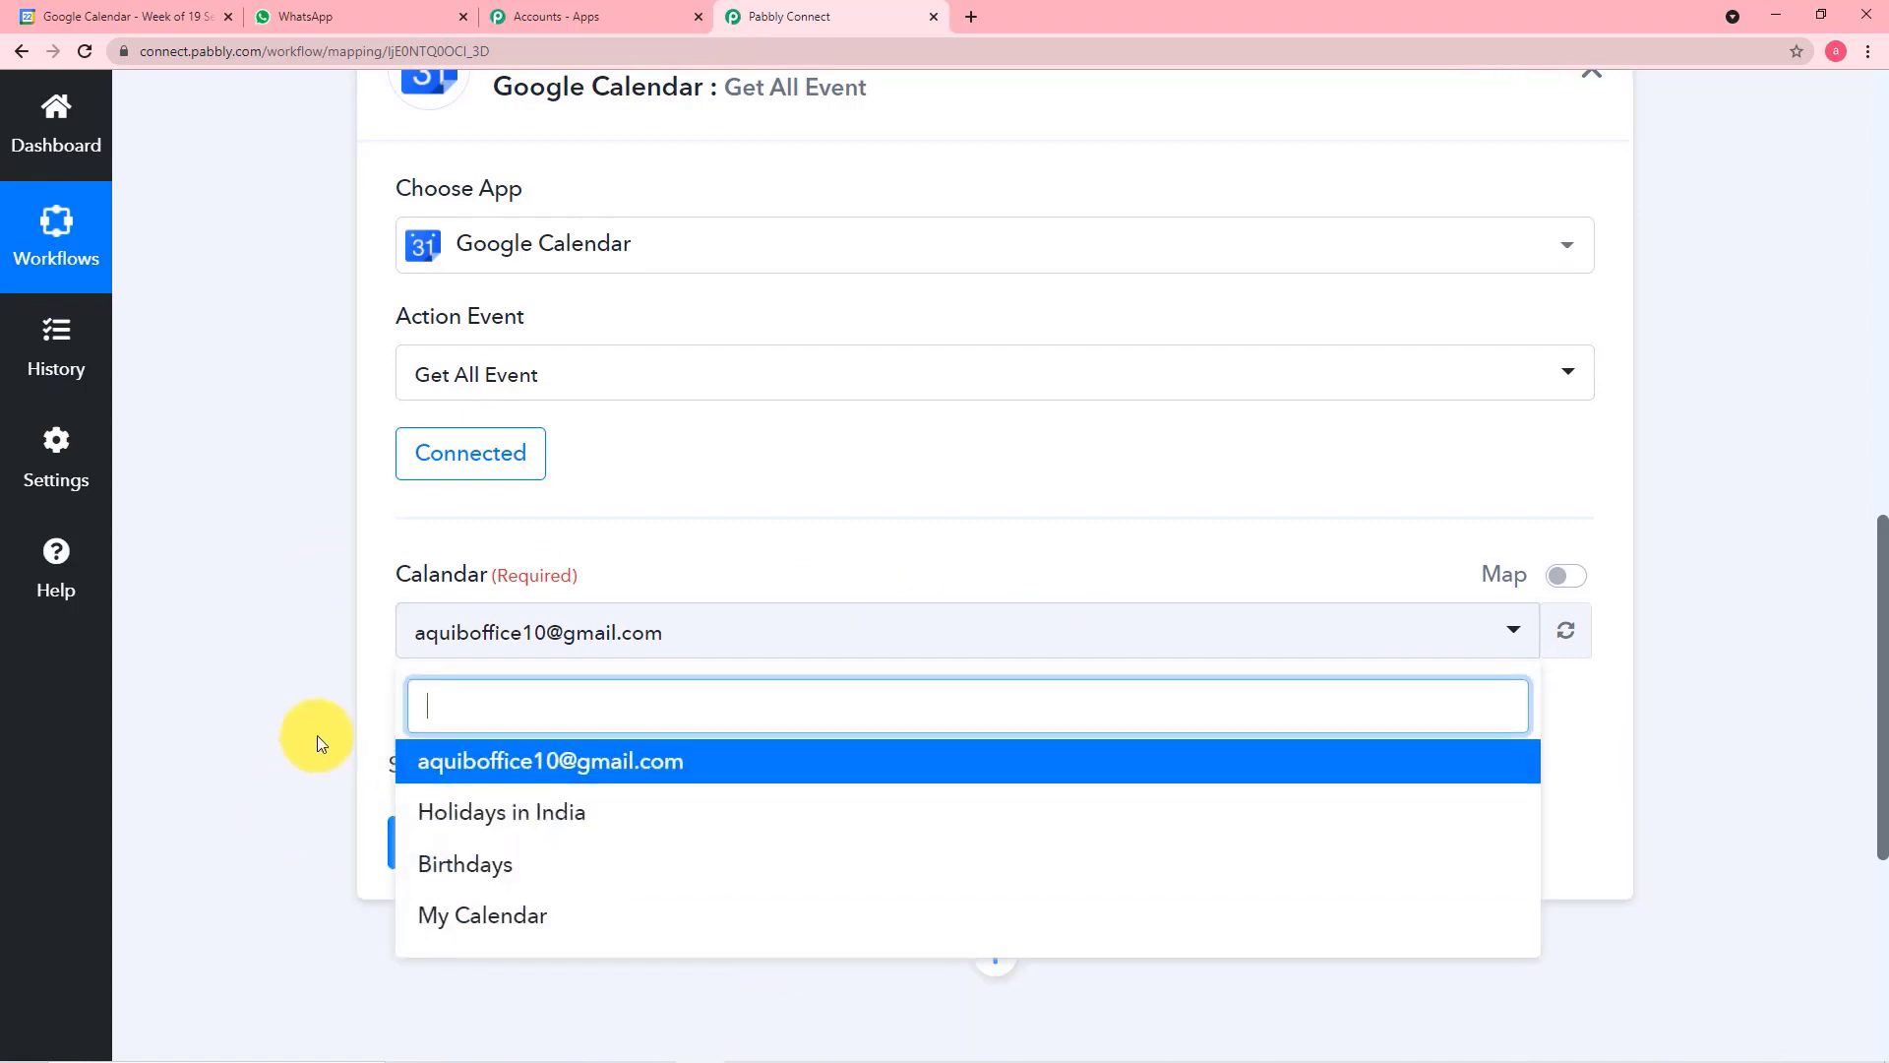
left_click(295, 692)
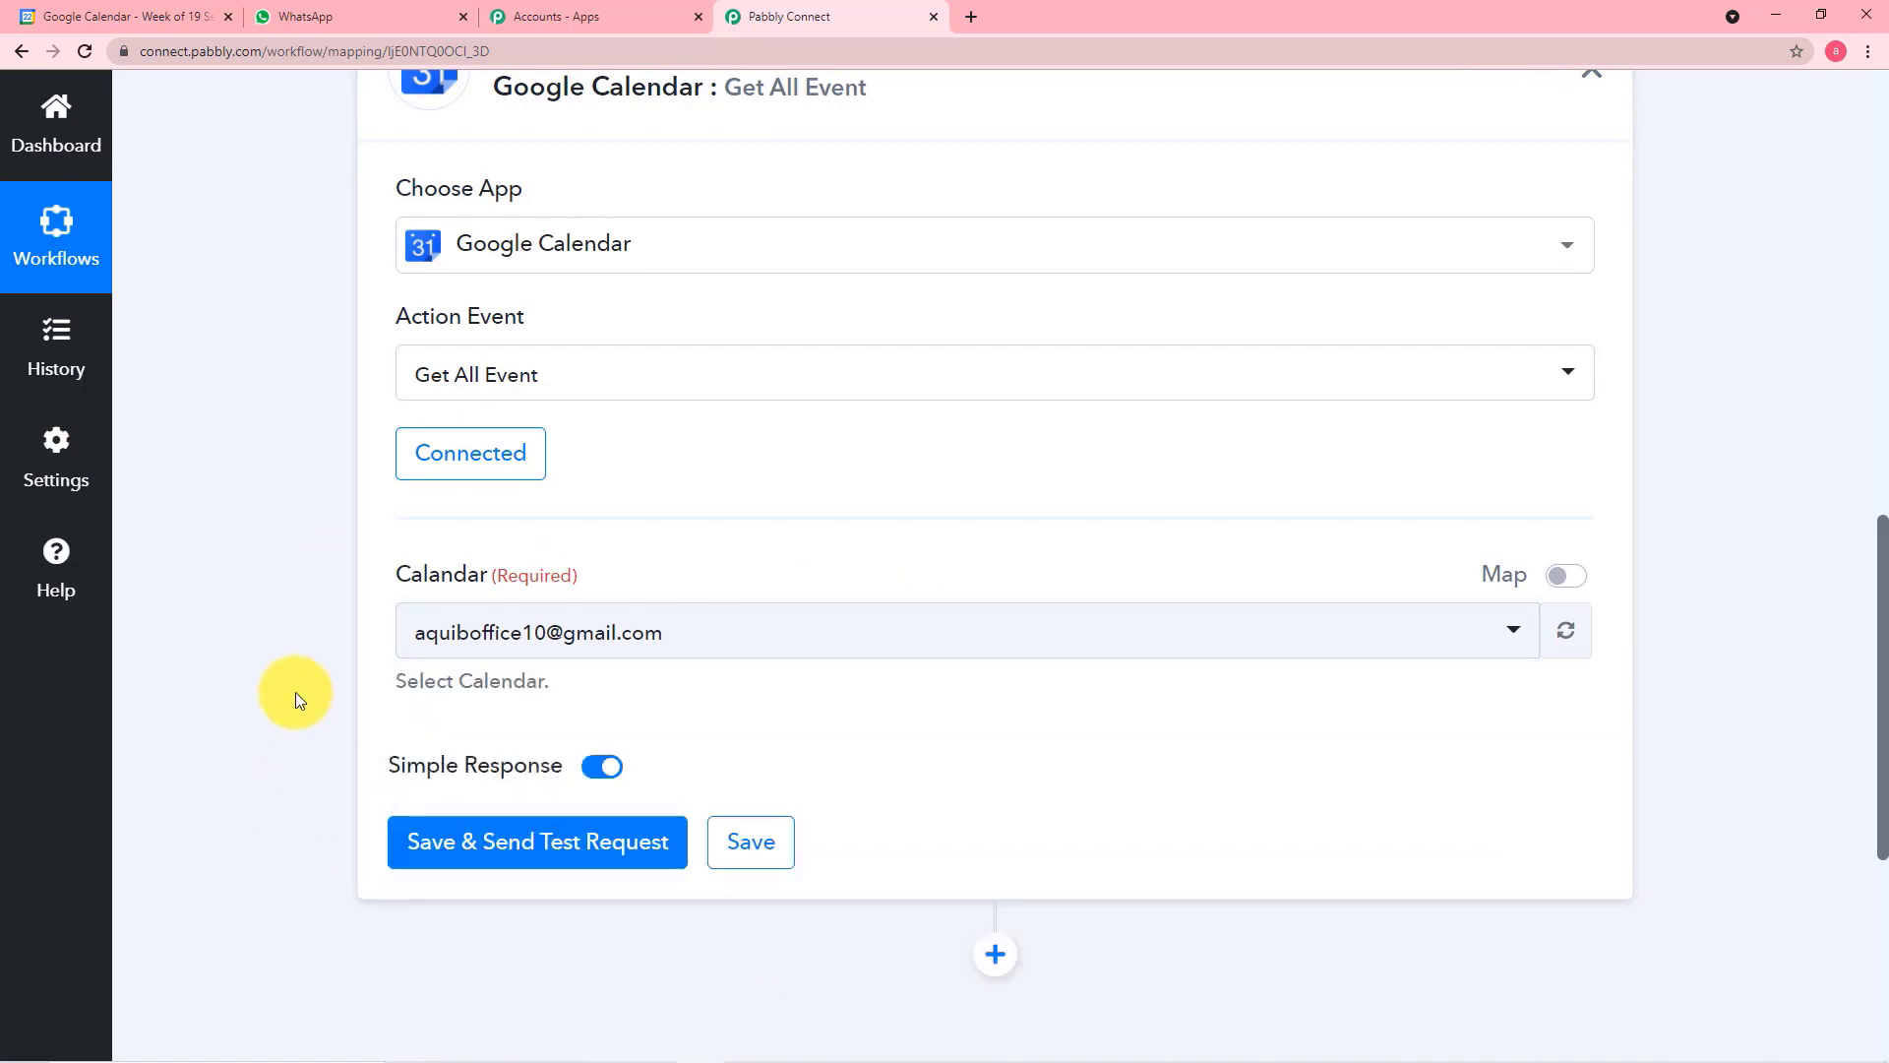
Check the calendar list in Google Calendar, and set the Get All Event action's calendar to My Calendar in Pabbly Connect
left_click(132, 27)
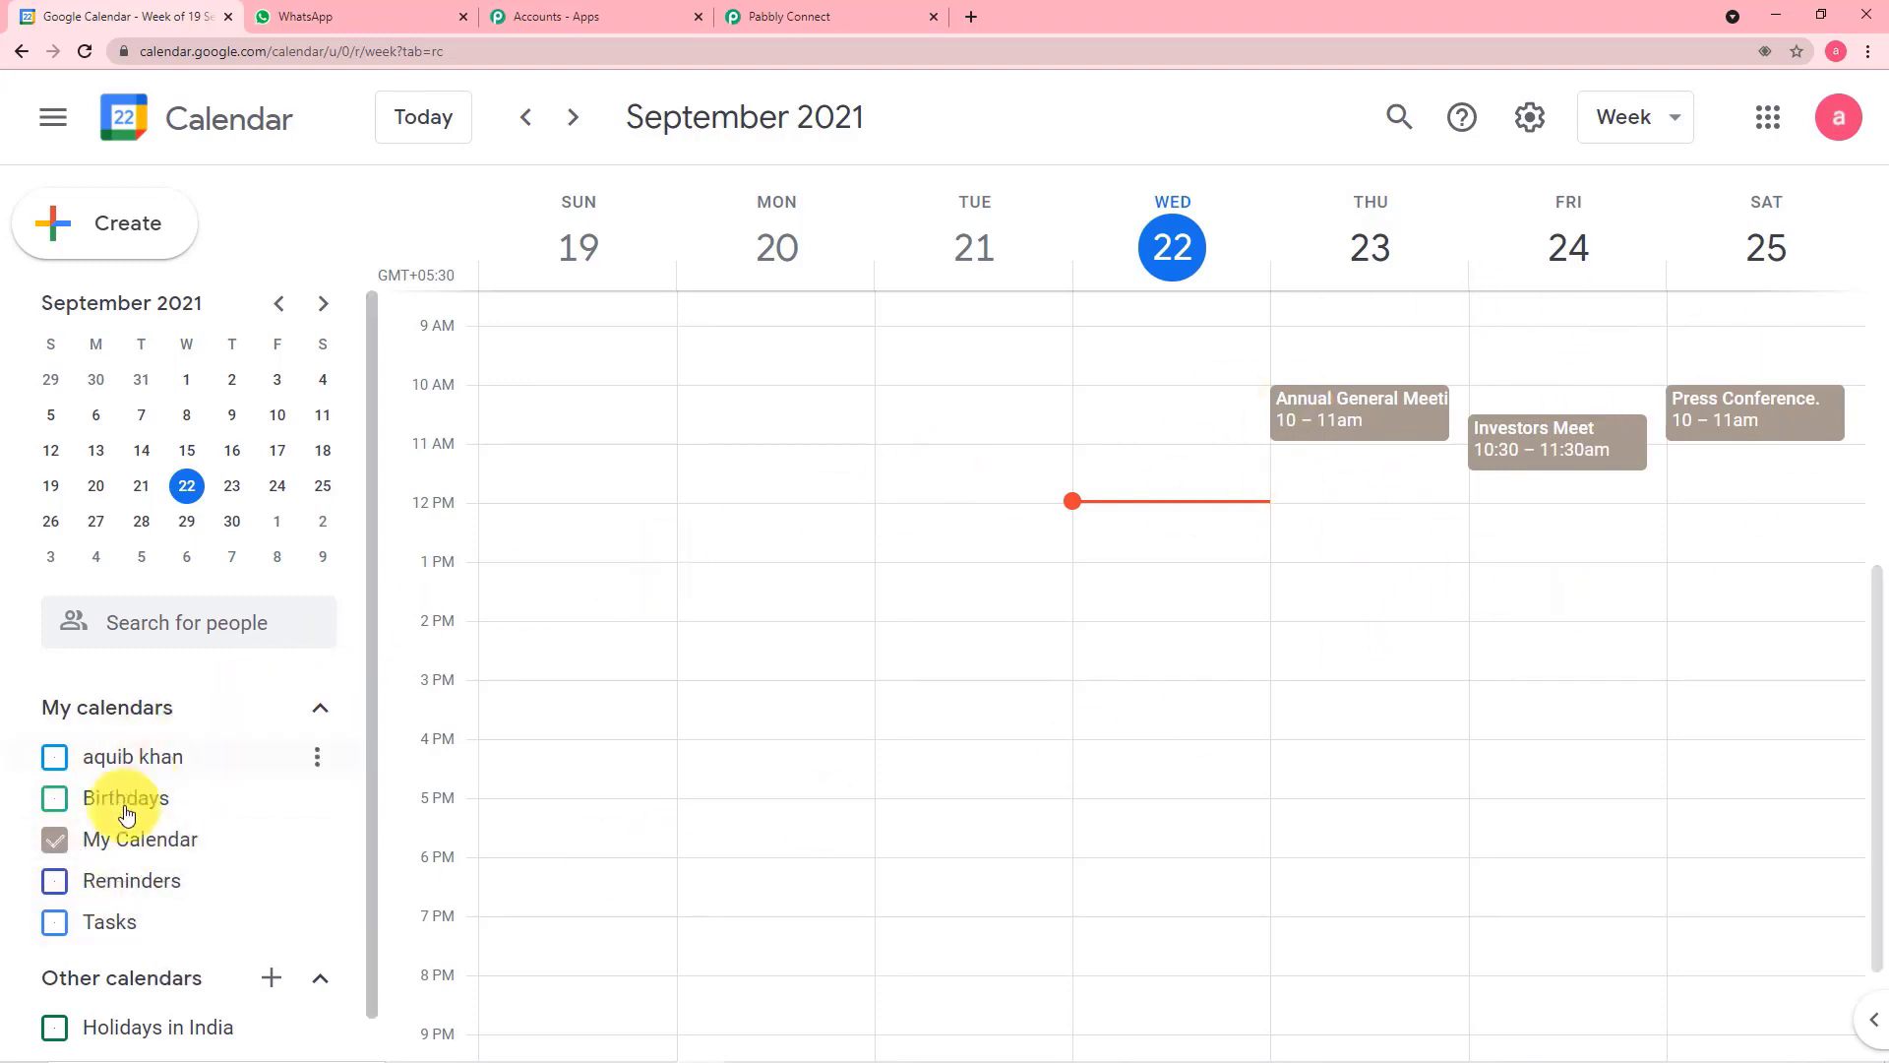
left_click(812, 15)
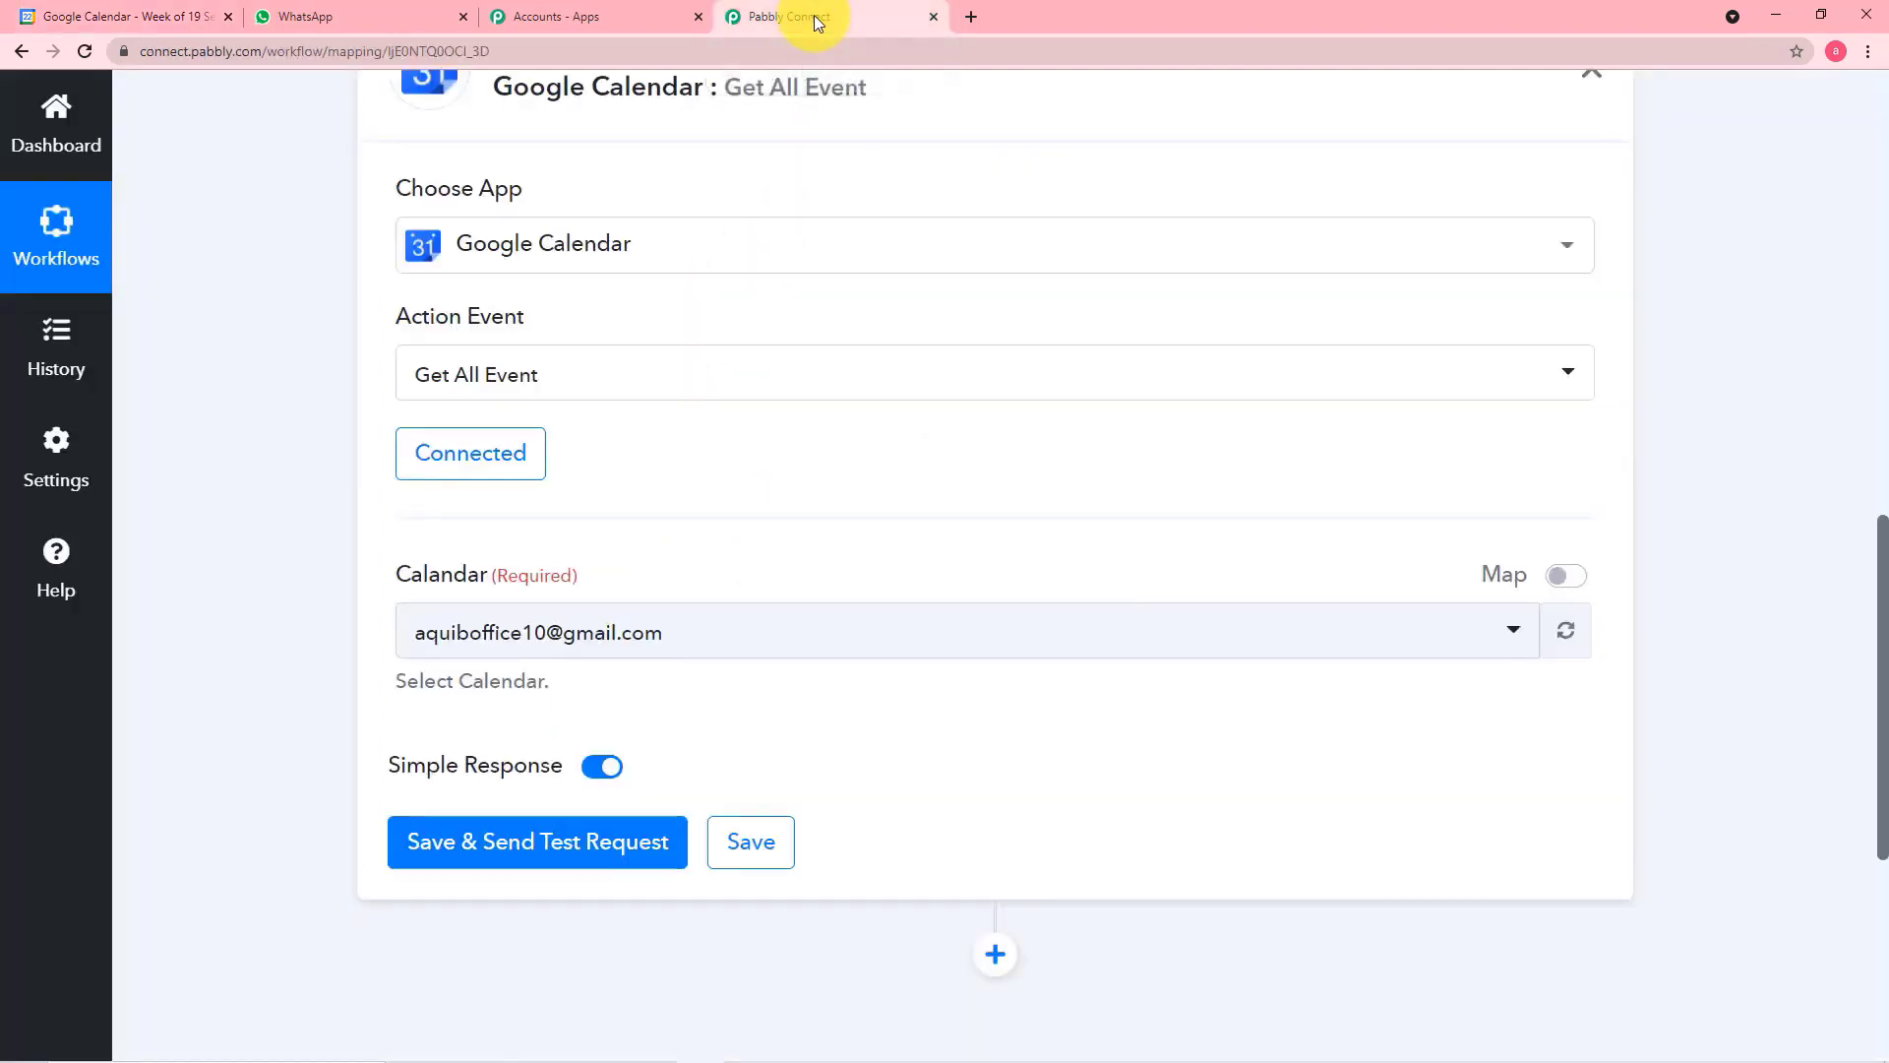
left_click(1130, 638)
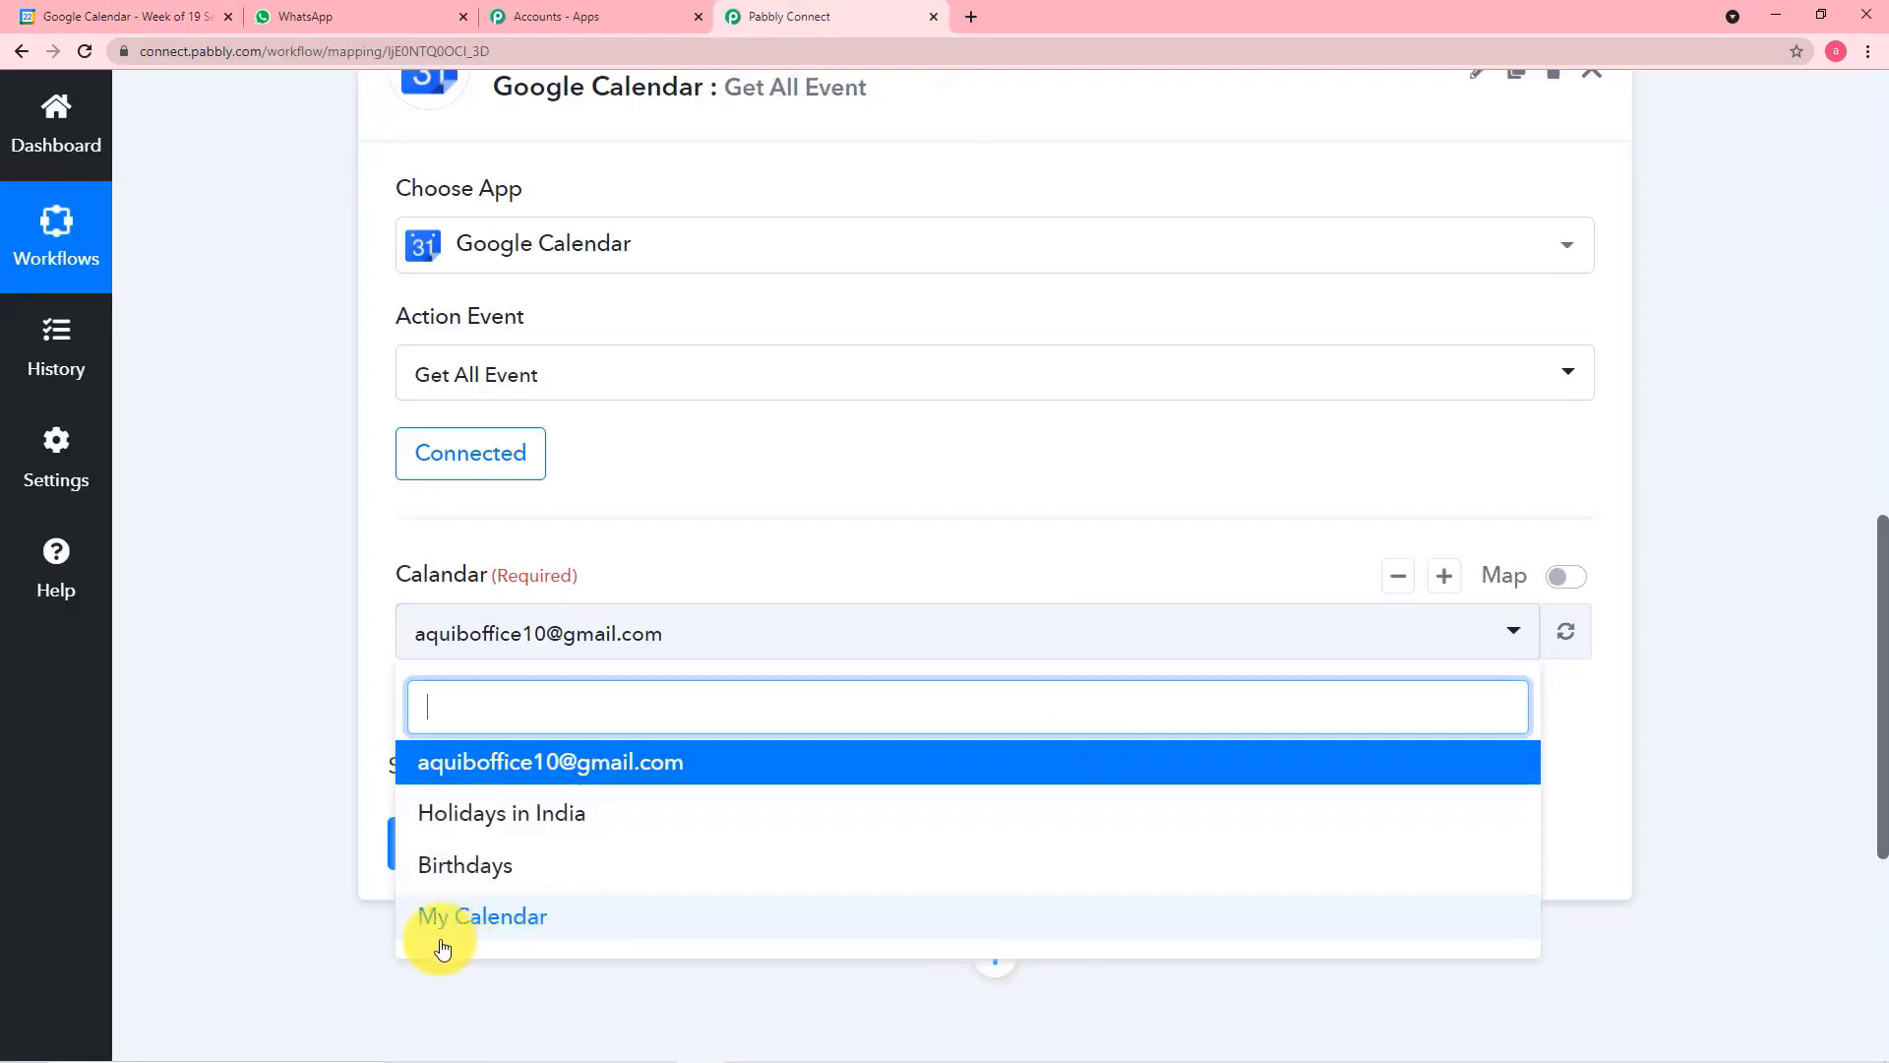
left_click(499, 920)
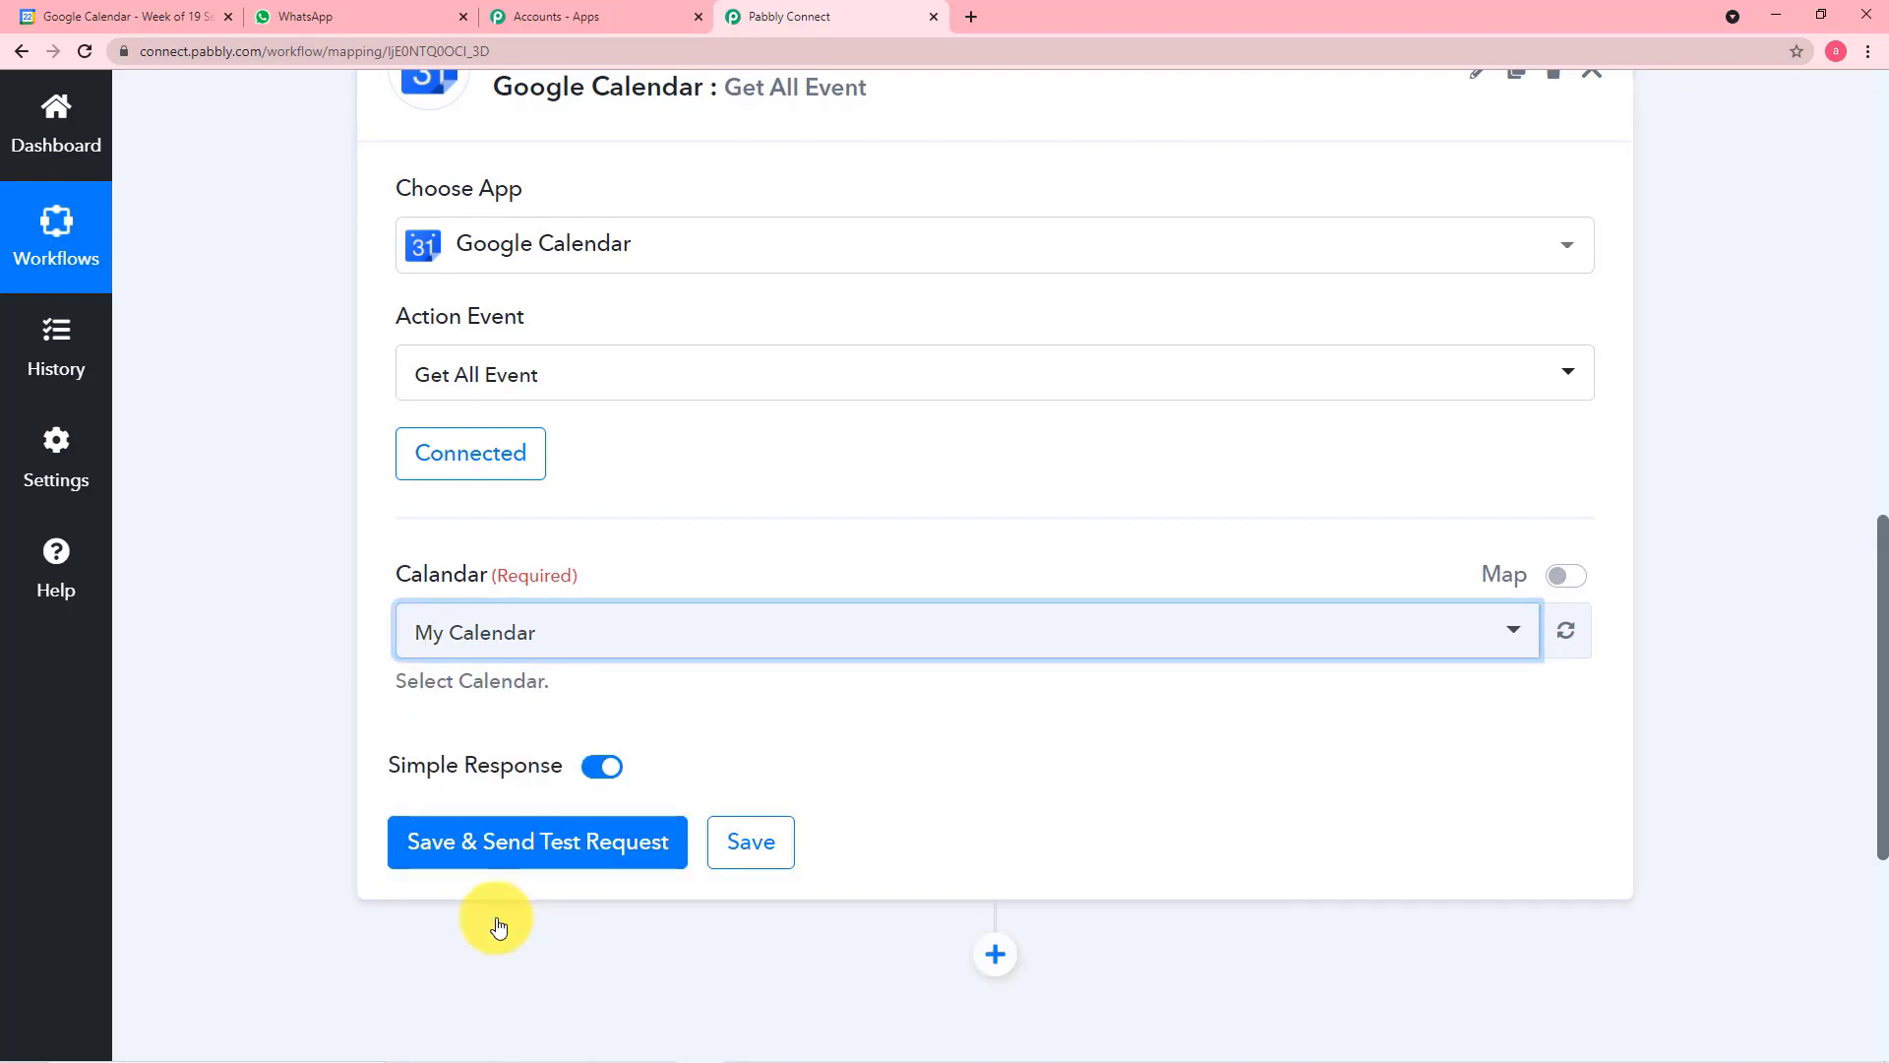
left_click(326, 699)
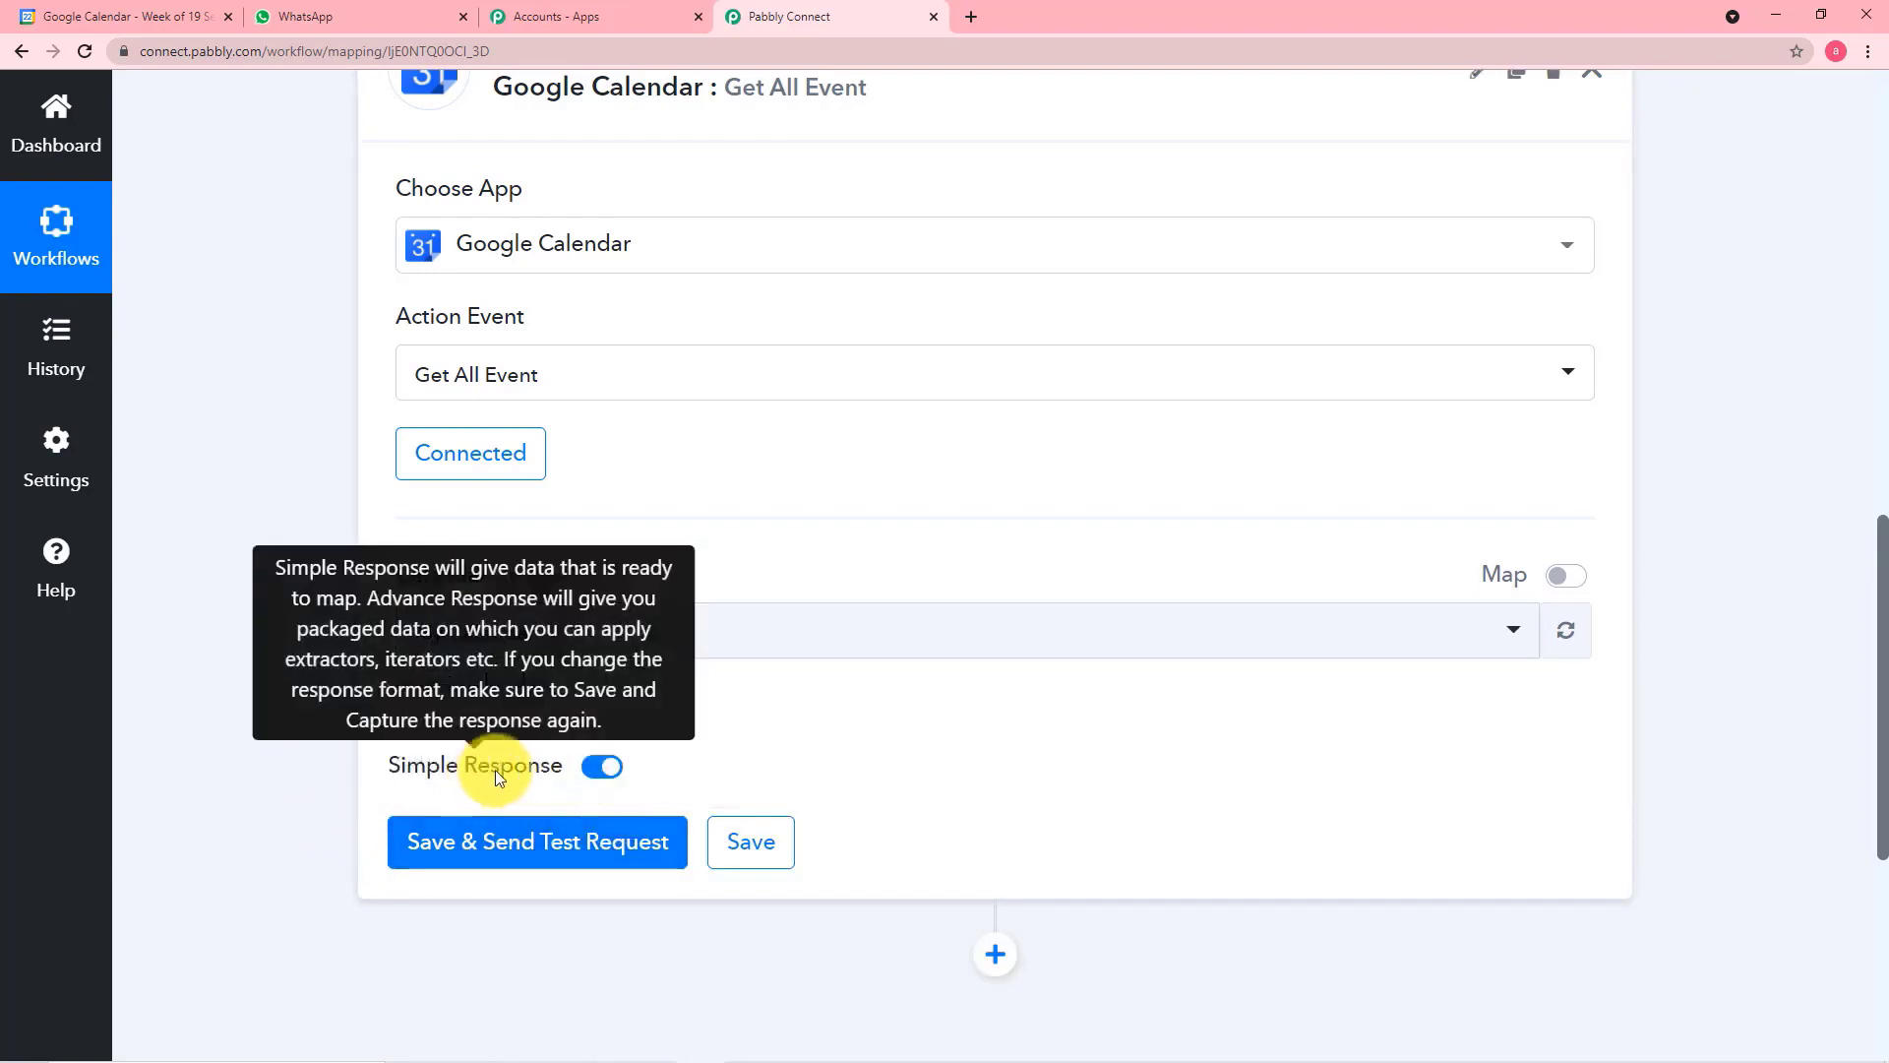
Turn off Simple Response for the Get All Event action, then save it and send a test request
left_click(598, 770)
scroll(692, 751, "down", 2)
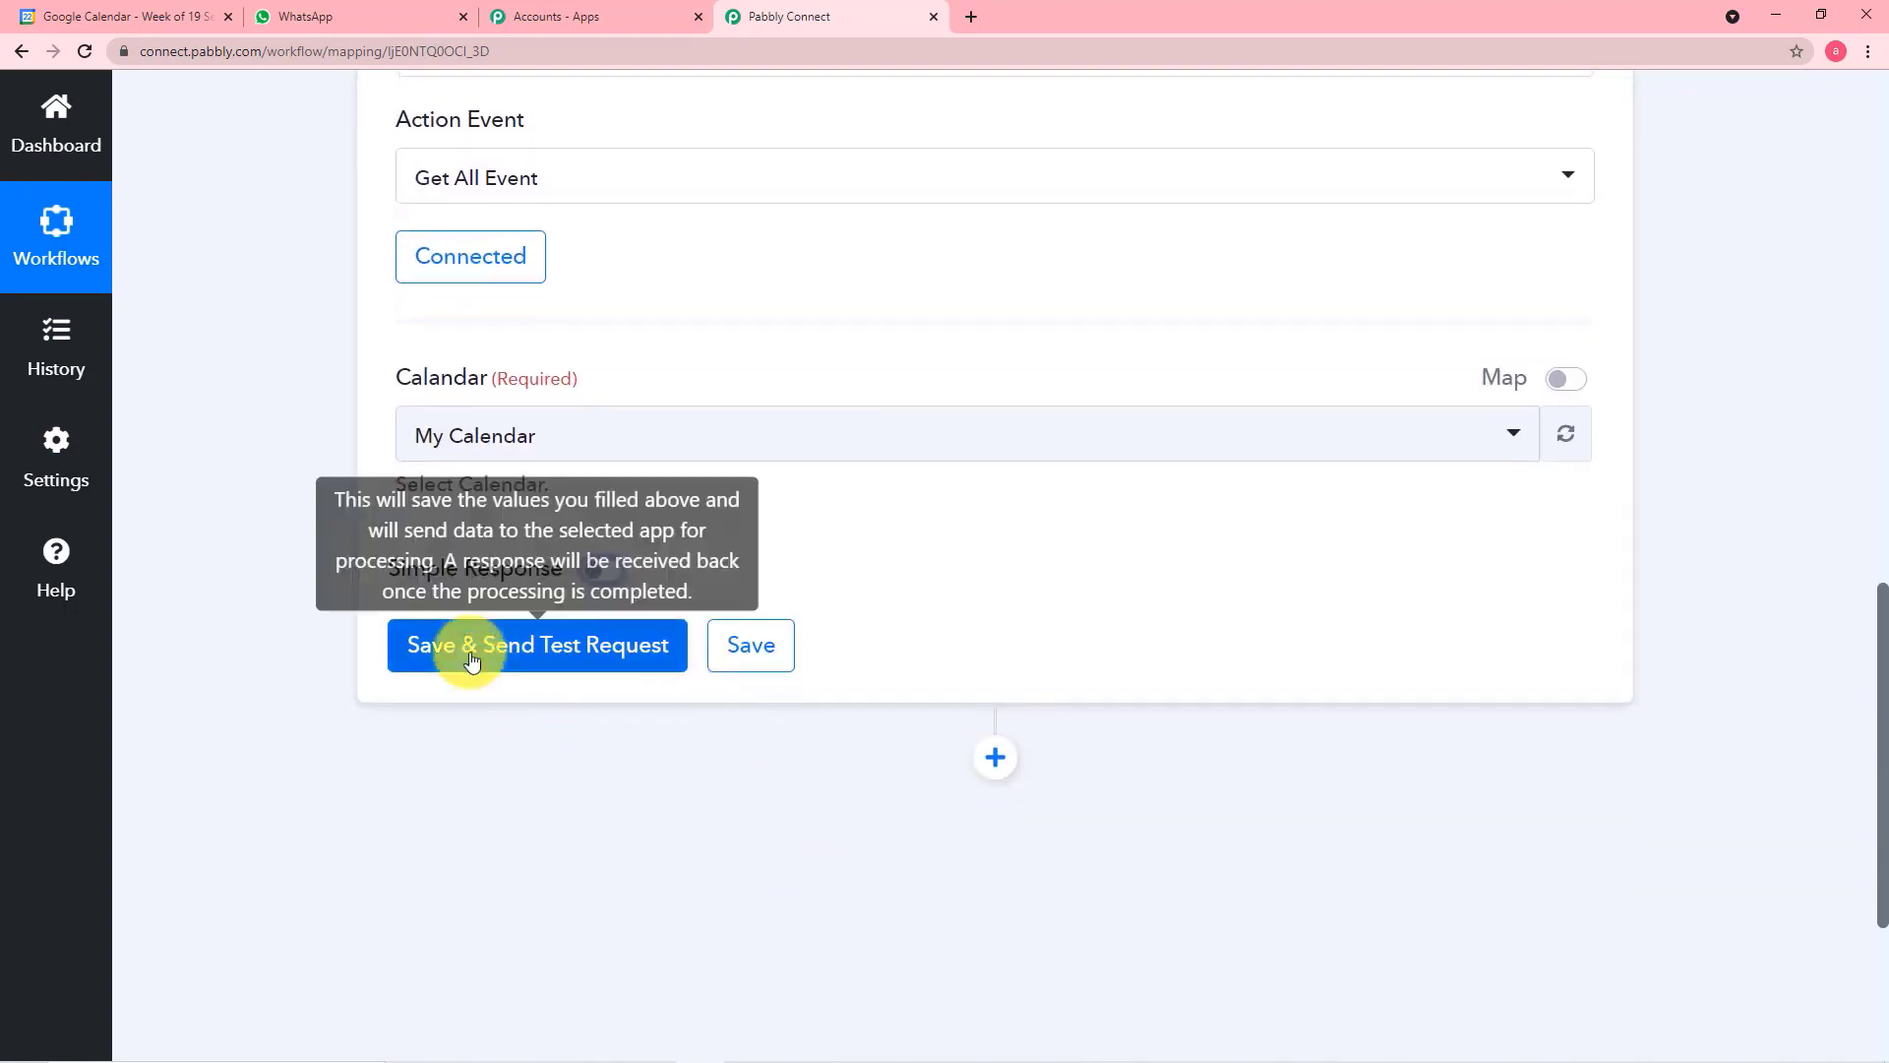
left_click(532, 651)
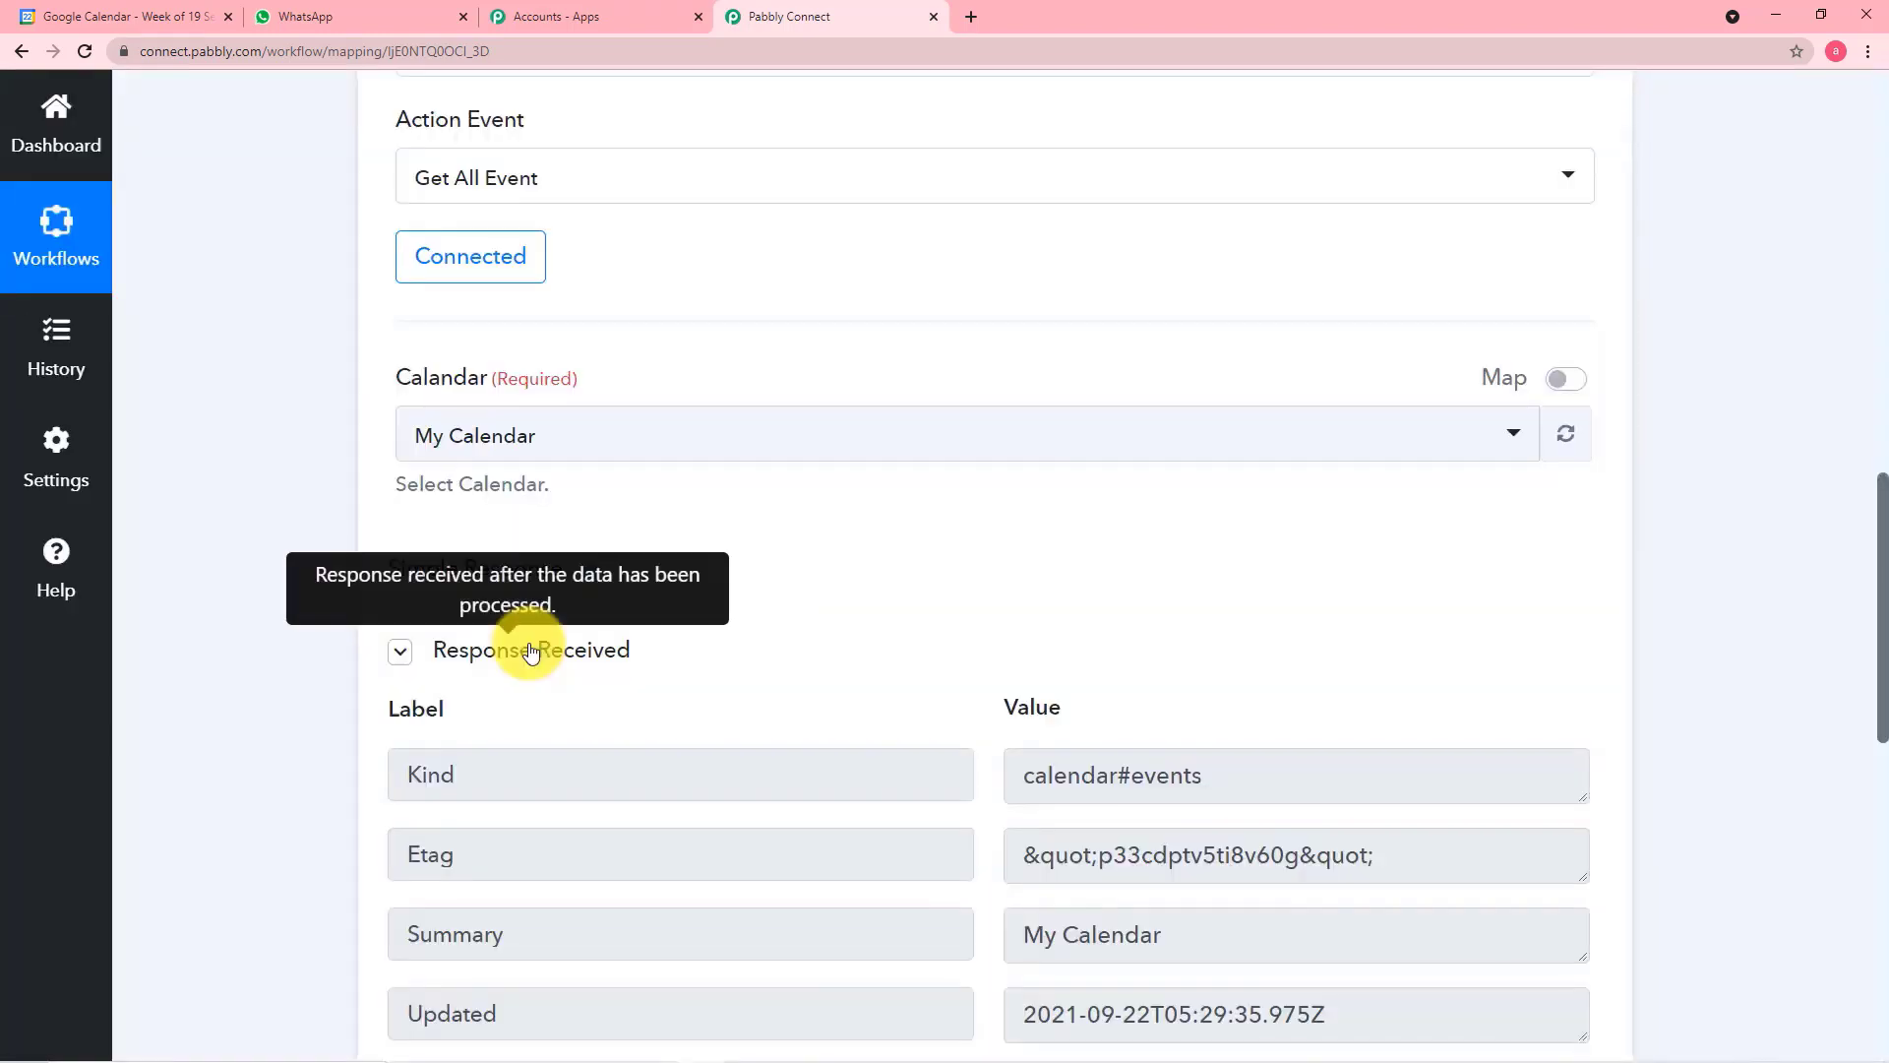
Examine the response received from Google Calendar, enlarging the Items value to read its event data
scroll(532, 651, "down", 3)
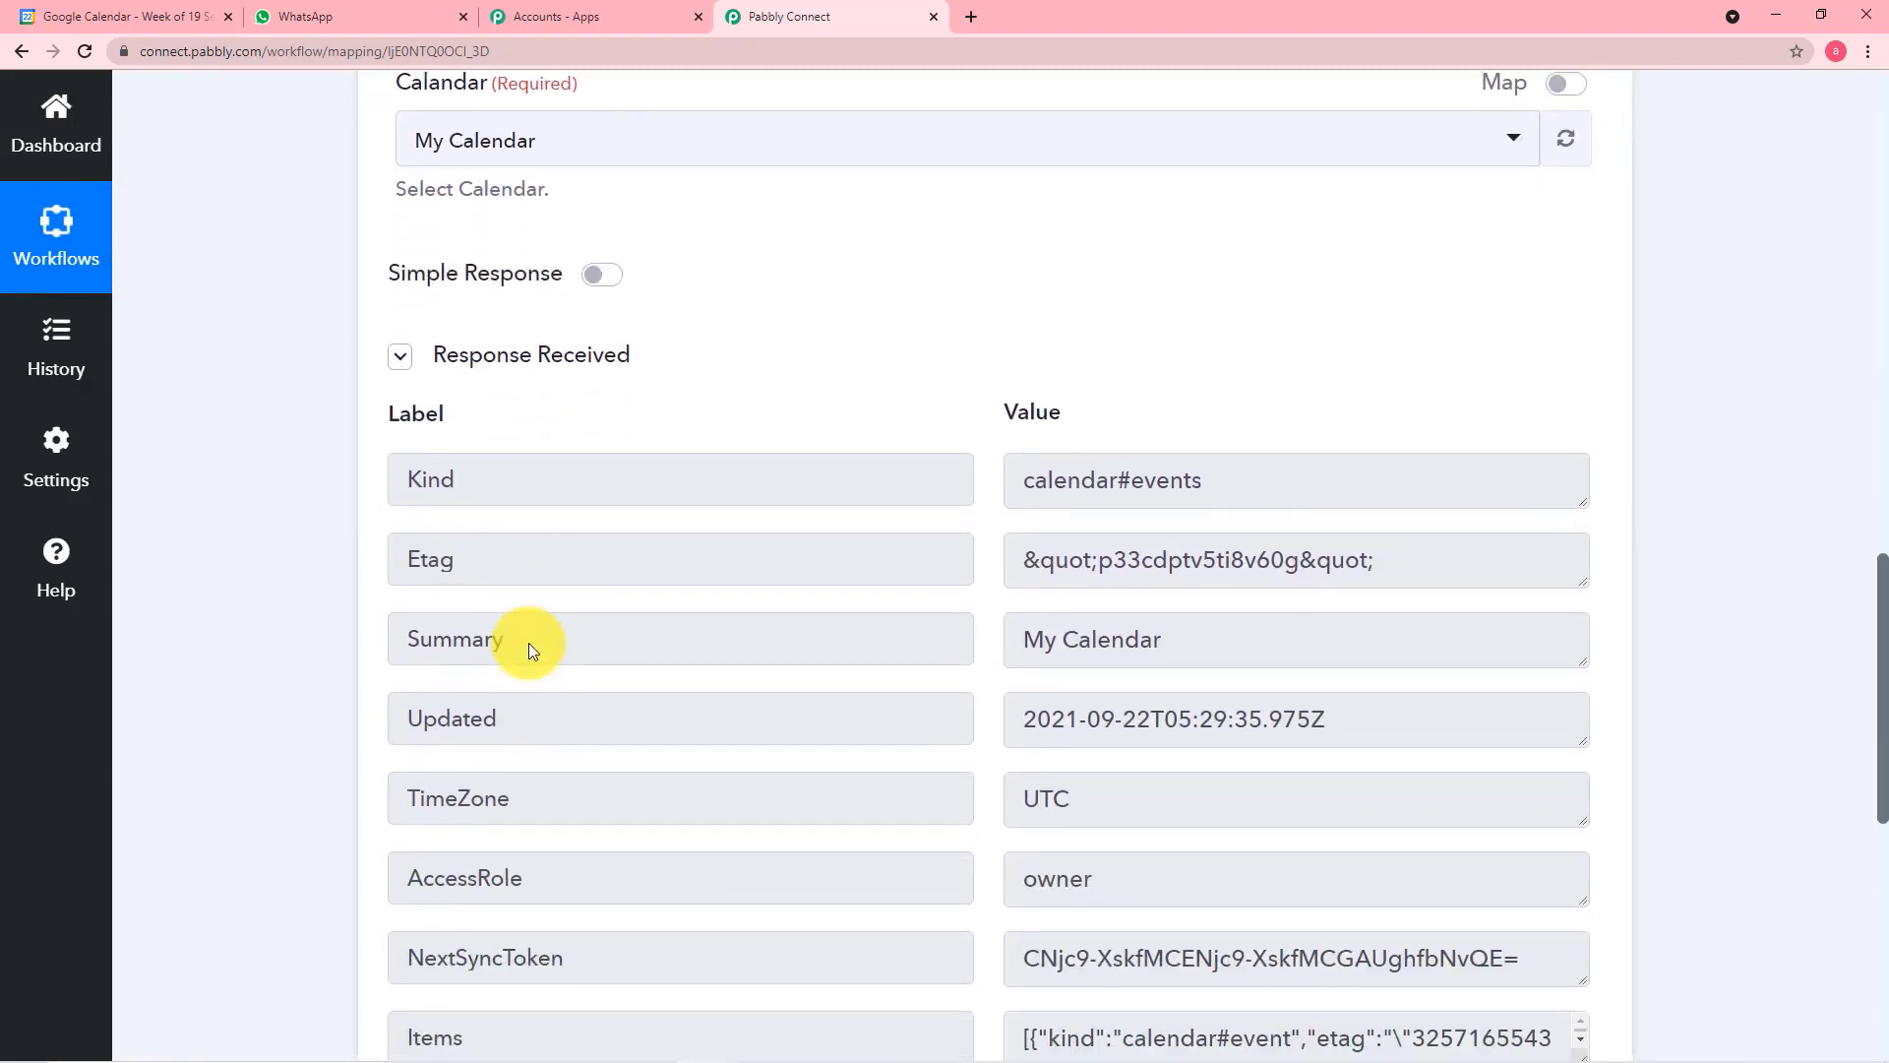
key("alt+Tab")
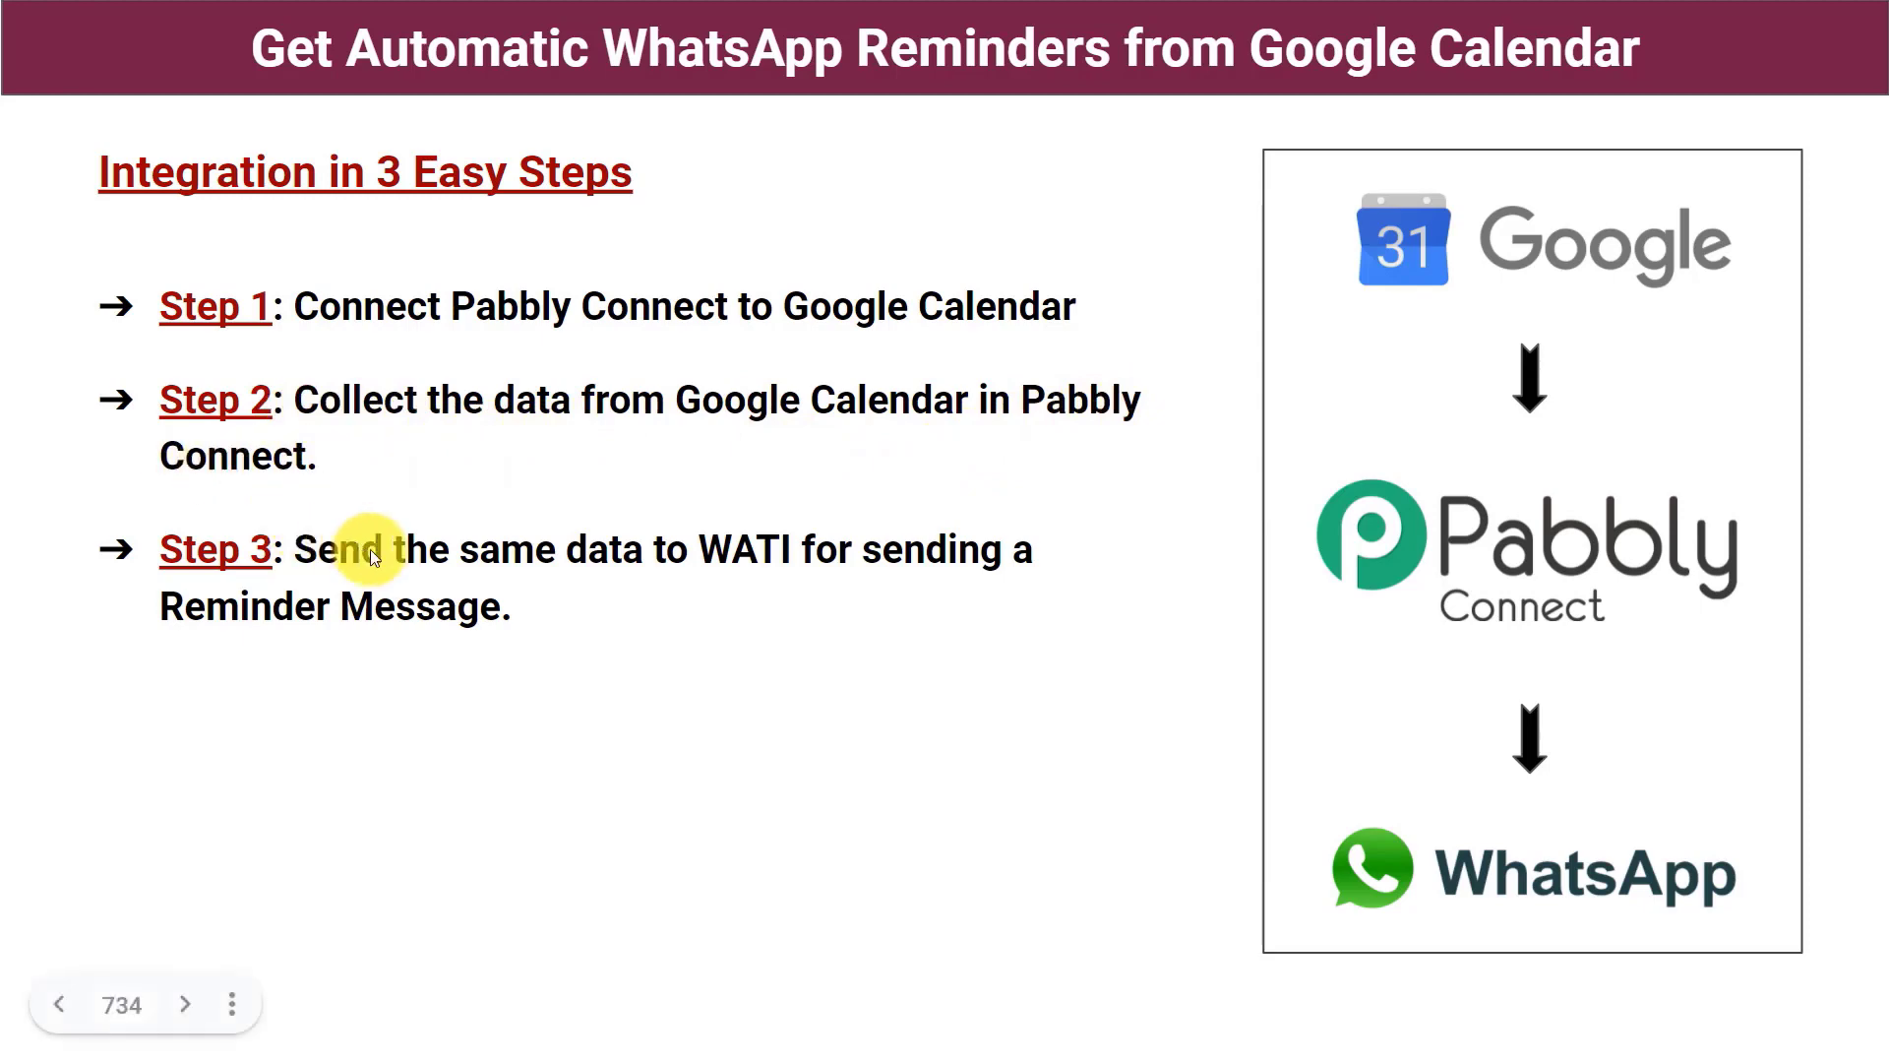
key("alt+Tab")
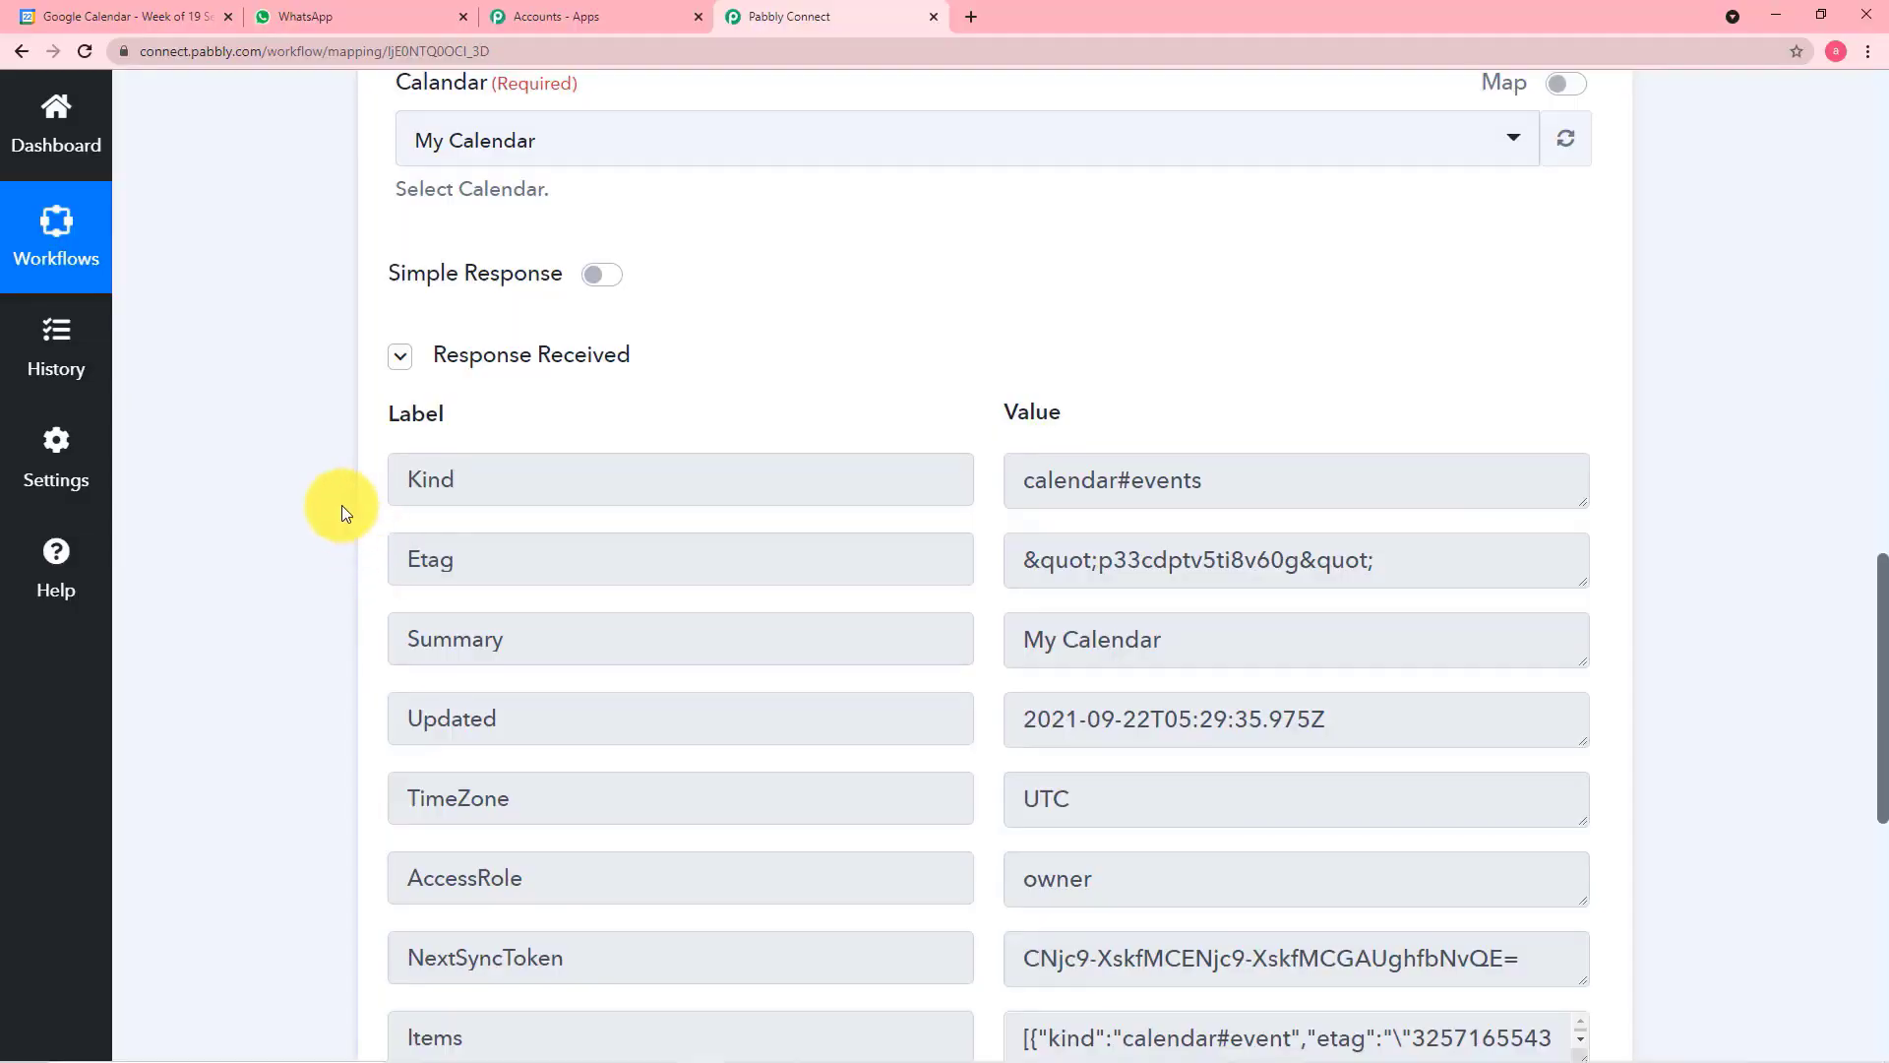
scroll(340, 505, "down", 4)
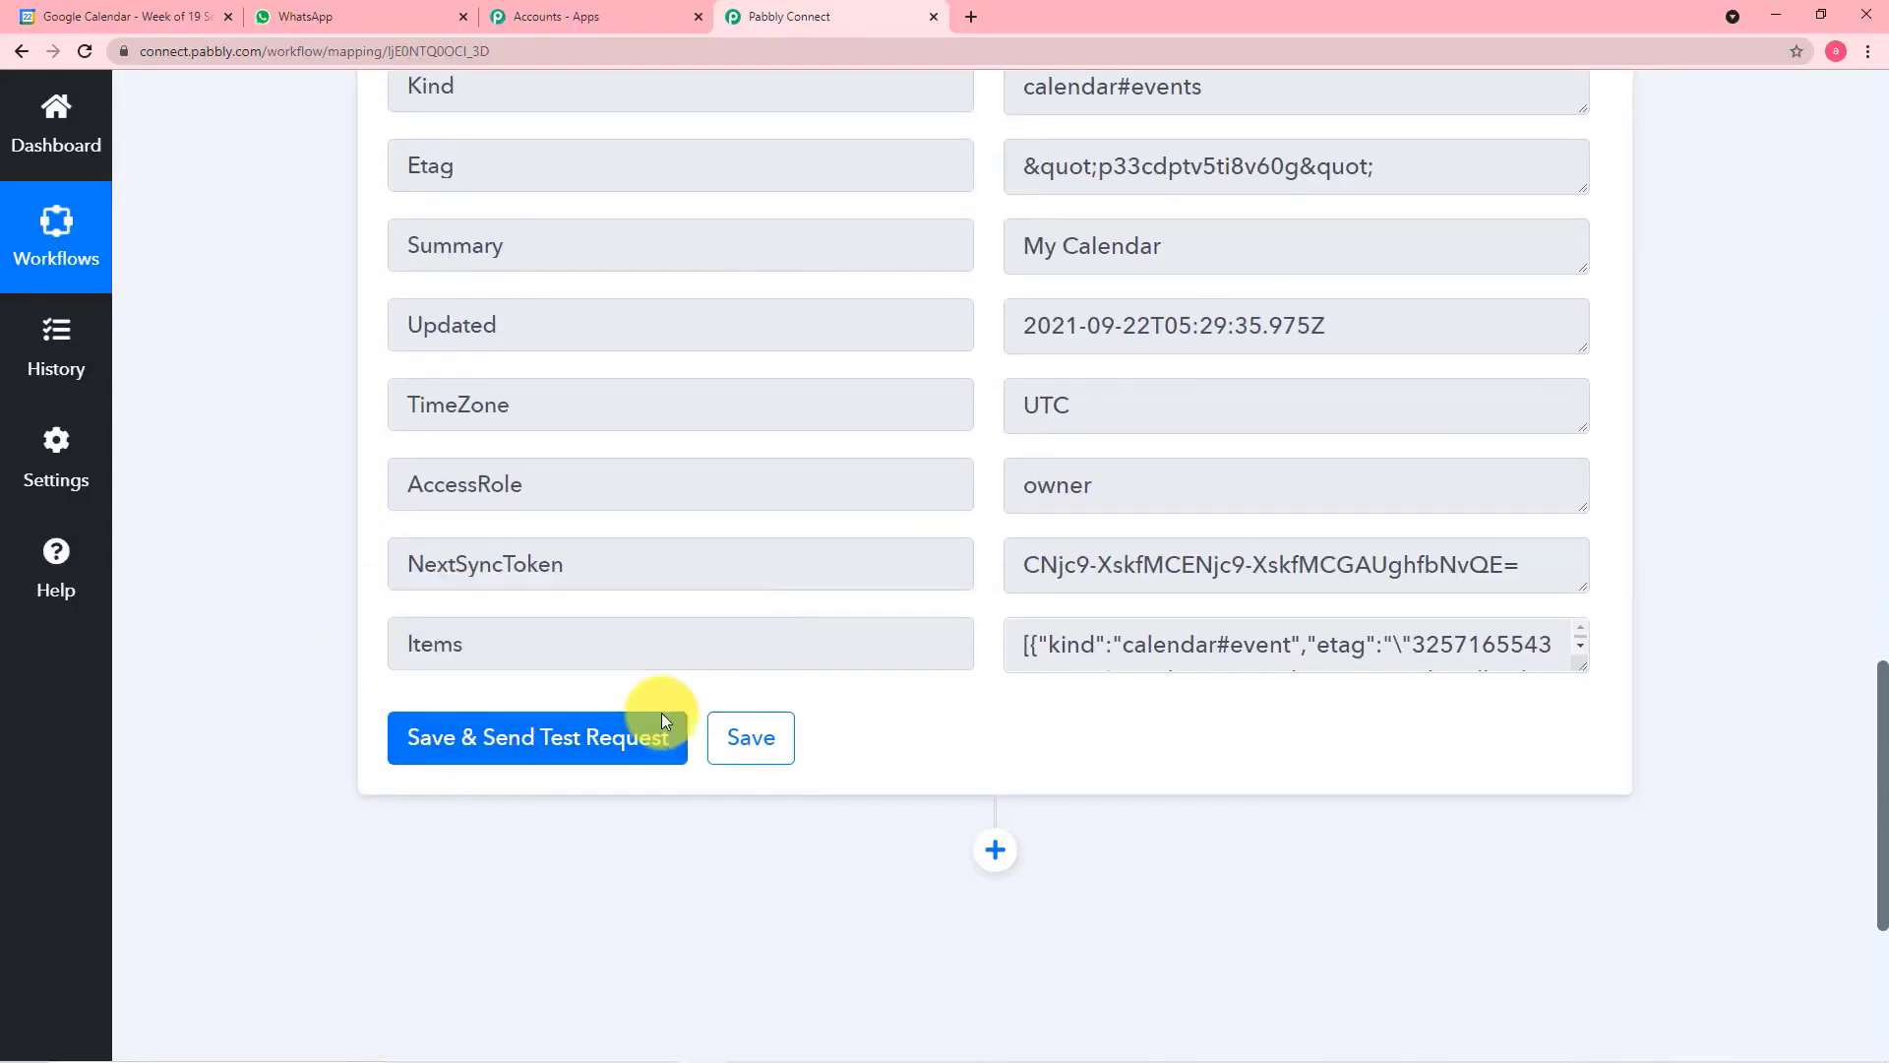
scroll(879, 271, "up", 2)
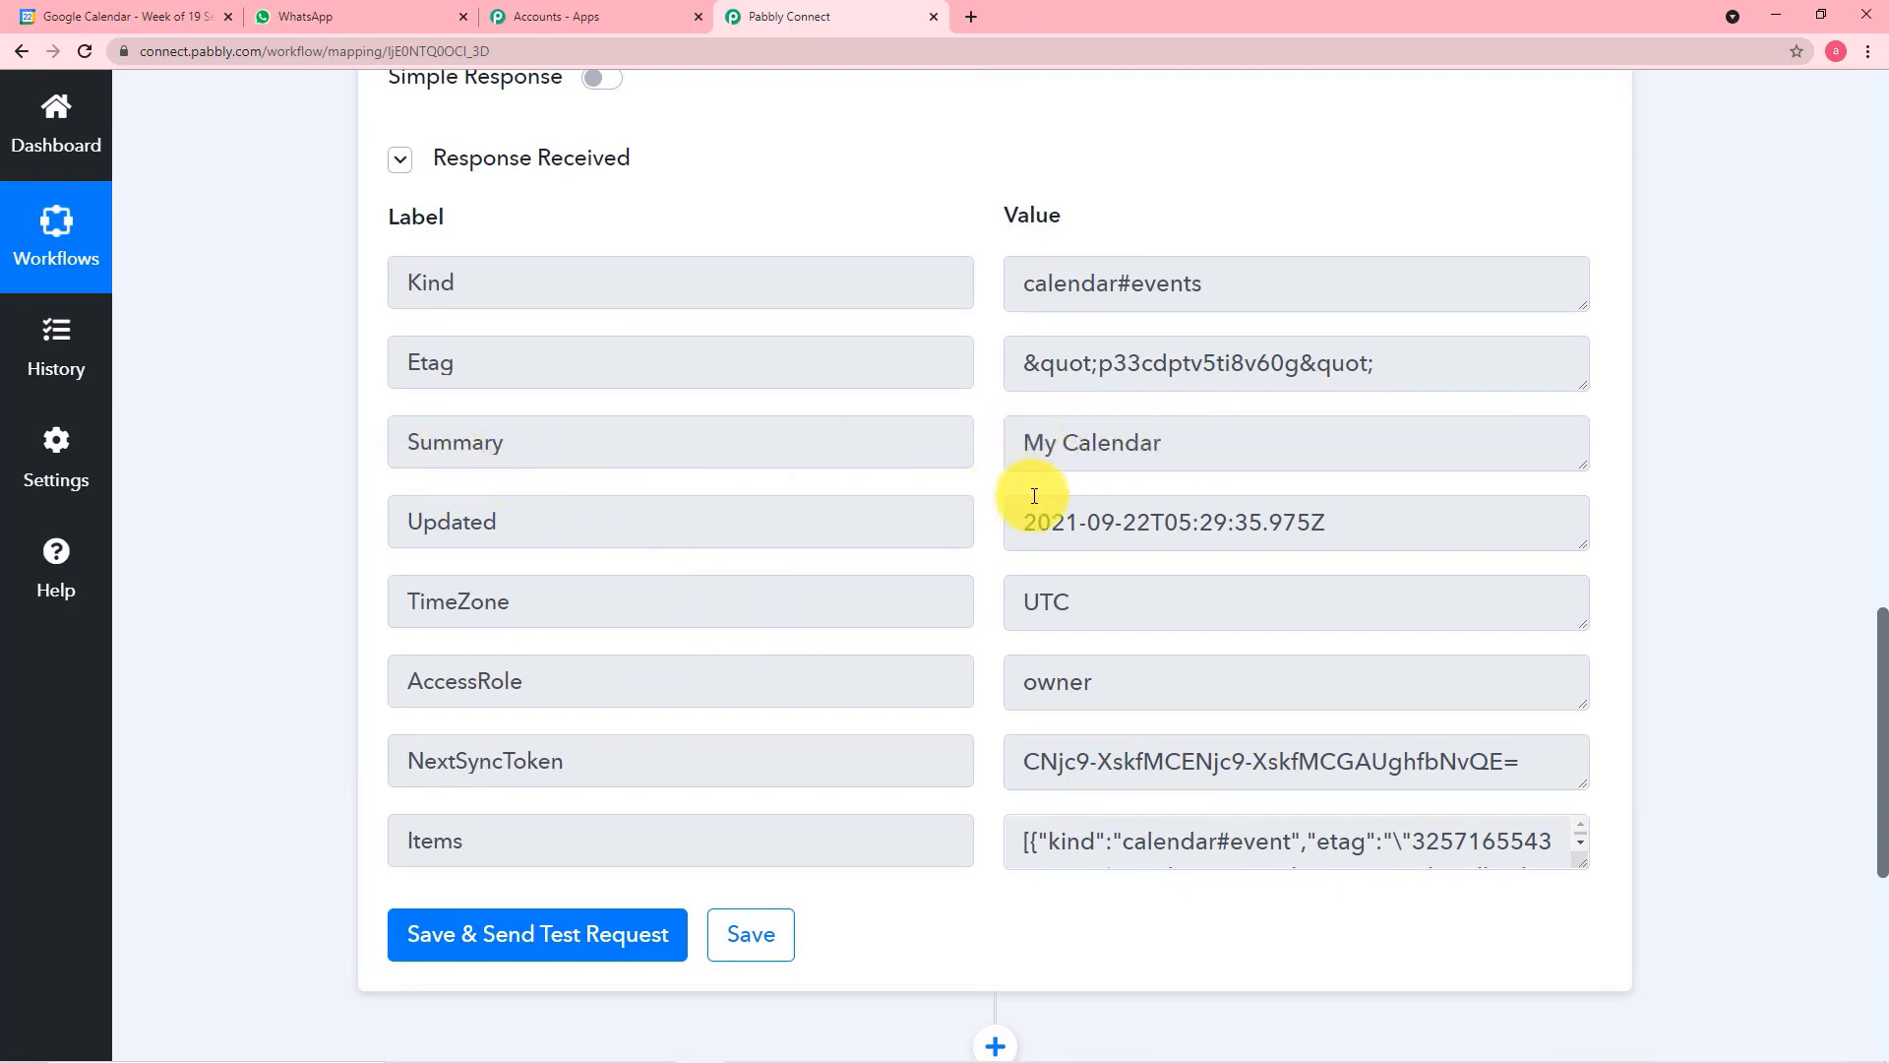
scroll(1034, 495, "down", 2)
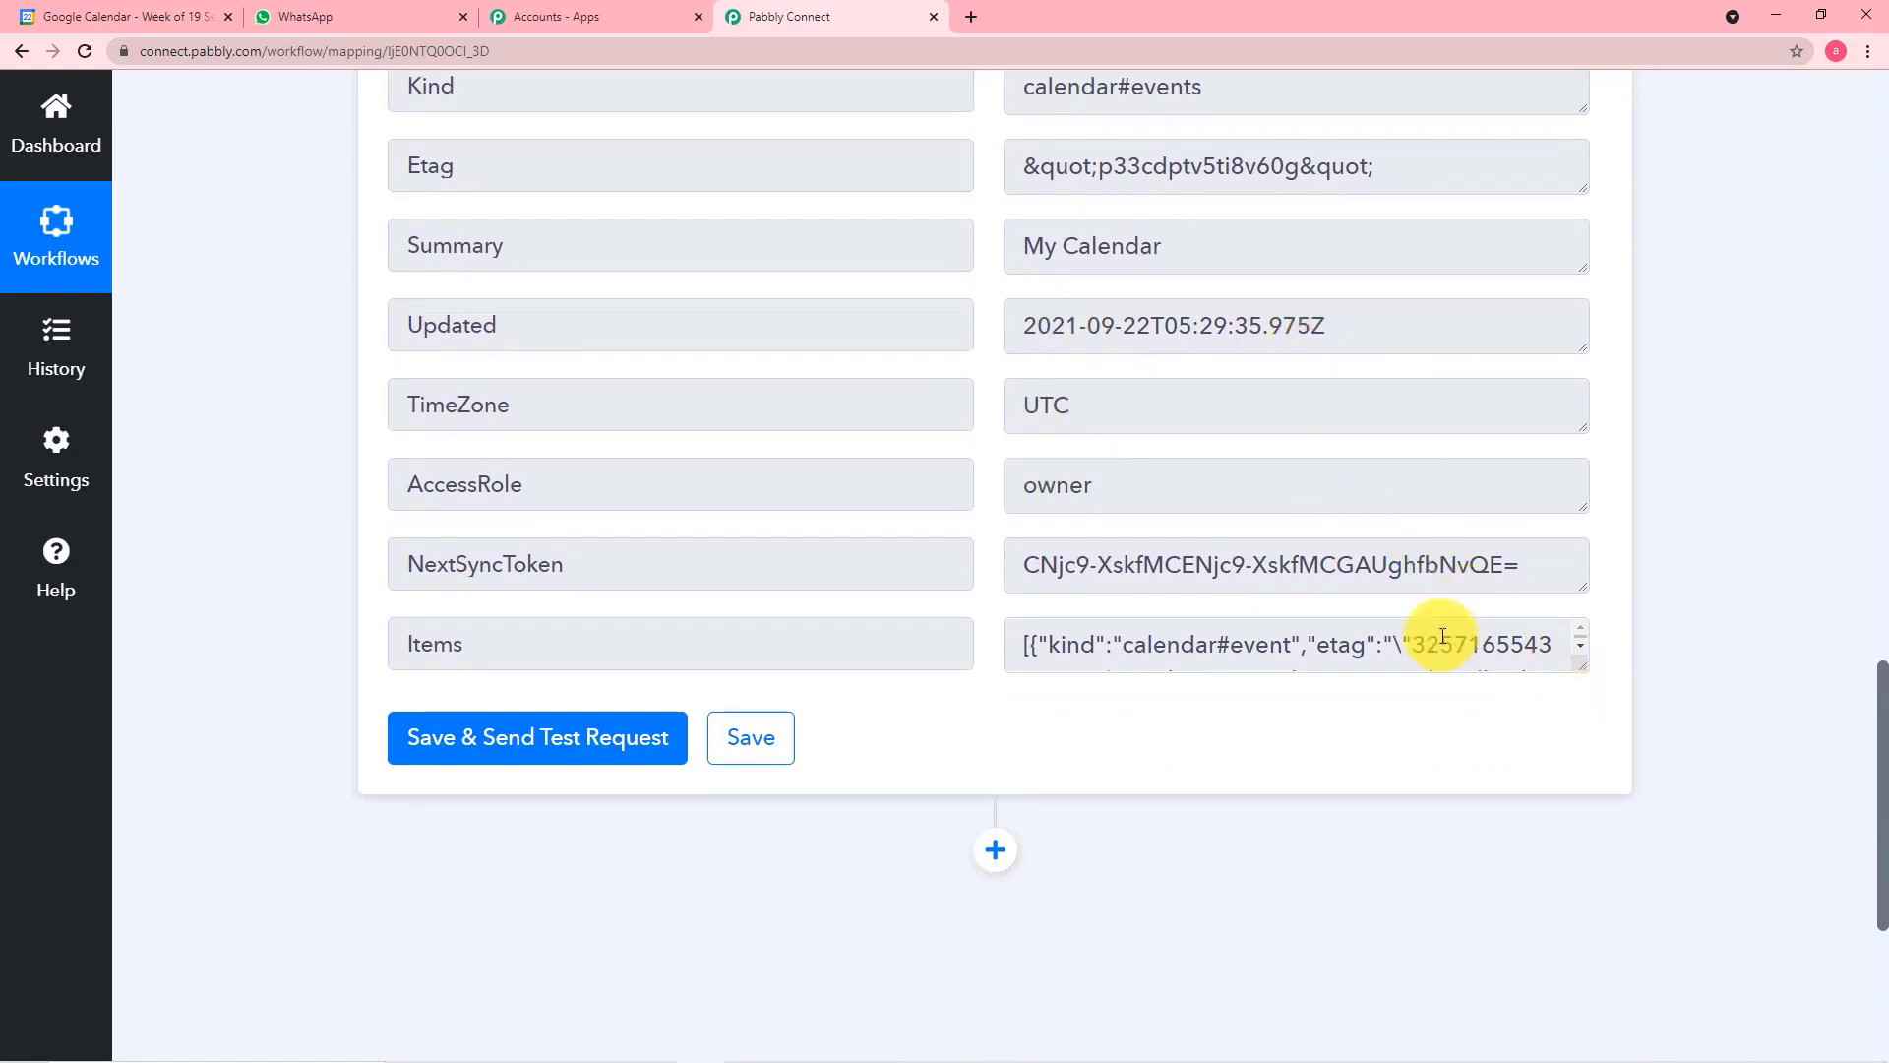
left_click_drag(1576, 669, 1577, 759)
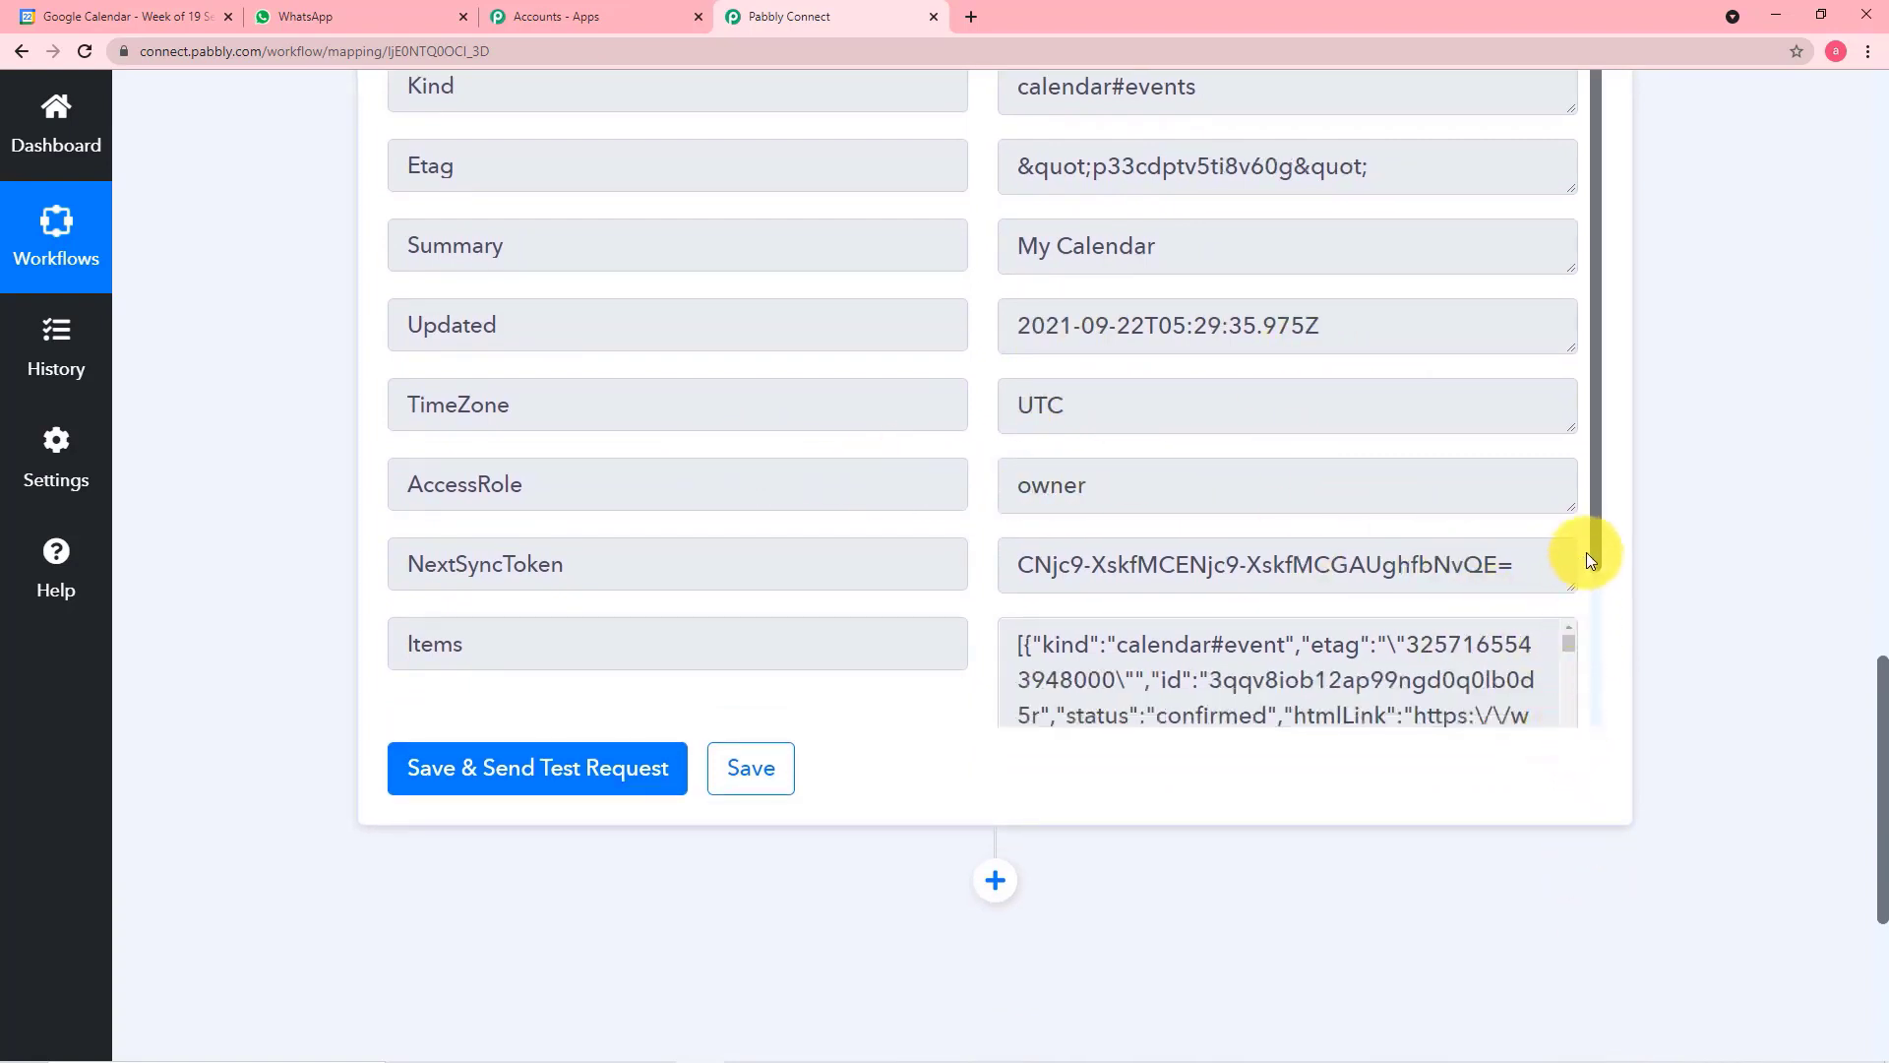
left_click_drag(1596, 542, 1604, 709)
scroll(1308, 570, "down", 4)
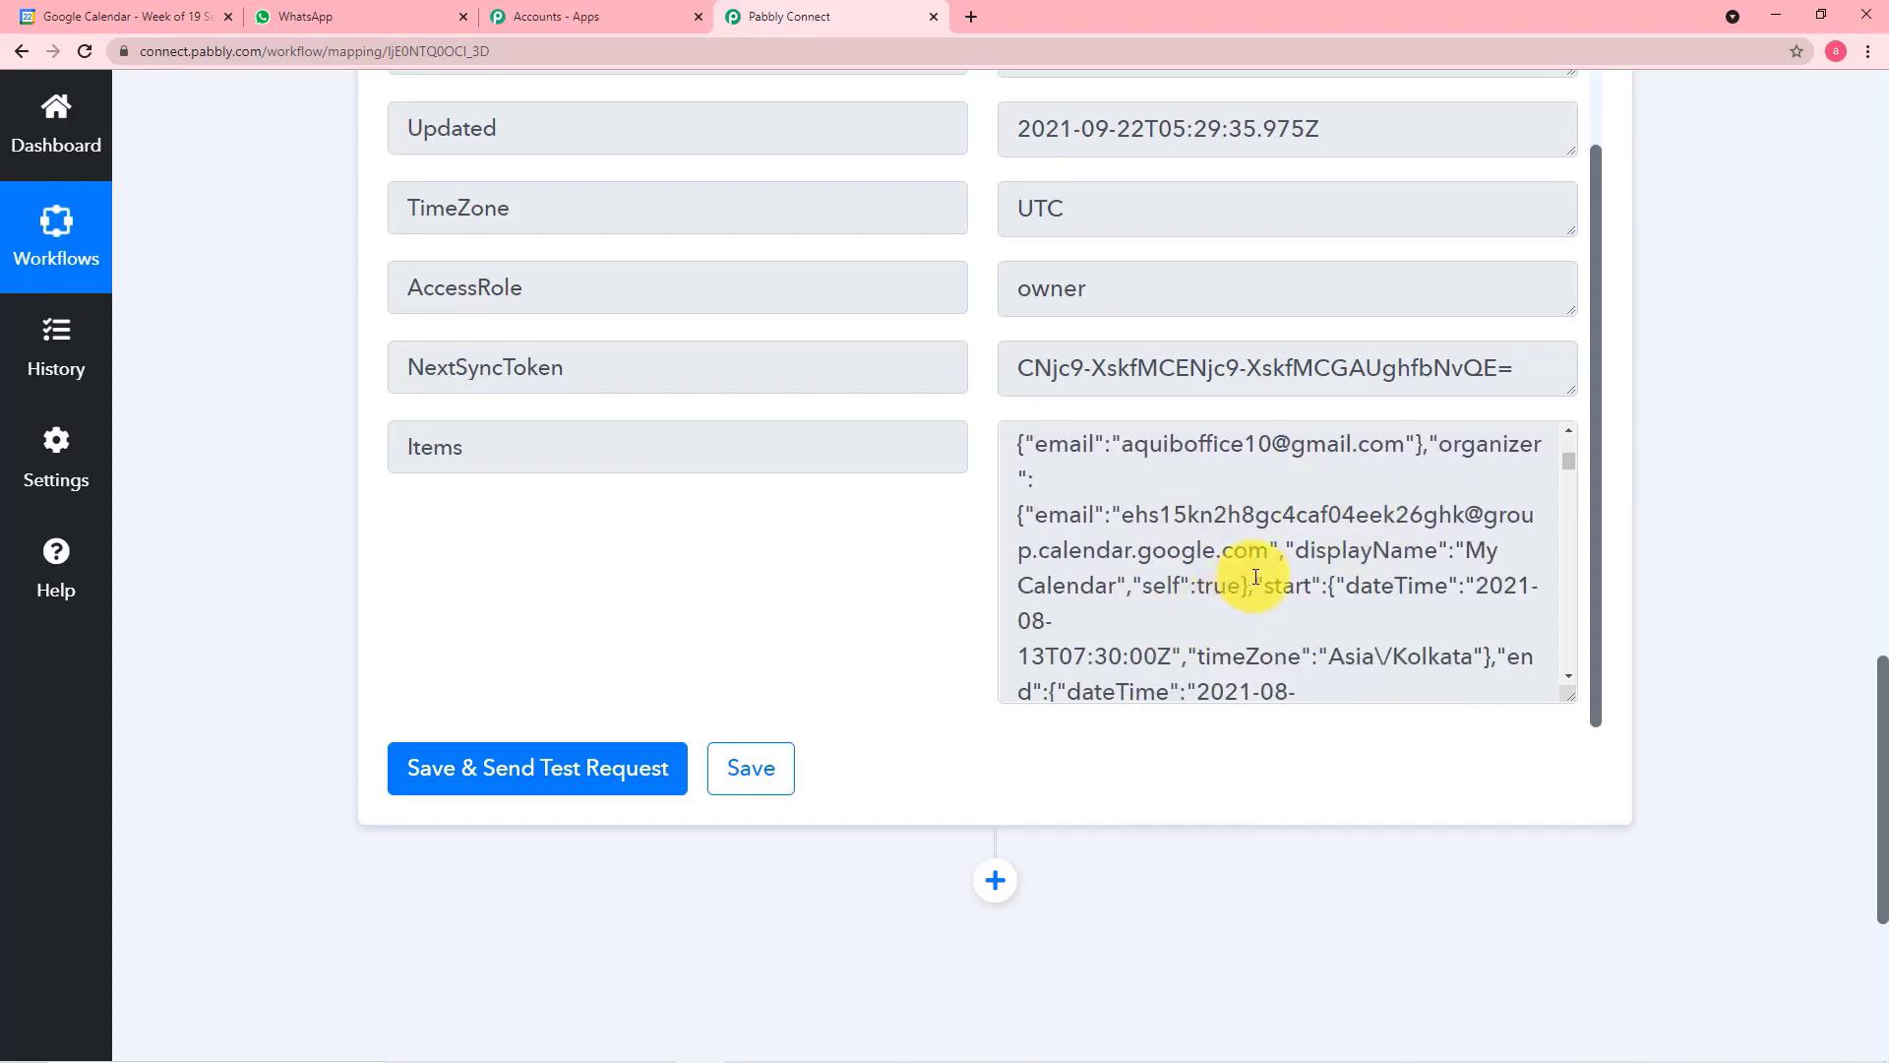
scroll(266, 443, "up", 5)
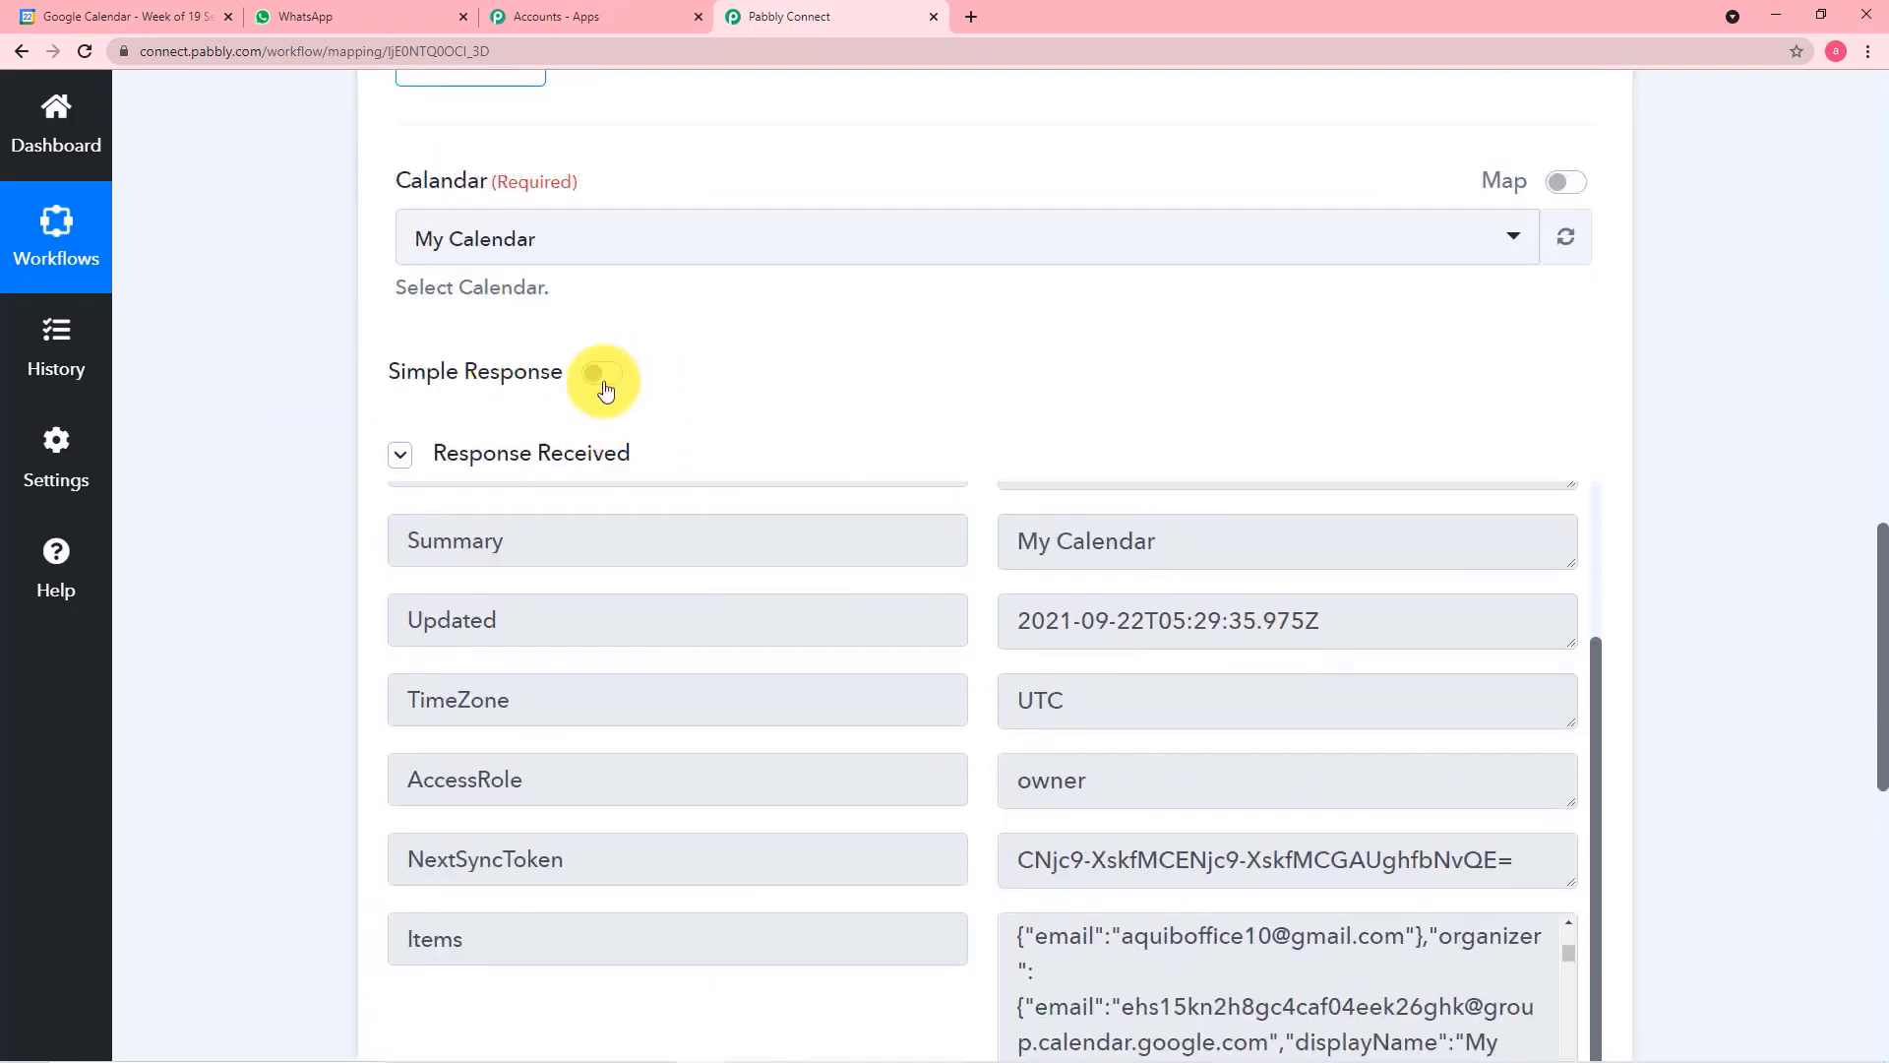
mouse_move(457, 398)
scroll(310, 395, "down", 5)
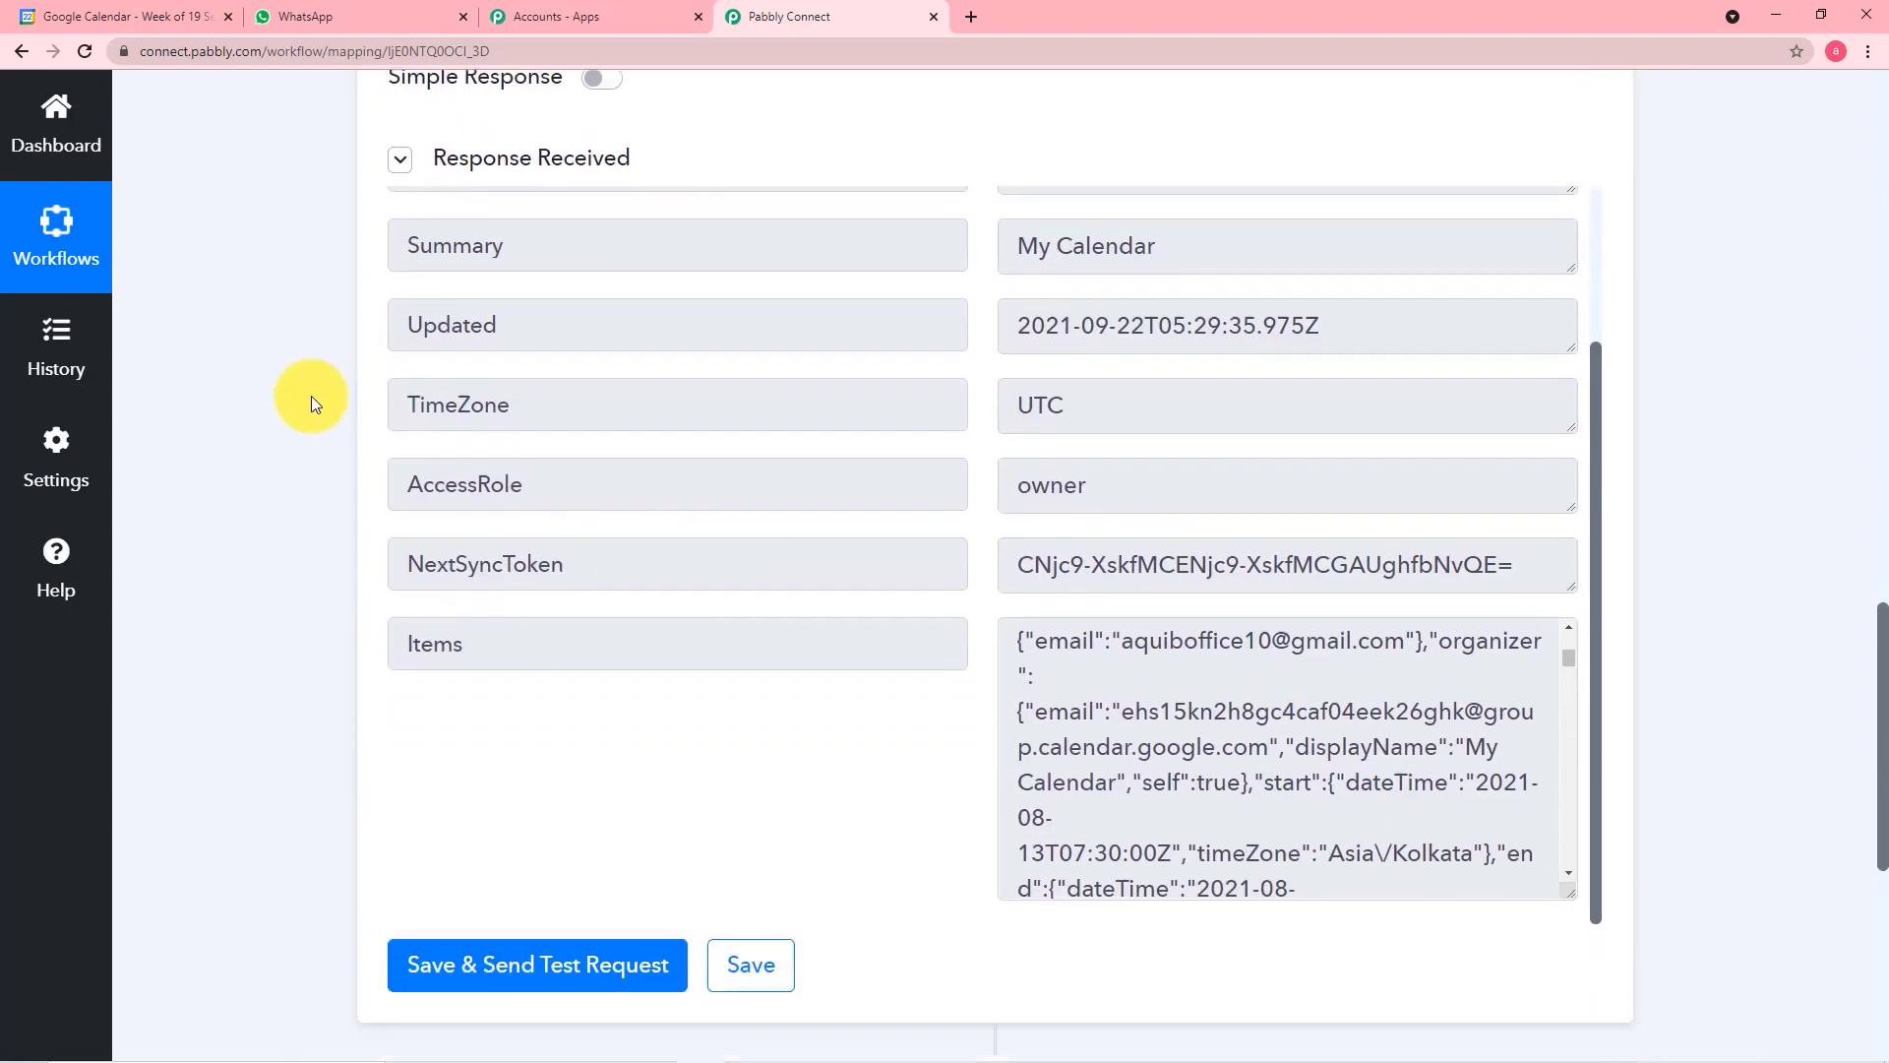
Add a new action step after Google Calendar and choose Iterator by Pabbly as its app
scroll(311, 395, "down", 4)
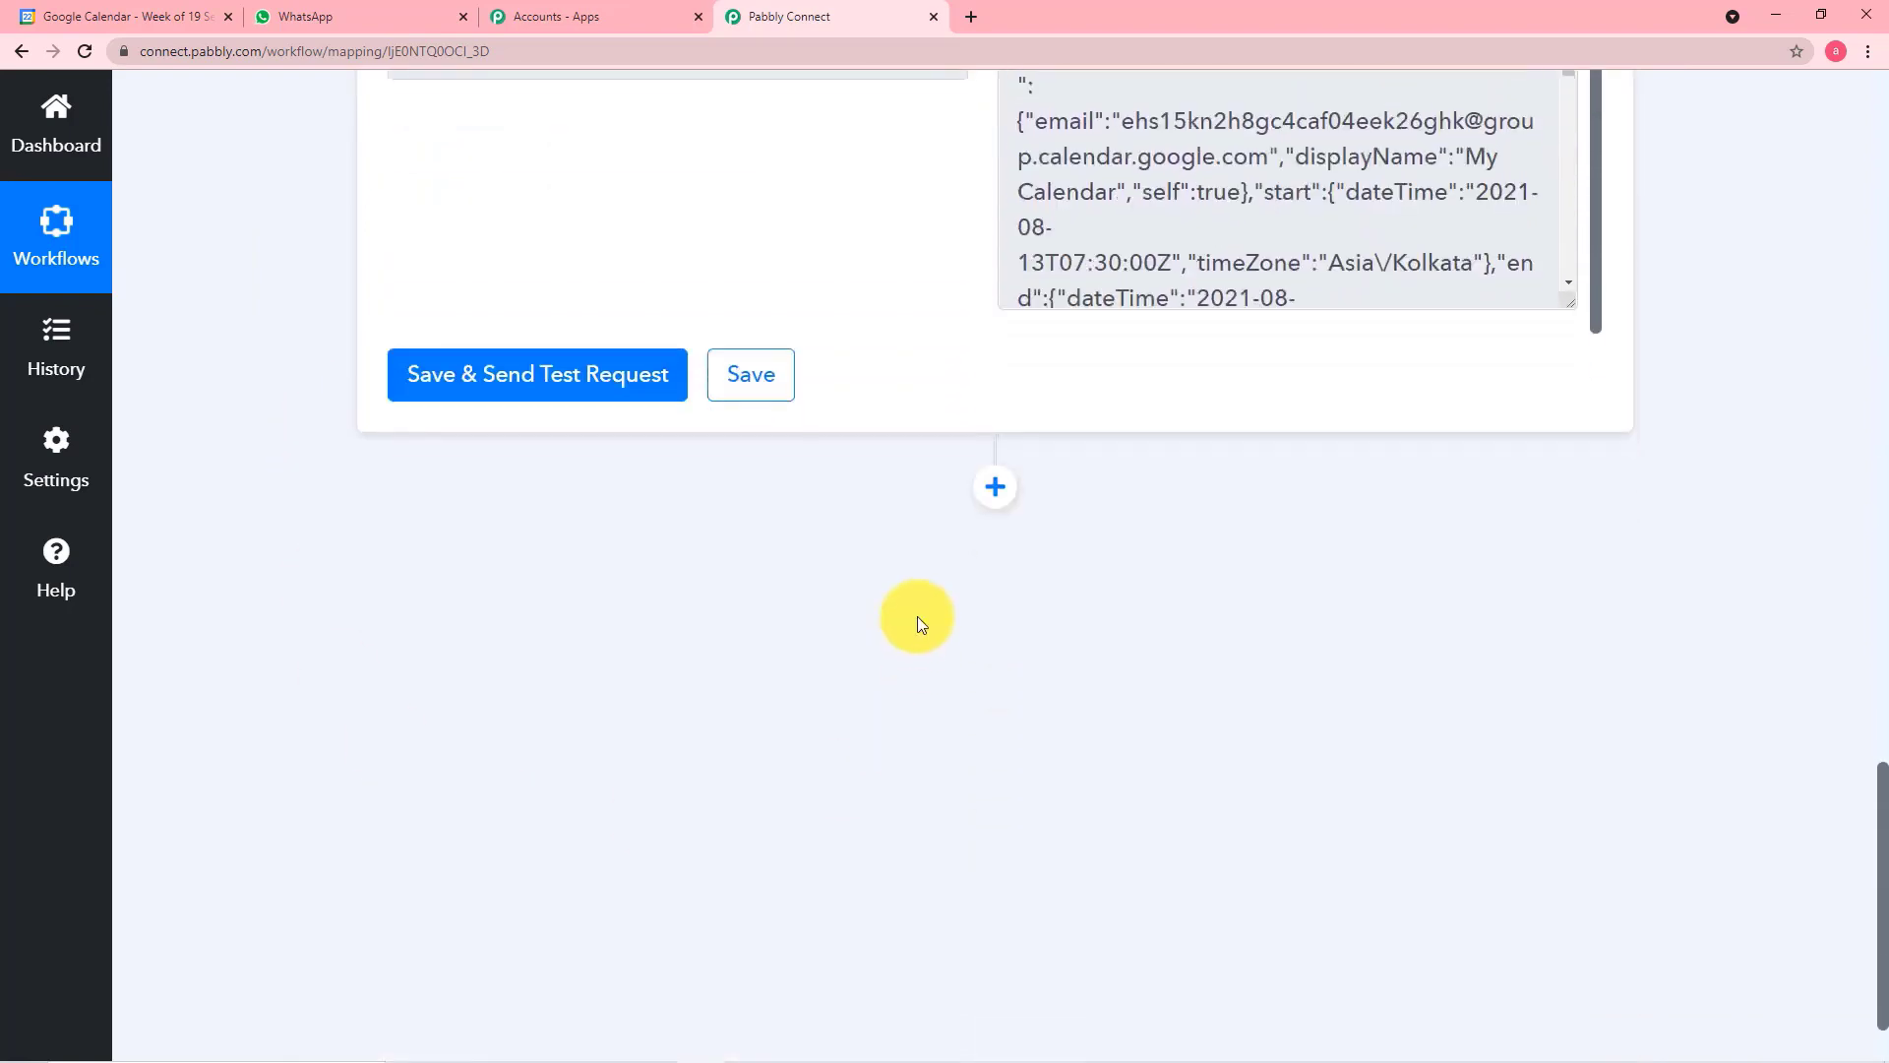
left_click(994, 487)
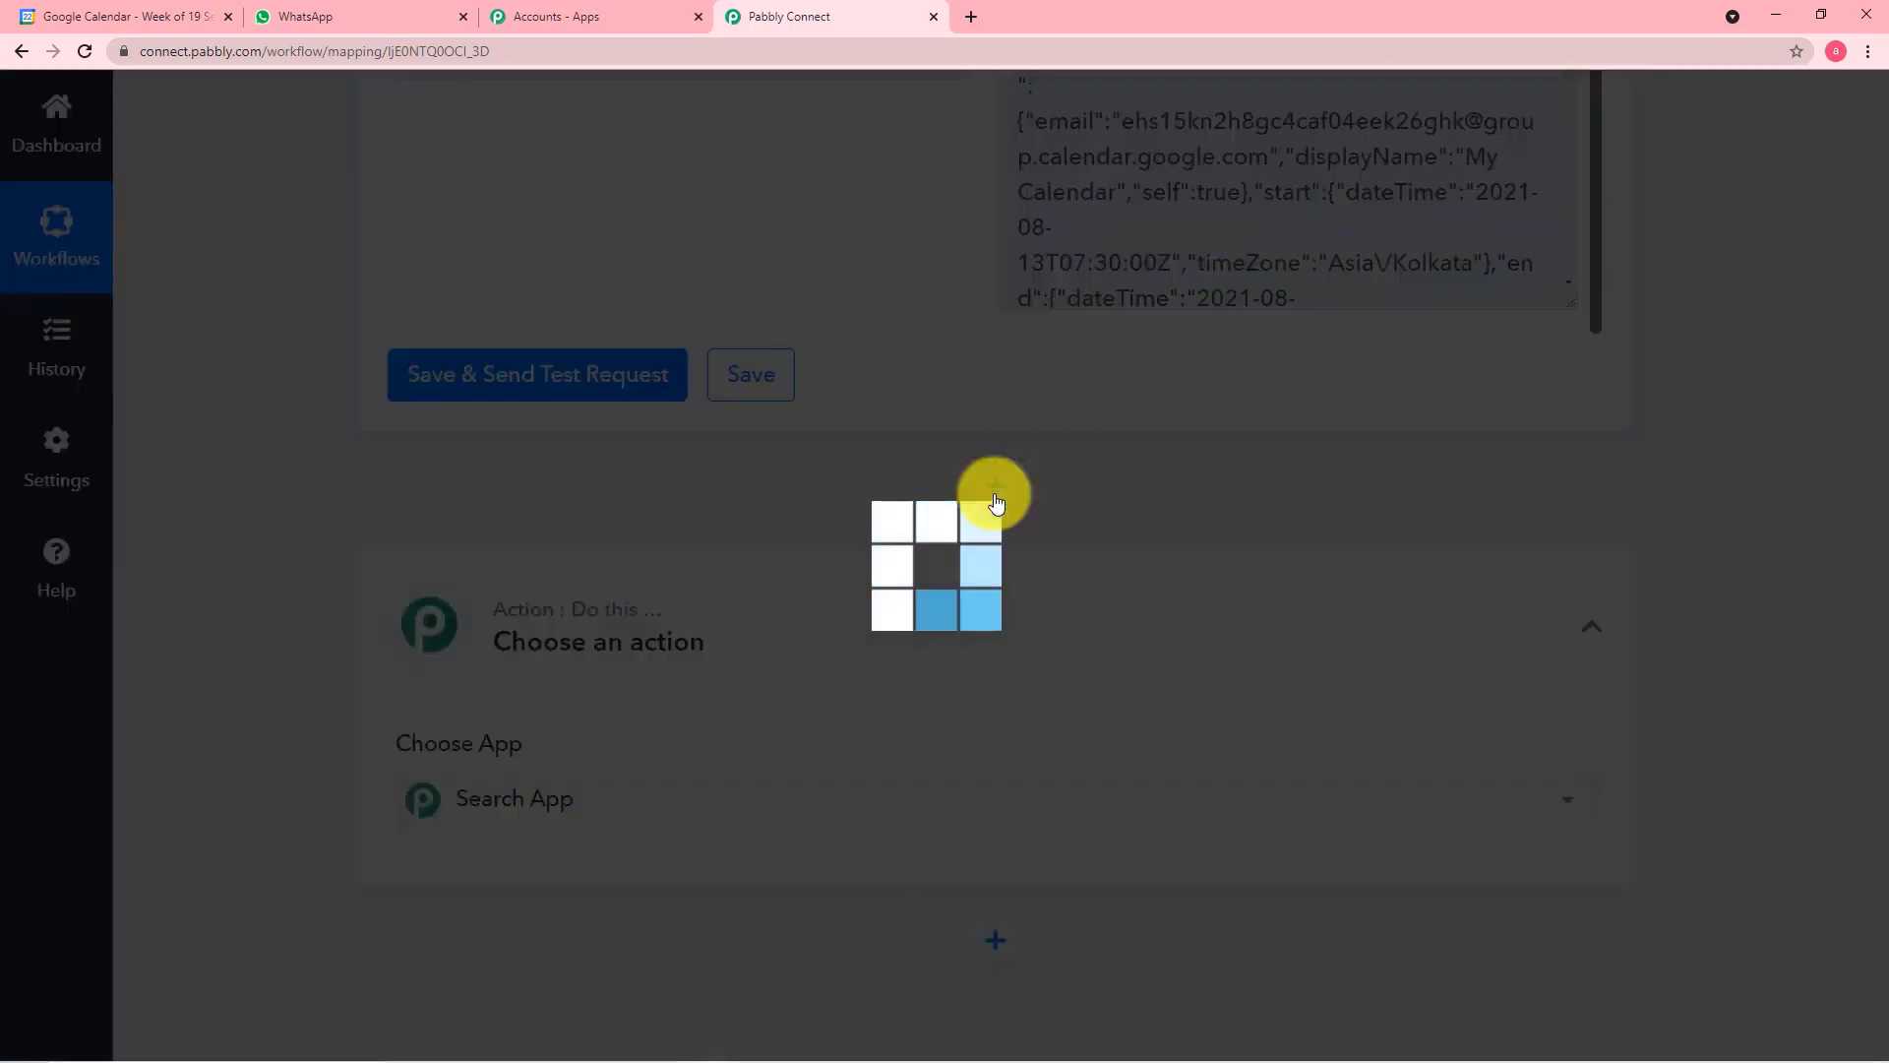
scroll(866, 581, "down", 1)
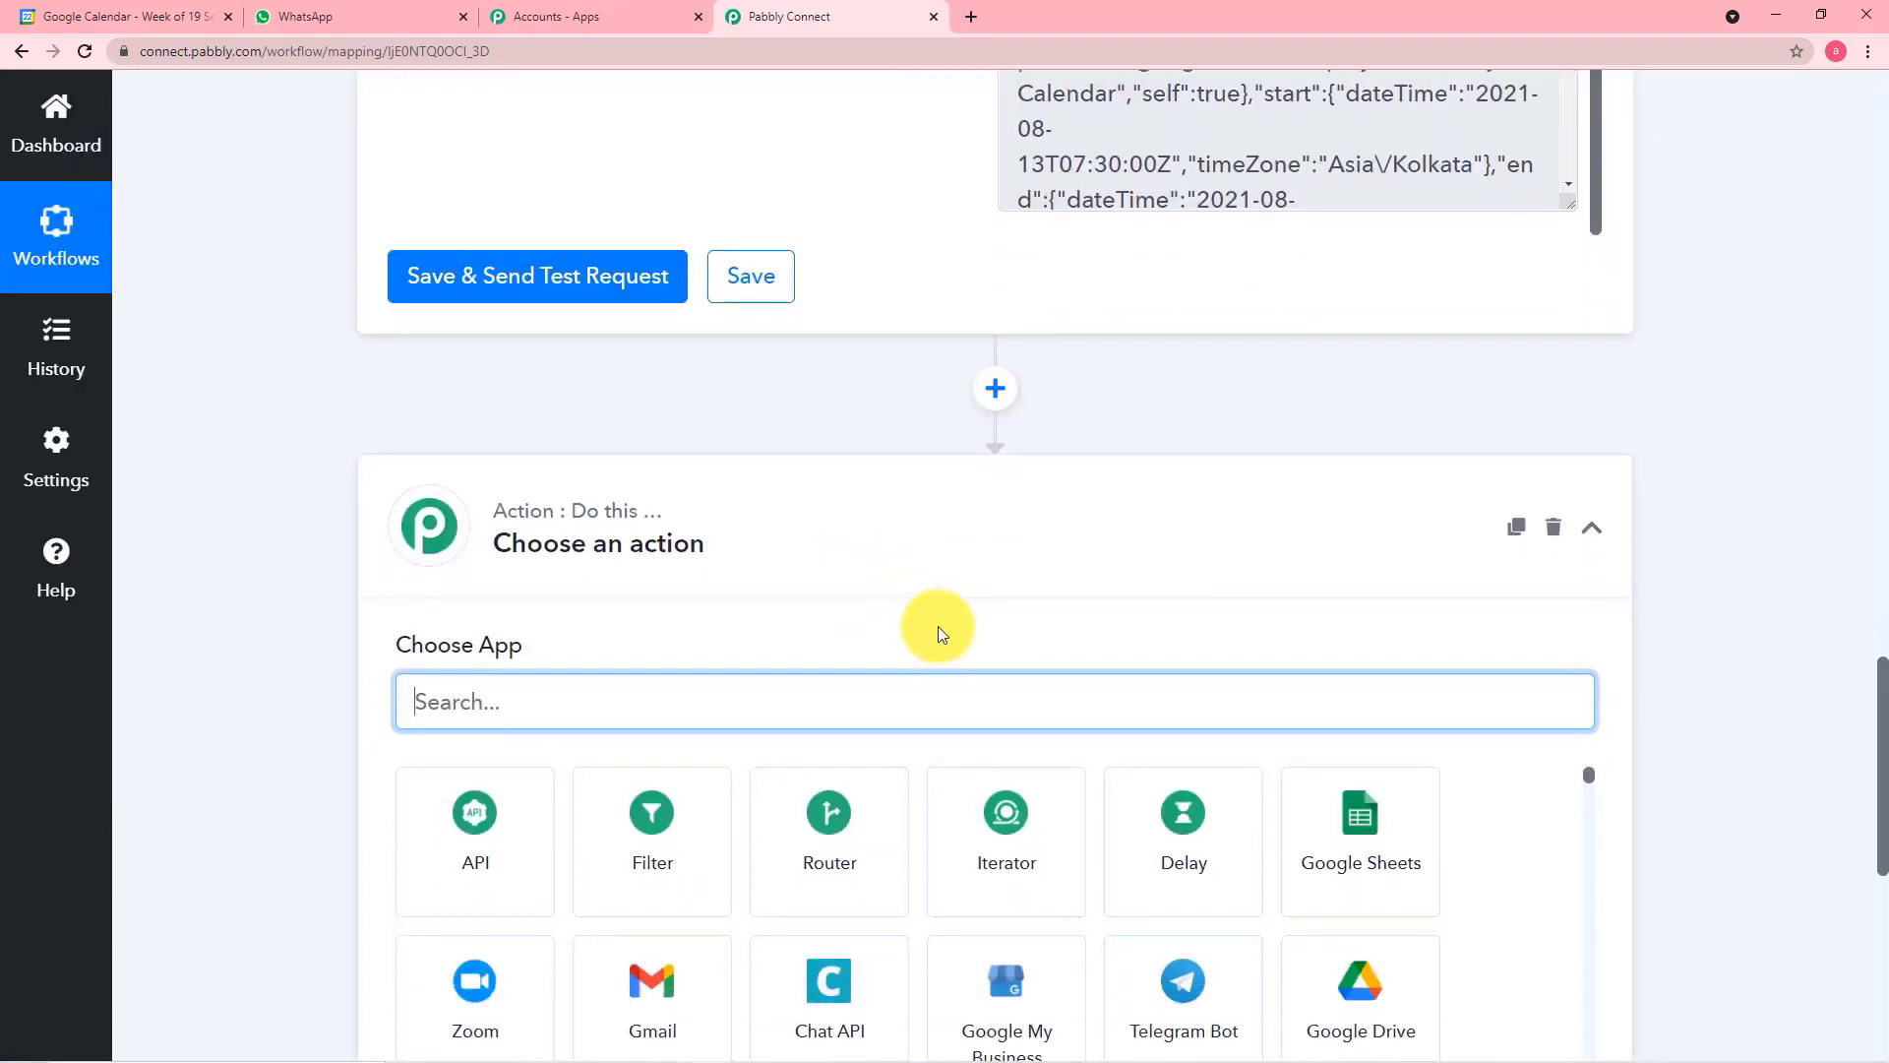
left_click(1009, 858)
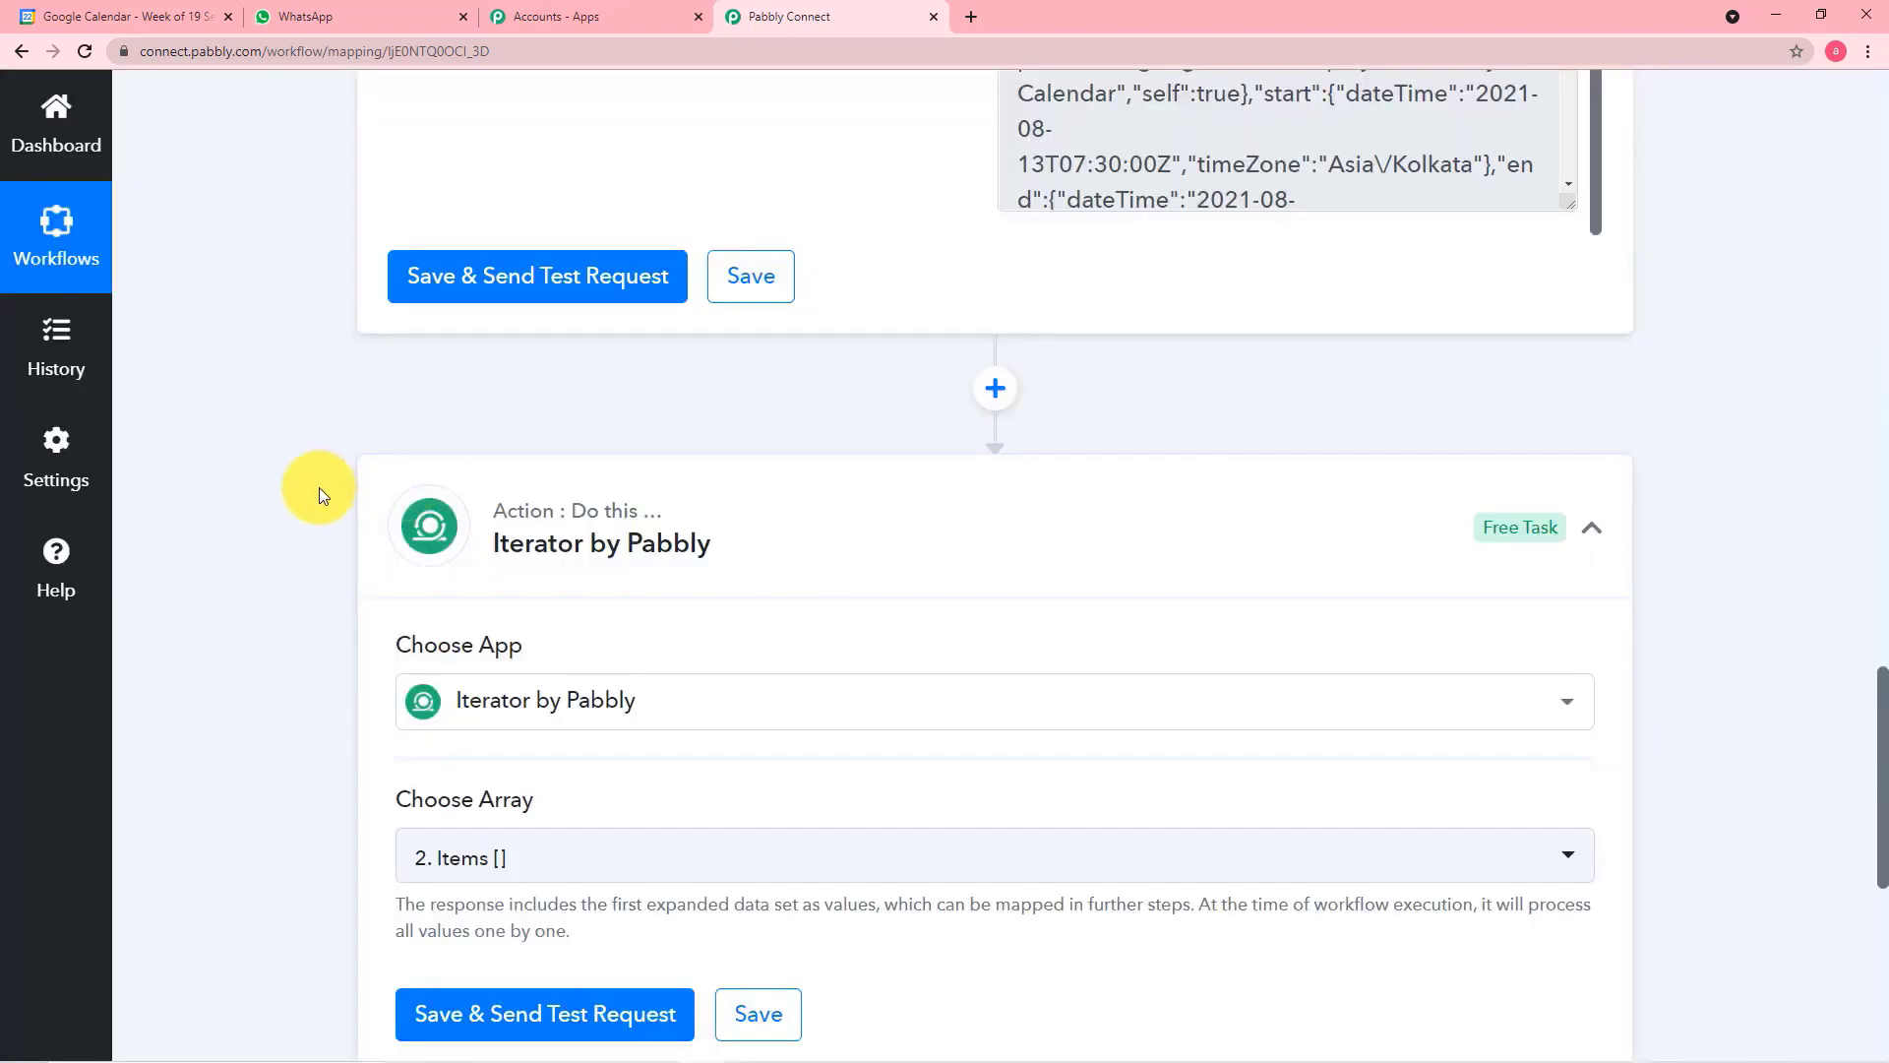
Review the arrays available to the Iterator and compare them with the Items field in the Google Calendar response
scroll(319, 487, "down", 2)
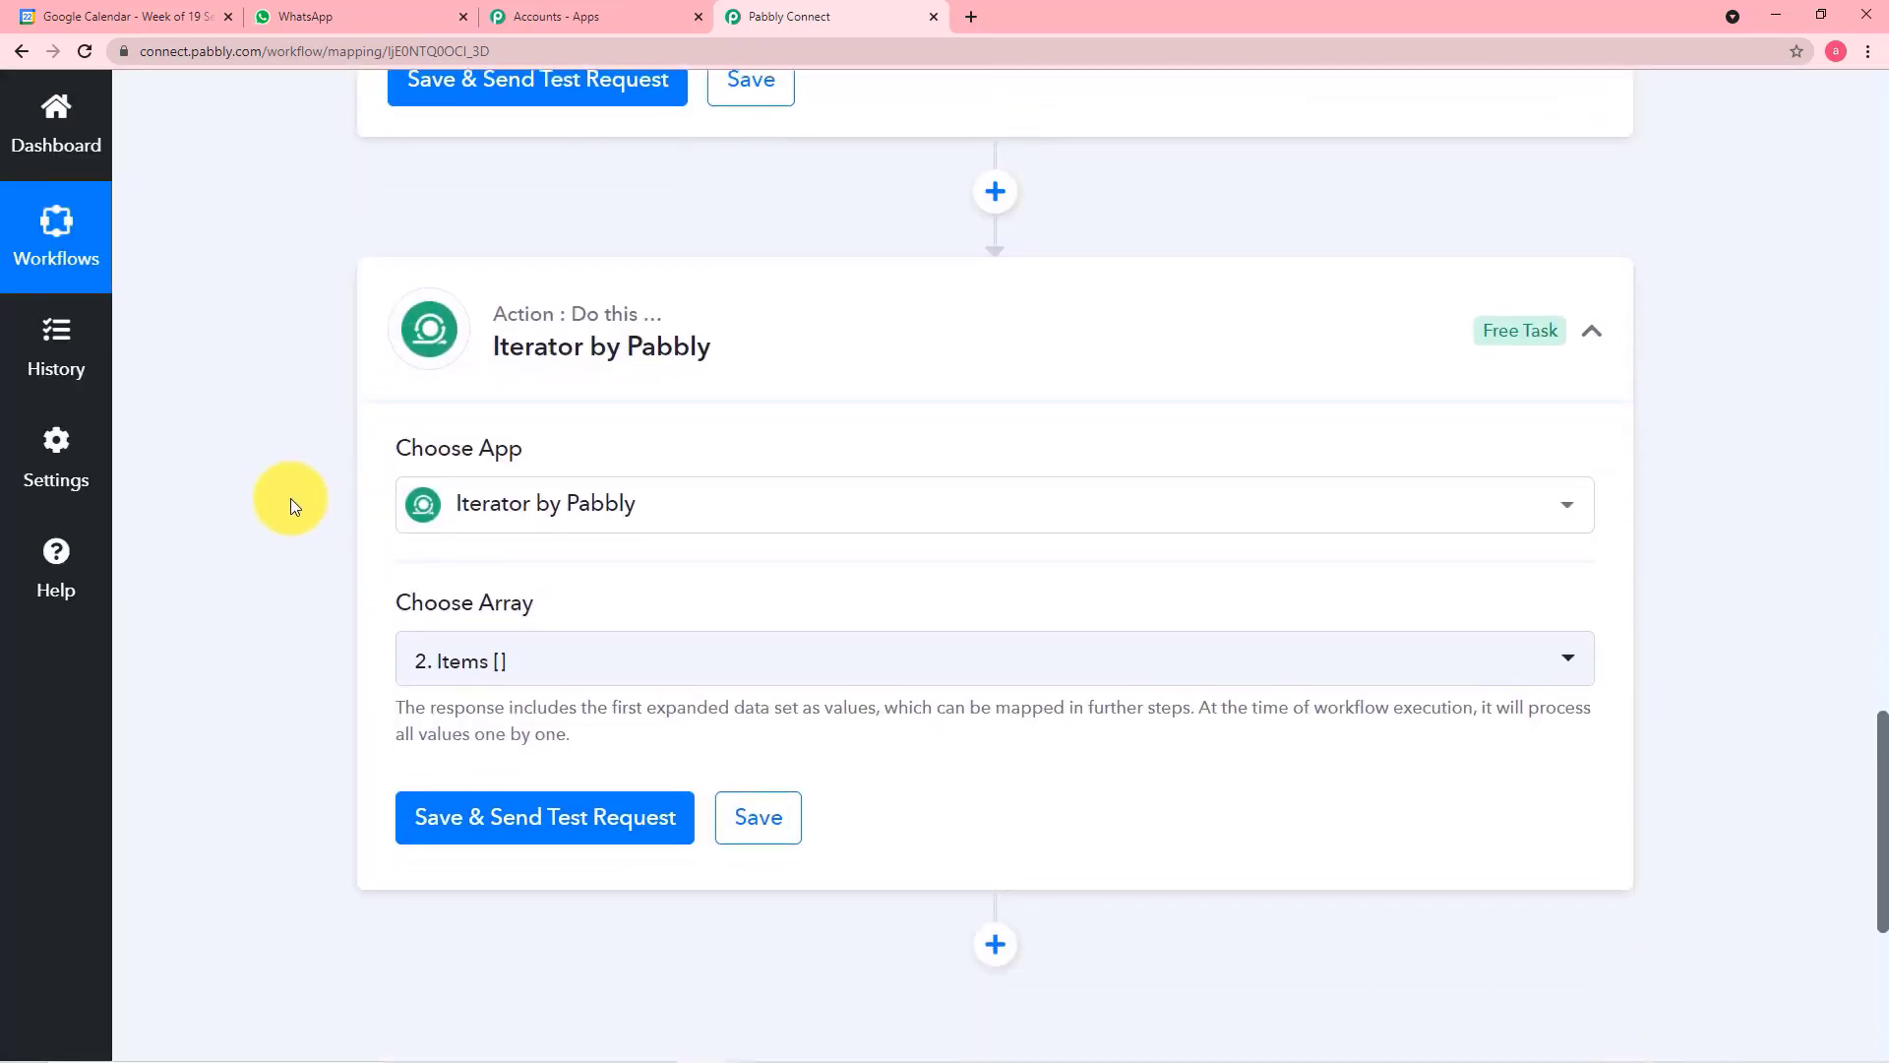
left_click(772, 679)
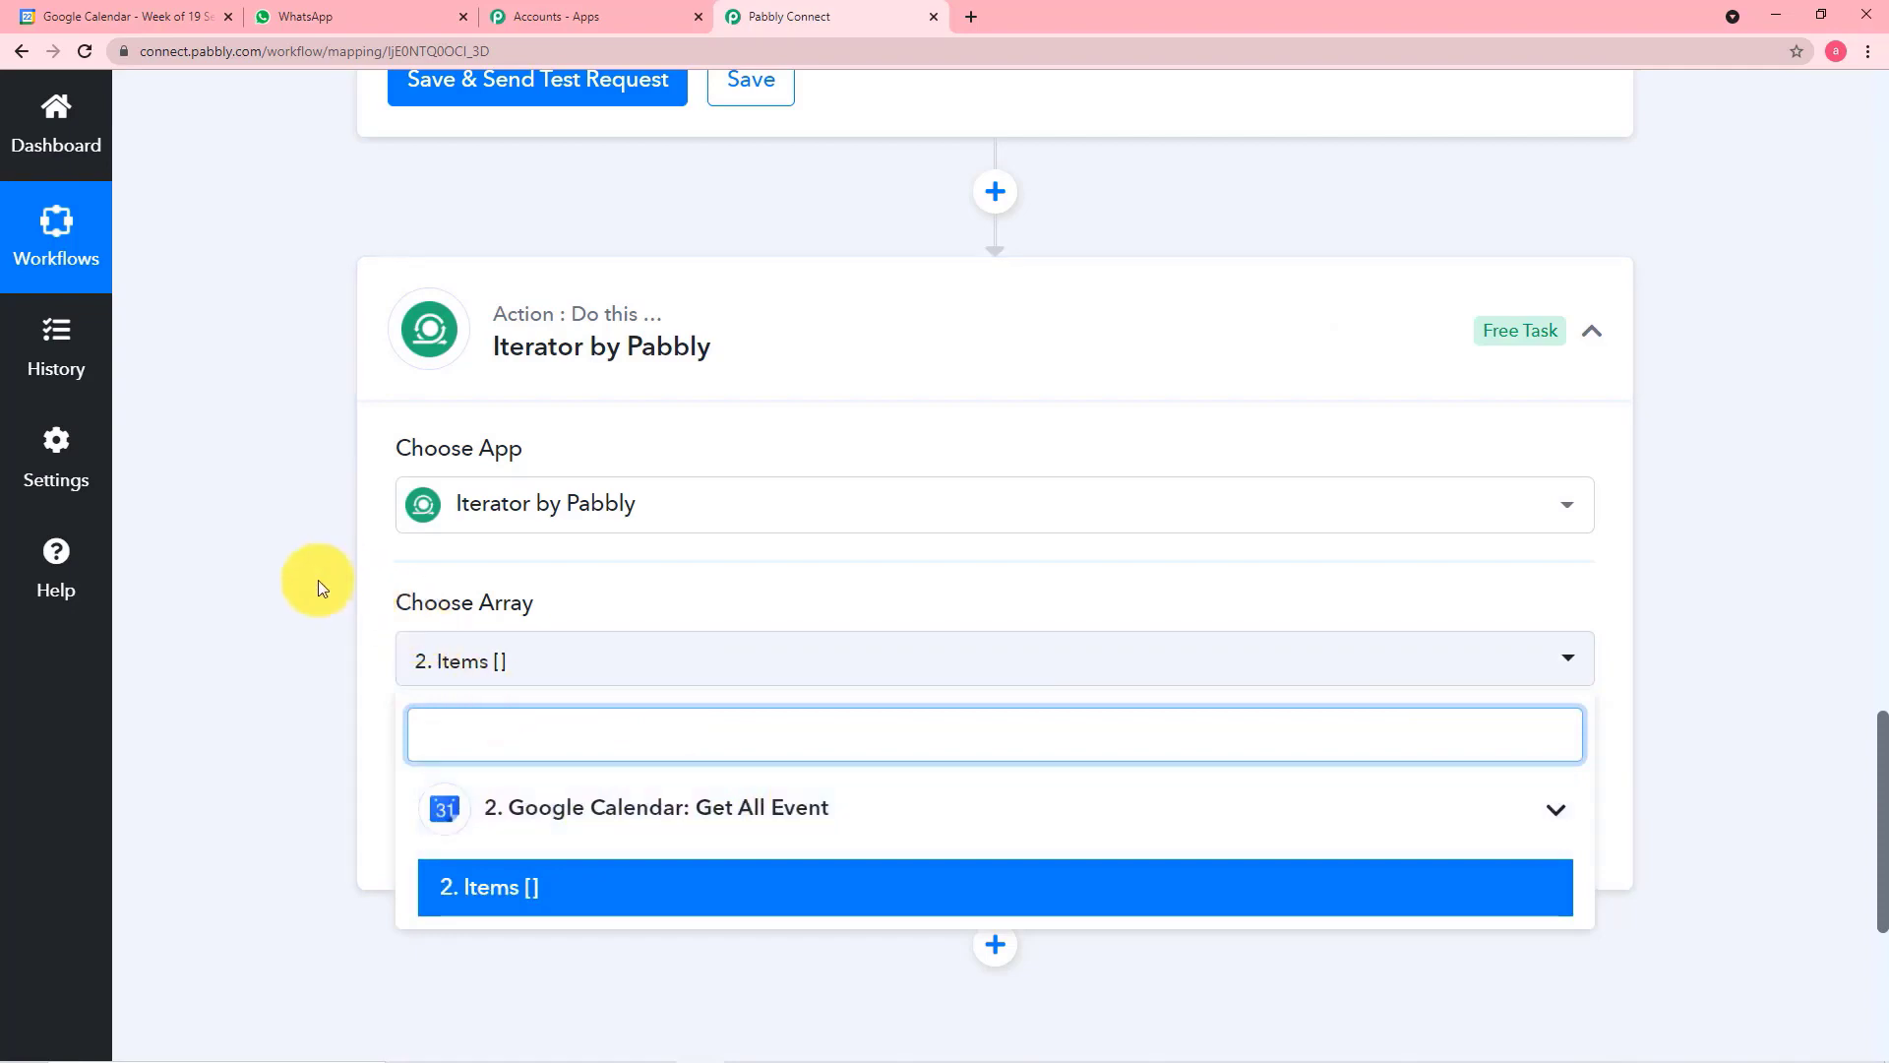
scroll(317, 580, "up", 7)
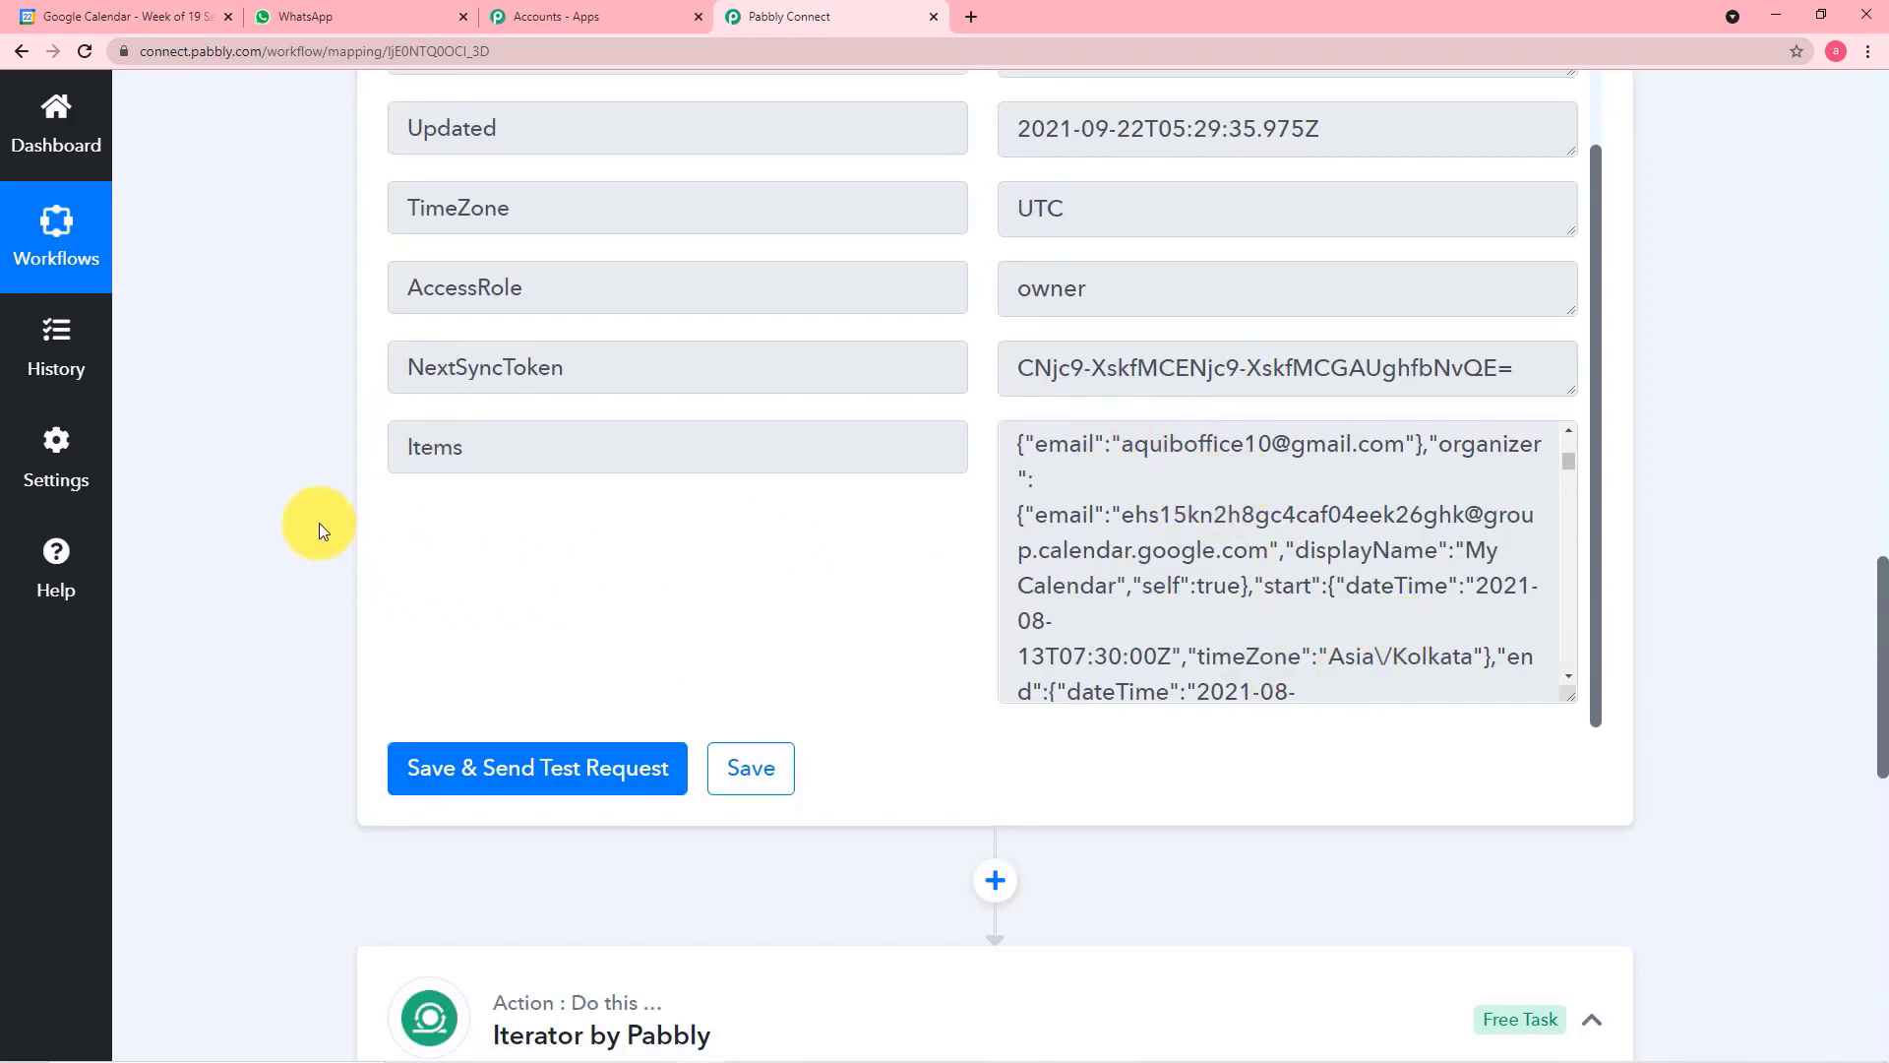
scroll(319, 515, "down", 1)
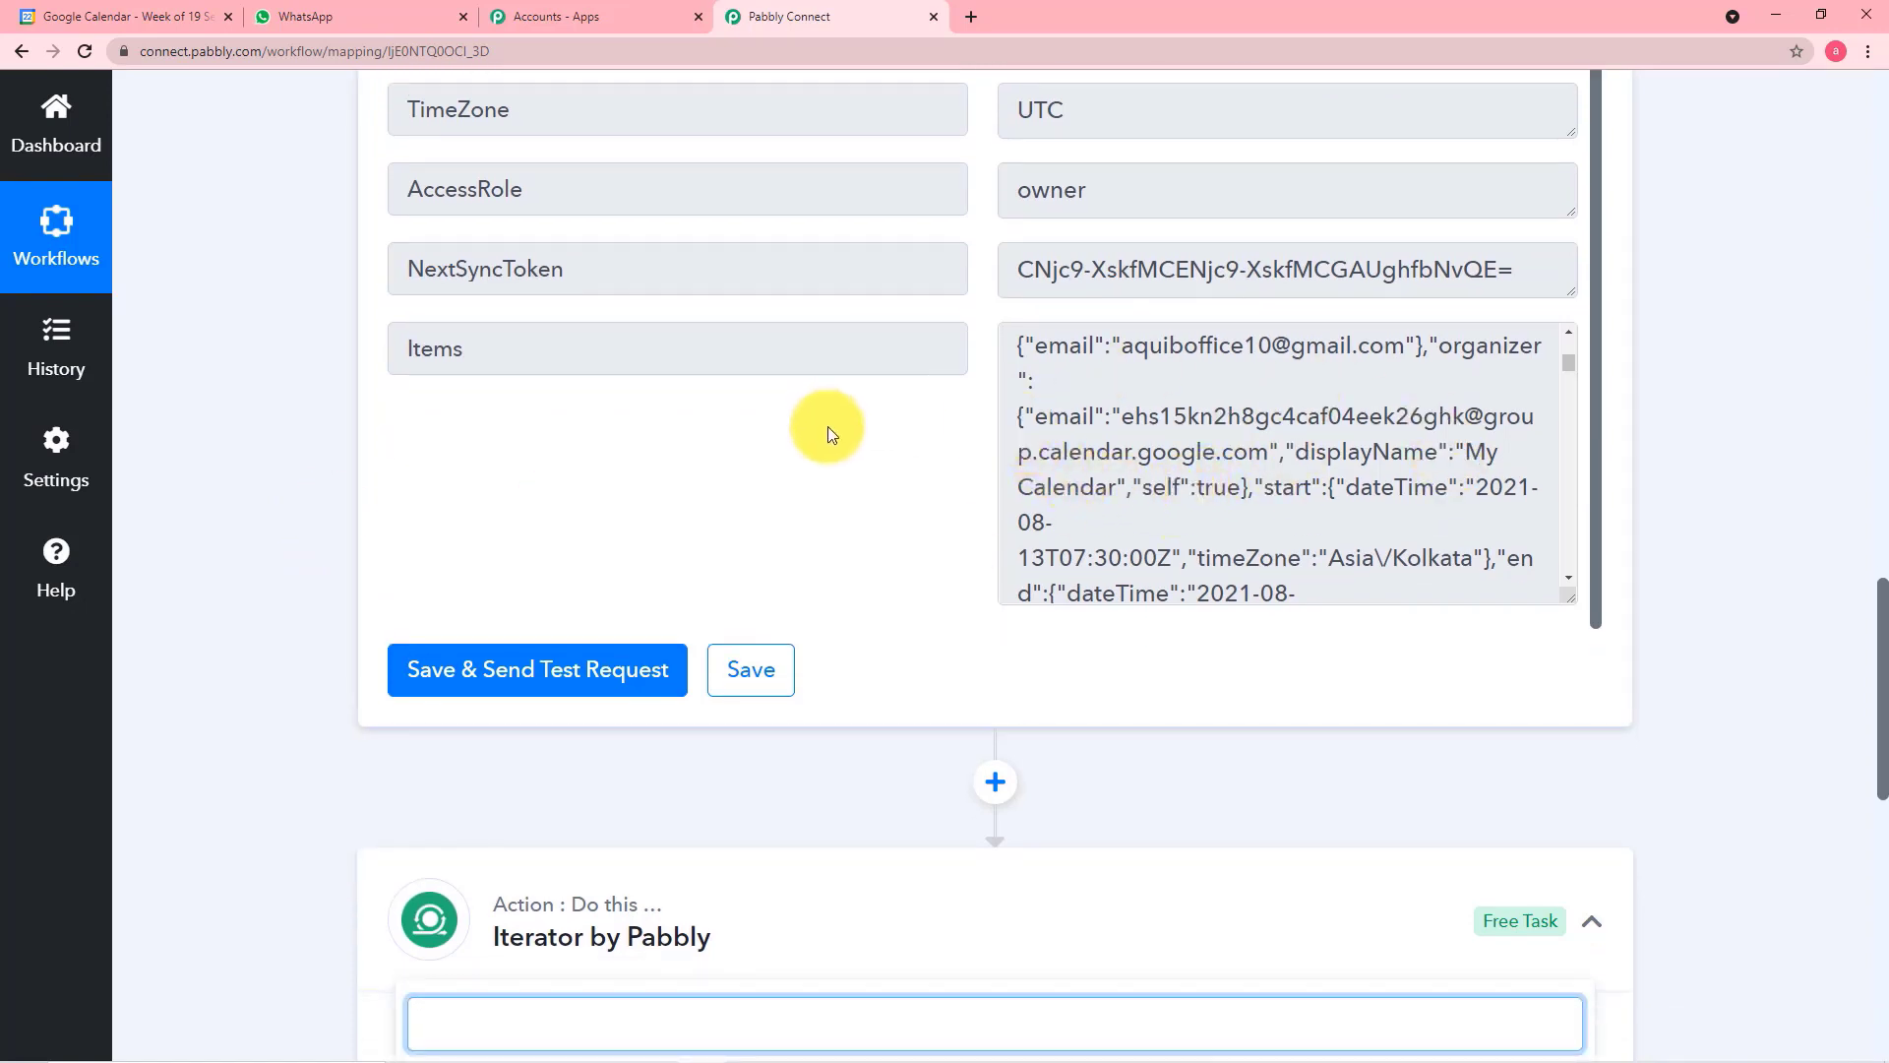
scroll(829, 427, "down", 2)
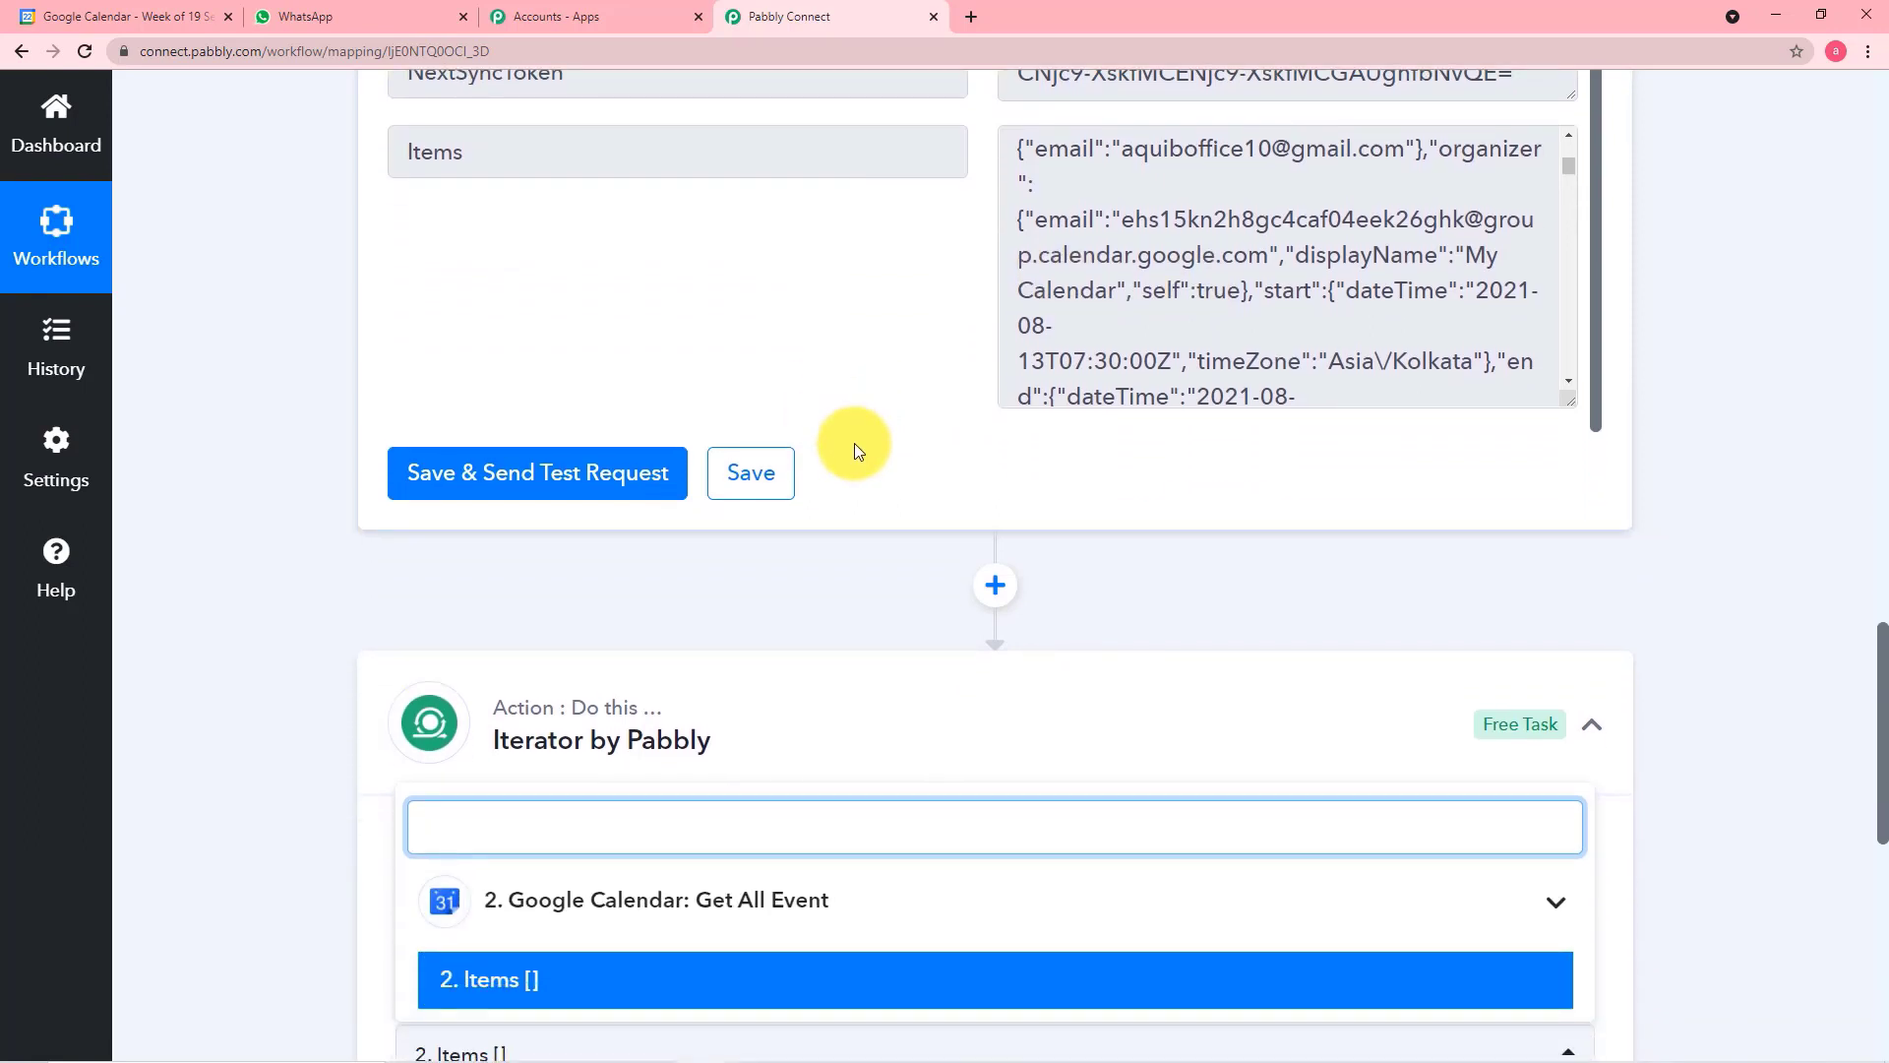
scroll(854, 443, "down", 1)
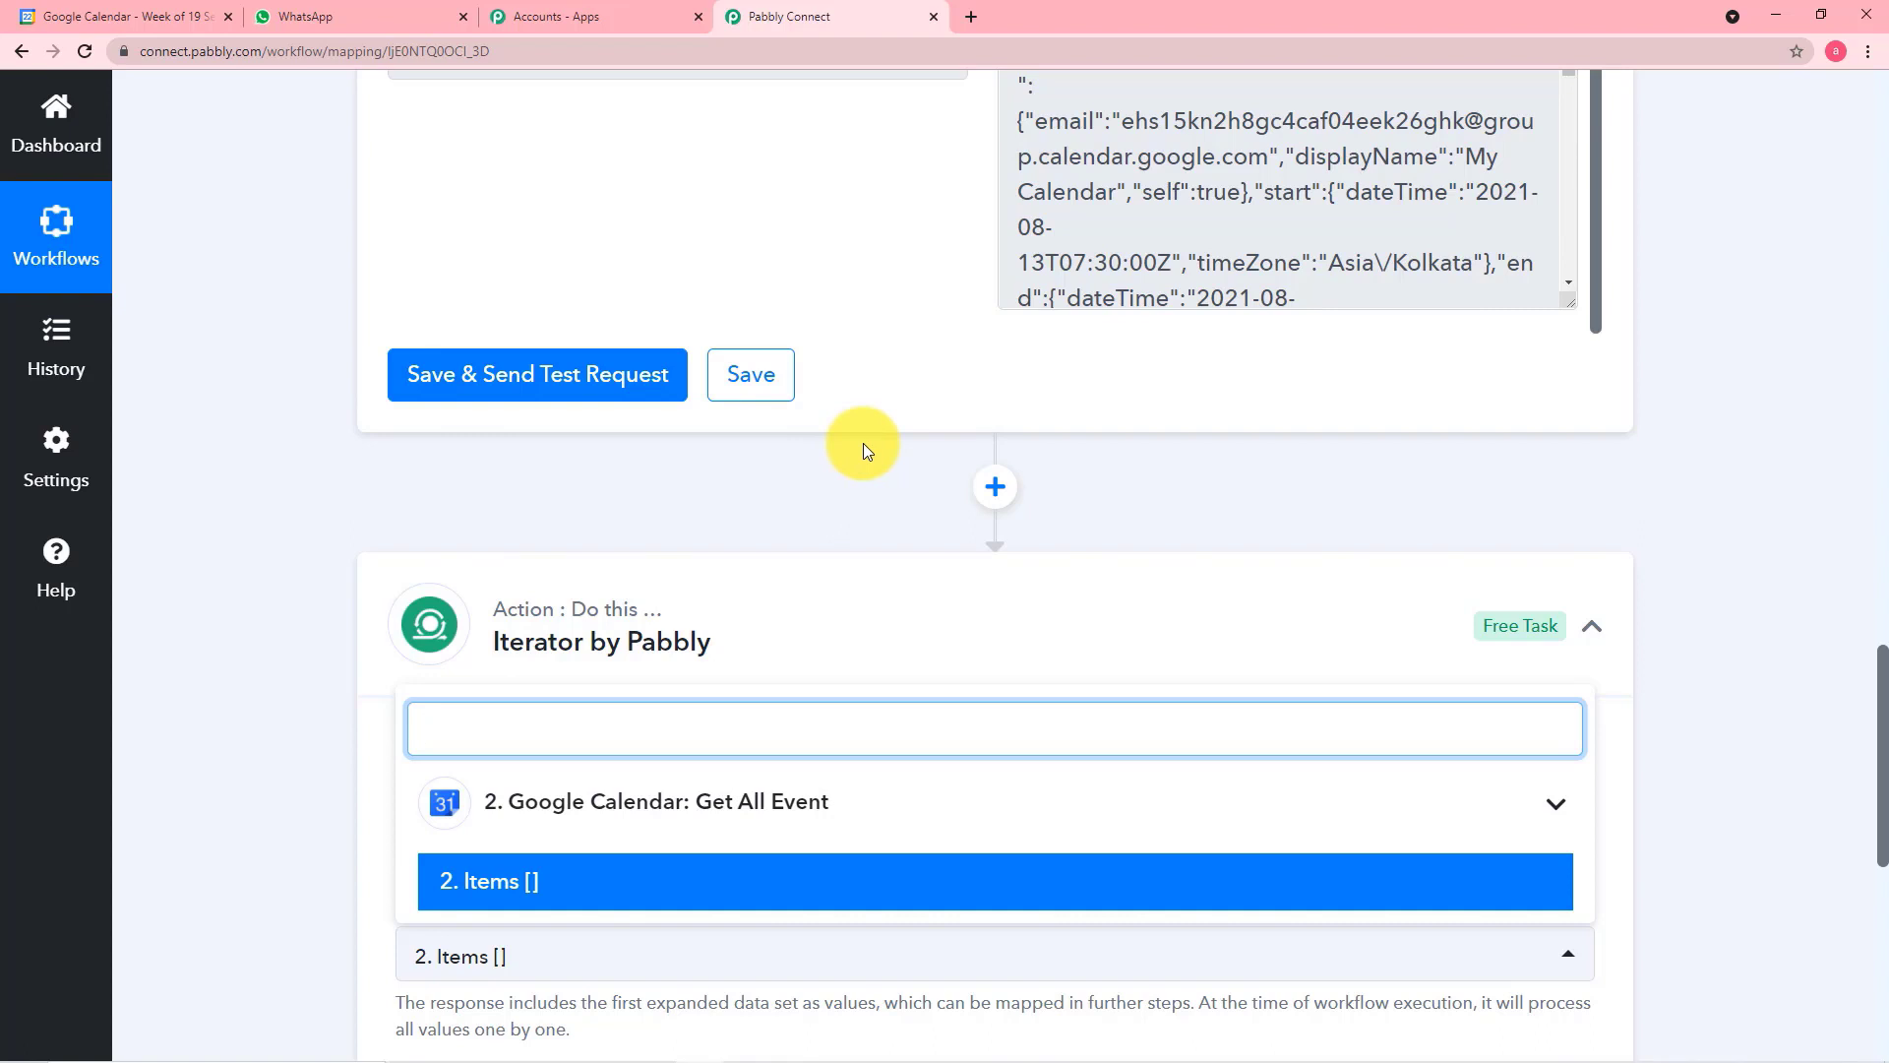
scroll(864, 444, "down", 1)
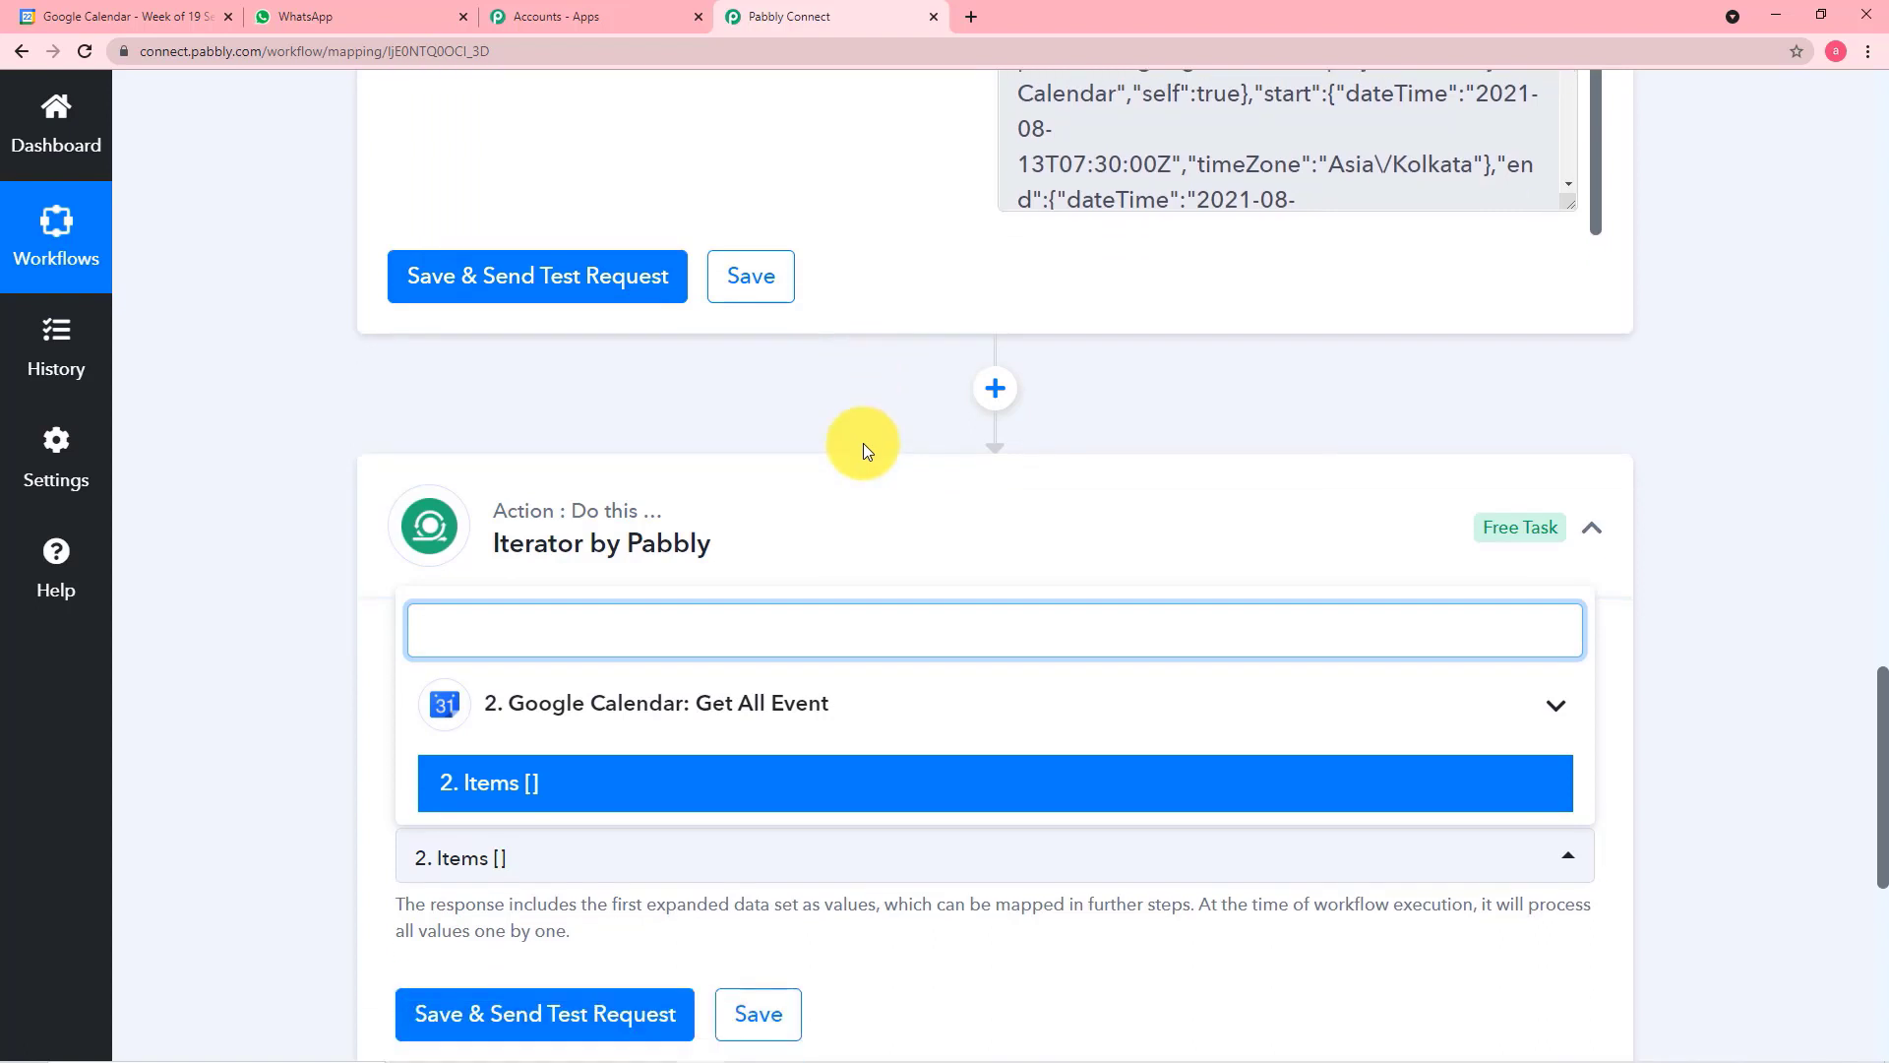
scroll(864, 443, "down", 2)
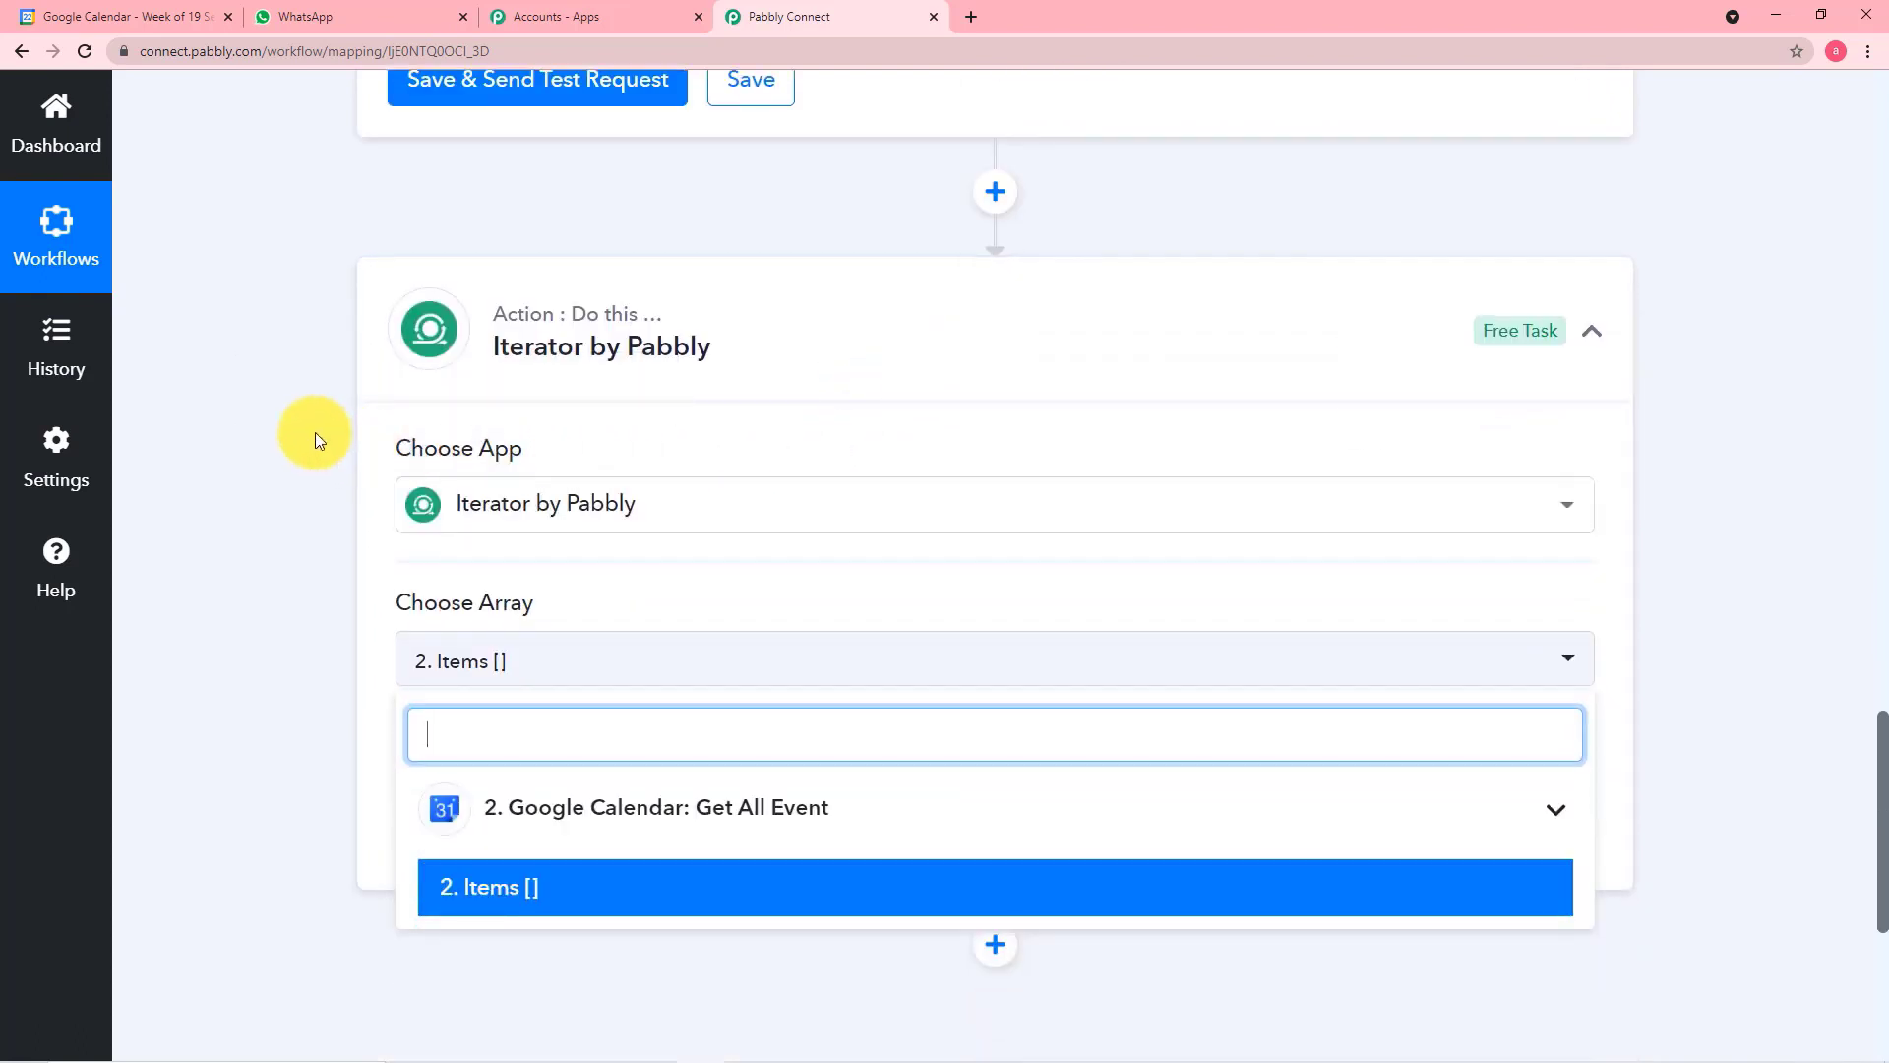
scroll(315, 430, "down", 1)
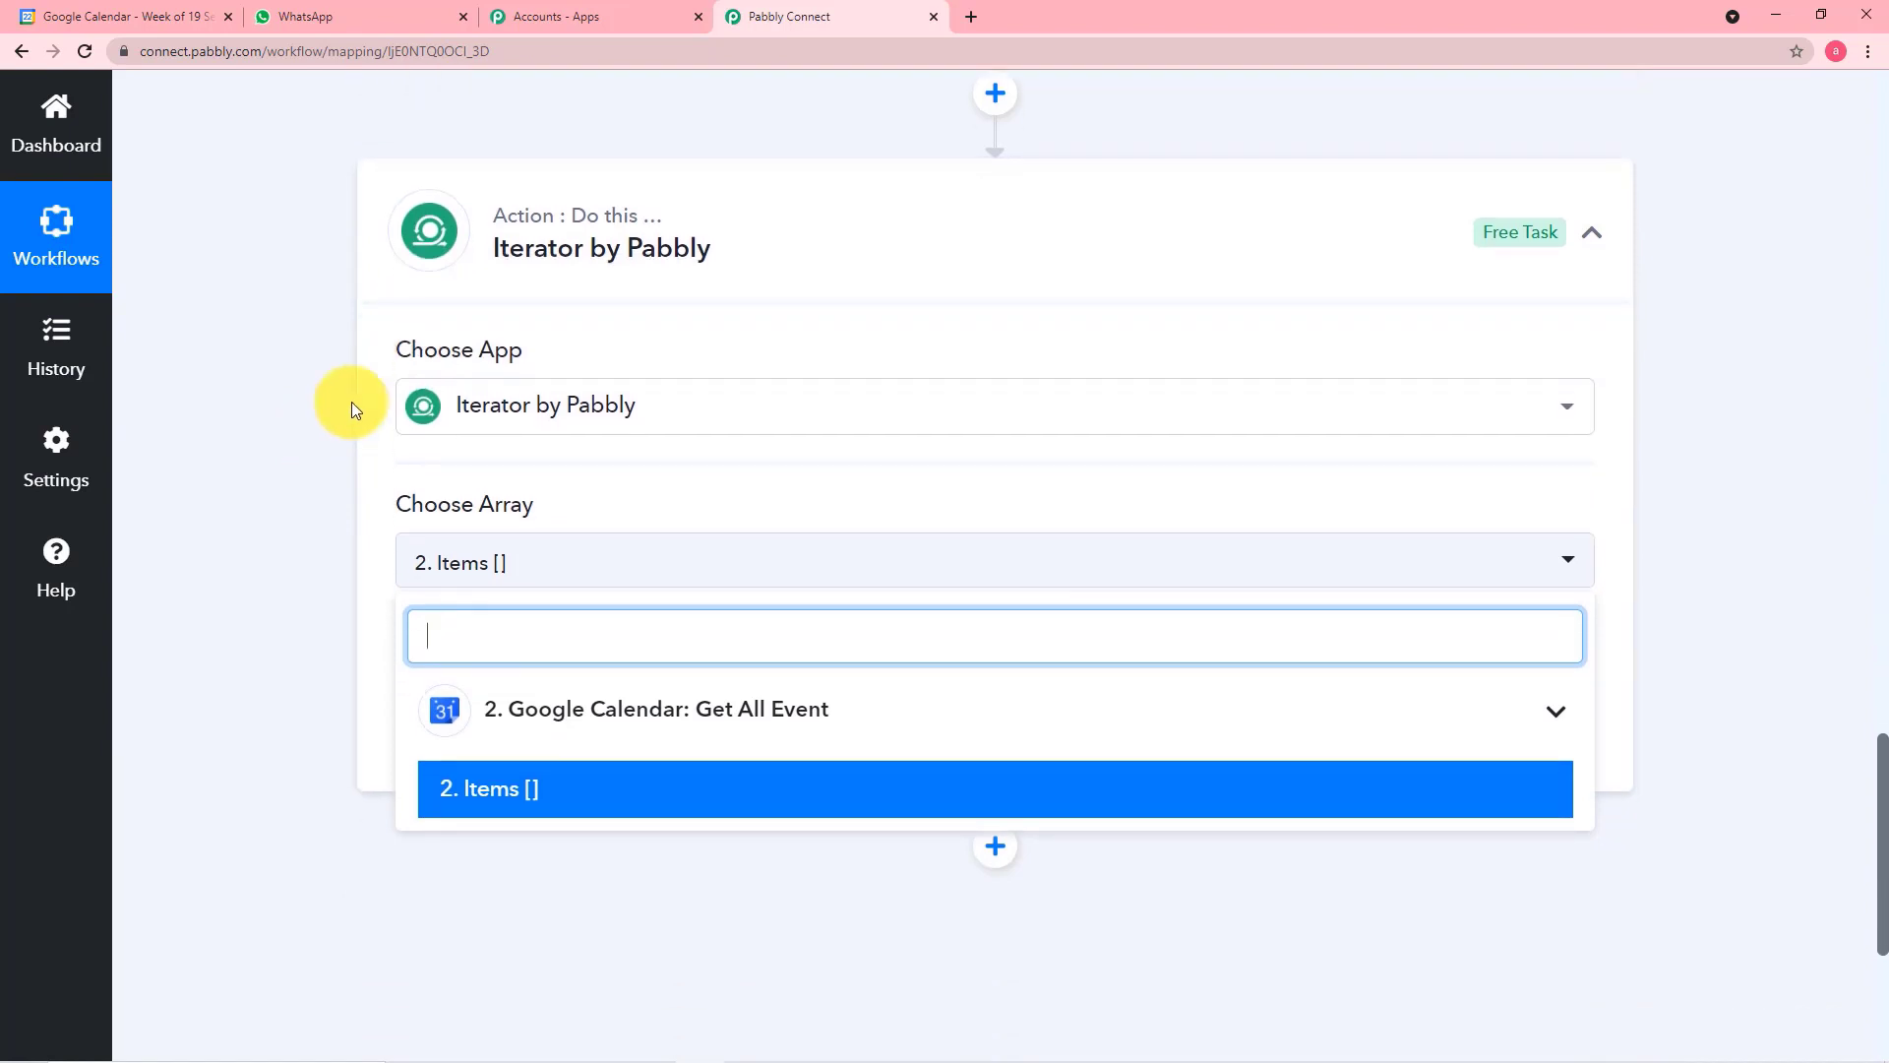
scroll(846, 254, "up", 5)
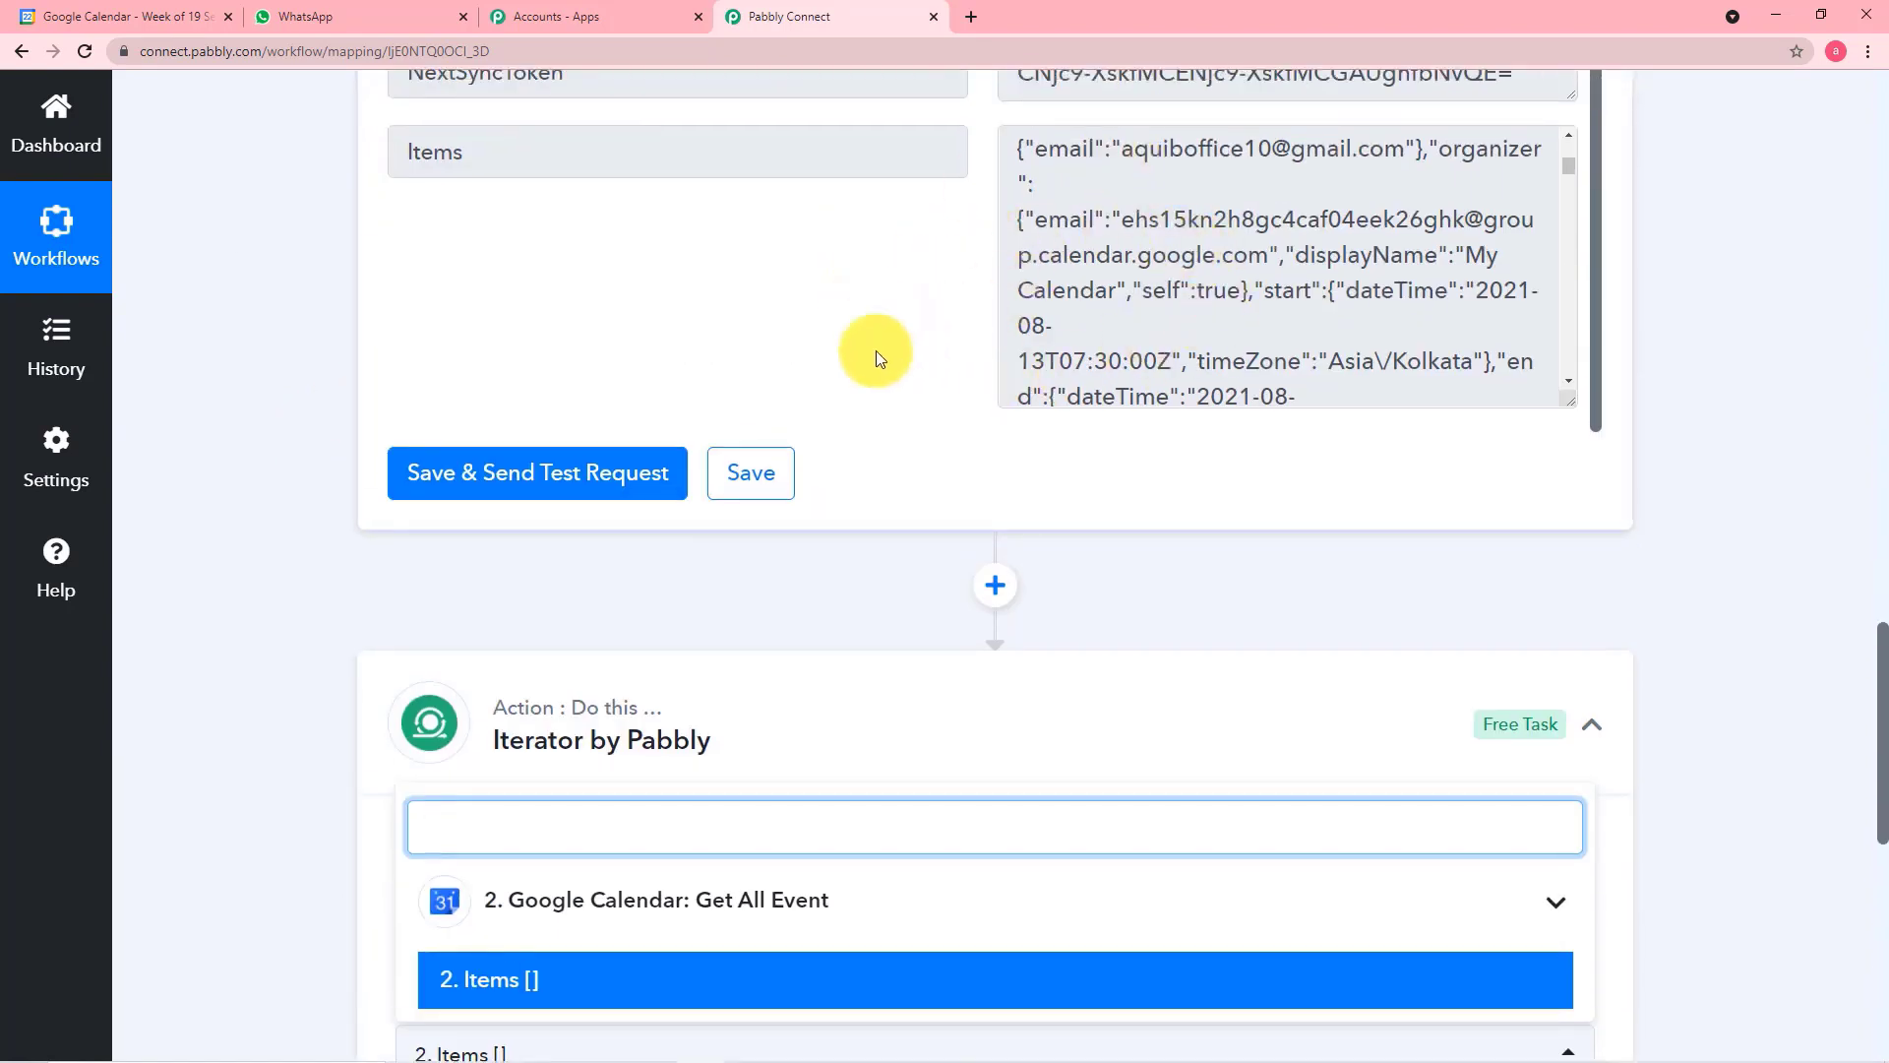
scroll(876, 350, "up", 2)
scroll(368, 297, "up", 5)
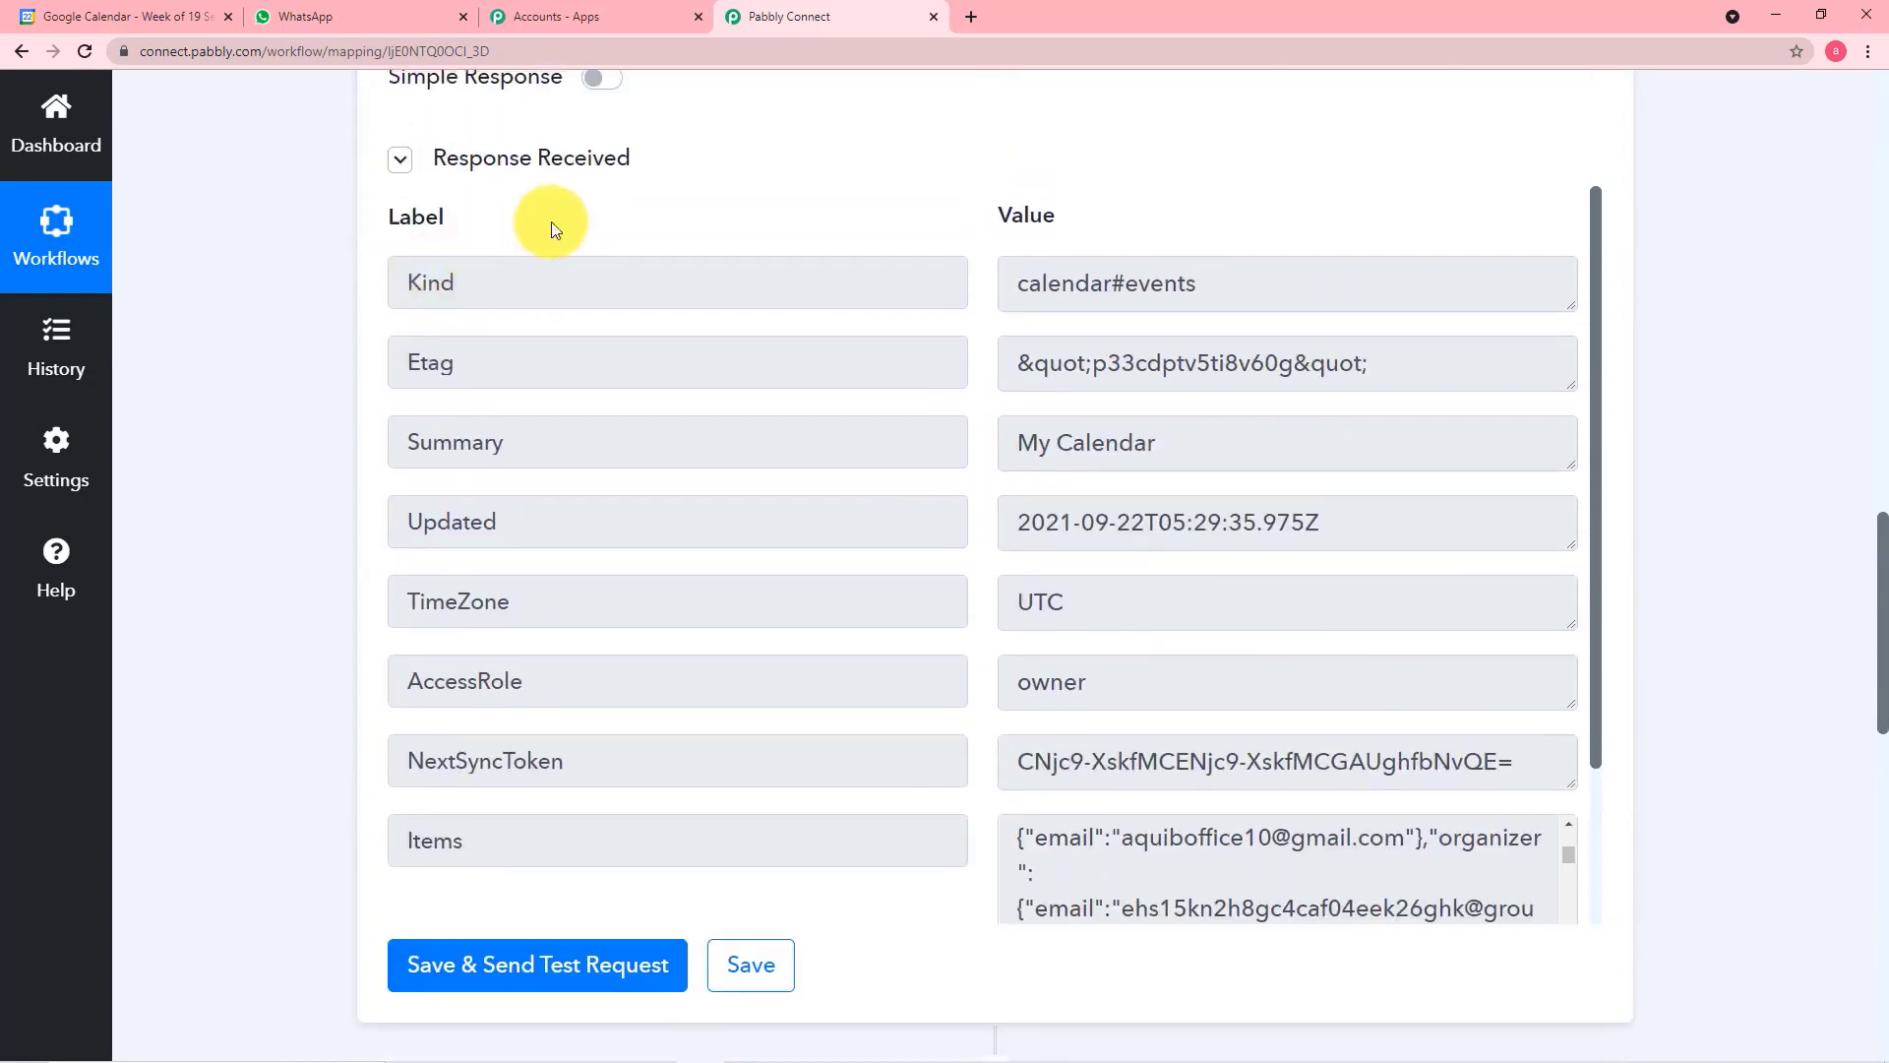
scroll(311, 256, "down", 10)
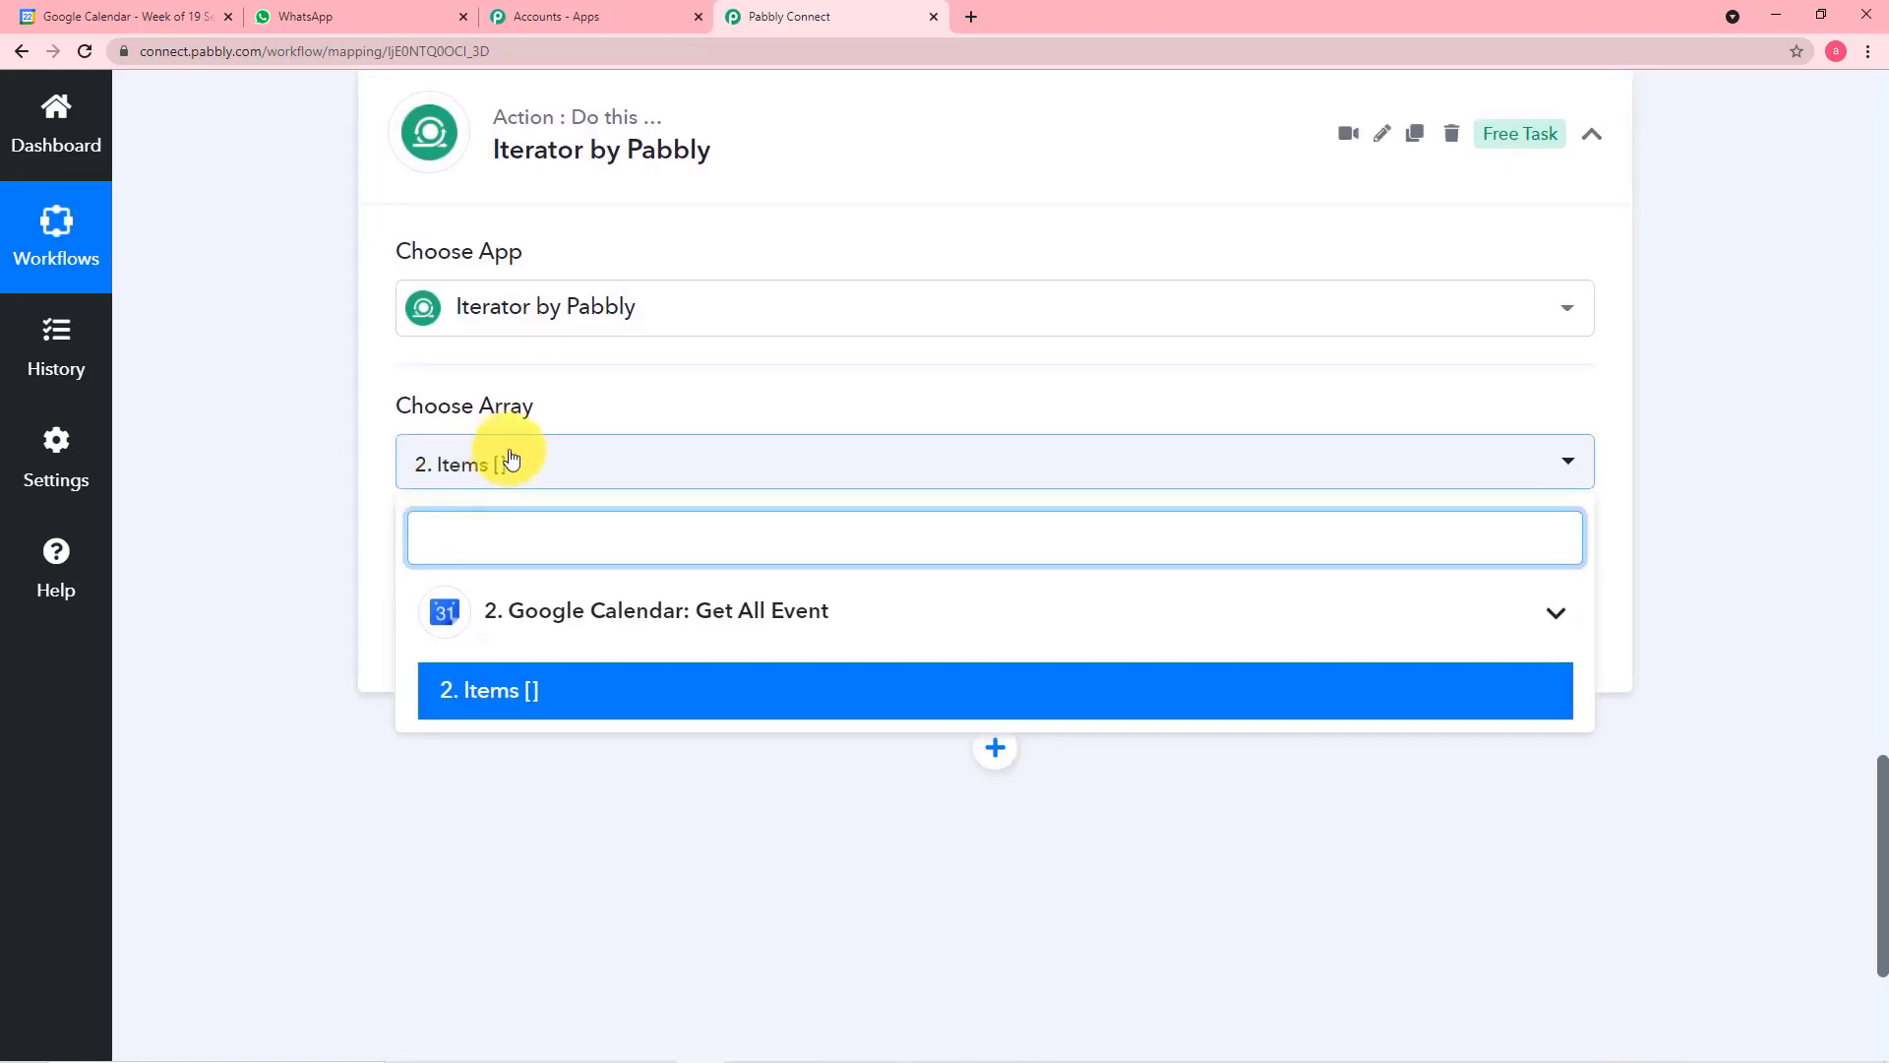
Set the Iterator's array to Items from the Get All Event step, then save and send a test request
left_click(513, 696)
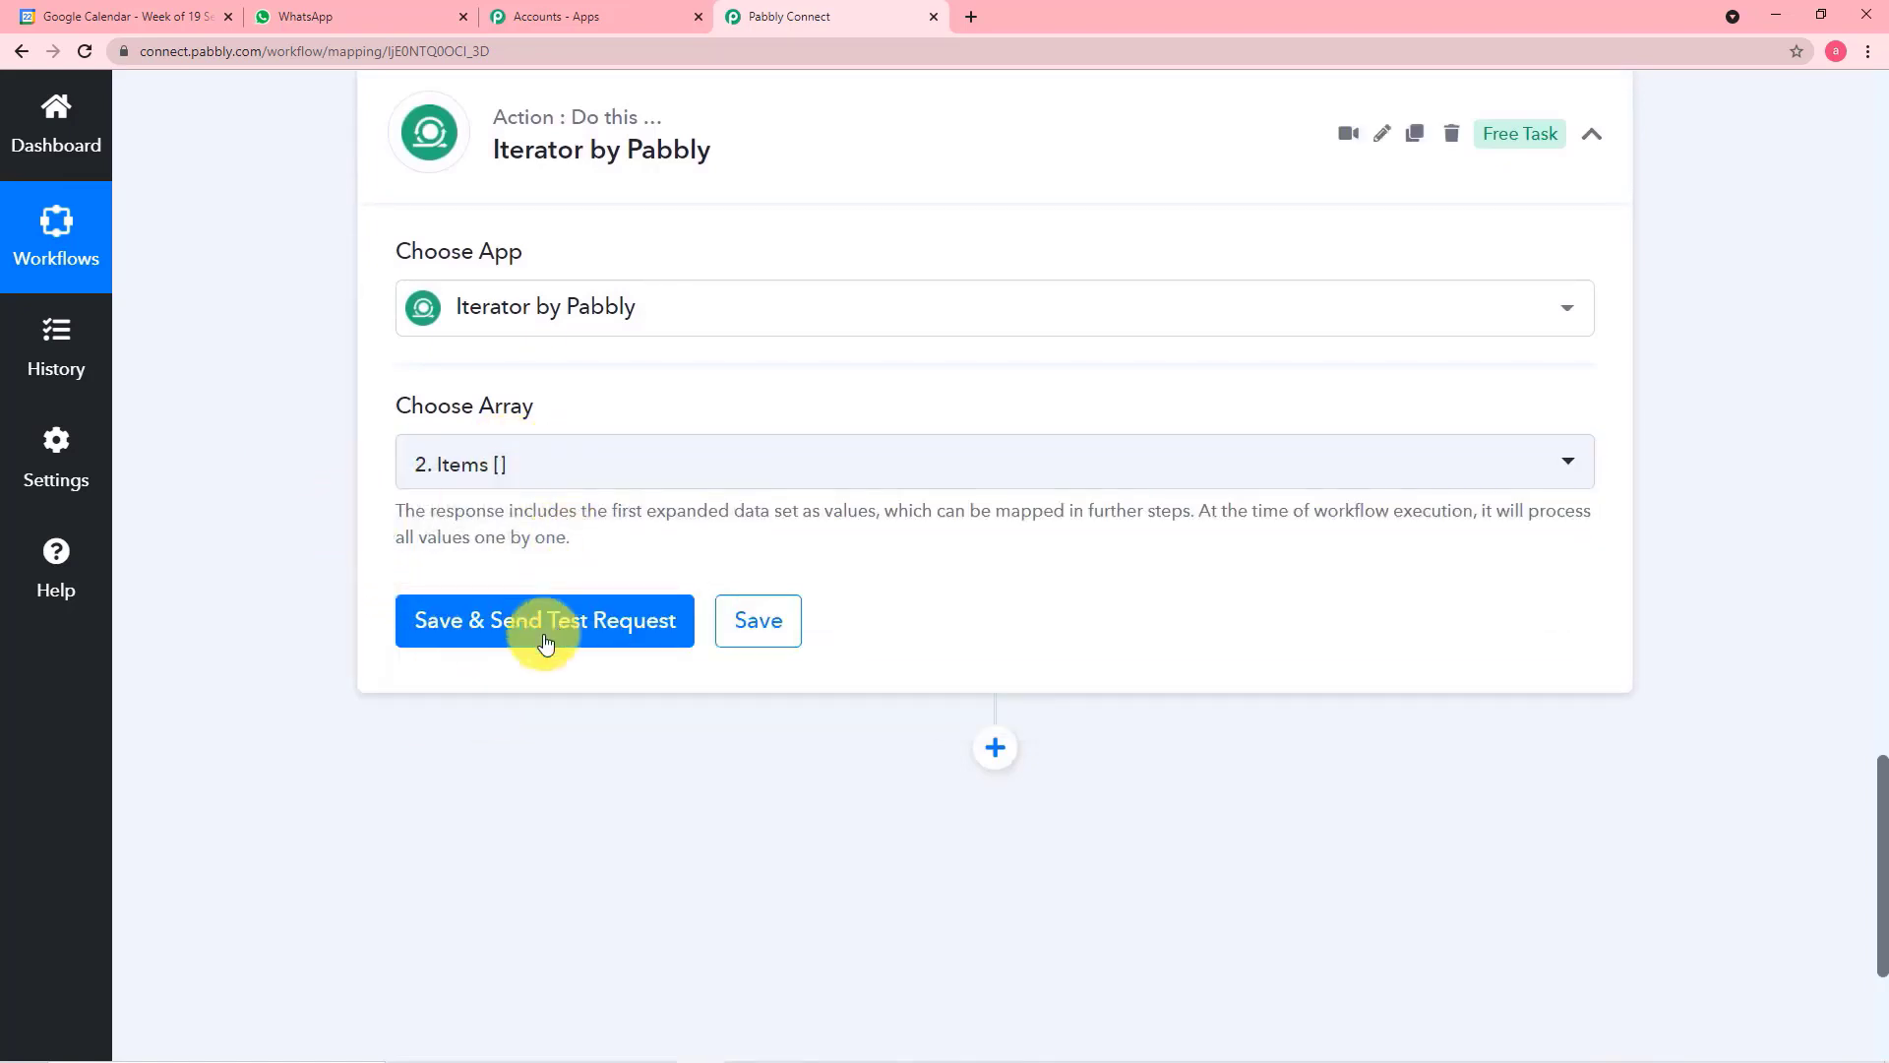
left_click(491, 644)
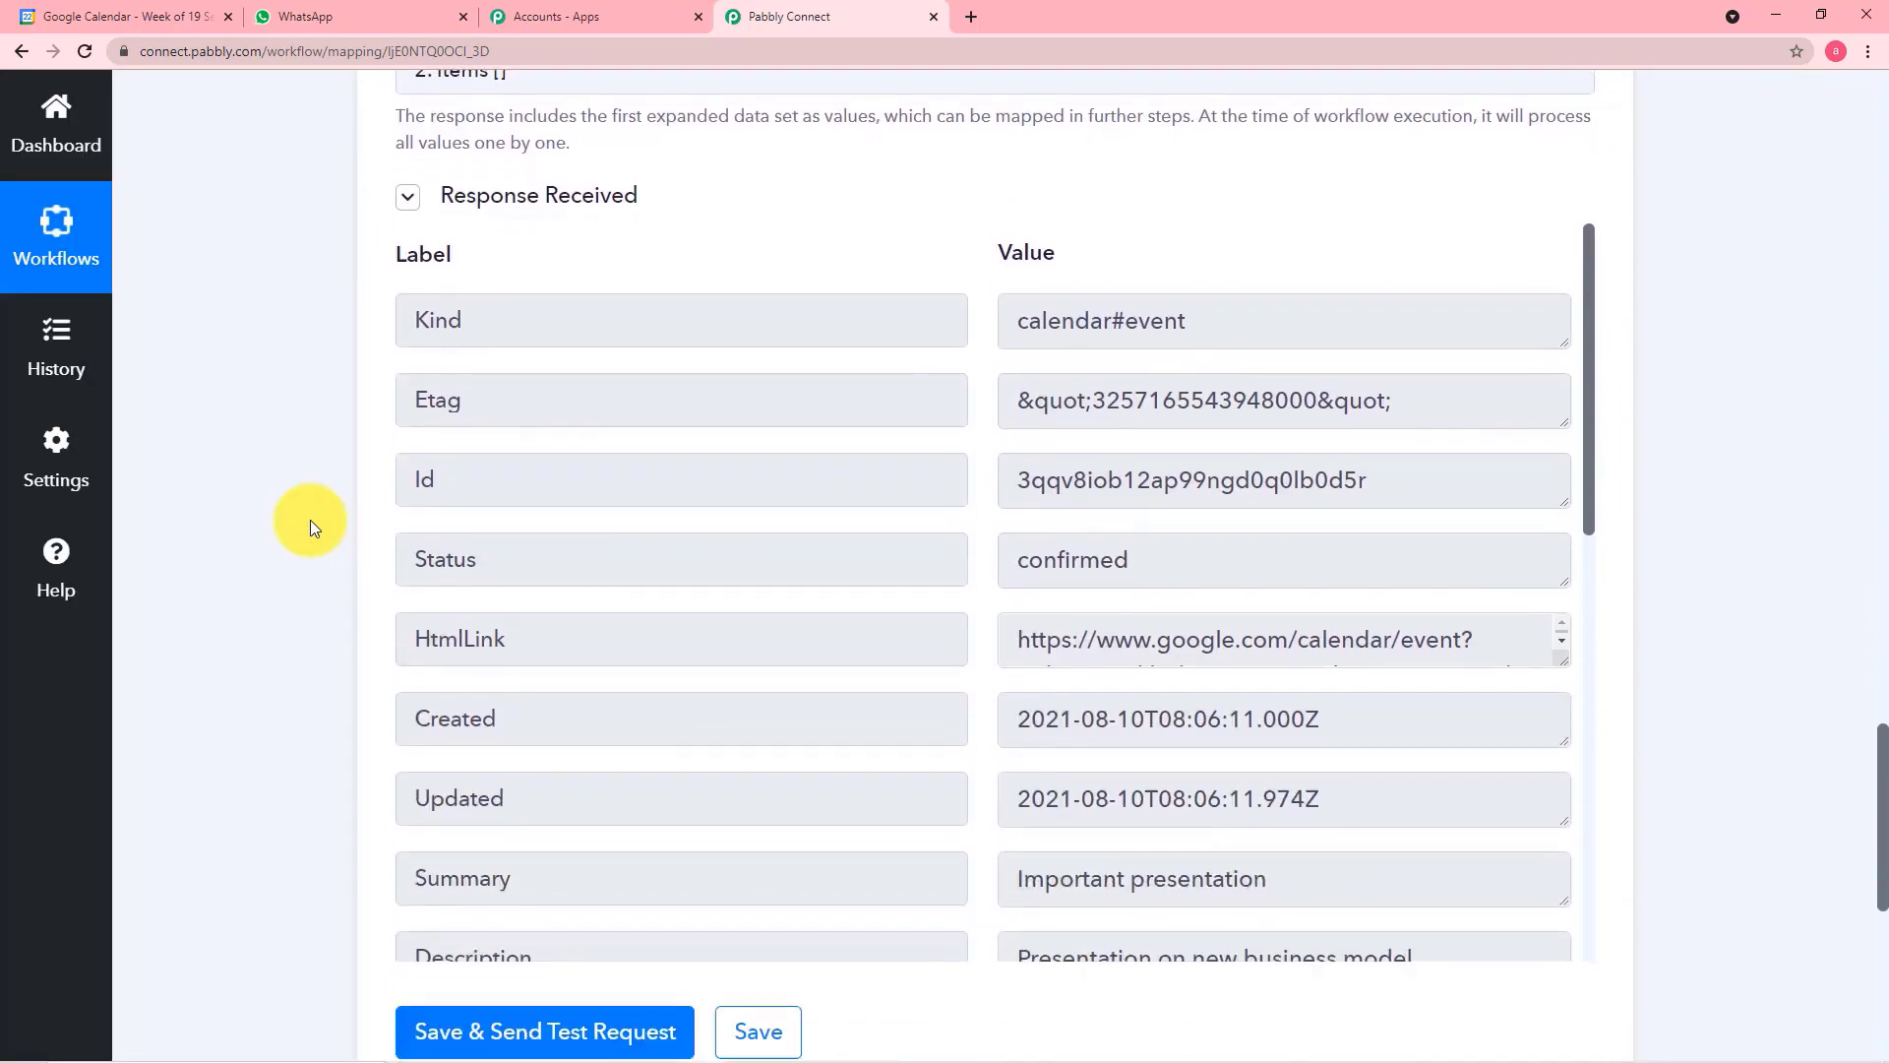
Examine the event fields in the Iterator response and compare them with this week's events in Google Calendar
scroll(310, 519, "down", 1)
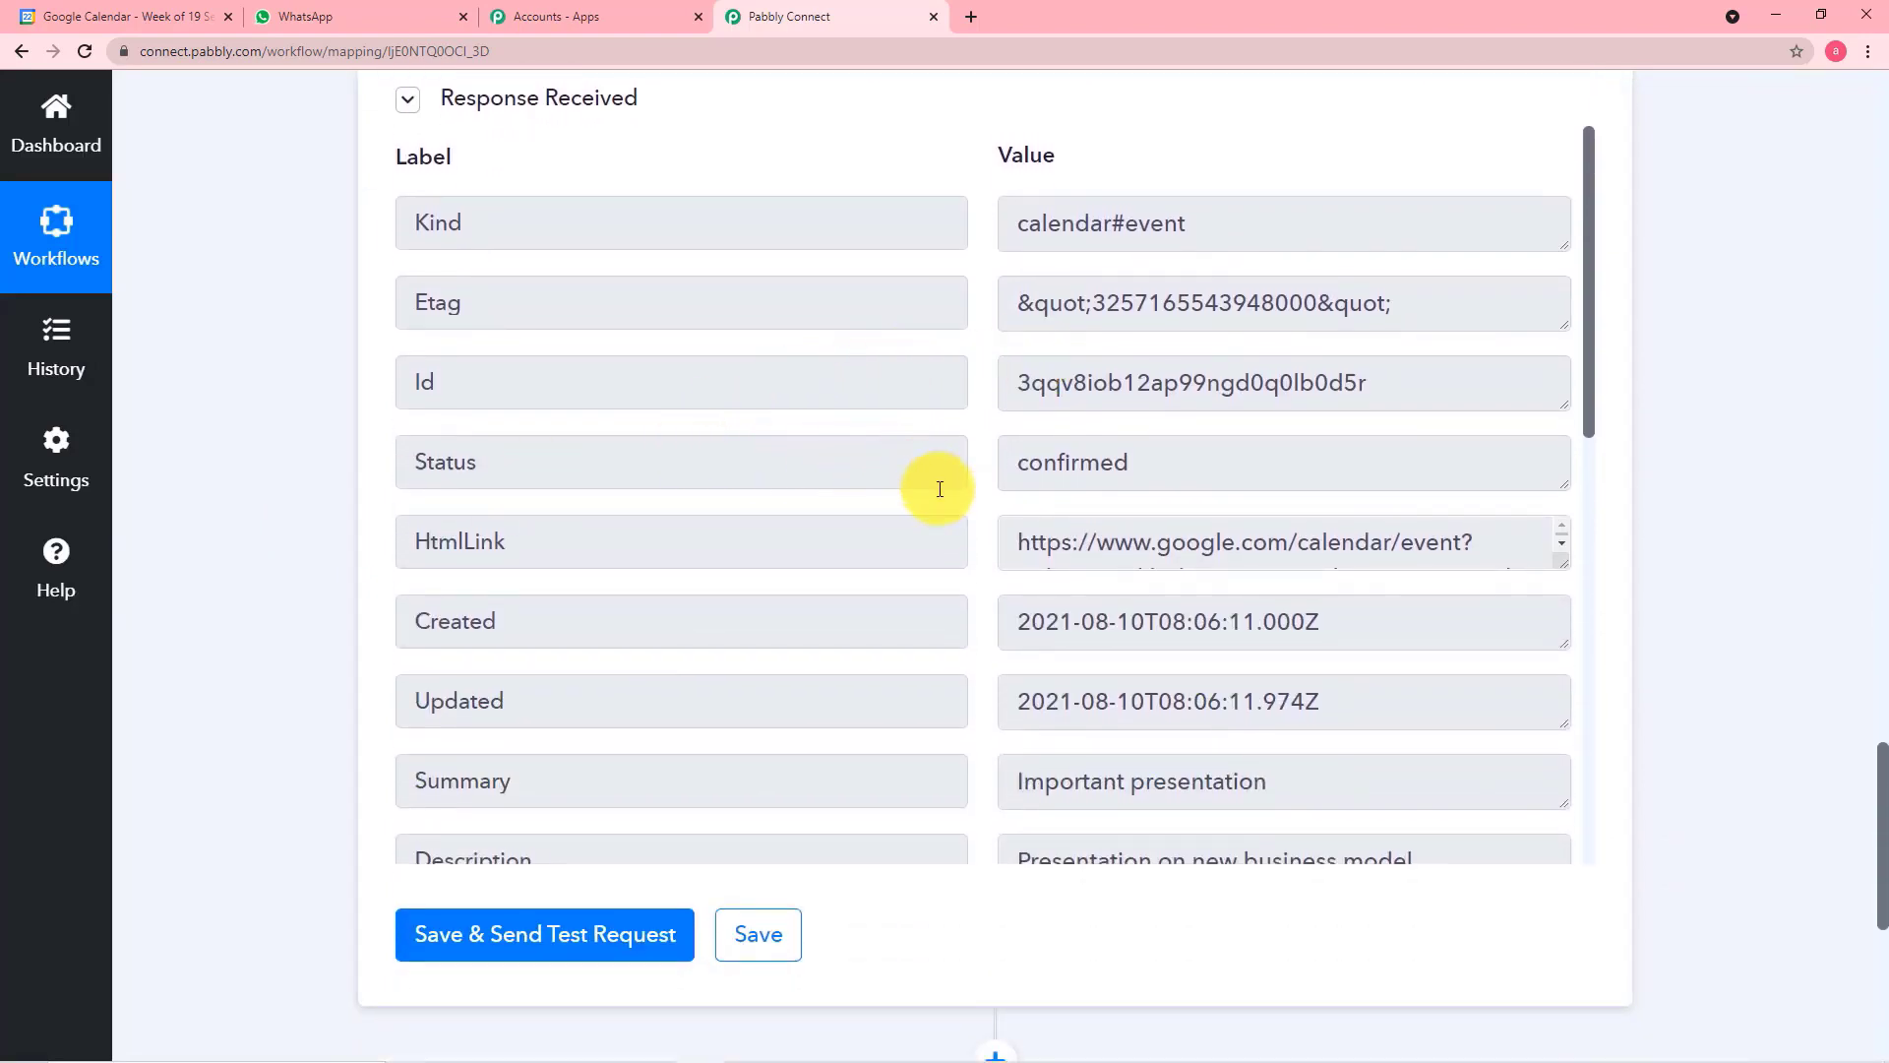
scroll(944, 480, "down", 2)
scroll(955, 482, "down", 1)
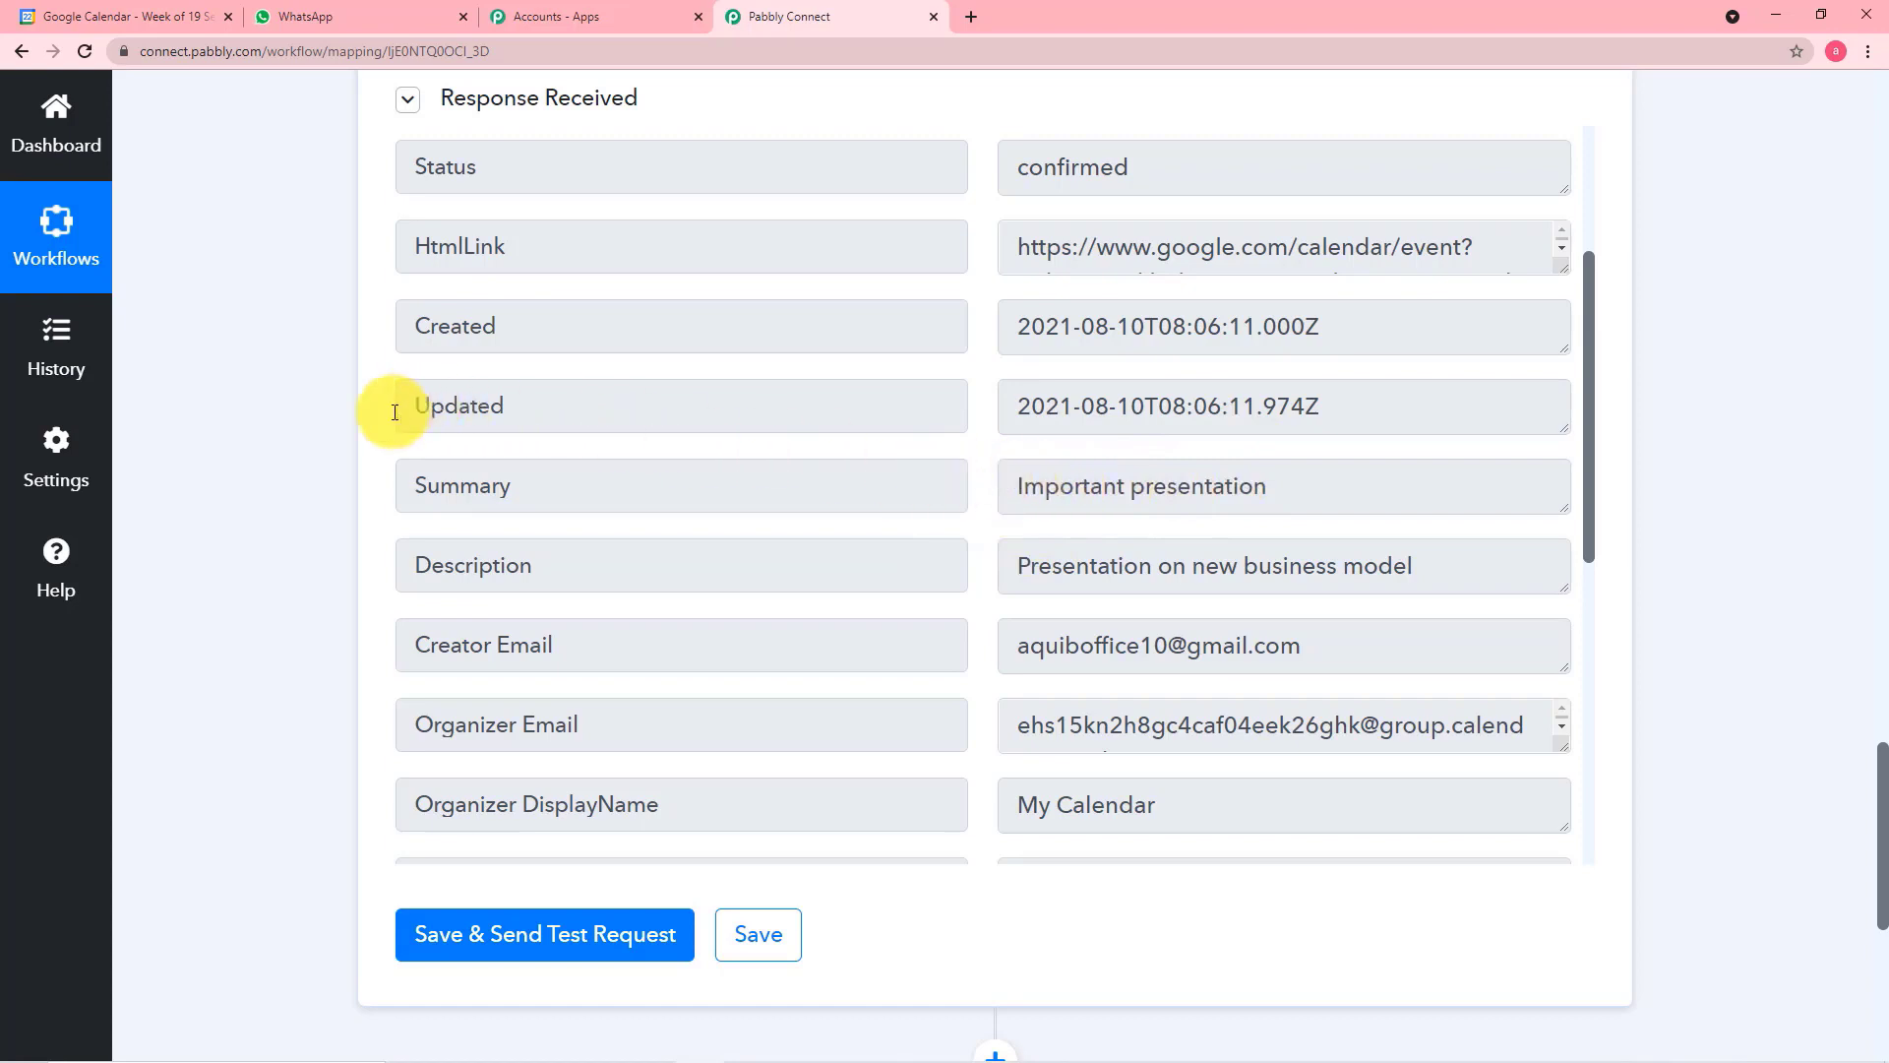
scroll(374, 409, "down", 1)
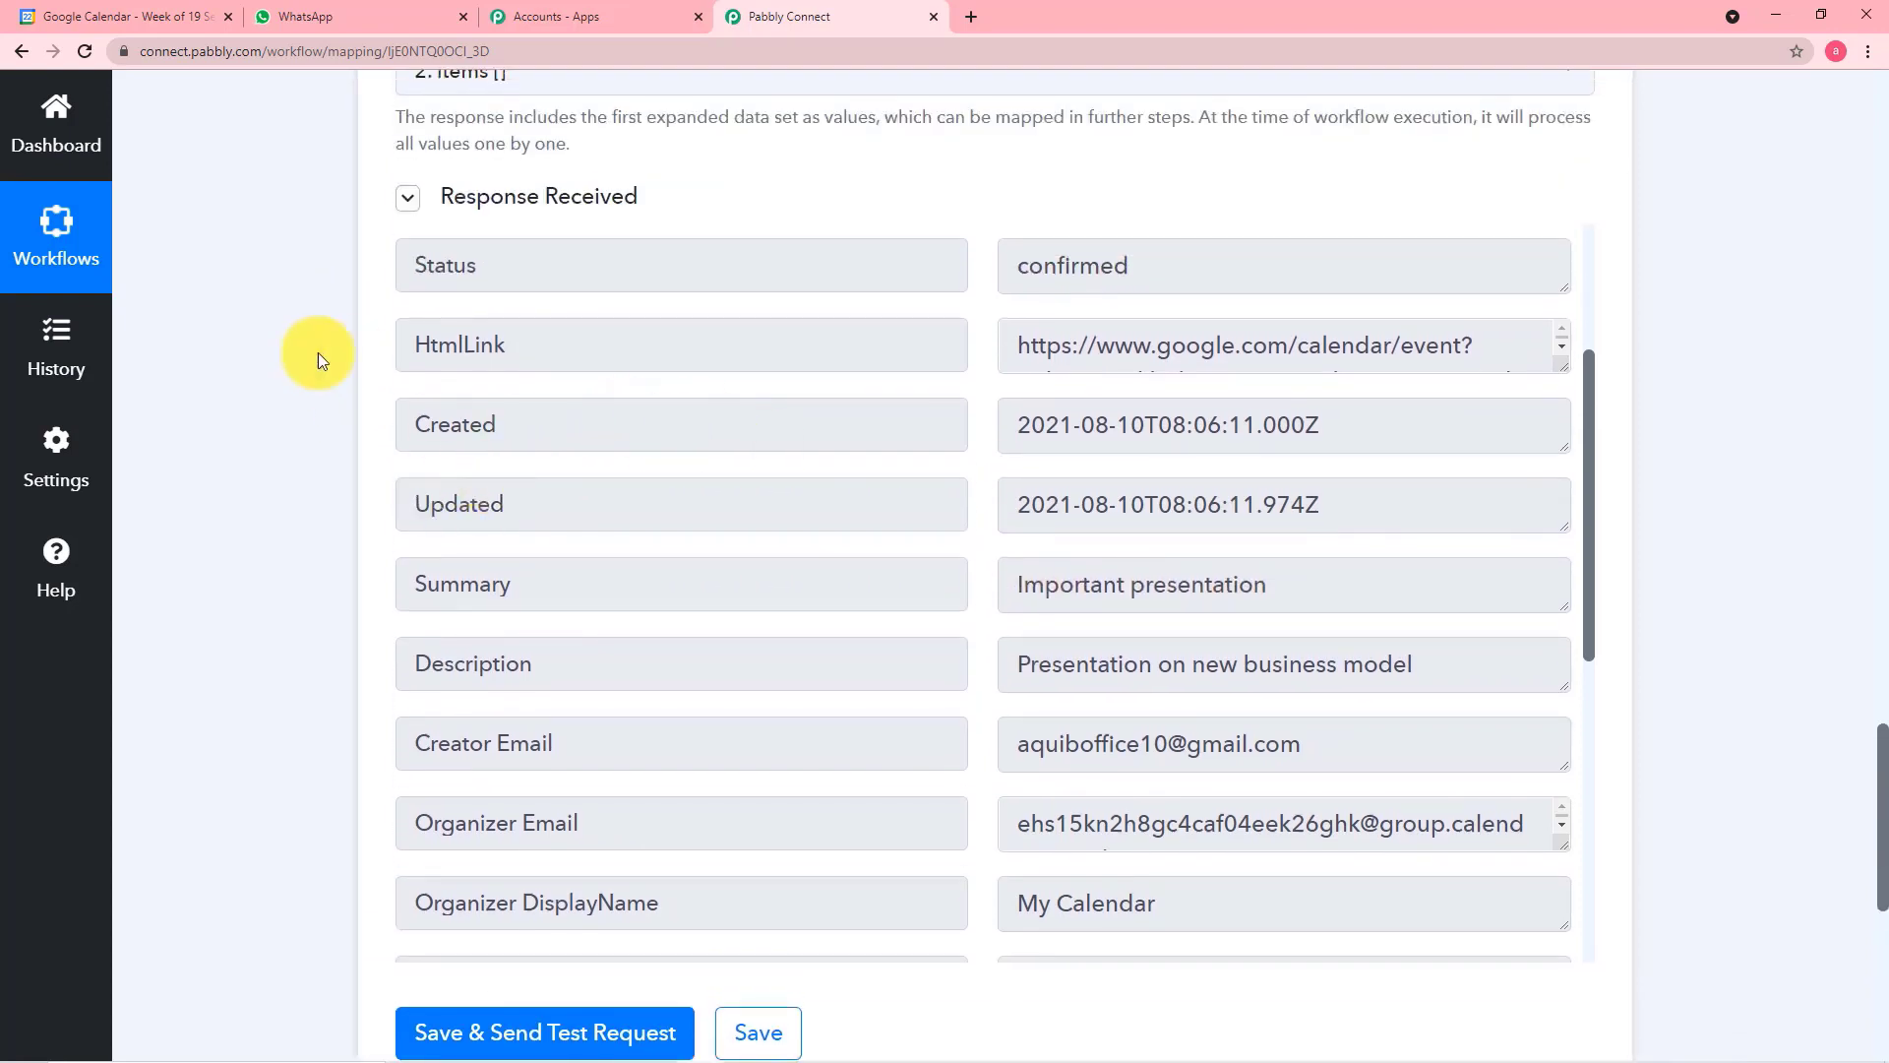
scroll(321, 351, "up", 2)
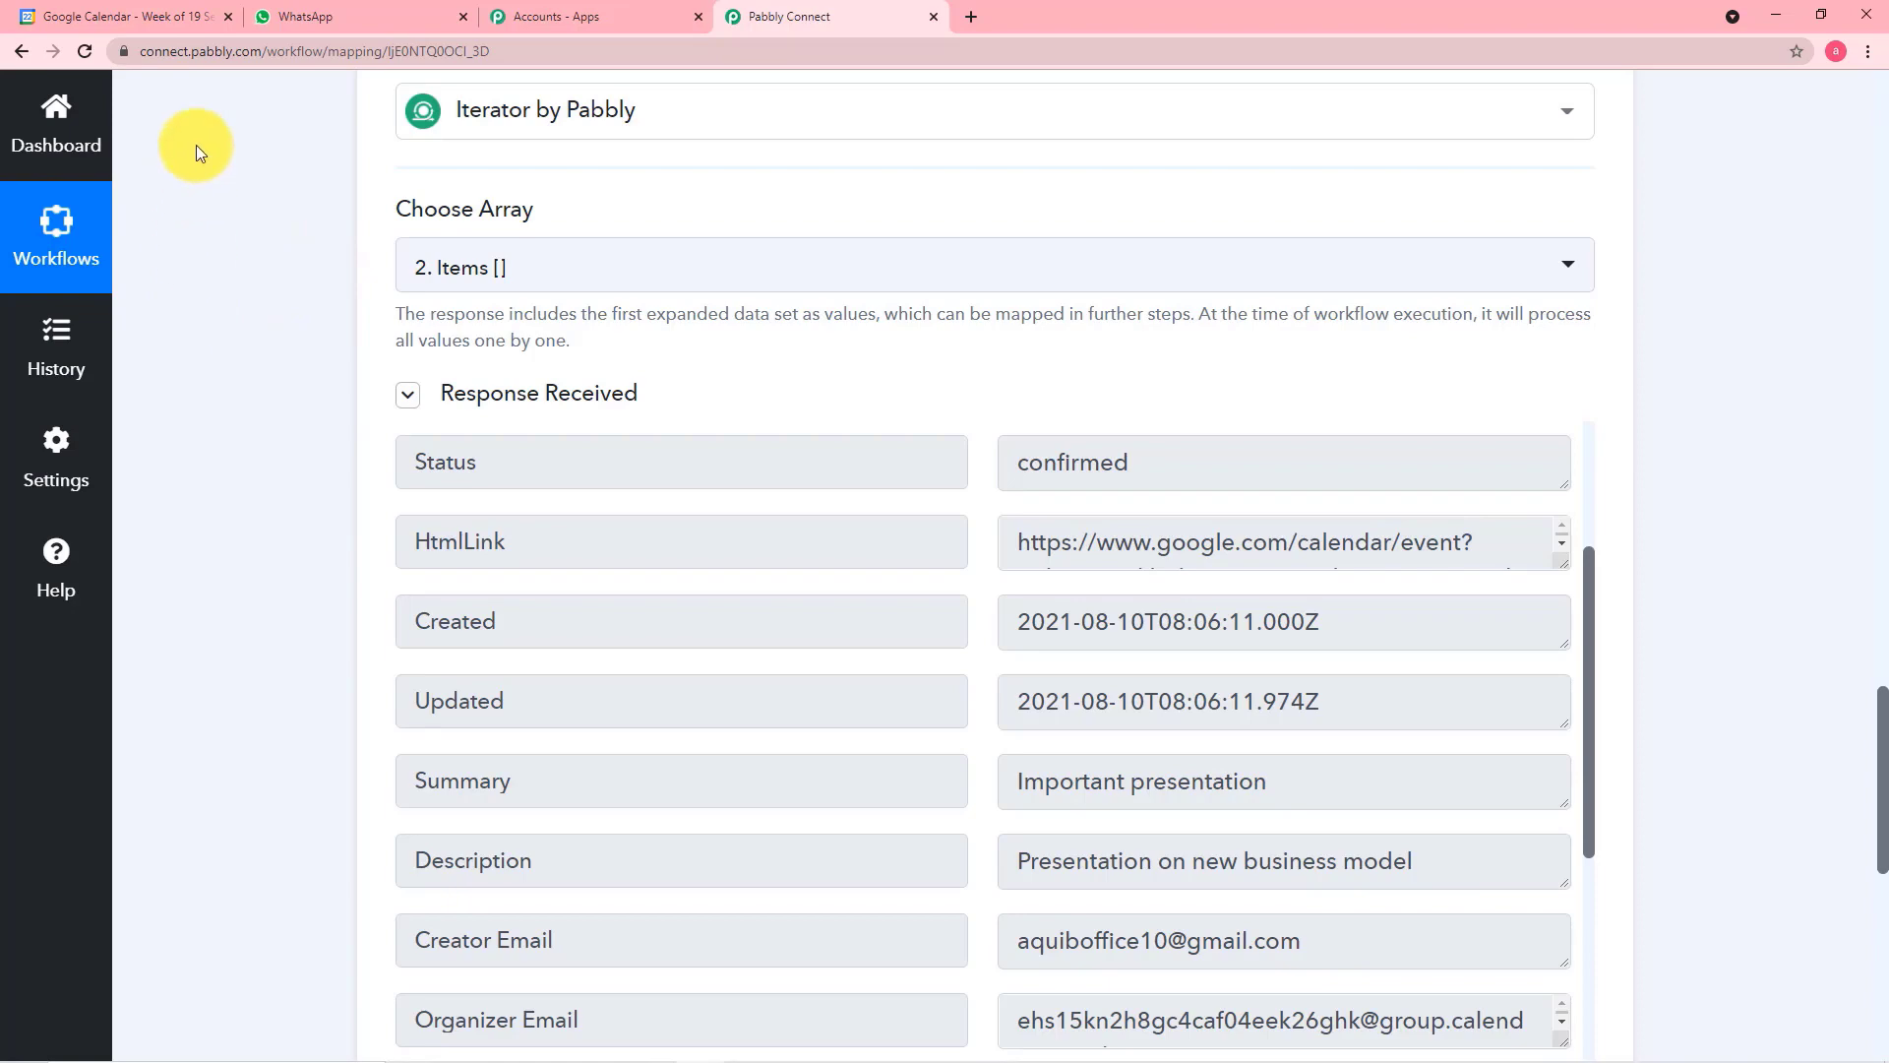
left_click(179, 14)
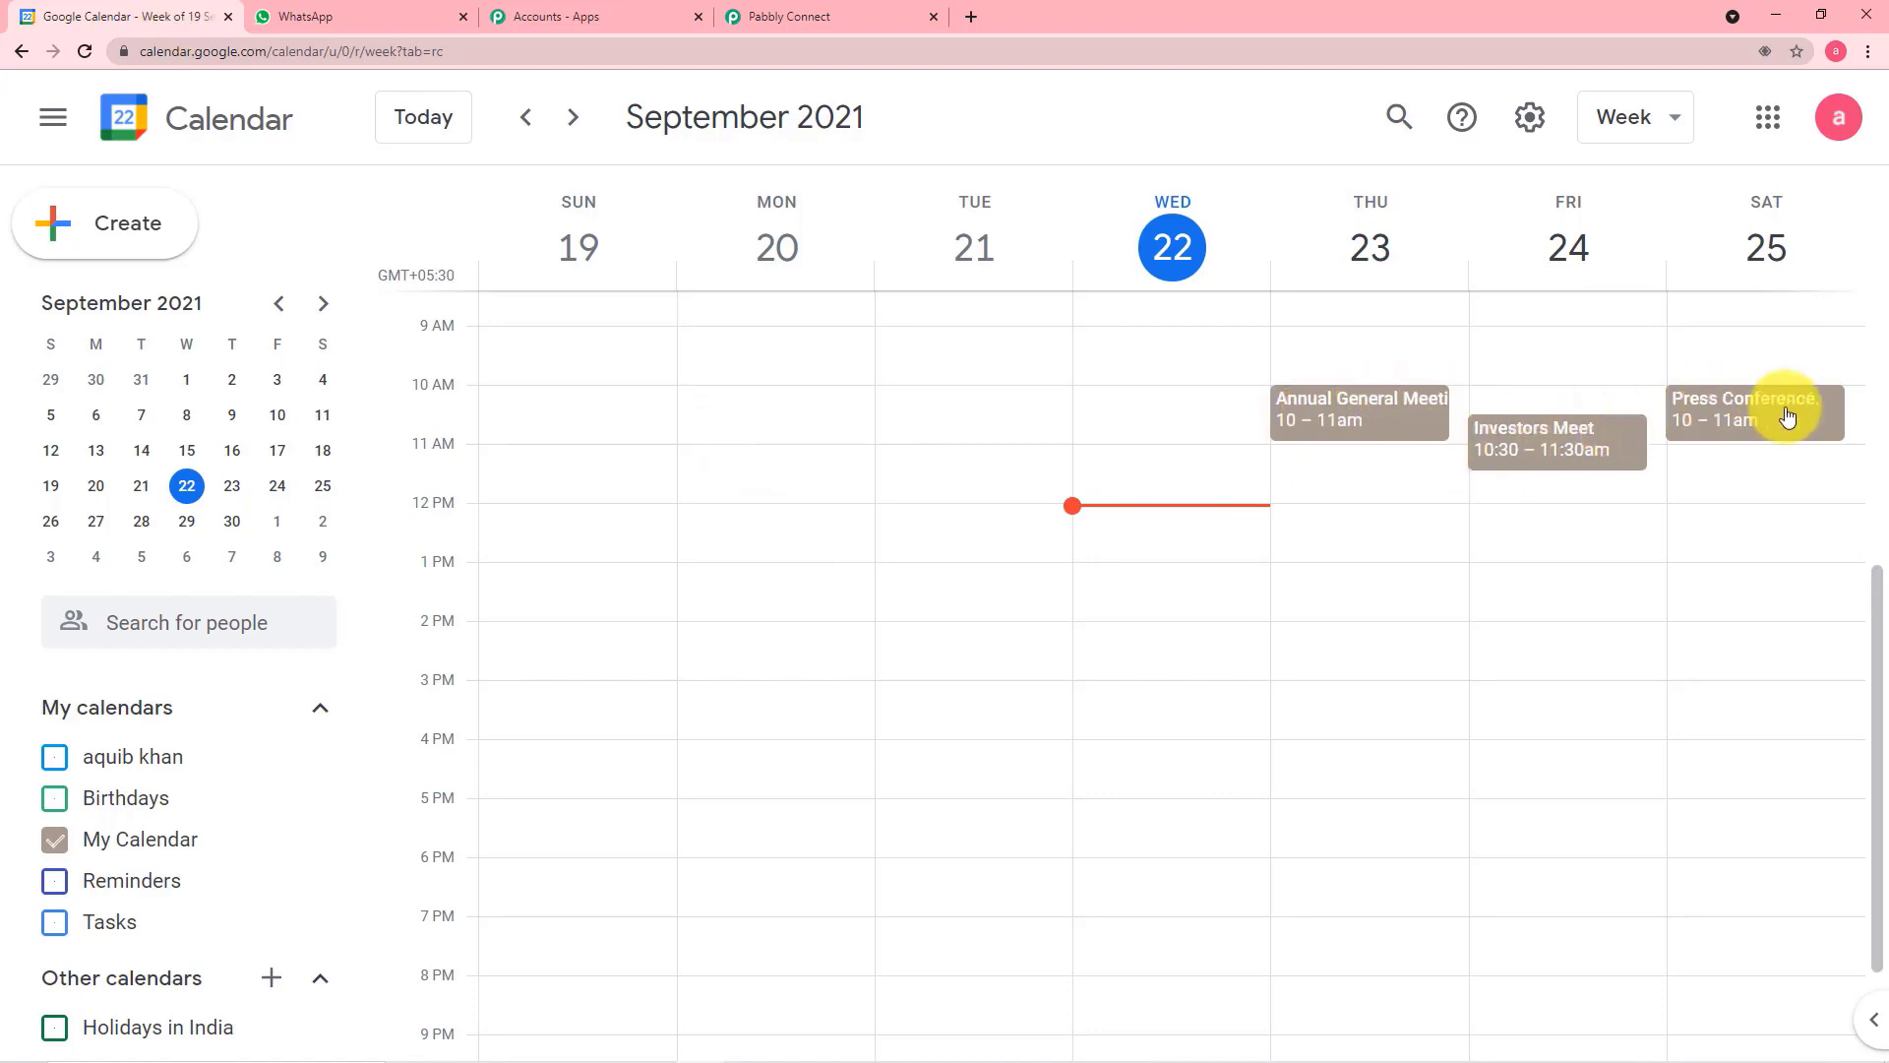
left_click(856, 8)
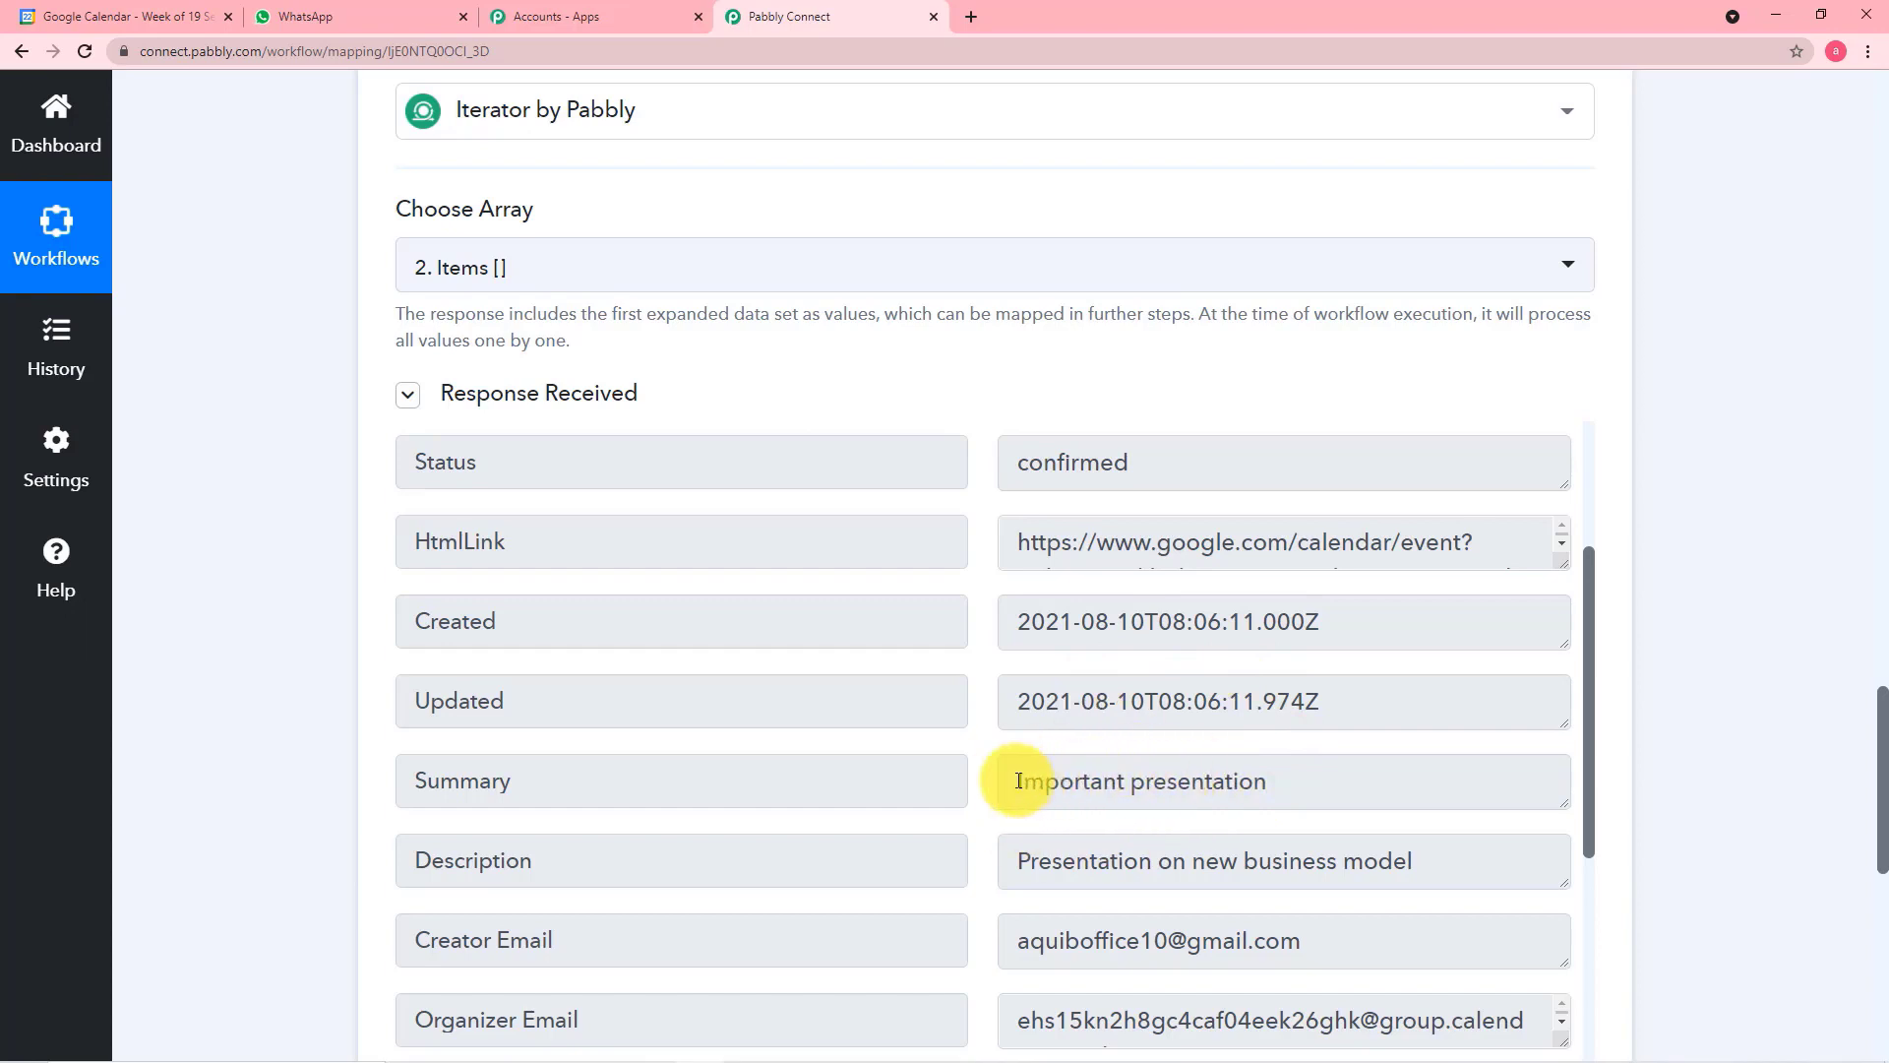
Copy the Summary value "Important presentation" from the Iterator response and search for it in Google Calendar
left_click(1054, 784)
left_click_drag(1018, 783, 1245, 780)
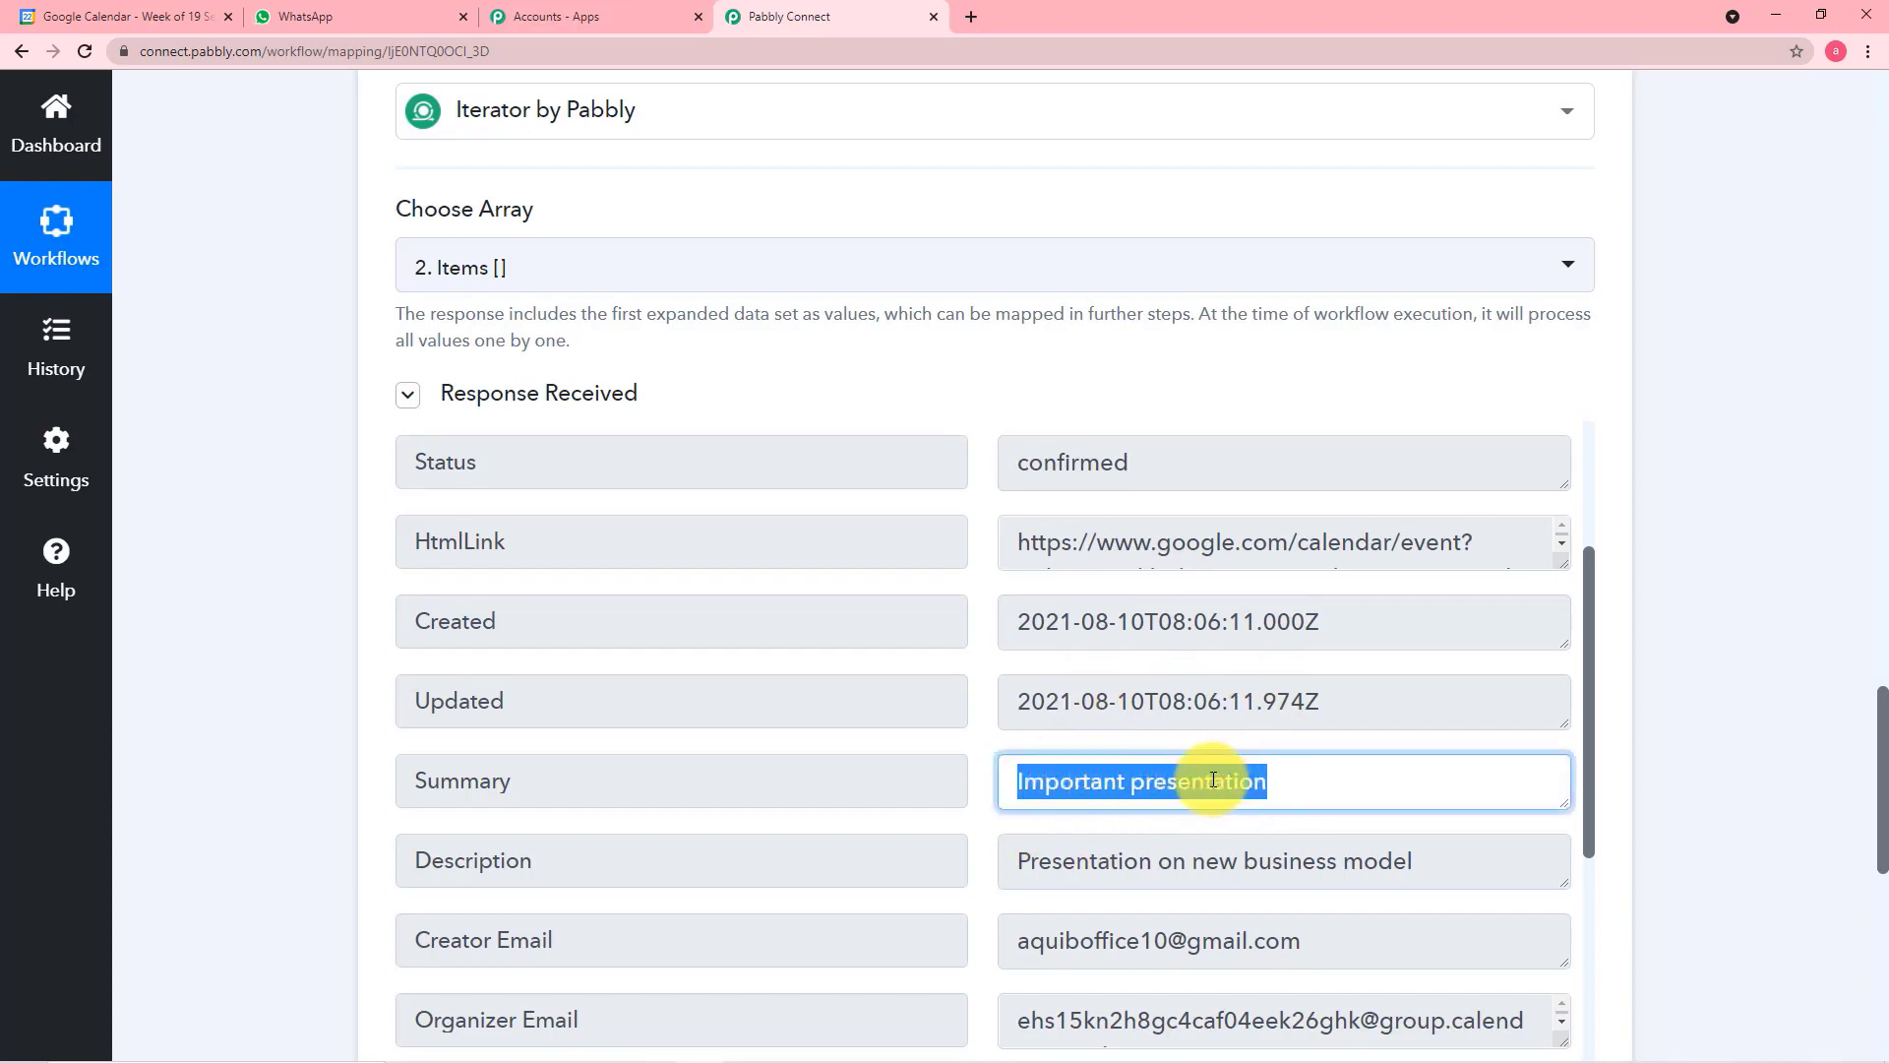
right_click(1223, 784)
left_click(1254, 793)
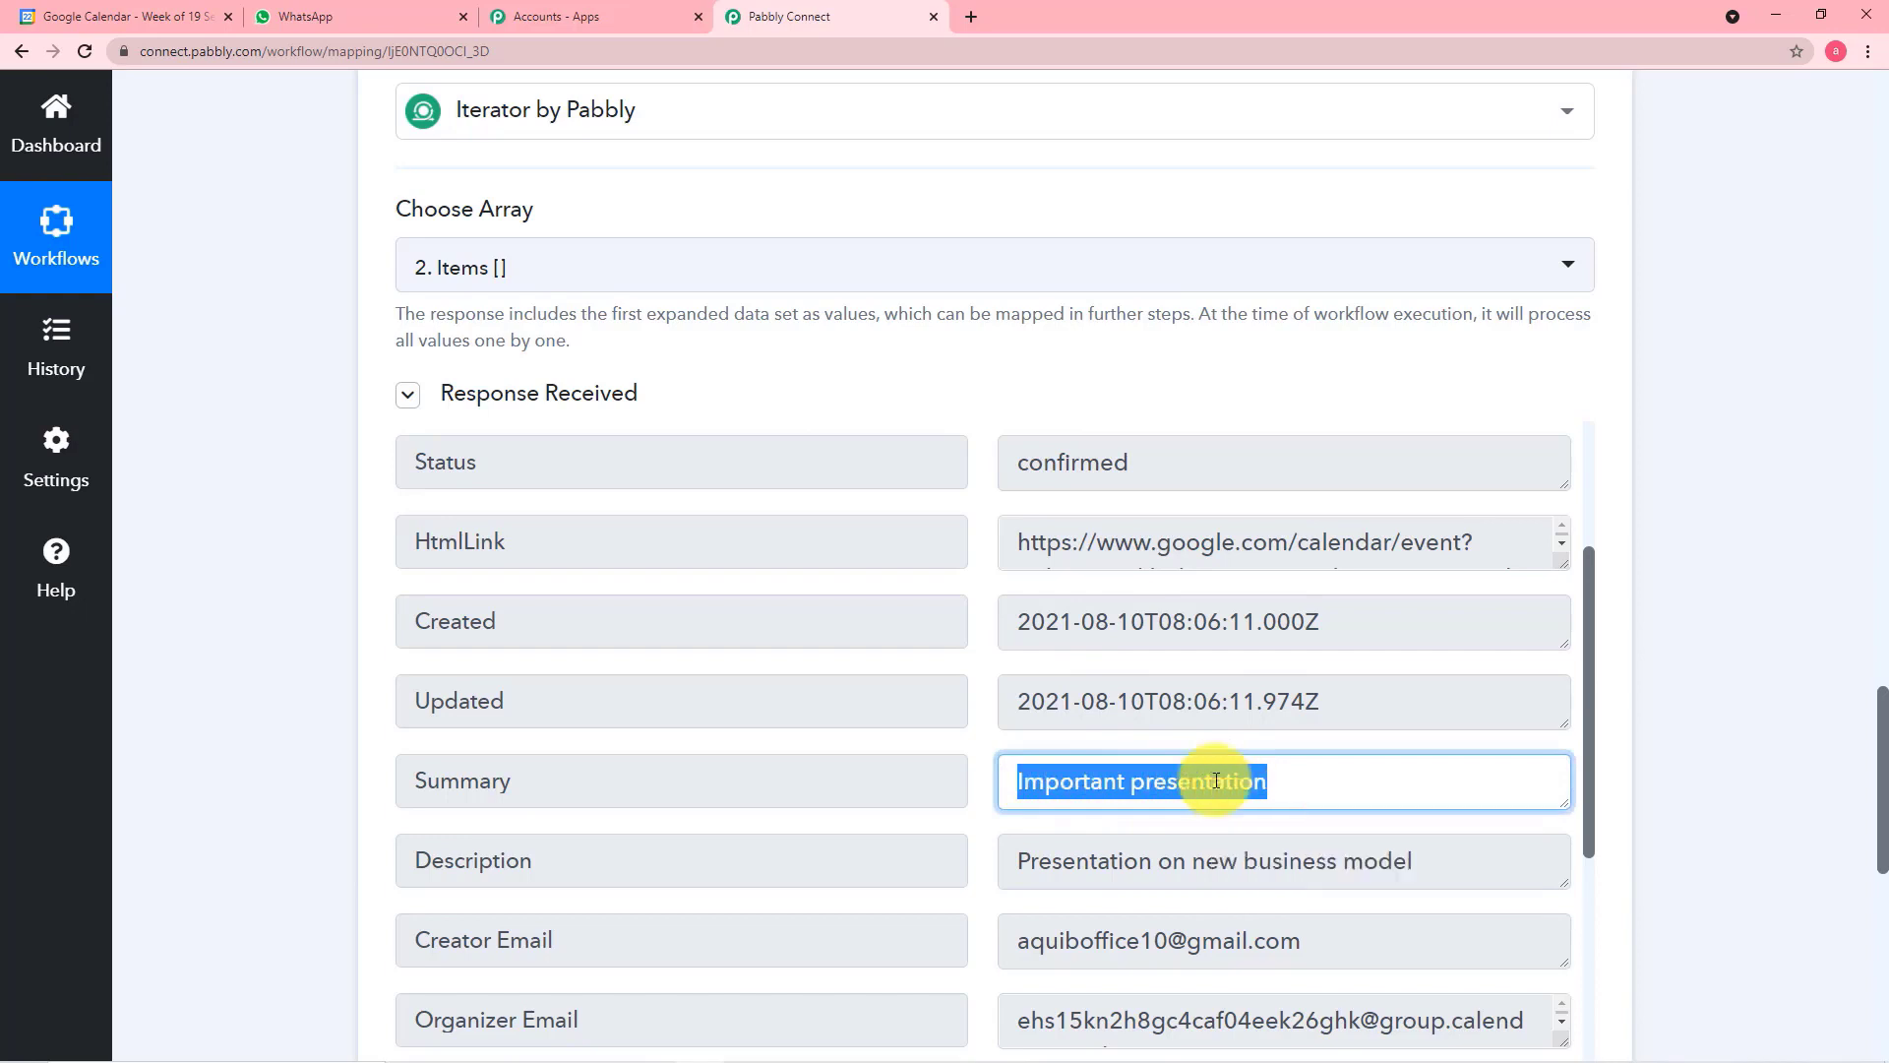
left_click(156, 9)
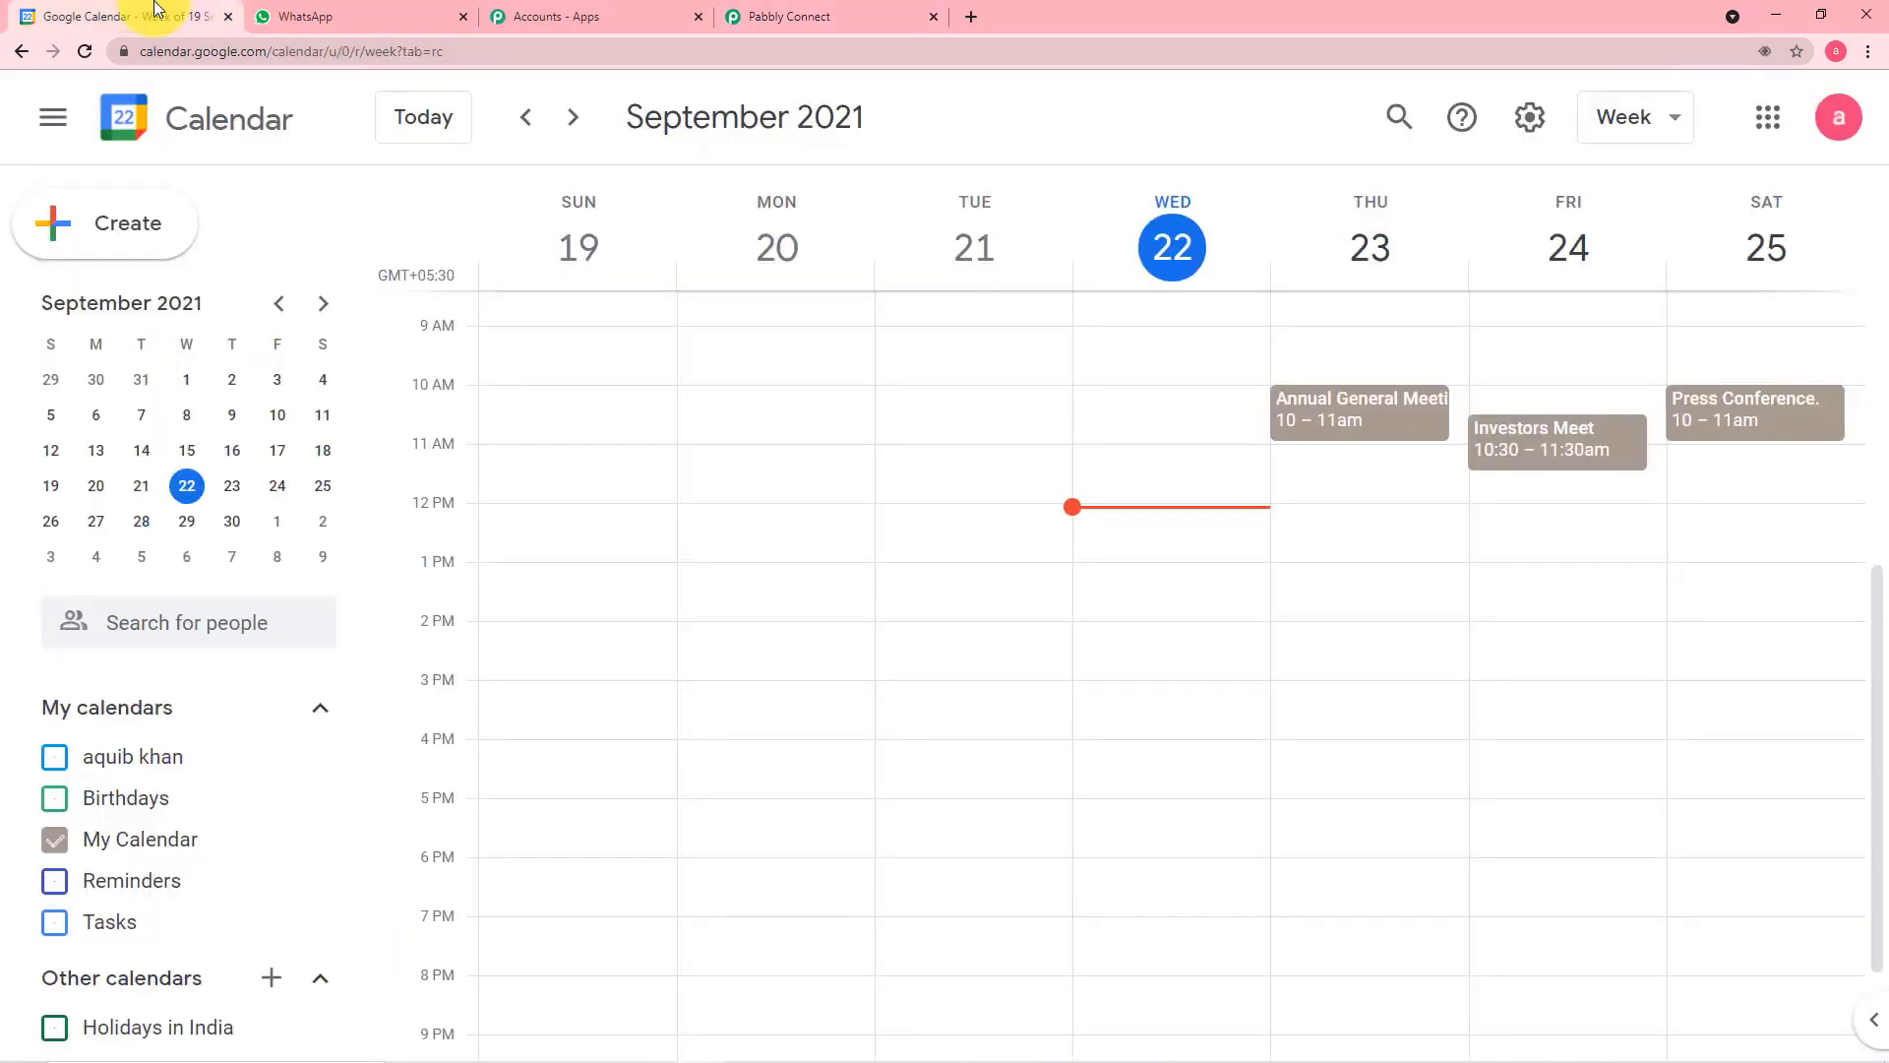
left_click(1385, 113)
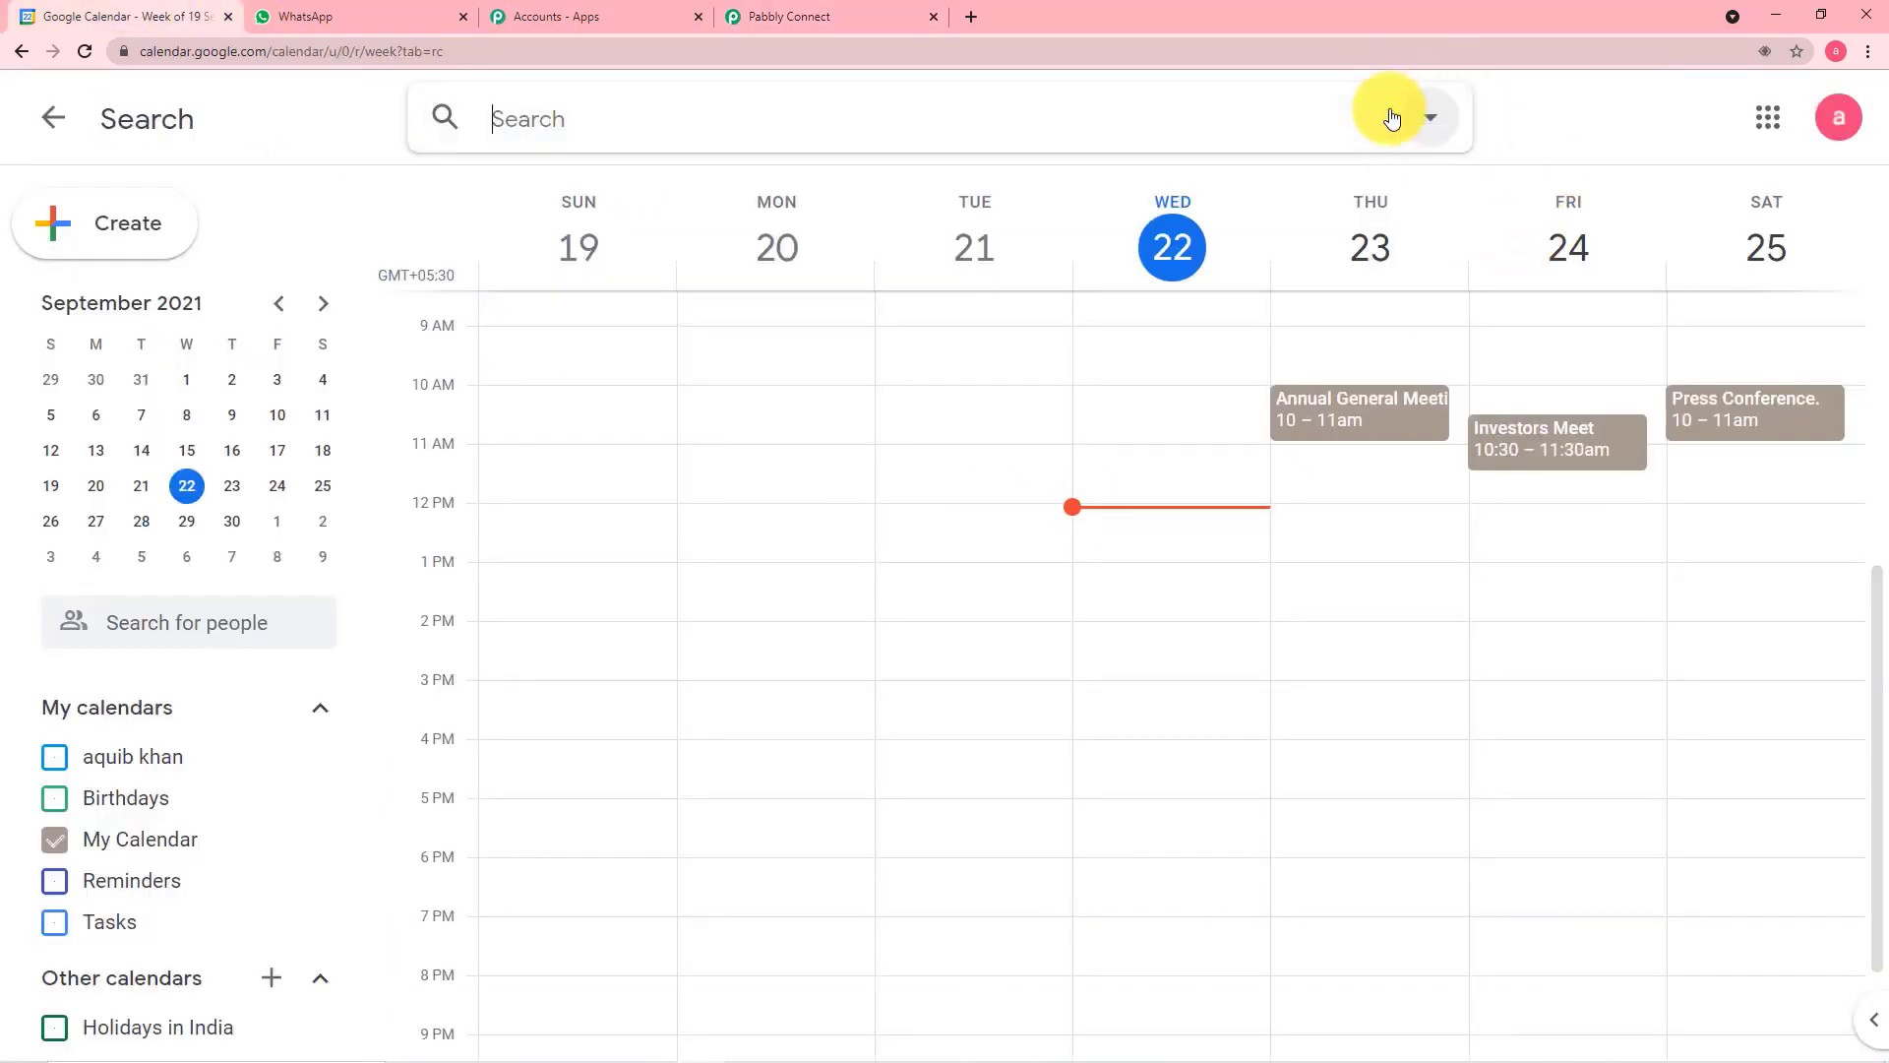
type("Important presentation")
key("Return")
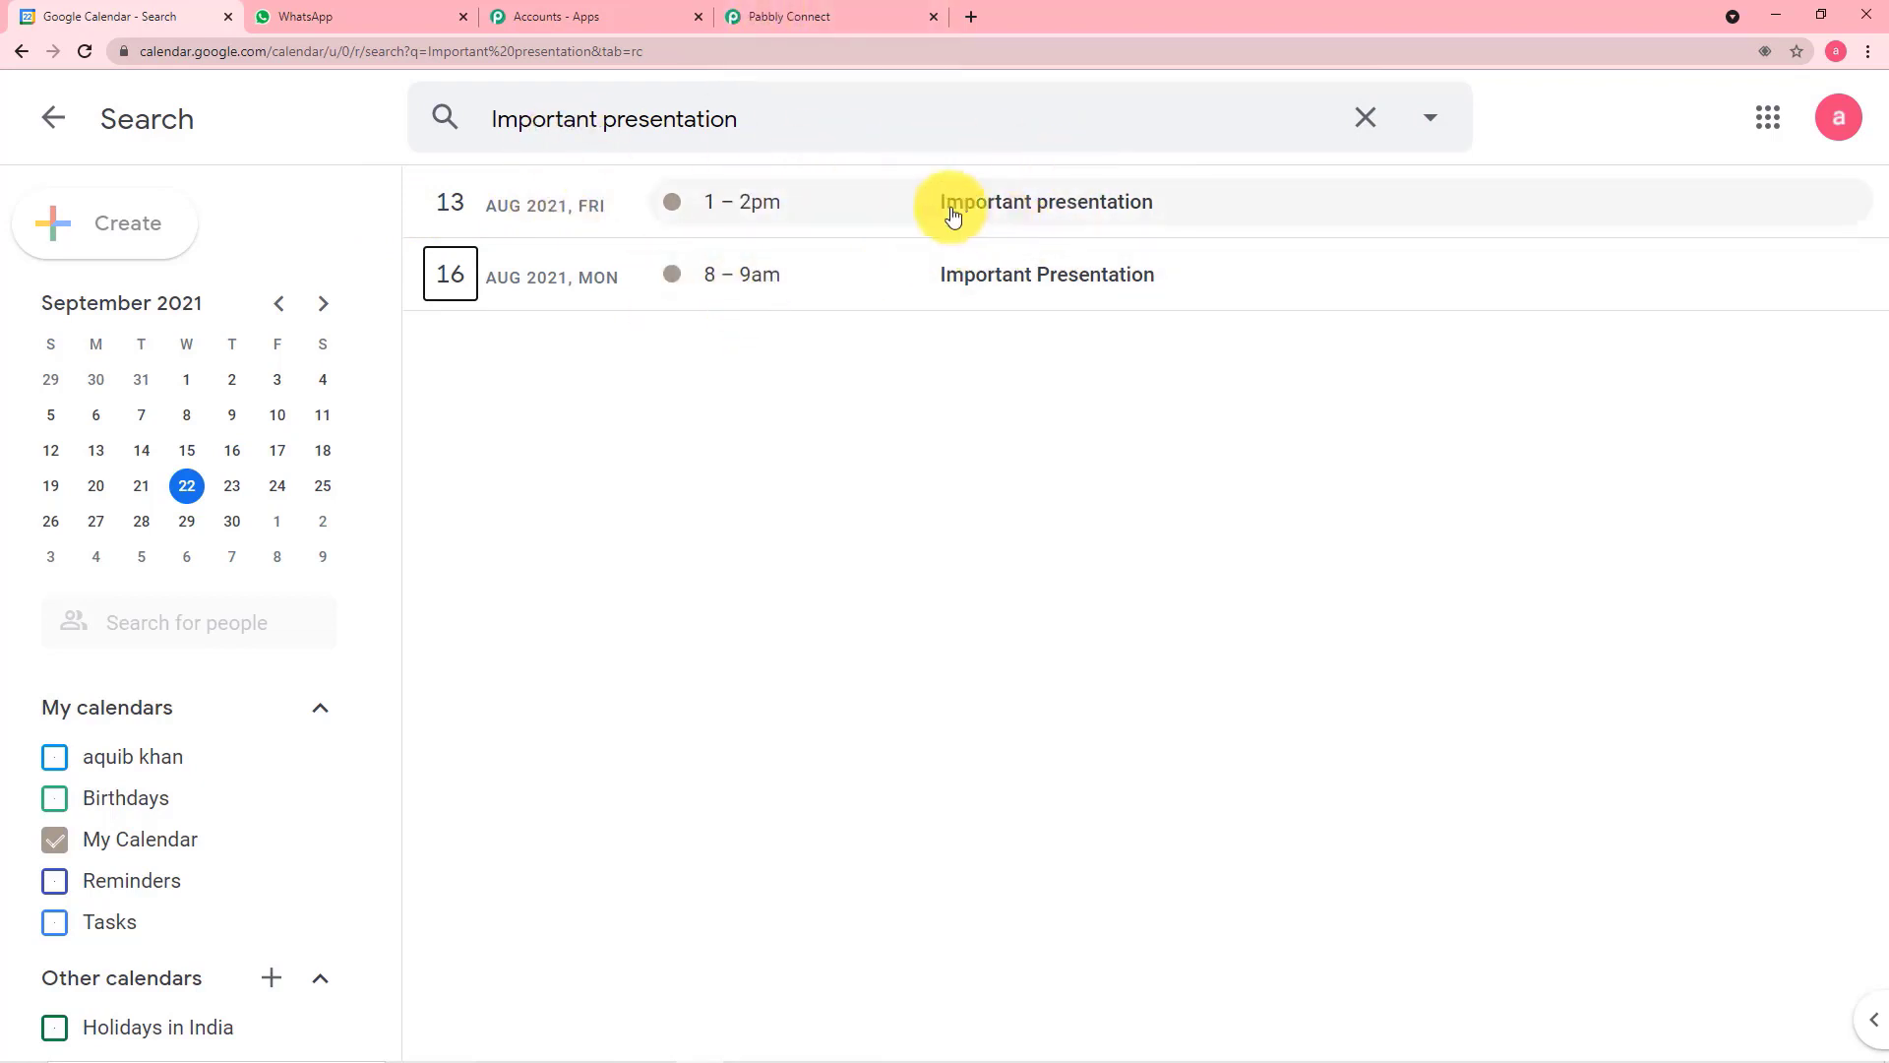
Review the event details in Pabbly Connect's Iterator response and compare them with the search results in Google Calendar
left_click(839, 10)
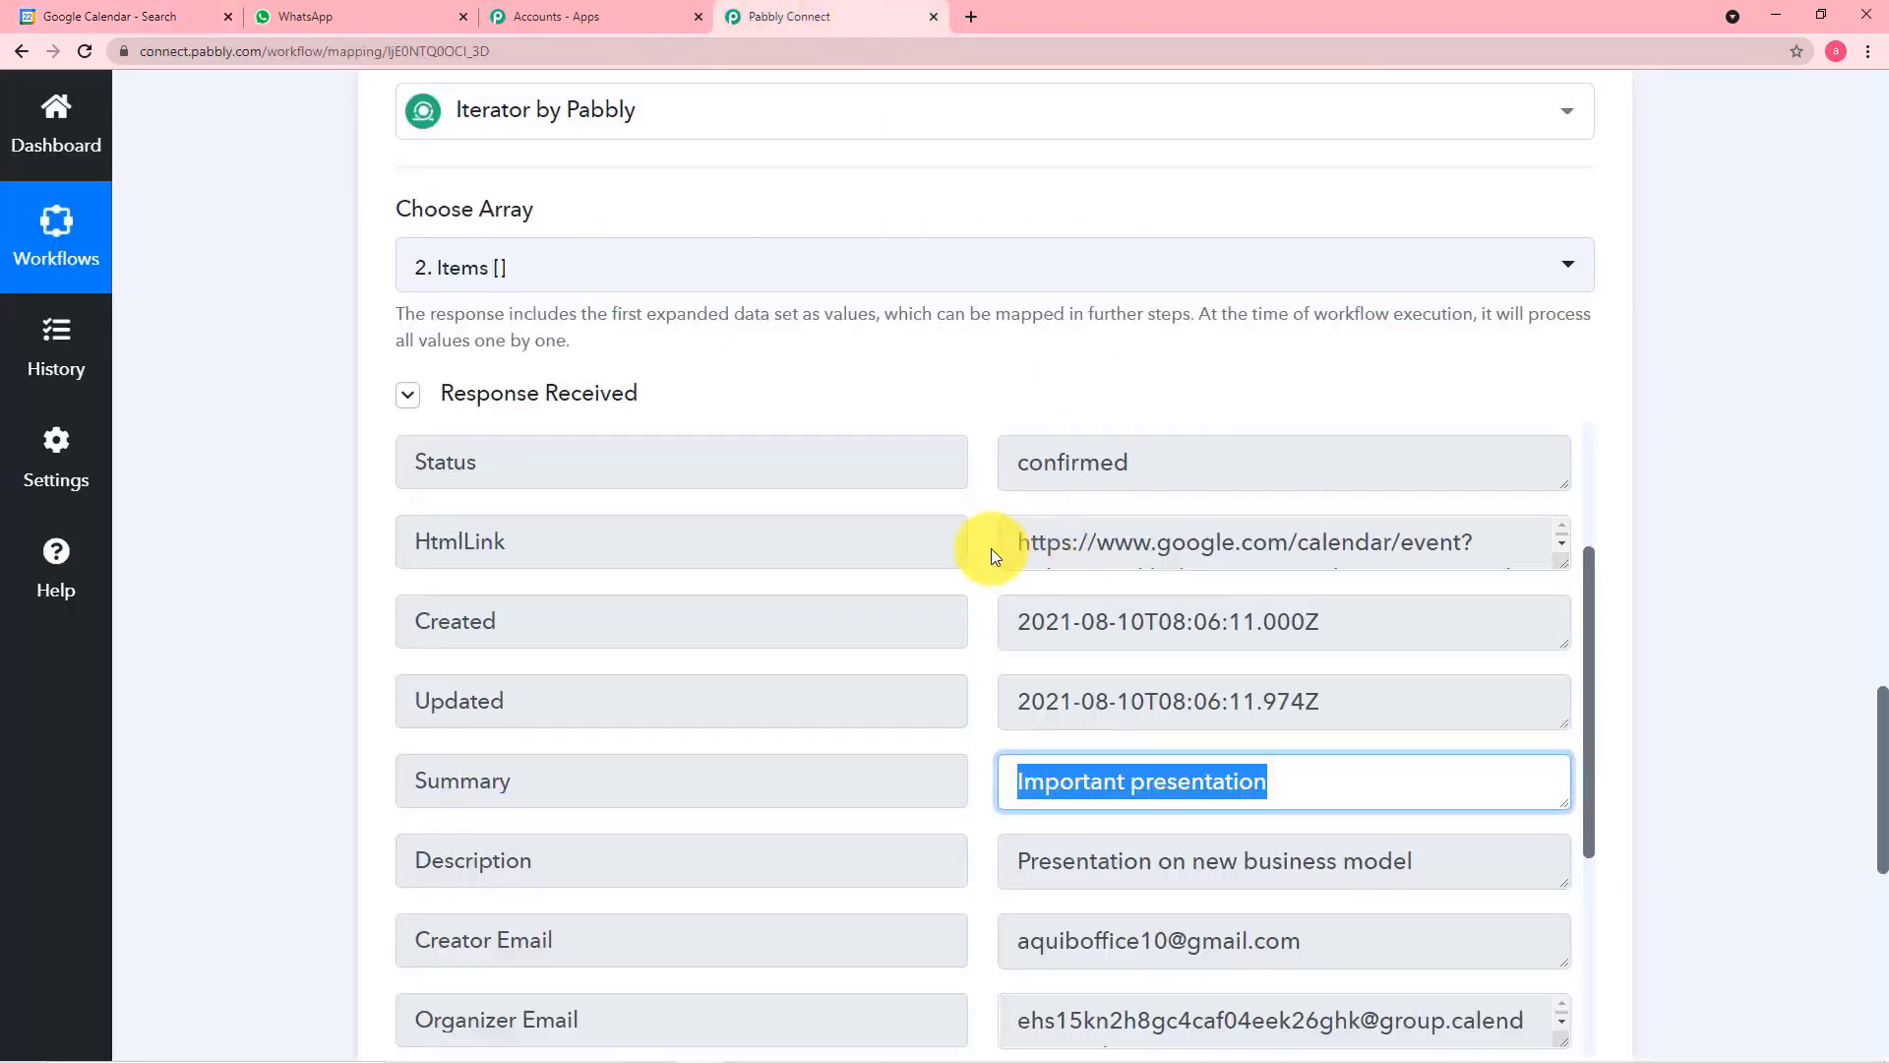
scroll(990, 547, "down", 4)
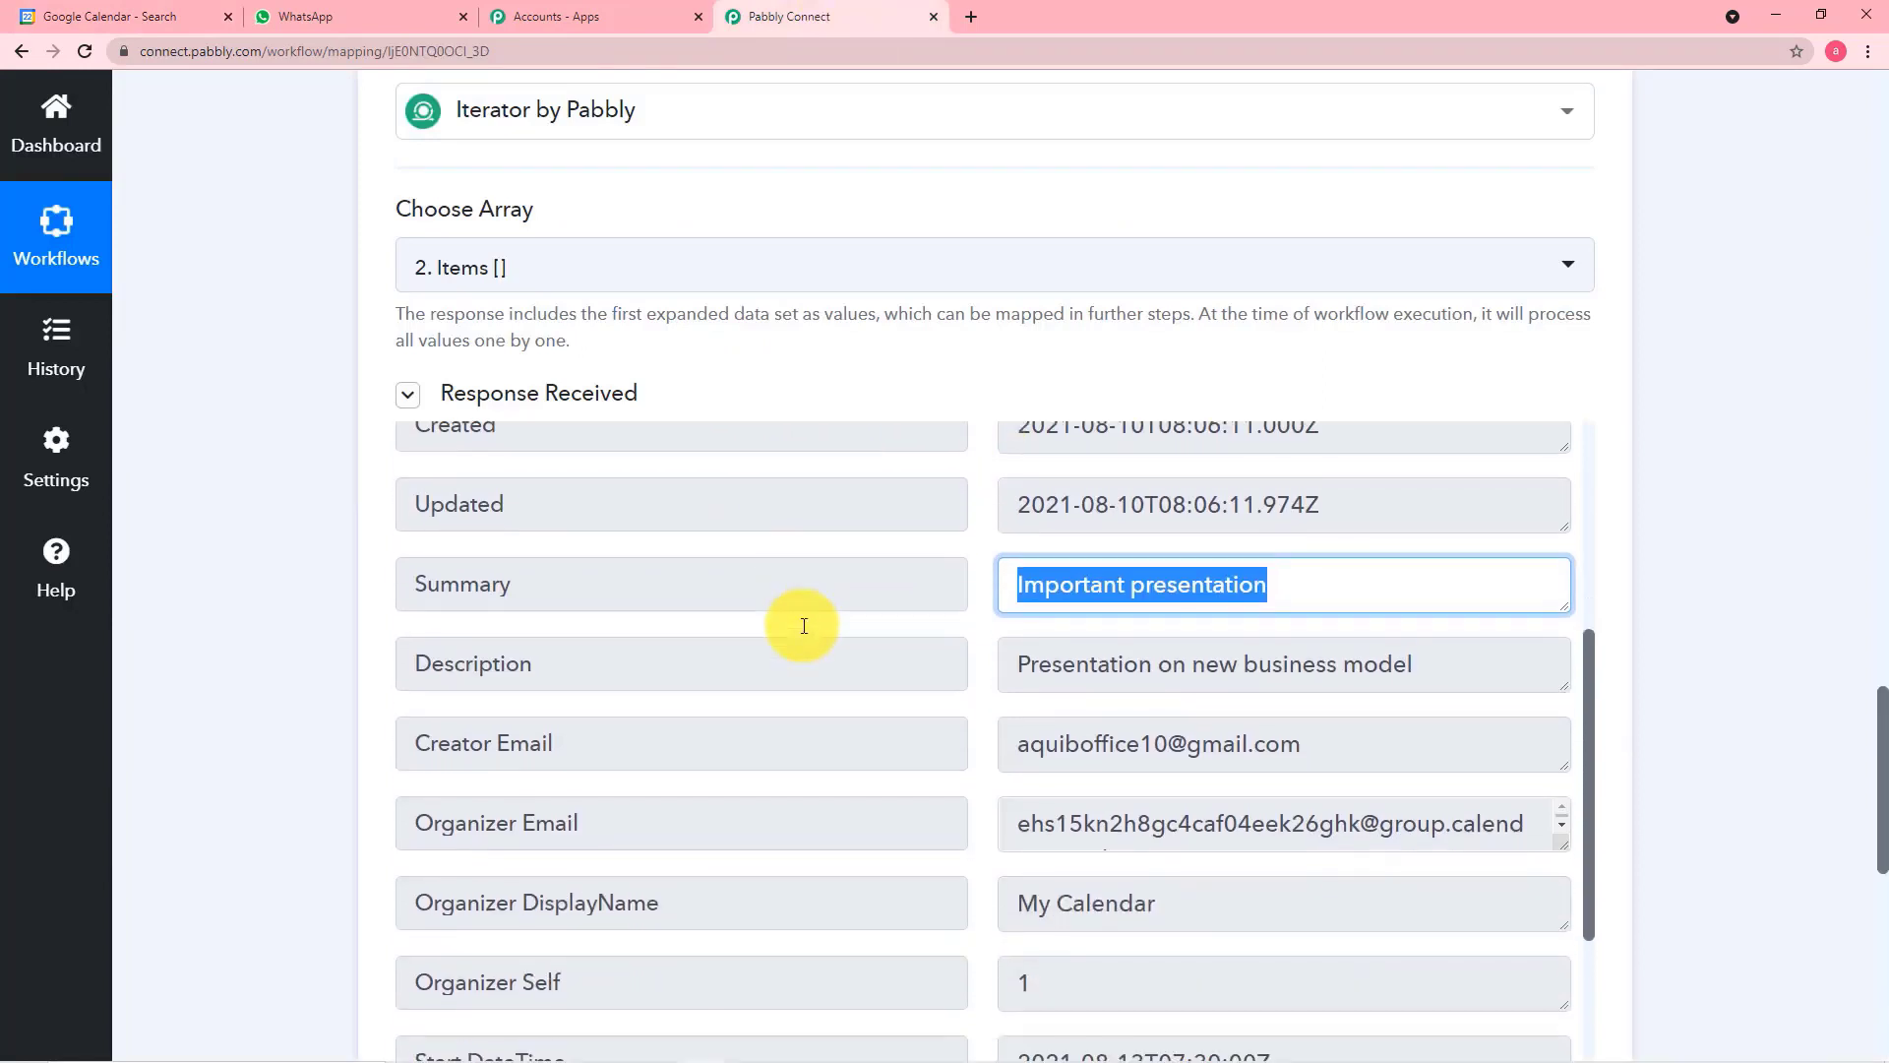
scroll(804, 626, "down", 1)
scroll(804, 626, "down", 3)
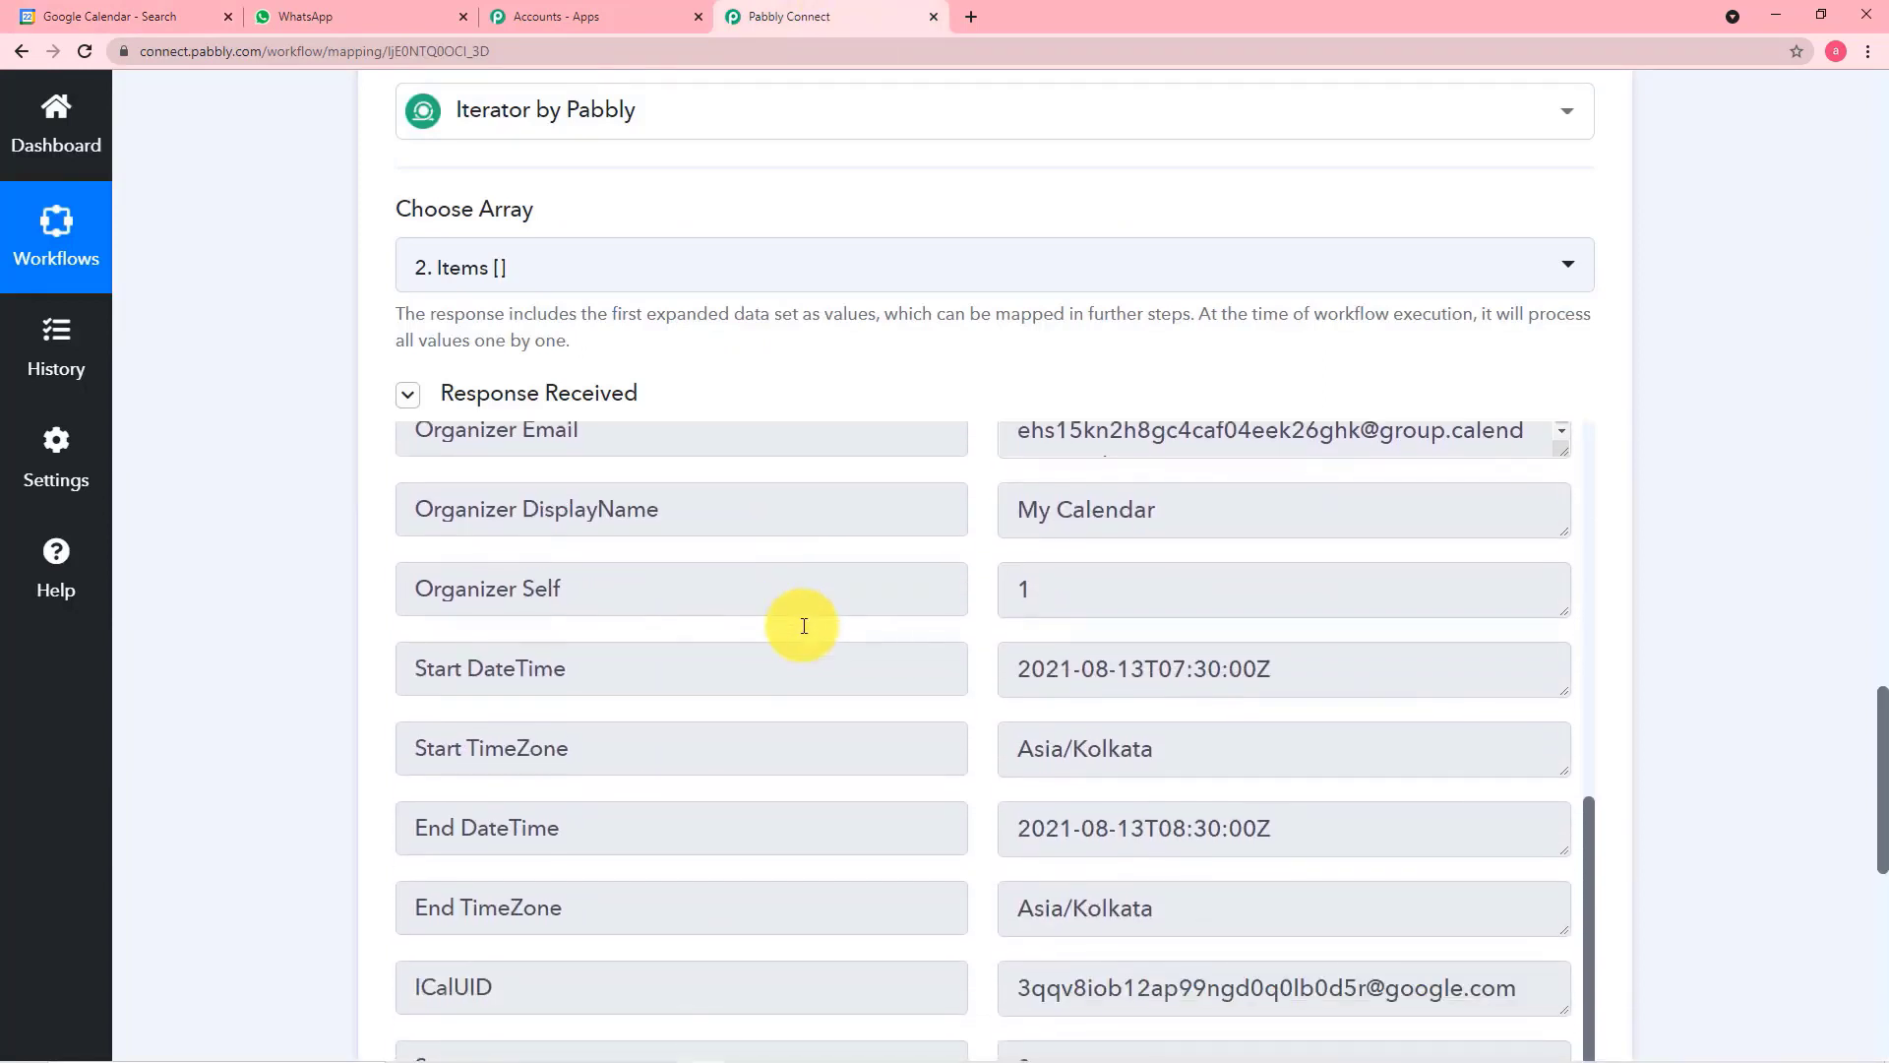
scroll(899, 590, "up", 3)
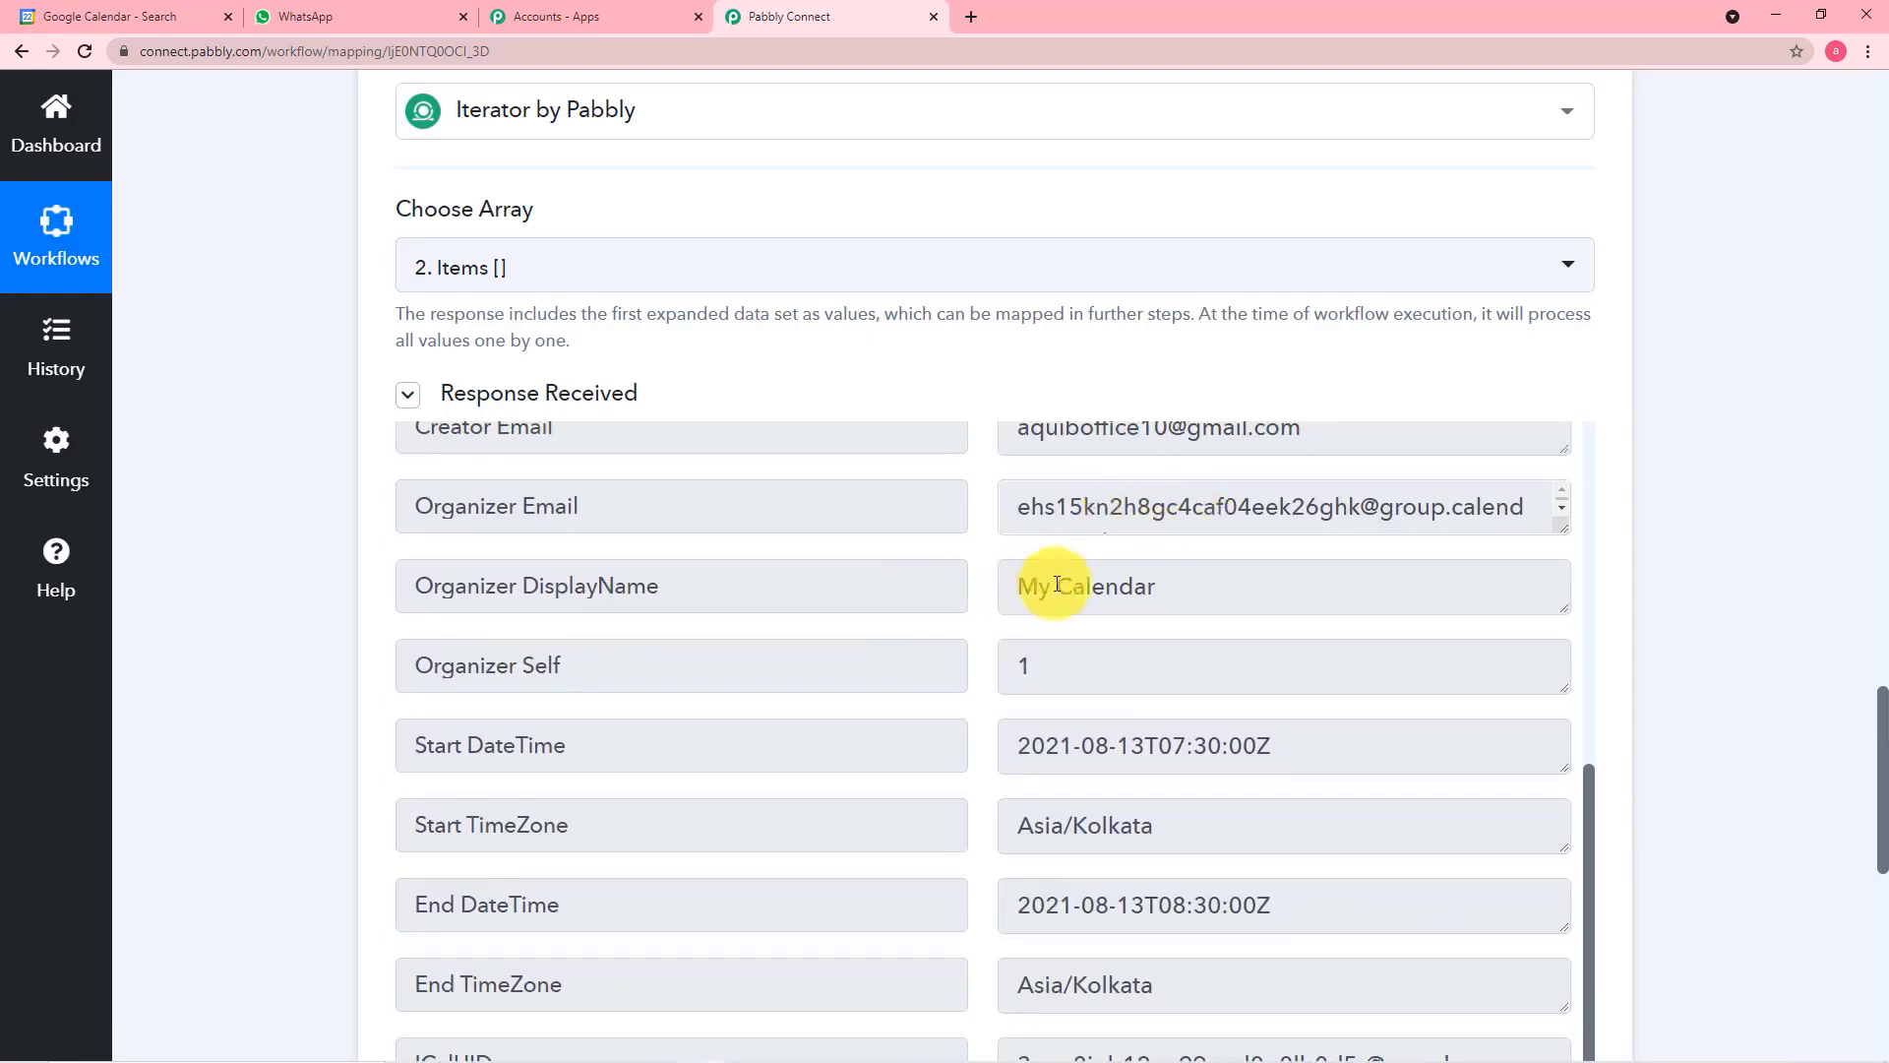
scroll(1064, 547, "up", 3)
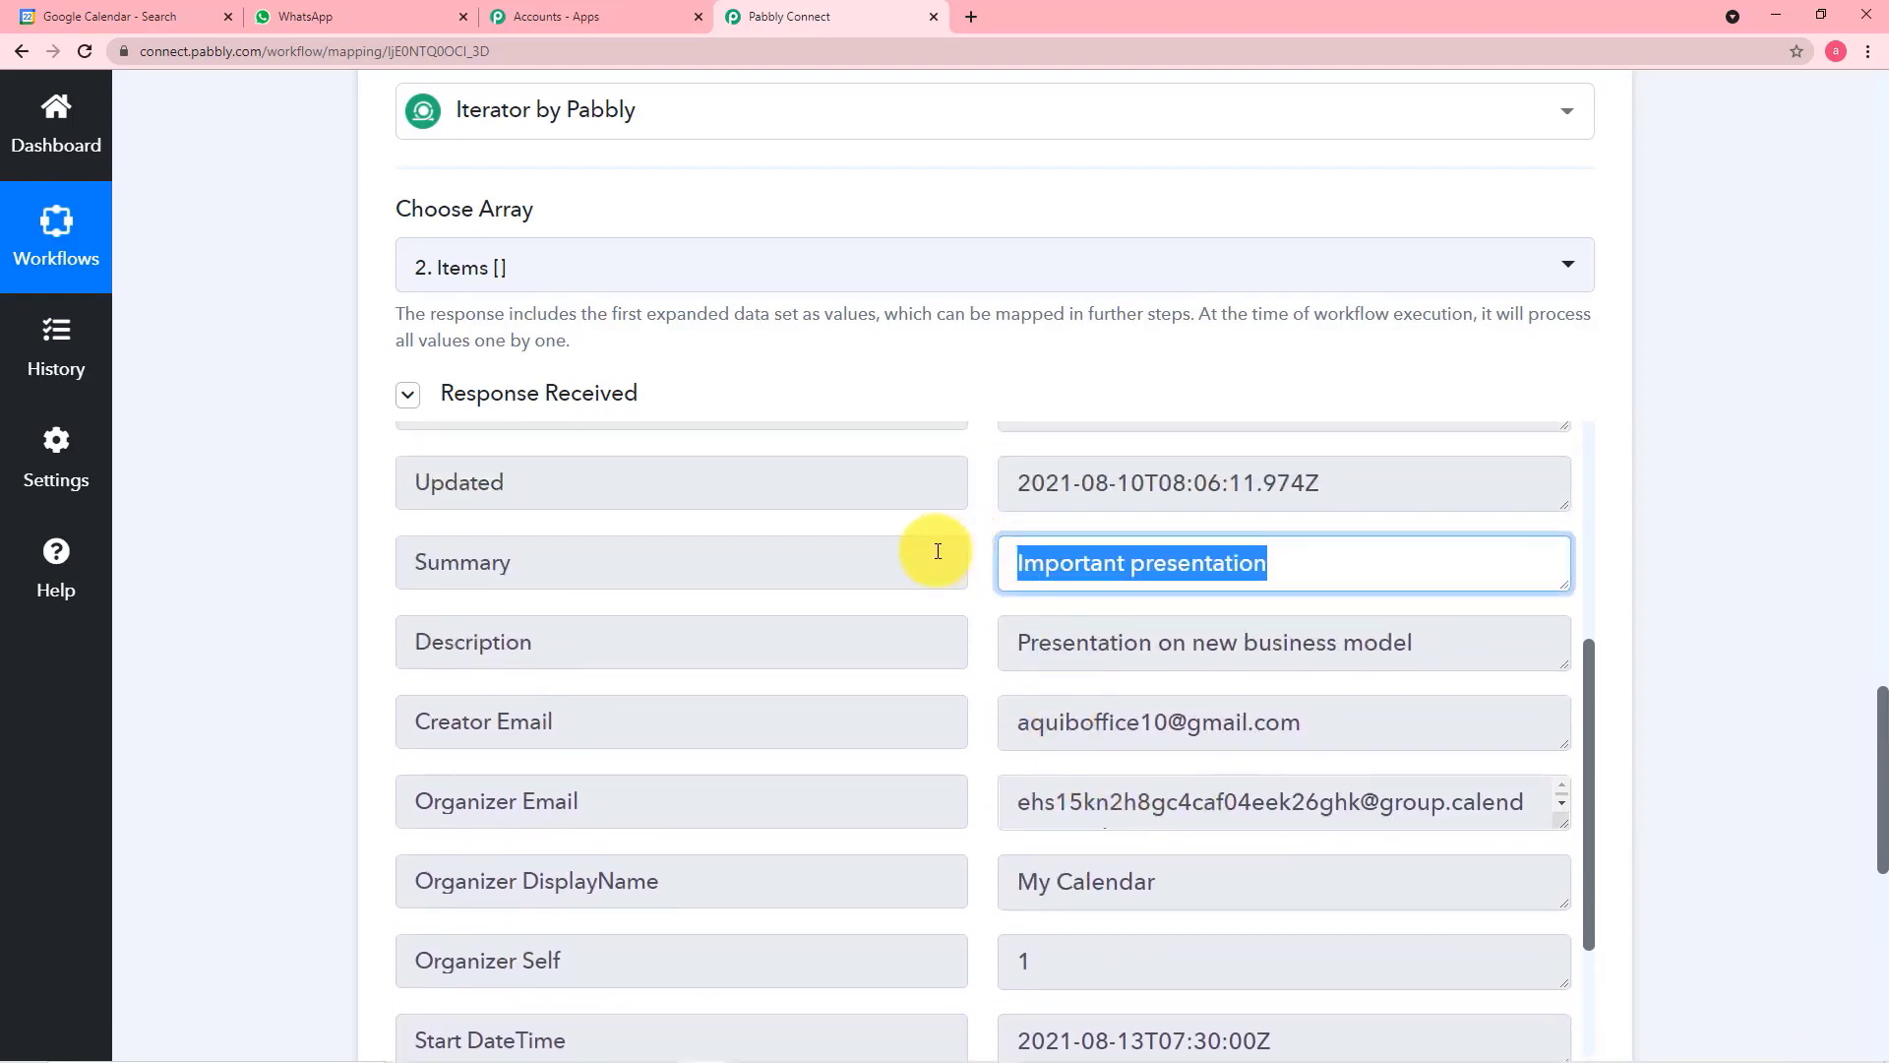
scroll(938, 551, "up", 2)
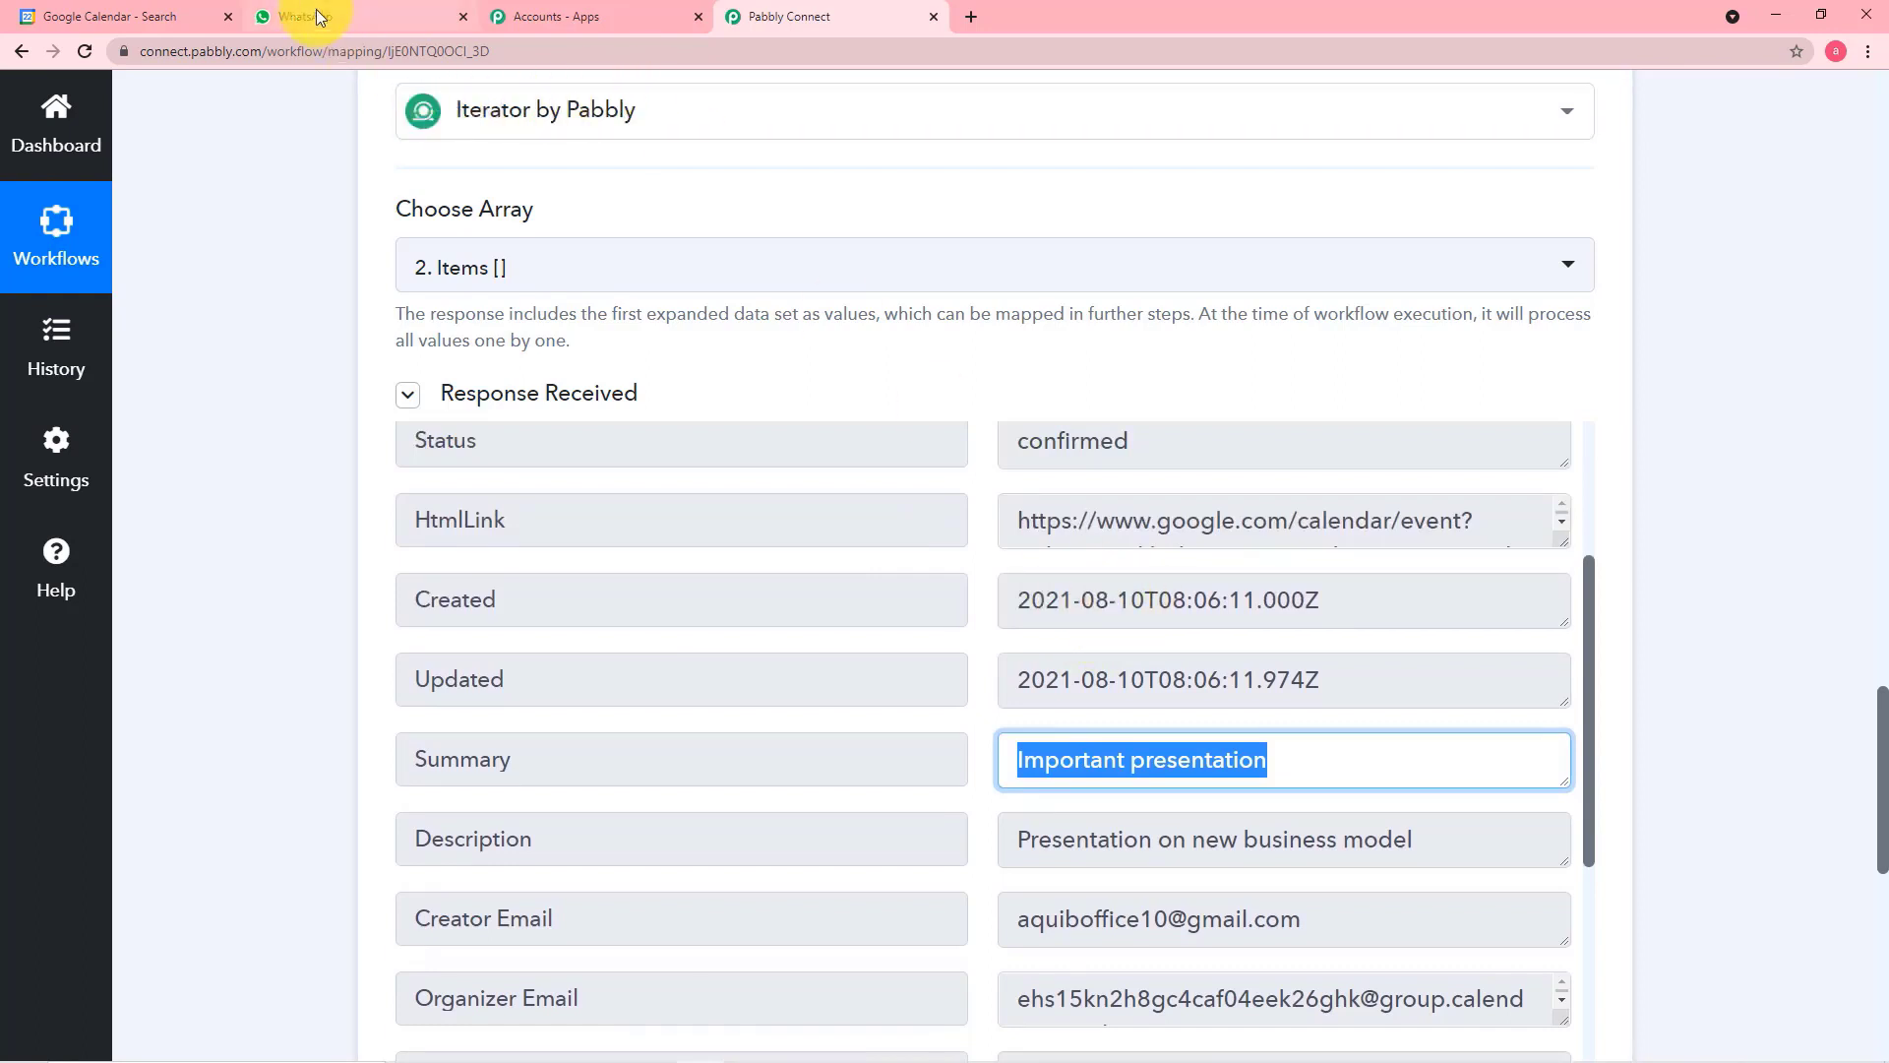
left_click(145, 12)
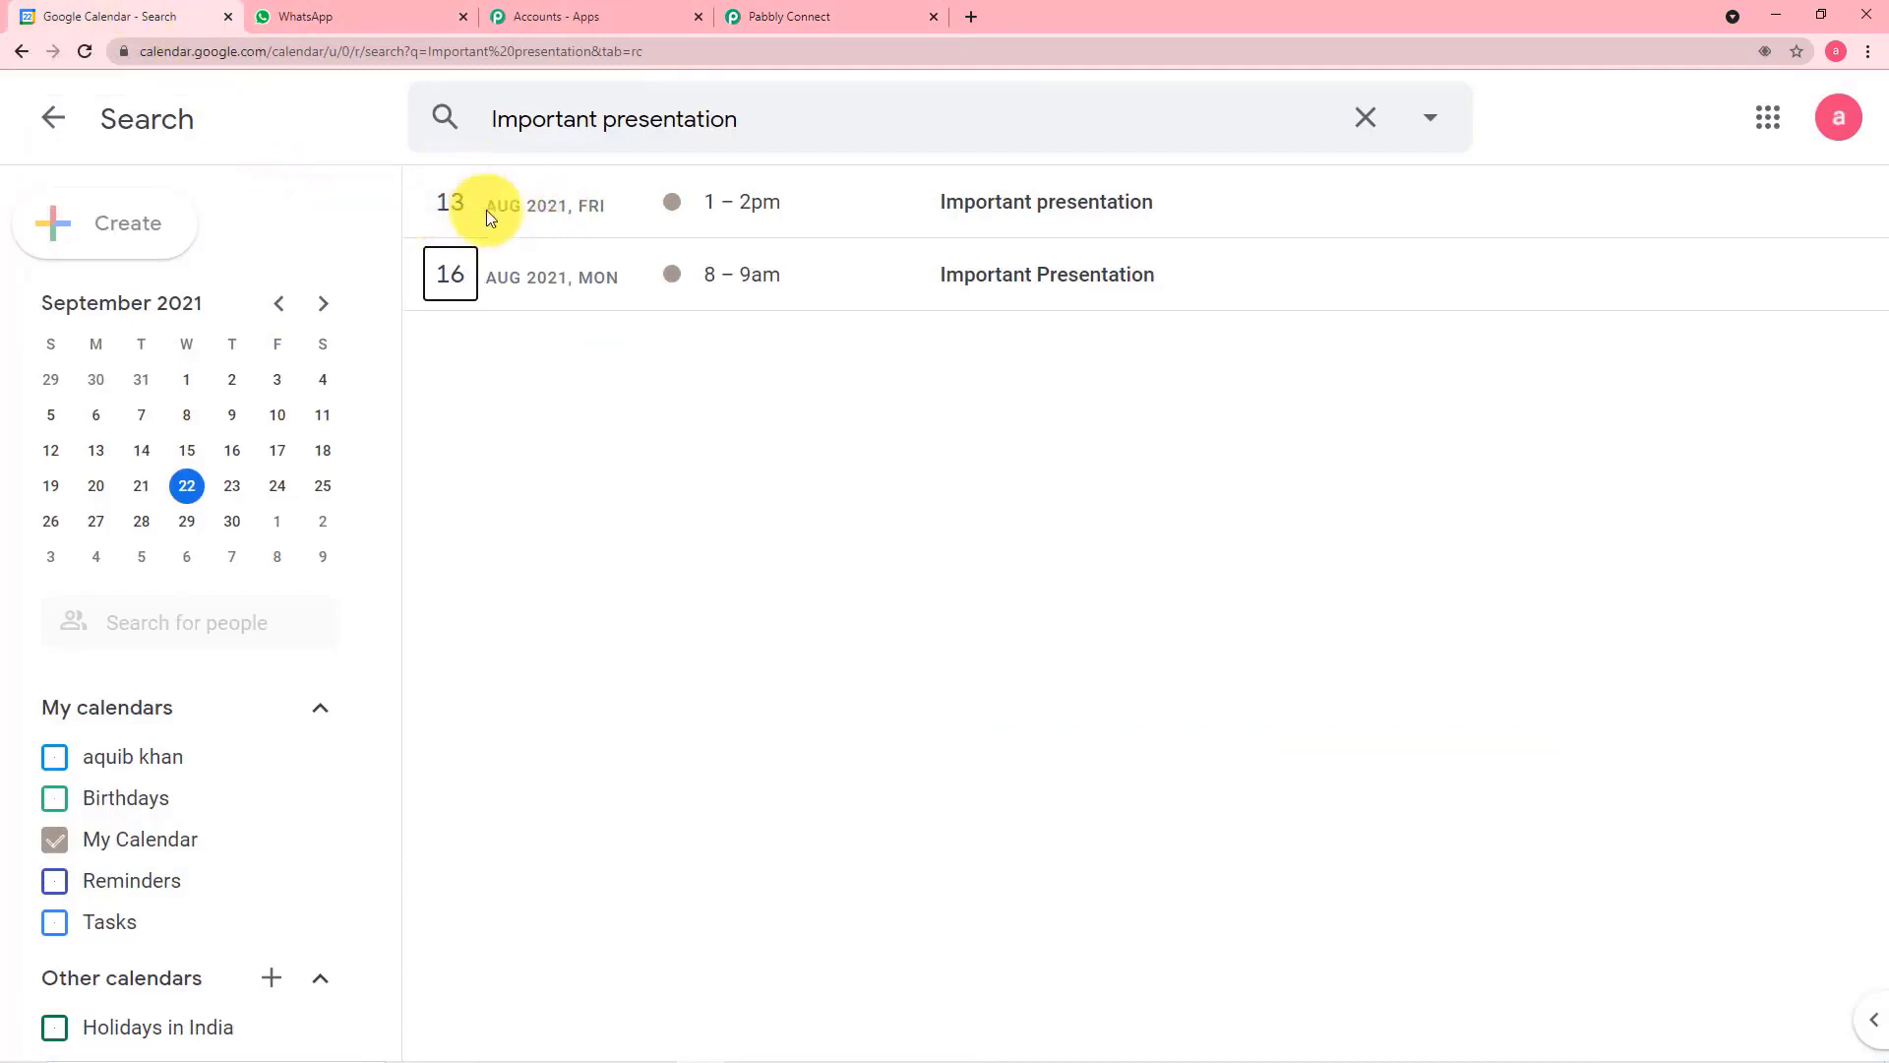
Return to Pabbly Connect and examine the start and end date, time and time zone fields in the Iterator response
left_click(763, 22)
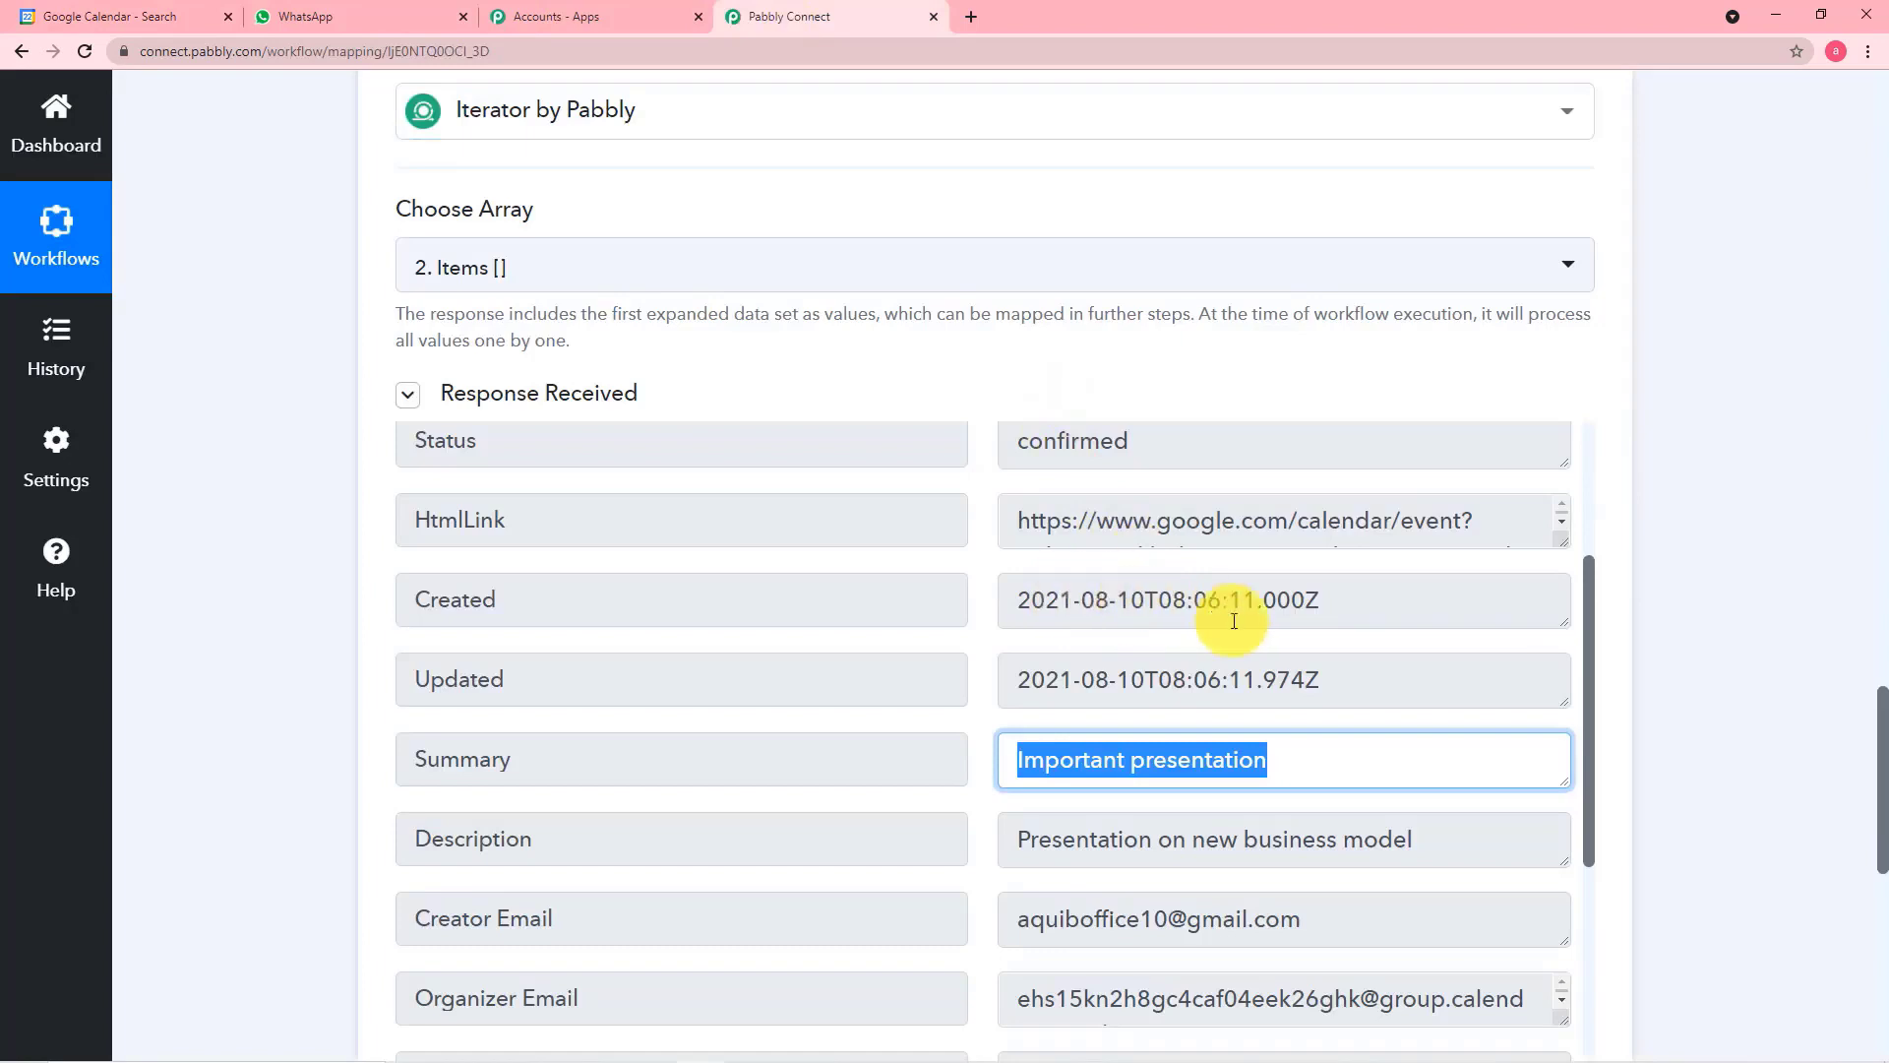
scroll(1223, 620, "down", 5)
scroll(1228, 622, "down", 2)
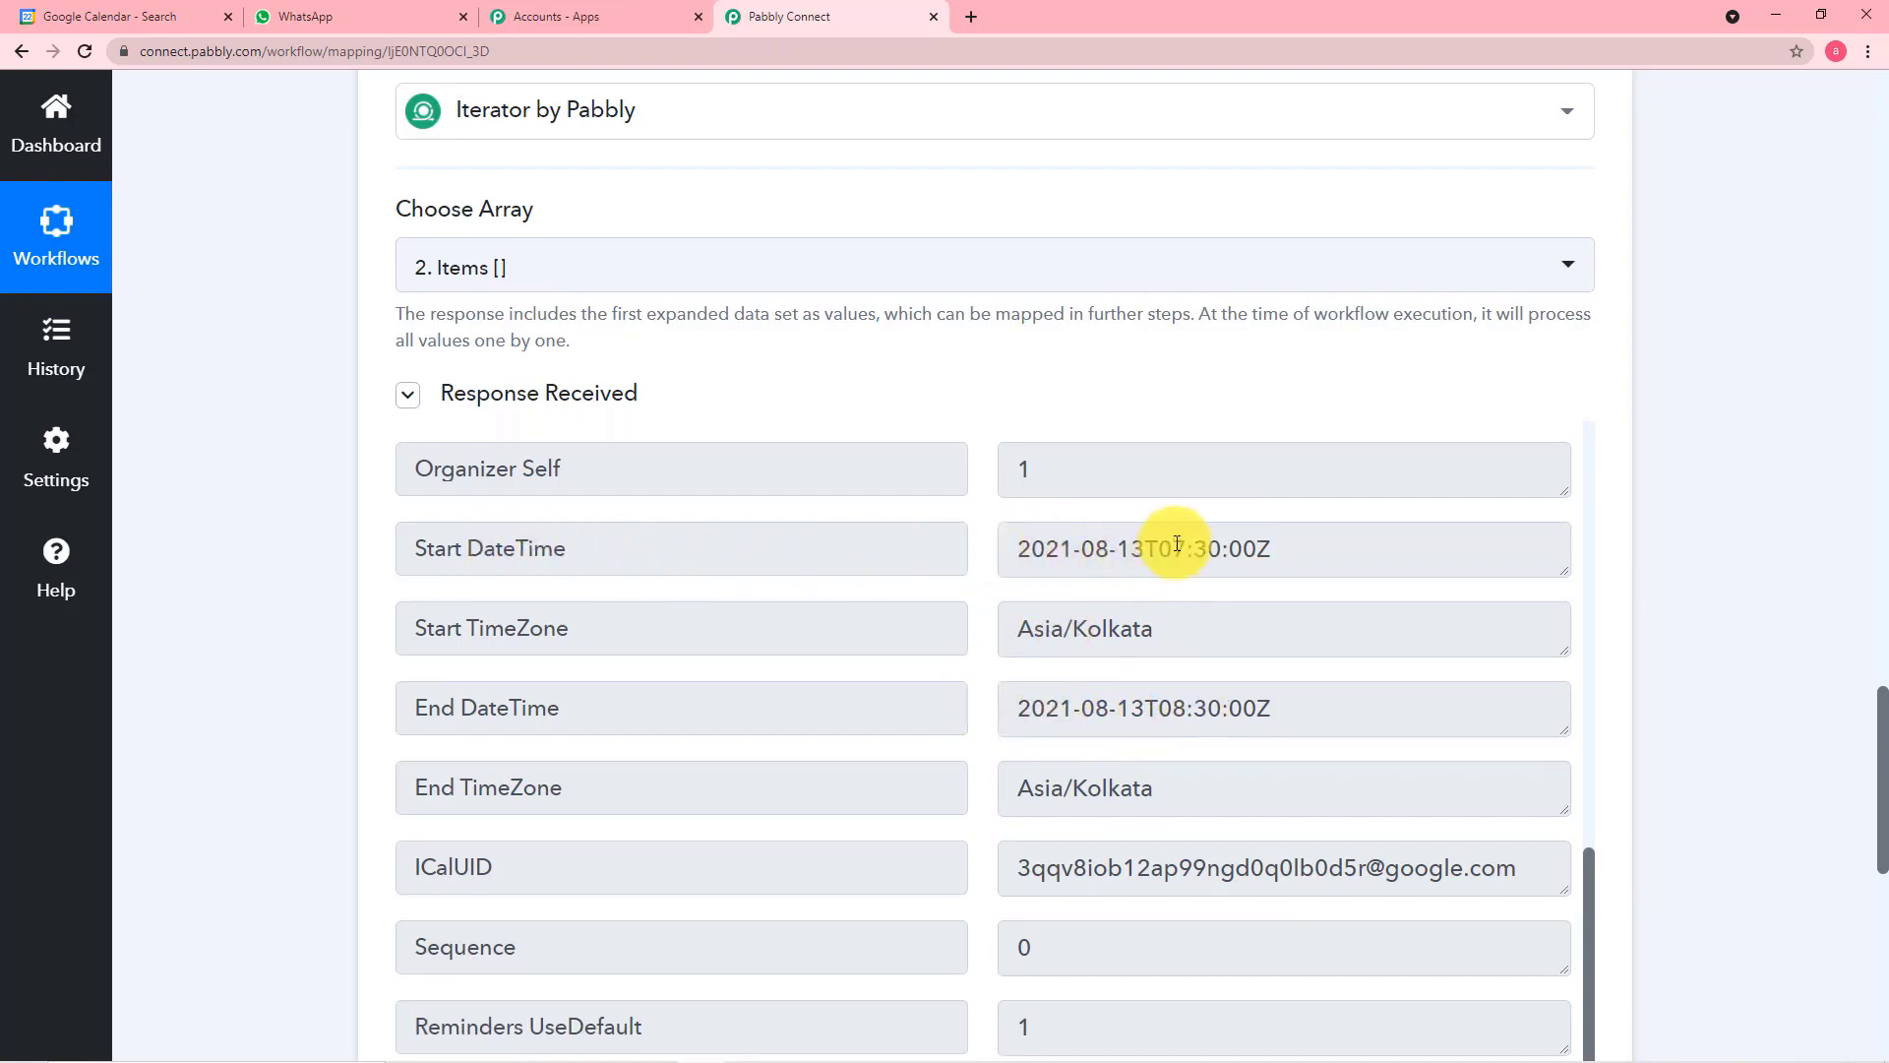
scroll(1220, 573, "down", 2)
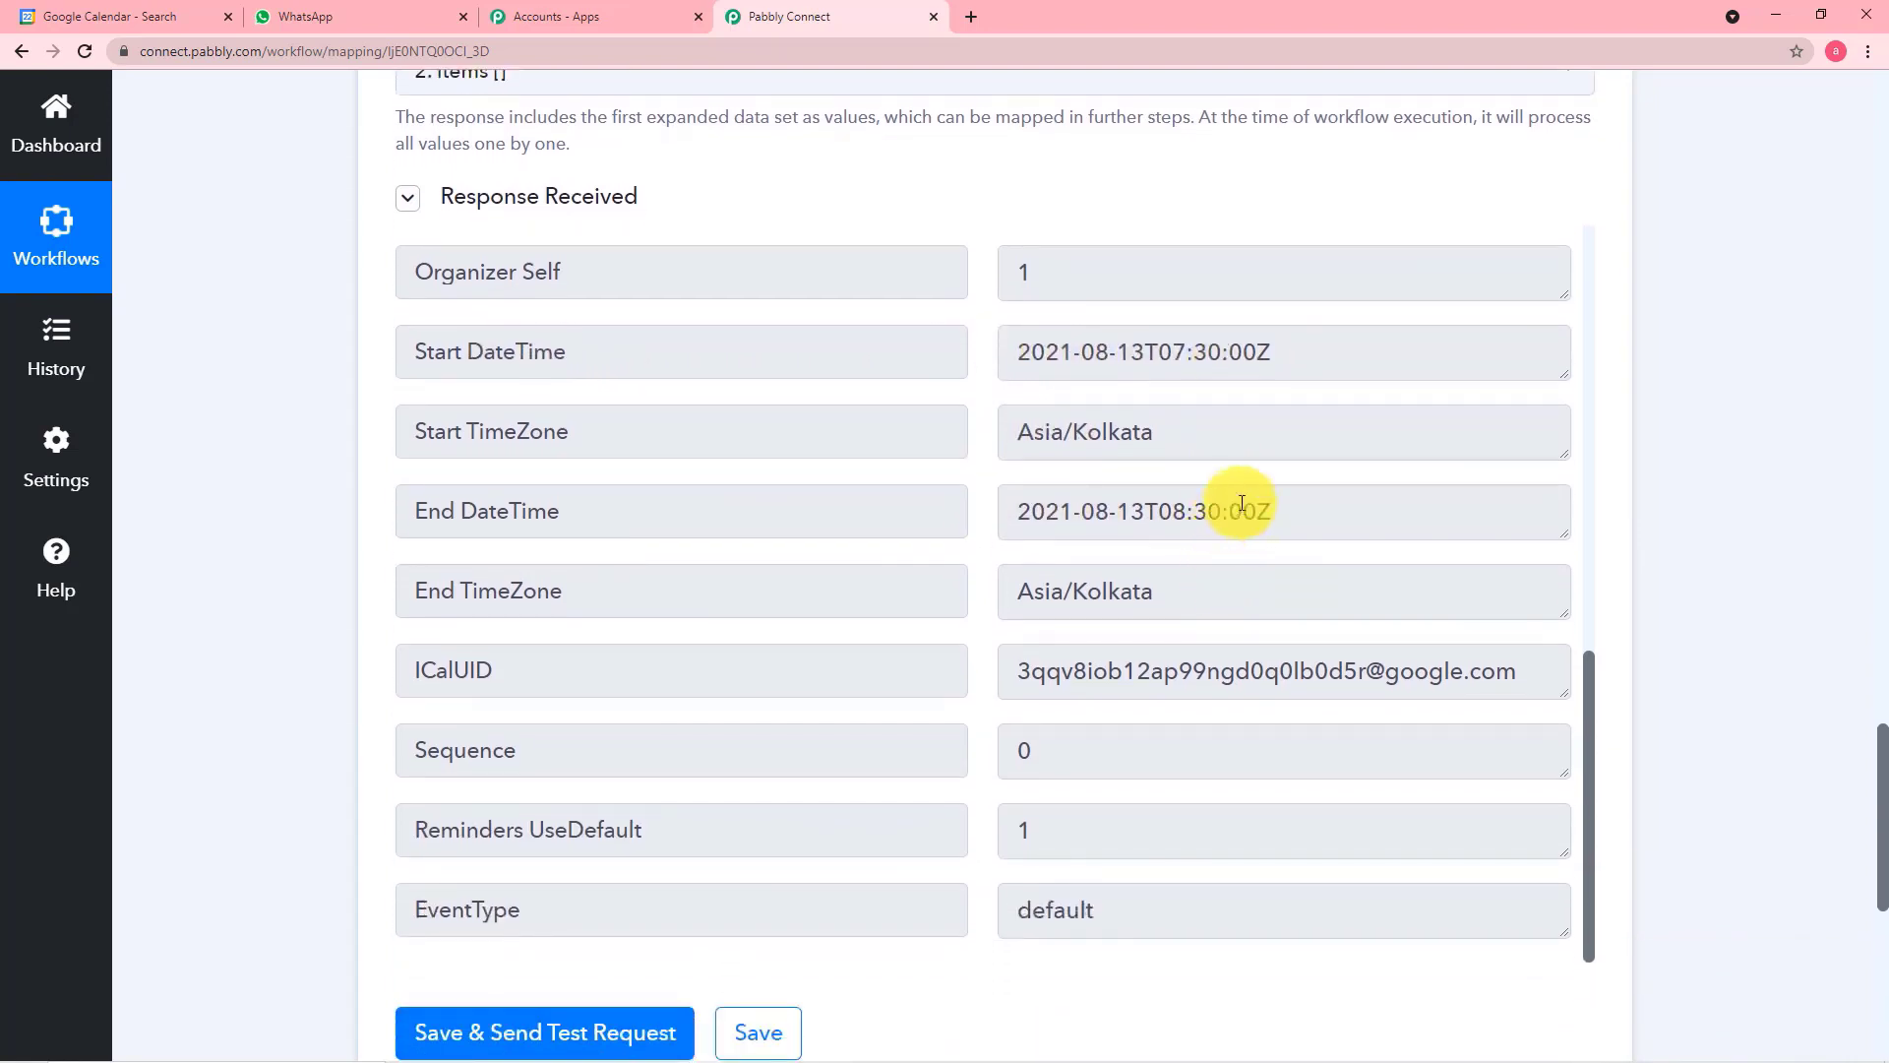
scroll(1235, 492, "down", 1)
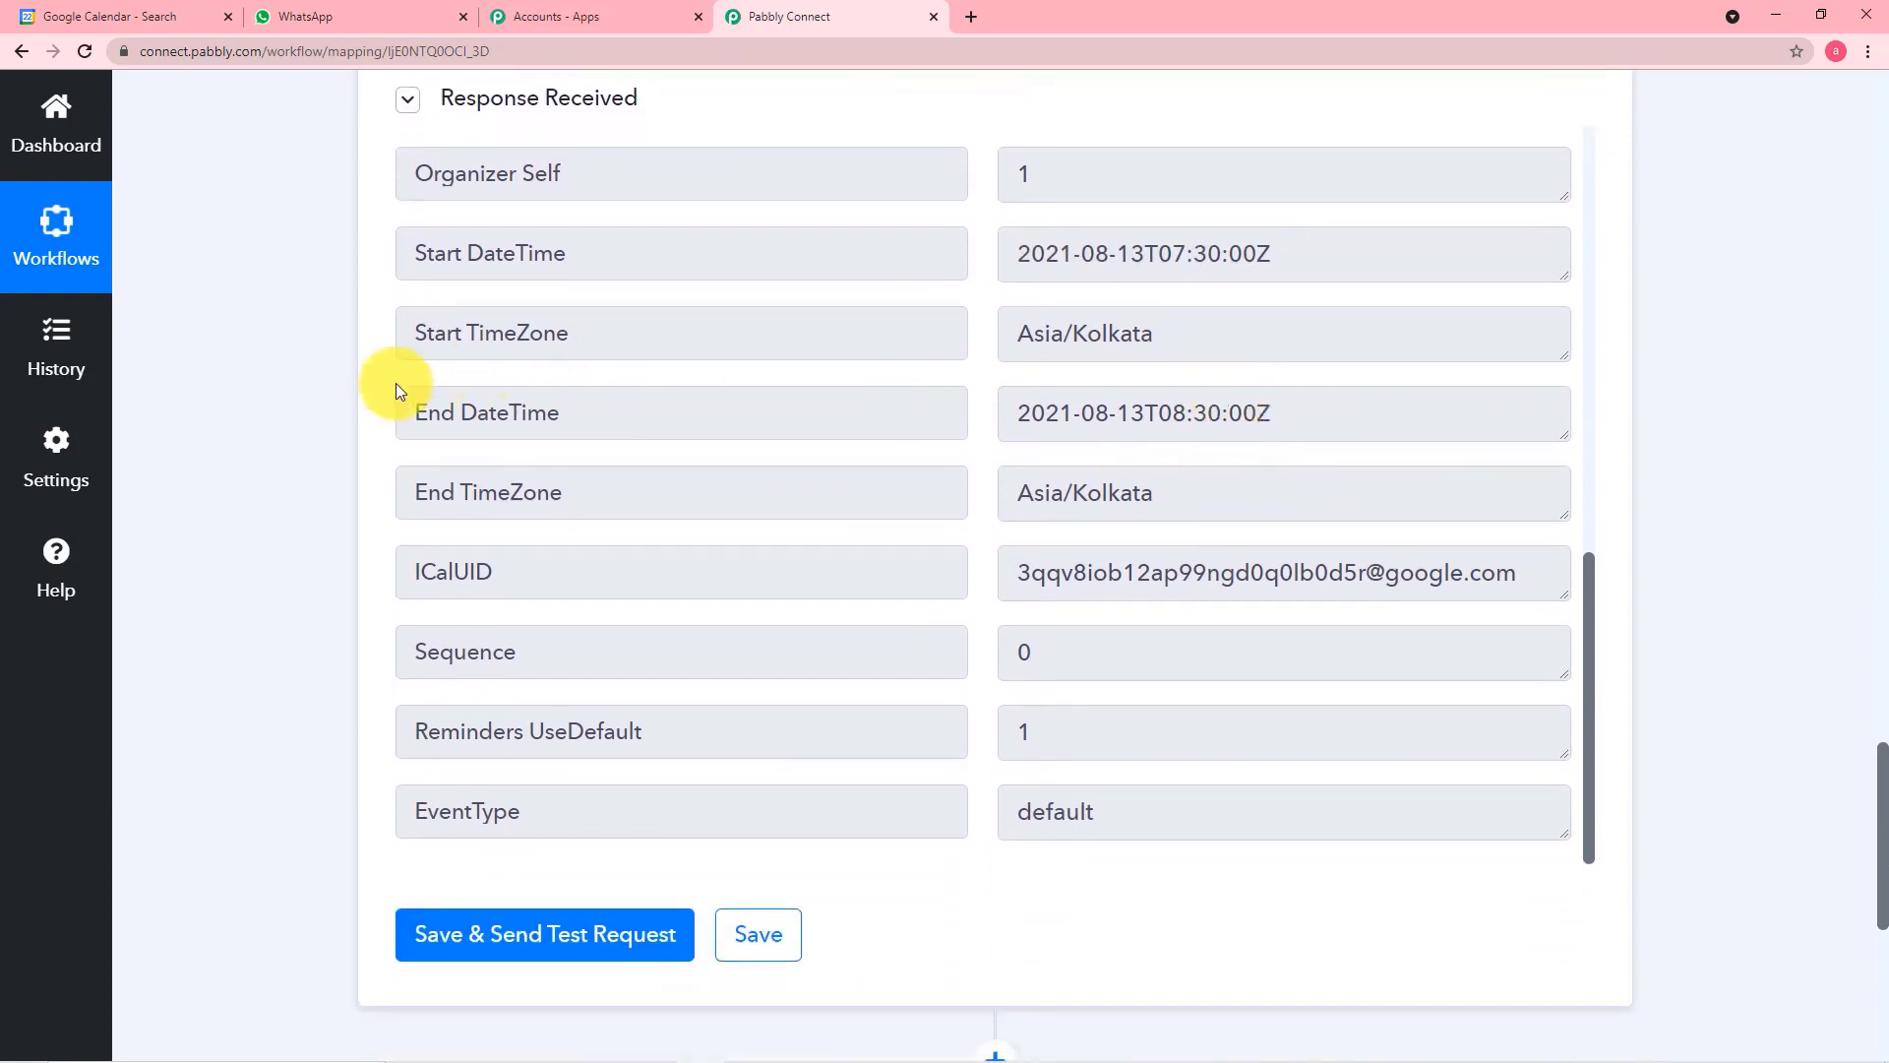
scroll(253, 388, "down", 2)
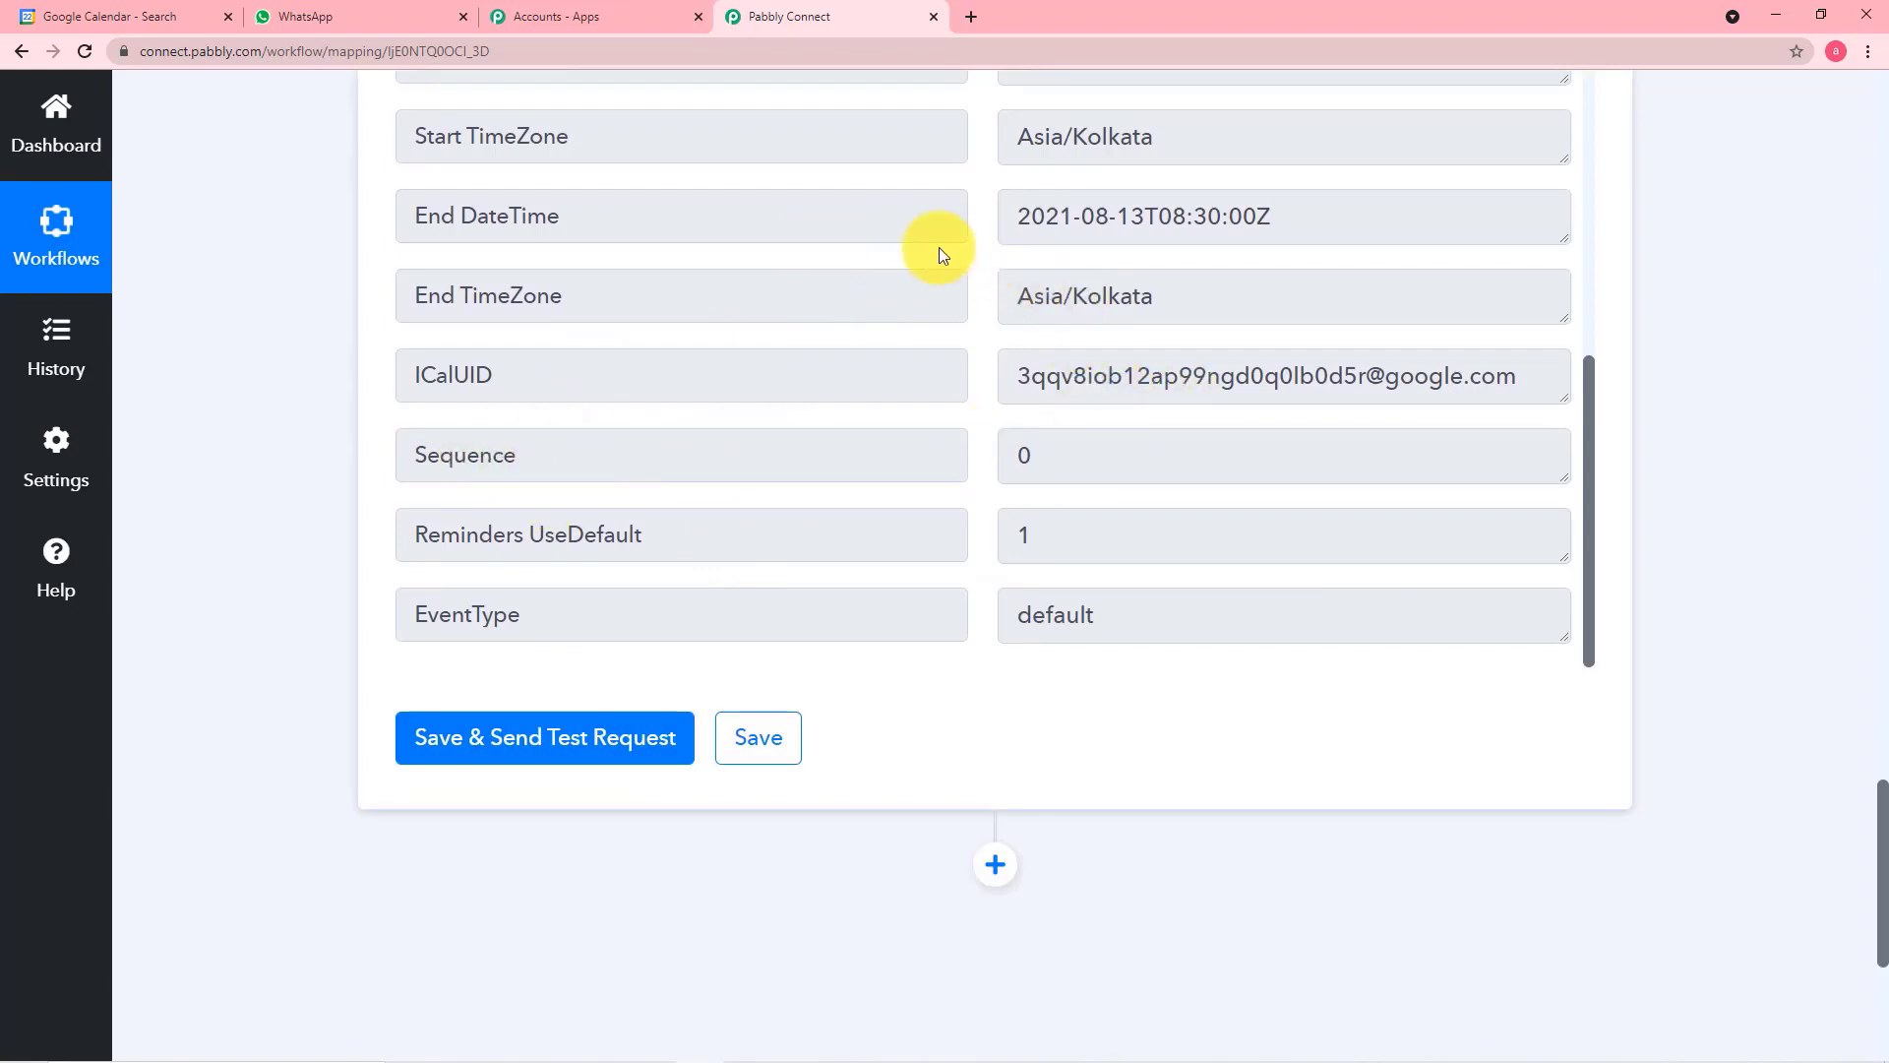
scroll(891, 291, "up", 1)
scroll(891, 291, "up", 1)
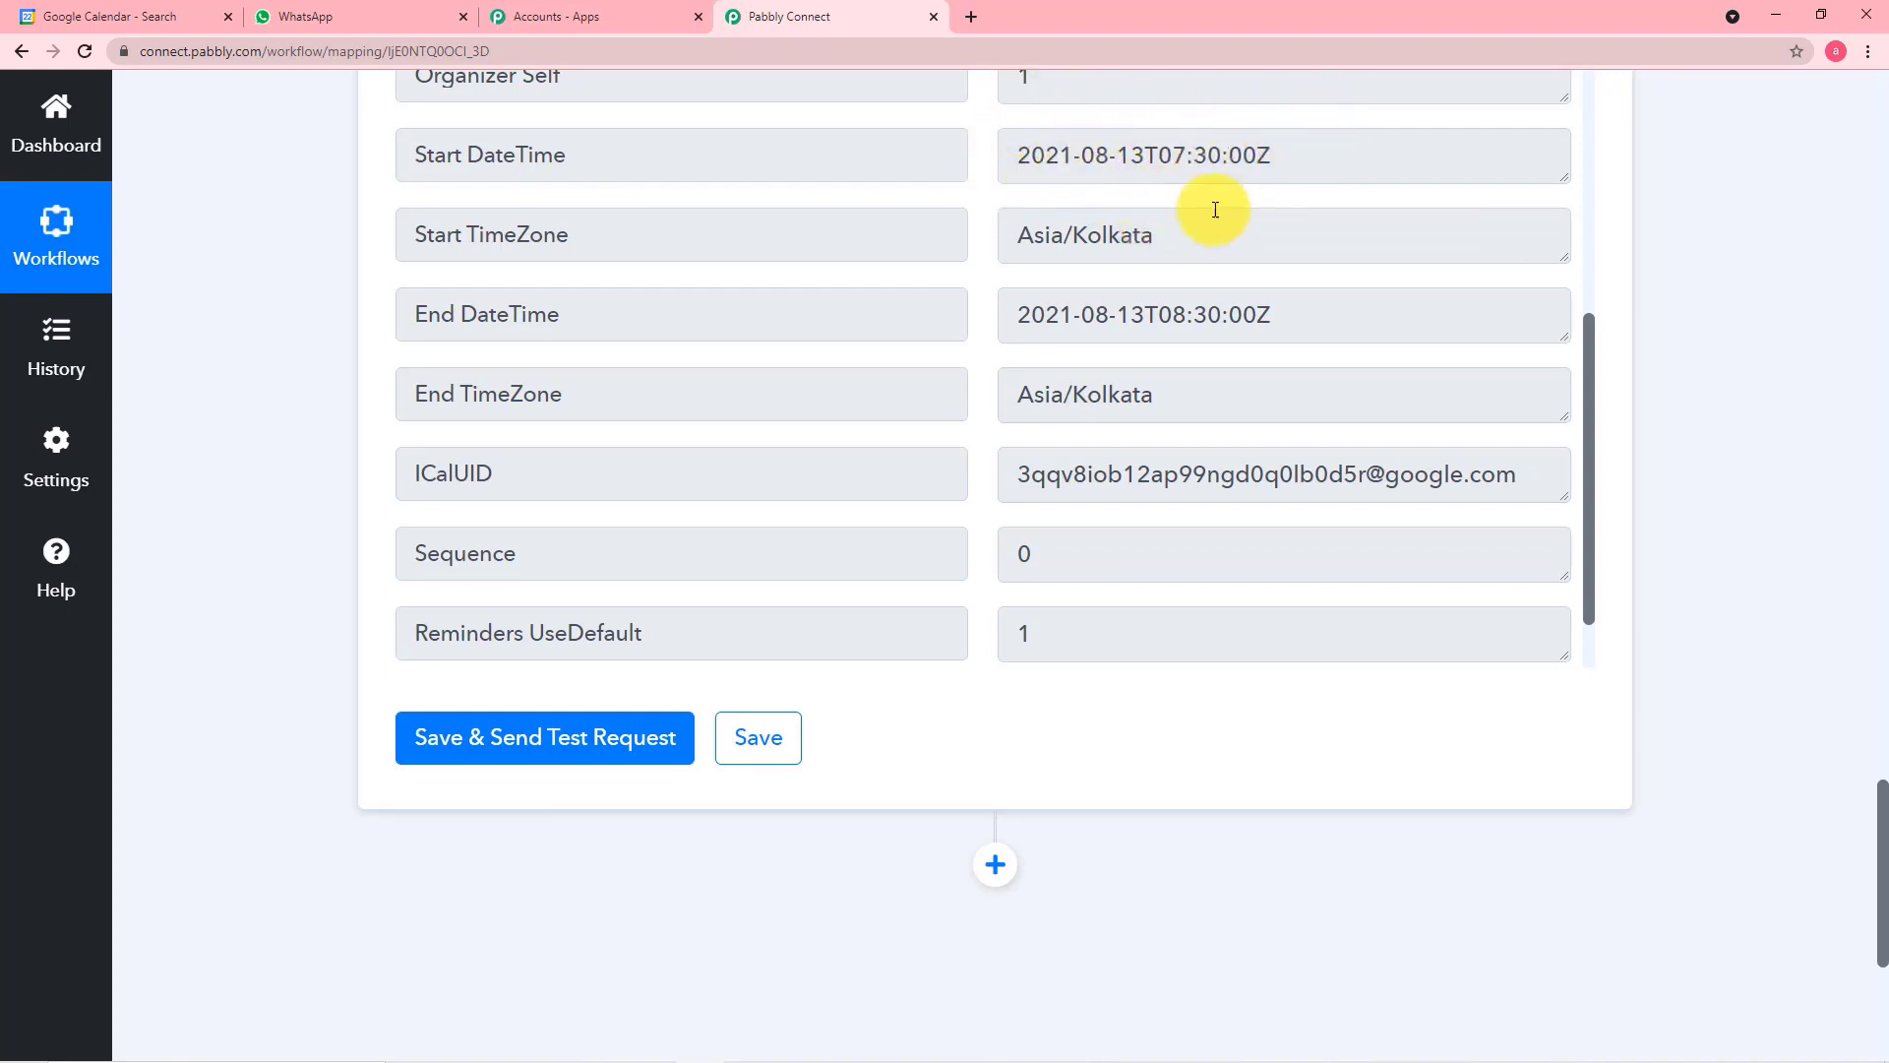
Add a new action step after the Iterator and choose Text Formatter by Pabbly as its app
scroll(1063, 315, "down", 1)
scroll(223, 610, "down", 2)
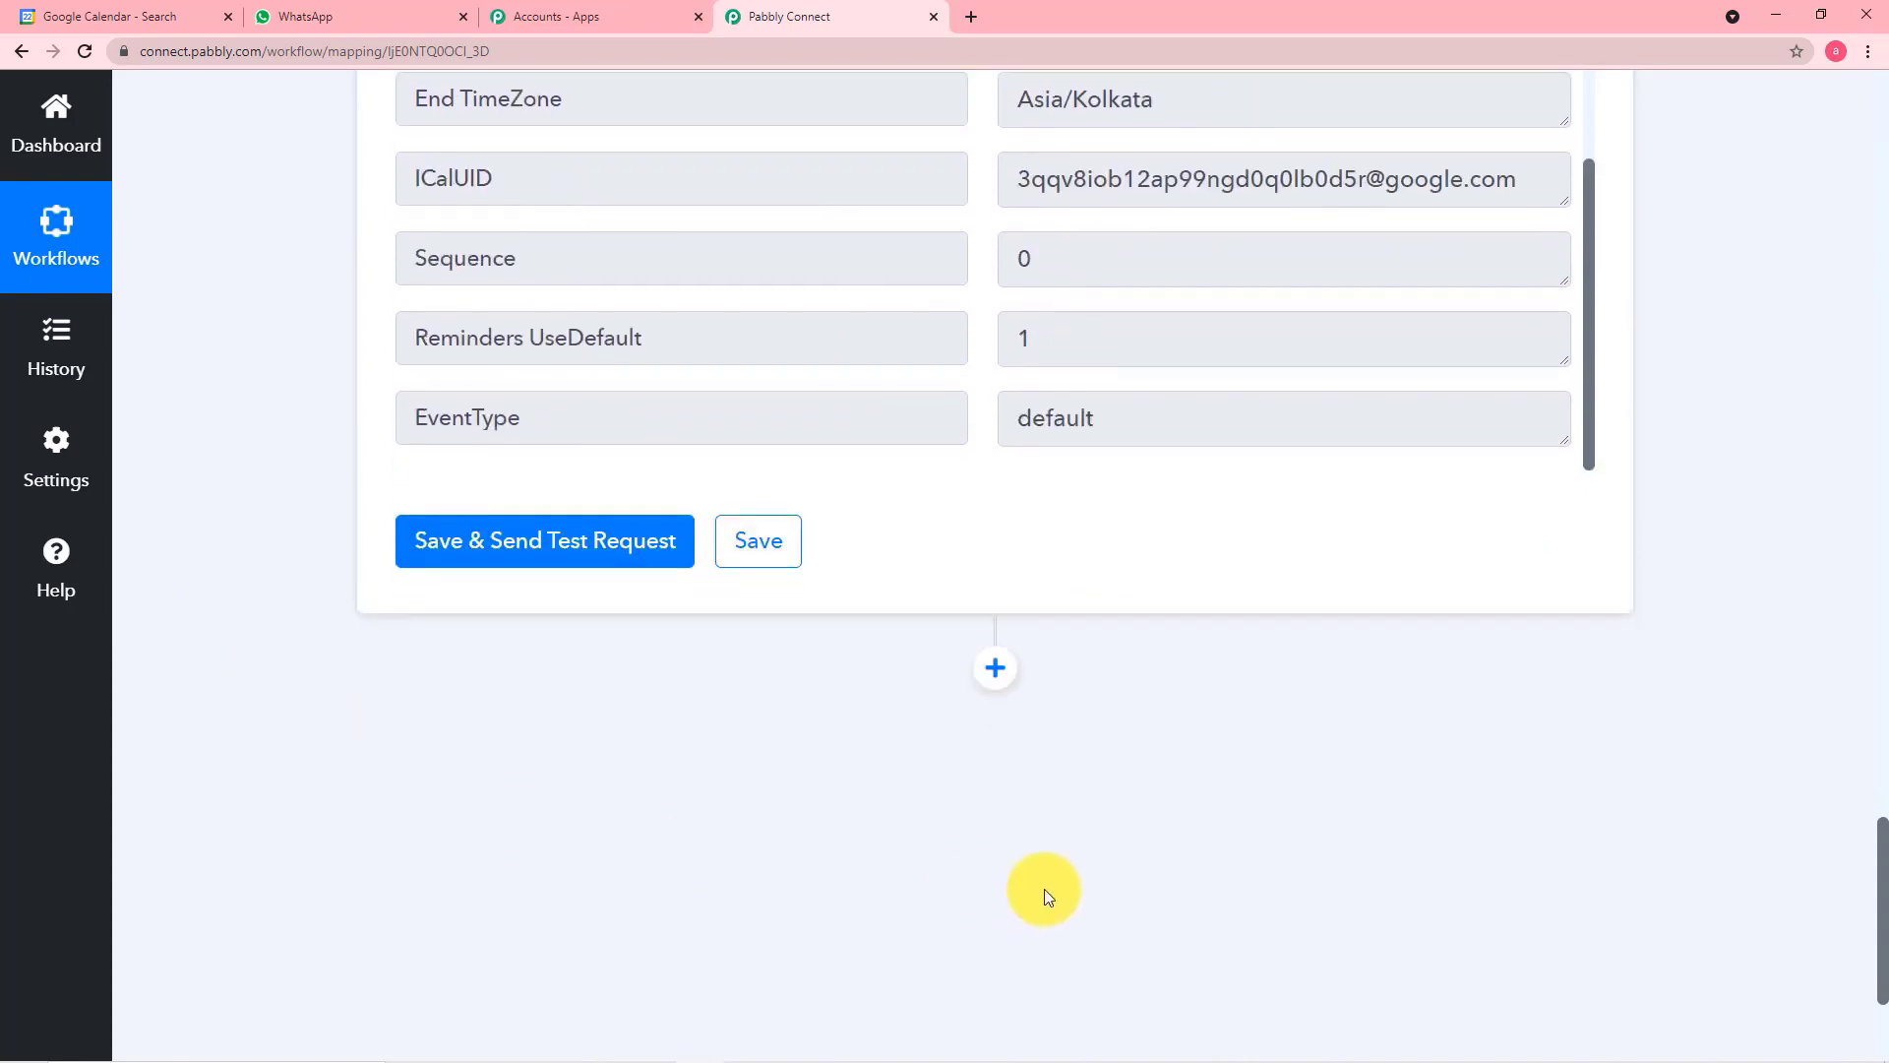
left_click(995, 666)
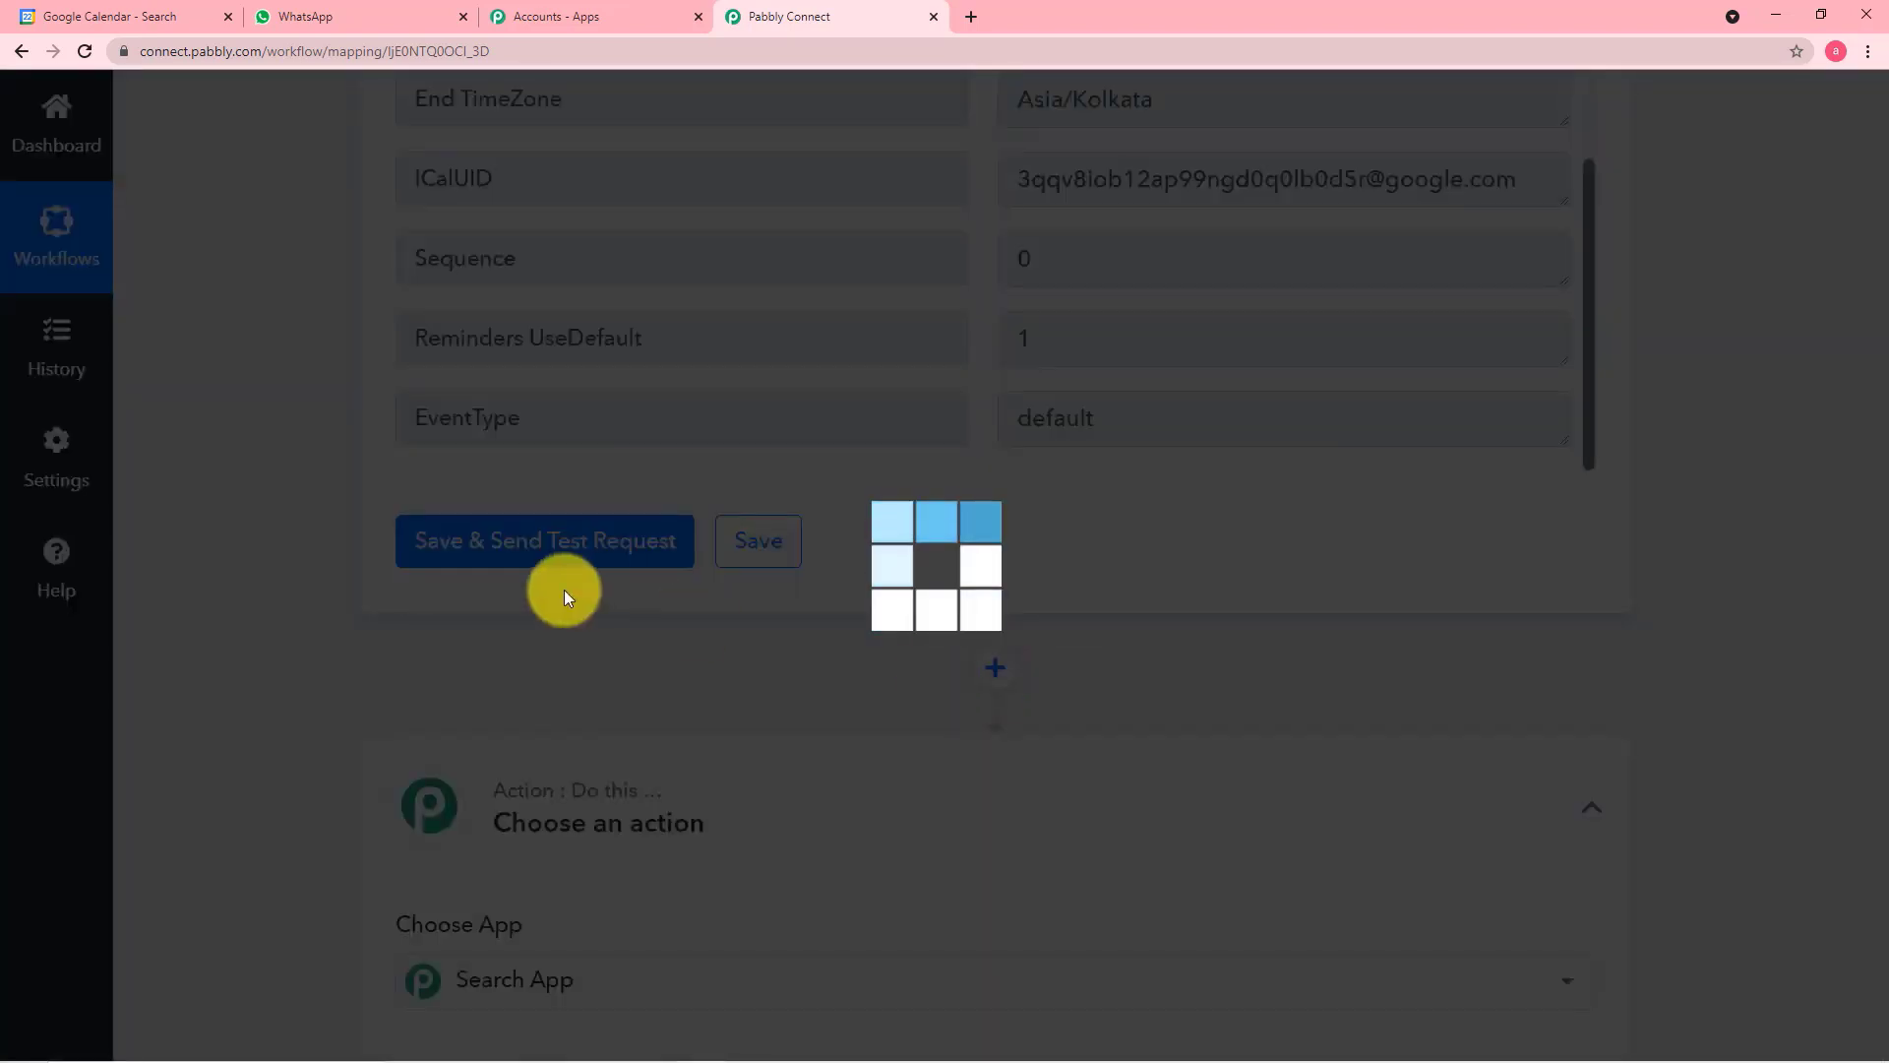
scroll(441, 594, "down", 2)
scroll(441, 594, "down", 1)
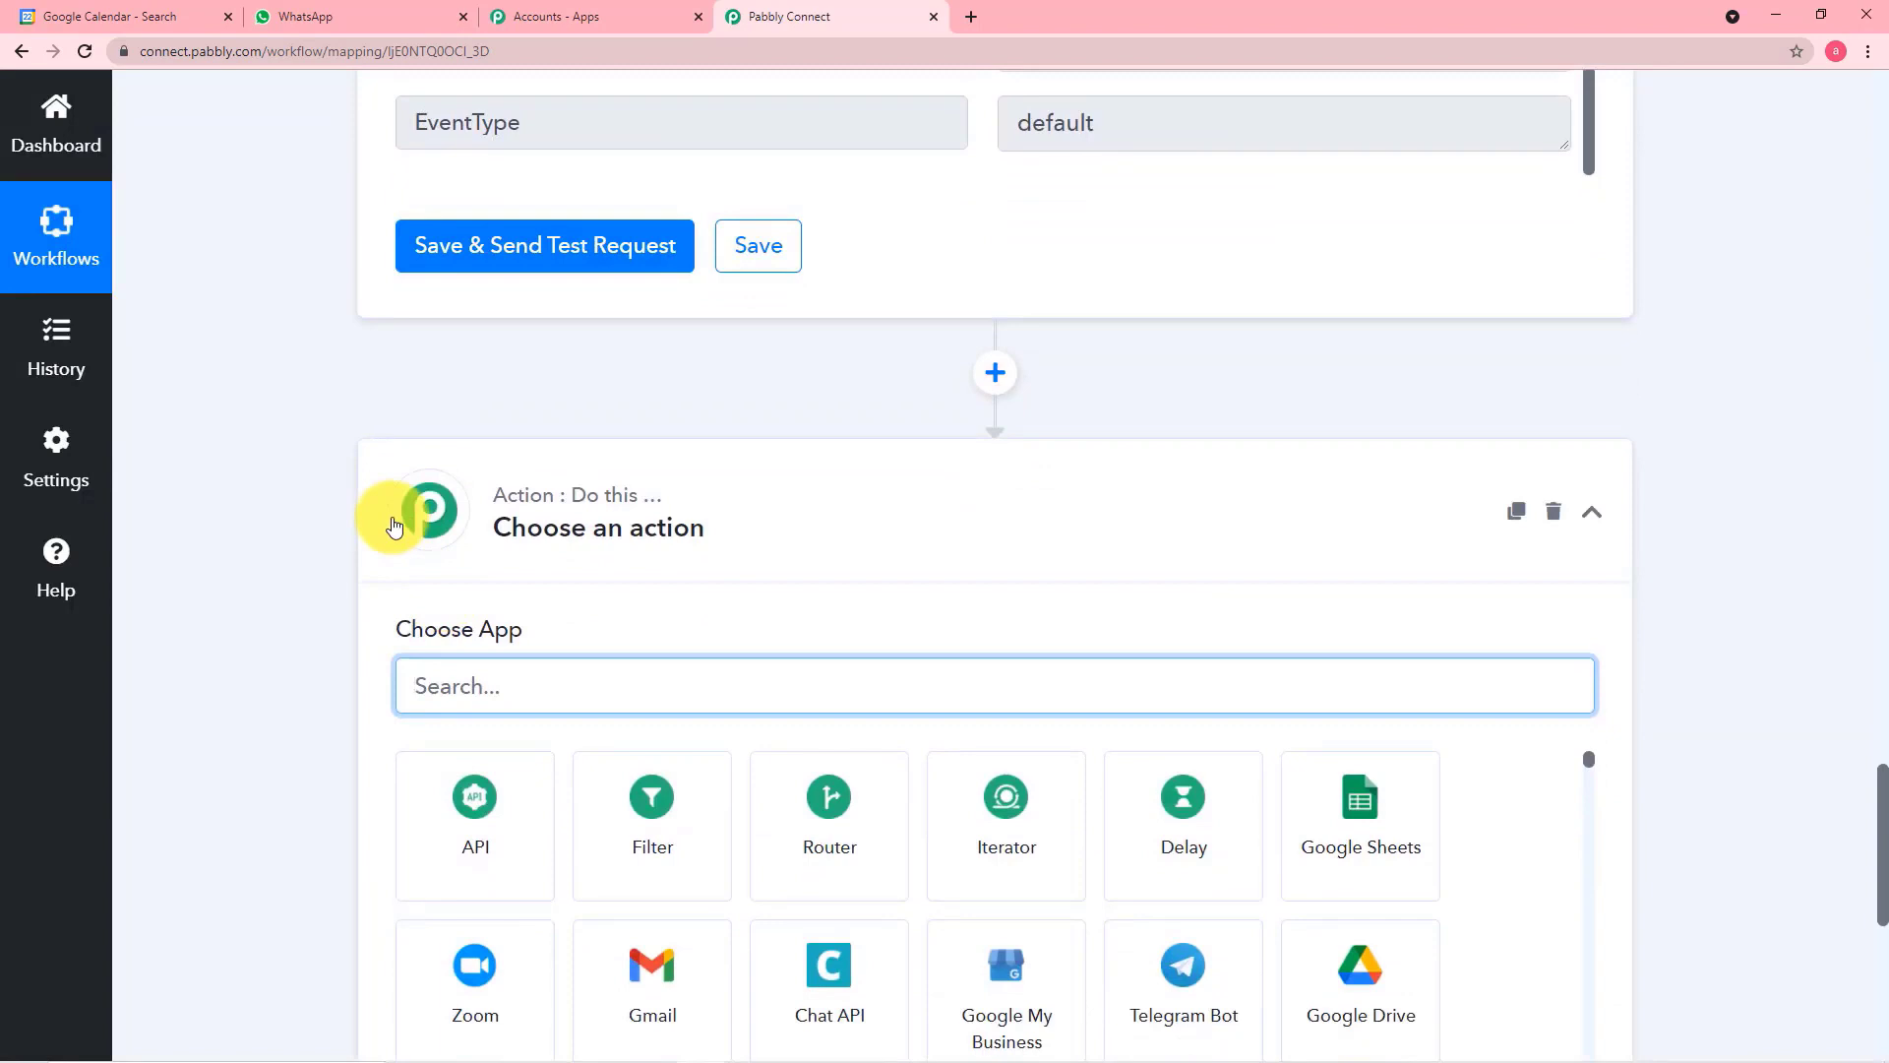
scroll(393, 522, "down", 1)
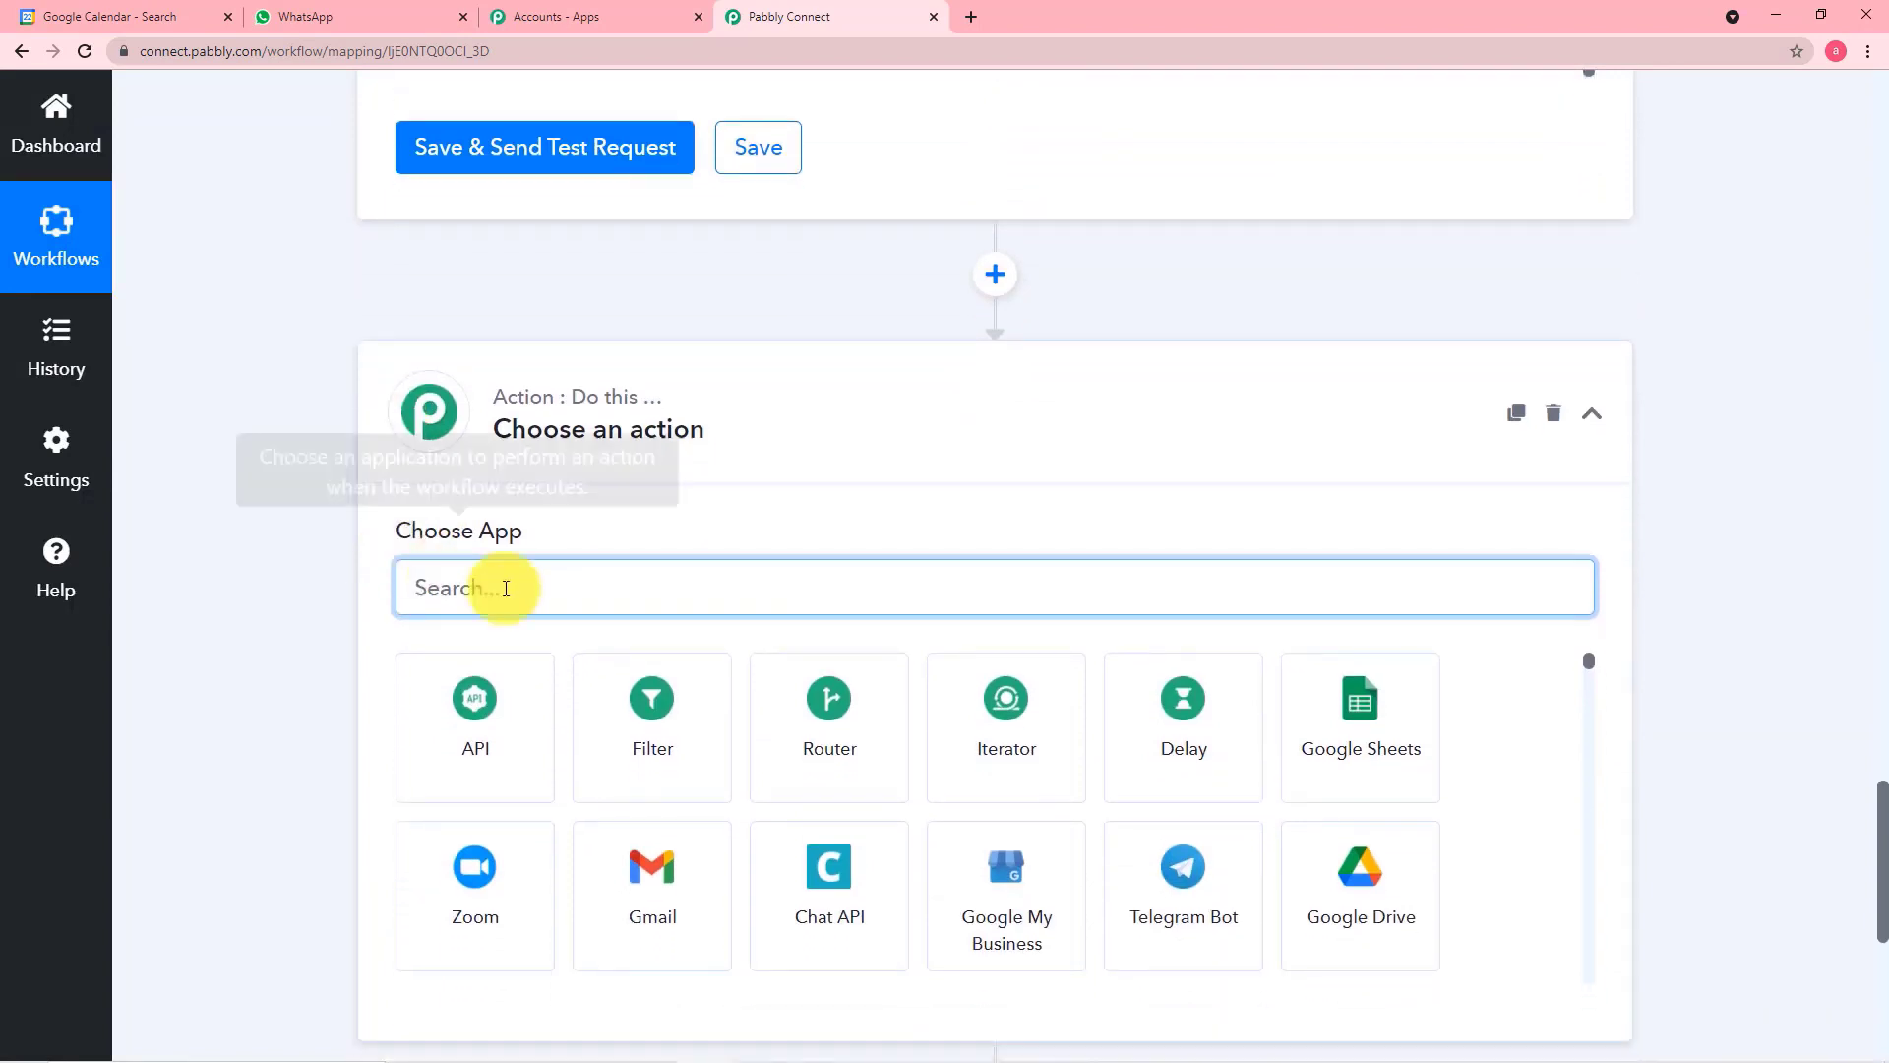
type("ex")
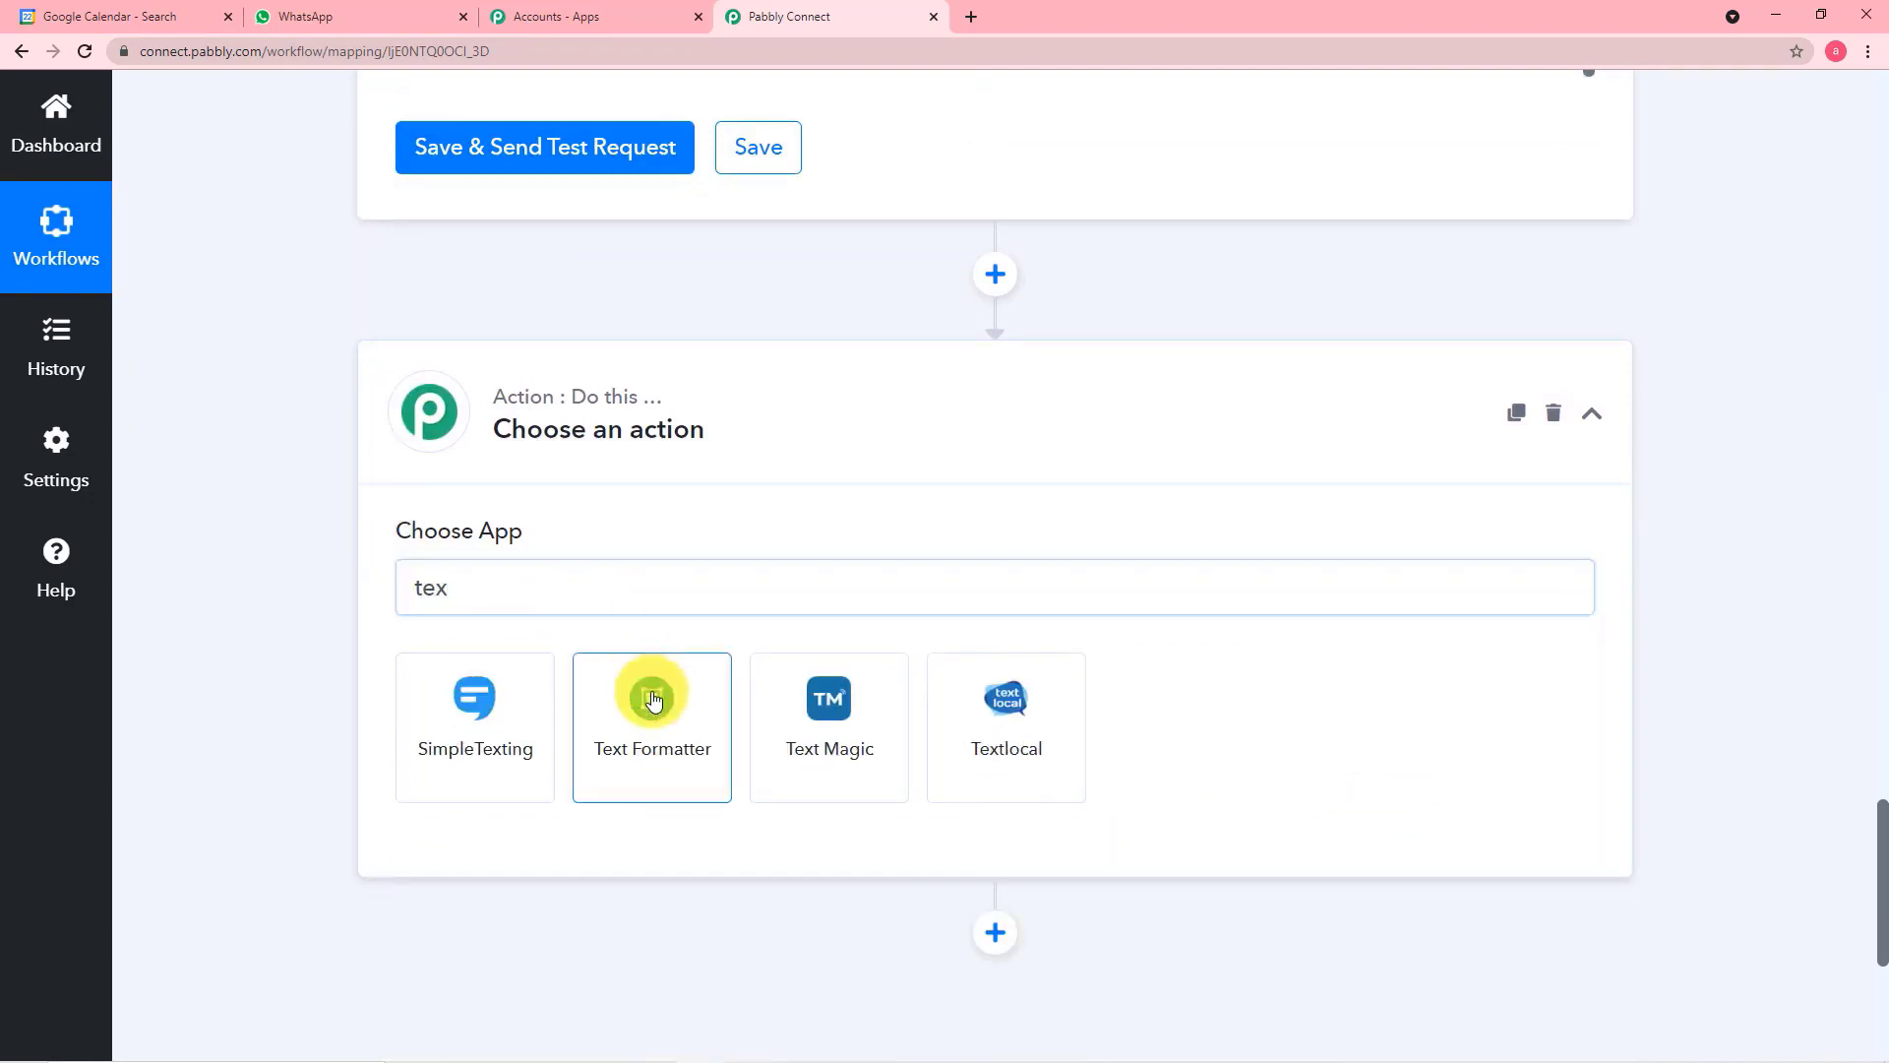
left_click(653, 699)
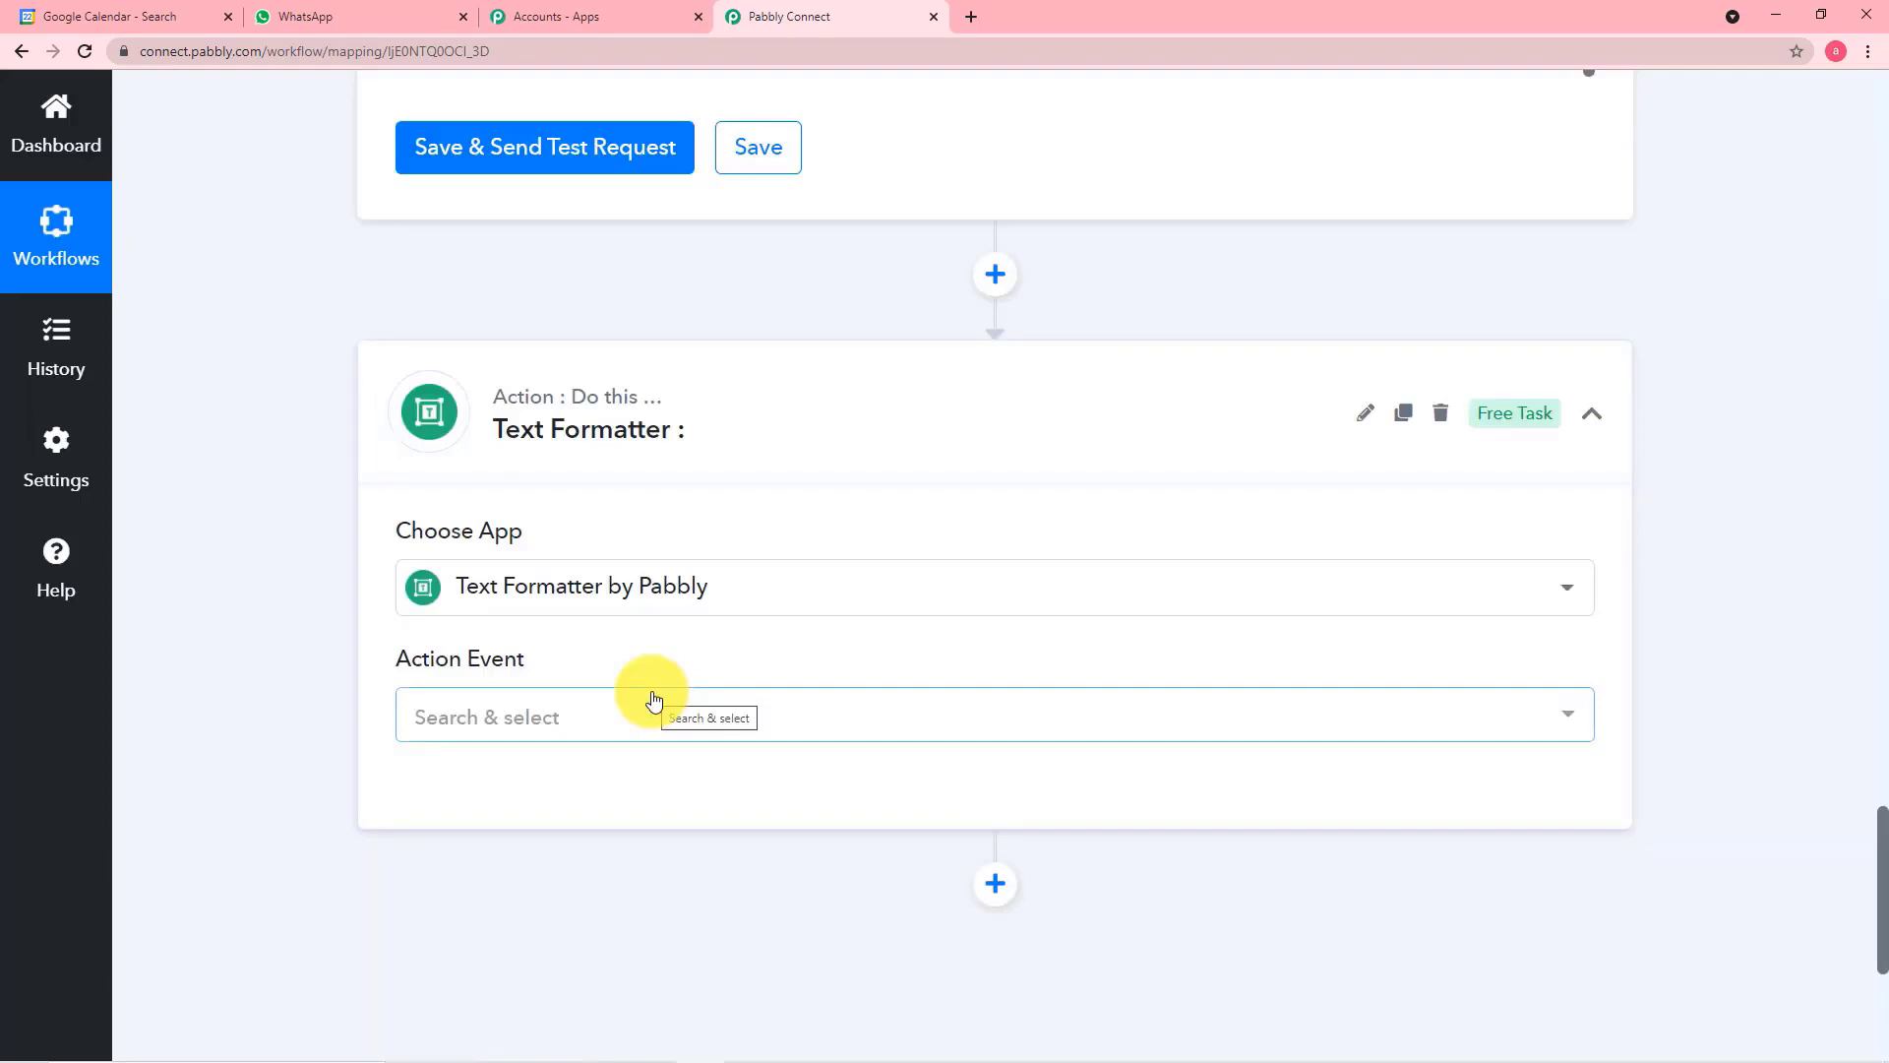
Set the Text Formatter's action event to Split Text, connect it and review its required fields
scroll(639, 669, "down", 1)
left_click(626, 627)
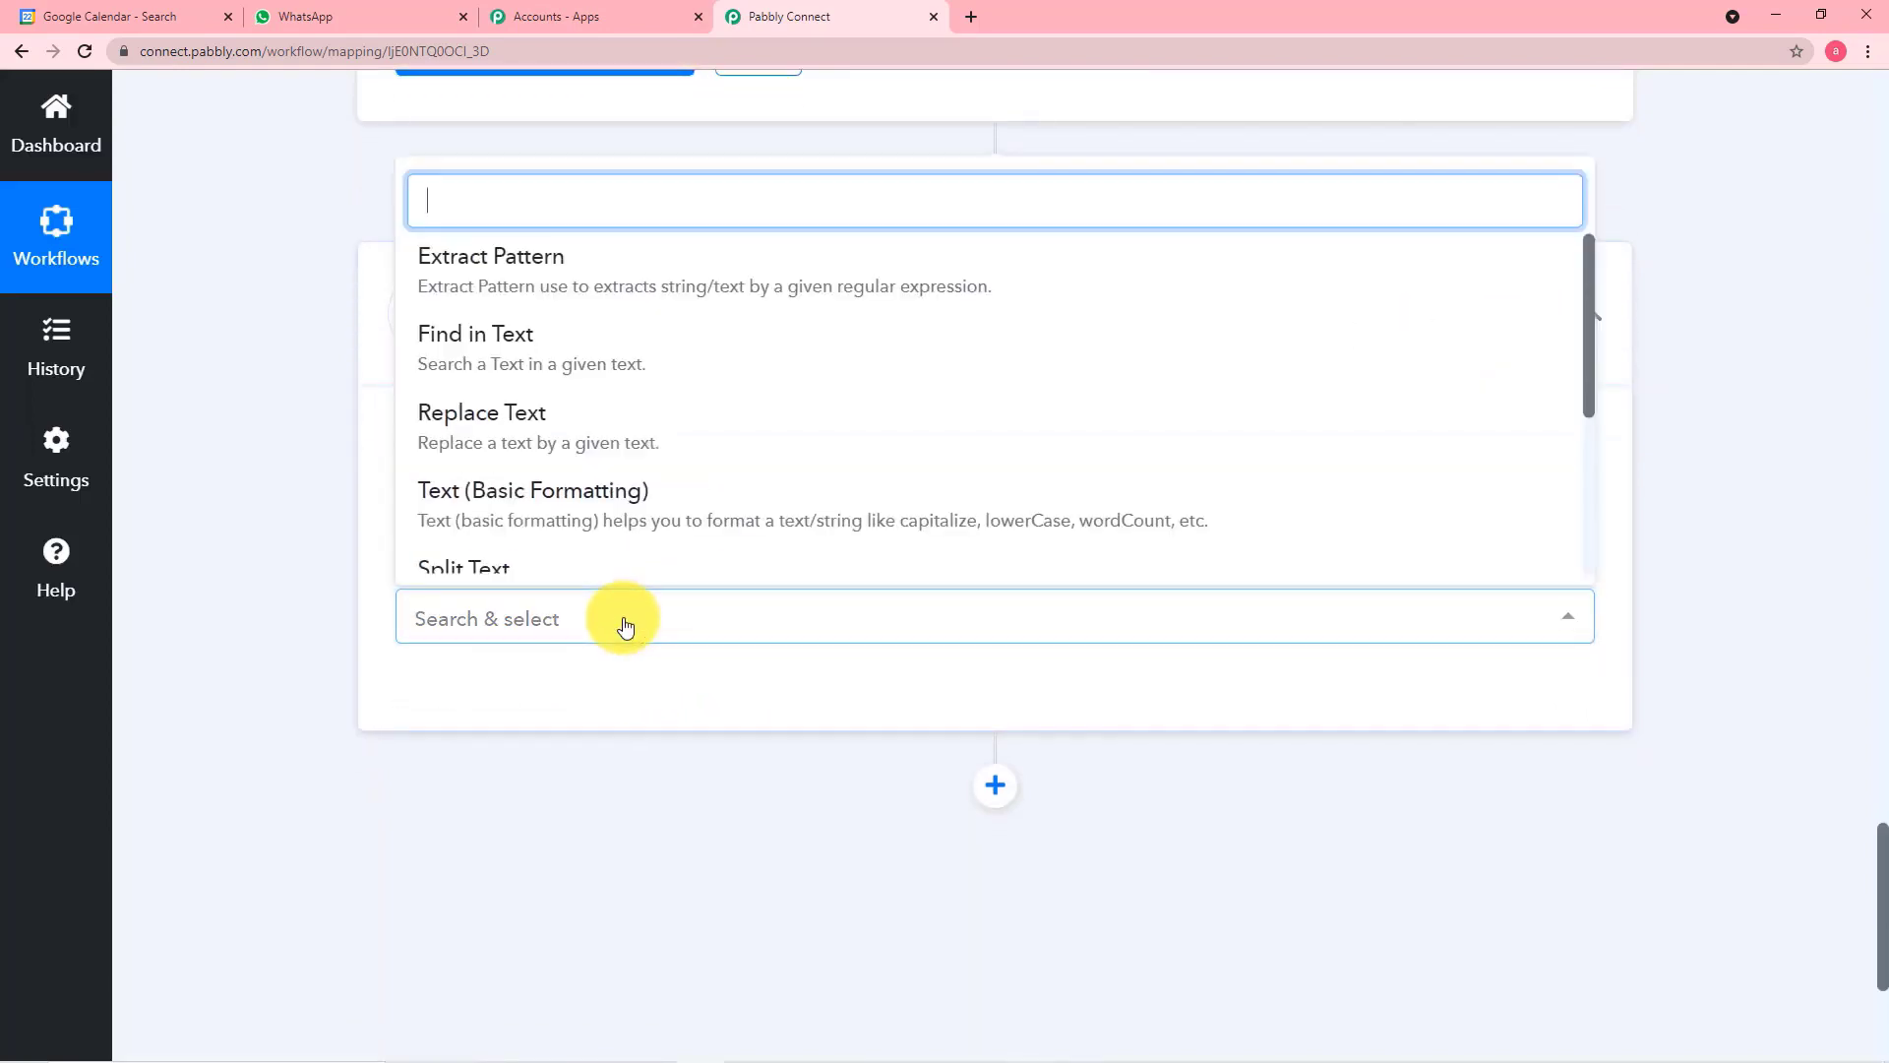
scroll(600, 497, "down", 1)
left_click(591, 495)
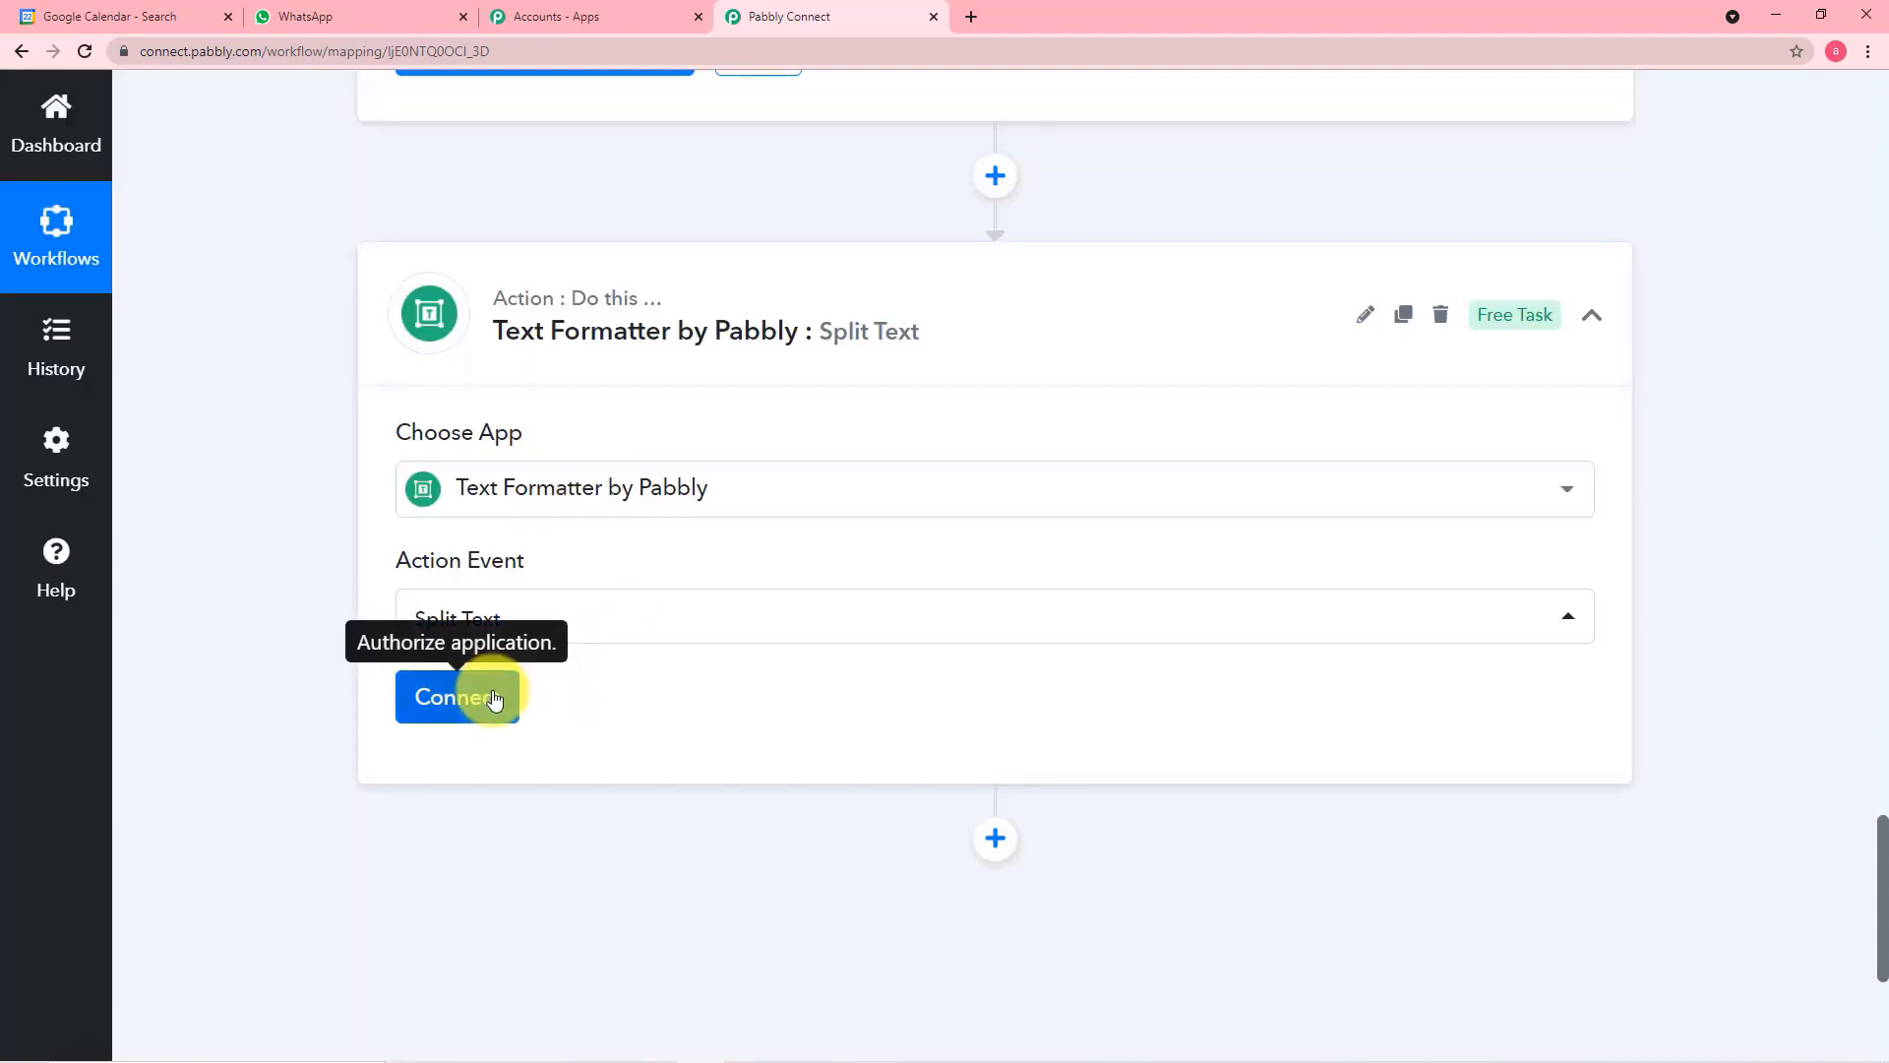
left_click(482, 697)
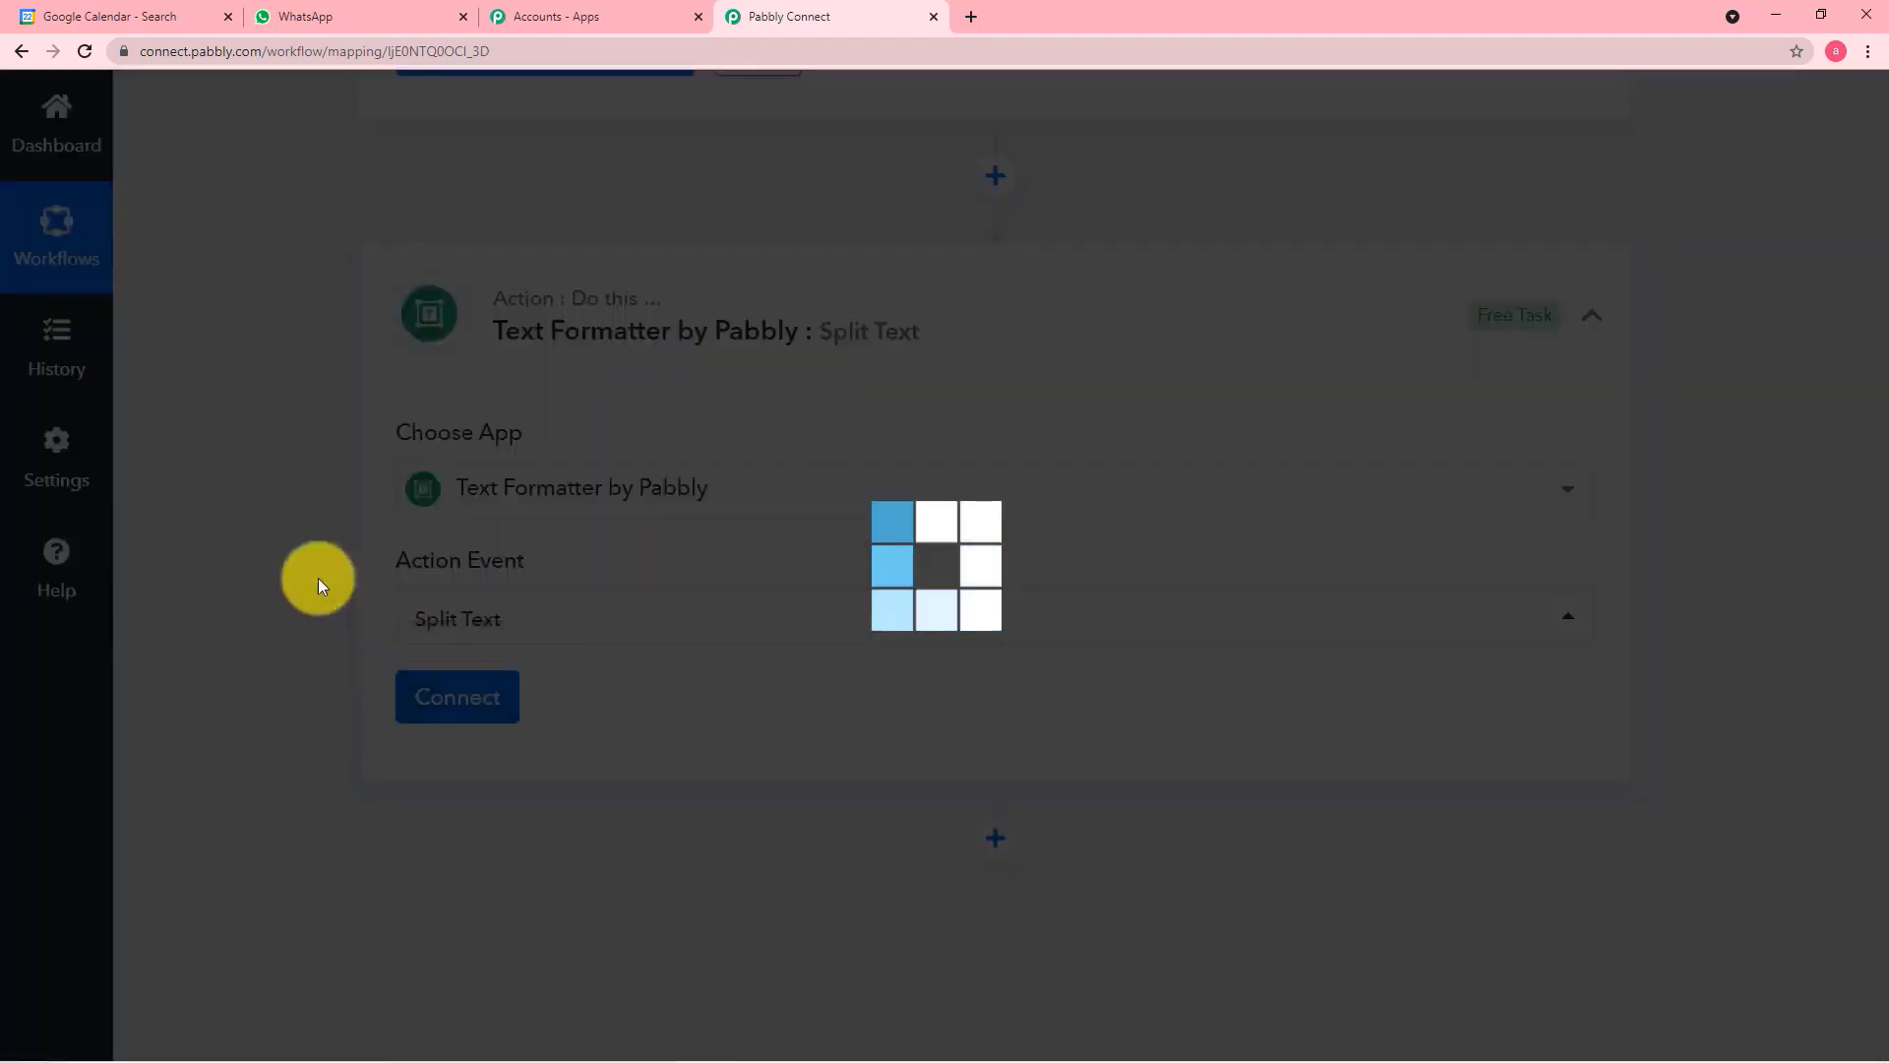
scroll(293, 580, "down", 3)
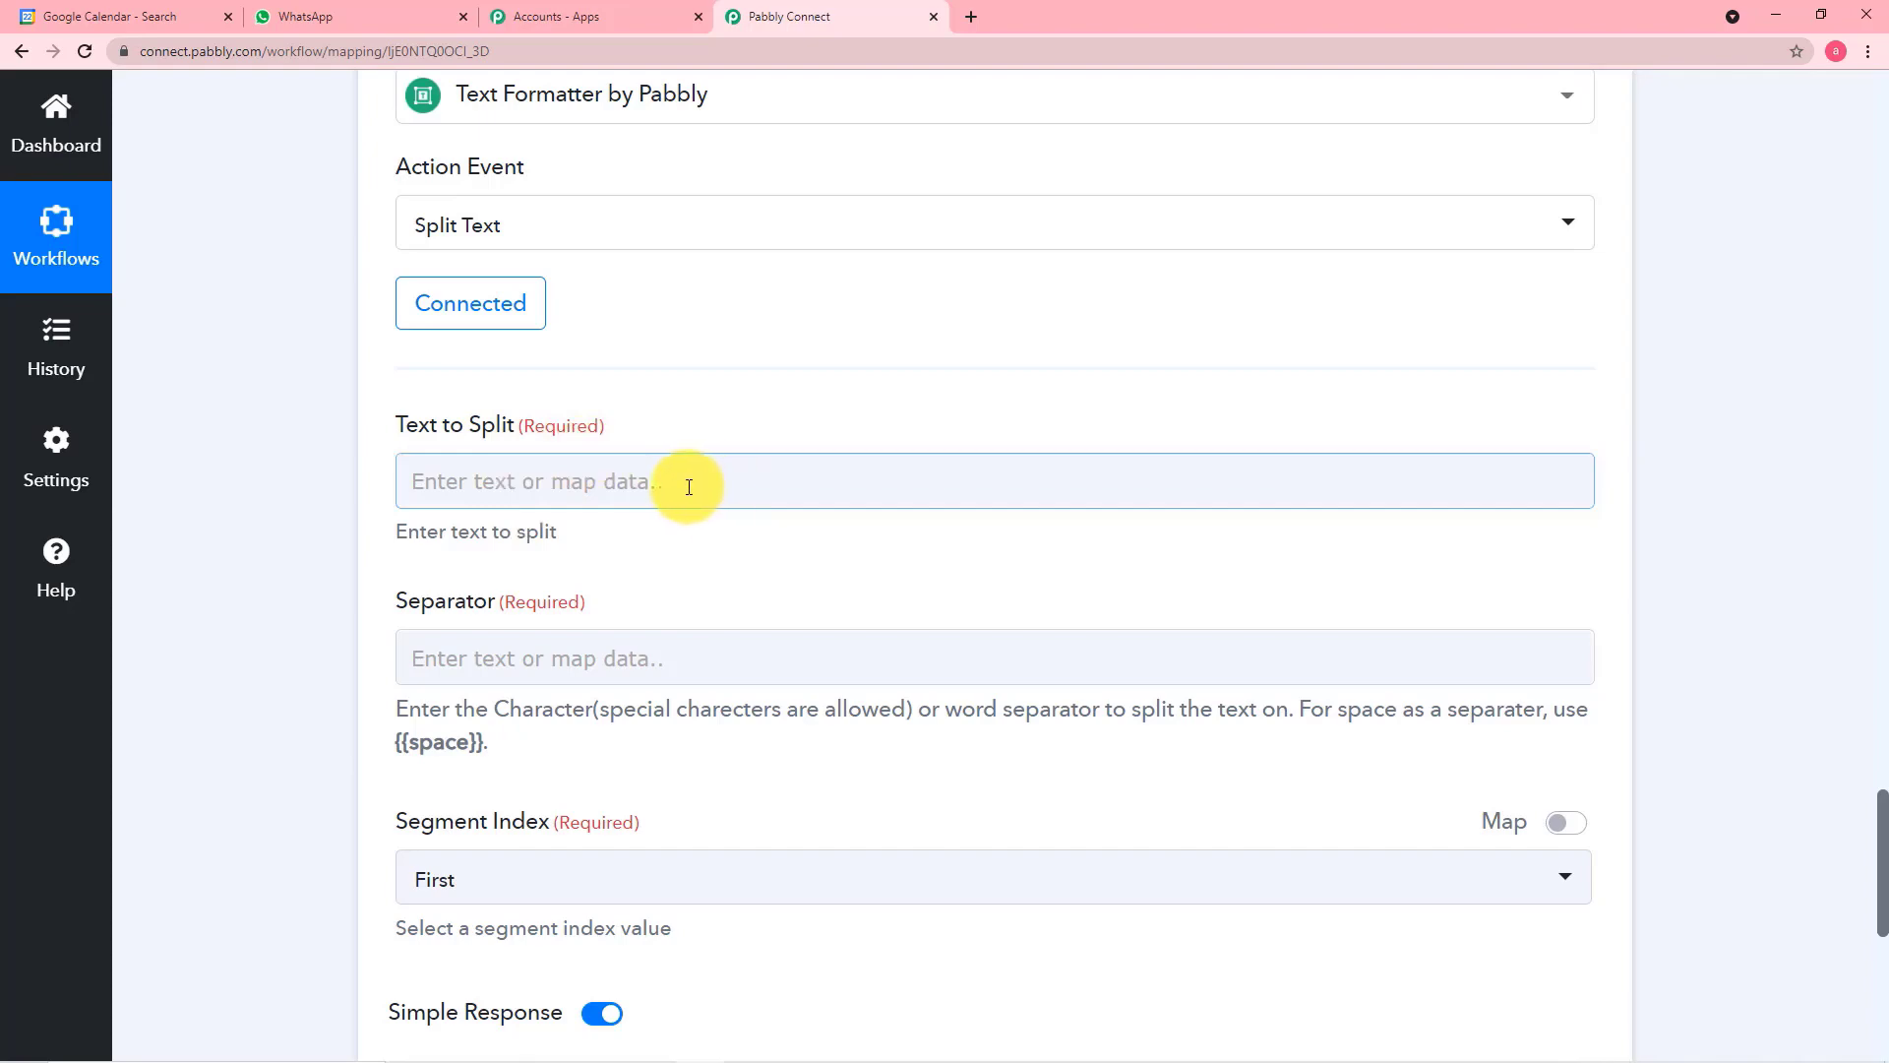
scroll(563, 484, "up", 7)
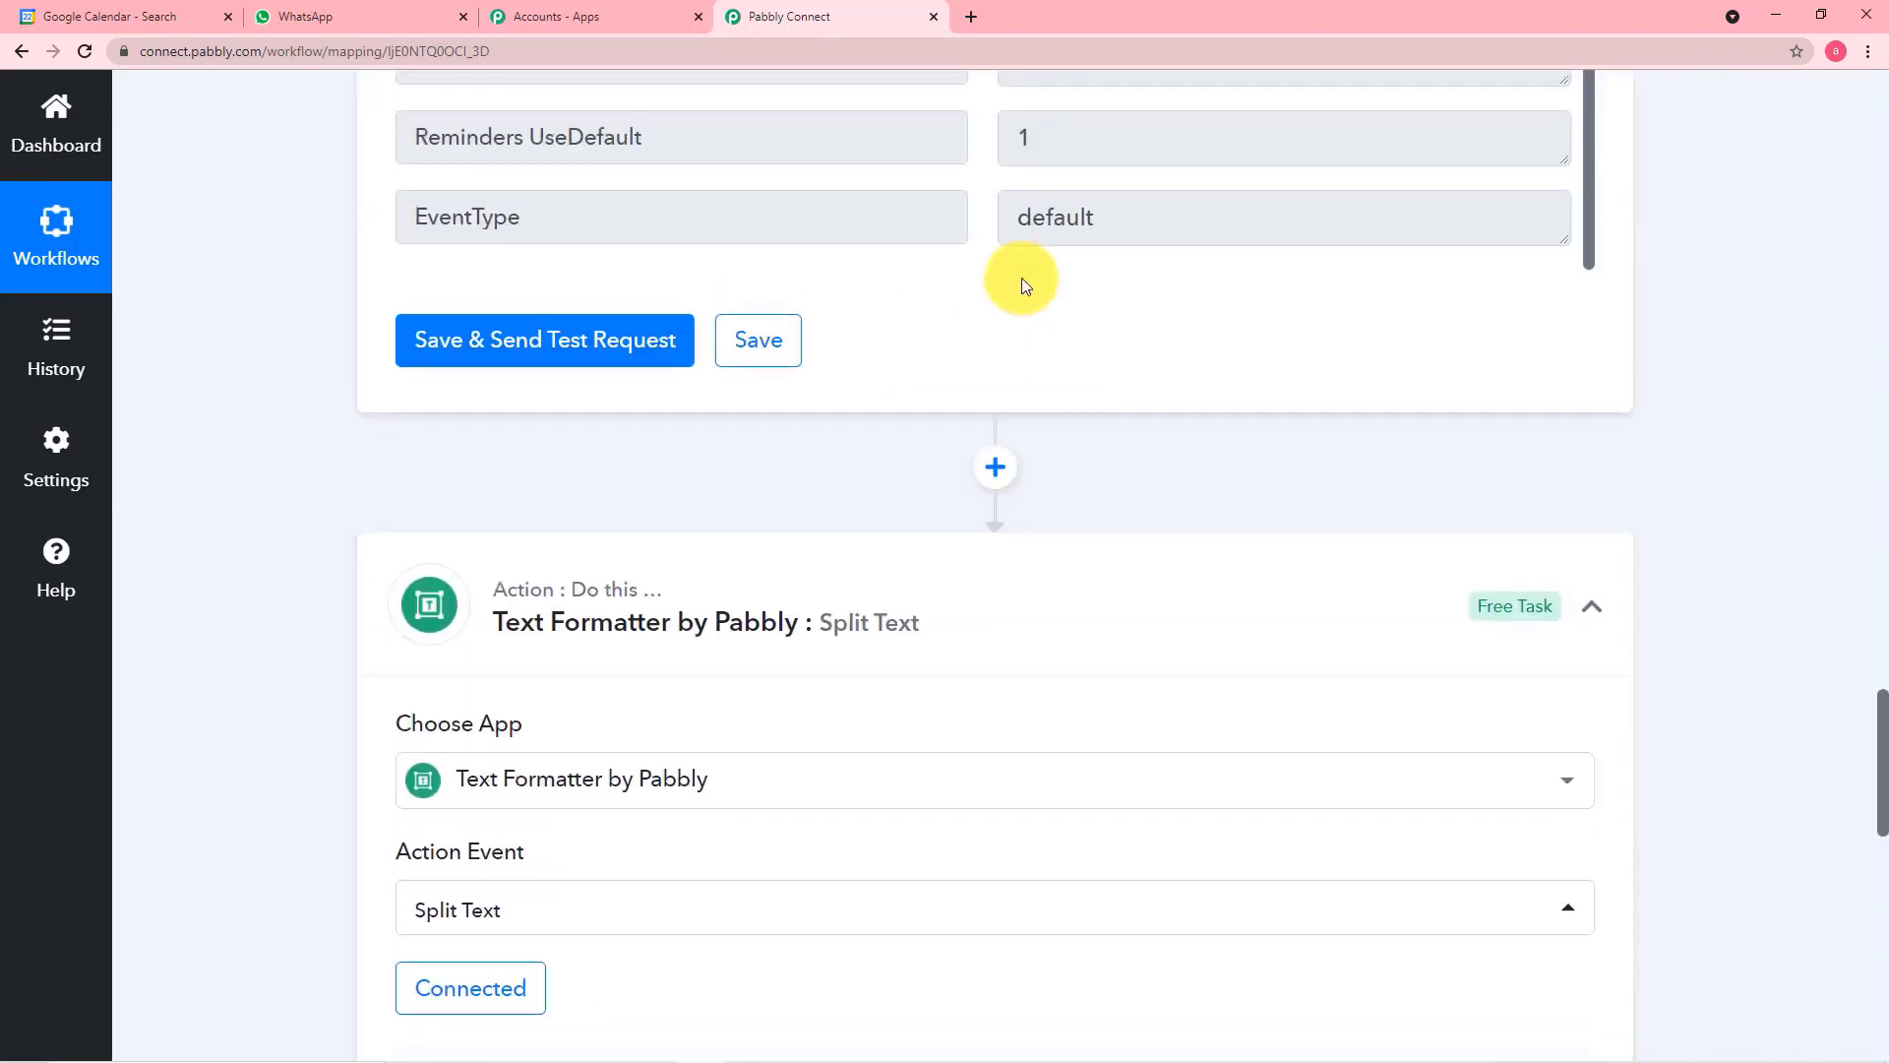
Map the Iterator's Start DateTime value into the Text to Split field of the Text Formatter step
scroll(1070, 286, "up", 3)
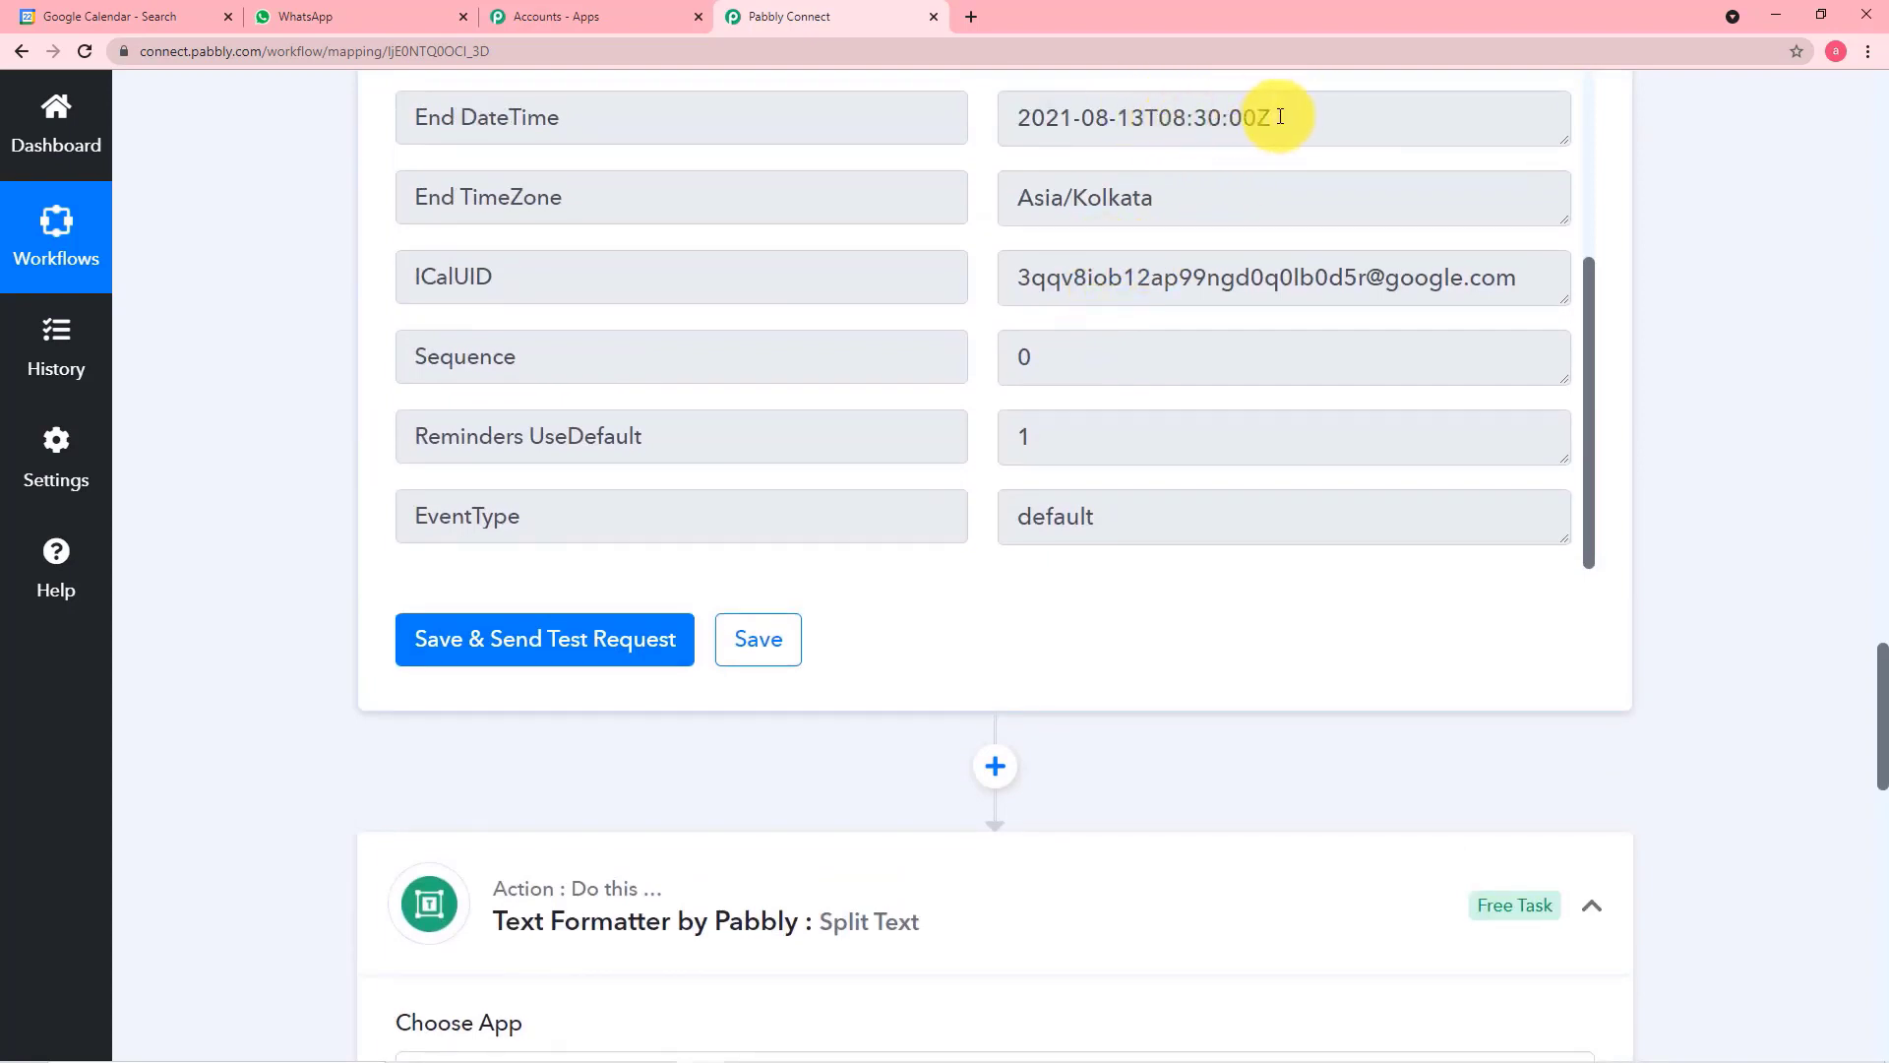
scroll(1218, 152, "up", 2)
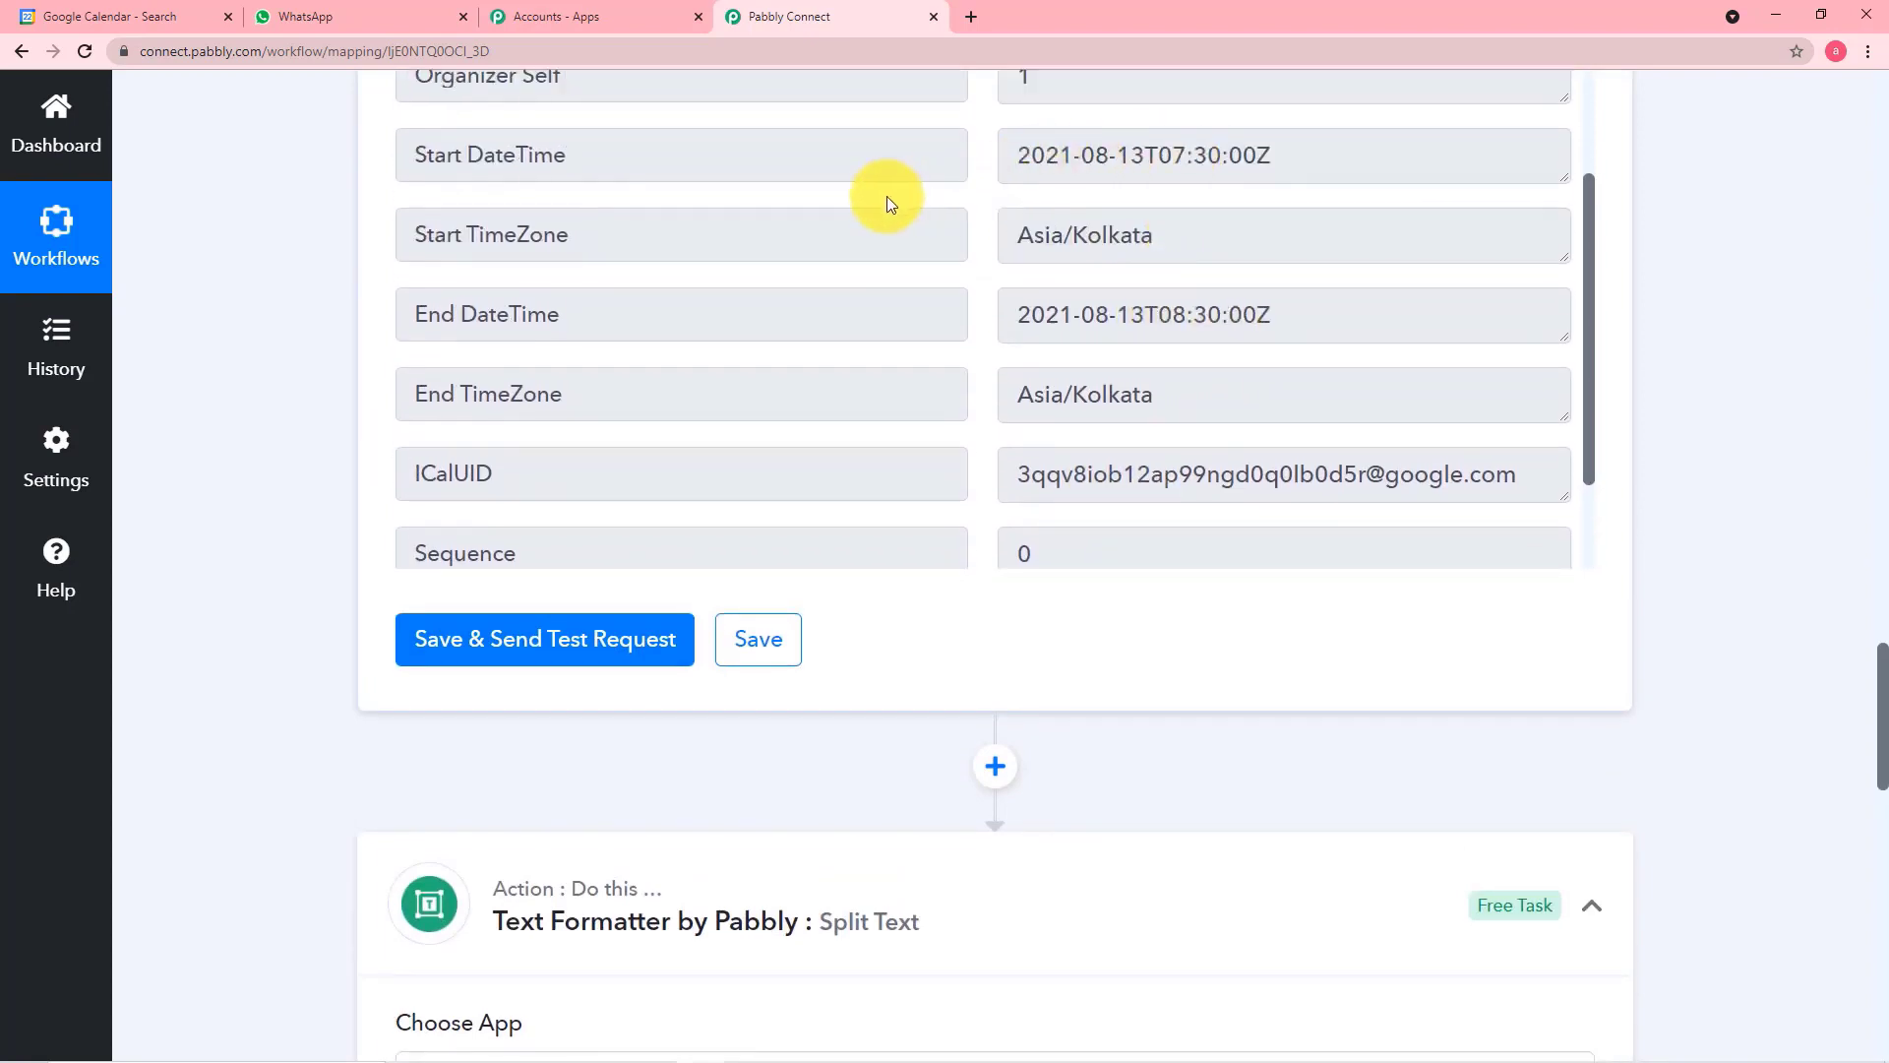
scroll(299, 405, "down", 8)
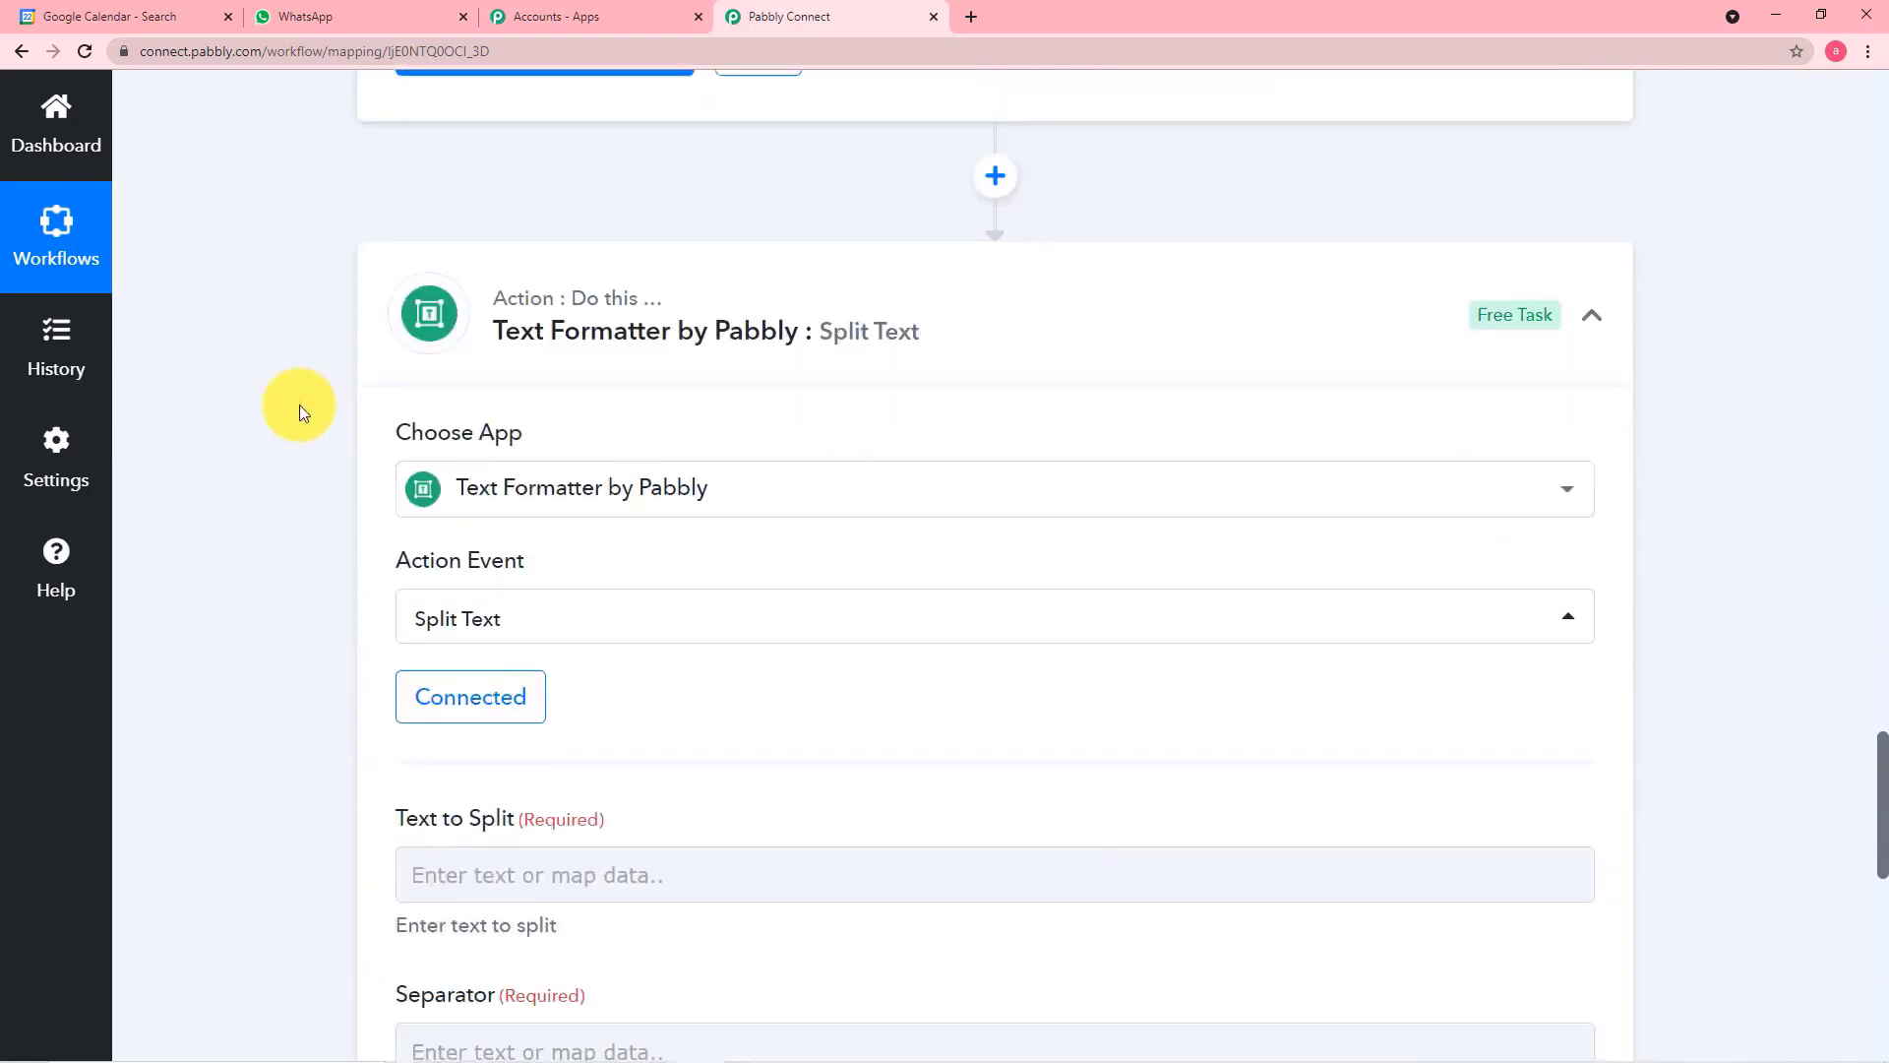
scroll(299, 405, "down", 2)
left_click(624, 469)
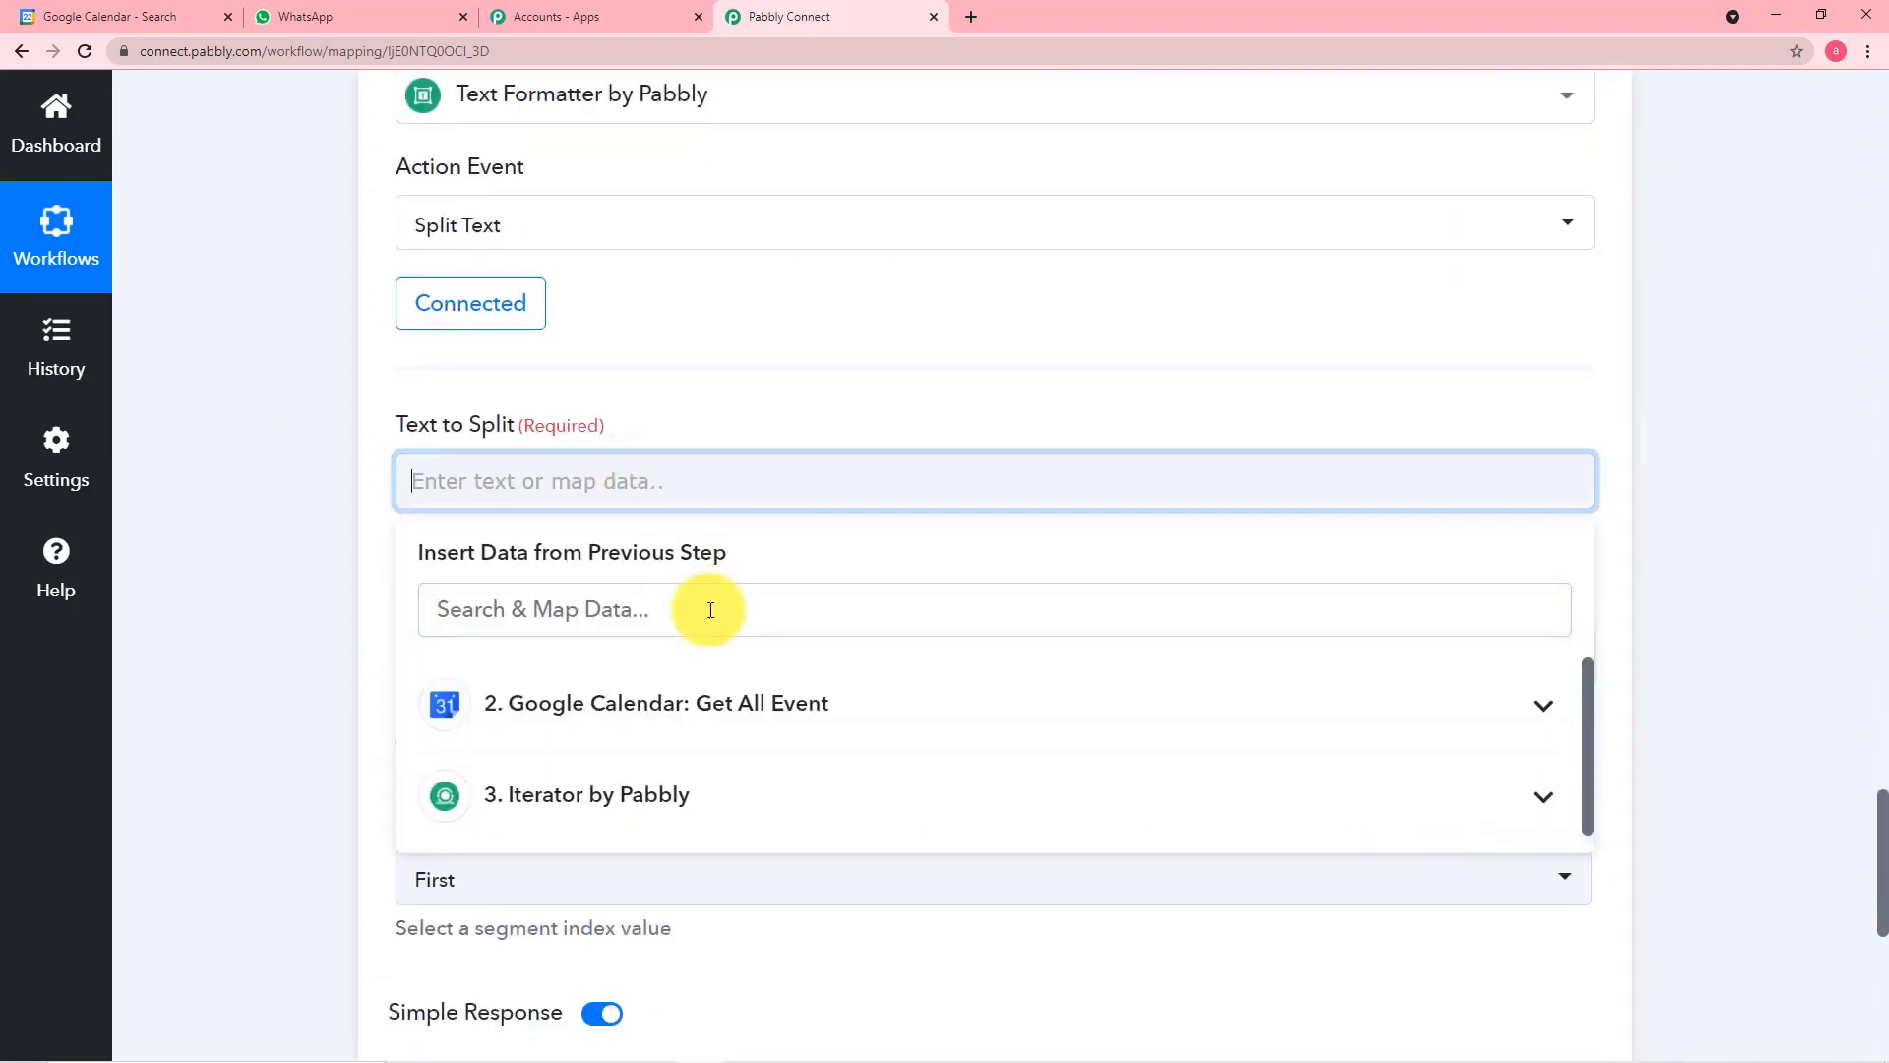
left_click(755, 819)
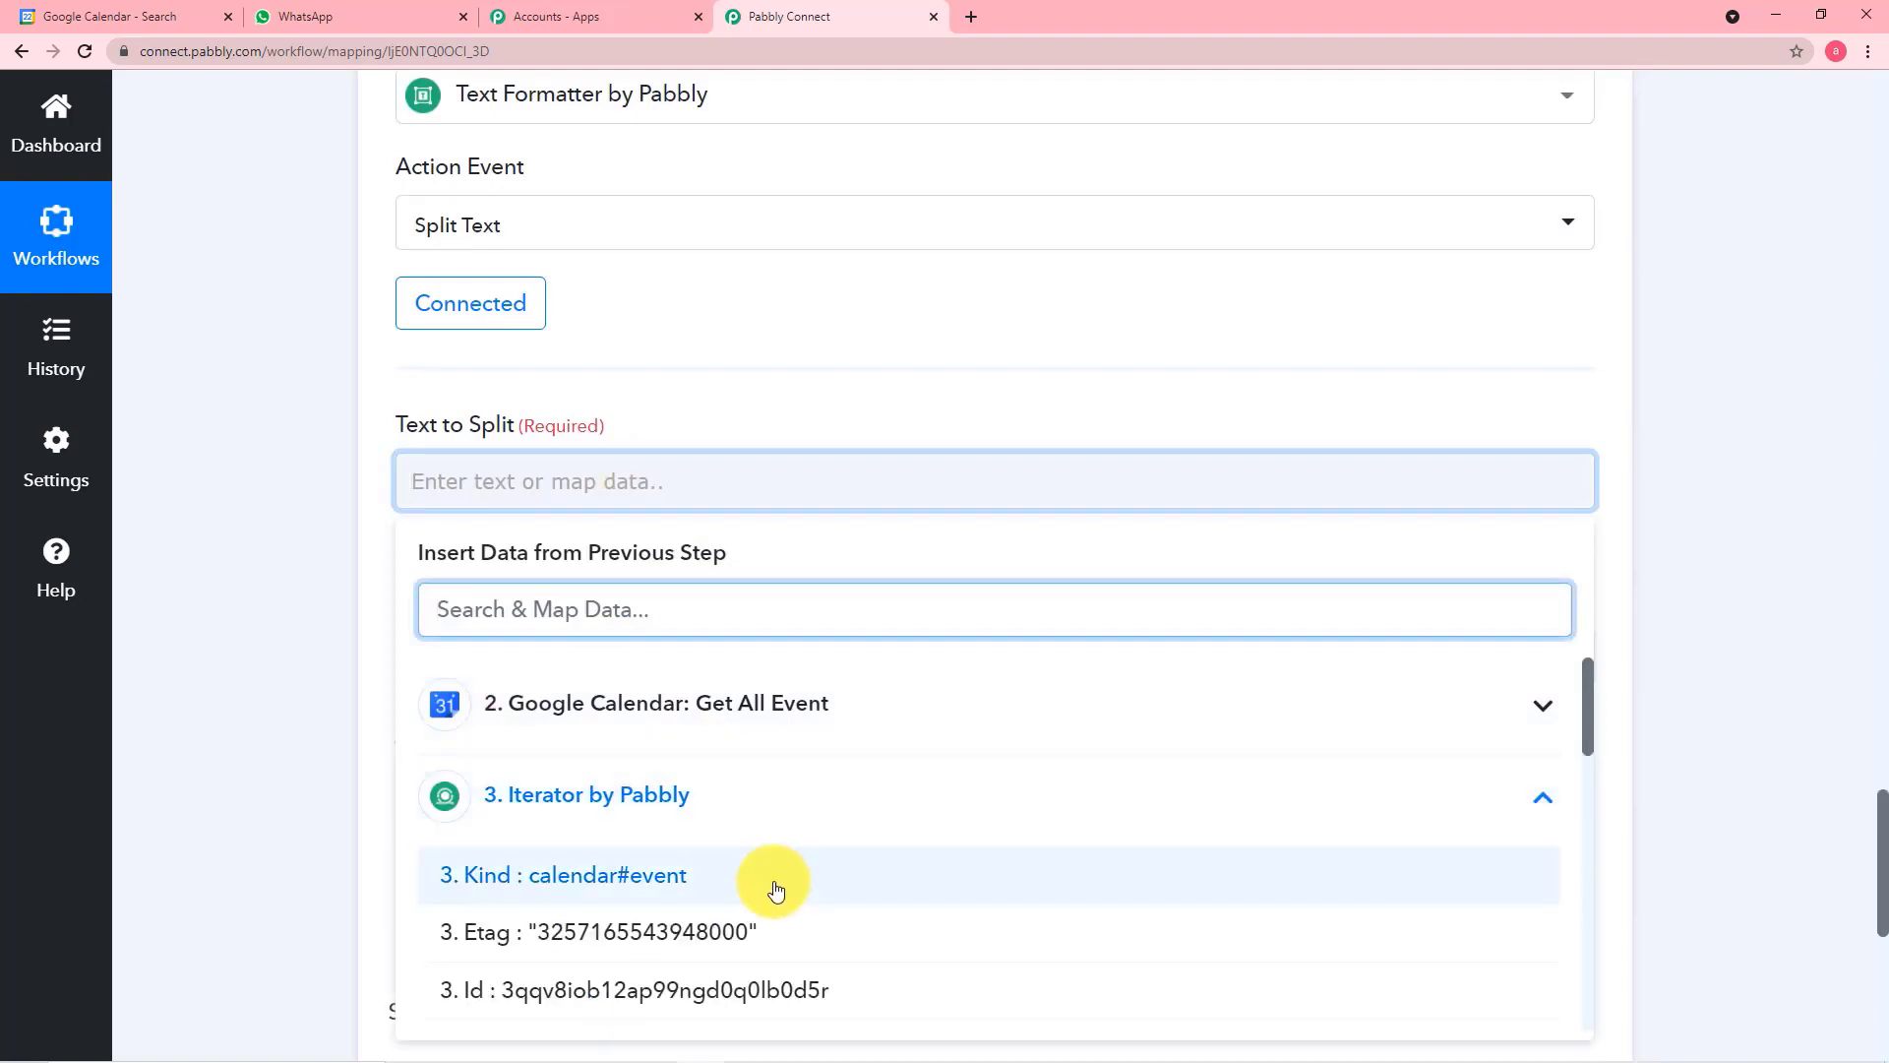
scroll(772, 877, "down", 3)
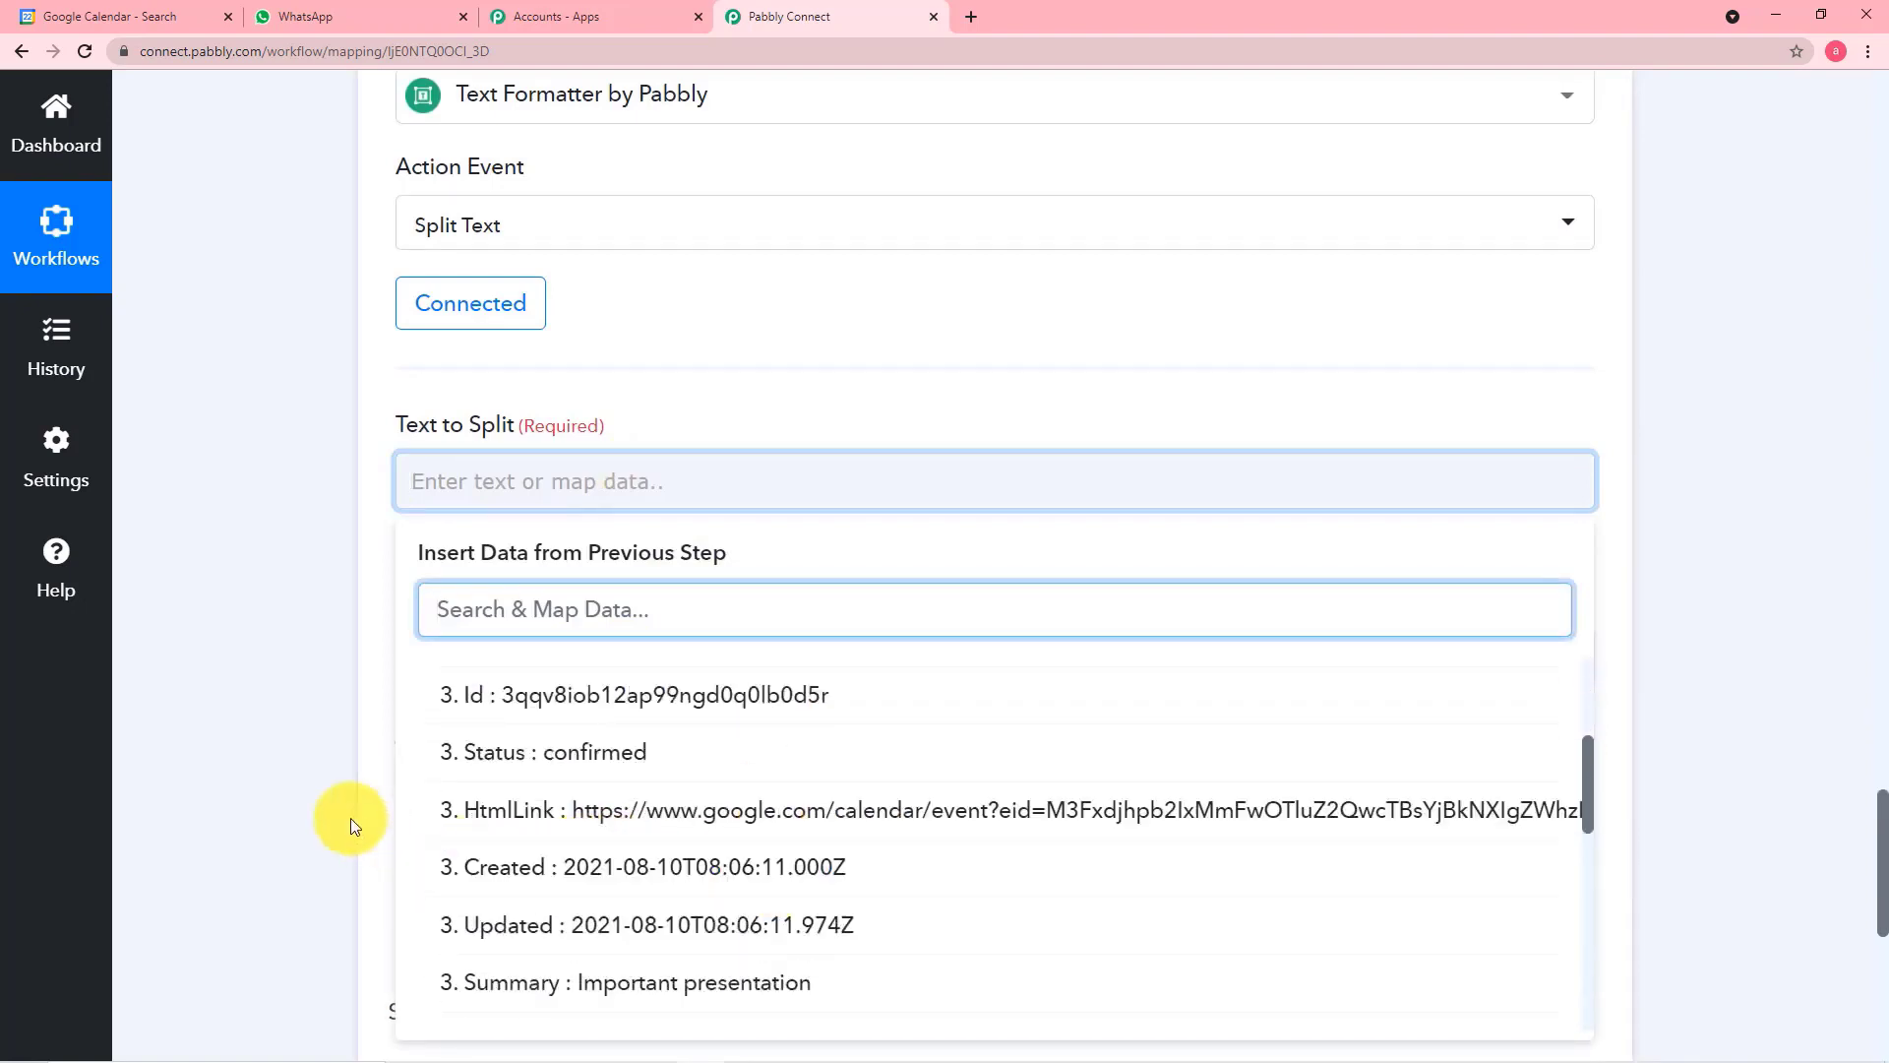
scroll(297, 805, "down", 2)
scroll(297, 805, "down", 4)
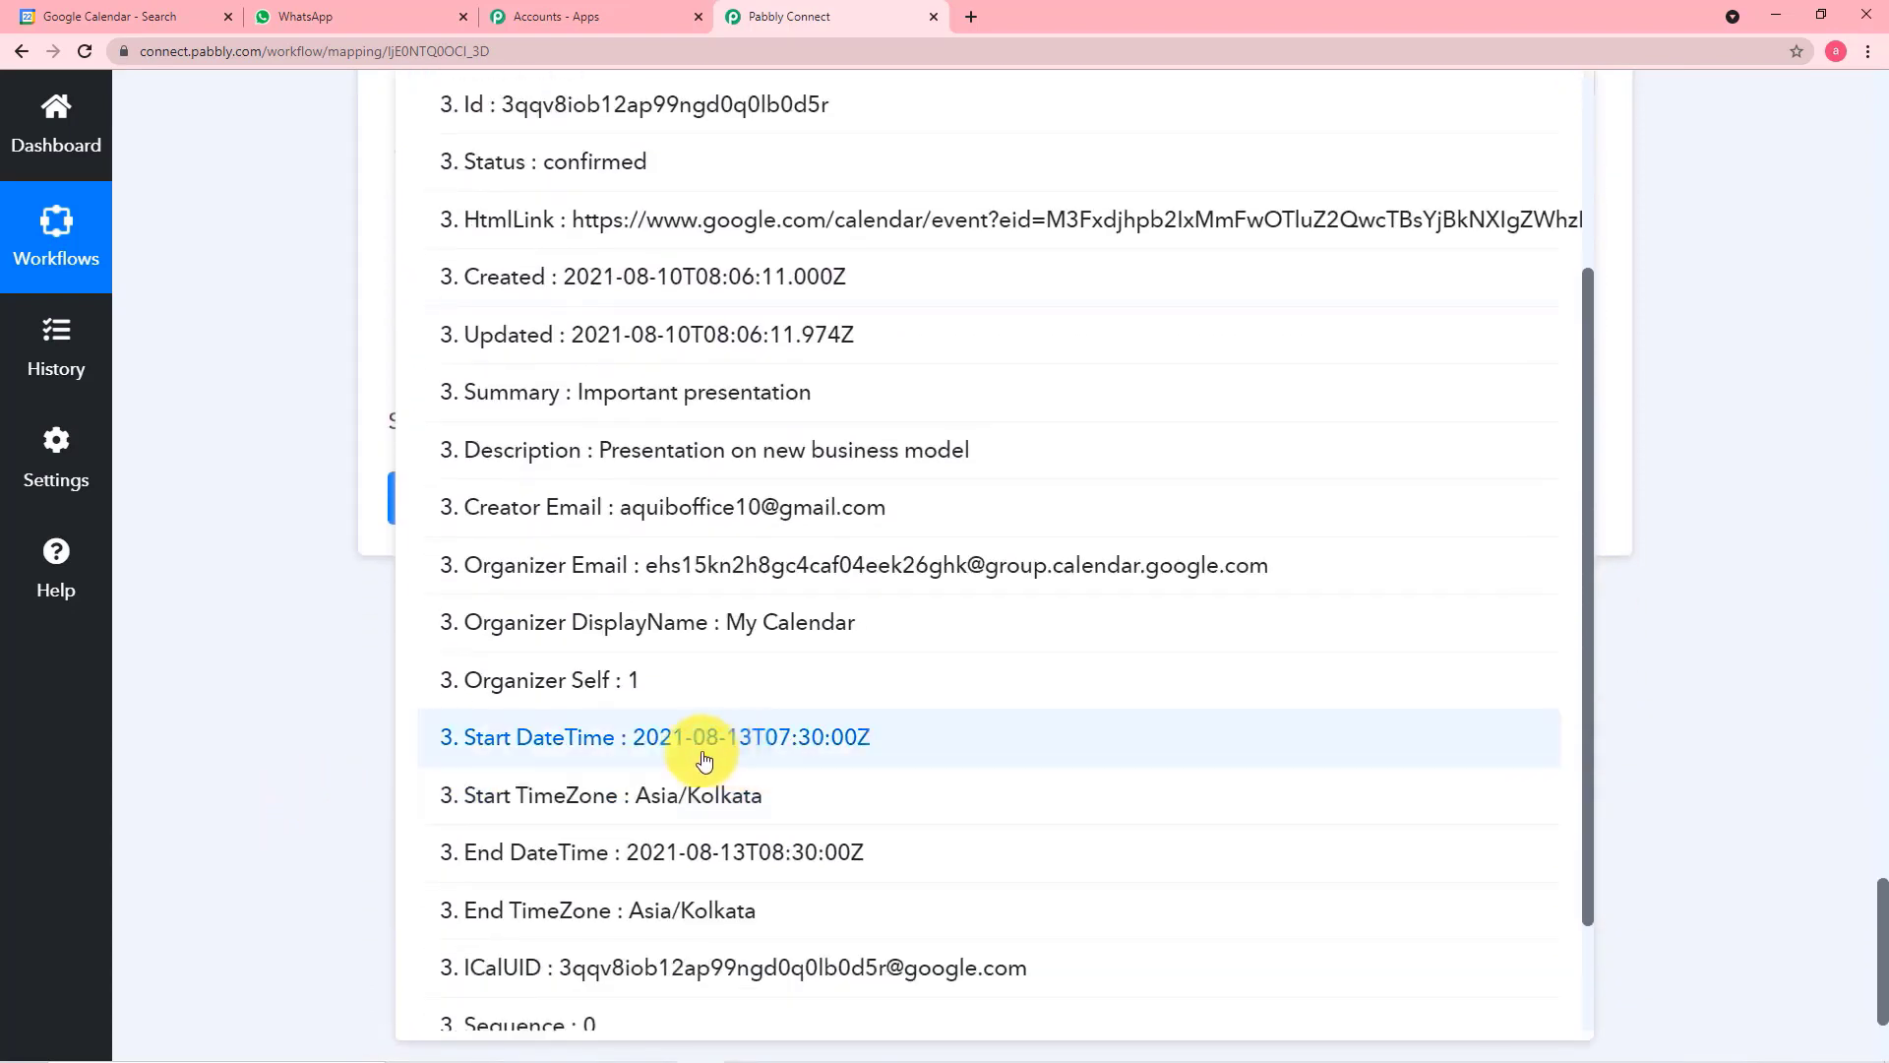
left_click(774, 739)
left_click(323, 571)
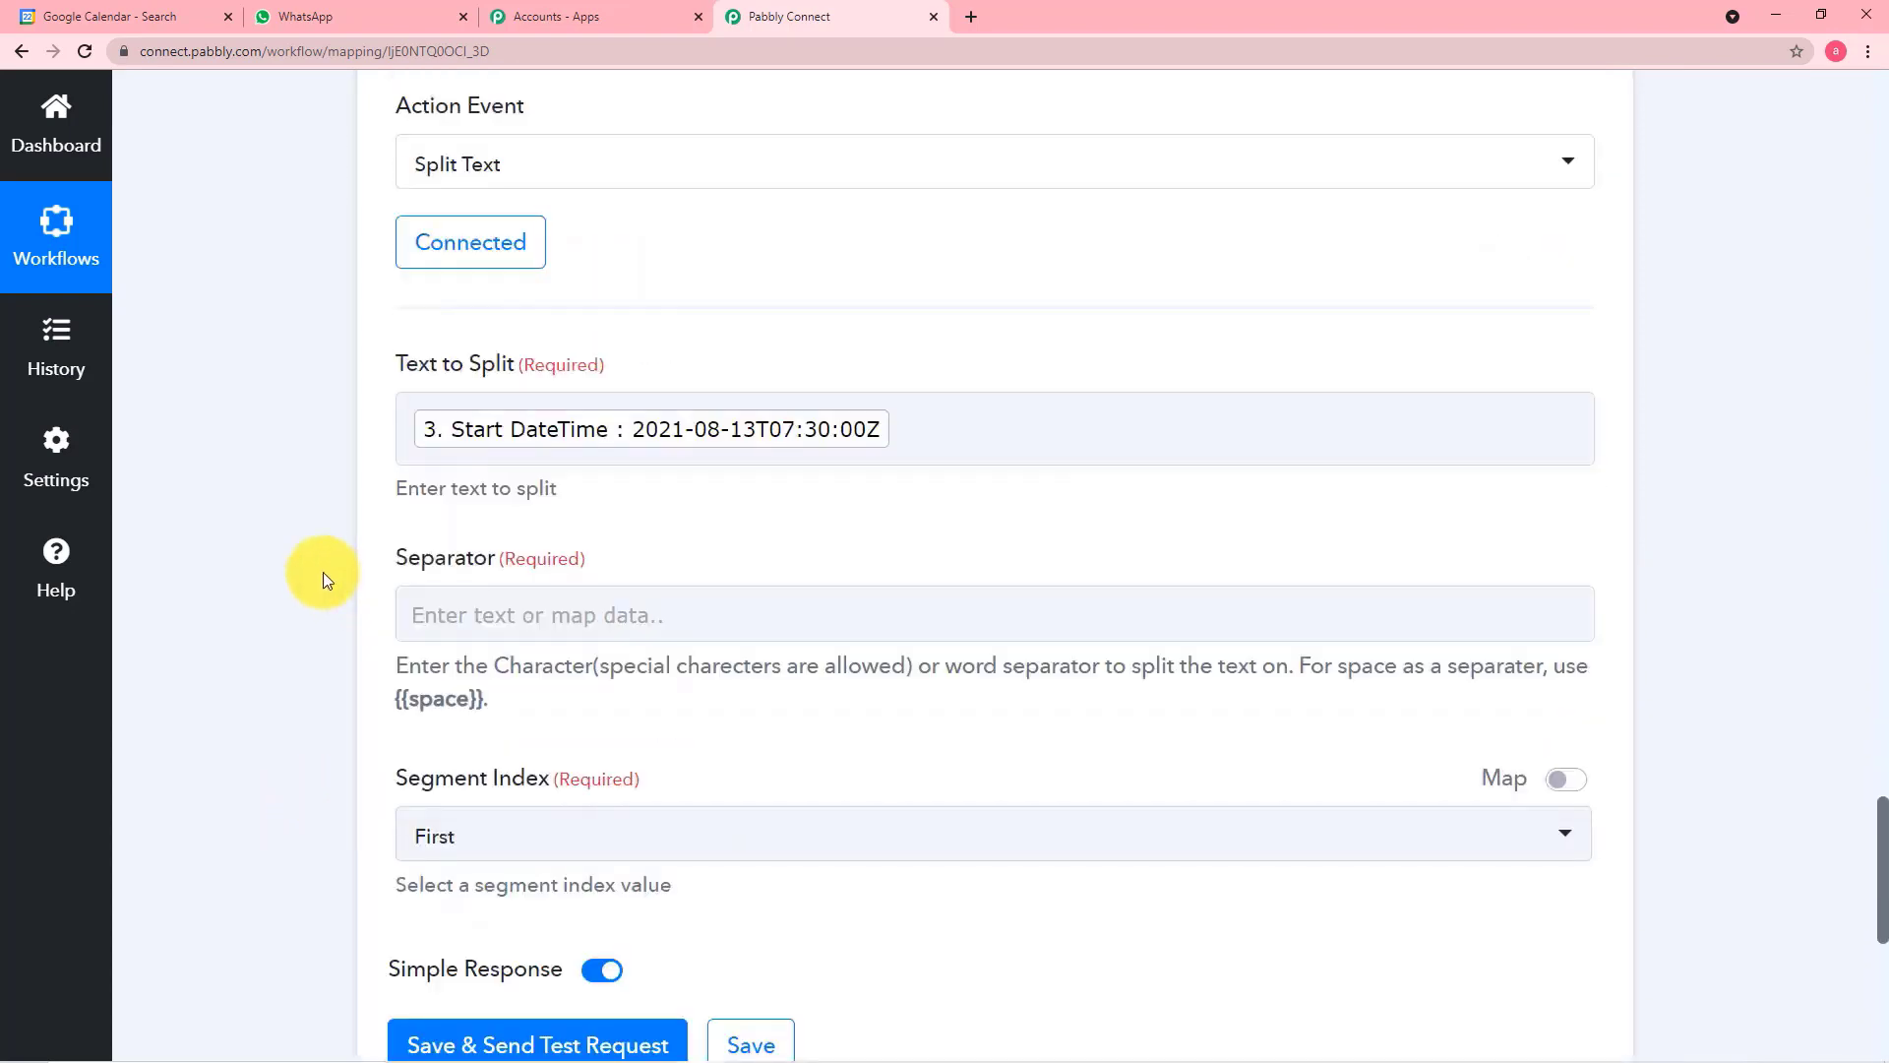
Set the Text Formatter's separator to T to split the date from the time
scroll(321, 570, "down", 2)
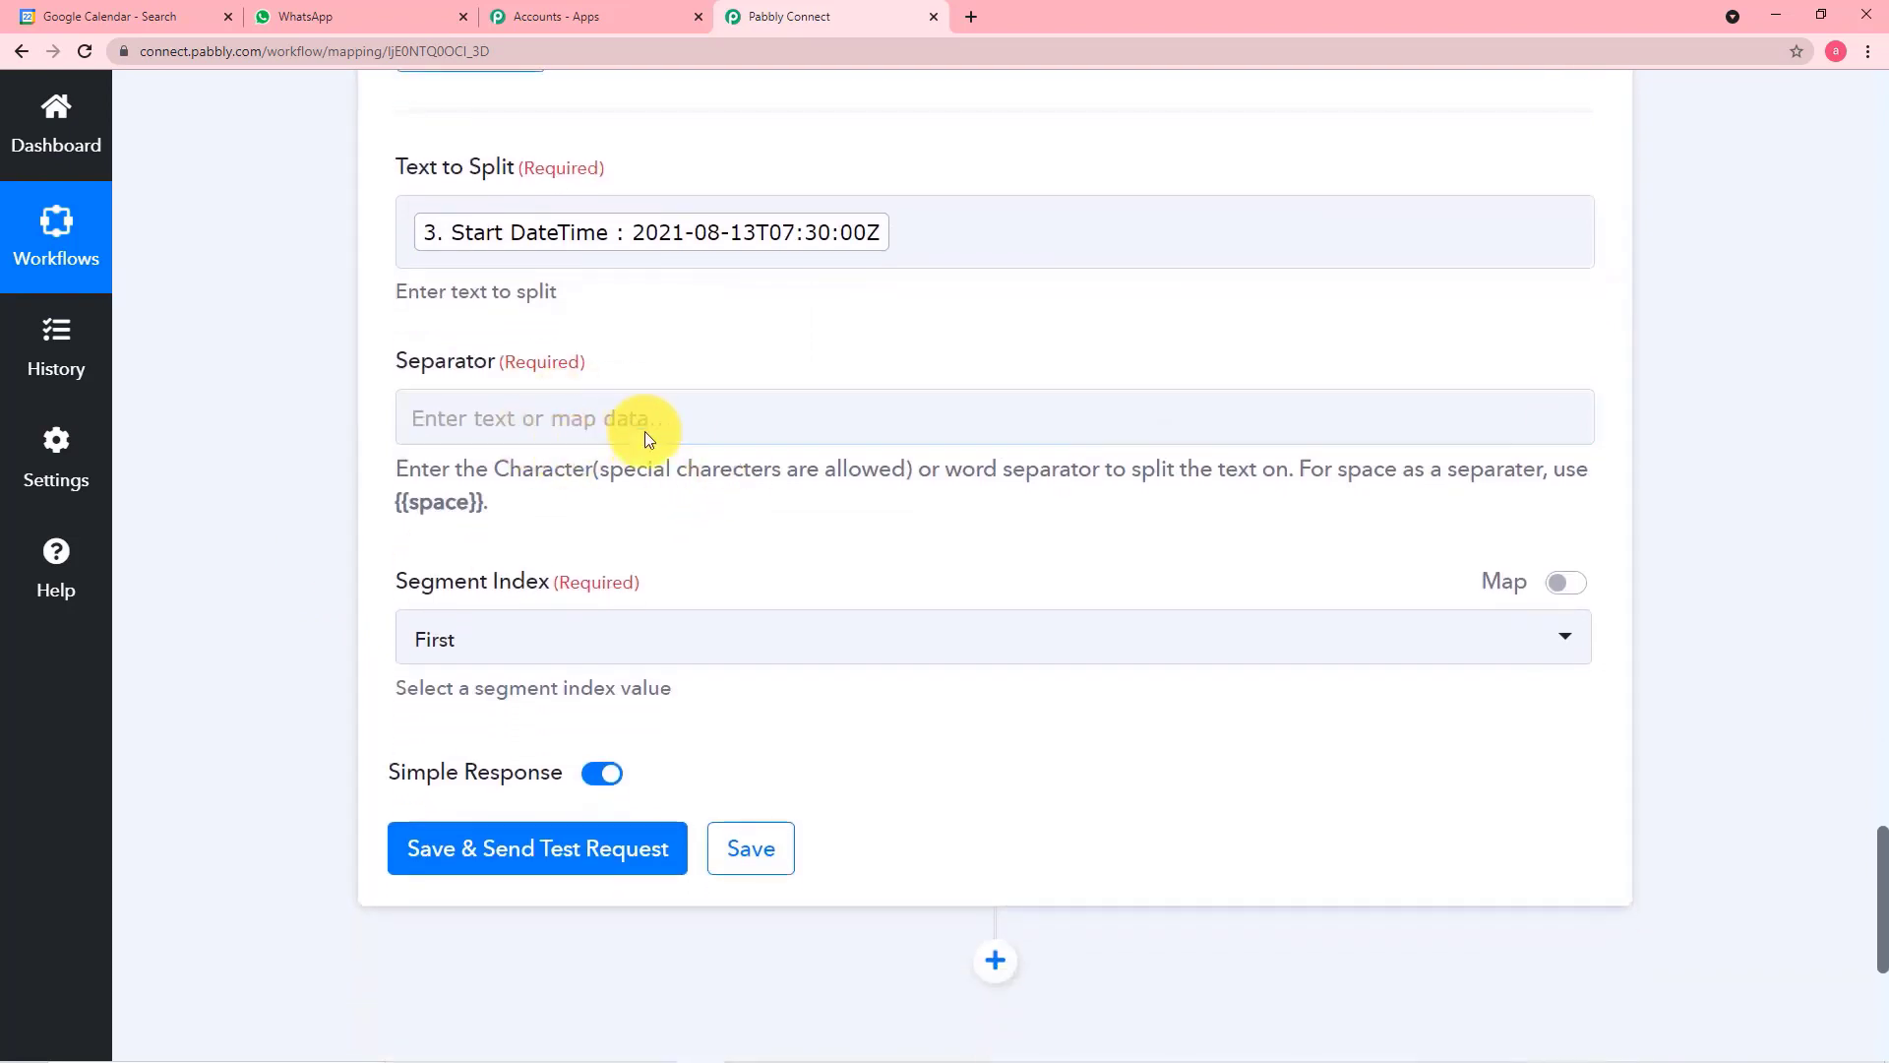
left_click(642, 428)
scroll(929, 410, "up", 2)
left_click(935, 409)
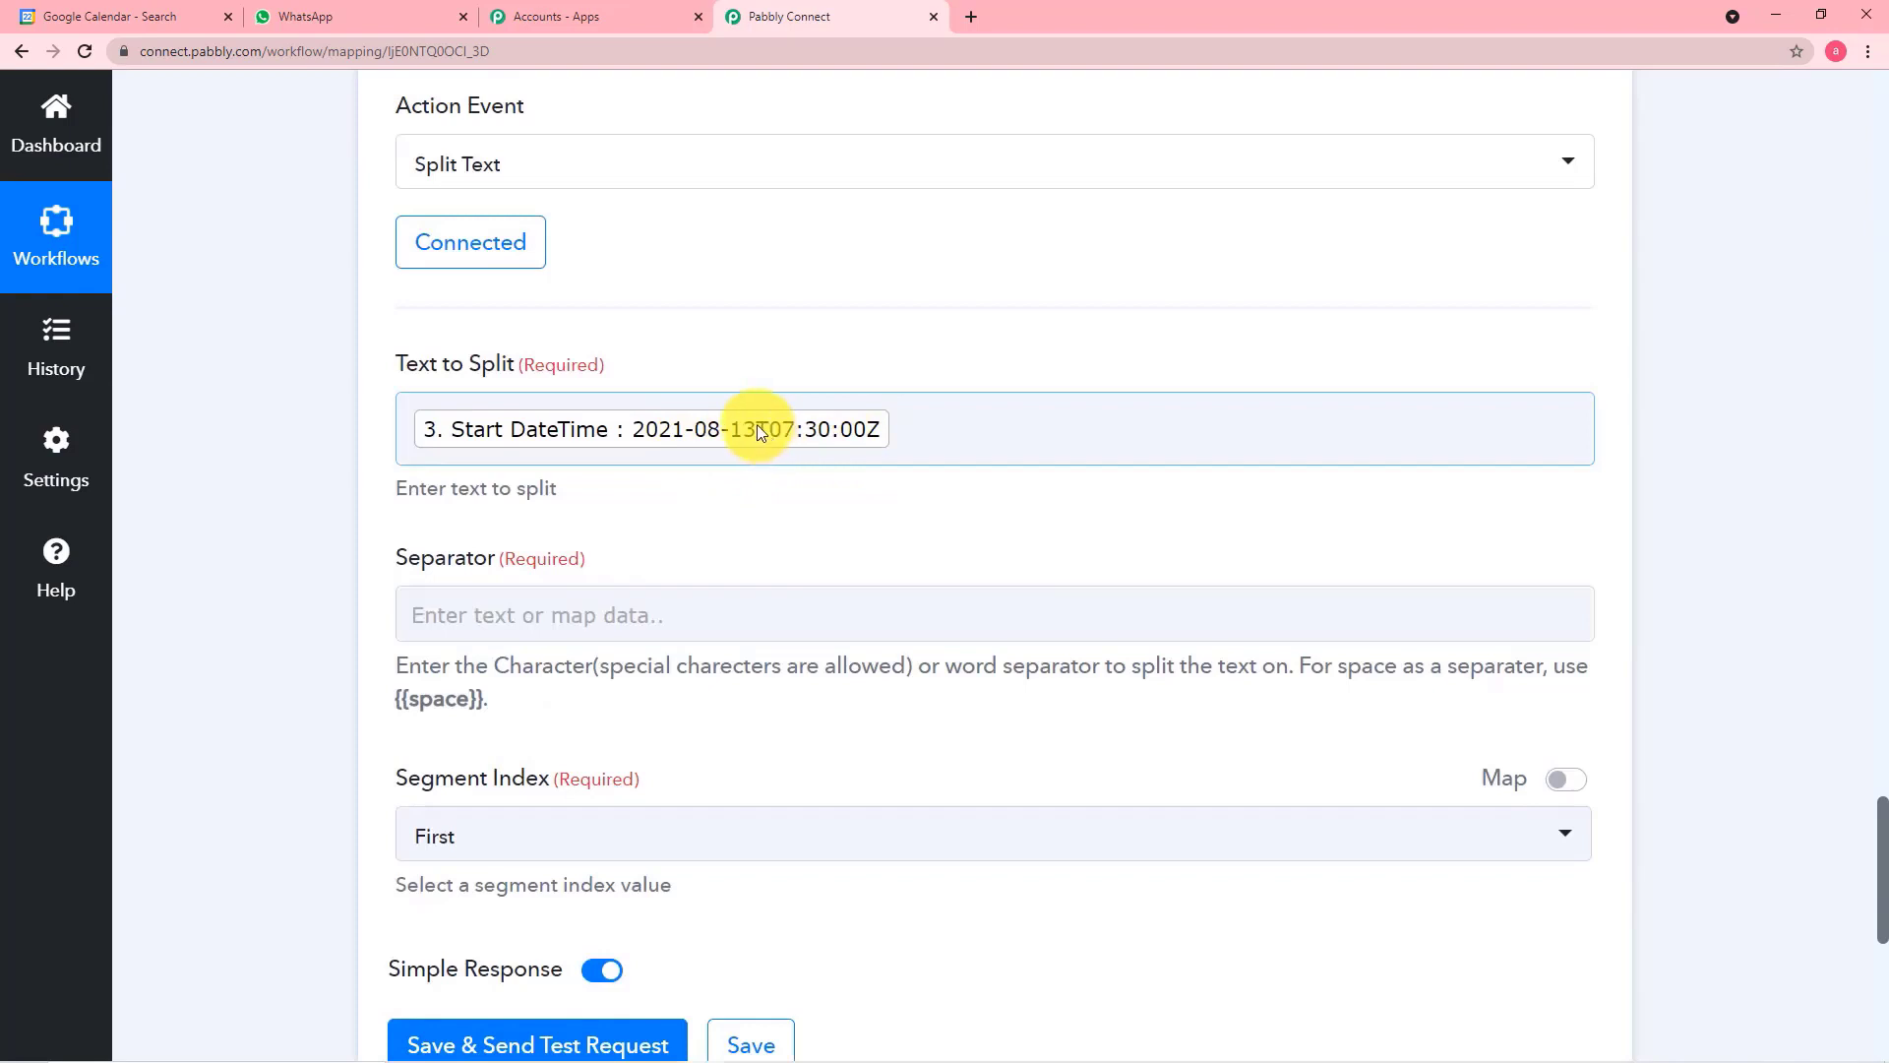
left_click(656, 604)
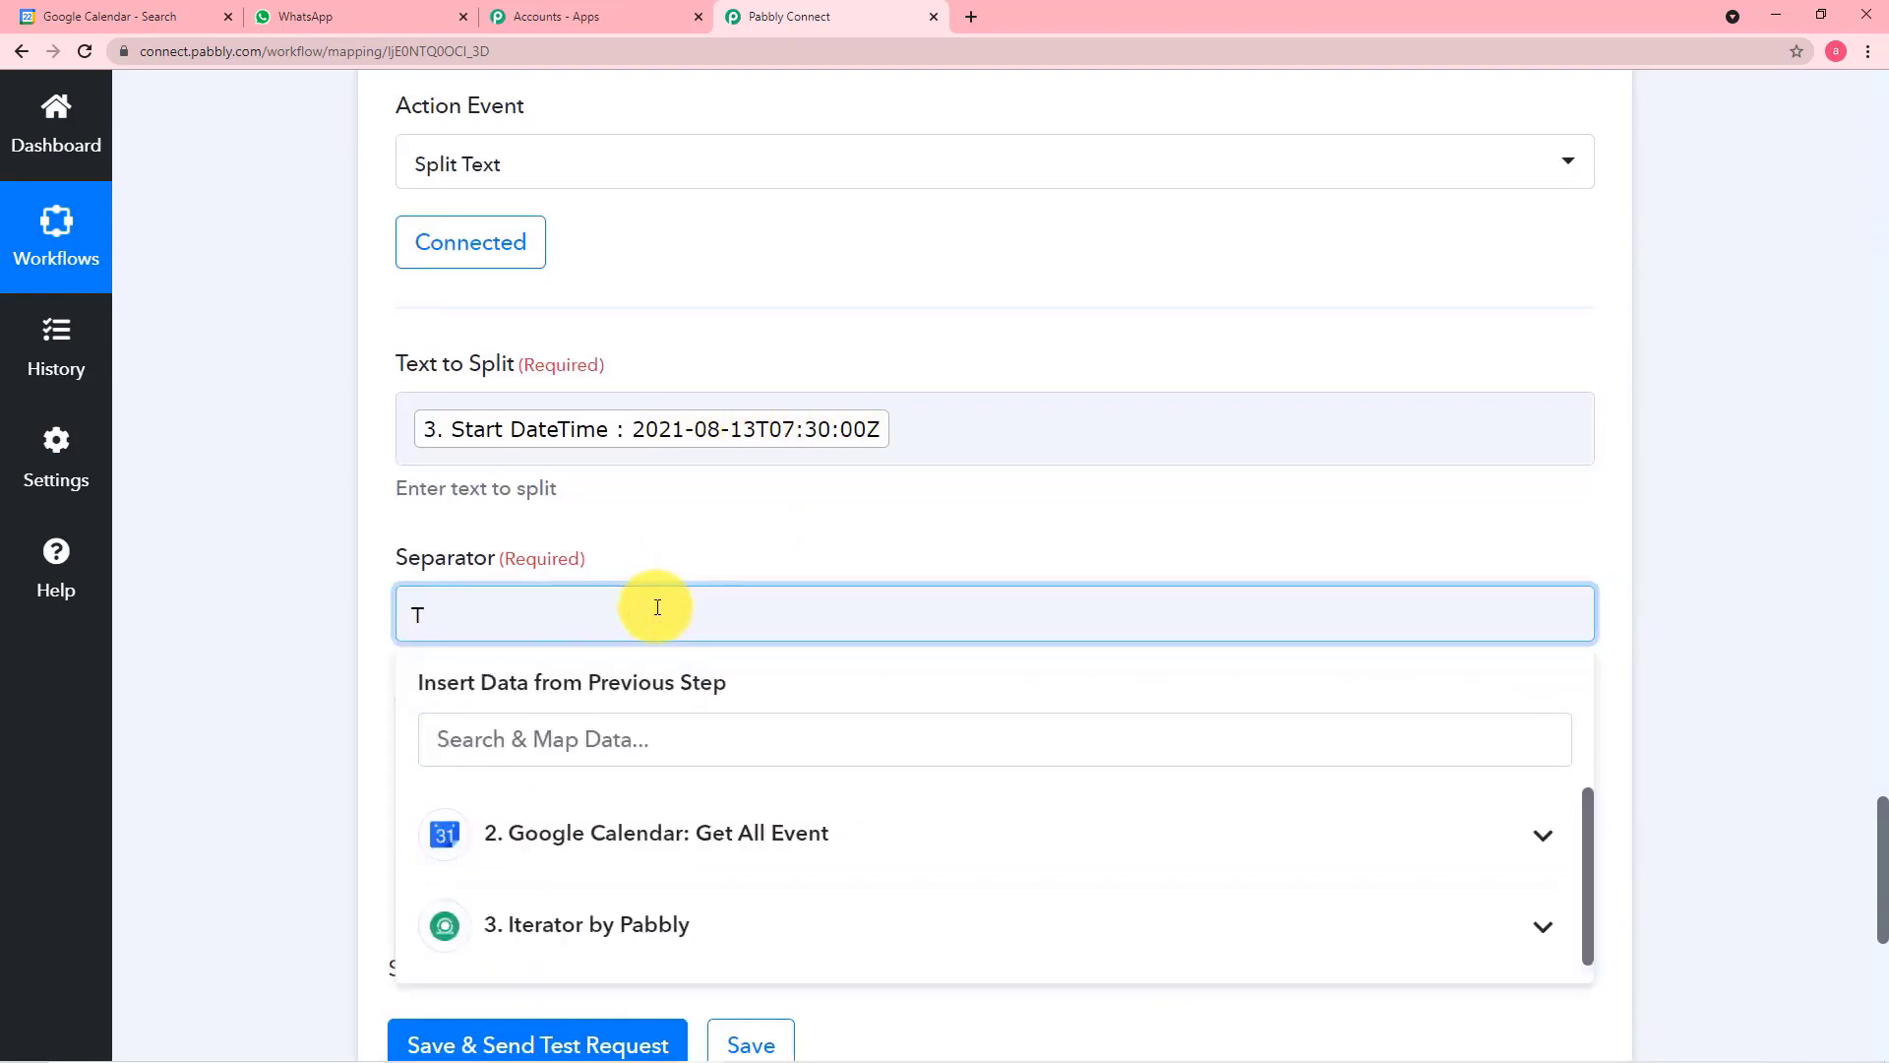
left_click(297, 625)
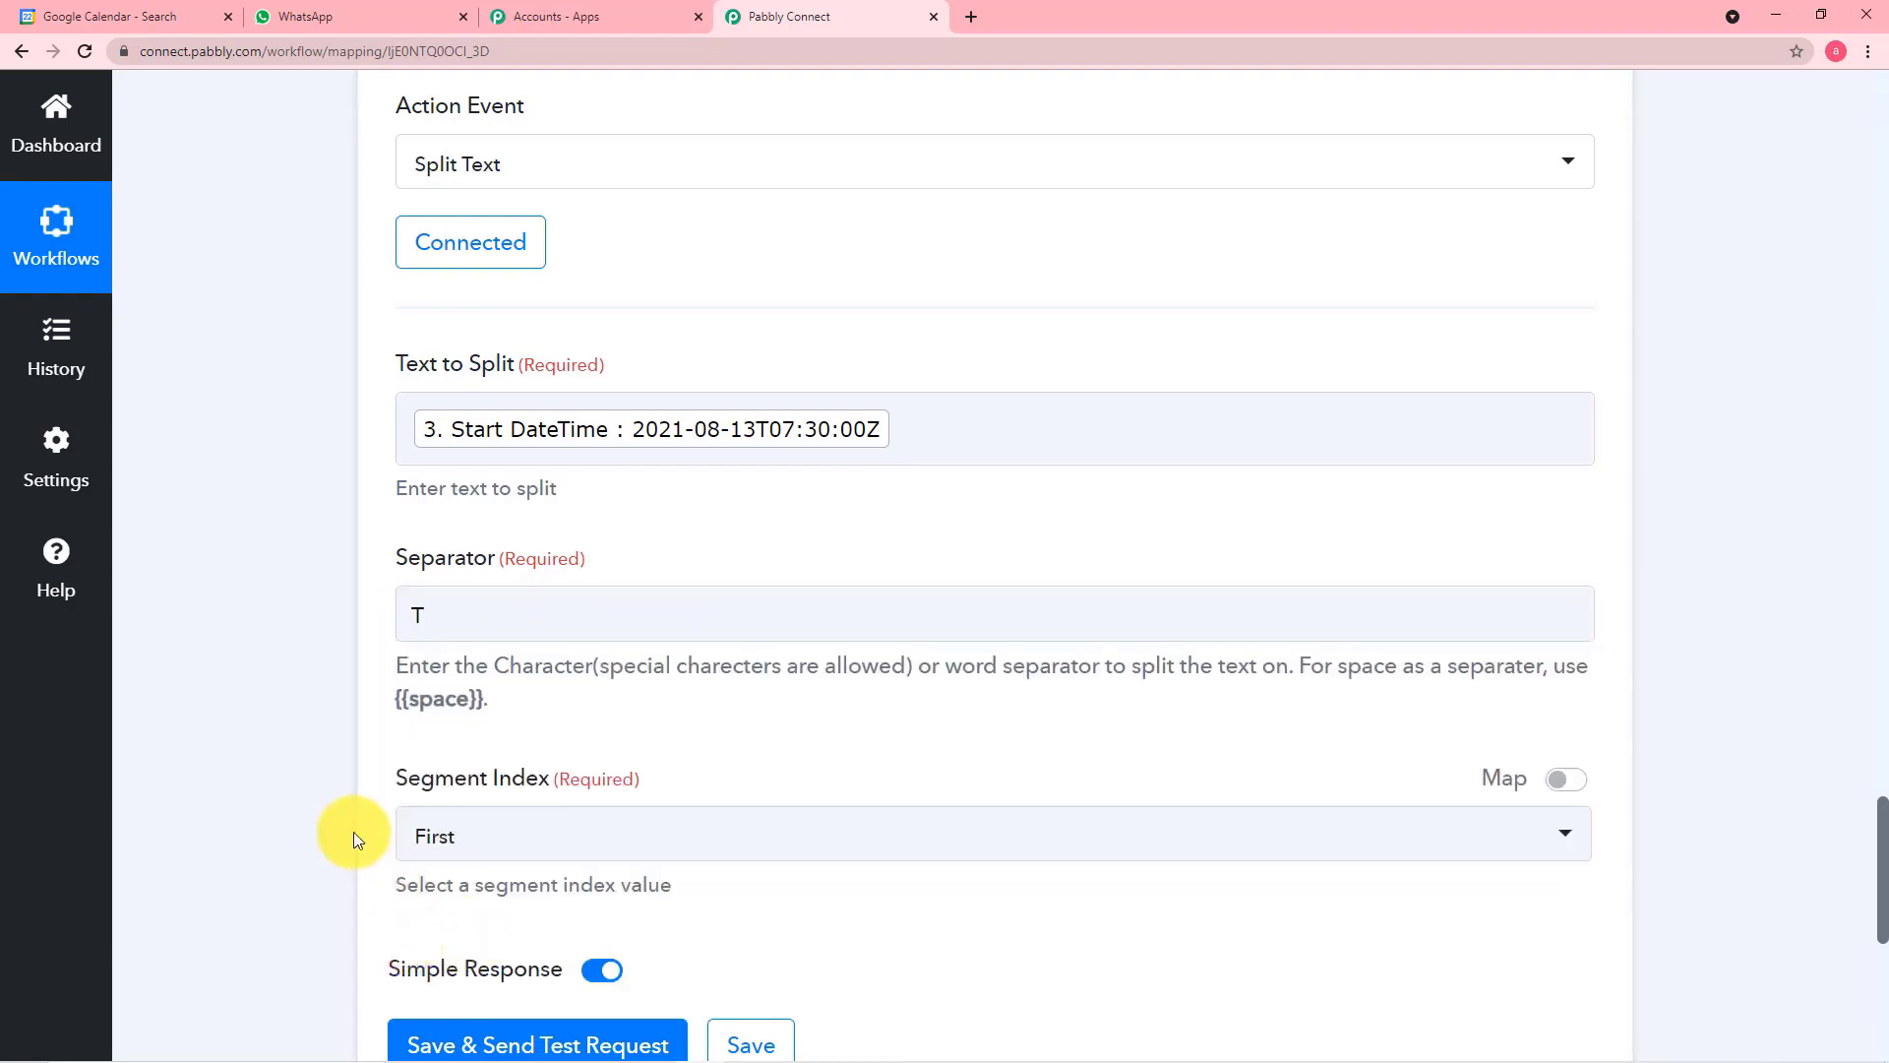
Choose First as the segment index, then save the Text Formatter step and send a test request
scroll(789, 740, "down", 1)
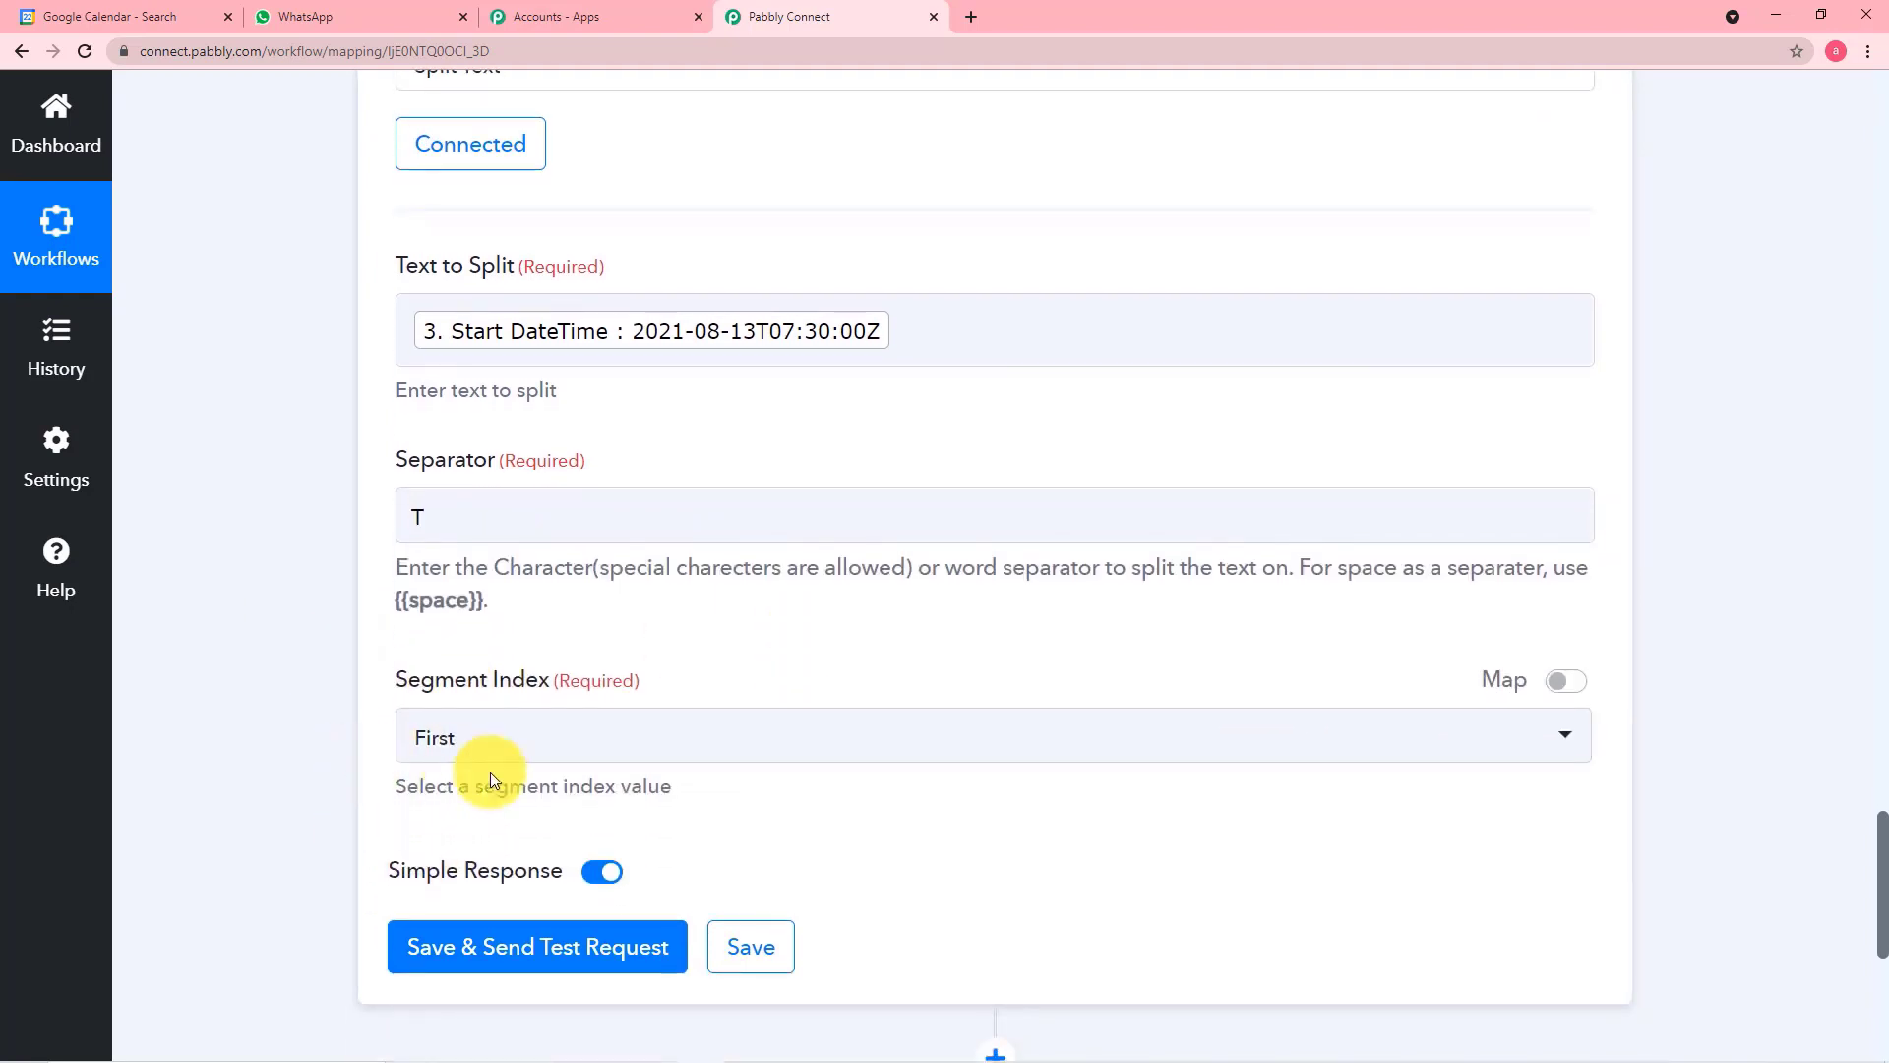
left_click(551, 745)
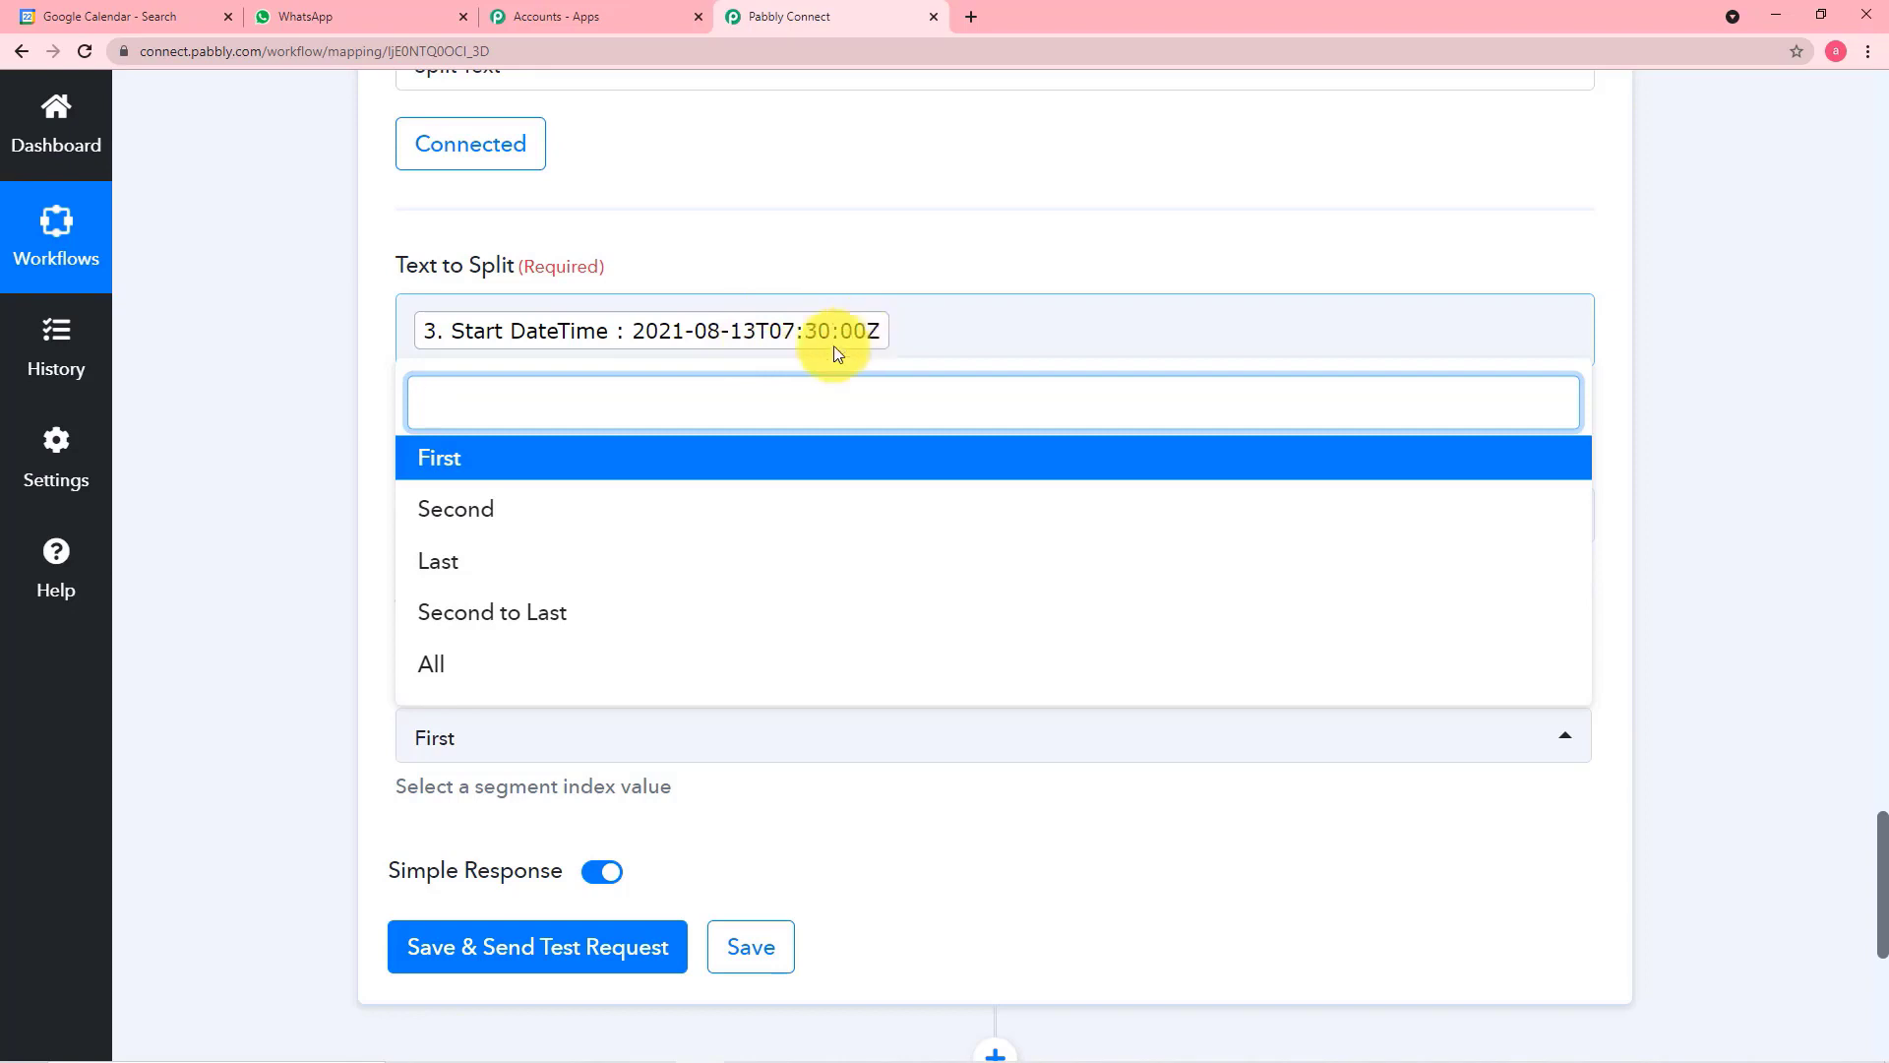
left_click(506, 463)
left_click(274, 462)
scroll(348, 648, "down", 5)
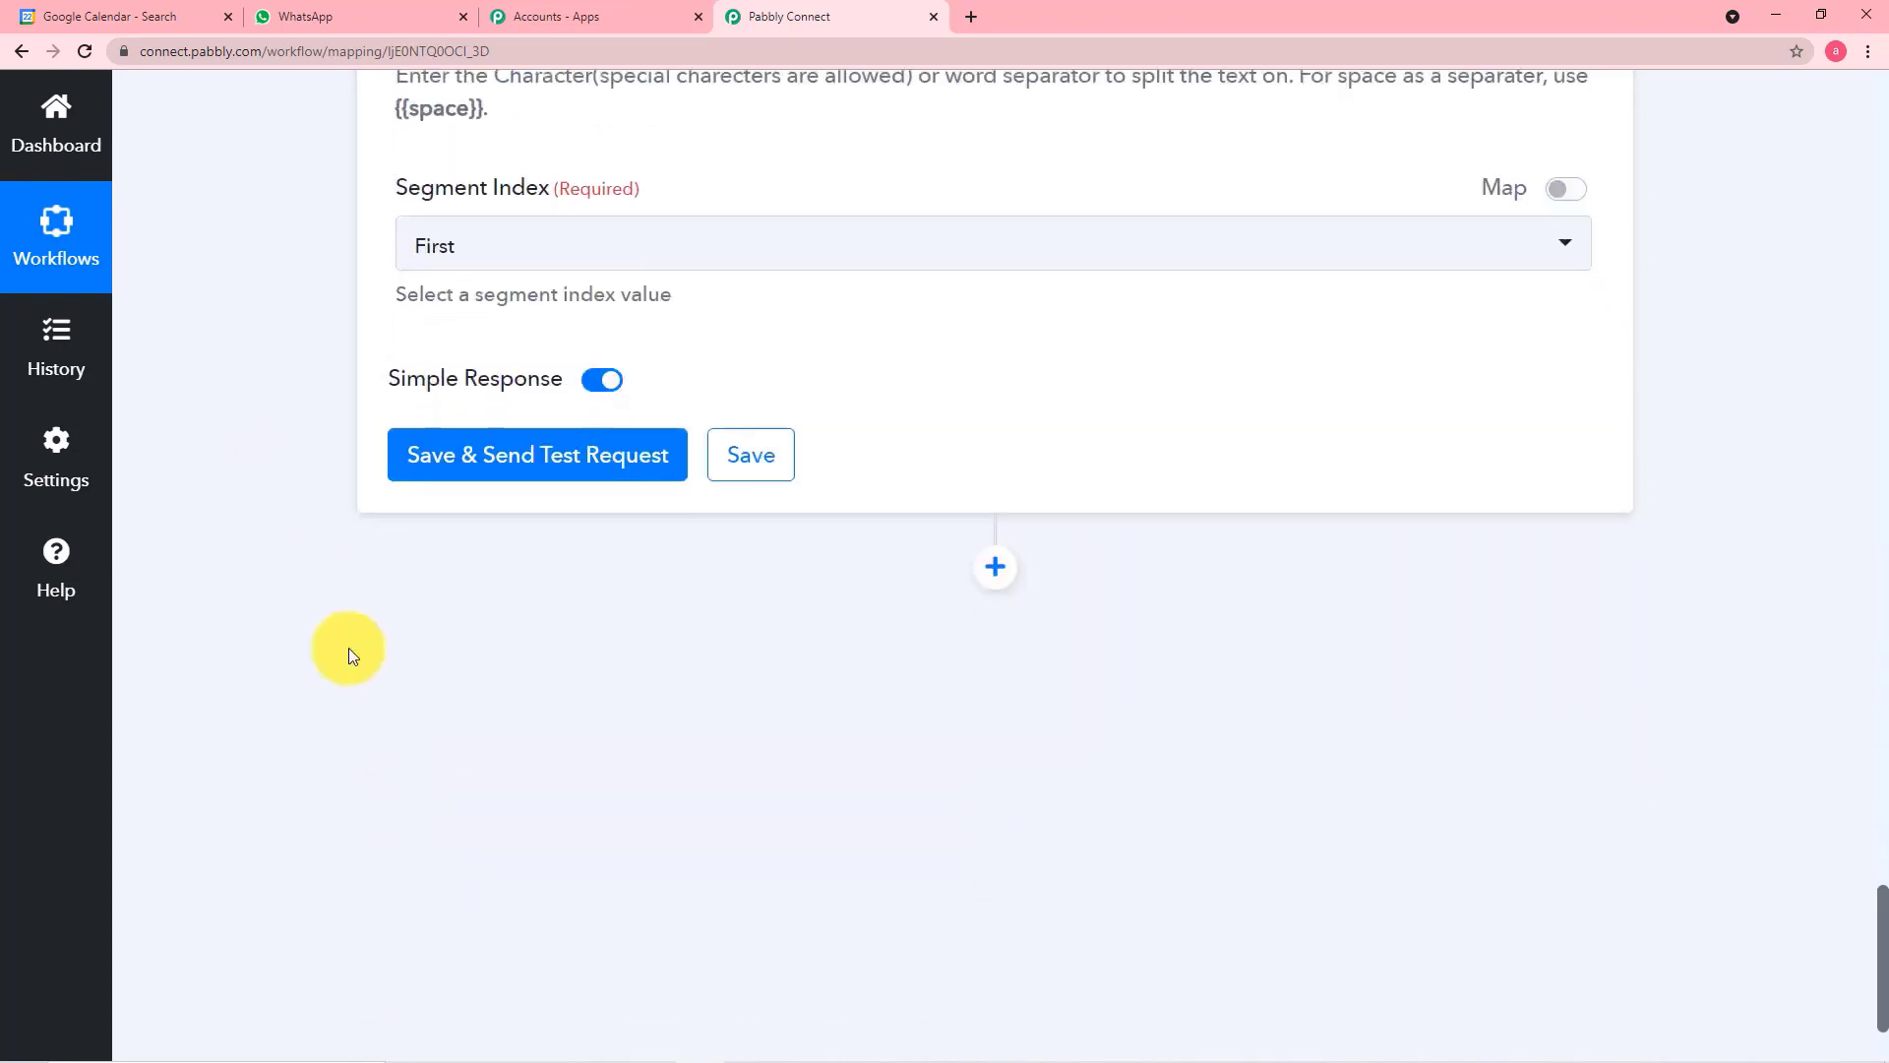
left_click(451, 463)
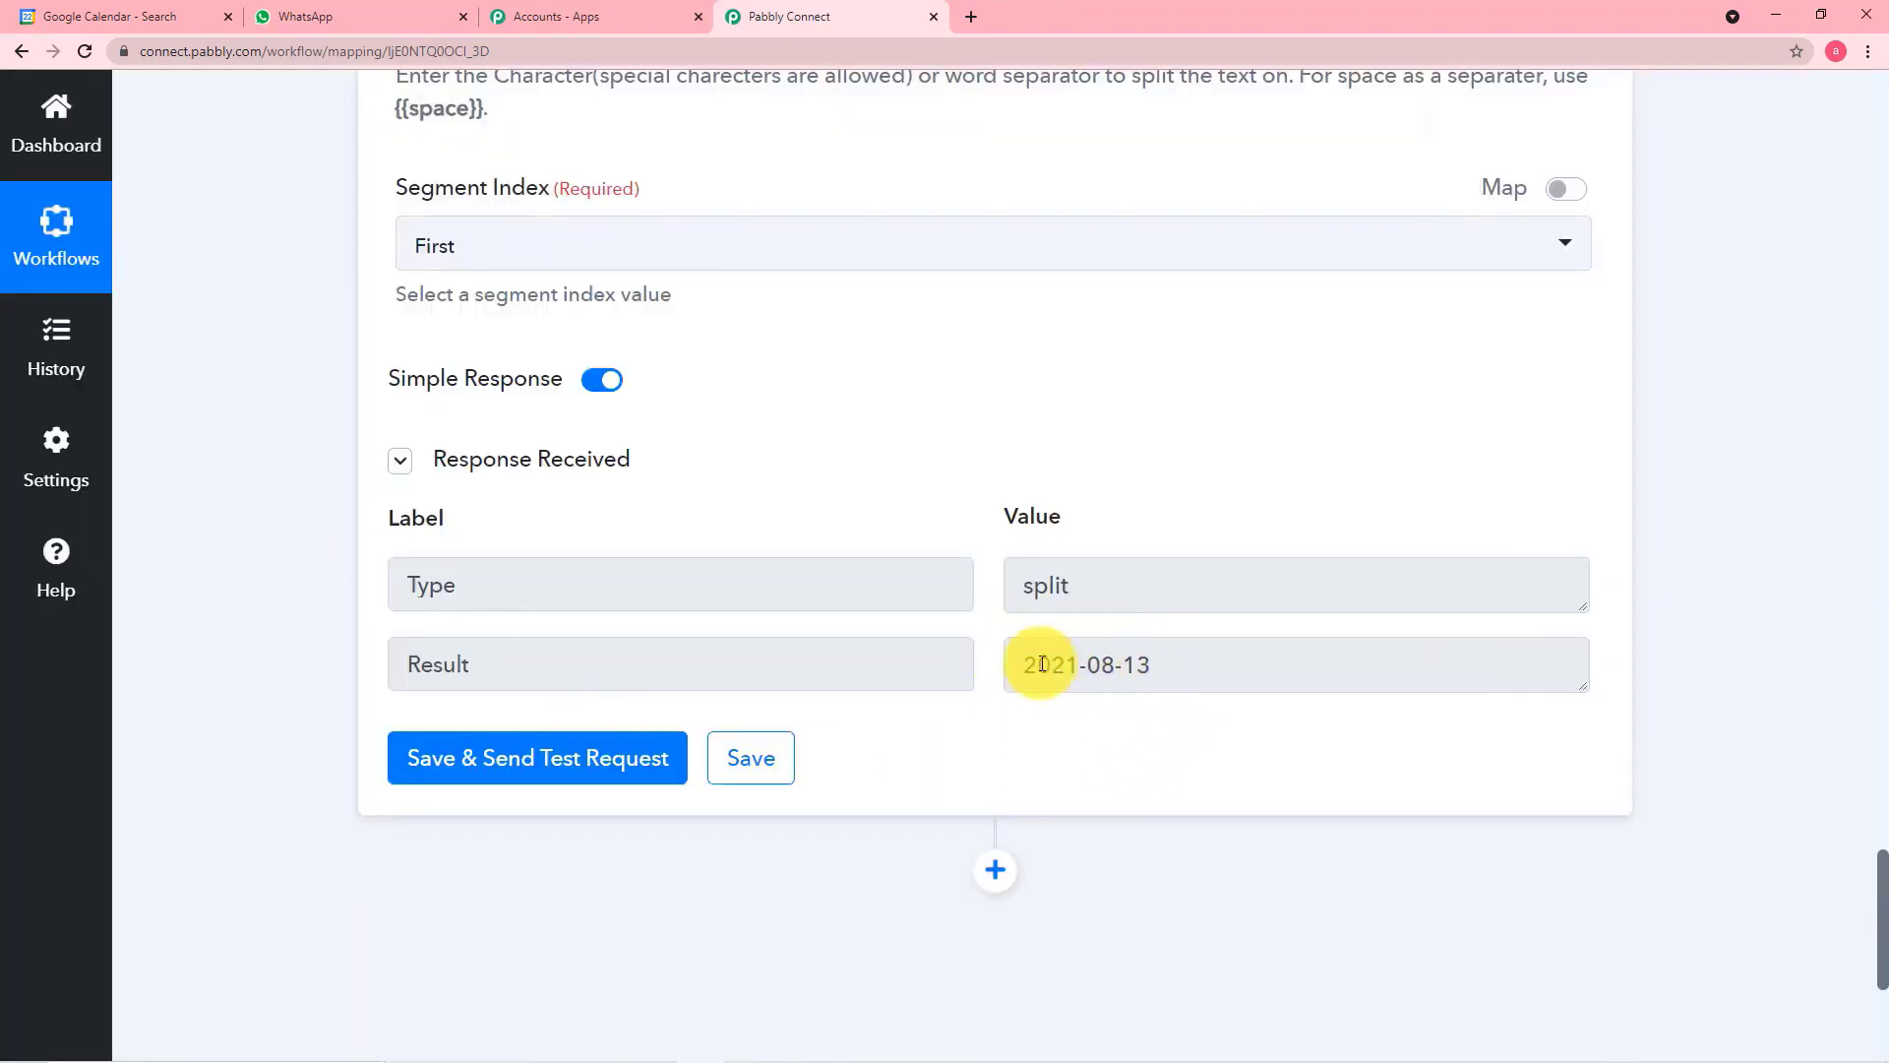
Add a new action step after the Text Formatter and choose Date/Time Formatter by Pabbly as its app
scroll(1053, 693, "down", 1)
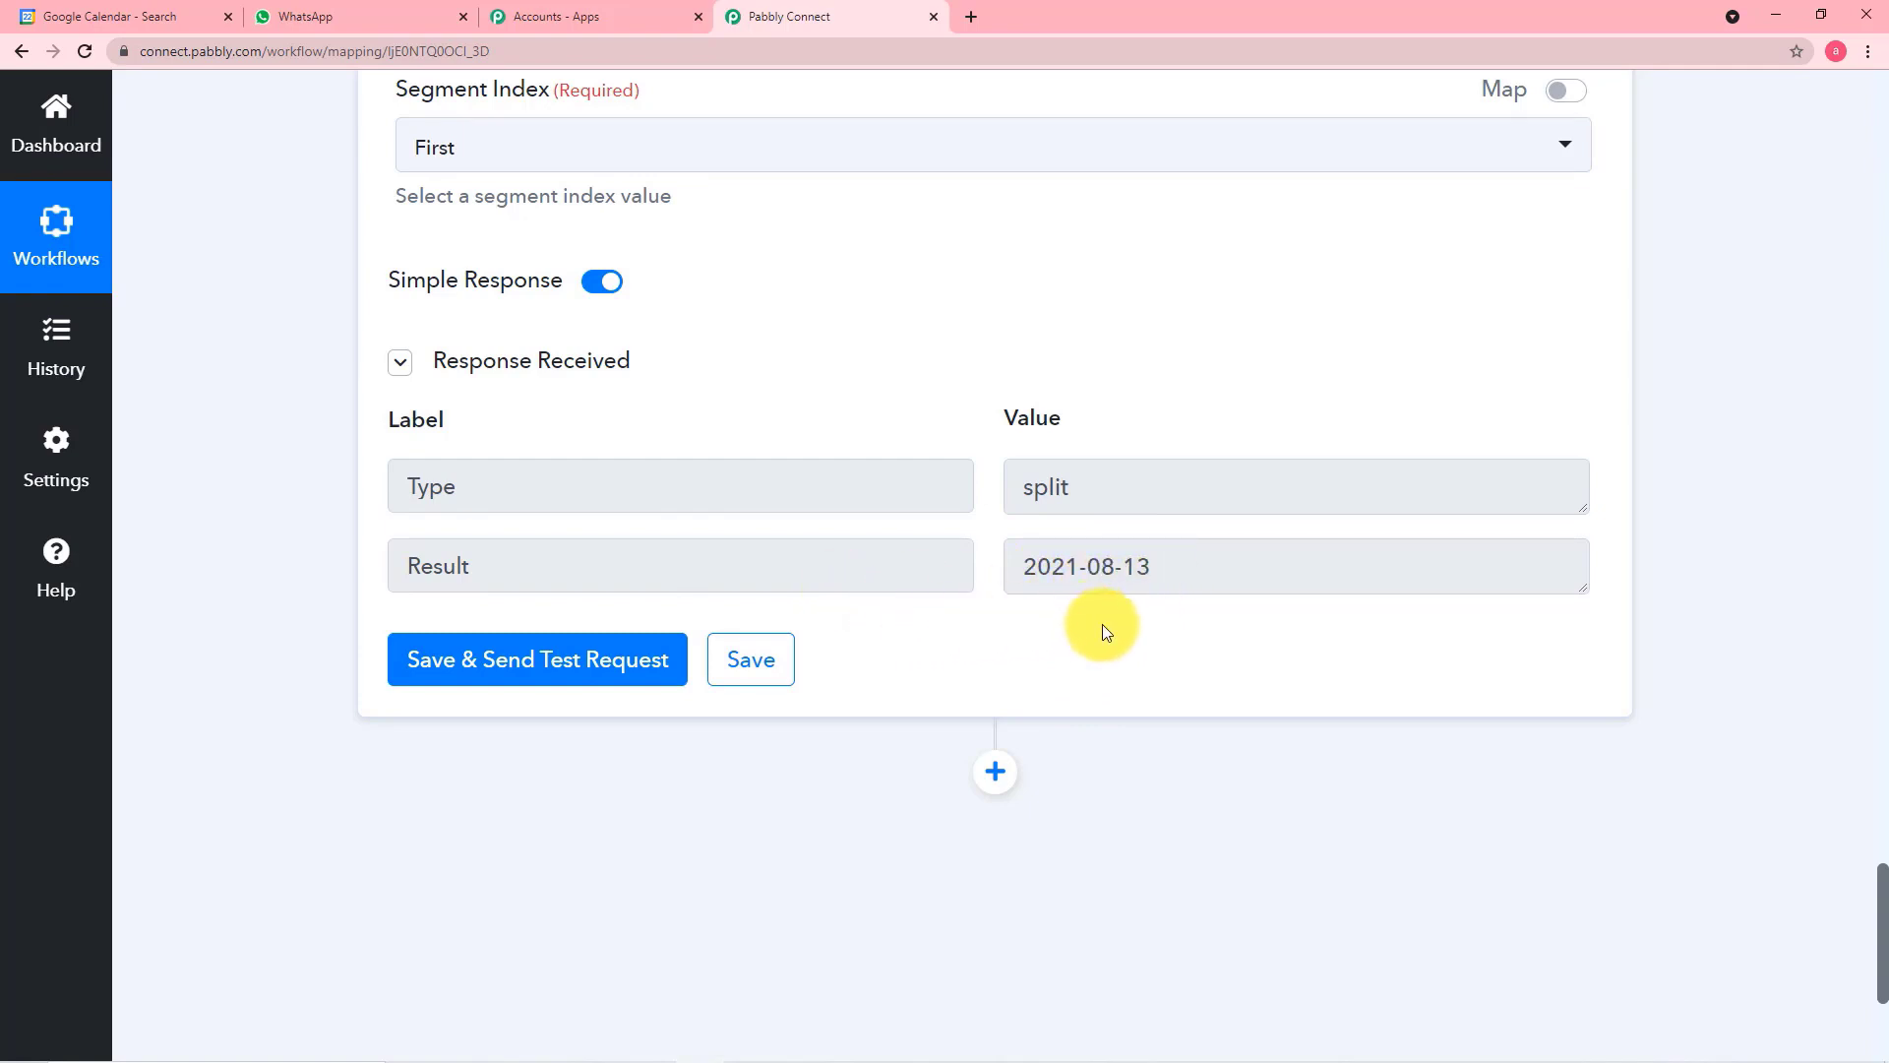
scroll(1102, 624, "down", 2)
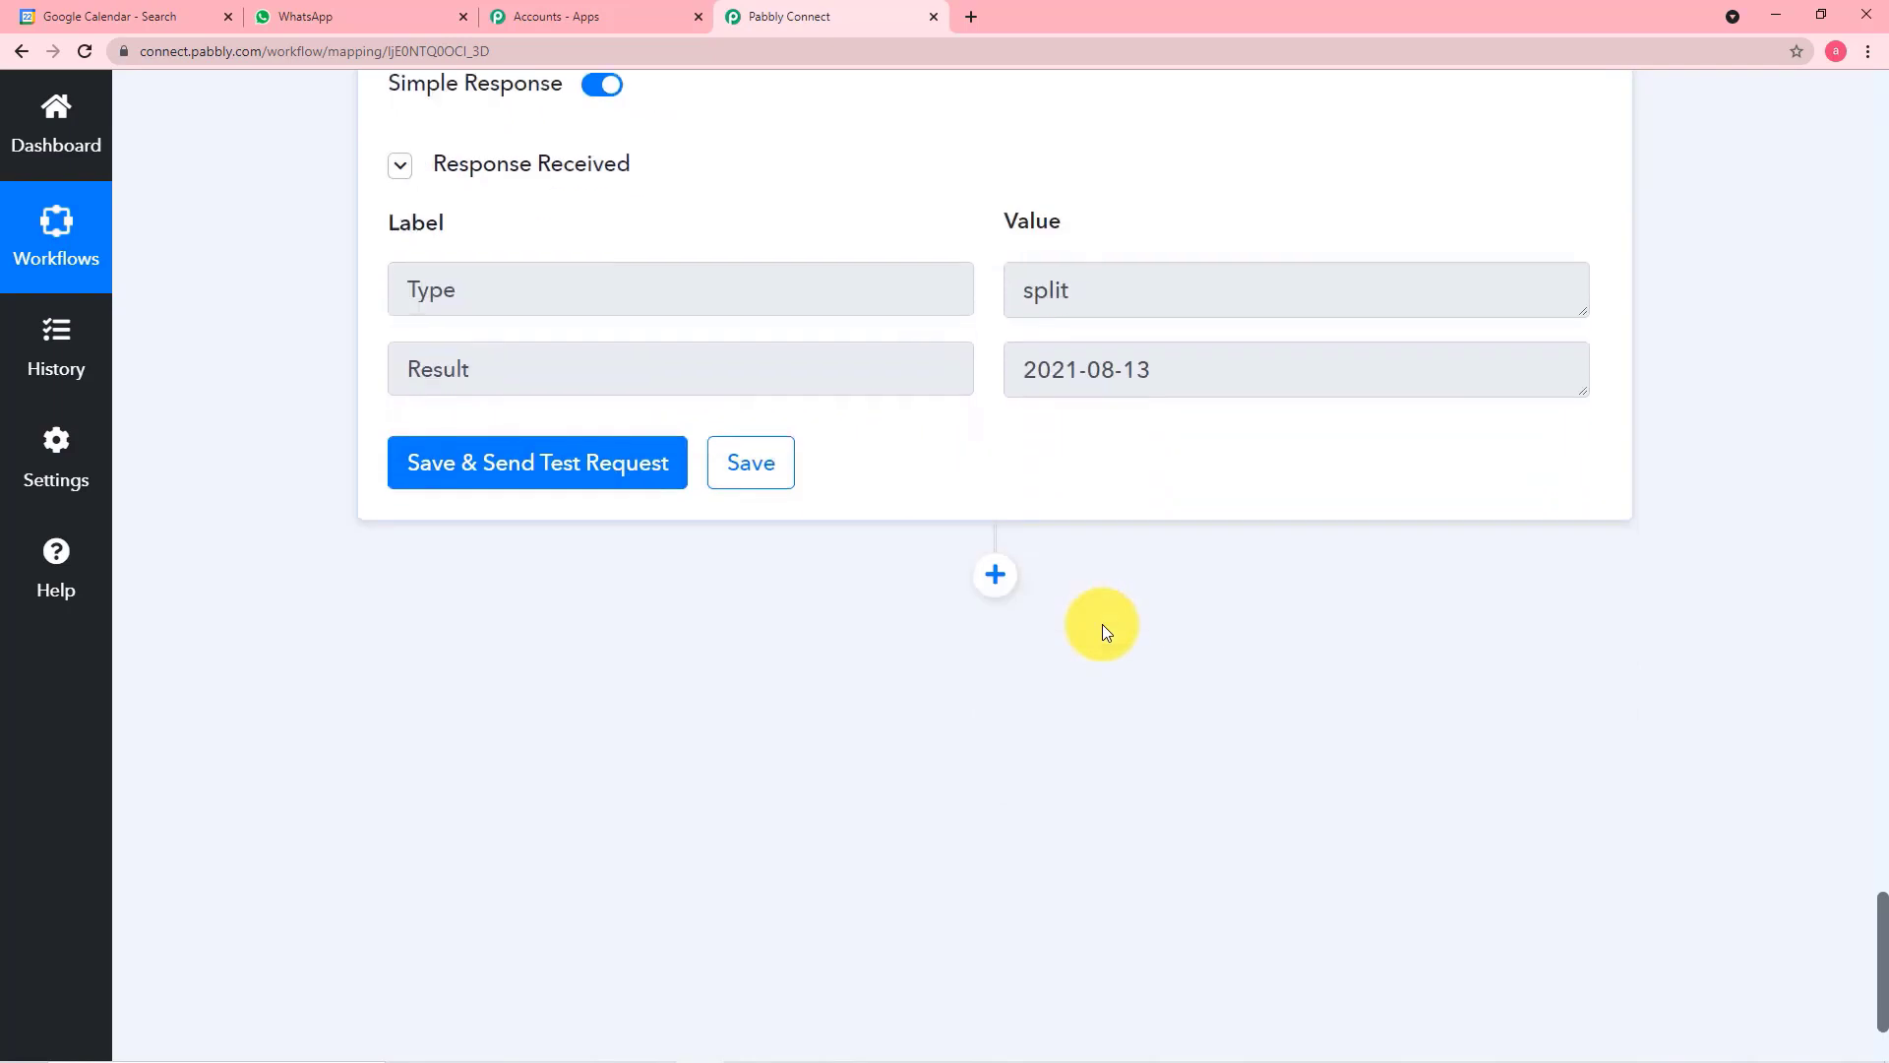
left_click(995, 582)
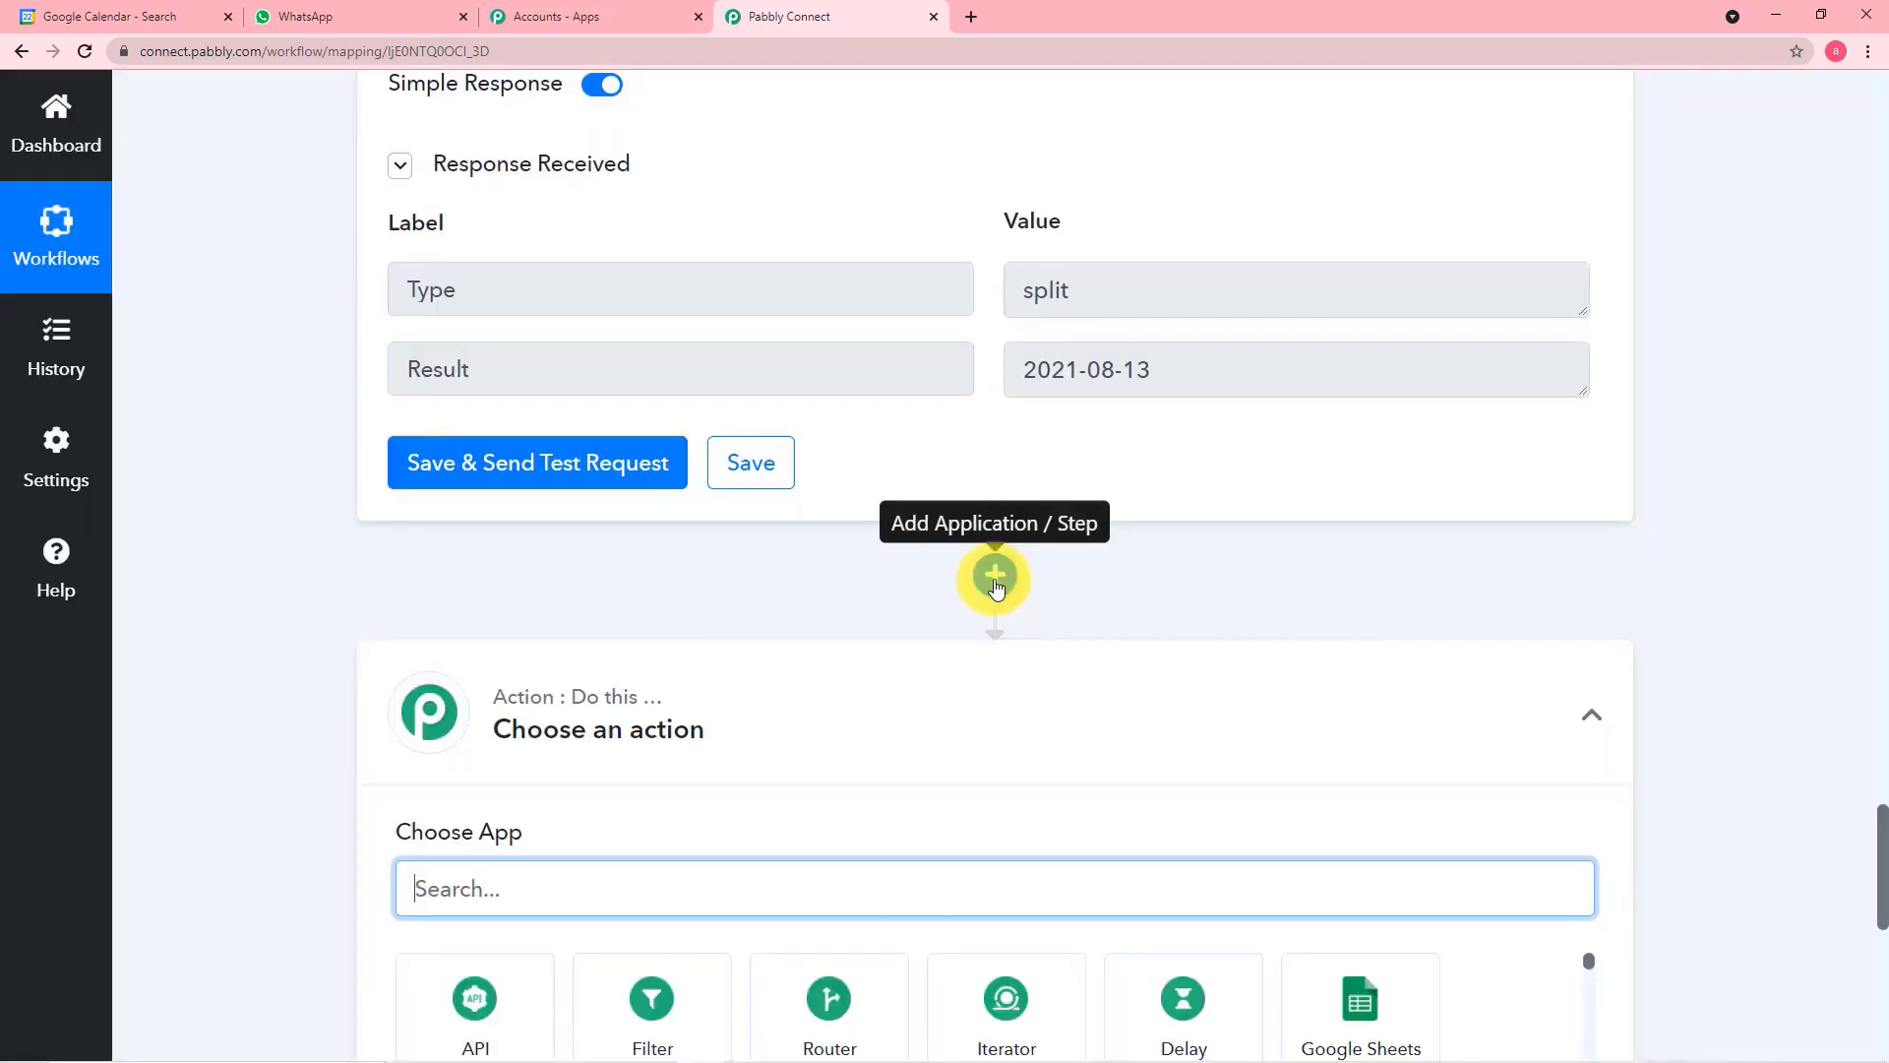
scroll(994, 586, "down", 4)
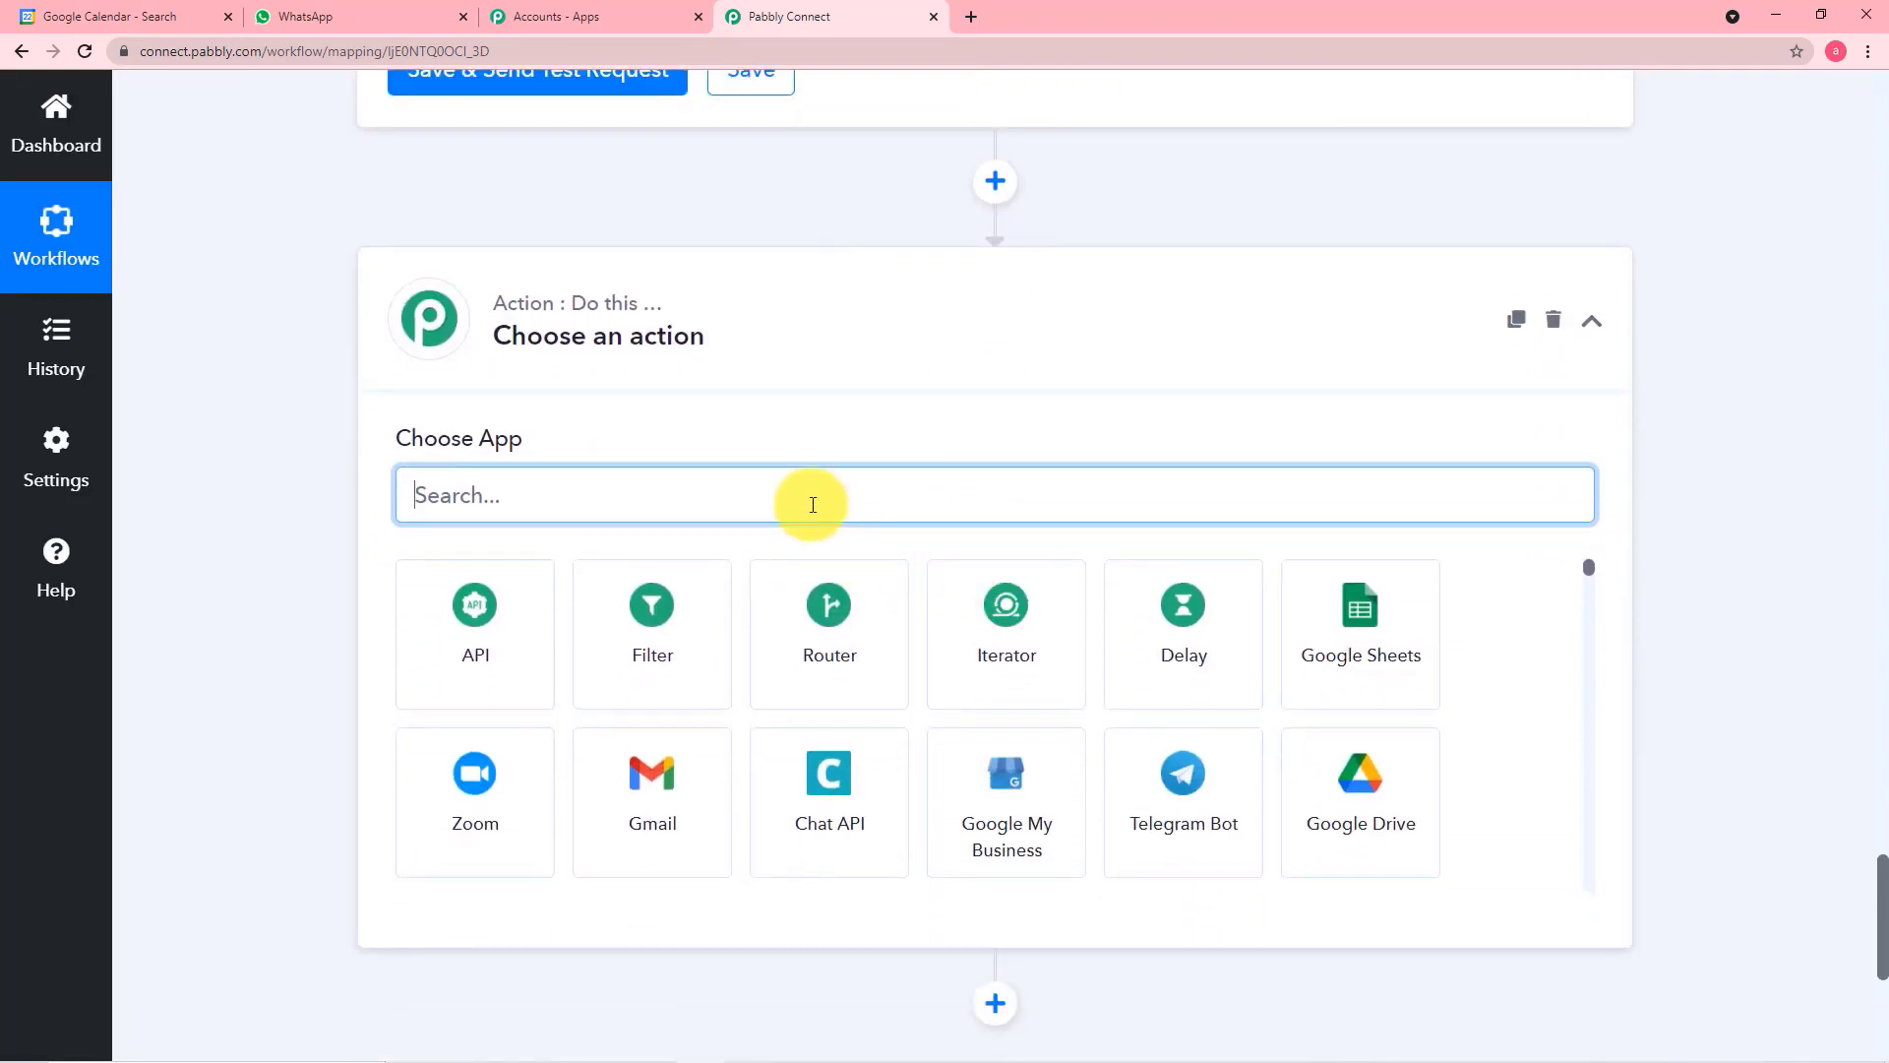
type("da")
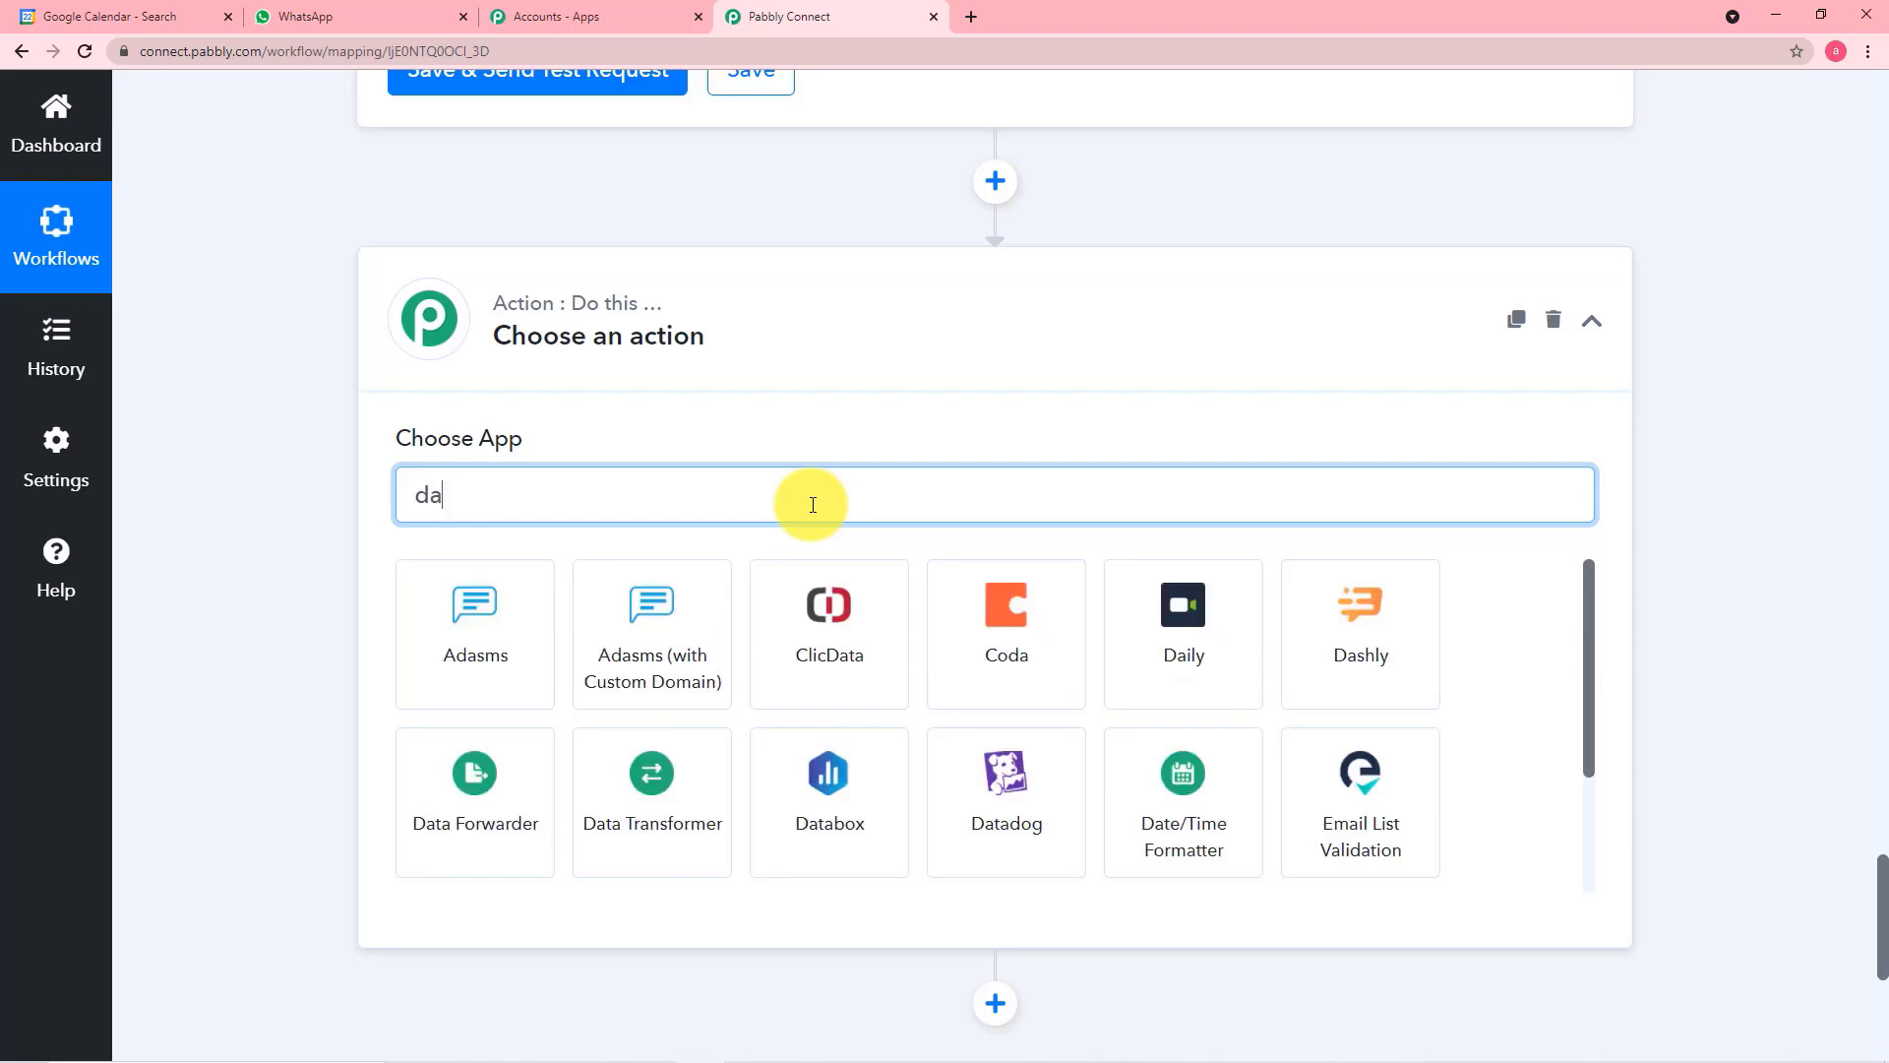
type("t")
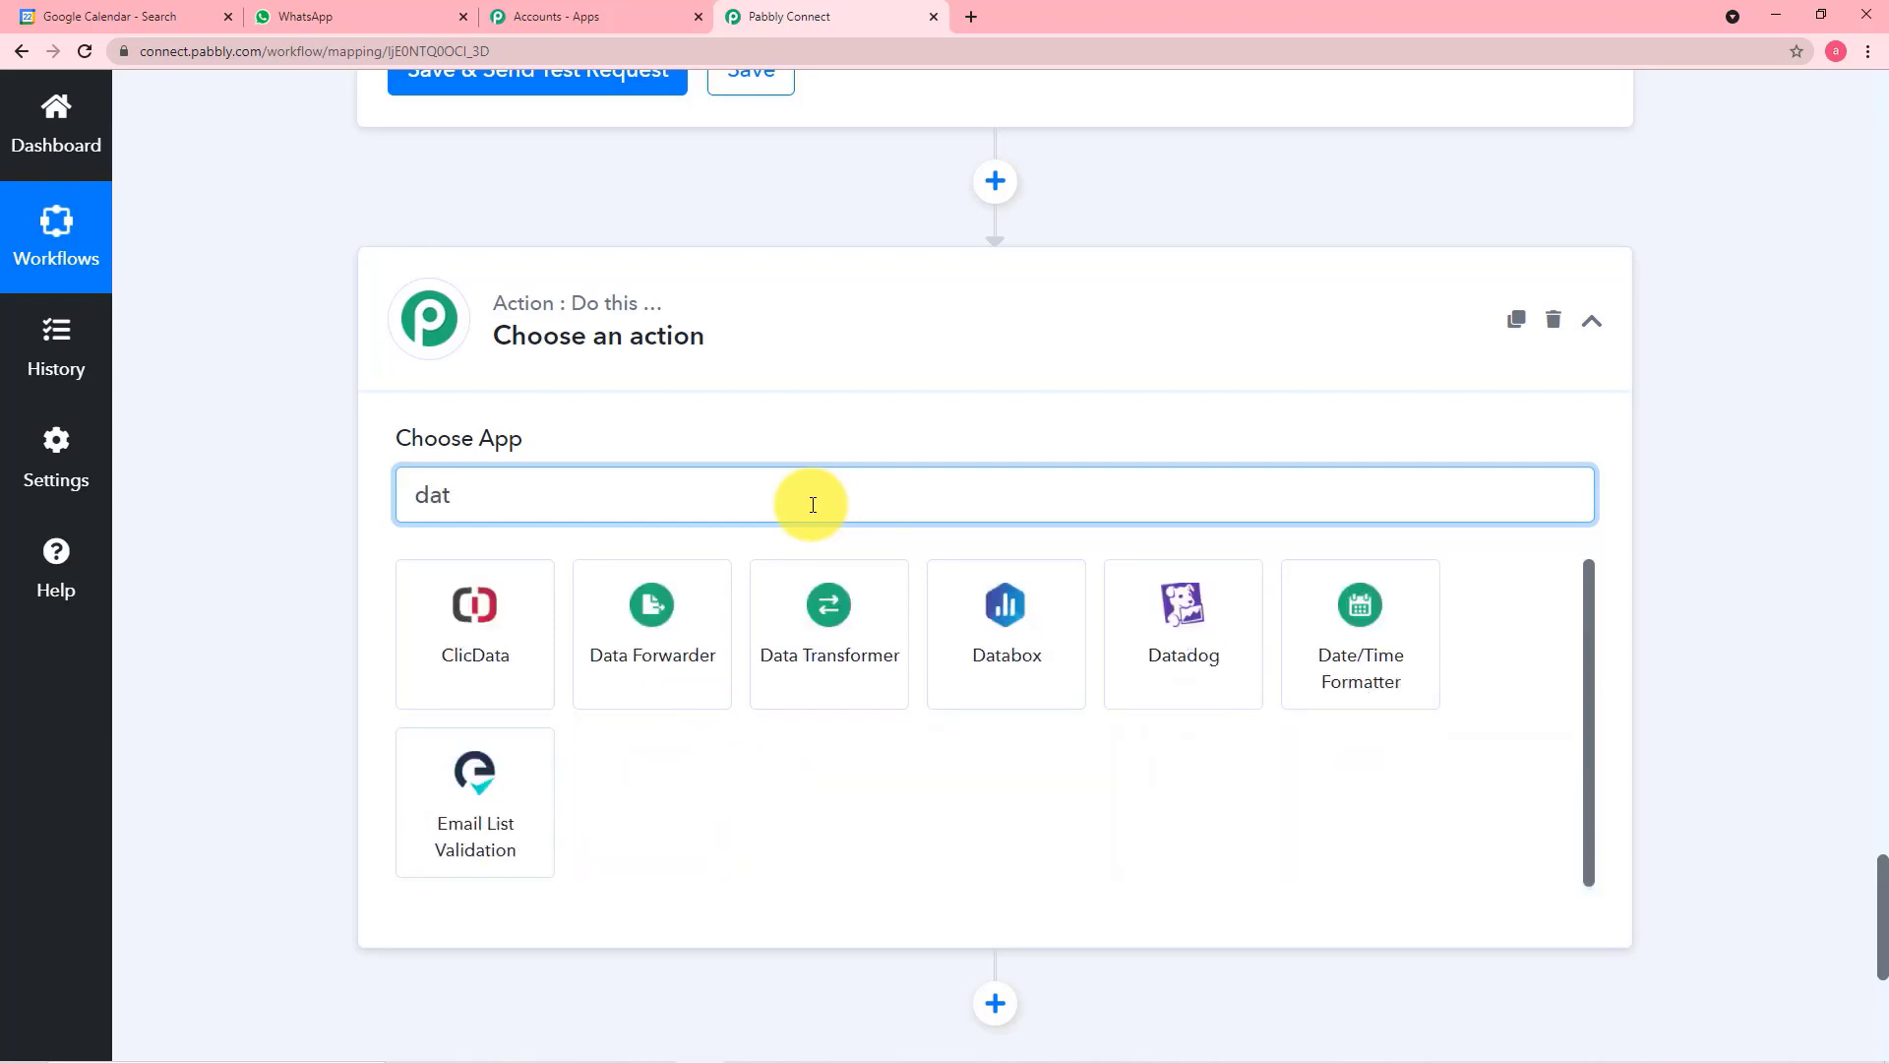
left_click(1381, 657)
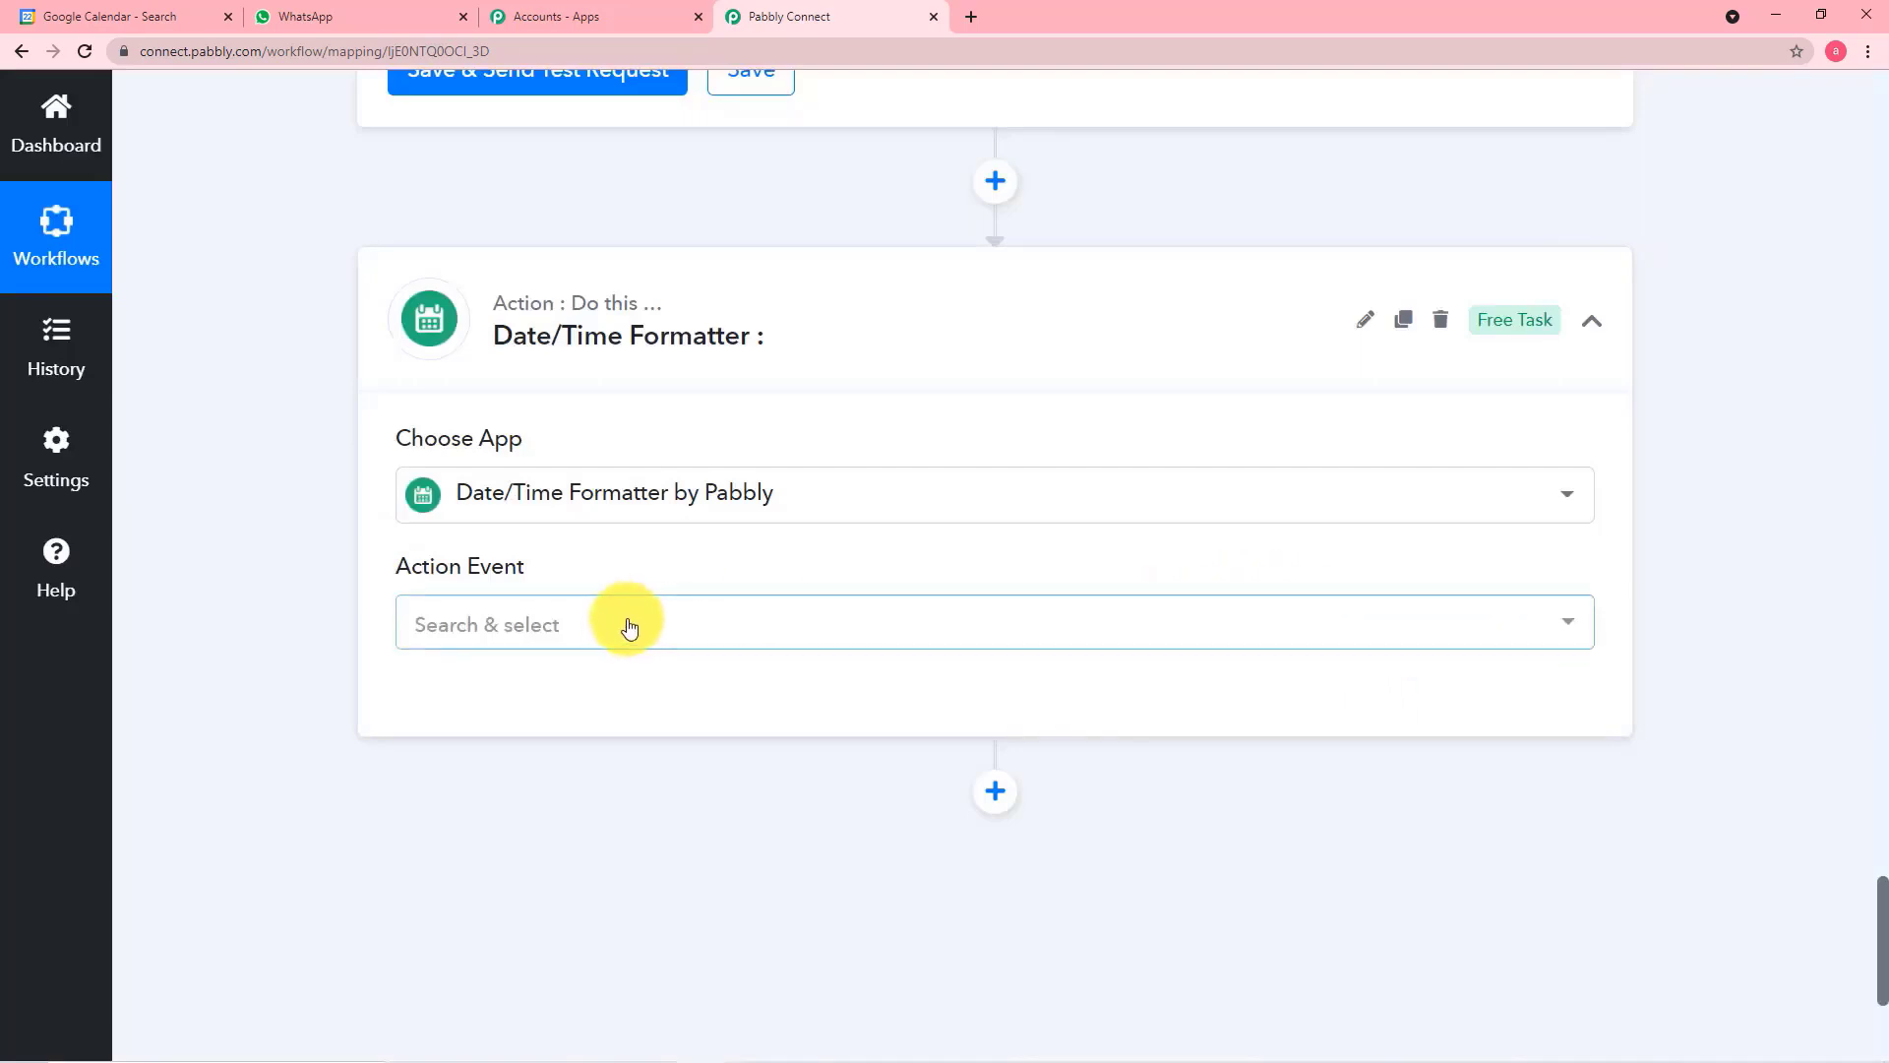
Set the Date/Time Formatter's action event to Format Date Only and connect it
scroll(540, 646, "down", 1)
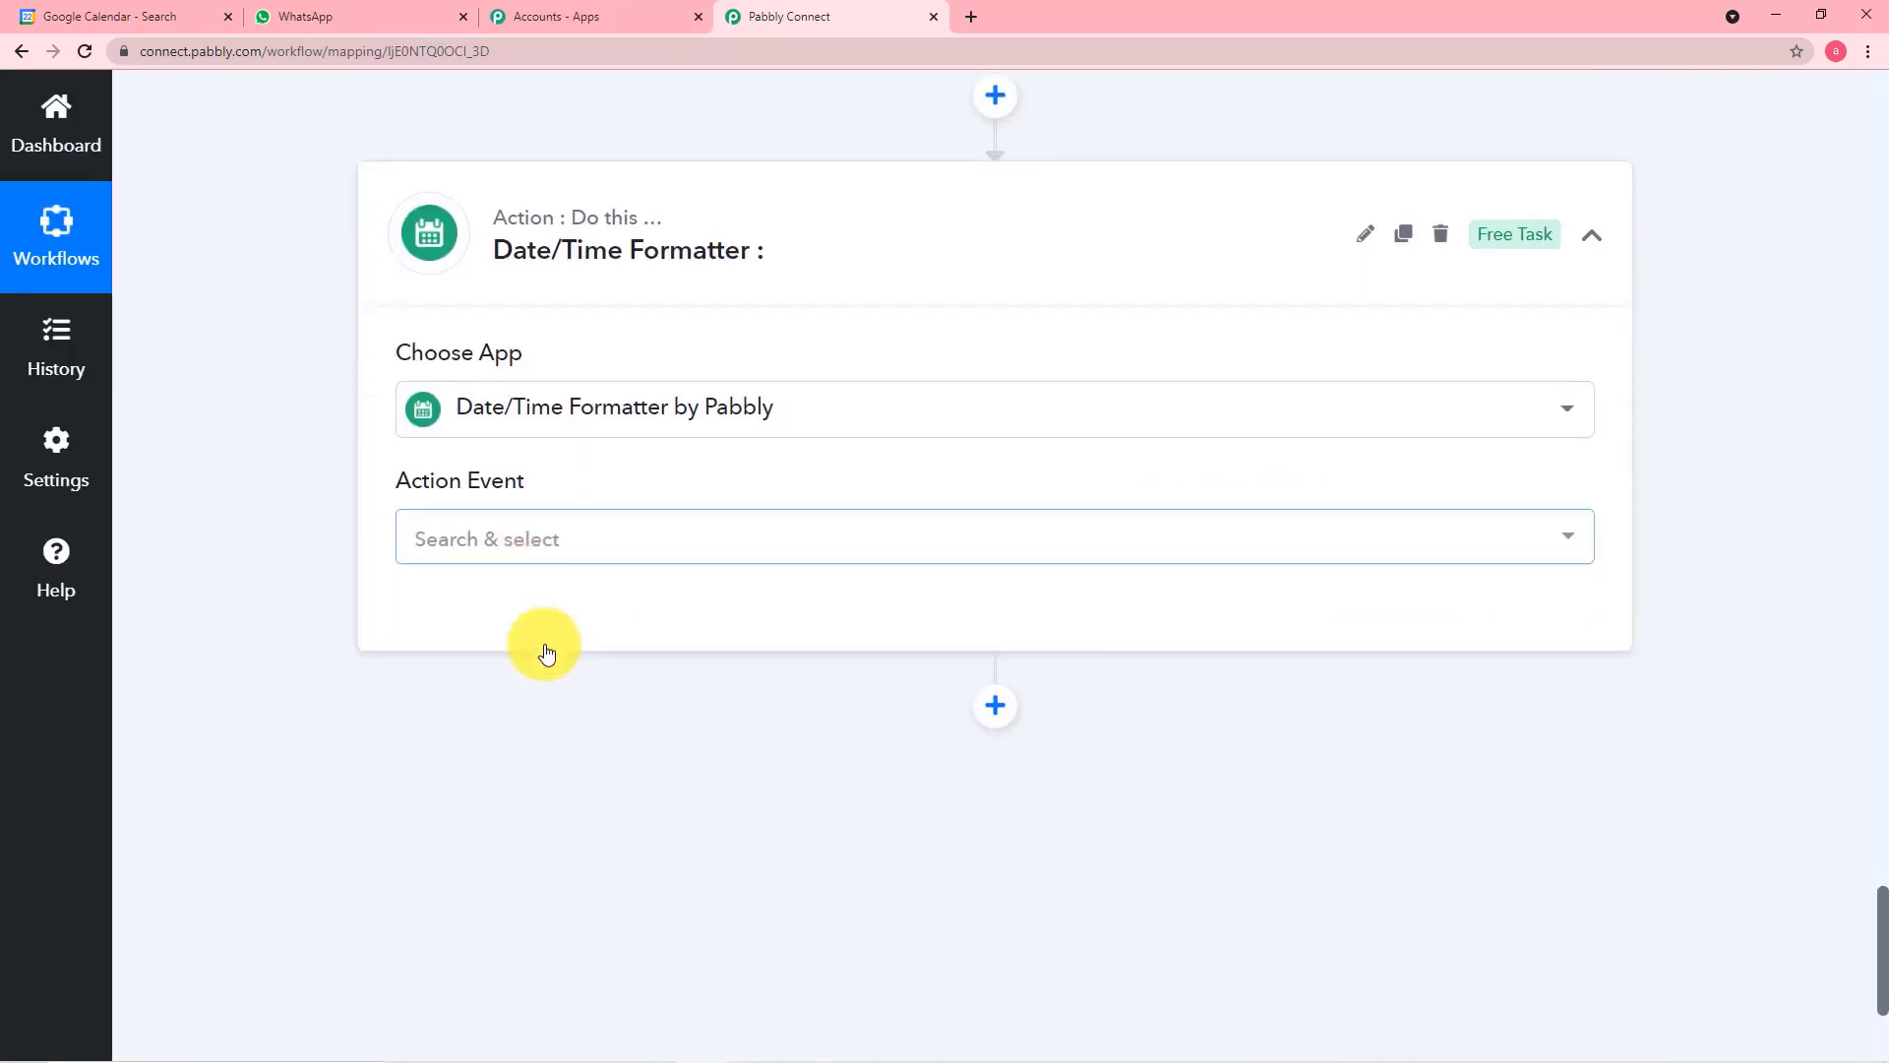
left_click(558, 526)
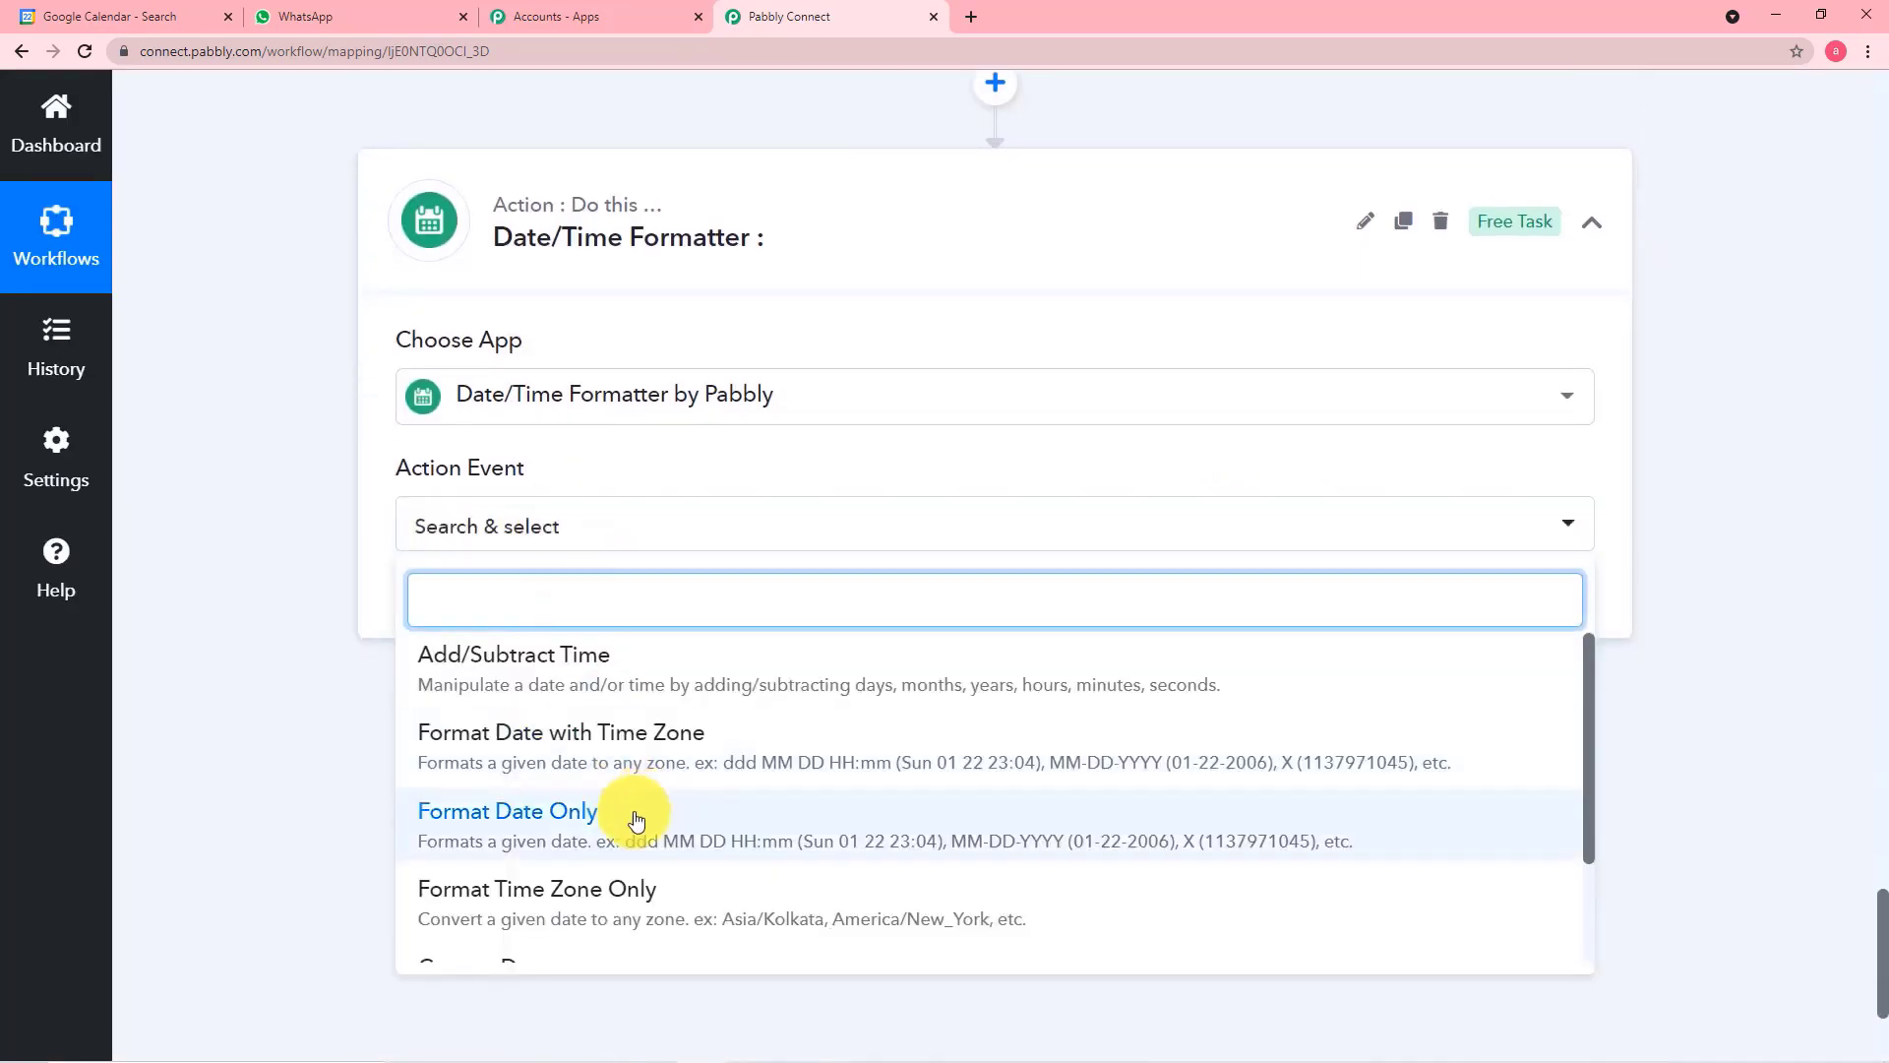
left_click(549, 818)
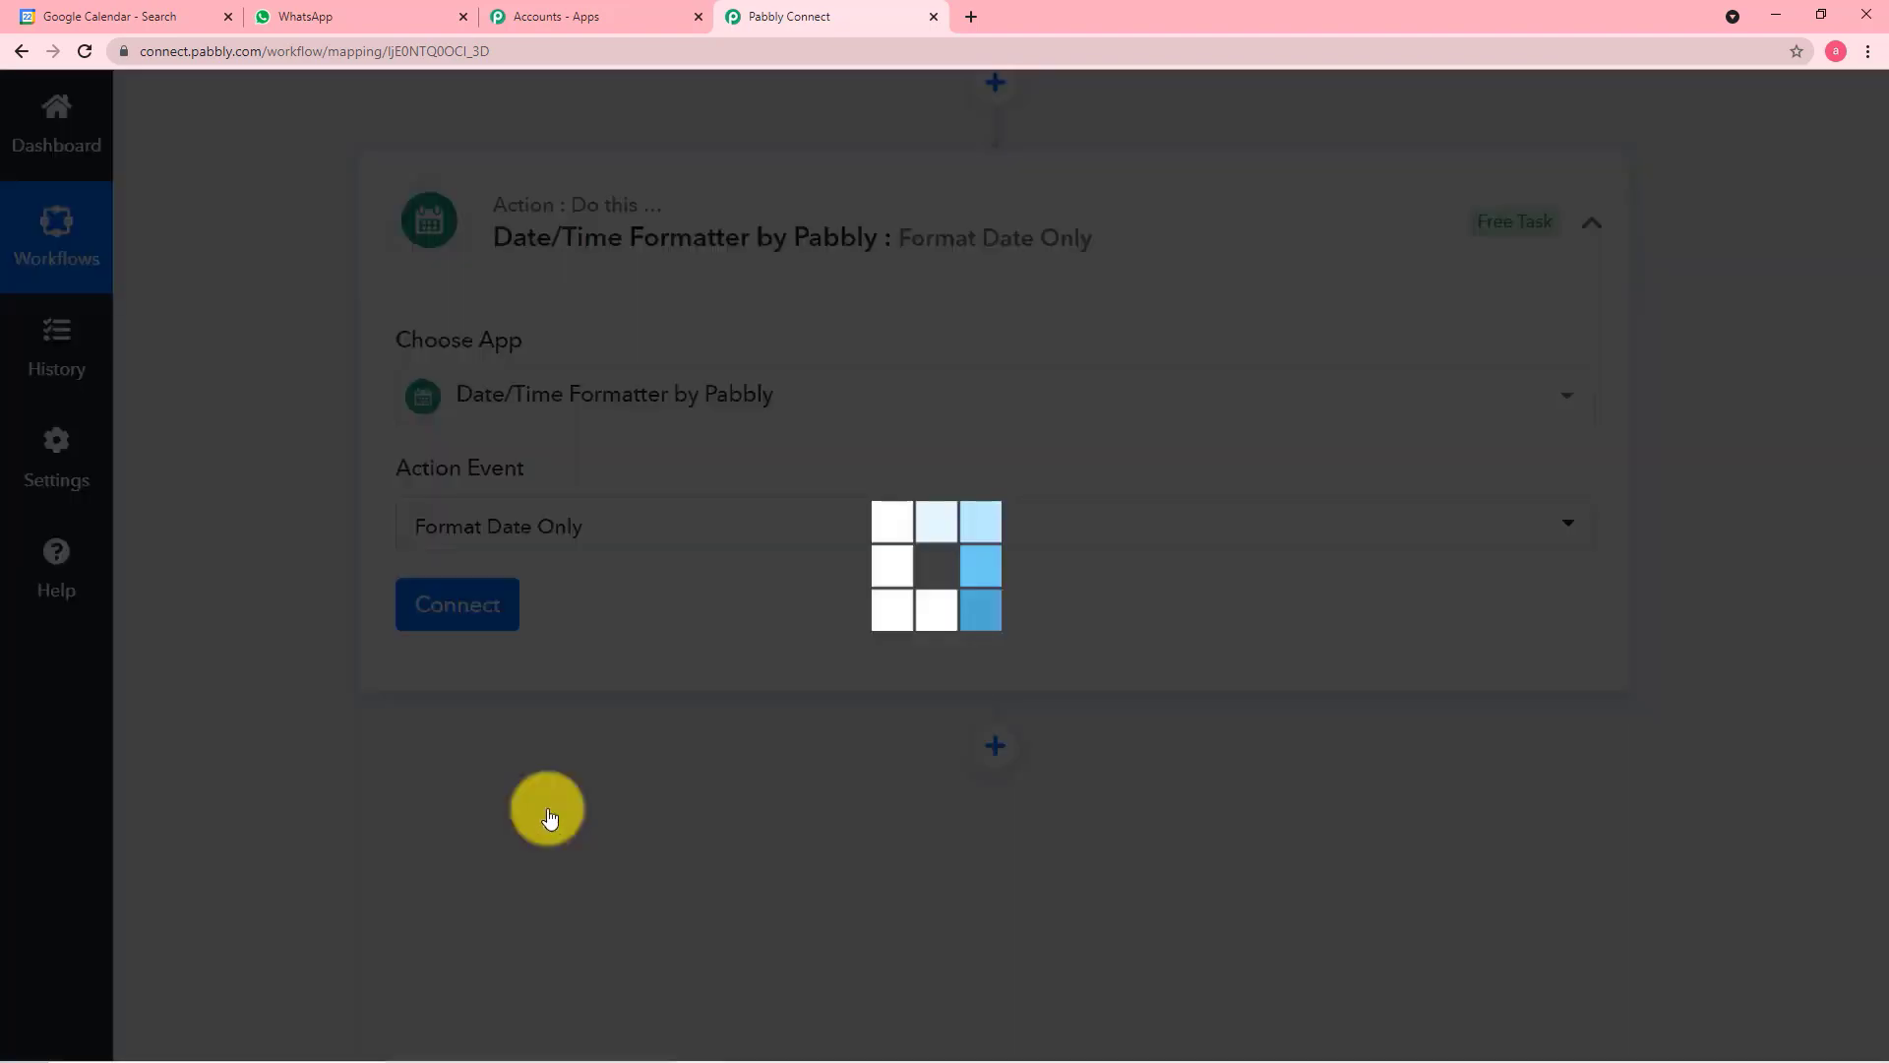
left_click(477, 604)
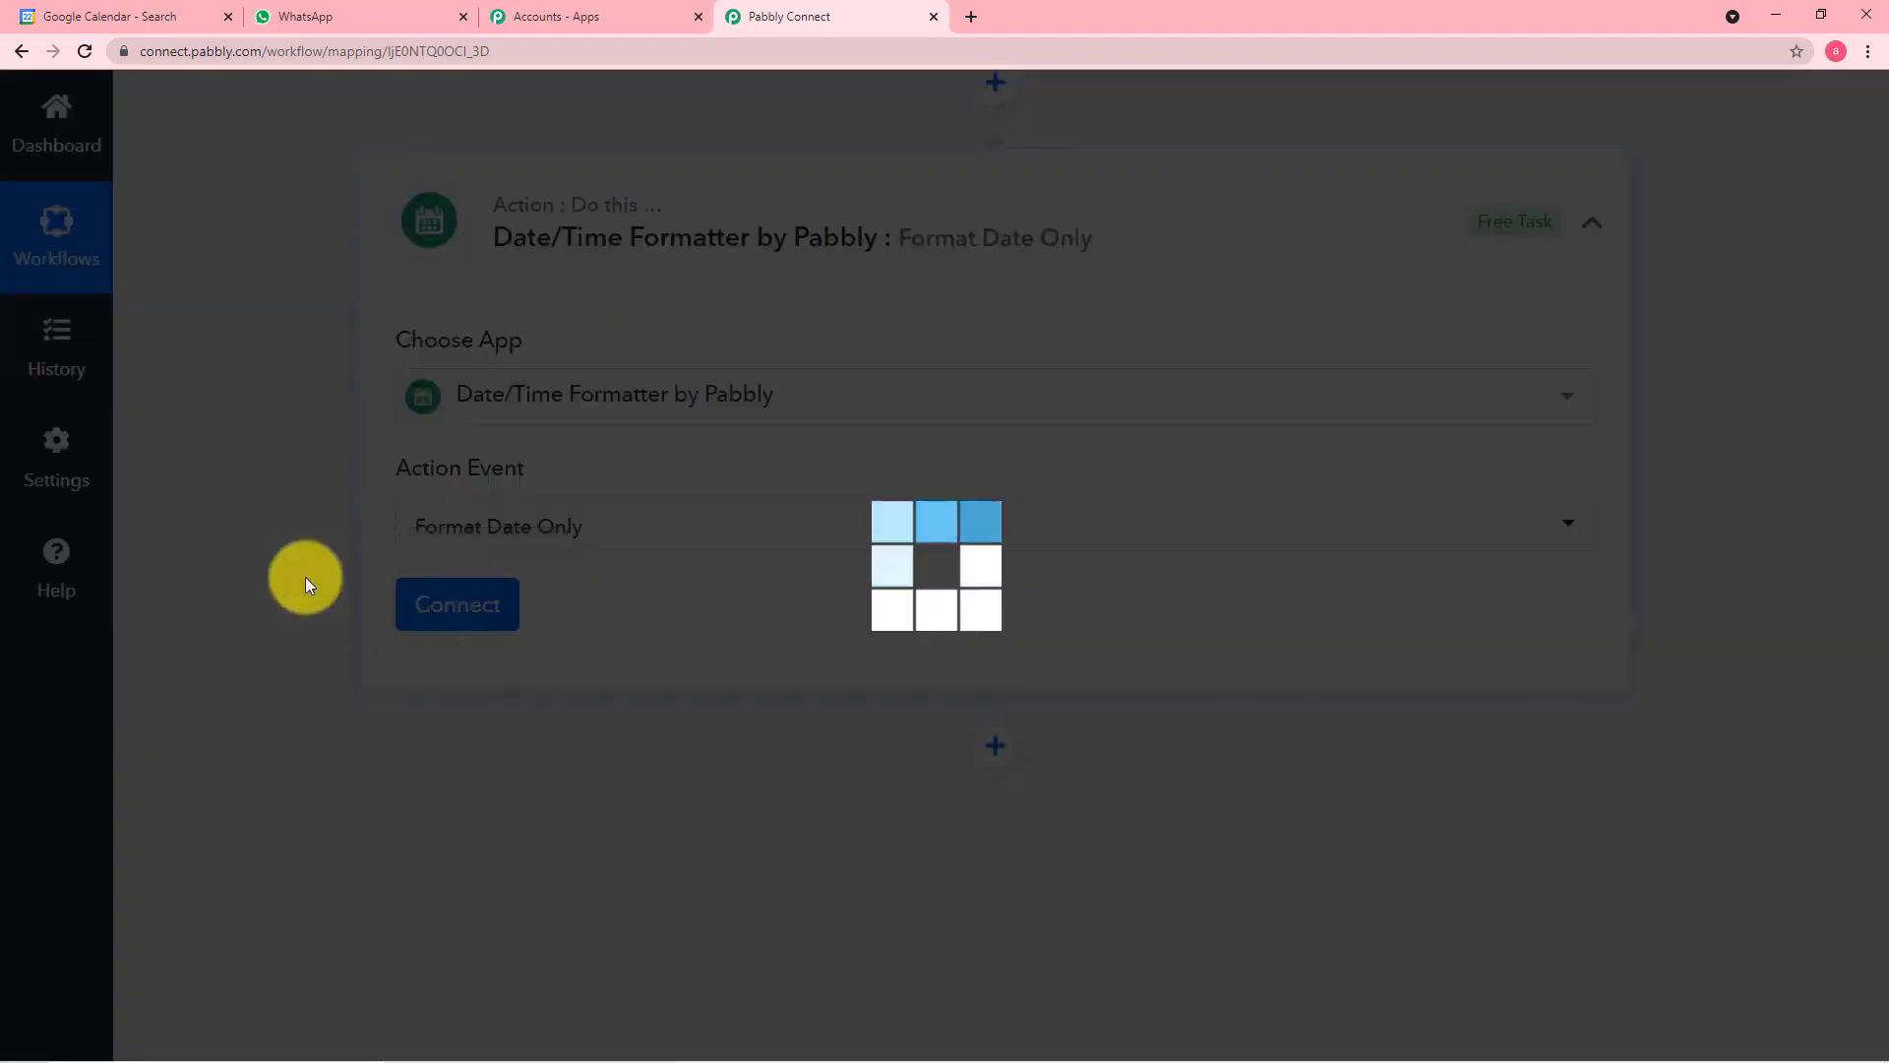
scroll(305, 558, "down", 2)
scroll(305, 559, "down", 2)
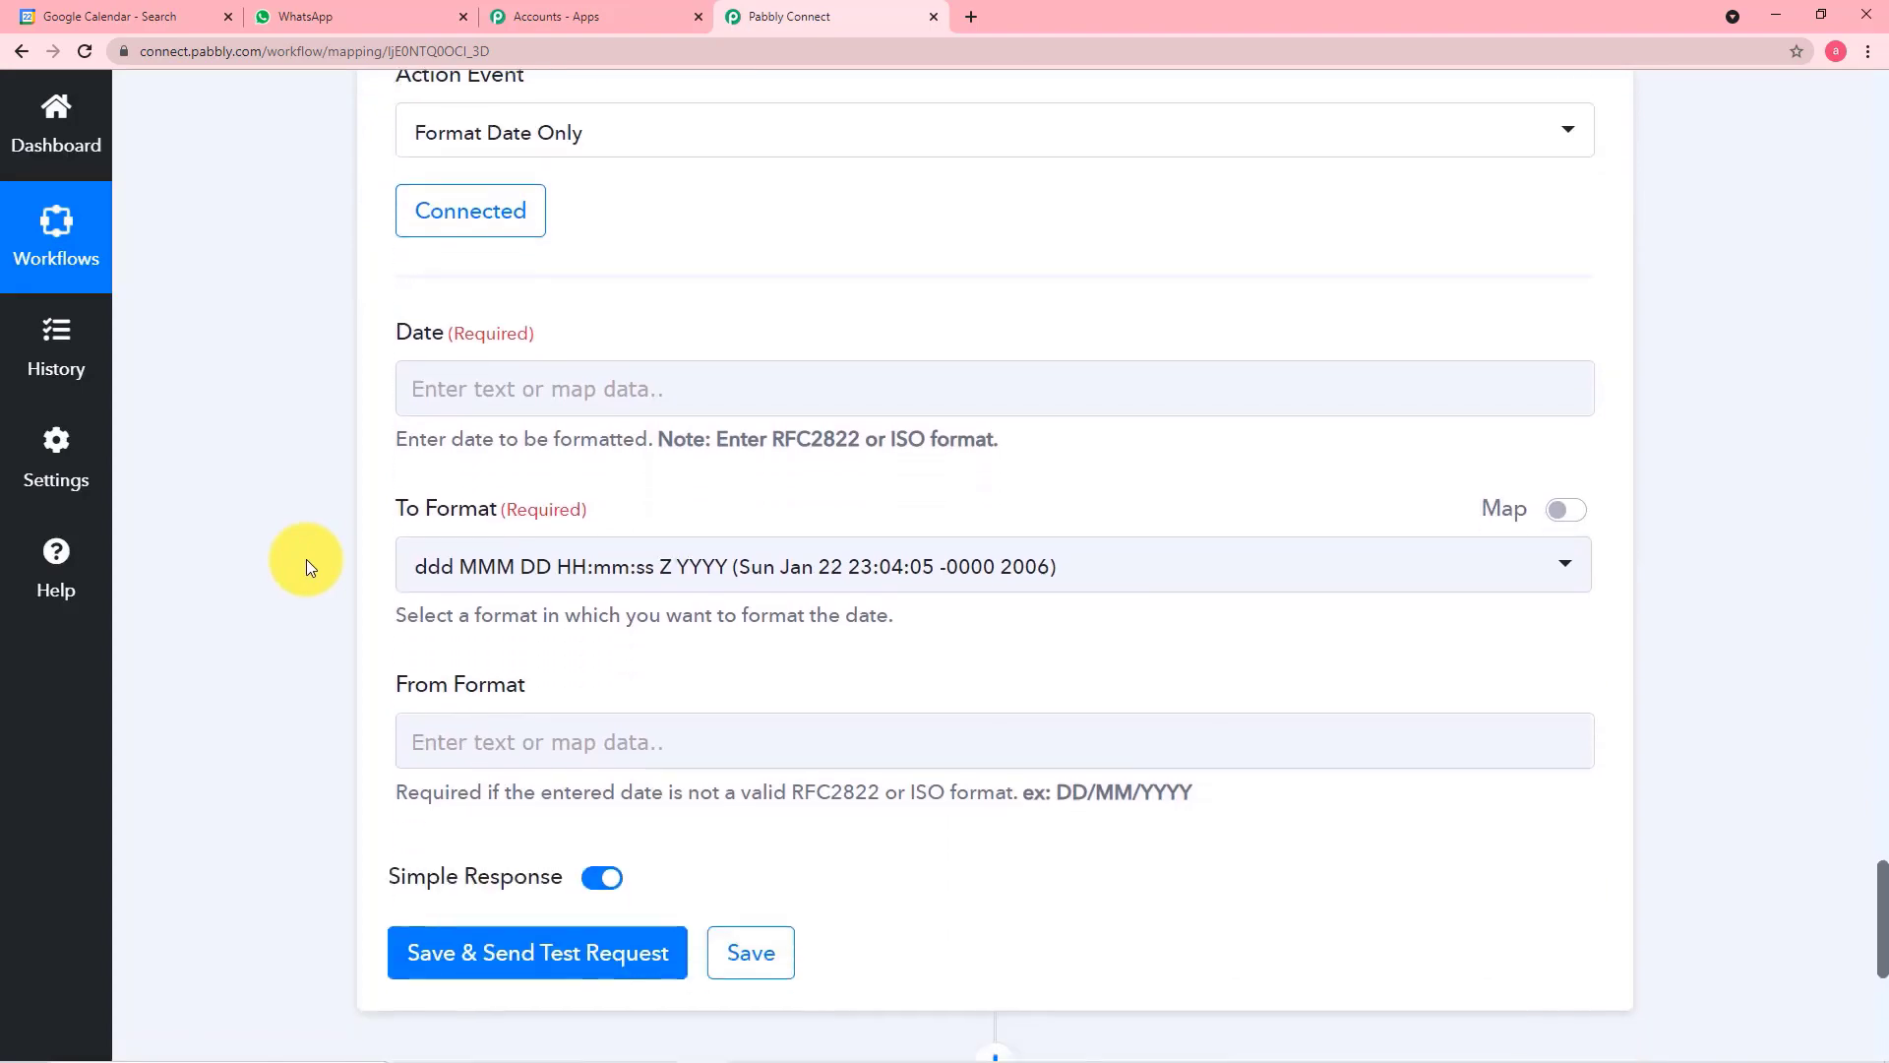
Map the Text Formatter's split Result into the Date field of the Date/Time Formatter step
left_click(615, 394)
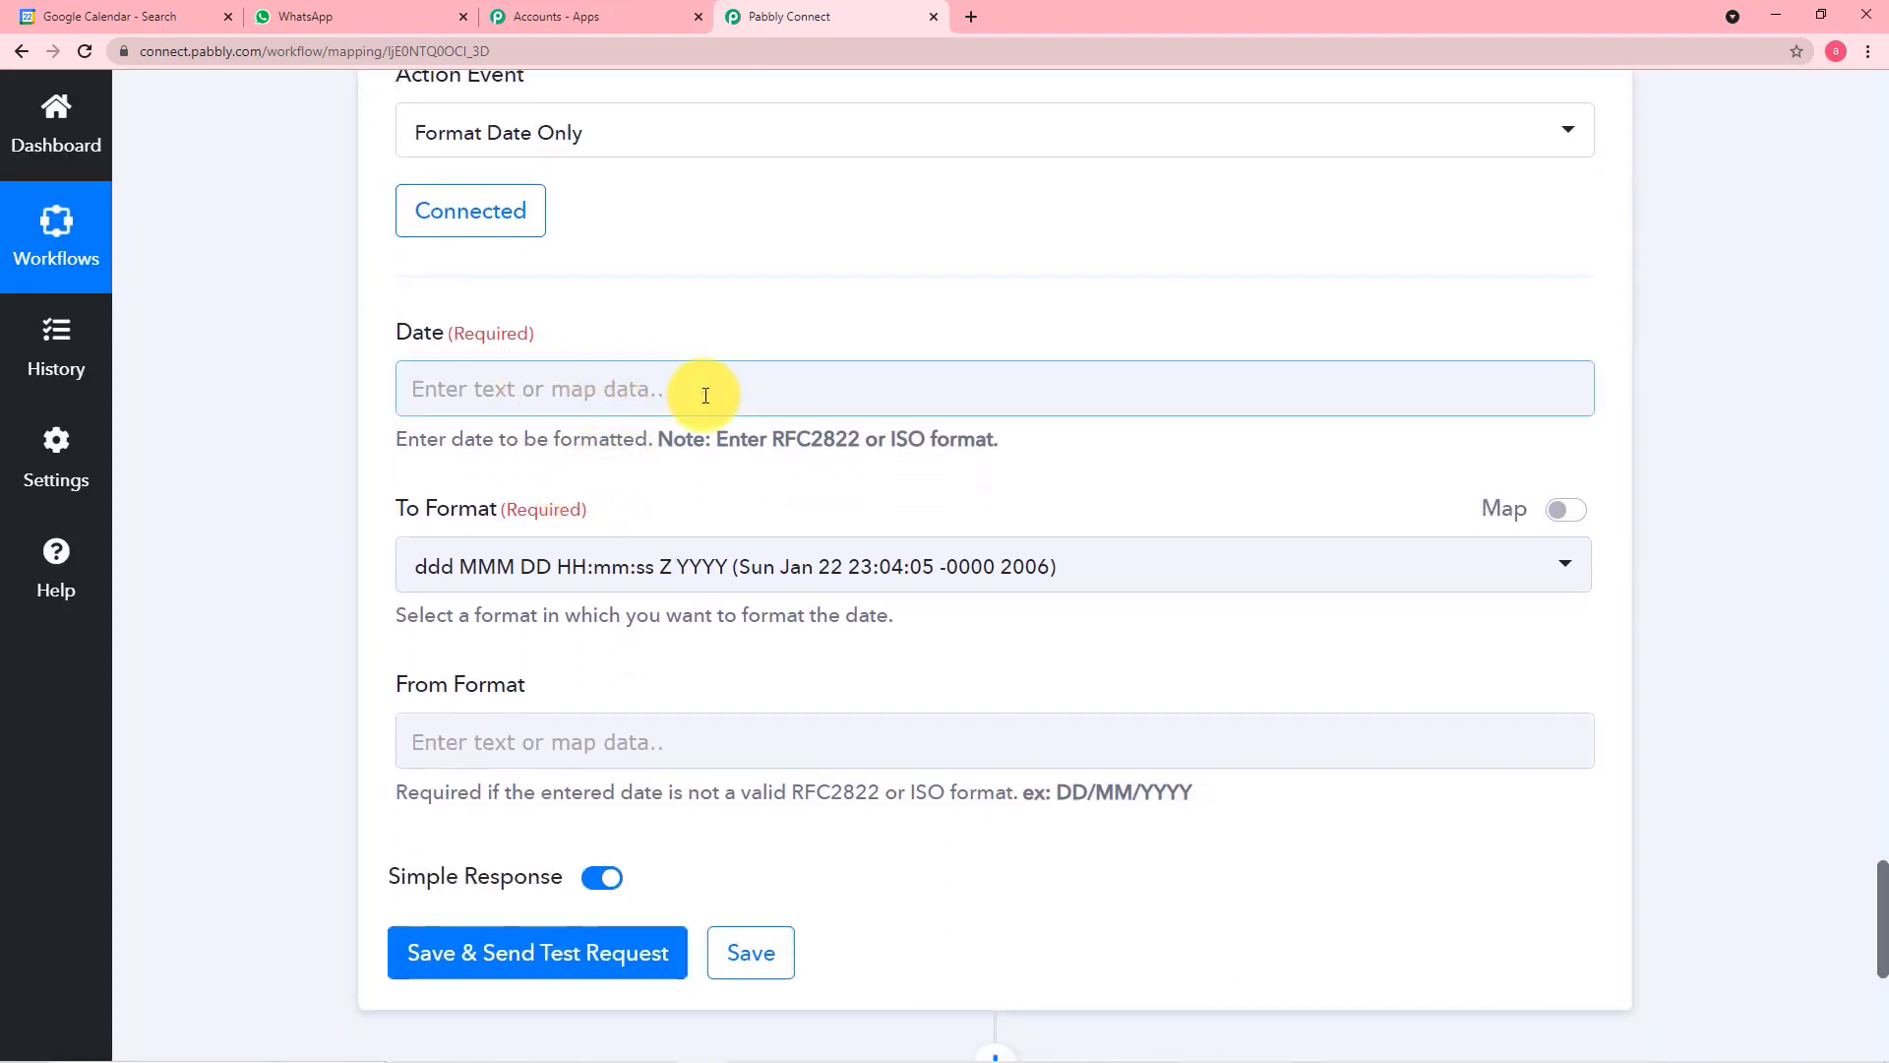
scroll(350, 364, "up", 9)
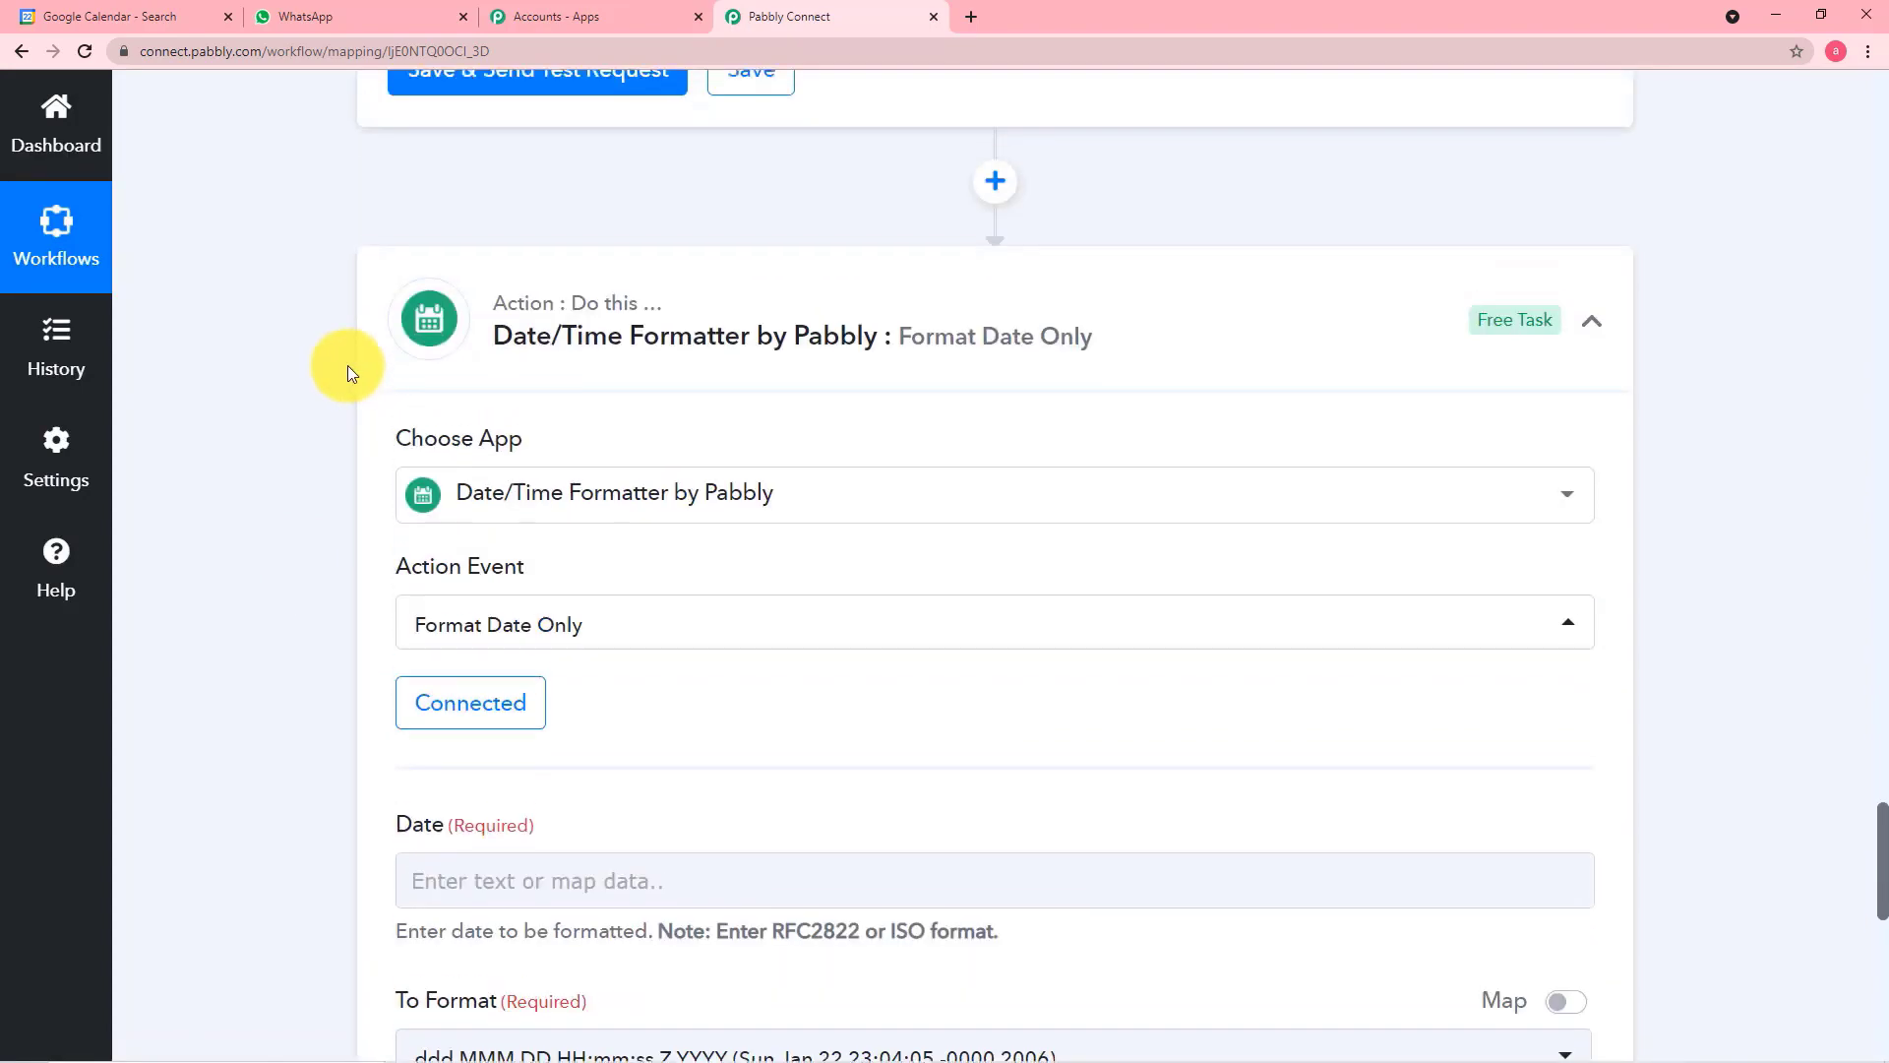
scroll(347, 364, "up", 12)
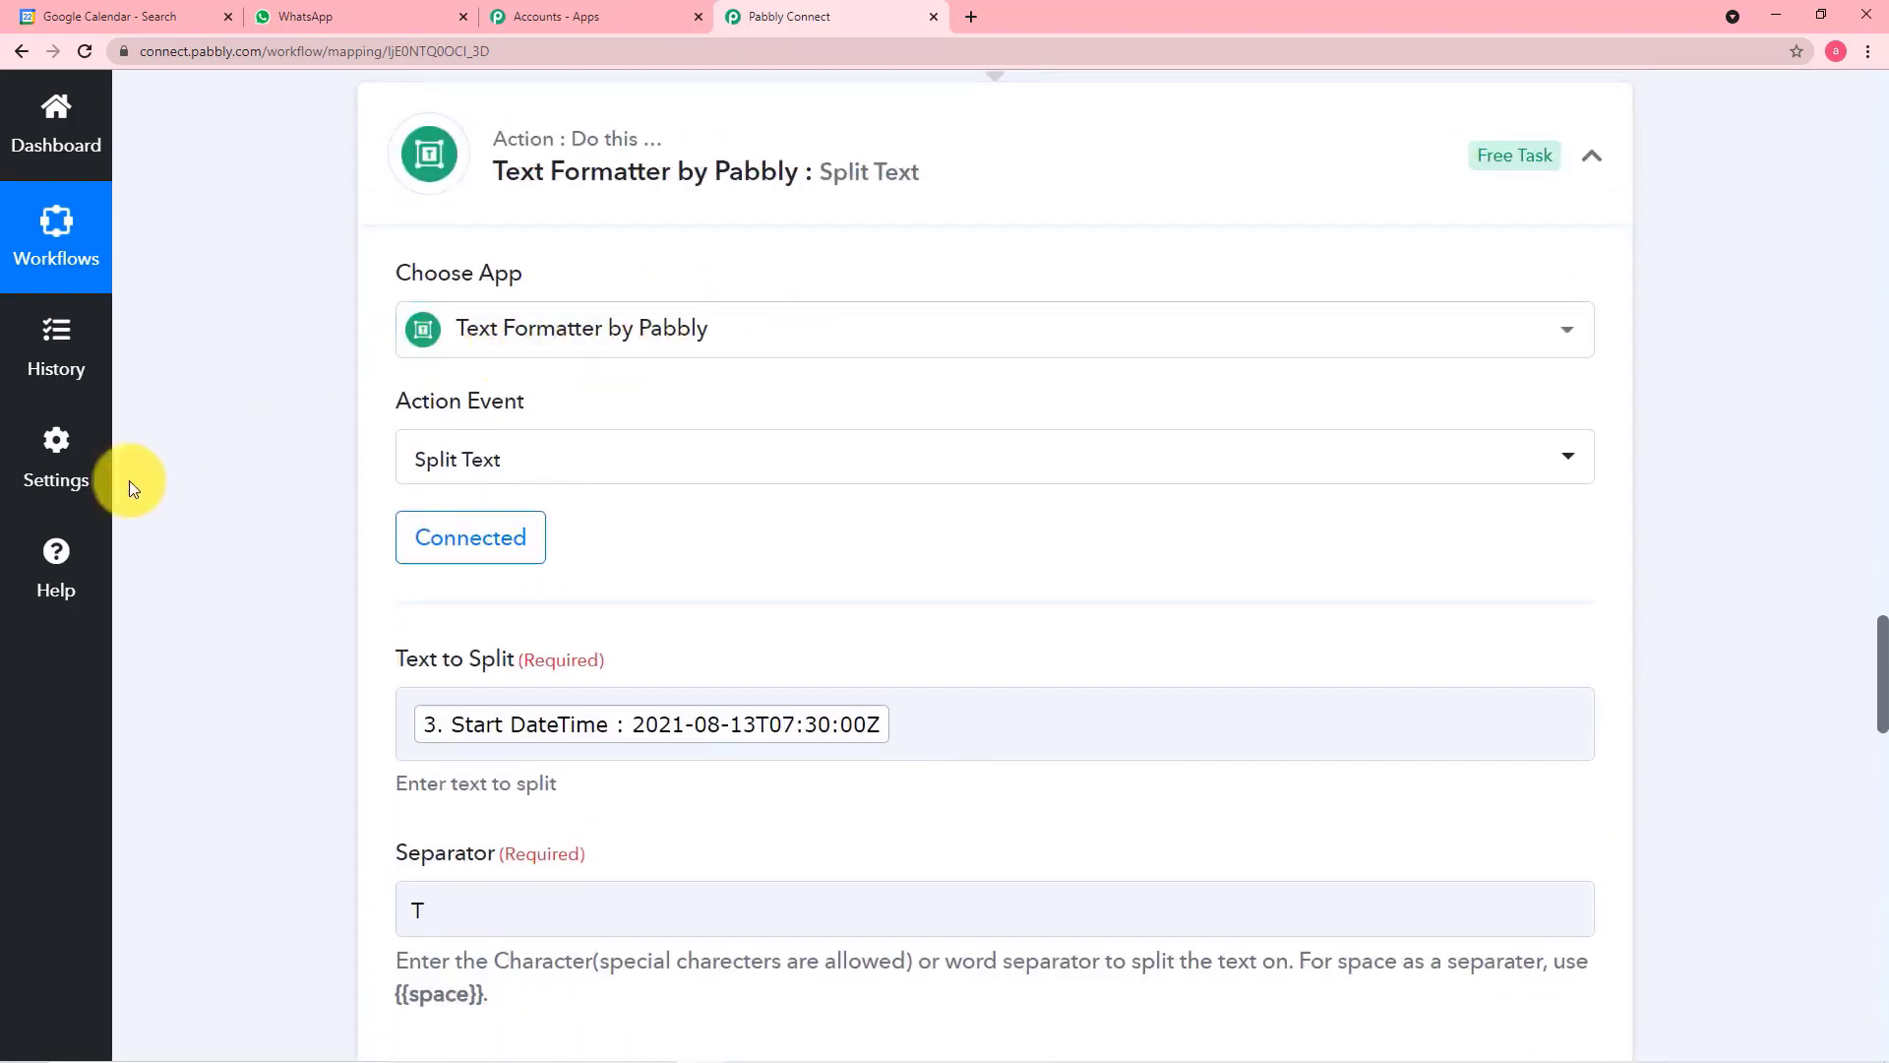
scroll(256, 512, "down", 3)
scroll(257, 512, "down", 12)
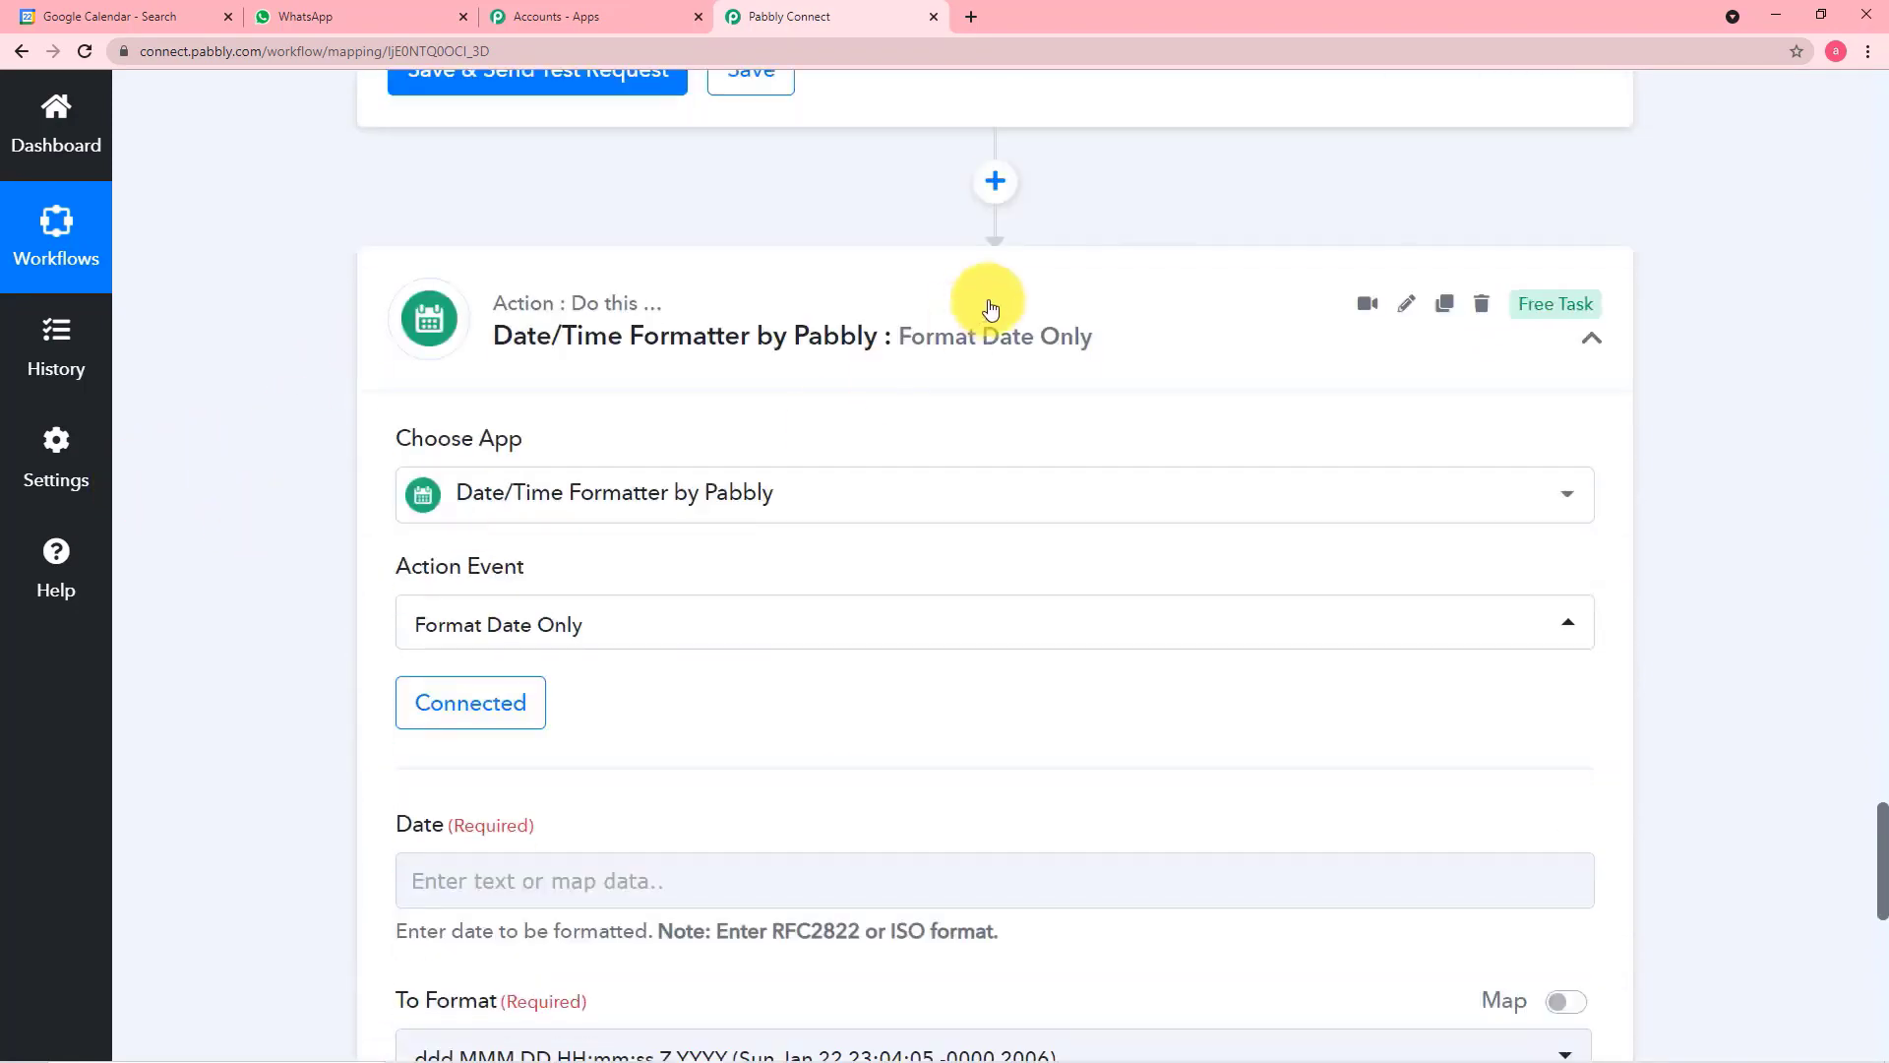
scroll(1222, 211, "up", 2)
scroll(1222, 211, "up", 2)
scroll(630, 571, "down", 7)
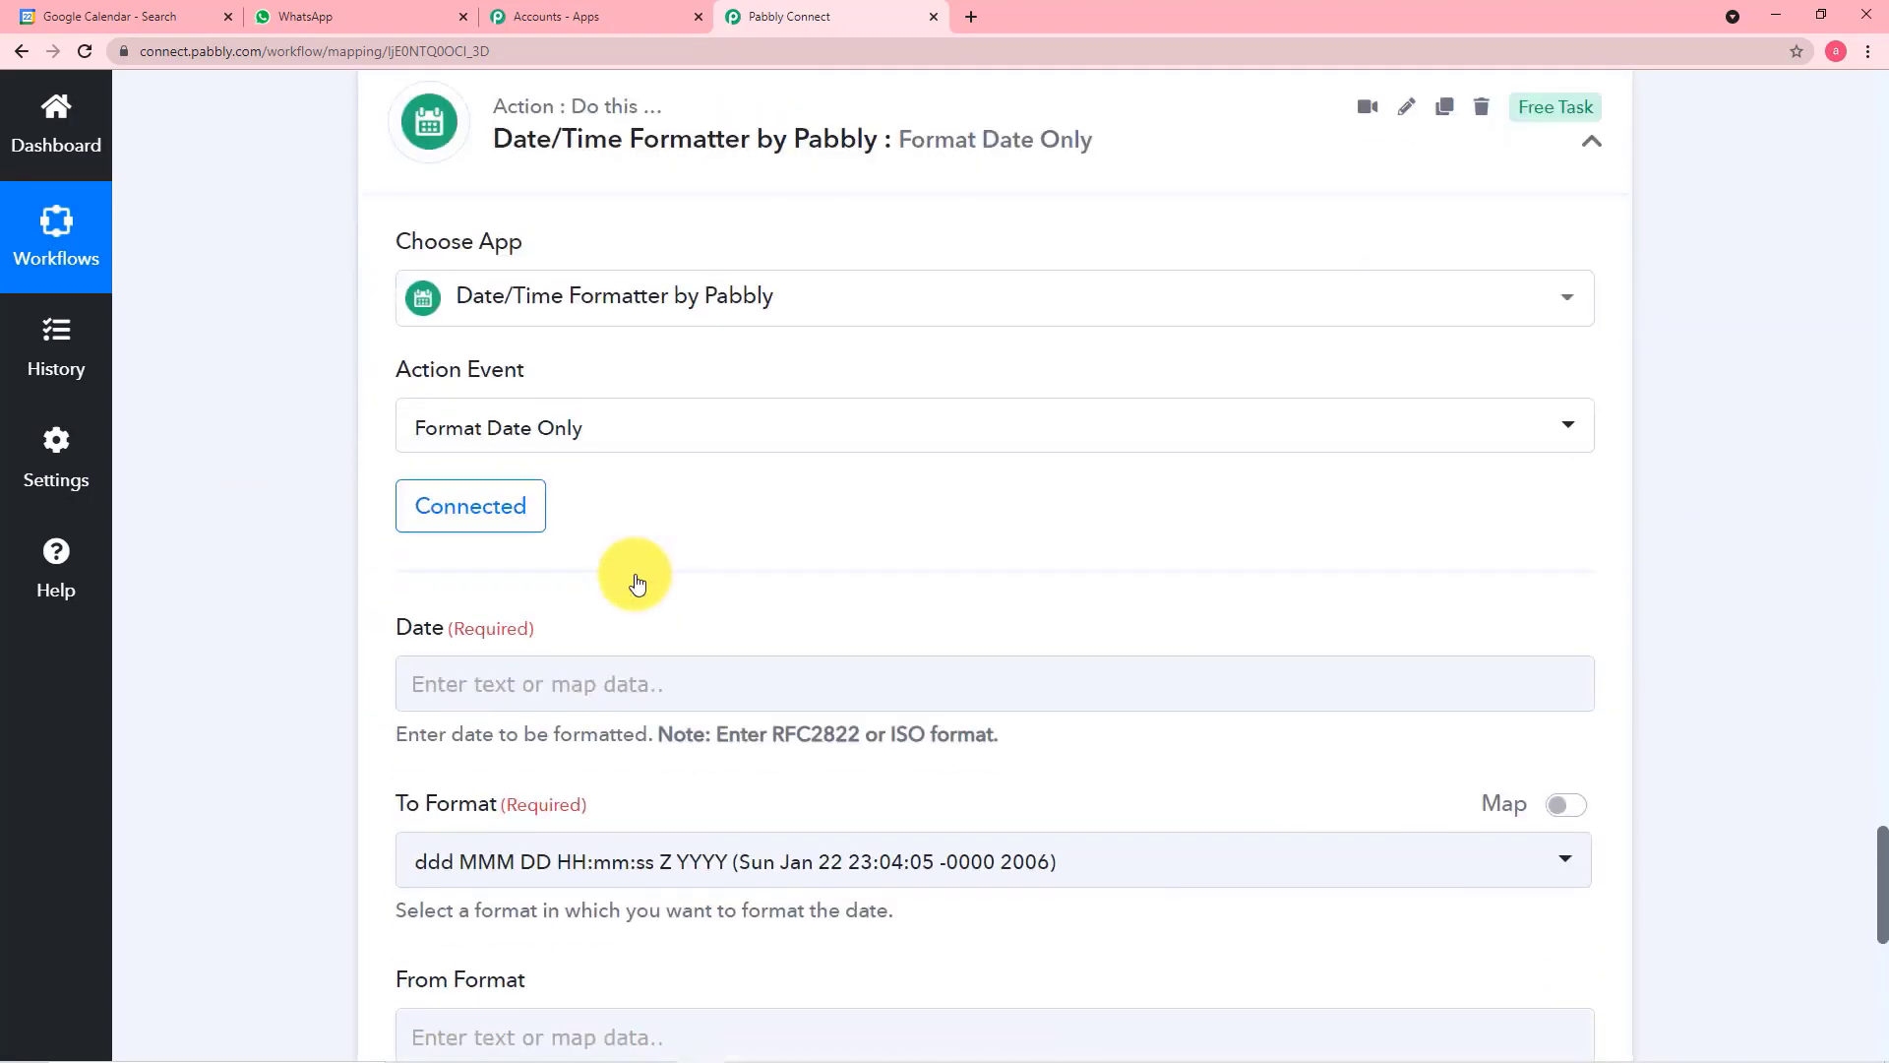
left_click(633, 487)
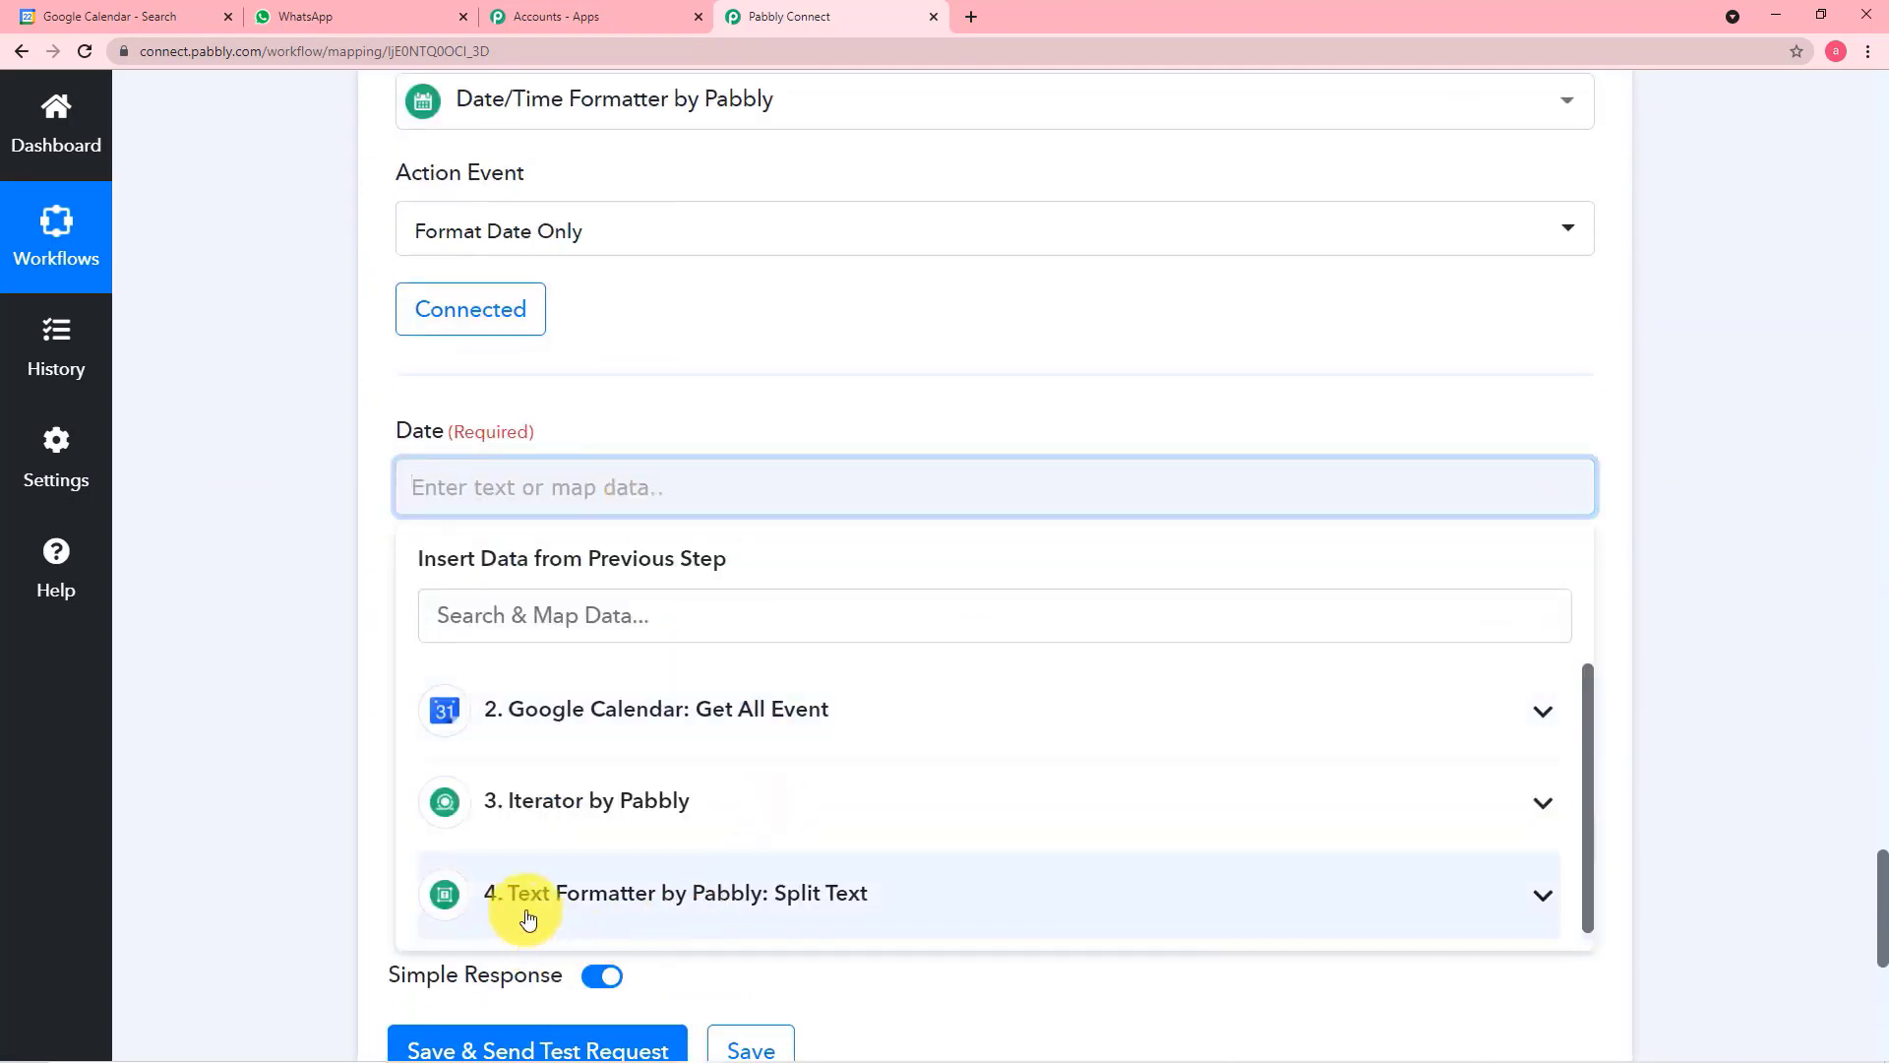
left_click(672, 900)
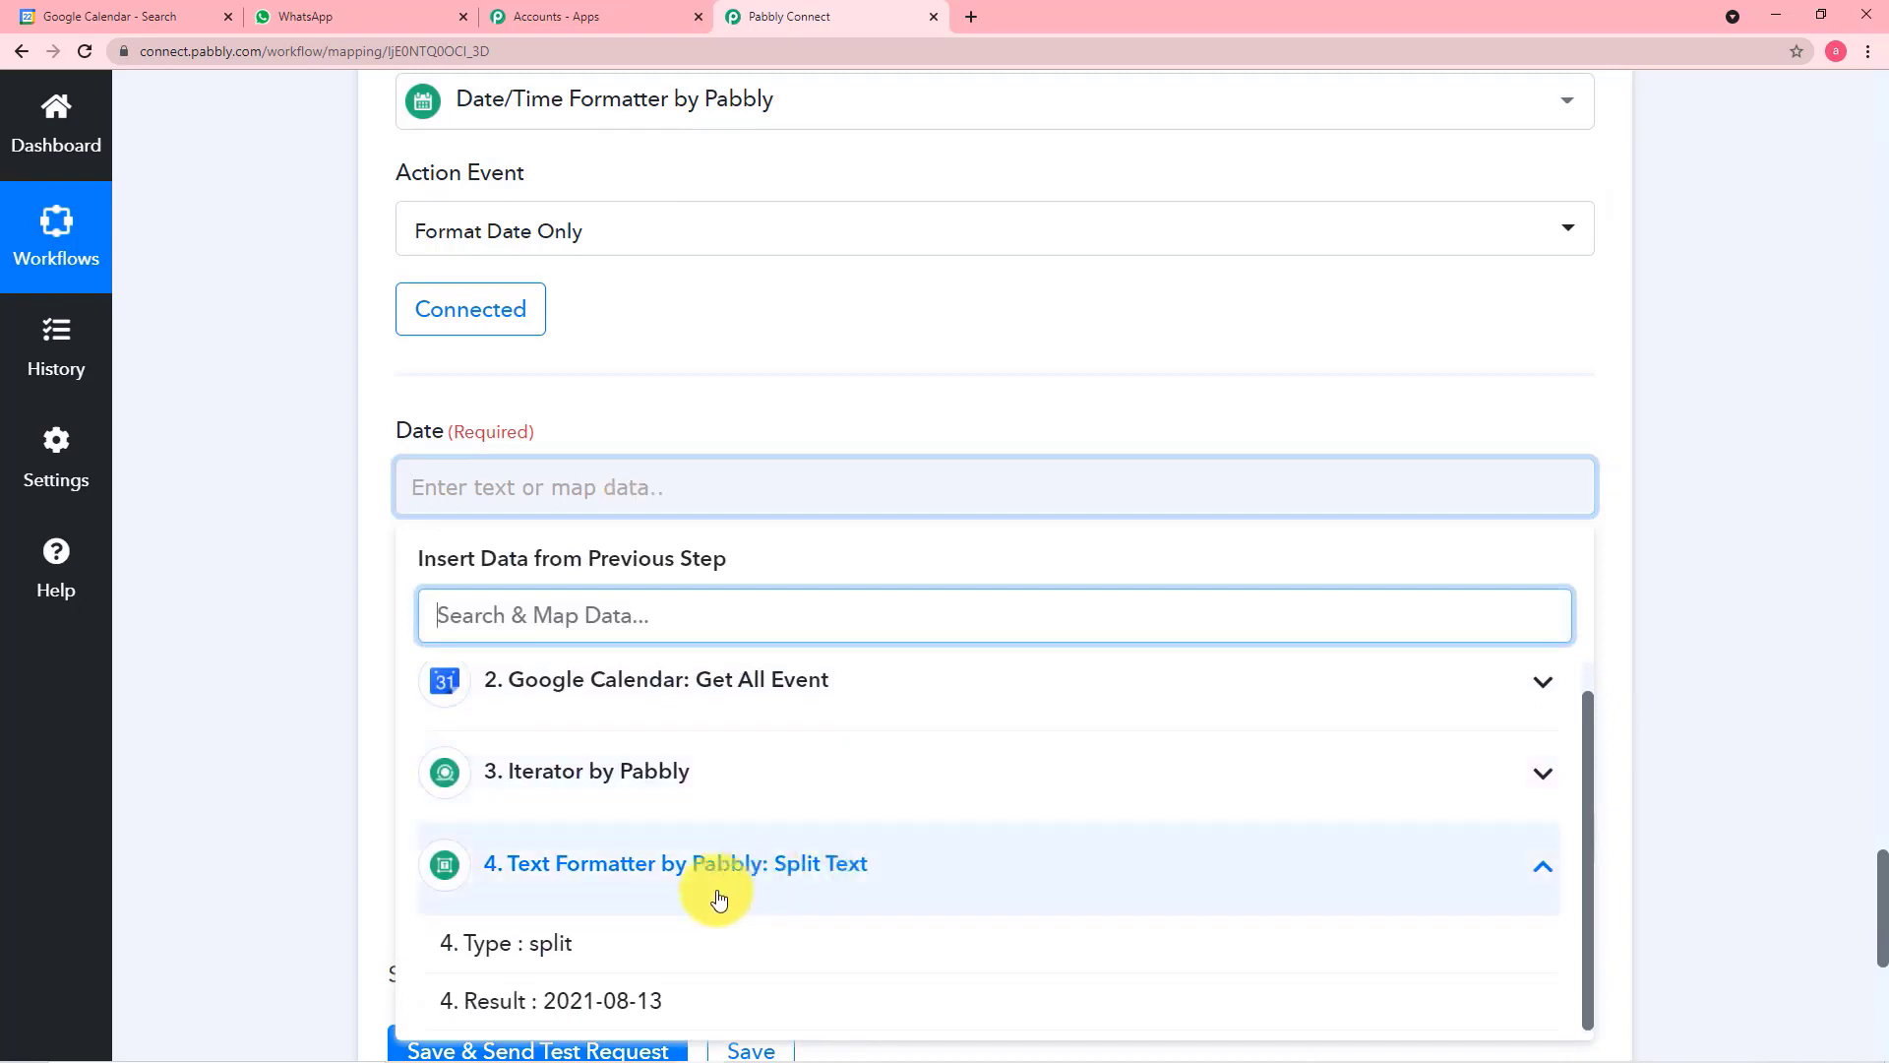
left_click(612, 1008)
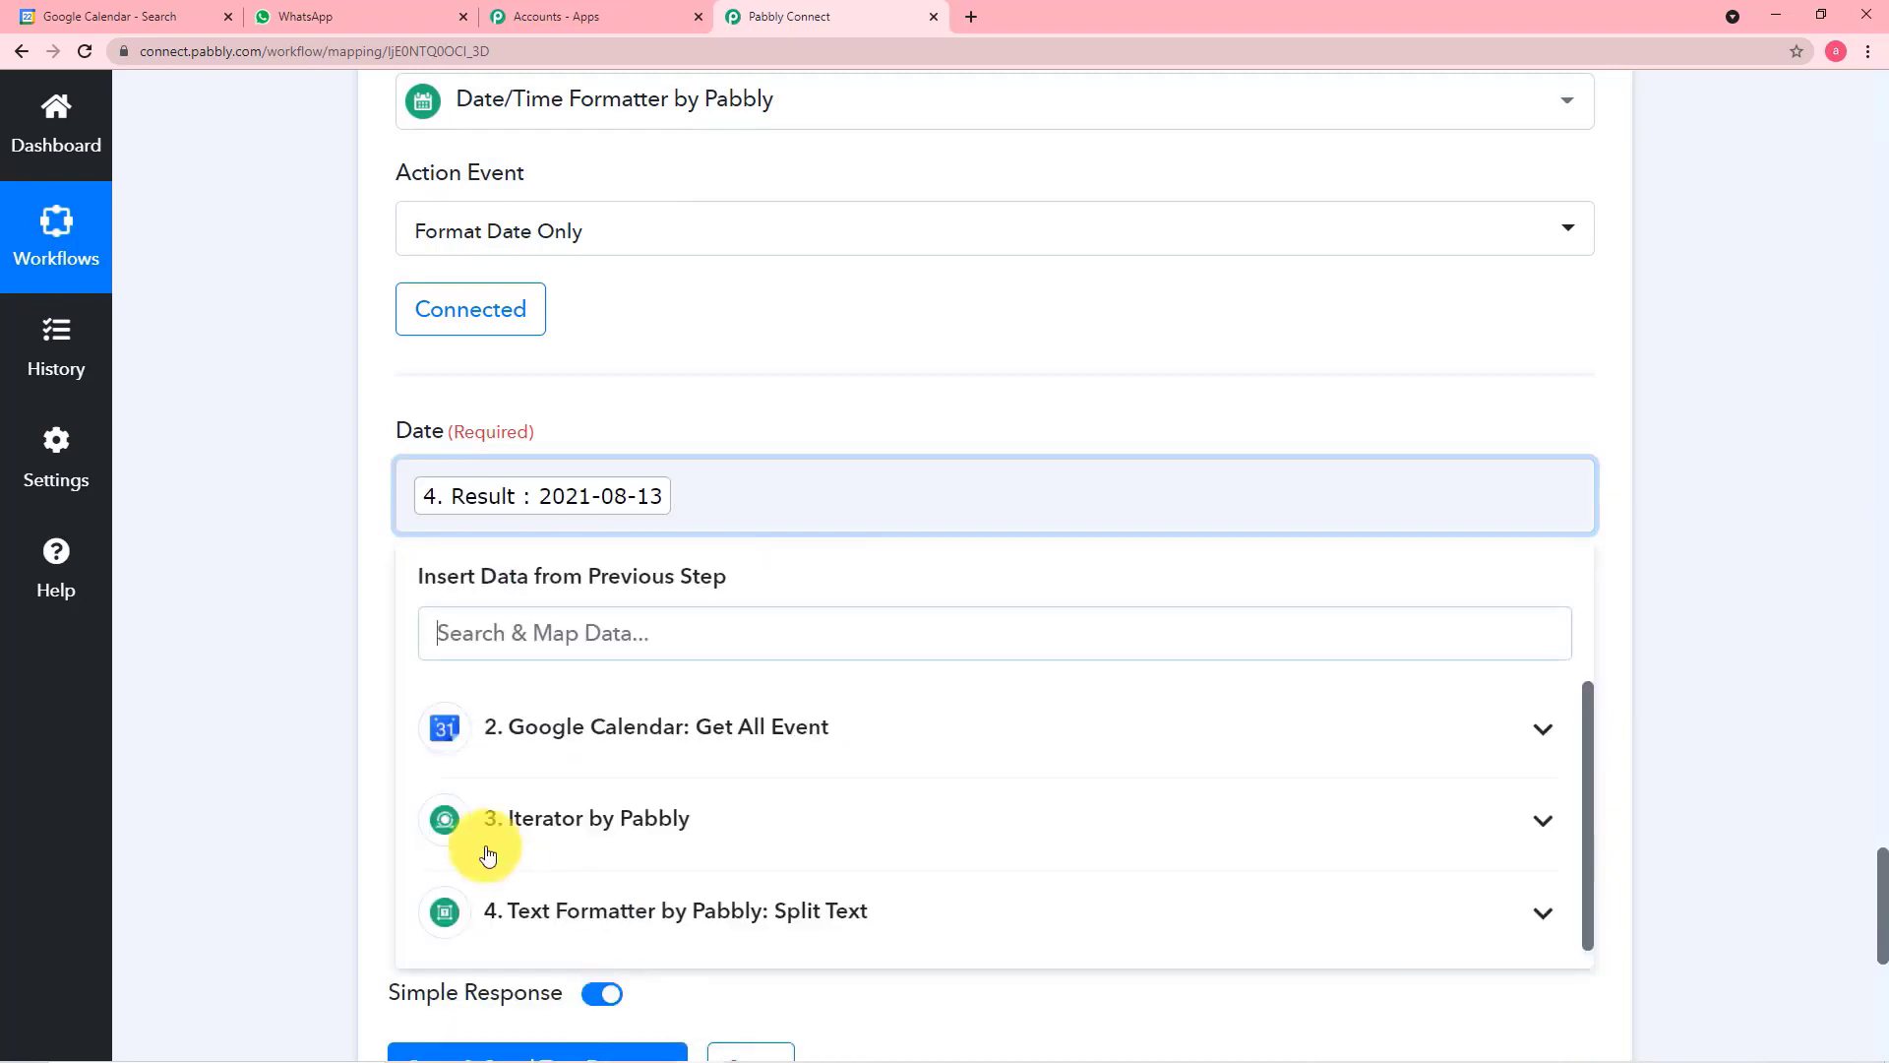
left_click(311, 683)
Set the Date/Time Formatter's To Format option to MM-DD-YYYY (01-22-2006)
scroll(311, 683, "down", 1)
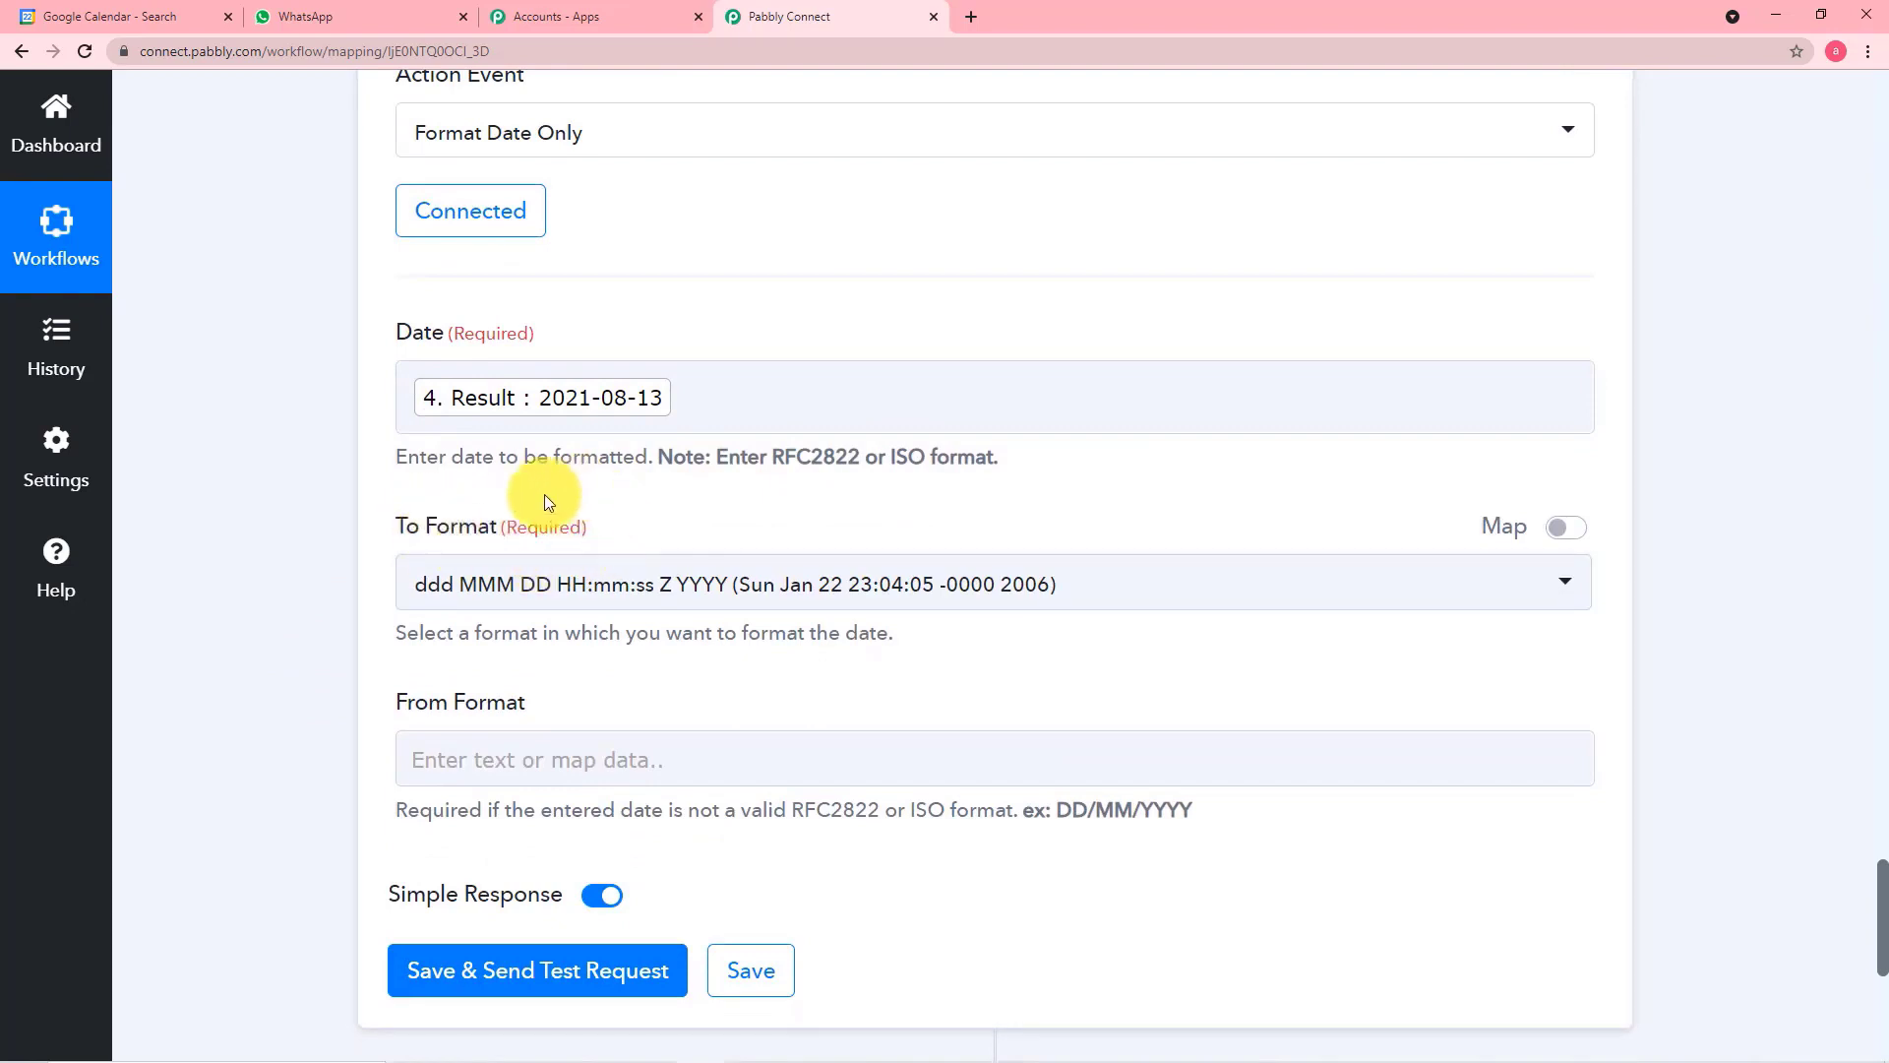
left_click(1080, 602)
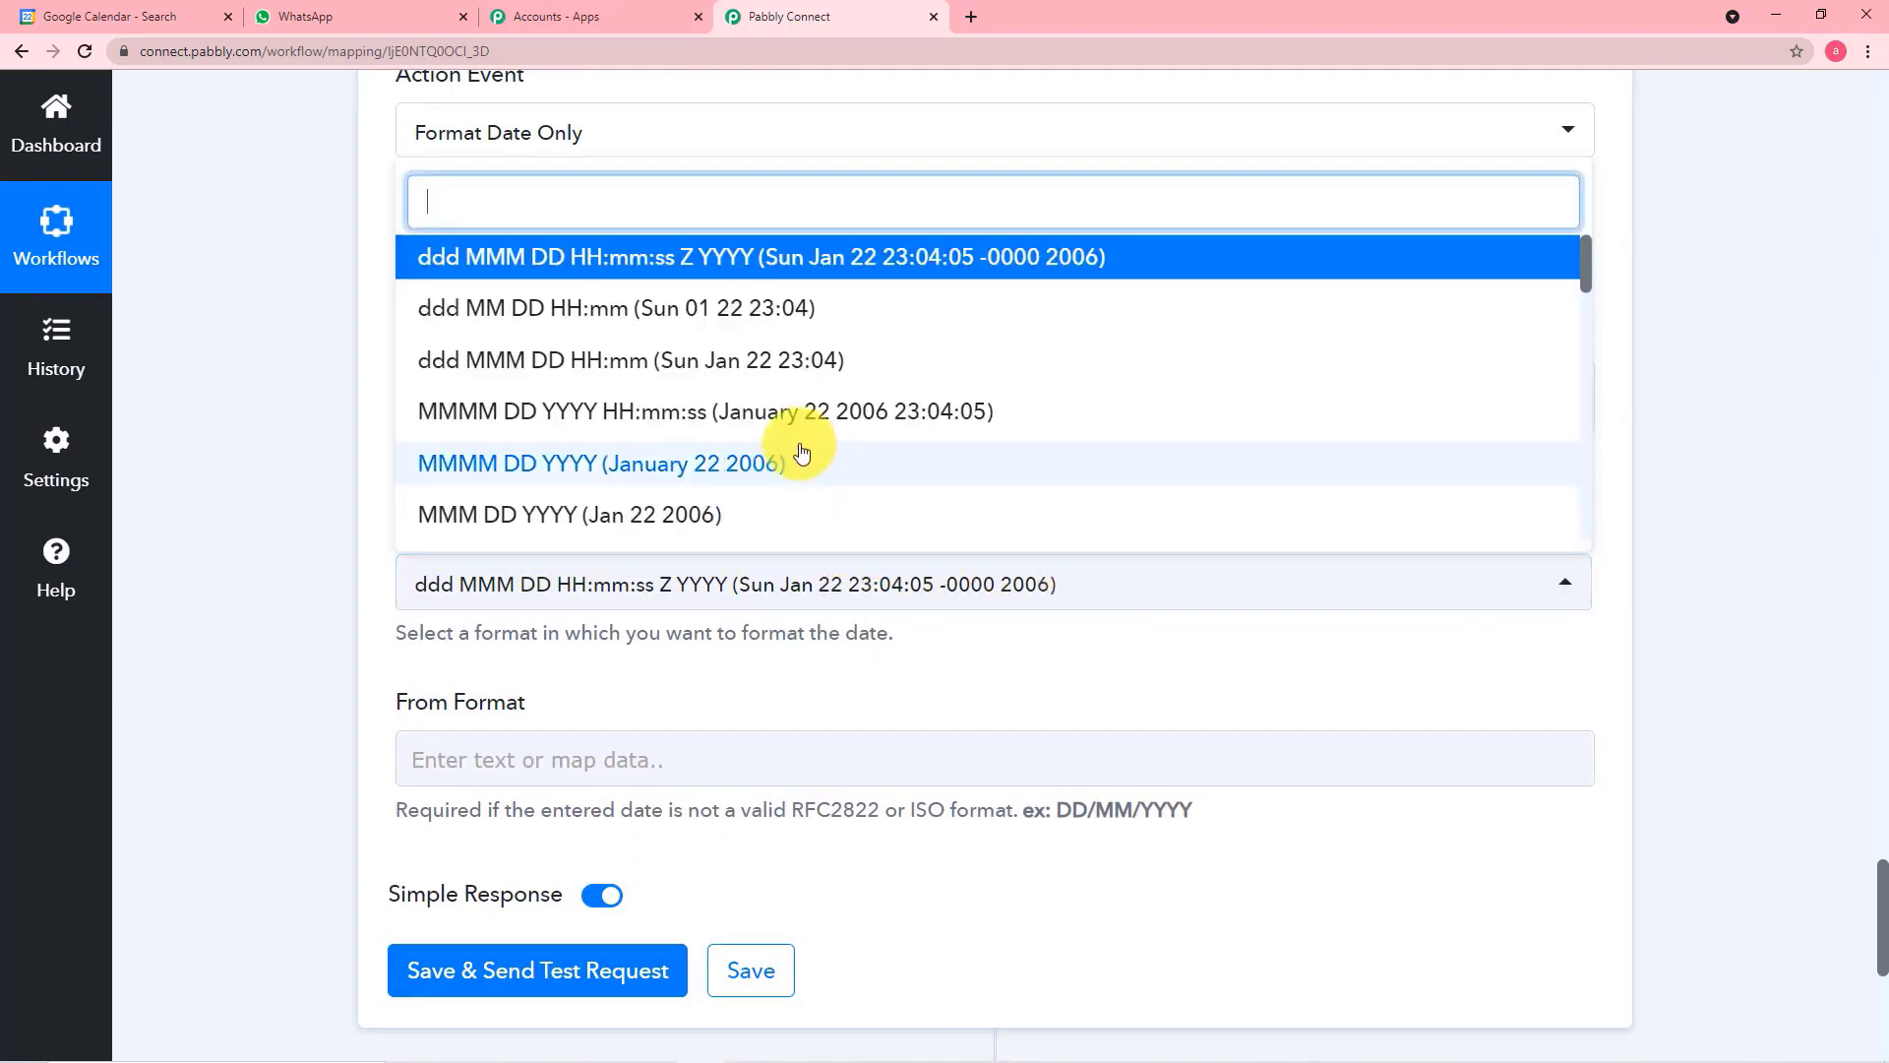
scroll(719, 386, "up", 1)
scroll(718, 388, "up", 3)
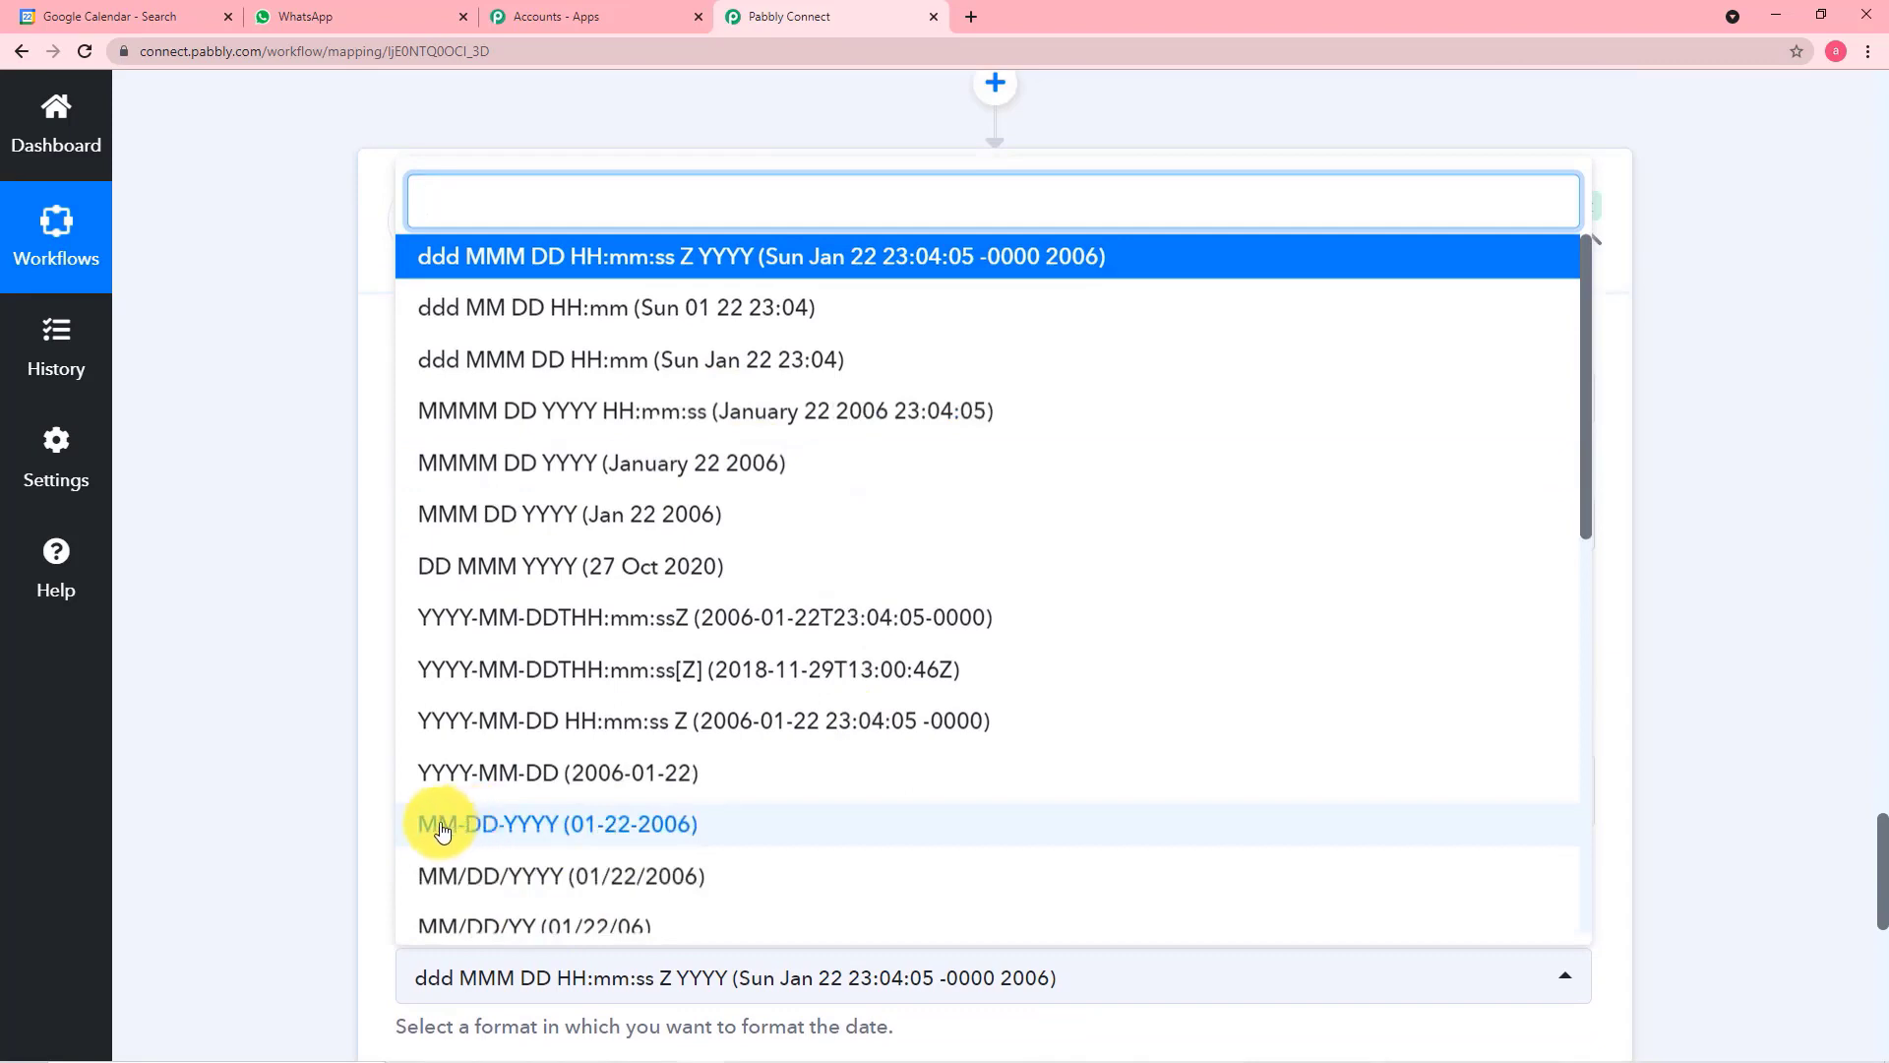
left_click(519, 831)
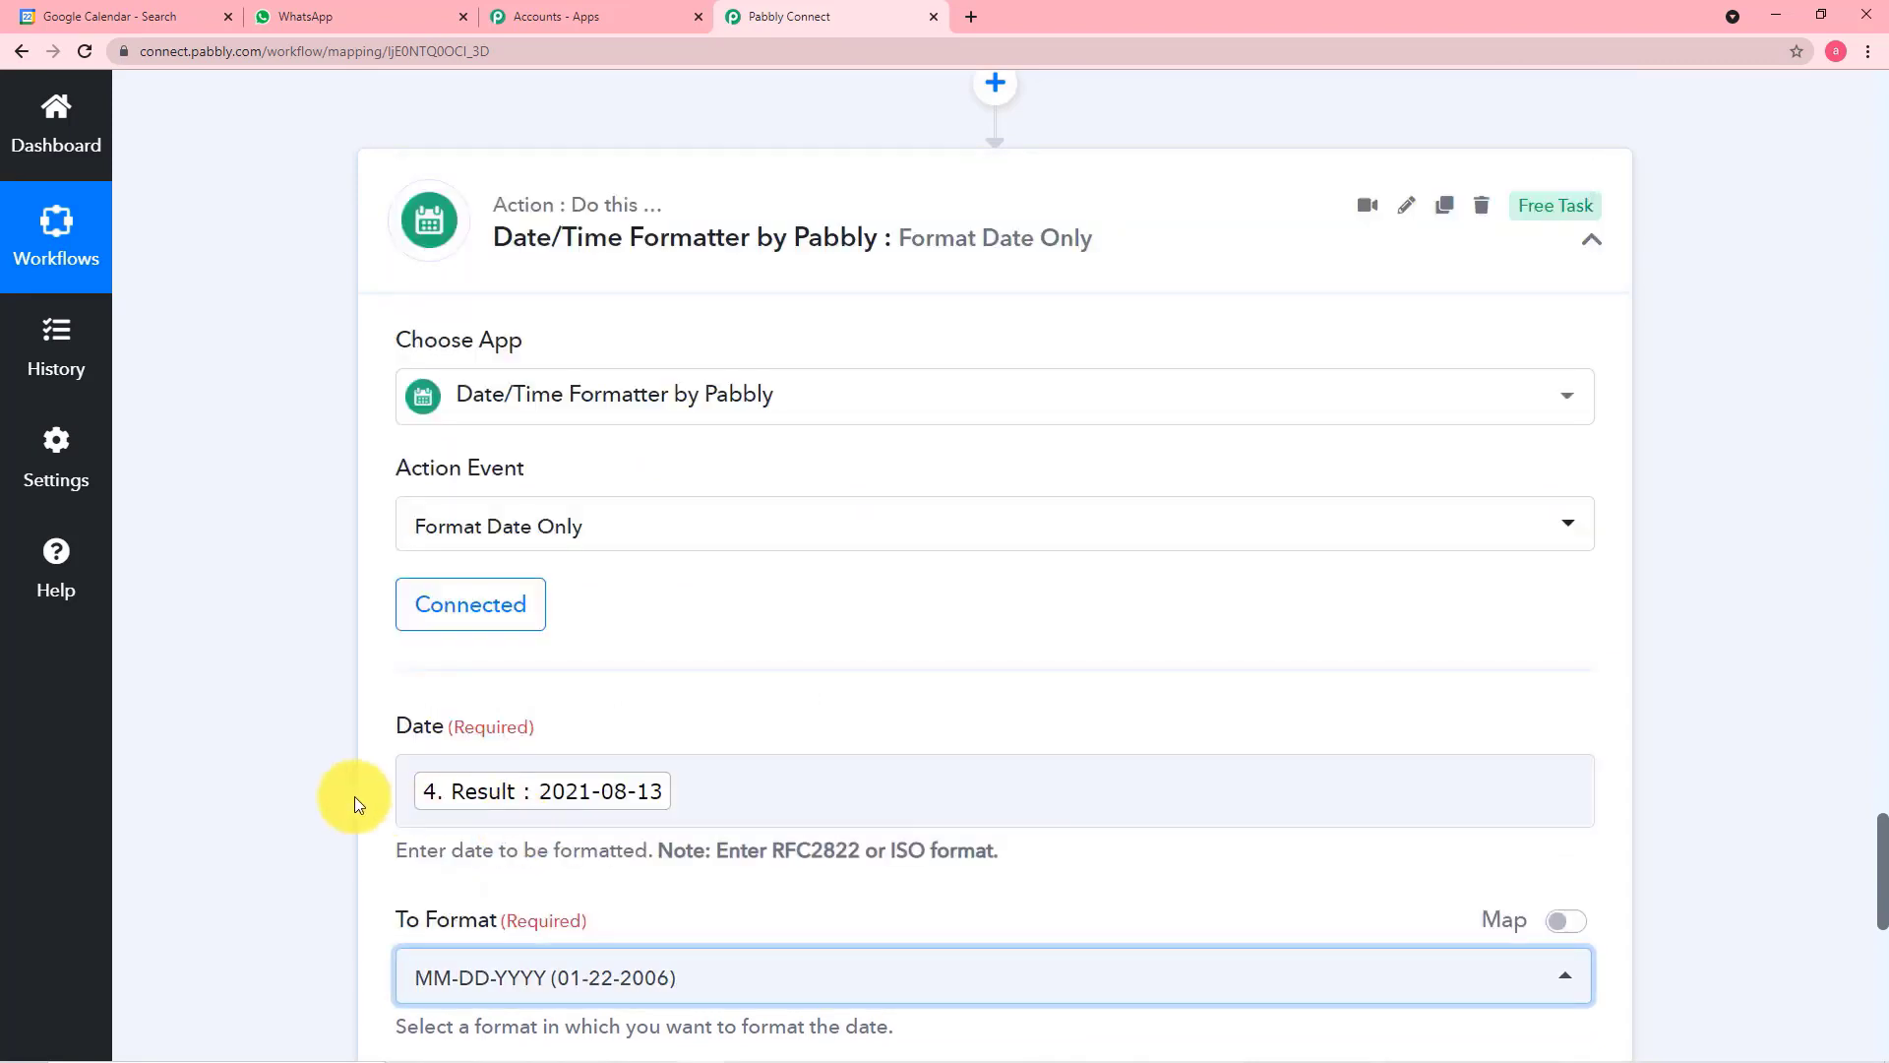
Leave From Format empty, then save the Format Date Only step and send a test request
scroll(344, 794, "down", 5)
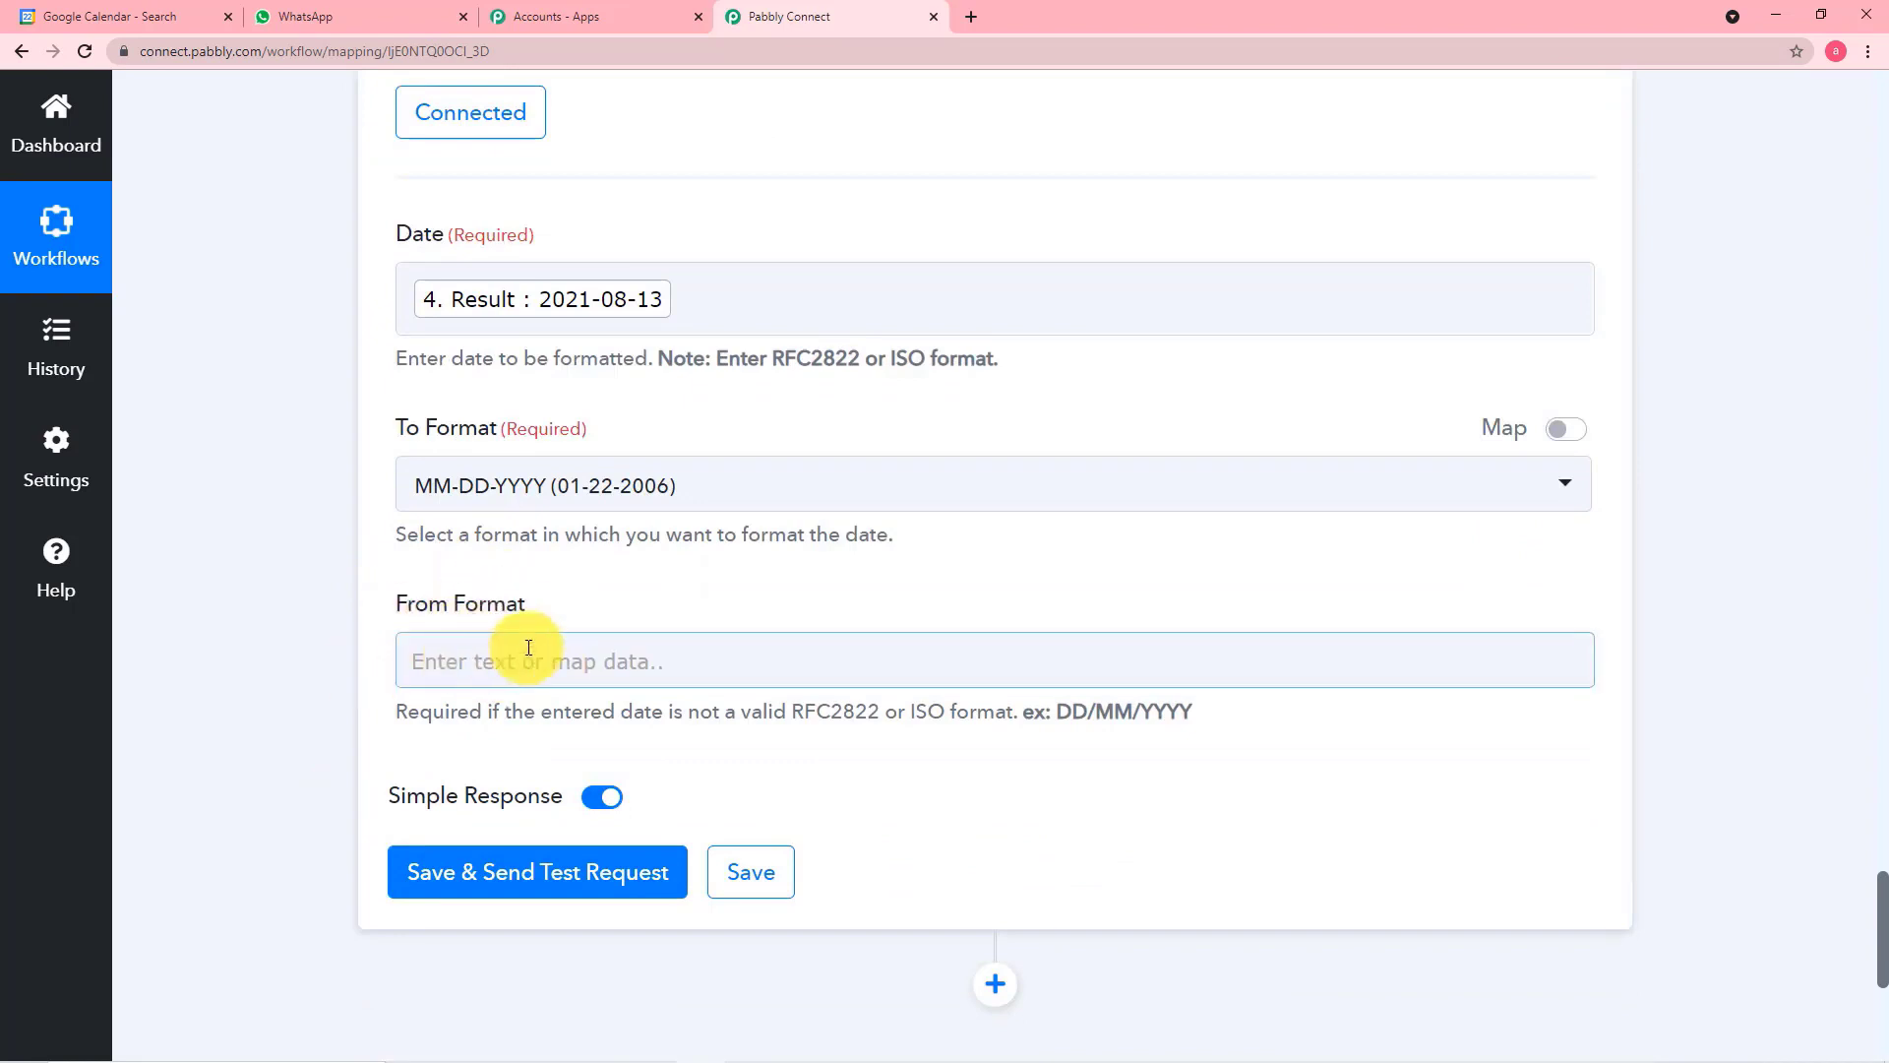
scroll(492, 728, "down", 2)
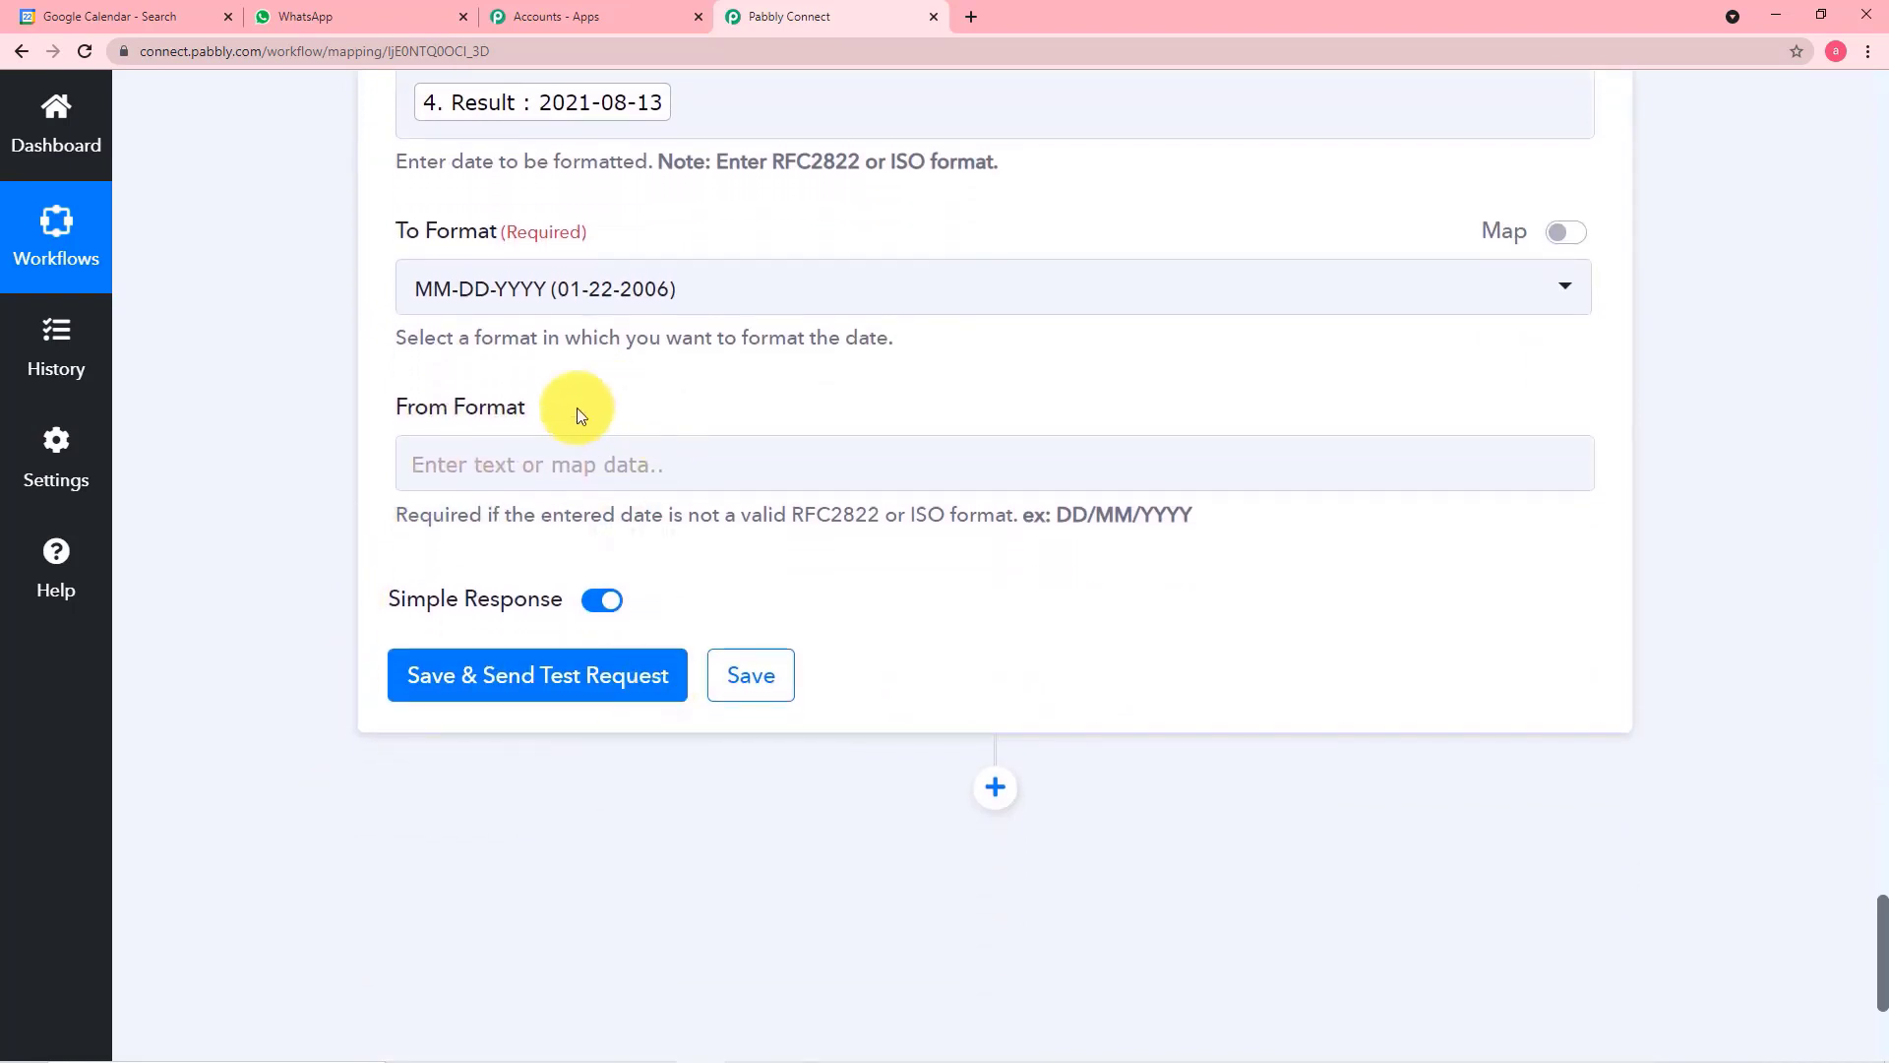
left_click(493, 683)
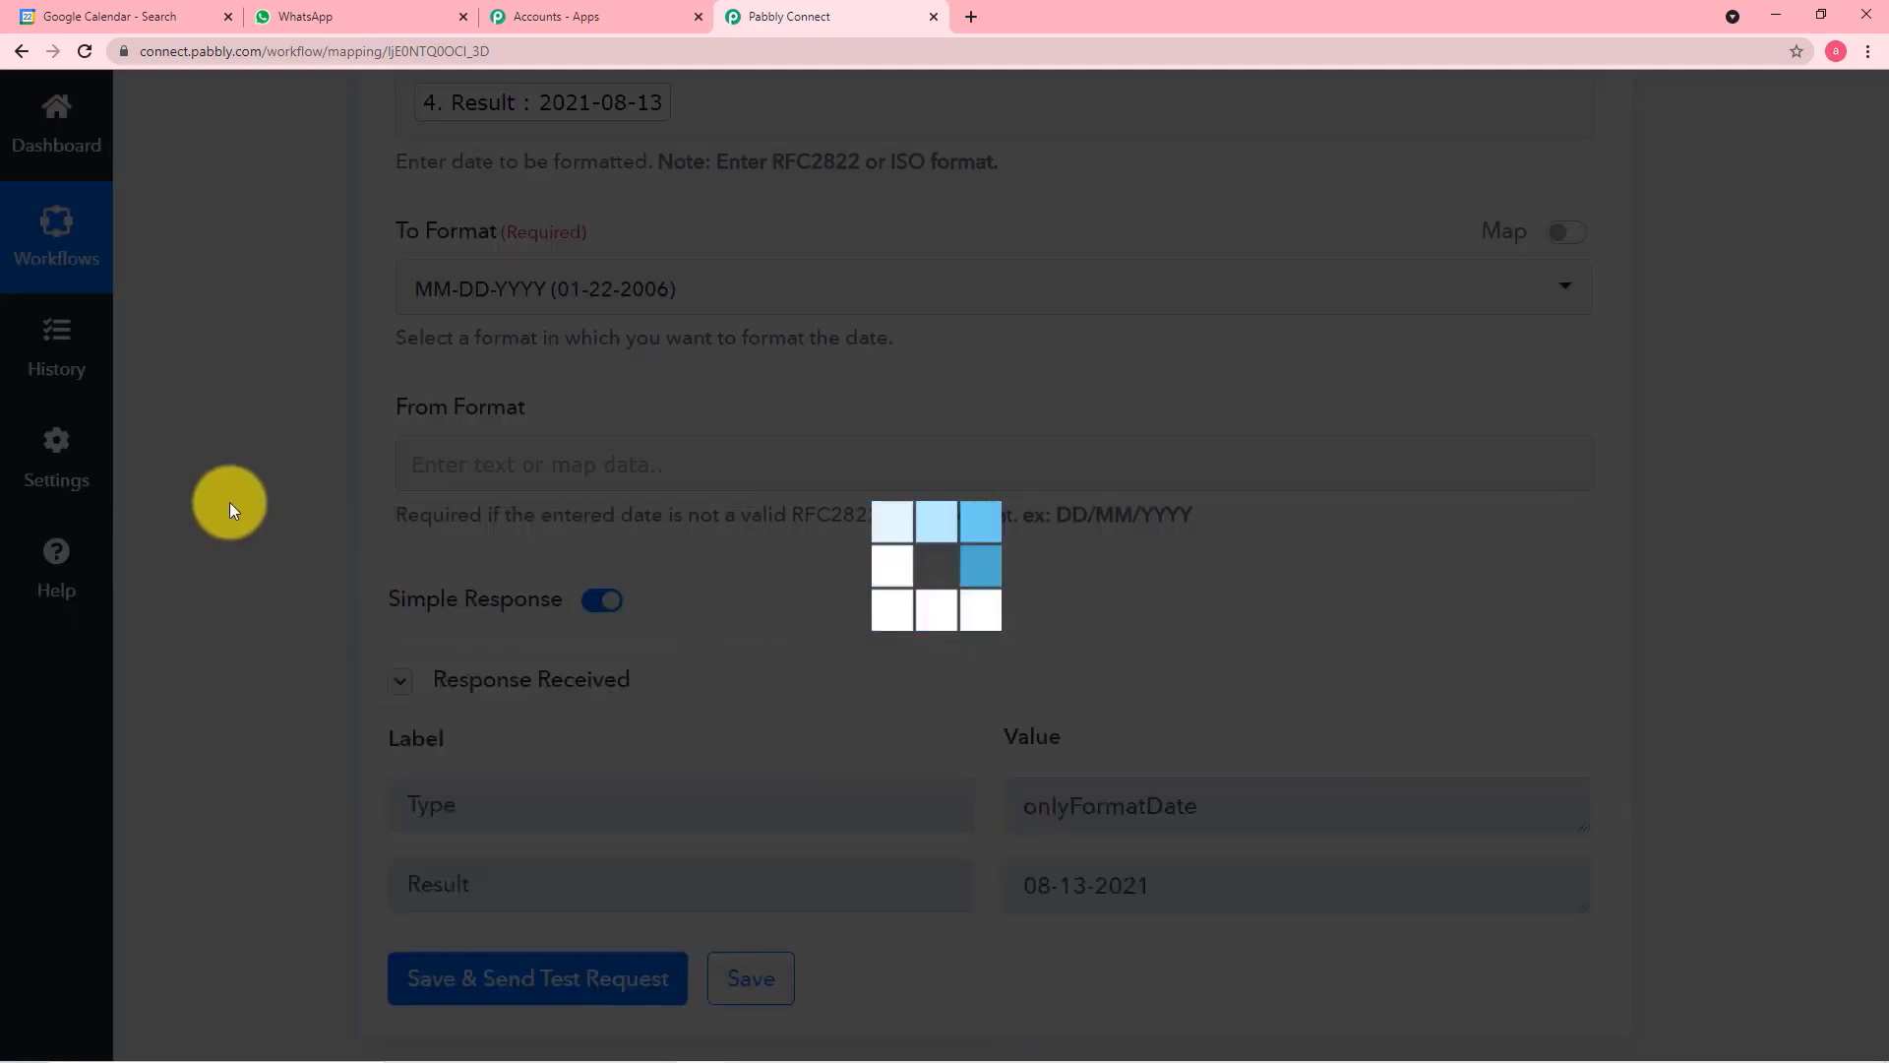
Add another action step after Format Date Only and choose Date/Time Formatter by Pabbly as its app
scroll(229, 503, "down", 1)
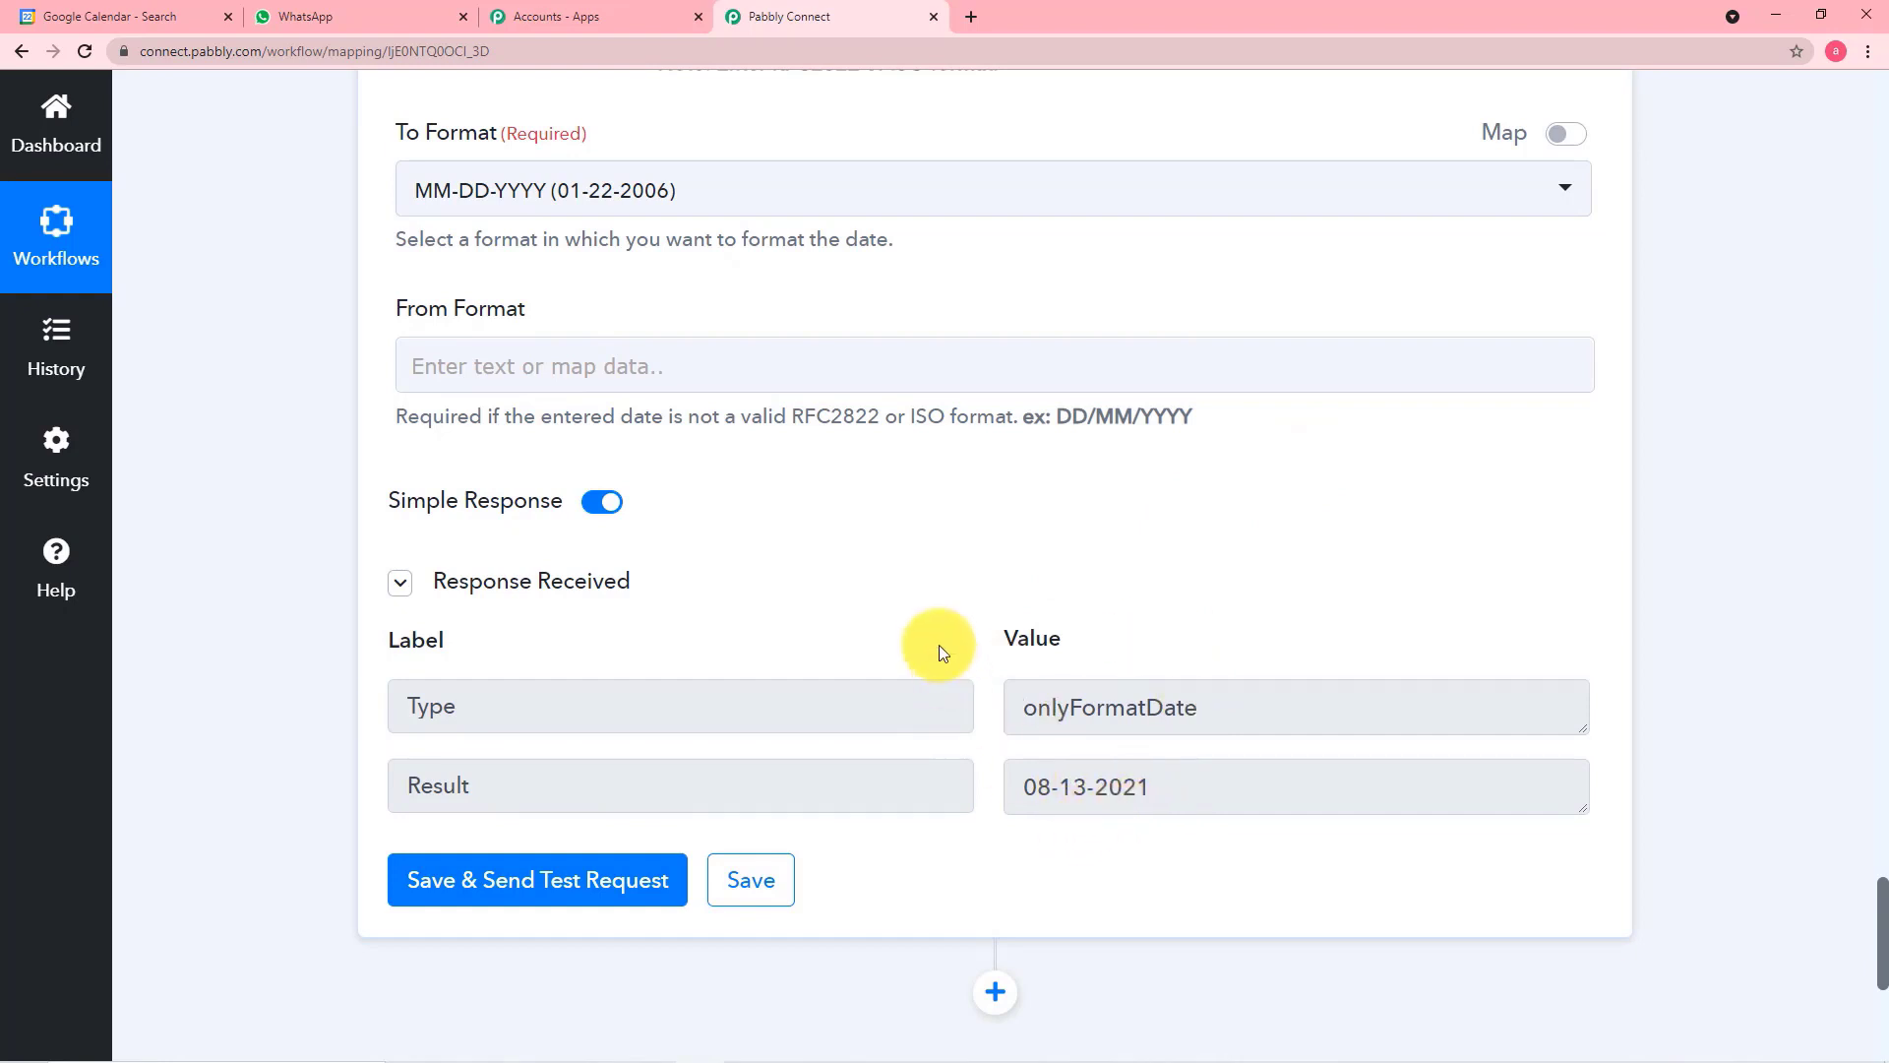
scroll(941, 650, "down", 5)
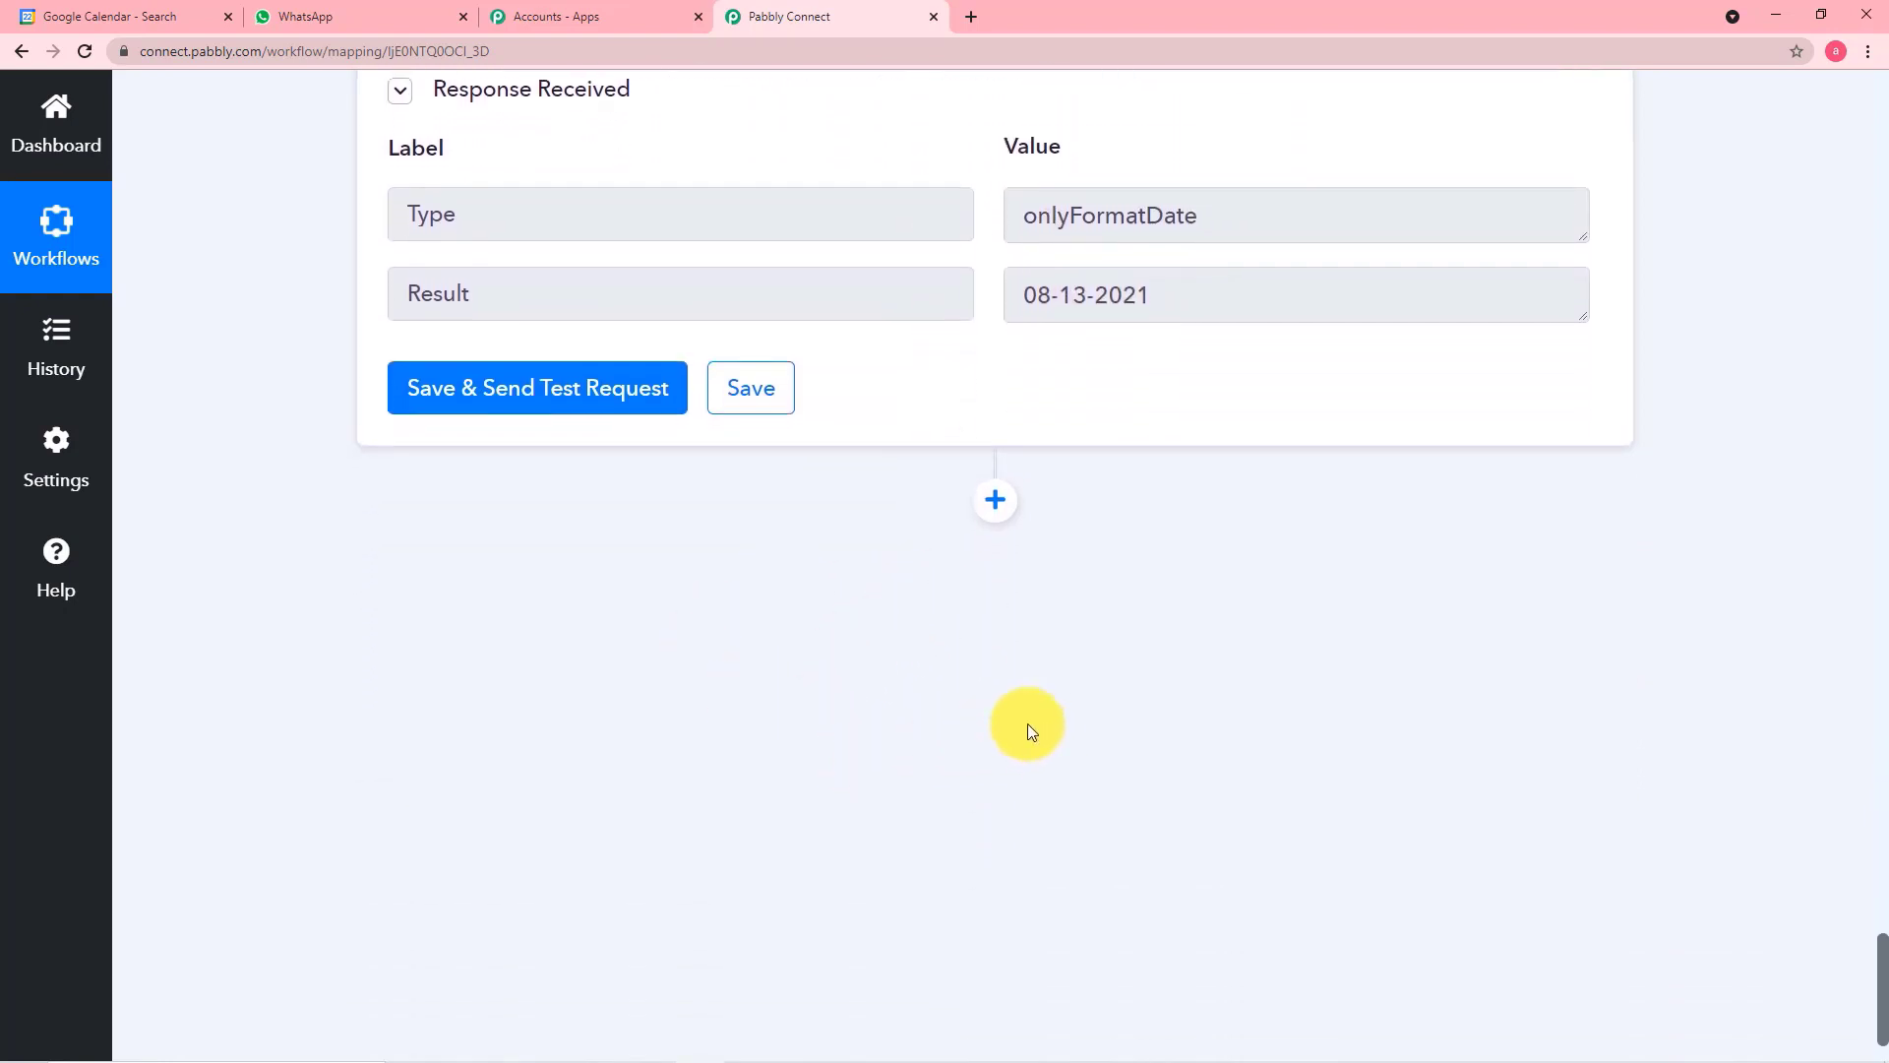
left_click(996, 504)
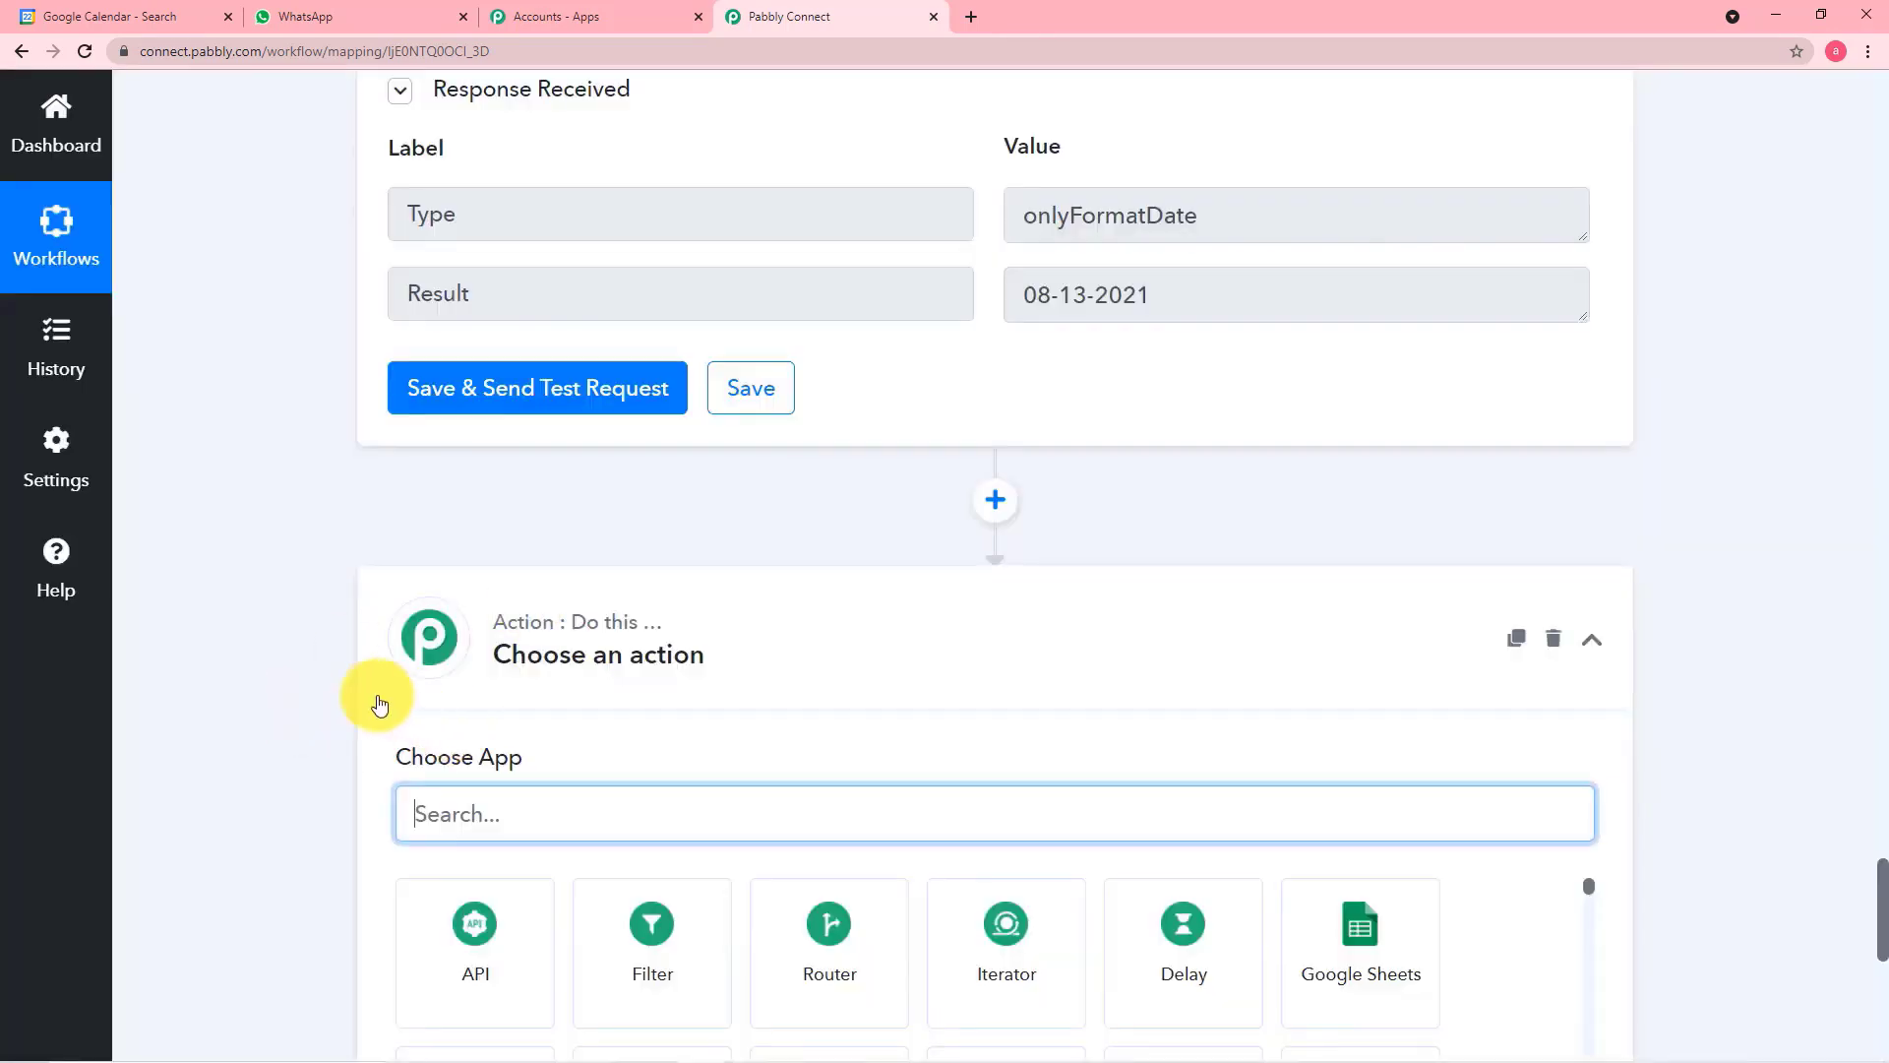
scroll(323, 682, "down", 1)
scroll(321, 681, "down", 1)
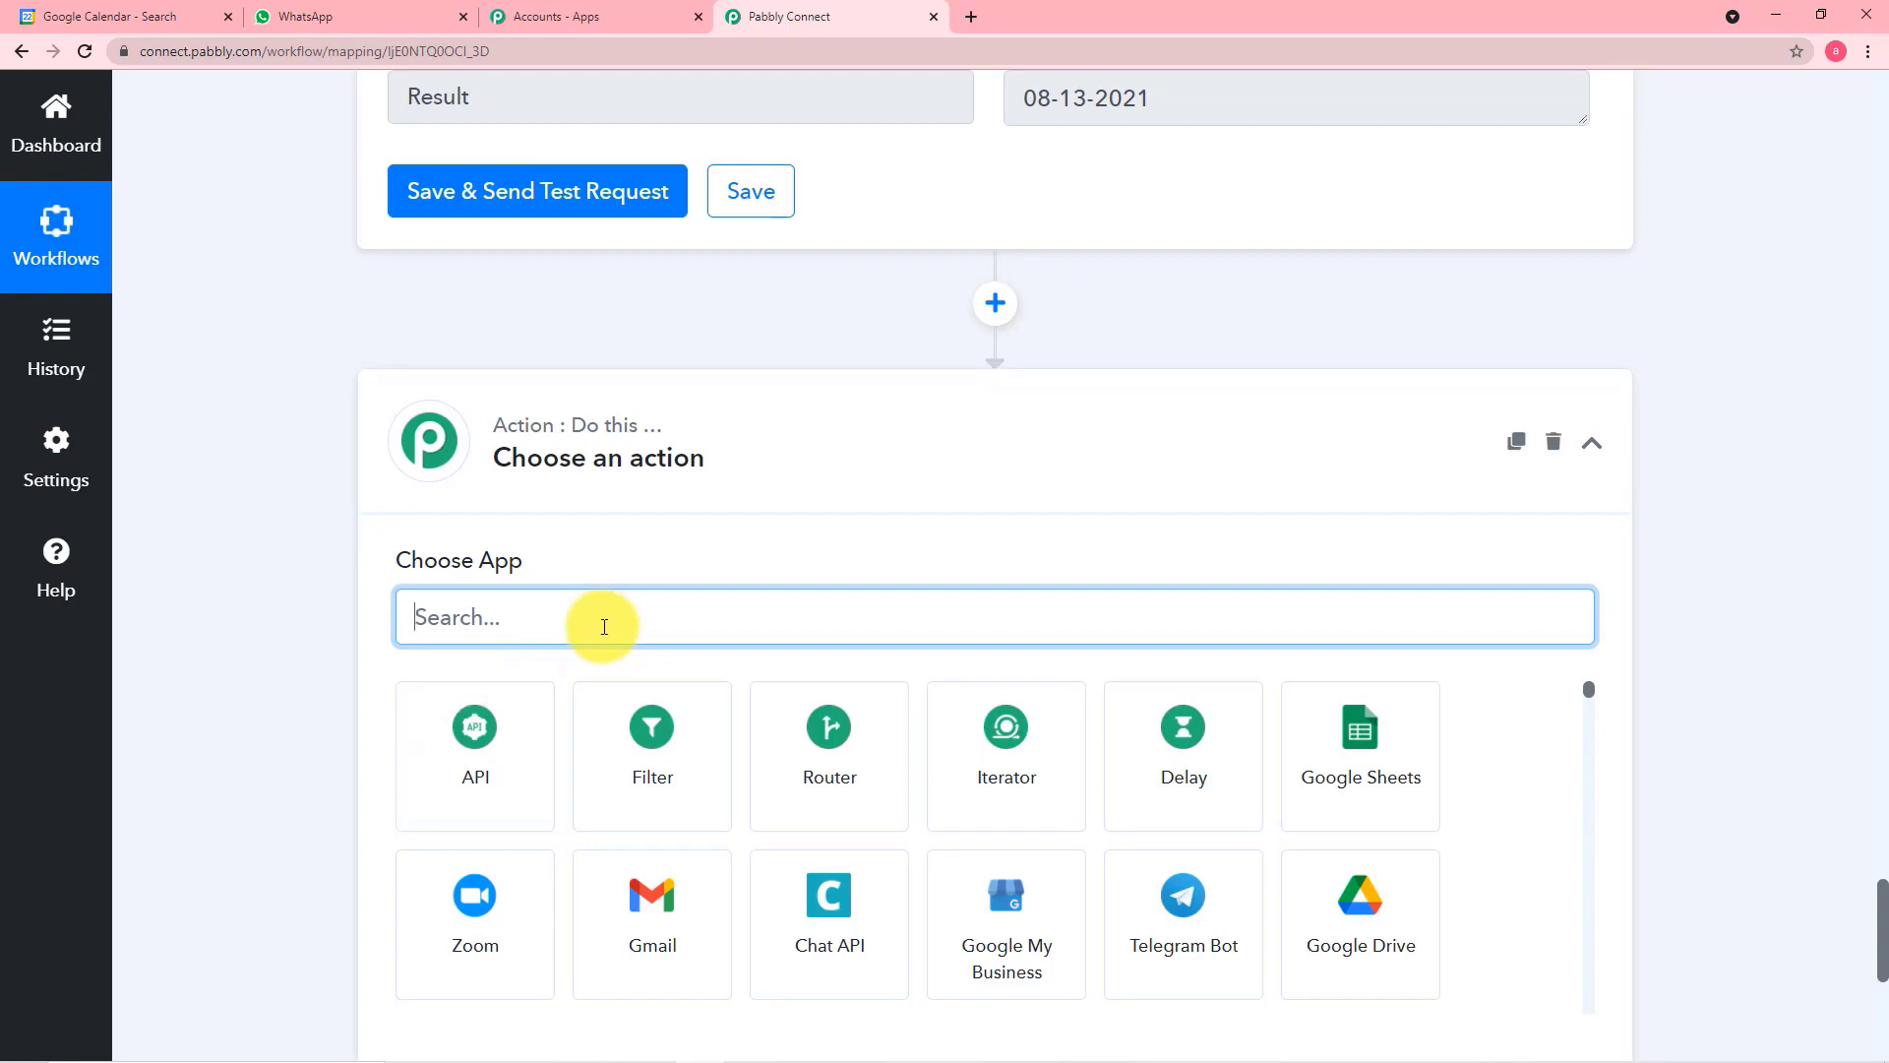
type("date")
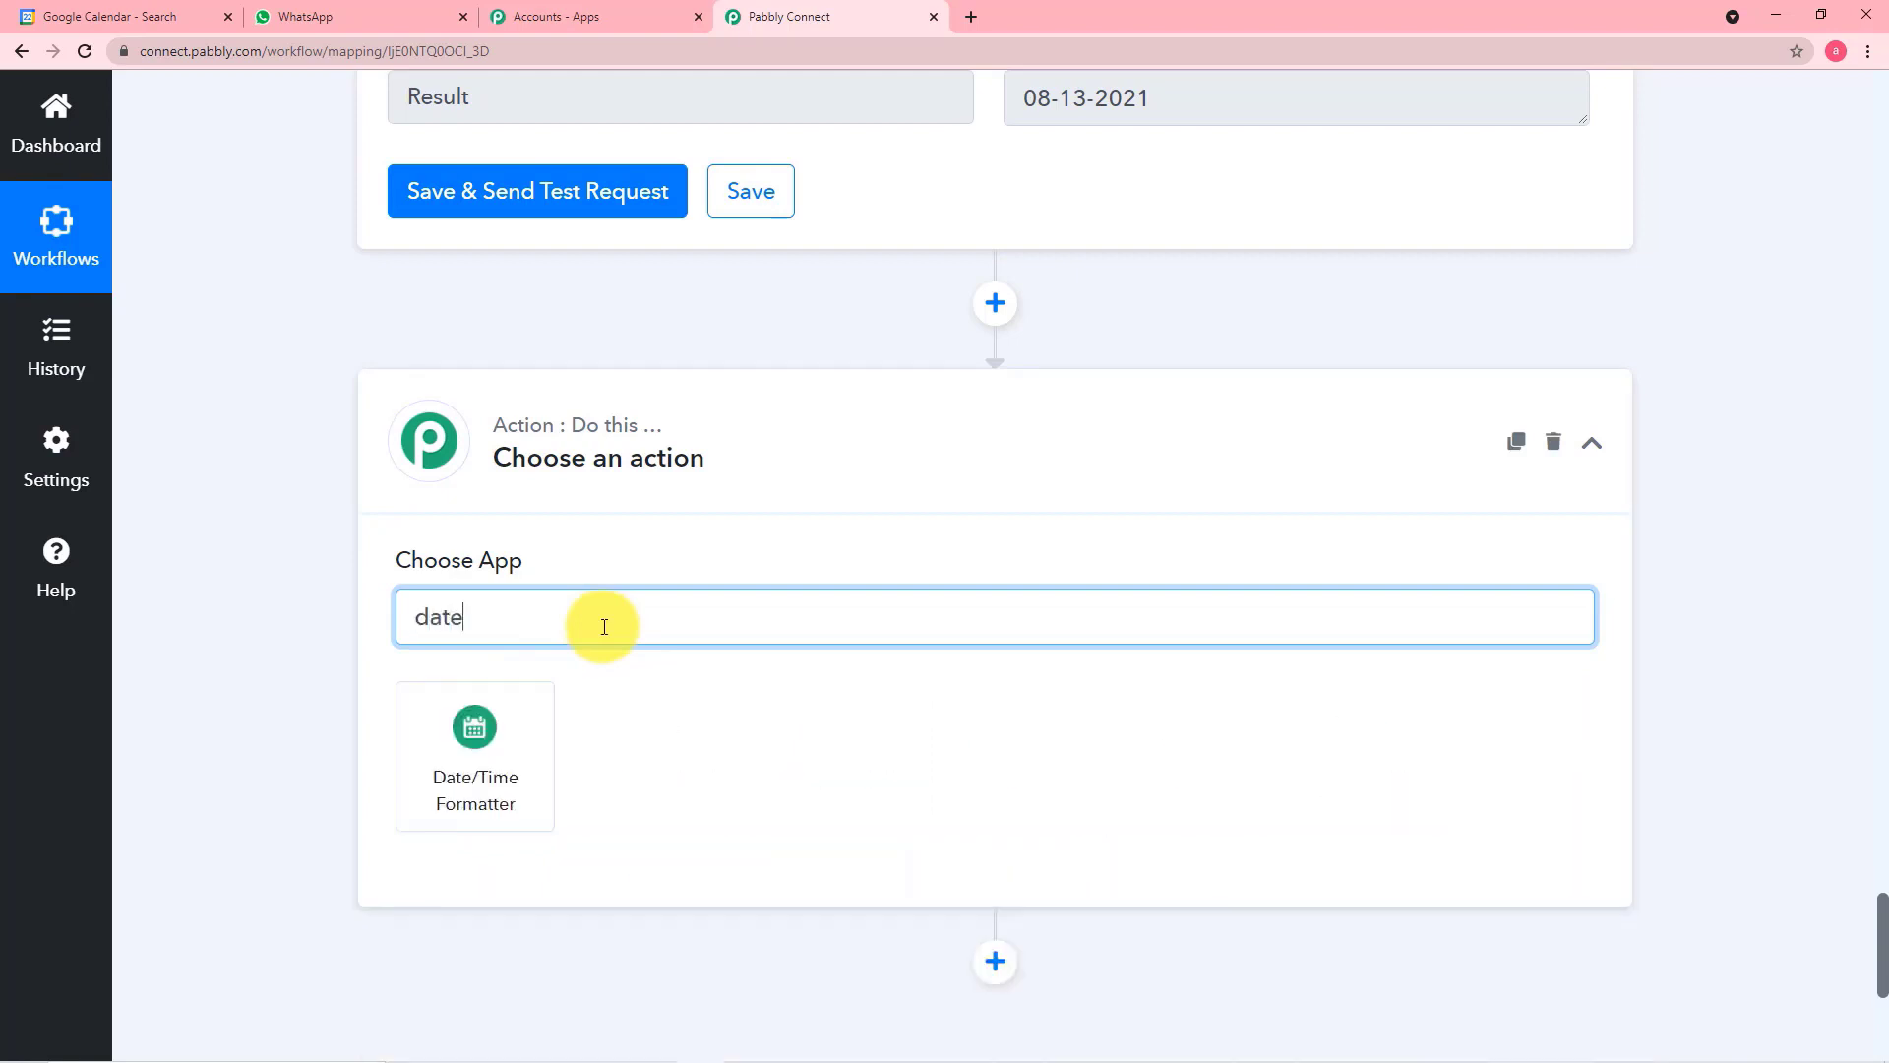
left_click(532, 769)
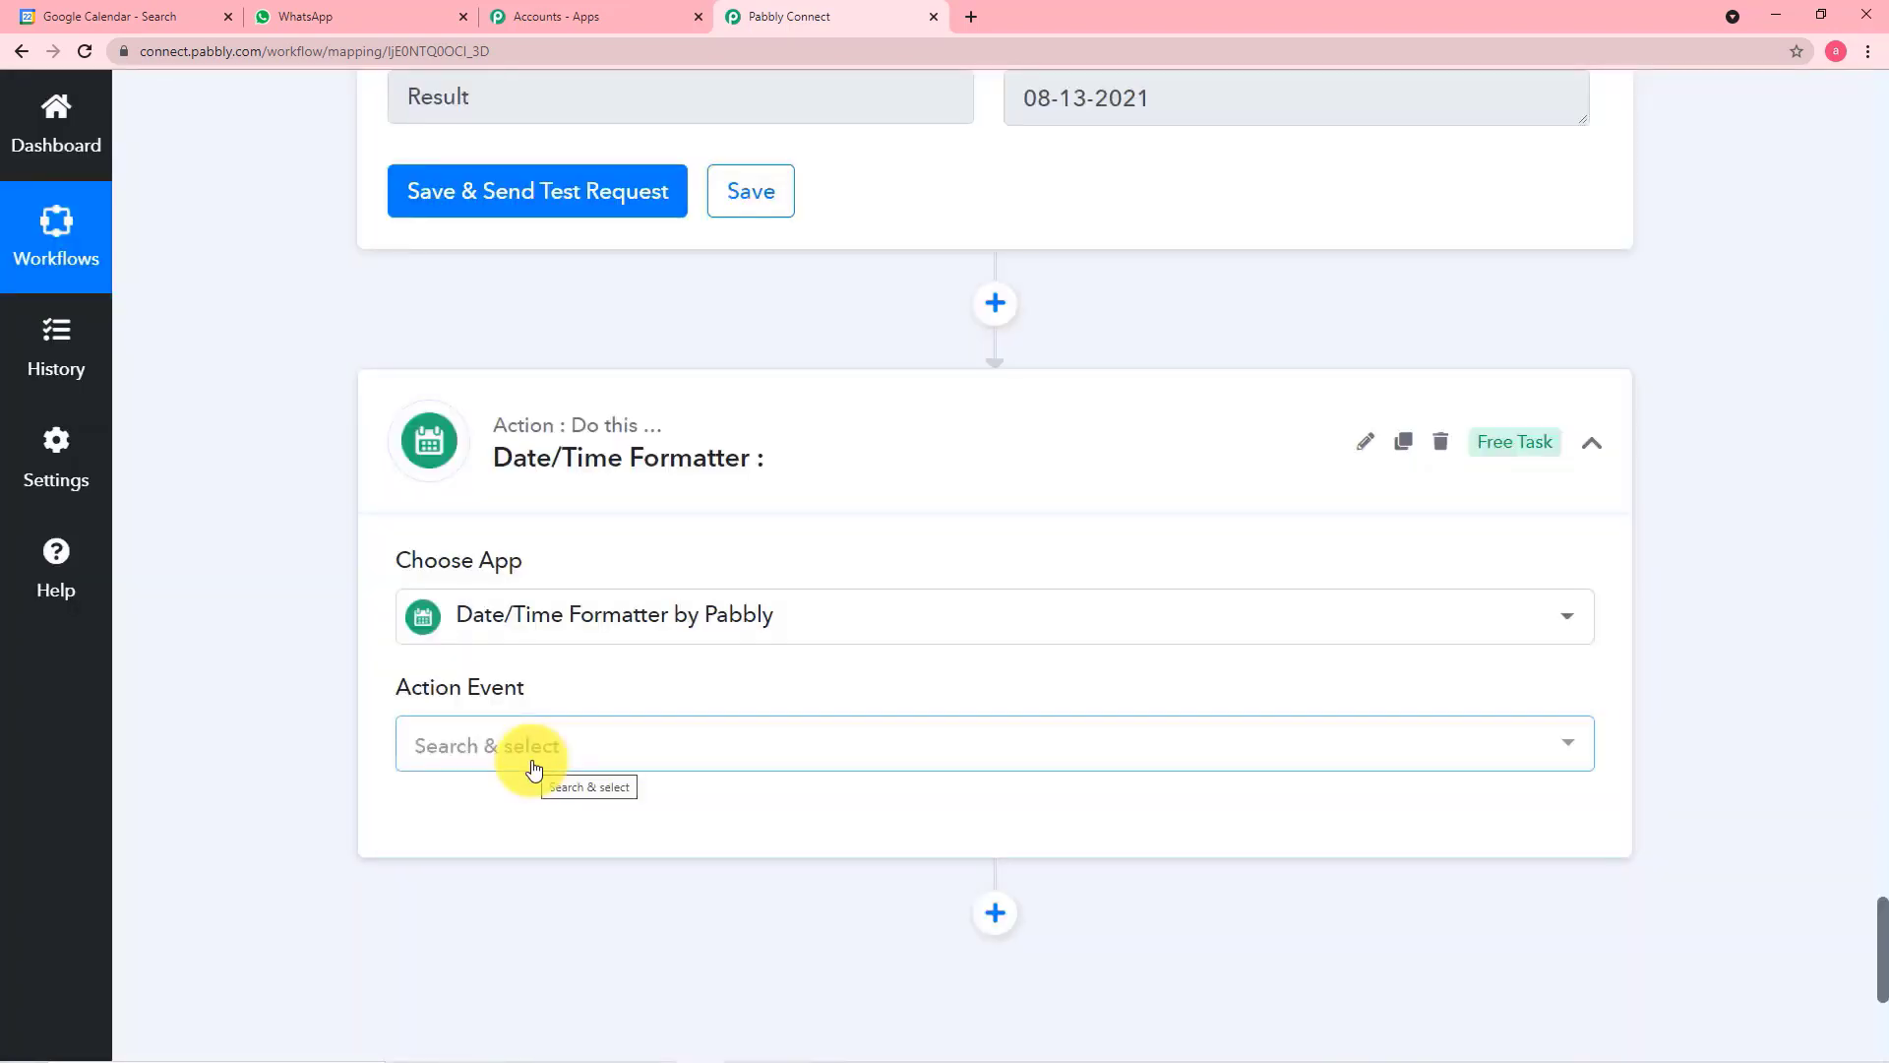
Set the new Date/Time Formatter's action event to Modify Current Date and connect it
scroll(530, 767, "down", 2)
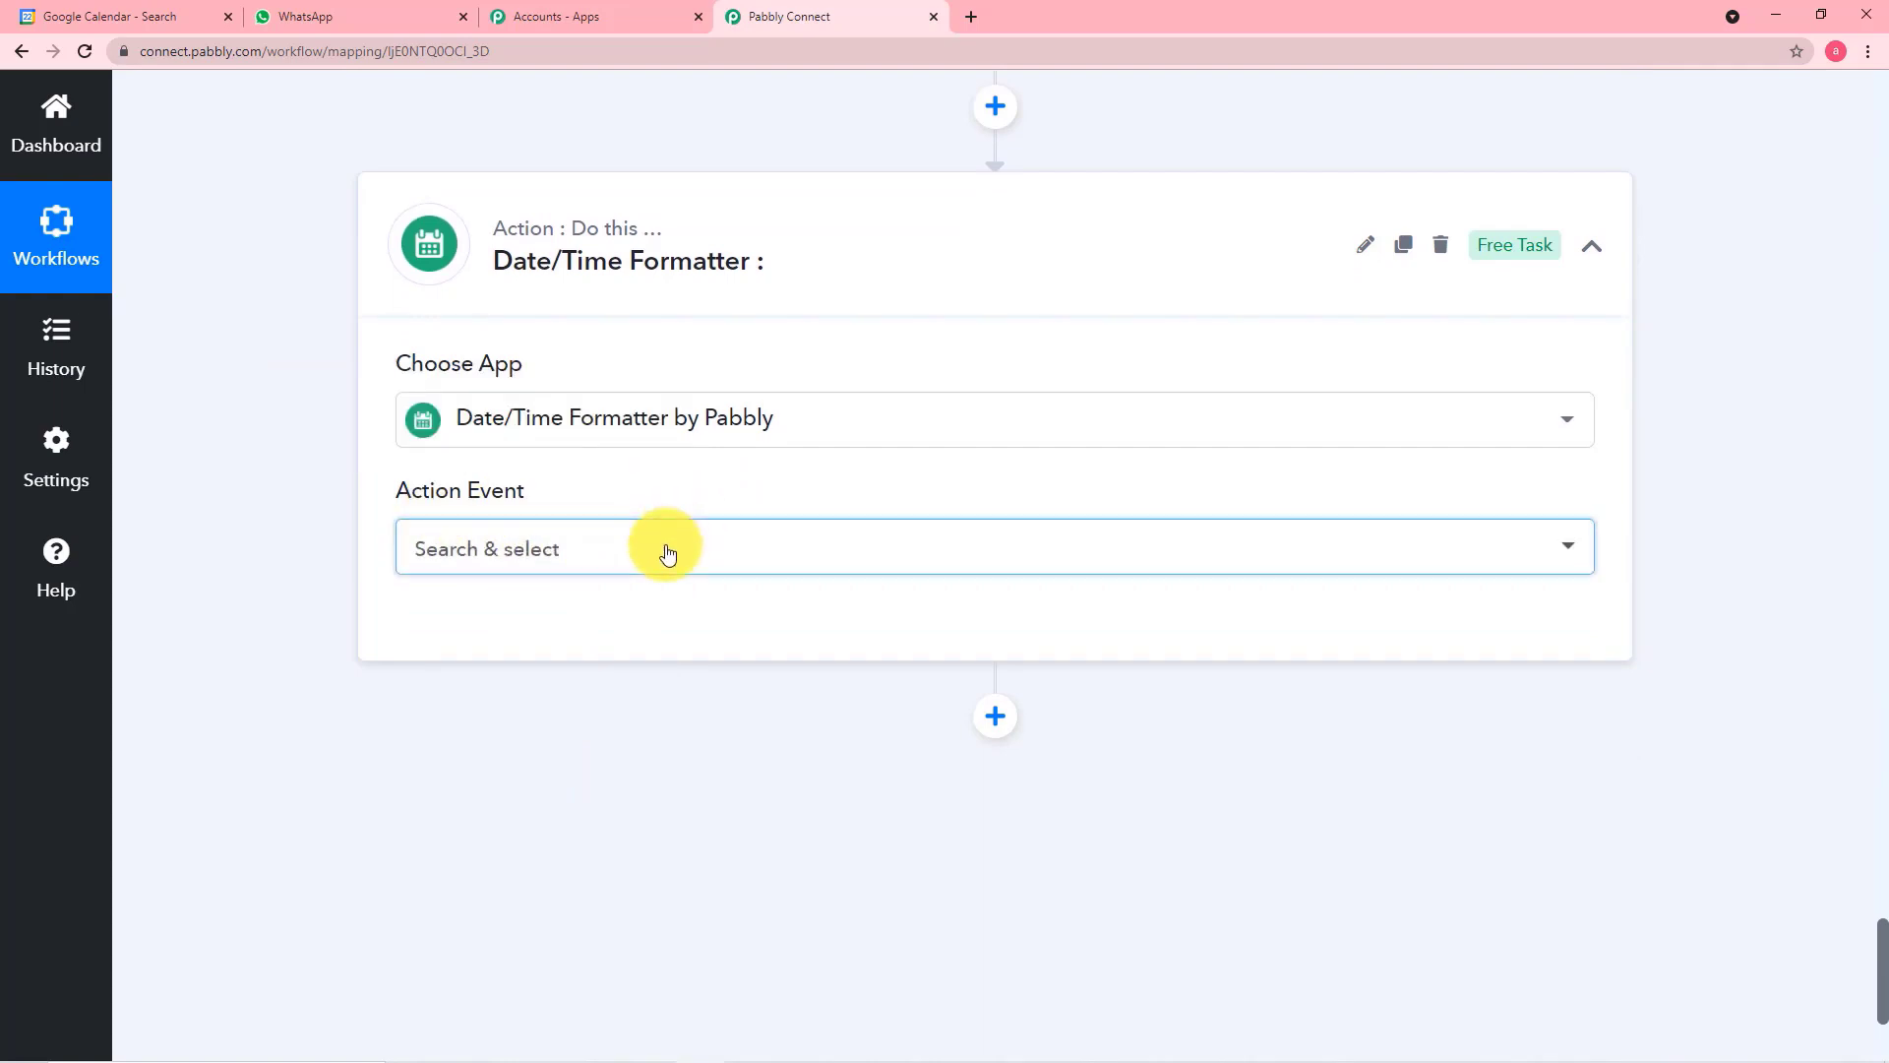
left_click(668, 554)
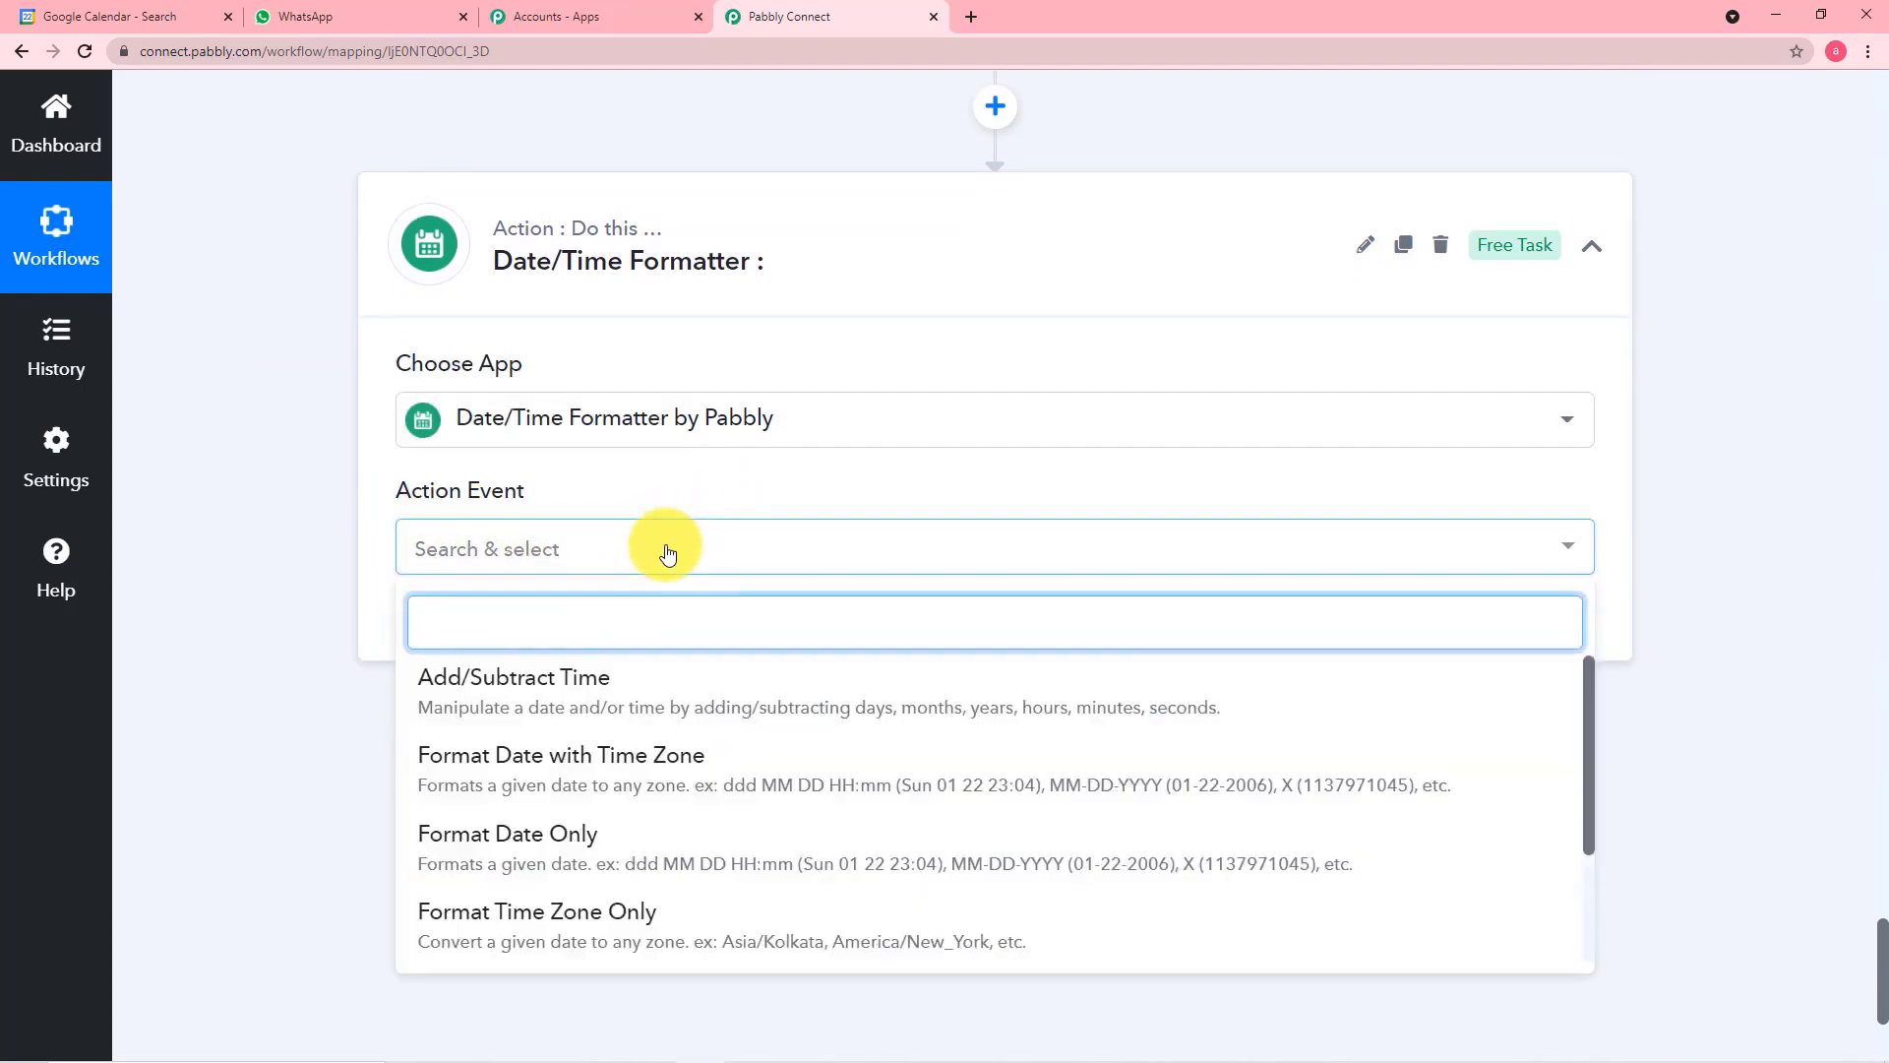
type("mo")
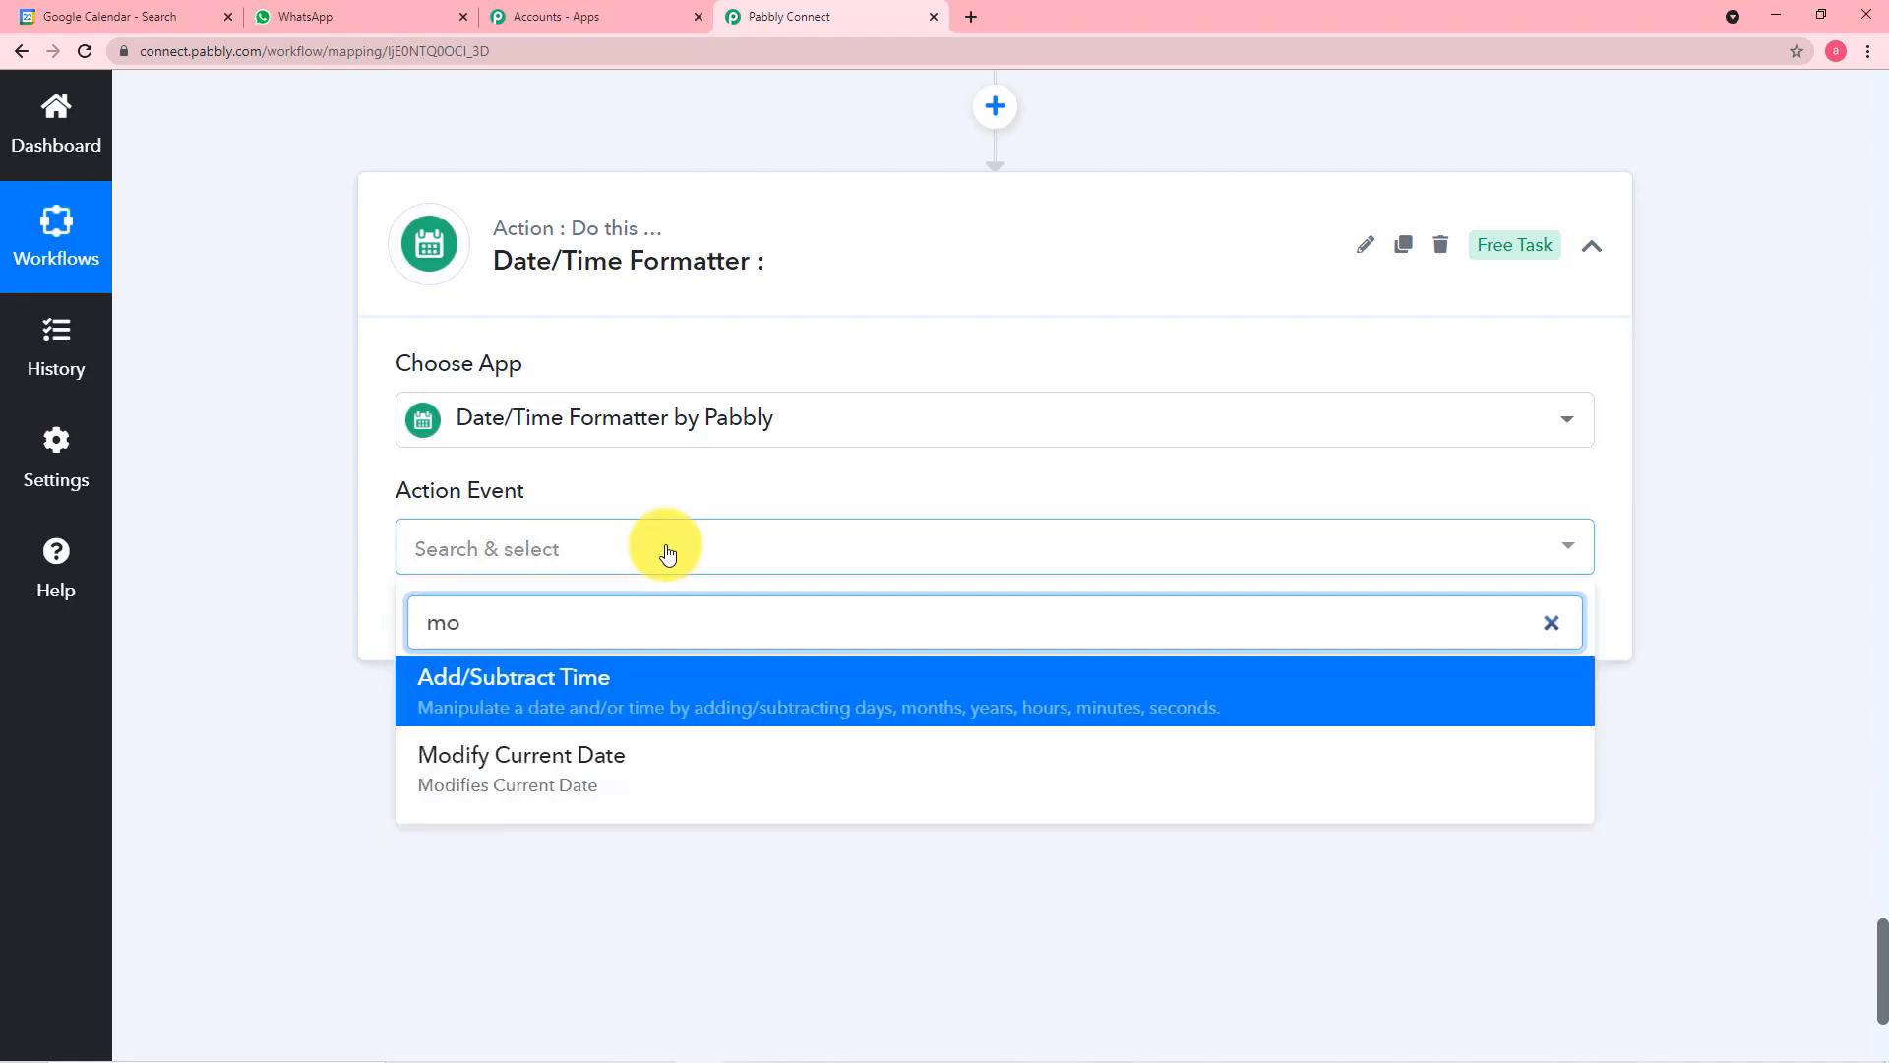
left_click(561, 766)
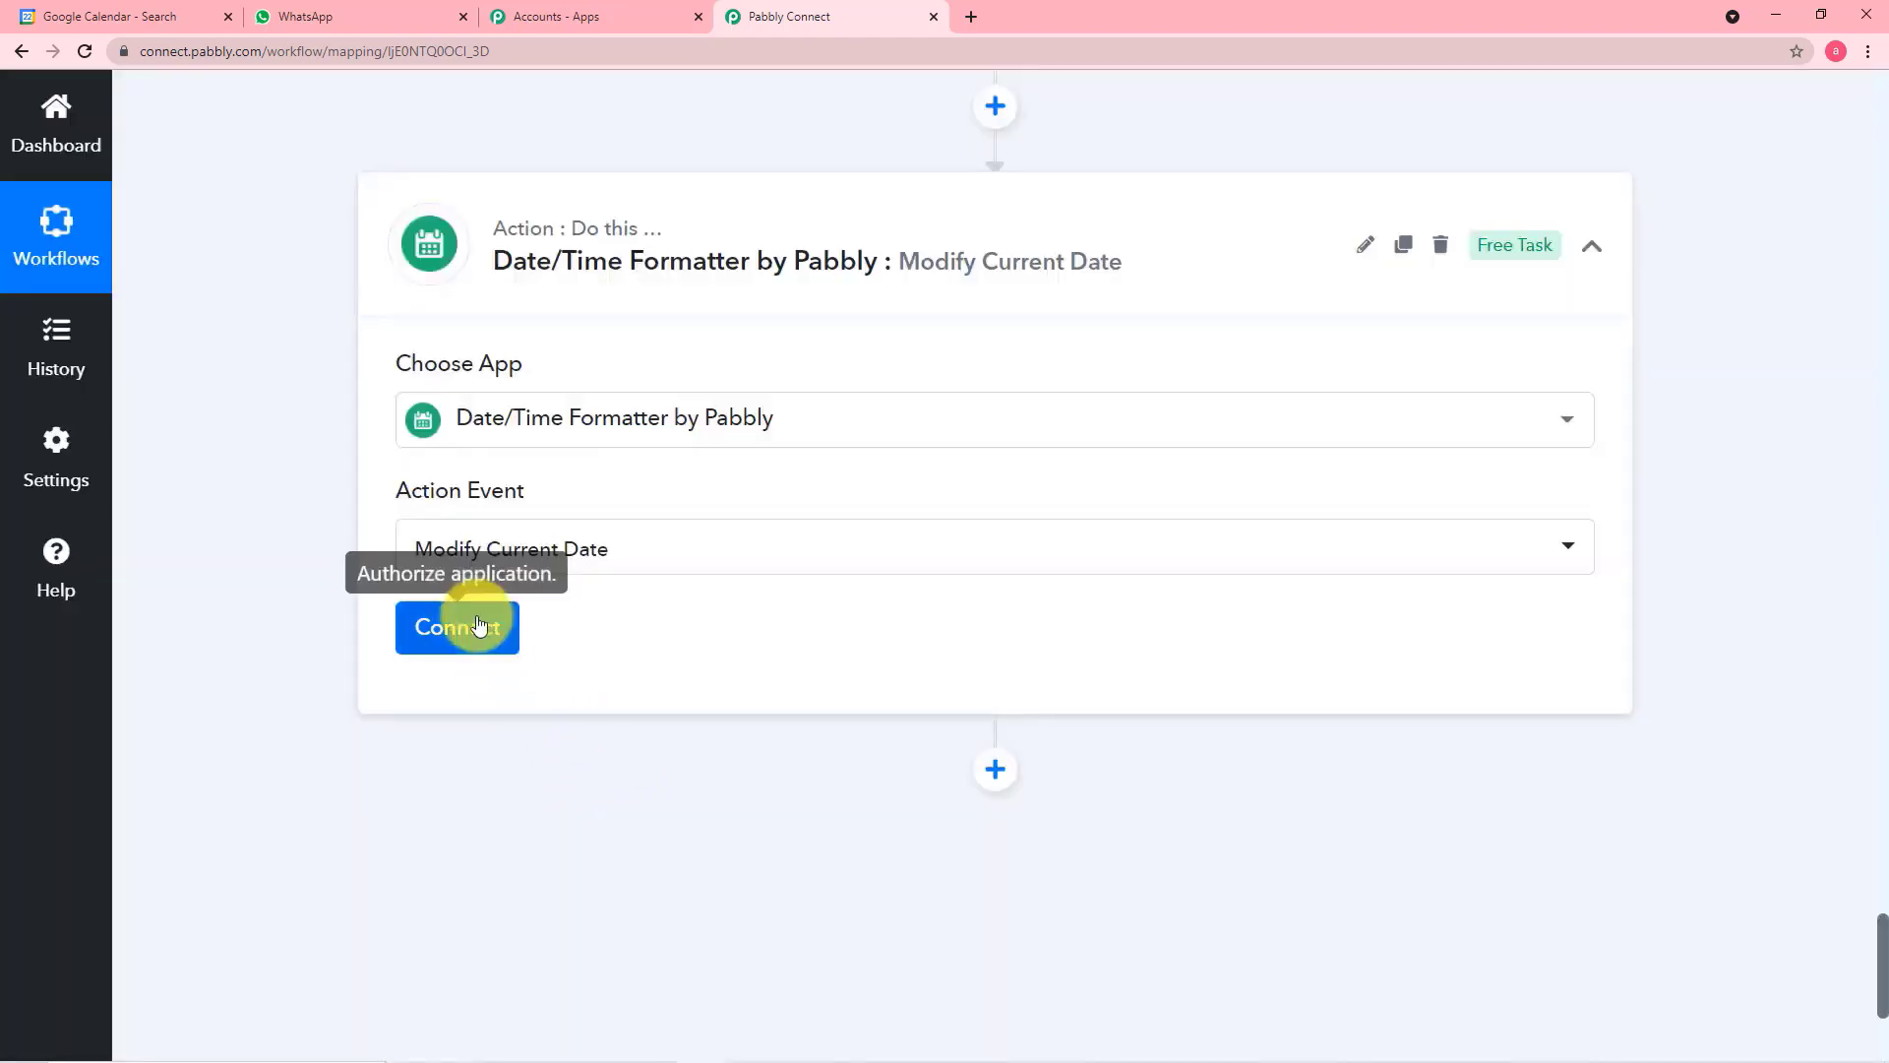
left_click(458, 630)
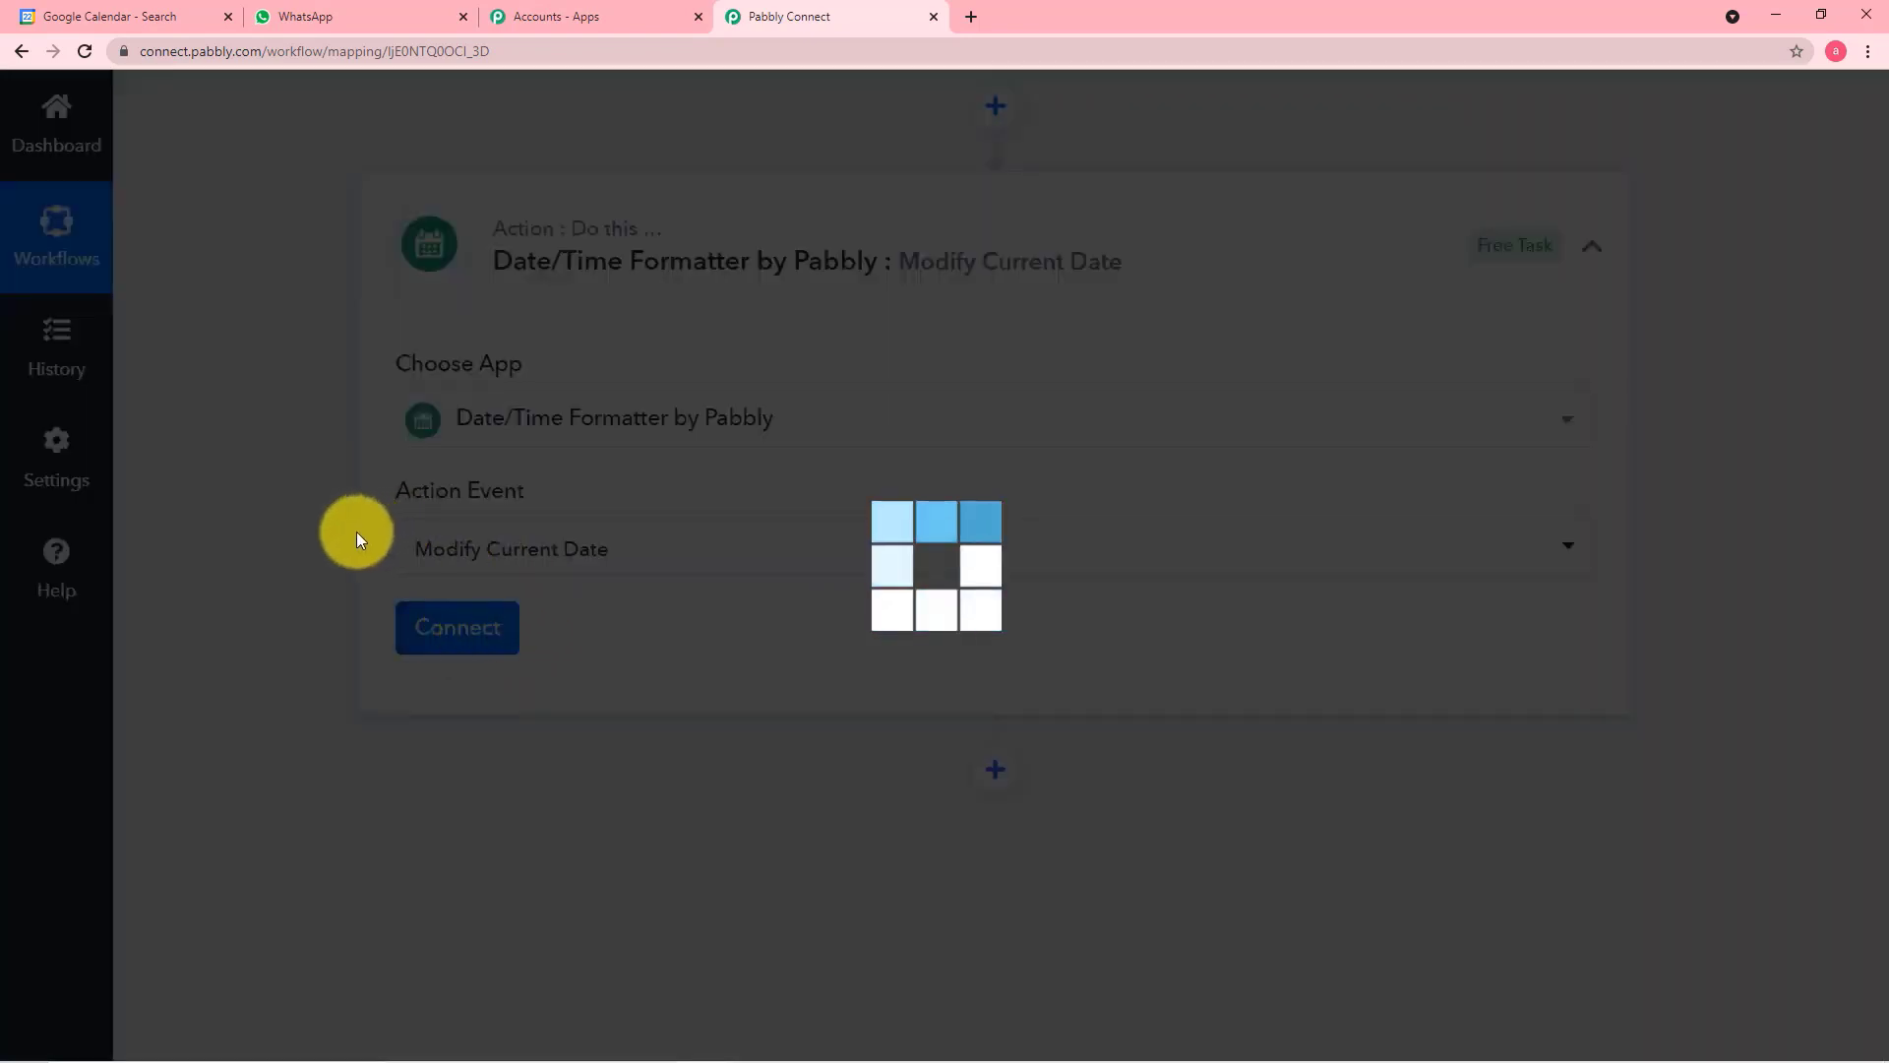
Set the Modify Current Date step's Basic Format to MM-DD-YYYY
scroll(356, 532, "down", 3)
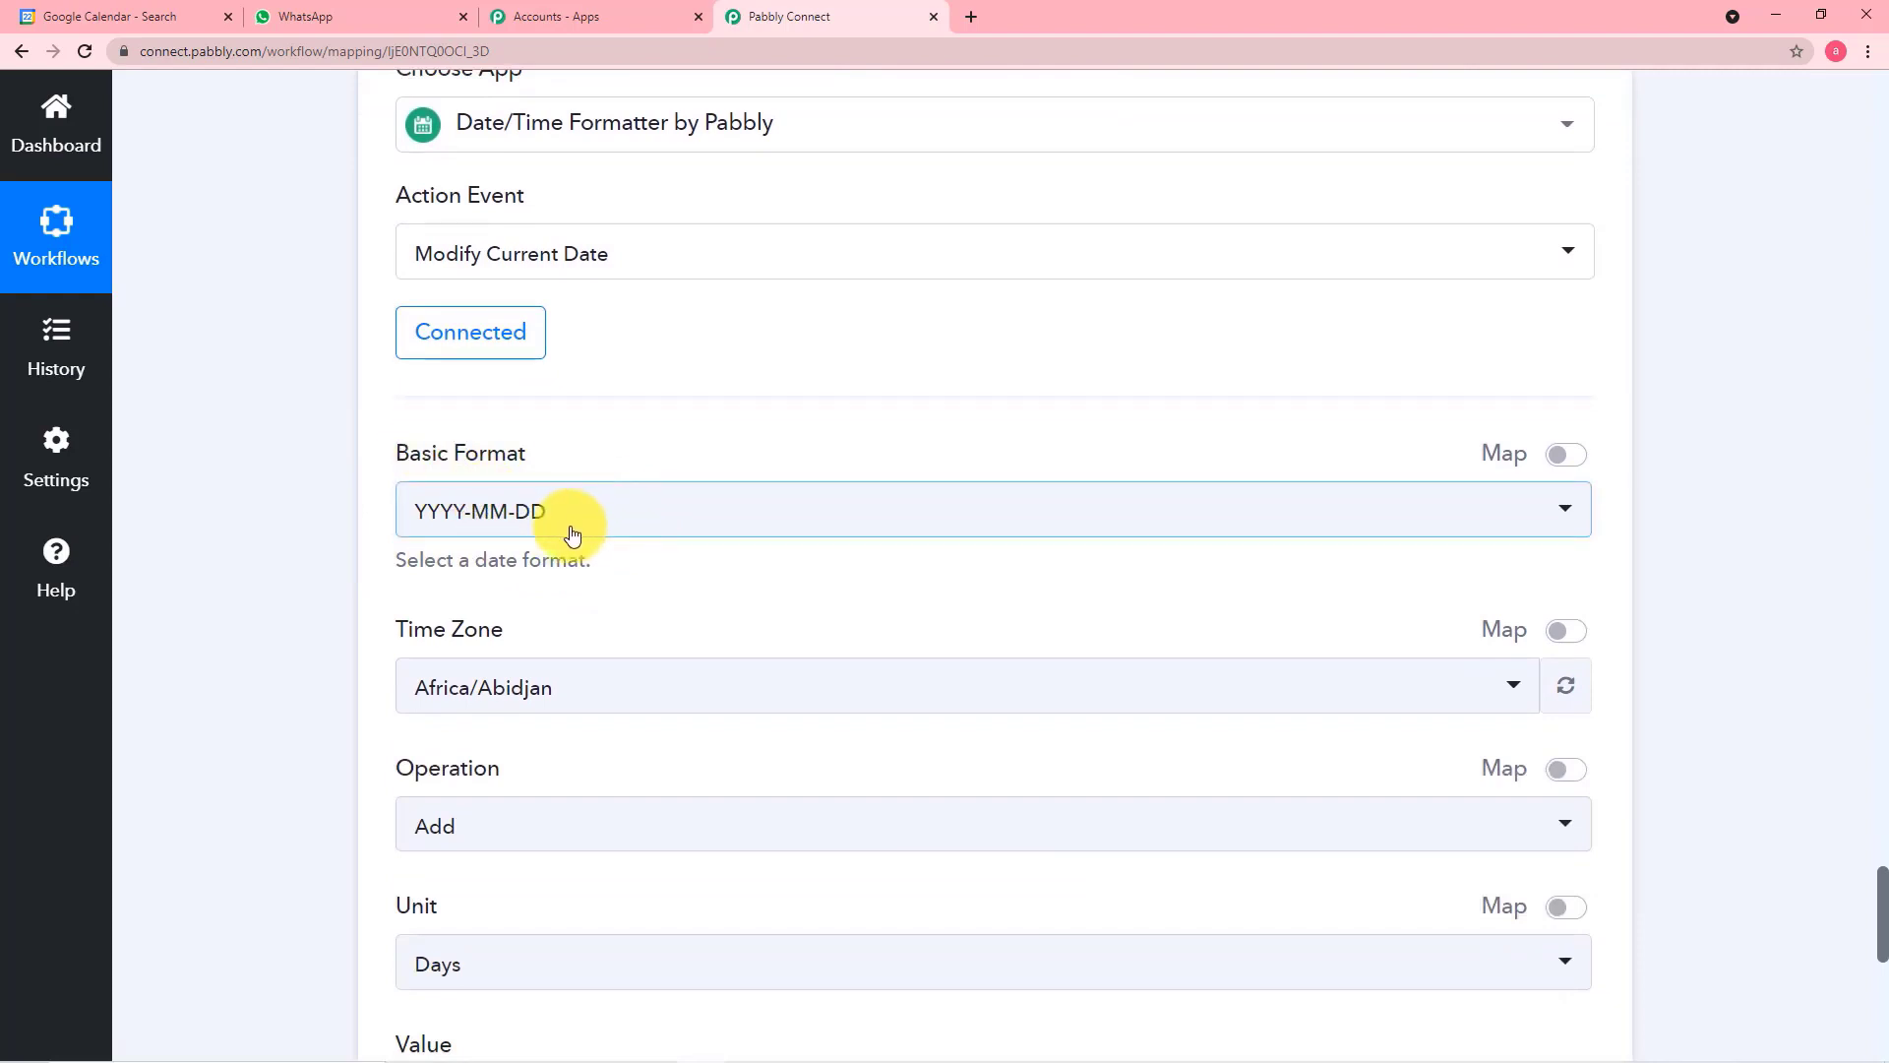
left_click(603, 526)
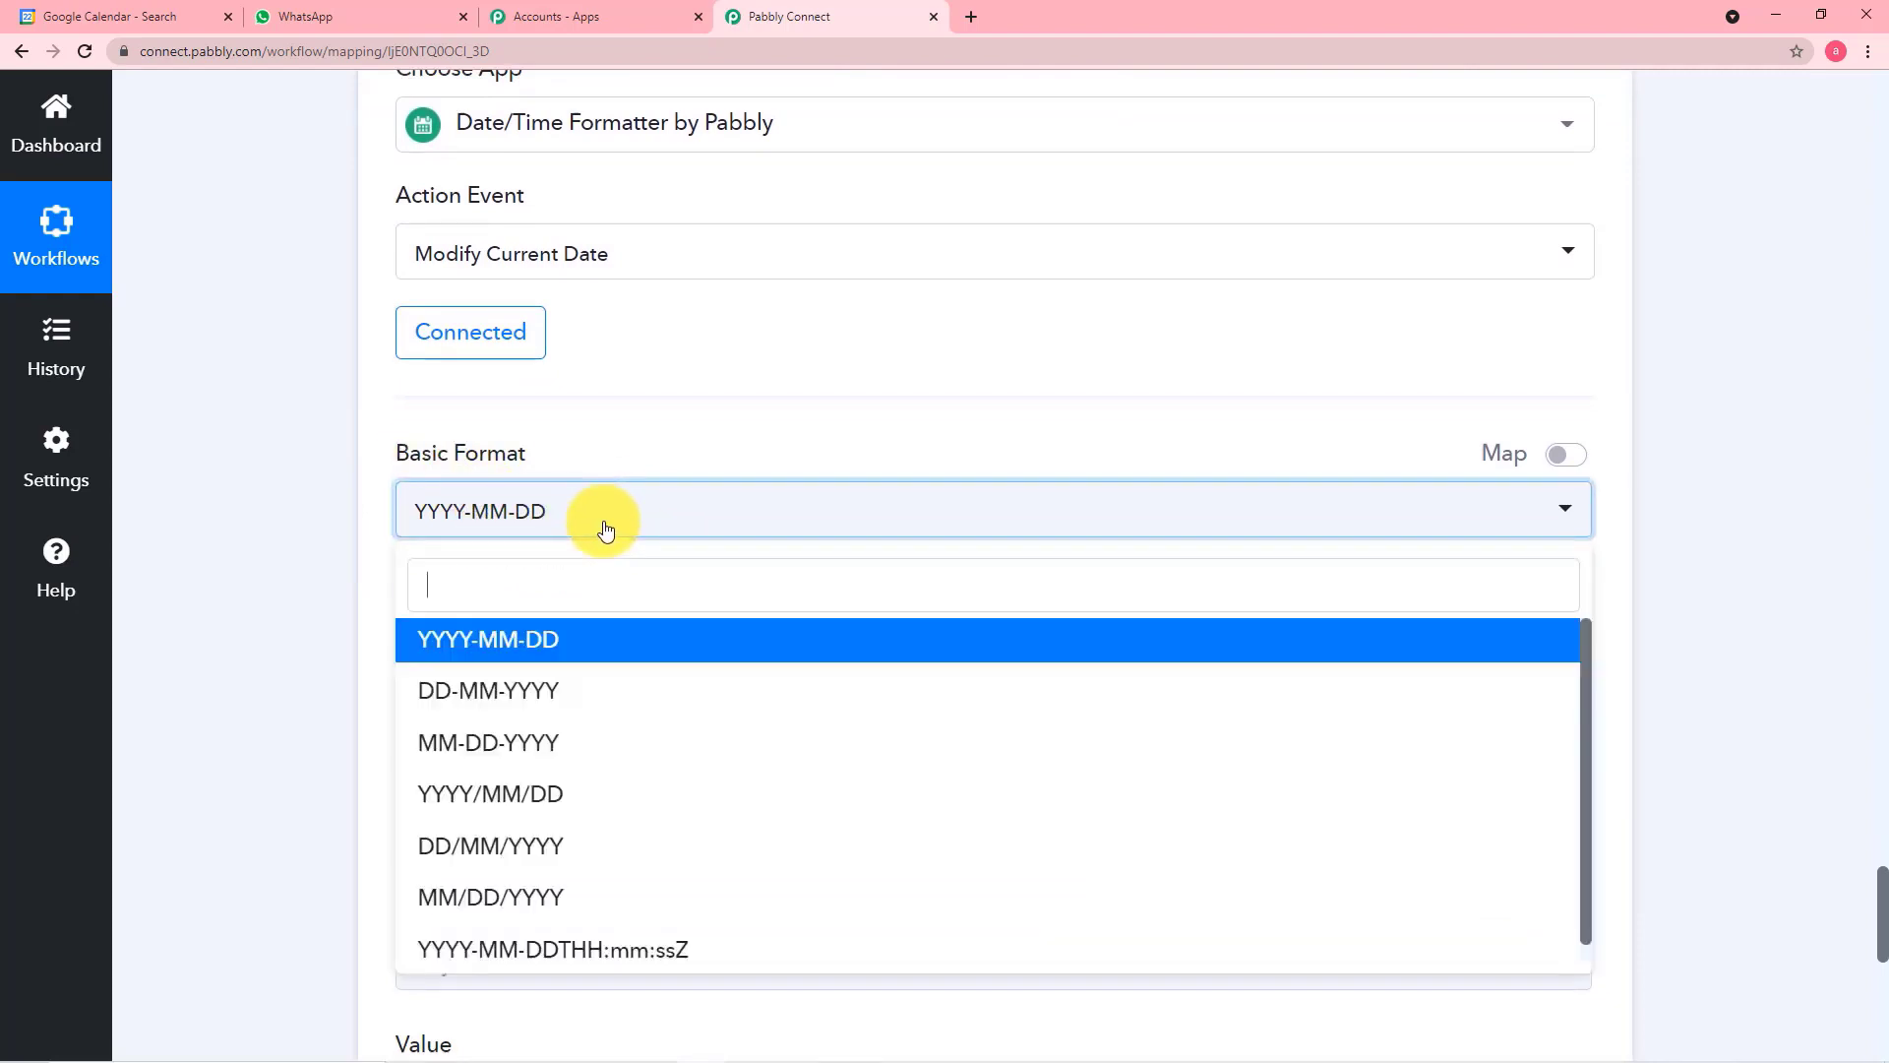
left_click(569, 754)
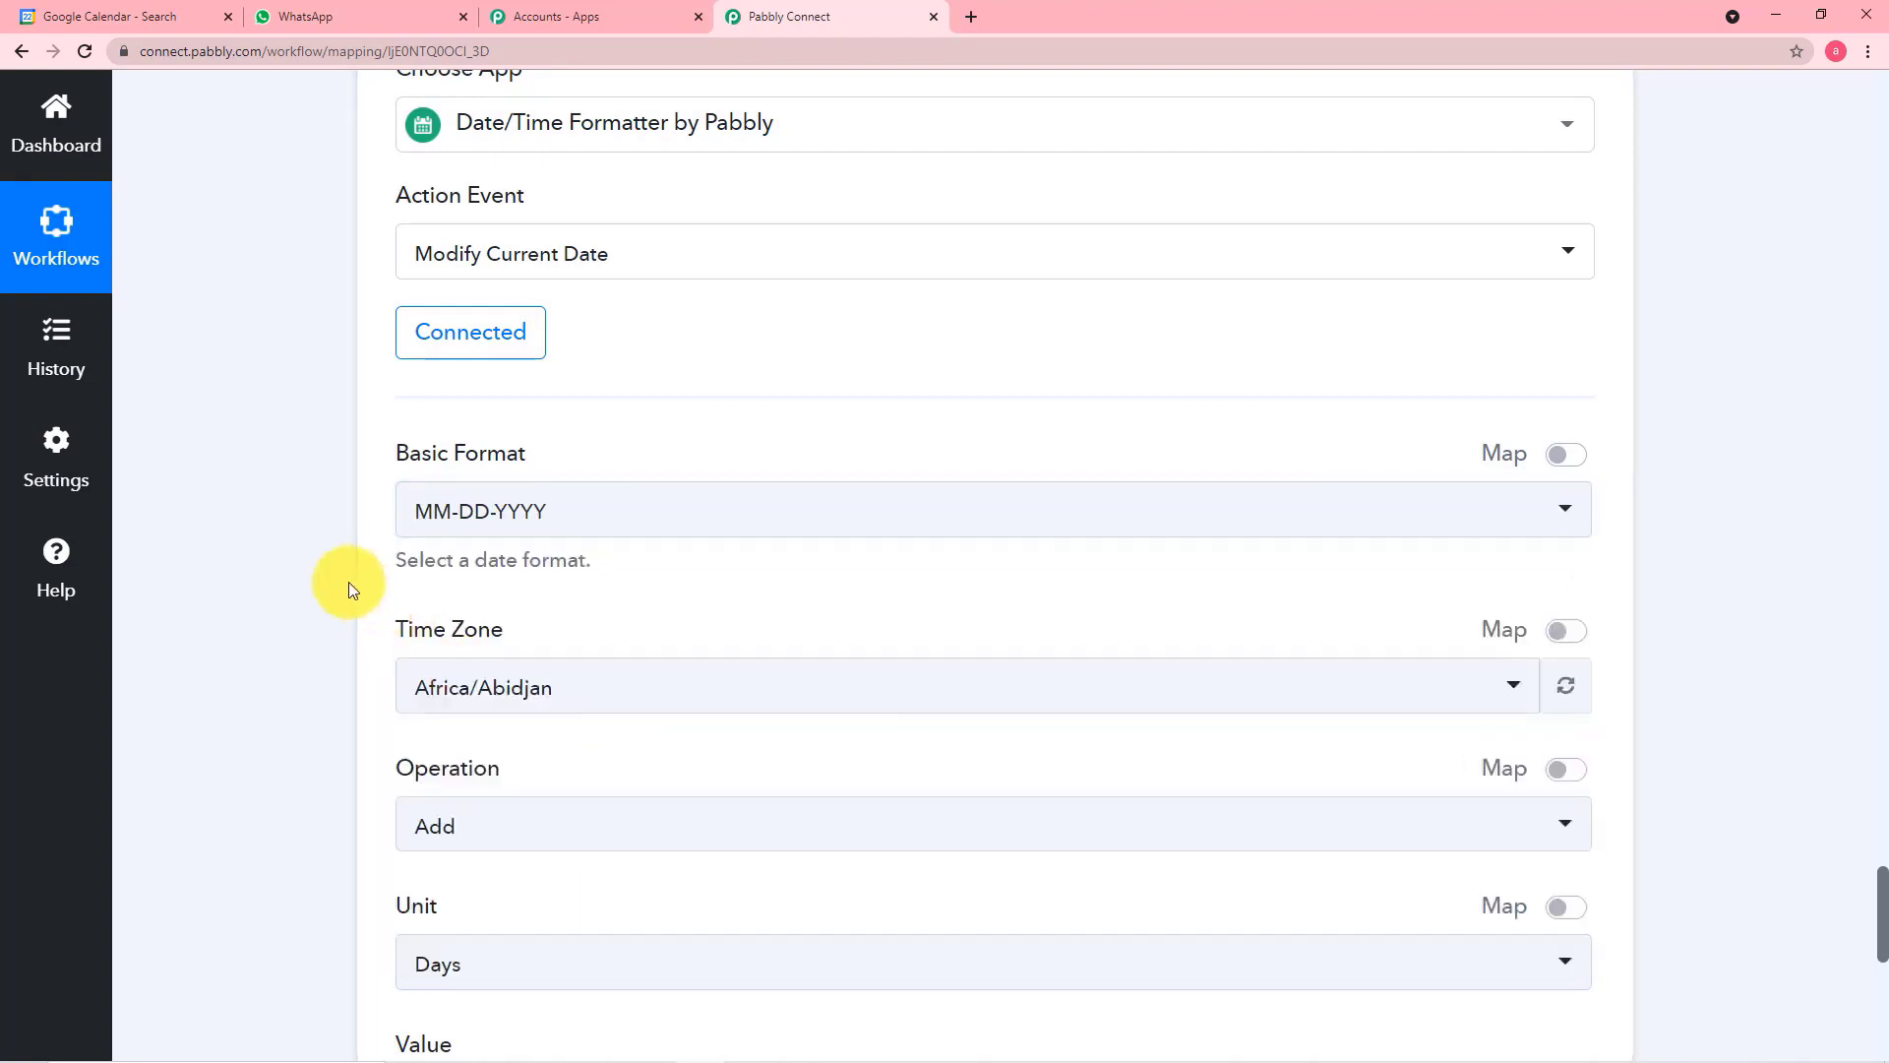
Set the Modify Current Date step's Time Zone to Asia/Kolkata
scroll(348, 581, "down", 1)
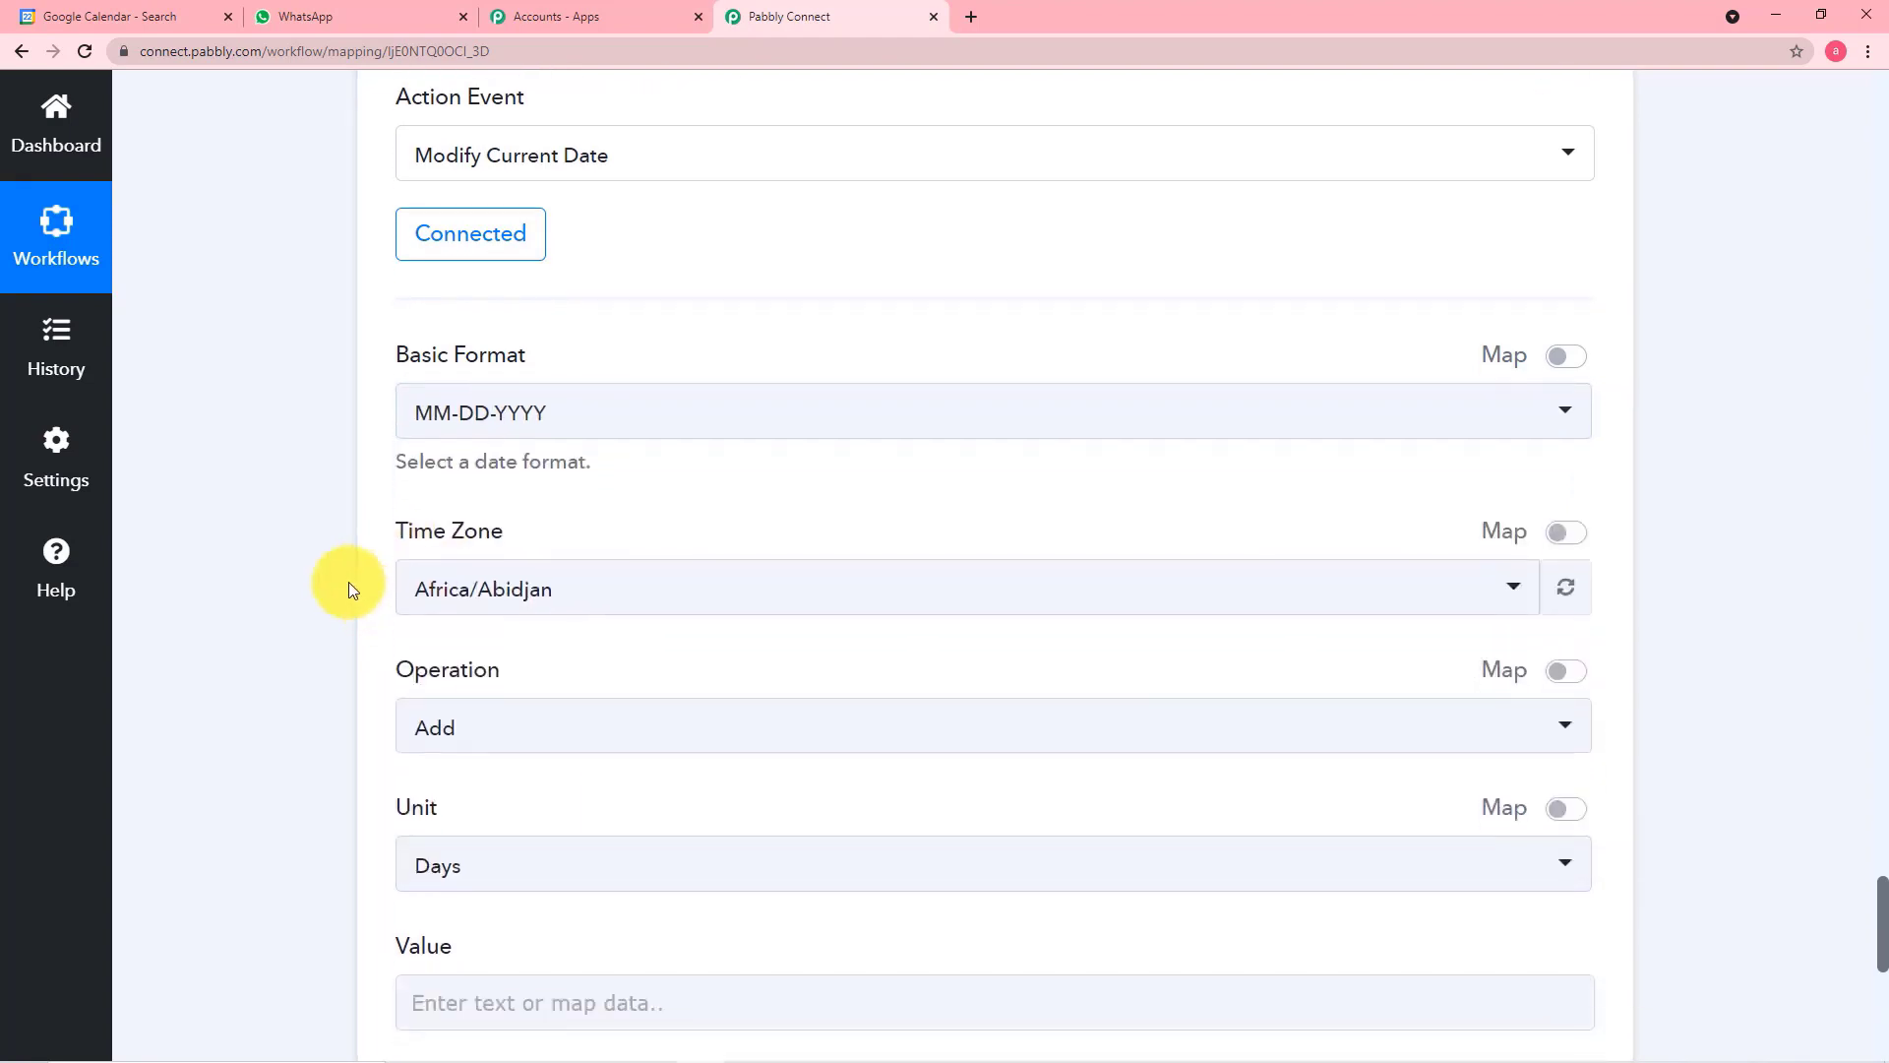
left_click(677, 600)
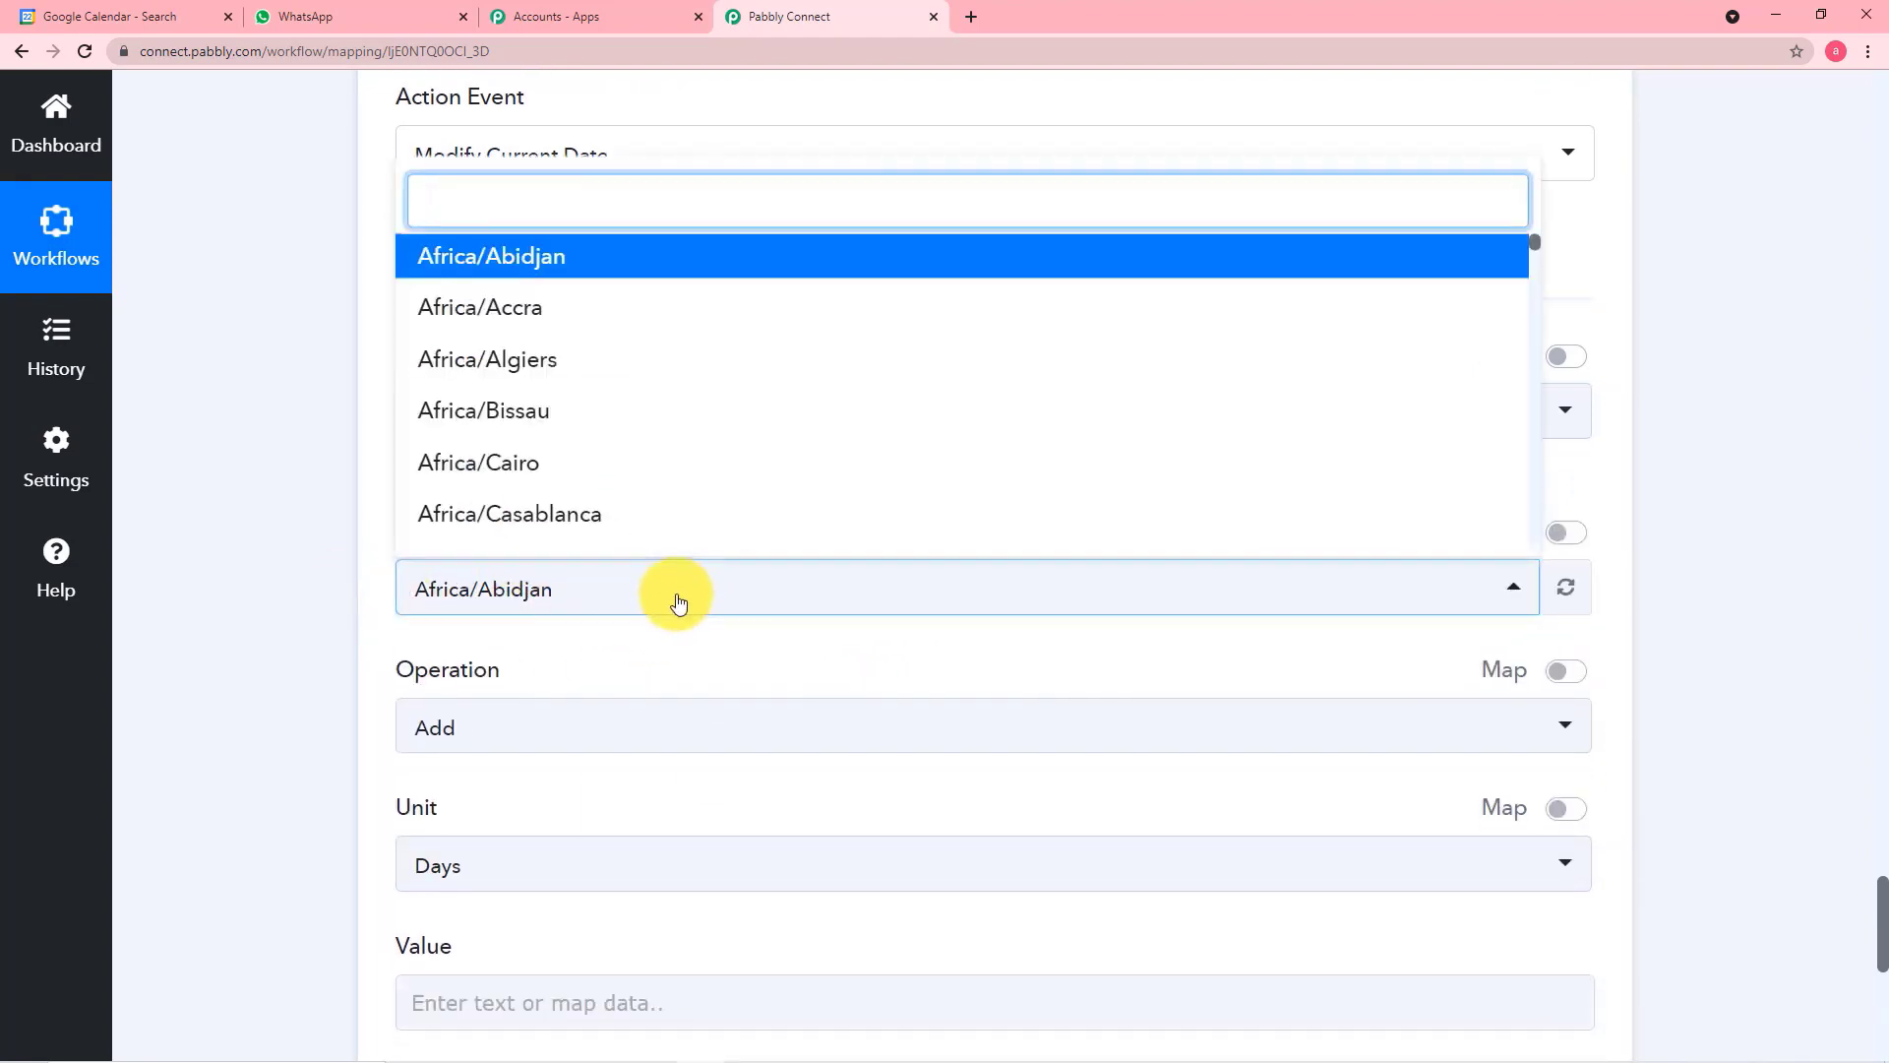
type("asia")
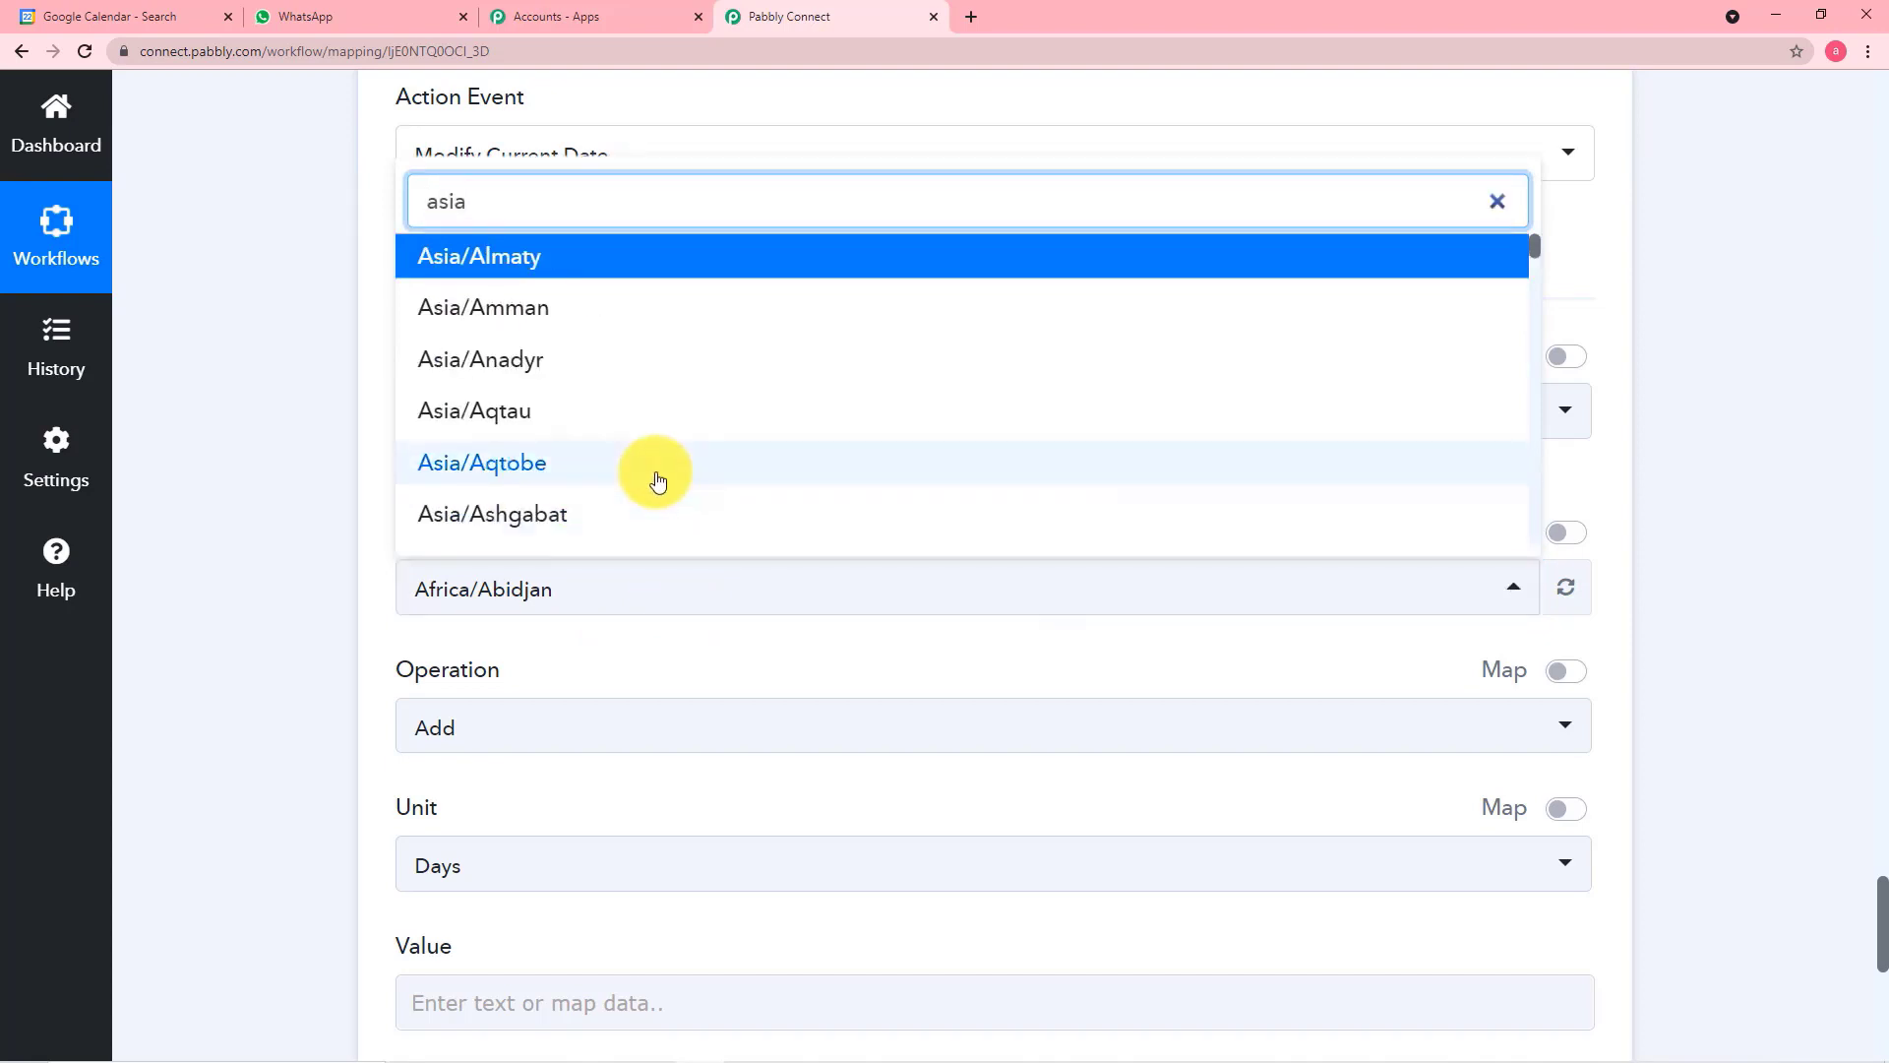
scroll(582, 486, "down", 3)
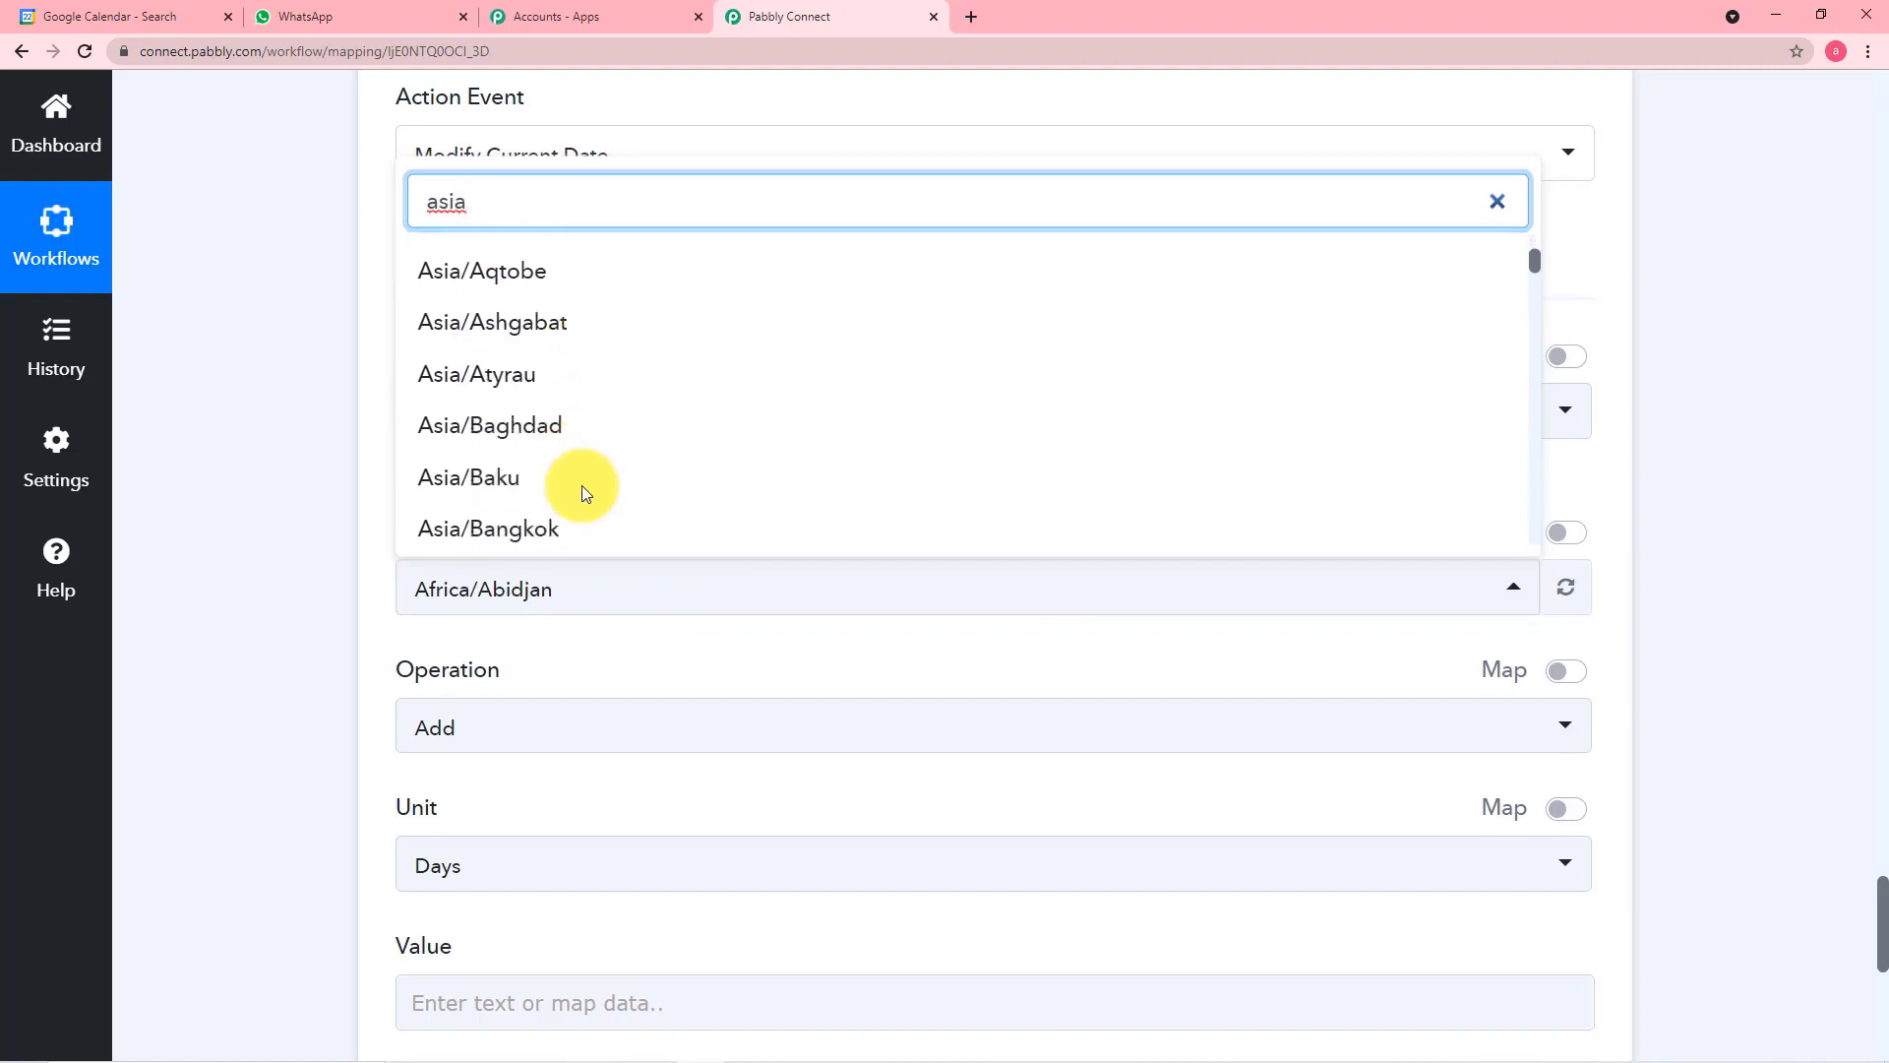
scroll(581, 486, "down", 9)
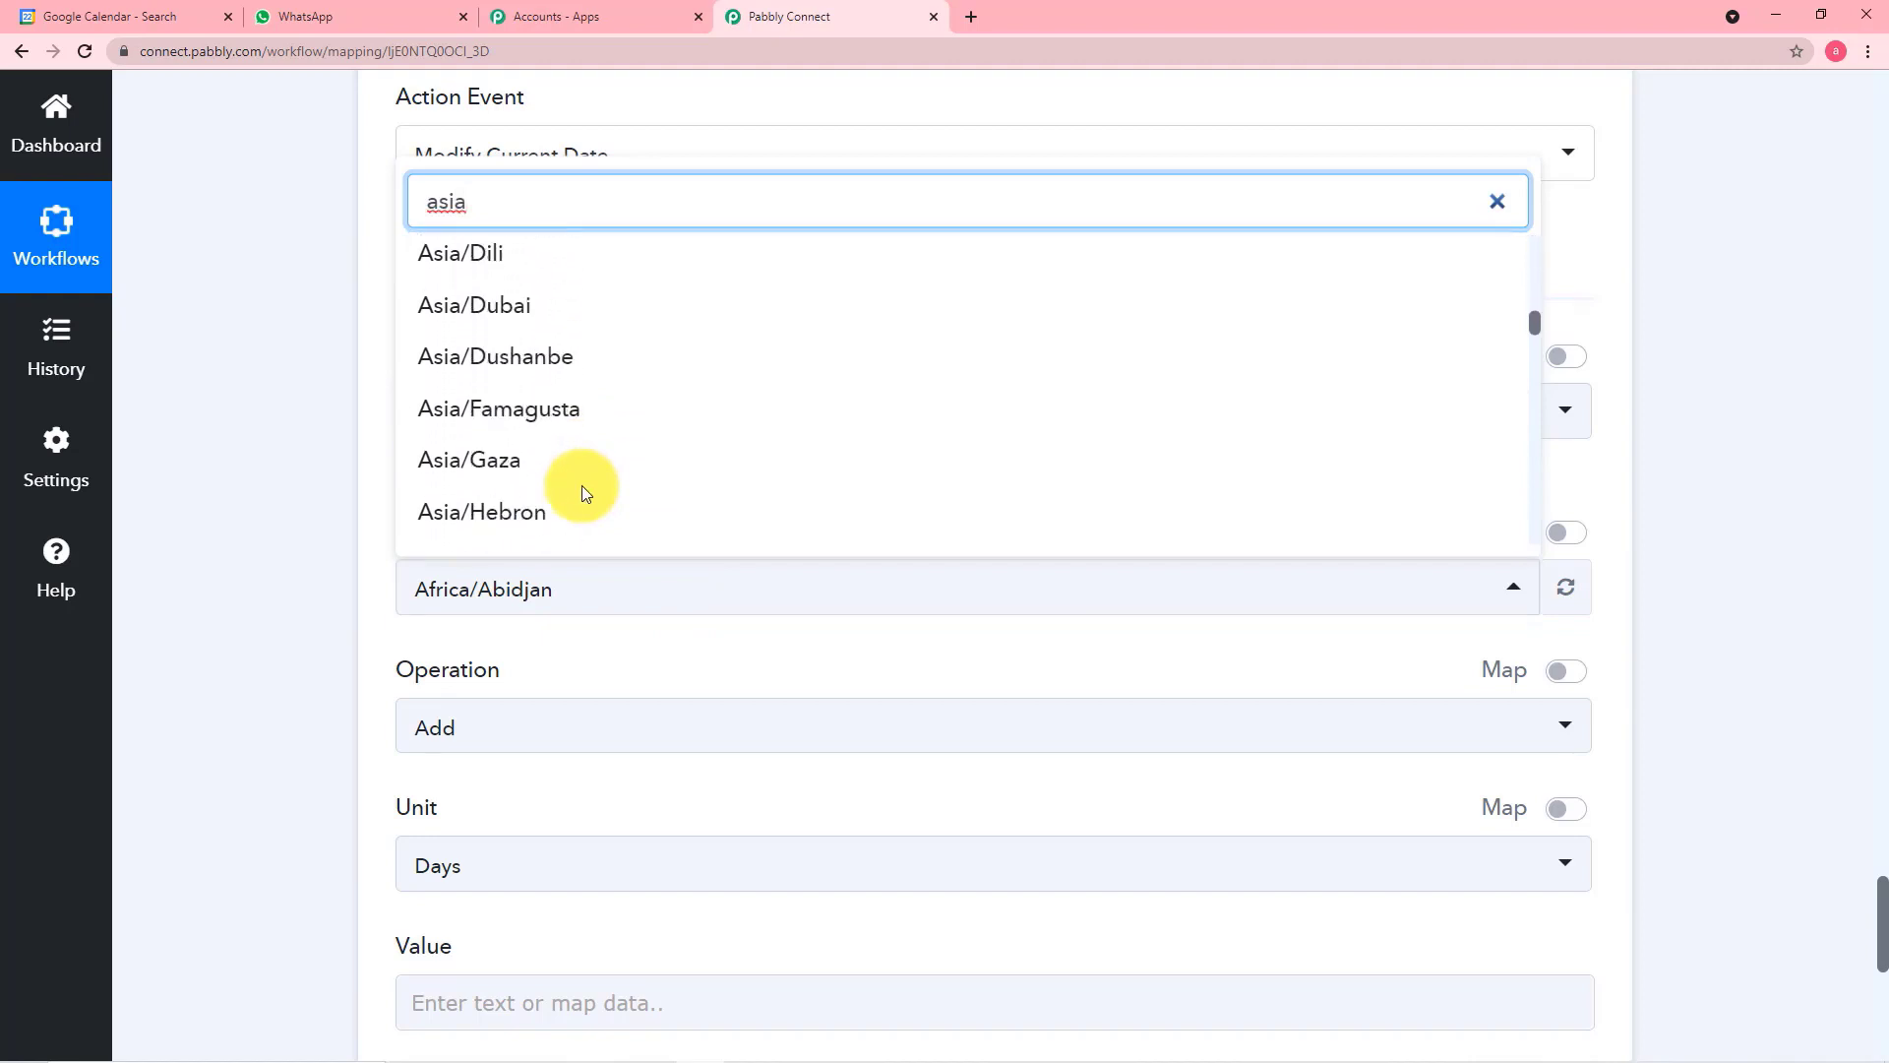
scroll(582, 486, "down", 5)
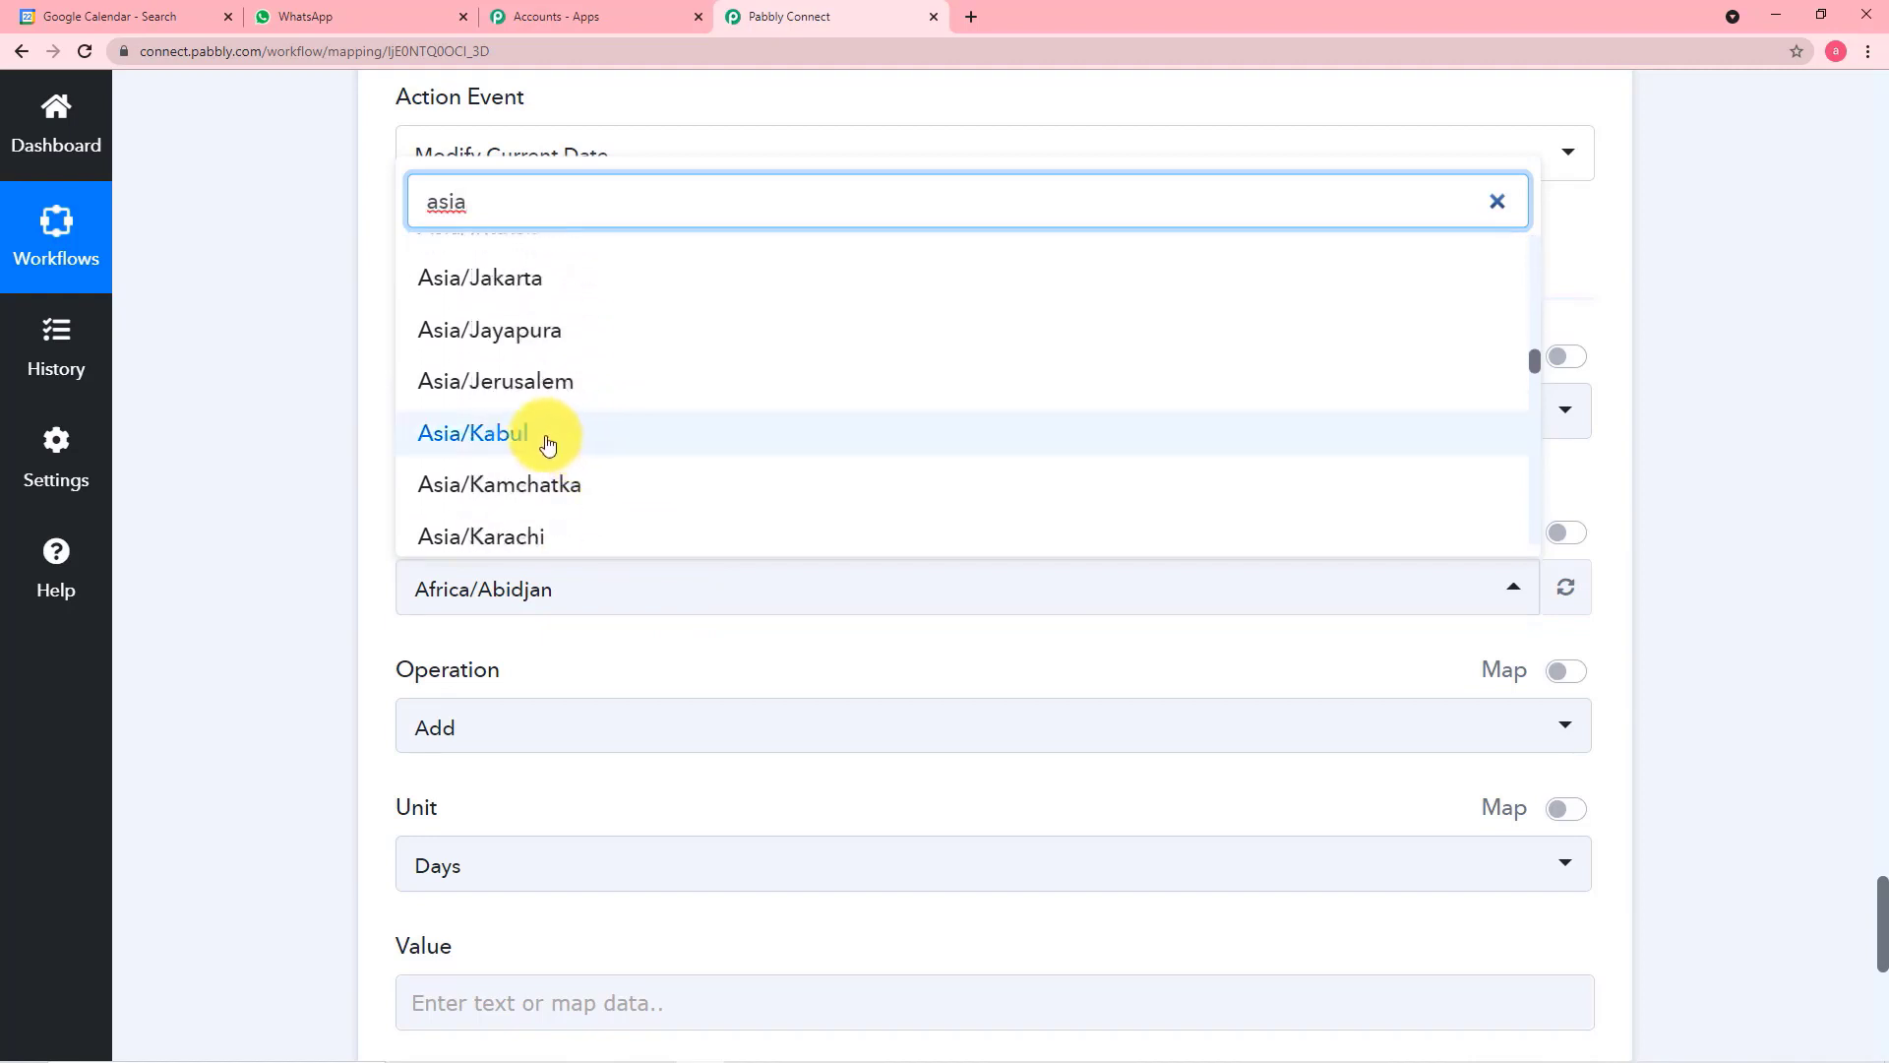
scroll(582, 476, "down", 5)
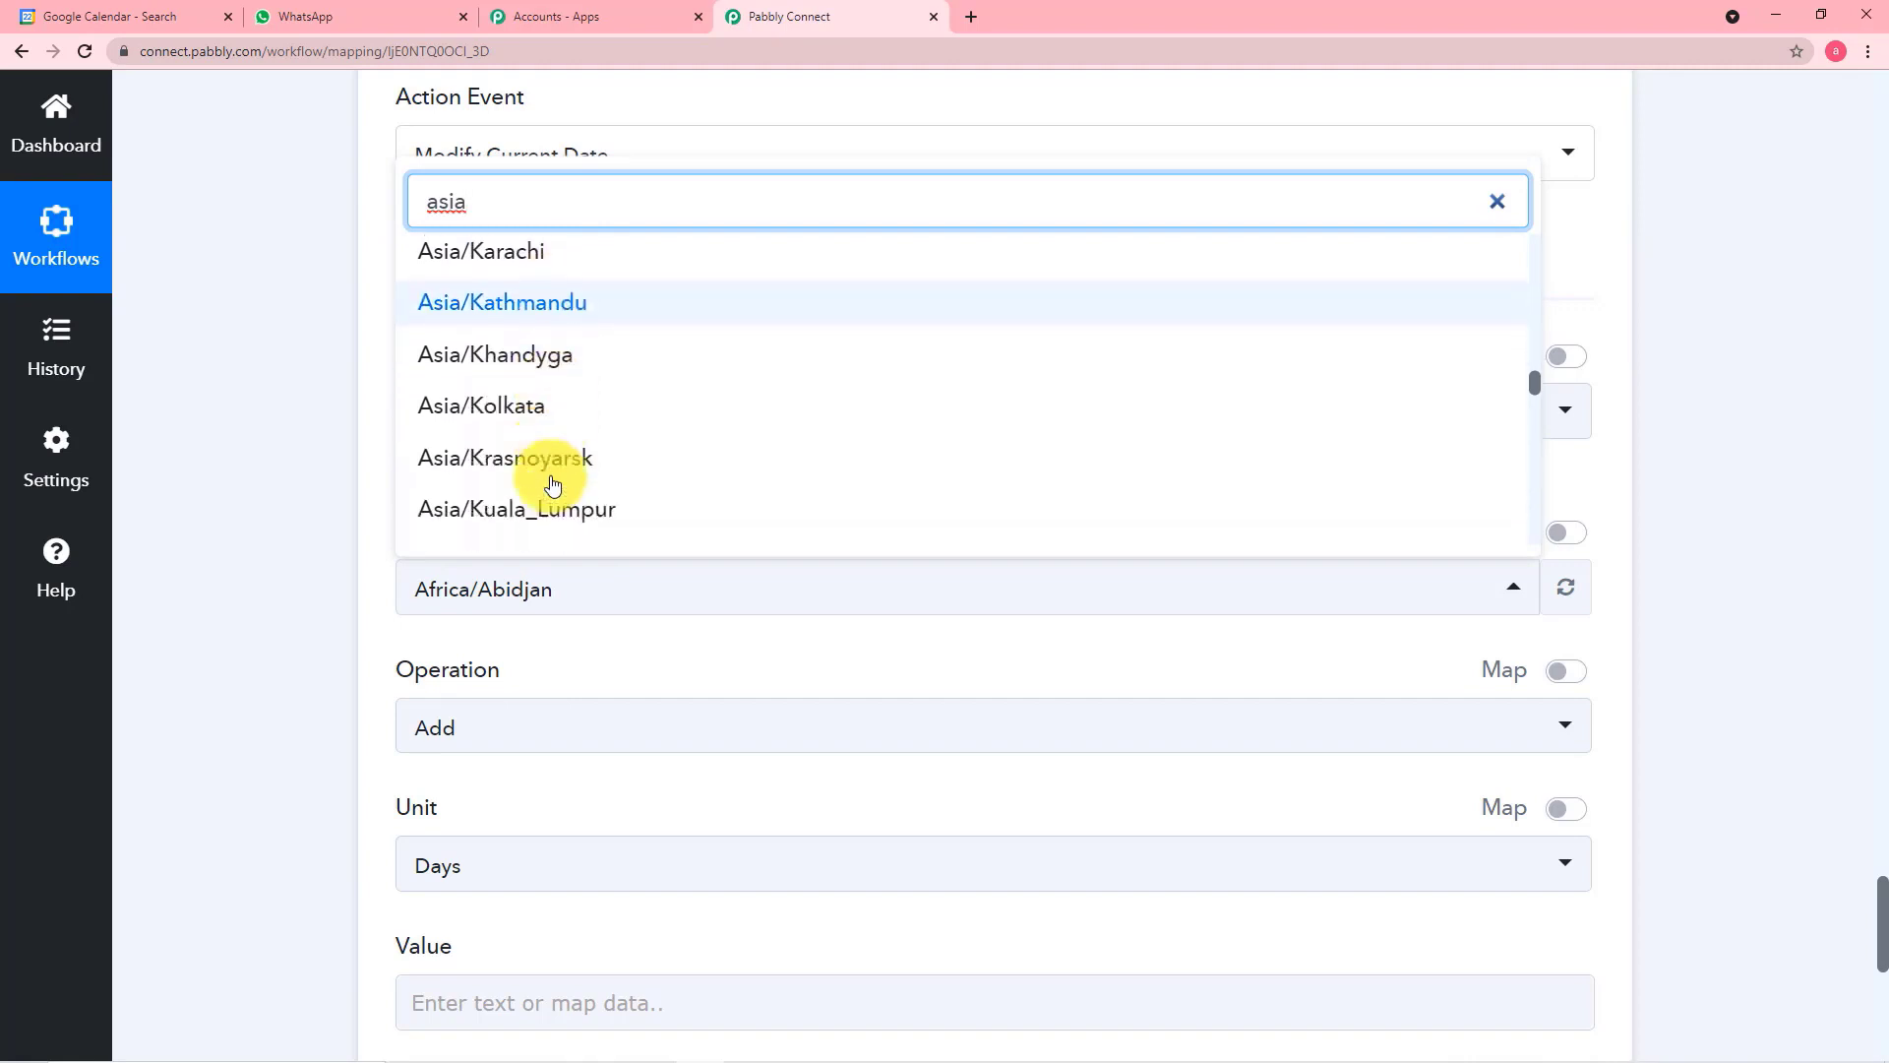
left_click(518, 396)
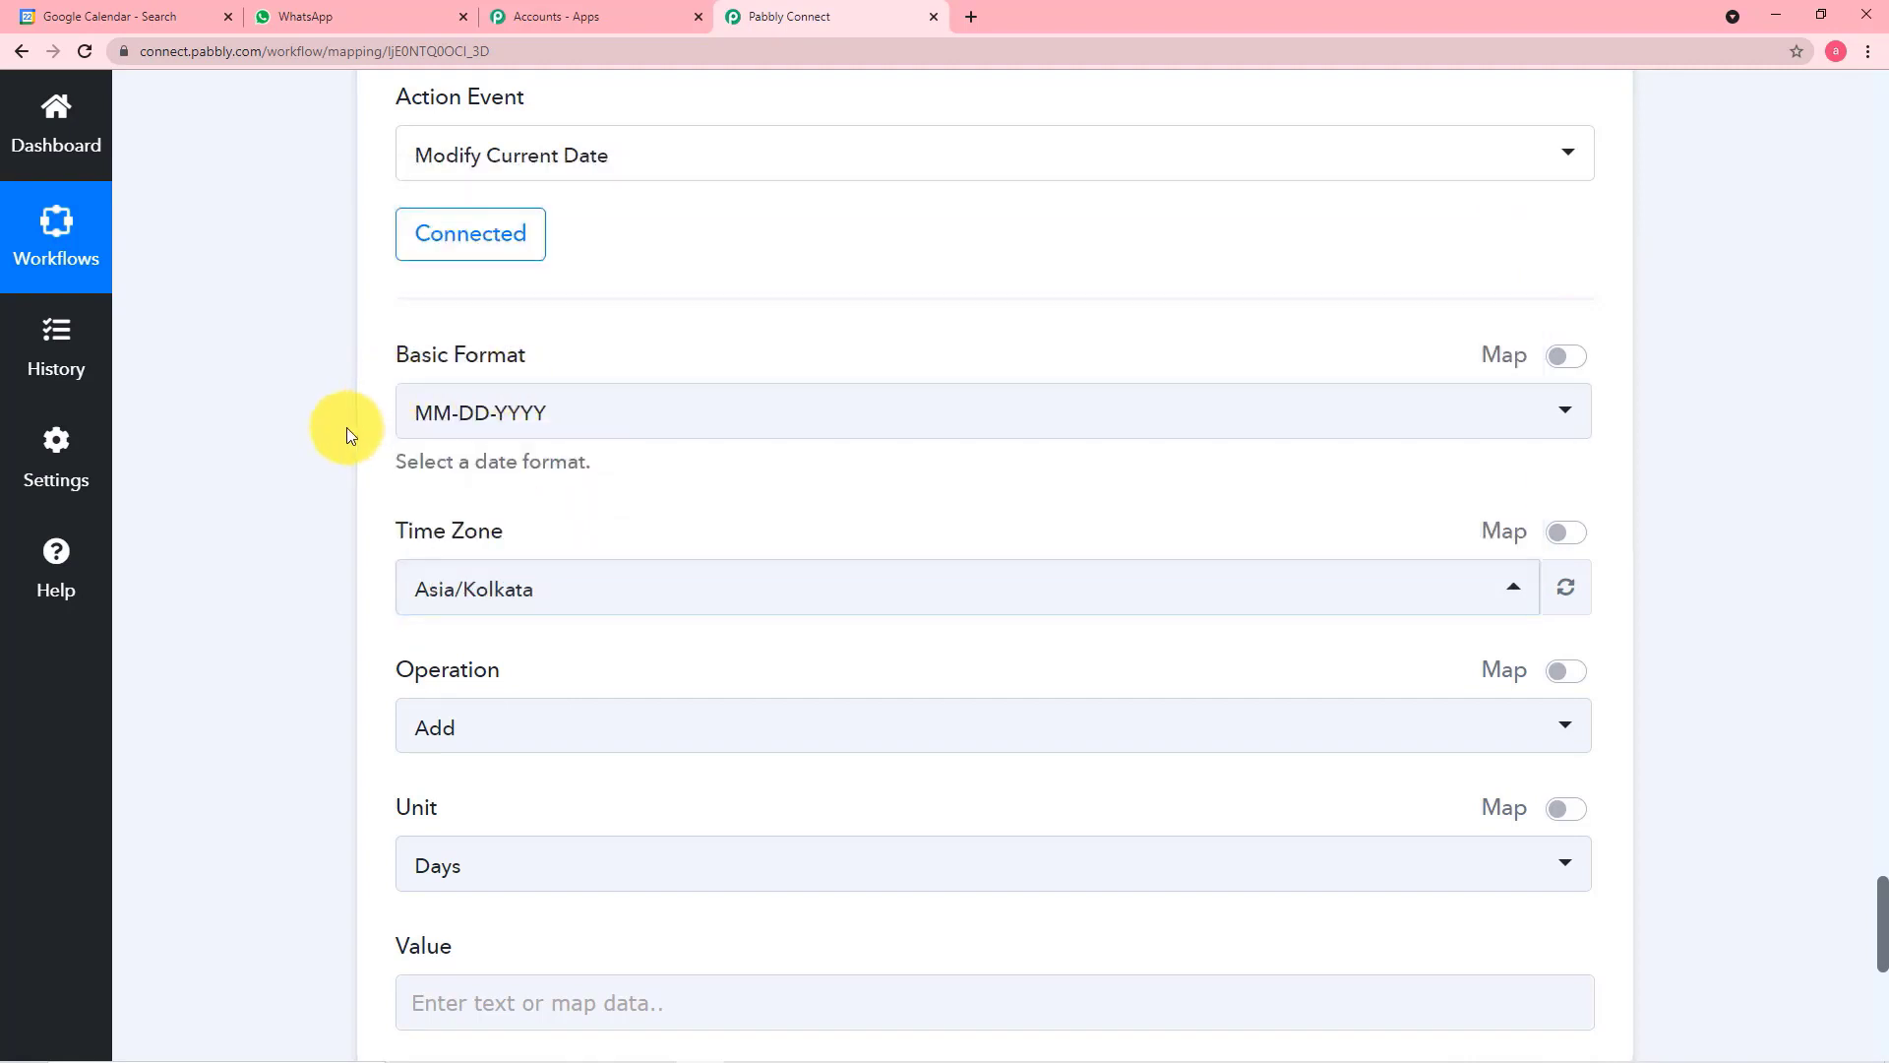
Choose Add as the Operation for the Modify Current Date step
scroll(346, 427, "down", 3)
scroll(347, 427, "down", 1)
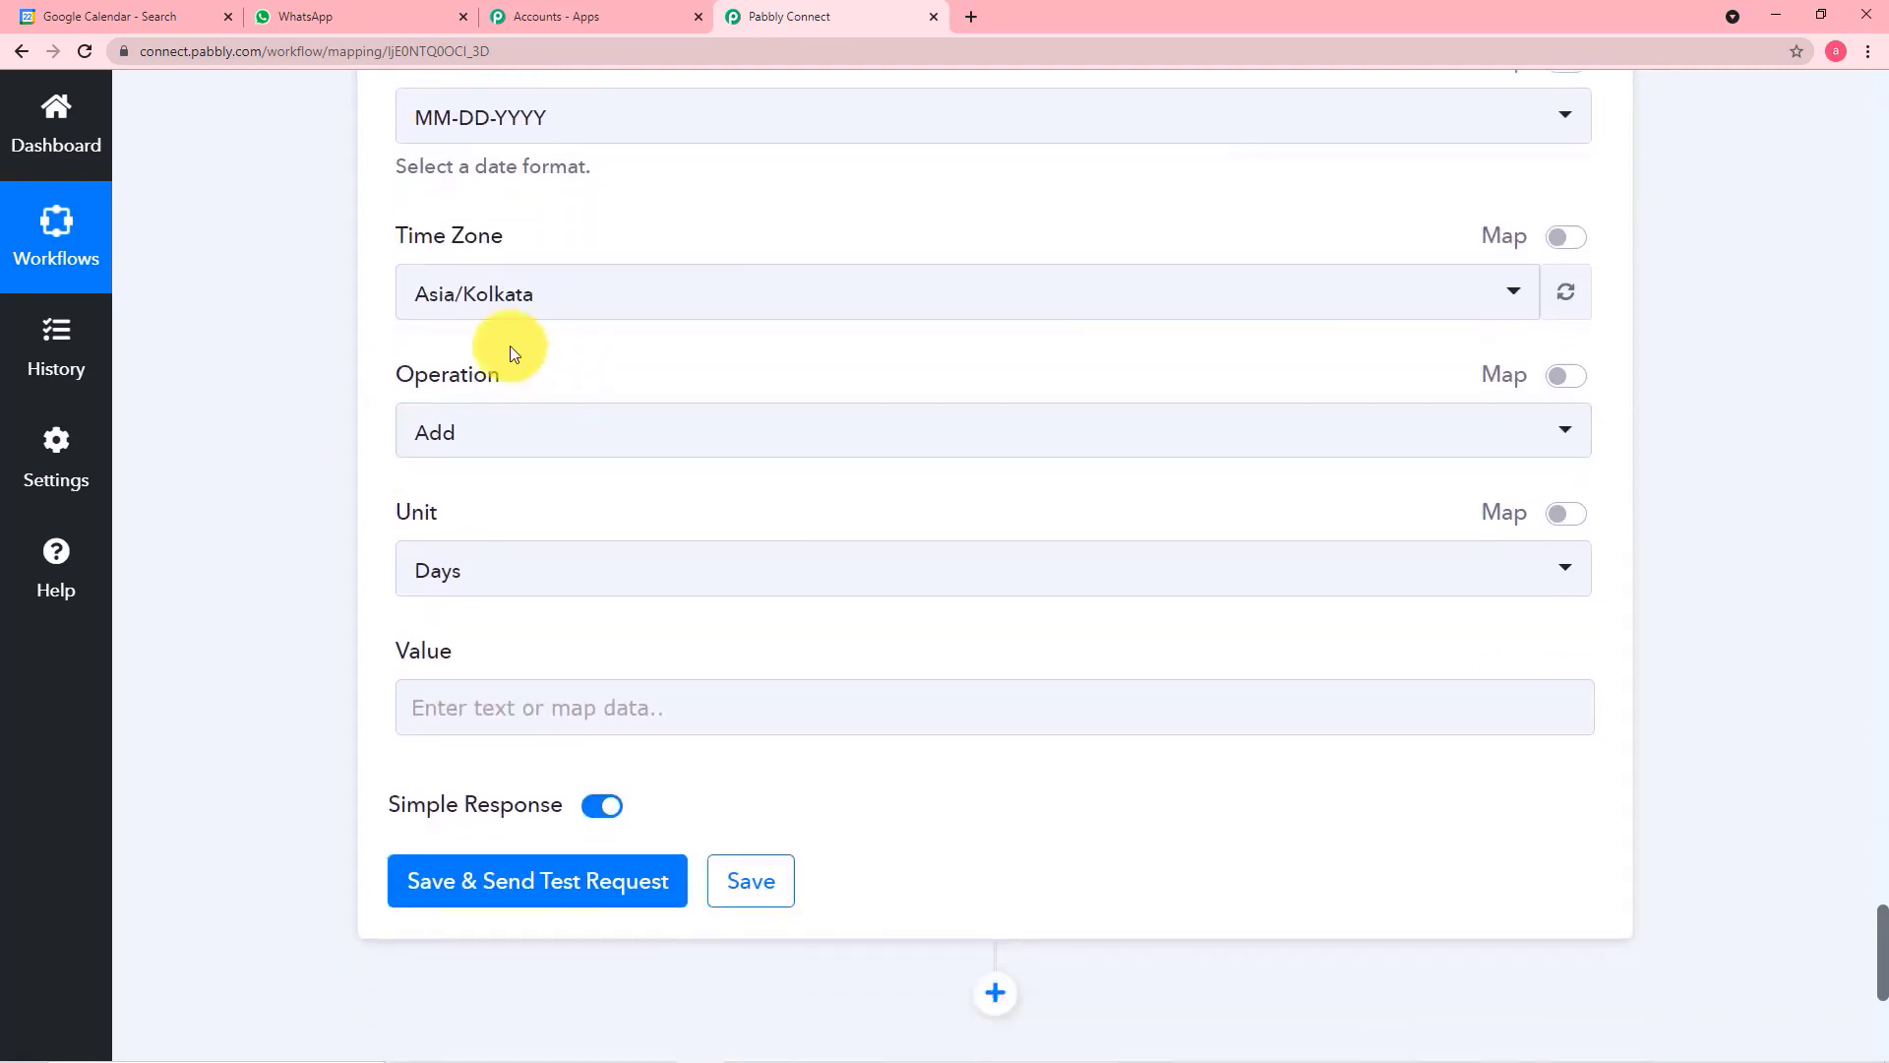
left_click(701, 451)
left_click(578, 569)
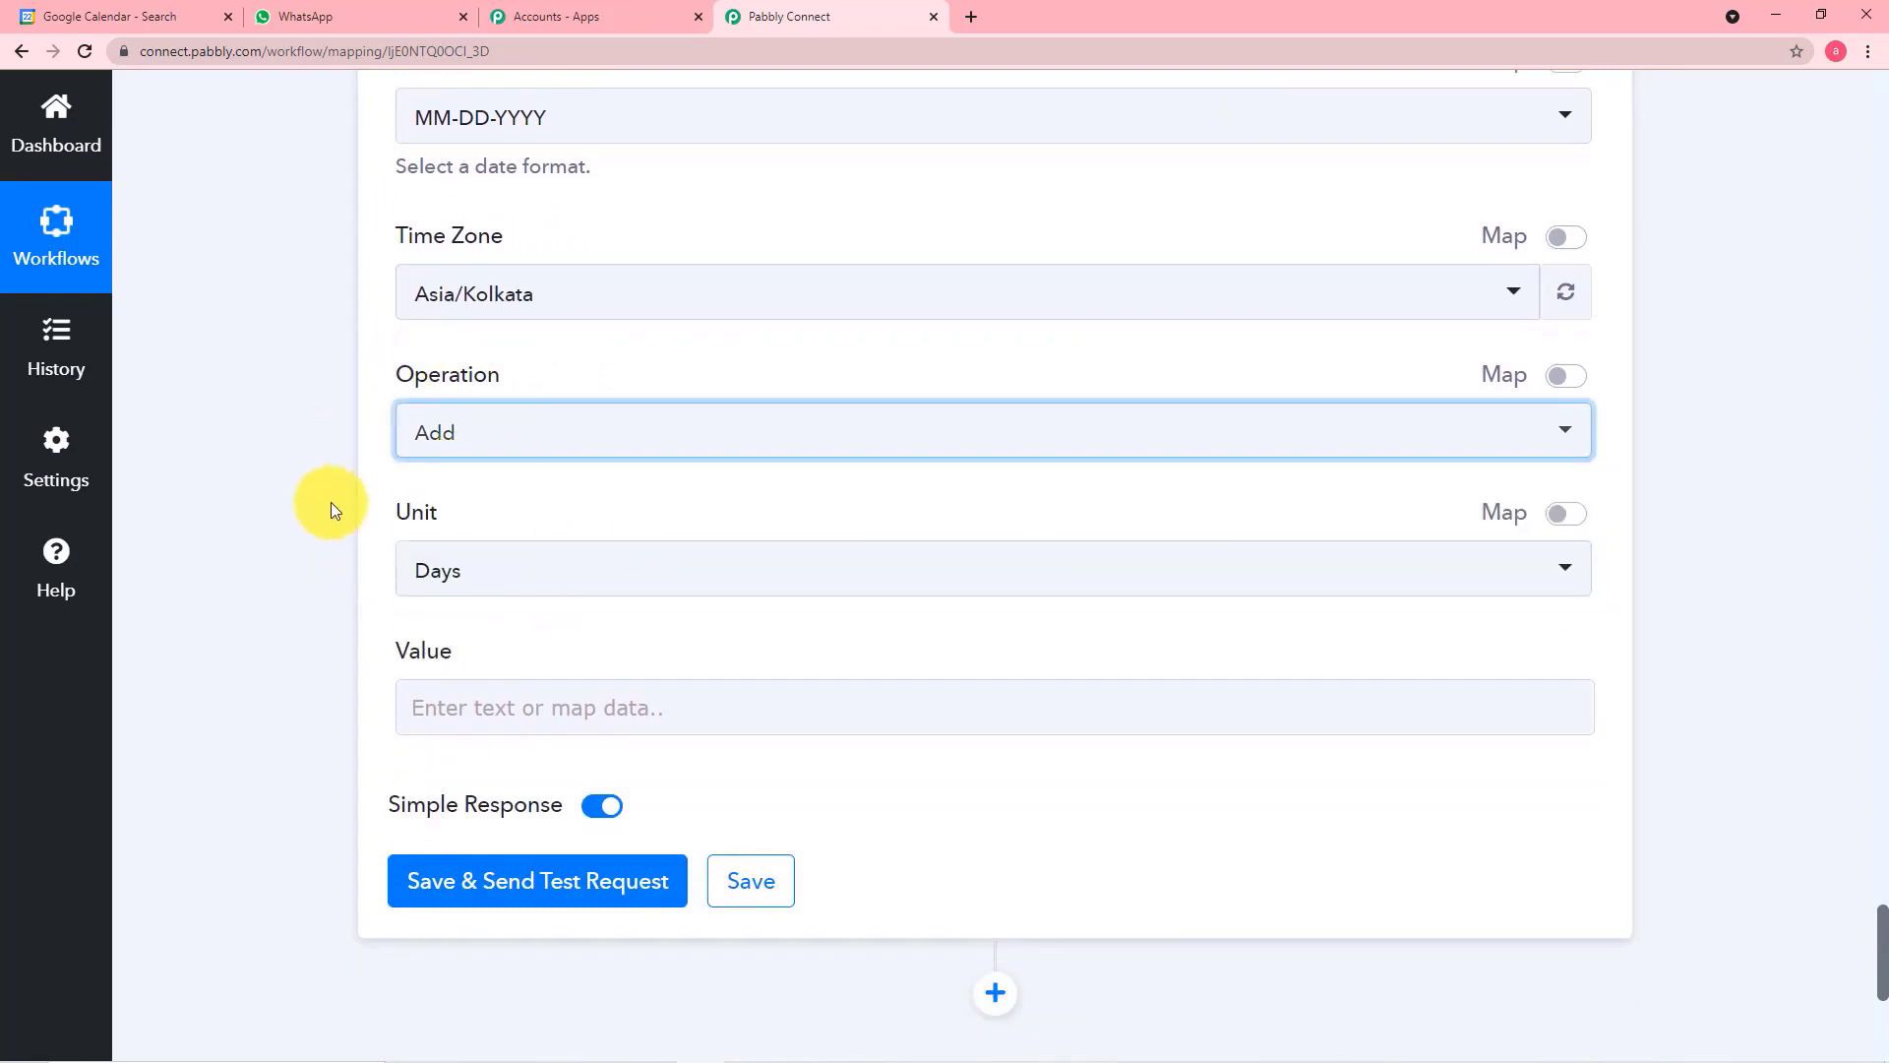
Switch to Google Calendar, clear the event search to view the current week's events, and return to Pabbly Connect
scroll(333, 487, "up", 5)
scroll(333, 489, "up", 1)
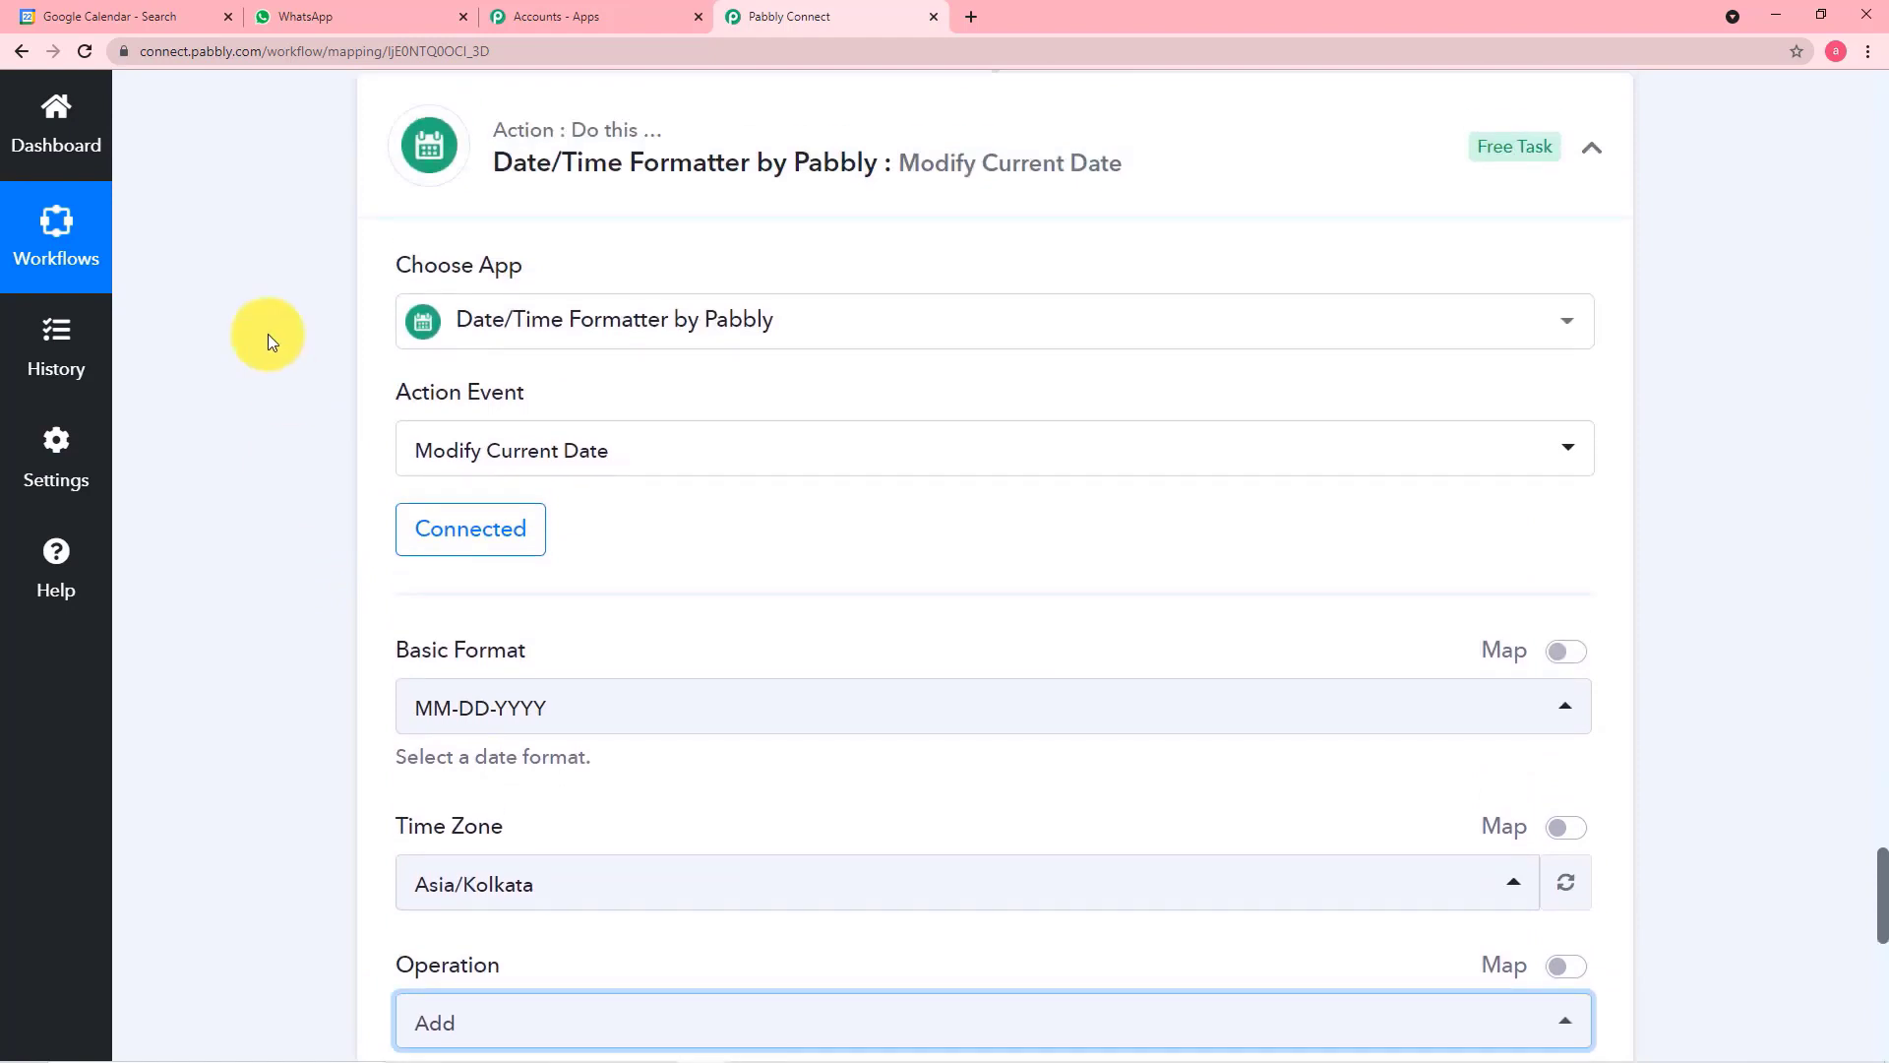
left_click(116, 20)
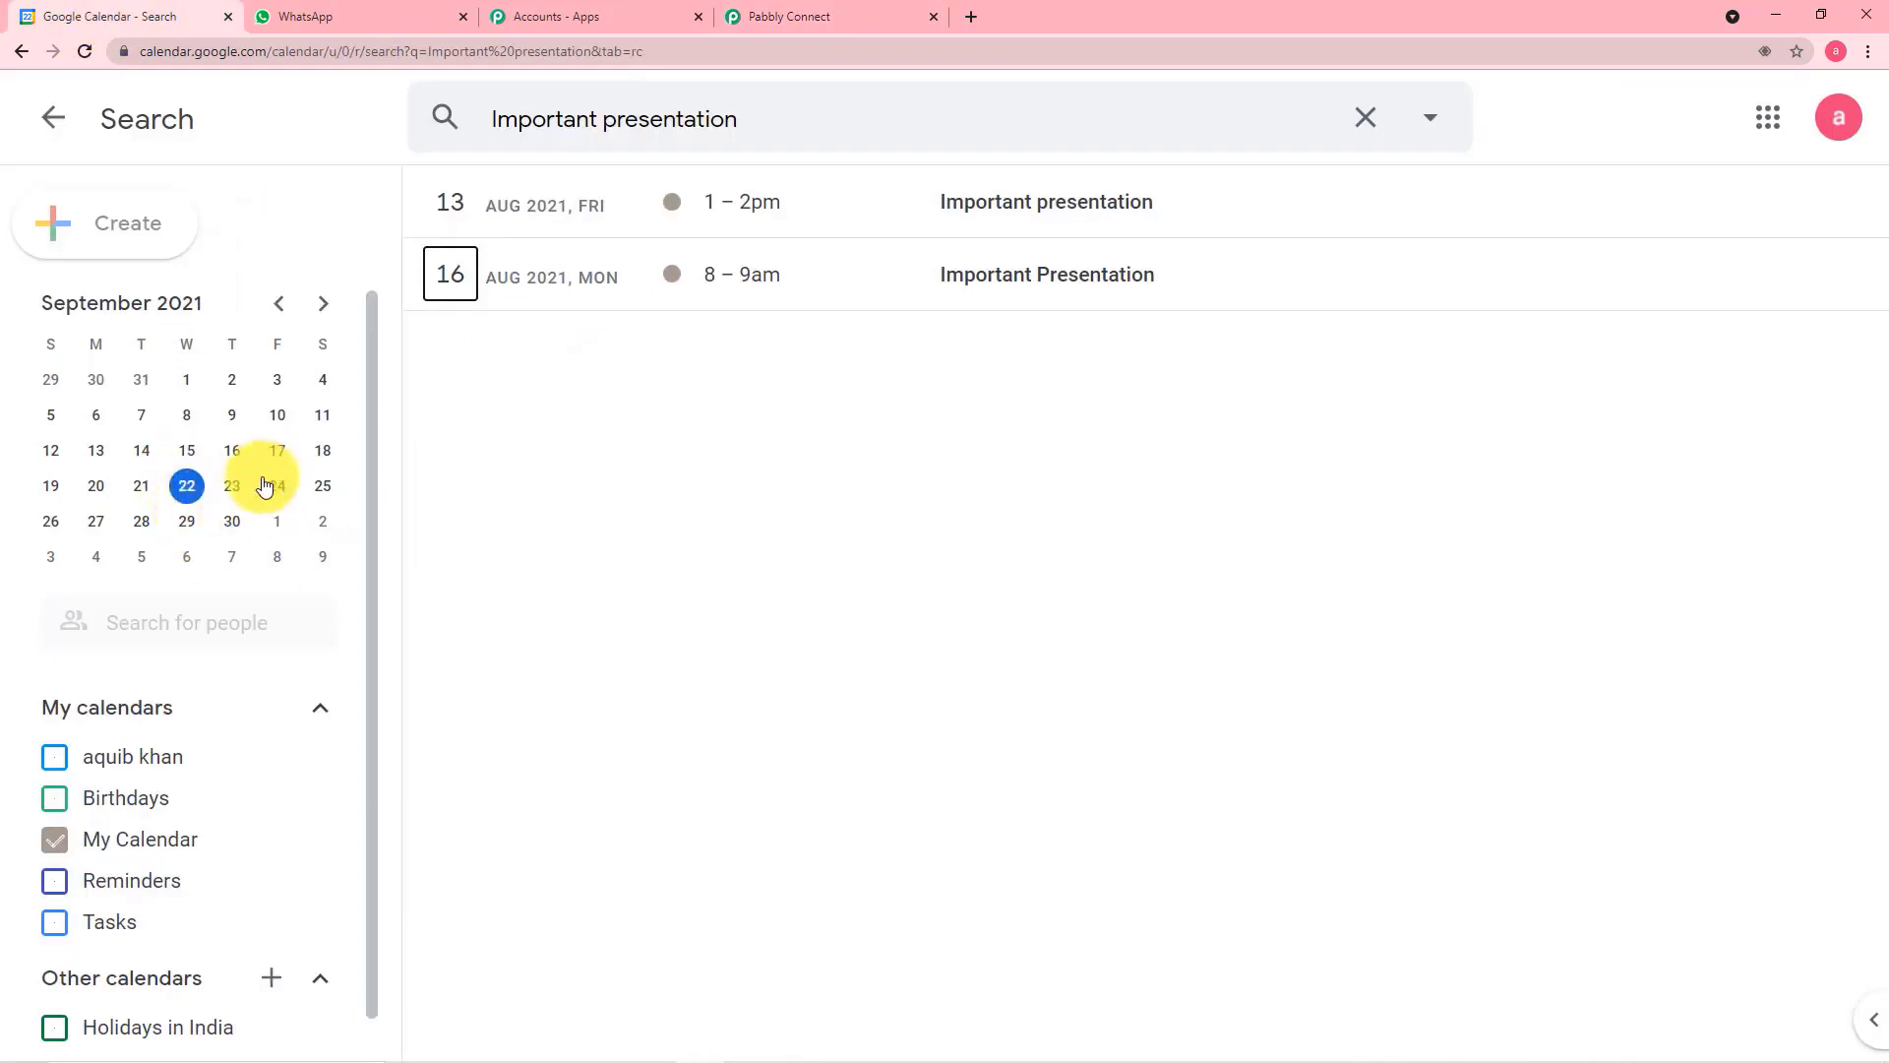
left_click(146, 839)
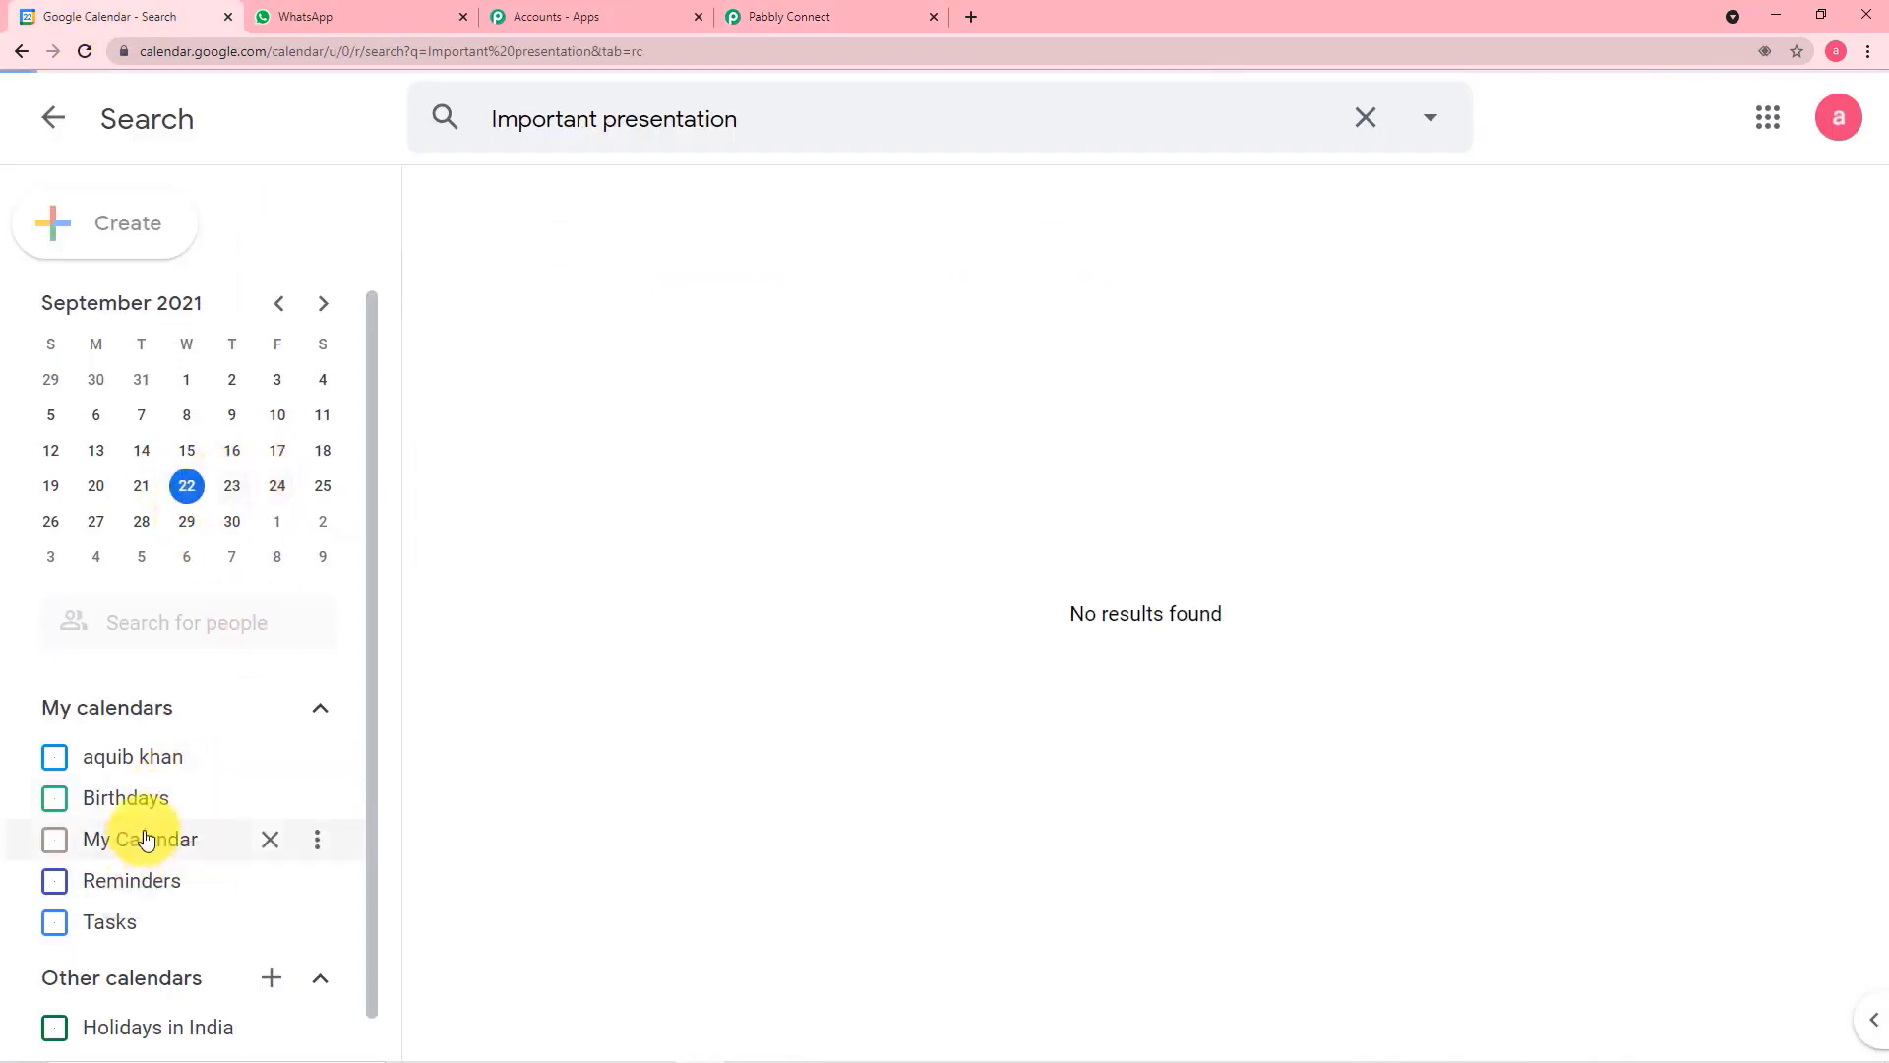
left_click(146, 838)
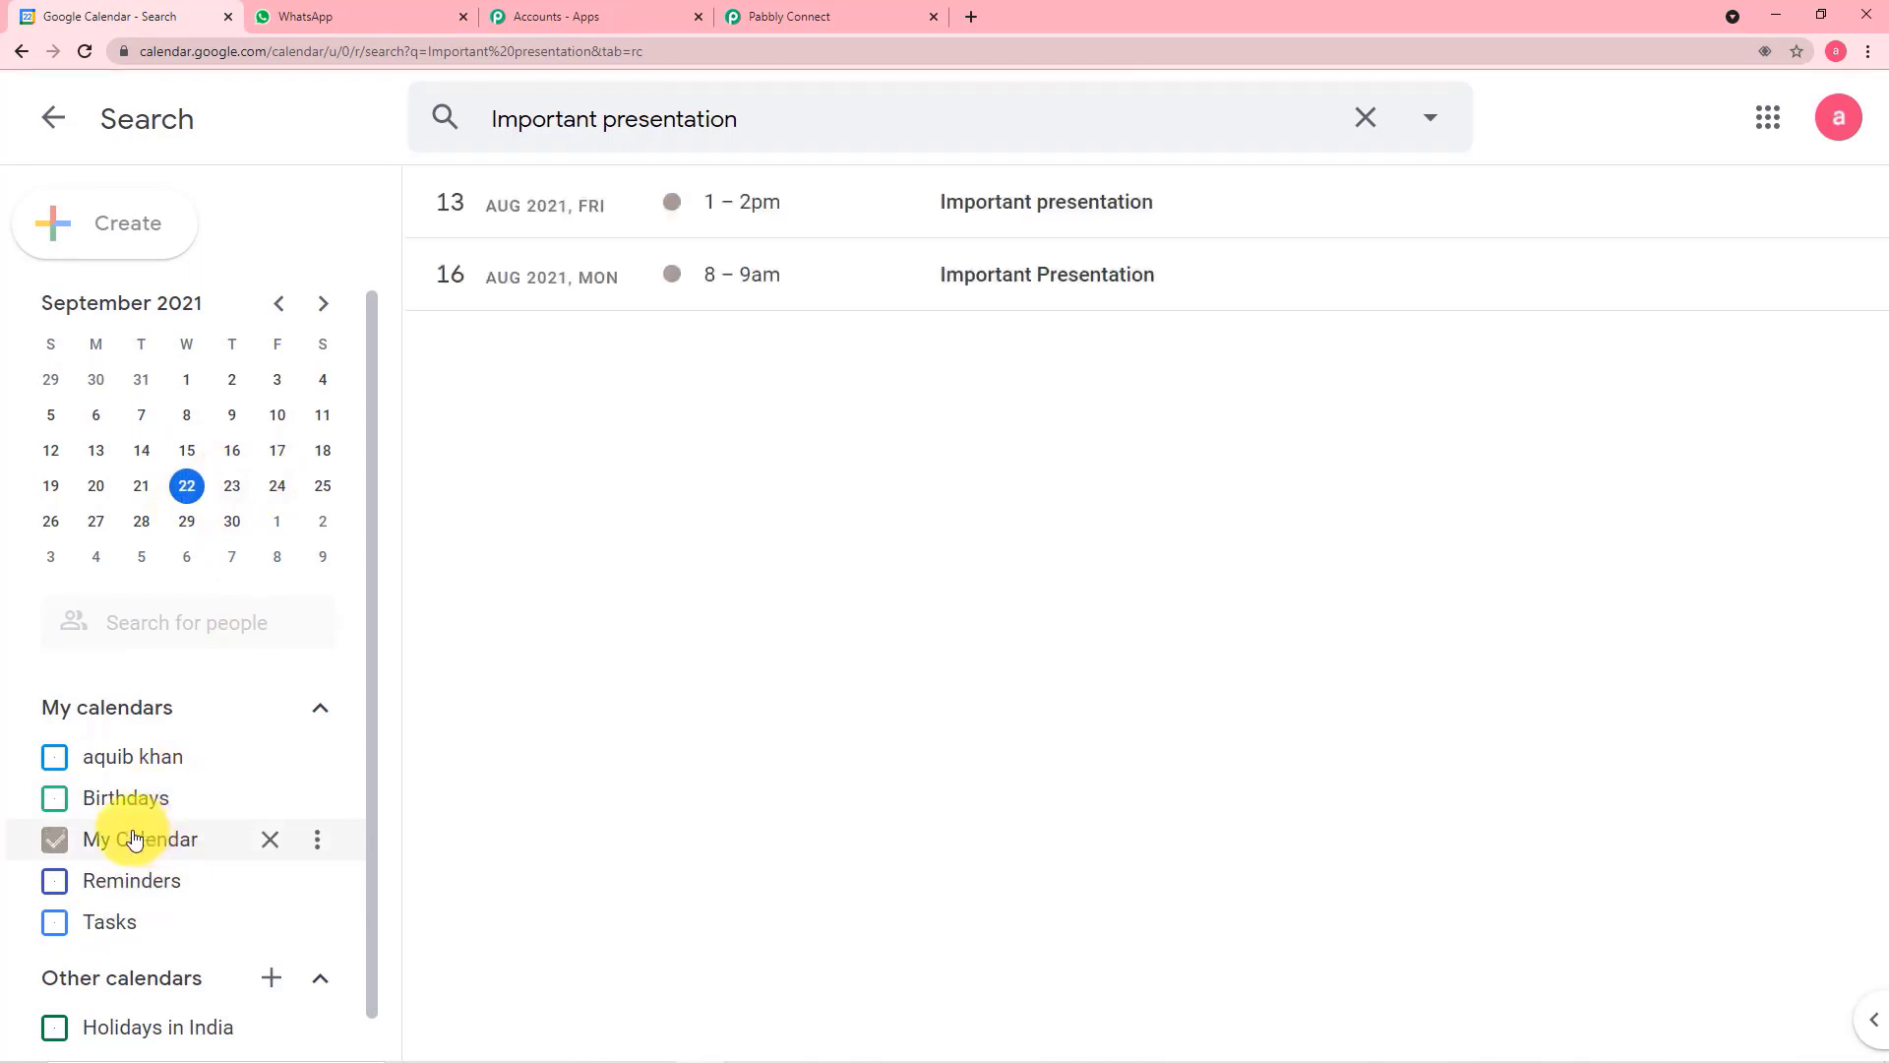
left_click(1367, 118)
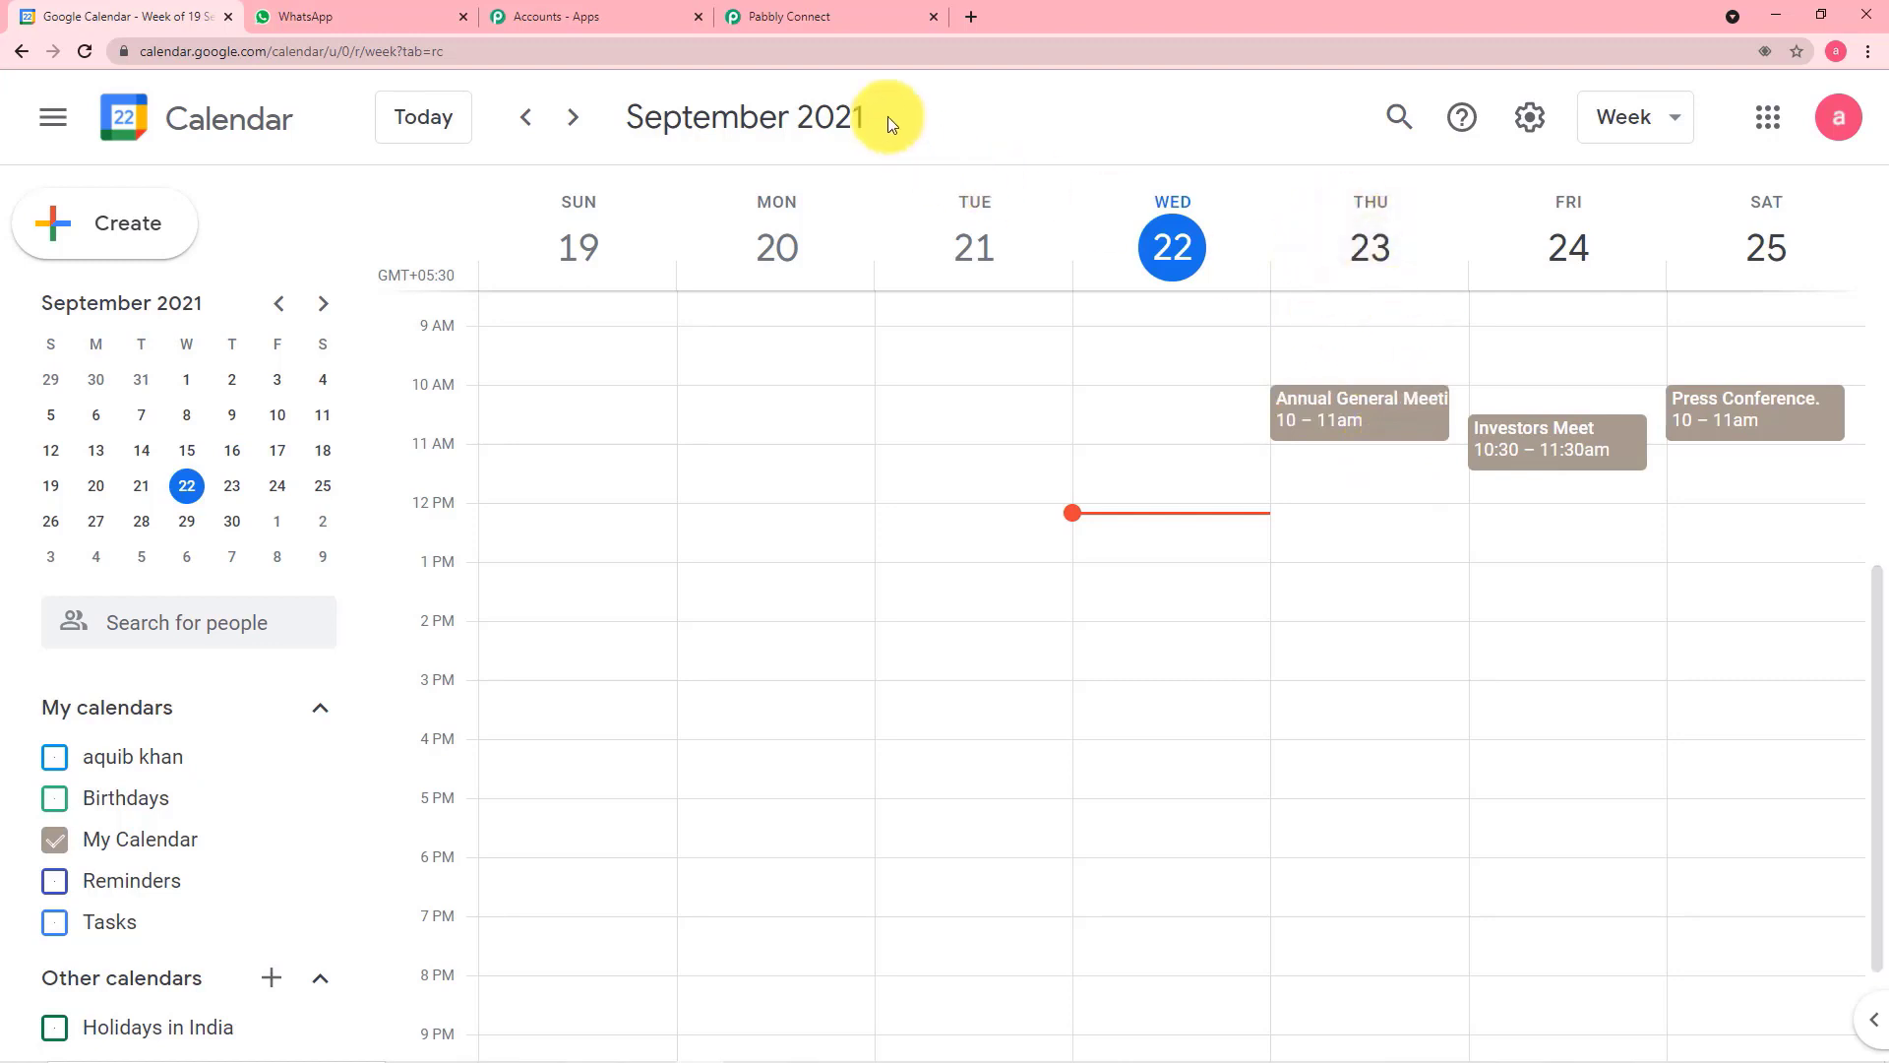
left_click(841, 22)
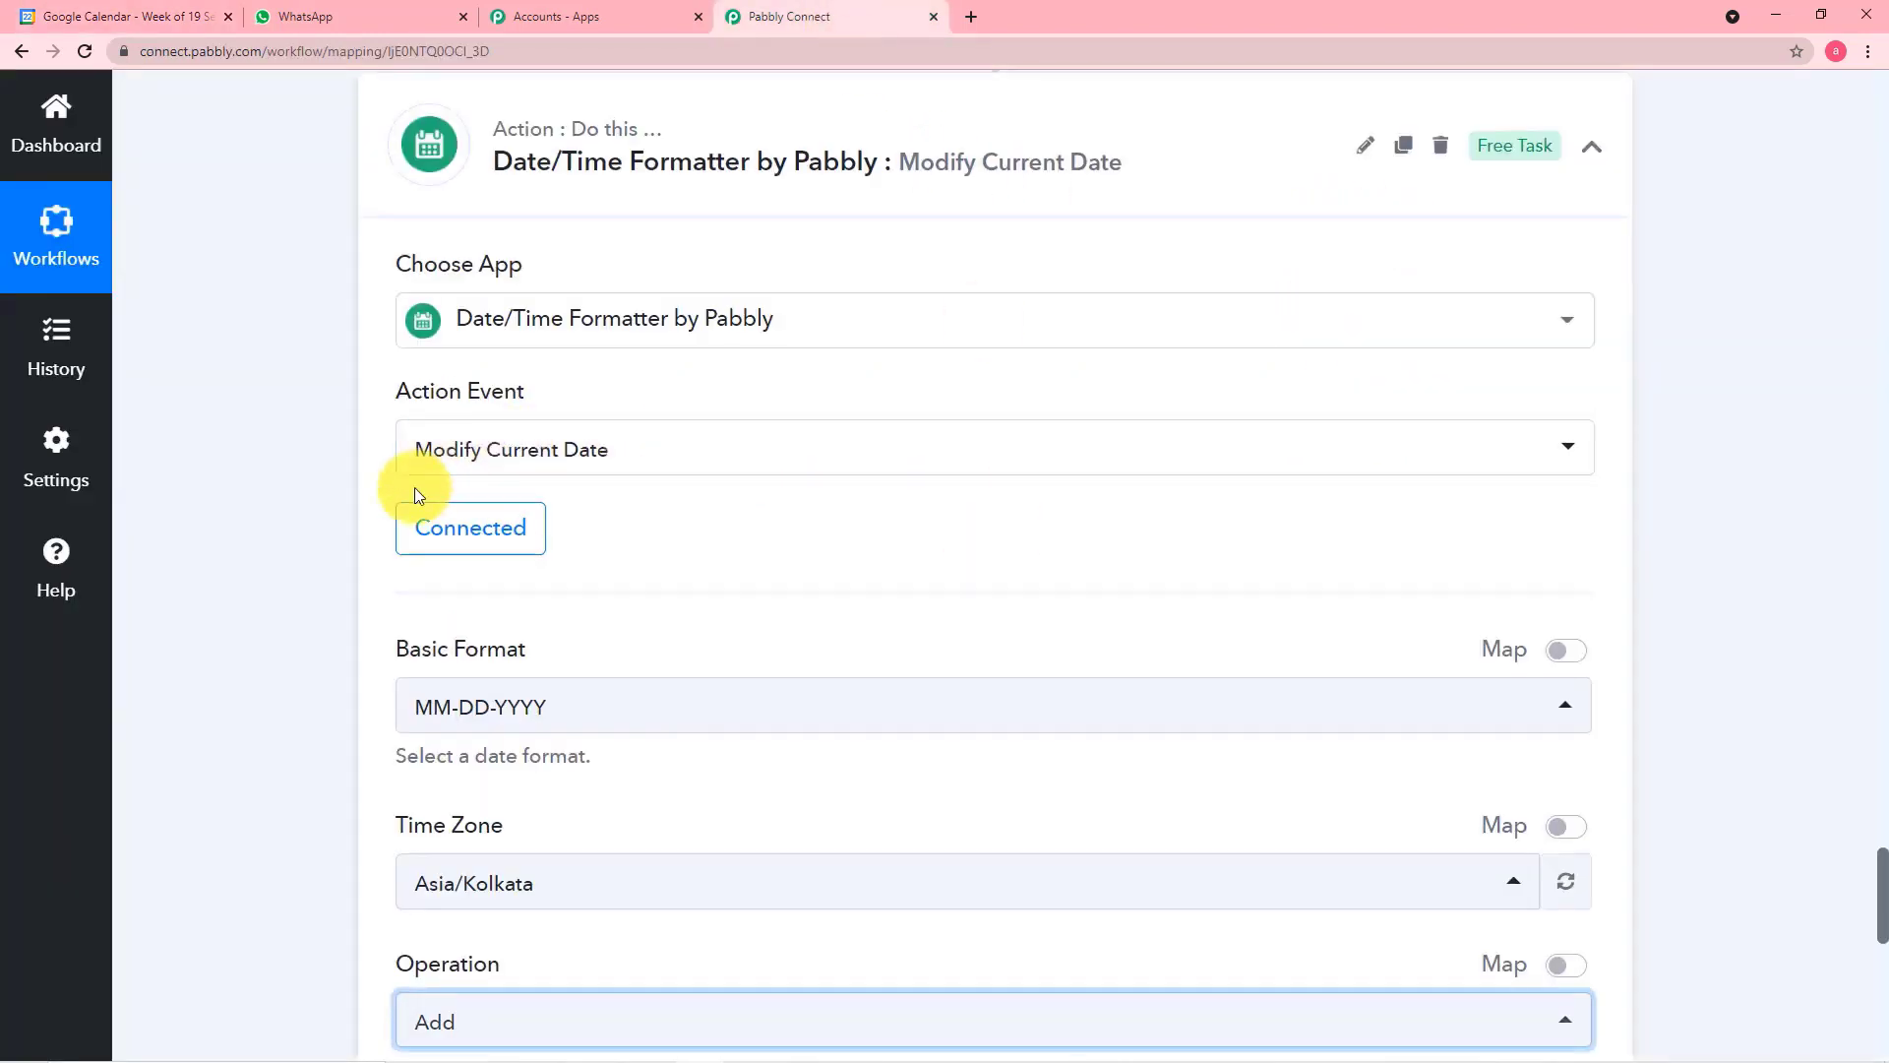
Review the Modify Current Date settings against today's date and the upcoming events in Google Calendar
scroll(415, 487, "down", 1)
scroll(756, 393, "down", 3)
scroll(760, 405, "up", 7)
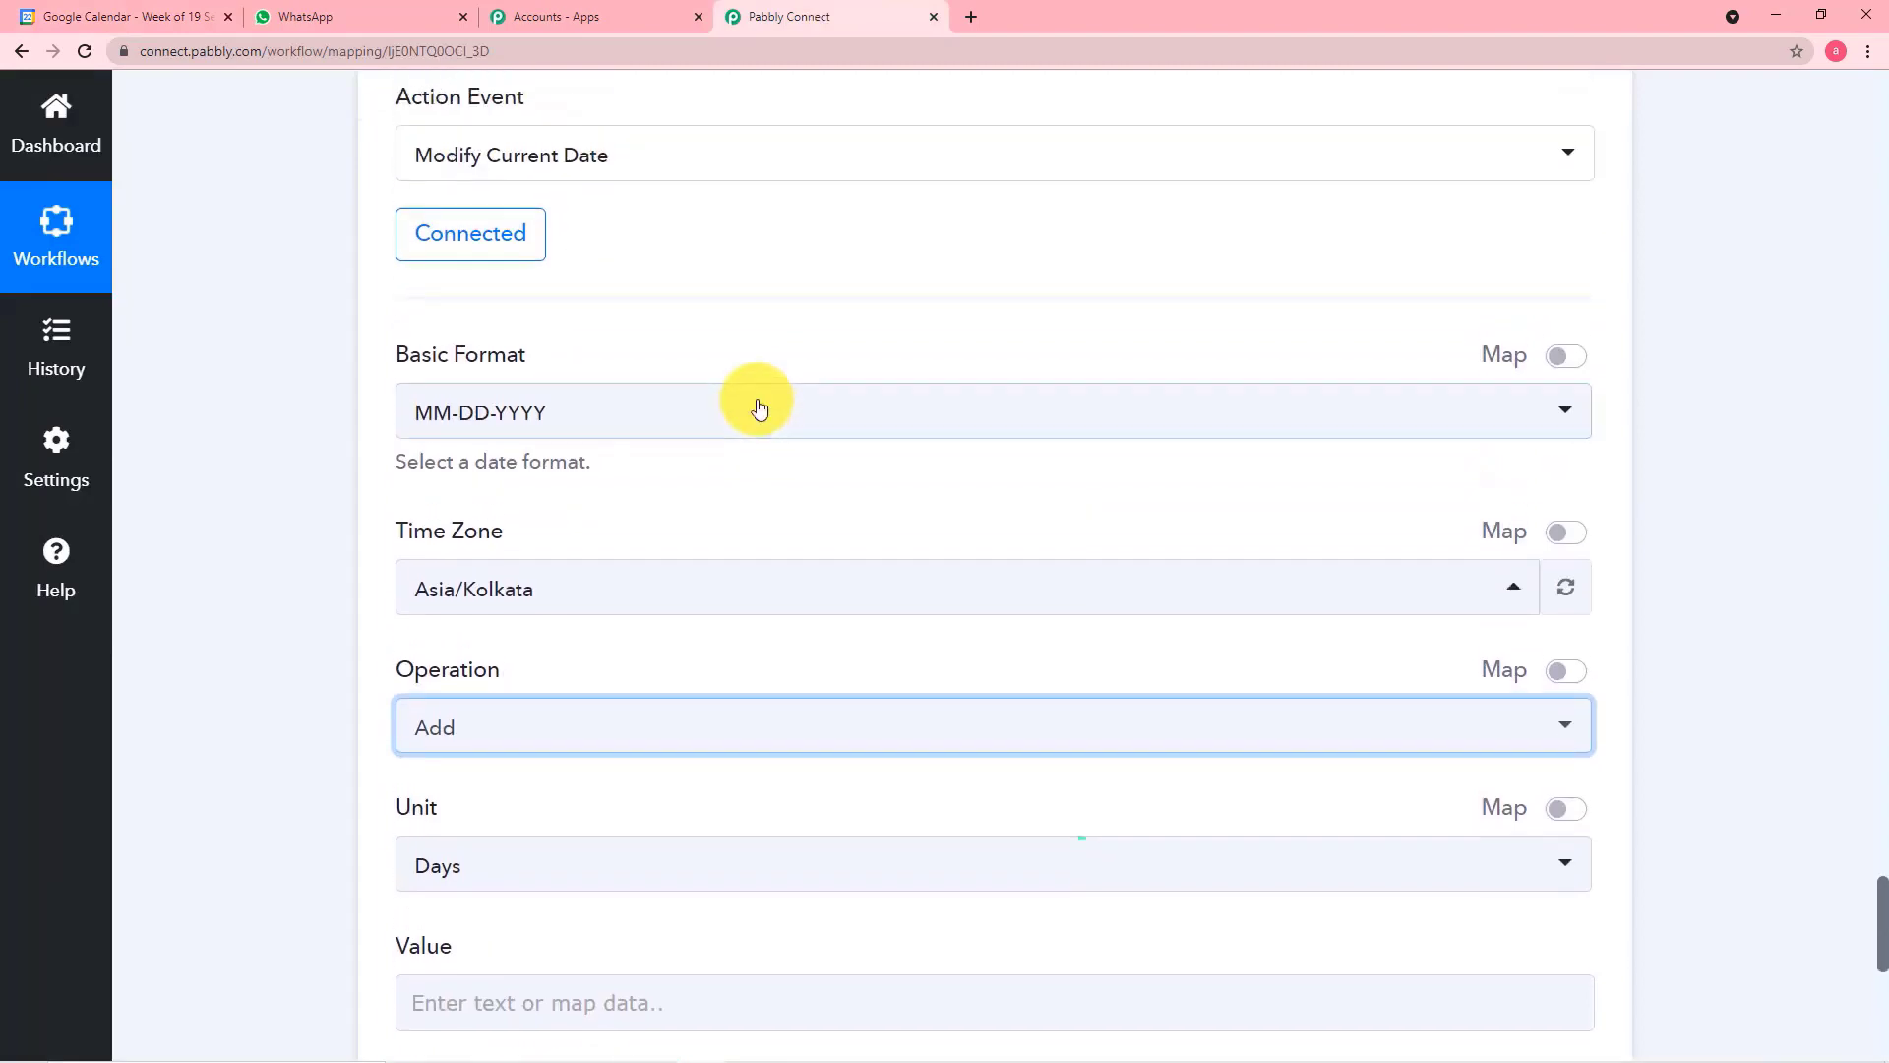
scroll(974, 367, "up", 3)
scroll(1105, 421, "down", 4)
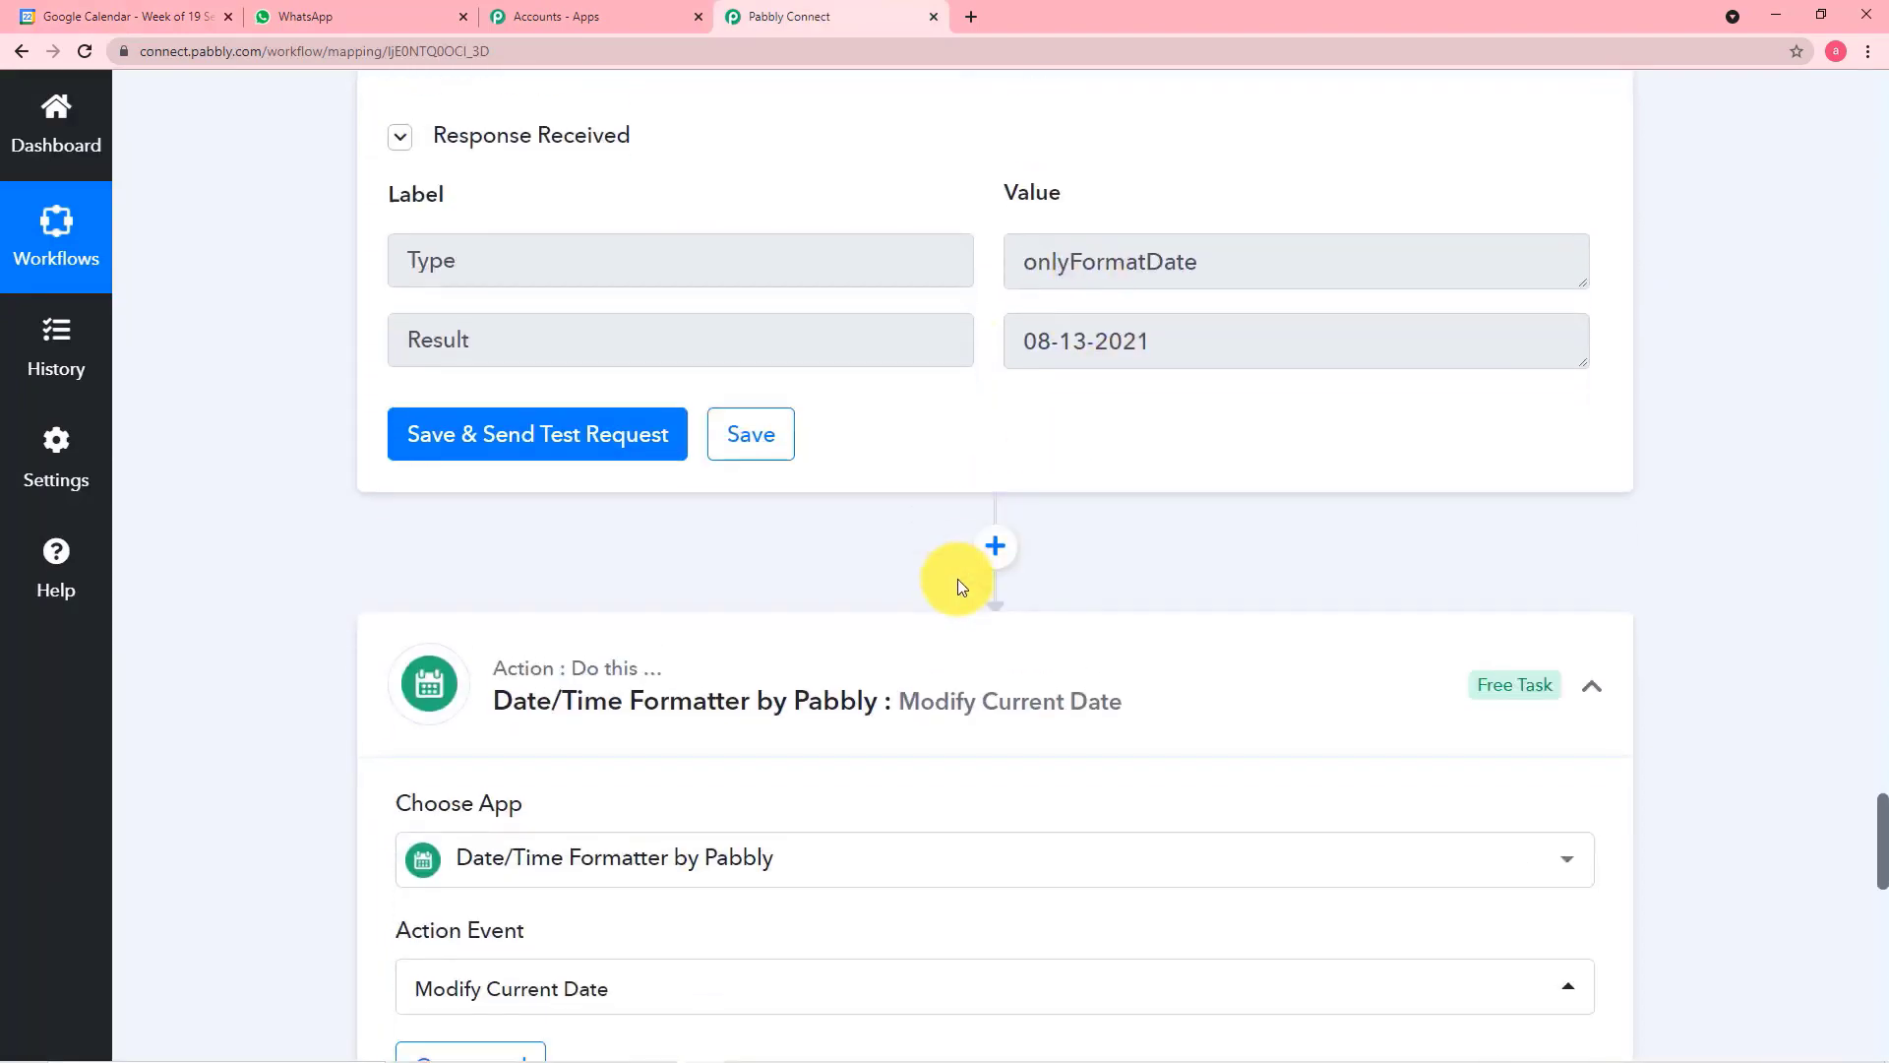
scroll(978, 565, "down", 3)
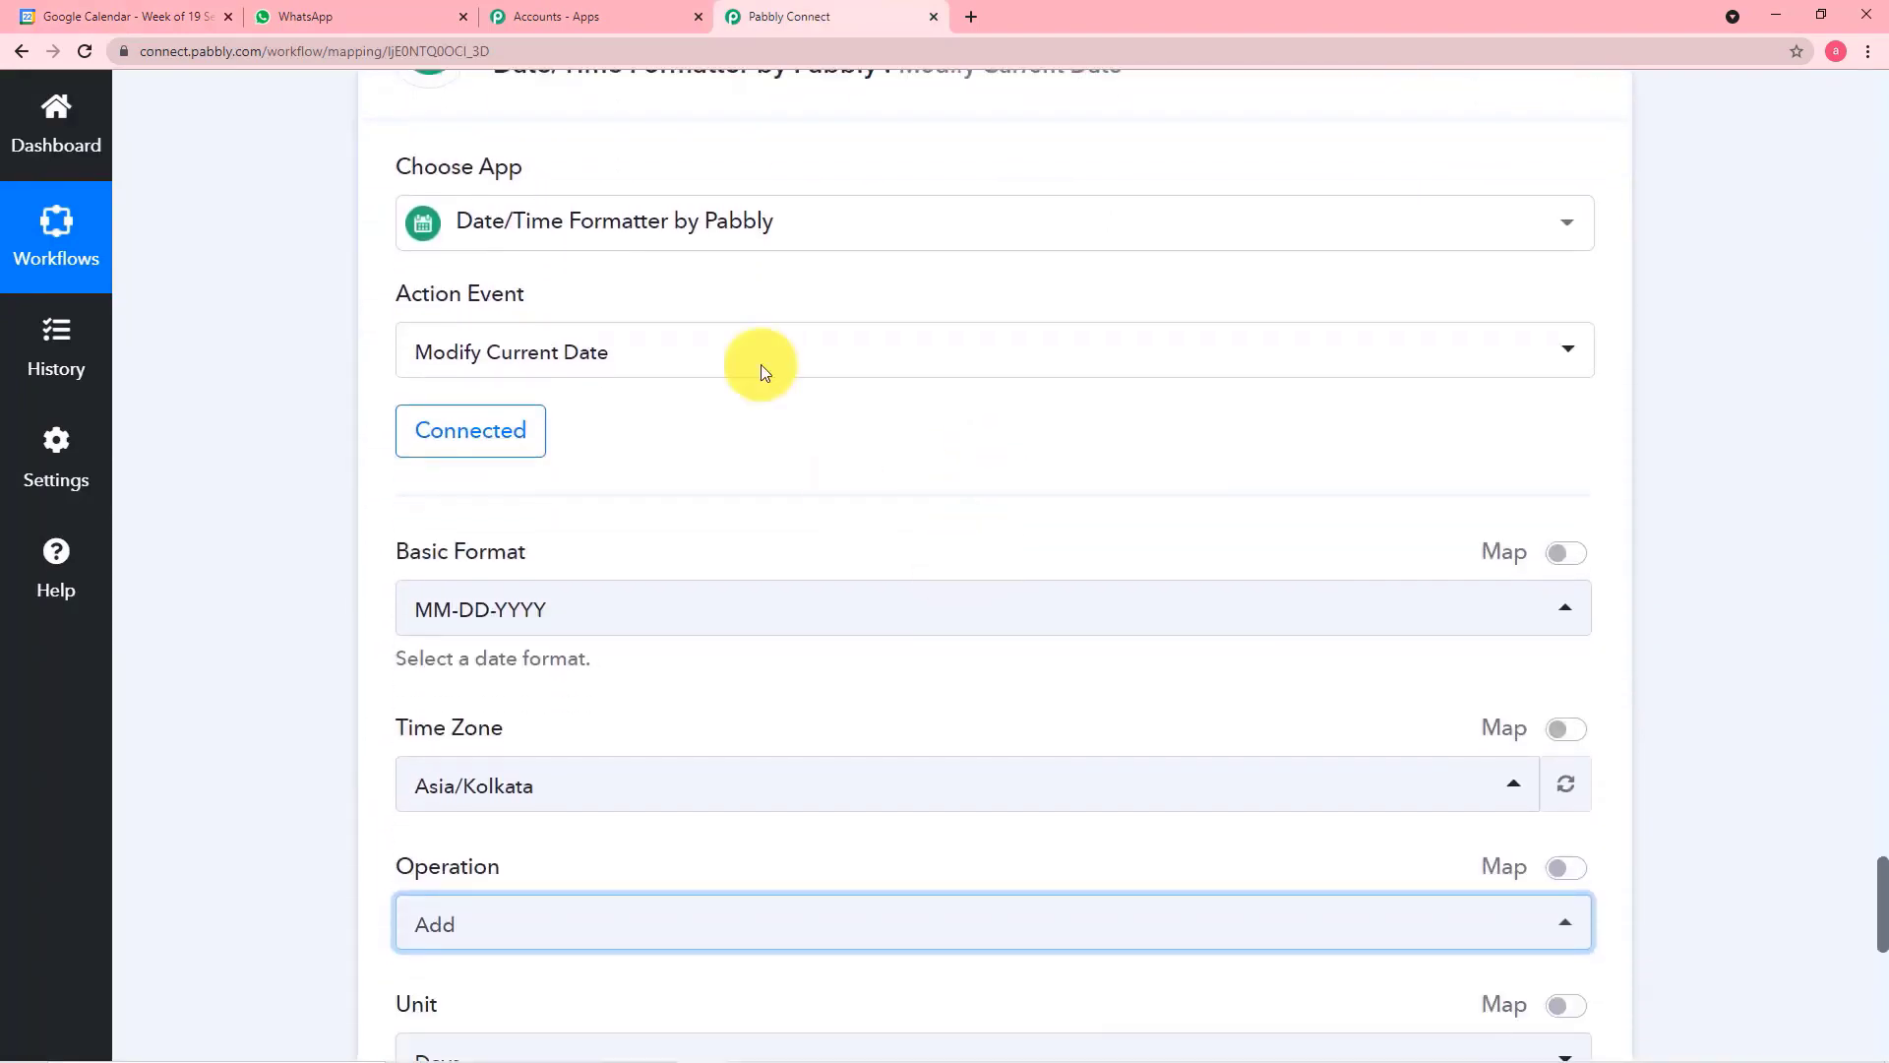
left_click(183, 18)
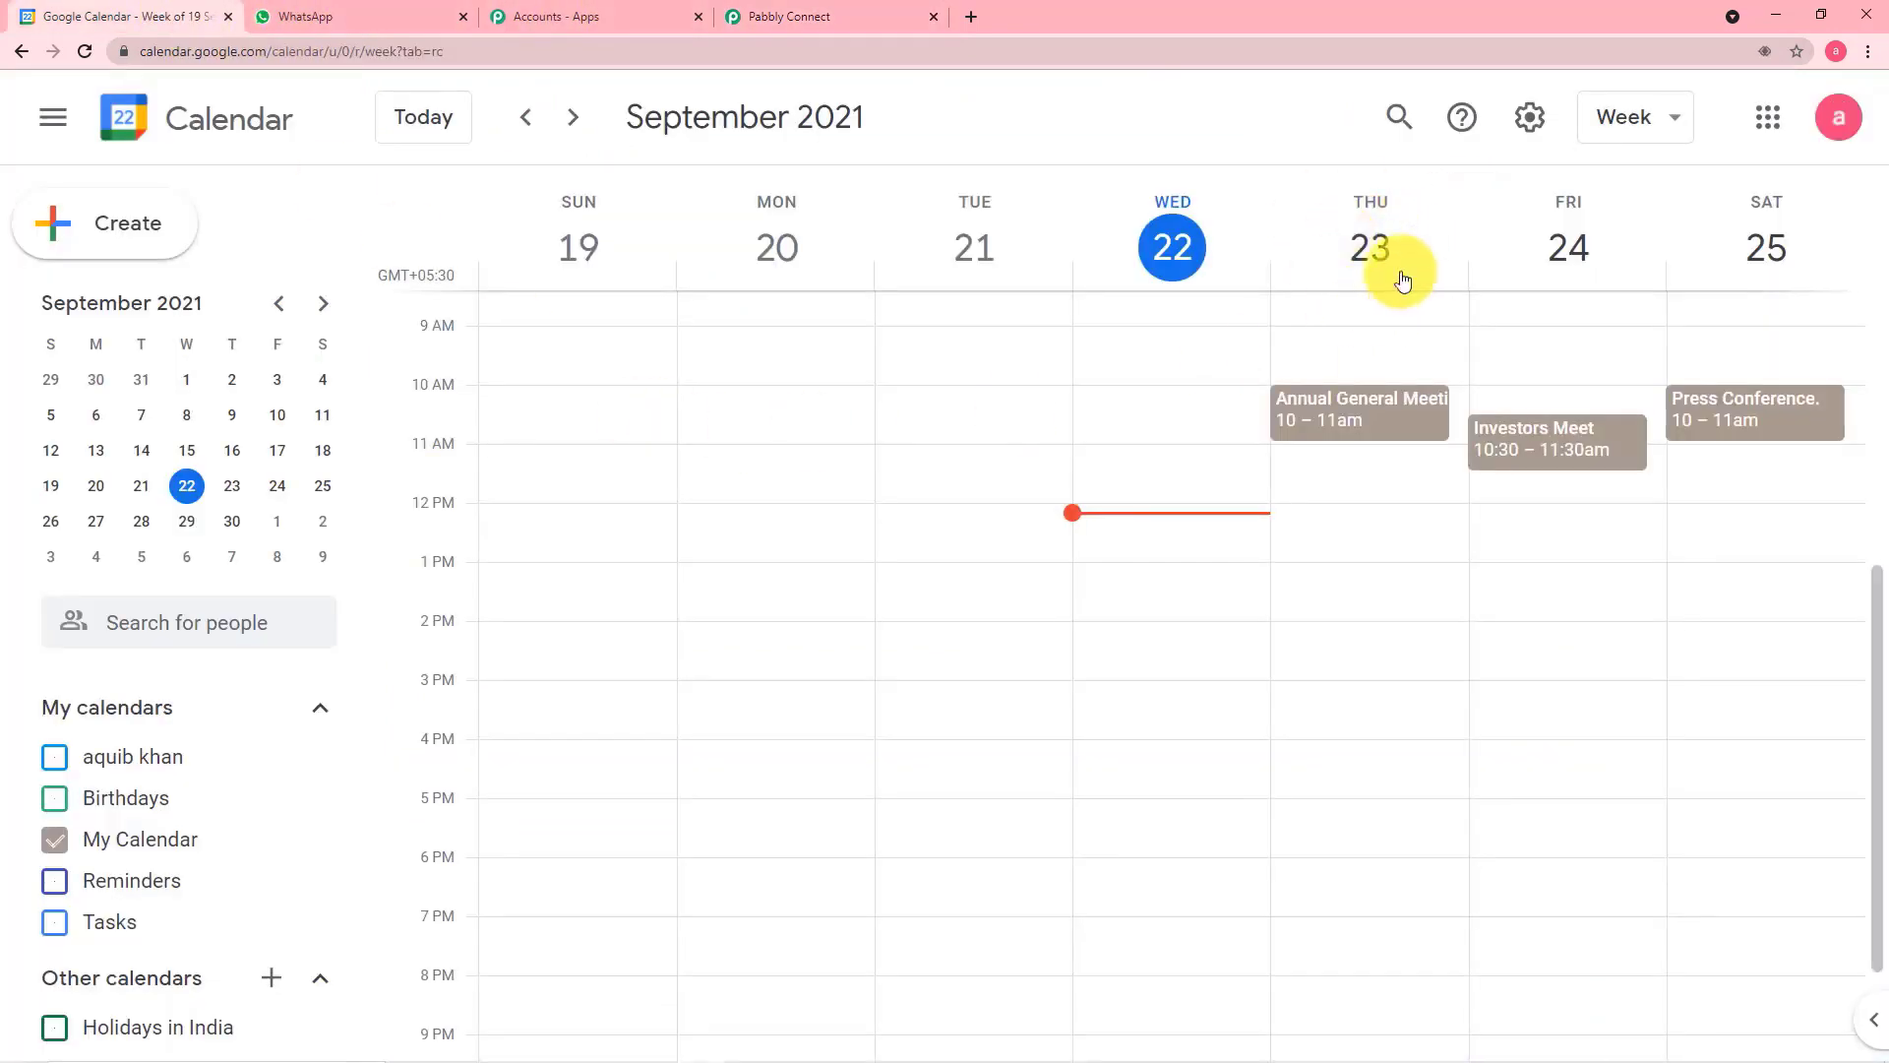
left_click(817, 18)
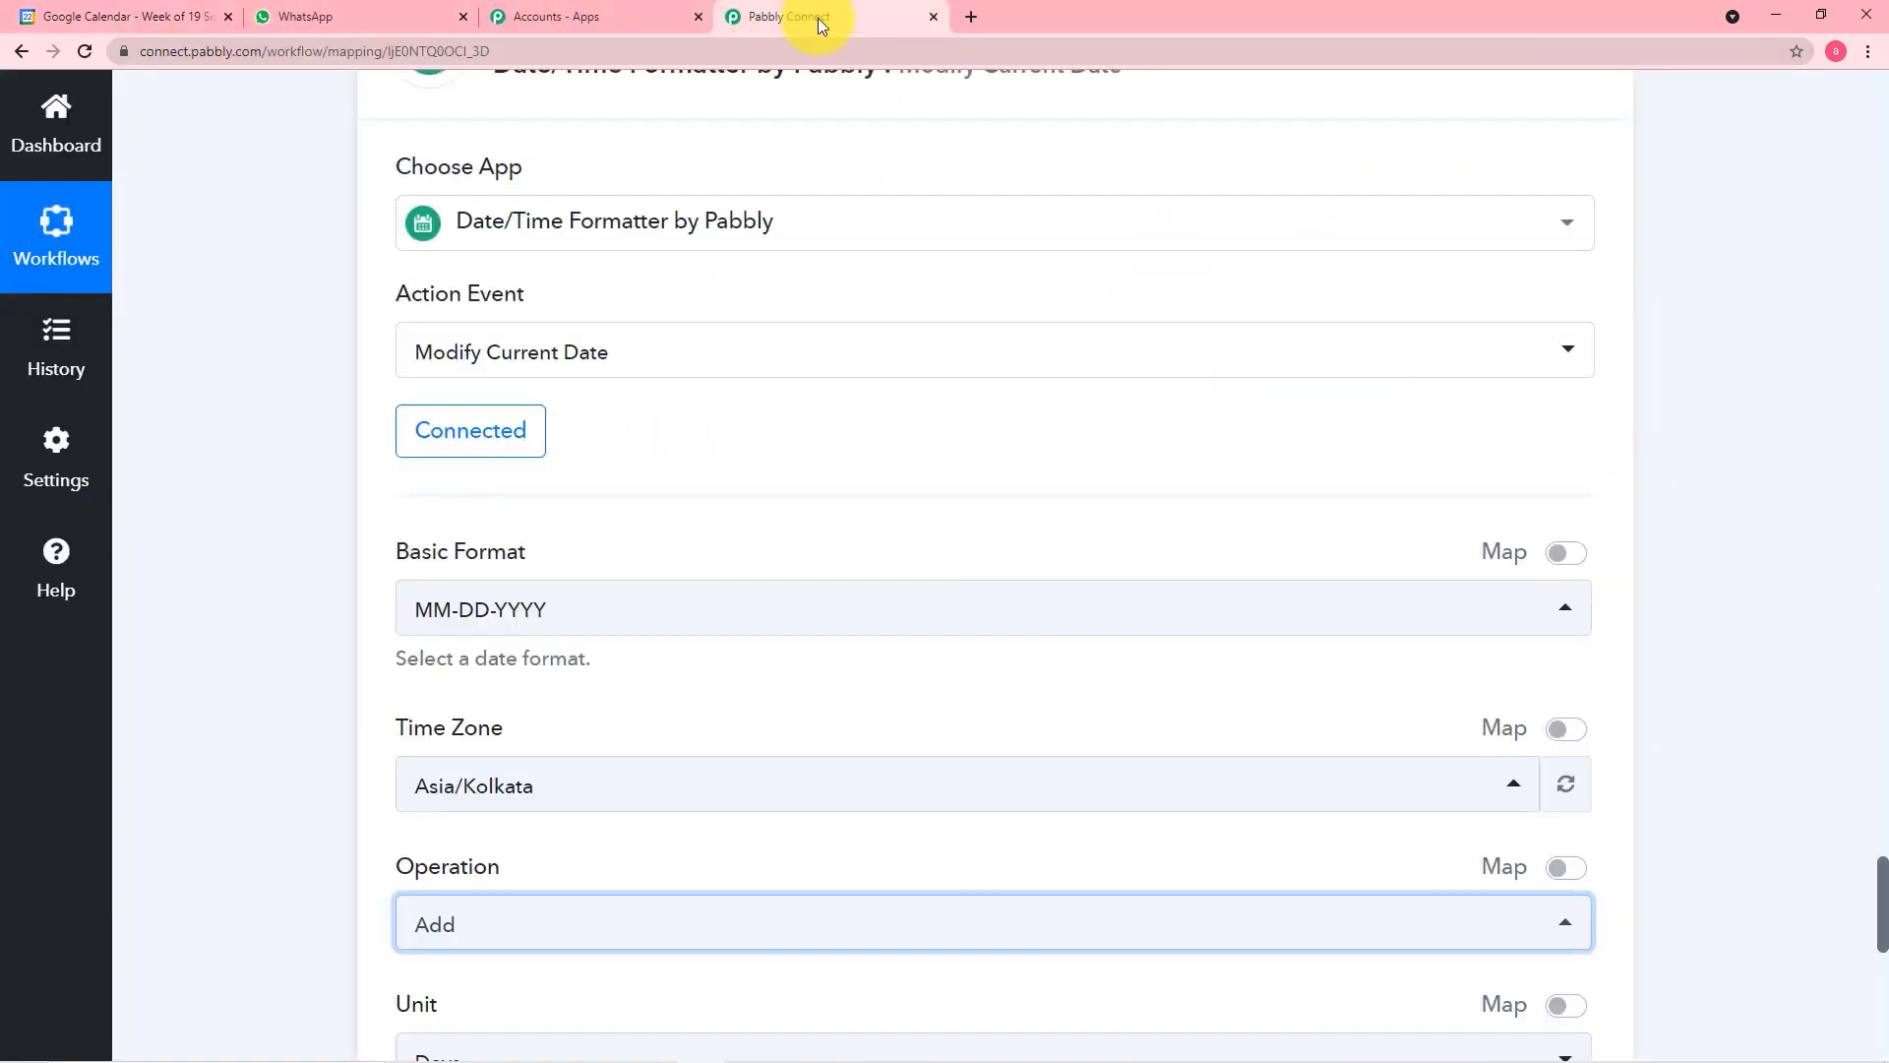
scroll(551, 266, "up", 1)
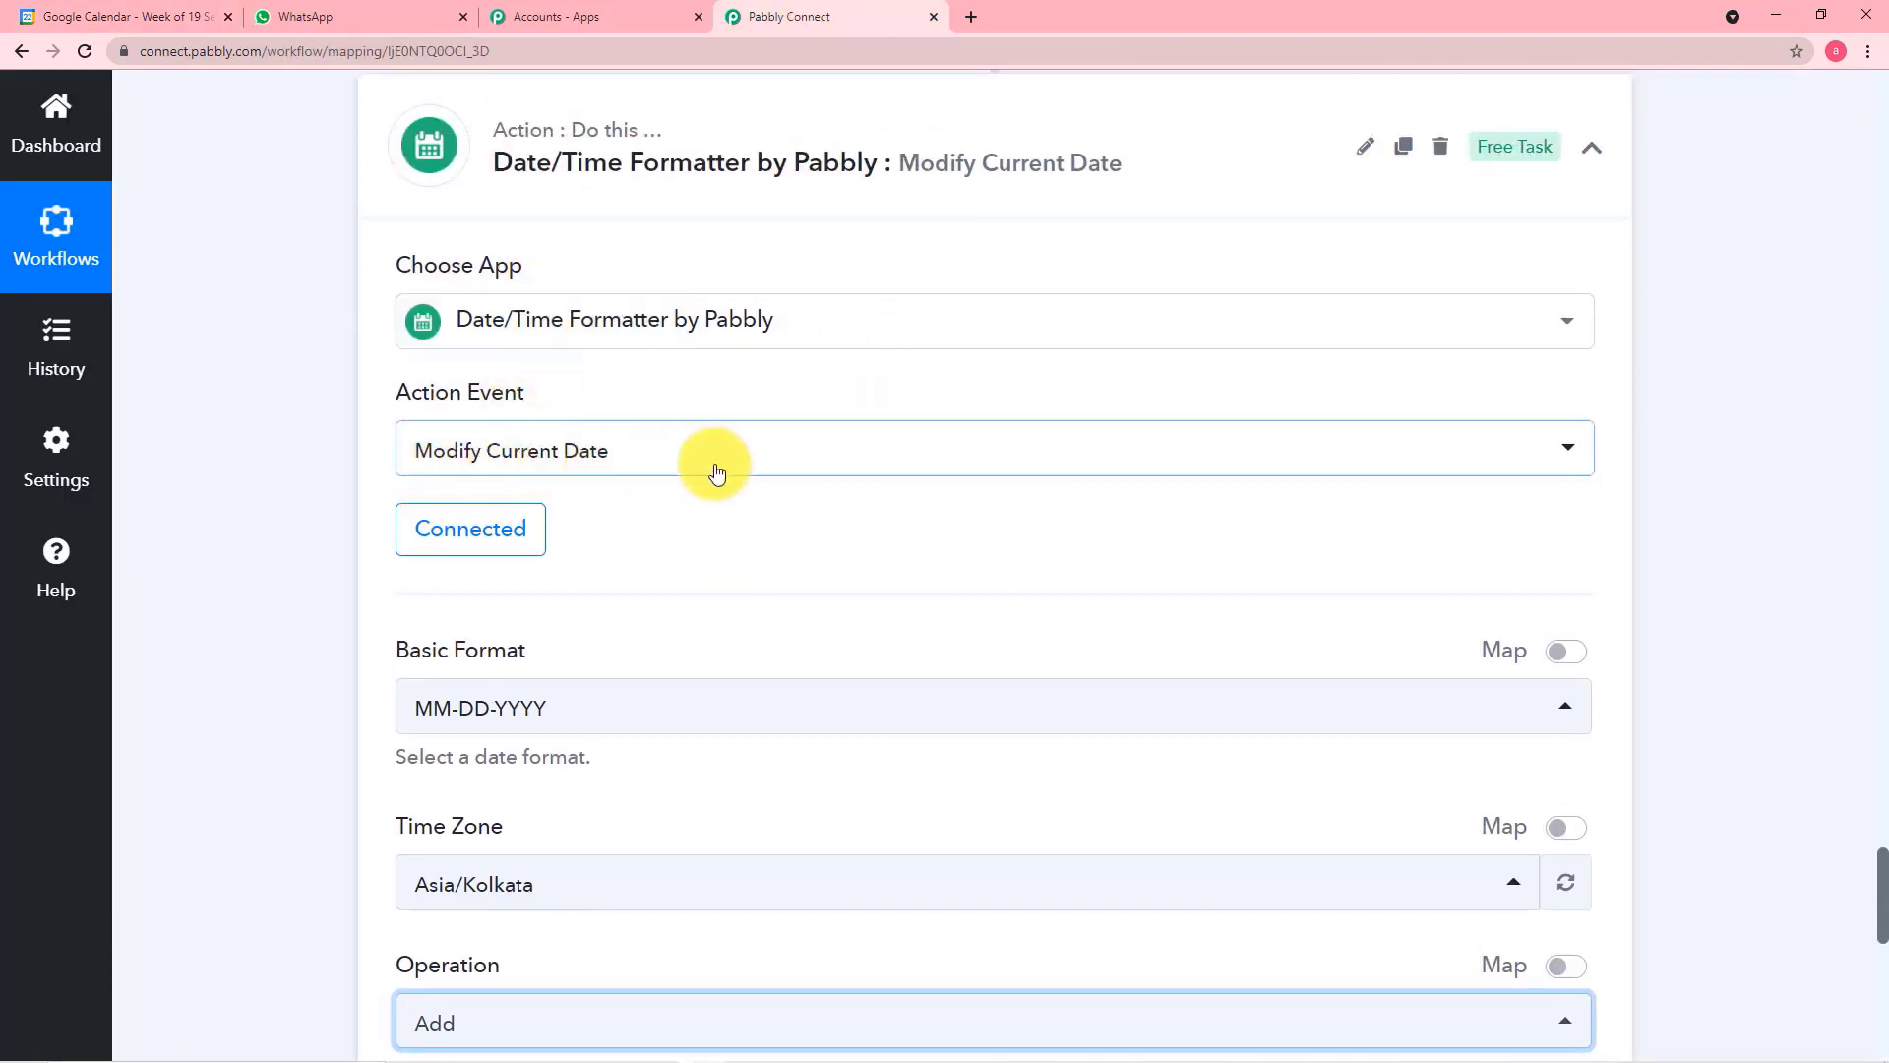
scroll(723, 477, "down", 5)
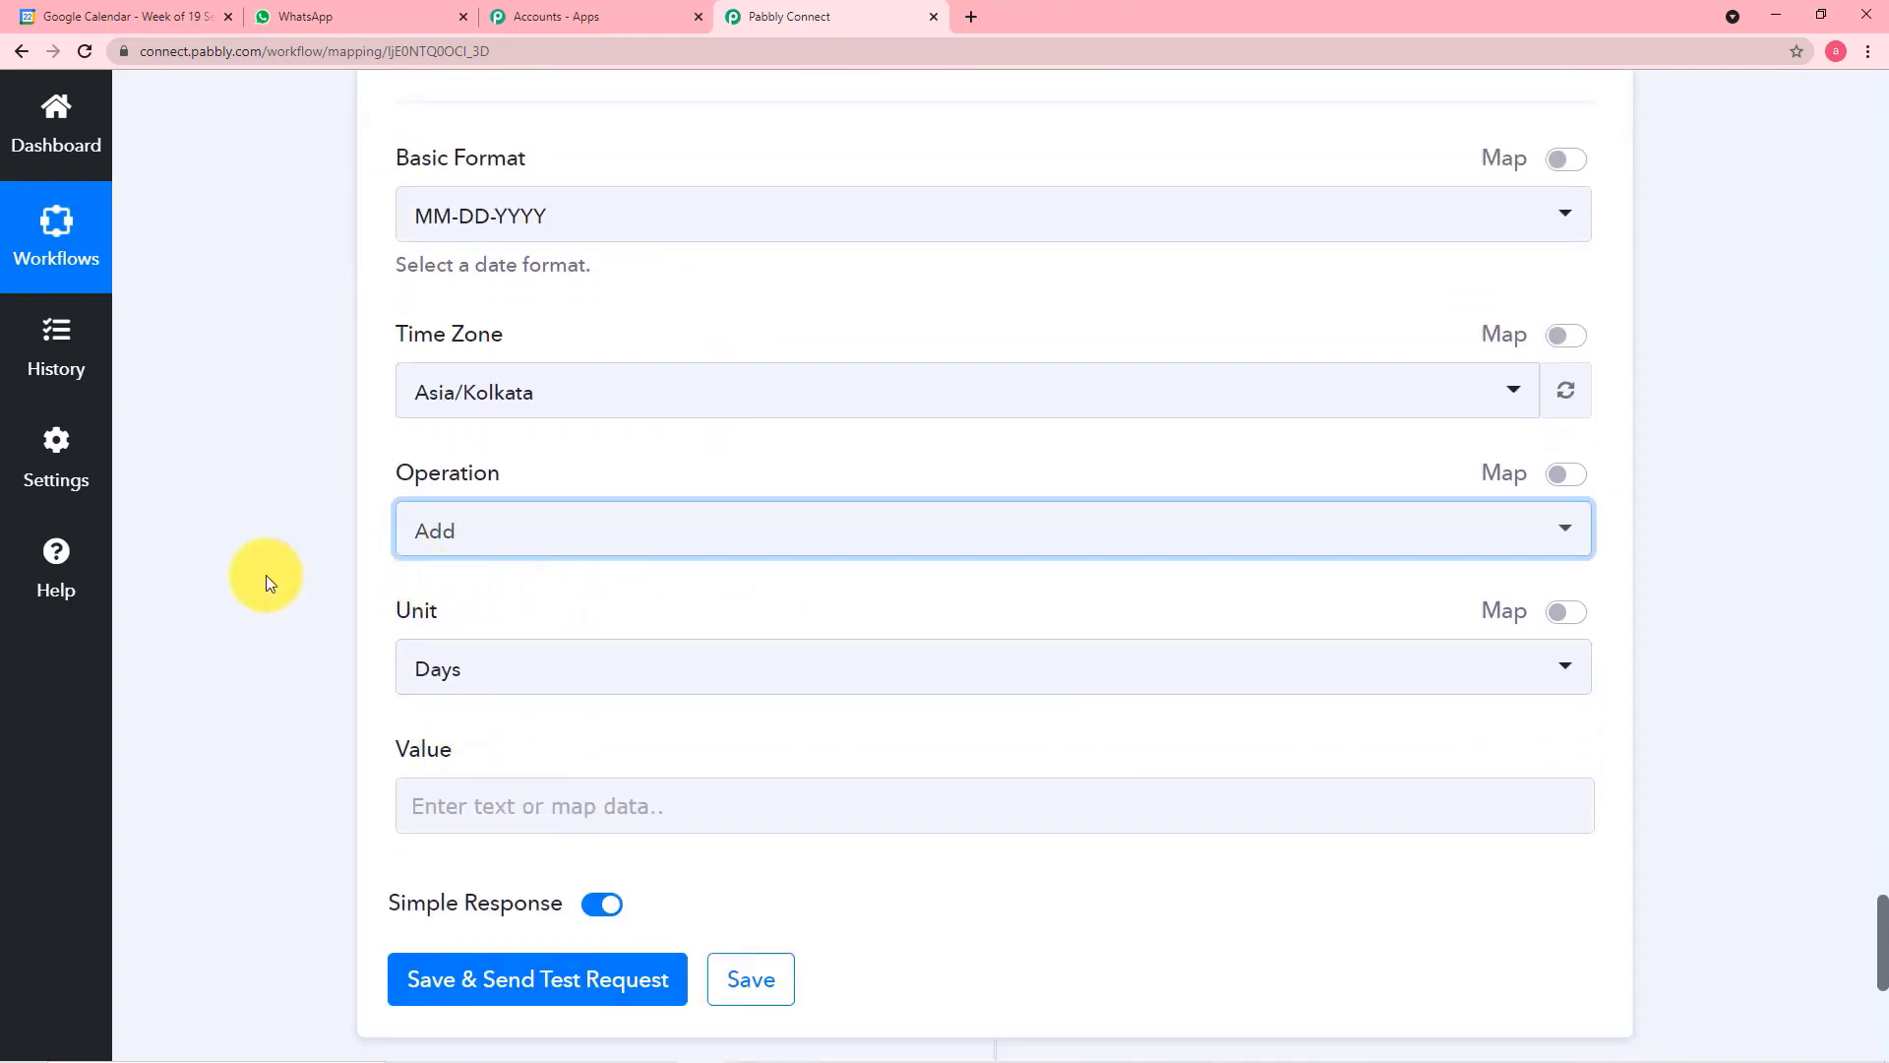
scroll(265, 575, "up", 2)
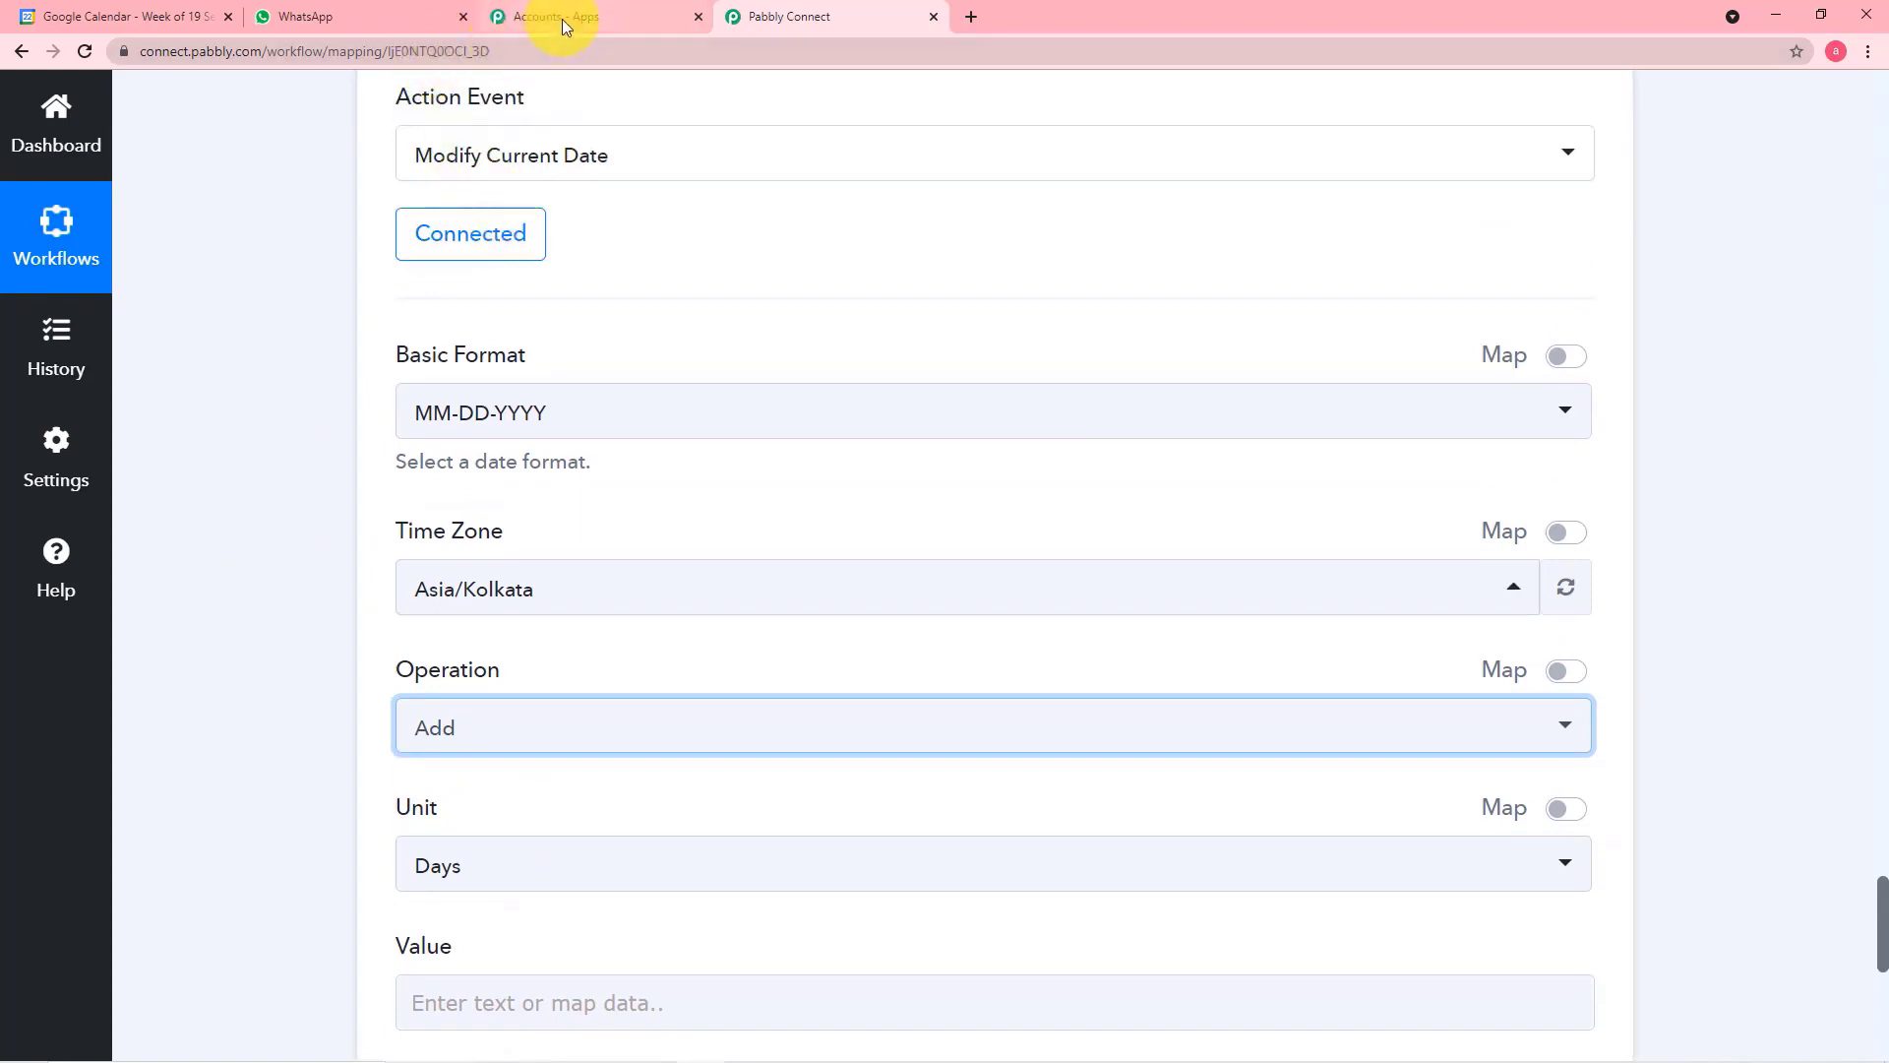
left_click(177, 17)
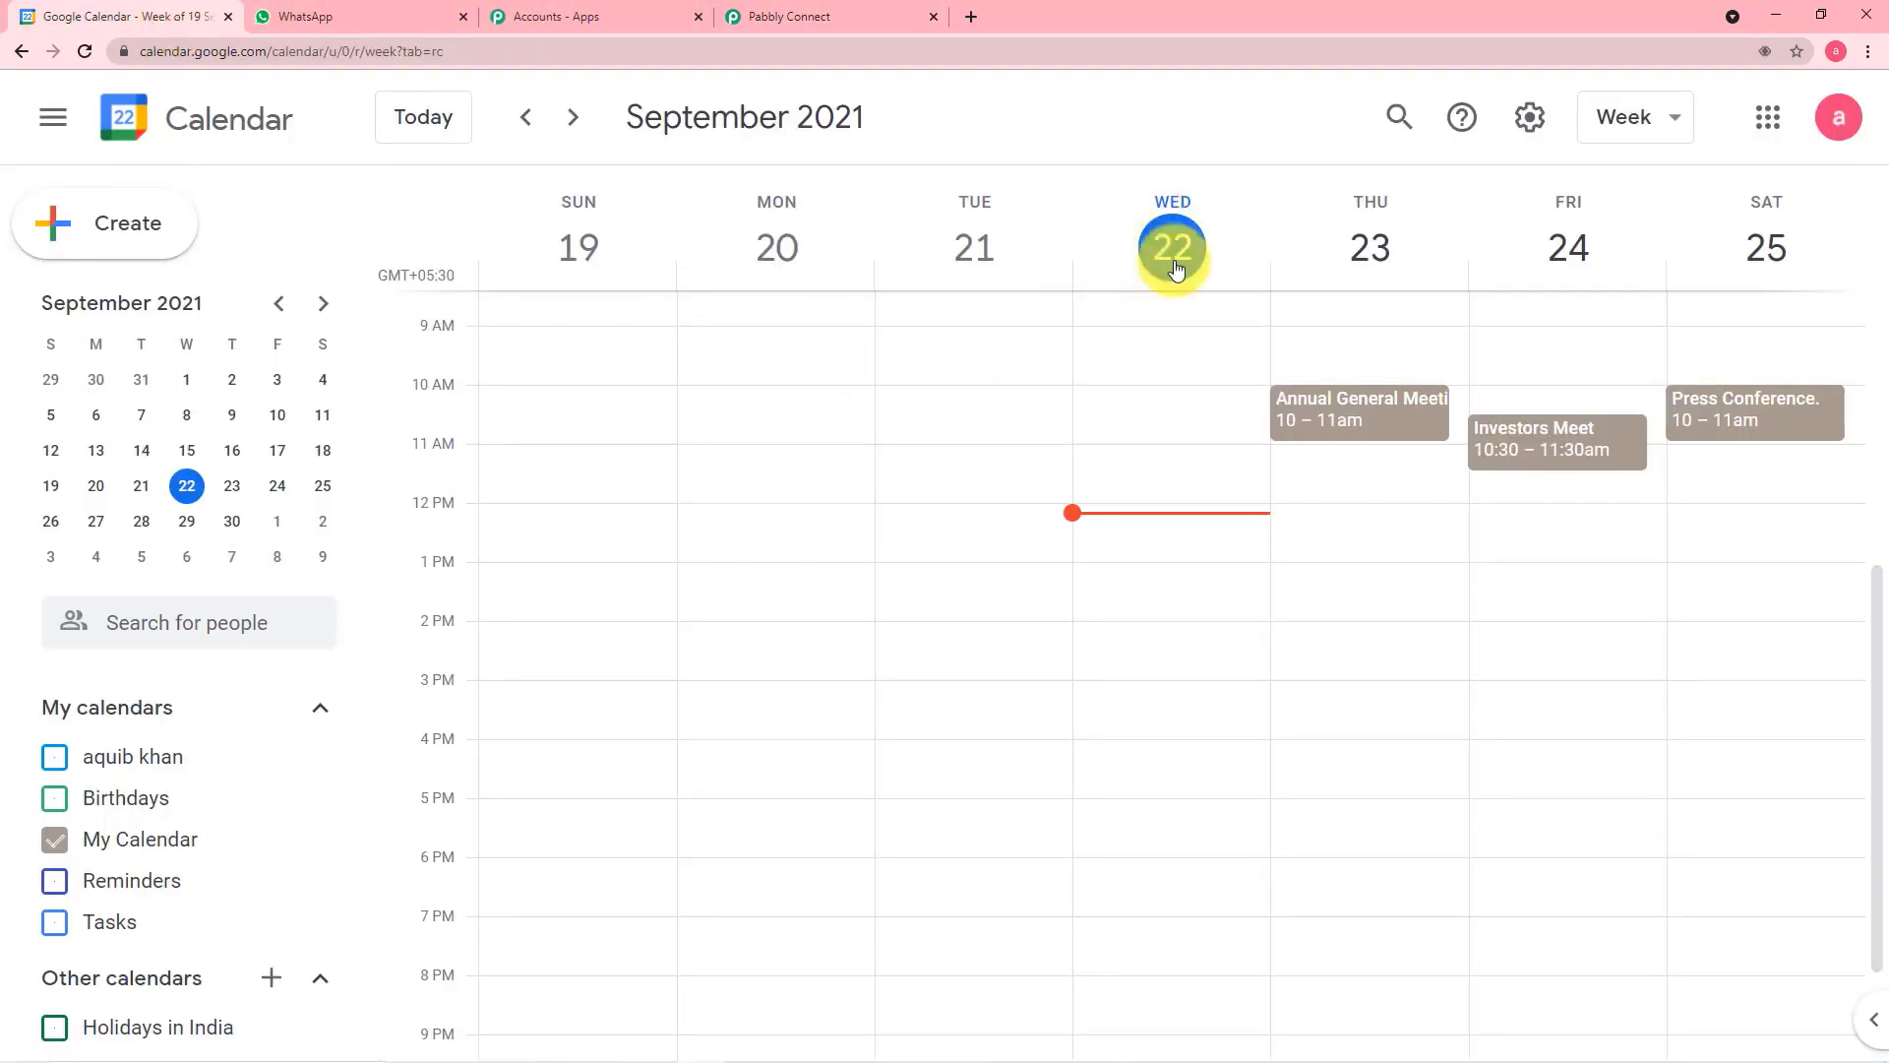
left_click(793, 12)
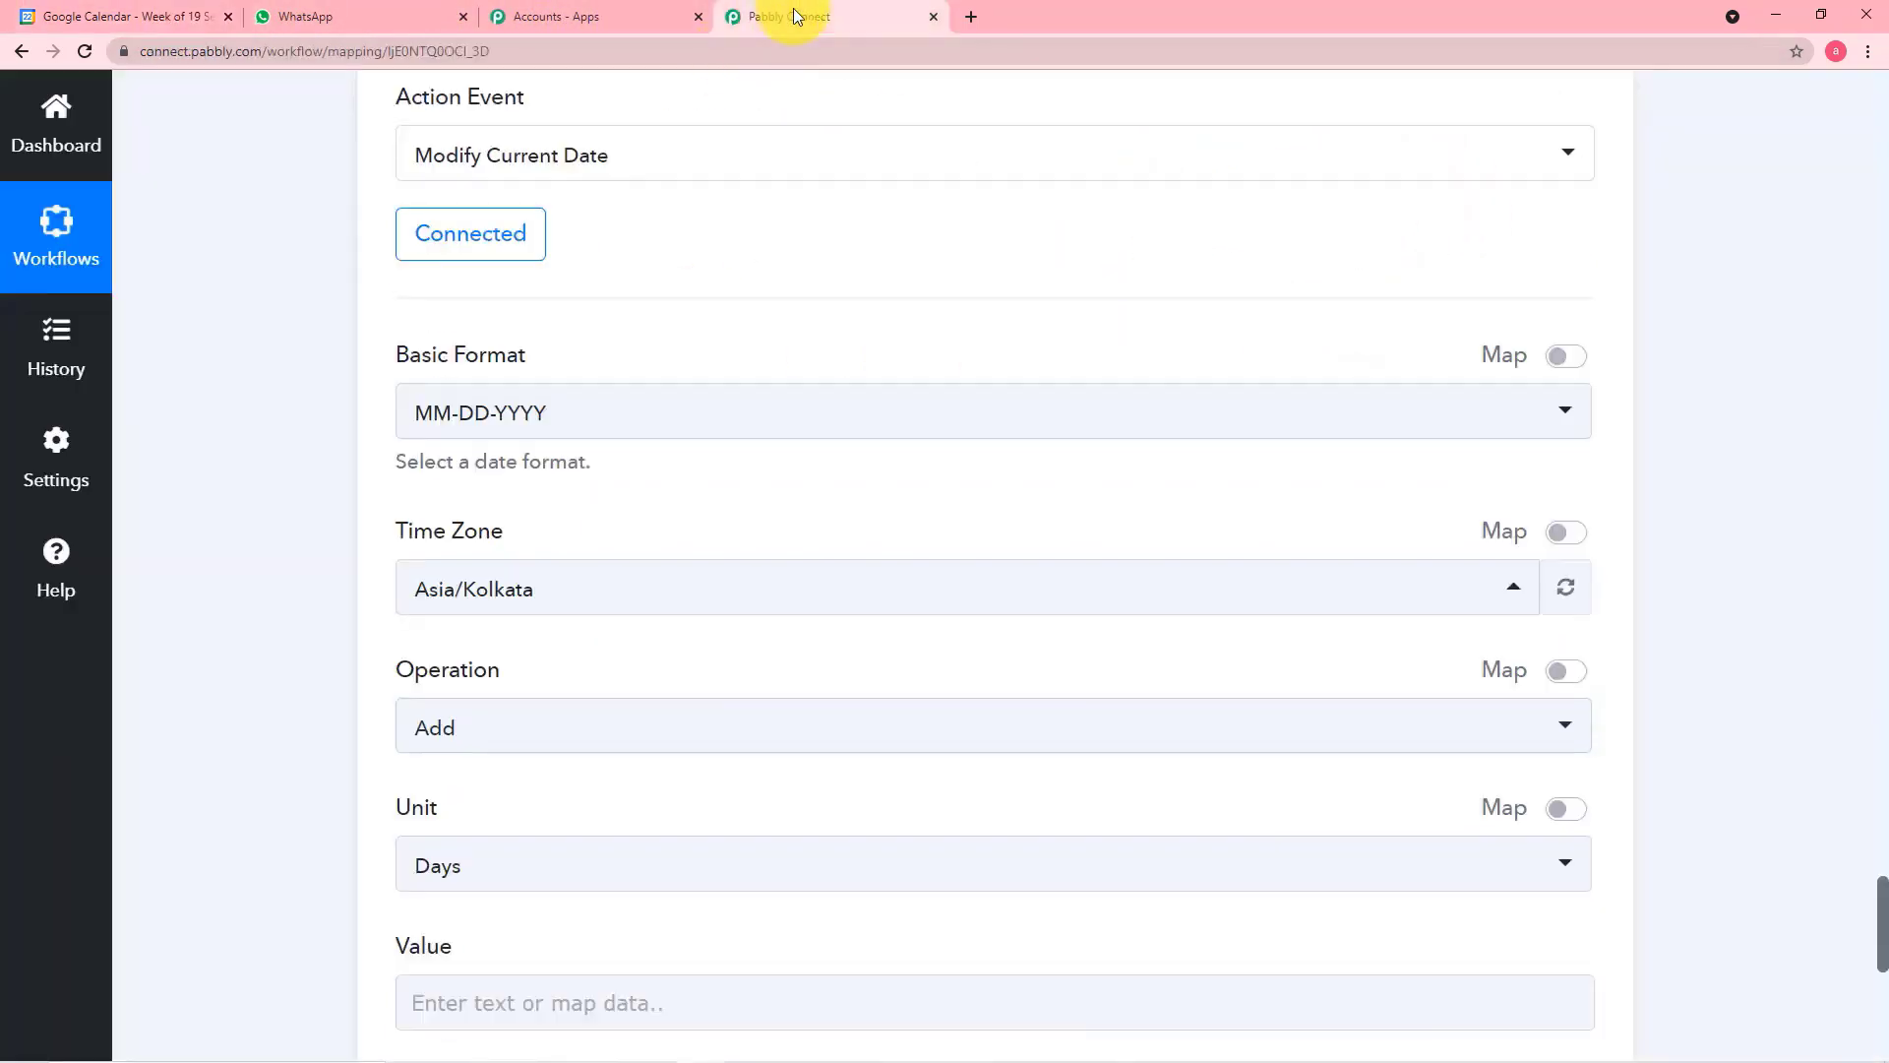
Set the Modify Current Date step's Value to 1 with the unit Days, then save and send a test request
scroll(383, 486, "down", 2)
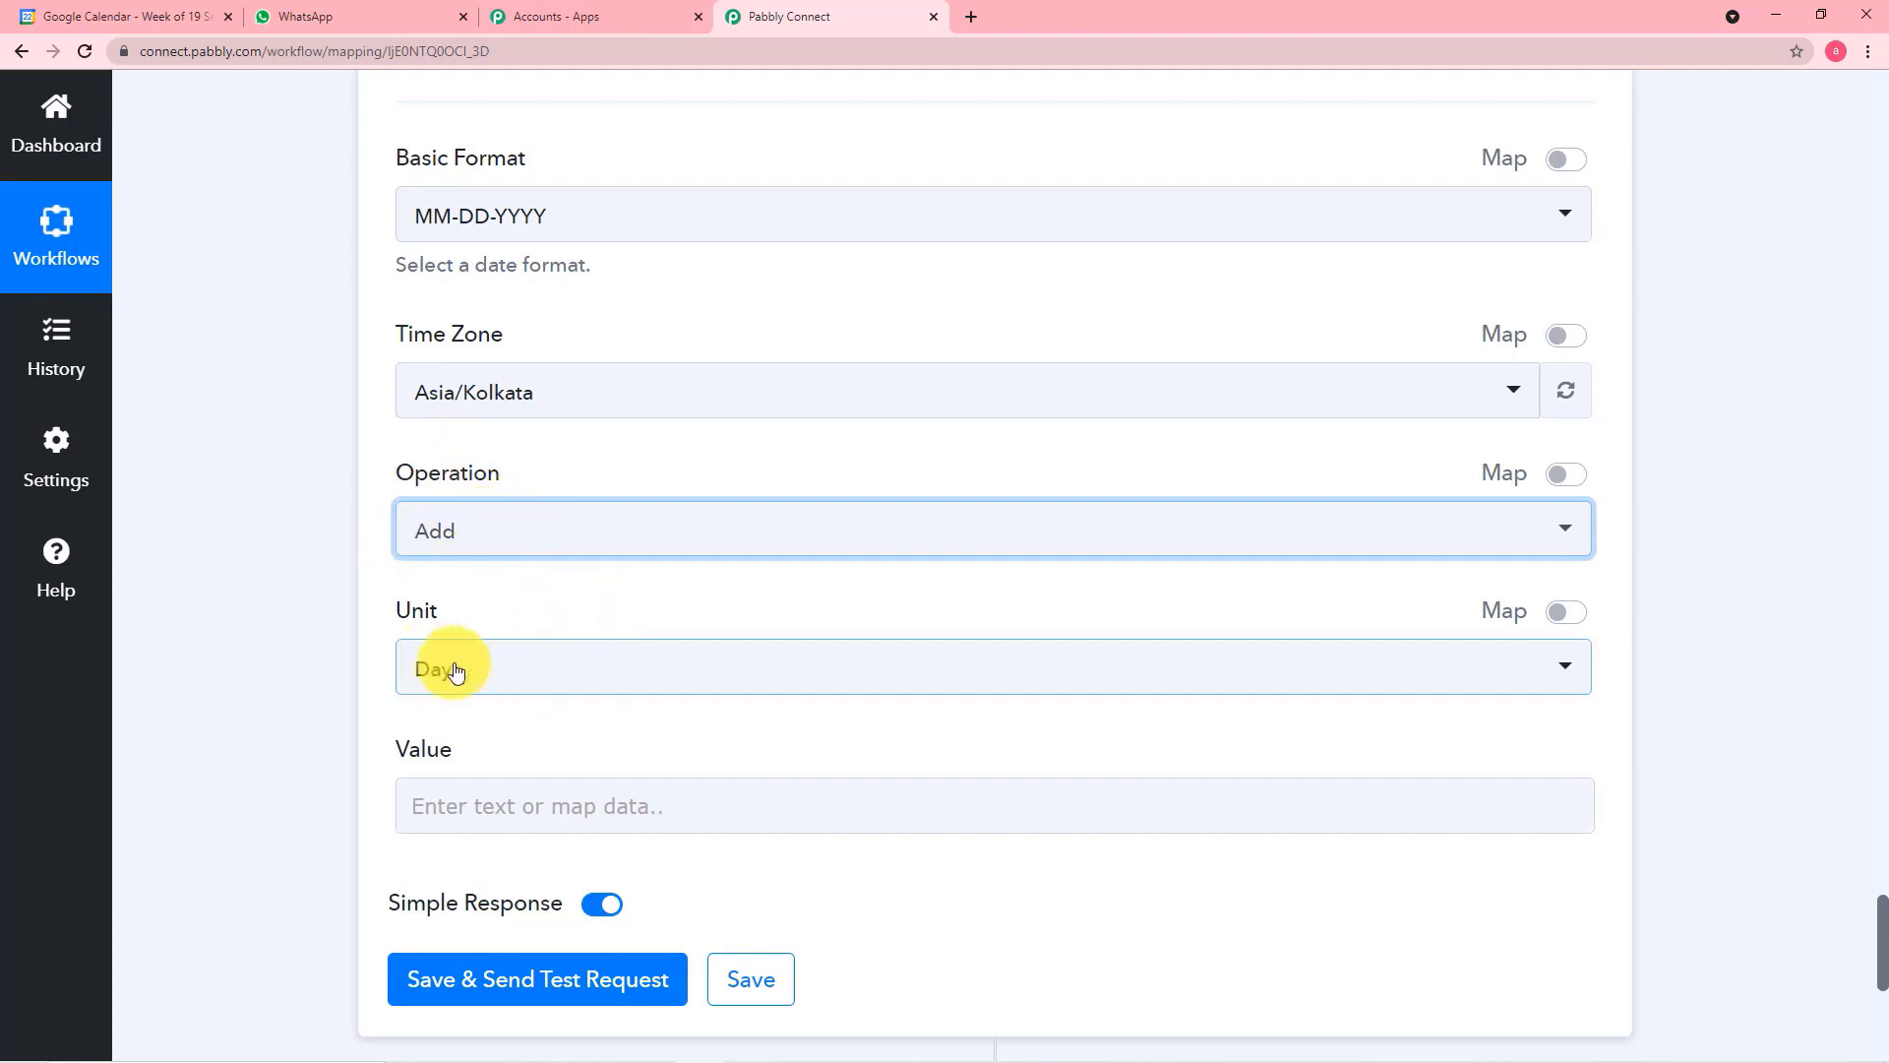
scroll(594, 738, "down", 2)
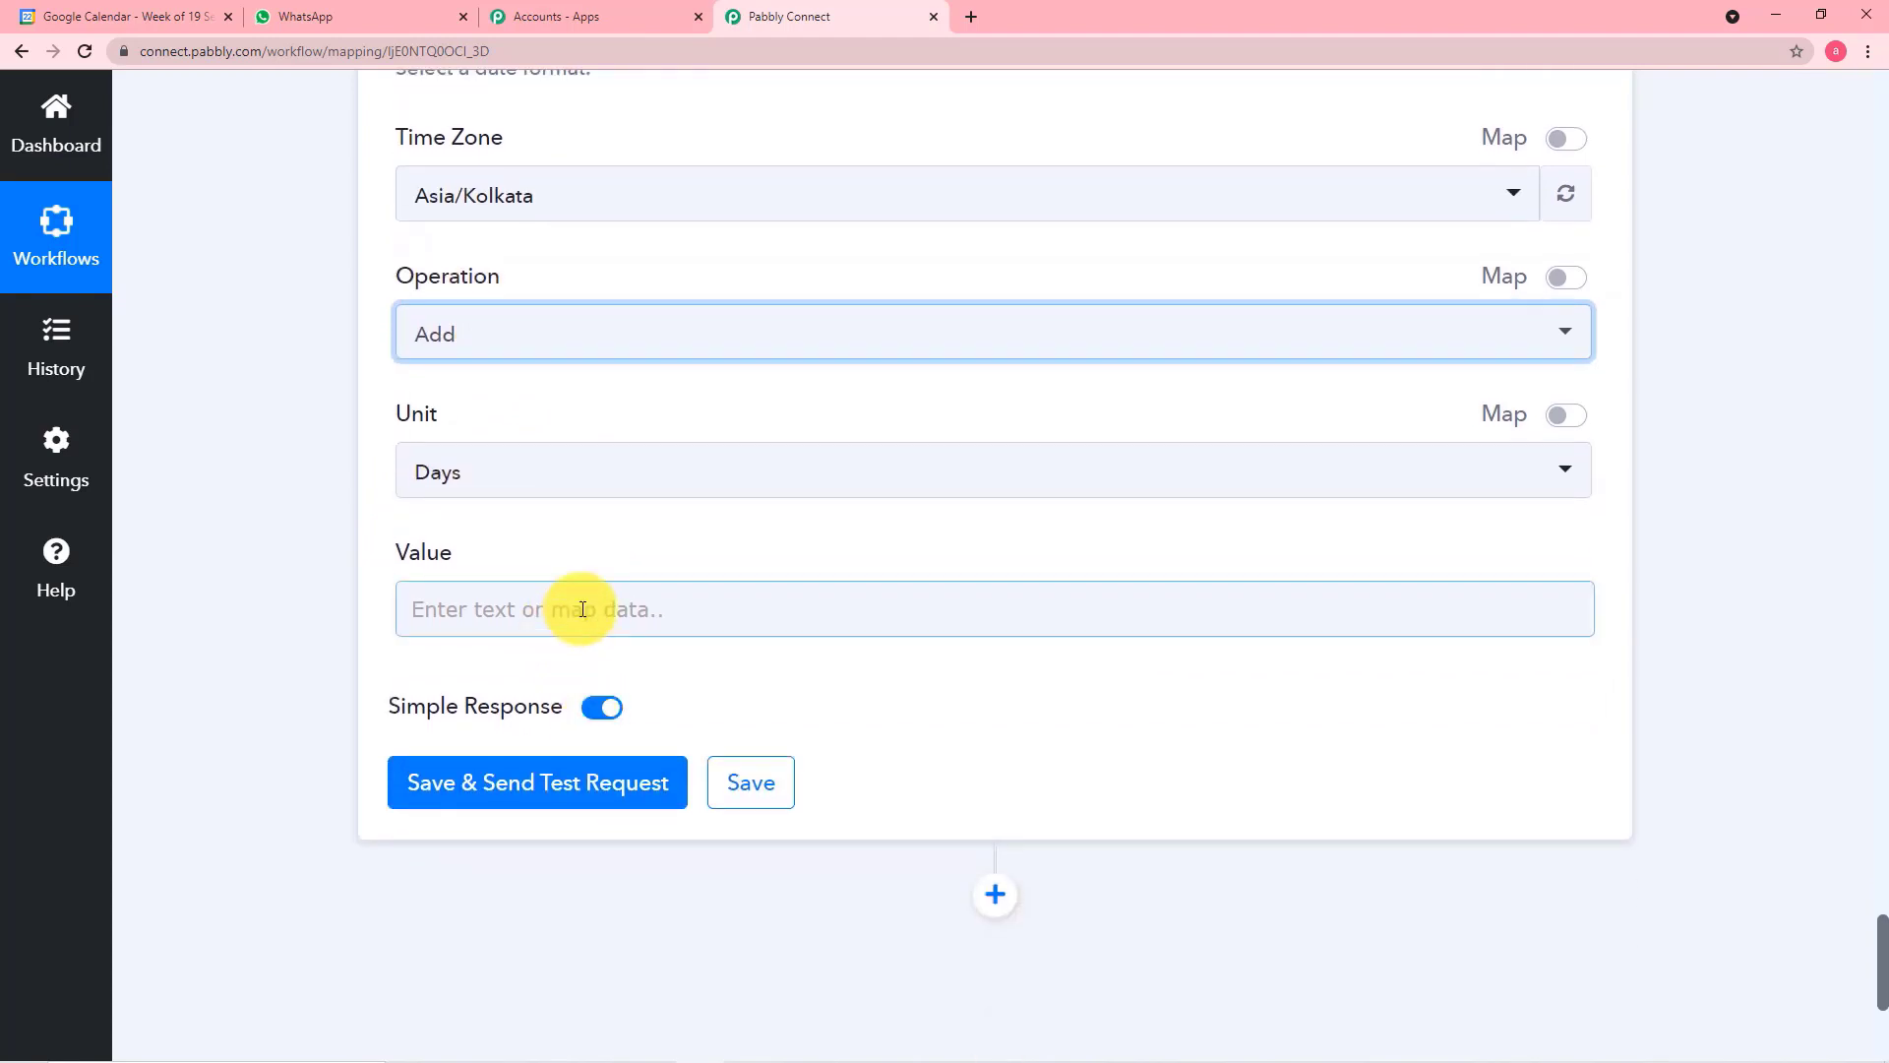
left_click(581, 609)
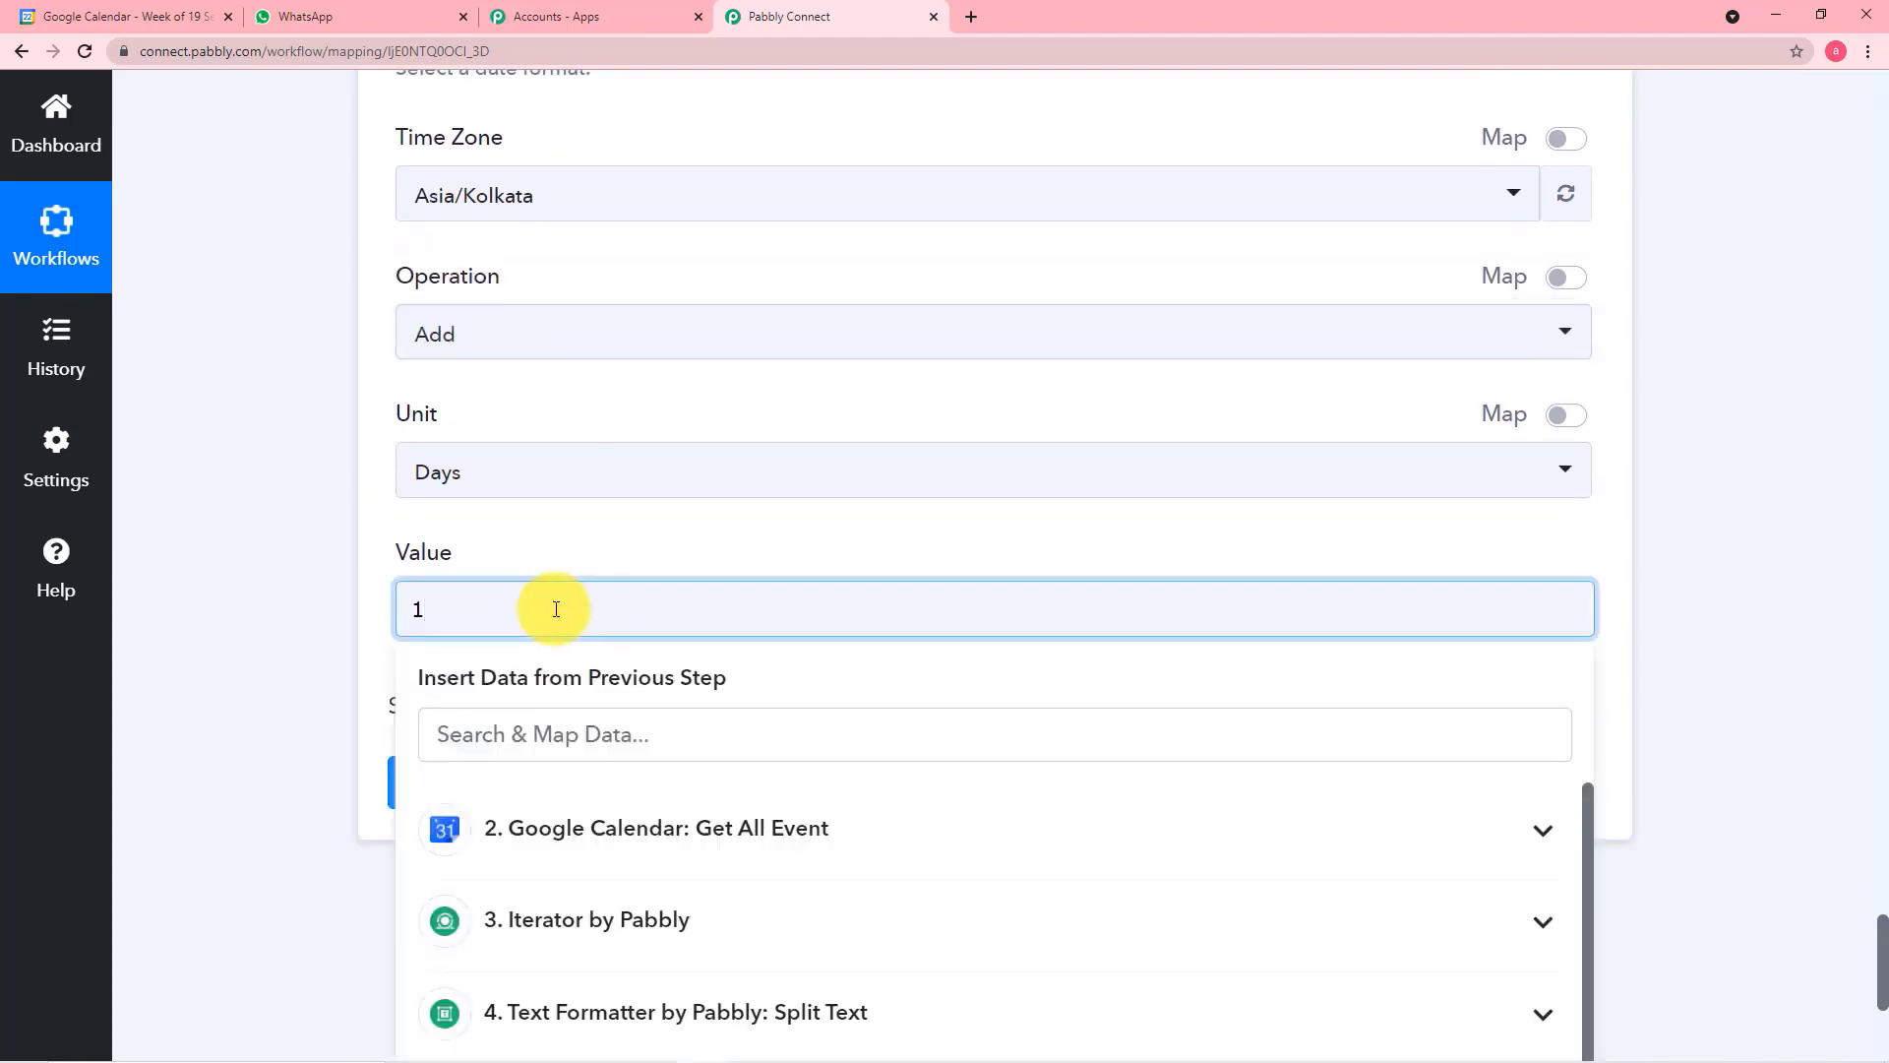
left_click(327, 579)
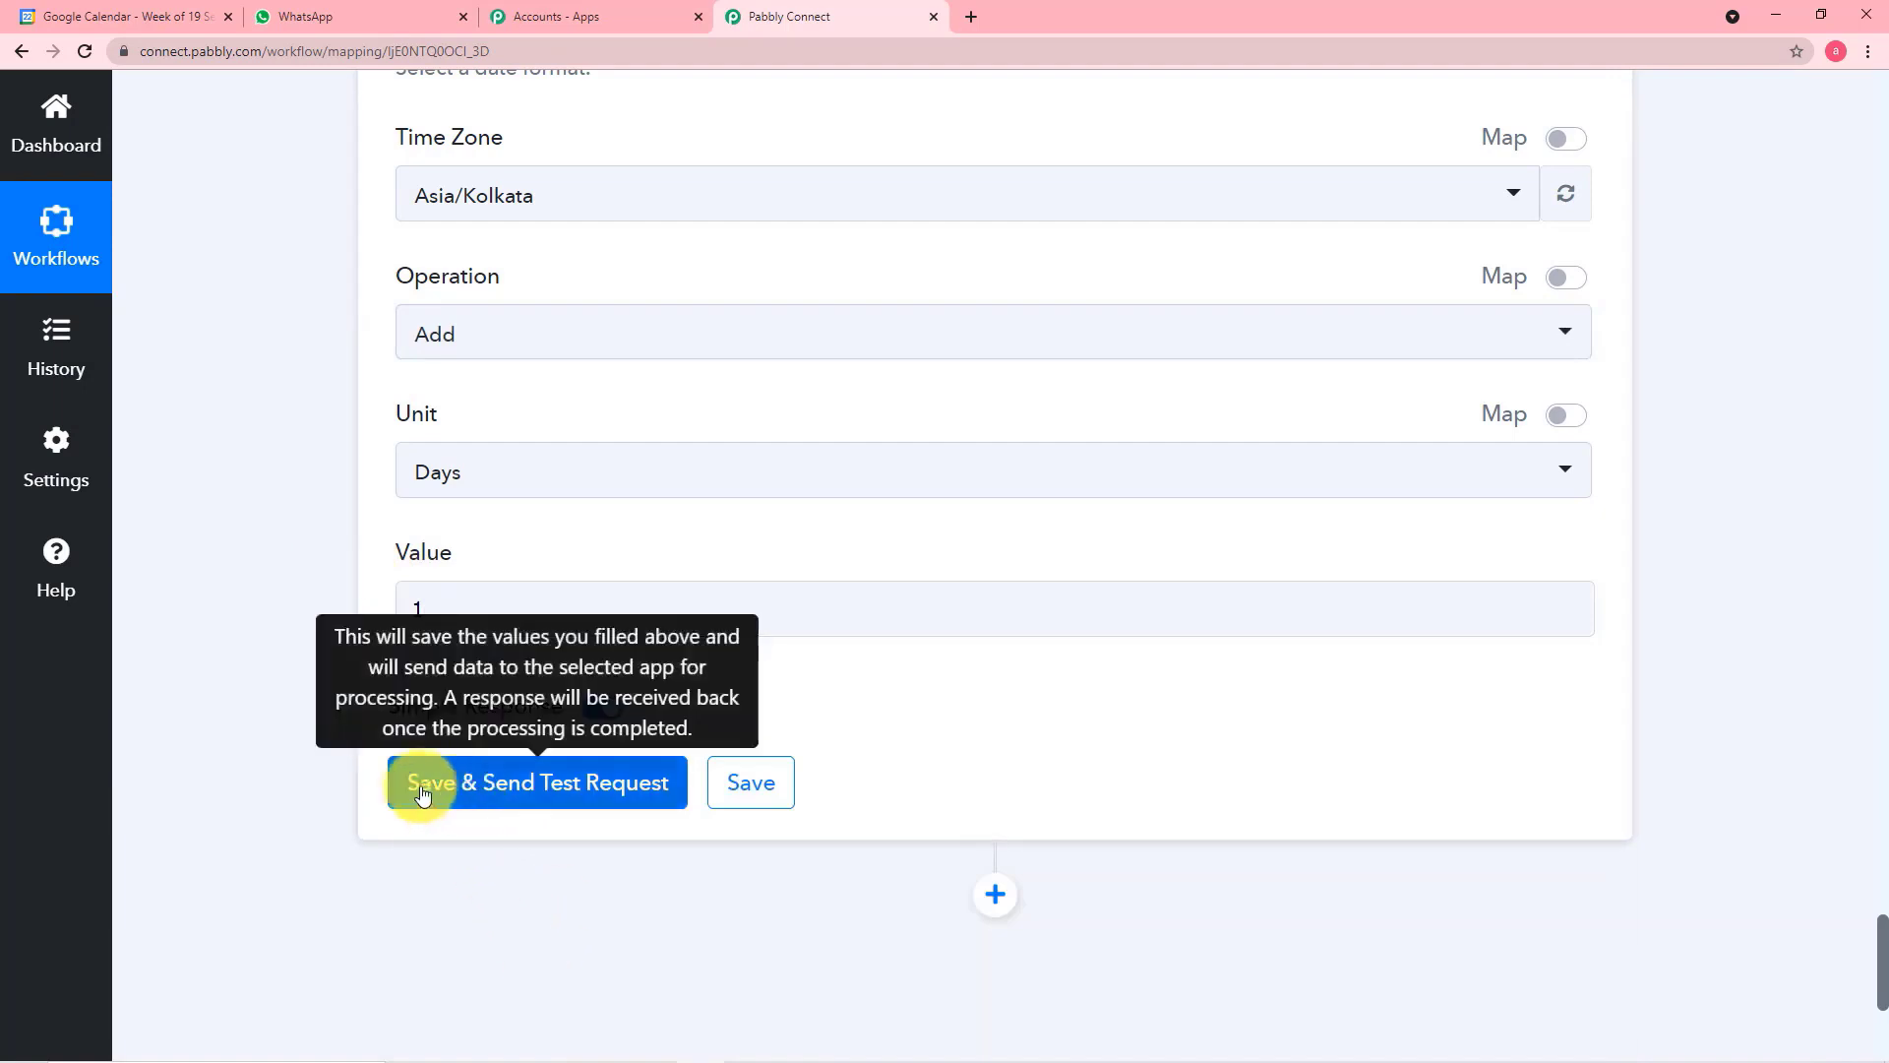
left_click(475, 784)
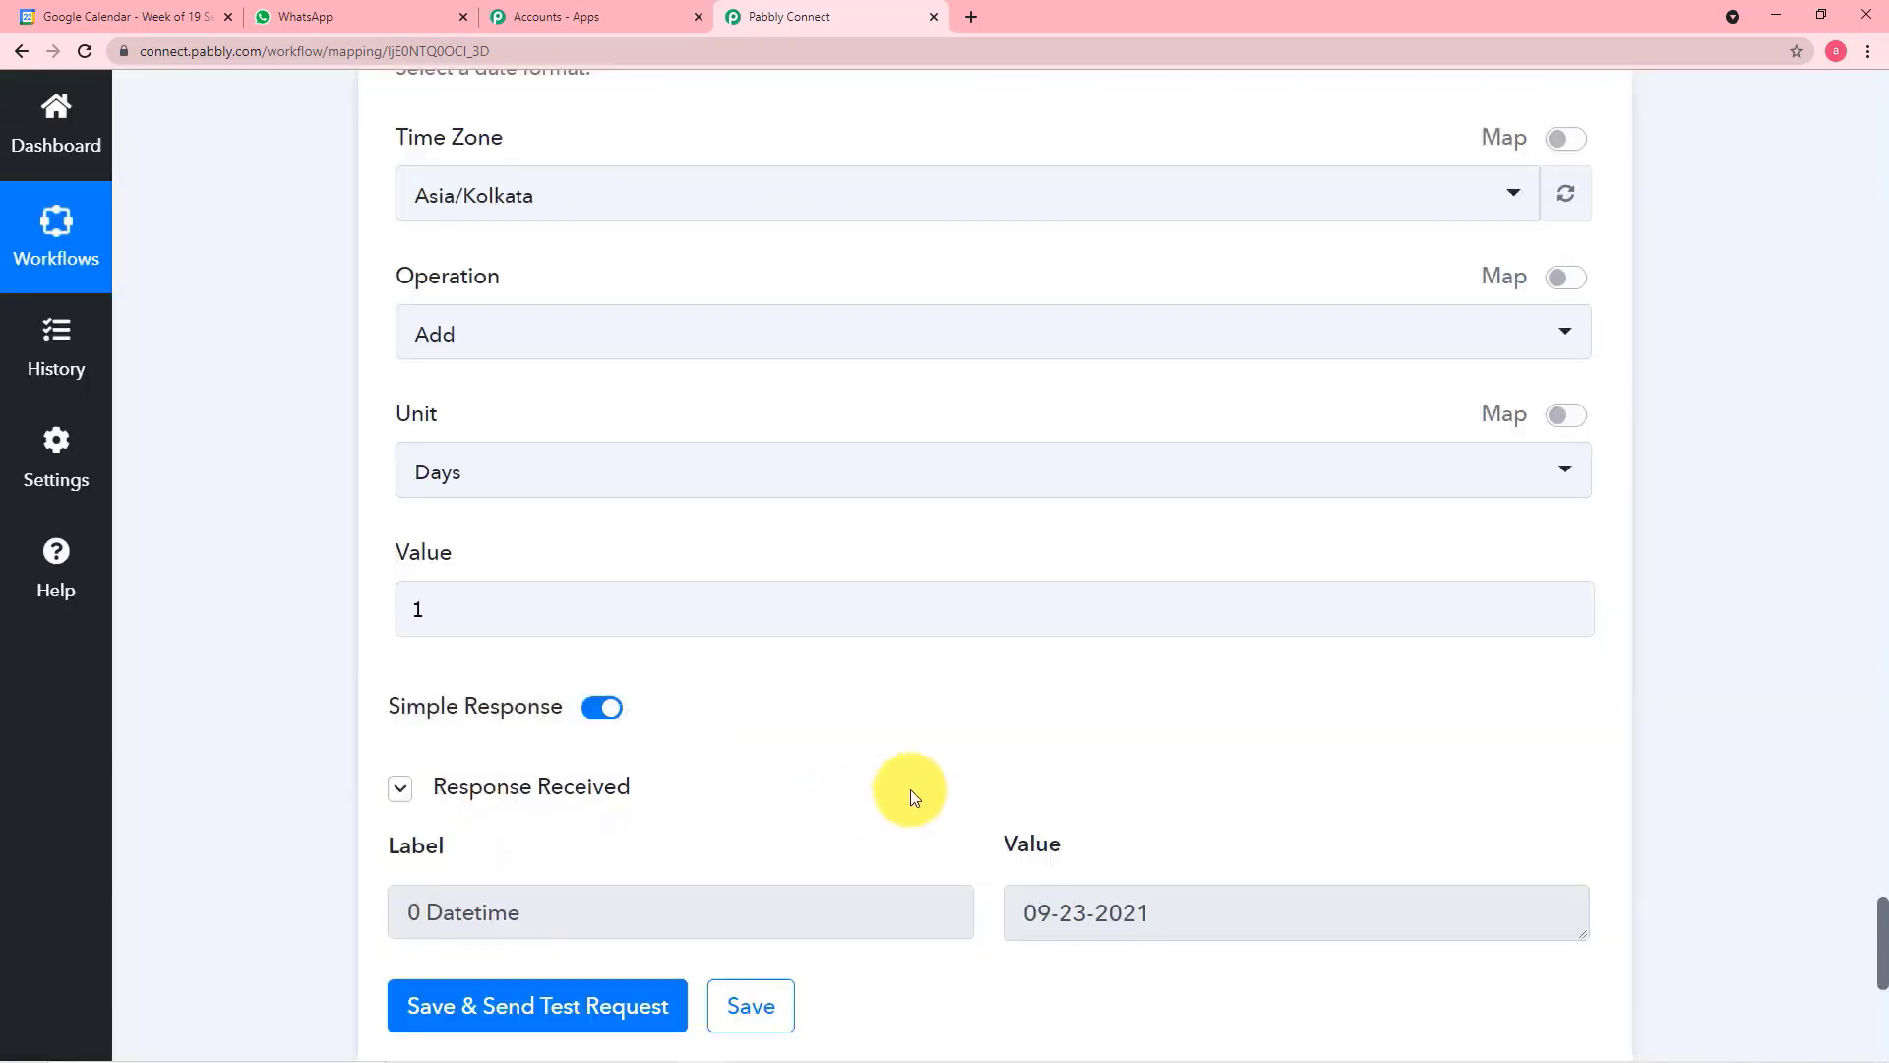
Compare the date in the Modify Current Date test response with the next day's event in Google Calendar
scroll(1003, 827, "down", 1)
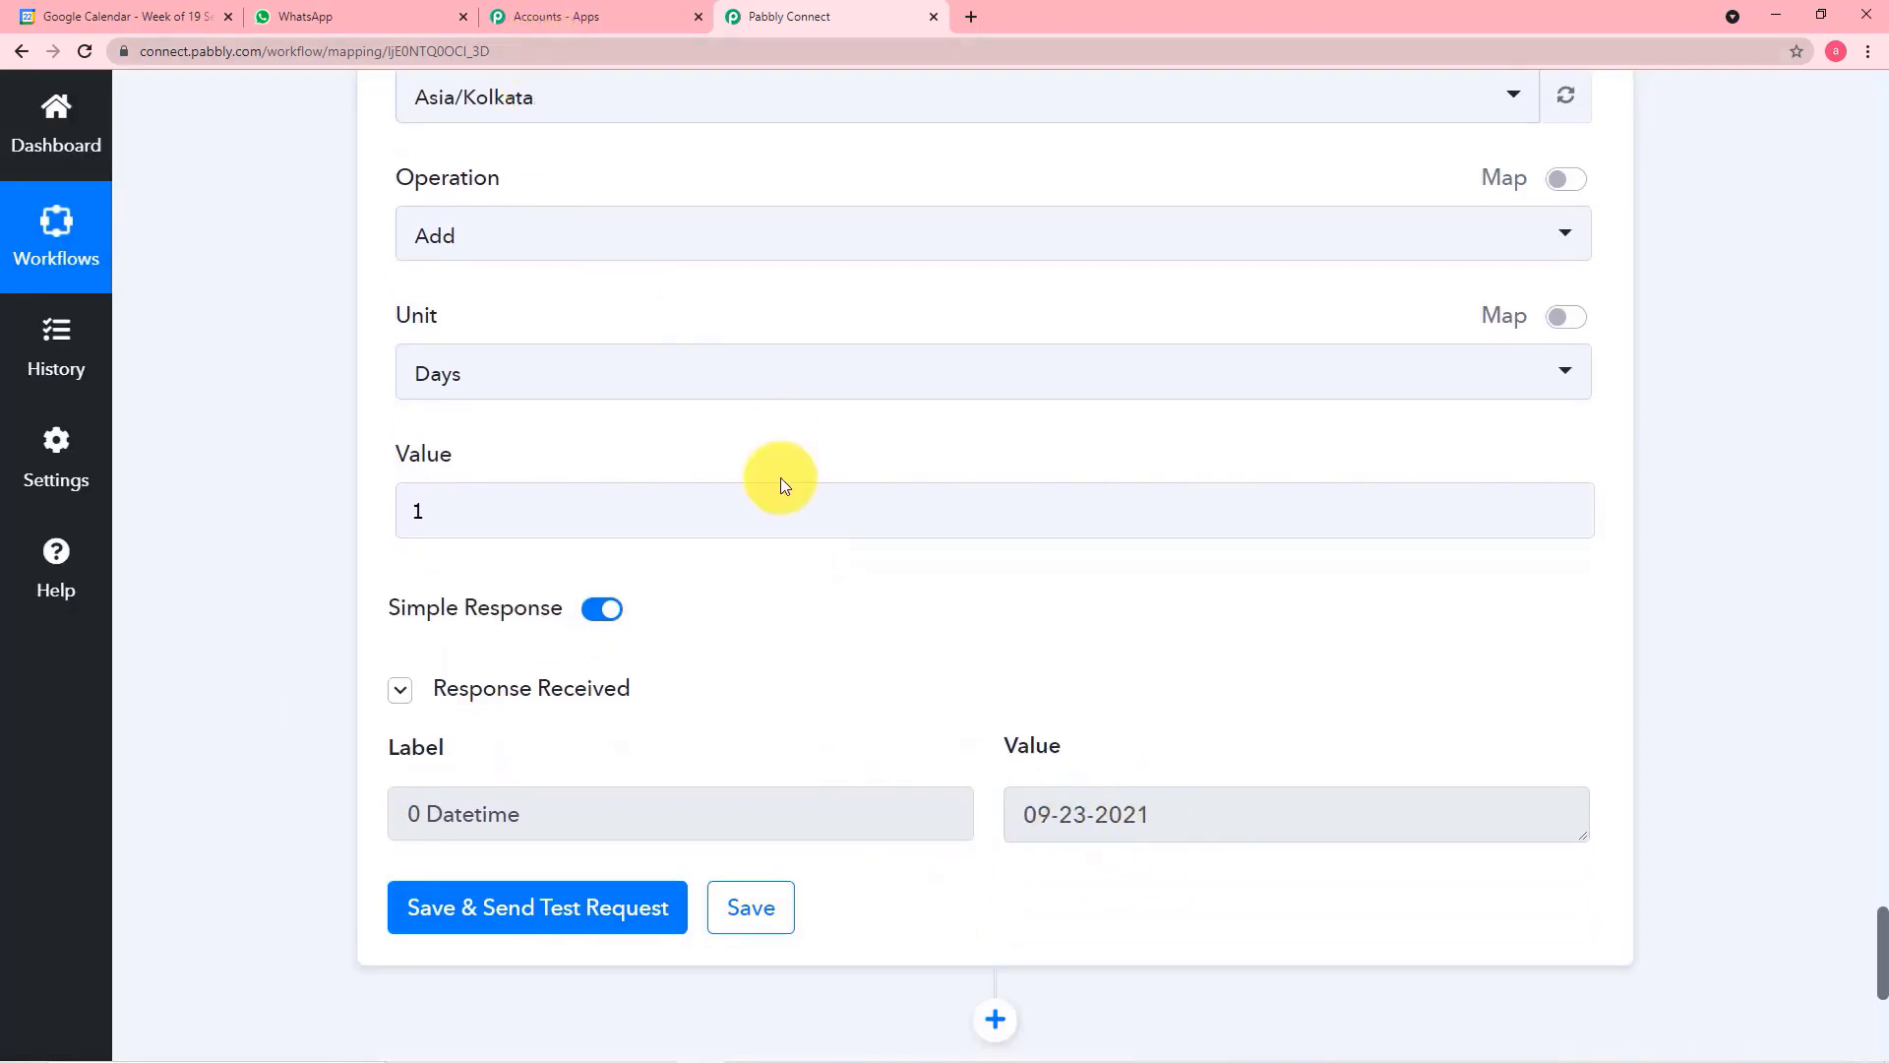
left_click(152, 14)
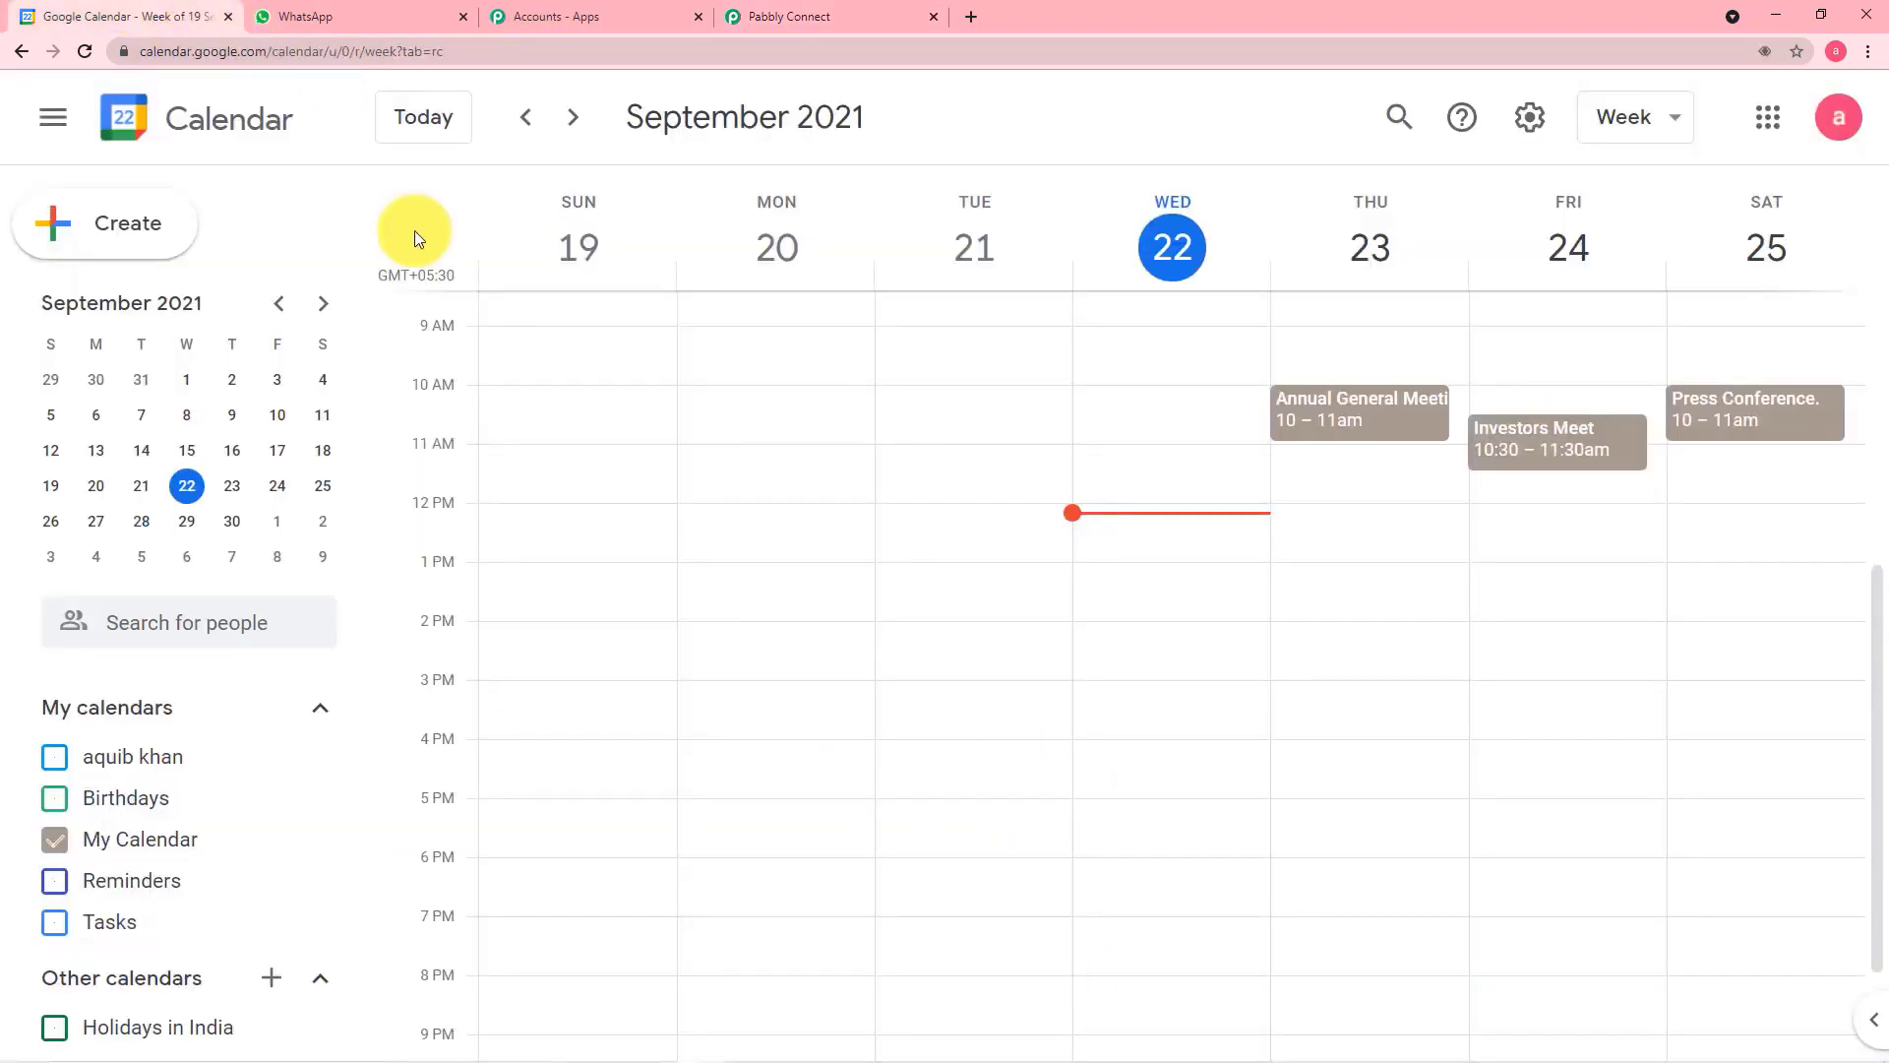
left_click(799, 18)
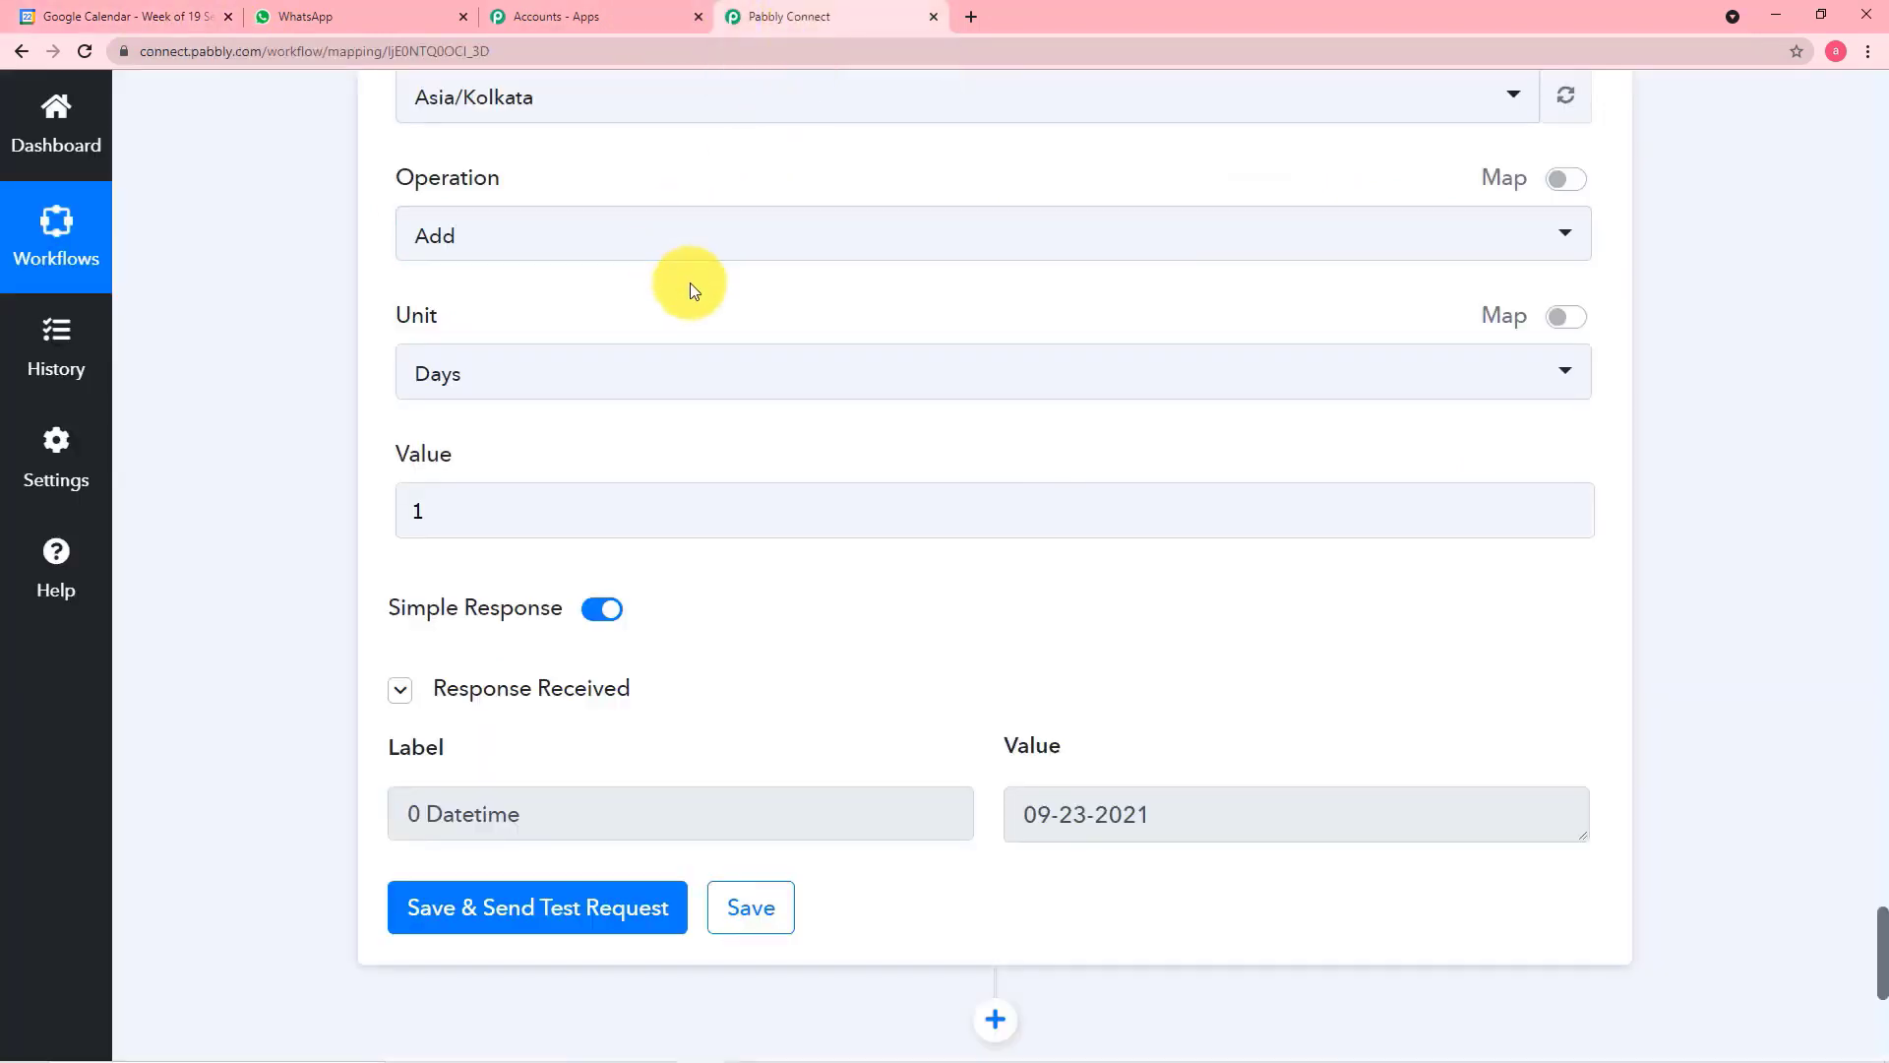
scroll(689, 281, "down", 3)
scroll(689, 282, "down", 4)
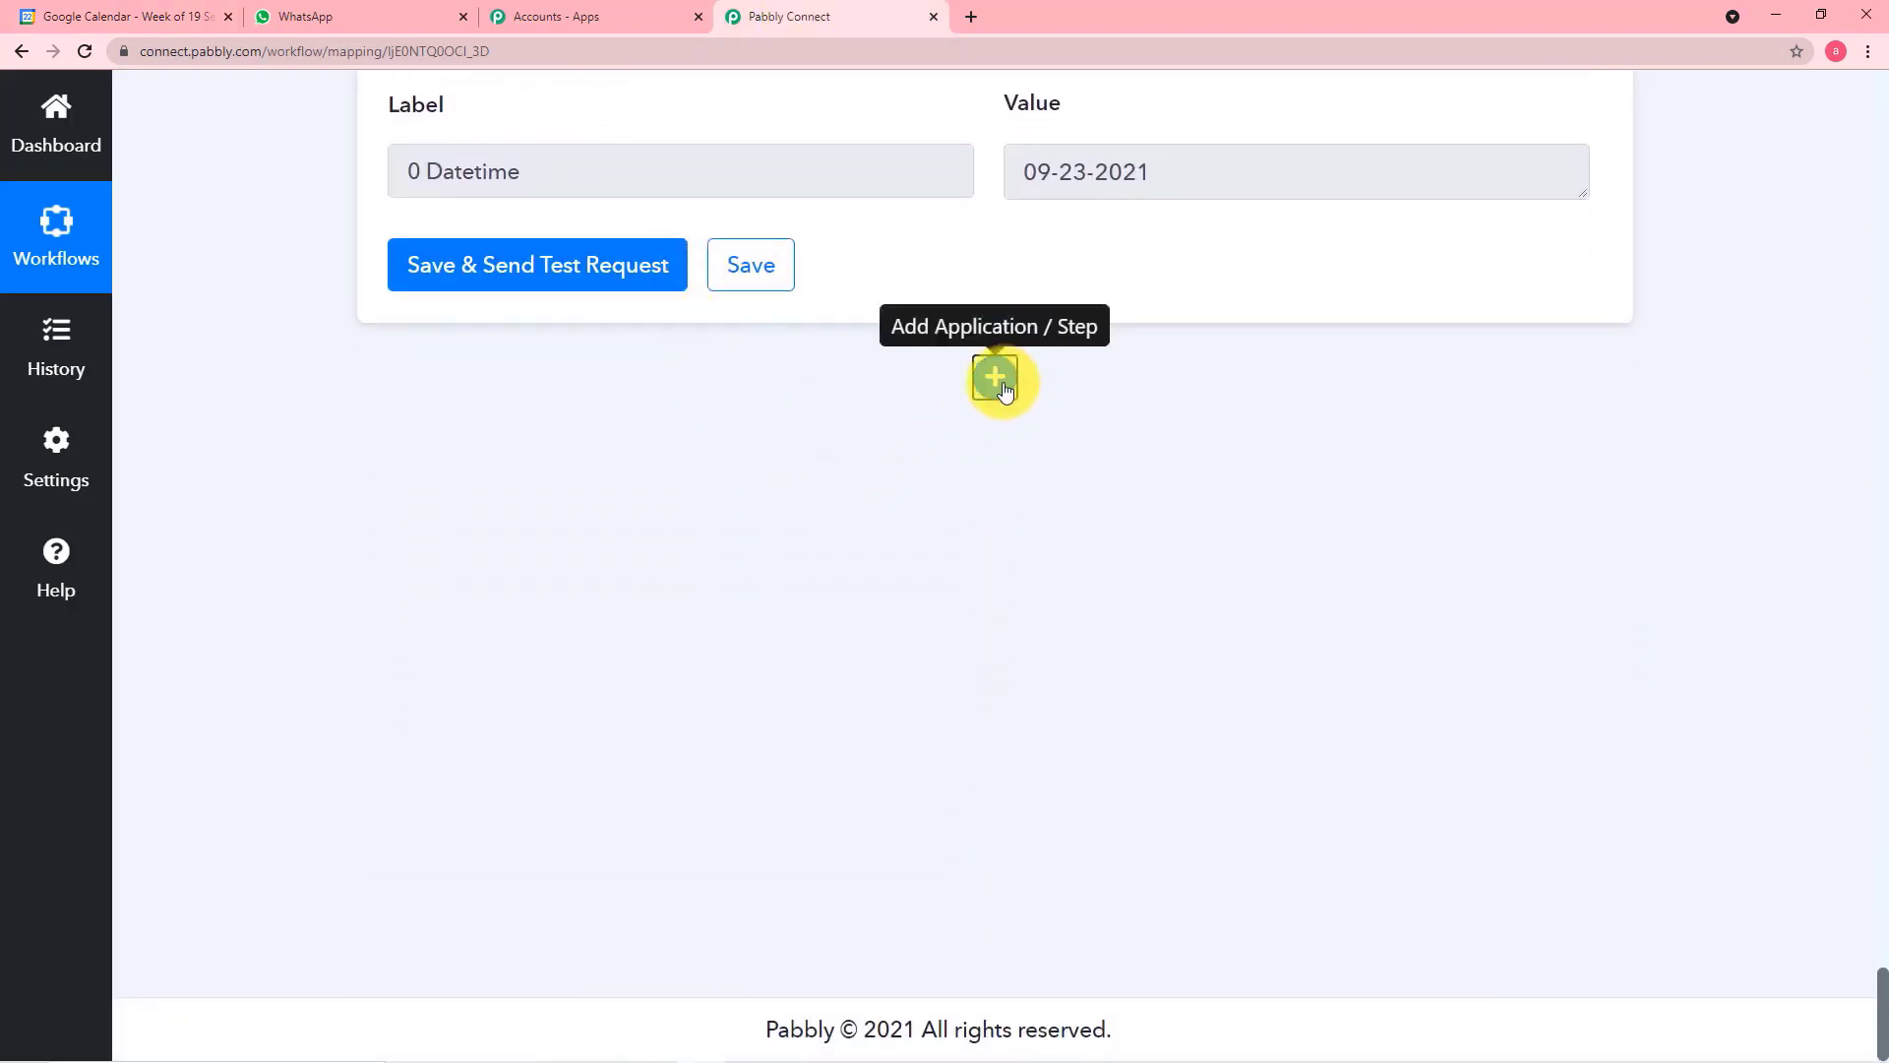
Add a Number Formatter by Pabbly action step with the Spreadsheet Formulas event and connect it
left_click(1013, 383)
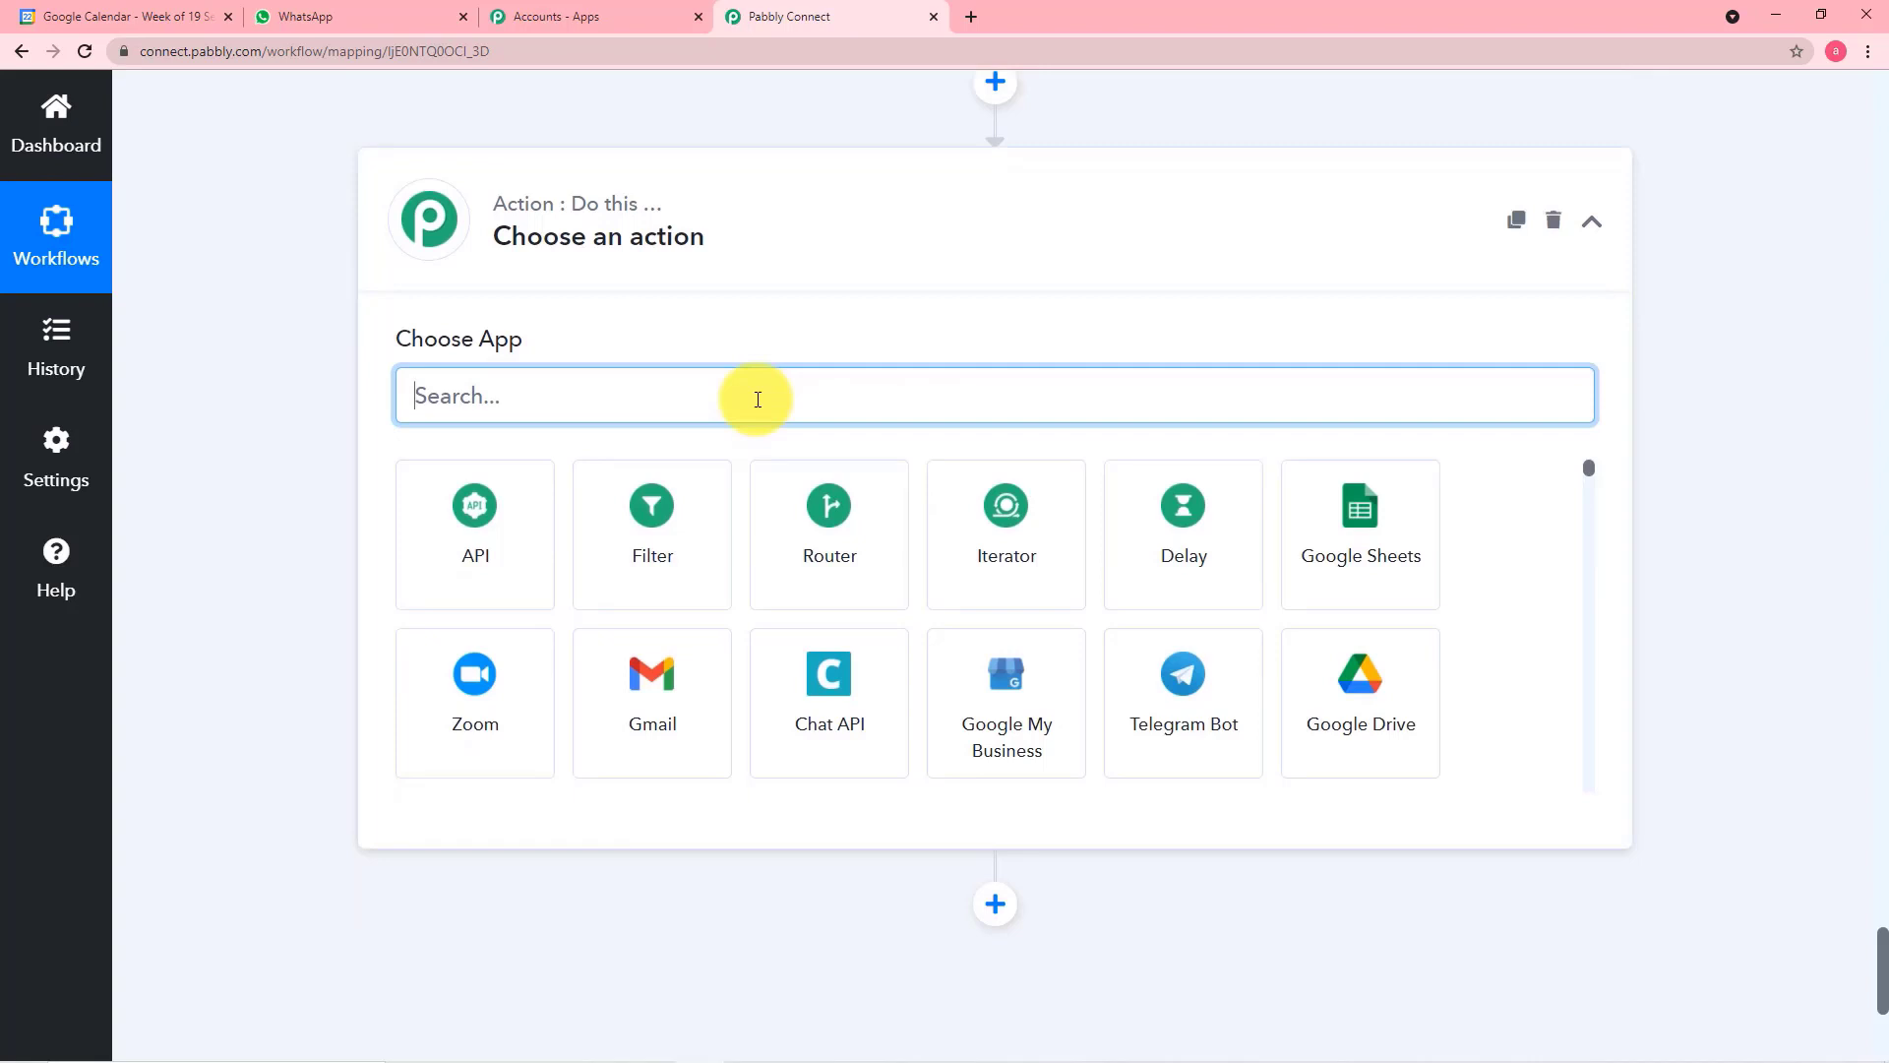
type("nu")
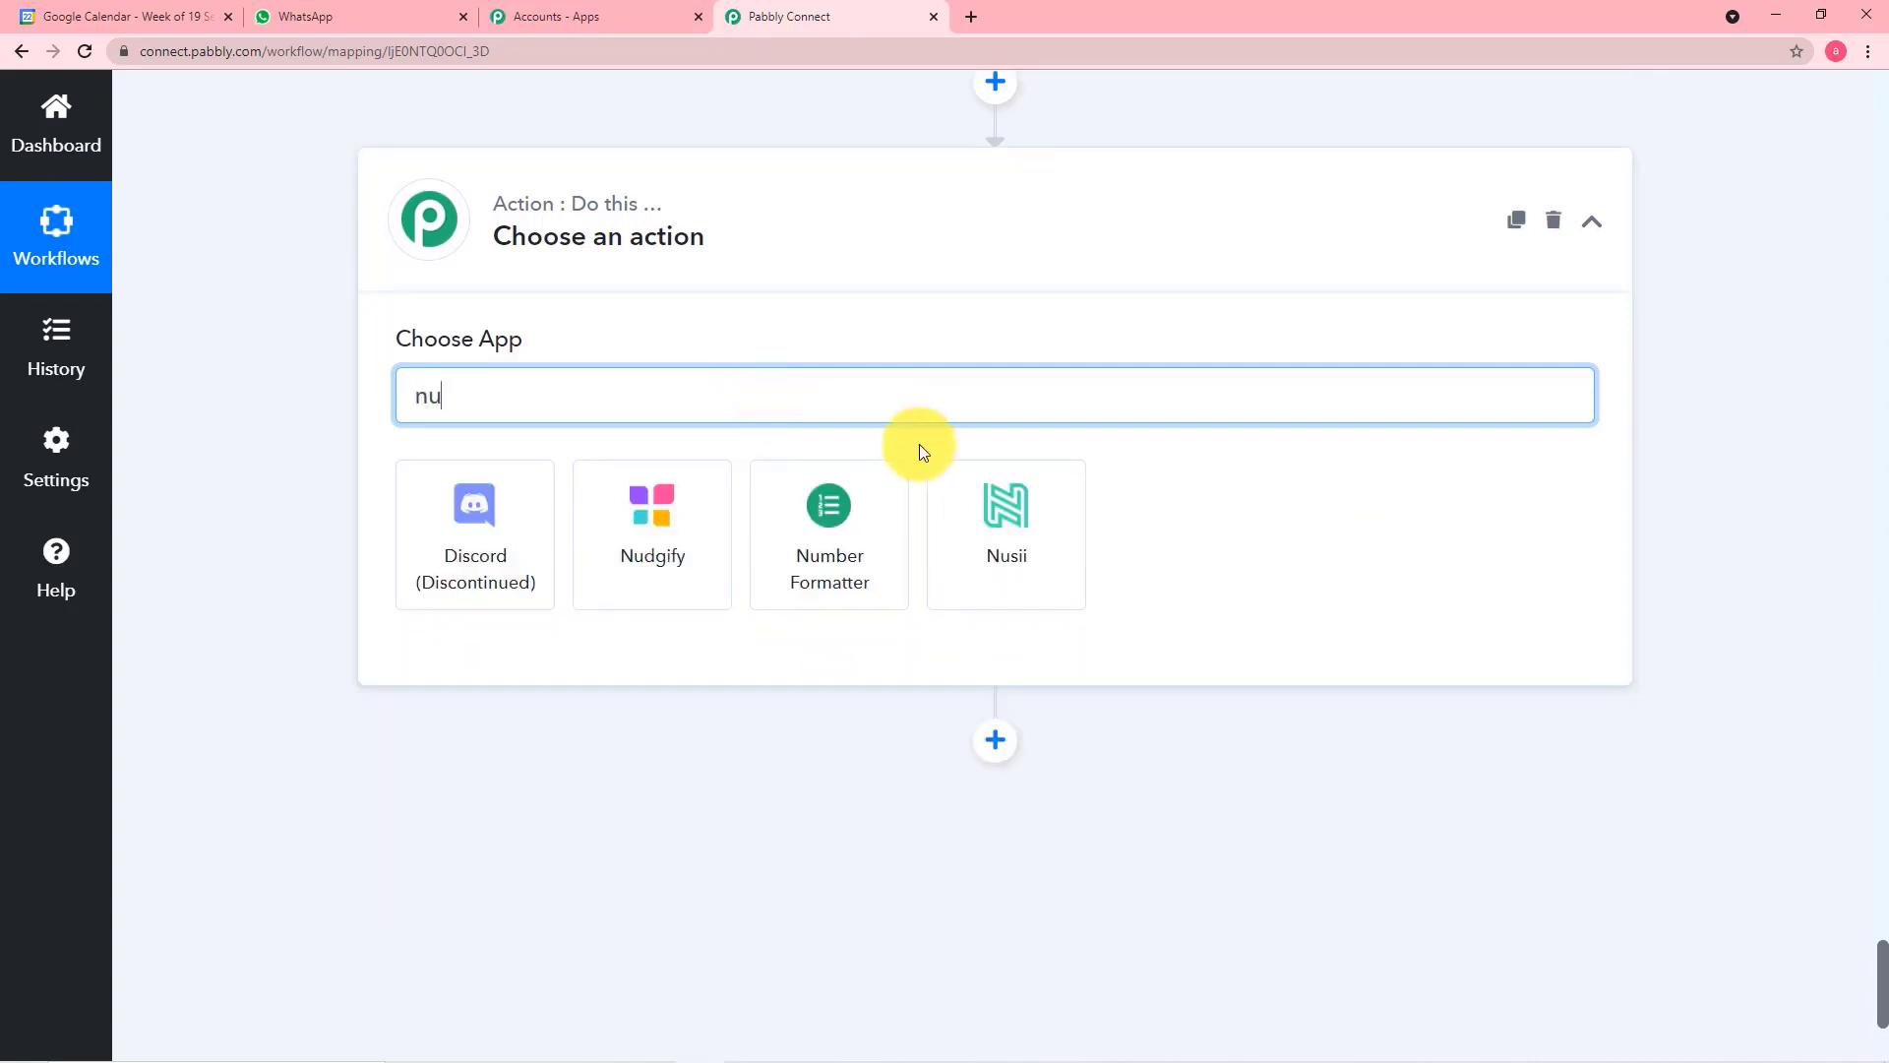
left_click(843, 523)
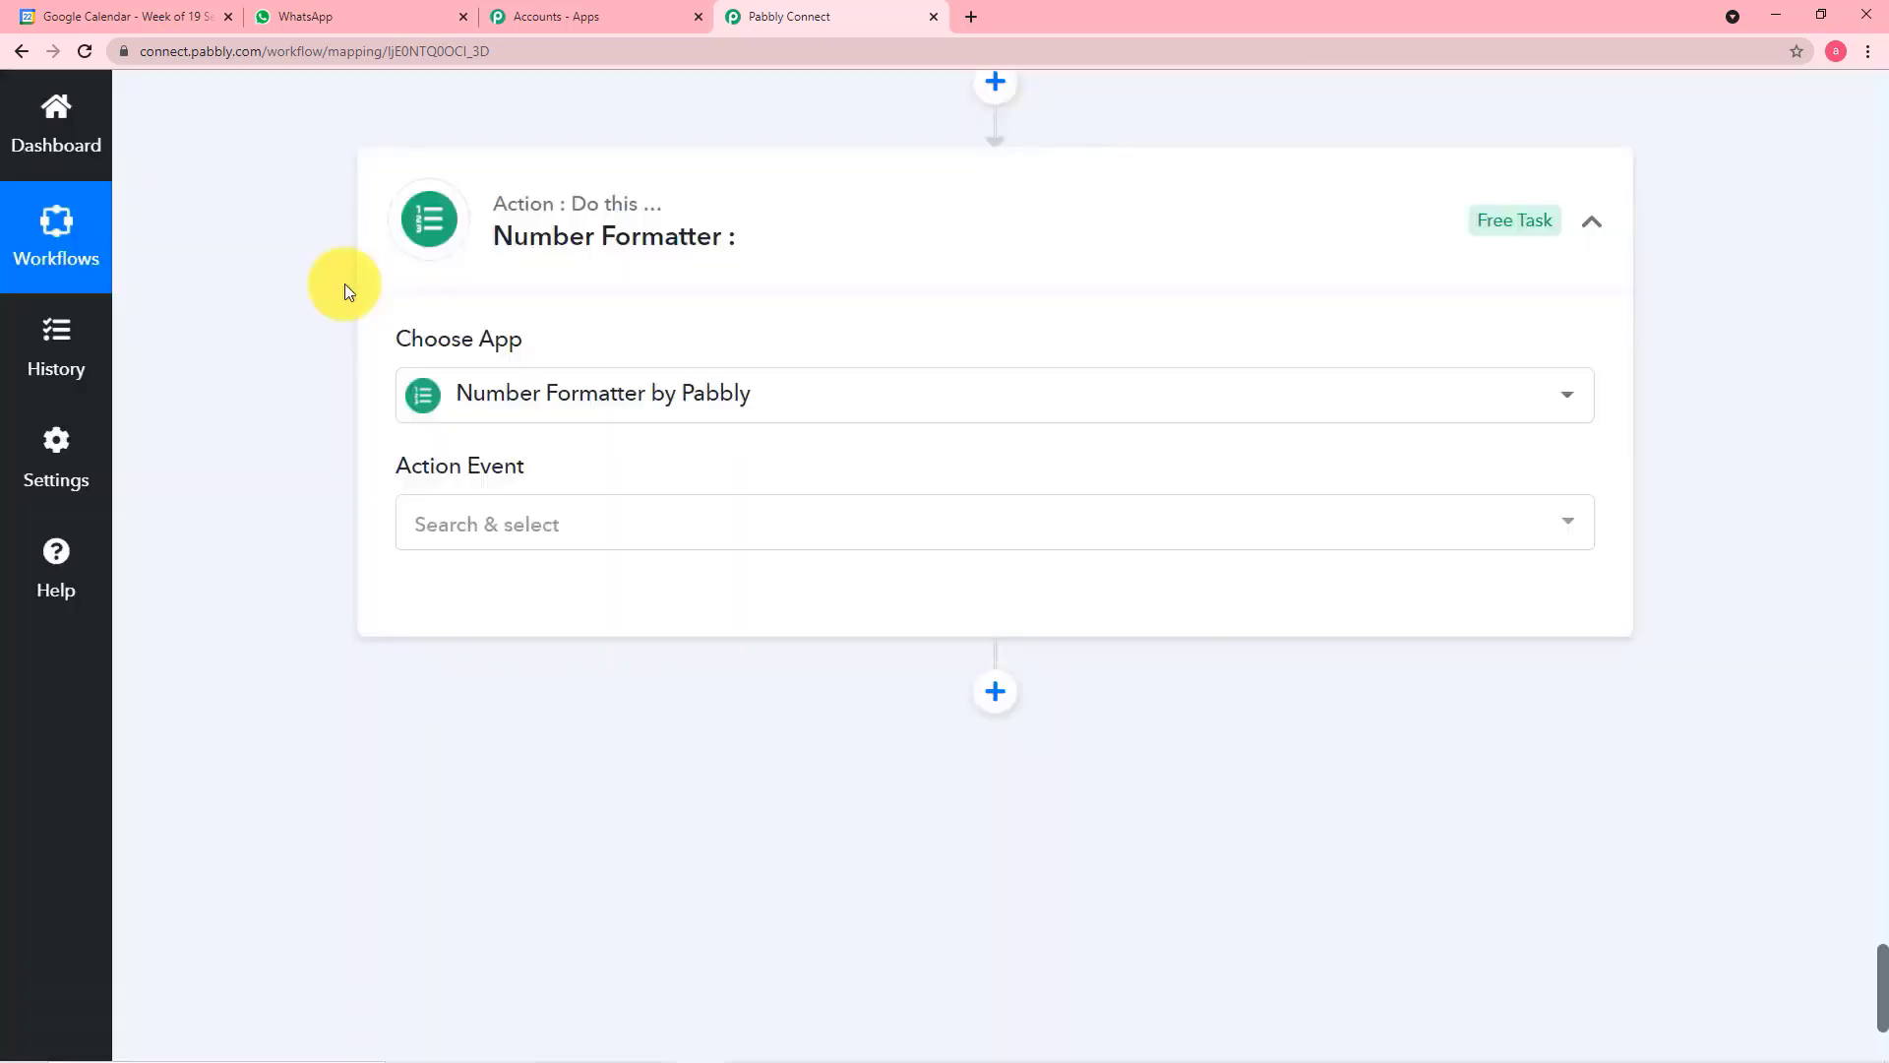
left_click(547, 534)
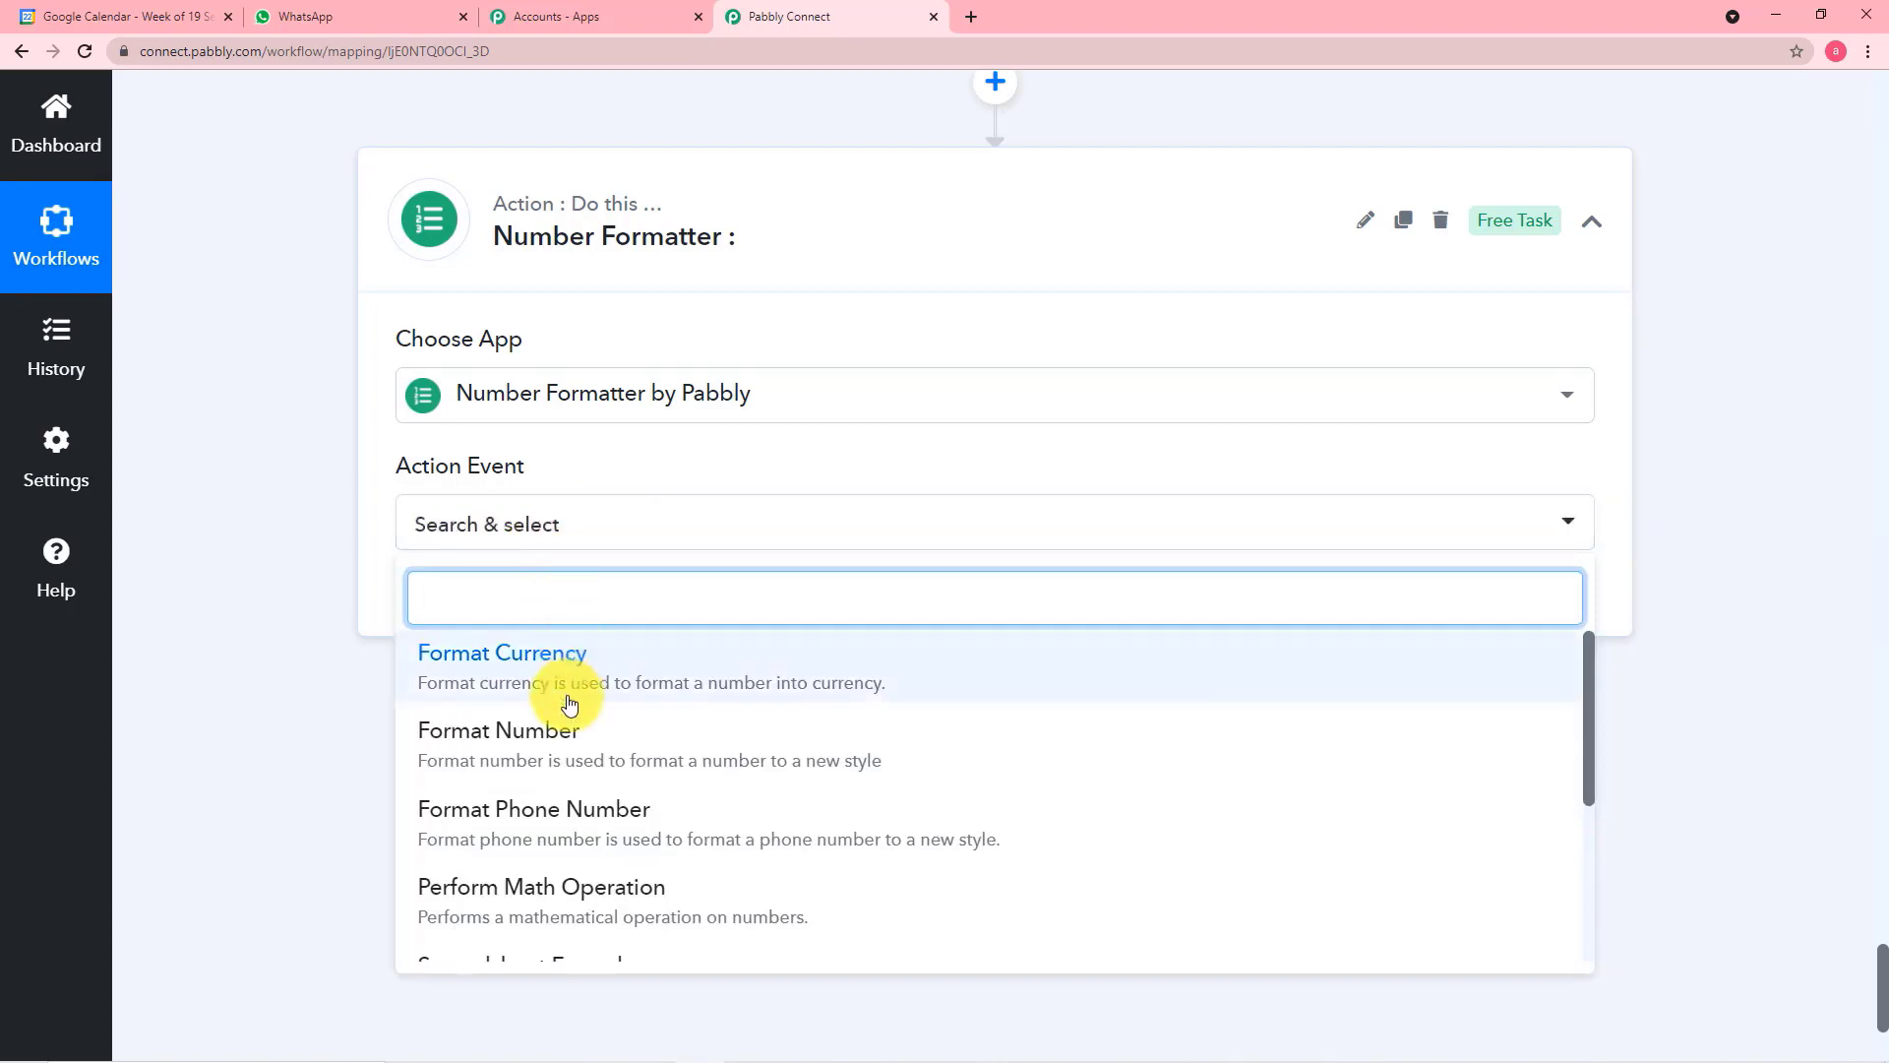
type("s")
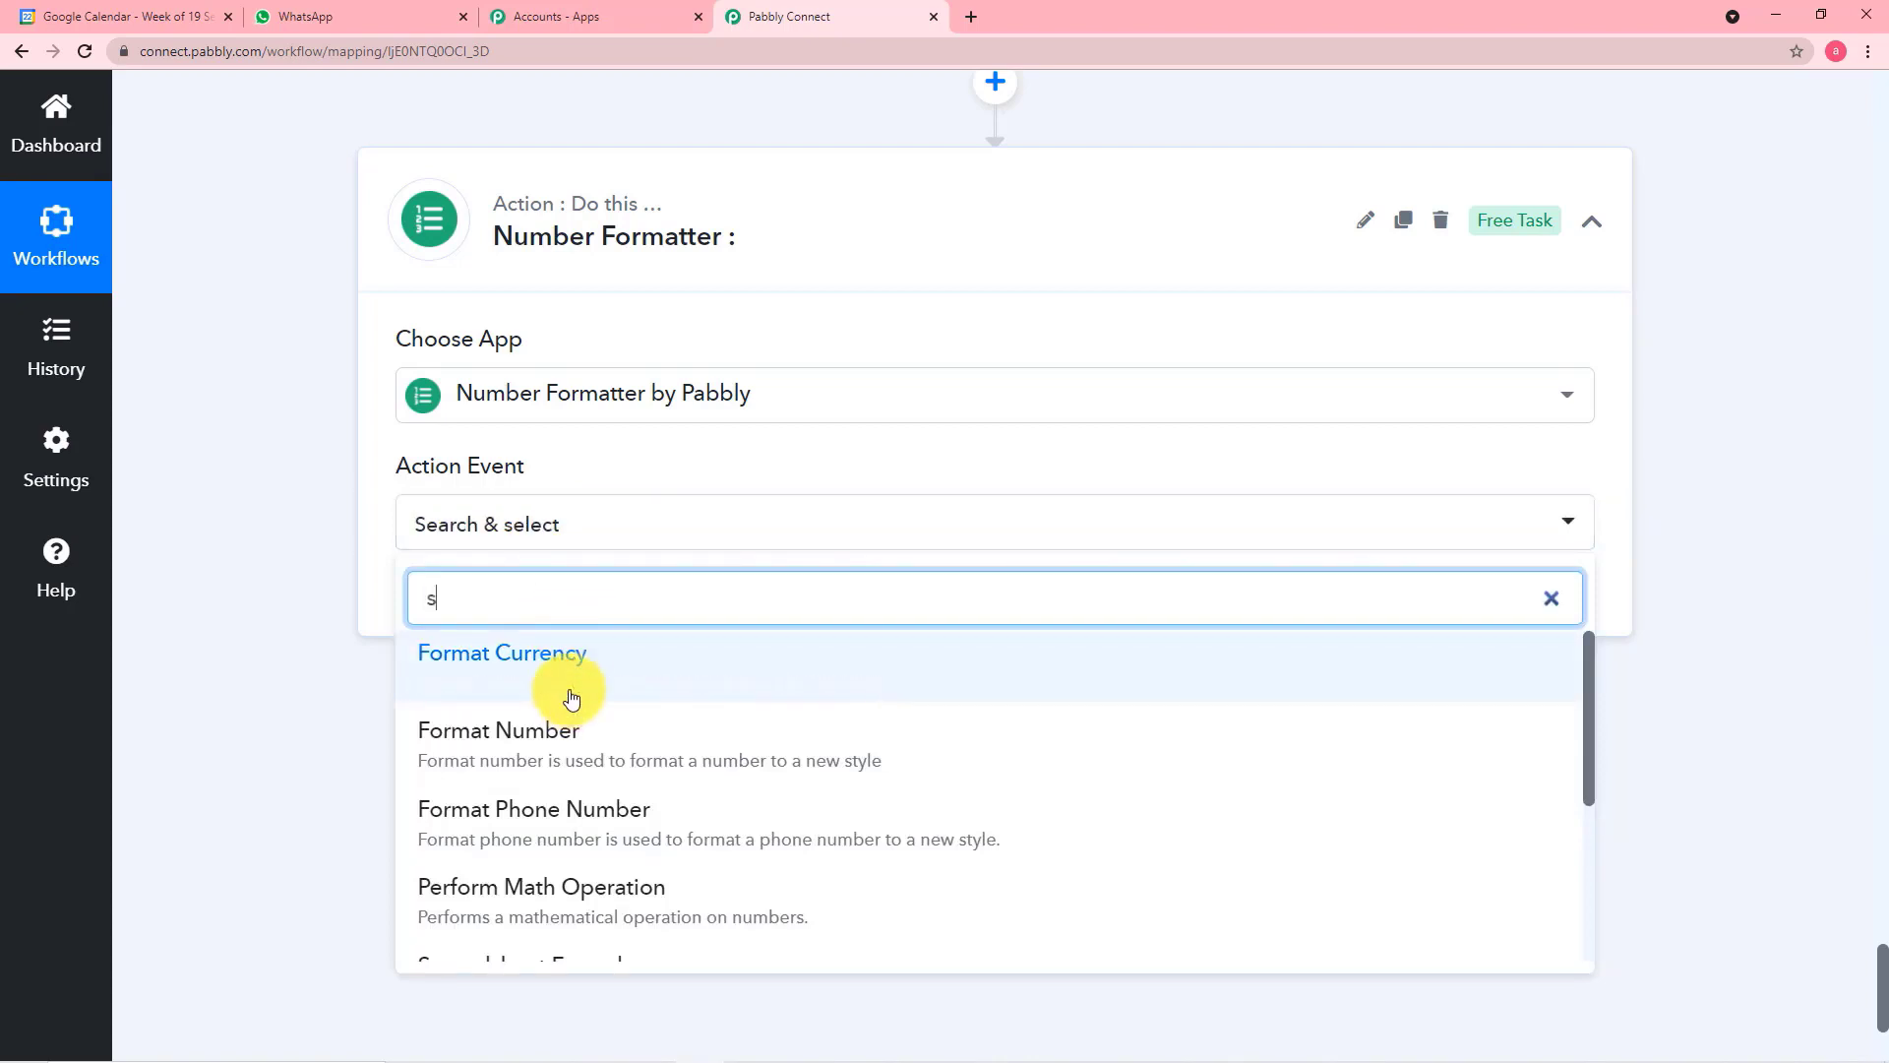
type("p")
left_click(579, 684)
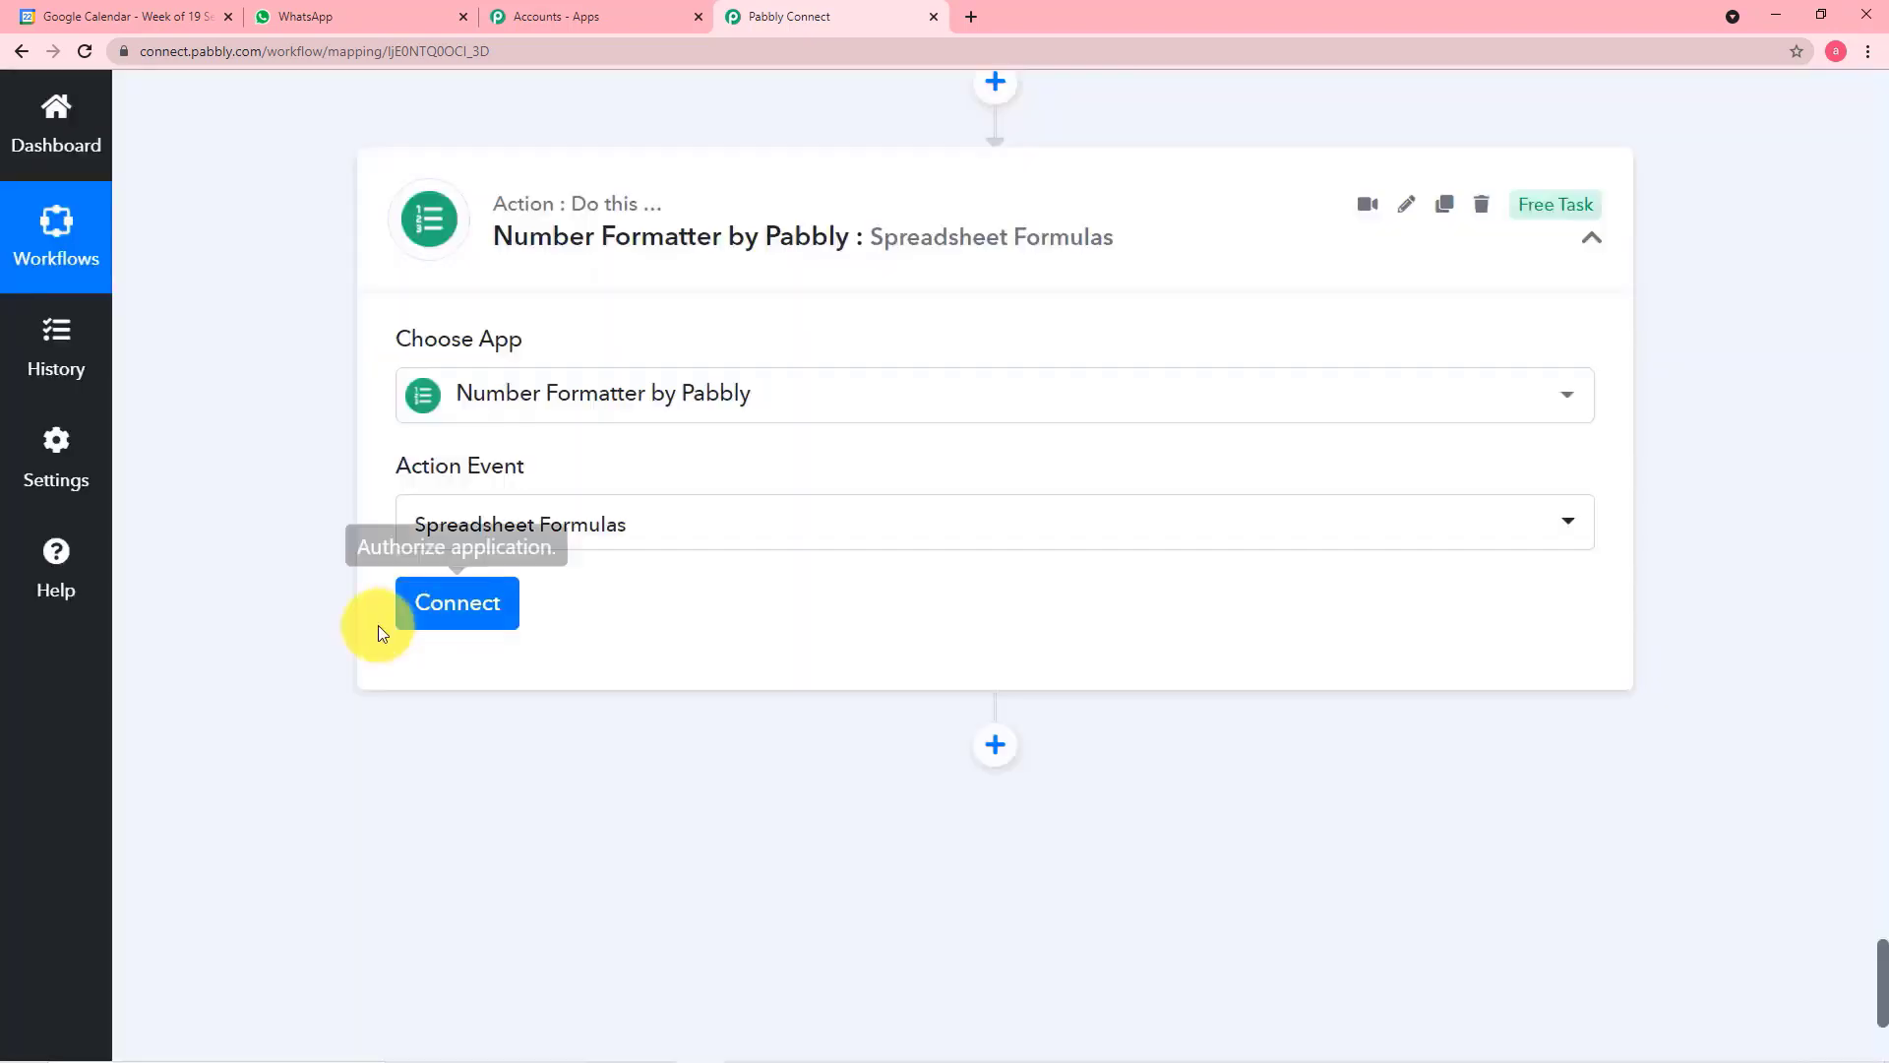
left_click(476, 603)
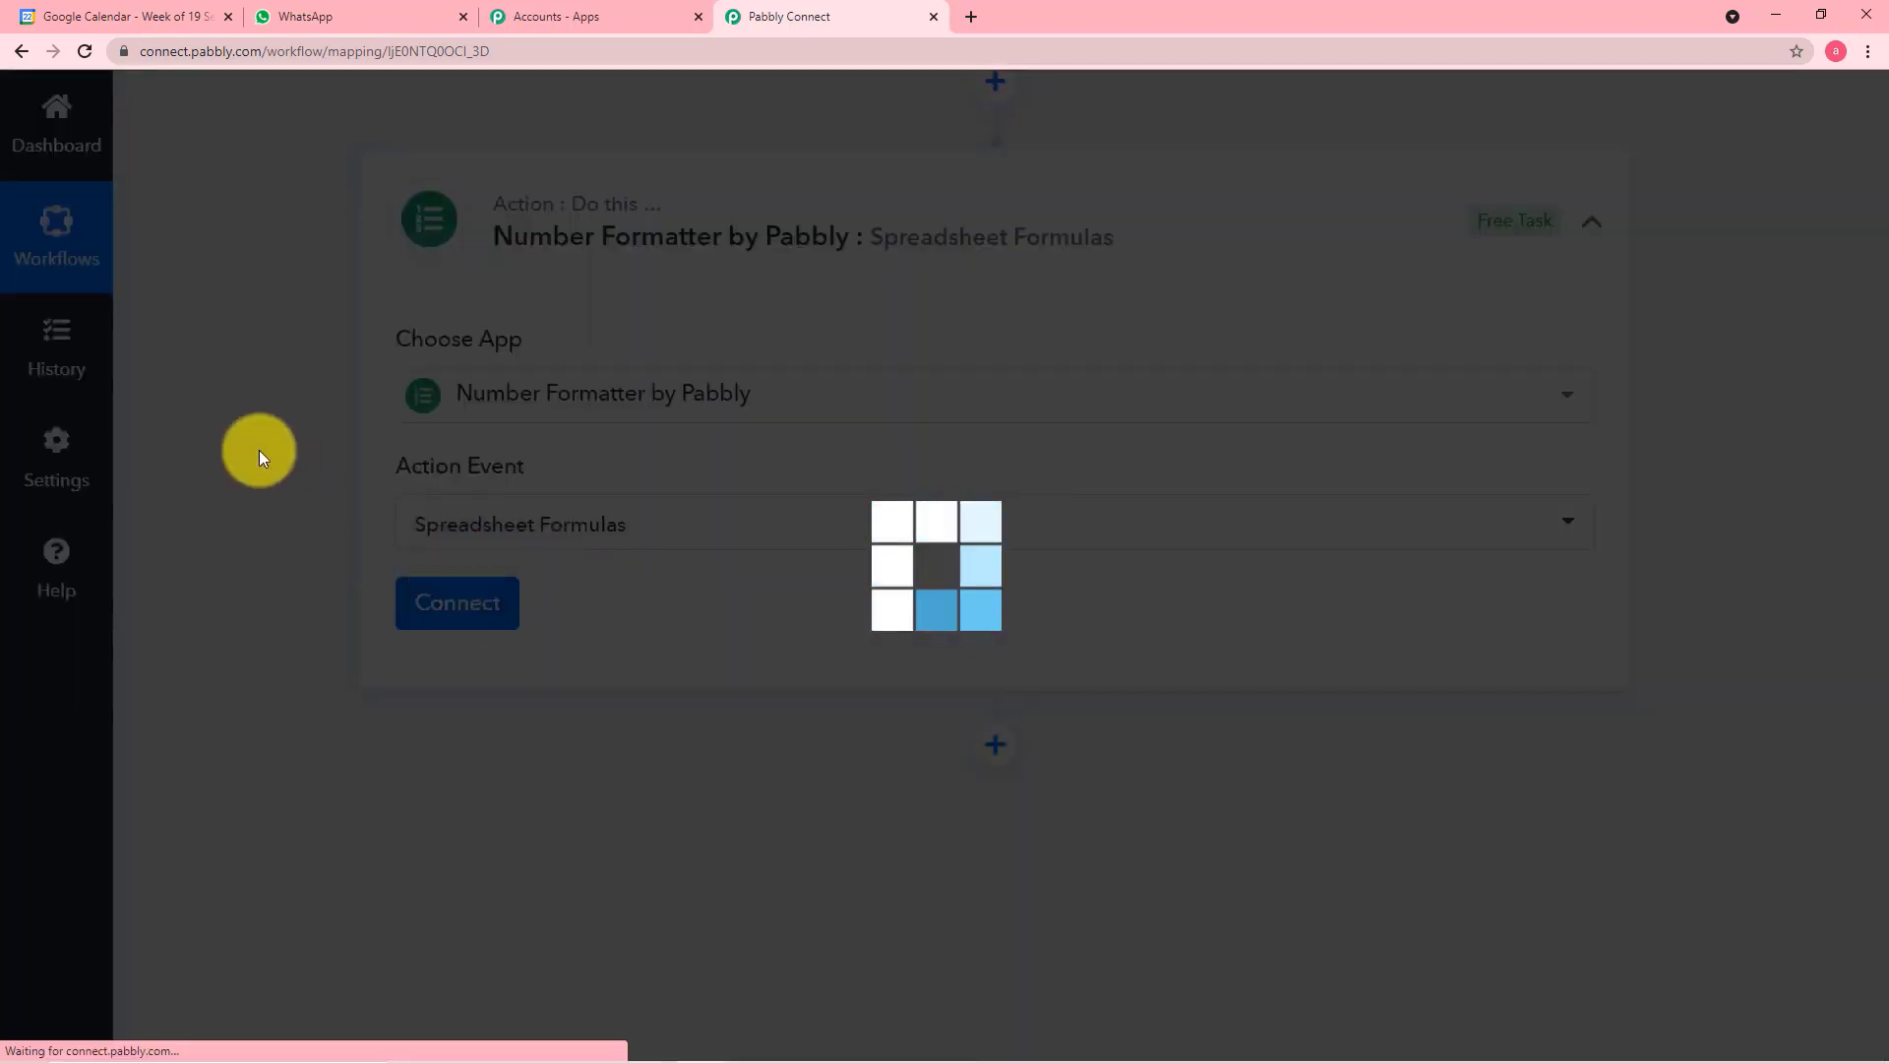
Open the full list of supported spreadsheet formulas and copy the example call DAYS('3/15/11', '2/1/11')
scroll(285, 580, "down", 4)
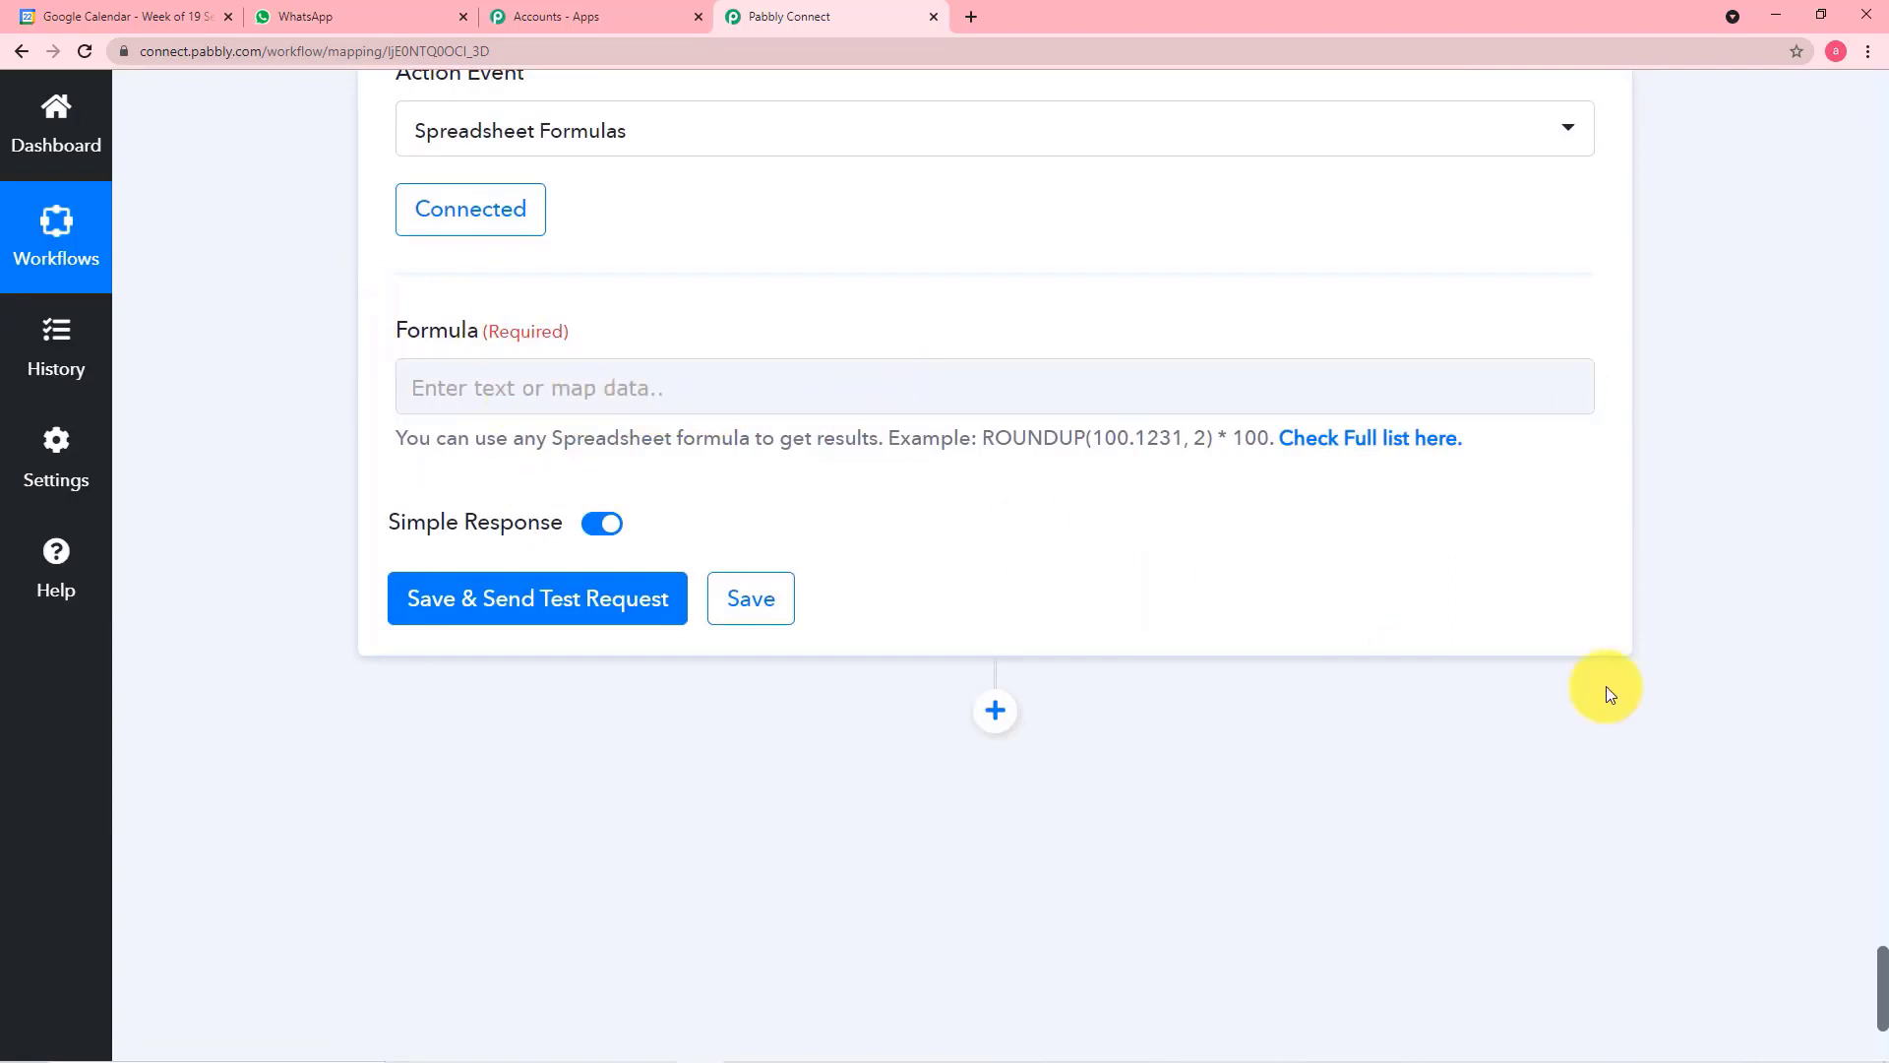
left_click(1391, 447)
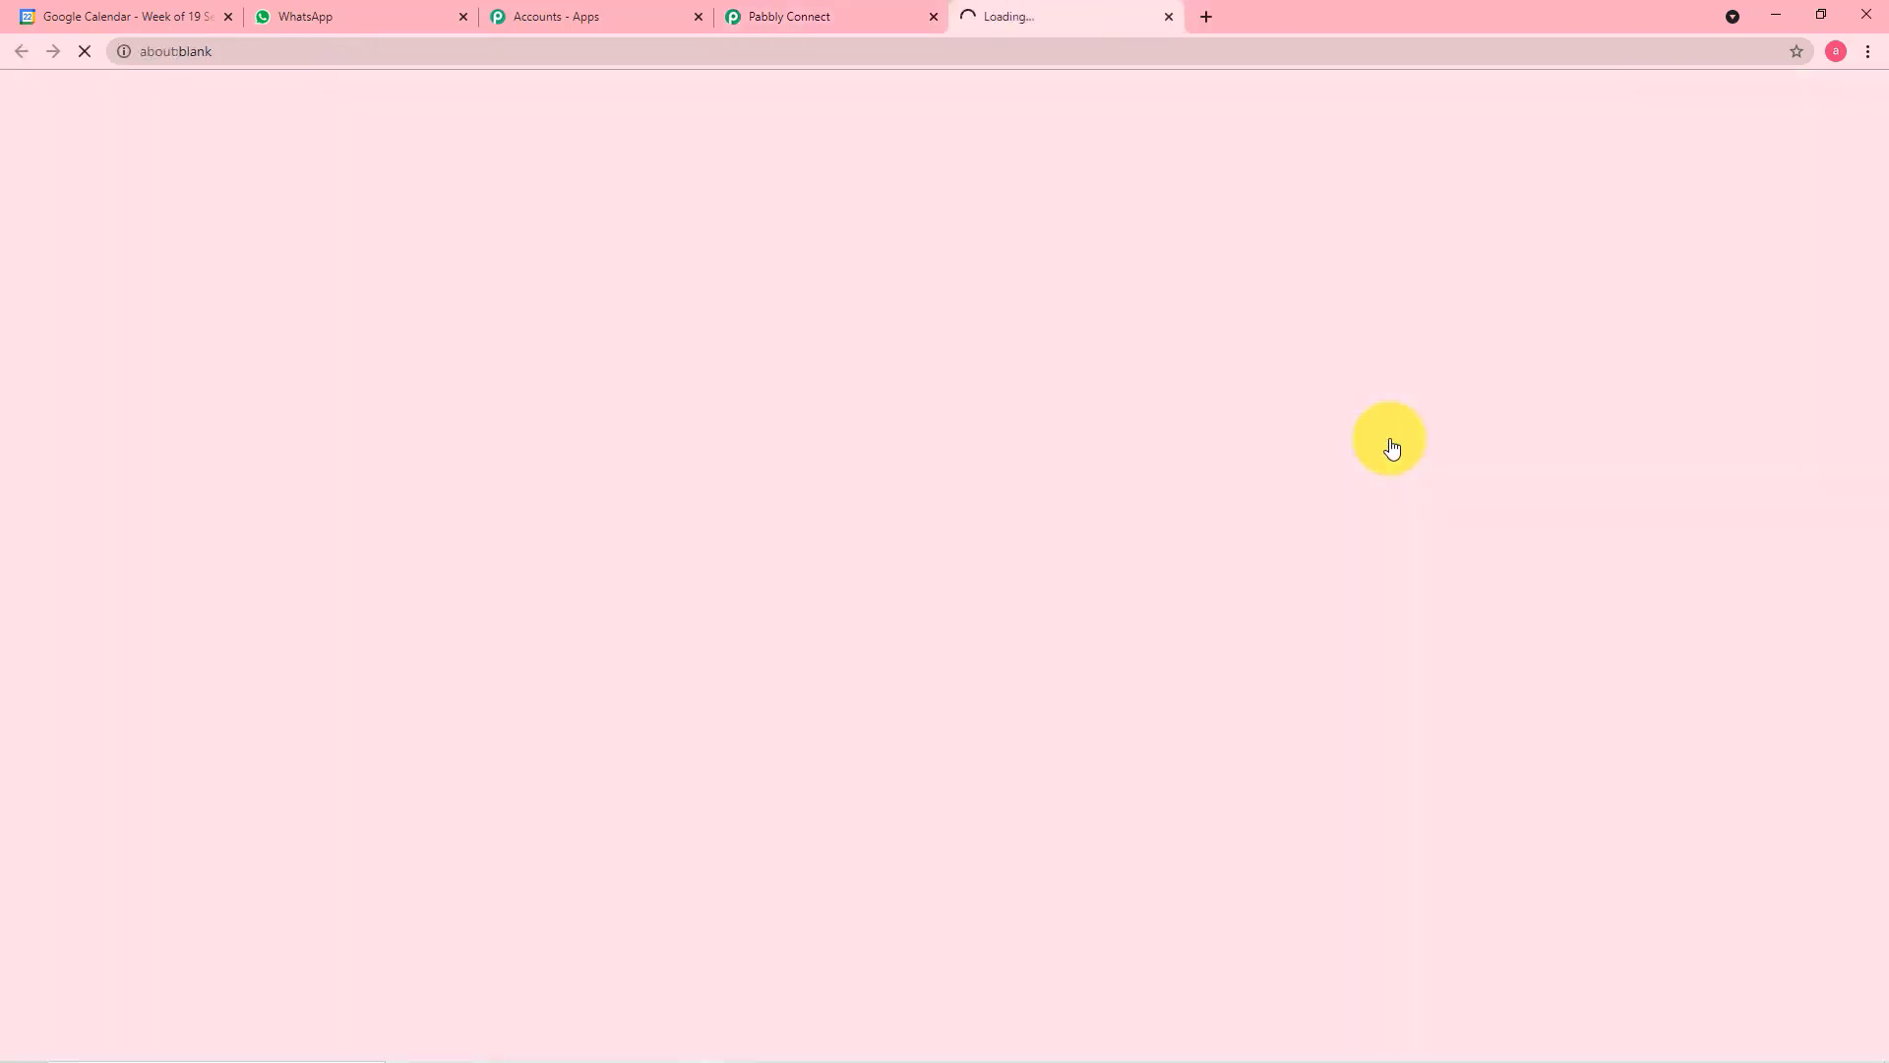
scroll(1336, 447, "down", 4)
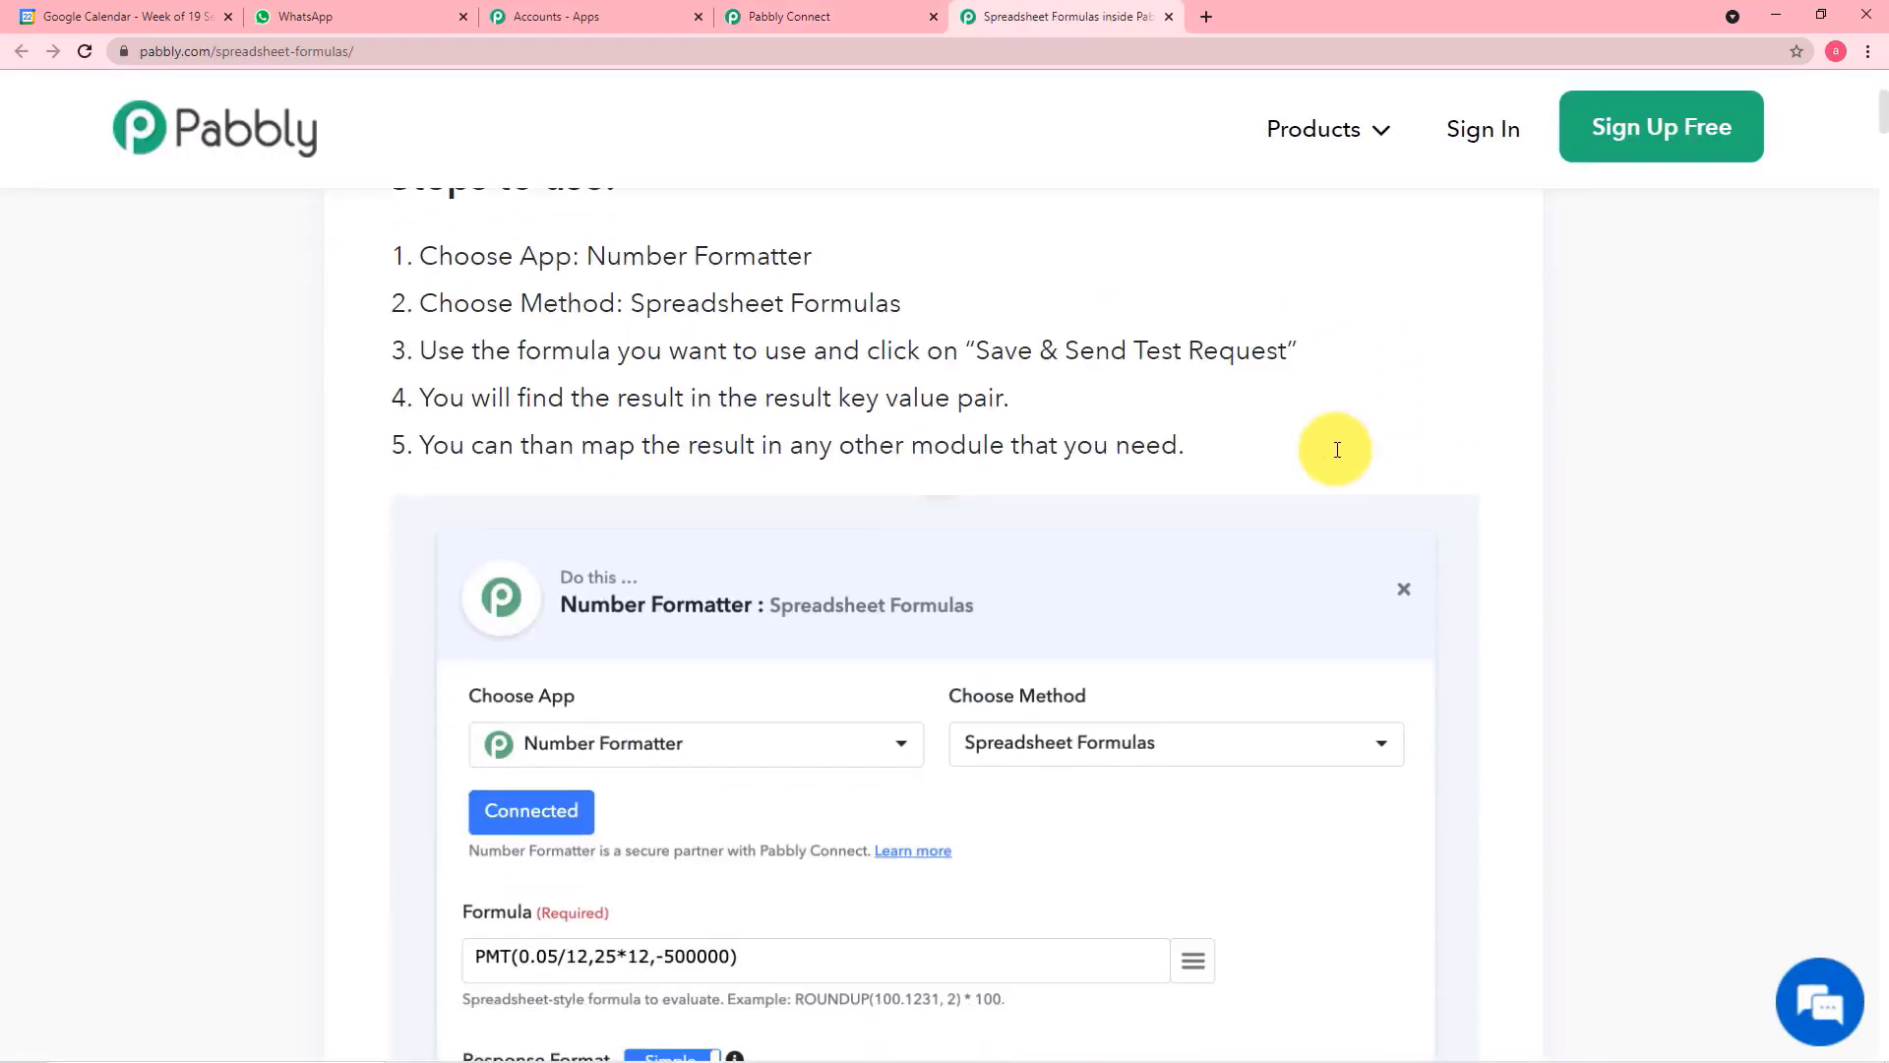
scroll(1337, 450, "down", 10)
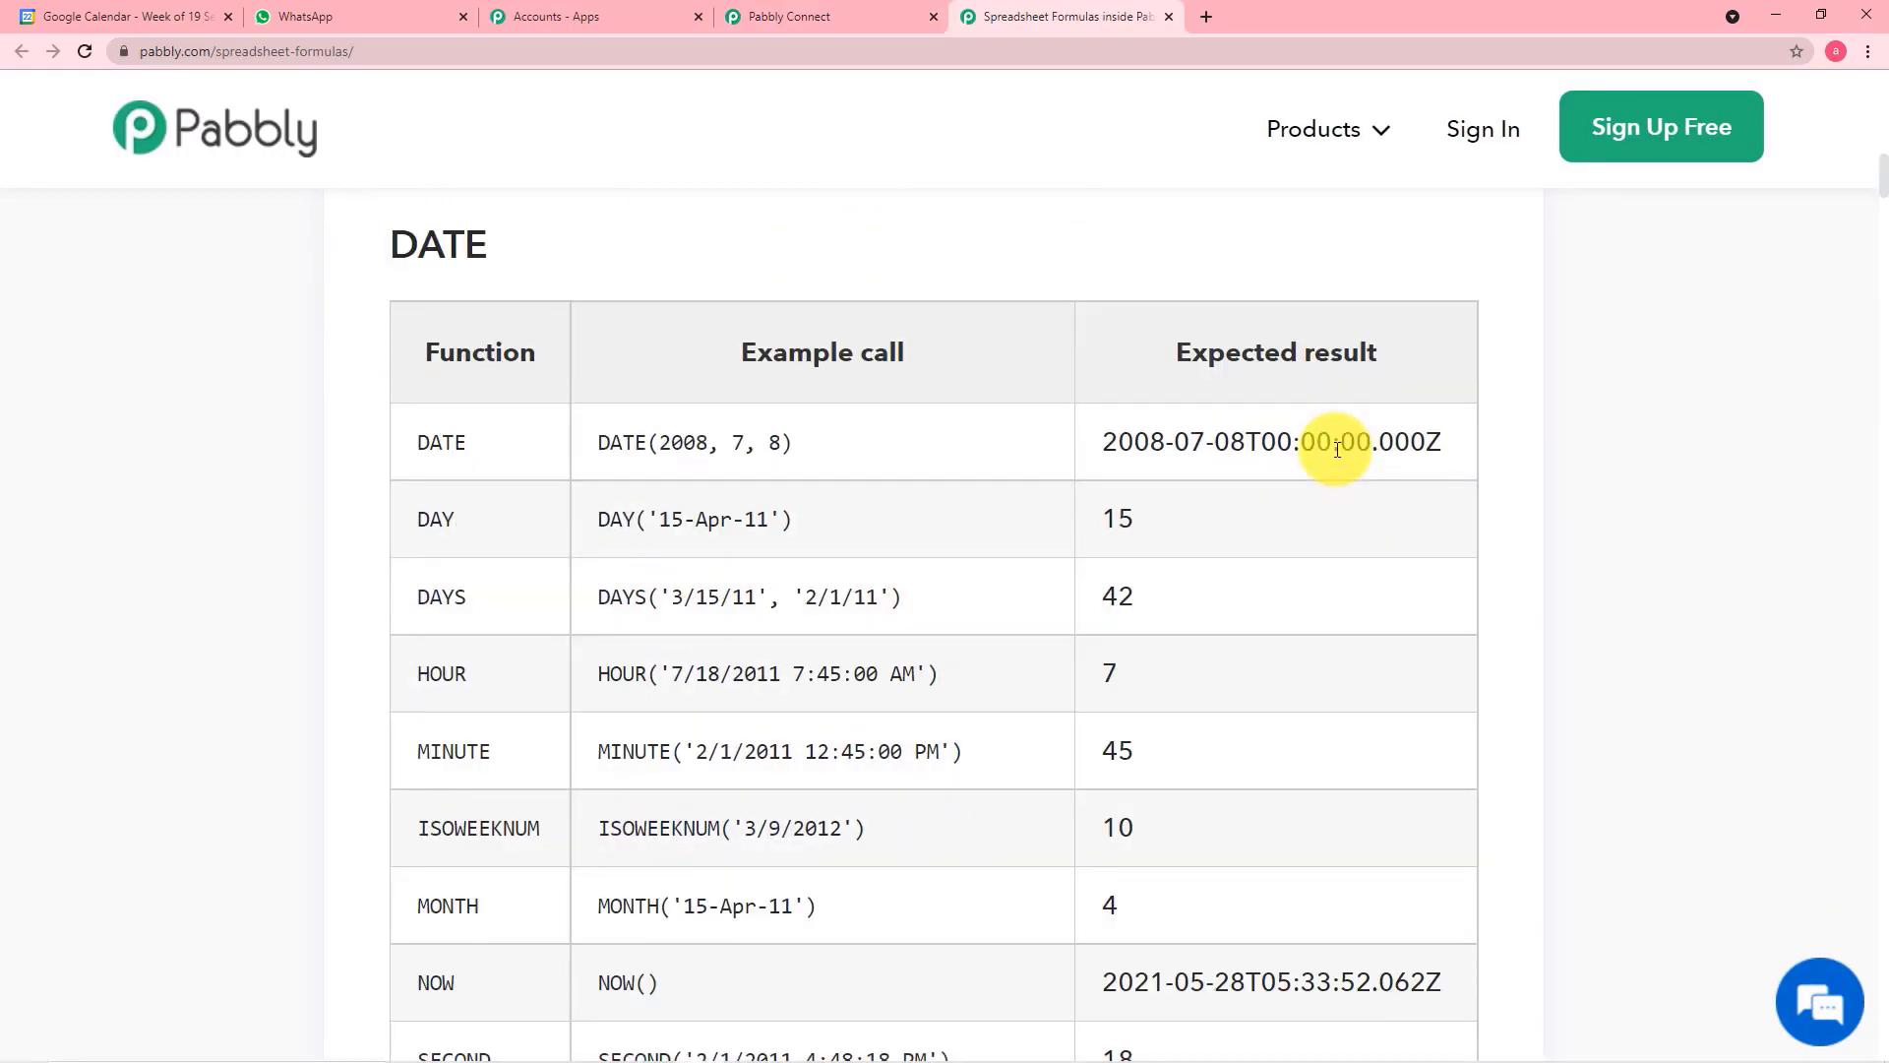
scroll(1265, 535, "down", 1)
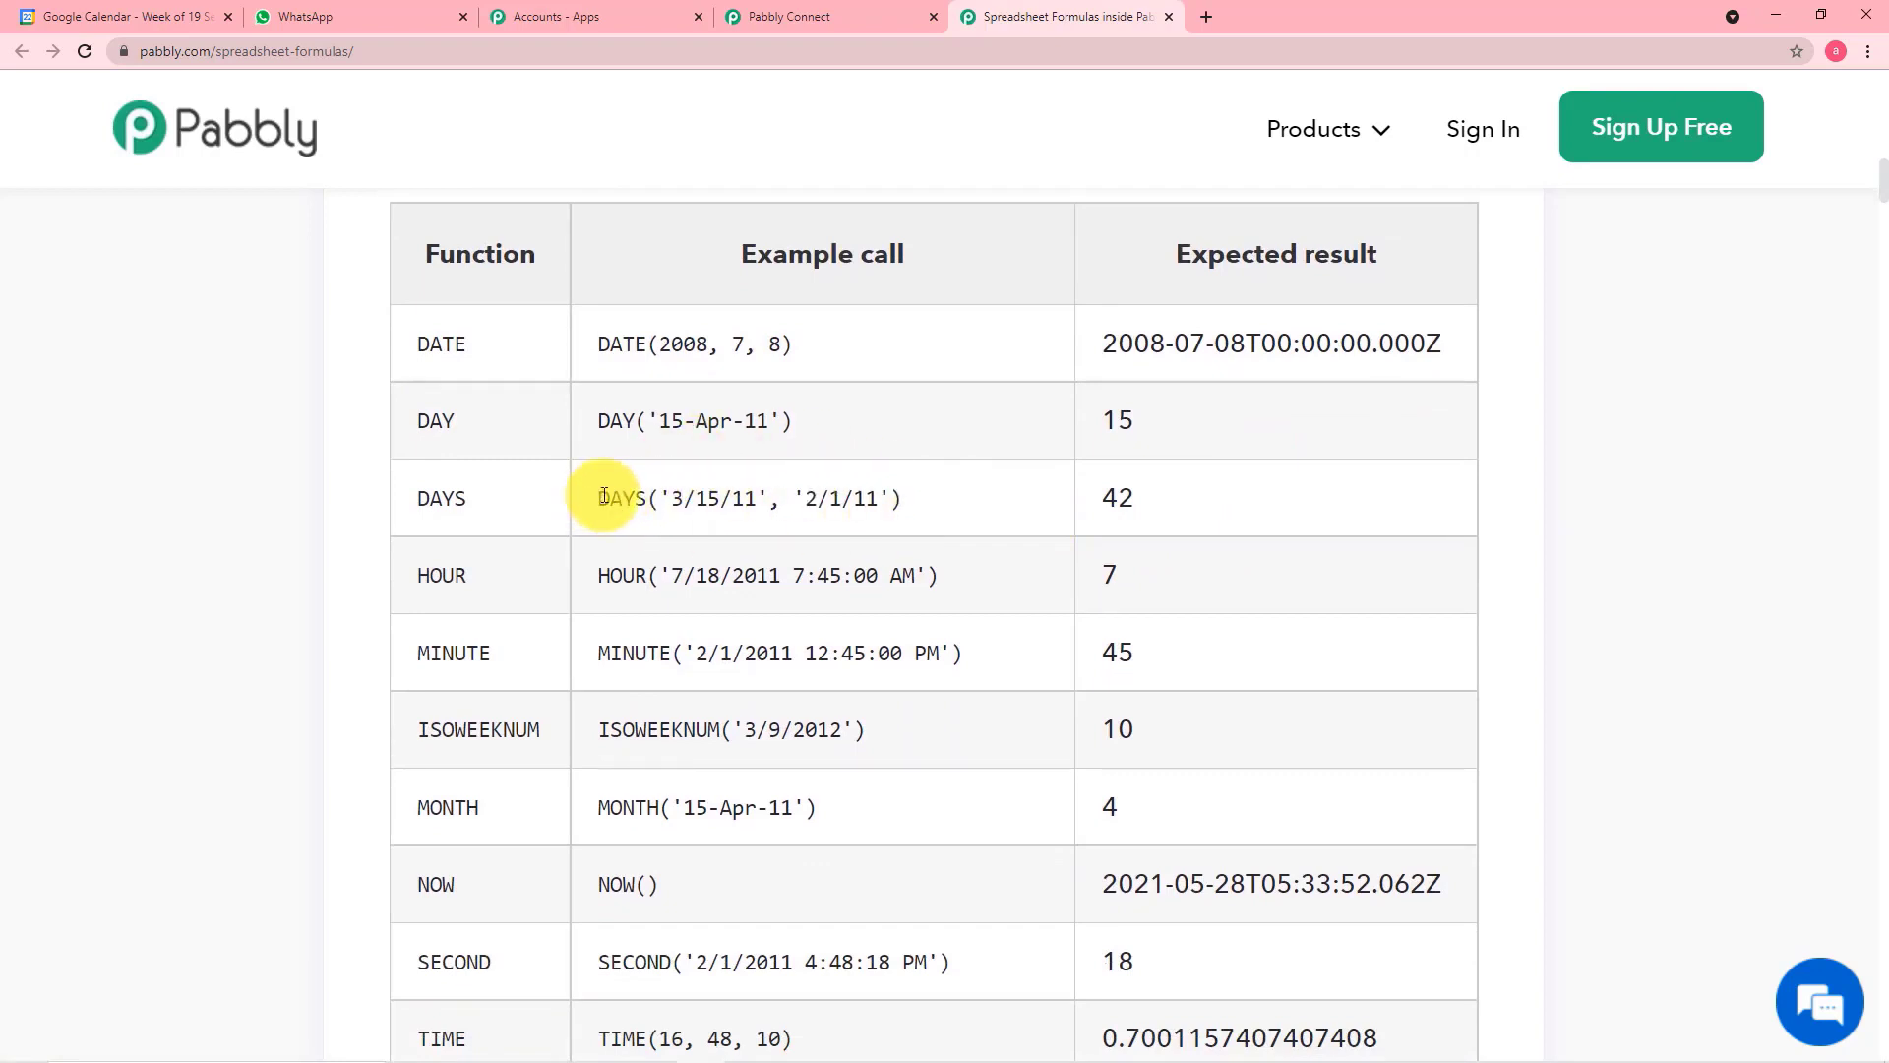
left_click_drag(603, 497, 873, 497)
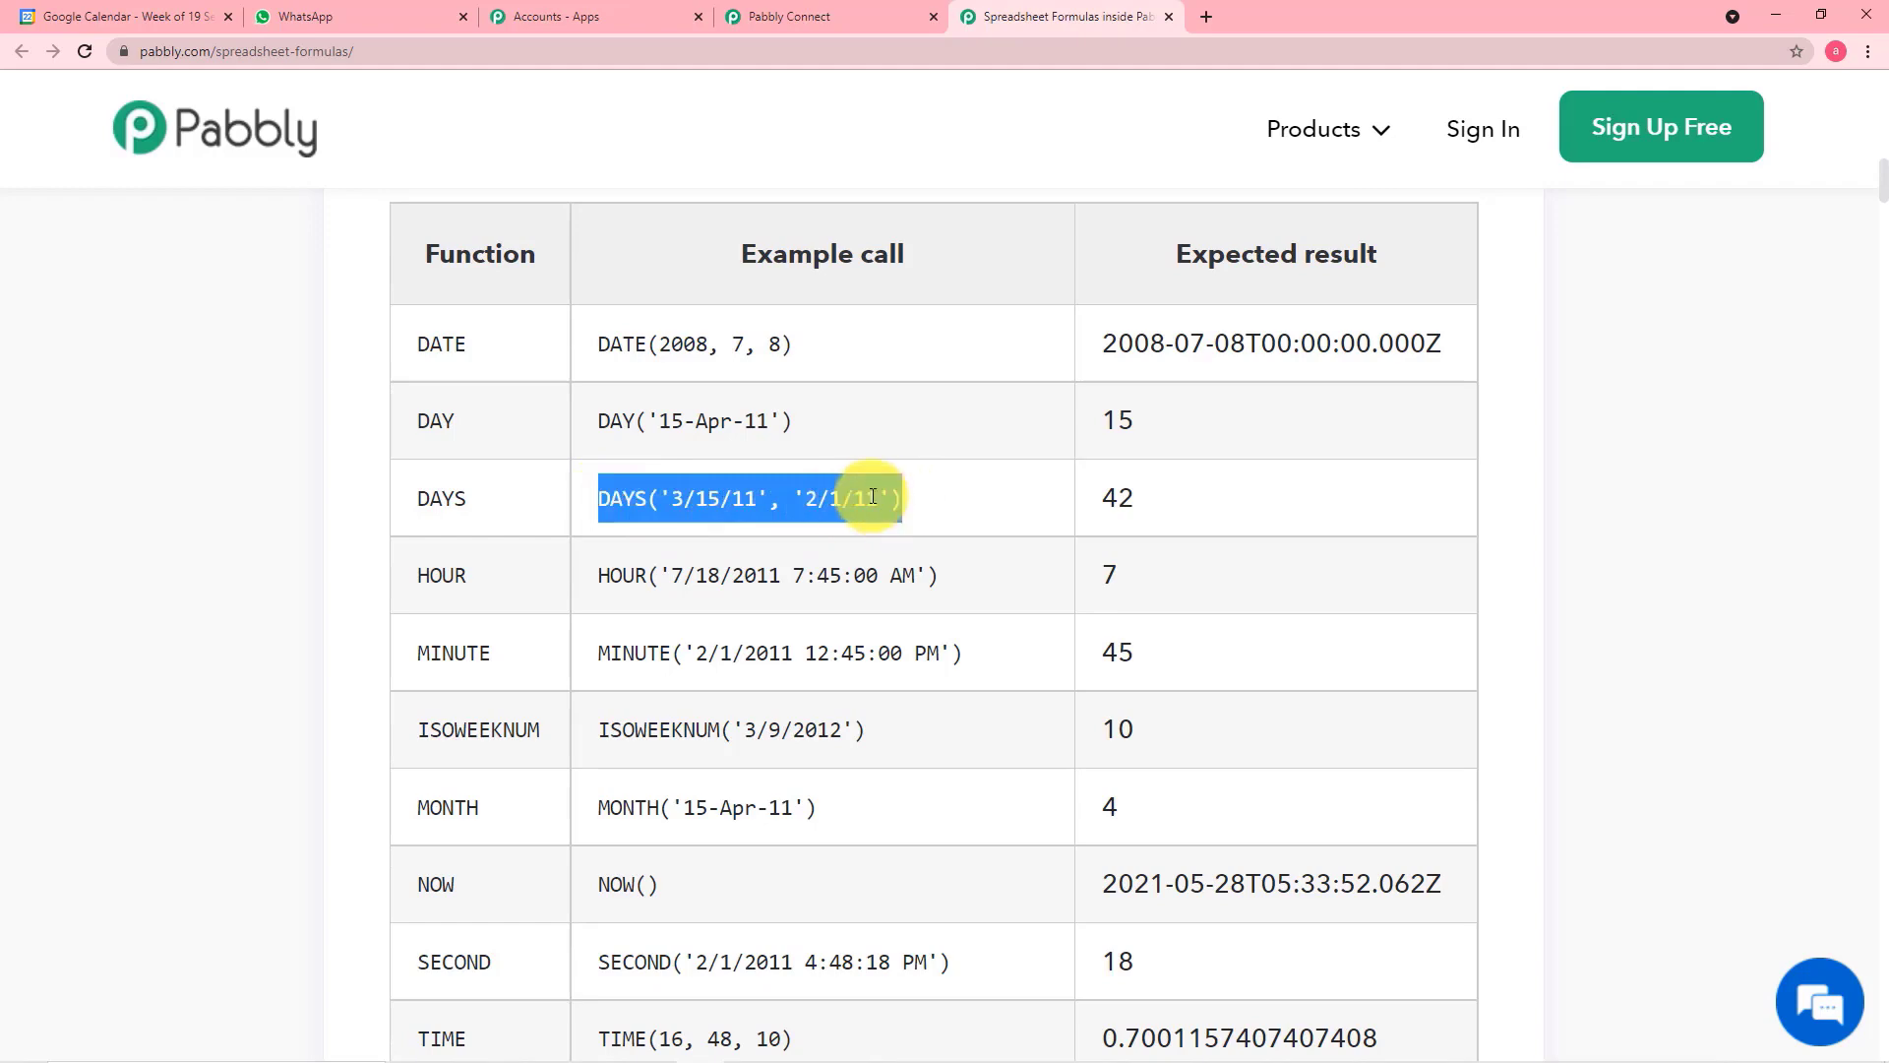
right_click(890, 499)
left_click(891, 499)
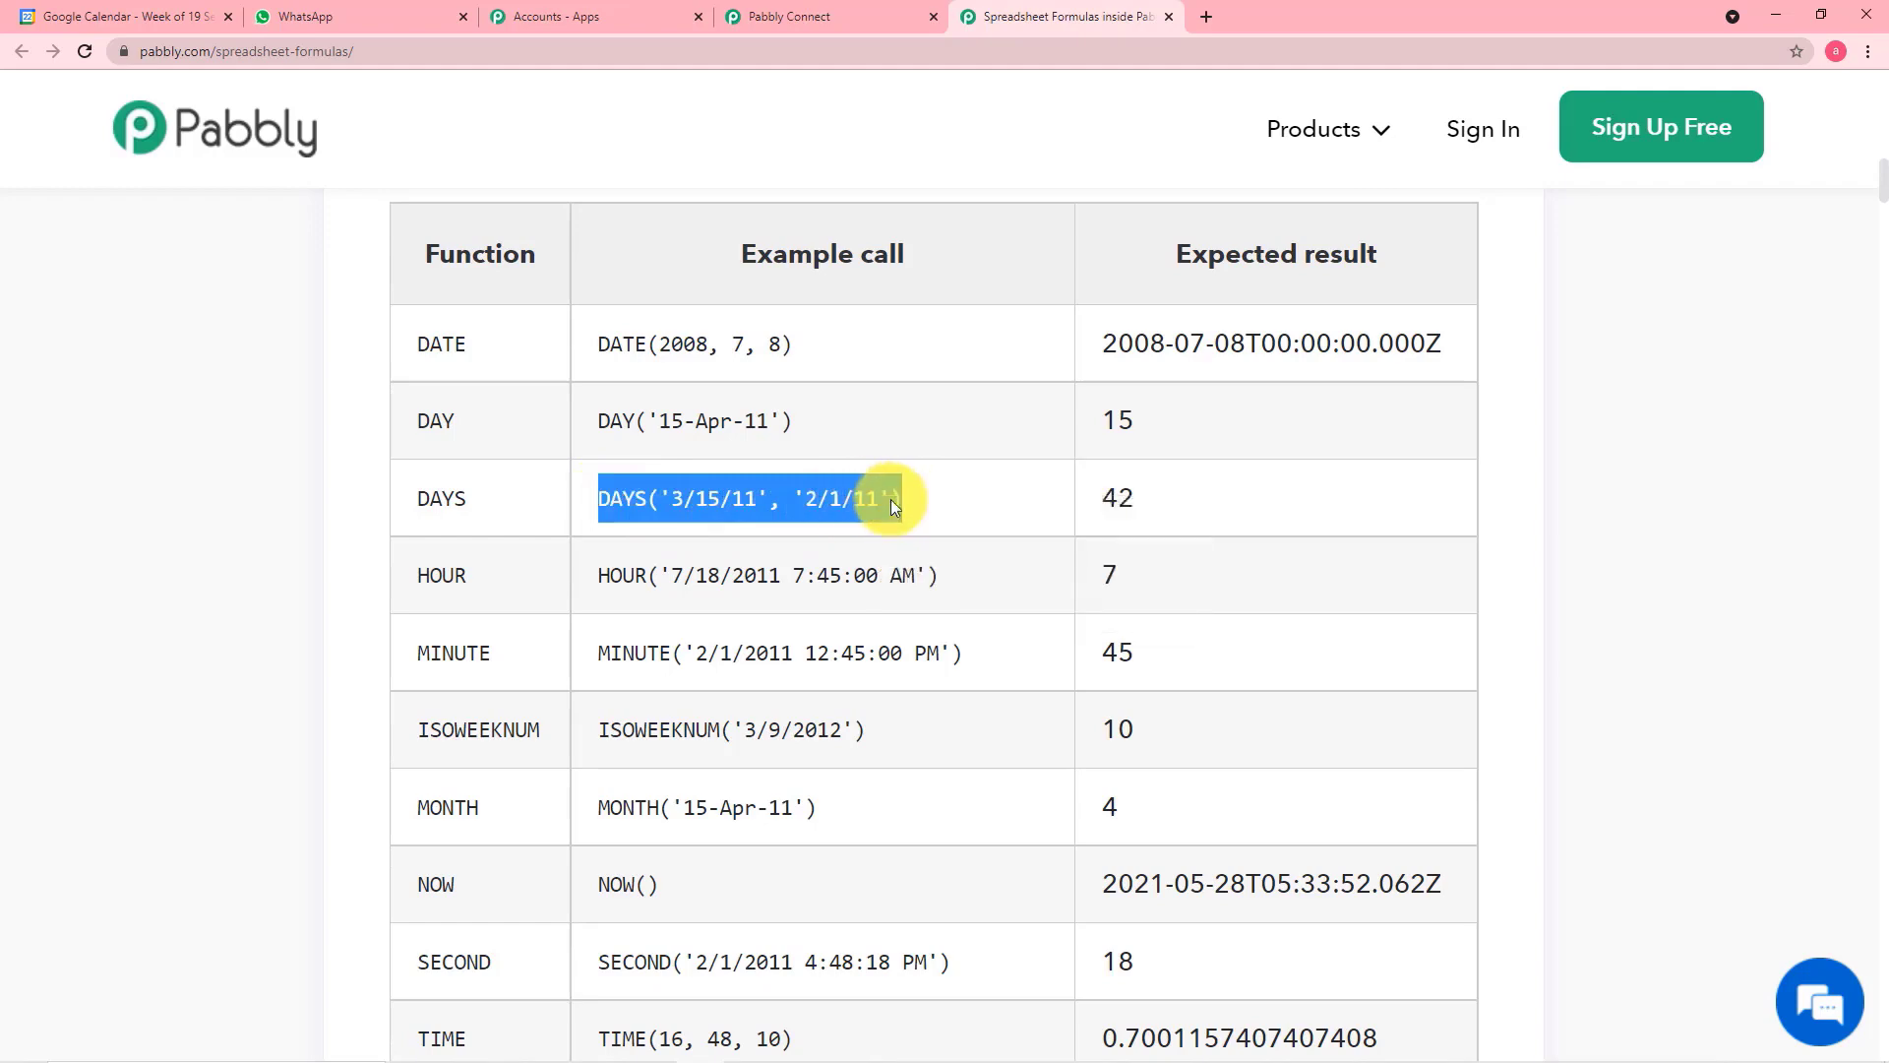
Return to Pabbly Connect and paste the copied DAYS example into the Spreadsheet Formulas step's Formula field
left_click(846, 12)
left_click(705, 378)
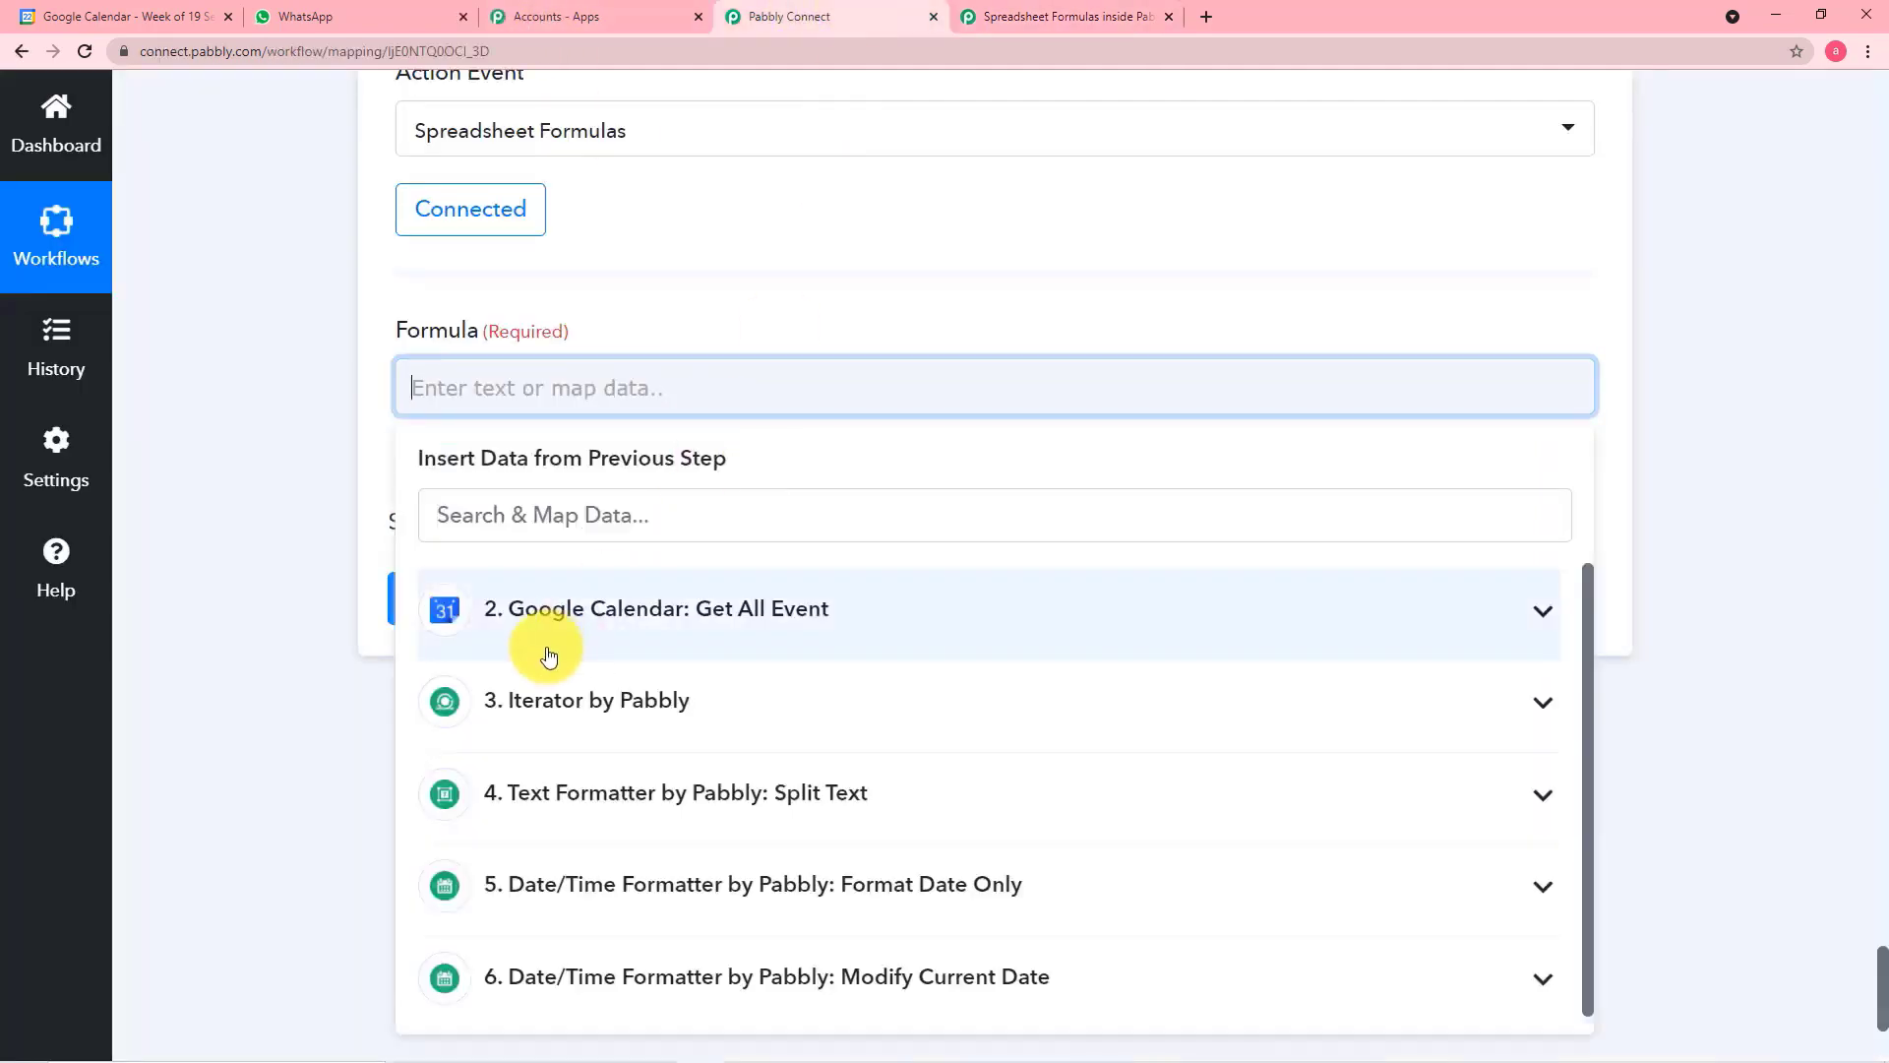
right_click(506, 386)
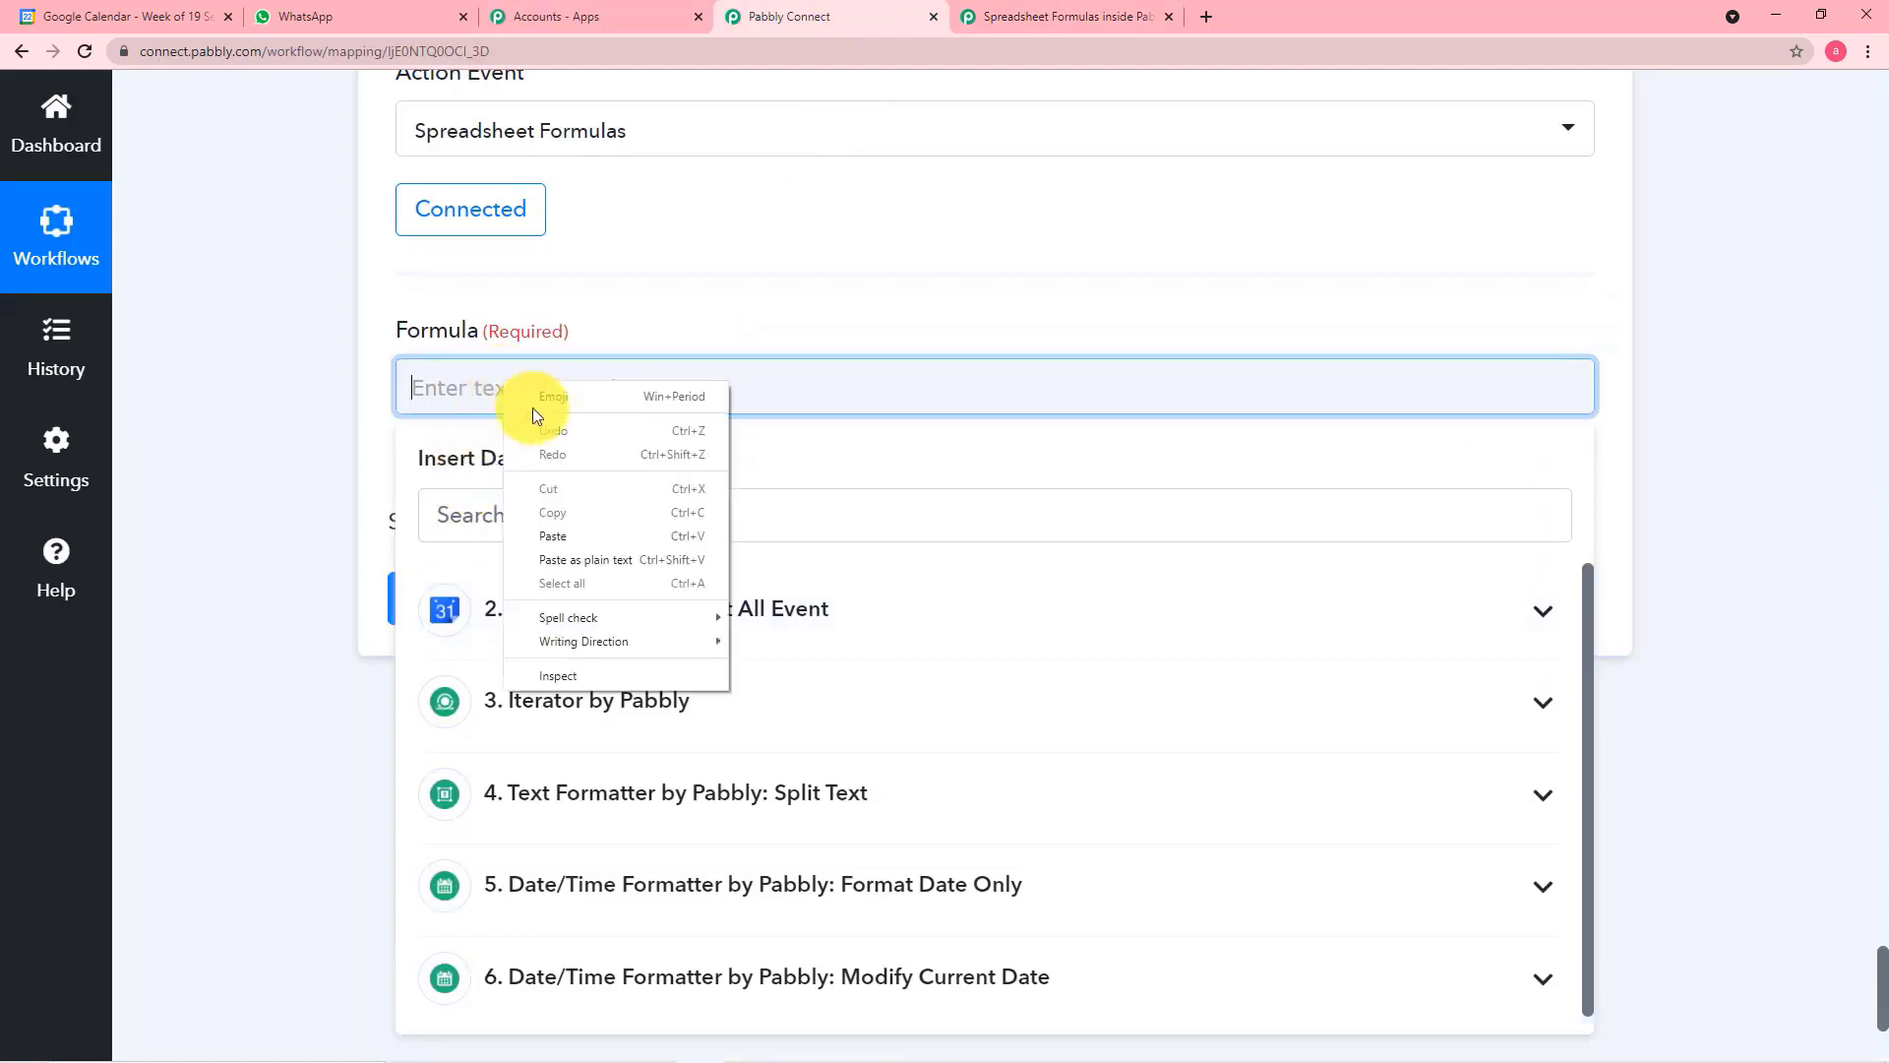
left_click(557, 539)
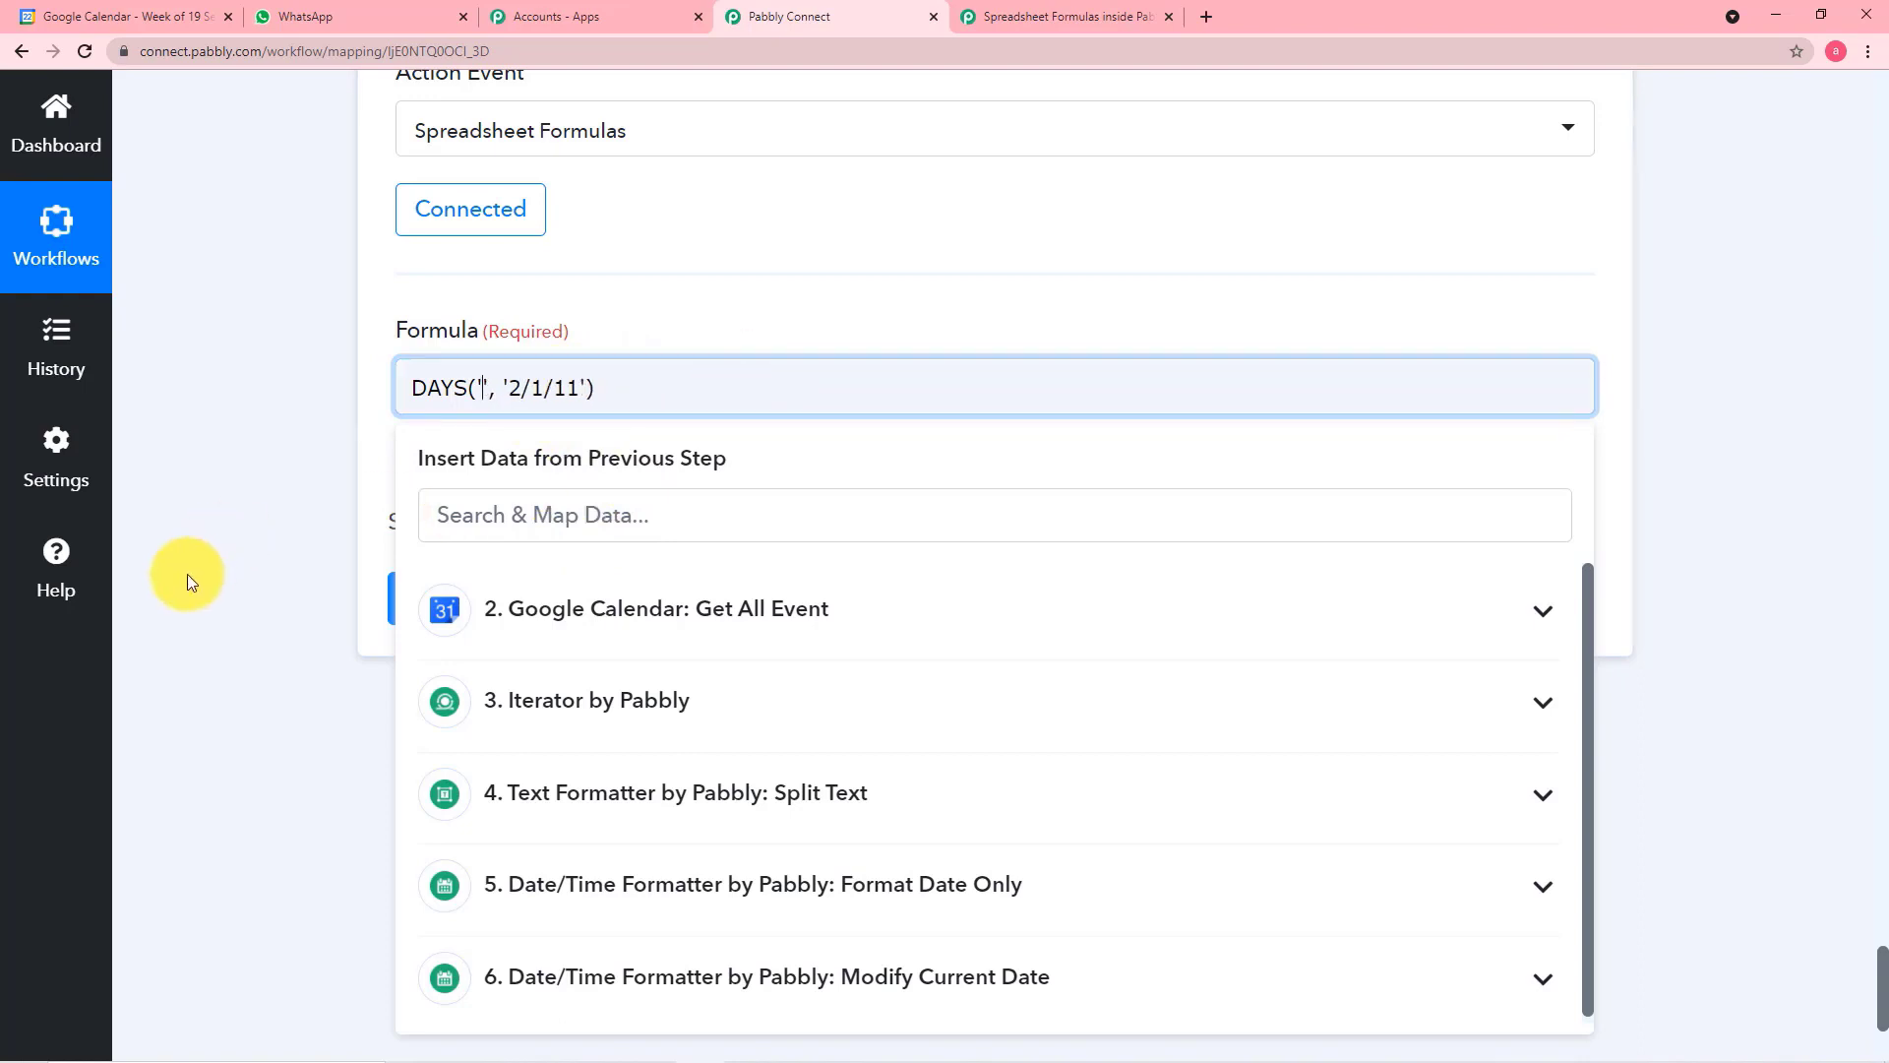
Replace the DAYS formula's sample dates with the Format Date Only Result first and the Modify Current Date 0 Datetime second
scroll(187, 575, "down", 3)
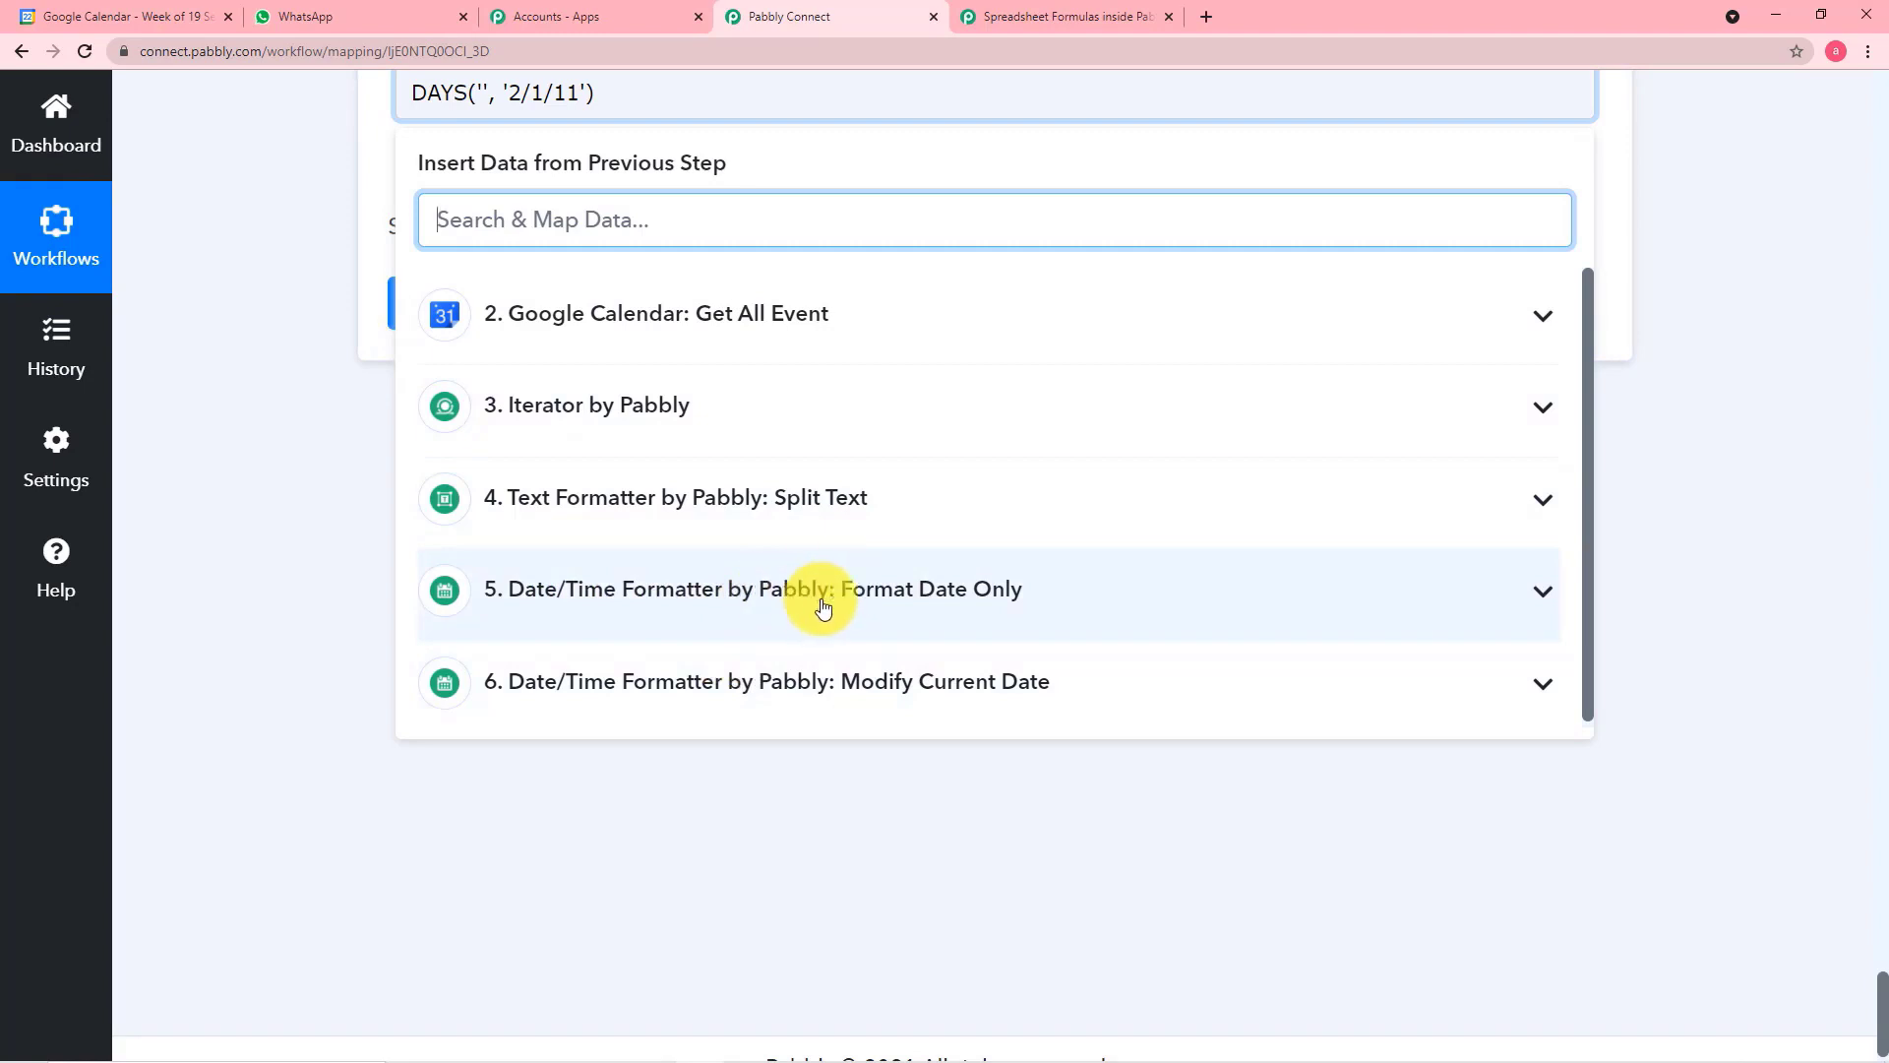
left_click(897, 610)
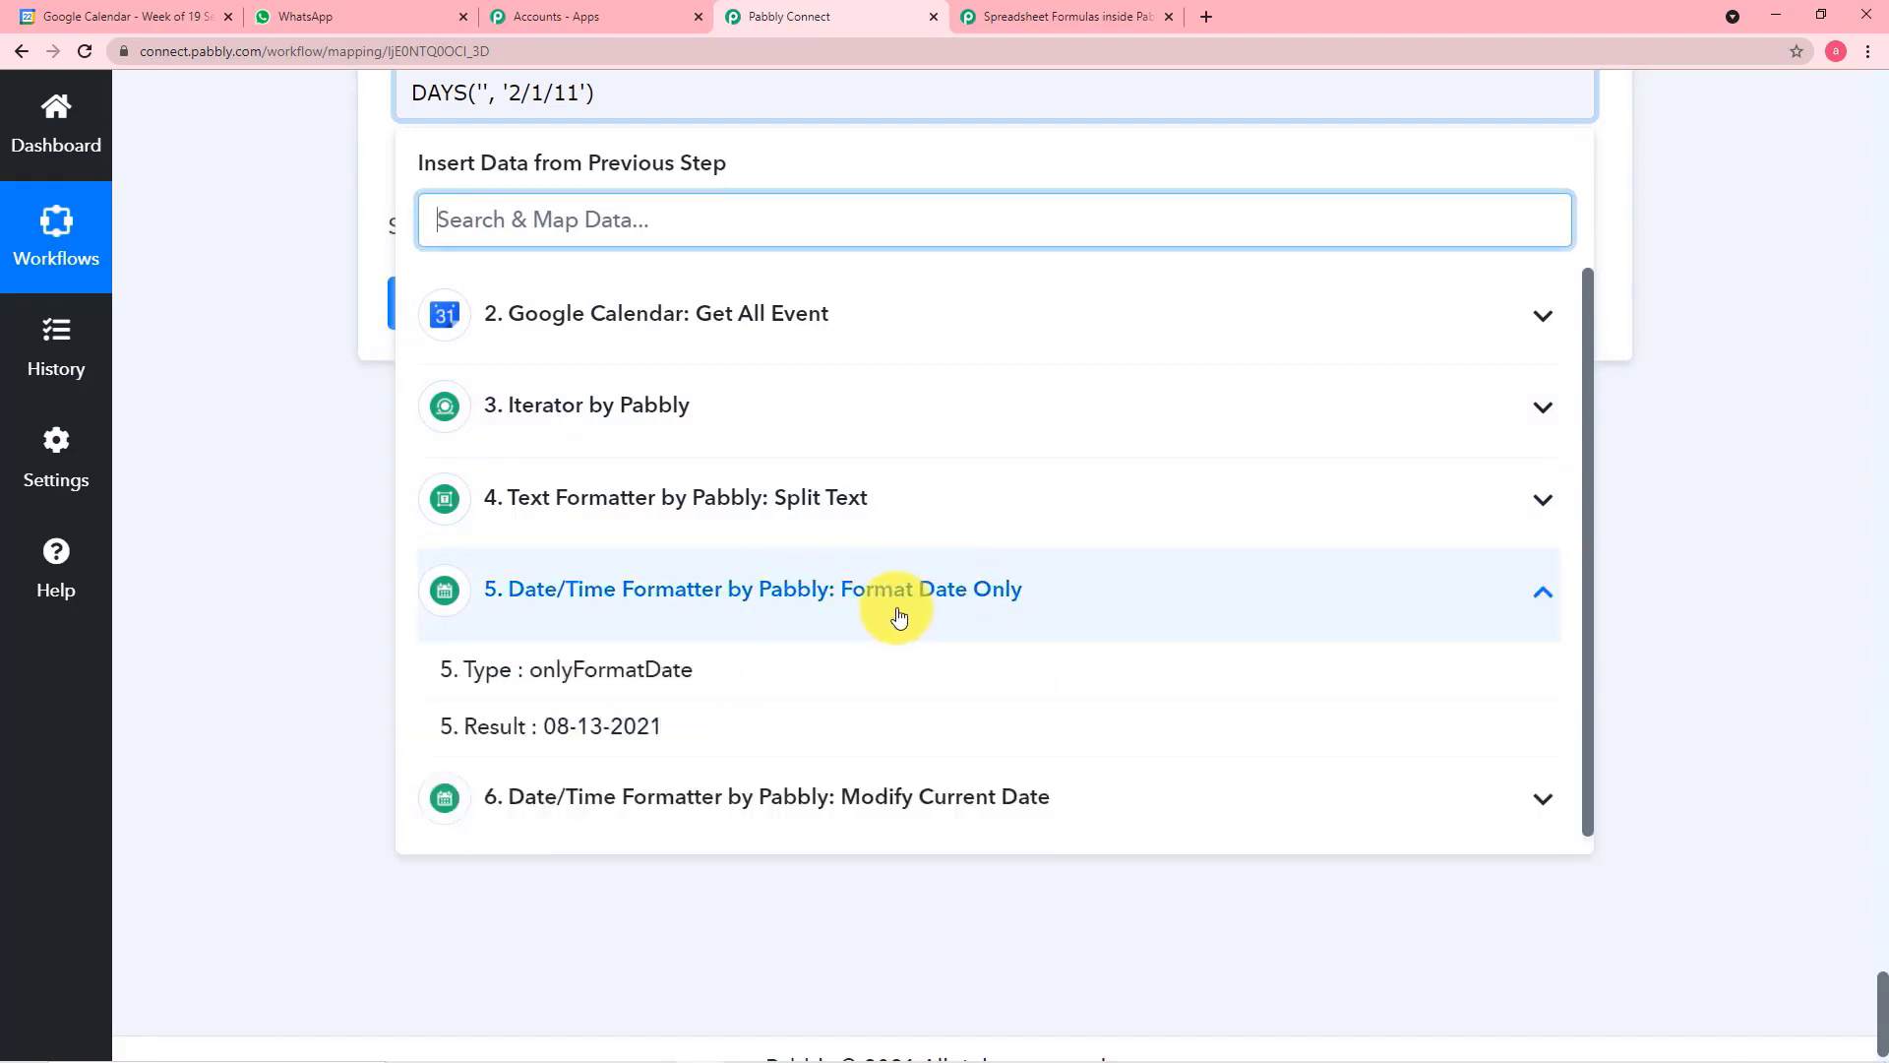
left_click(630, 728)
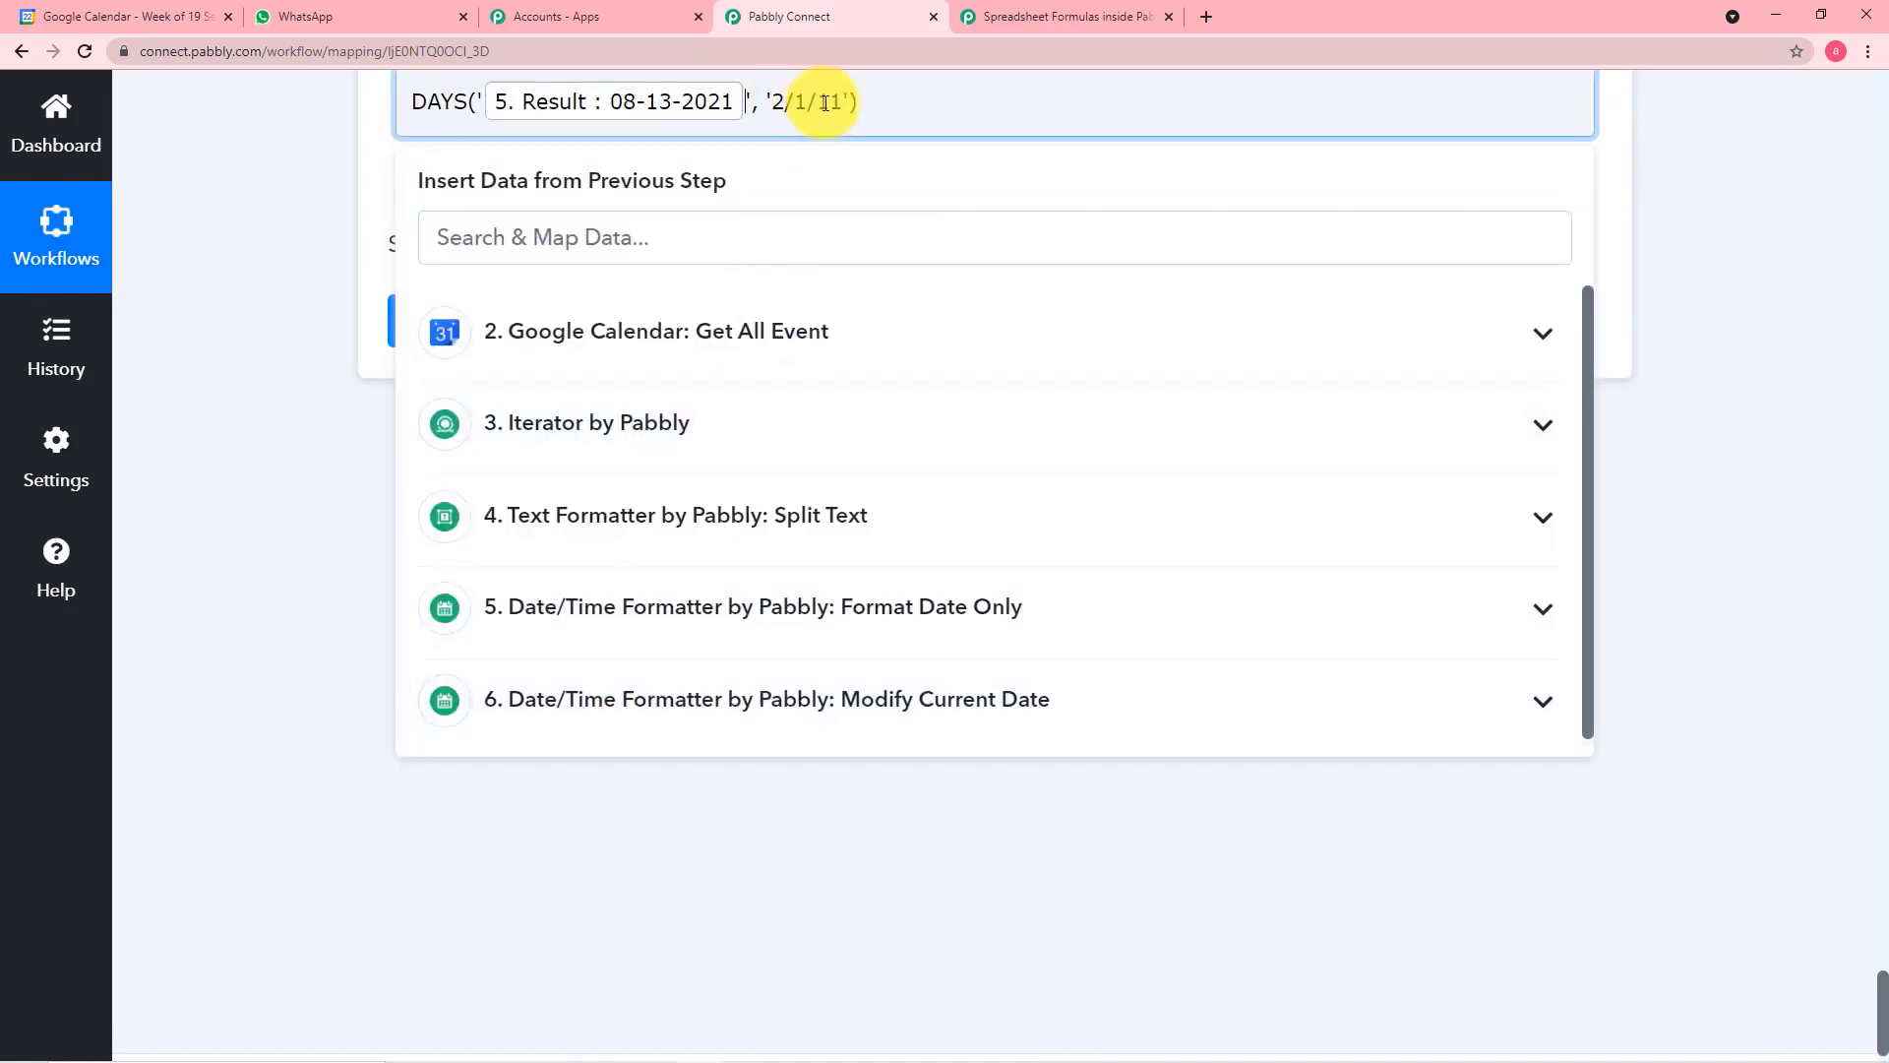
left_click(833, 103)
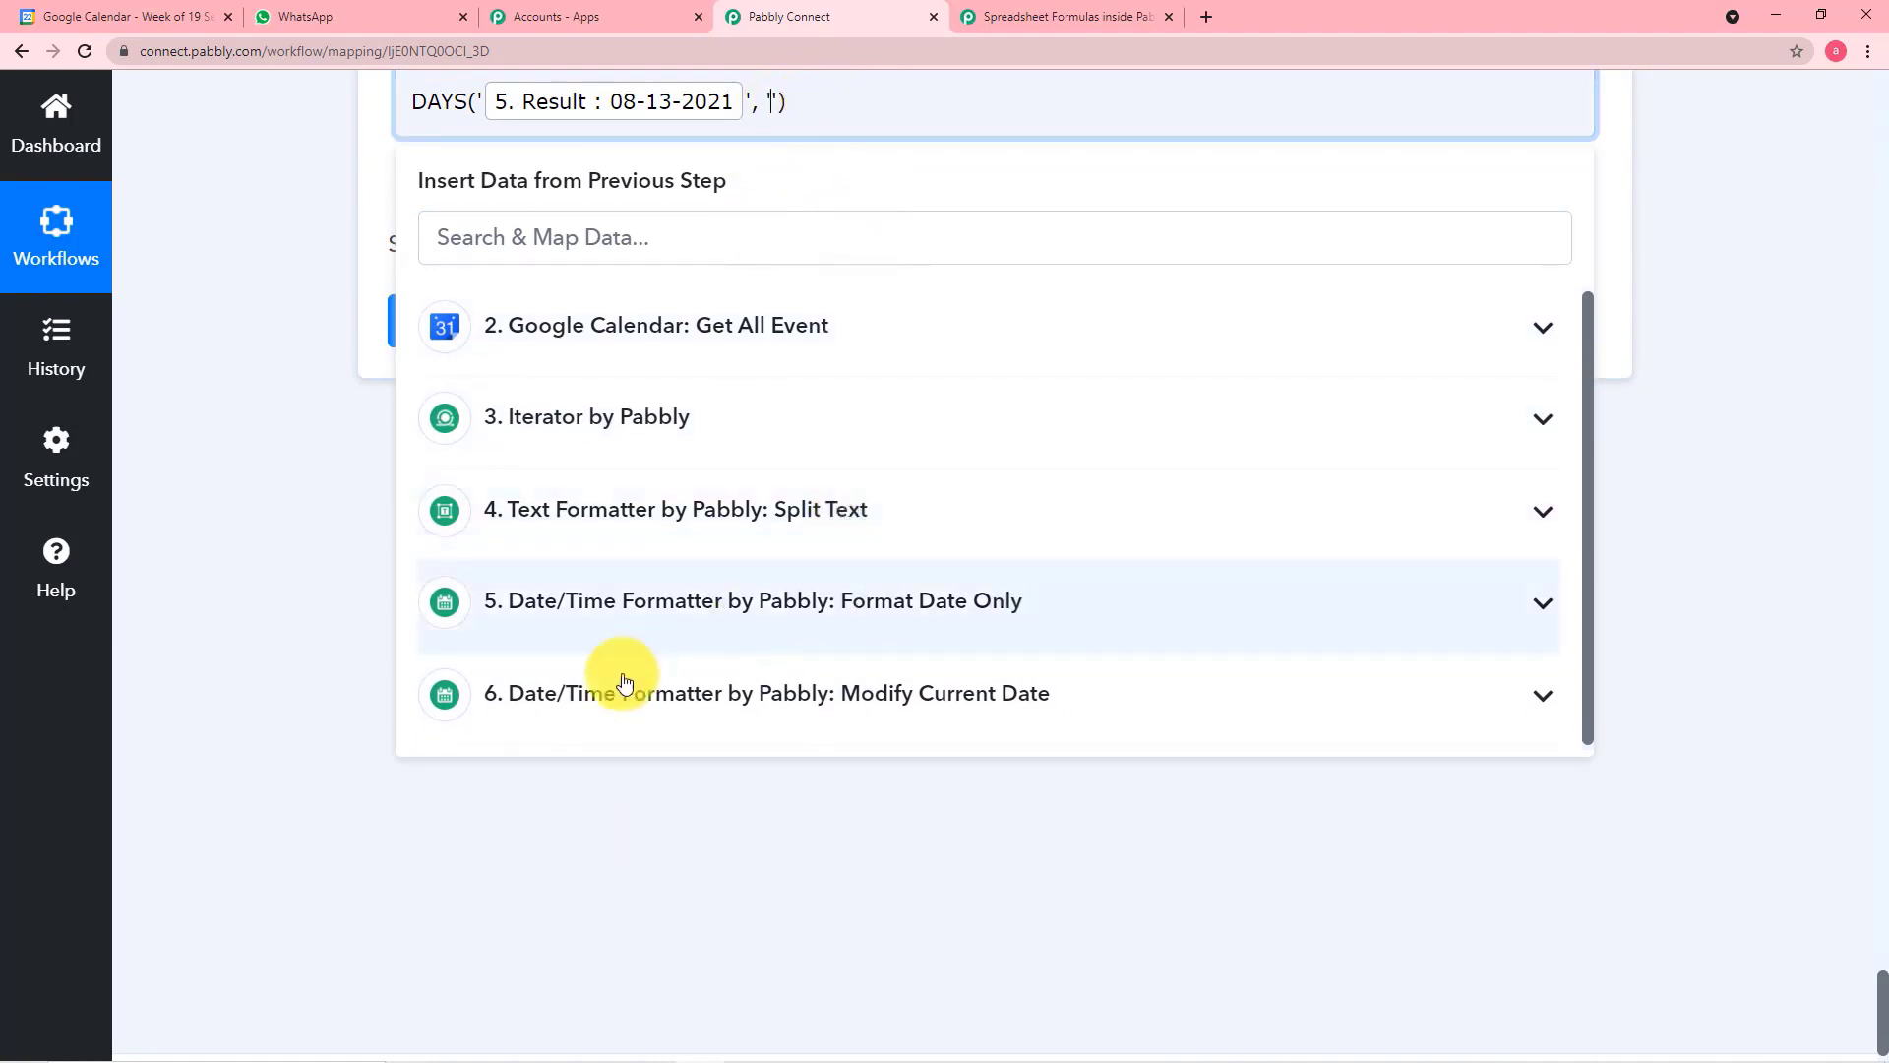
left_click(902, 720)
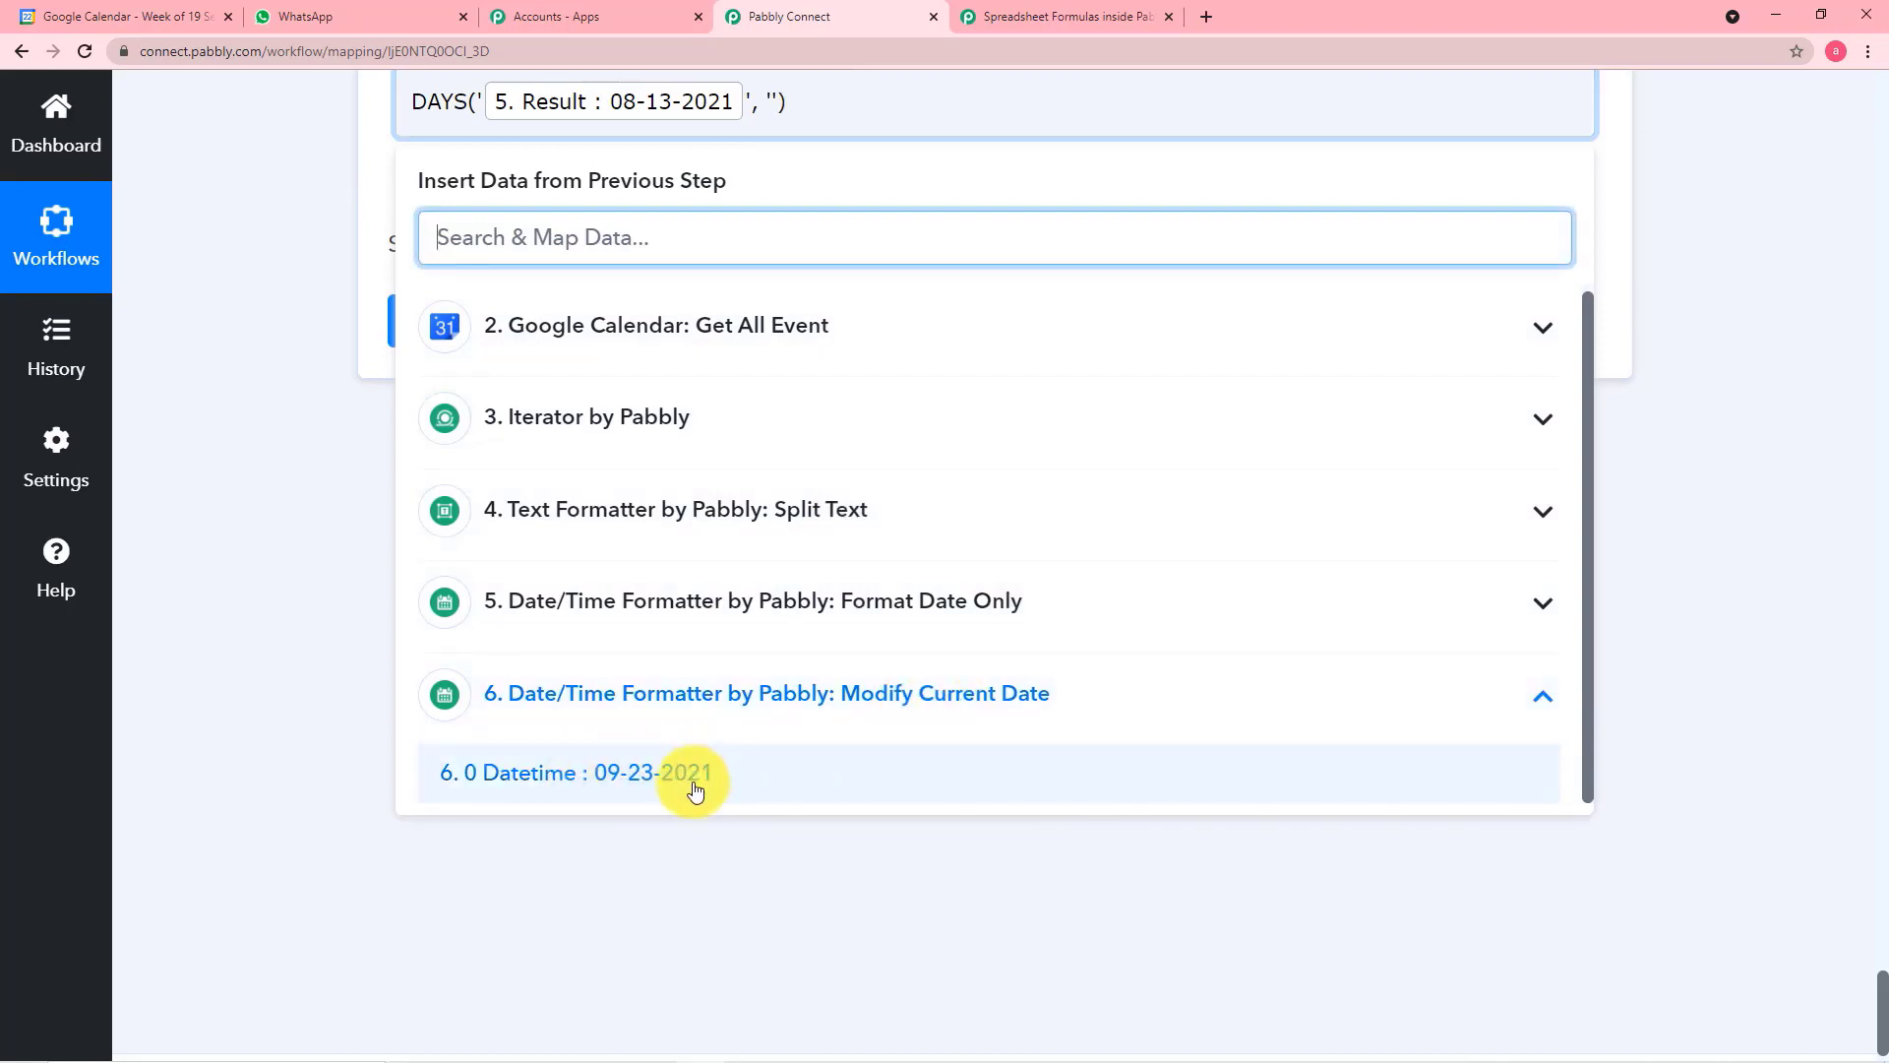
left_click(658, 777)
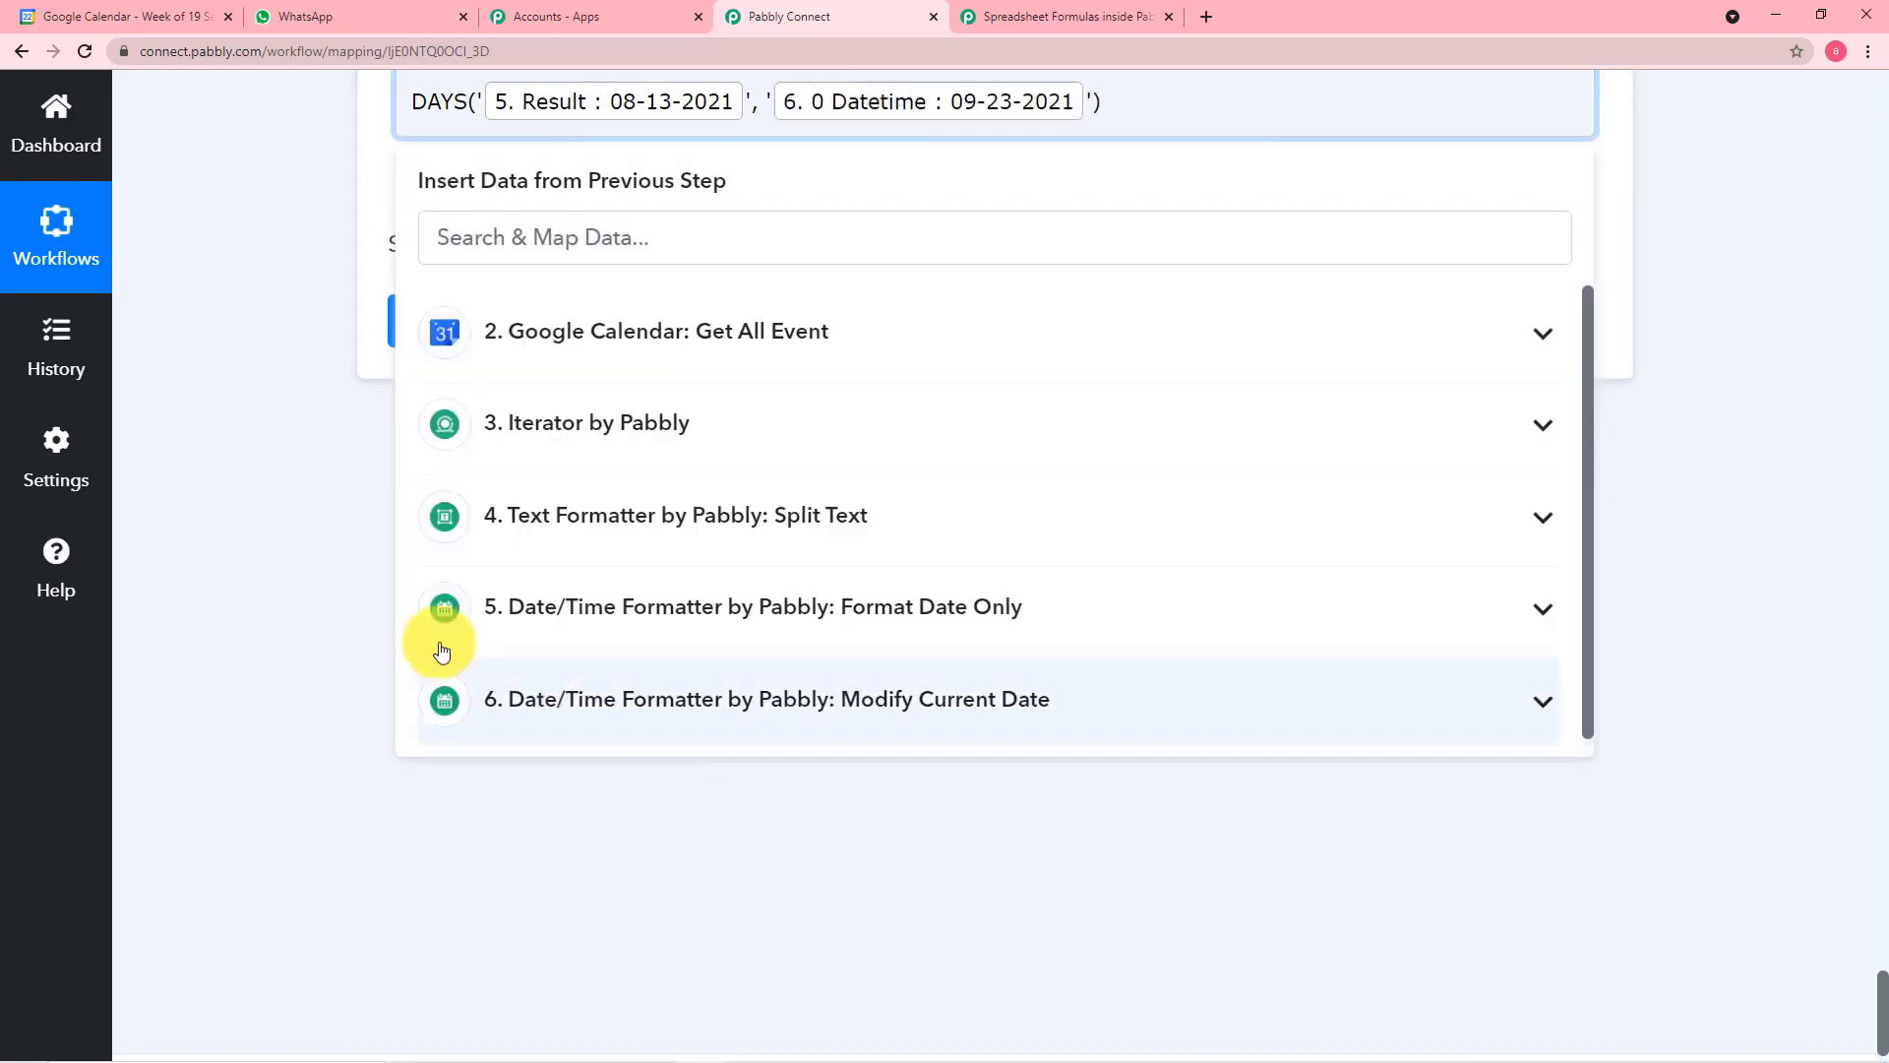
Save the Spreadsheet Formulas step and send a test request
left_click(240, 451)
scroll(542, 547, "up", 2)
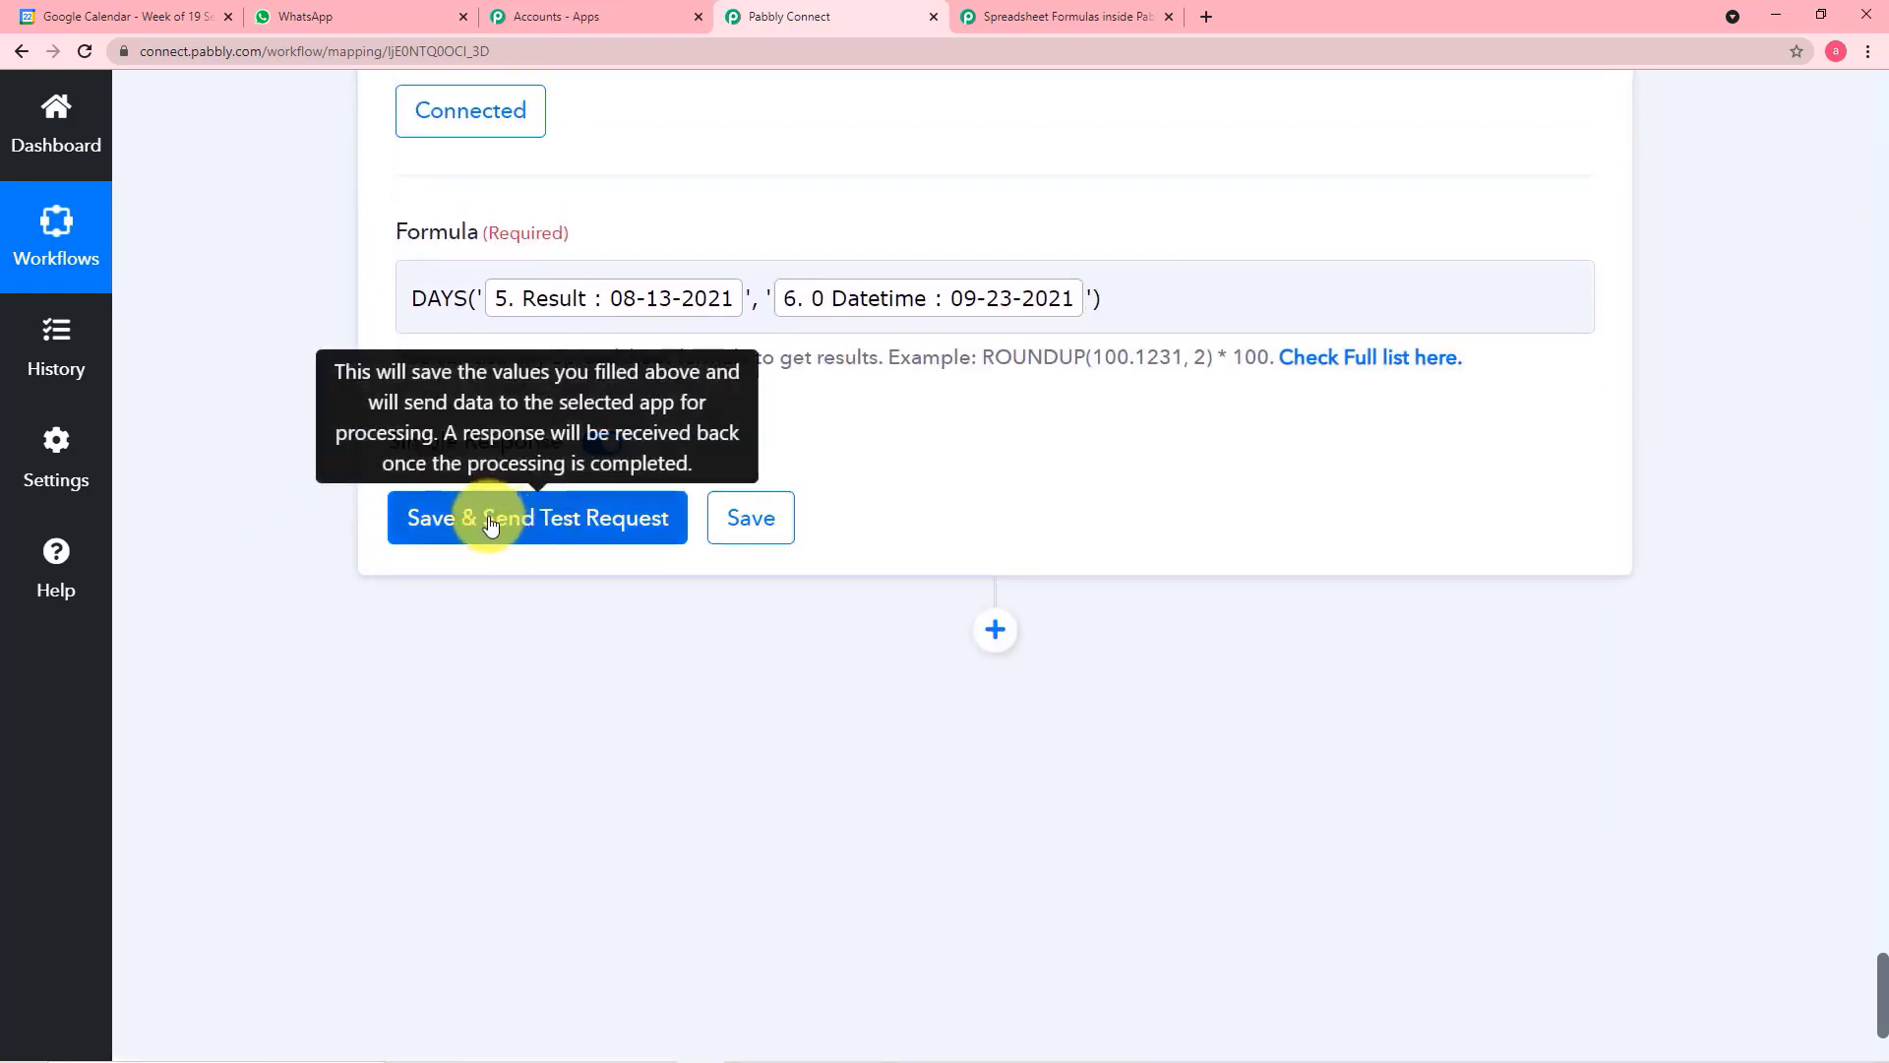
left_click(542, 547)
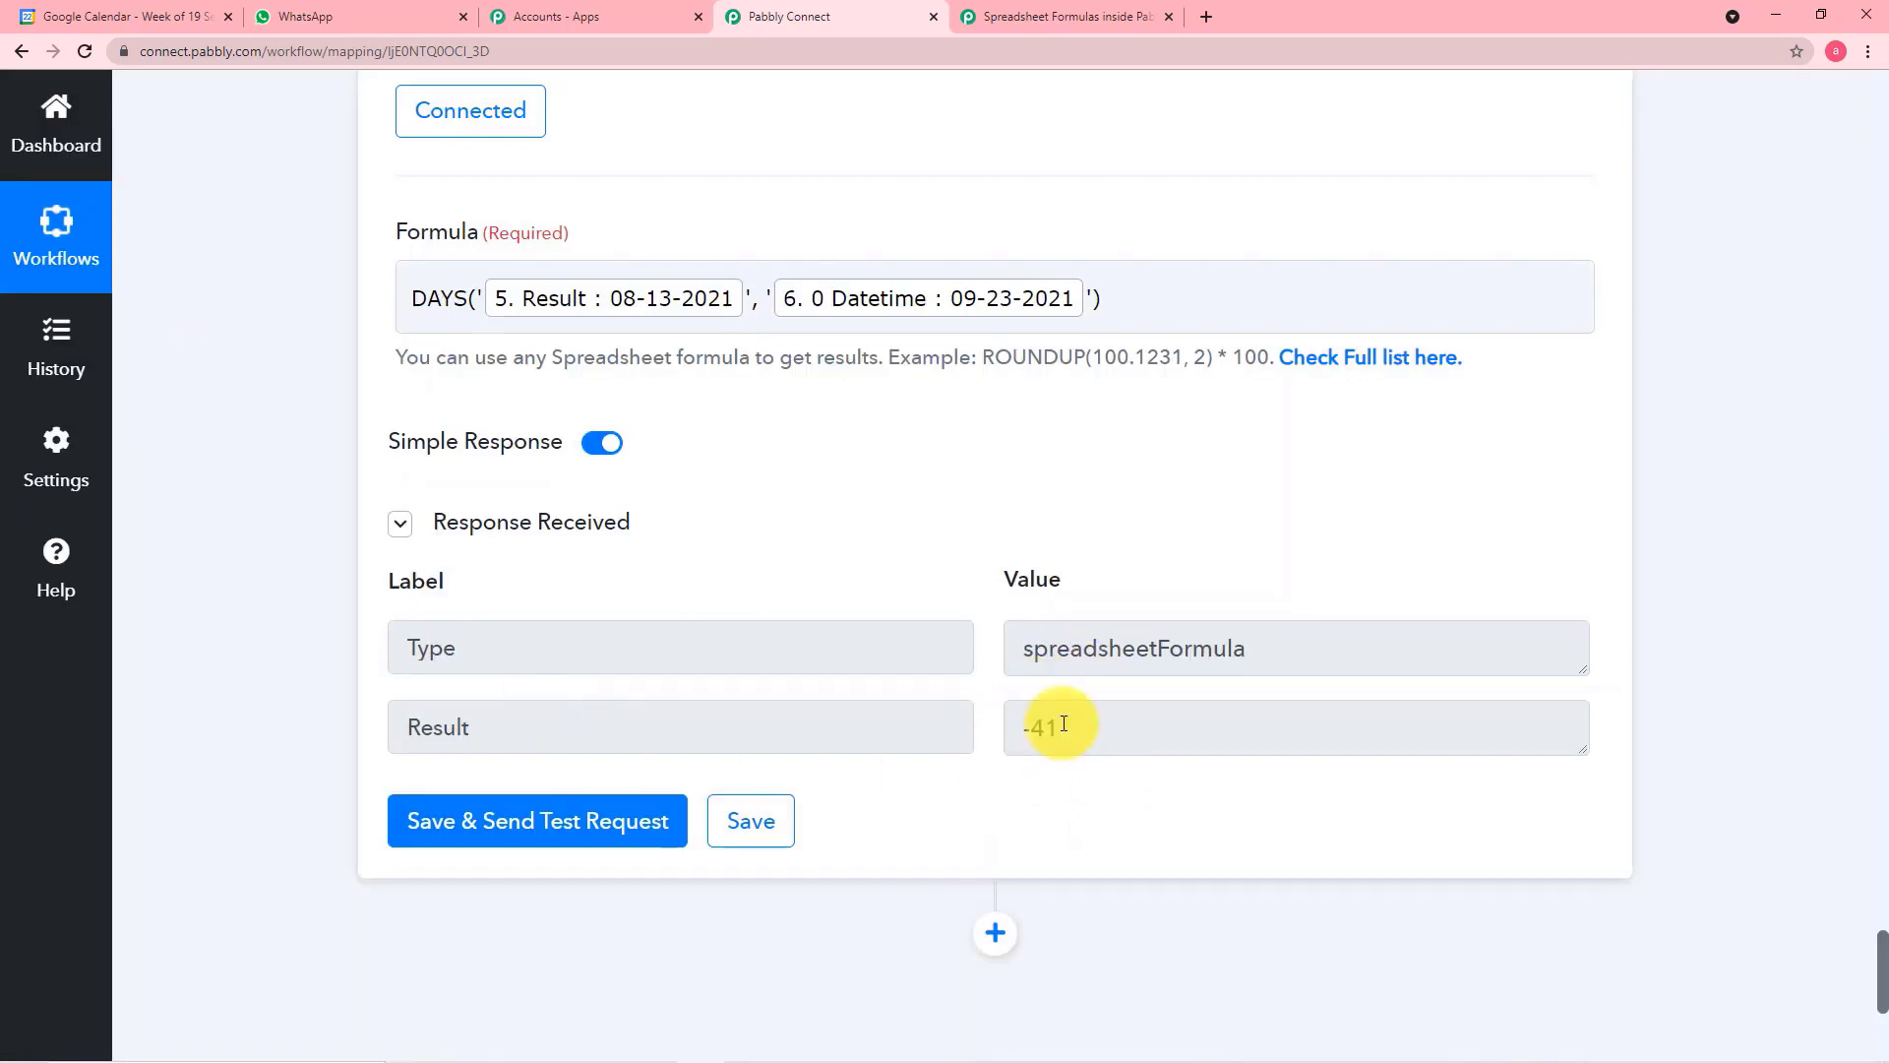
Review the DAYS formula's mapped dates and test result against the Modify Current Date step's settings and response
left_click(891, 298)
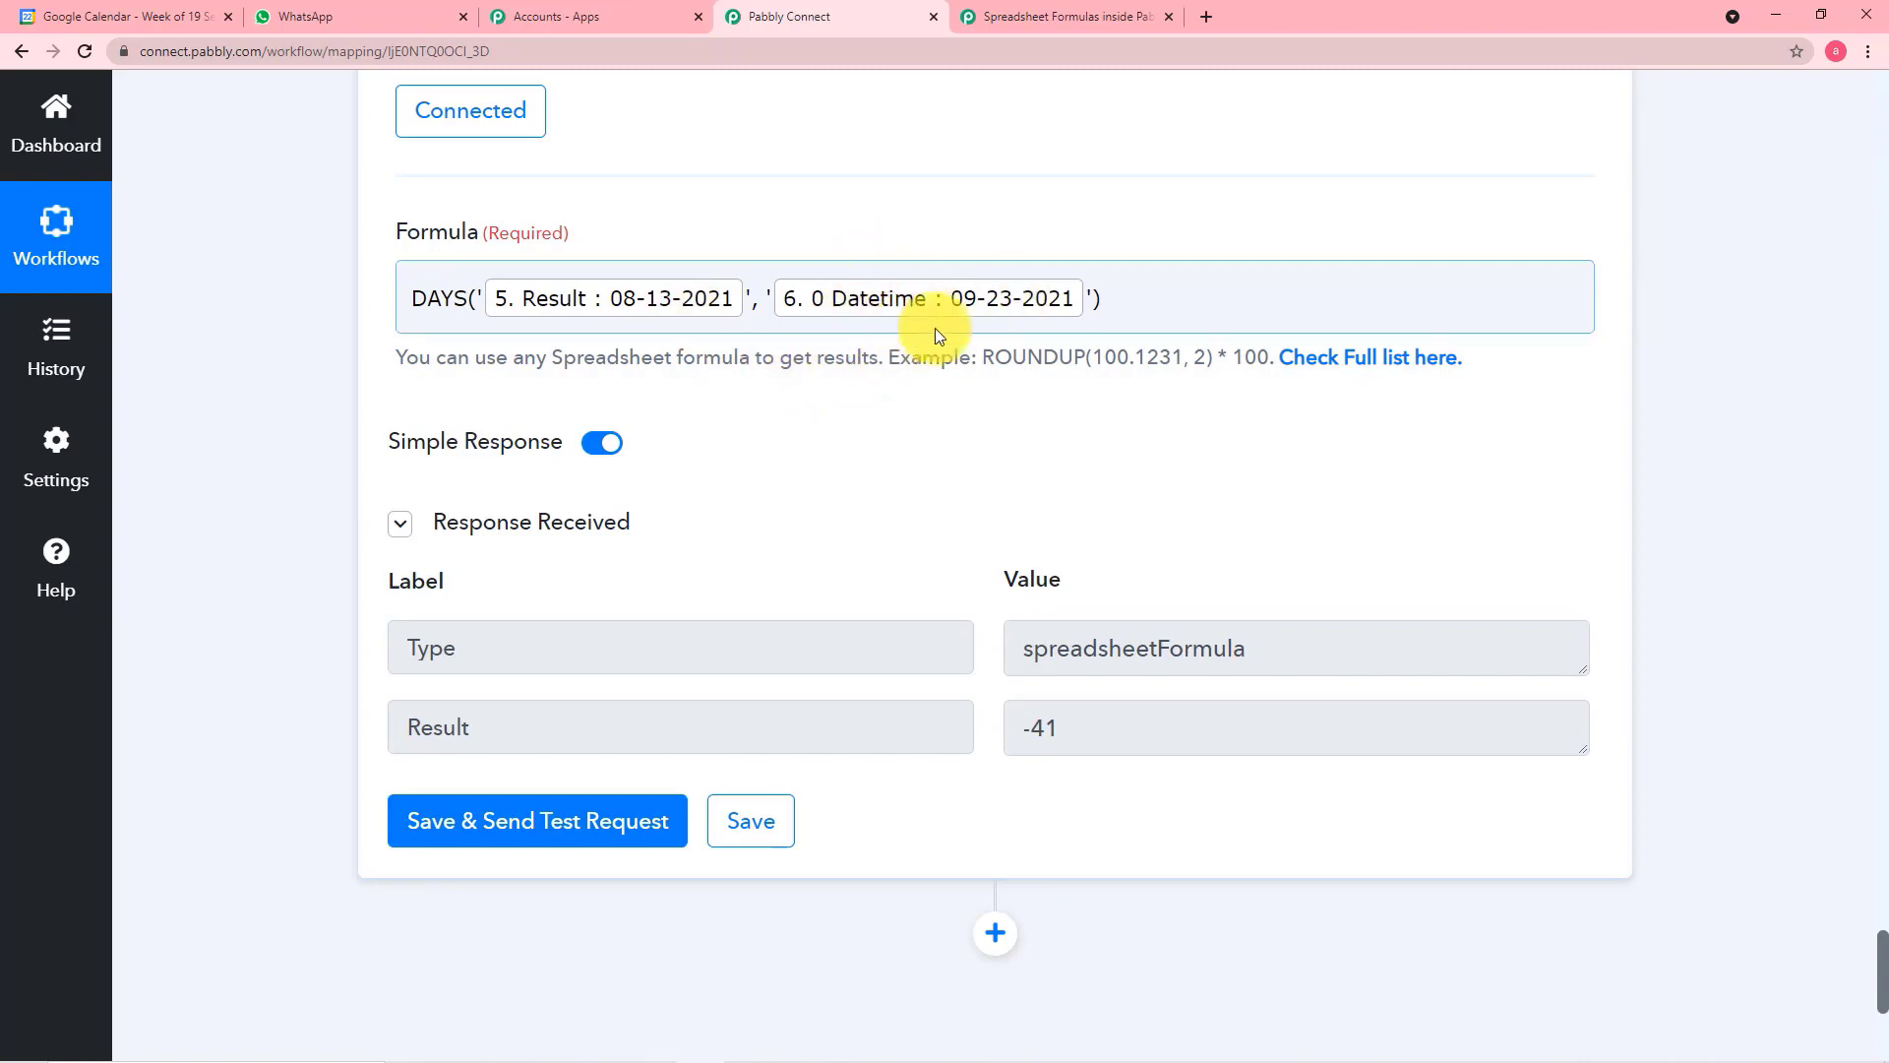
scroll(624, 206, "up", 10)
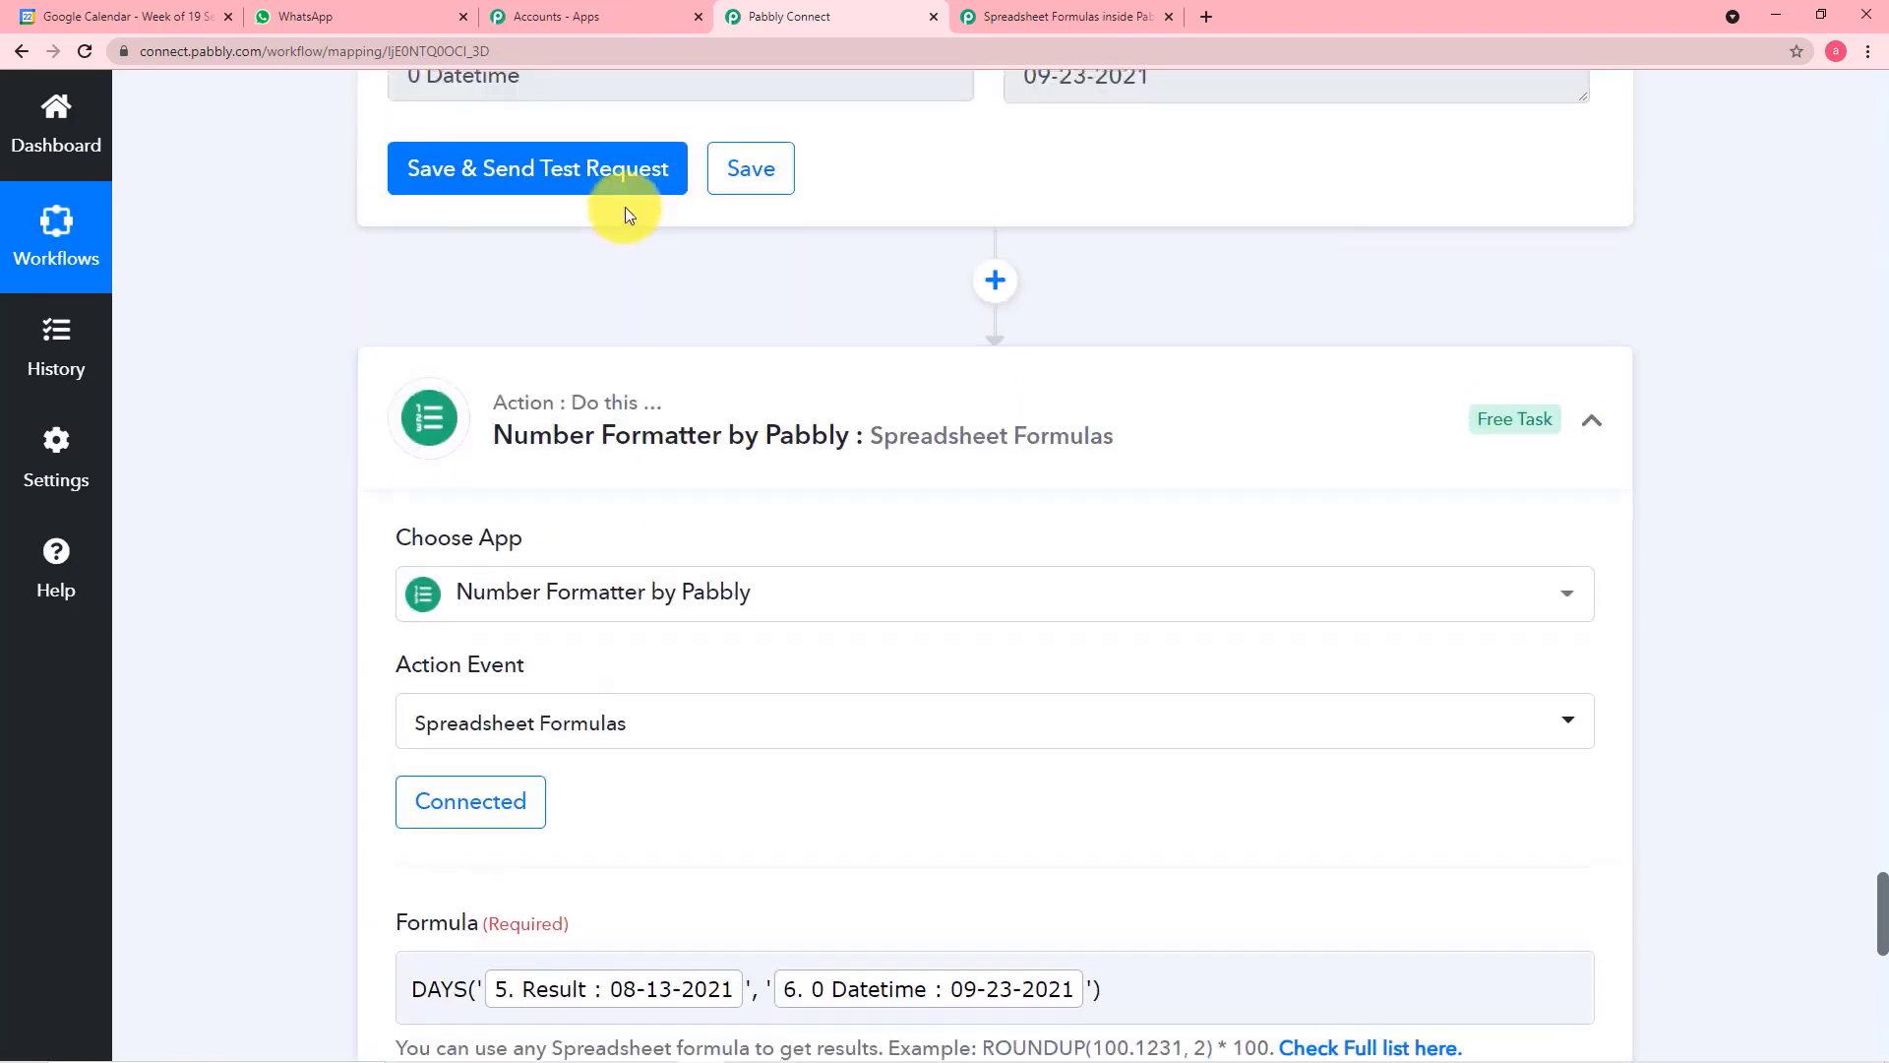
scroll(762, 236, "up", 4)
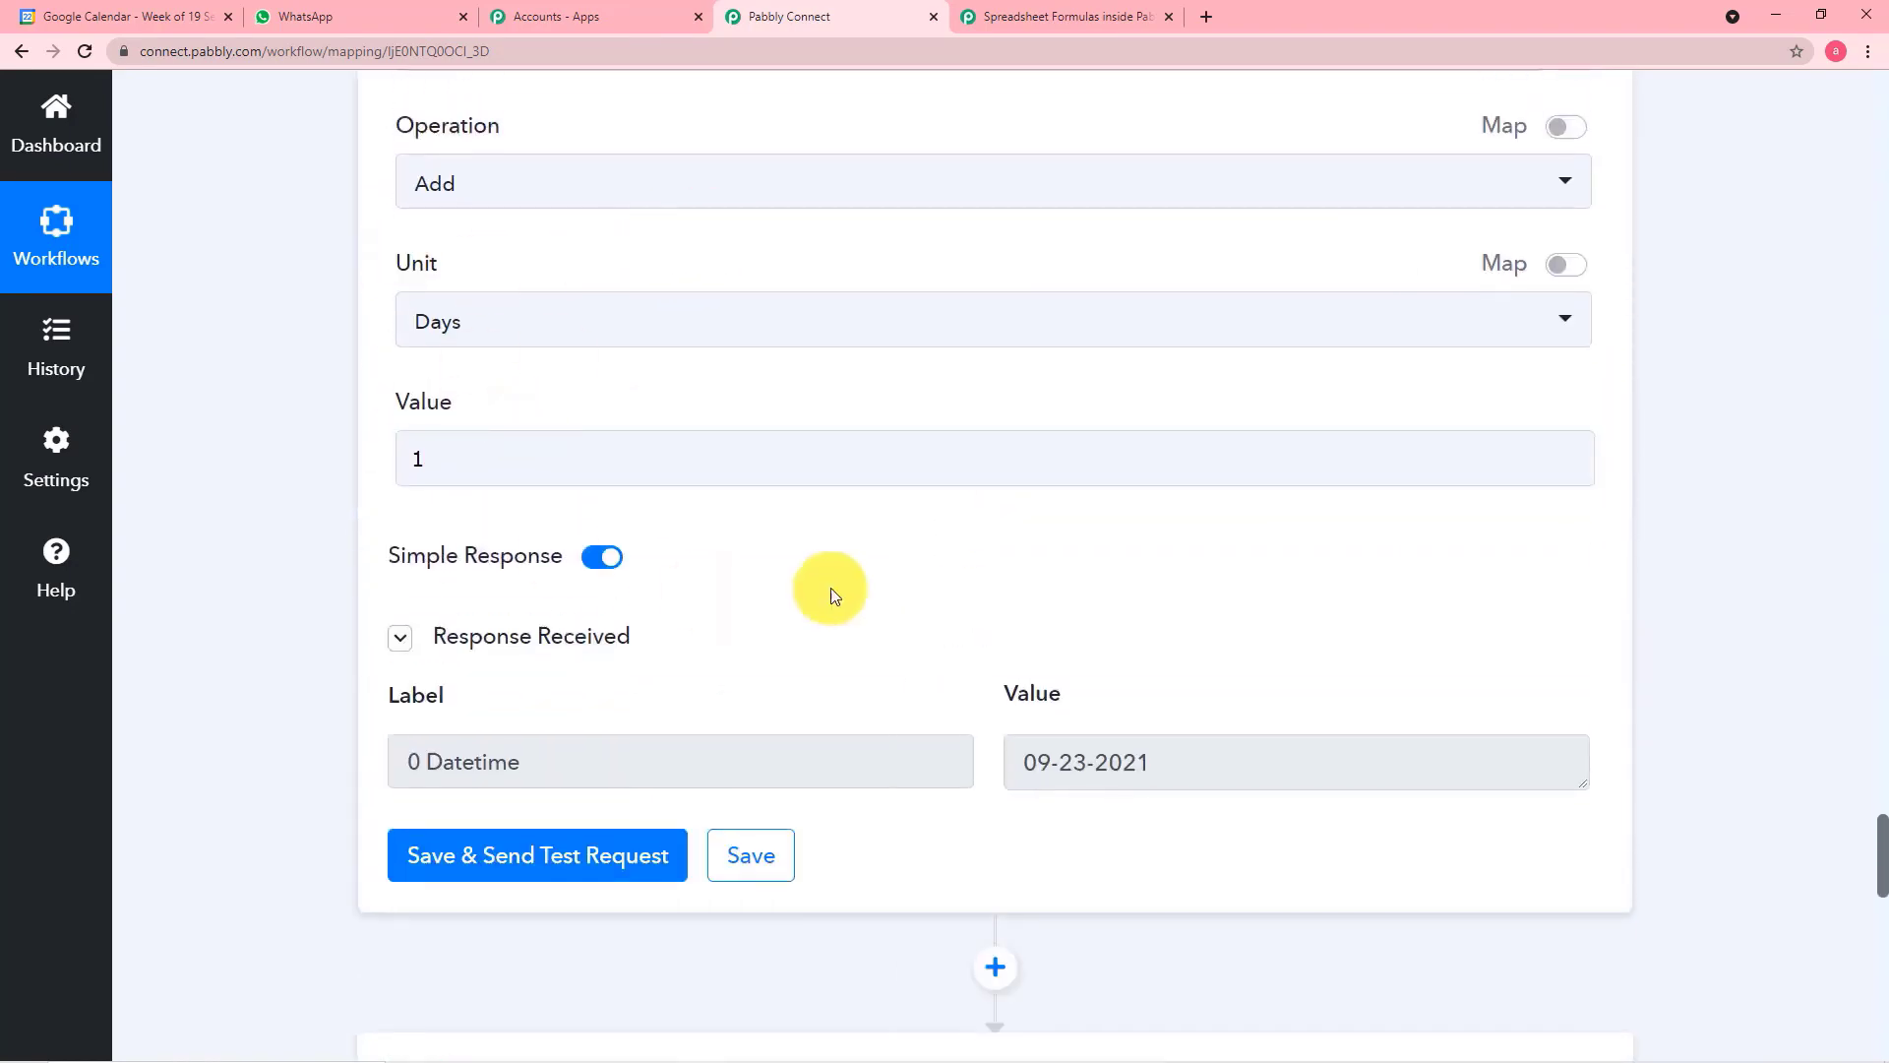
scroll(866, 575, "down", 3)
scroll(906, 564, "down", 8)
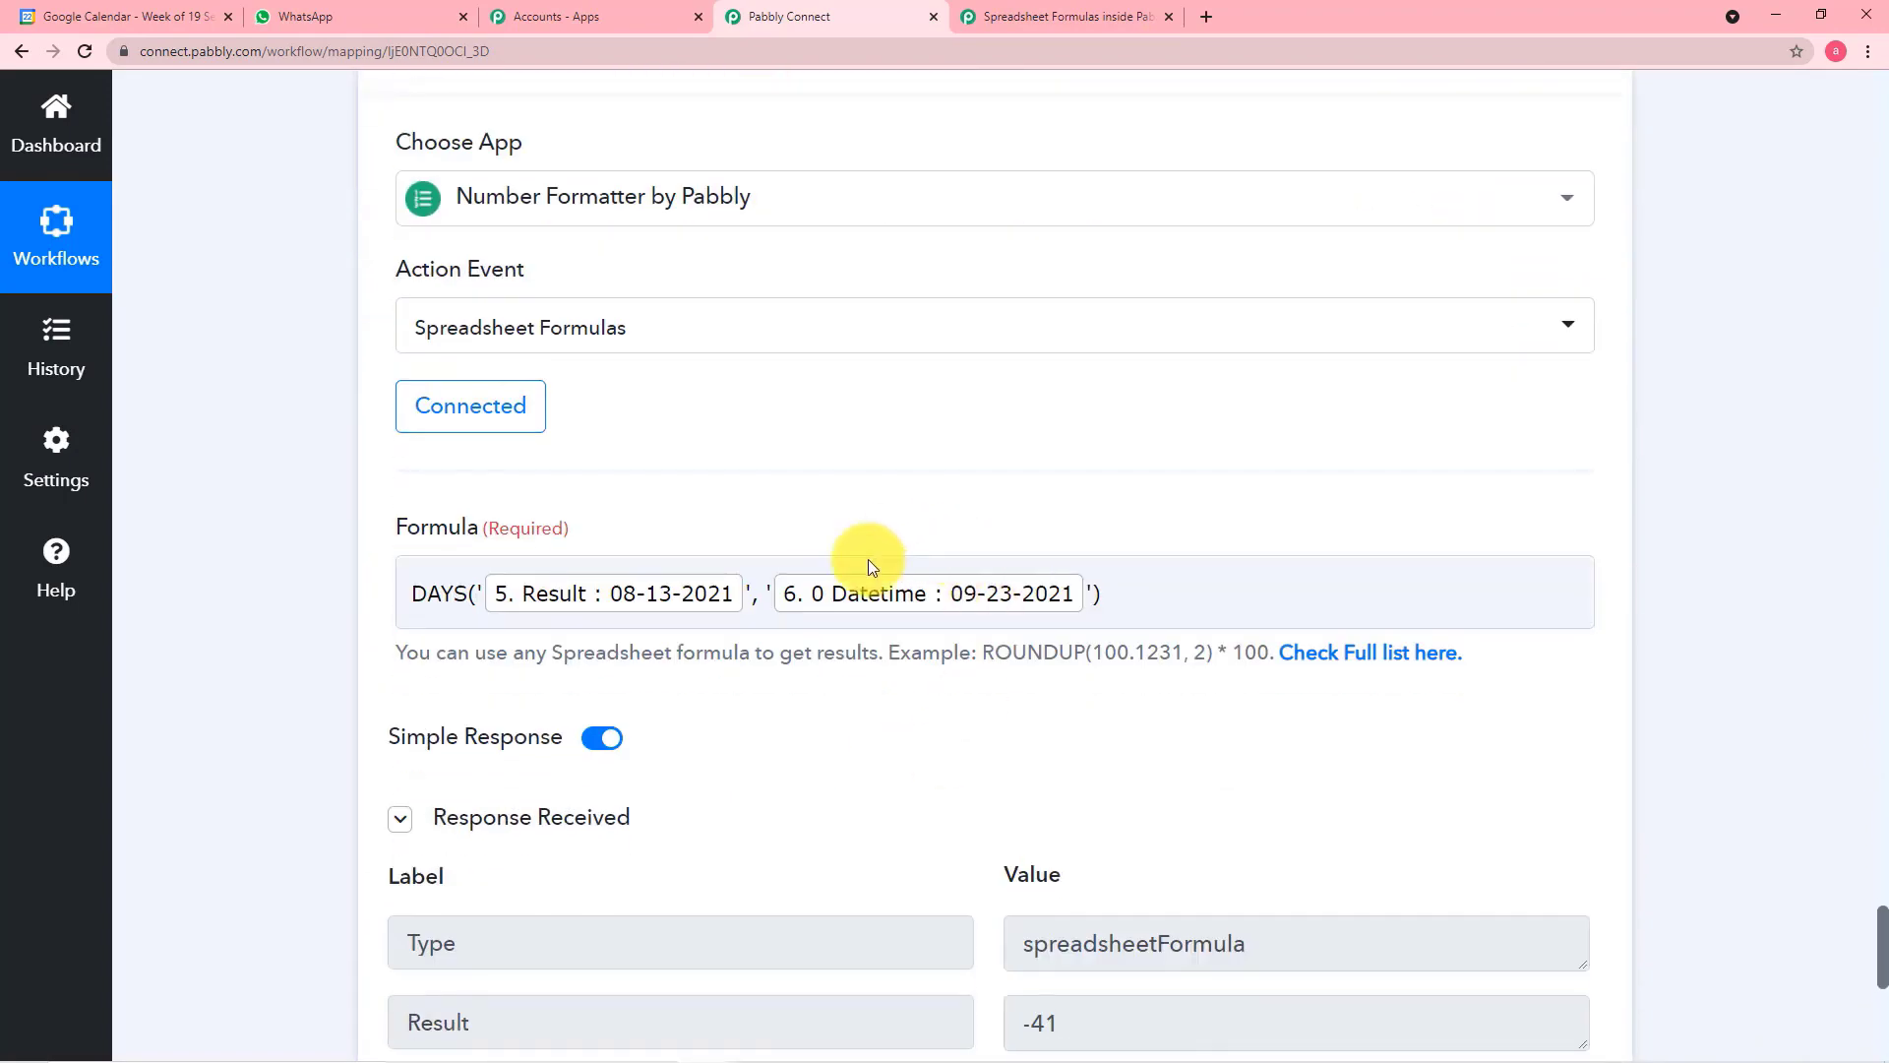
scroll(964, 724, "down", 1)
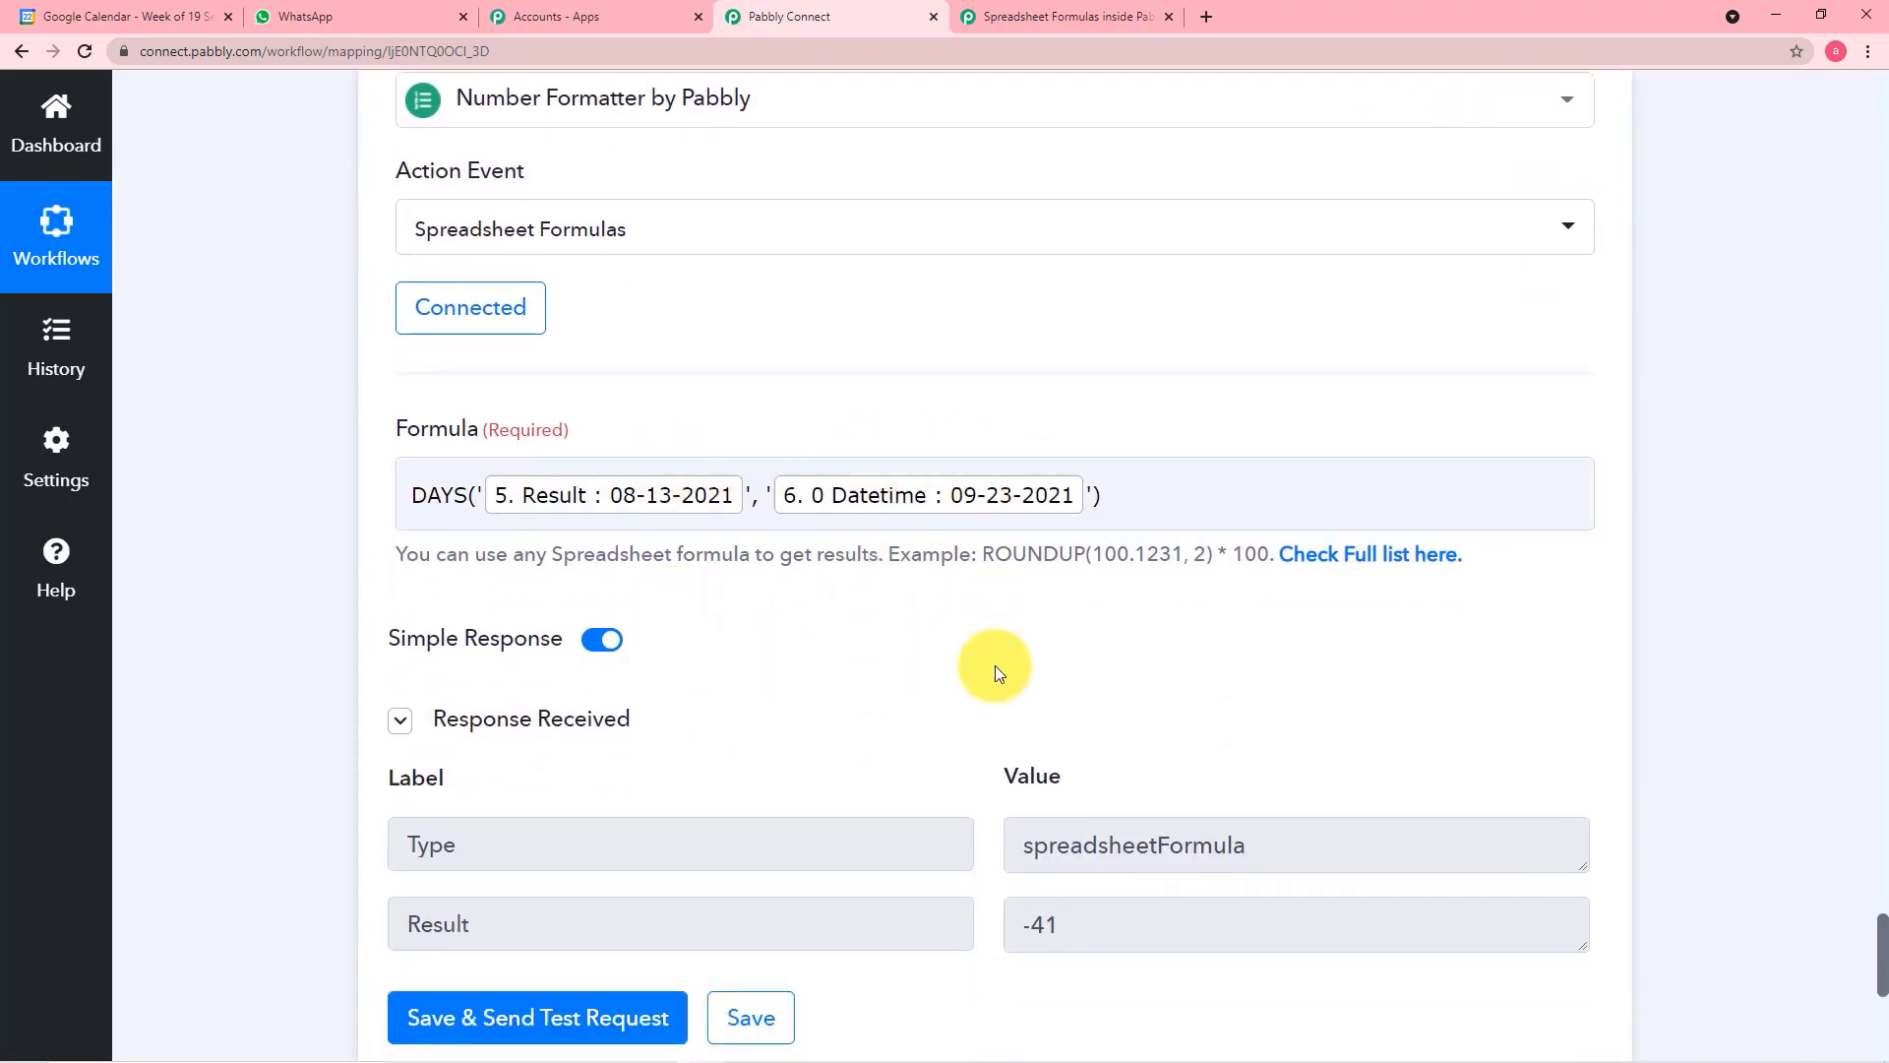
scroll(995, 666, "down", 1)
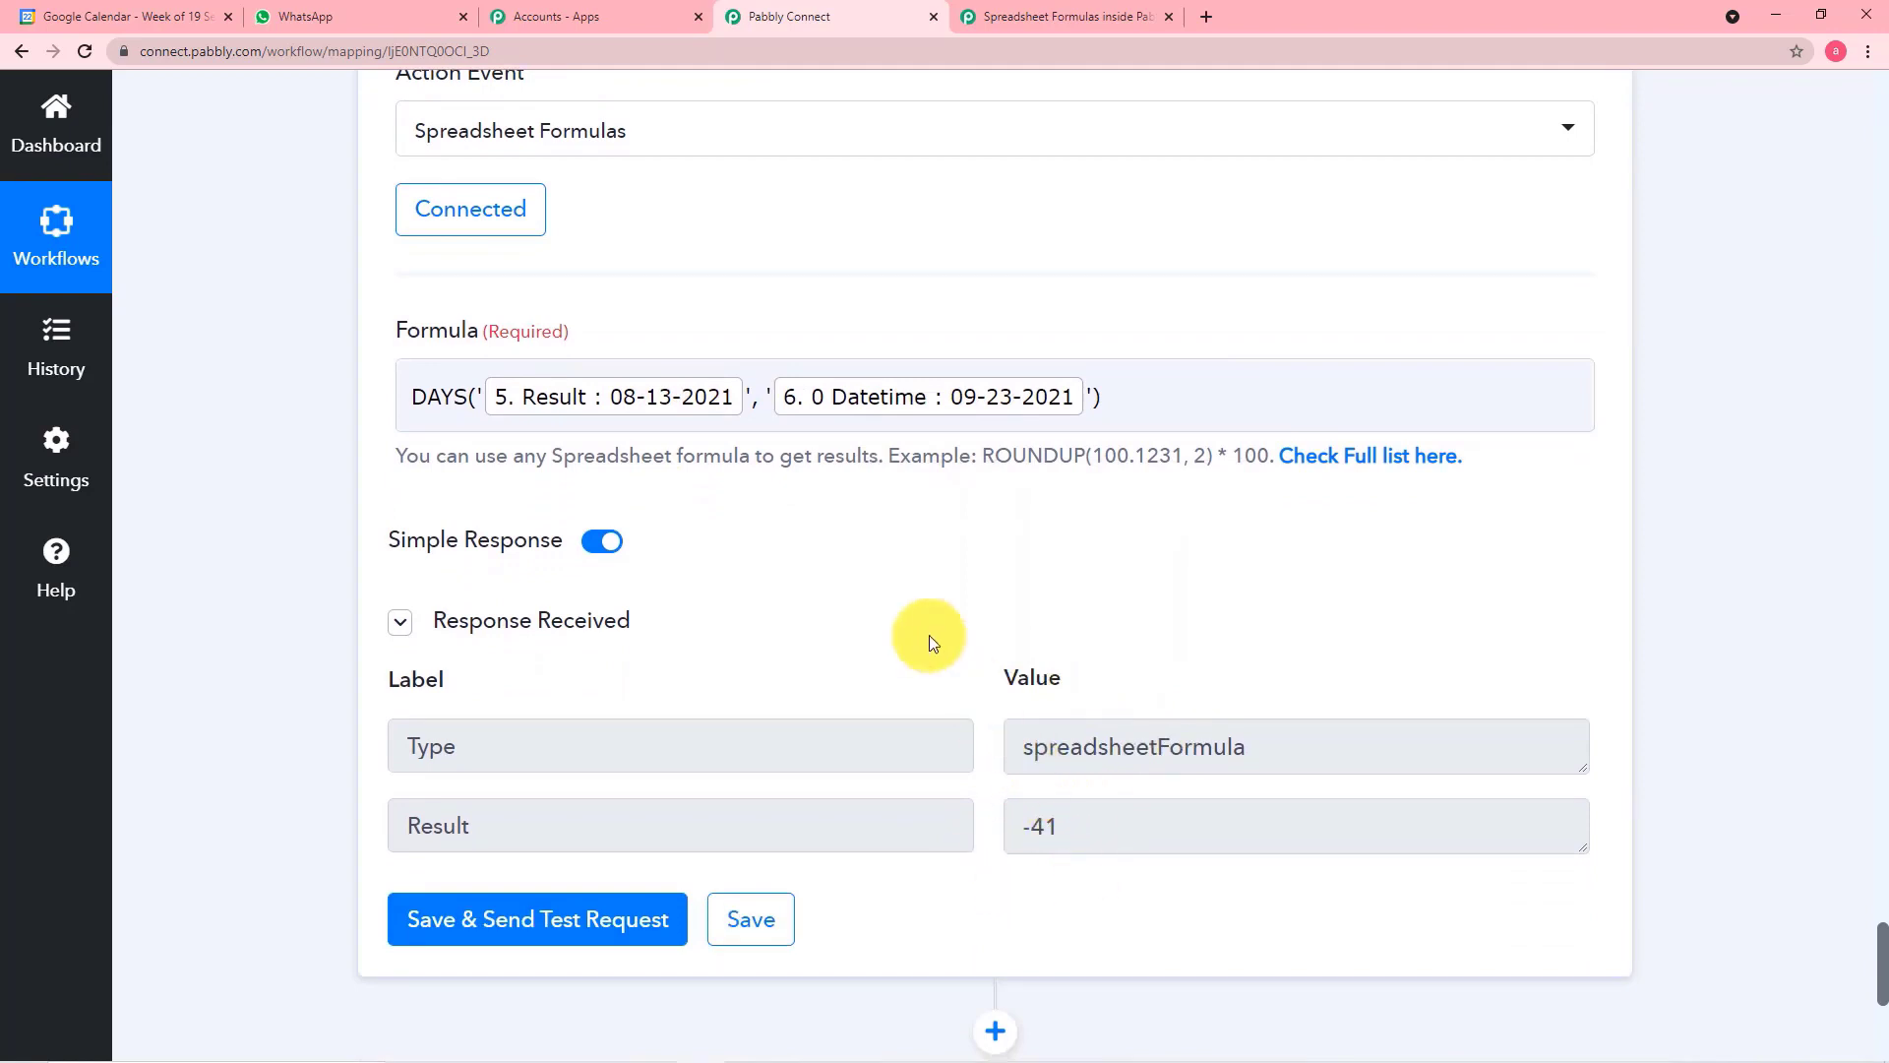
scroll(905, 583, "down", 4)
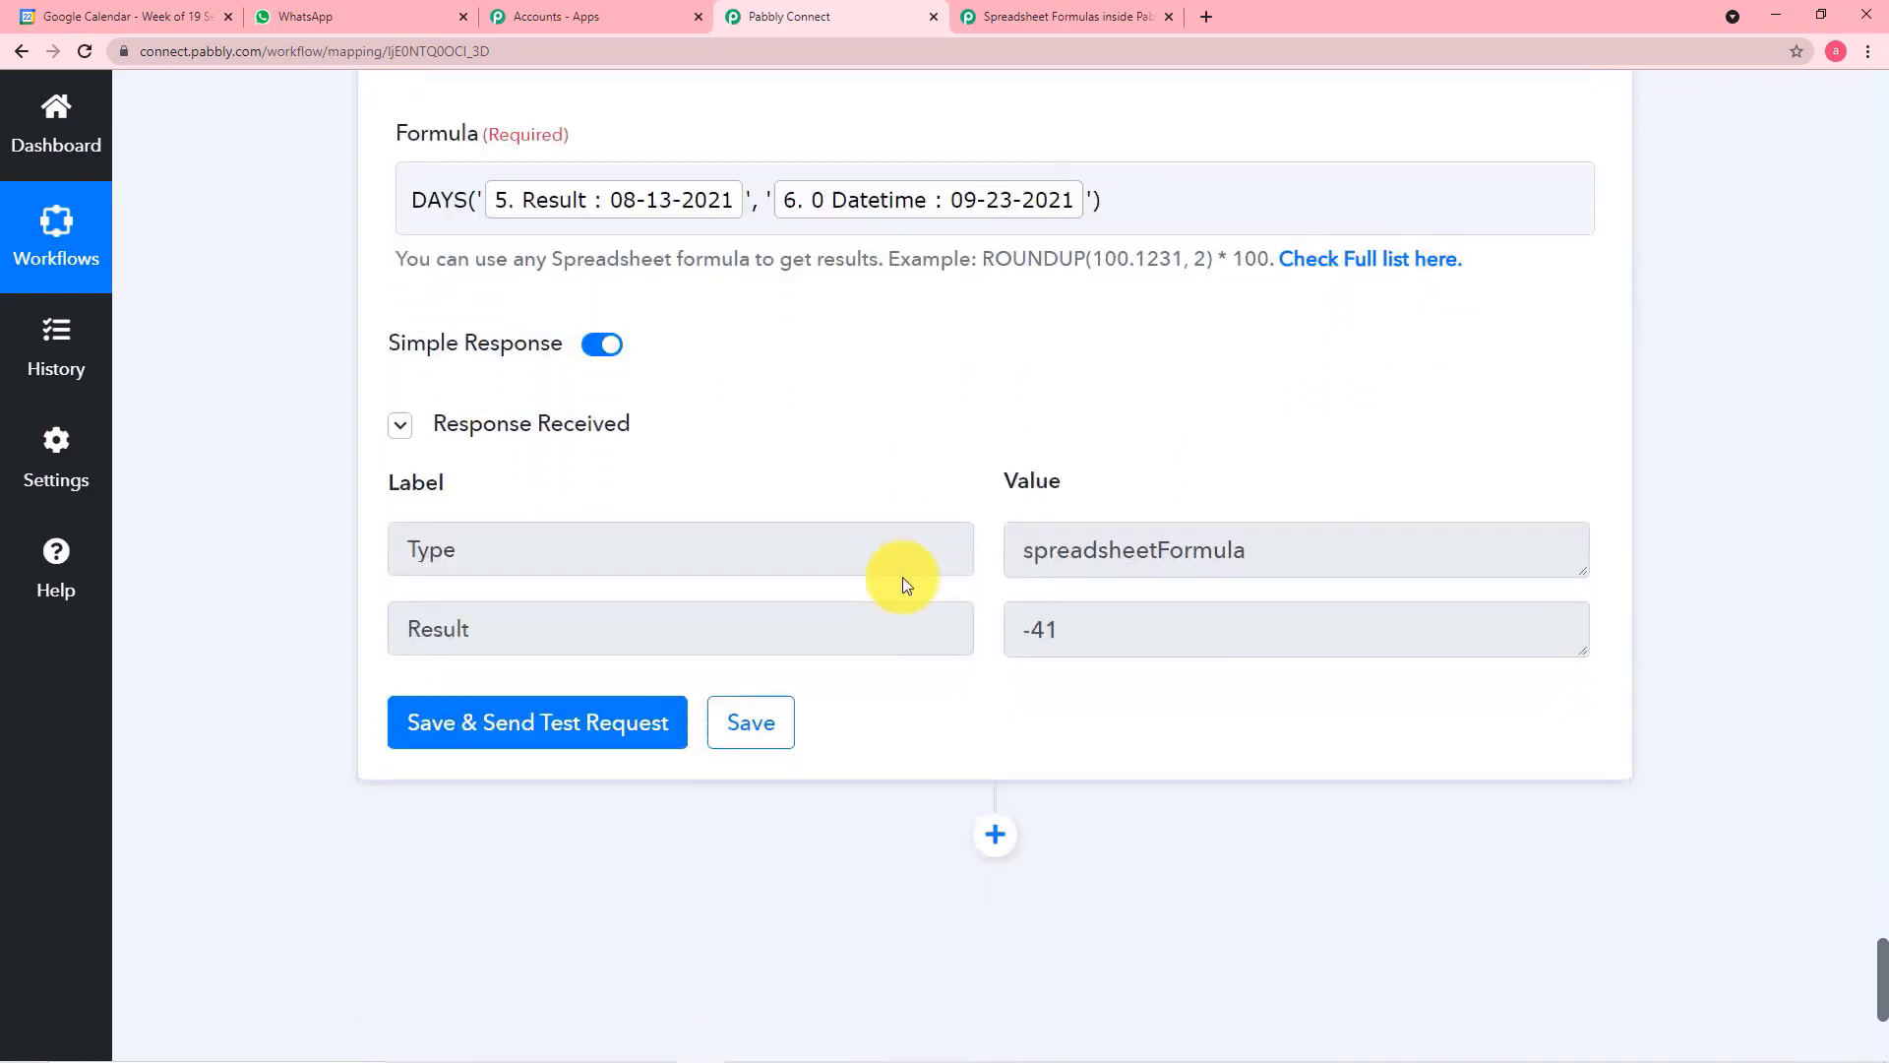
scroll(905, 583, "down", 1)
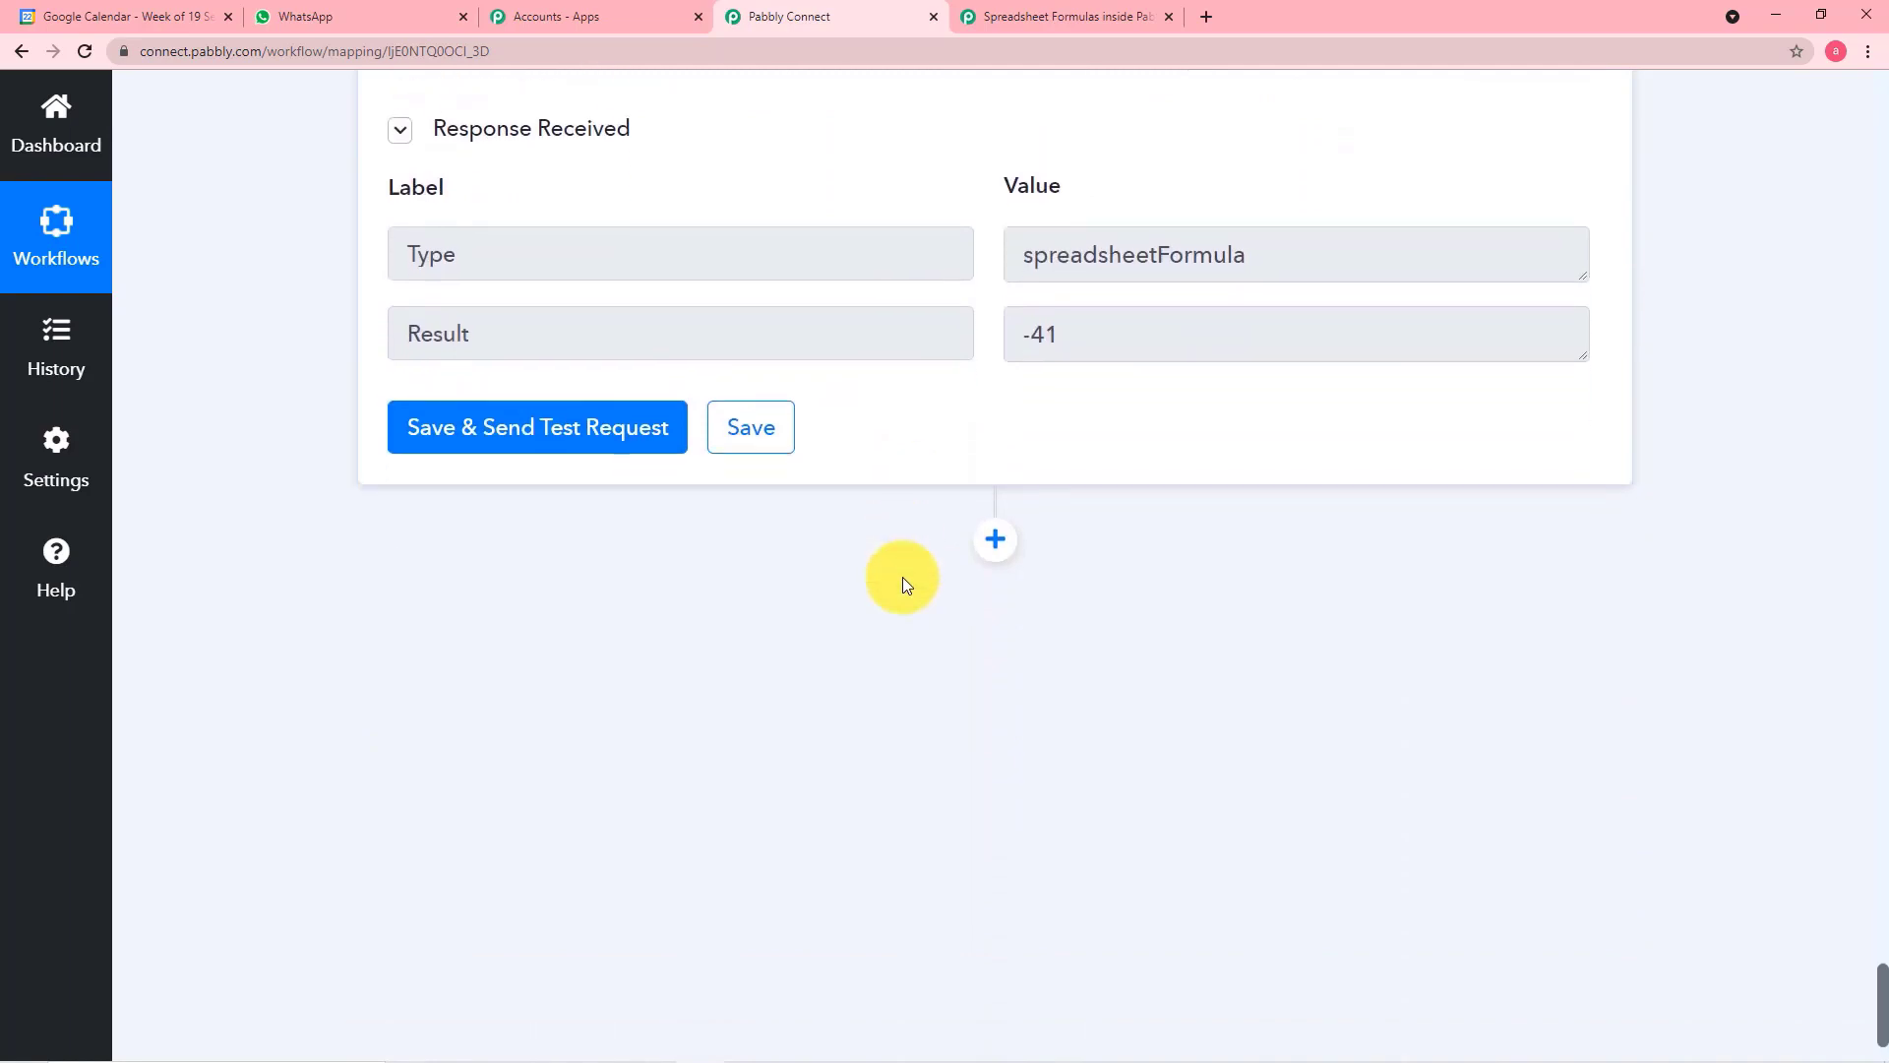
Add a Filter by Pabbly action after the Spreadsheet Formulas step
left_click(996, 540)
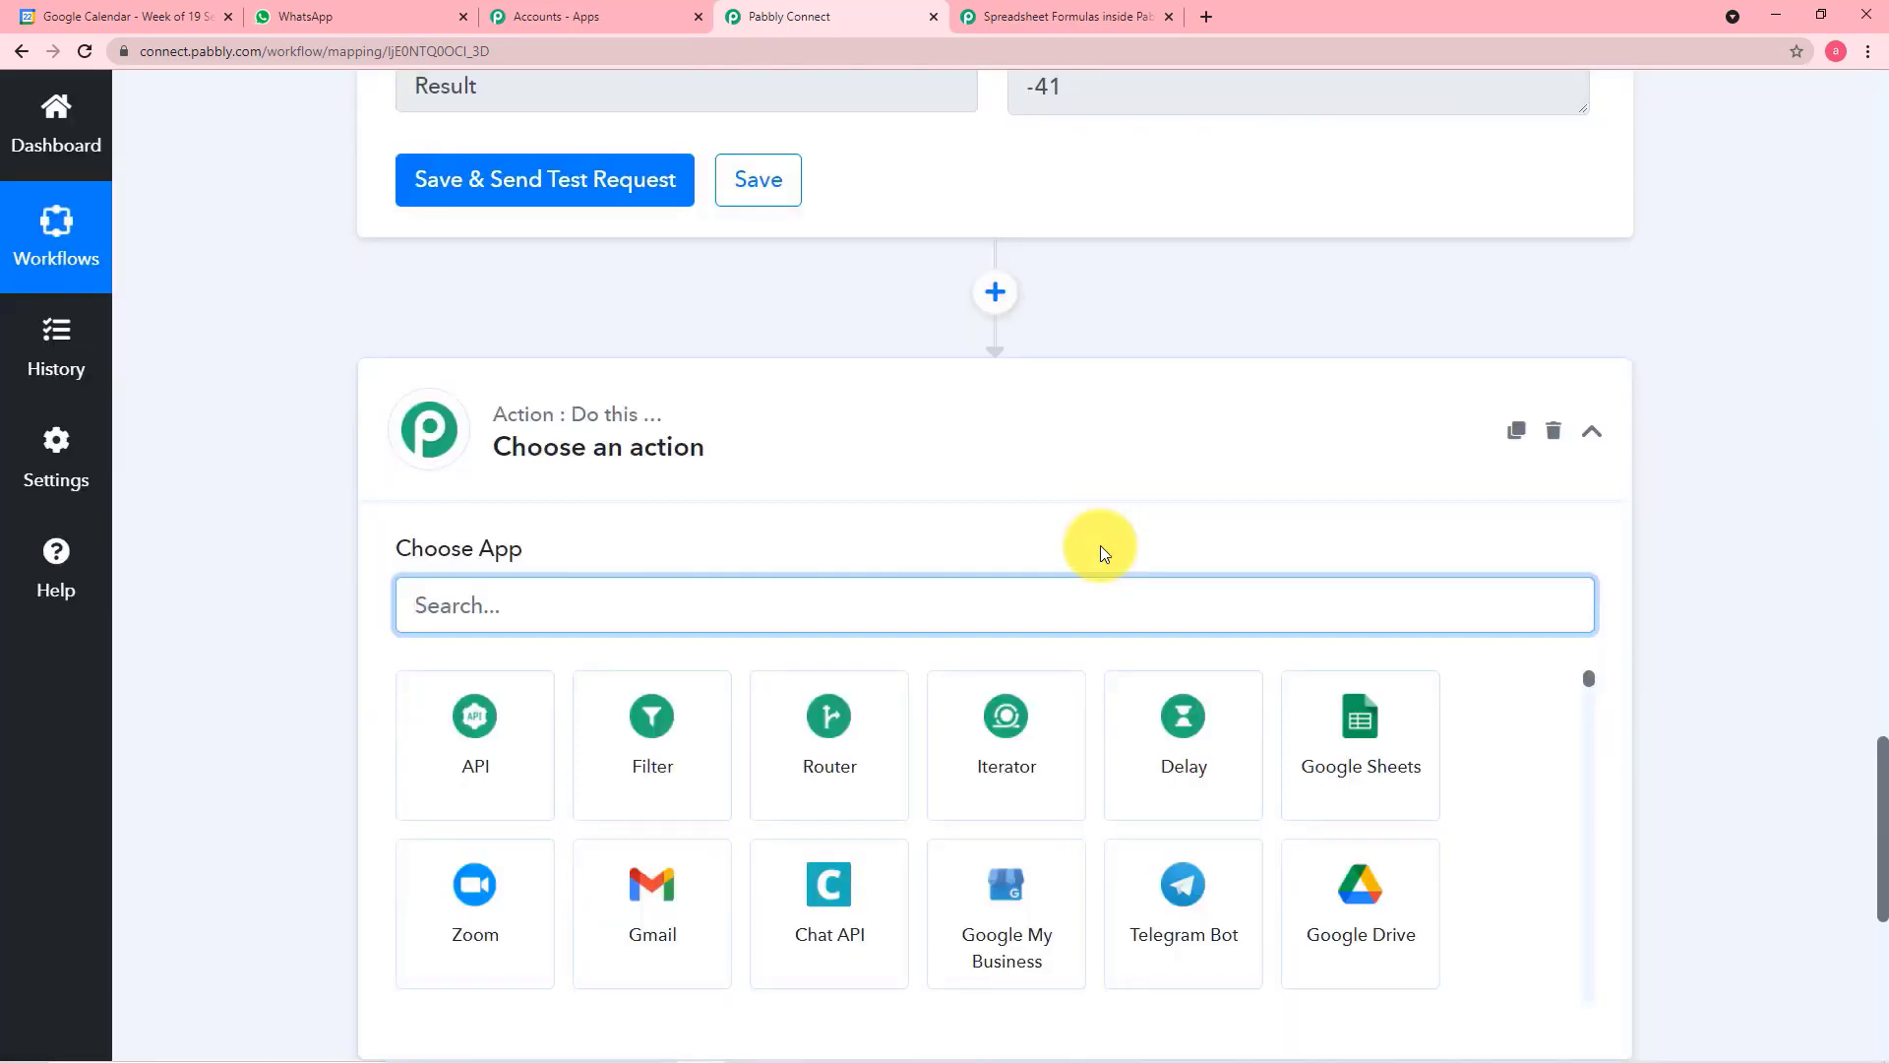
type("fi")
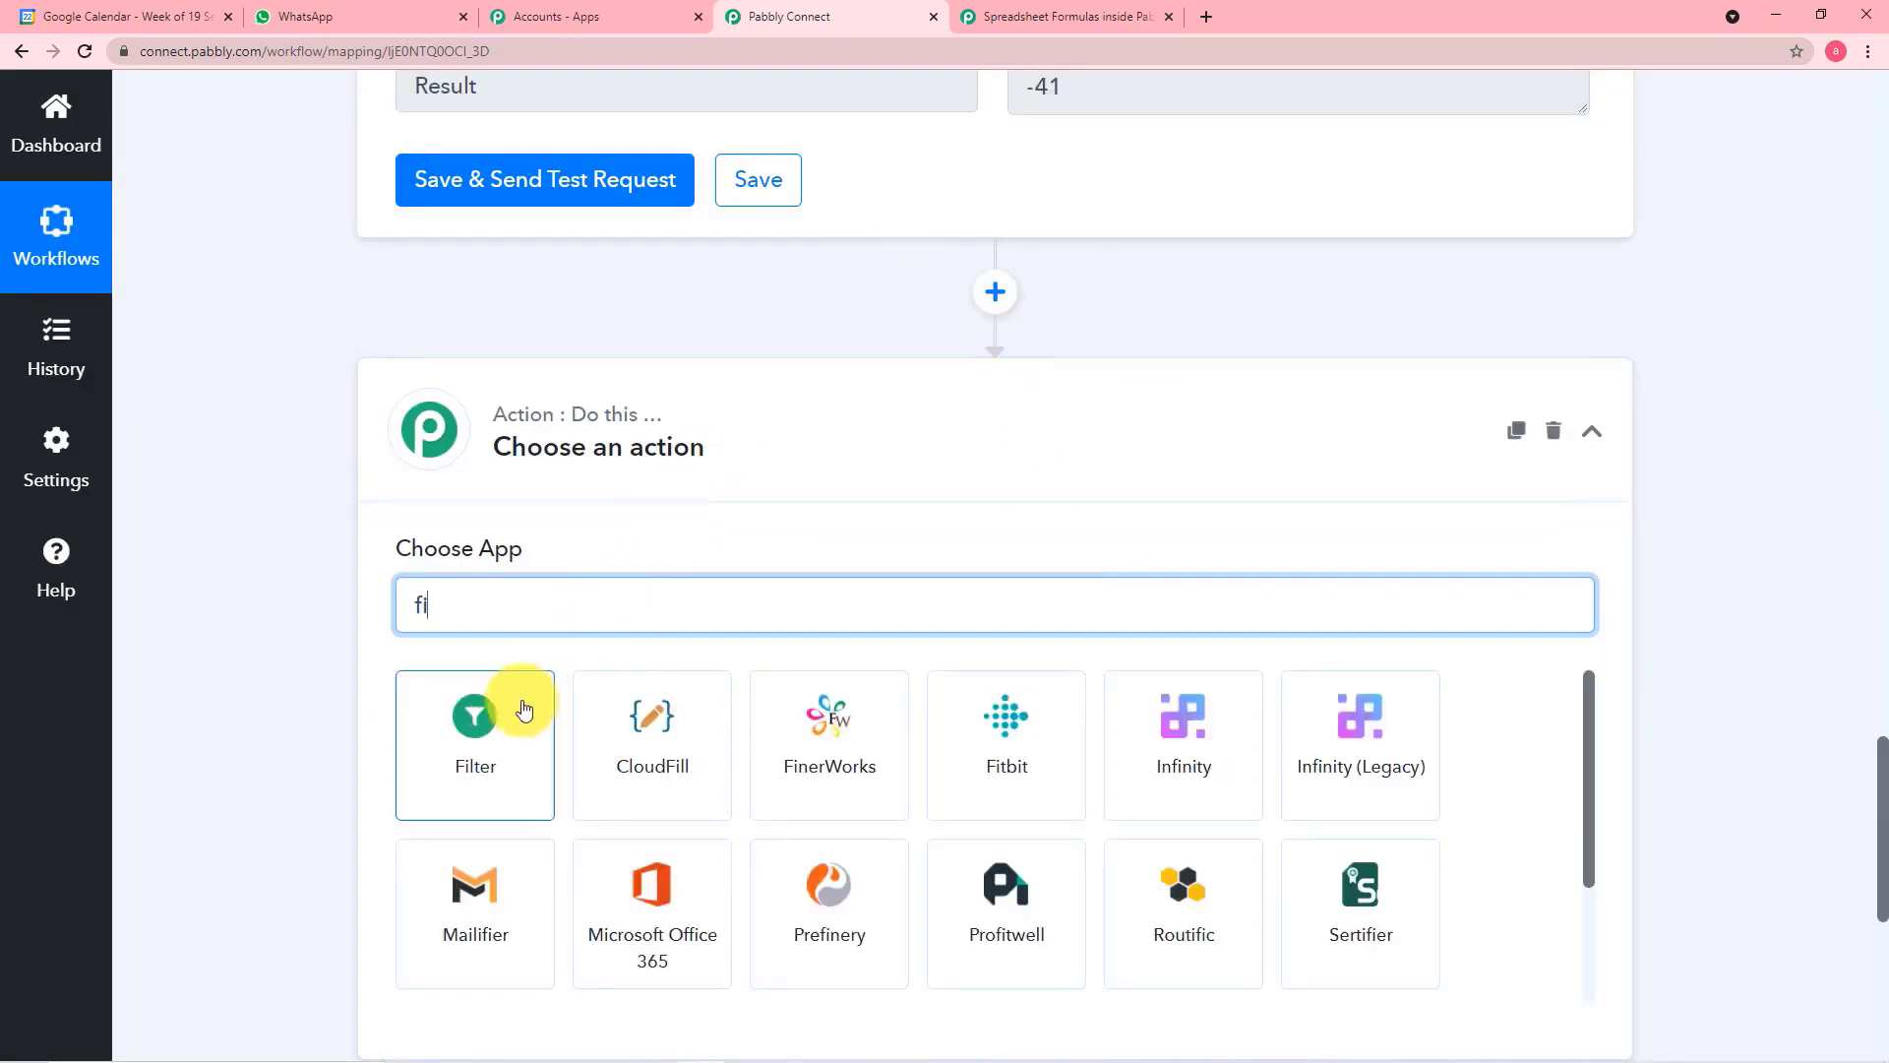
left_click(509, 711)
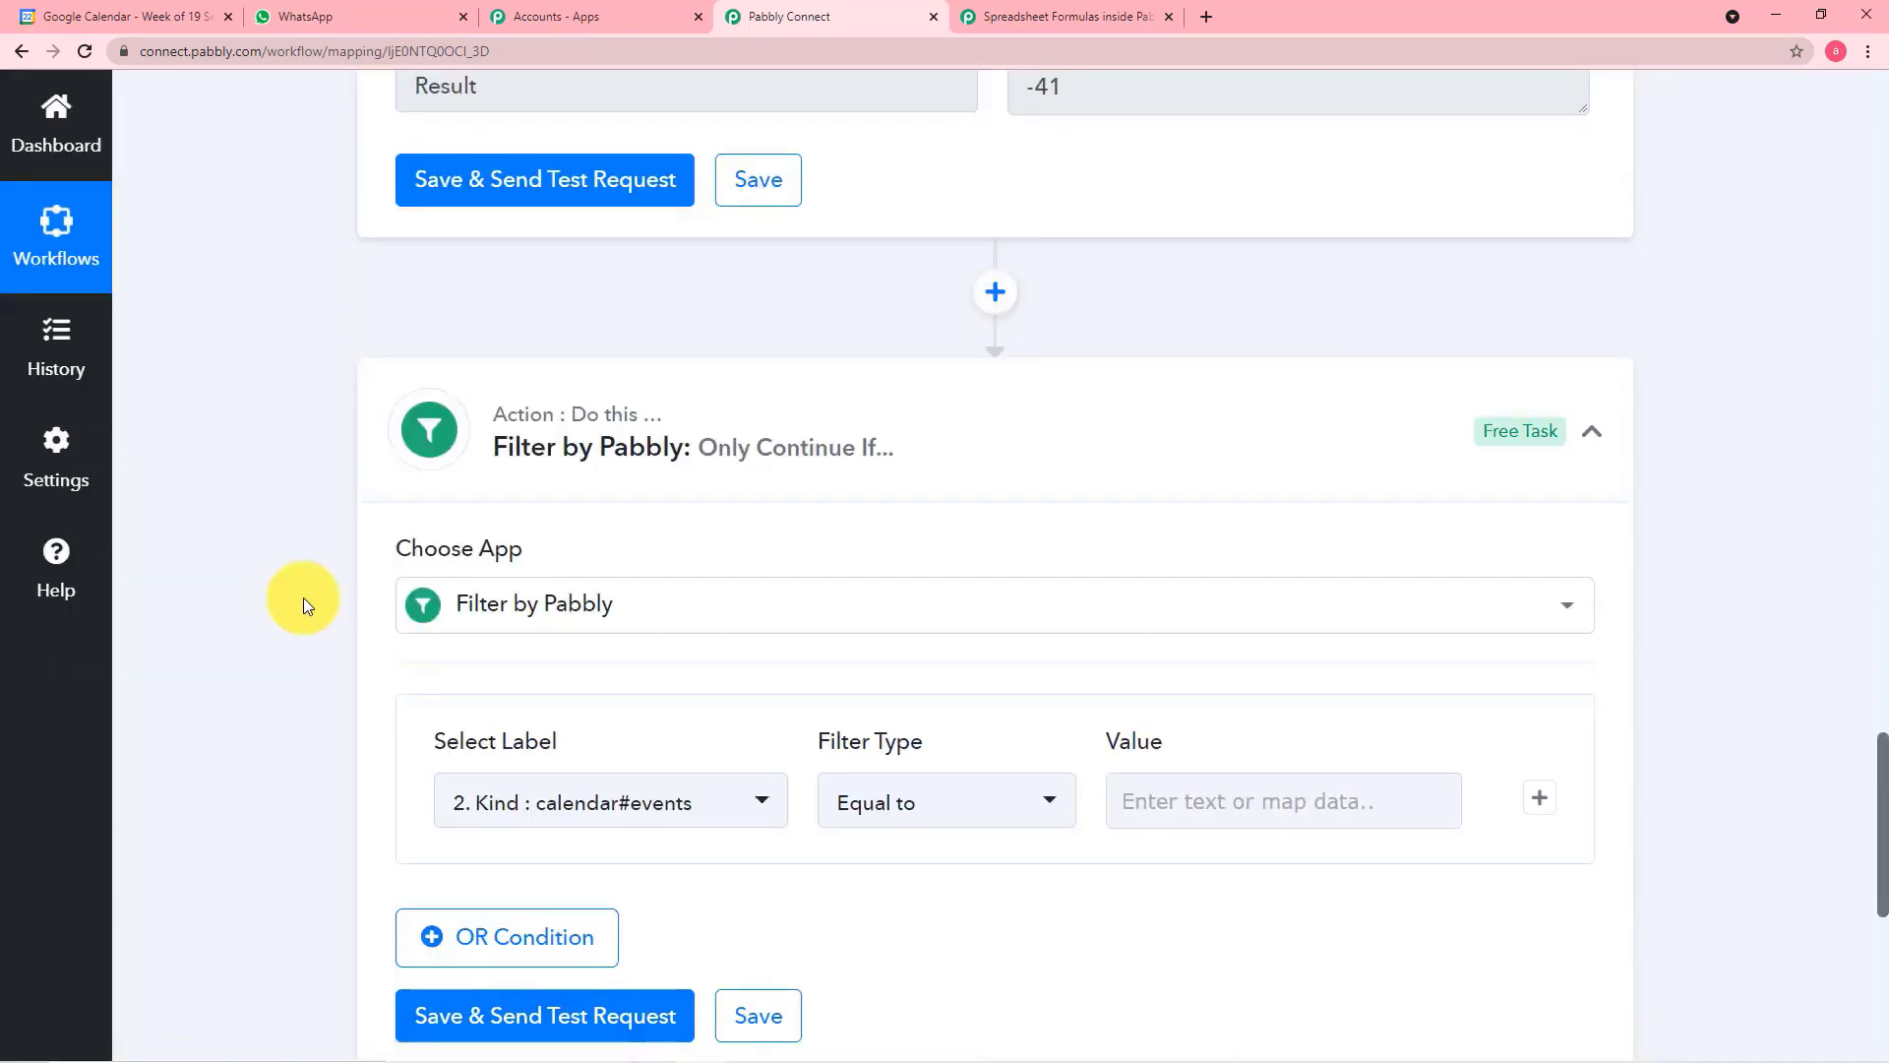
scroll(303, 606, "down", 2)
scroll(303, 599, "down", 1)
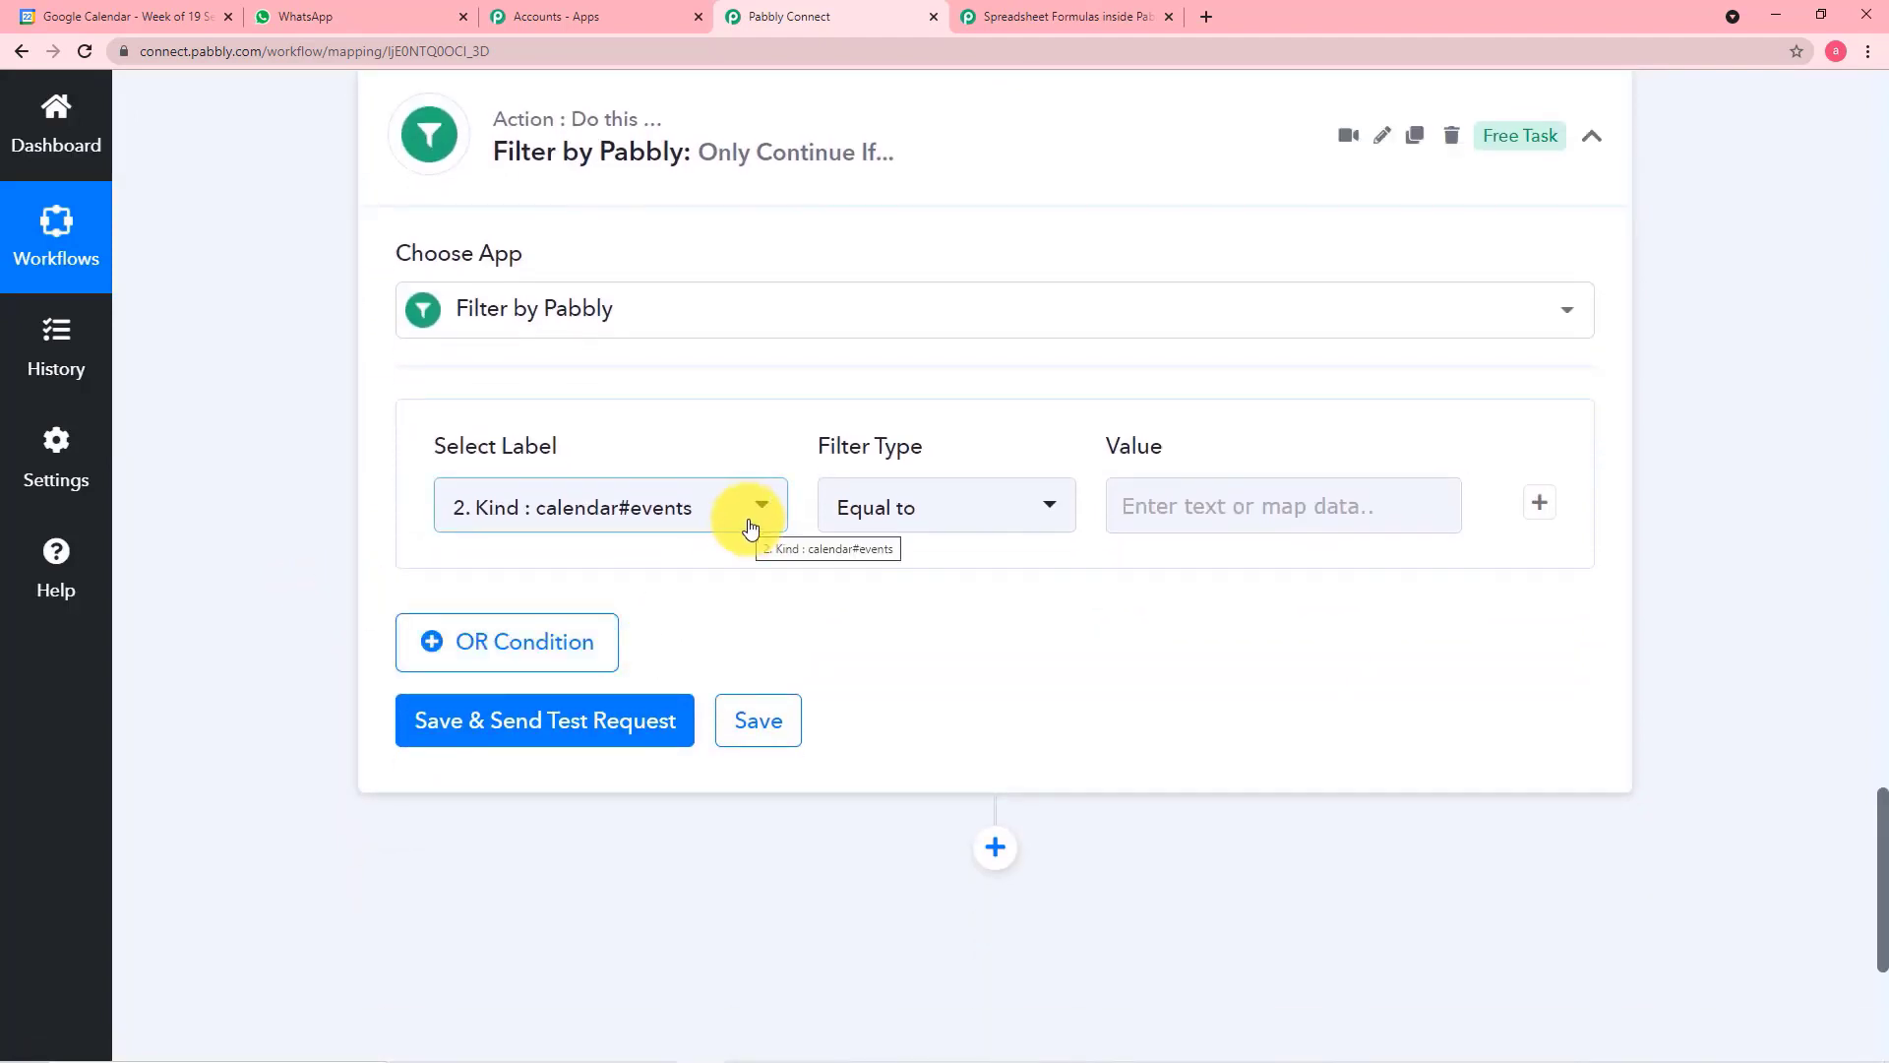
left_click(689, 521)
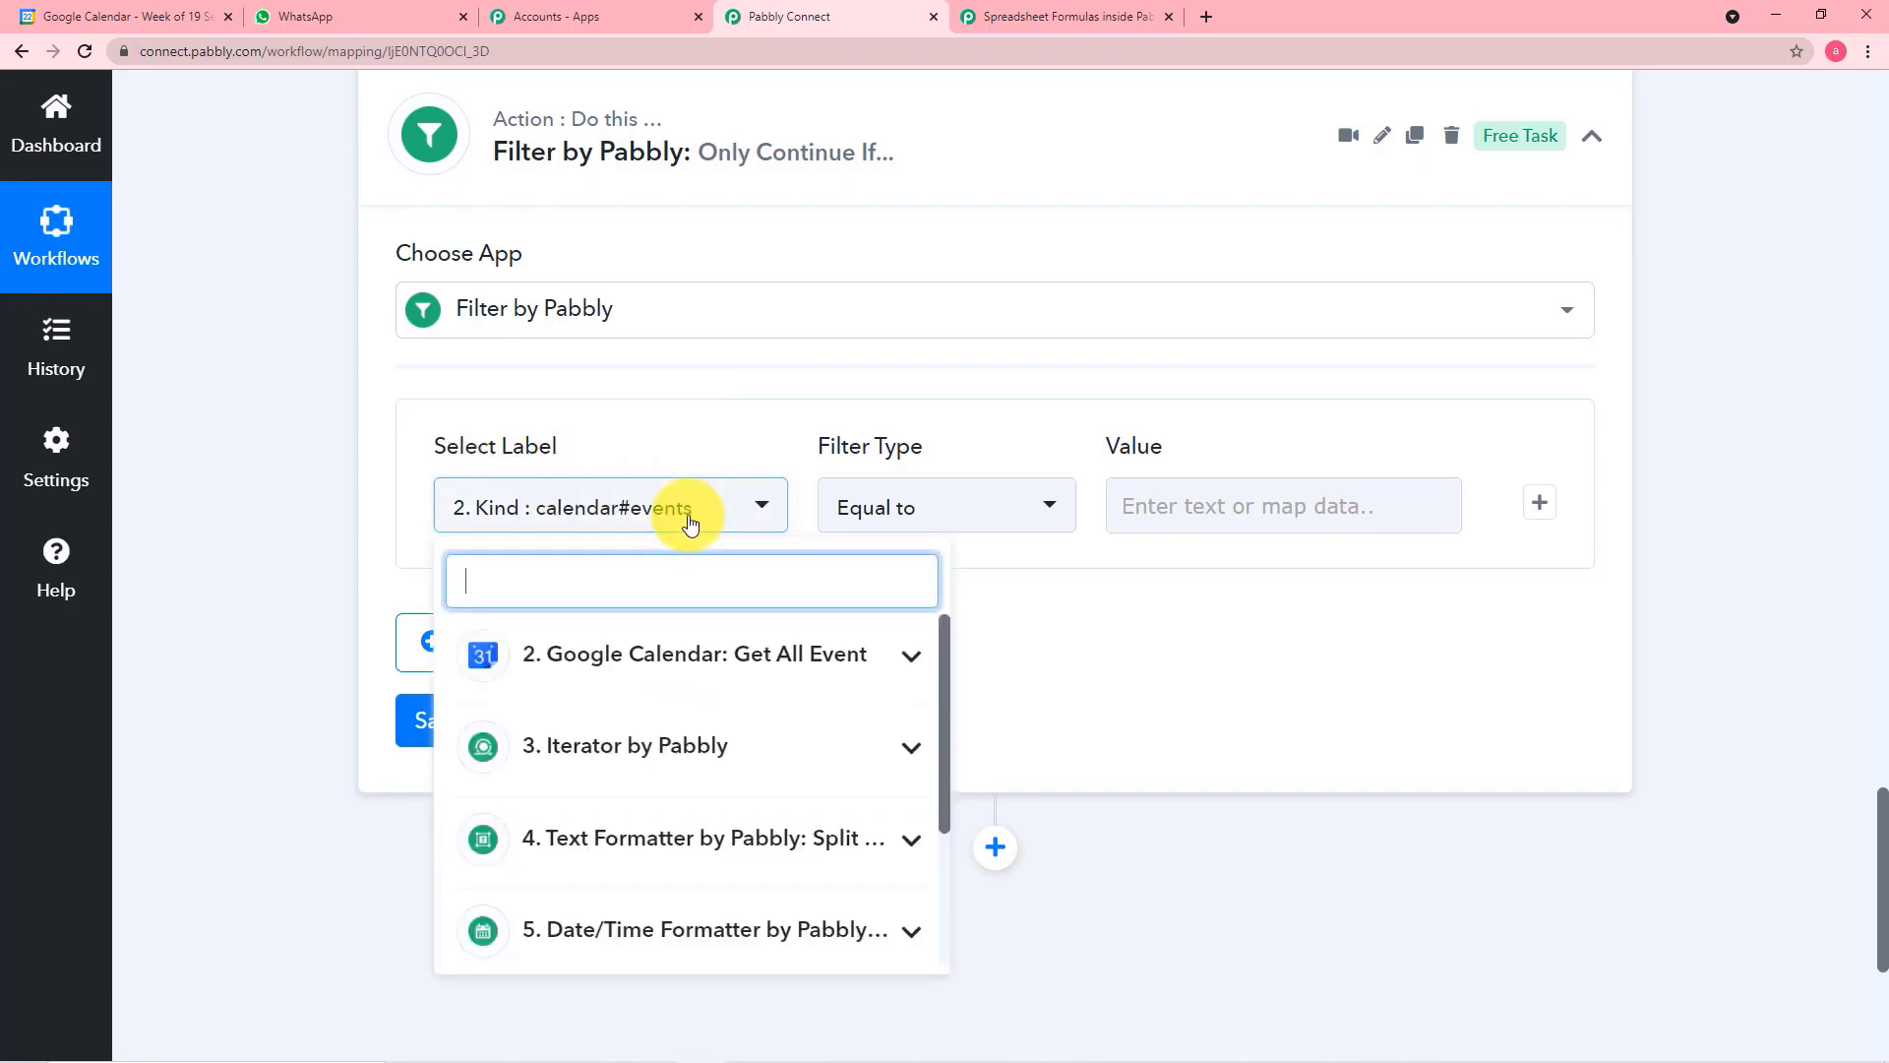
scroll(700, 772, "down", 2)
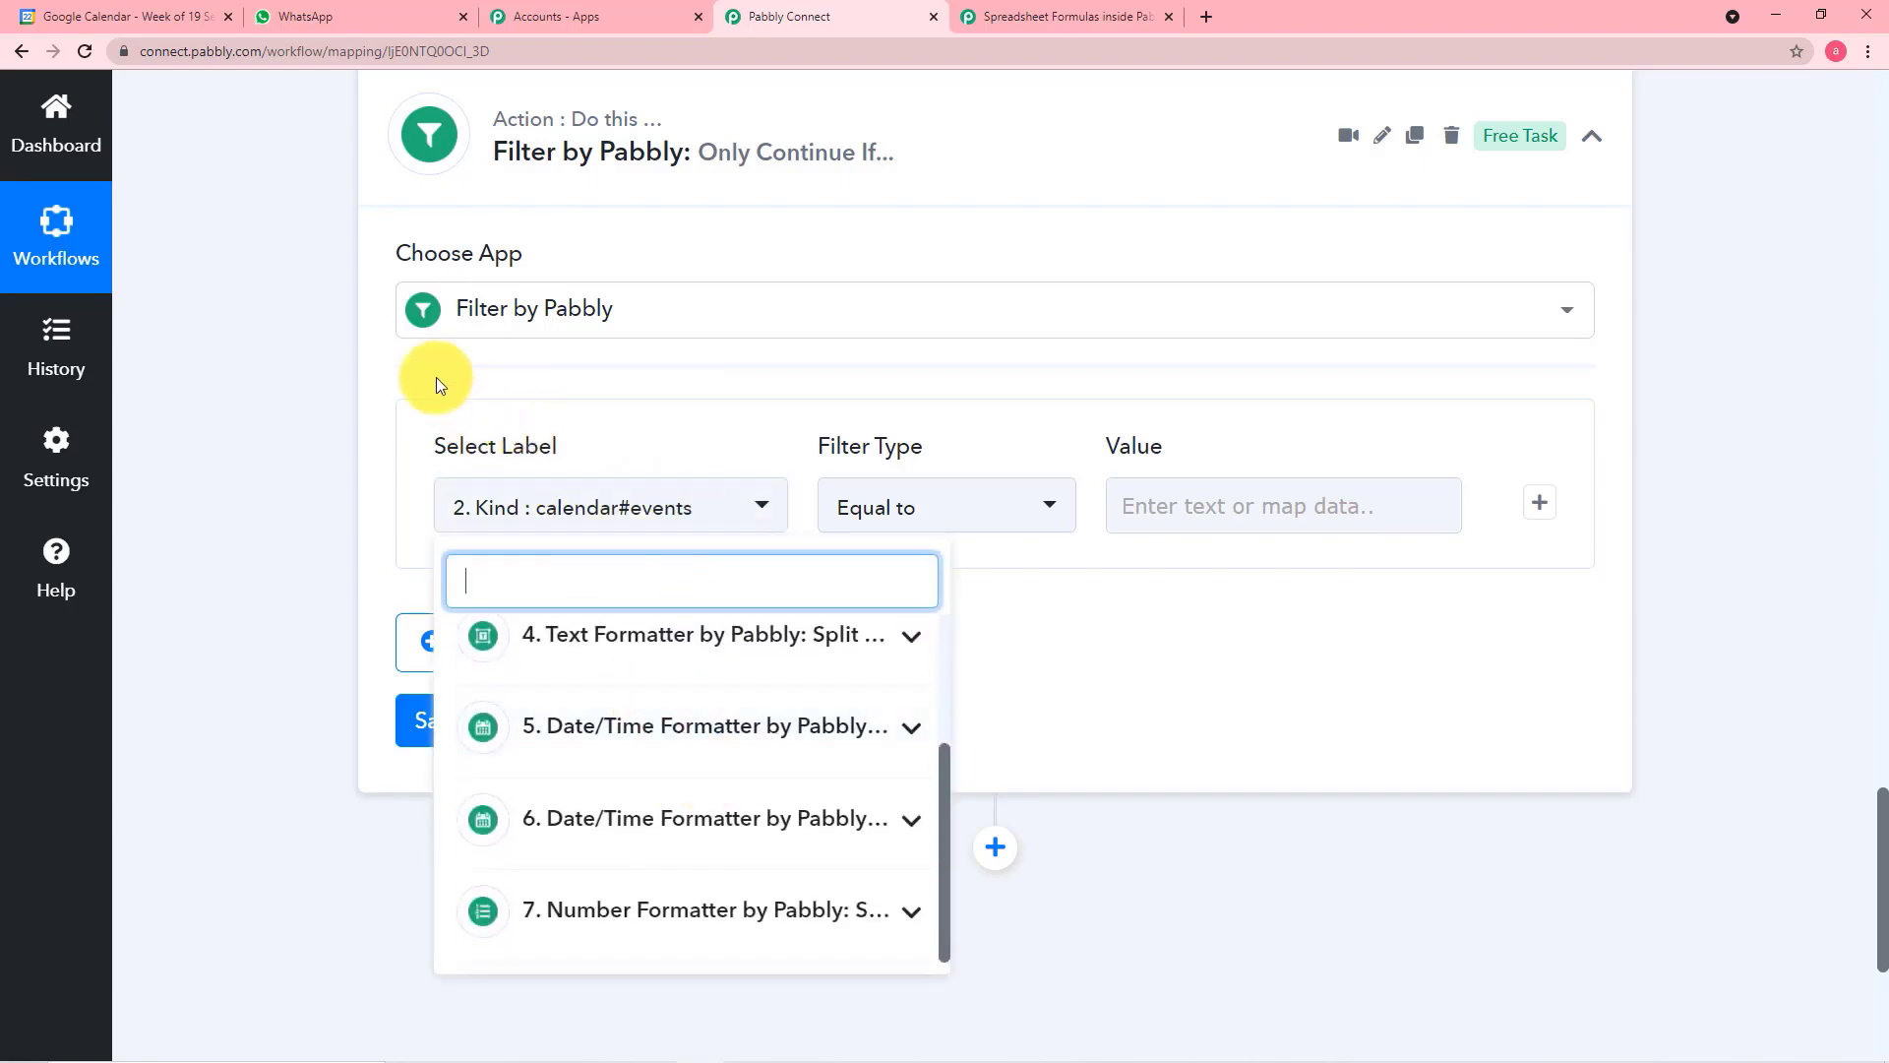
scroll(405, 356, "up", 8)
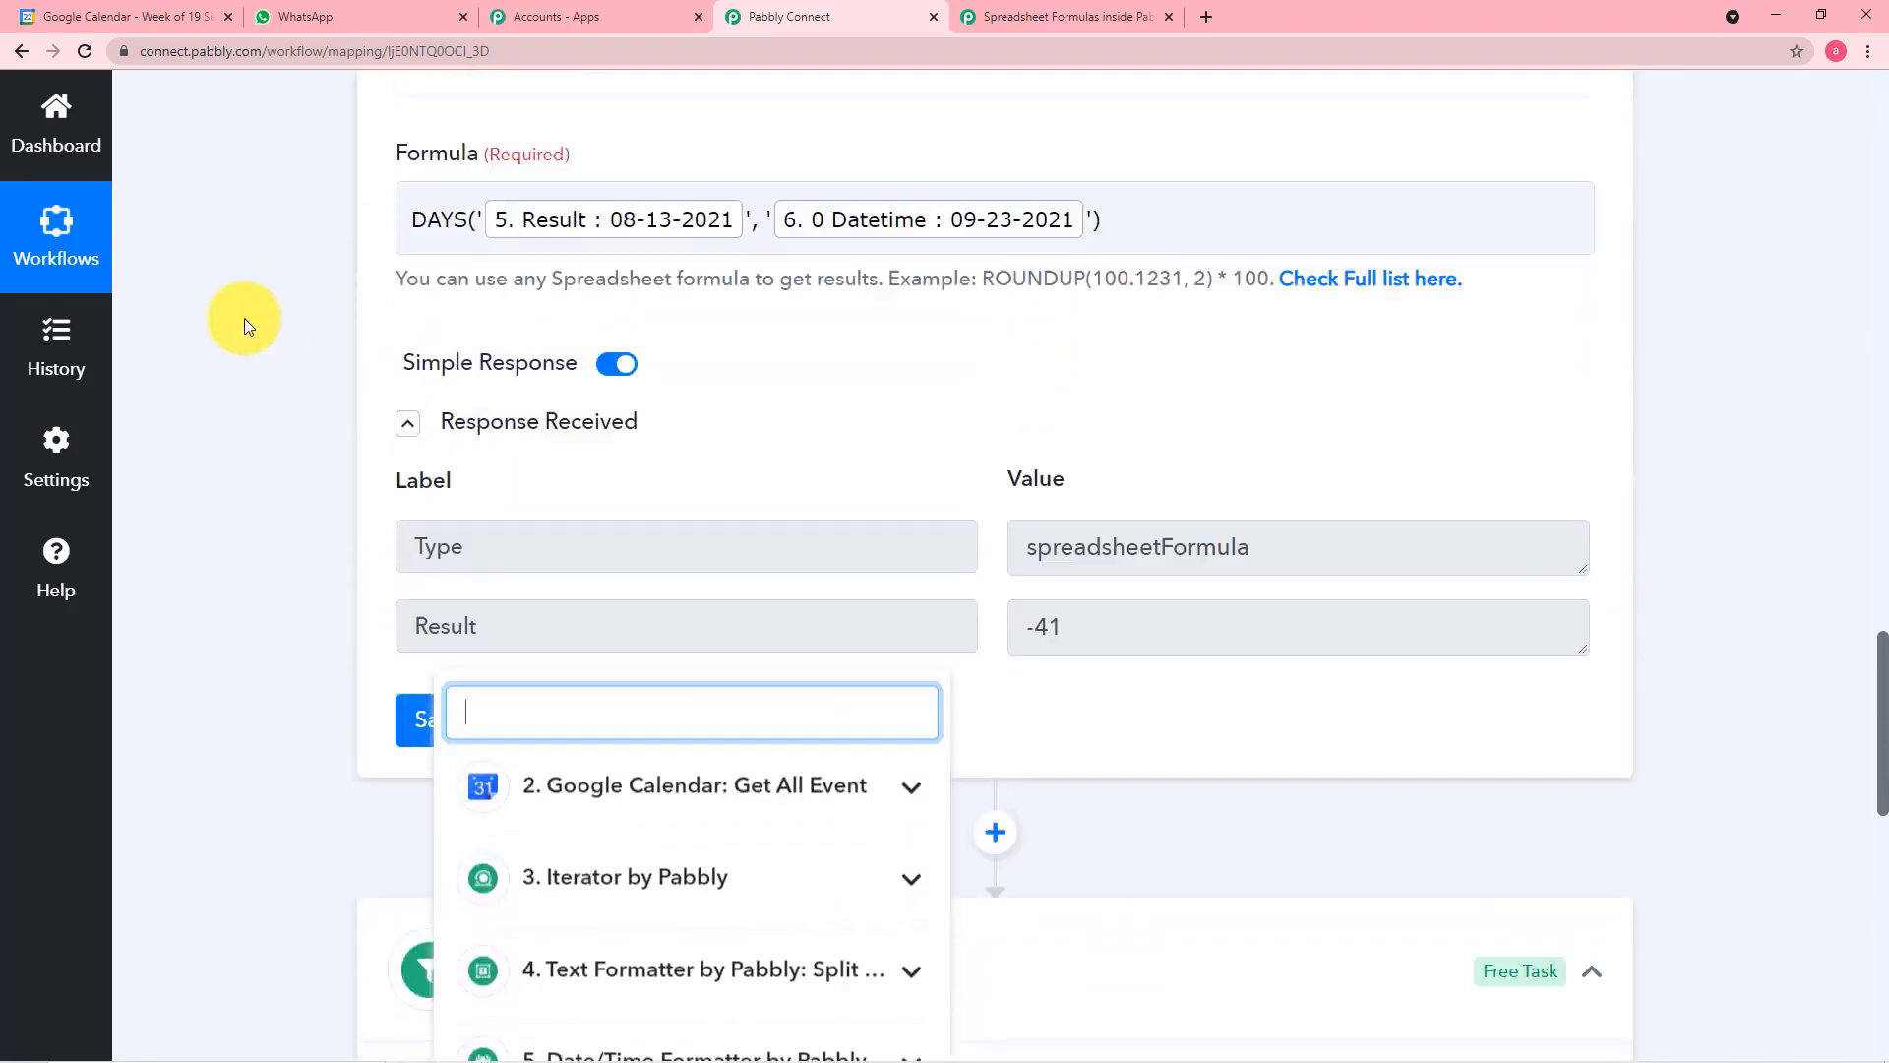
scroll(244, 316, "up", 3)
scroll(256, 309, "up", 1)
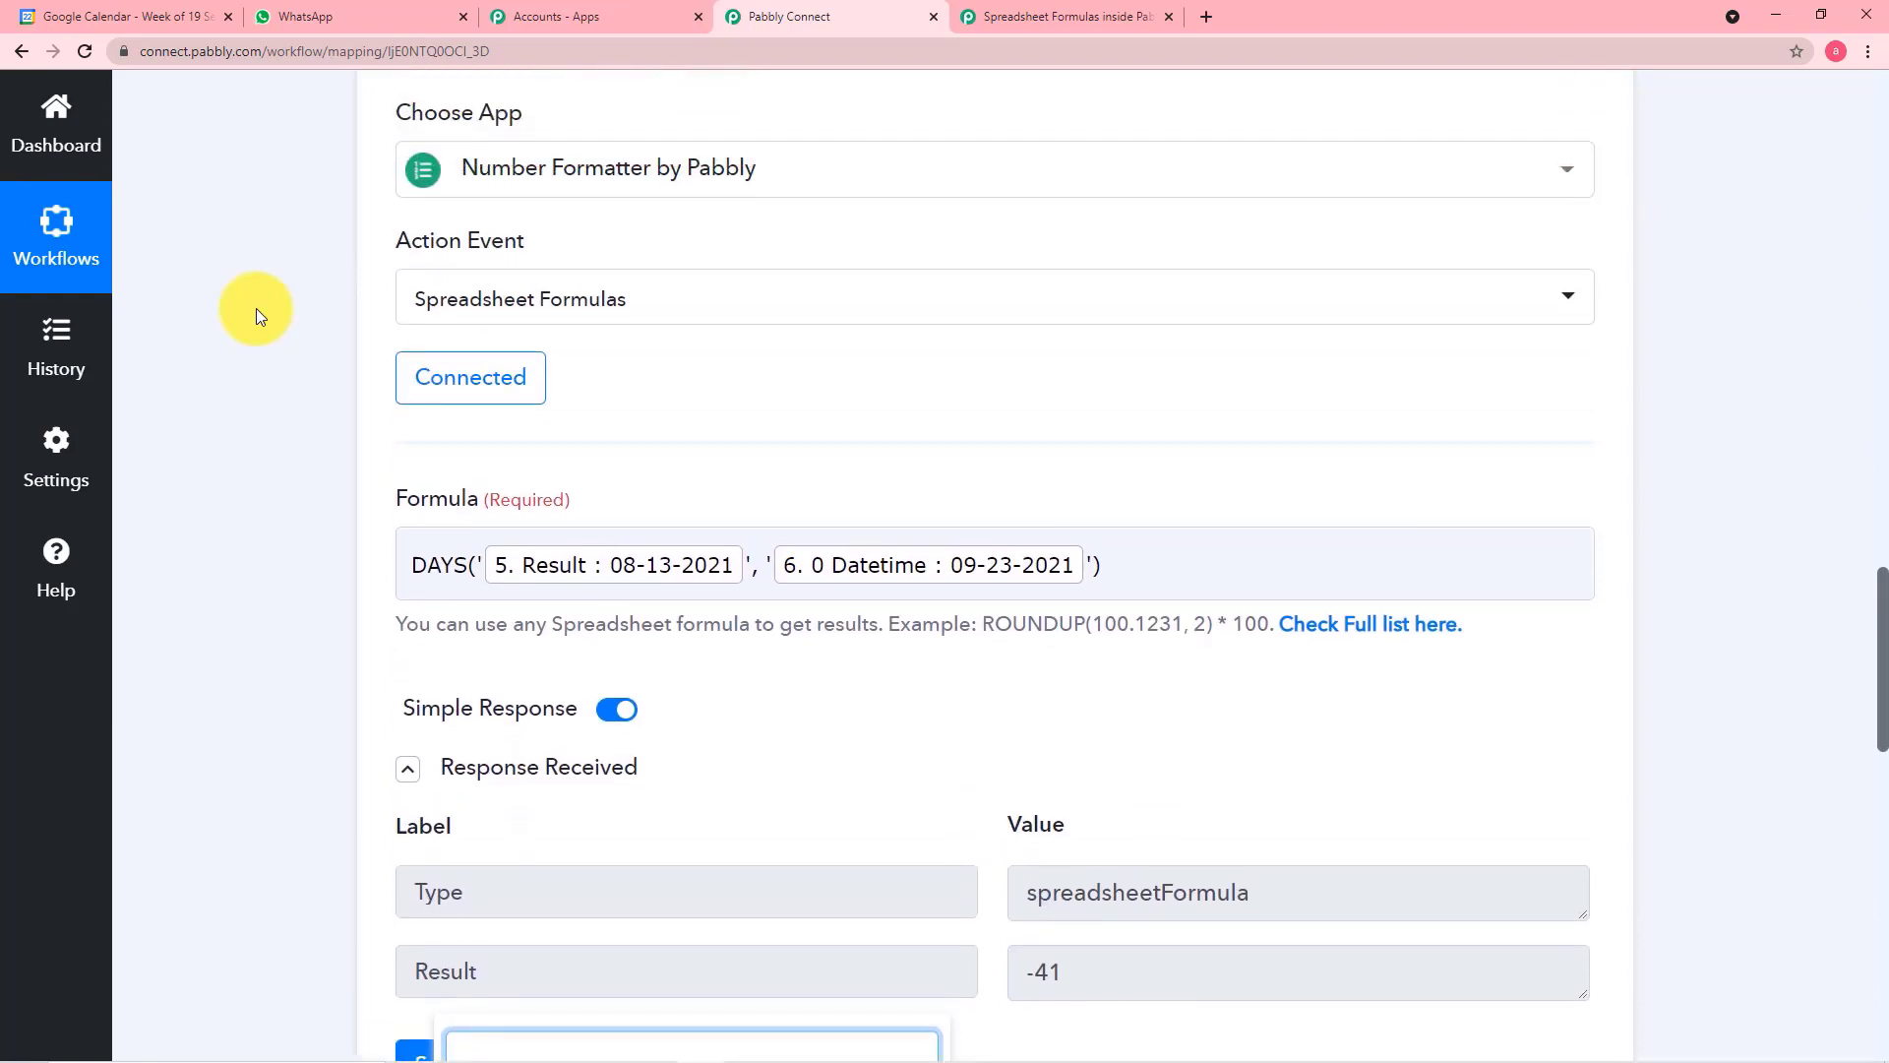
scroll(256, 309, "down", 4)
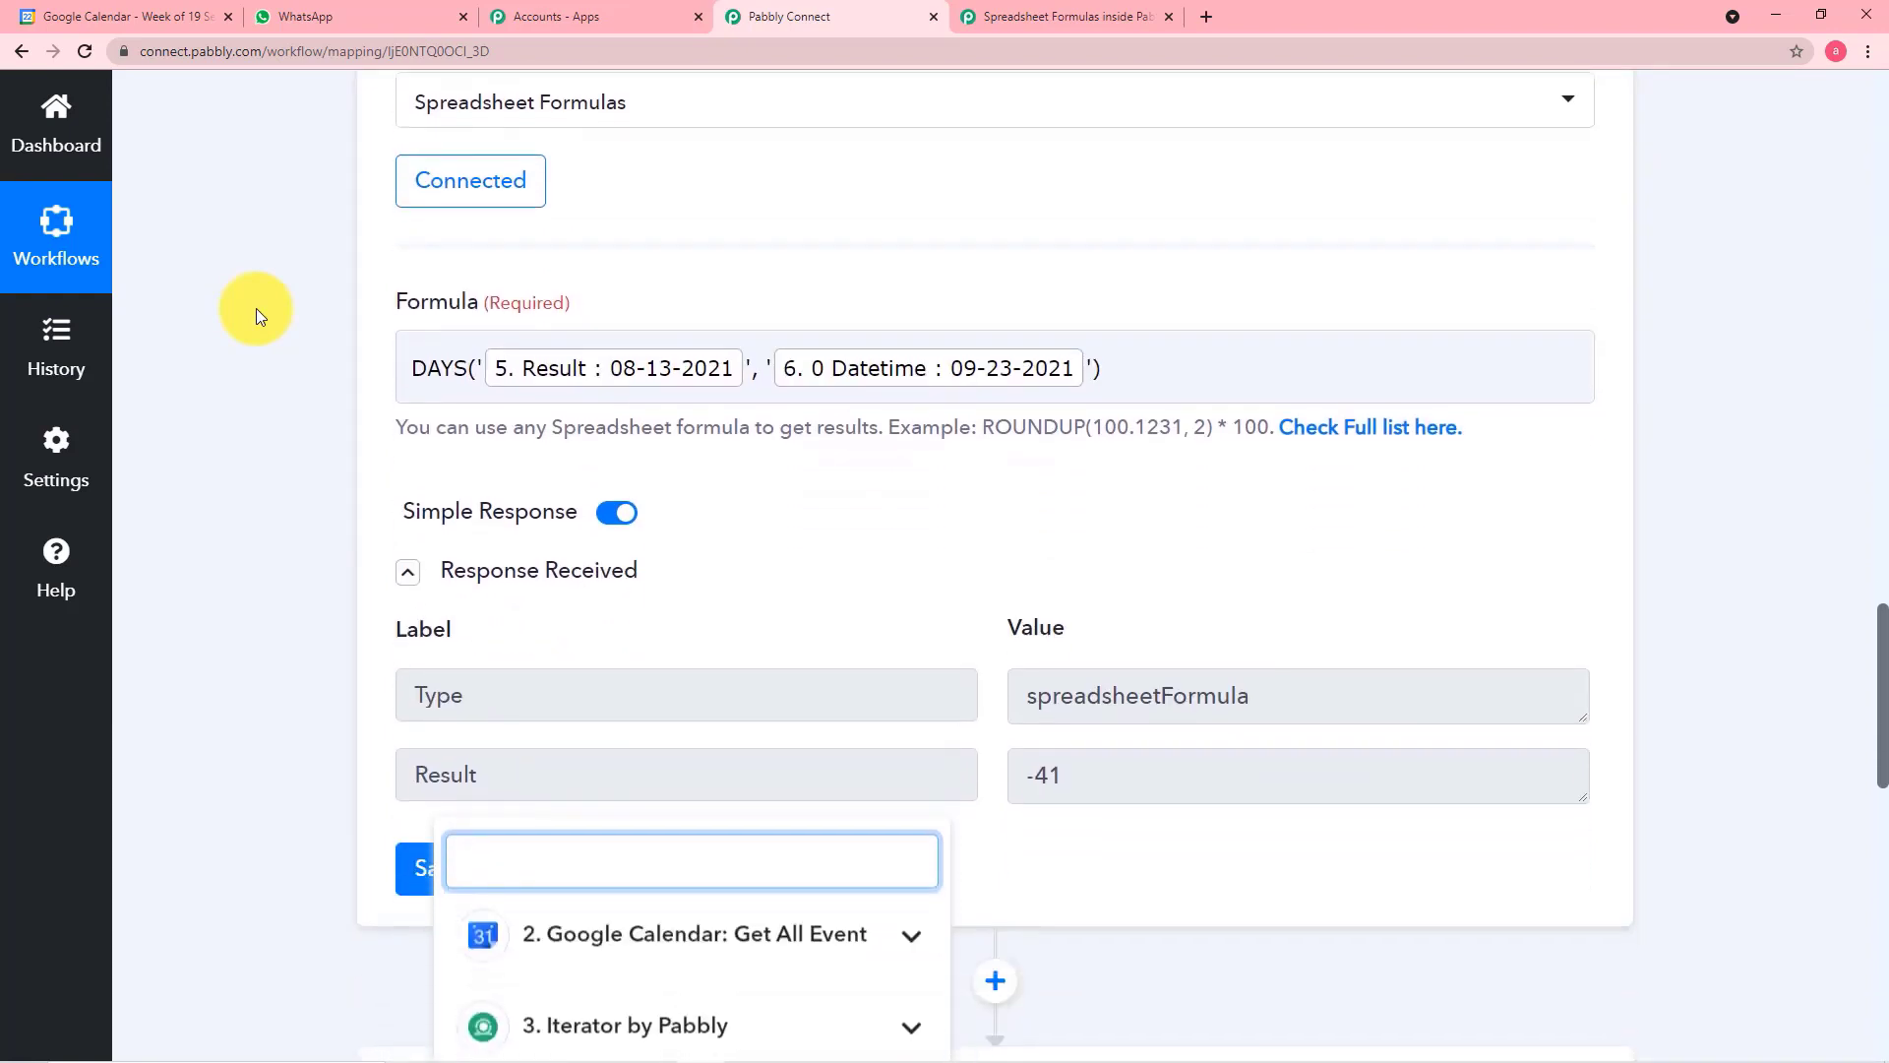
left_click(236, 467)
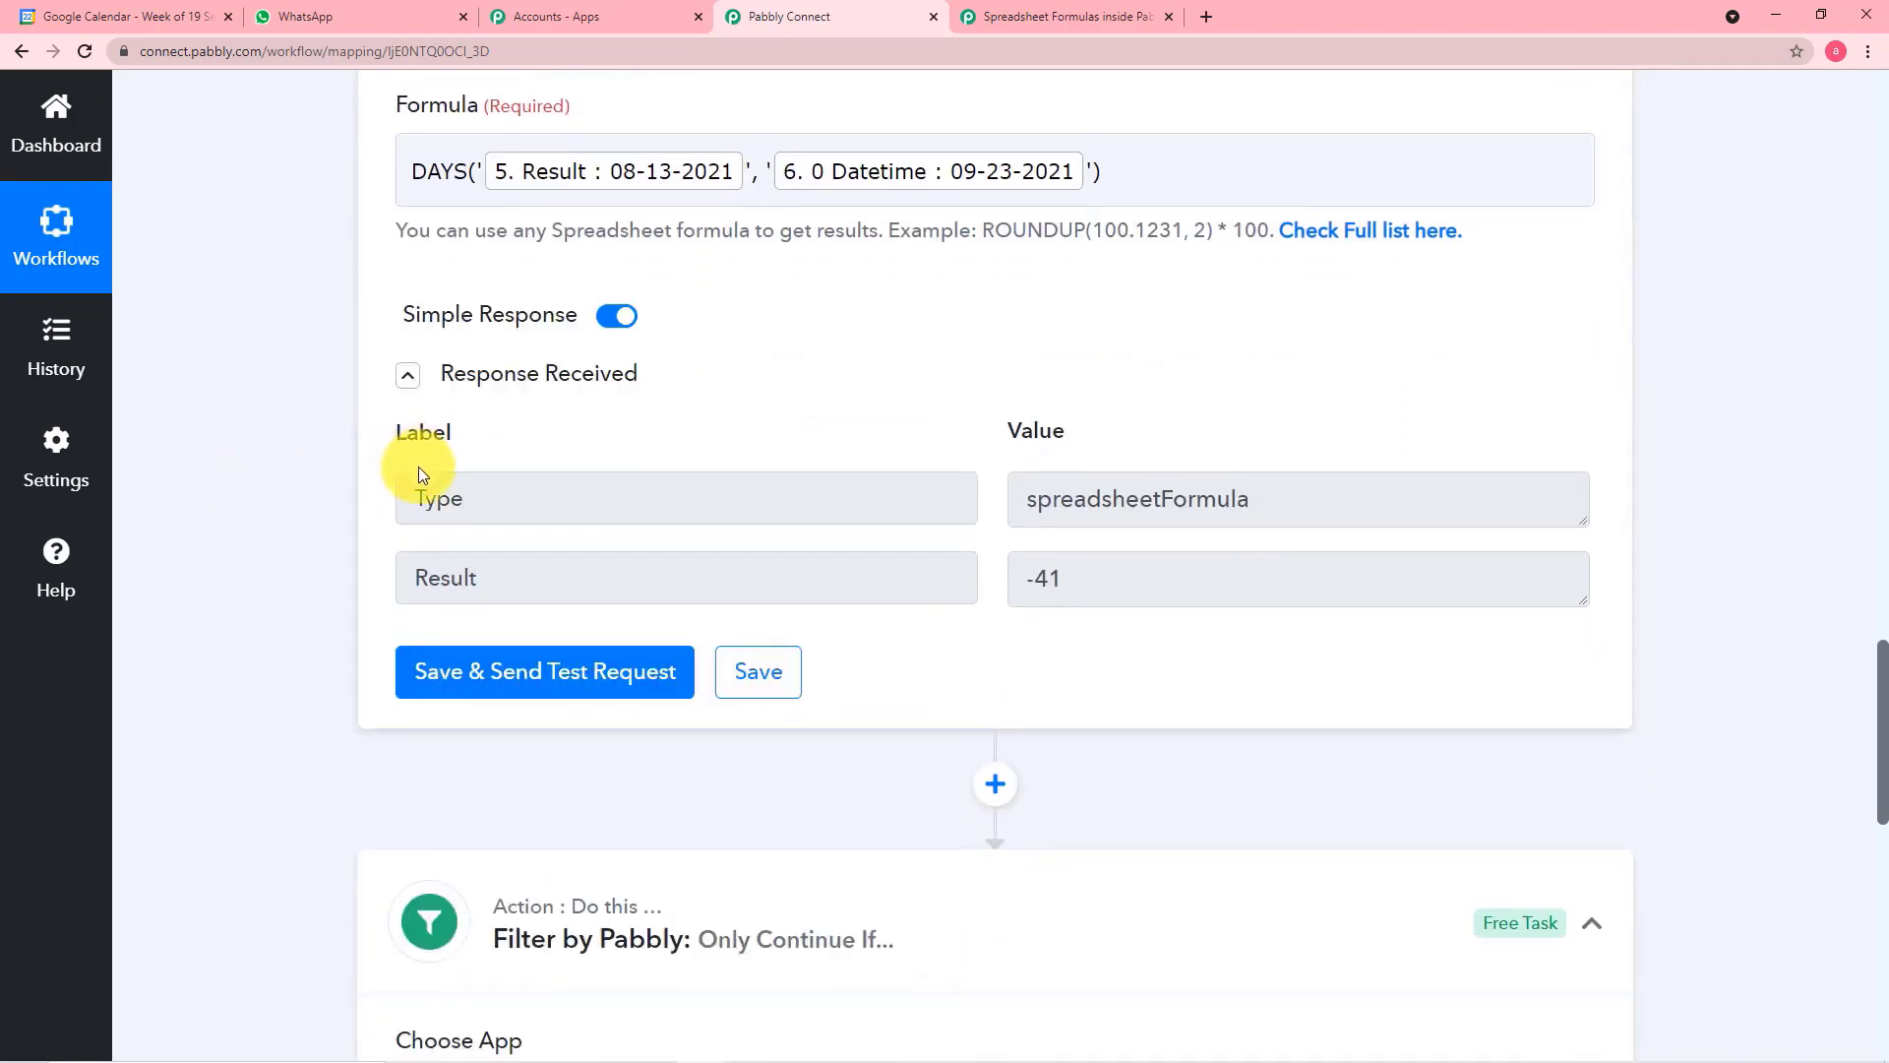
Set the filter condition's label to the Result of the step 7 Number Formatter
scroll(322, 588, "down", 9)
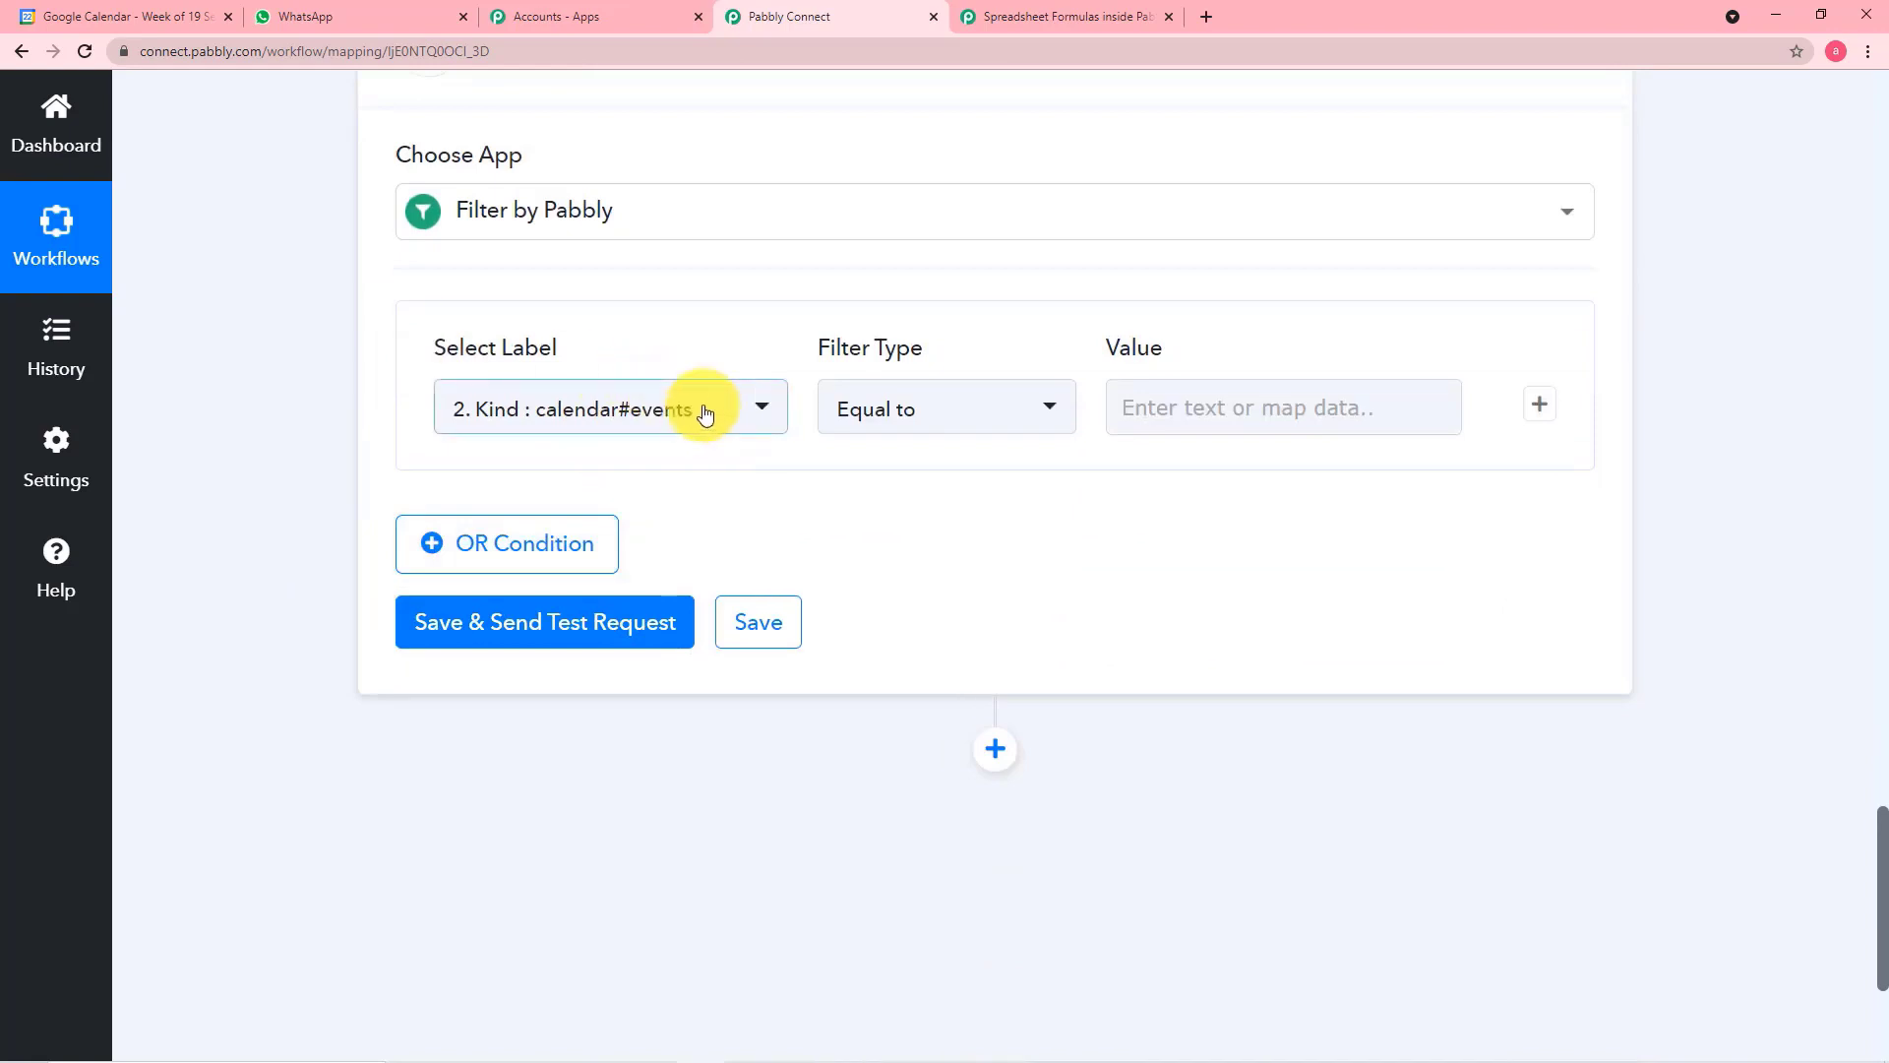
left_click(746, 426)
scroll(650, 856, "down", 2)
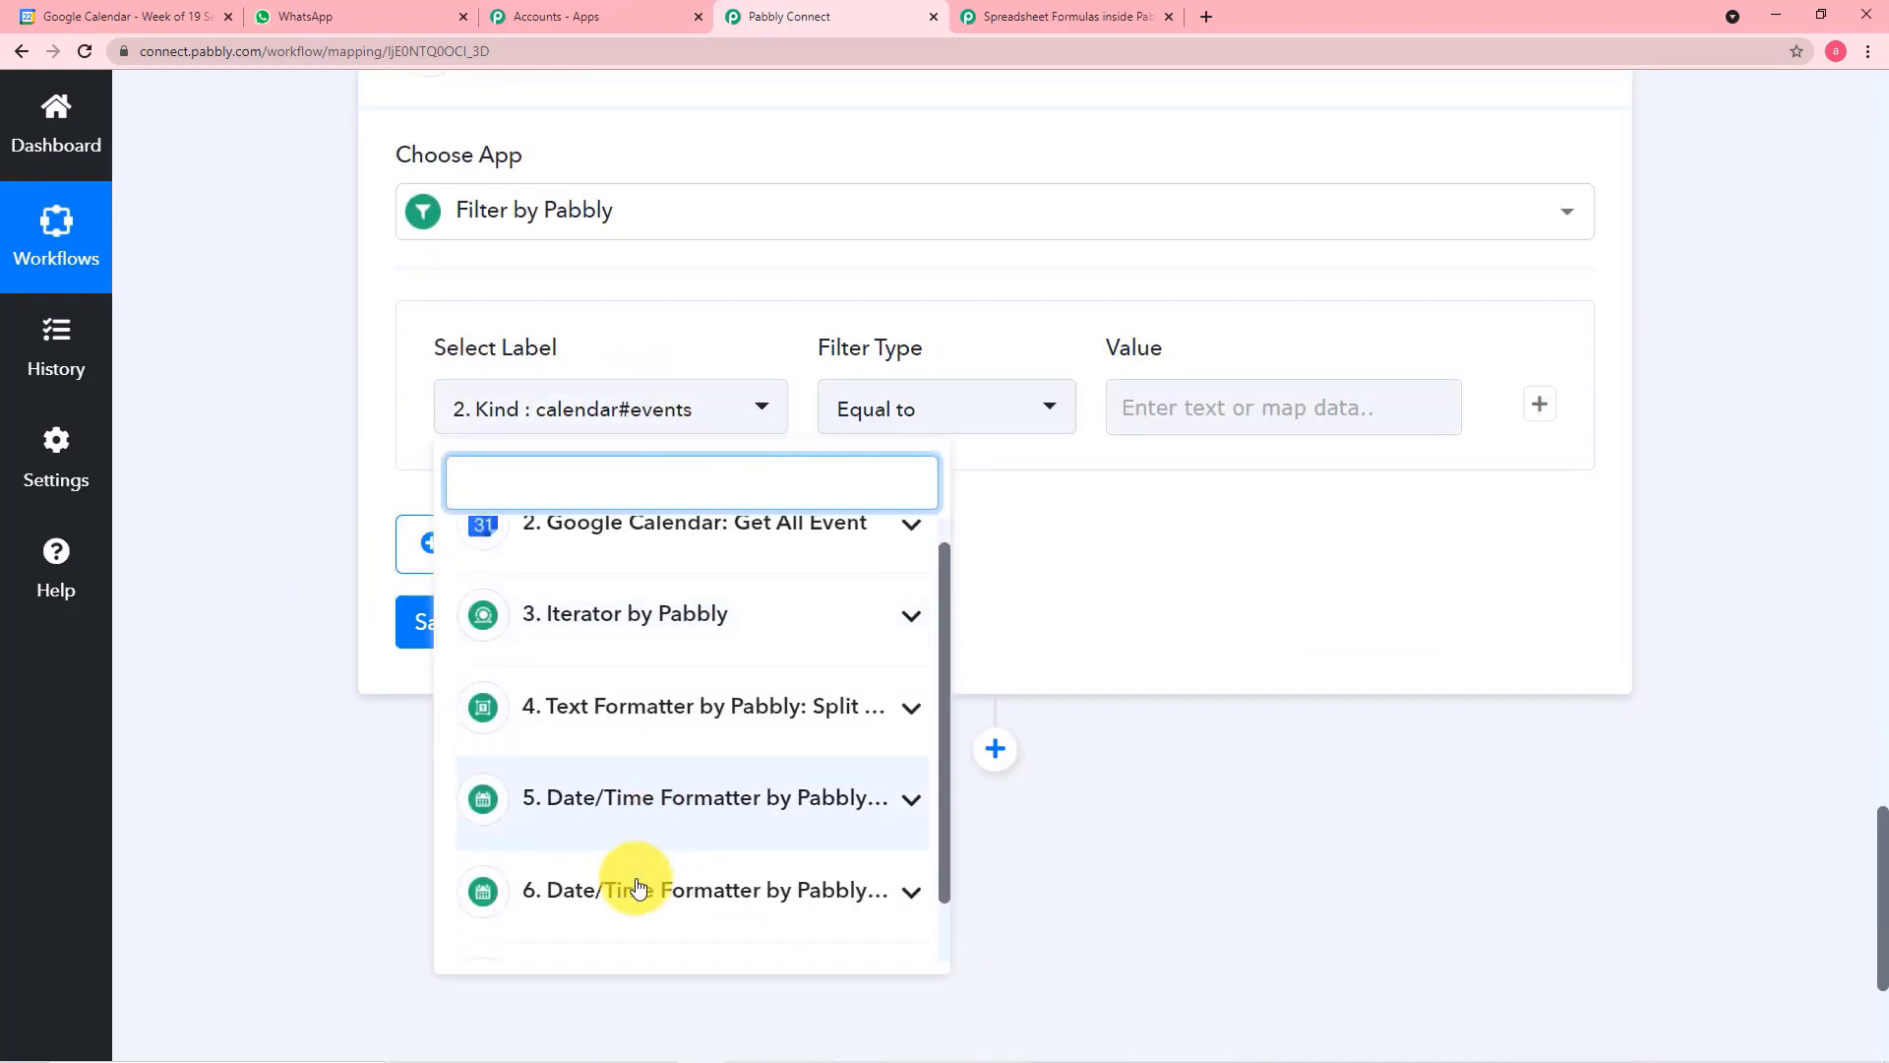
left_click(712, 915)
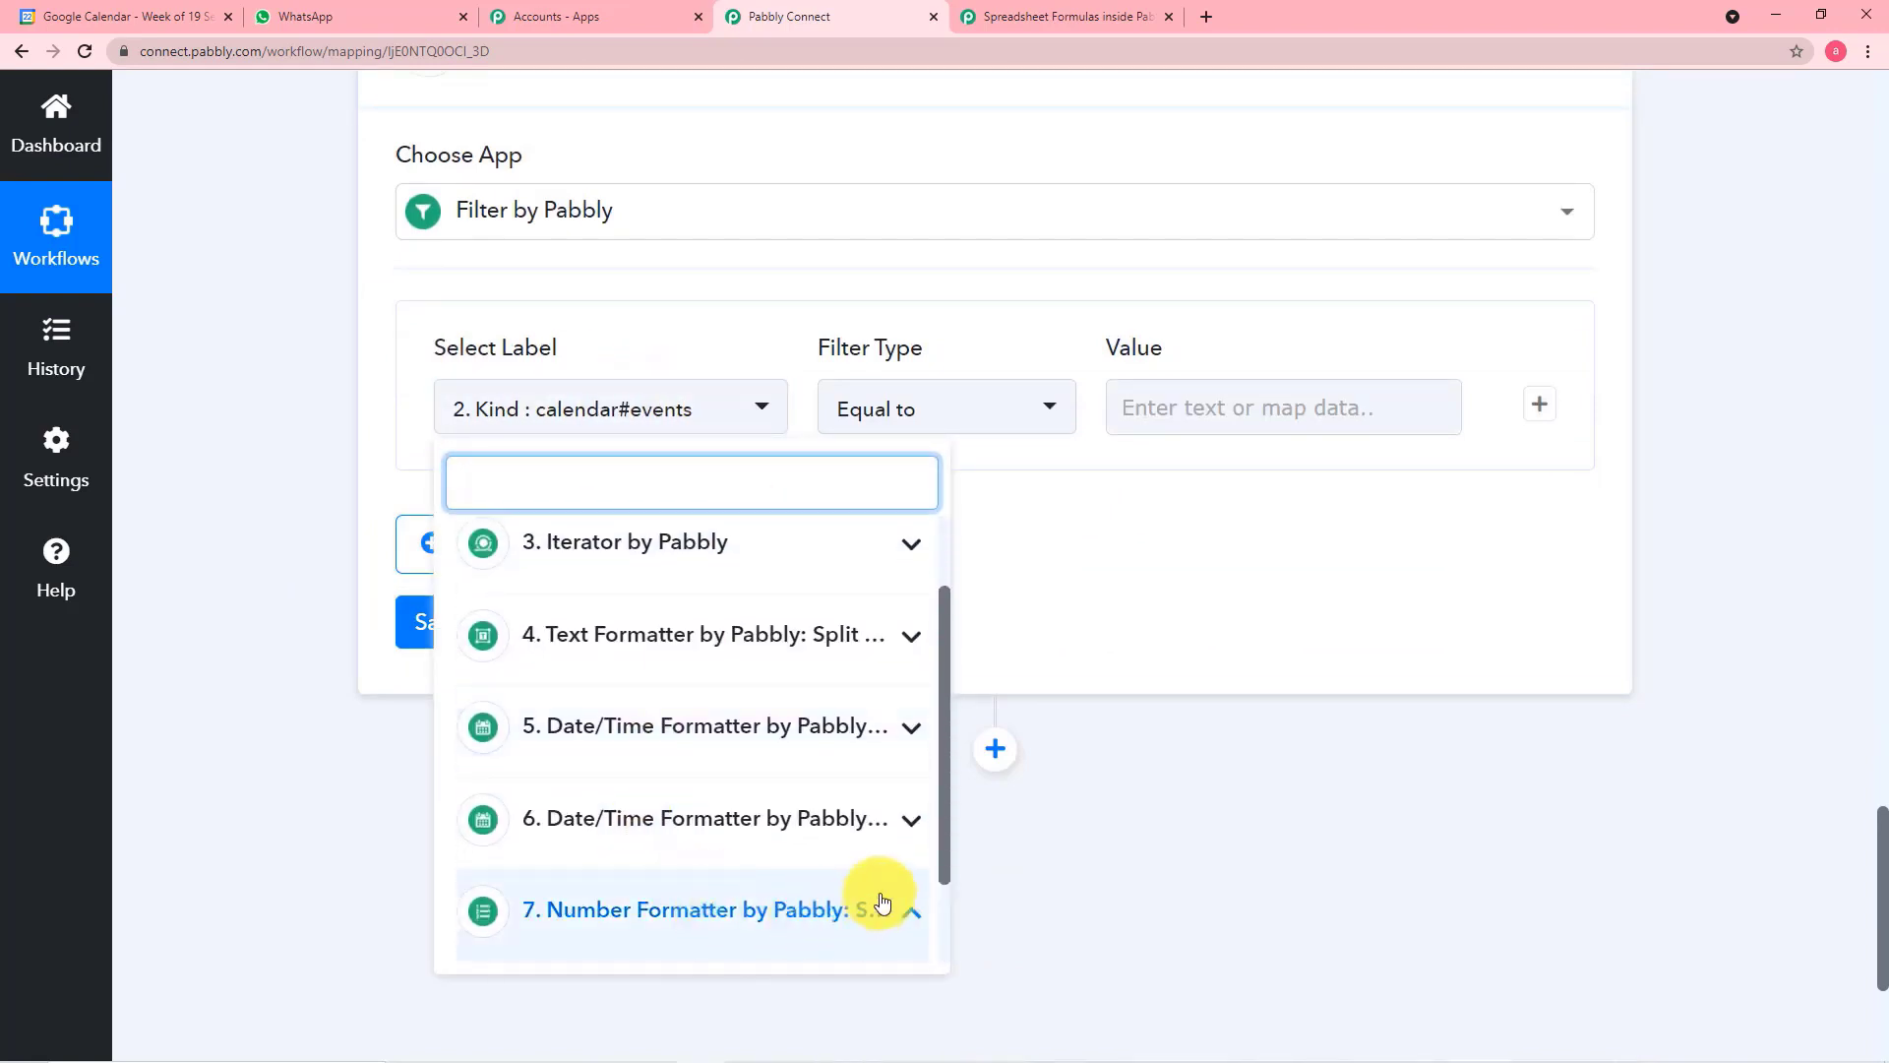
scroll(876, 900, "down", 2)
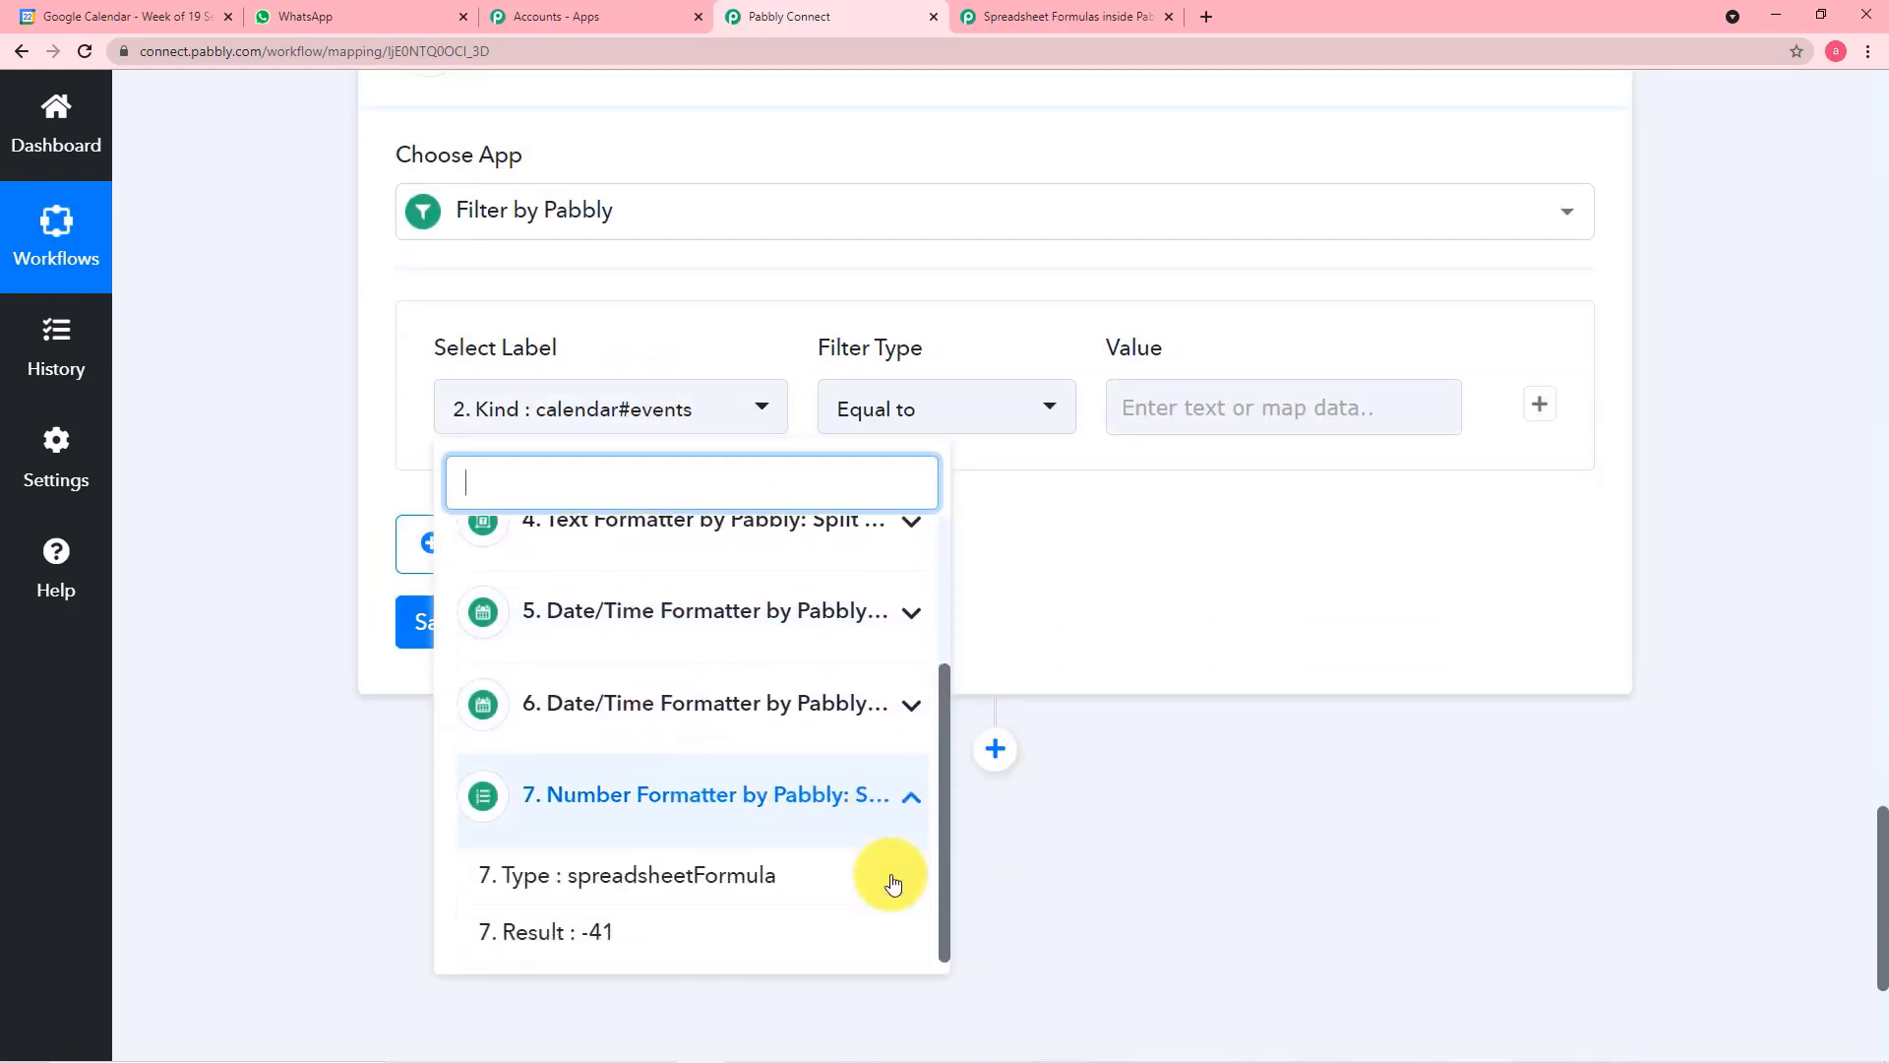
left_click(569, 942)
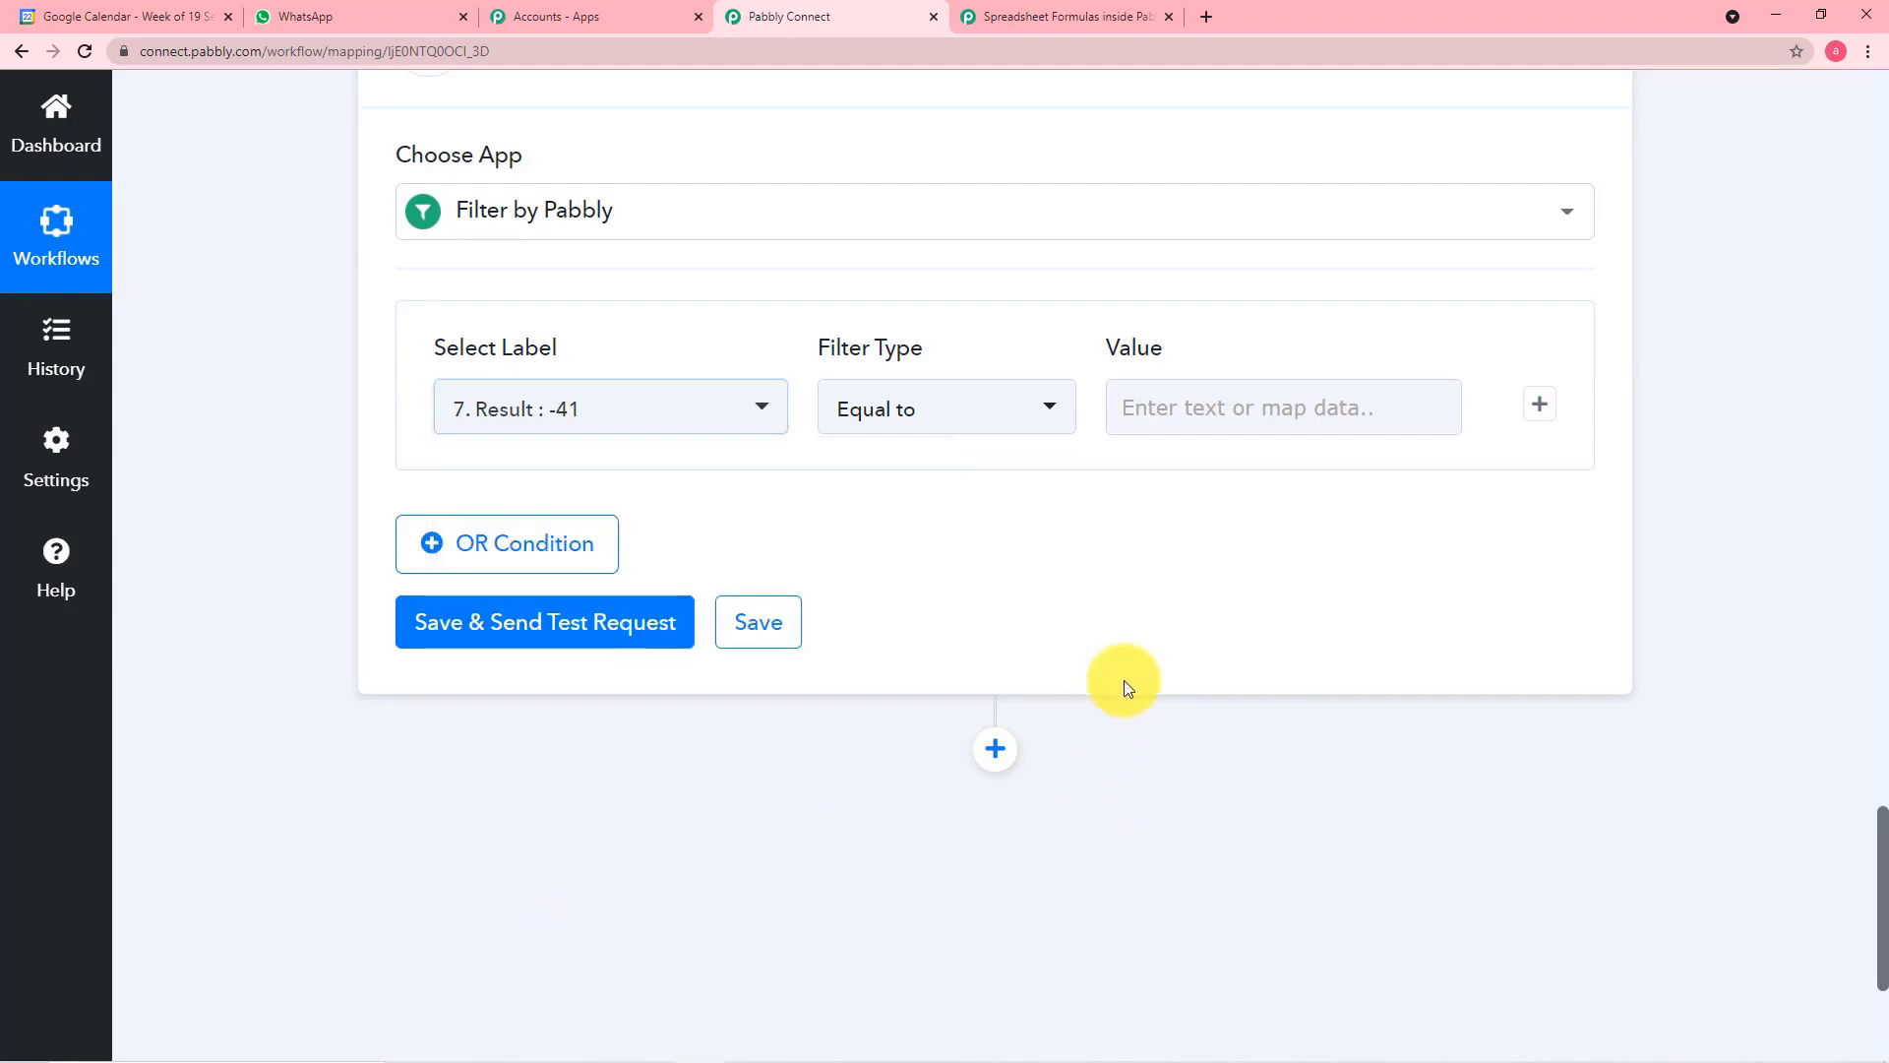
Enter 0 as the comparison value of the filter's Equal to condition
left_click(1230, 405)
type("0")
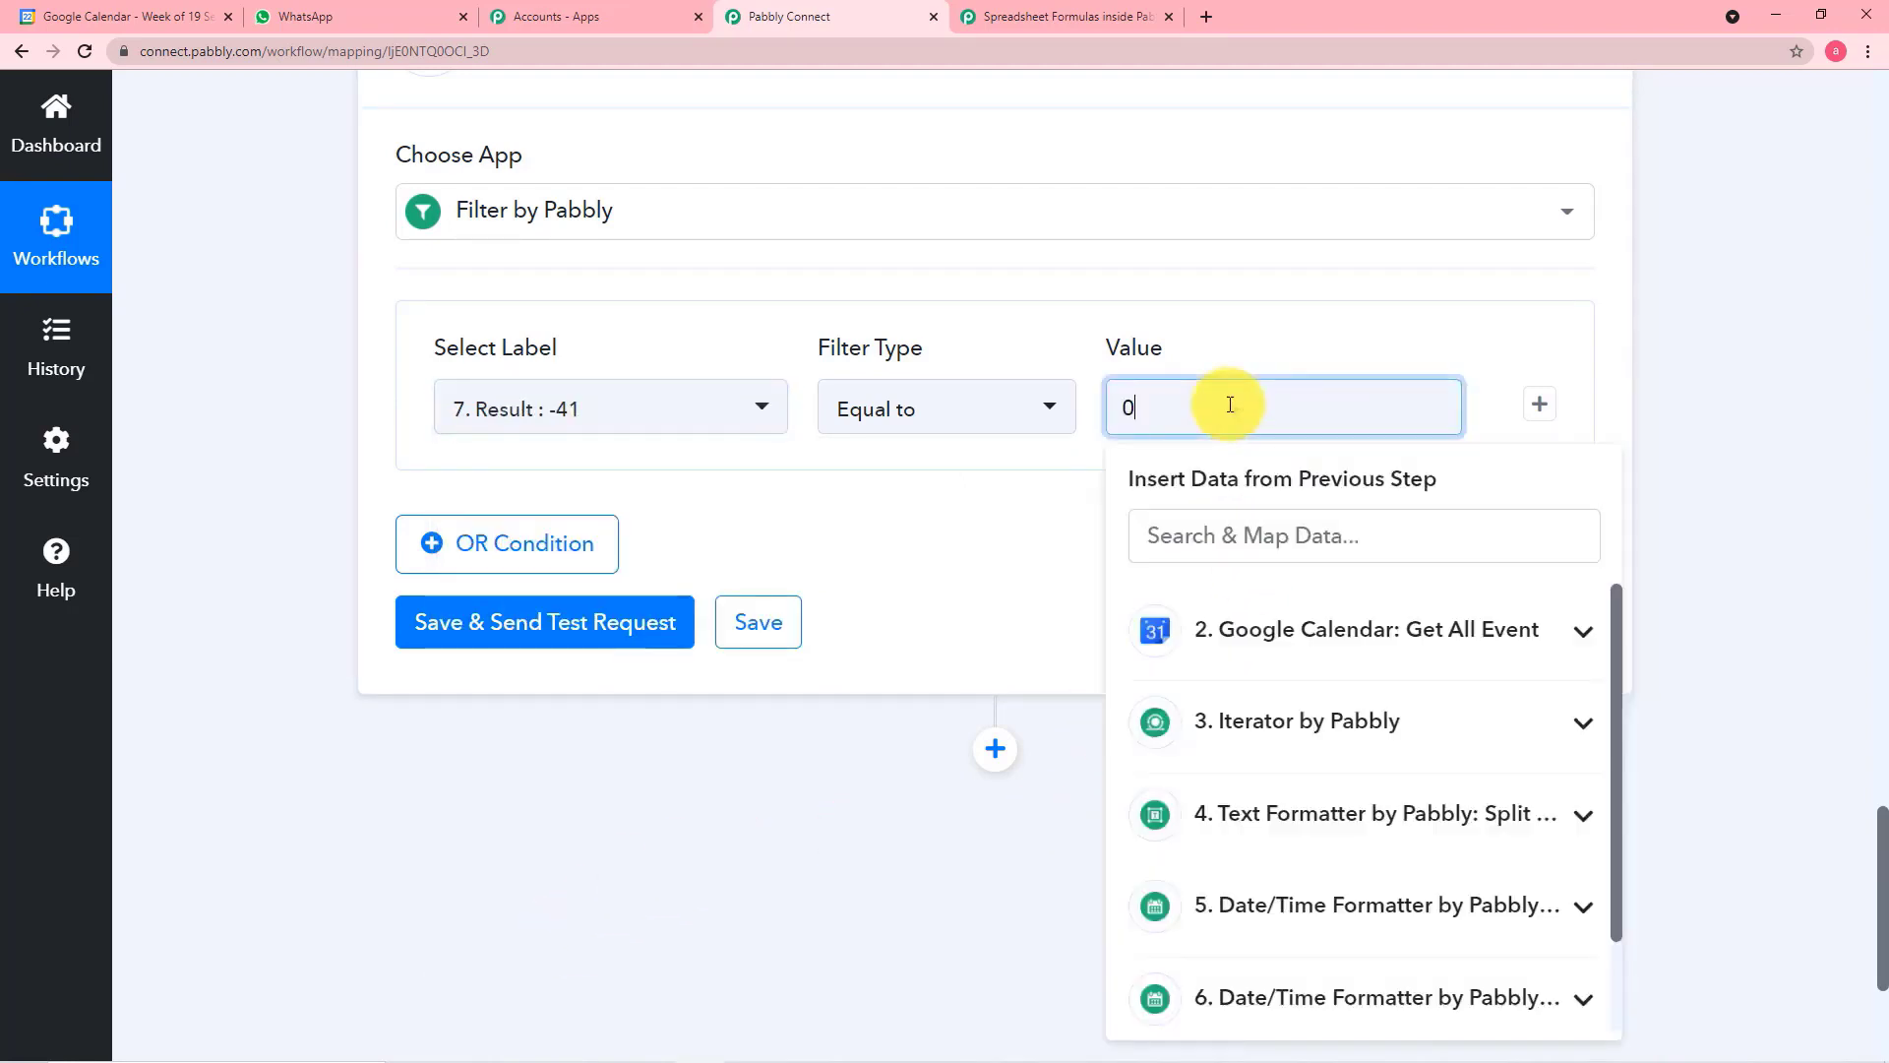
left_click(1696, 433)
scroll(1696, 431, "up", 5)
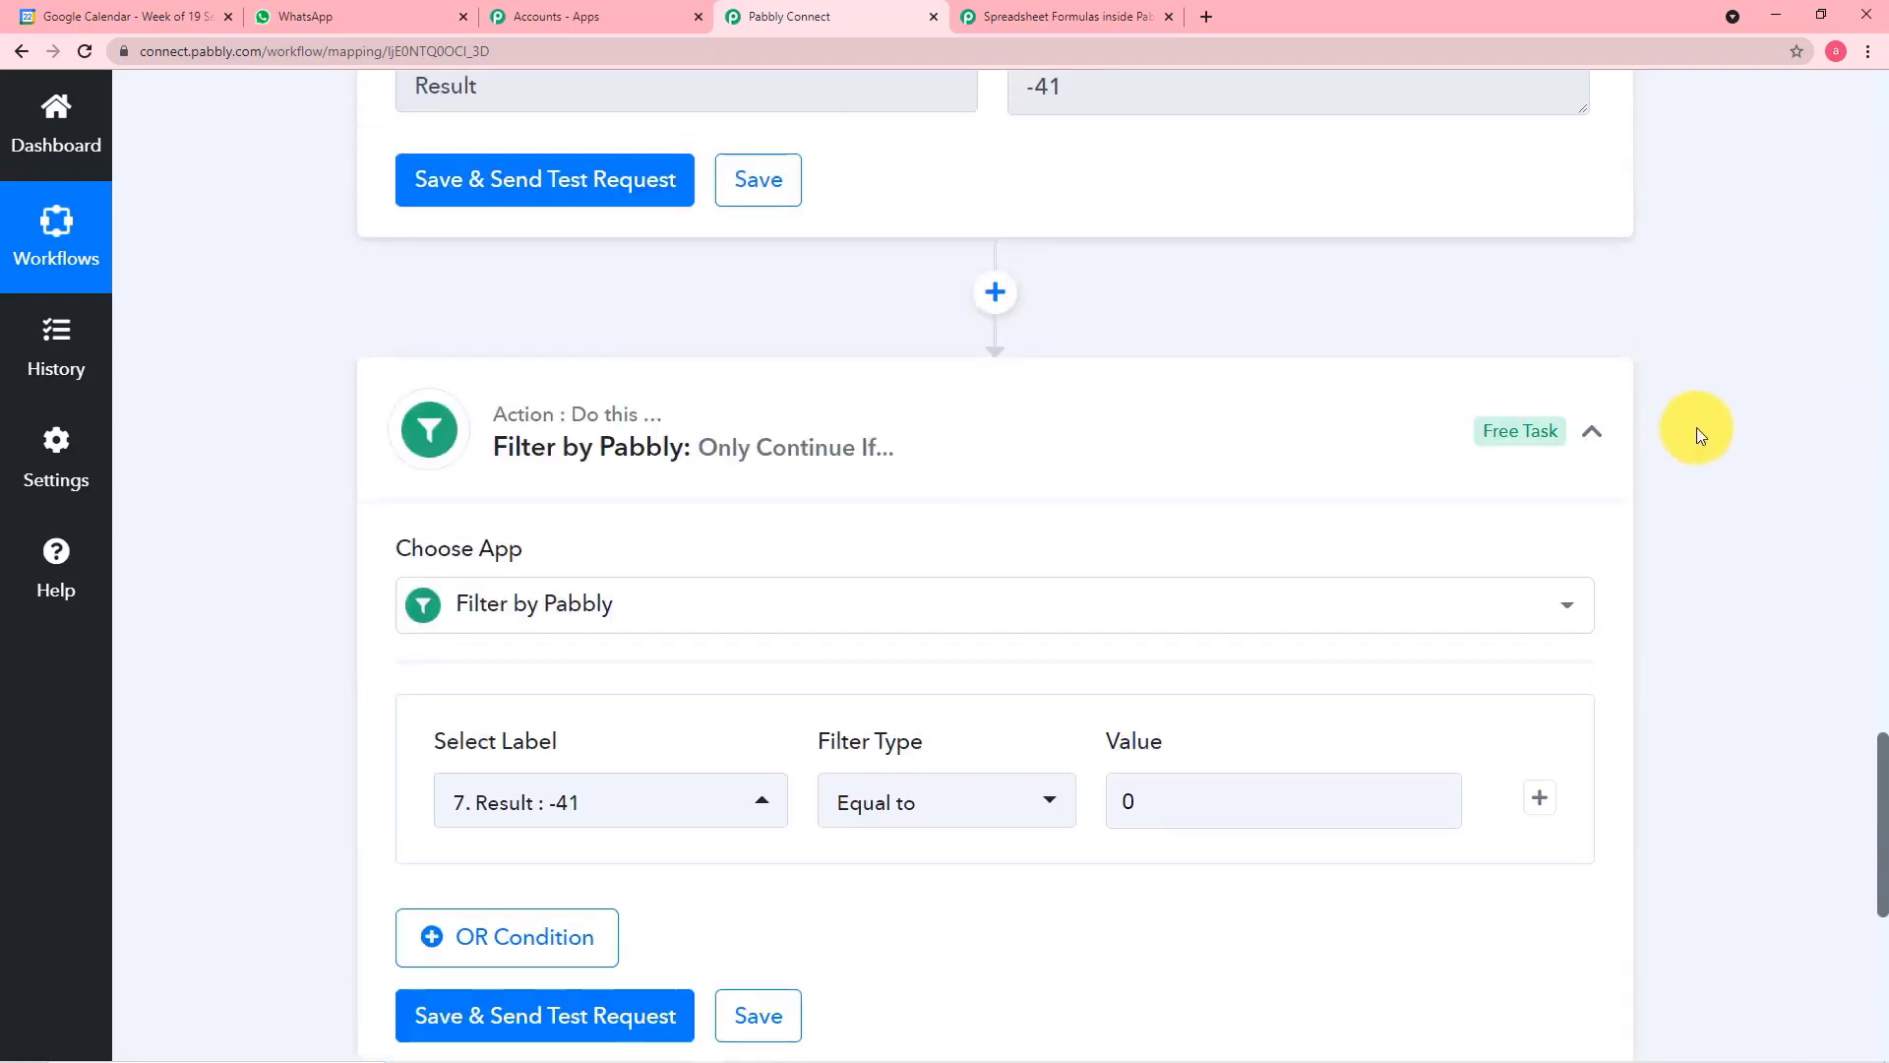
scroll(1279, 487, "down", 1)
scroll(1230, 443, "down", 4)
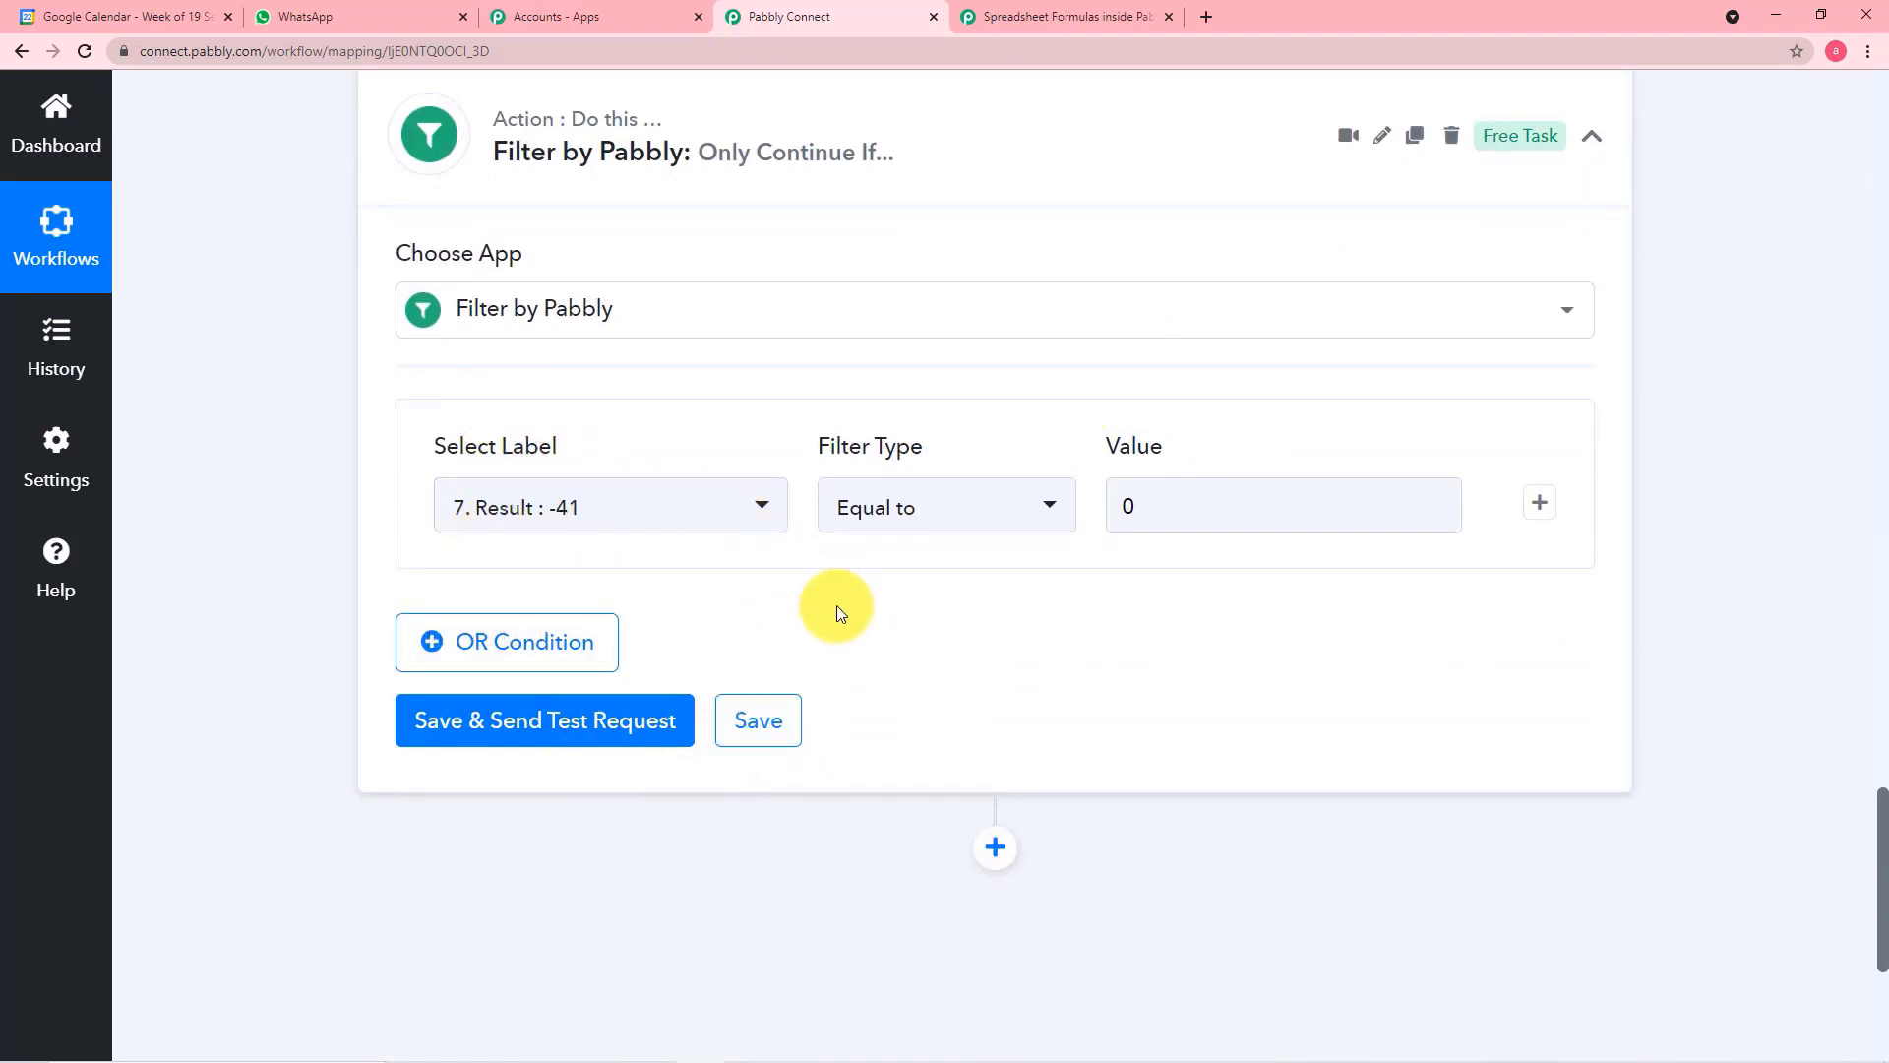
Save the filter step with a test request and compare its response with the DAYS formula's result
left_click(466, 739)
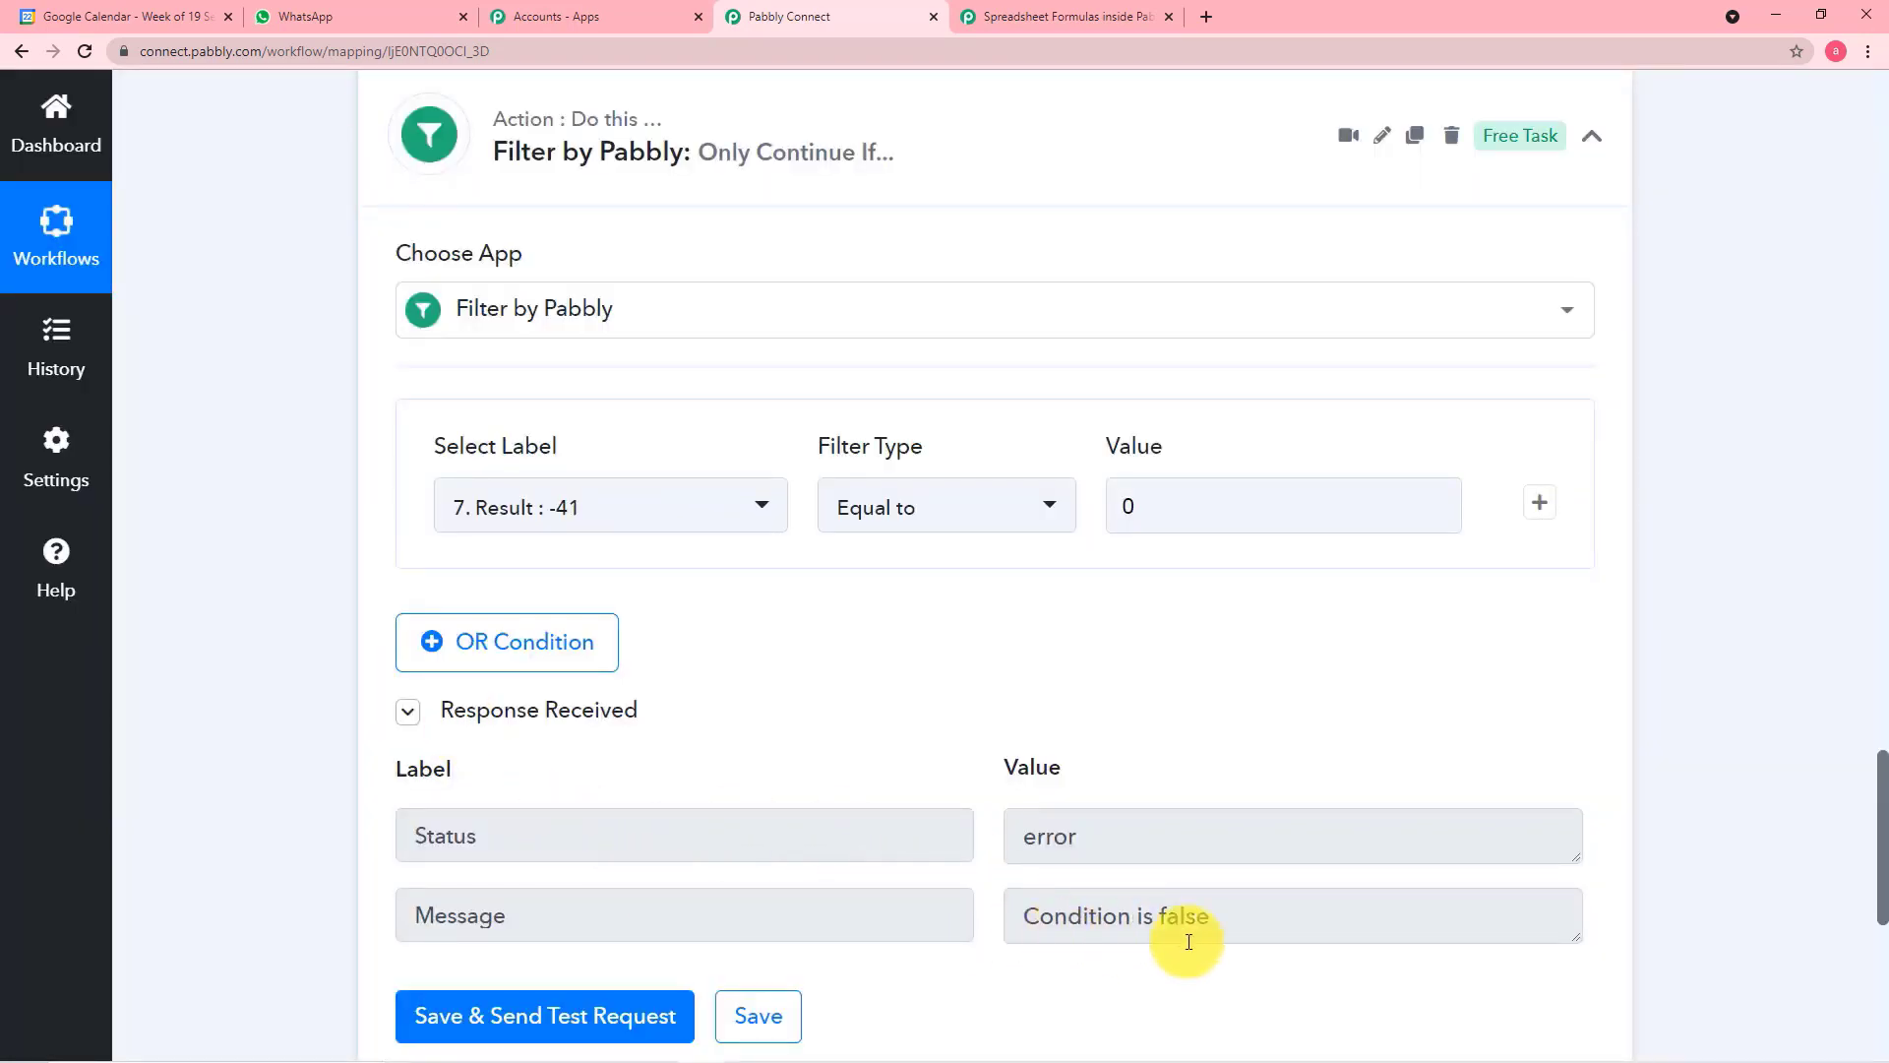
scroll(1227, 940, "down", 1)
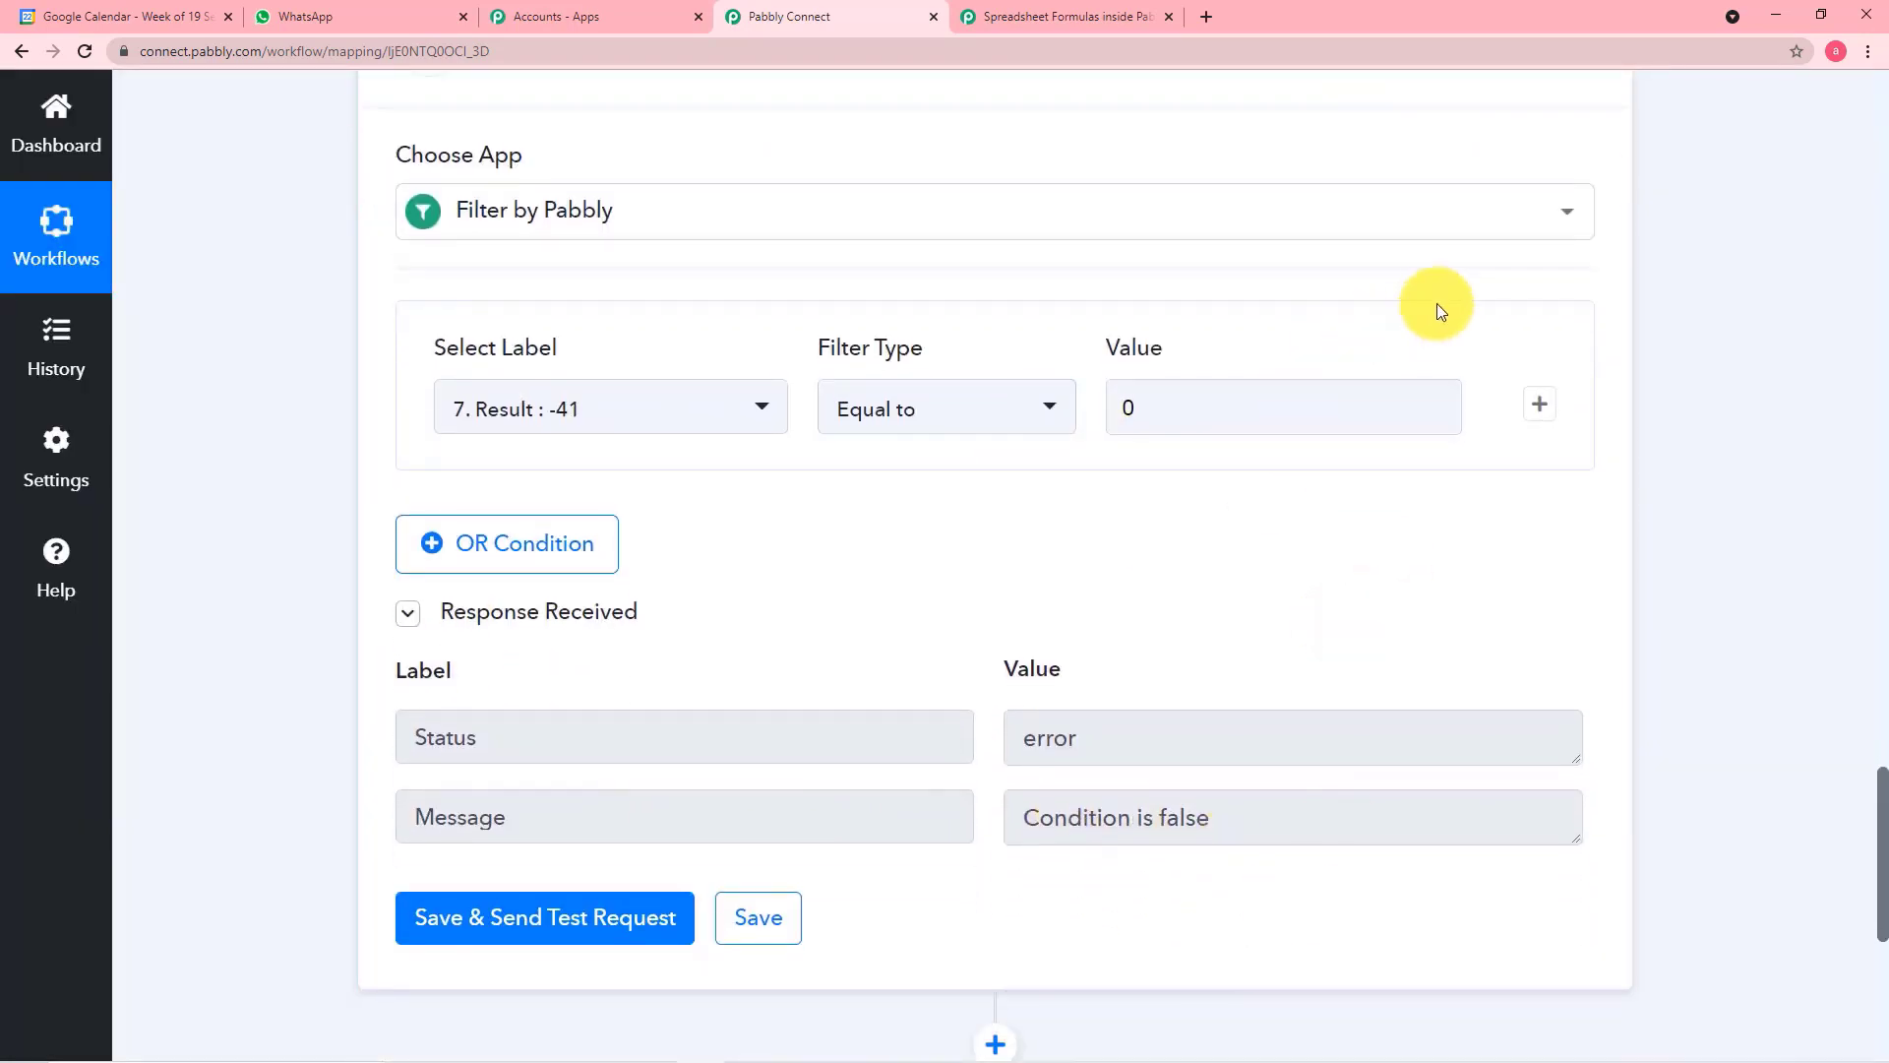
scroll(1456, 295, "up", 2)
scroll(1463, 292, "up", 4)
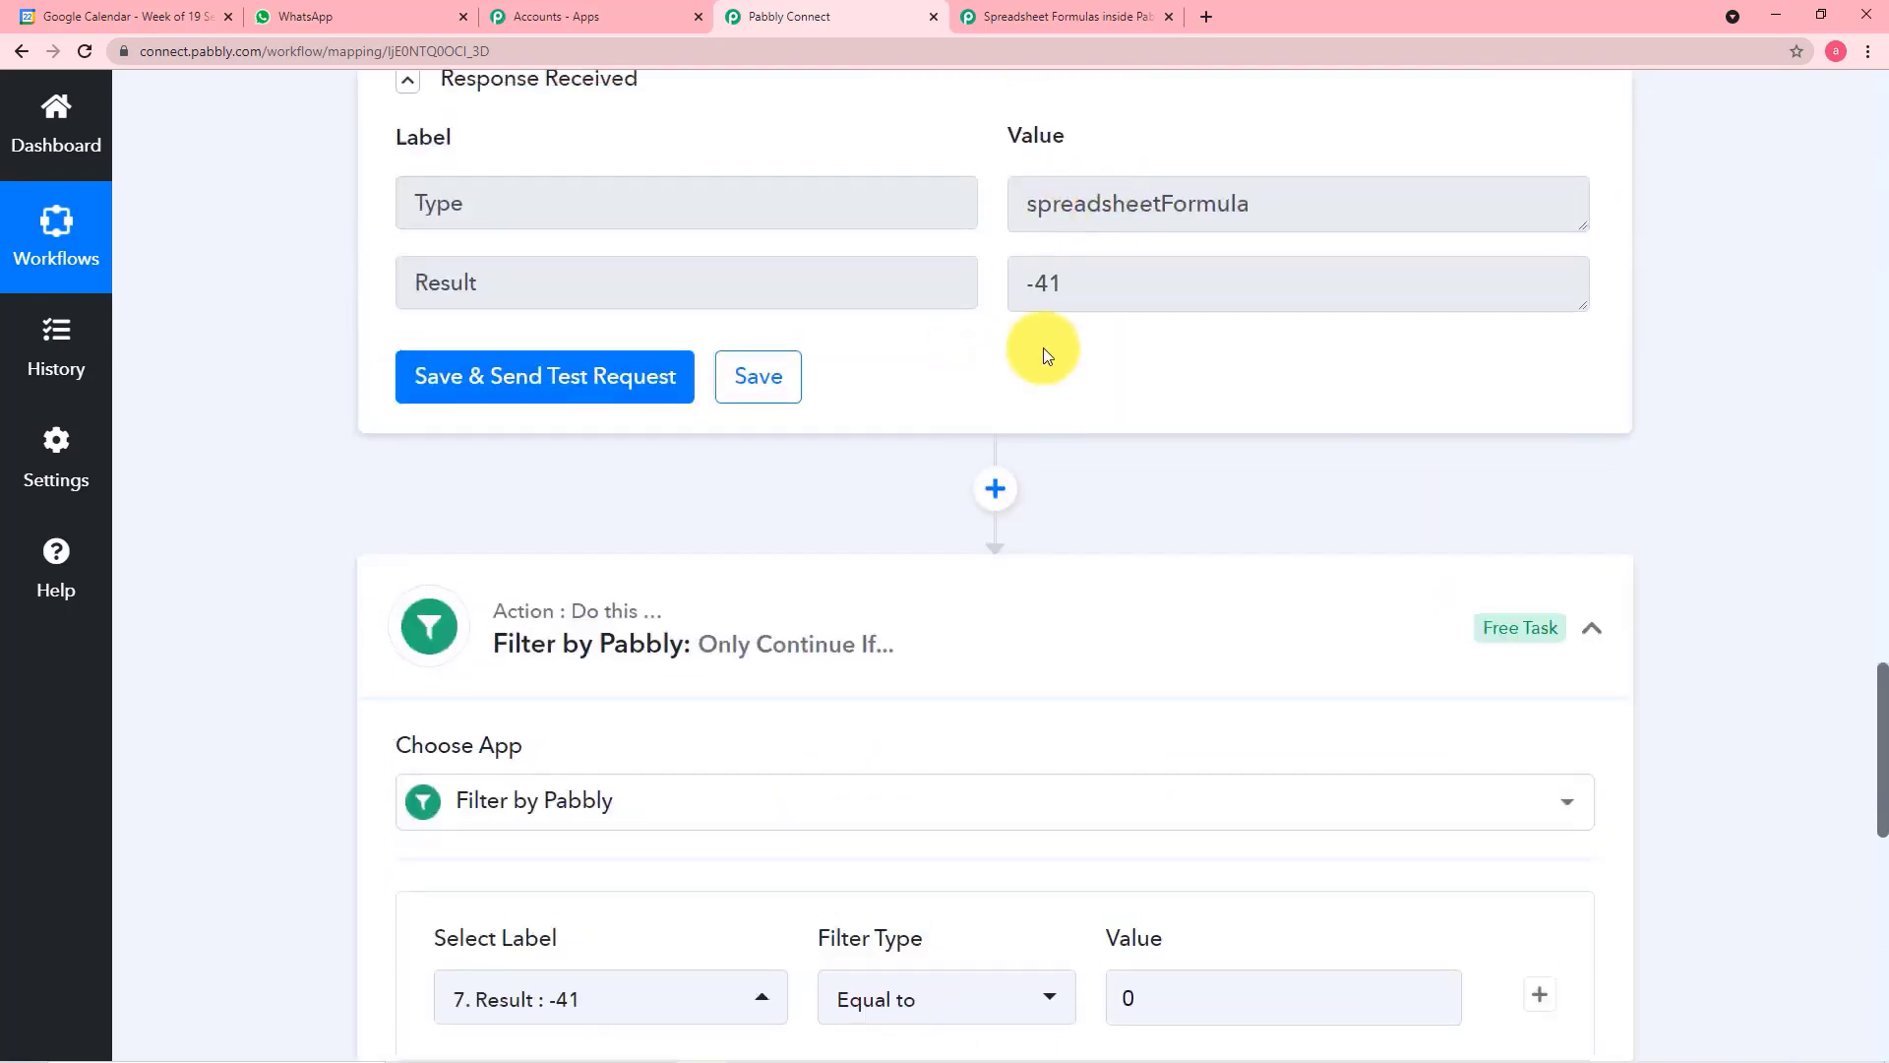
scroll(1063, 427, "down", 5)
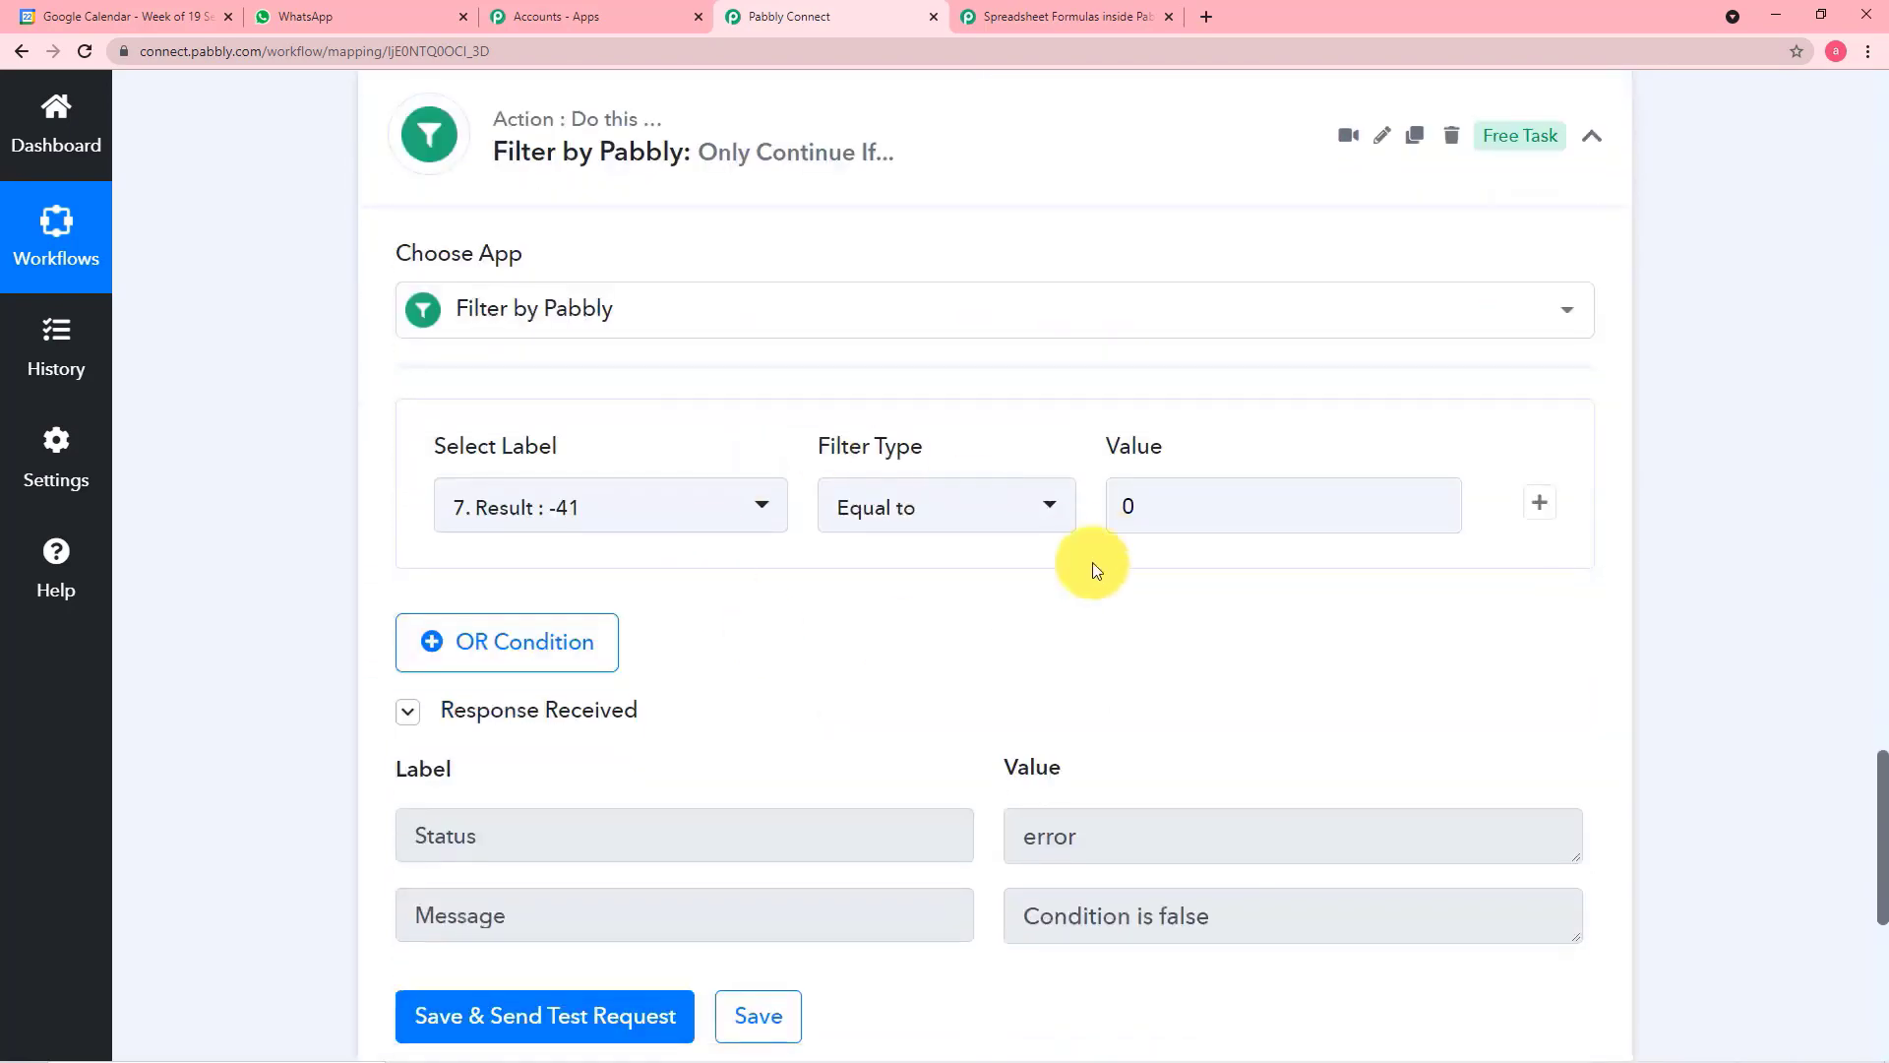
scroll(1148, 708, "down", 1)
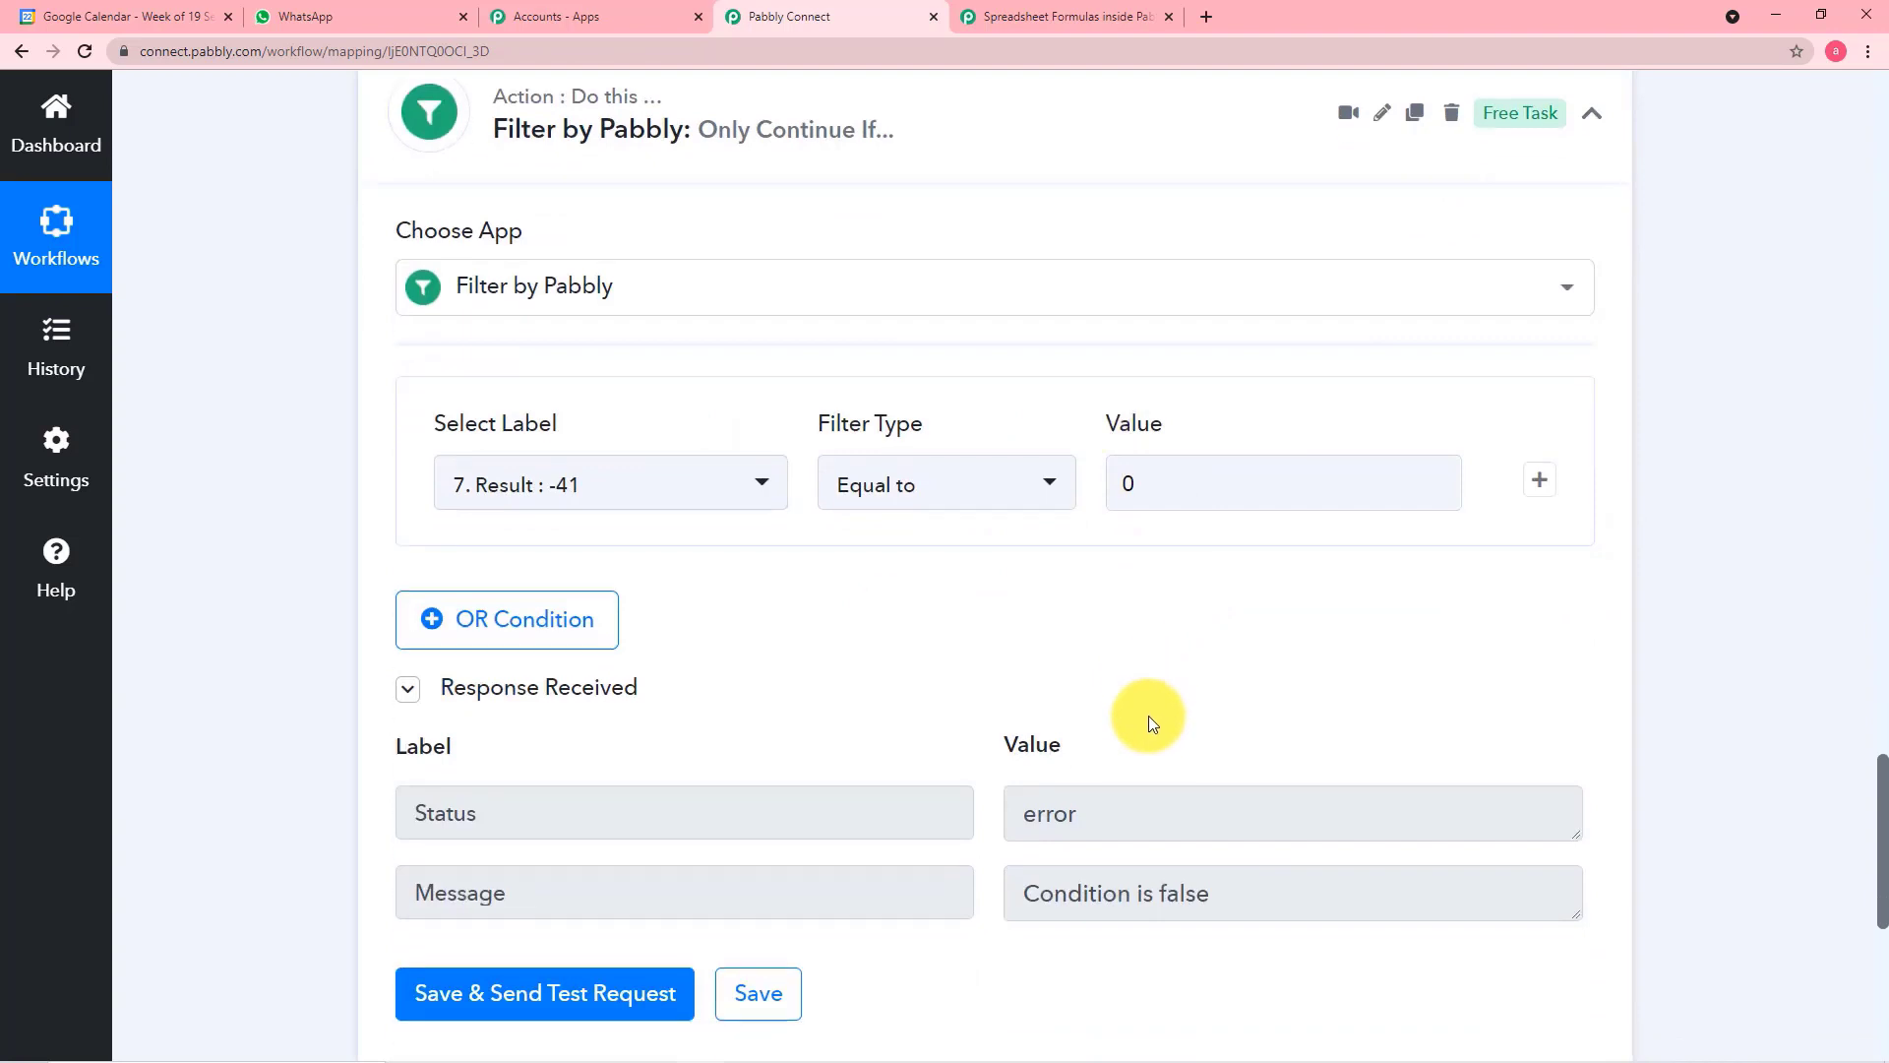
scroll(1220, 876, "down", 2)
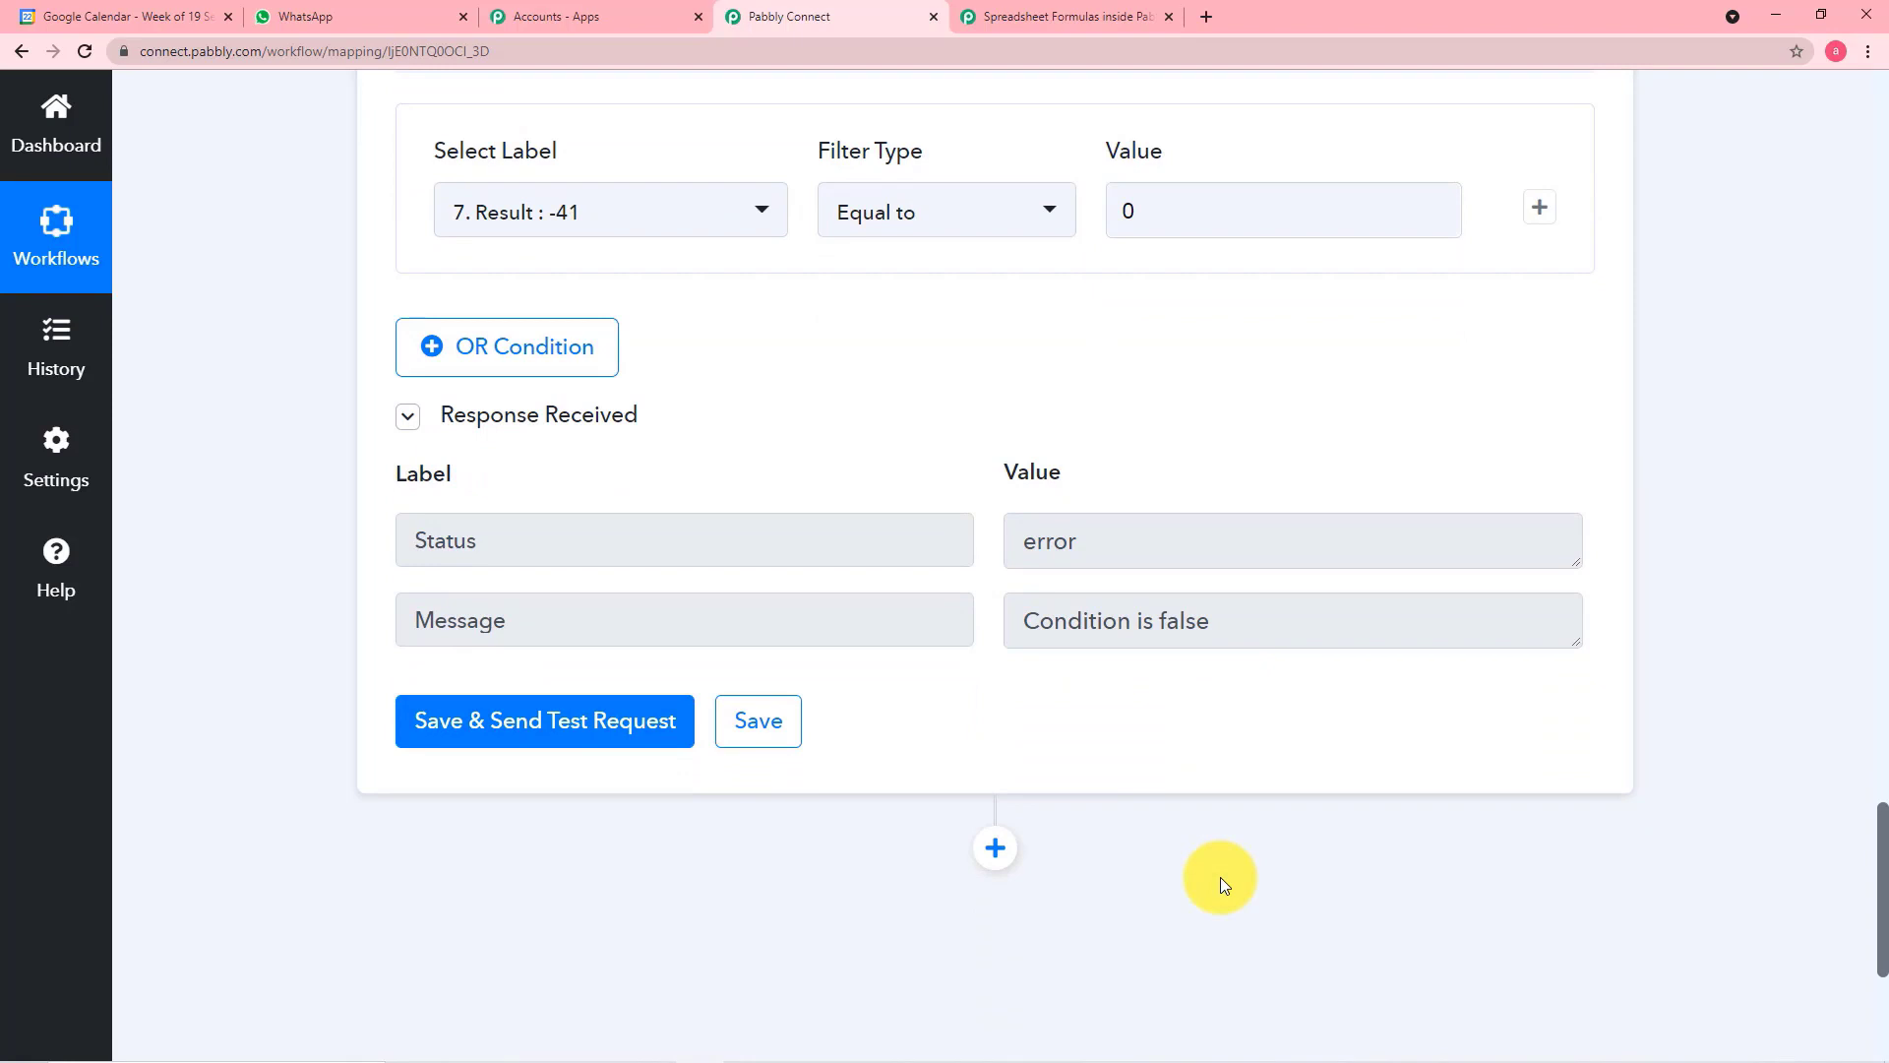
scroll(1220, 876, "down", 1)
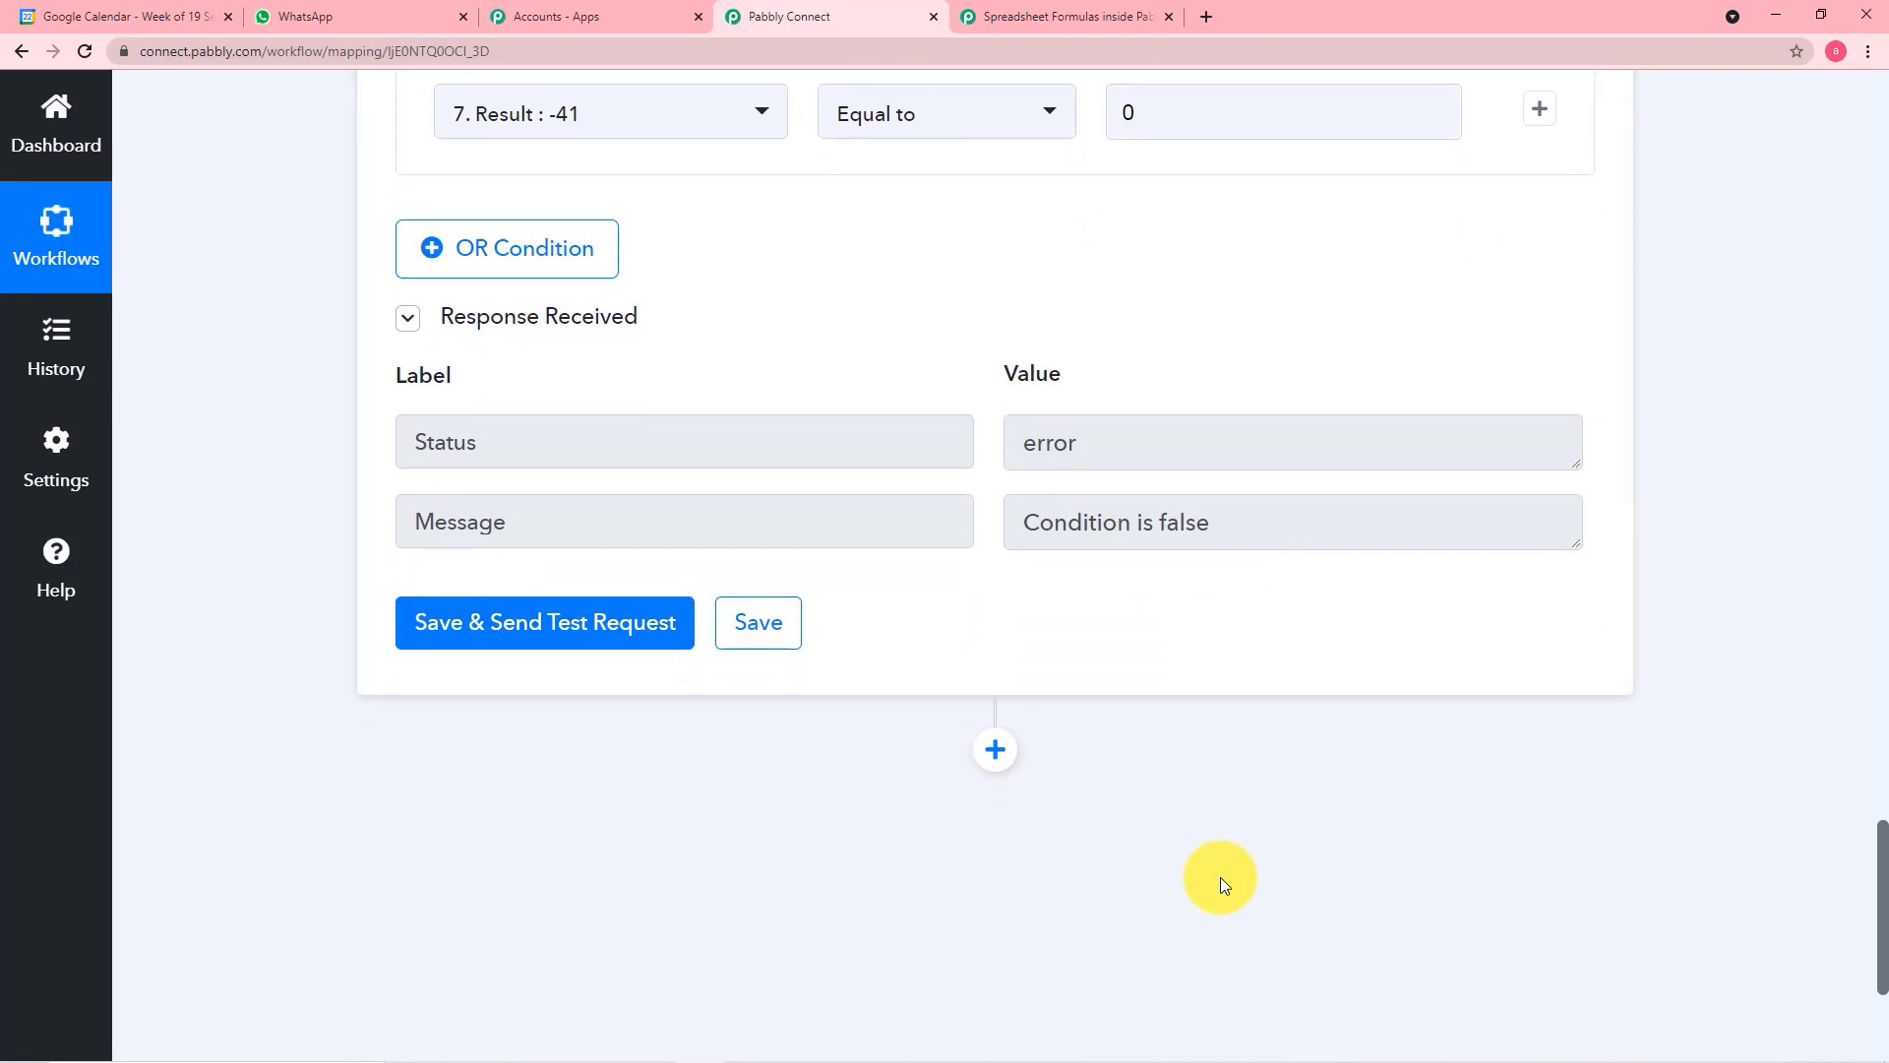
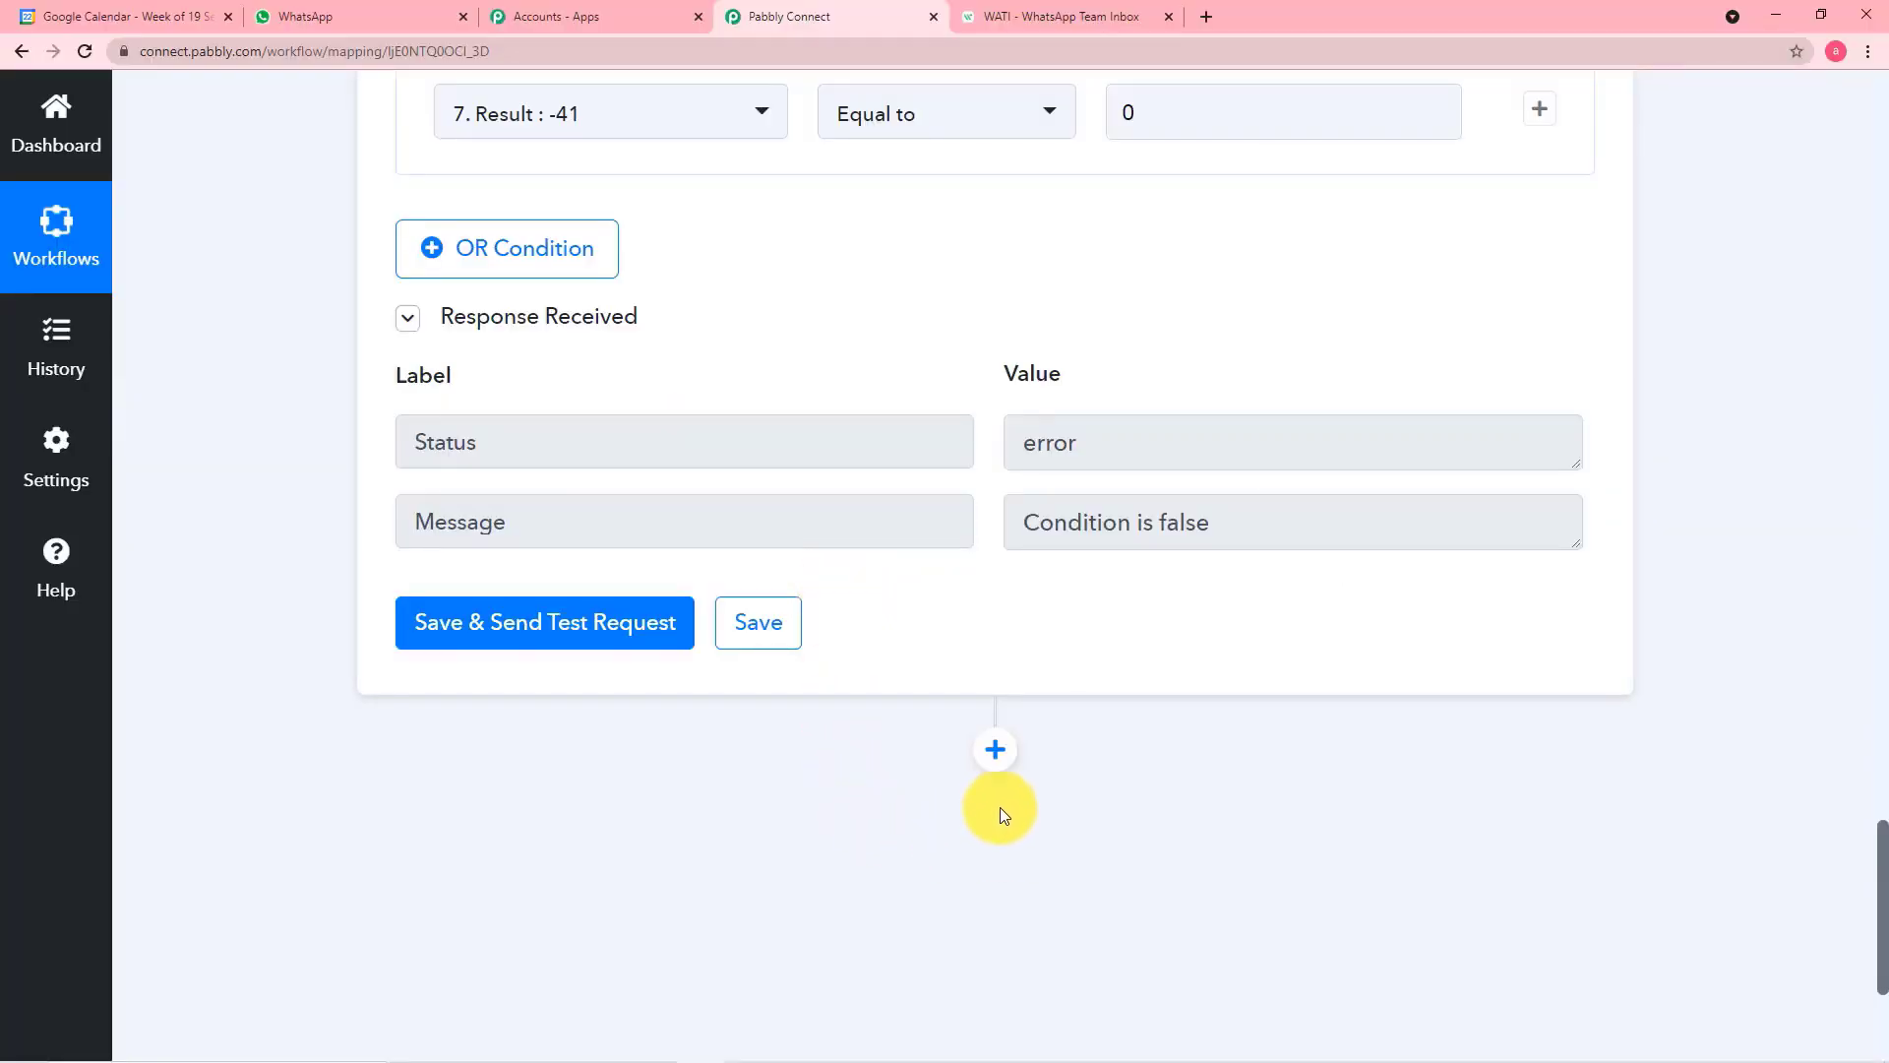
Add a WATI action after the filter step with Send Template Message as its action event
left_click(996, 762)
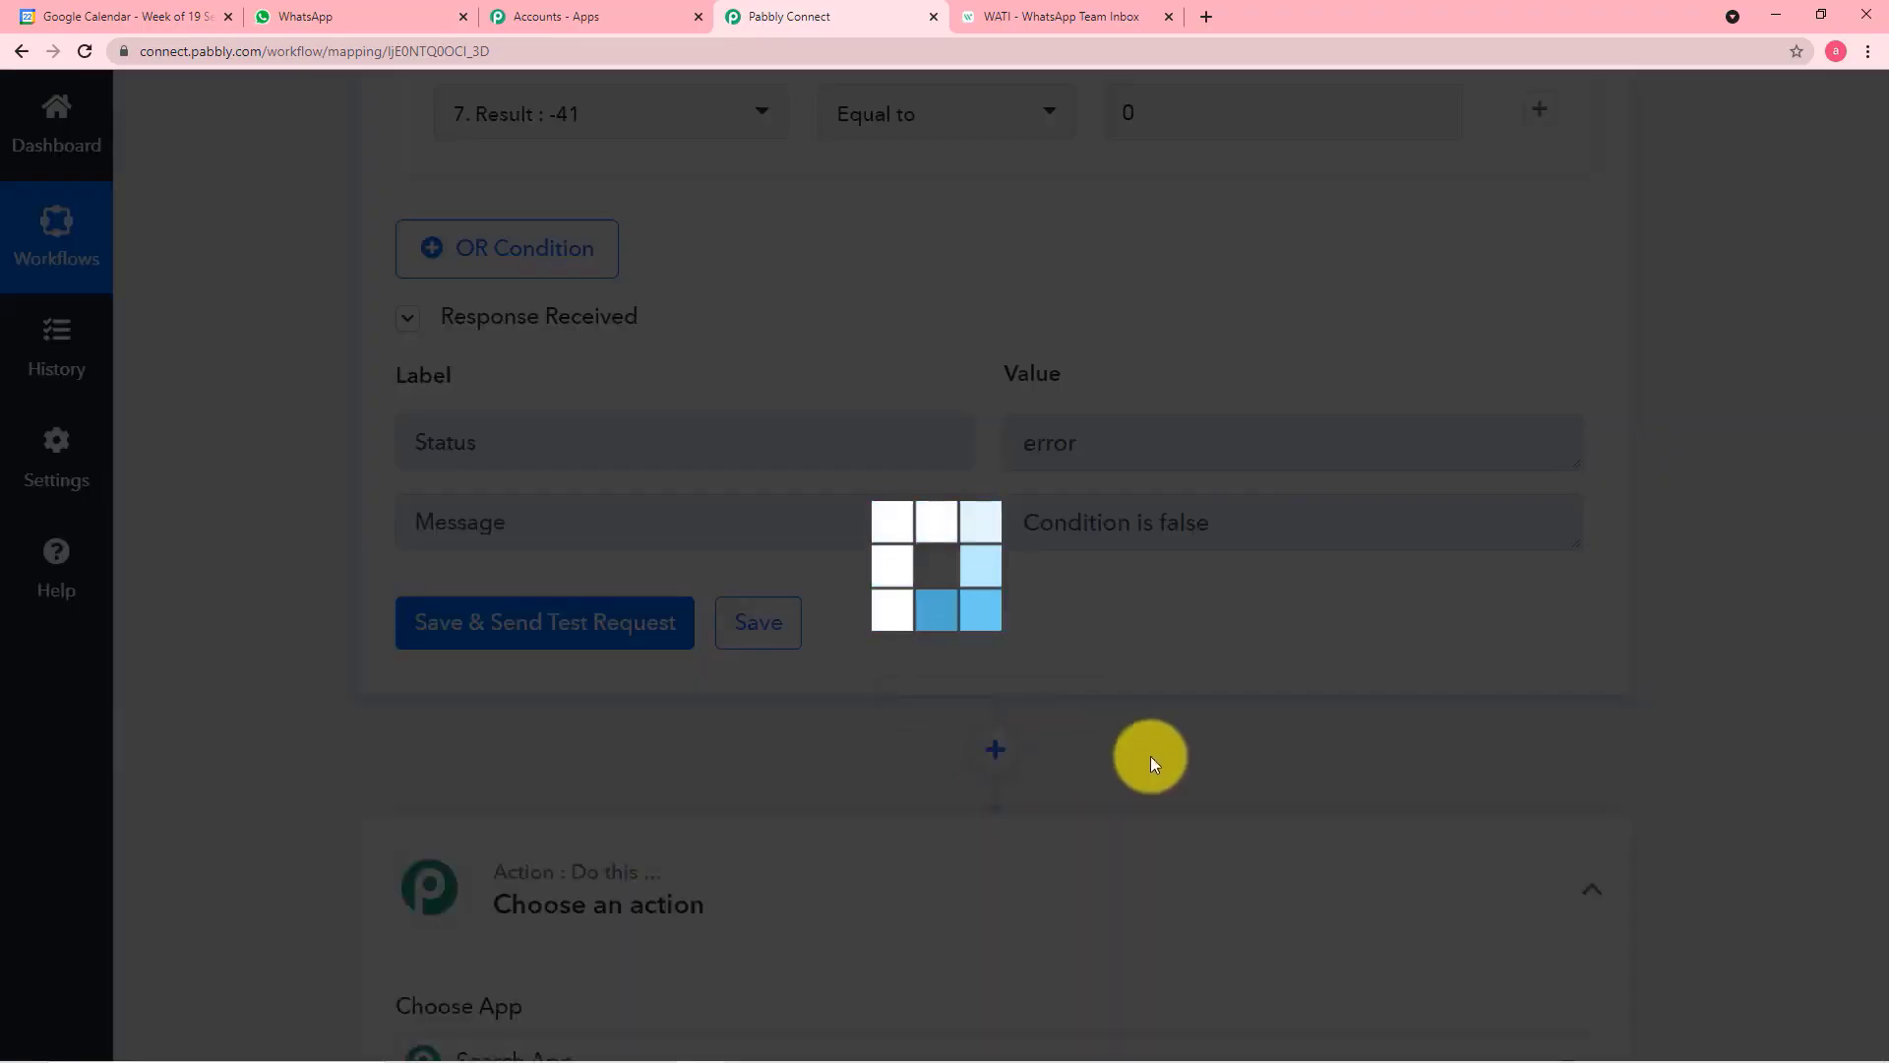
scroll(1149, 756, "down", 4)
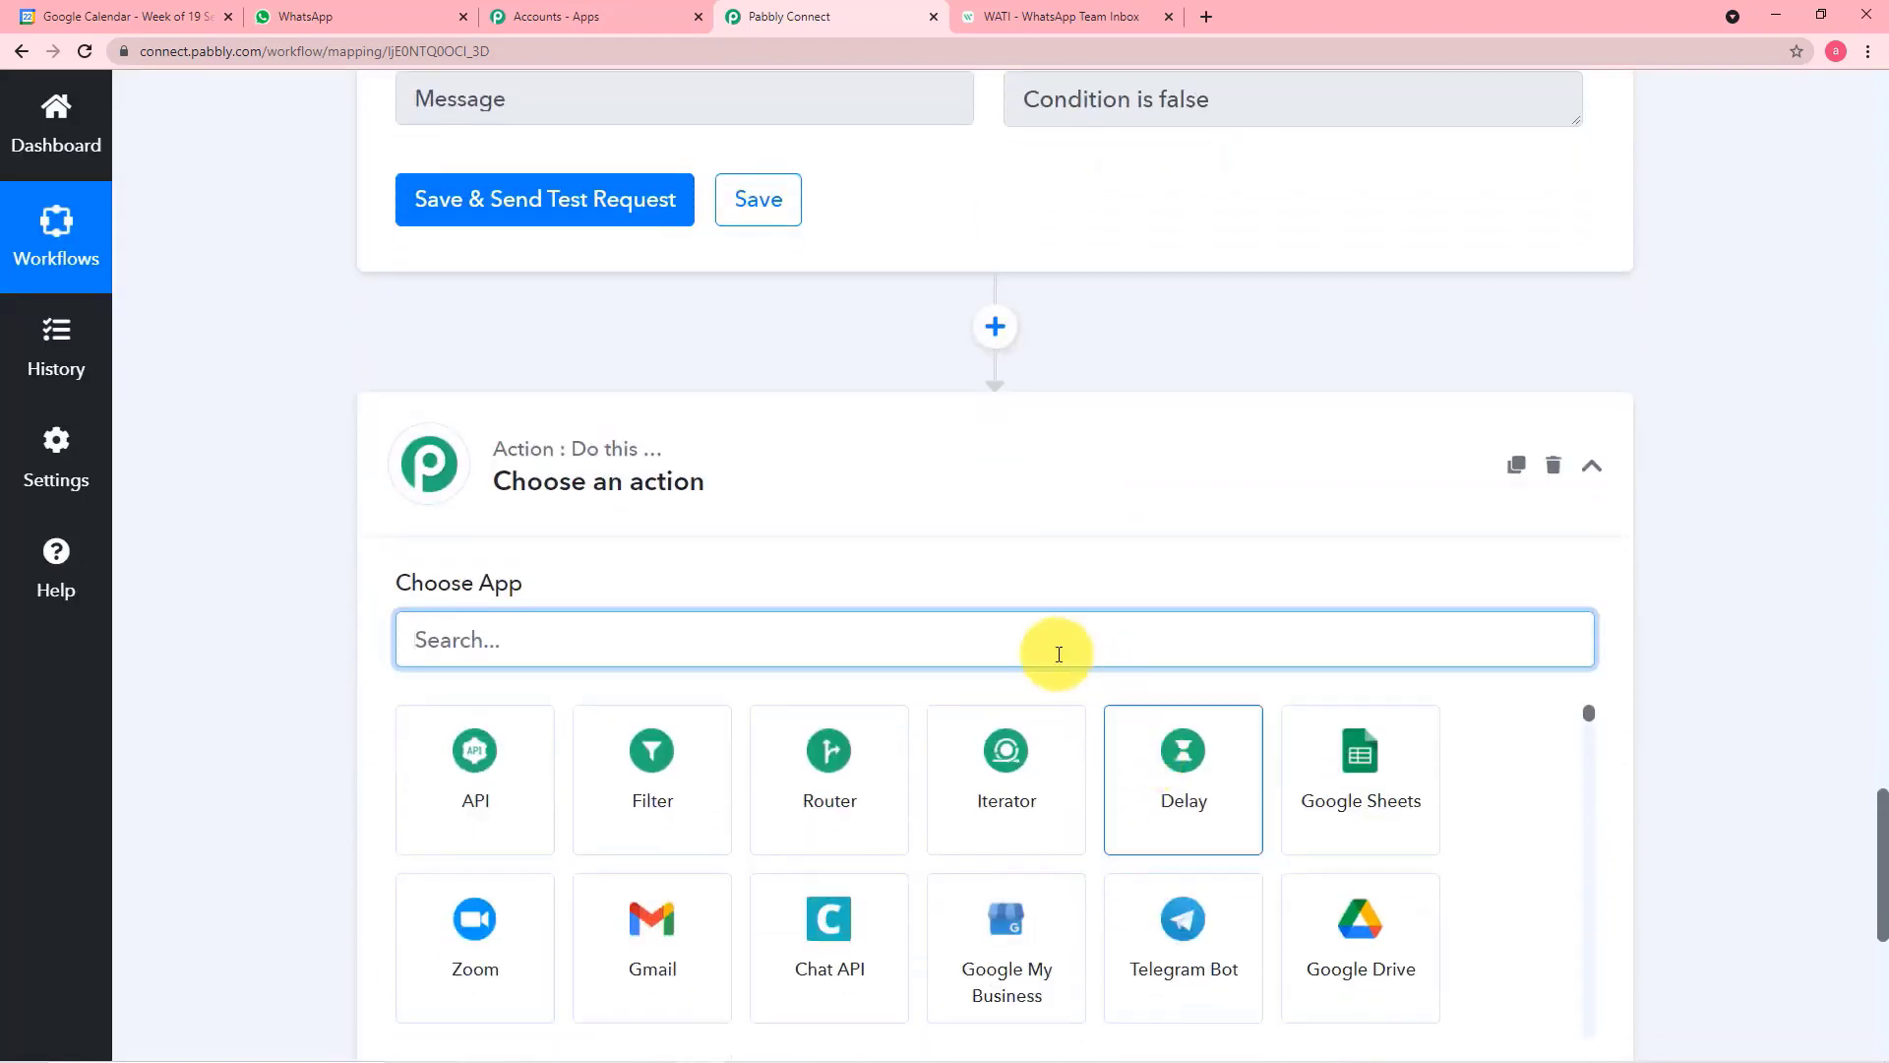
type("wati")
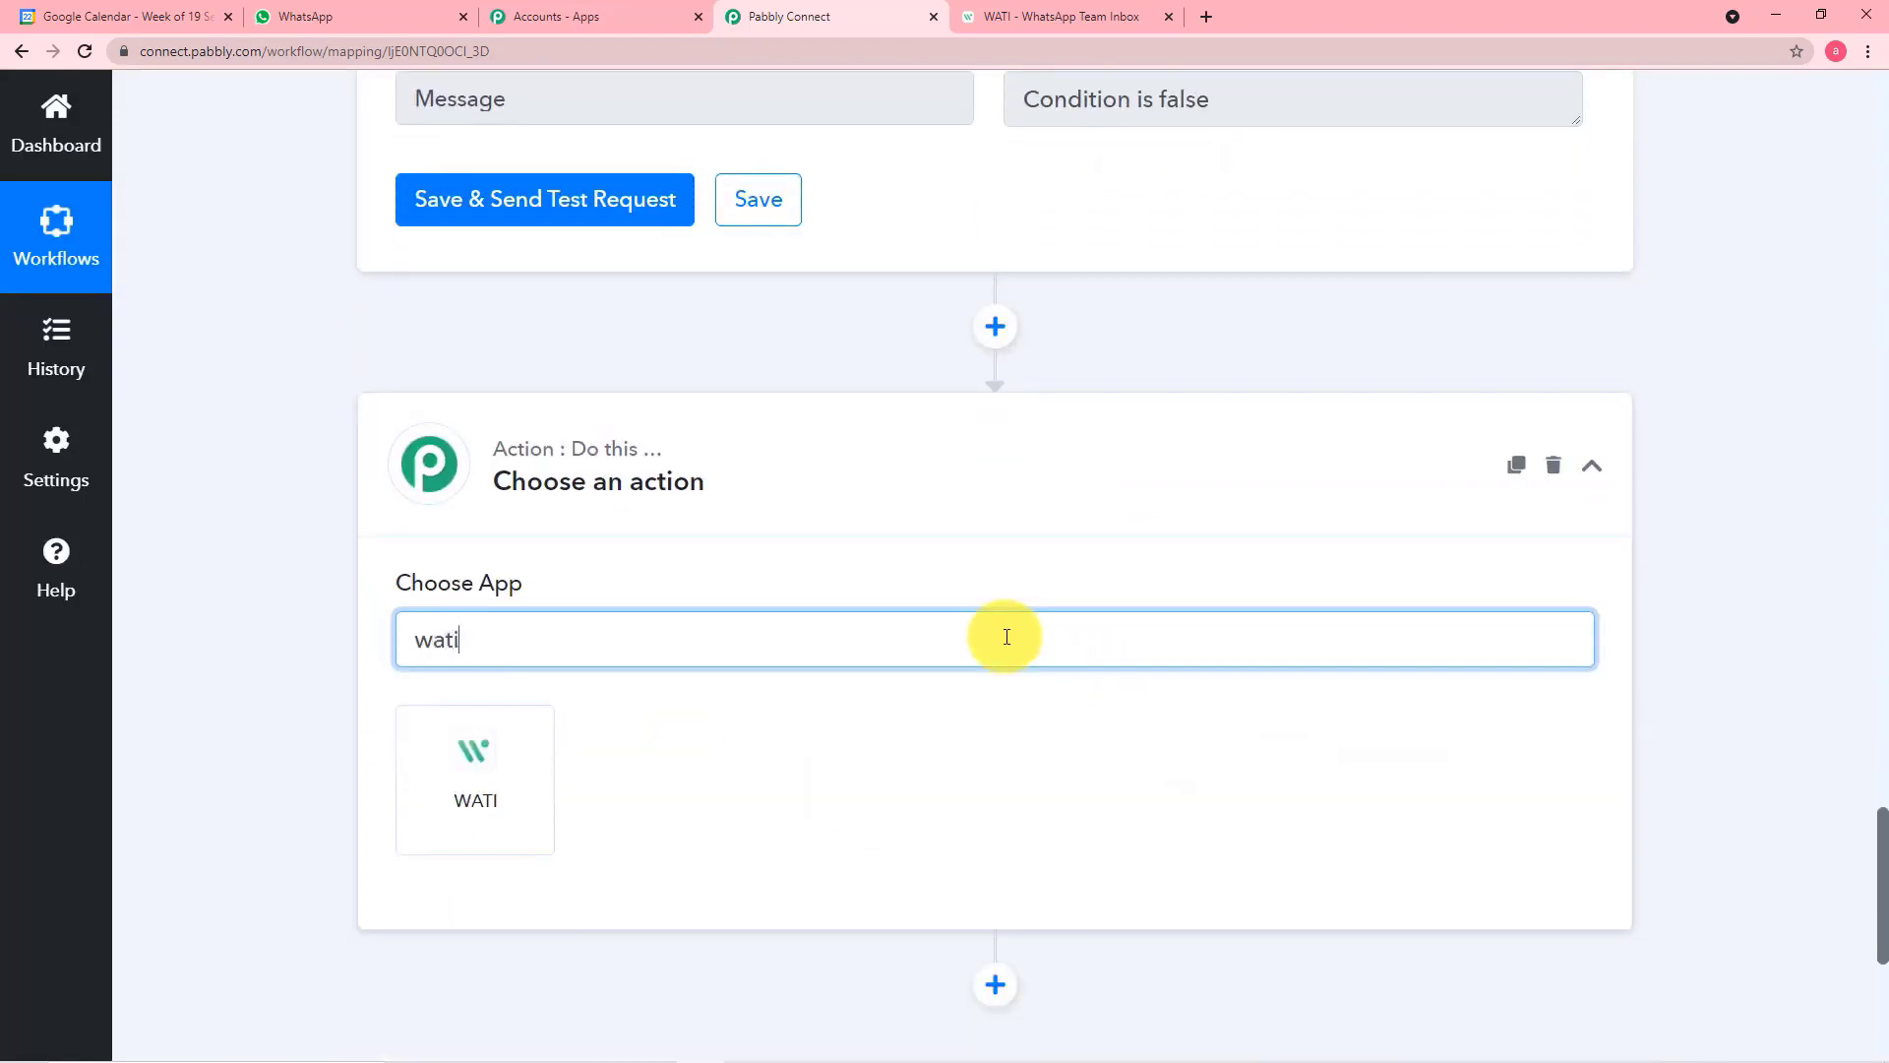
left_click(538, 757)
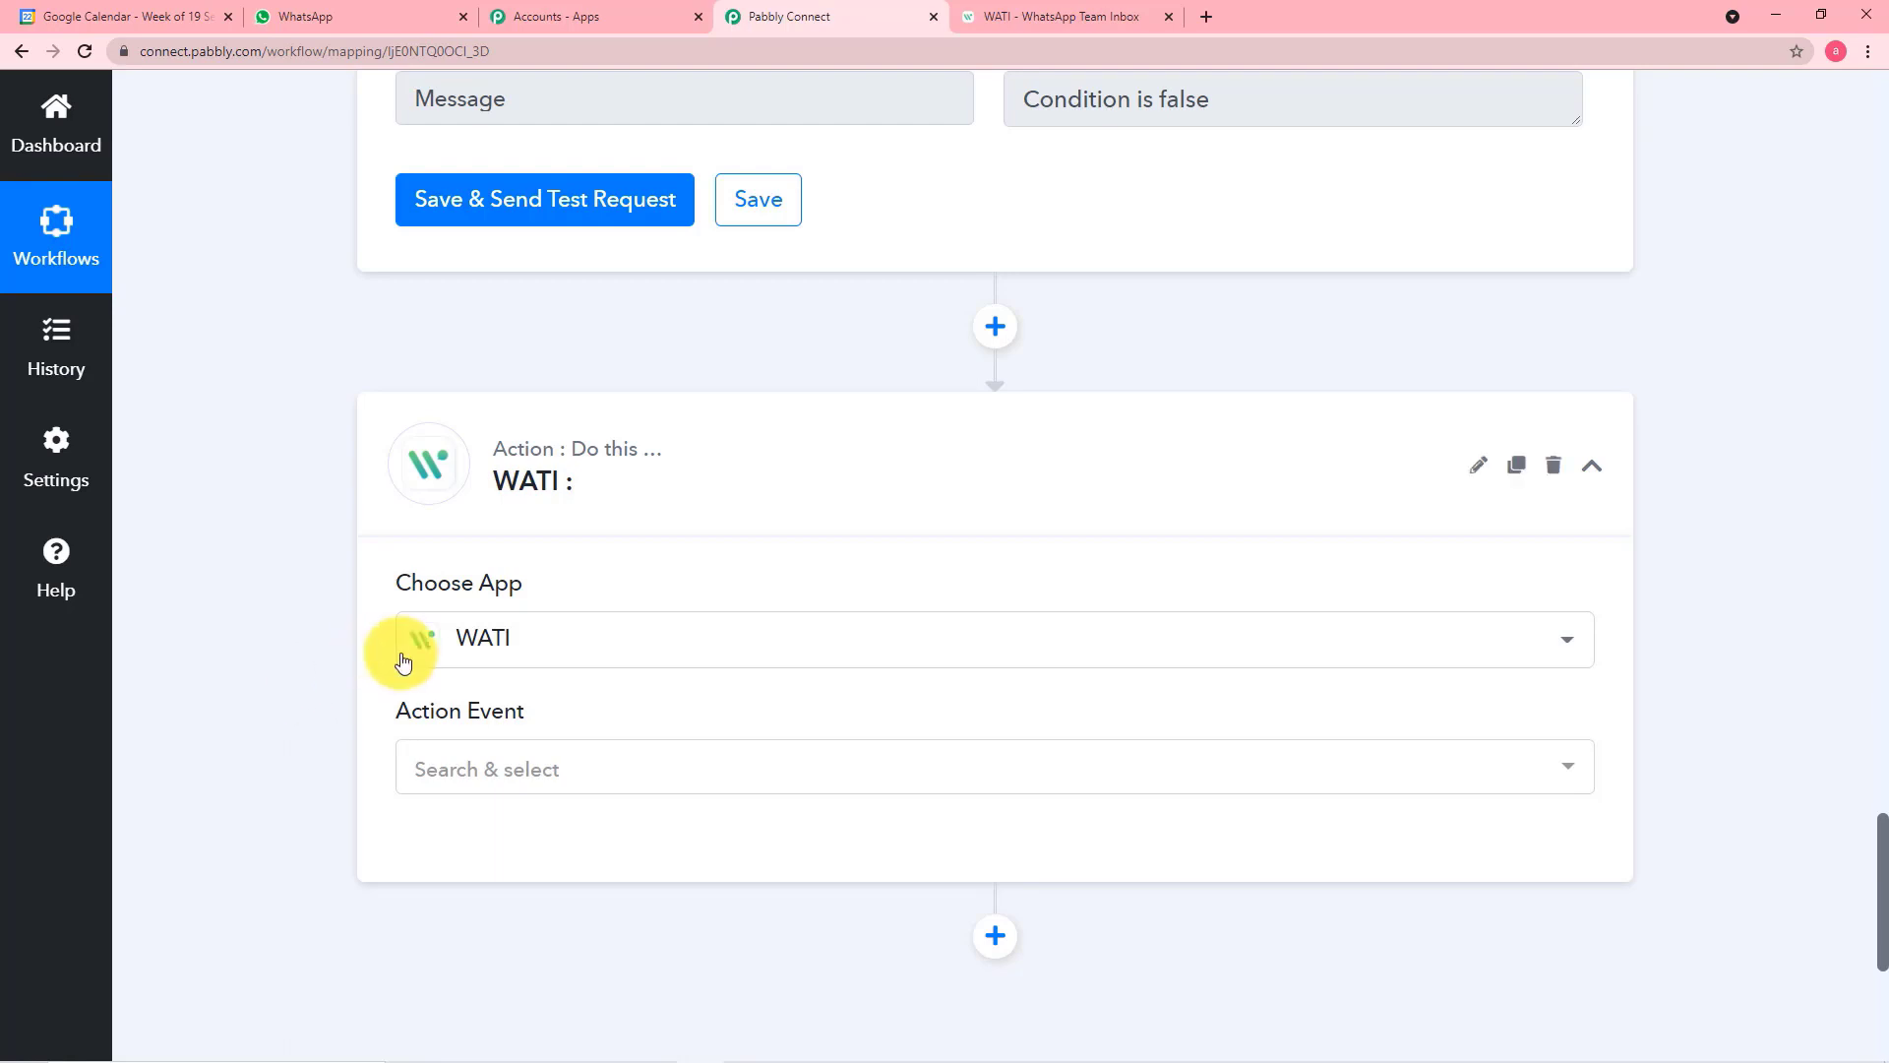
scroll(549, 704, "down", 2)
left_click(680, 597)
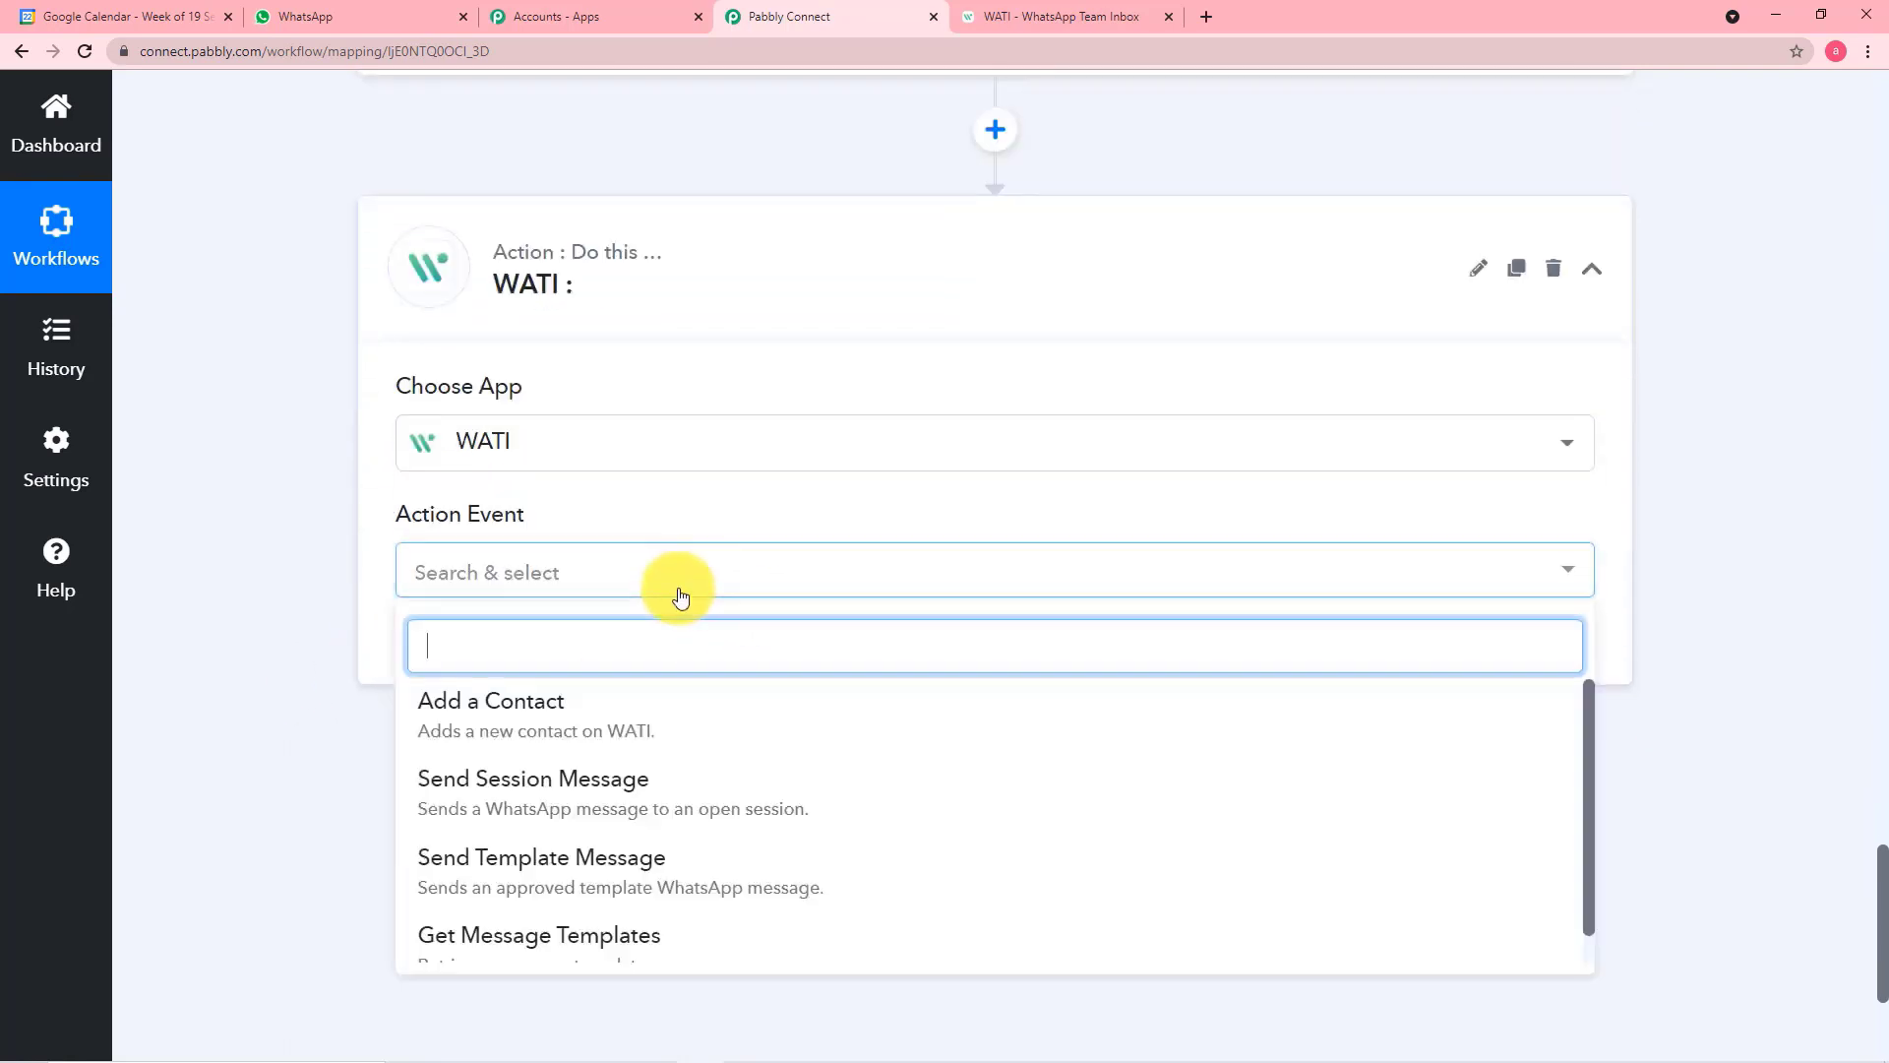
left_click(593, 862)
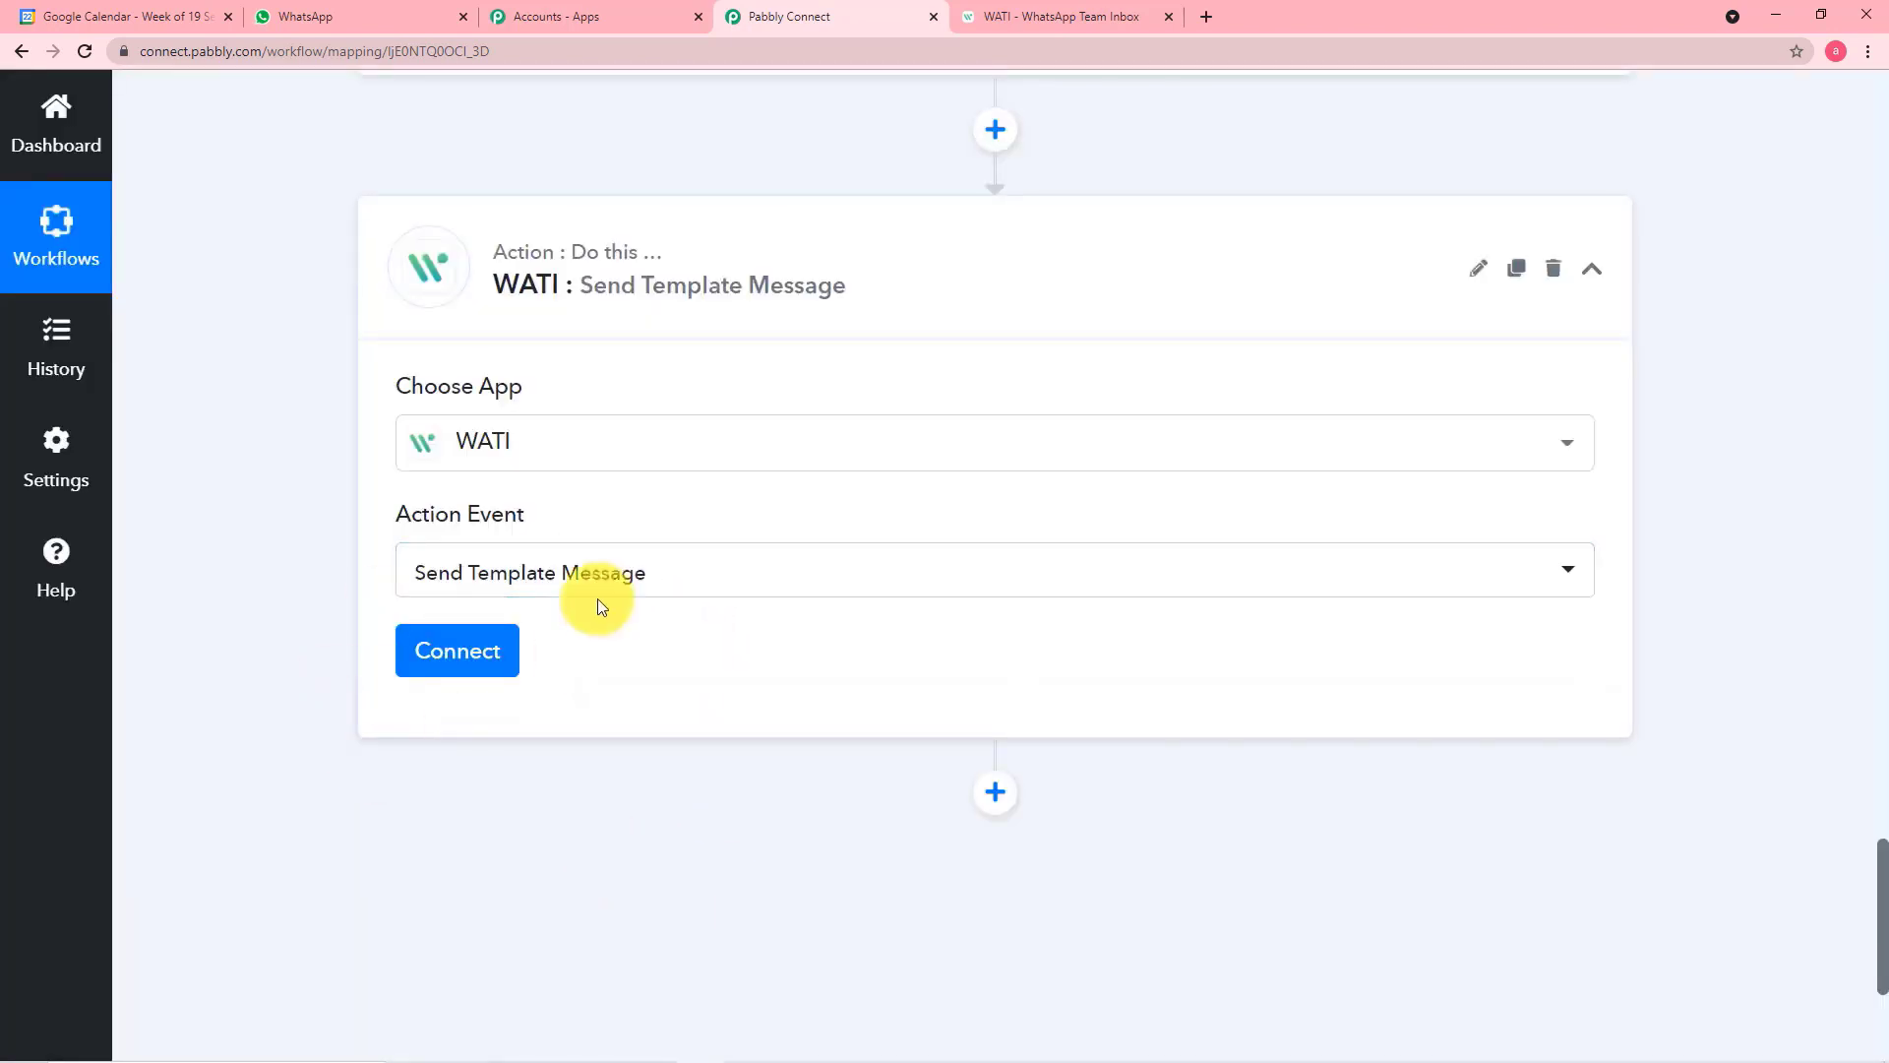
Start adding a new WATI connection for the Send Template Message action
left_click(464, 664)
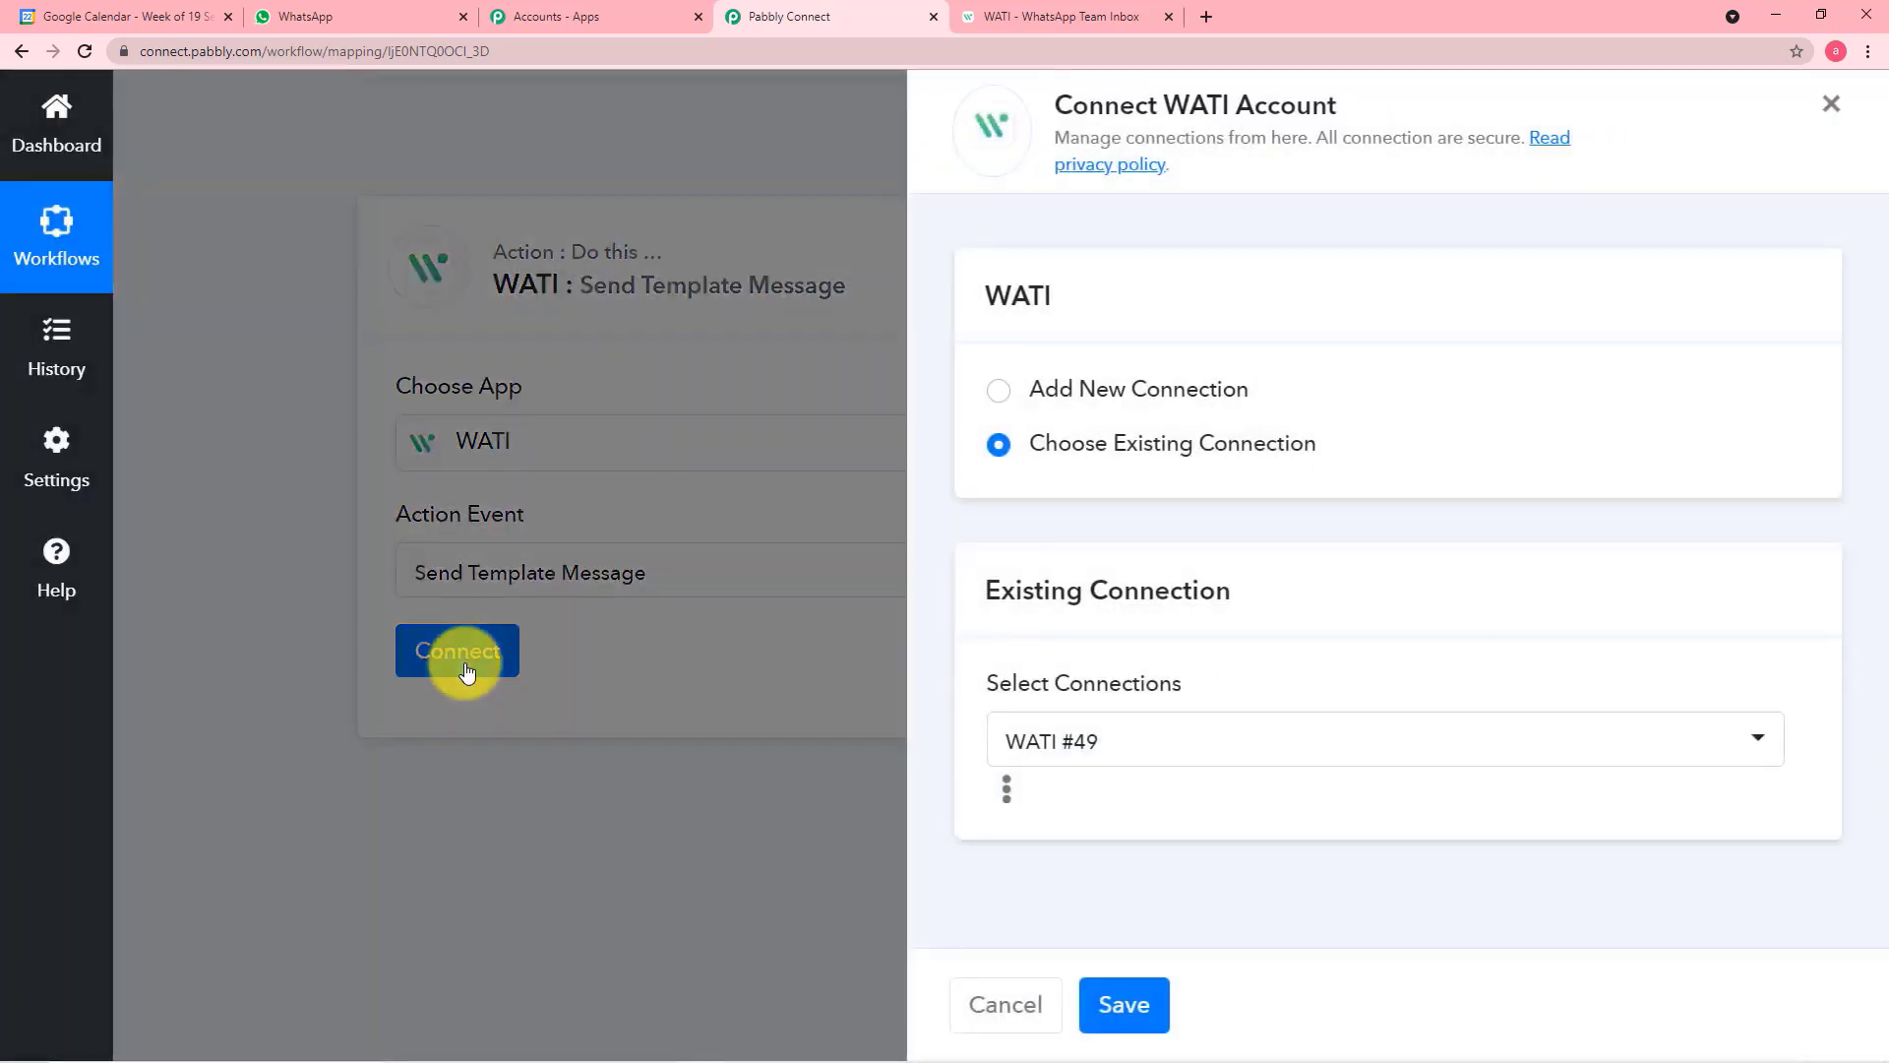
left_click(997, 394)
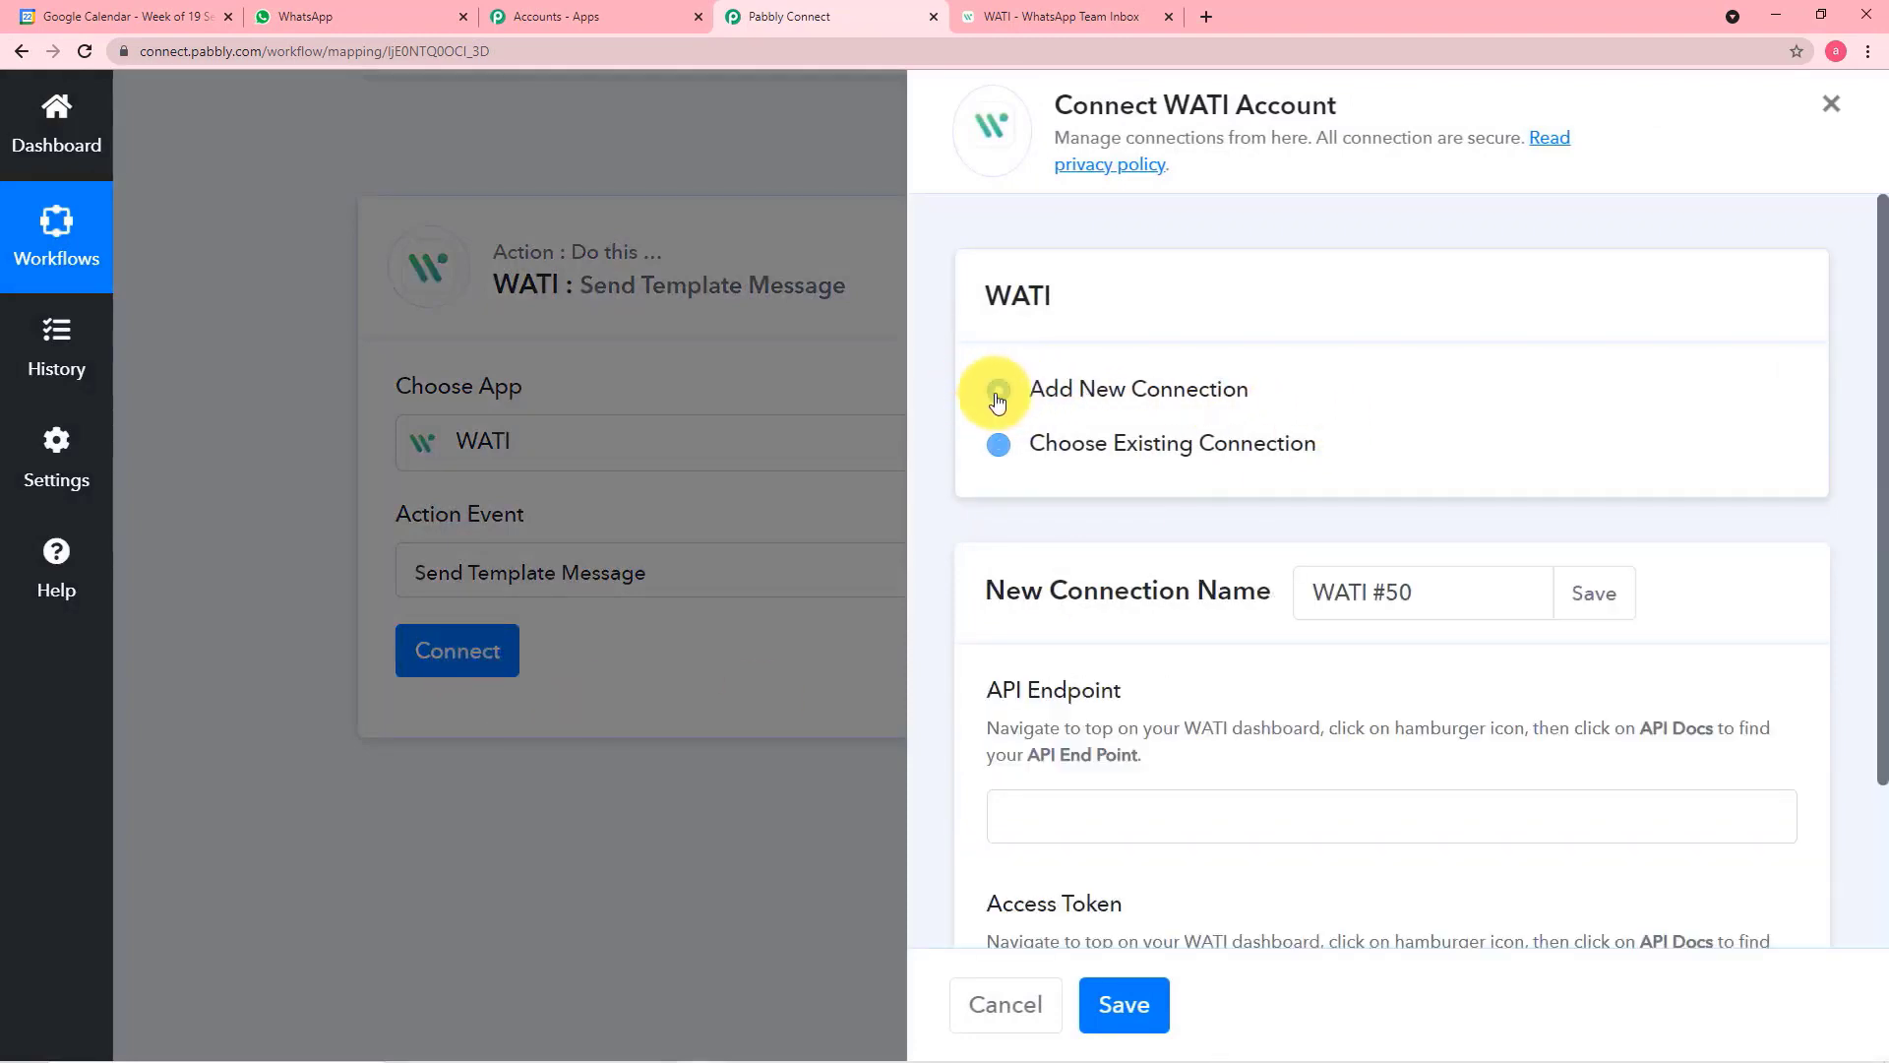
scroll(998, 400, "down", 2)
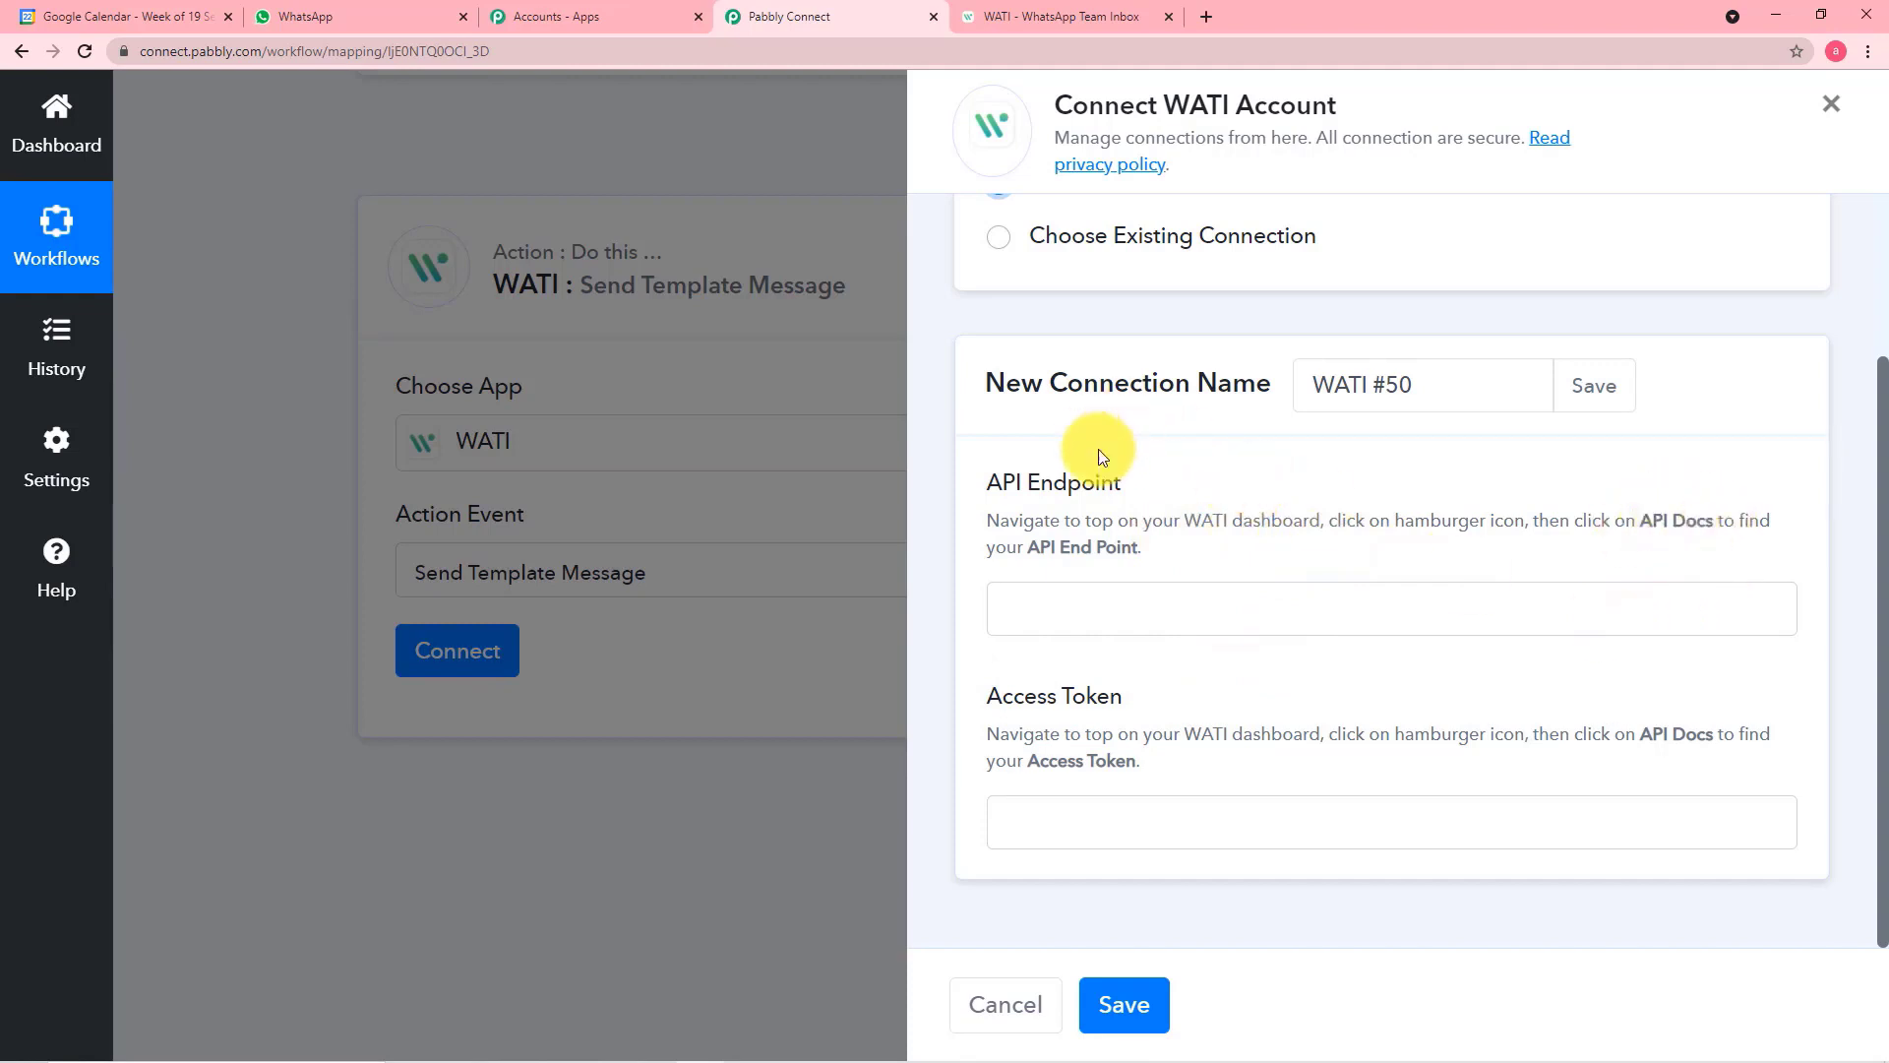
Copy the API endpoint from WATI's API Docs and paste it as the new connection's API Endpoint
left_click(1042, 19)
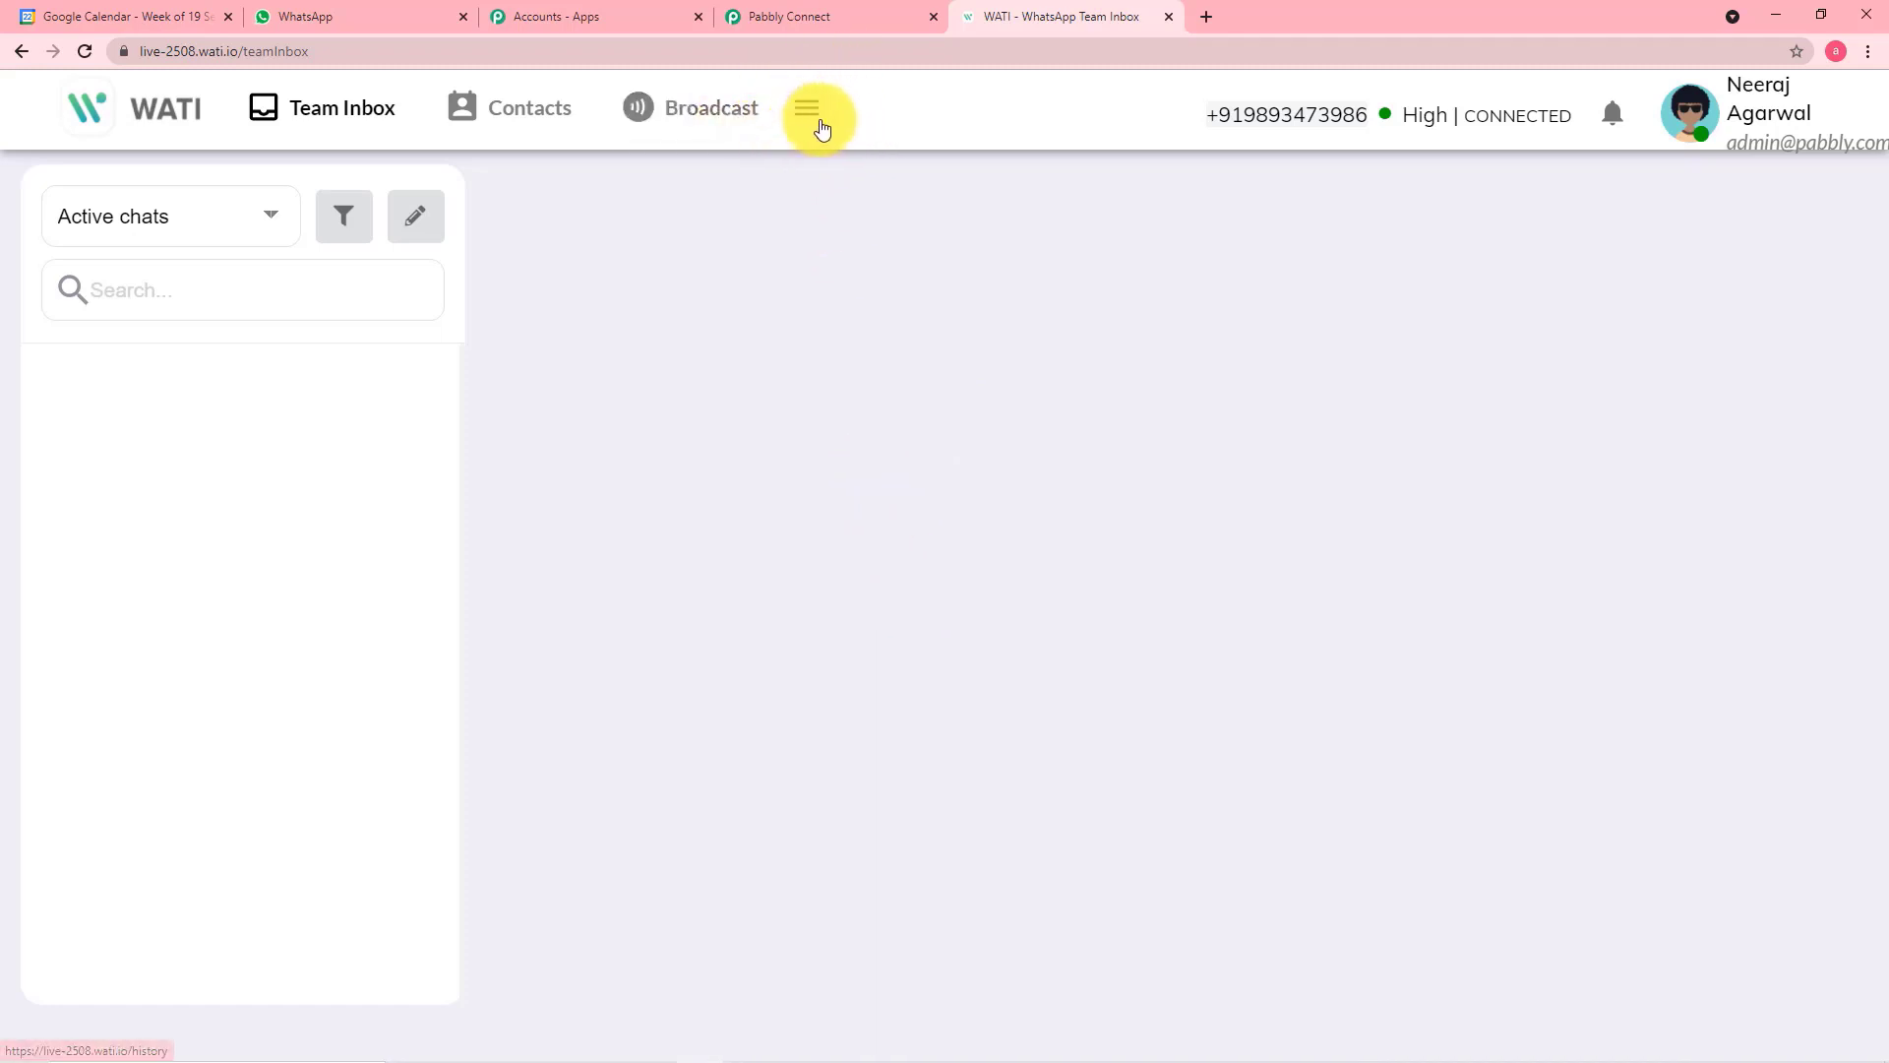
left_click(808, 116)
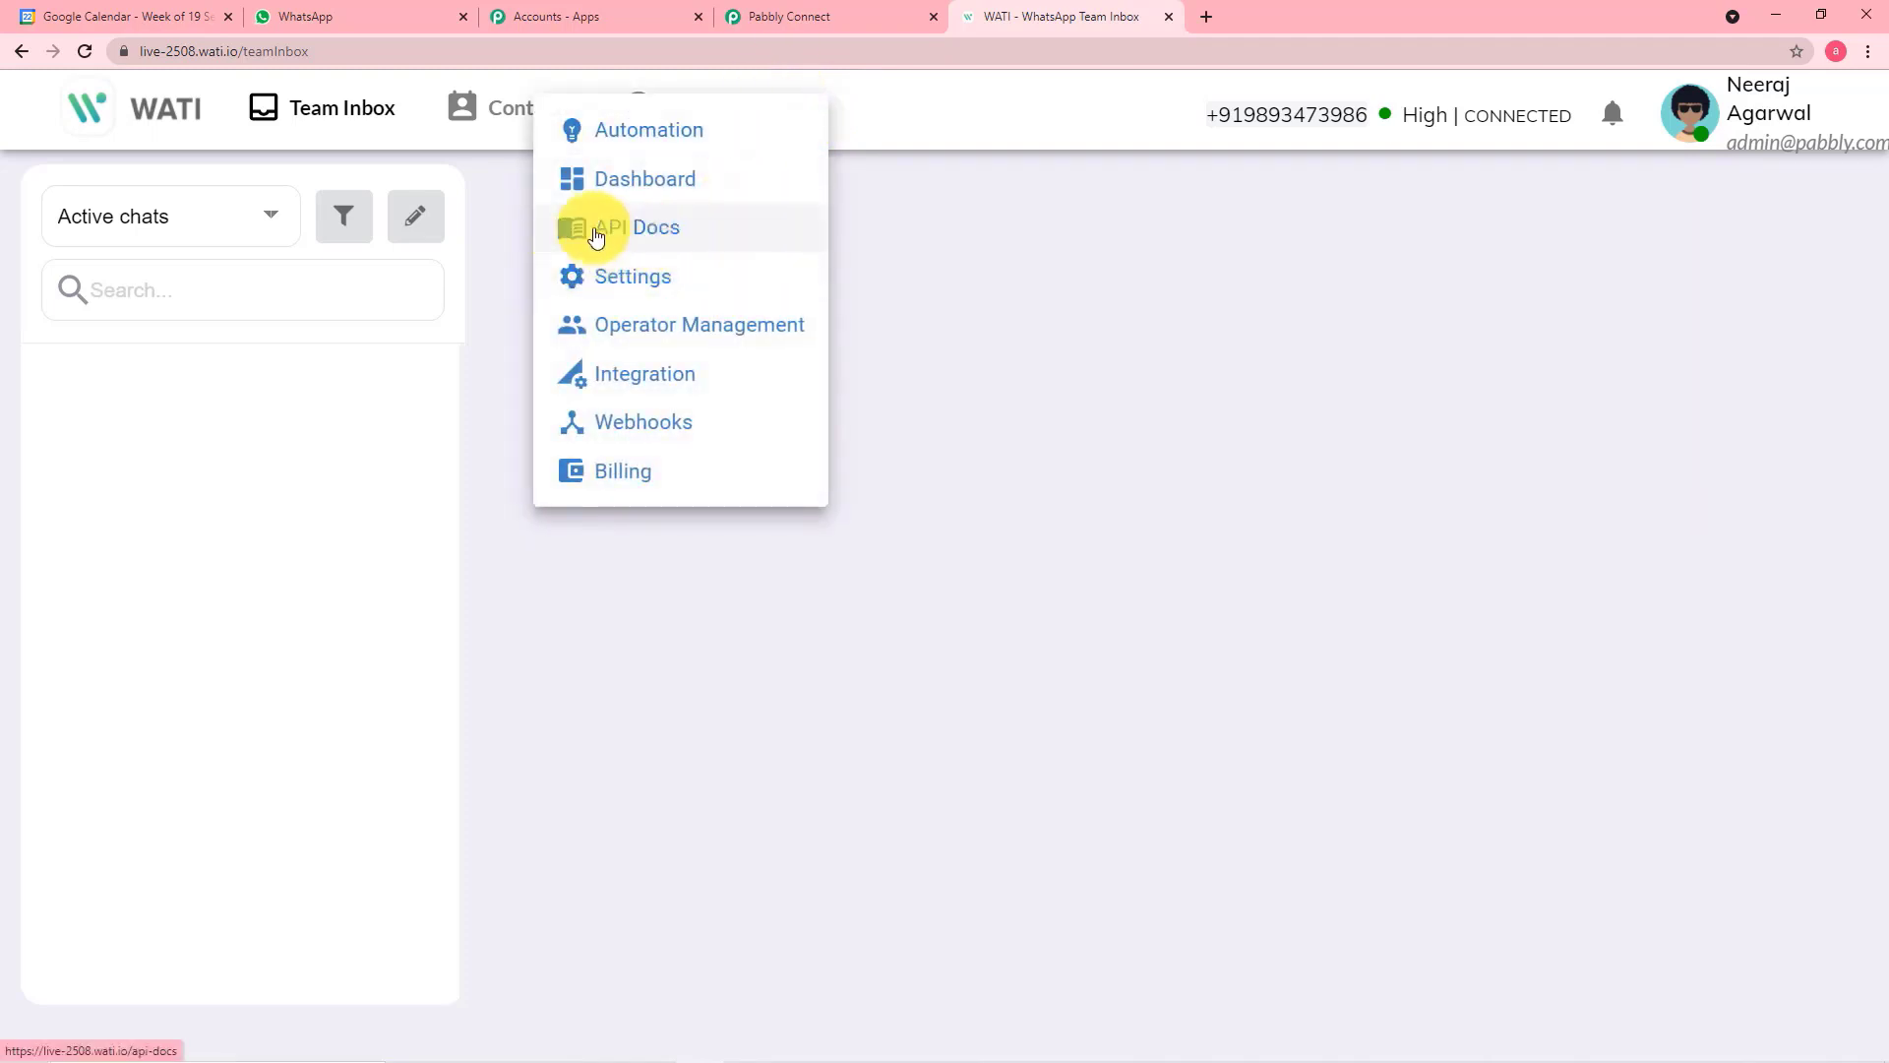
left_click(647, 243)
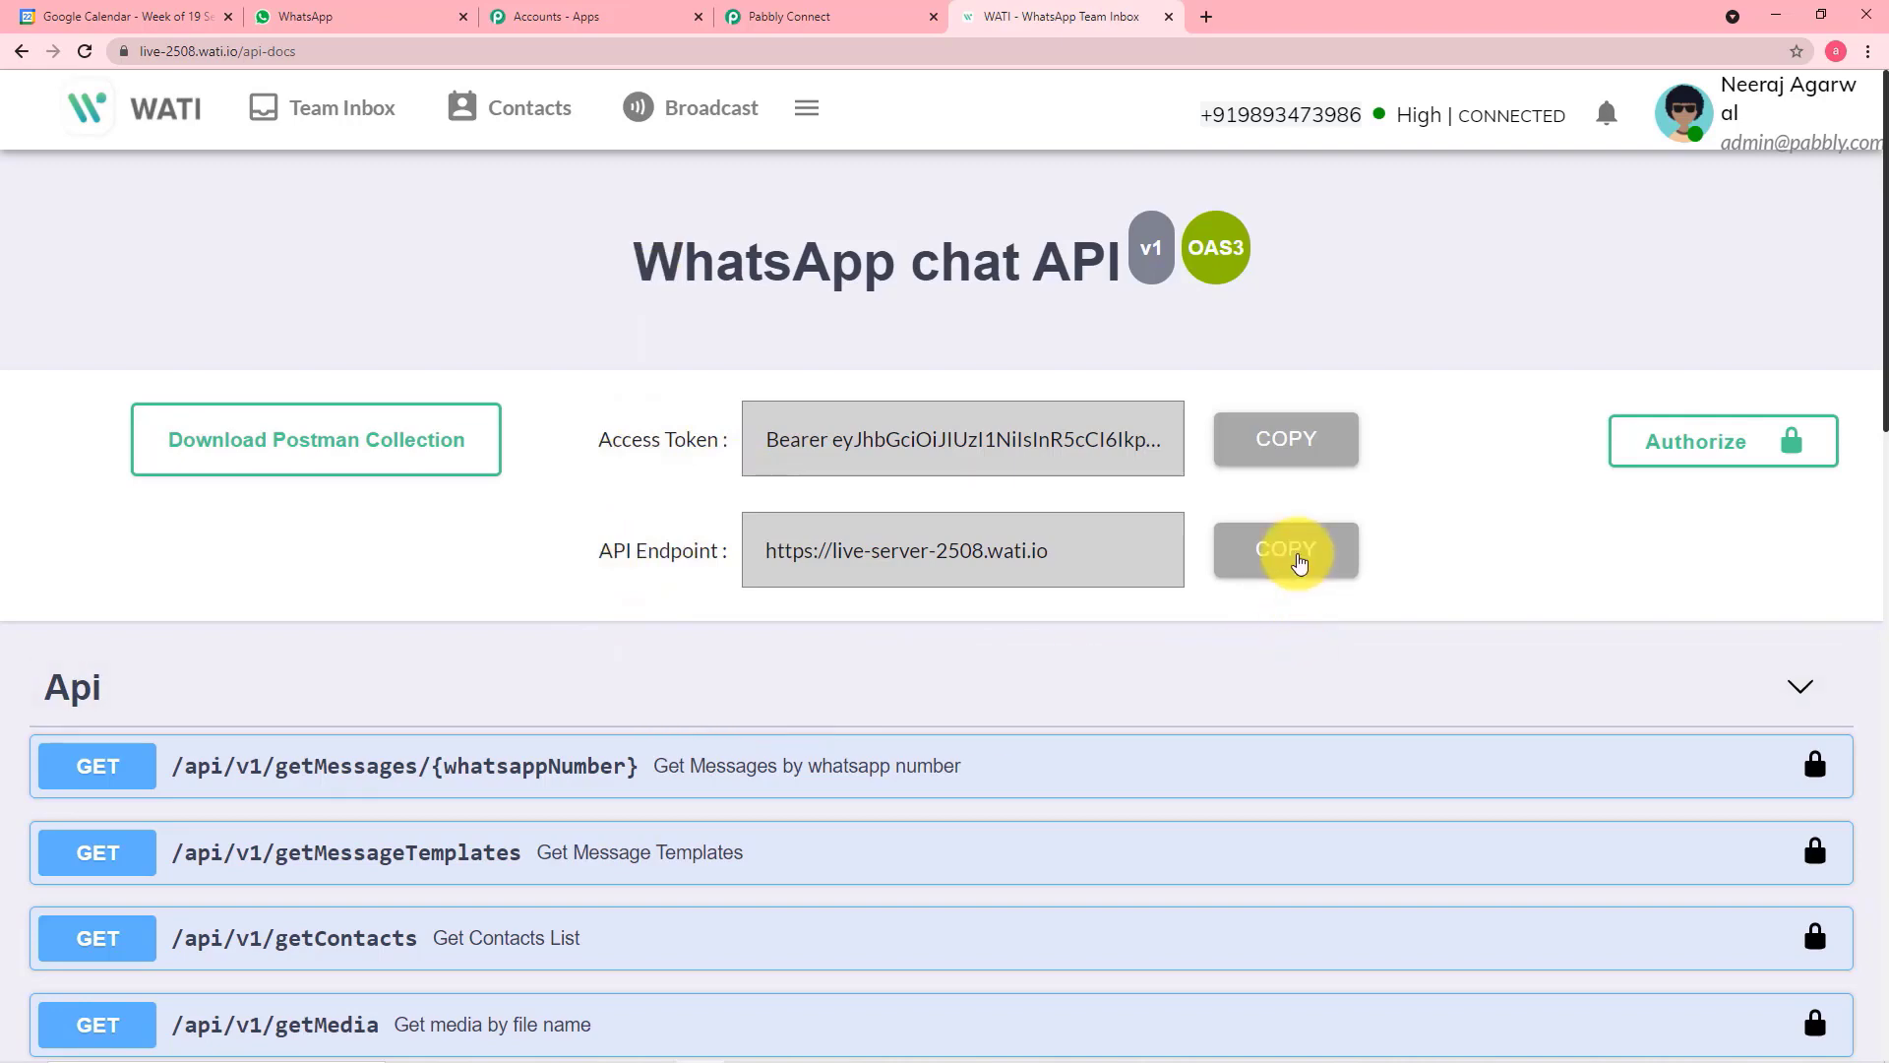
left_click(1297, 553)
left_click(825, 16)
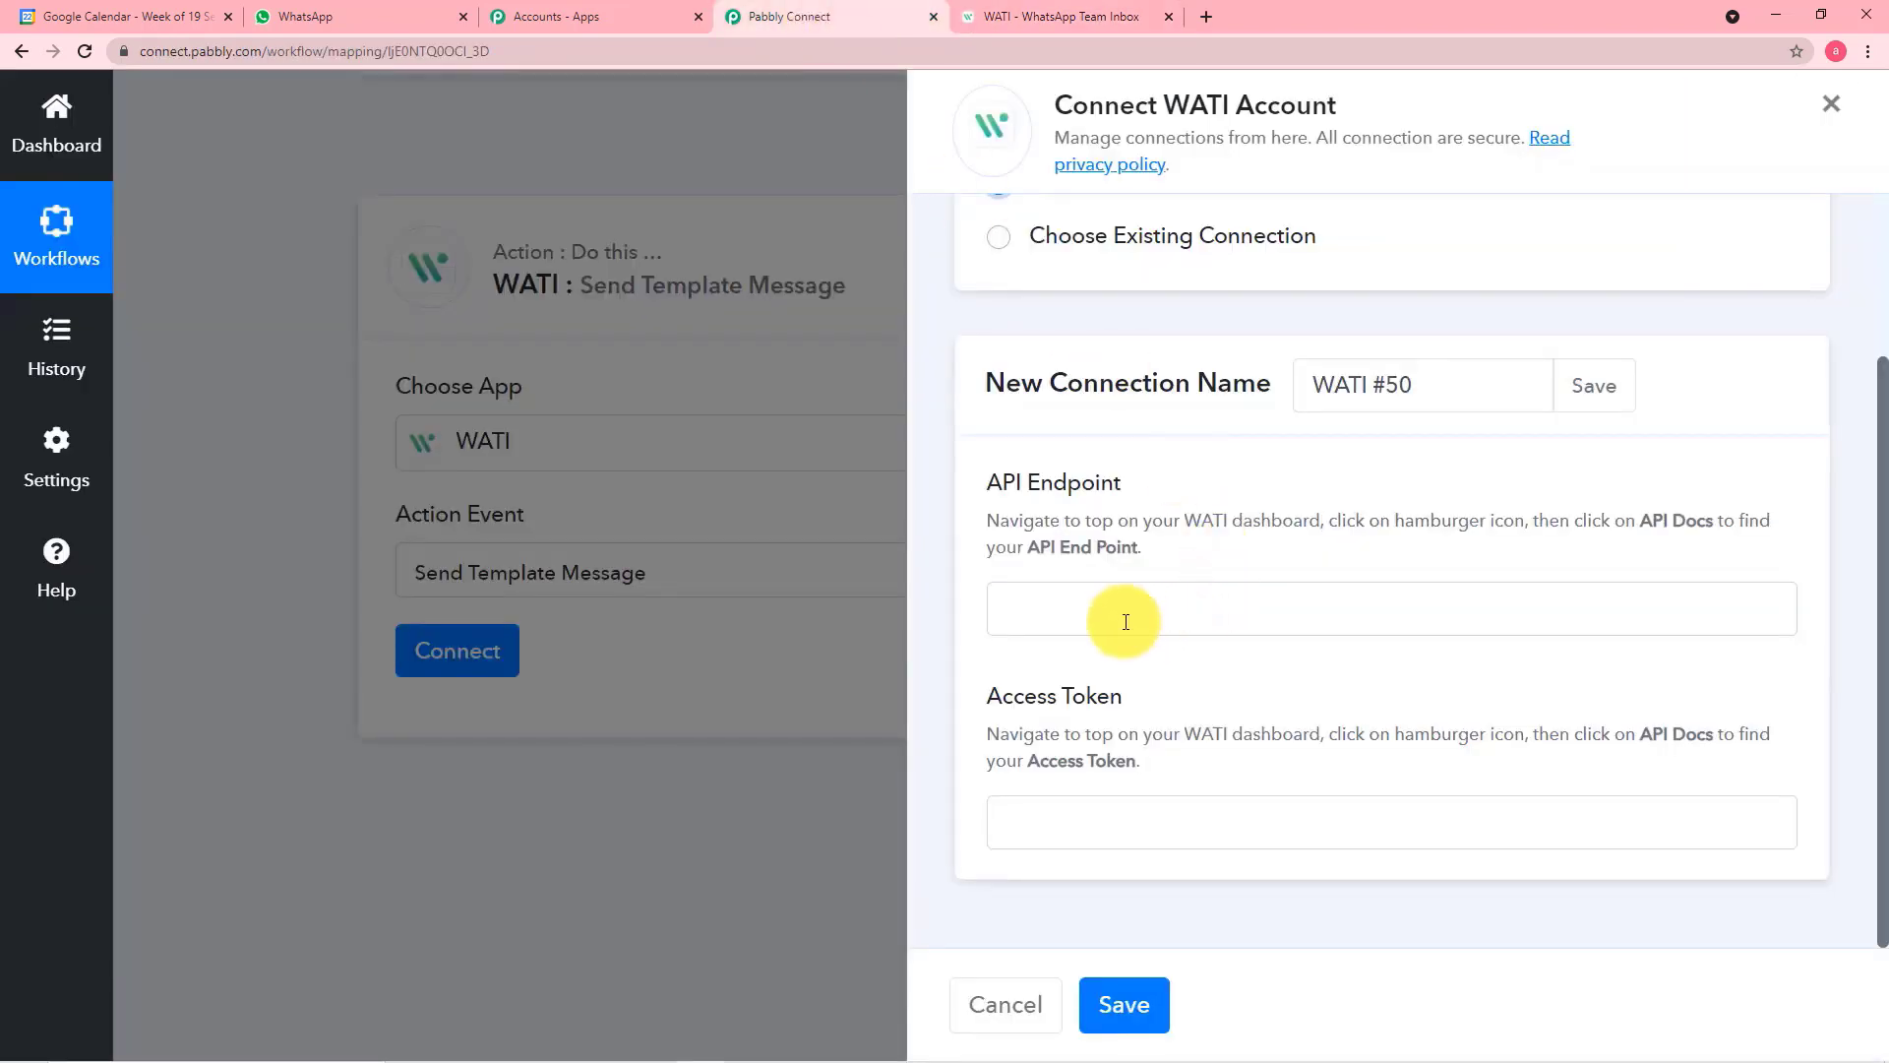
right_click(1072, 599)
left_click(1136, 740)
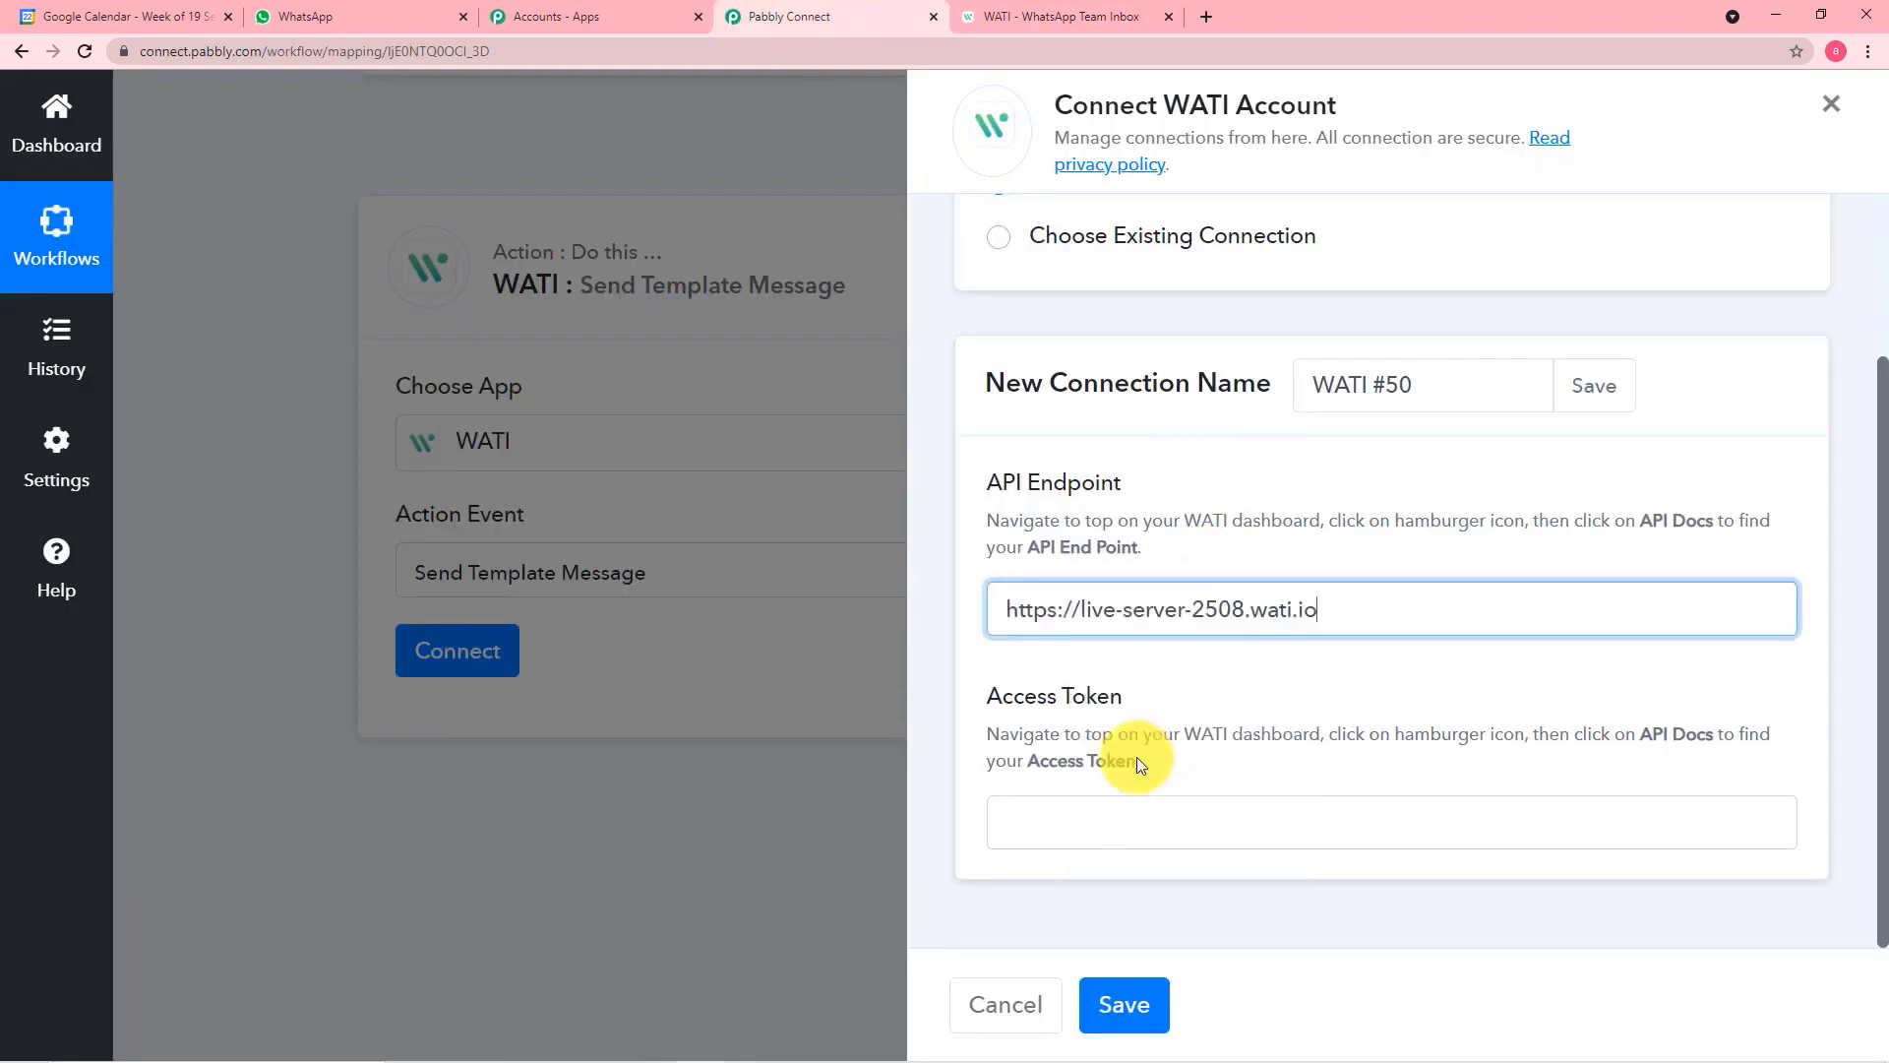
Copy the access token from WATI's API Docs, paste it as the connection's Access Token, and save the connection
left_click(1039, 18)
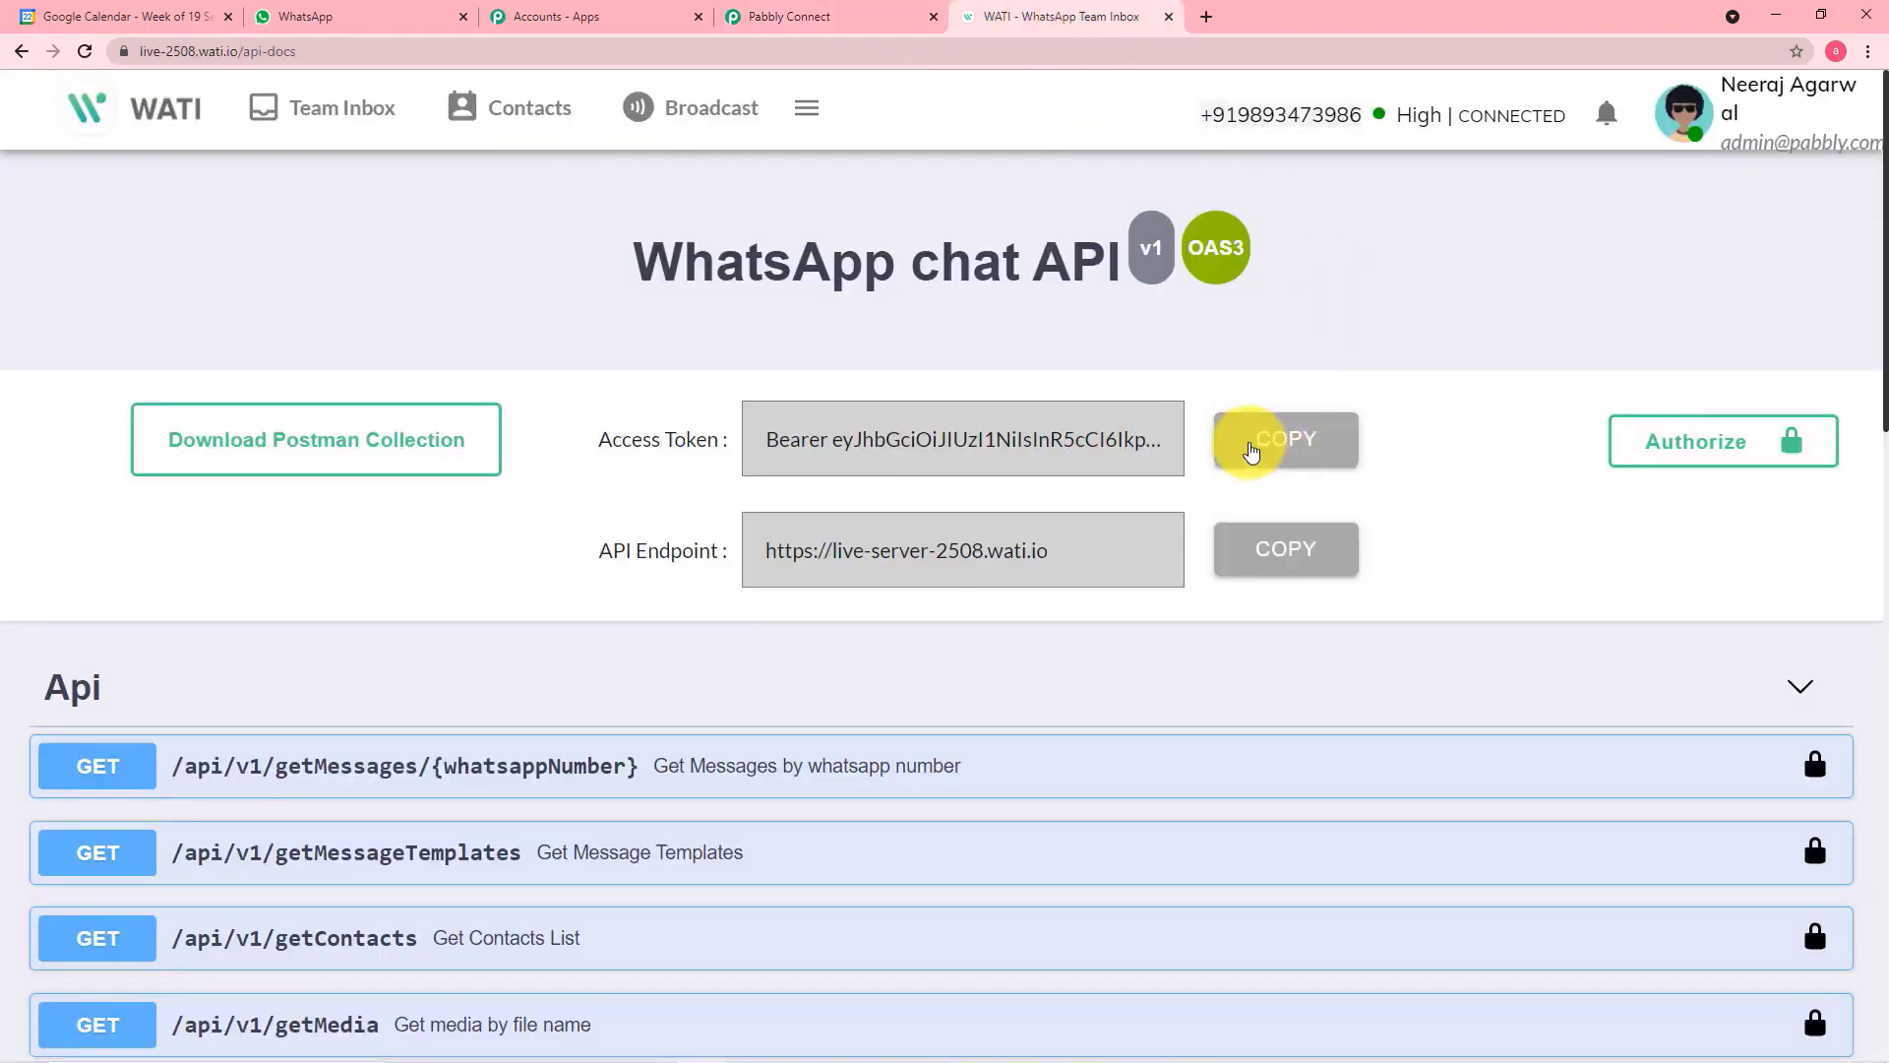
left_click(775, 18)
left_click(1085, 799)
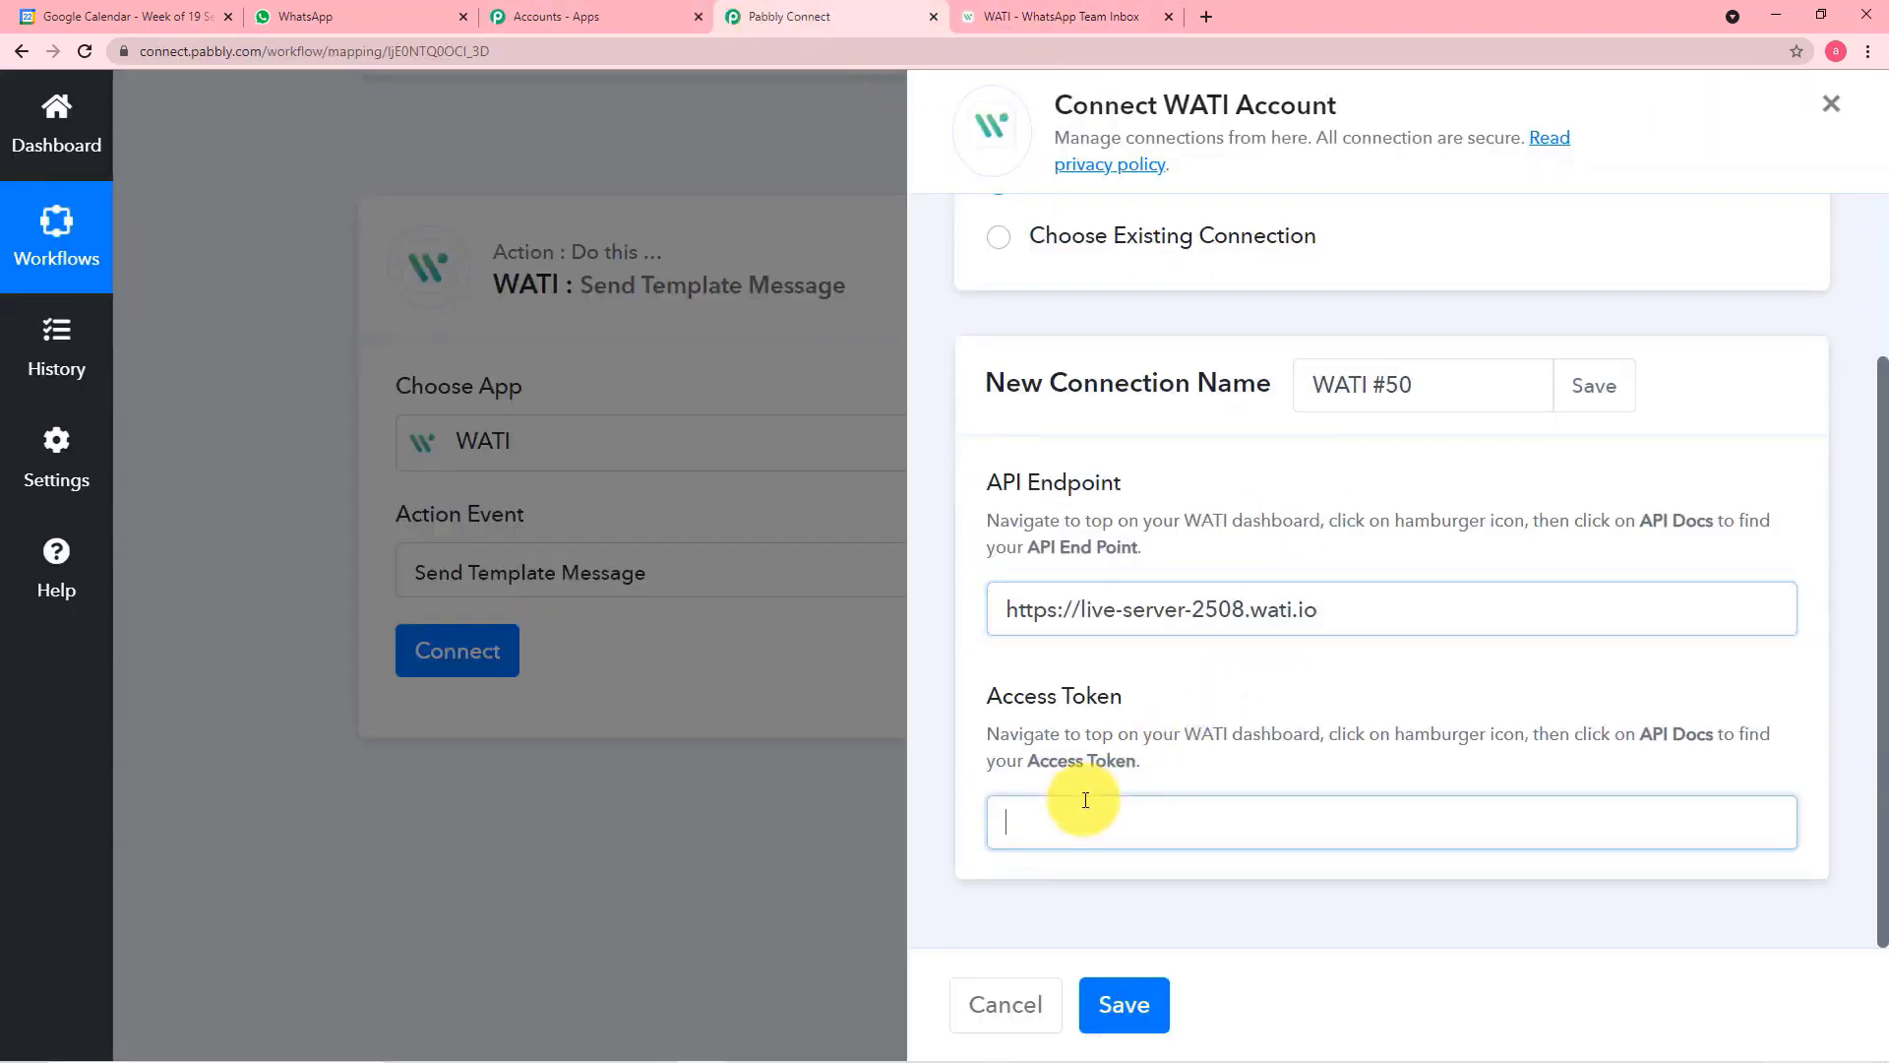
right_click(1084, 797)
left_click(1138, 636)
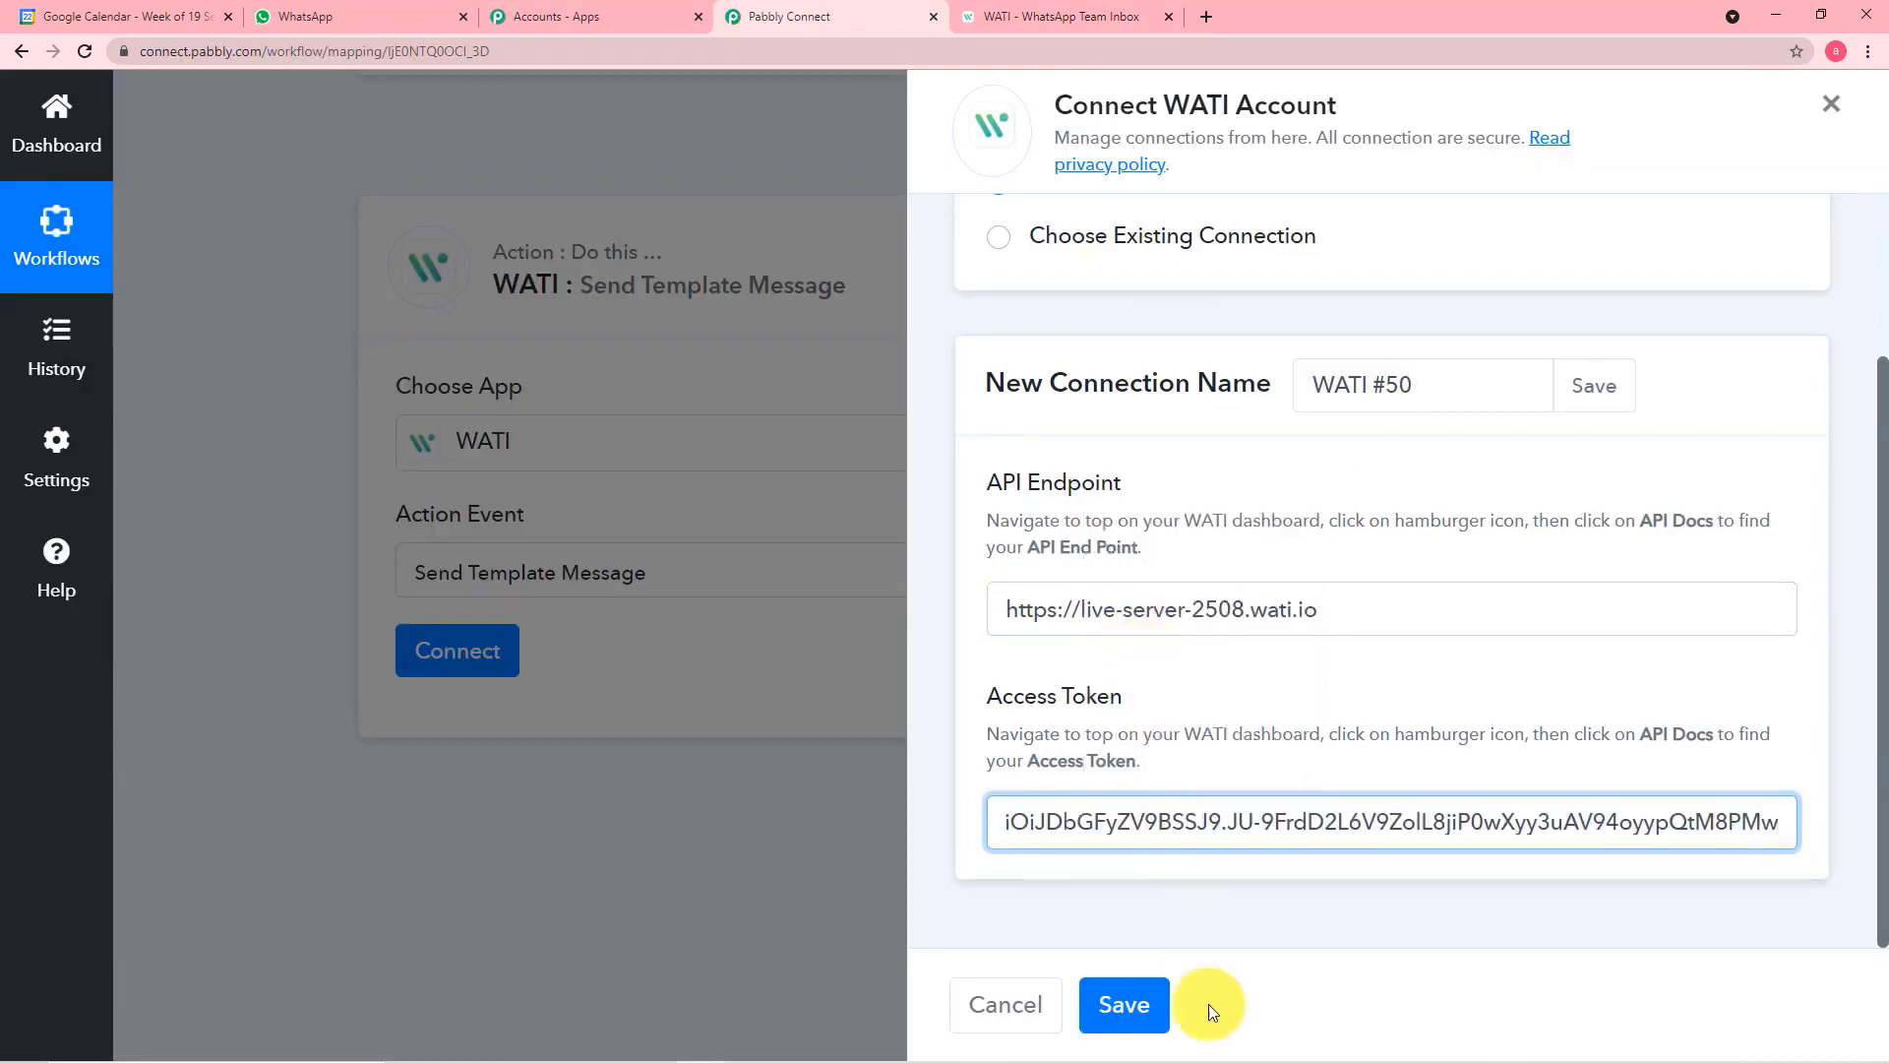
left_click(1144, 1004)
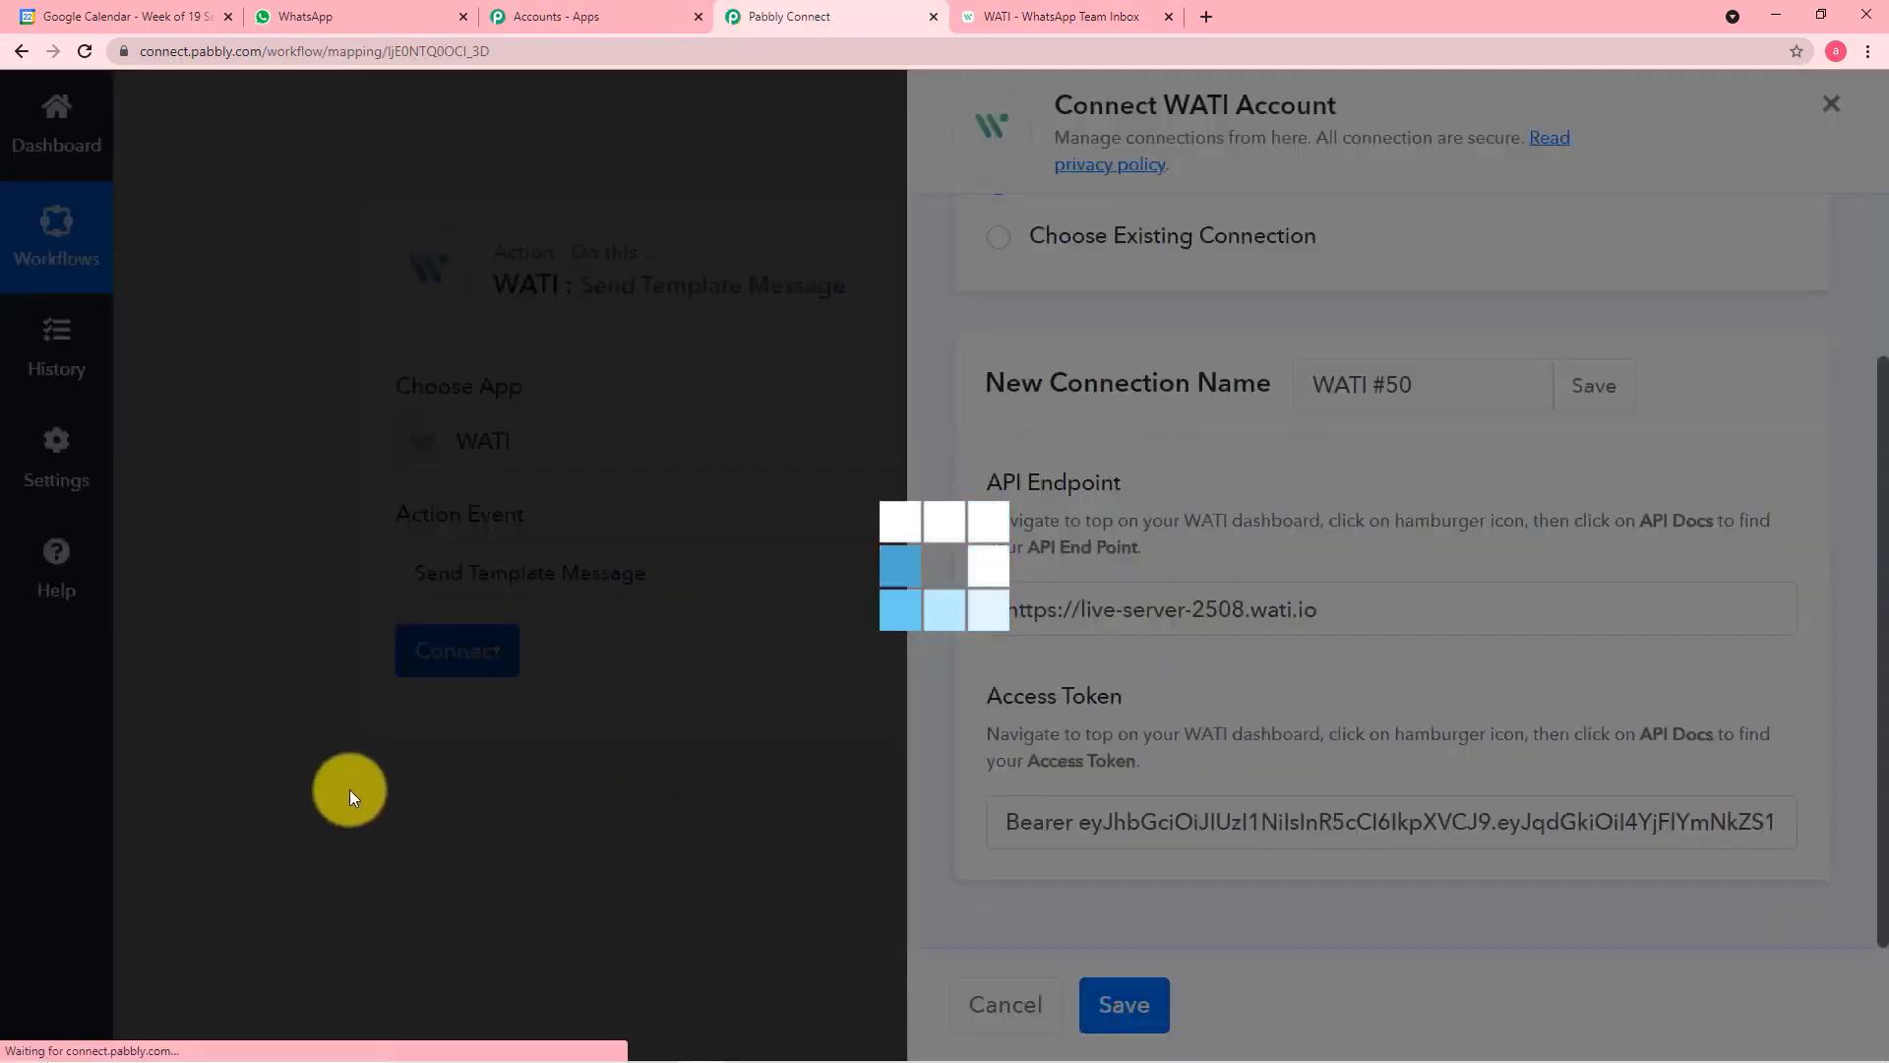
Enter the recipient's WhatsApp number with country code and no plus sign in the WATI action
scroll(284, 735, "down", 2)
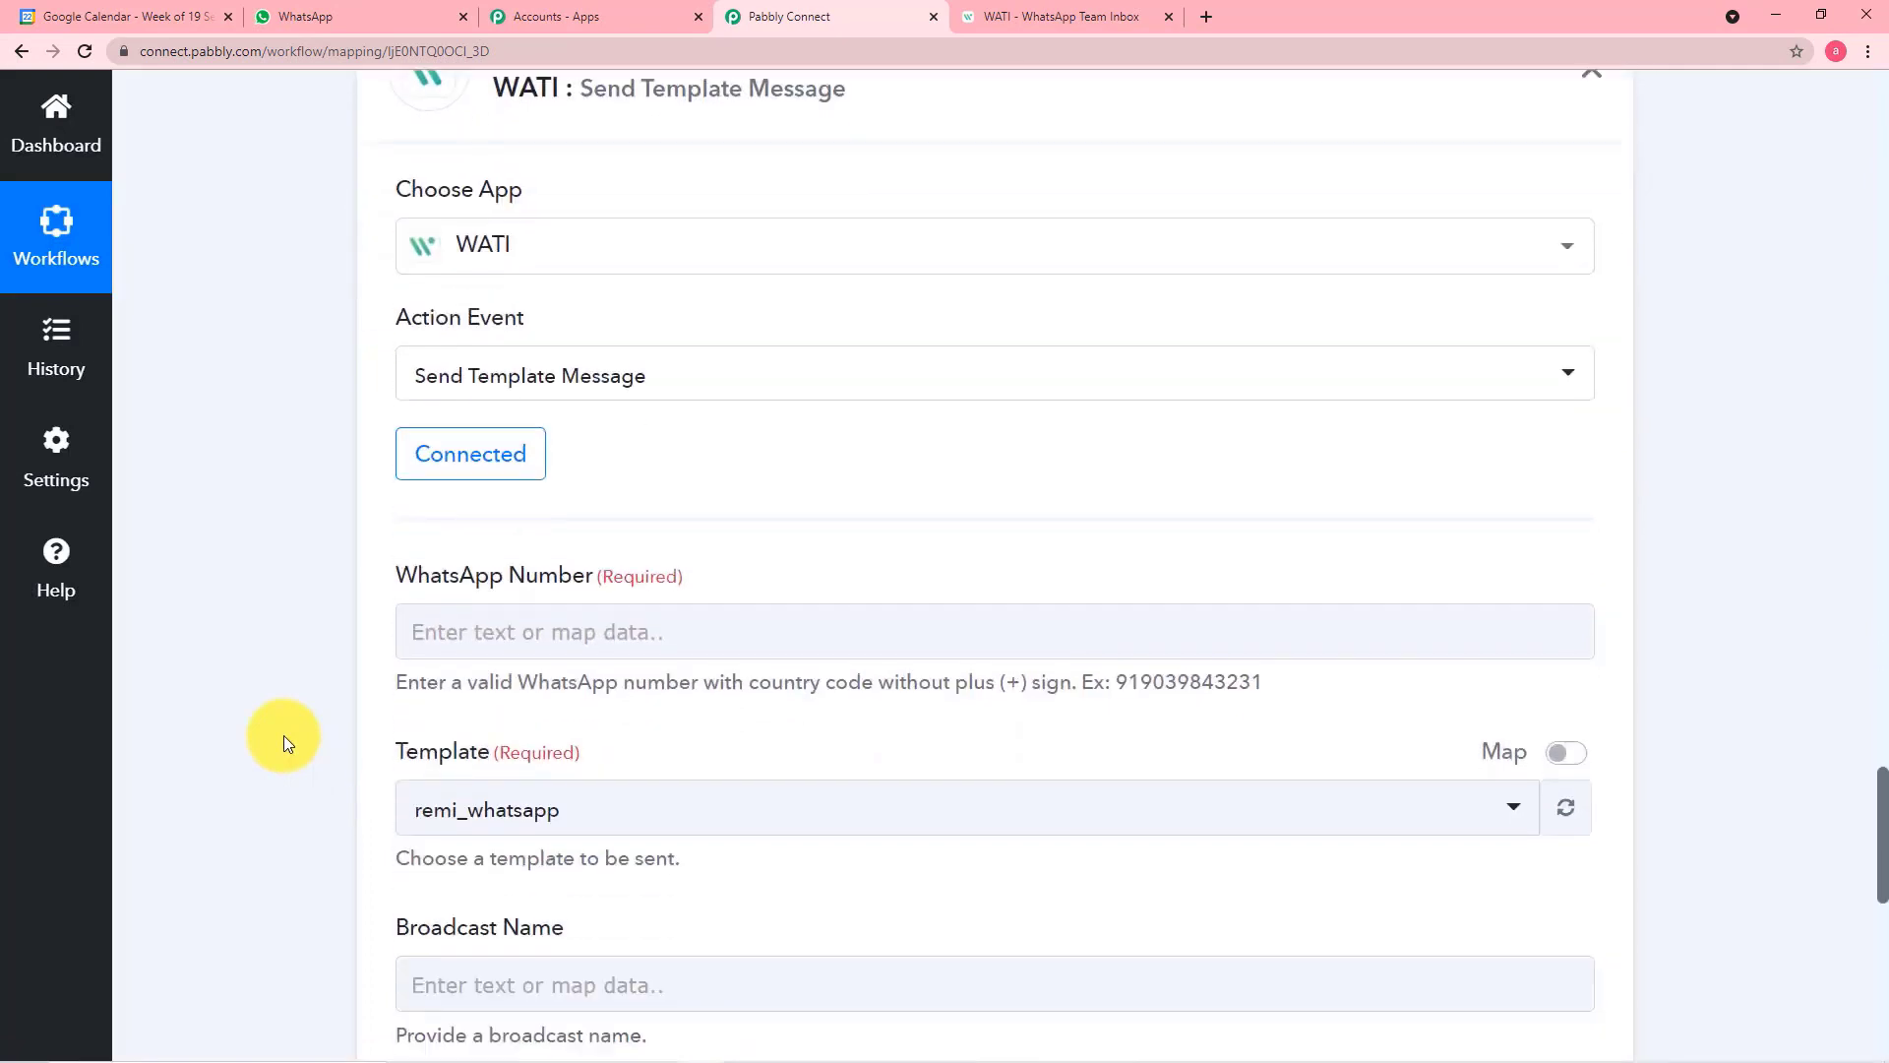
scroll(954, 510, "down", 1)
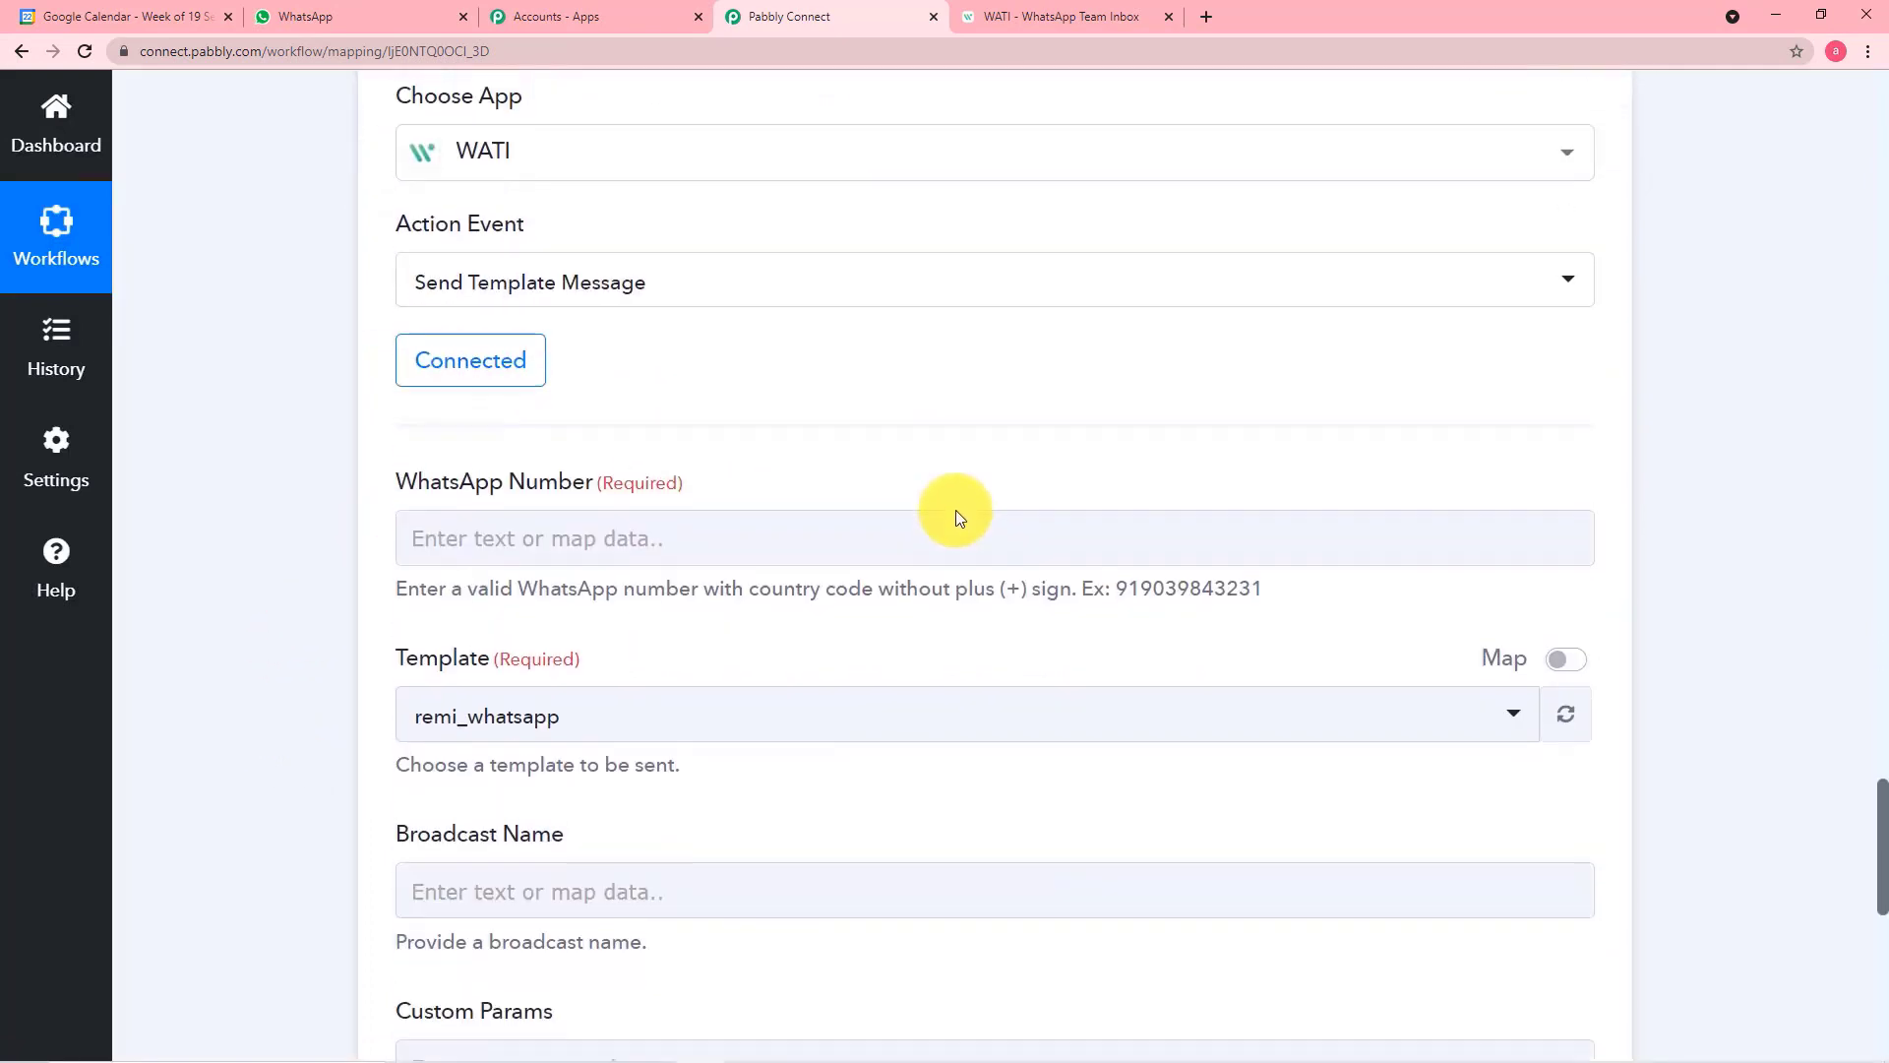
scroll(956, 511, "down", 1)
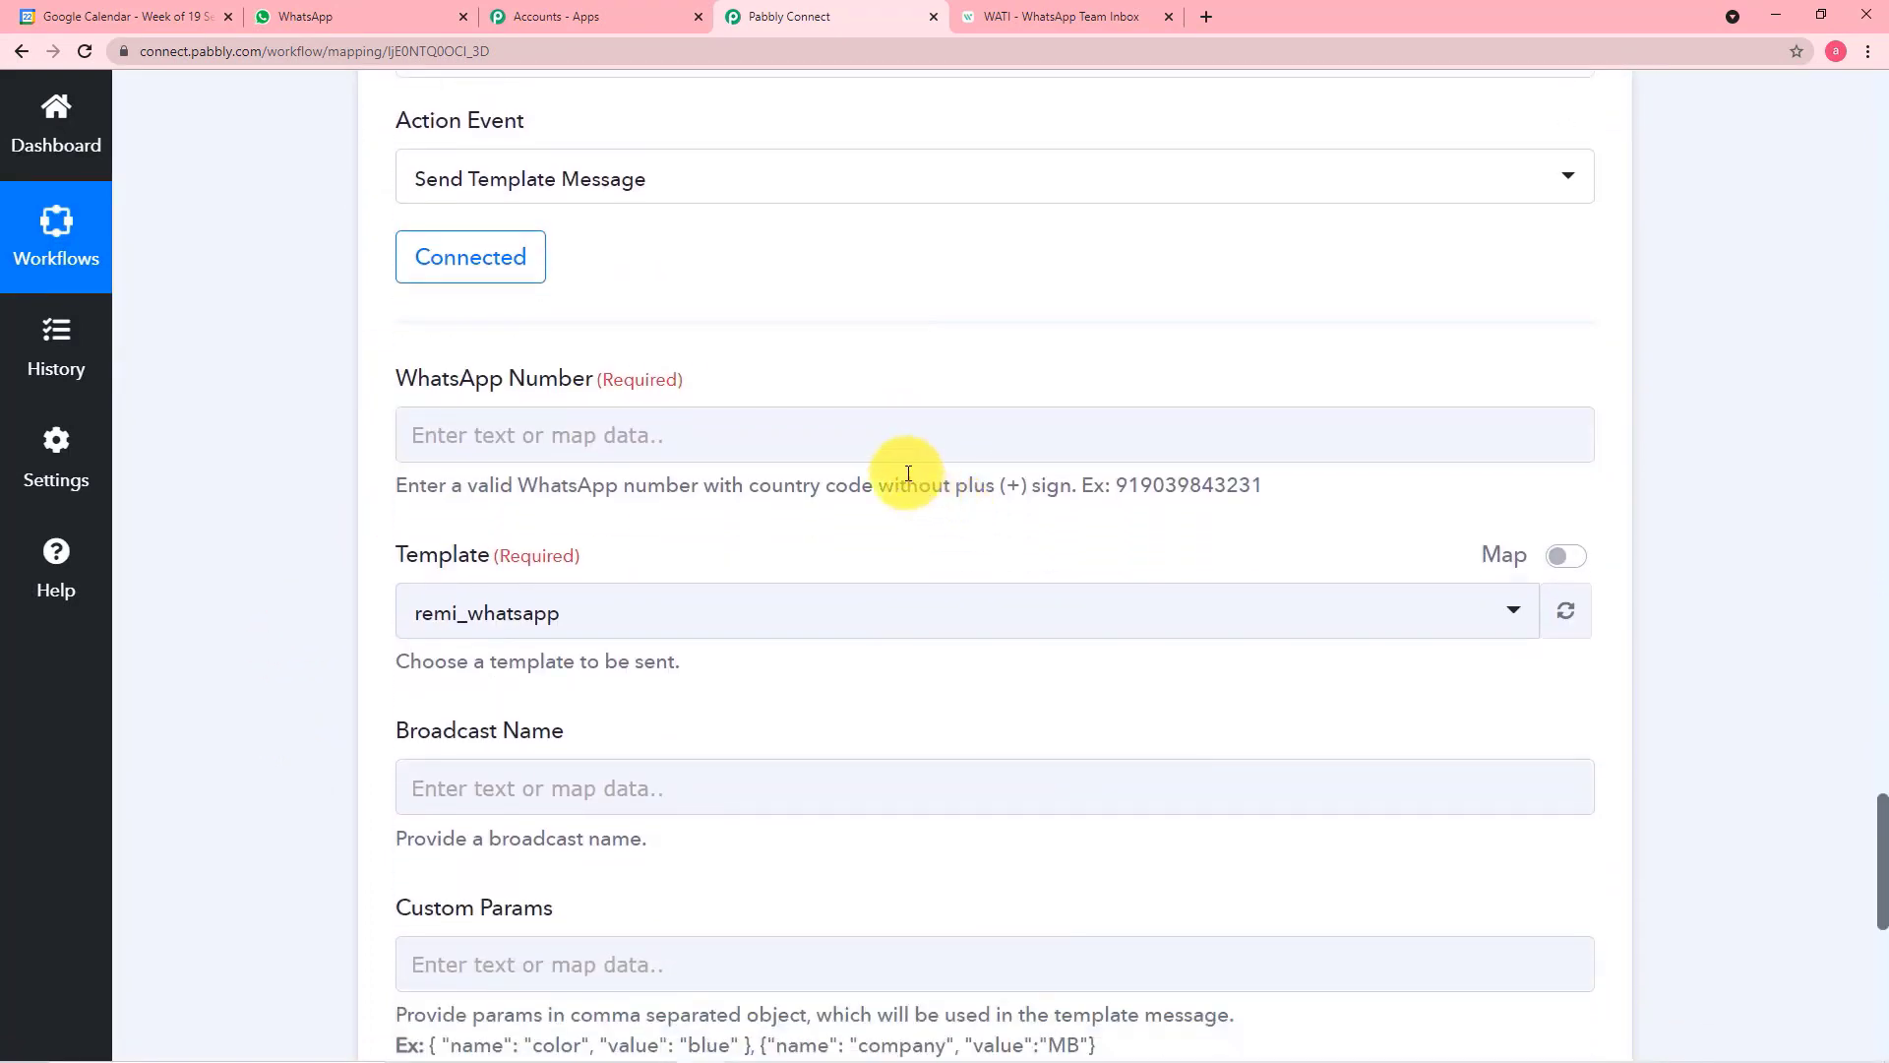
scroll(898, 471, "down", 2)
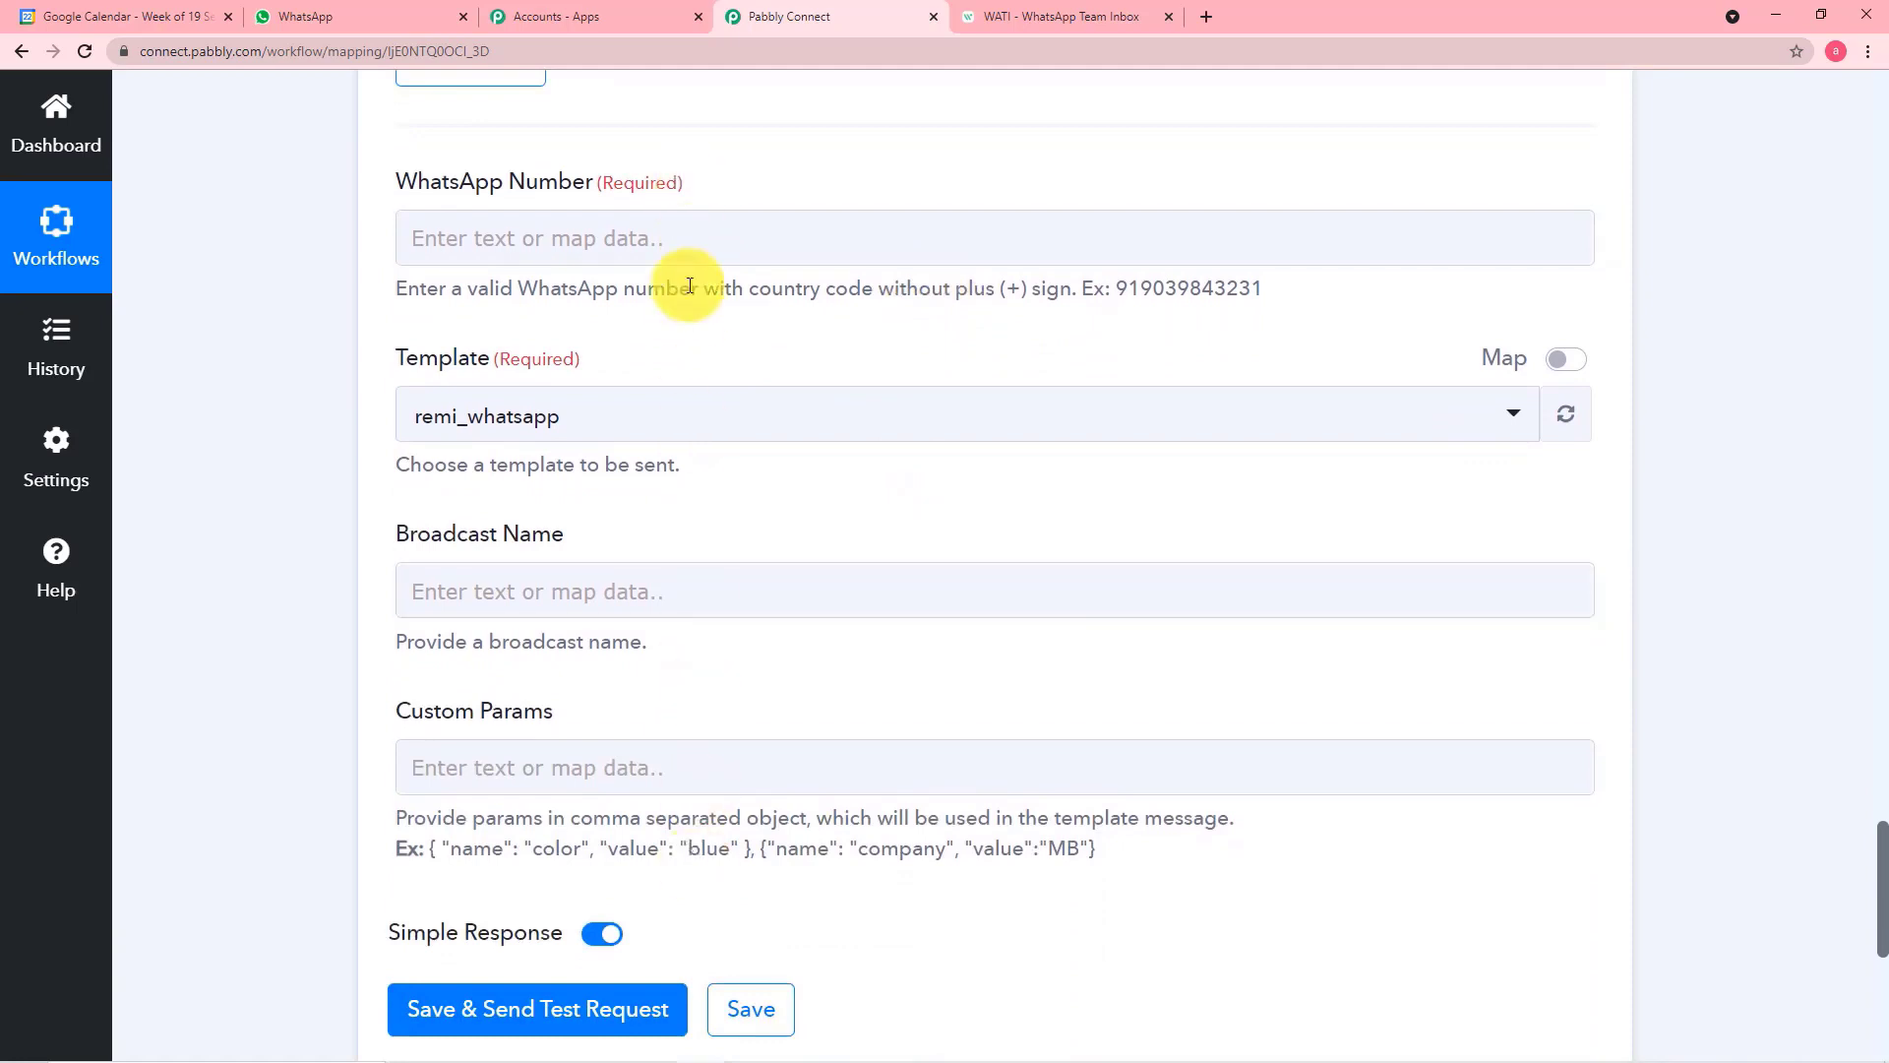
left_click(707, 239)
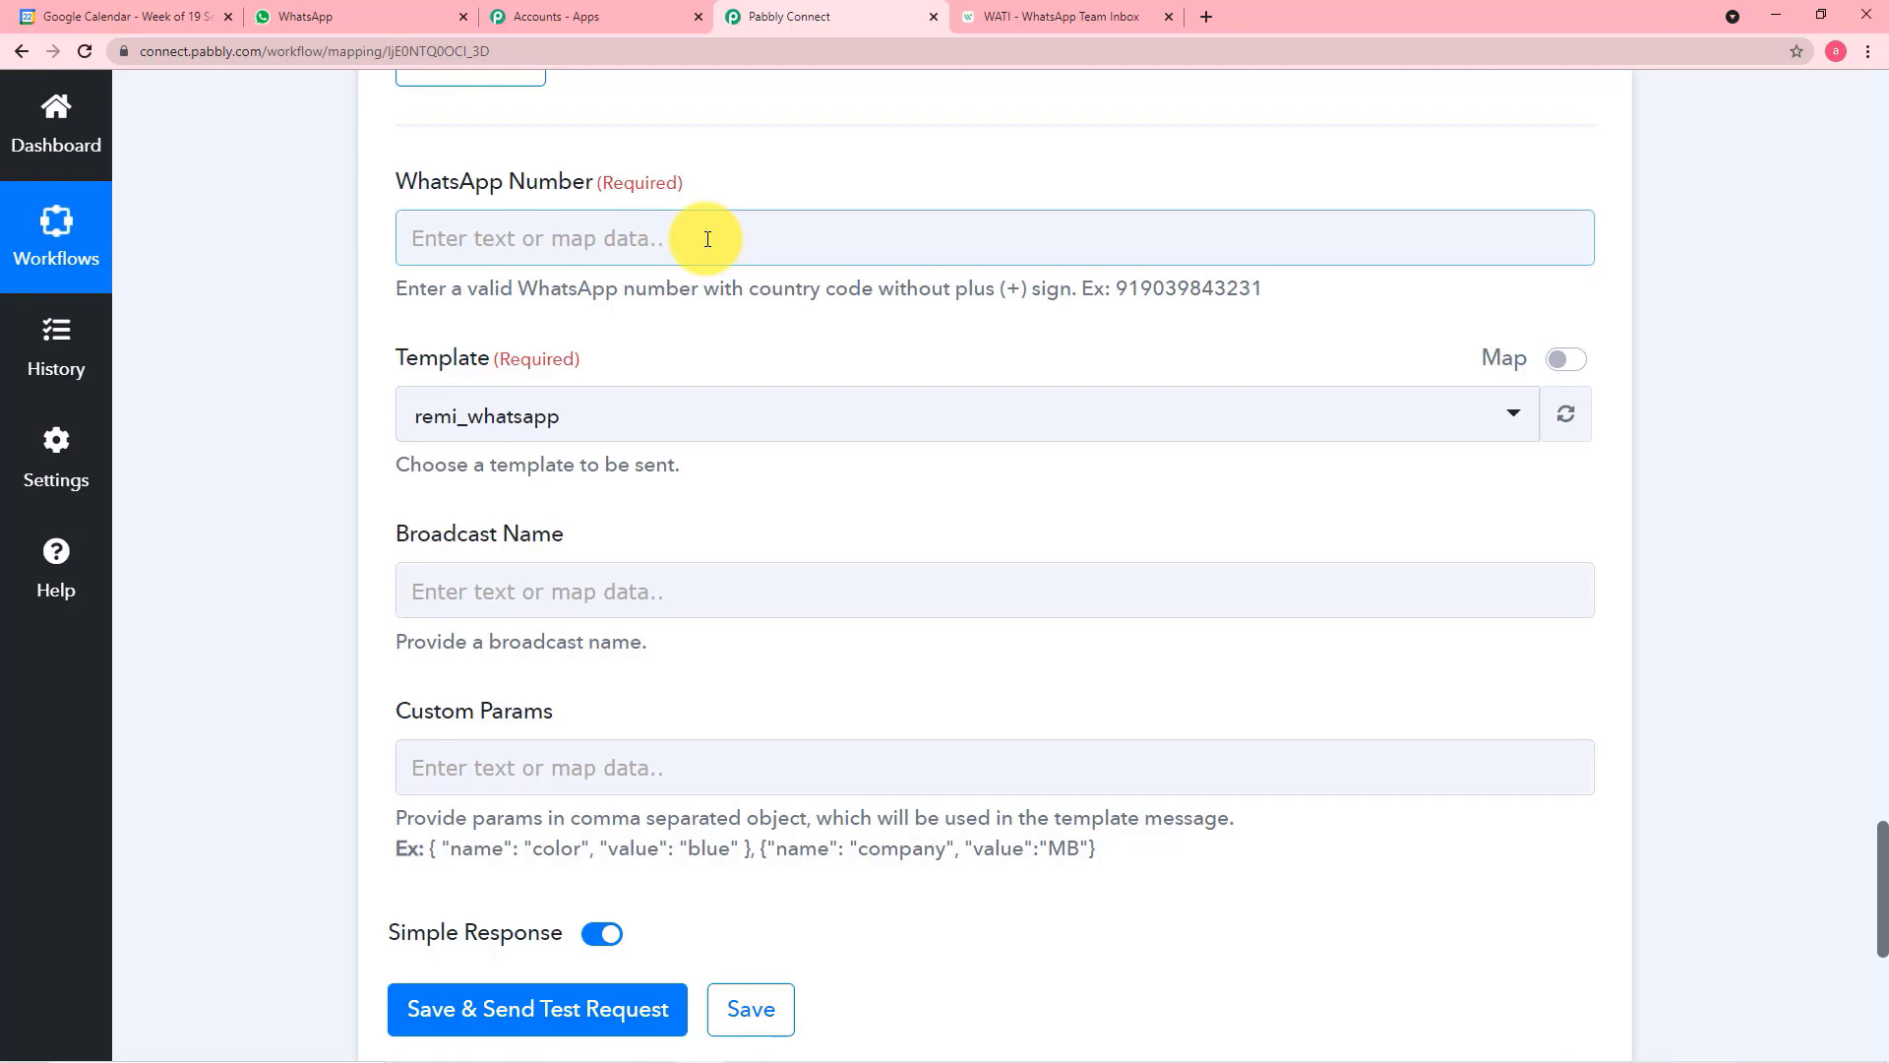
left_click(708, 239)
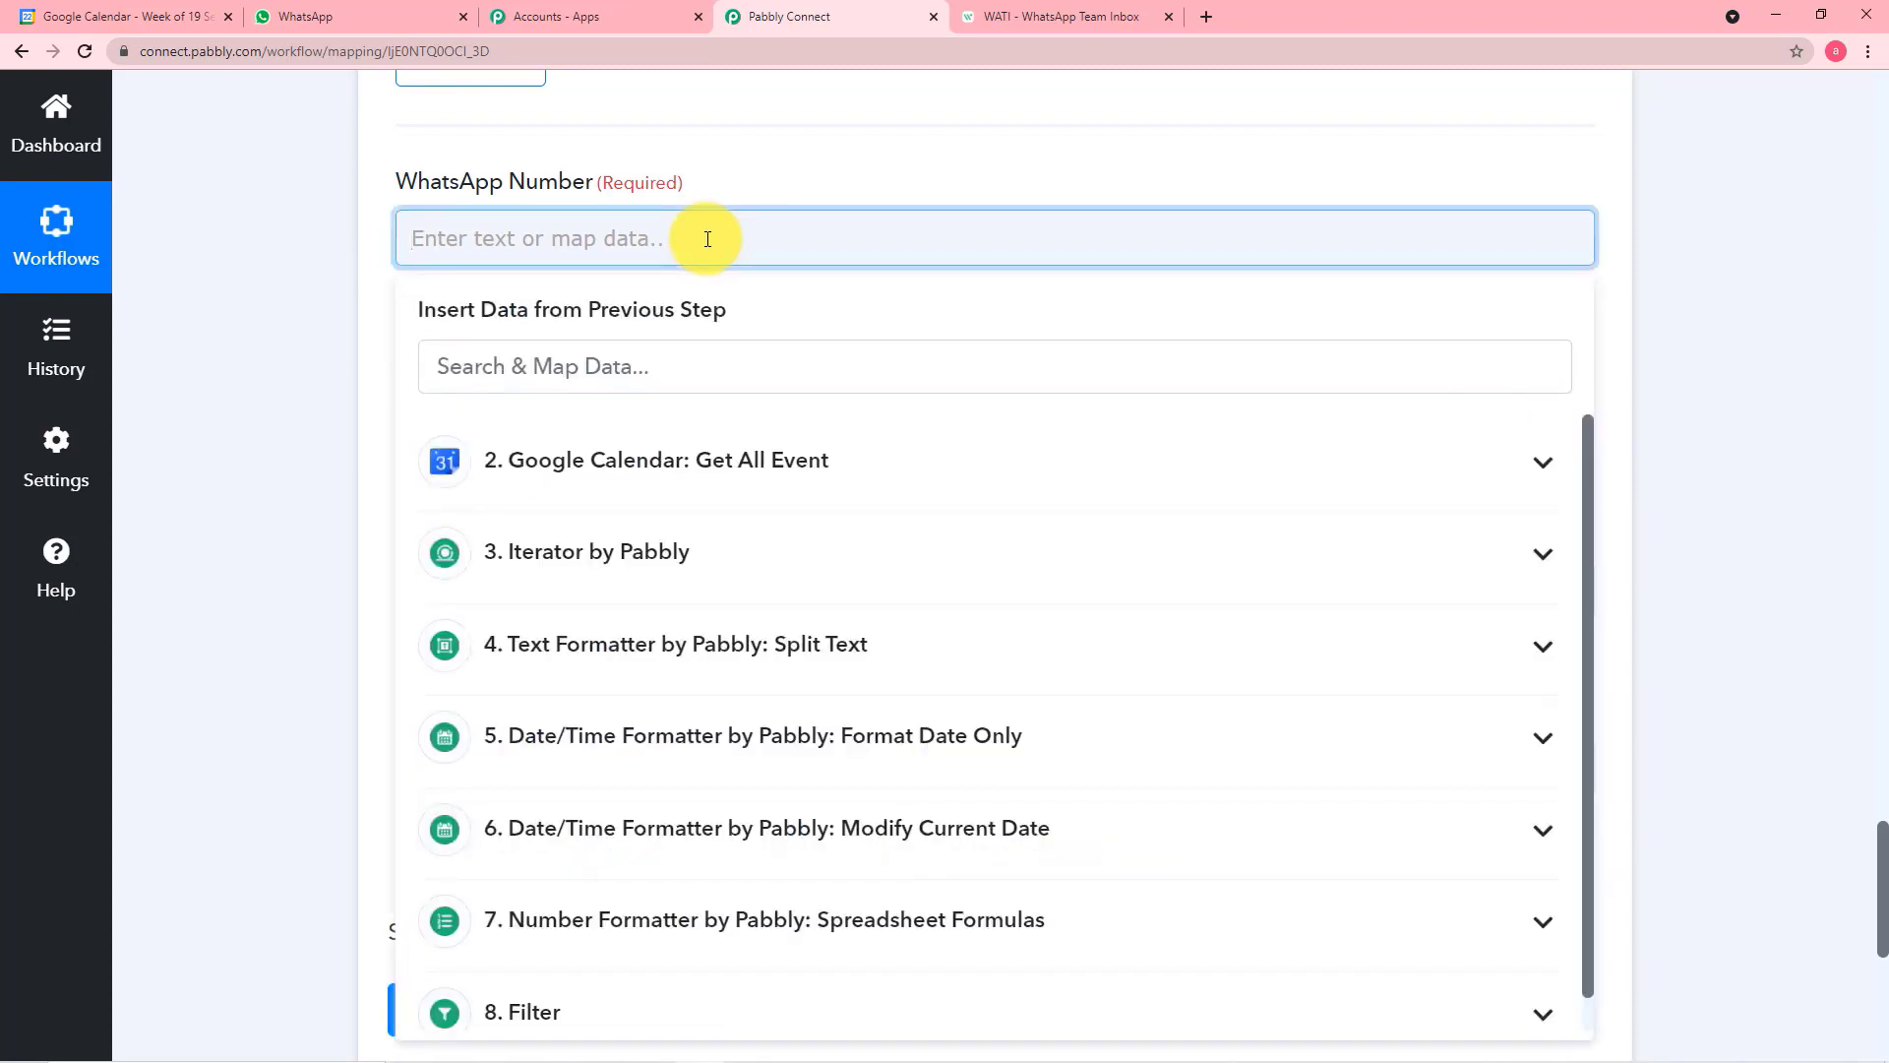
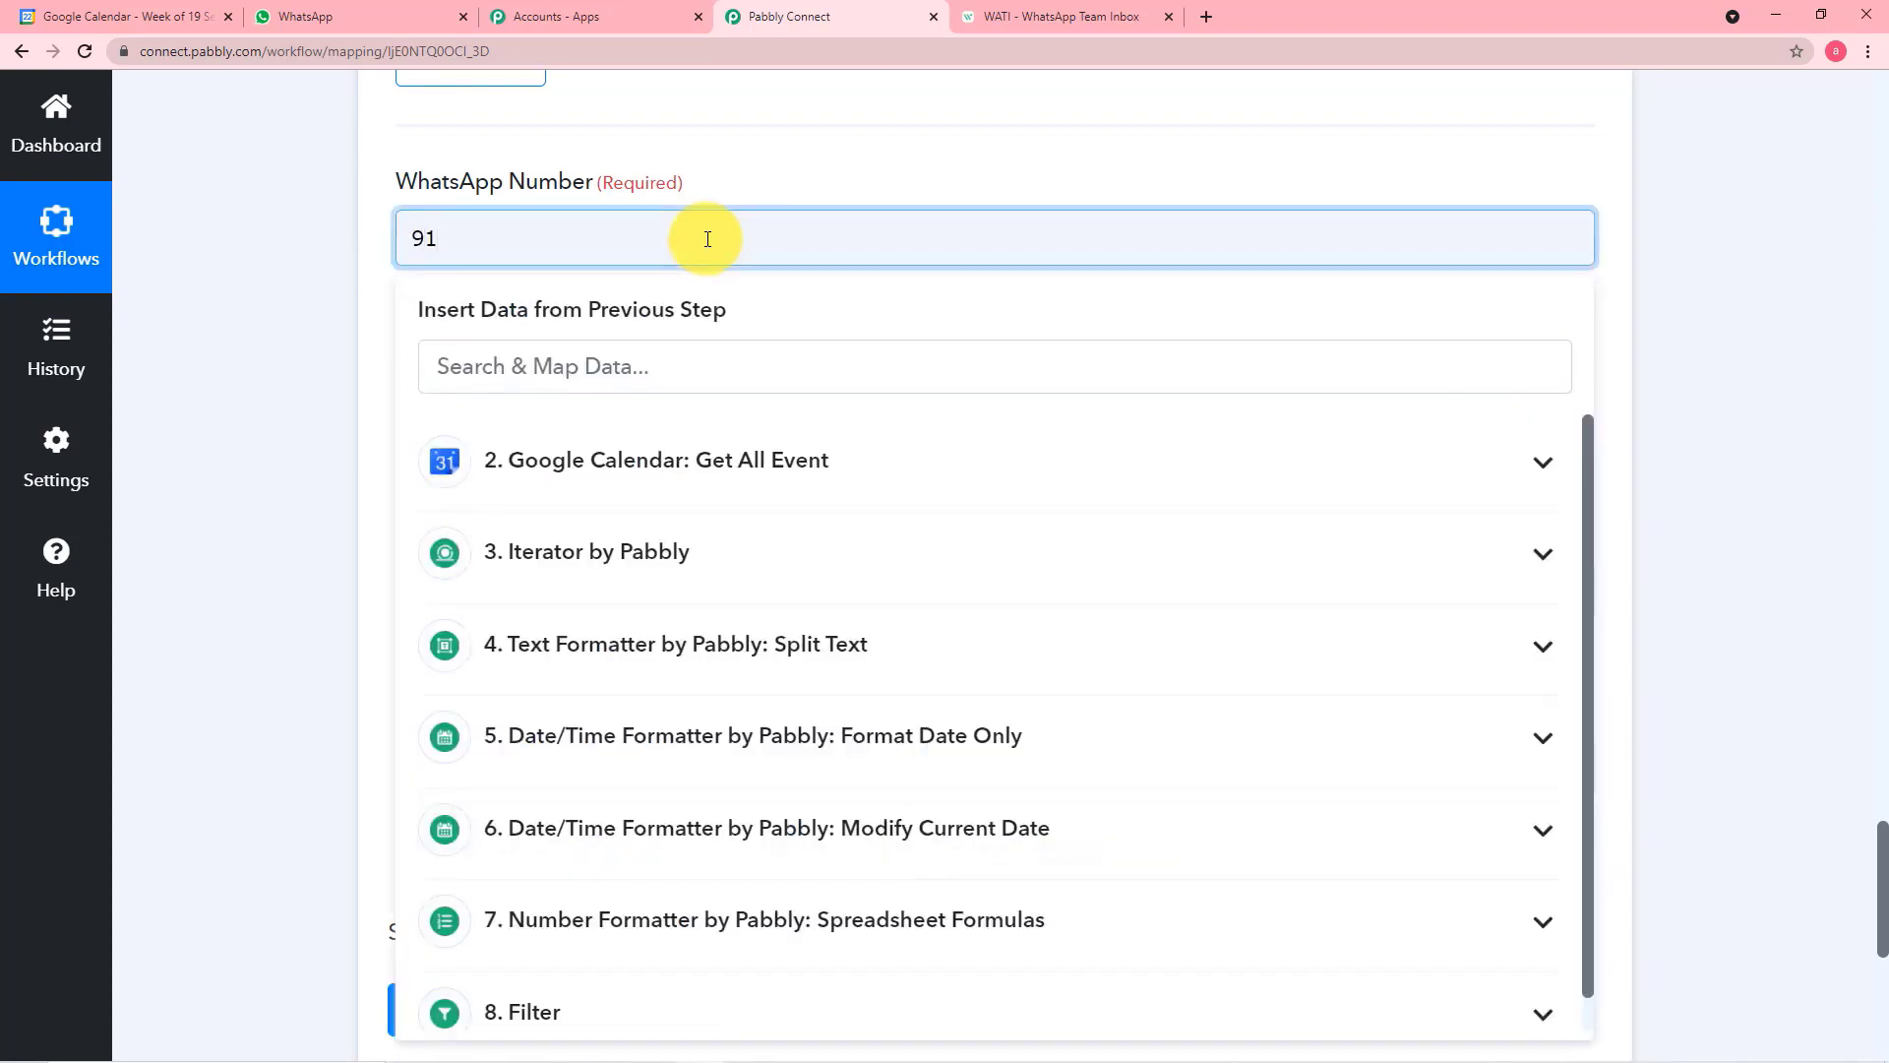
left_click(350, 303)
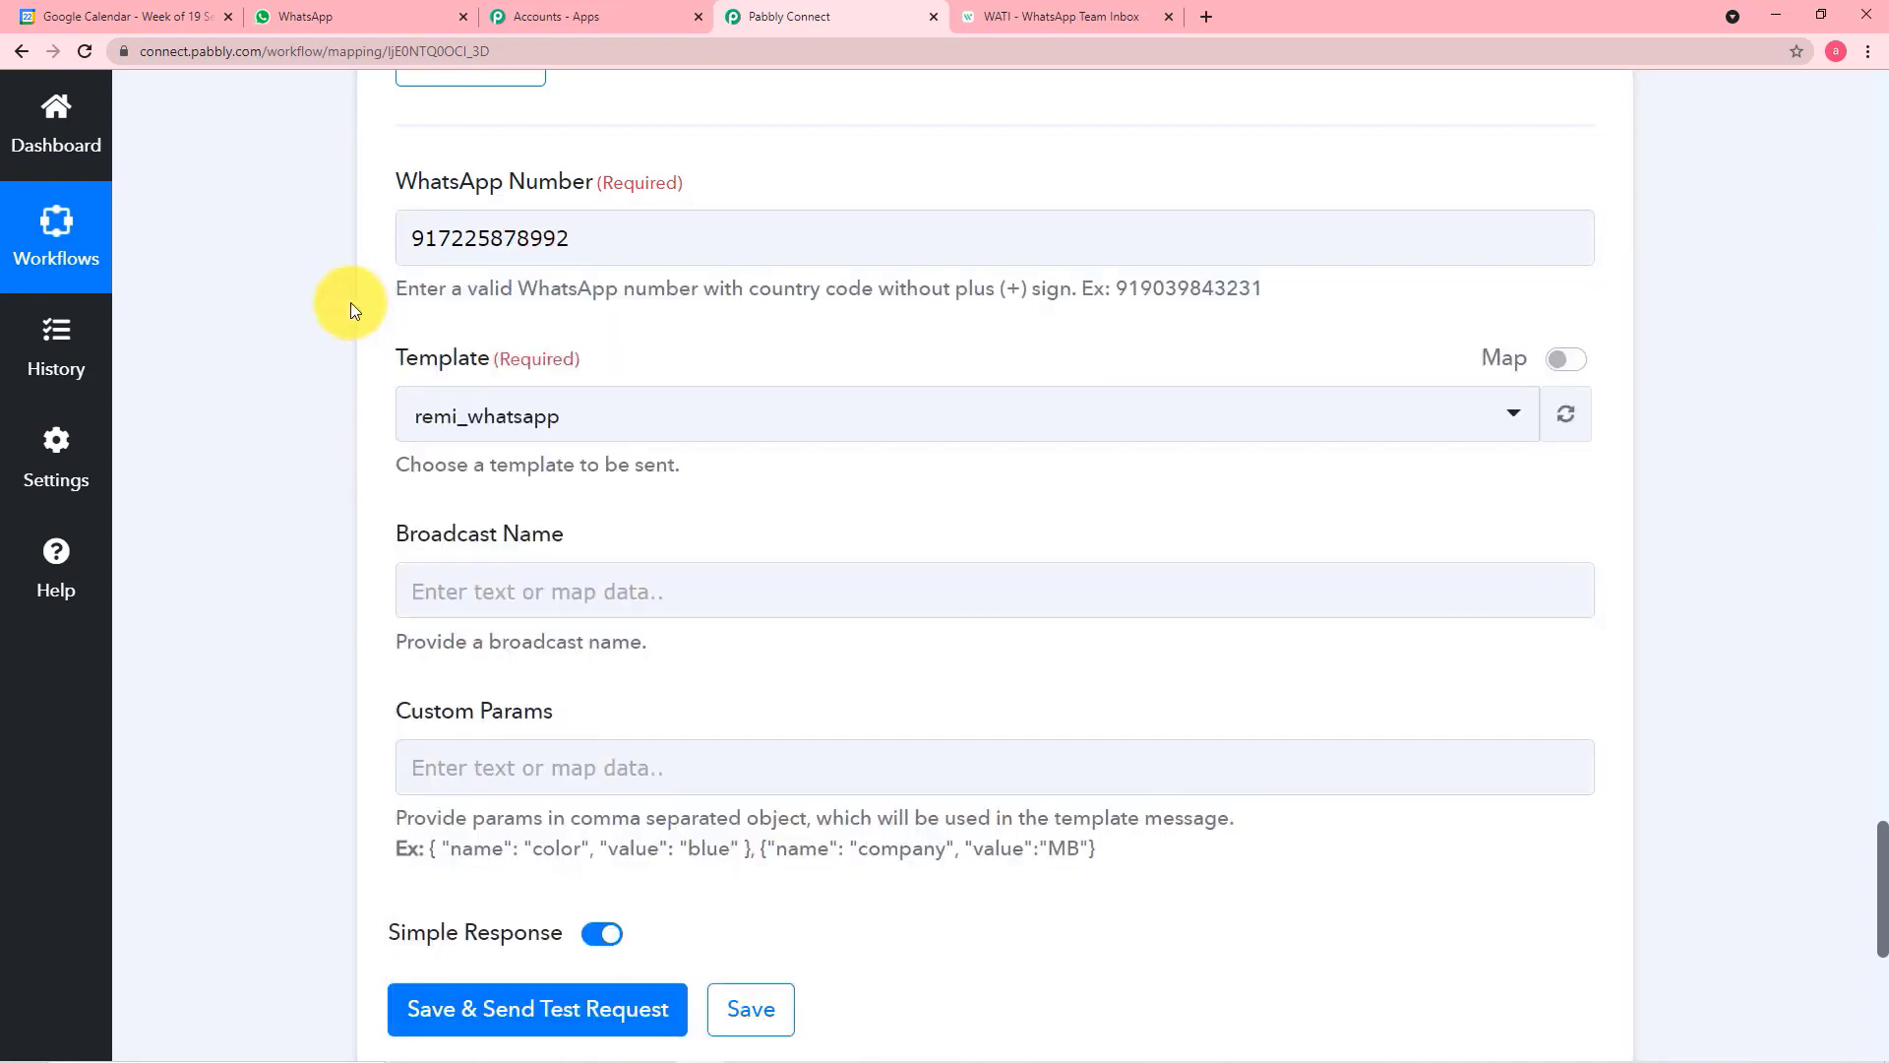
Switch to WATI, open the remi_whatsapp template message, and examine its settings and the placeholders in its body
scroll(351, 303, "down", 1)
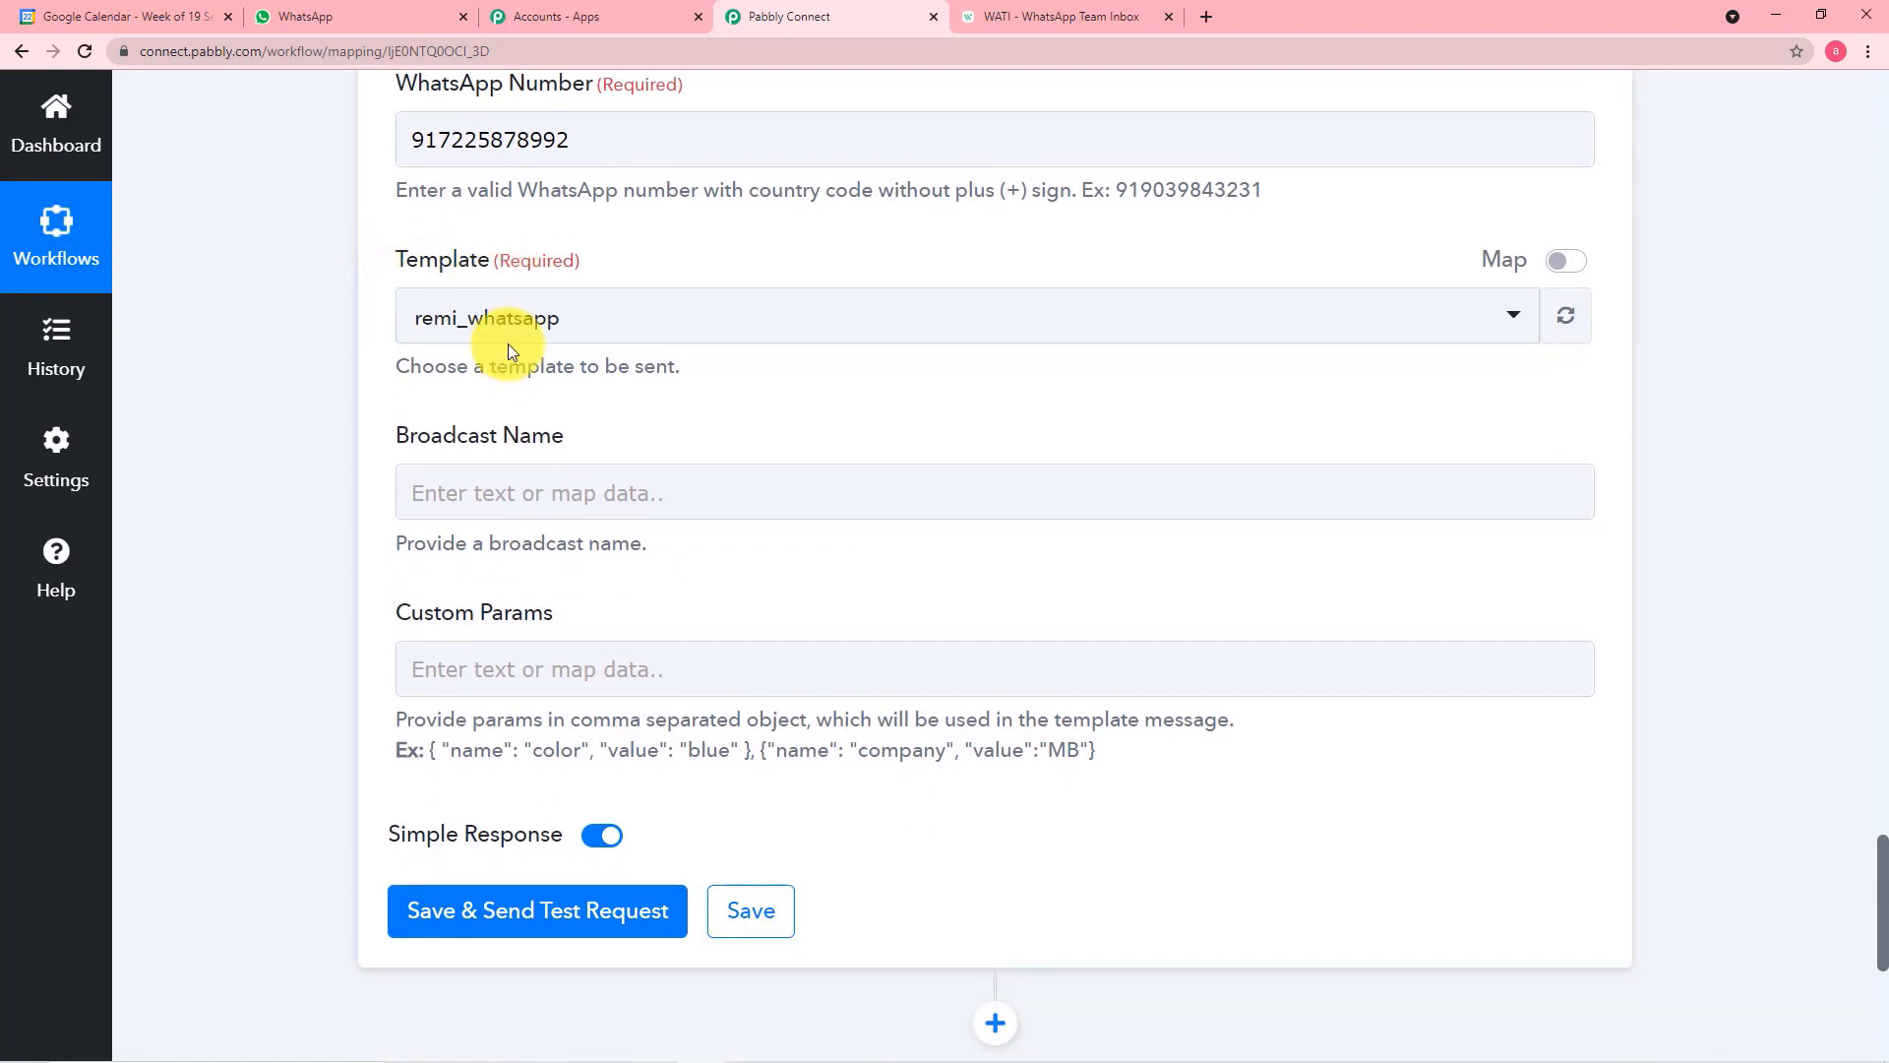
left_click(1023, 18)
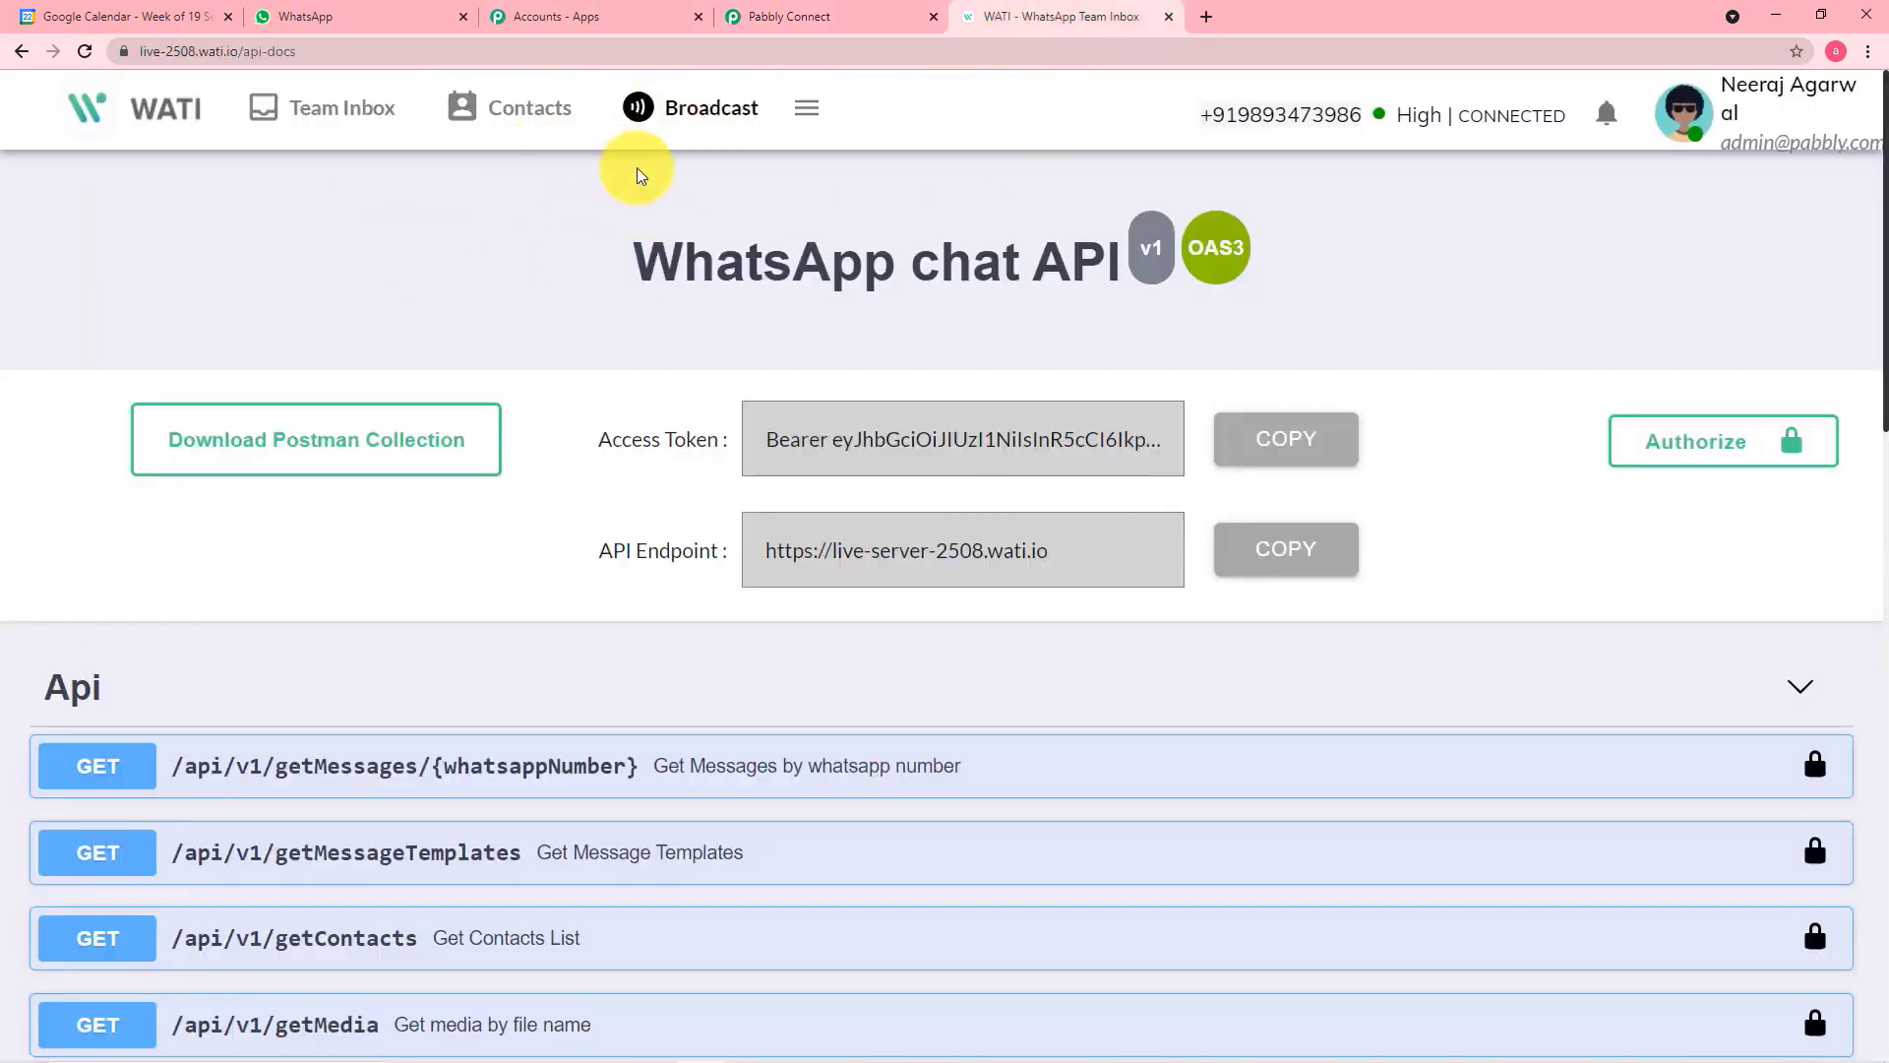
left_click(686, 114)
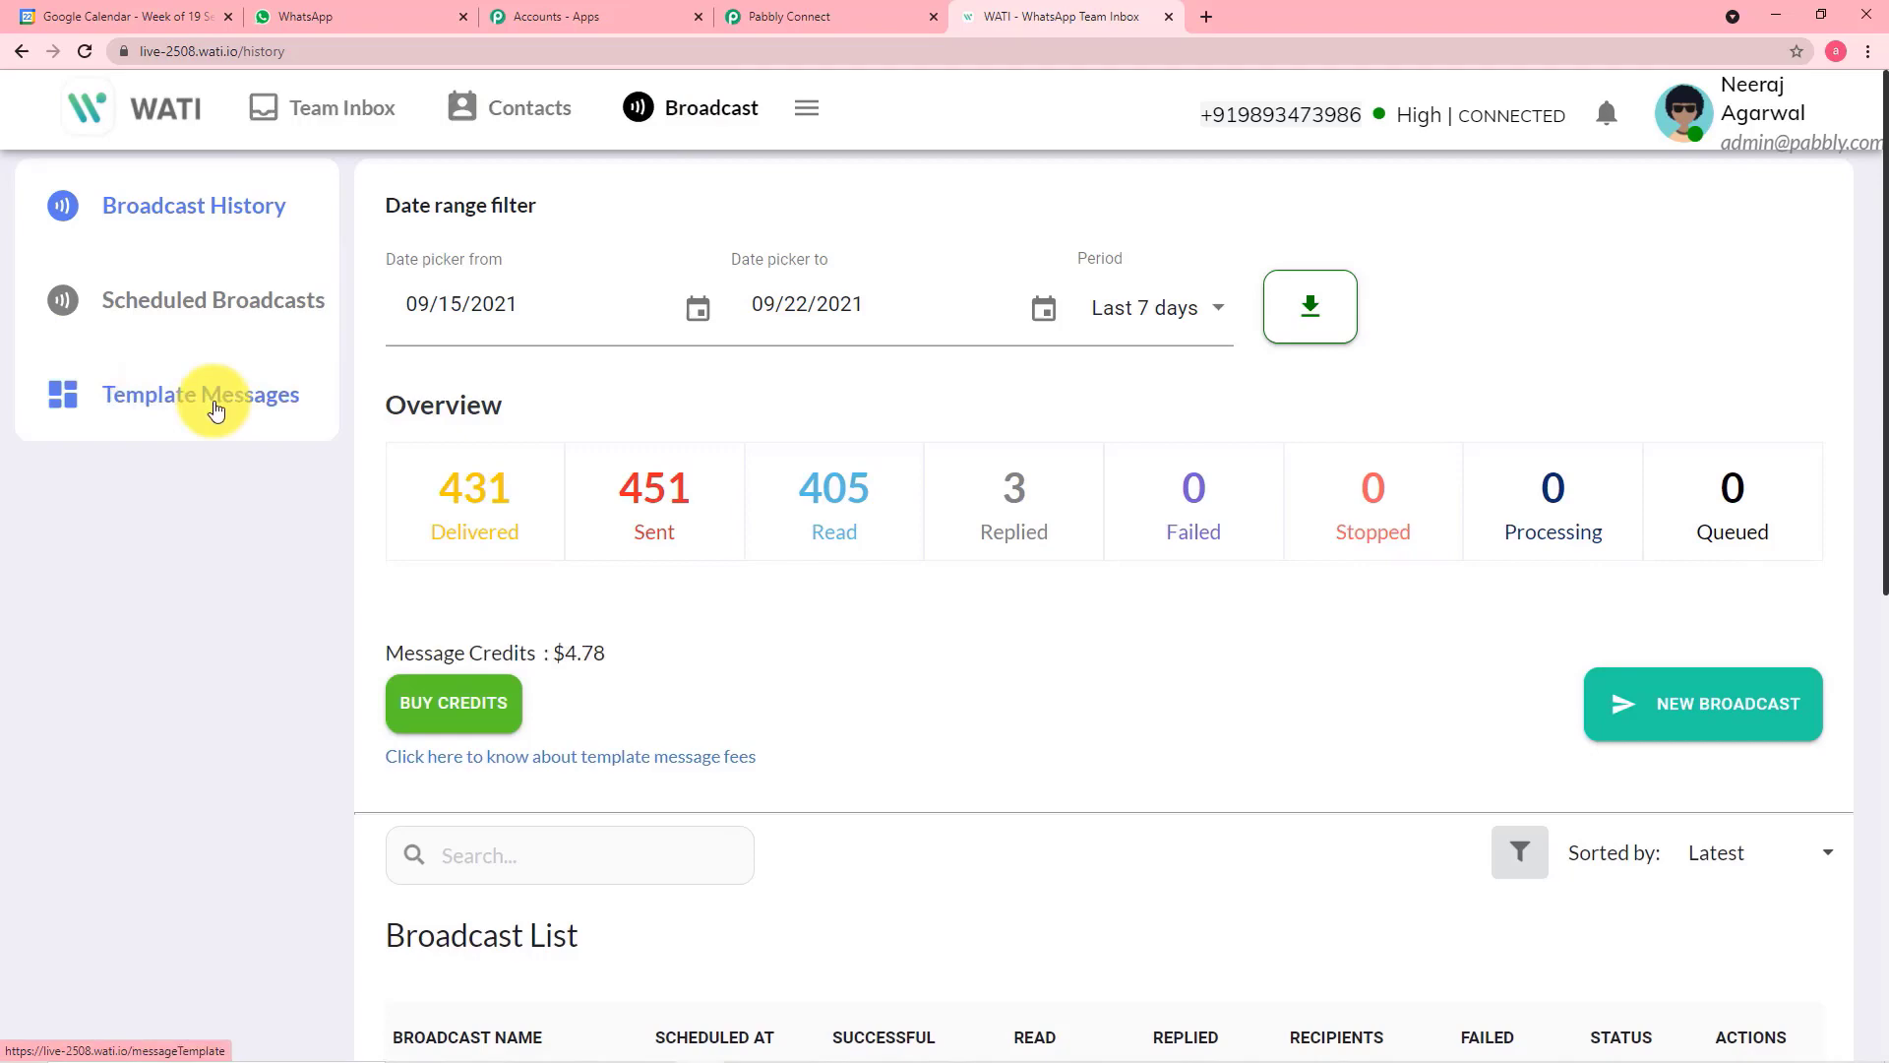
left_click(216, 410)
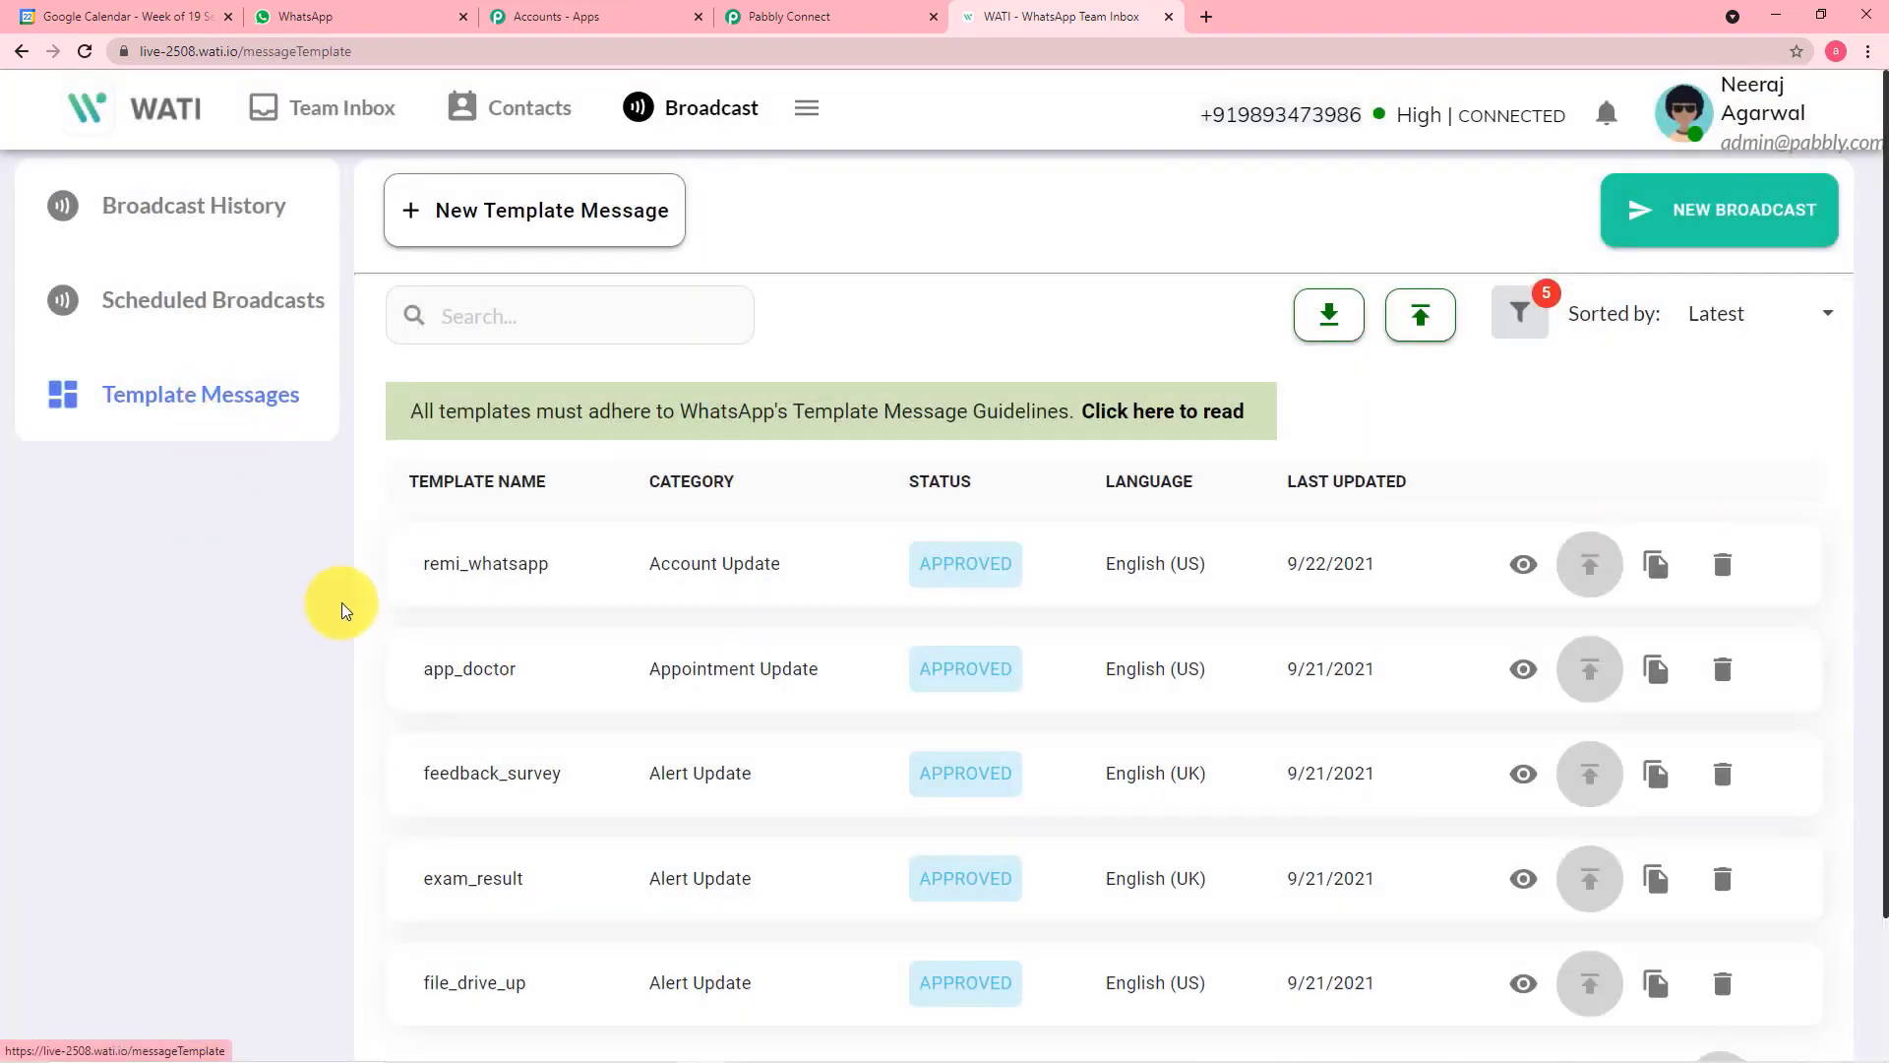
scroll(662, 481, "down", 2)
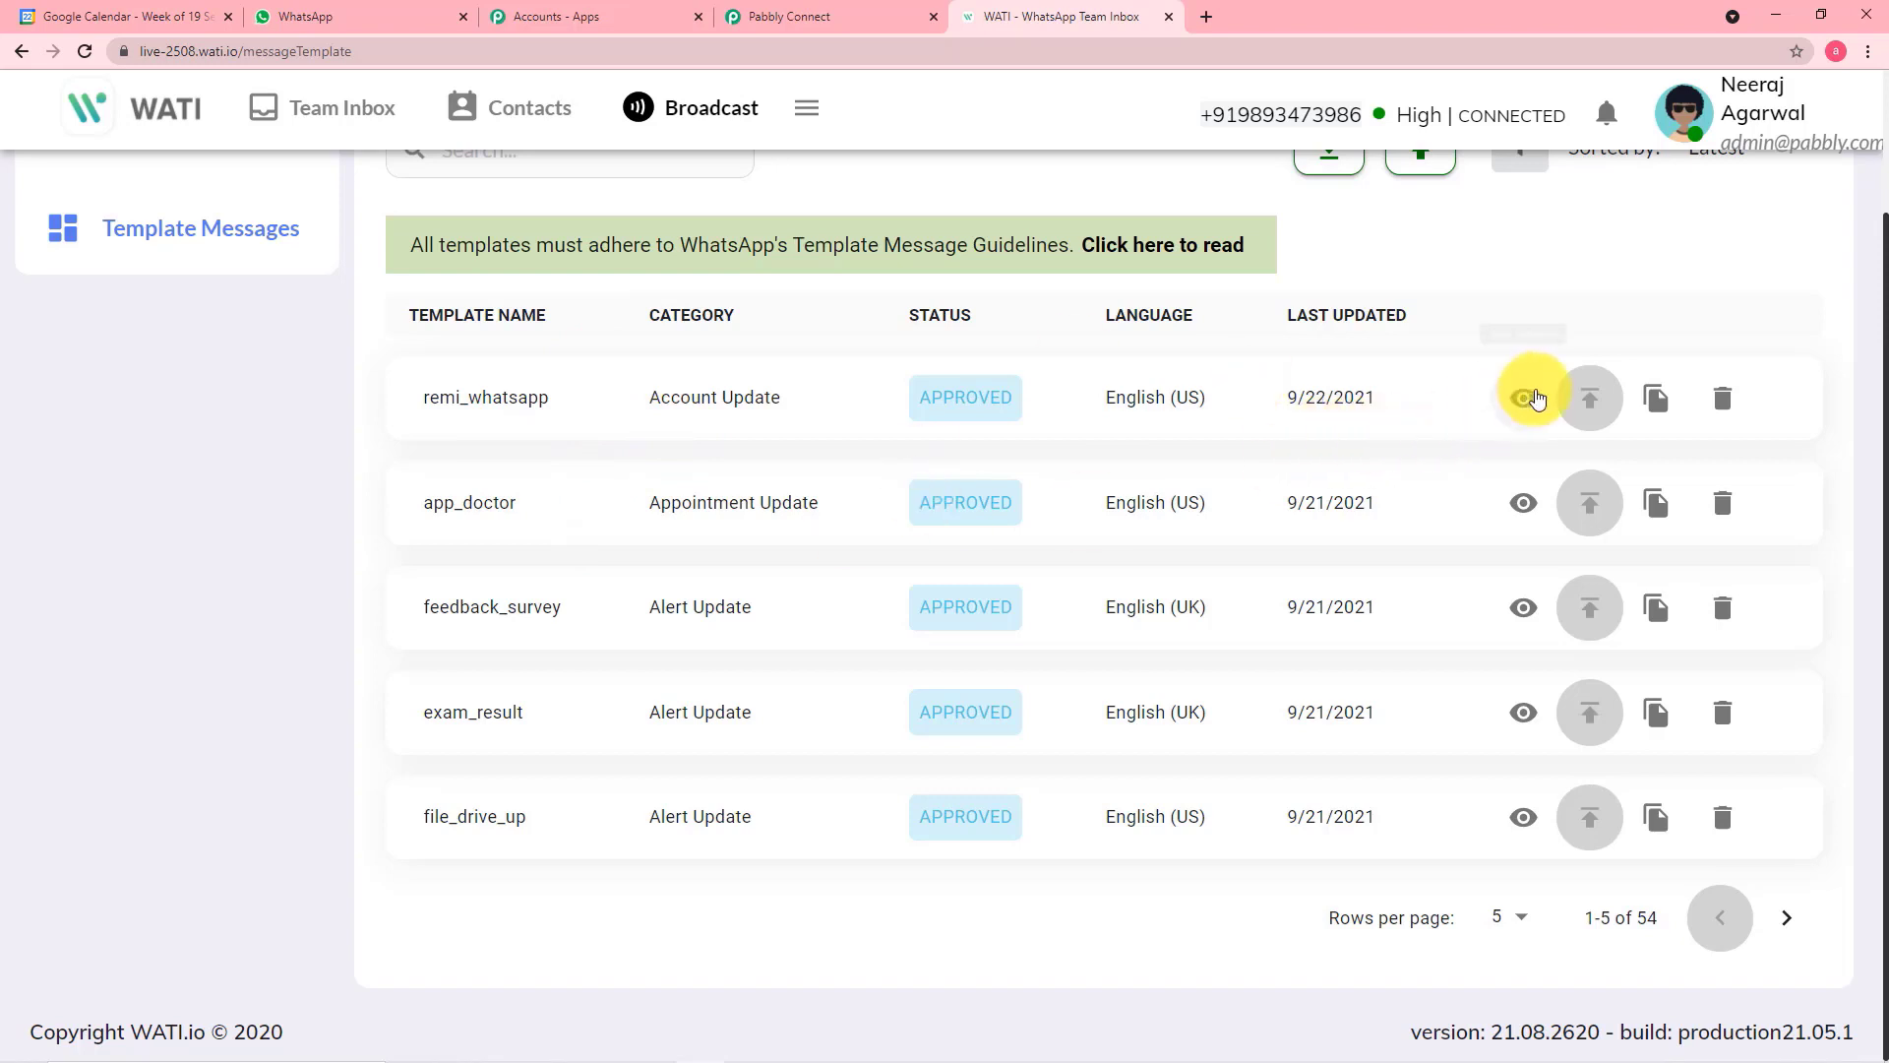
left_click(1526, 401)
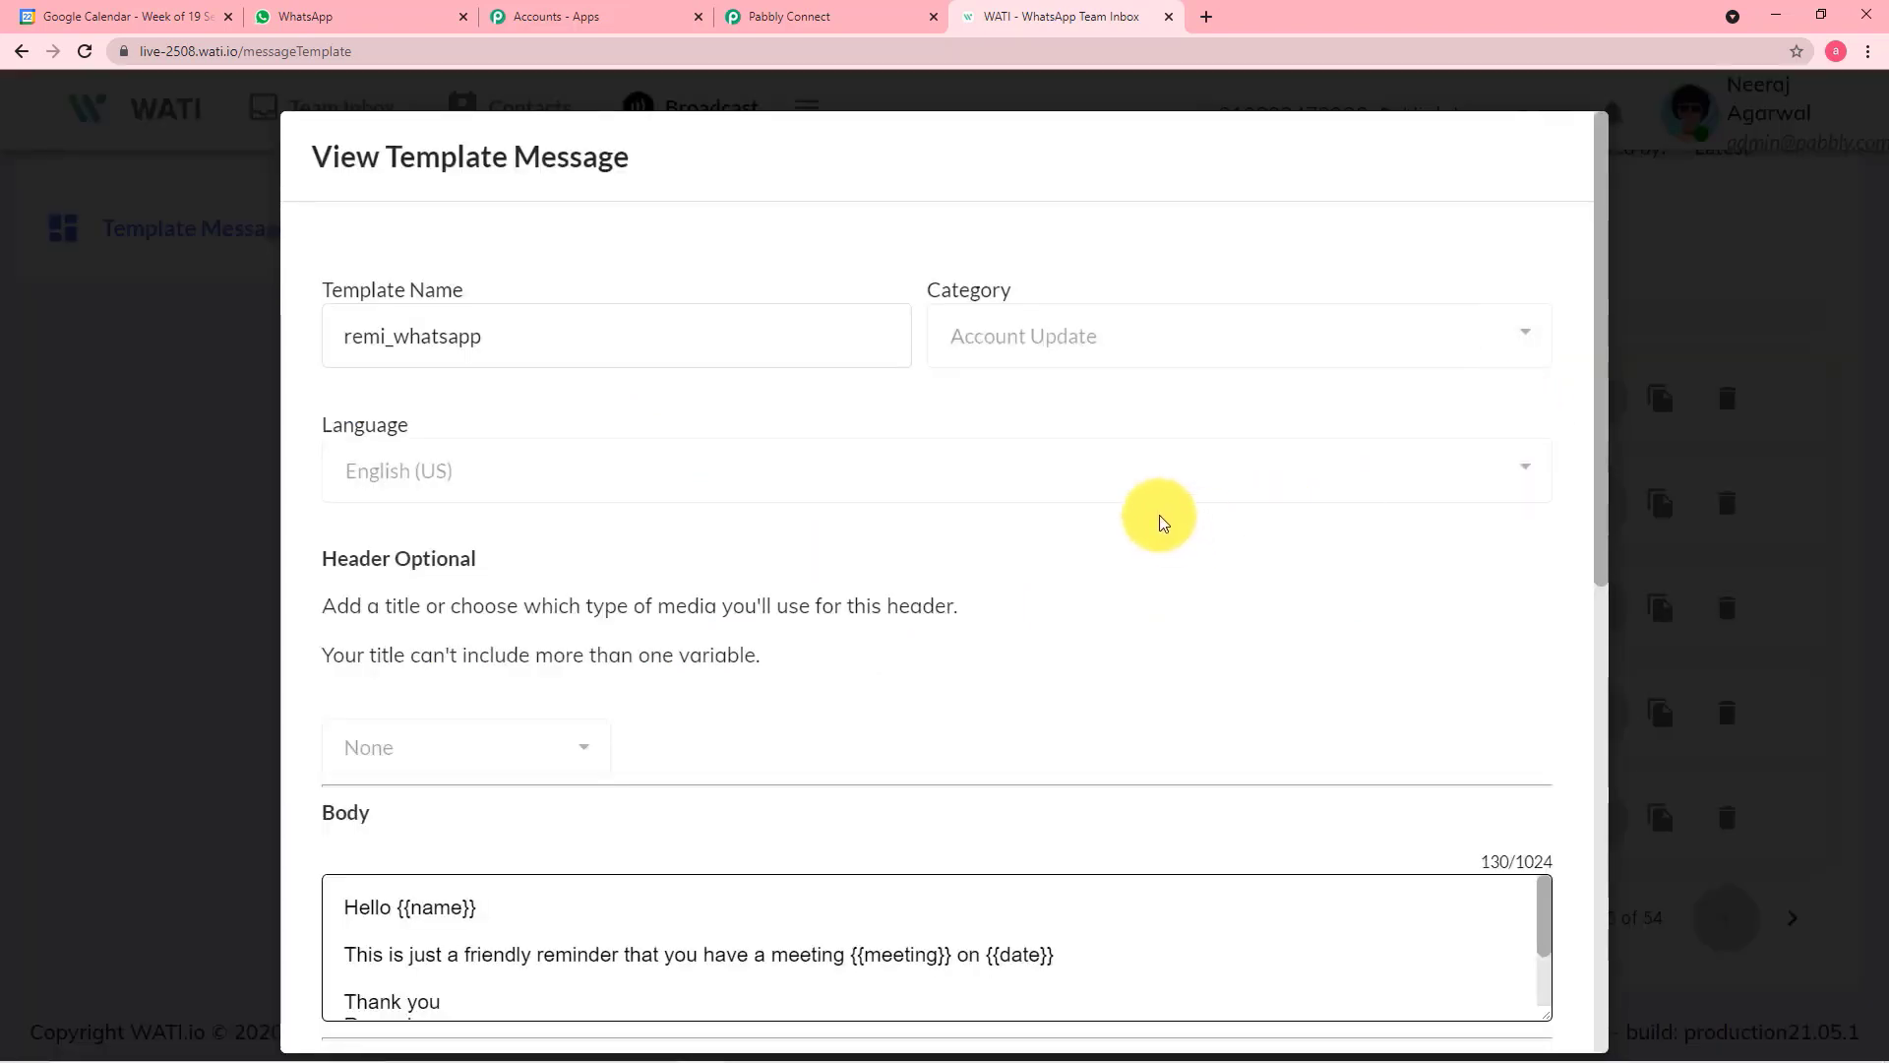
scroll(1163, 522, "down", 2)
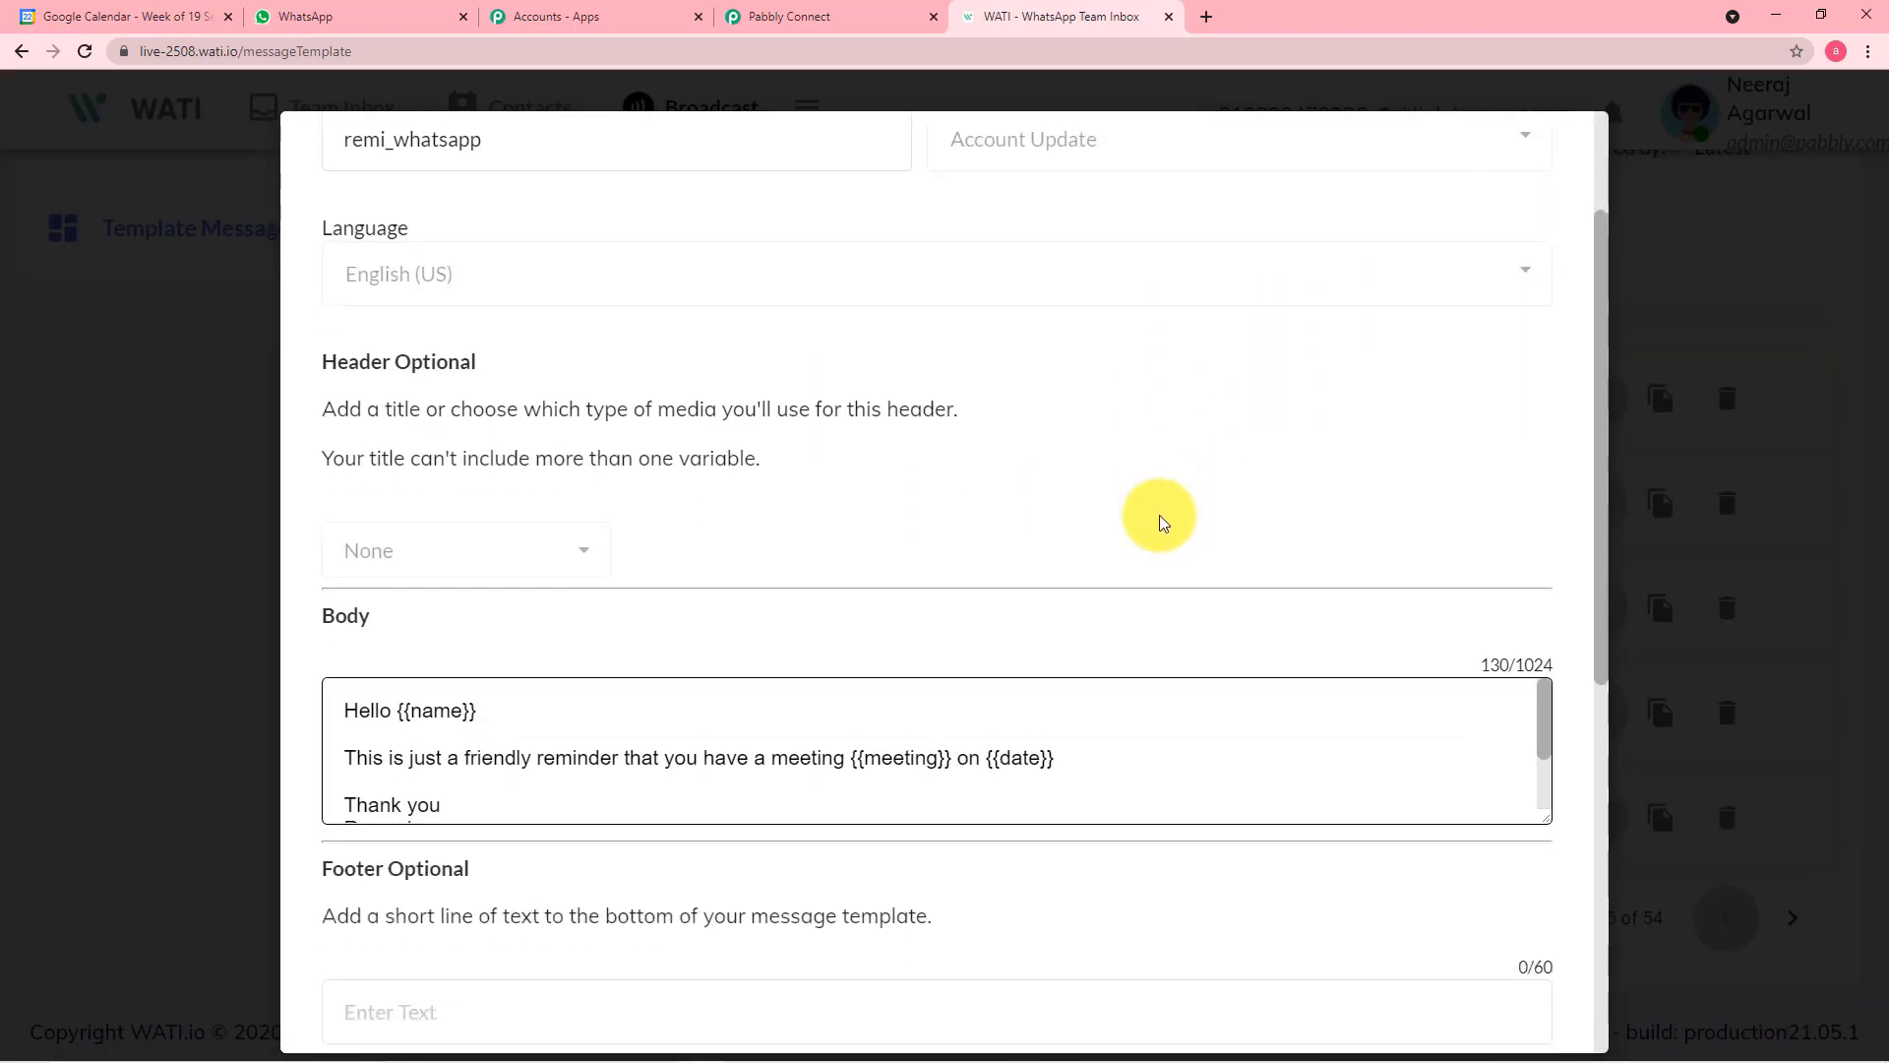
scroll(1082, 226, "up", 1)
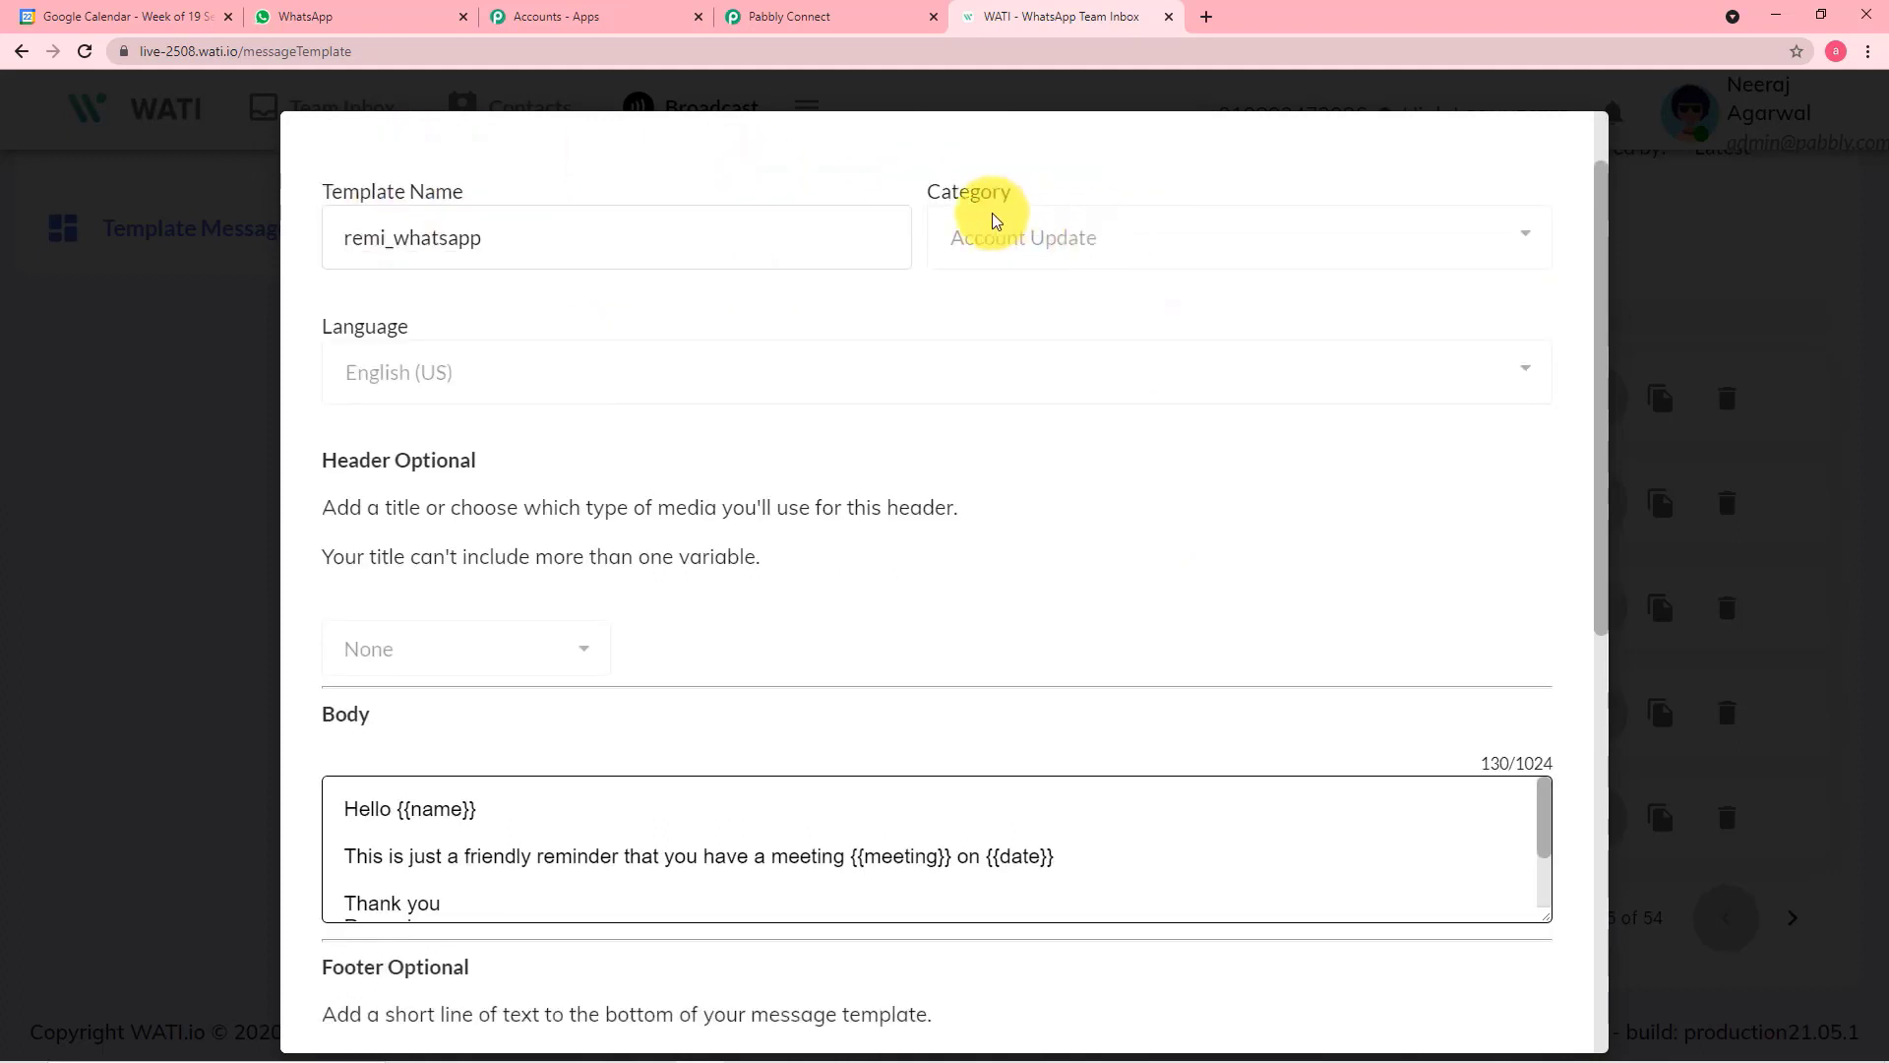
scroll(835, 426, "down", 2)
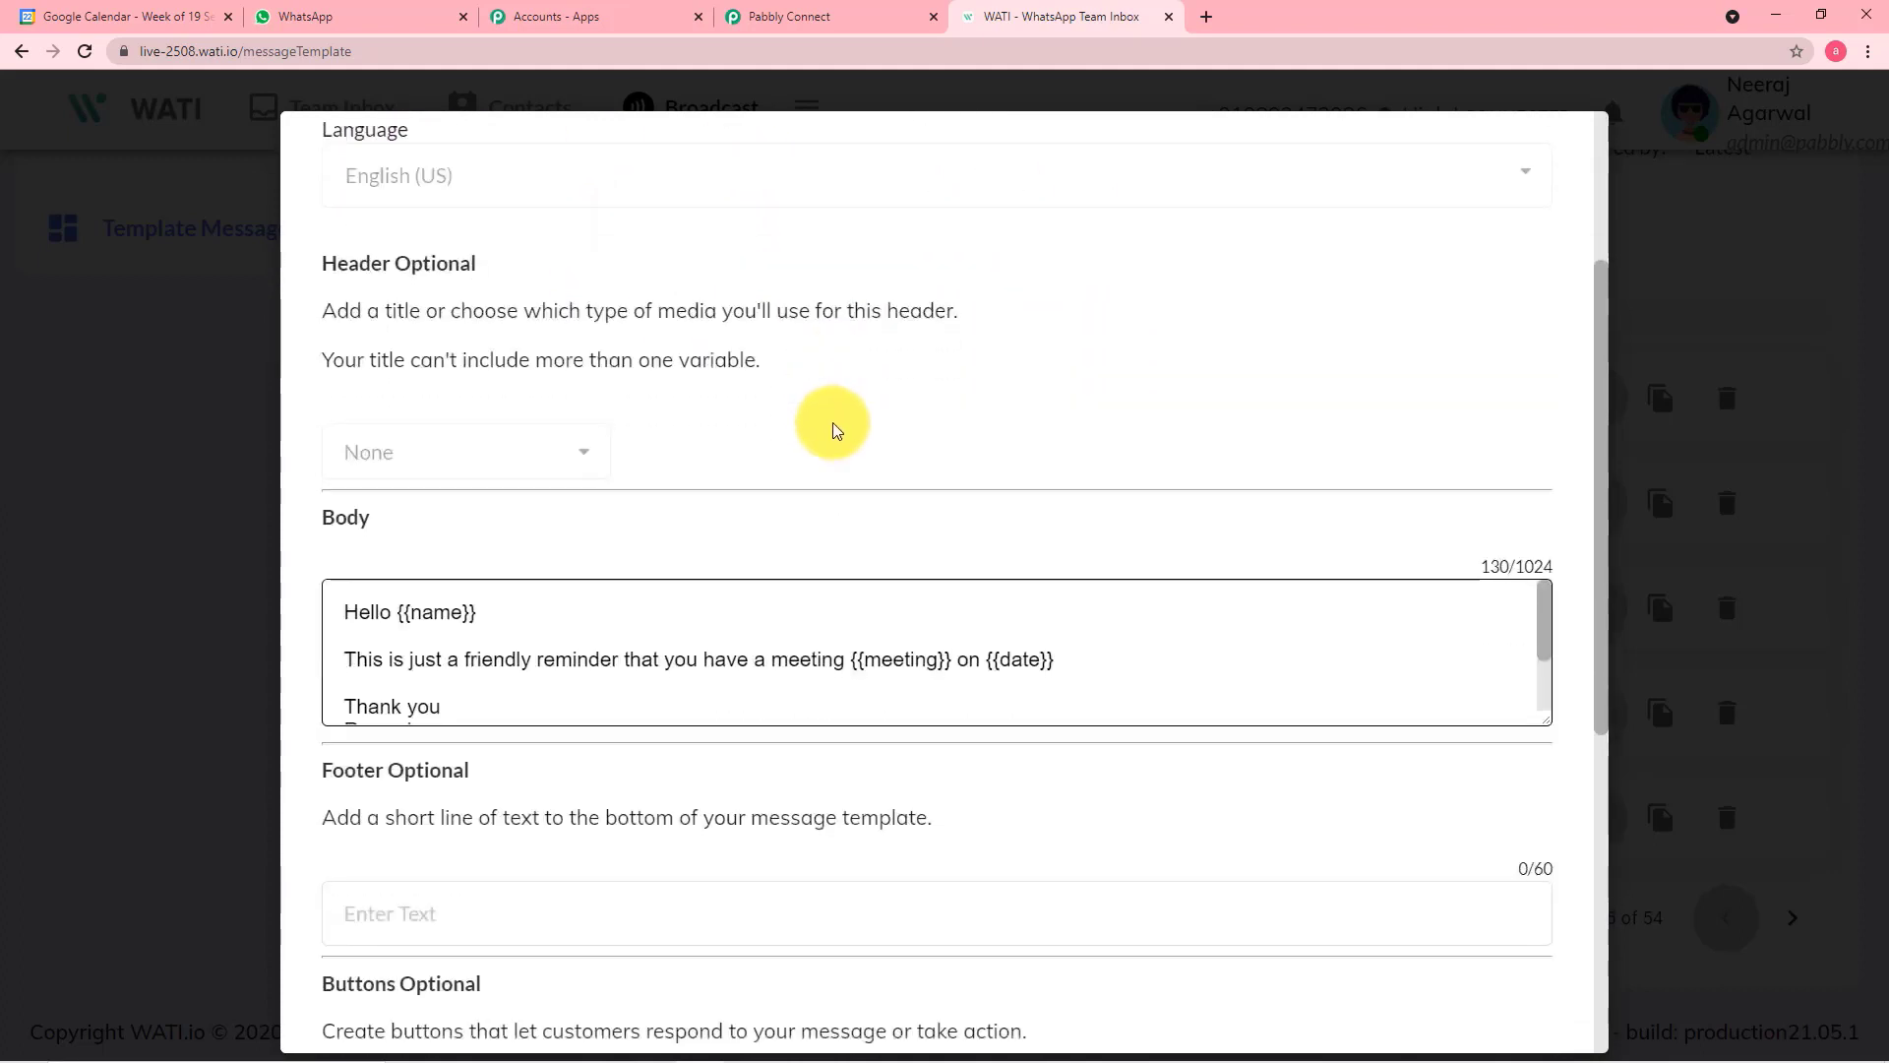
Enlarge the remi_whatsapp template's body to read the whole message, and close the template
left_click_drag(1544, 716, 1552, 836)
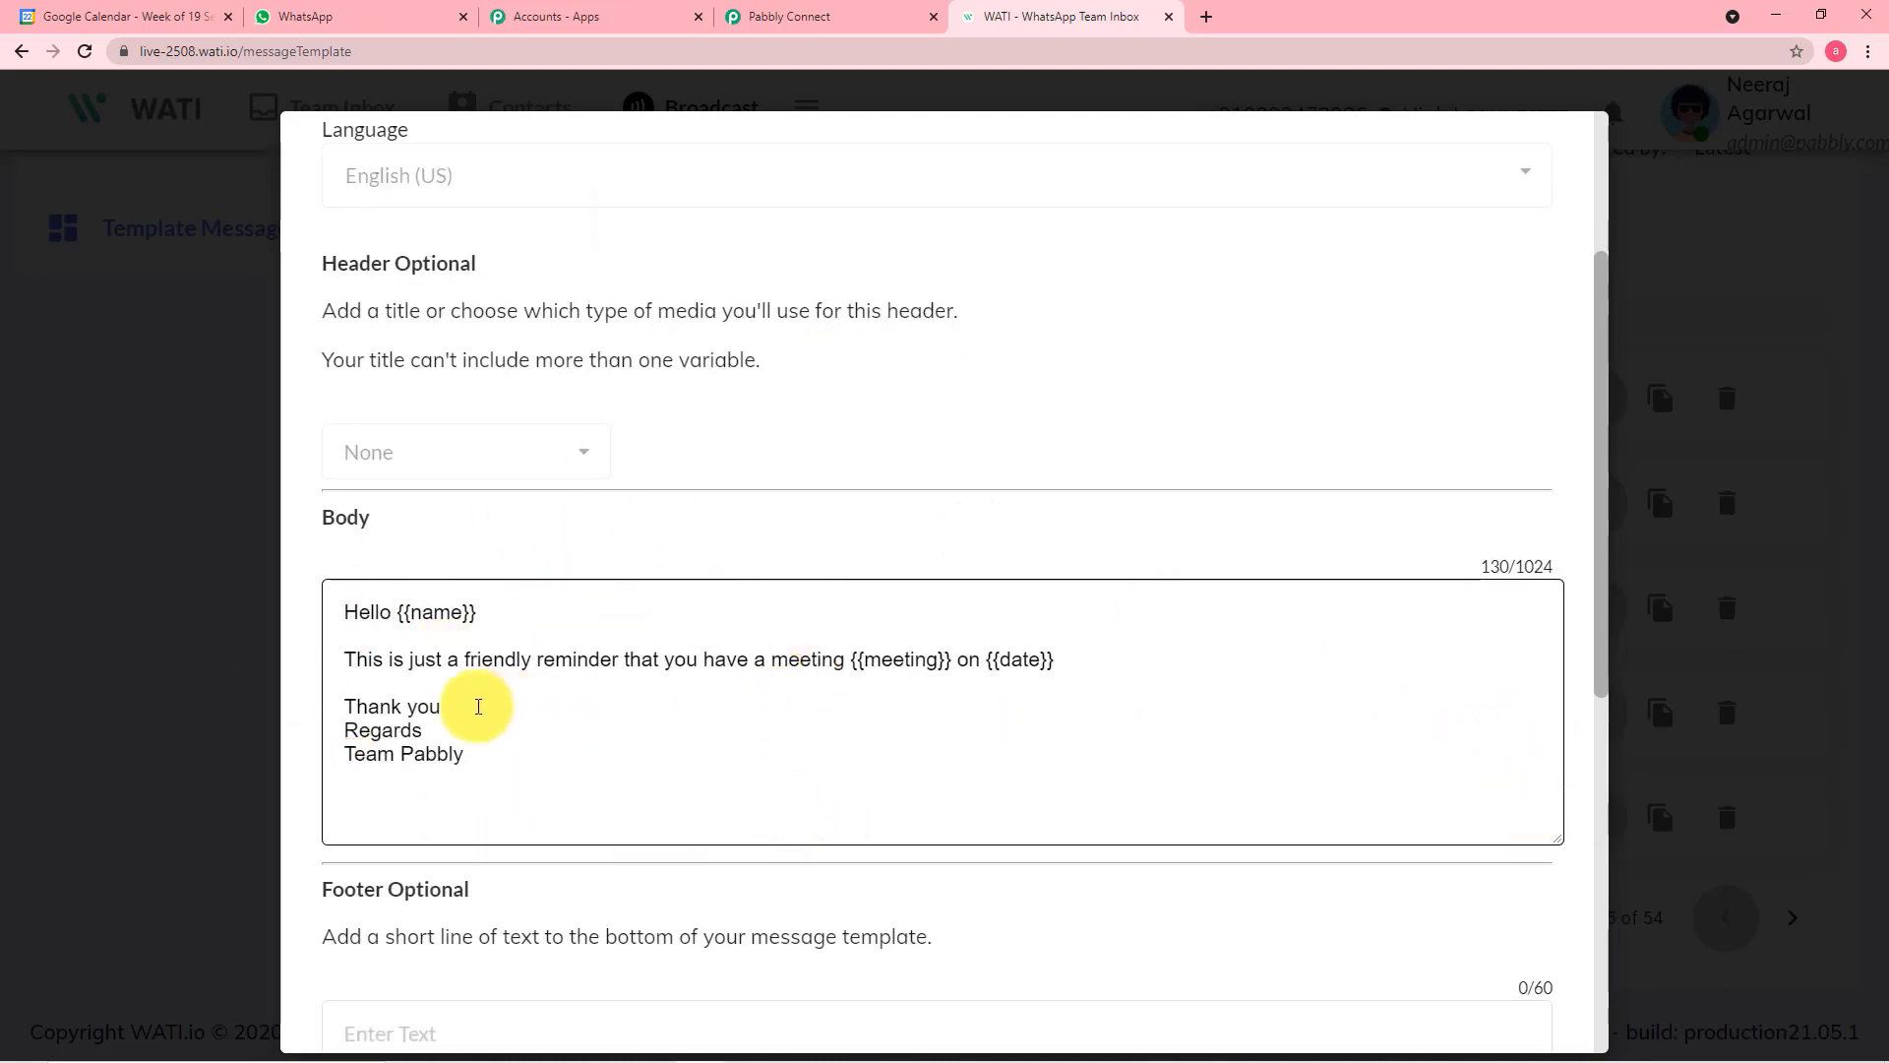
left_click(163, 670)
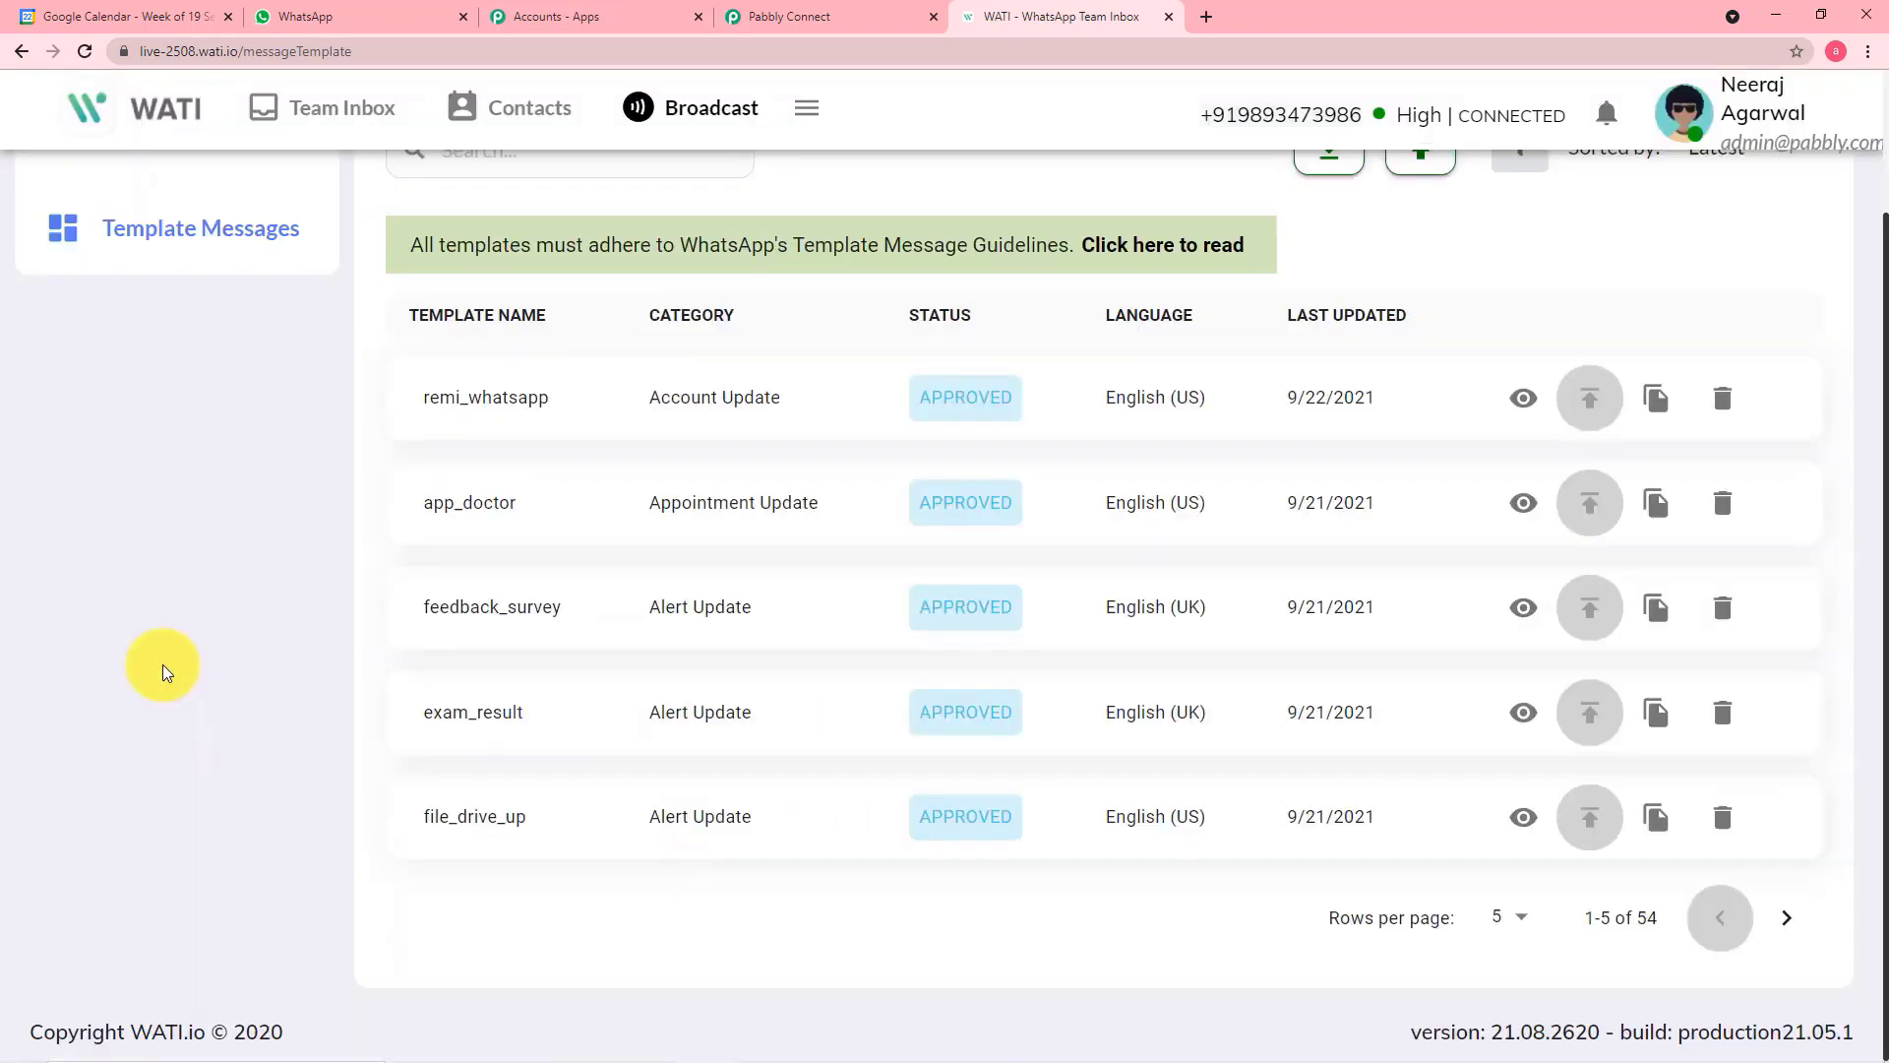
Open a blank new template message form in WATI, examine its fields, and close it without saving
scroll(163, 669, "up", 2)
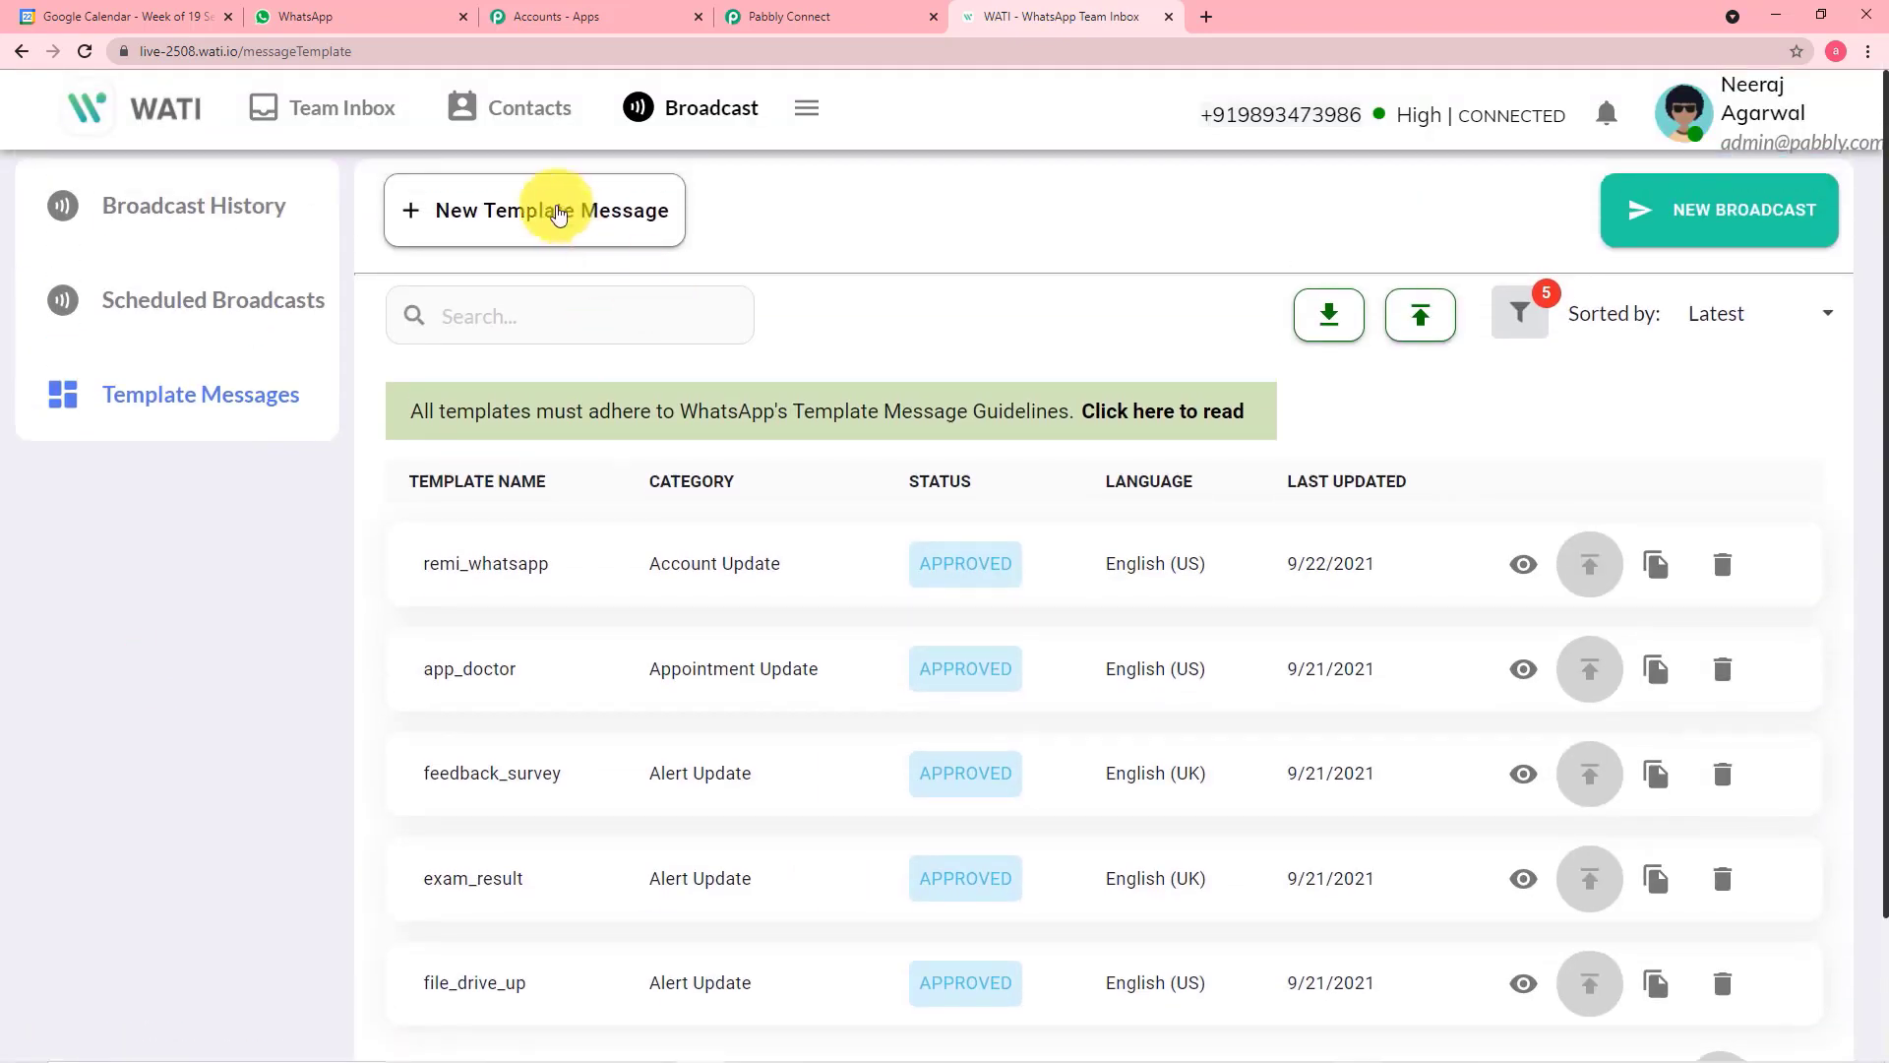
left_click(515, 234)
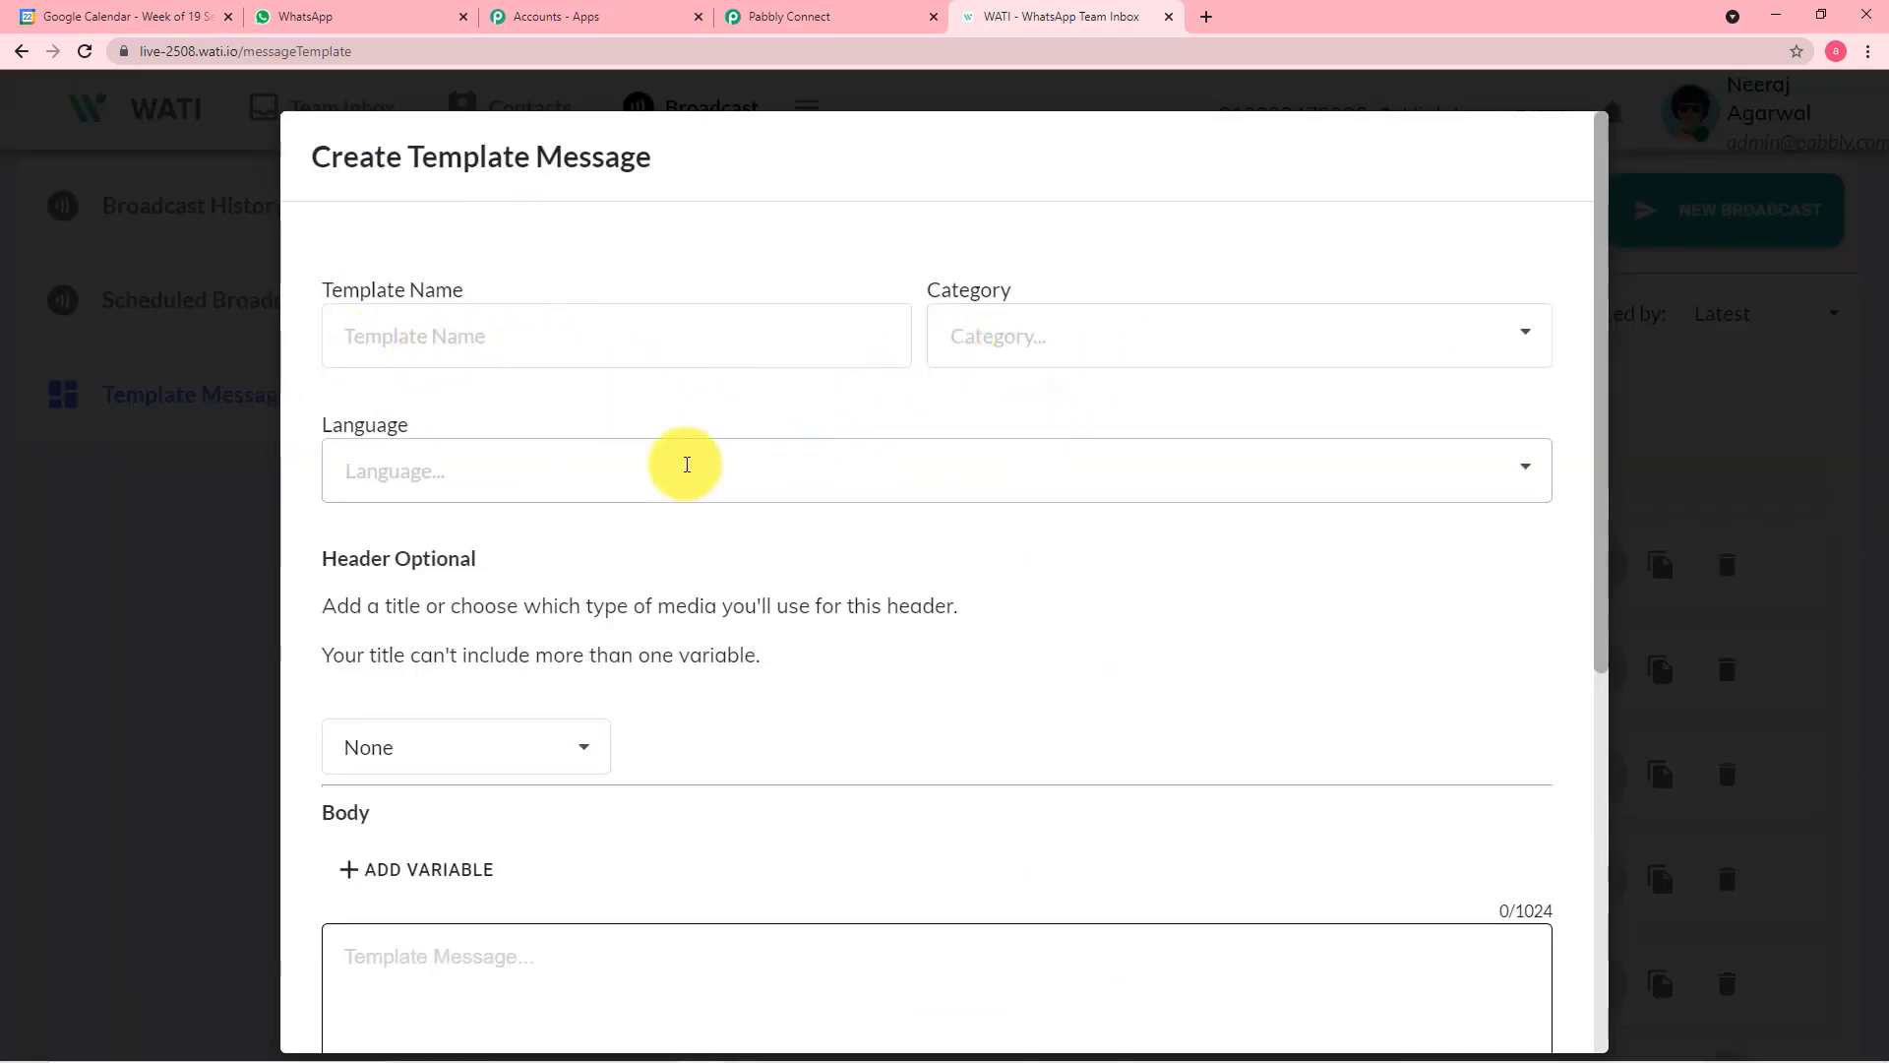
scroll(959, 536, "down", 5)
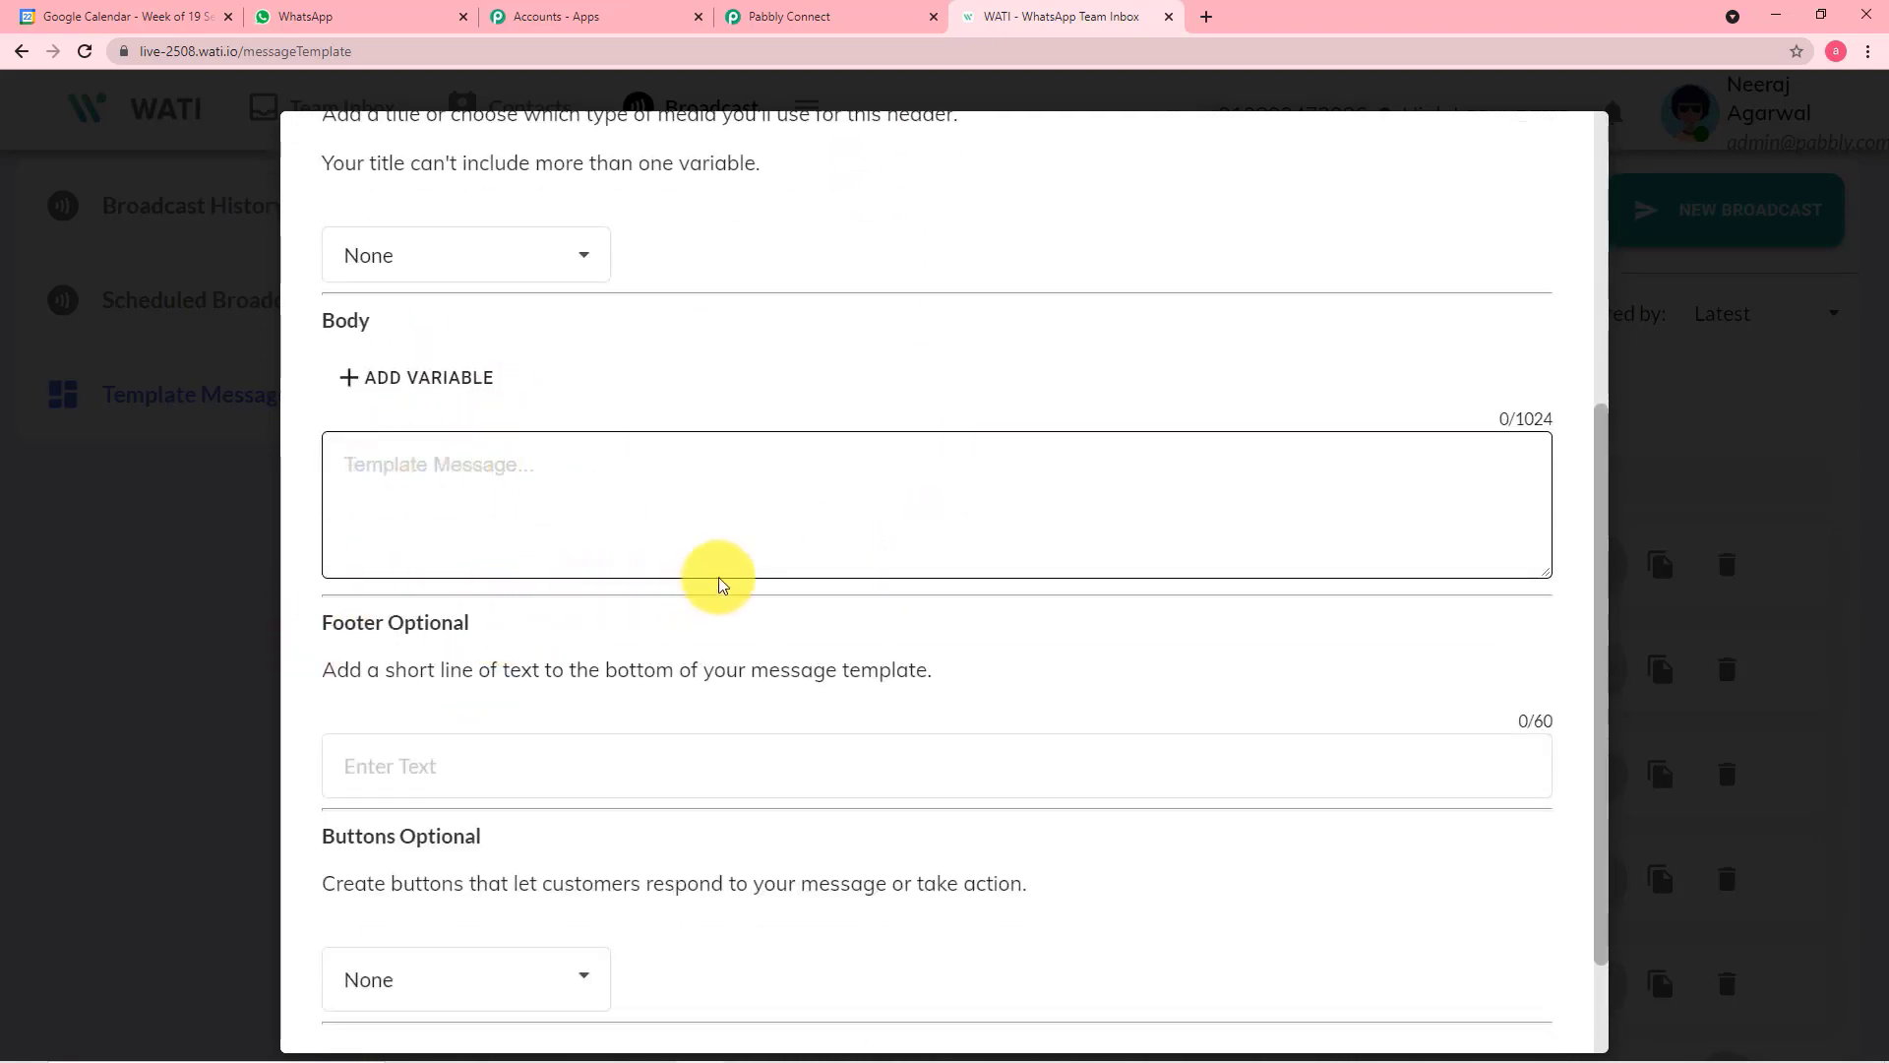
scroll(717, 580, "down", 2)
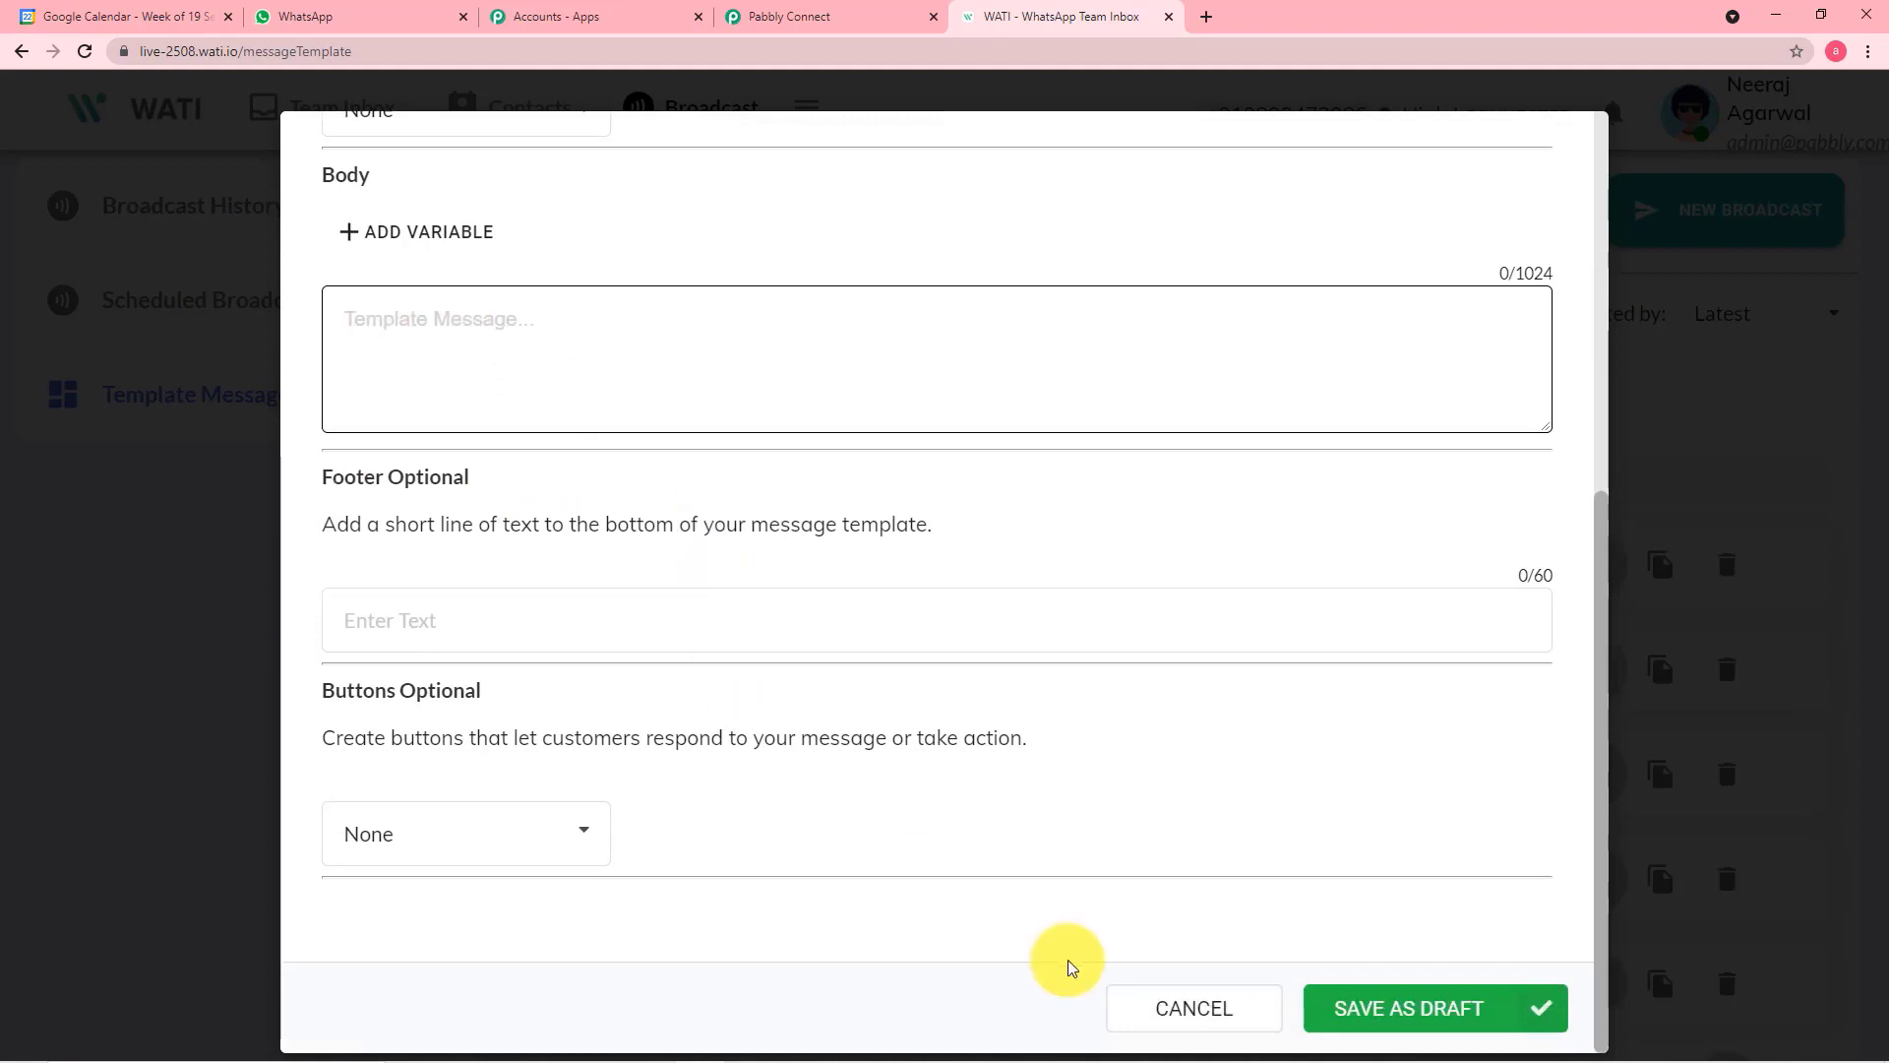
left_click(126, 778)
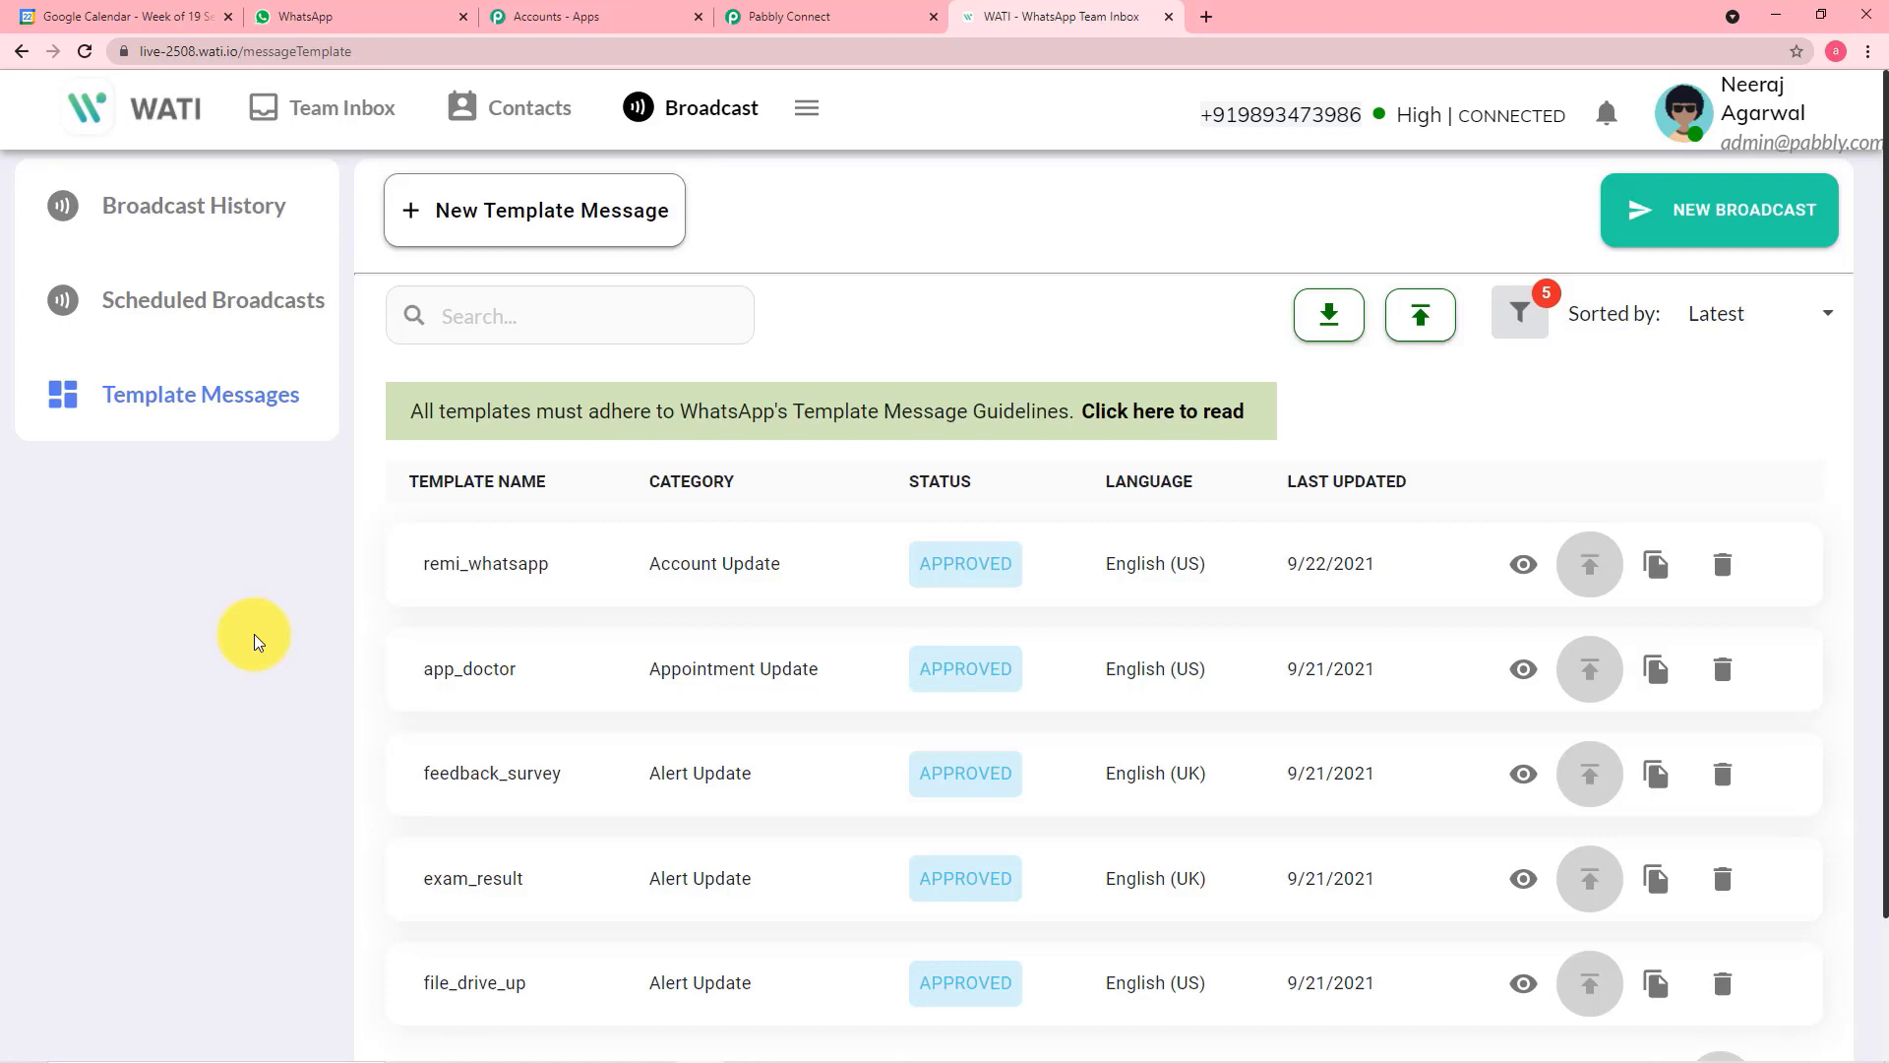
Switch to Pabbly Connect, compare the available templates with WATI's template list, and choose remi_whatsapp for the WATI action
scroll(283, 683, "down", 1)
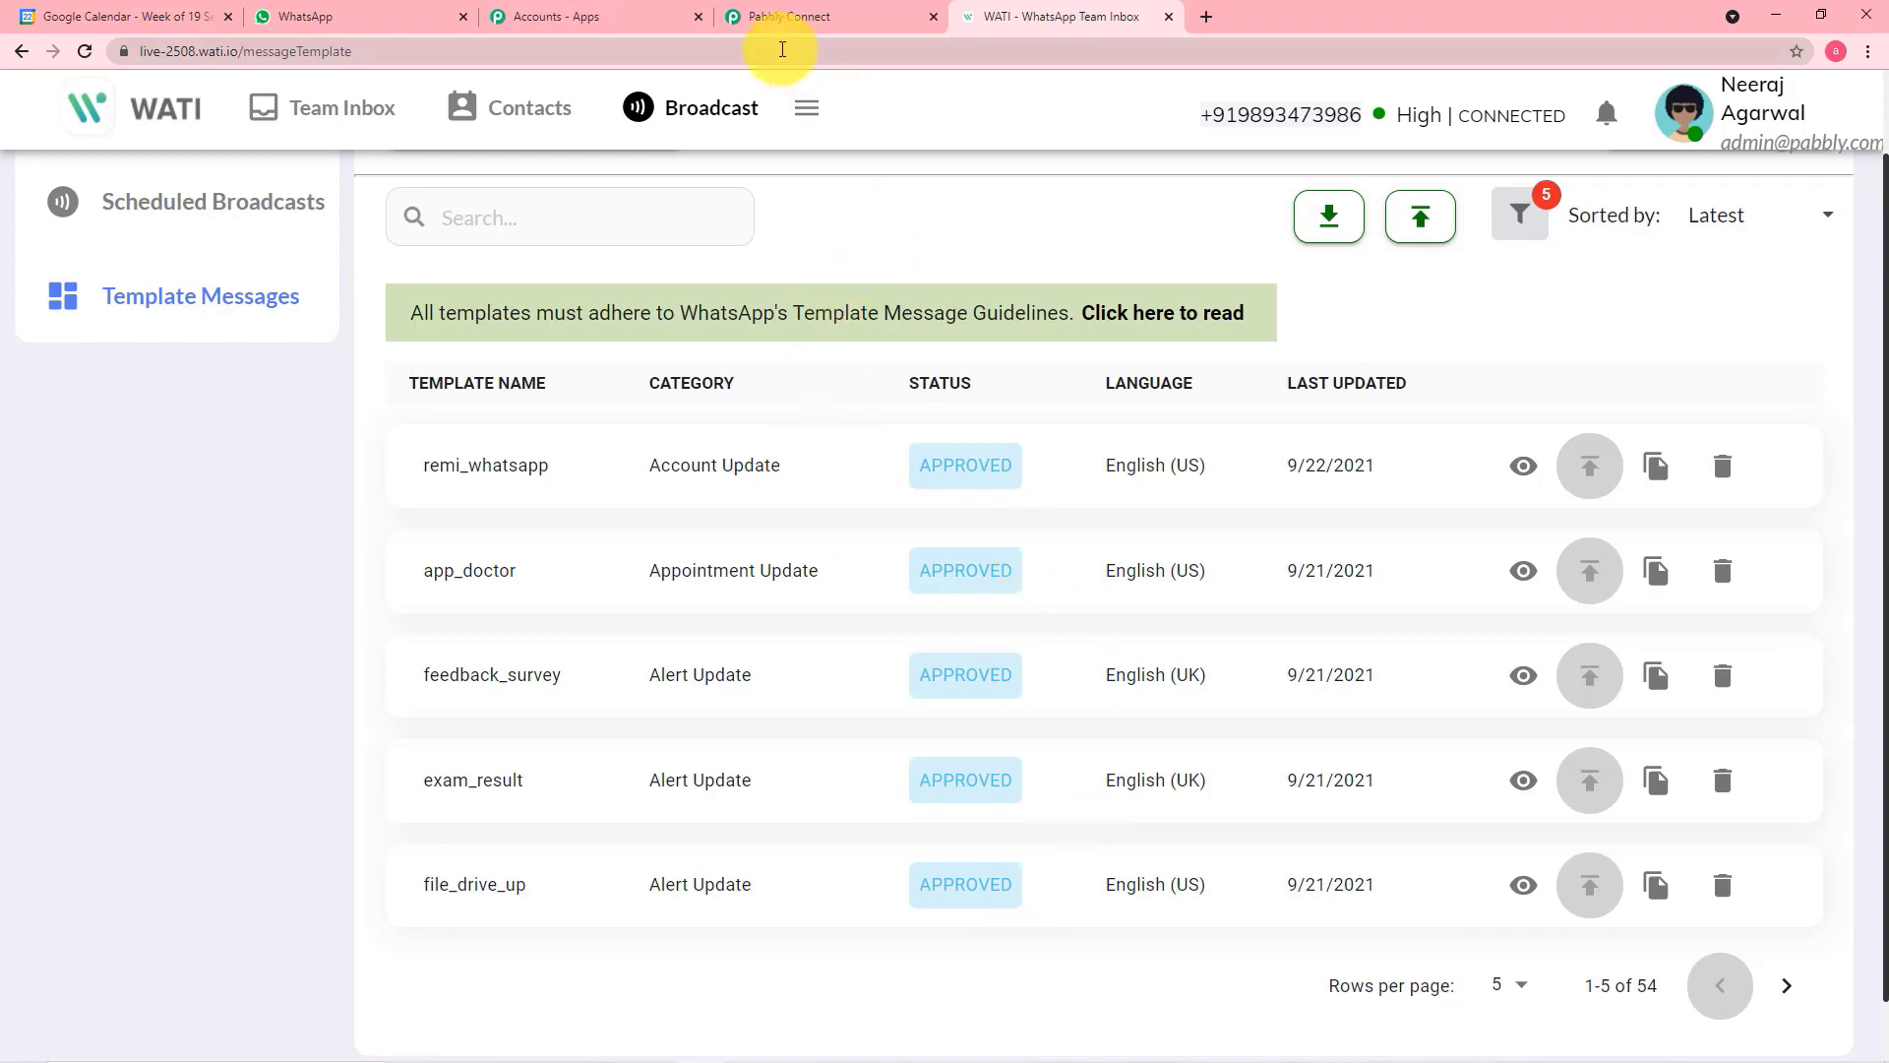
left_click(793, 24)
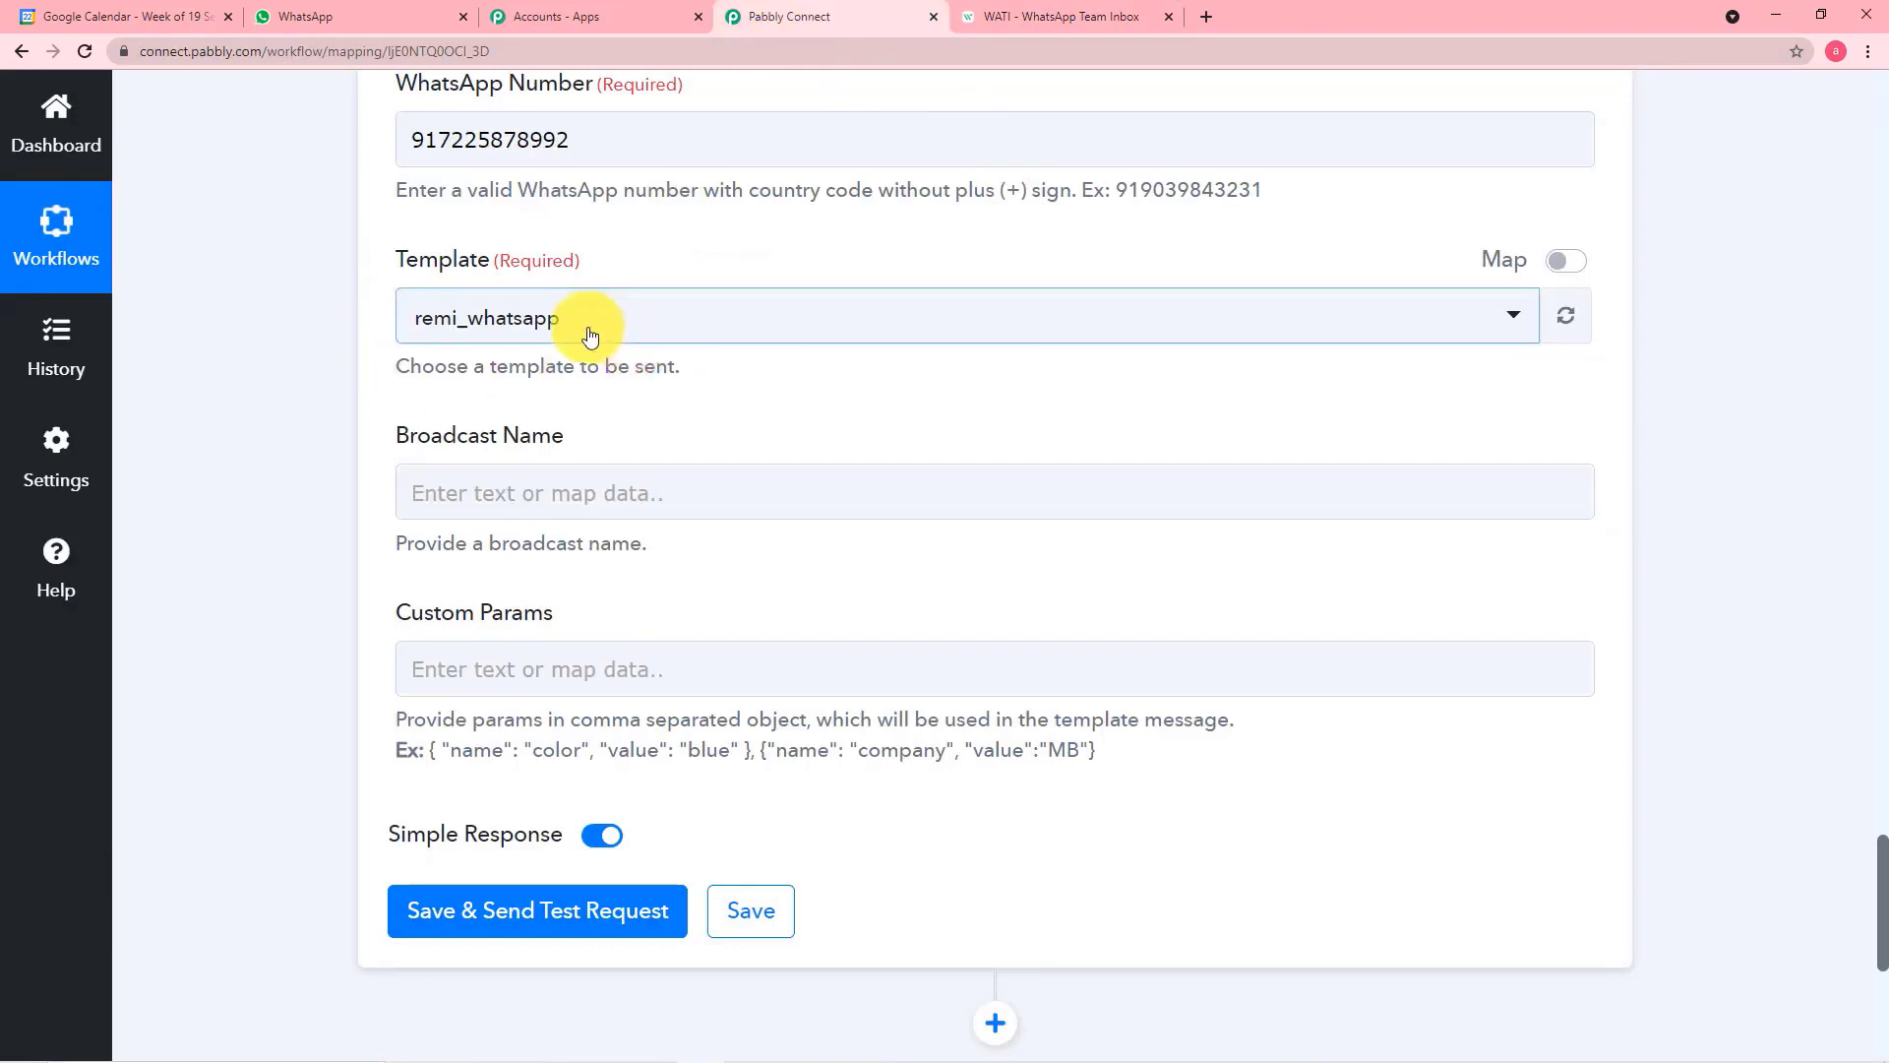
left_click(780, 333)
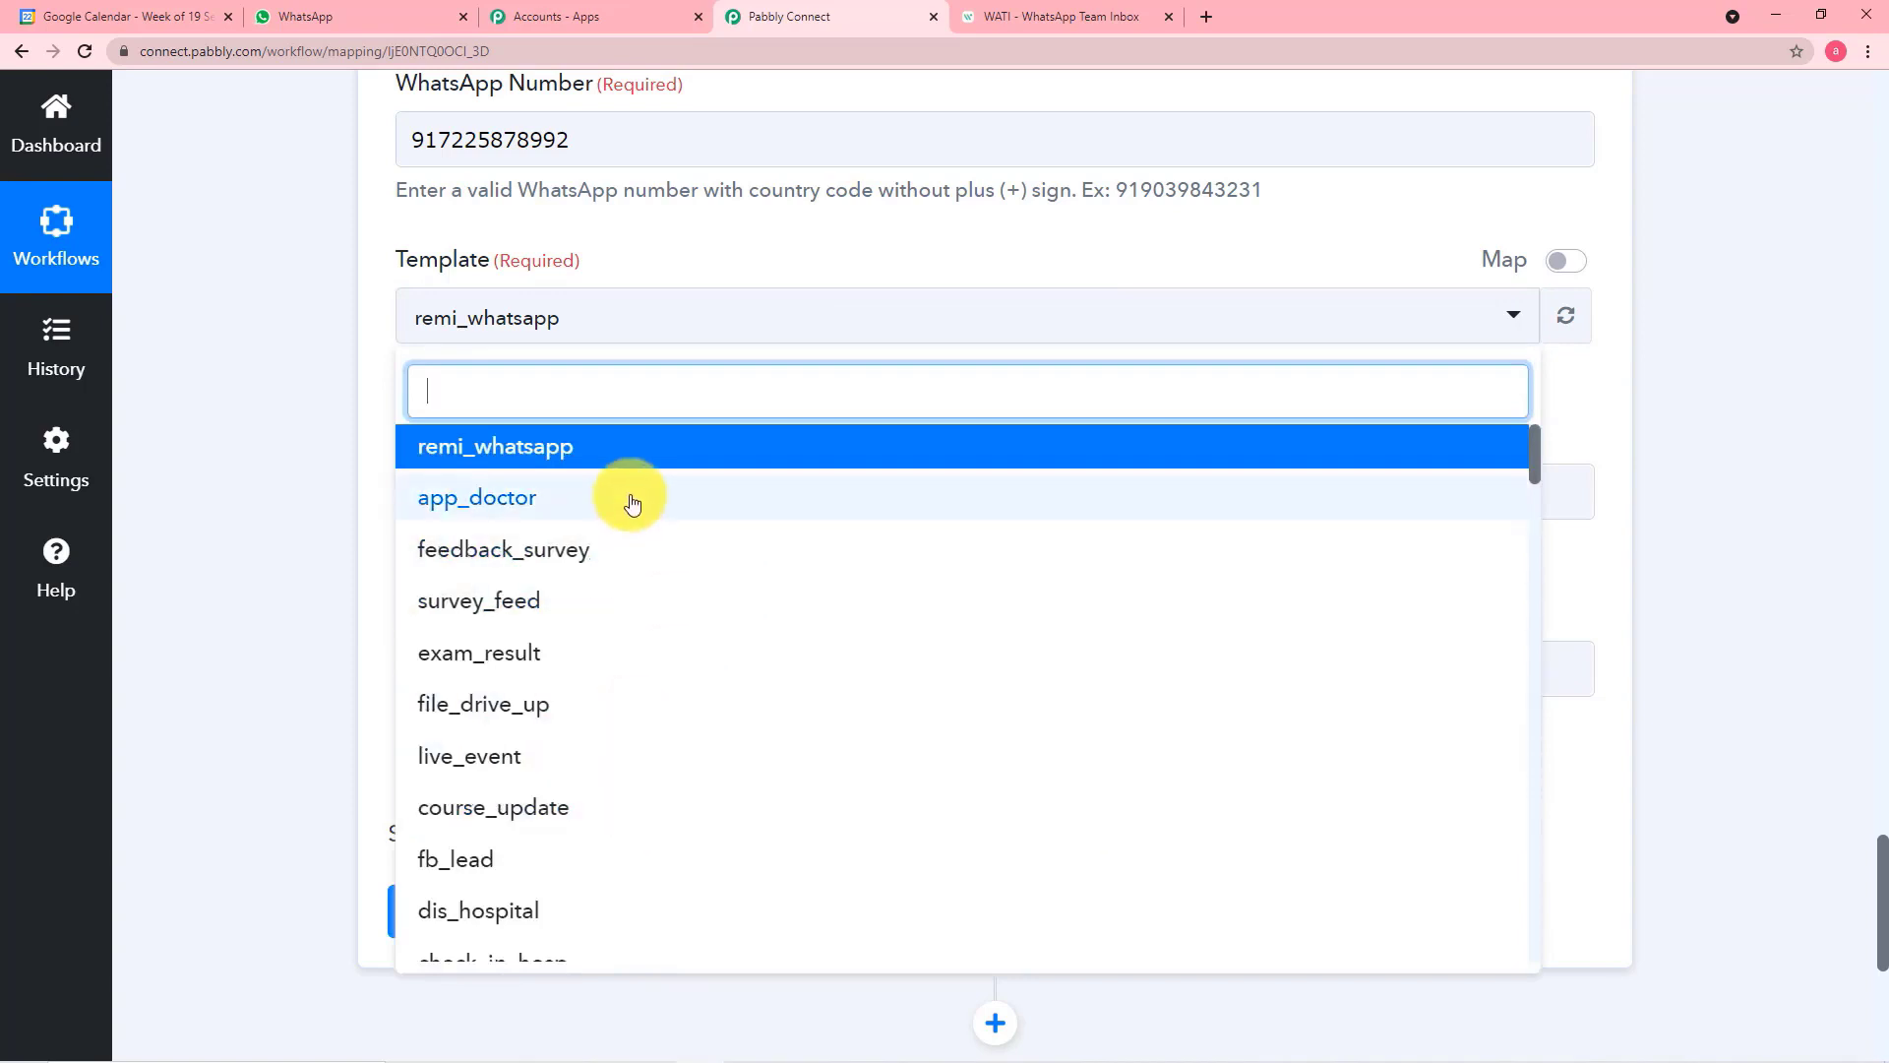
left_click(1041, 17)
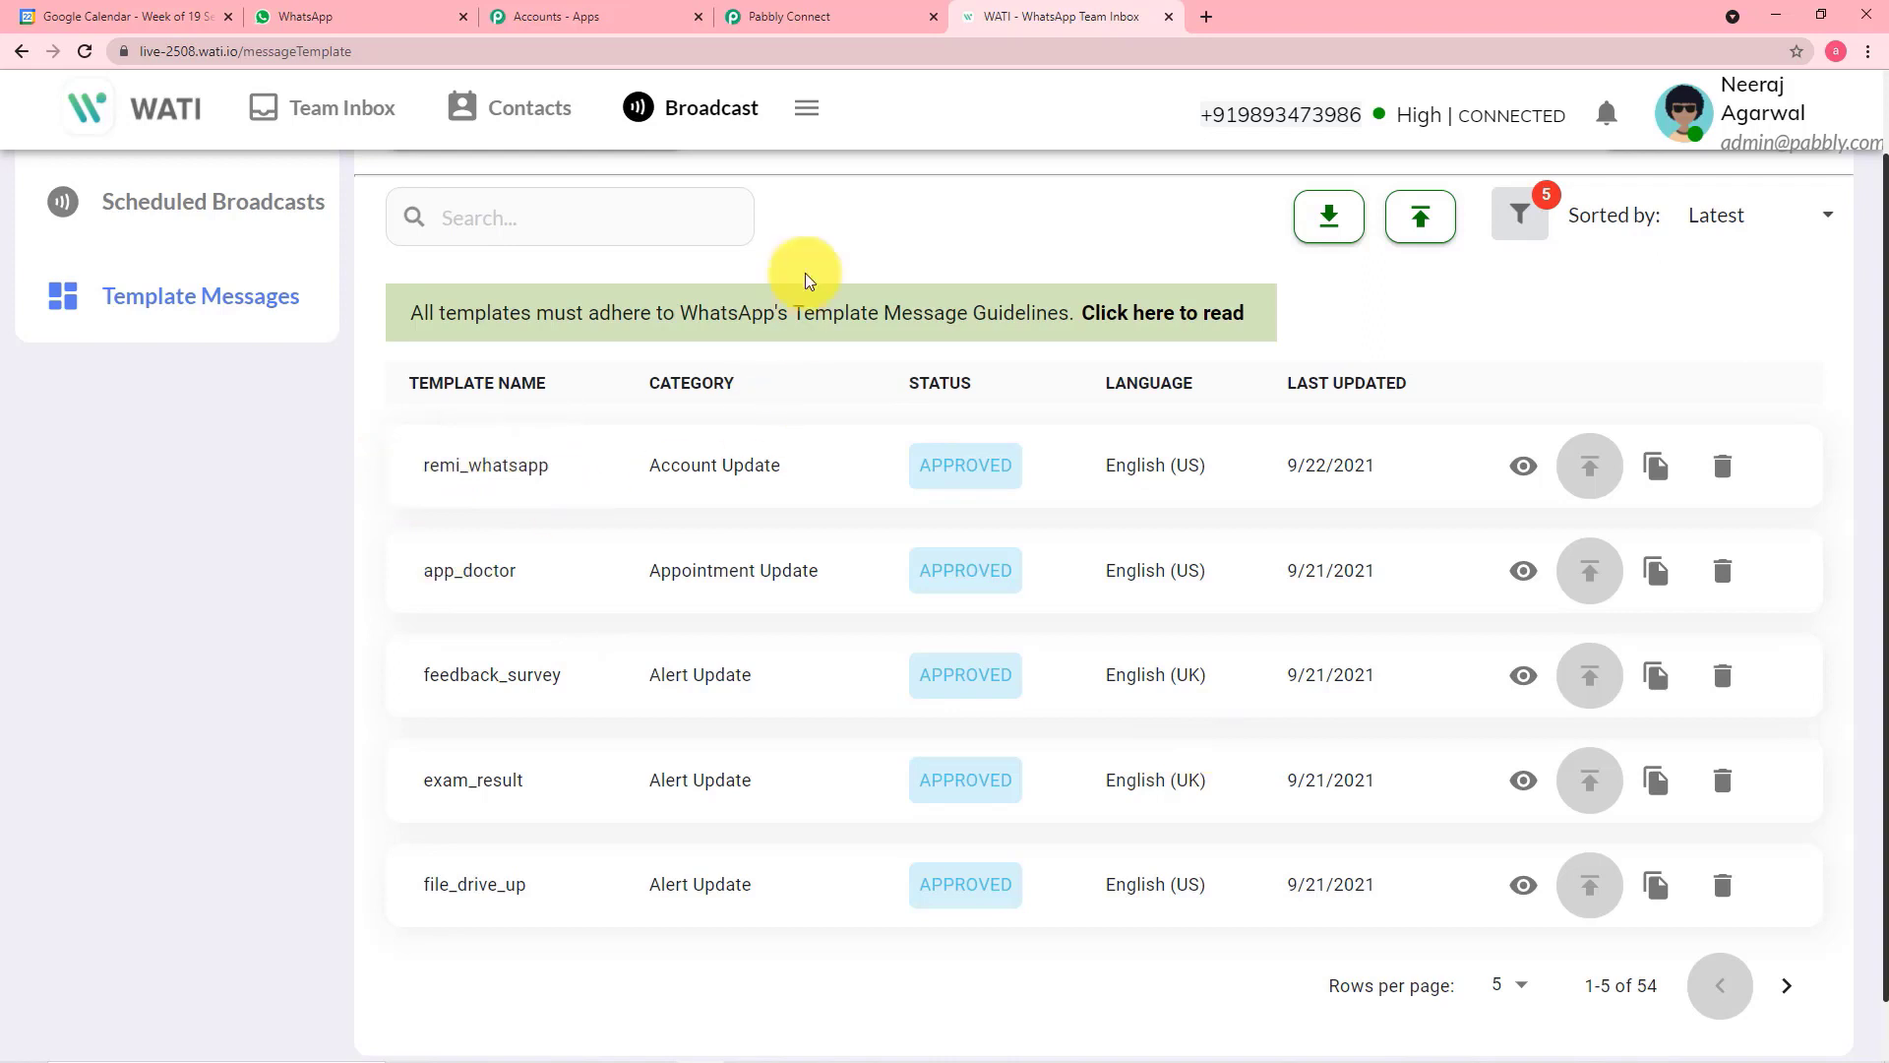
left_click(787, 12)
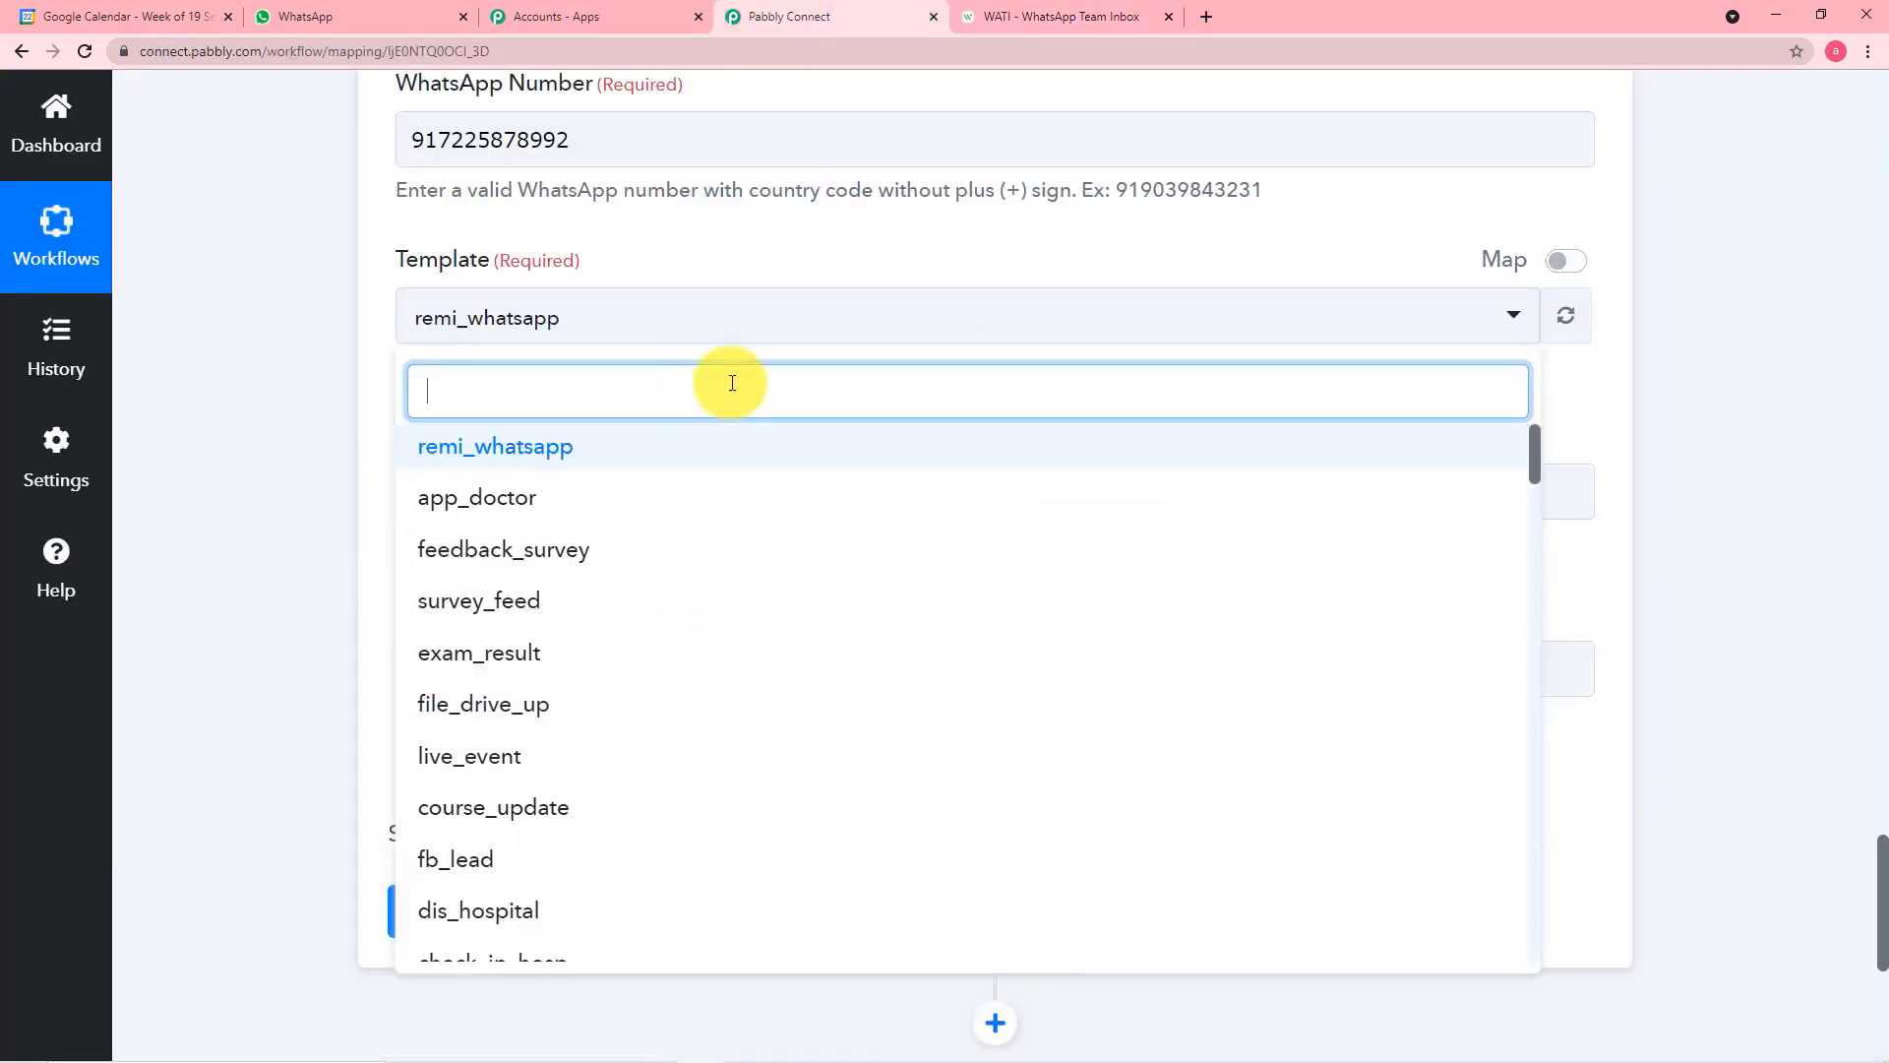
left_click(463, 454)
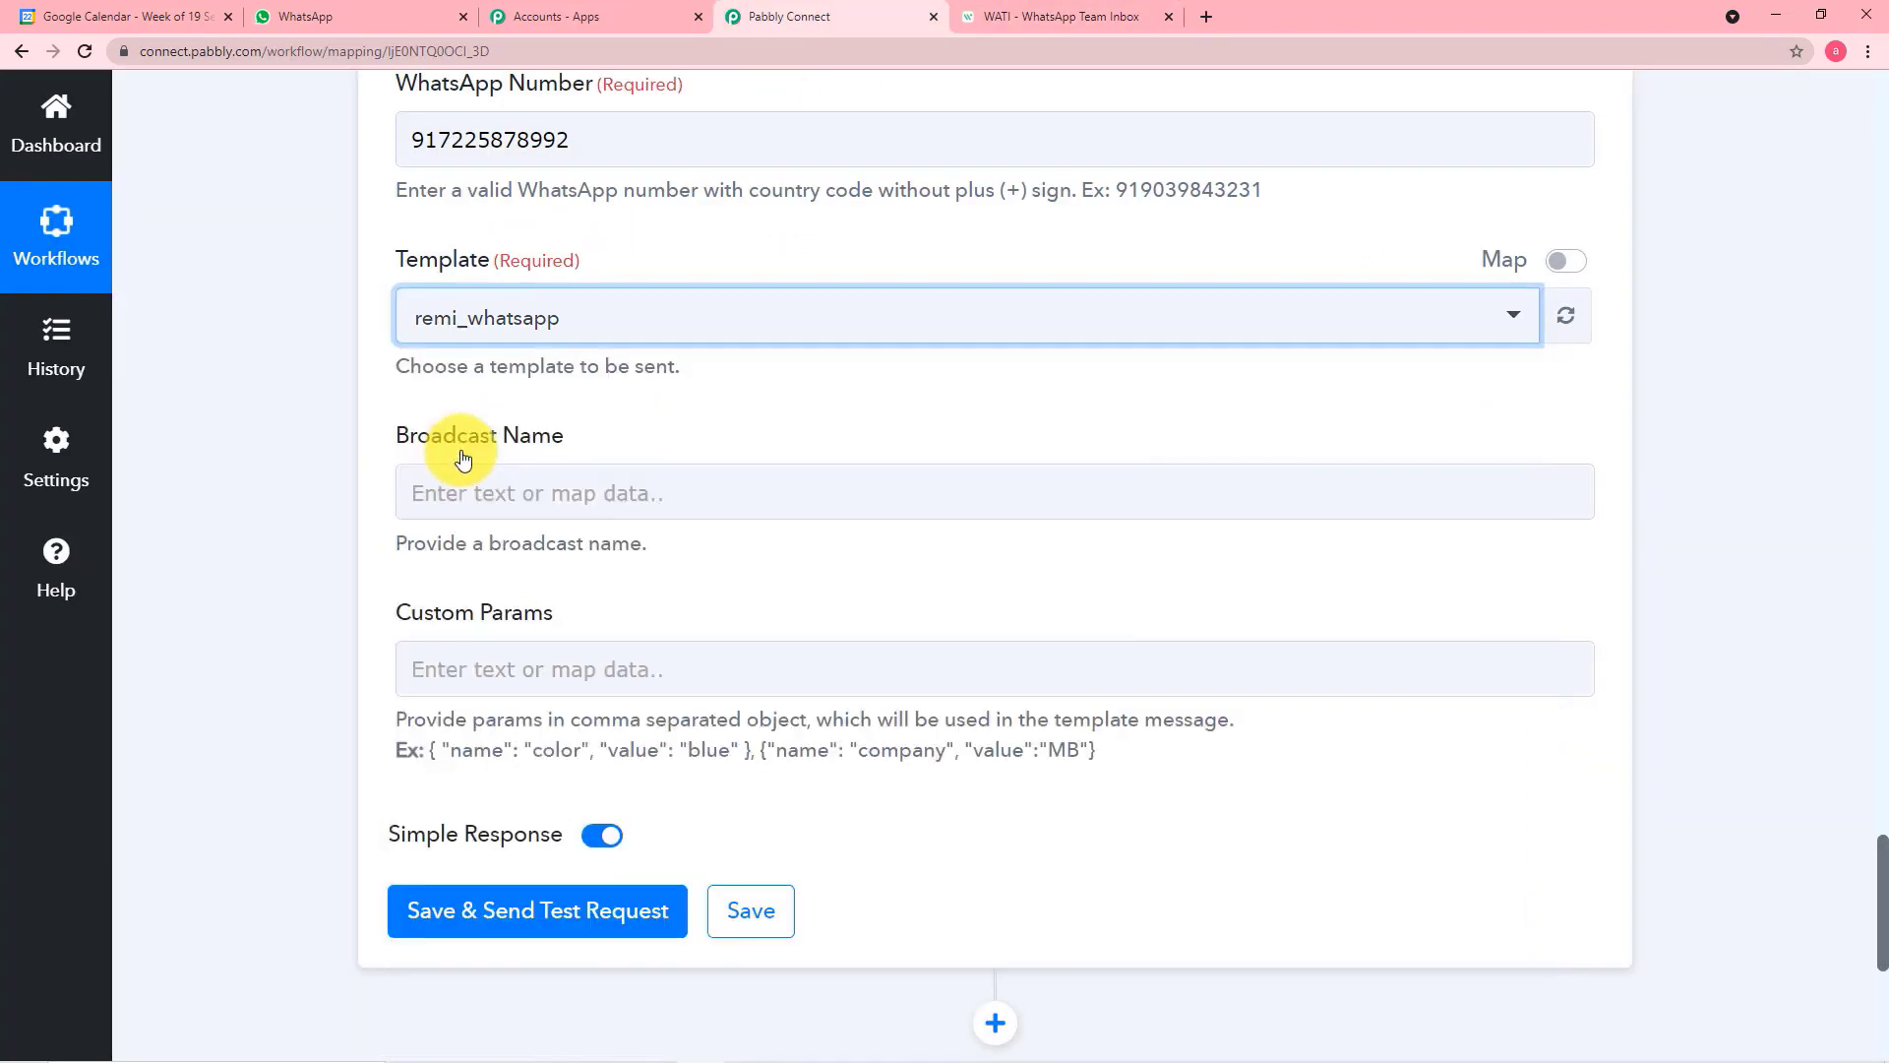
Set the WATI action's Broadcast Name to "Reminder"
left_click(602, 489)
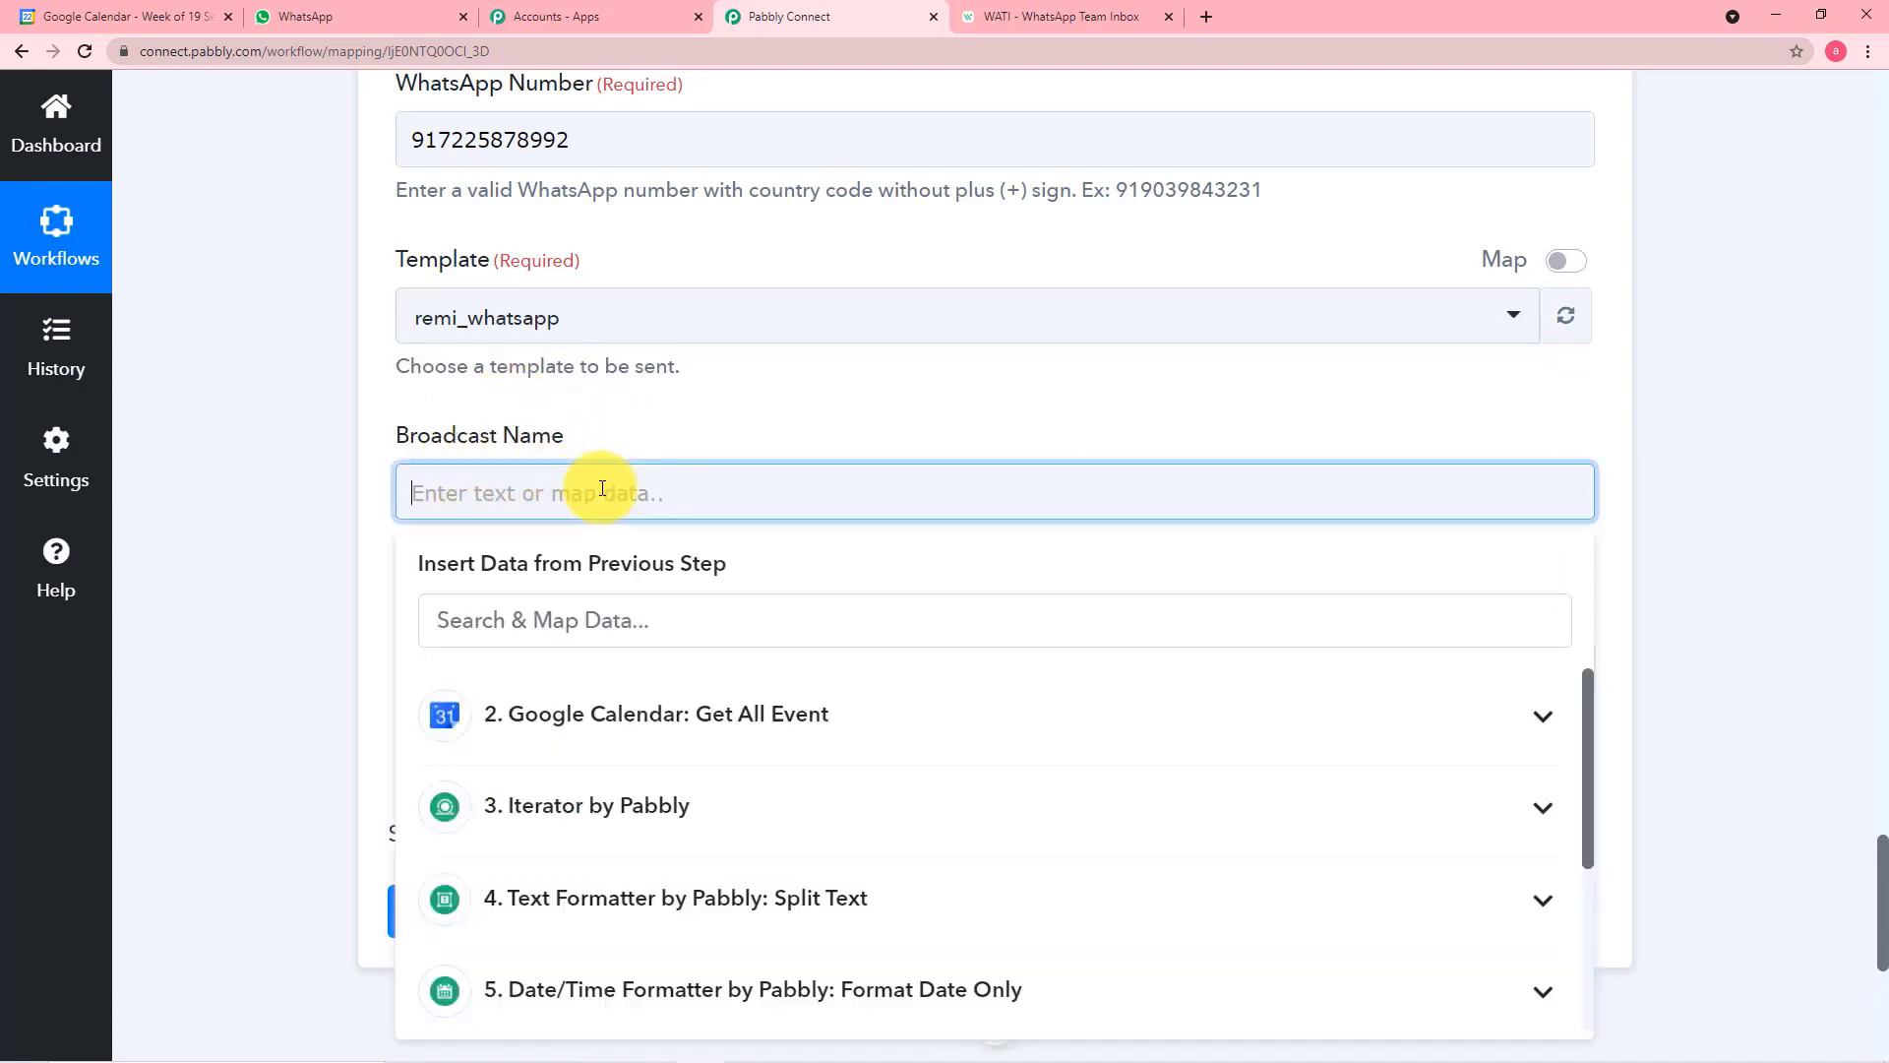
type("Reminder")
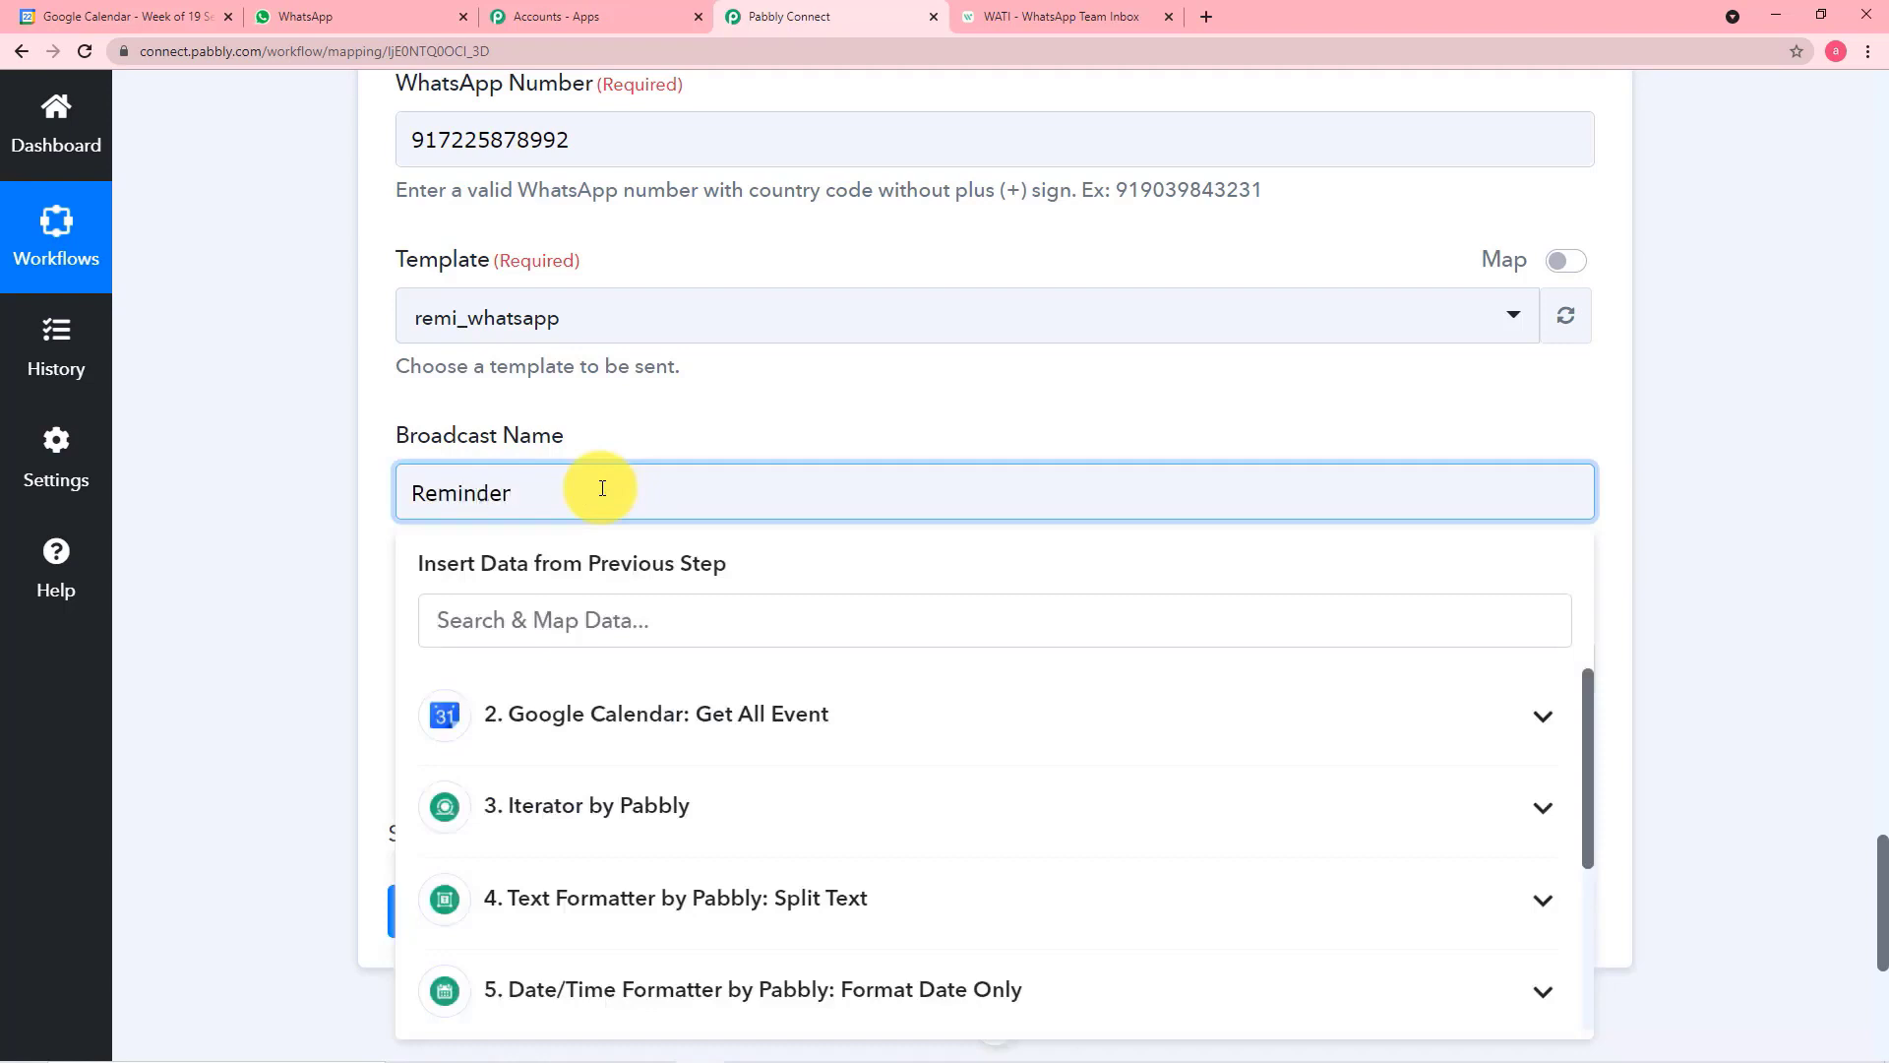
left_click(317, 535)
scroll(317, 535, "down", 3)
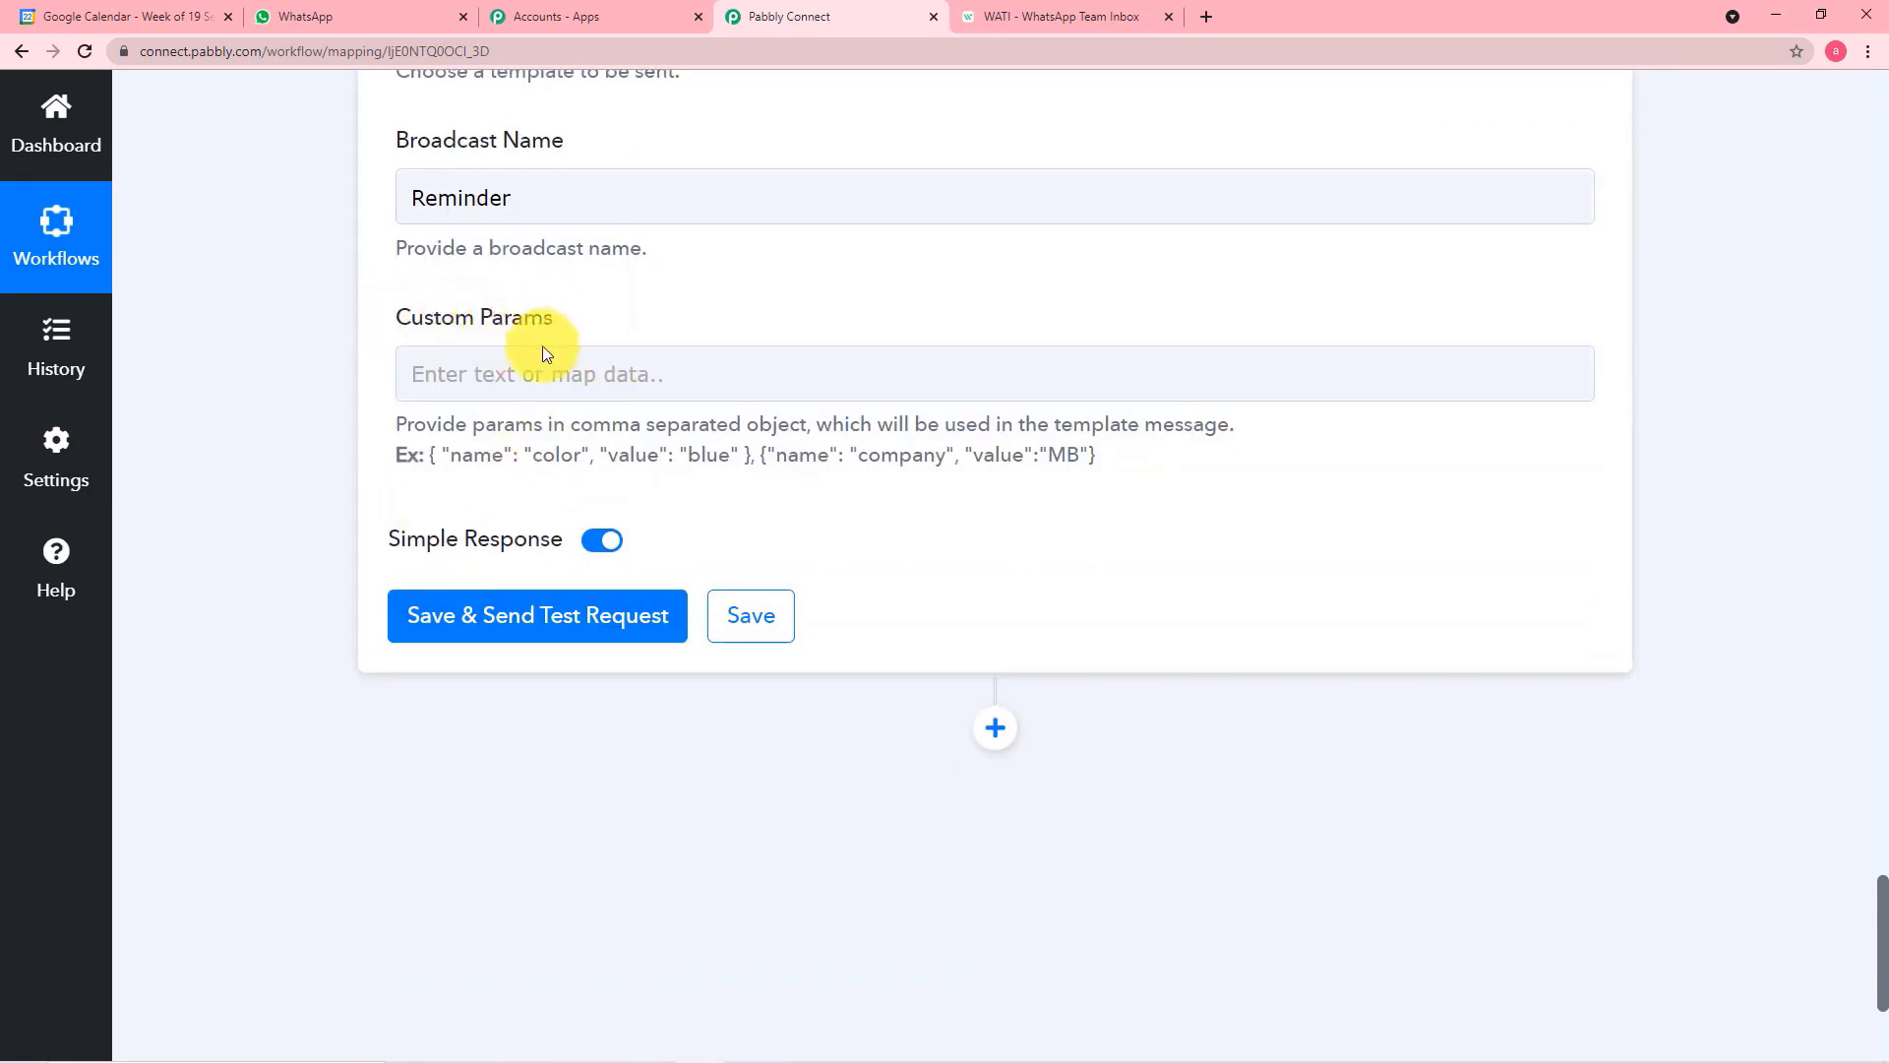
Switch to WATI, reopen the remi_whatsapp template, and enlarge its body to examine the placeholders
left_click(1011, 20)
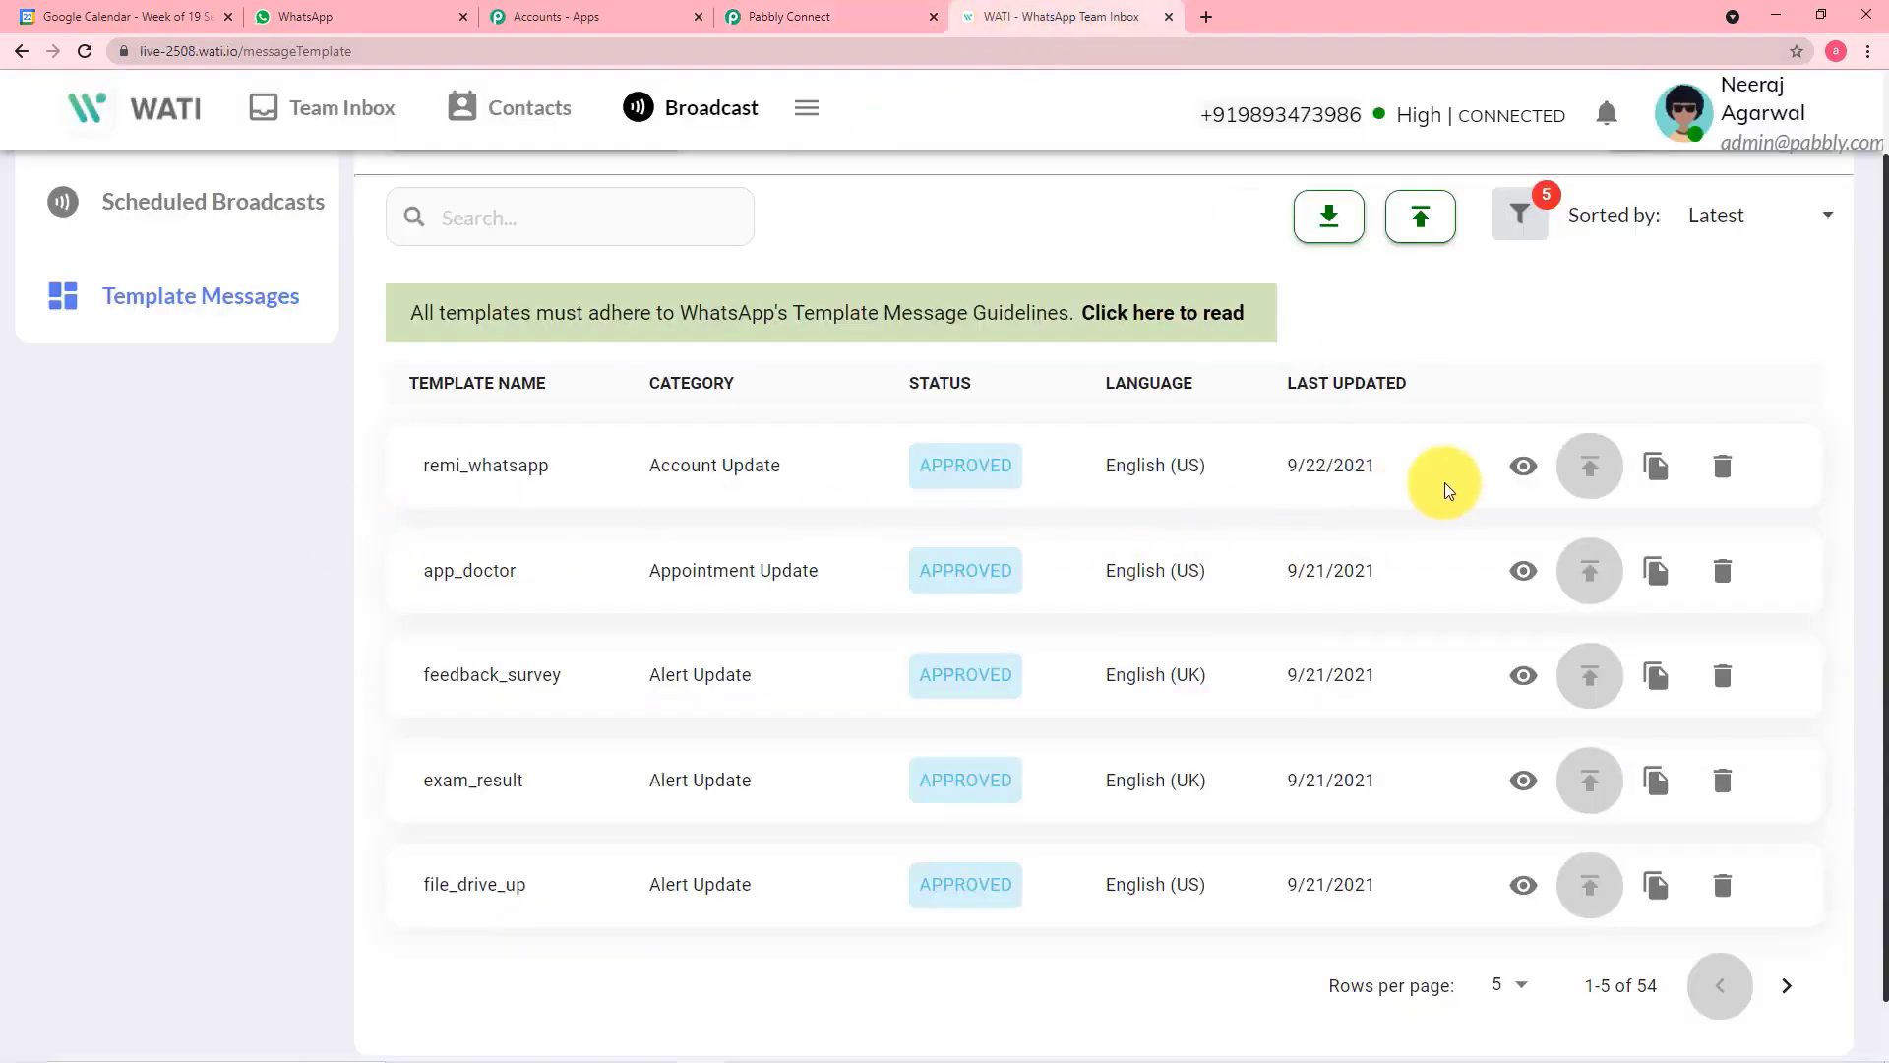
left_click(1523, 465)
scroll(1054, 476, "down", 4)
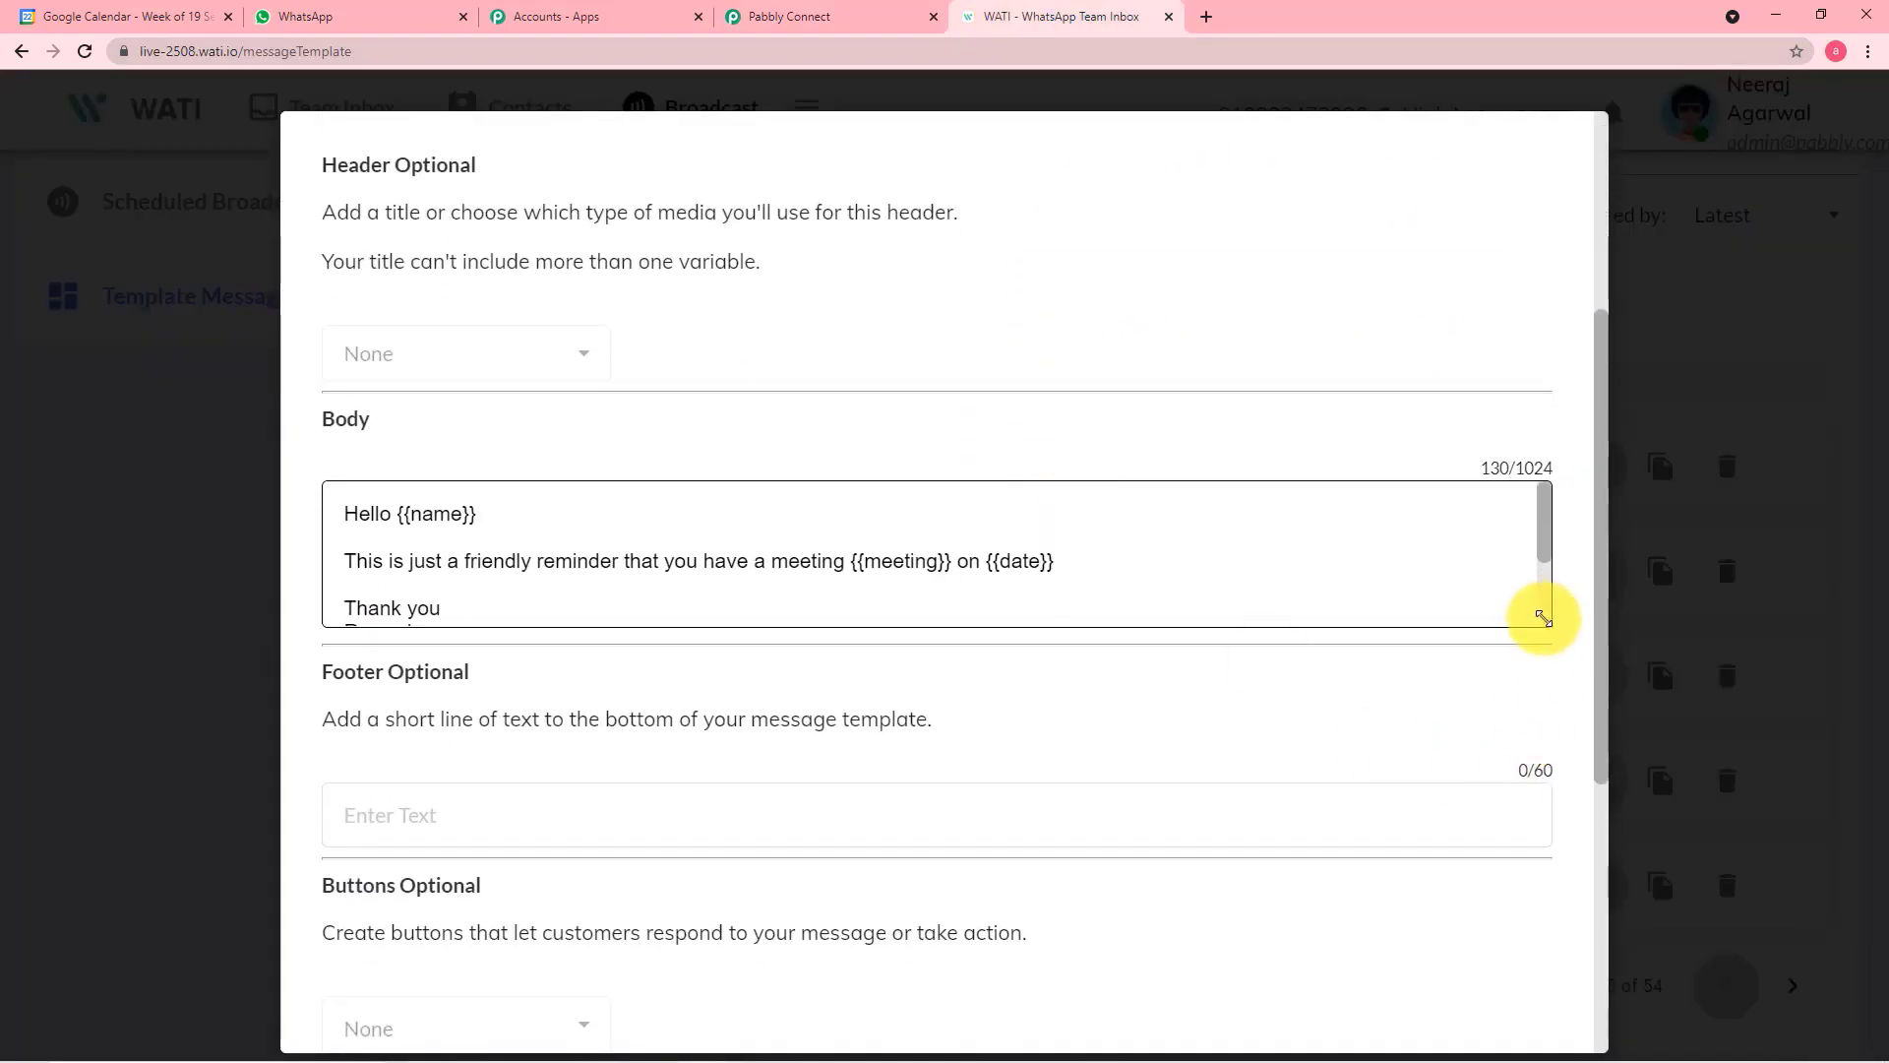
left_click_drag(1548, 619, 1572, 777)
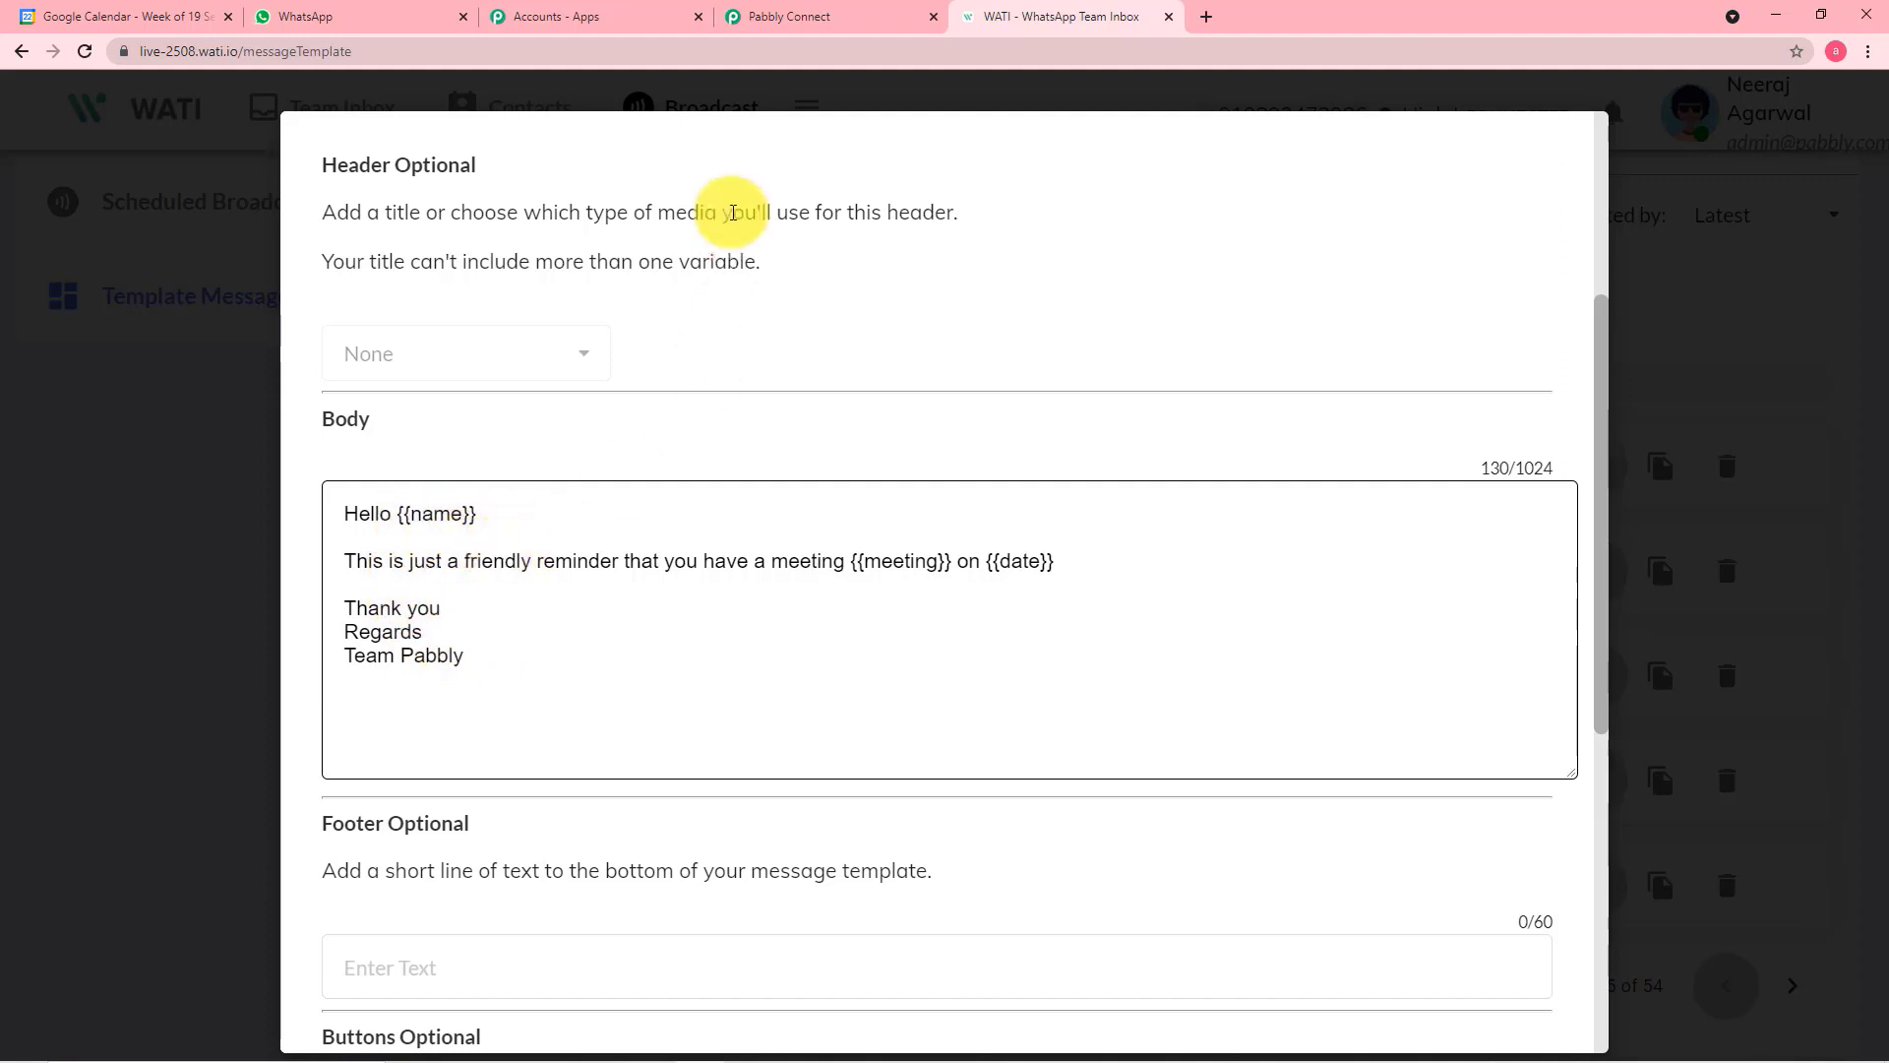
In Pabbly Connect, copy the first example object, { "name": "color", "value": "blue" }, with its comma into Custom Params
left_click(802, 19)
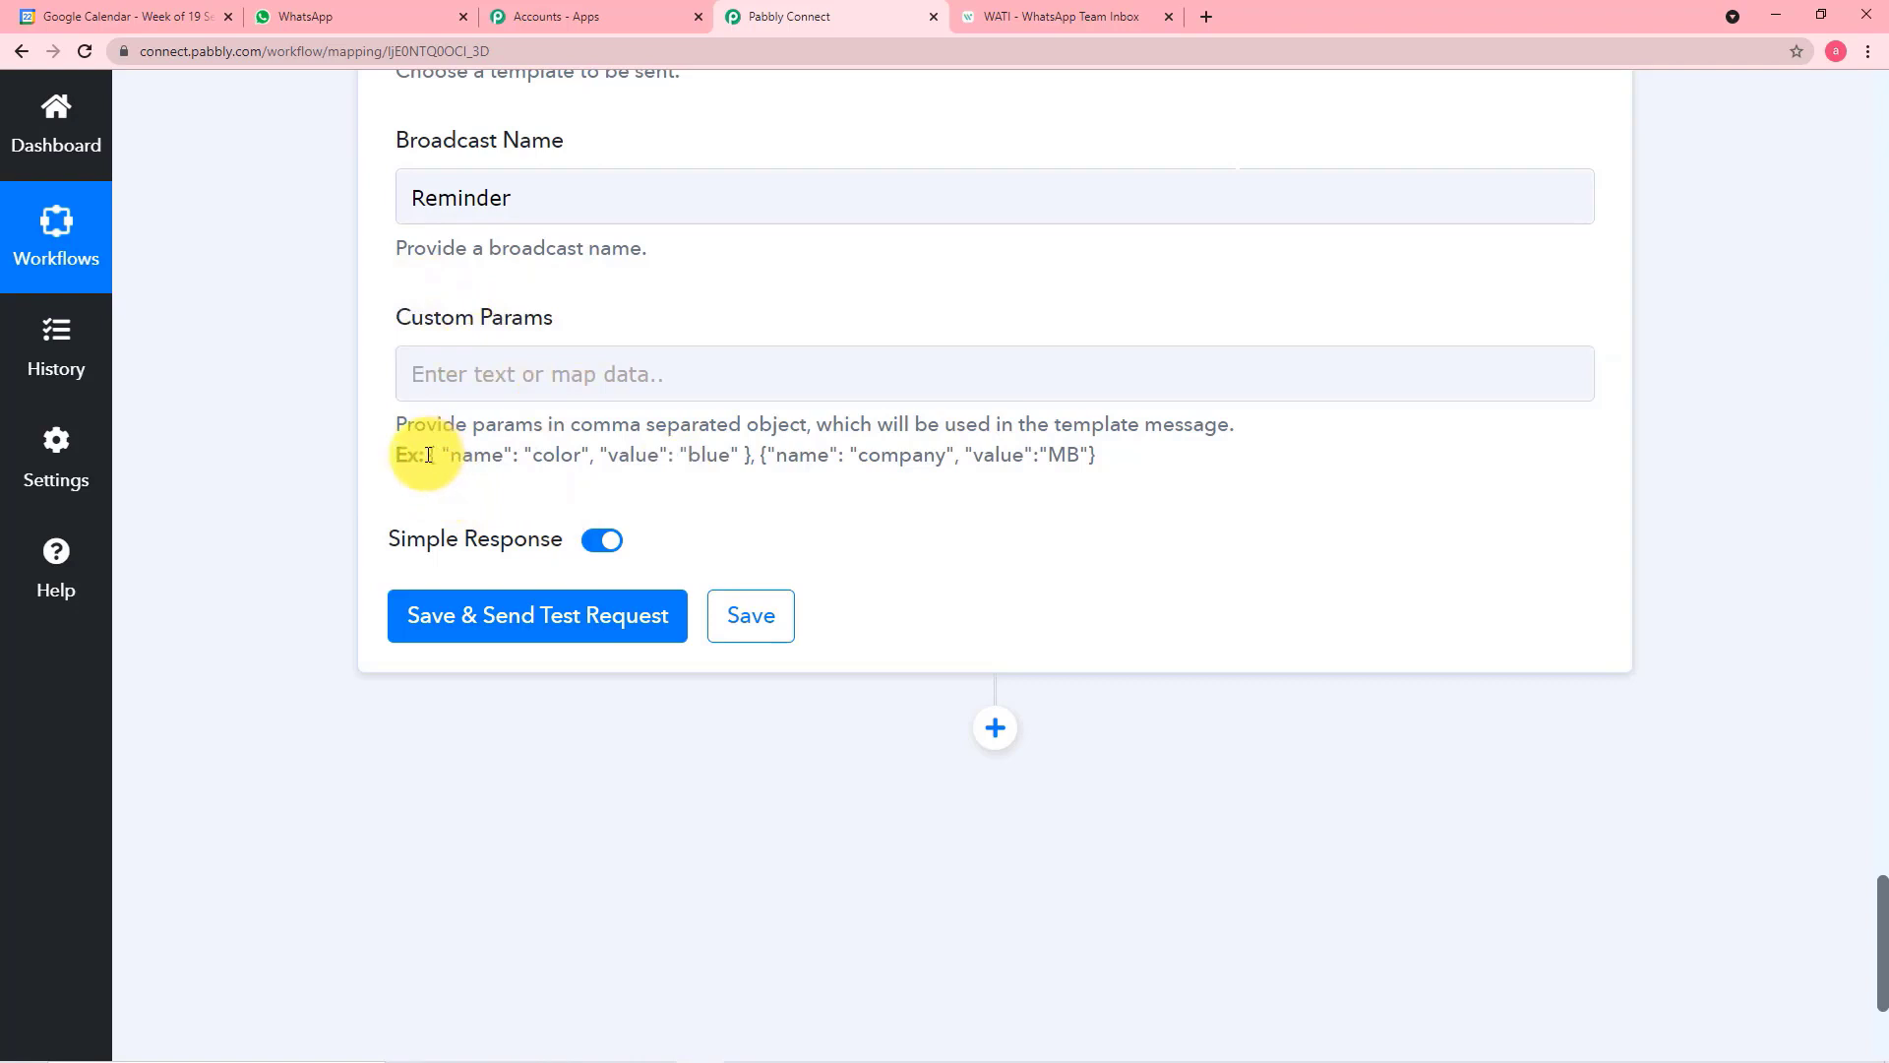
left_click_drag(424, 455, 758, 455)
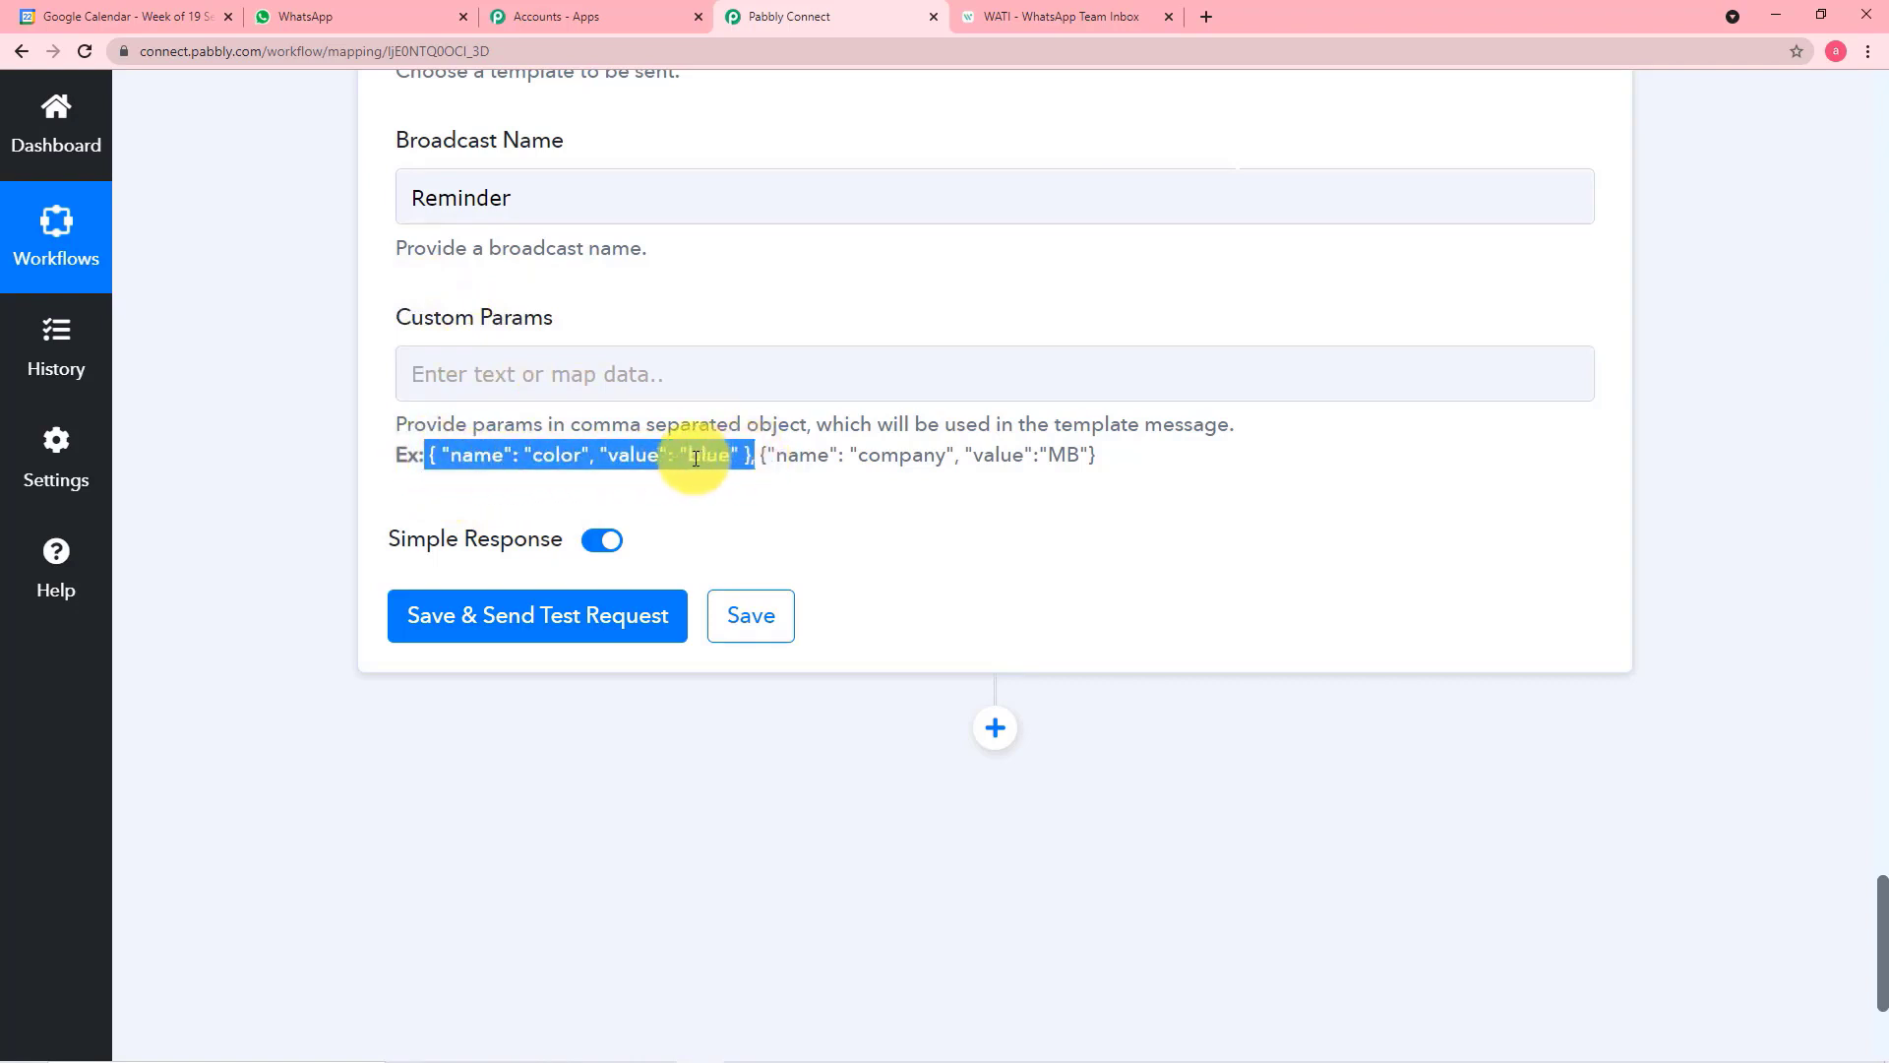
right_click(707, 463)
left_click(709, 468)
right_click(541, 372)
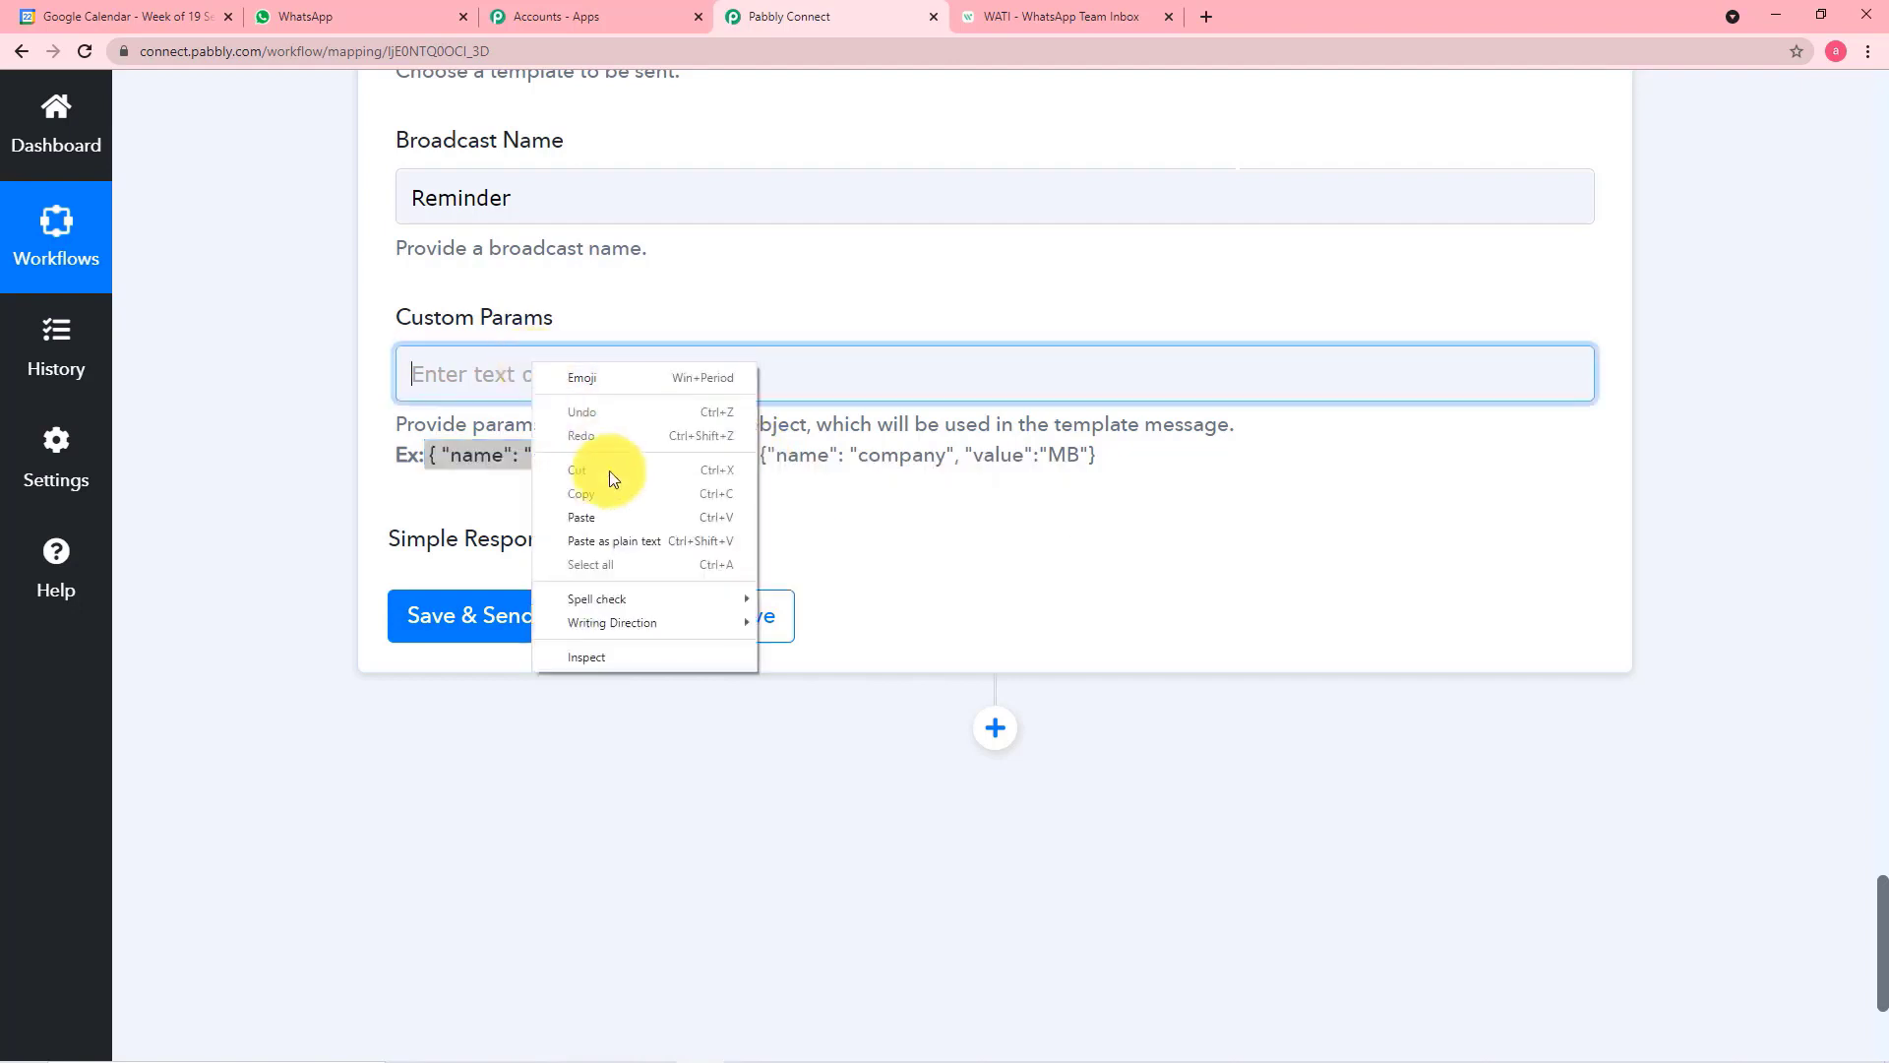
left_click(587, 516)
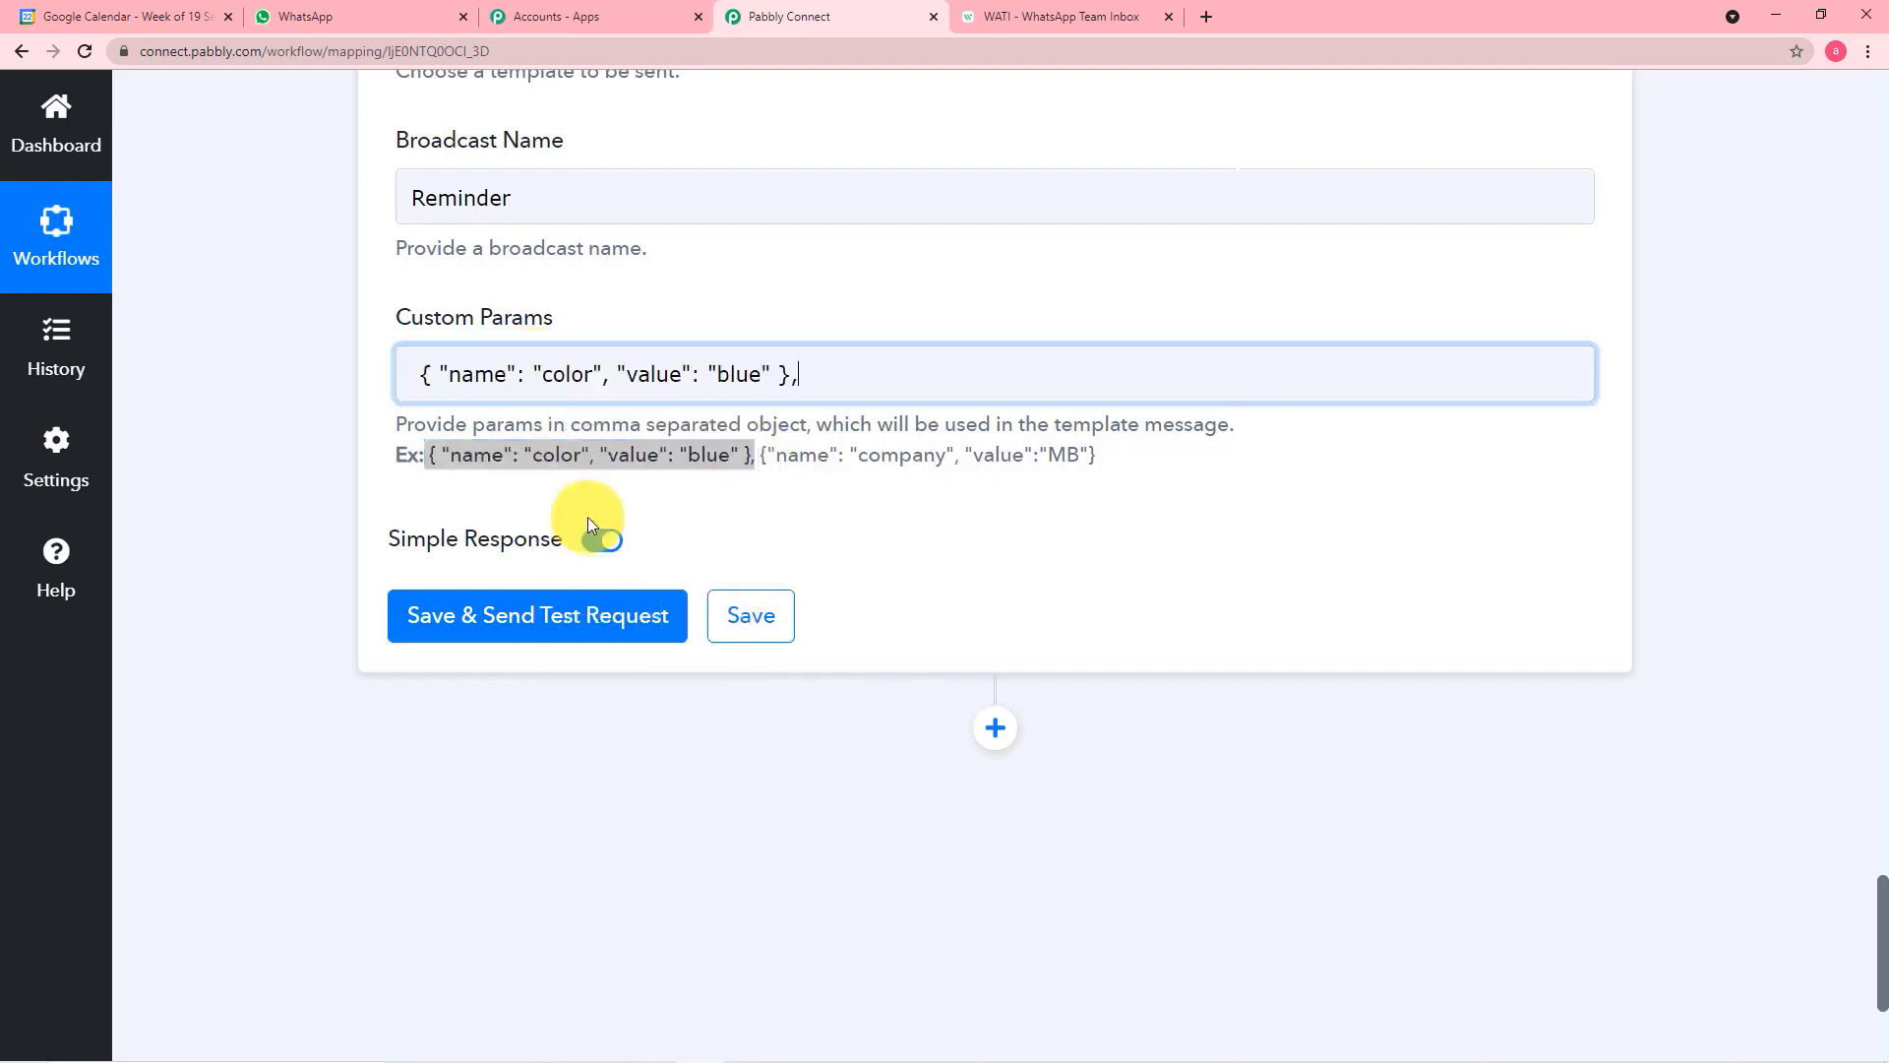
Check the template's placeholders in WATI and add two more copies of the example object to Custom Params
left_click(1080, 16)
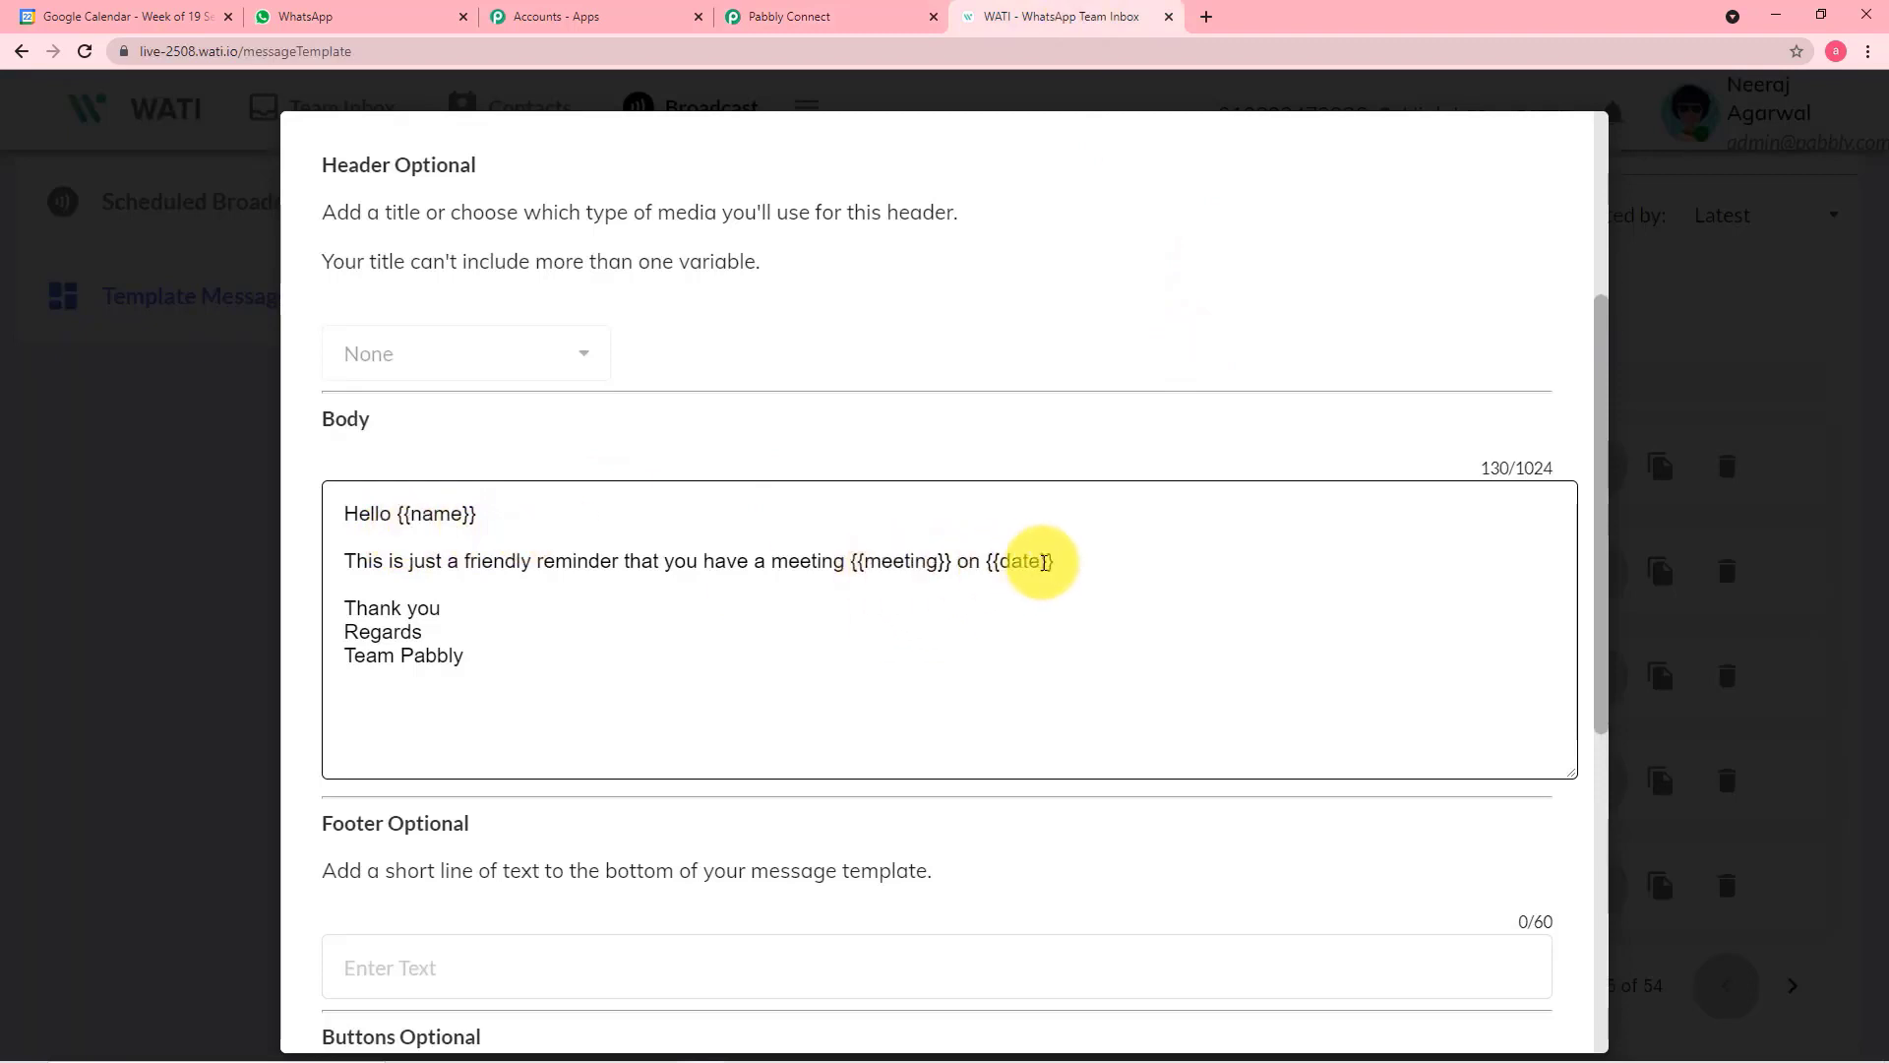
left_click(775, 25)
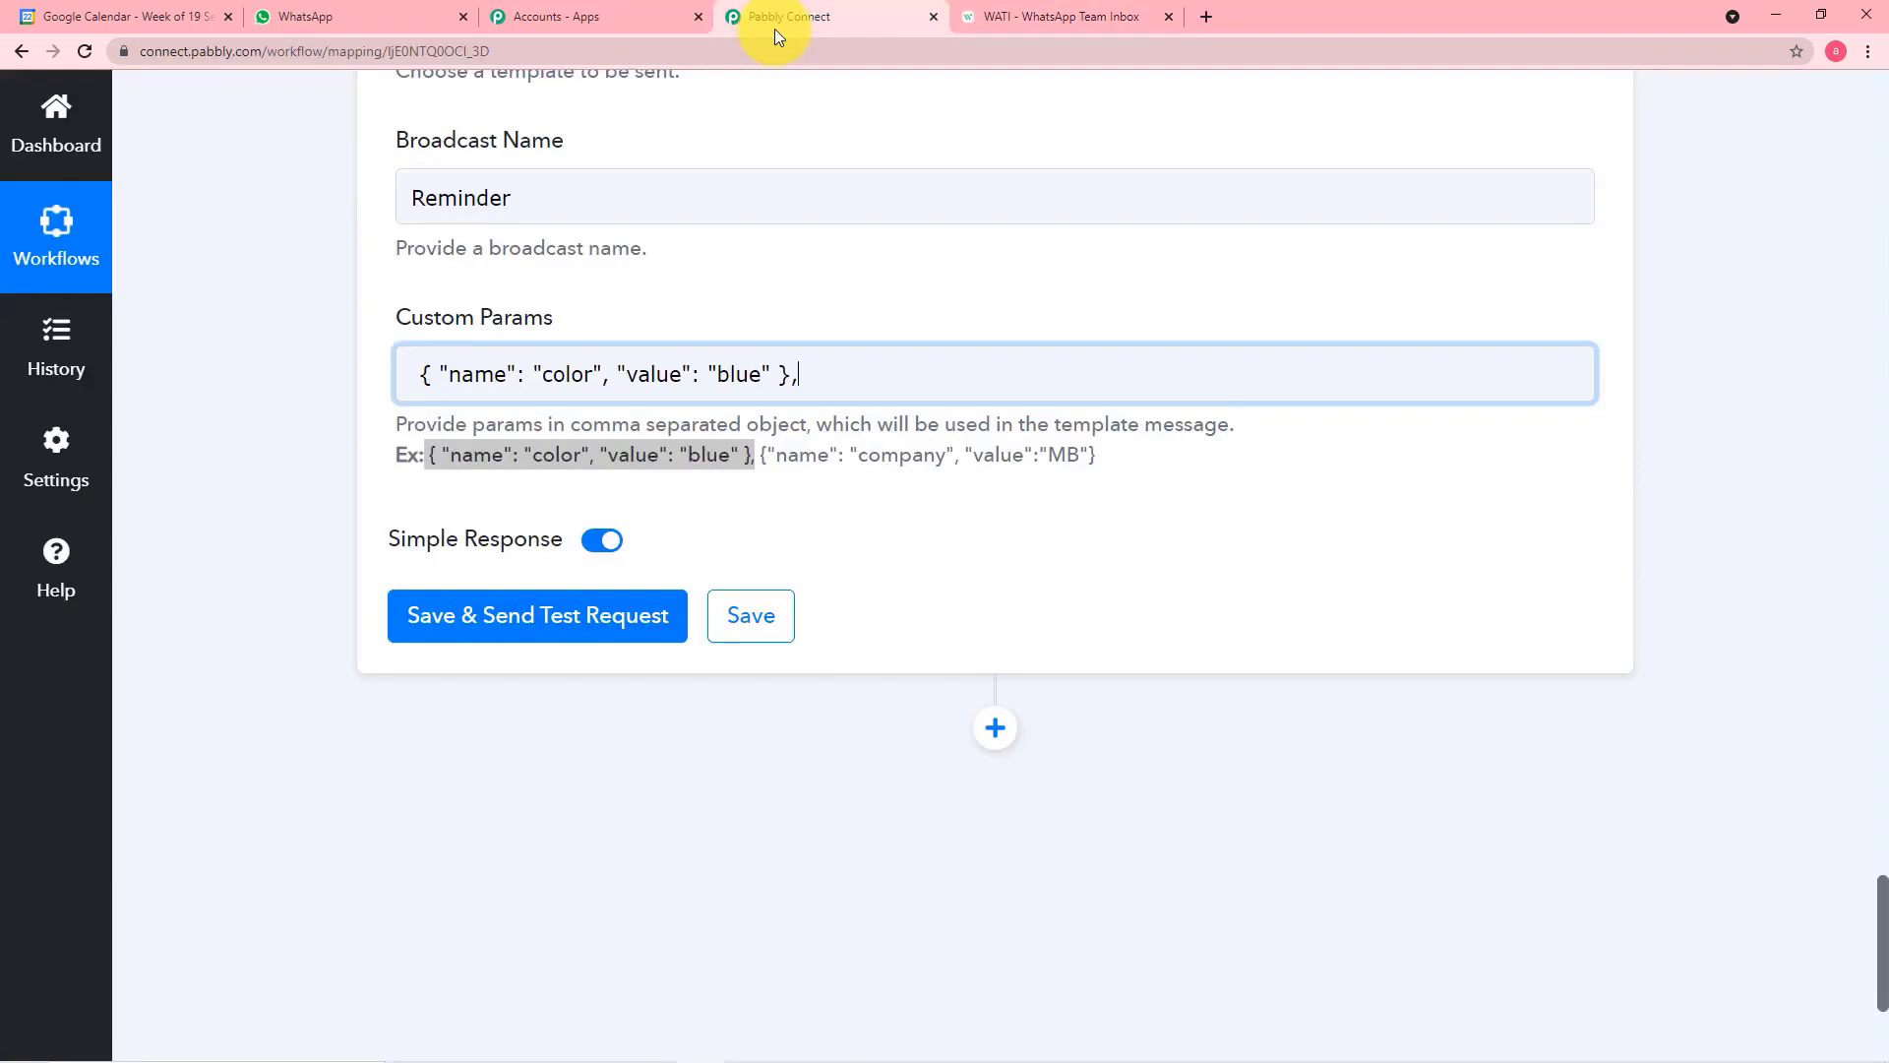
key("ctrl+v")
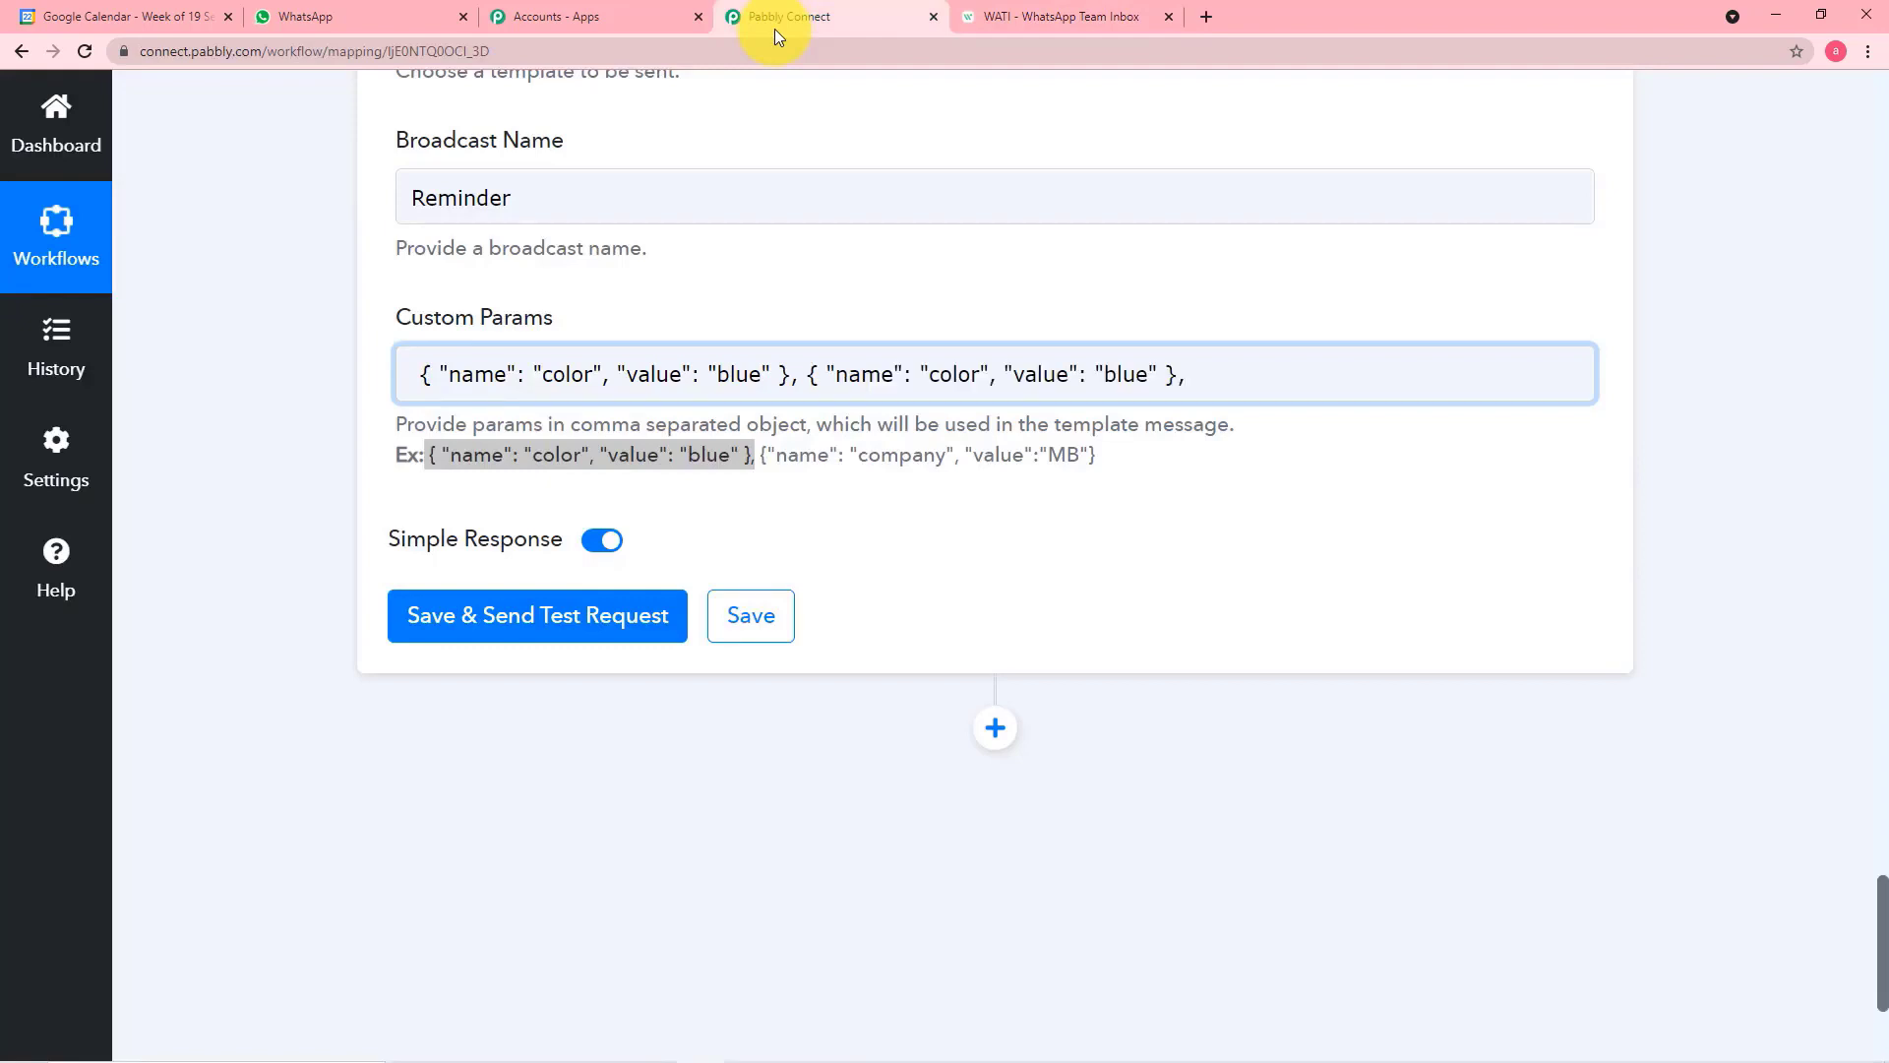
key("ctrl+v")
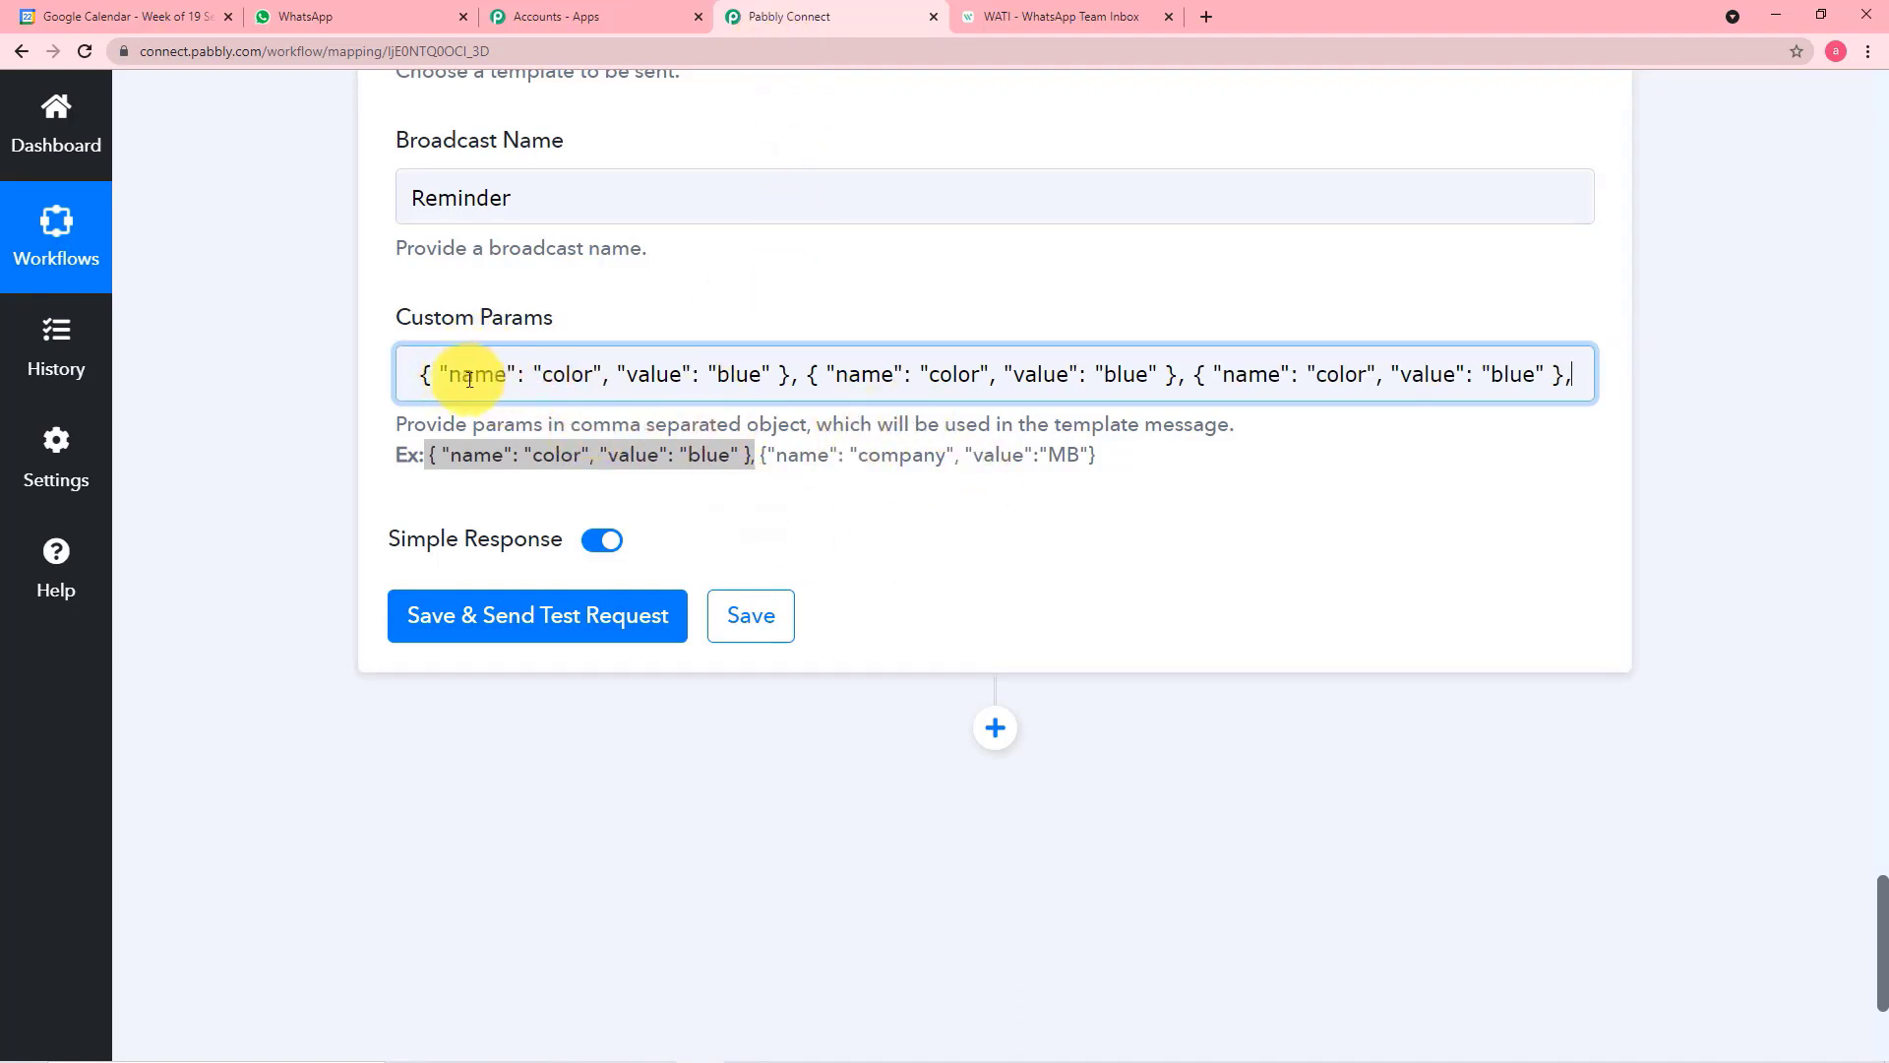
Replace "color" in the first Custom Params object with the placeholder "name" copied from the WATI template body
left_click(592, 375)
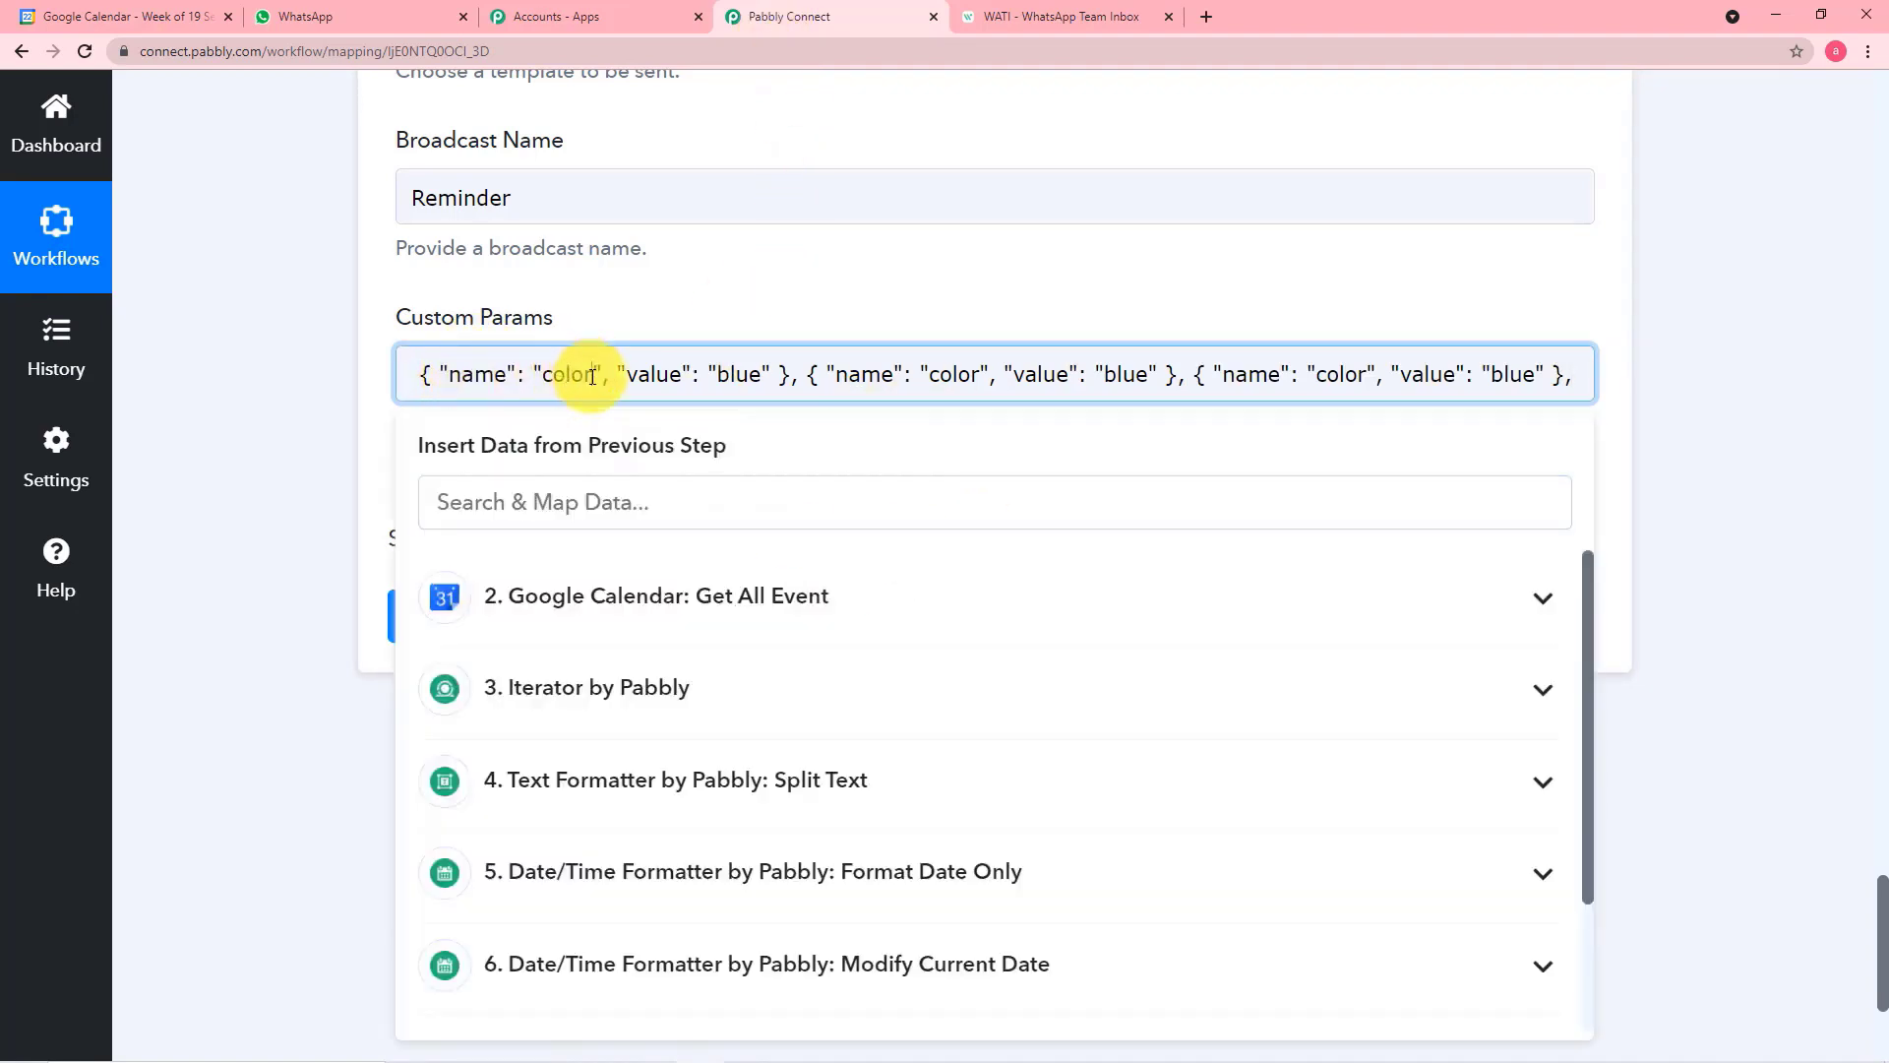
key("BackSpace")
key("BackSpace")
key("BackSpace")
key("BackSpace")
key("BackSpace")
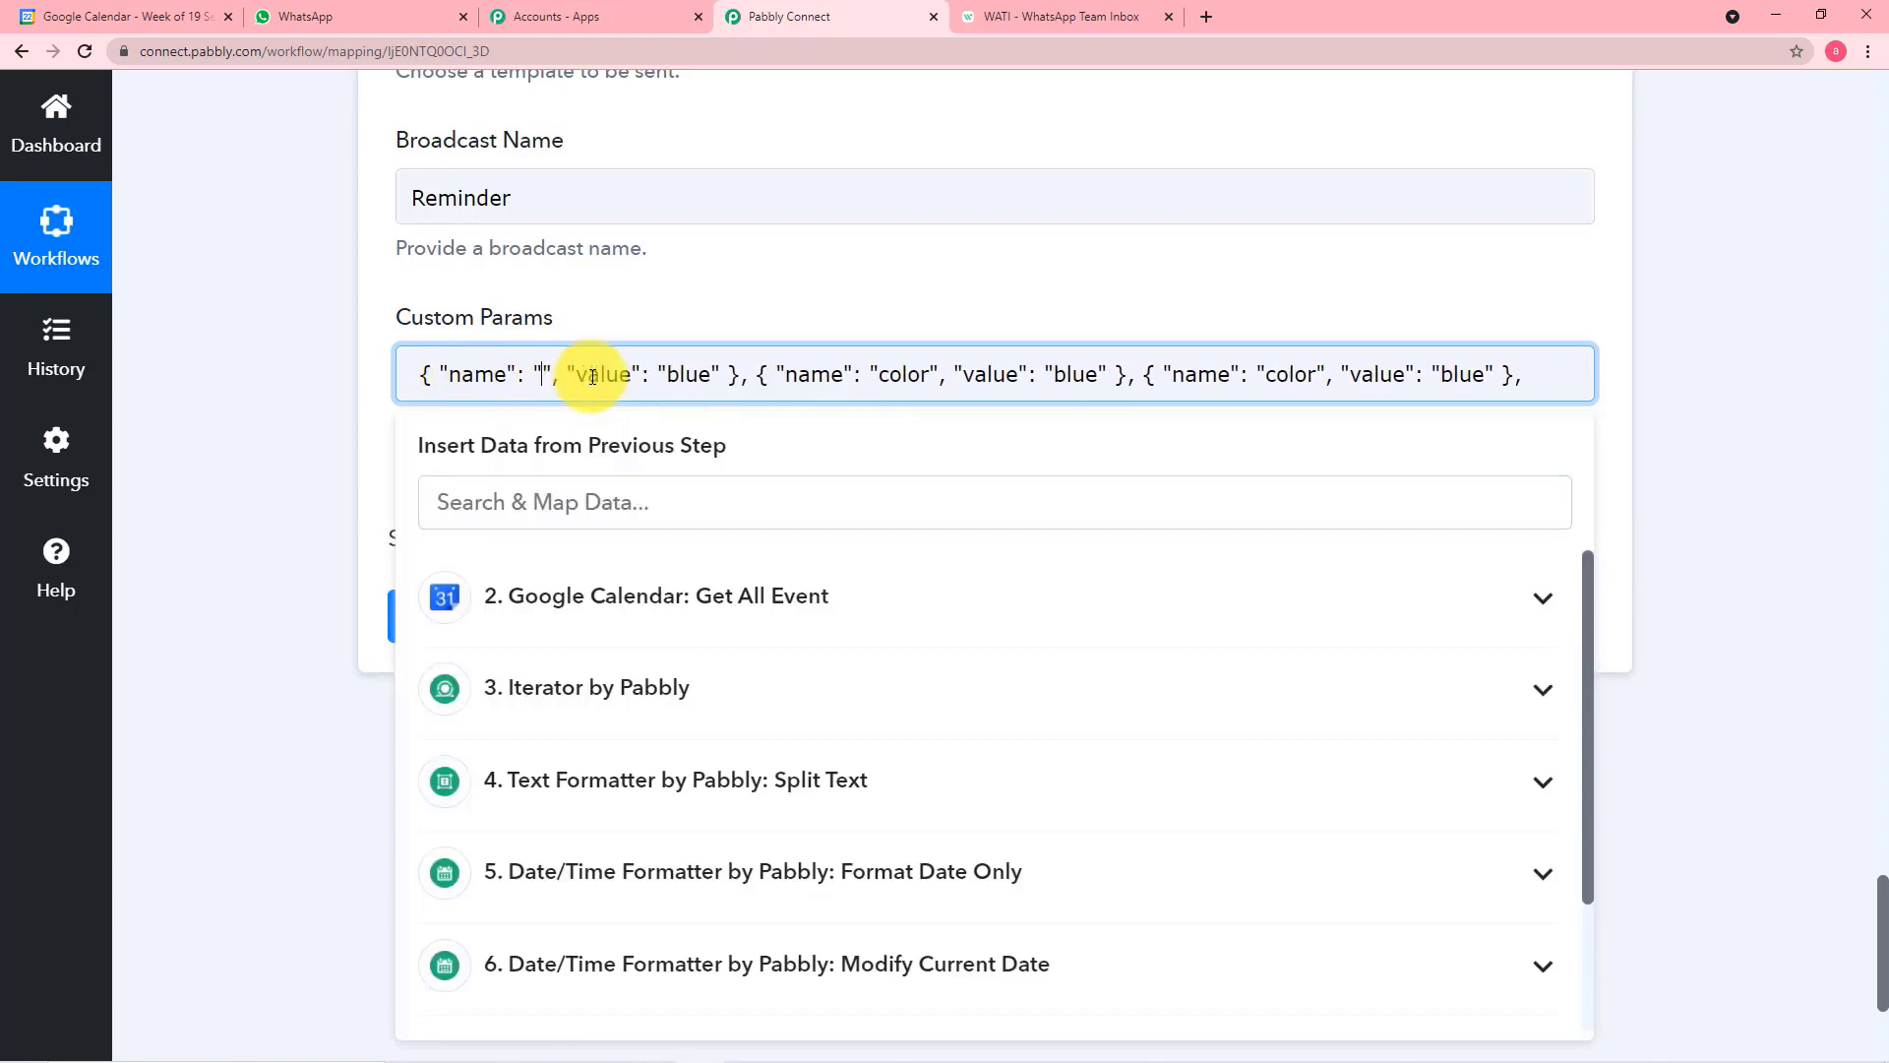
left_click(1038, 17)
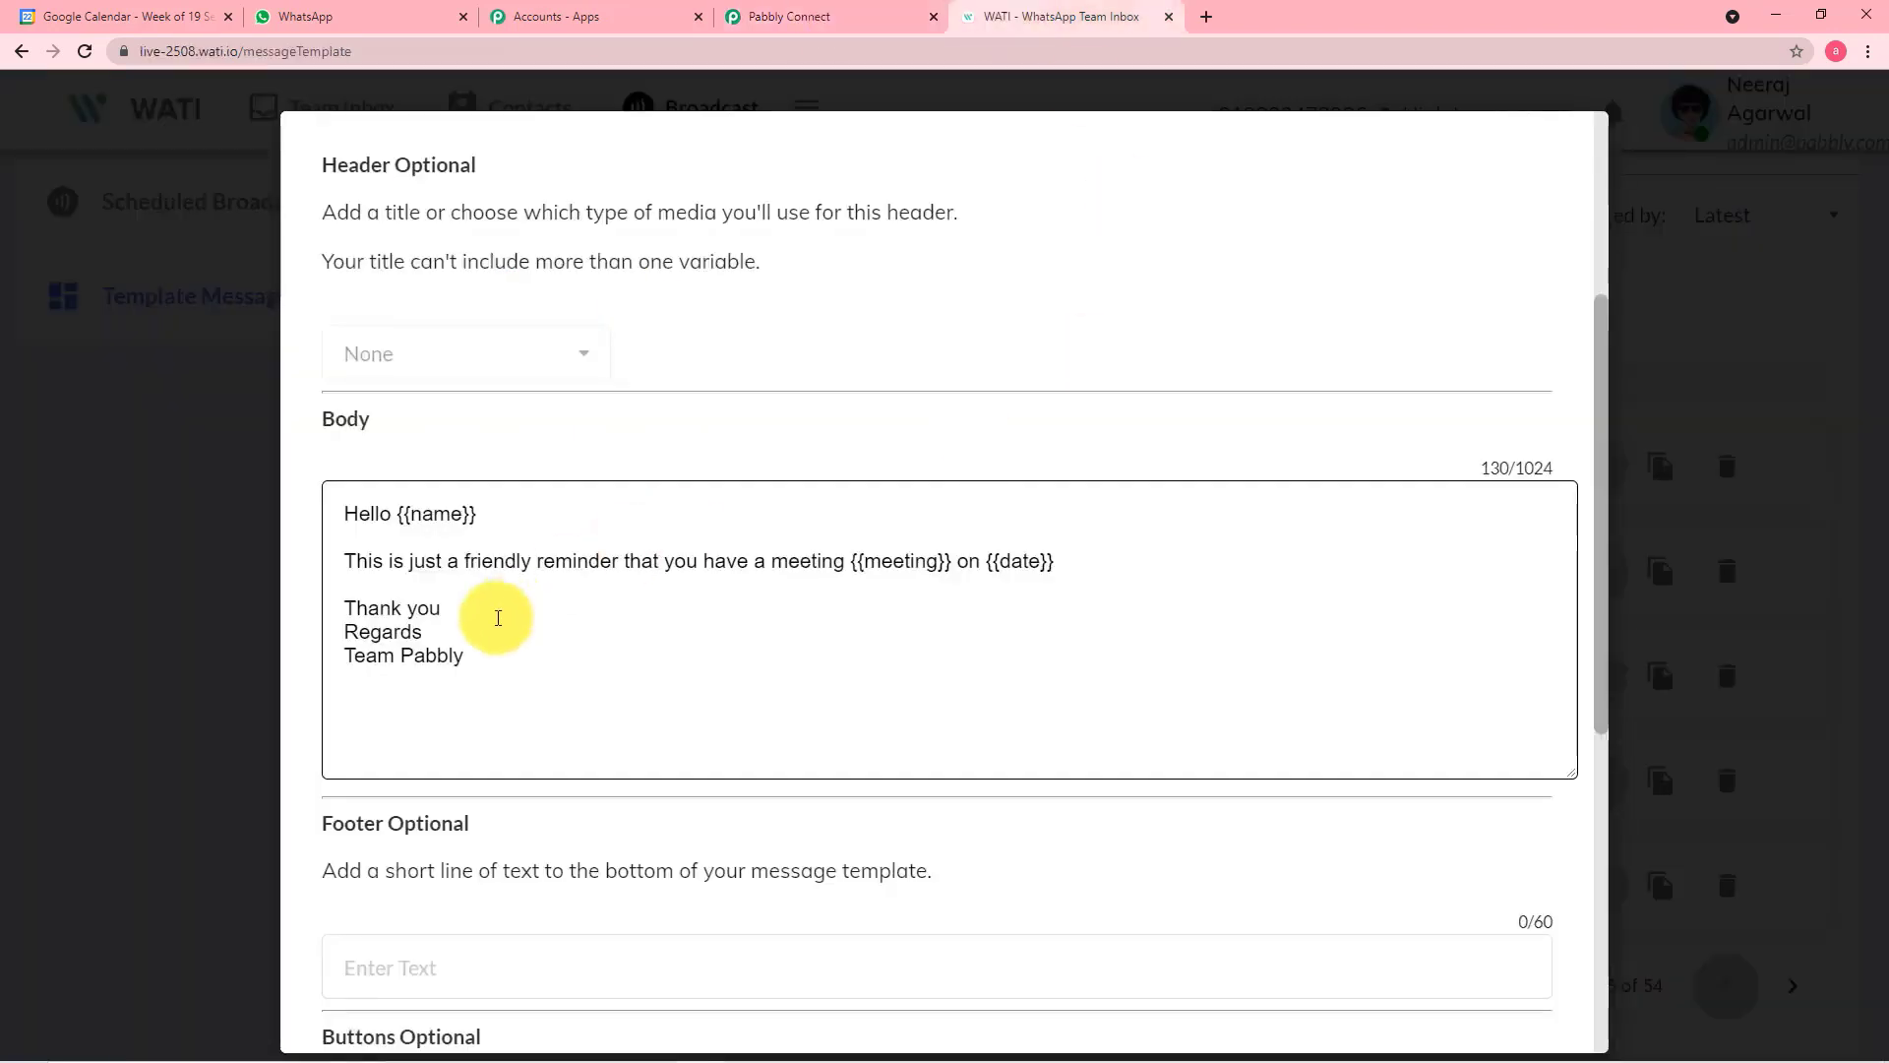
left_click_drag(411, 513, 461, 522)
right_click(441, 517)
left_click(451, 532)
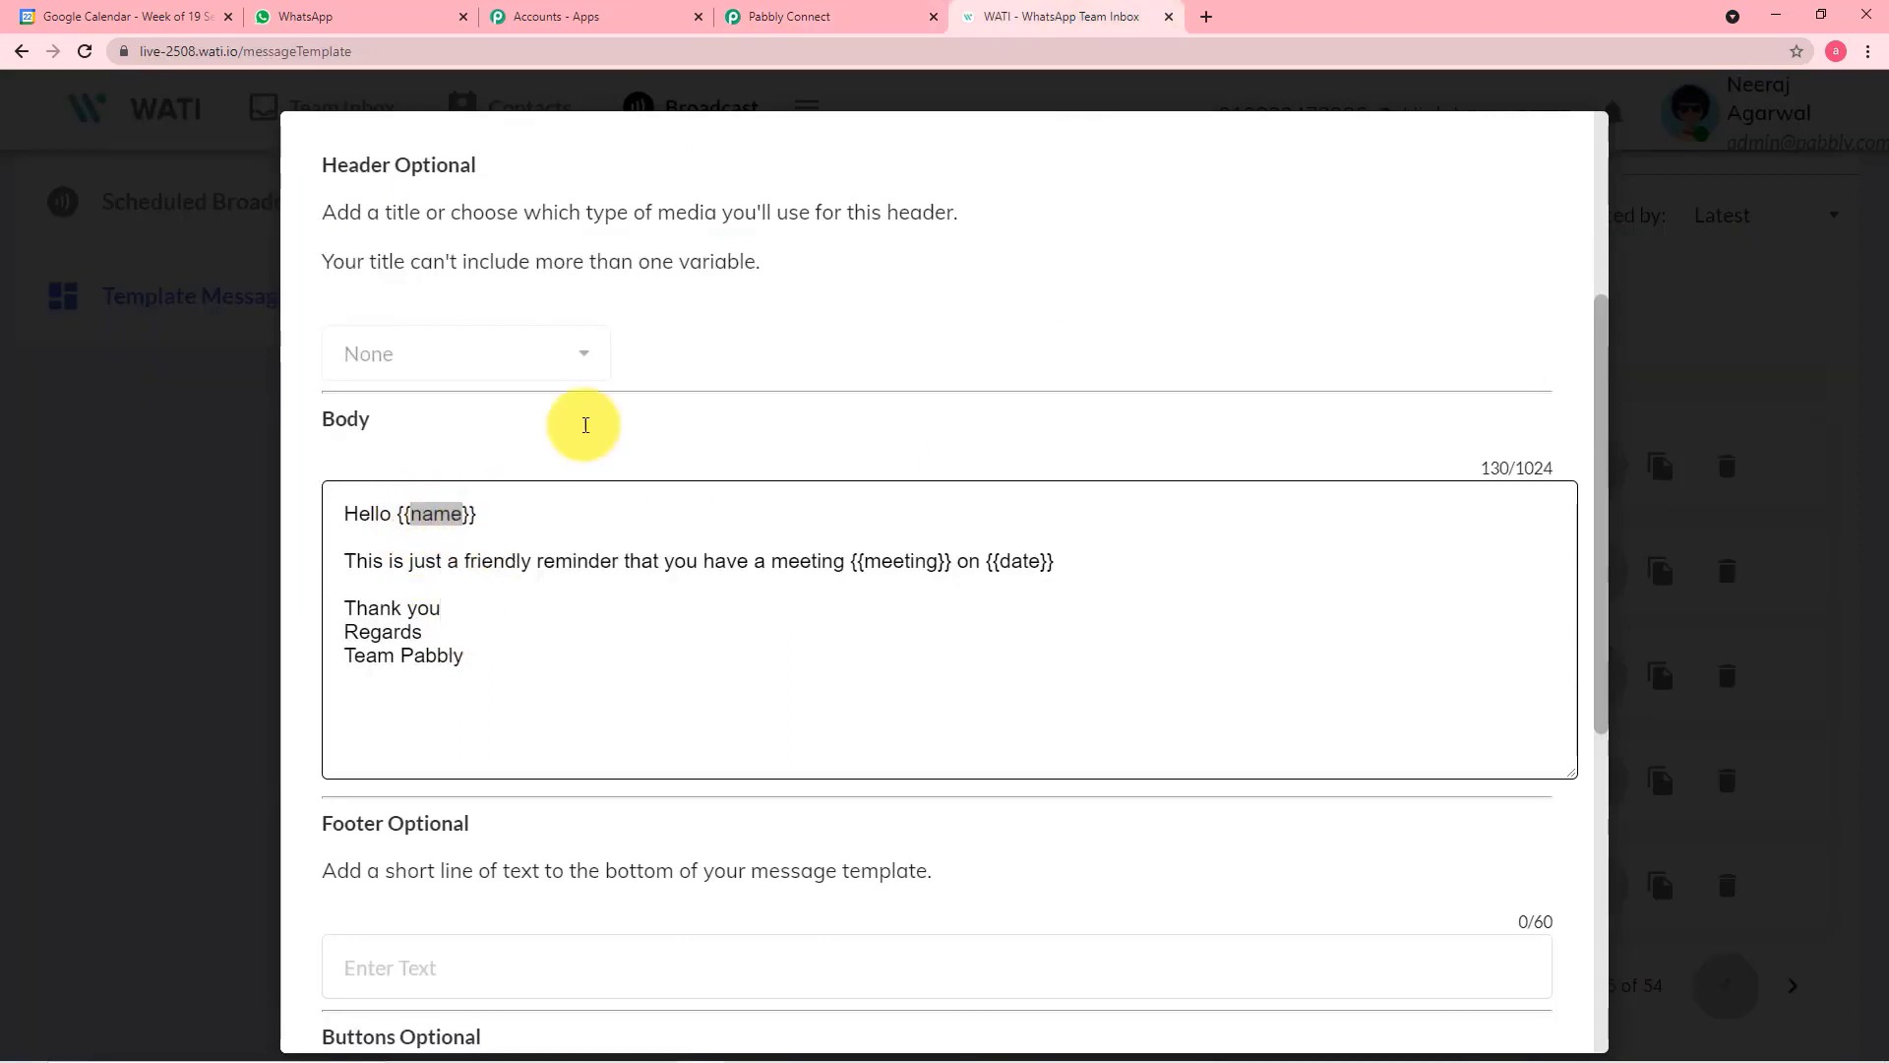
left_click(788, 17)
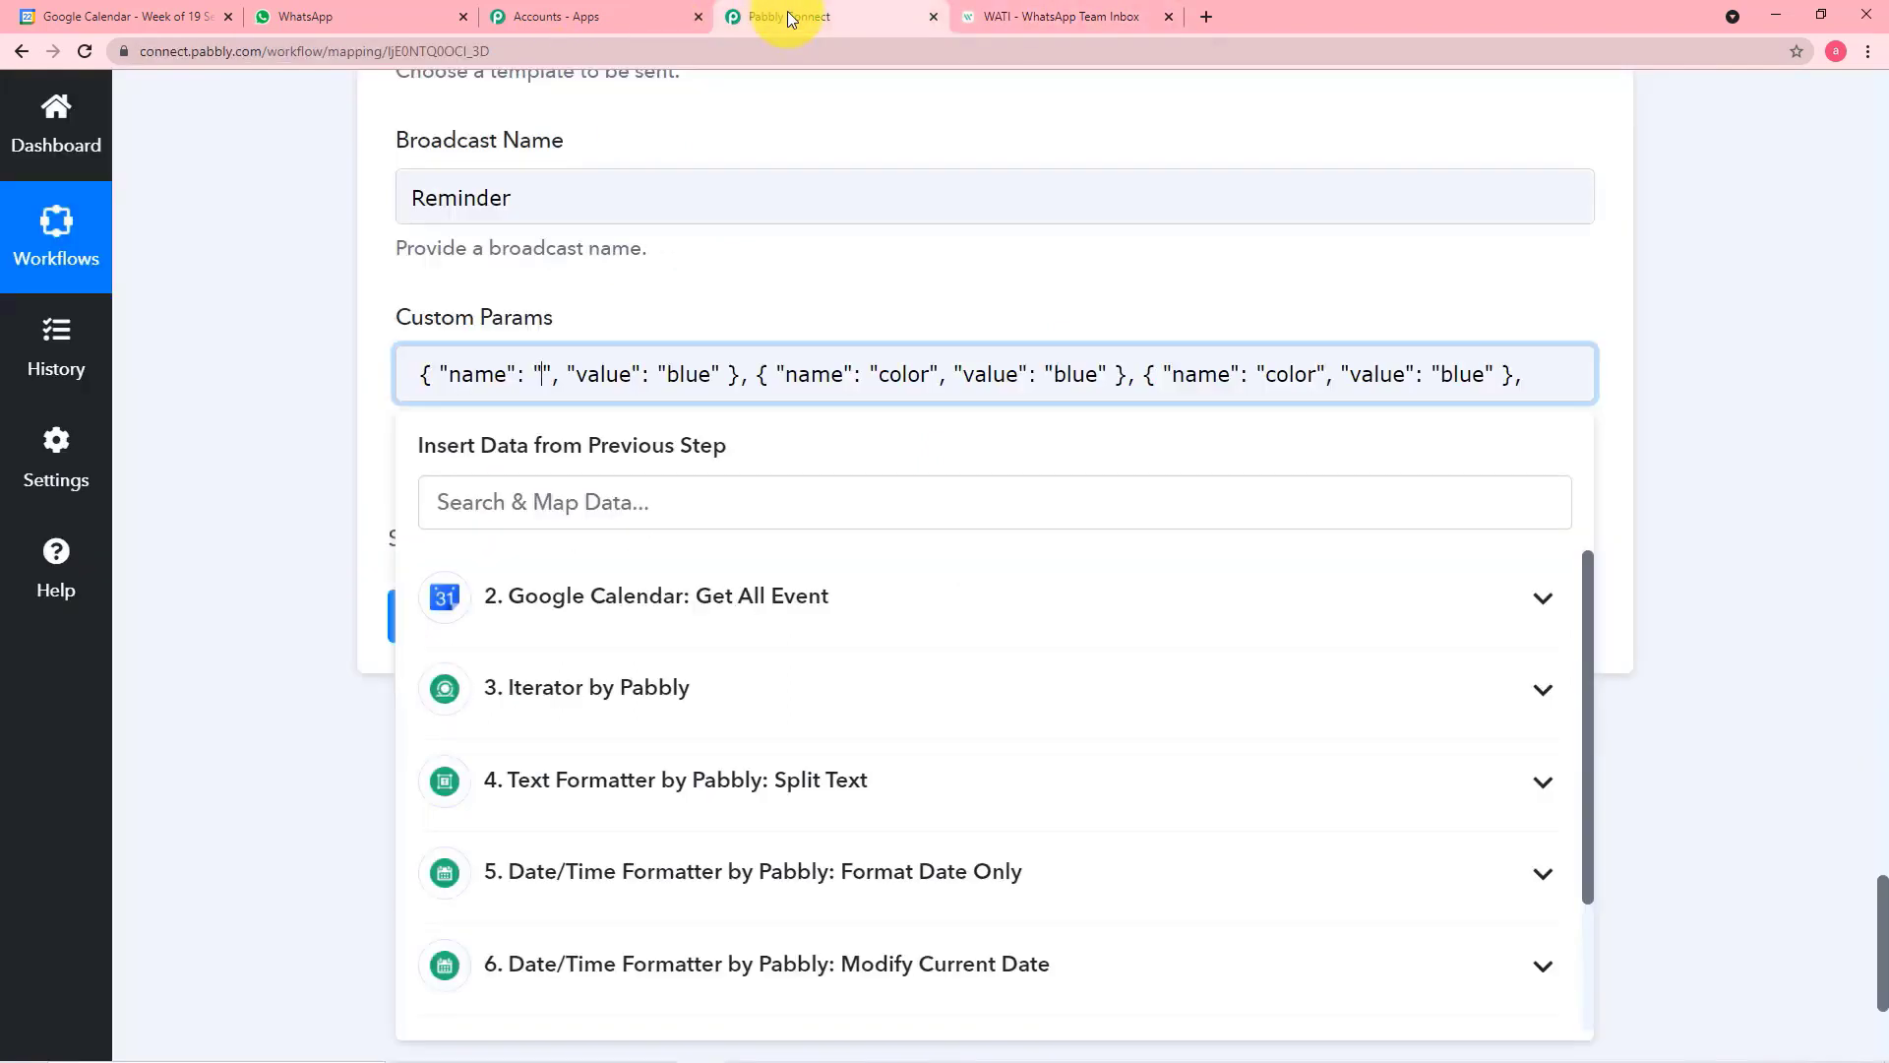
key("ctrl+v")
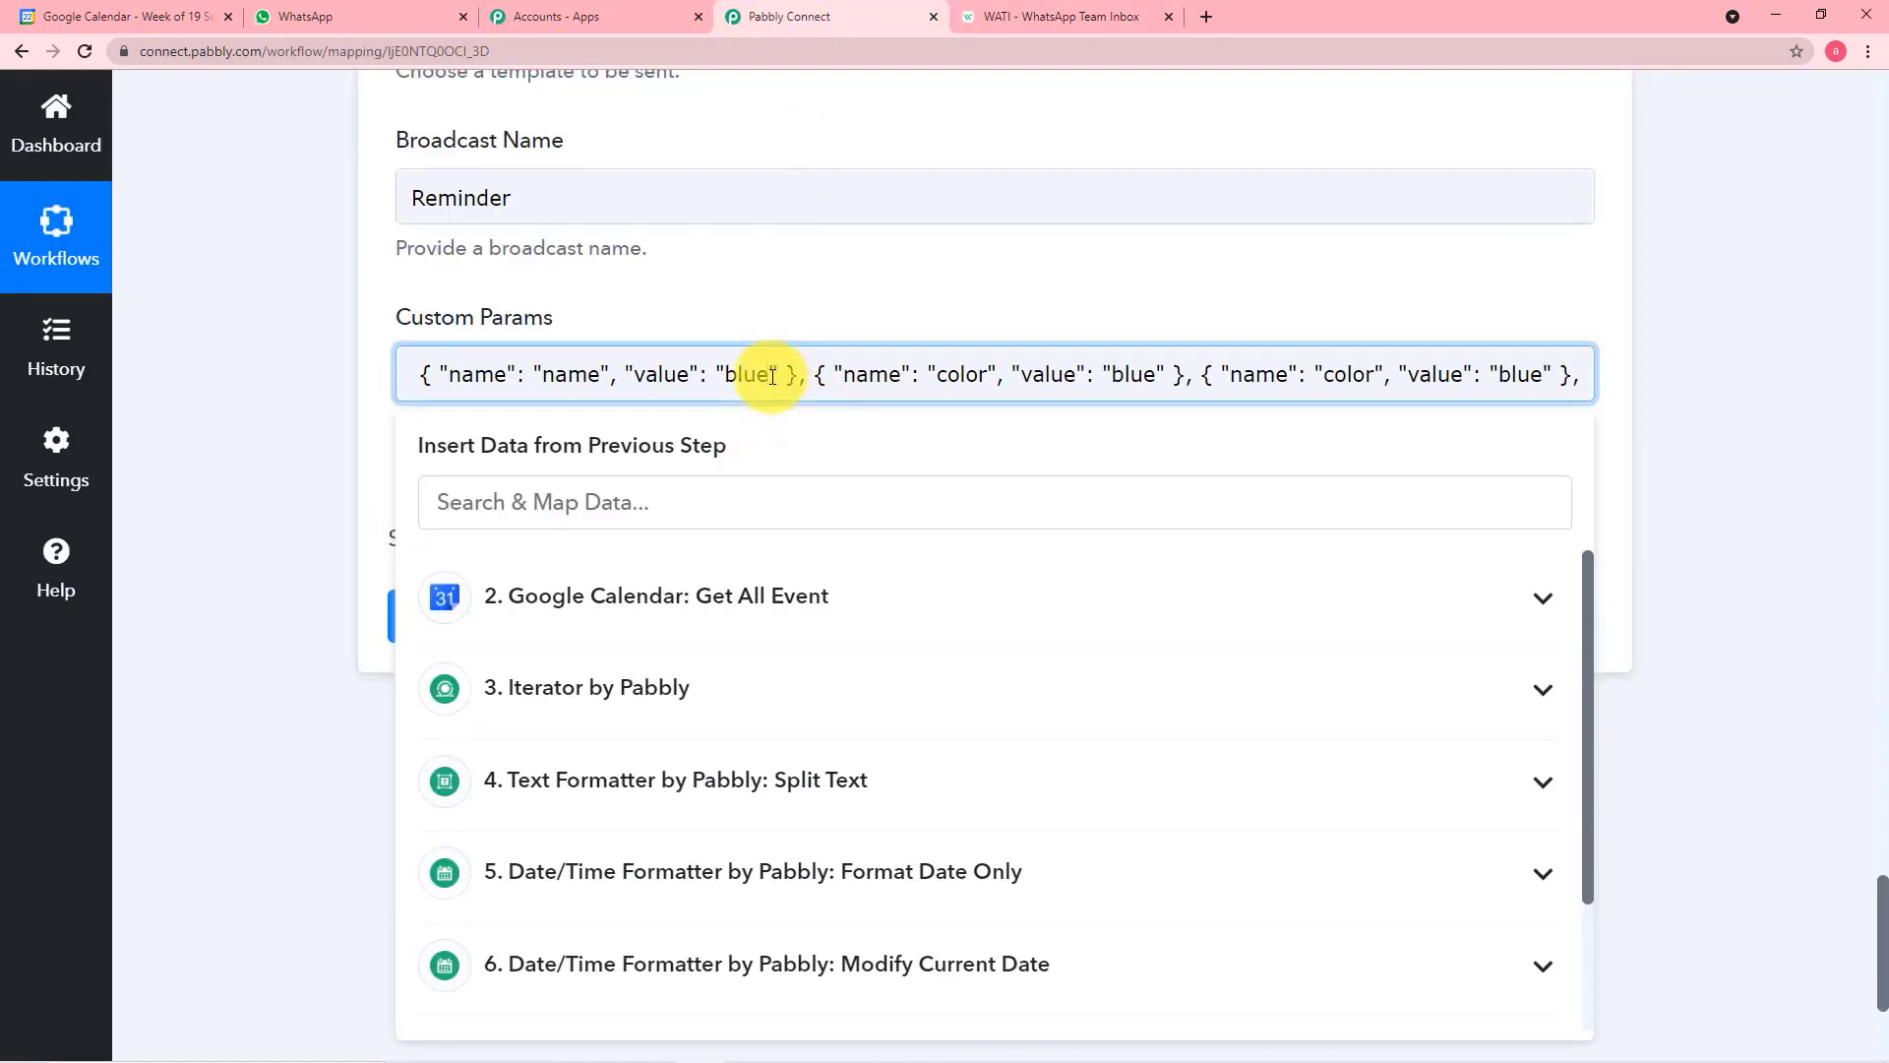
Clear the value "blue" from the first Custom Params object, the one named "name"
key("BackSpace")
key("BackSpace")
key("BackSpace")
key("BackSpace")
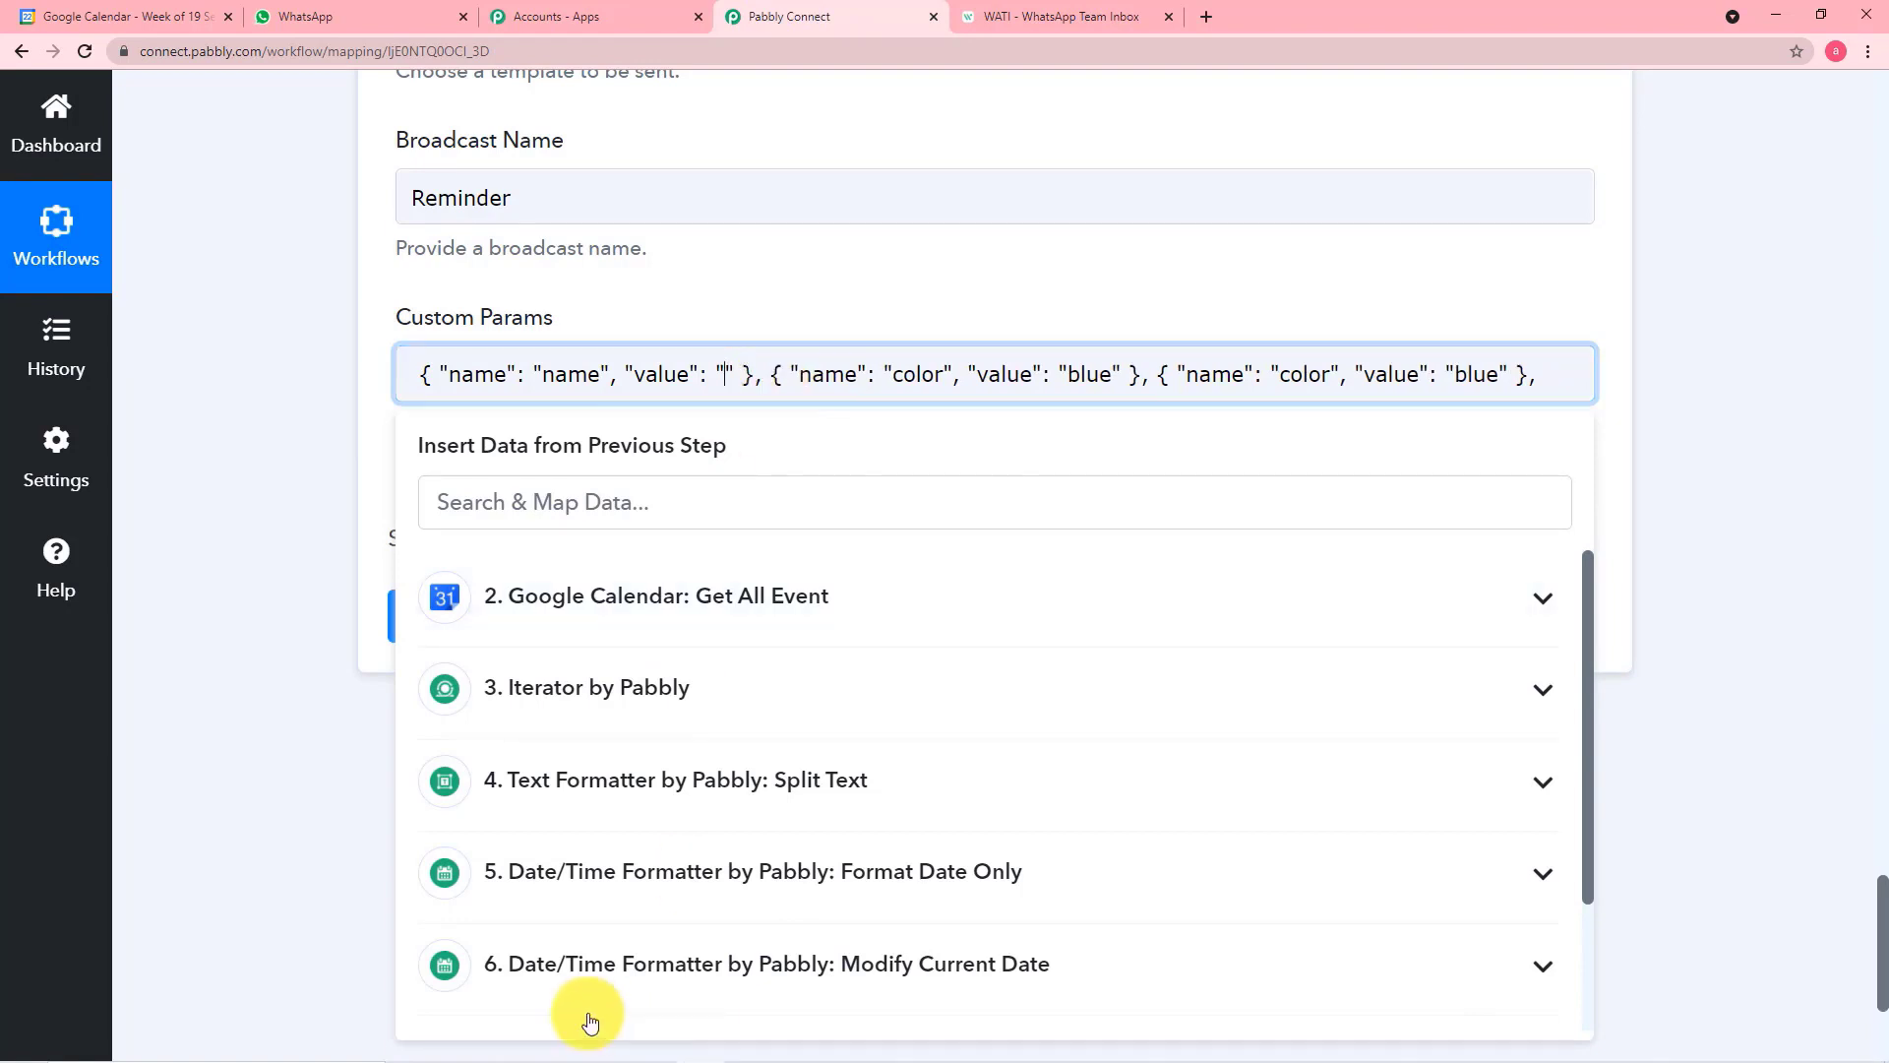
Look through the Iterator step's event fields for data suitable as the name parameter's value
scroll(752, 777, "down", 1)
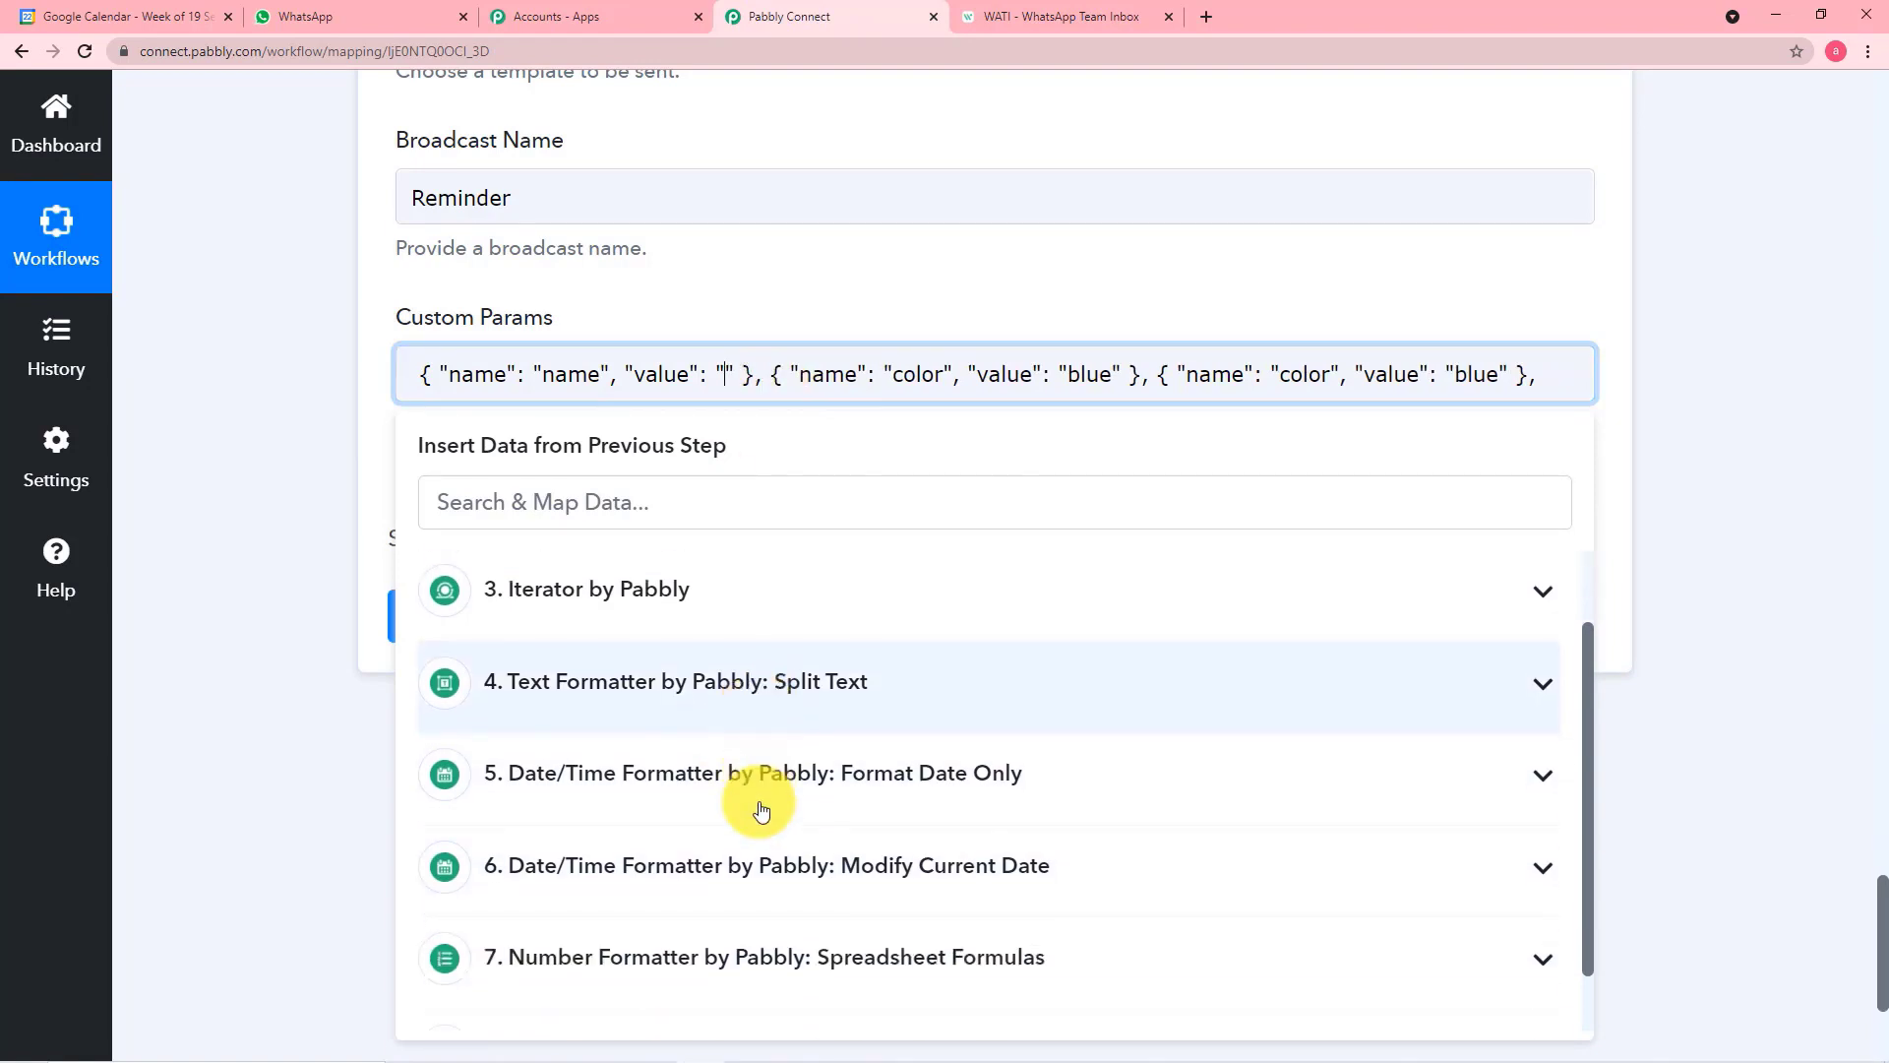
left_click(708, 608)
scroll(792, 733, "down", 4)
scroll(796, 738, "down", 5)
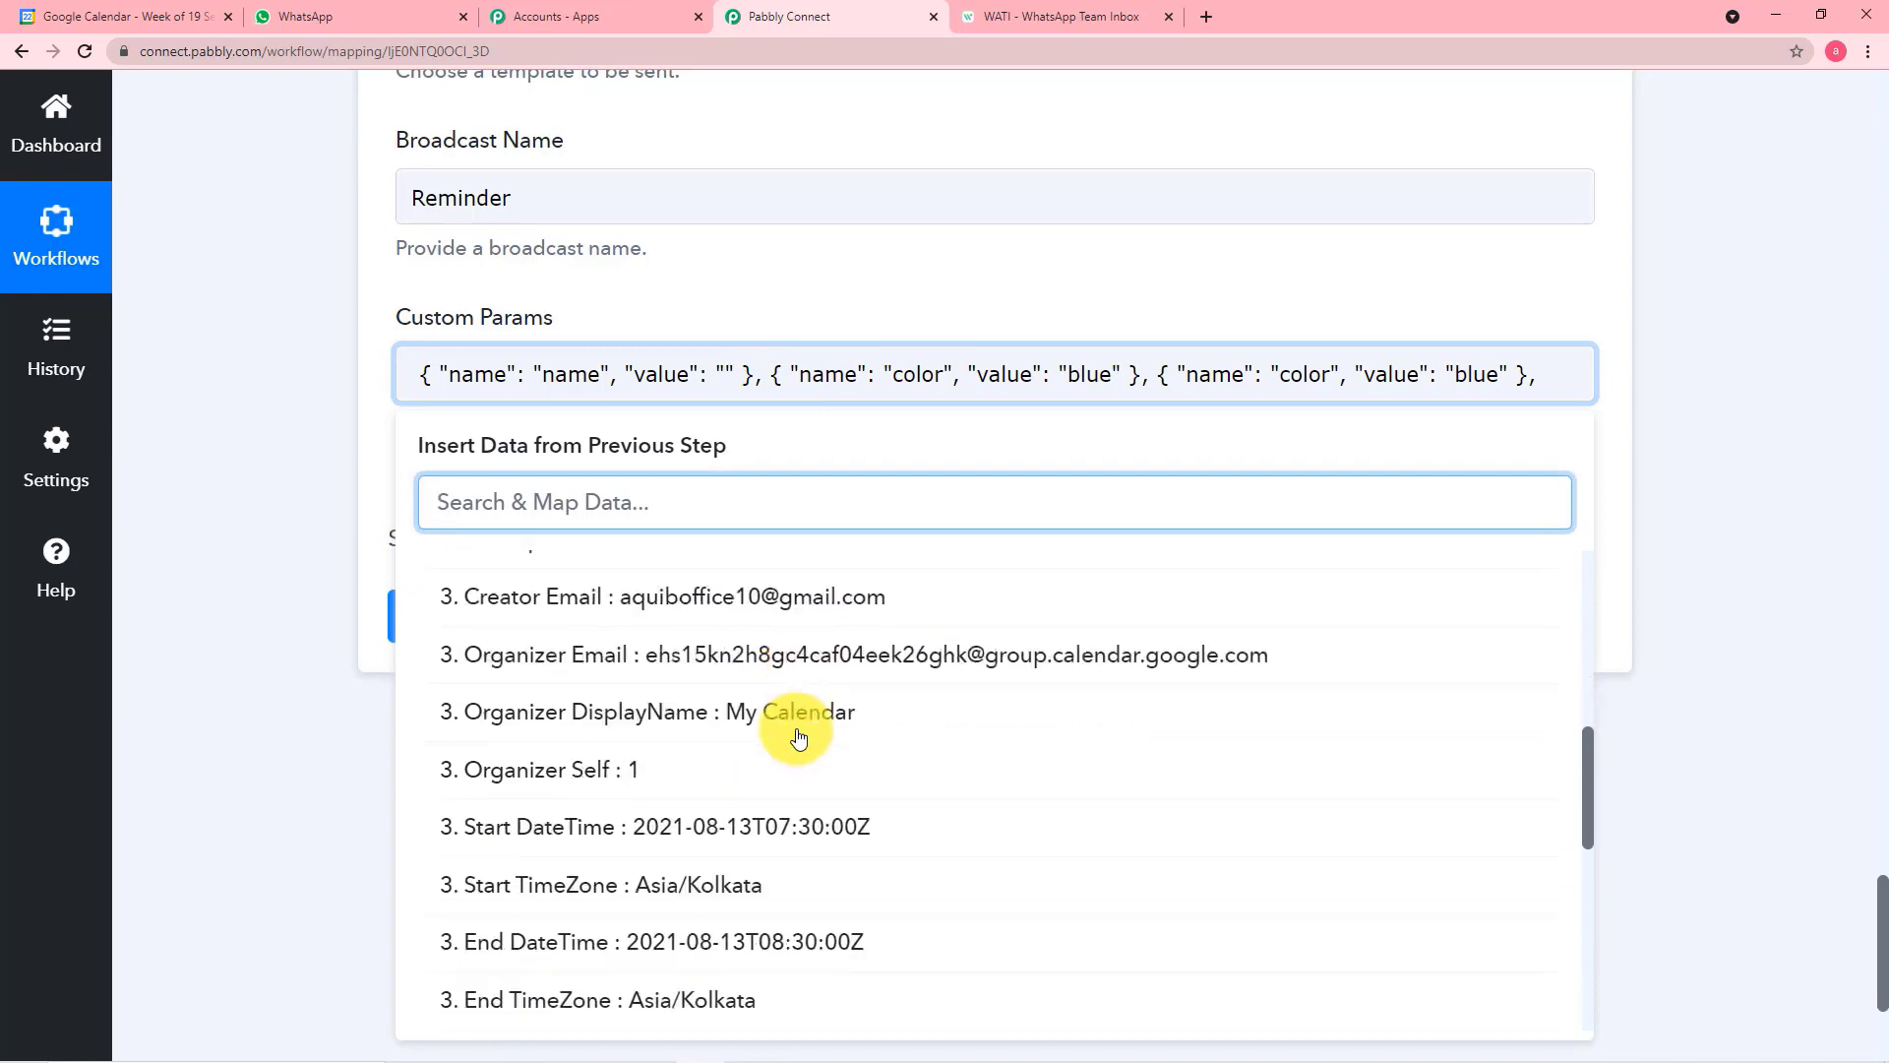
scroll(797, 737, "down", 2)
scroll(798, 738, "up", 12)
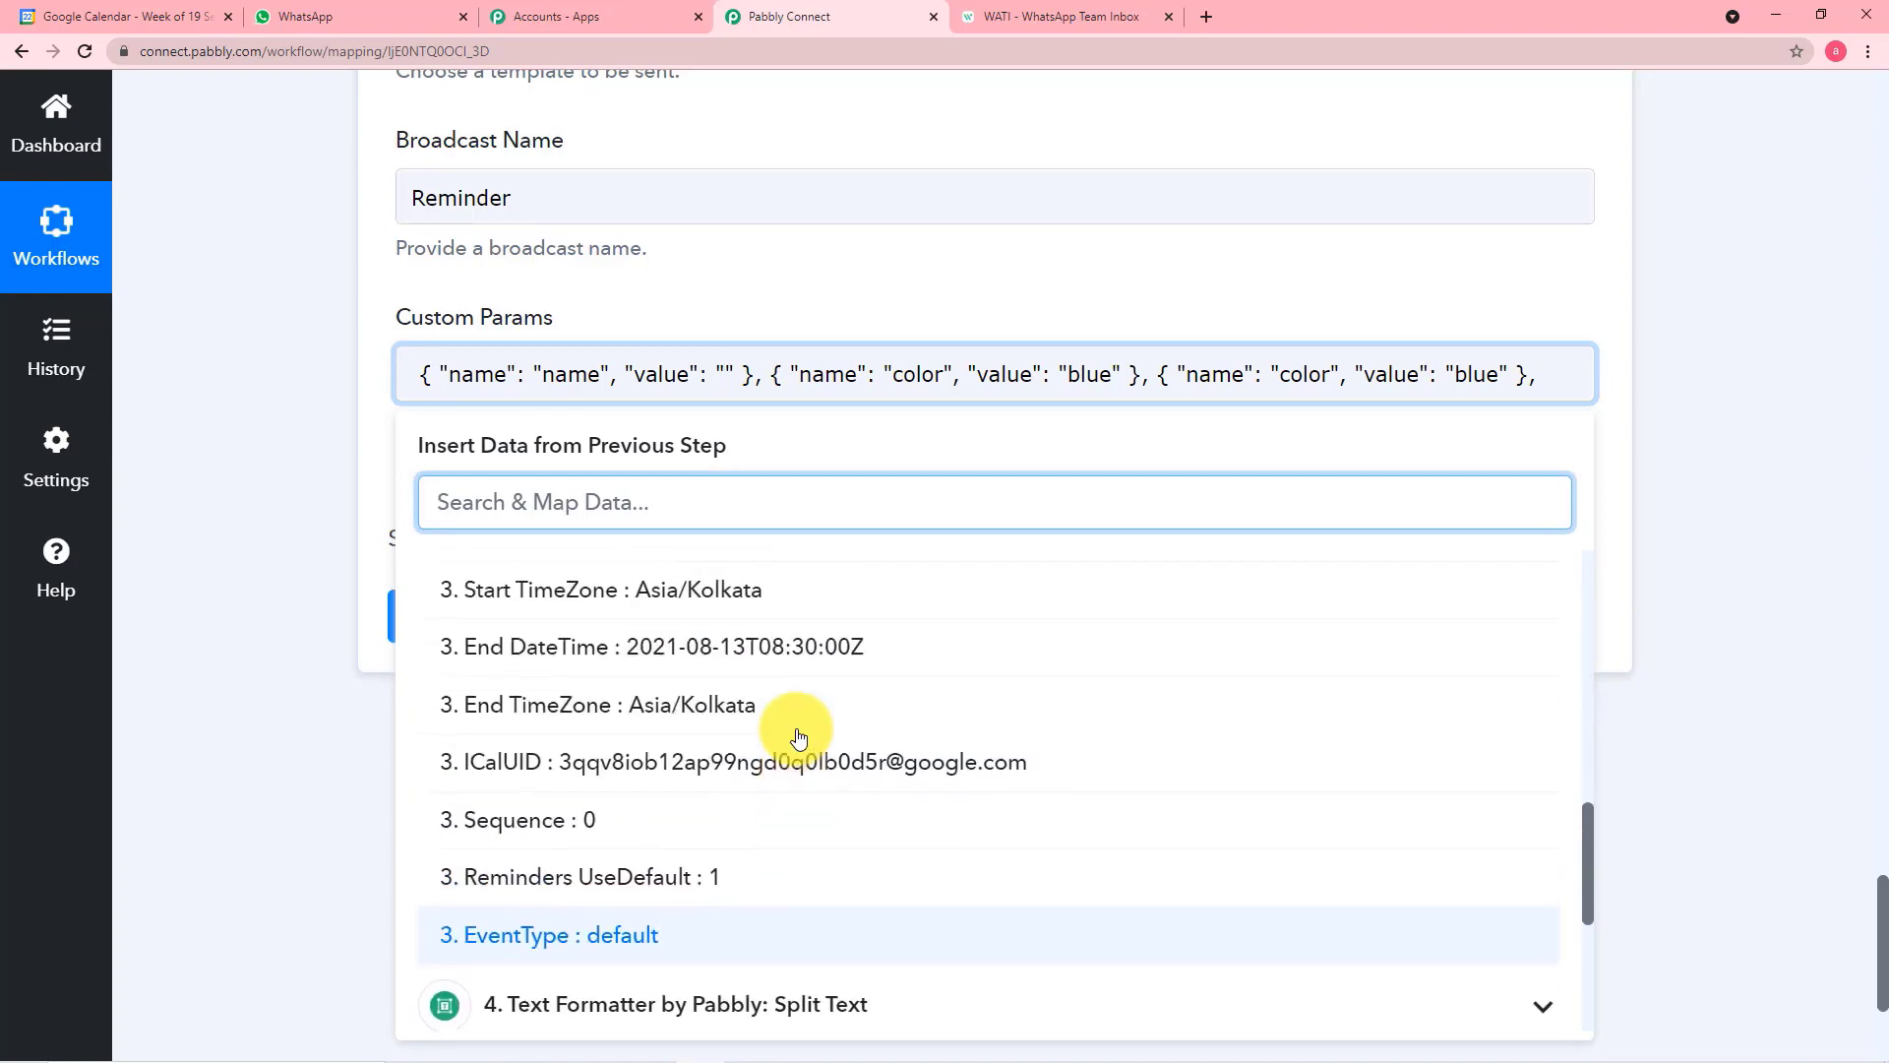
scroll(798, 738, "up", 1)
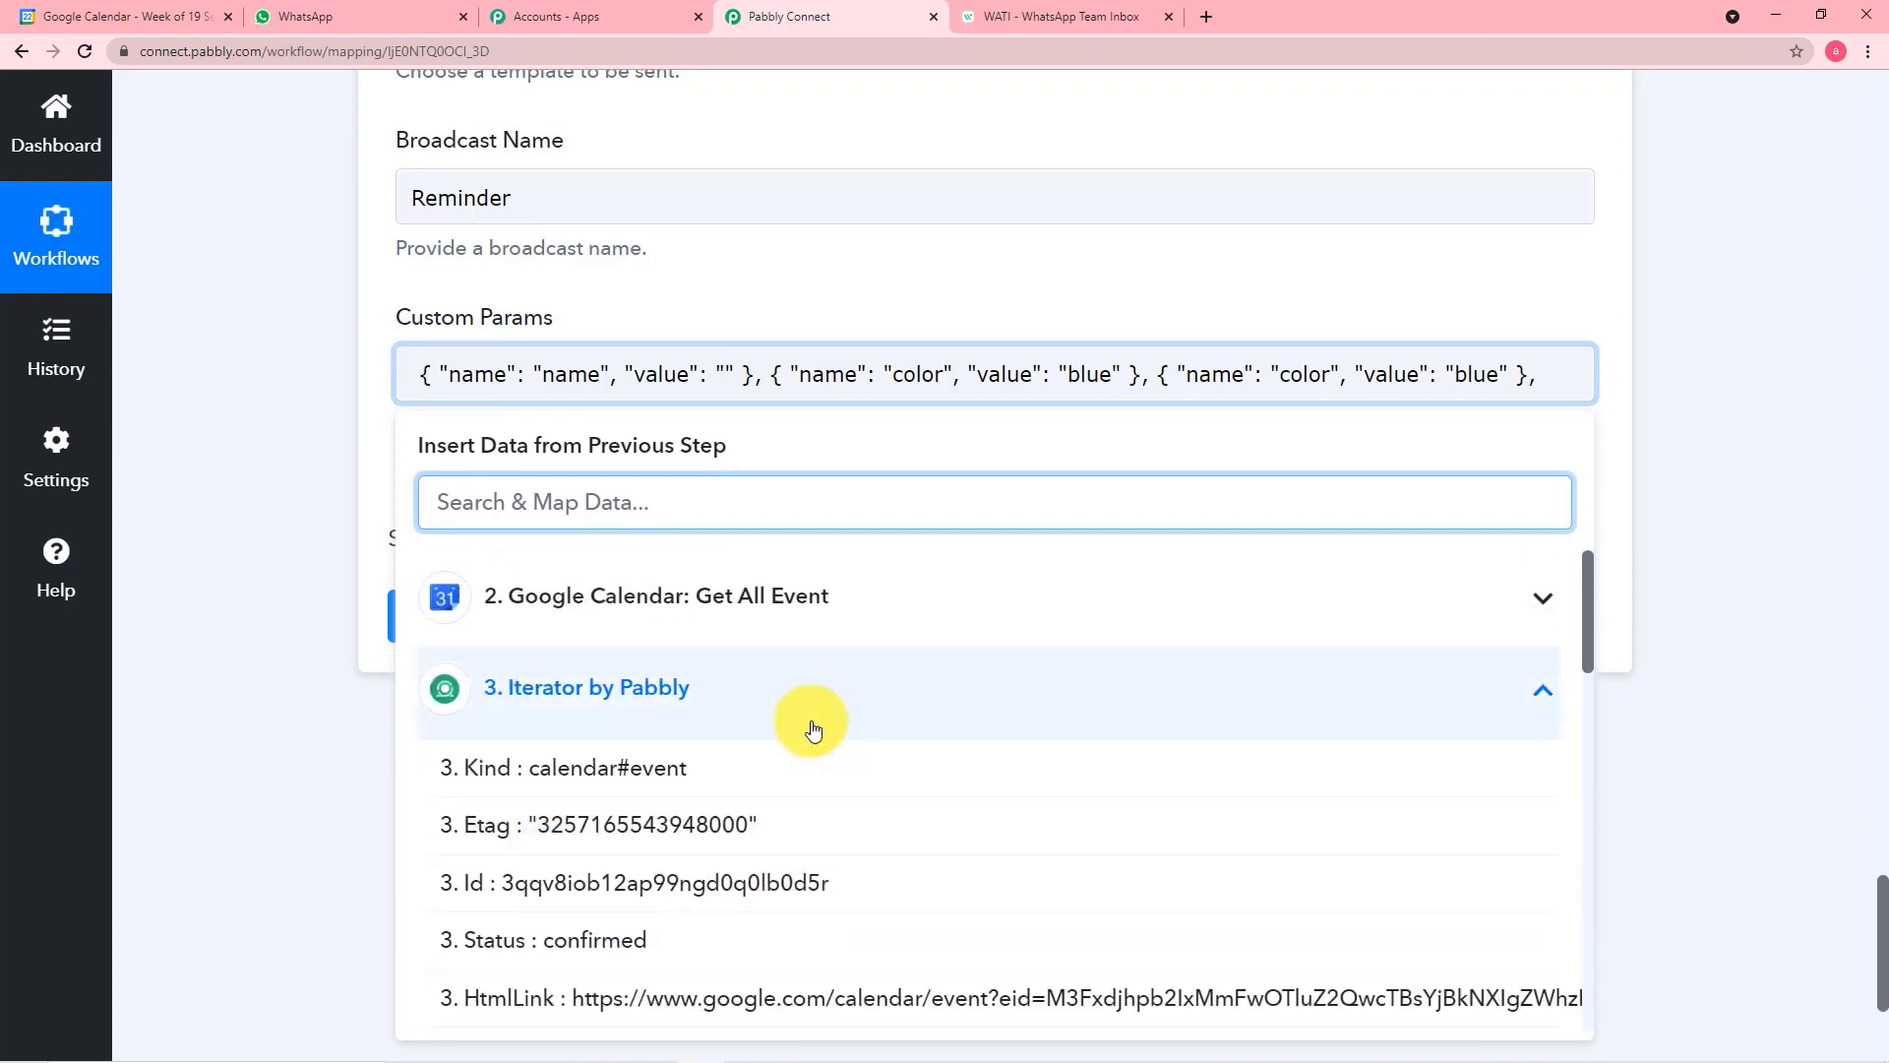
scroll(807, 874, "down", 1)
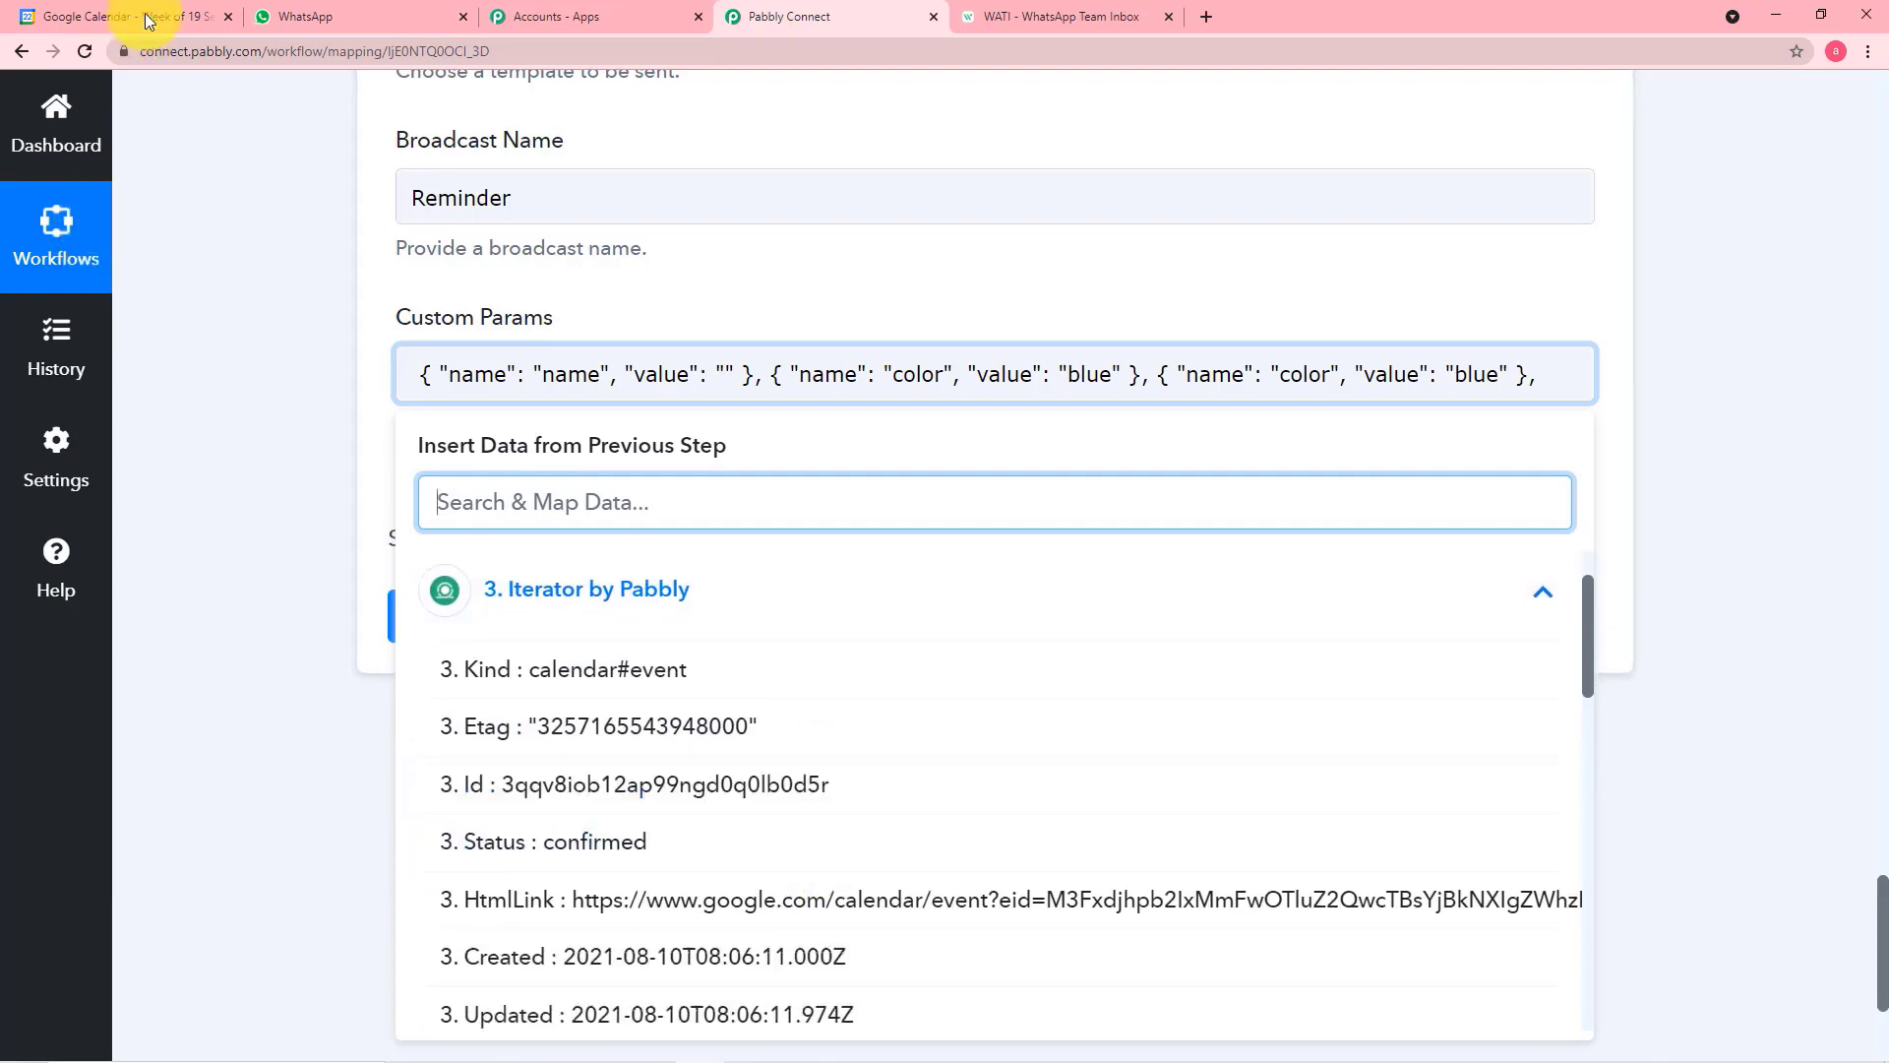
Examine the Annual General Meeting event's details in Google Calendar, dismiss the hint, and return to Pabbly Connect
left_click(154, 9)
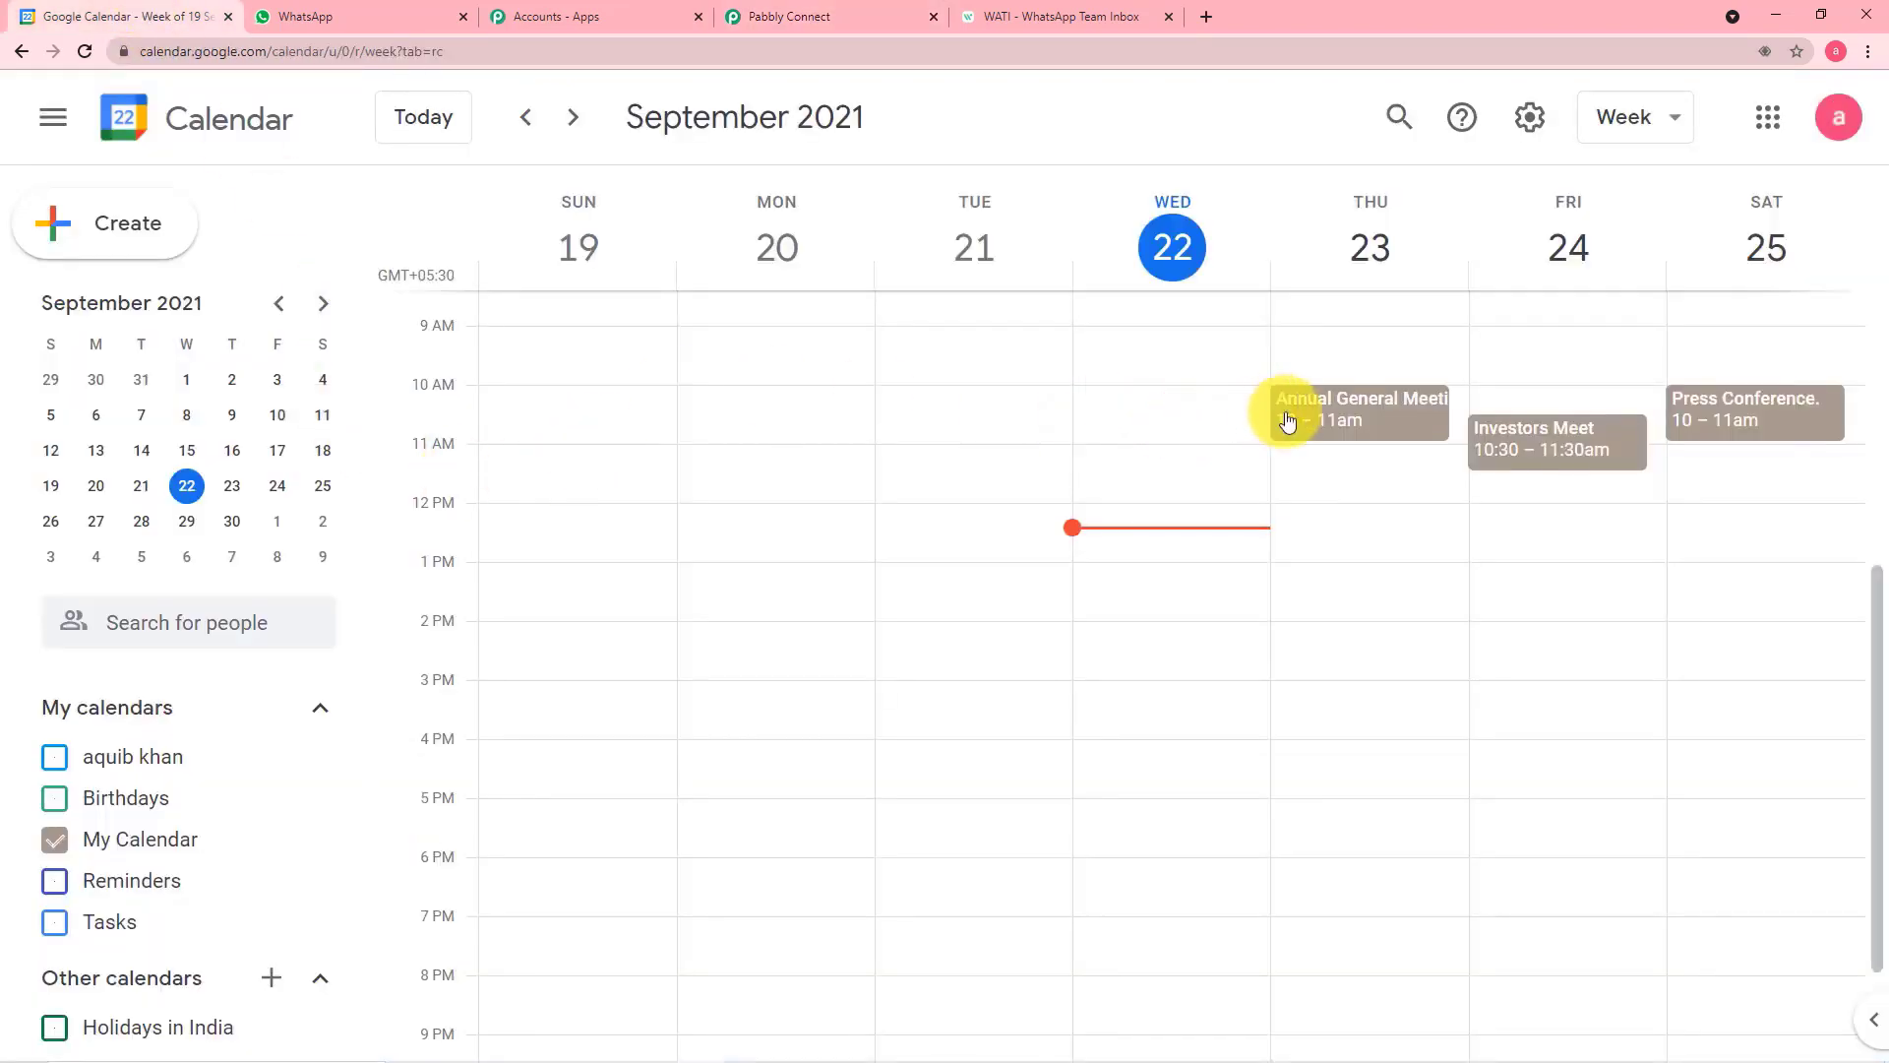
left_click(1322, 421)
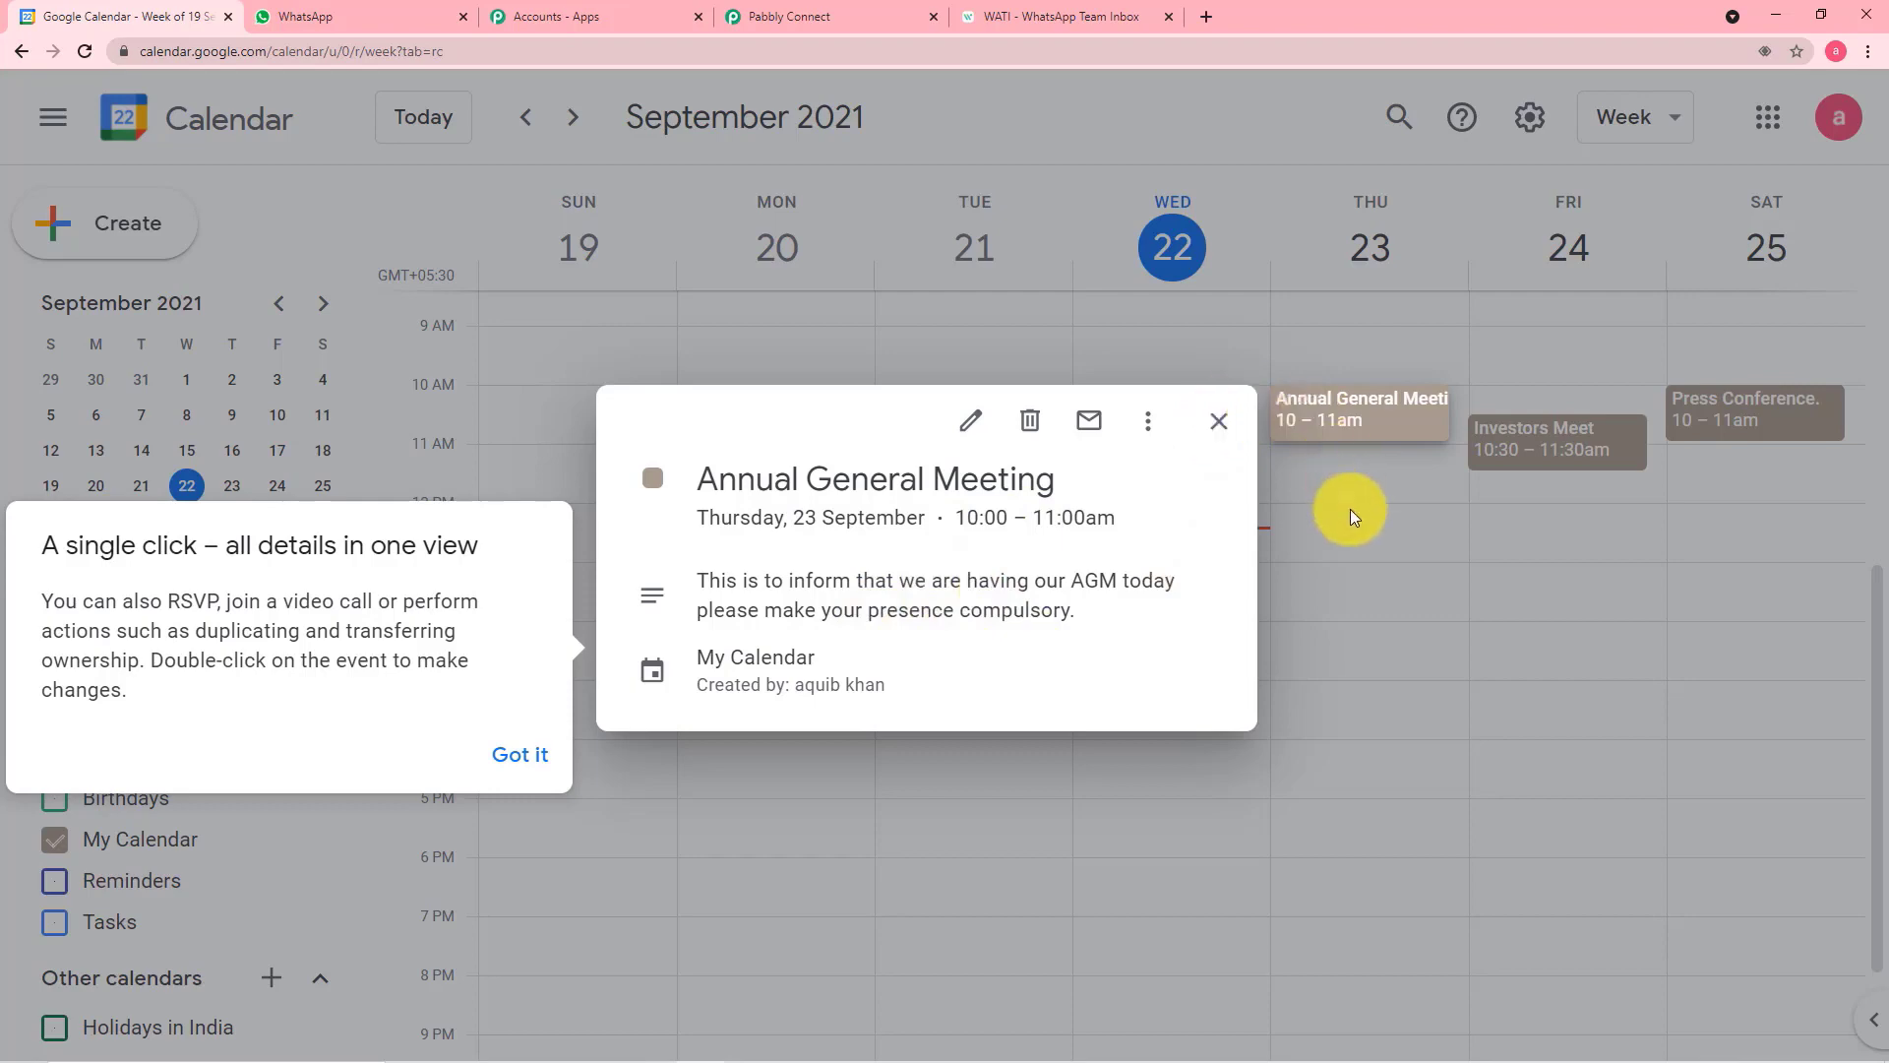
left_click(531, 755)
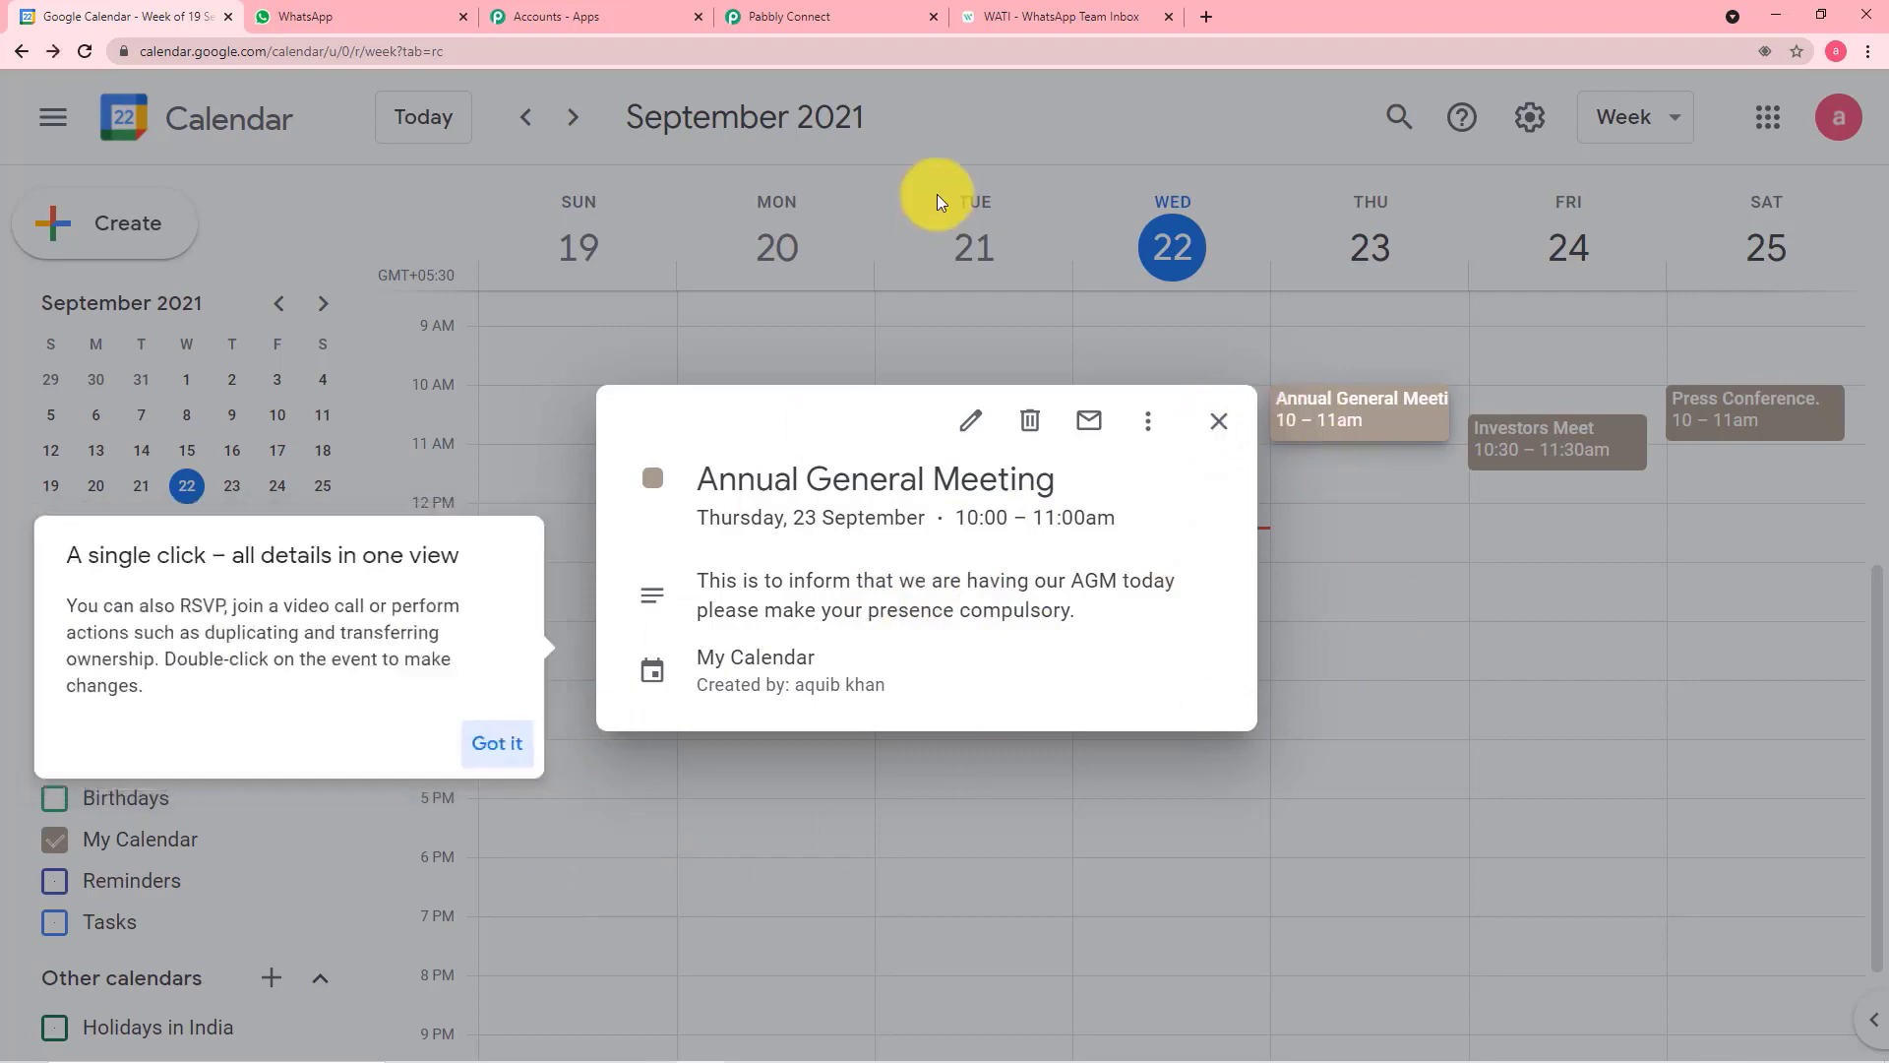
left_click(831, 22)
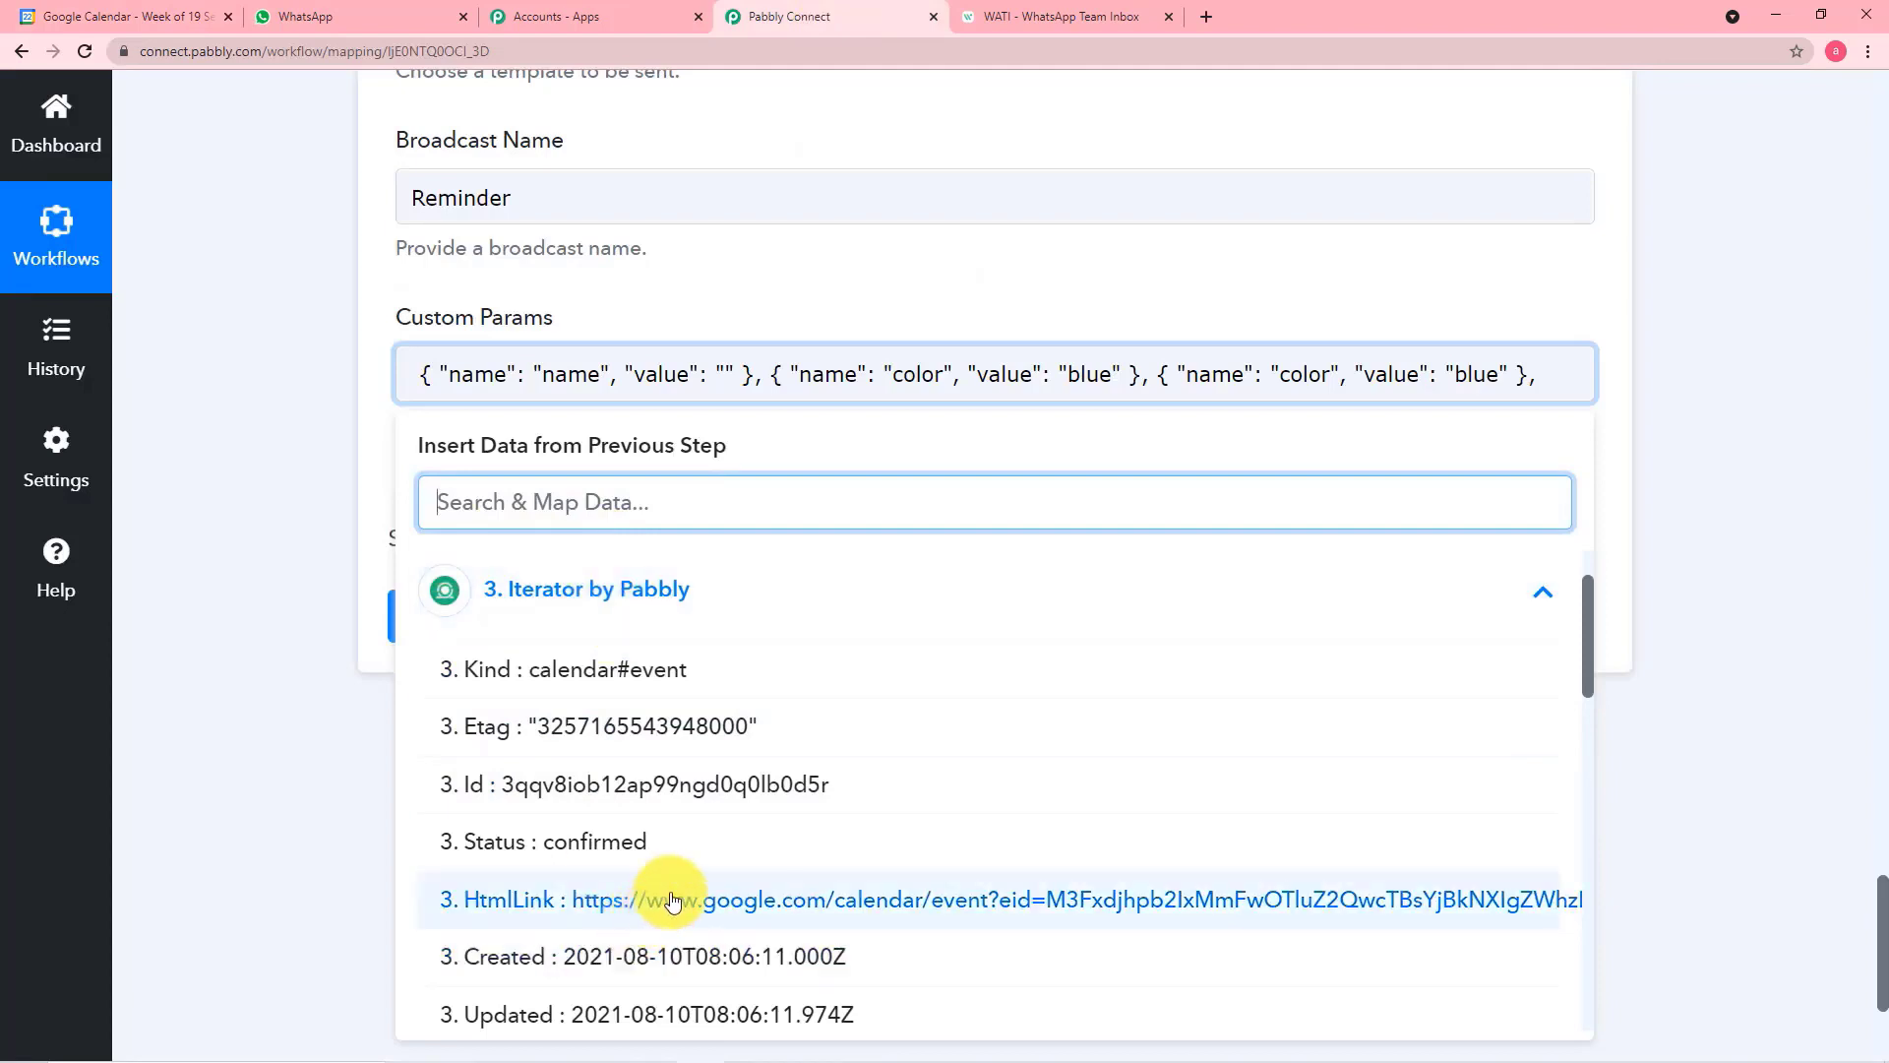
Enter the recipient's full name as the value of the "name" object in Custom Params
left_click(725, 374)
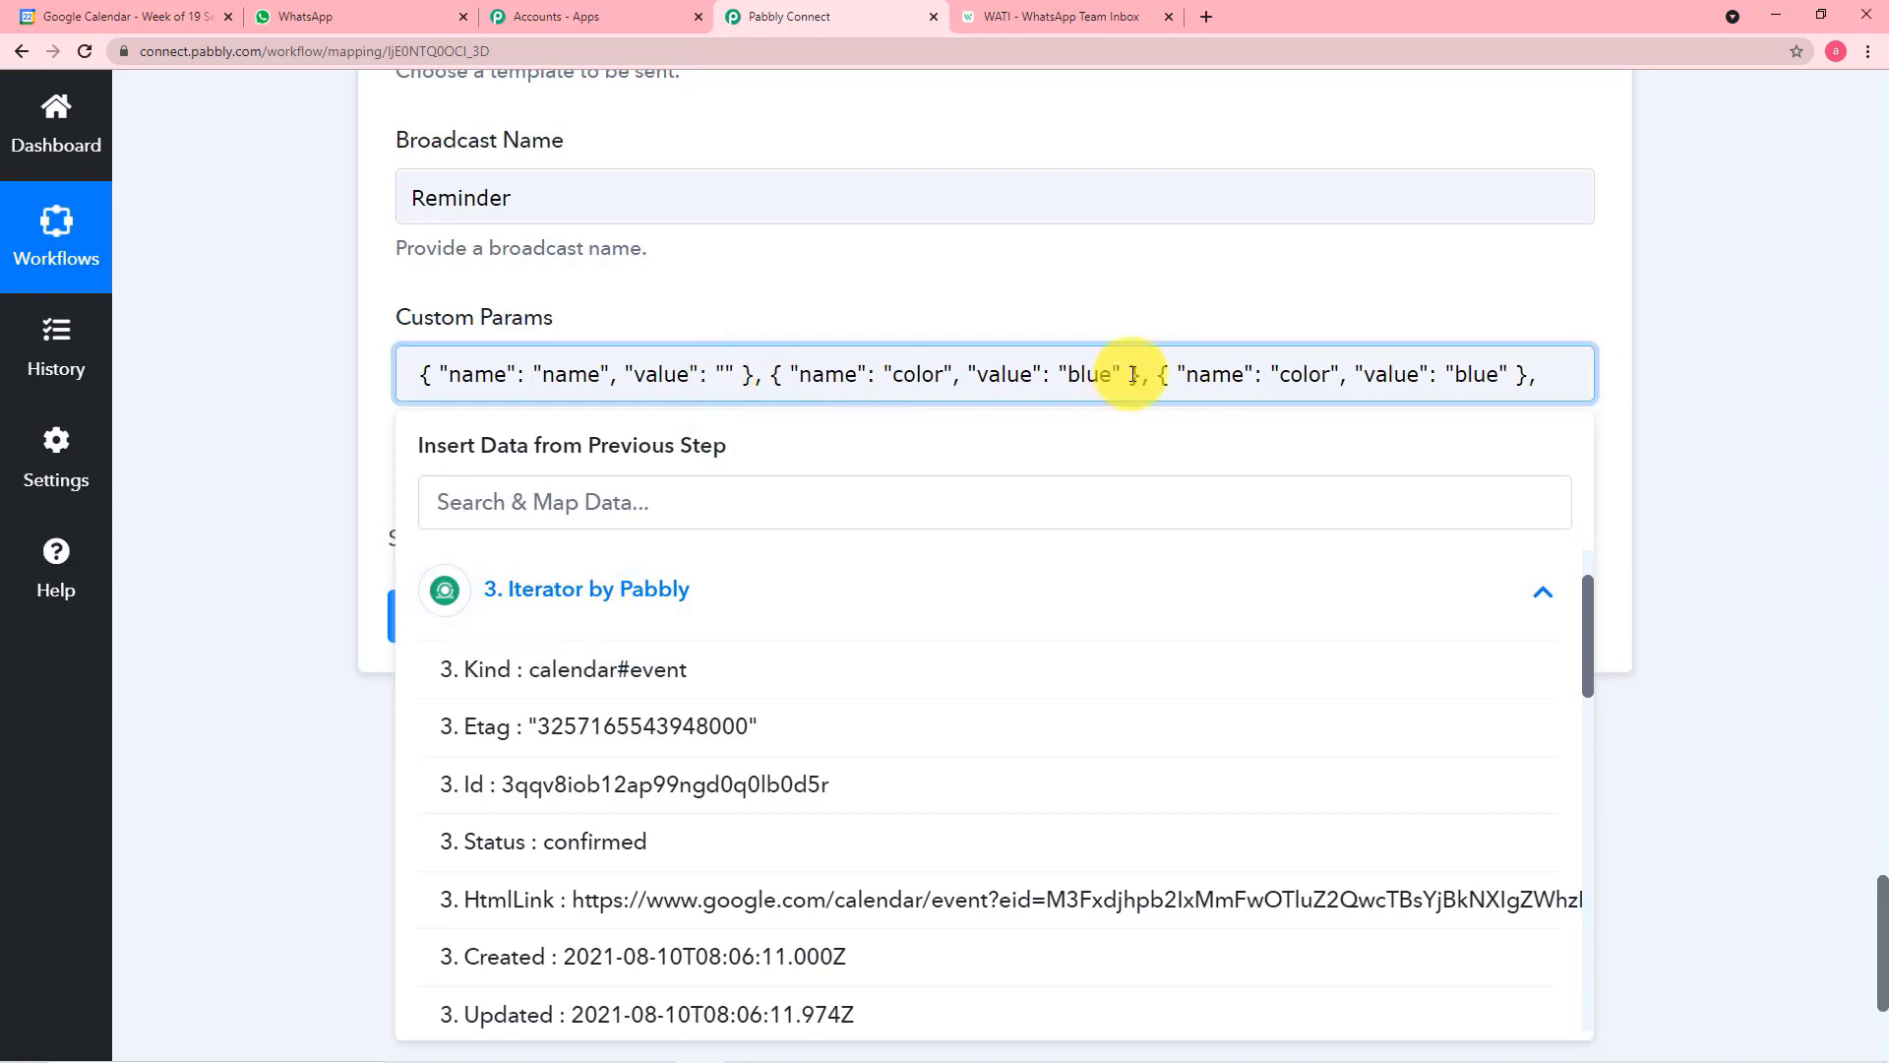
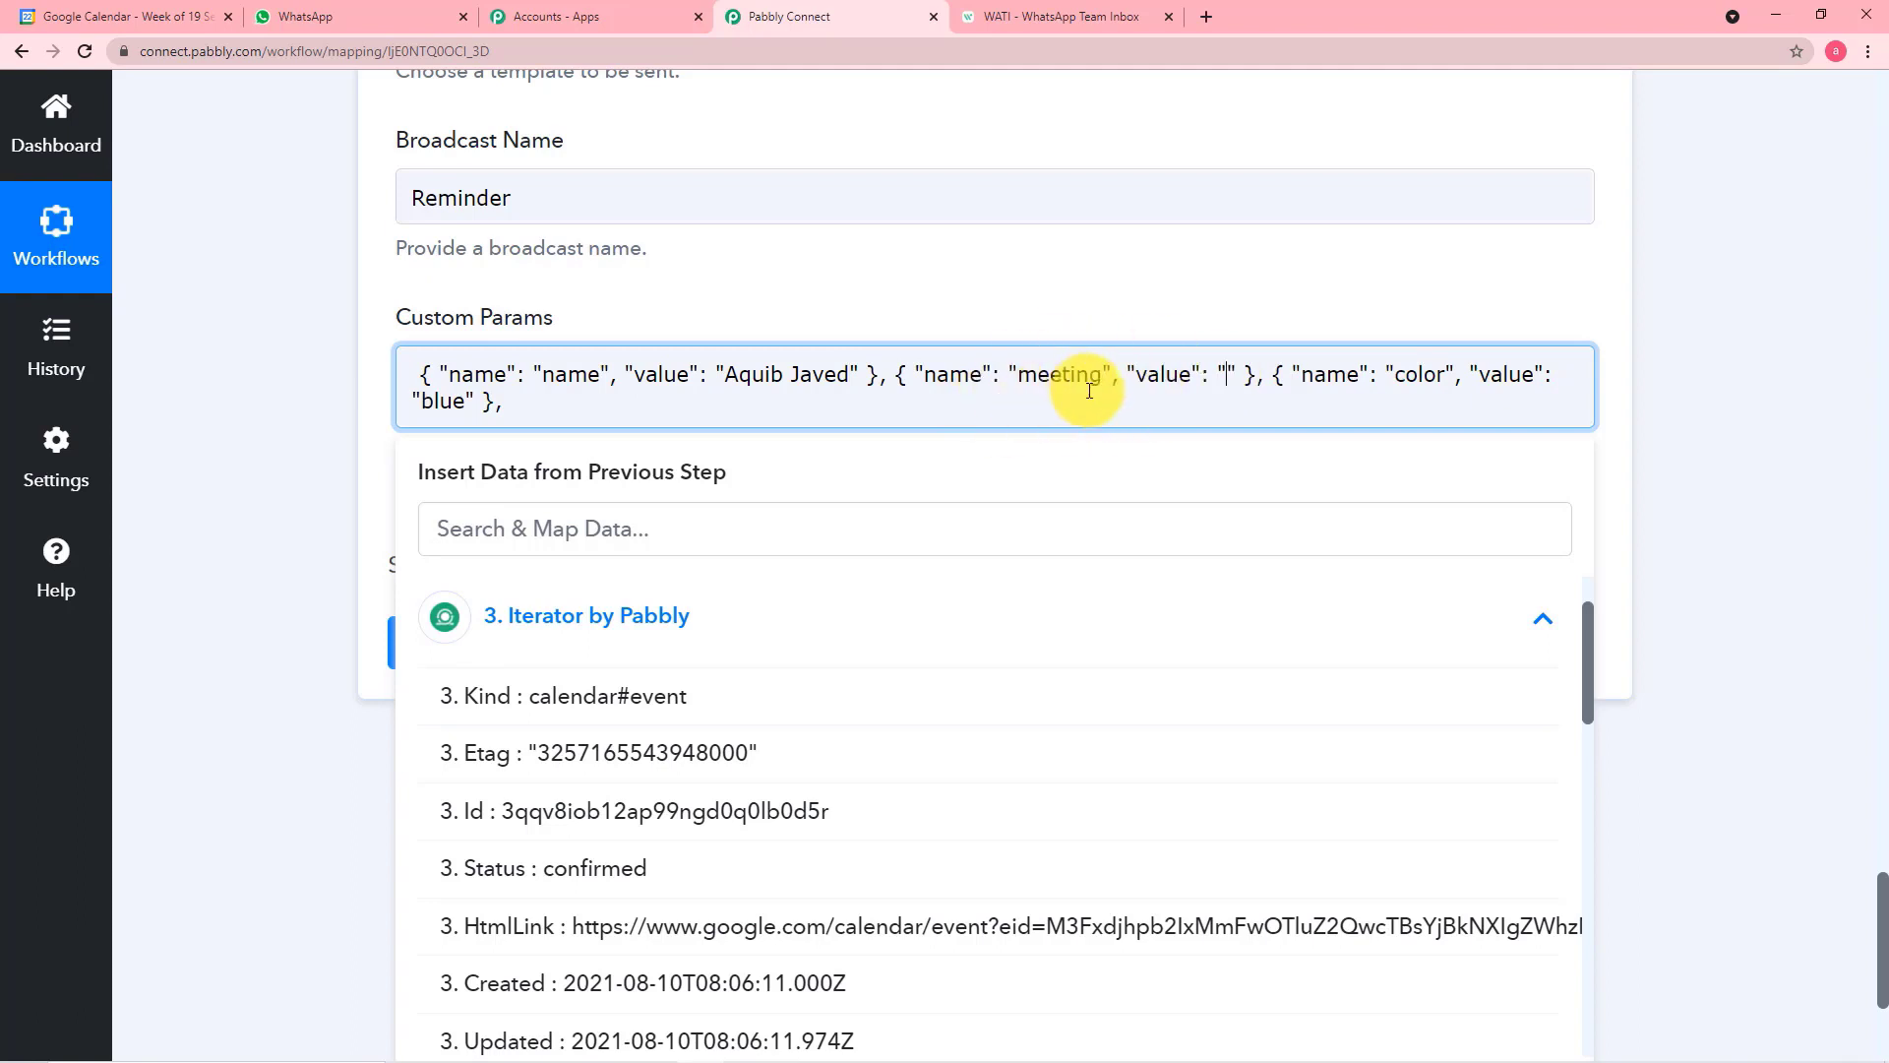
Check the meeting placeholder in the WATI template and map the Iterator's Summary as the "meeting" object's value in Pabbly Connect
left_click(1057, 21)
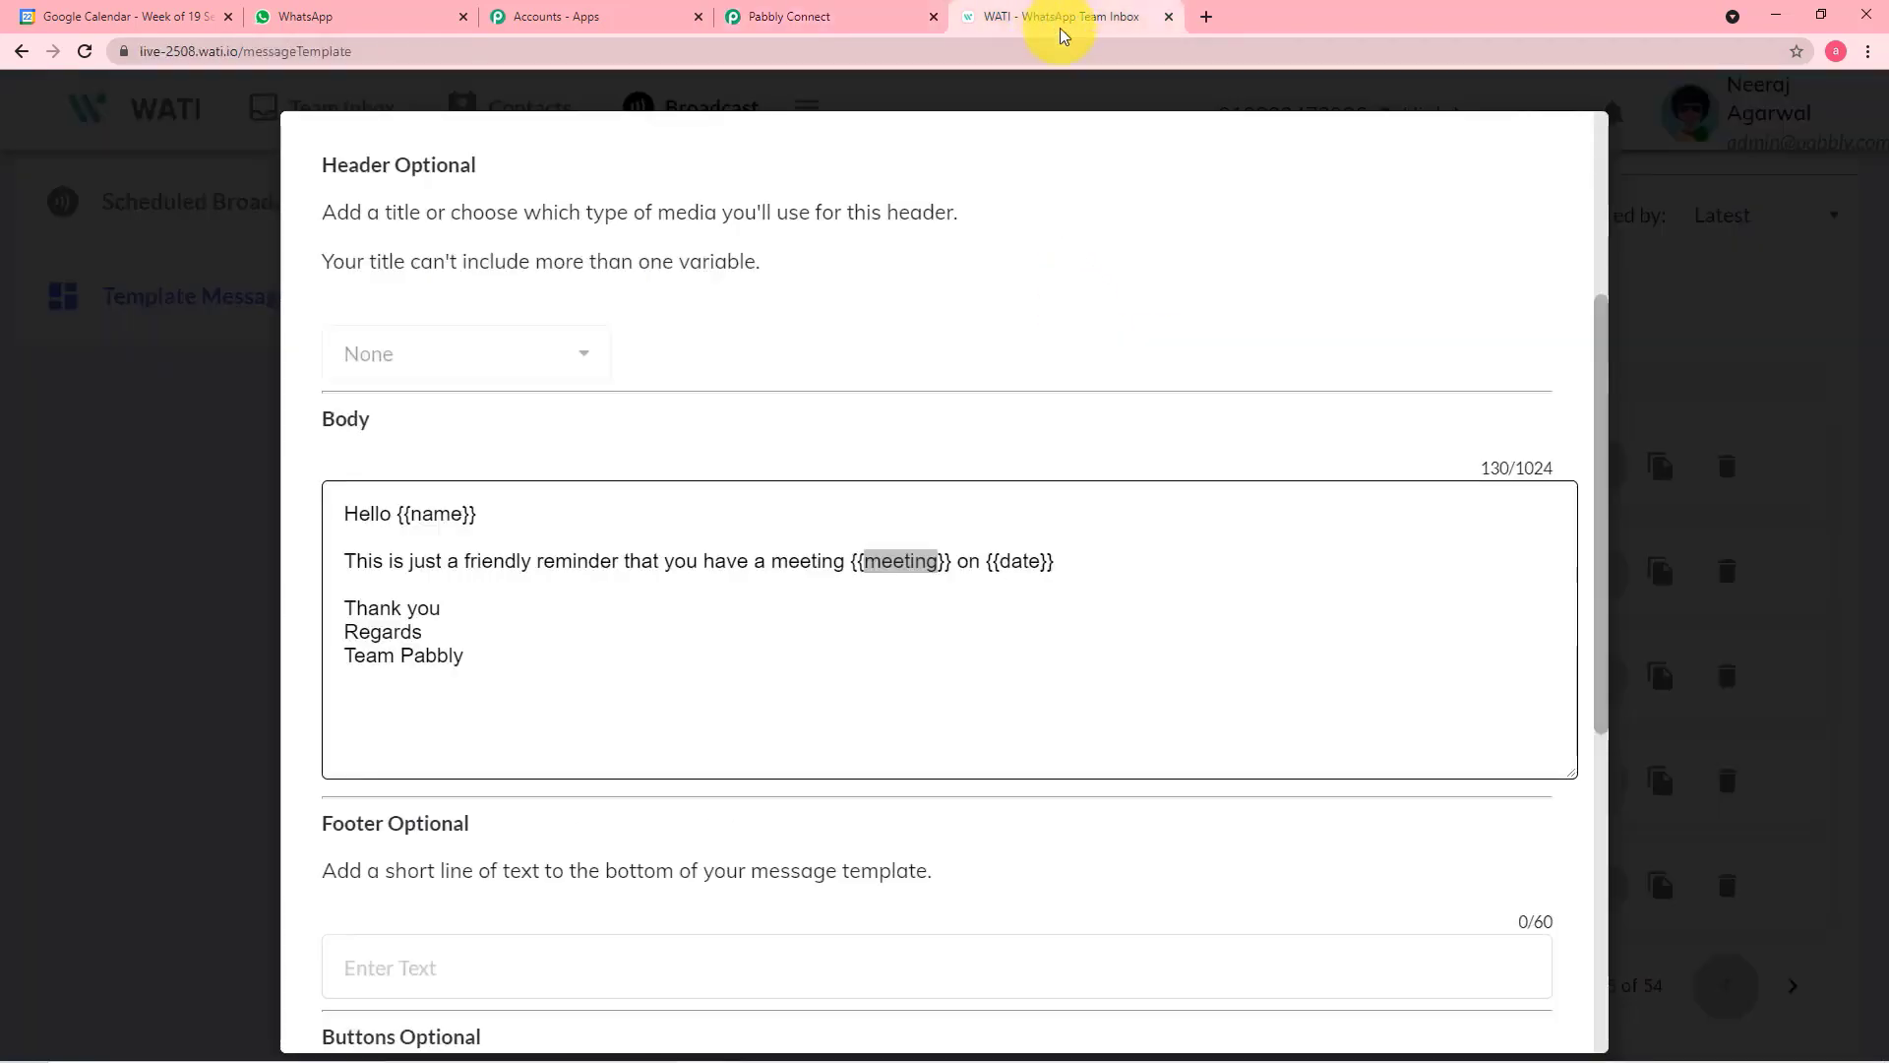
left_click(774, 16)
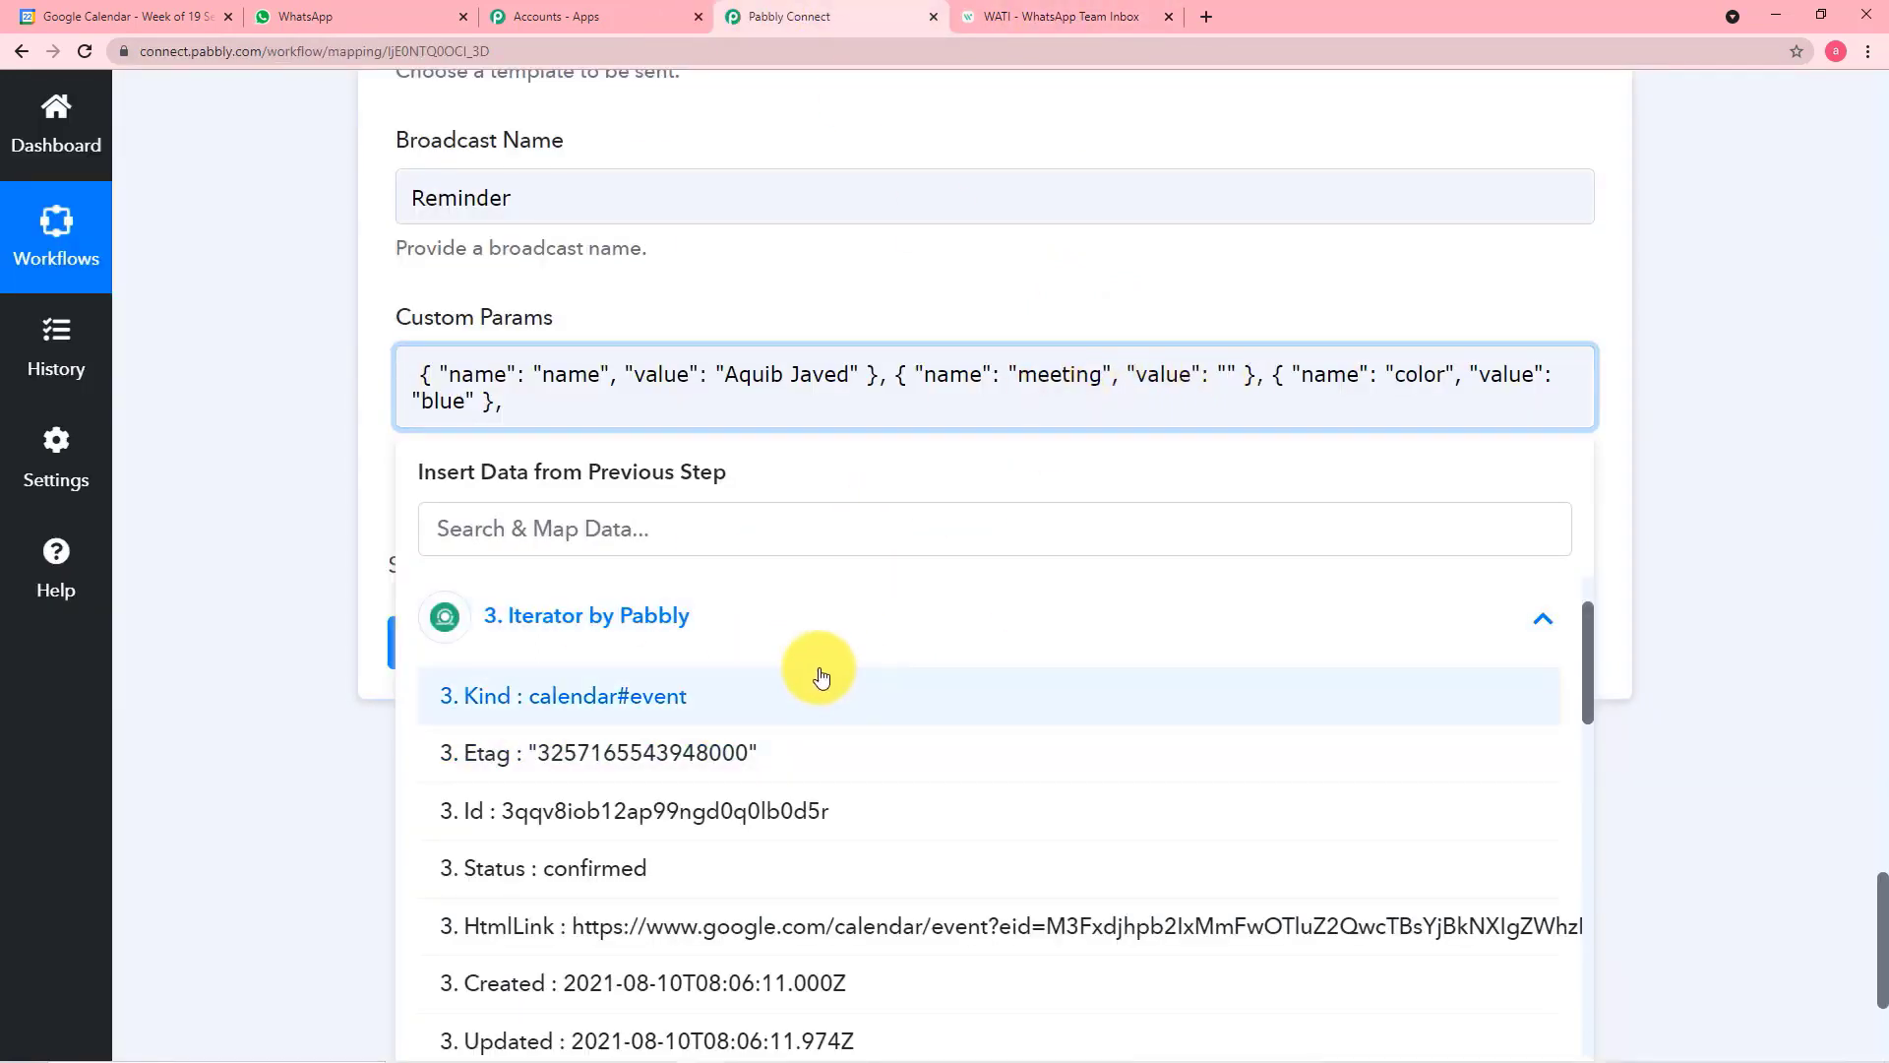
scroll(817, 676, "down", 3)
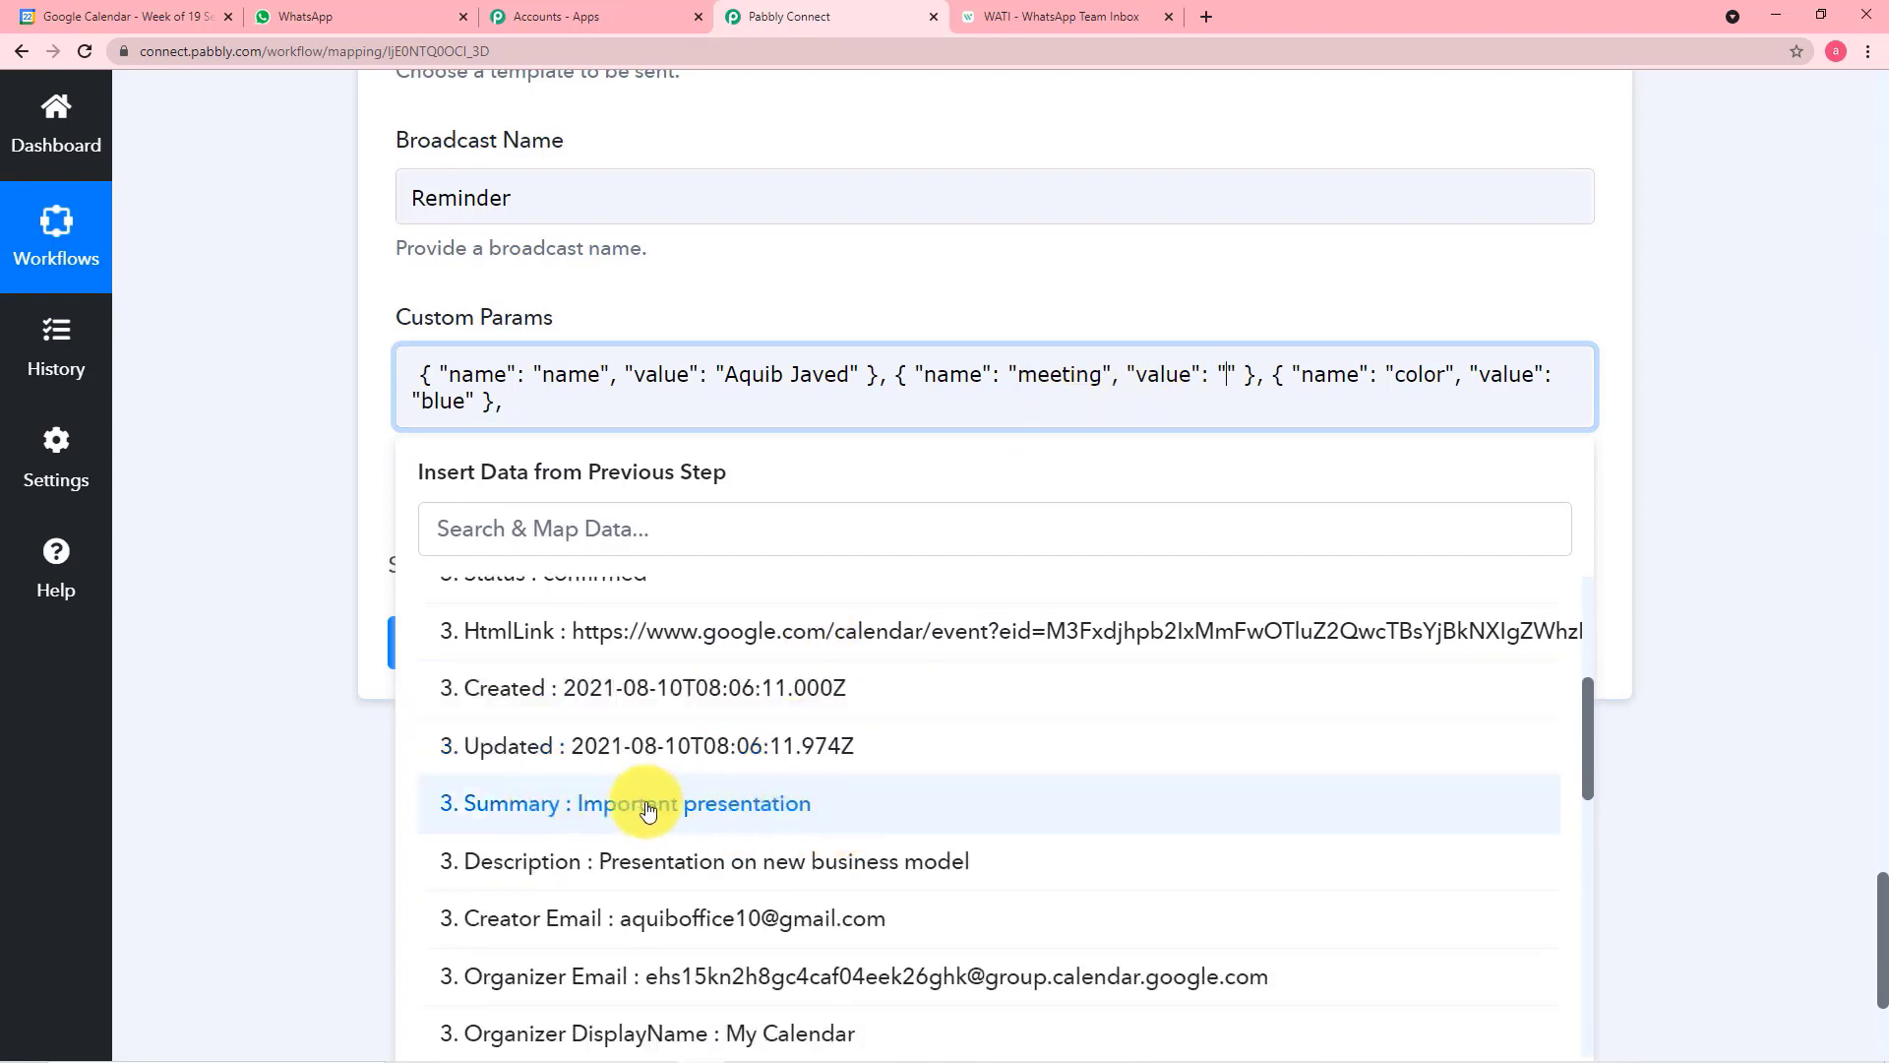
left_click(748, 804)
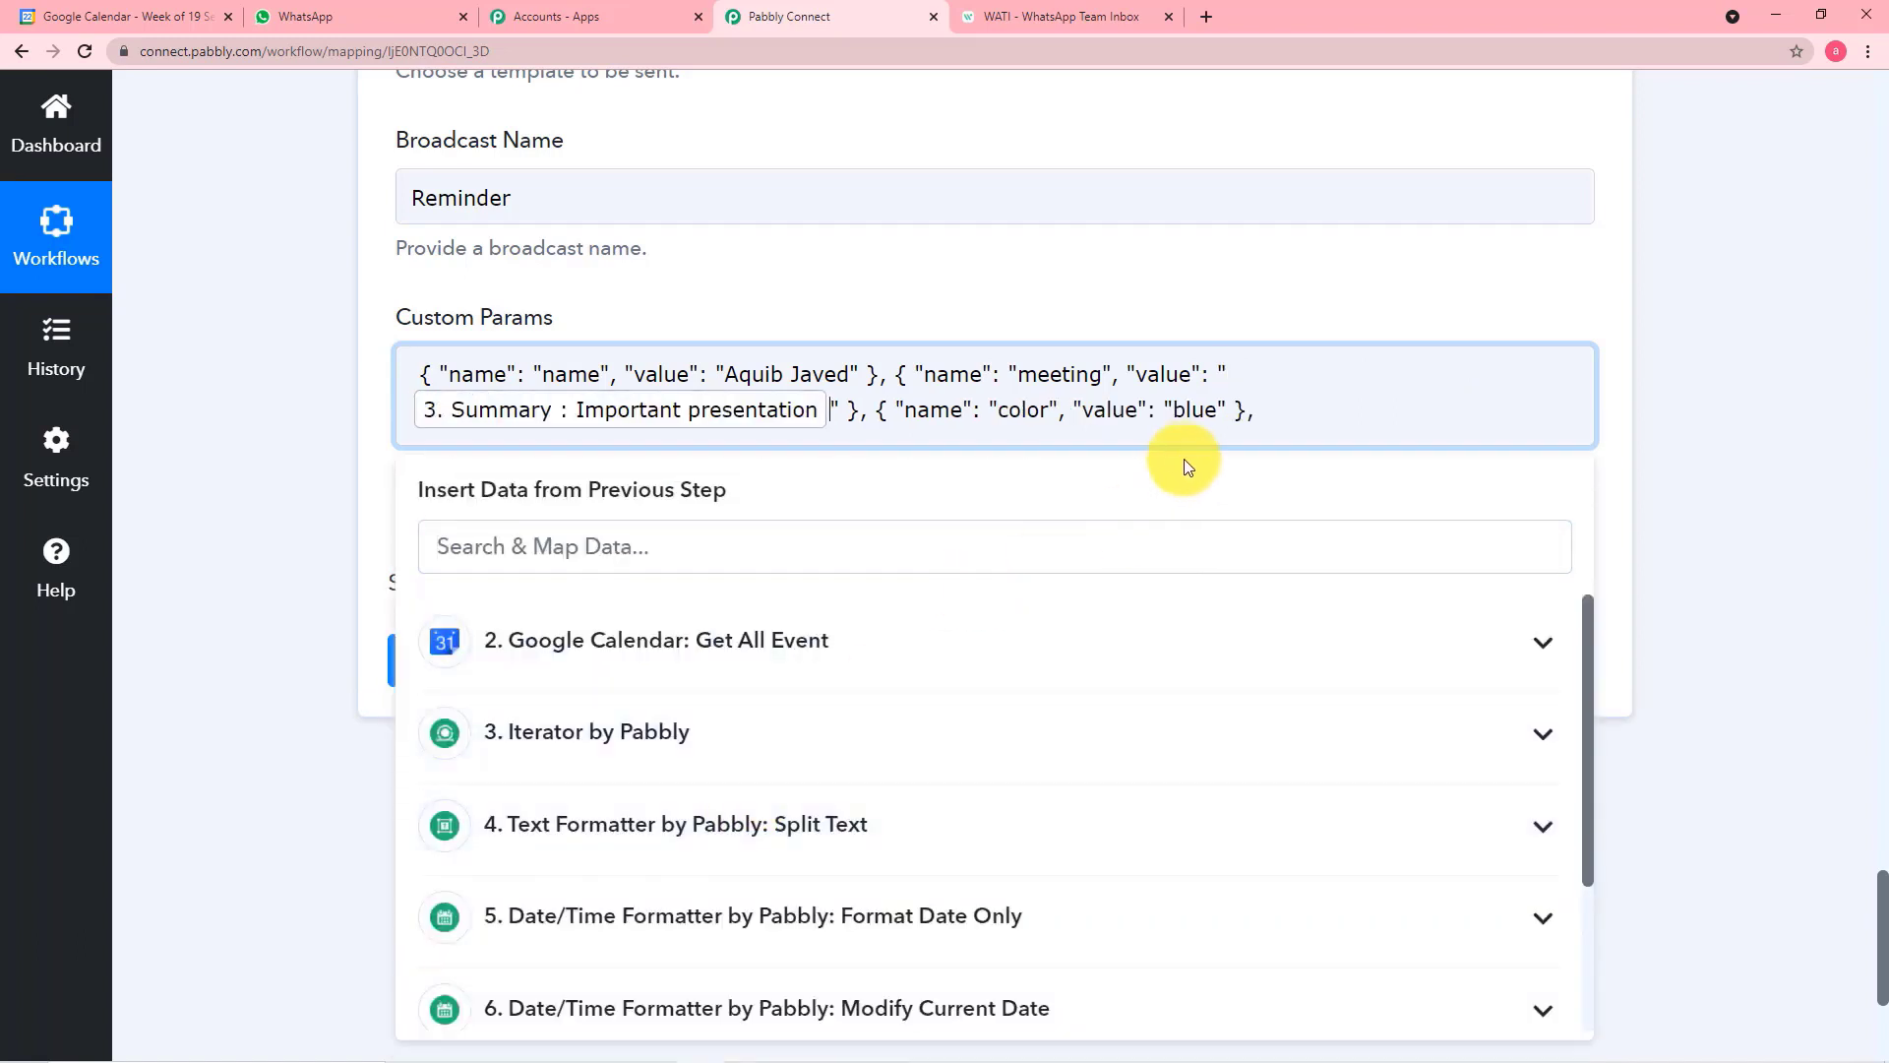
Replace "color" in the third Custom Params object with the placeholder "date" copied from the WATI template body
left_click(1049, 415)
key("BackSpace")
key("BackSpace")
key("BackSpace")
key("BackSpace")
key("BackSpace")
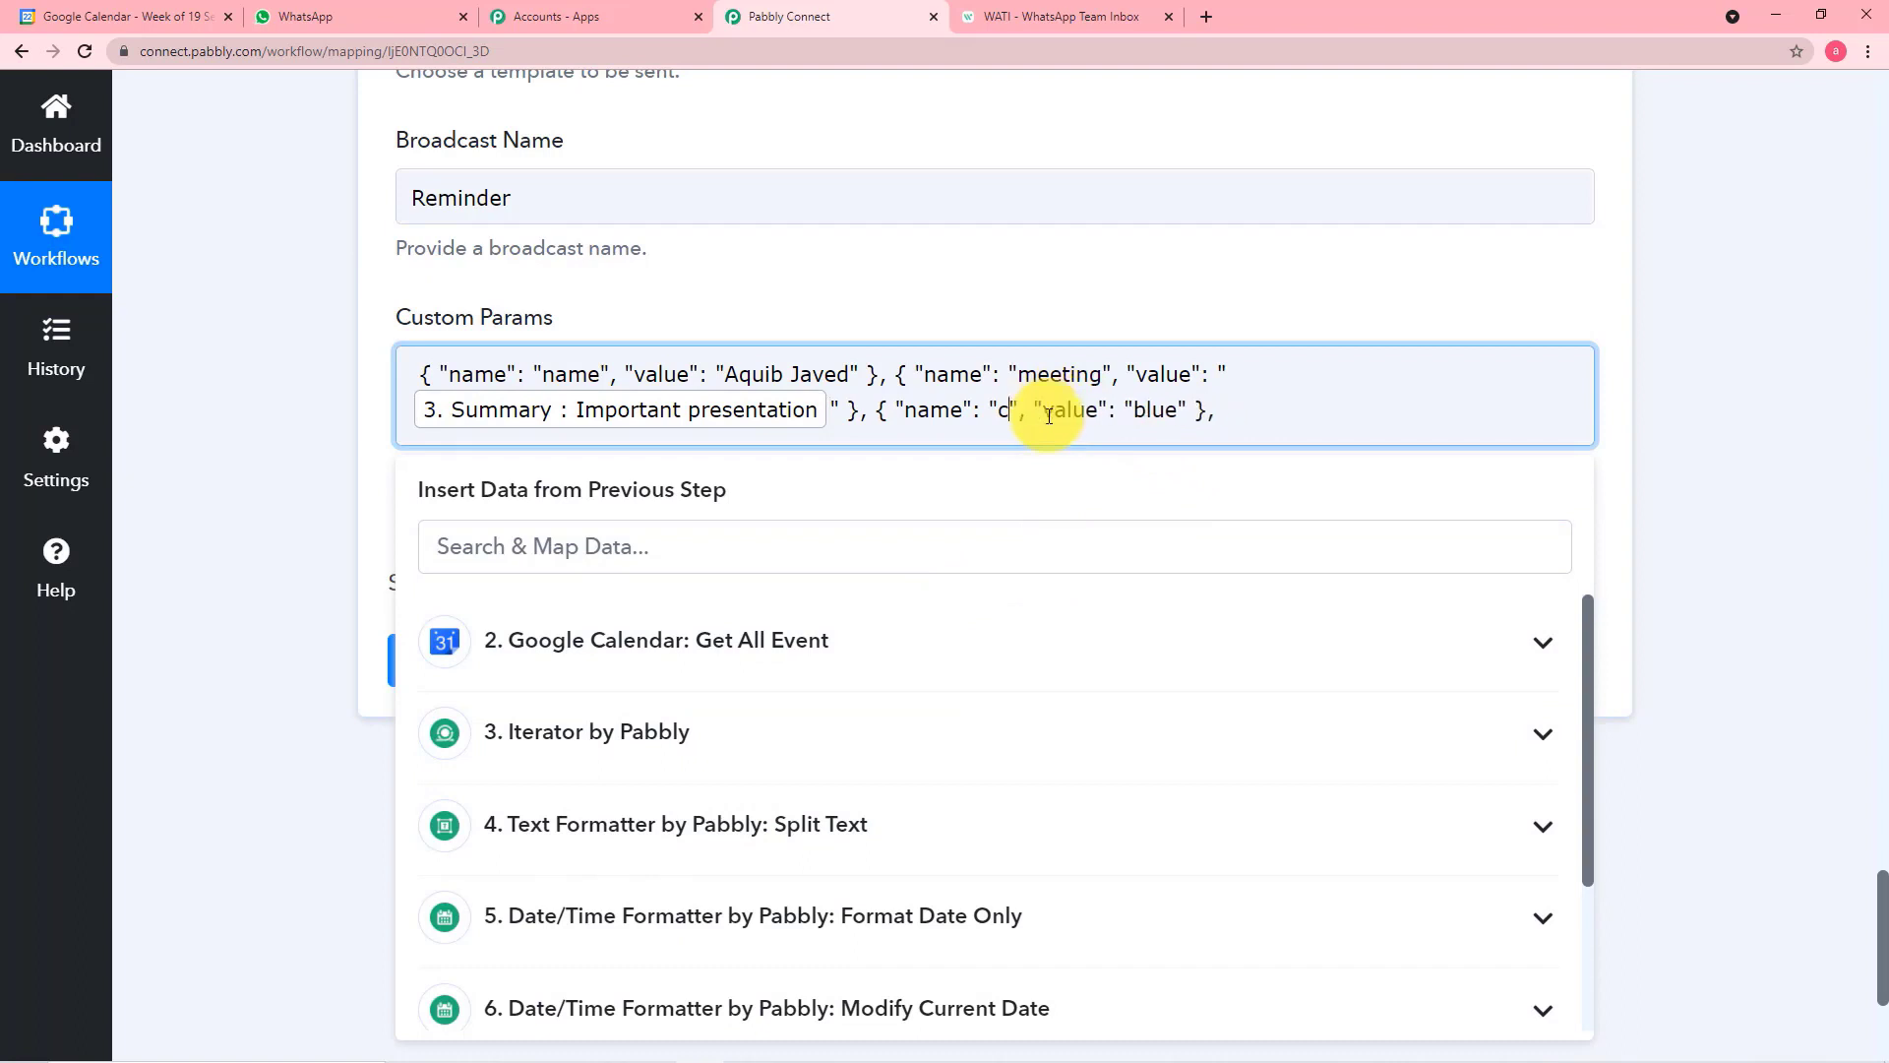
left_click(1014, 16)
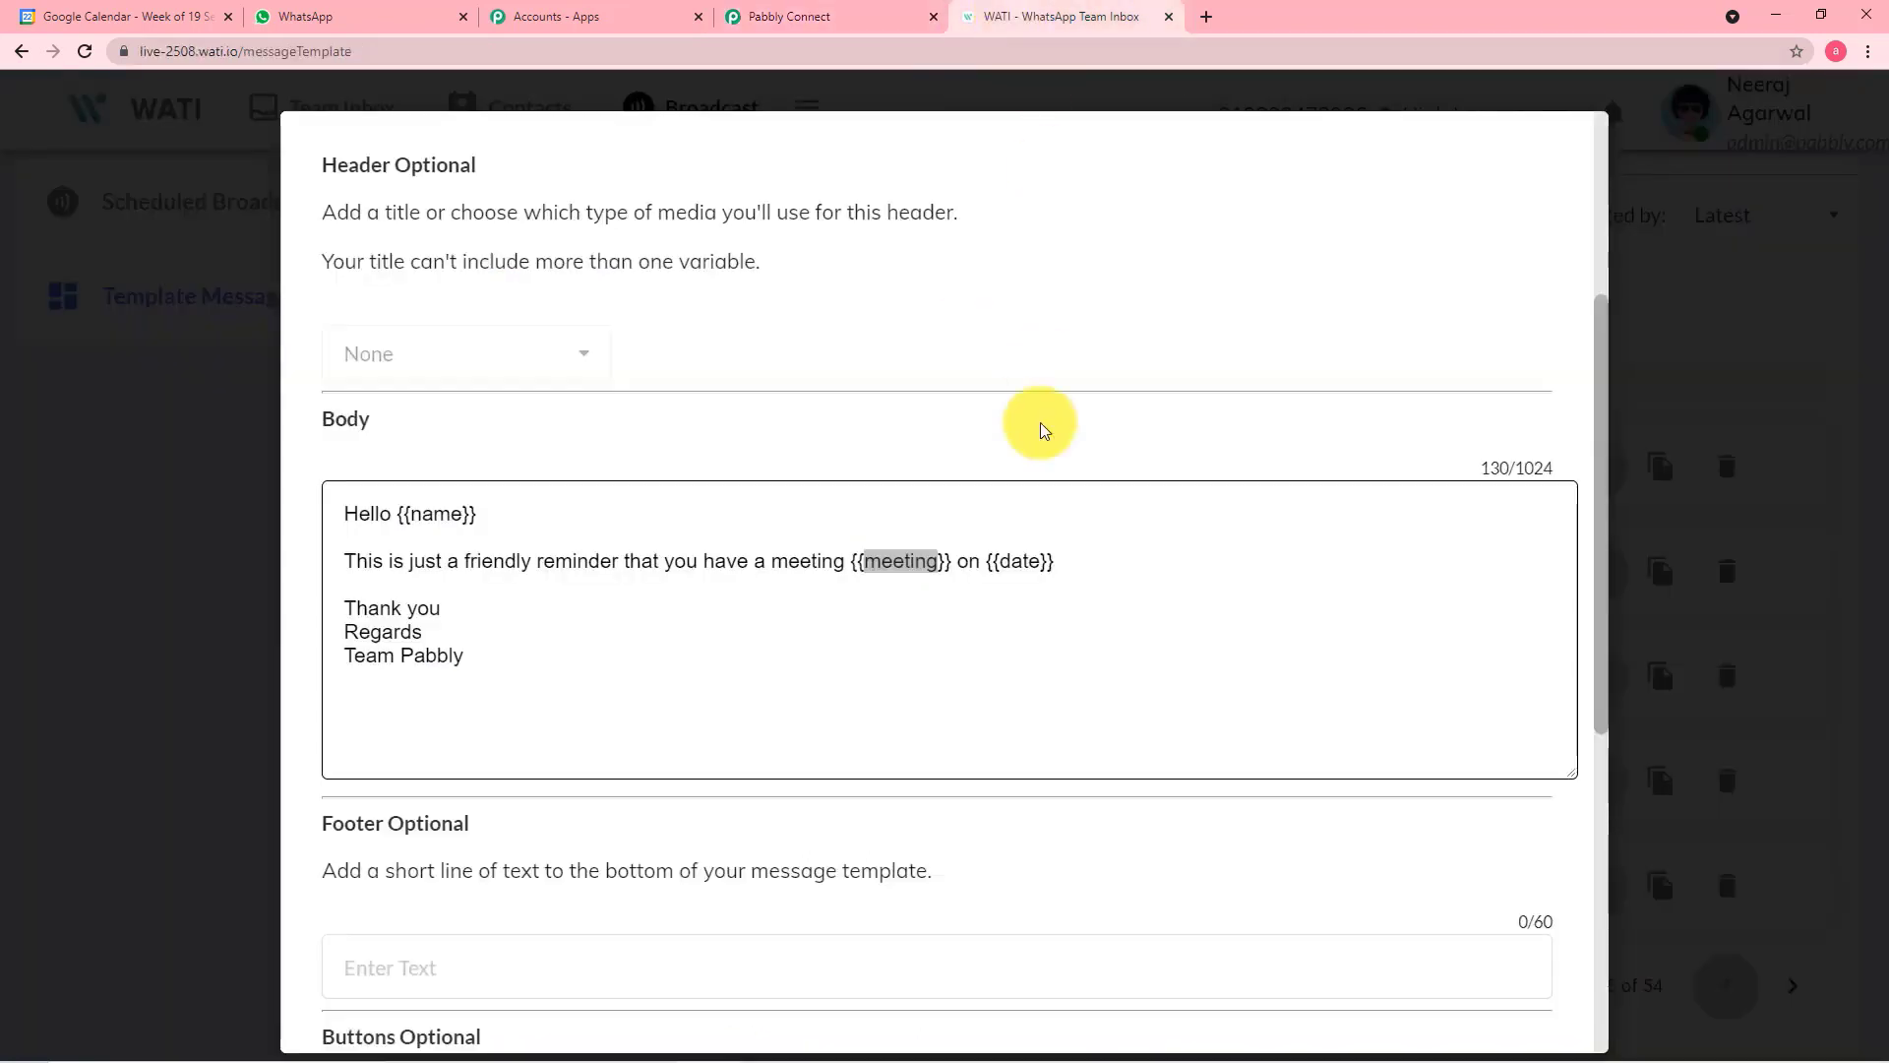
double_click(1009, 564)
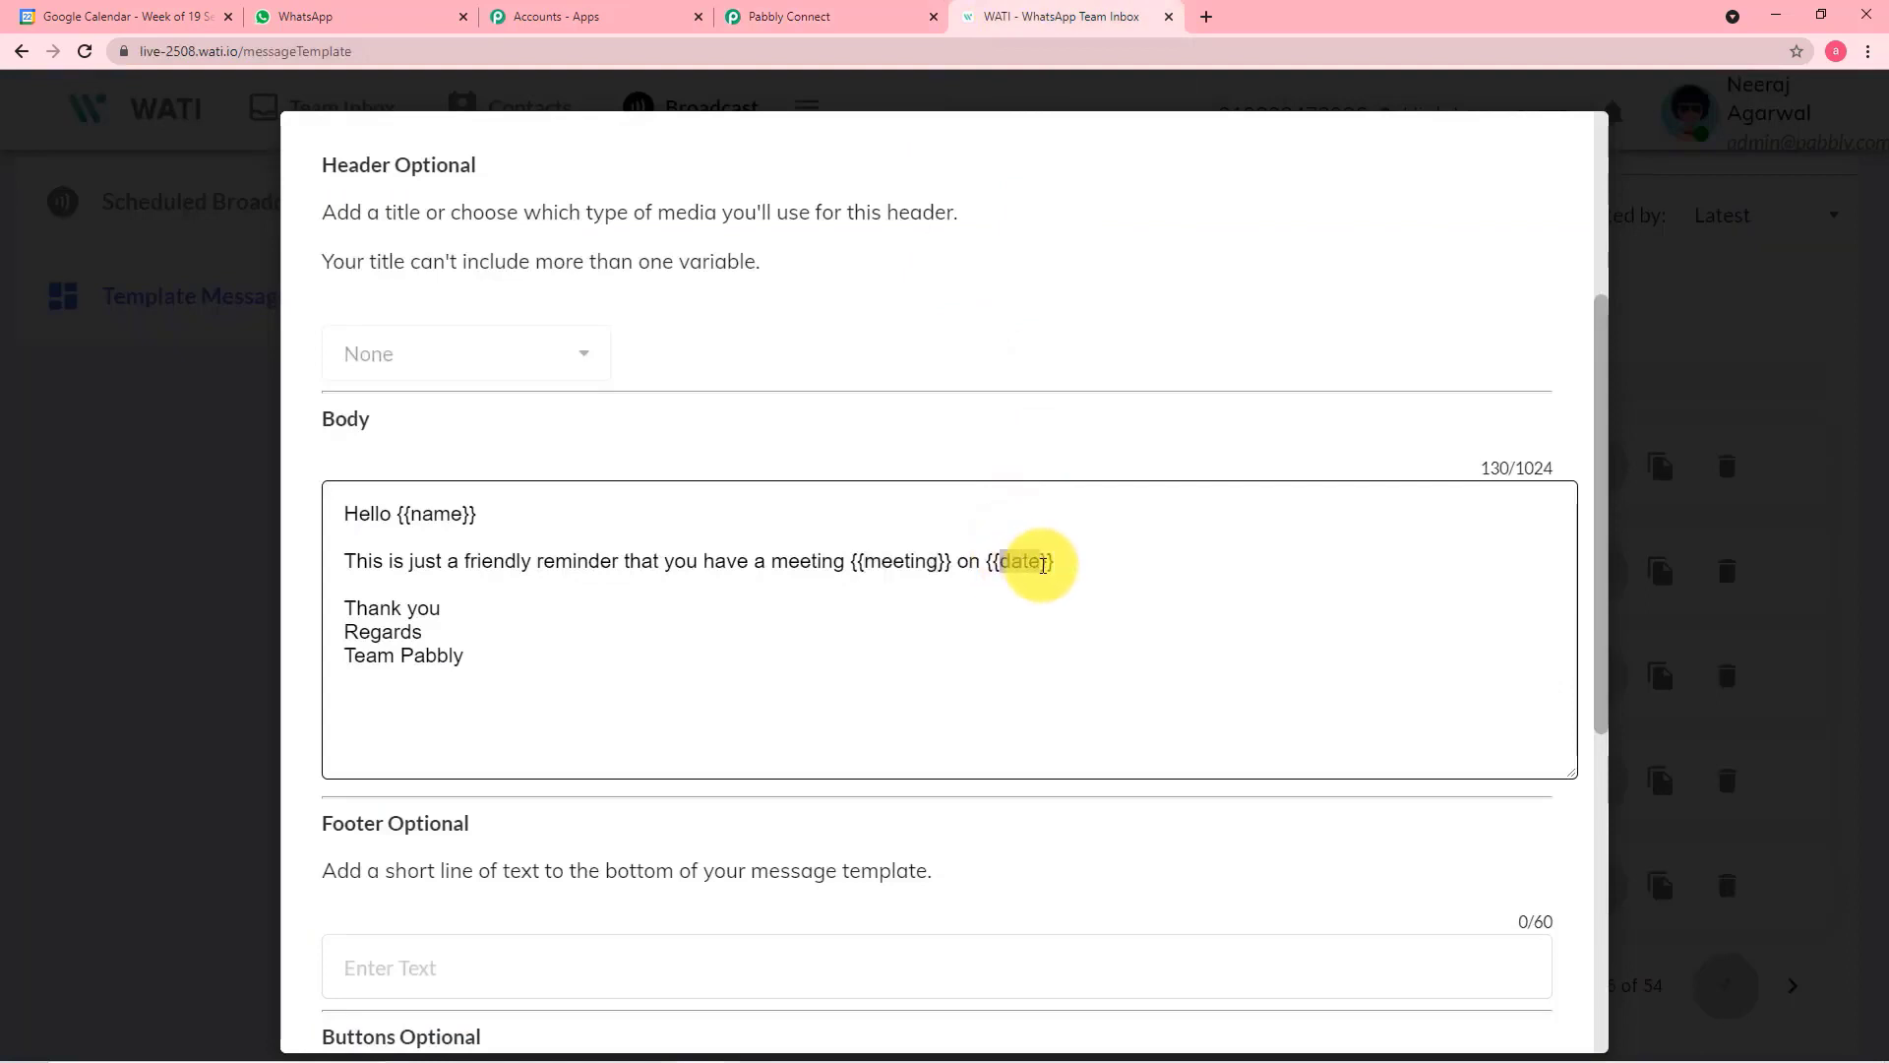
right_click(1045, 571)
left_click(1061, 577)
left_click(757, 15)
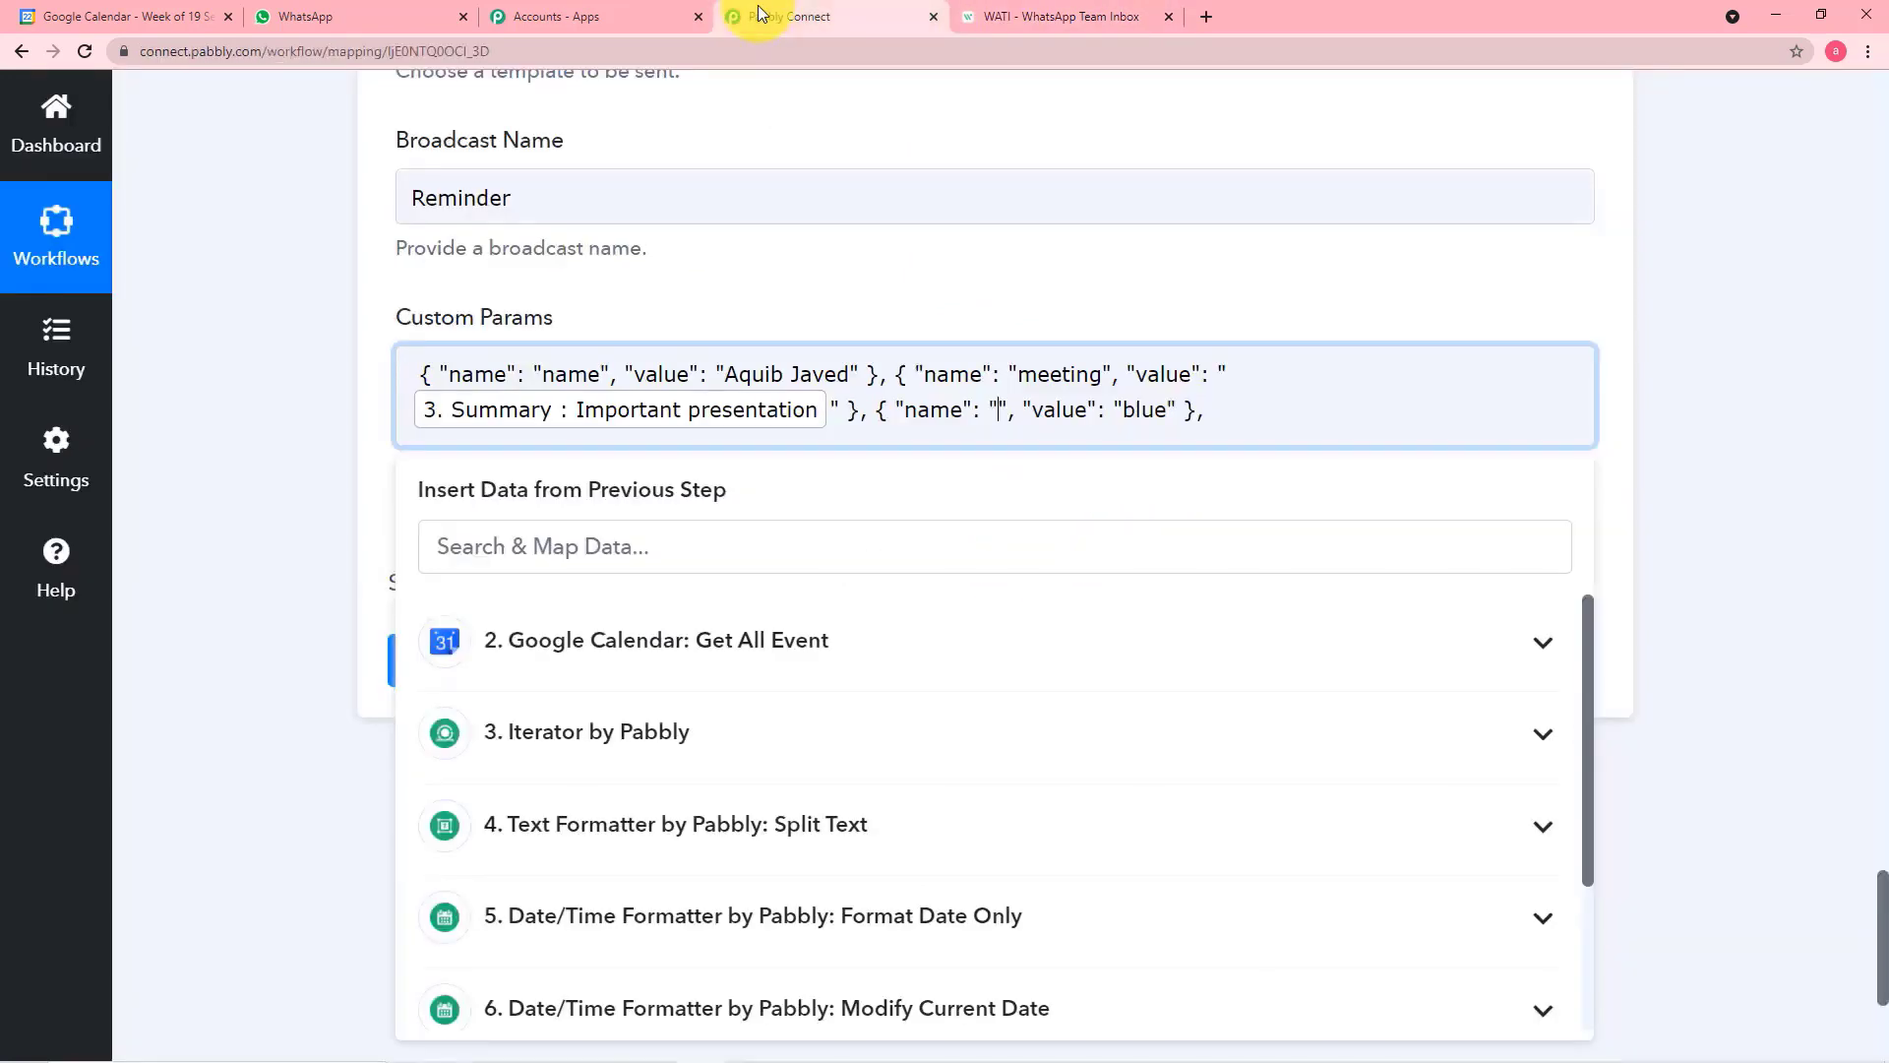
key("ctrl+v")
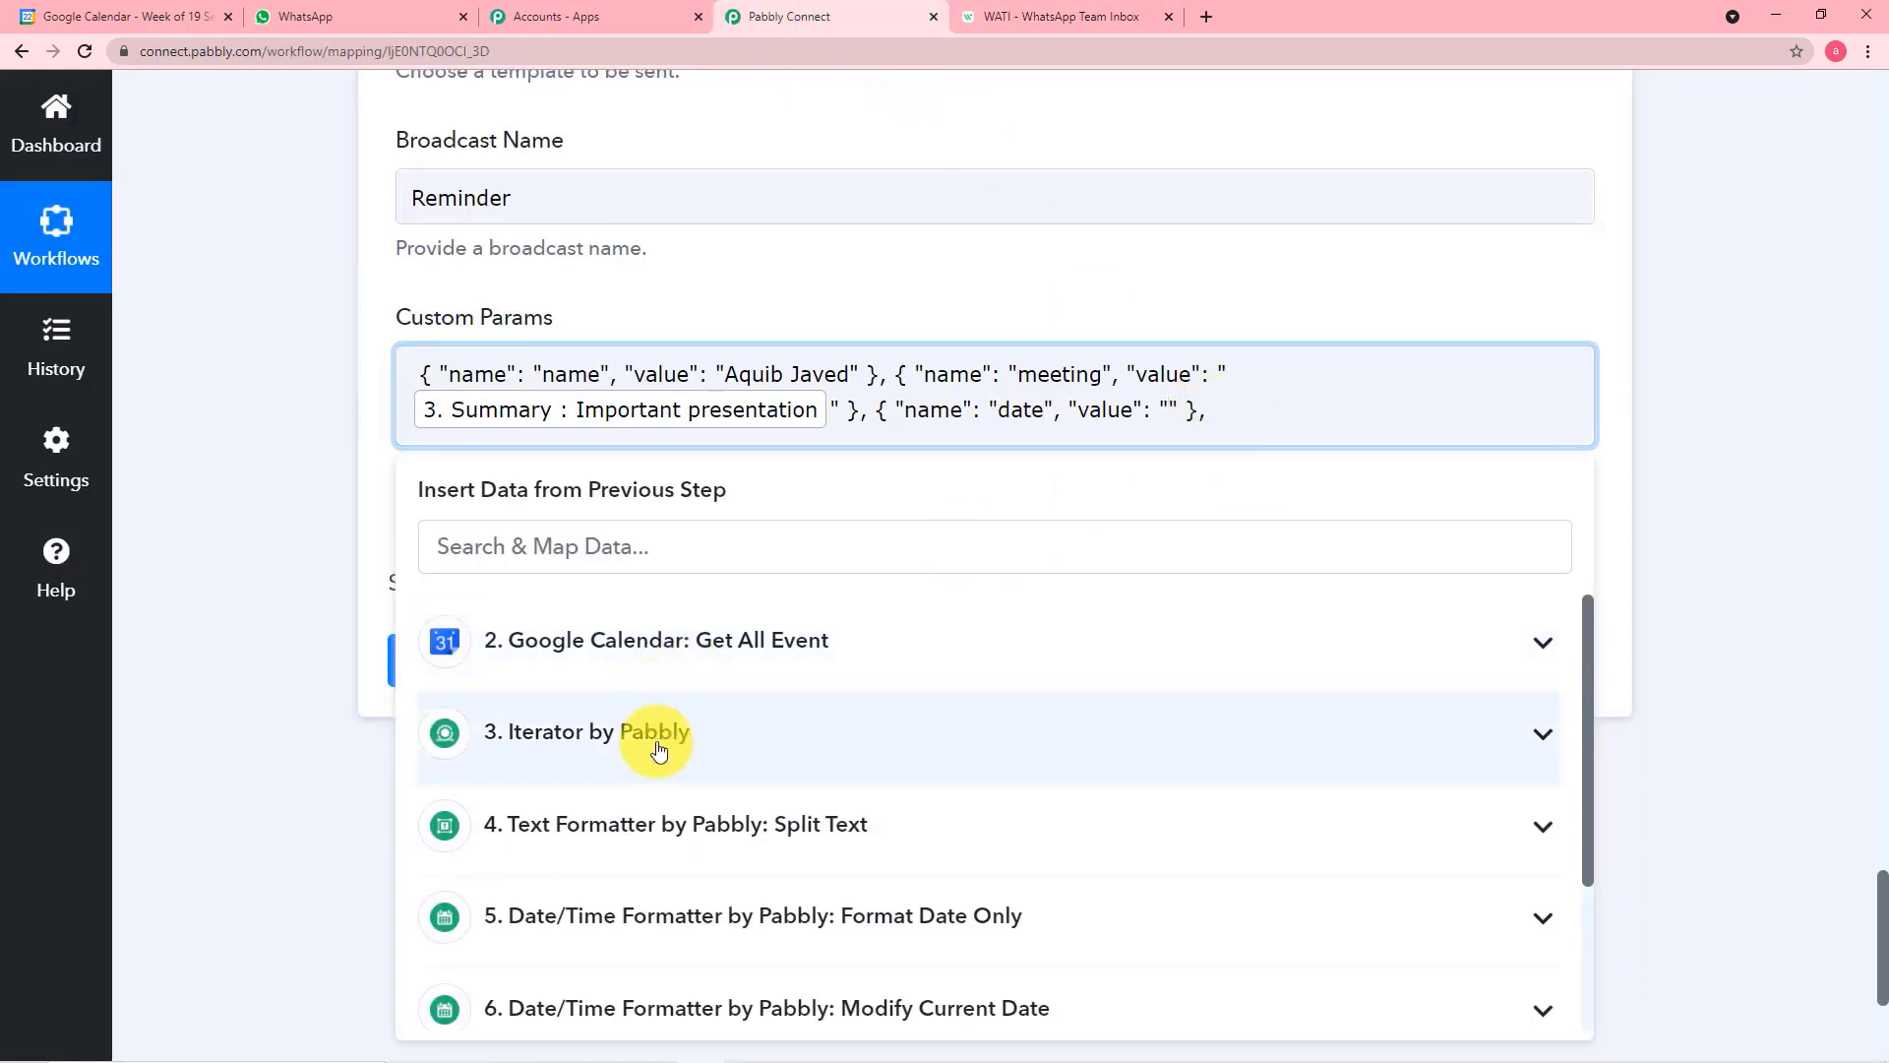
Map the Result of step 5, Date/Time Formatter: Format Date Only, as the "date" object's value and close the data list
scroll(653, 729, "down", 2)
scroll(665, 667, "up", 1)
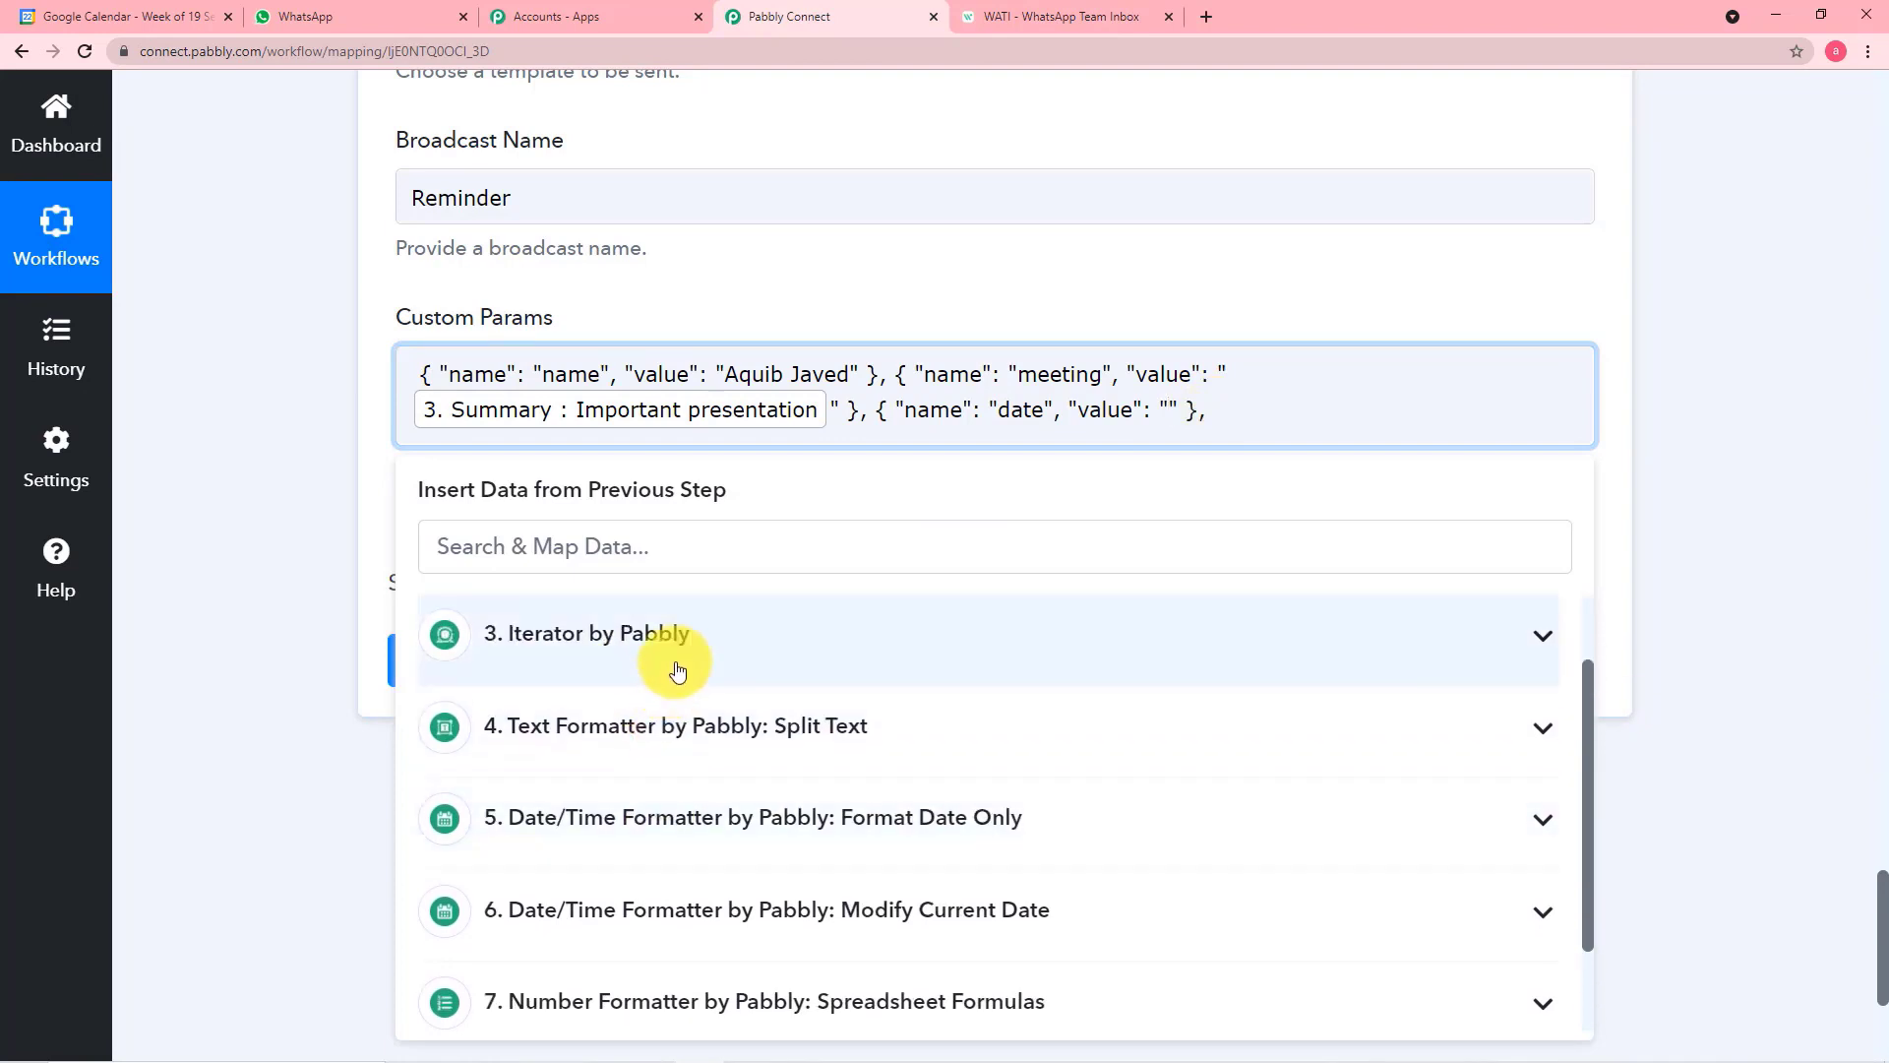
left_click(677, 666)
left_click(682, 666)
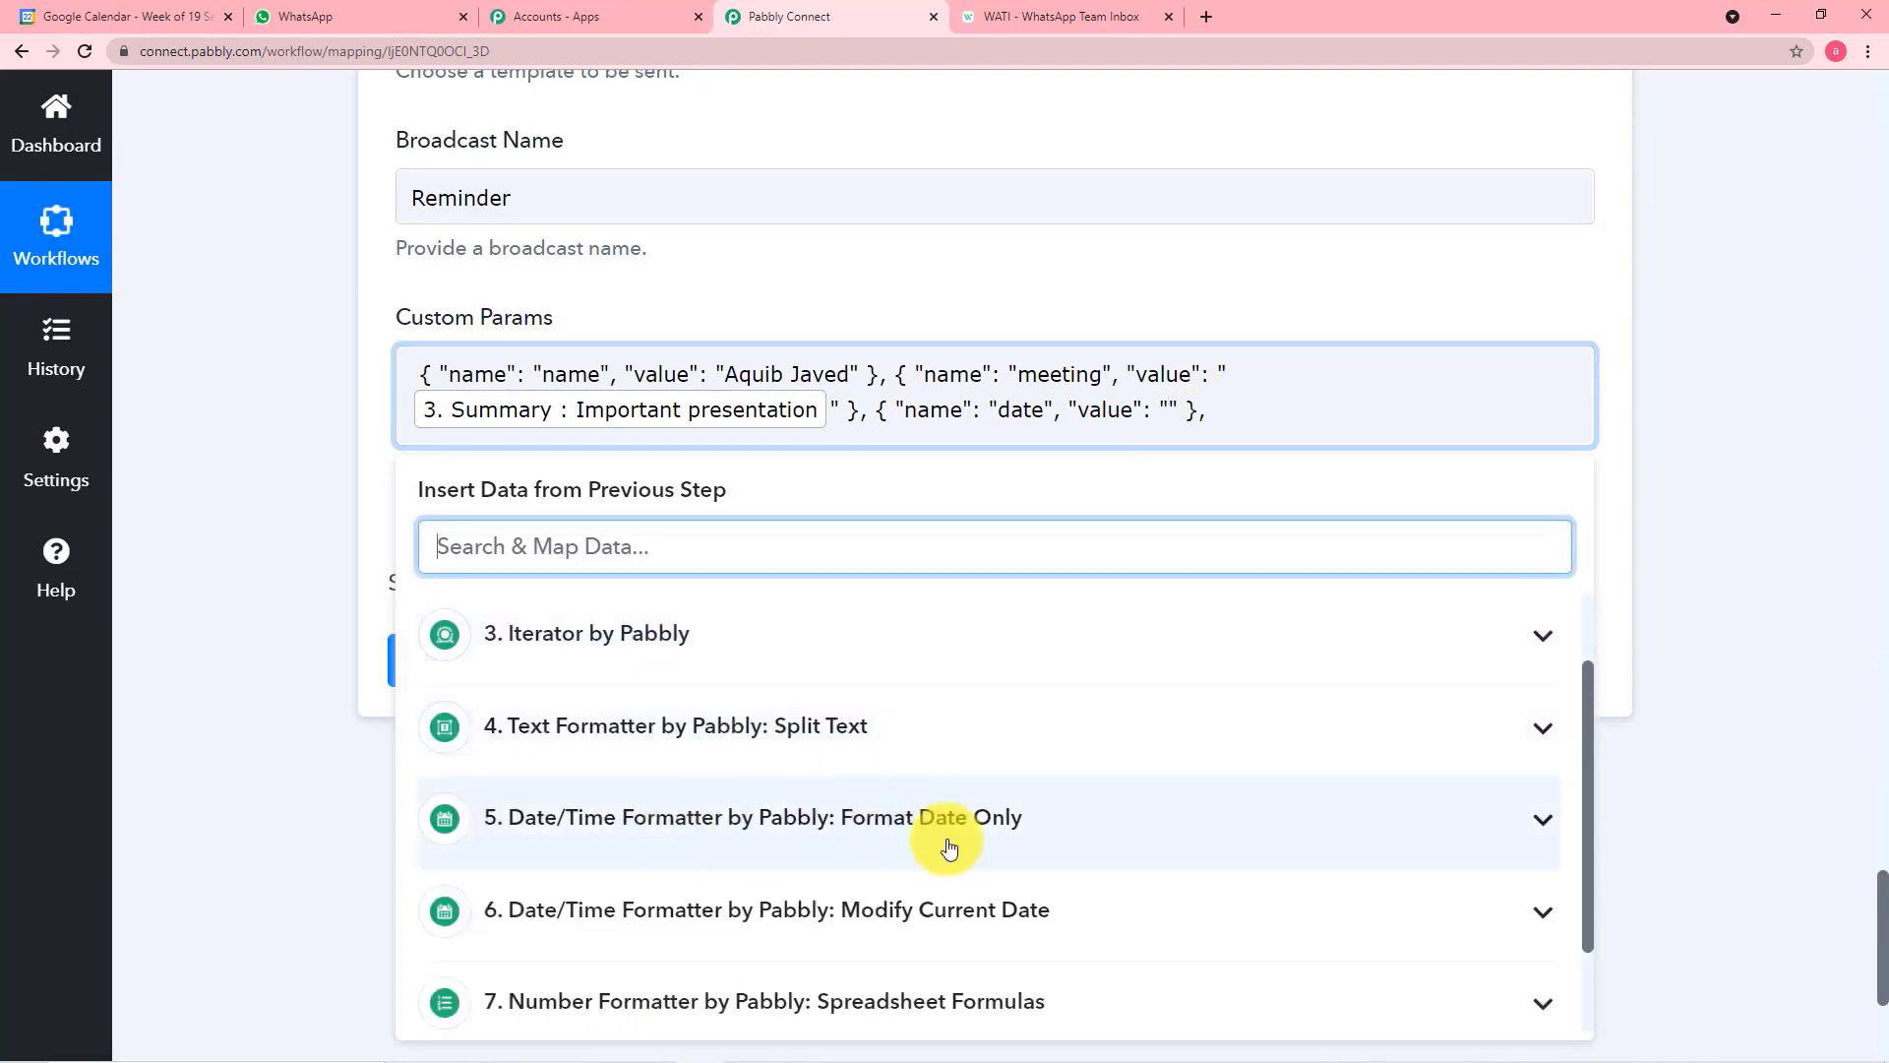
scroll(911, 866, "down", 1)
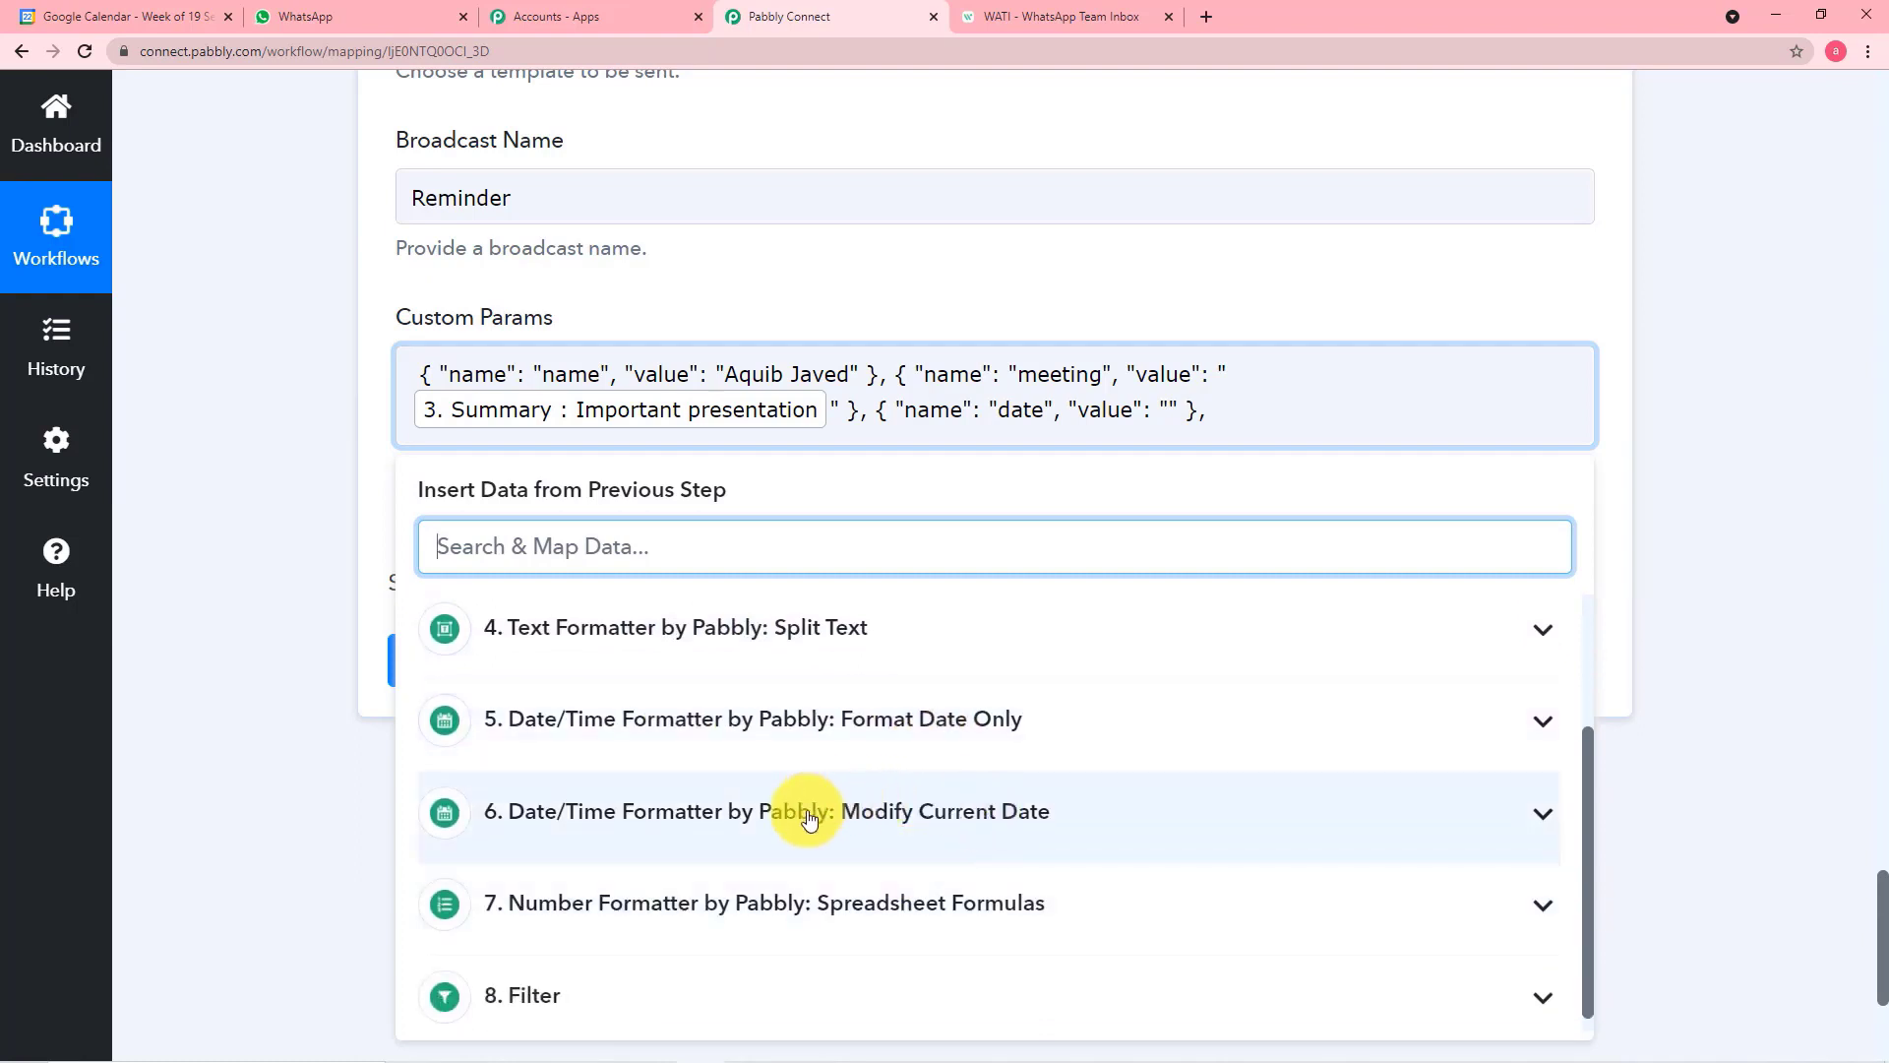
left_click(889, 737)
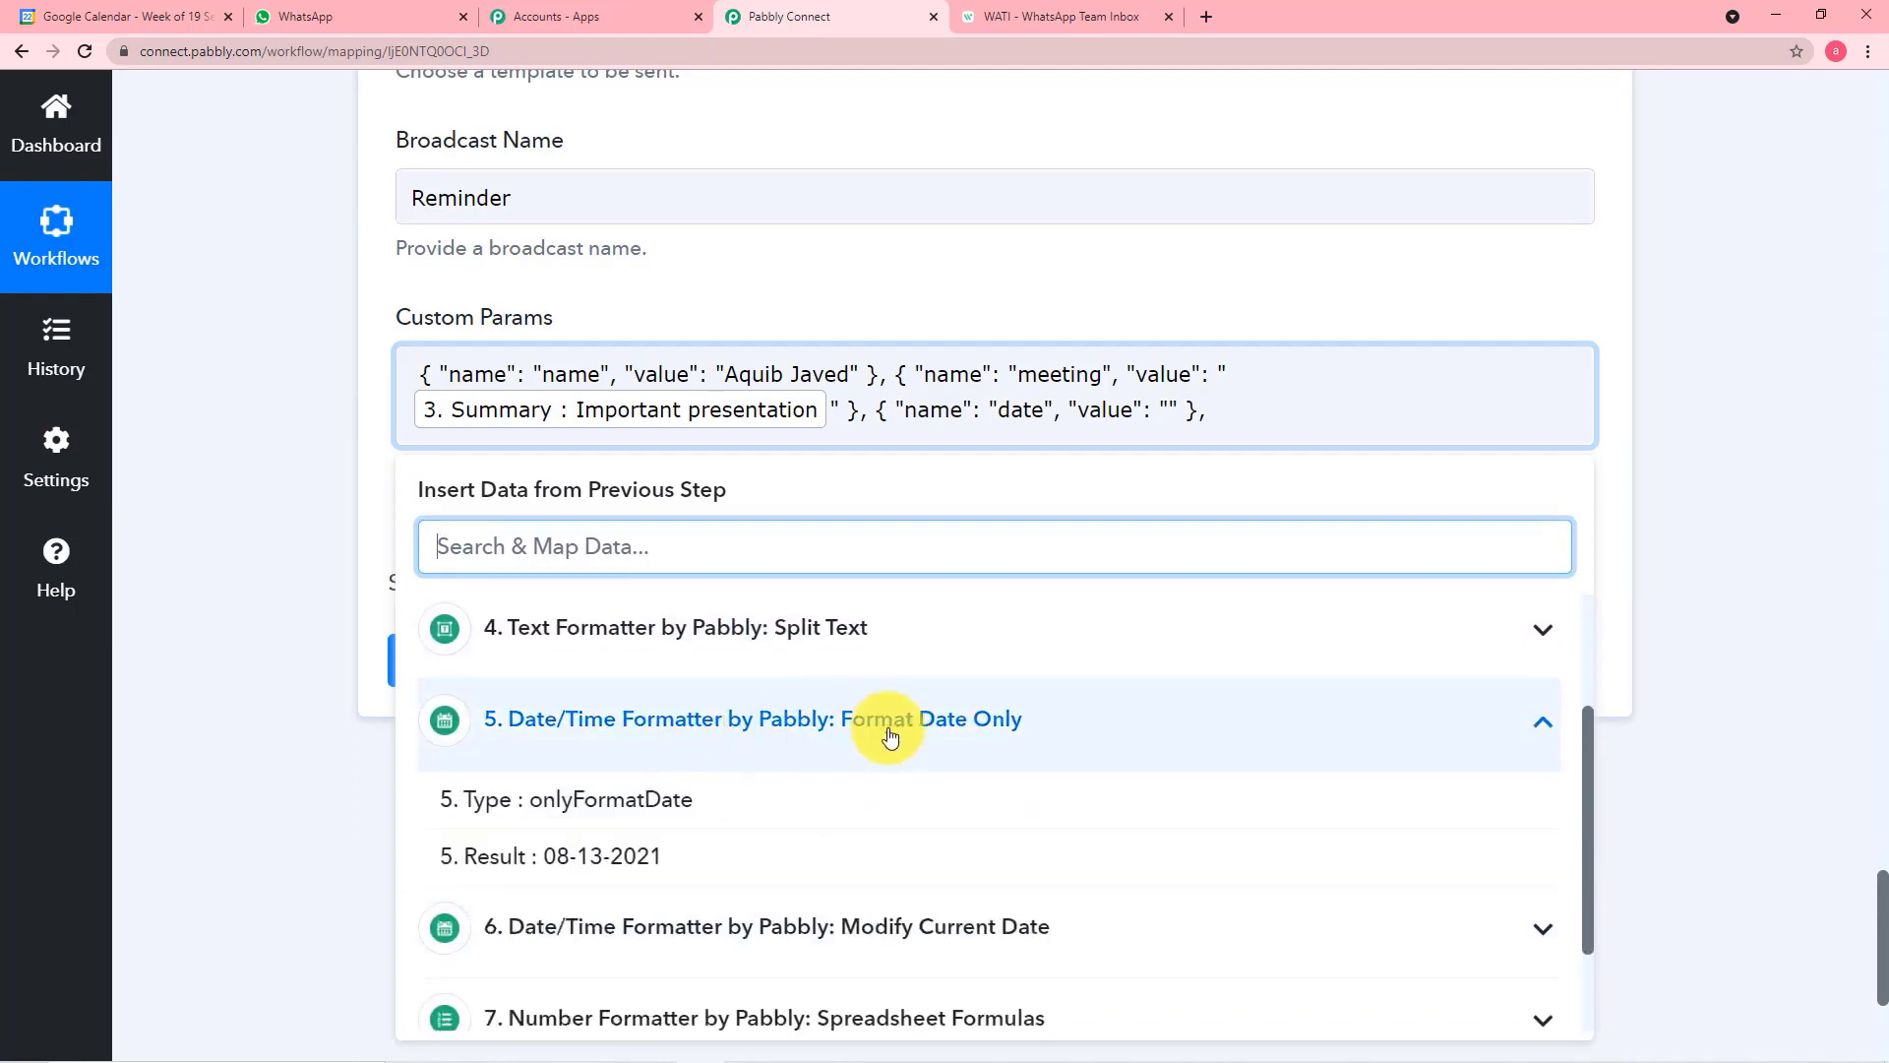
scroll(889, 737, "down", 1)
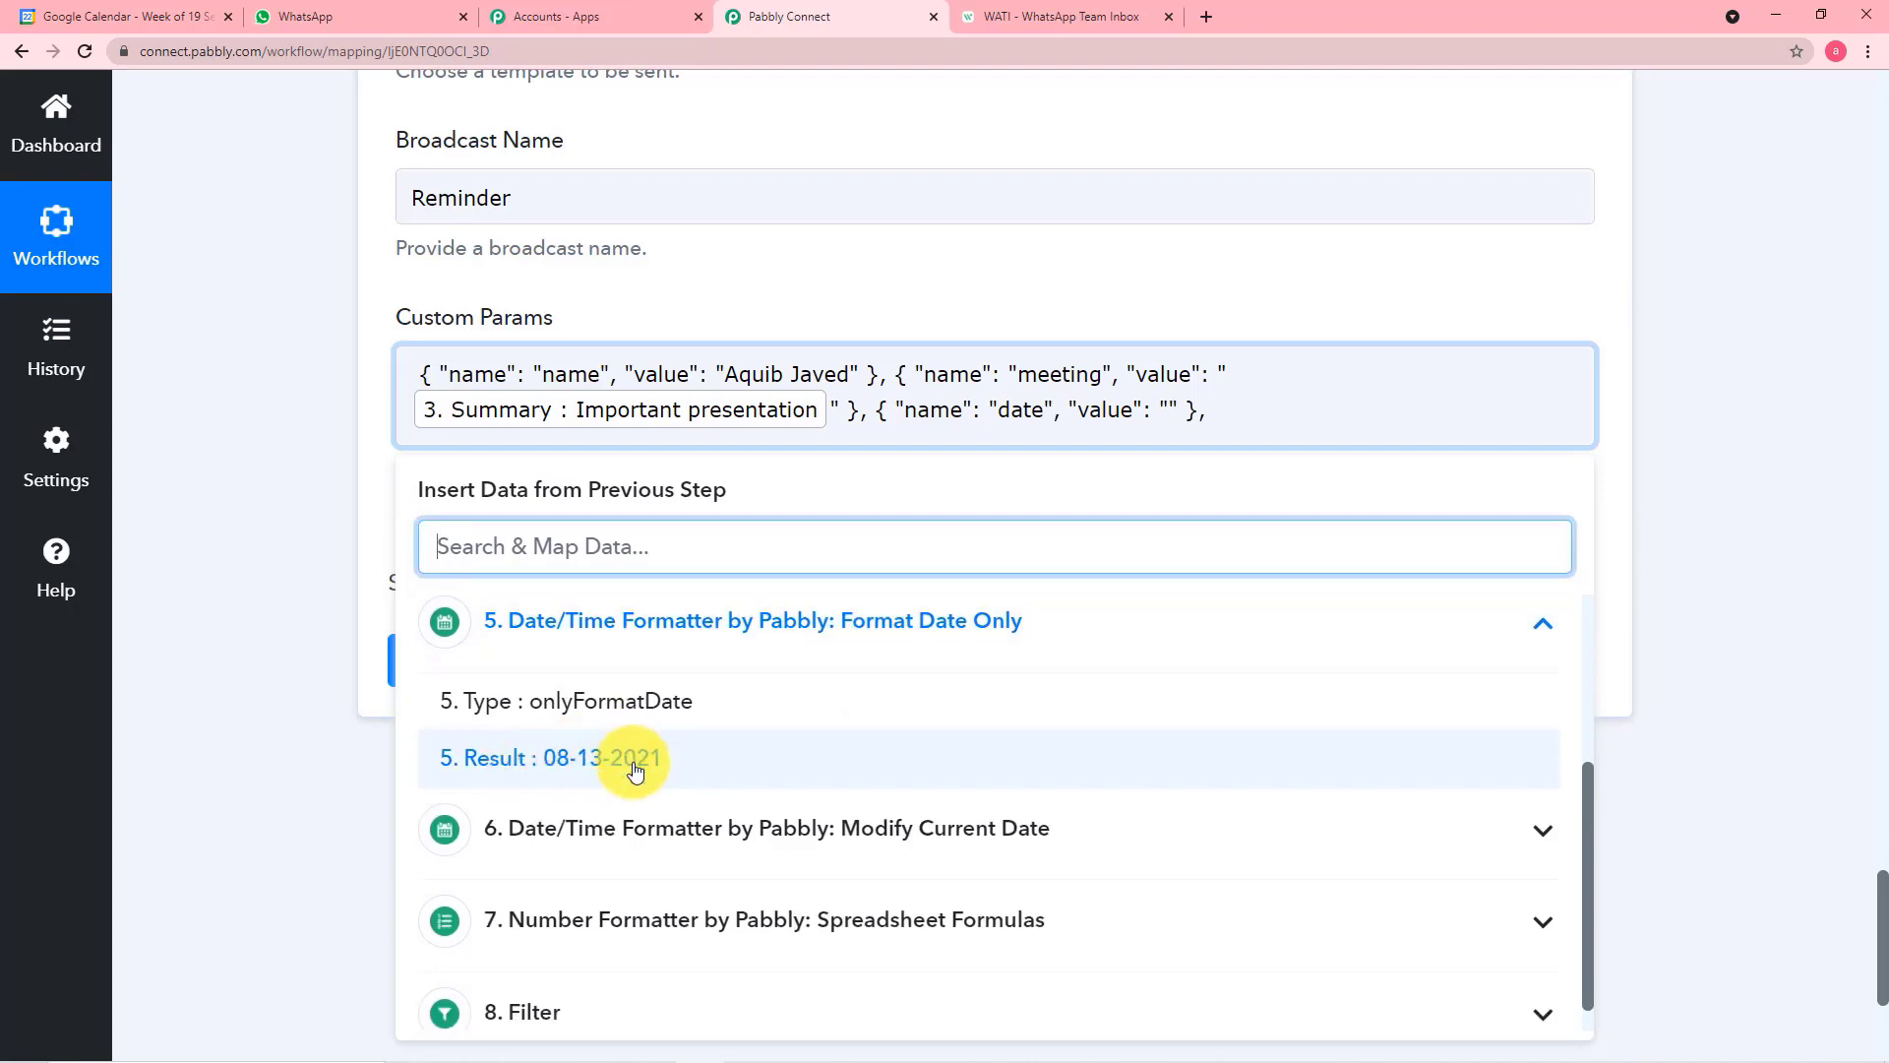
left_click(634, 763)
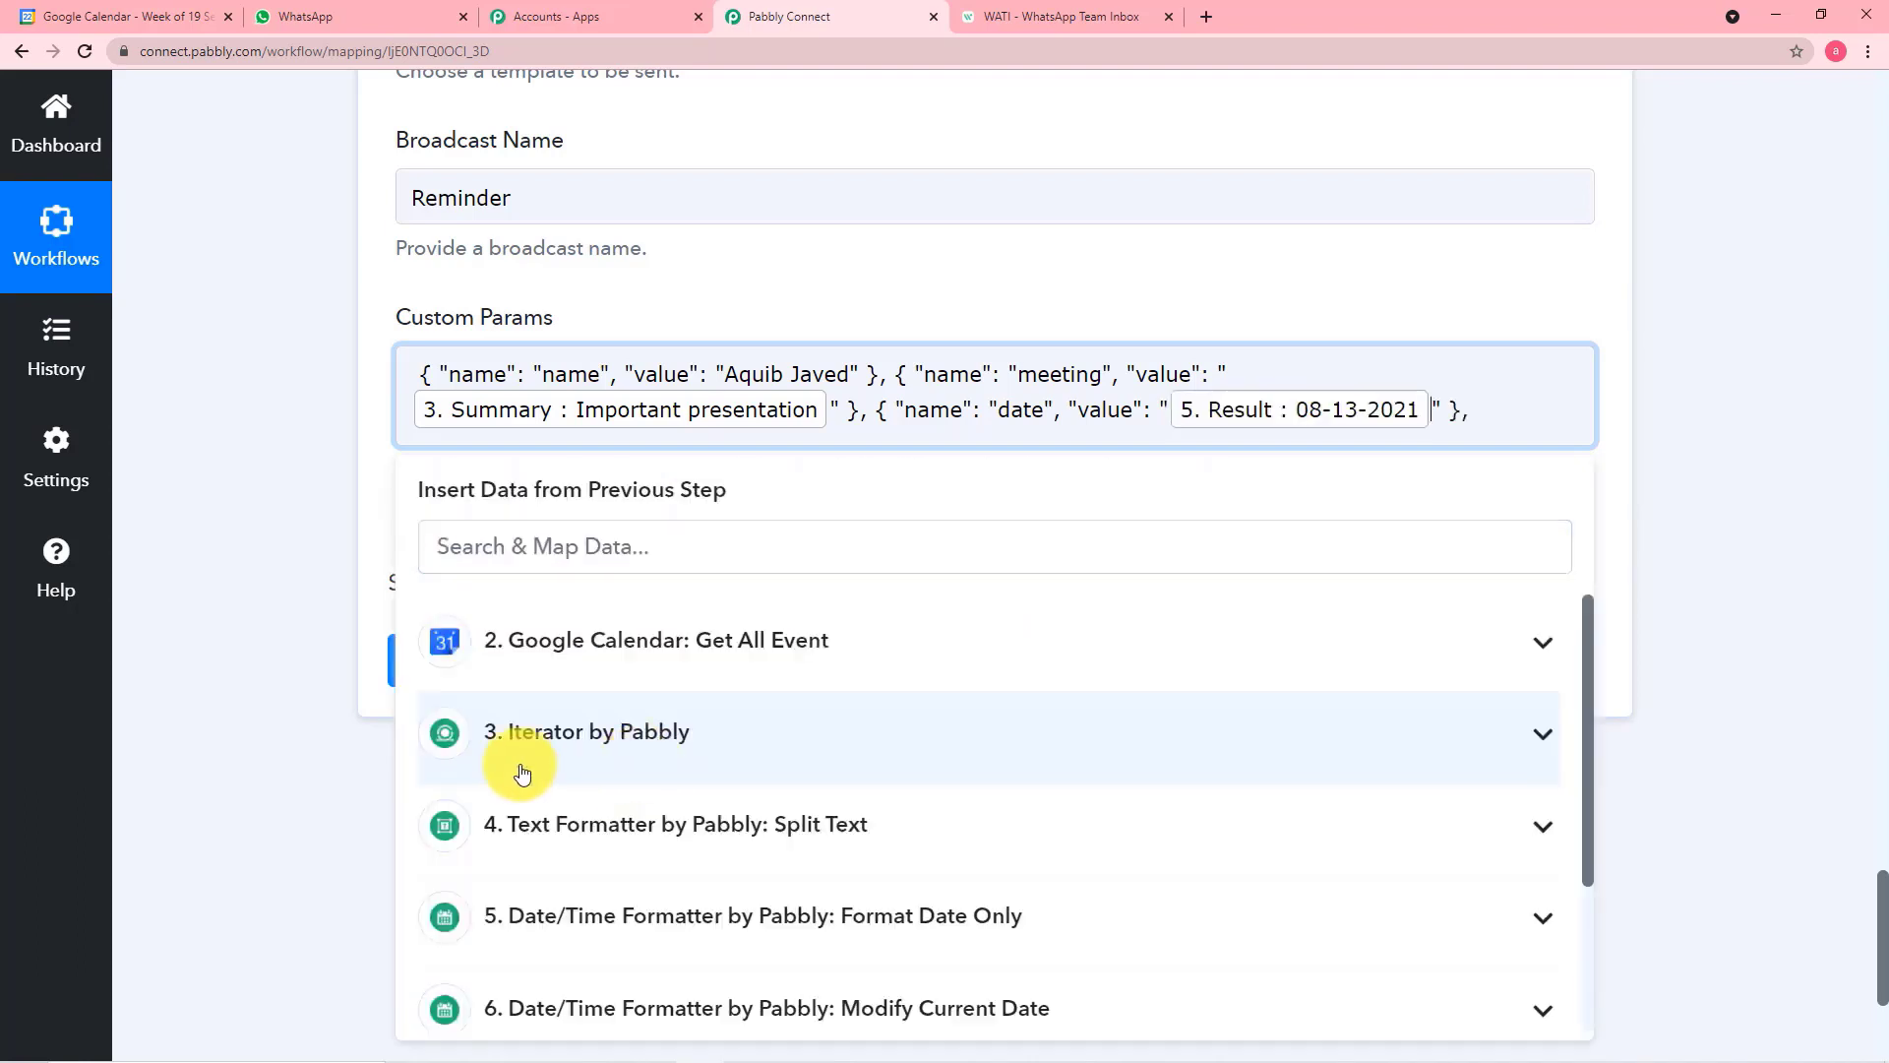
left_click(232, 602)
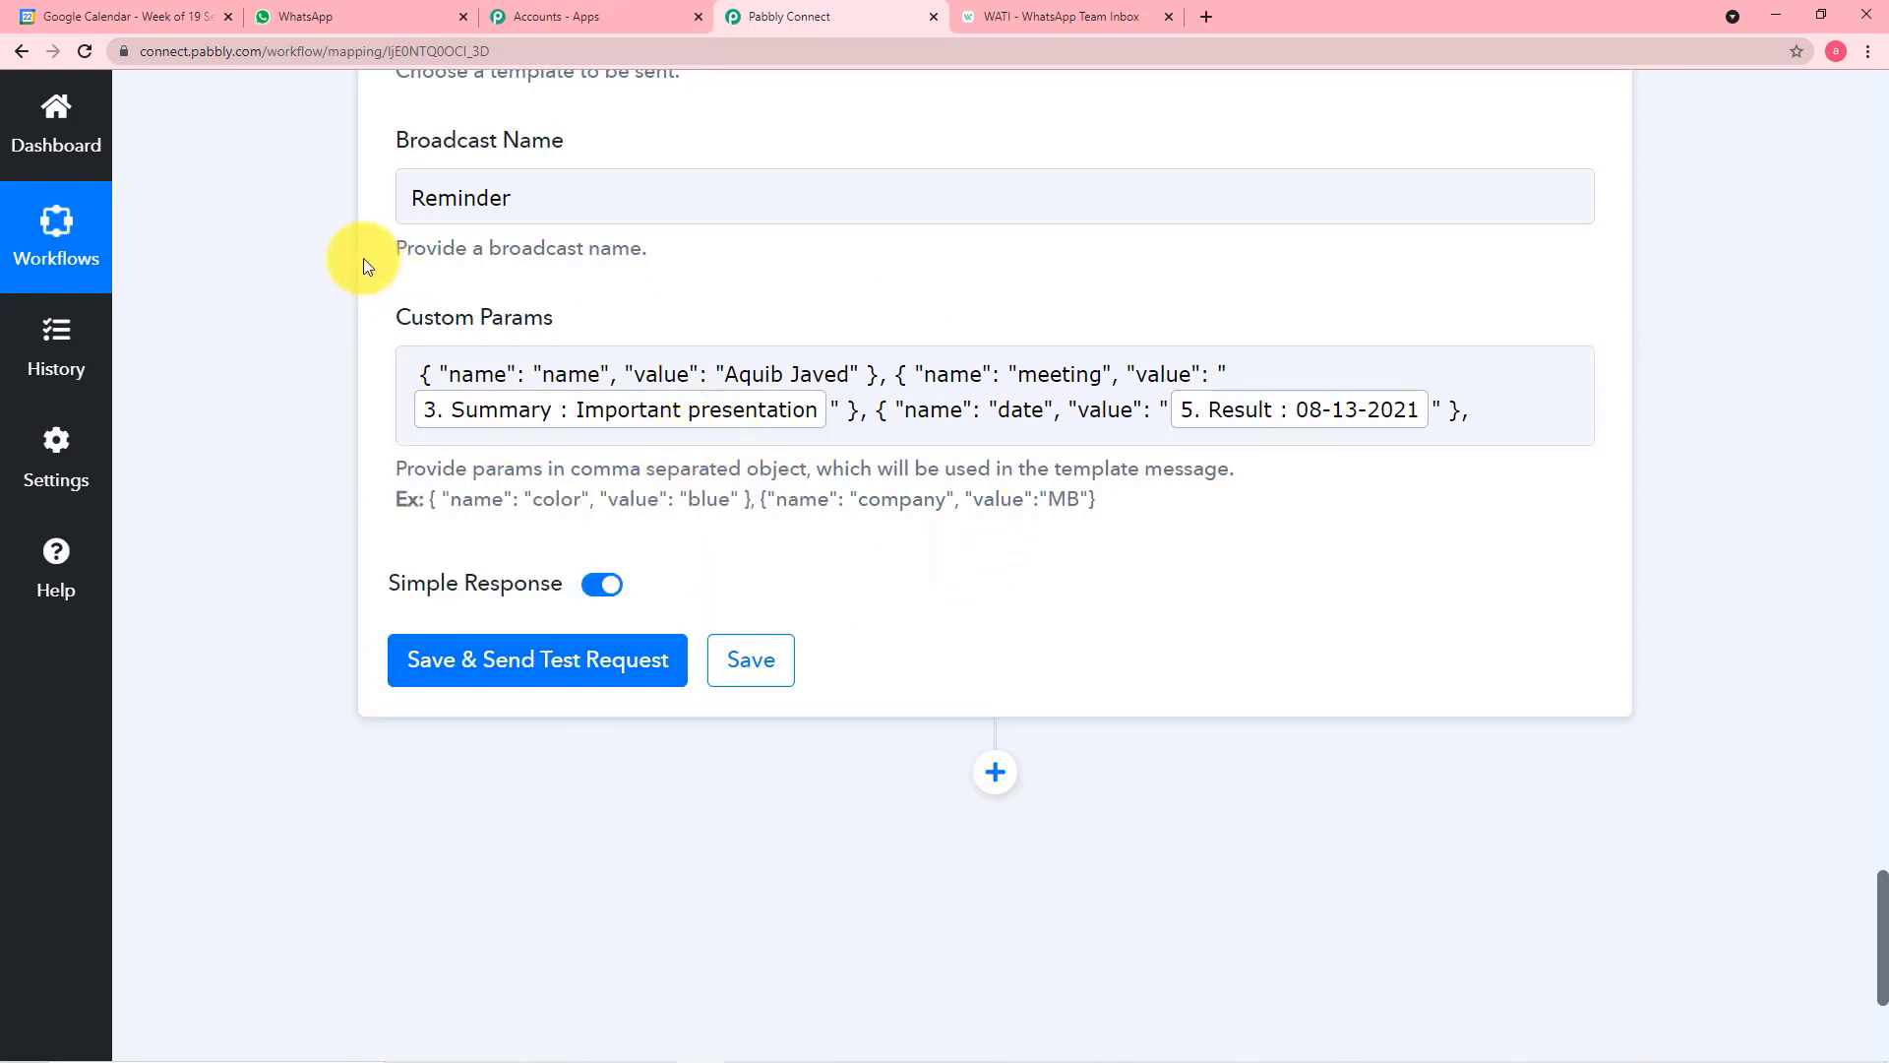
Save the WATI action, send a test request, and examine the parameters and contact fields in the response
left_click(553, 686)
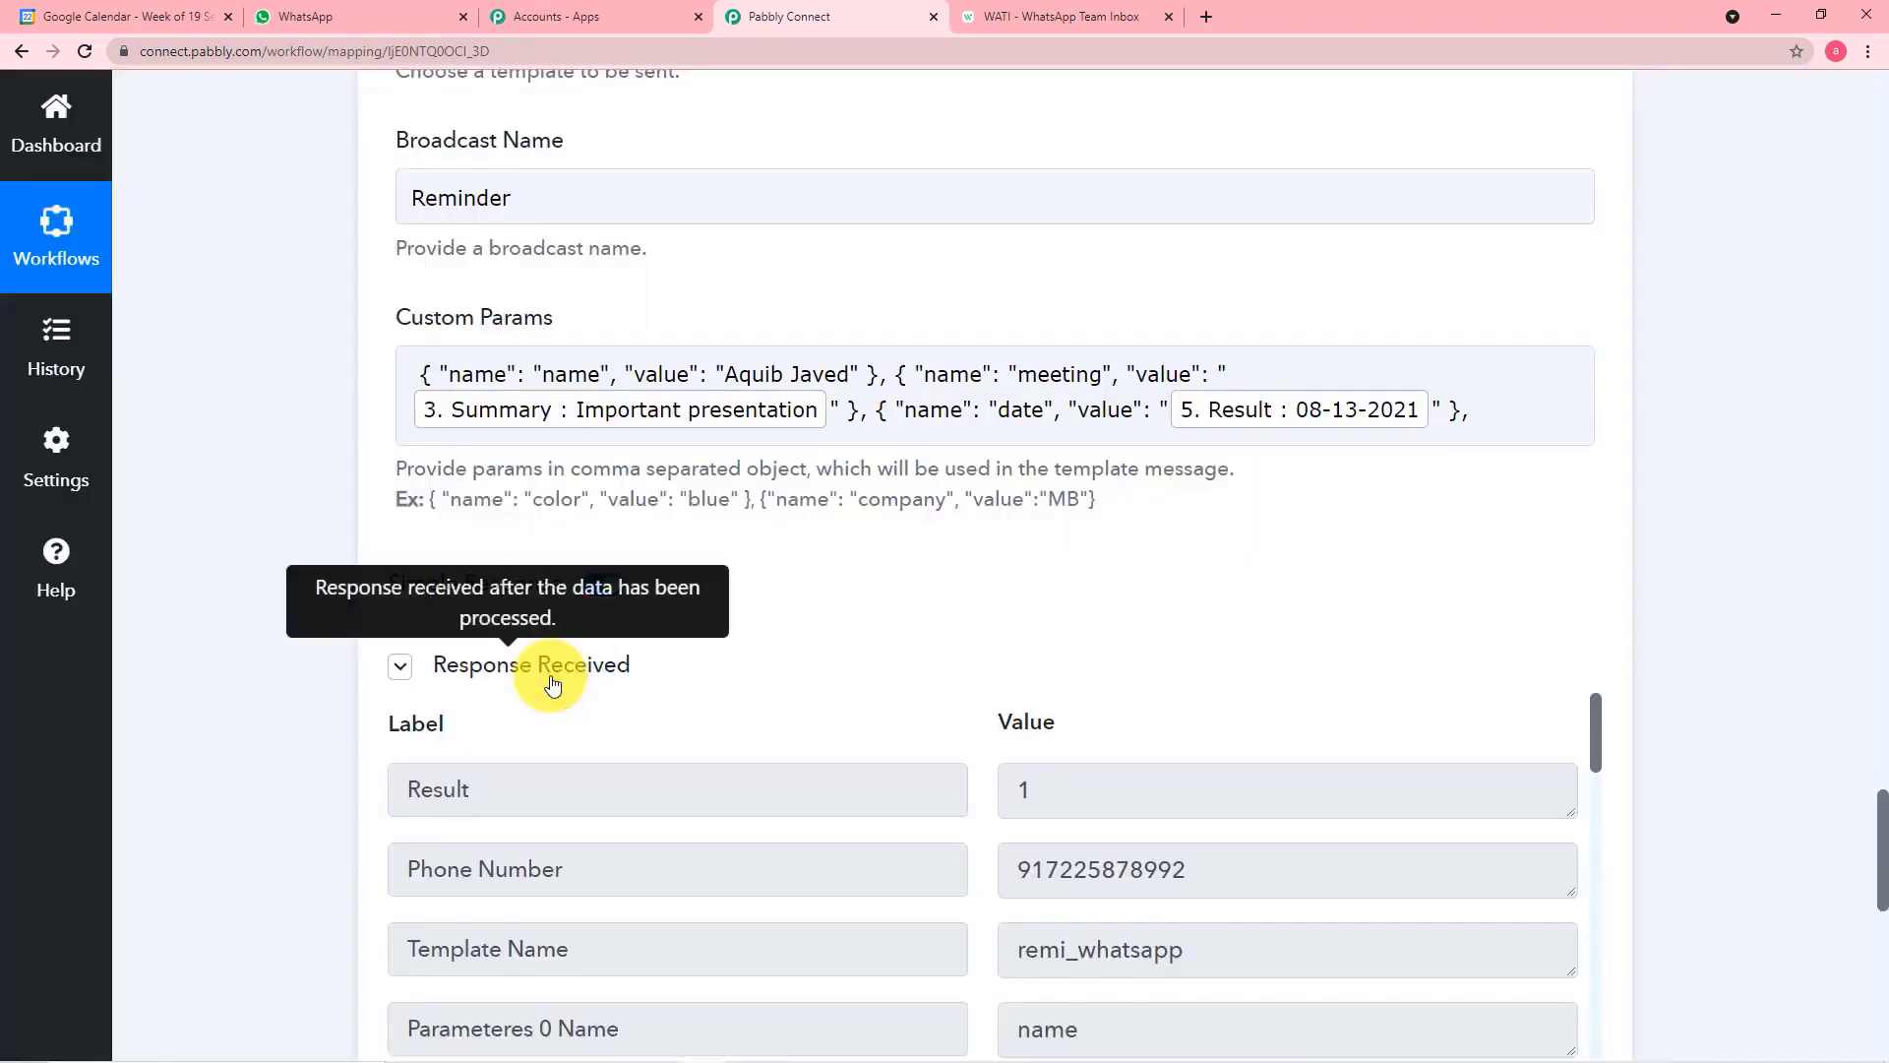
scroll(553, 686, "down", 6)
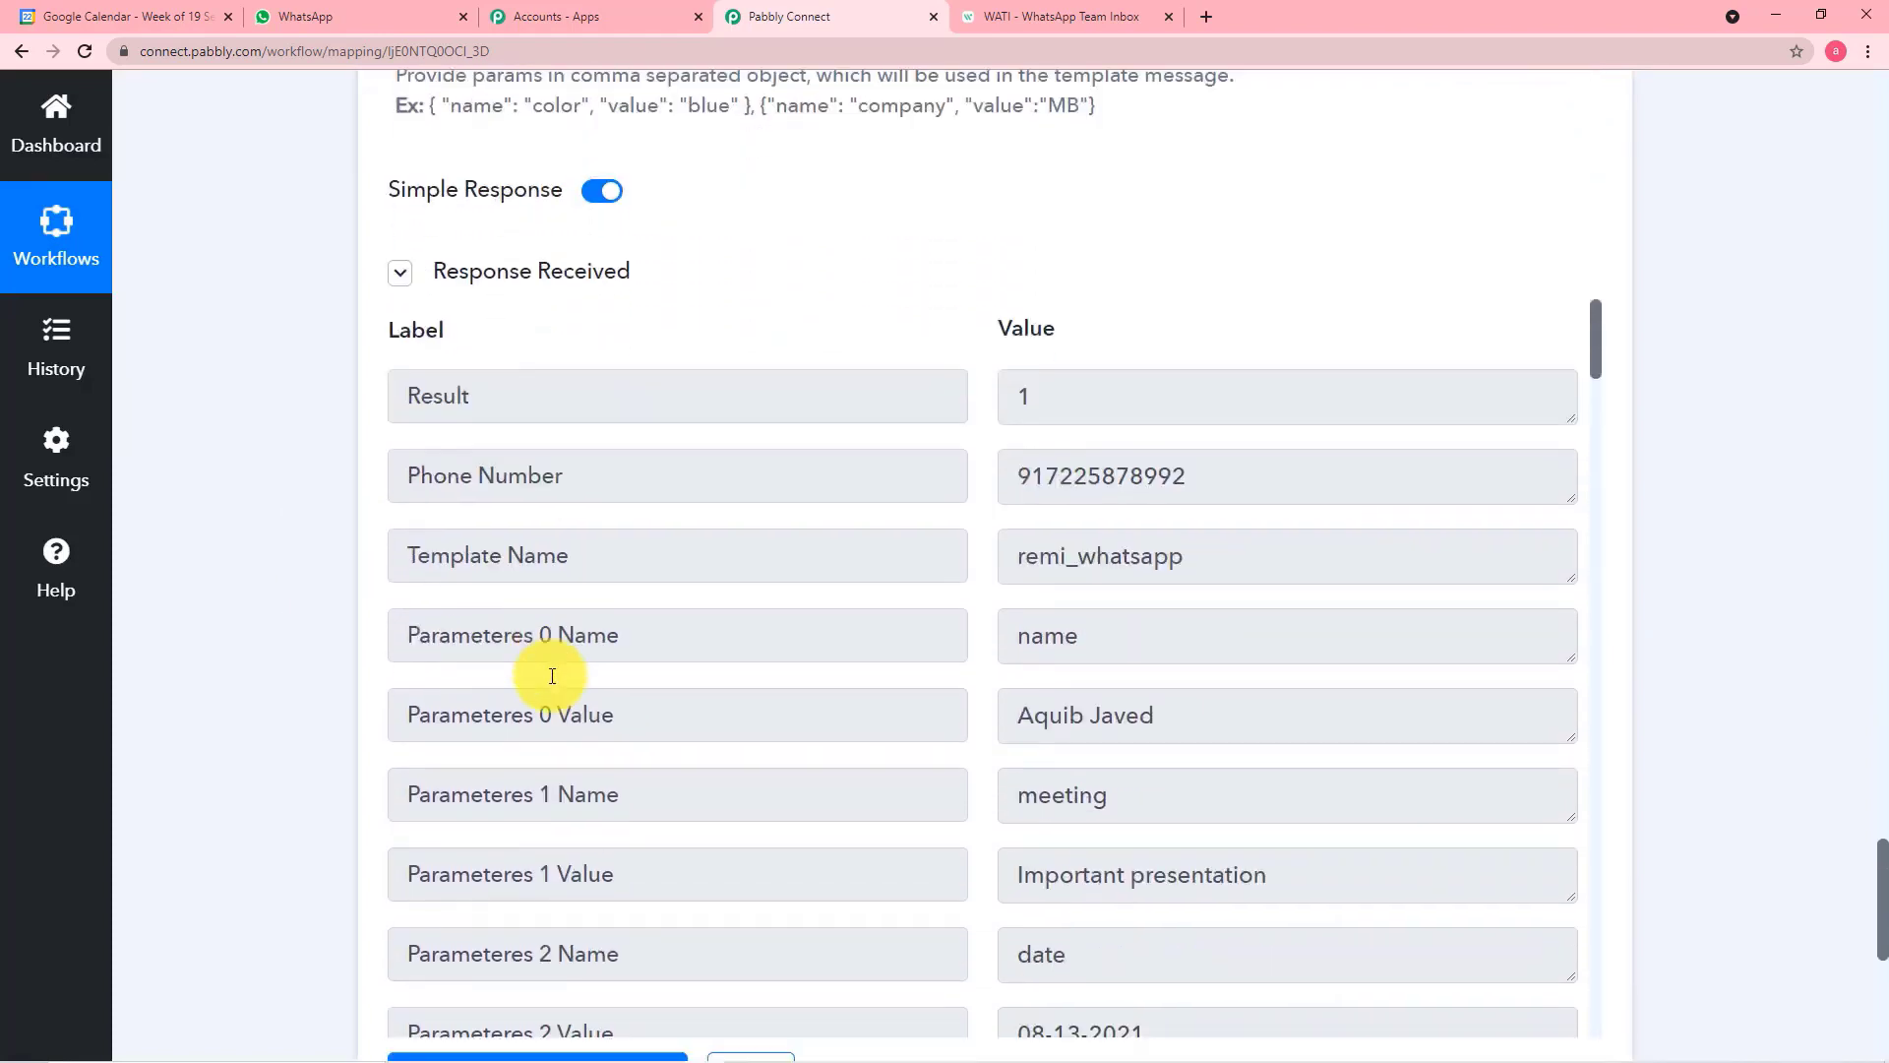
scroll(921, 652, "down", 1)
scroll(896, 478, "down", 5)
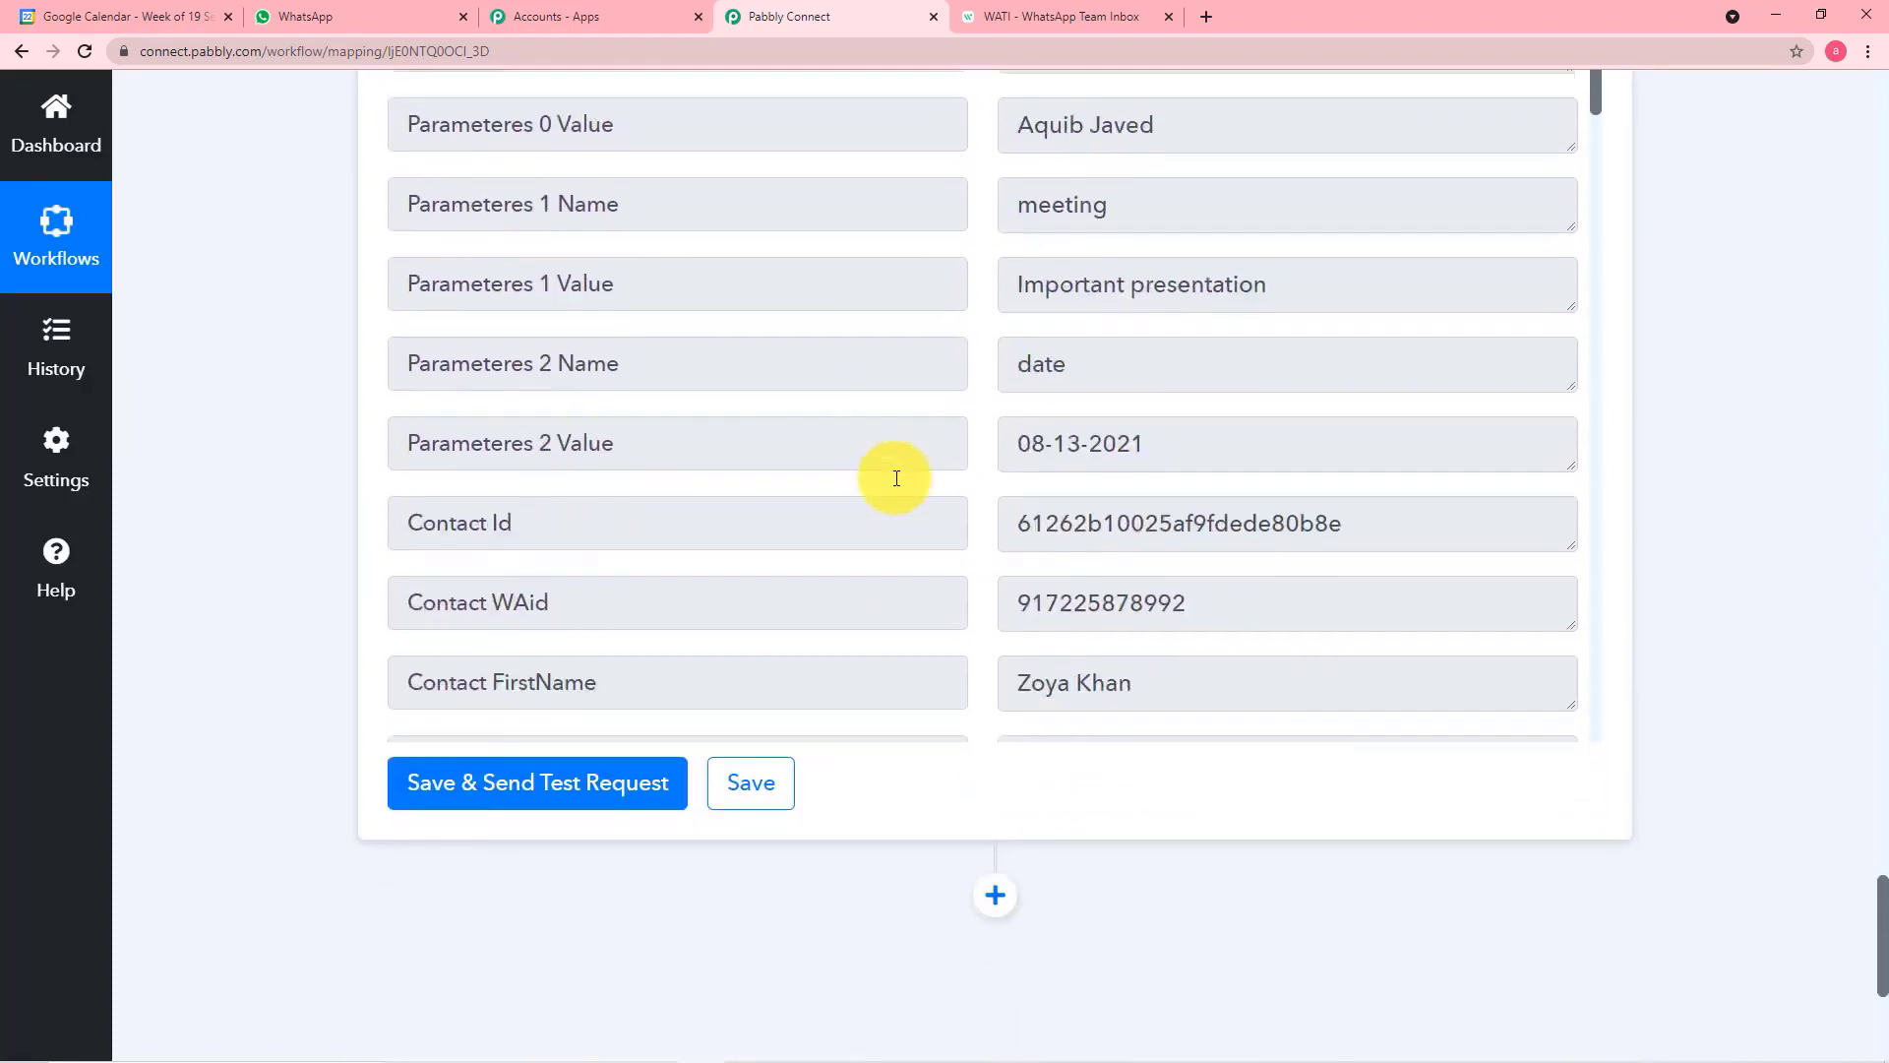
Check the reminder delivered in the WhatsApp chat and compare it with the WATI test response in Pabbly Connect
scroll(897, 478, "up", 5)
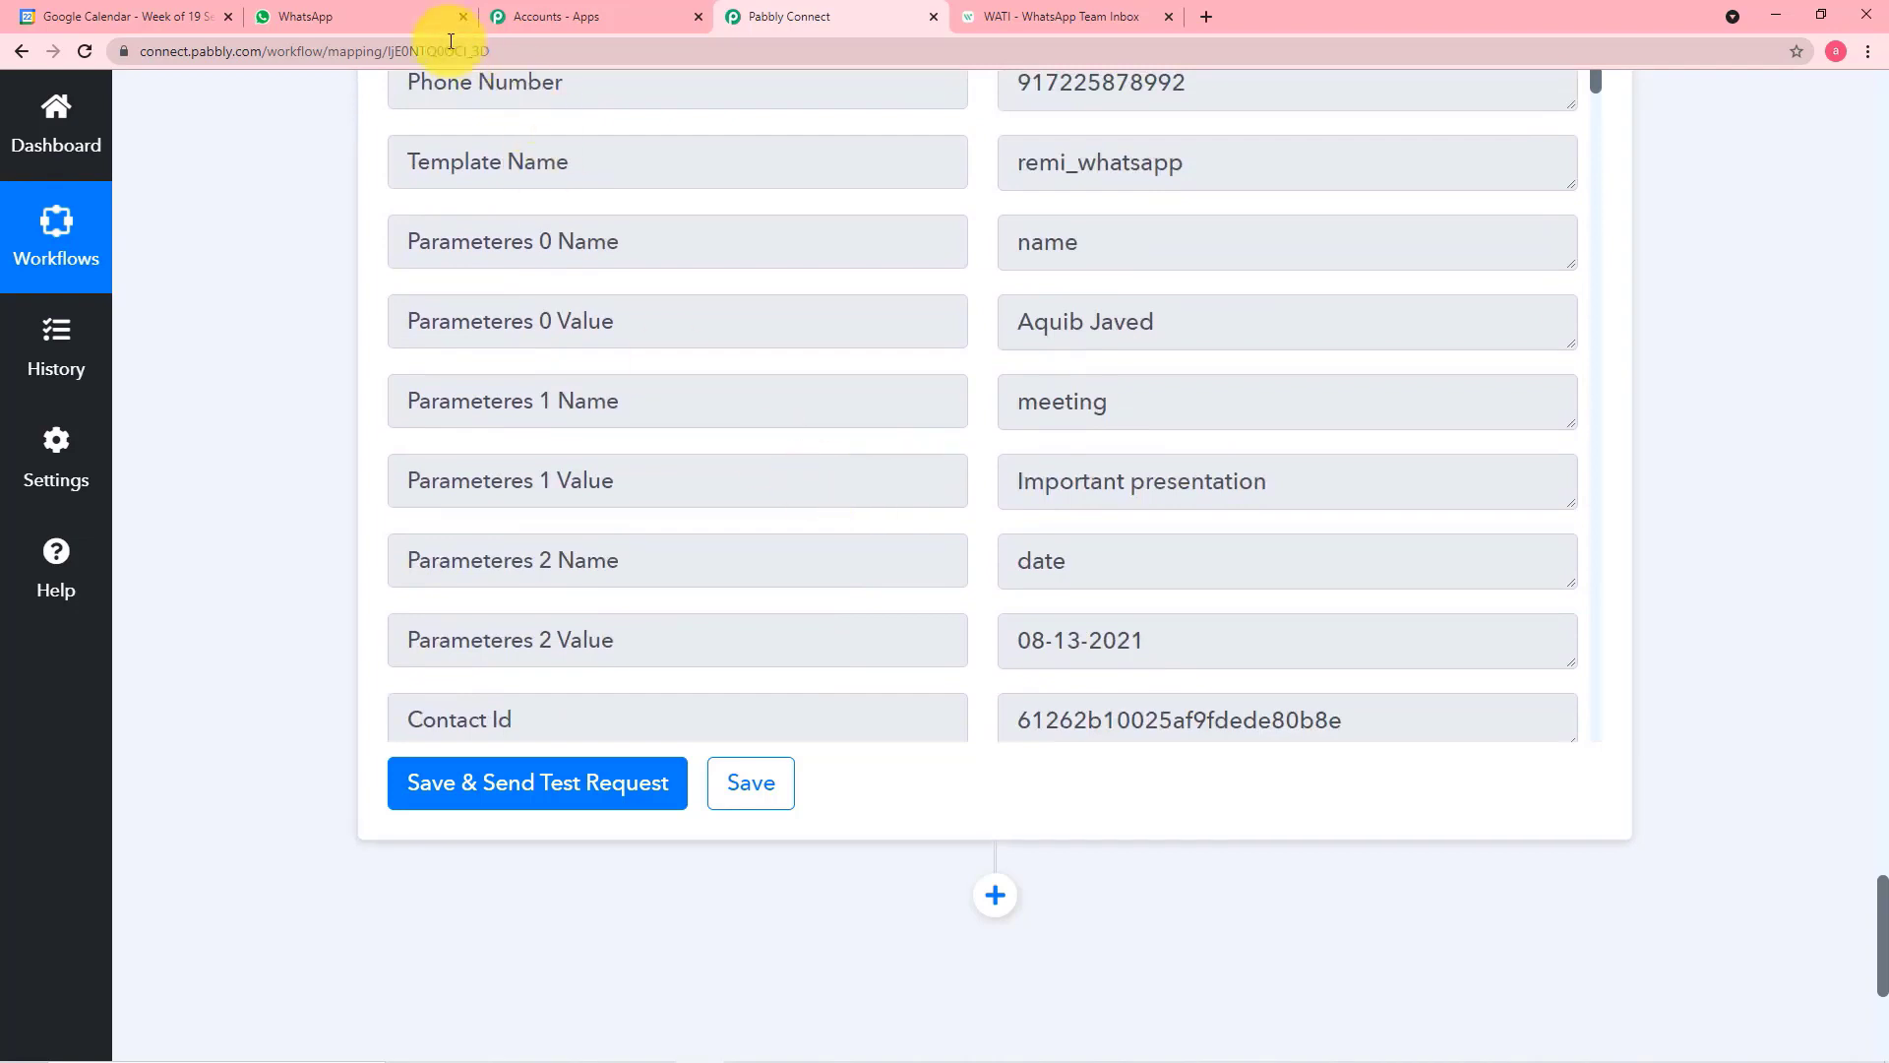
left_click(364, 19)
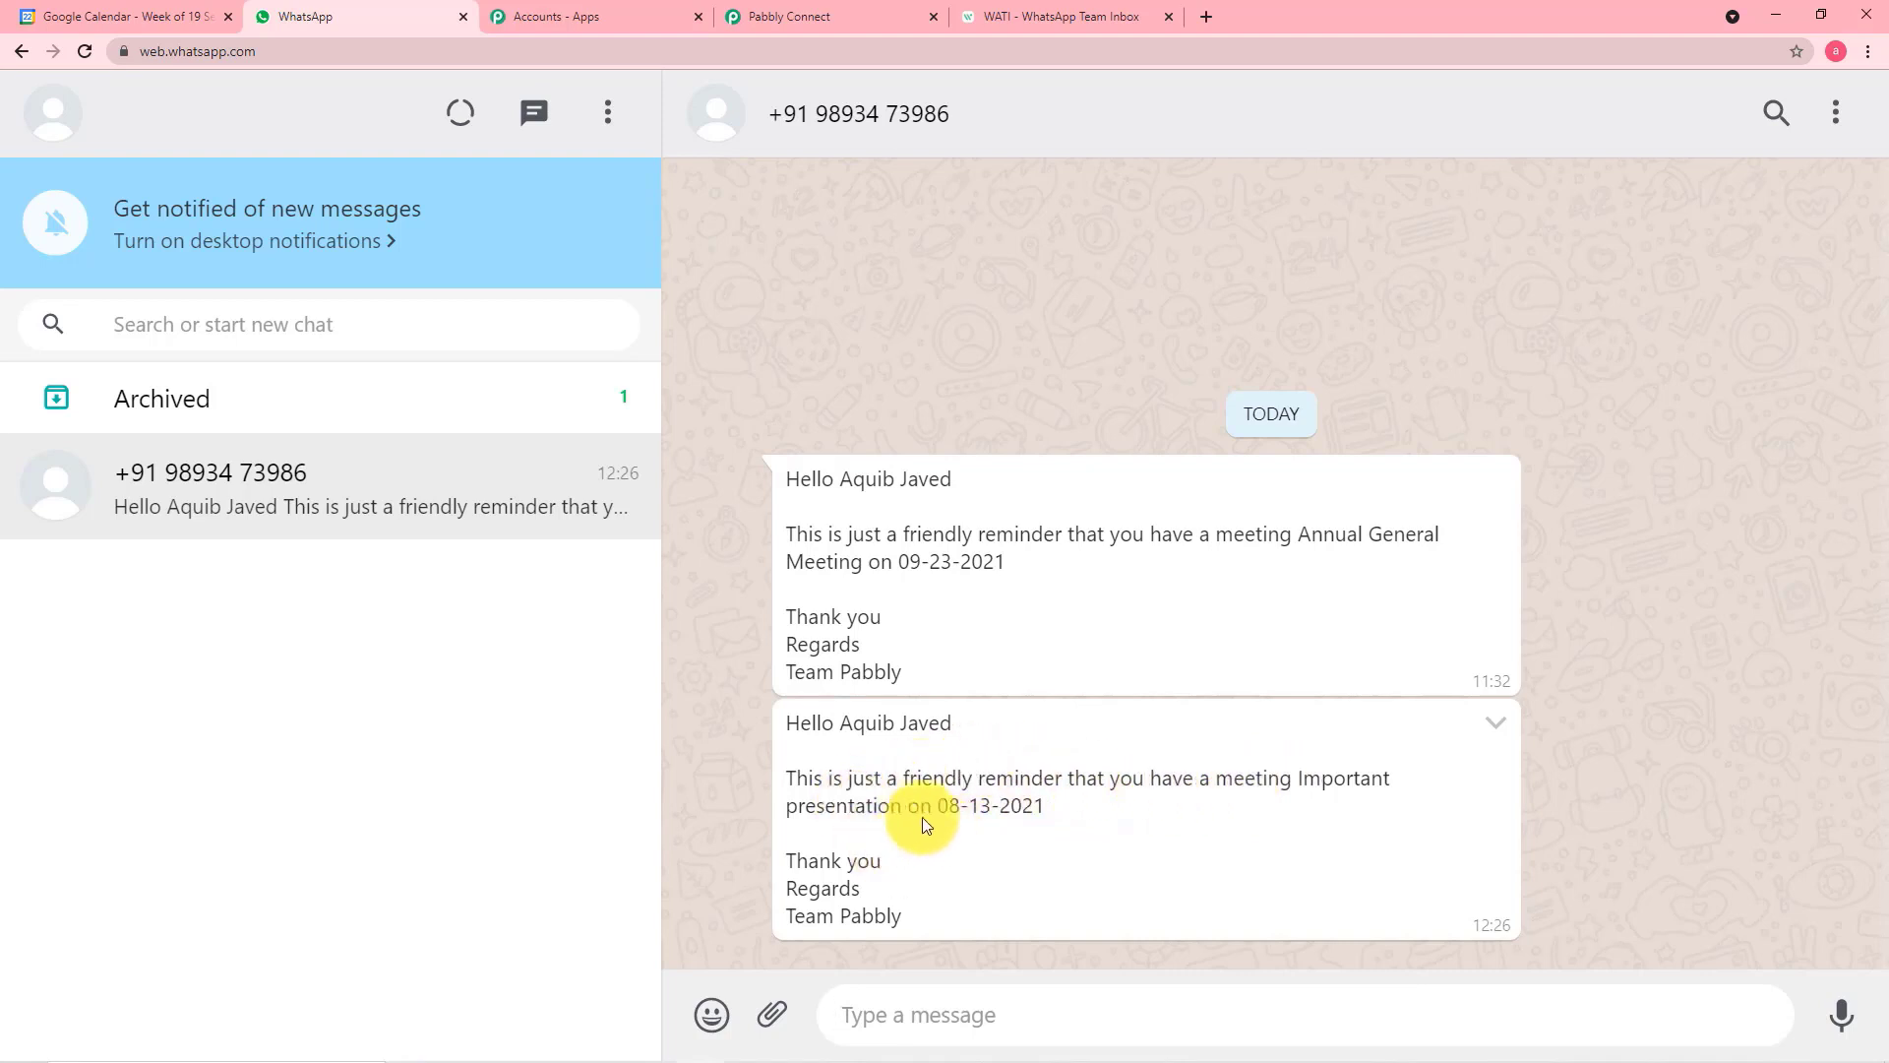
left_click(809, 24)
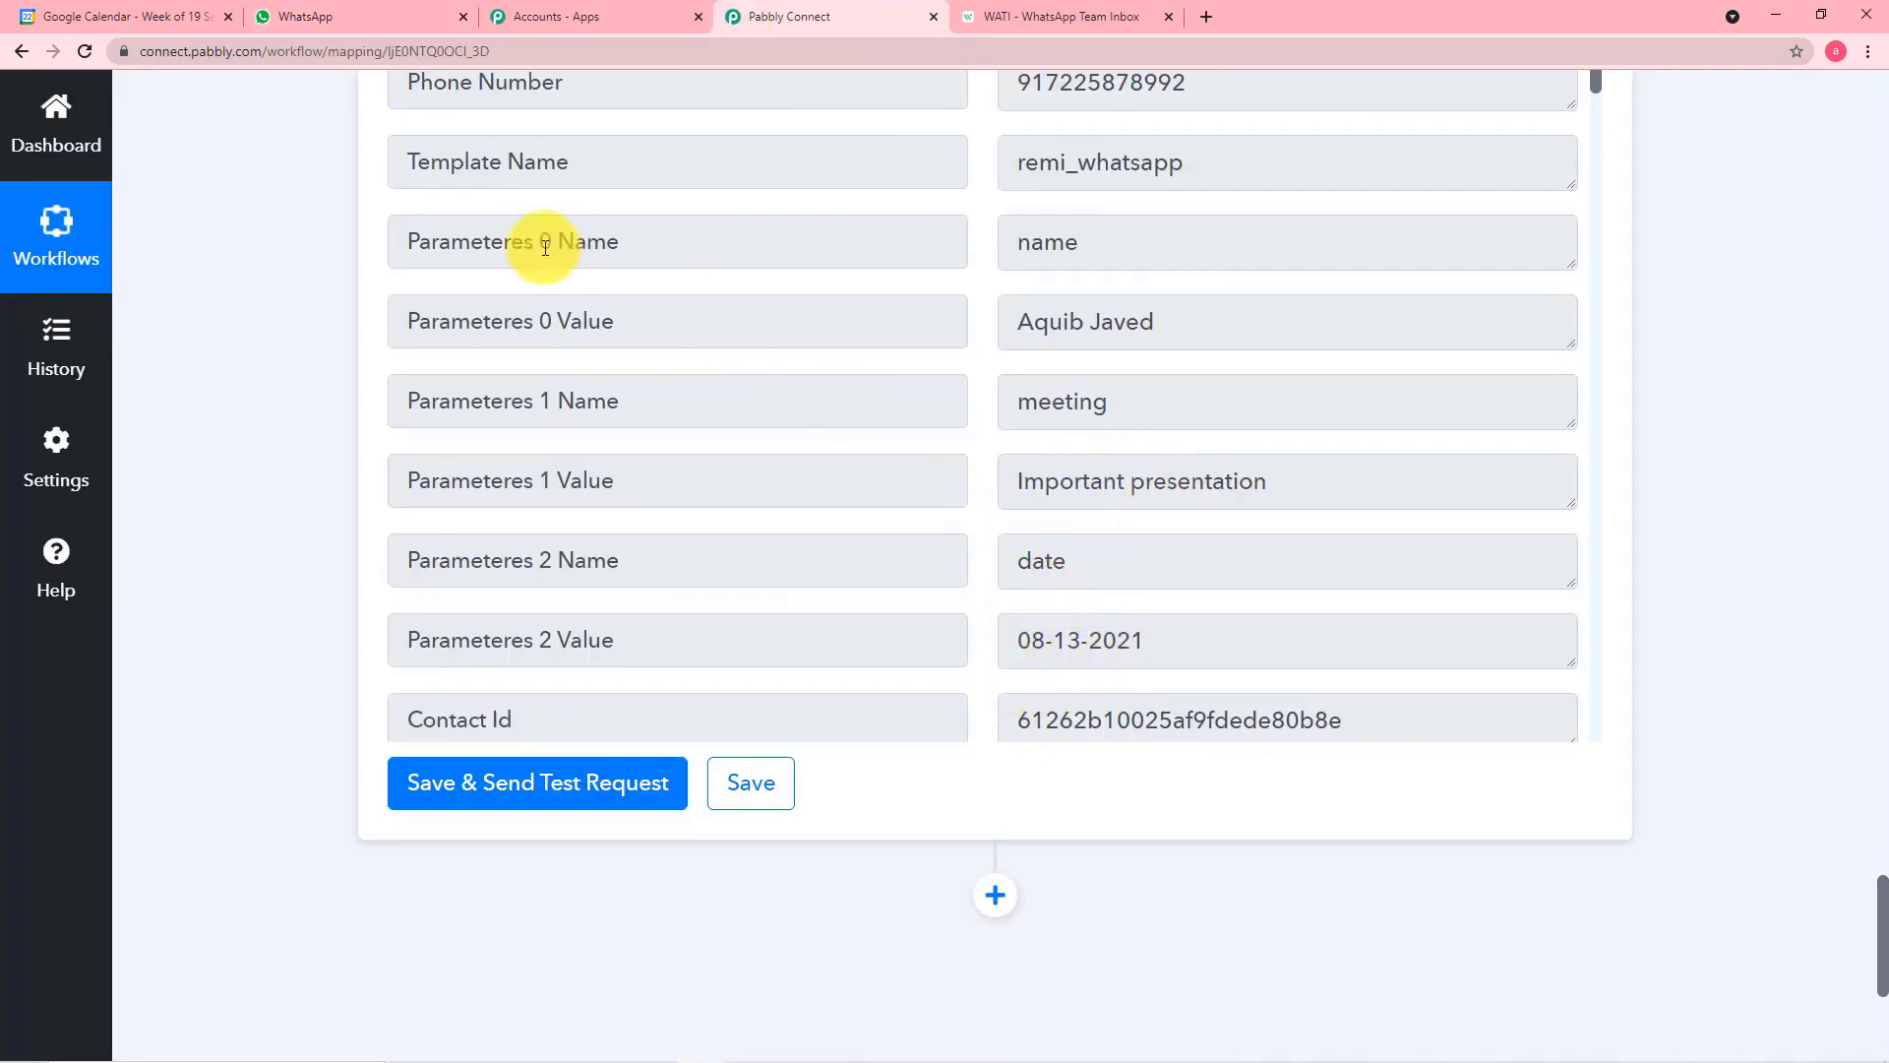
scroll(795, 352, "up", 3)
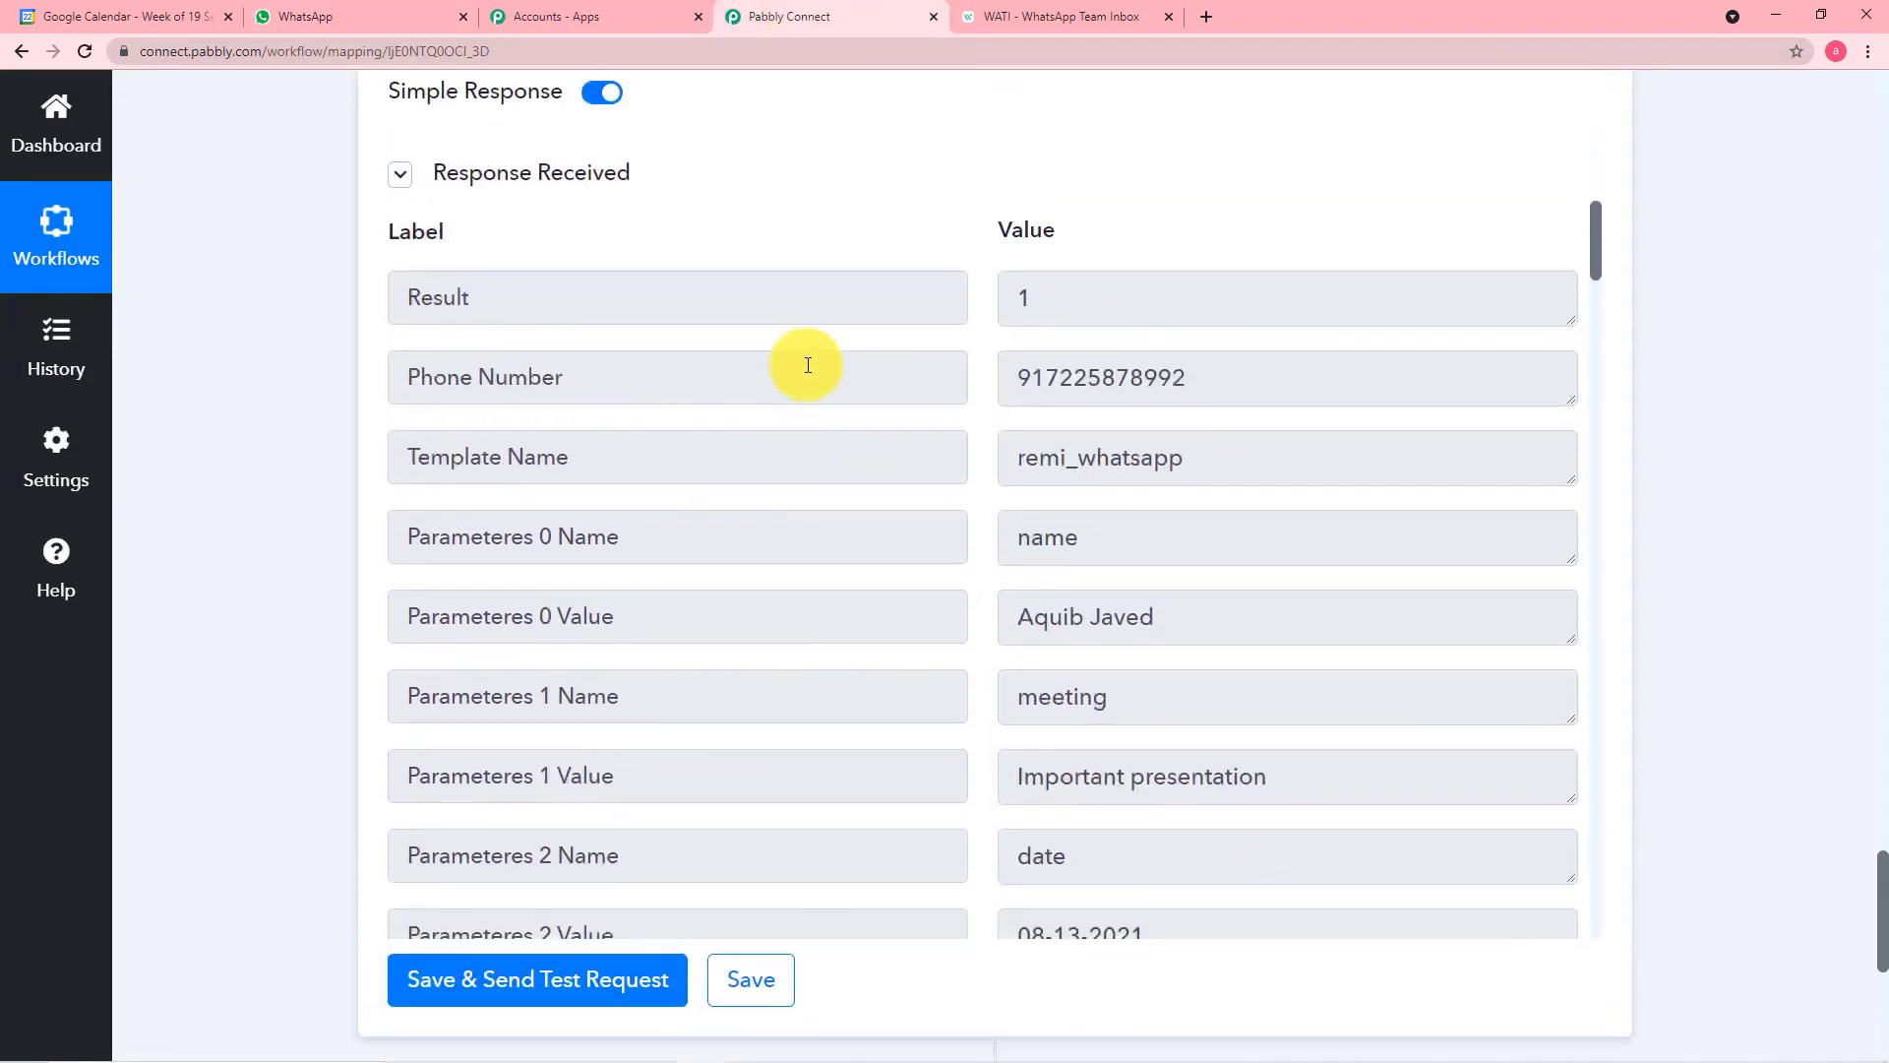
scroll(808, 365, "down", 2)
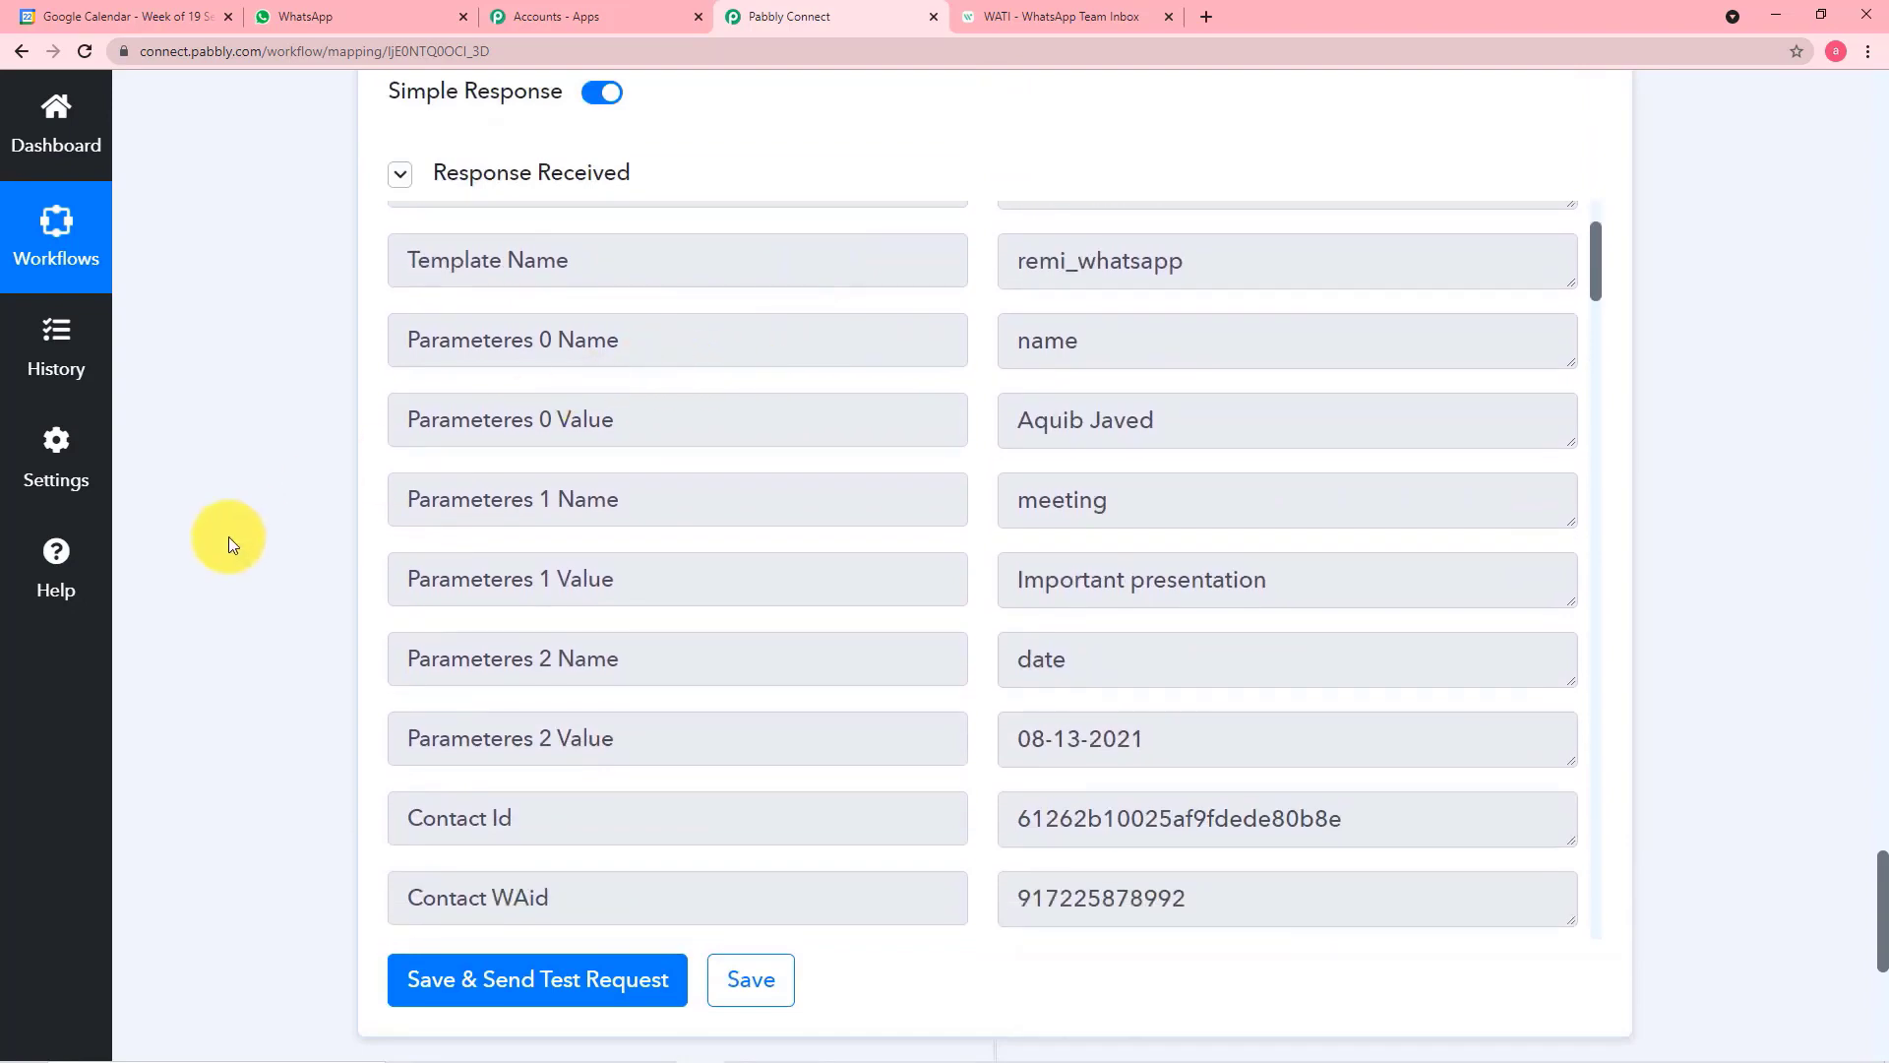
scroll(279, 588, "down", 1)
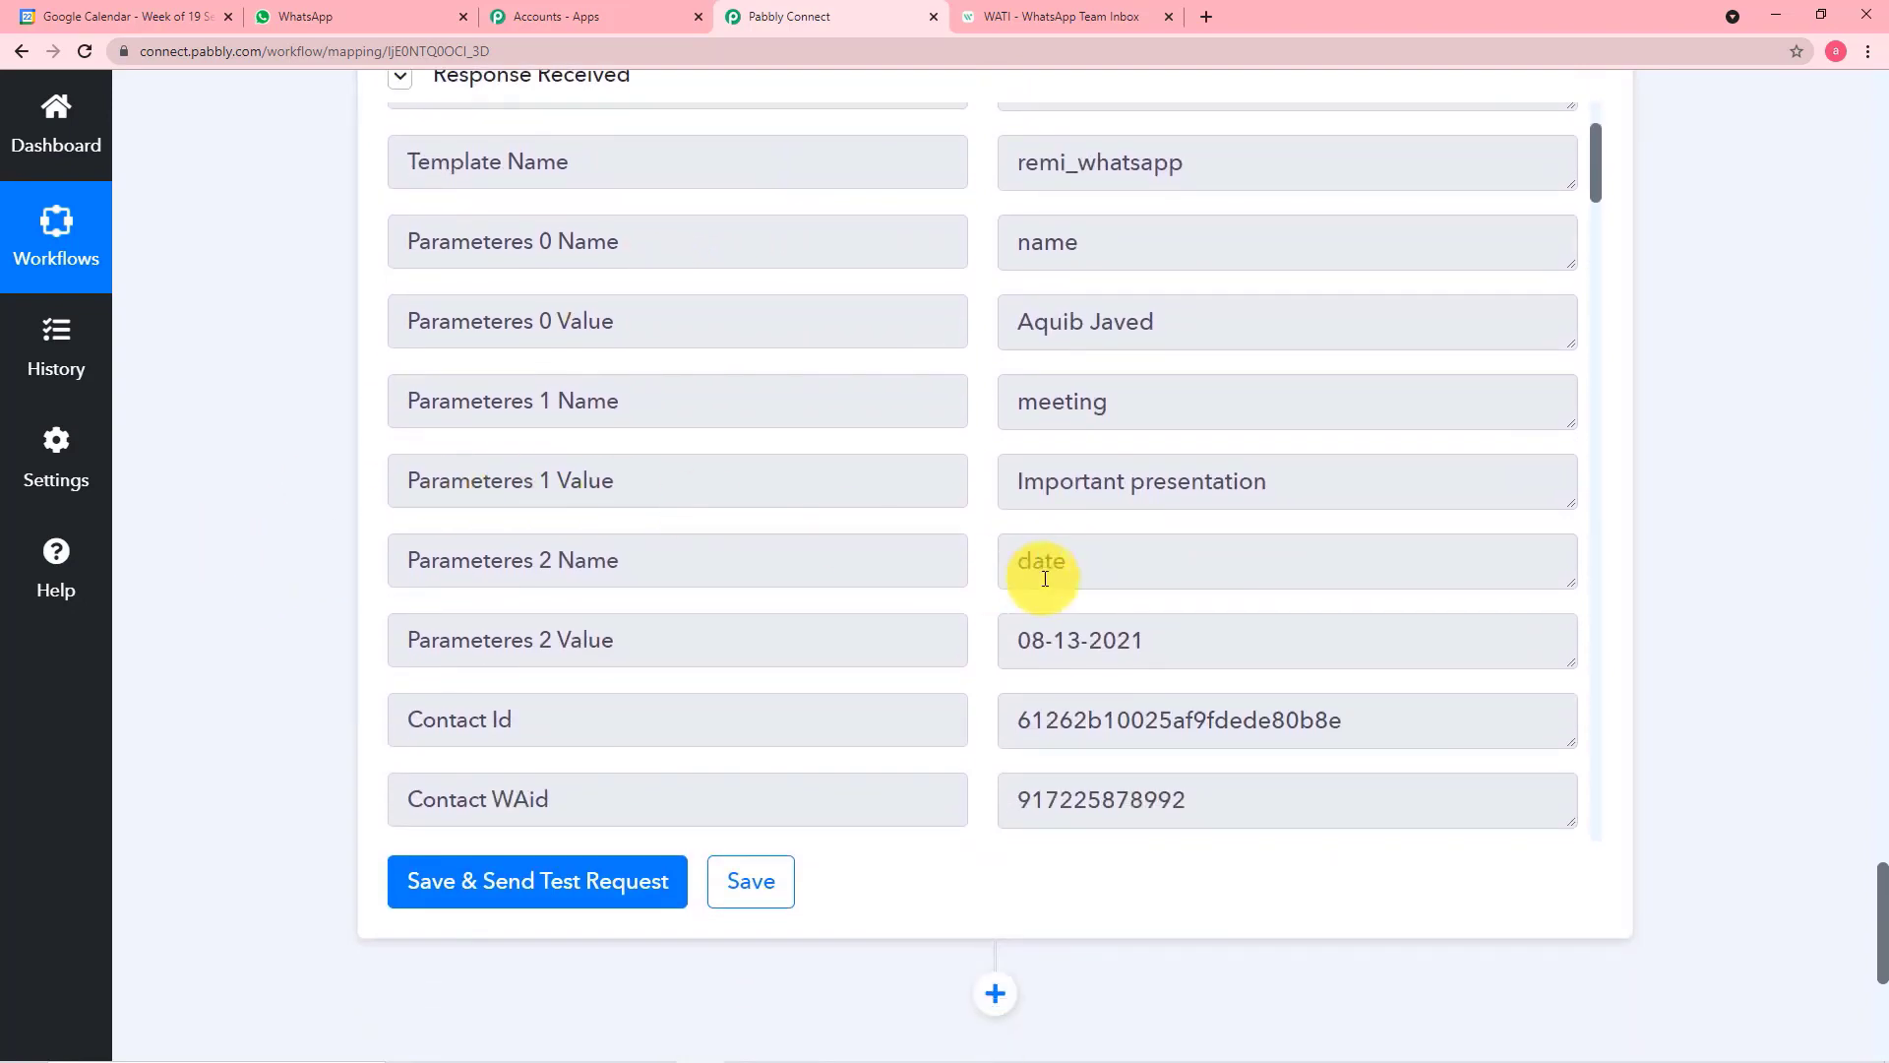
scroll(1256, 523, "up", 2)
scroll(1868, 476, "up", 2)
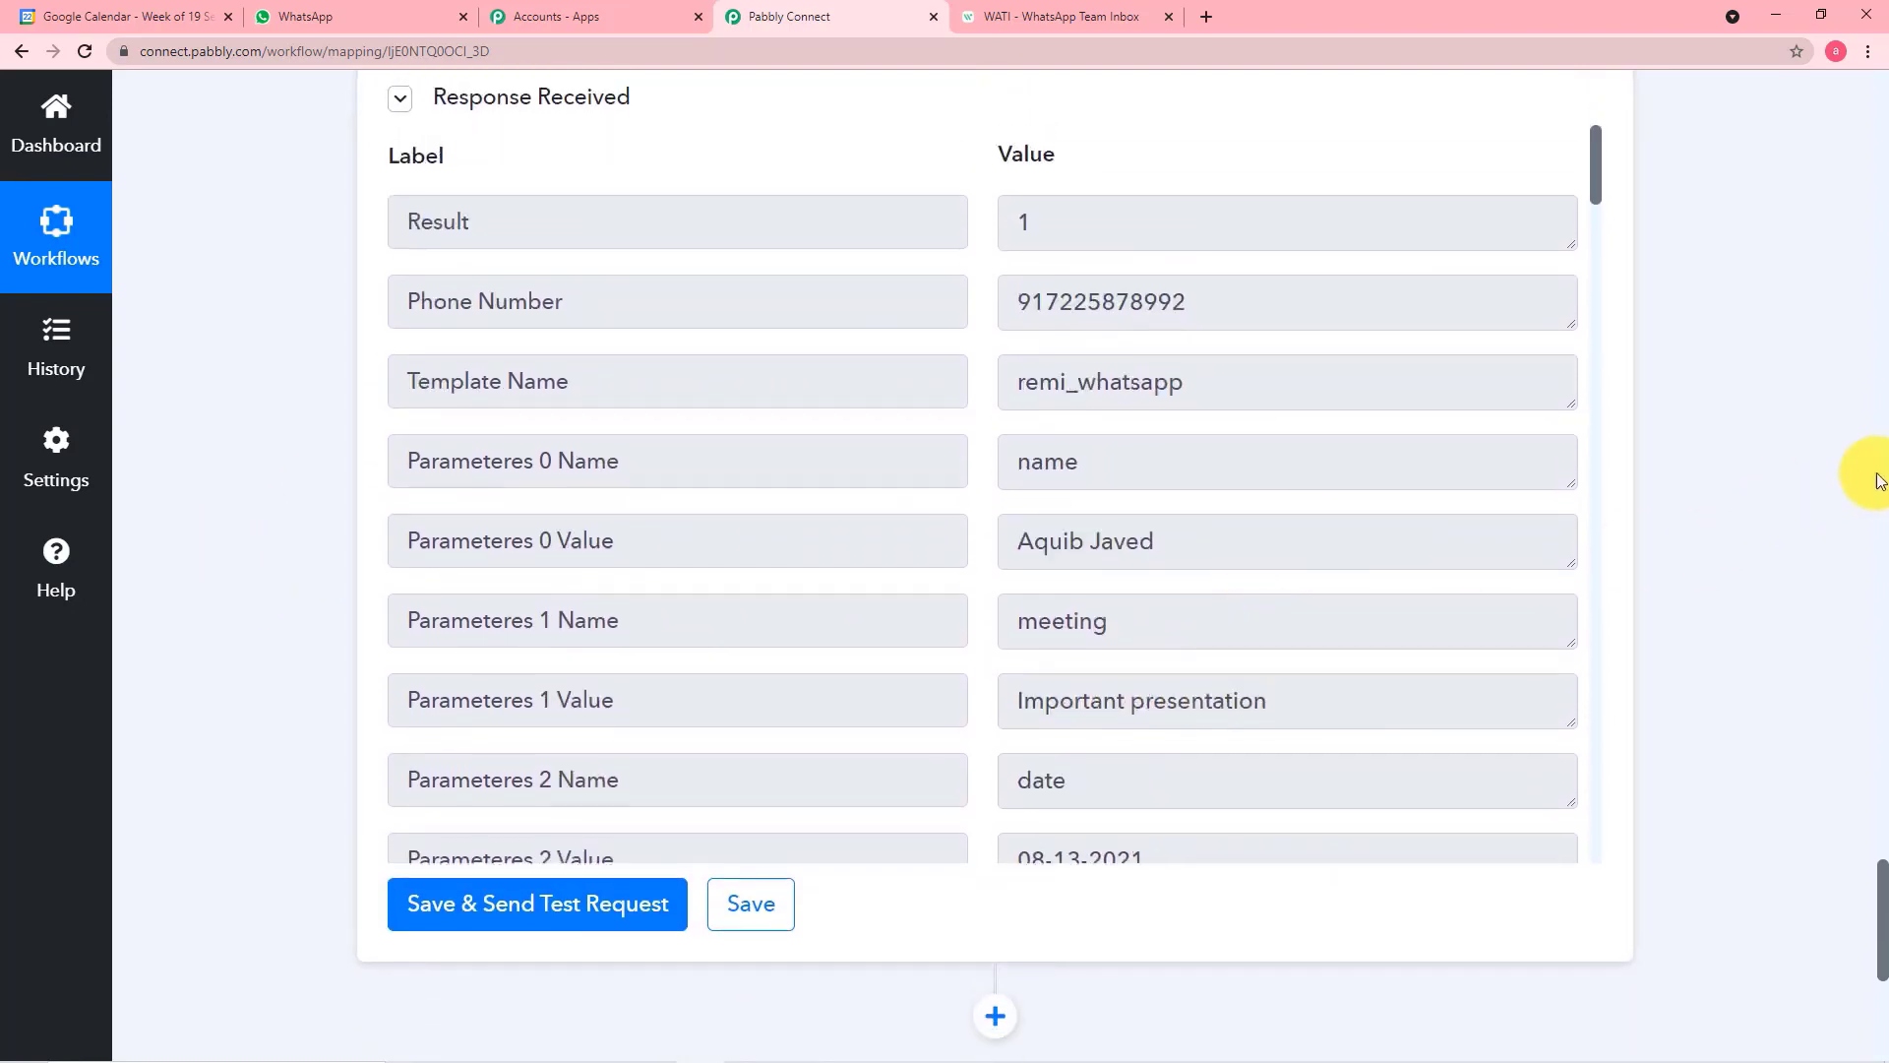
Review the workflow from its daily Schedule trigger through the Google Calendar, Iterator and Text Formatter steps
scroll(1869, 767, "up", 20)
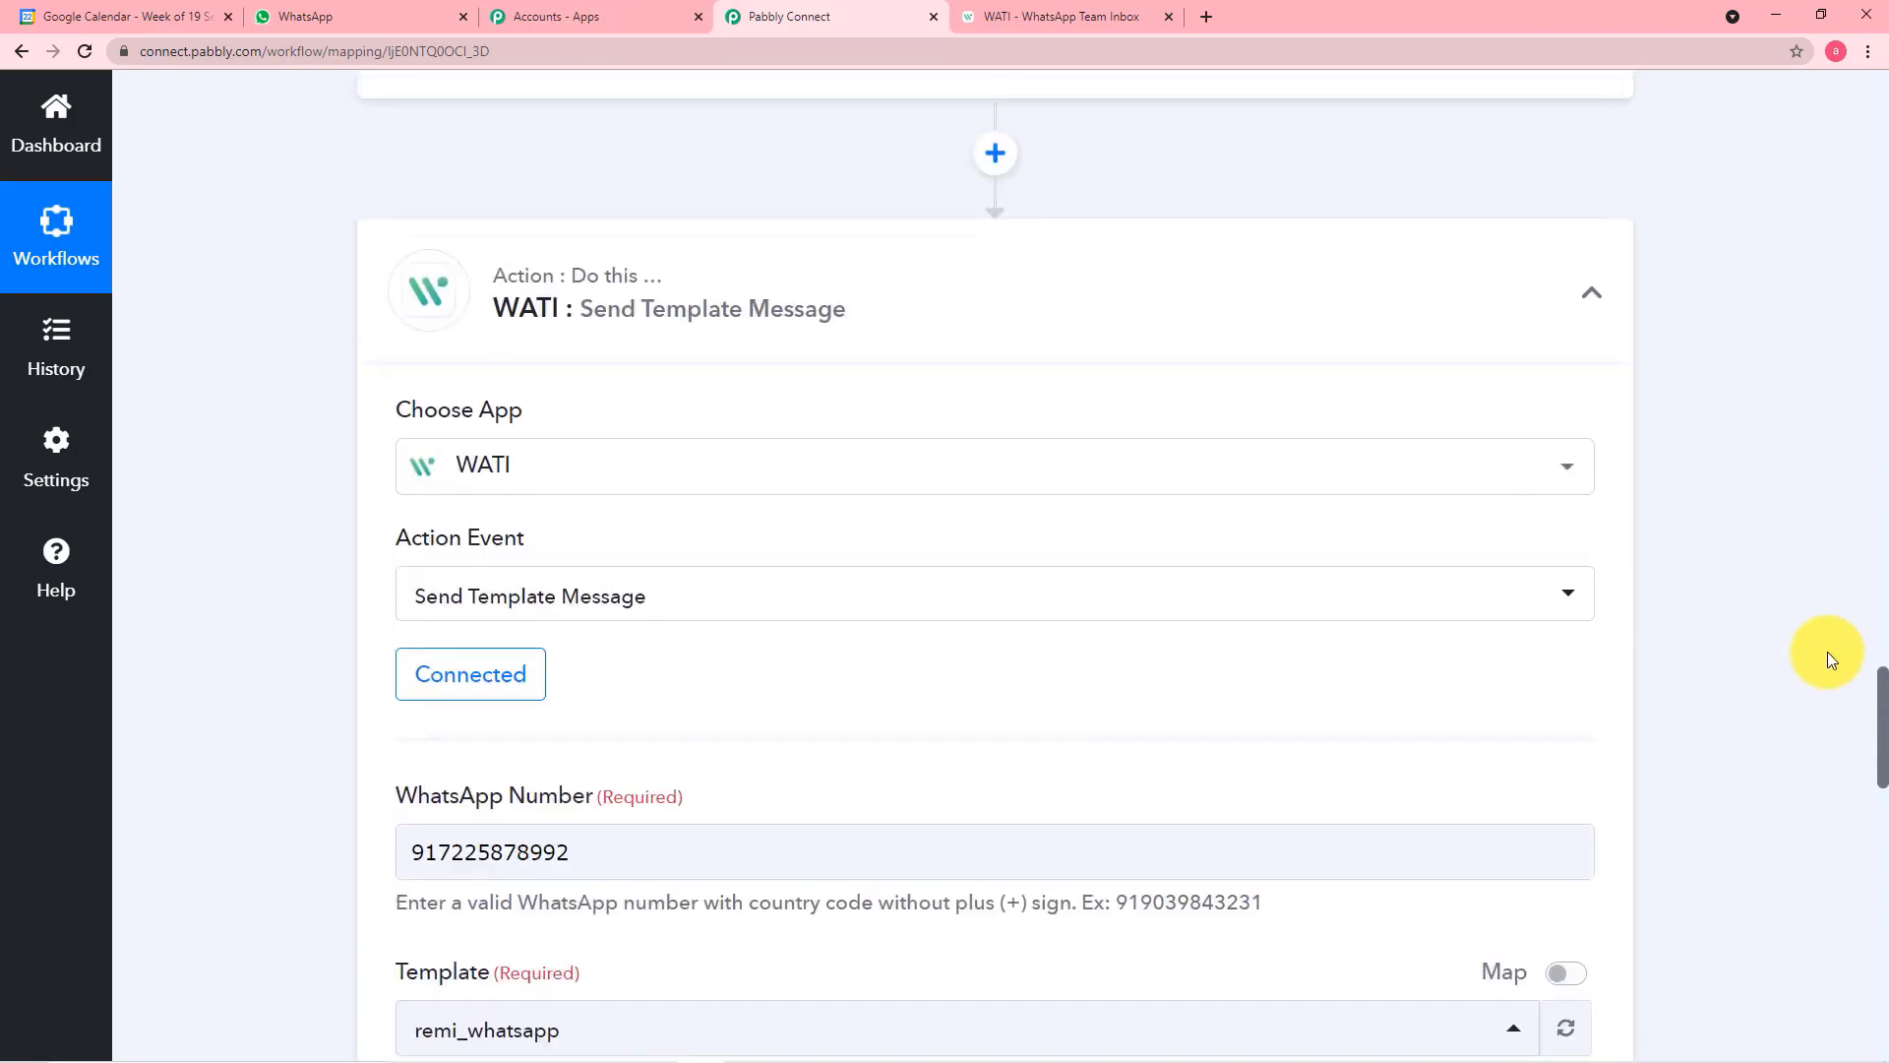
scroll(1827, 651, "up", 6)
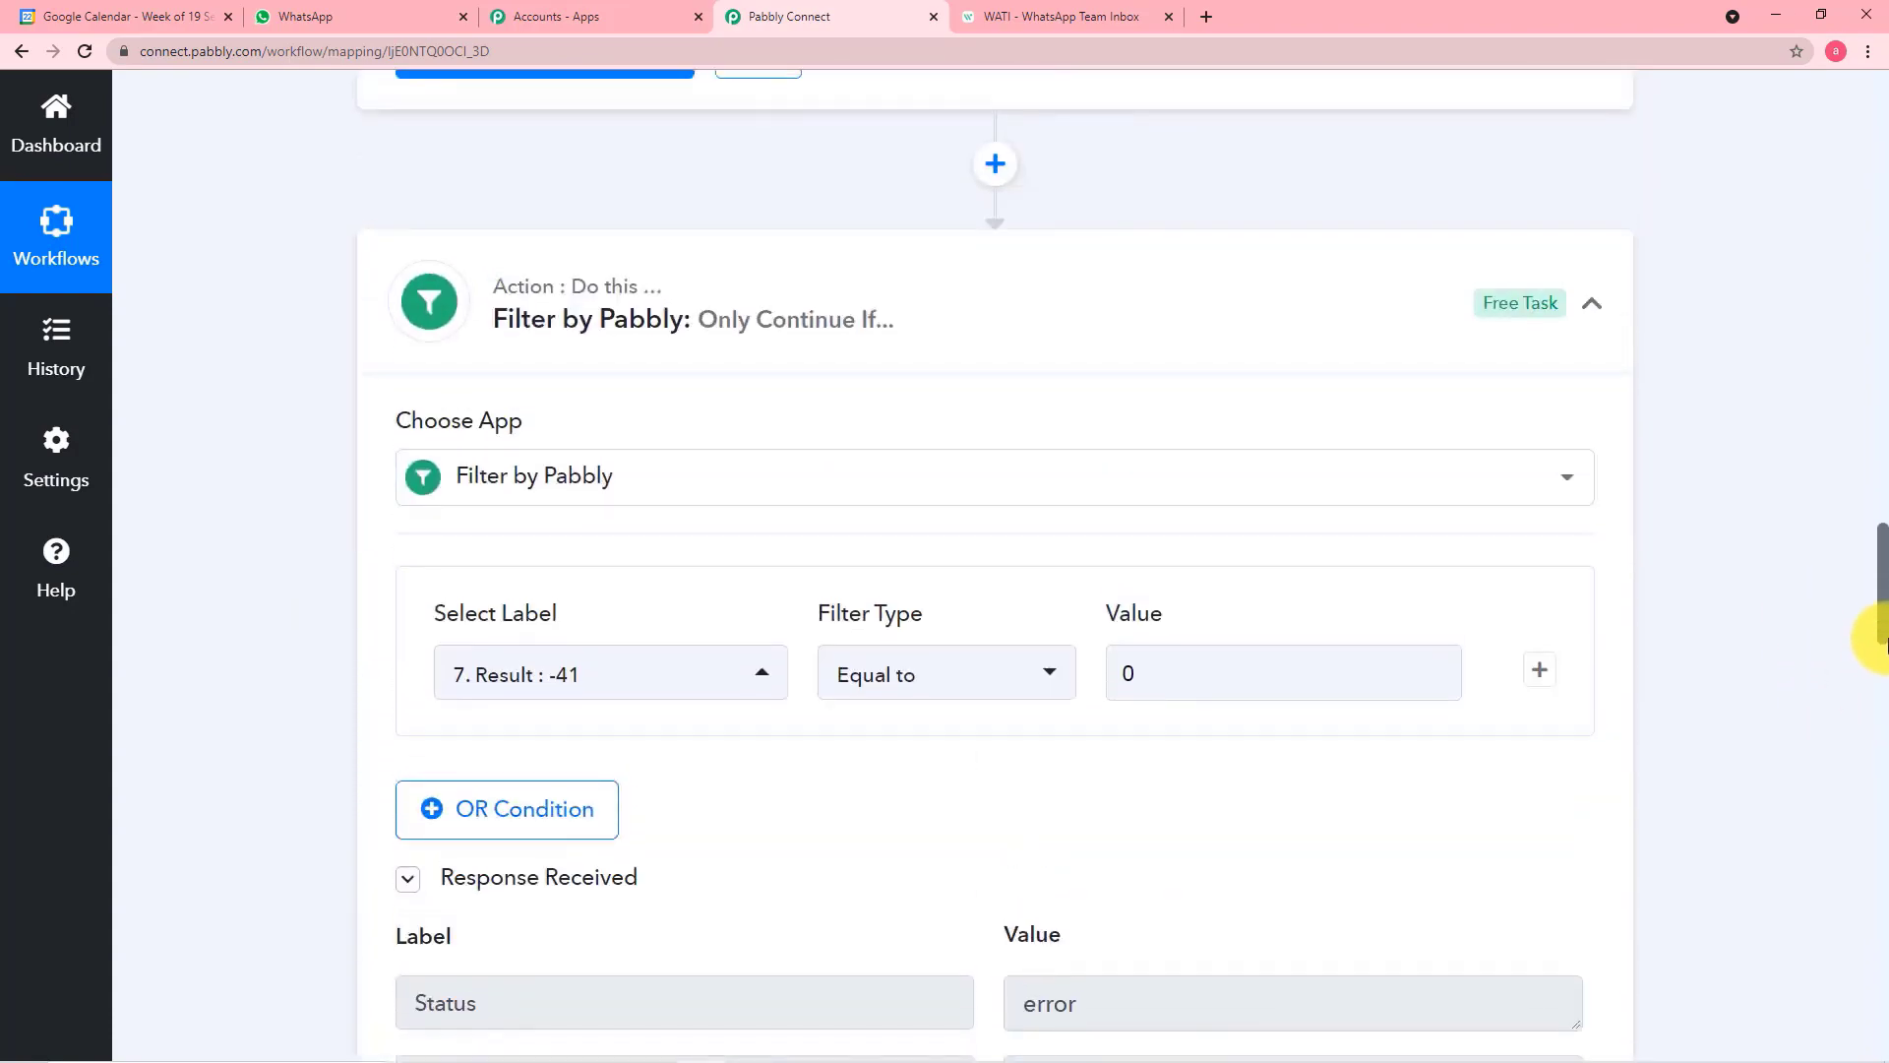
left_click_drag(1883, 628, 1883, 202)
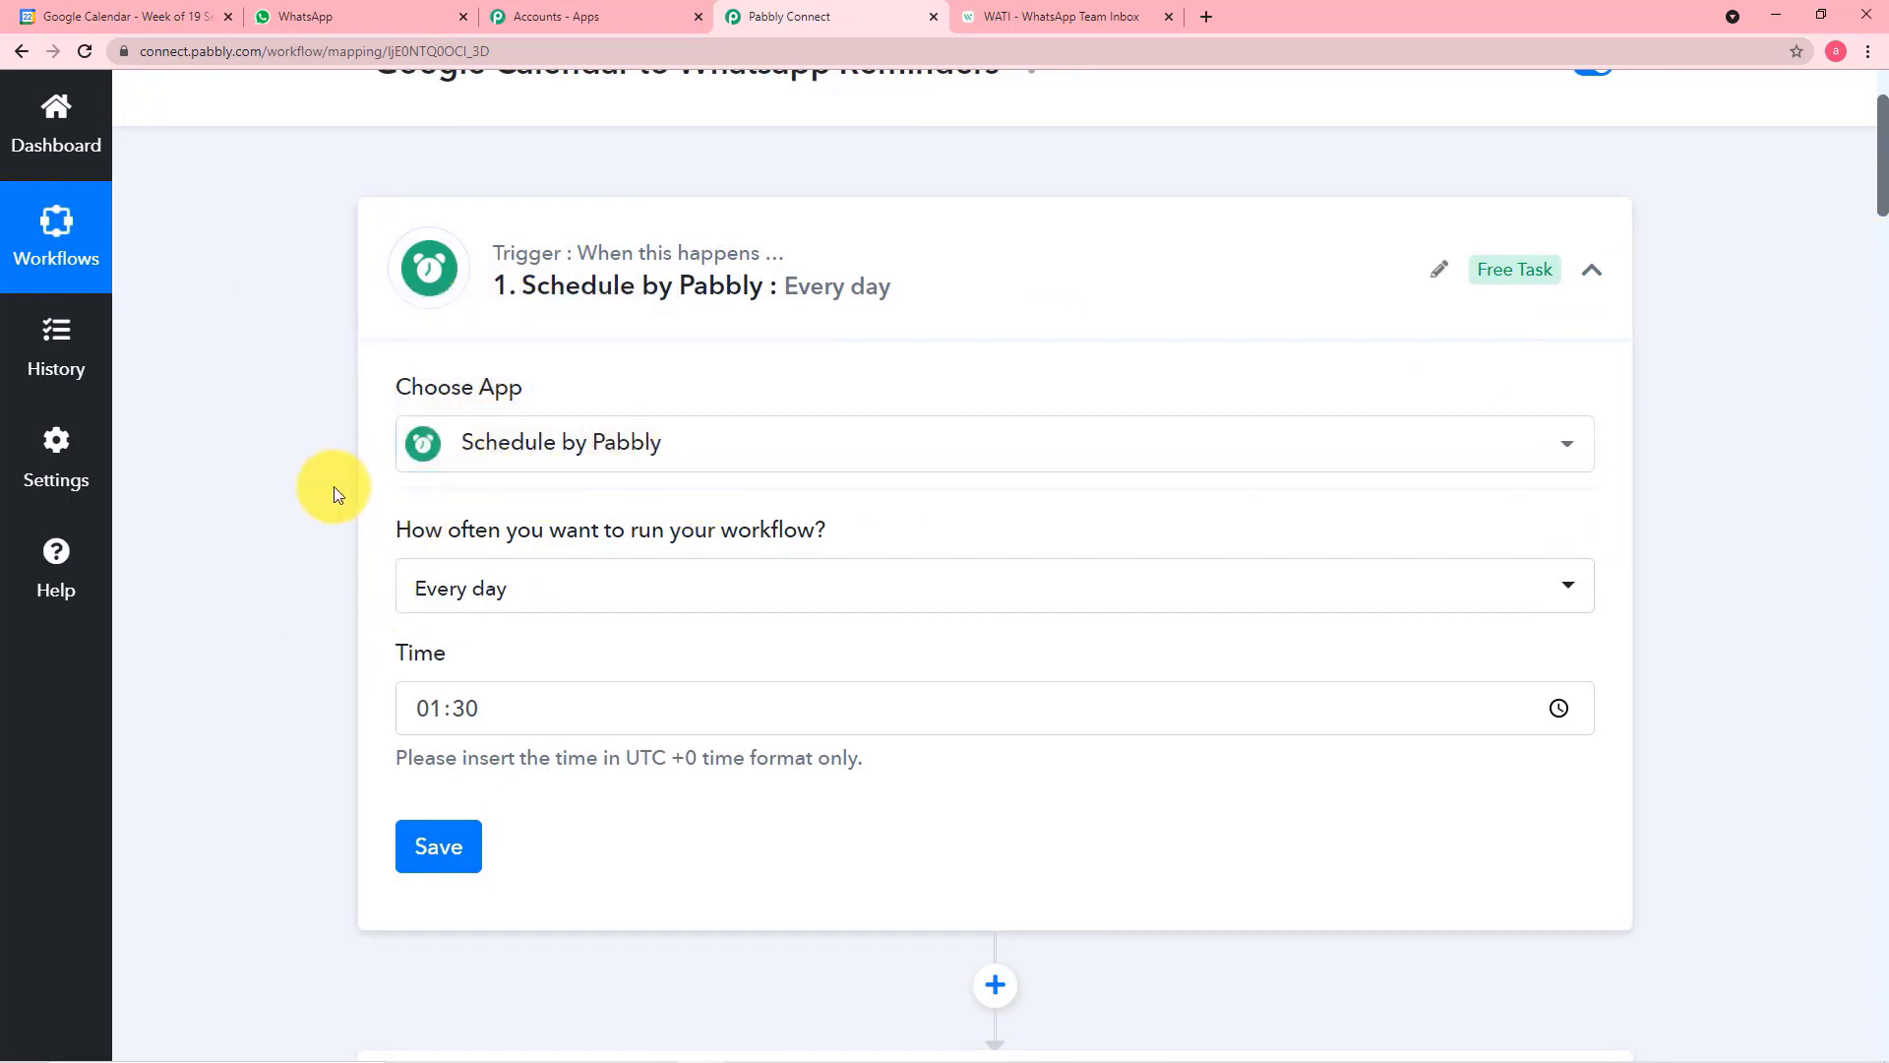
scroll(332, 489, "down", 5)
scroll(330, 486, "down", 2)
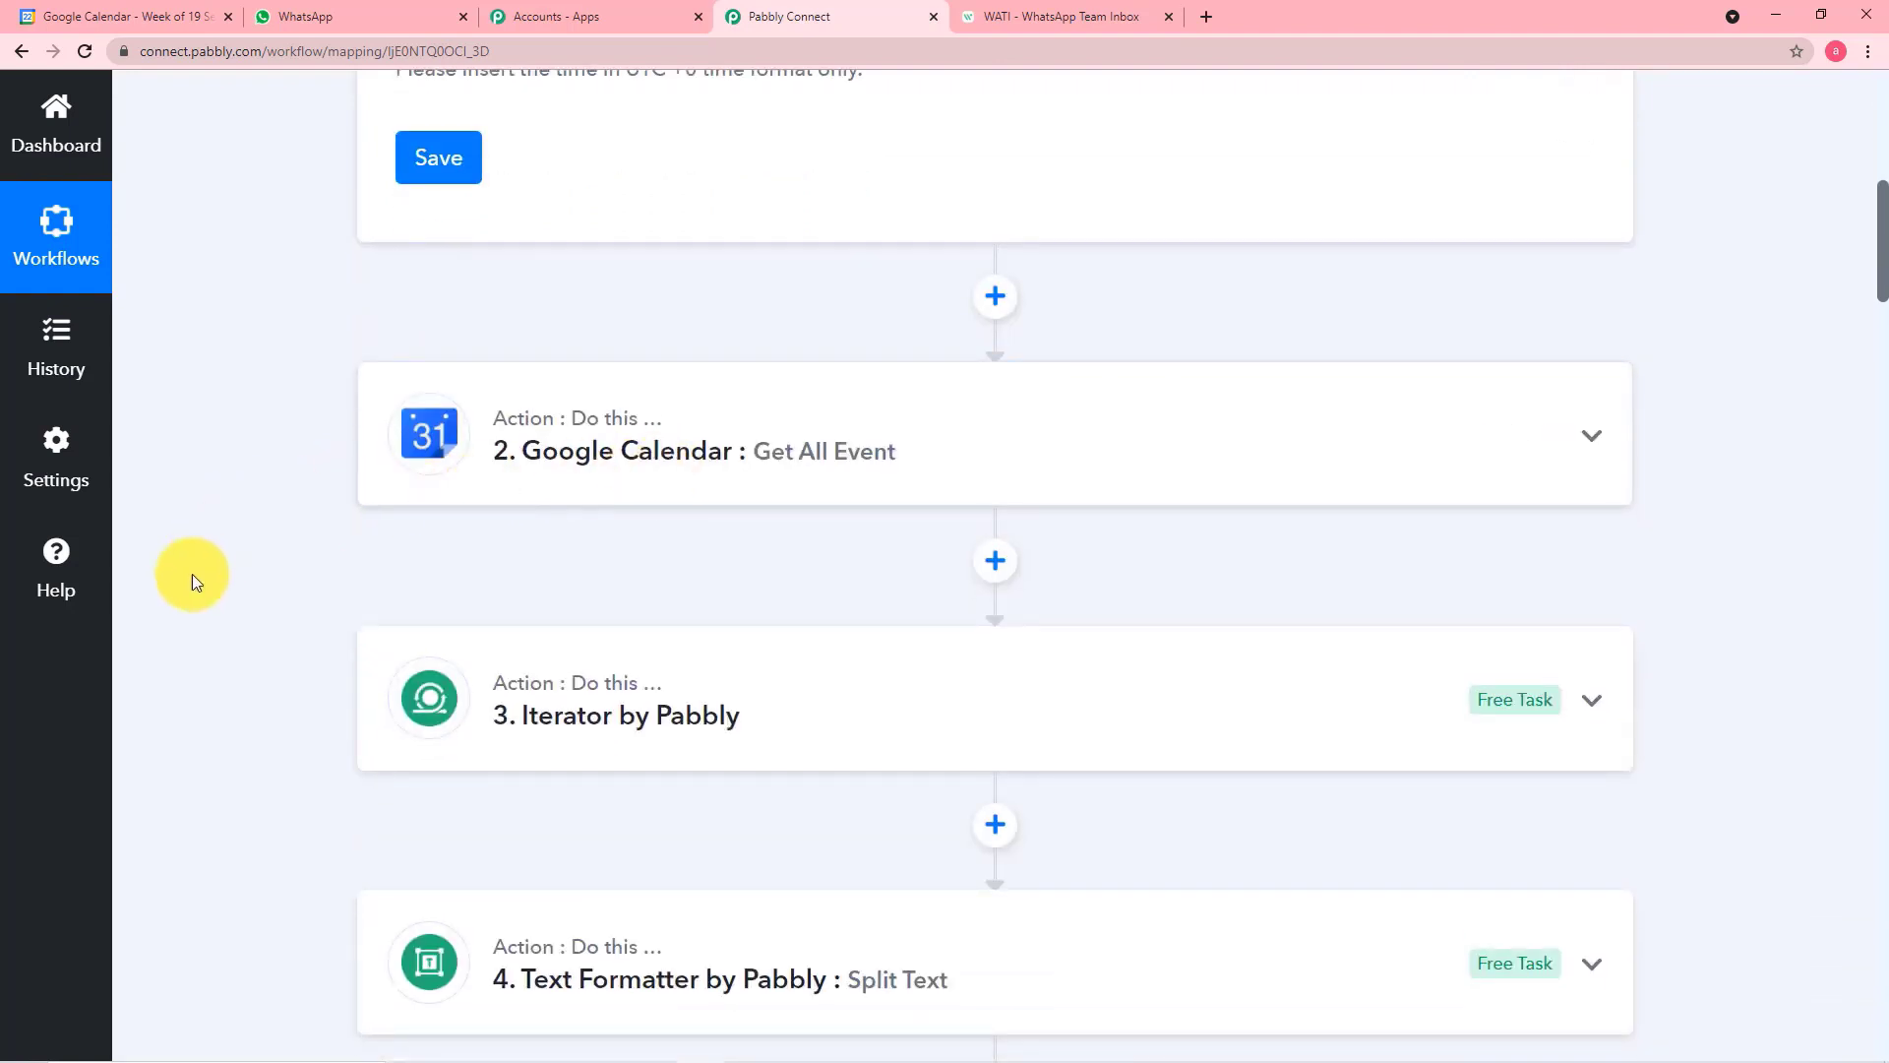
scroll(259, 559, "down", 2)
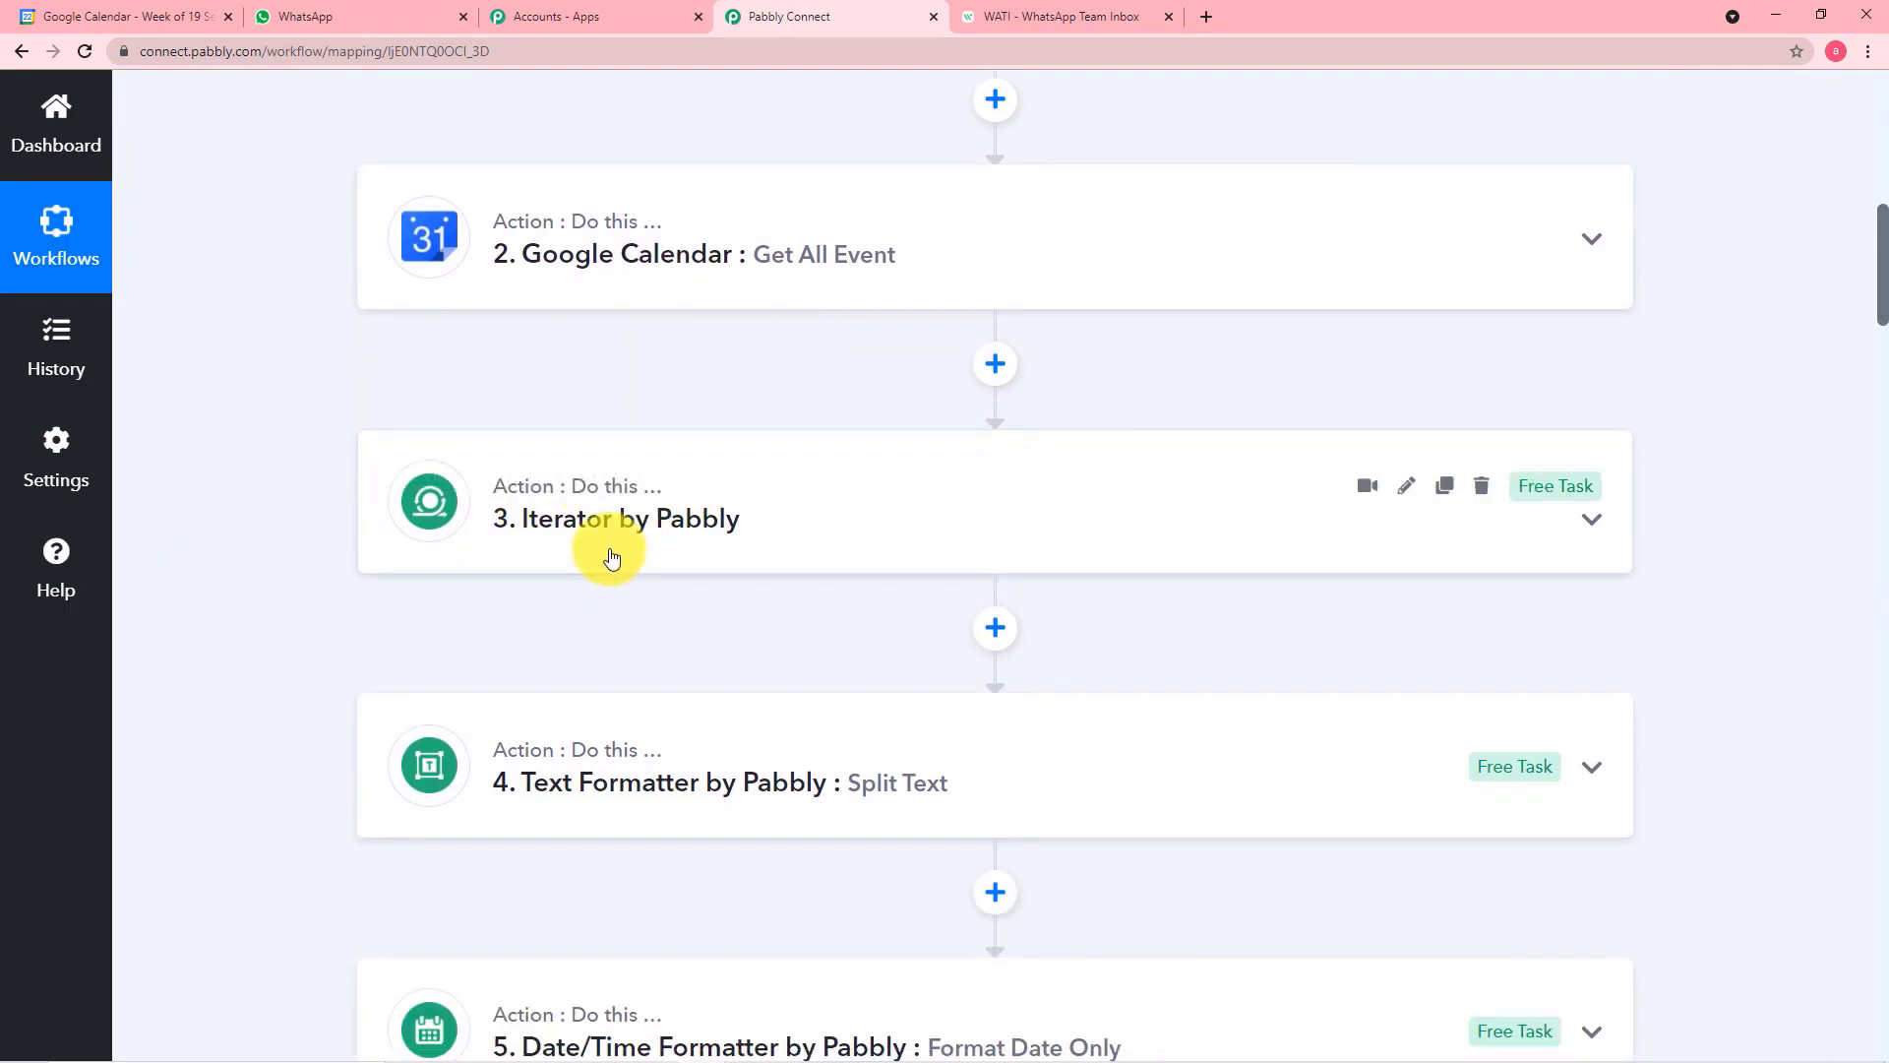
scroll(611, 556, "down", 3)
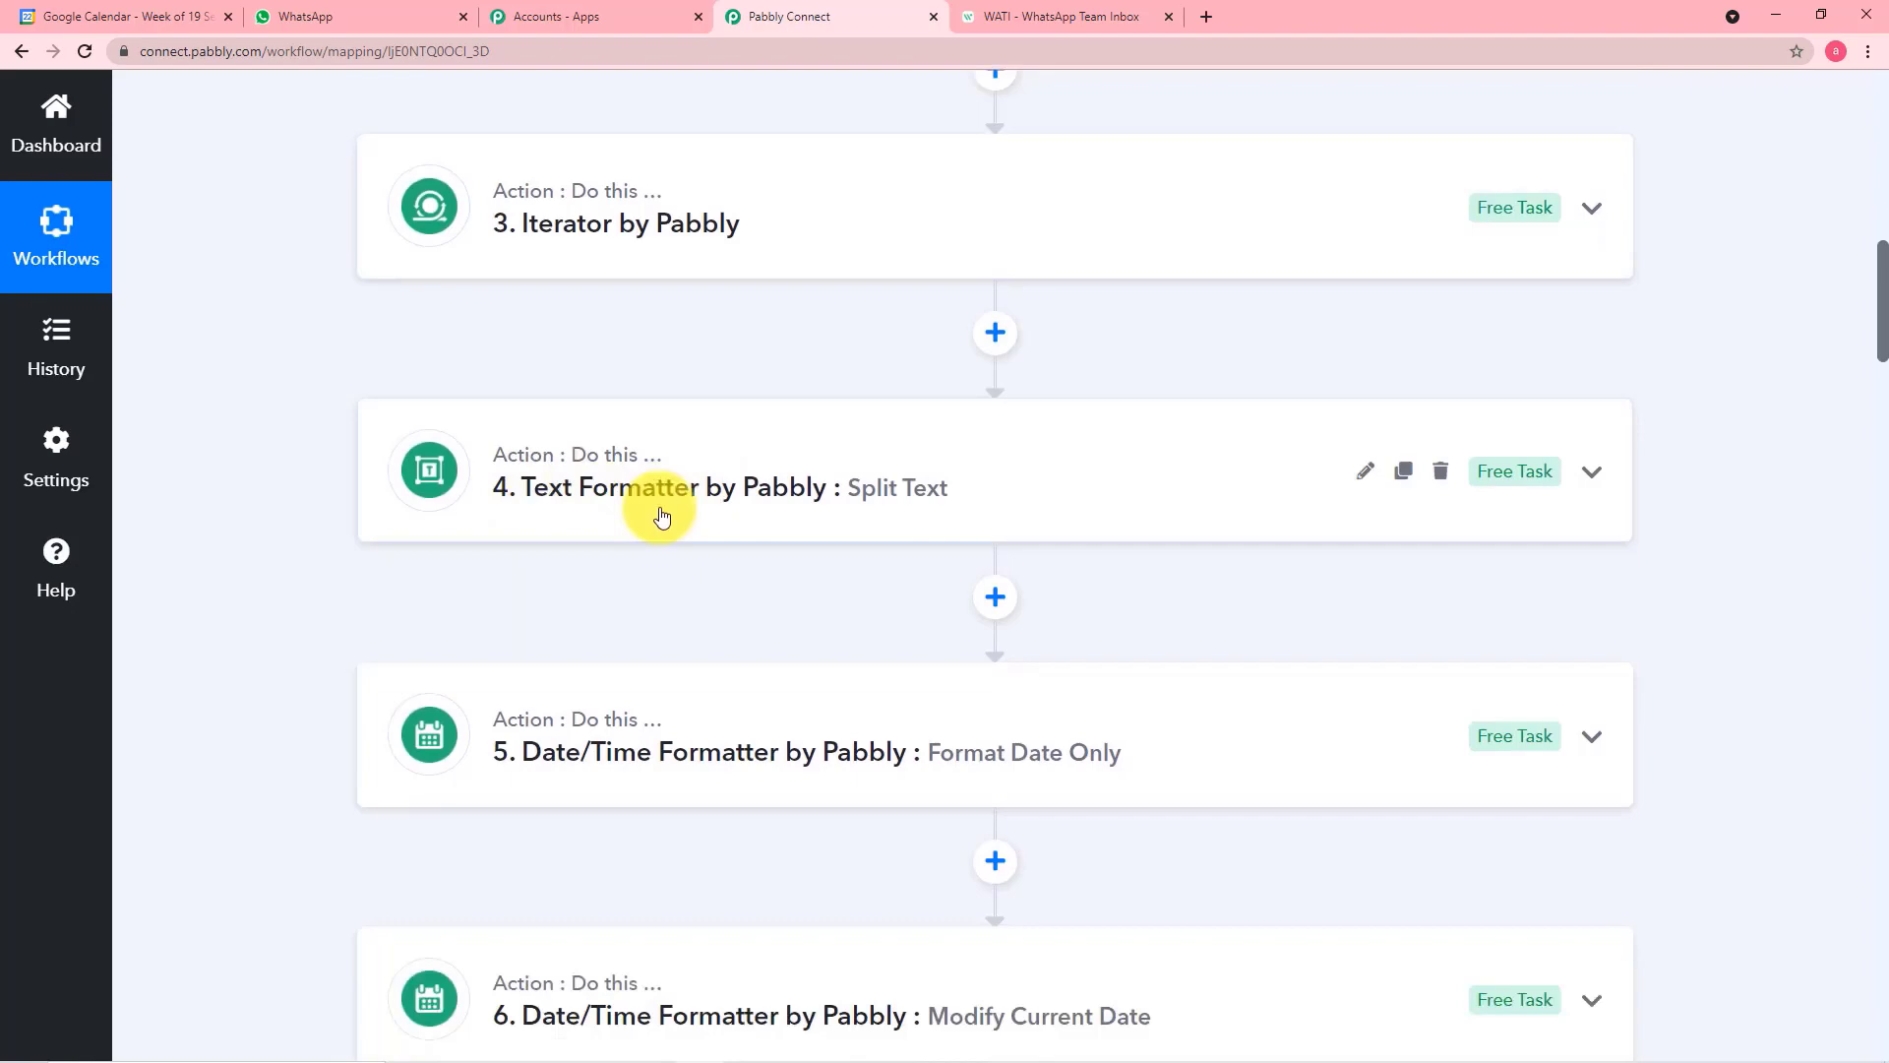
scroll(591, 472, "down", 1)
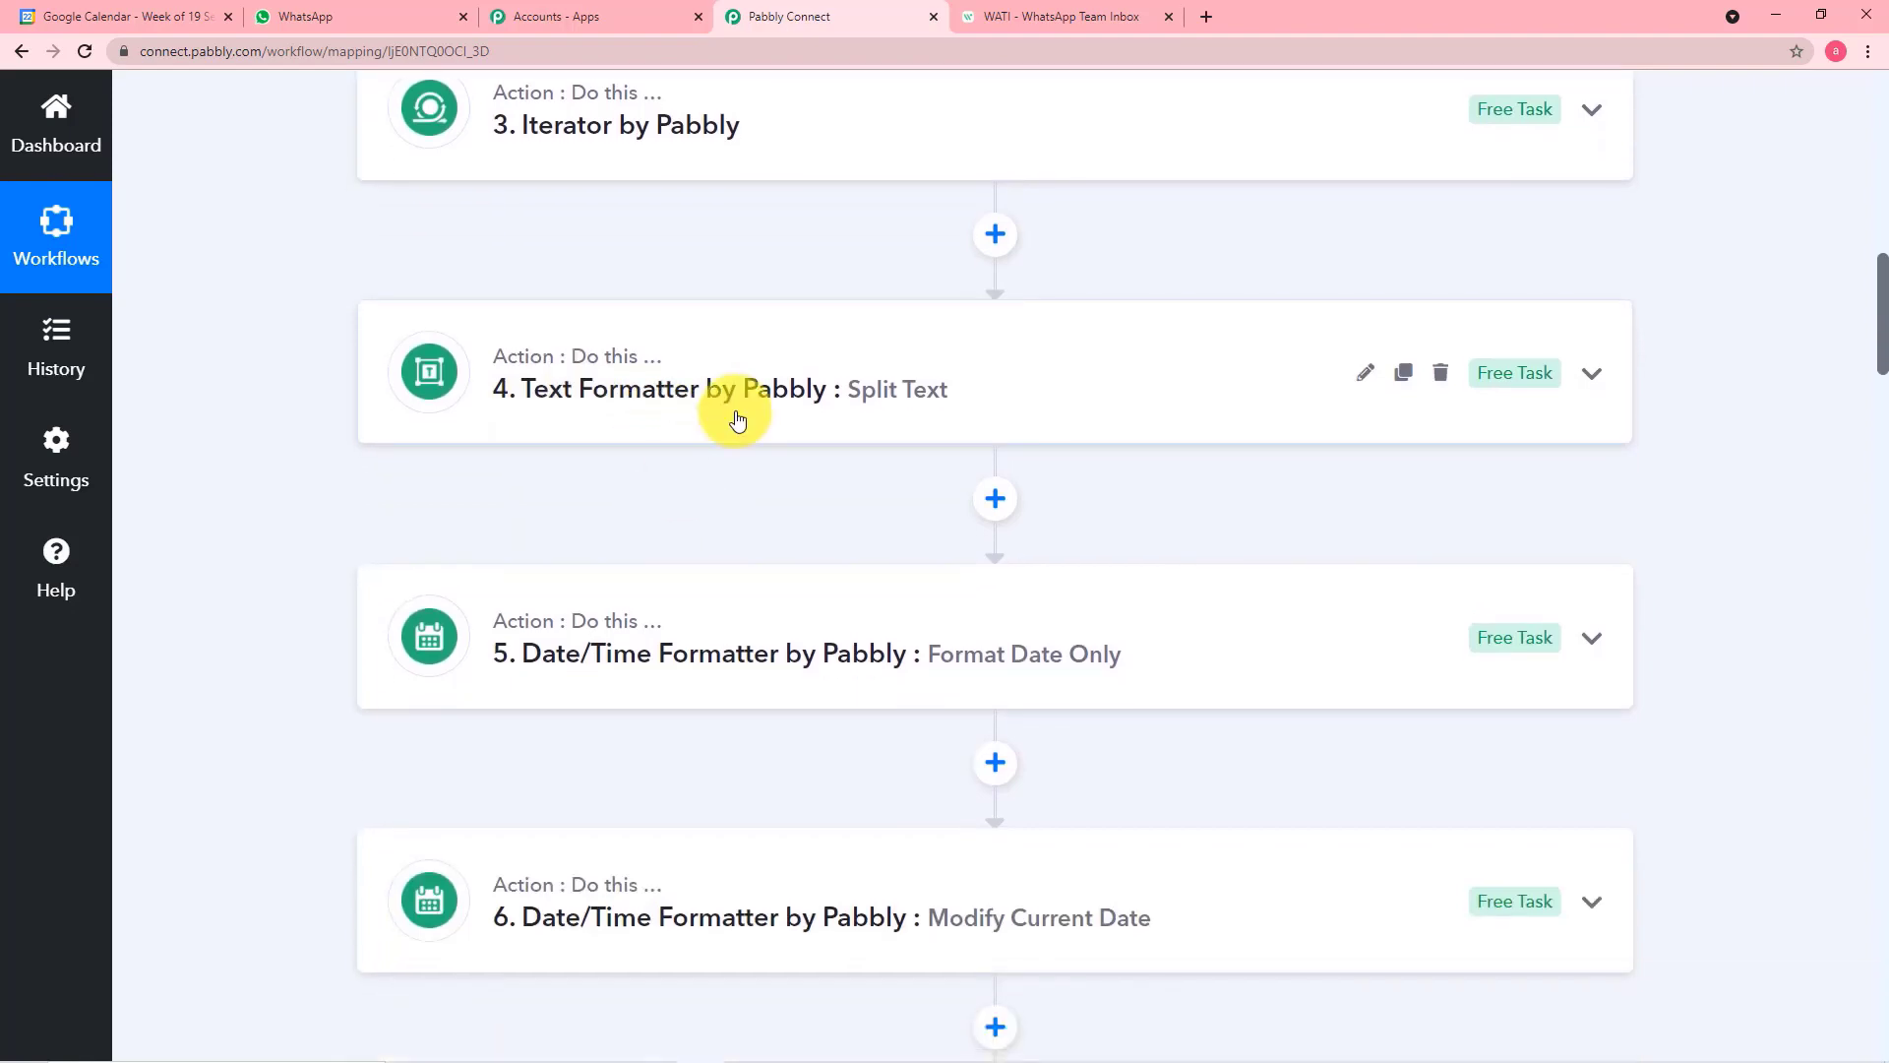
Expand step 4, Text Formatter: Split Text, and examine its separator, segment index and received response
left_click(734, 410)
scroll(1045, 661, "down", 3)
scroll(1046, 661, "down", 9)
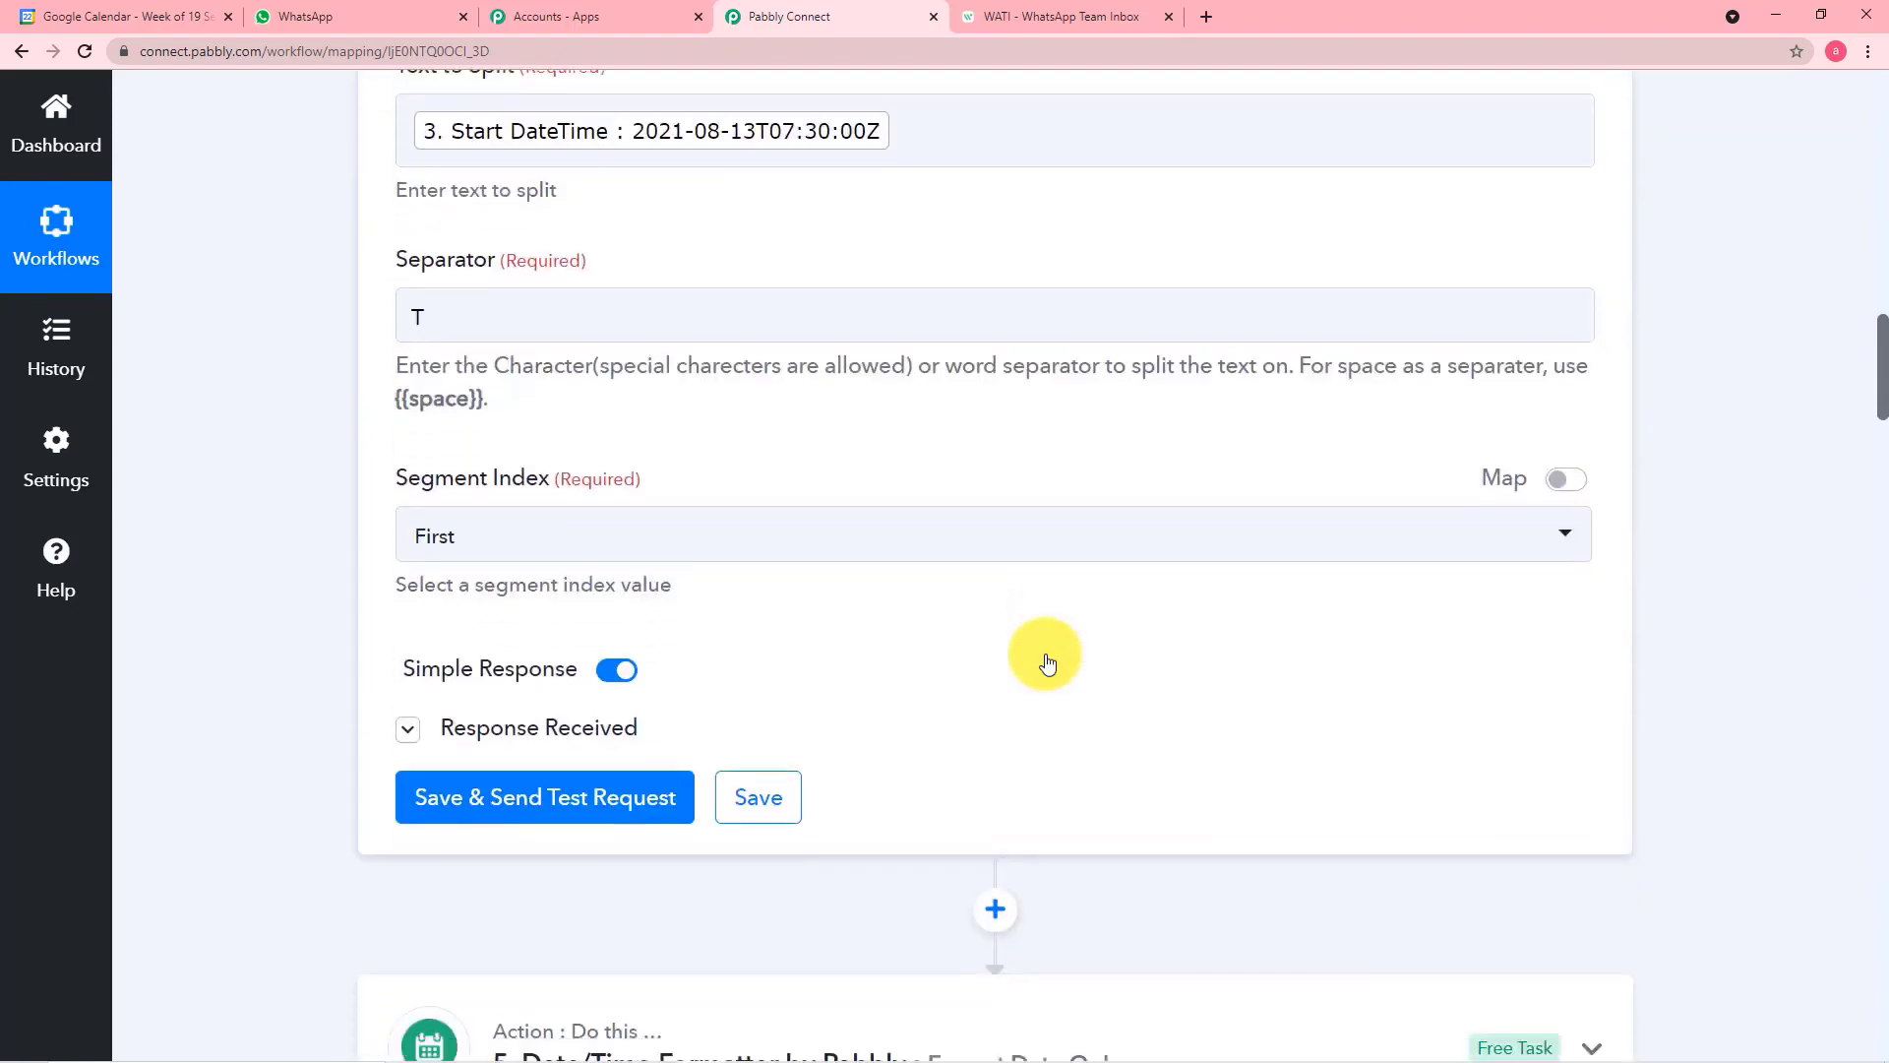
left_click(575, 465)
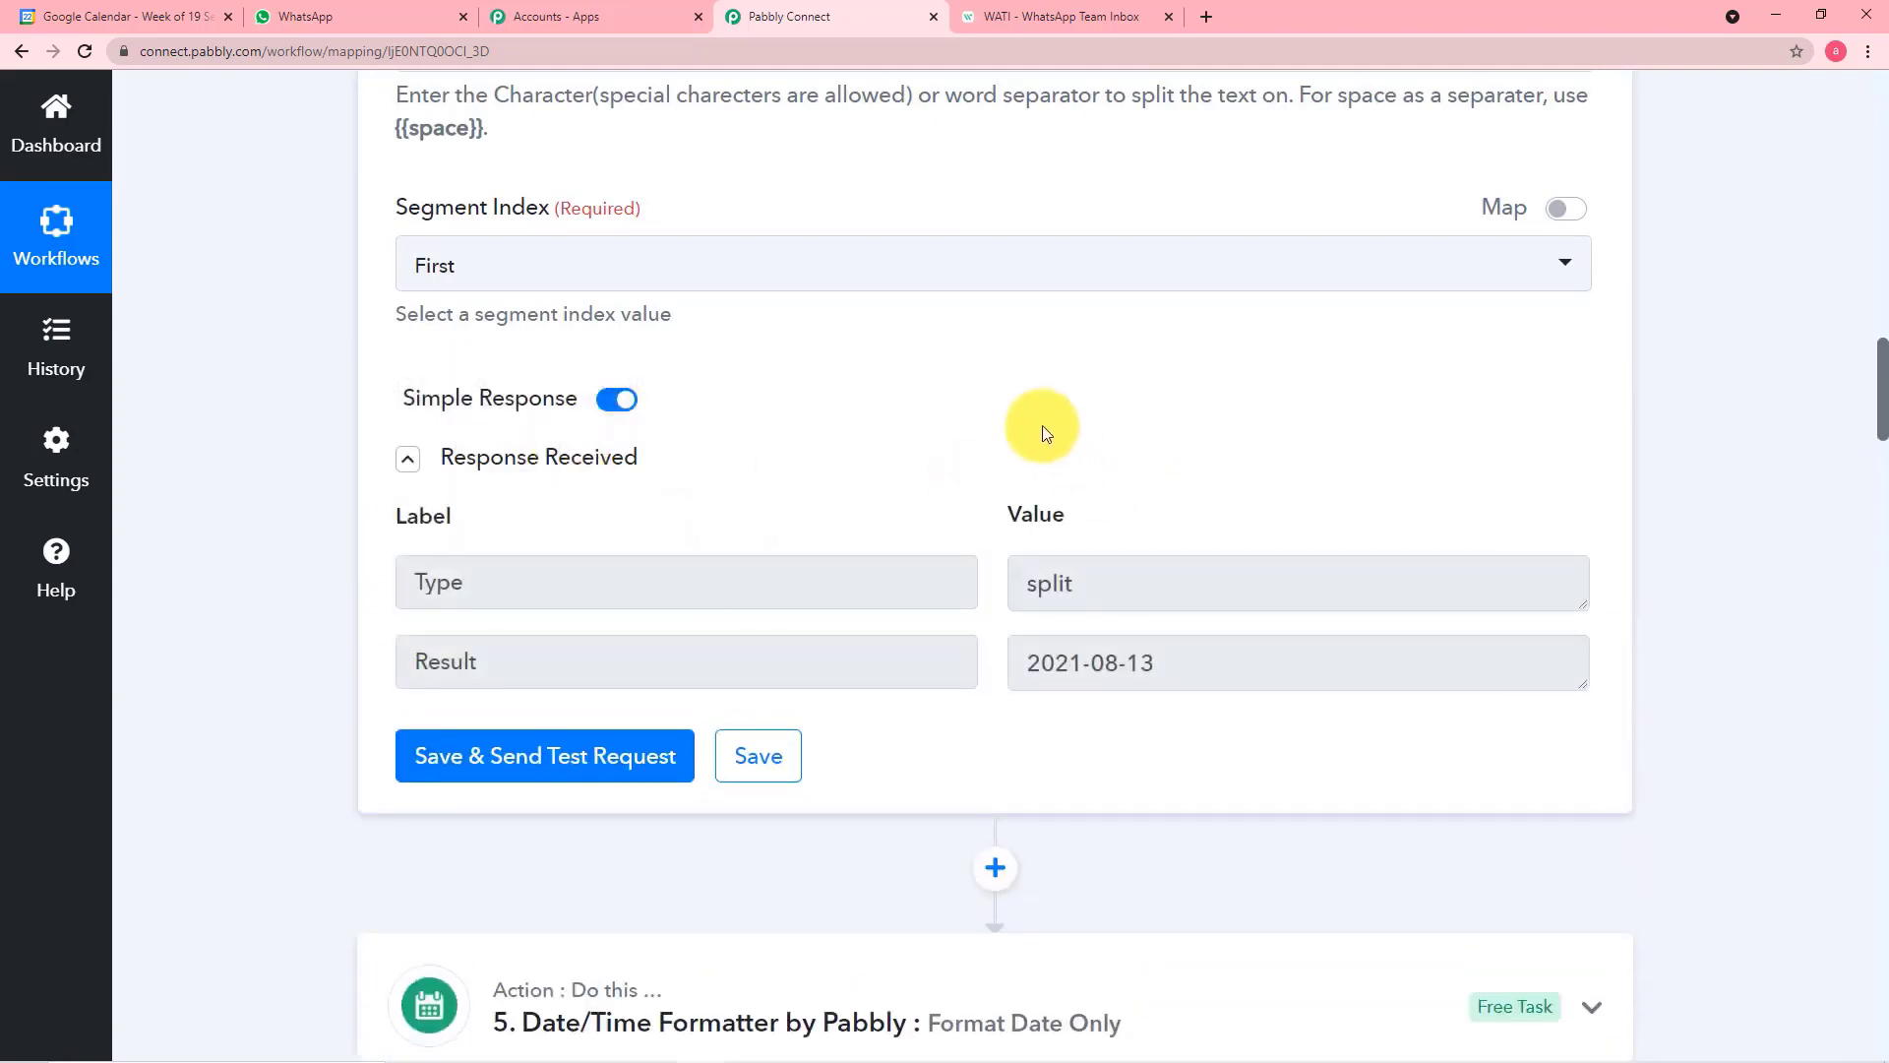
scroll(1033, 422, "up", 5)
scroll(895, 496, "down", 11)
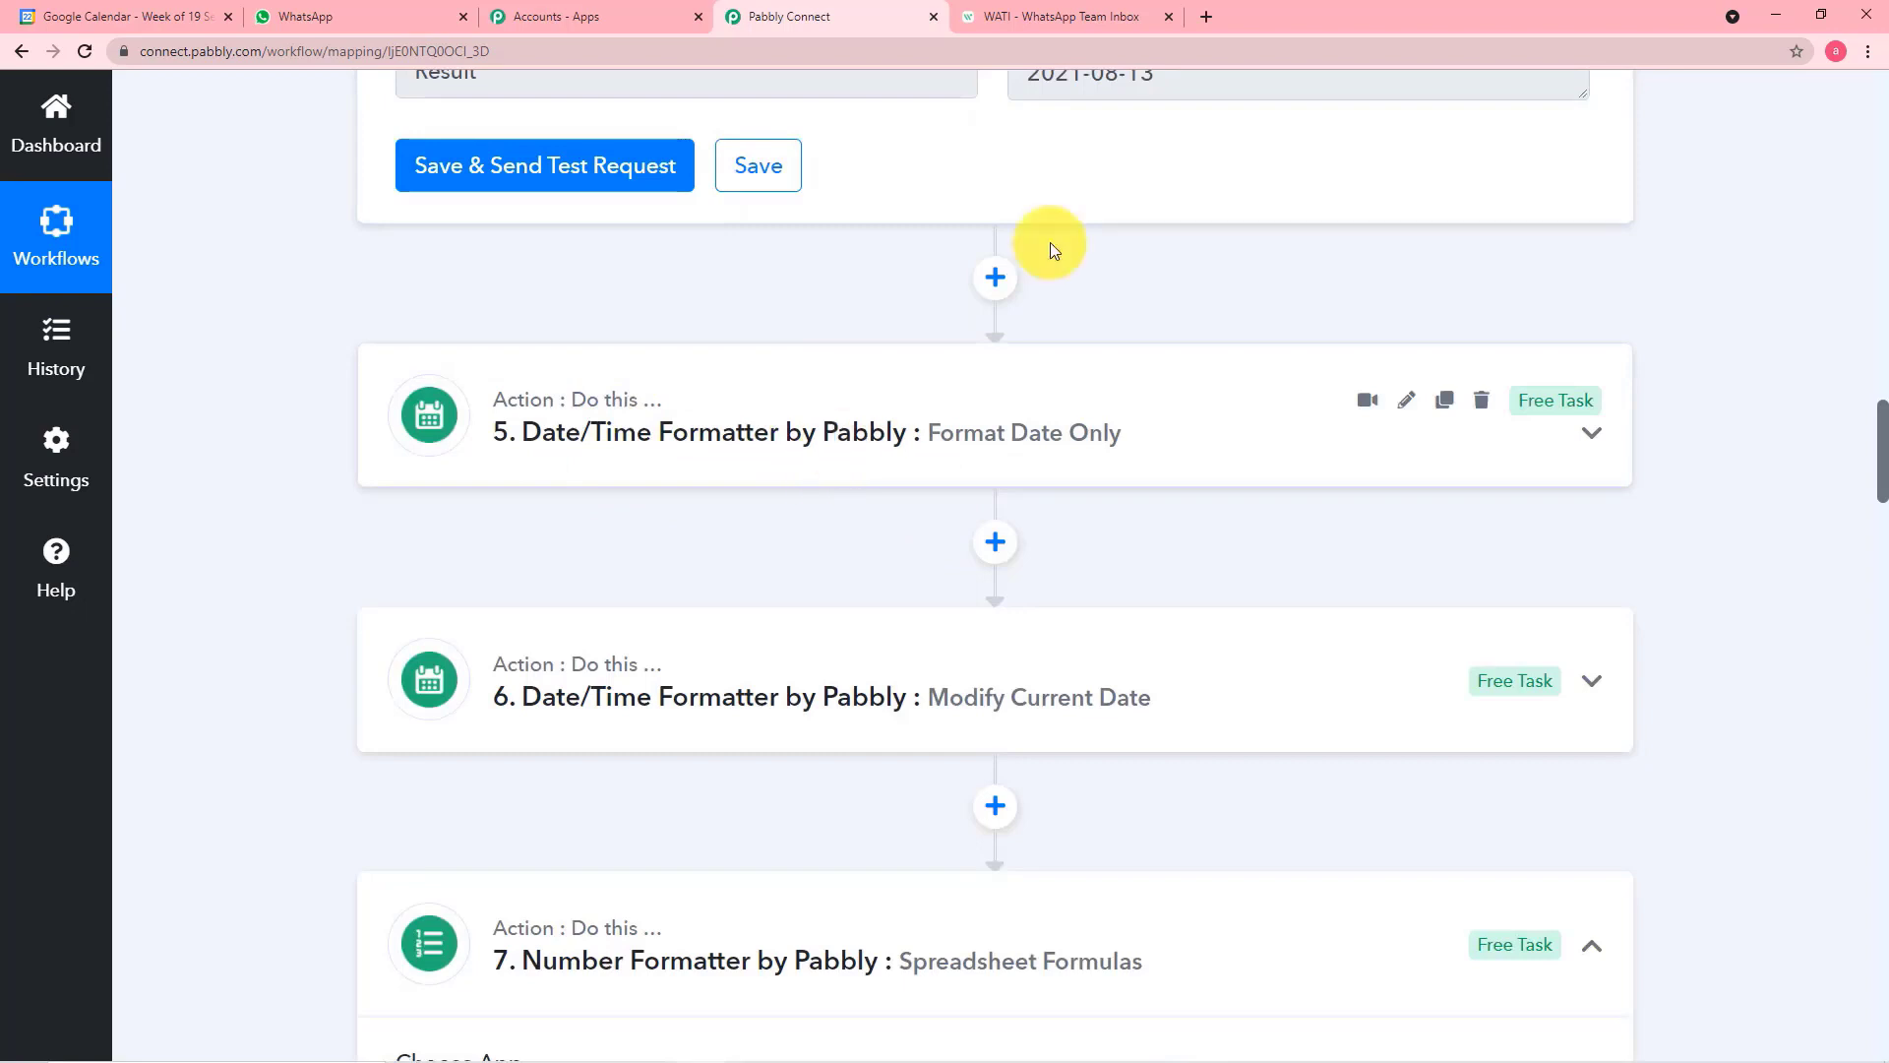
Expand step 6, Date/Time Formatter: Modify Current Date, and review its format, time zone, operation, unit and value
scroll(779, 559, "down", 2)
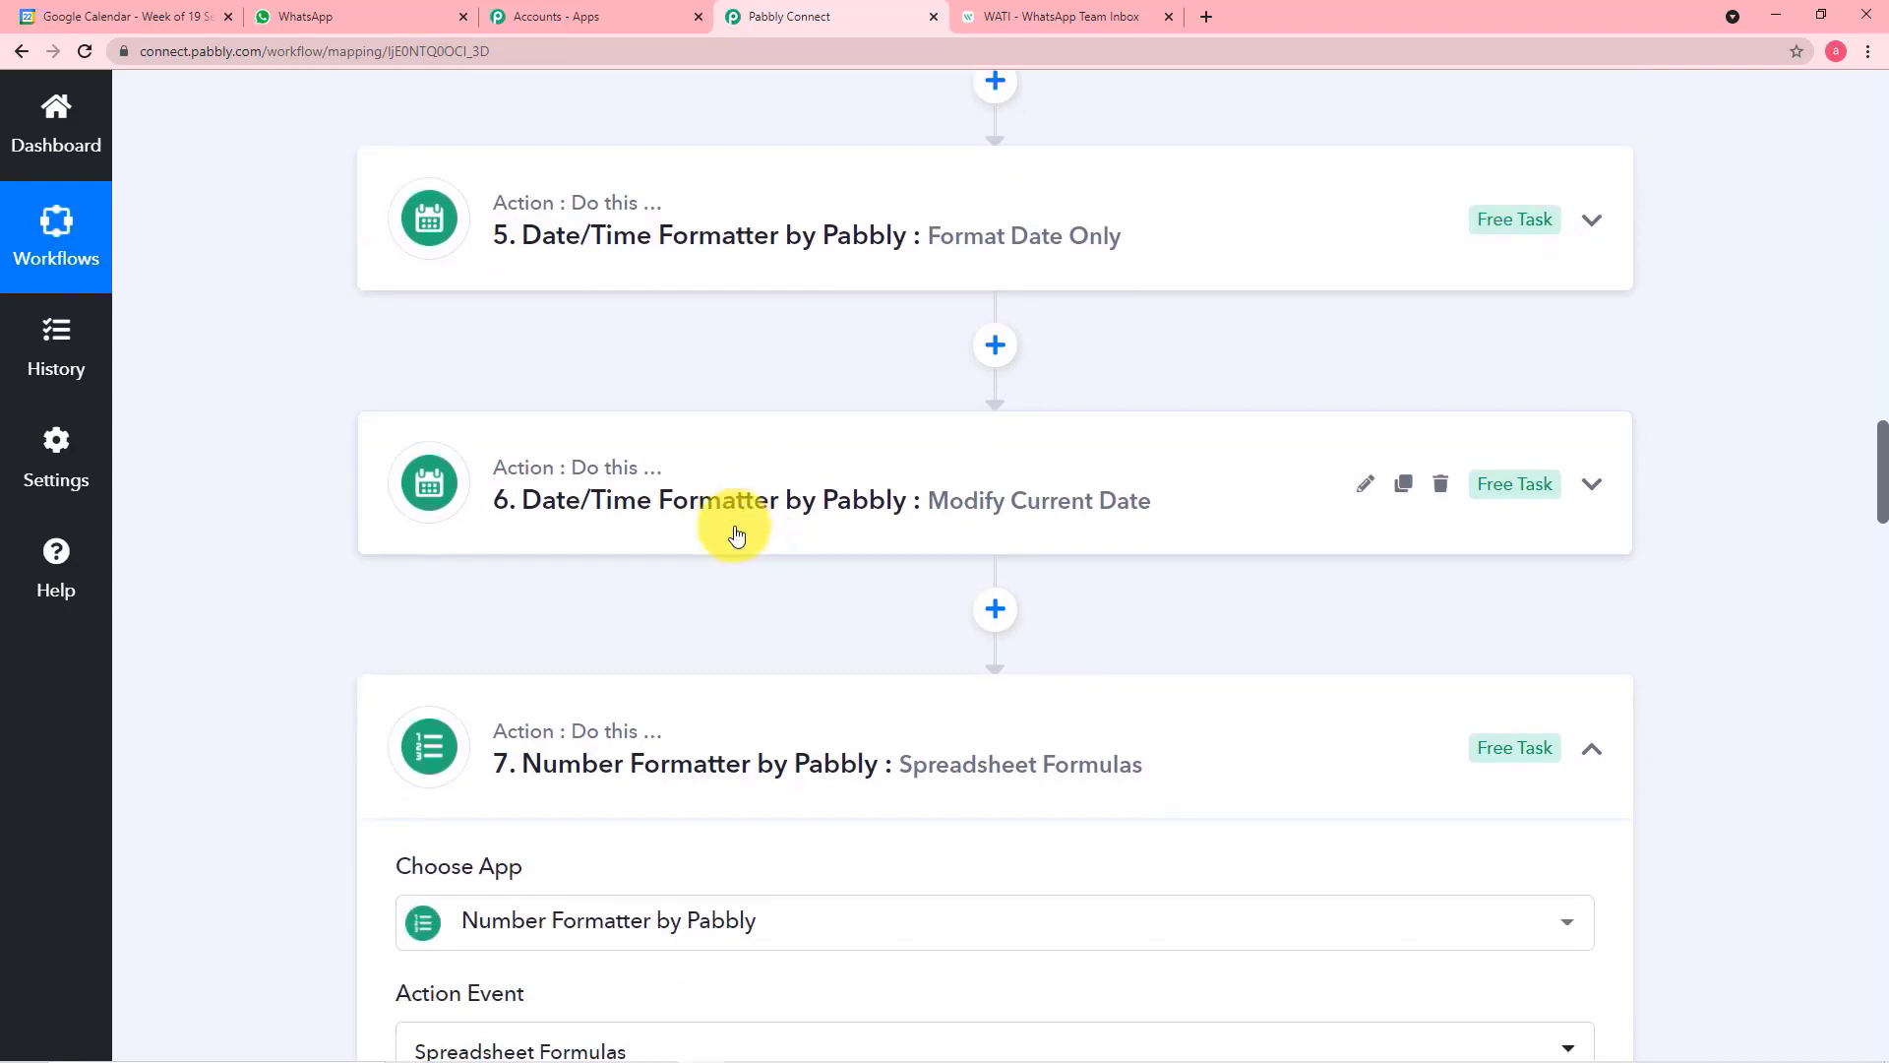
left_click(736, 534)
scroll(730, 529, "down", 6)
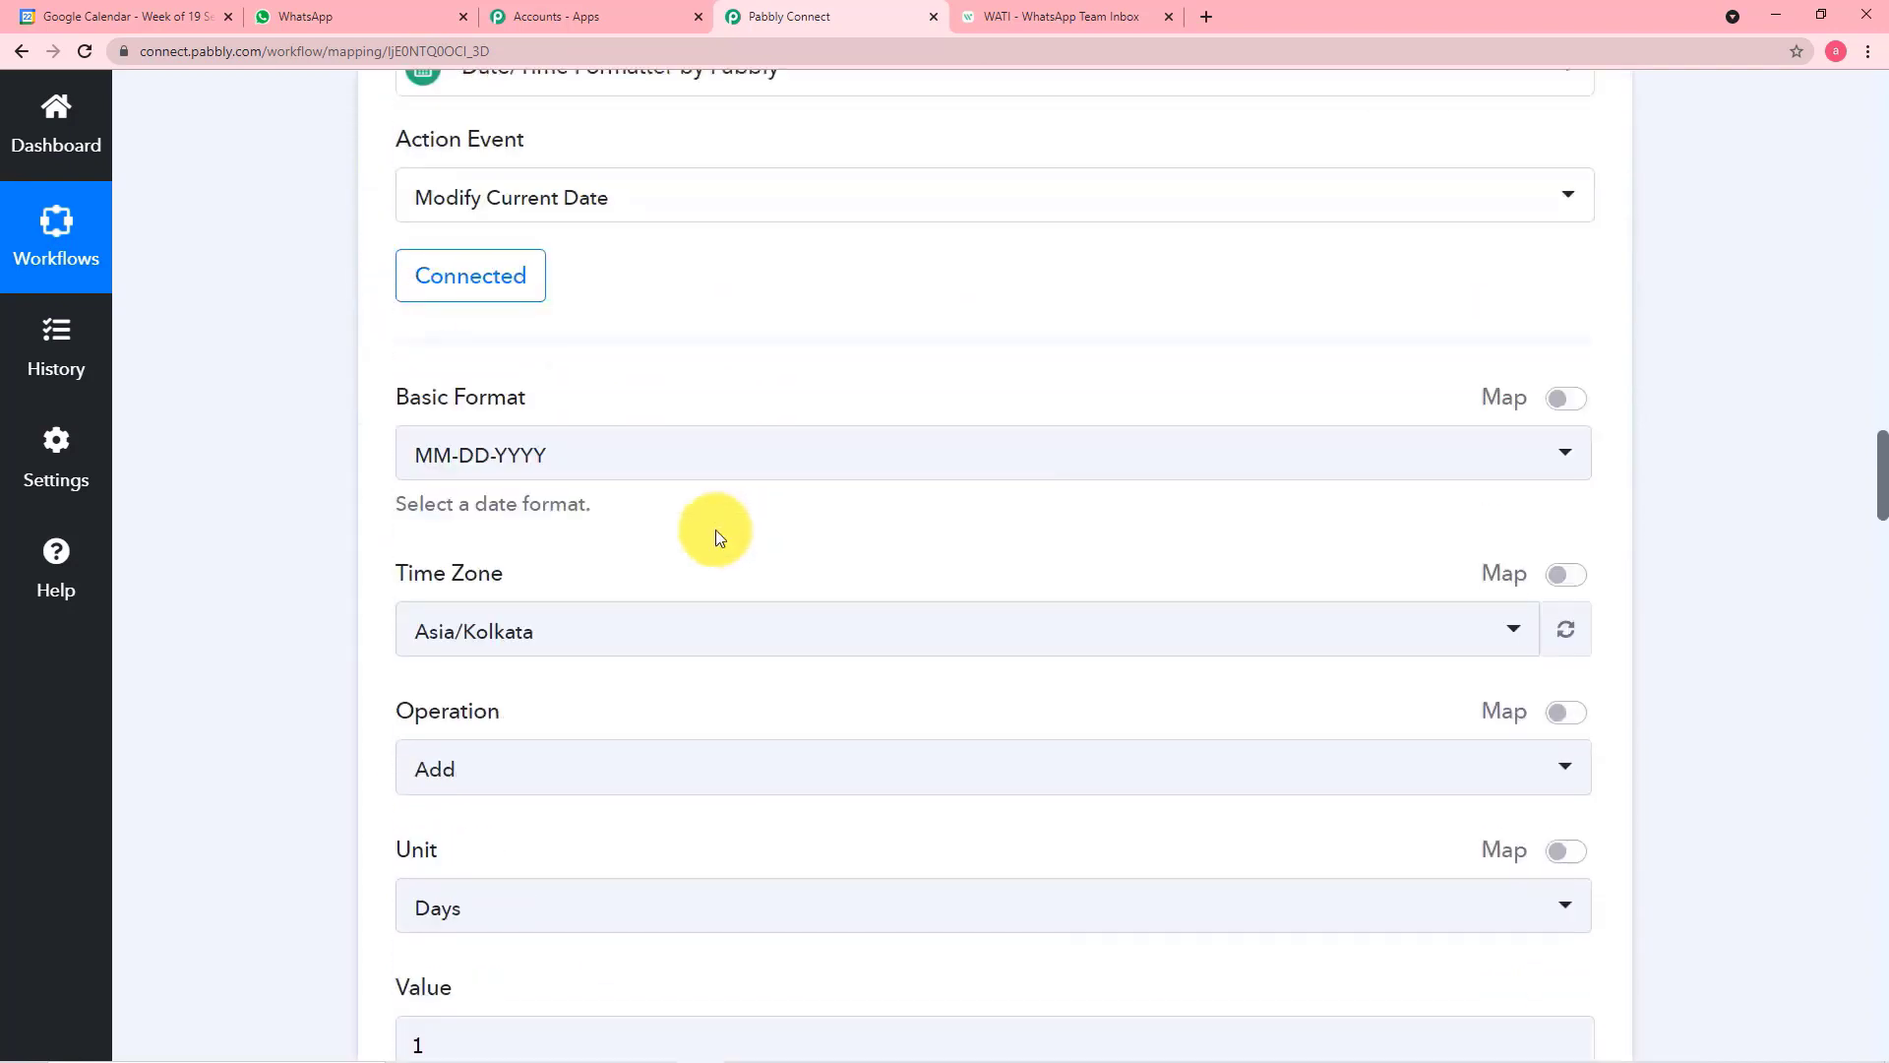
scroll(486, 780, "down", 8)
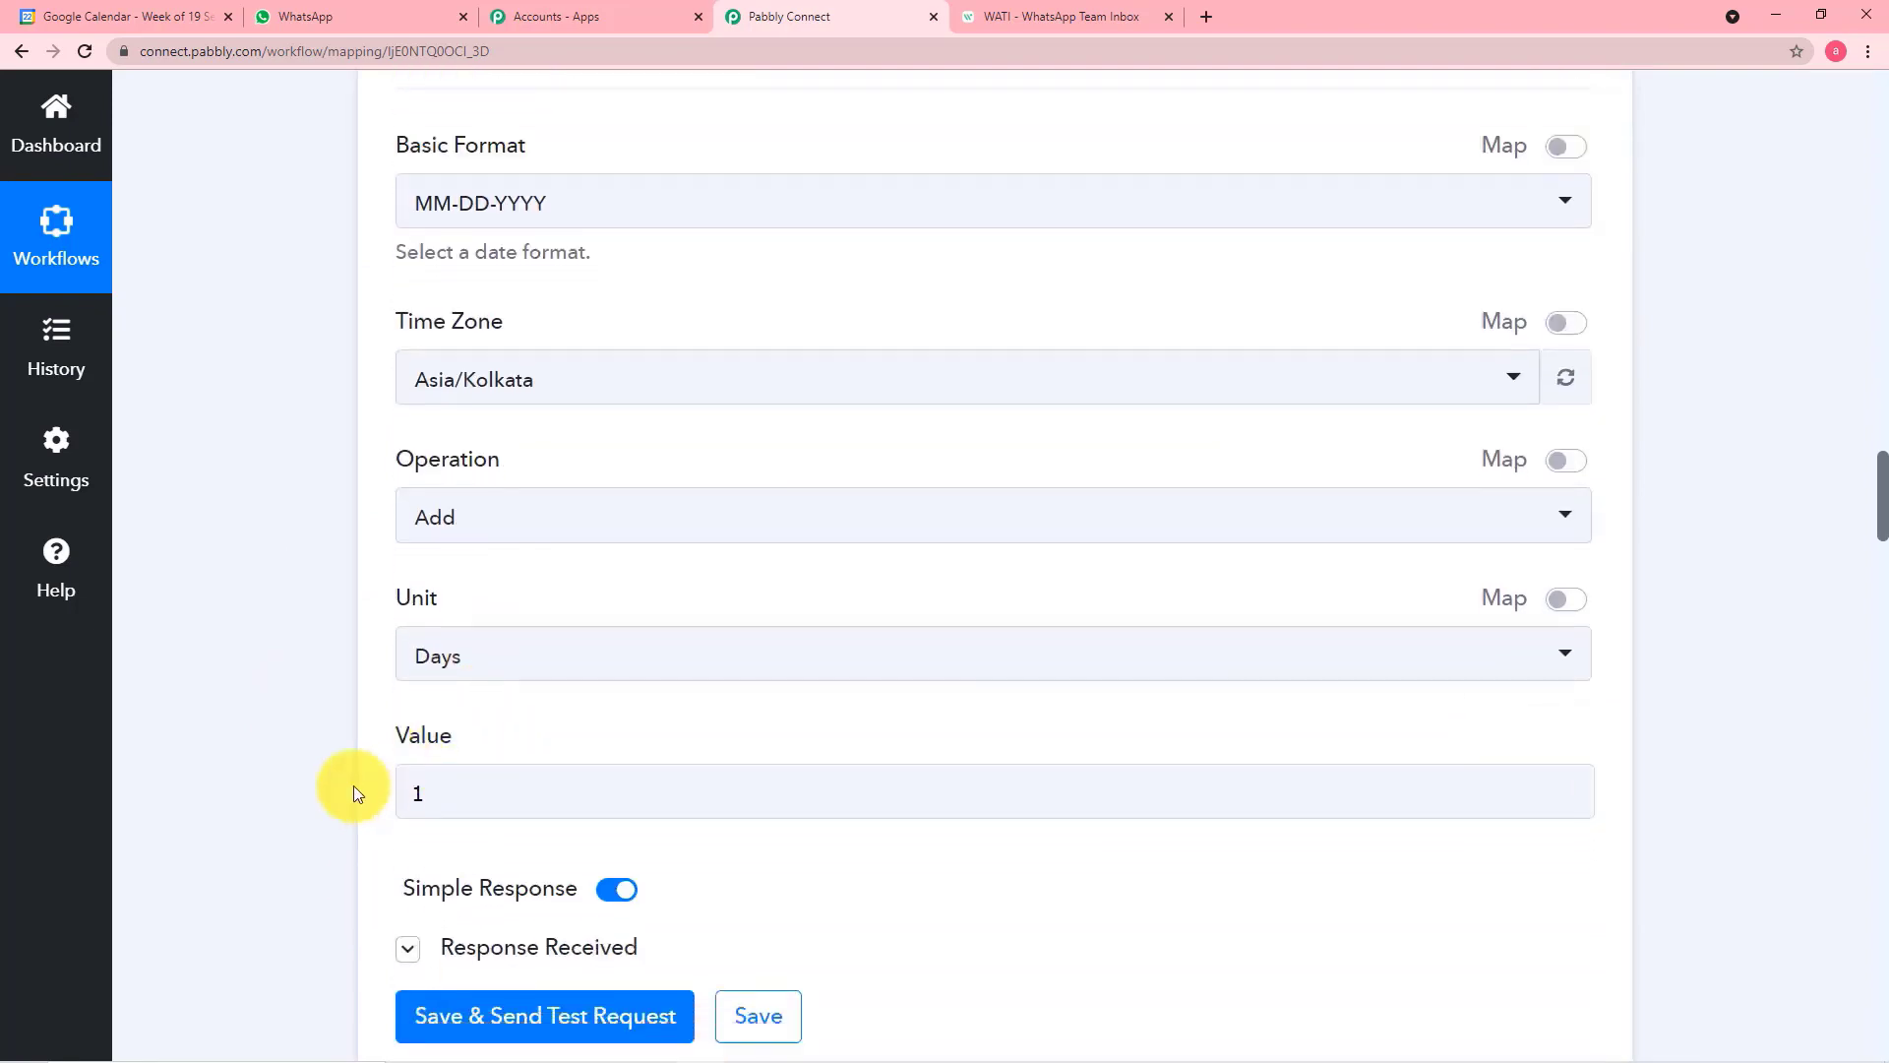
Review the DAYS formula and result in the Number Formatter step and the condition in the Filter by Pabbly step
scroll(340, 770, "down", 8)
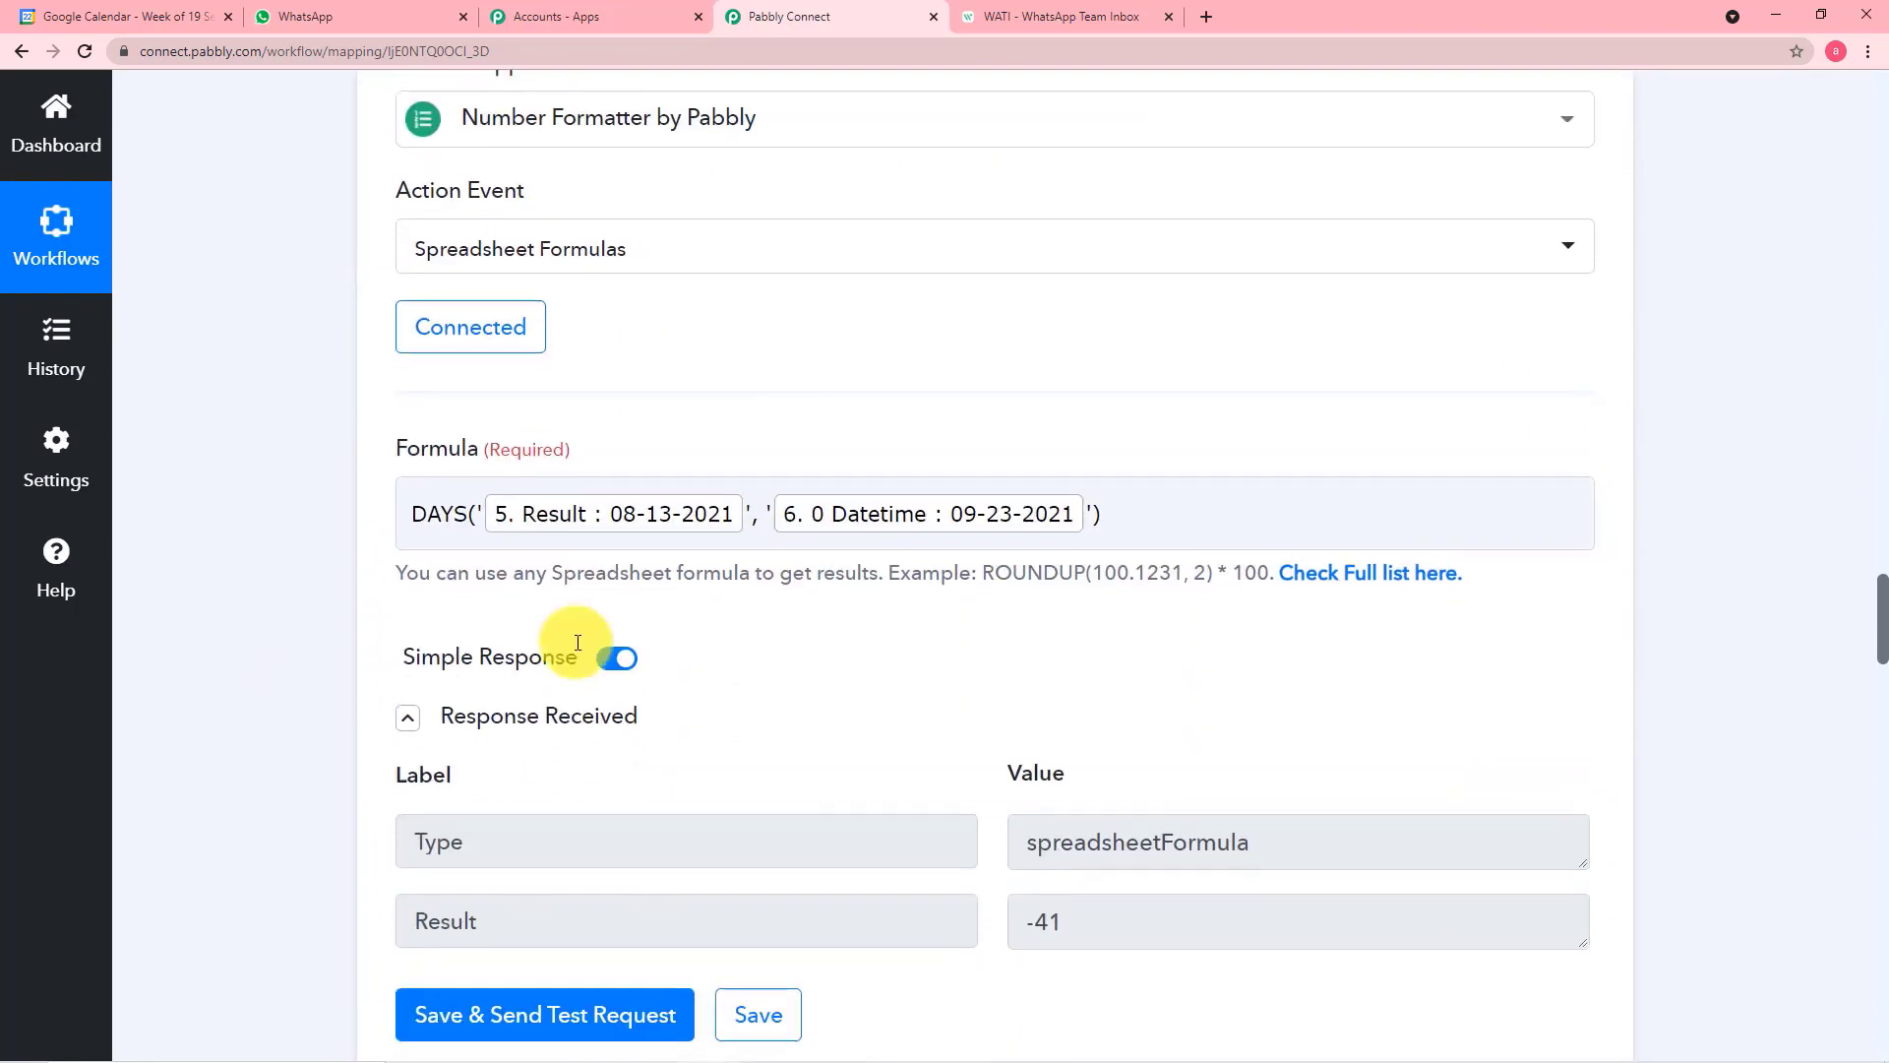
scroll(739, 679, "down", 2)
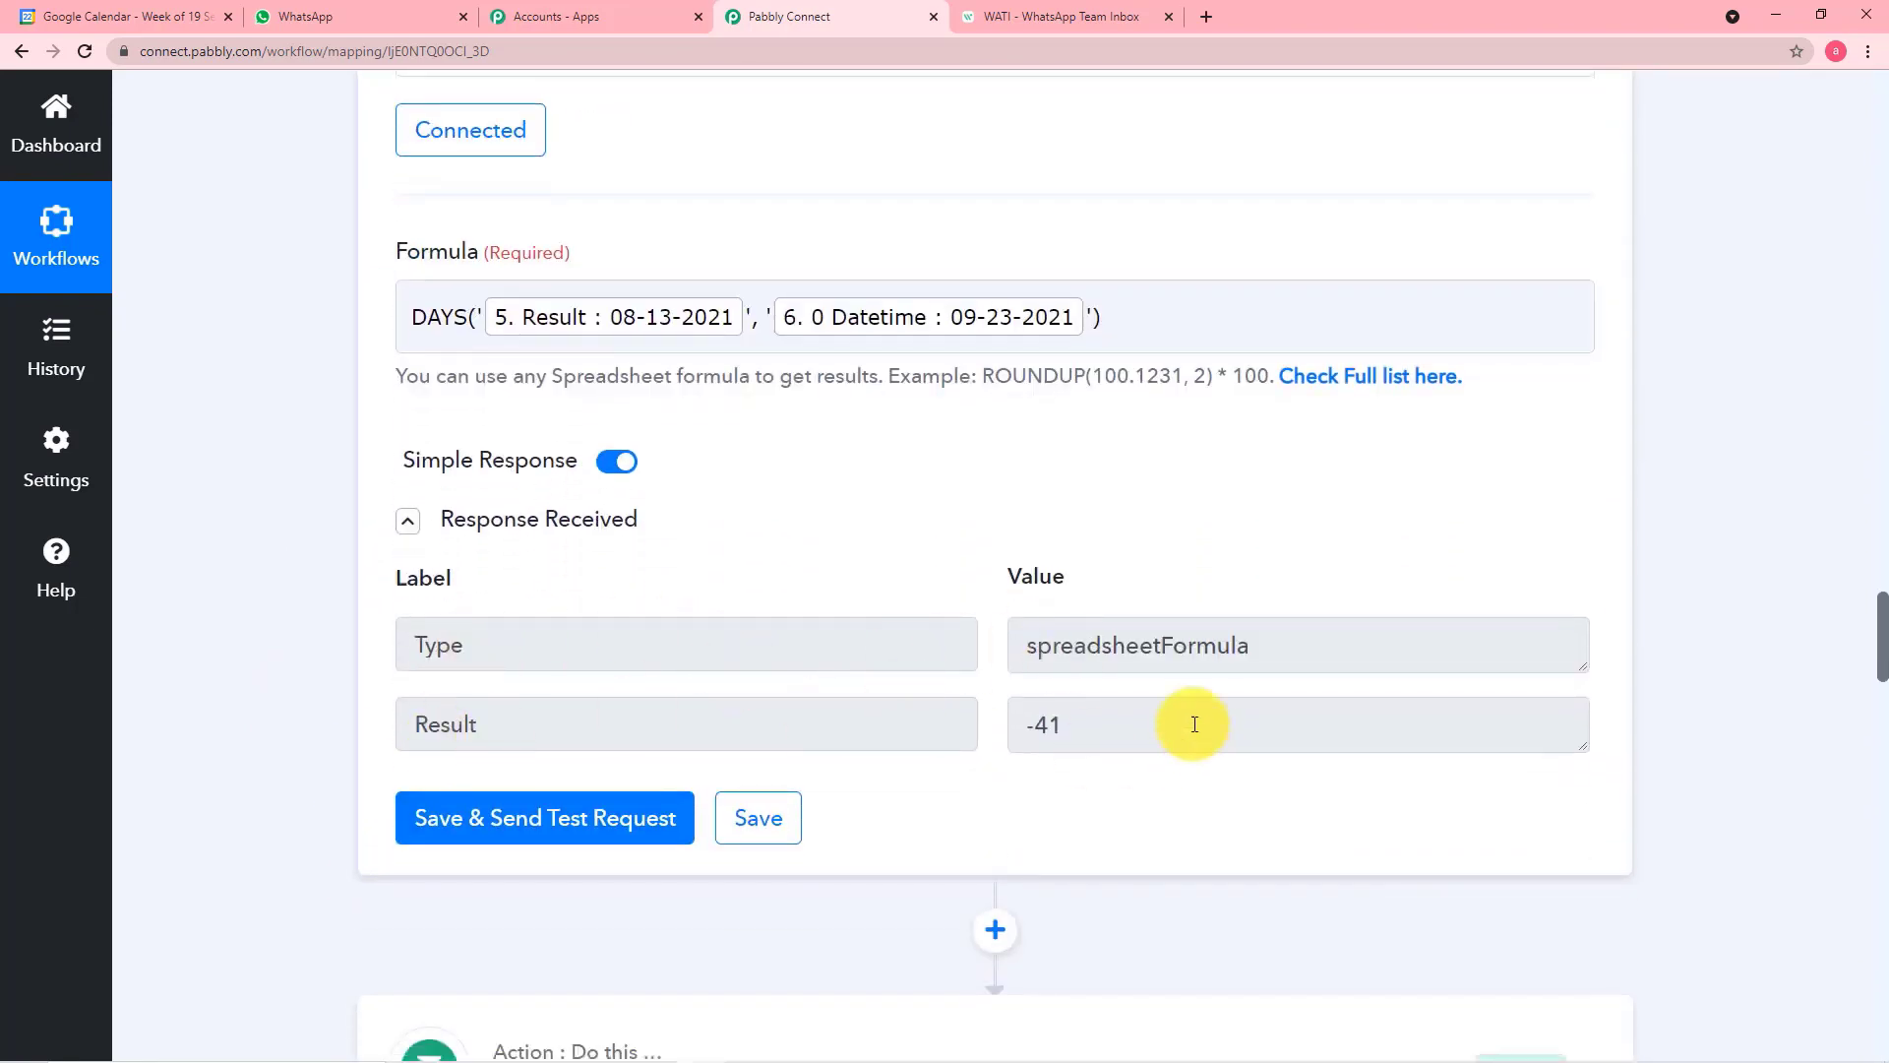
scroll(1044, 762, "down", 5)
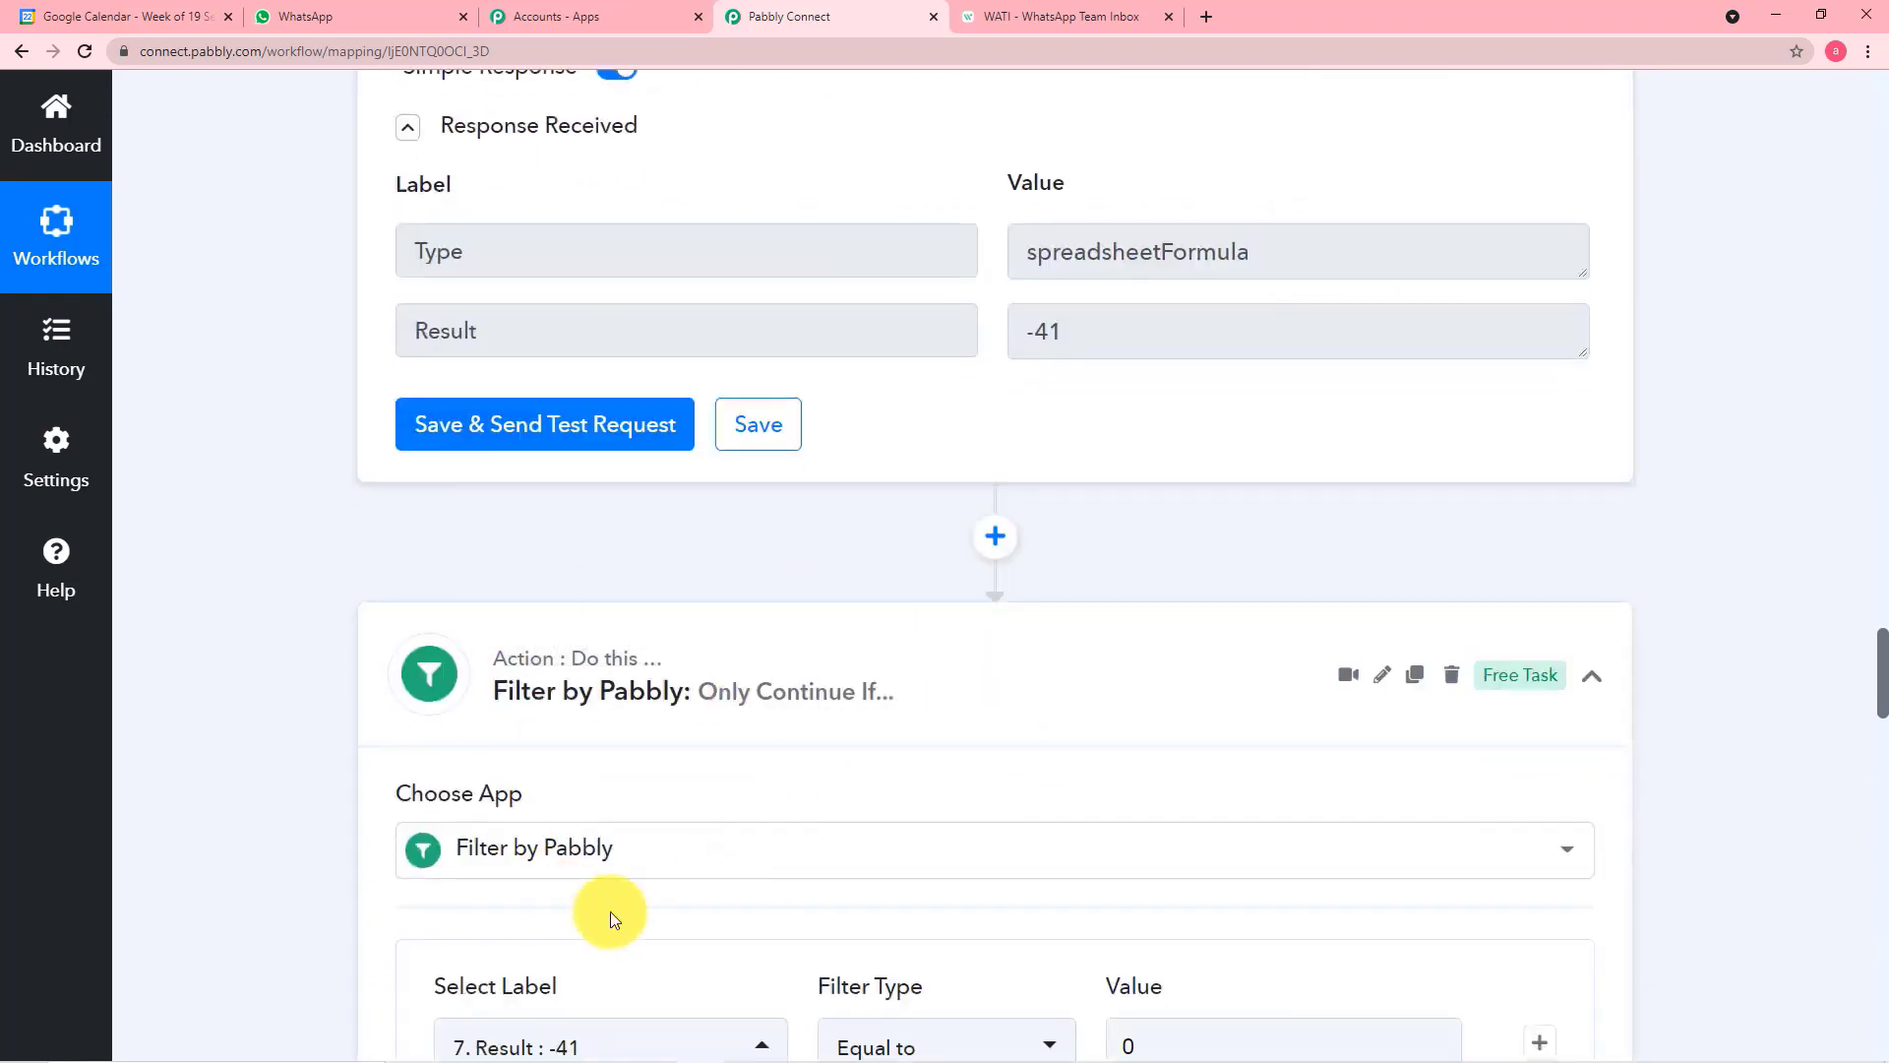
scroll(611, 915, "down", 2)
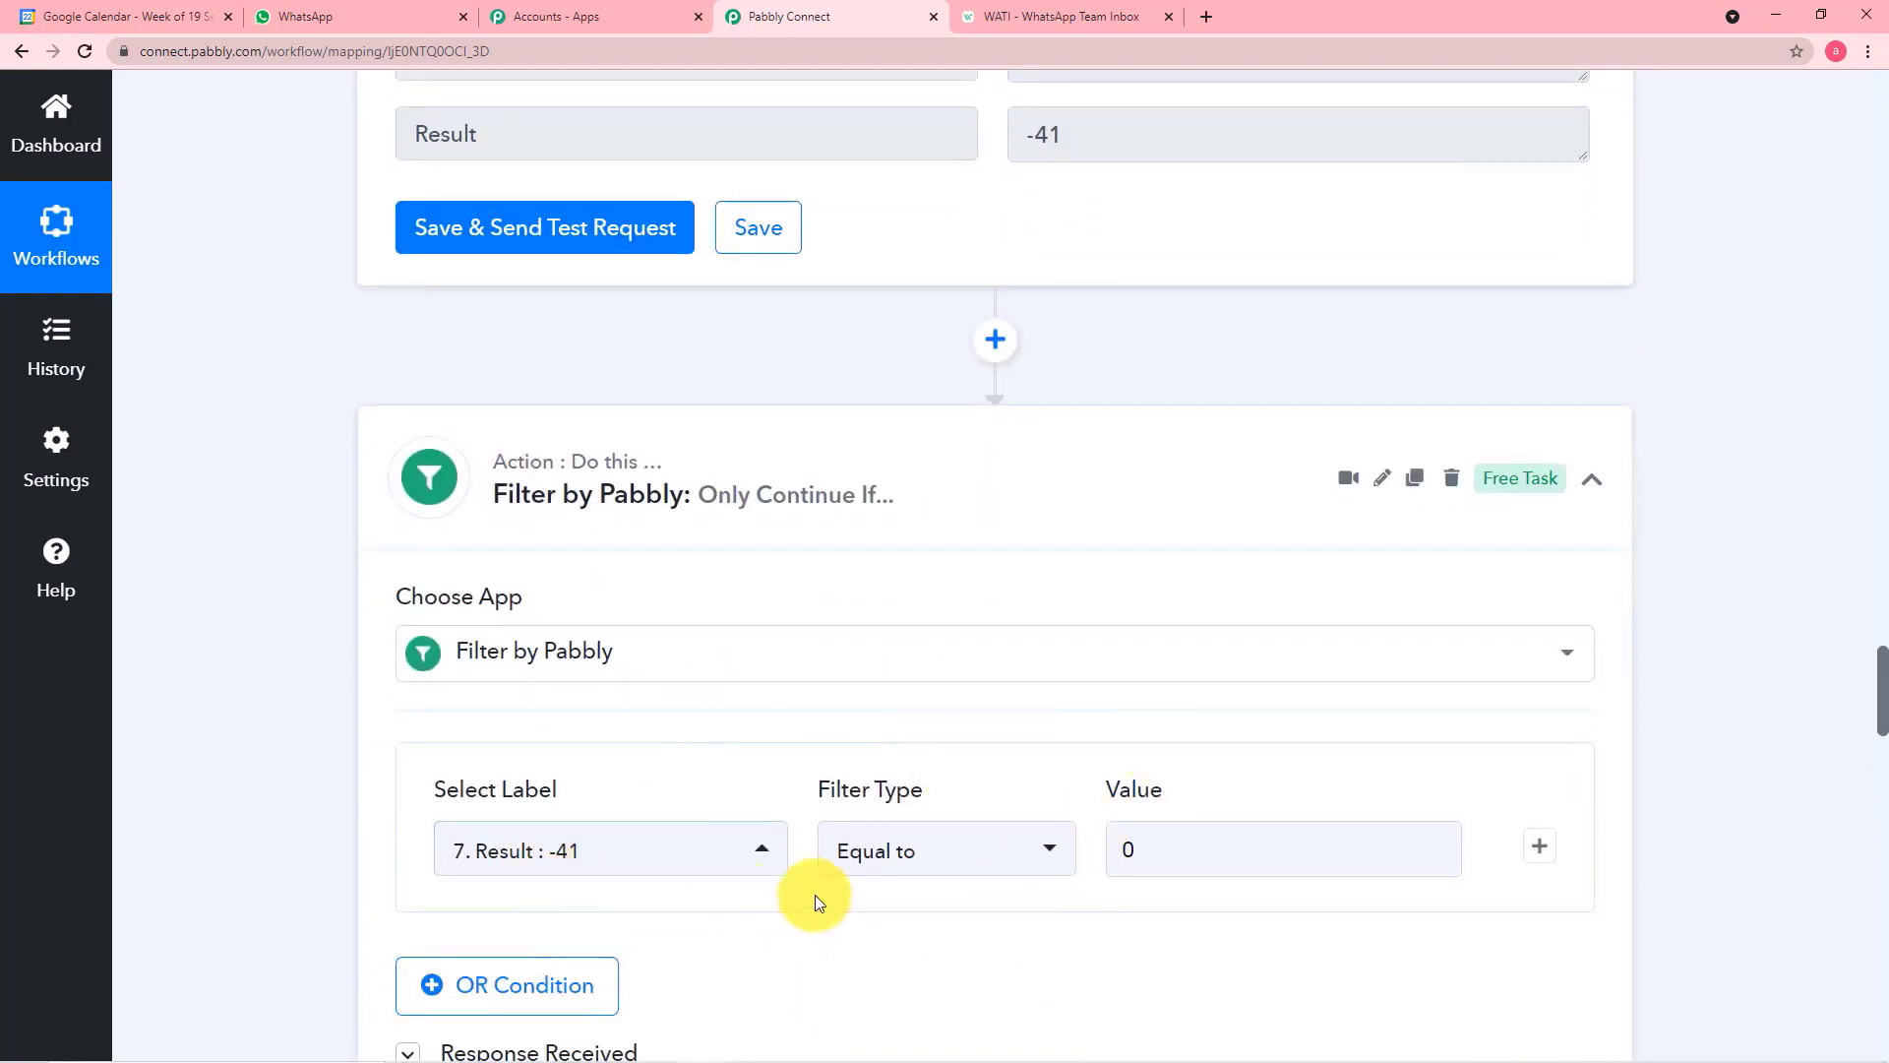
left_click(1310, 843)
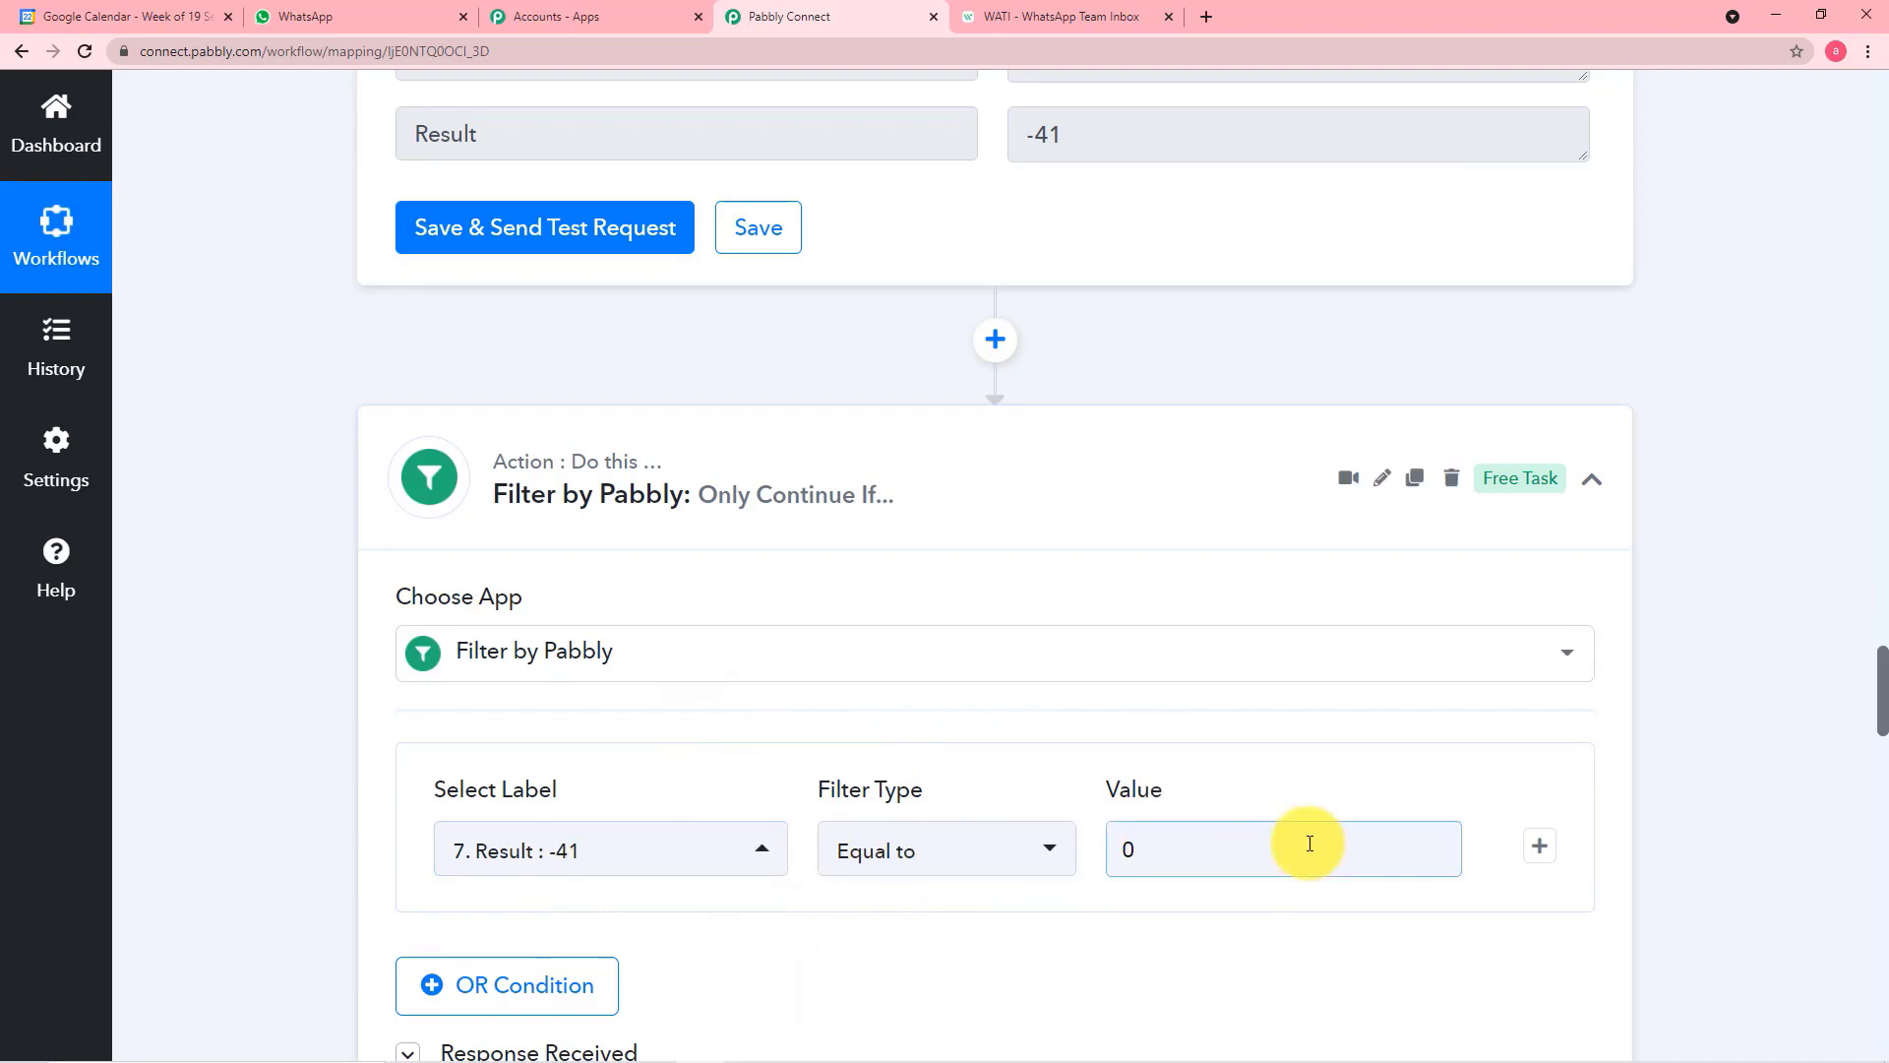
scroll(911, 304, "up", 2)
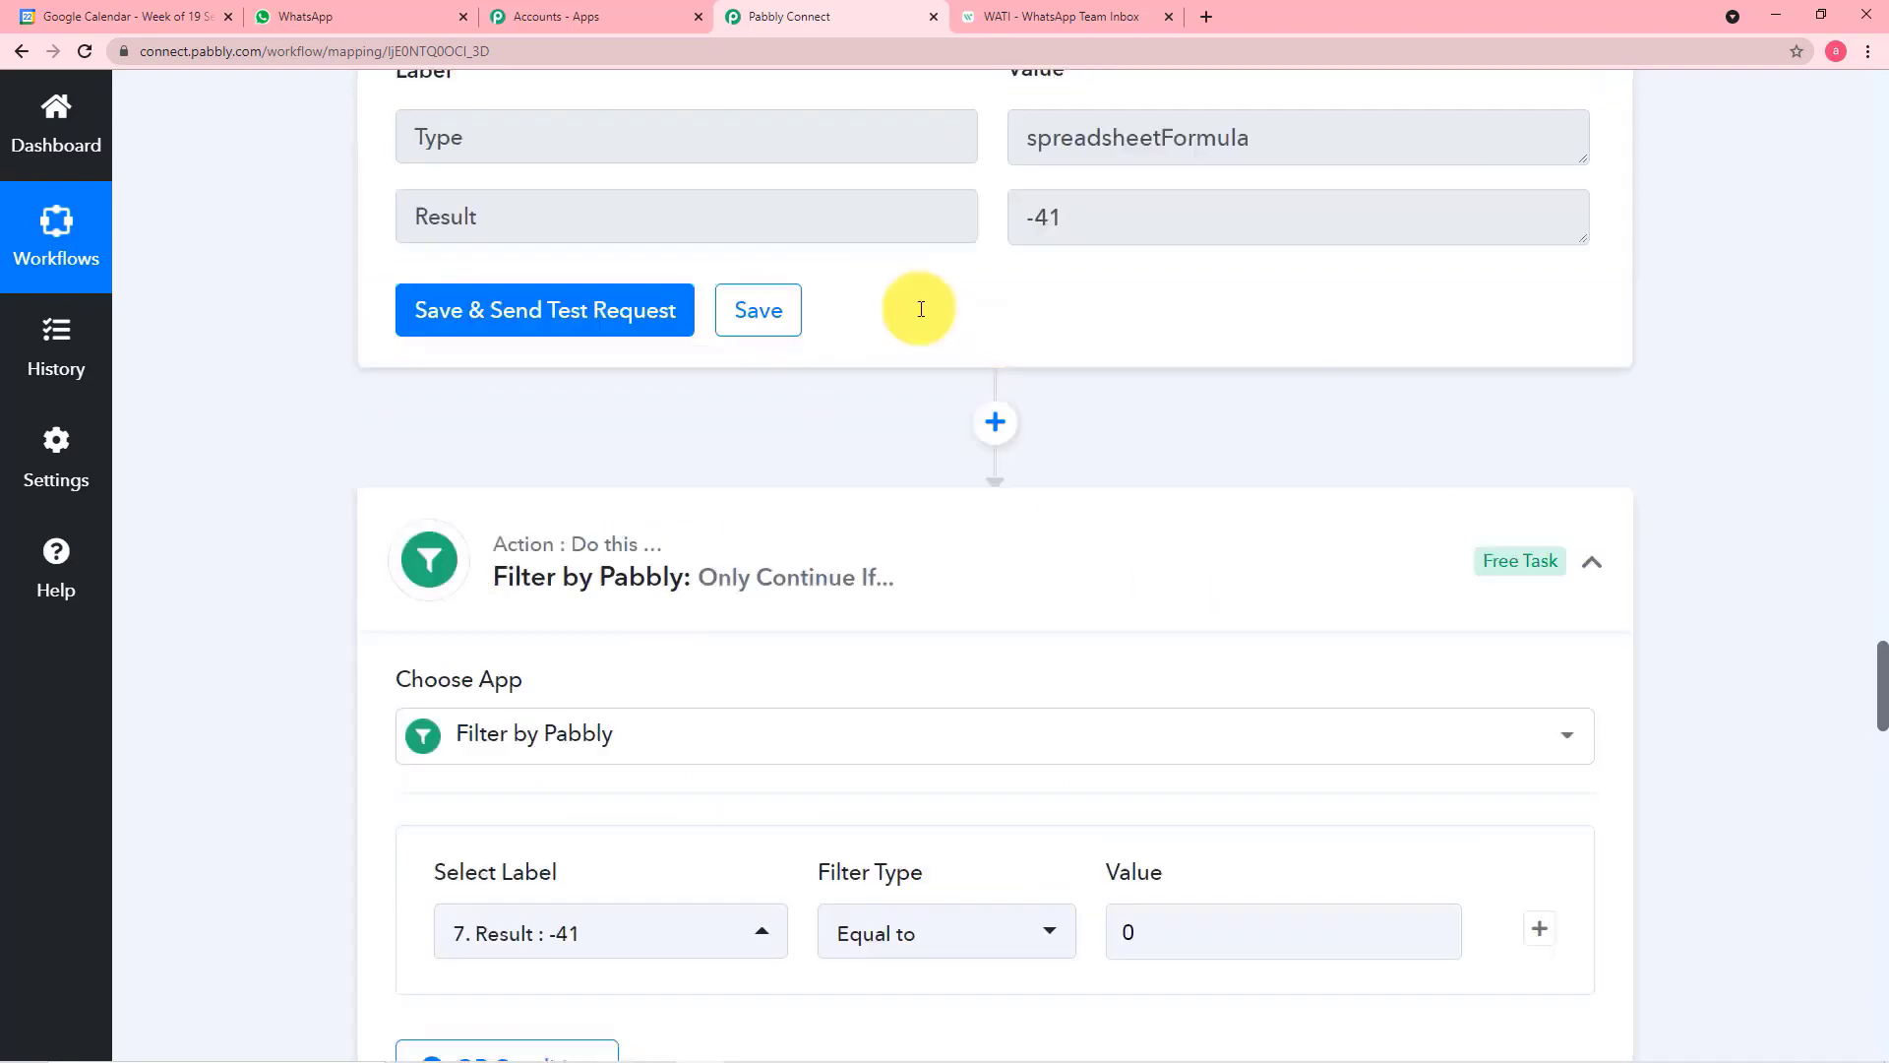
Review the WATI Send Template Message action's number, template, broadcast name and custom params, and save the action
scroll(1054, 494, "down", 10)
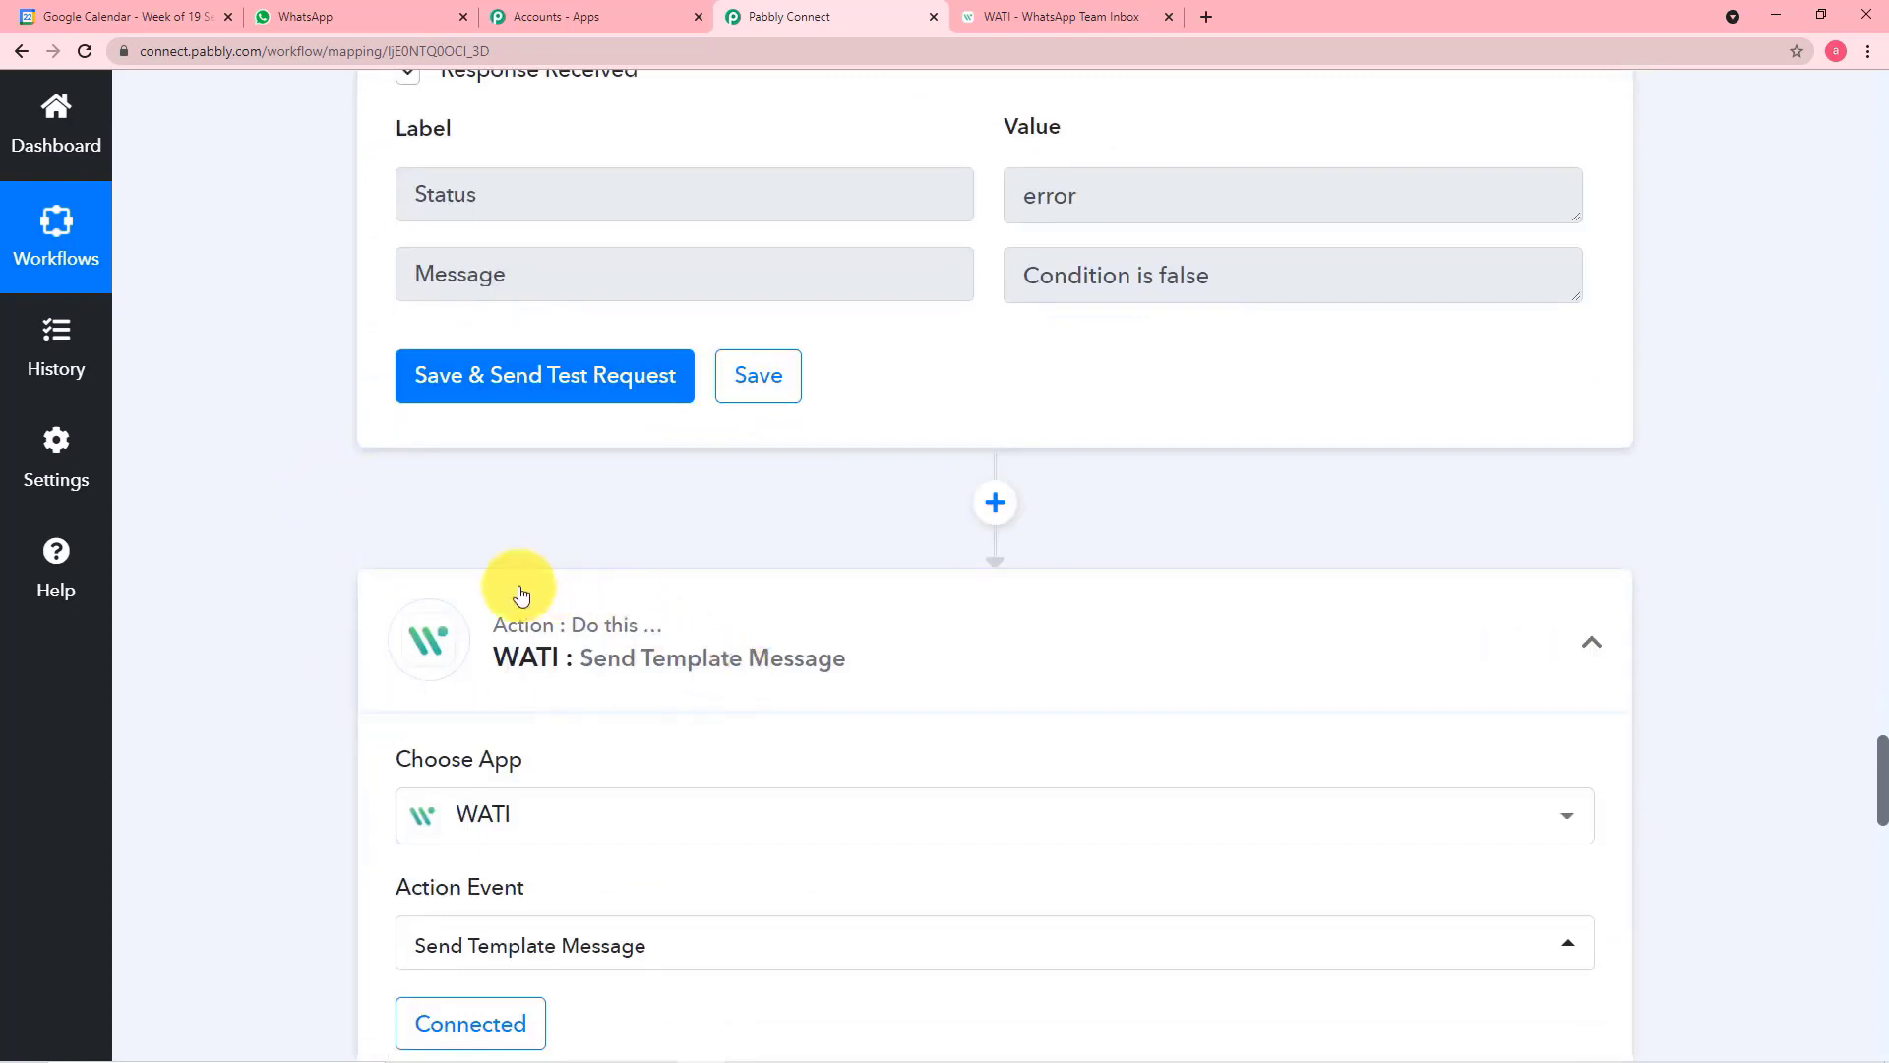
scroll(389, 634, "down", 2)
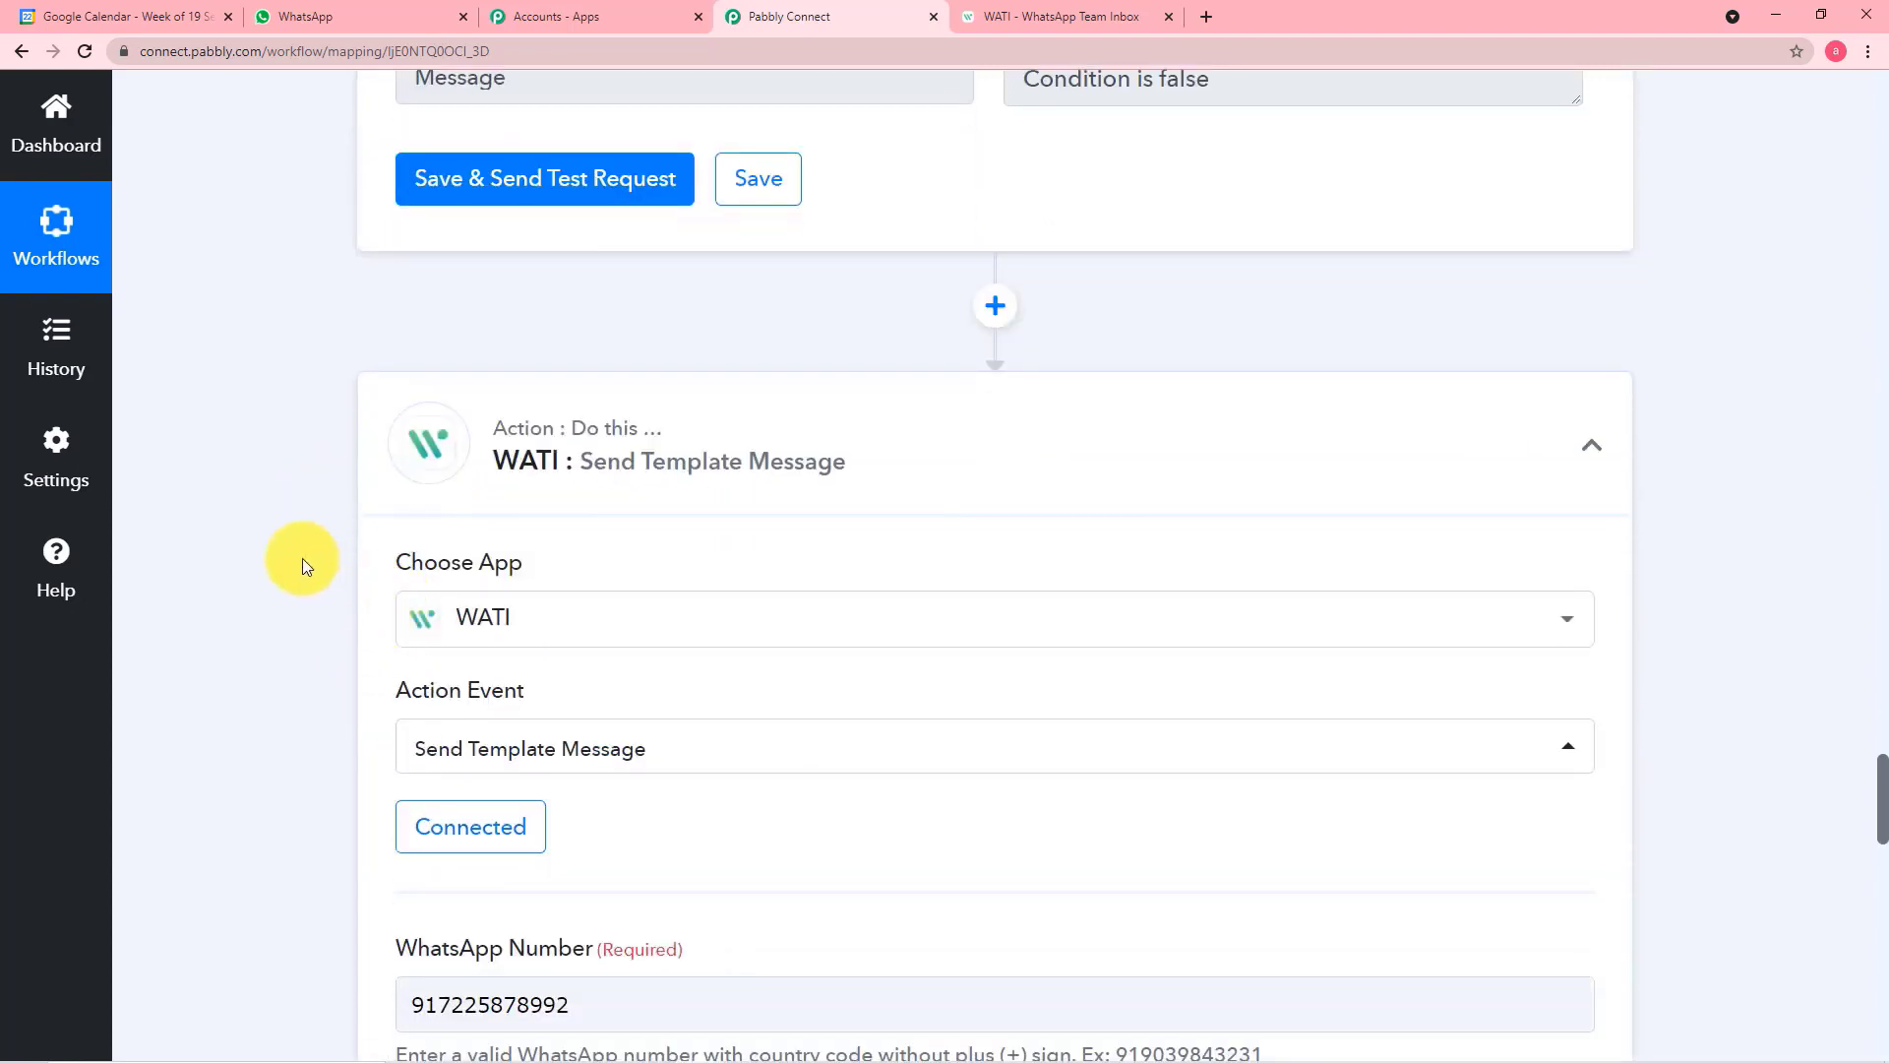
scroll(303, 557, "down", 3)
scroll(305, 563, "down", 4)
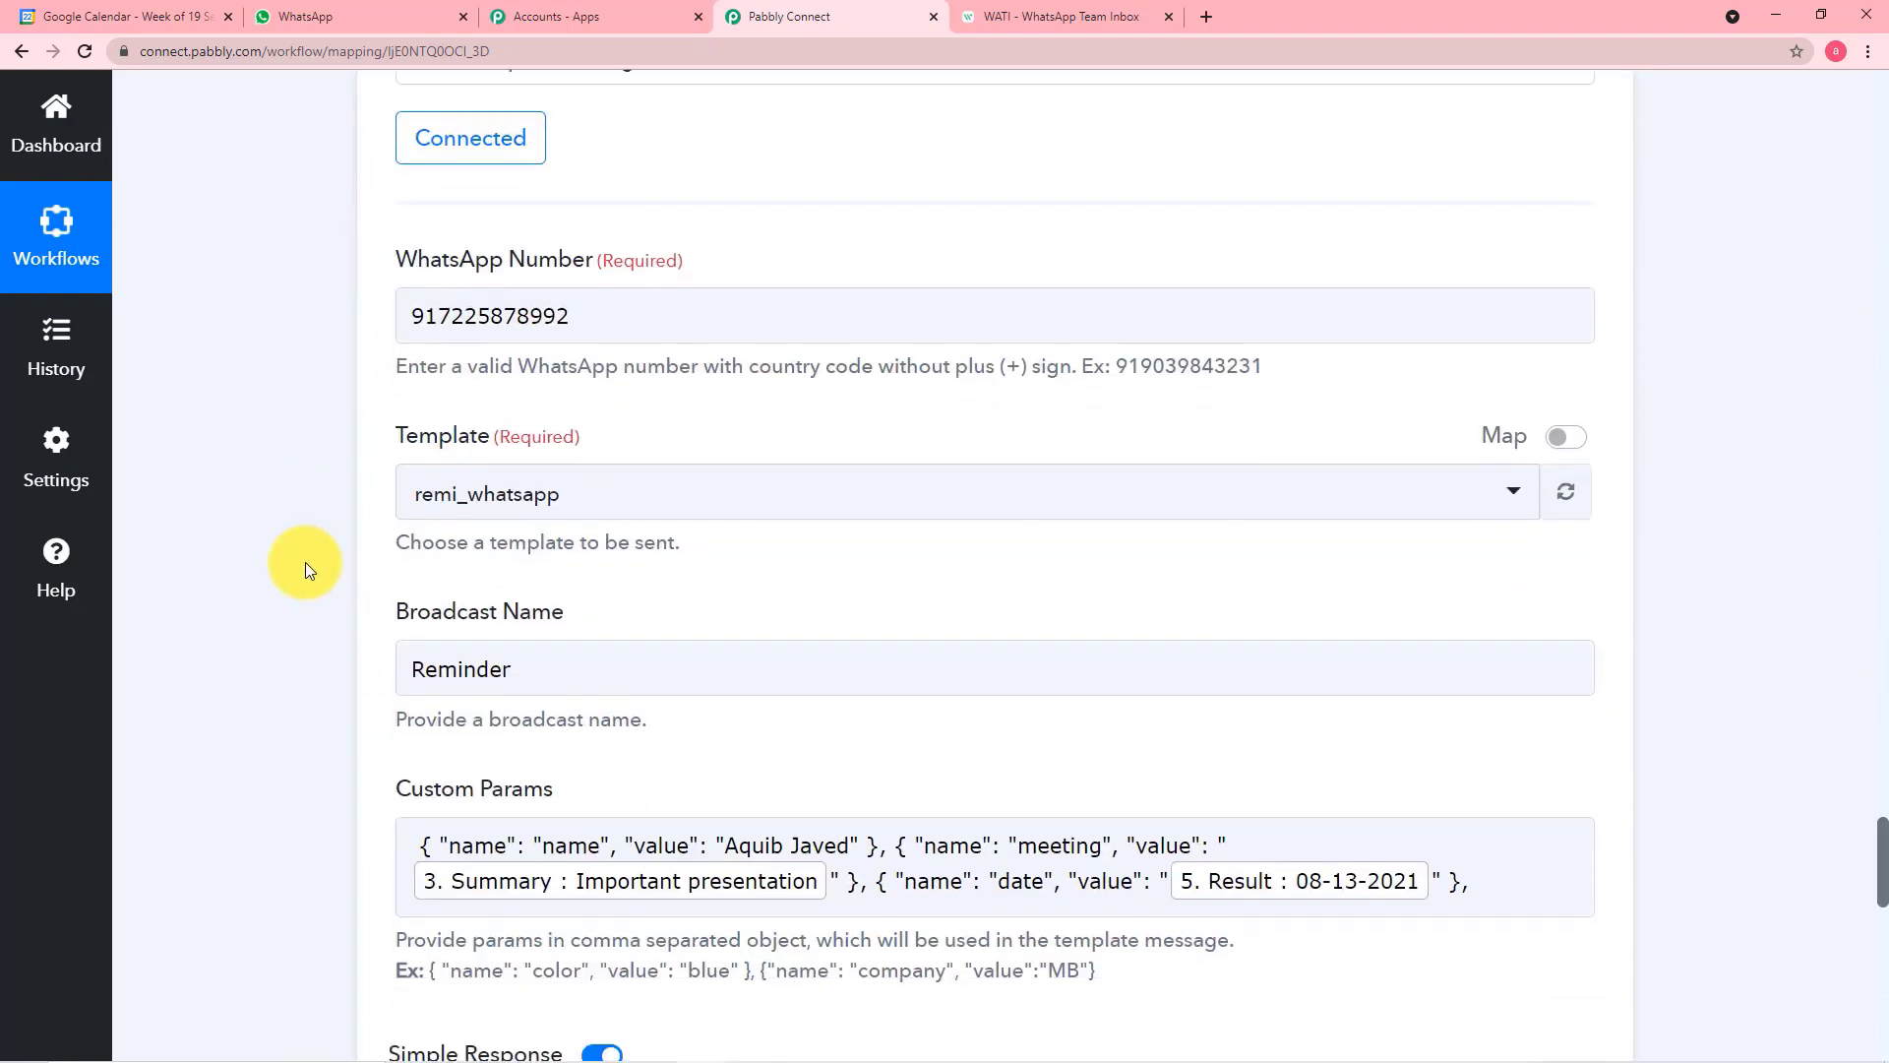
scroll(305, 563, "down", 8)
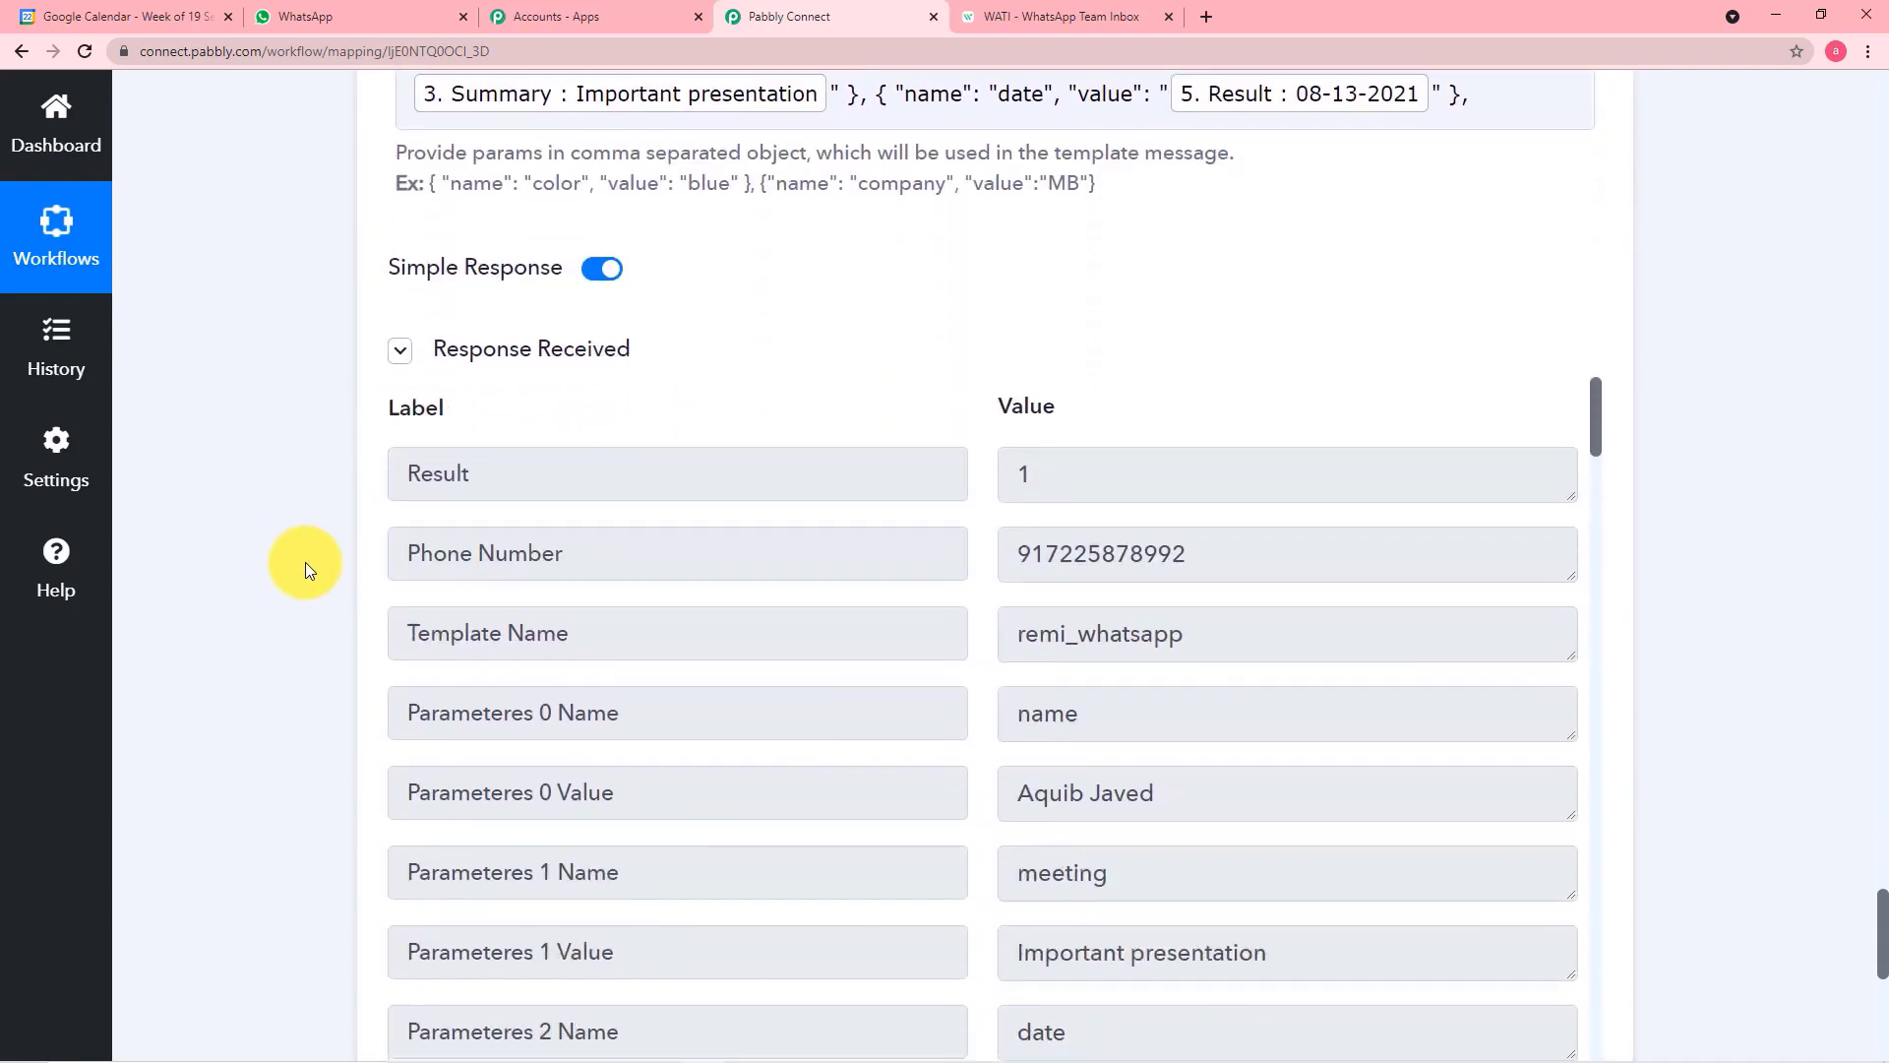
scroll(857, 958, "down", 5)
left_click(758, 669)
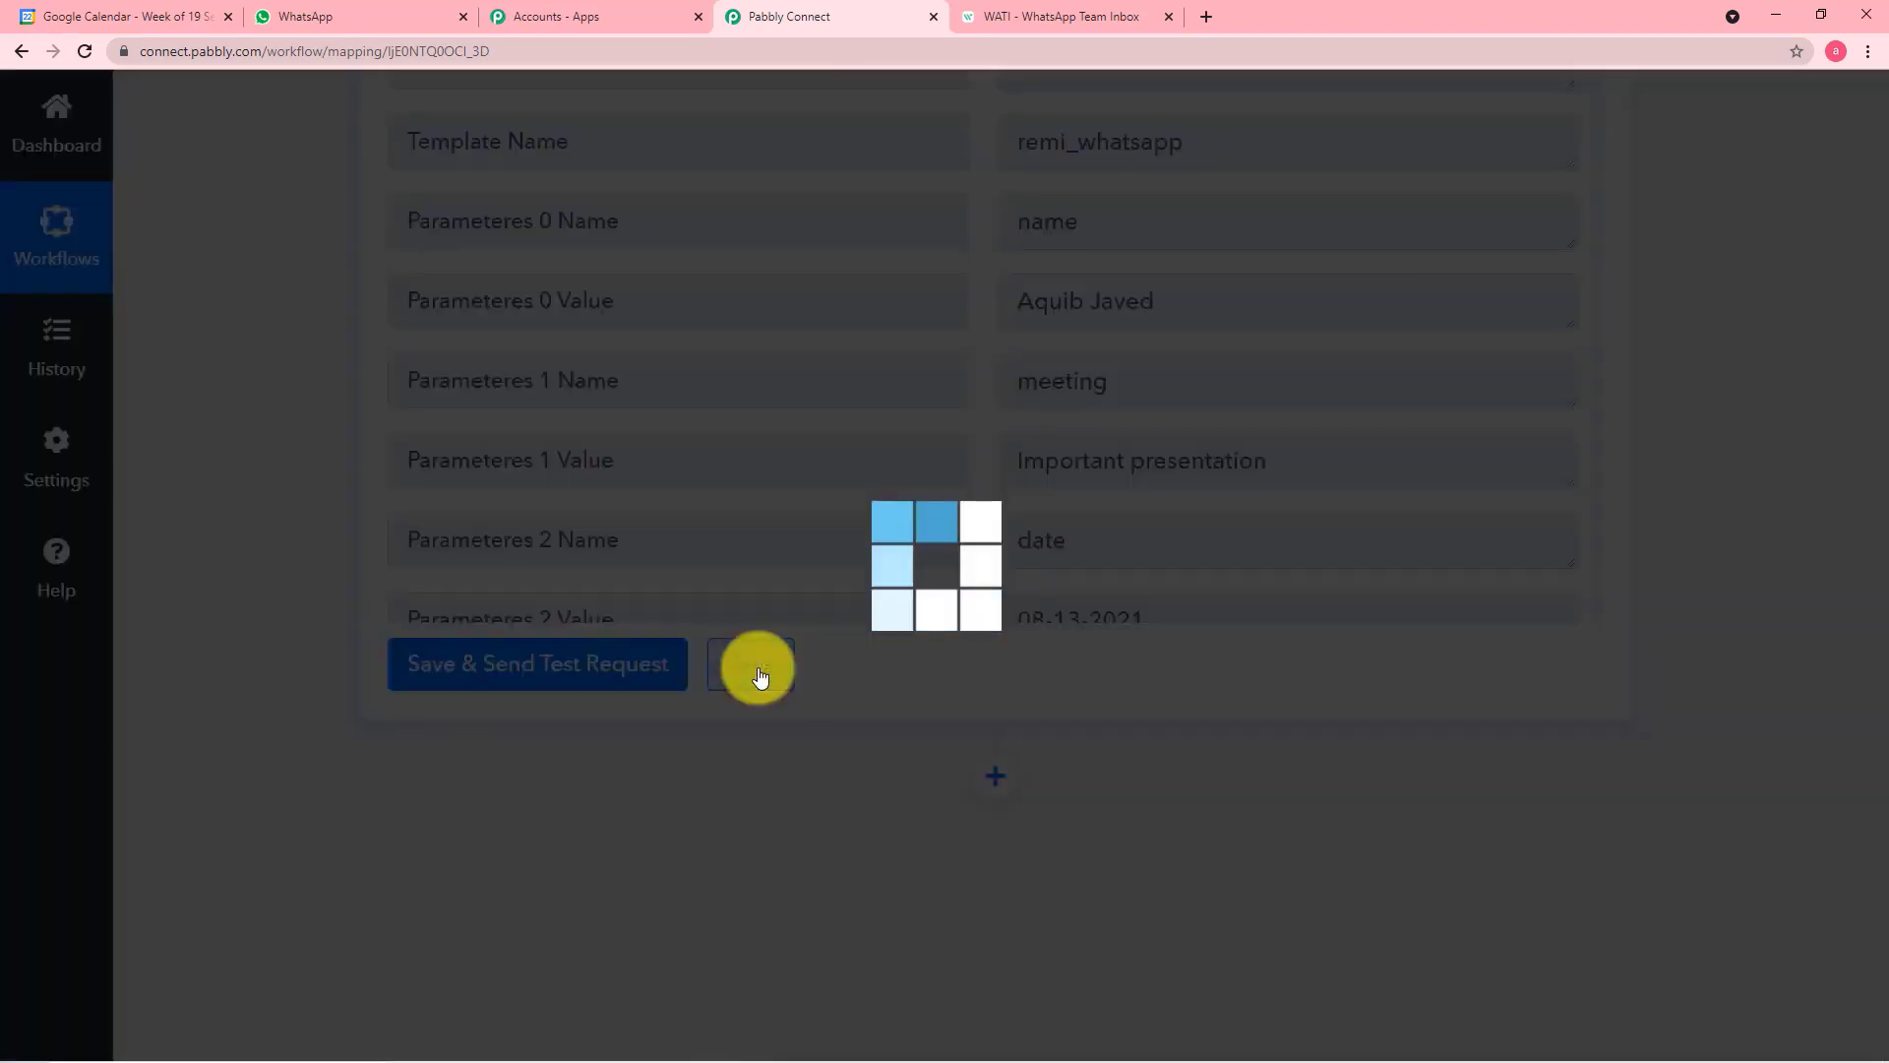
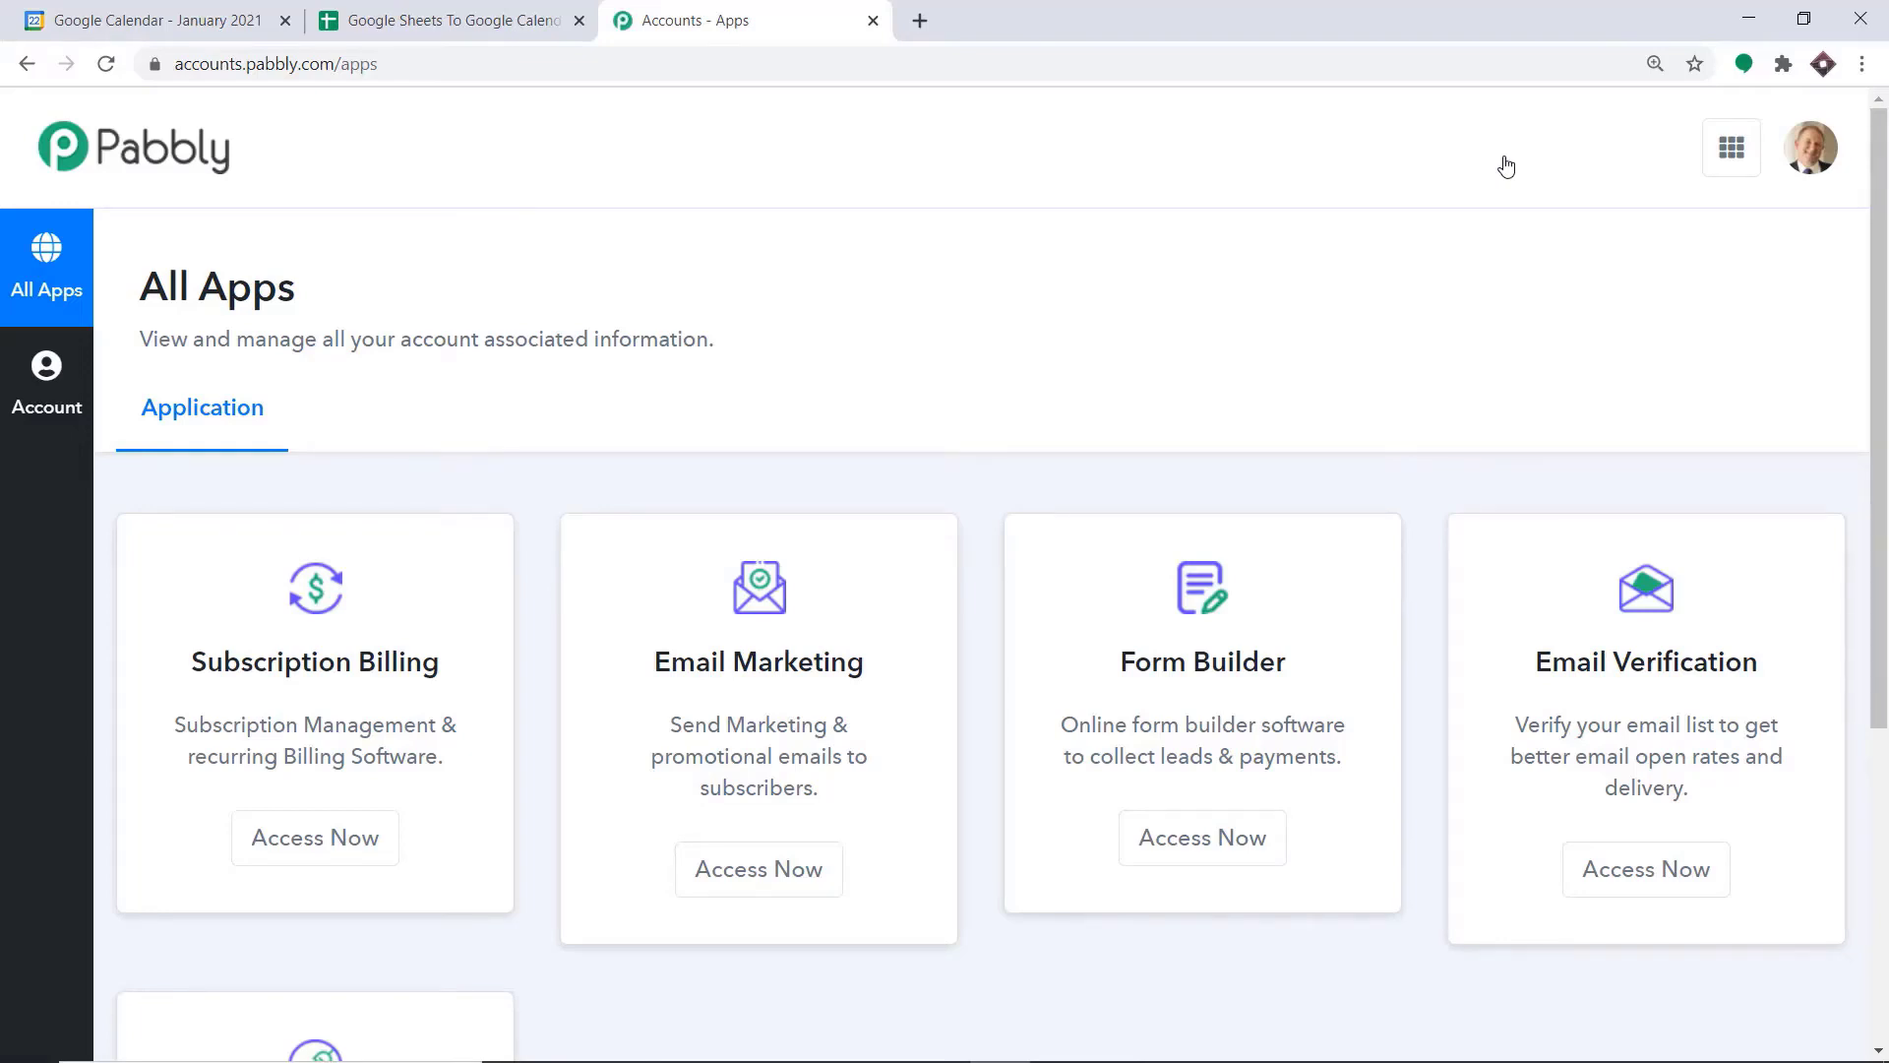
Open Pabbly Connect from the account's app list and create a workflow named Google Sheets To Google Calendar
scroll(1496, 375, "down", 5)
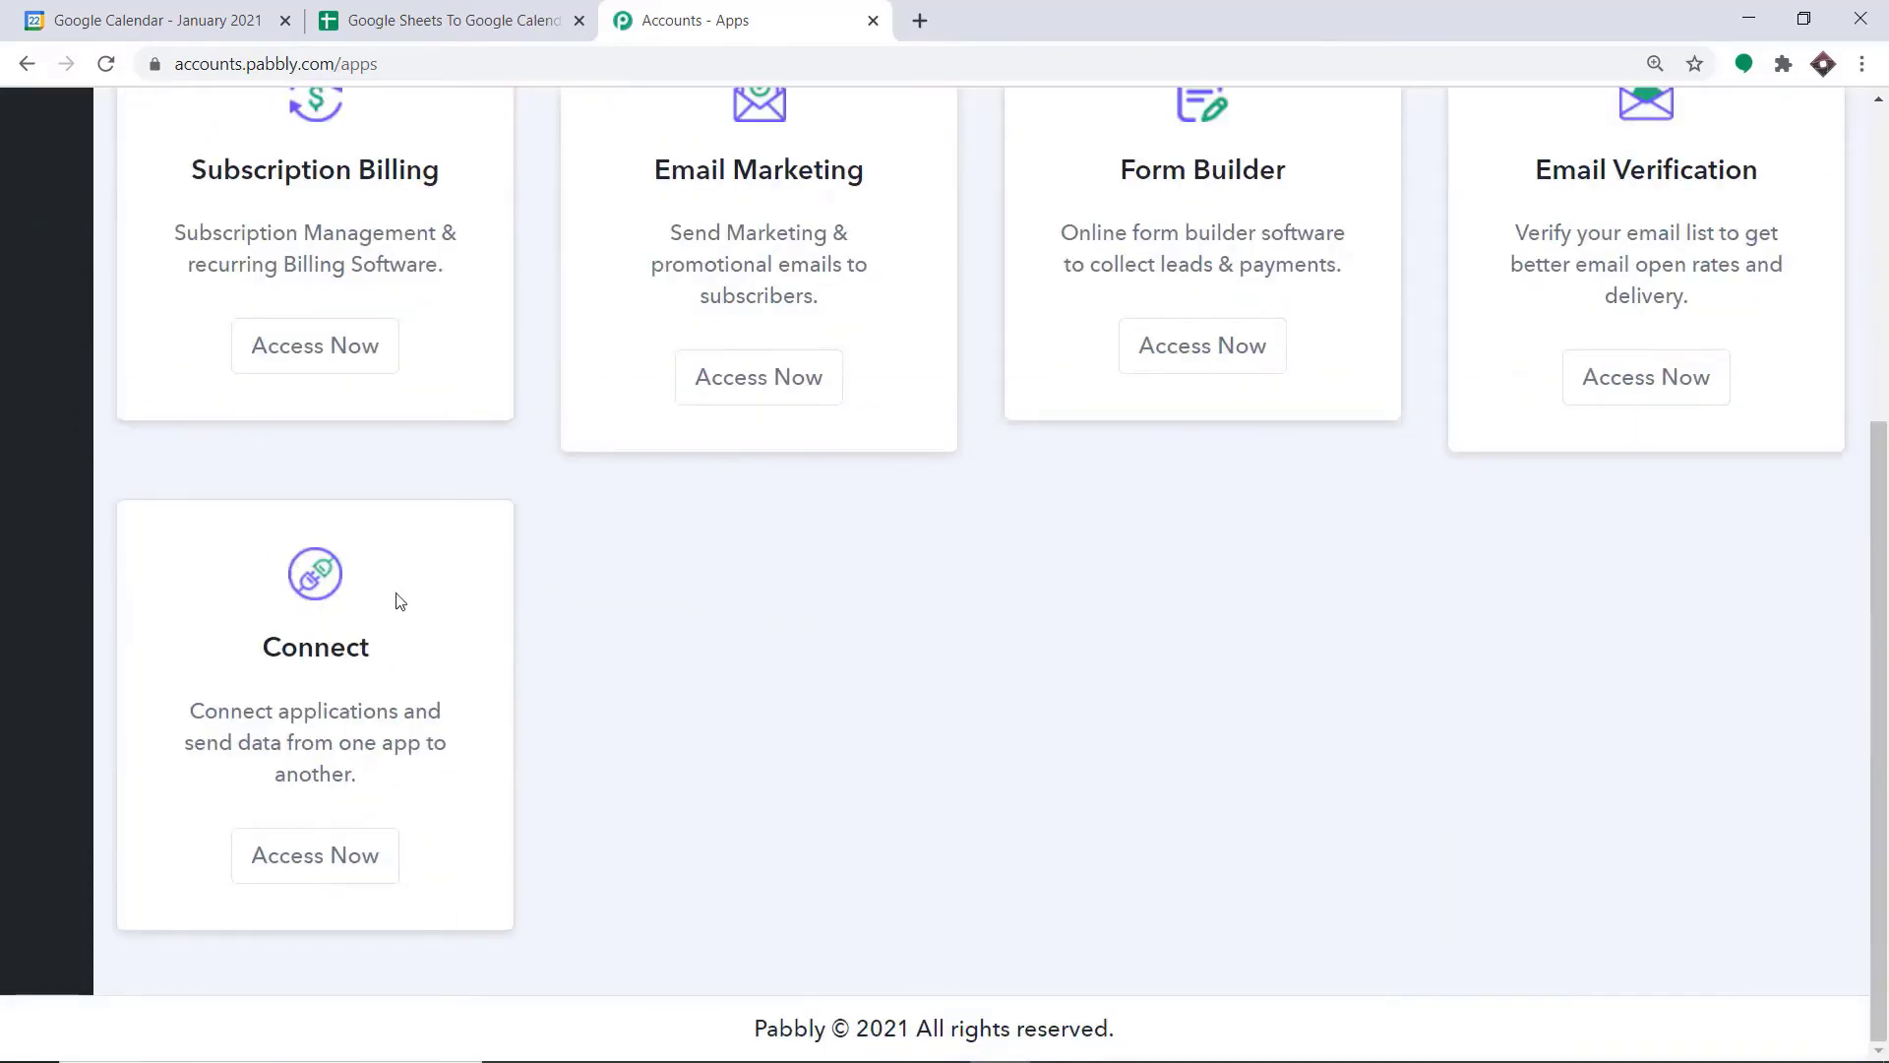
left_click(311, 868)
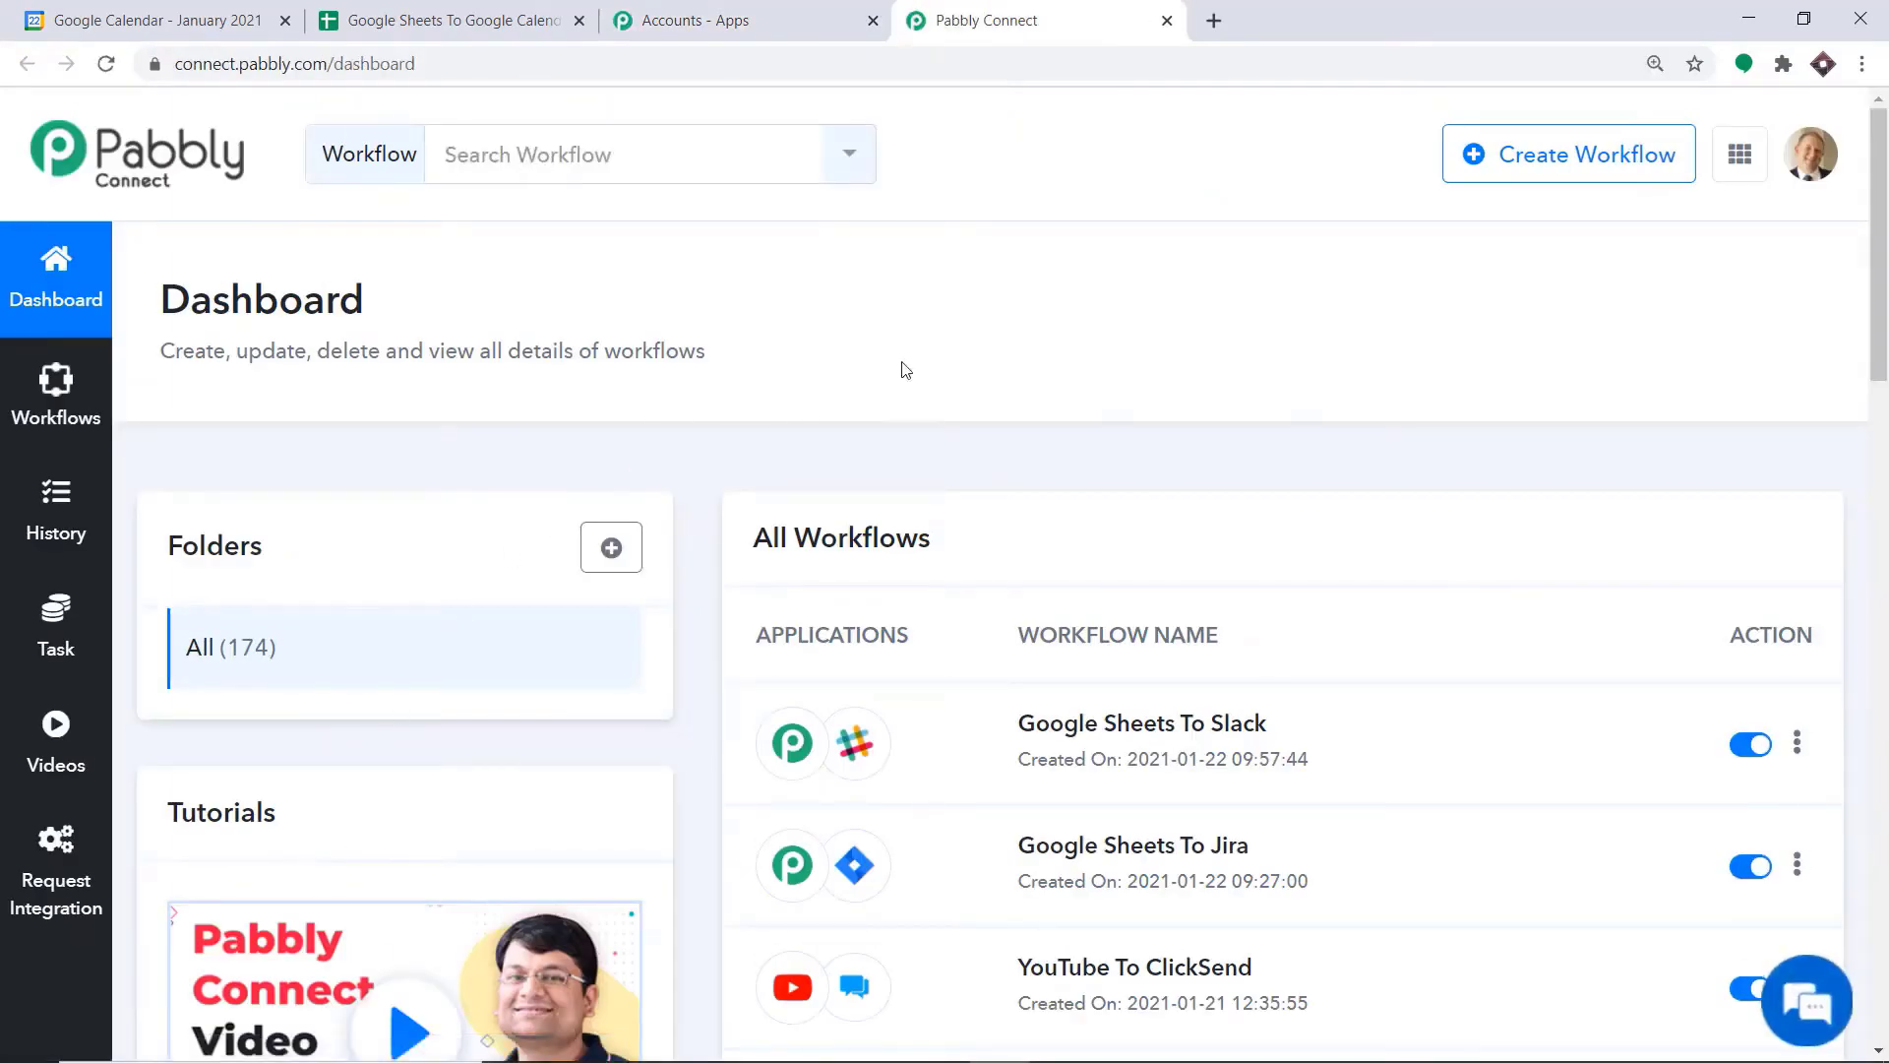
left_click(1501, 170)
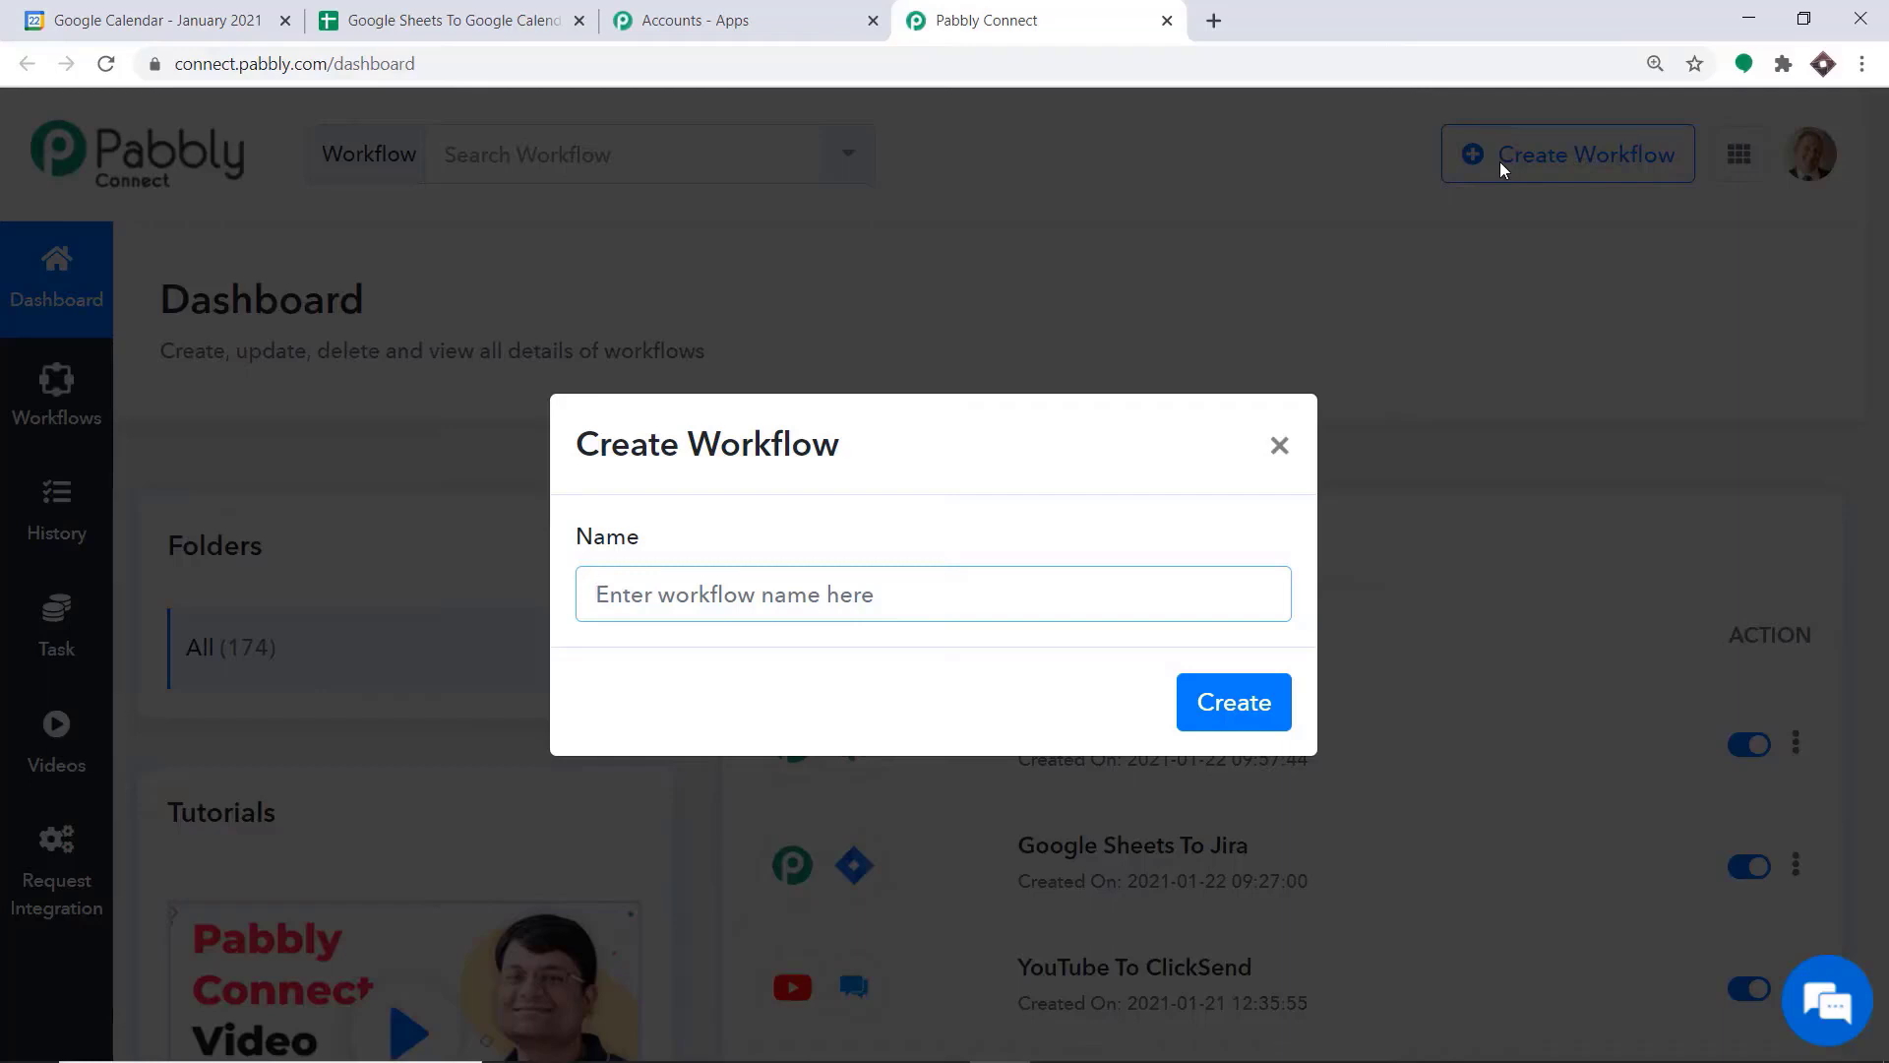
type("G")
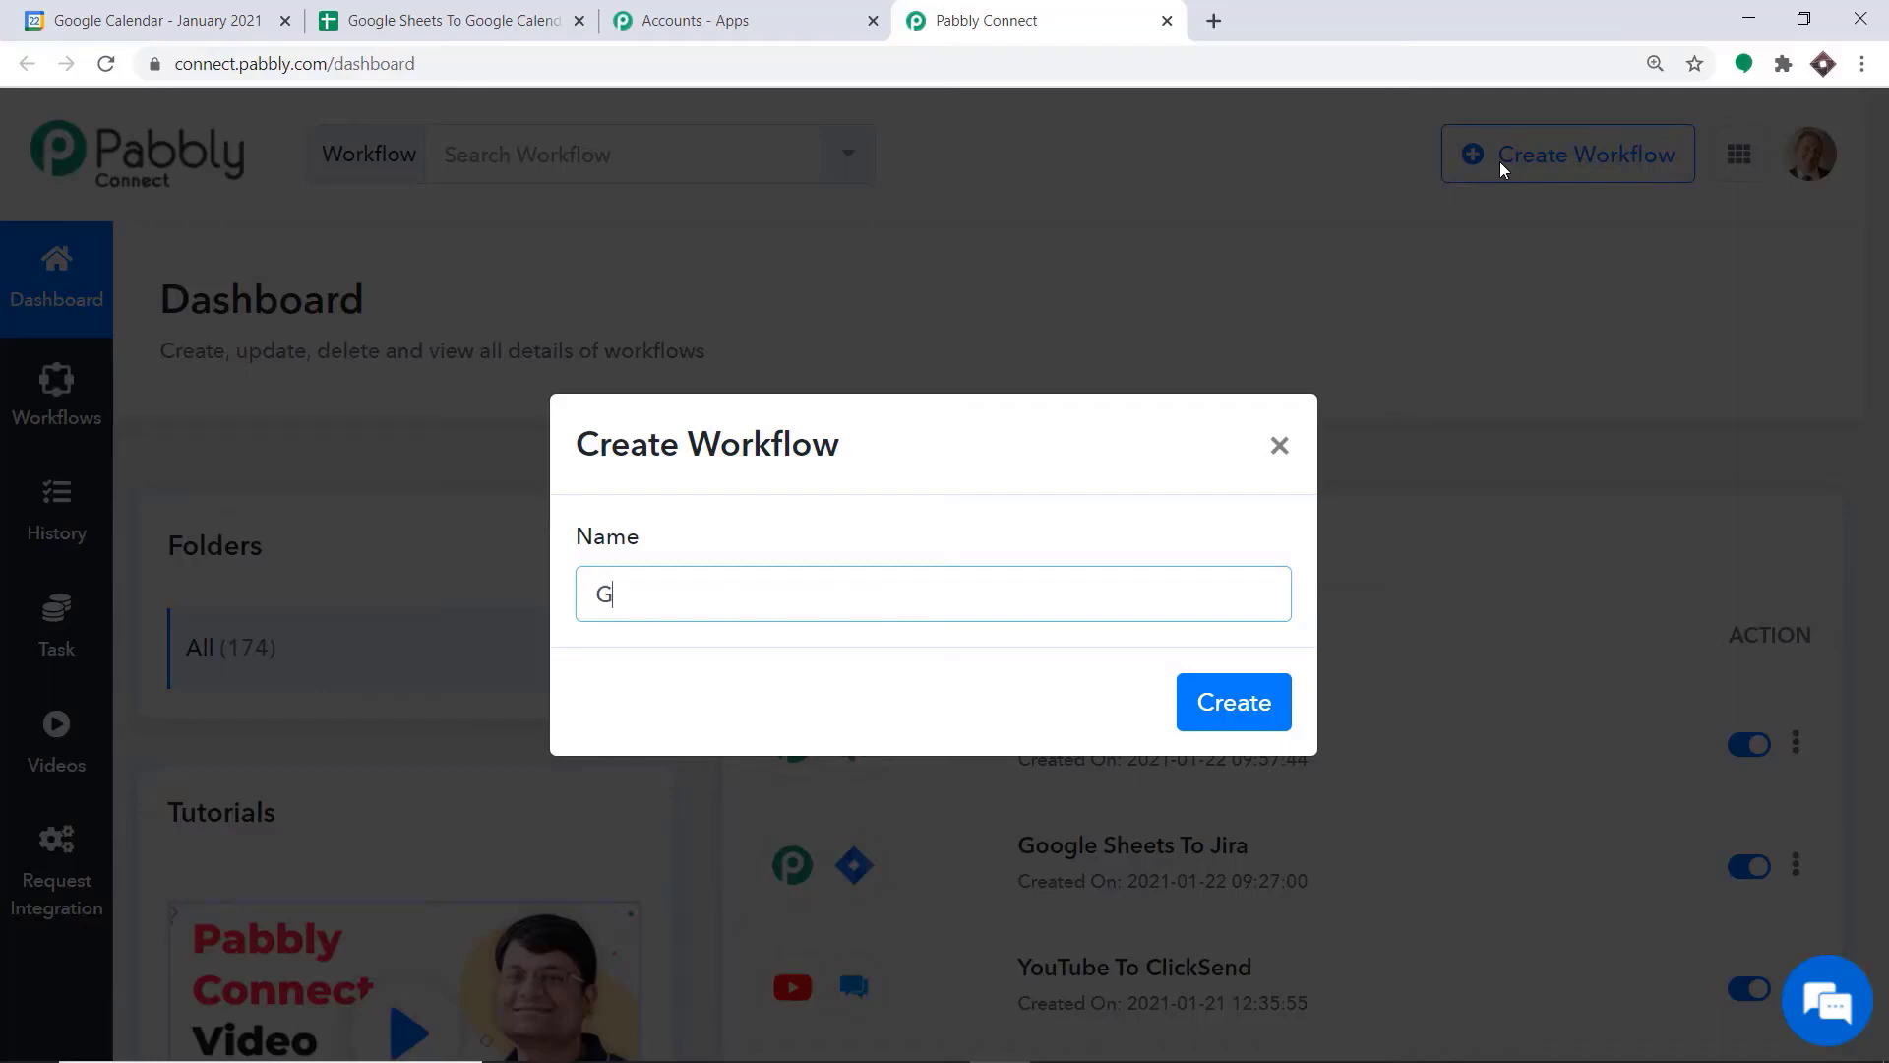
type("oogle Sheets To")
type(" Google")
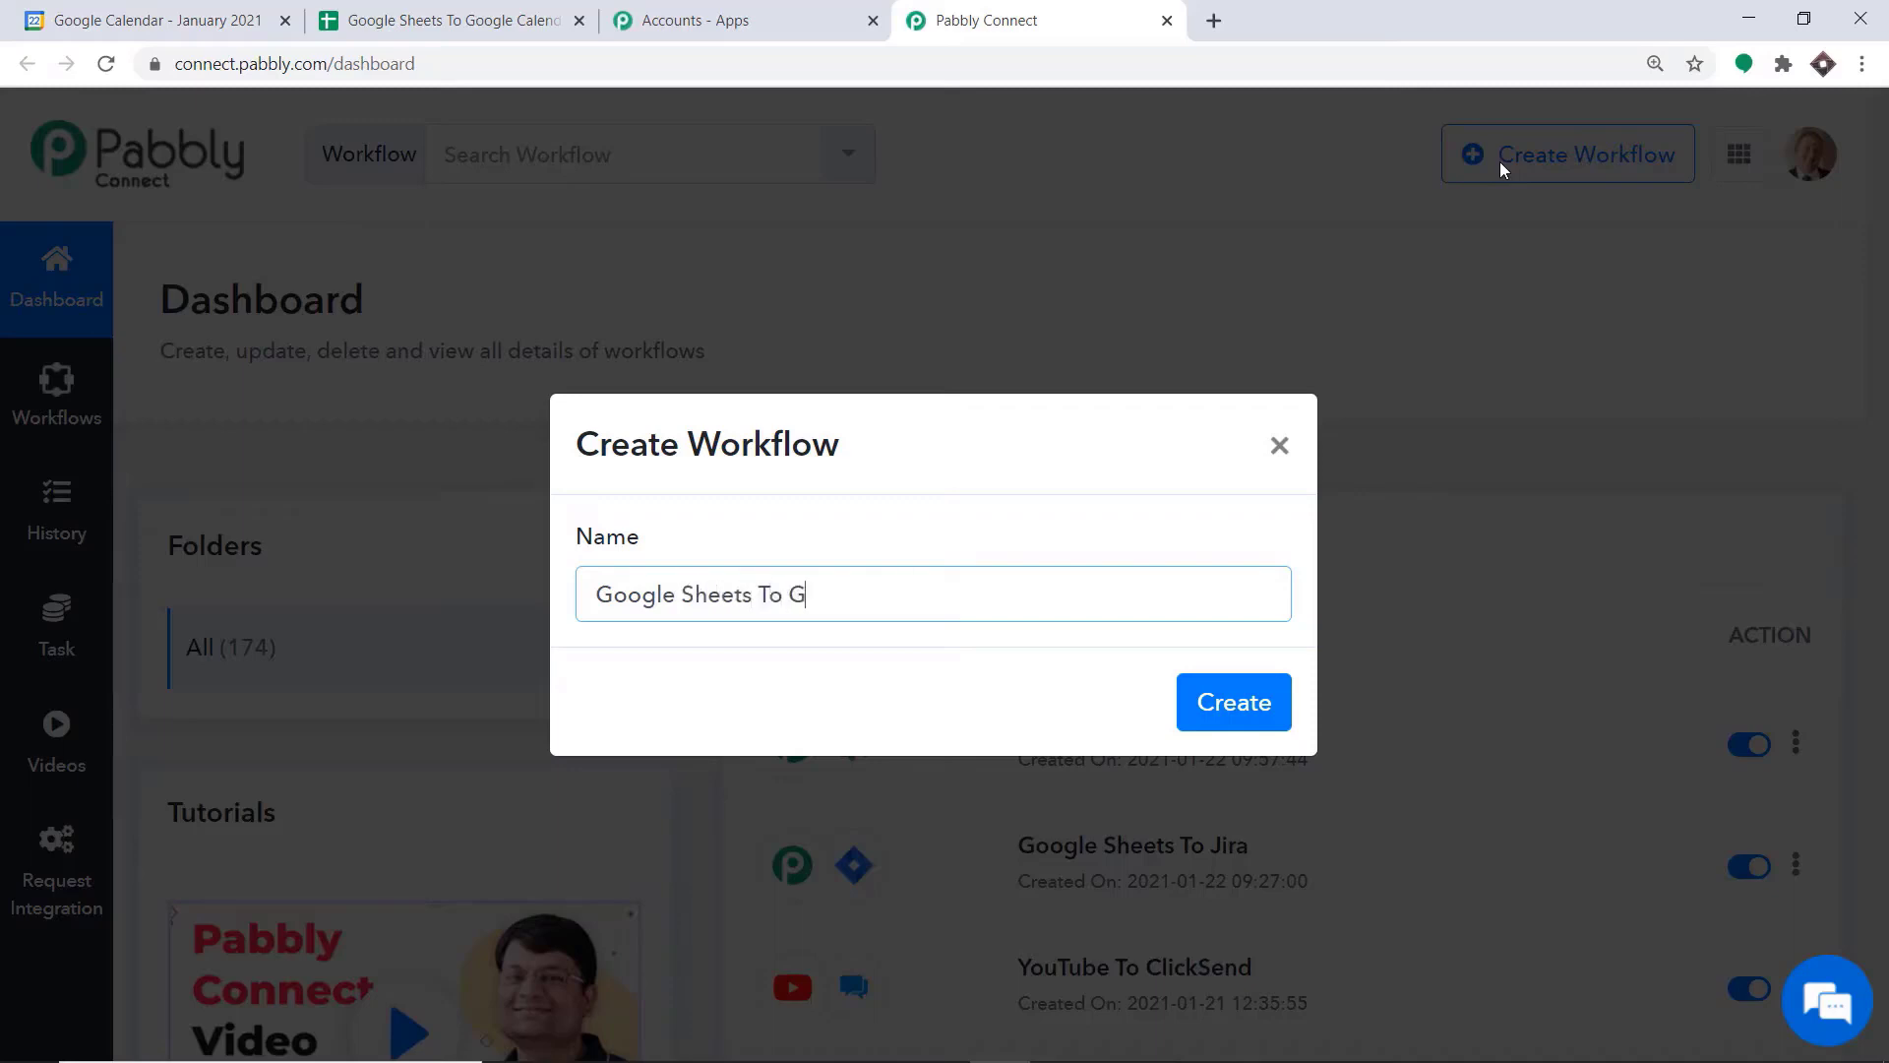
type(" Calendar")
left_click(1212, 703)
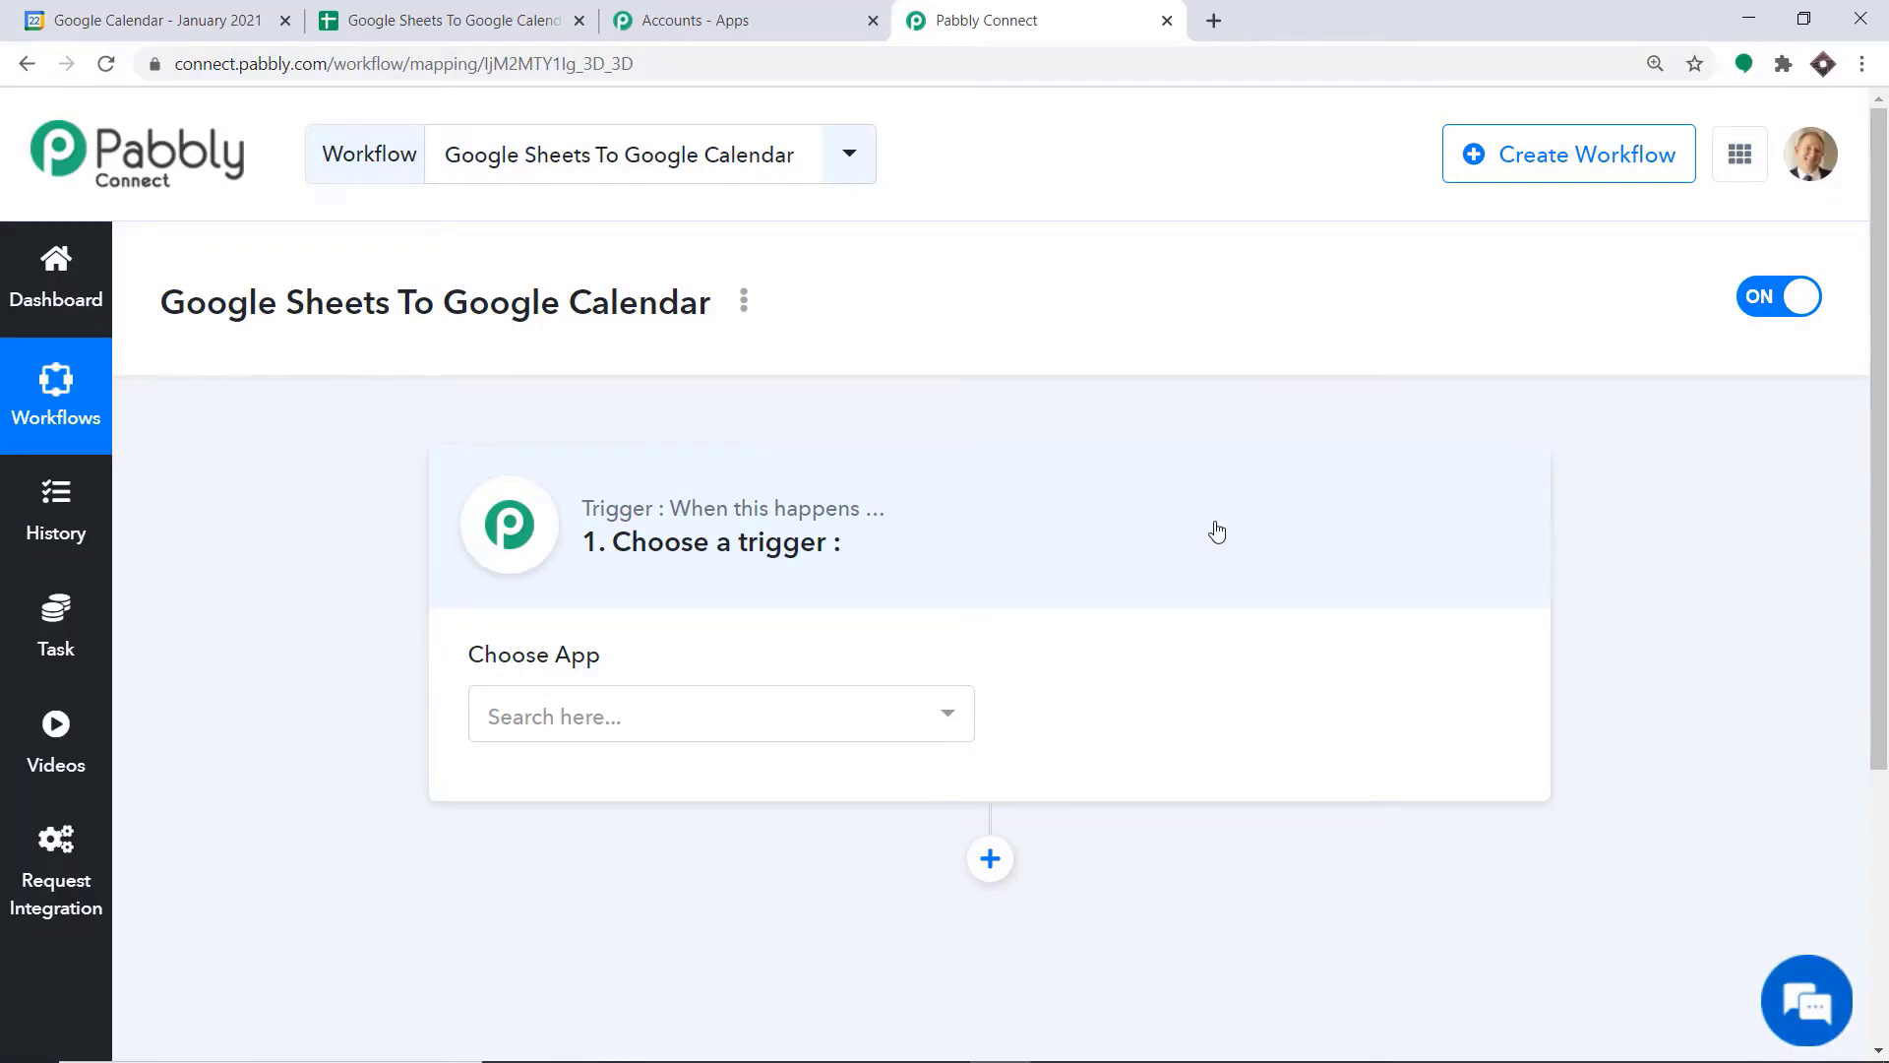
Set the workflow trigger to Google Sheets with the New Spreadsheet Row event and review its webhook setup instructions
left_click(819, 708)
type("Google")
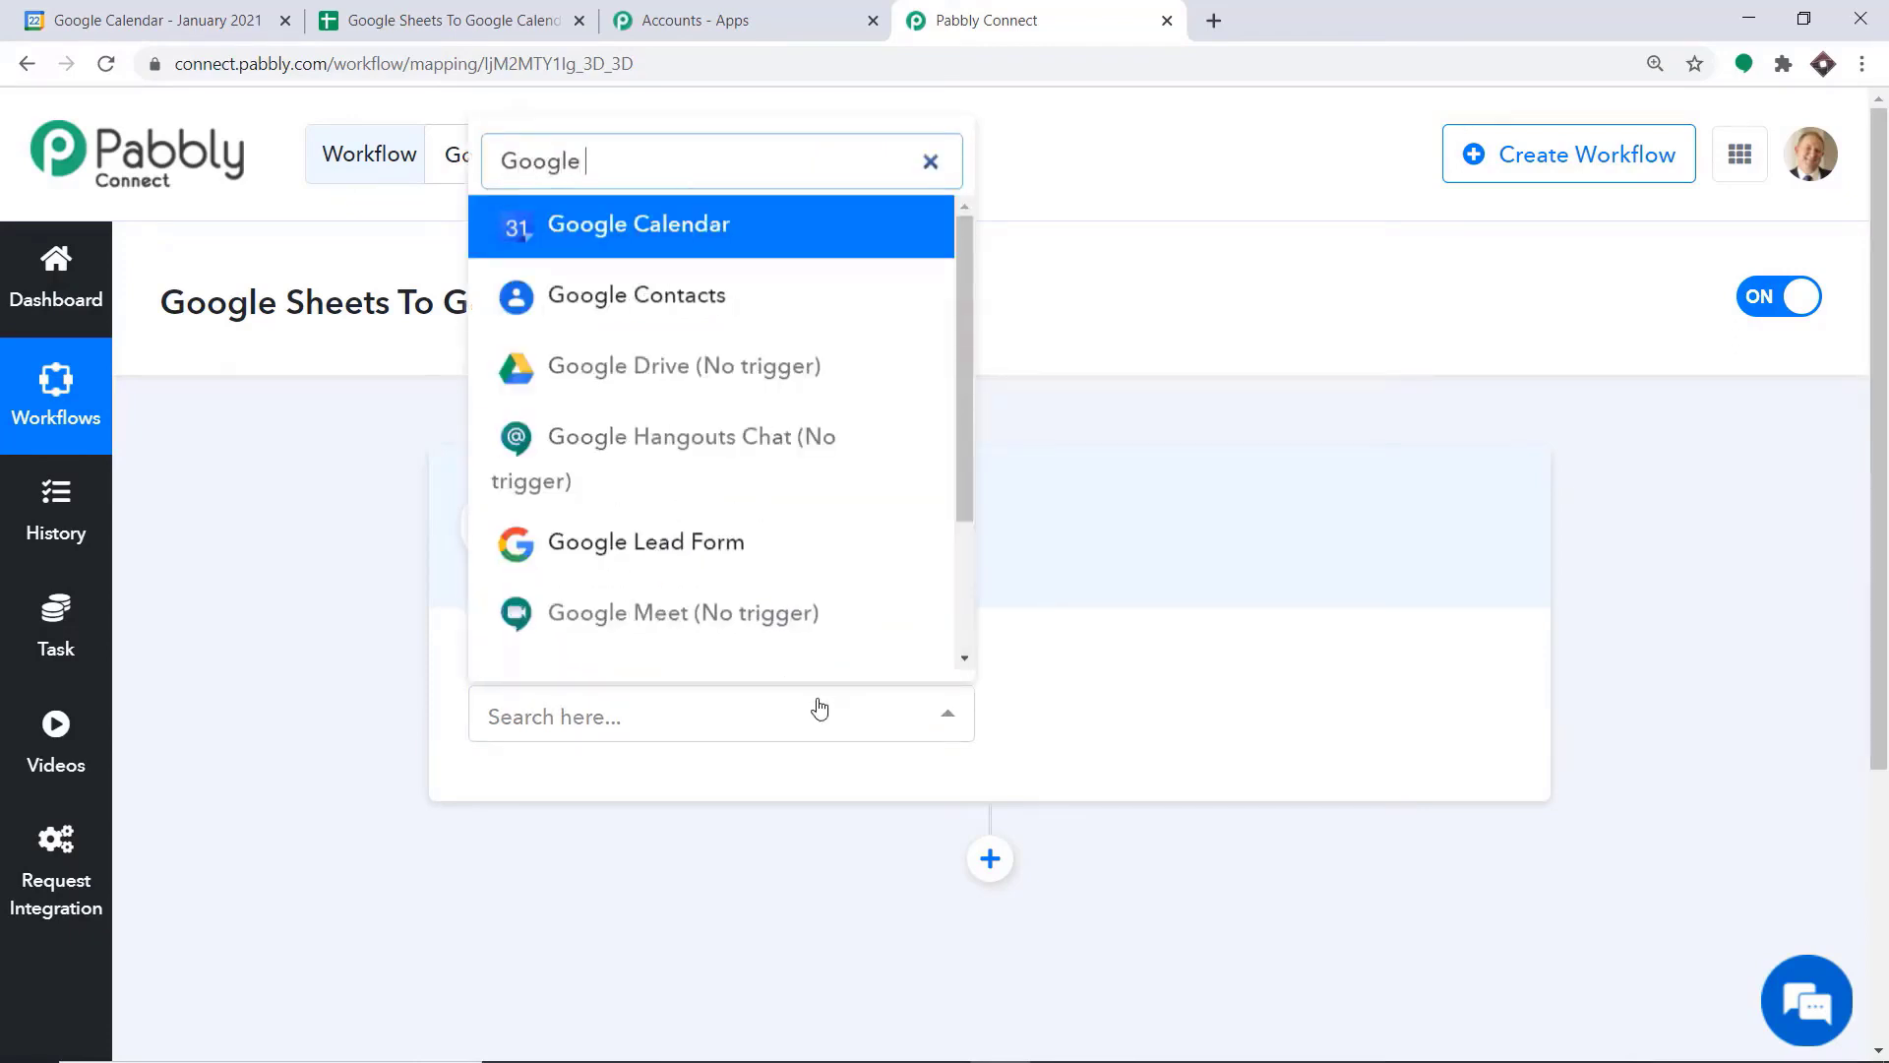
type(" shee")
left_click(755, 640)
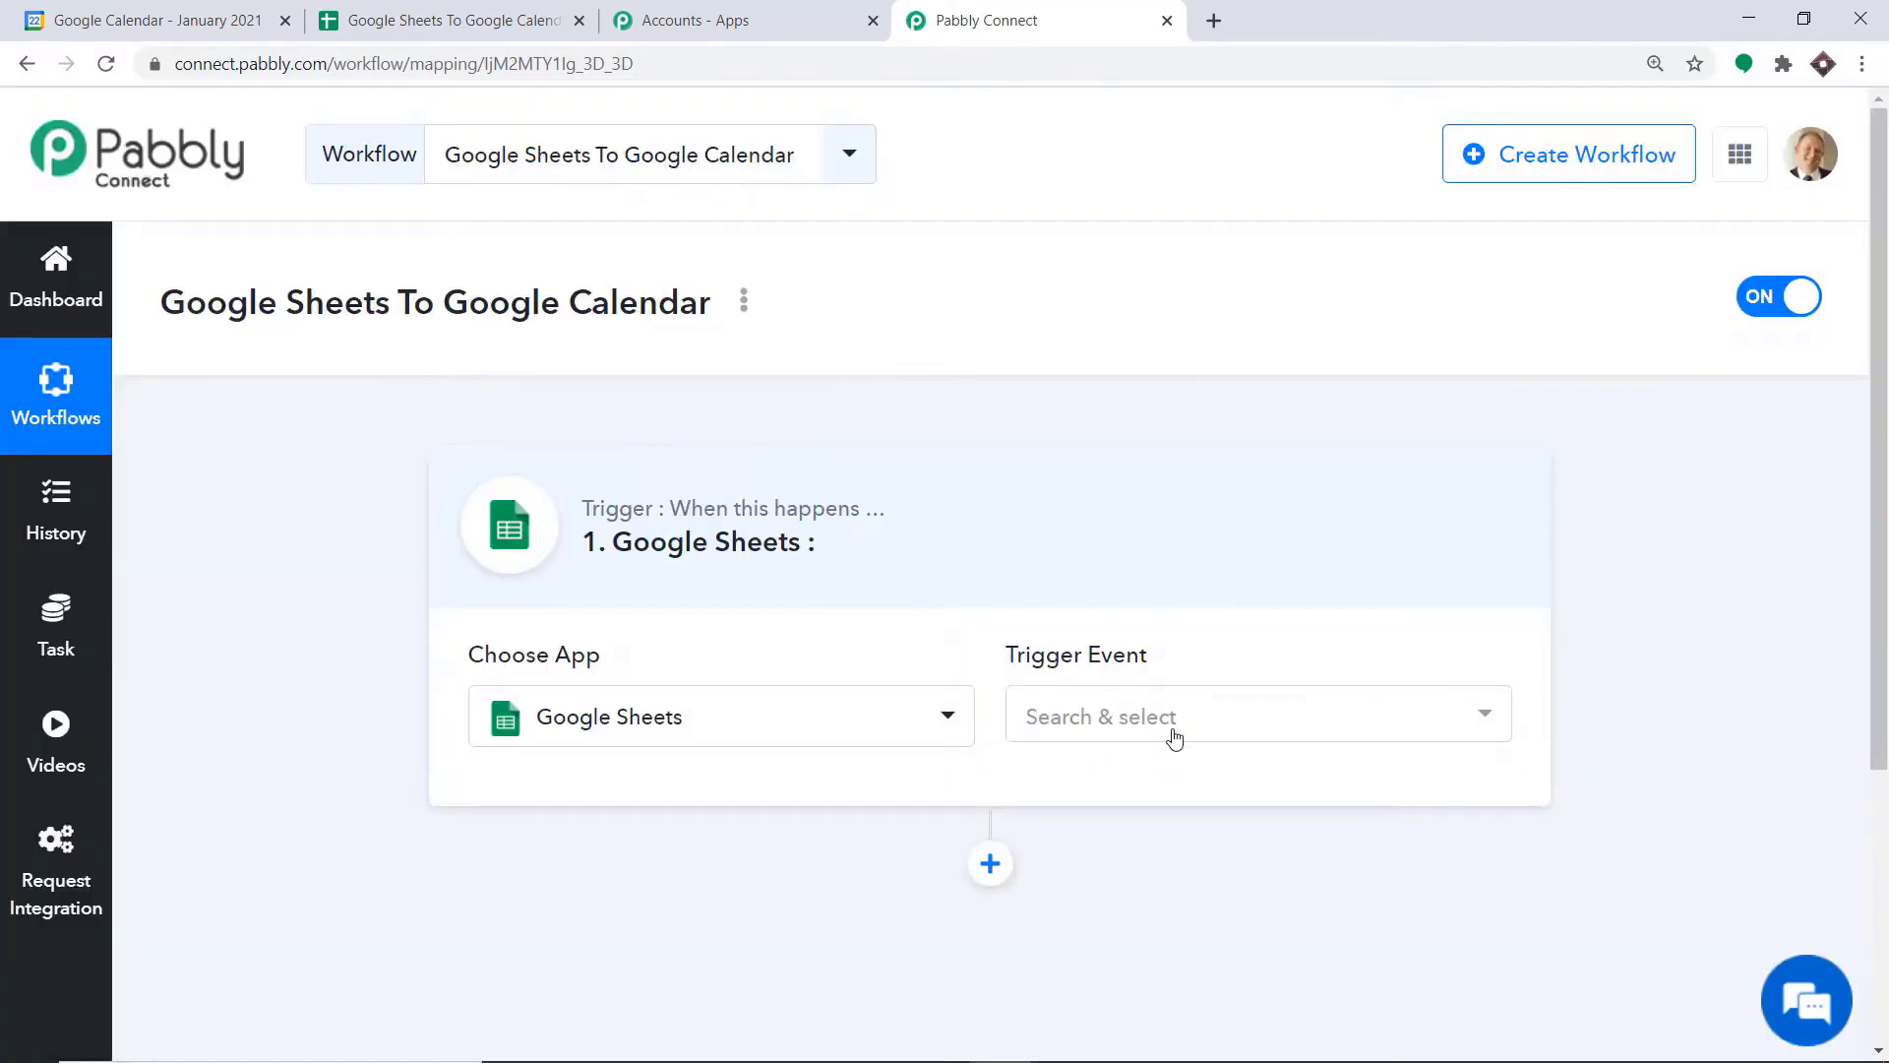
left_click(1175, 739)
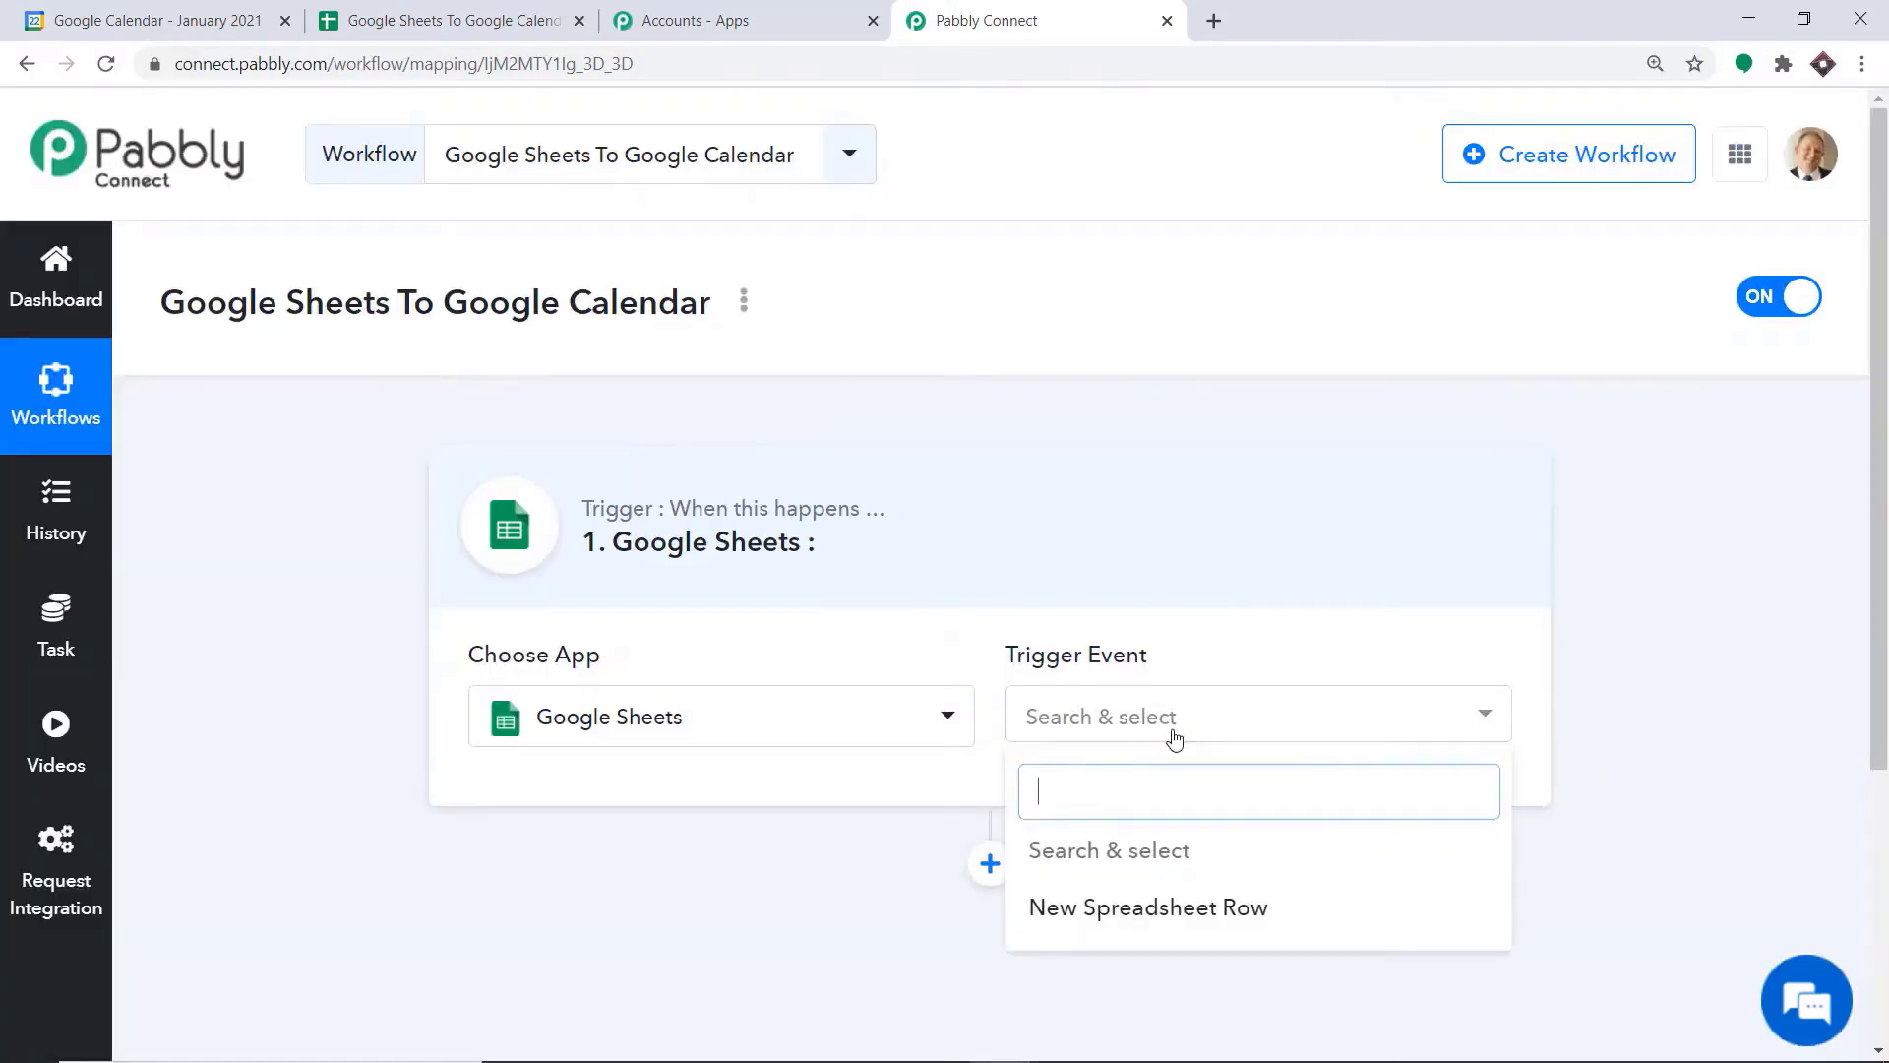
left_click(1093, 925)
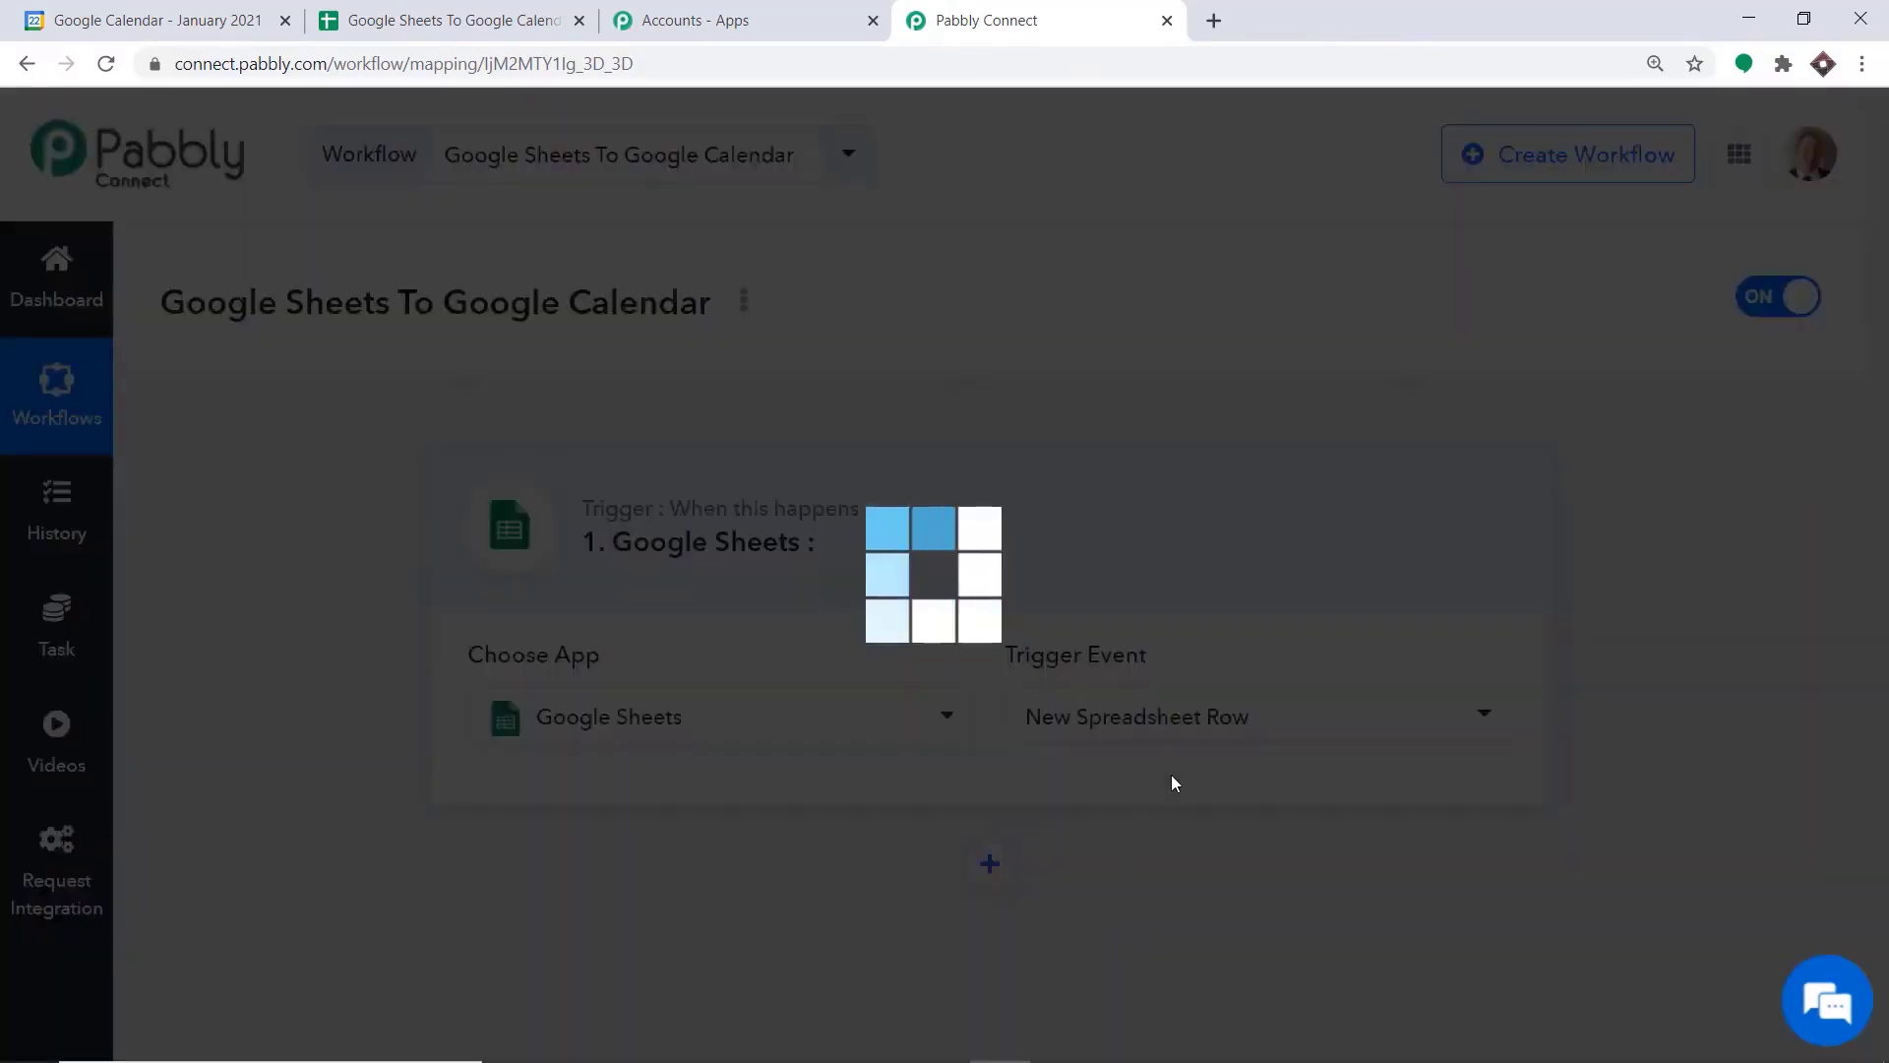
left_click(1192, 729)
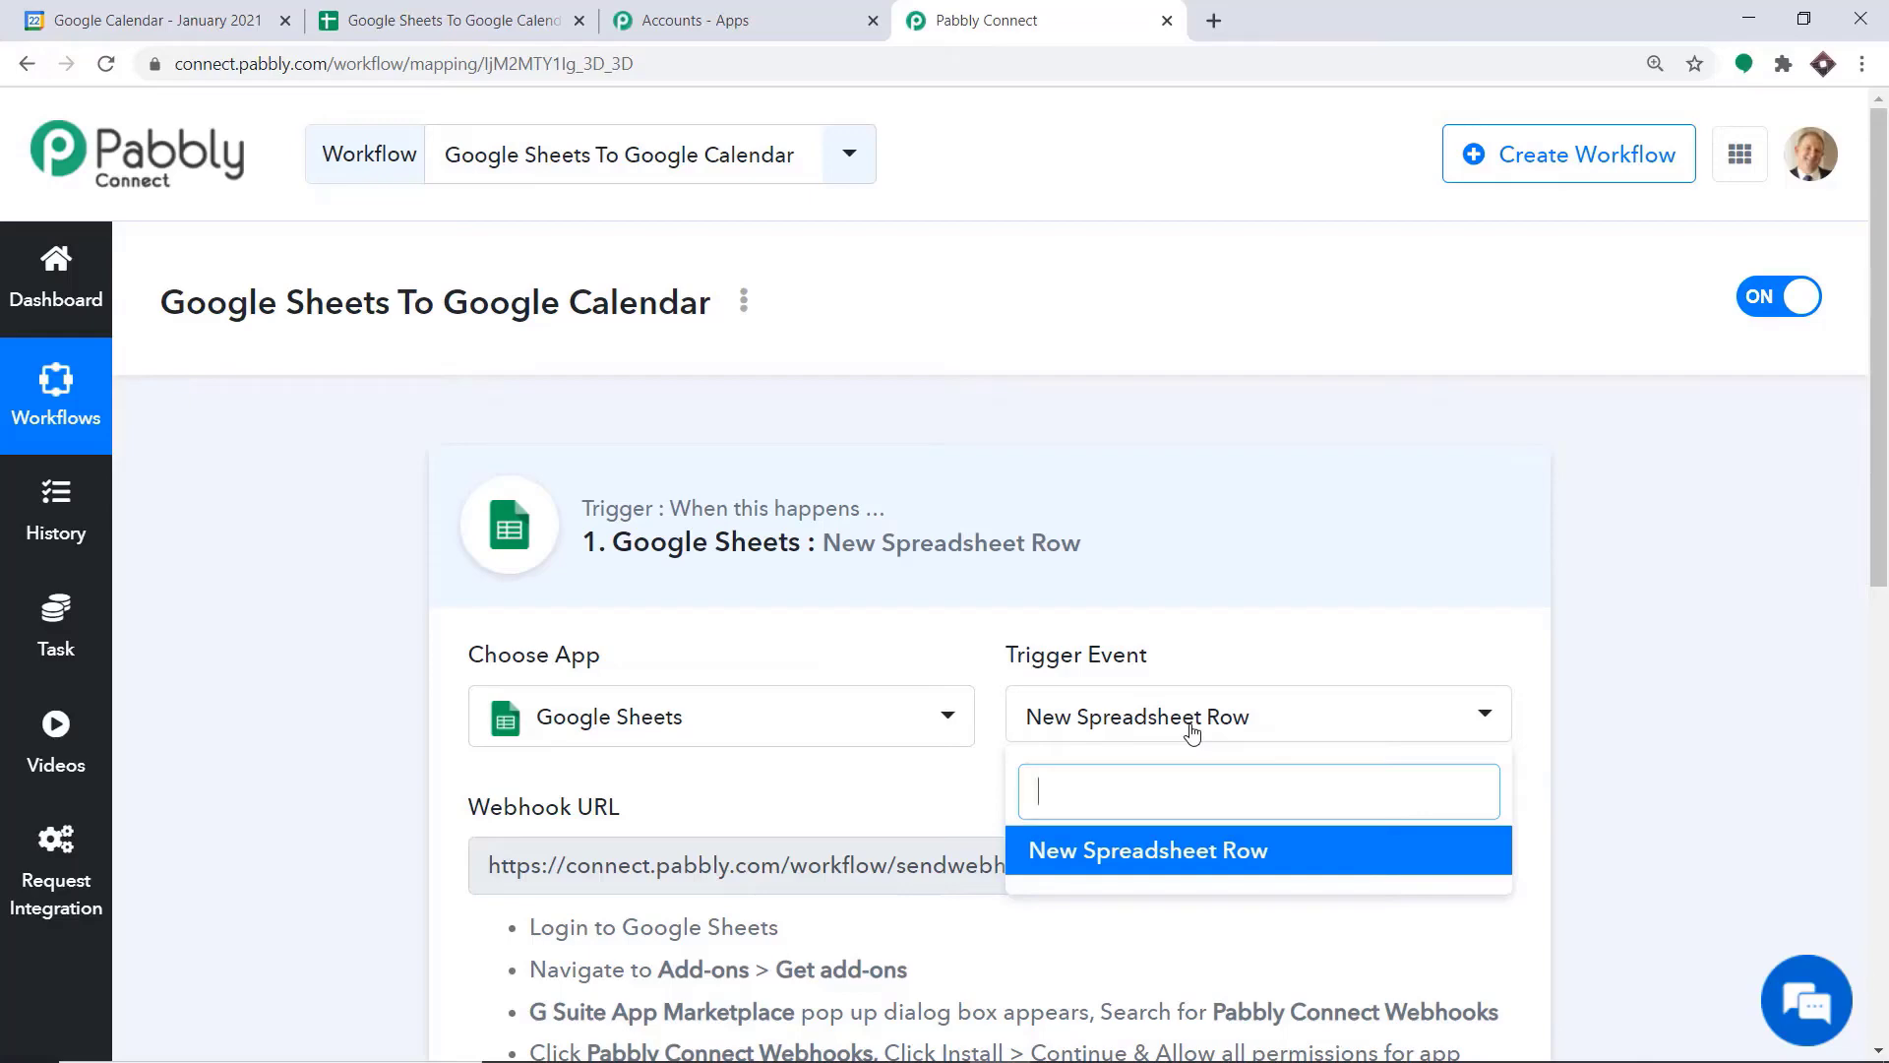
left_click(861, 793)
scroll(742, 762, "down", 3)
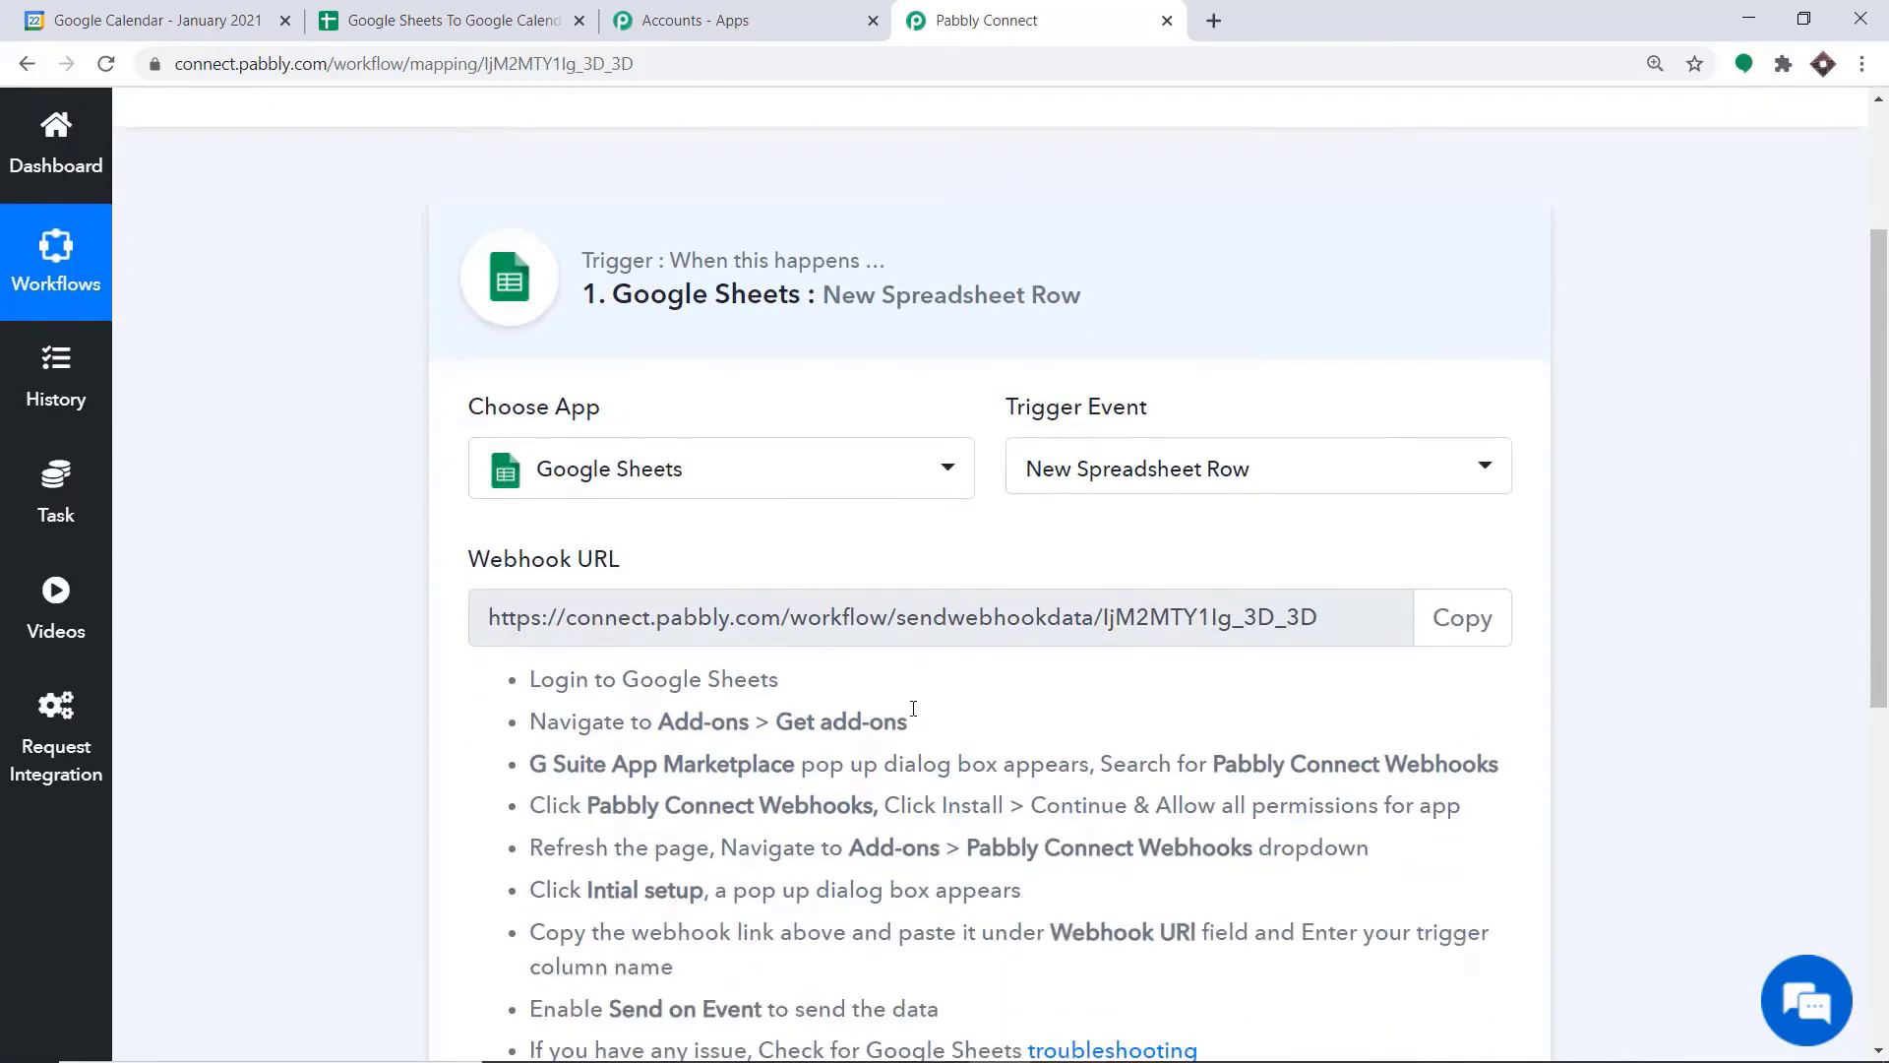
scroll(930, 465, "down", 1)
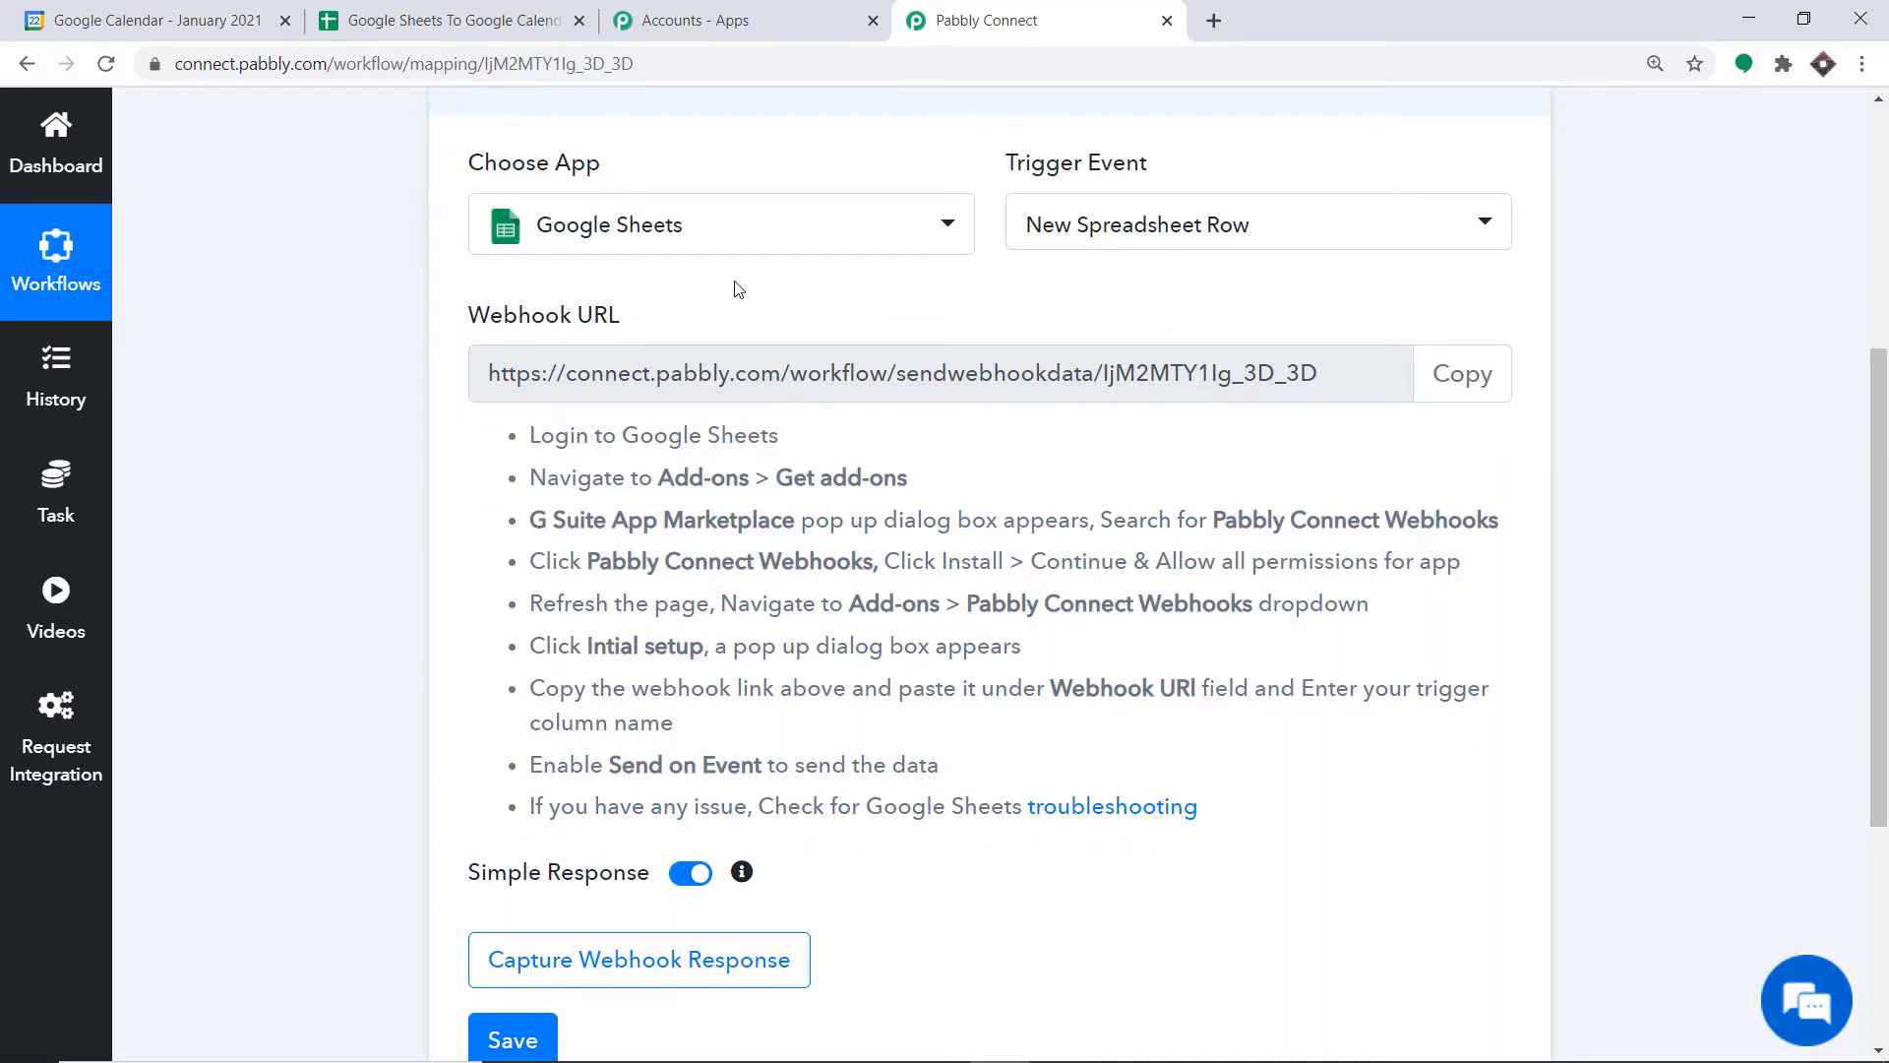
Switch to the Google Sheets To Google Calendar spreadsheet and examine row 2's description, start date, end date, time zone and guest values
left_click(451, 19)
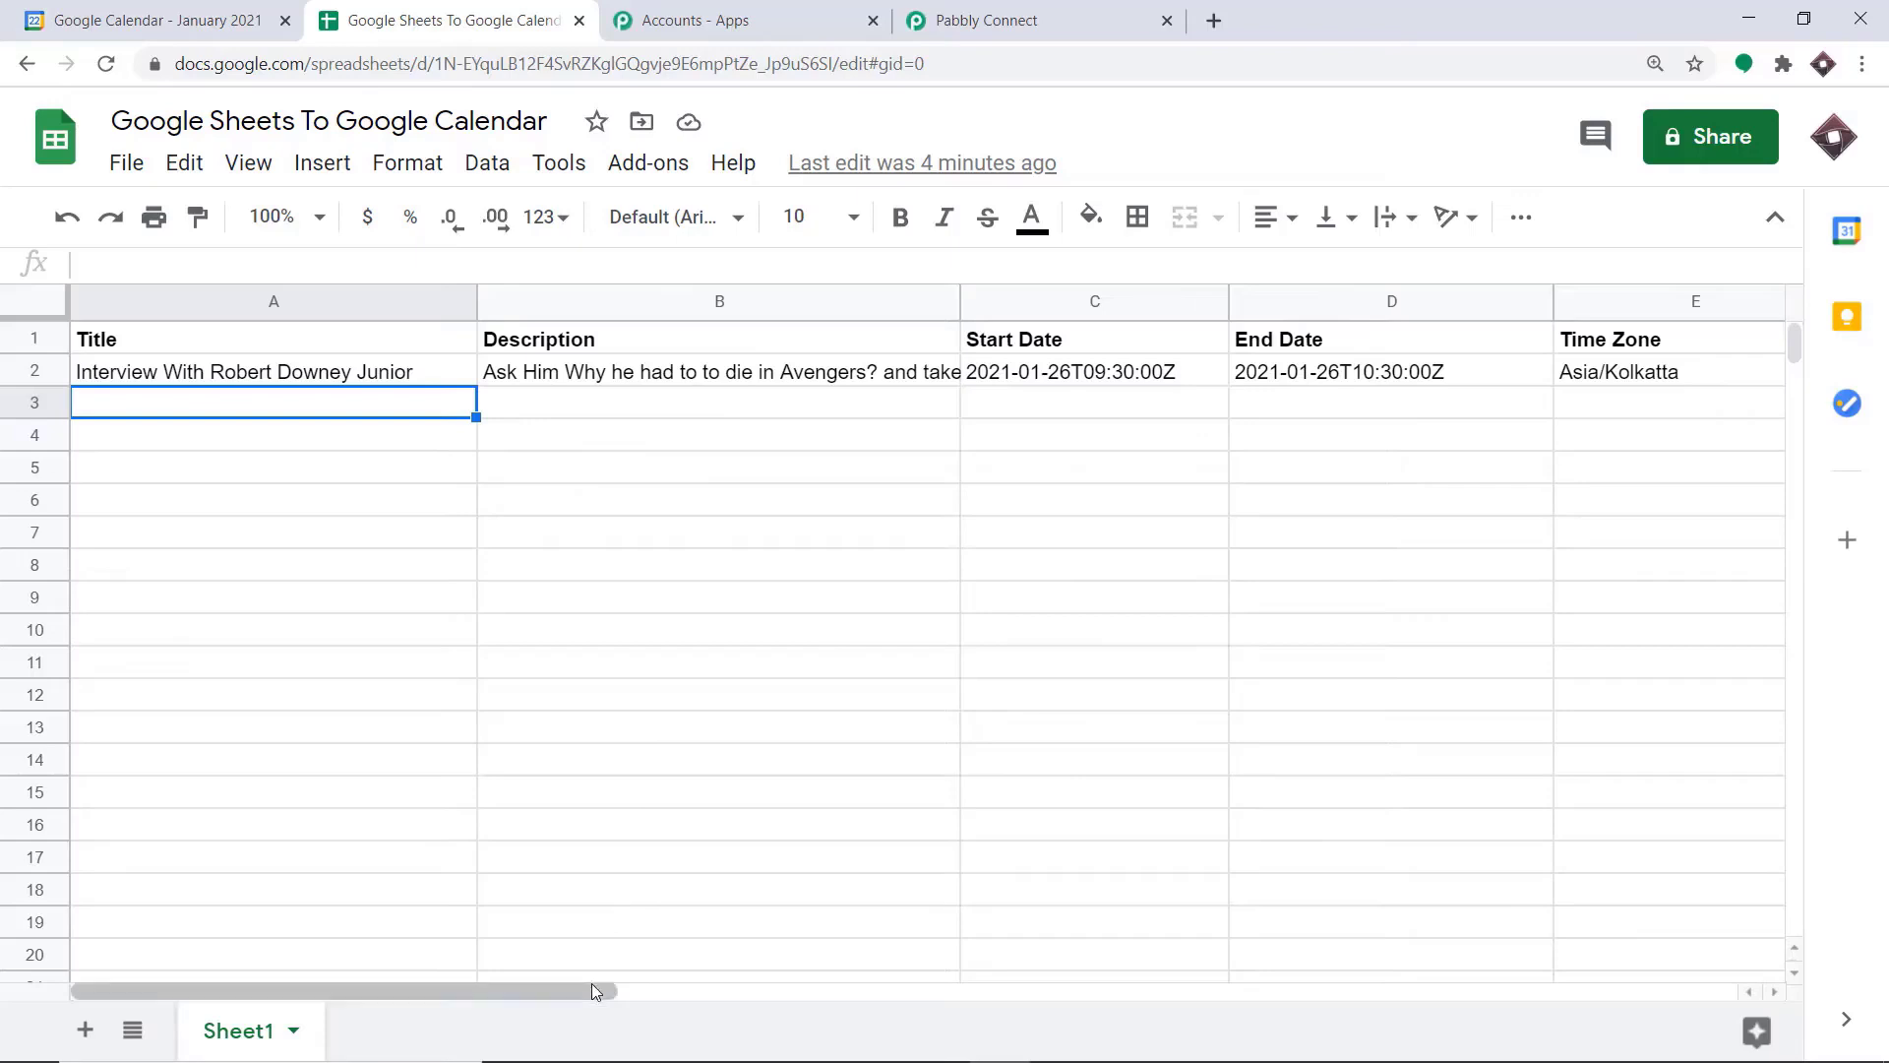
left_click_drag(593, 989, 781, 1002)
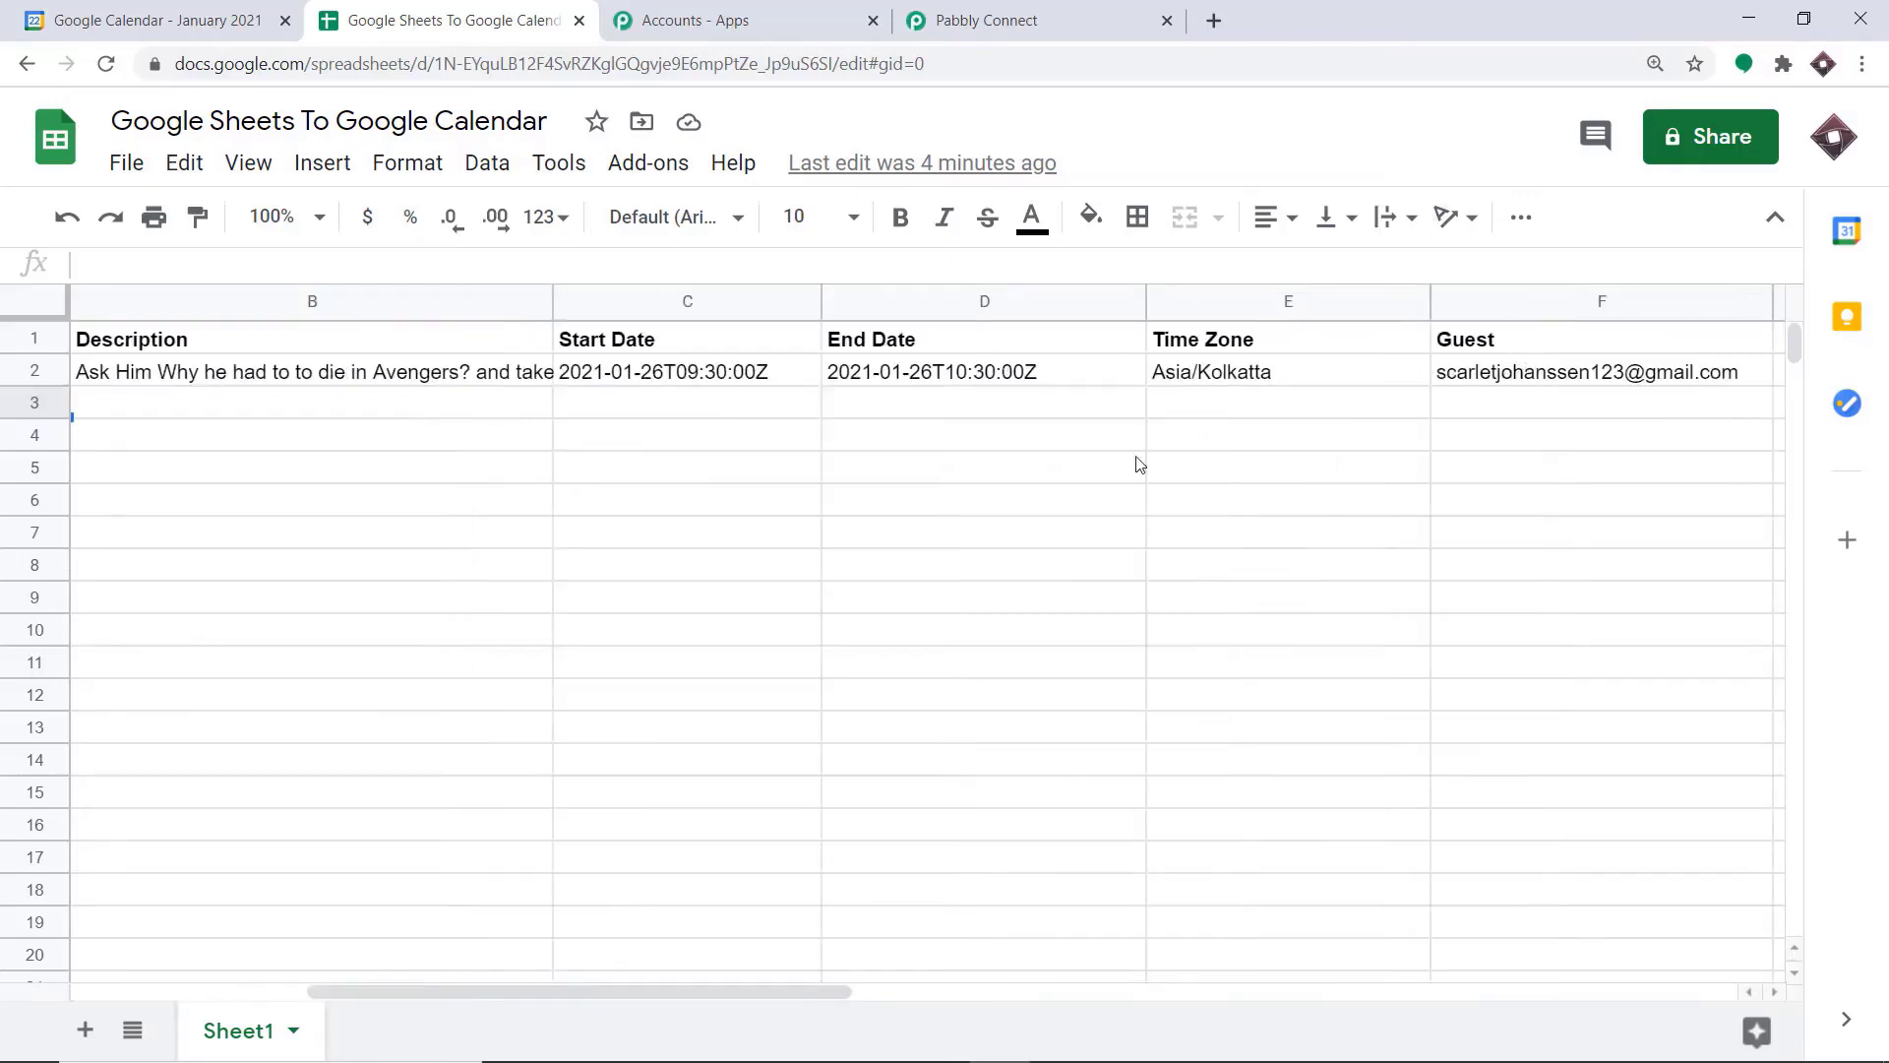
left_click_drag(464, 988, 254, 1003)
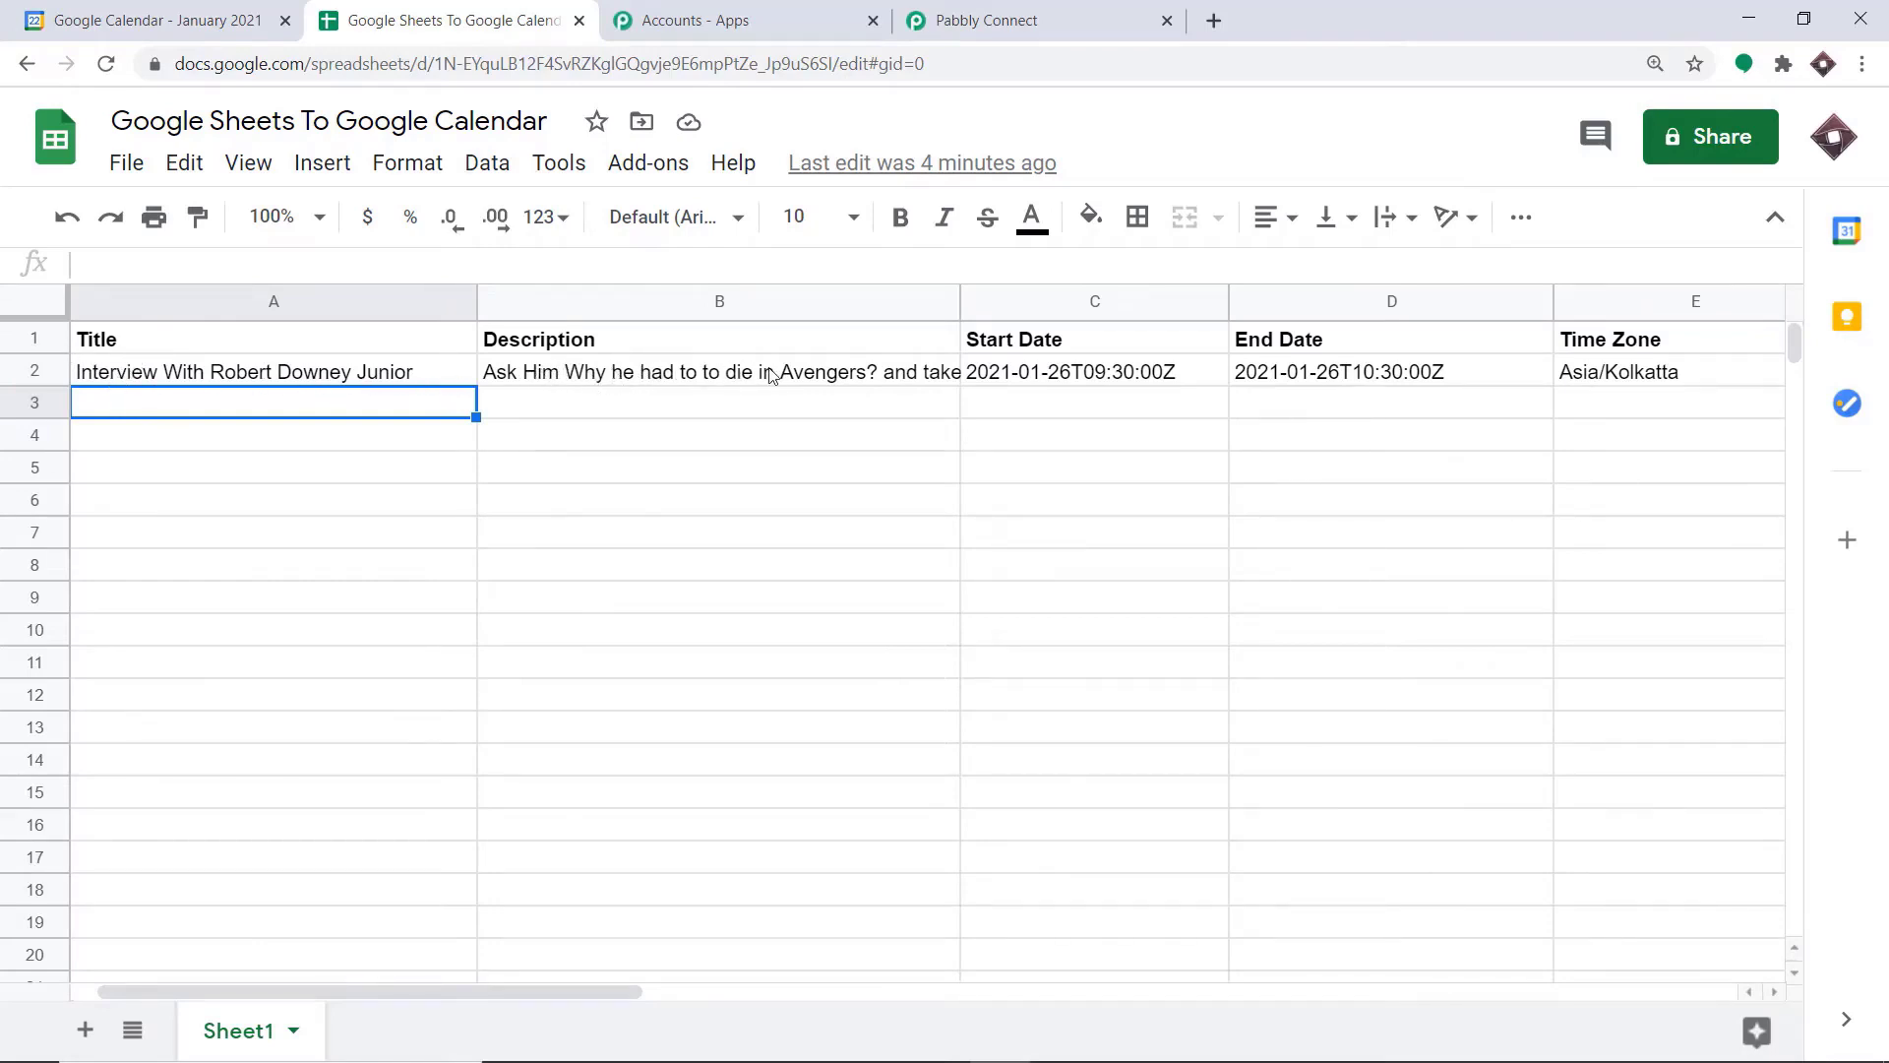
left_click(869, 376)
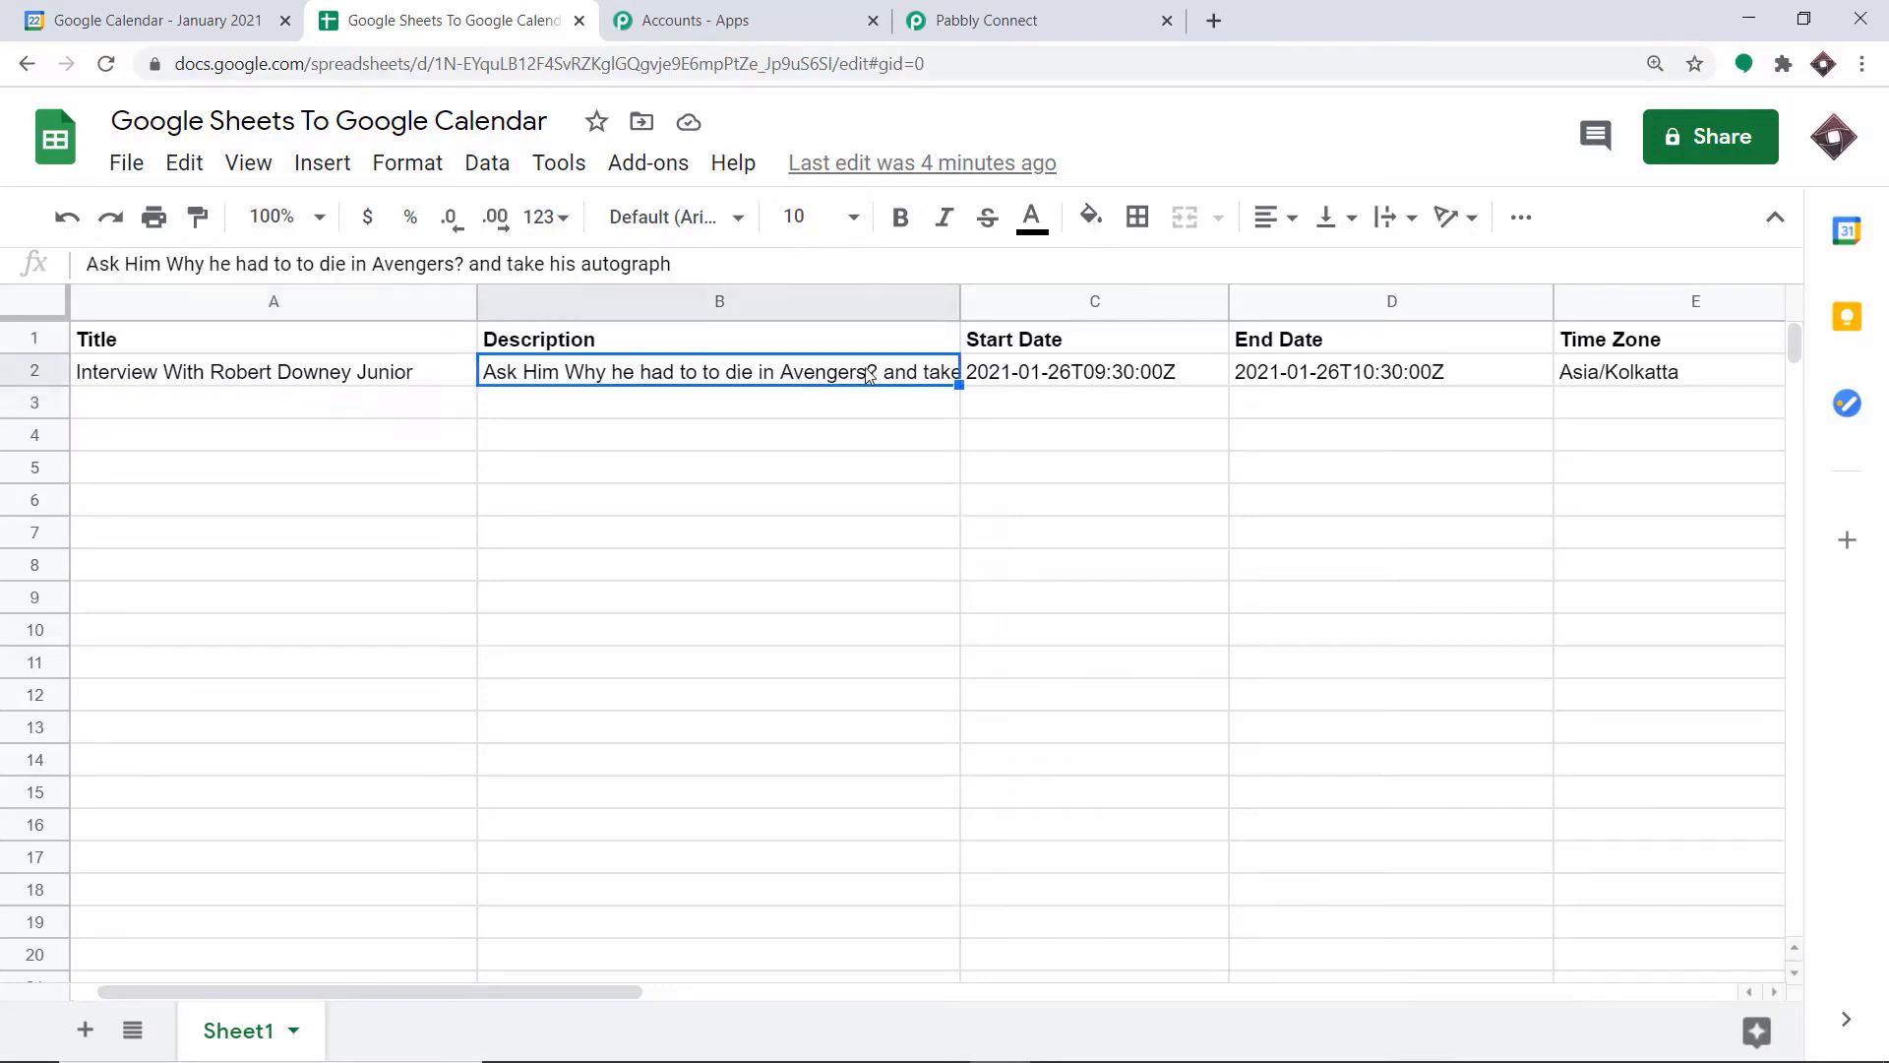
left_click(1018, 382)
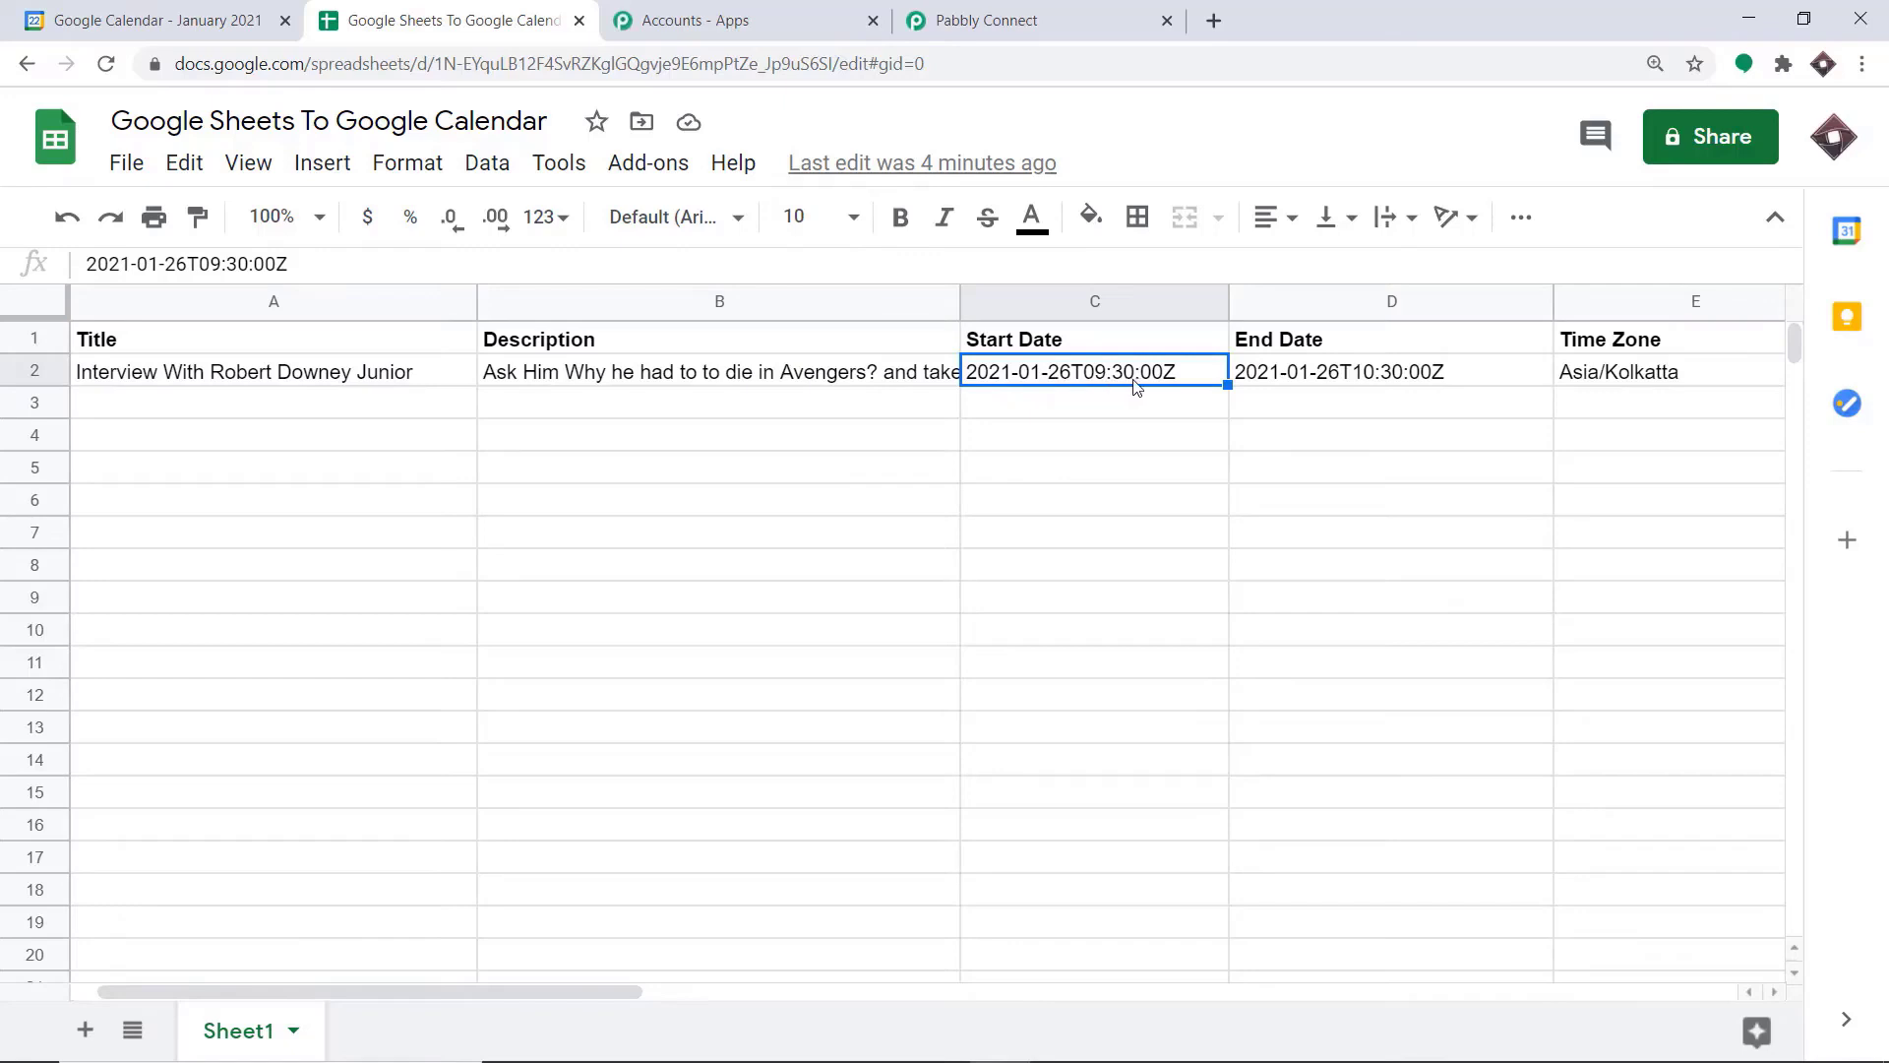
left_click(1368, 384)
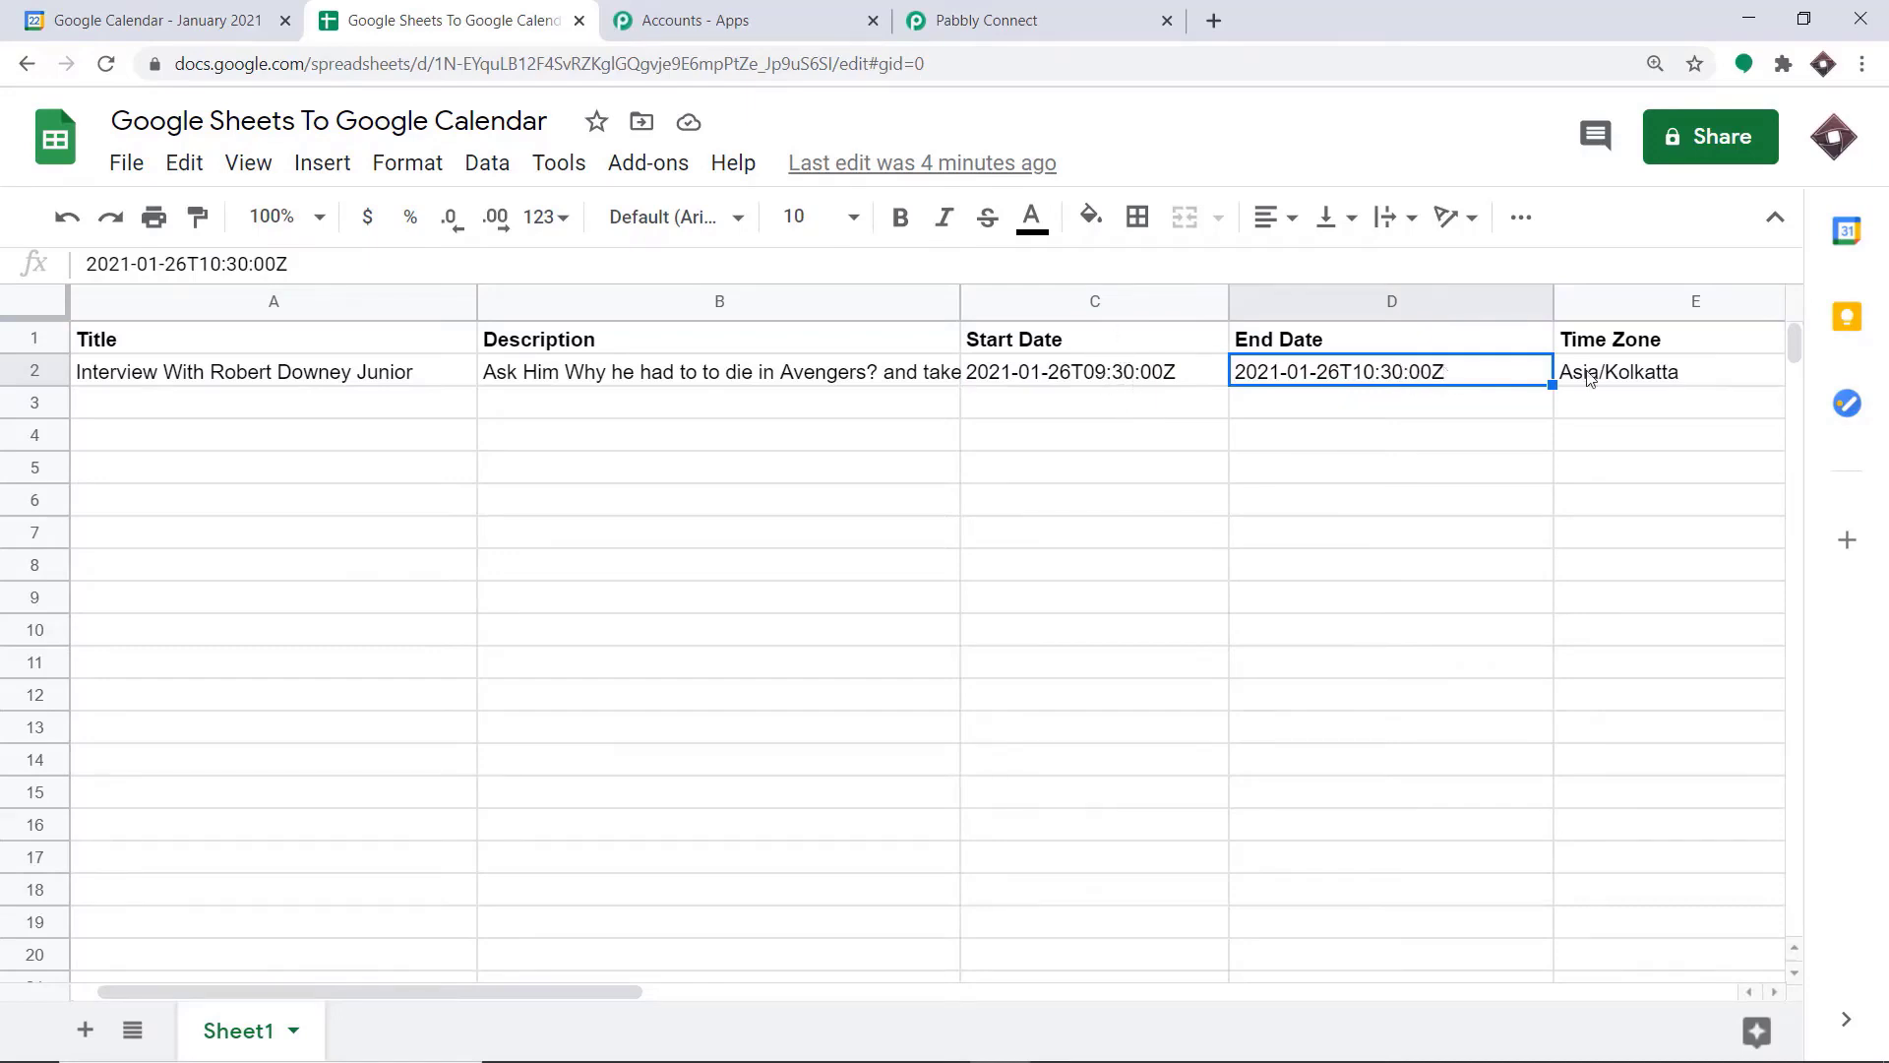
left_click(1622, 372)
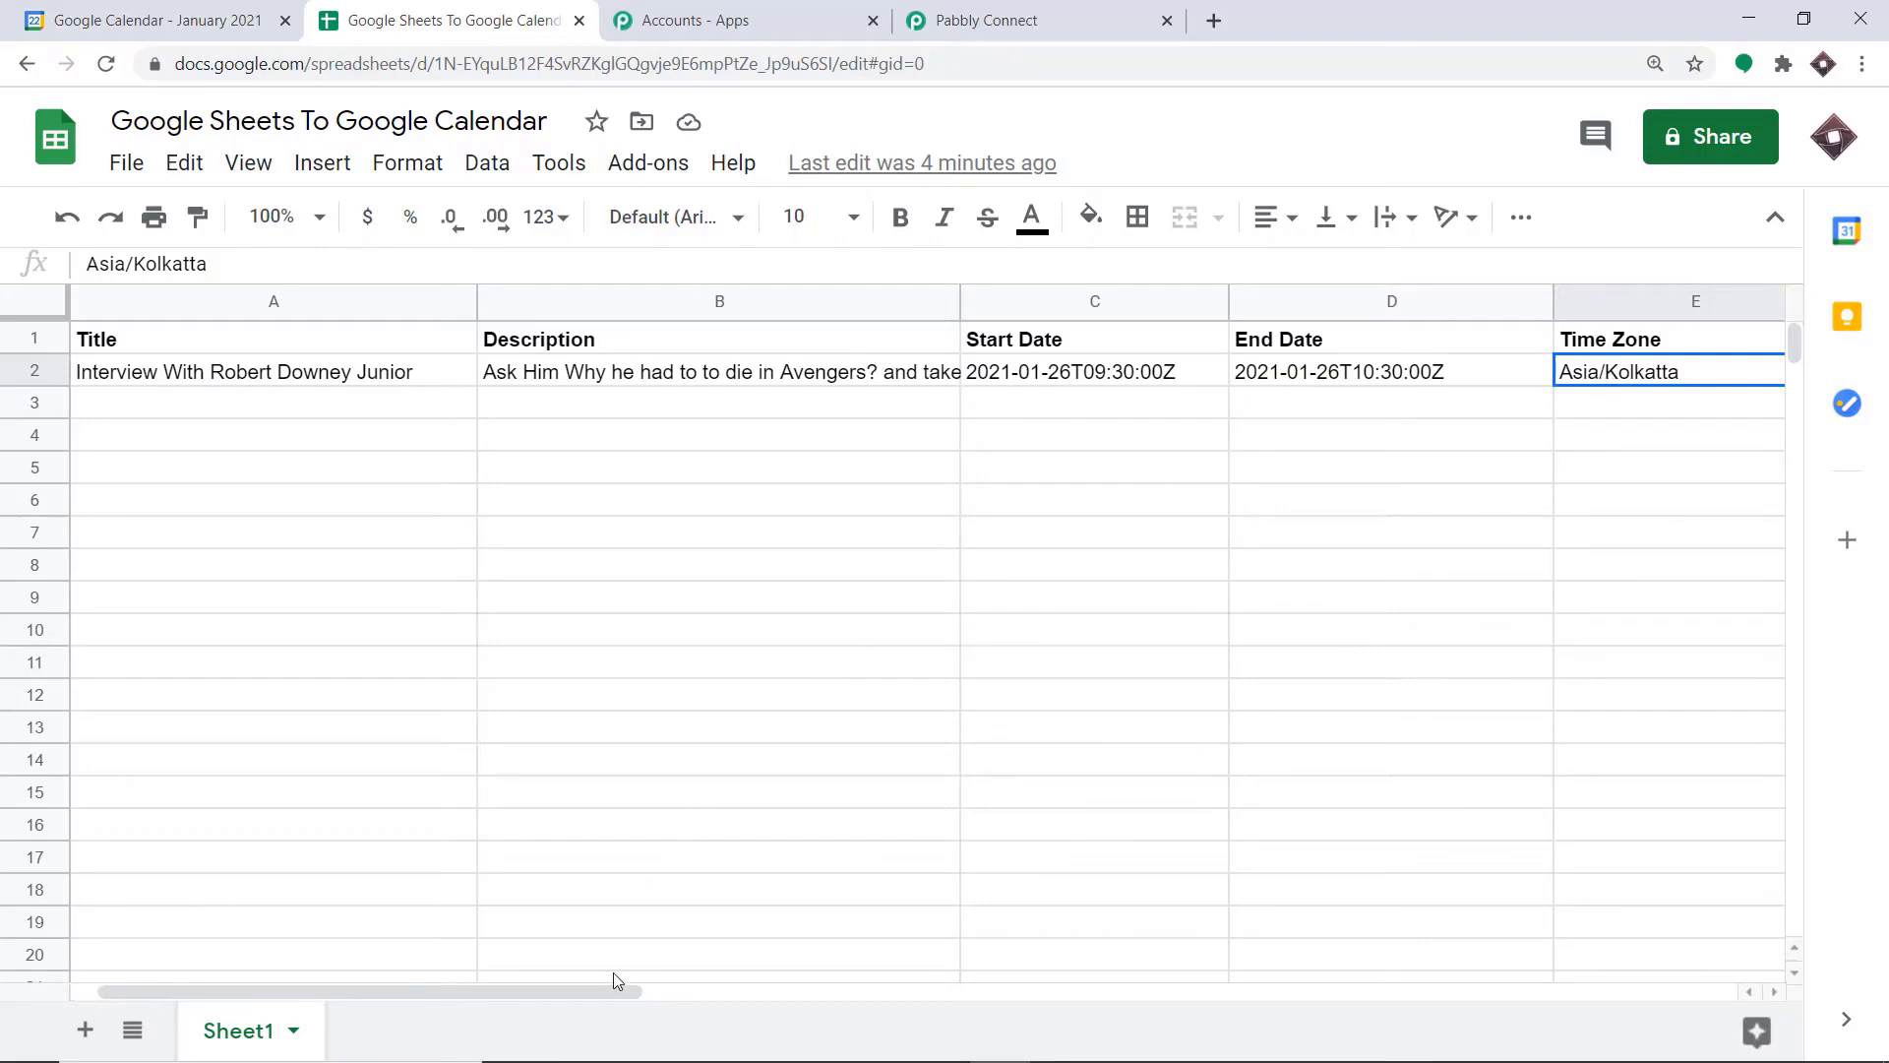
left_click_drag(612, 989, 919, 989)
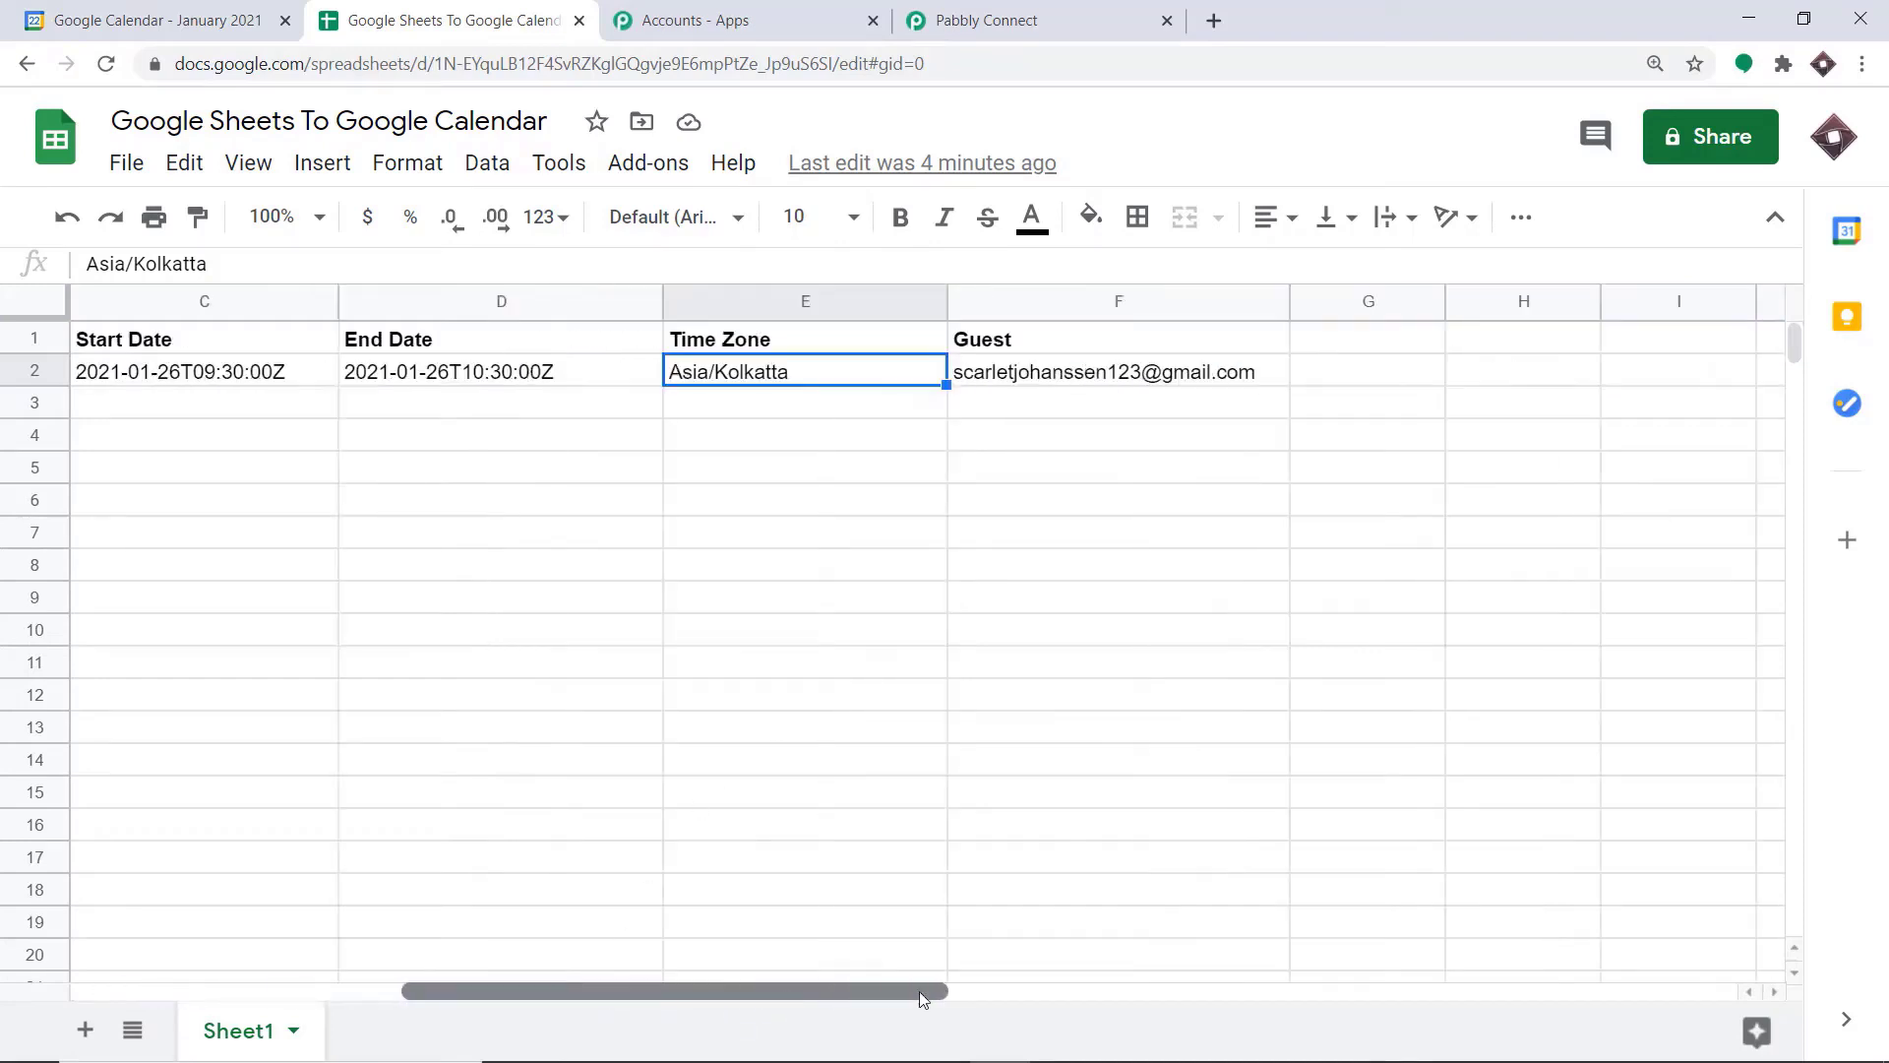
left_click(1018, 375)
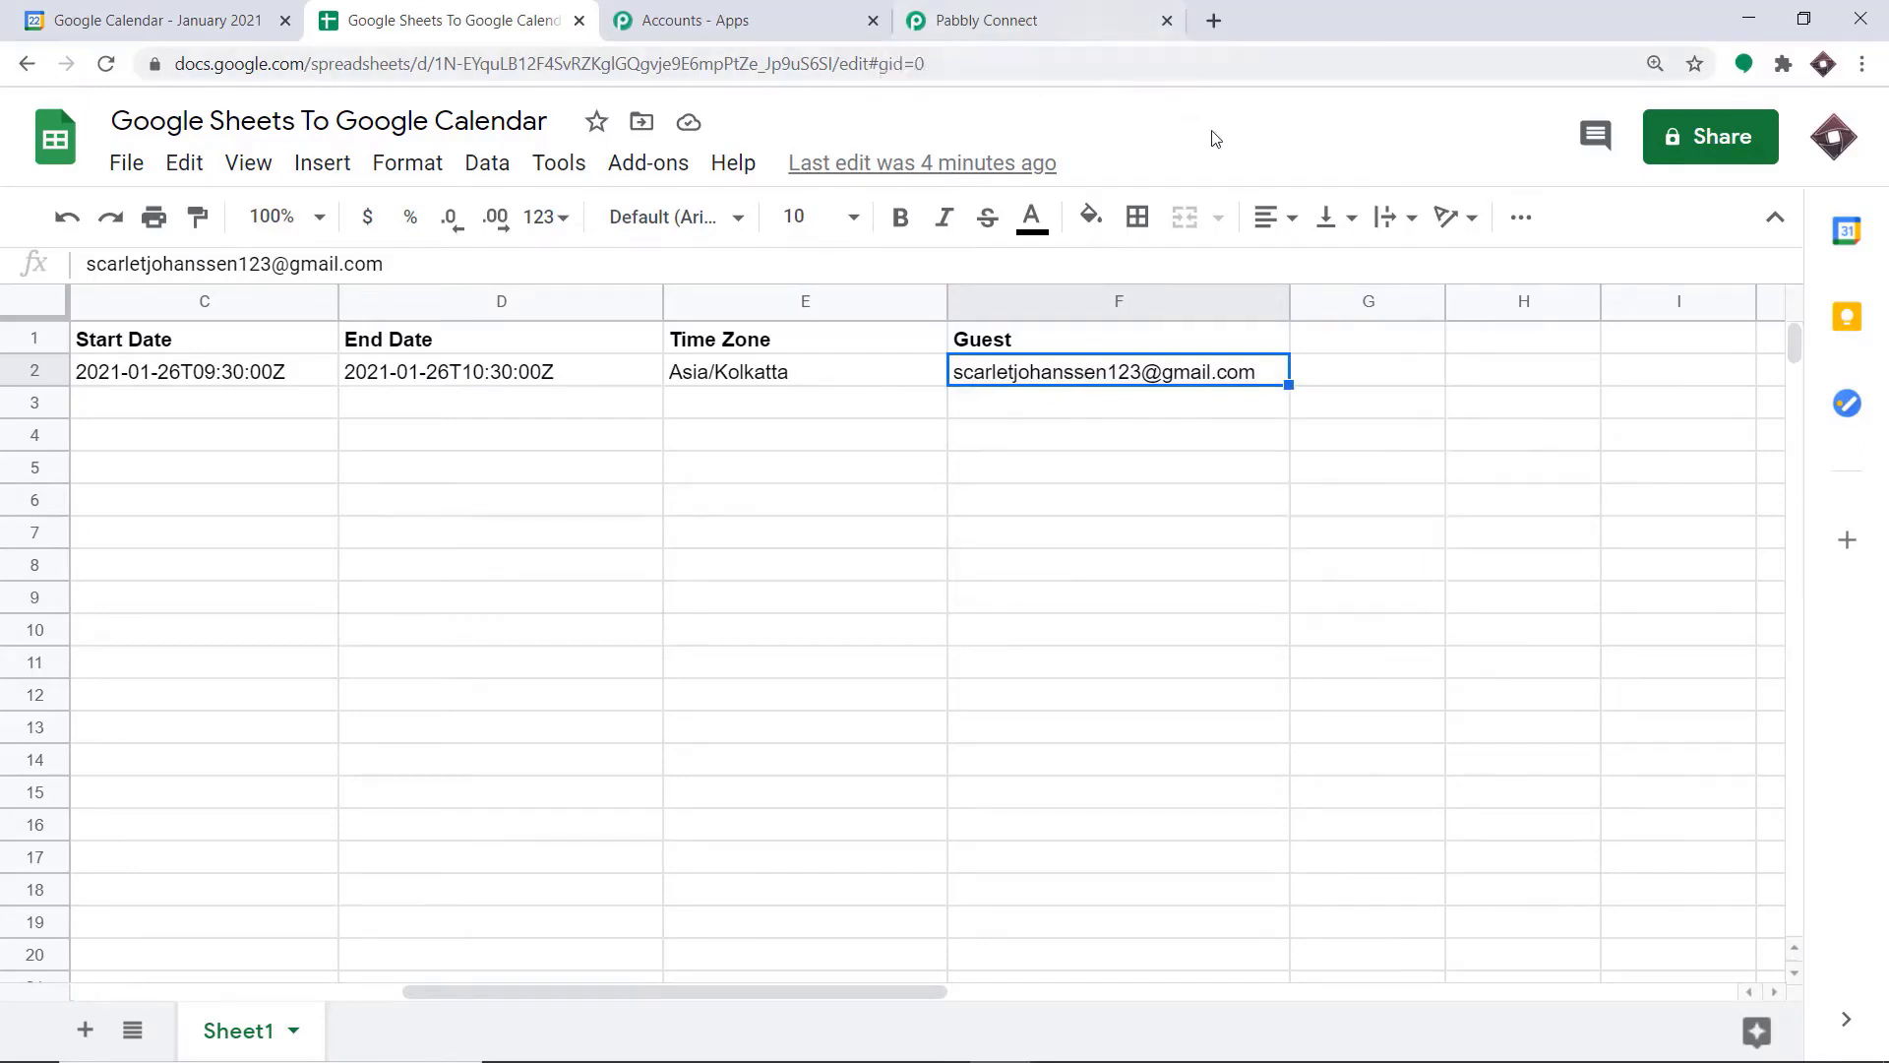
Search the Google Workspace Marketplace for the Pabbly Connect Webhooks add-on, check whether it is installed, and return to the sheet
left_click(669, 169)
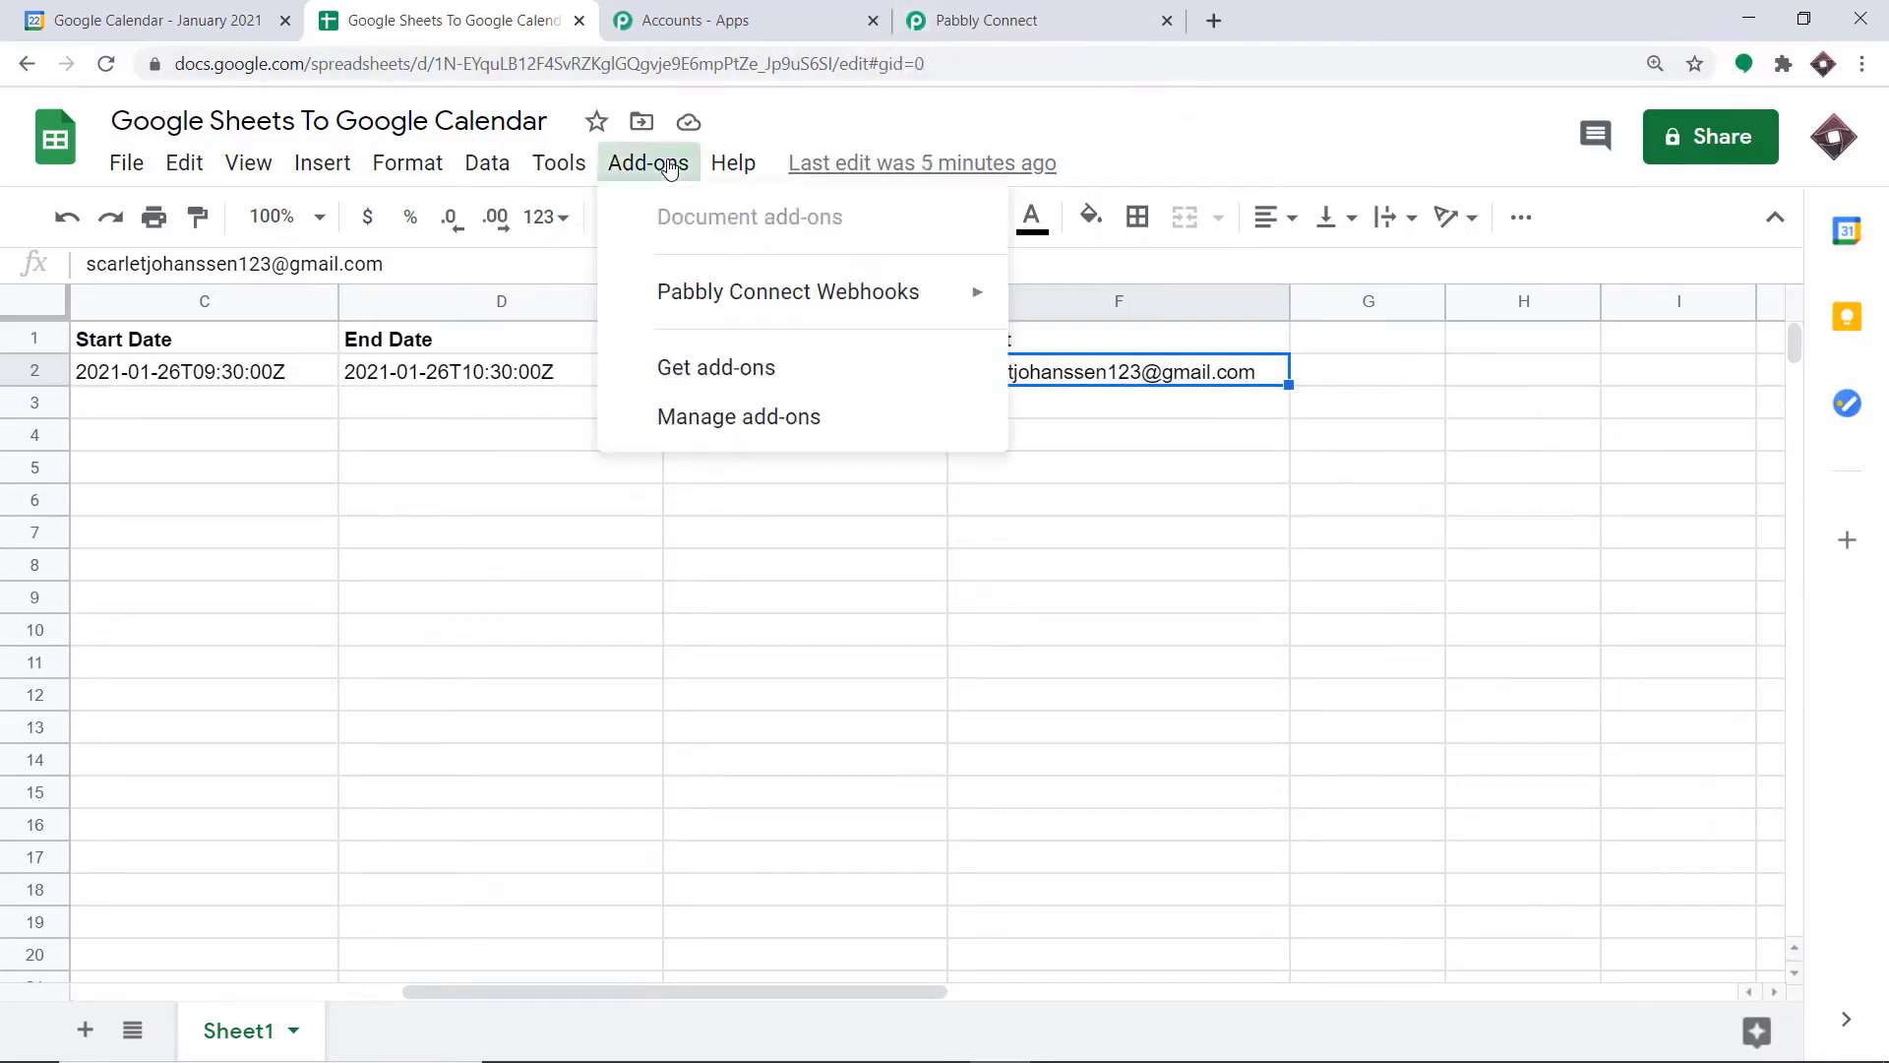
mouse_move(695, 278)
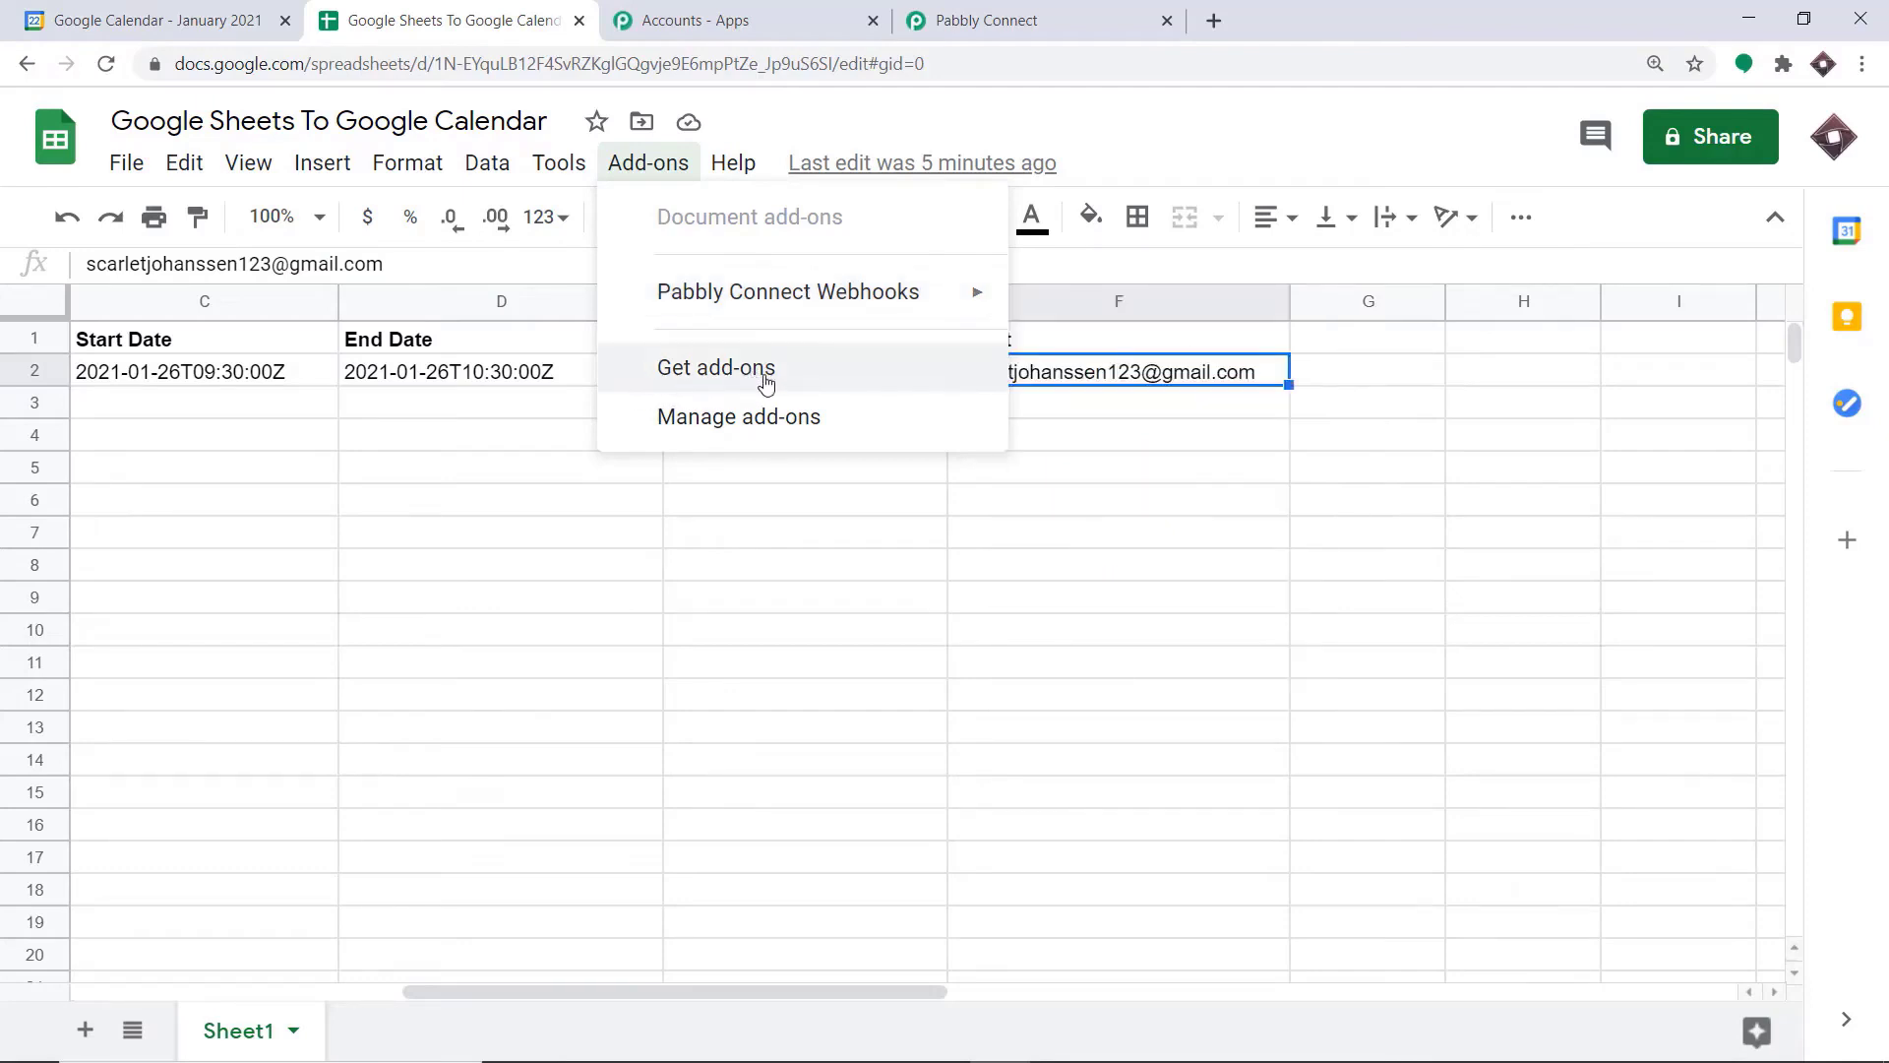
left_click(766, 383)
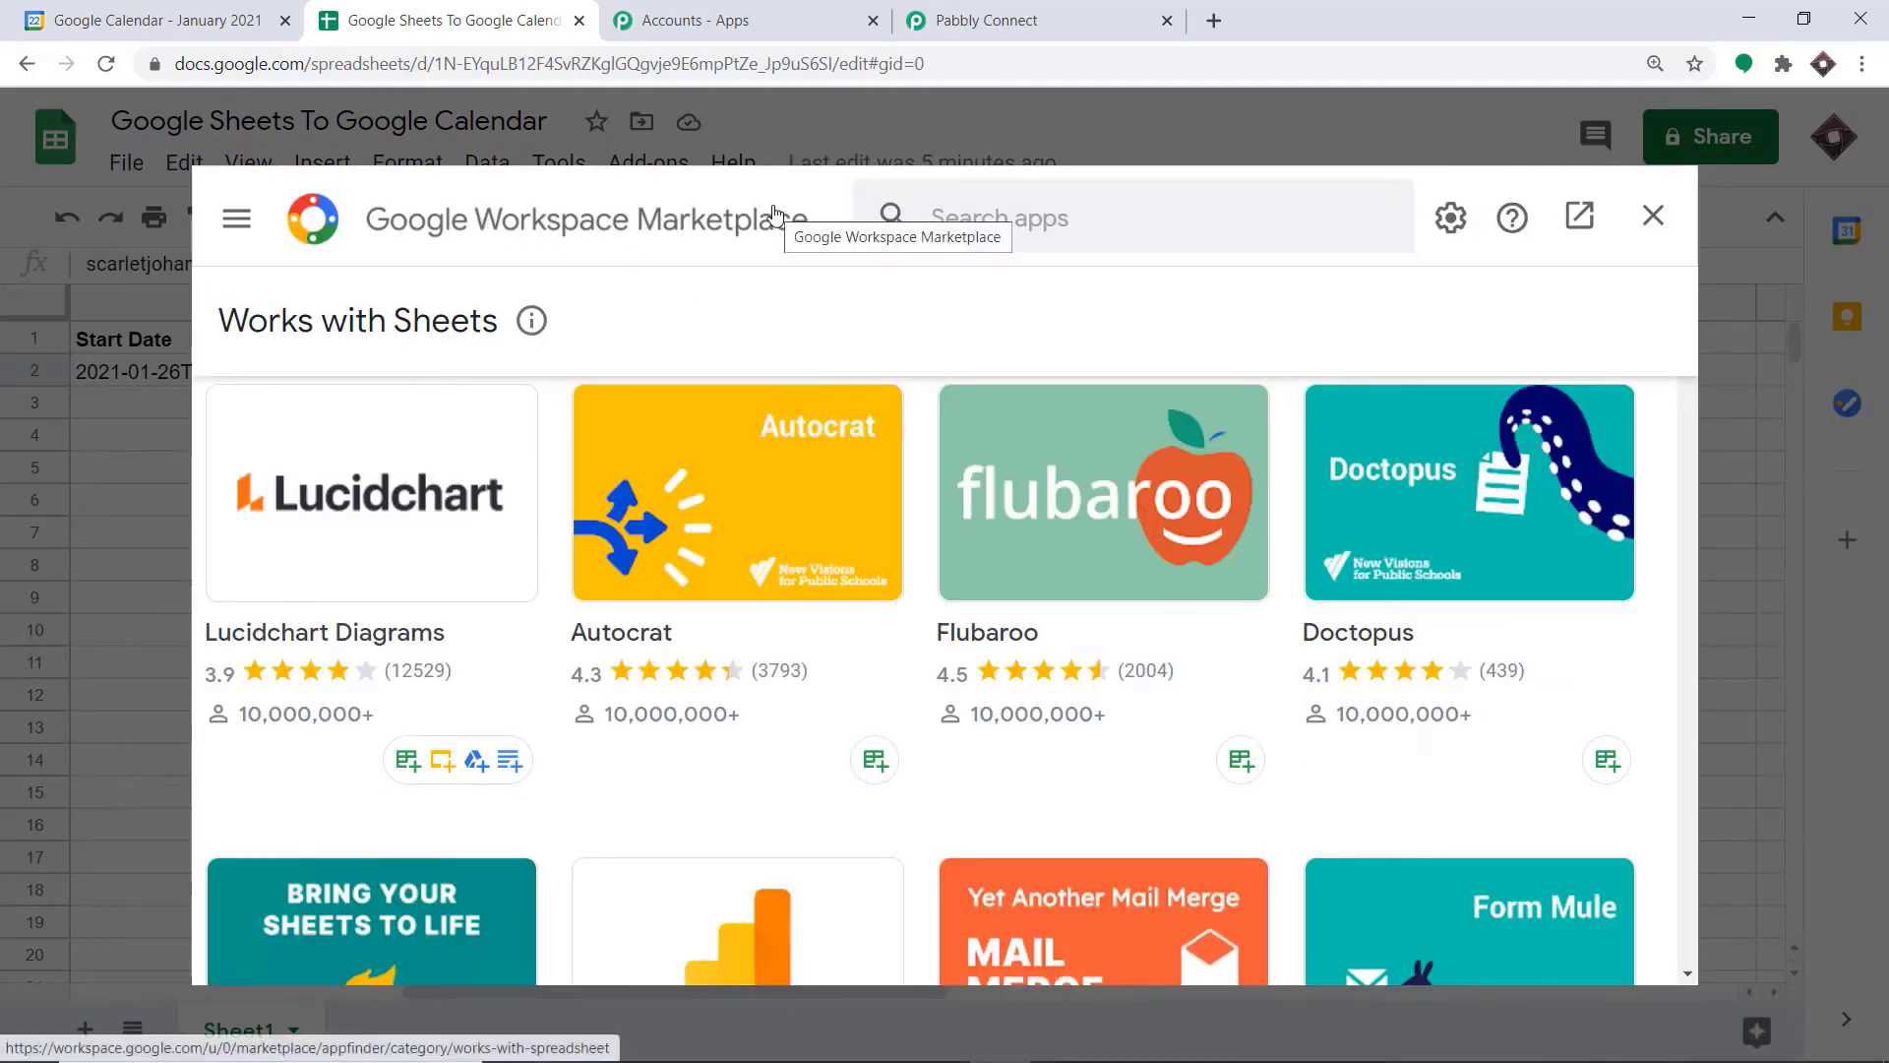
left_click(920, 218)
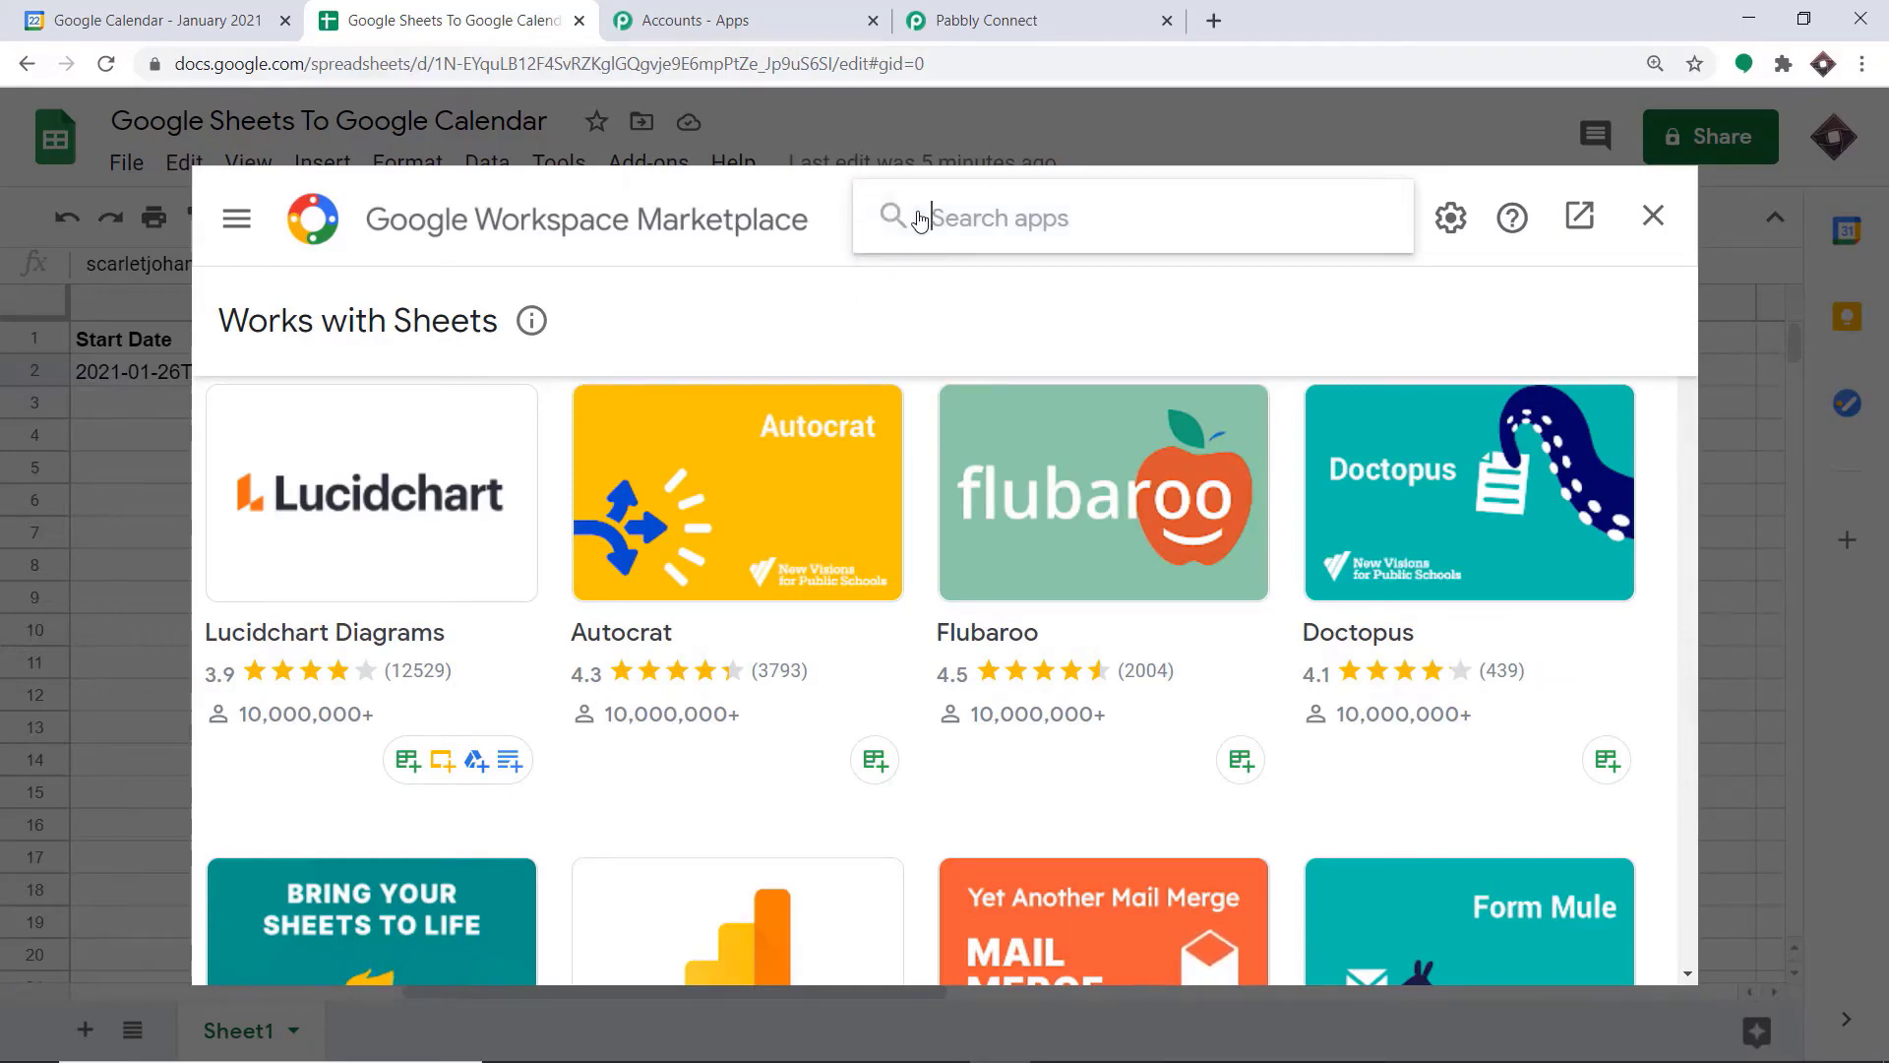
type("pa")
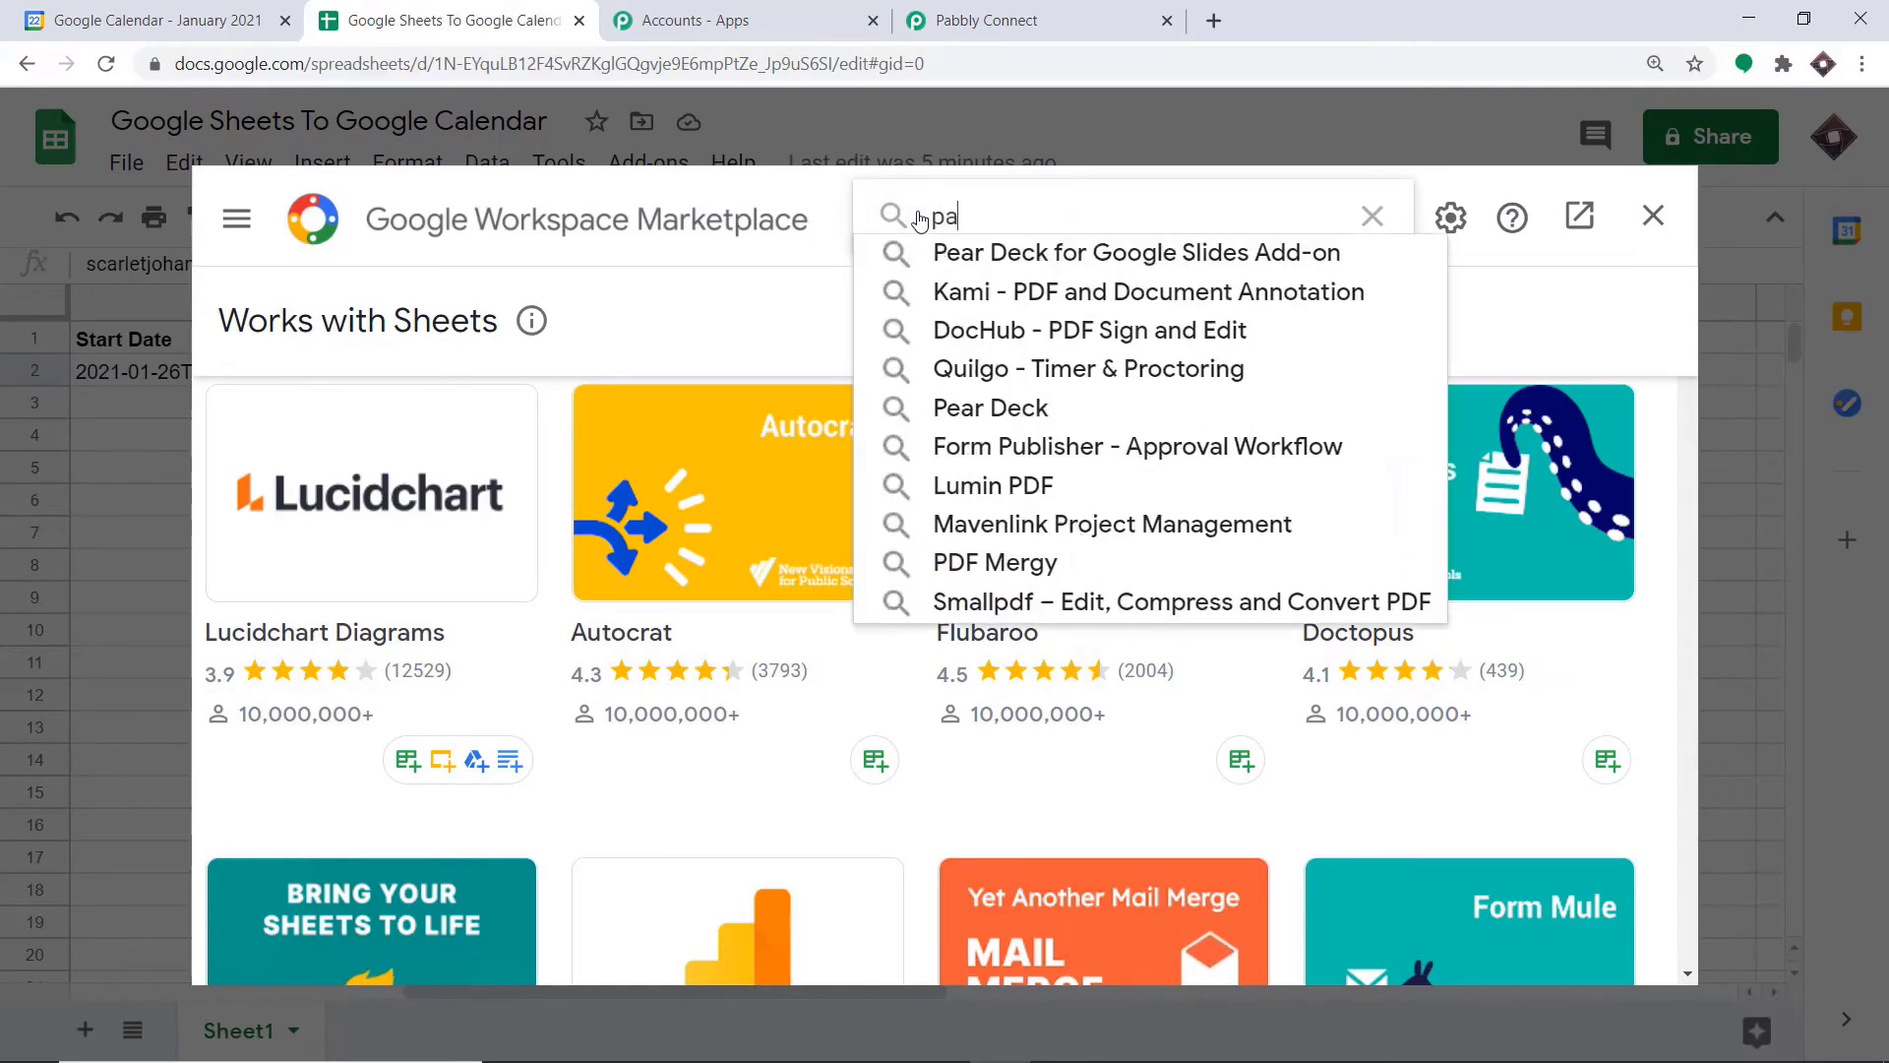
type("bbly")
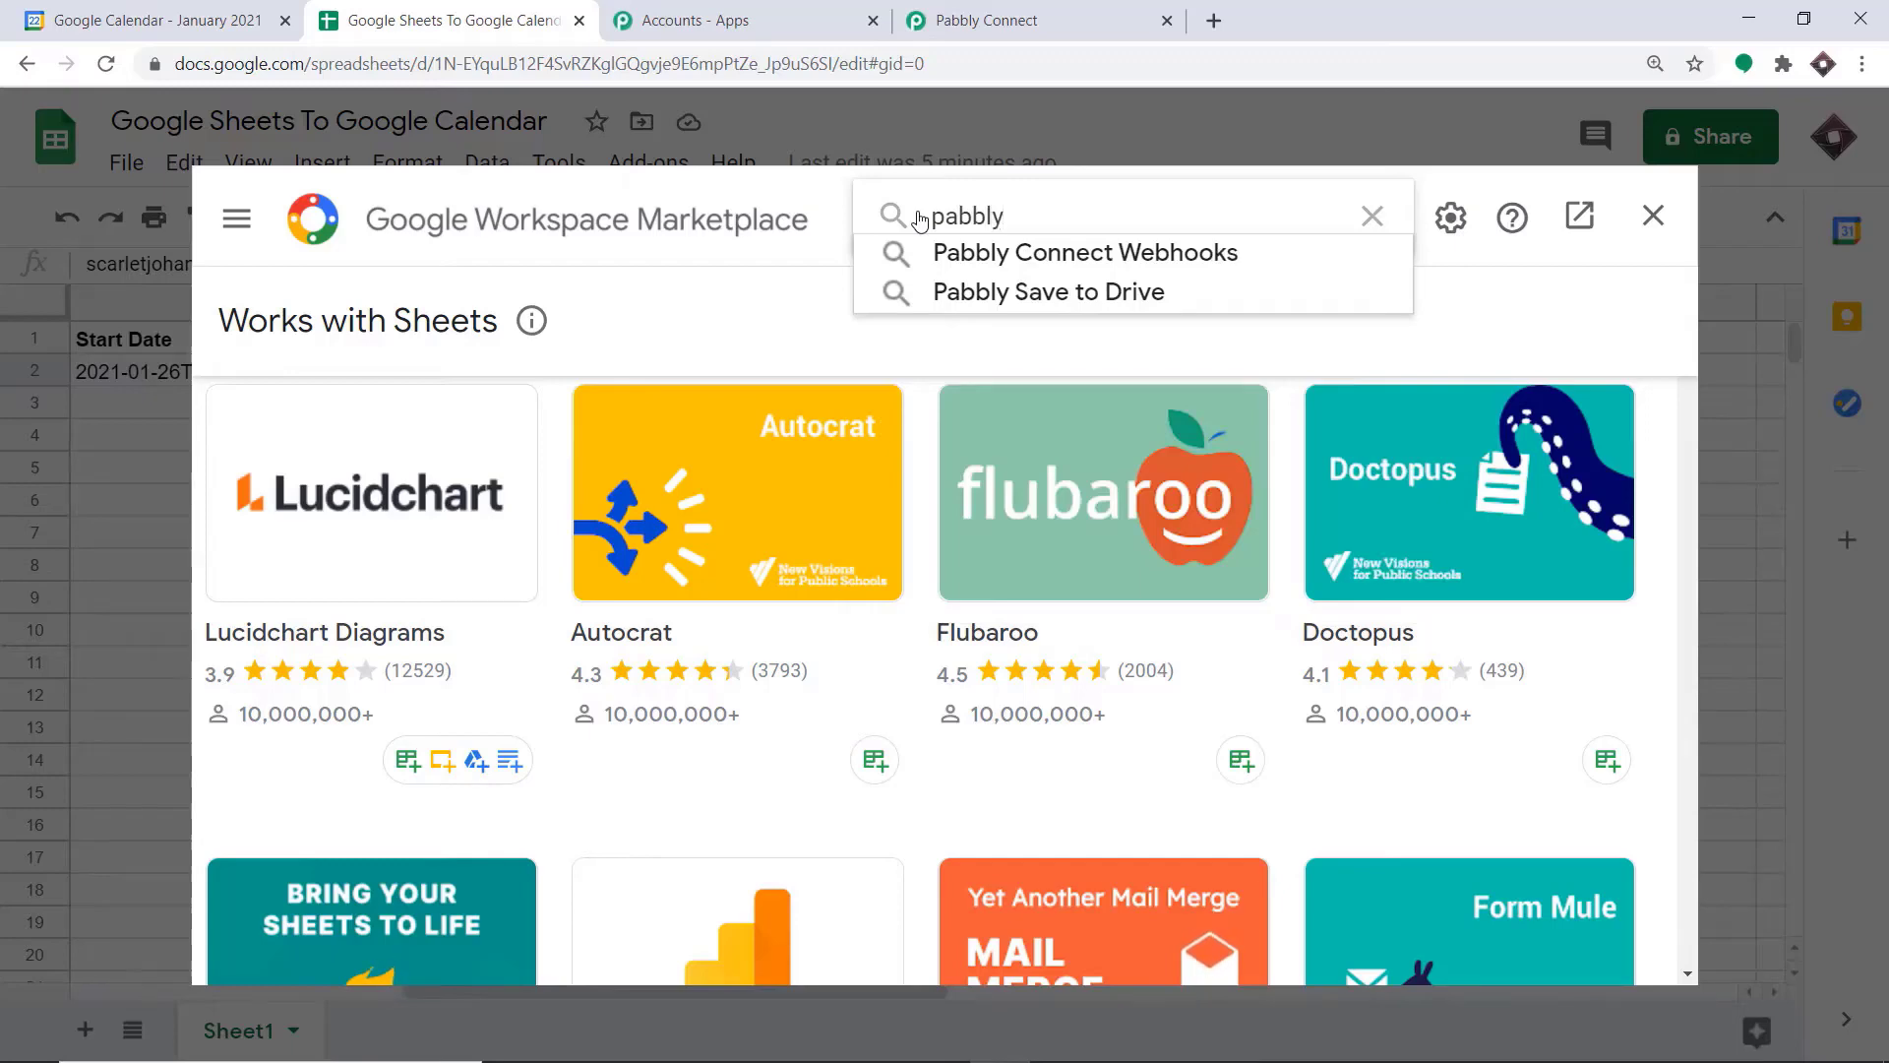
left_click(1013, 251)
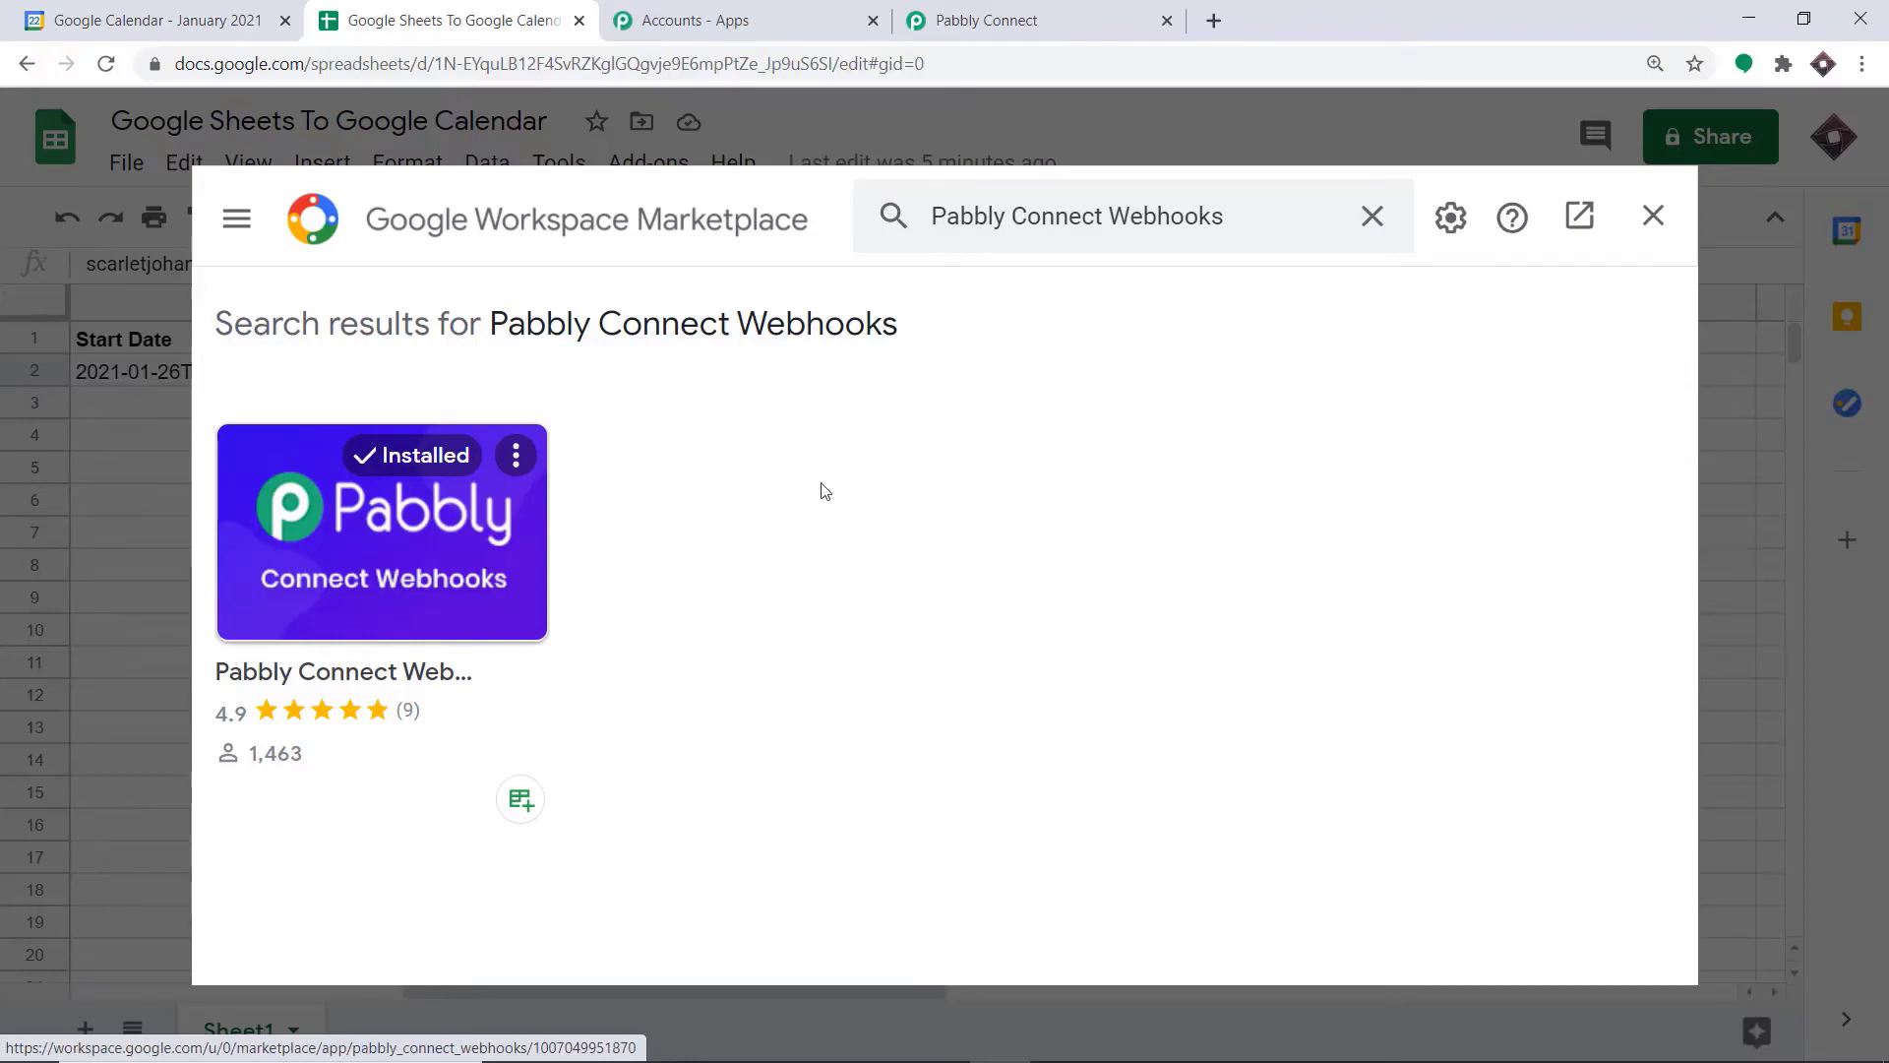
left_click(1656, 217)
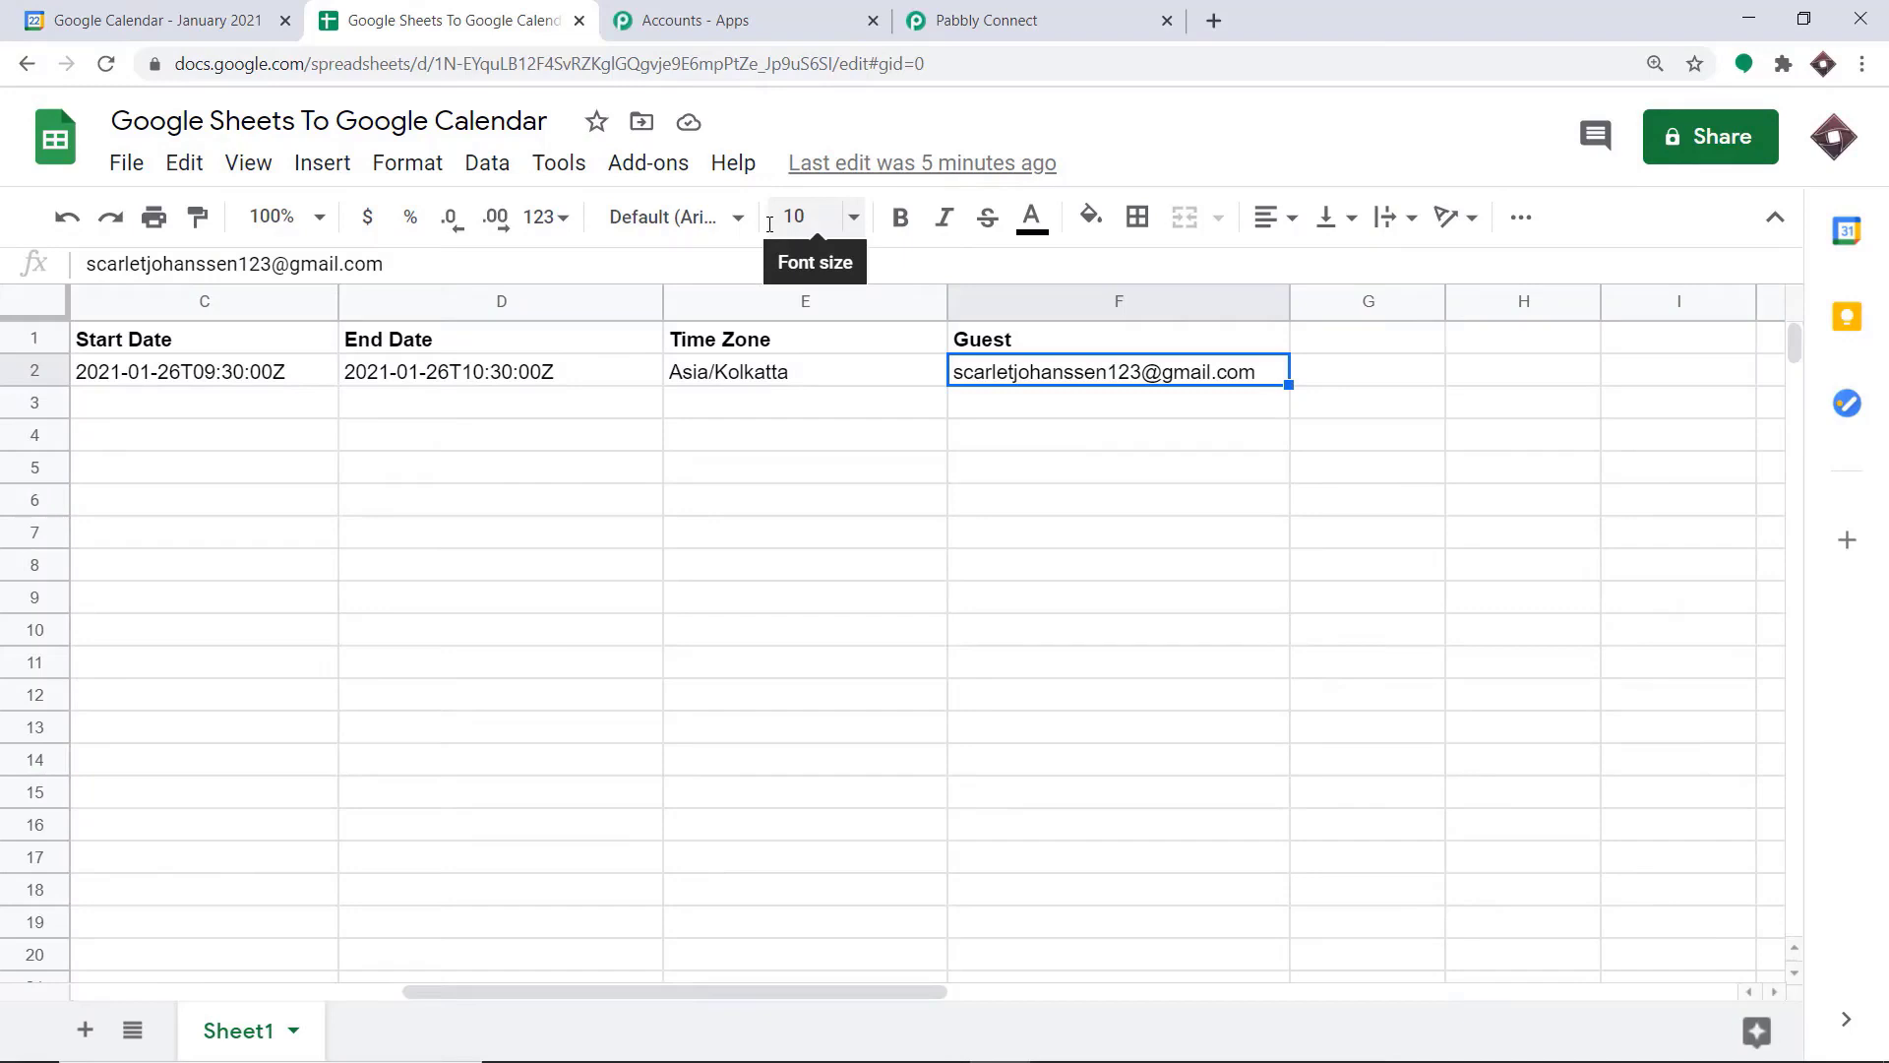
left_click(642, 163)
mouse_move(679, 323)
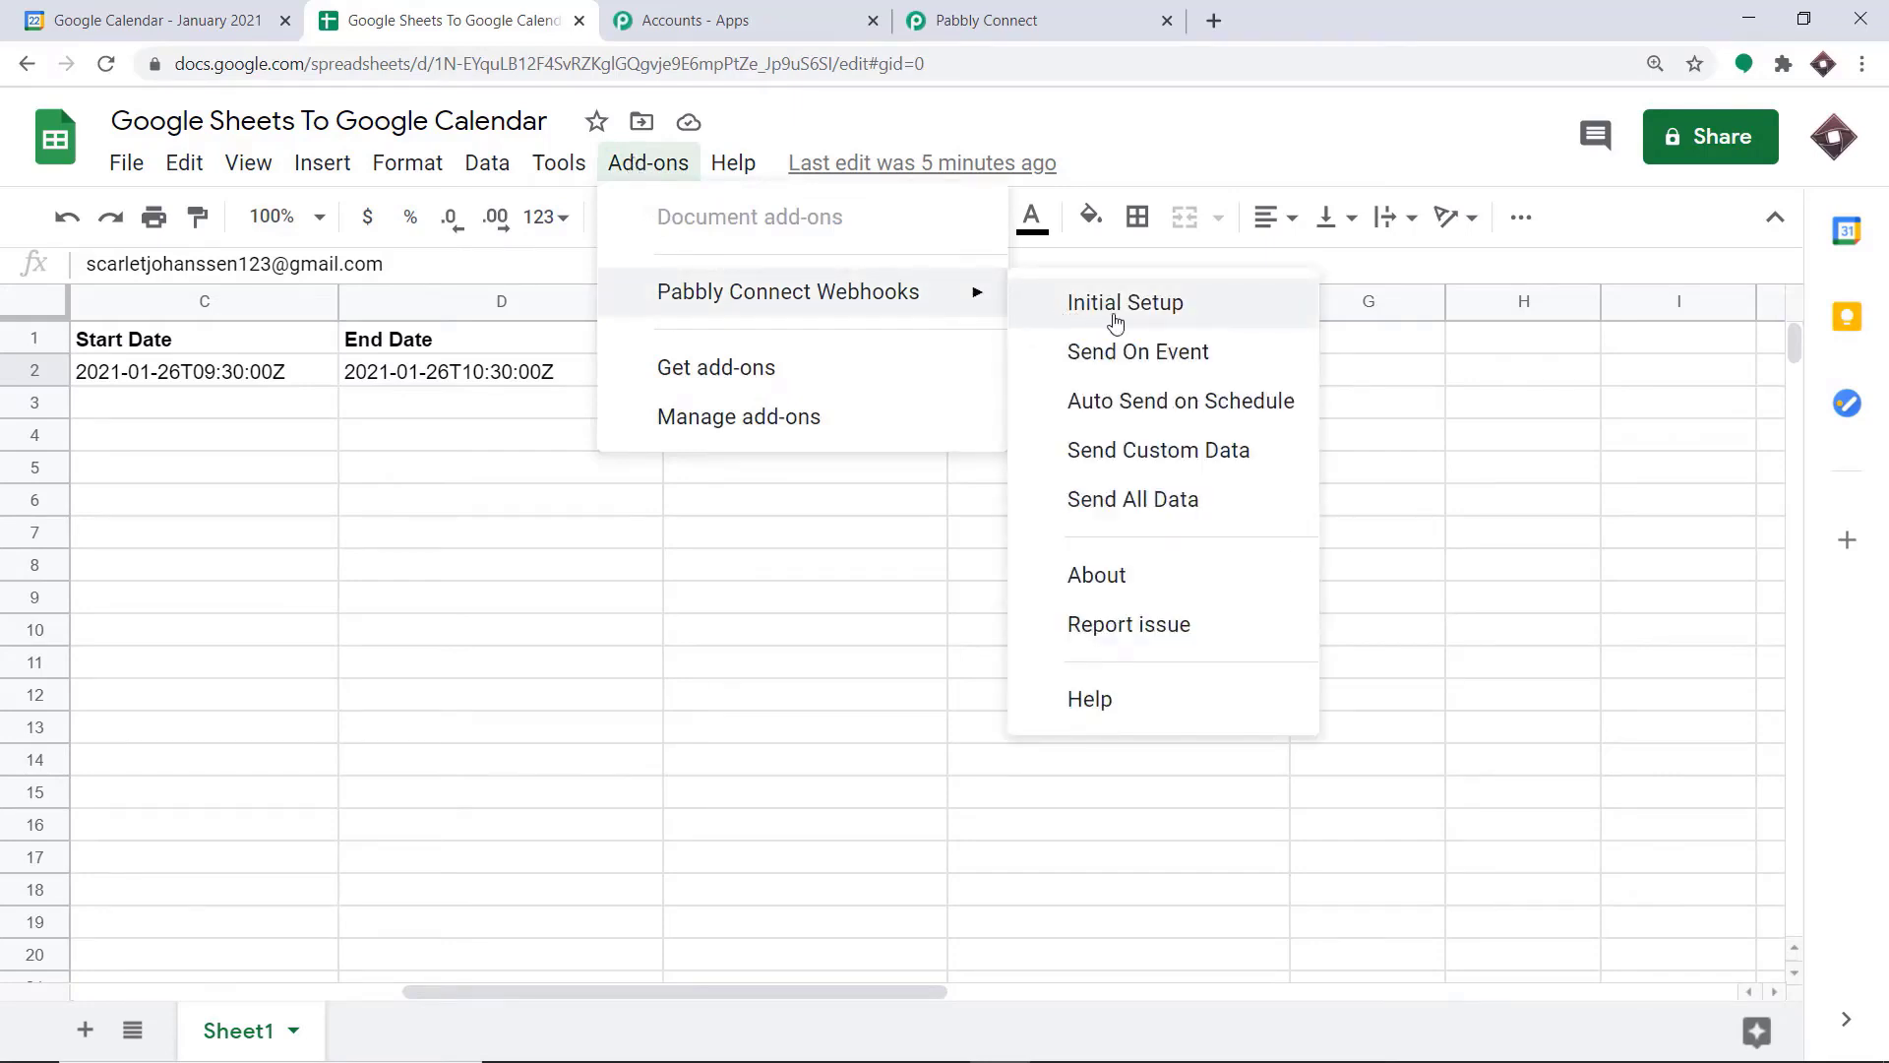
left_click(1147, 305)
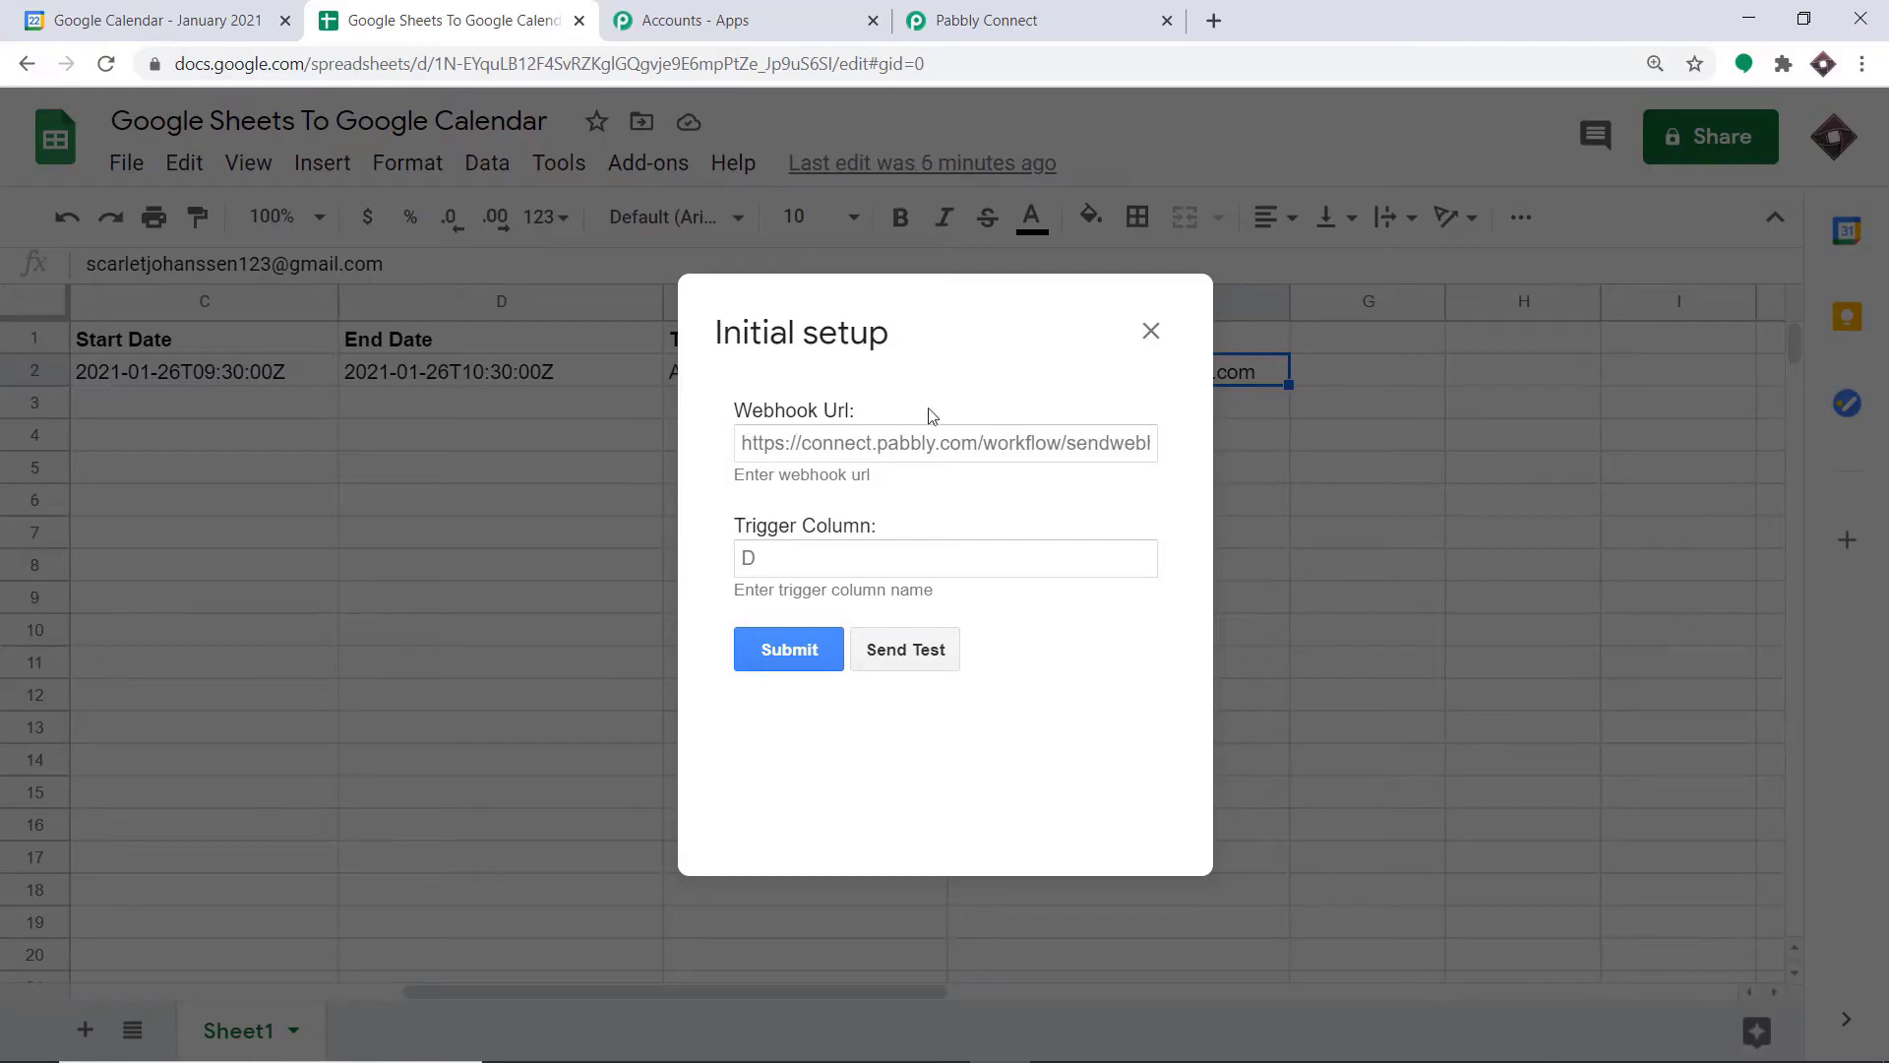
left_click(1149, 328)
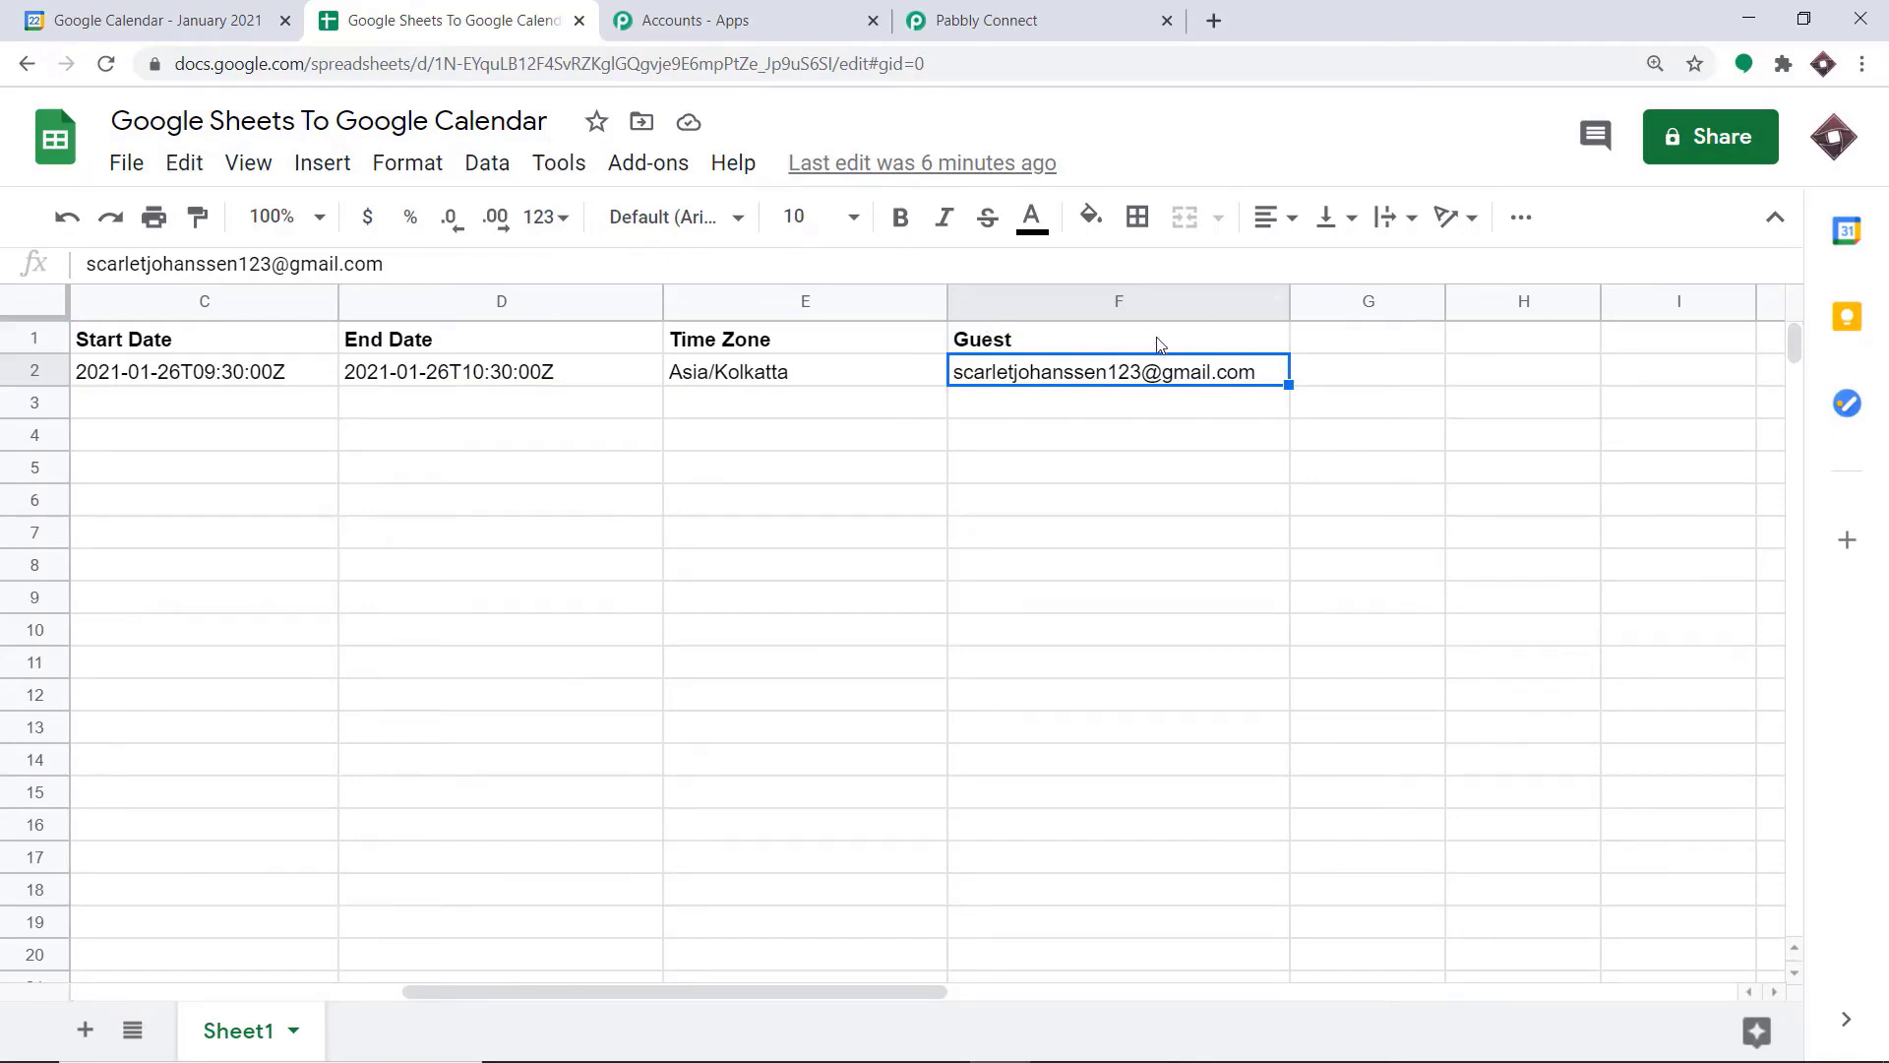
Open the Pabbly Connect Webhooks add-on's initial setup and set the trigger column to F
left_click(636, 164)
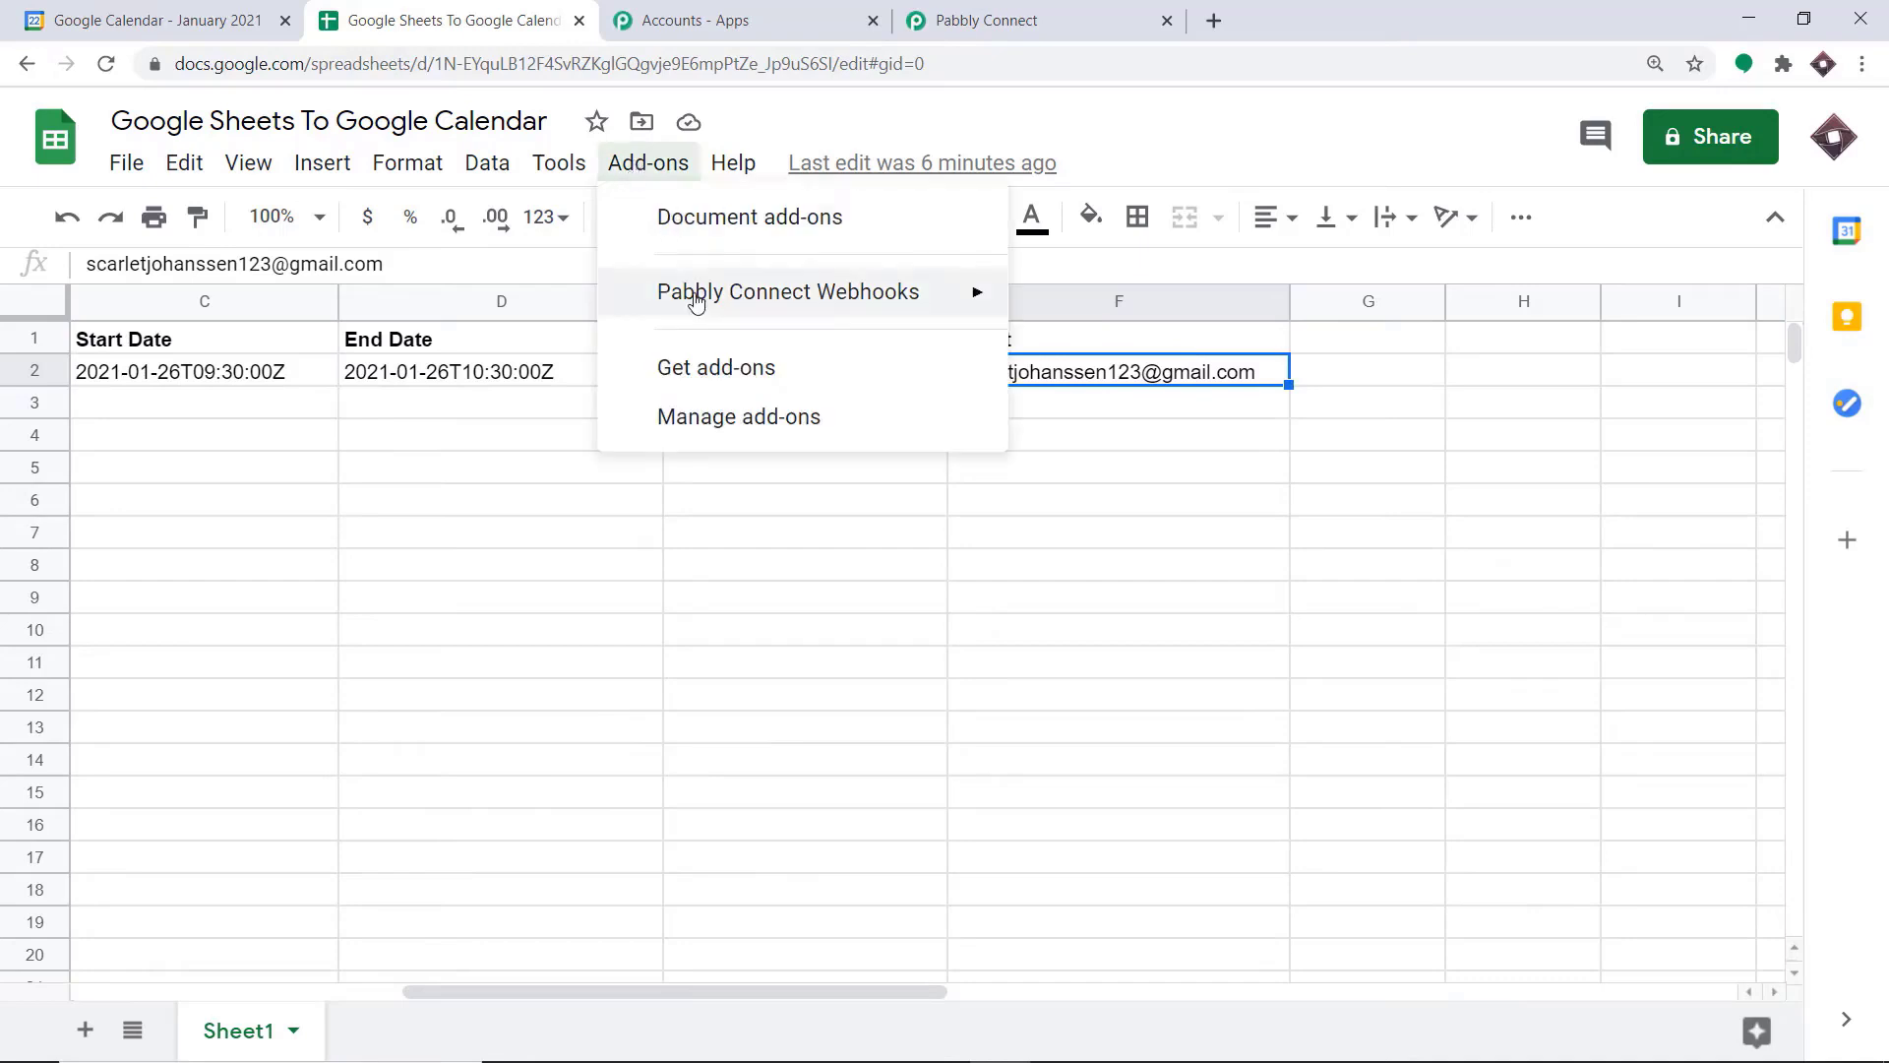
mouse_move(748, 292)
left_click(1107, 304)
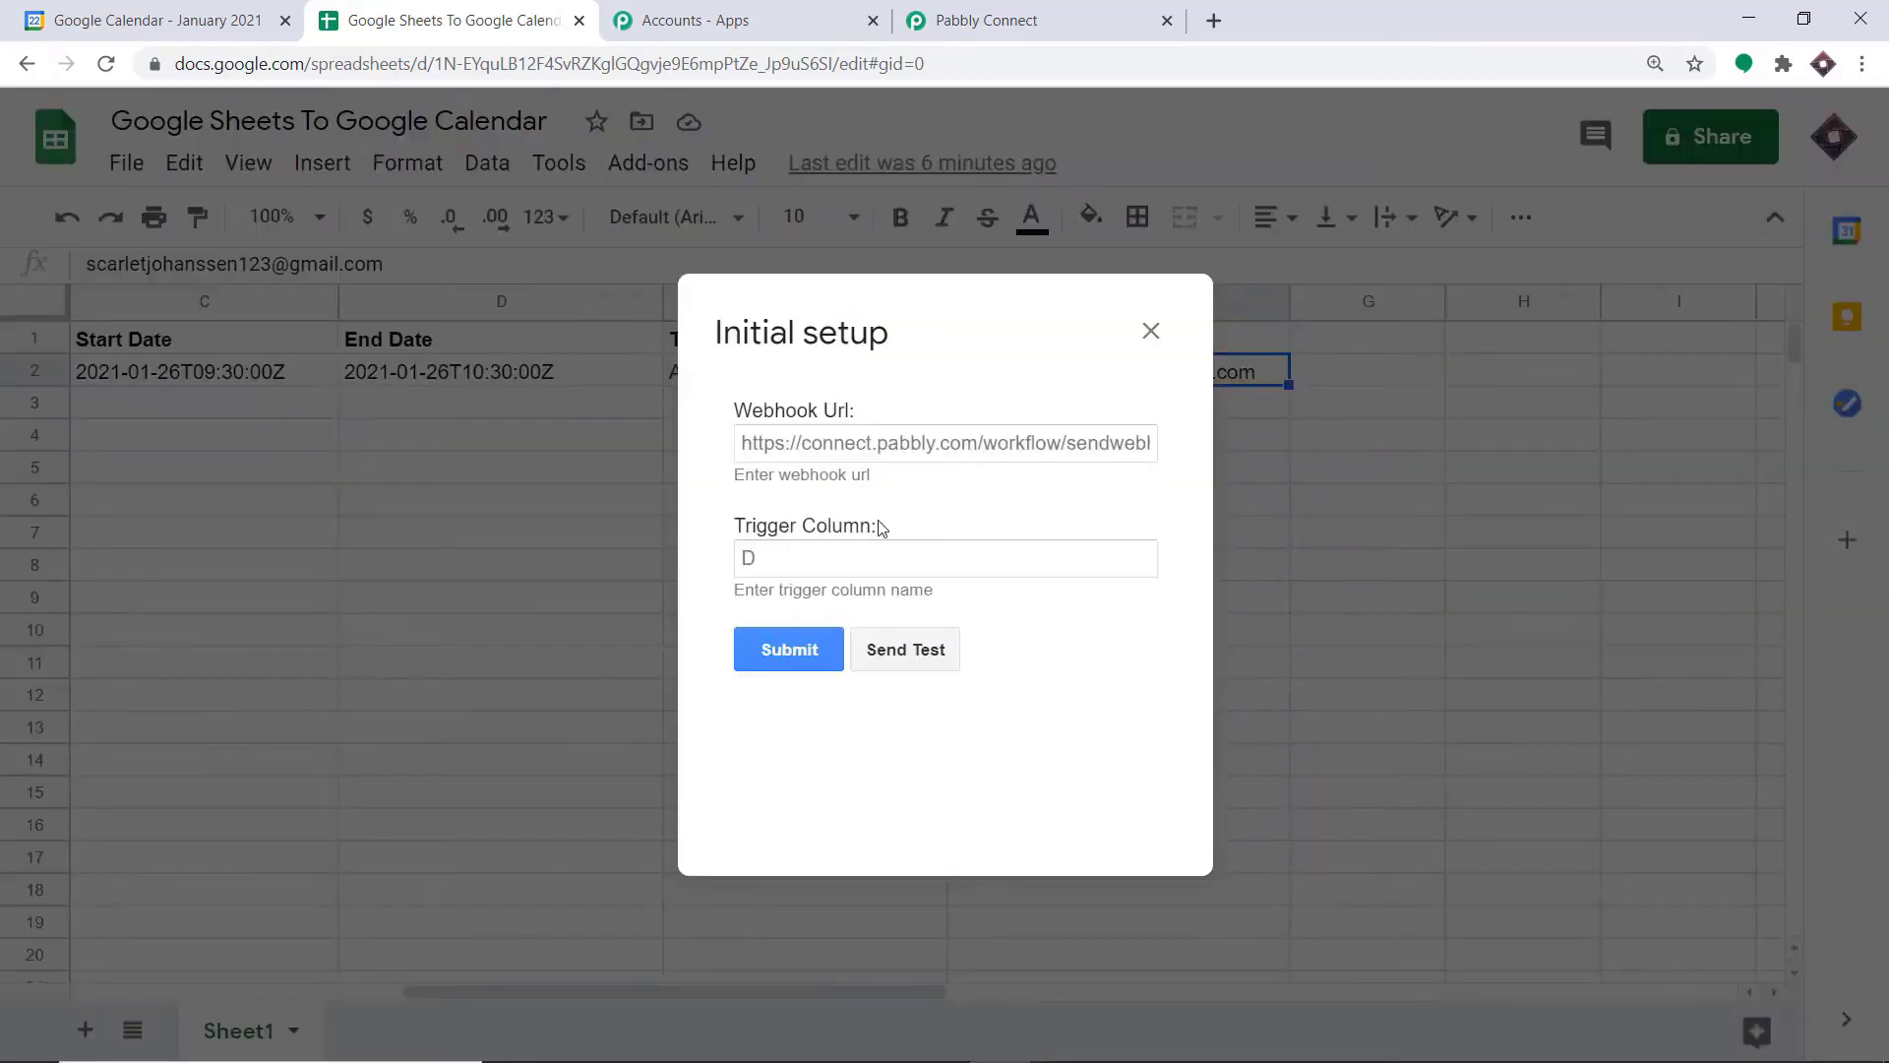
left_click(757, 558)
key("Delete")
type("F")
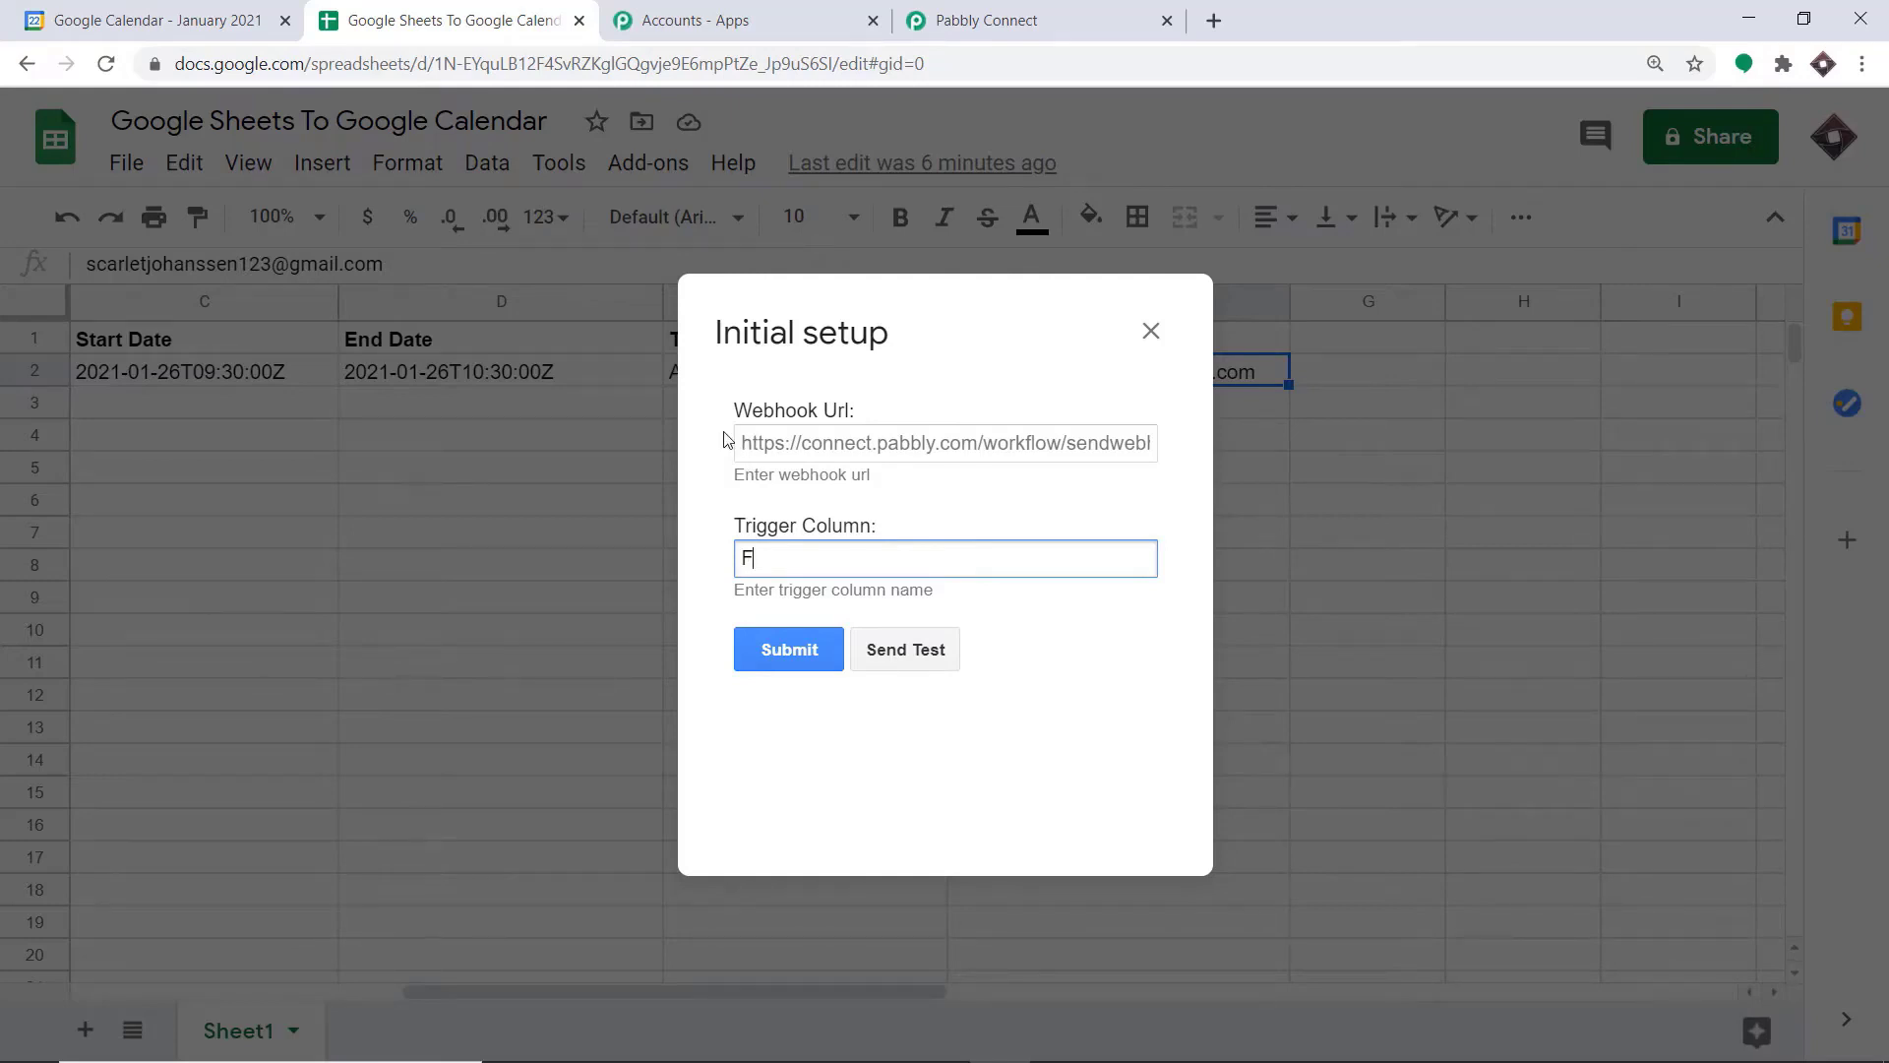
Copy the trigger's webhook URL from Pabbly Connect and paste it into the Webhook Url field of the sheet's initial setup
left_click(1048, 23)
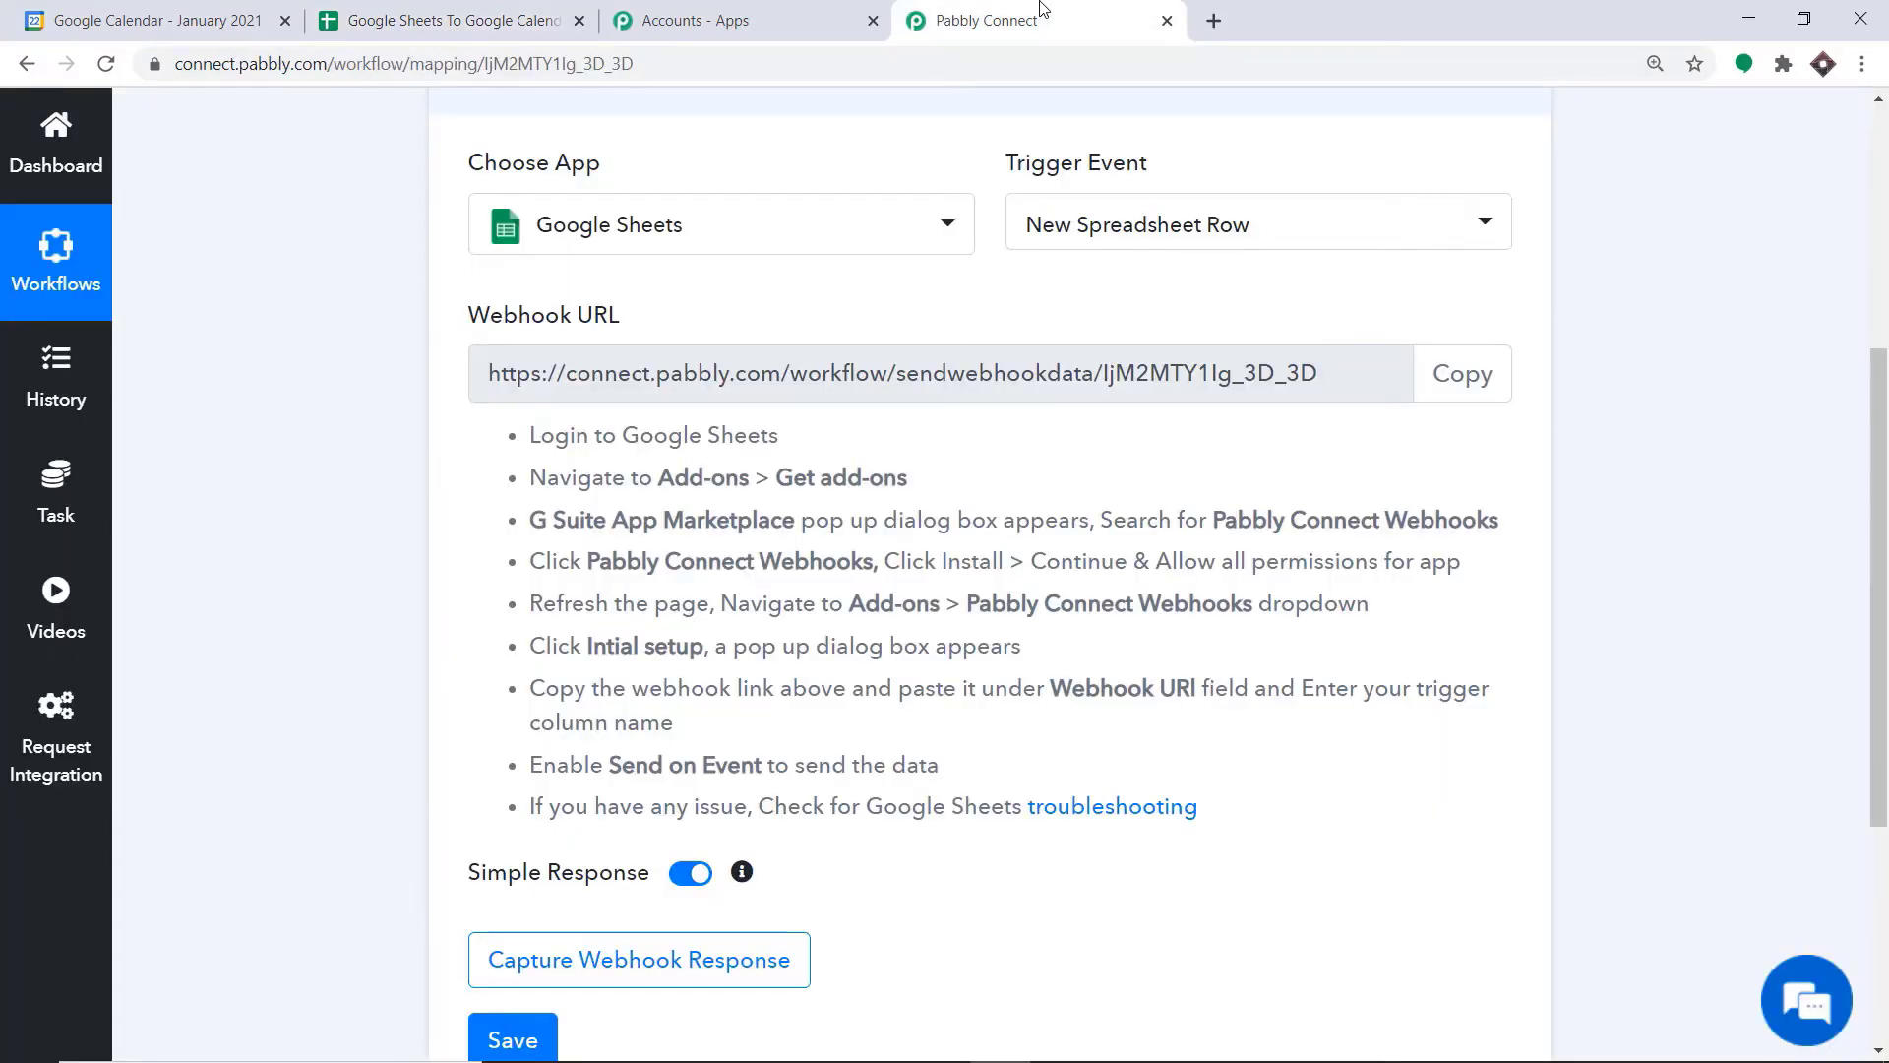
left_click(1462, 379)
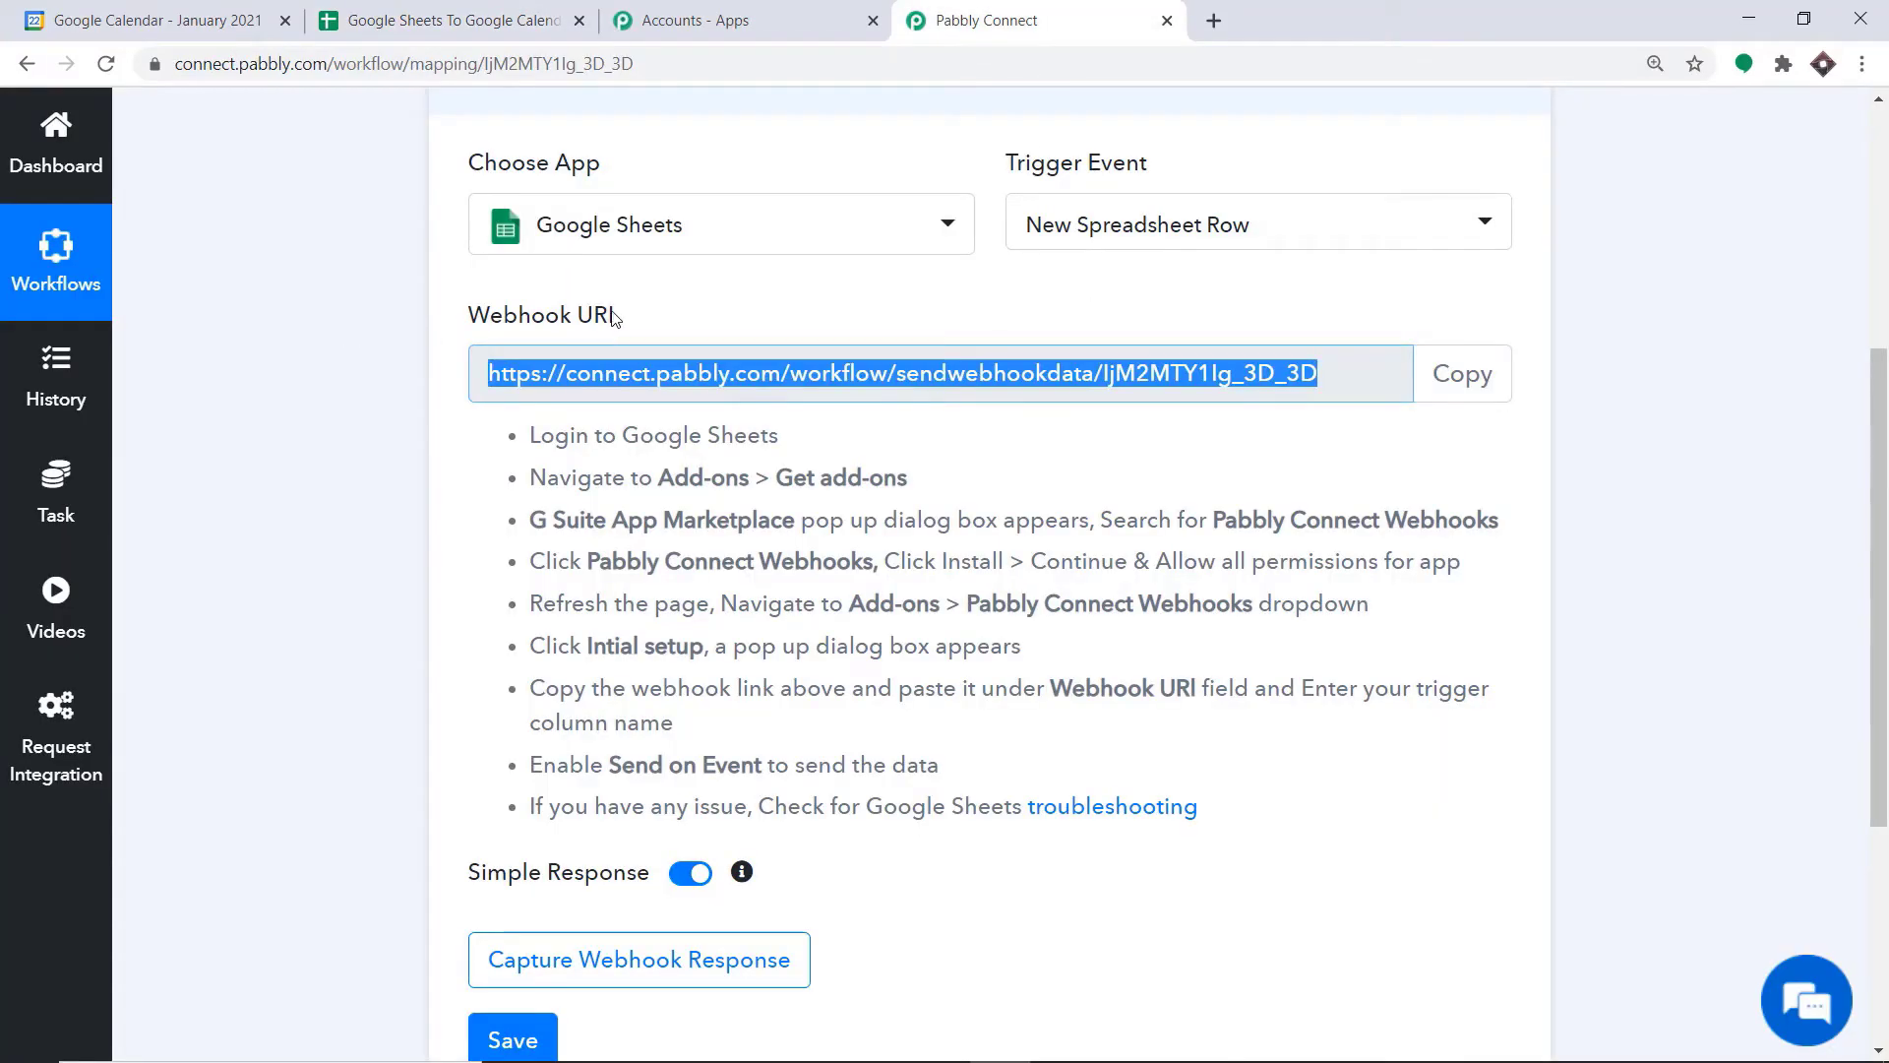
left_click(478, 14)
right_click(968, 448)
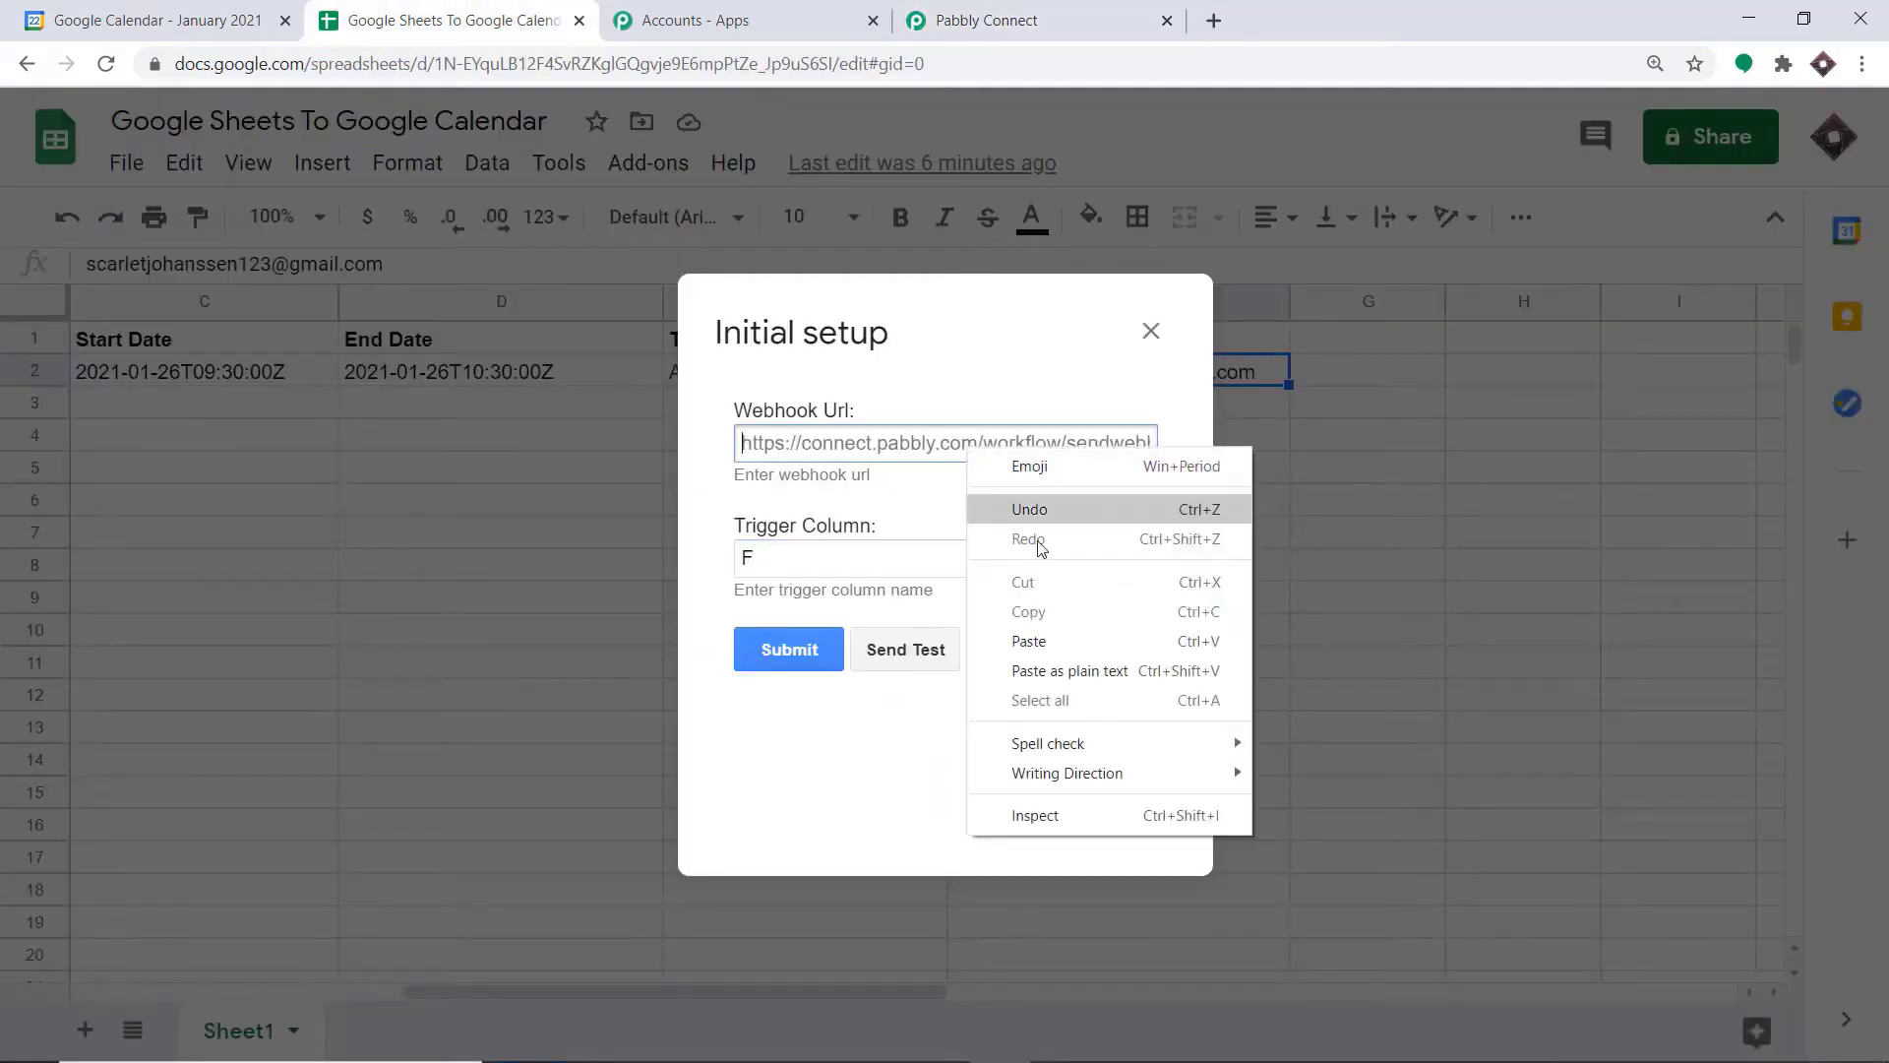
left_click(1043, 641)
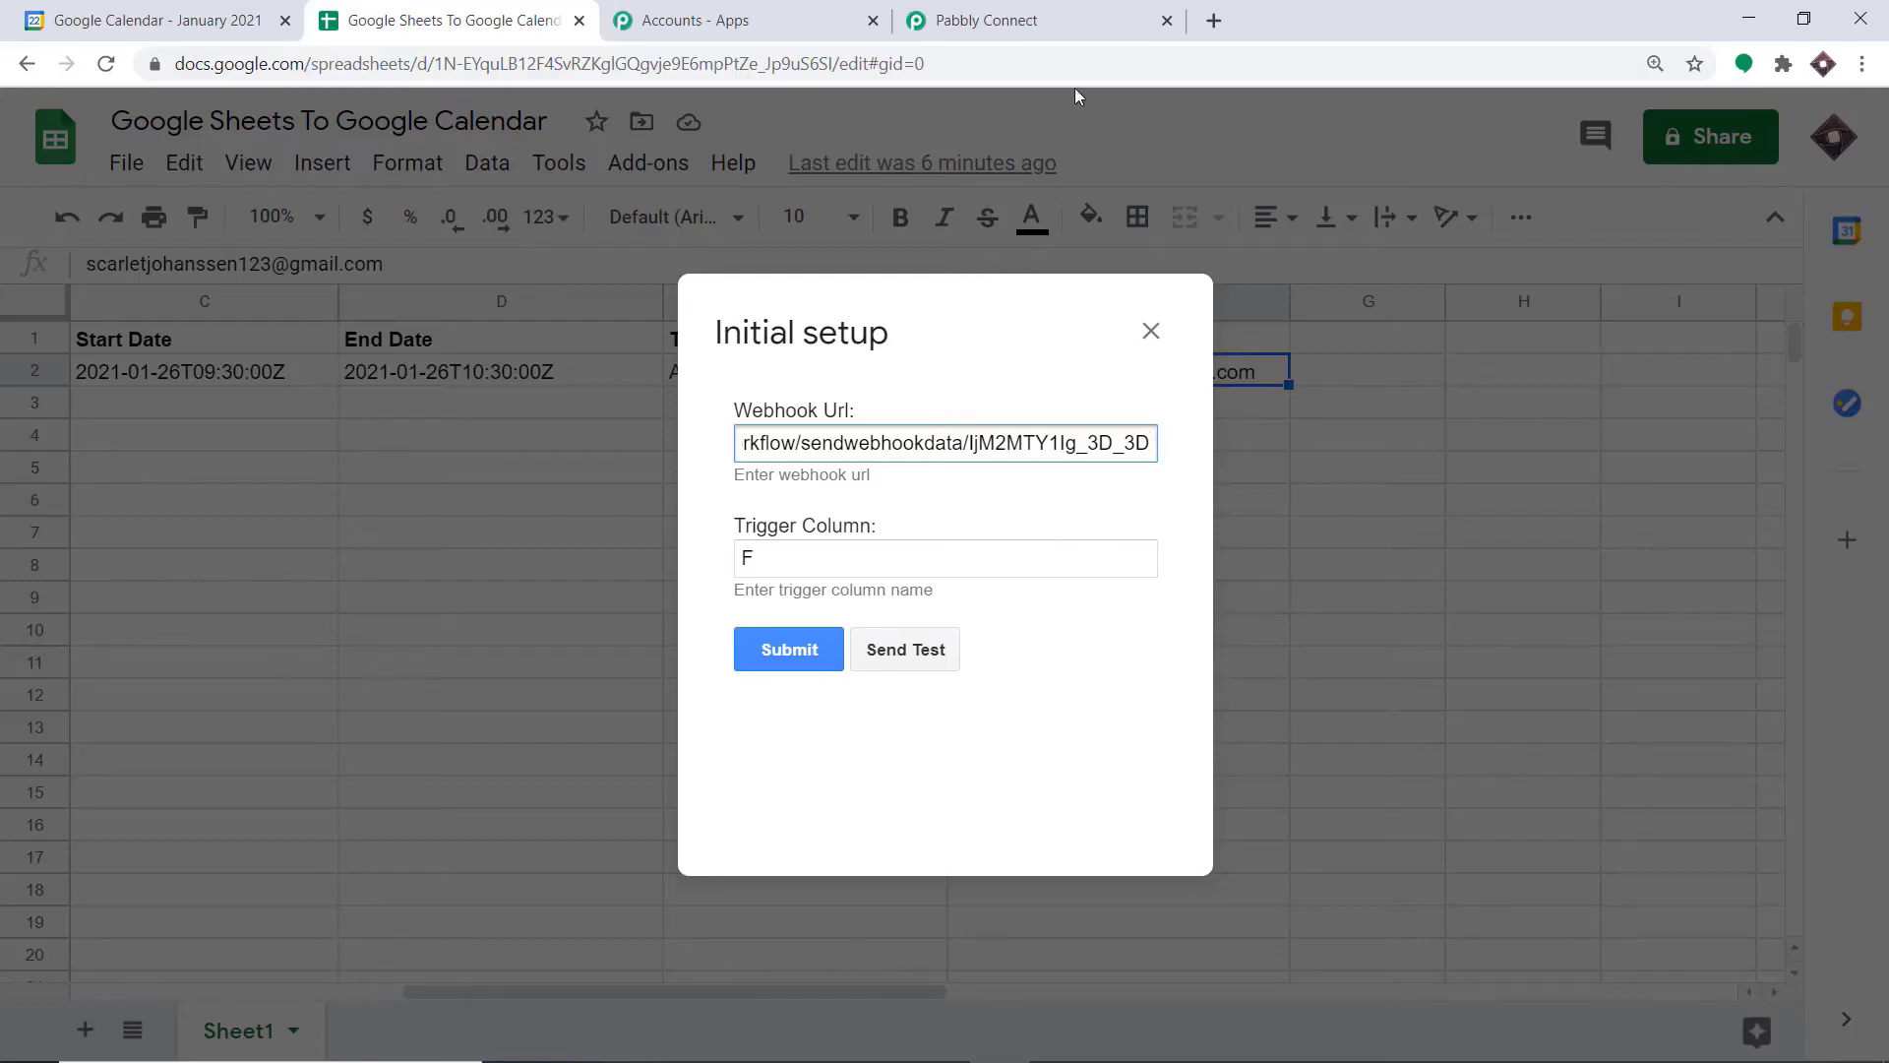
Start capturing the webhook response in Pabbly Connect and send test data from the sheet's initial setup
left_click(984, 20)
scroll(546, 608, "down", 5)
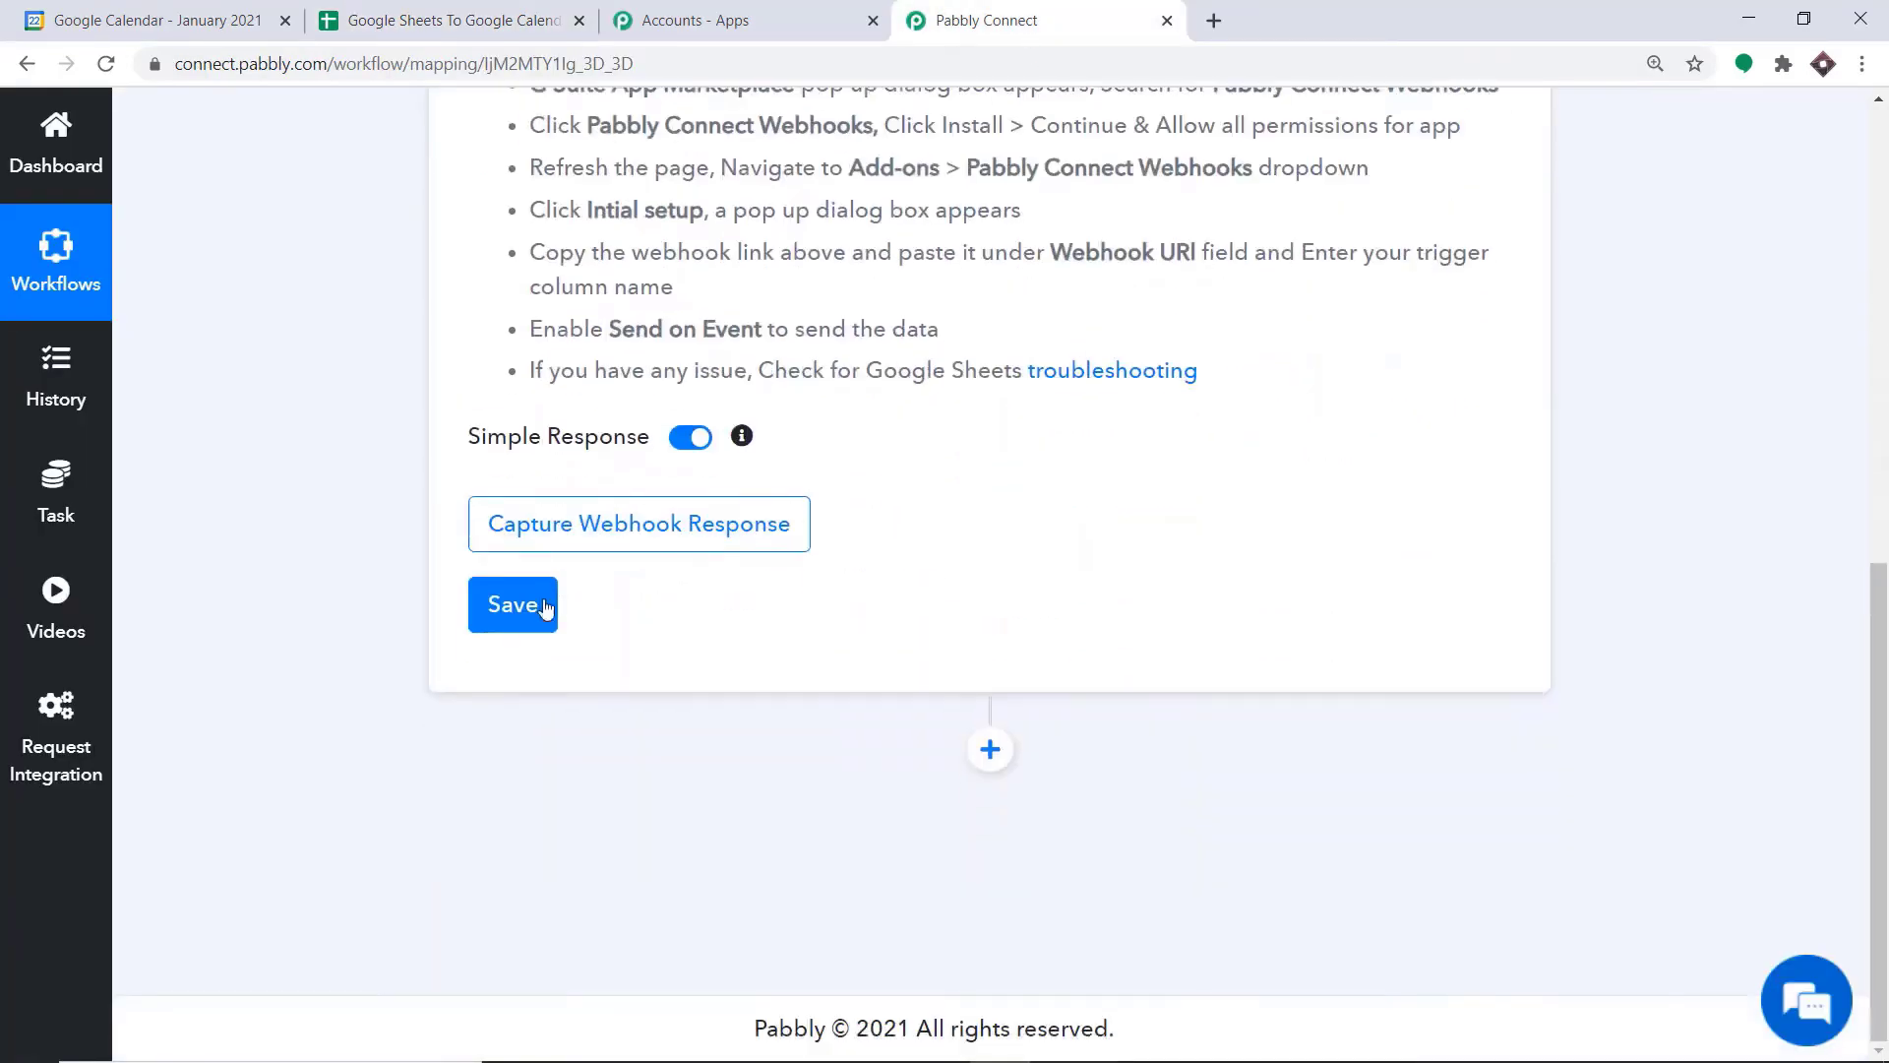
left_click(523, 535)
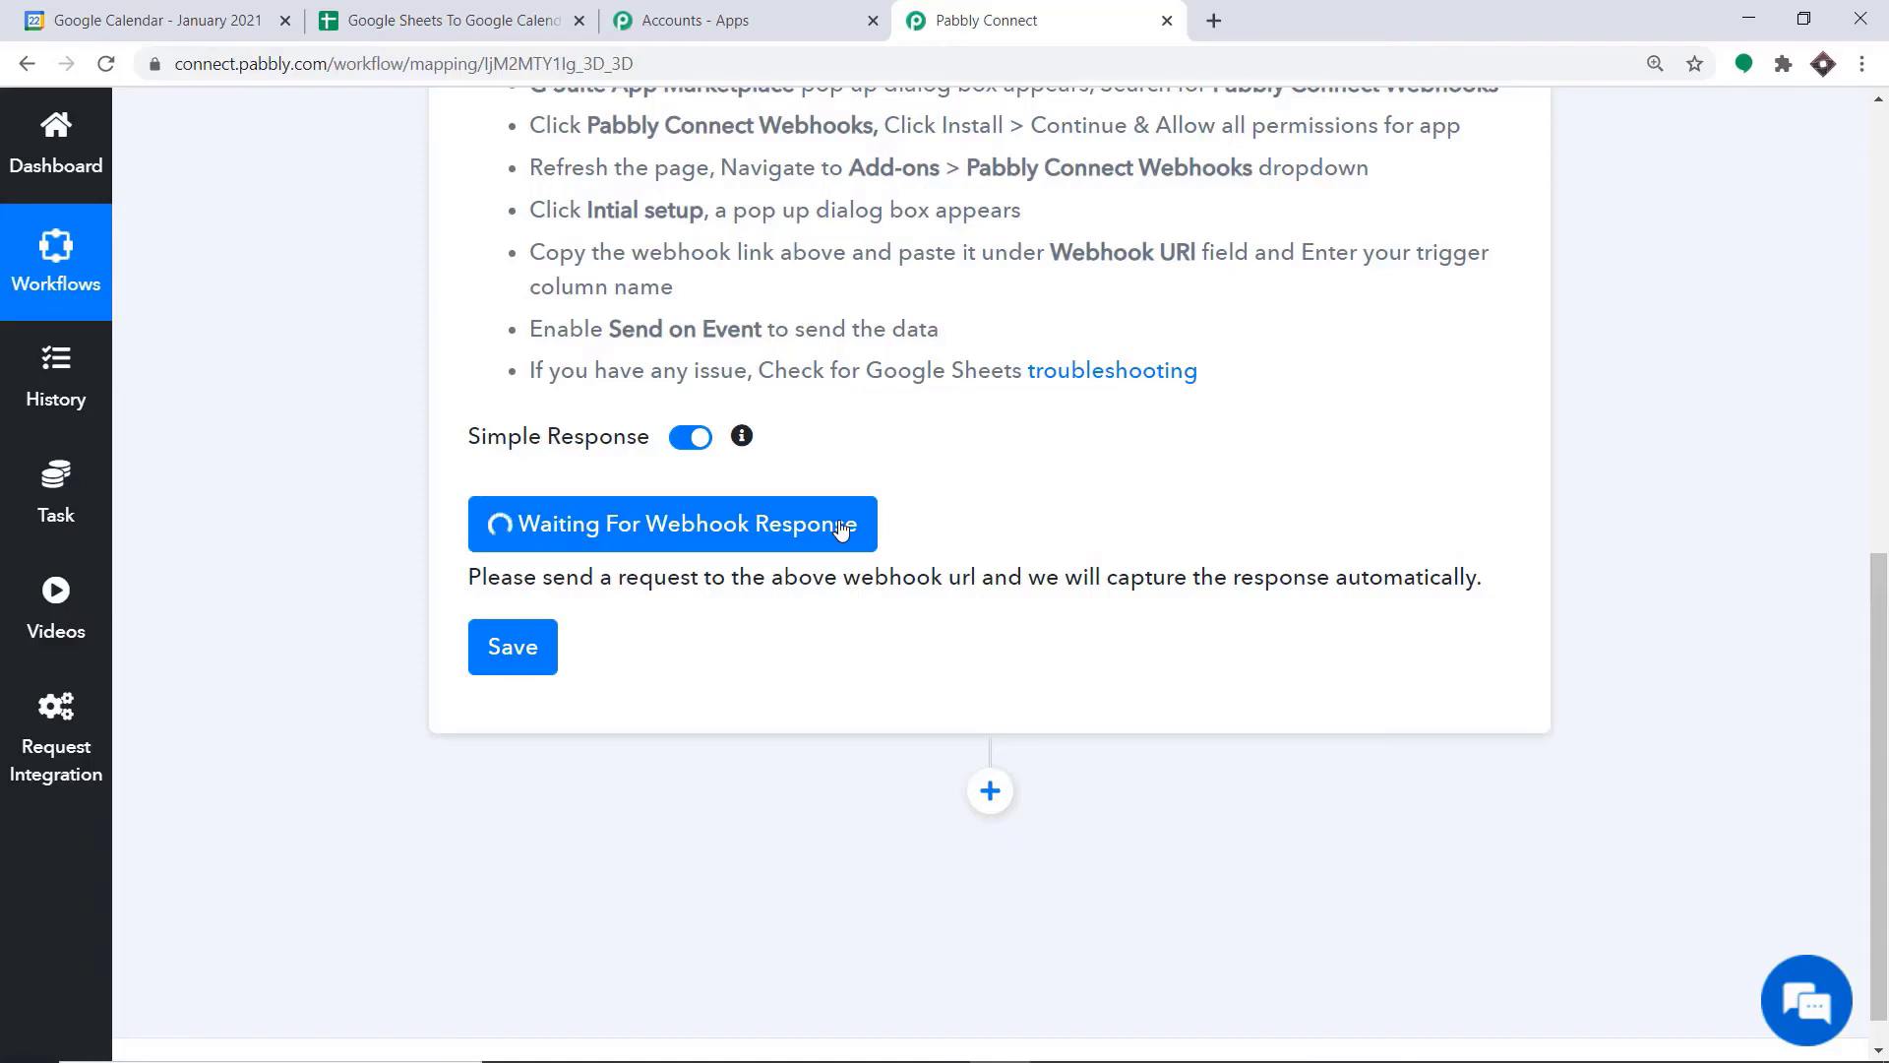
left_click(455, 17)
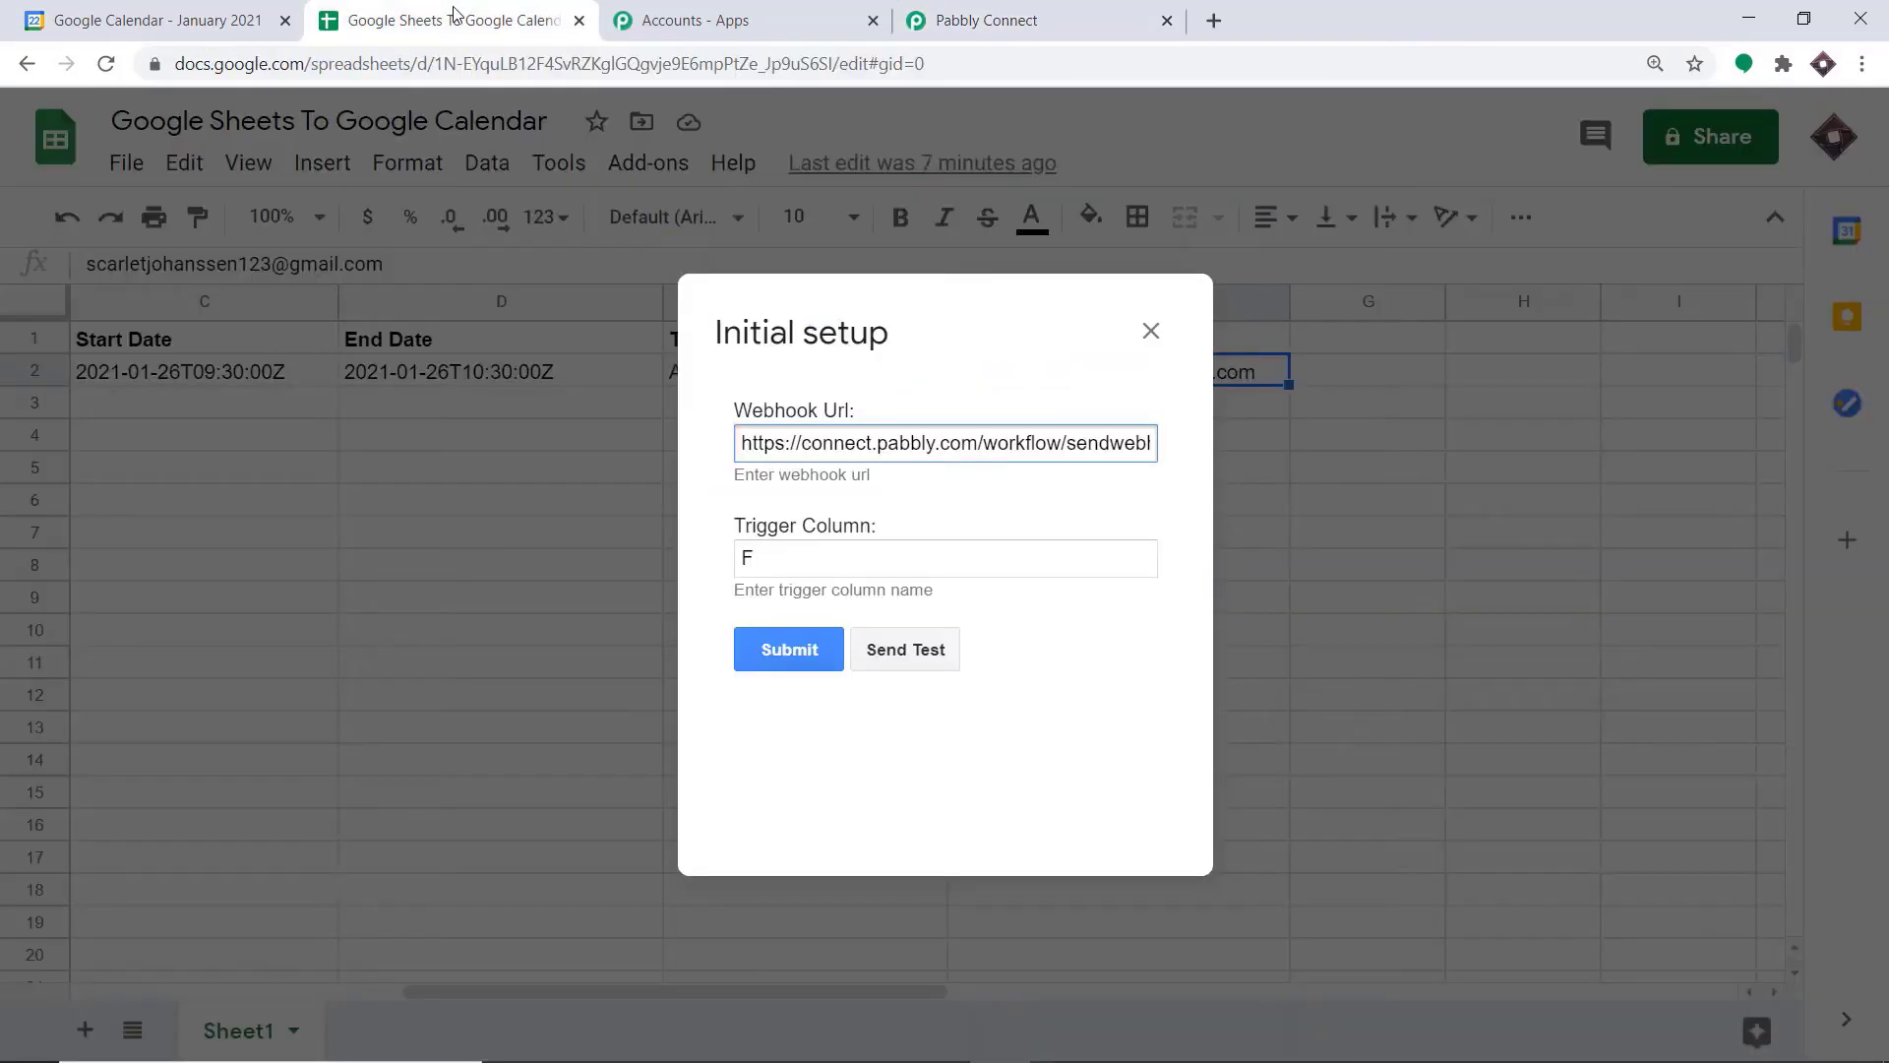
left_click(885, 655)
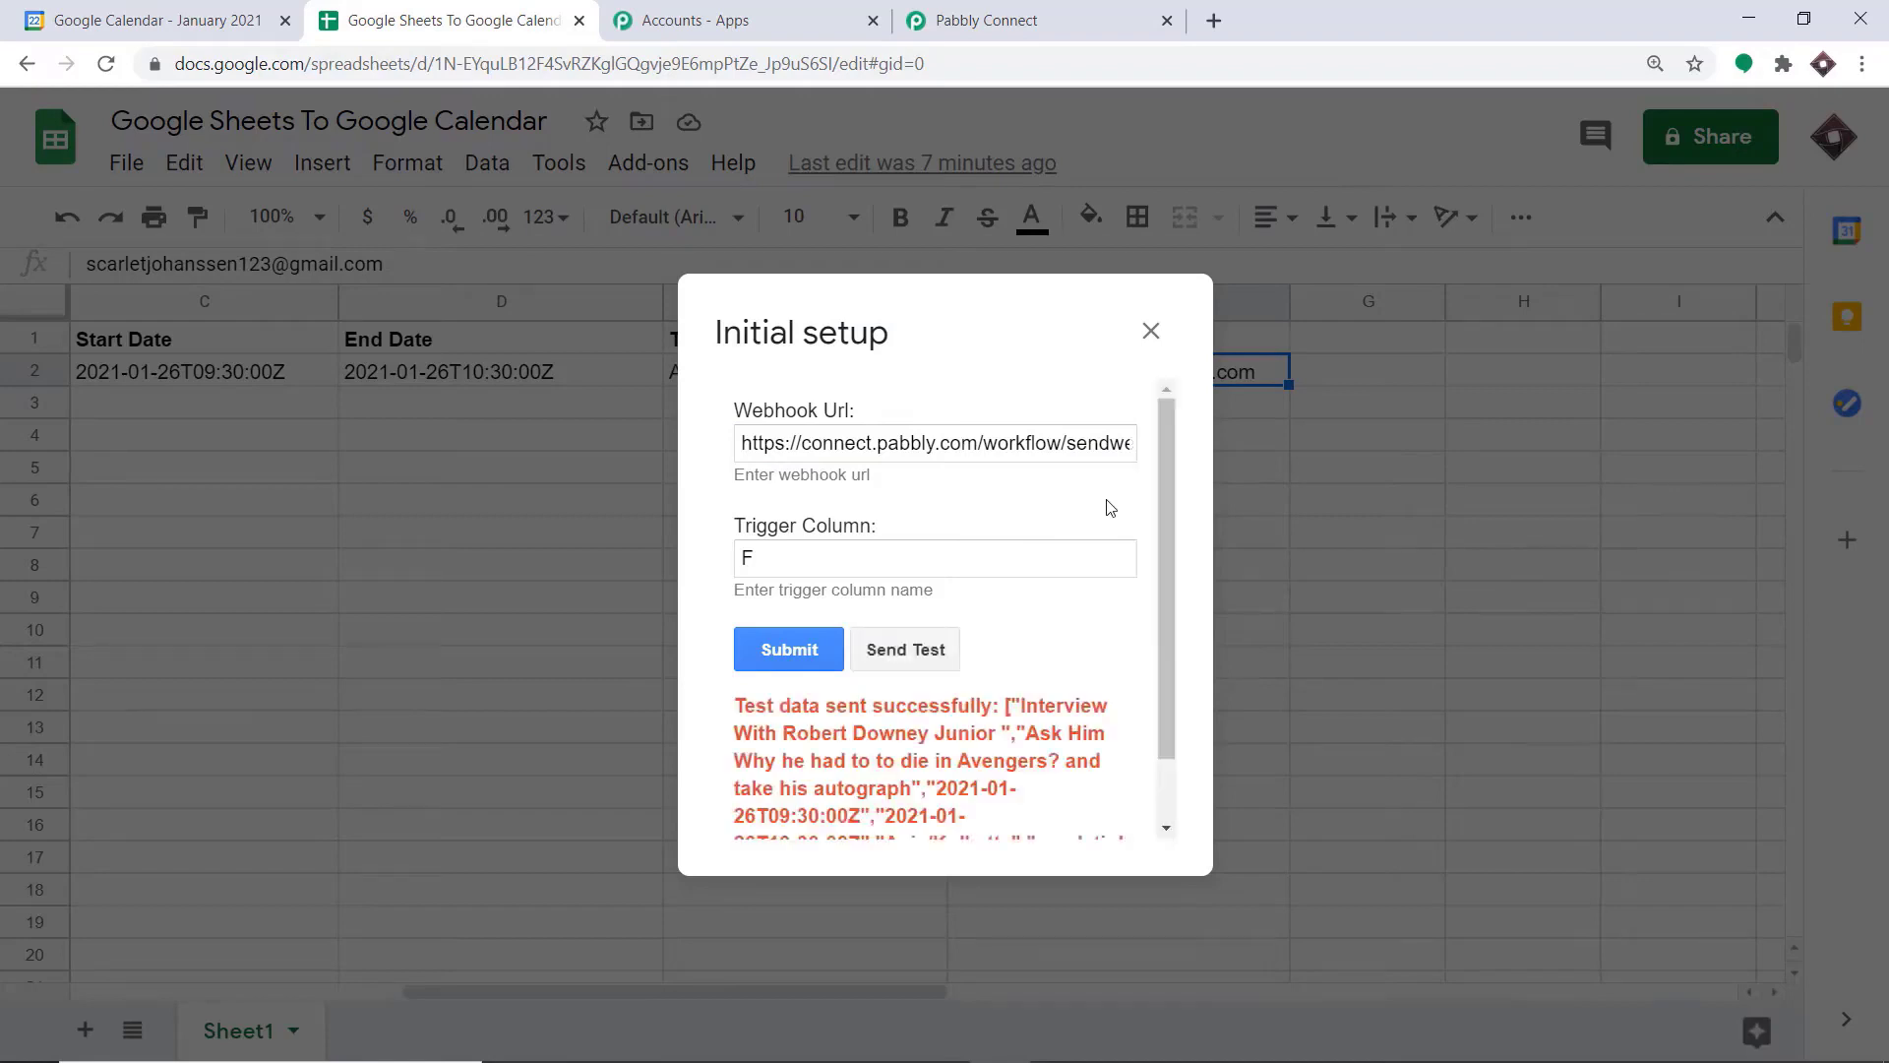
scroll(949, 623, "down", 1)
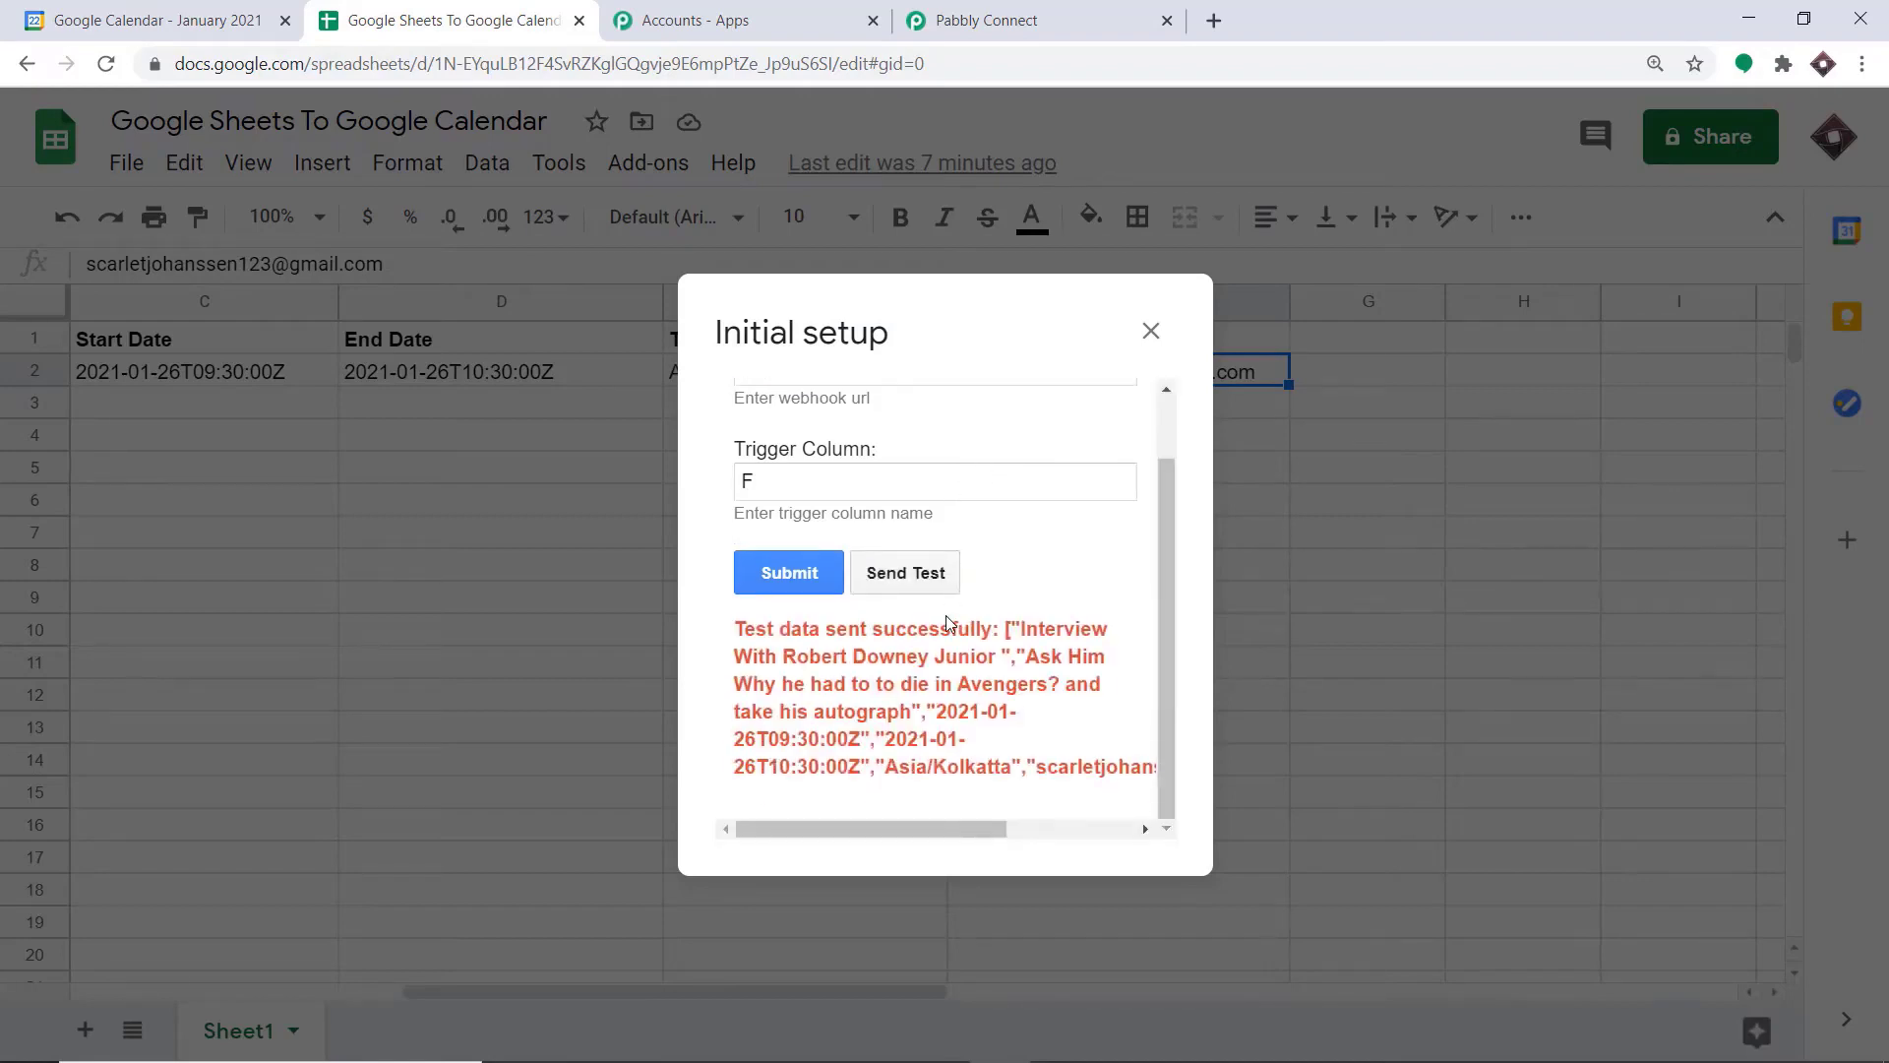
Compare the captured webhook response in Pabbly Connect with the sheet's test data, enlarging the Description value to read it in full
left_click(970, 13)
scroll(826, 548, "down", 1)
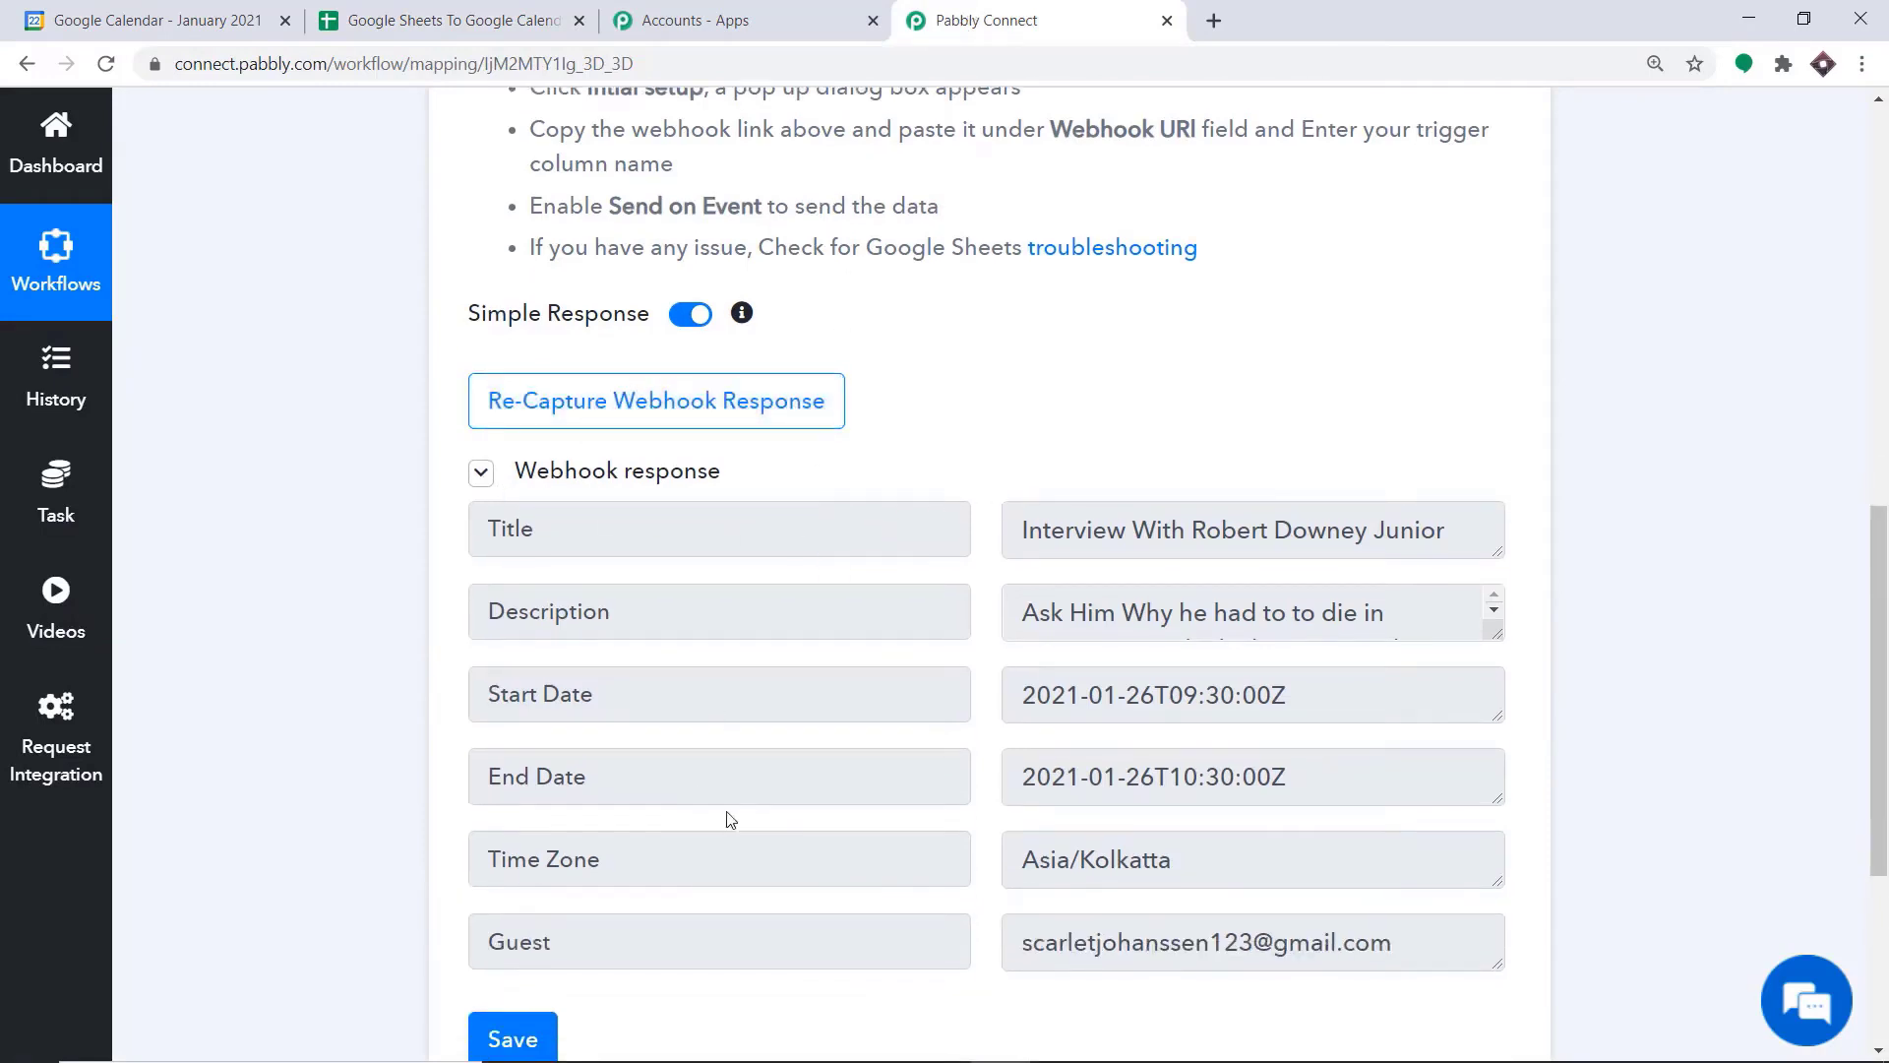
left_click(452, 20)
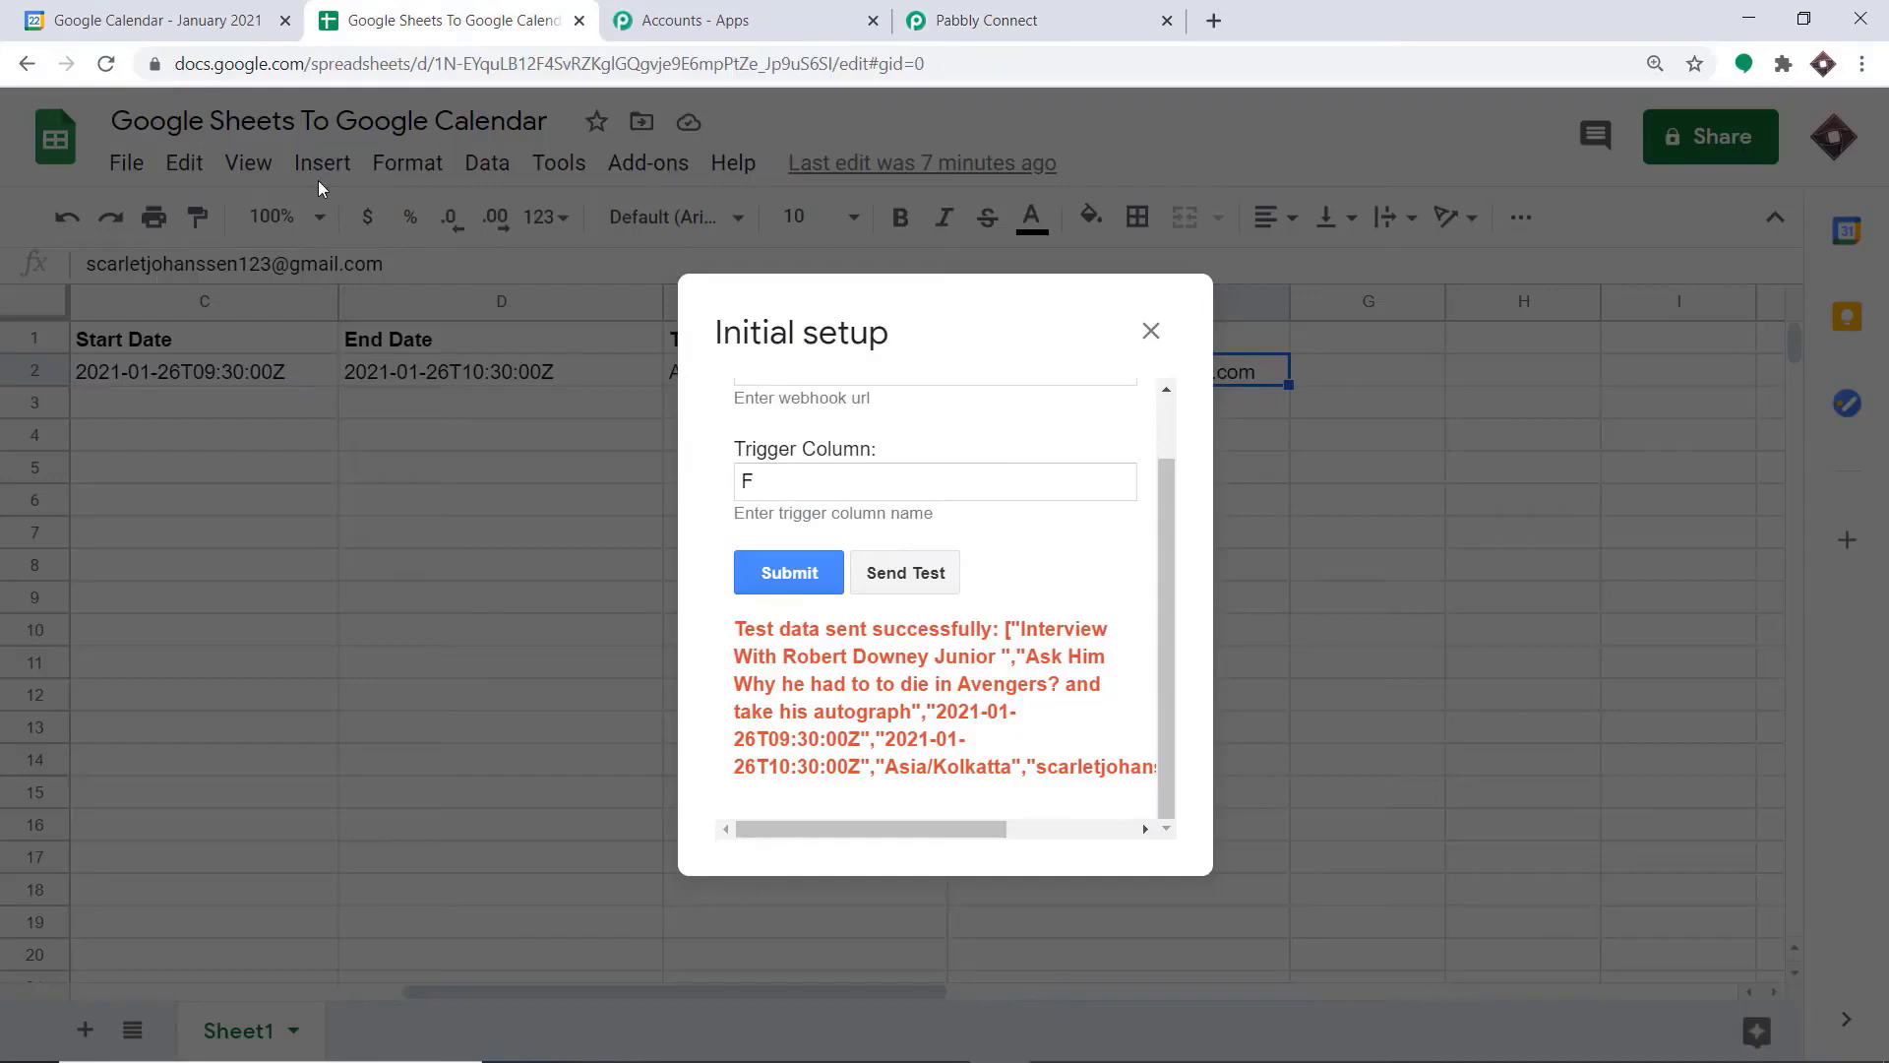
left_click(1033, 20)
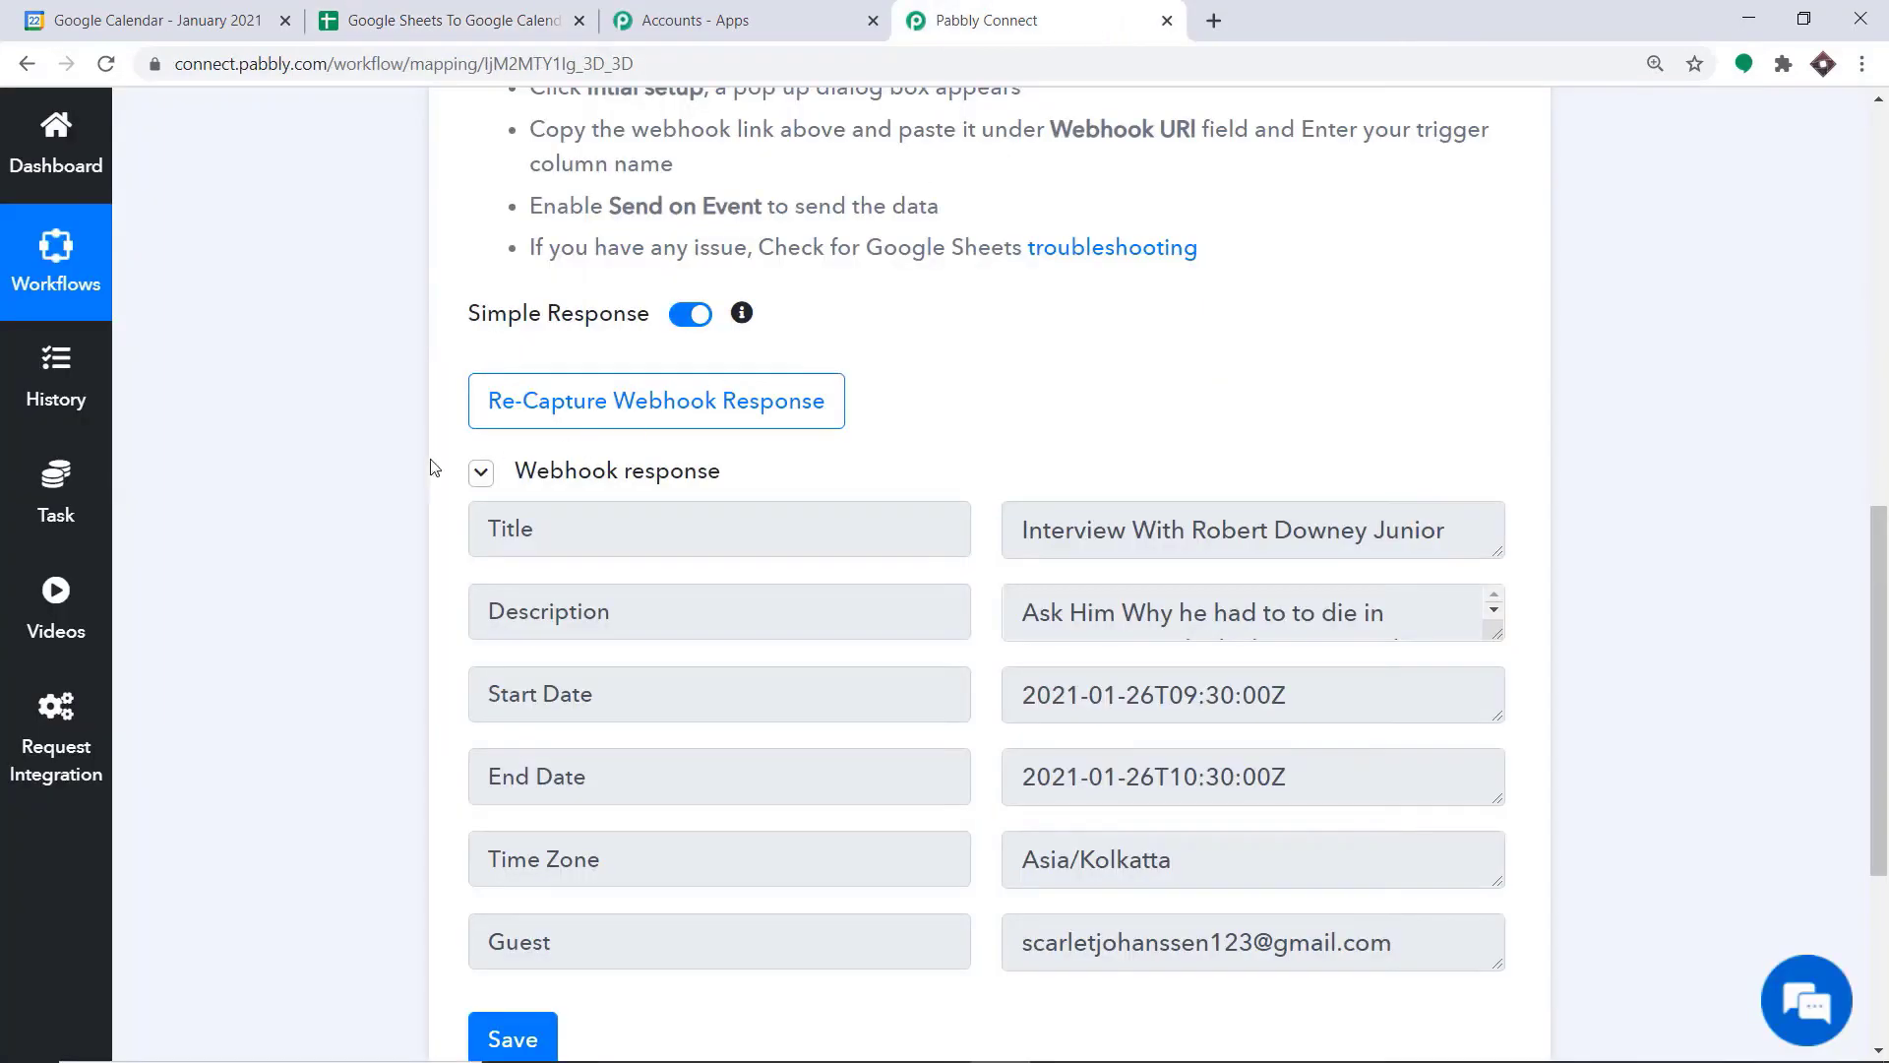
scroll(1030, 604, "down", 2)
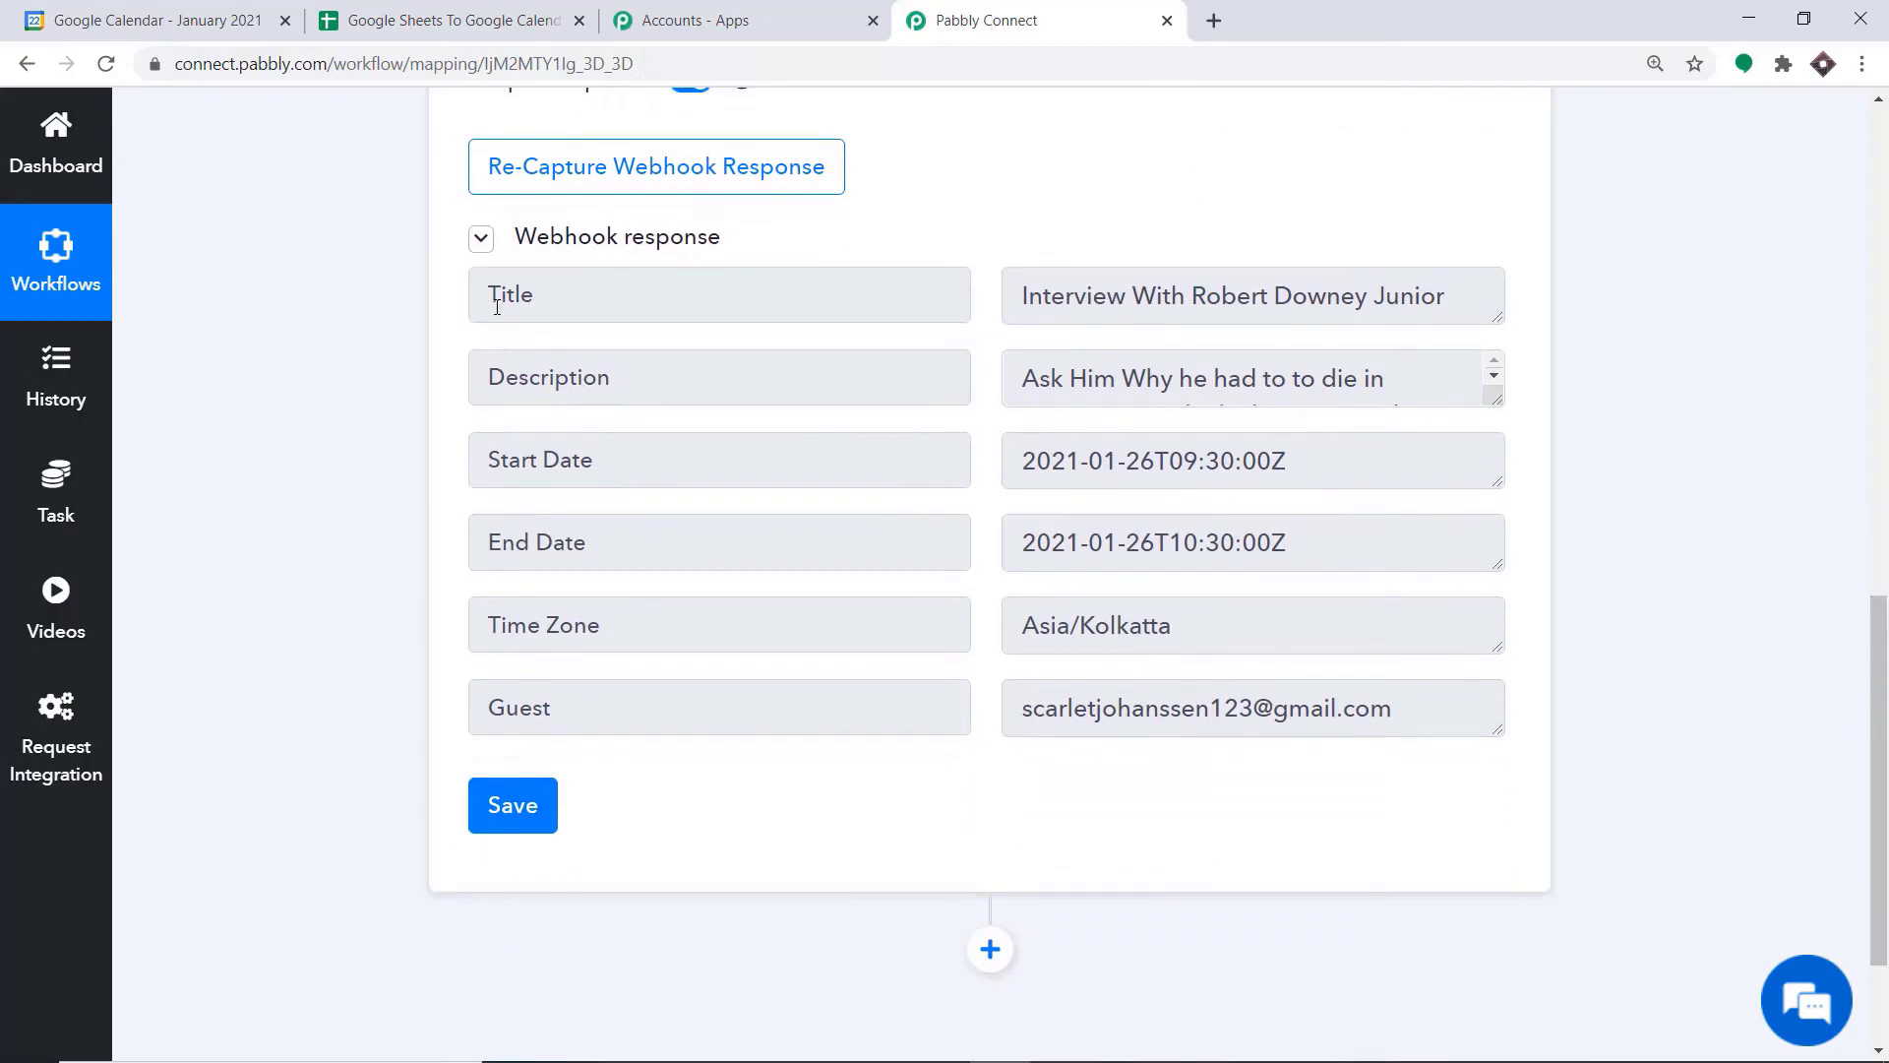
left_click(1498, 322)
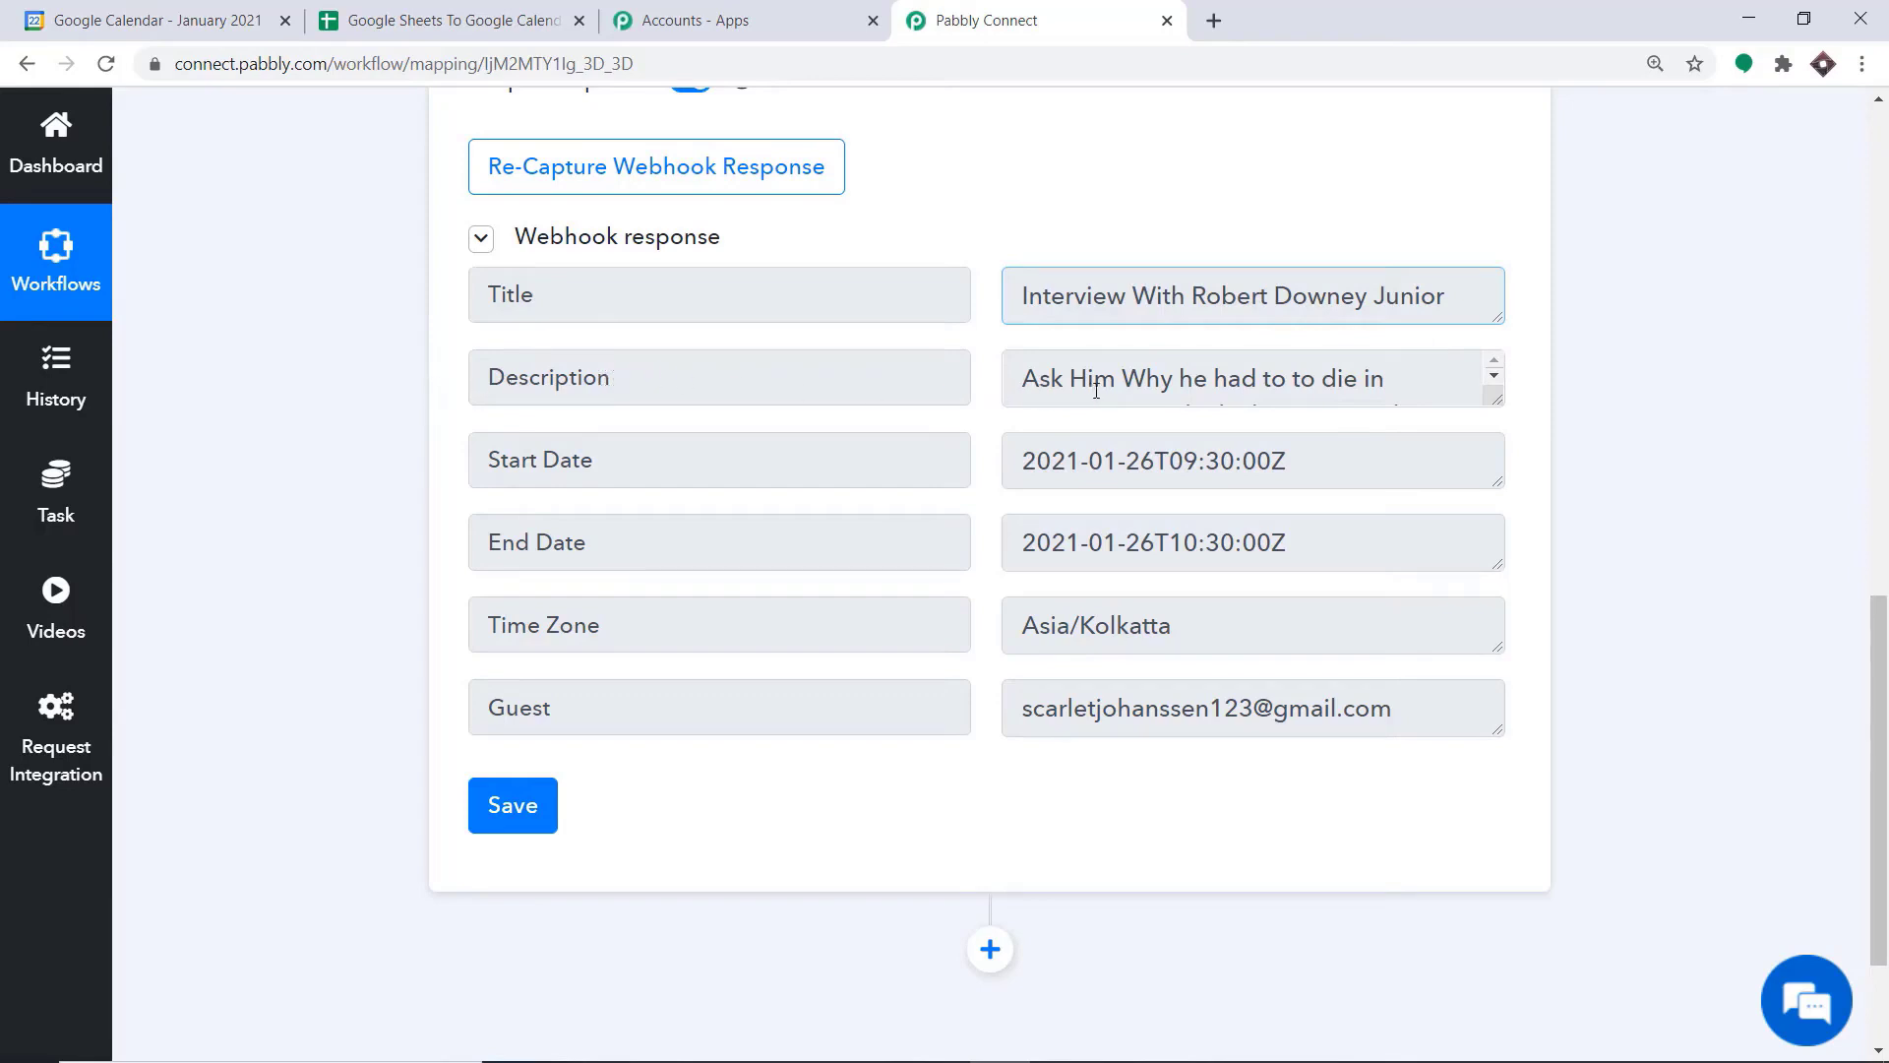
left_click_drag(1497, 401, 1503, 462)
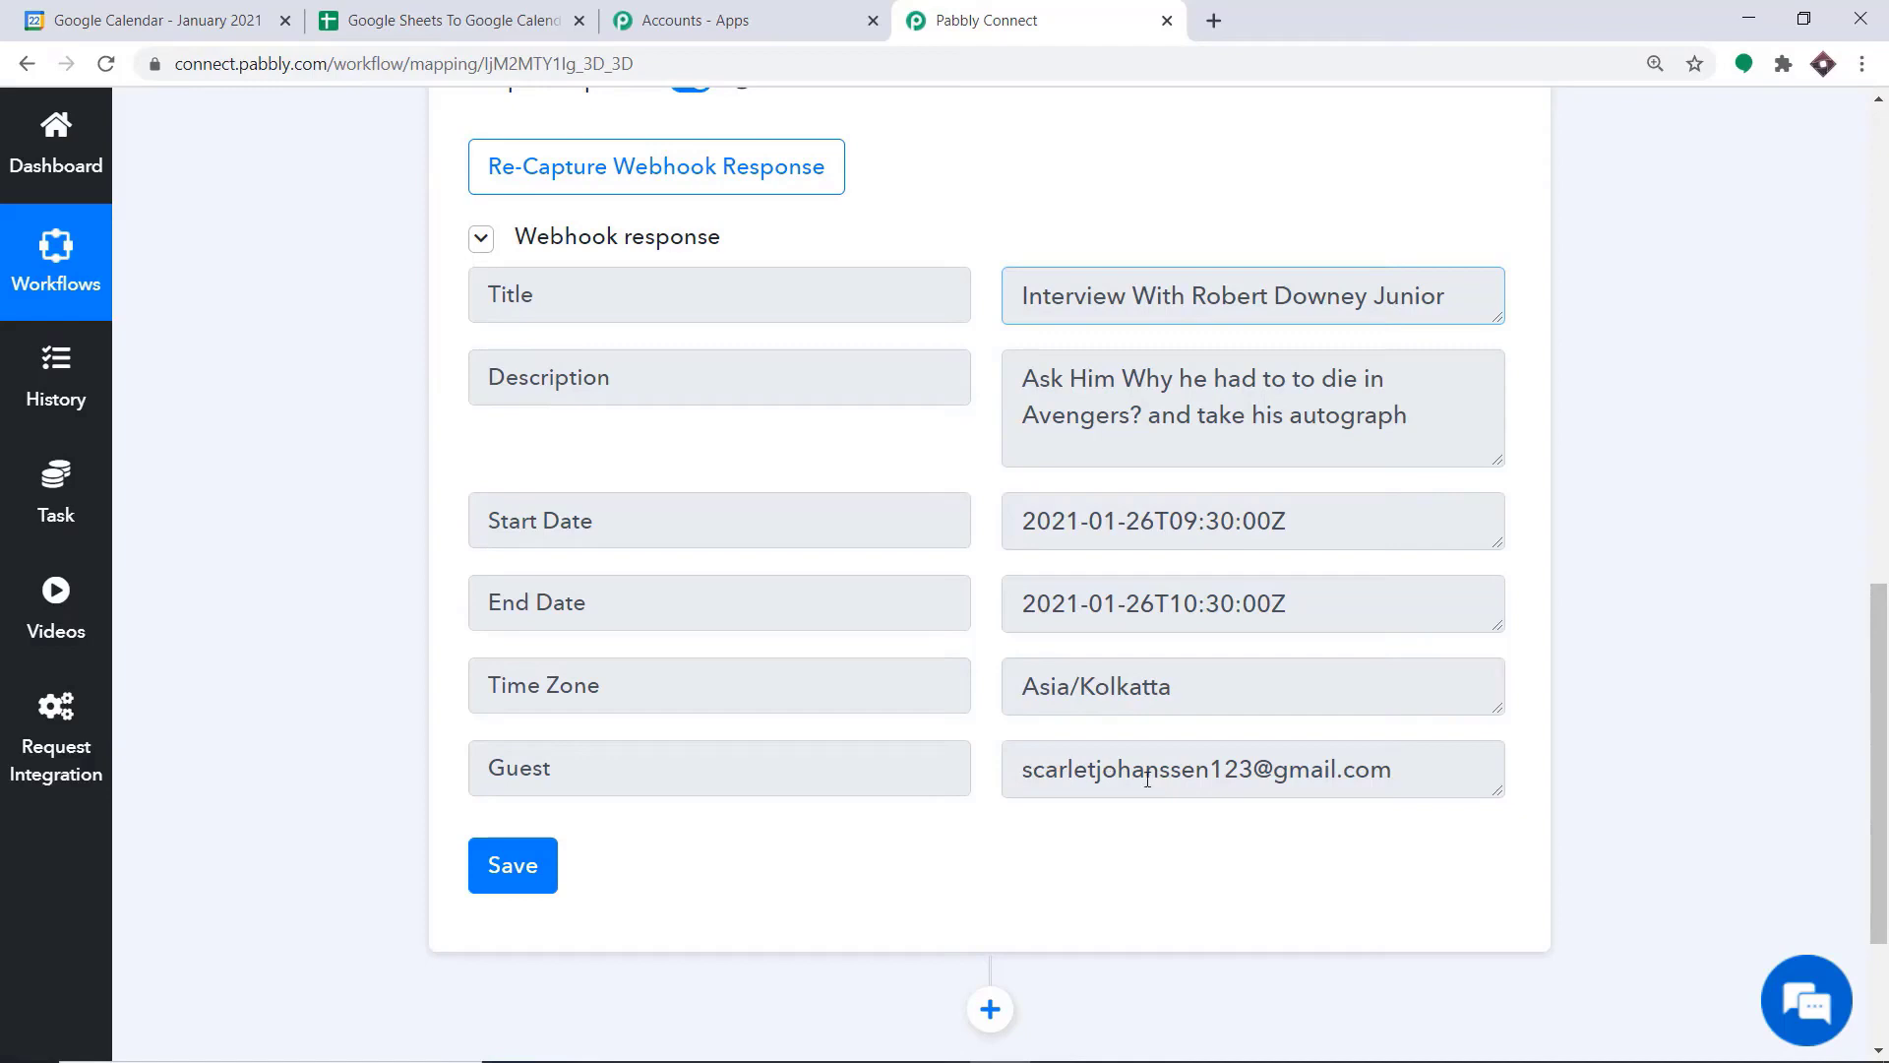
left_click(379, 20)
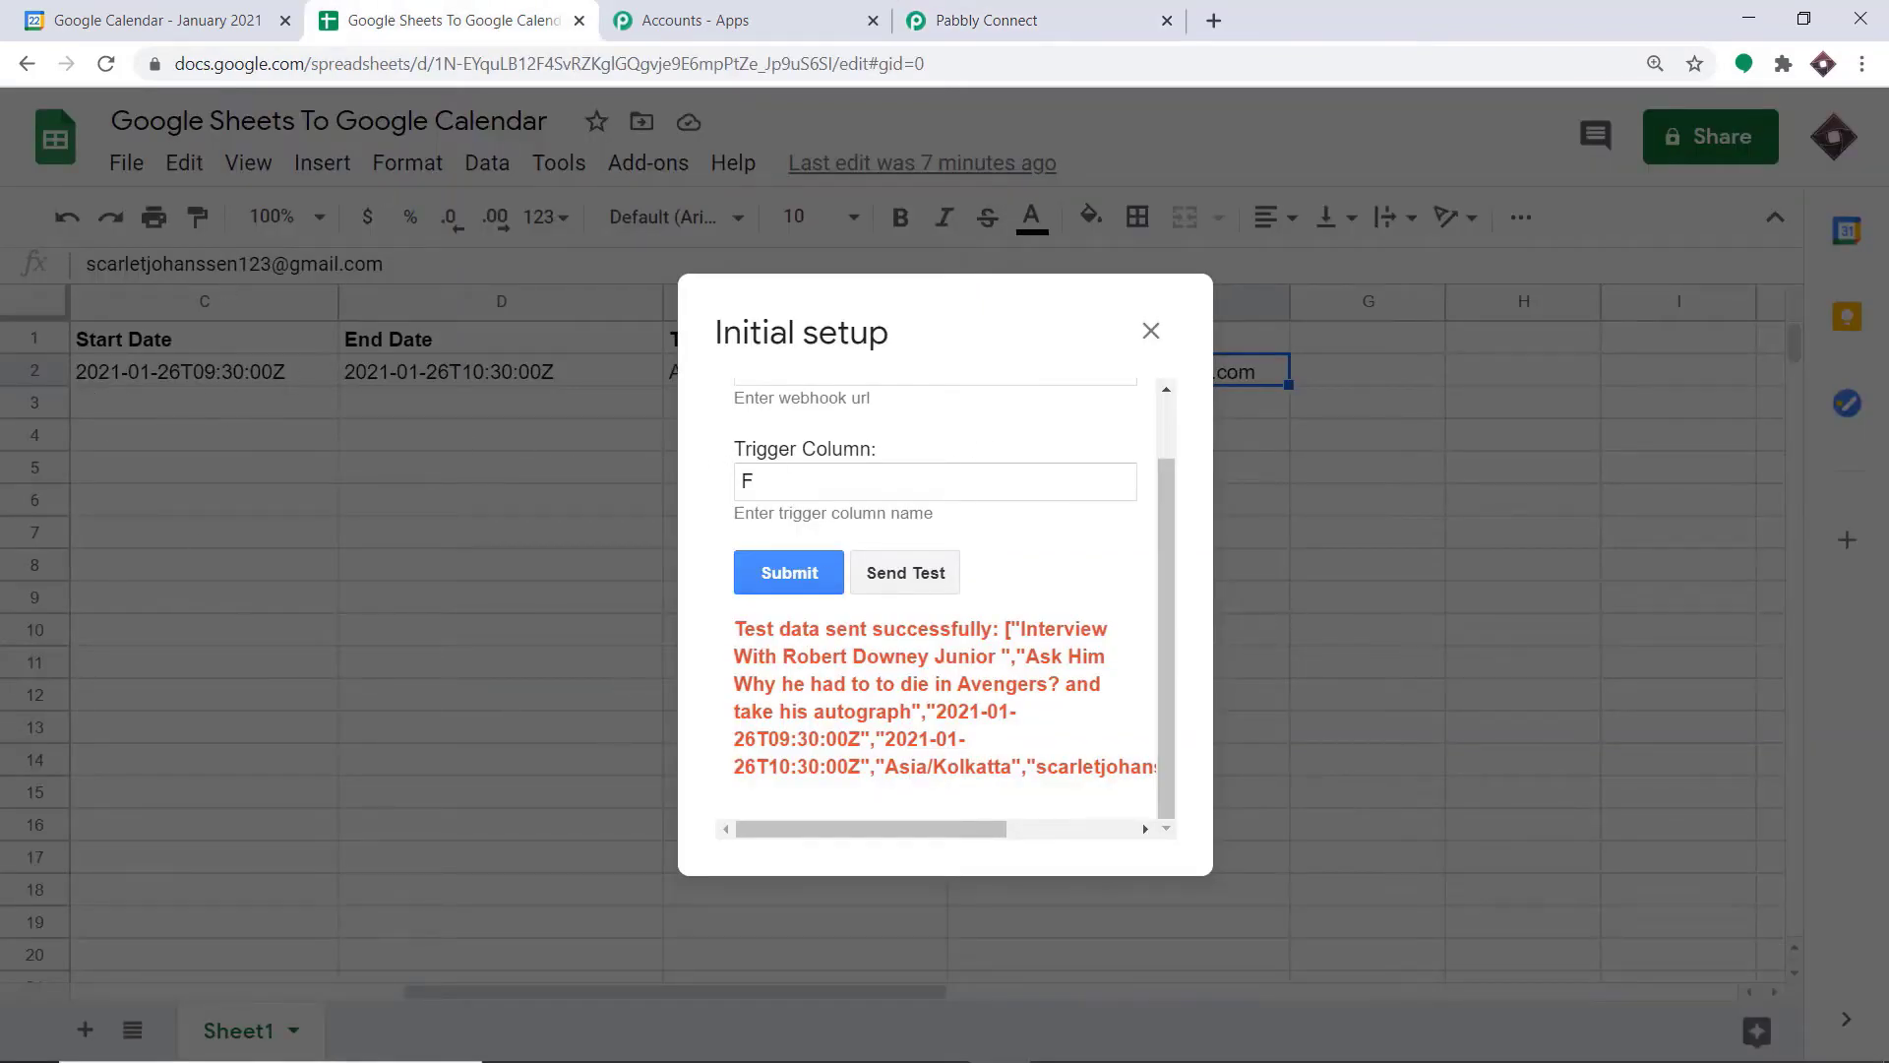
left_click(984, 19)
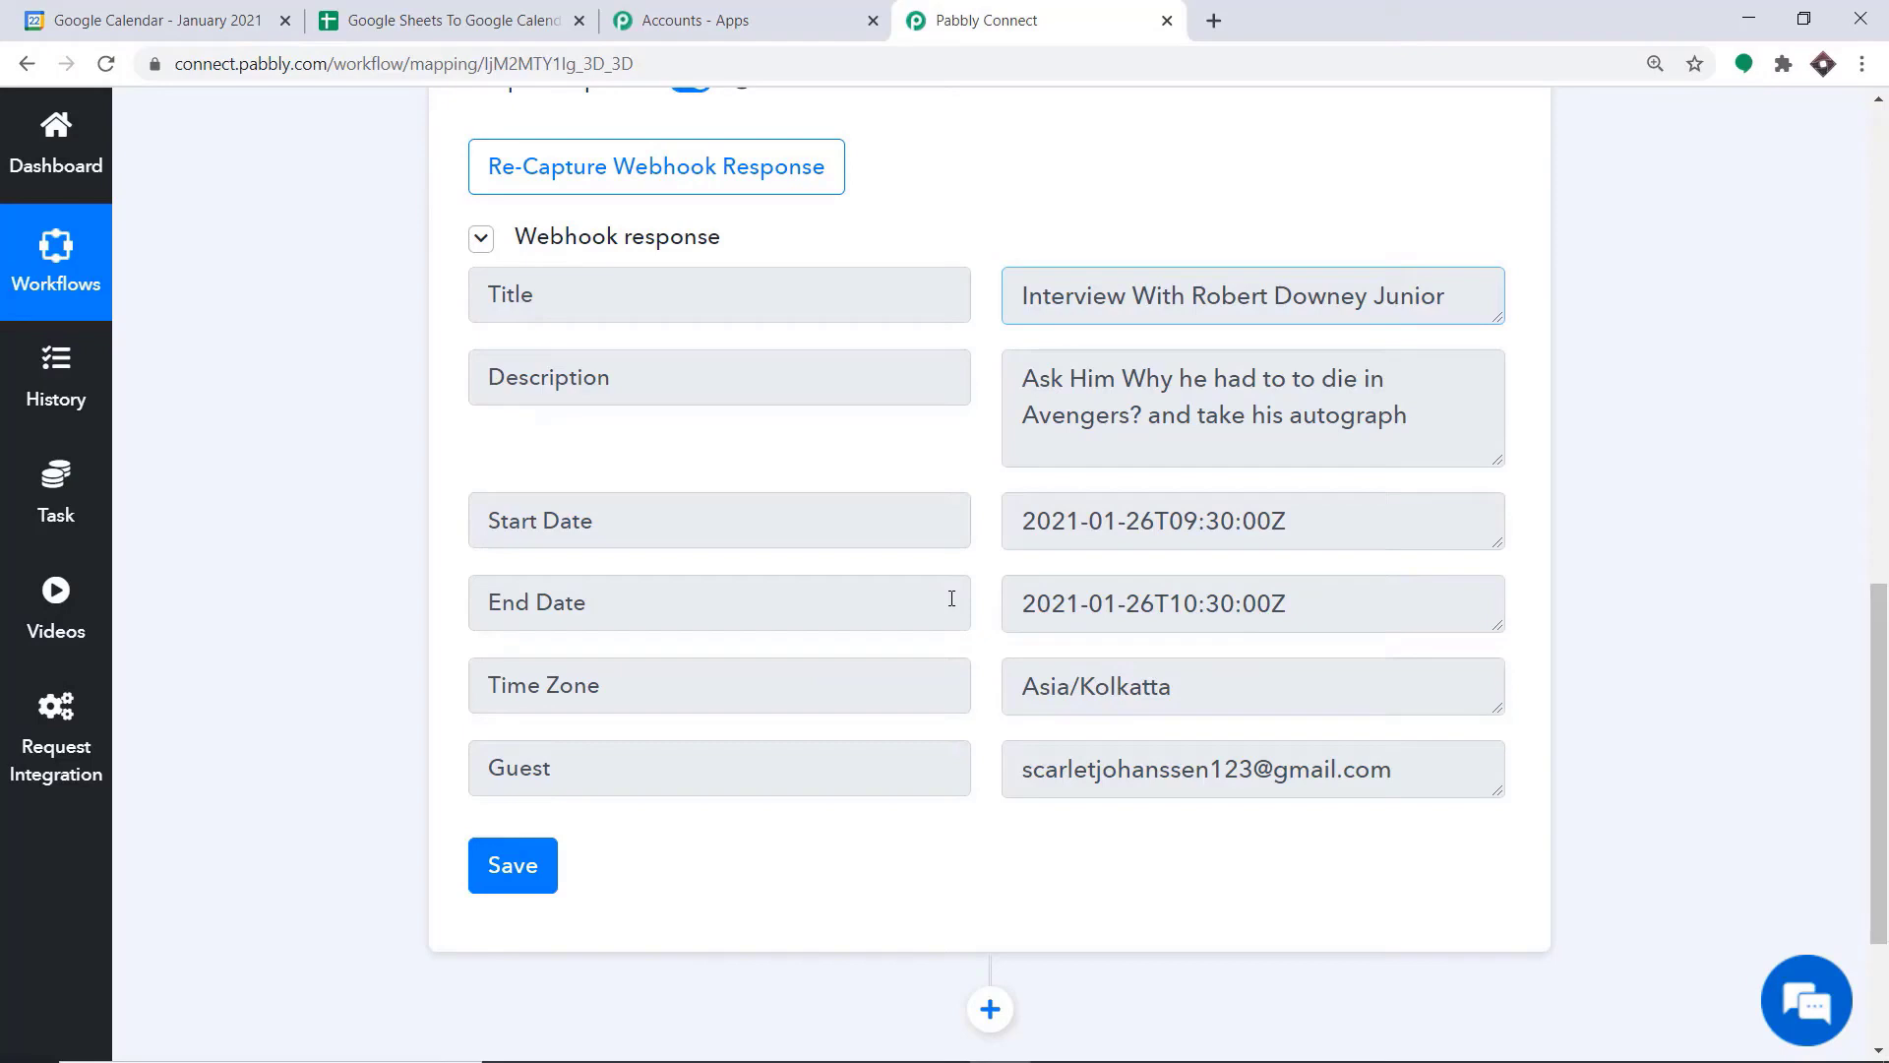
Add an action step below the trigger with Google Calendar as the app and Create an Event as the action event
scroll(1862, 676, "down", 3)
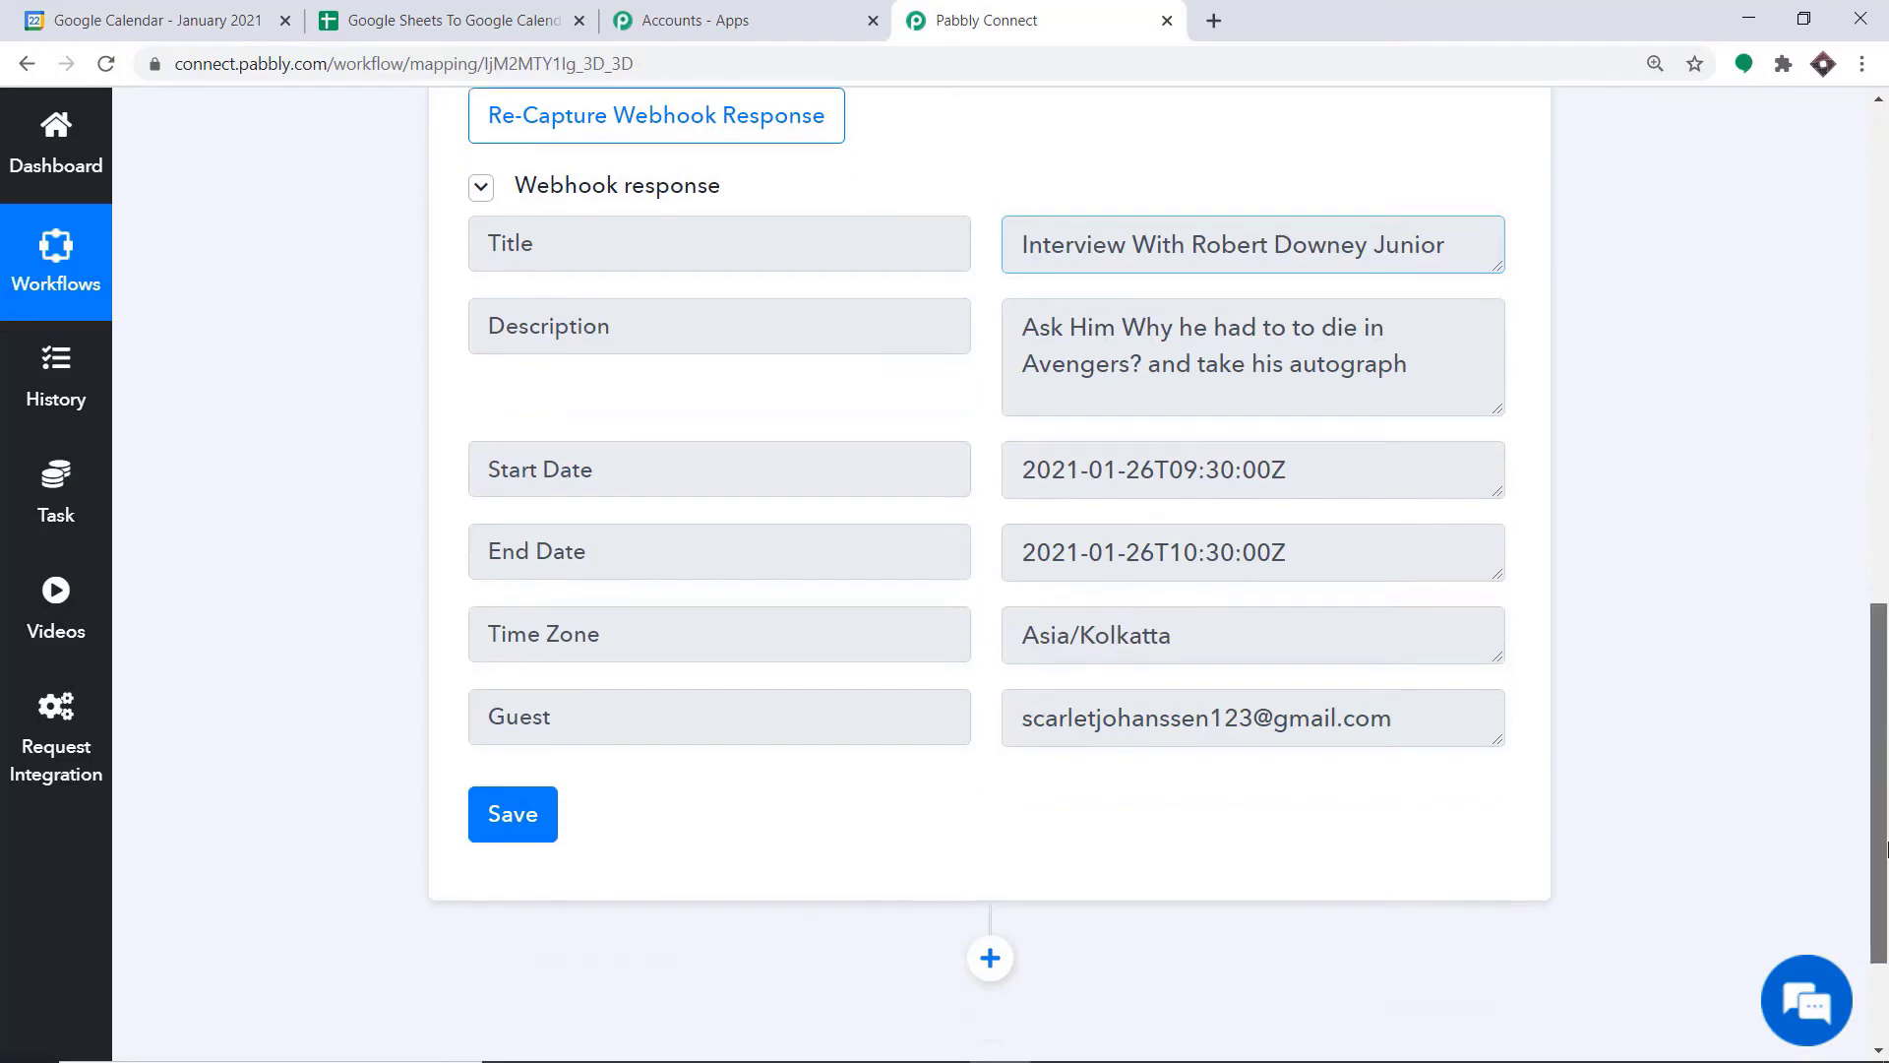
left_click(980, 751)
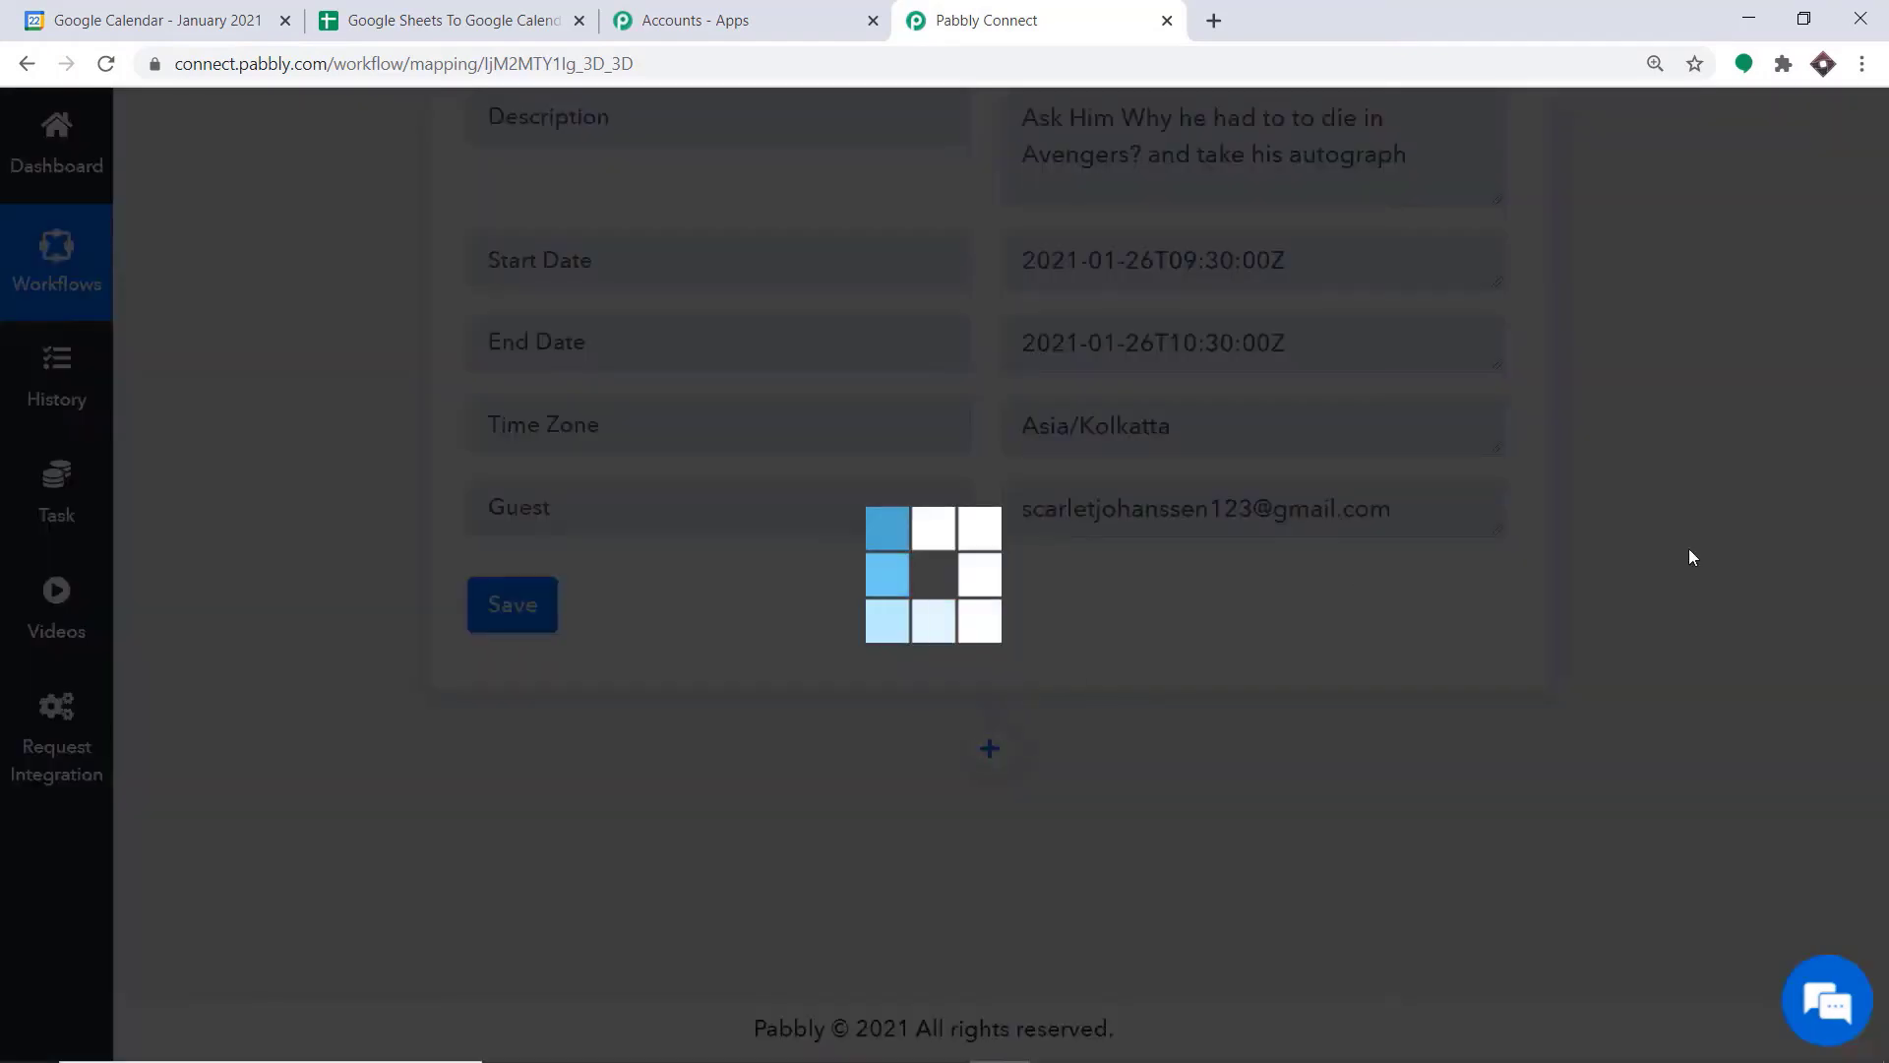
scroll(1838, 624, "down", 5)
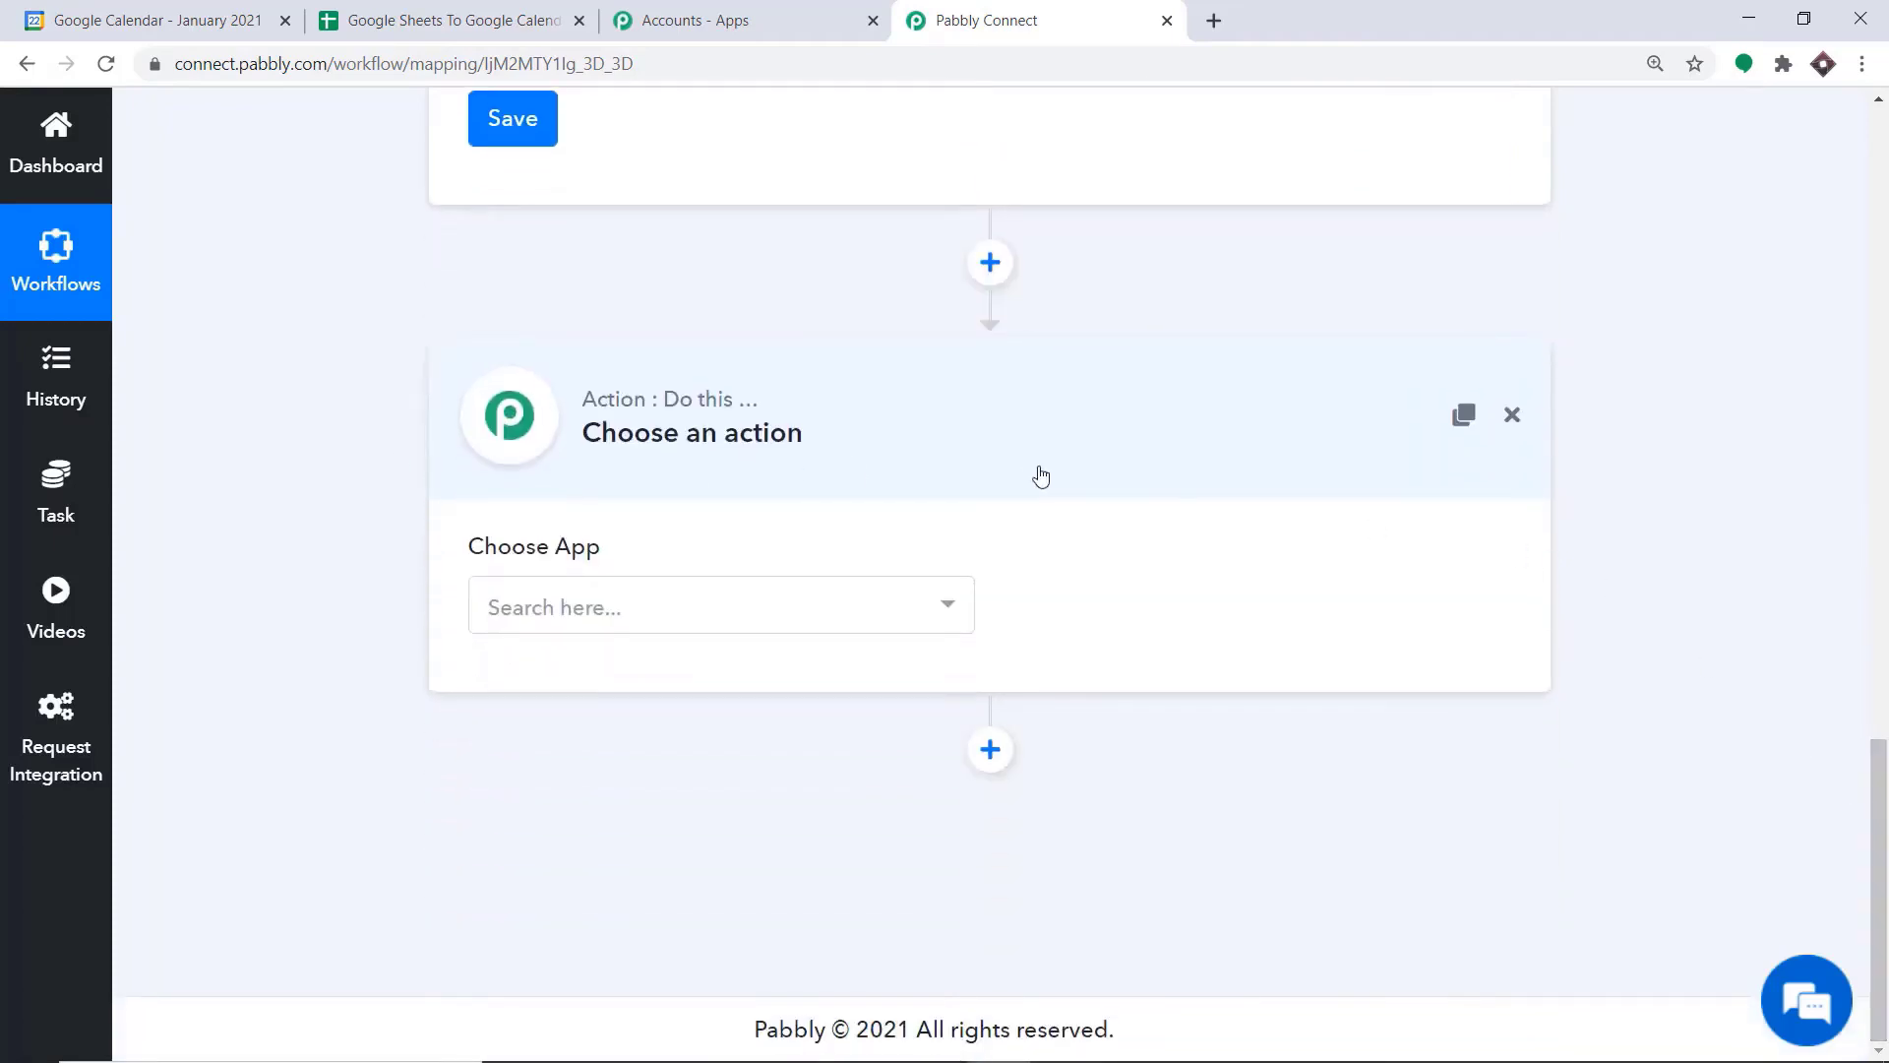
left_click(638, 602)
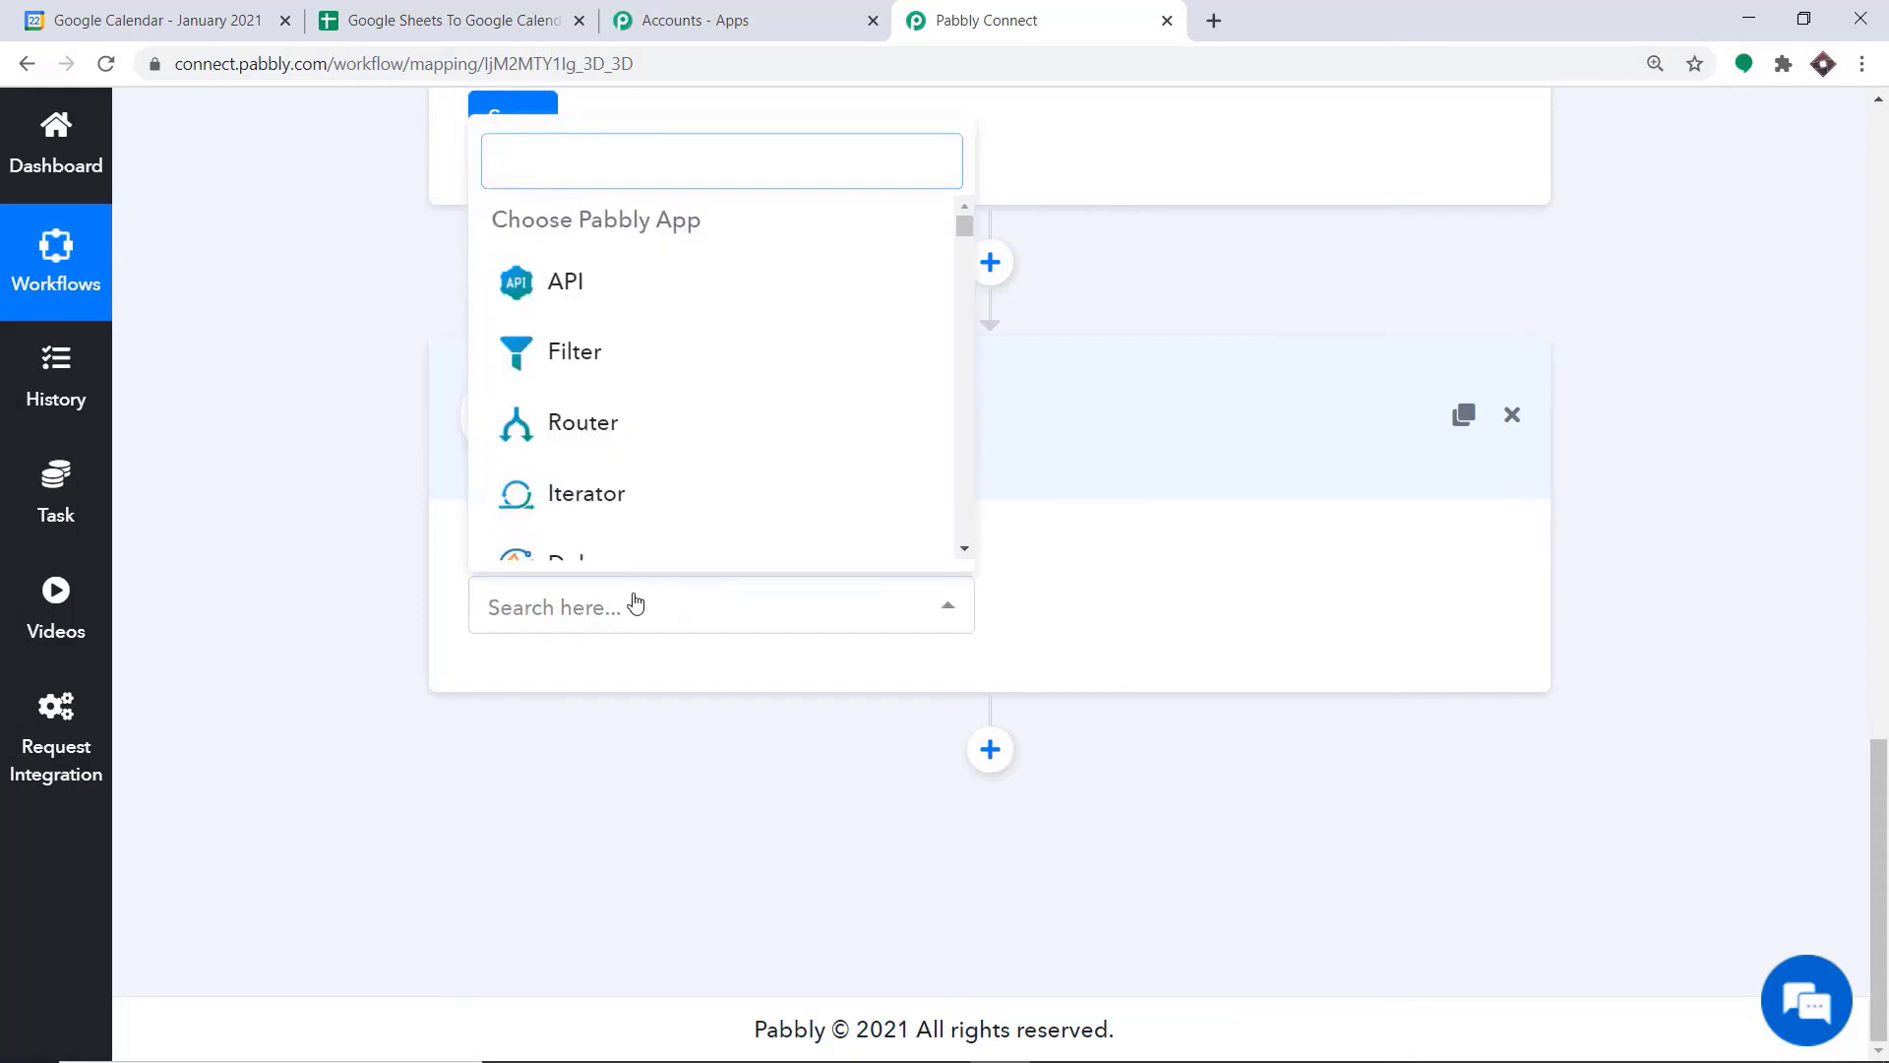
type("GOOGLE")
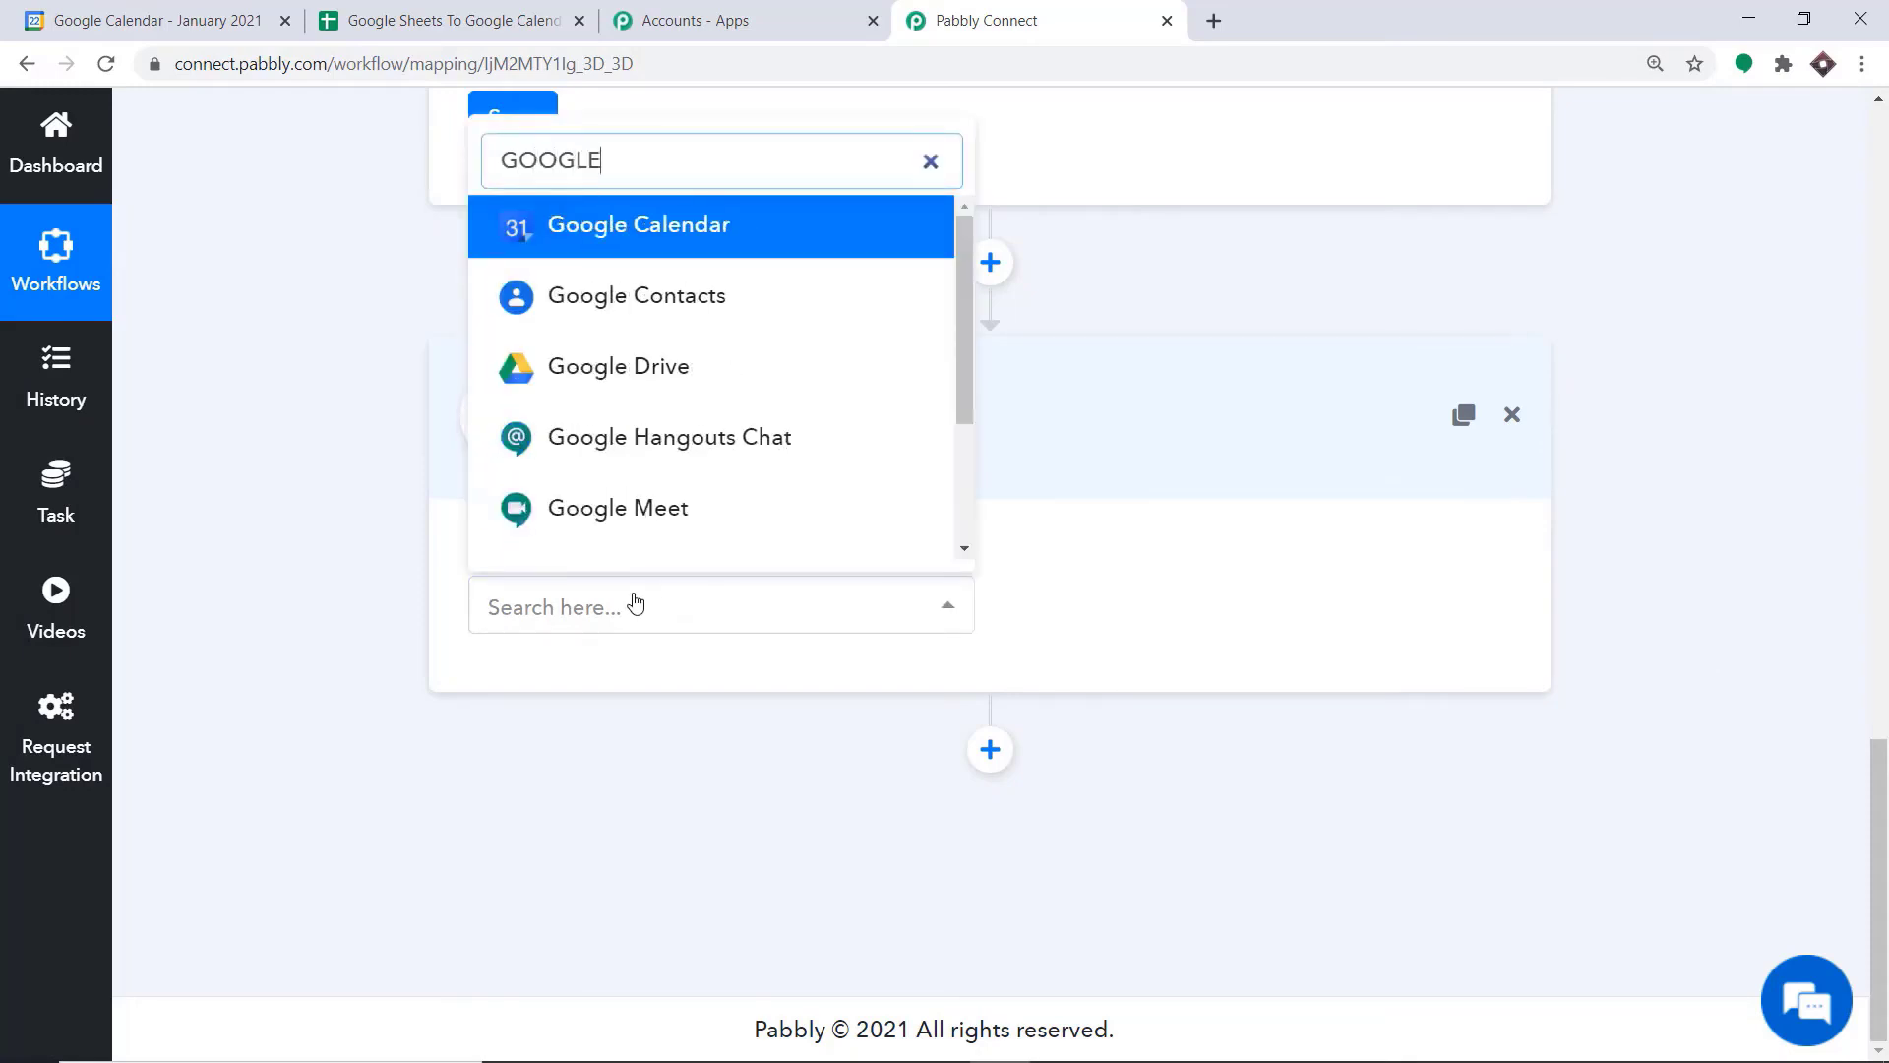
left_click(580, 242)
left_click(1166, 607)
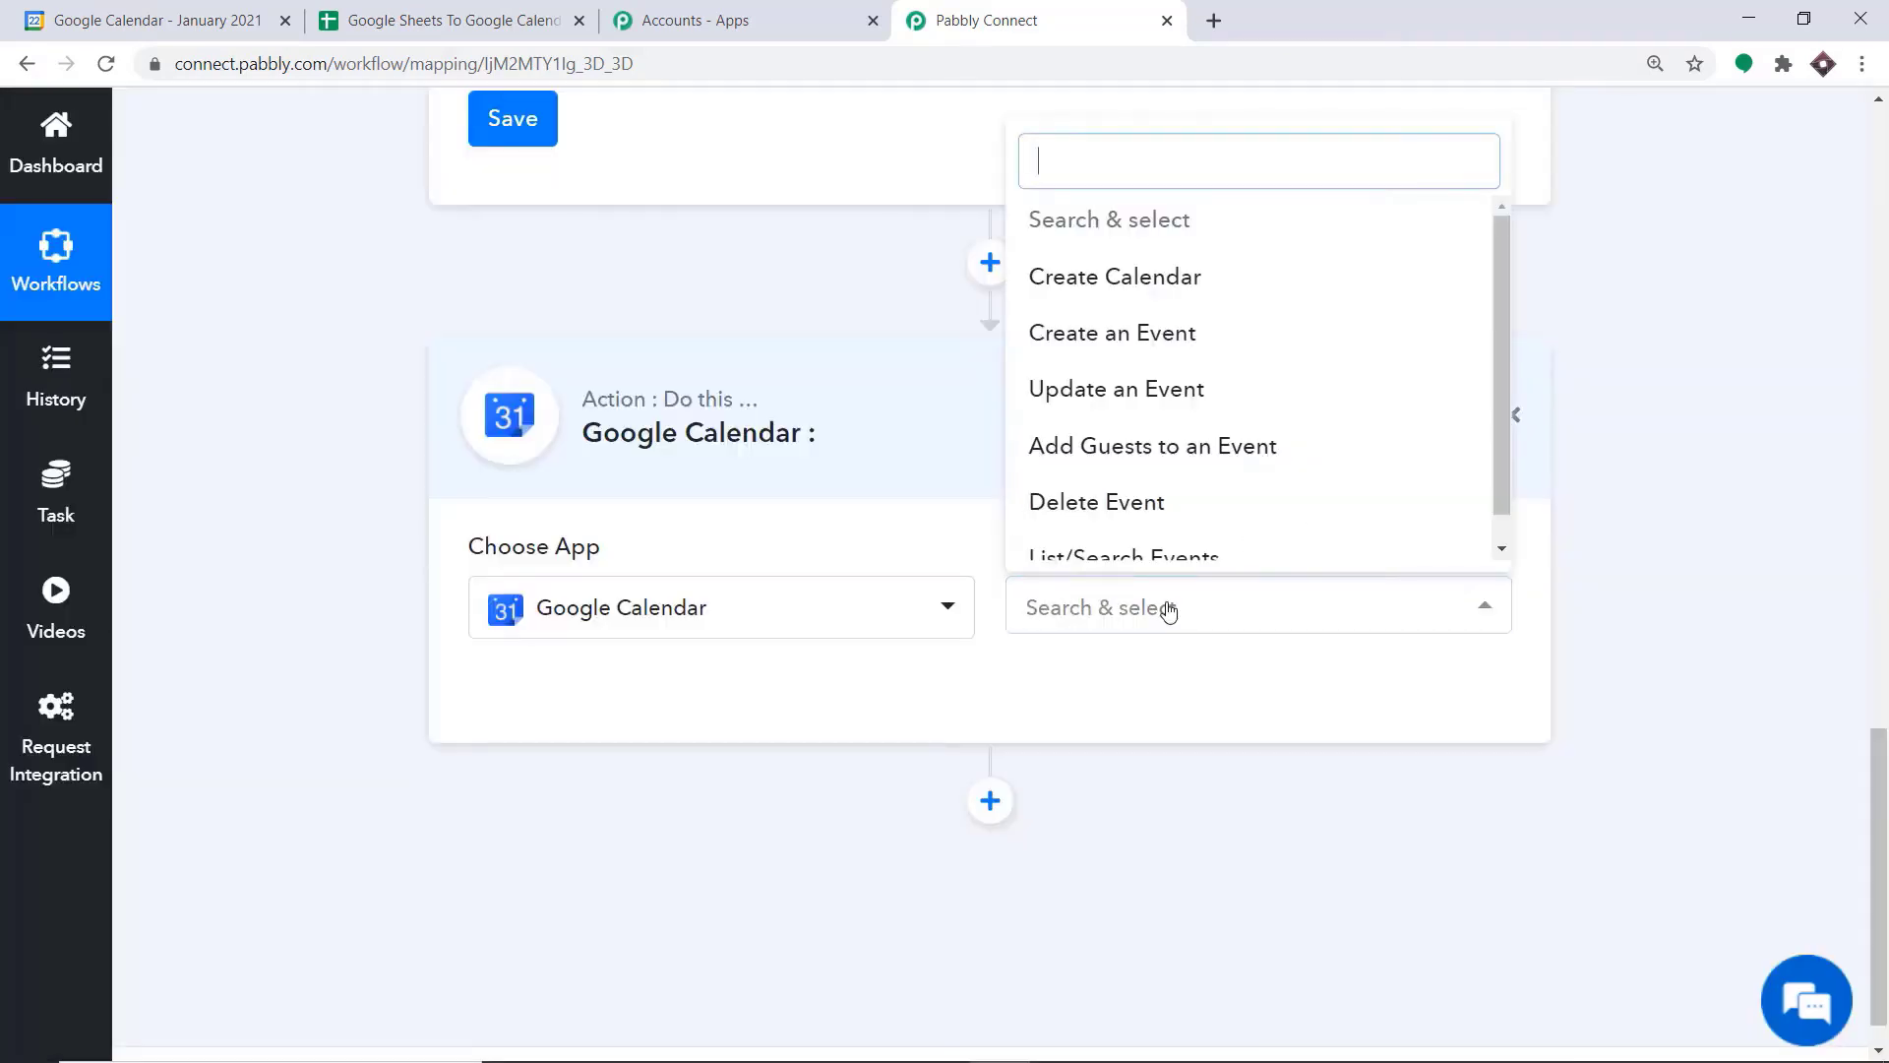
left_click(1136, 340)
left_click(1107, 607)
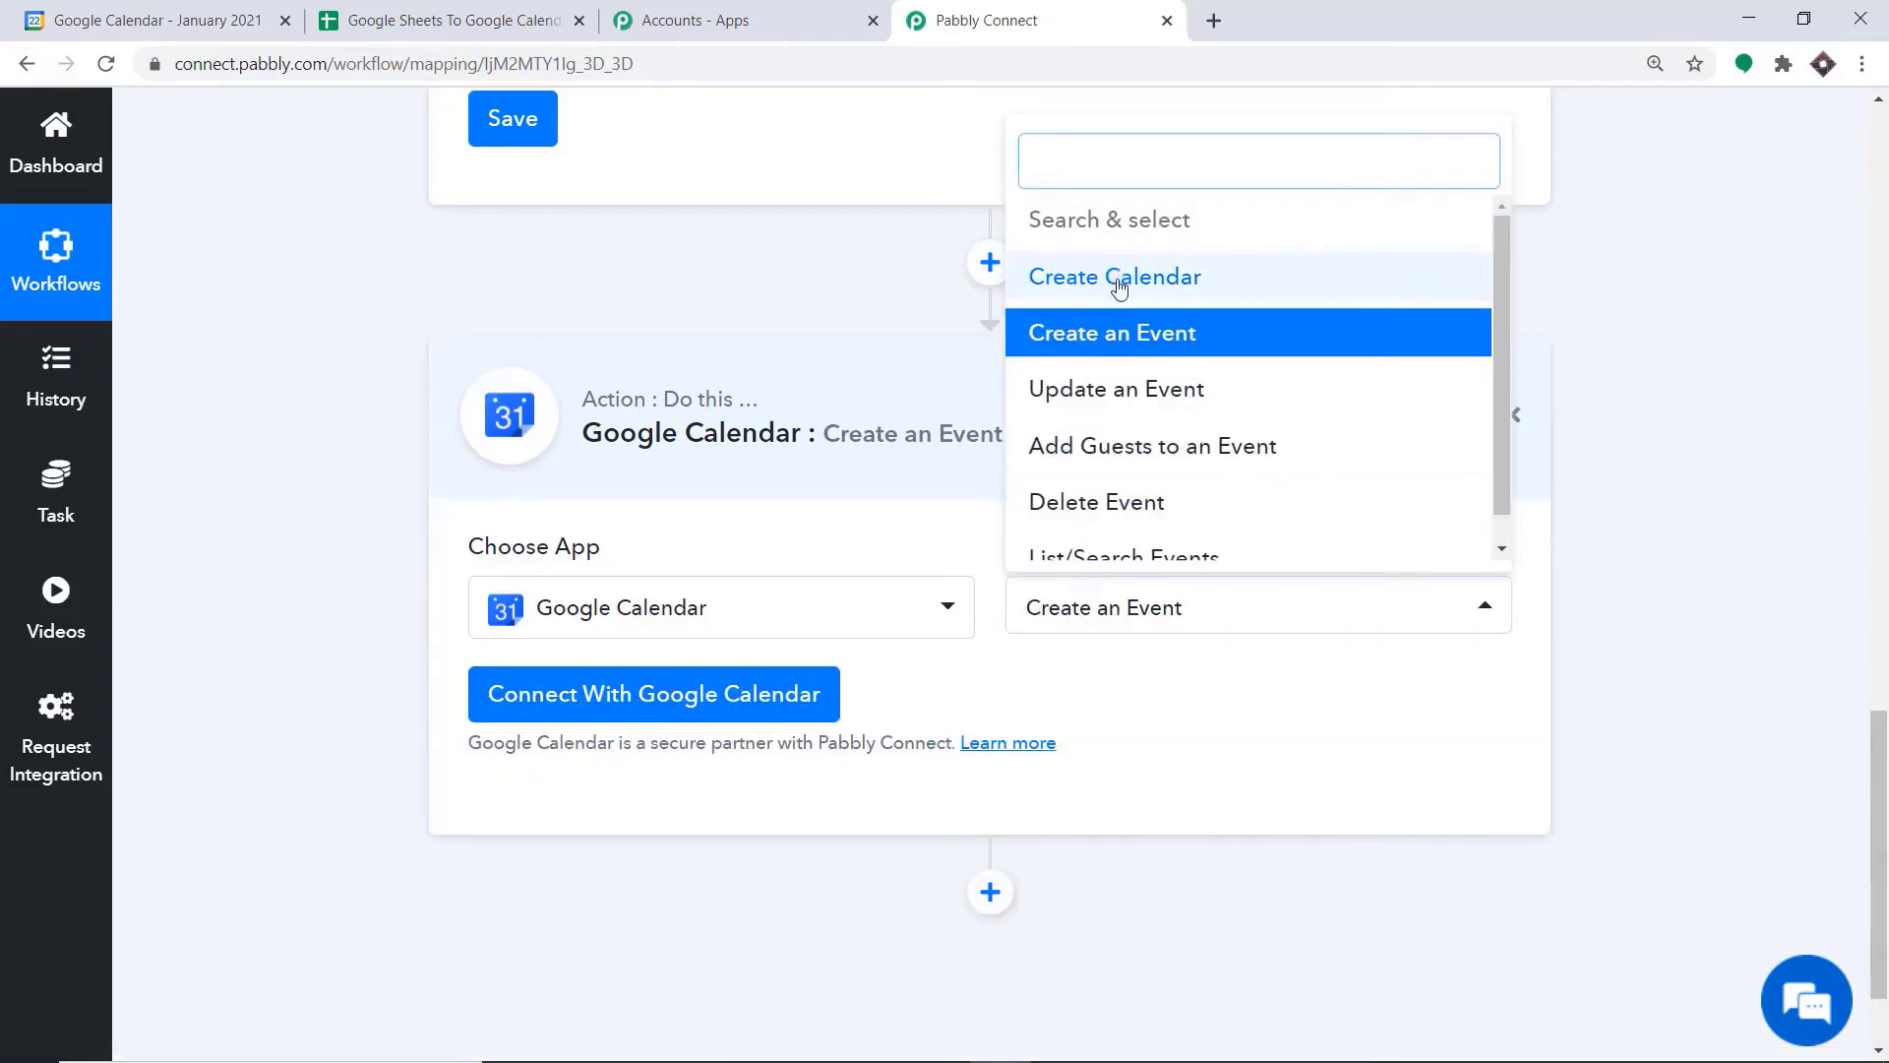
scroll(1193, 425, "down", 1)
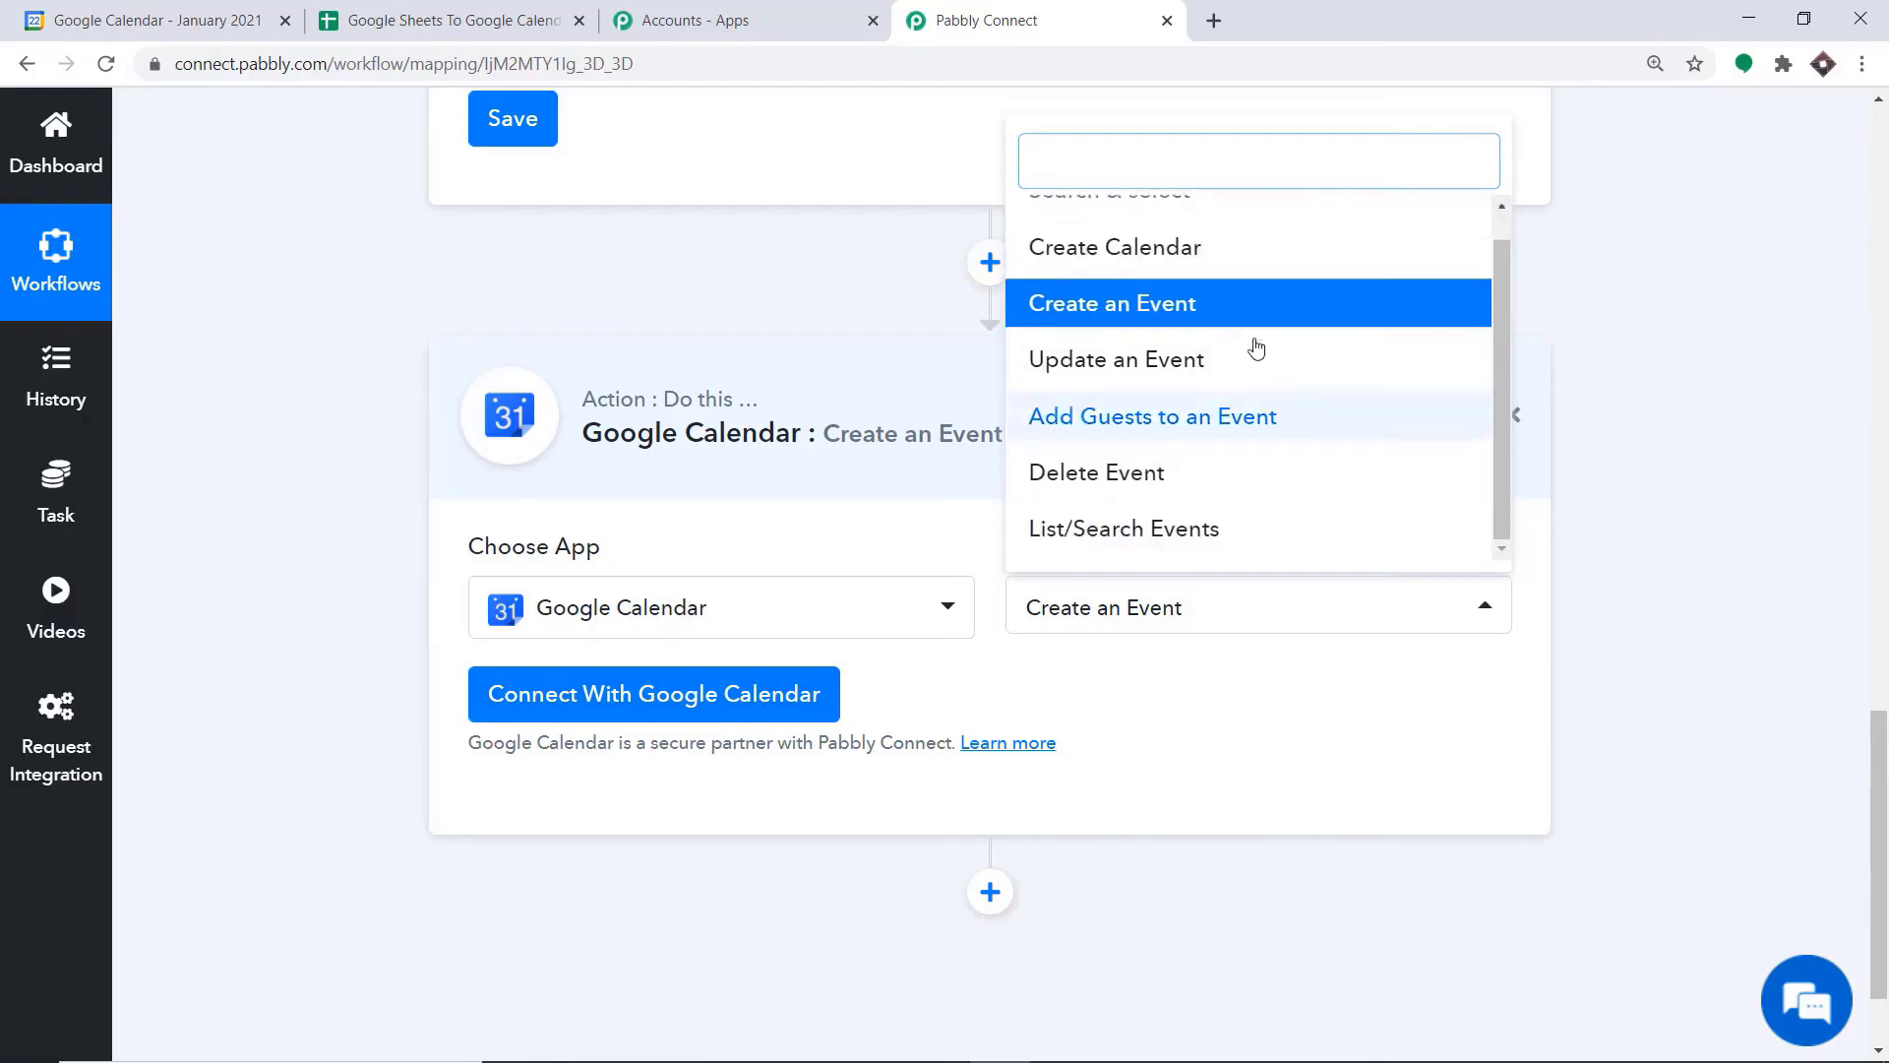
scroll(1191, 303, "up", 1)
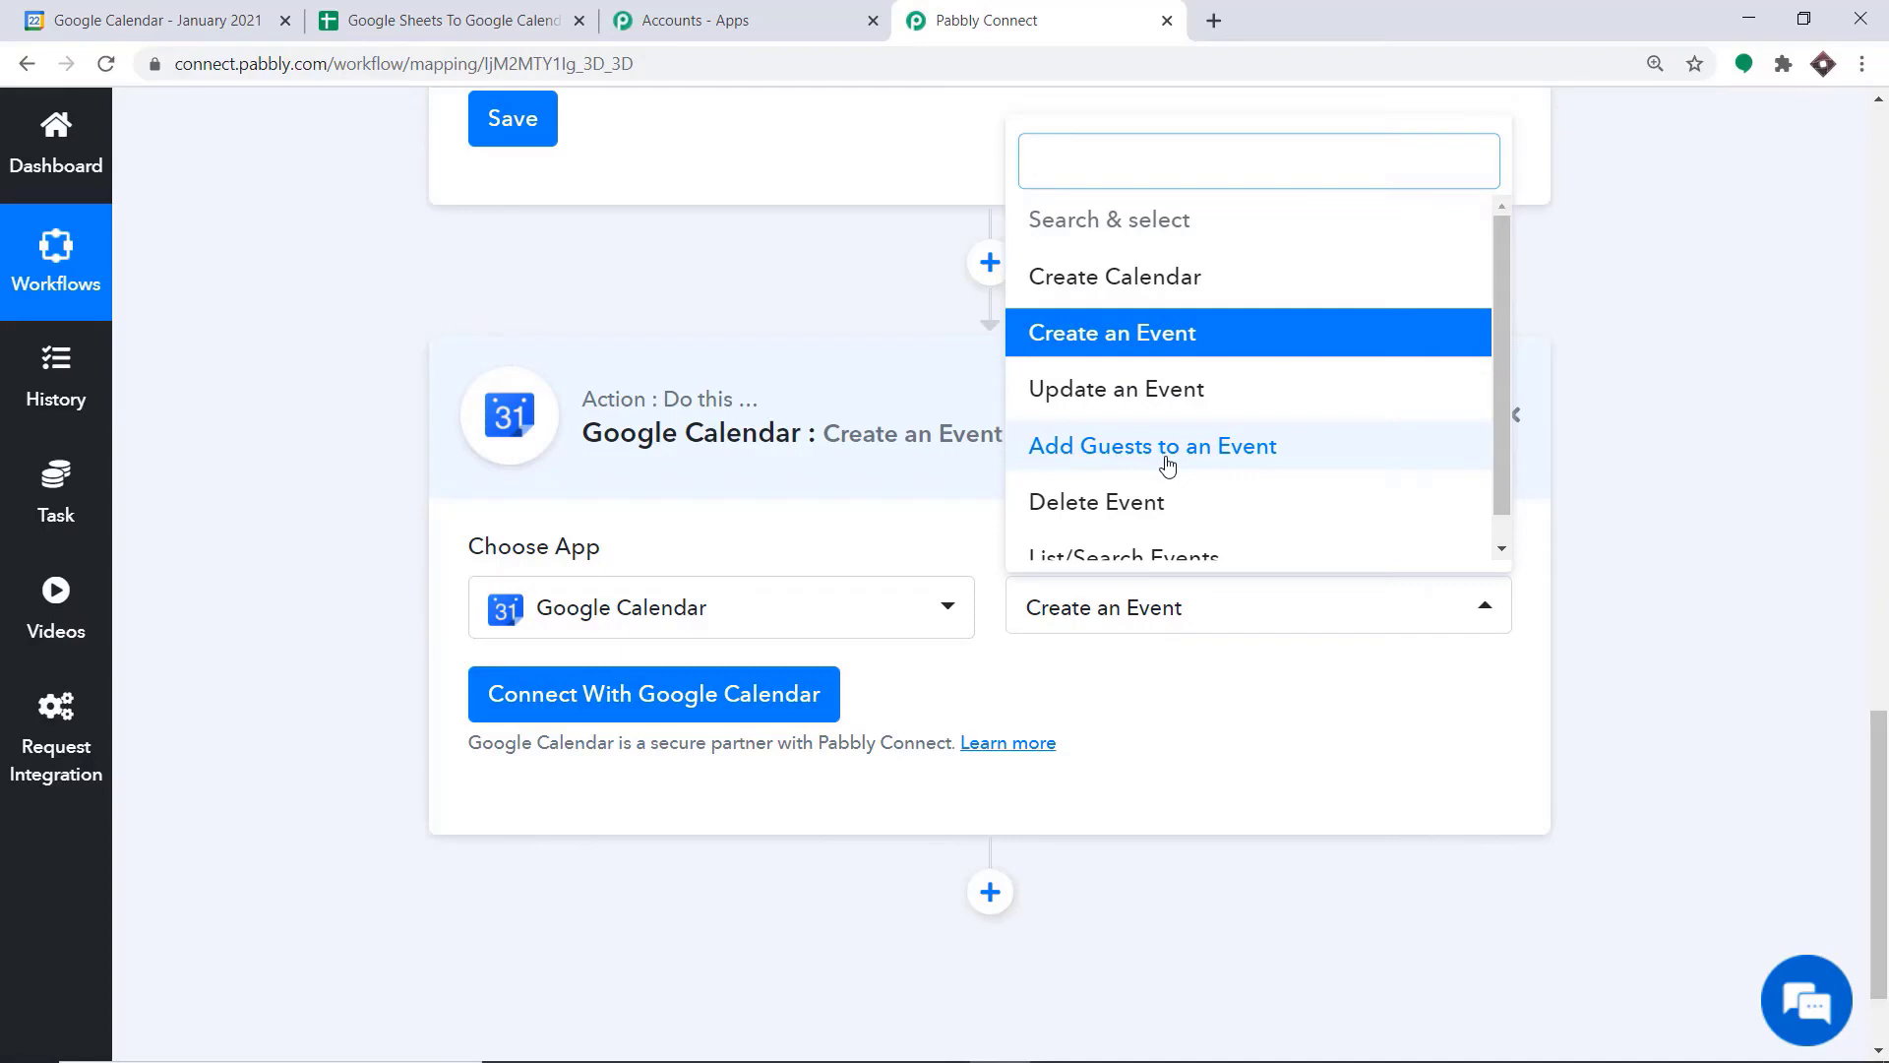
left_click(1160, 677)
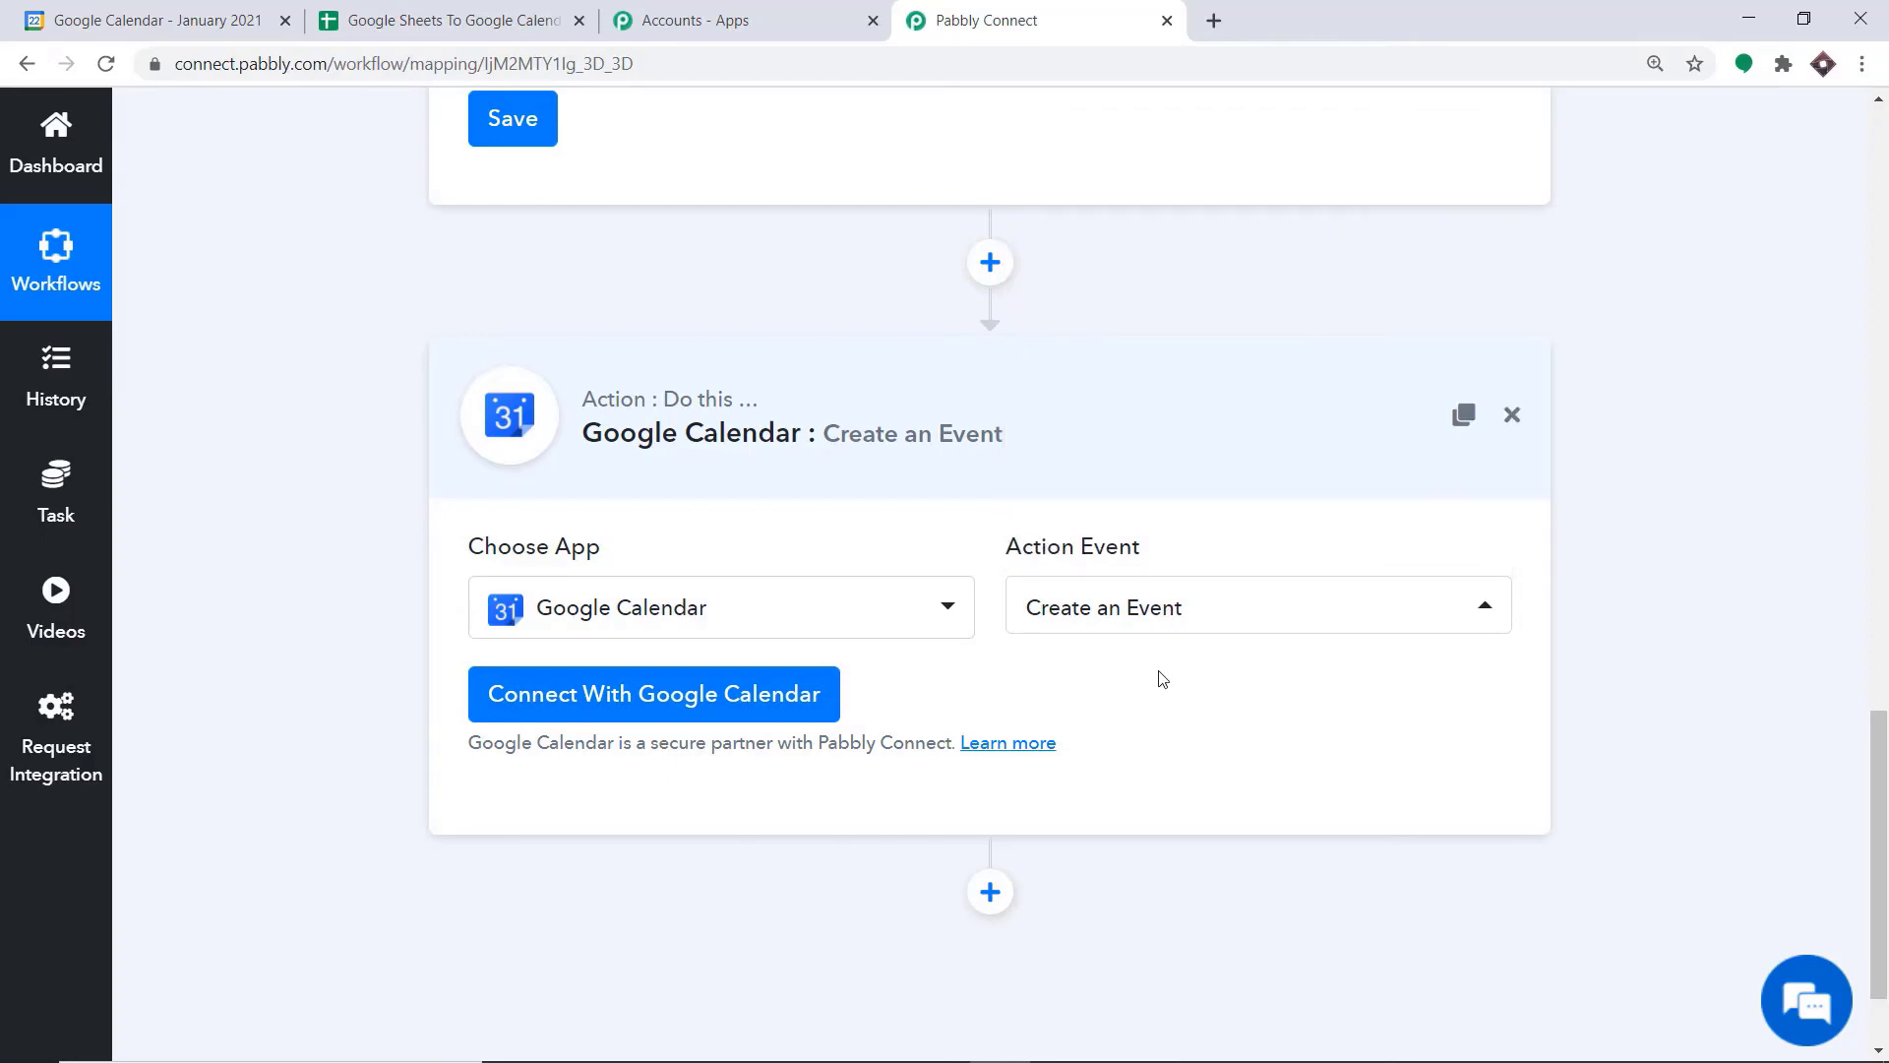
Connect the action to Google Calendar with new credentials, choosing the first listed Google account and allowing Pabbly Connect Calendar access
left_click(610, 700)
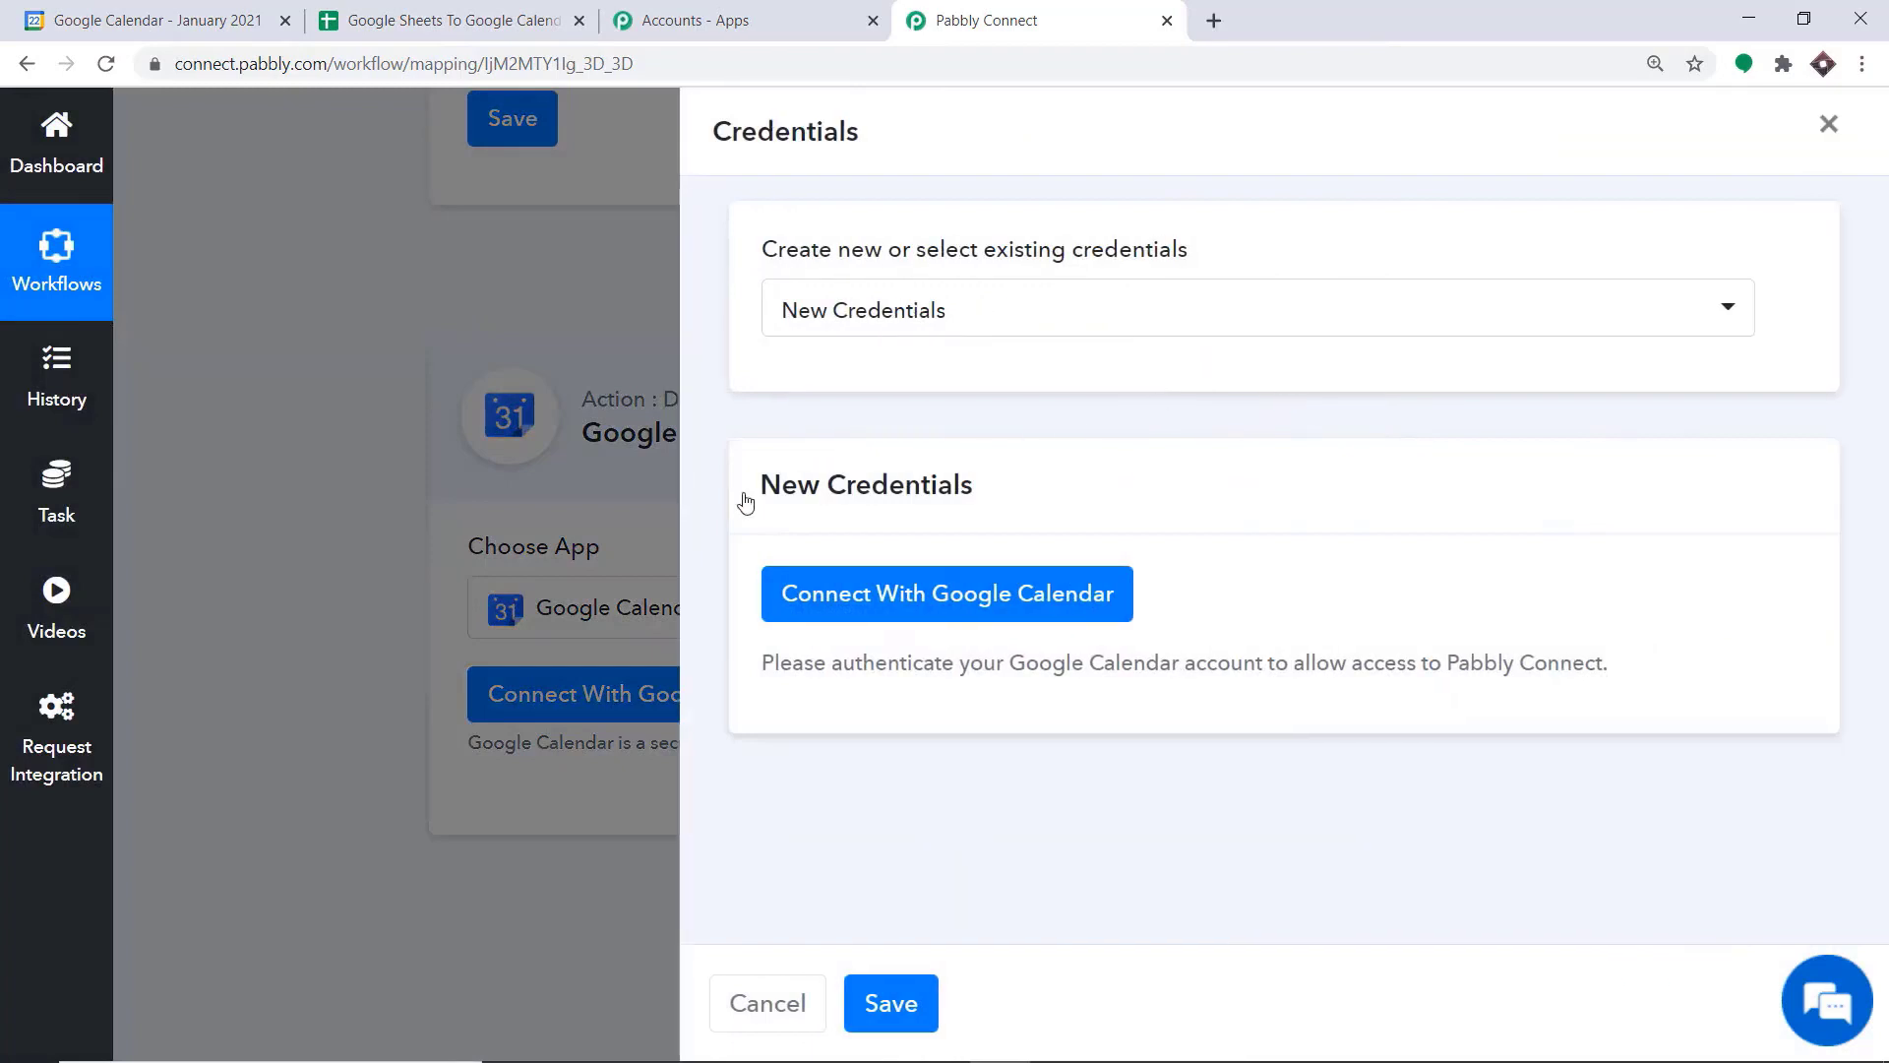
left_click(797, 593)
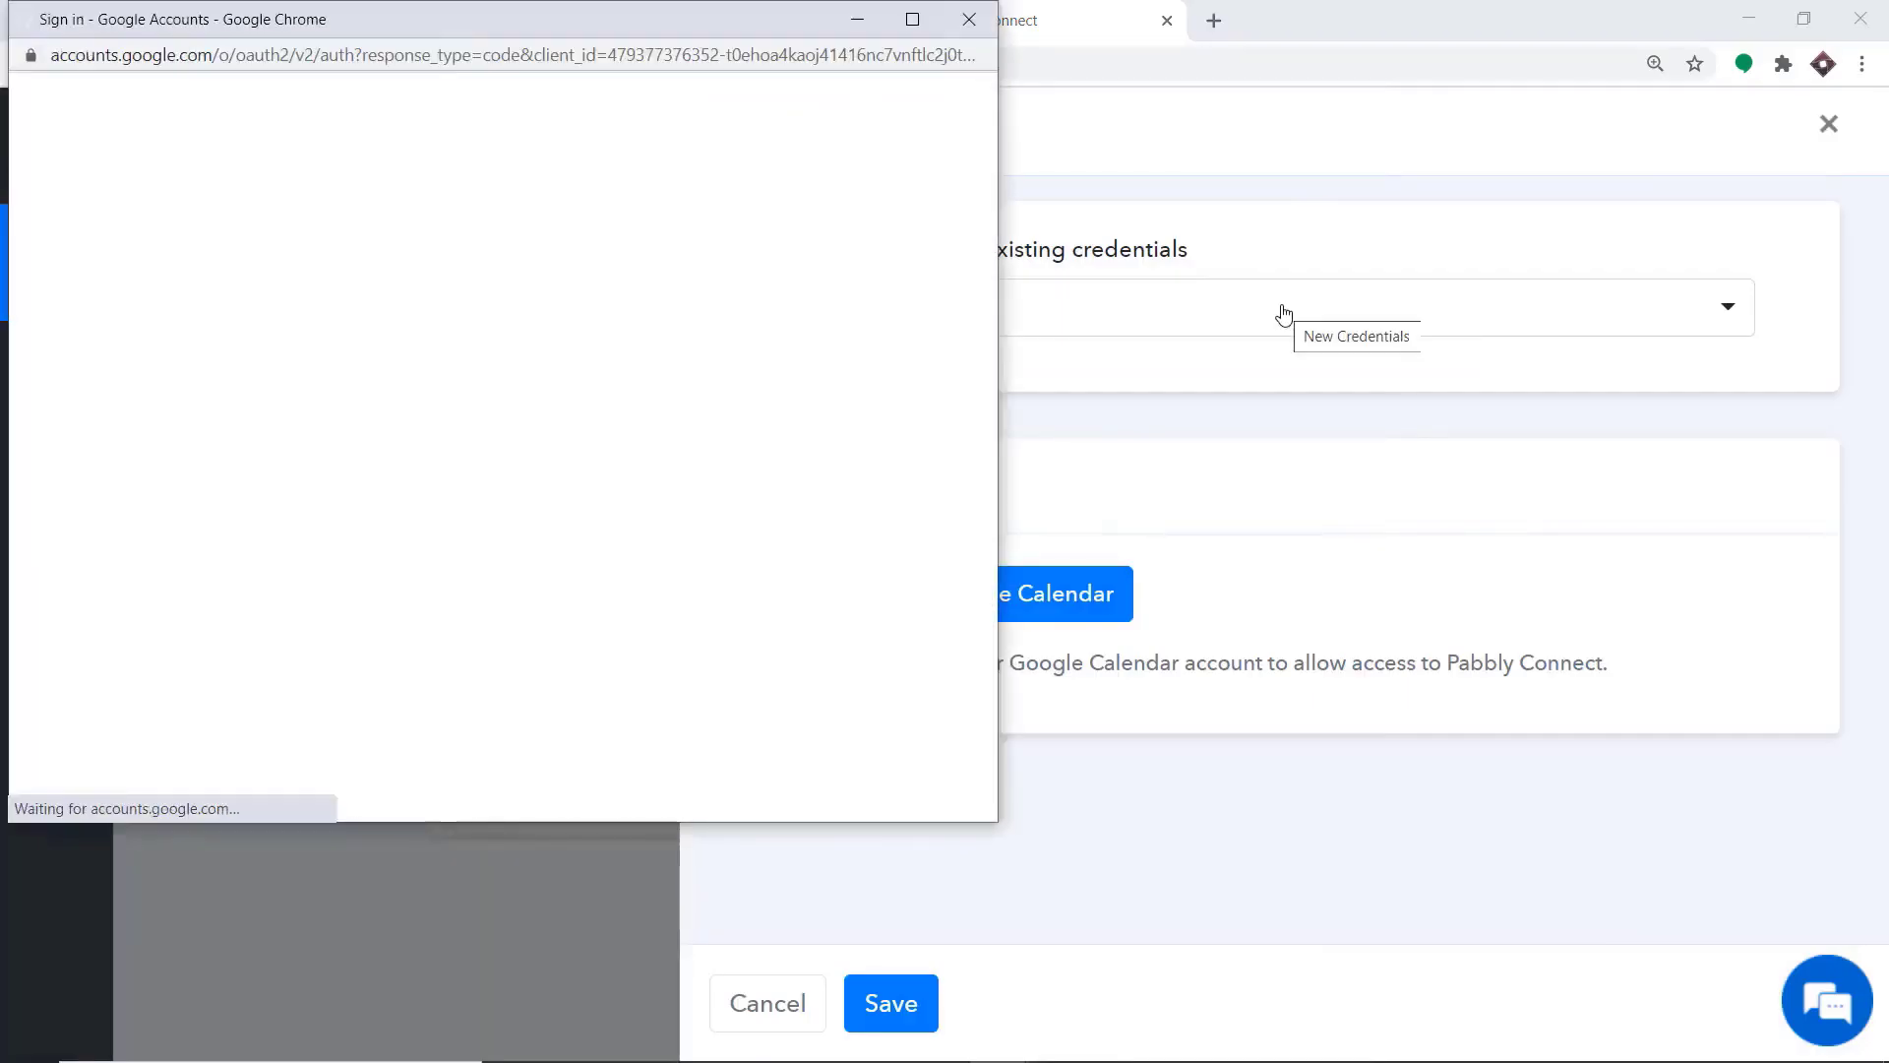
left_click_drag(673, 22, 1590, 106)
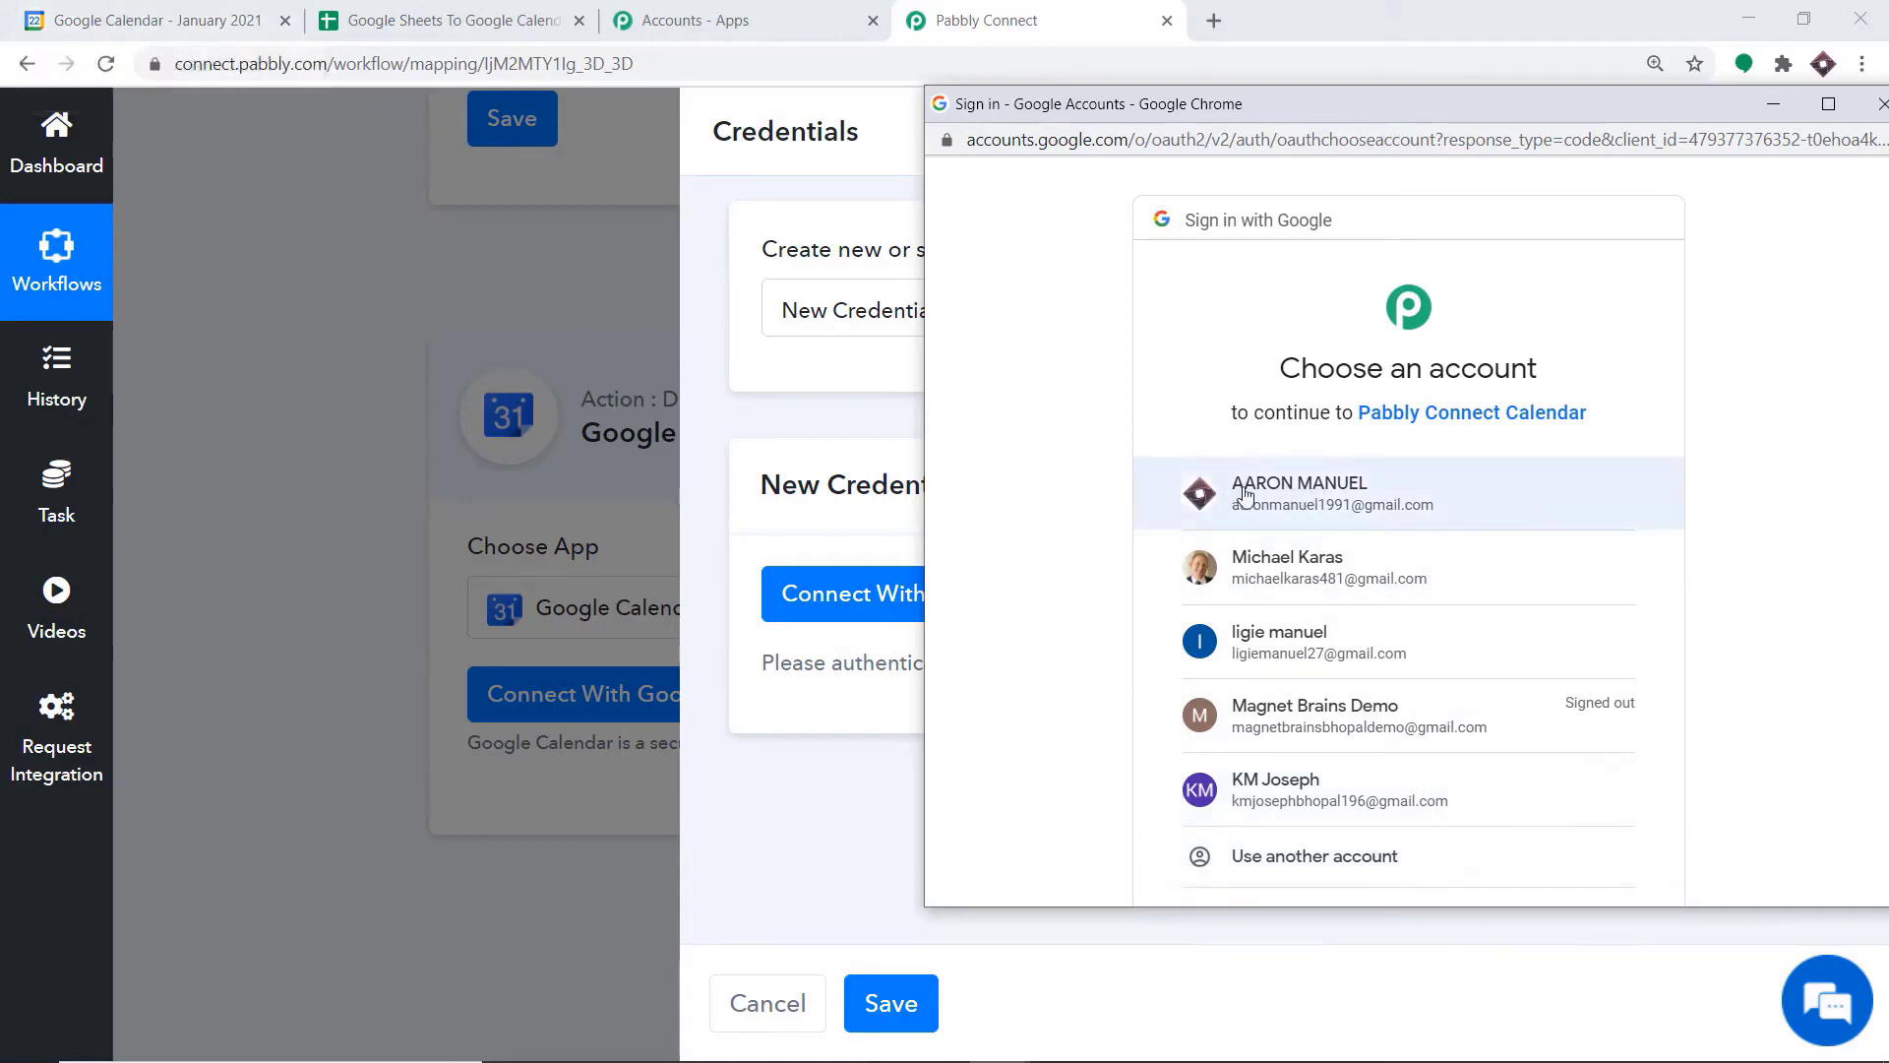
left_click(1282, 489)
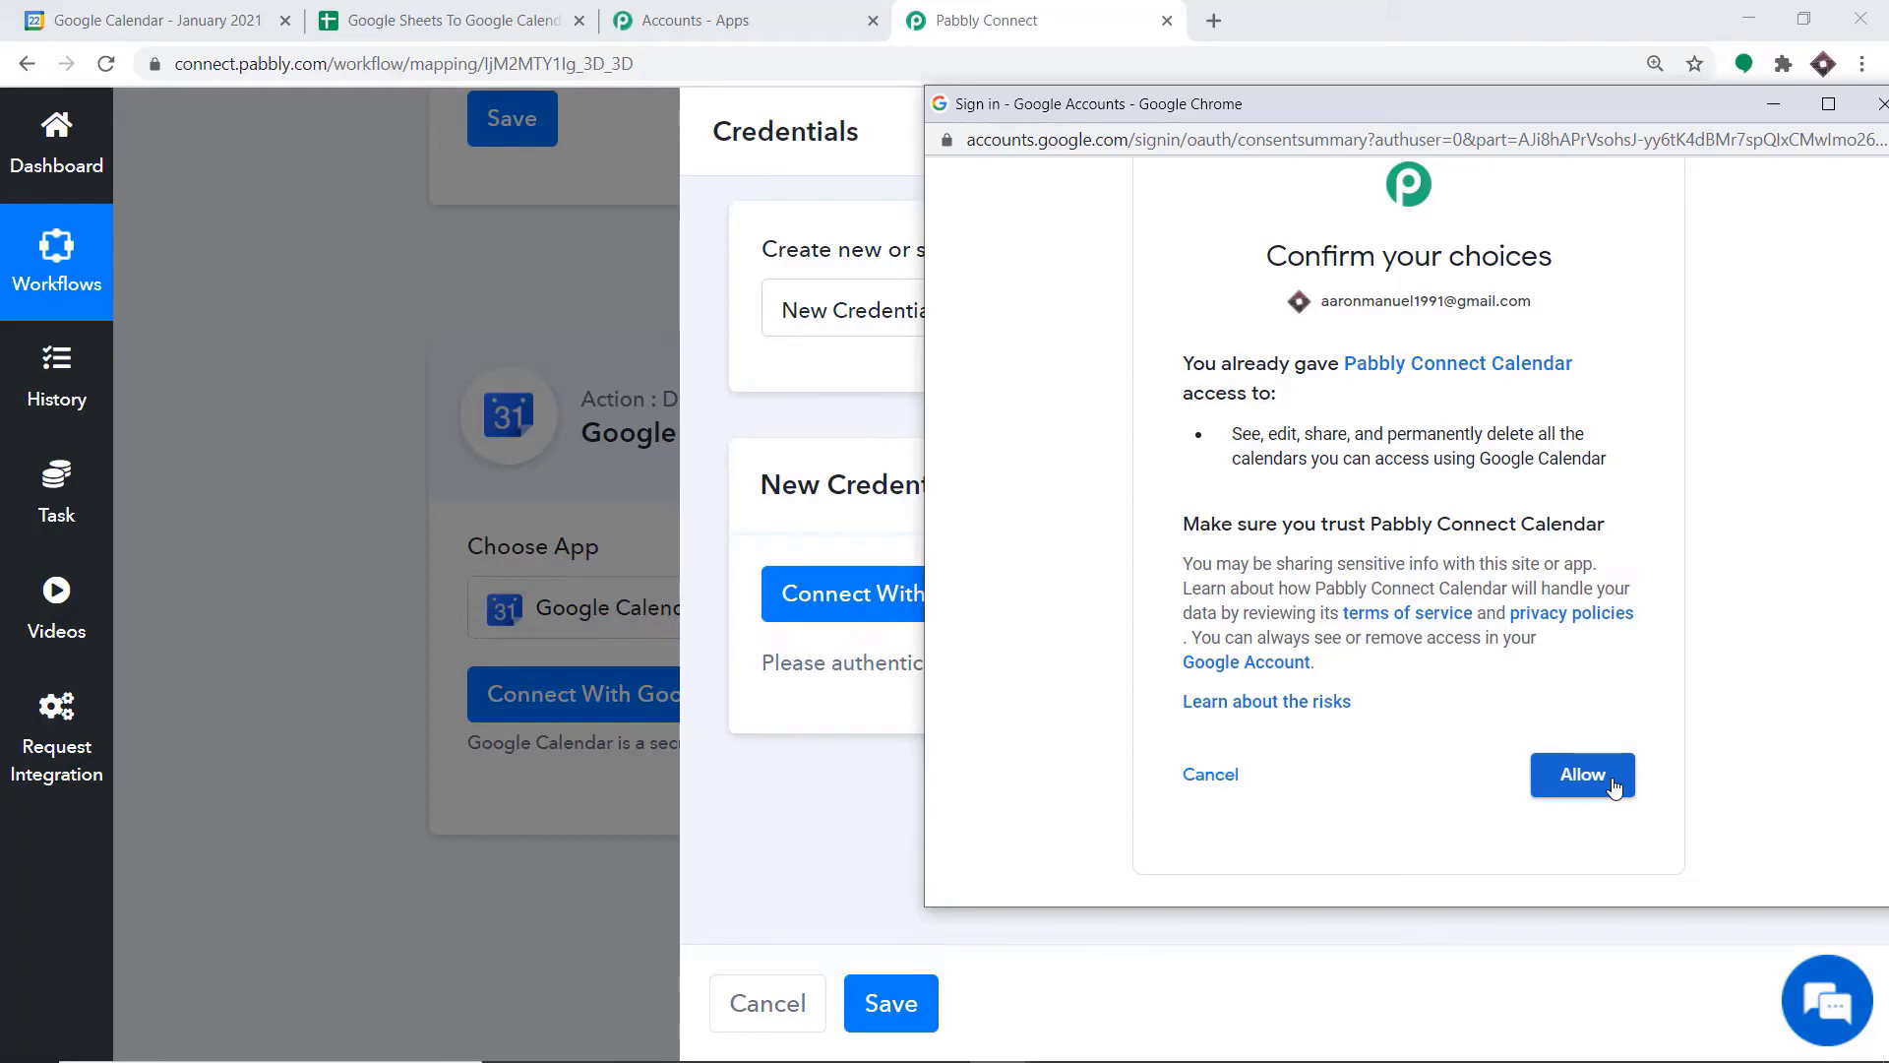
left_click(1582, 775)
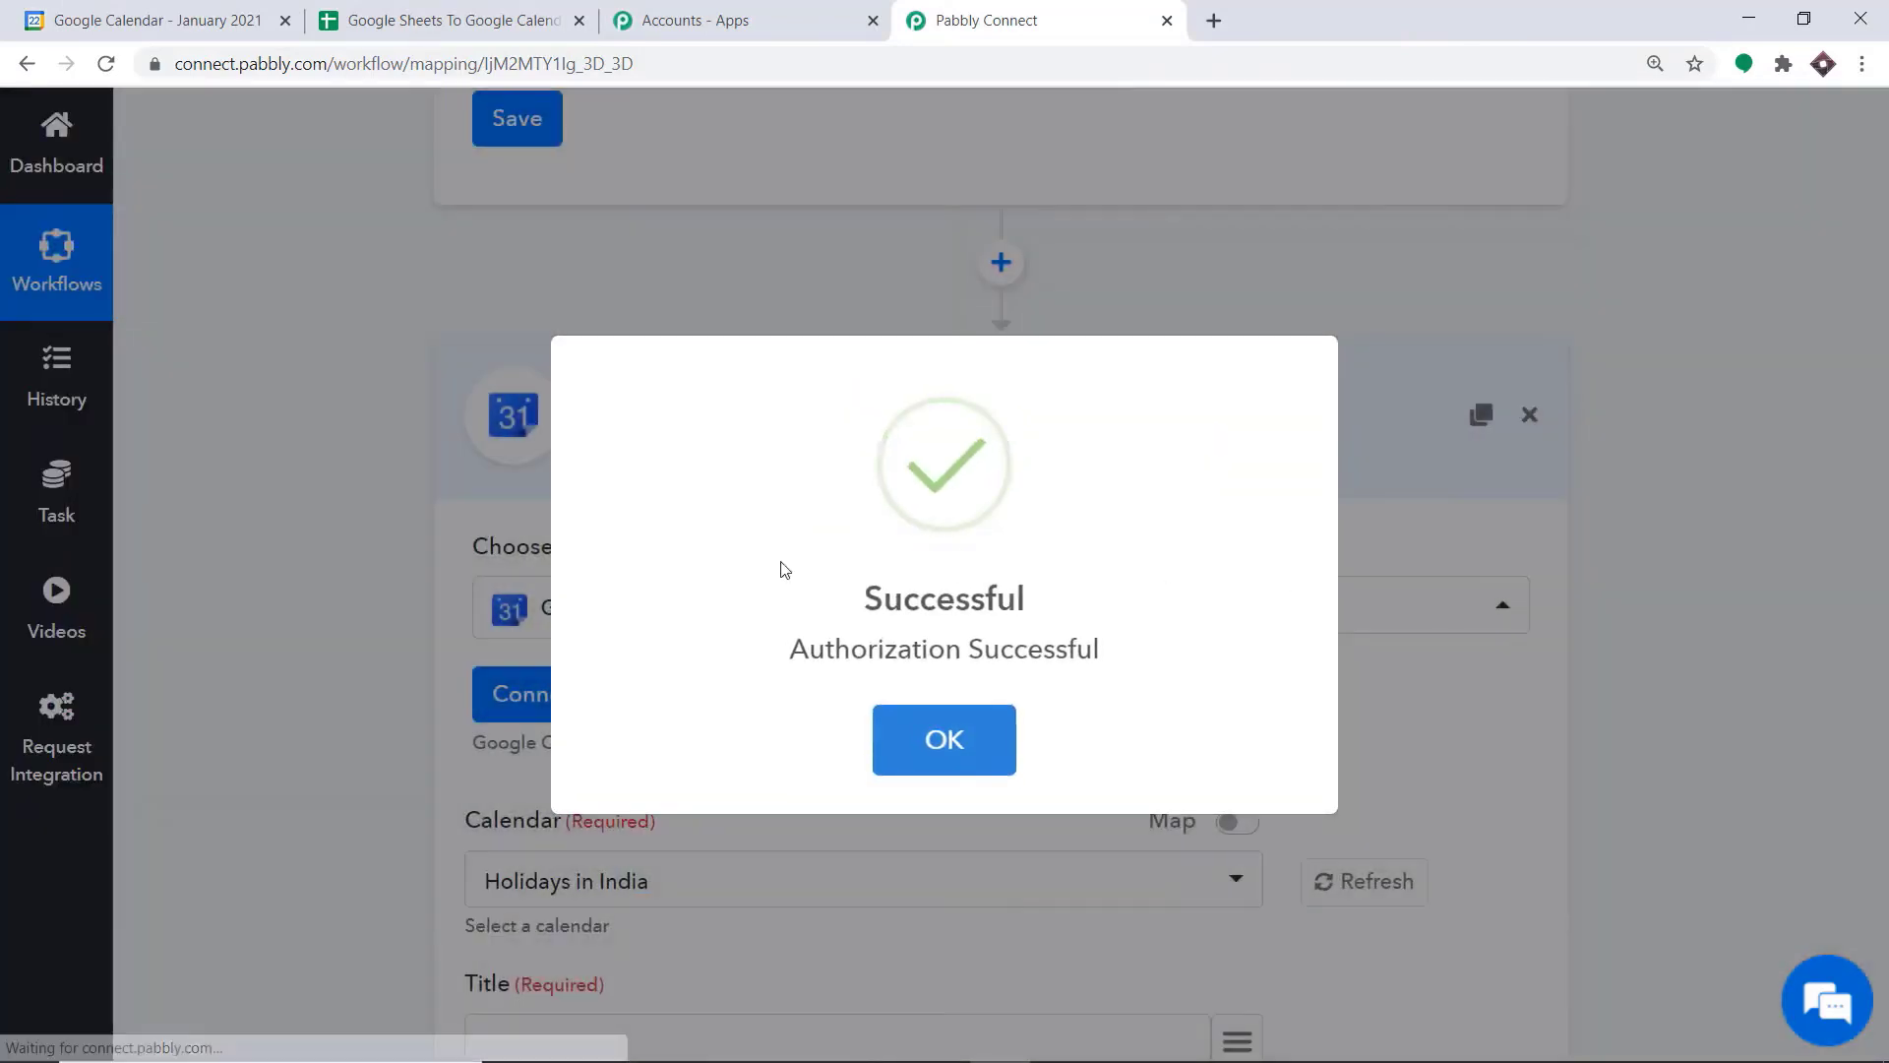
Dismiss the authorization message, check the available calendars in Google Calendar, and set the action's Calendar to the account's own e-mail calendar
left_click(979, 743)
scroll(1194, 523, "down", 3)
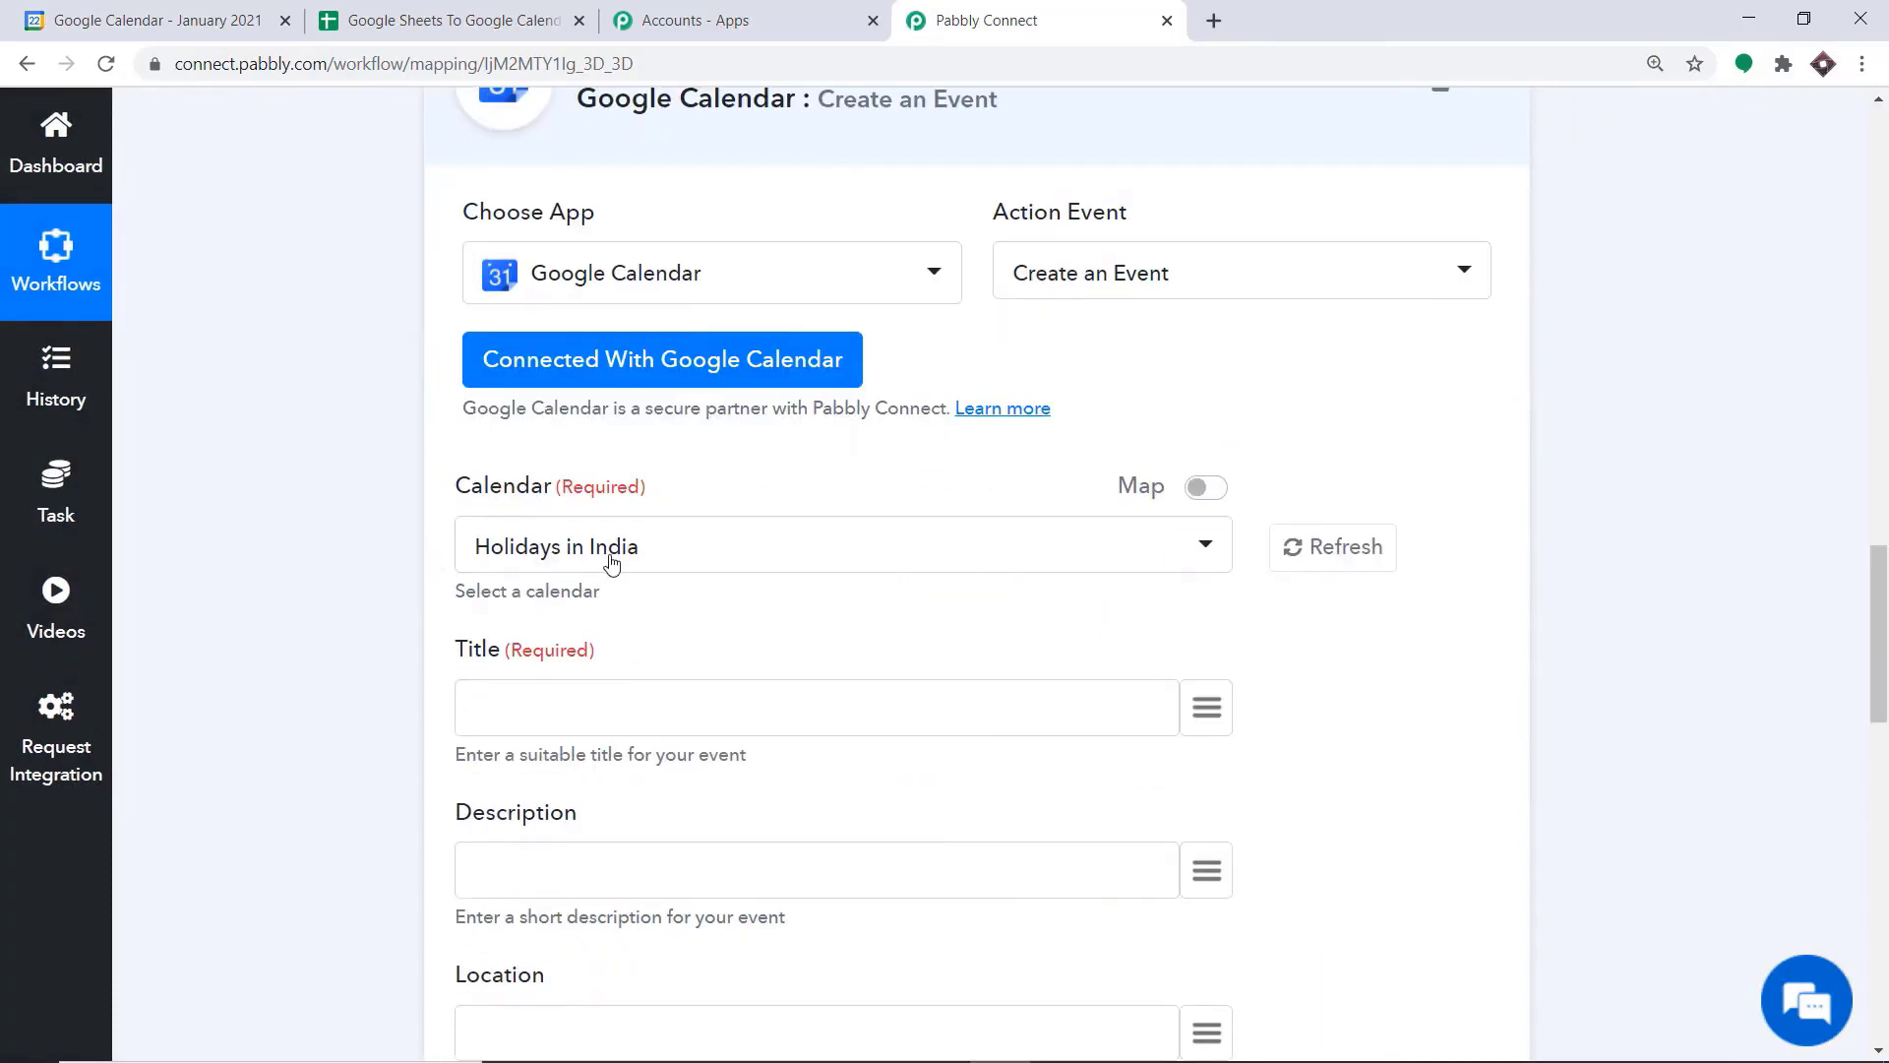
left_click(155, 22)
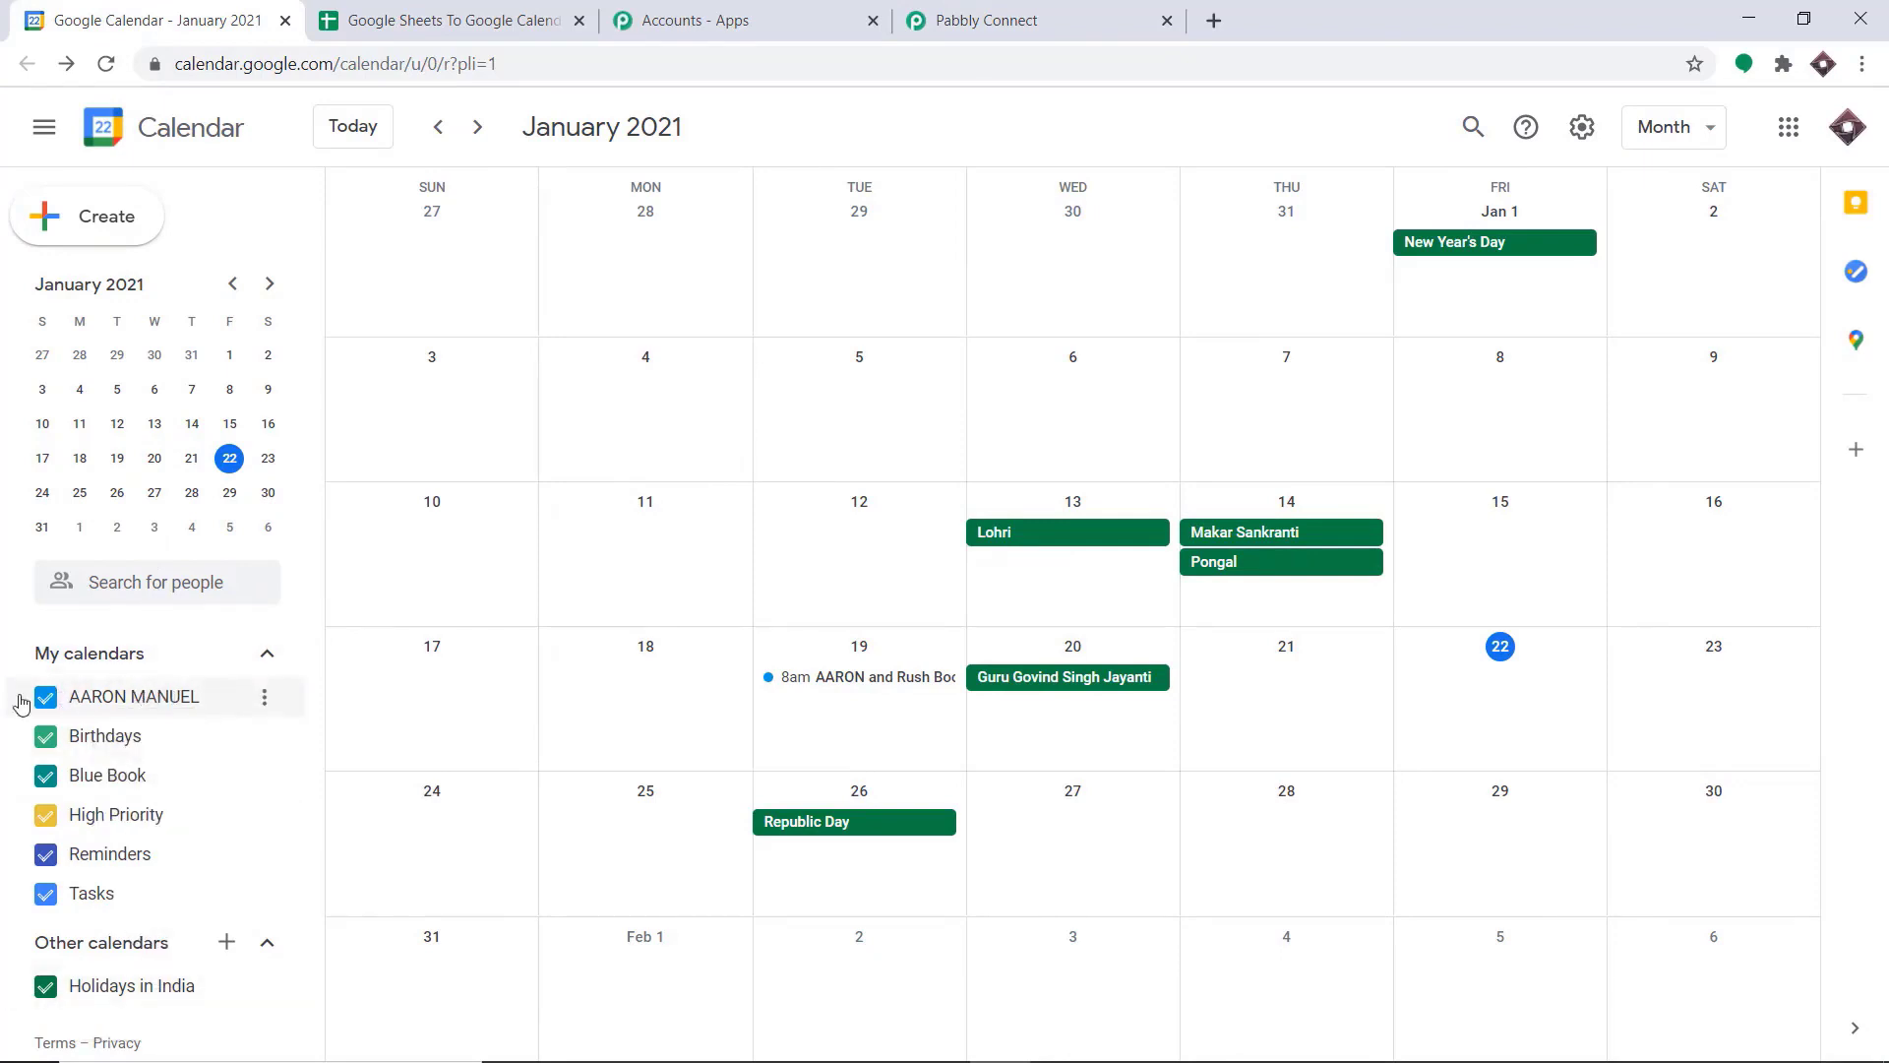
left_click(997, 10)
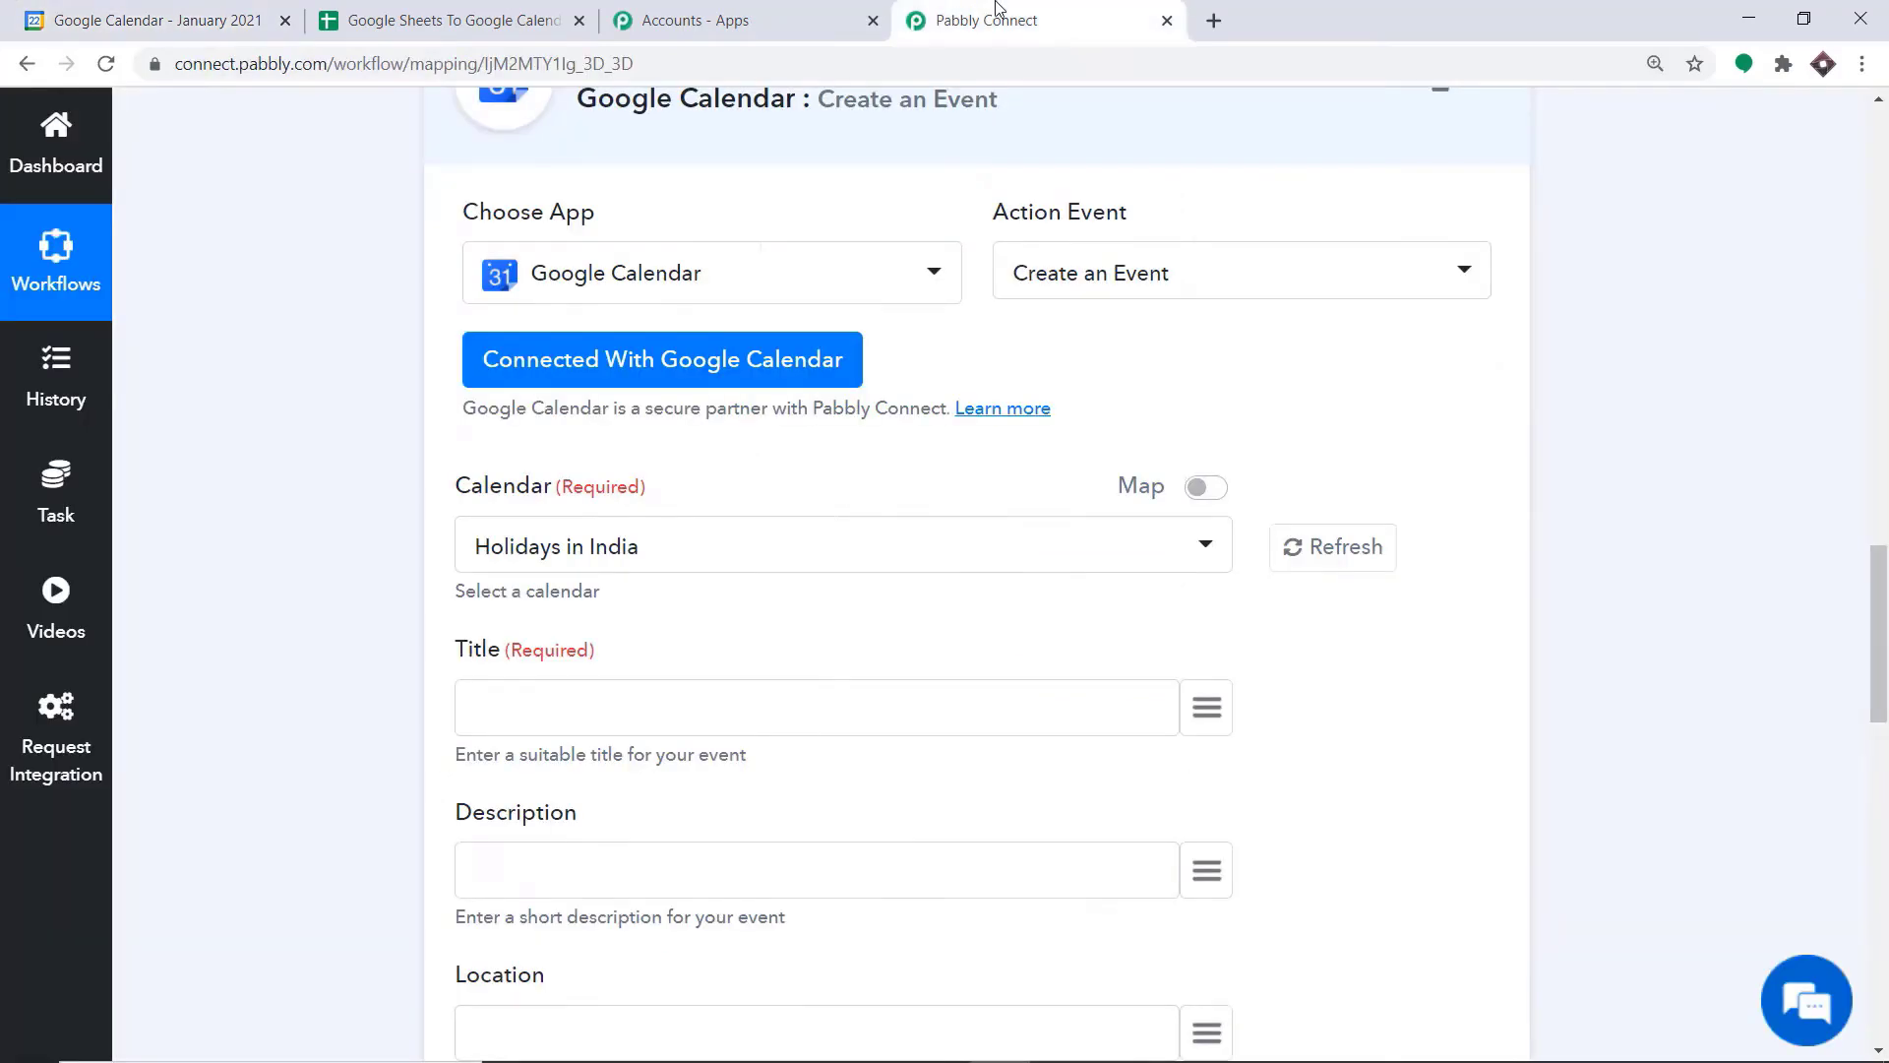
left_click(590, 546)
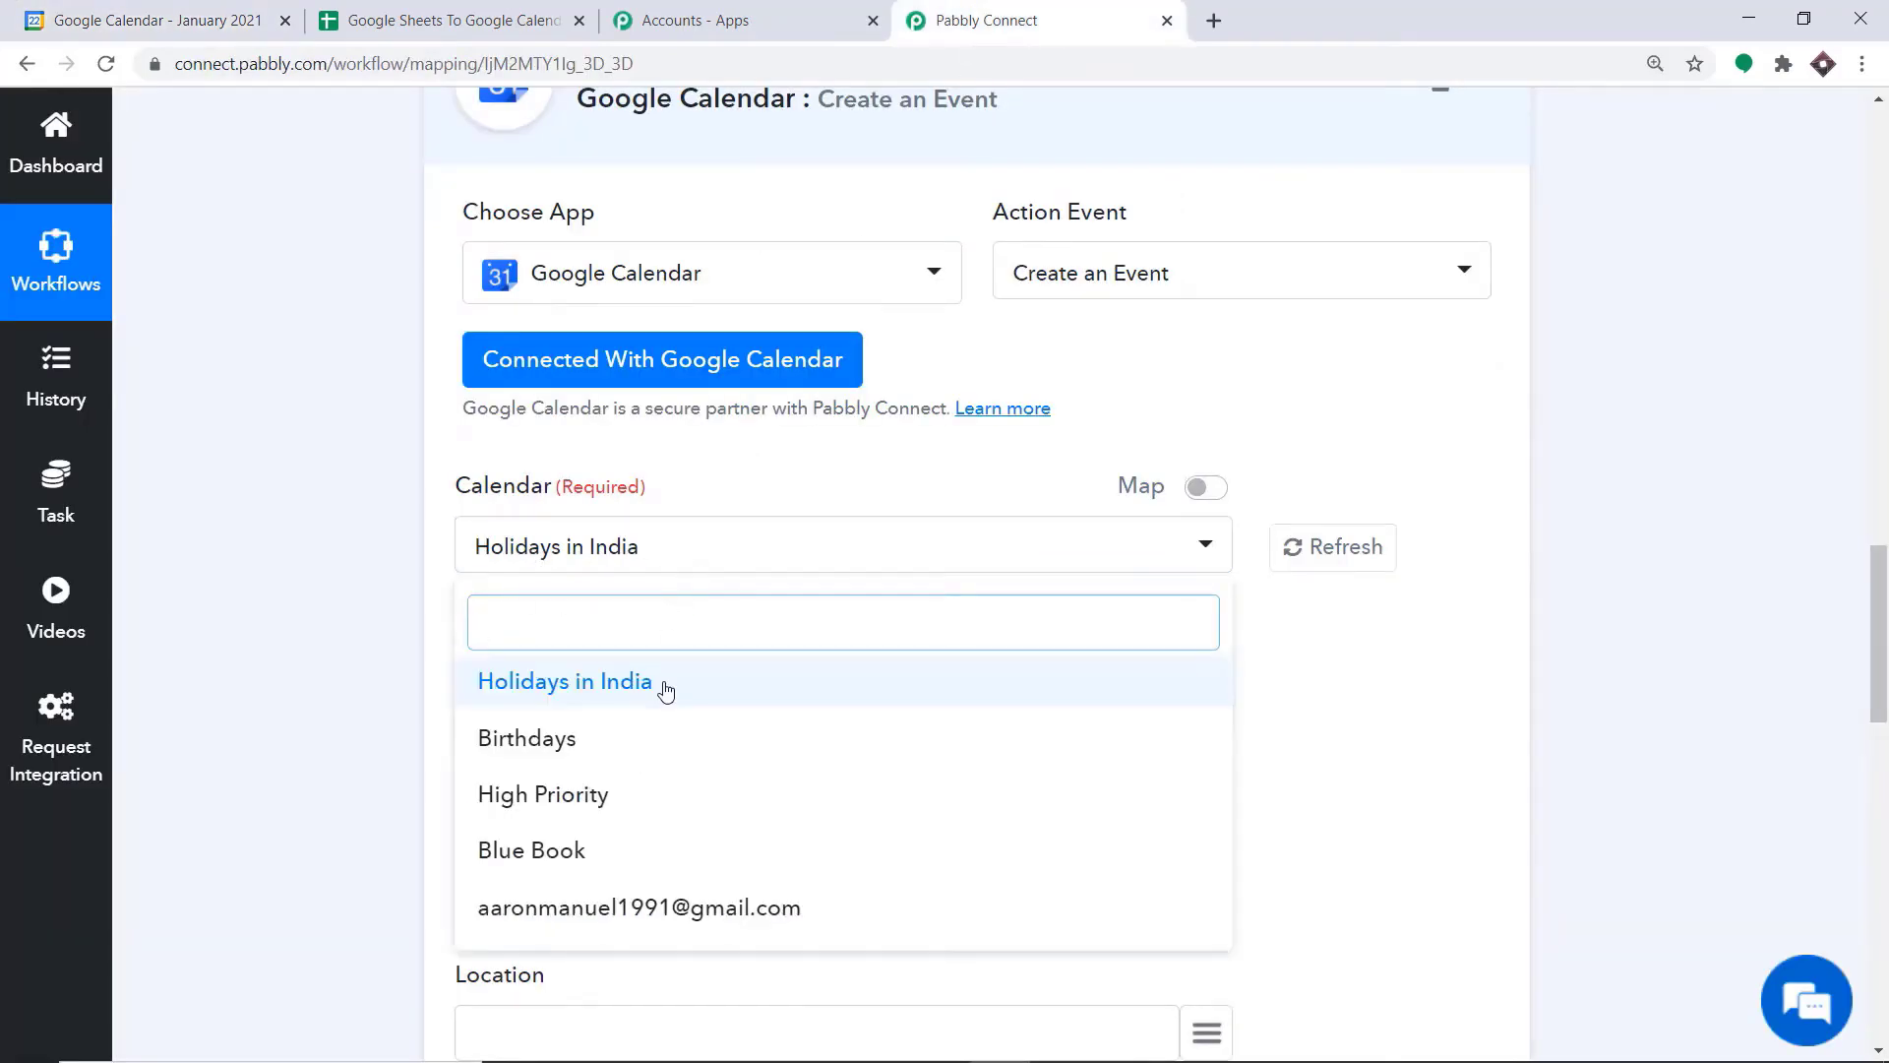
left_click(590, 908)
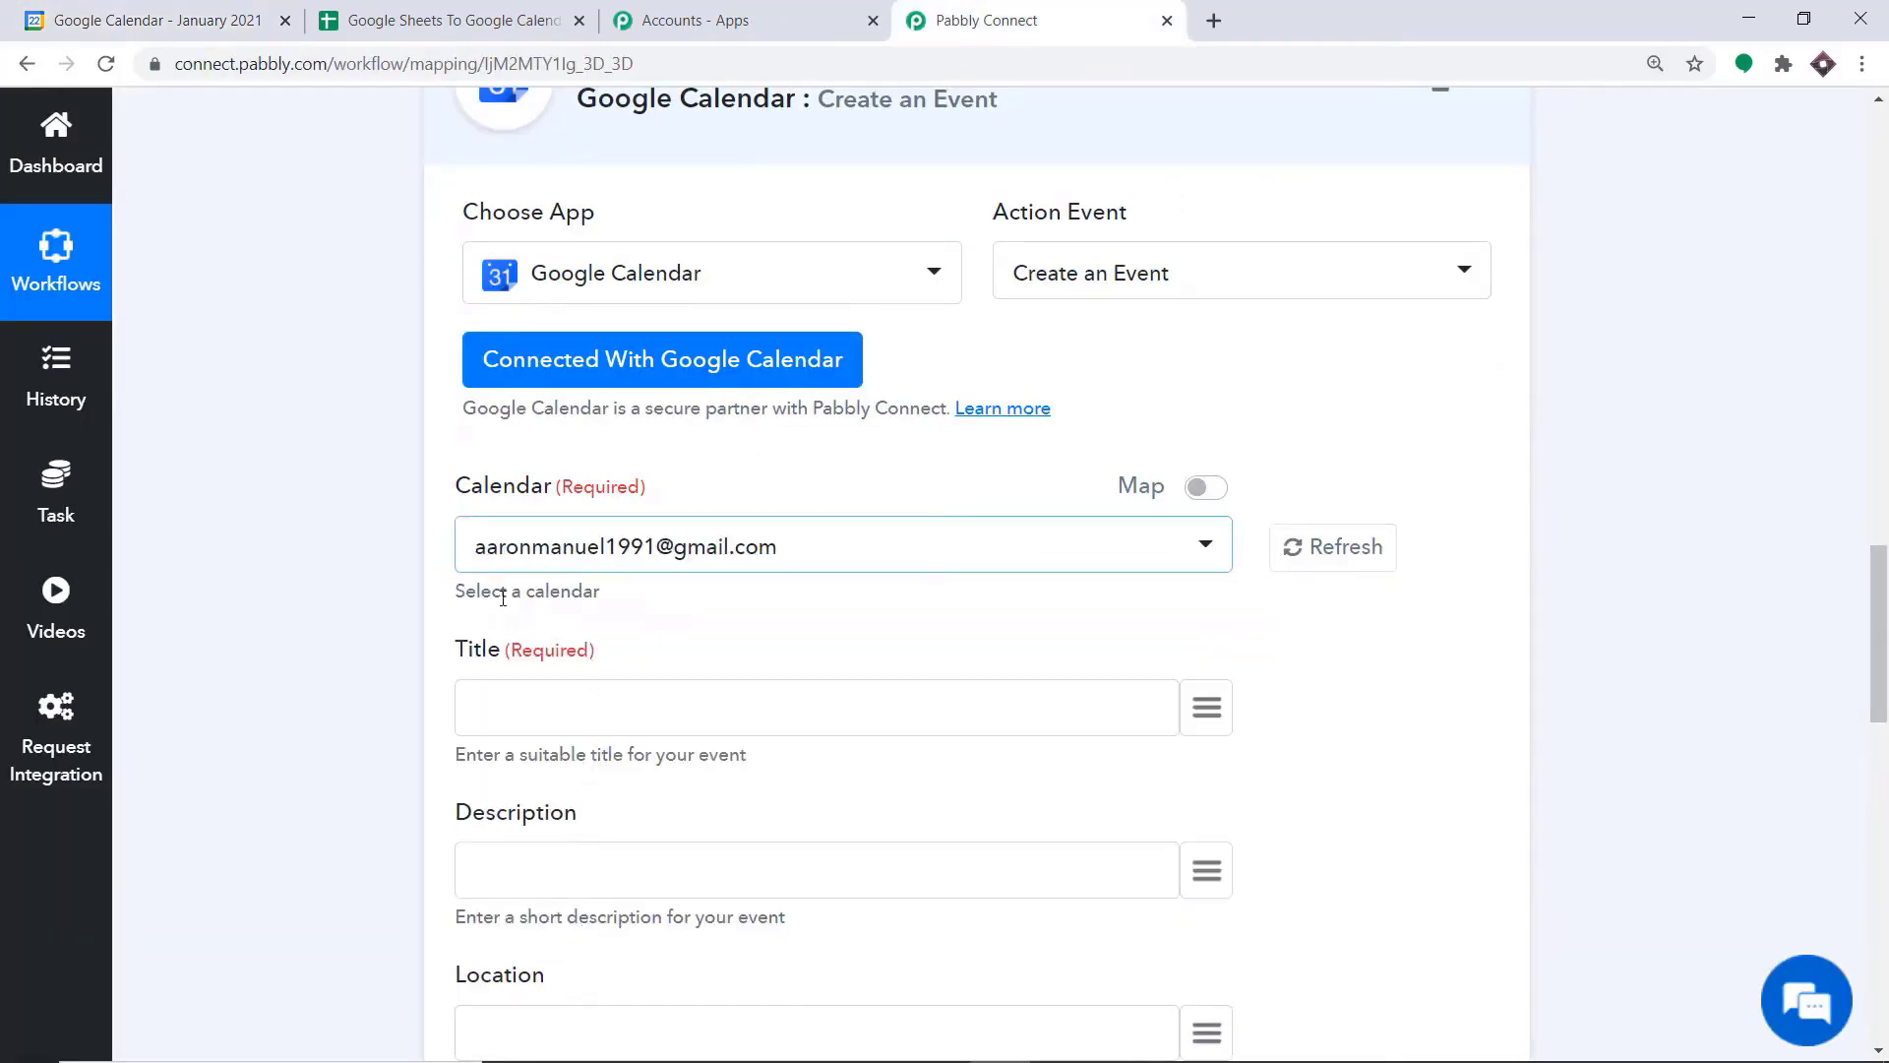
Map the event's Title and Description fields to the trigger's Title and Description values
scroll(693, 588, "down", 1)
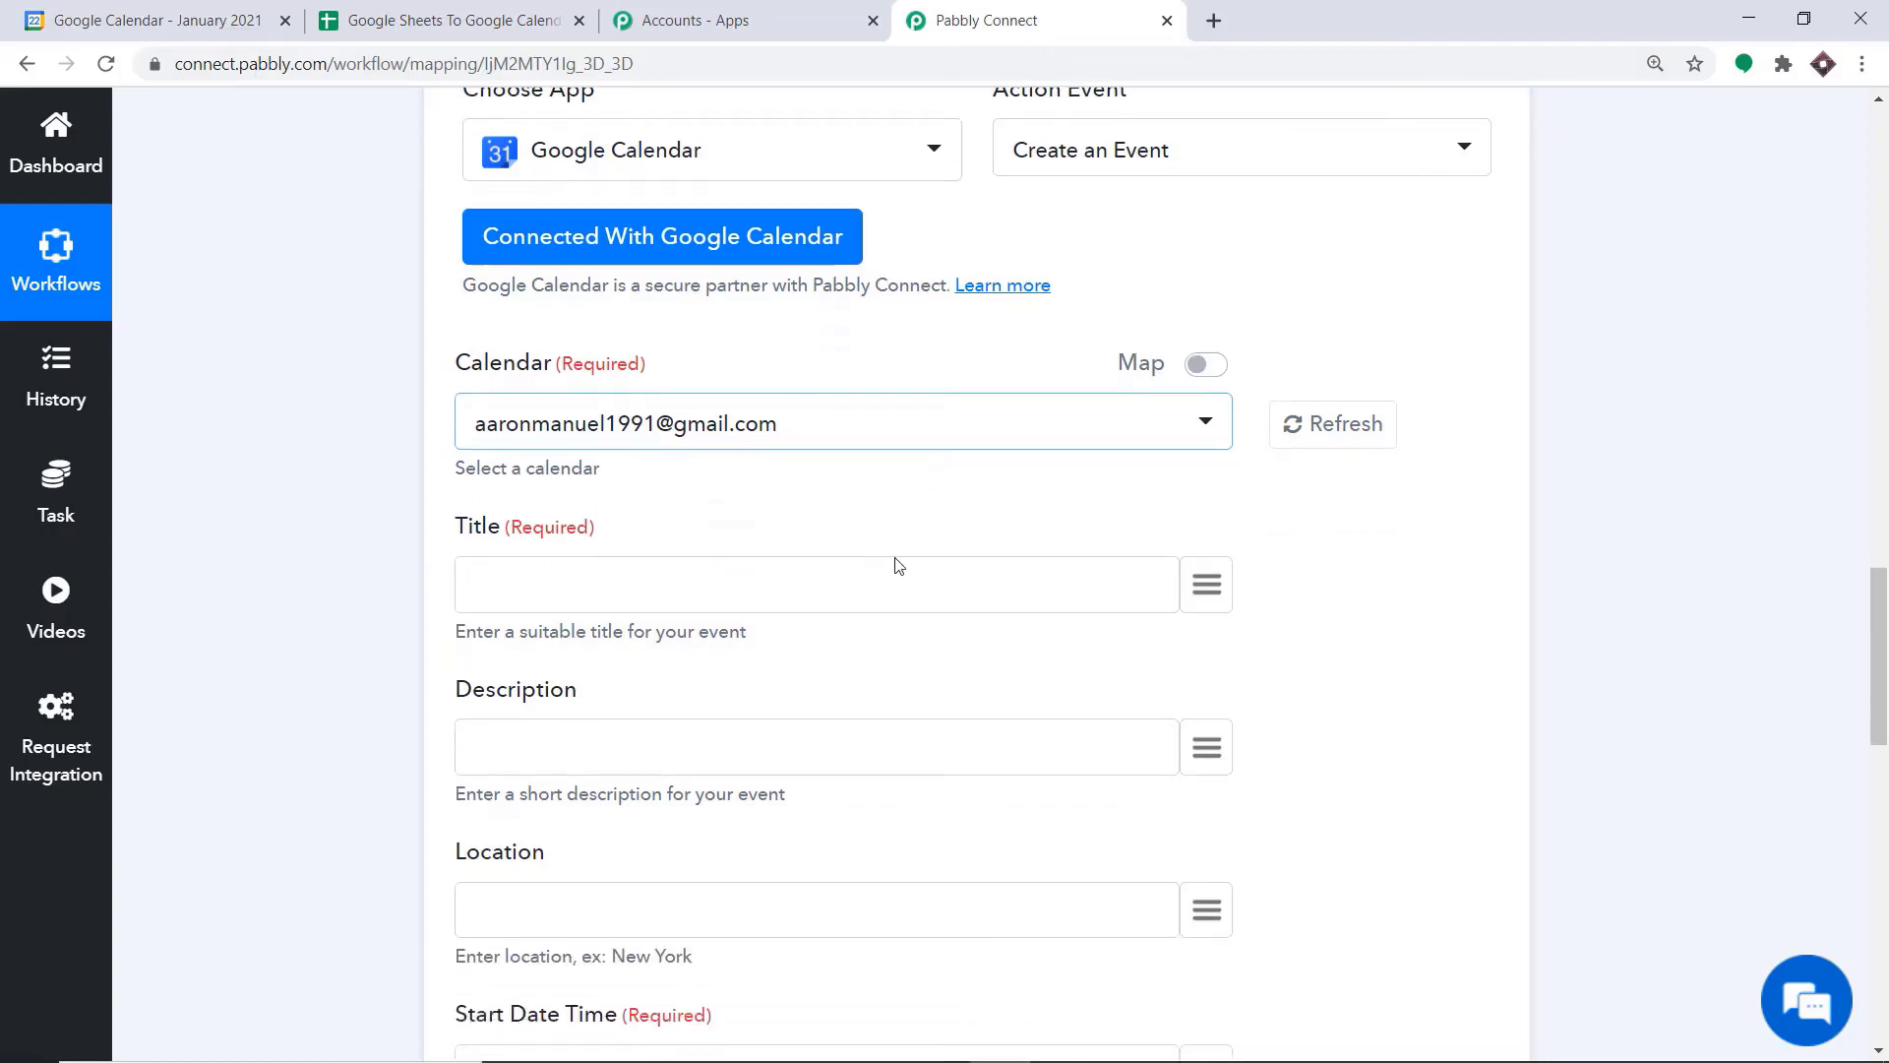
scroll(900, 560, "down", 1)
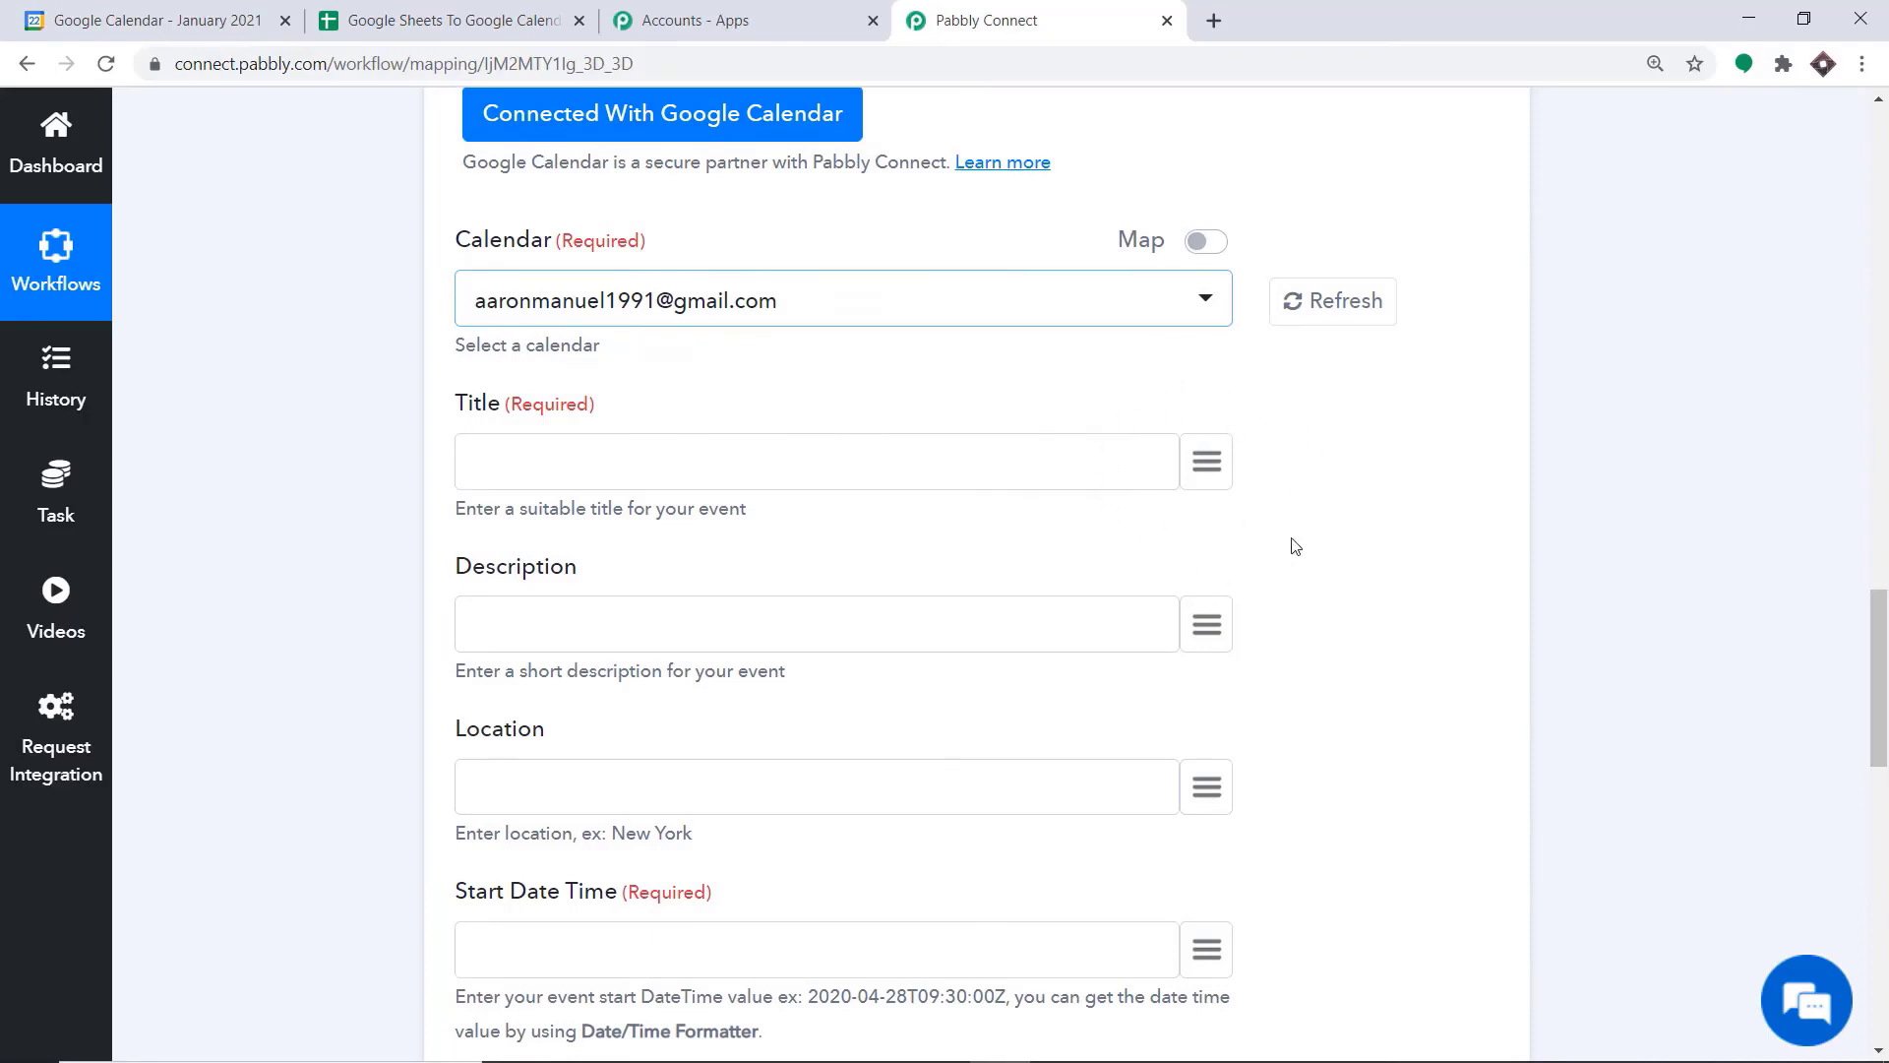
left_click(1208, 456)
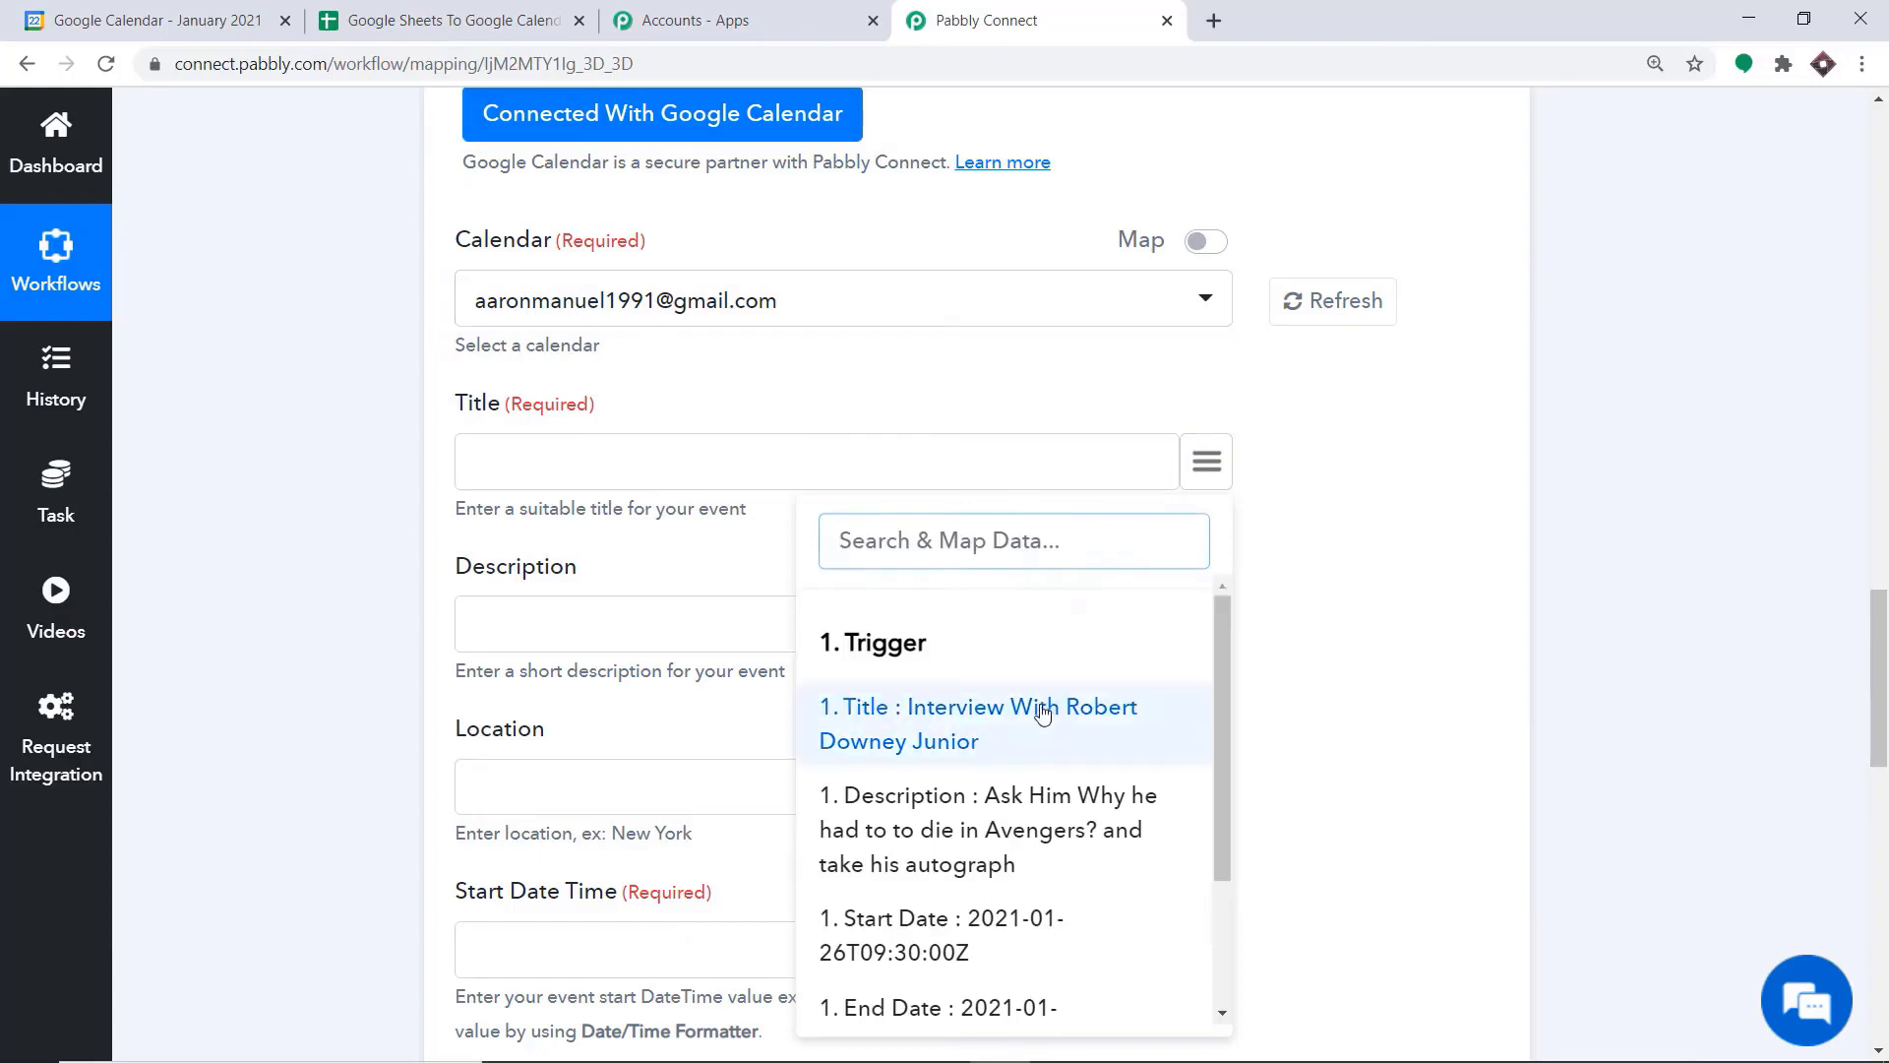
left_click(969, 729)
scroll(857, 418, "down", 3)
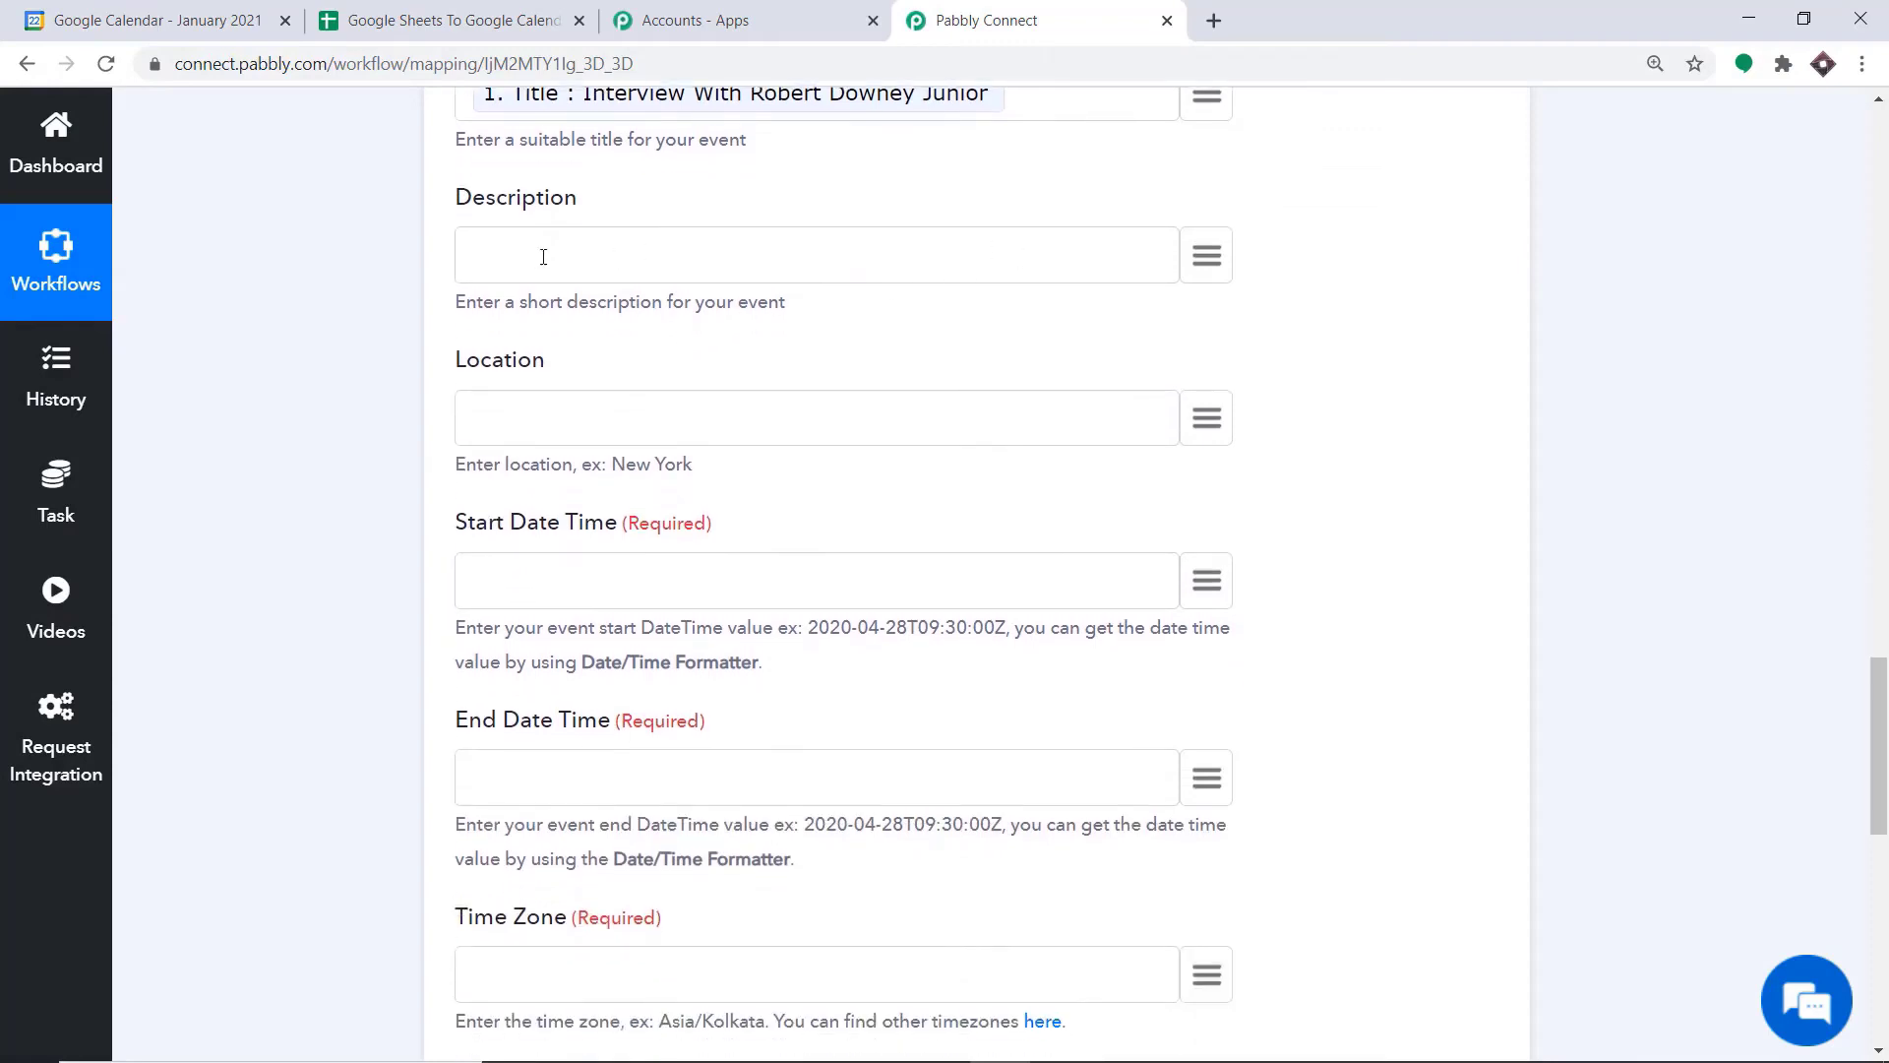
left_click(1213, 250)
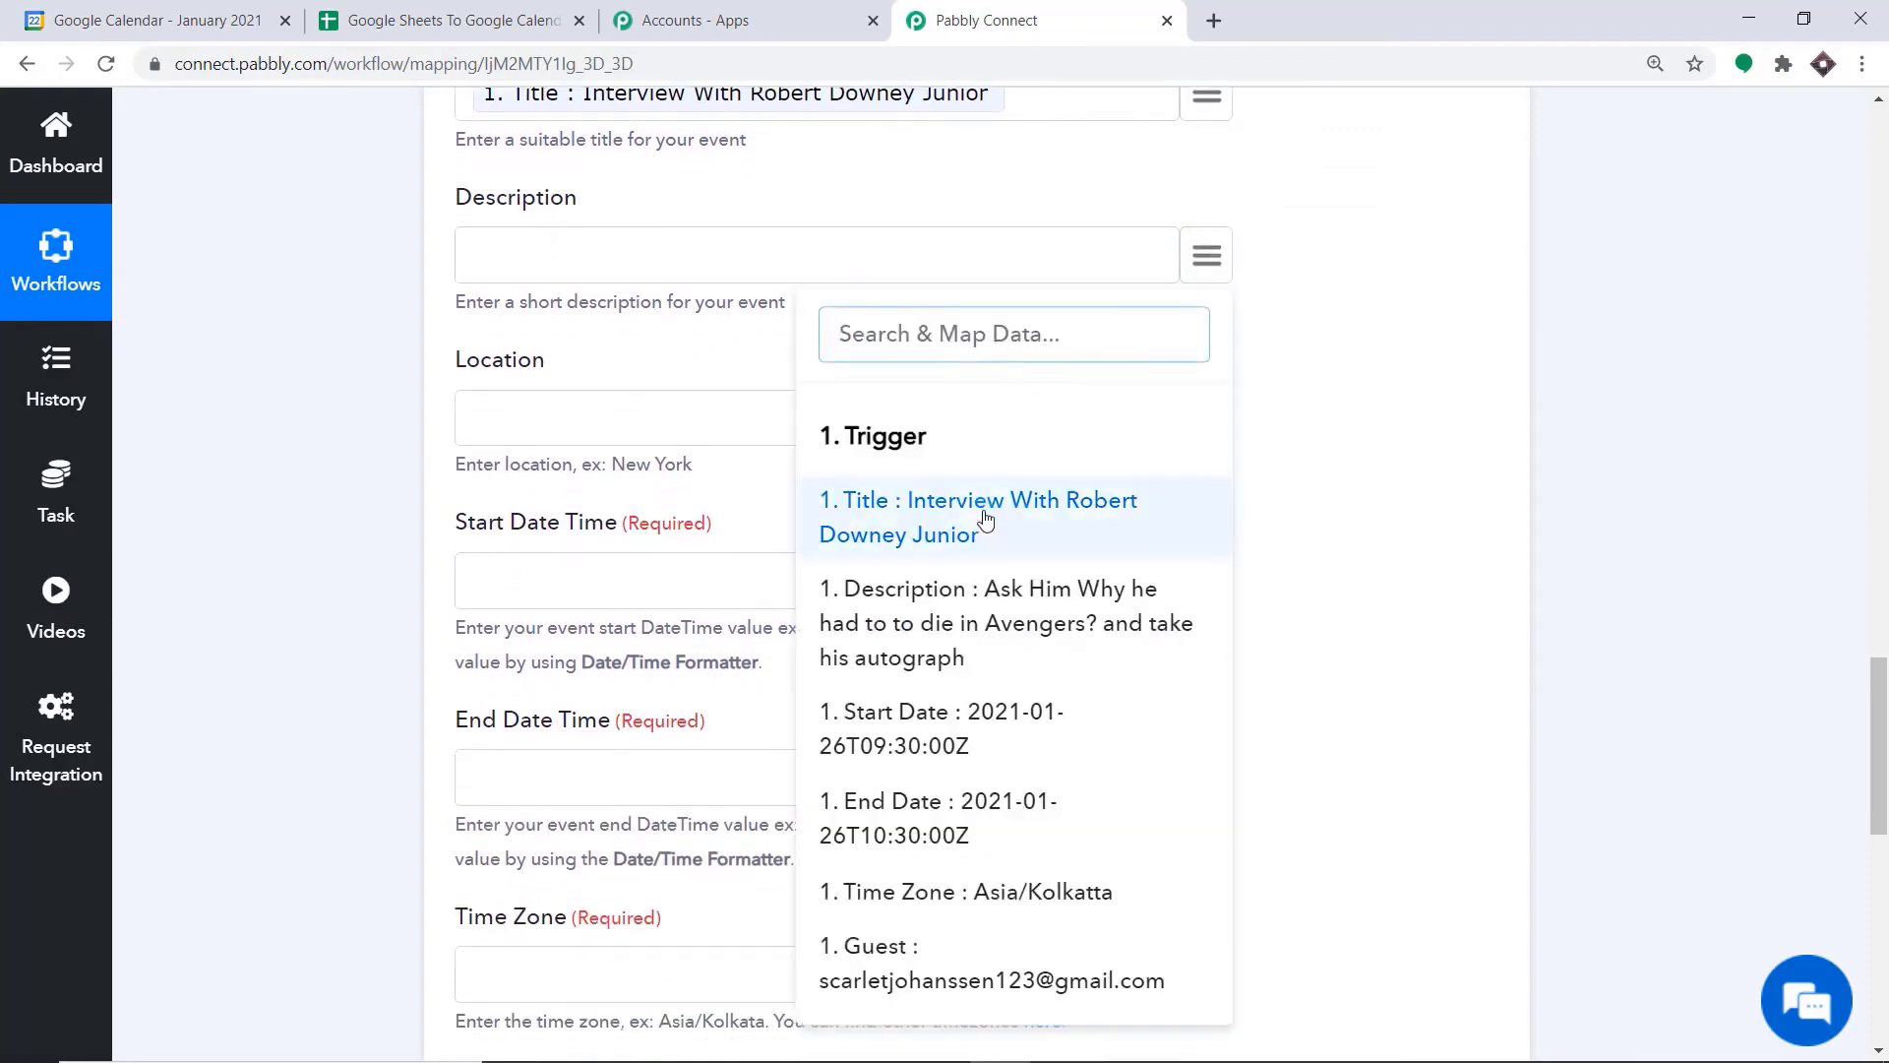
left_click(984, 625)
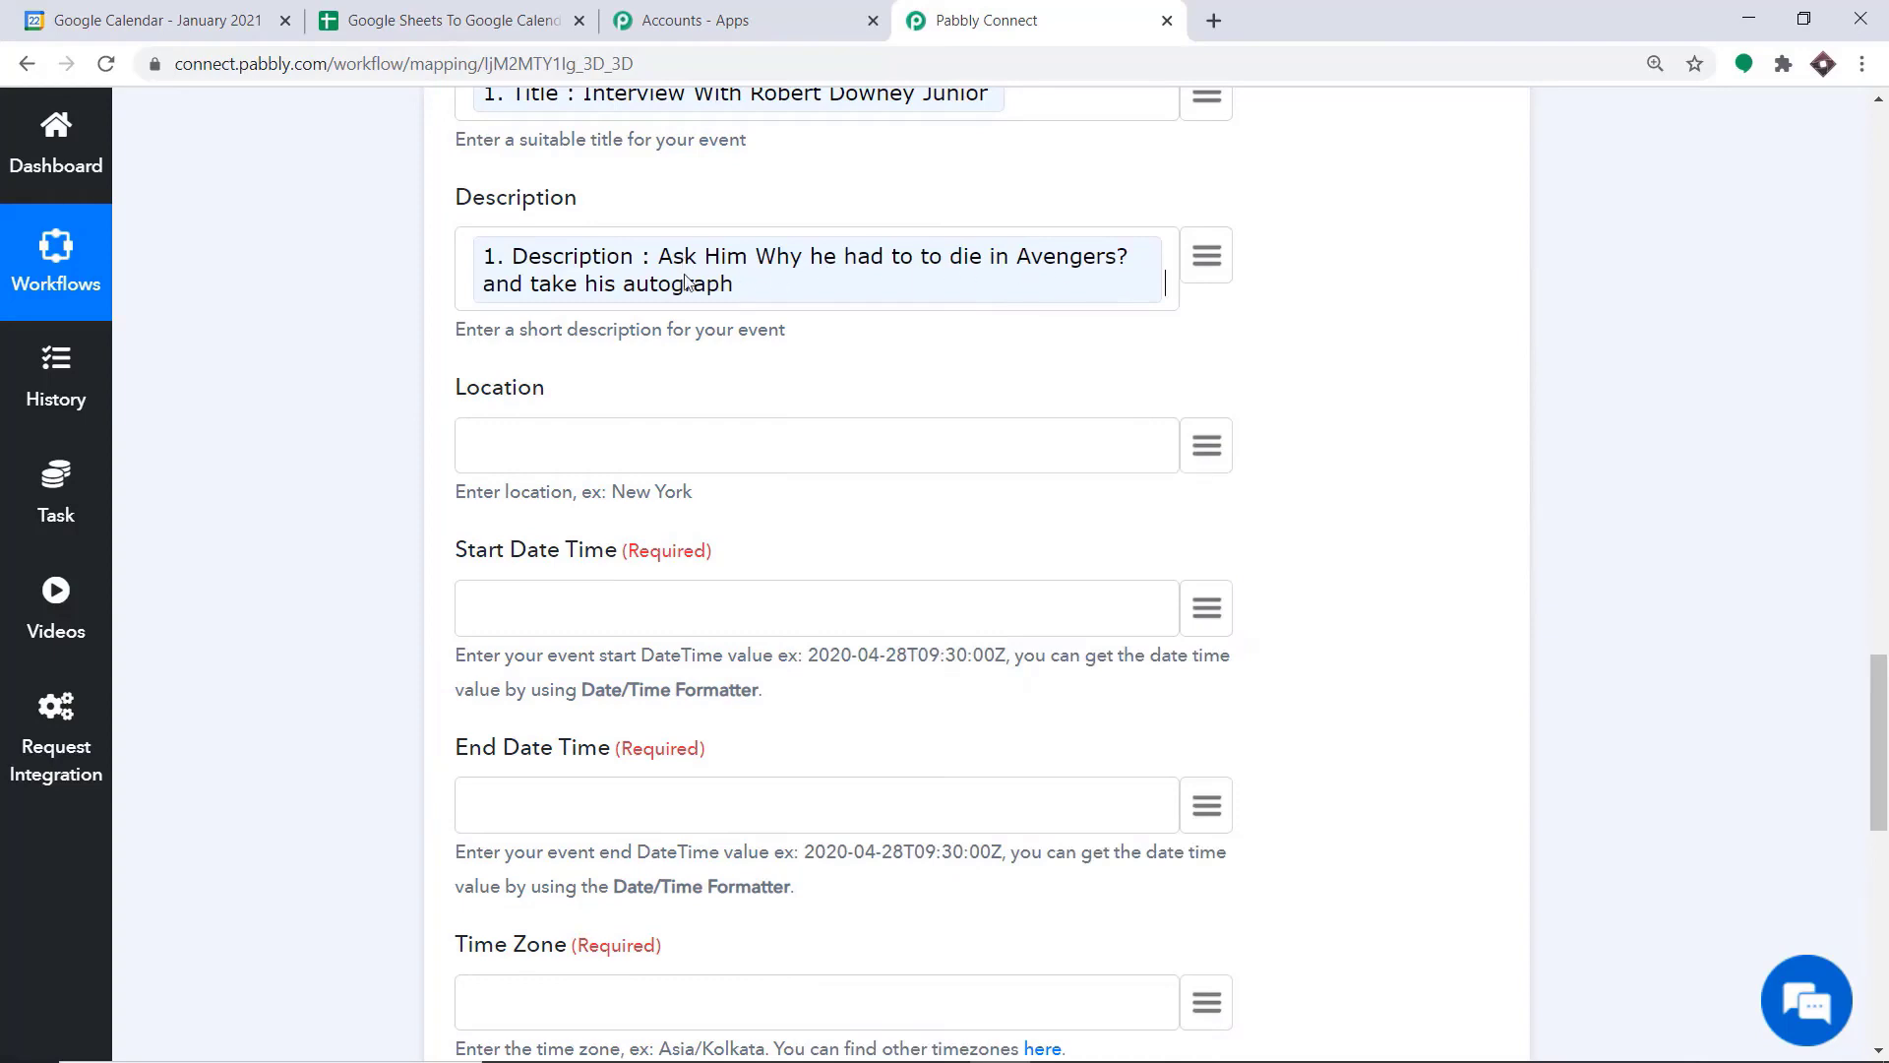
Enter Bhopal as the event's fixed Location and check the sheet's columns in Google Sheets before returning to Pabbly Connect
scroll(772, 408, "down", 1)
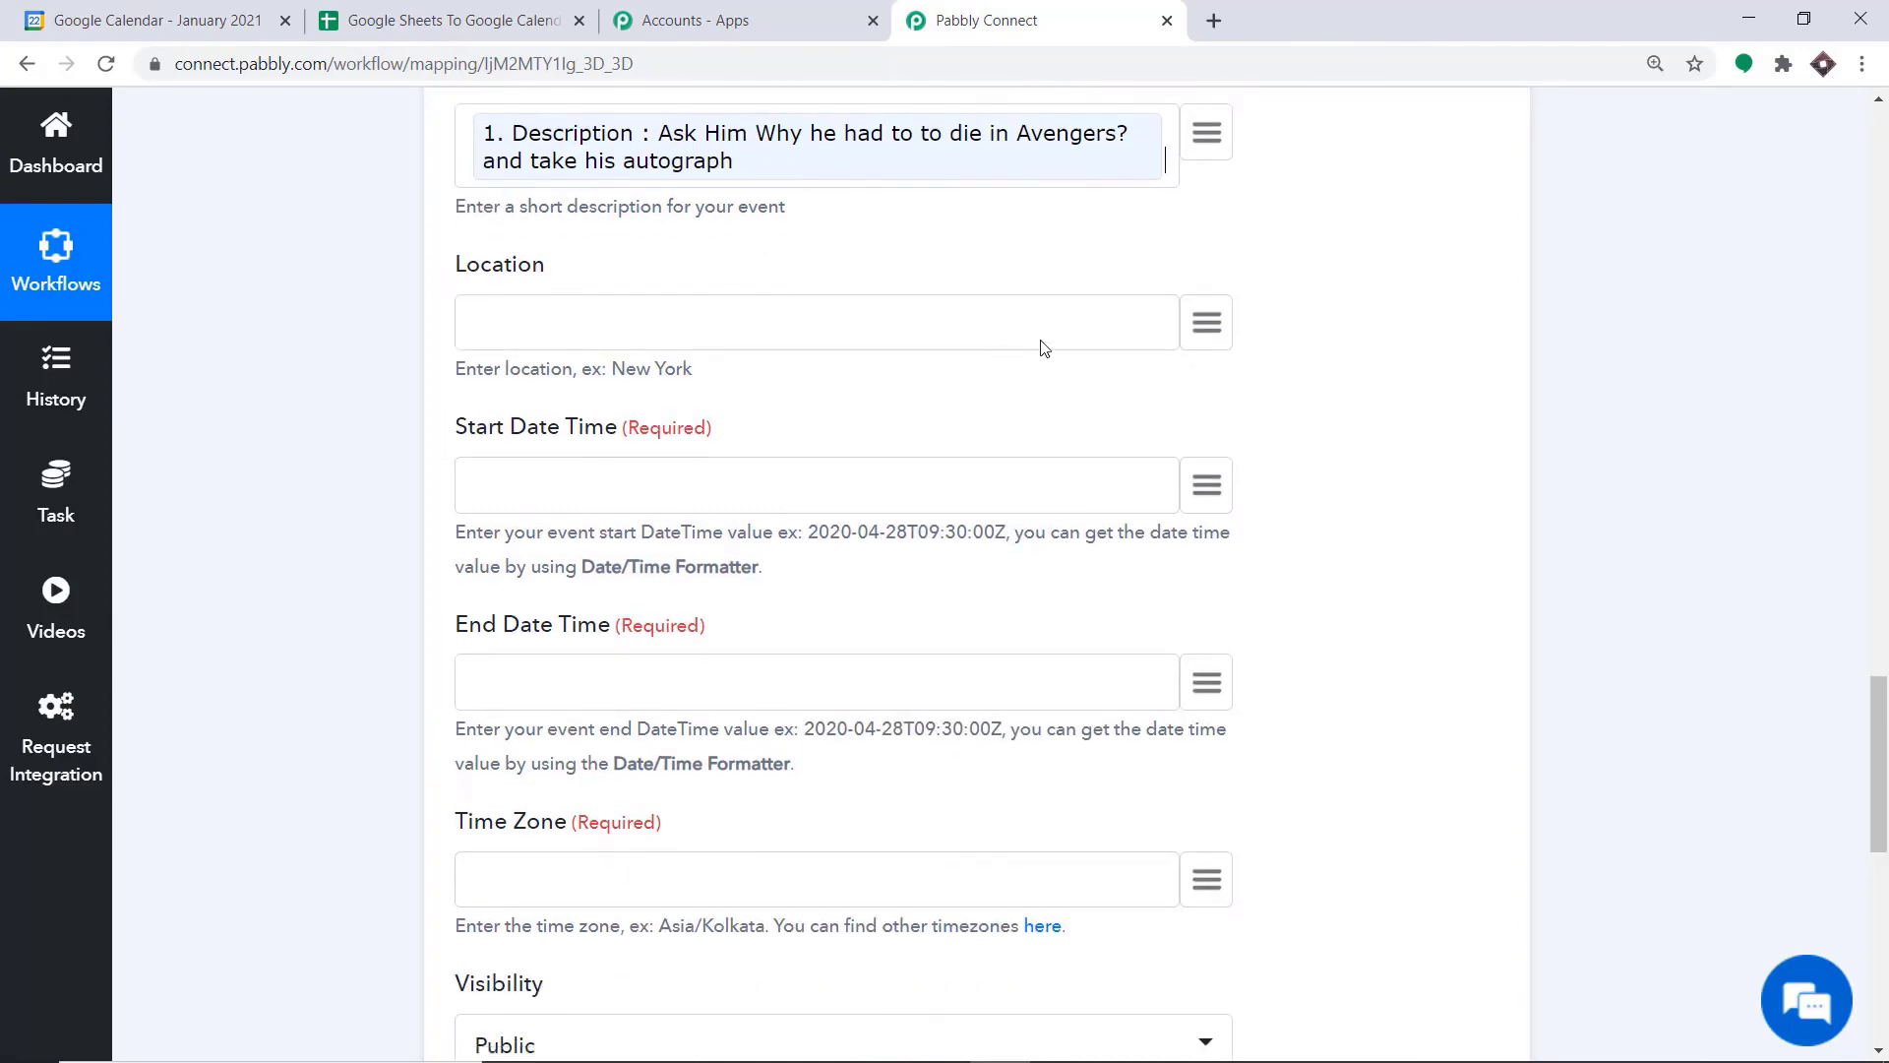
left_click(1206, 321)
scroll(1014, 669, "down", 2)
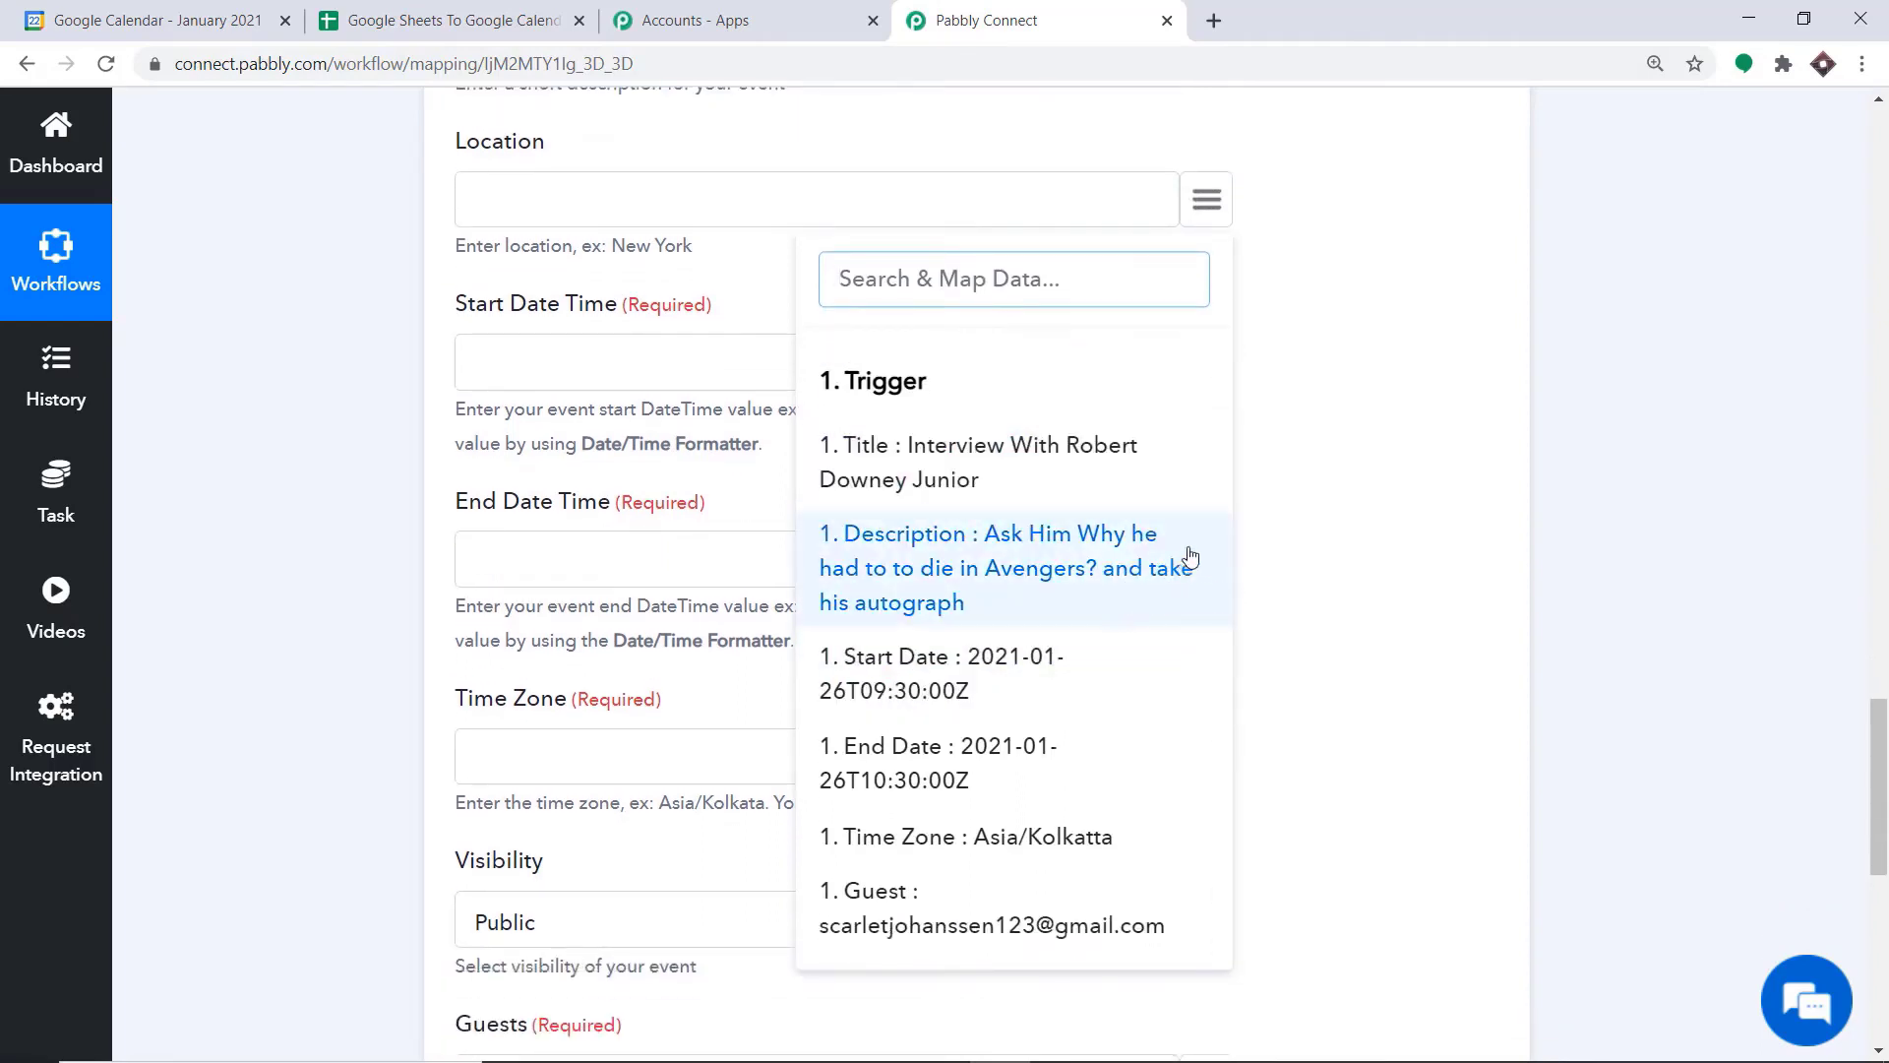
scroll(1274, 358, "up", 1)
left_click(569, 318)
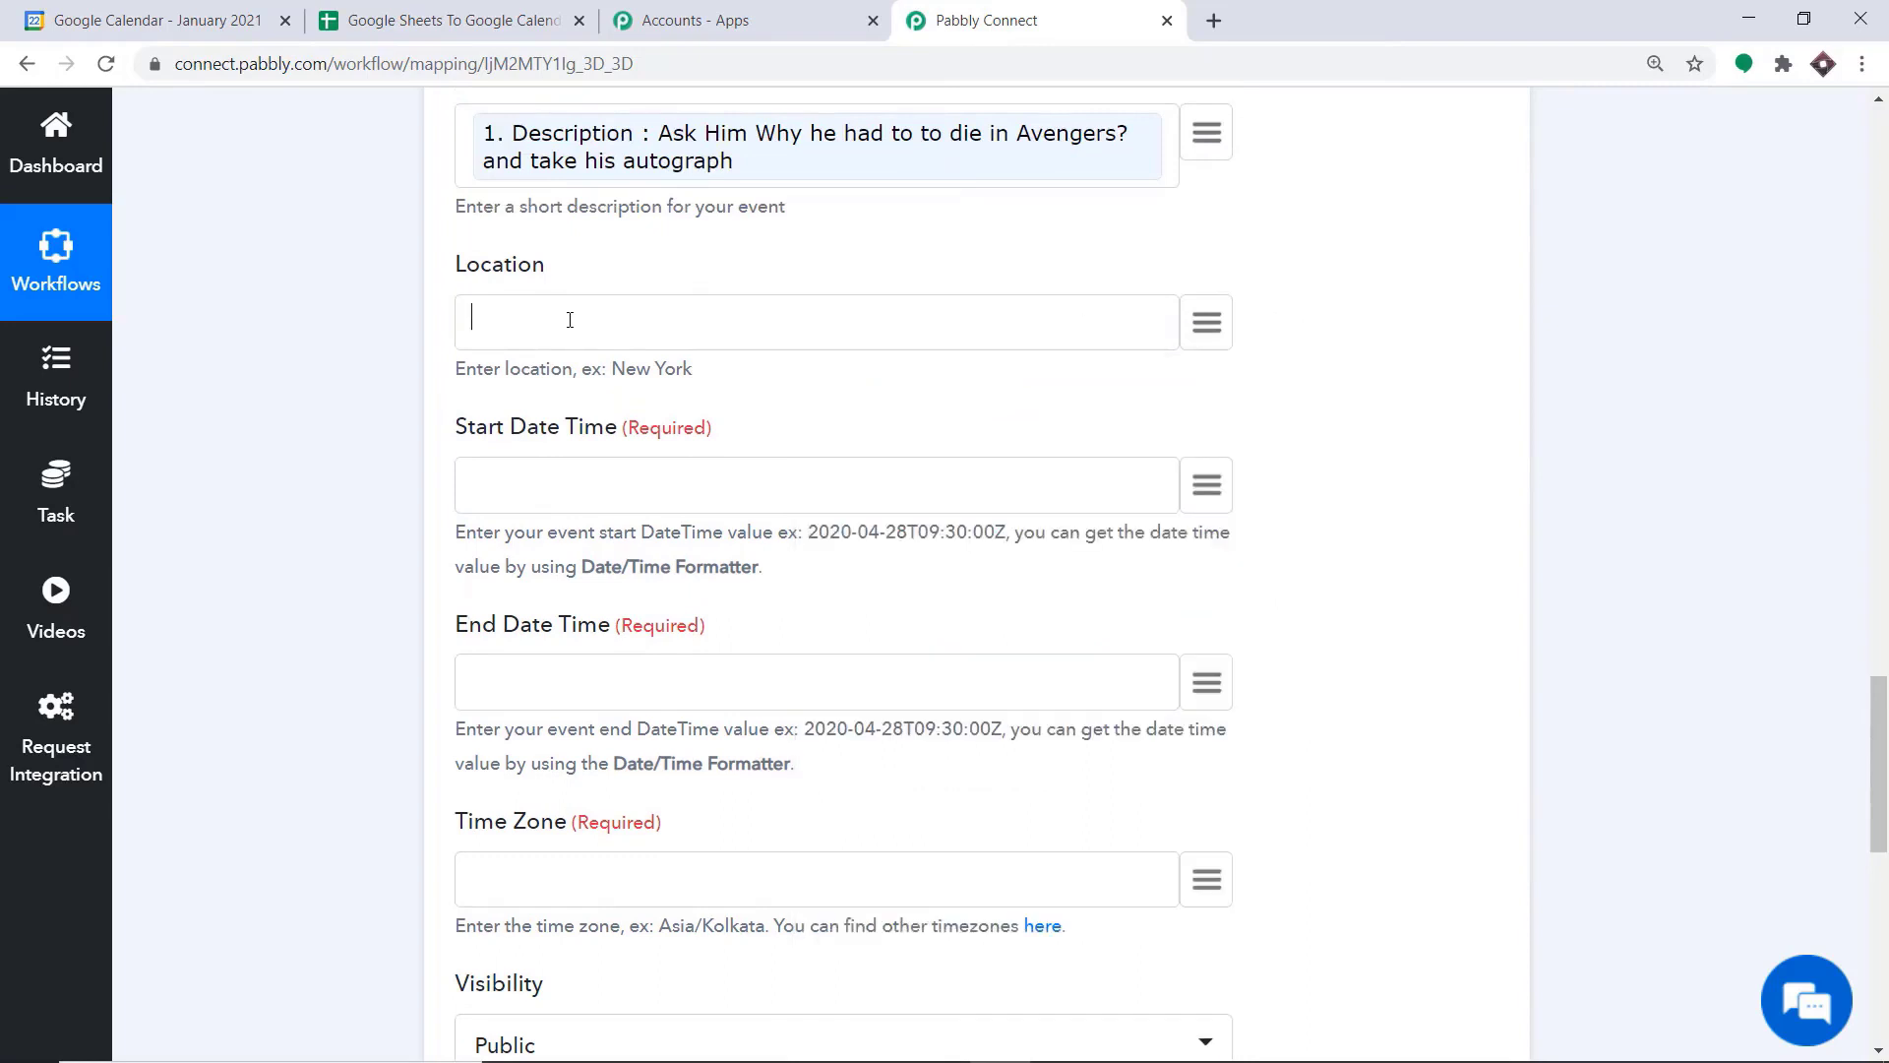
type("Bhopal")
left_click(447, 19)
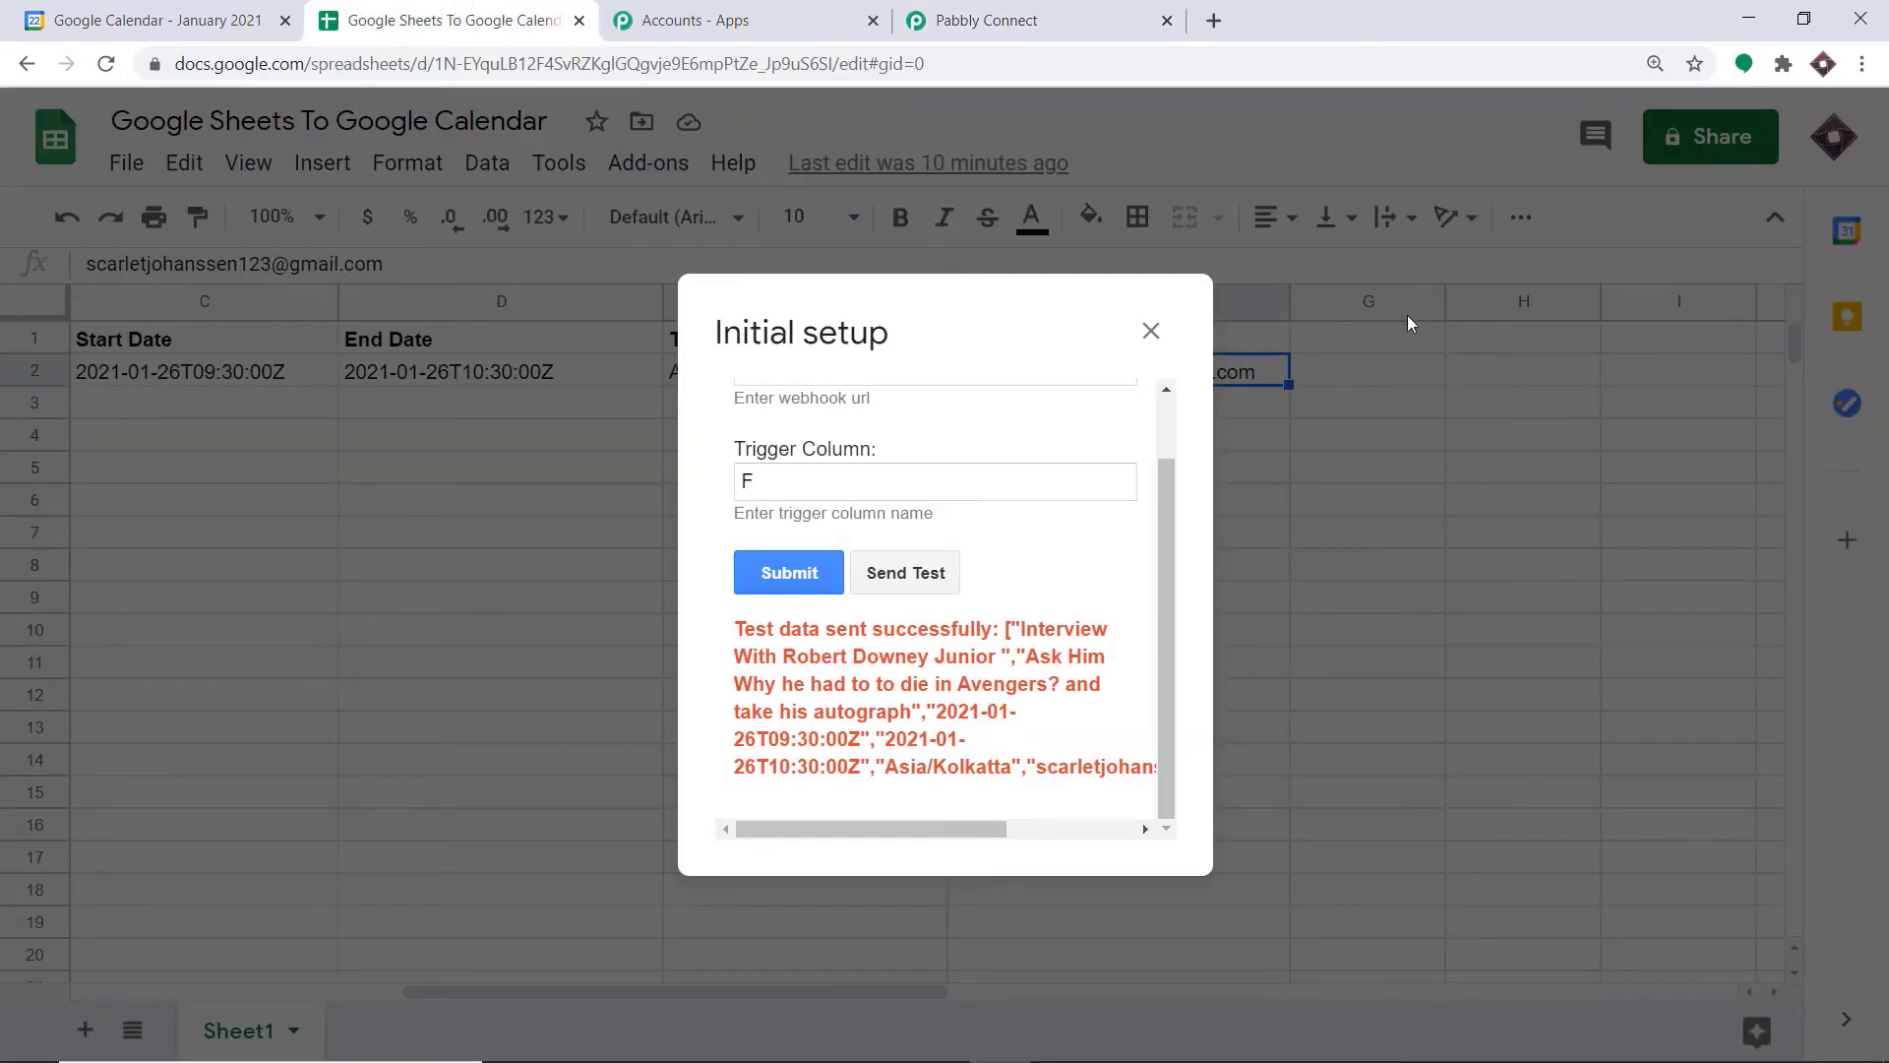
left_click(1028, 18)
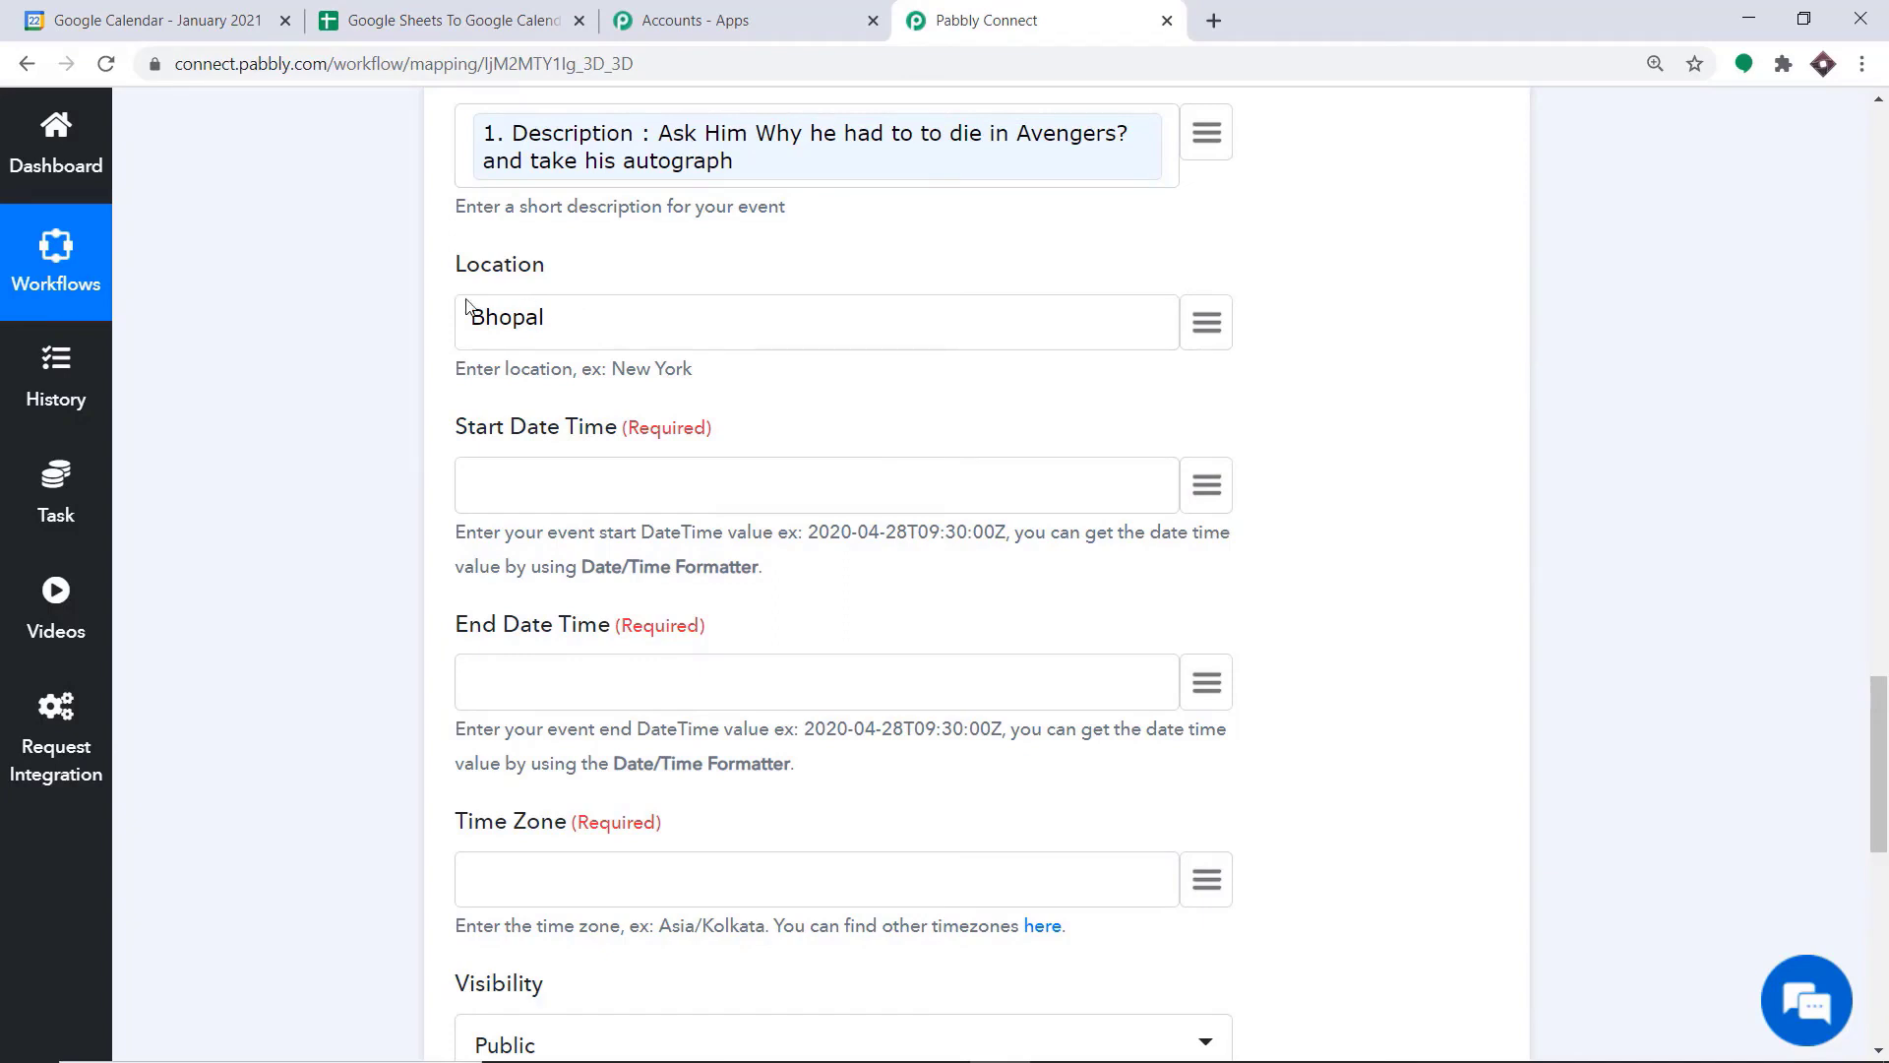
Map Start Date Time and End Date Time to the trigger's Start Date and End Date values
scroll(490, 475, "down", 1)
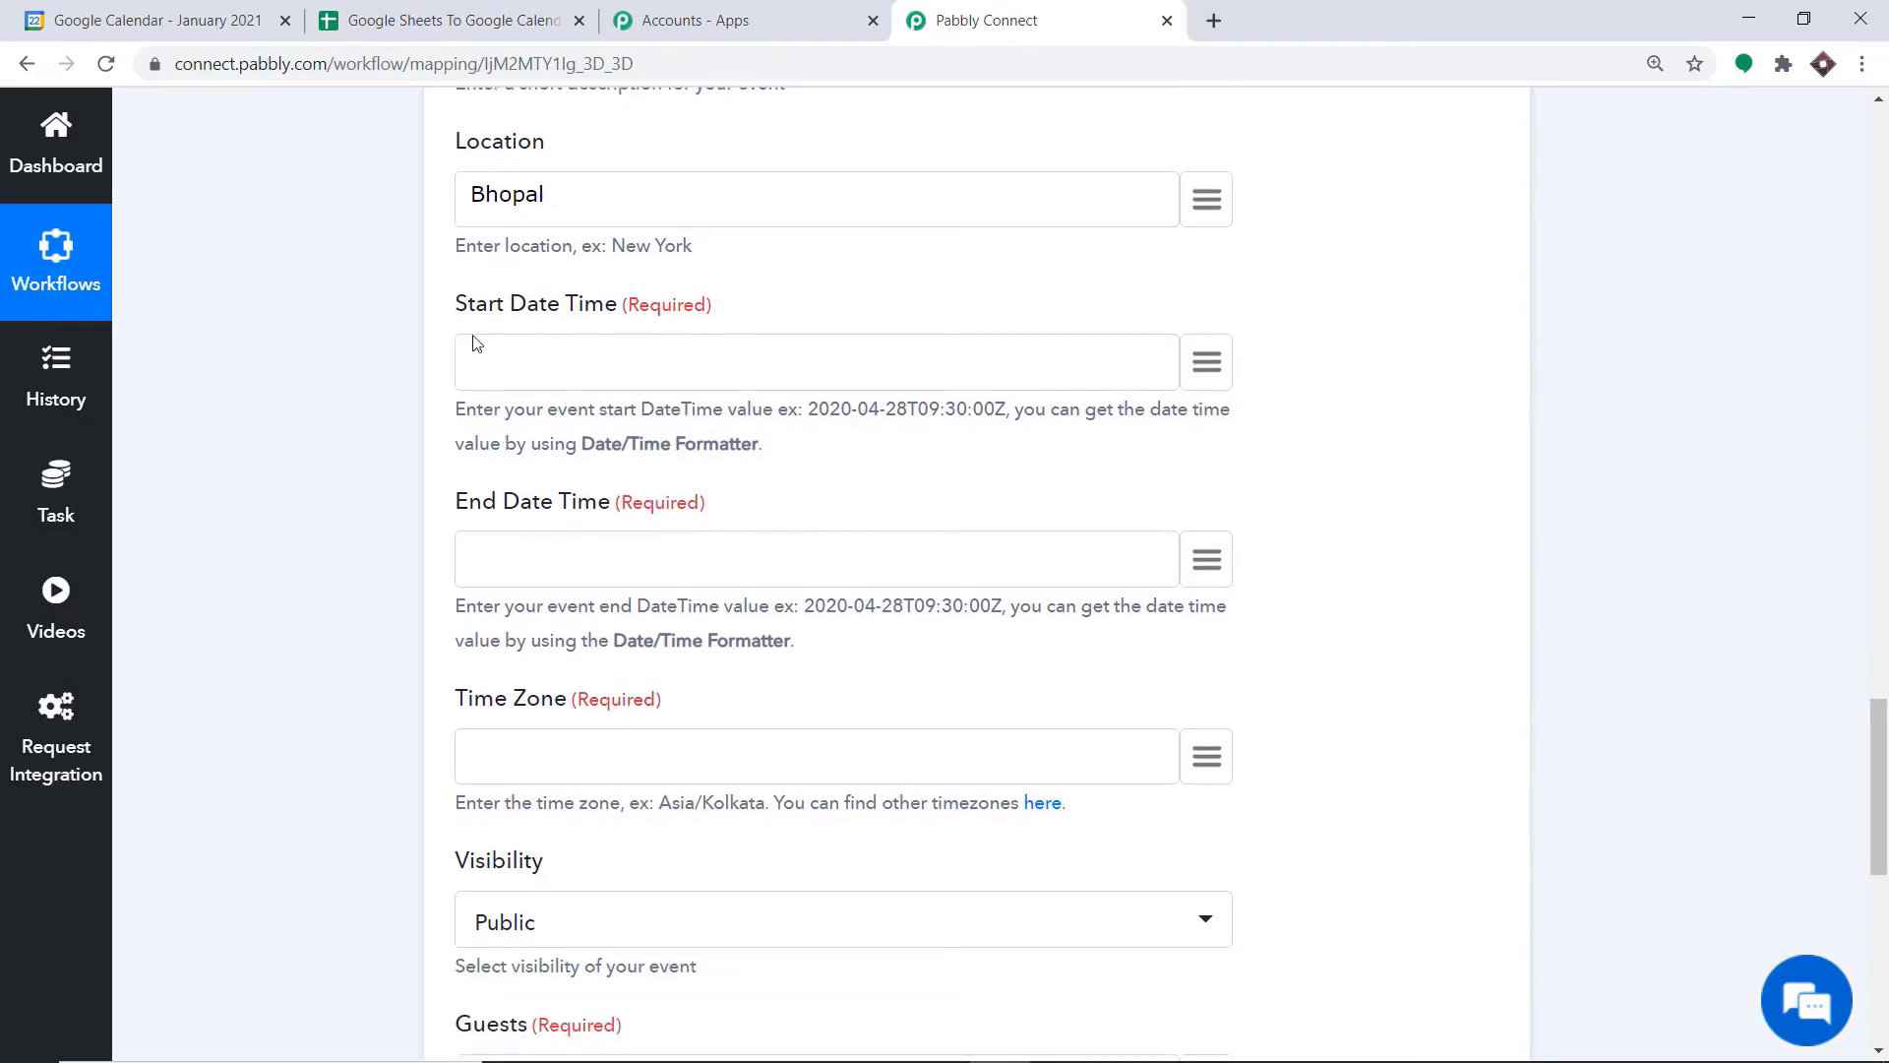
scroll(504, 323, "down", 1)
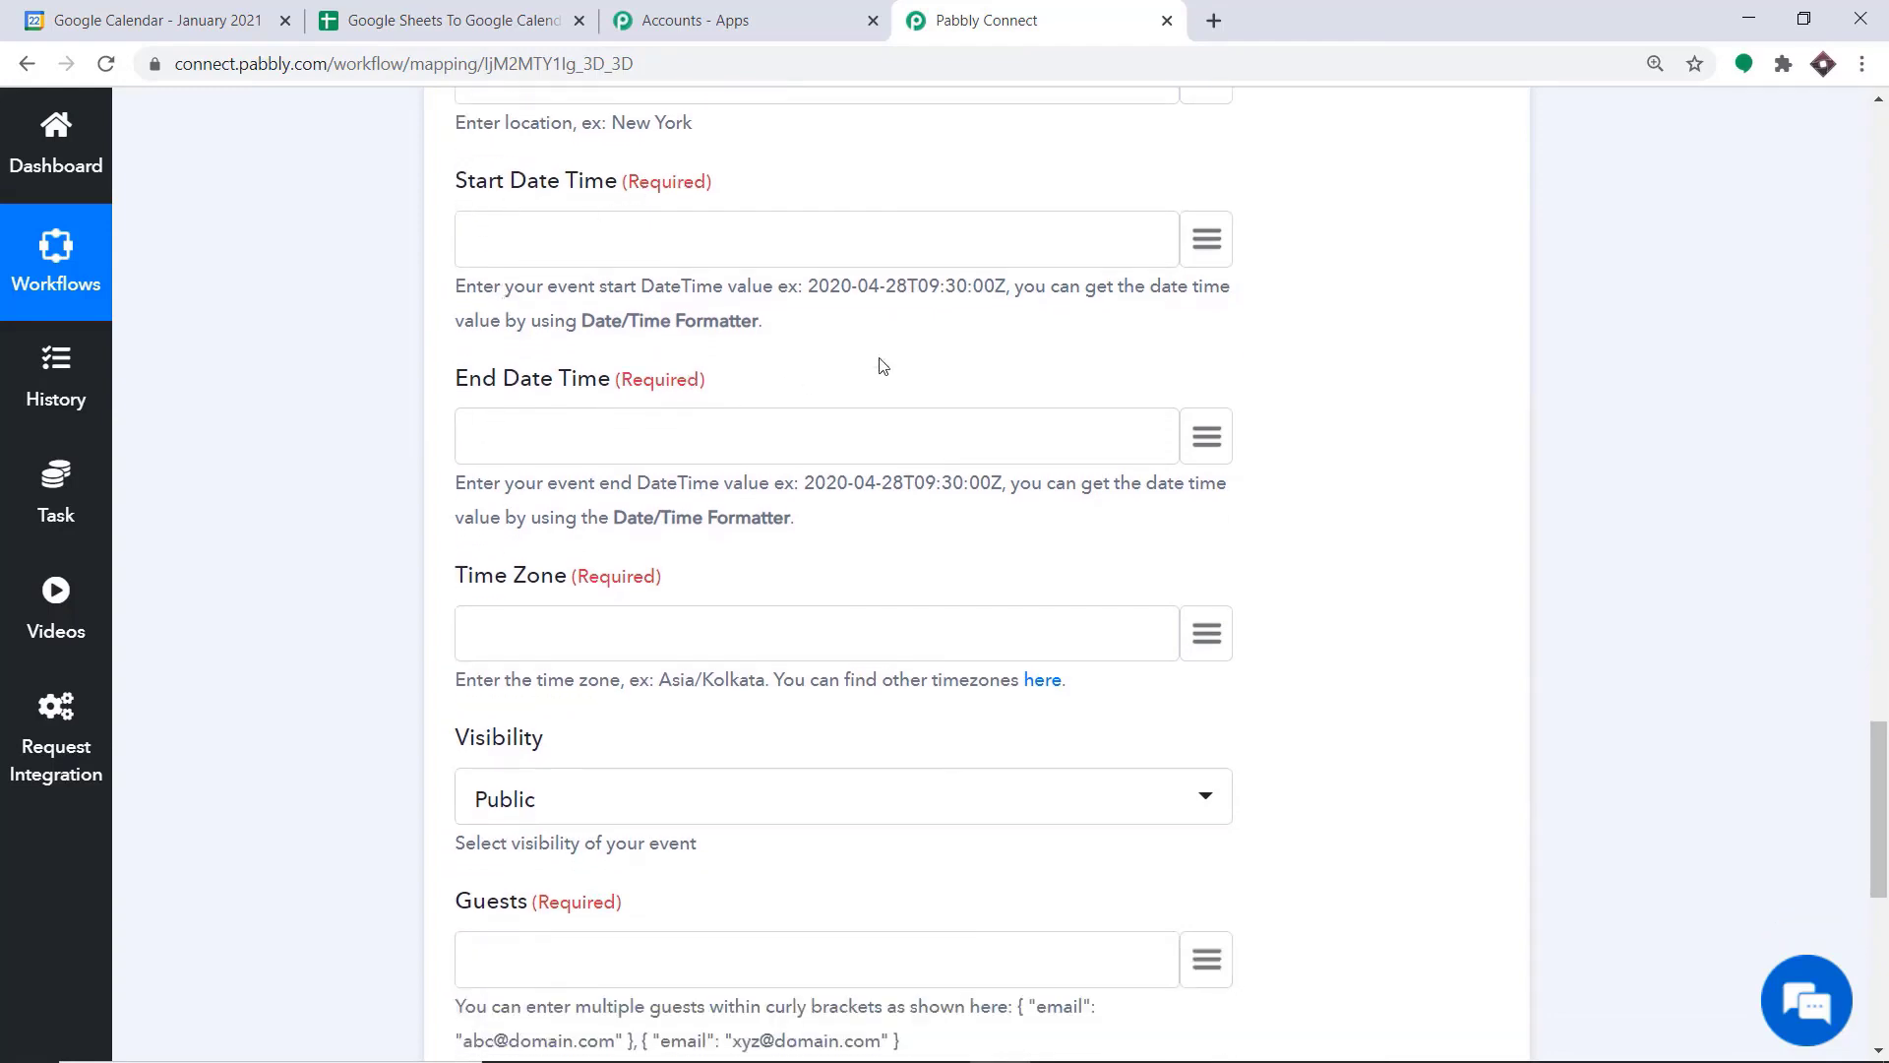
left_click(1214, 243)
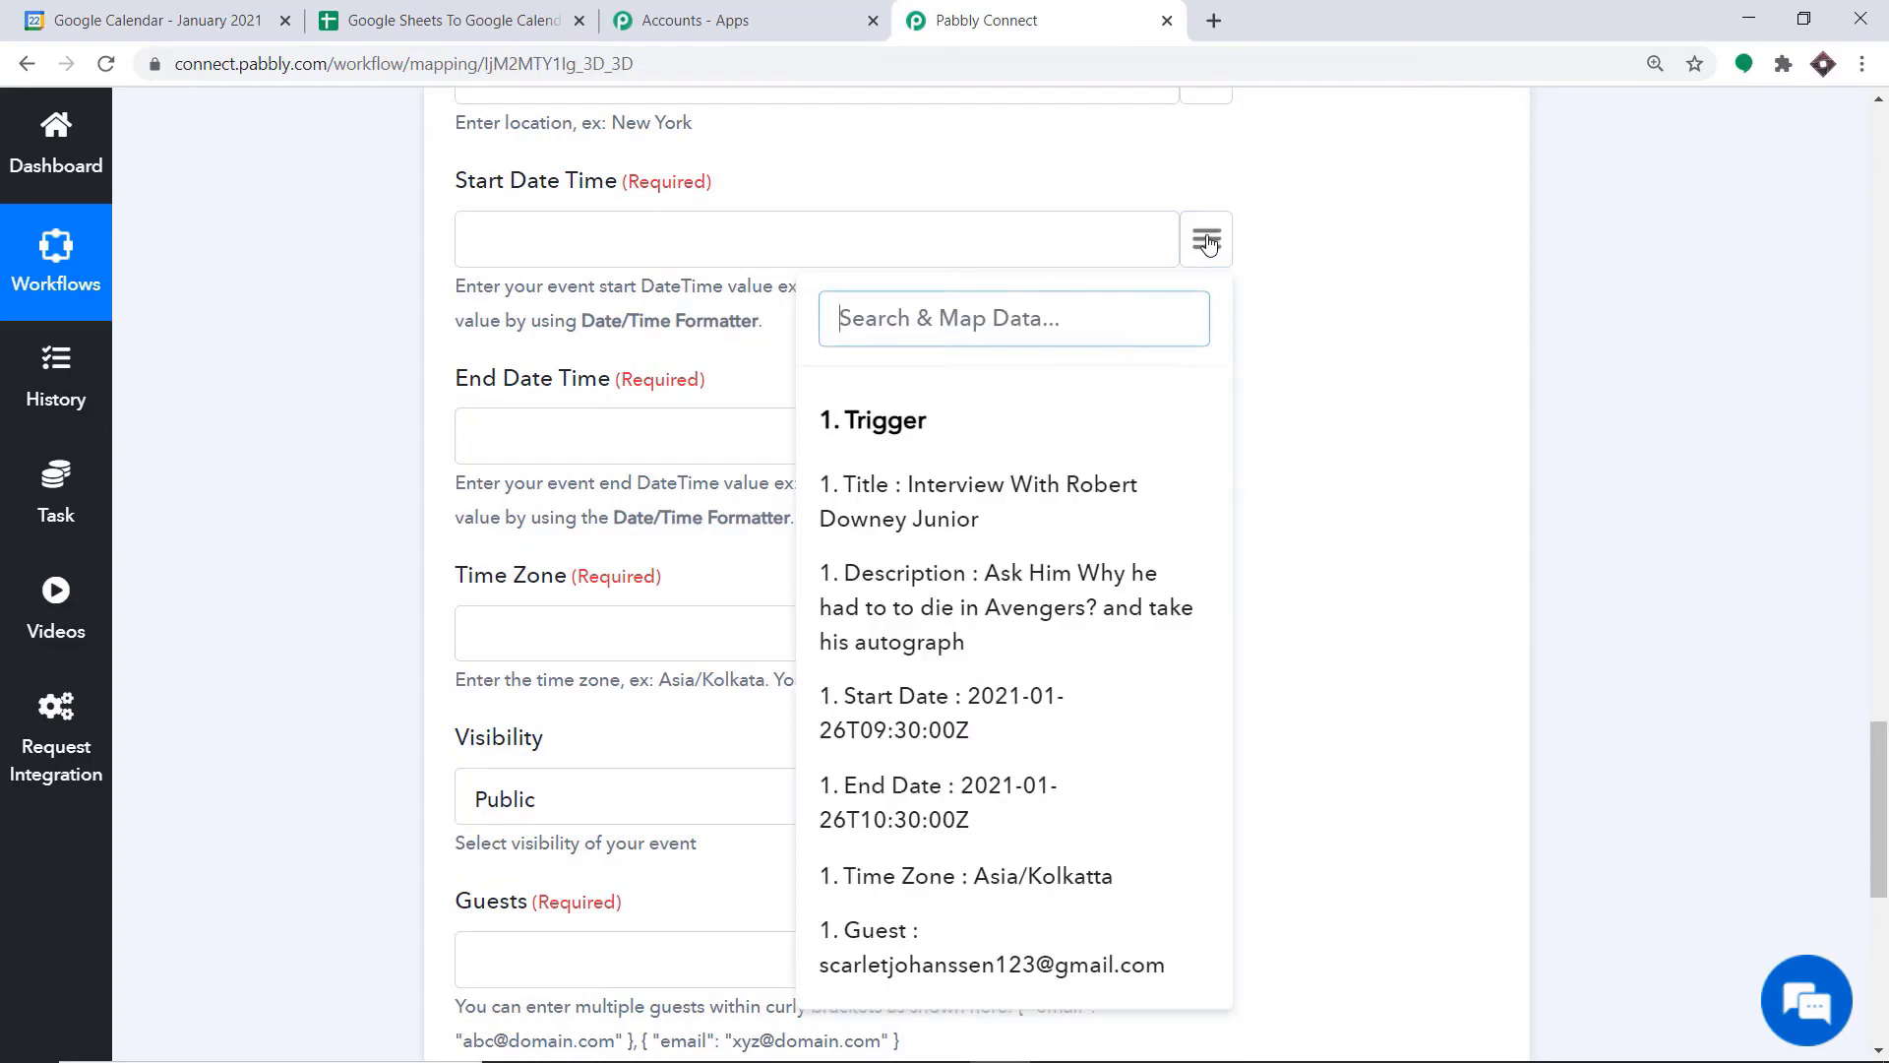
left_click(1021, 721)
scroll(1035, 576, "down", 1)
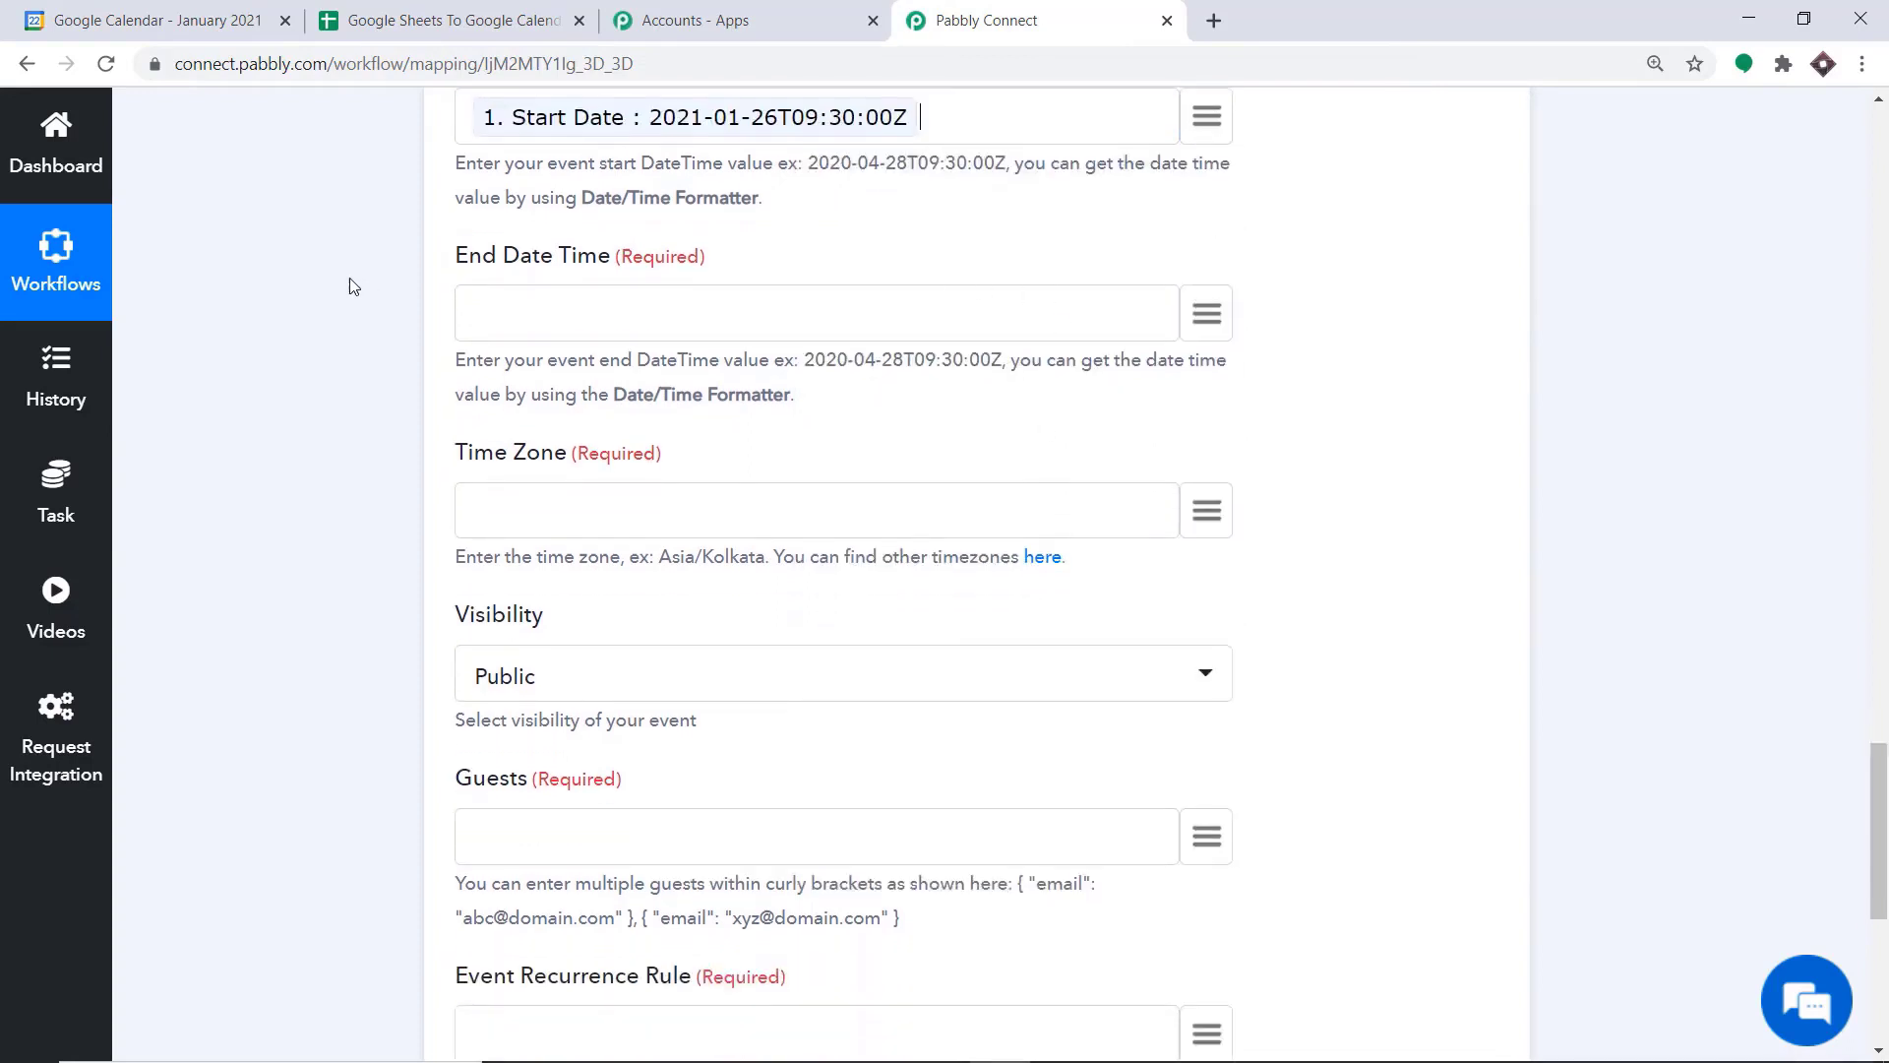
left_click(1206, 313)
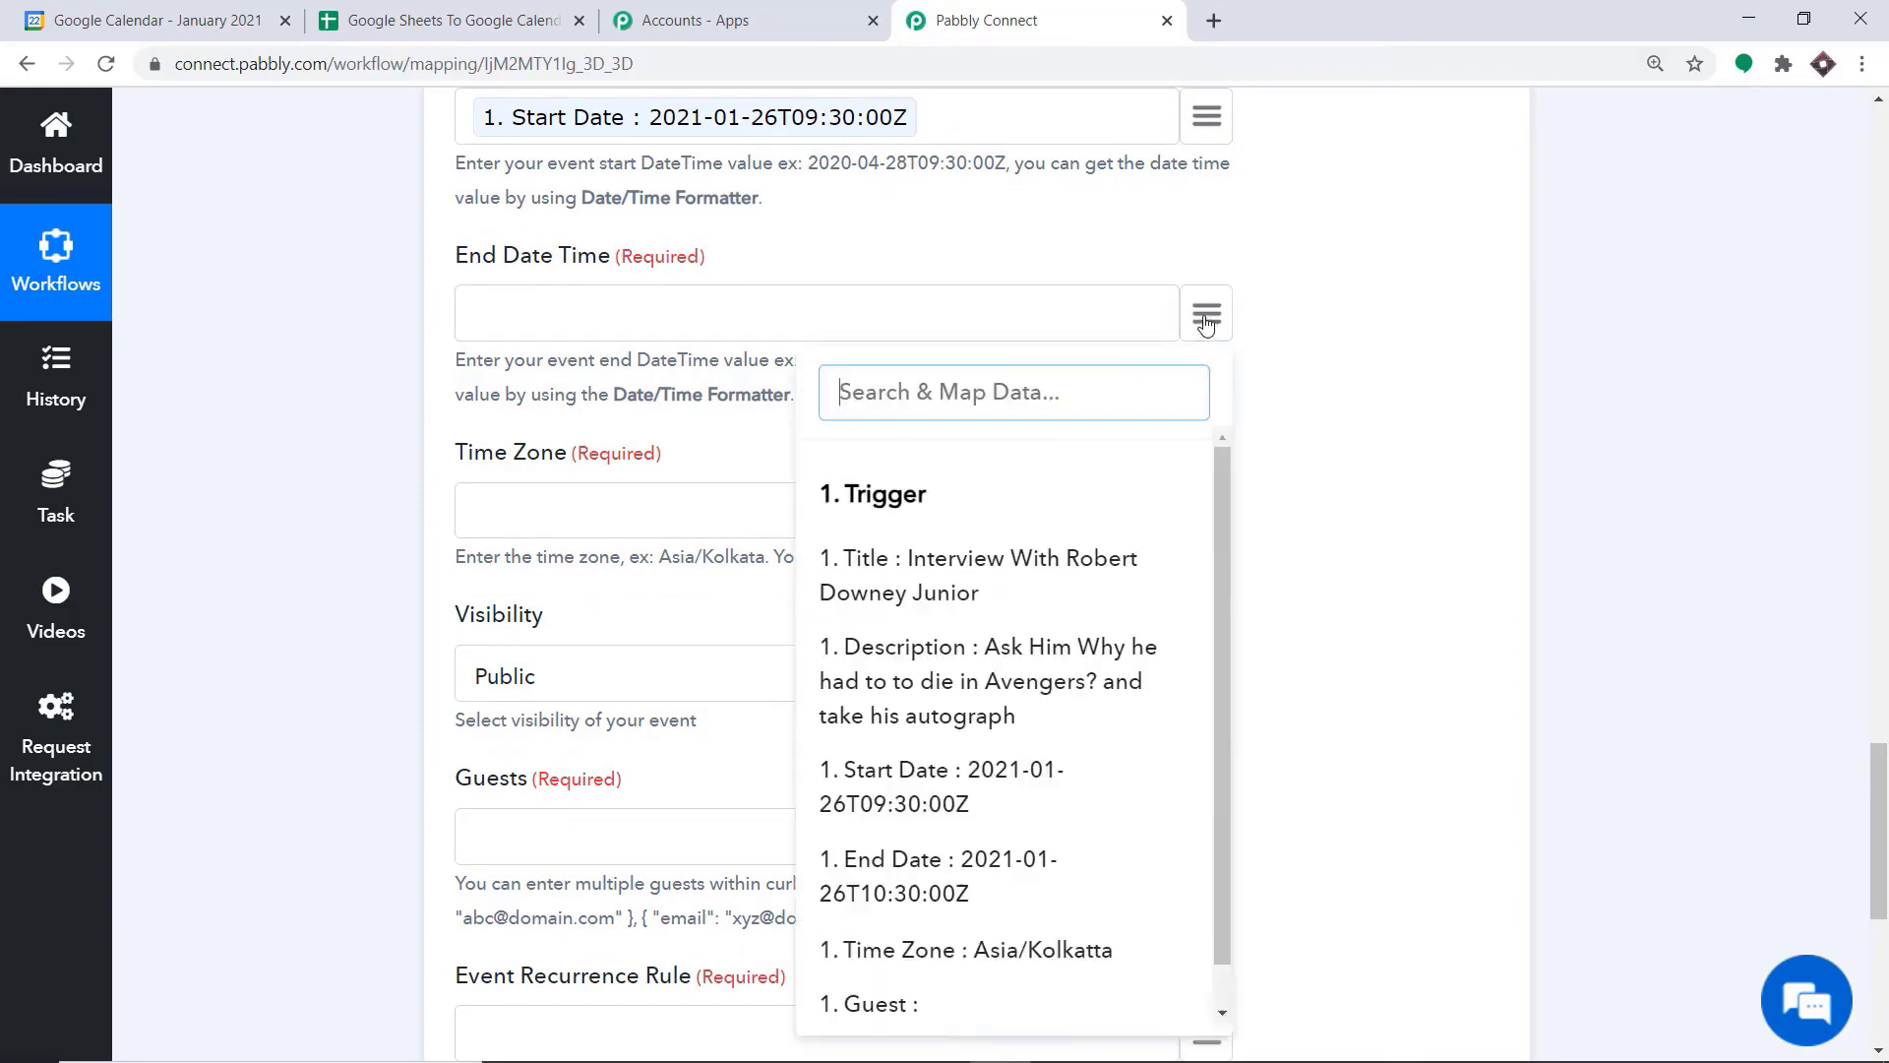
left_click(925, 866)
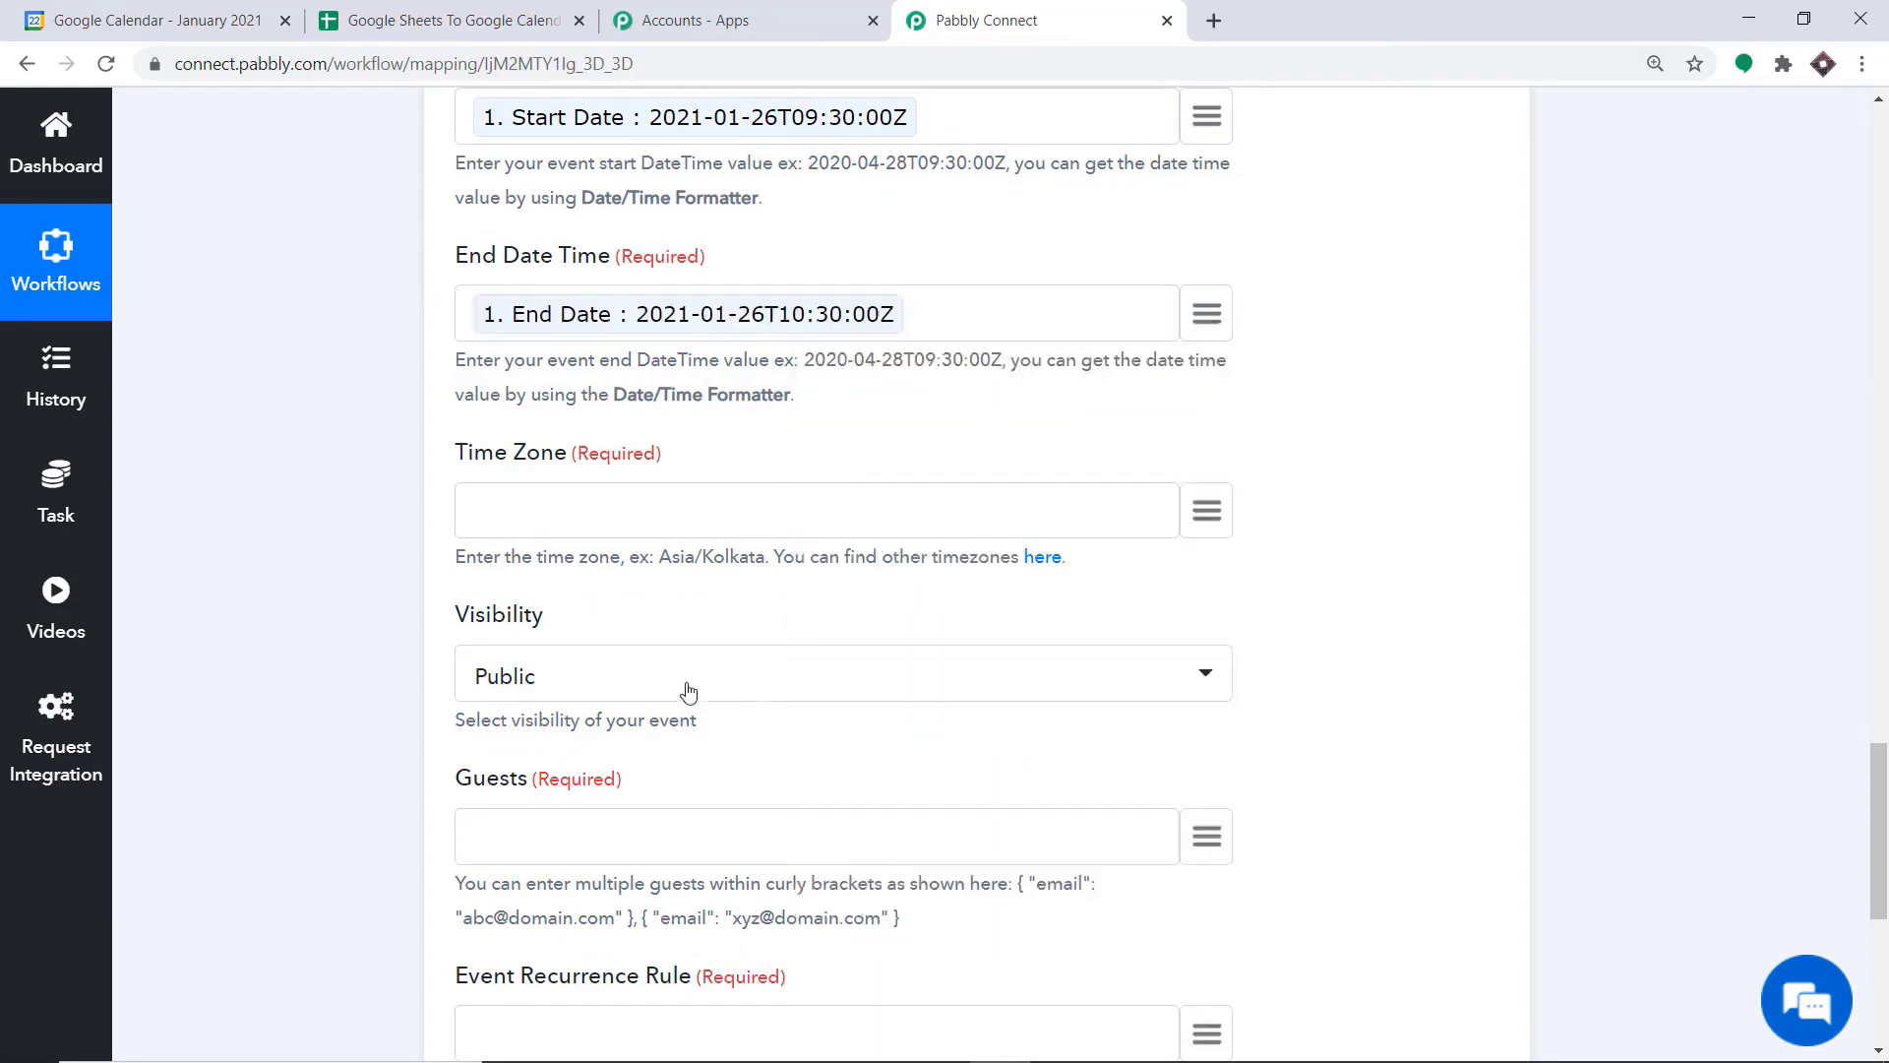
Fill the event's Time Zone with Asia/Kolkata, copied from the example in the field's help text
scroll(569, 177, "down", 2)
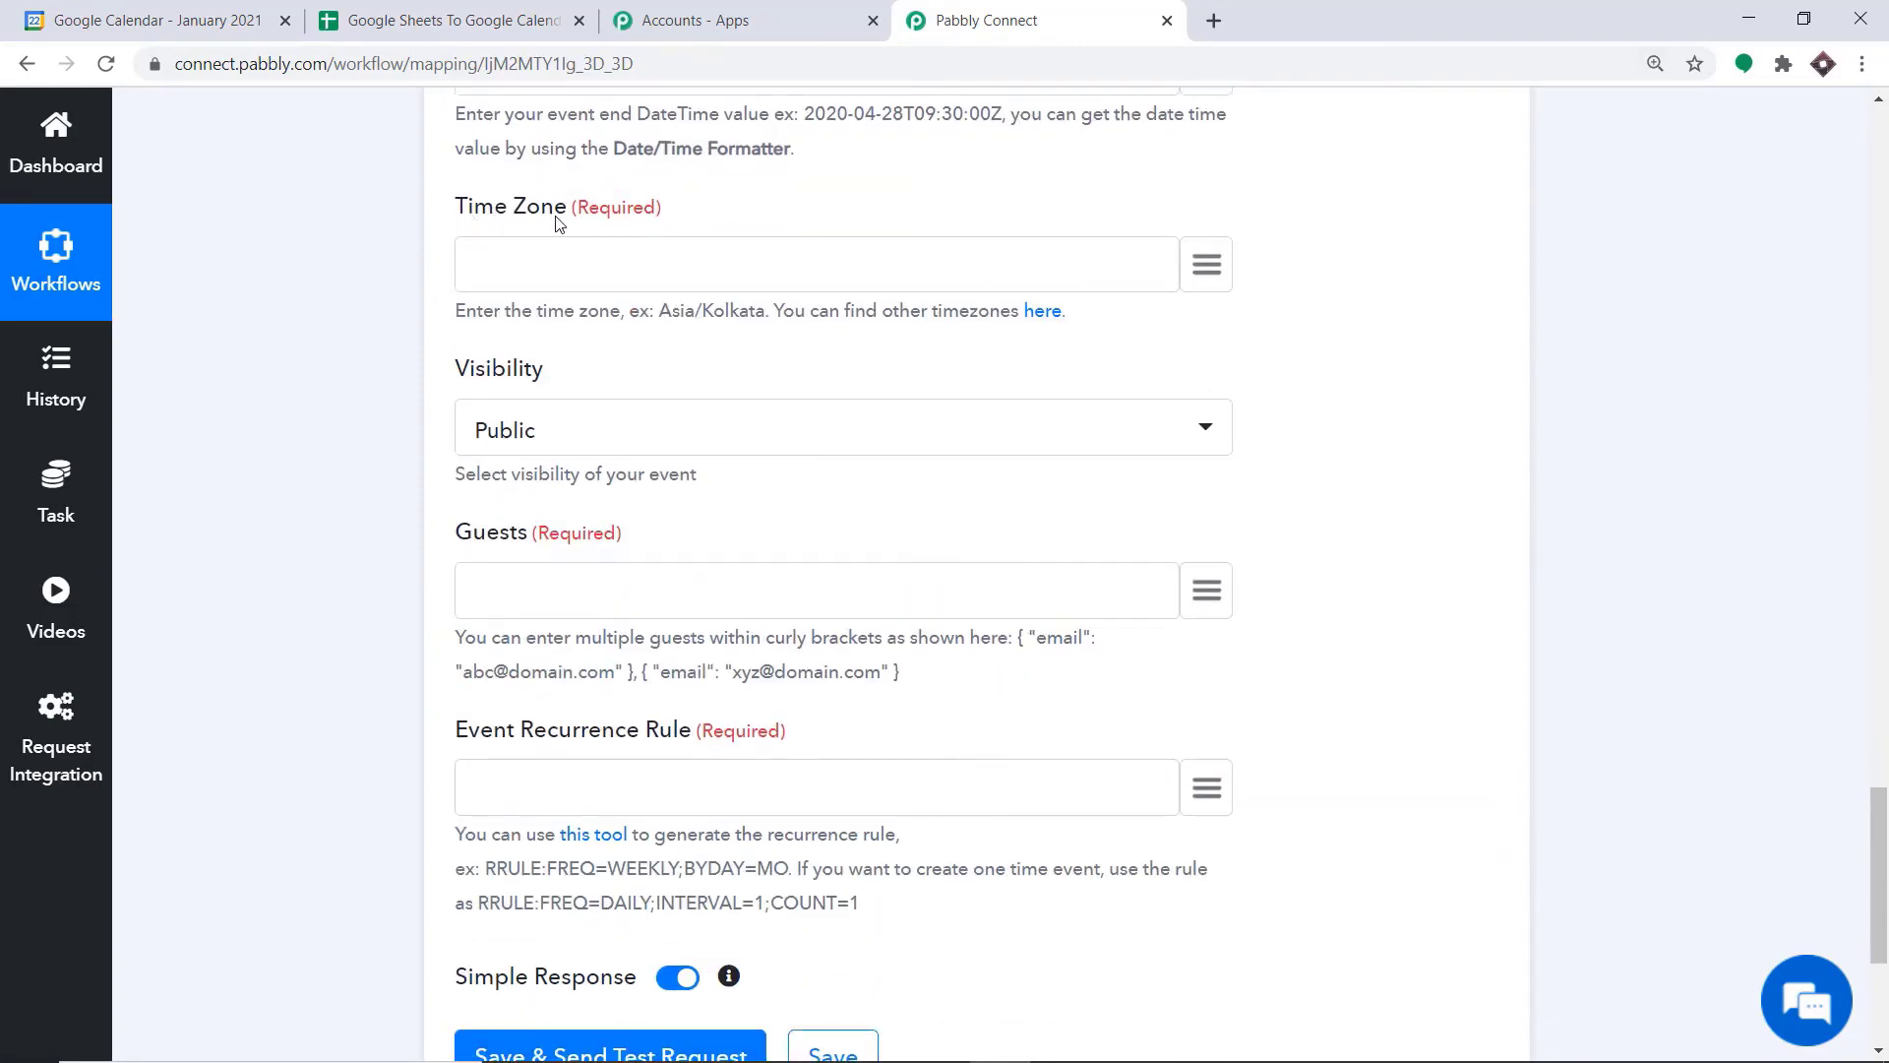
left_click(1206, 264)
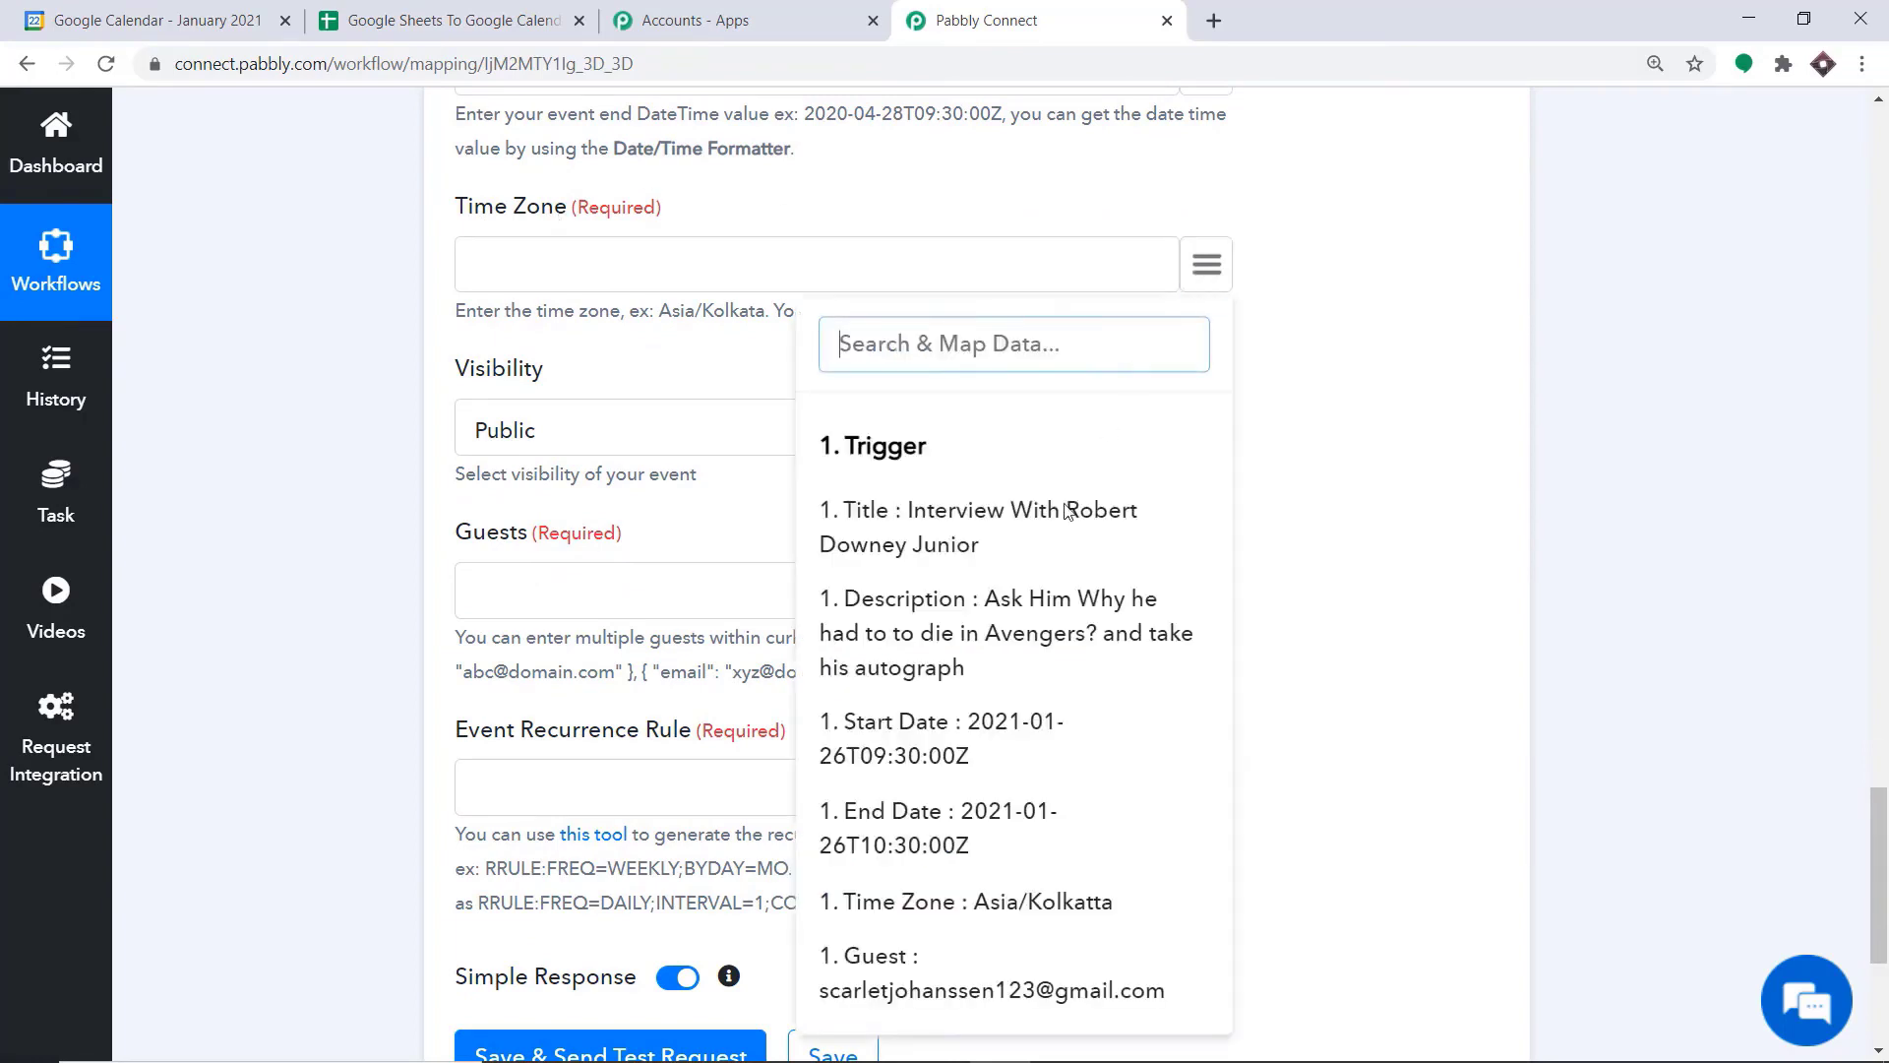
left_click(1372, 236)
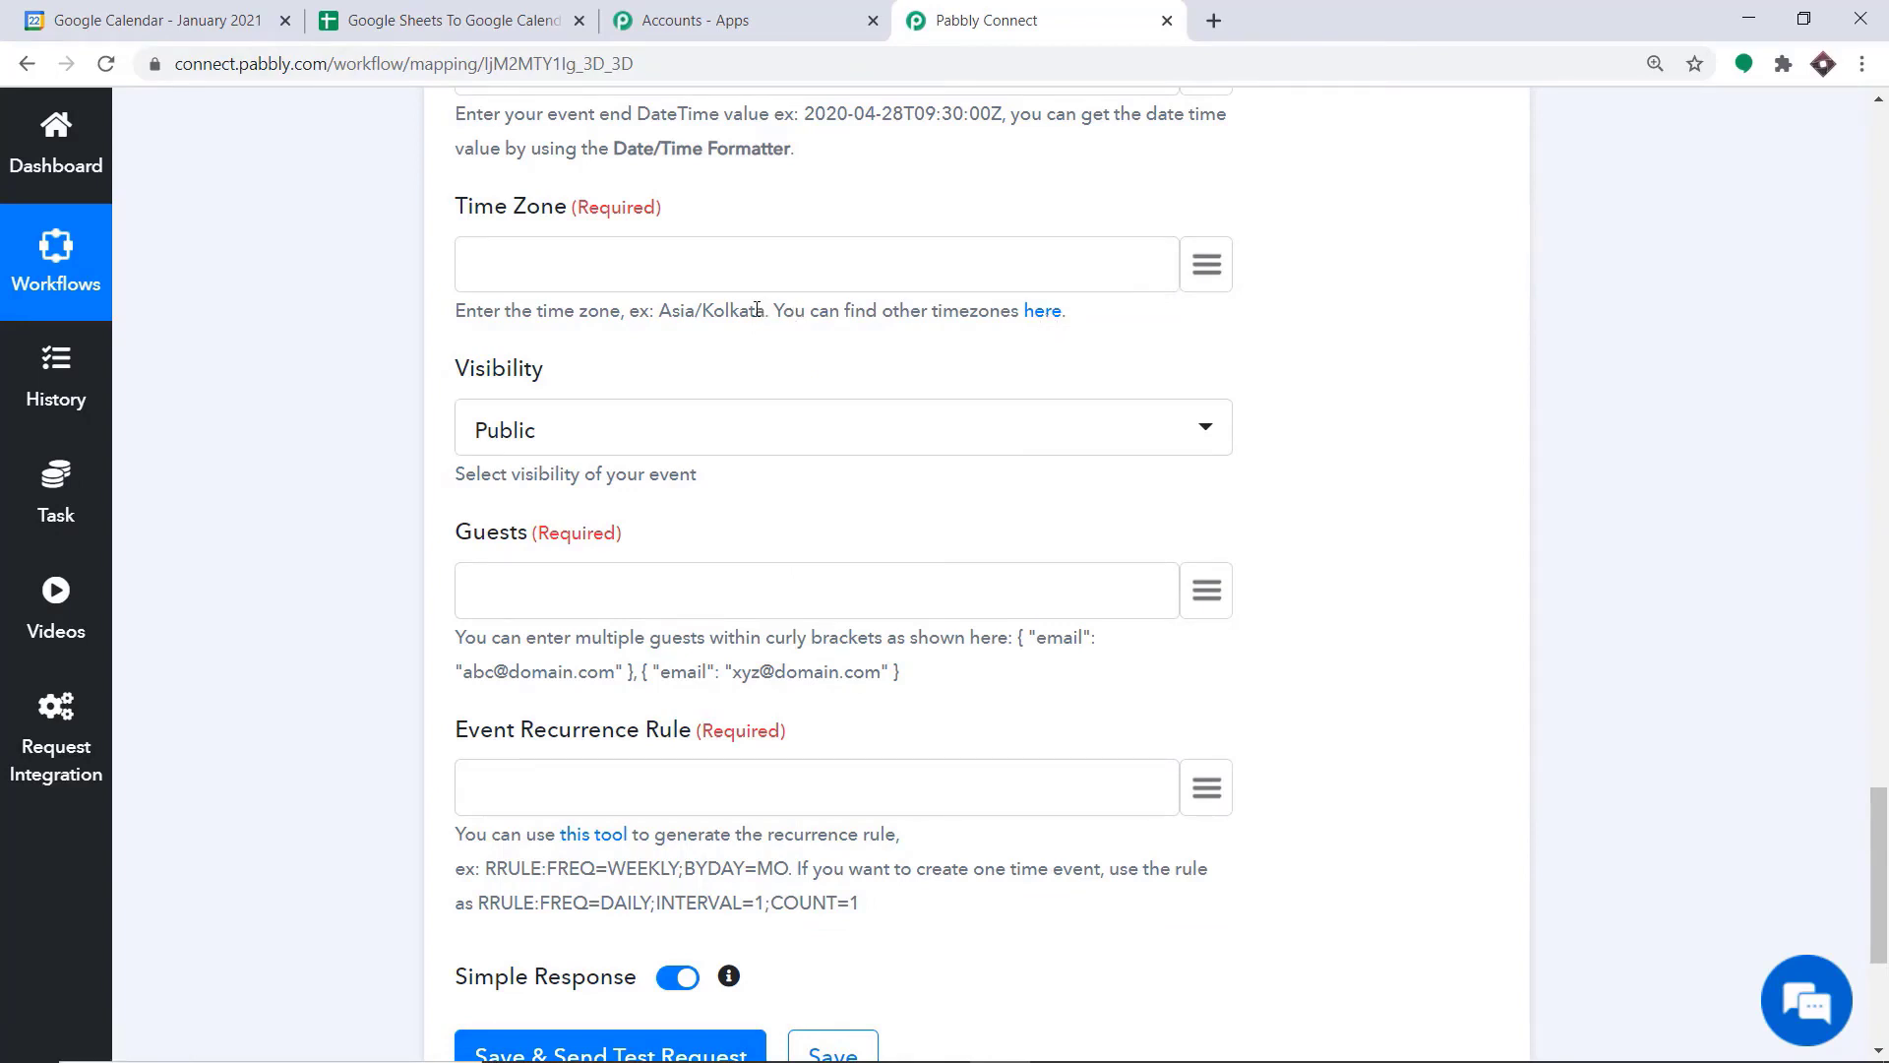
left_click_drag(766, 310, 664, 308)
right_click(664, 308)
left_click(697, 325)
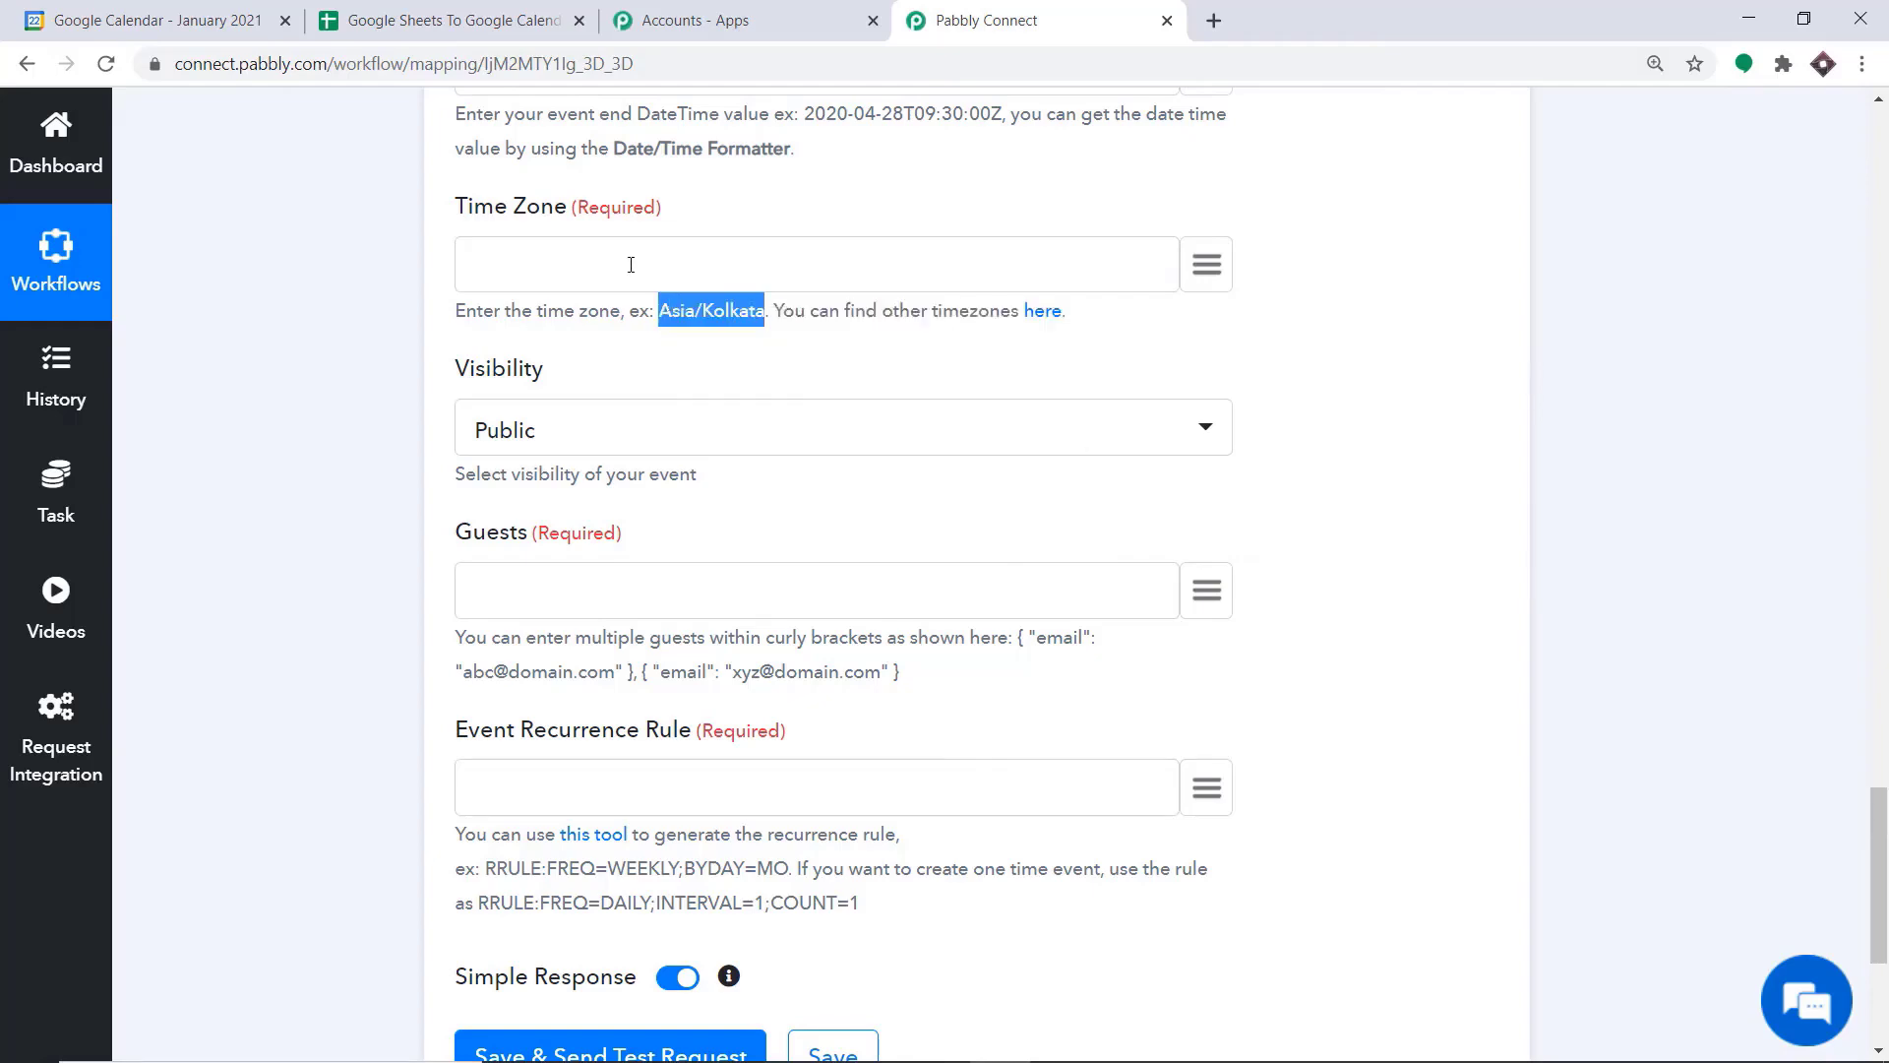
left_click(626, 261)
right_click(622, 258)
left_click(704, 445)
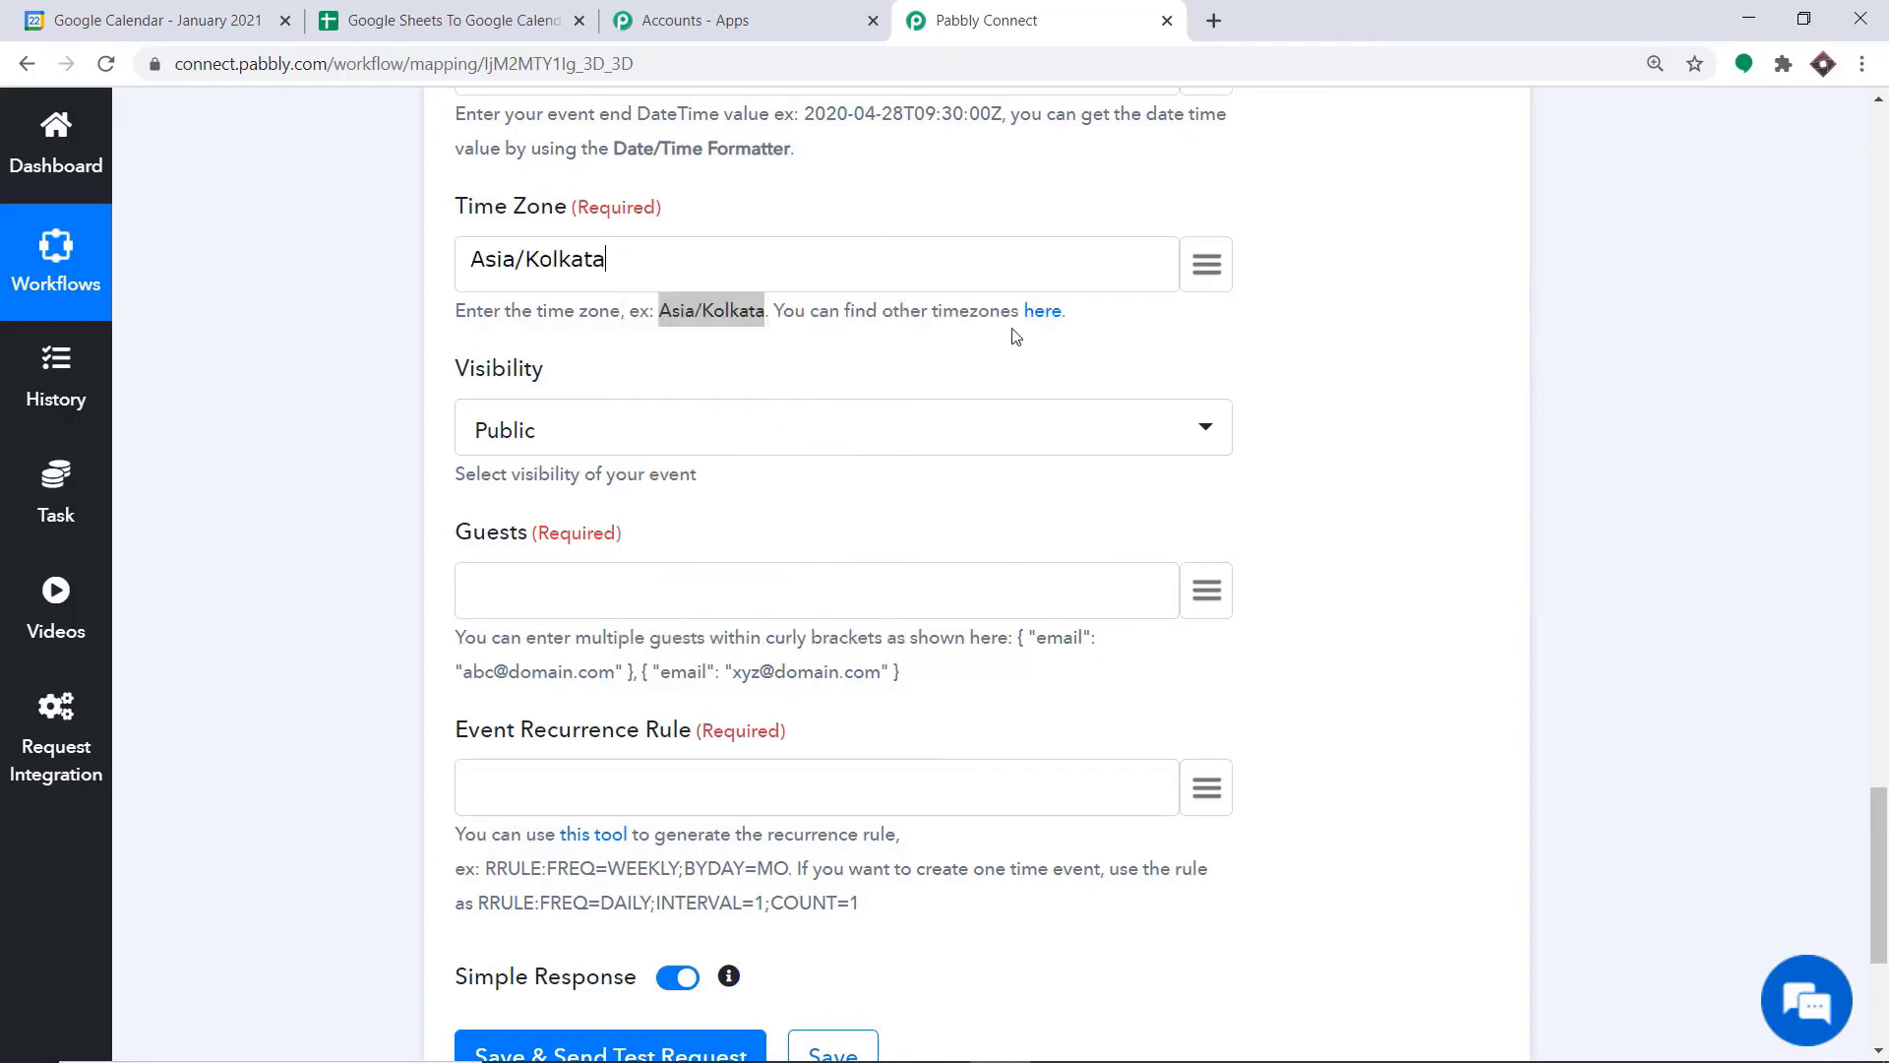
left_click(1041, 335)
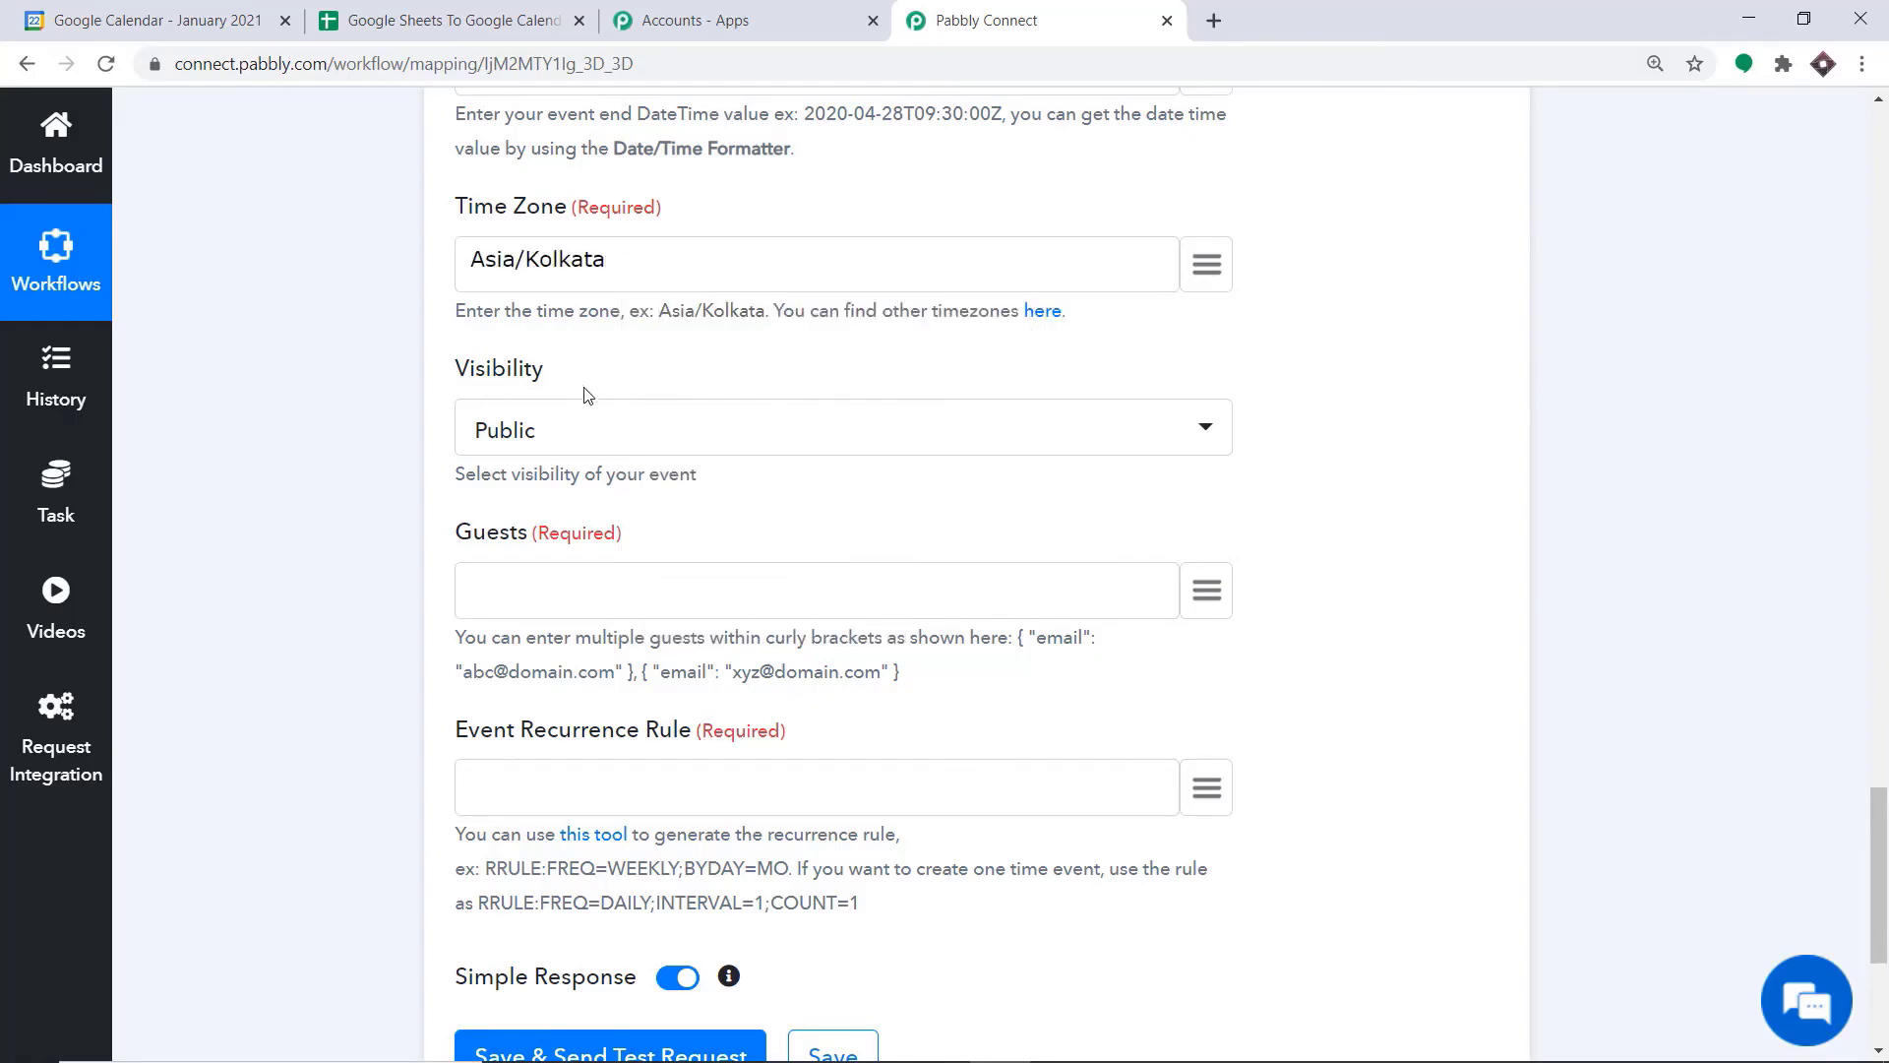
Fill the event's Guests field with the first single-guest example, including its curly brackets, copied from the field's help text
scroll(673, 432, "down", 1)
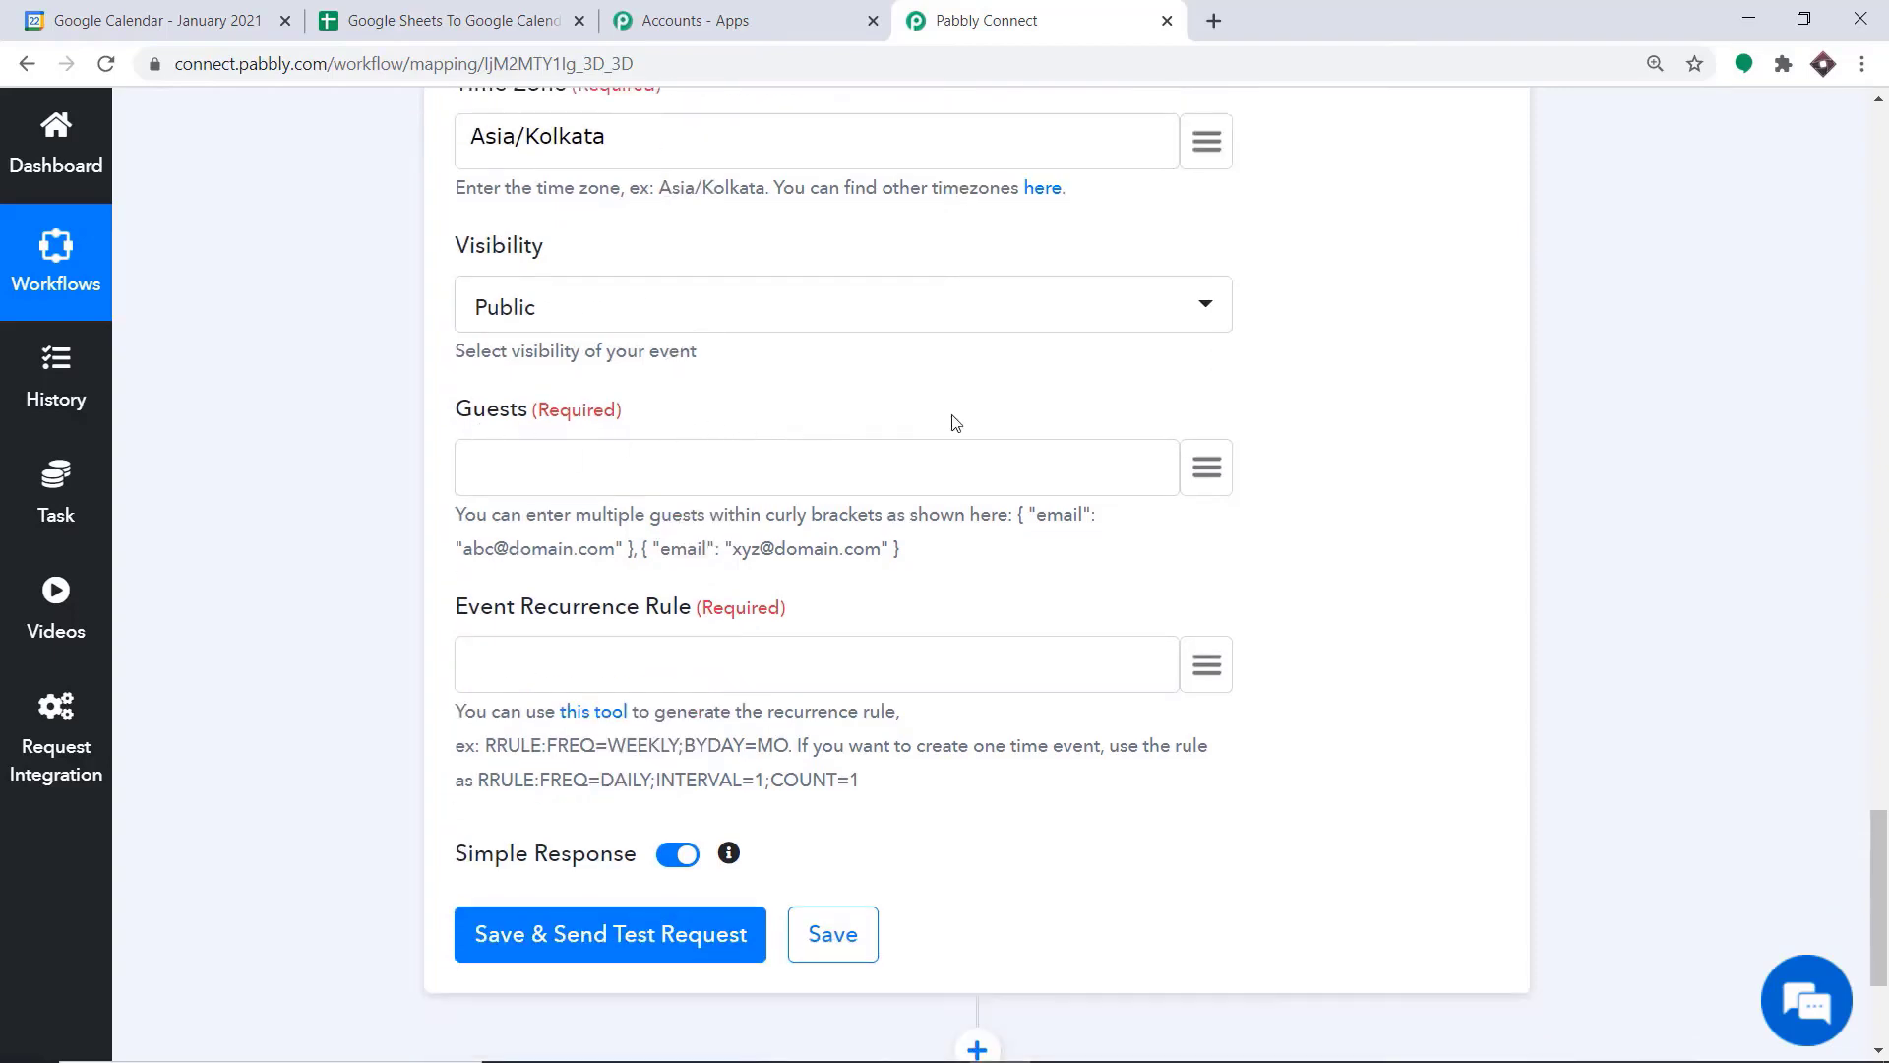
left_click(1208, 476)
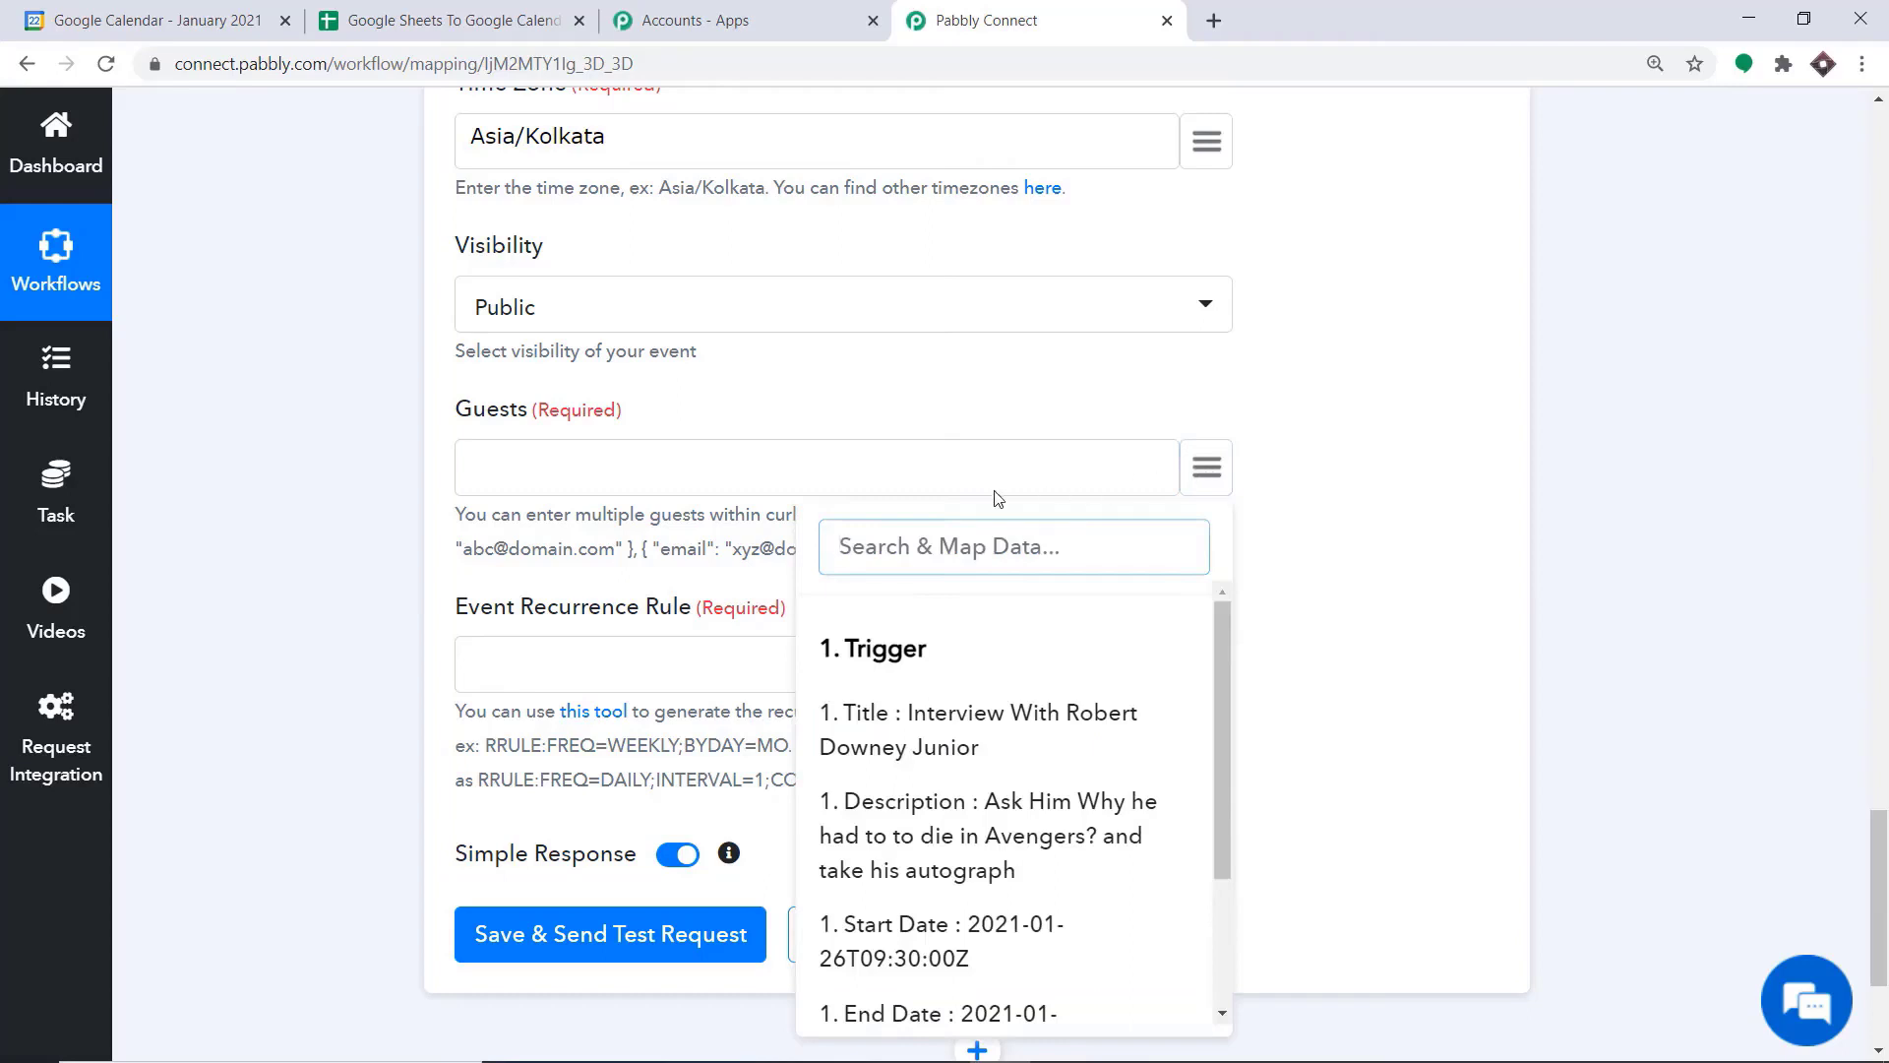
left_click(1080, 377)
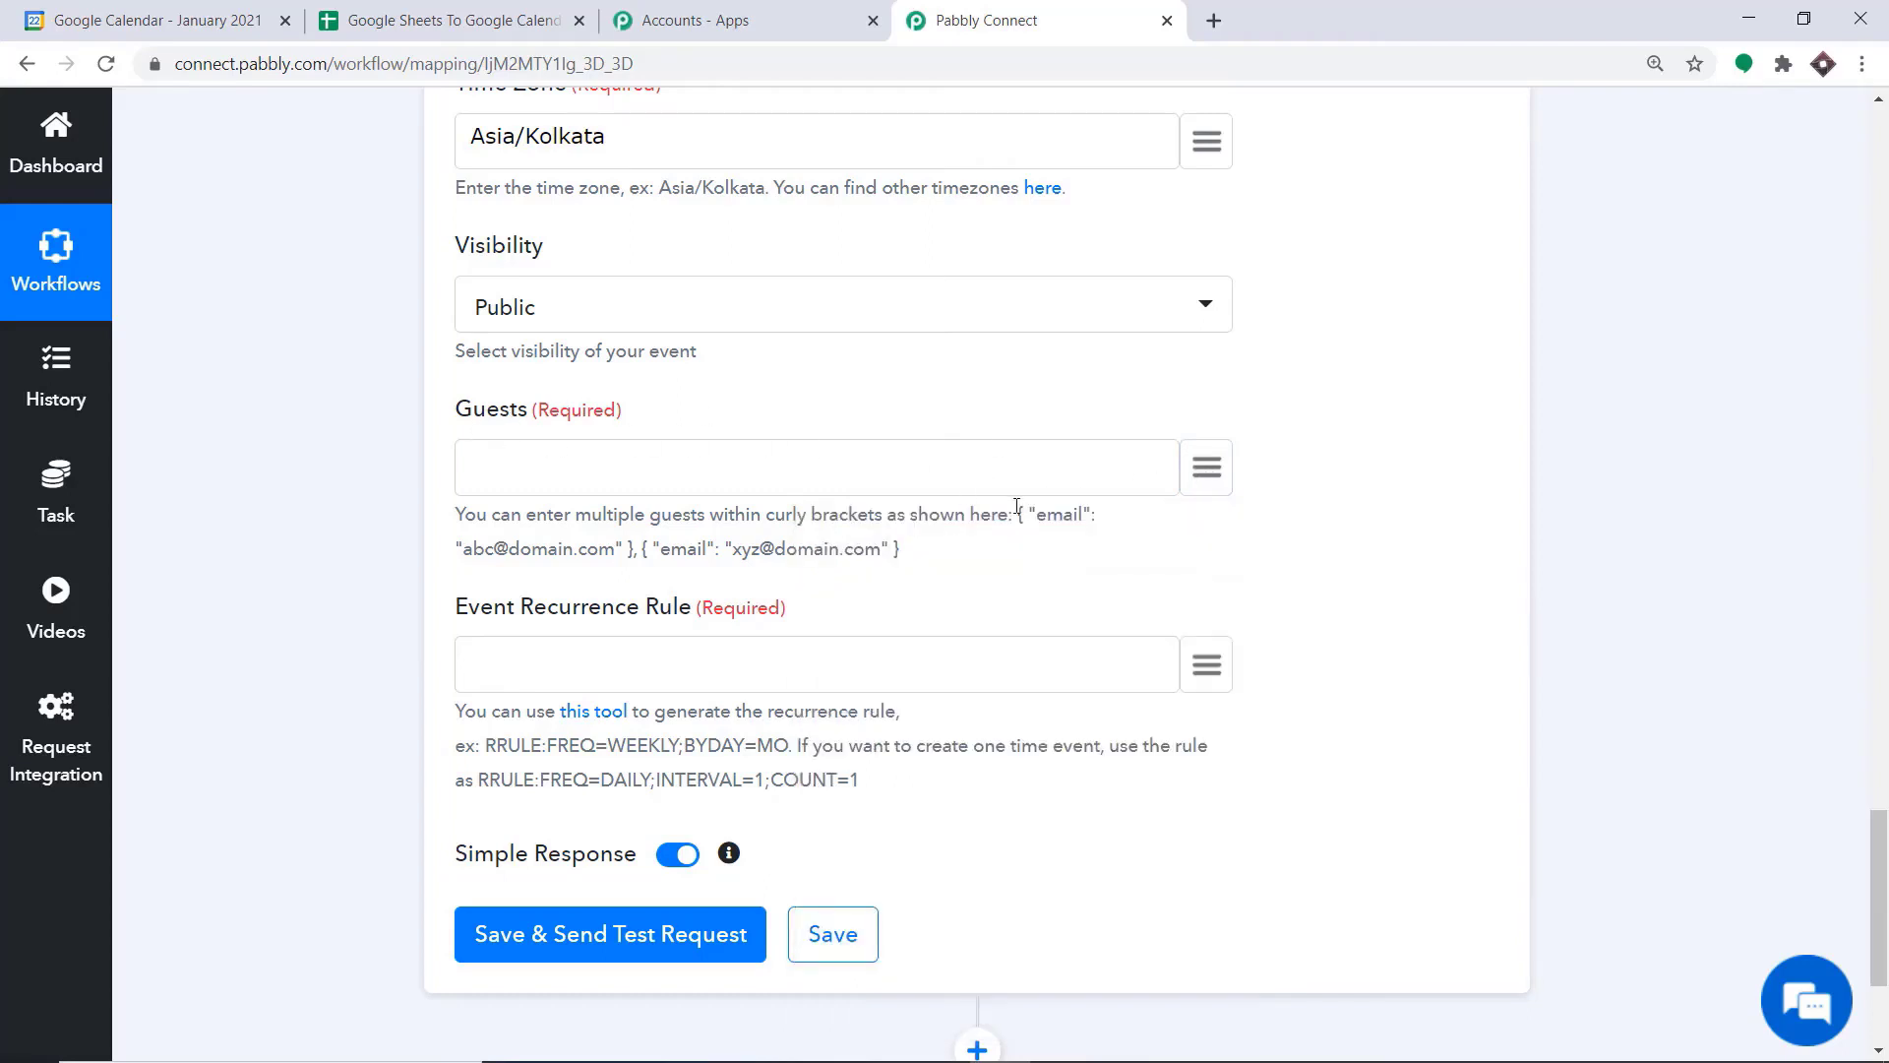
left_click_drag(1017, 510, 633, 548)
left_click(889, 544)
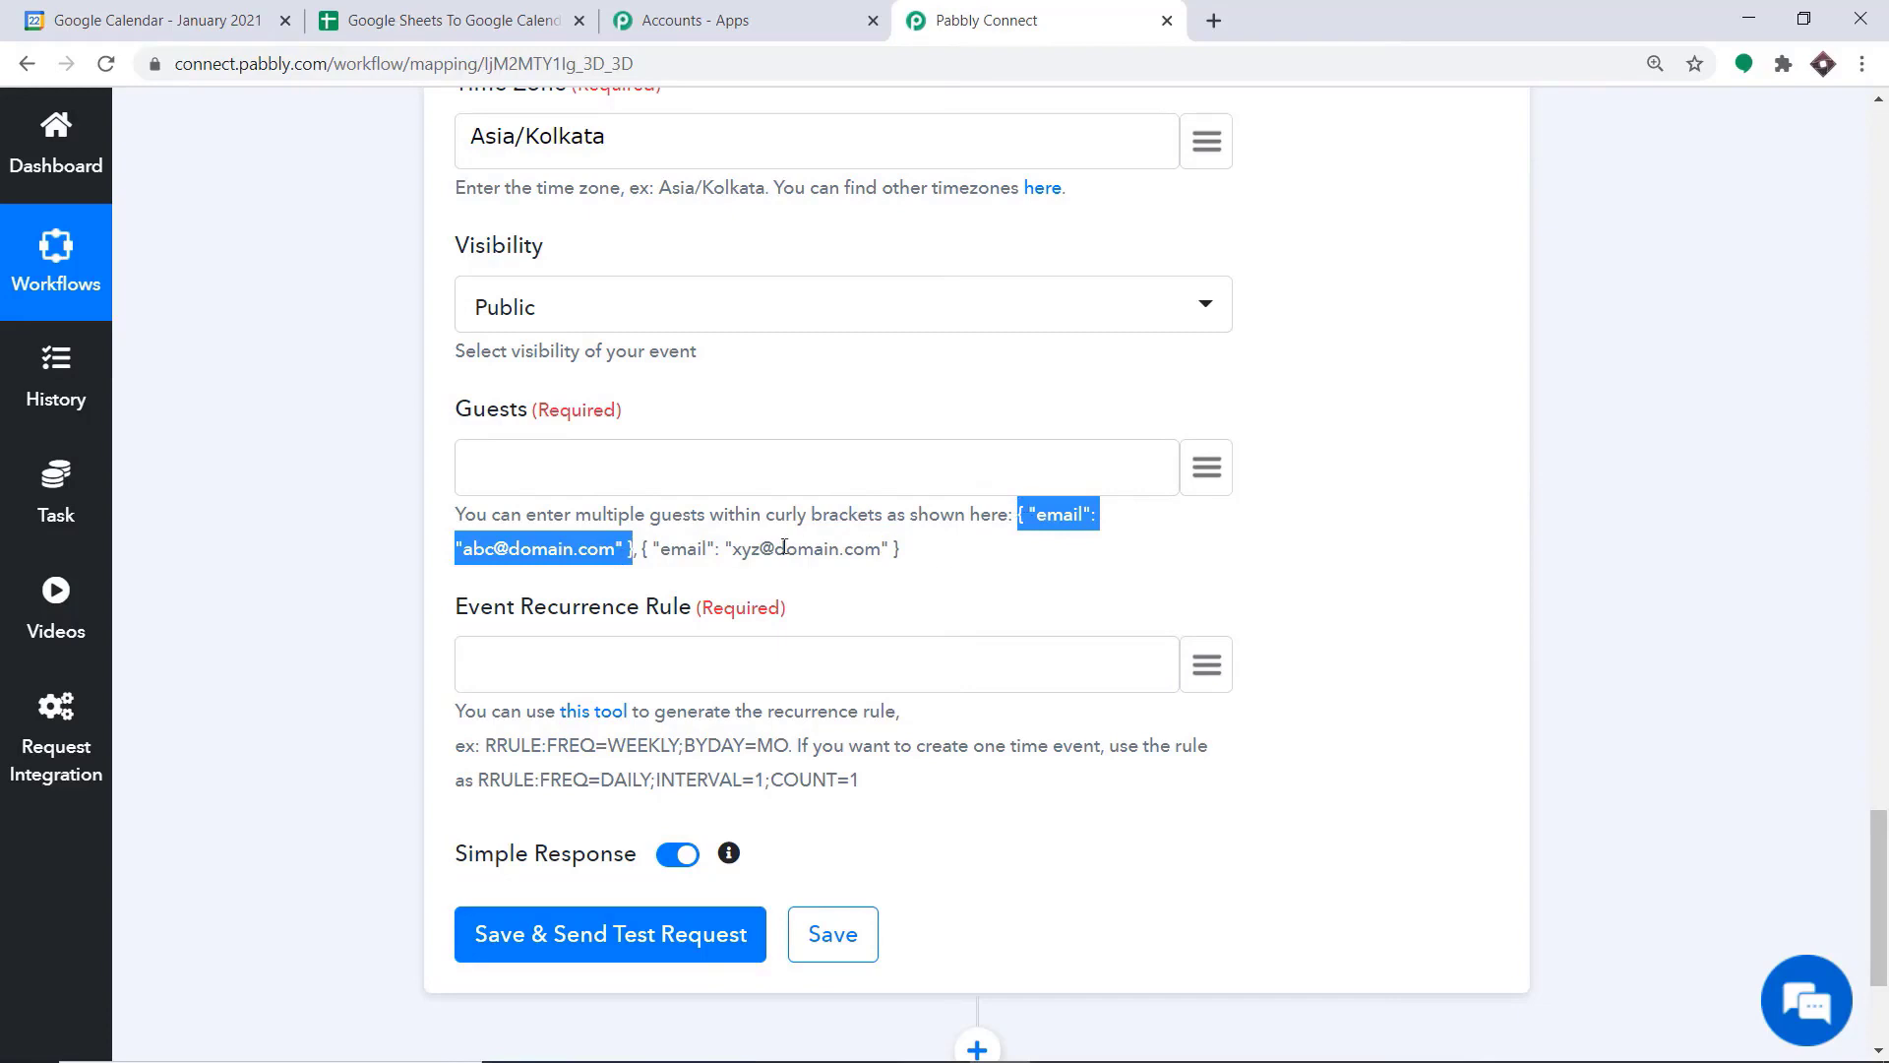
right_click(550, 557)
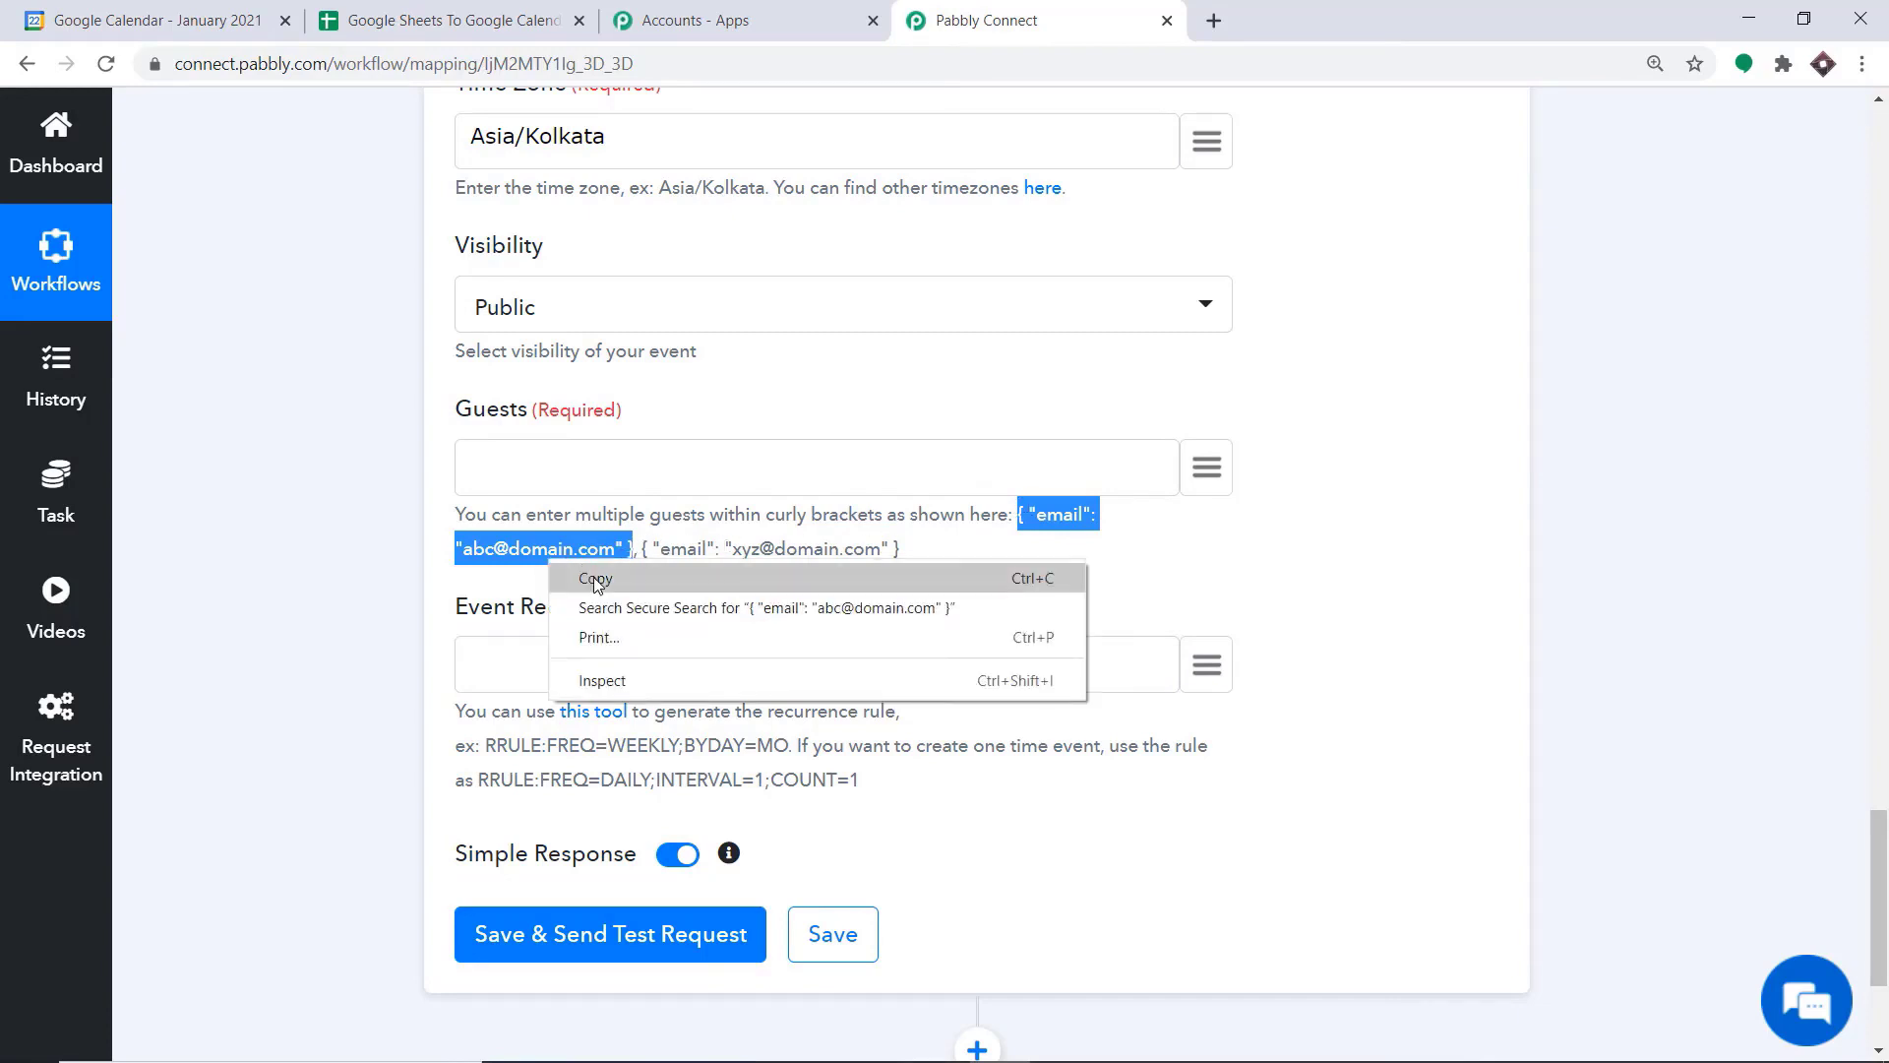
left_click(546, 578)
left_click(522, 468)
right_click(523, 468)
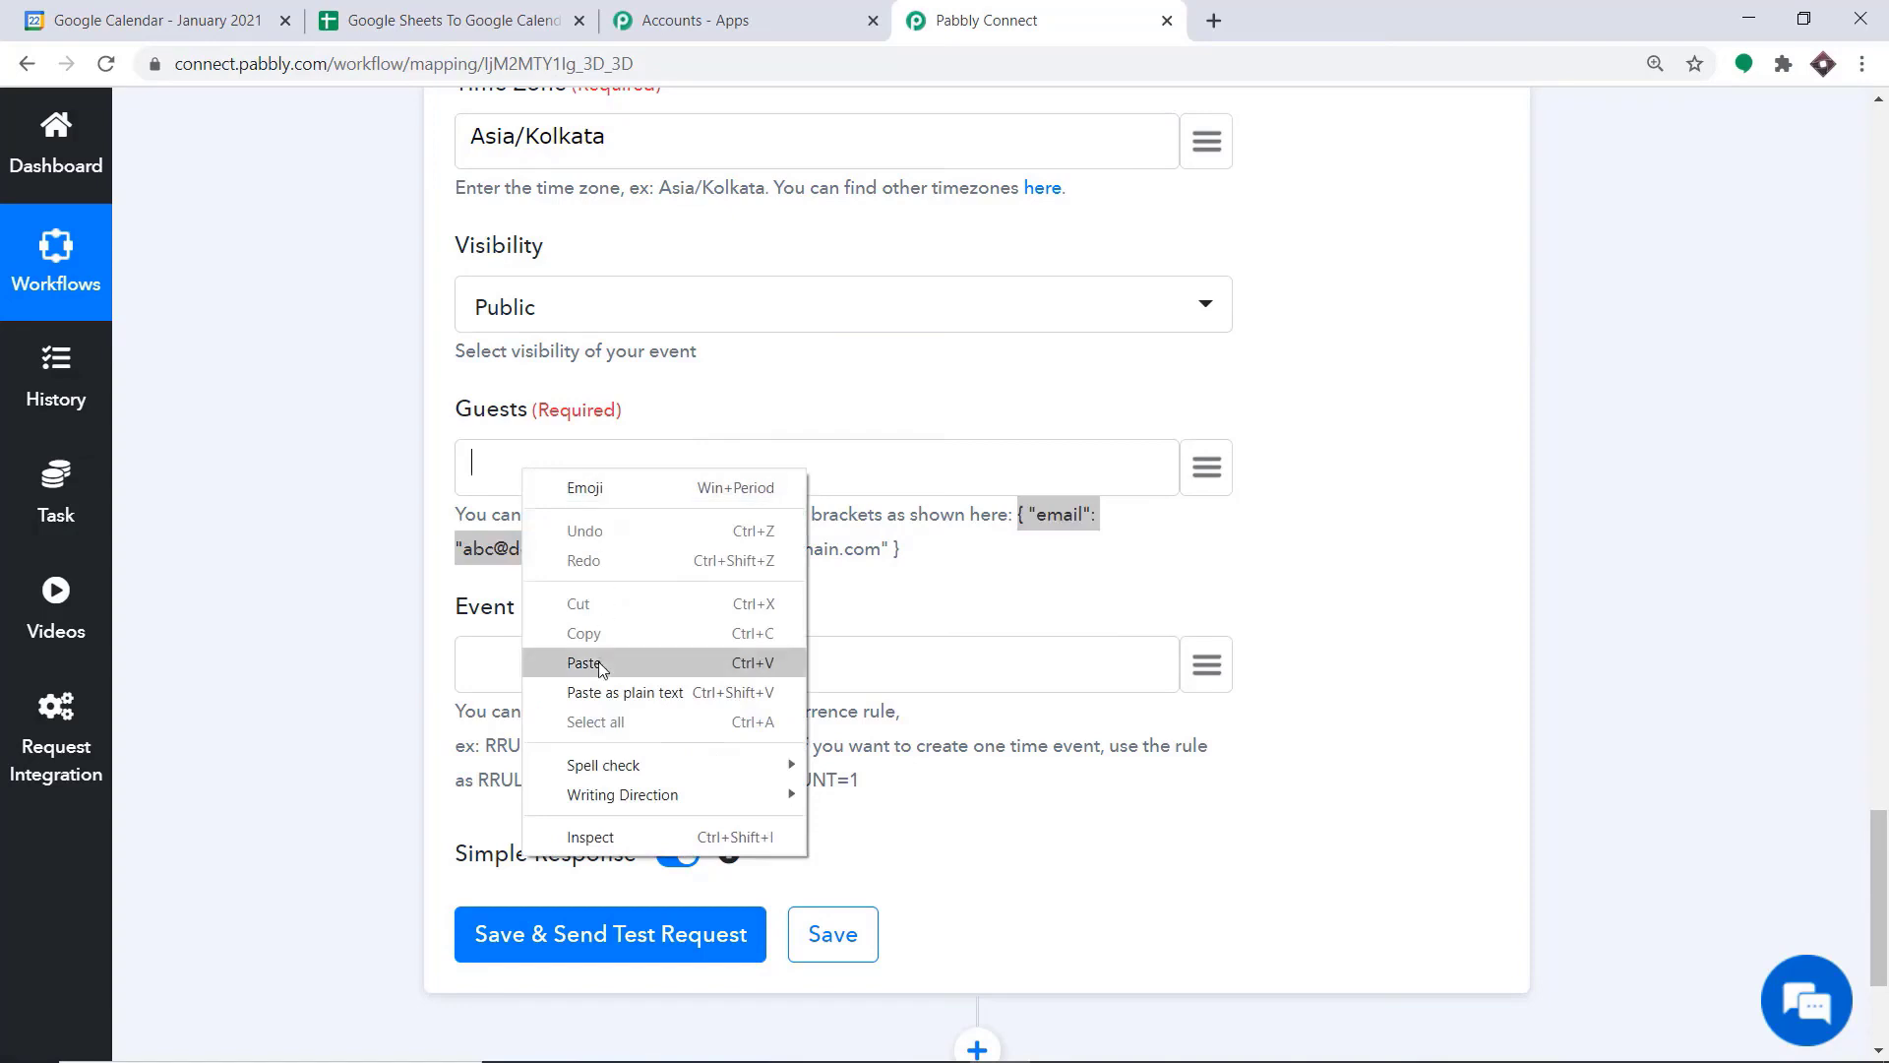
left_click(585, 663)
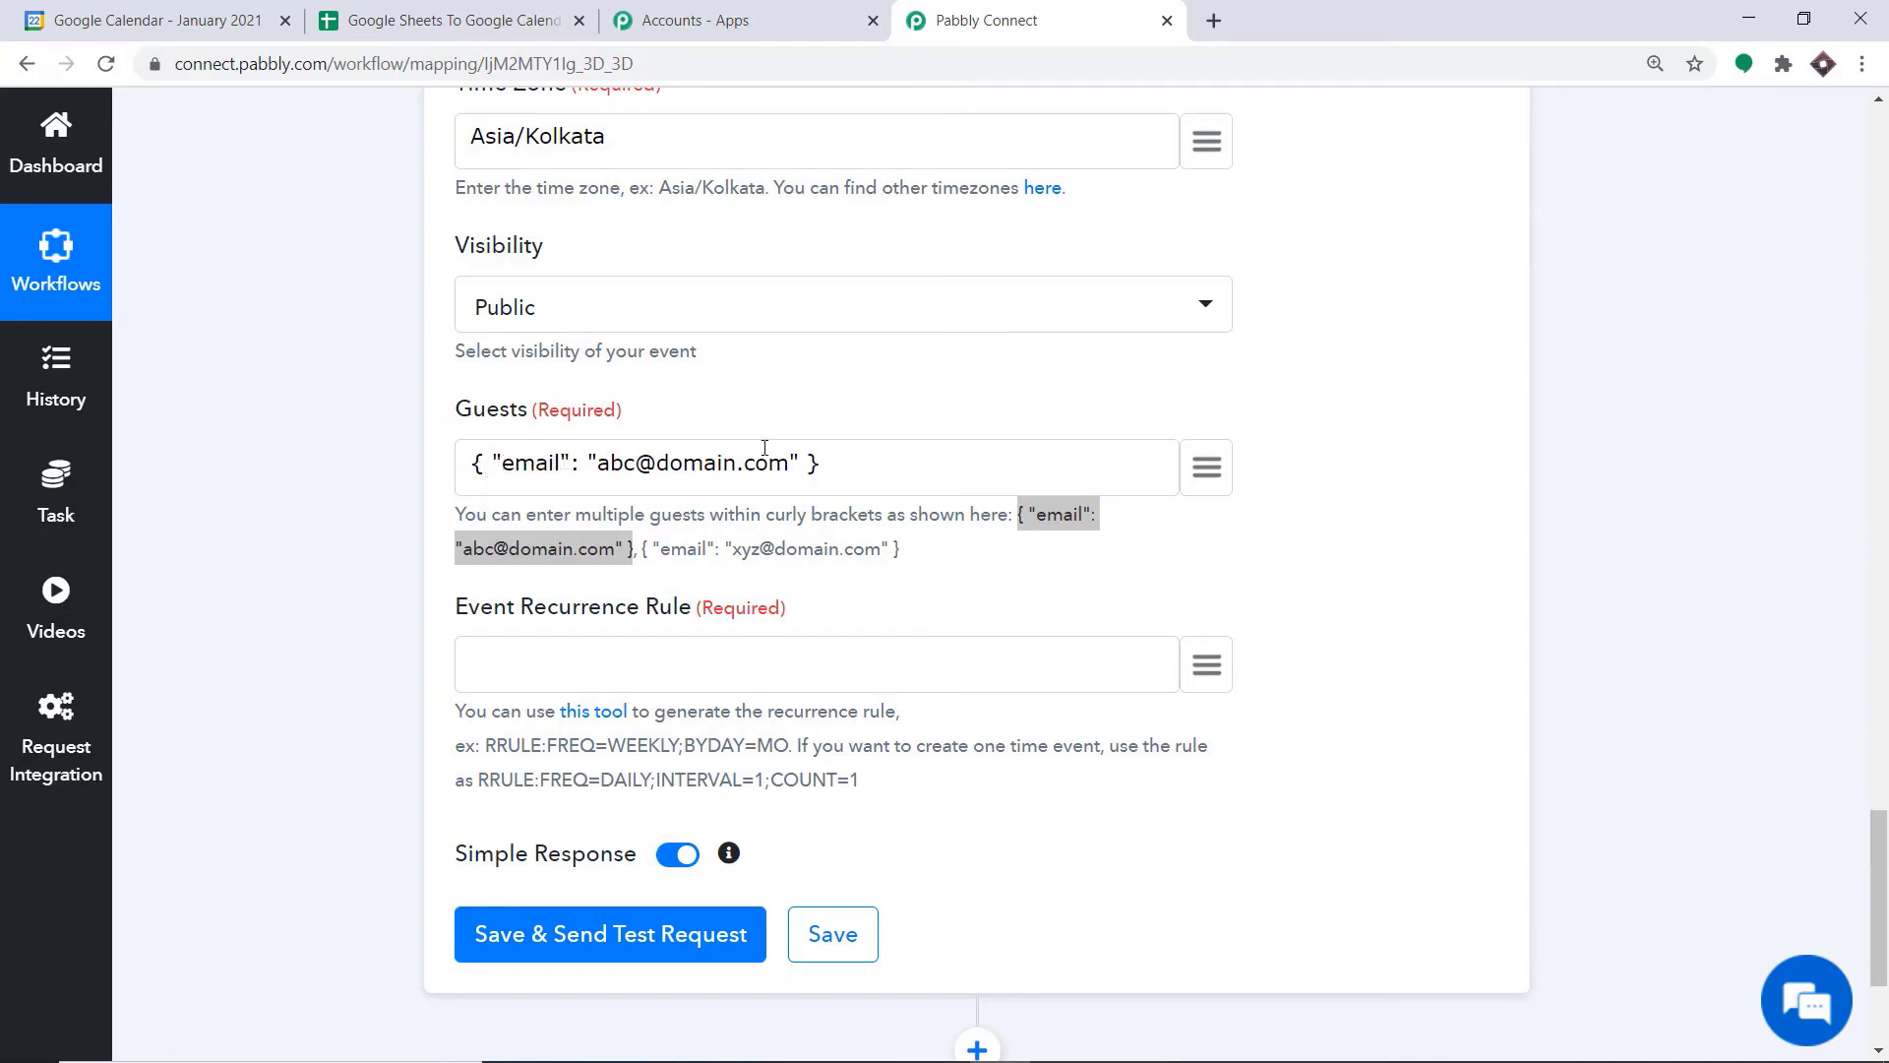
Replace the sample e-mail address between the quotes in Guests with the trigger's Guest value
left_click_drag(788, 463, 600, 463)
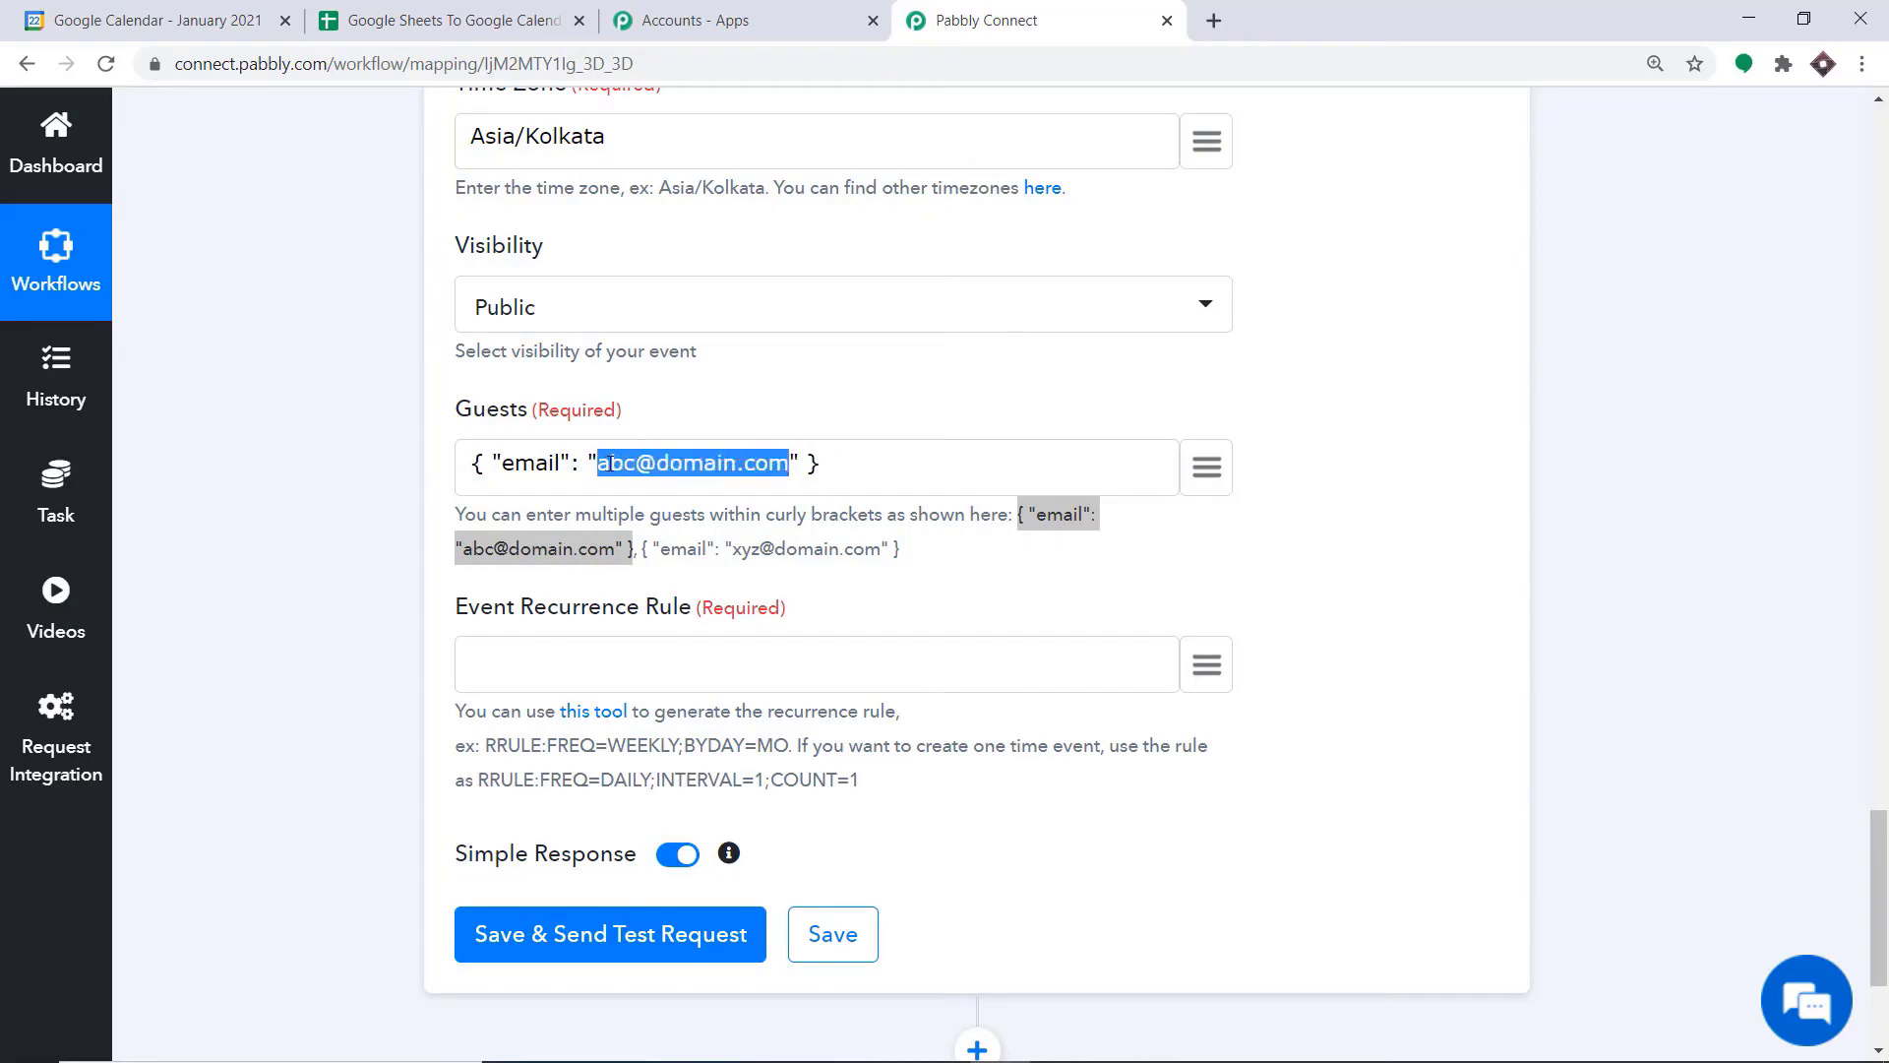
key("BackSpace")
left_click(1206, 467)
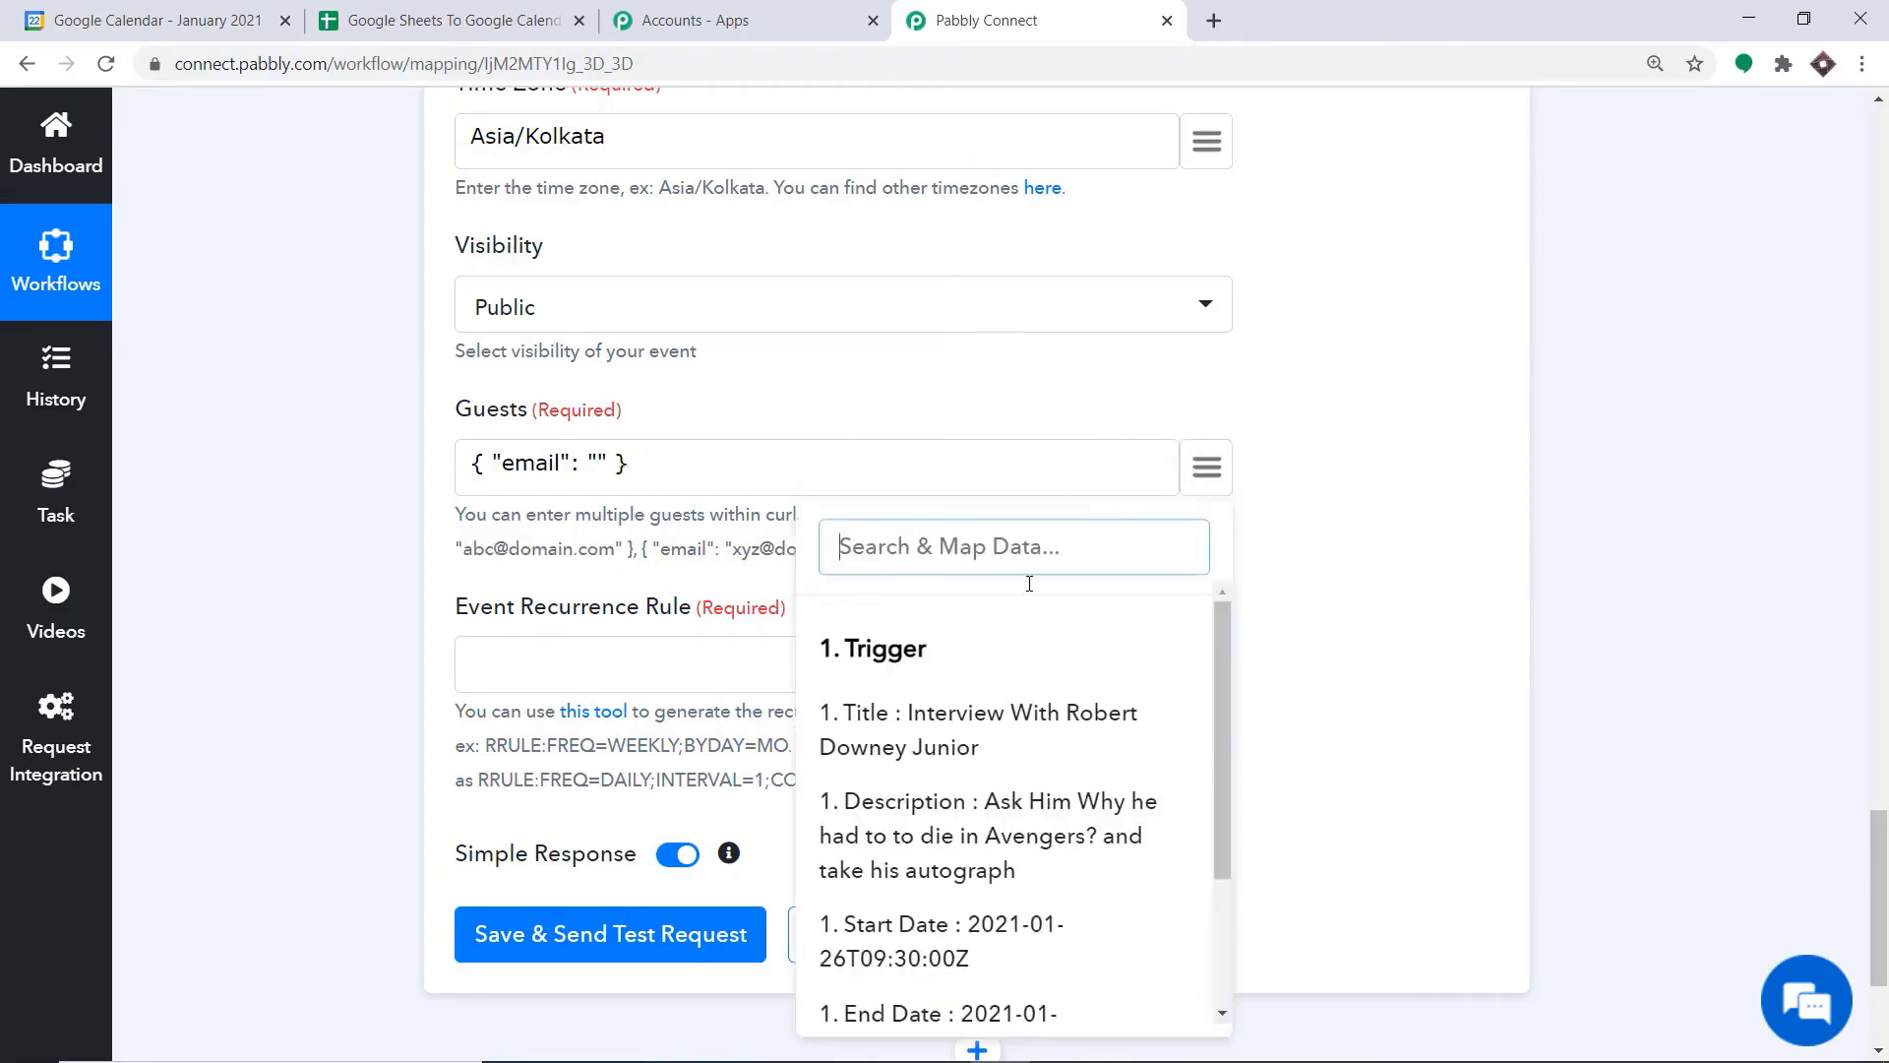
scroll(962, 718, "down", 3)
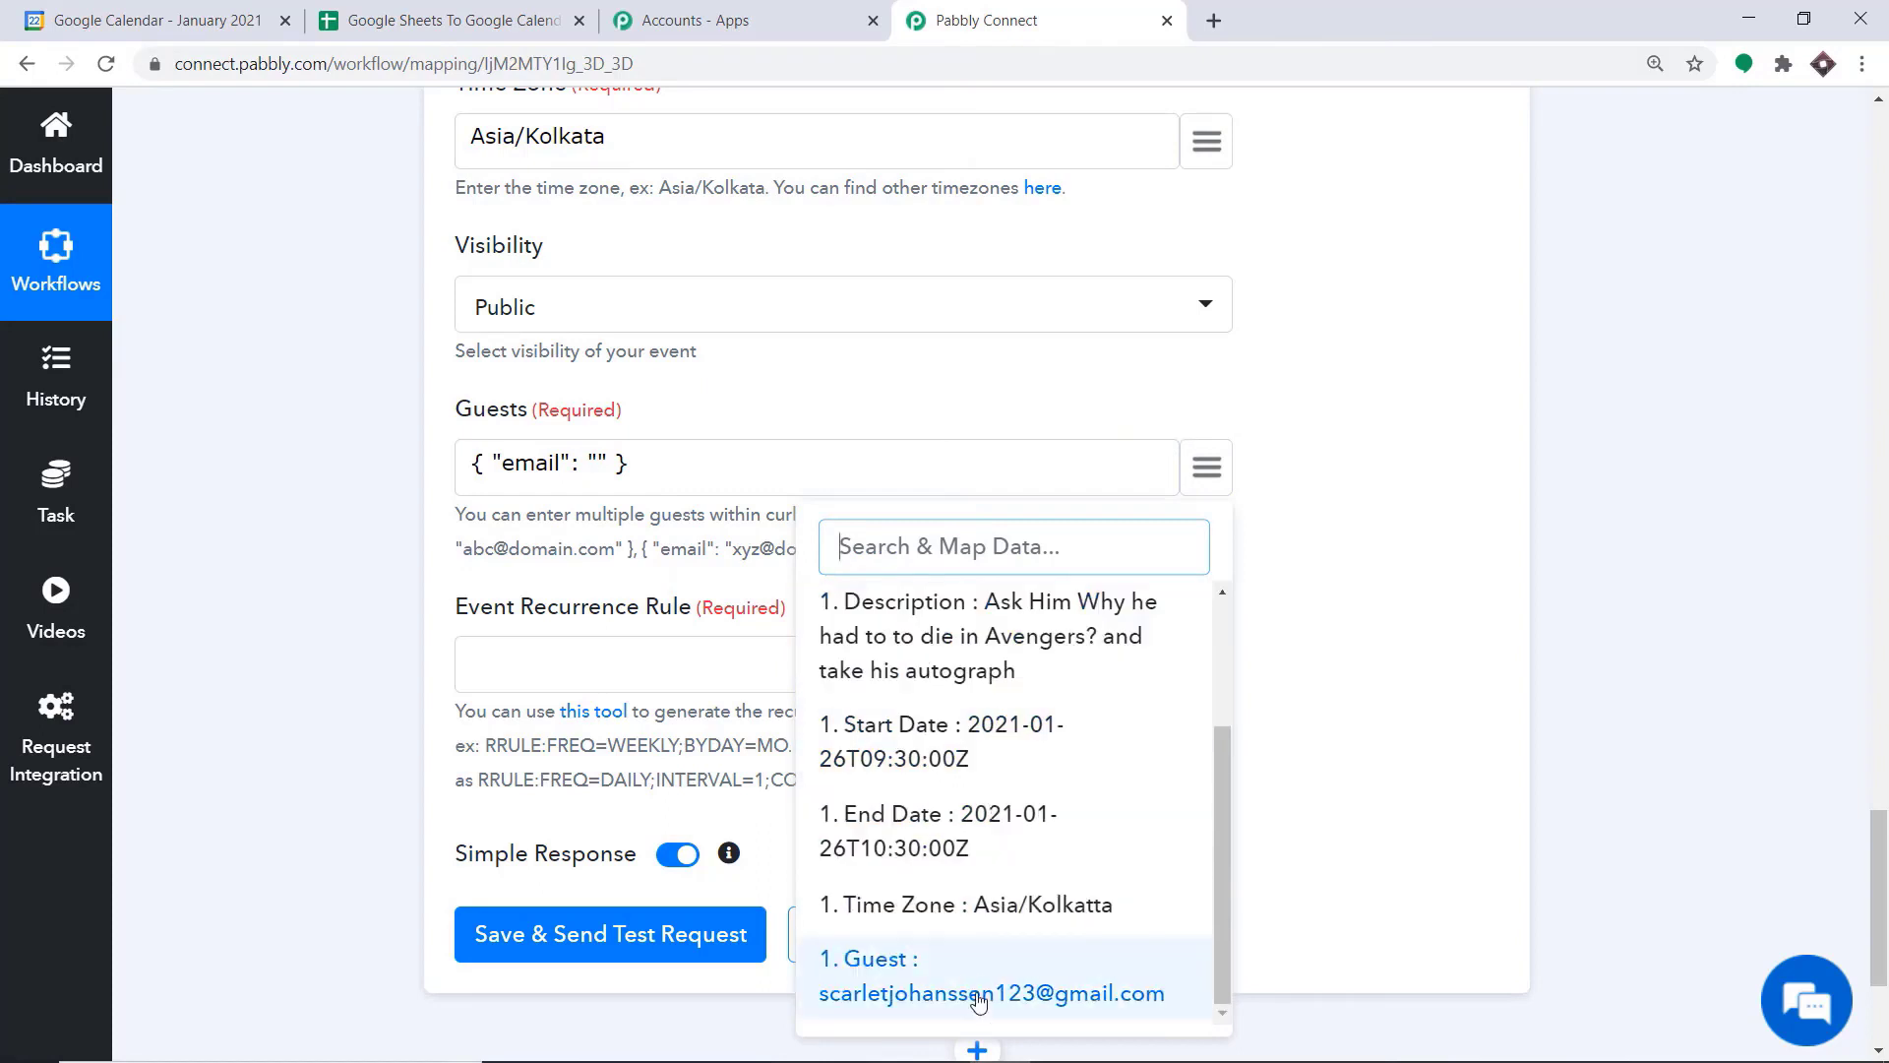
left_click(979, 998)
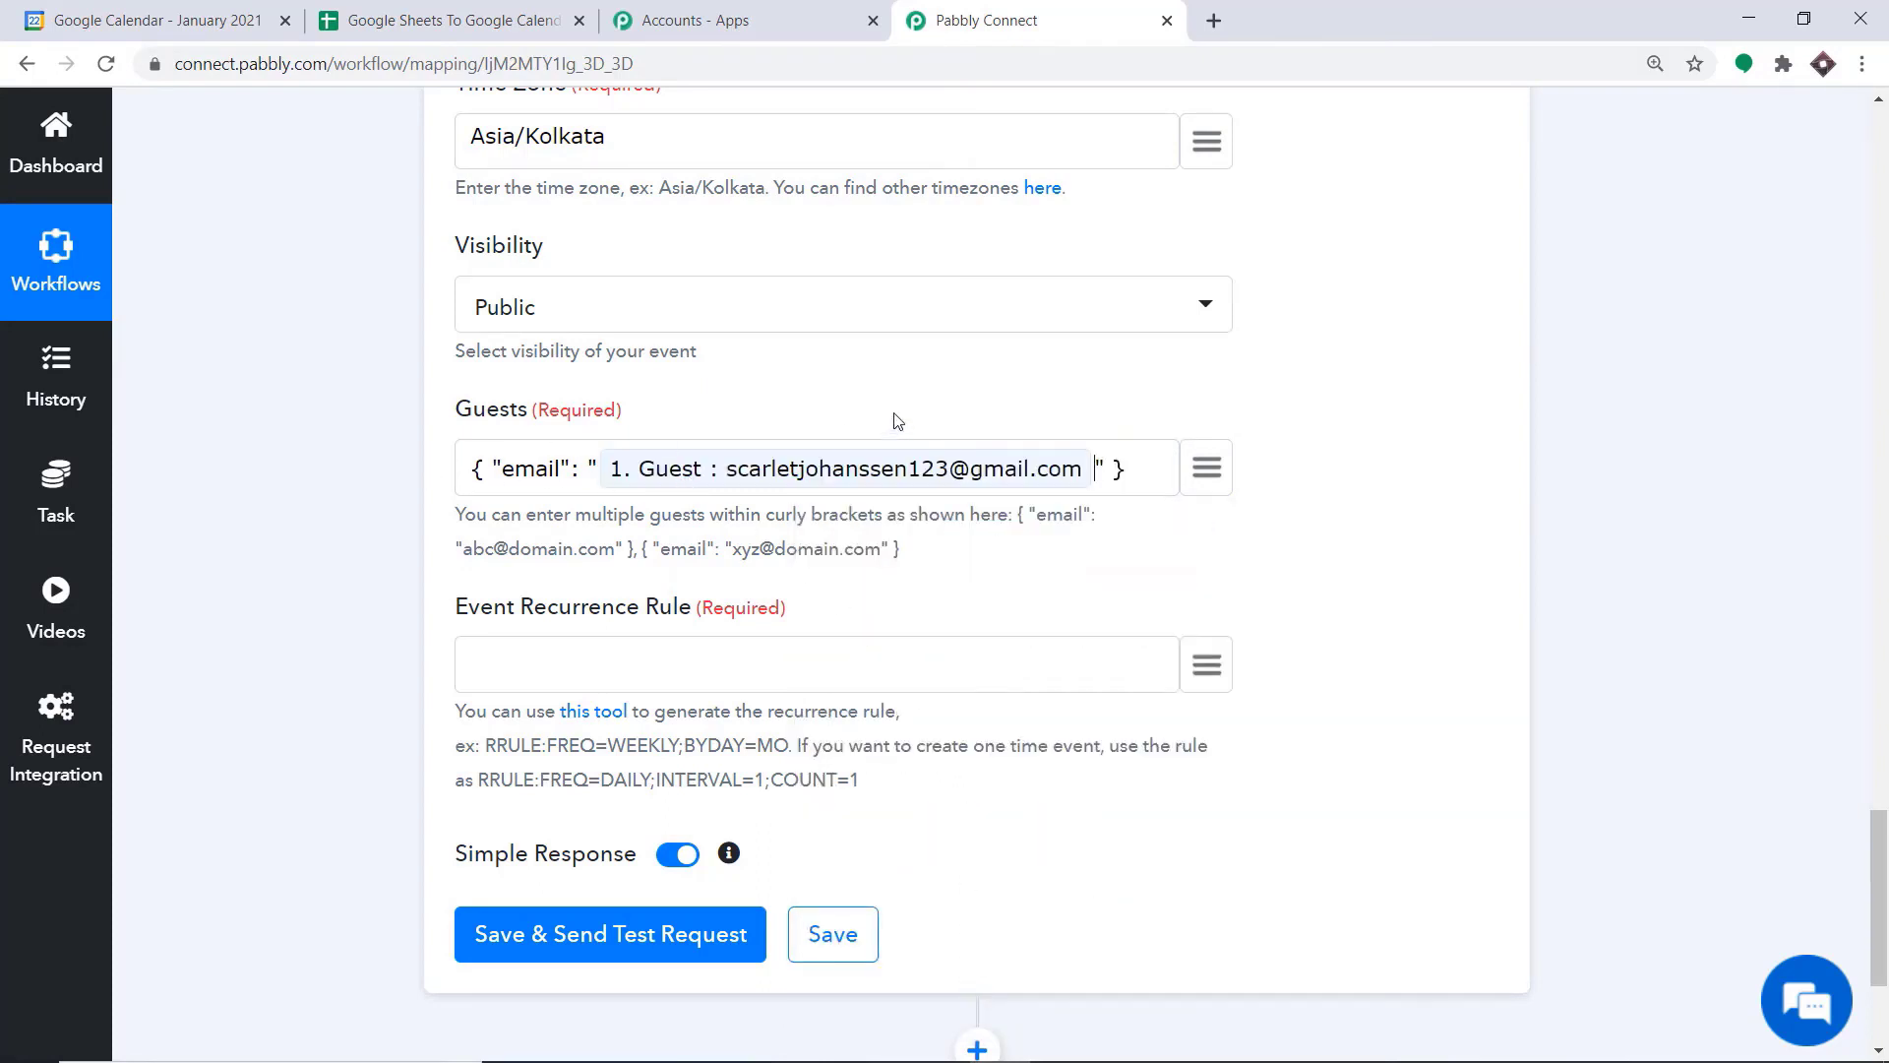
Set the Event Recurrence Rule to the one-time rule RRULE:FREQ=DAILY;INTERVAL=1;COUNT=1, copied from the help text
scroll(801, 400, "down", 3)
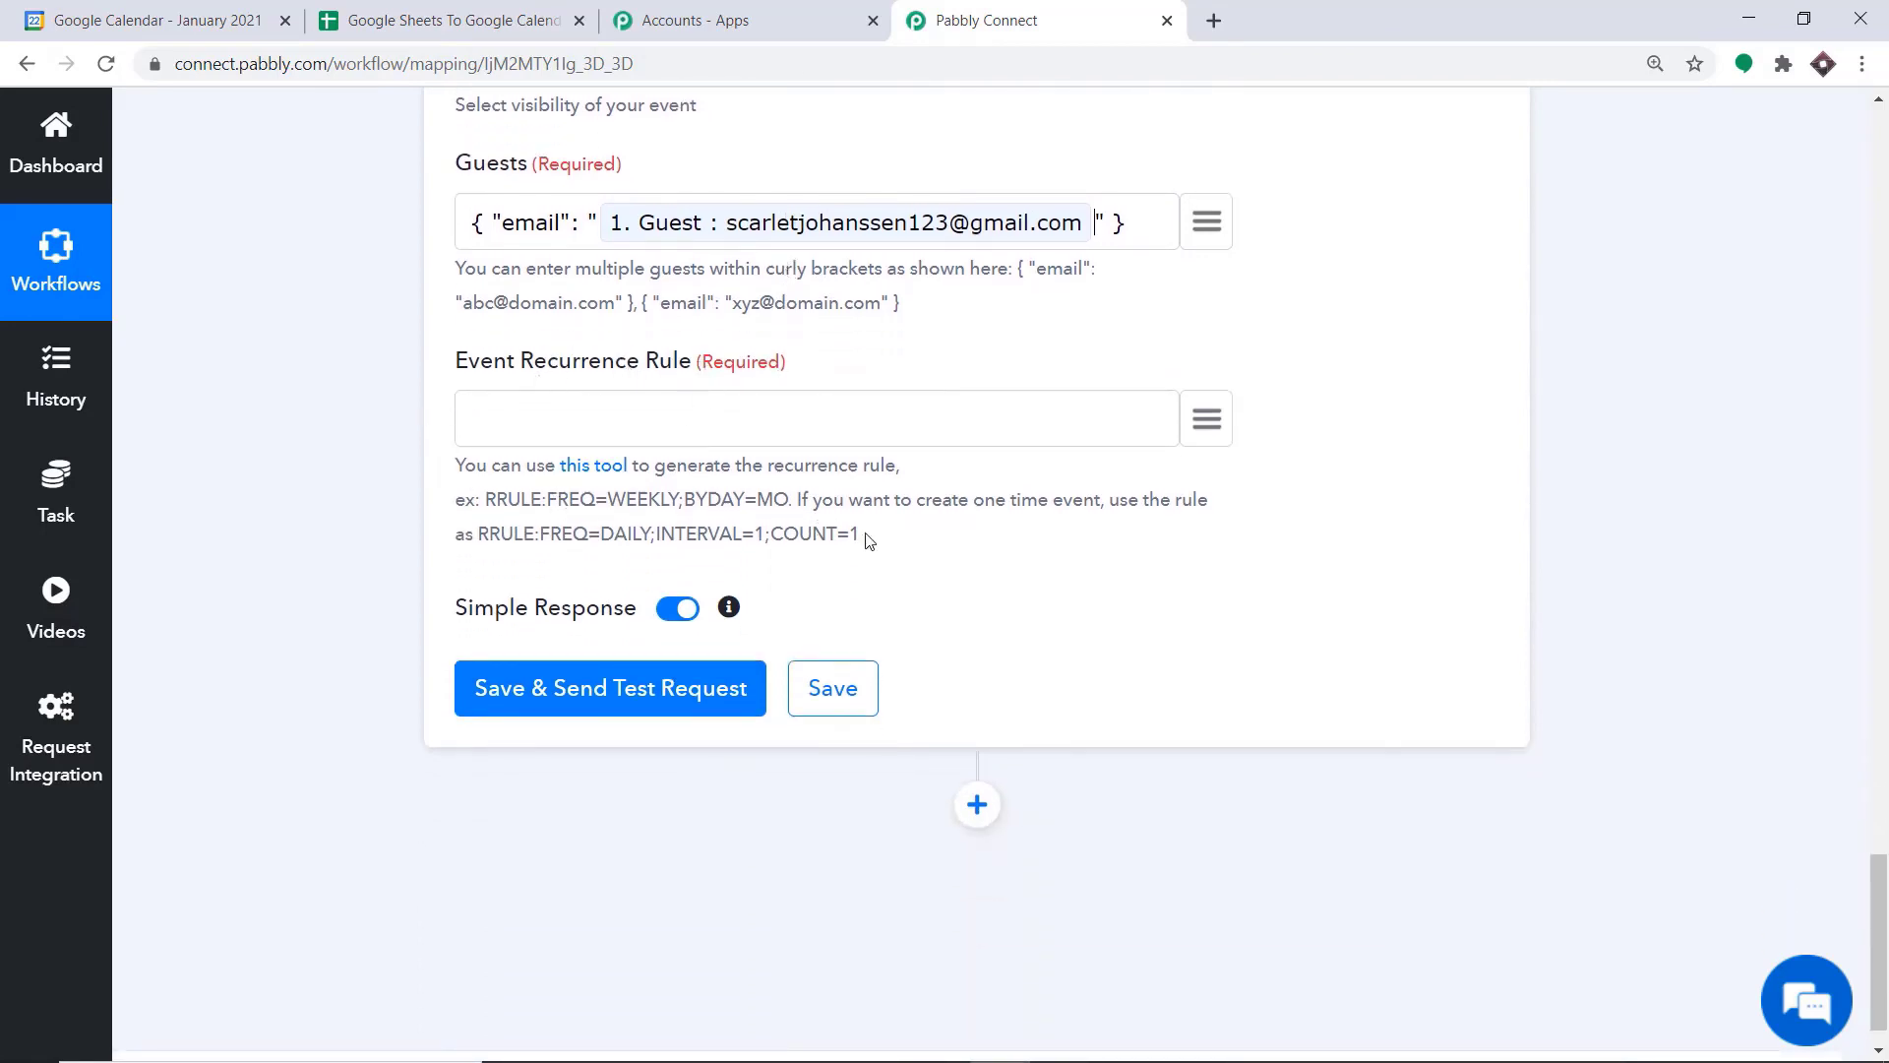
left_click_drag(865, 536, 484, 534)
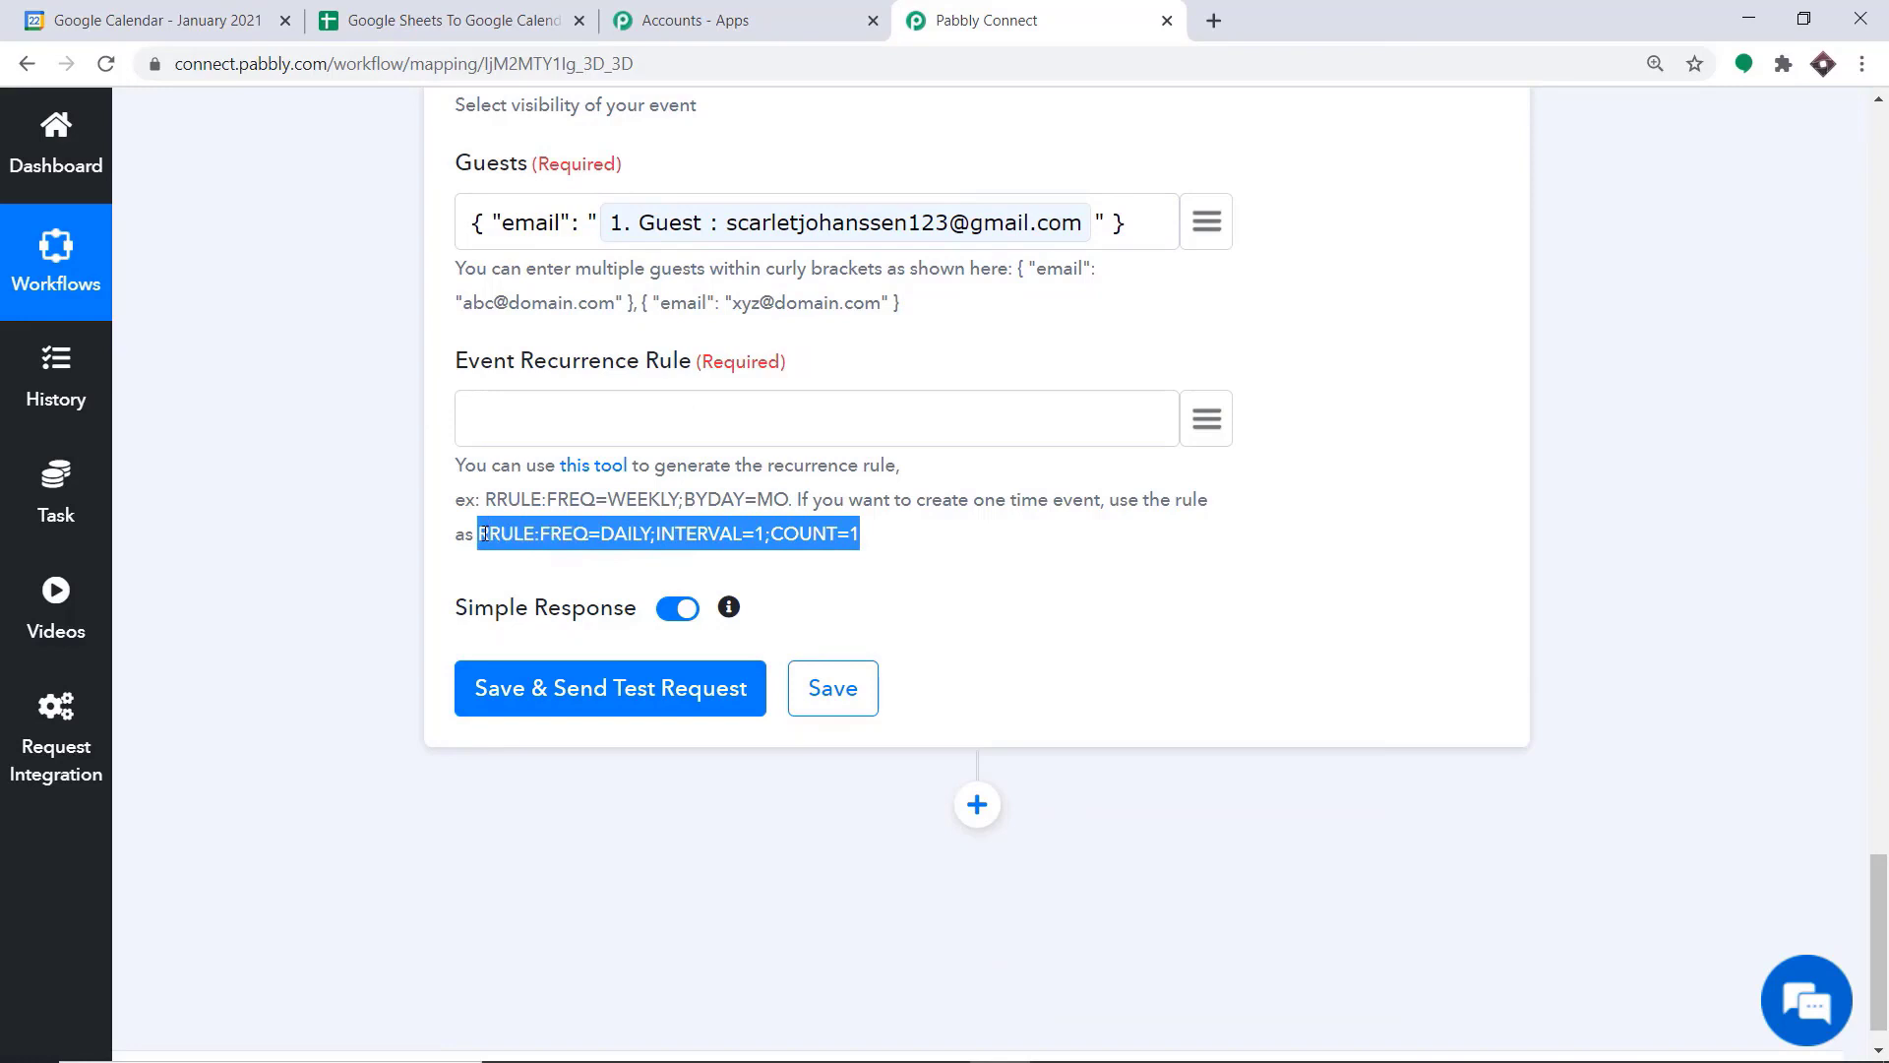
right_click(484, 534)
left_click(502, 548)
left_click(508, 409)
right_click(508, 409)
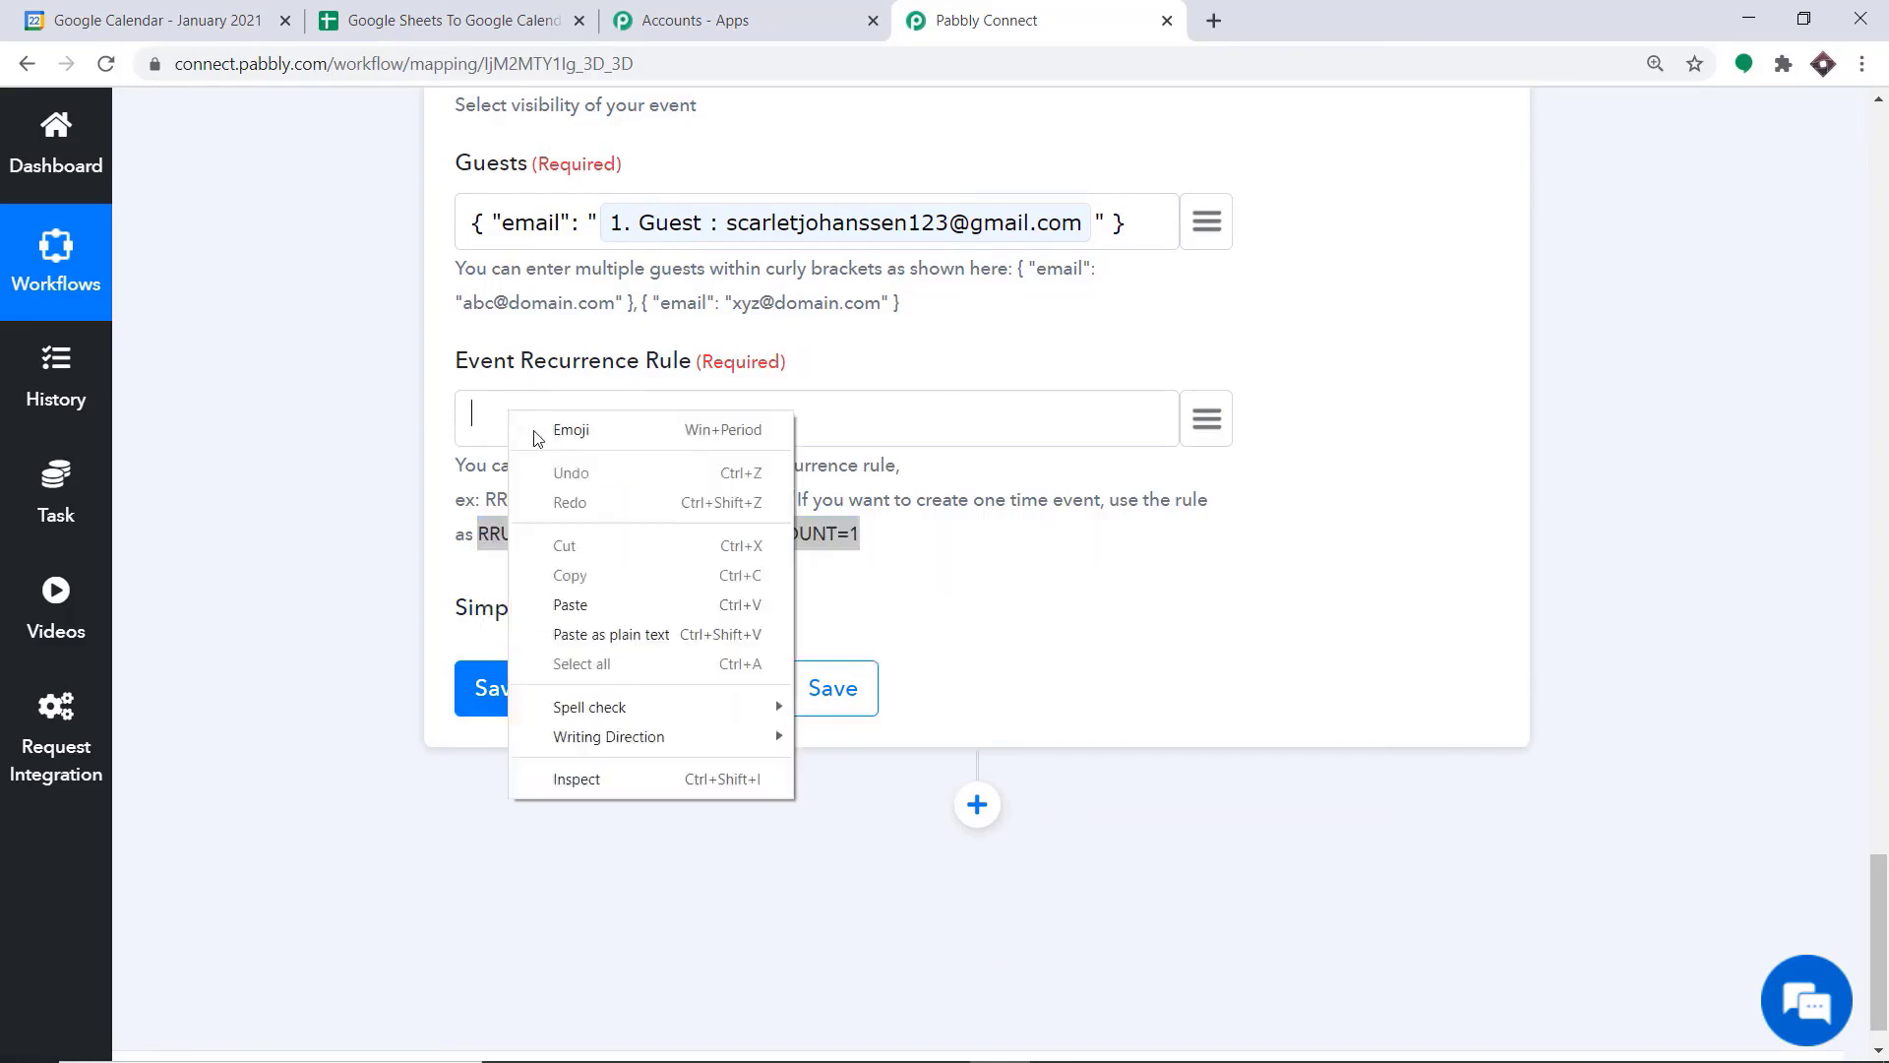
left_click(571, 605)
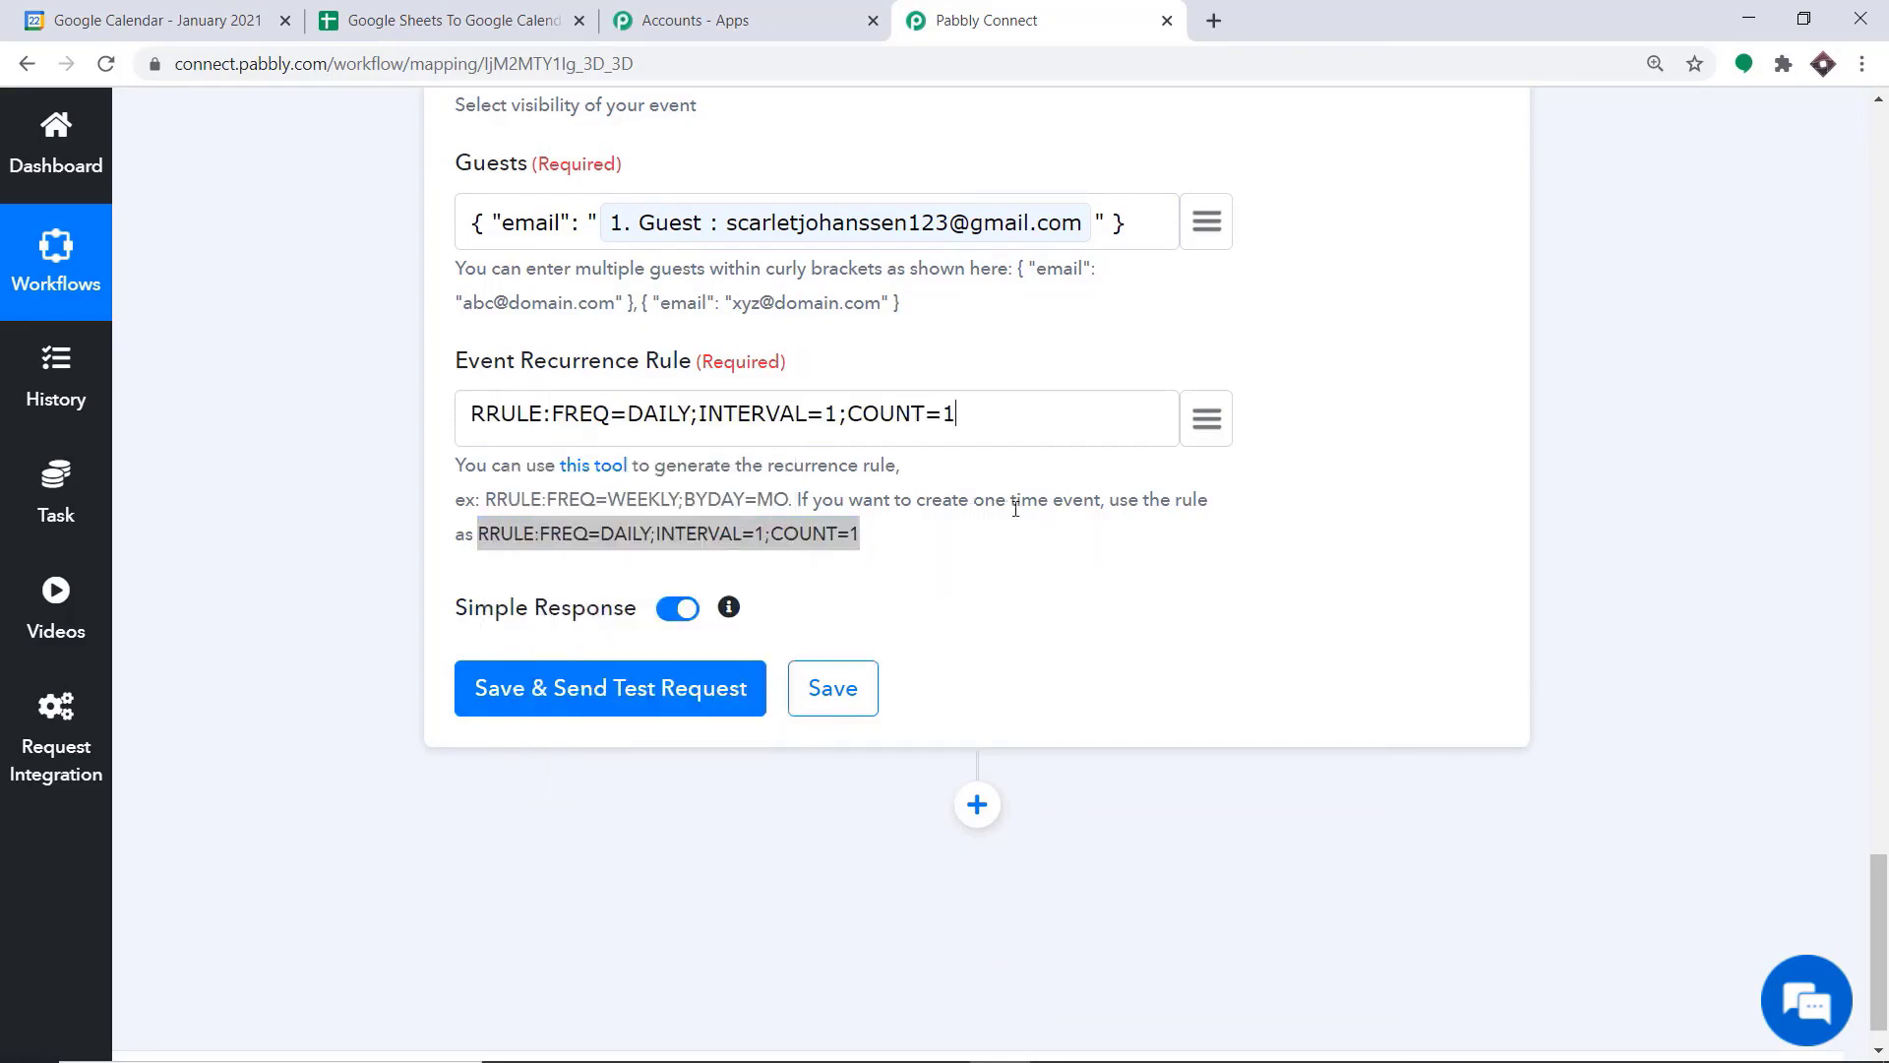
Review the mapped fields, save the Create an Event action with a test request, and view its API response
scroll(1063, 395, "up", 15)
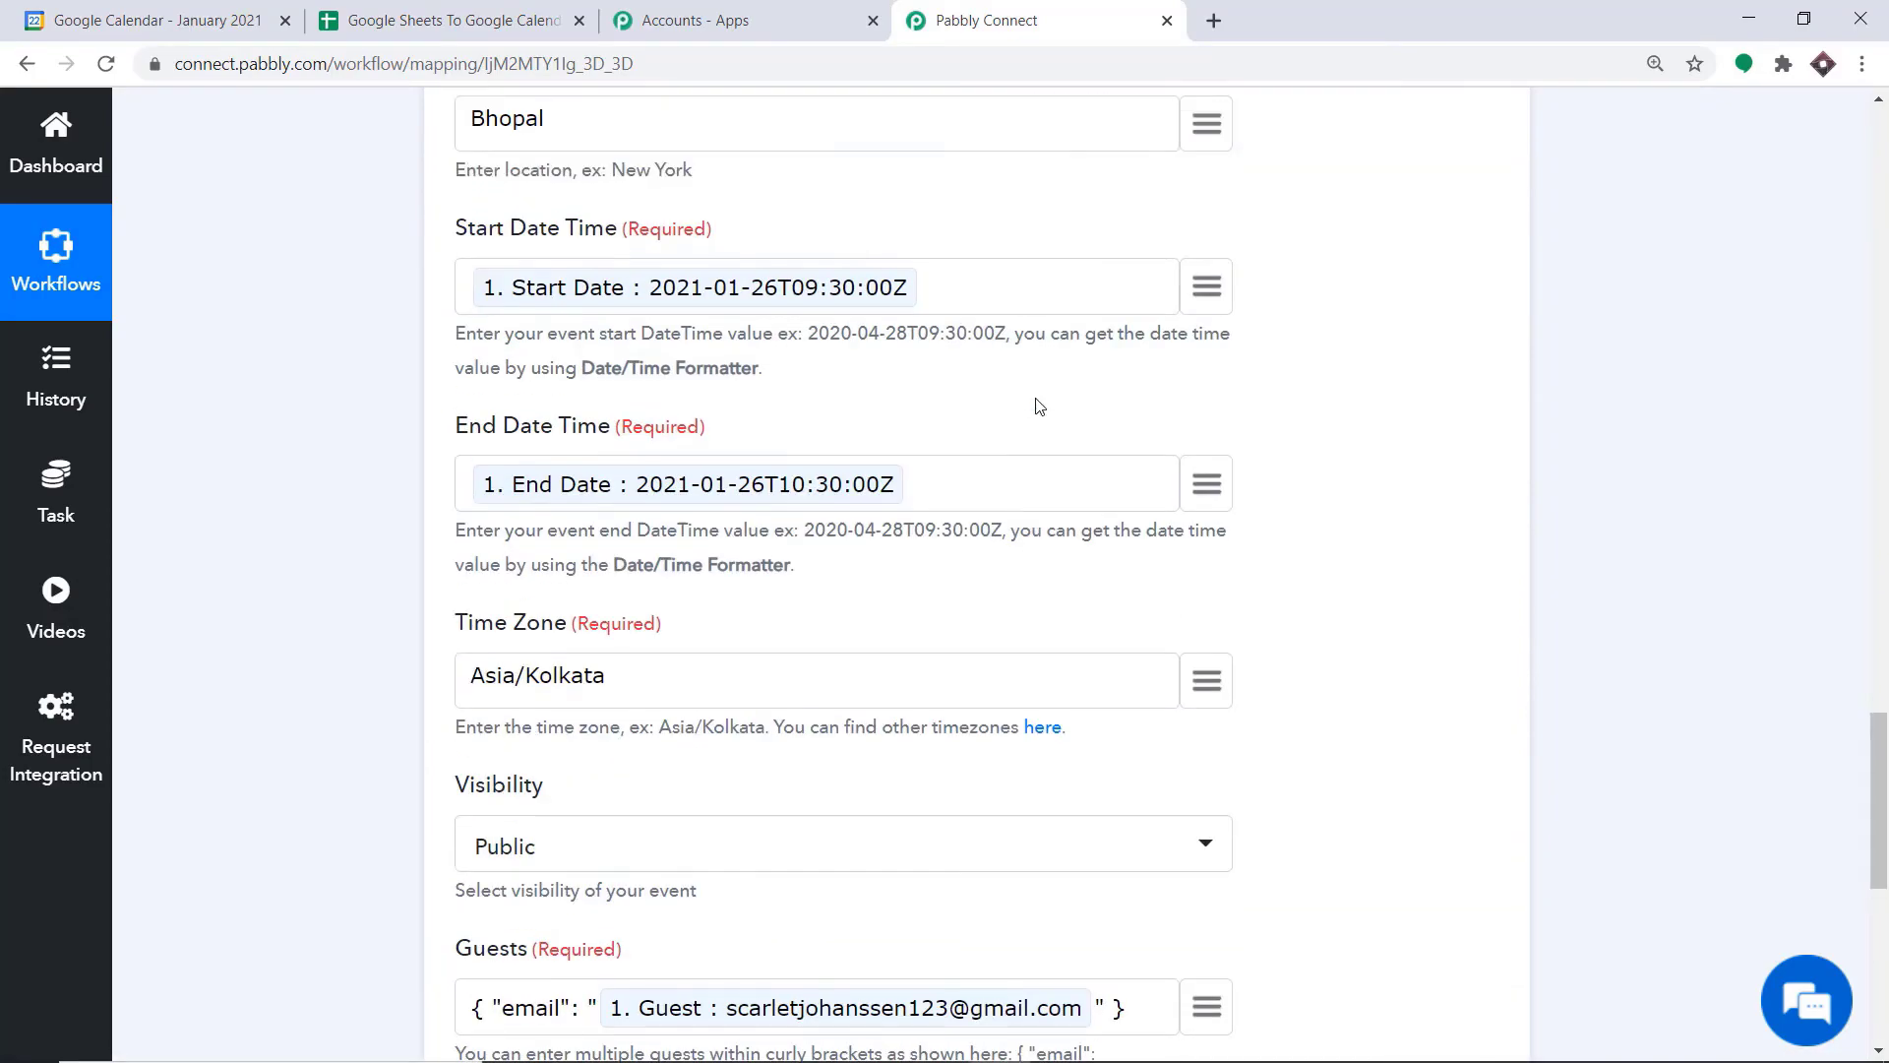
scroll(799, 305, "down", 15)
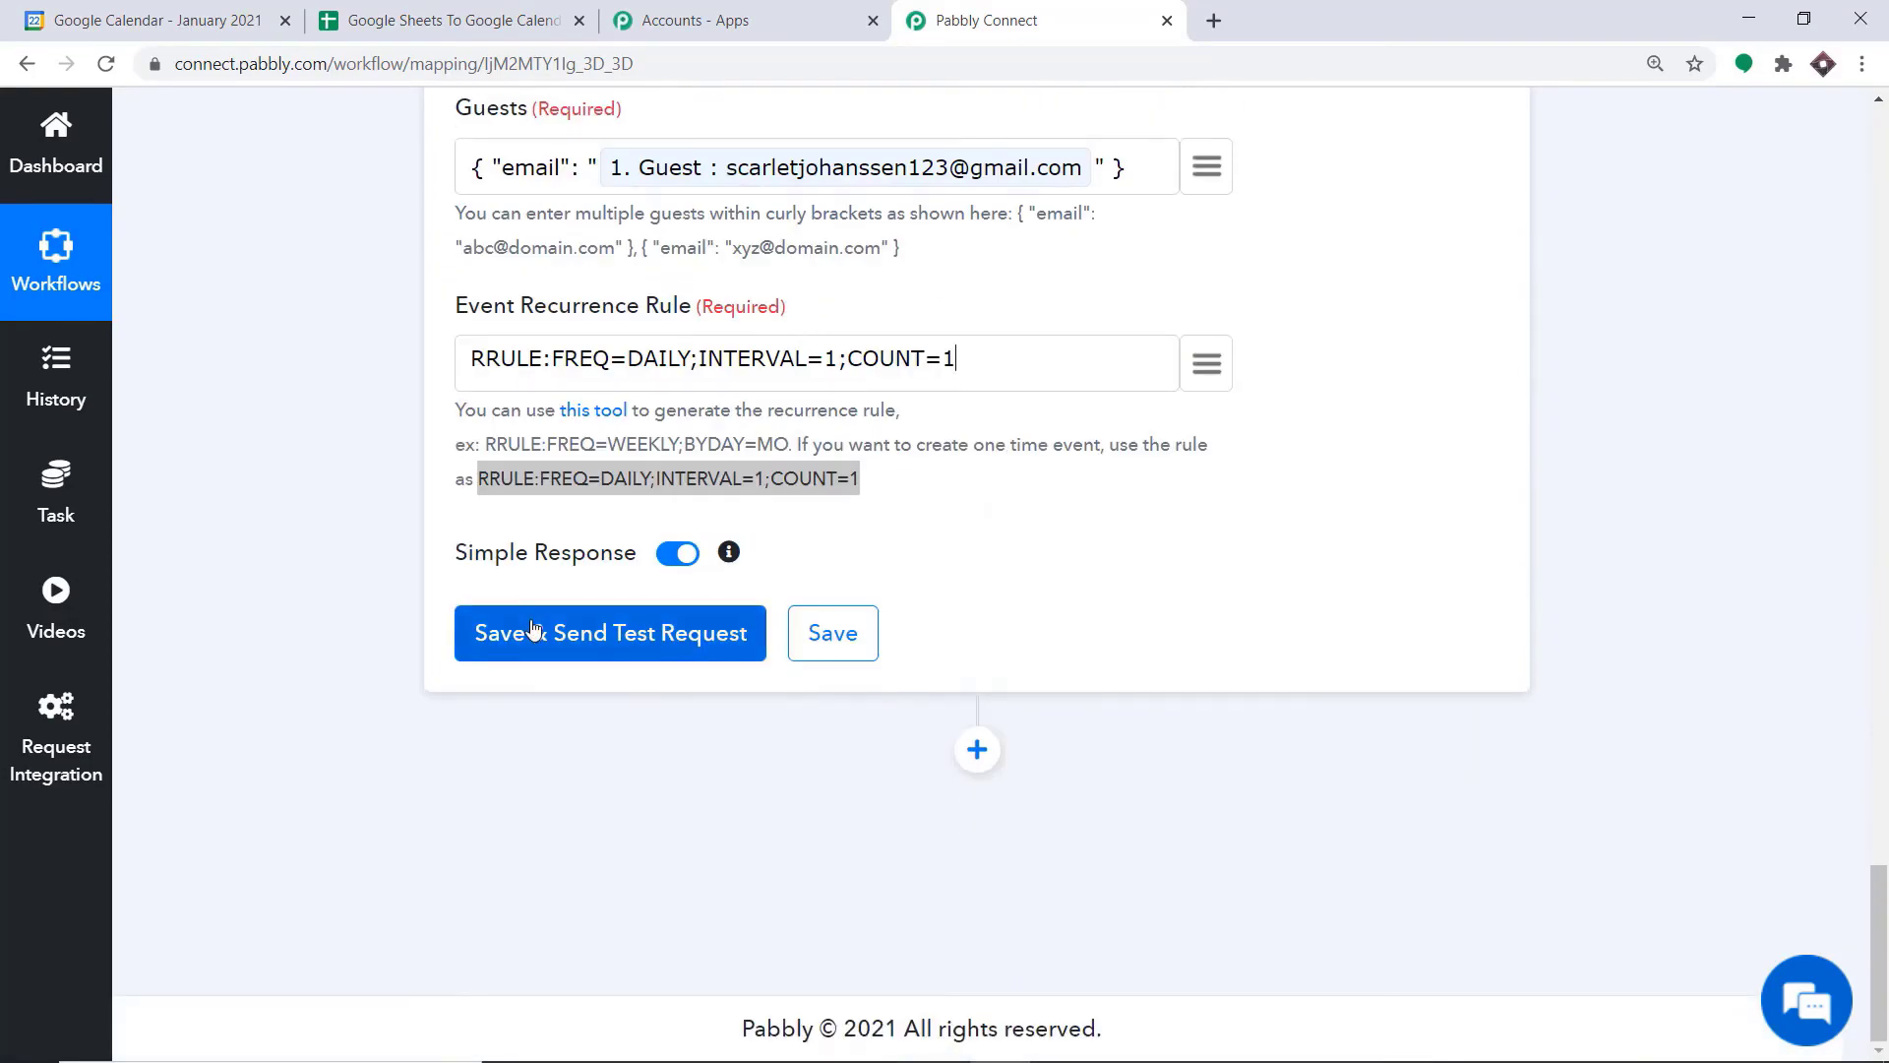
left_click(532, 630)
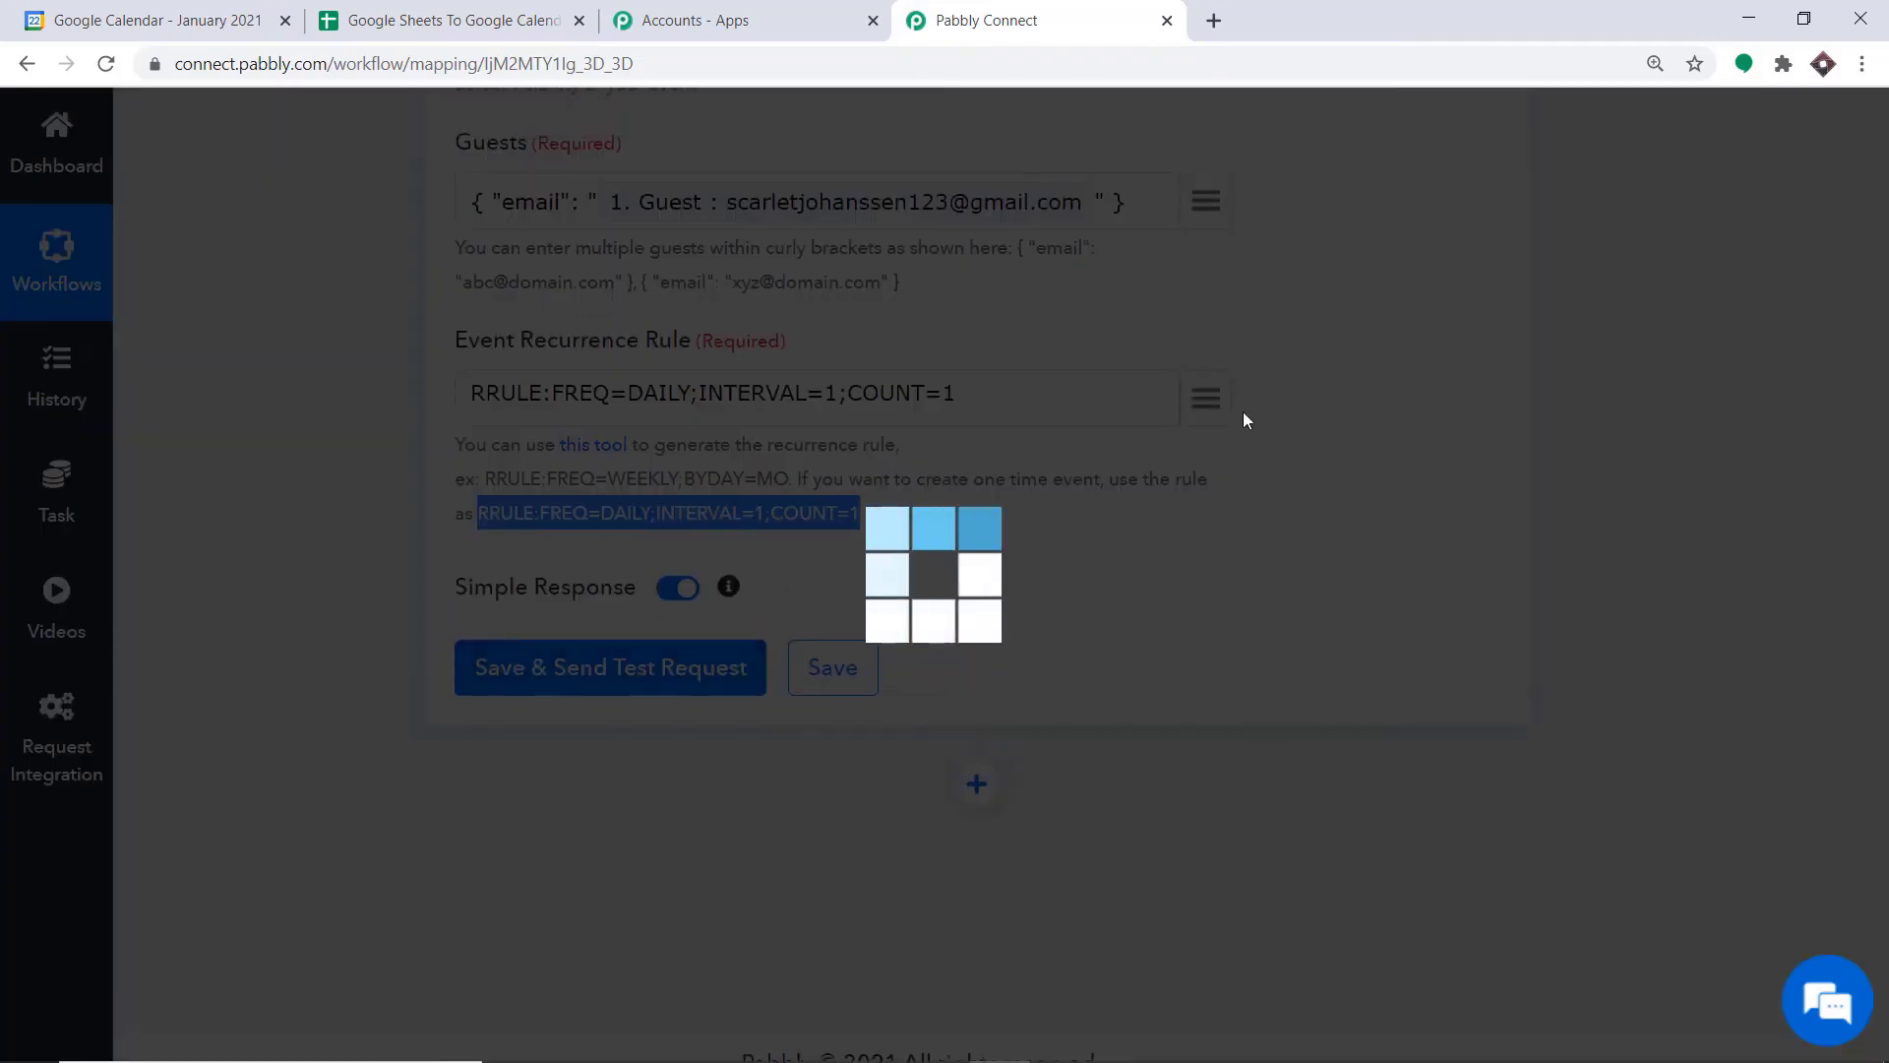
scroll(1135, 484, "down", 3)
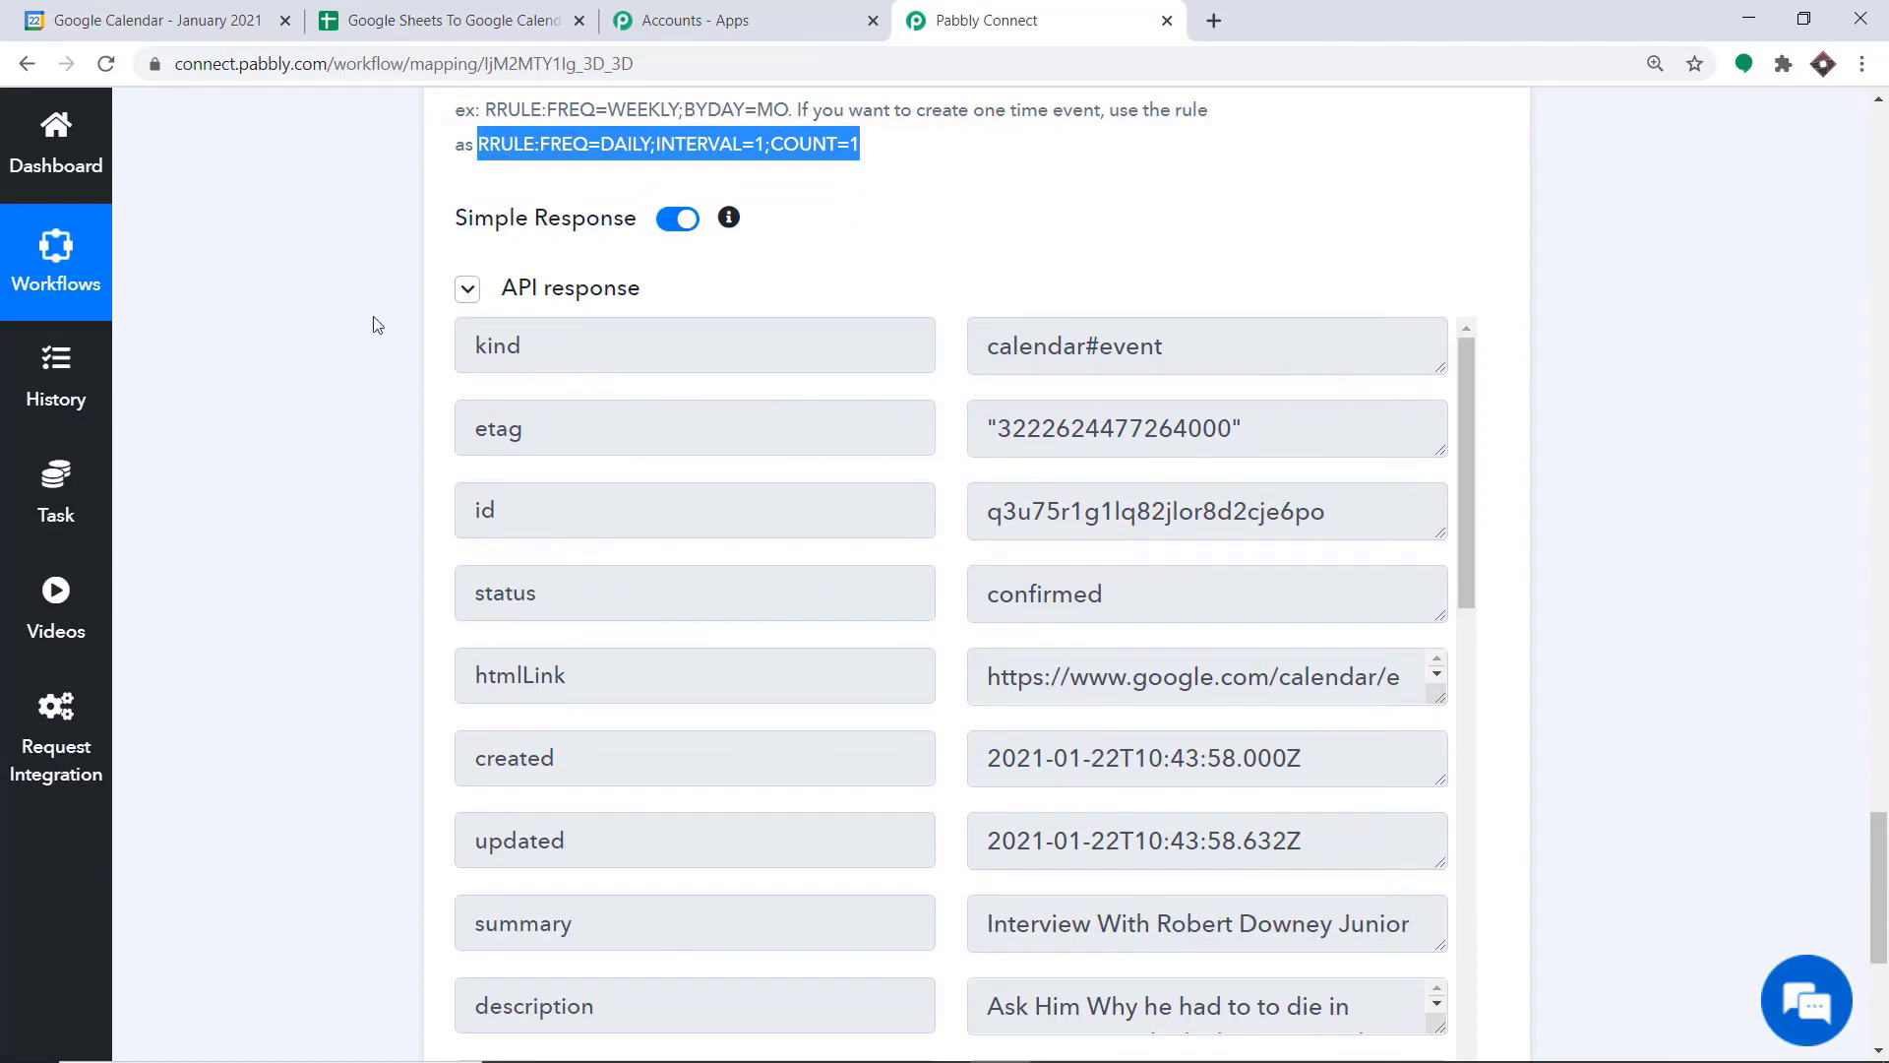
Compare Google Calendar with the mapped fields in Pabbly Connect and open the January 26 interview event to check its details and guest
left_click(205, 11)
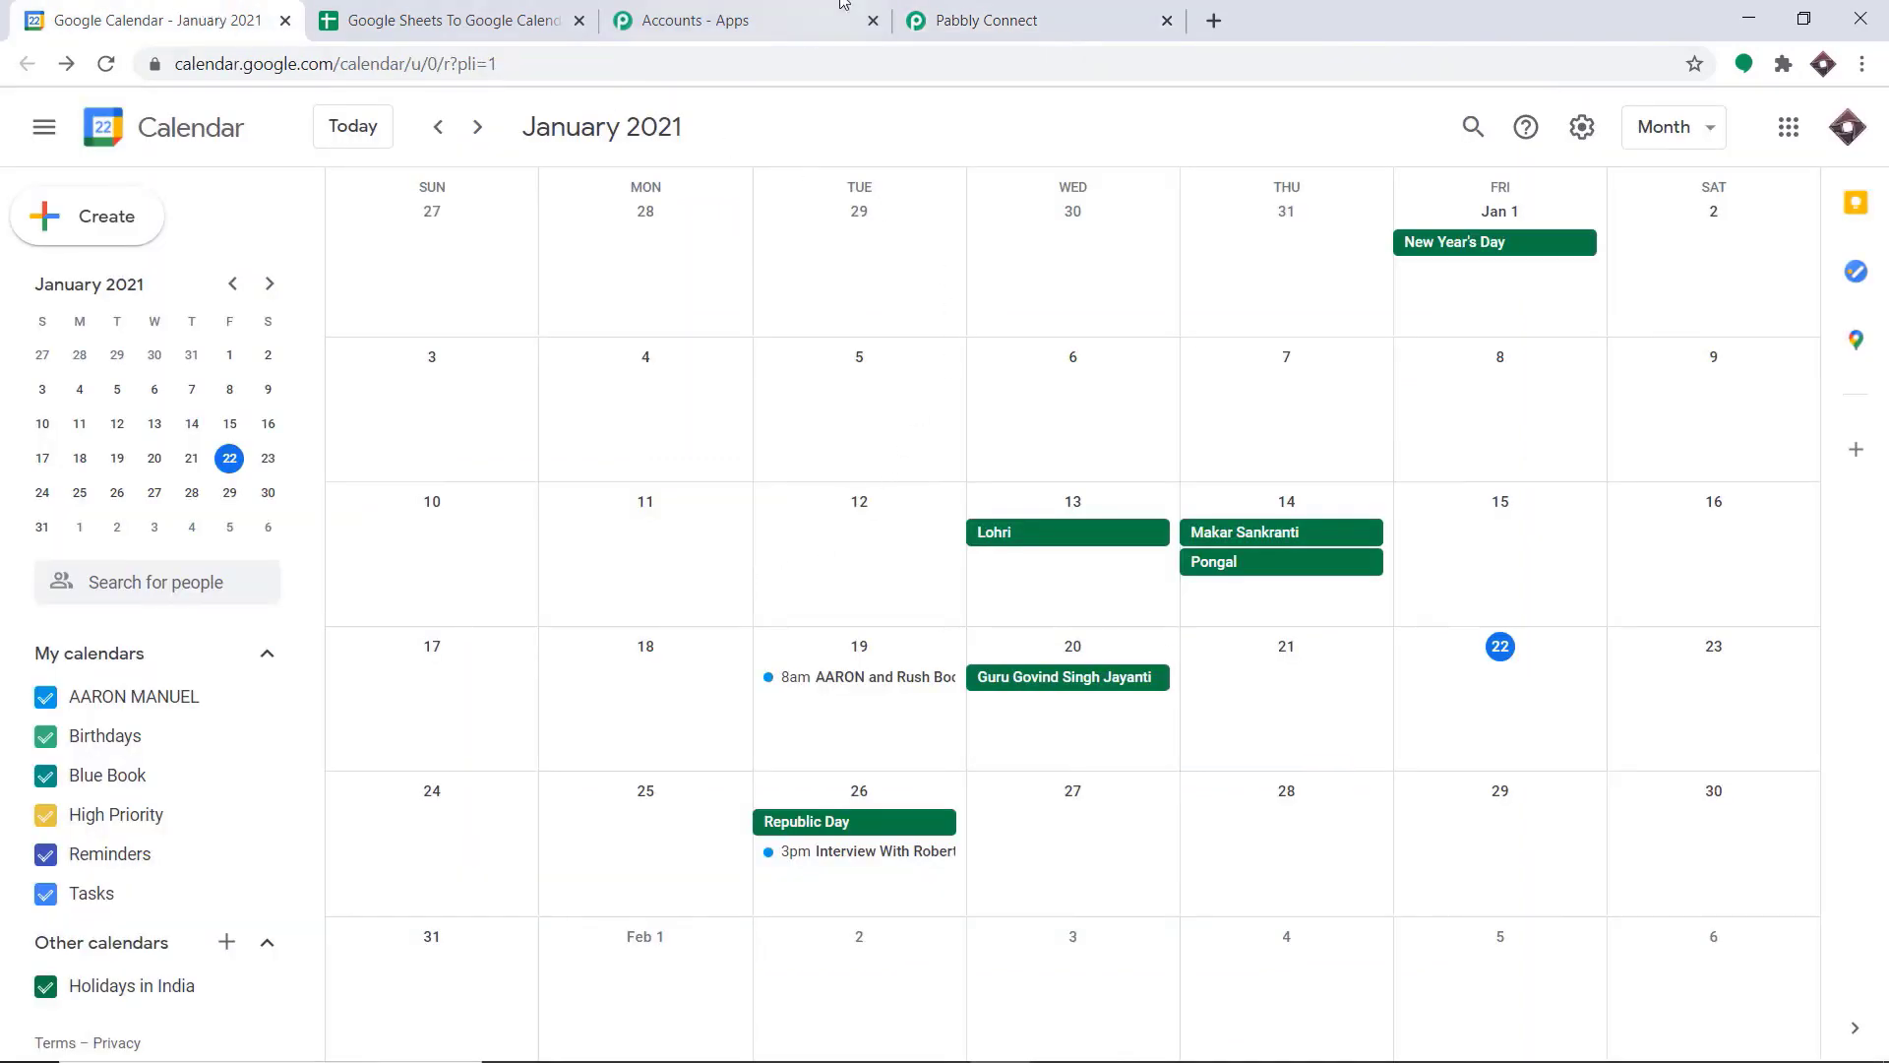
left_click(1028, 13)
scroll(893, 405, "up", 9)
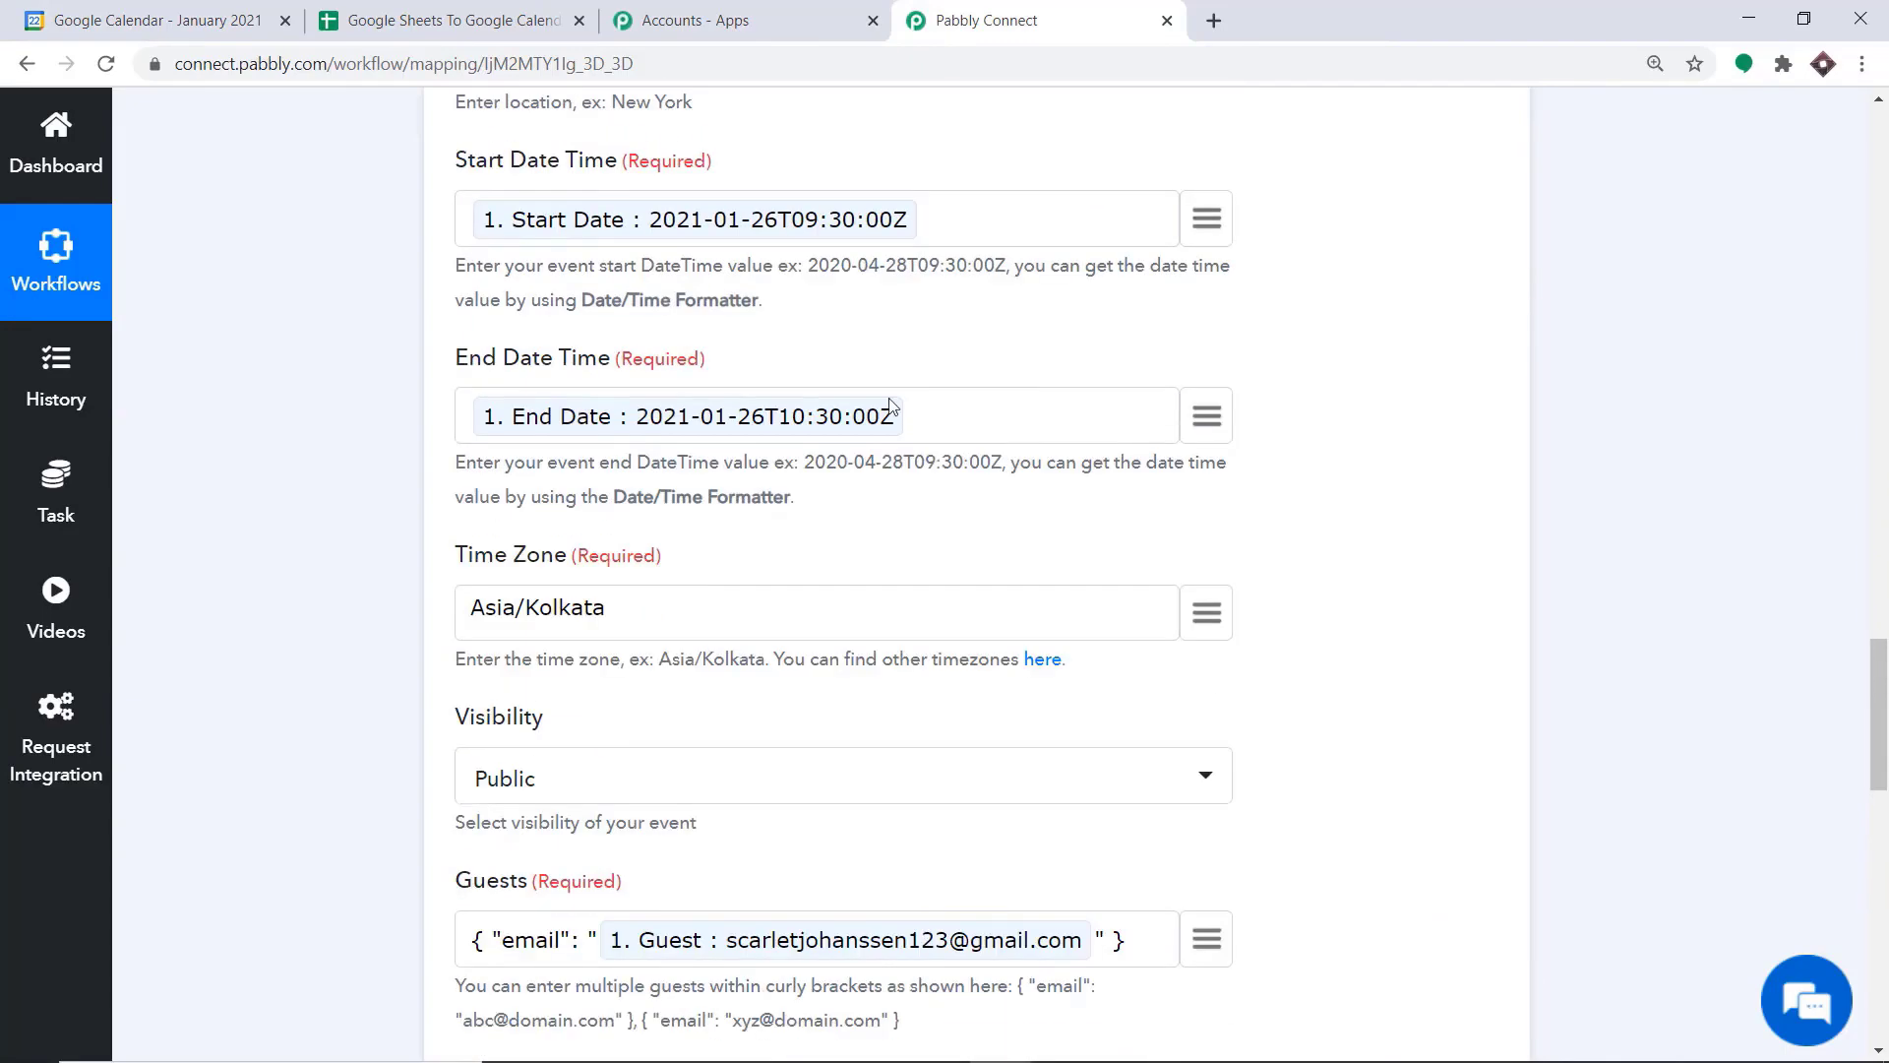
scroll(892, 405, "up", 3)
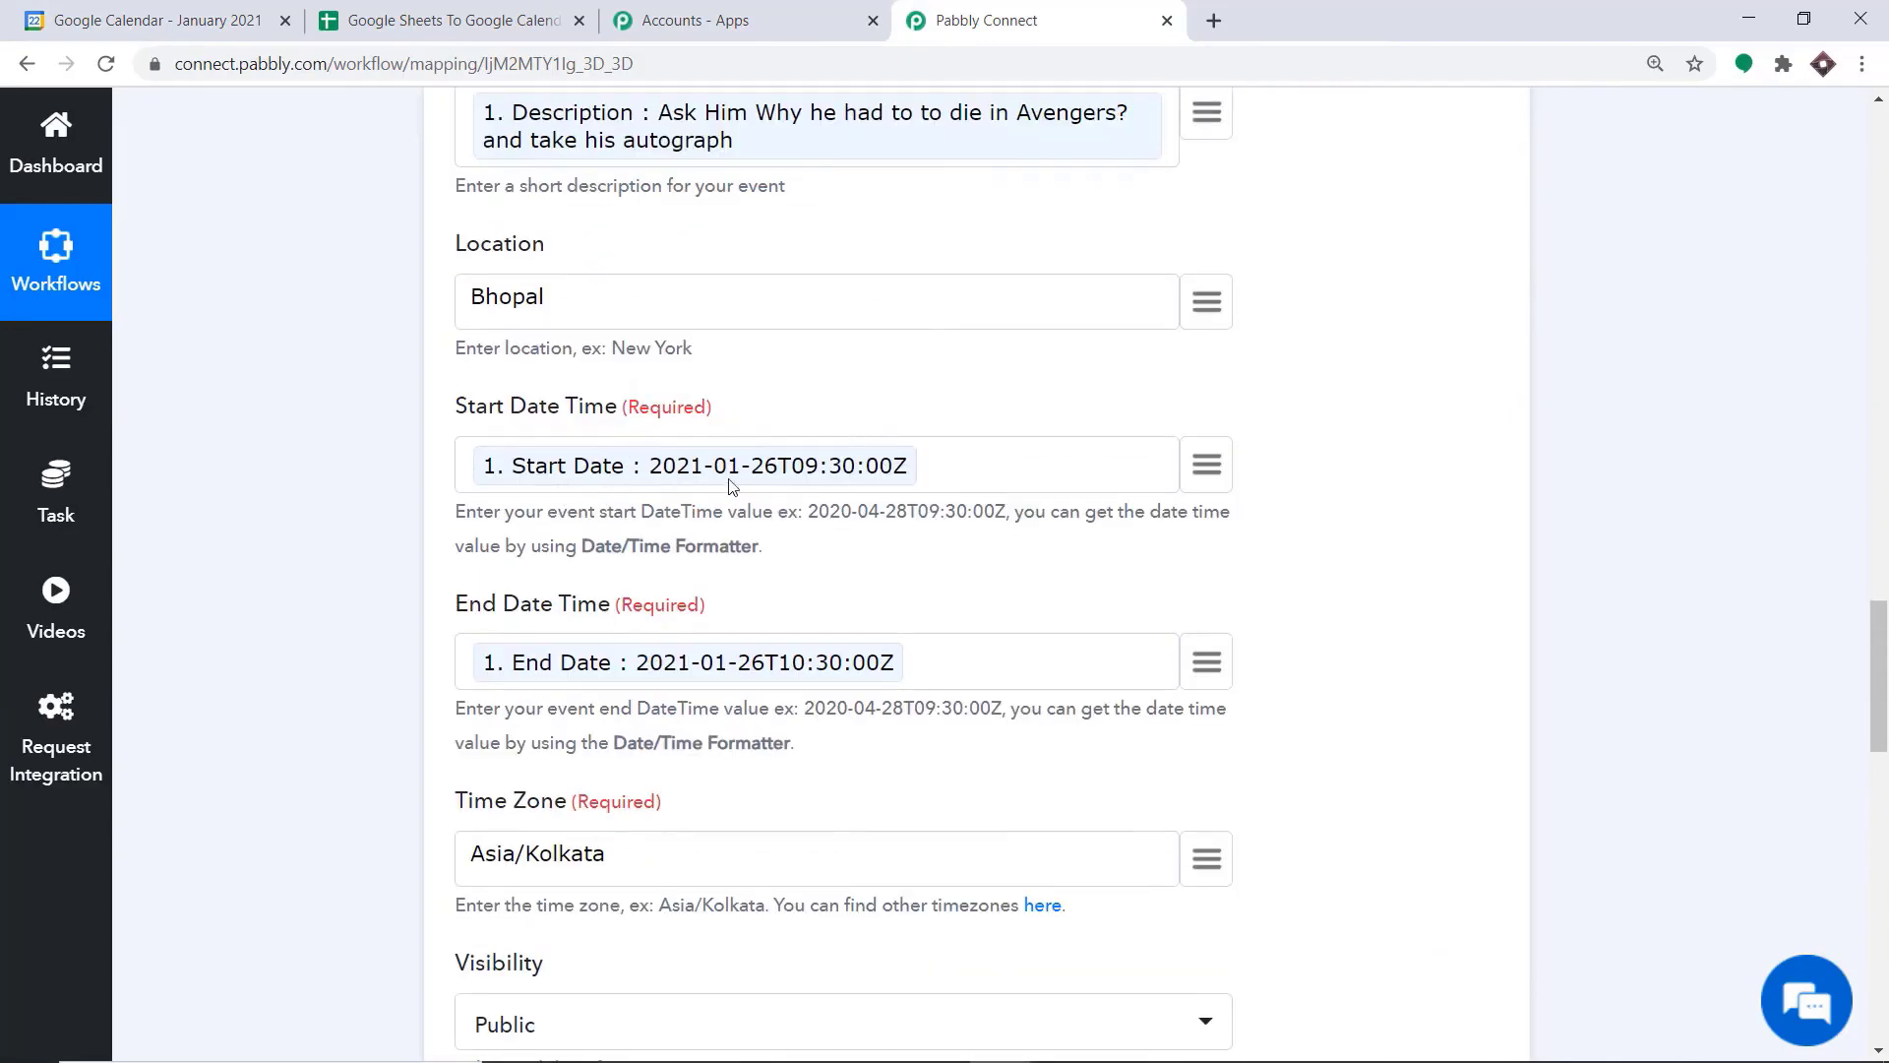
left_click(148, 17)
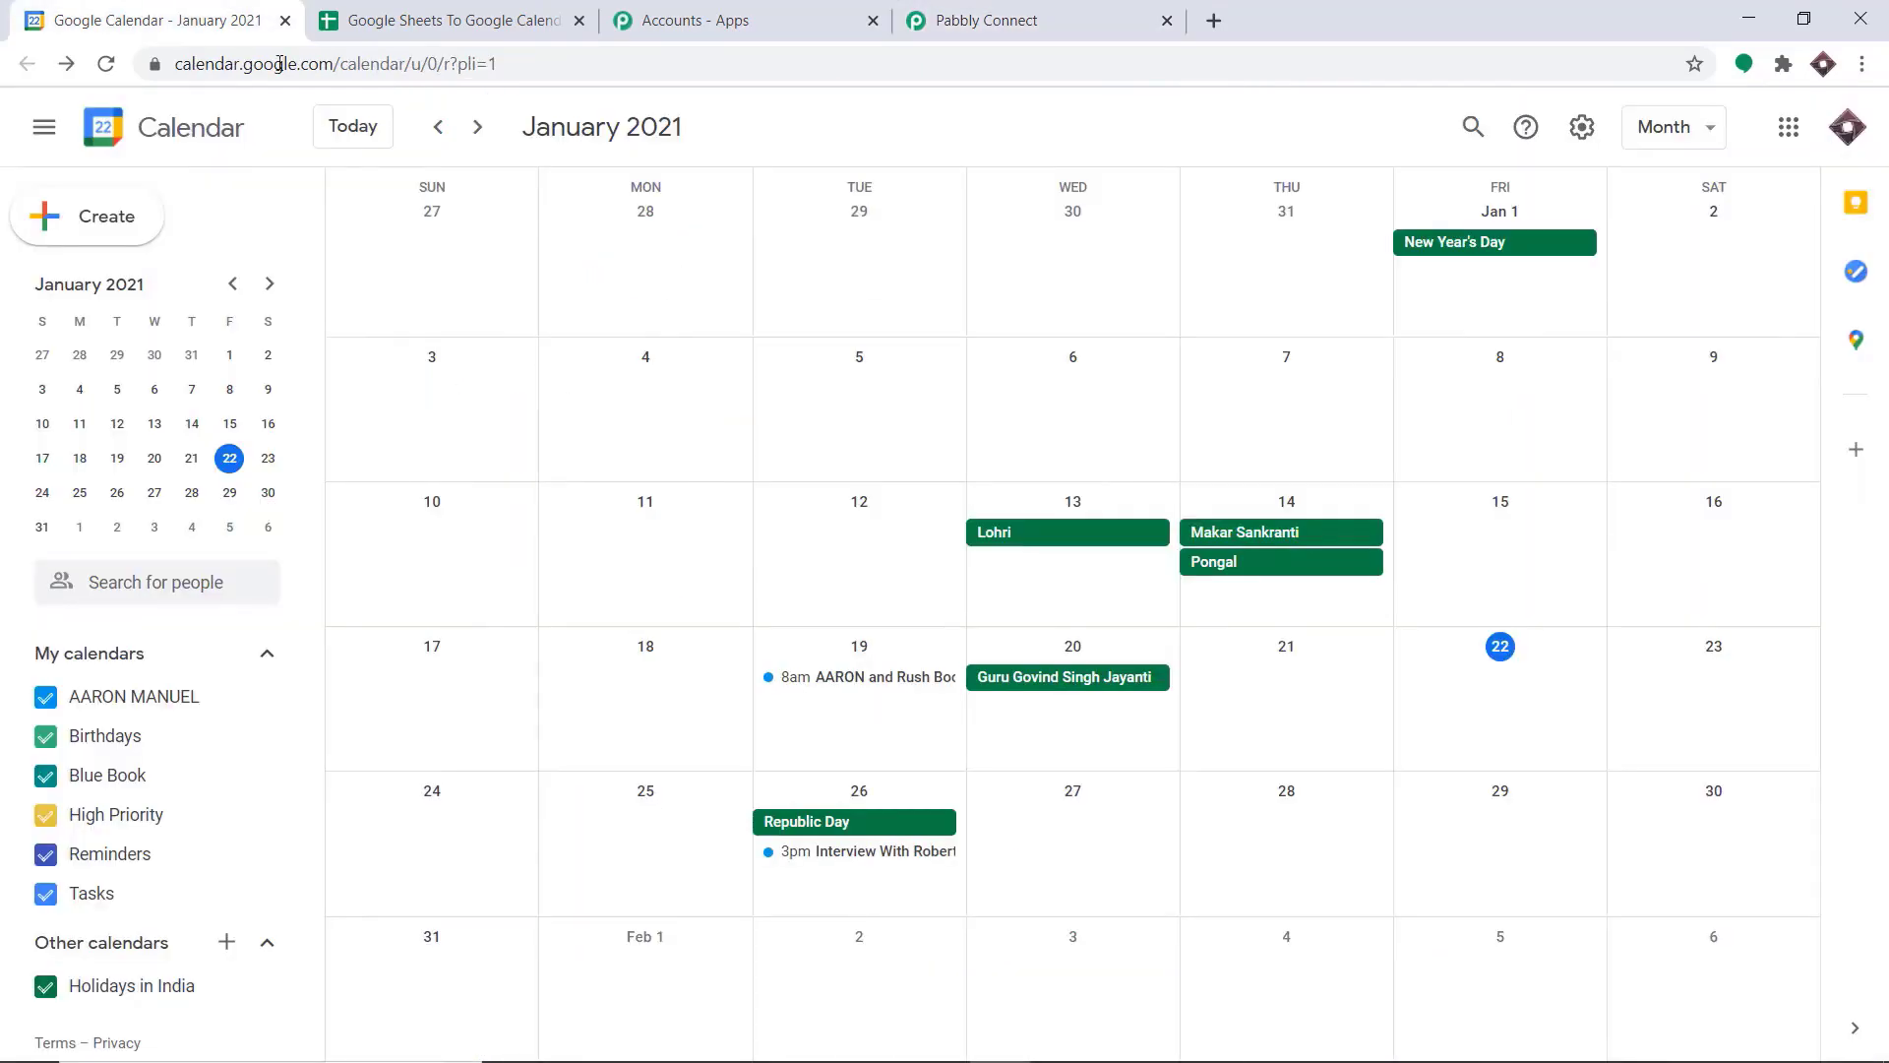
left_click(846, 852)
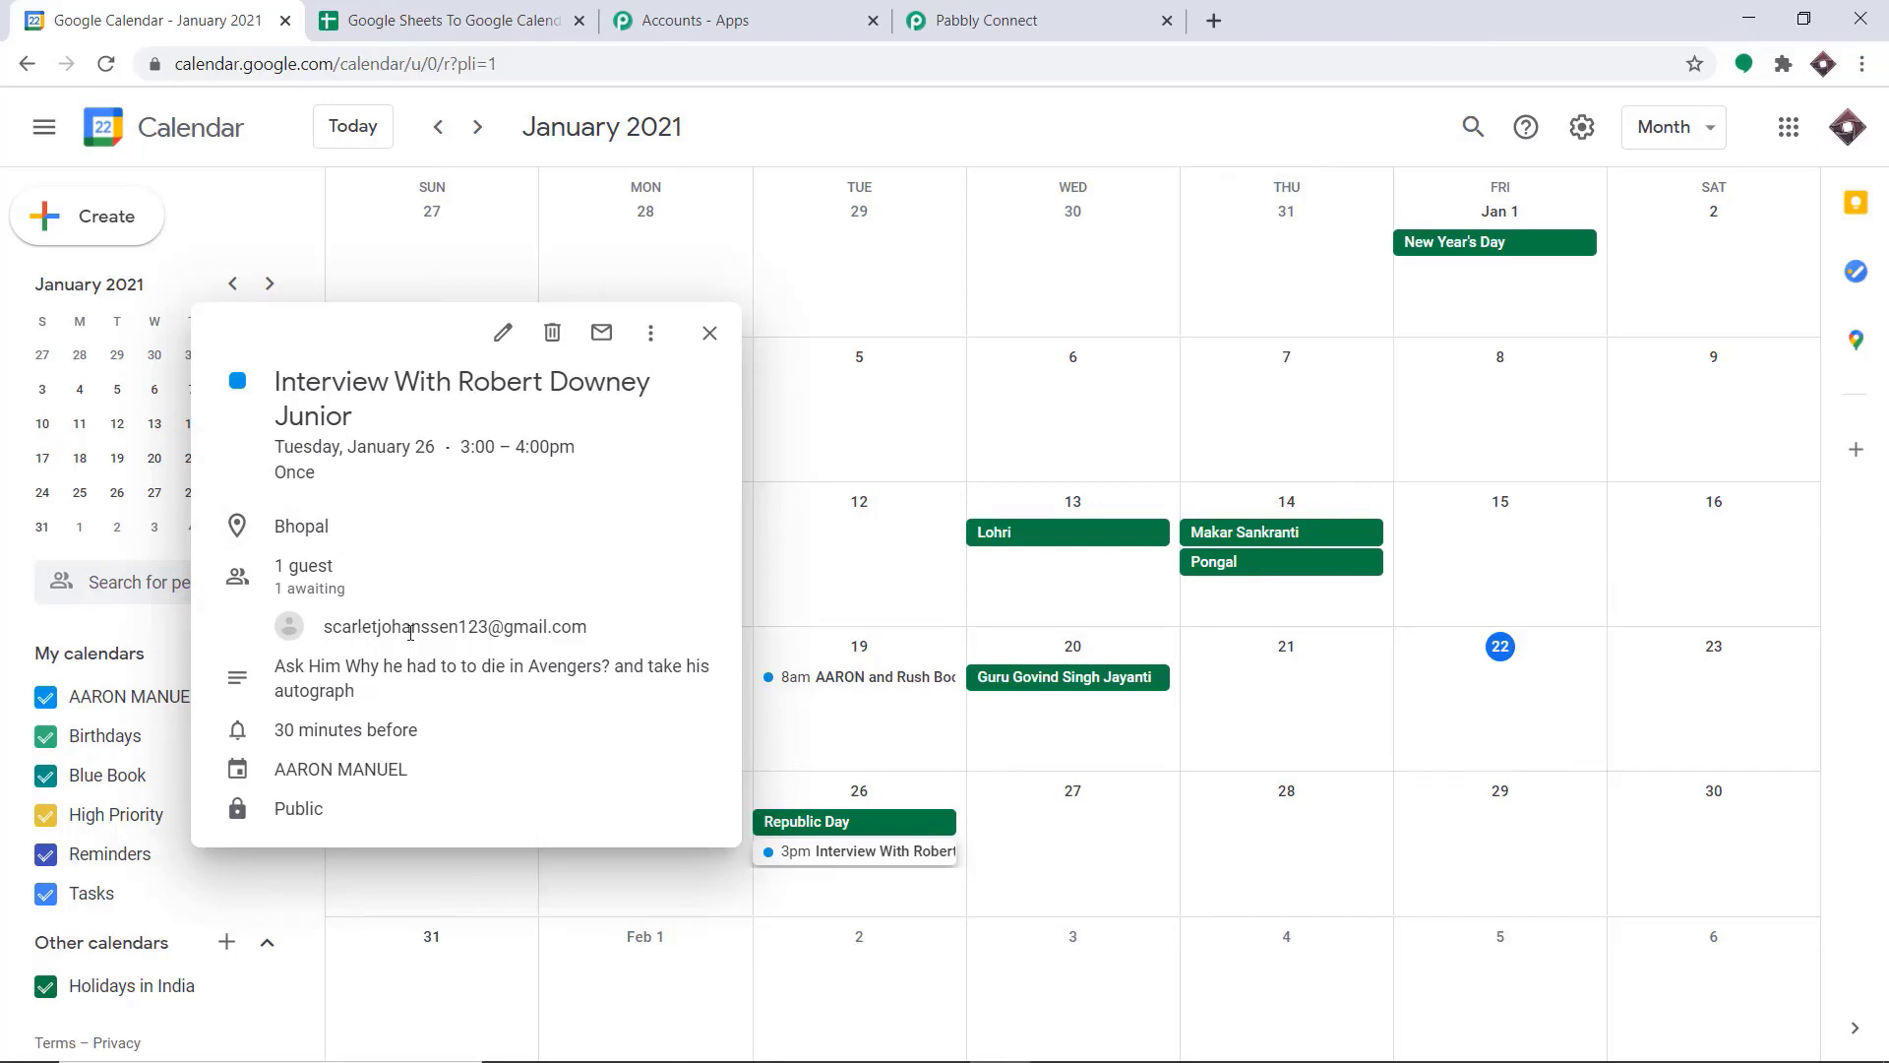
mouse_move(541, 628)
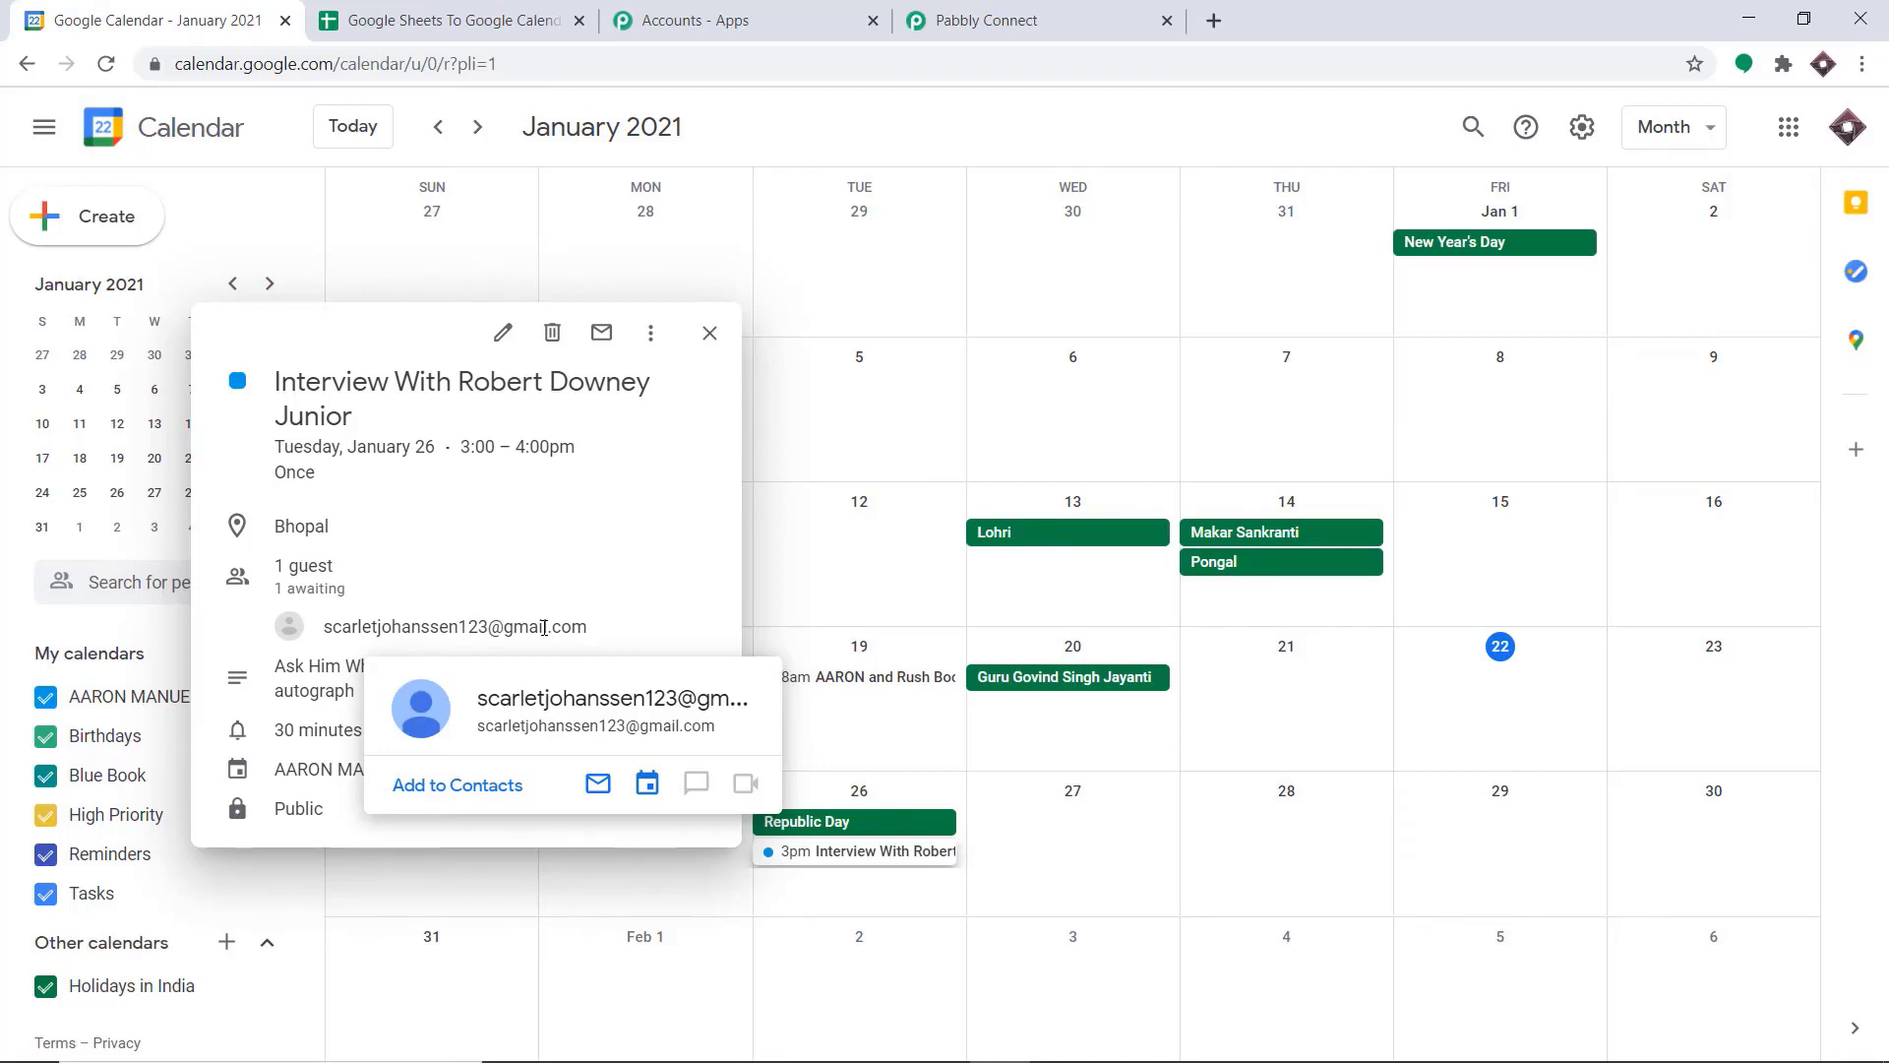
Return to Pabbly Connect and collapse the workflow's trigger and action to show the two-step overview
left_click(1068, 18)
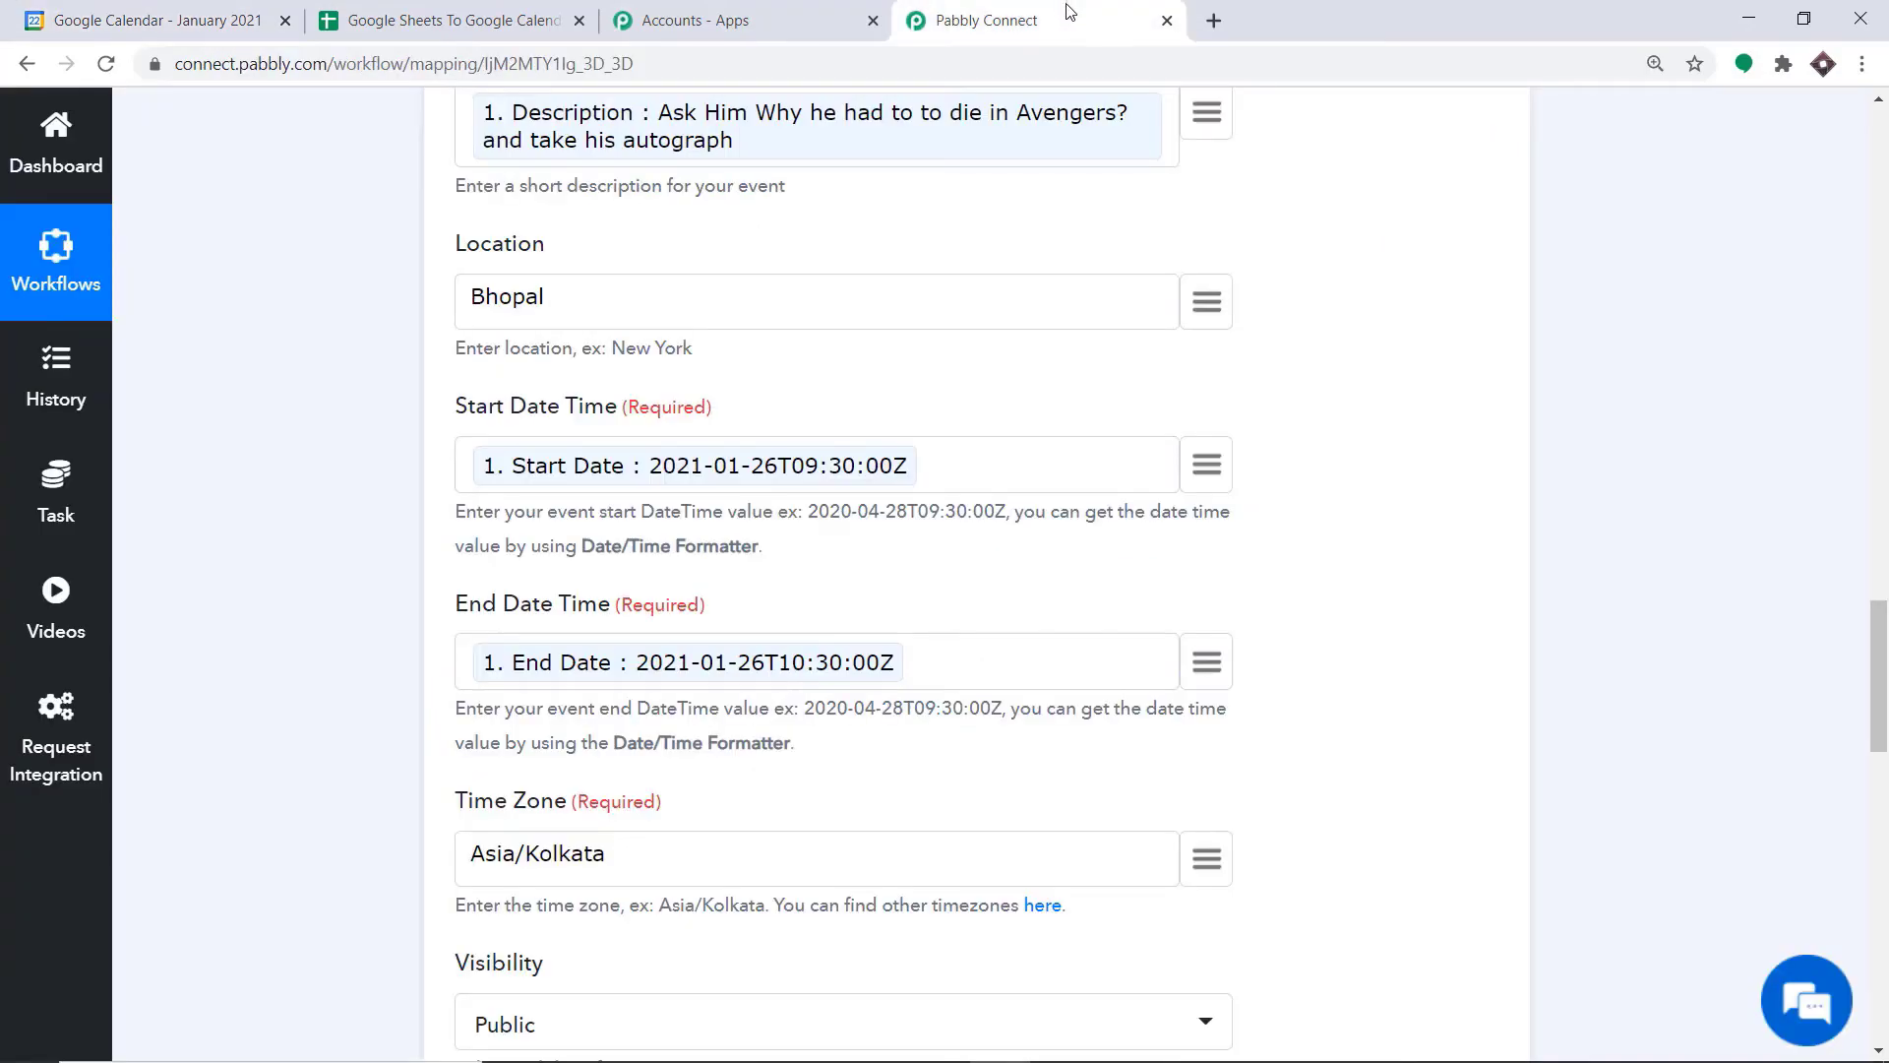
scroll(1201, 787, "up", 10)
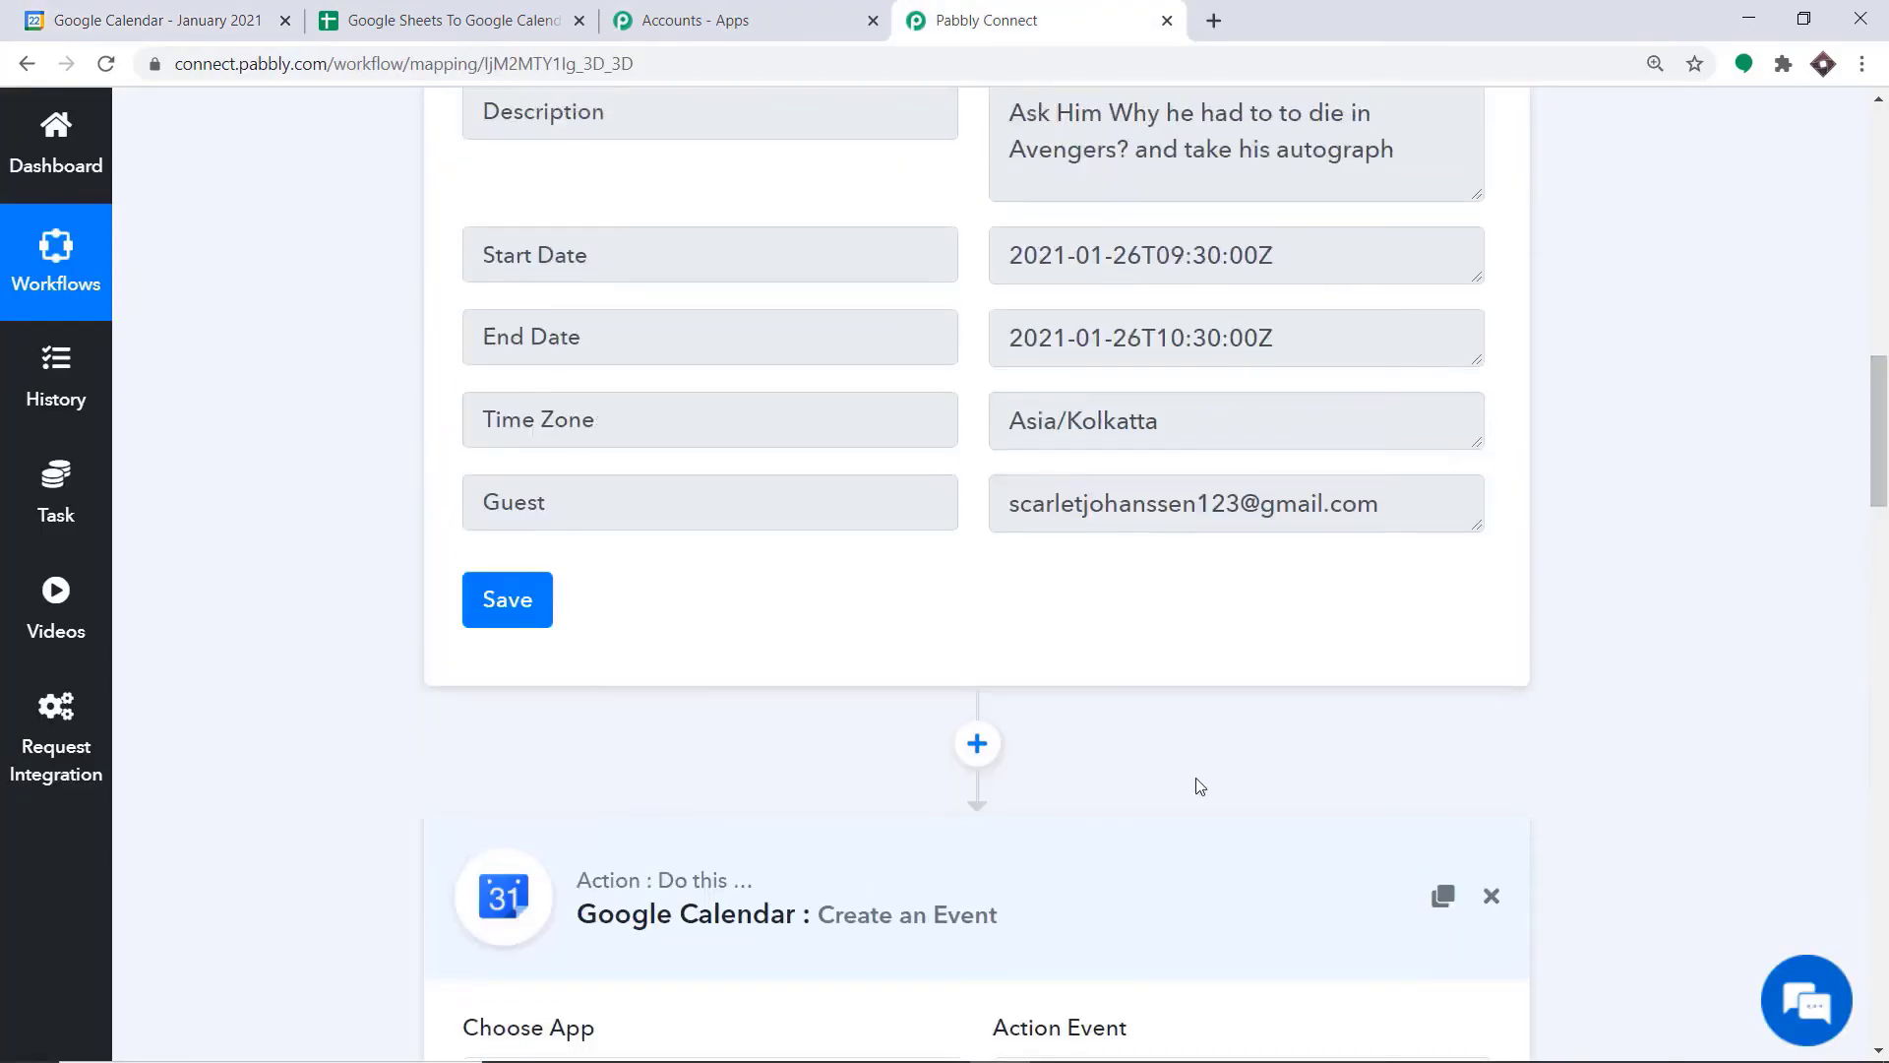
scroll(1236, 372, "up", 15)
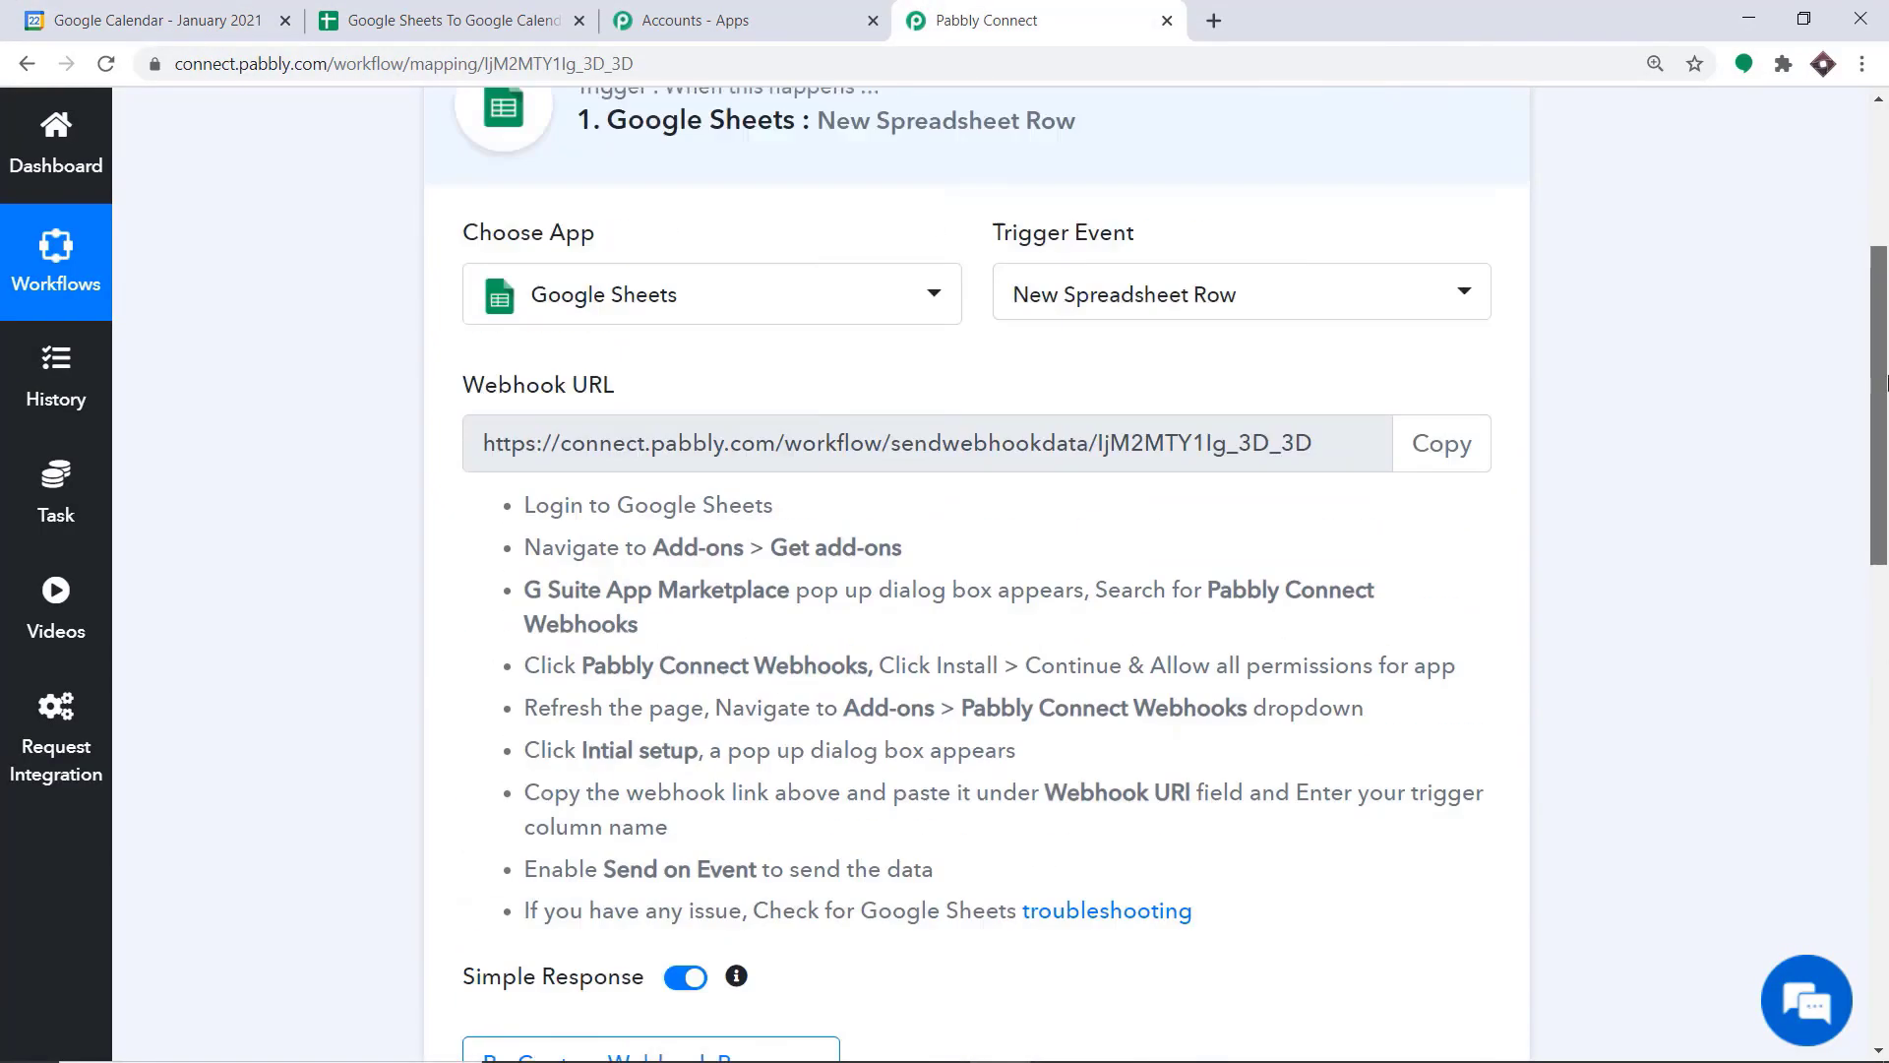
left_click(872, 307)
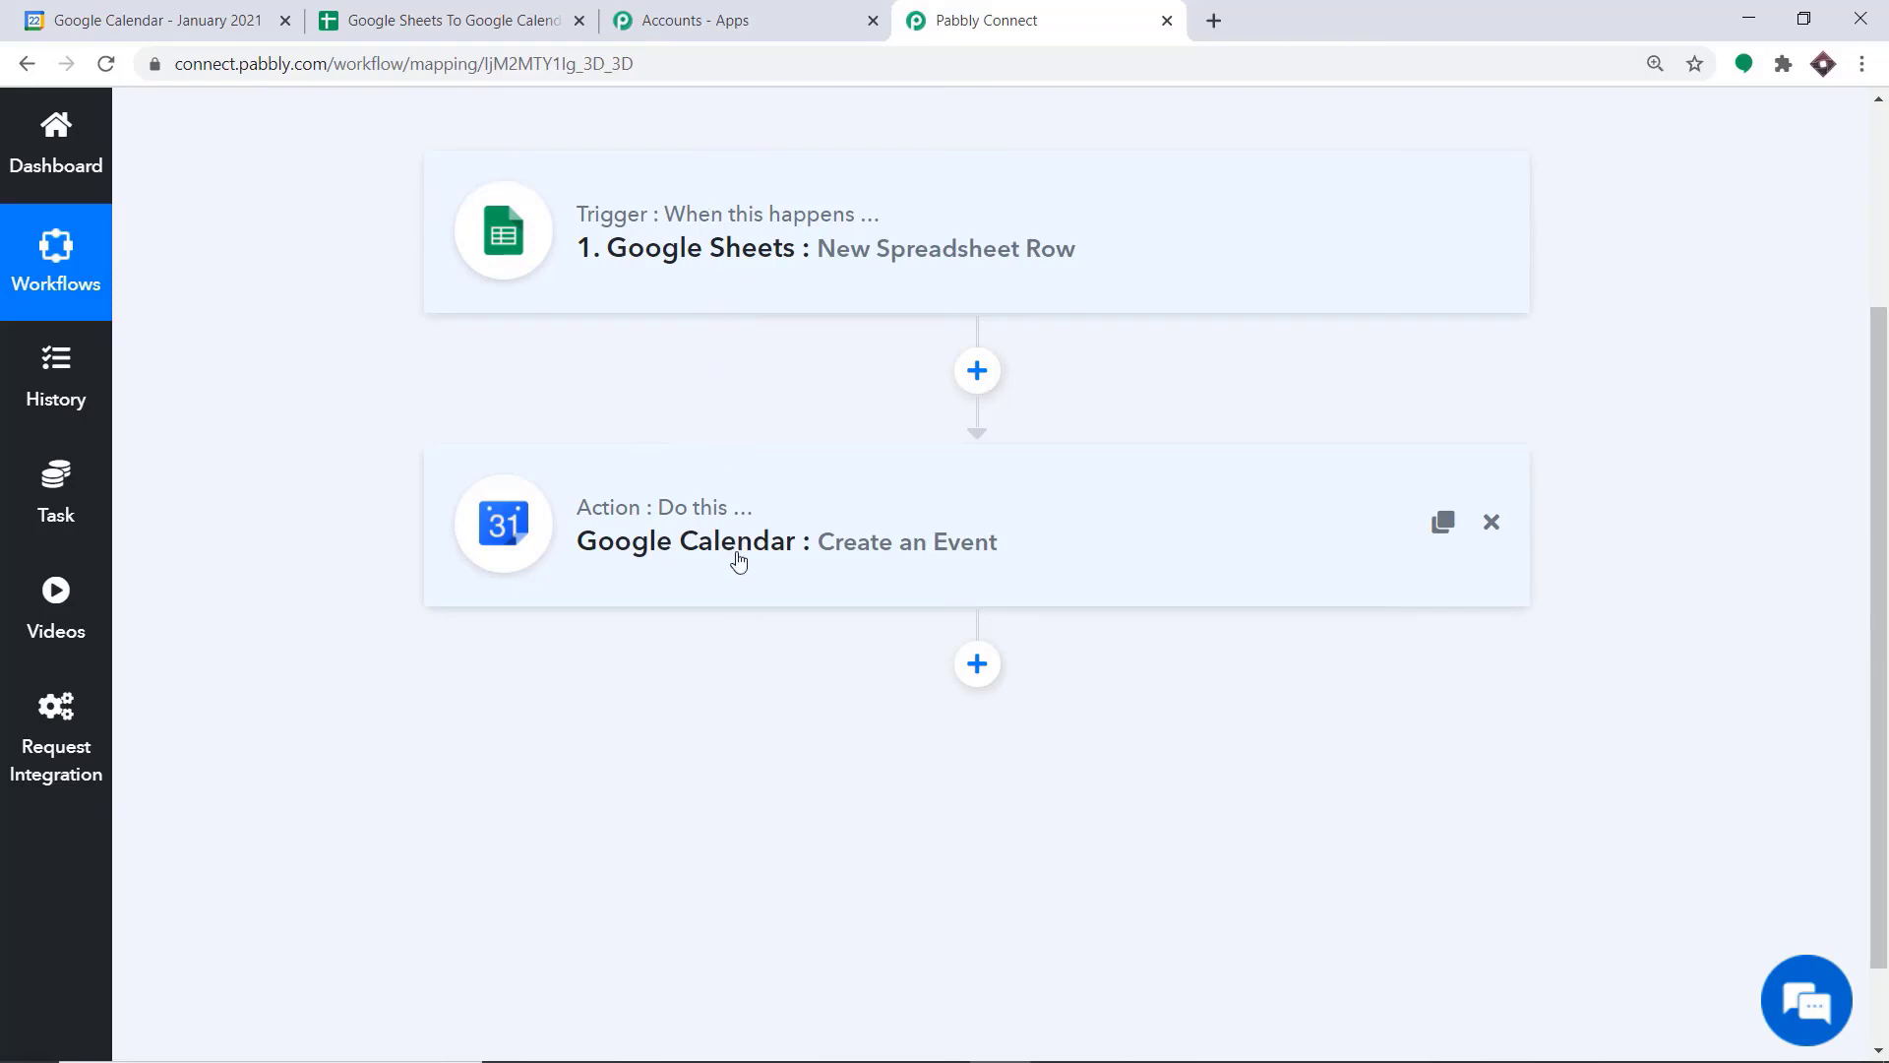
Switch to the Google Sheets spreadsheet and enable Send On Event for the Pabbly Connect Webhooks add-on
left_click(399, 12)
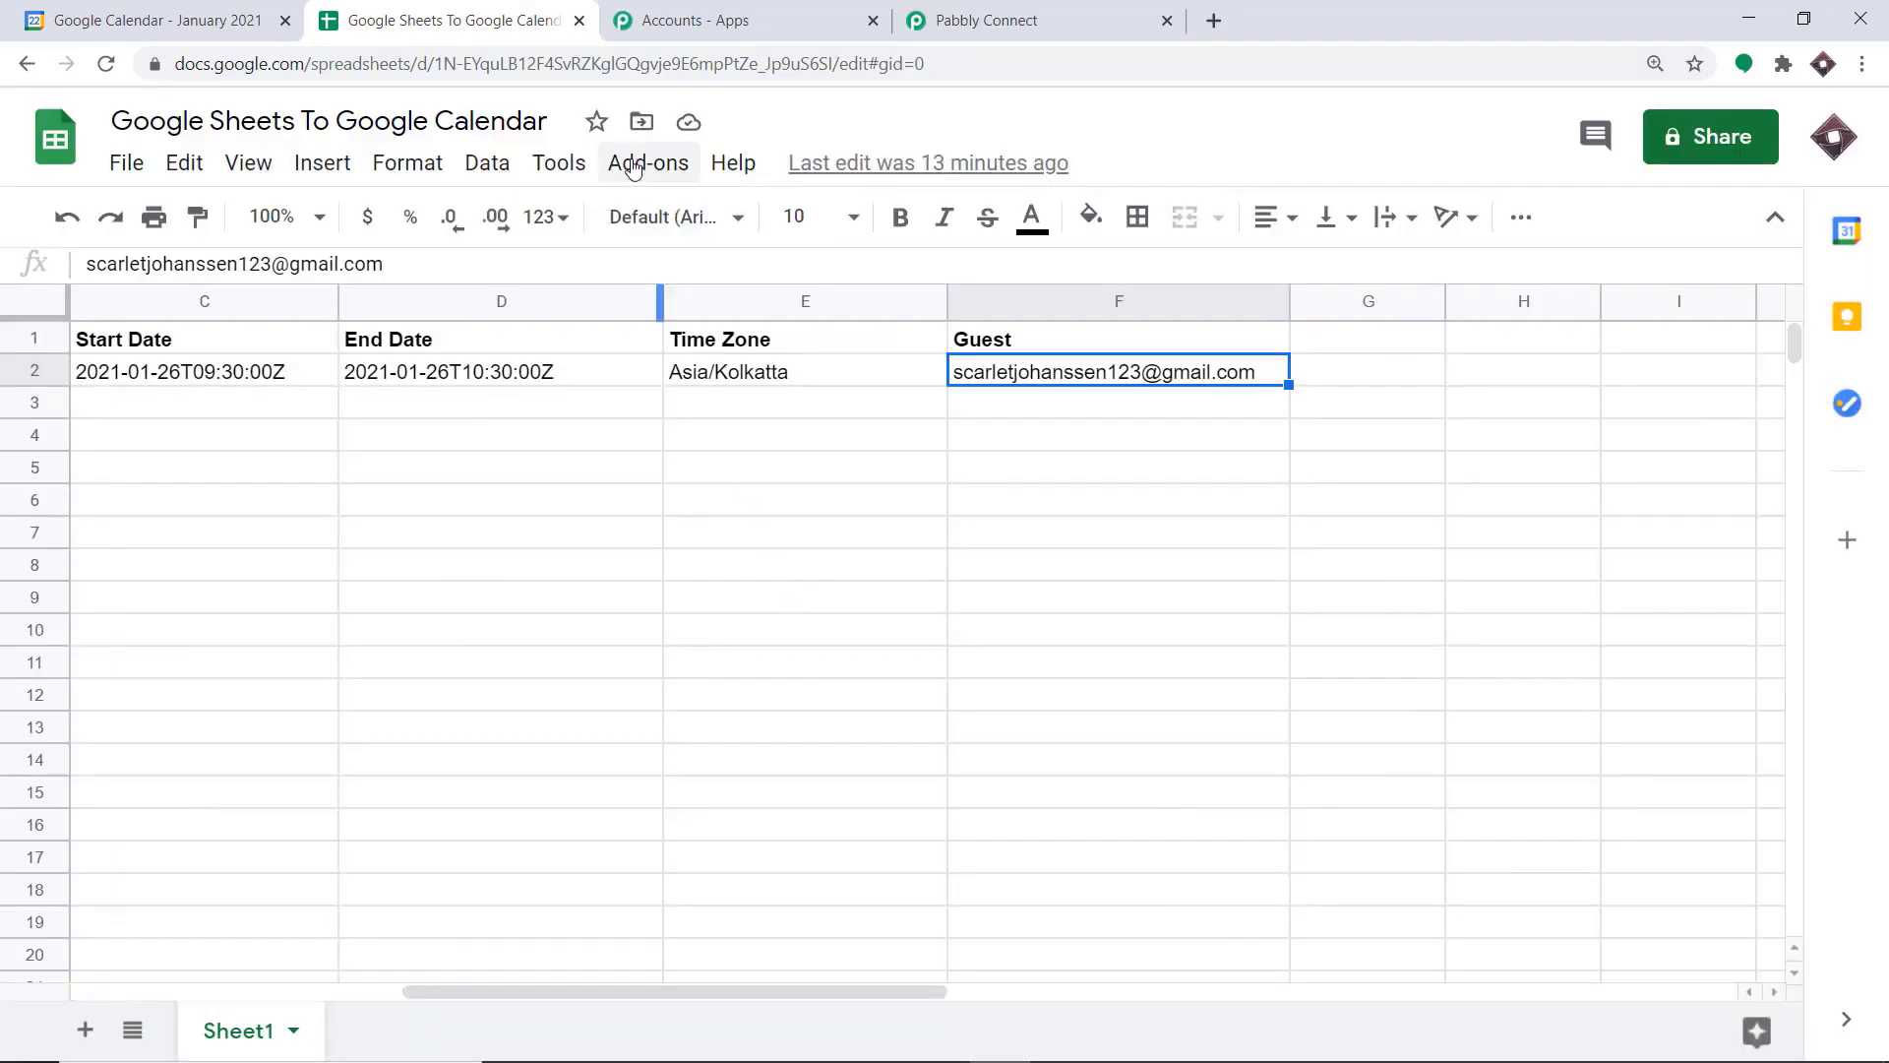
left_click(633, 166)
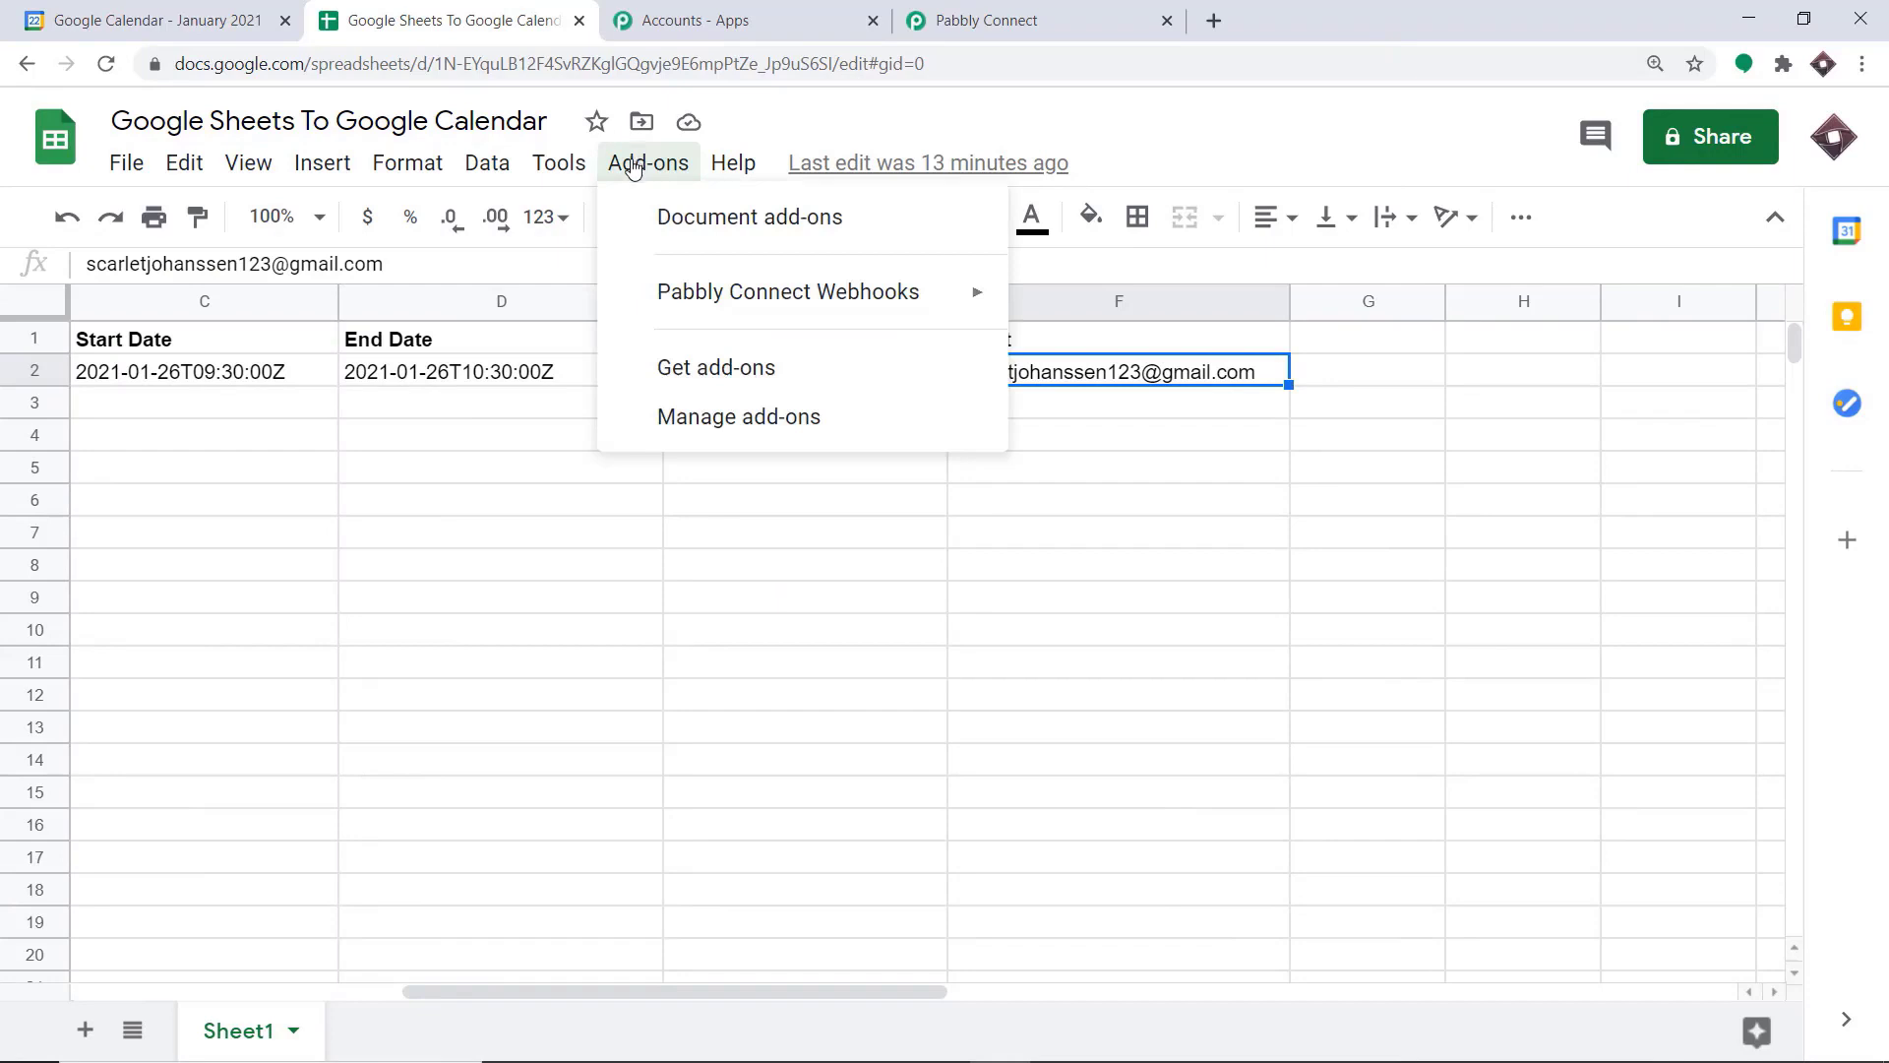
mouse_move(657, 308)
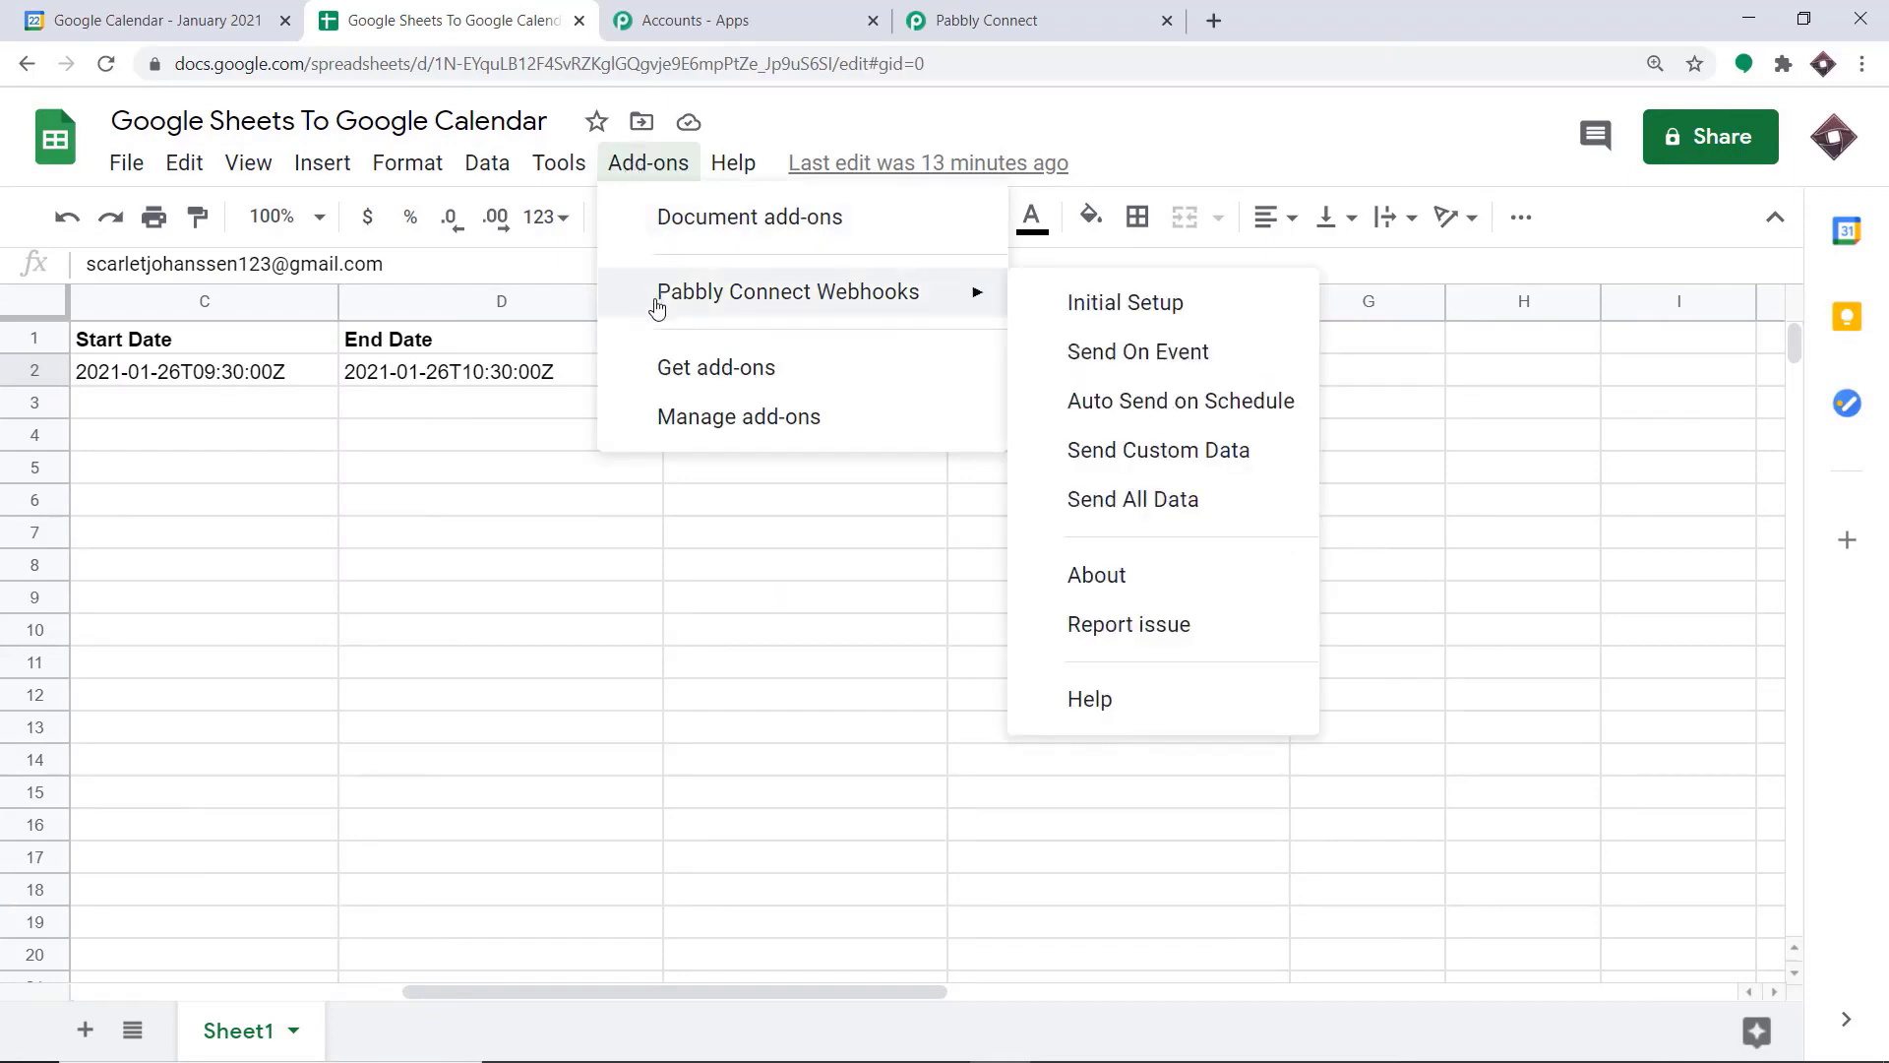
left_click(1109, 361)
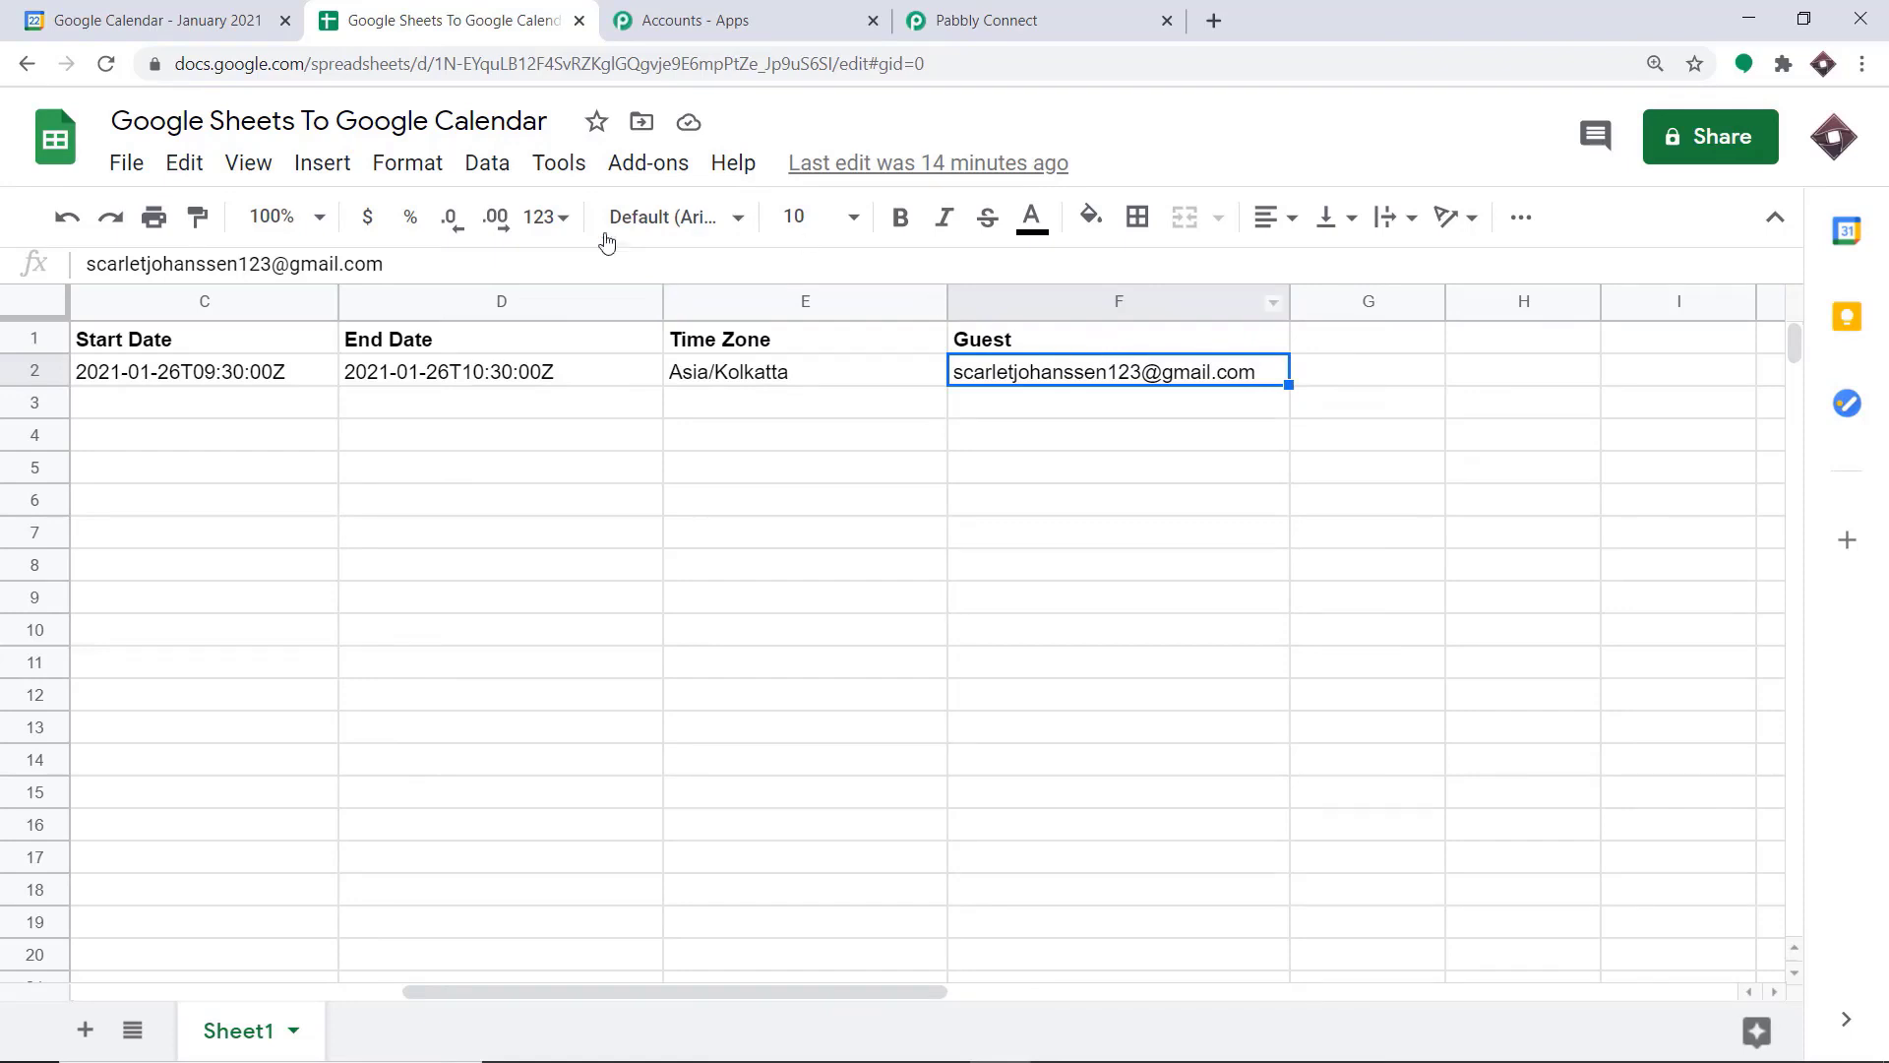
Enter "Interview with Elon Musk" as the title of a new event in row 3
left_click(161, 990)
left_click(167, 400)
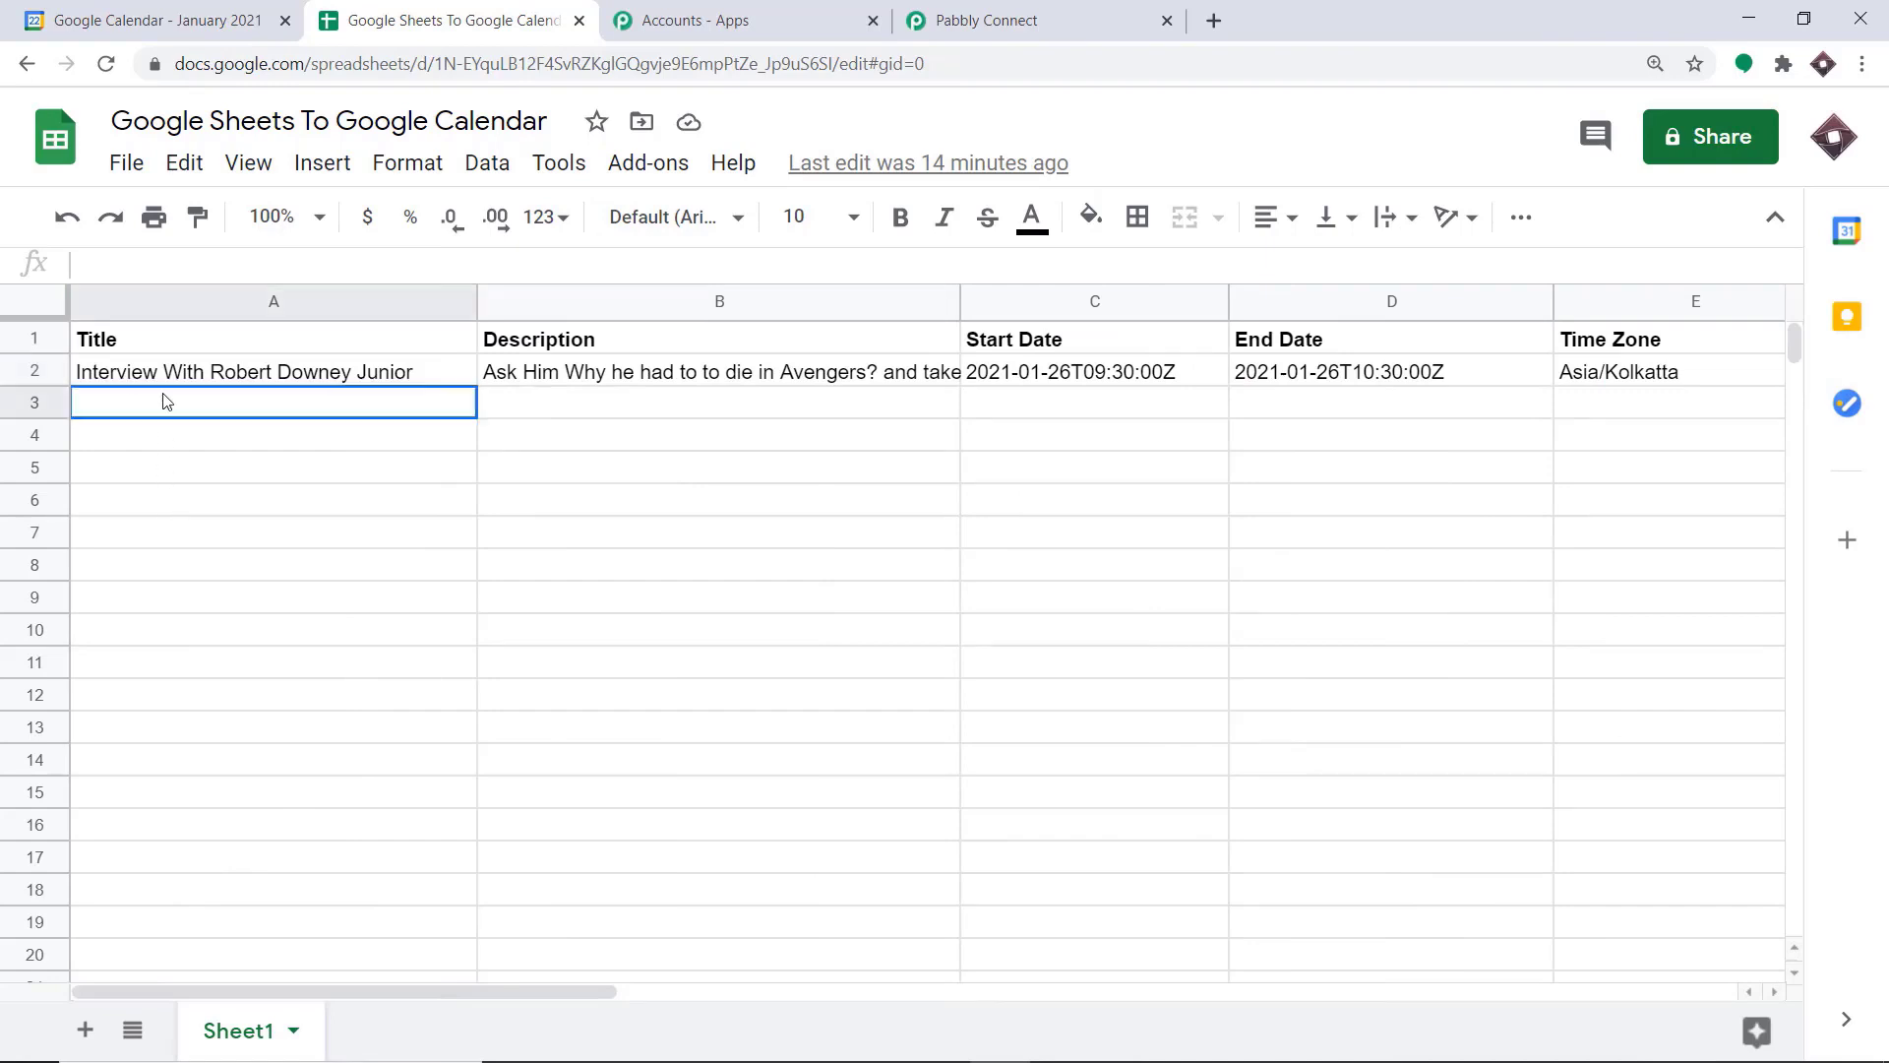
type("Interview With Robert Downey Junior")
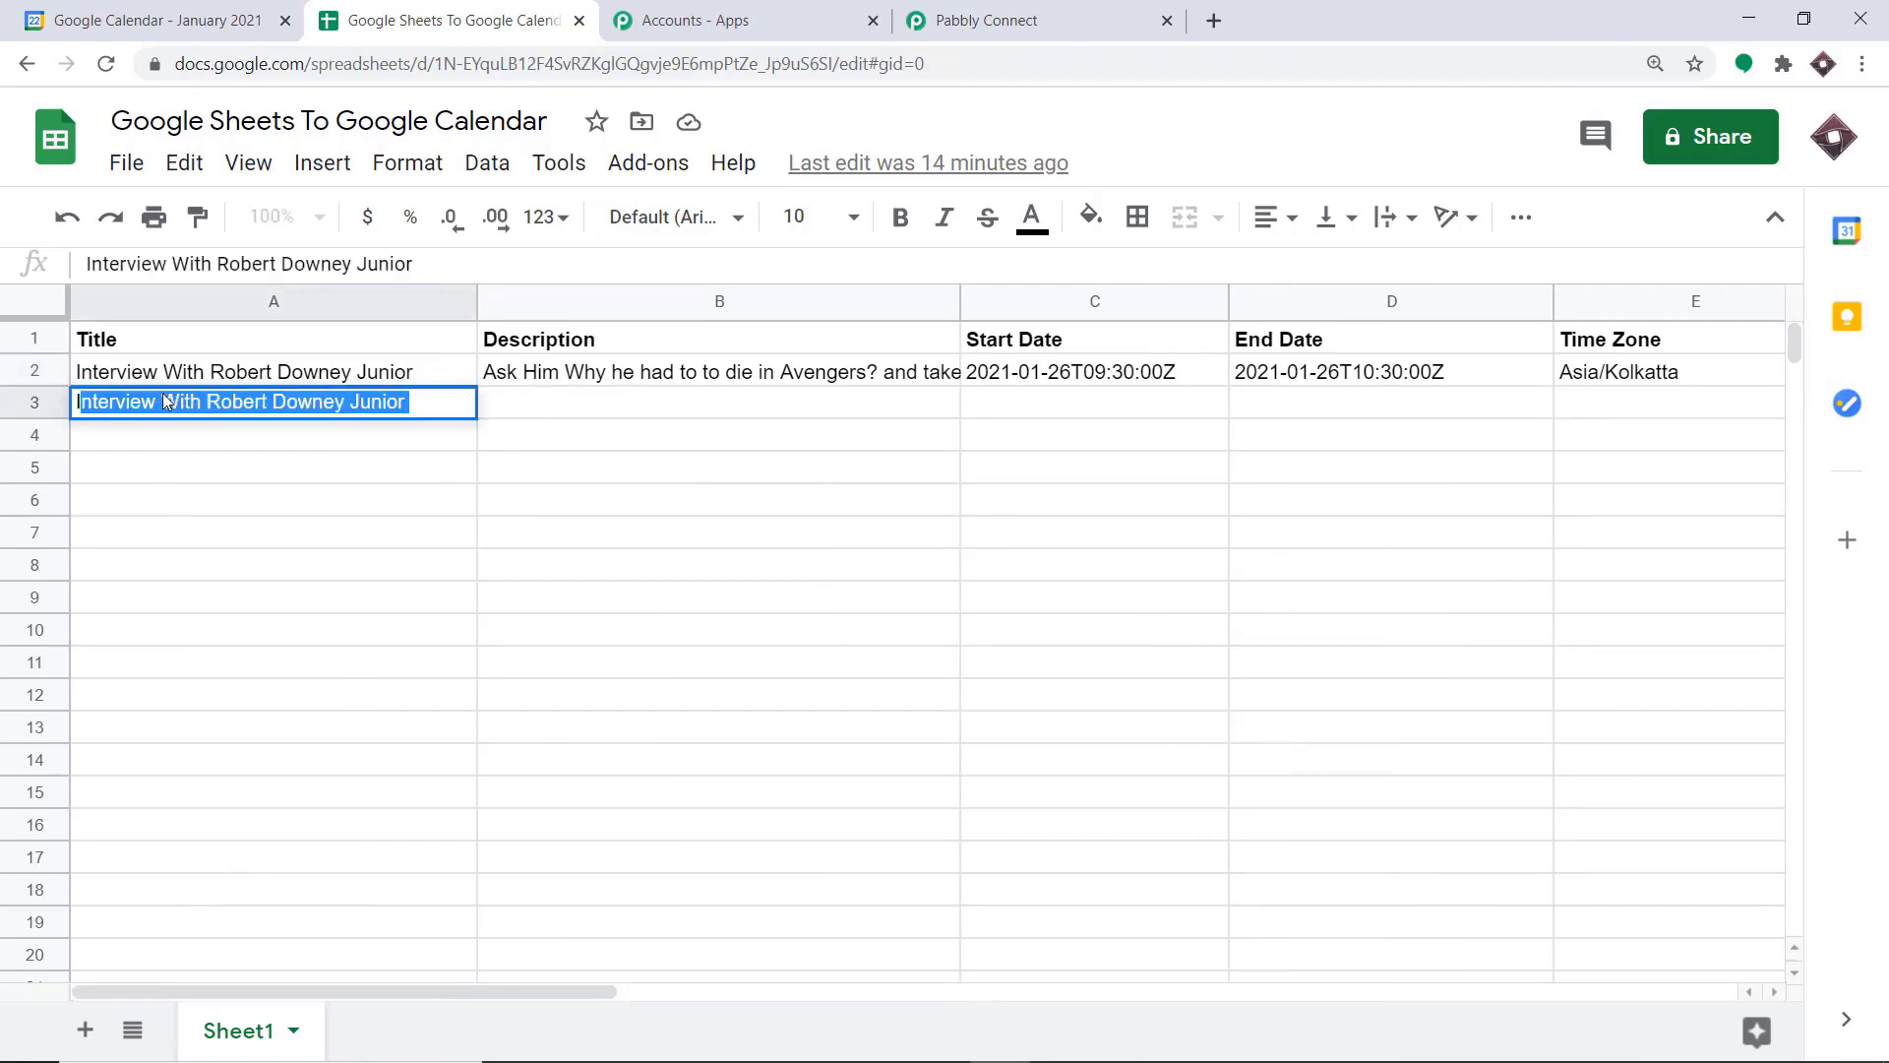
type("w is")
key("BackSpace")
key("BackSpace")
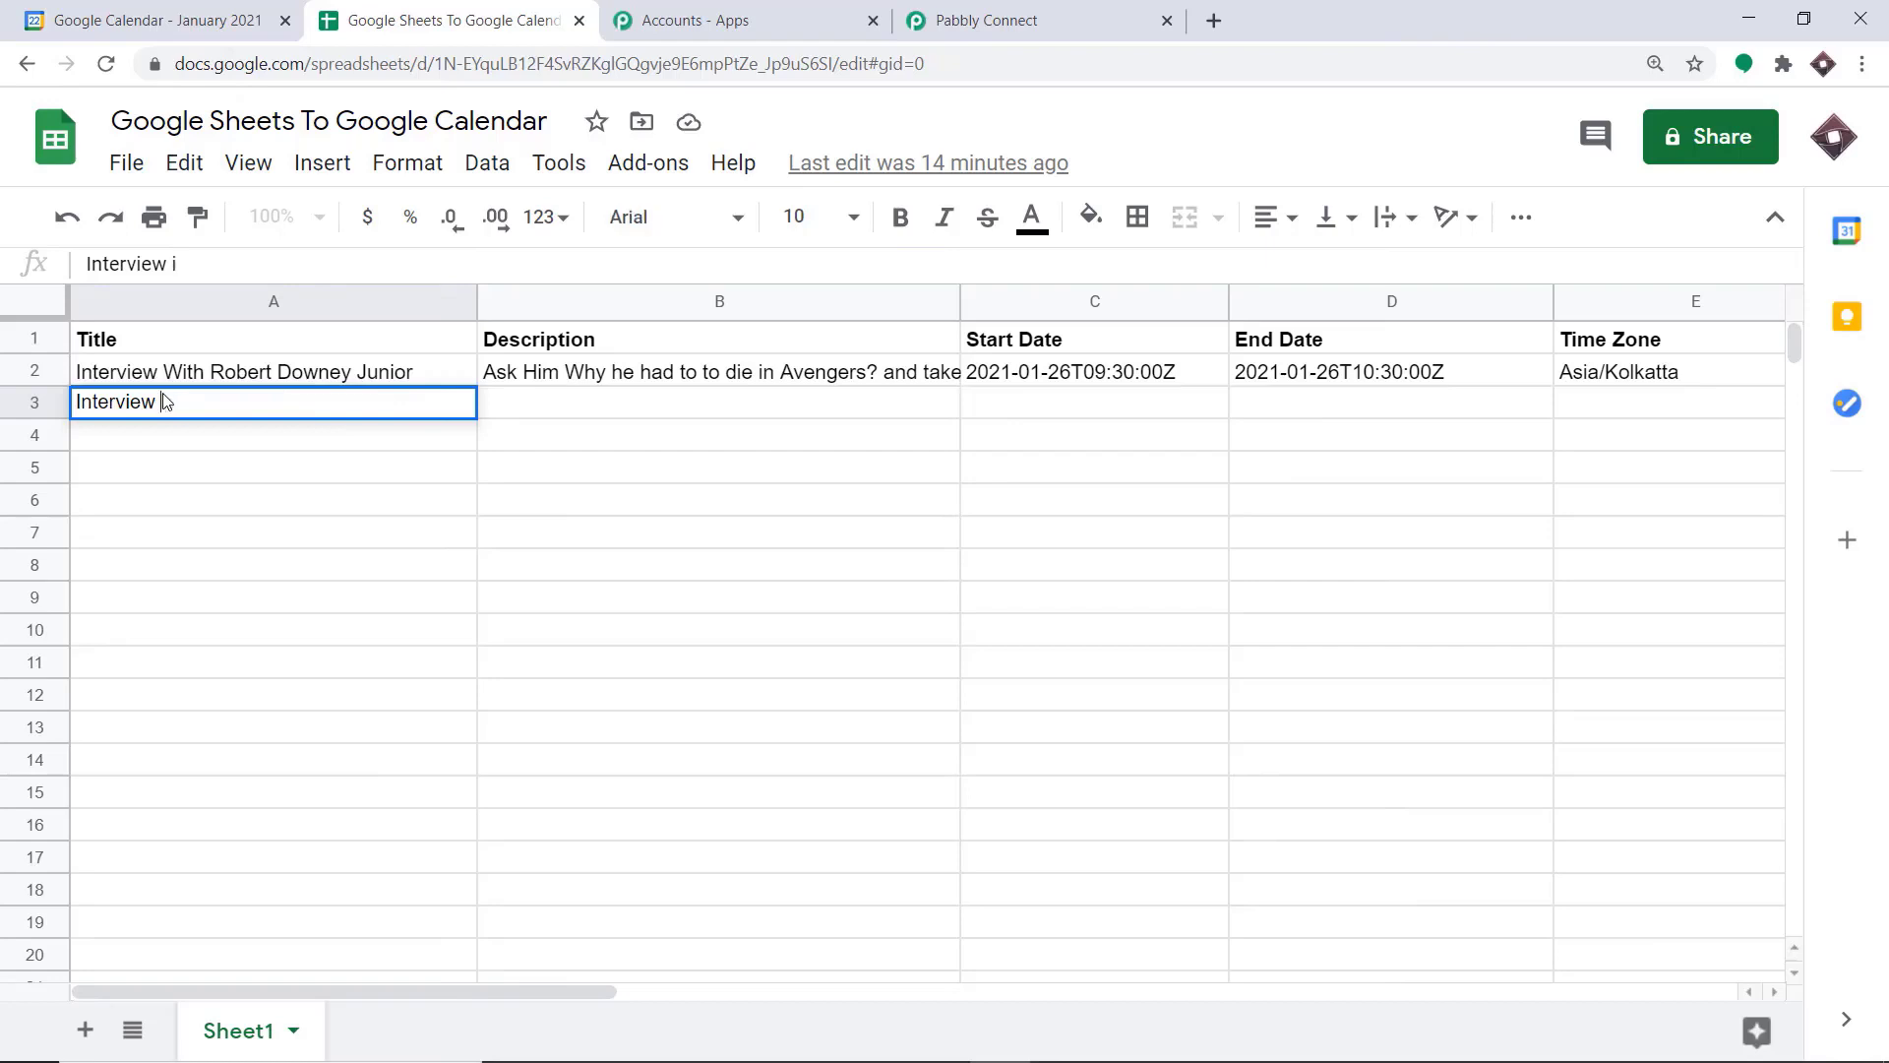
type("with Elon Mus")
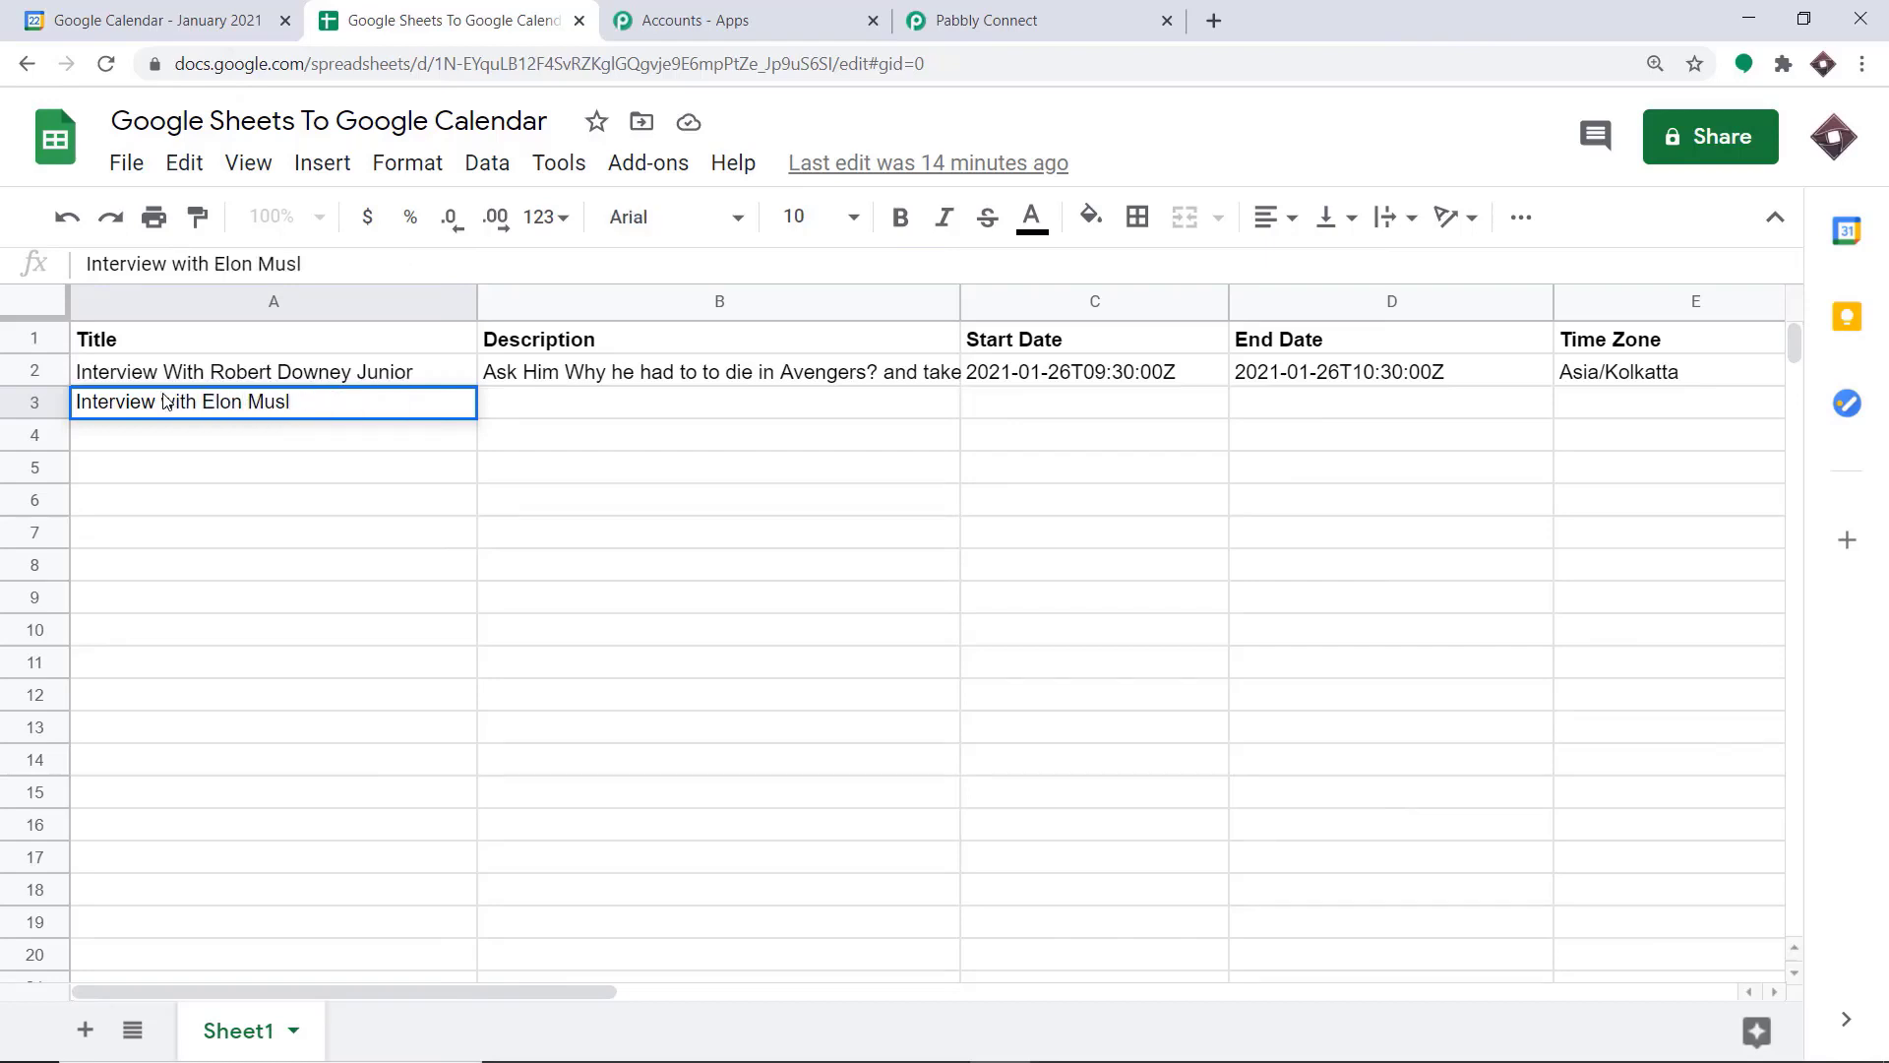
type("k")
Fill in row 3's description with "Ask him why Tesla is so costly ?"
left_click(530, 403)
type("As")
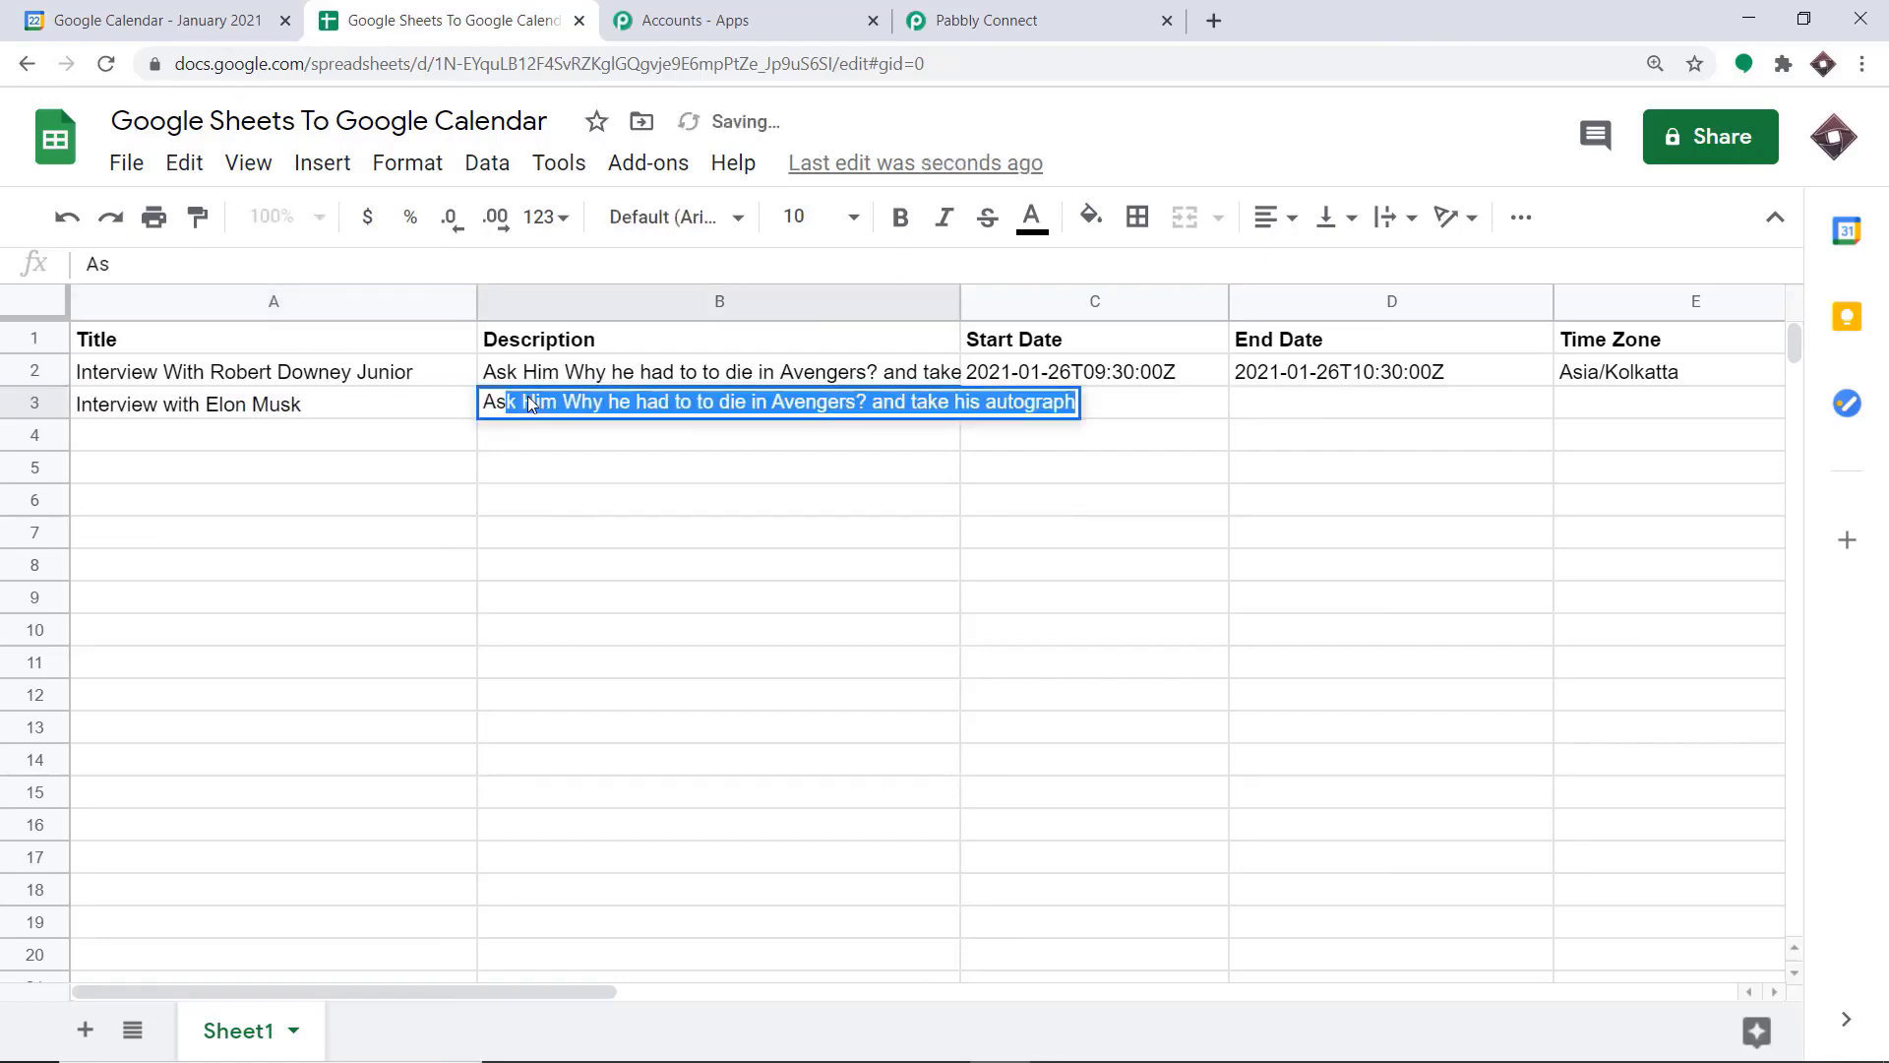
type("k him why ")
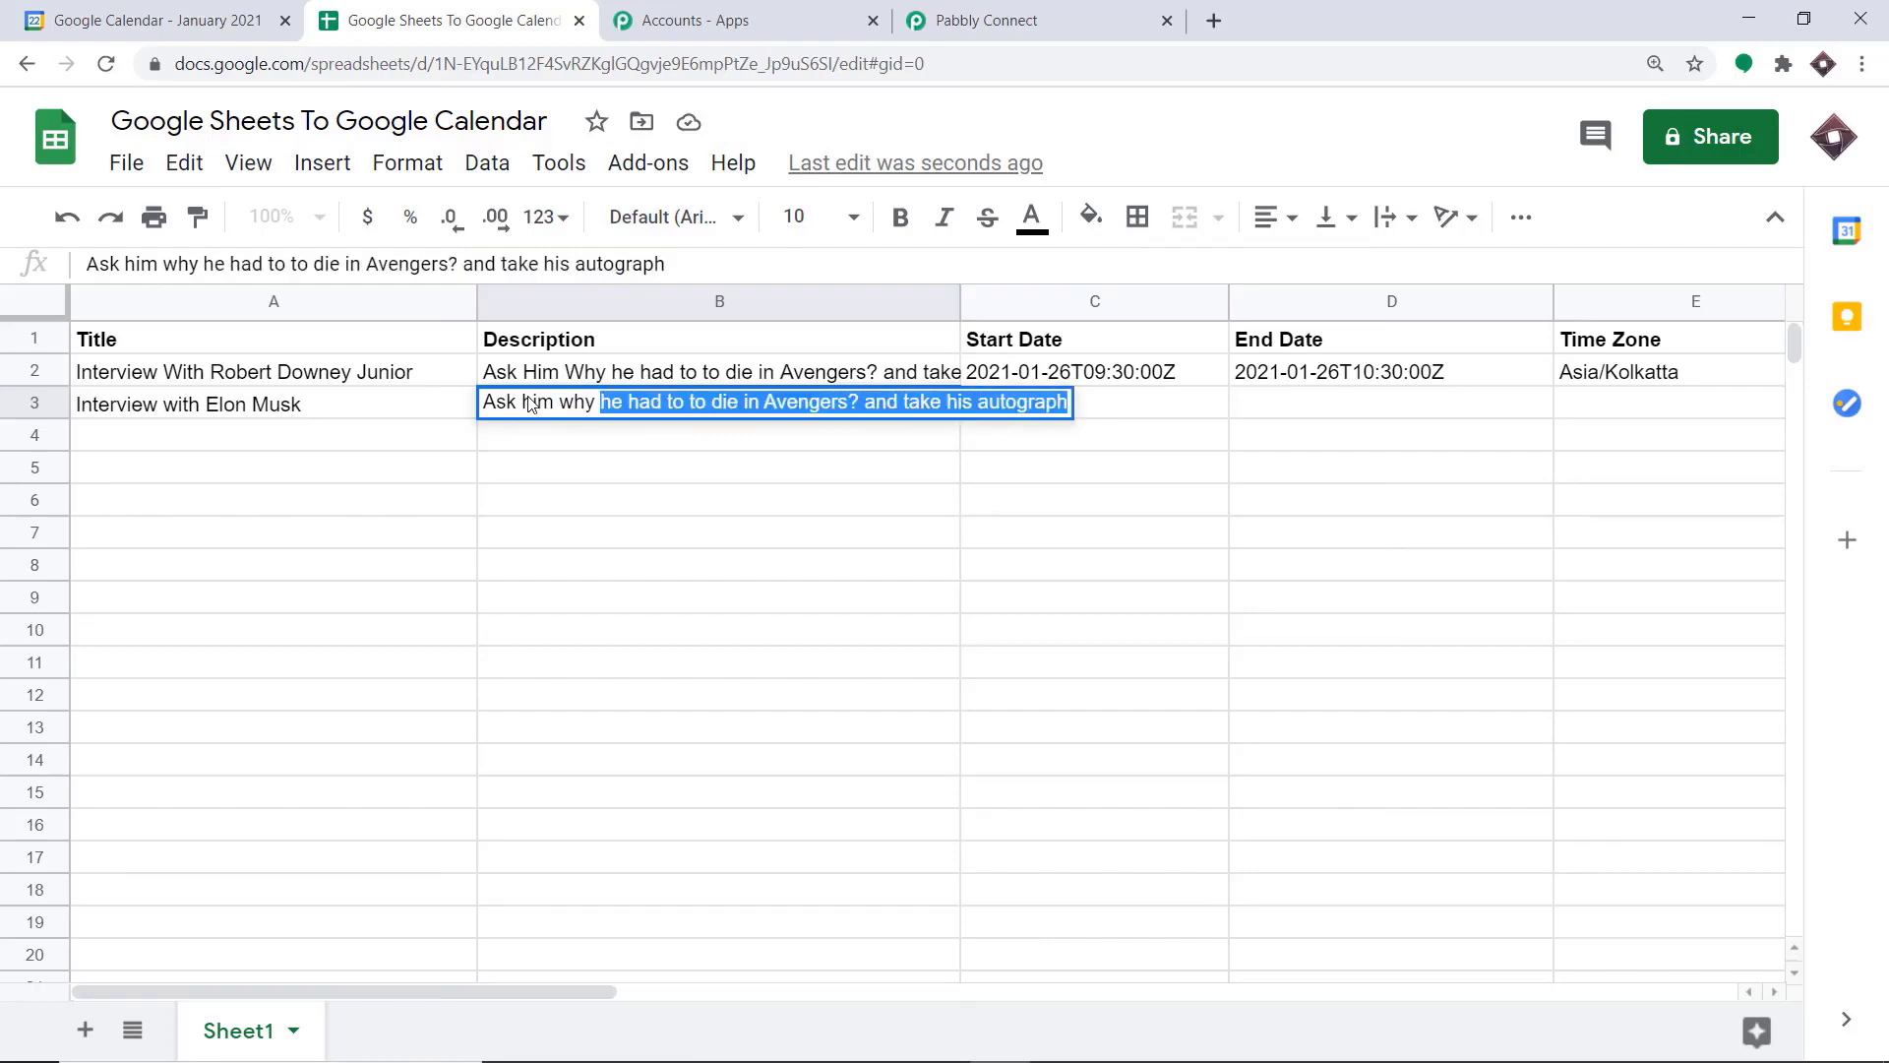
type("Tesla is ")
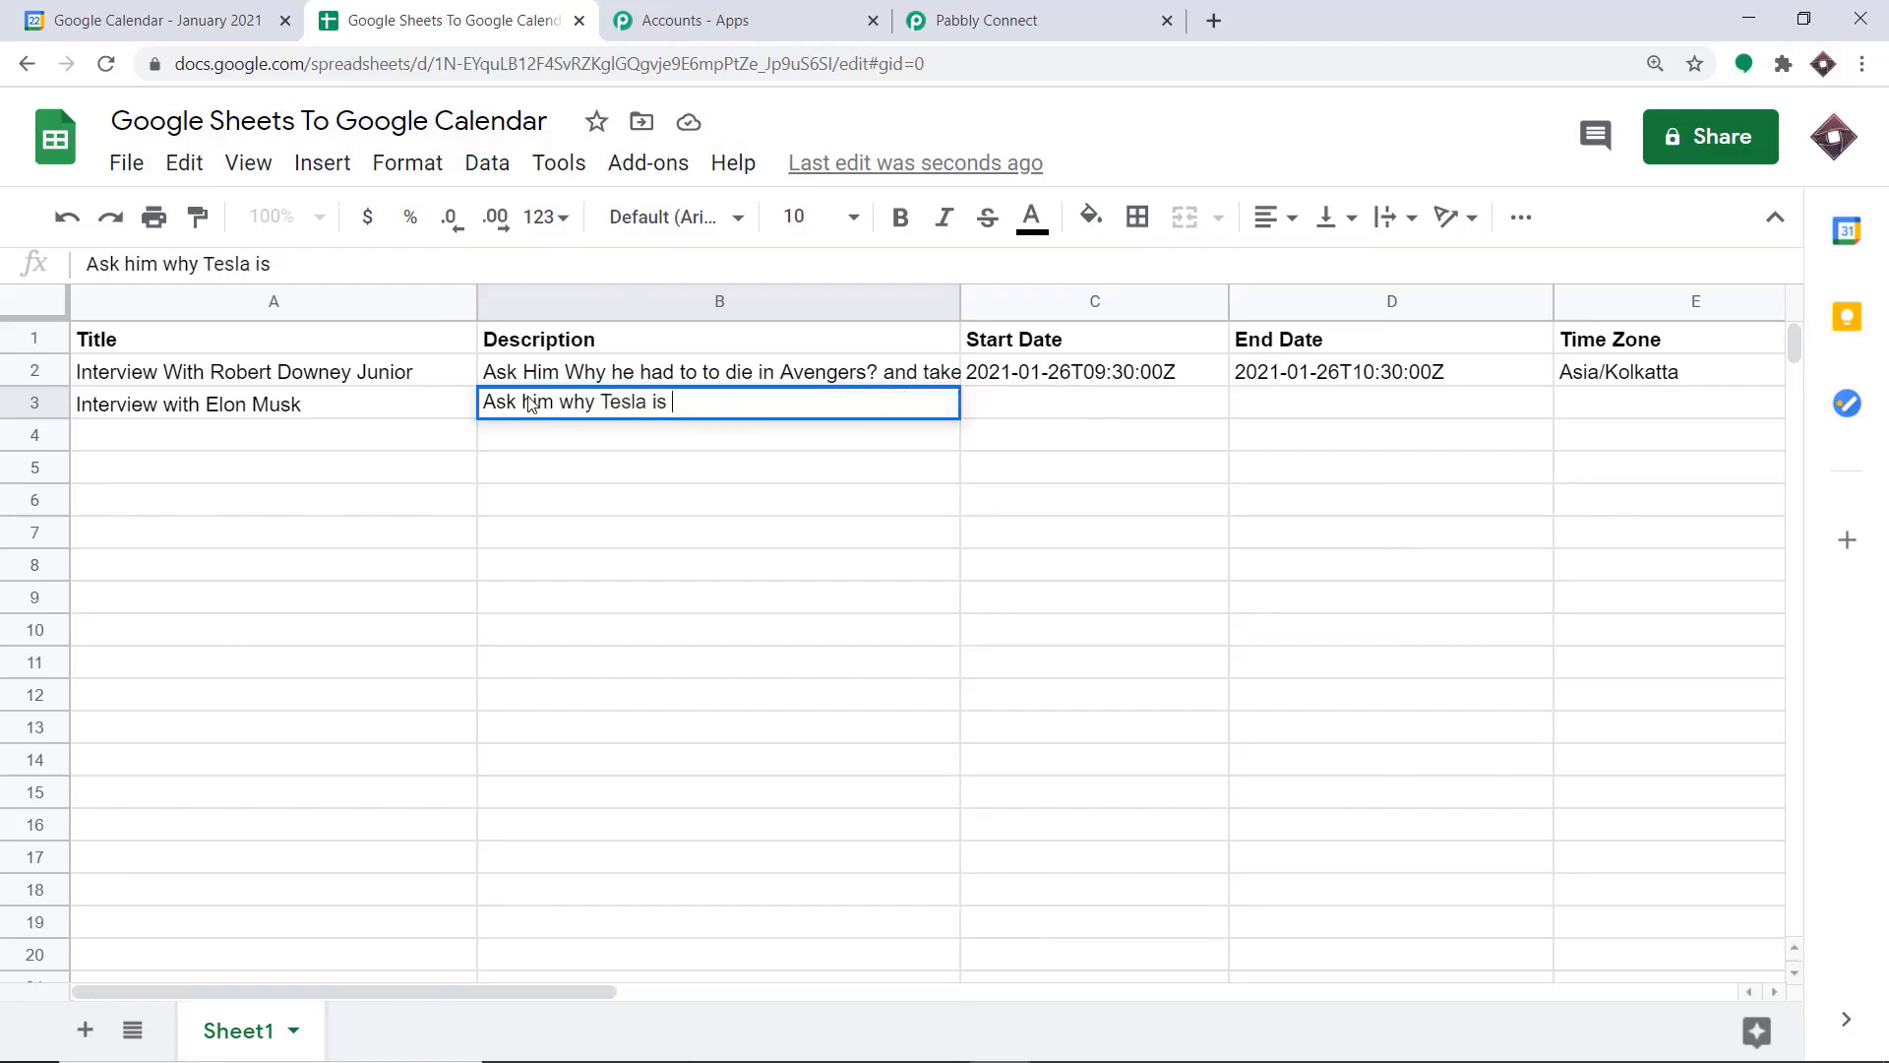
type("so costly")
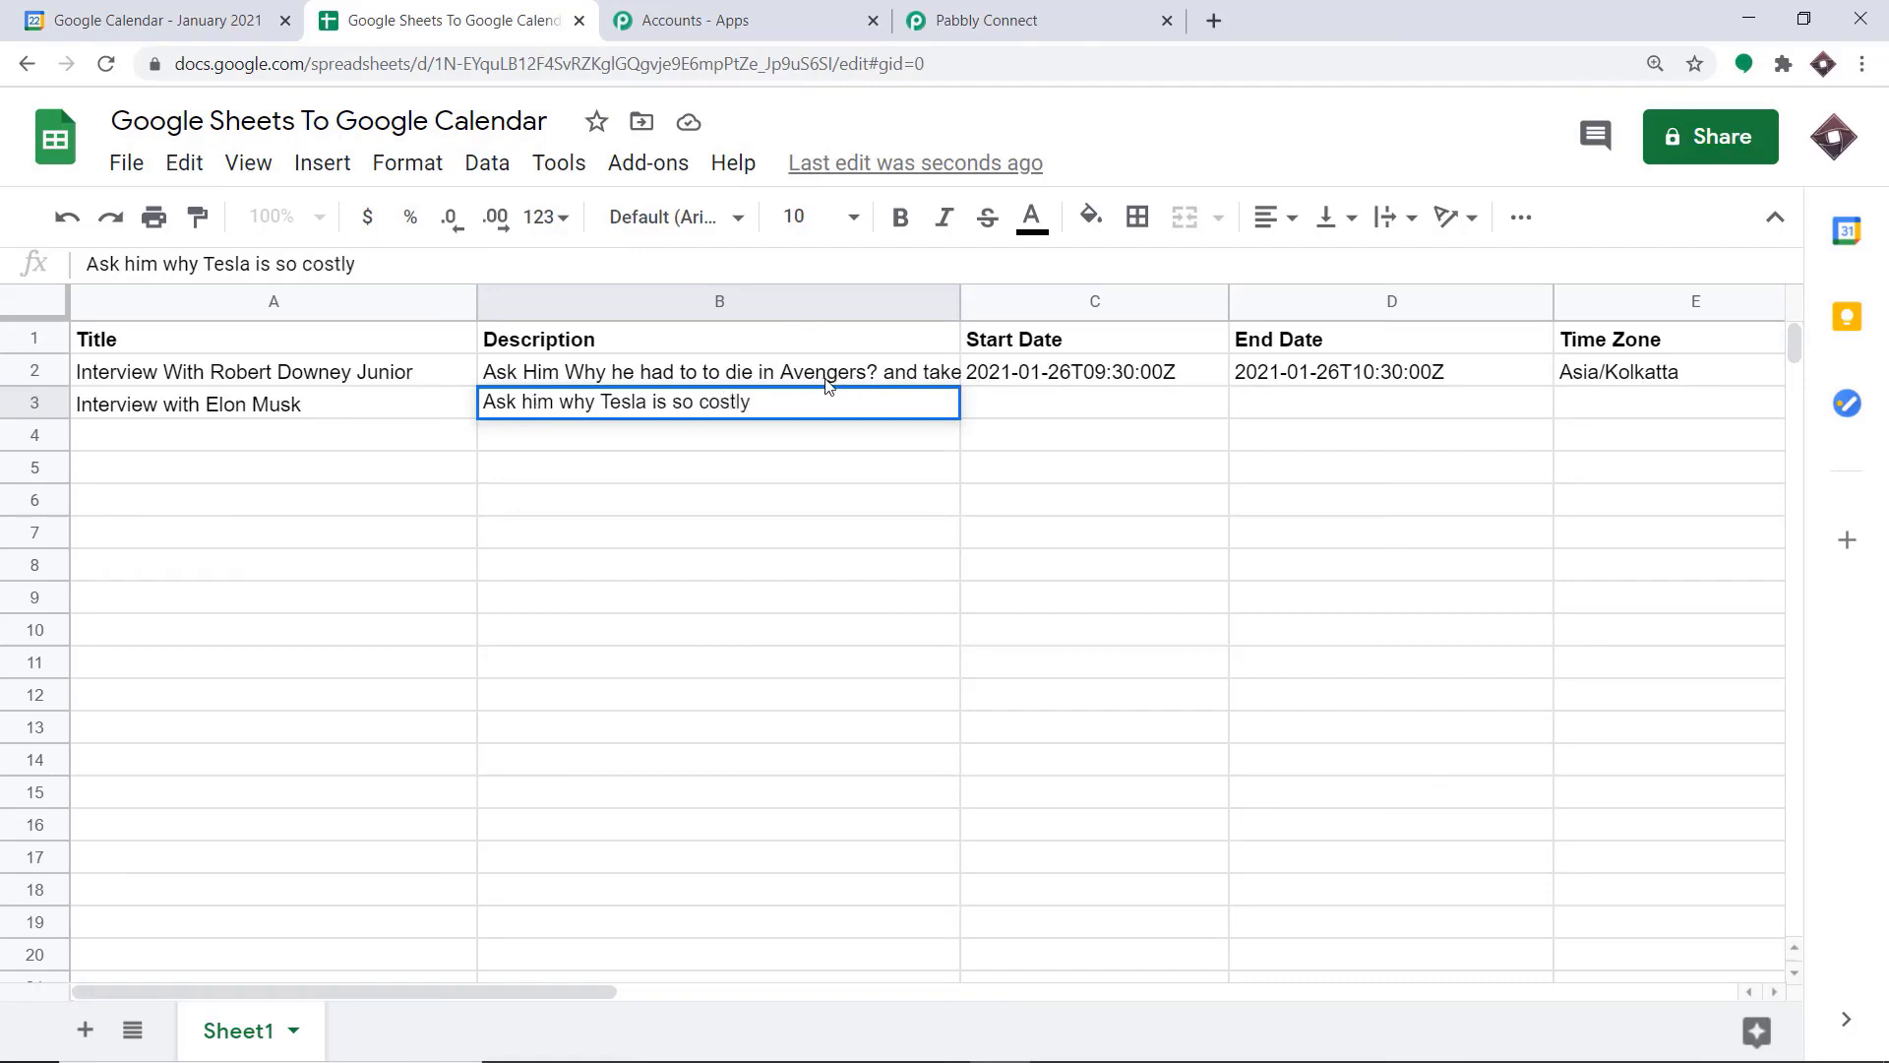
type(" ?")
Copy row 2's start date into row 3 and change it to 2021-01-28T09:30:00Z
left_click(1019, 402)
left_click(1080, 374)
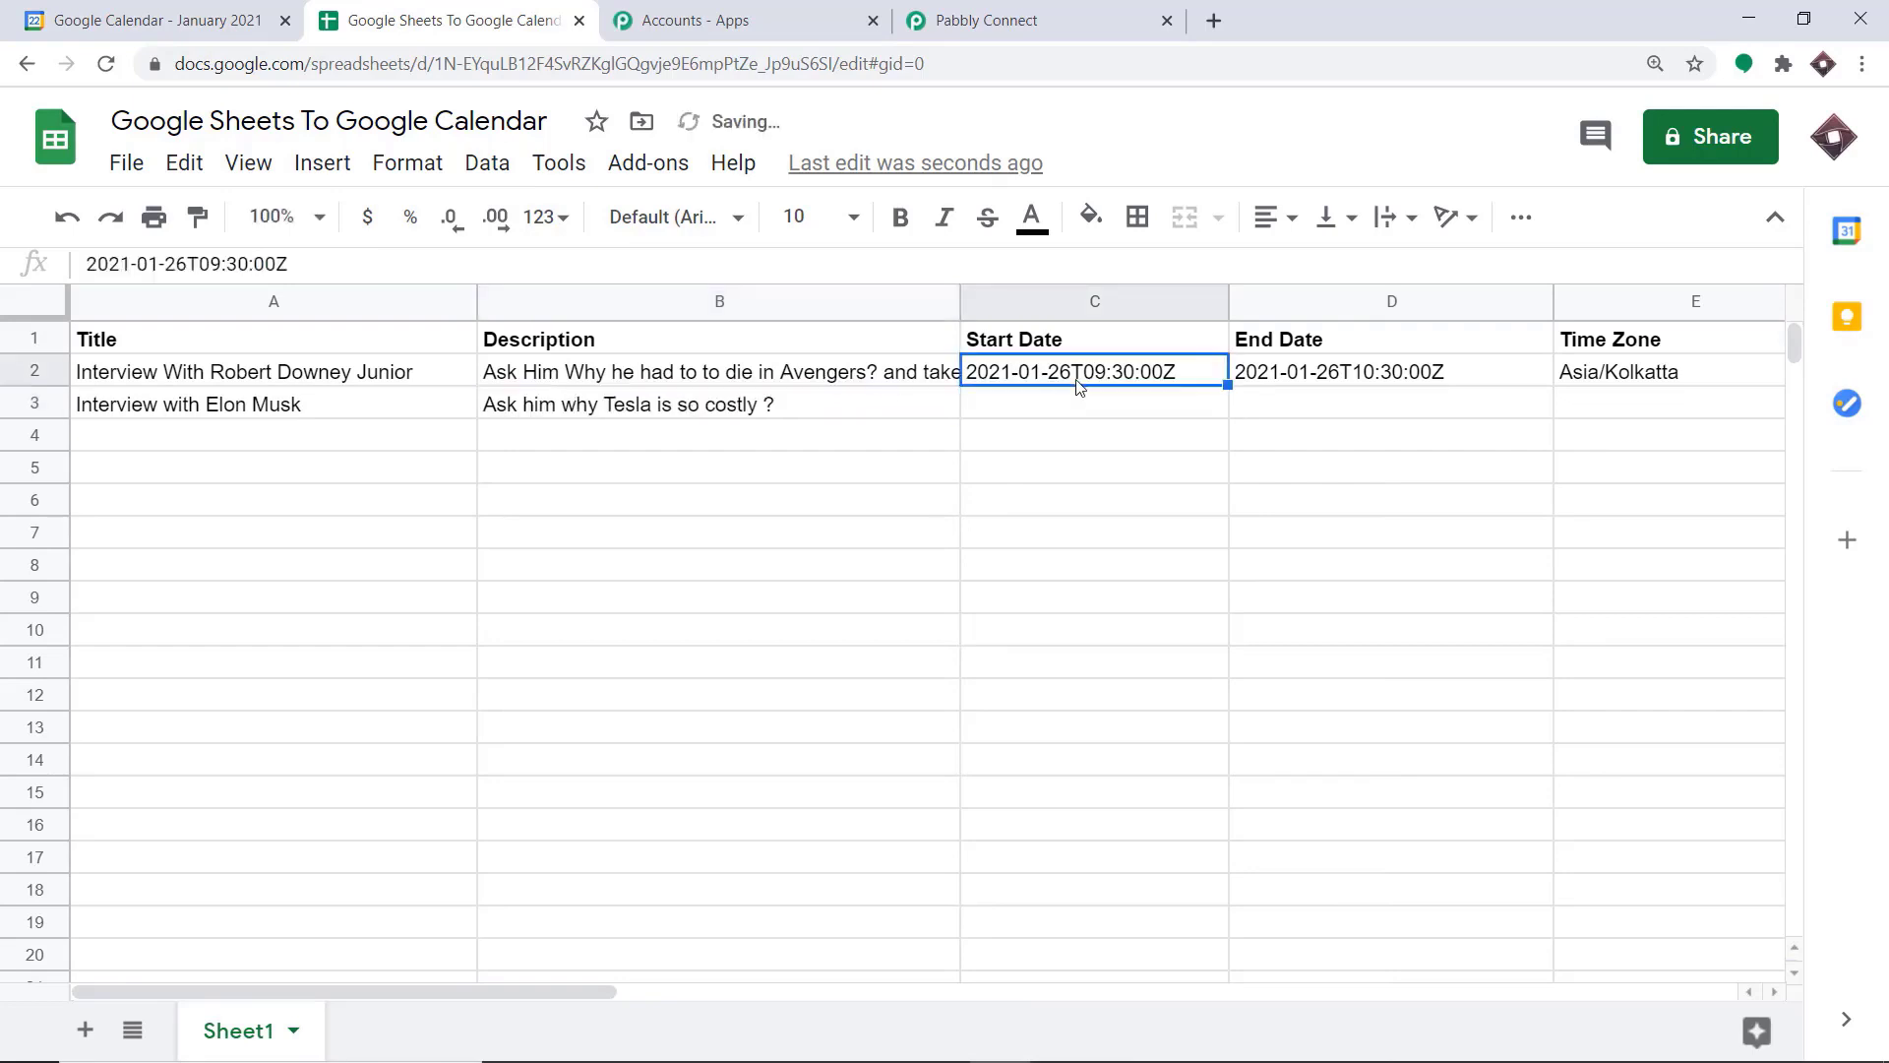
left_click_drag(329, 258, 86, 263)
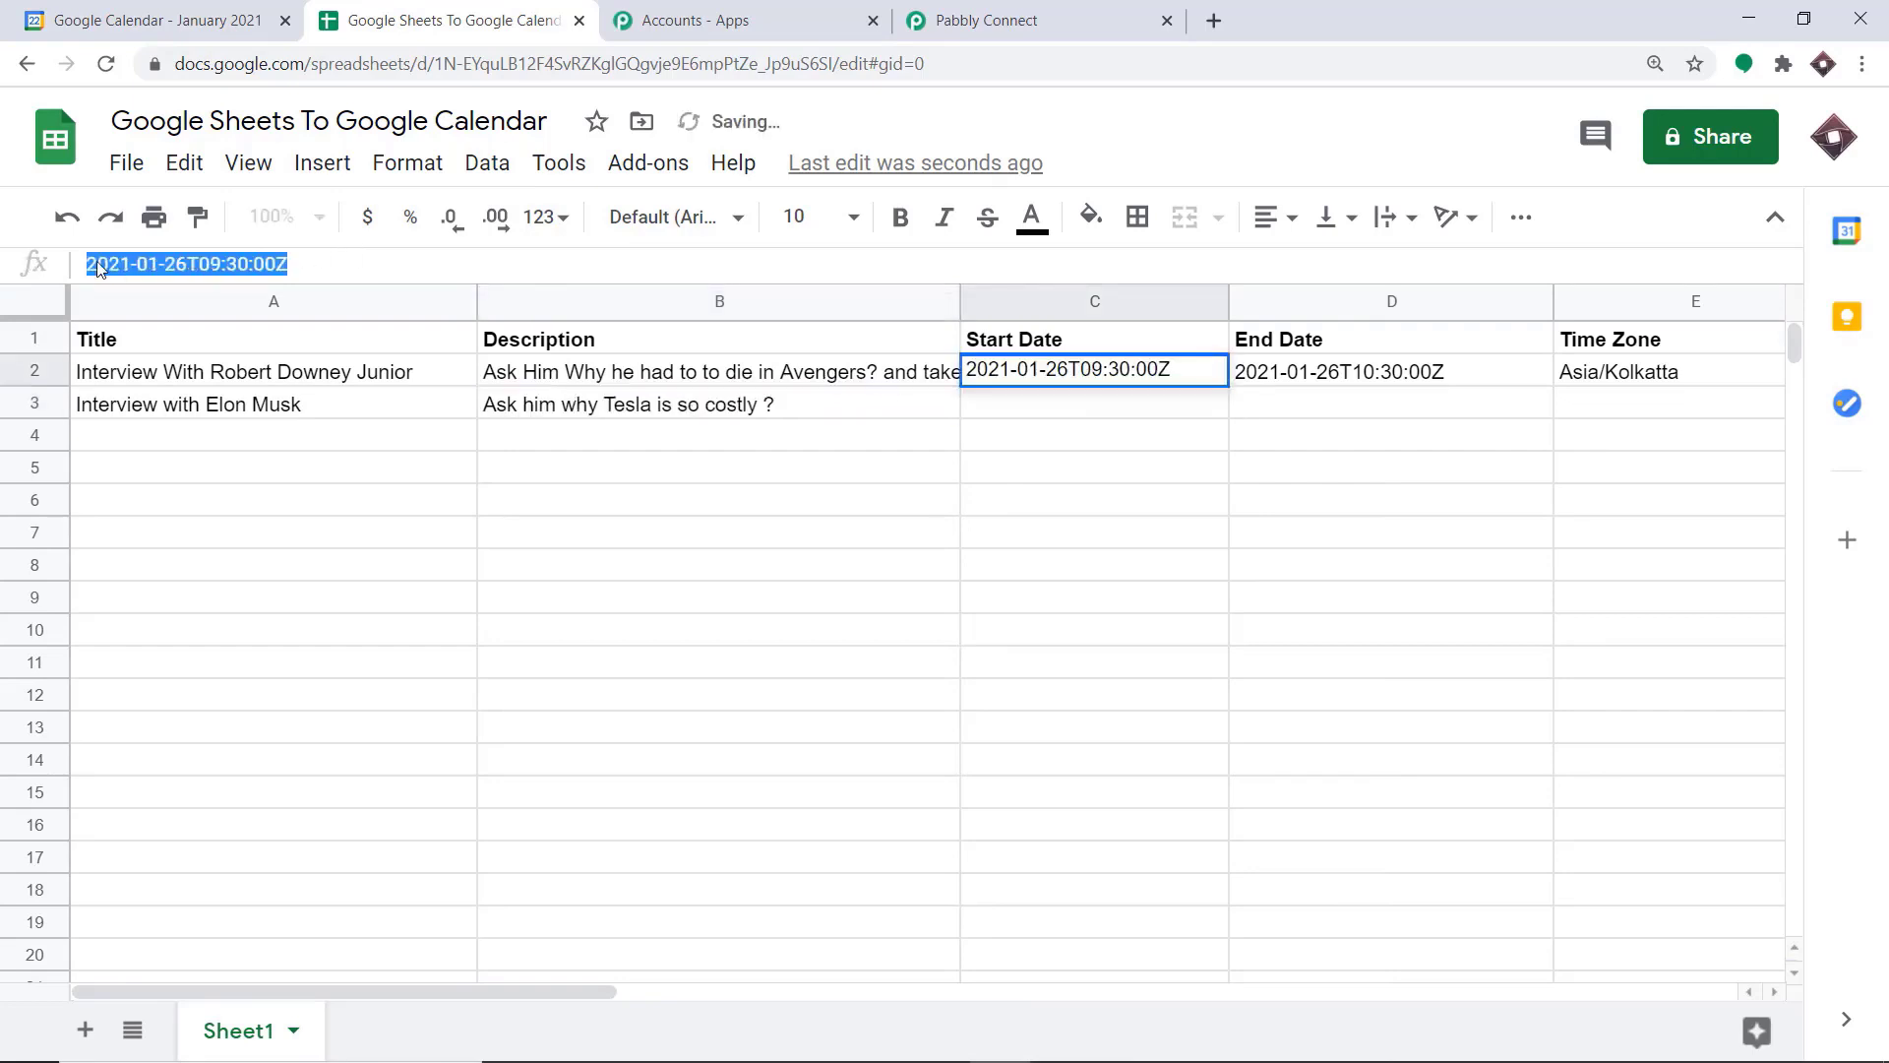
right_click(161, 258)
left_click(256, 347)
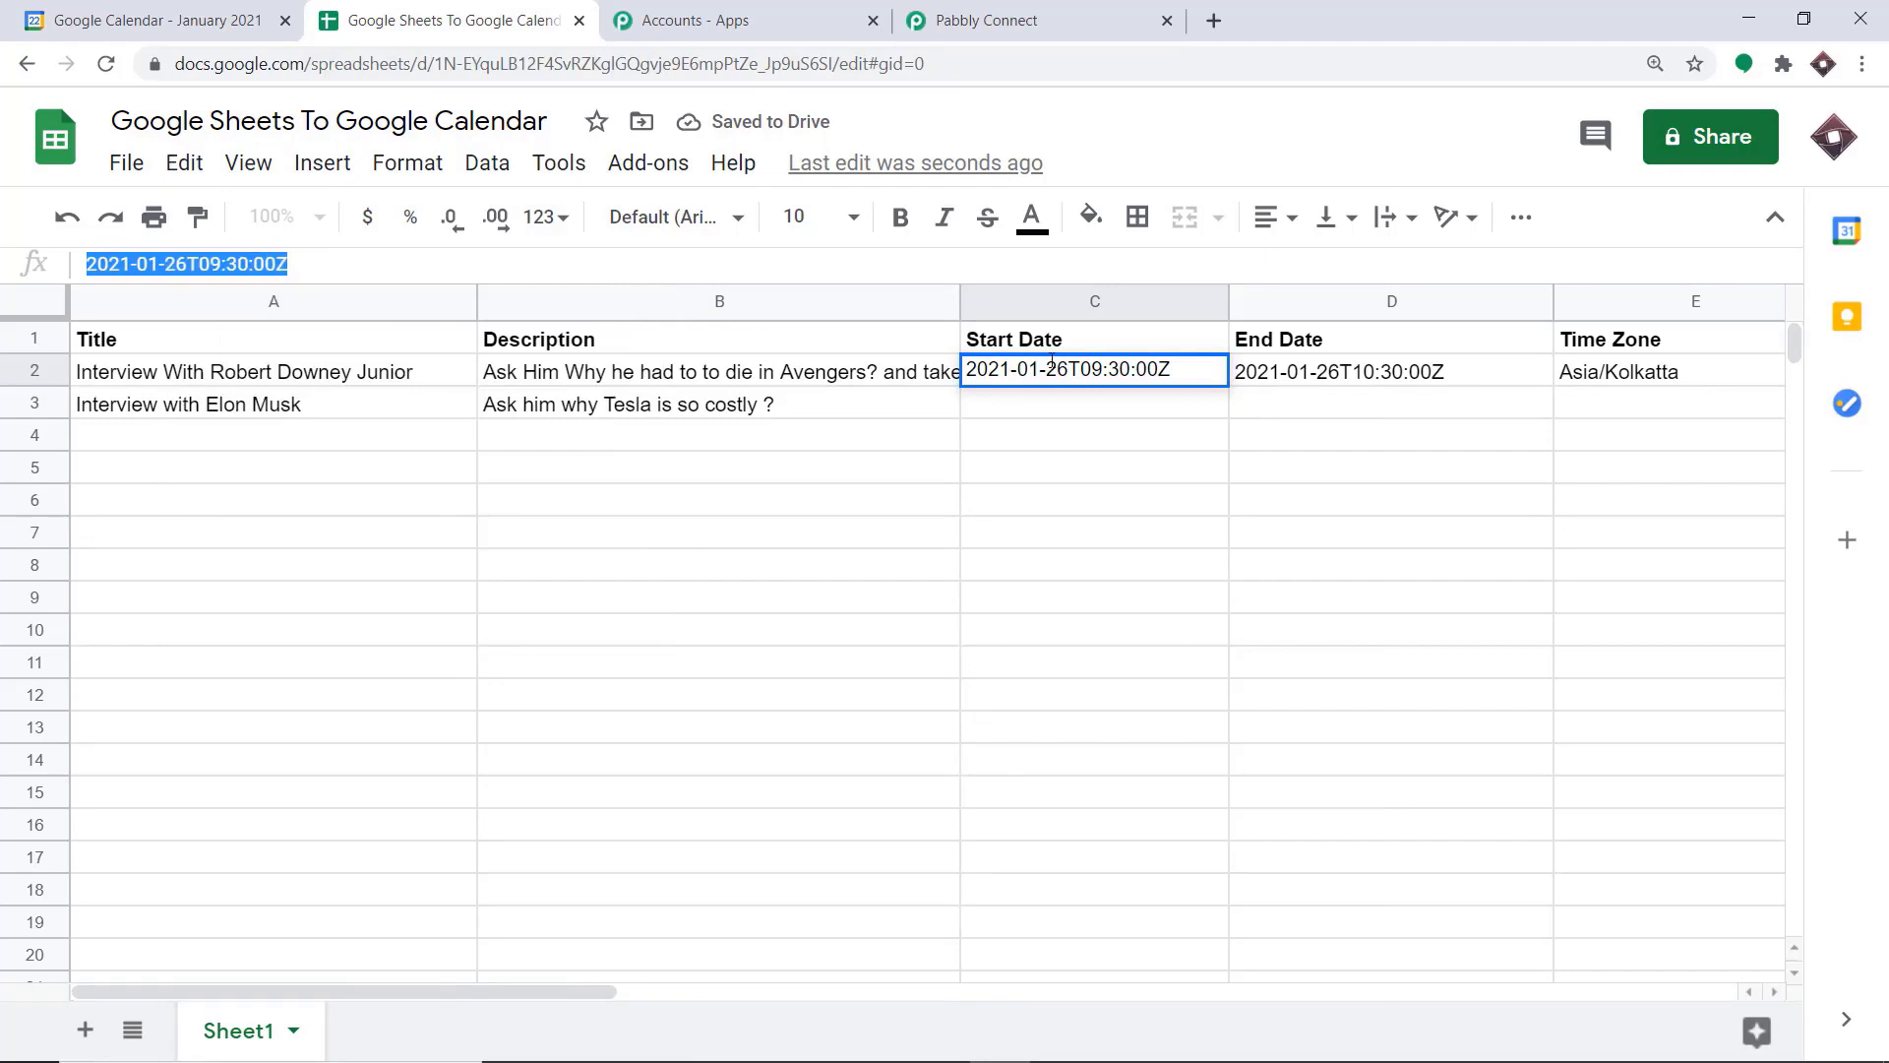
left_click(1063, 411)
key("ctrl+v")
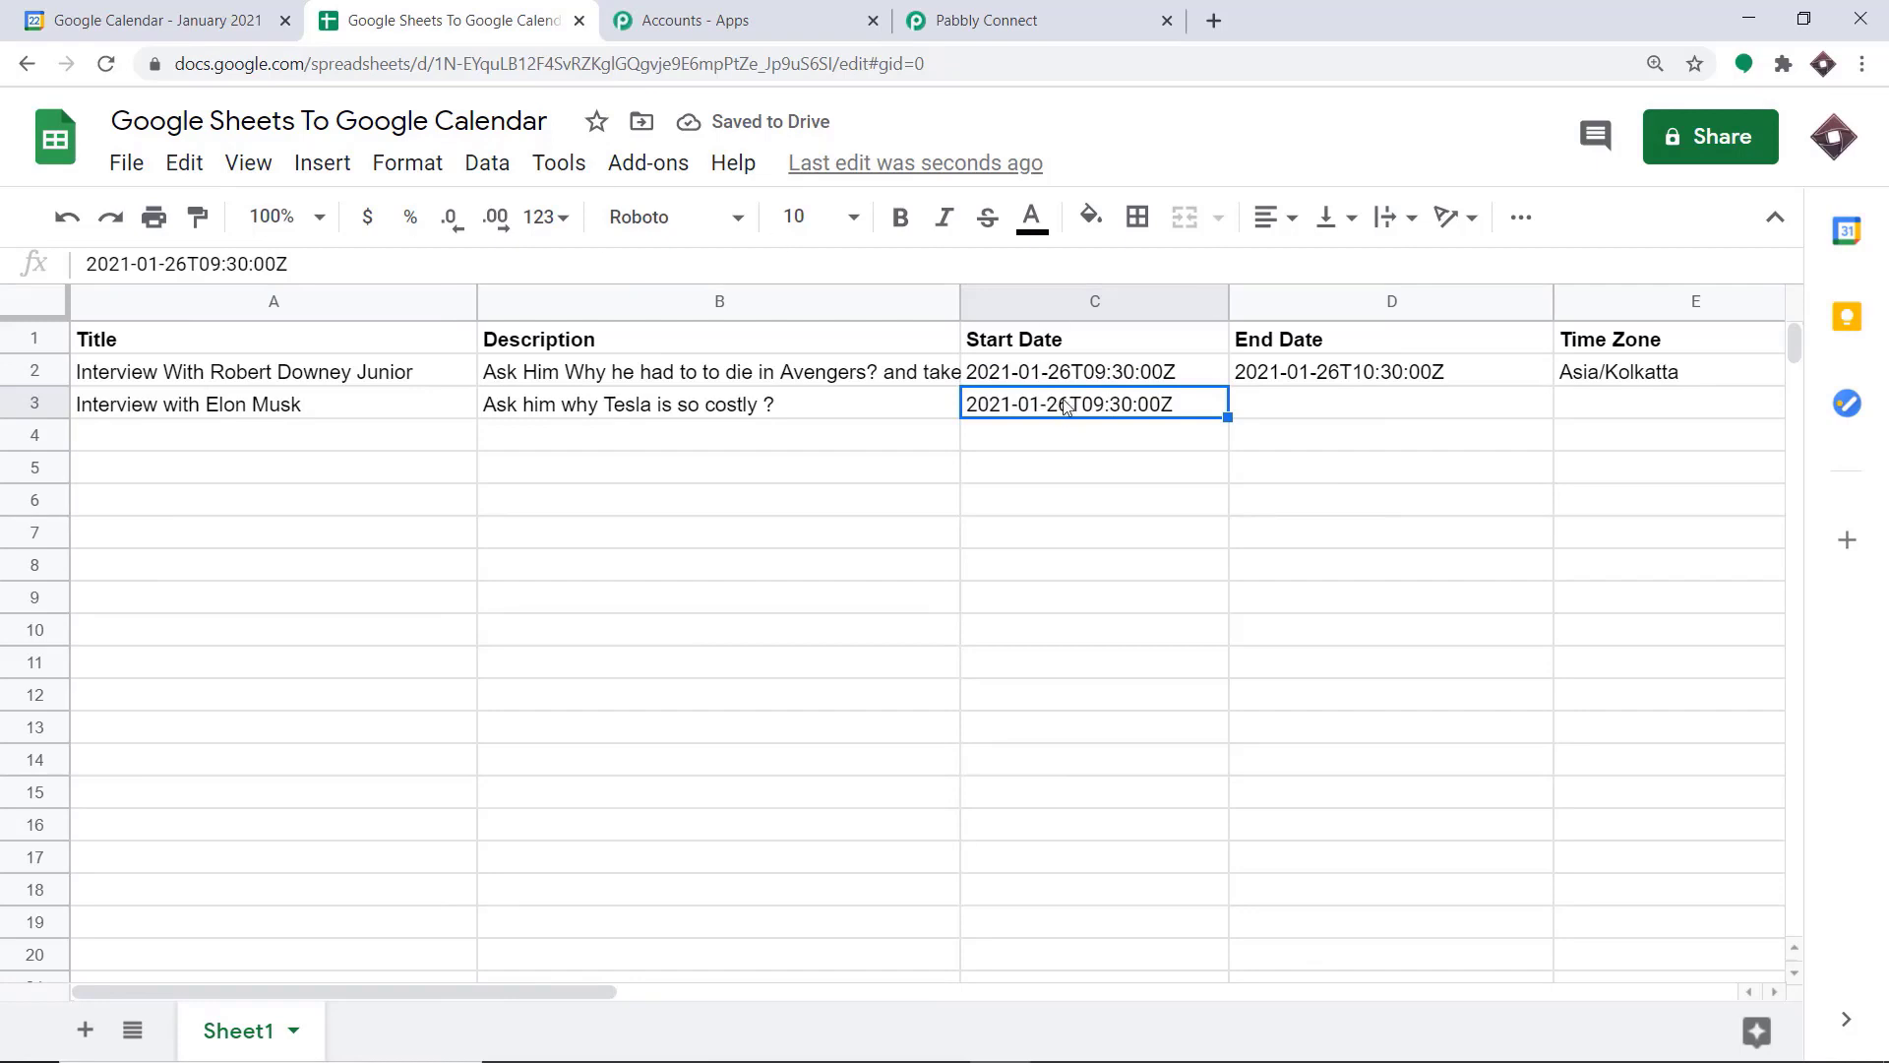
left_click(185, 266)
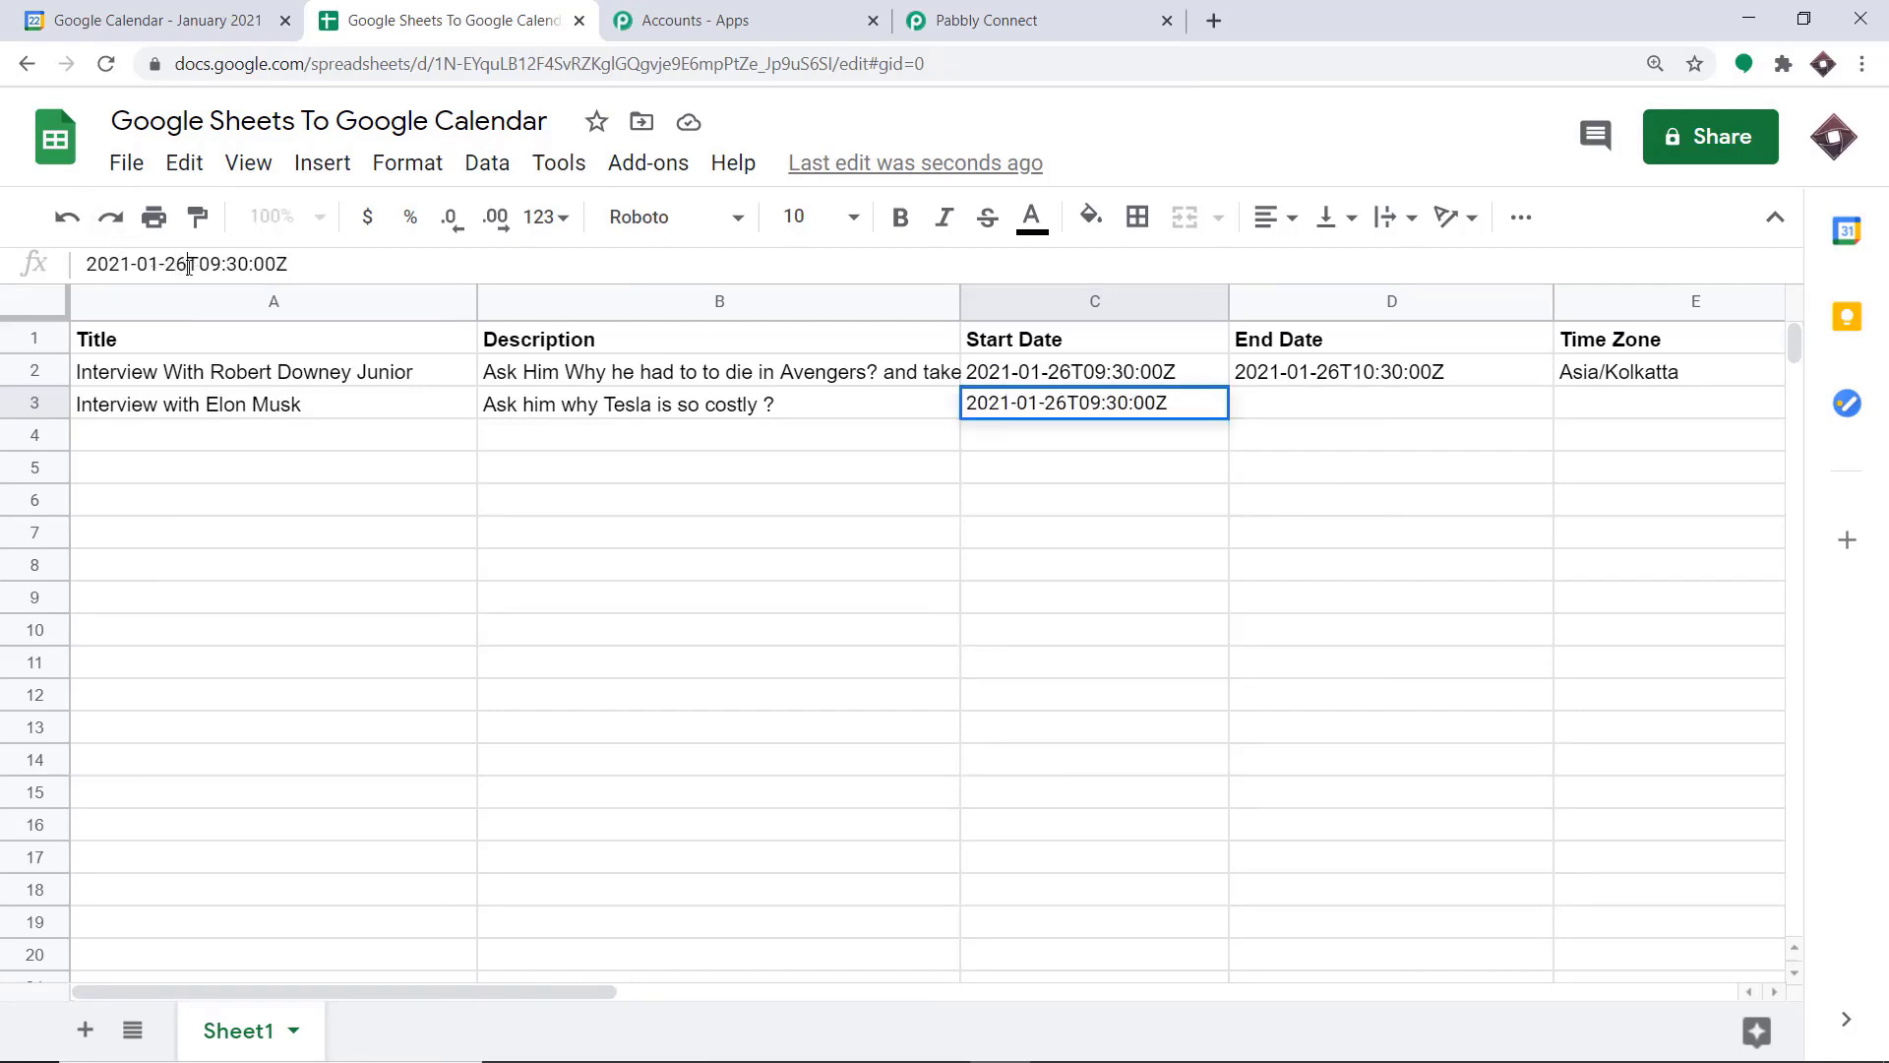
key("BackSpace")
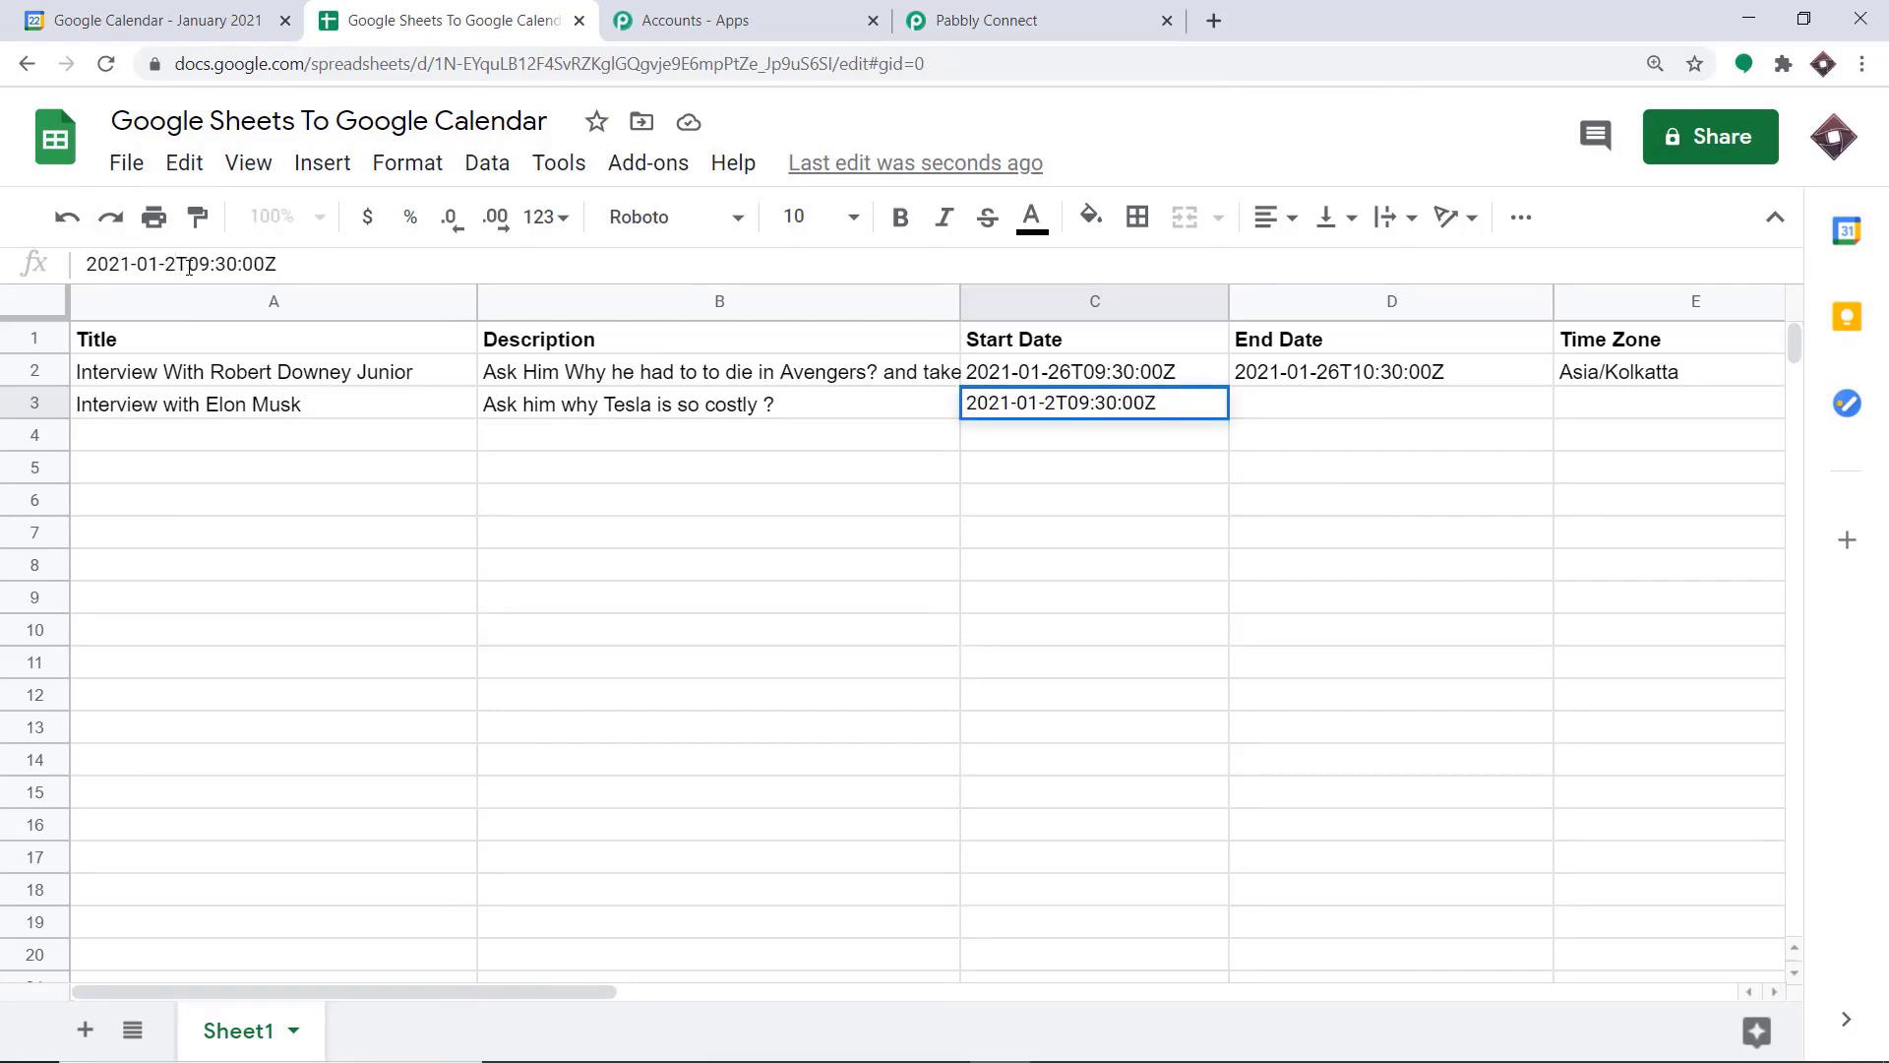
type("8")
left_click(1193, 537)
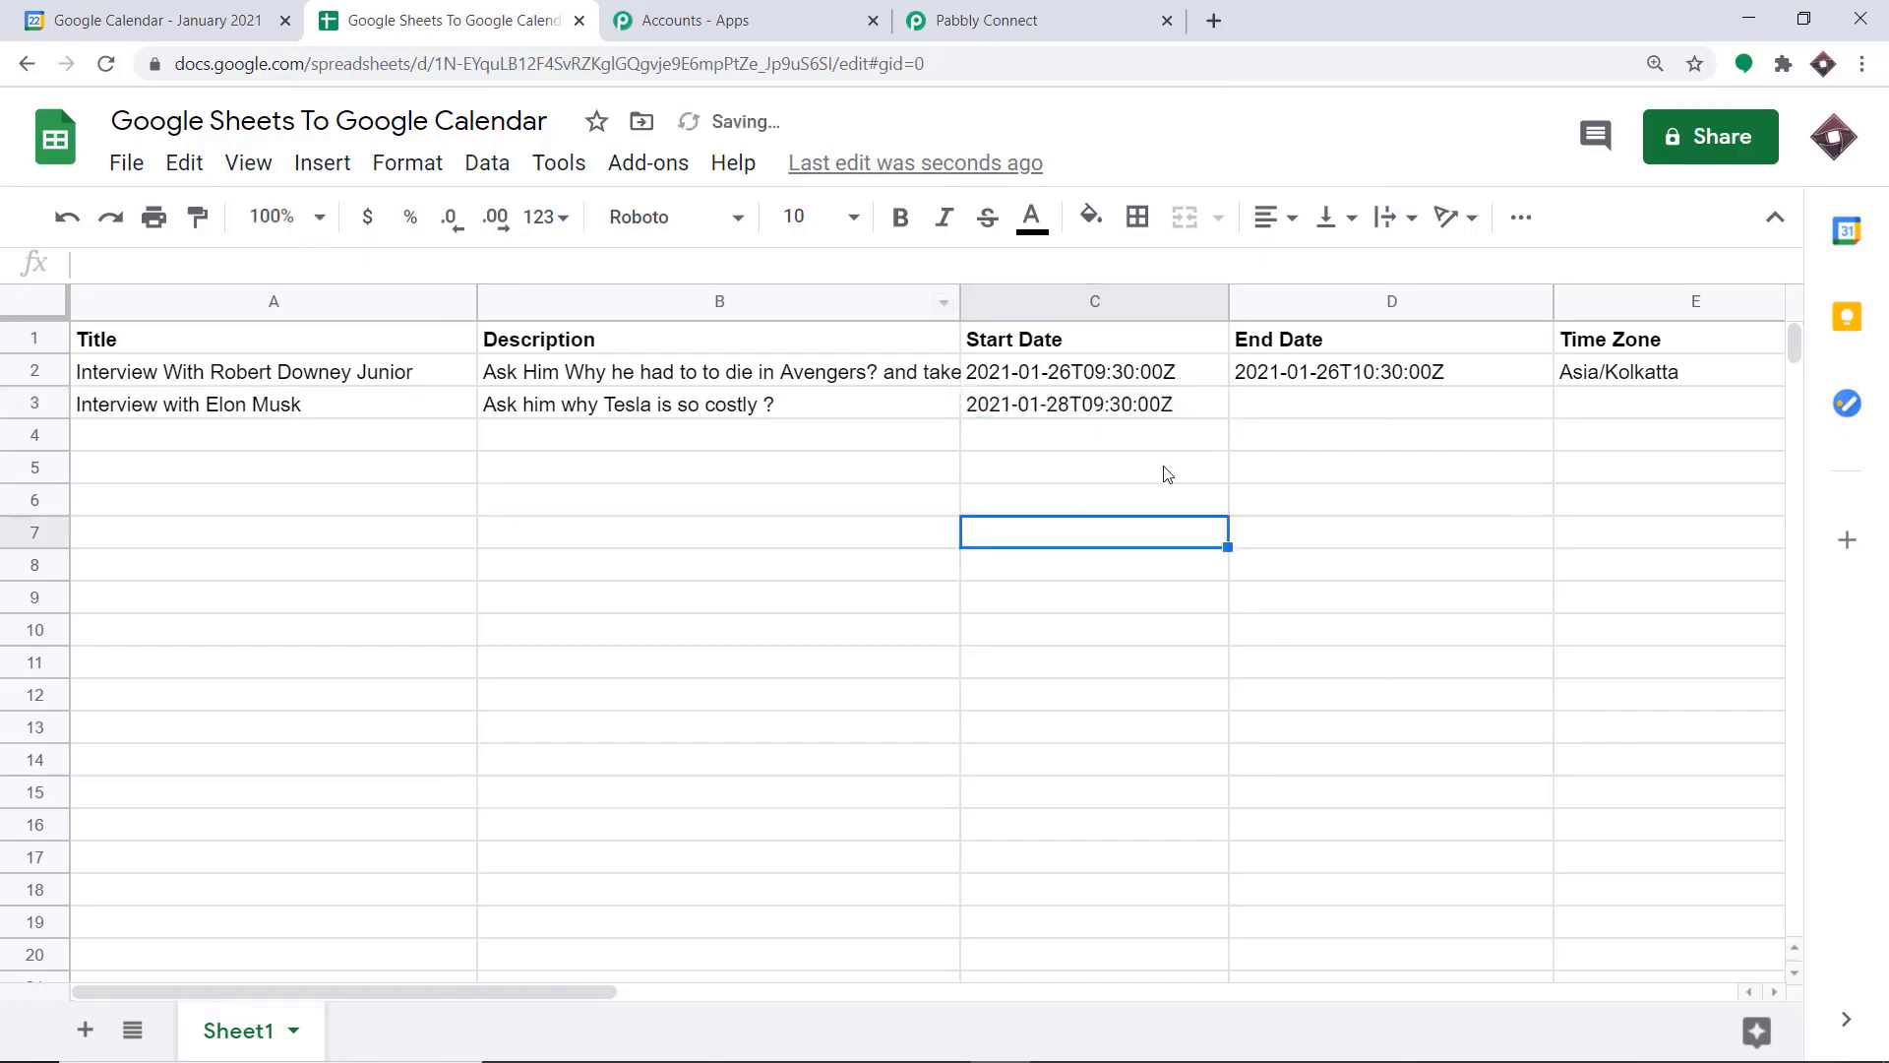
Paste the copied date into row 3's End Date cell and change it to 2021-01-28T09:30:00Z
left_click(1258, 382)
left_click(1107, 405)
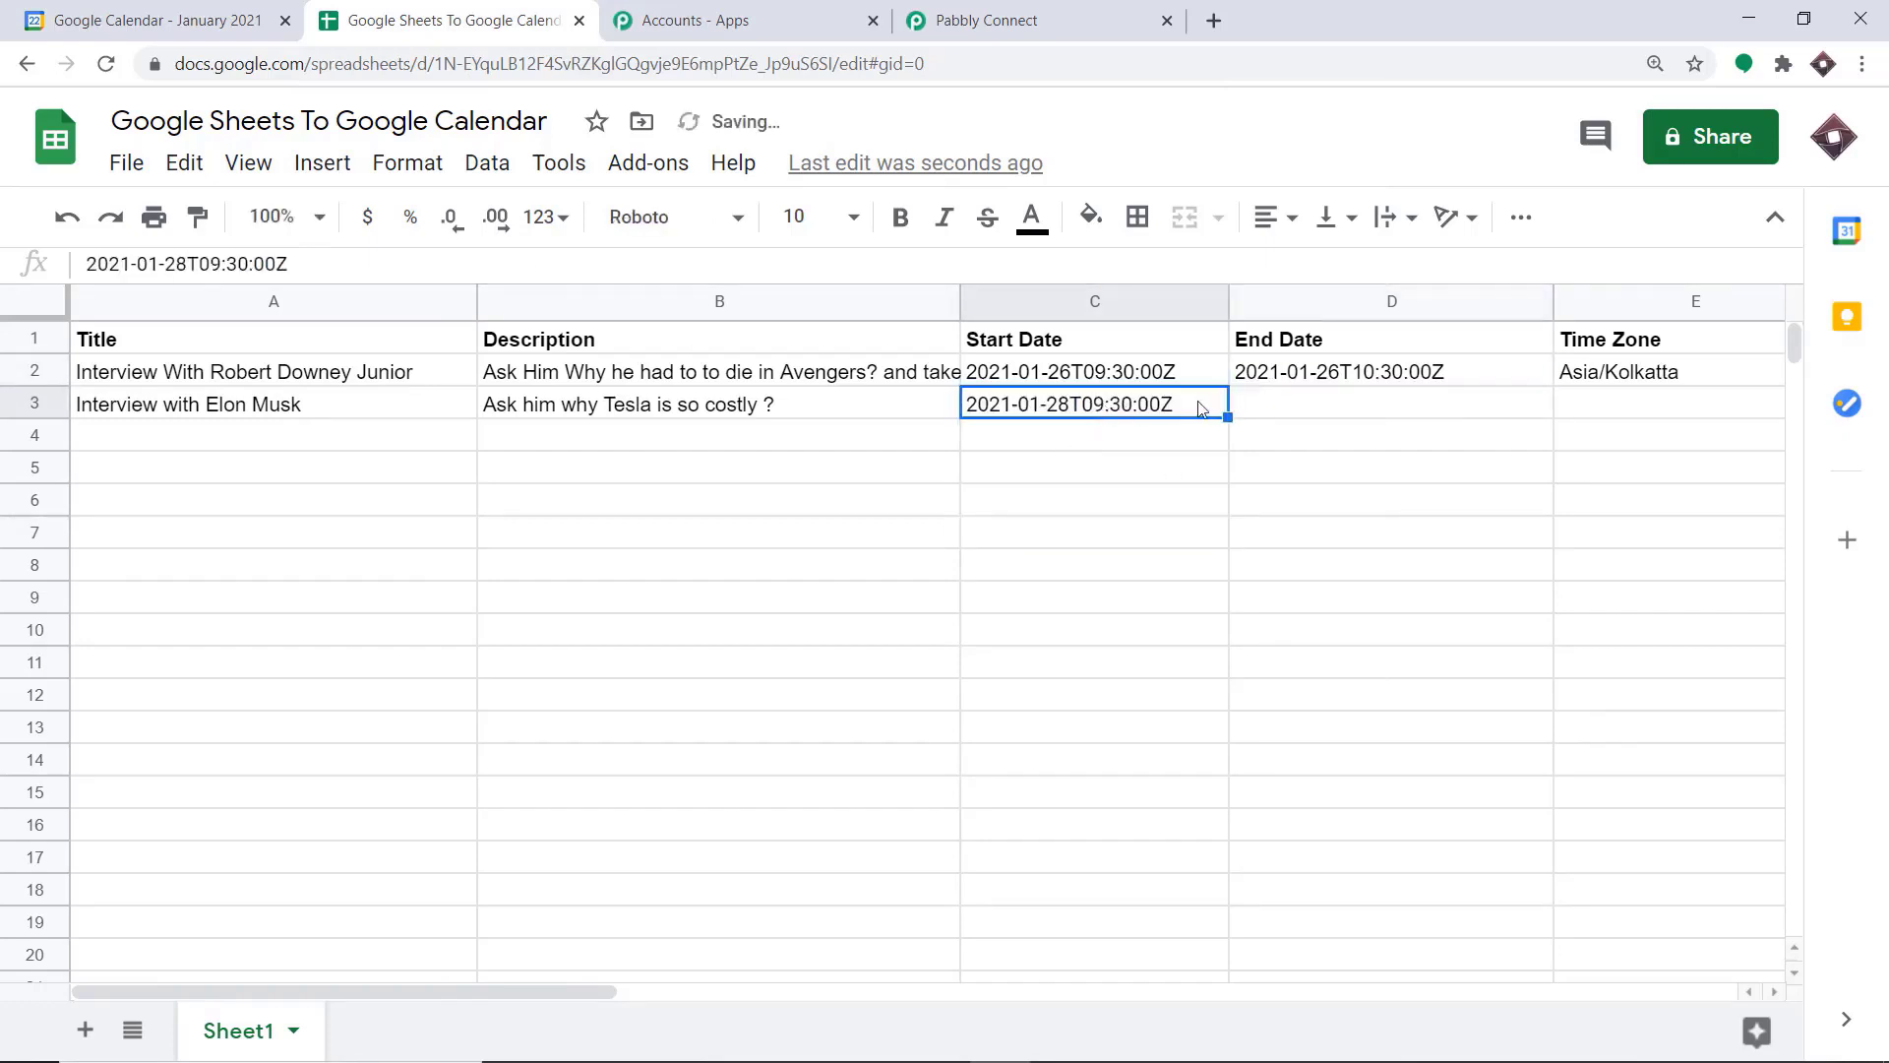
left_click(1274, 406)
right_click(284, 258)
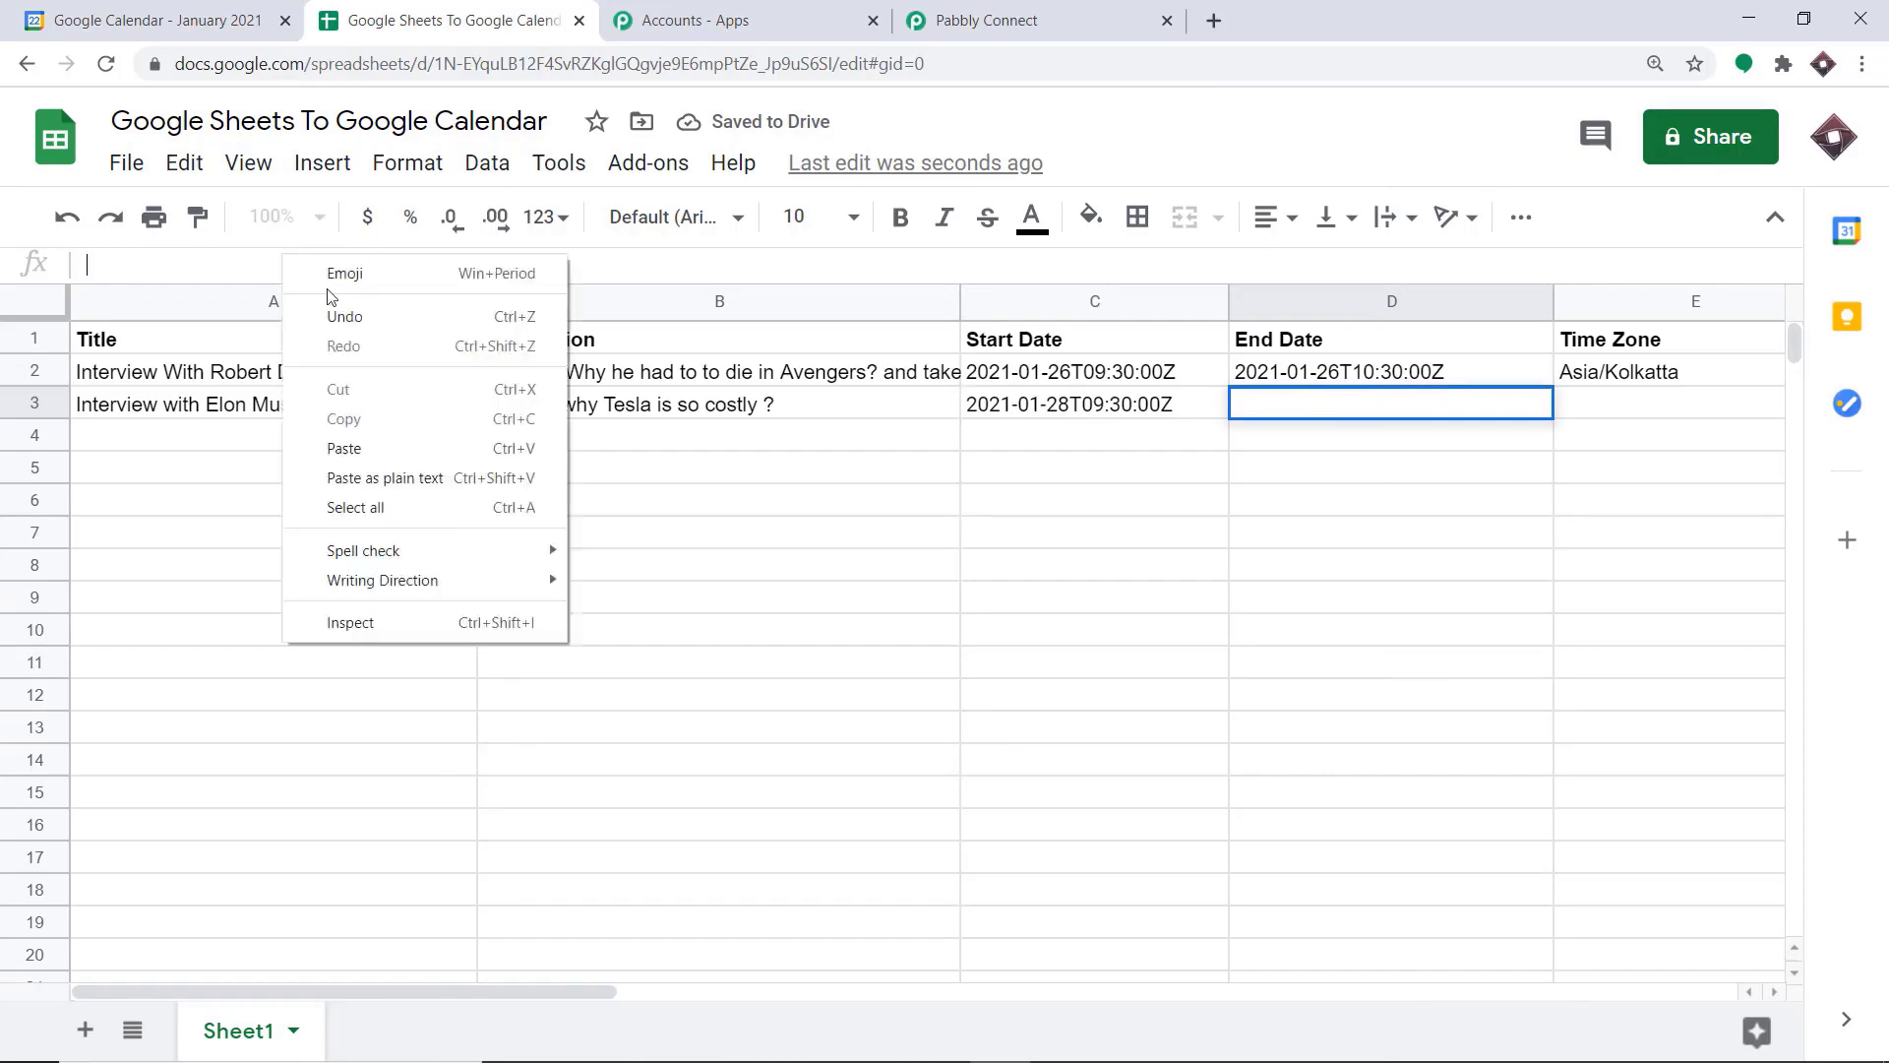
left_click(347, 452)
left_click(1243, 444)
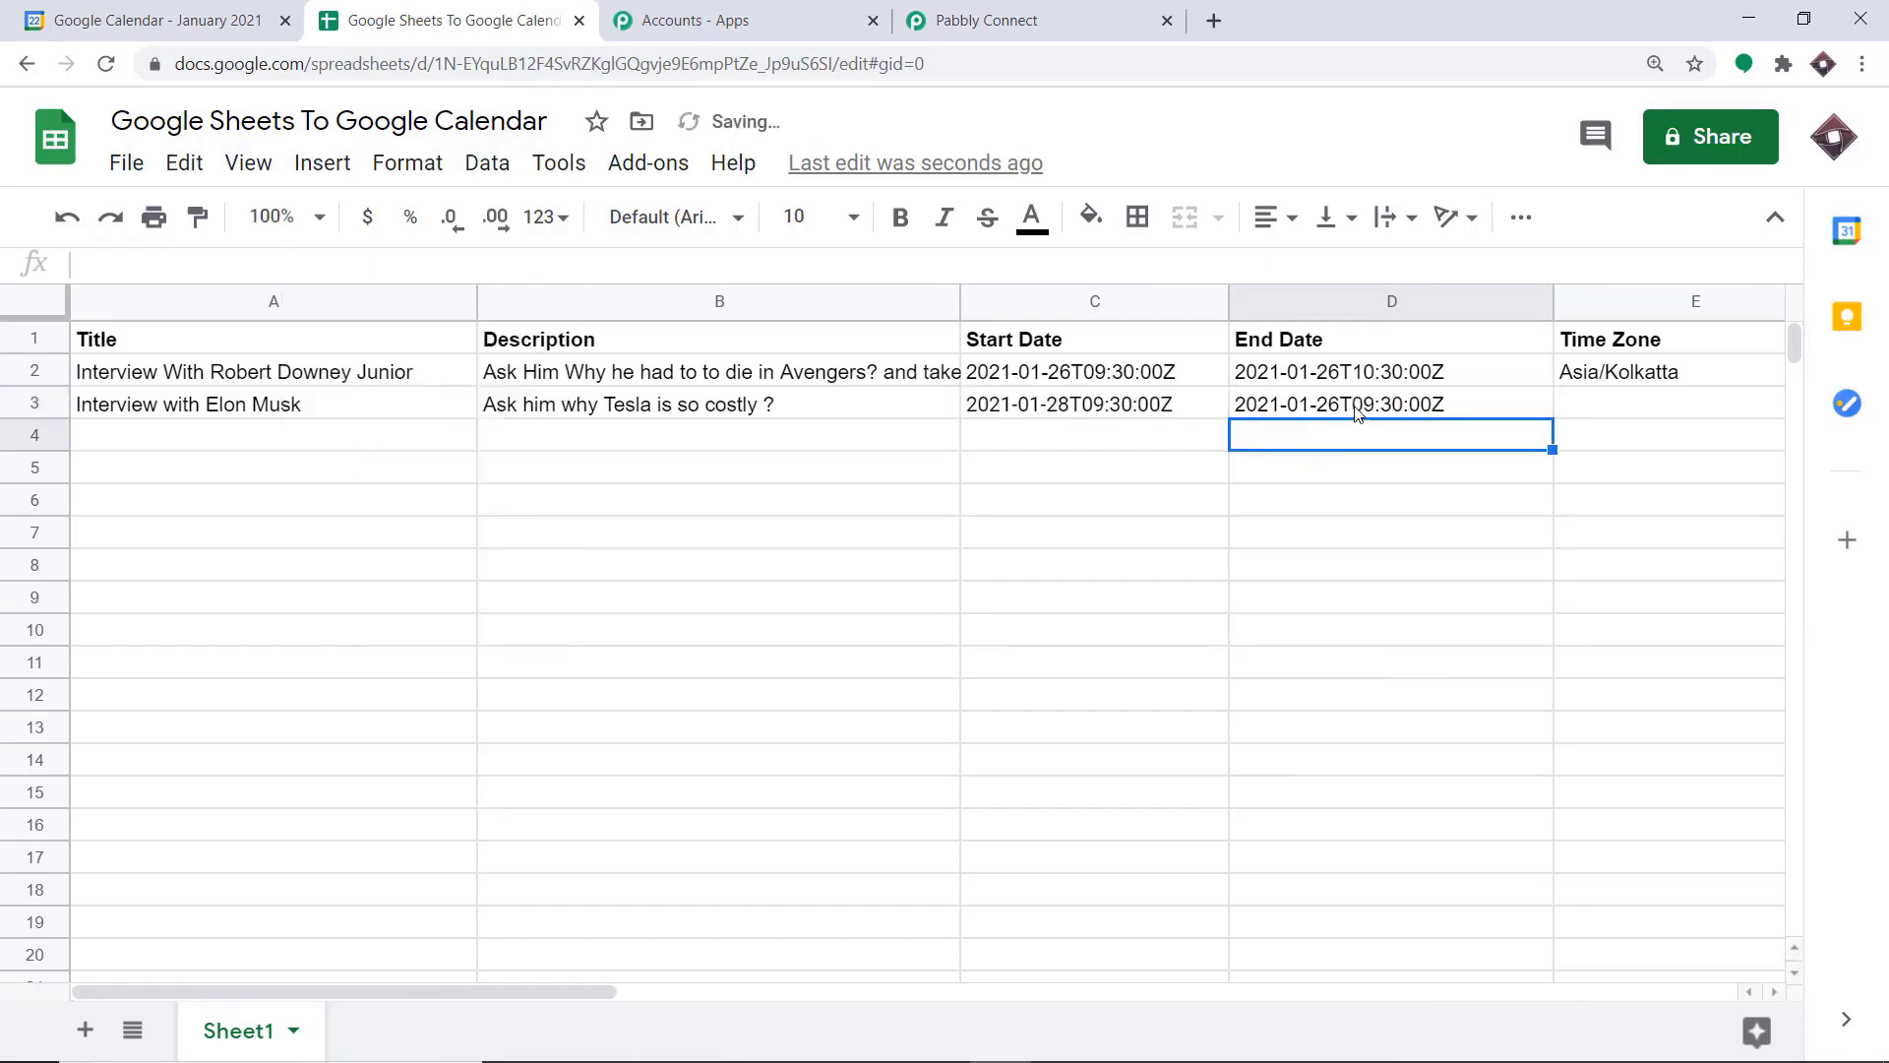
left_click(1348, 406)
left_click(184, 265)
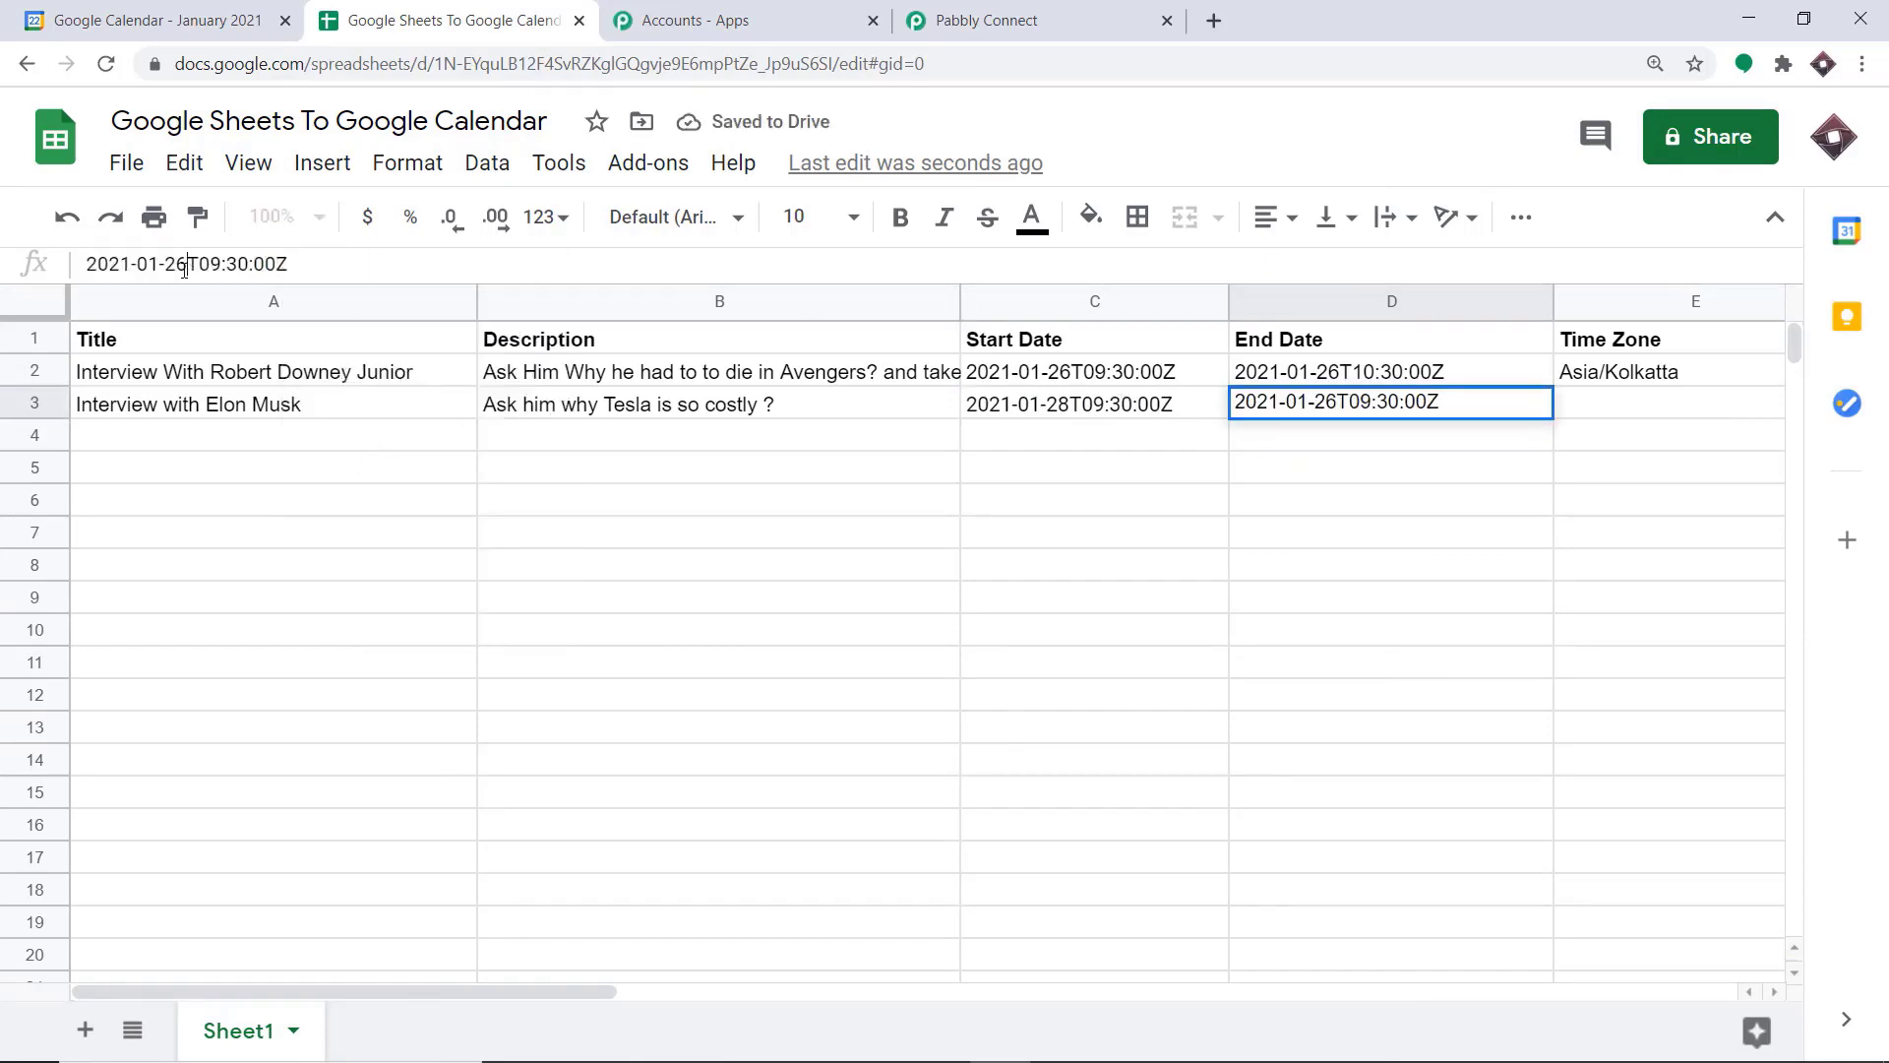
key("BackSpace")
type("8")
left_click(1399, 402)
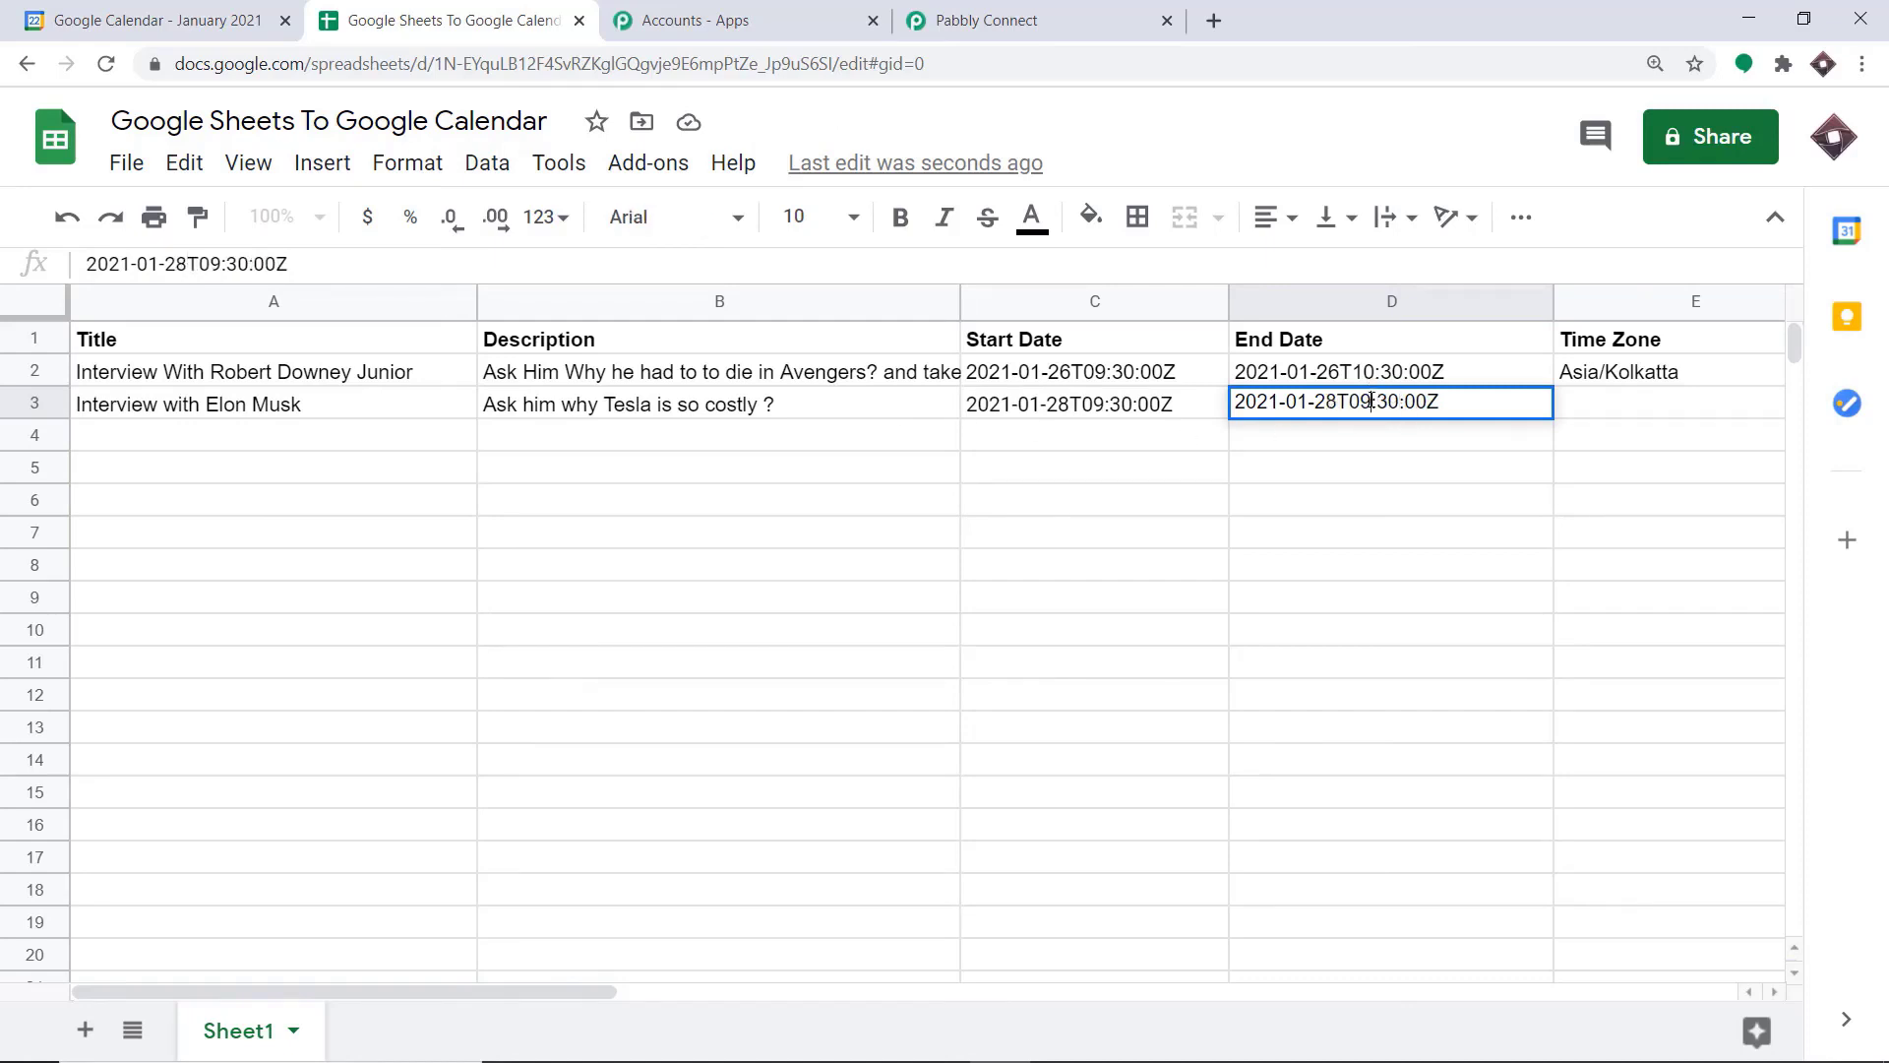
Change row 3's start date to 2021-01-28T06:30:00Z and its end date to 2021-01-28T07:30:00Z
left_click(1079, 406)
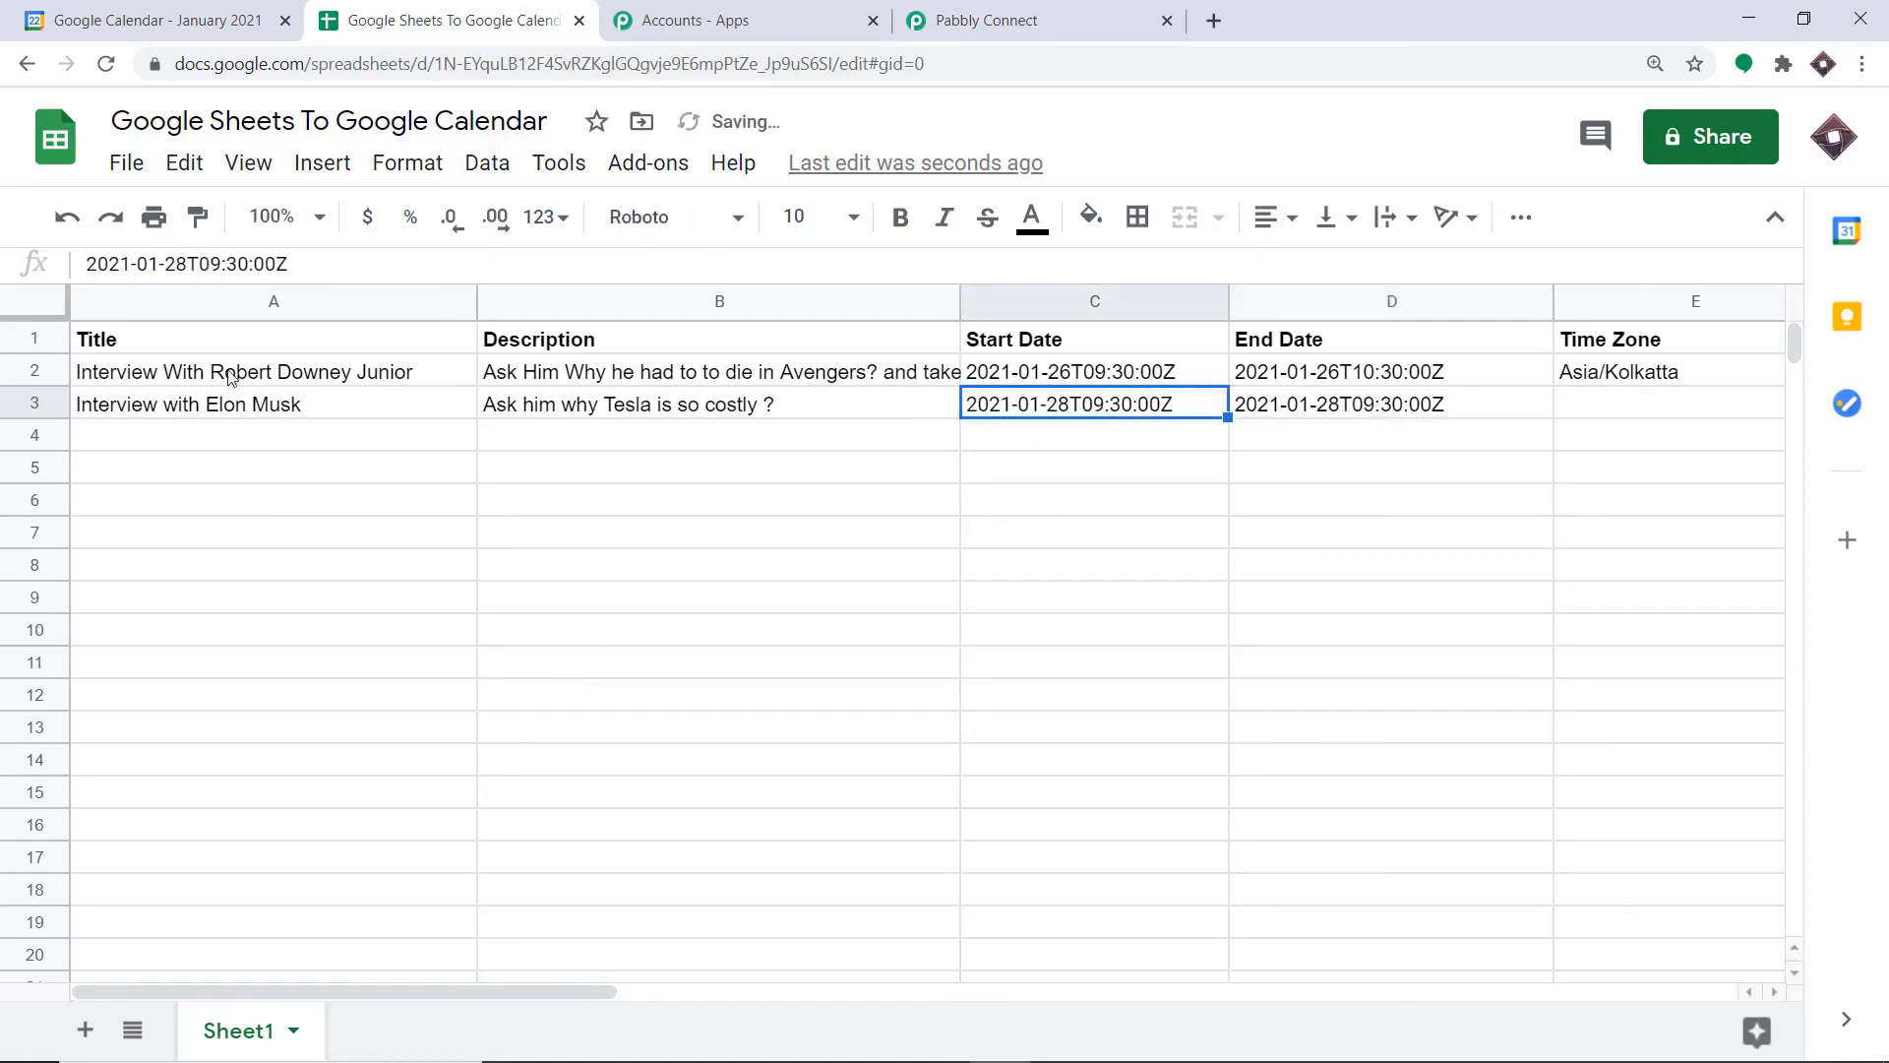
left_click(224, 263)
key("BackSpace")
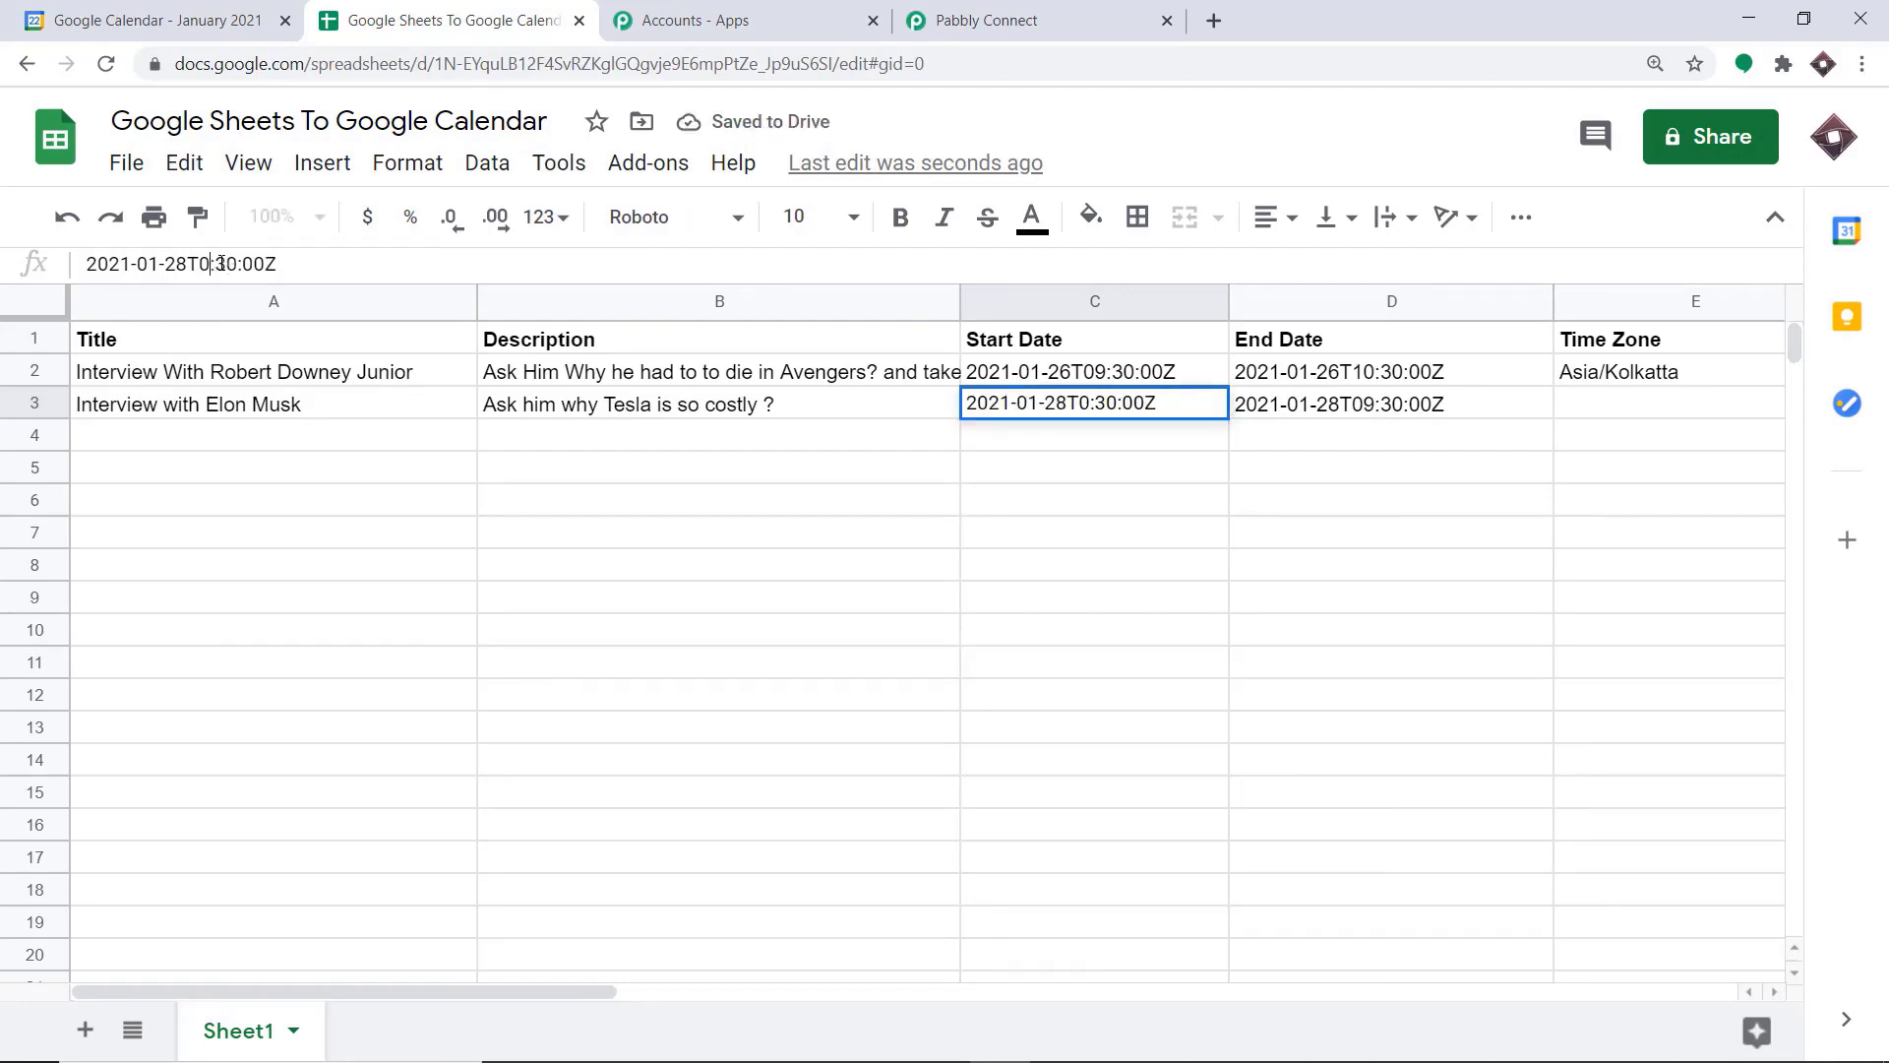
type("6")
left_click(1356, 411)
left_click(222, 263)
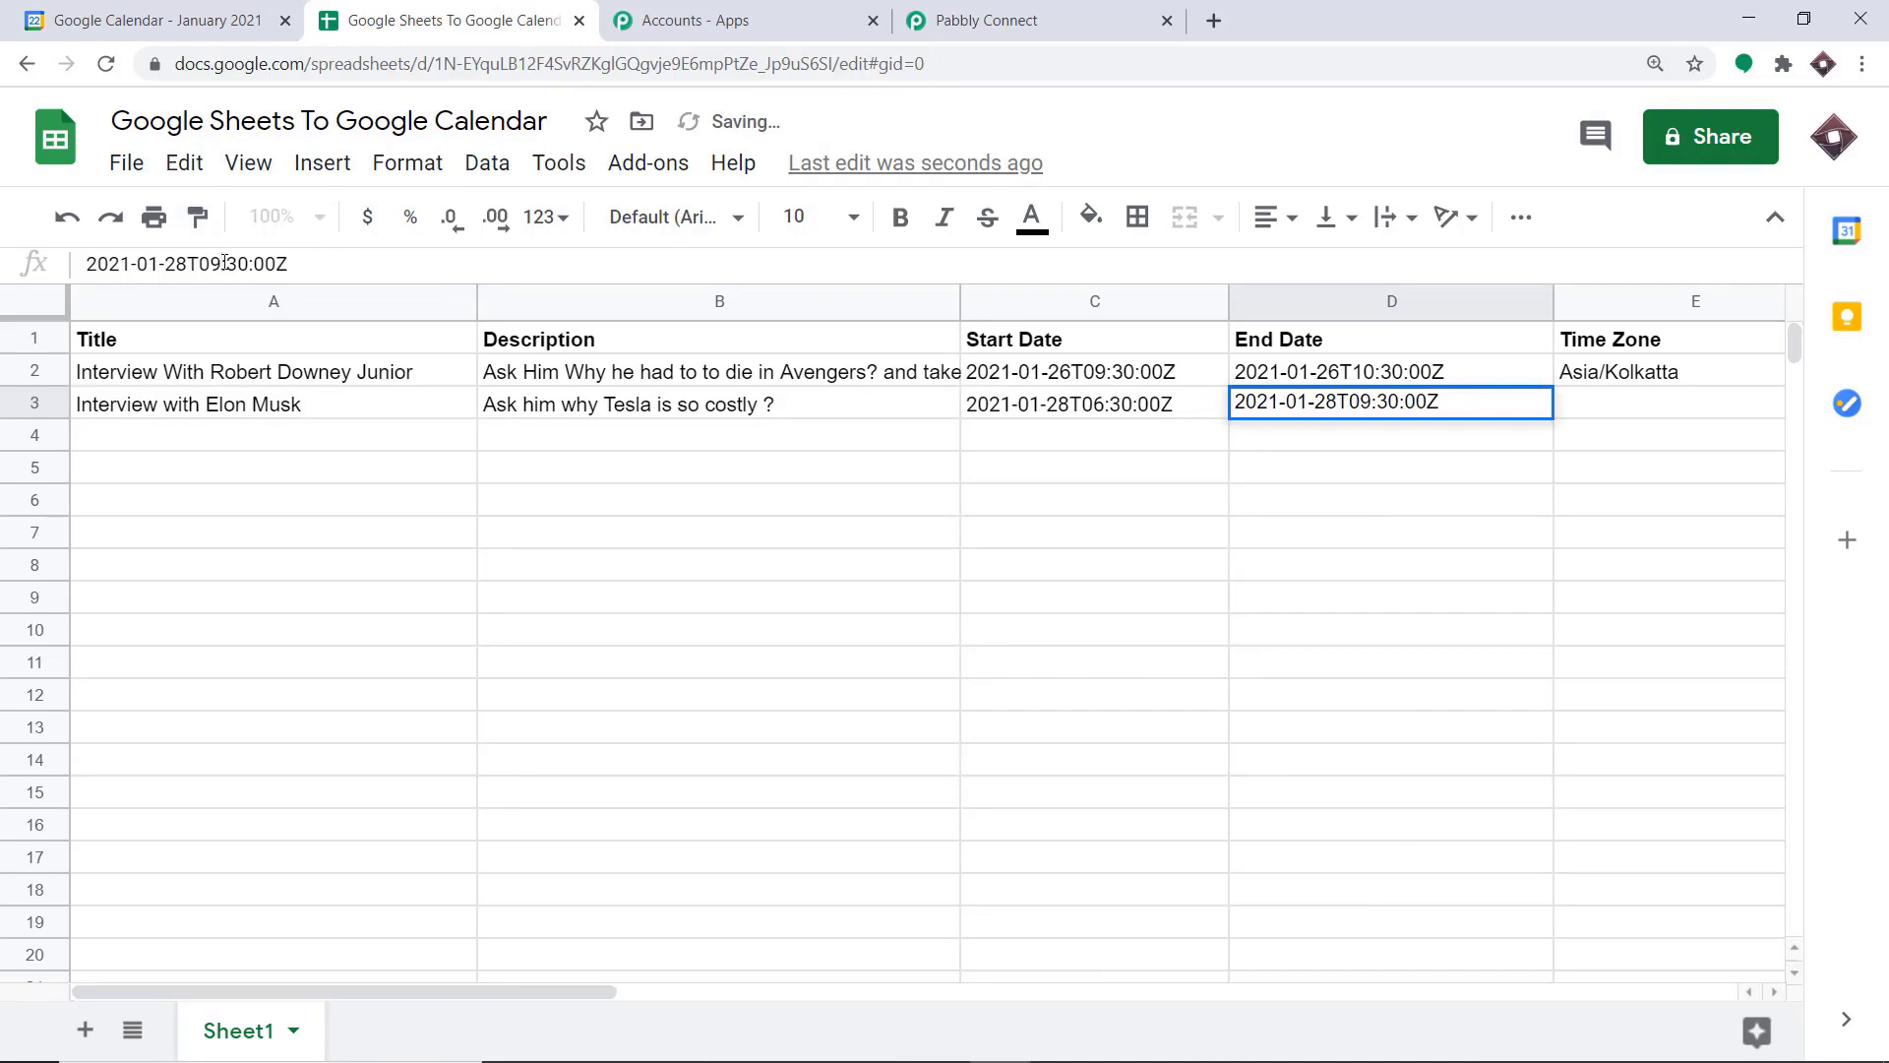
key("BackSpace")
type("7")
left_click(1336, 477)
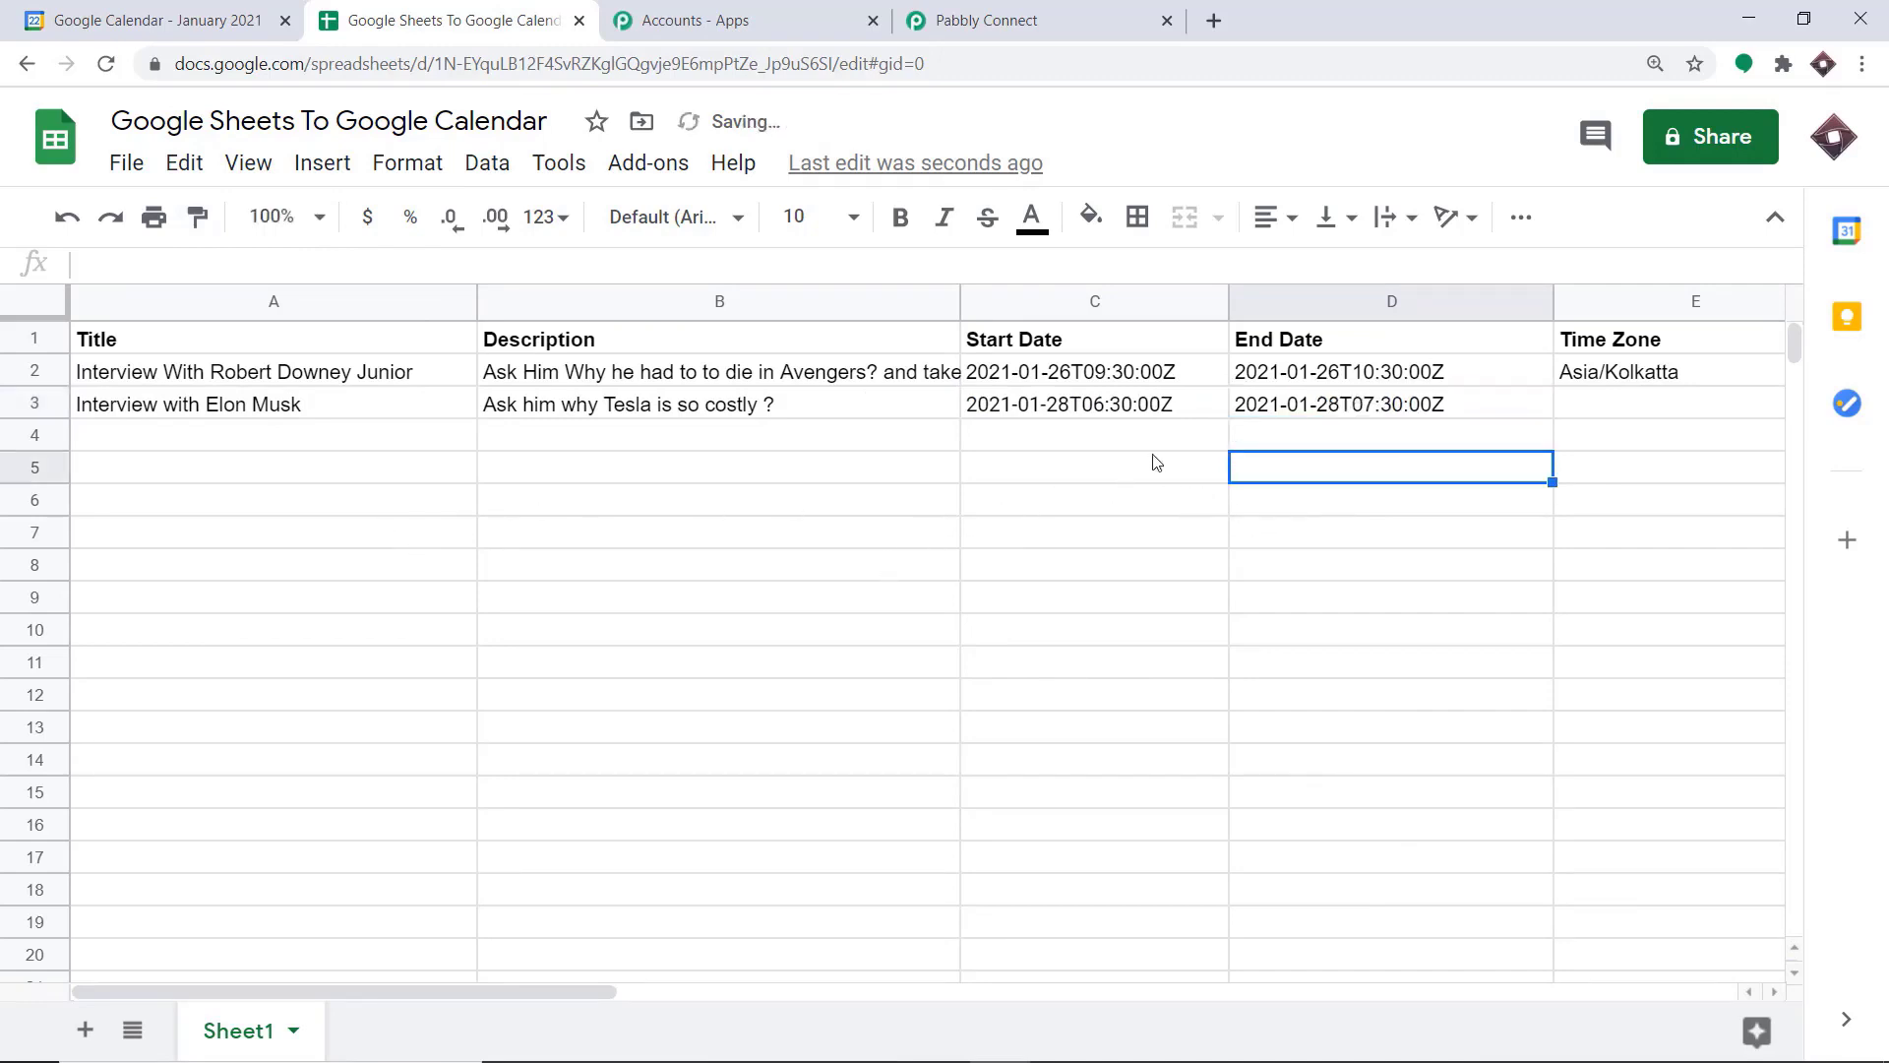
Copy the time zone Asia/Kolkatta from row 2 into row 3
left_click_drag(486, 990, 753, 1003)
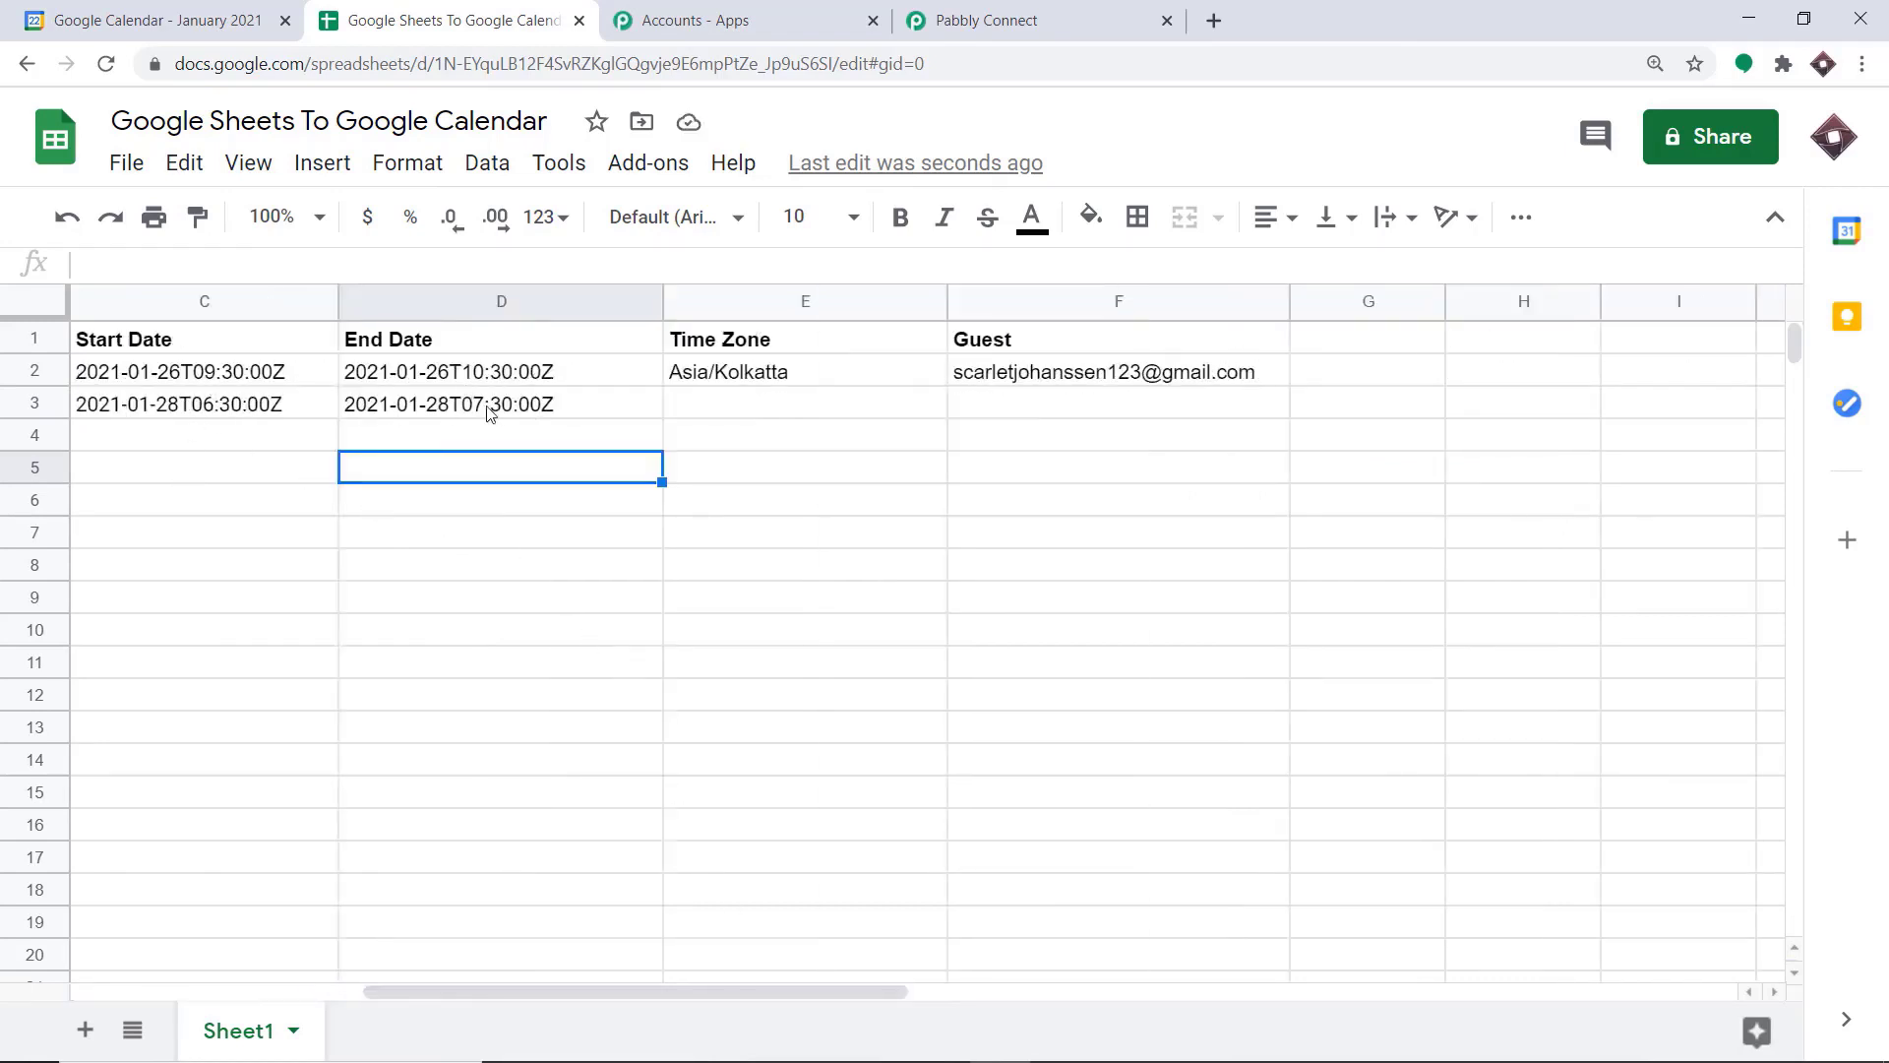
left_click(713, 413)
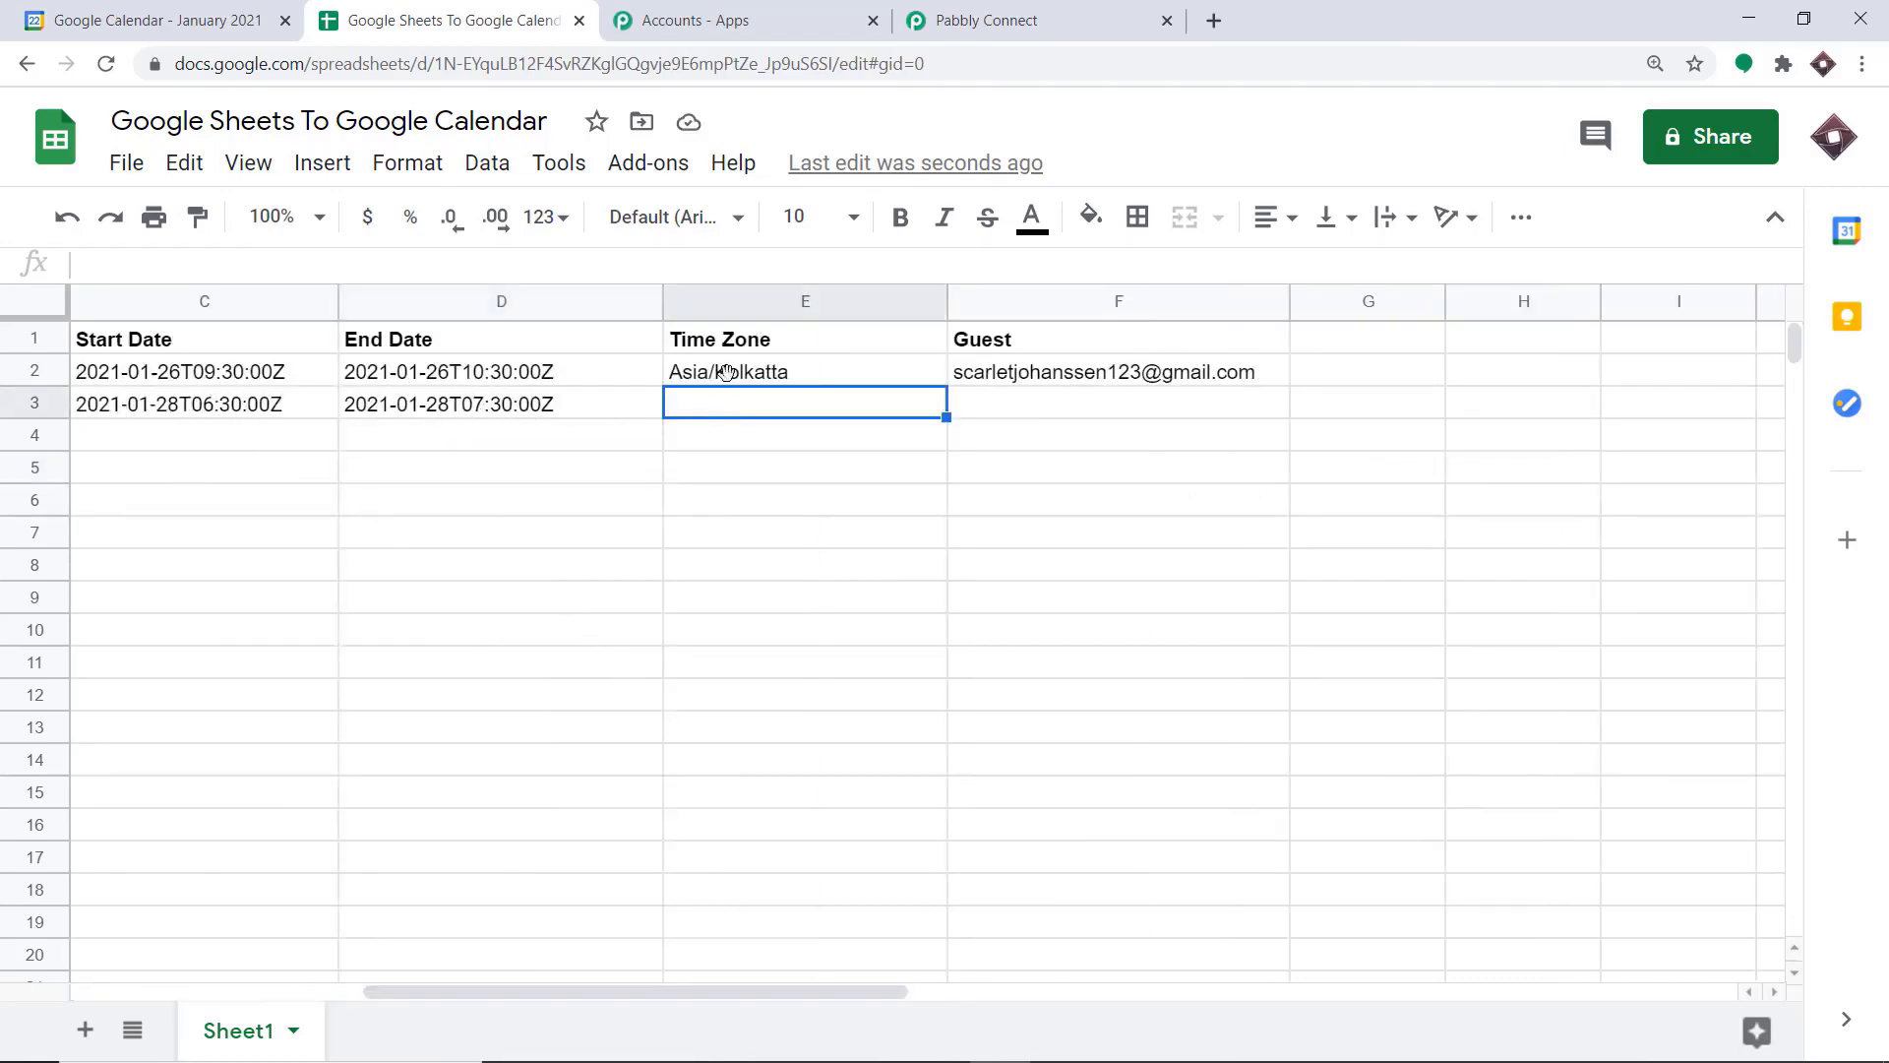
left_click(734, 380)
right_click(738, 382)
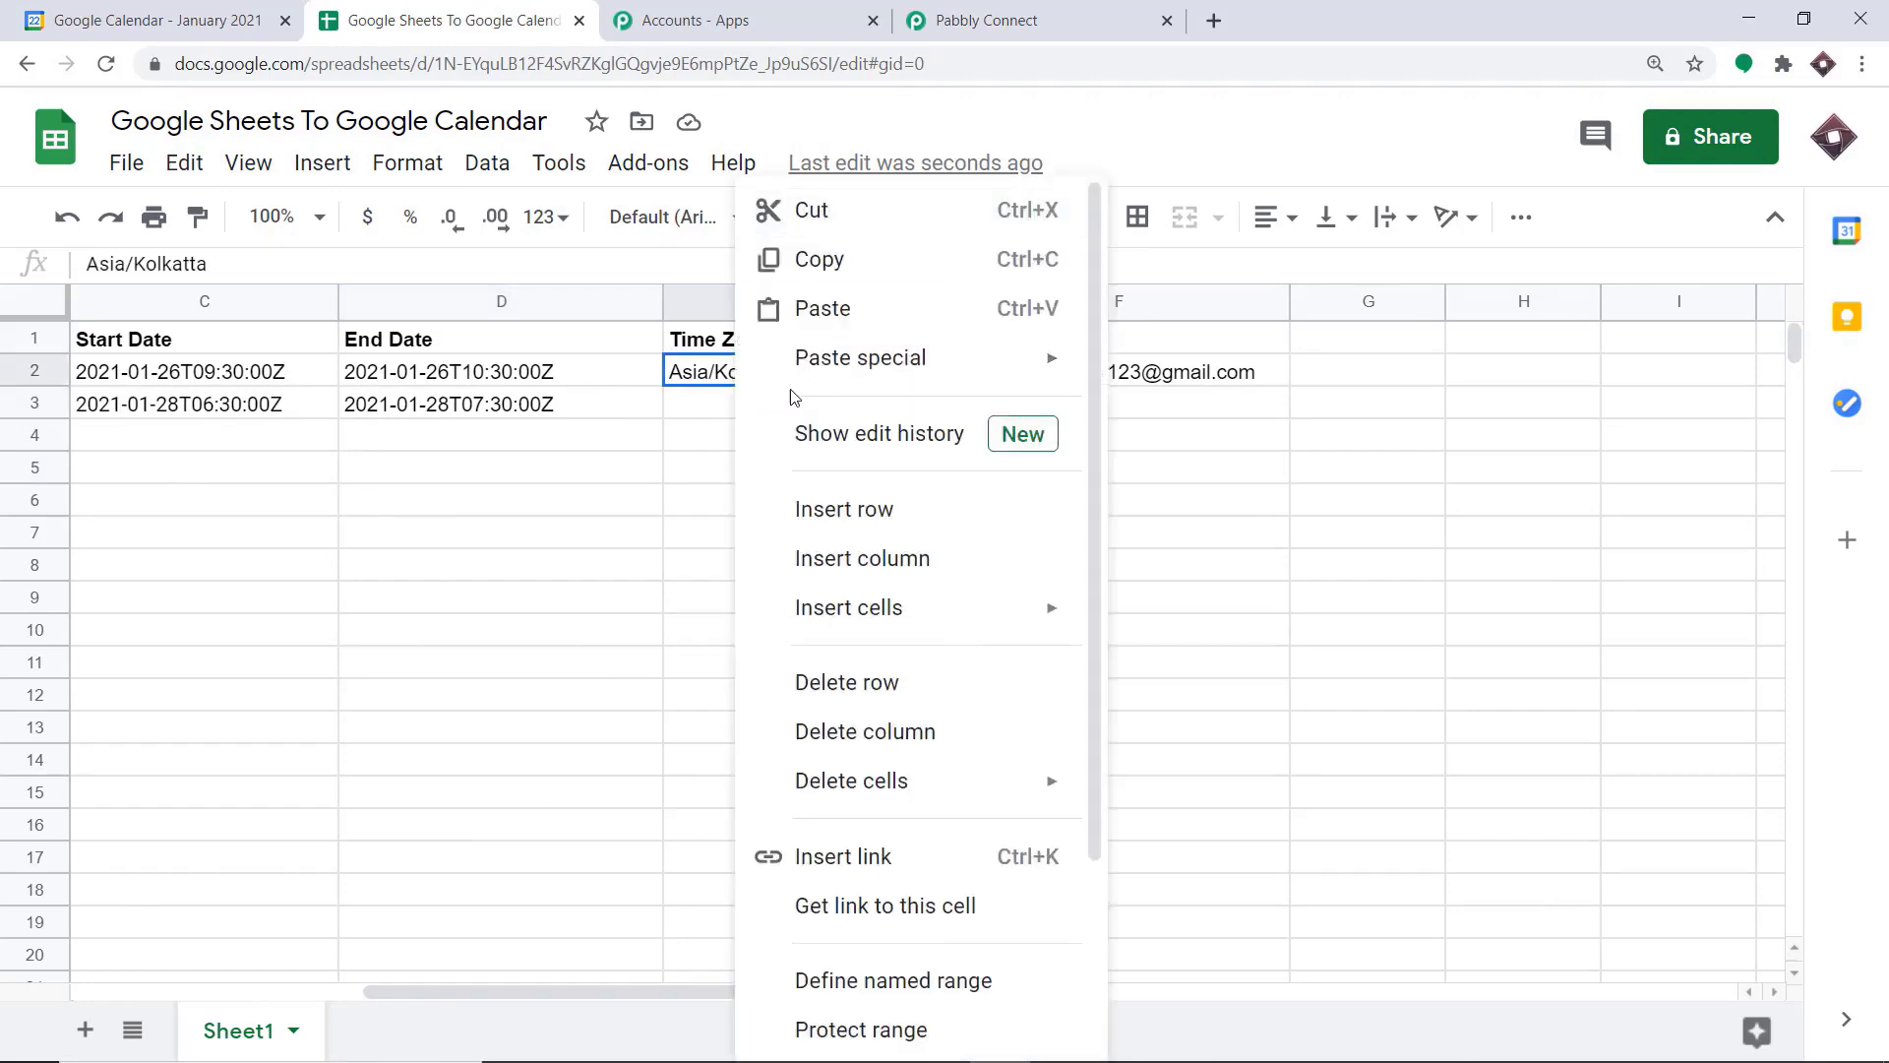
left_click(832, 262)
left_click(744, 411)
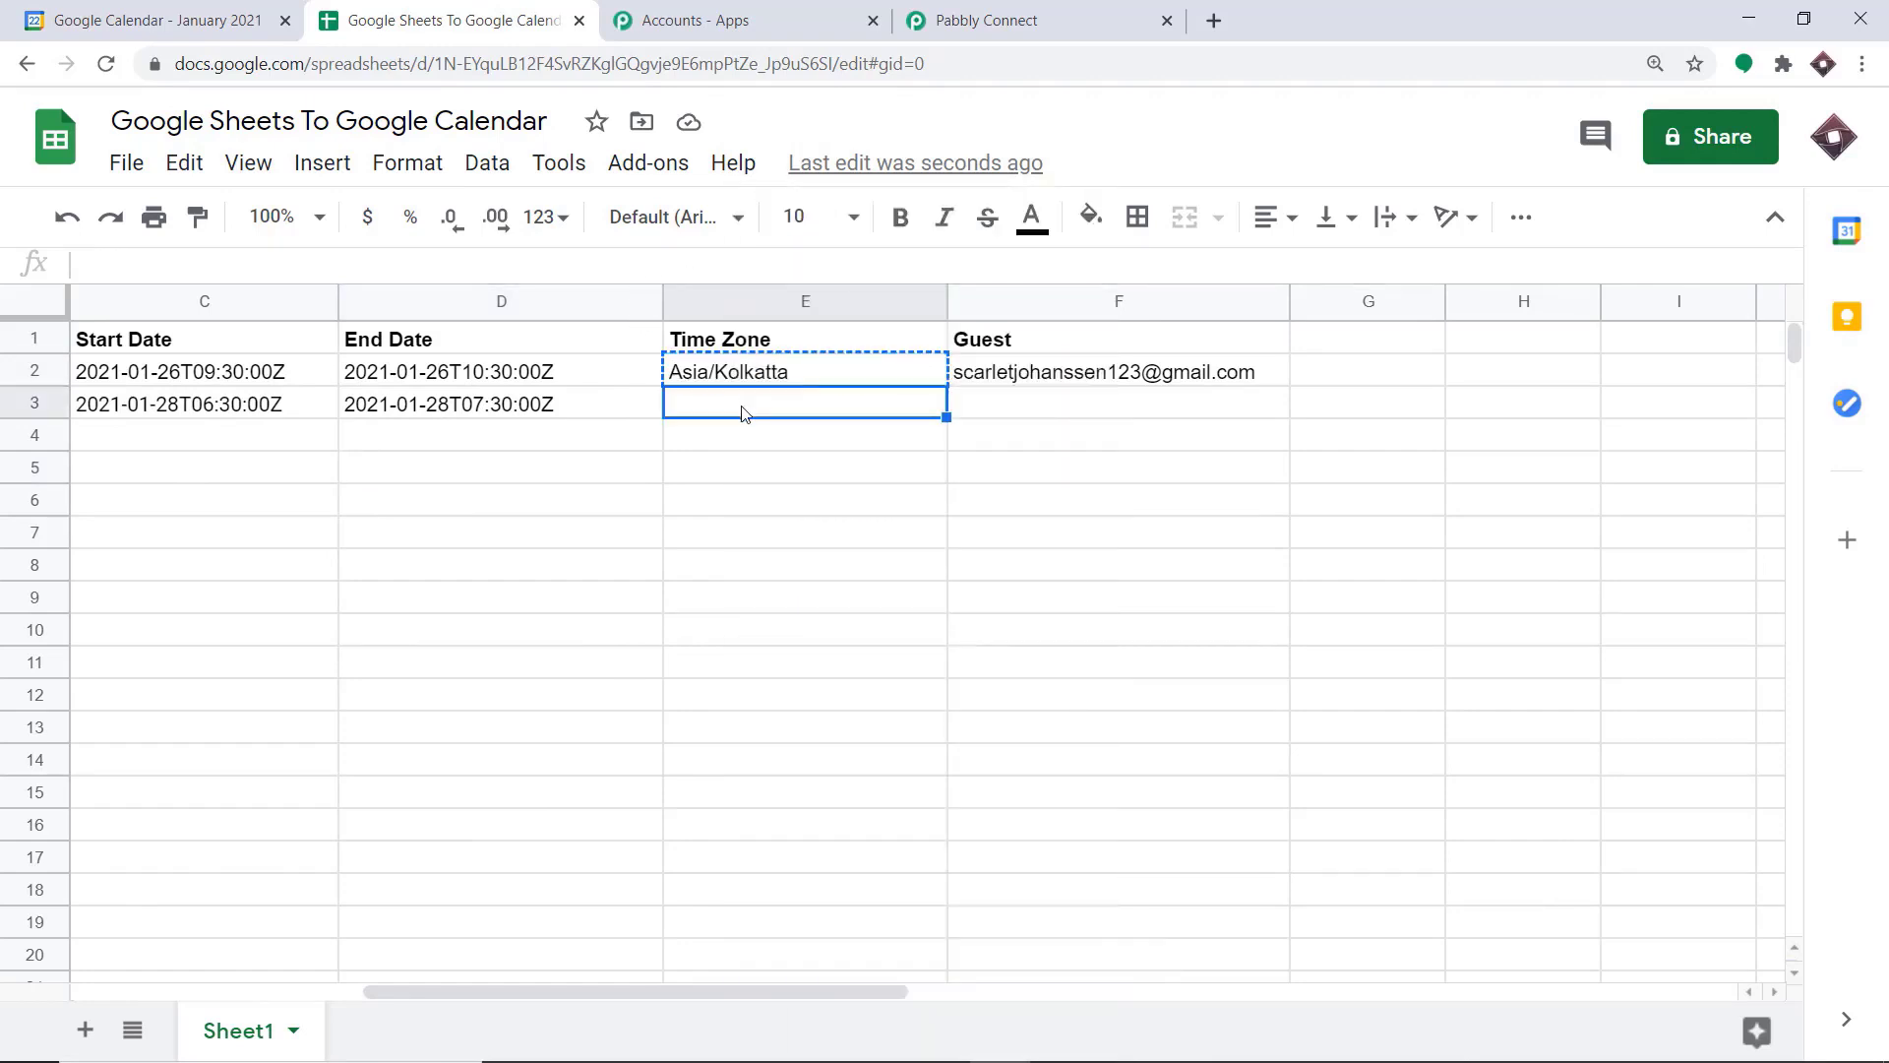
key("ctrl+v")
Enter the guest's e-mail address in row 3 and commit the entry
left_click(1089, 400)
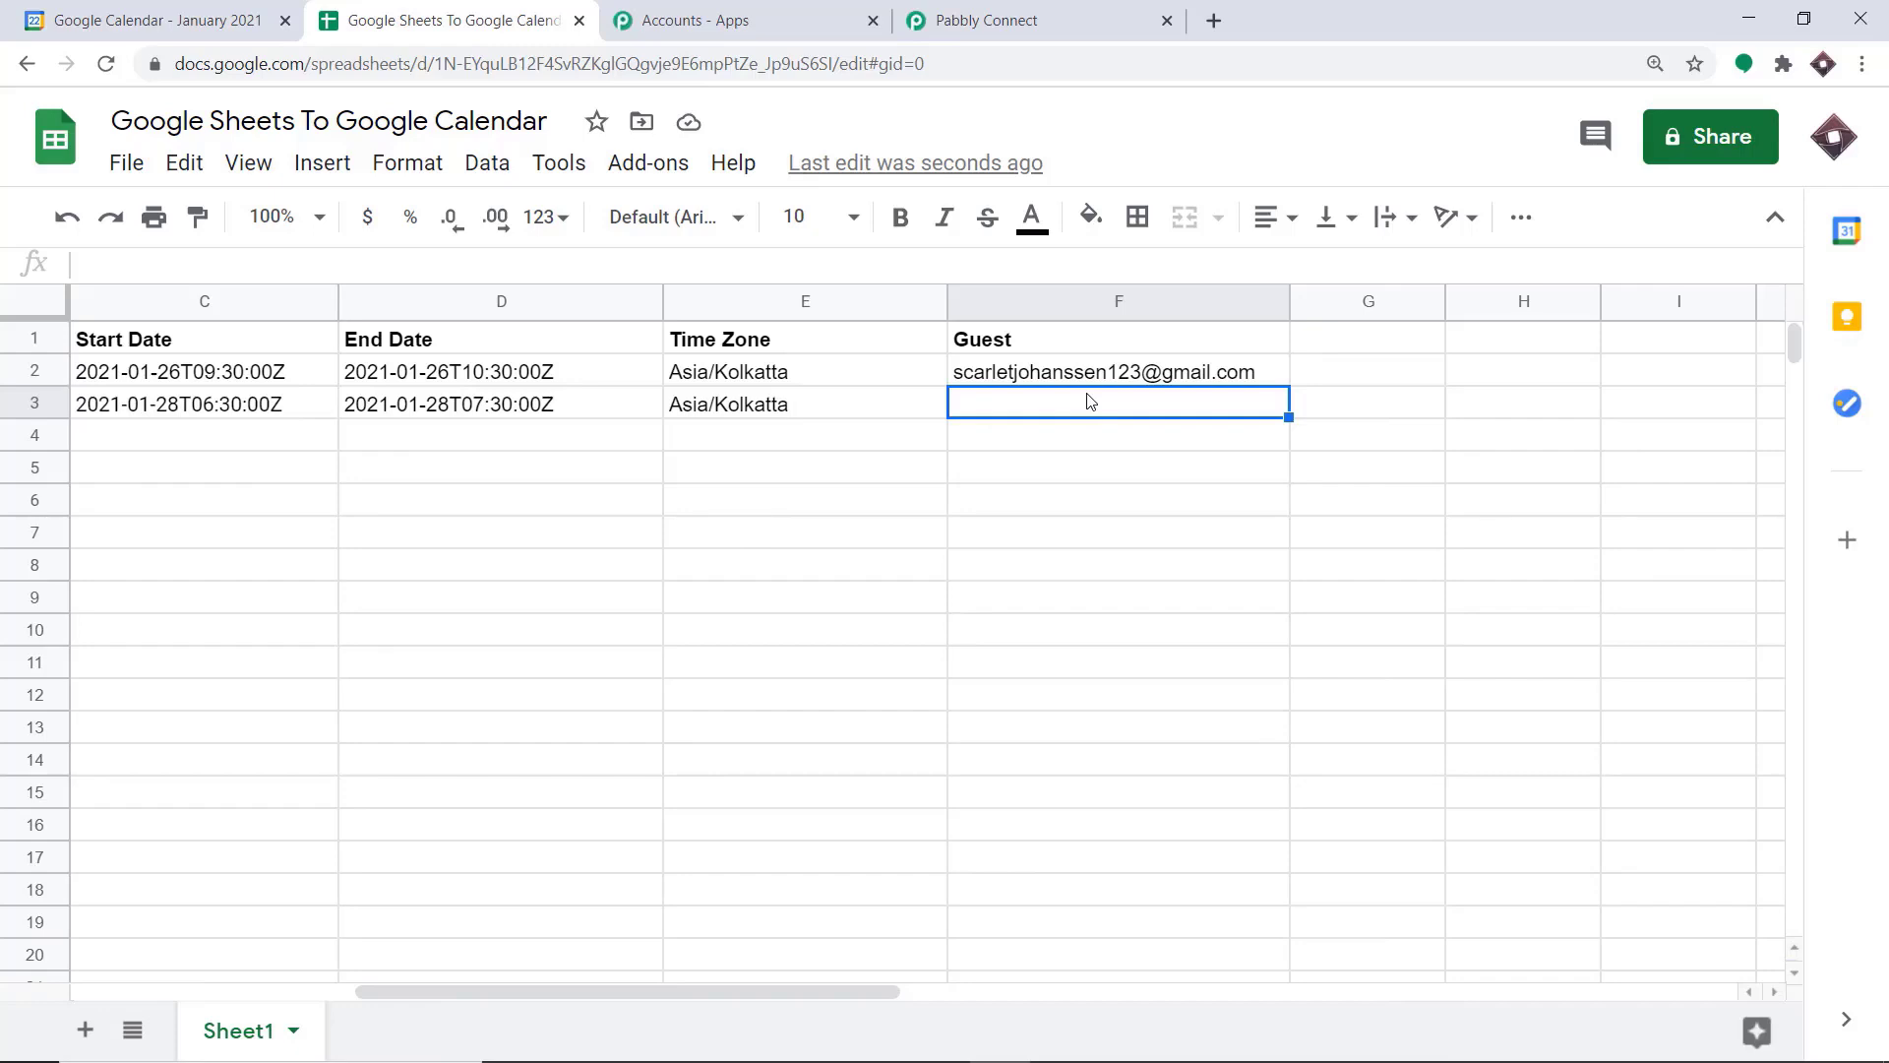
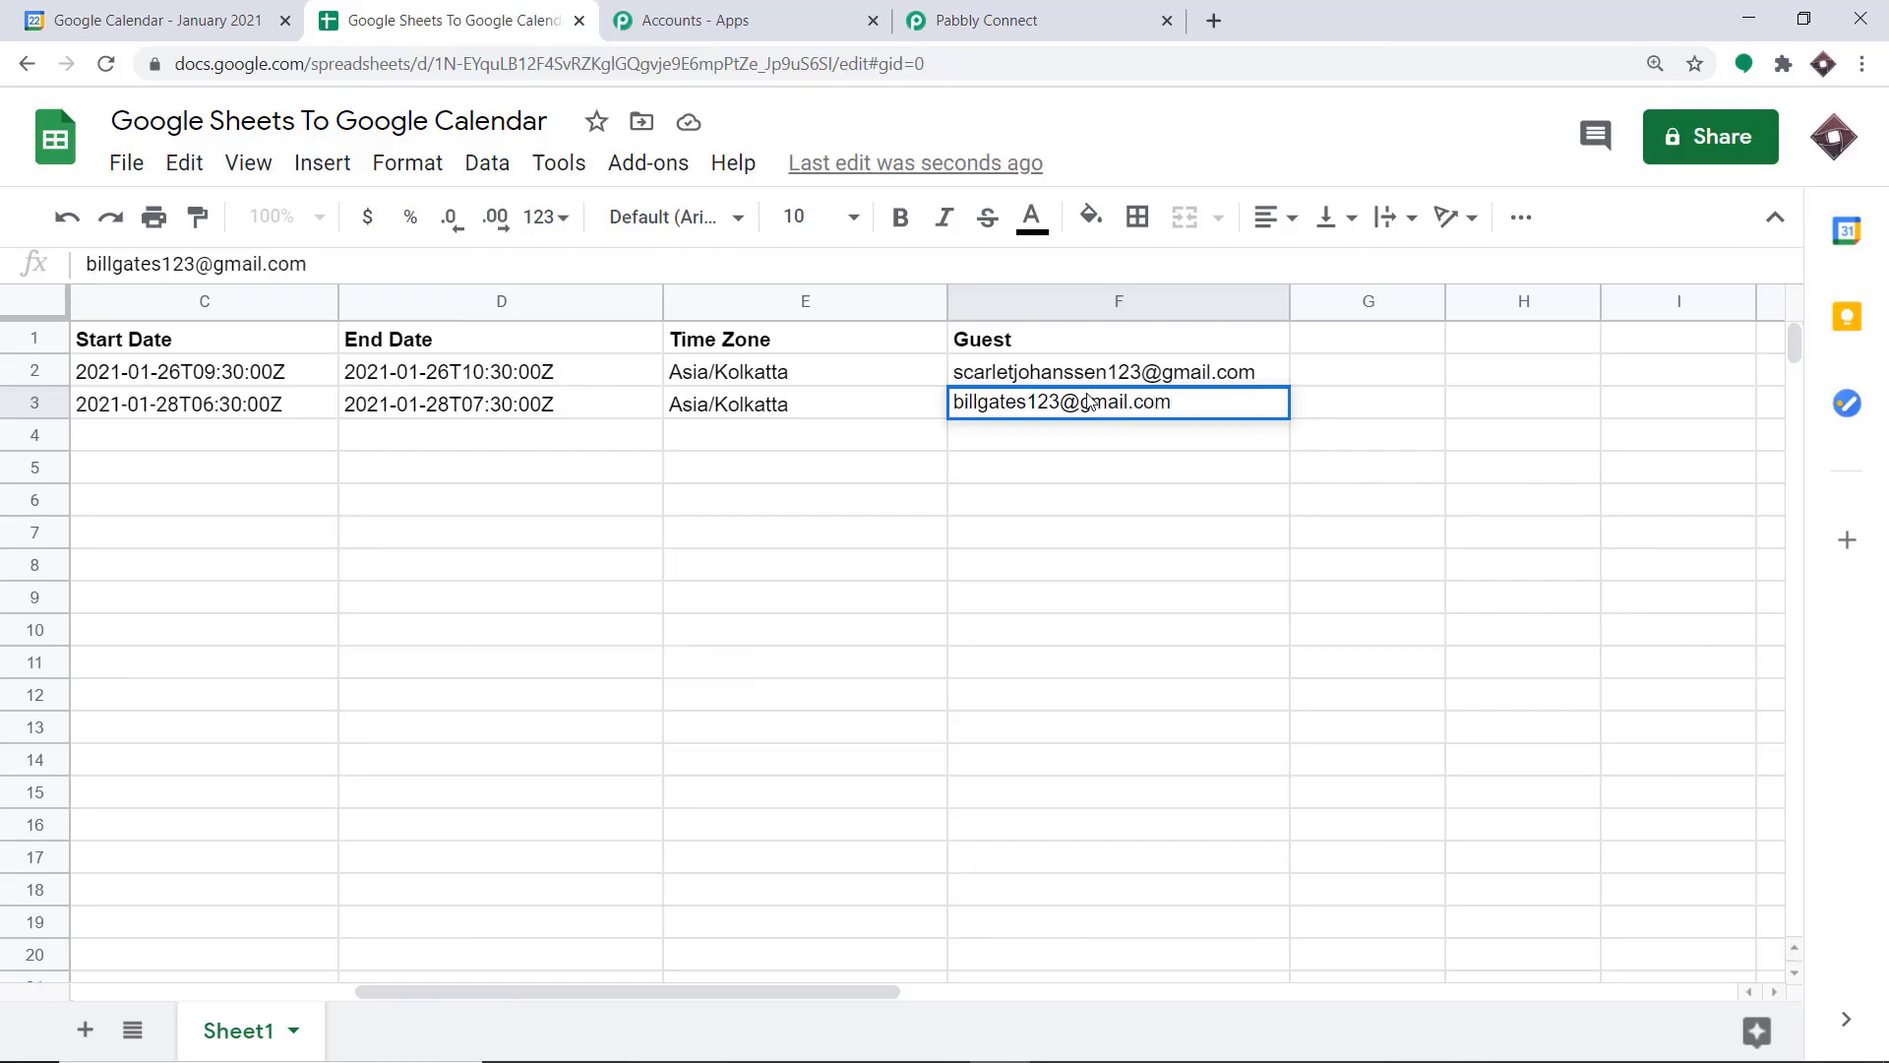
left_click(1216, 605)
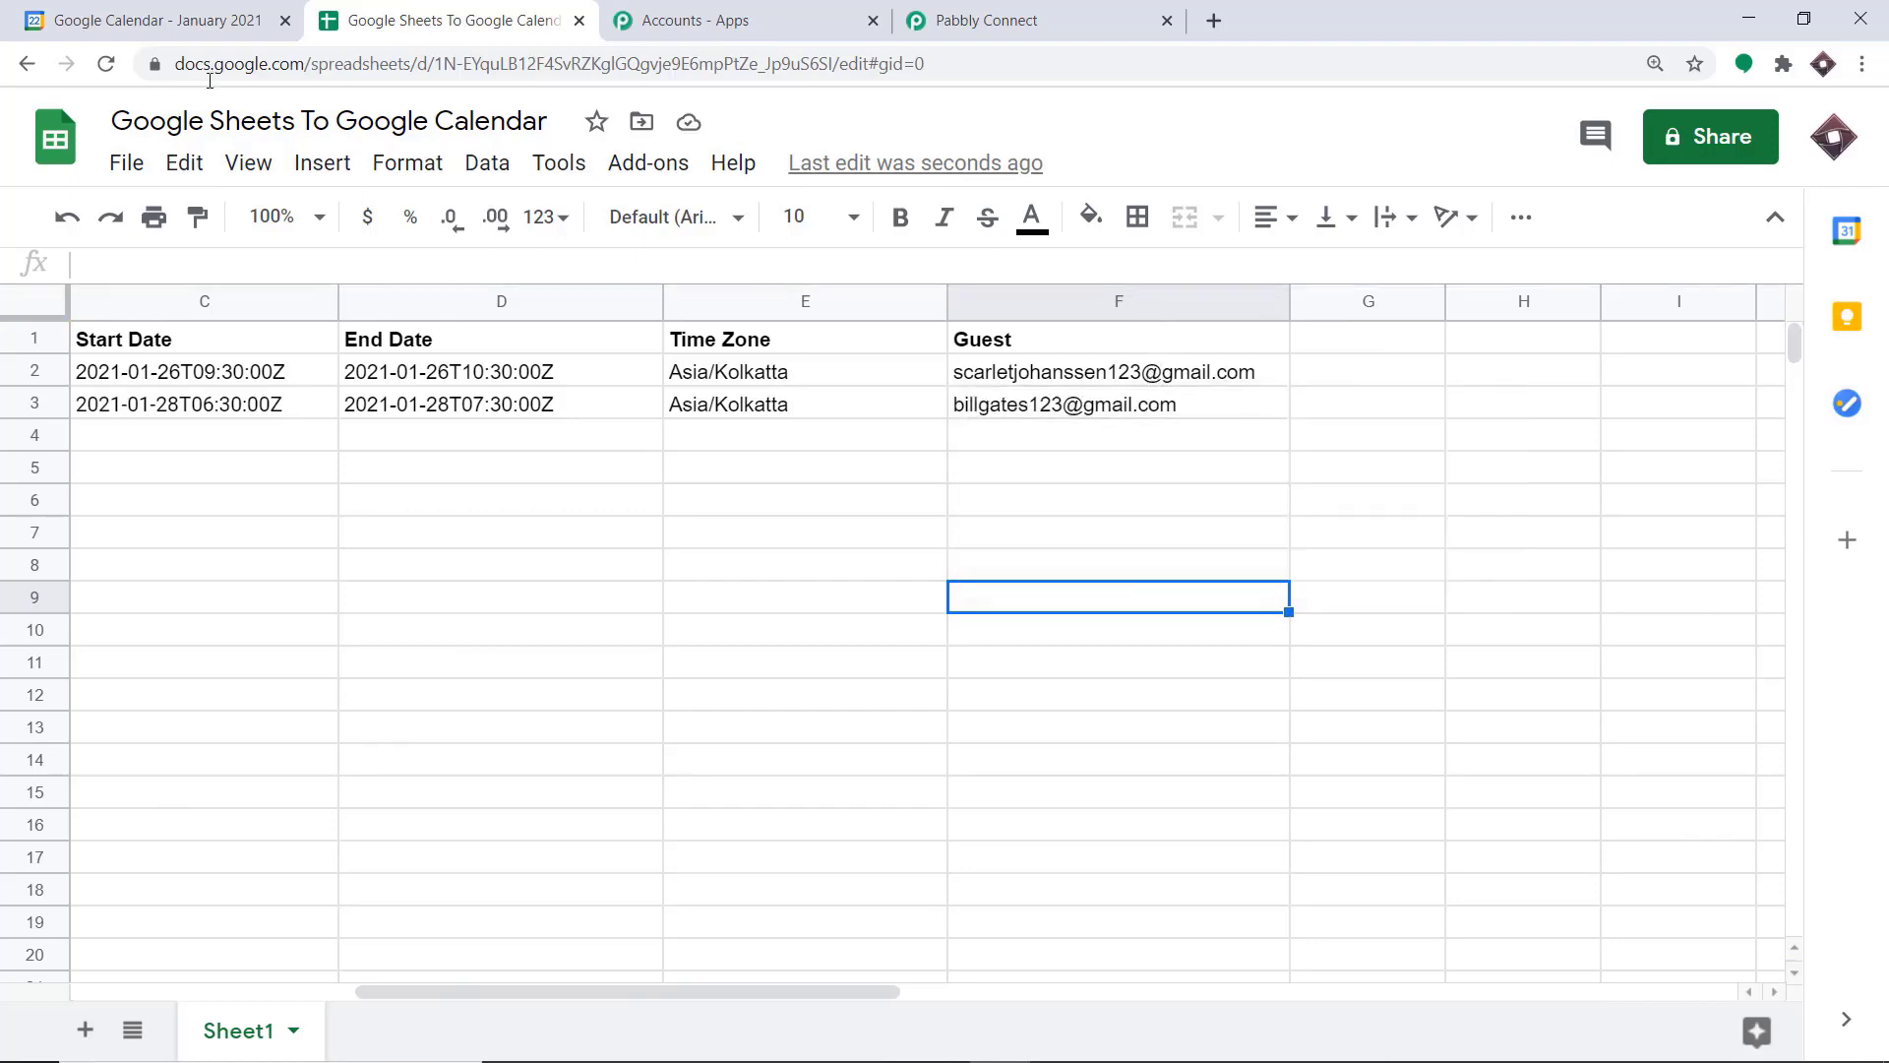
Switch to Google Calendar and open the January 28 interview event to check its details and guest
left_click(51, 8)
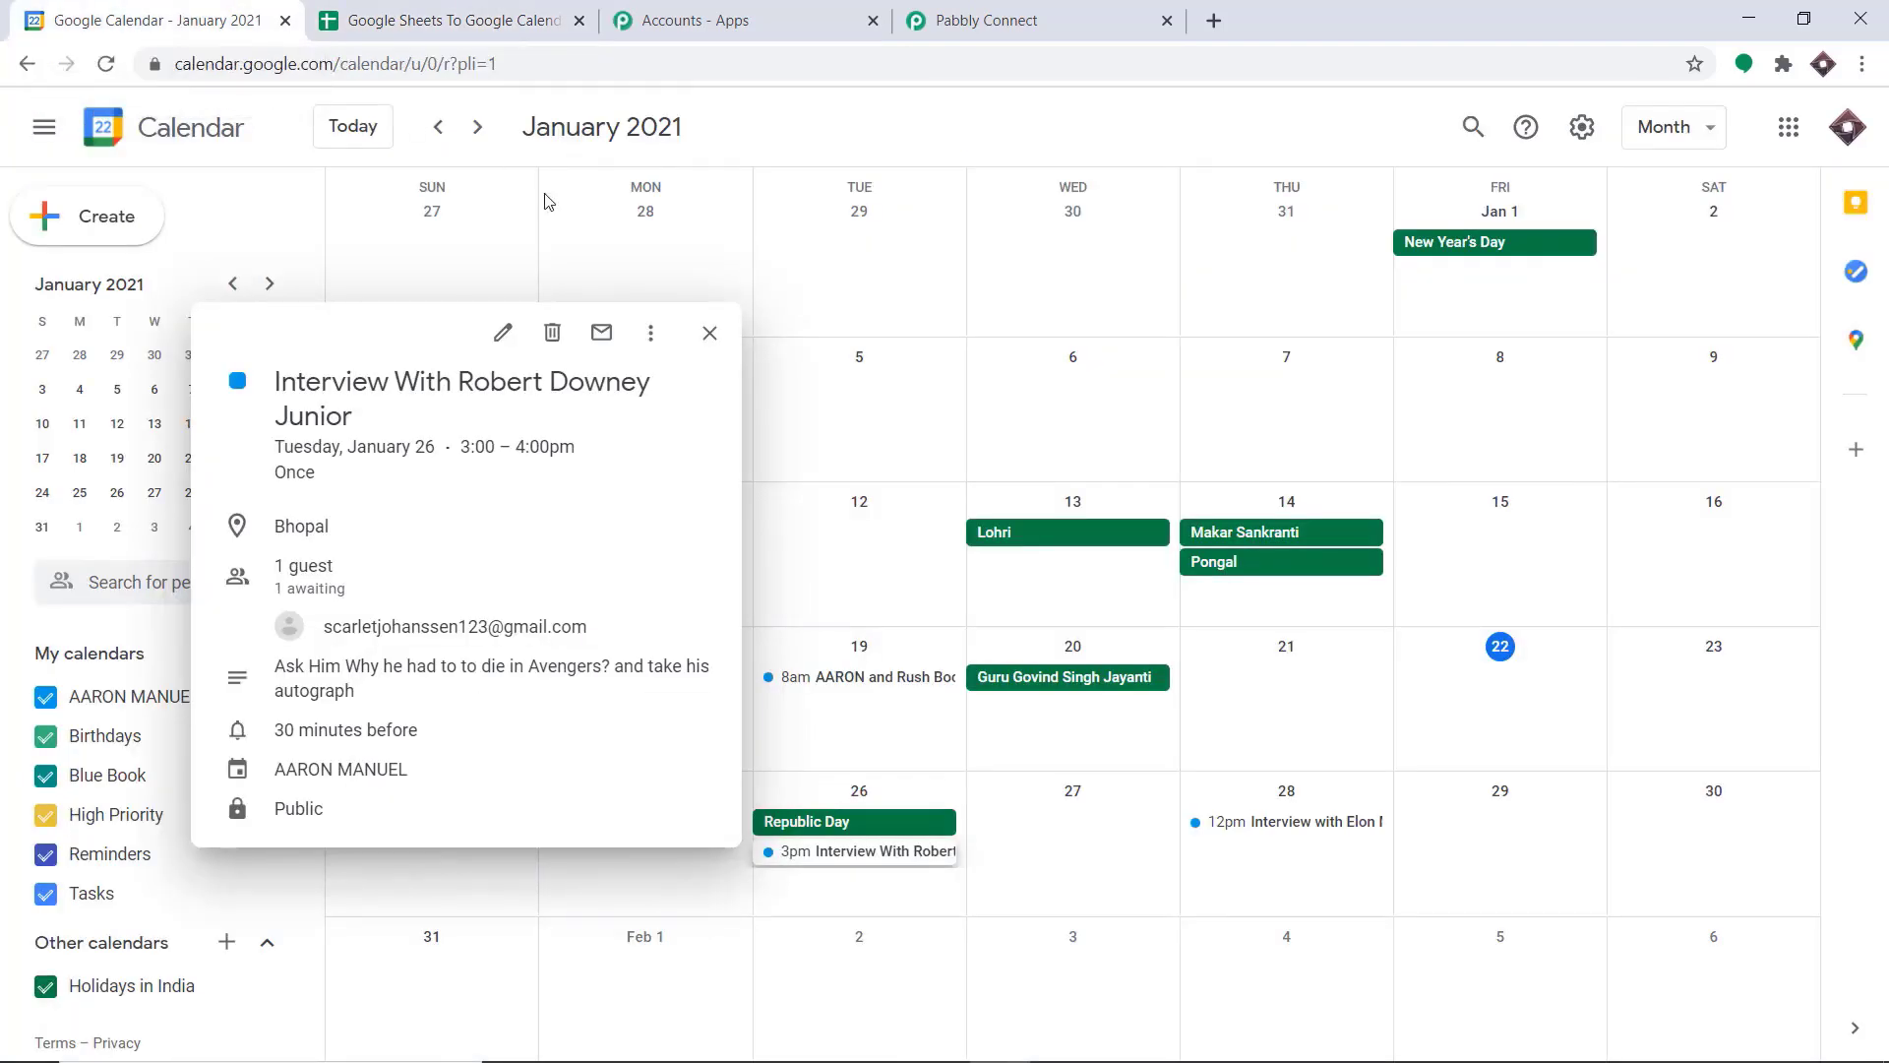
left_click(886, 270)
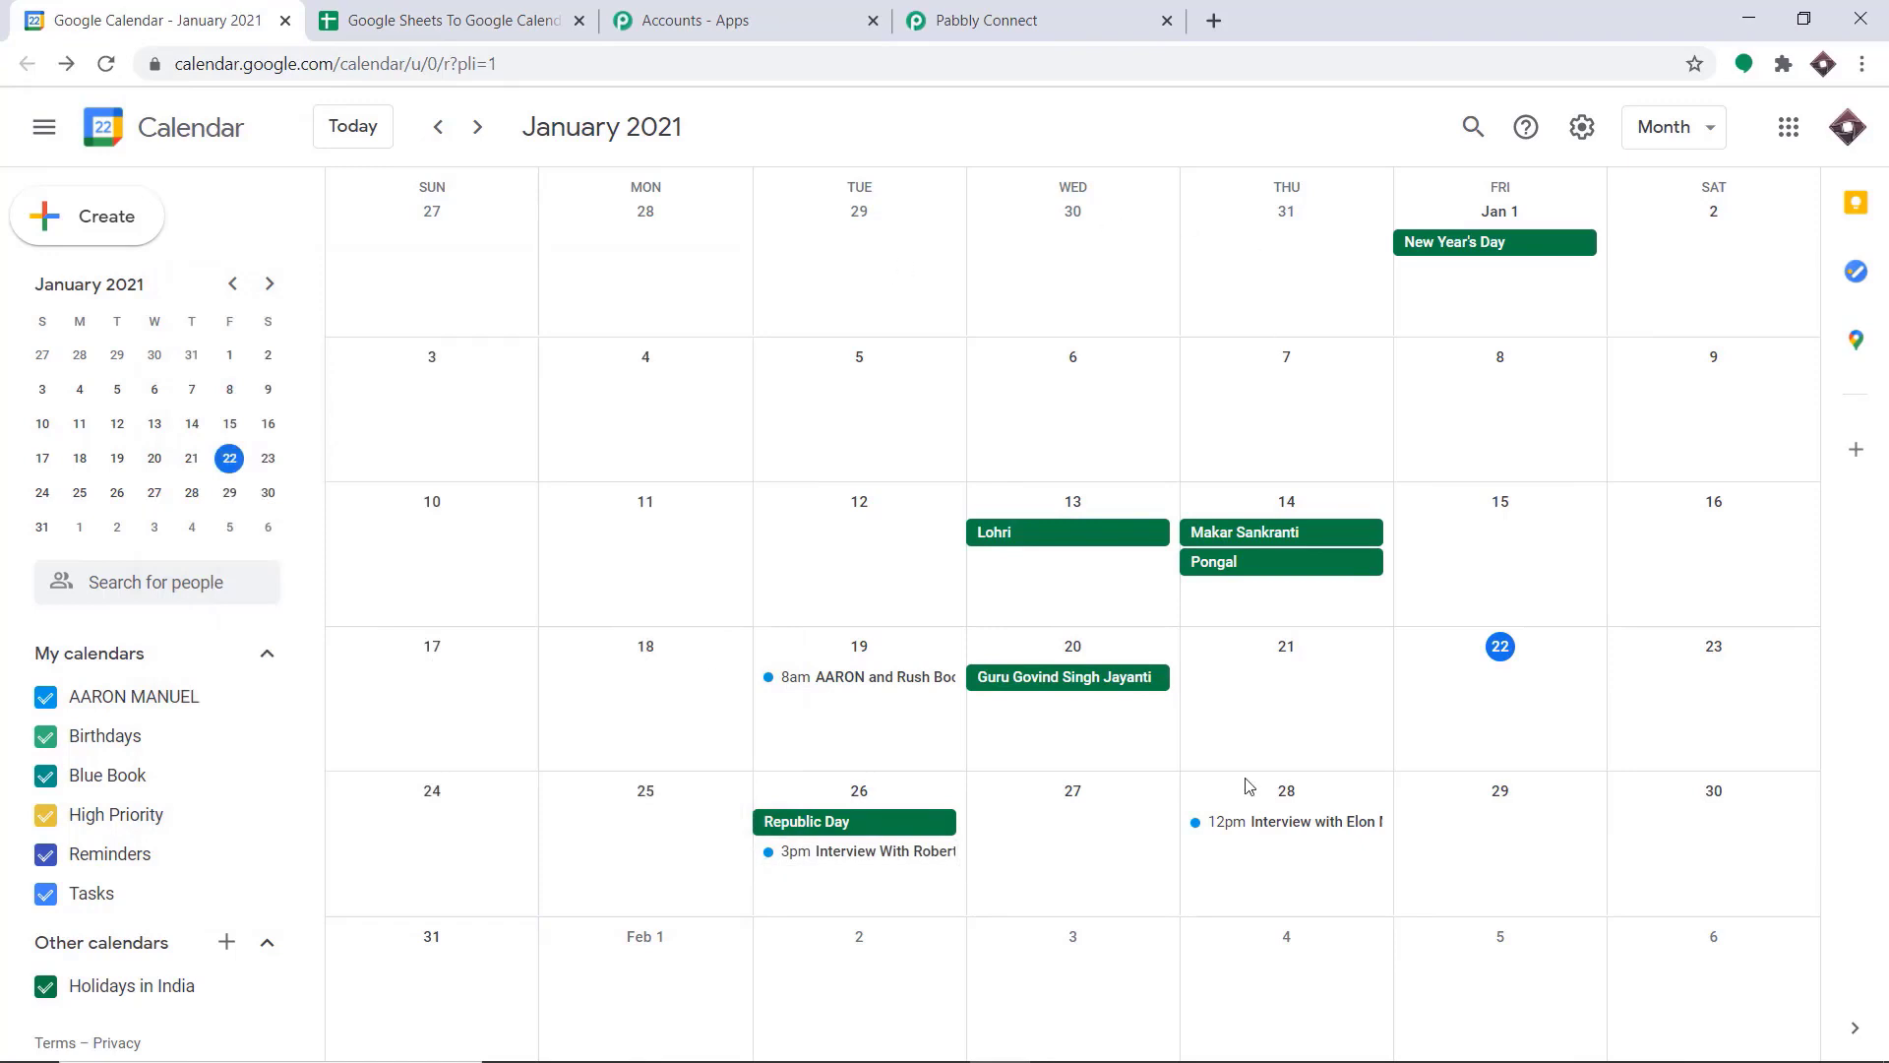
left_click(1315, 831)
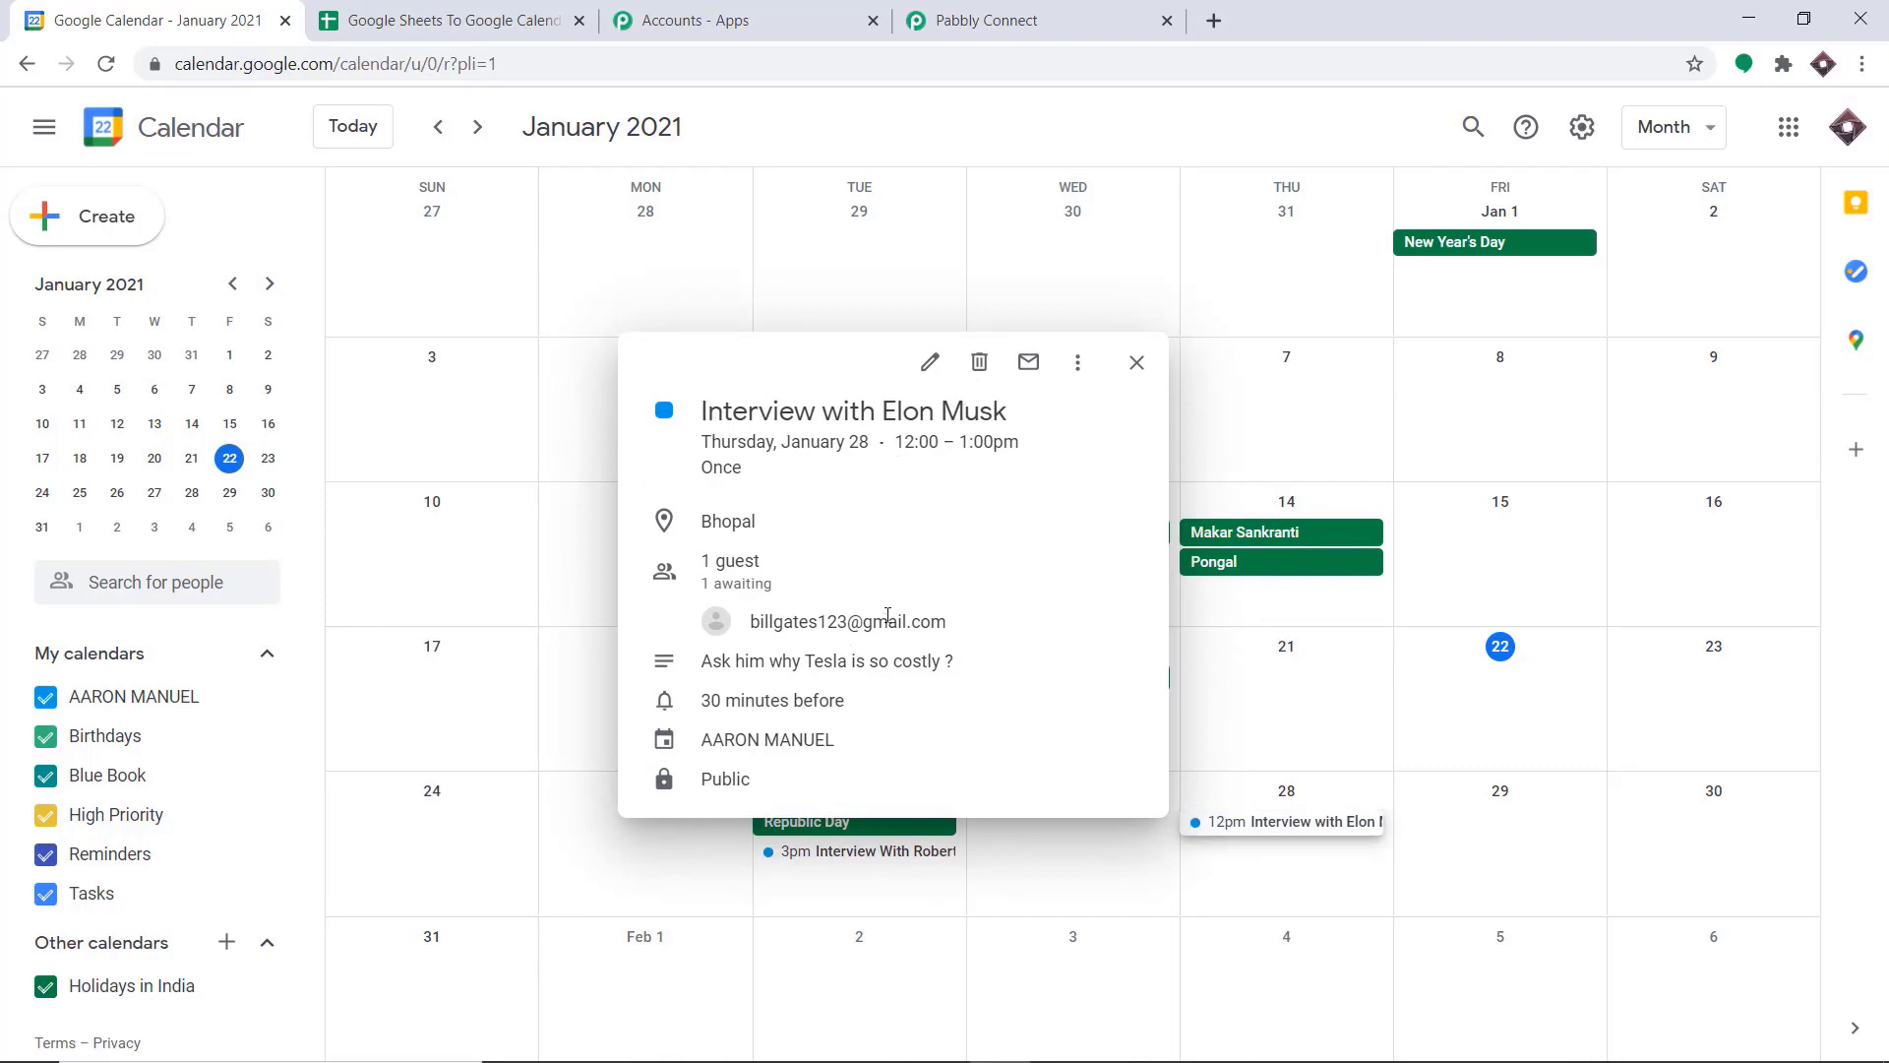
mouse_move(947, 618)
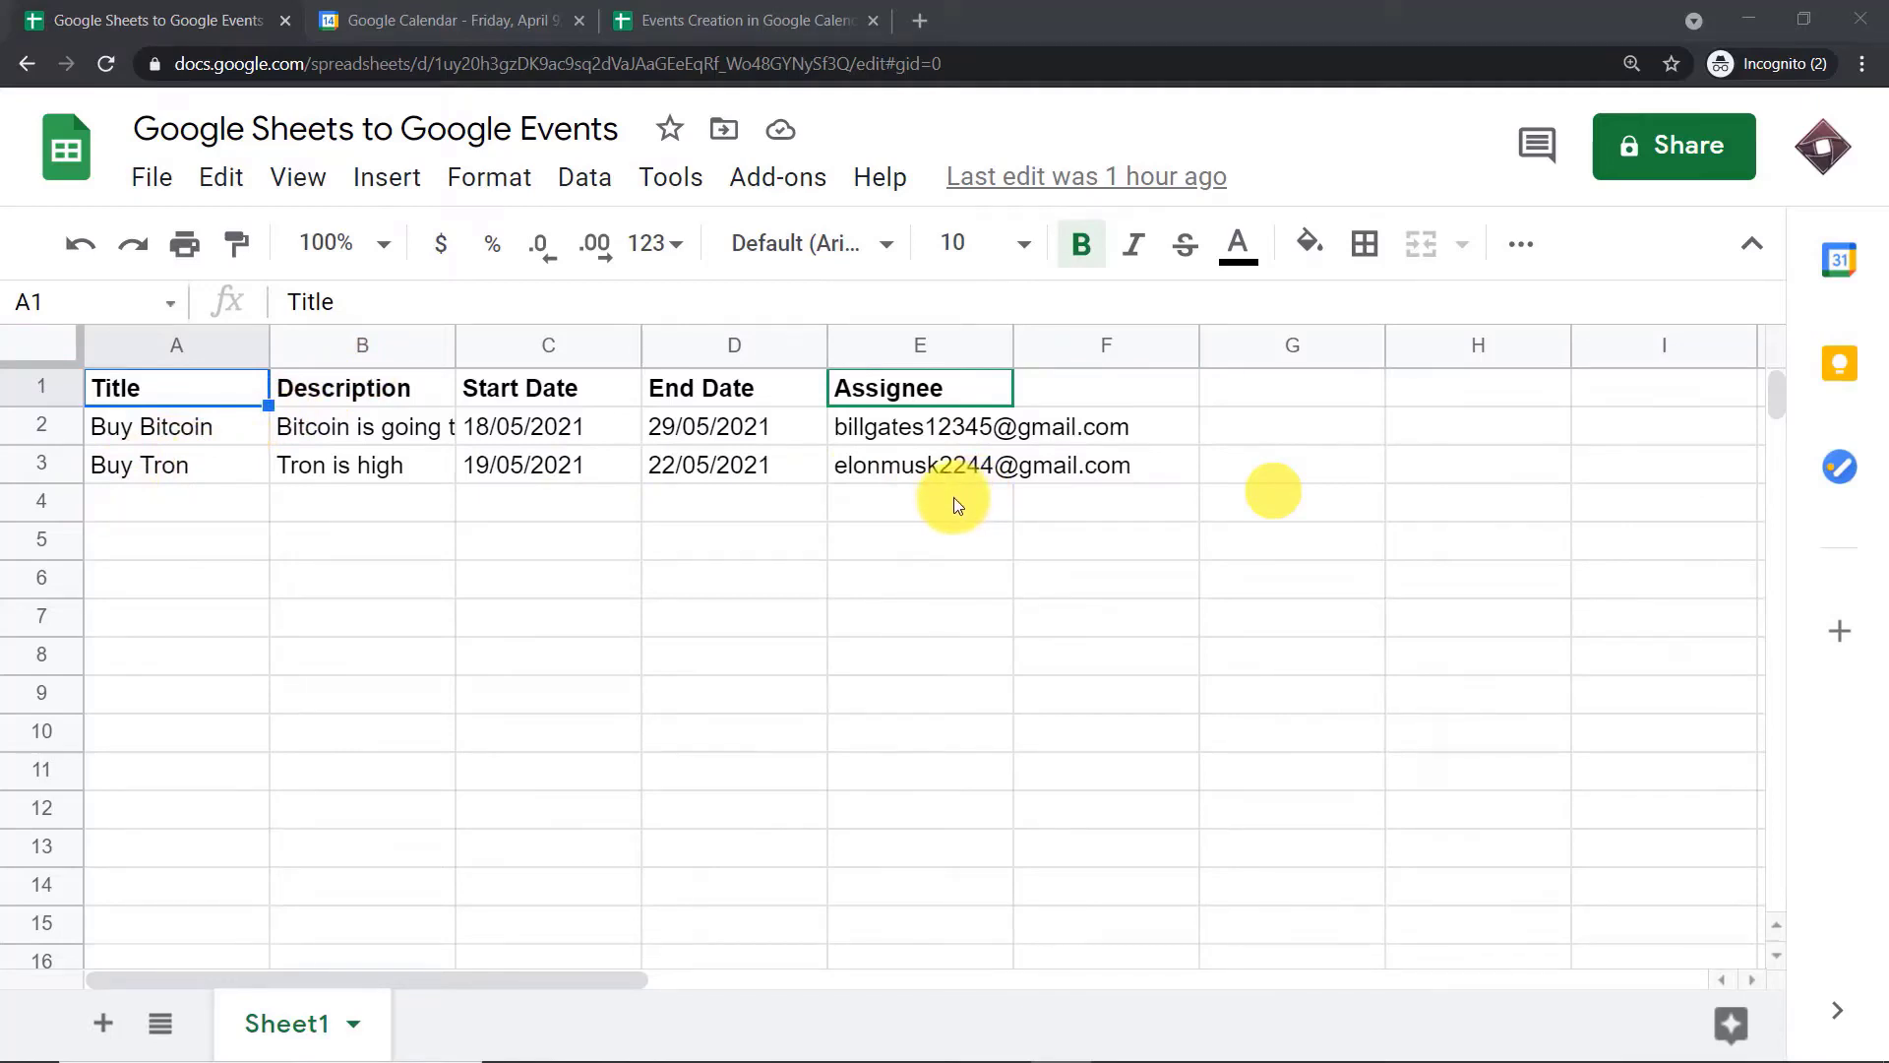
Enter the title Buy Gold in row 4 of the Google Sheets to Google Events spreadsheet
left_click(110, 503)
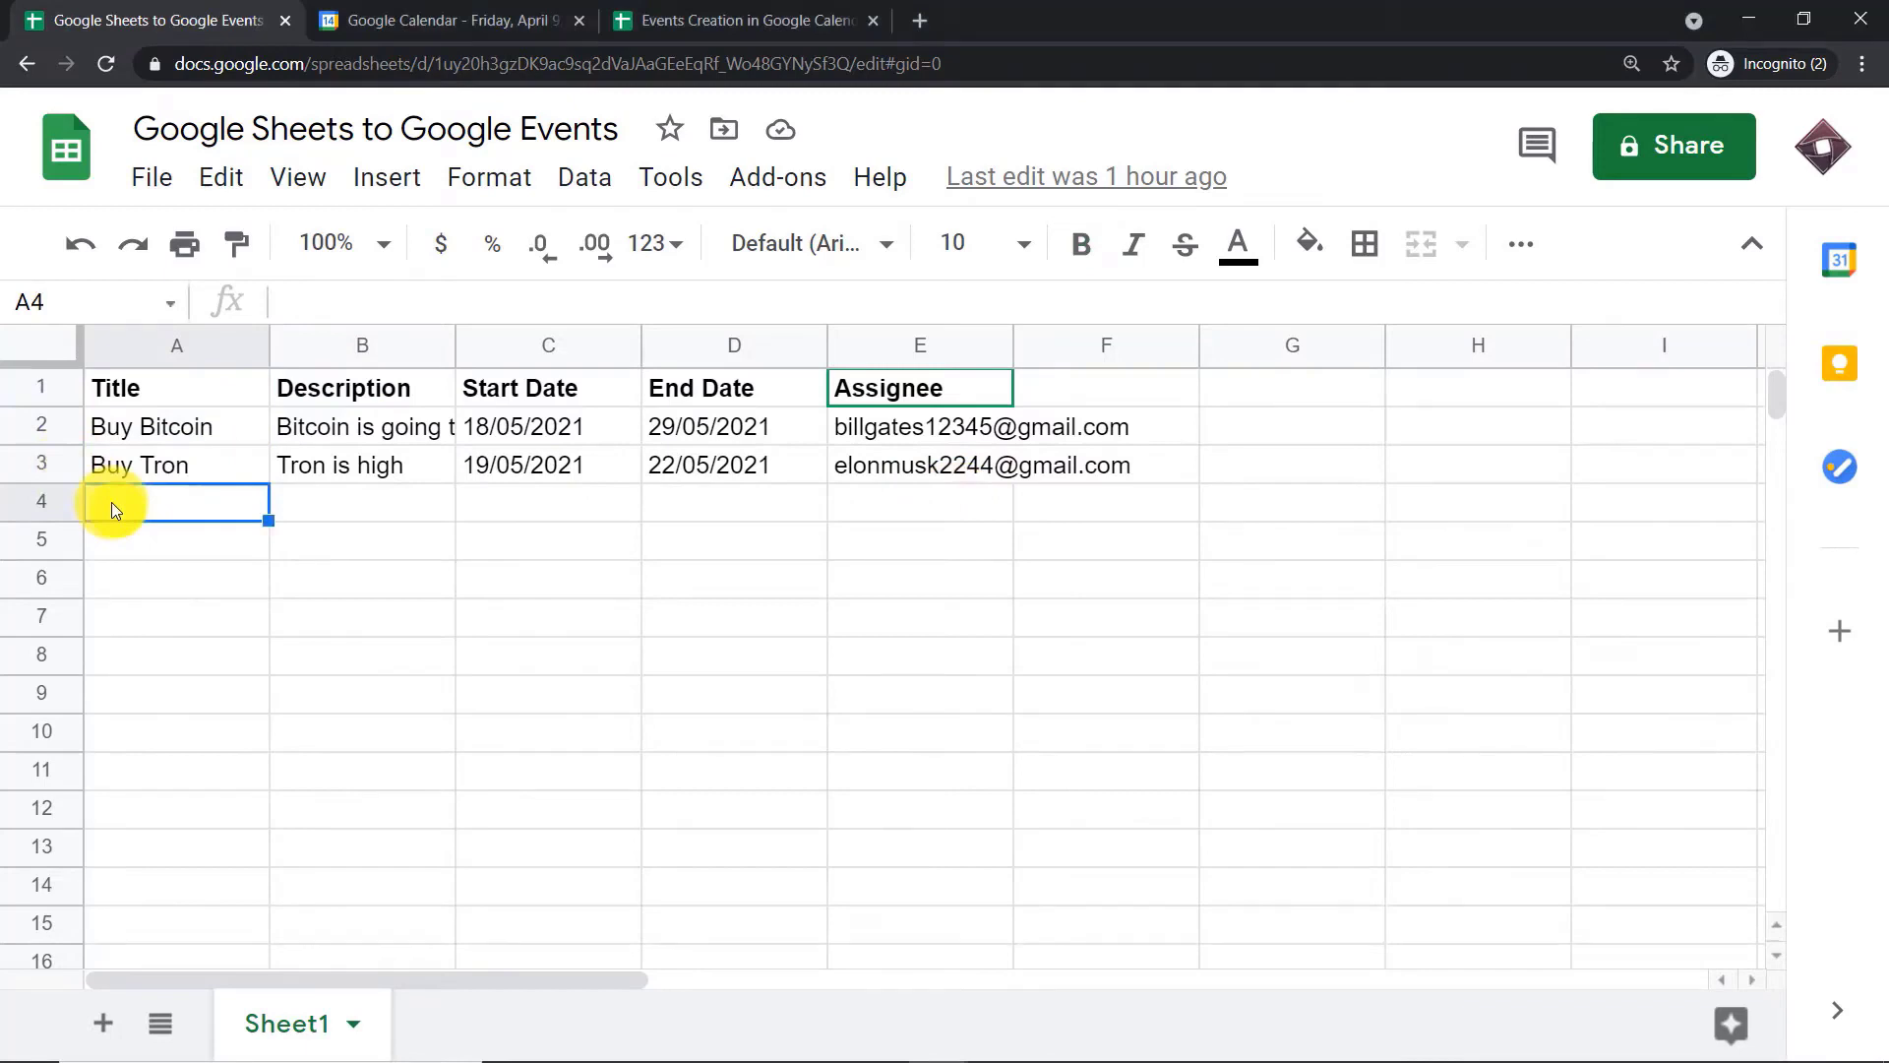
type("But")
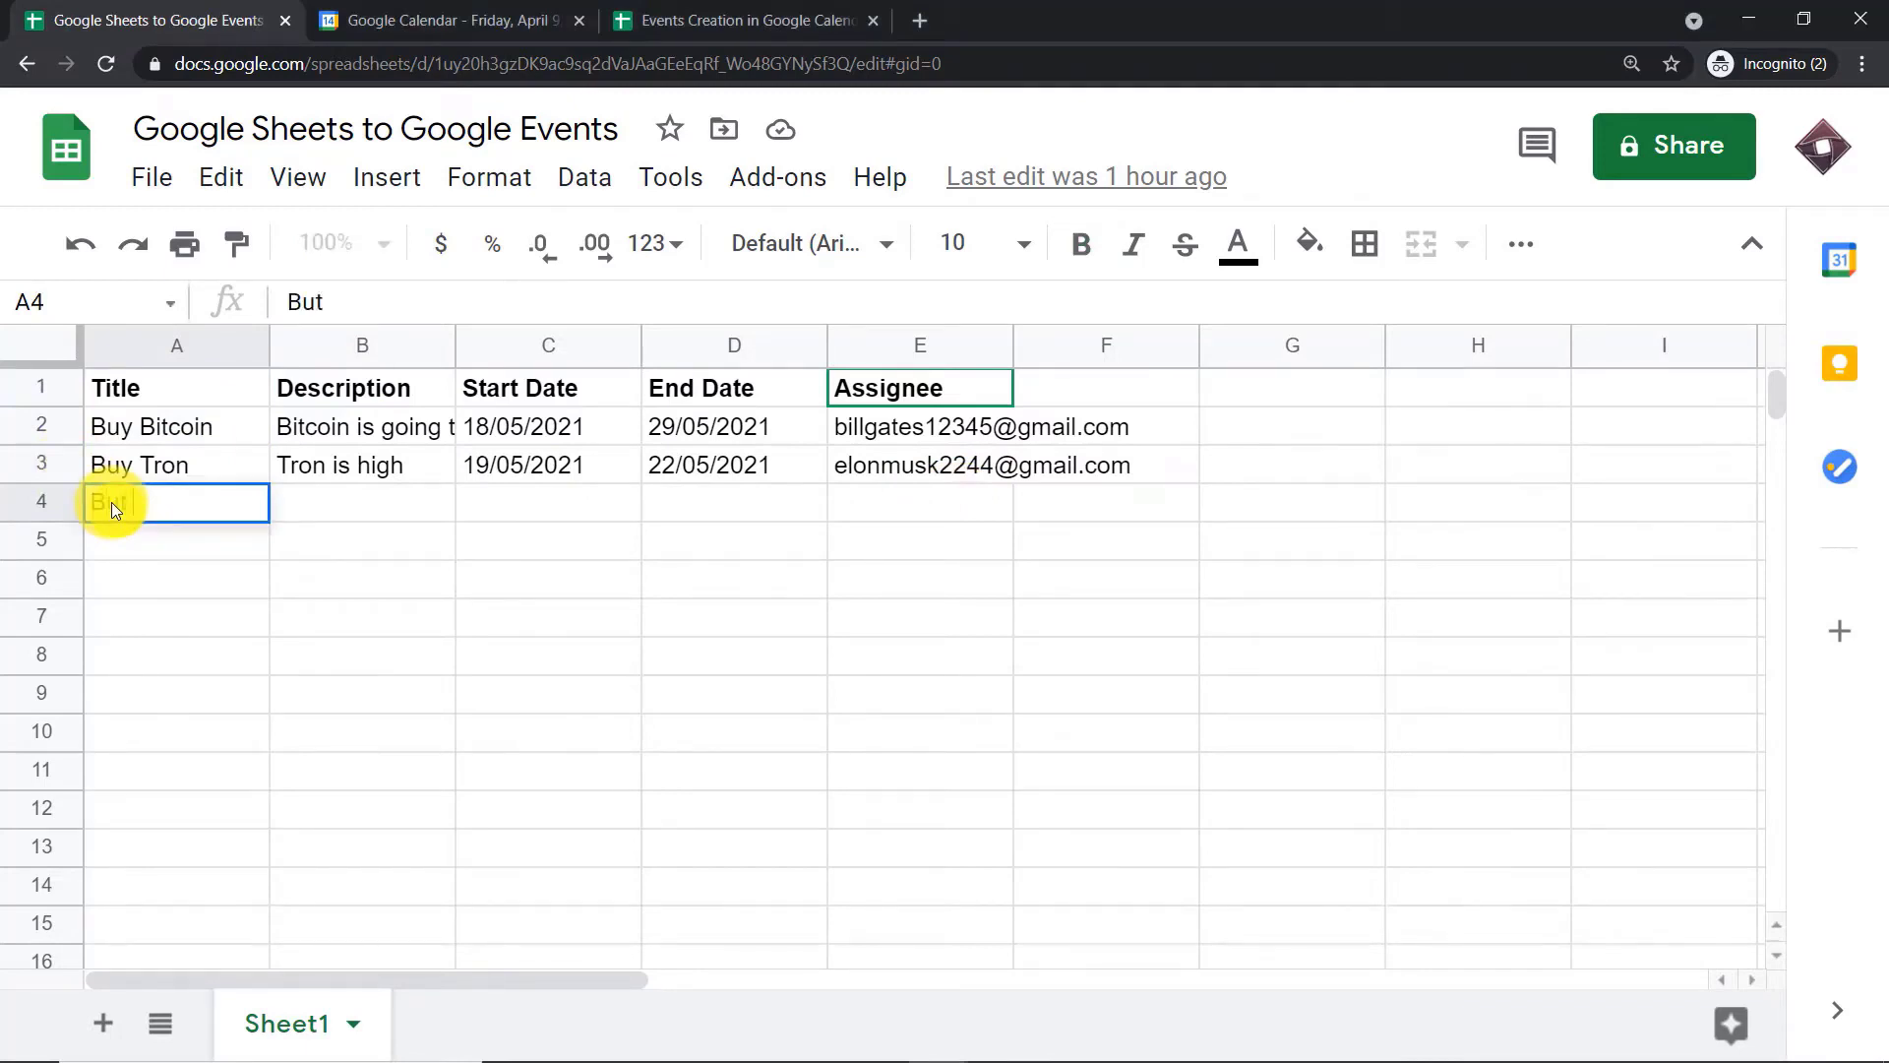
type(" Gold")
left_click(126, 506)
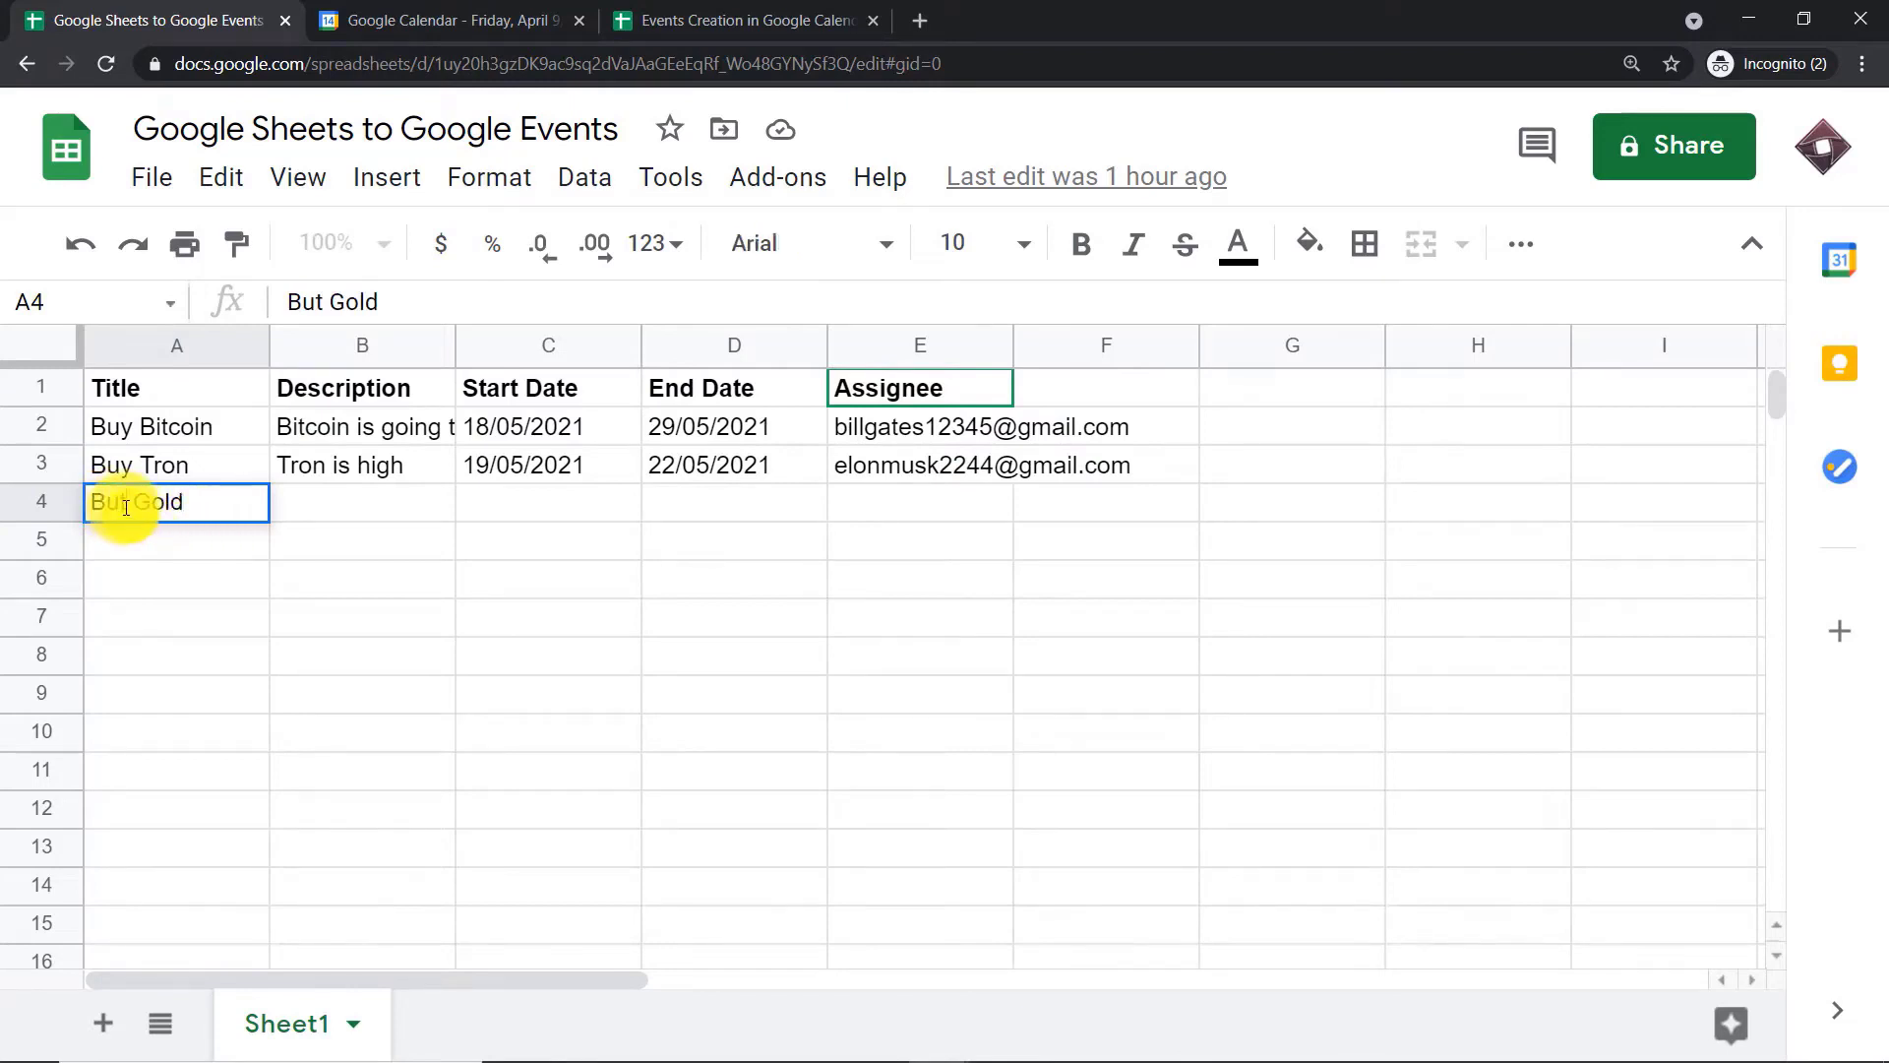
key("BackSpace")
type("y")
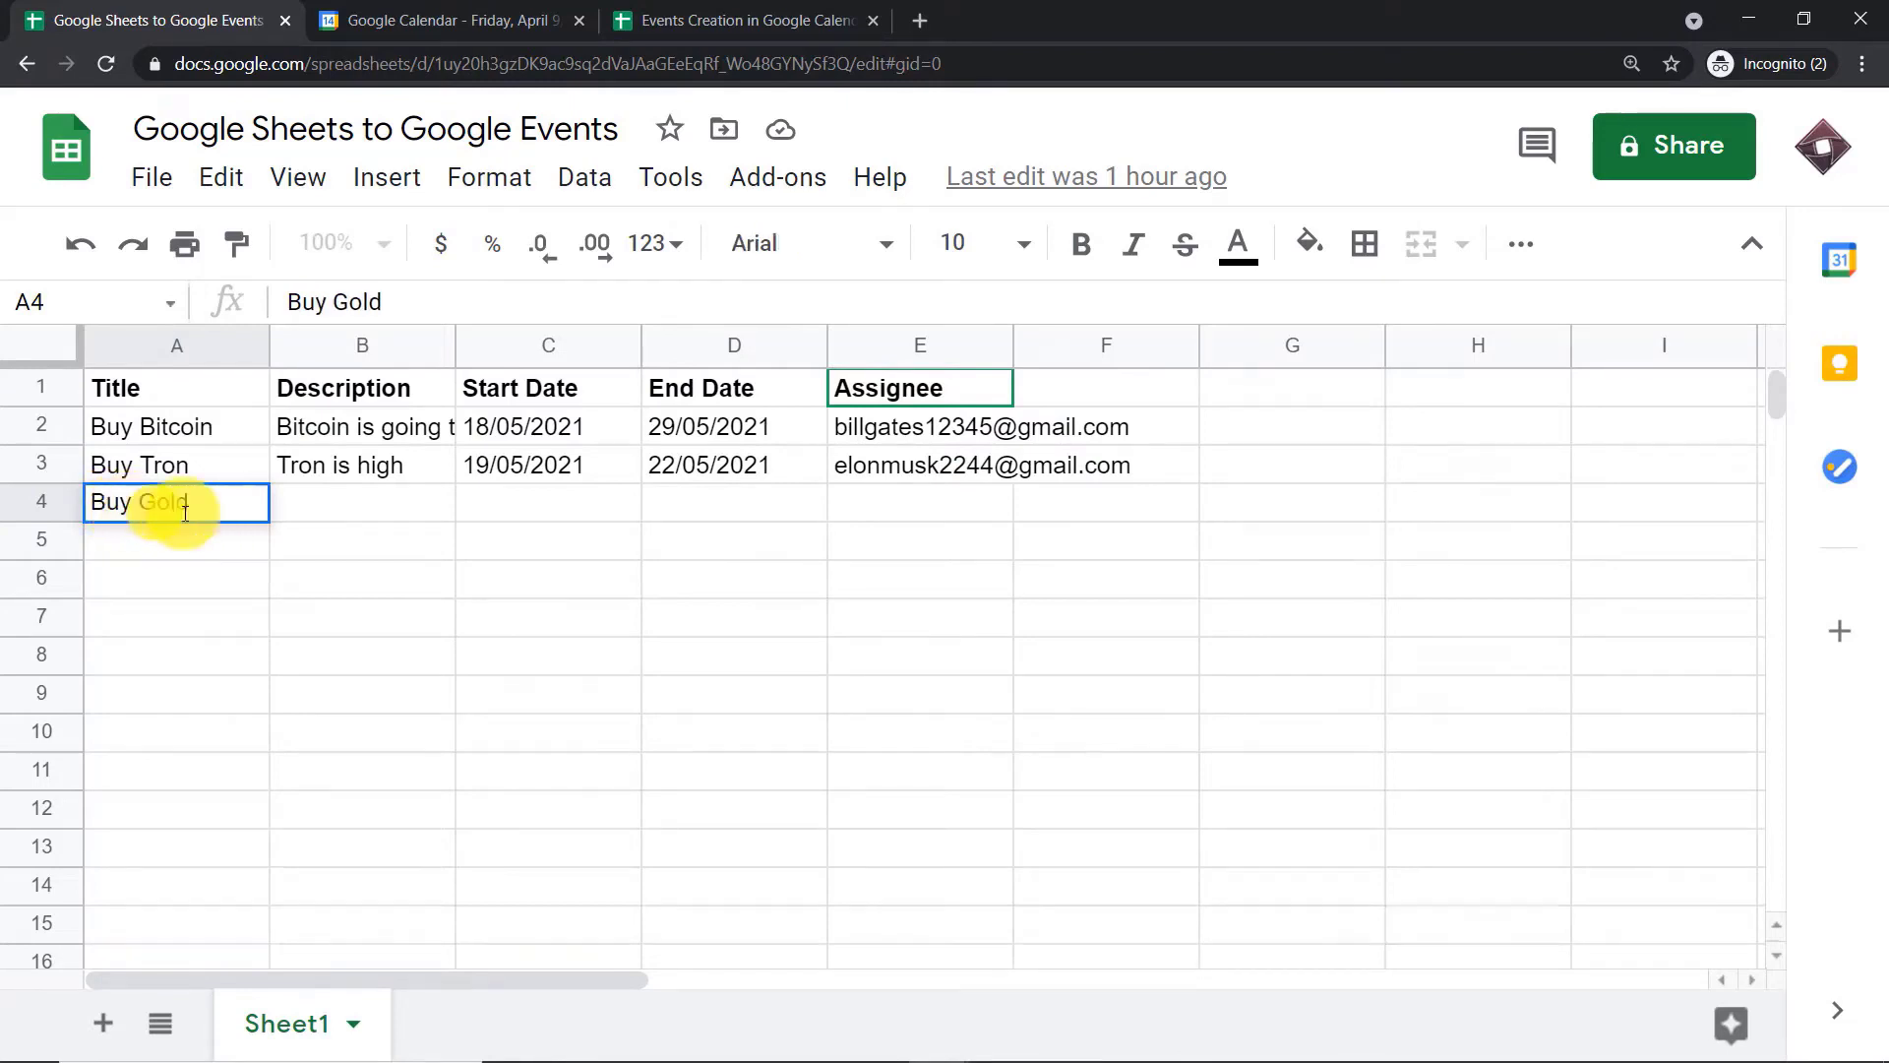
Enter the description "Gold is all time low" for the Buy Gold row
left_click(366, 493)
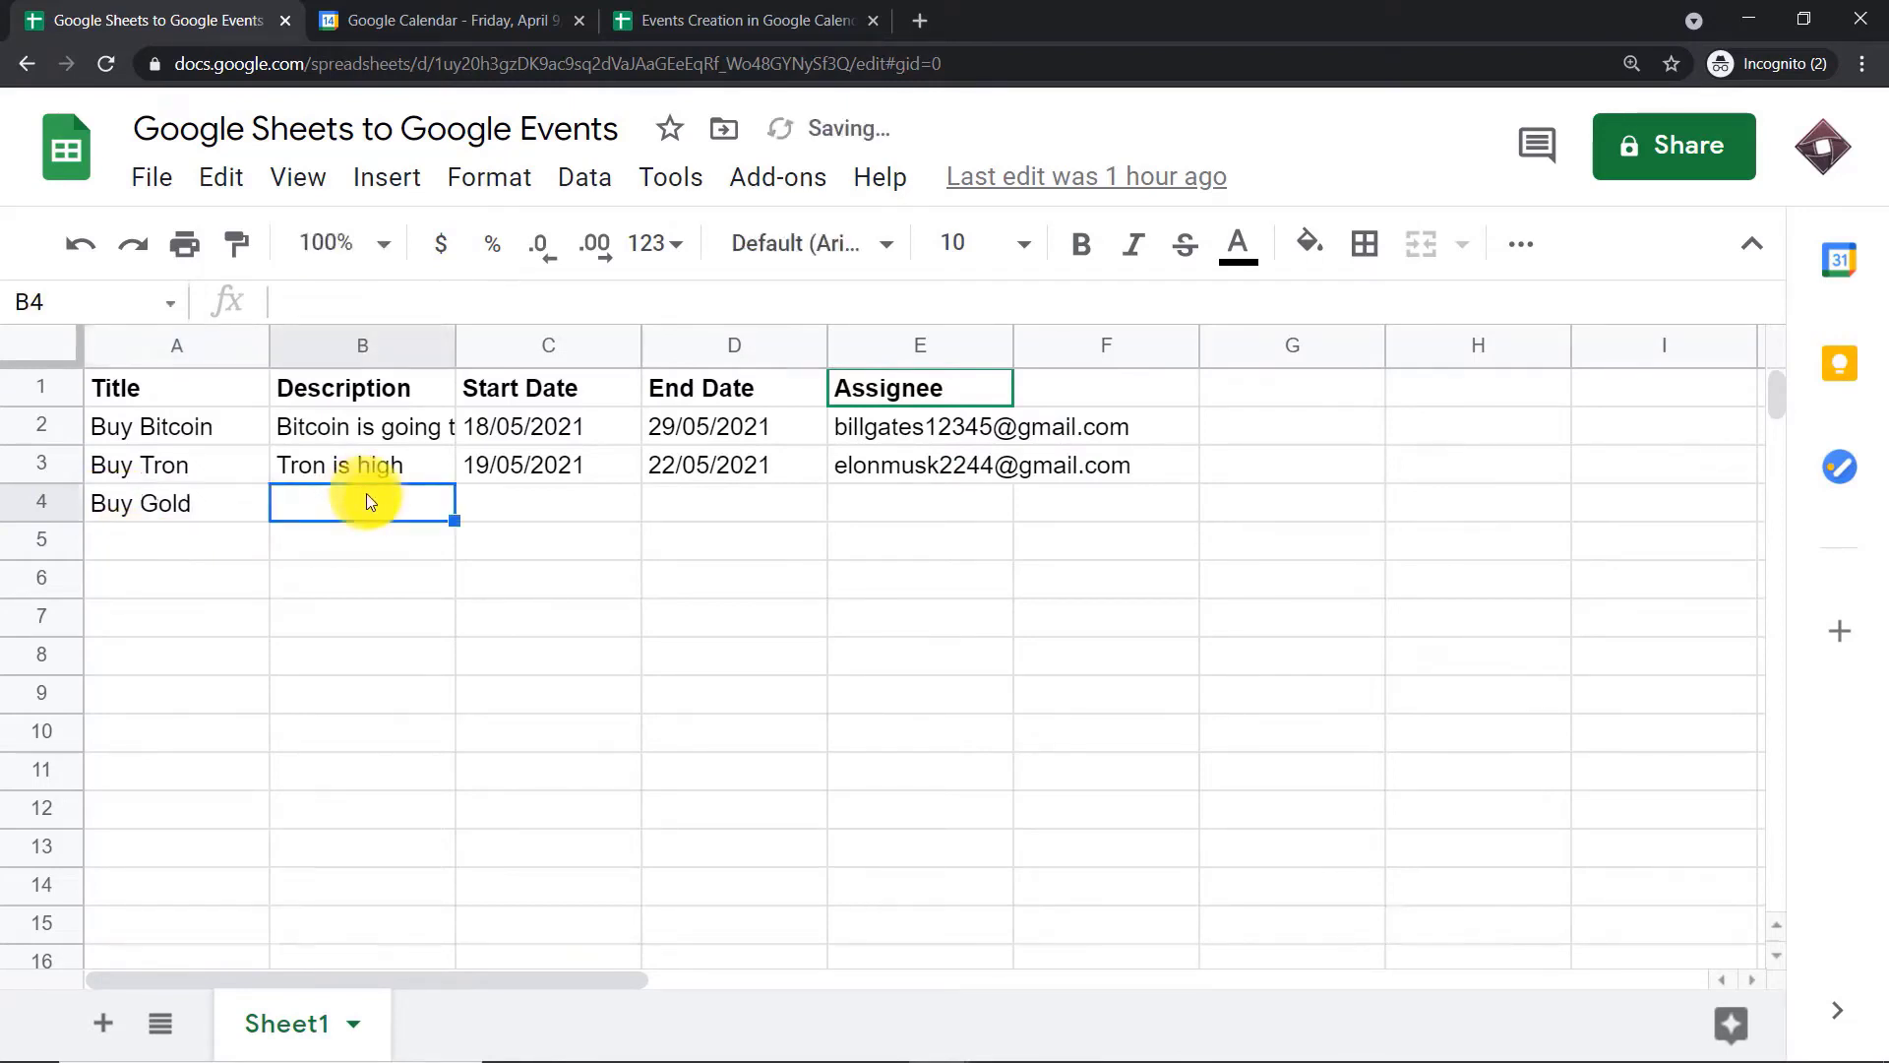
type("Gold is ")
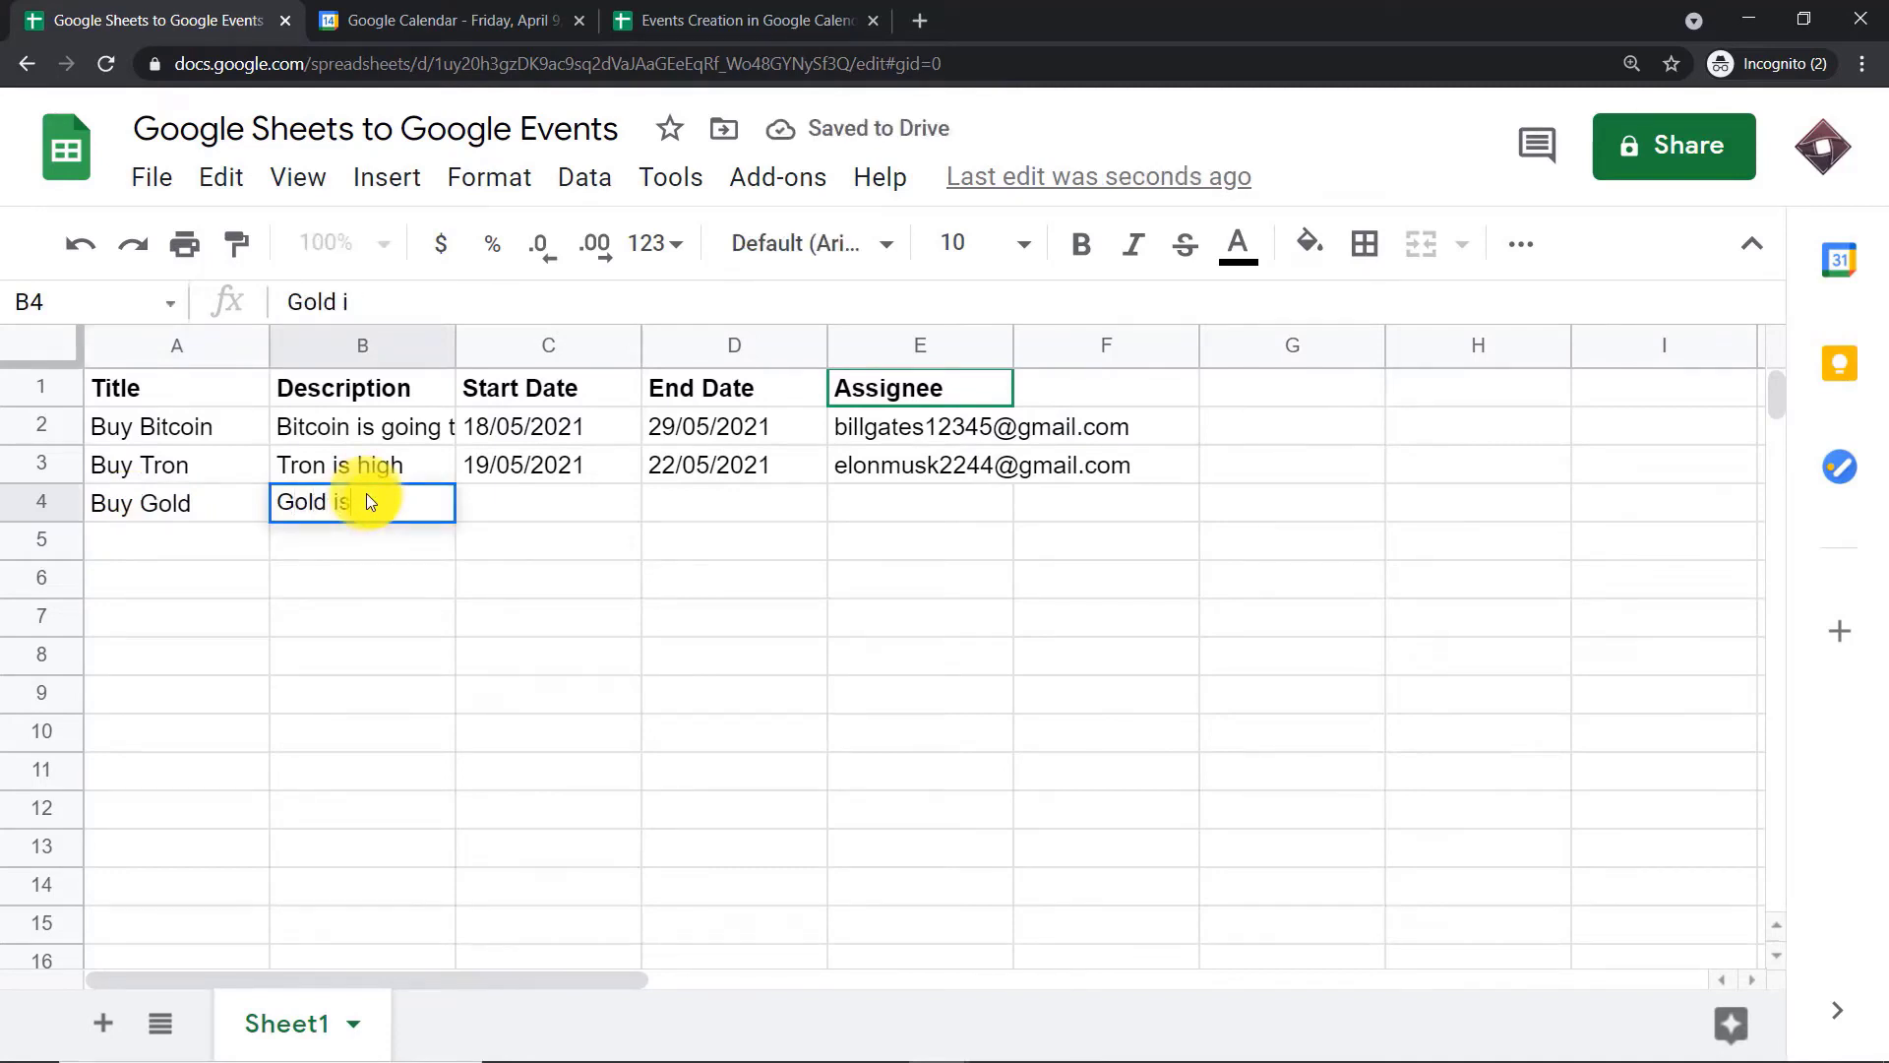
type("all time")
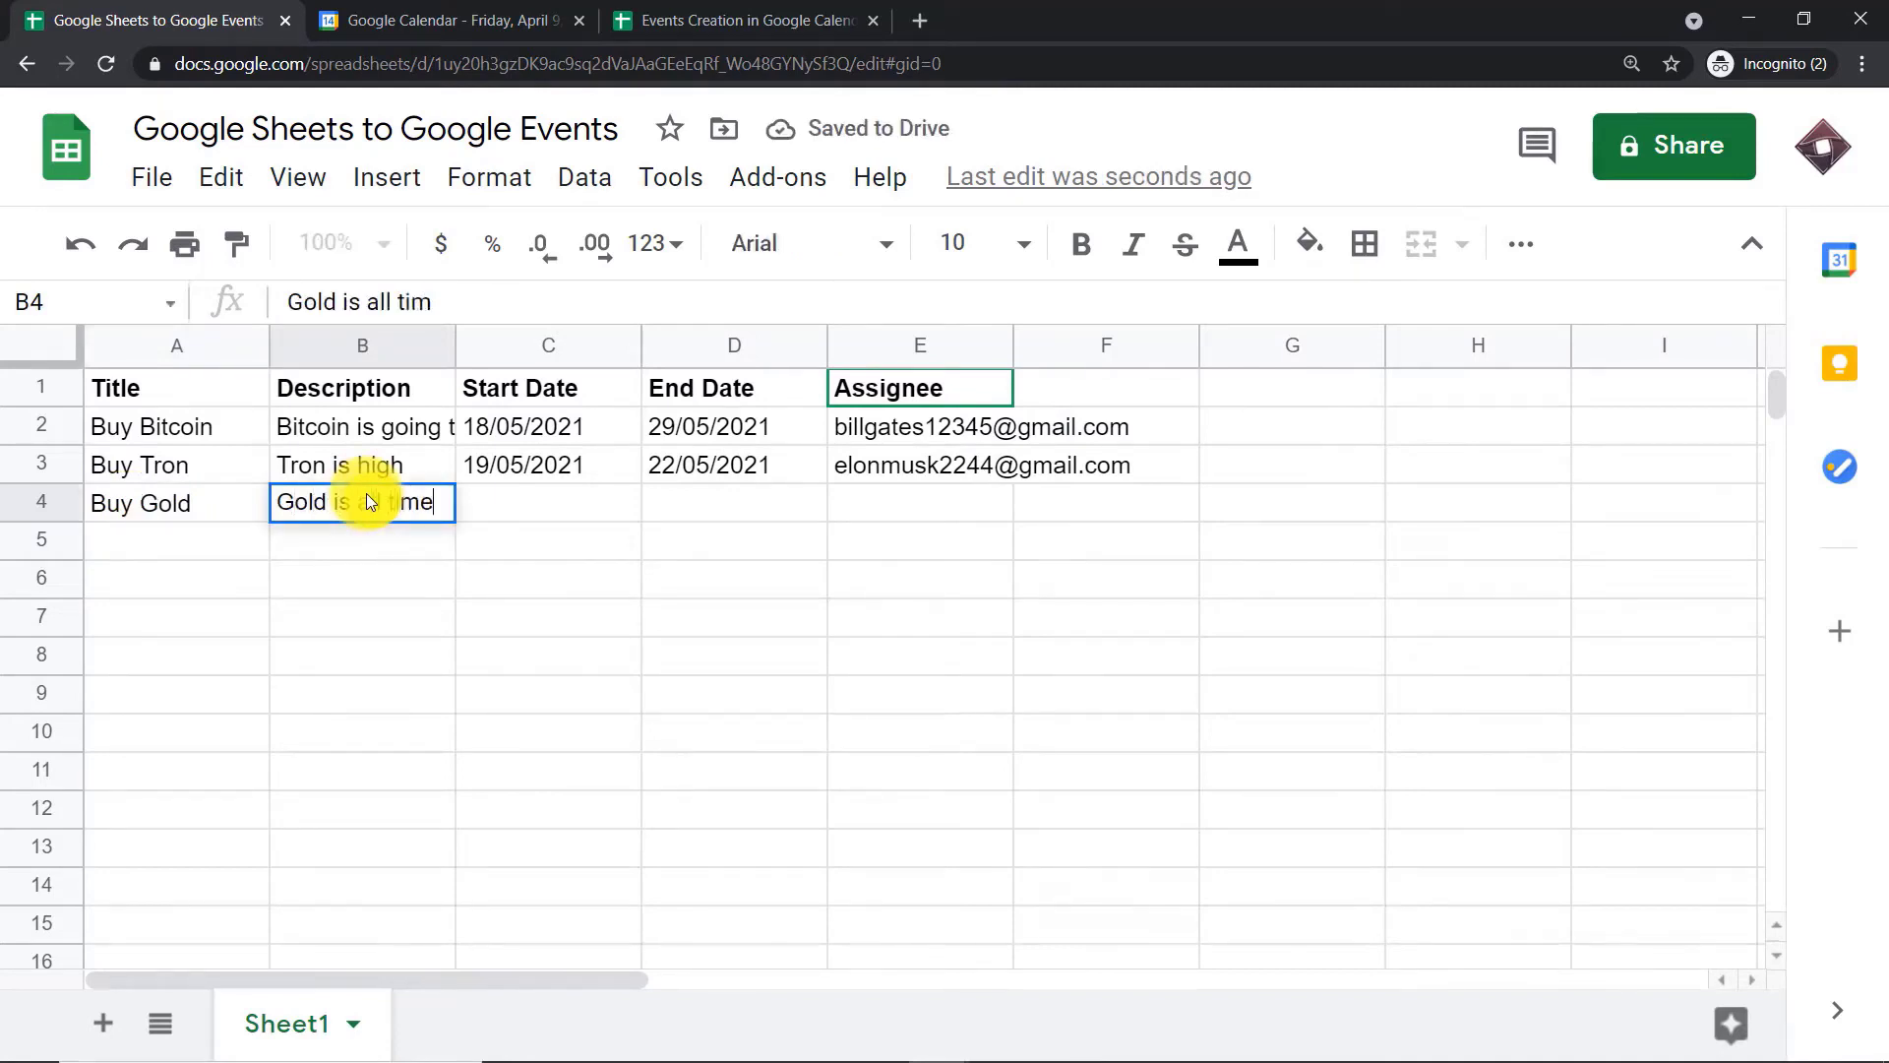
type(" low")
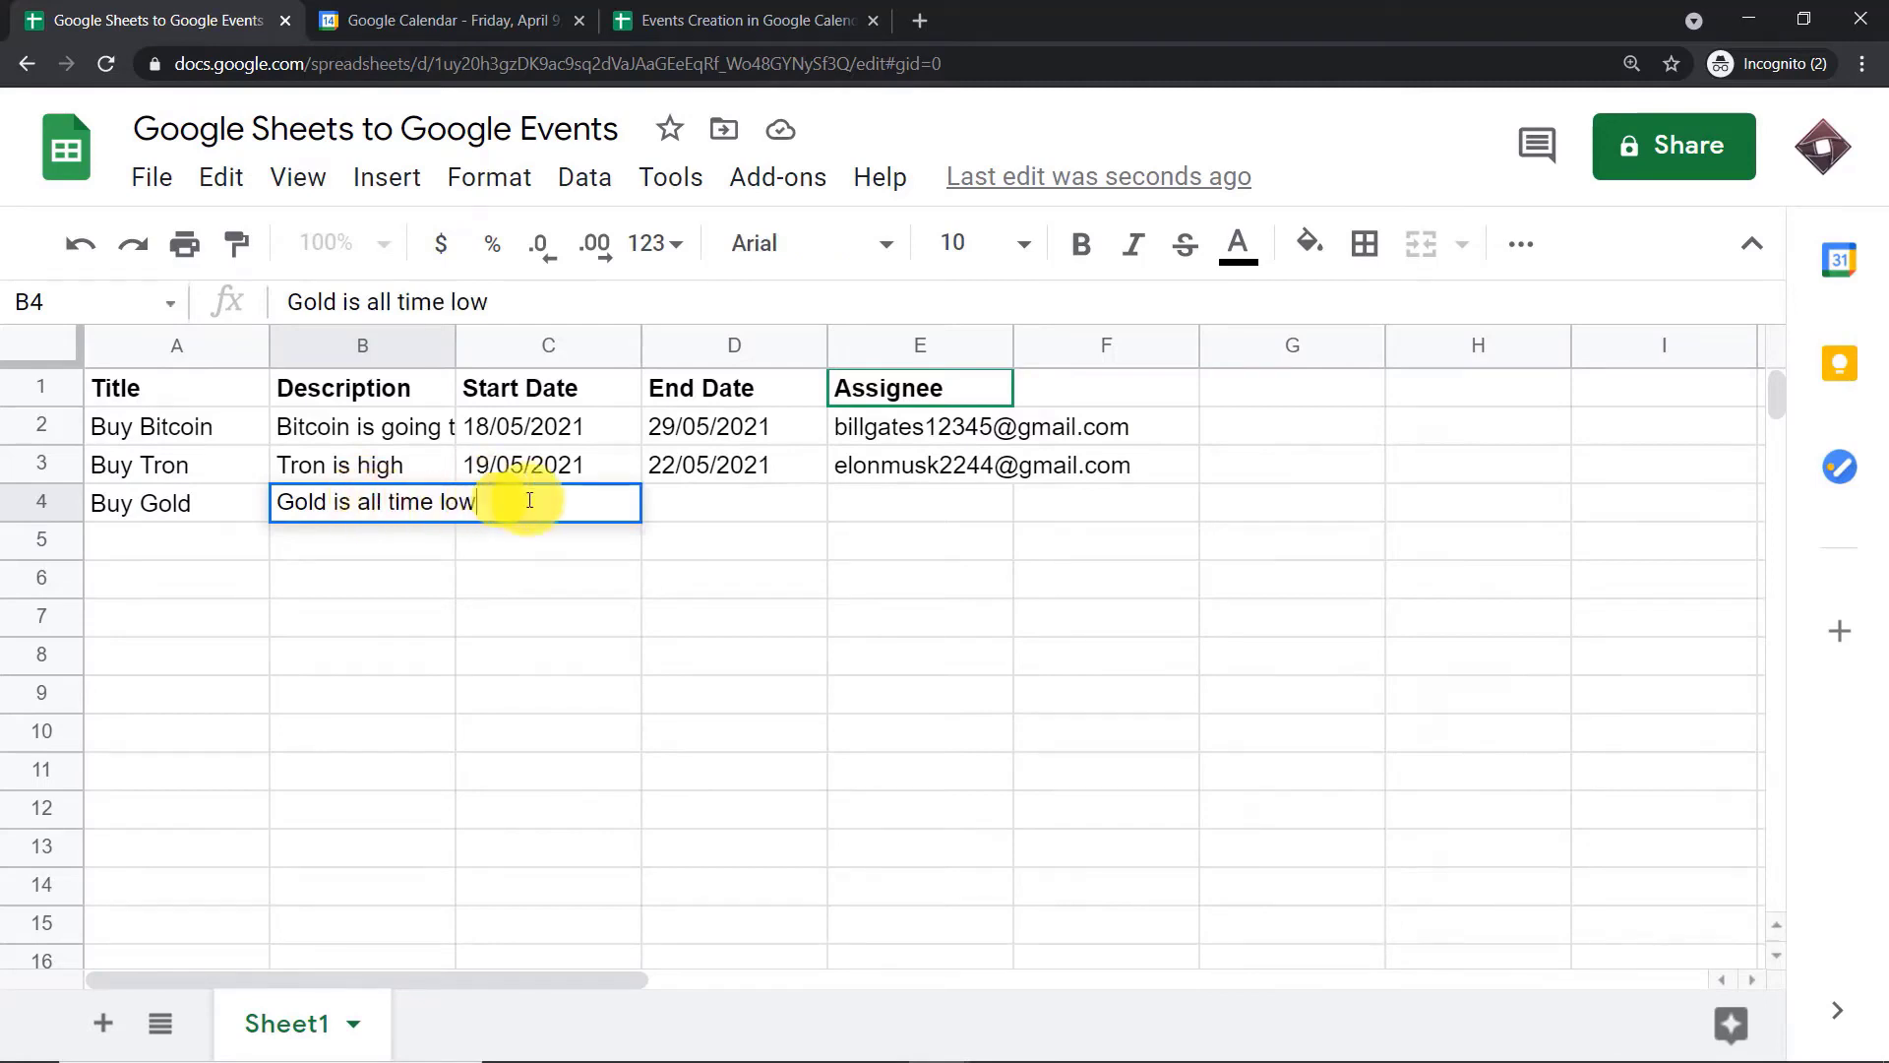
Set the start date of the Buy Gold row to 16/05/2021
left_click(541, 455)
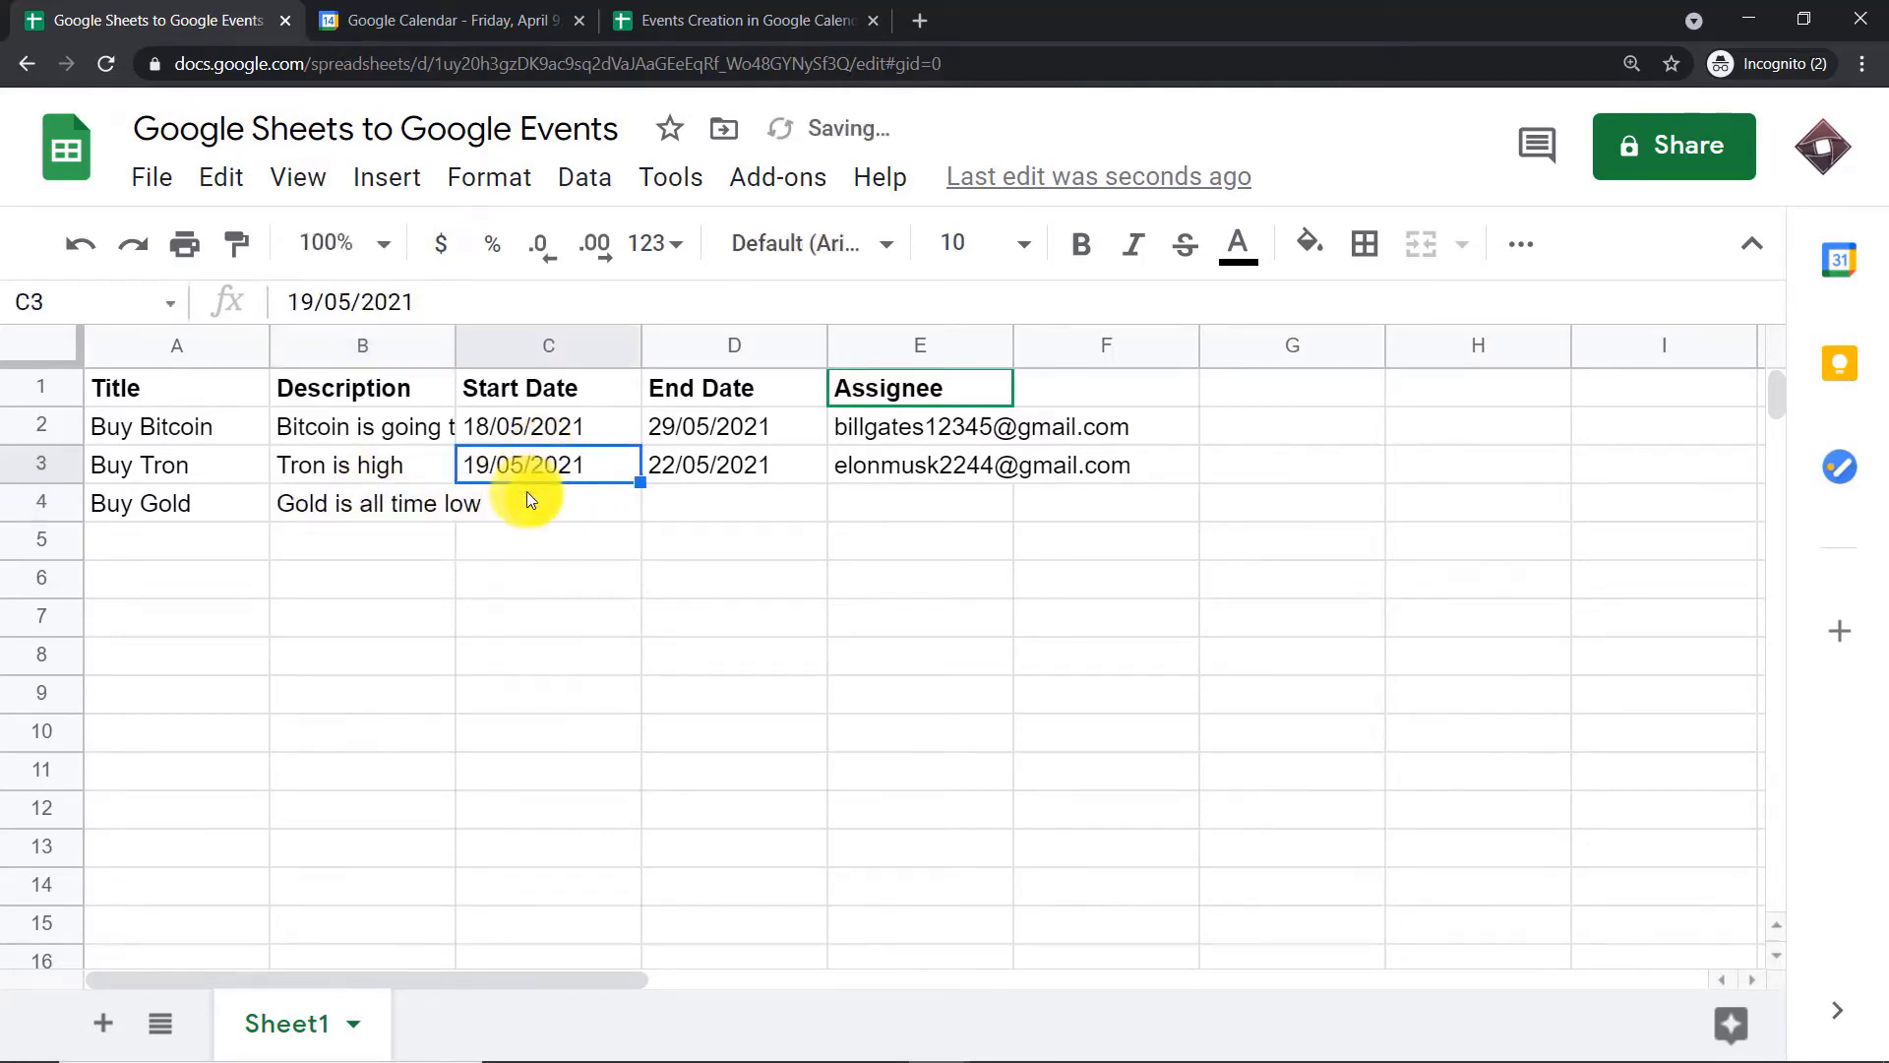
left_click(527, 494)
type("1")
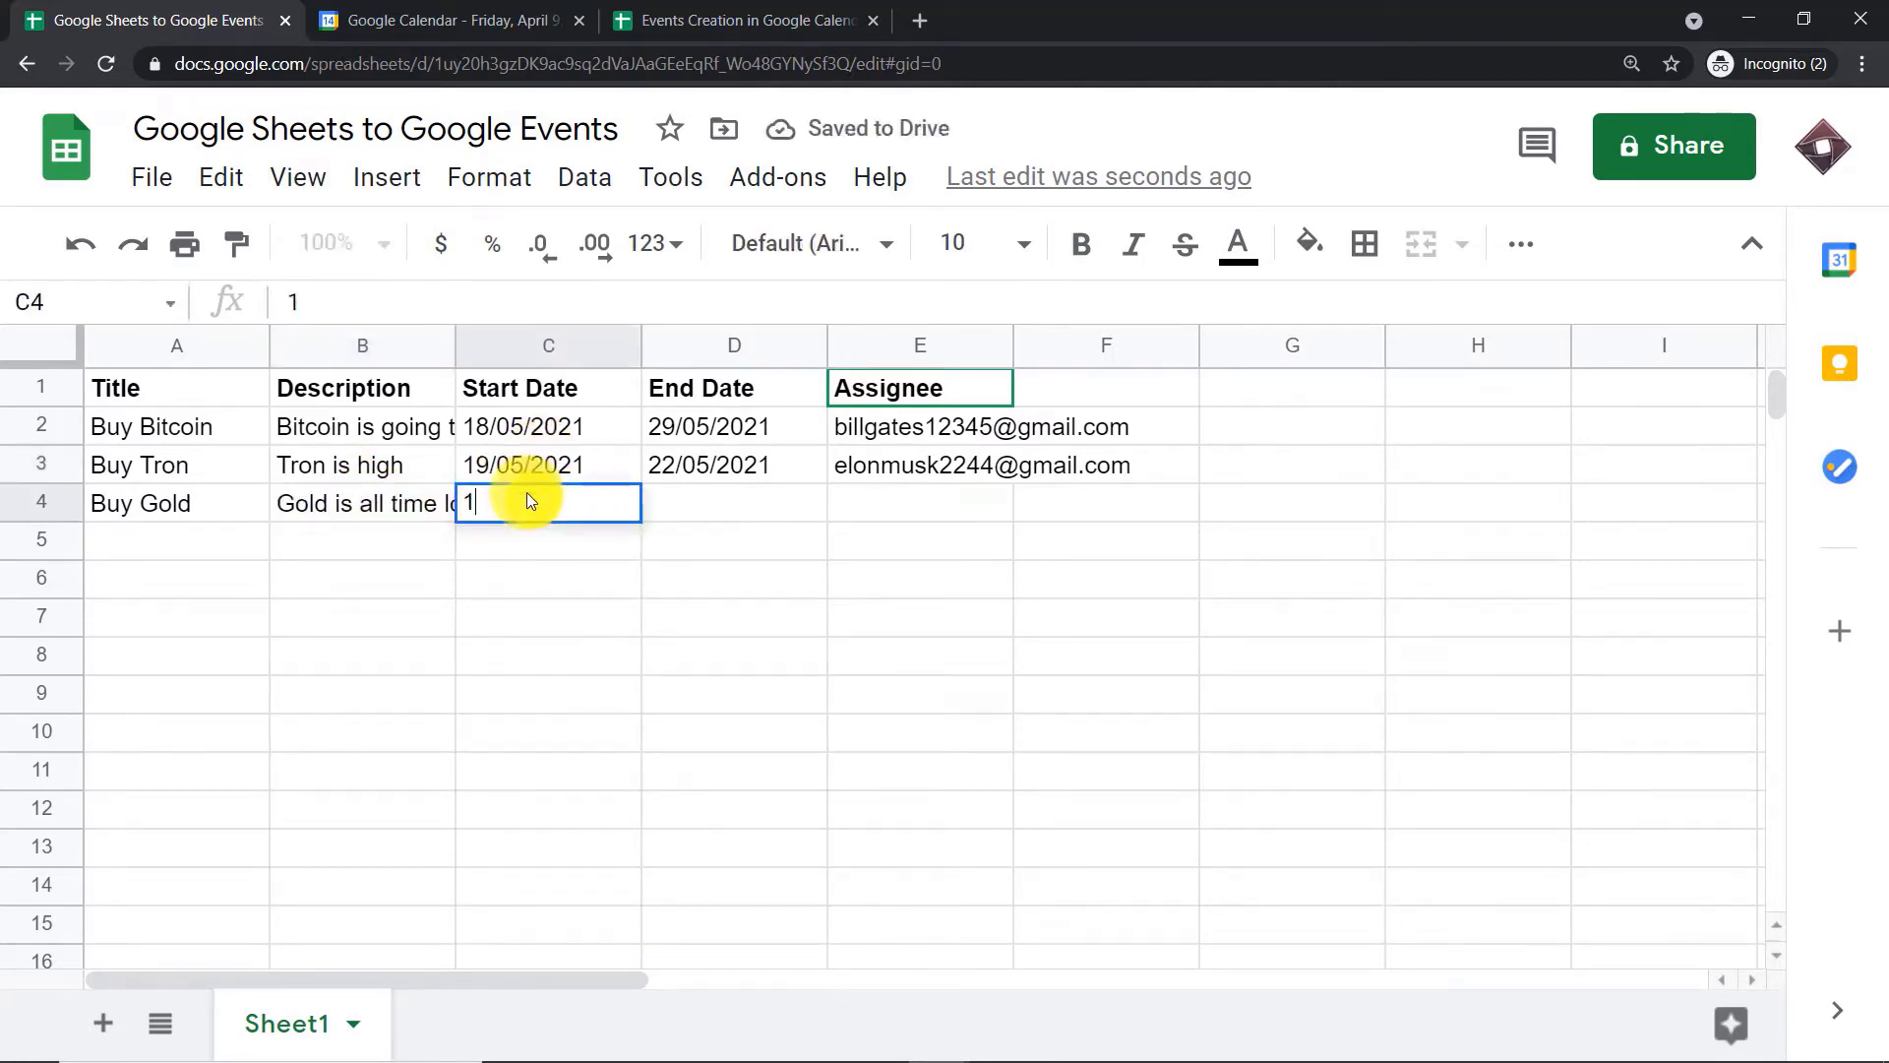
type("3")
key("BackSpace")
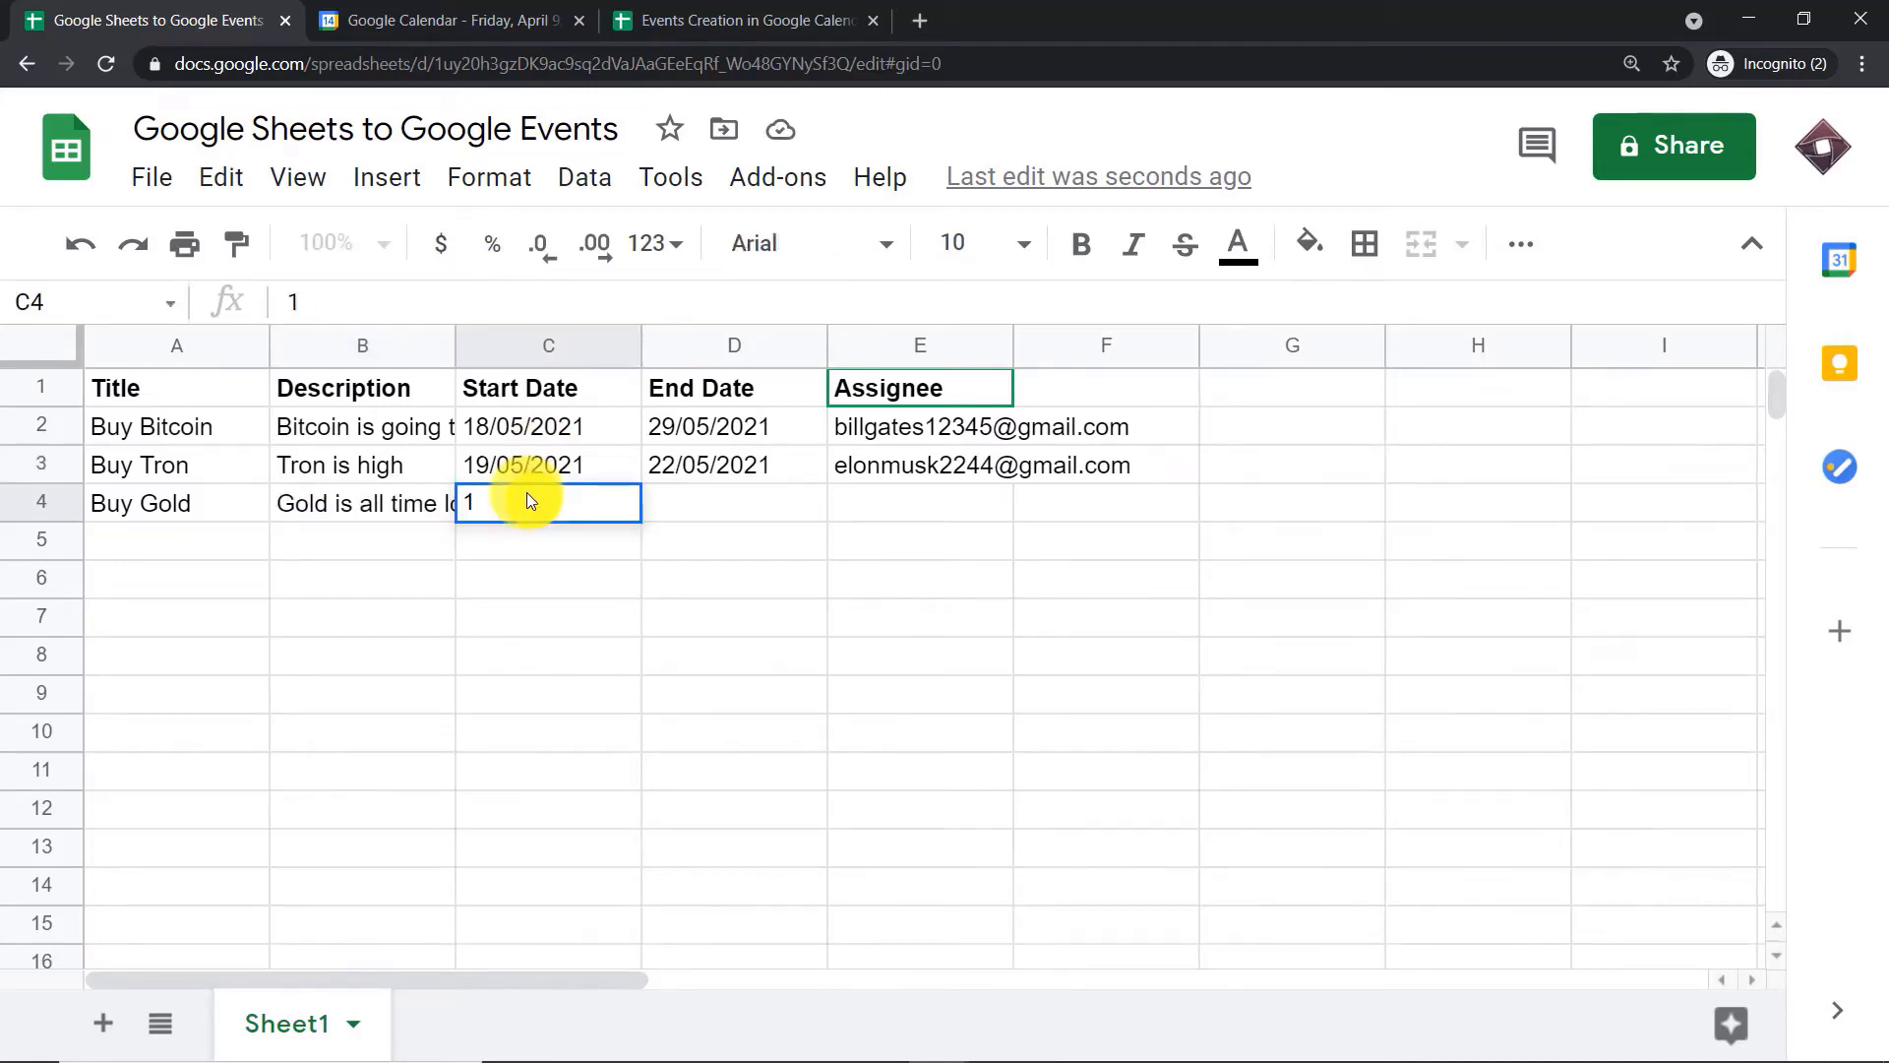
type("6/05/2021")
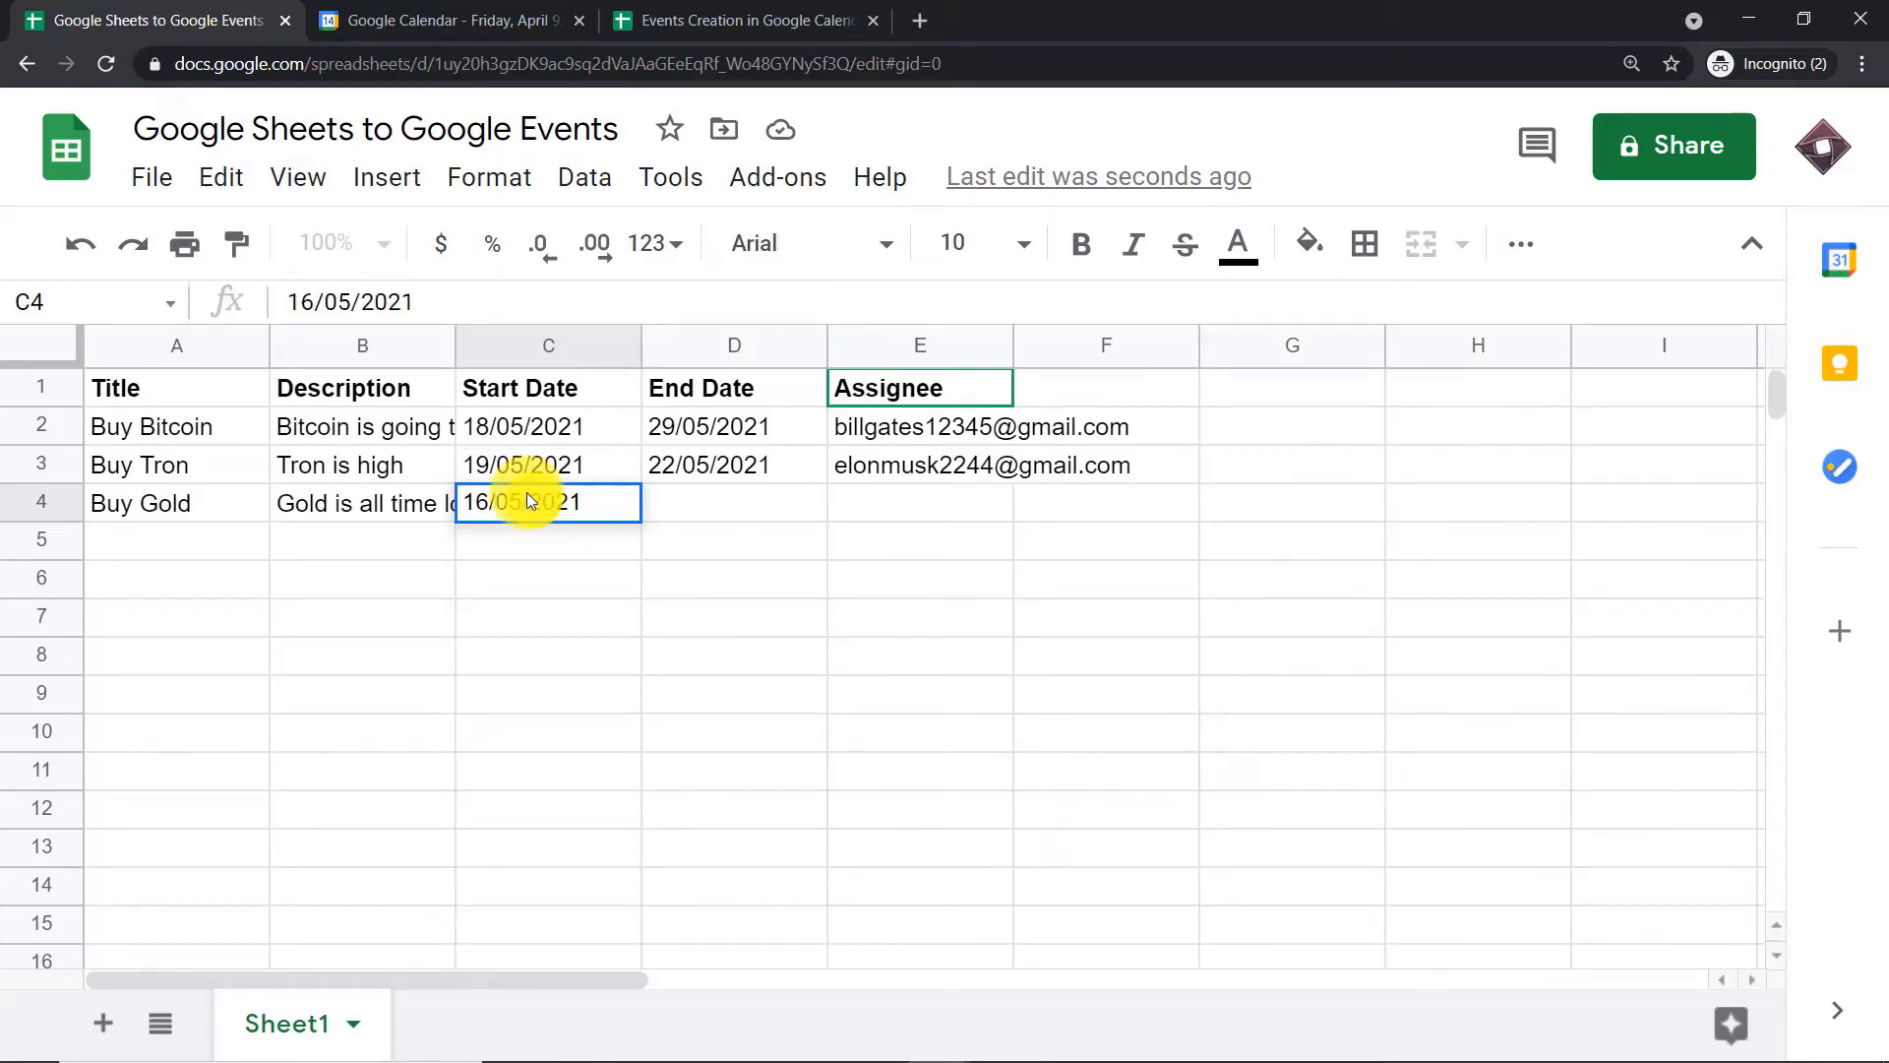
Set the end date of the Buy Gold row to 19/05/2021
left_click(689, 506)
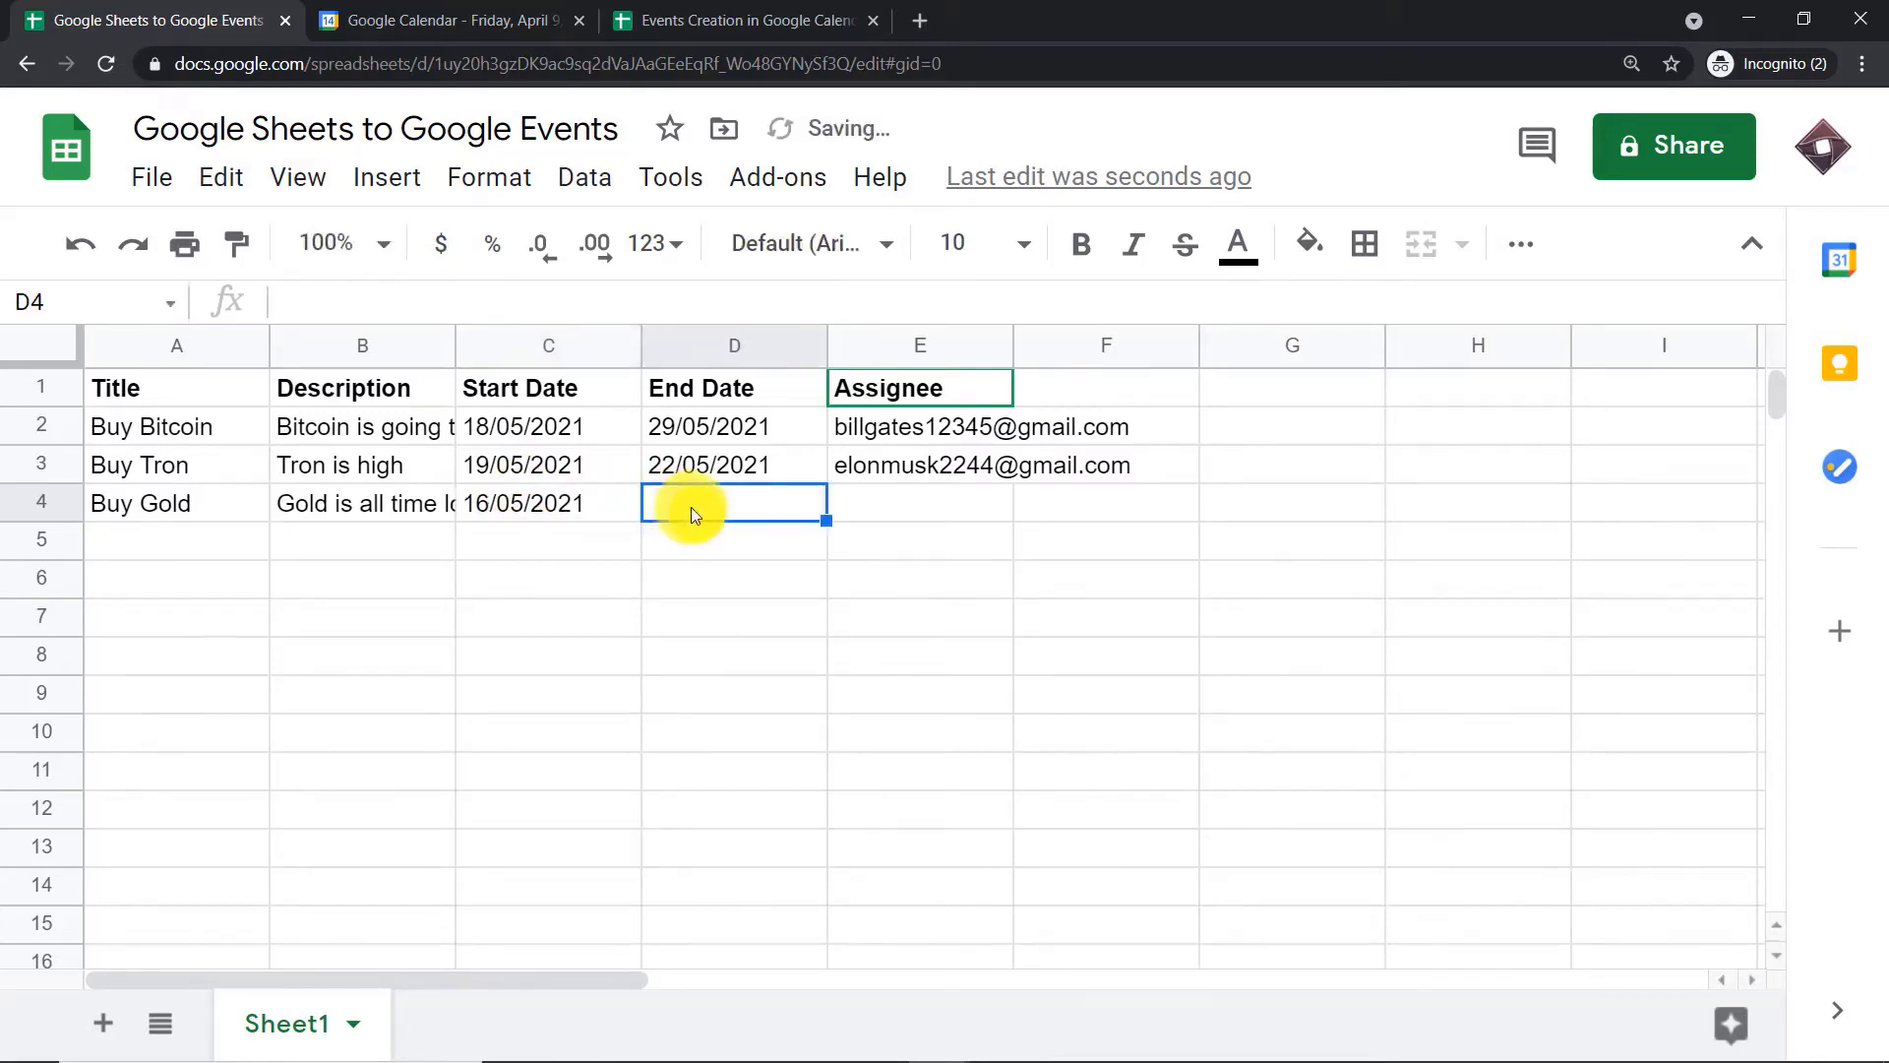
type("19")
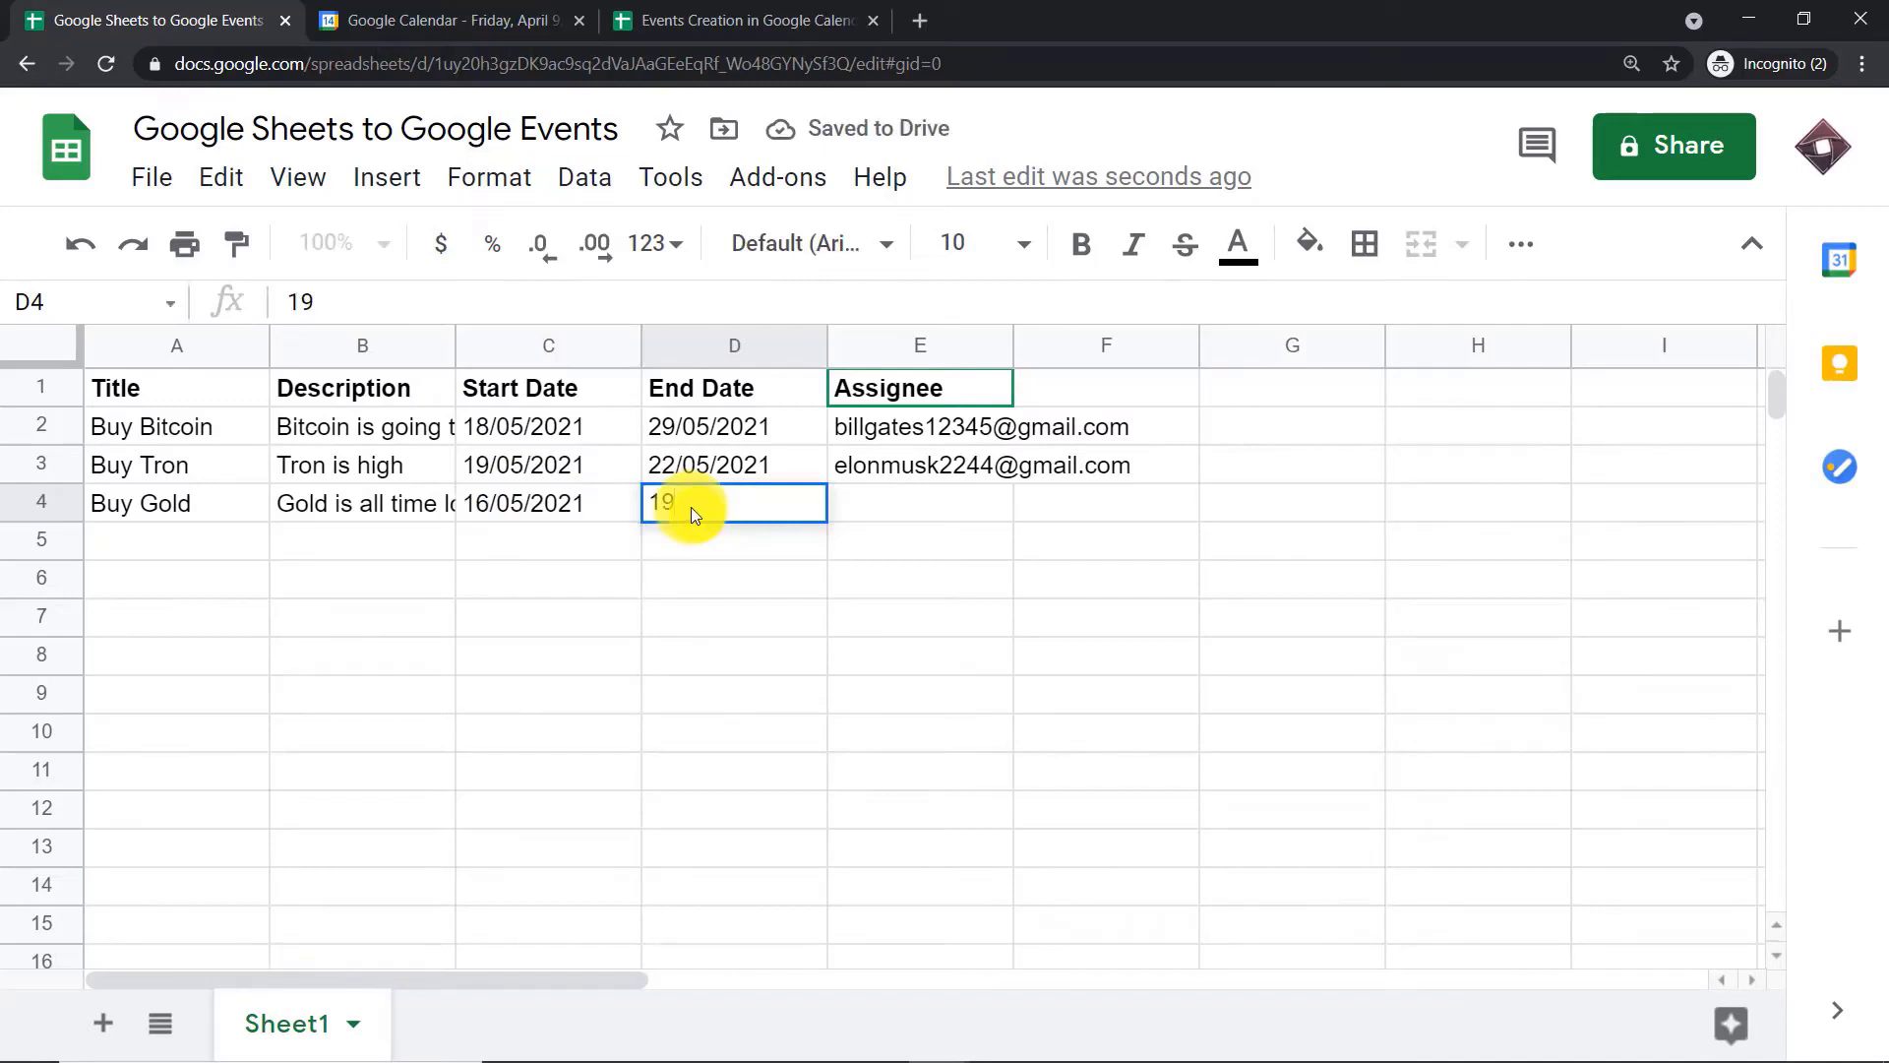
type("/05/2021")
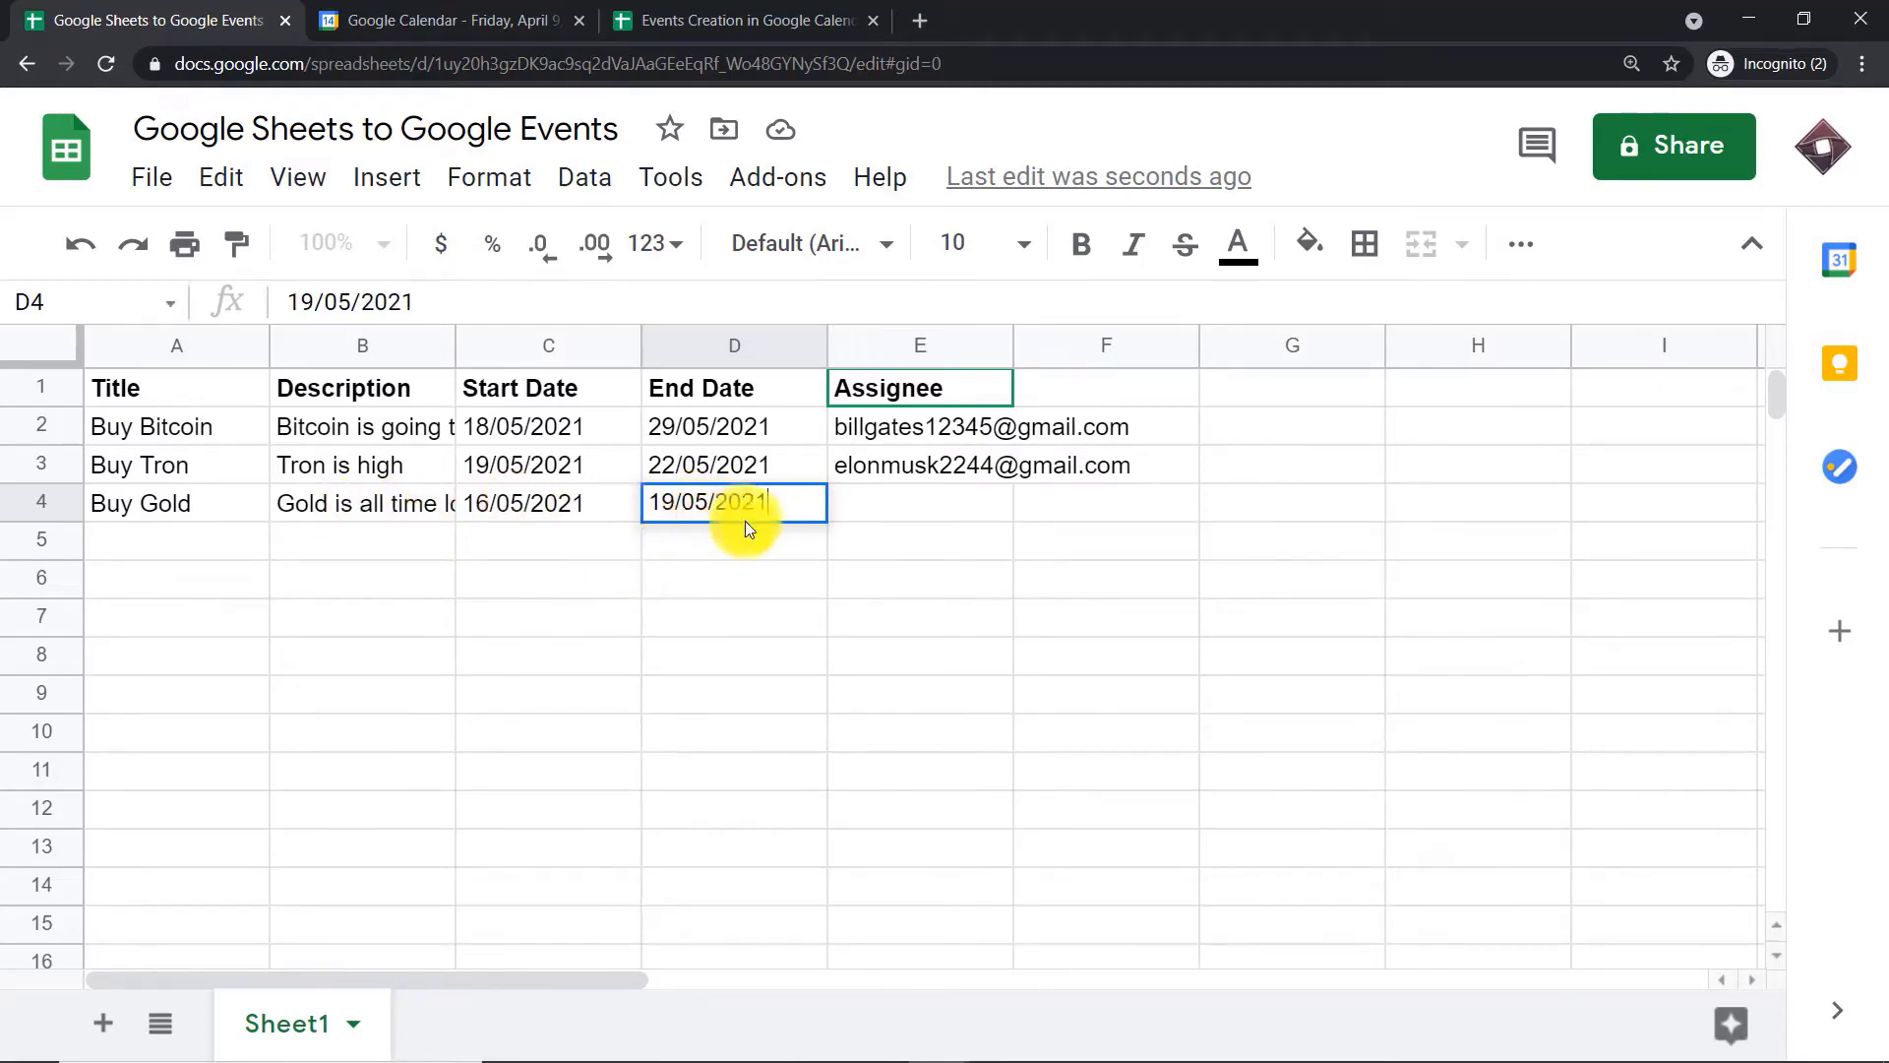
Enter the assignee's e-mail address in the Buy Gold row and commit the entry
left_click(887, 506)
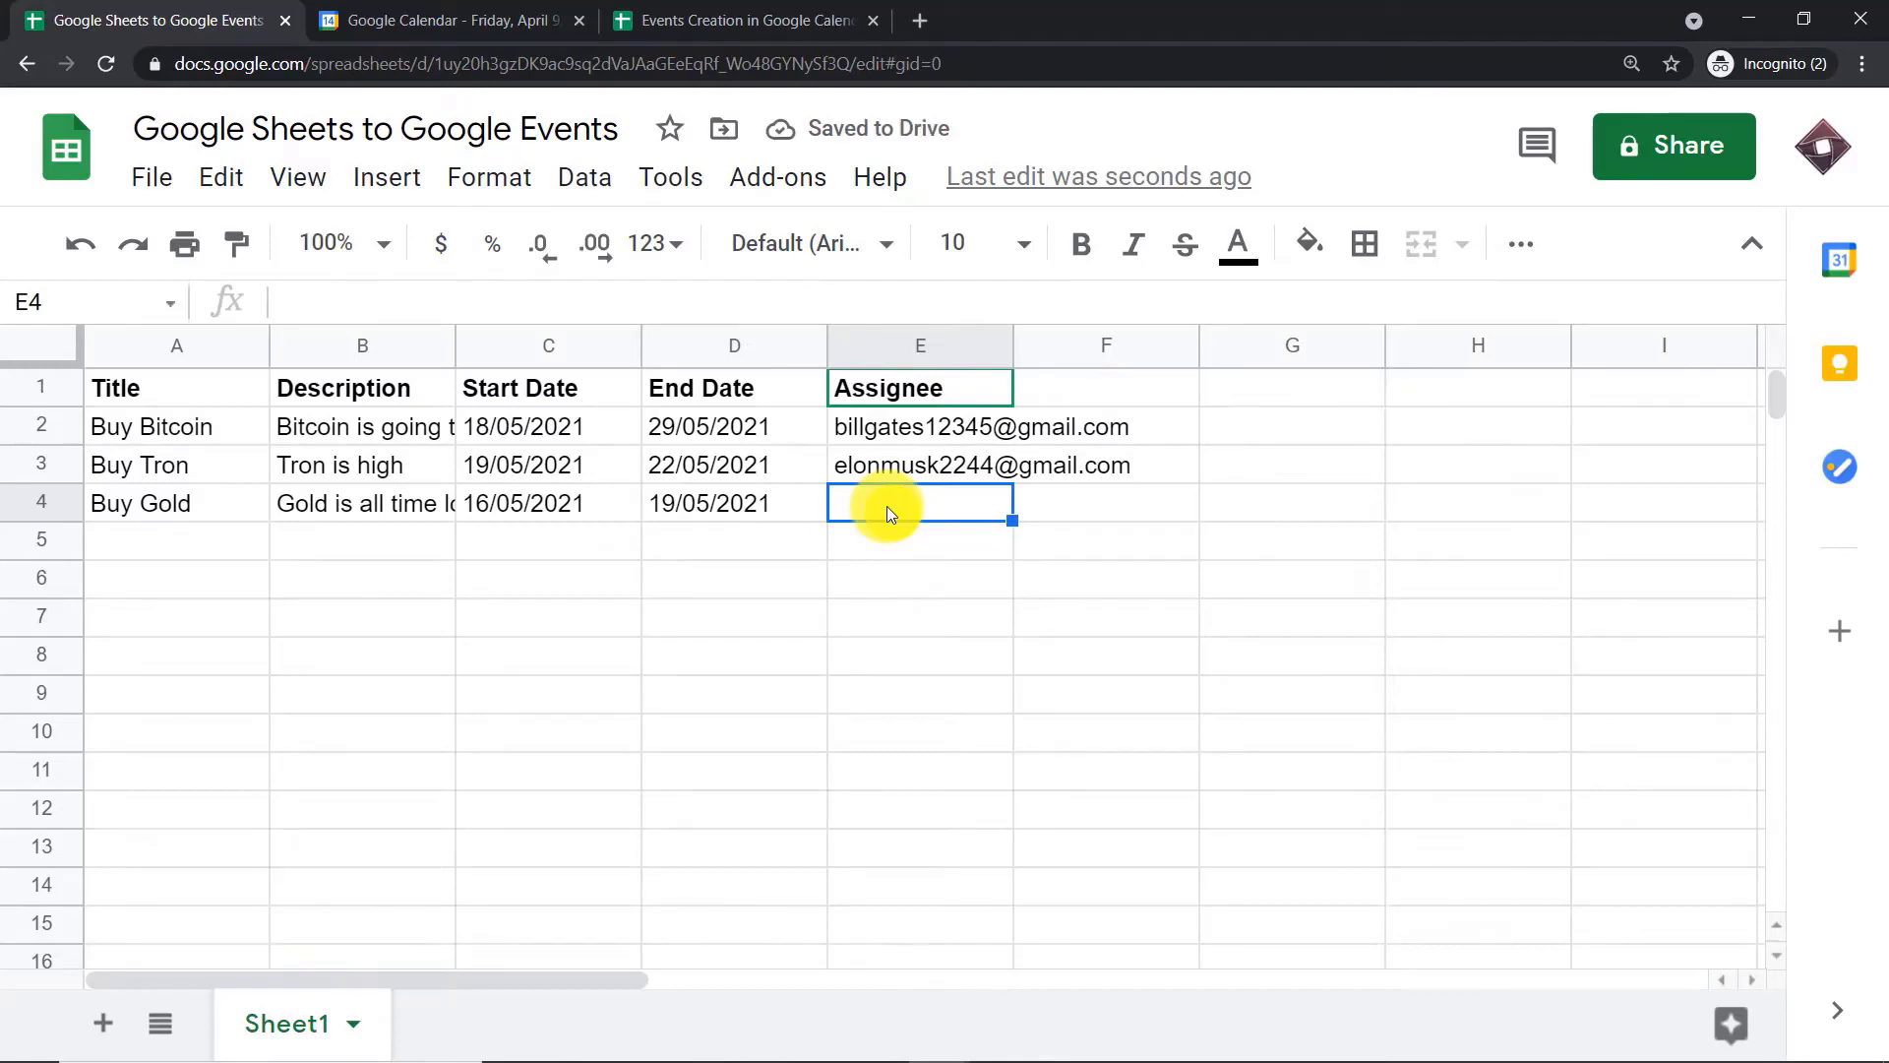
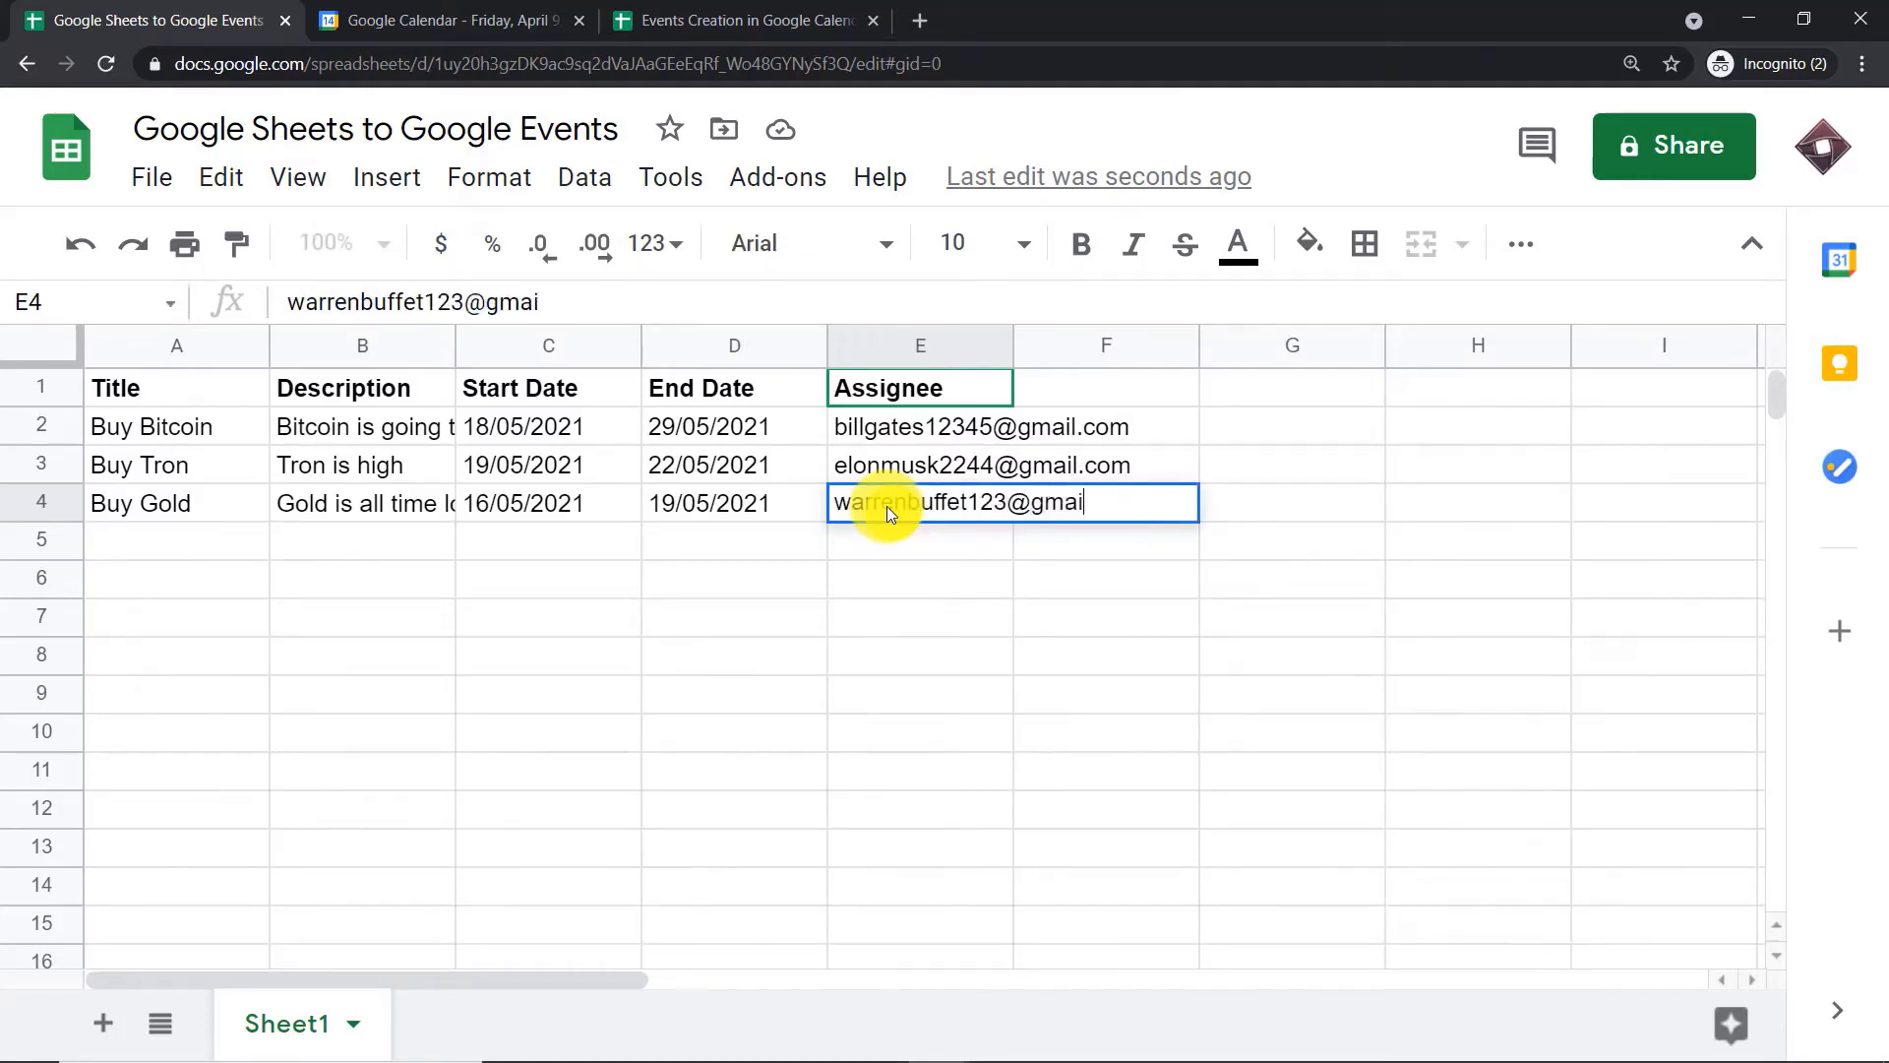
left_click(488, 765)
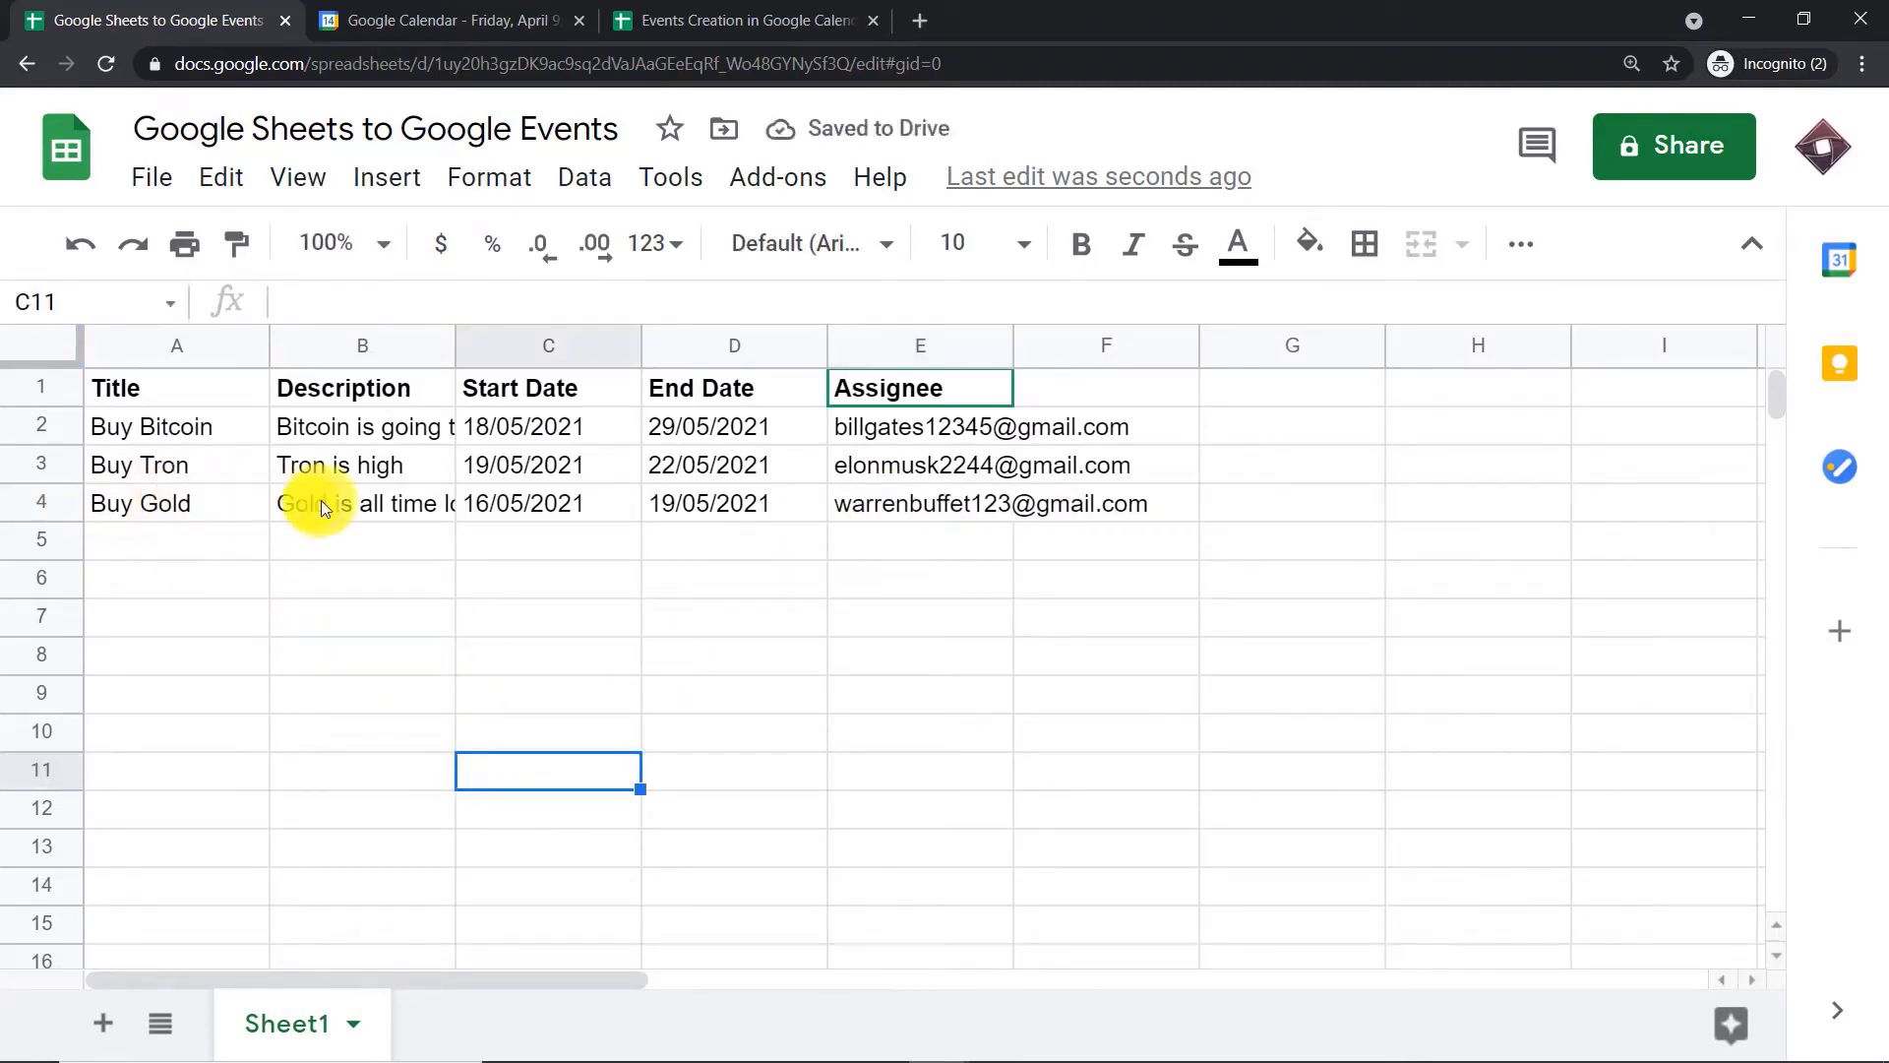
Review the description, start date and end date entered in the Buy Gold row
left_click(370, 505)
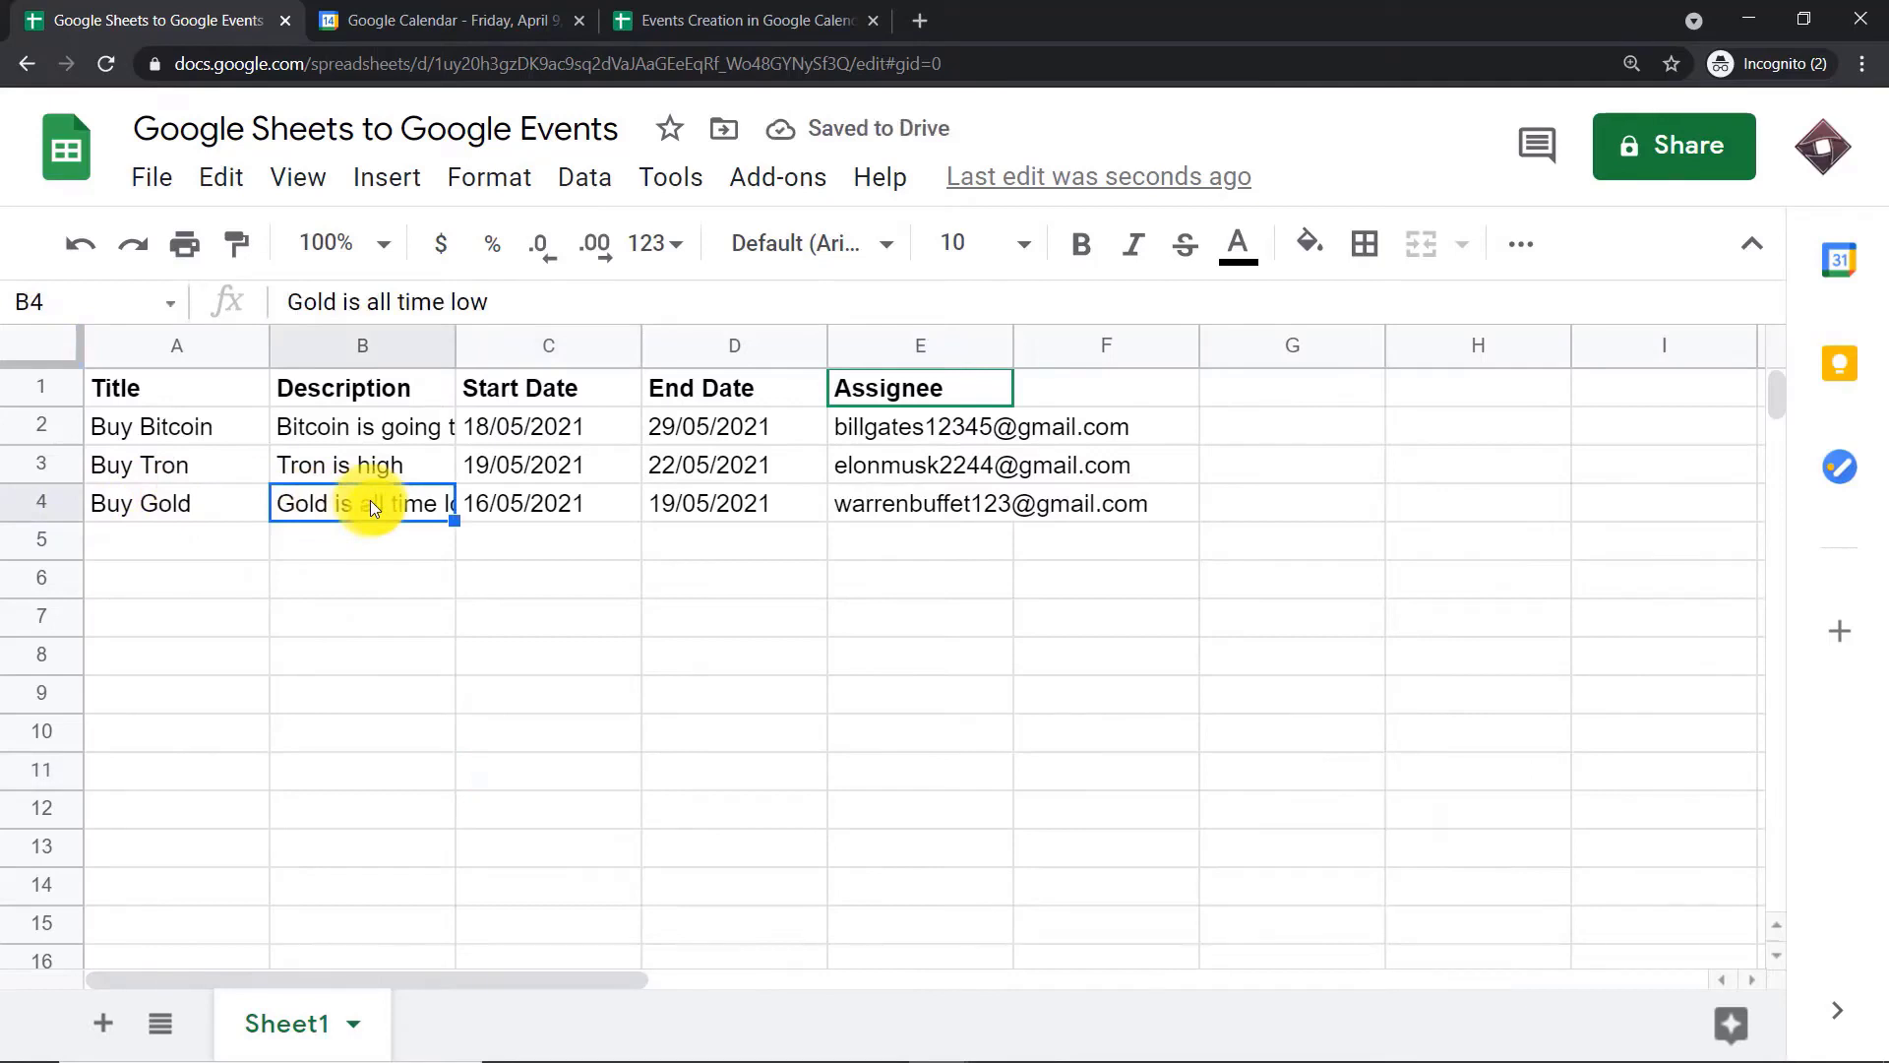
left_click(518, 504)
left_click(722, 494)
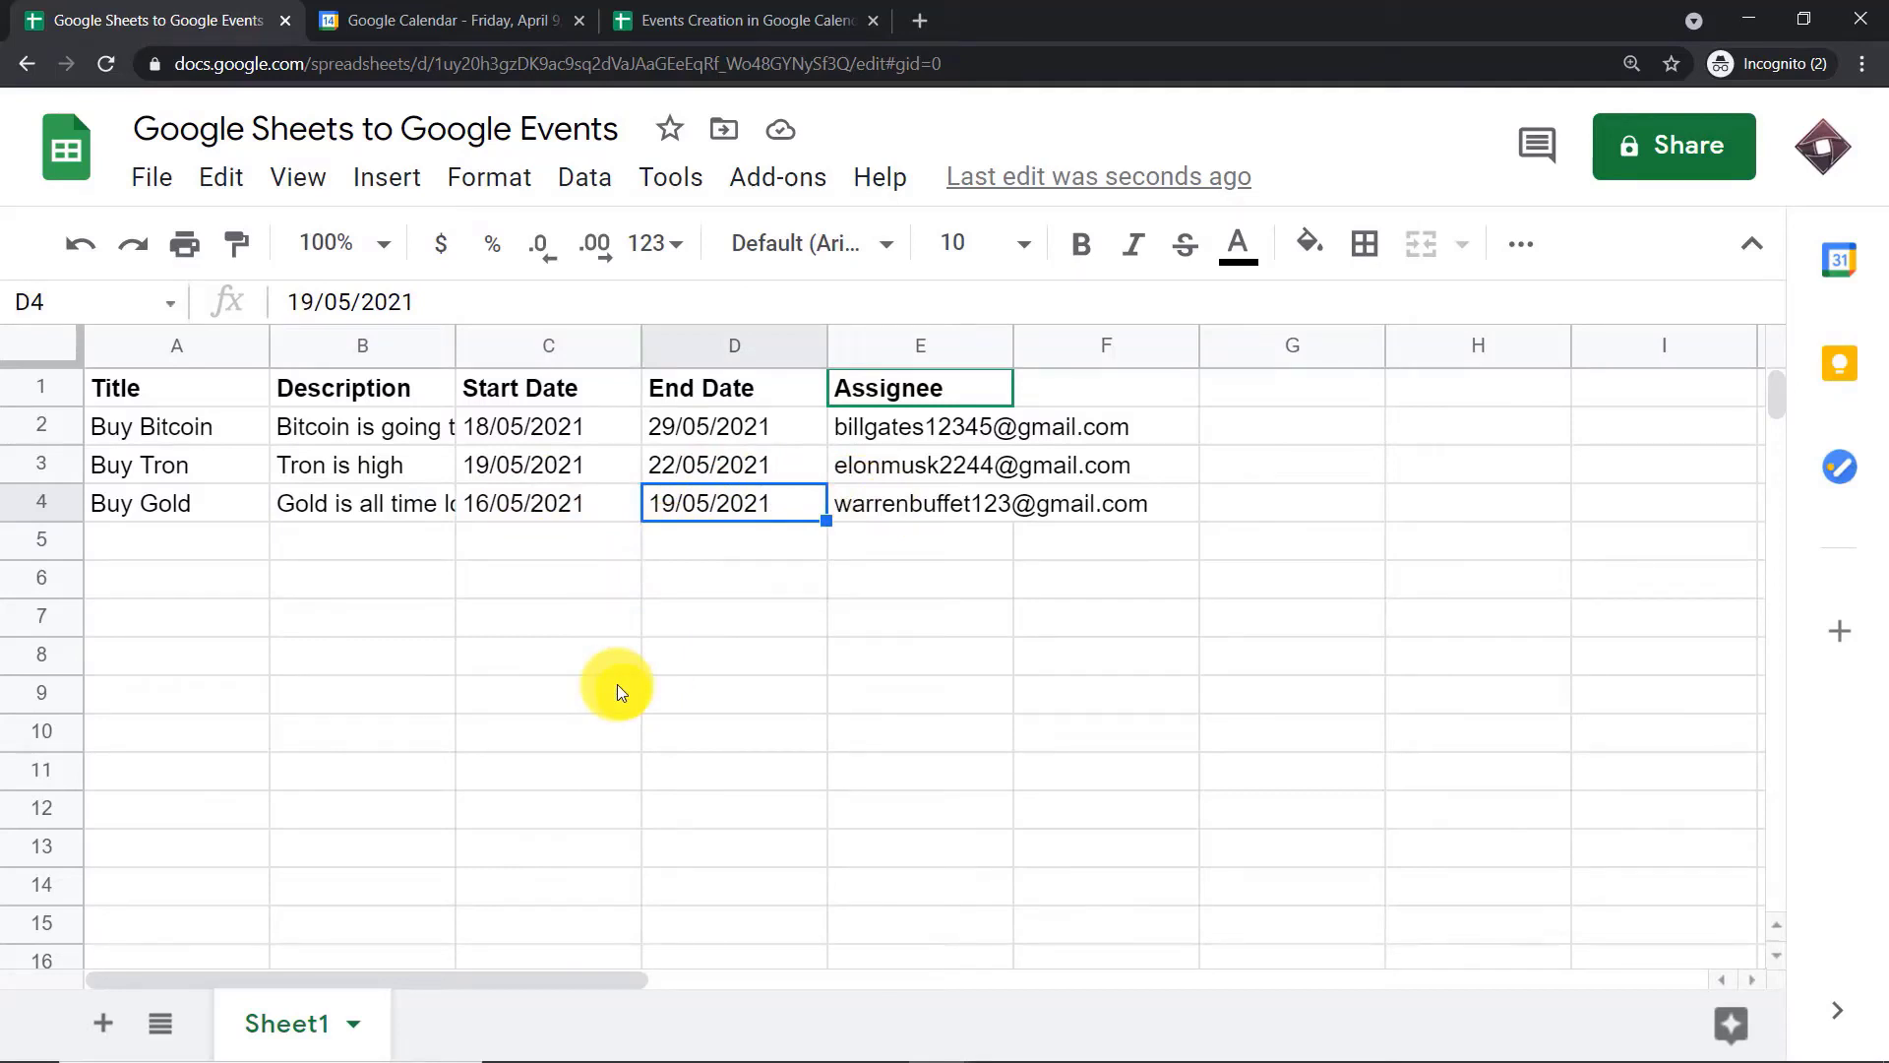
Switch to Google Calendar, go to May 16, 2021 and open the Buy Gold event to check its details and guest
left_click(473, 11)
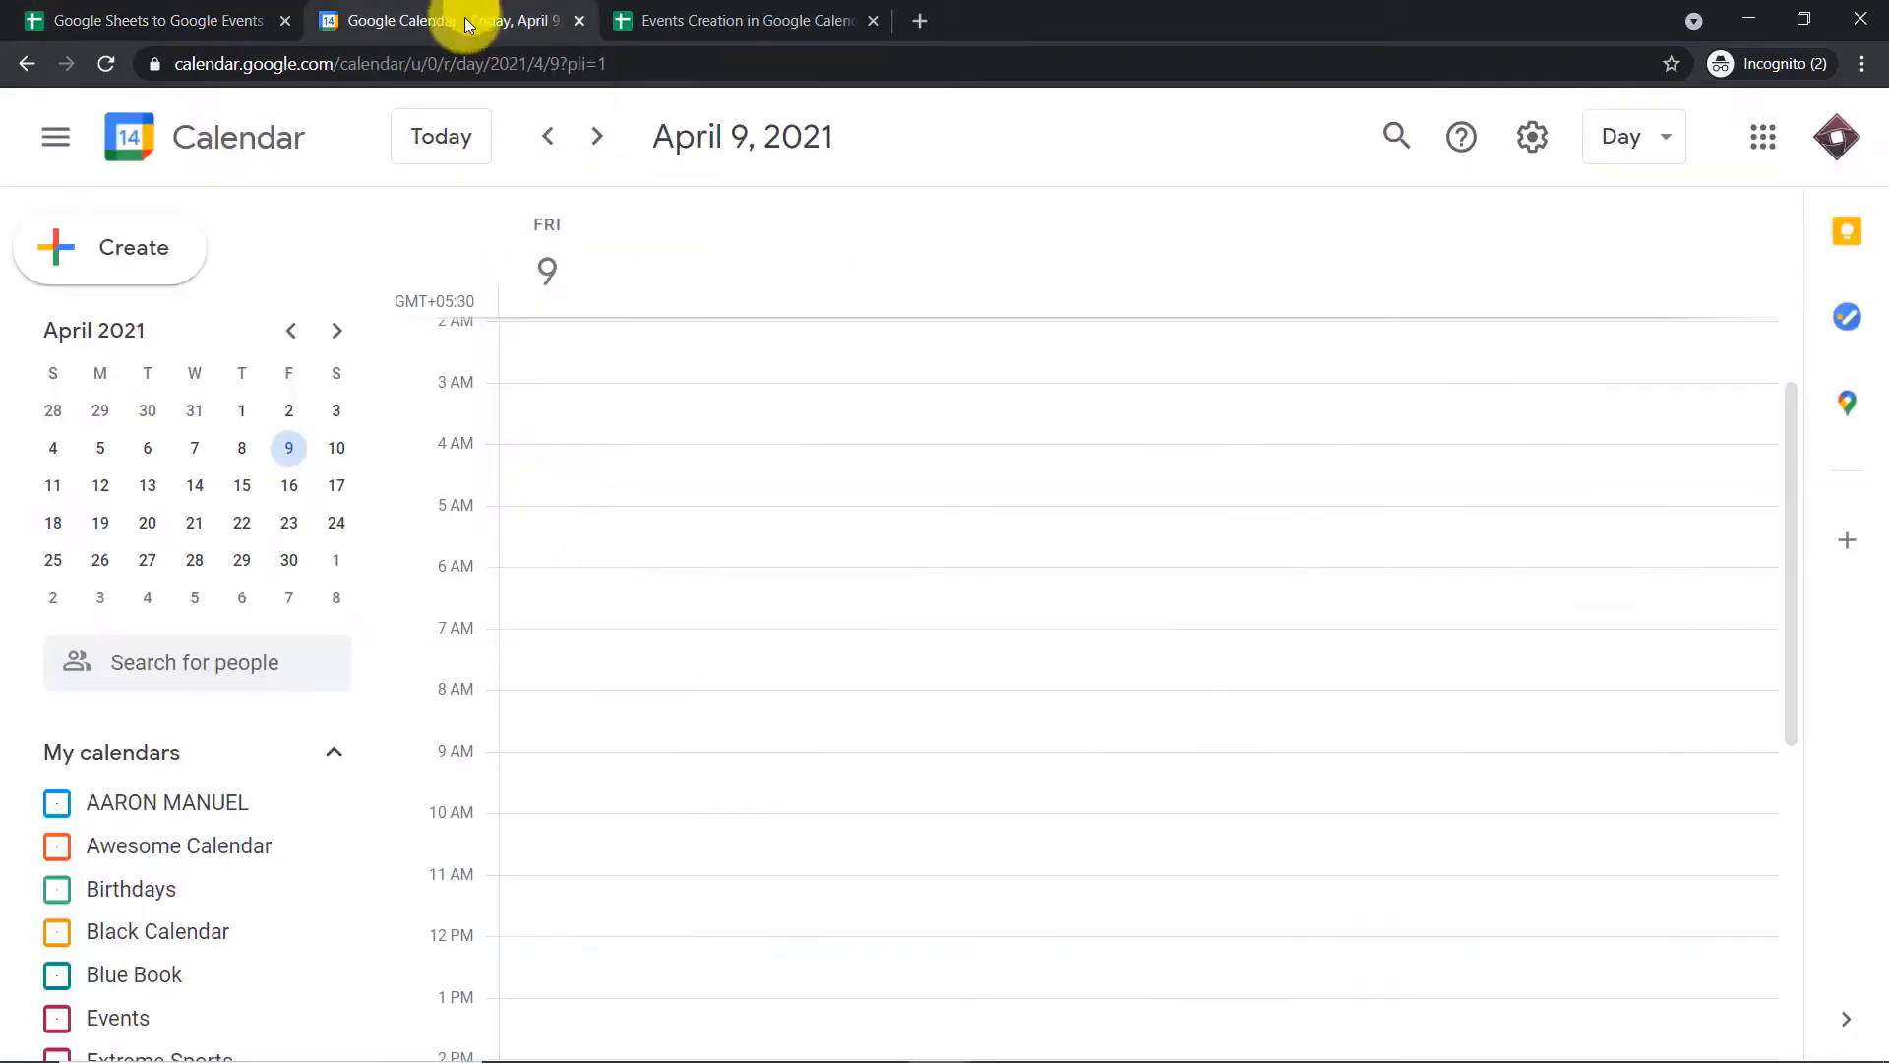
left_click(338, 332)
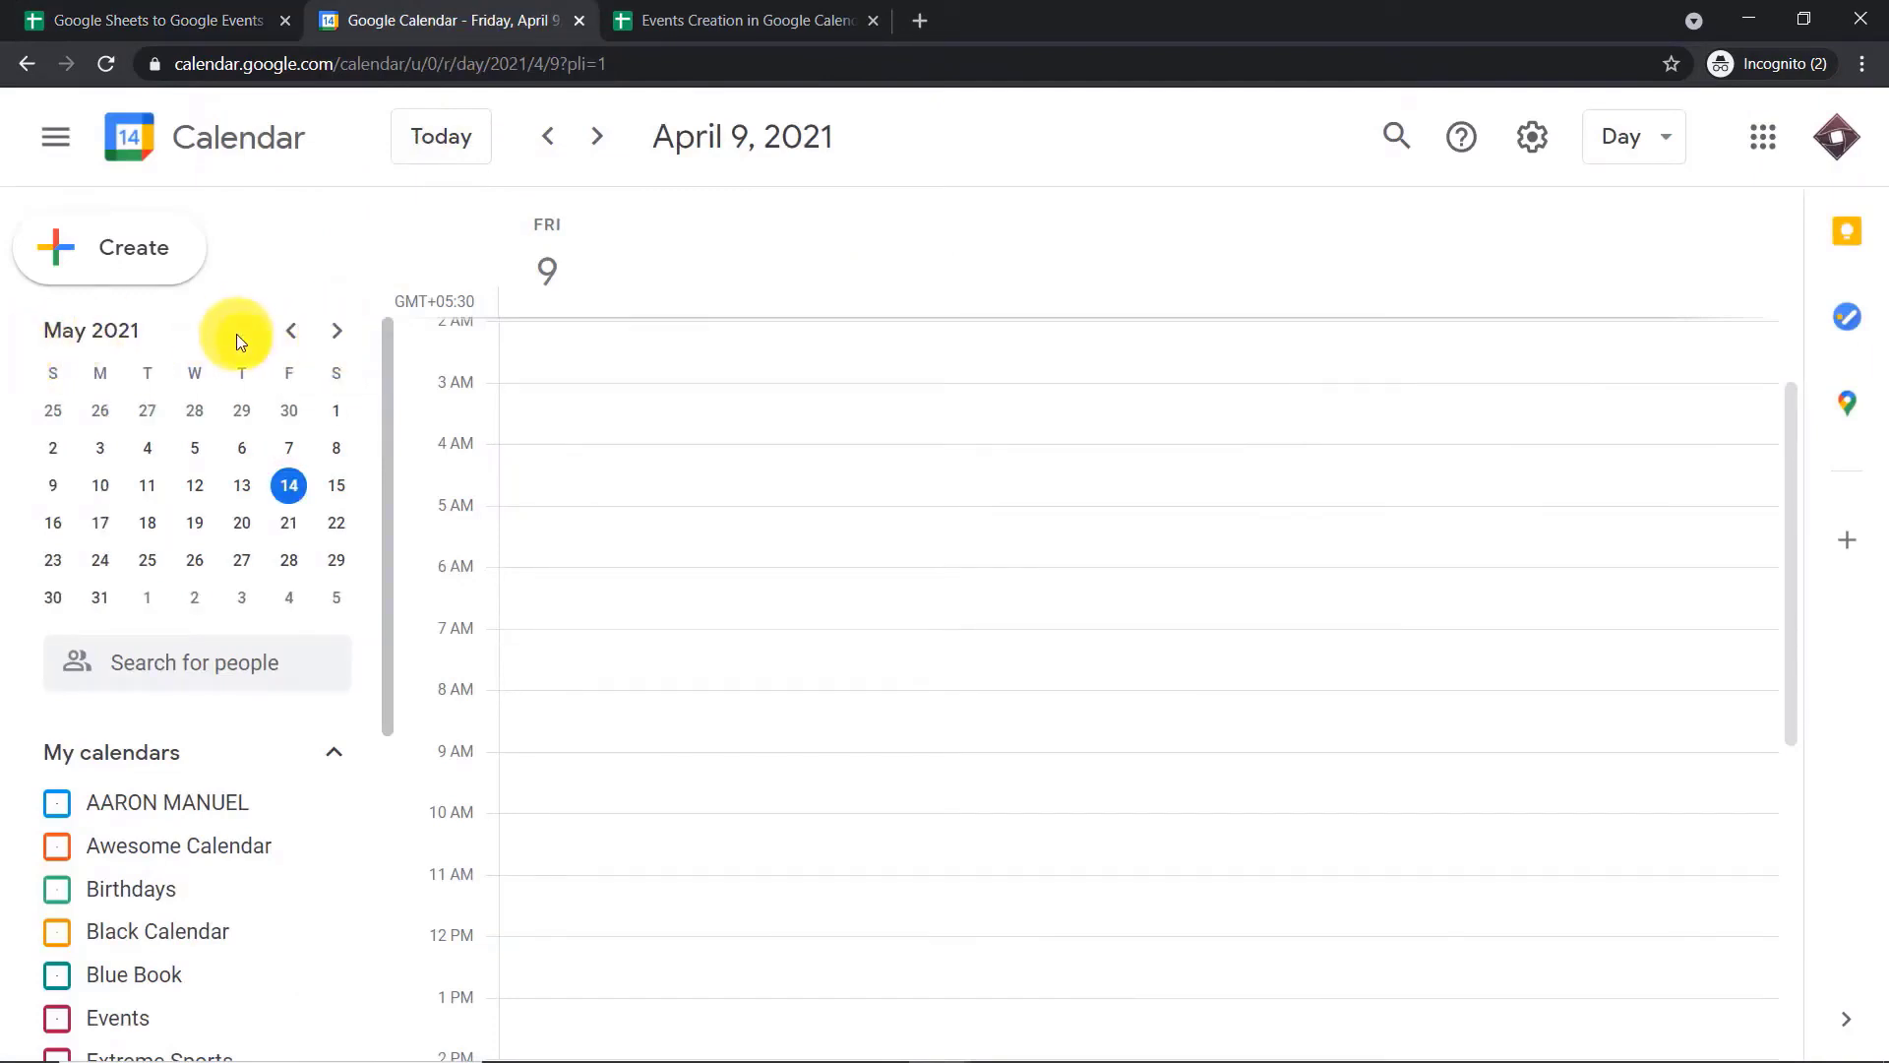
left_click(187, 21)
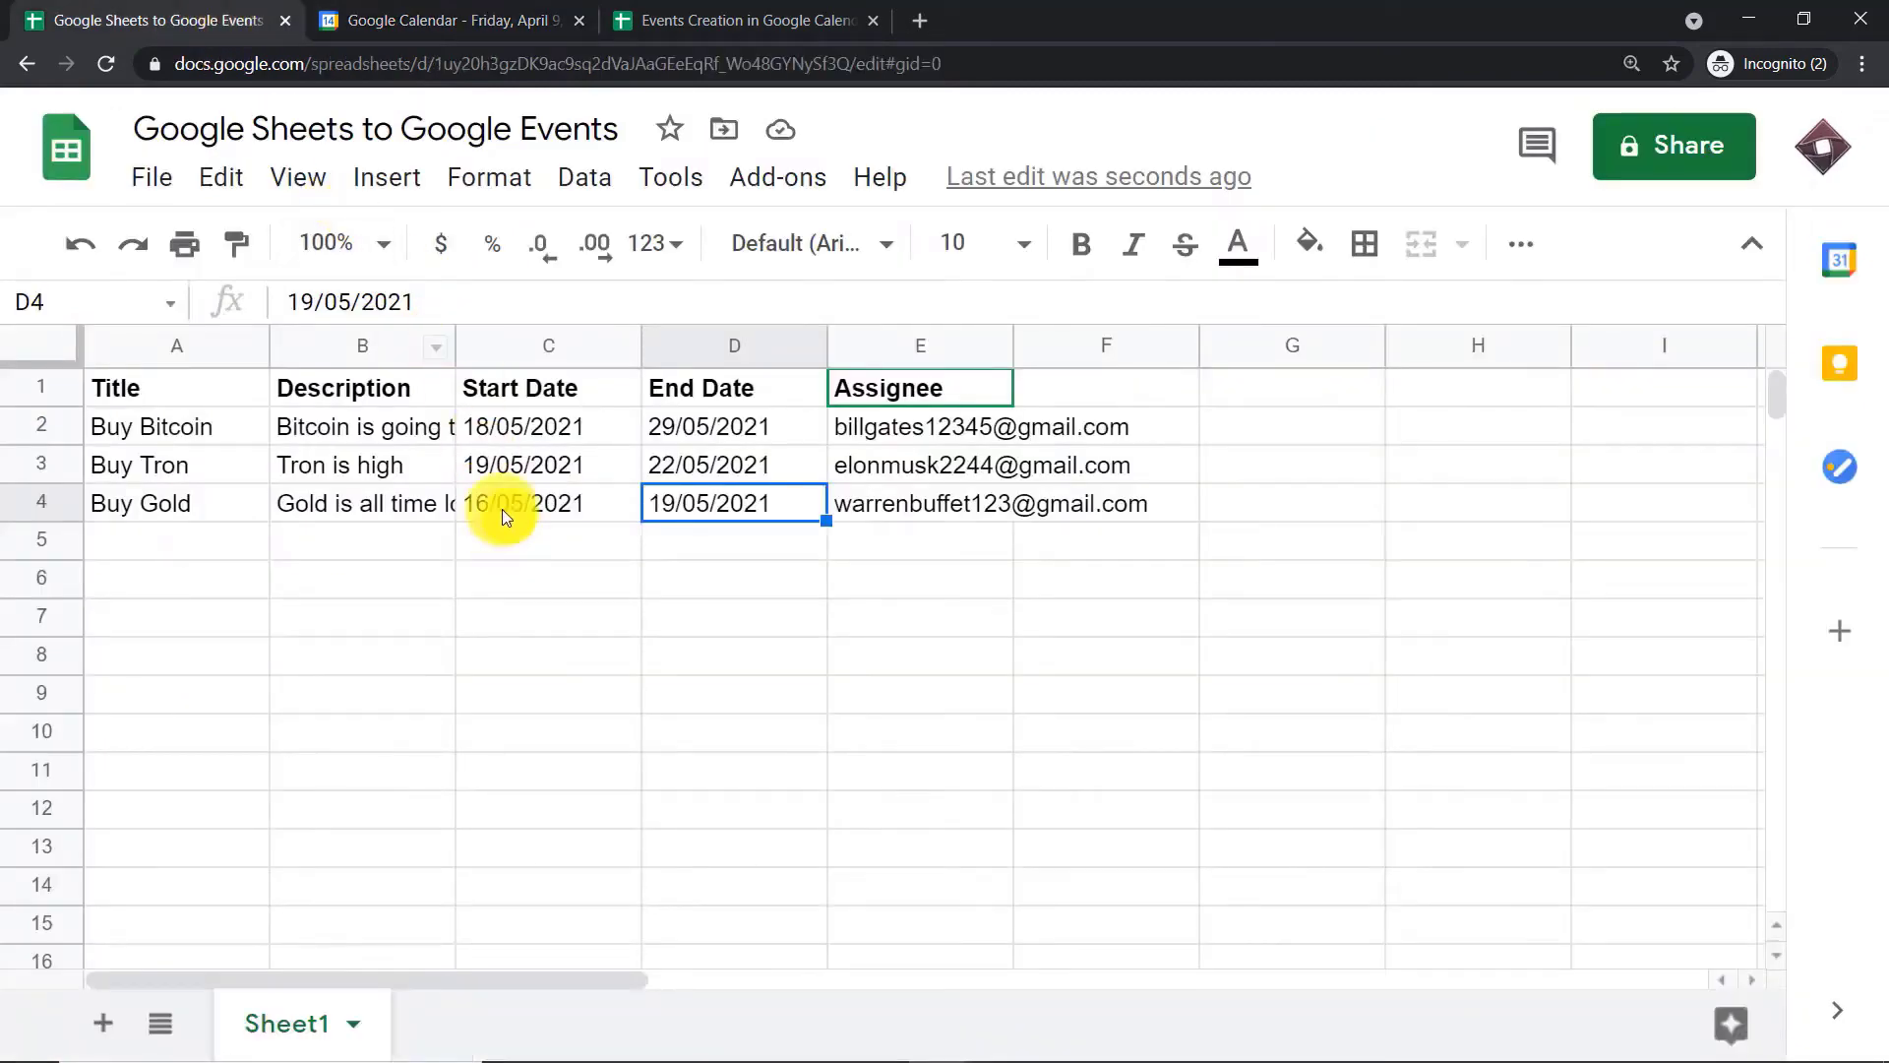
left_click(495, 19)
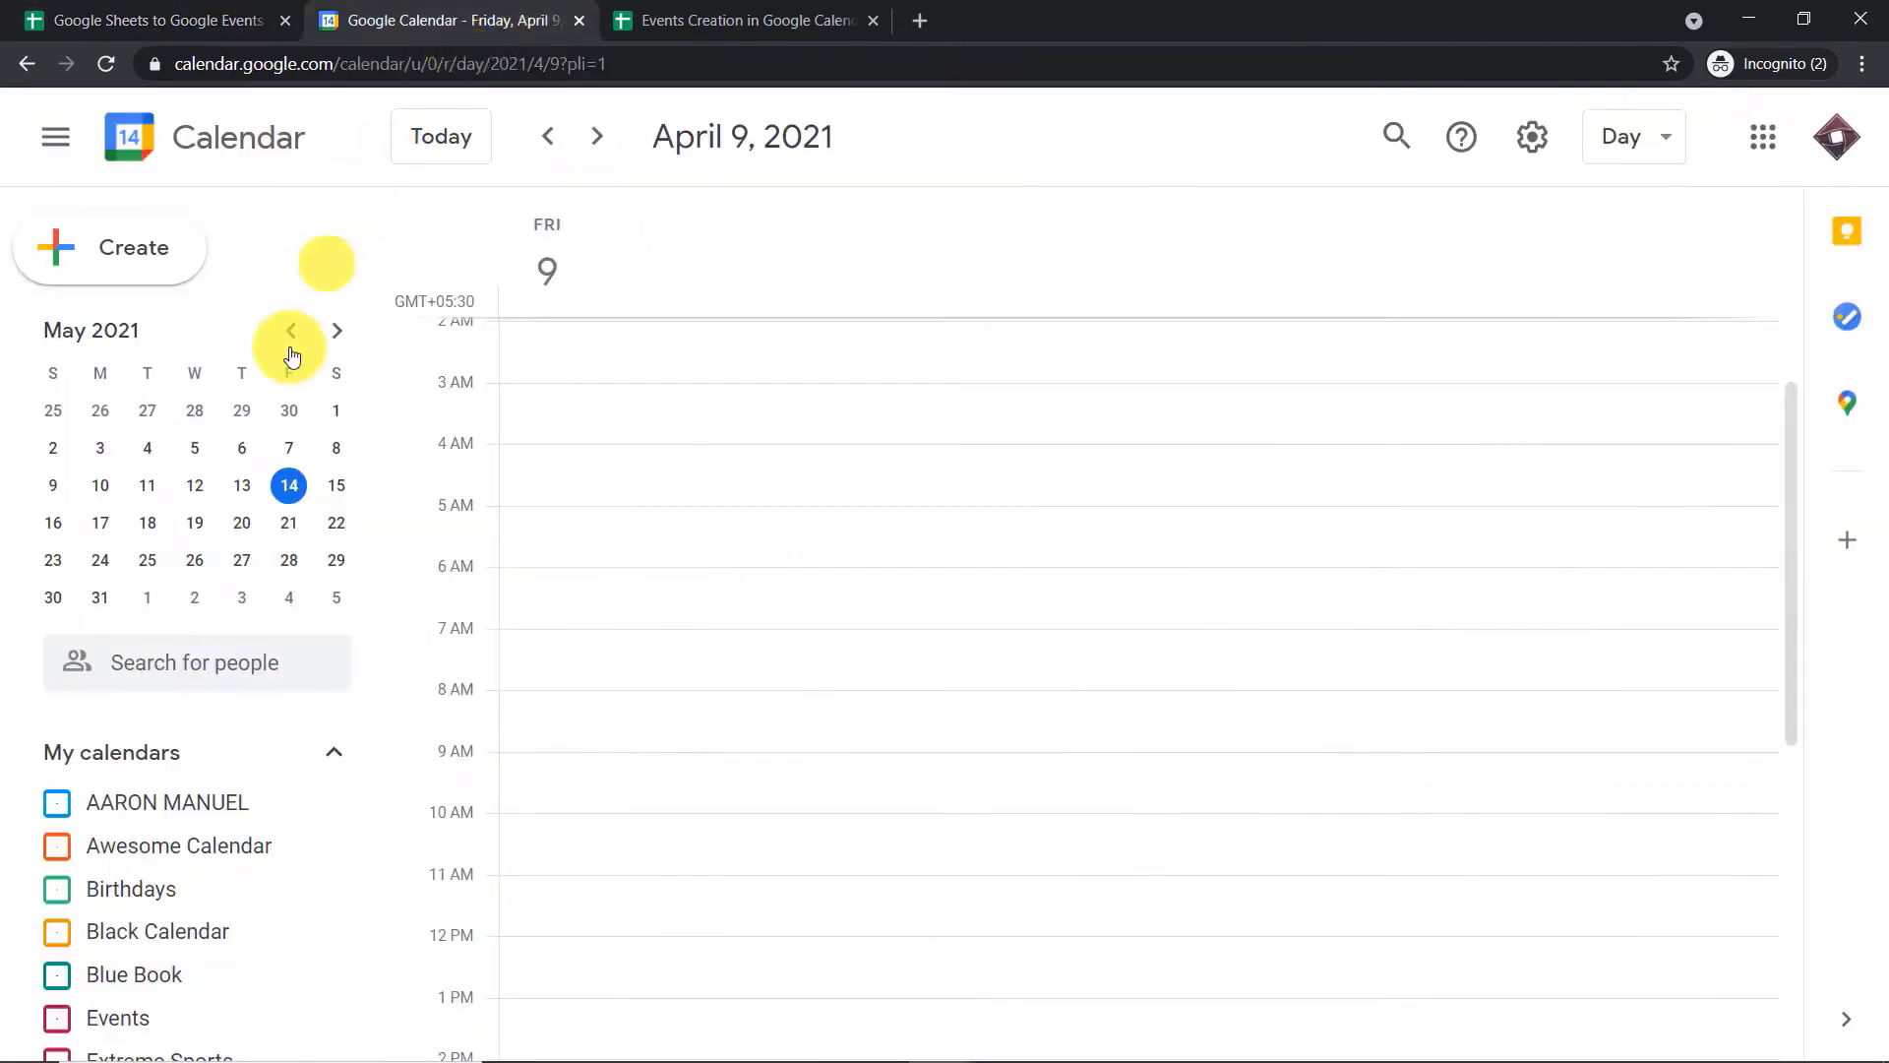
left_click(53, 522)
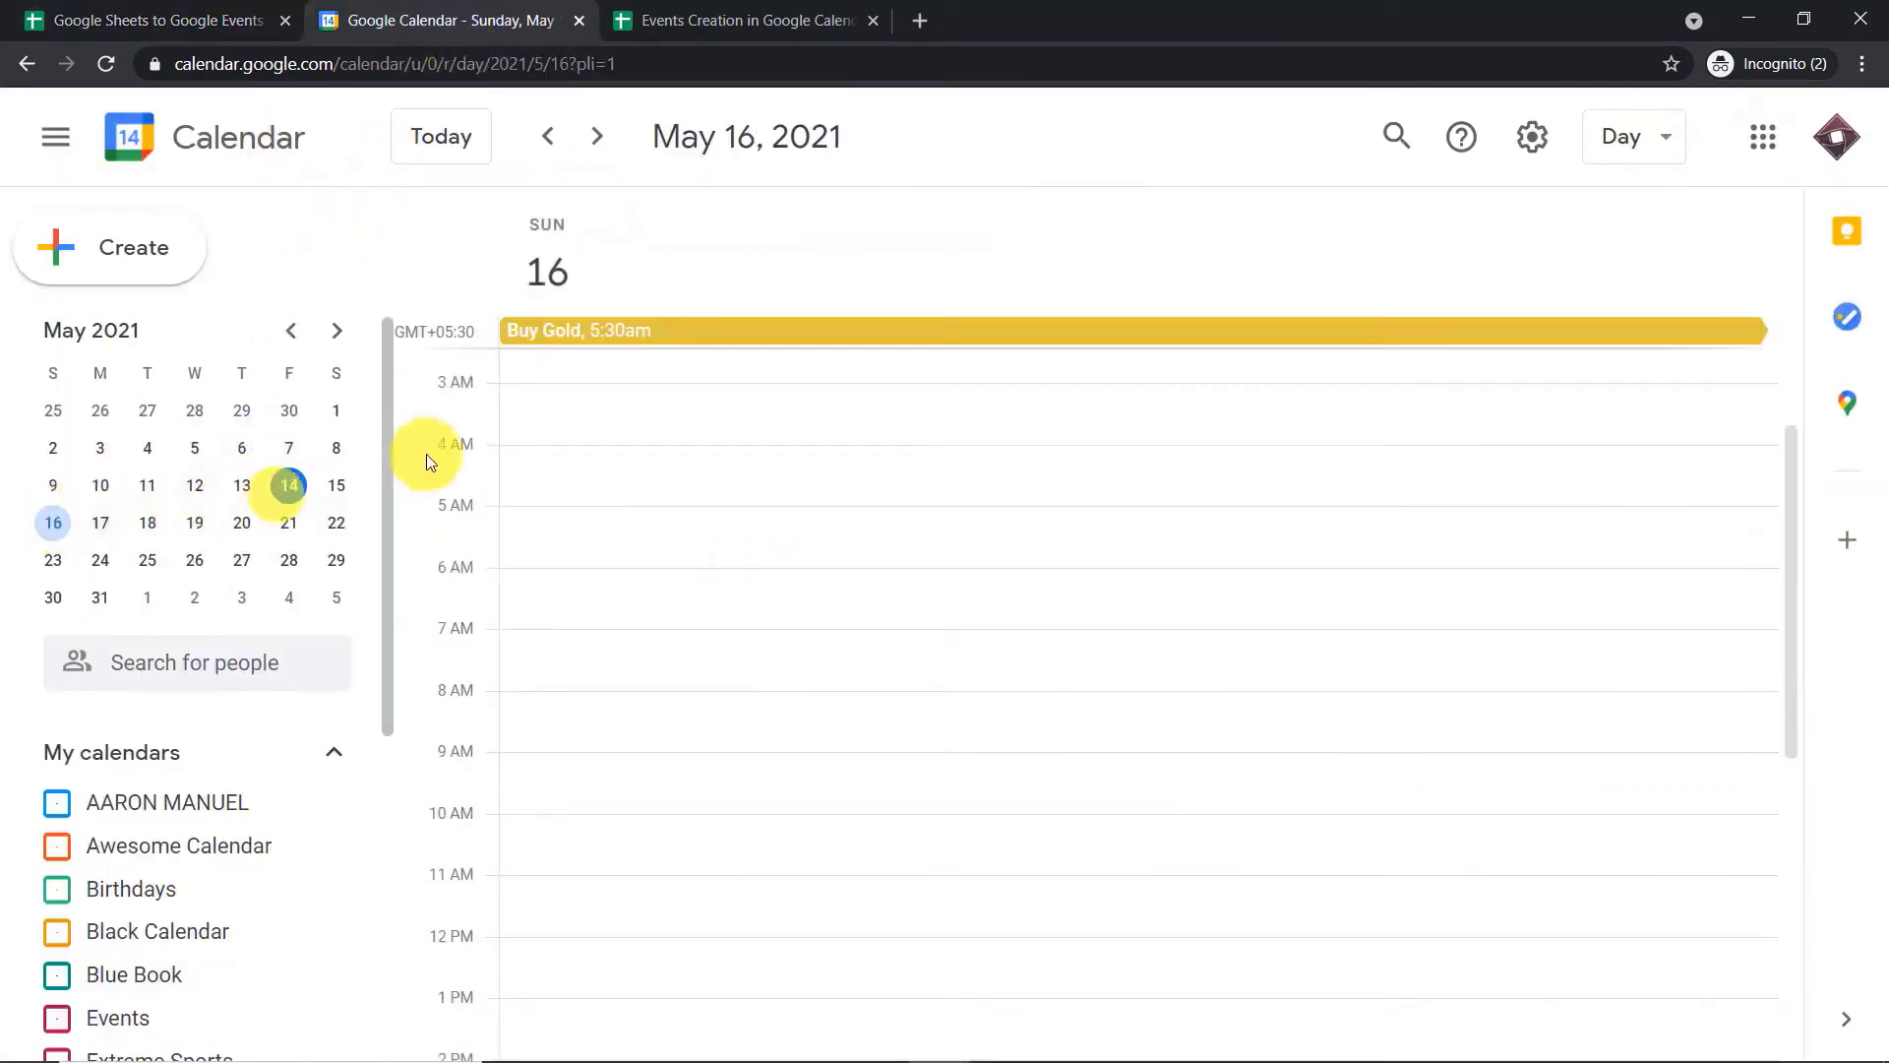
left_click(639, 345)
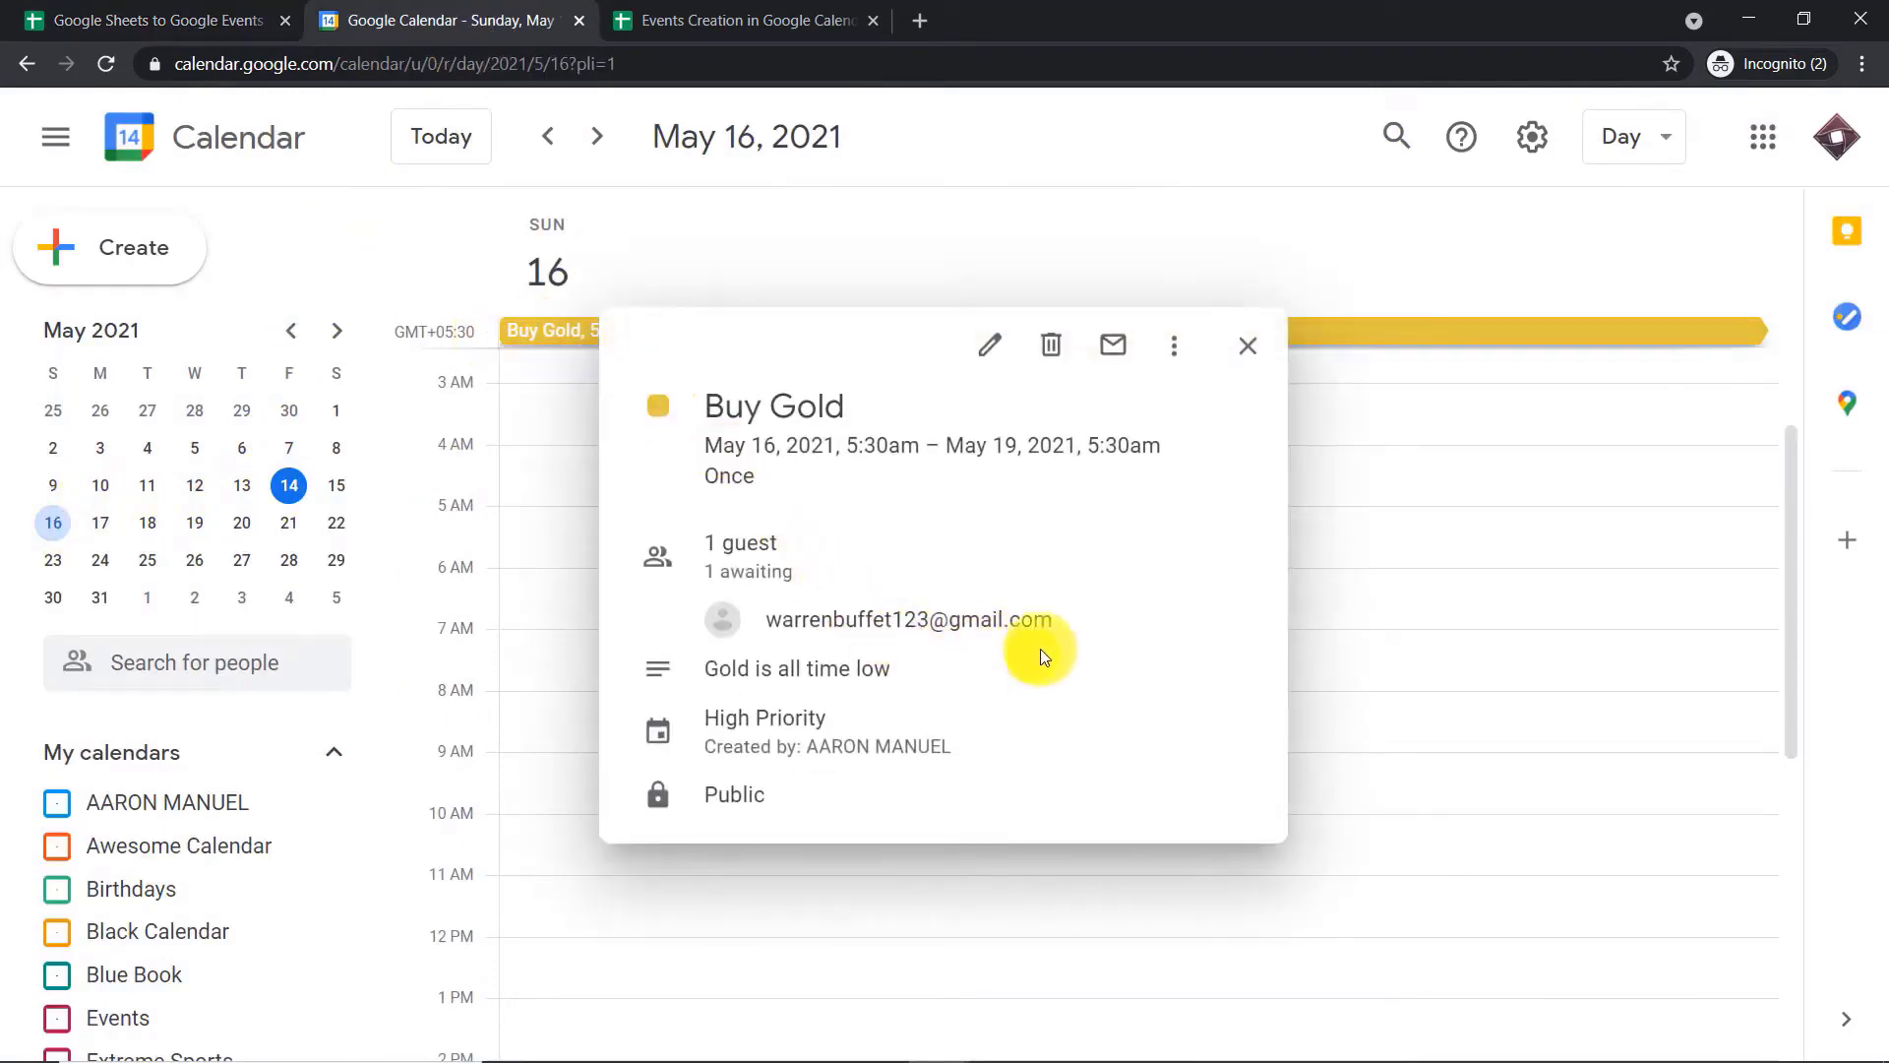
mouse_move(1058, 622)
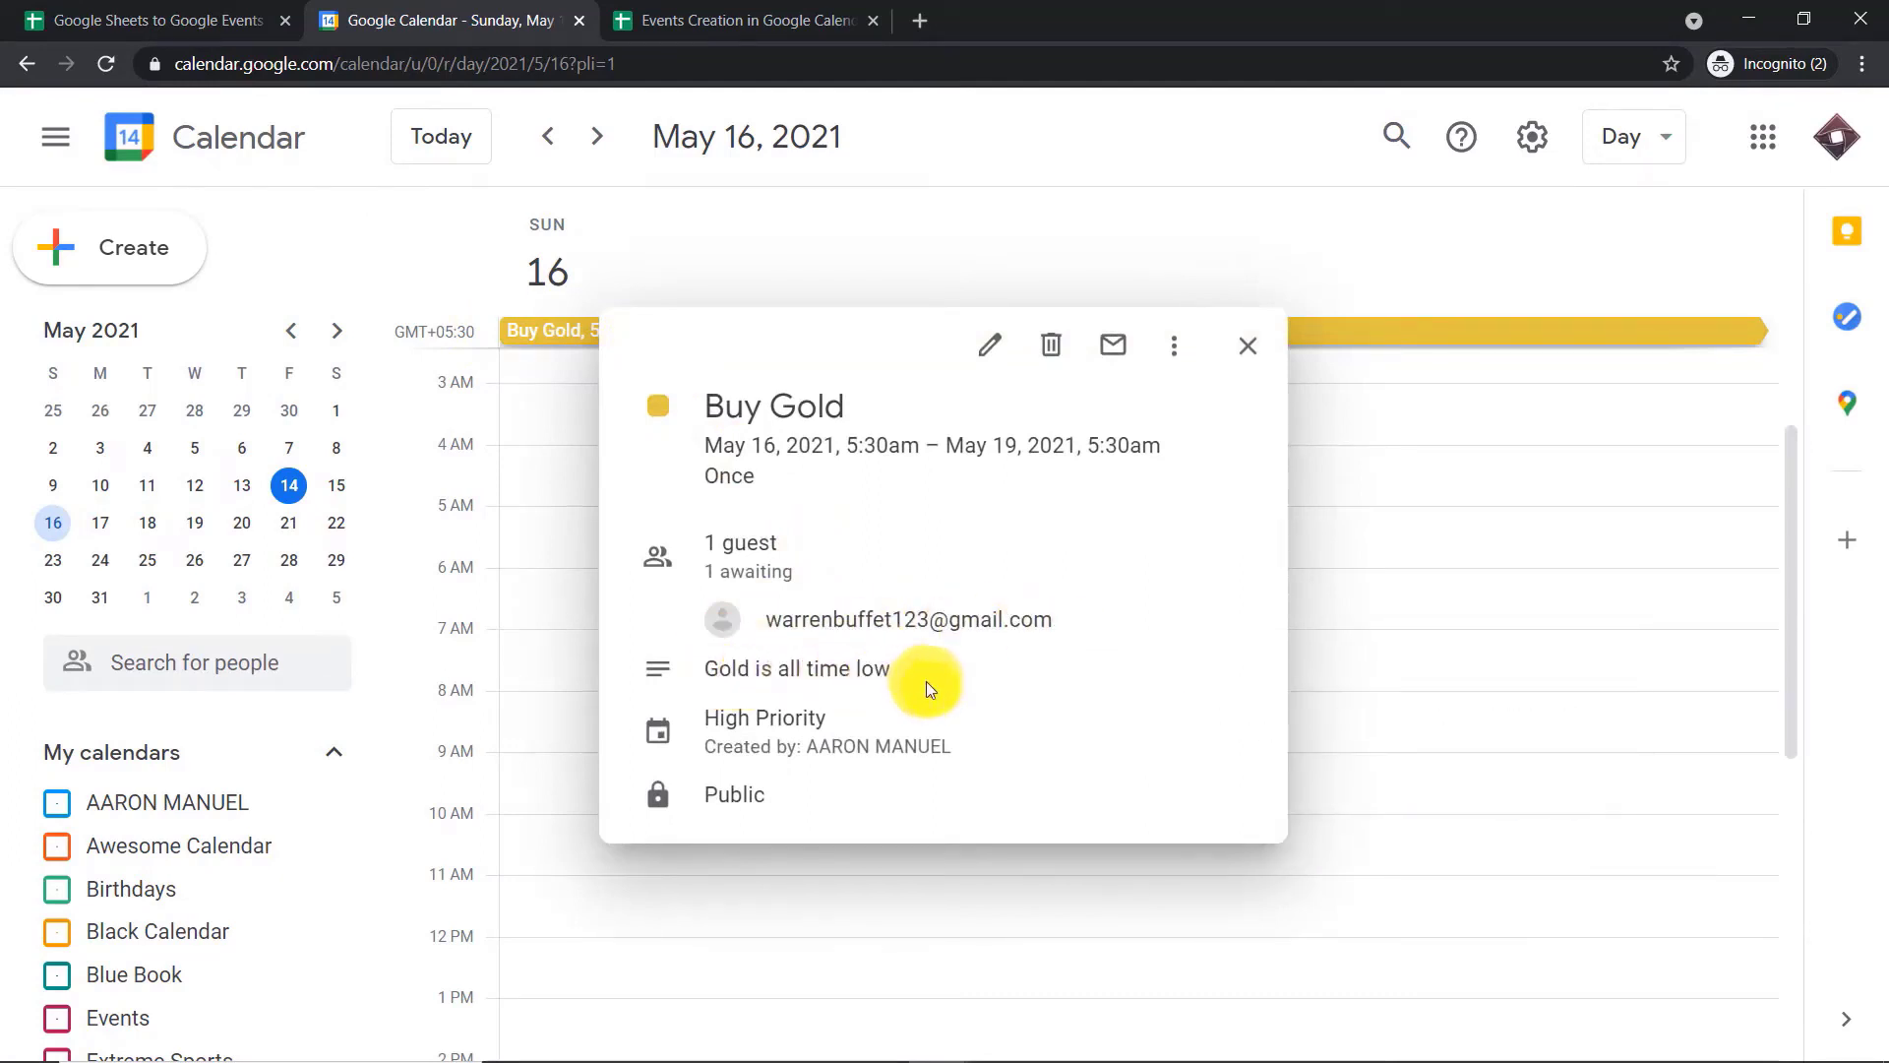
View May 17, 18, 19 and 20 in the calendar to check which days the Buy Gold event covers
left_click(103, 525)
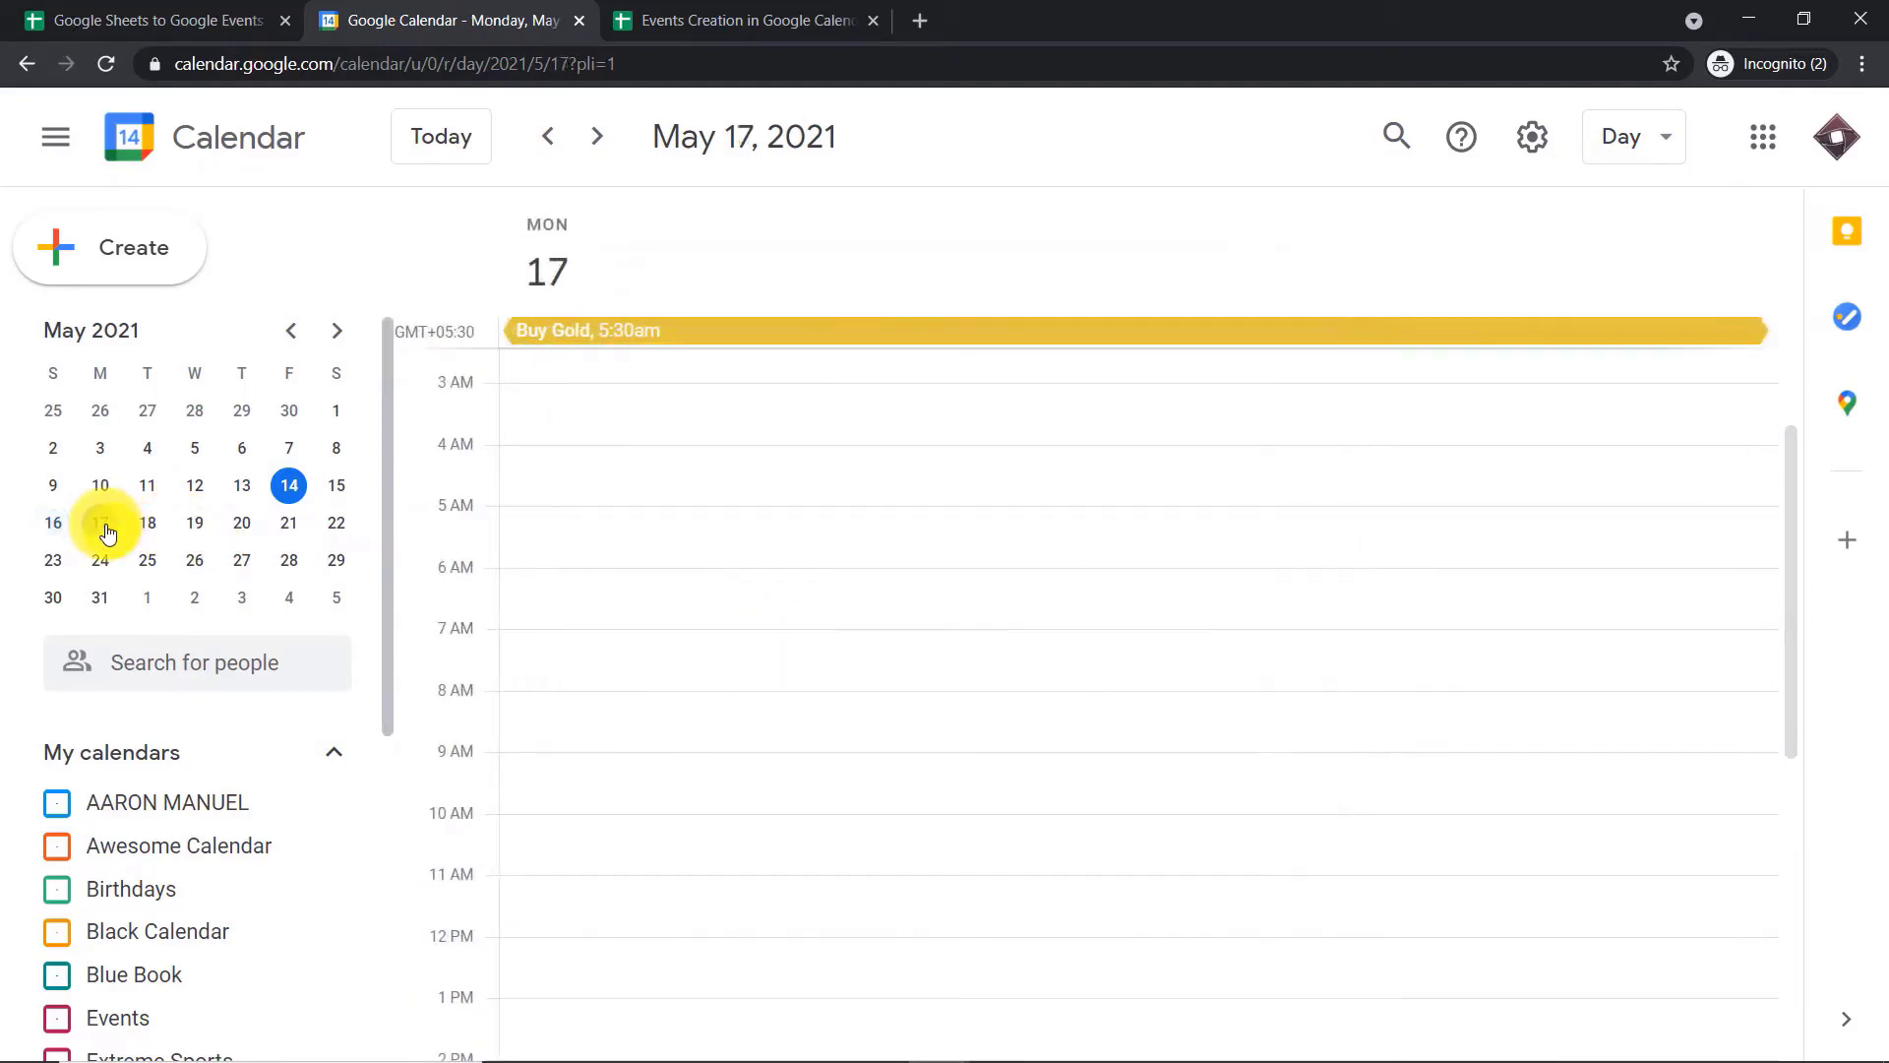
left_click(150, 526)
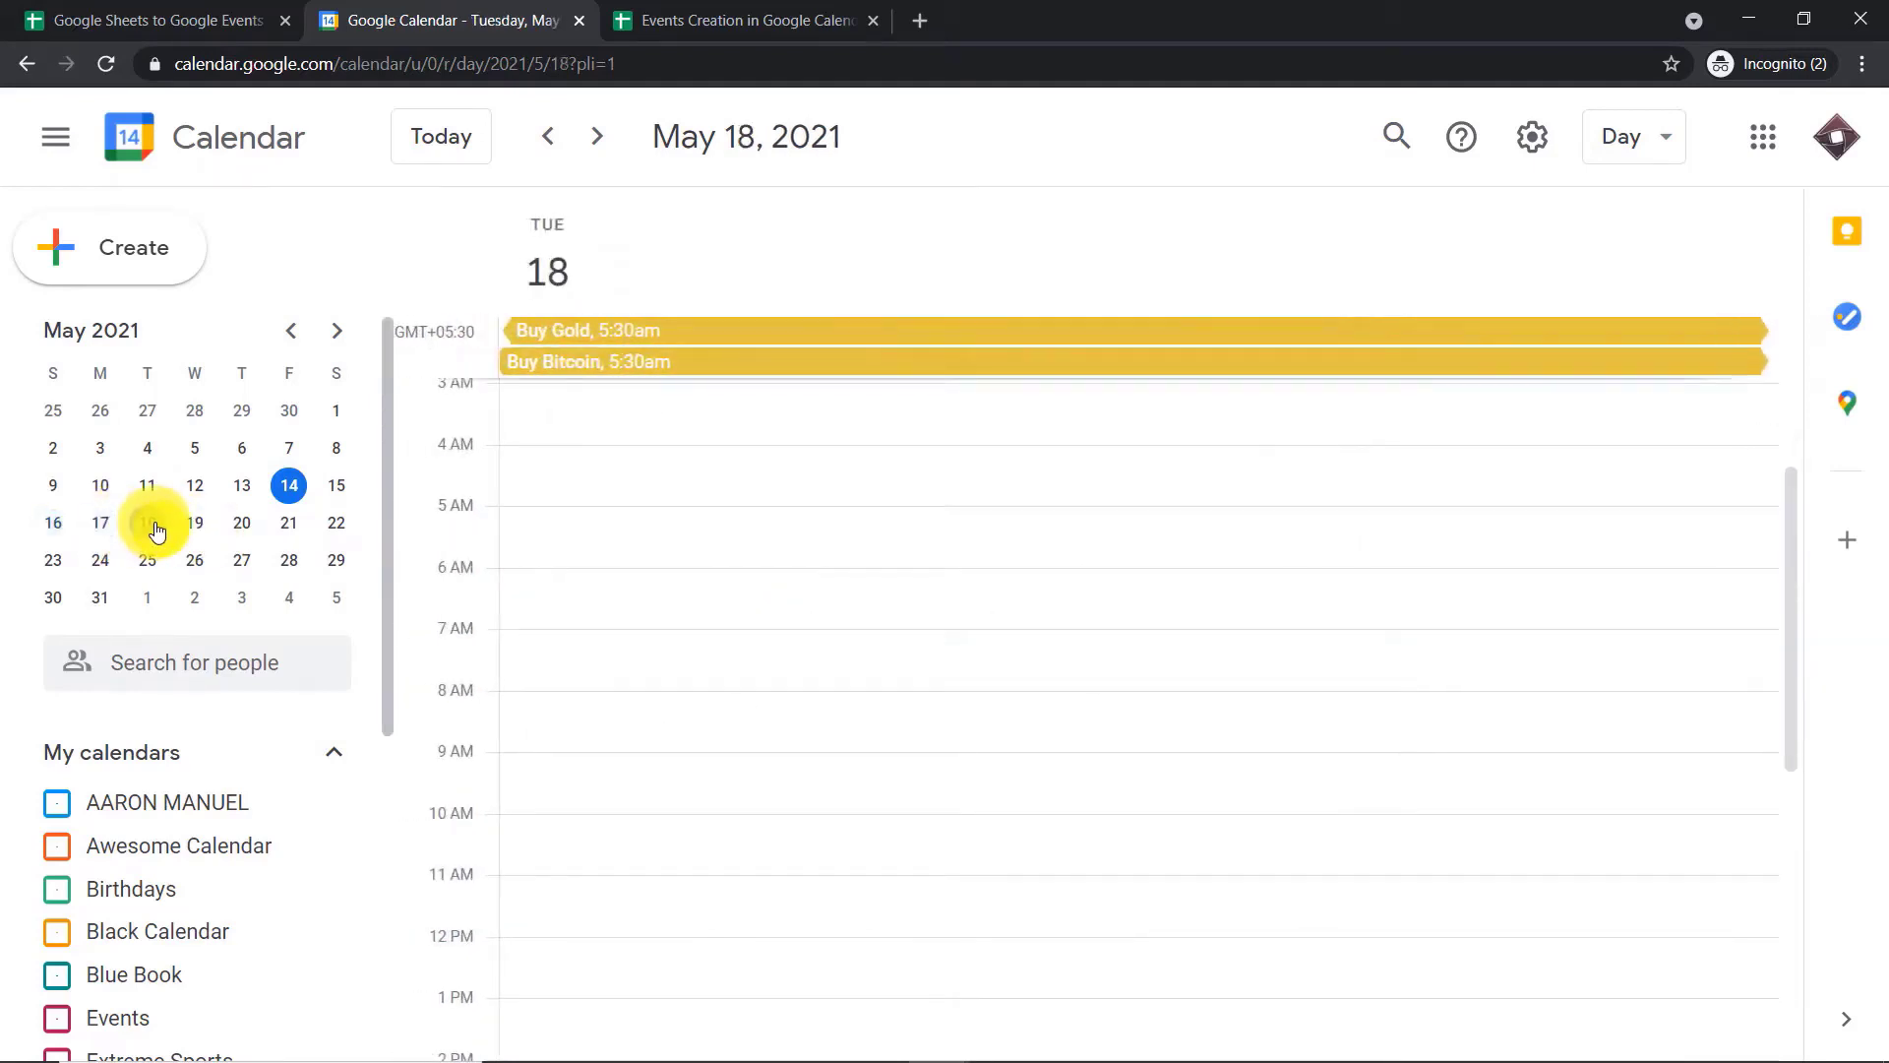
left_click(197, 532)
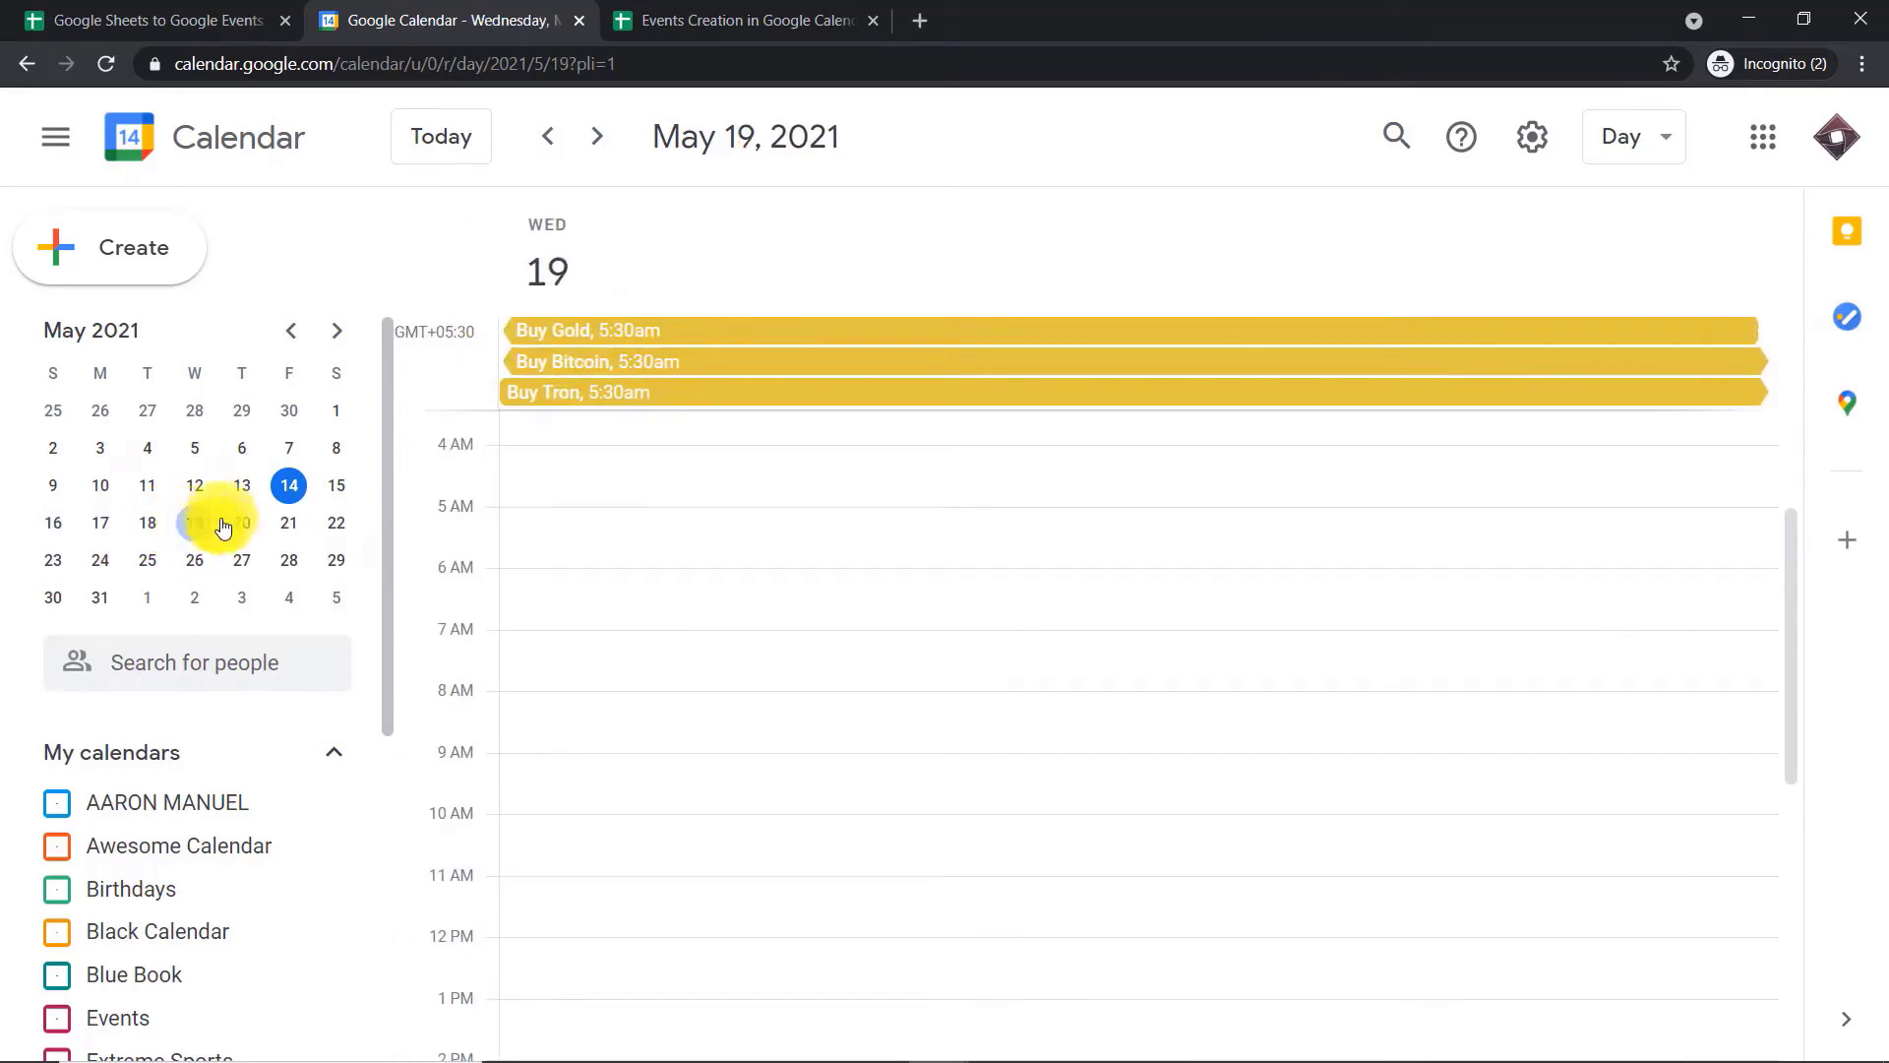
left_click(242, 526)
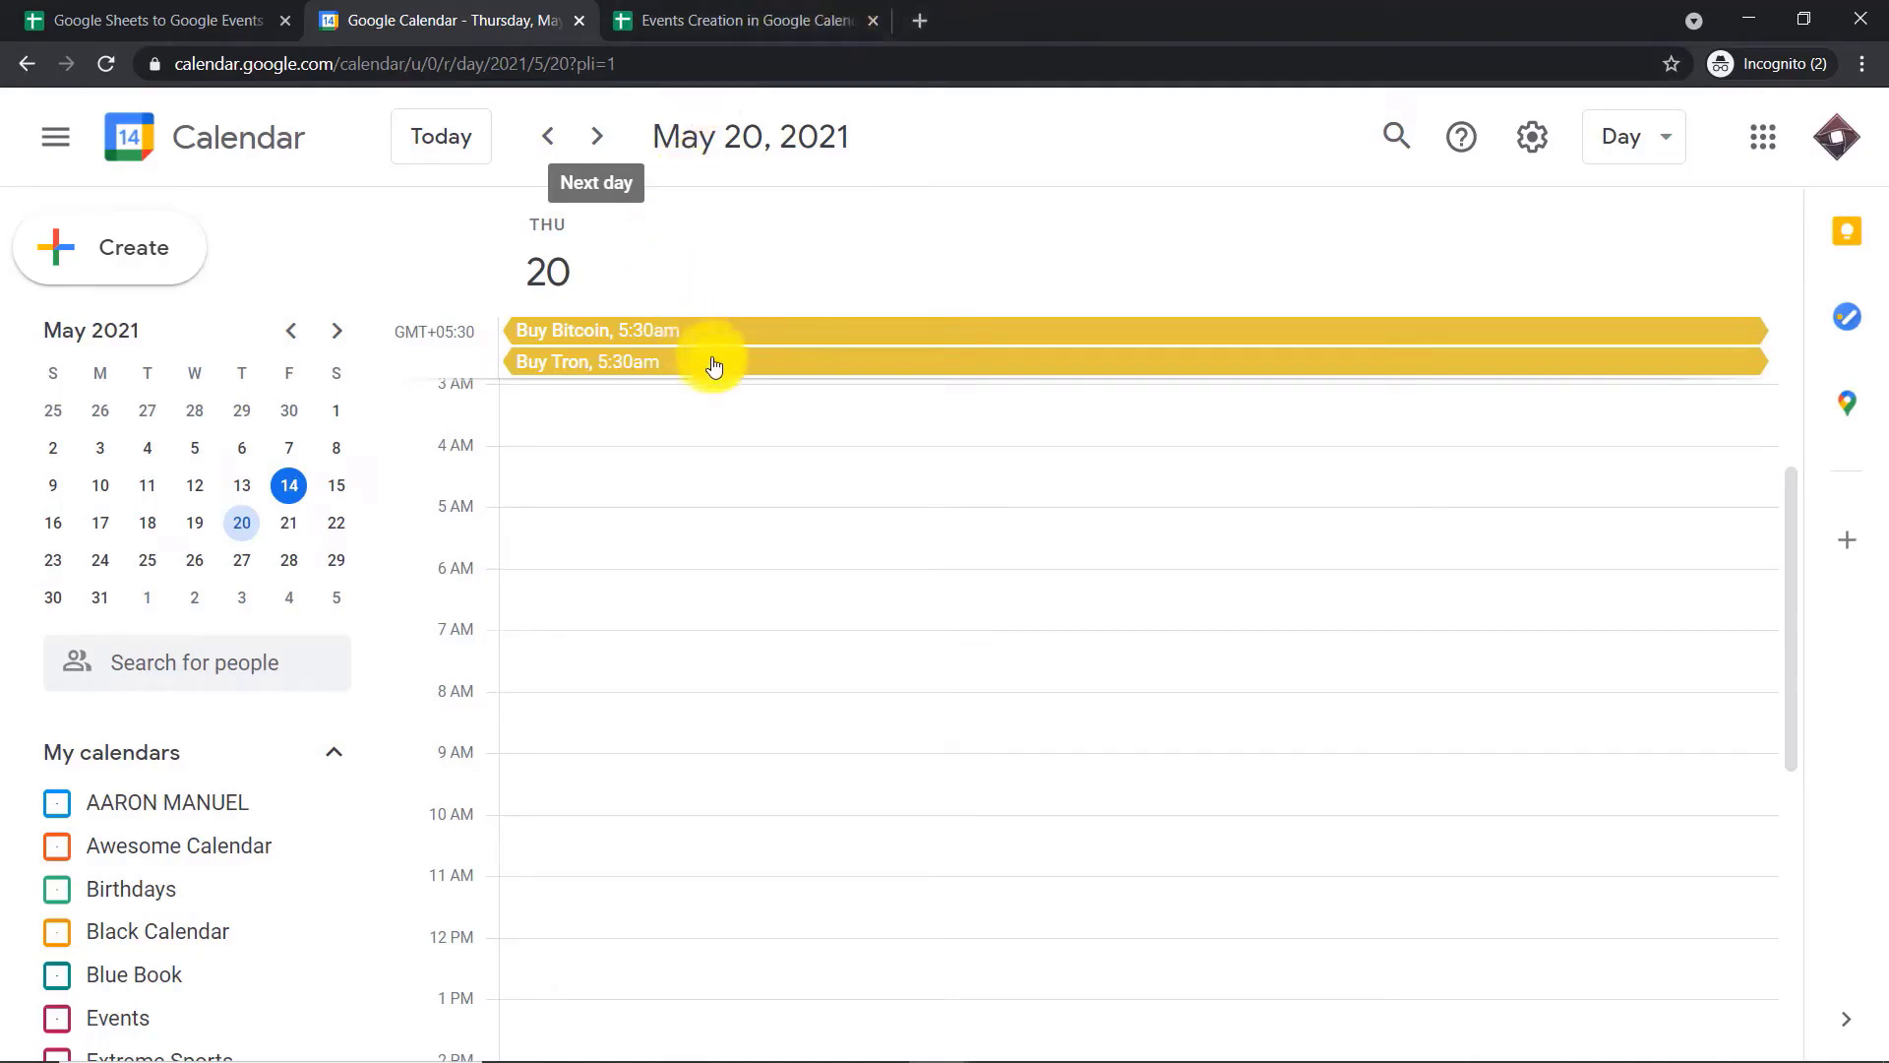
Open the pabbly.com website in a new browser tab
left_click(929, 19)
type("p")
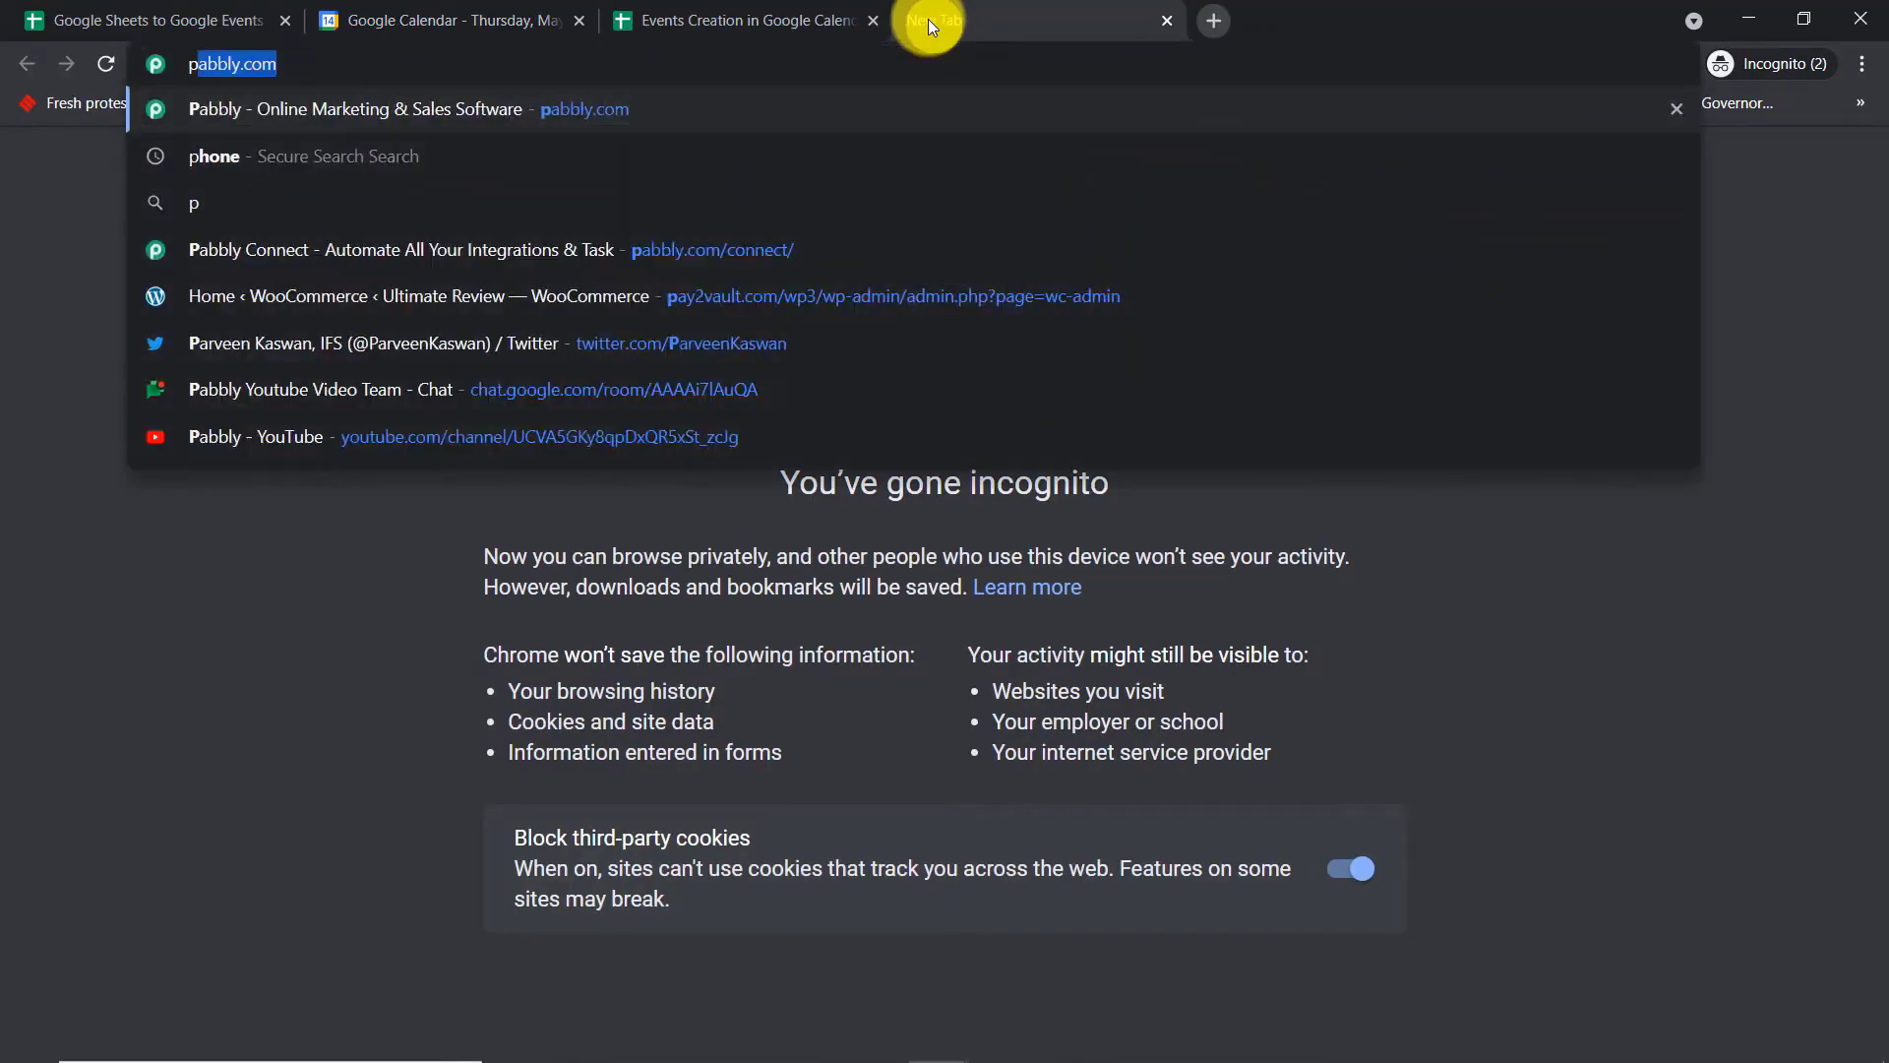
key("Return")
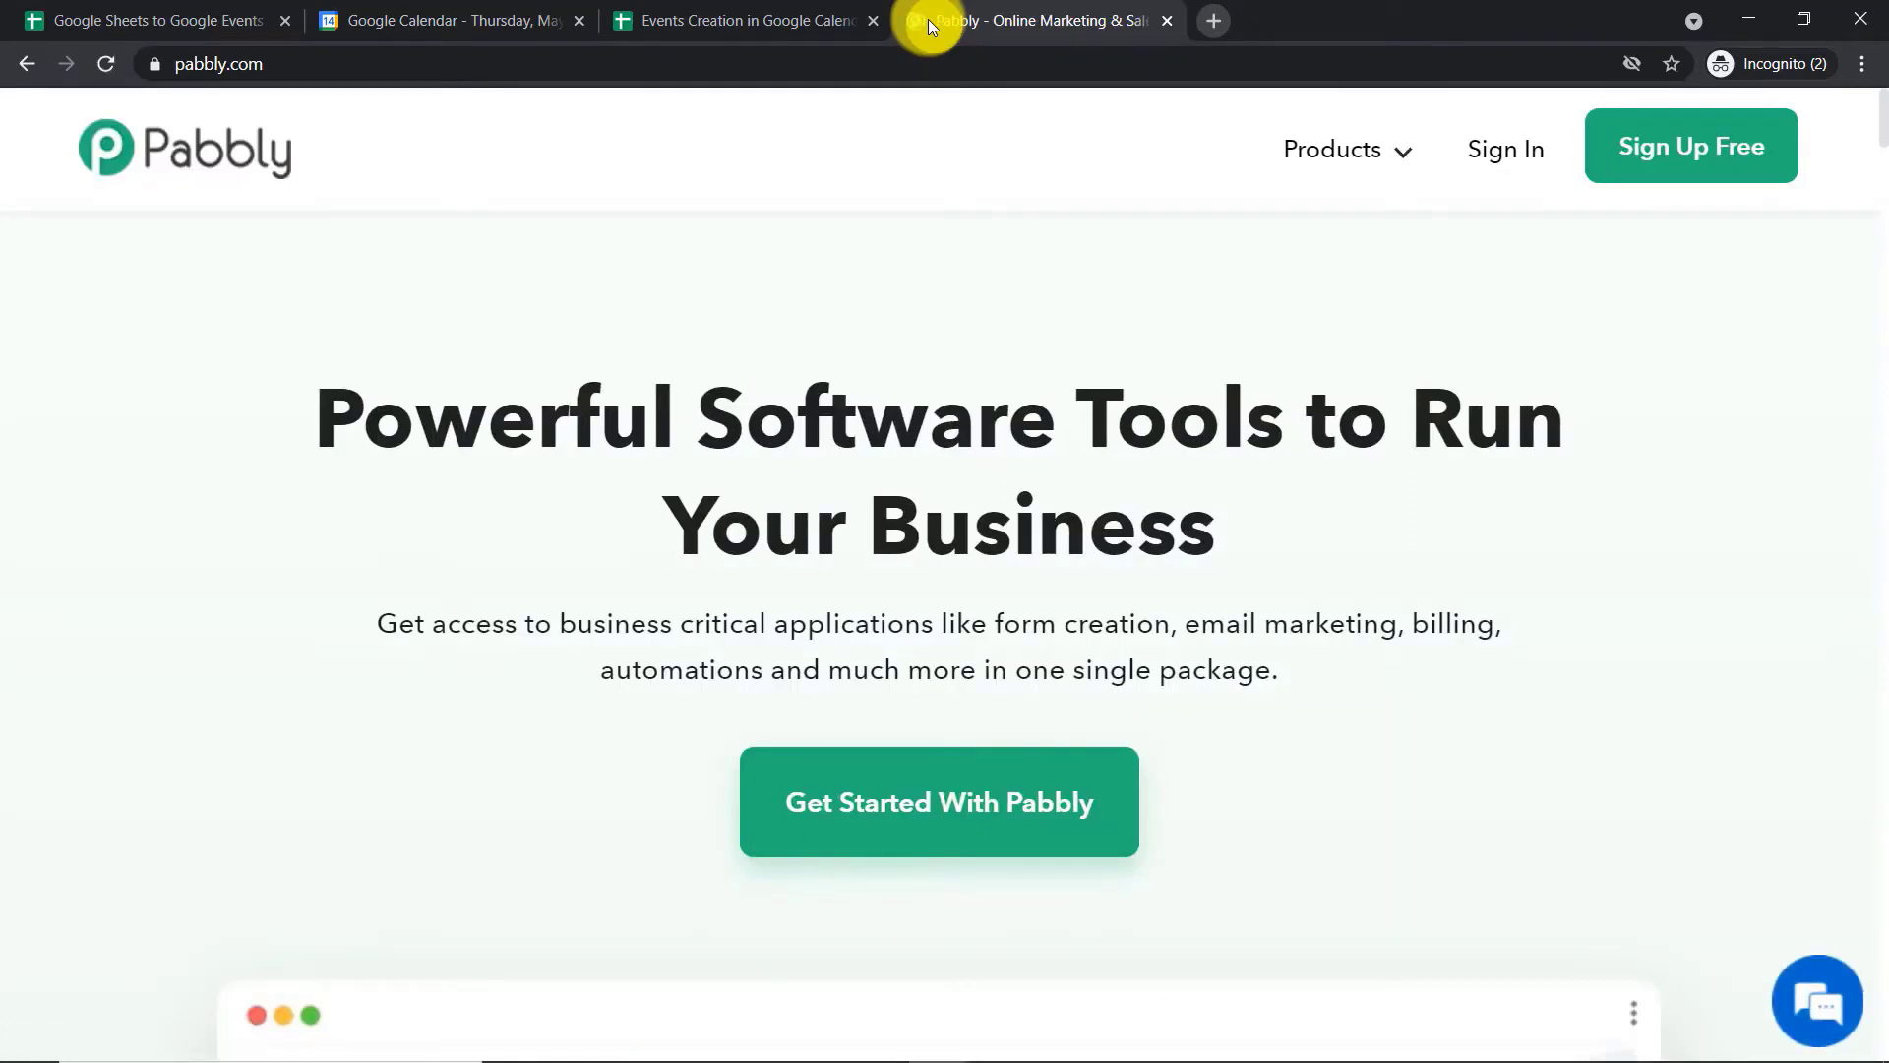
Sign in to the Pabbly account and open the Connect application
left_click(1497, 158)
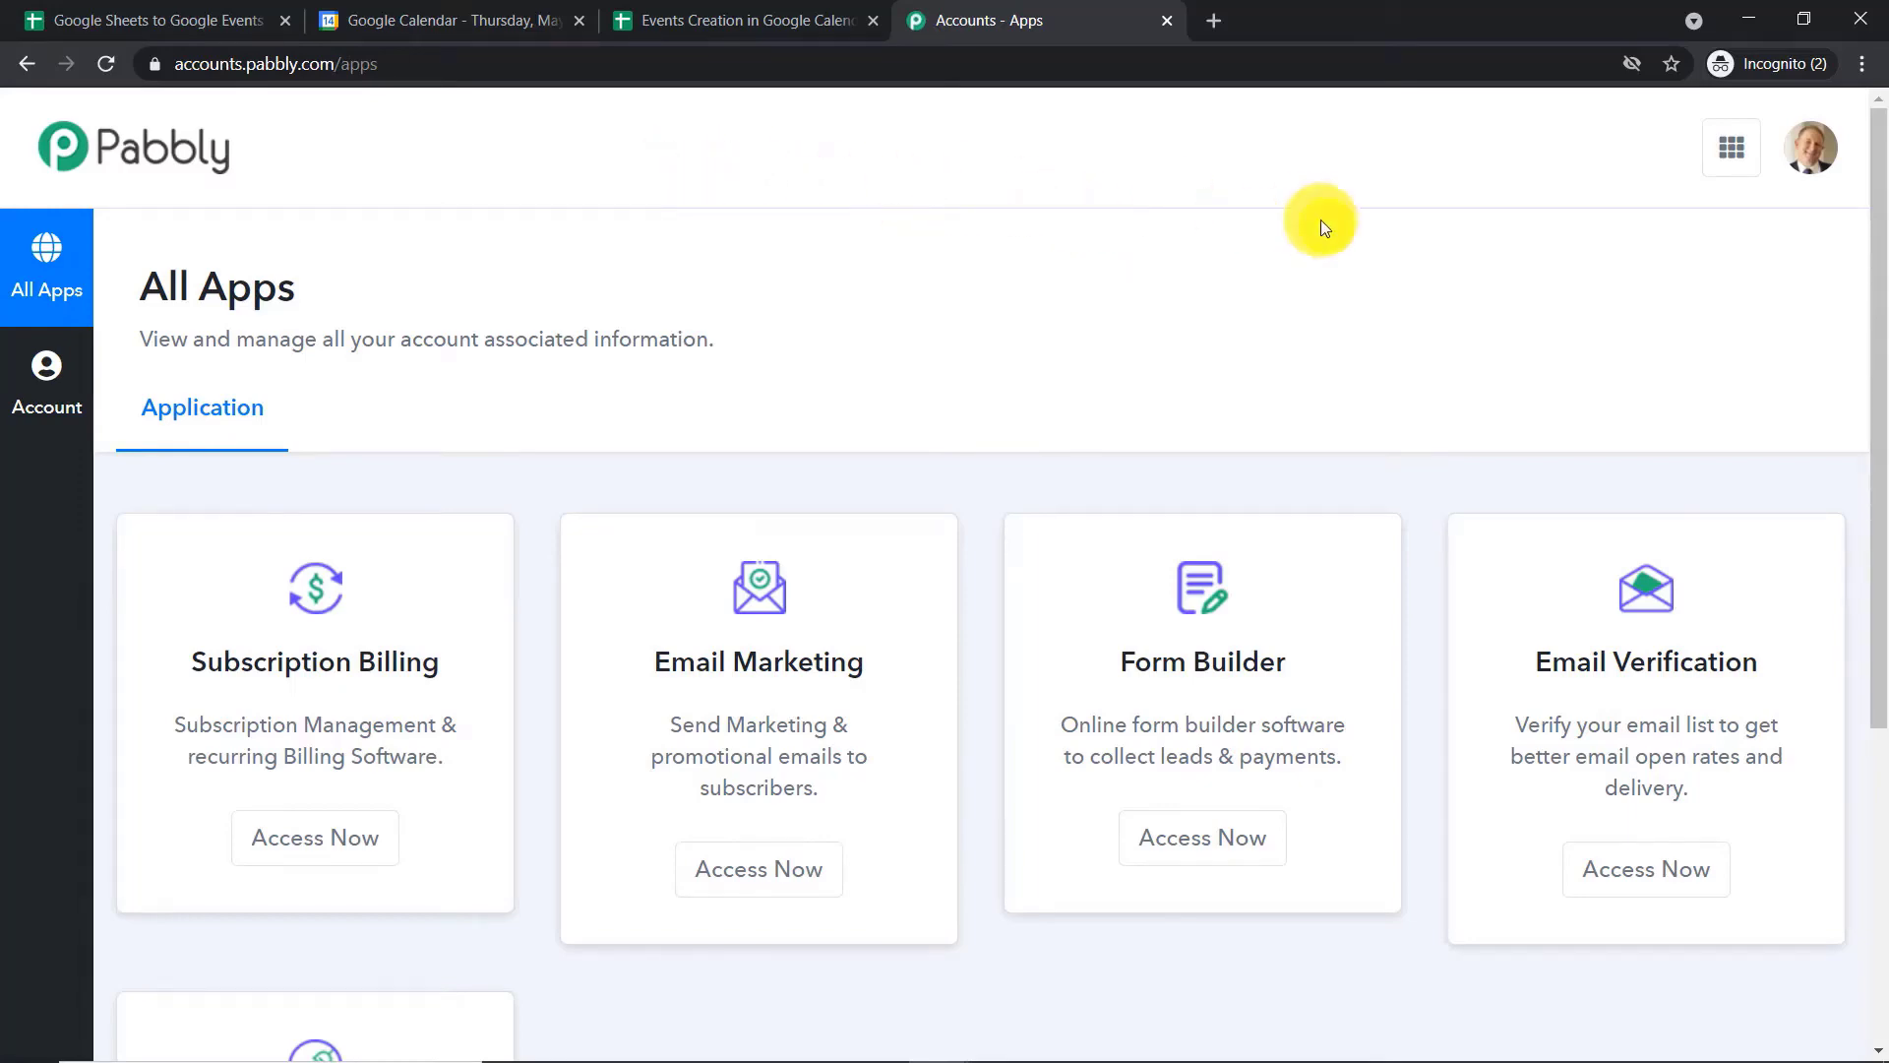
scroll(1238, 344, "down", 5)
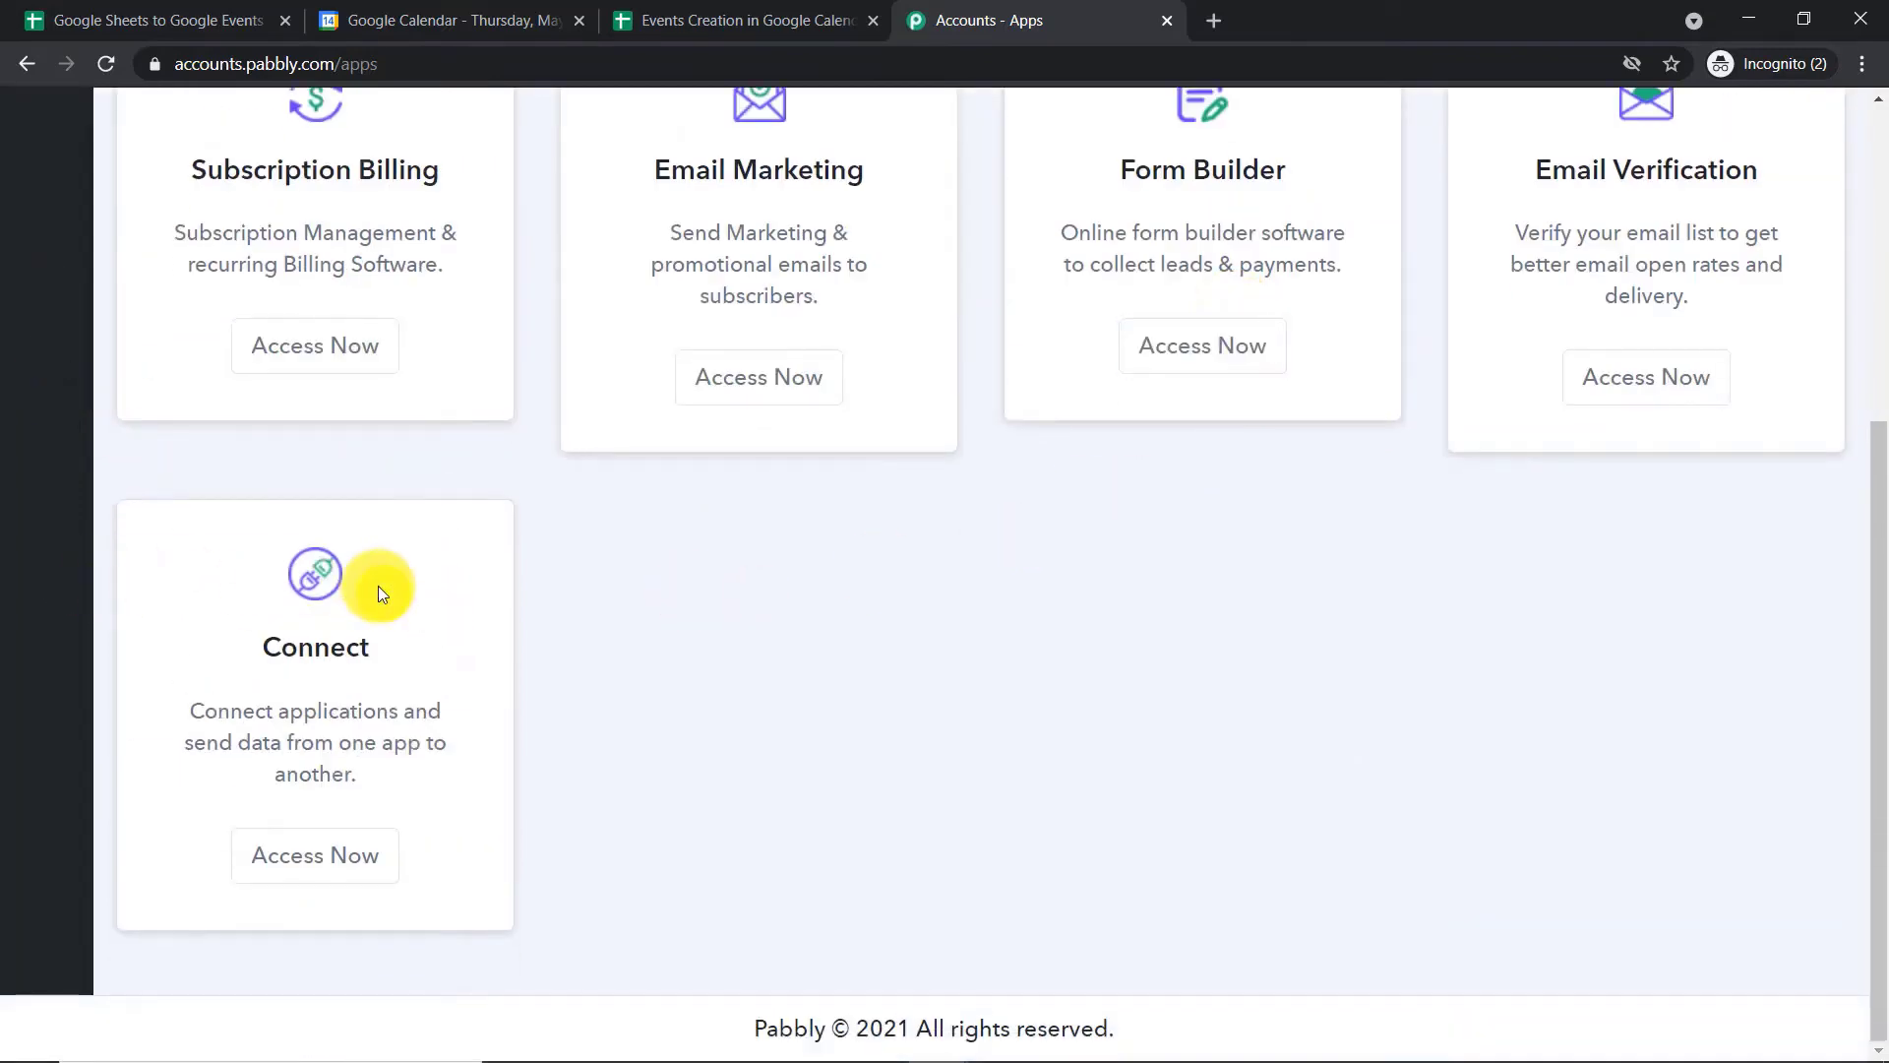
left_click(363, 860)
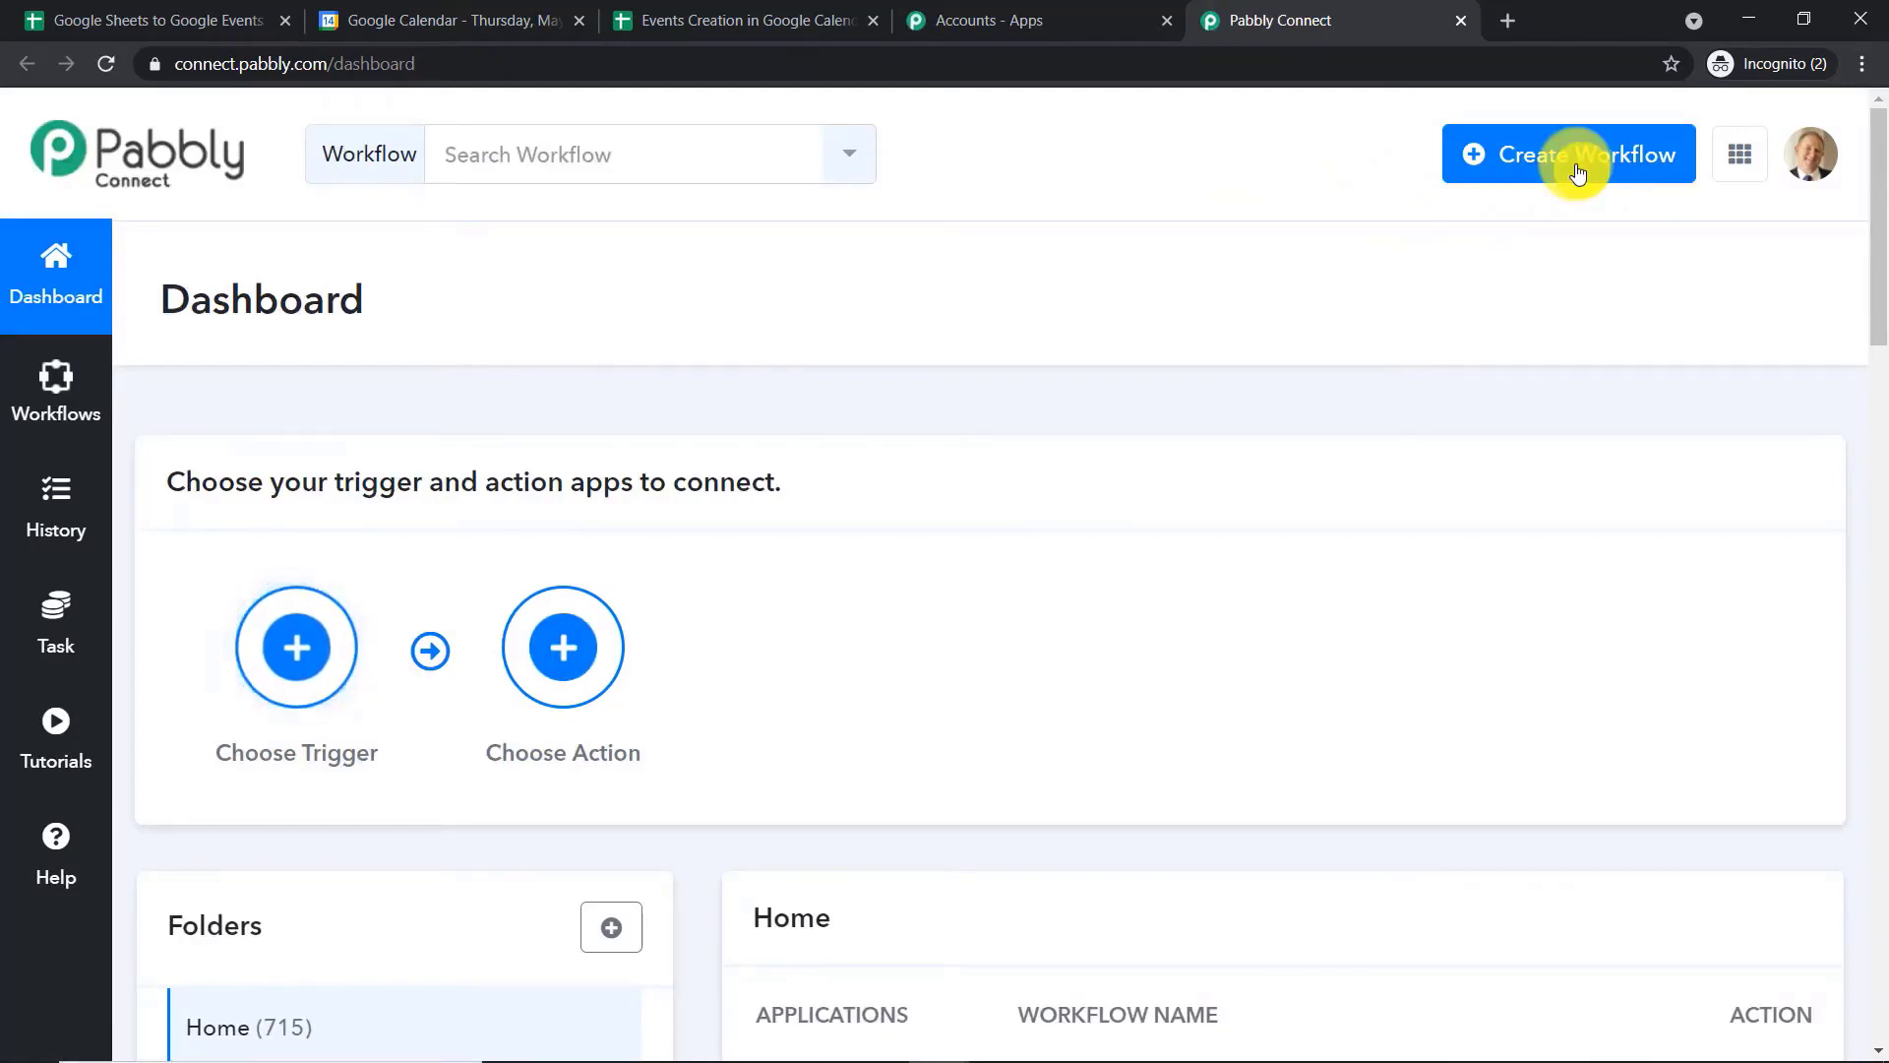
Turn off the existing Google Sheets To Google Calendar Events workflow on the dashboard
scroll(1483, 239, "down", 3)
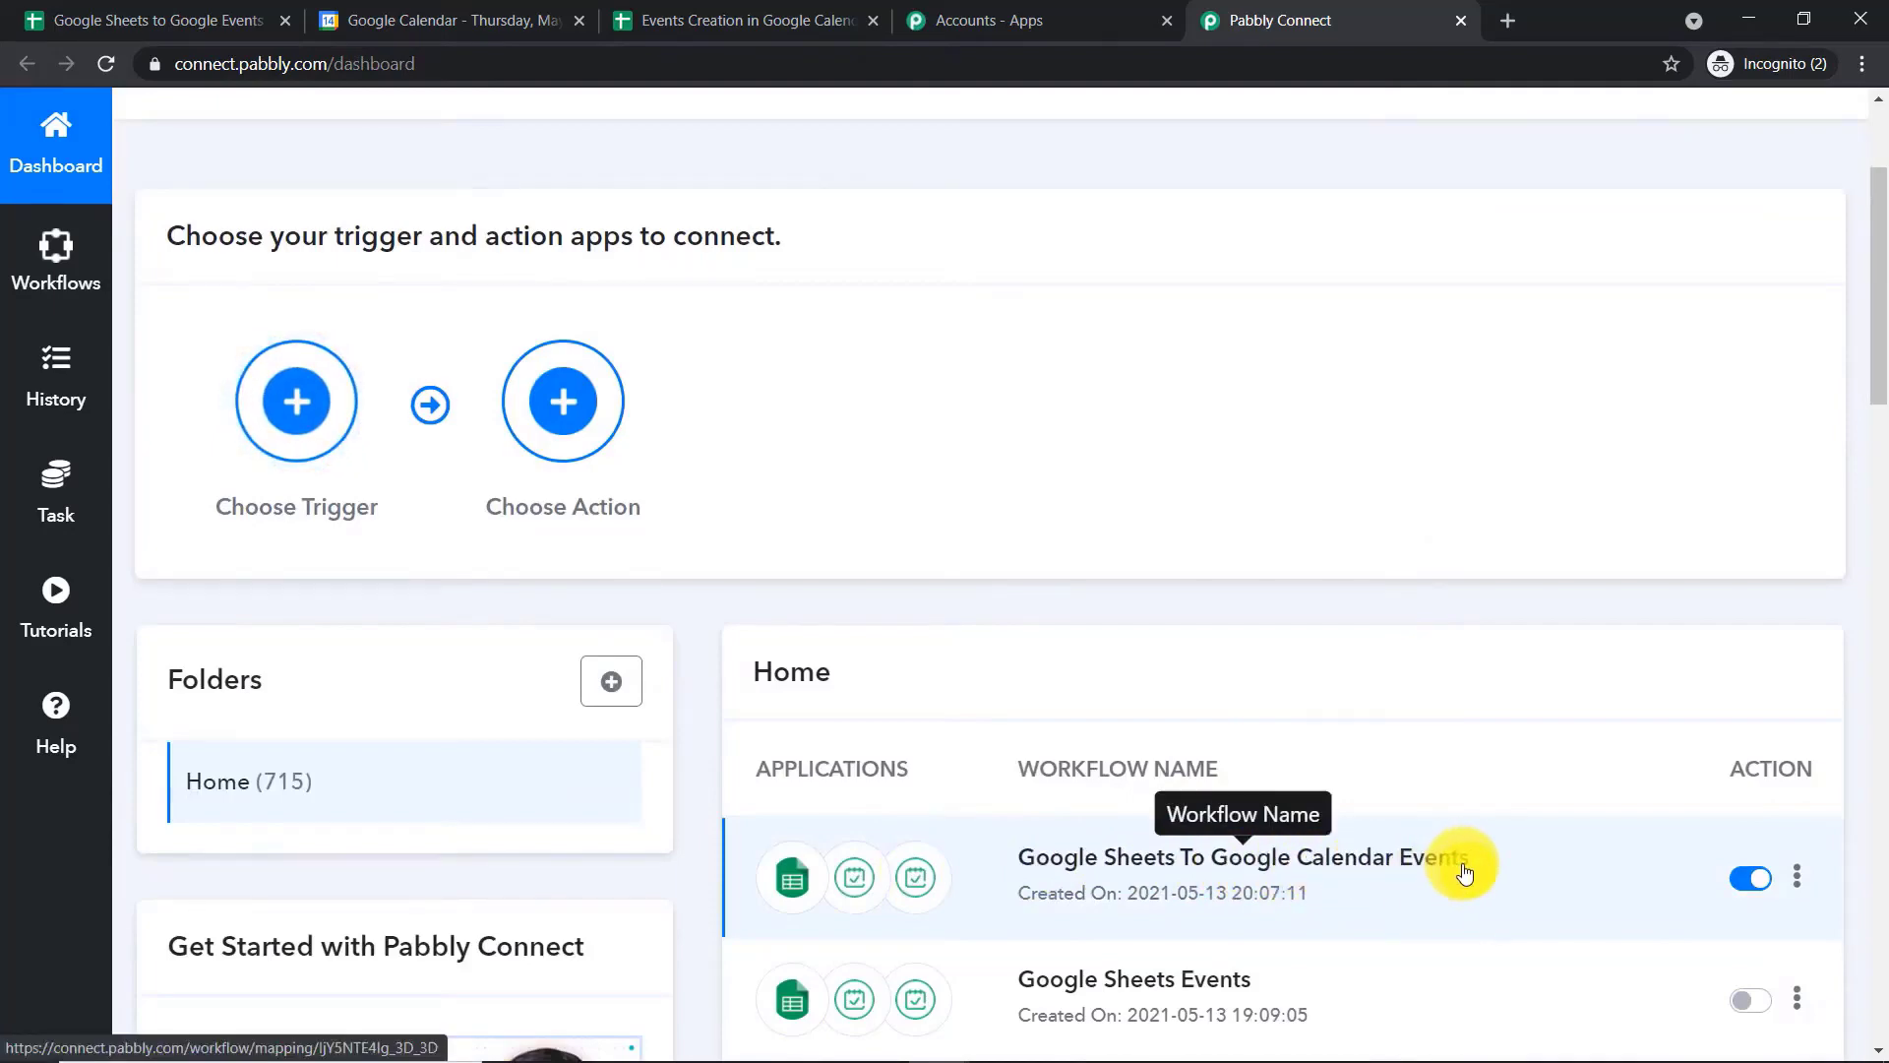
left_click(1752, 884)
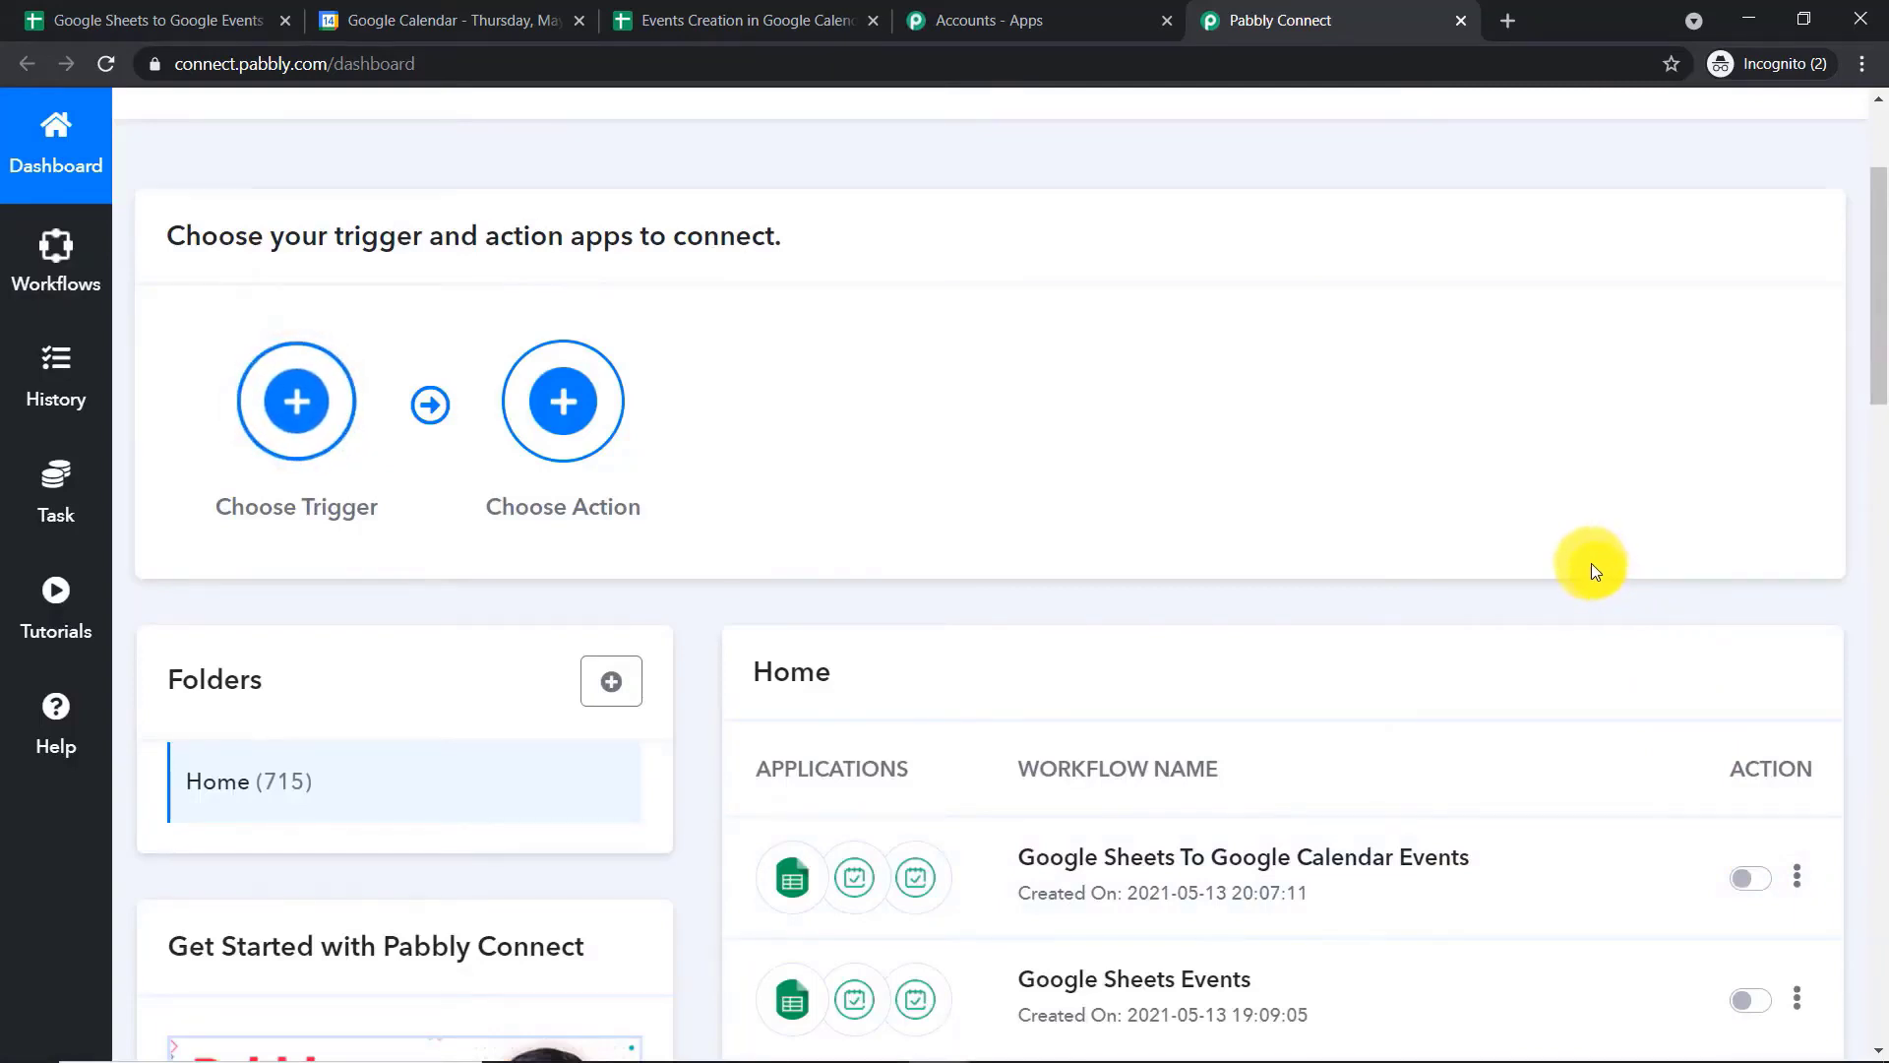
scroll(1594, 560, "up", 3)
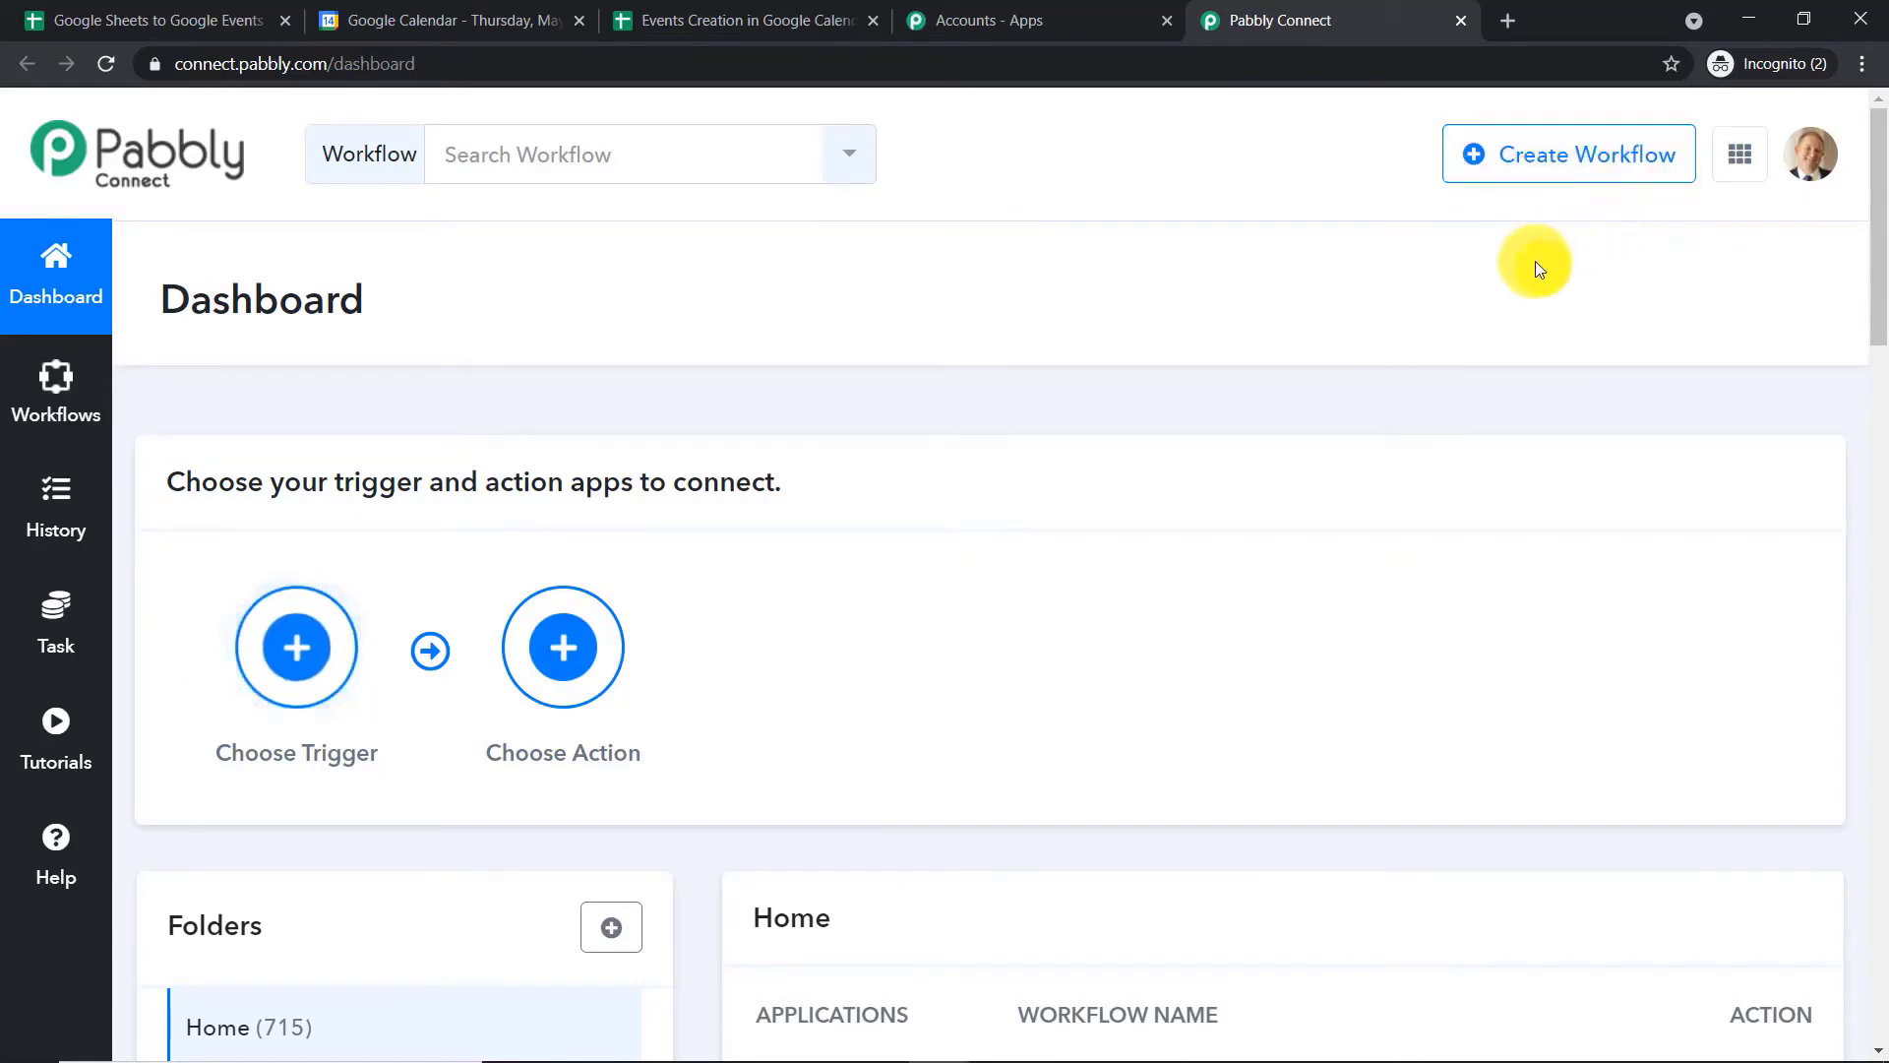
Create a new workflow named Google Sheets Data To Google Calendar Events
scroll(1446, 498, "down", 3)
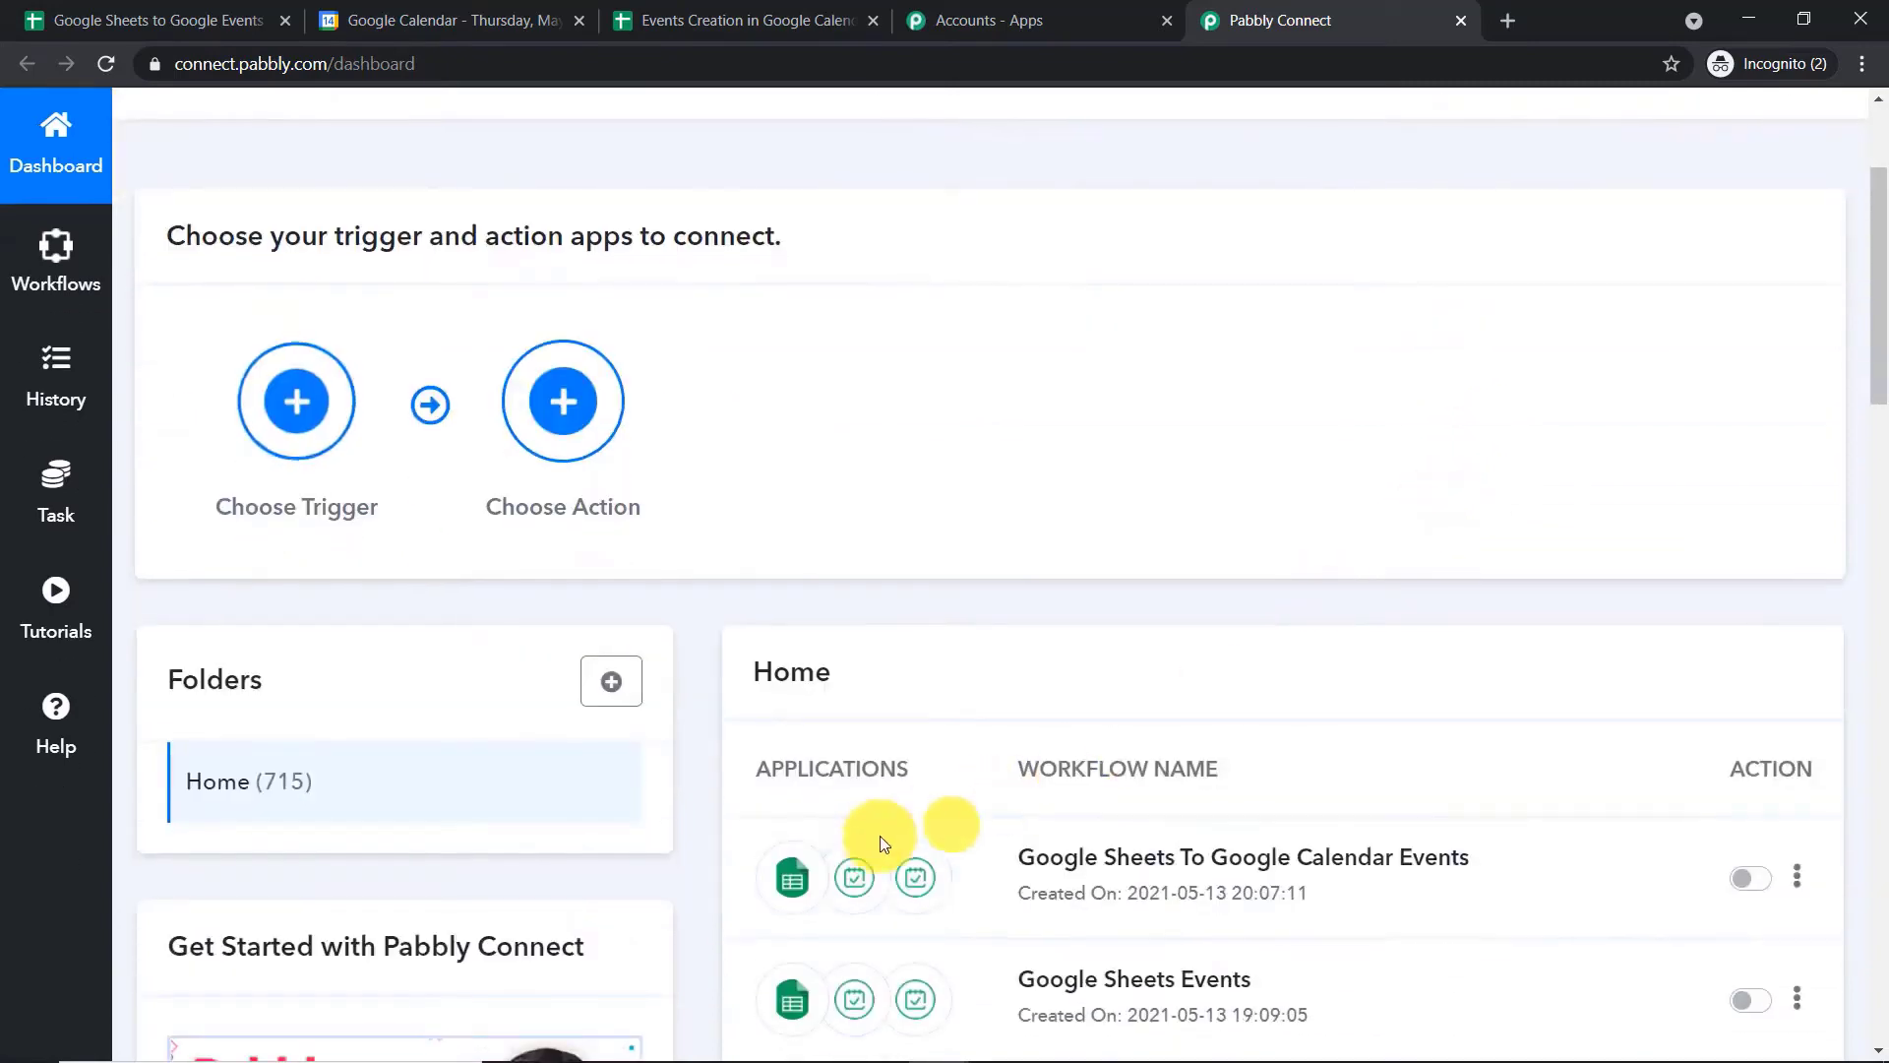
scroll(1336, 735, "up", 3)
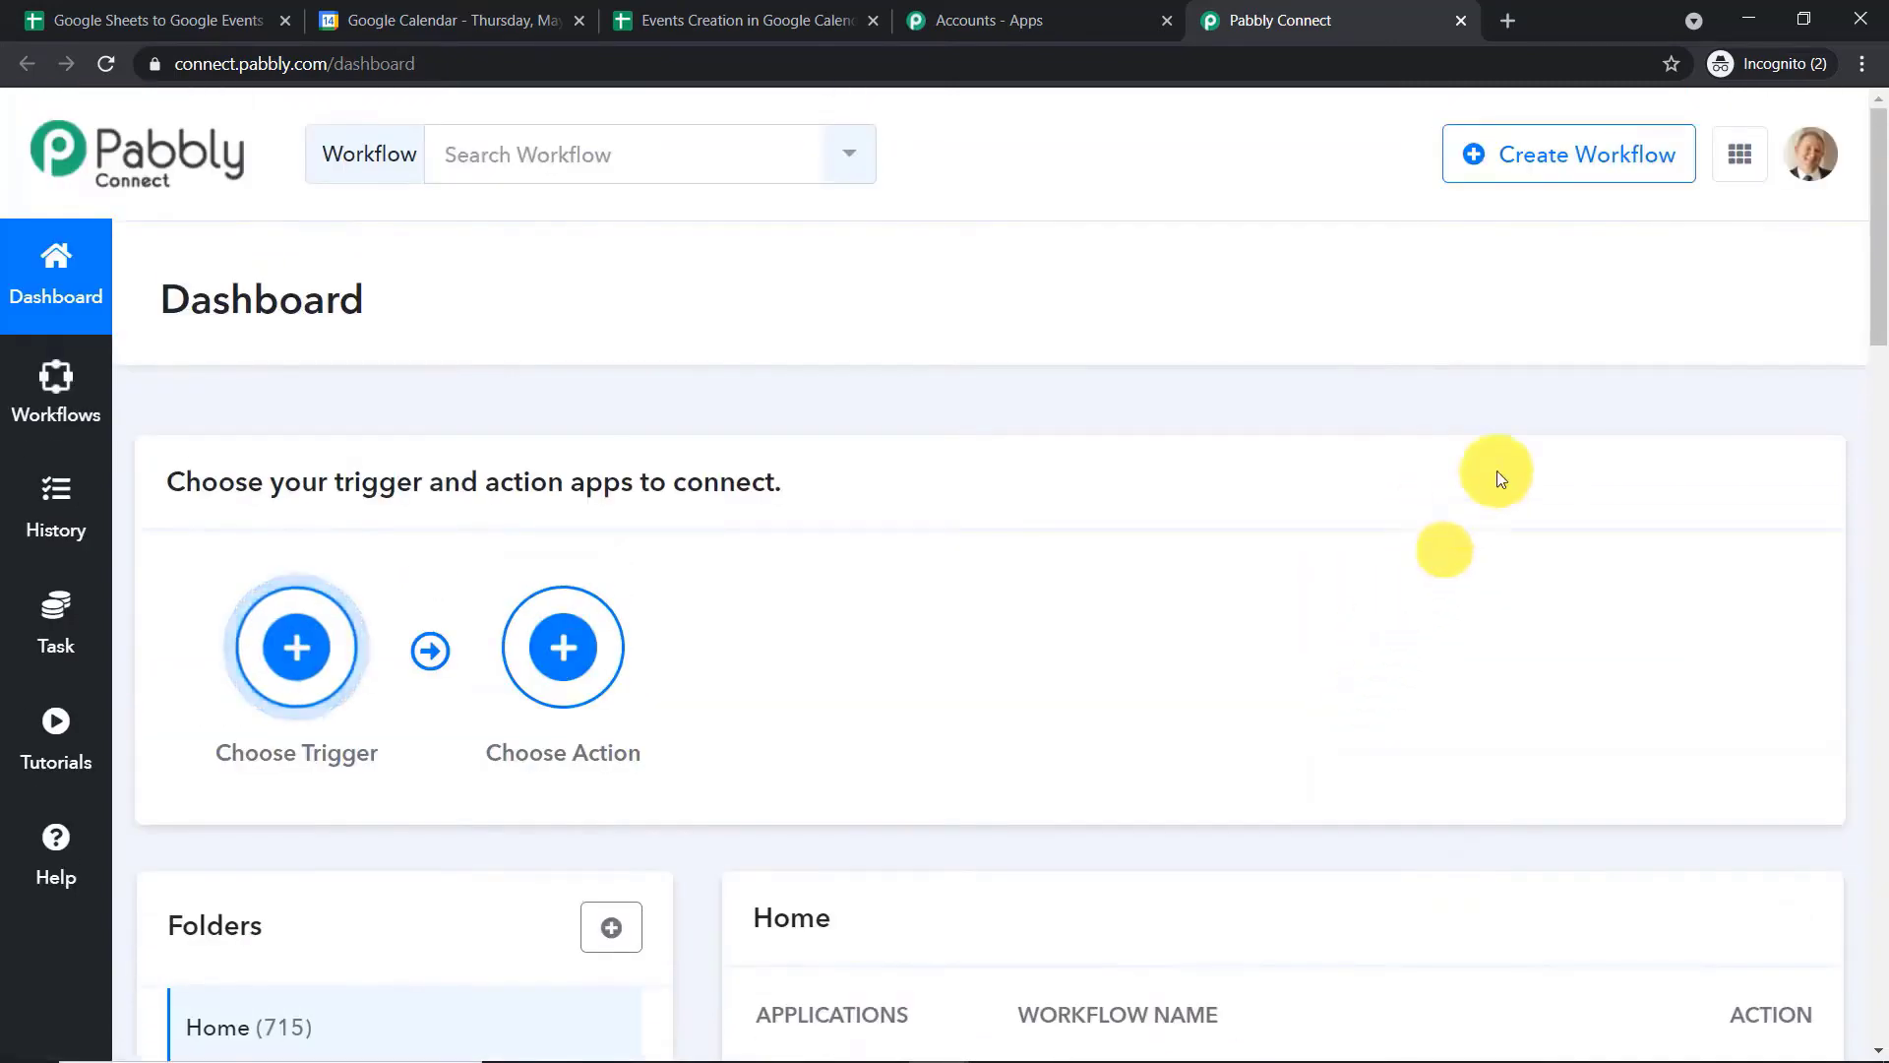
left_click(1533, 152)
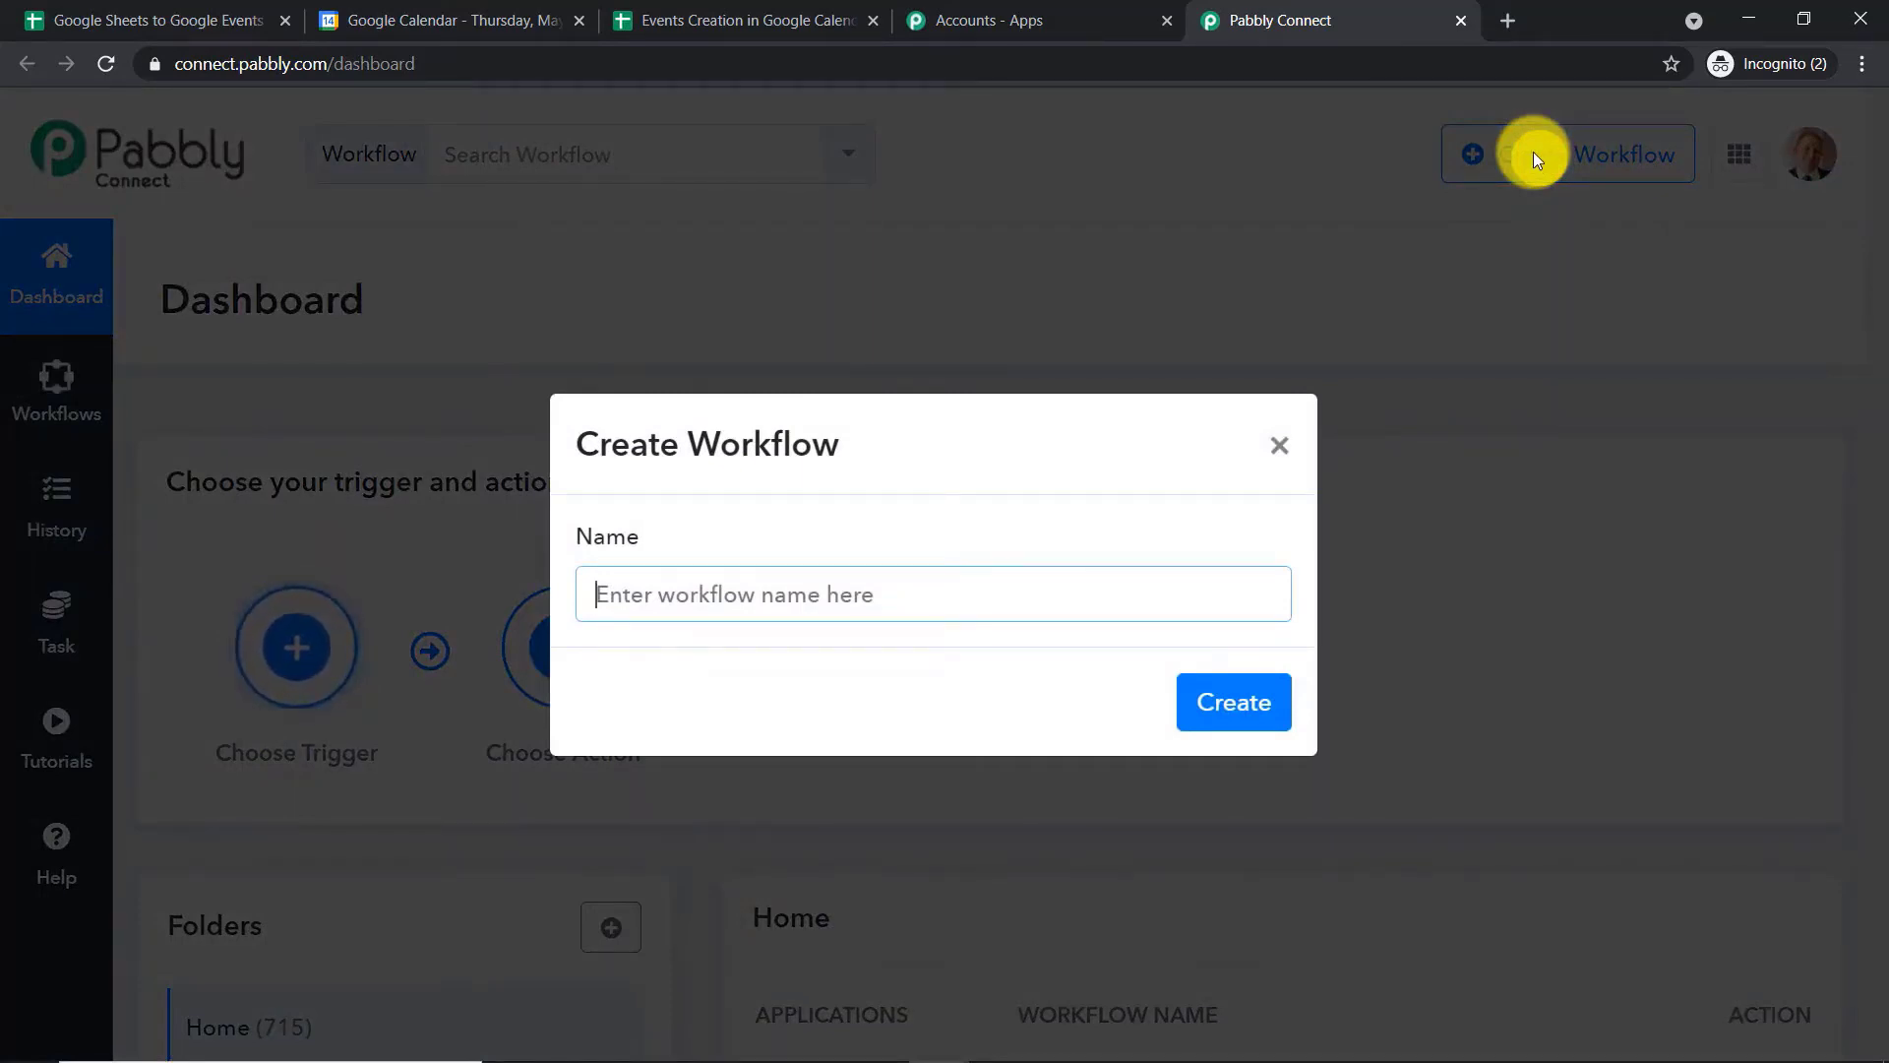
type("Google ")
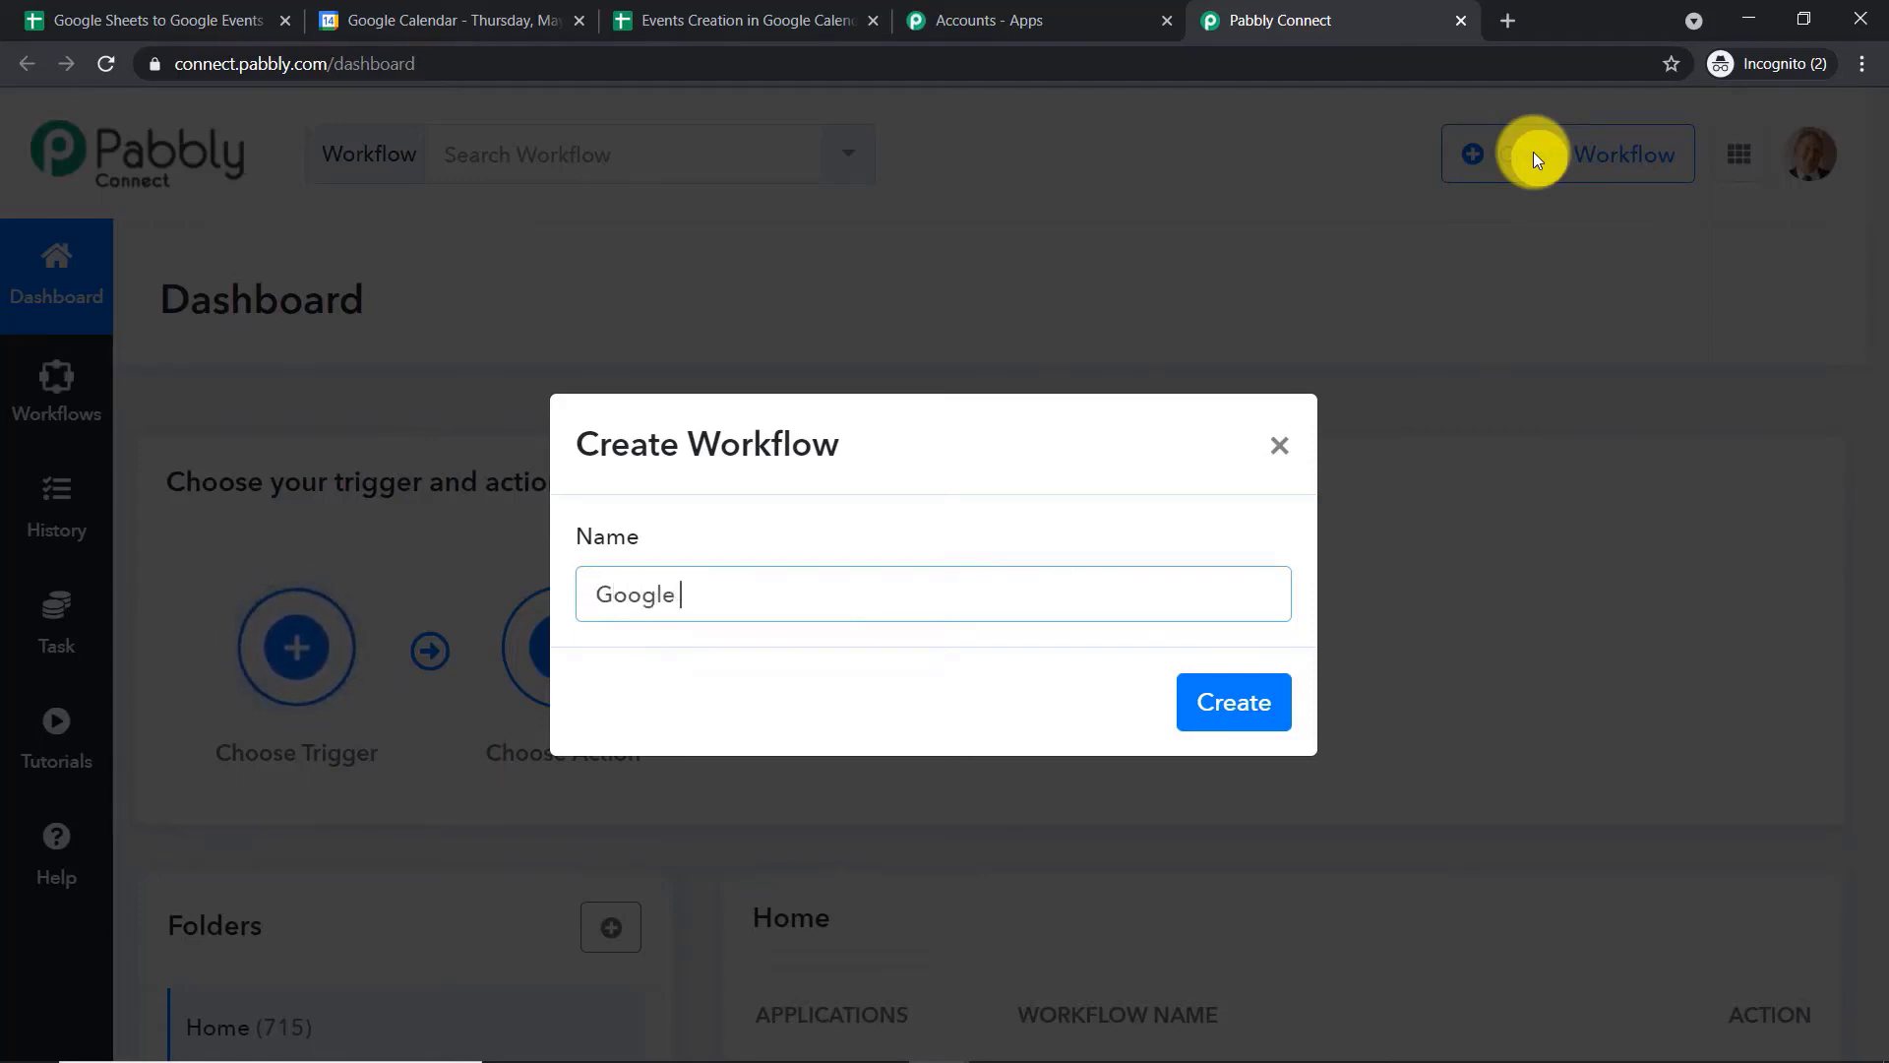
type("Sheets D")
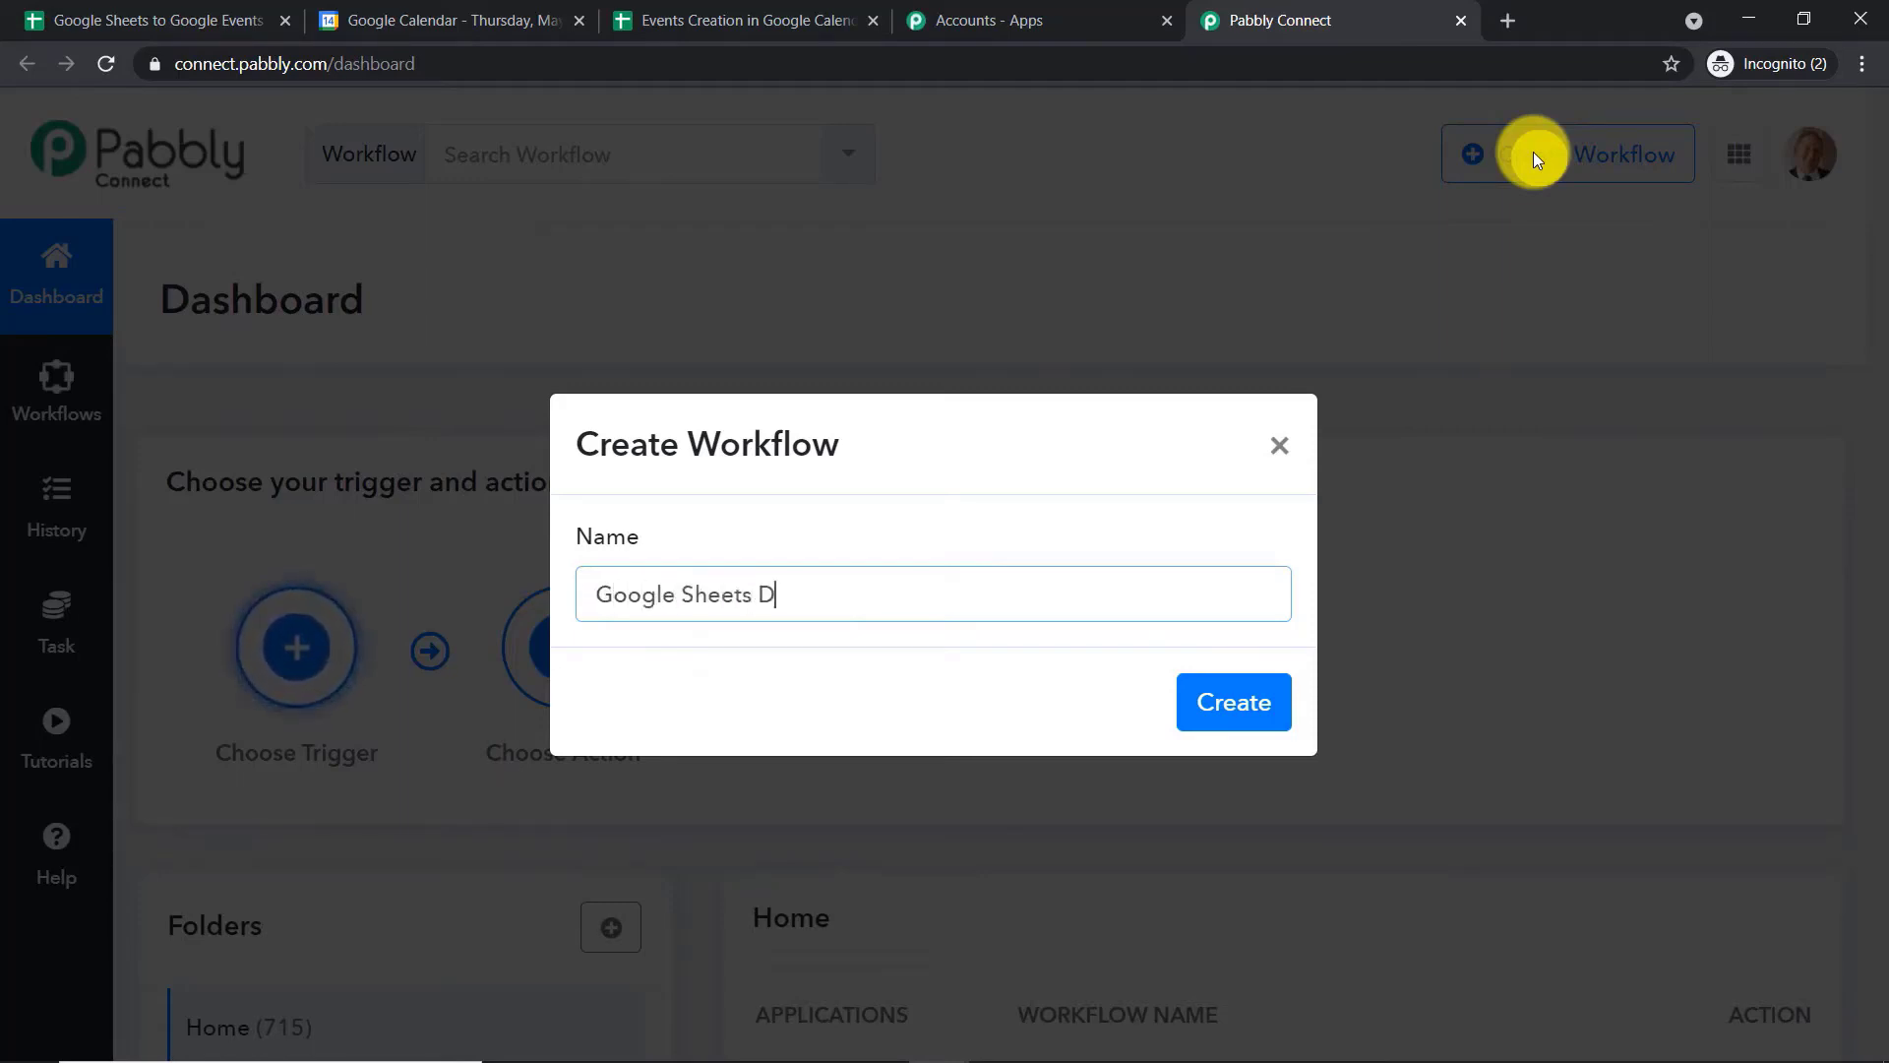
type("ata To Google Calen")
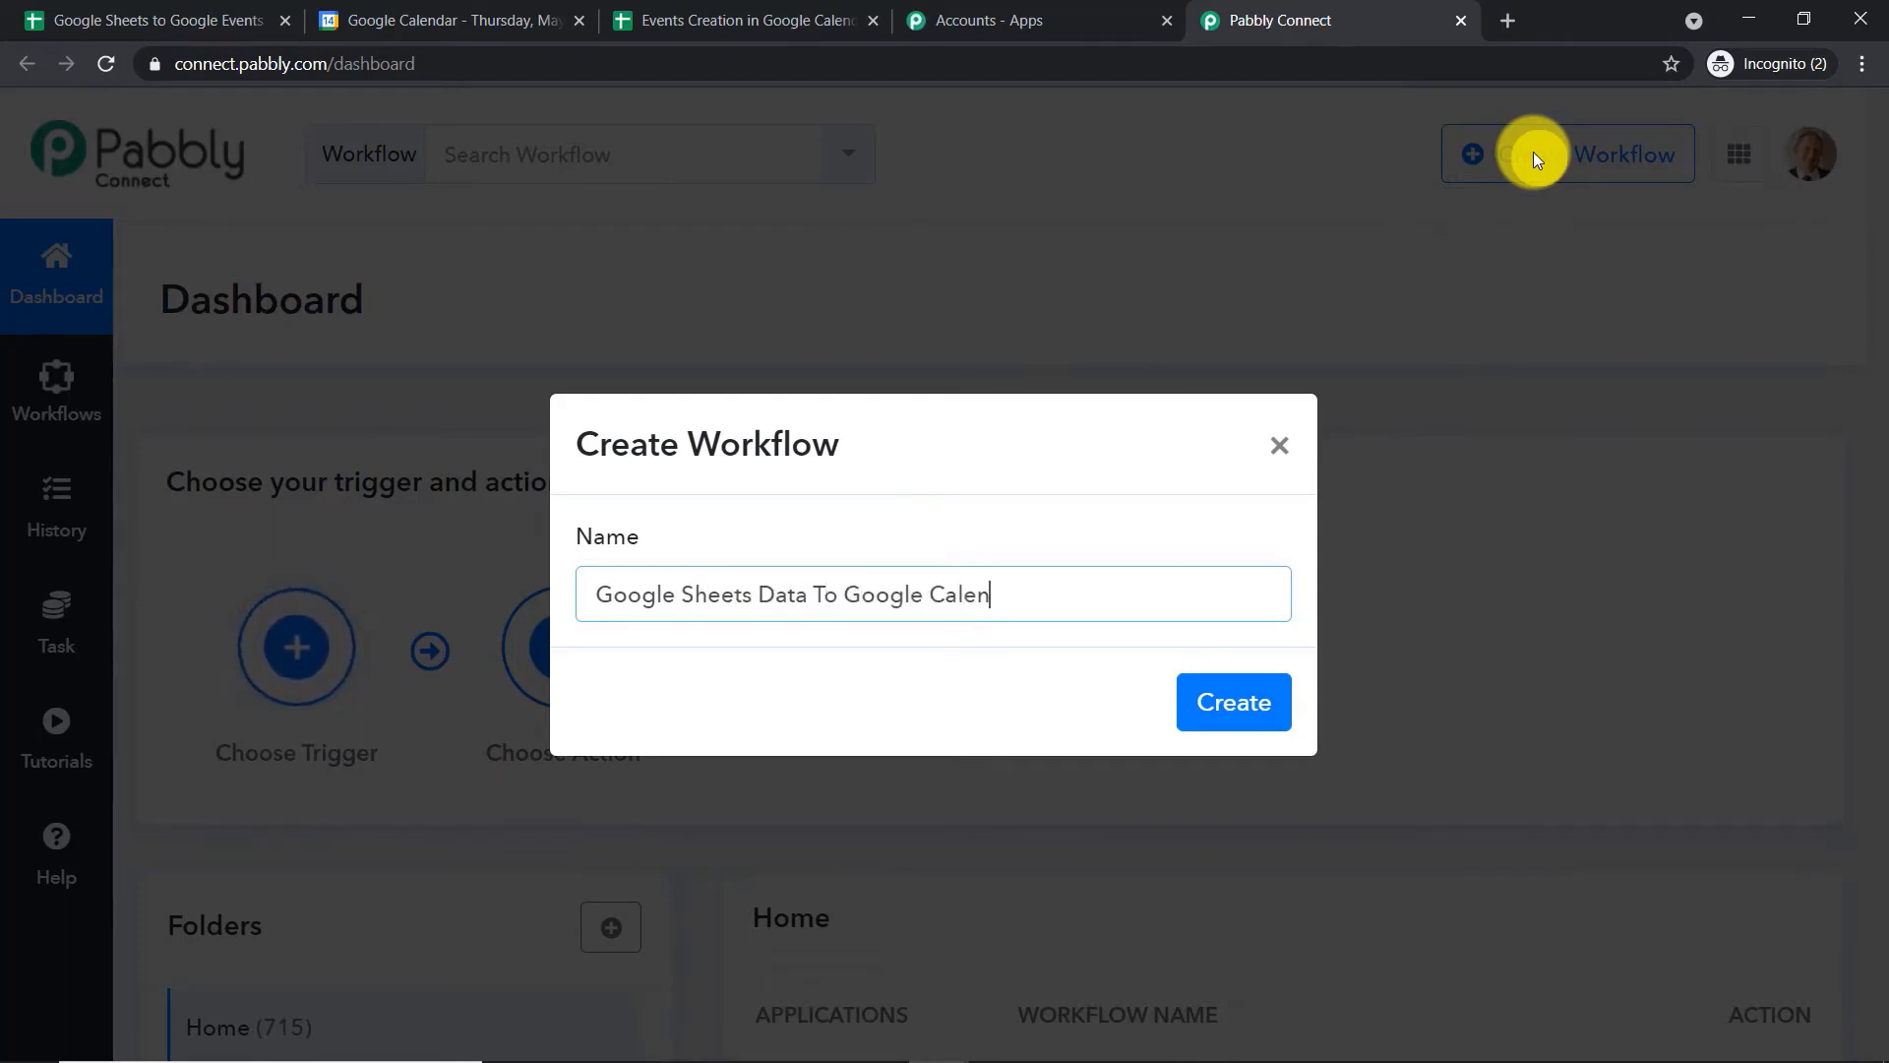
type("dar Events")
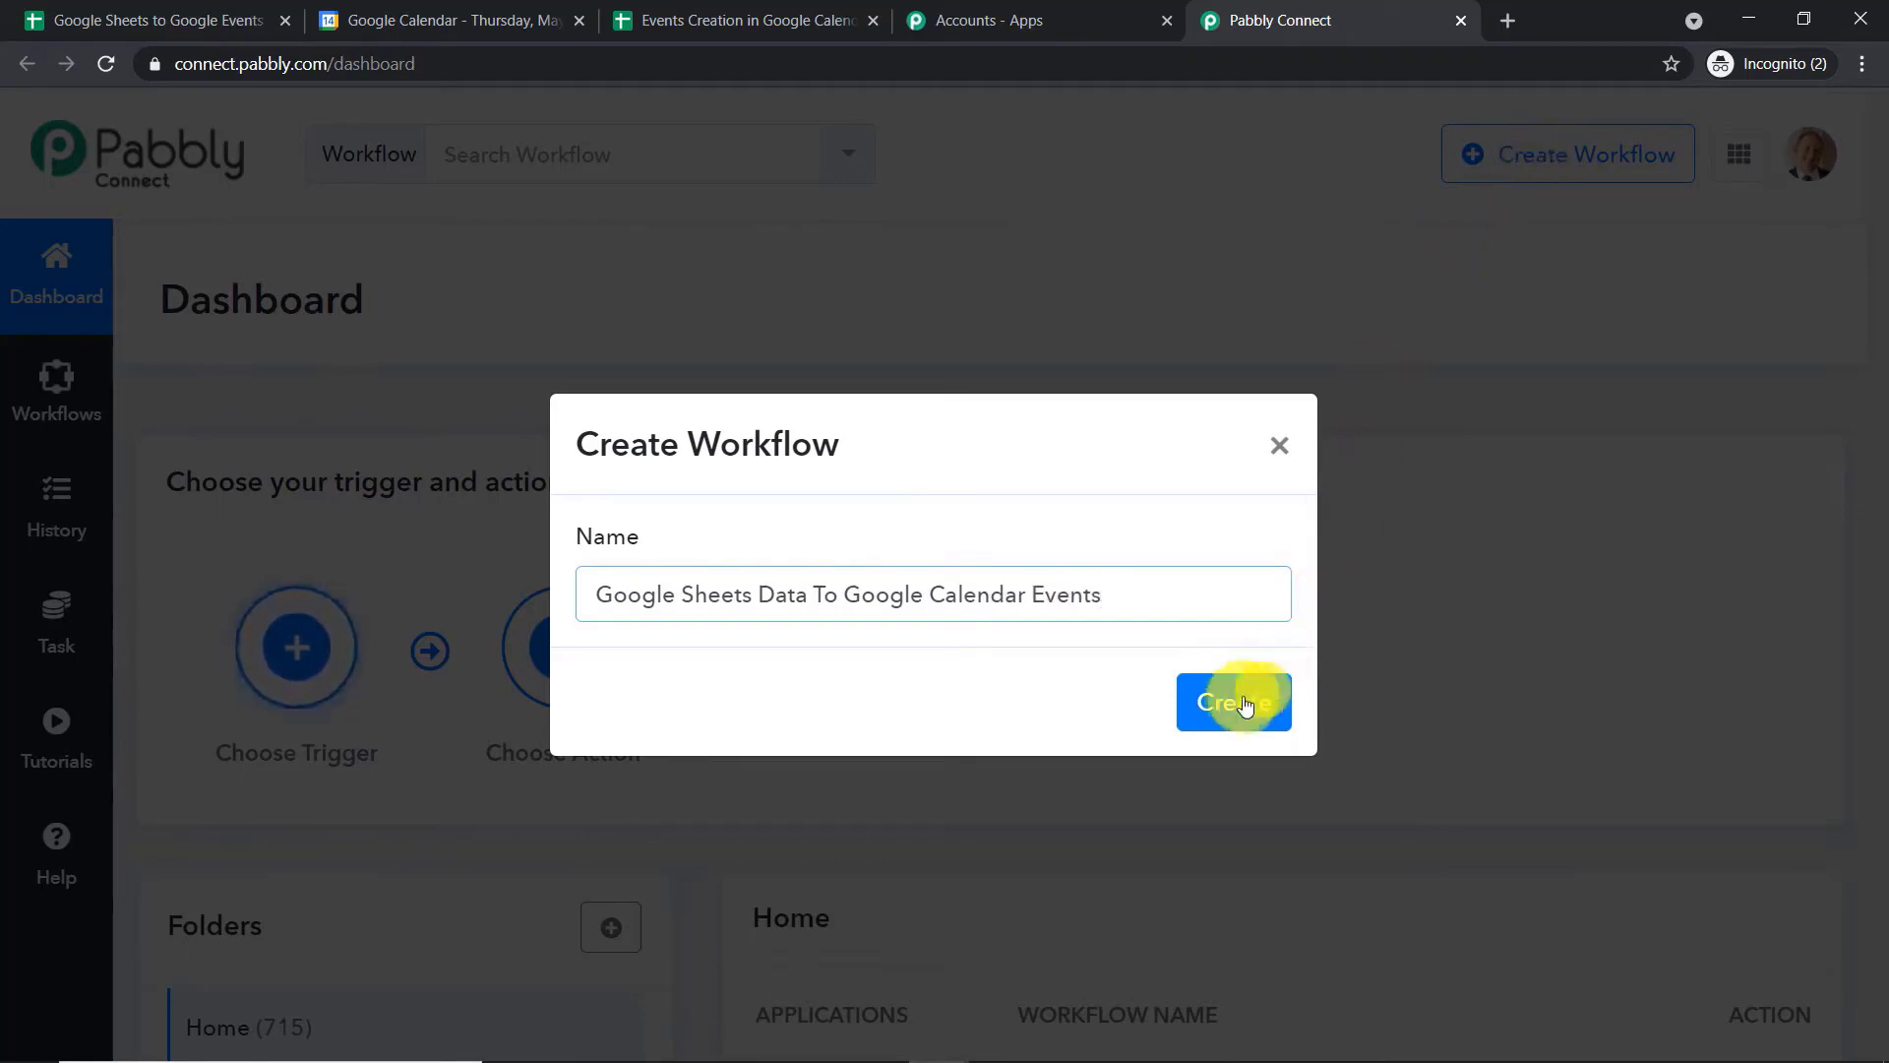
left_click(1238, 701)
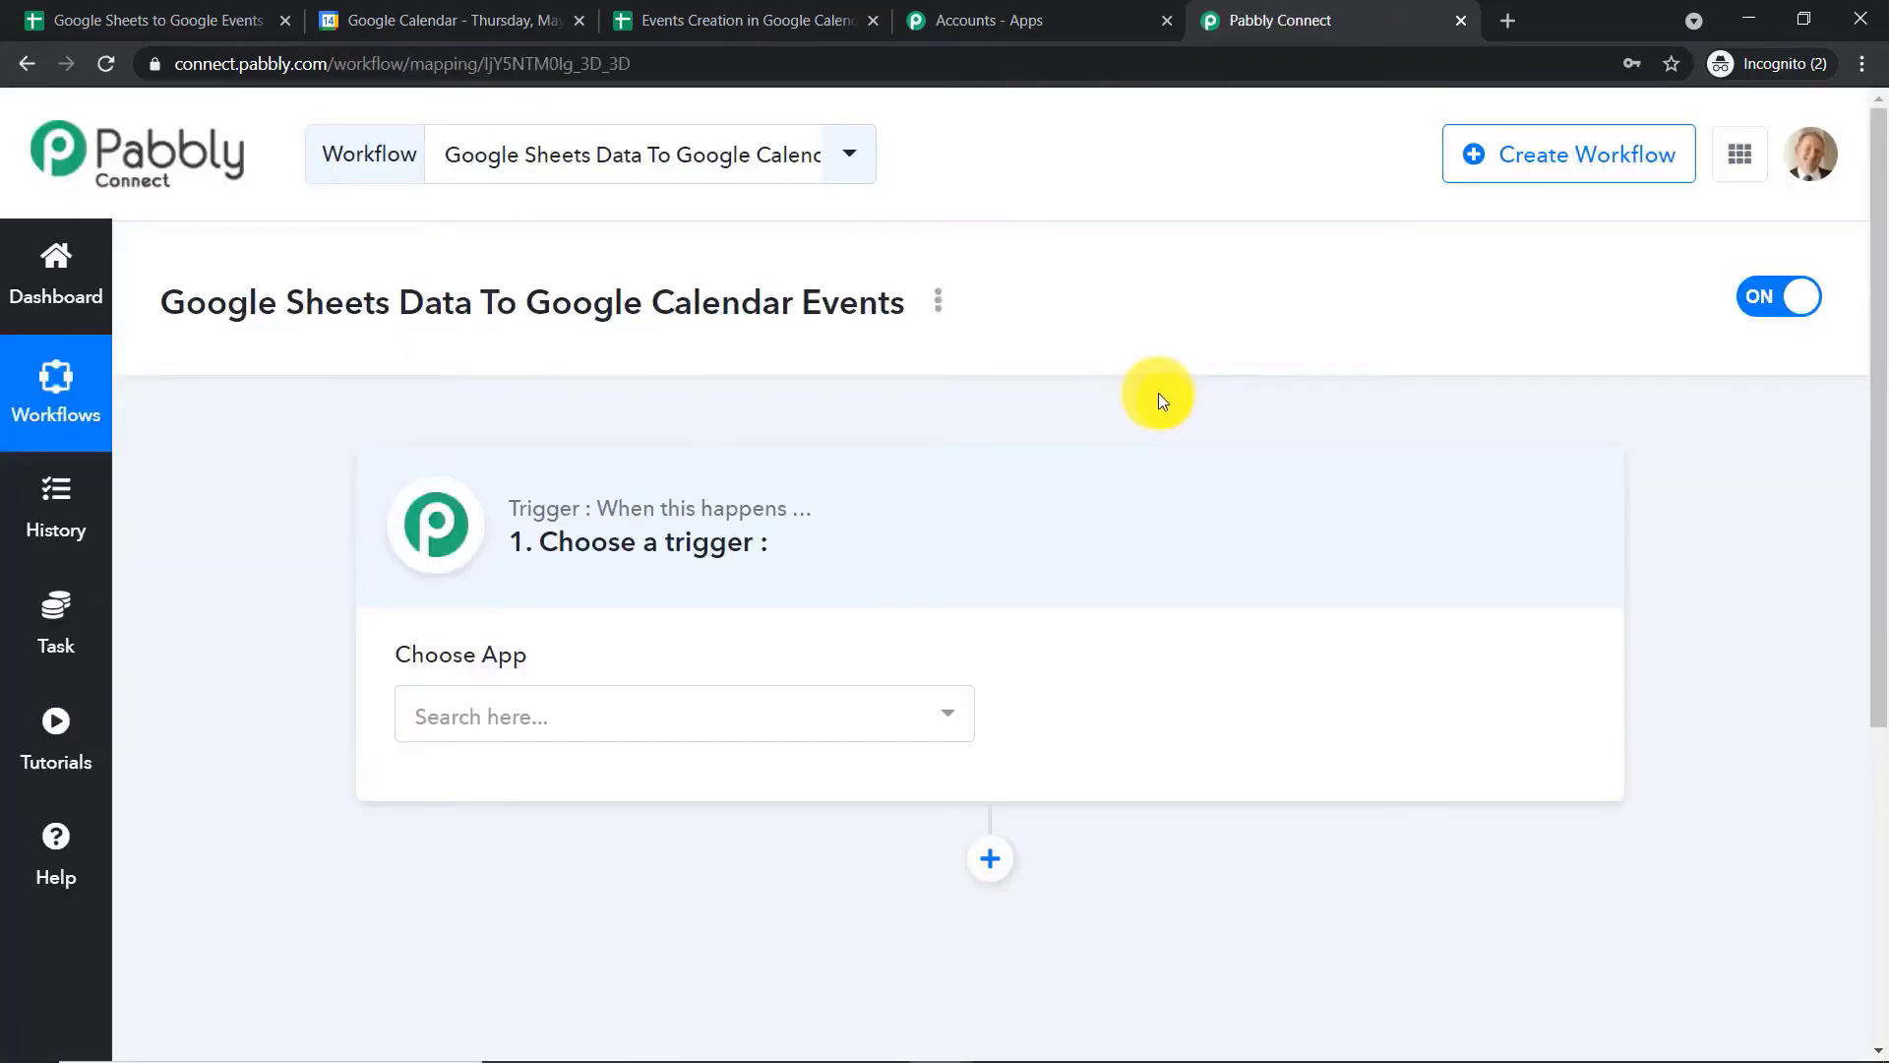
Set the workflow's trigger app to Google Sheets with New Spreadsheet Row as the trigger event
scroll(1159, 393, "down", 3)
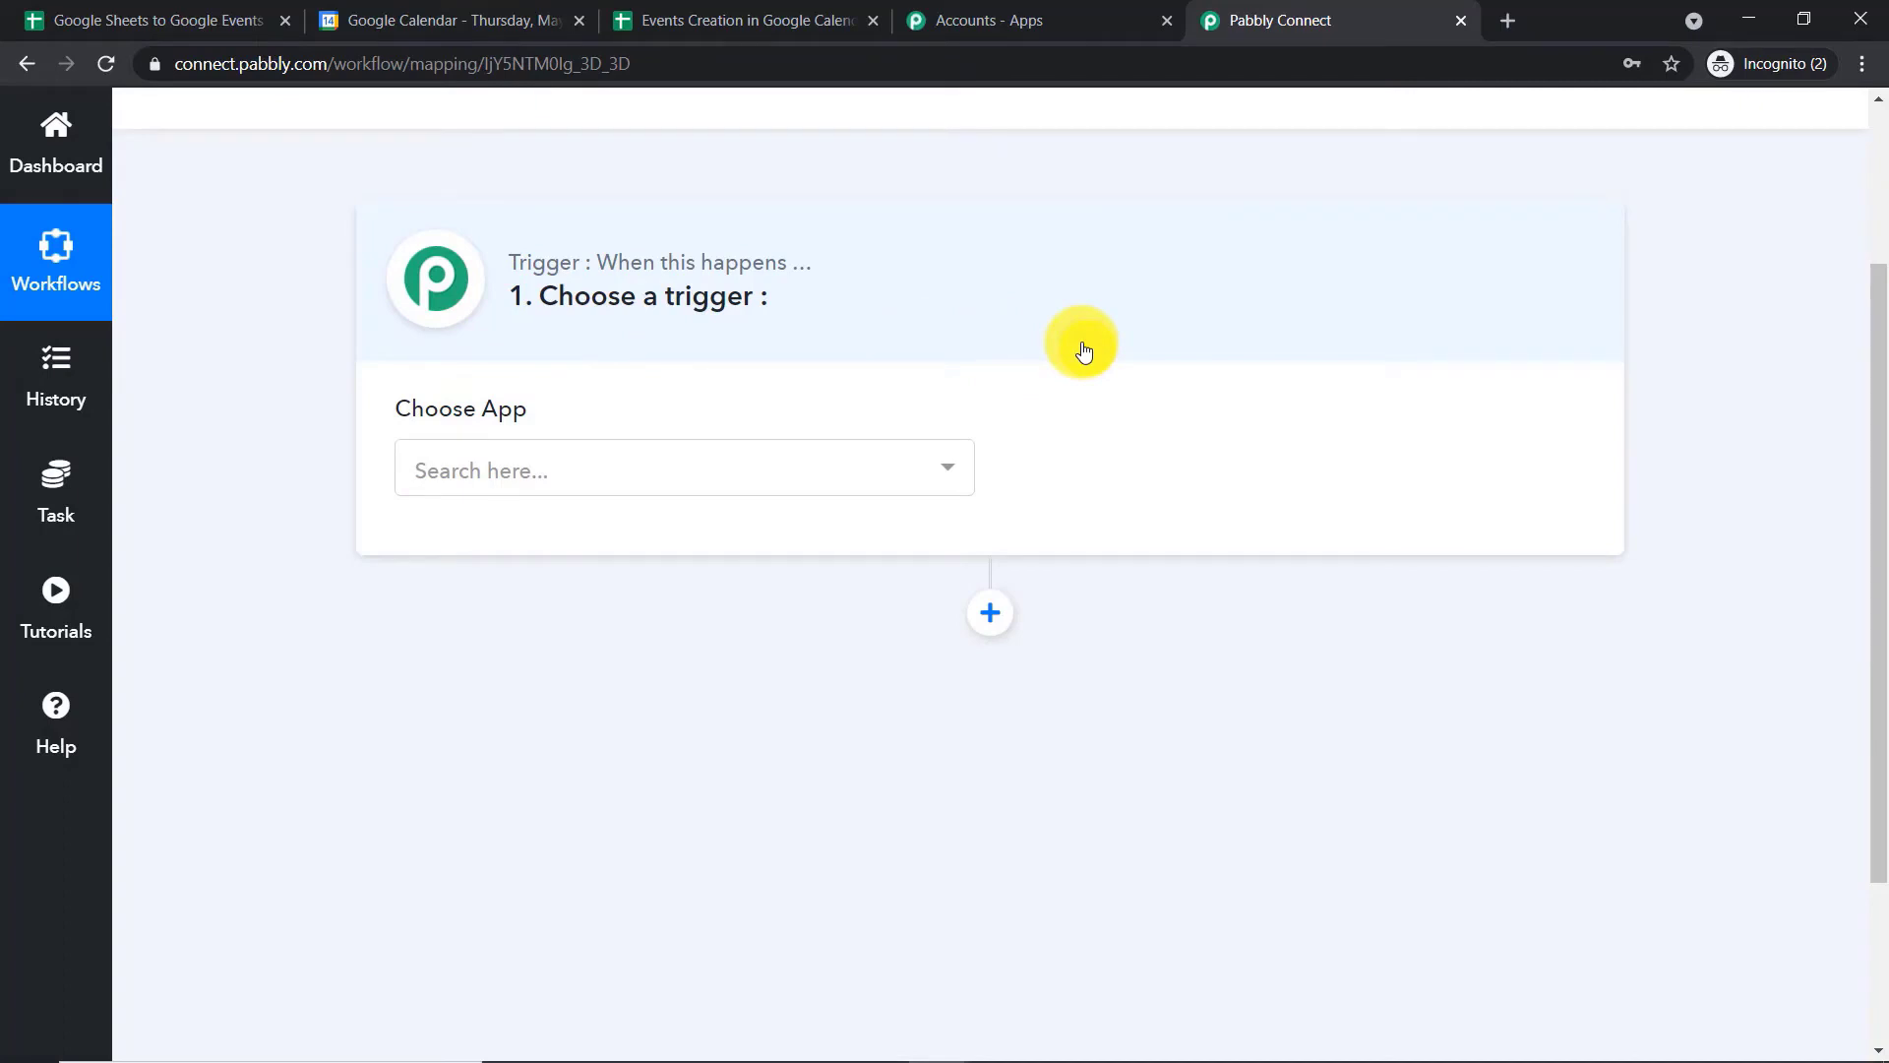
left_click(767, 468)
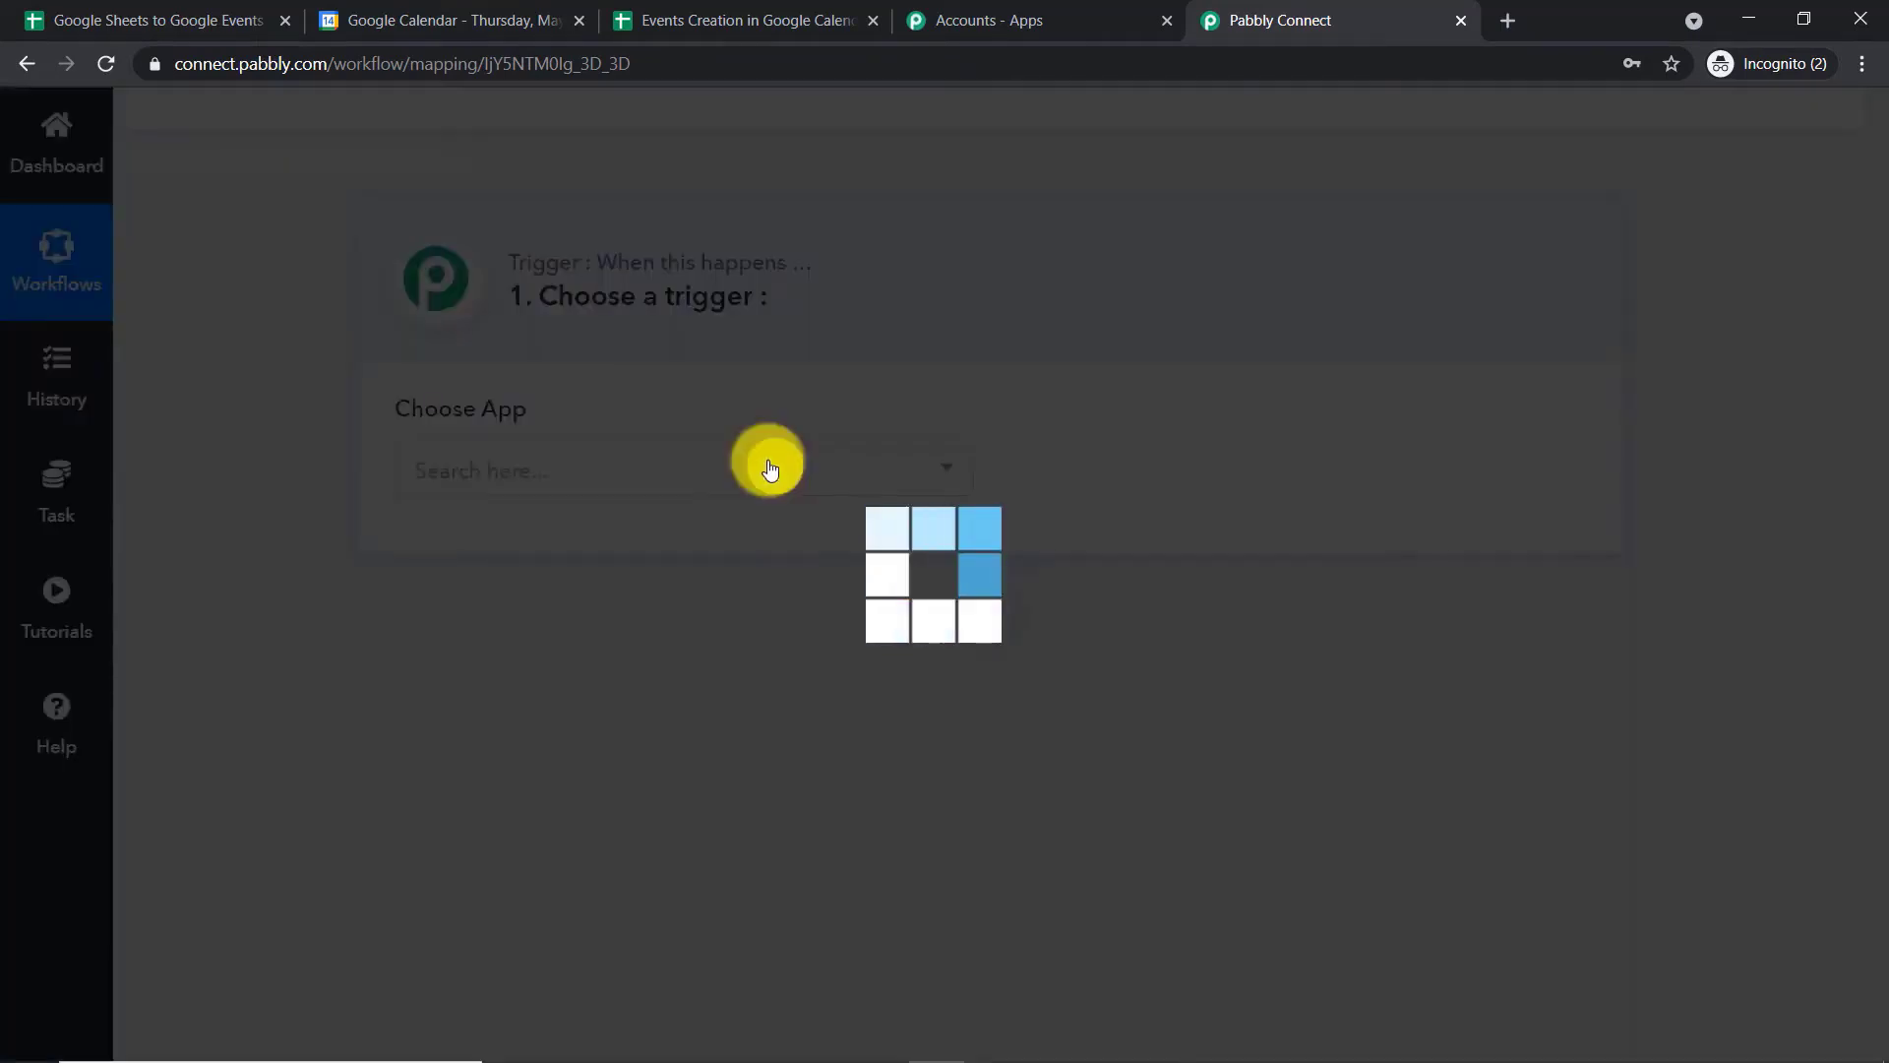
type("g")
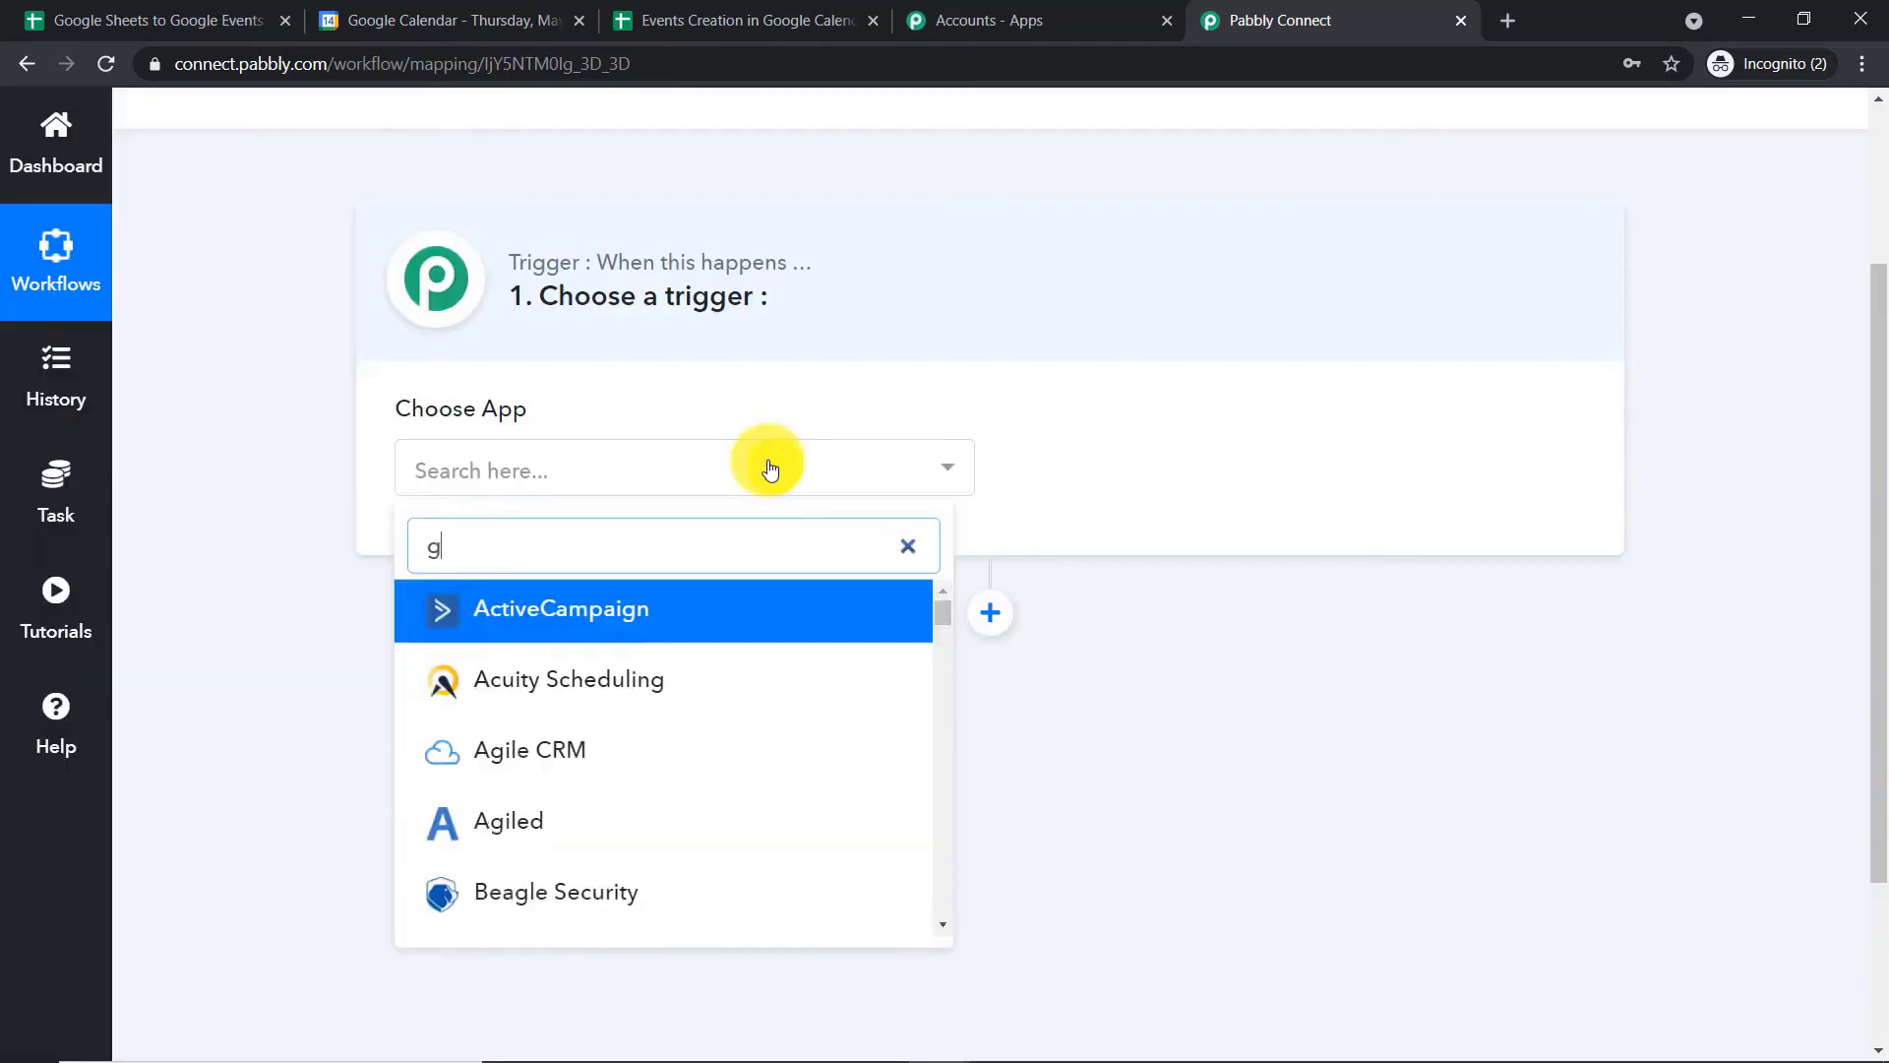
type("oogle shee")
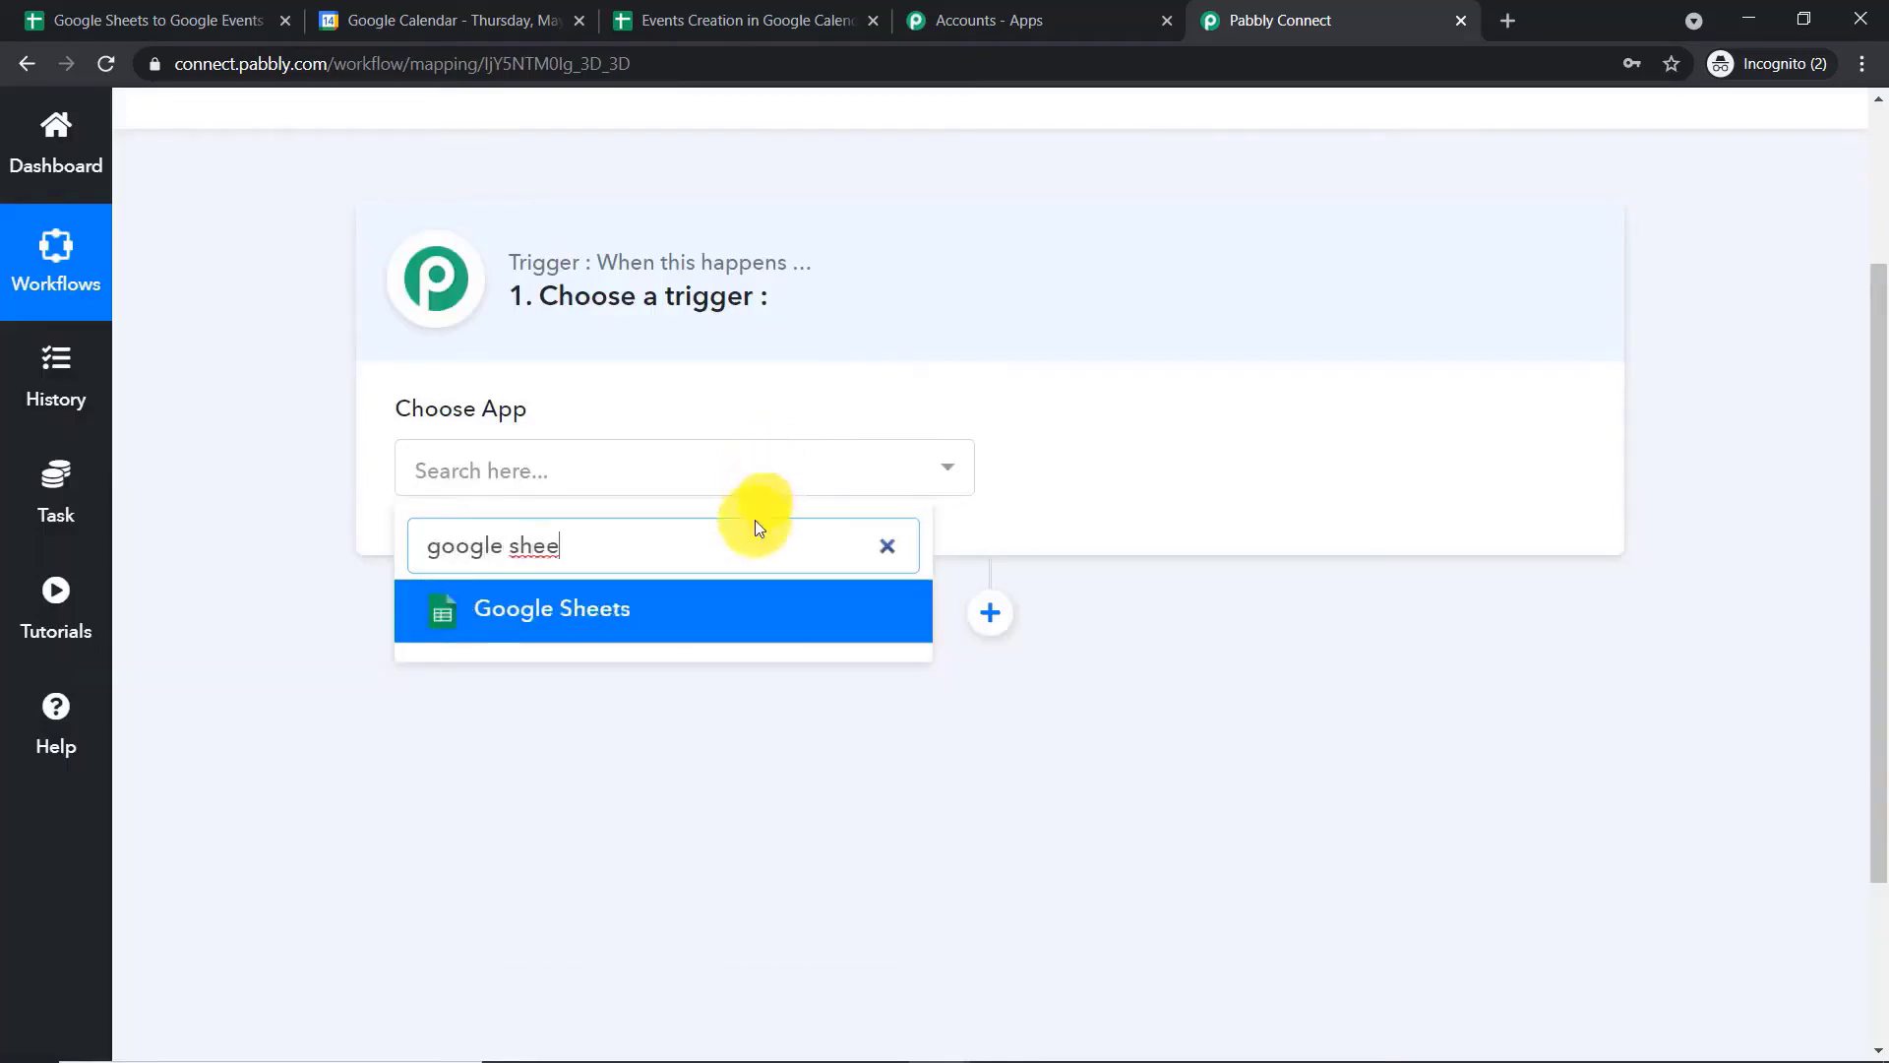
left_click(748, 605)
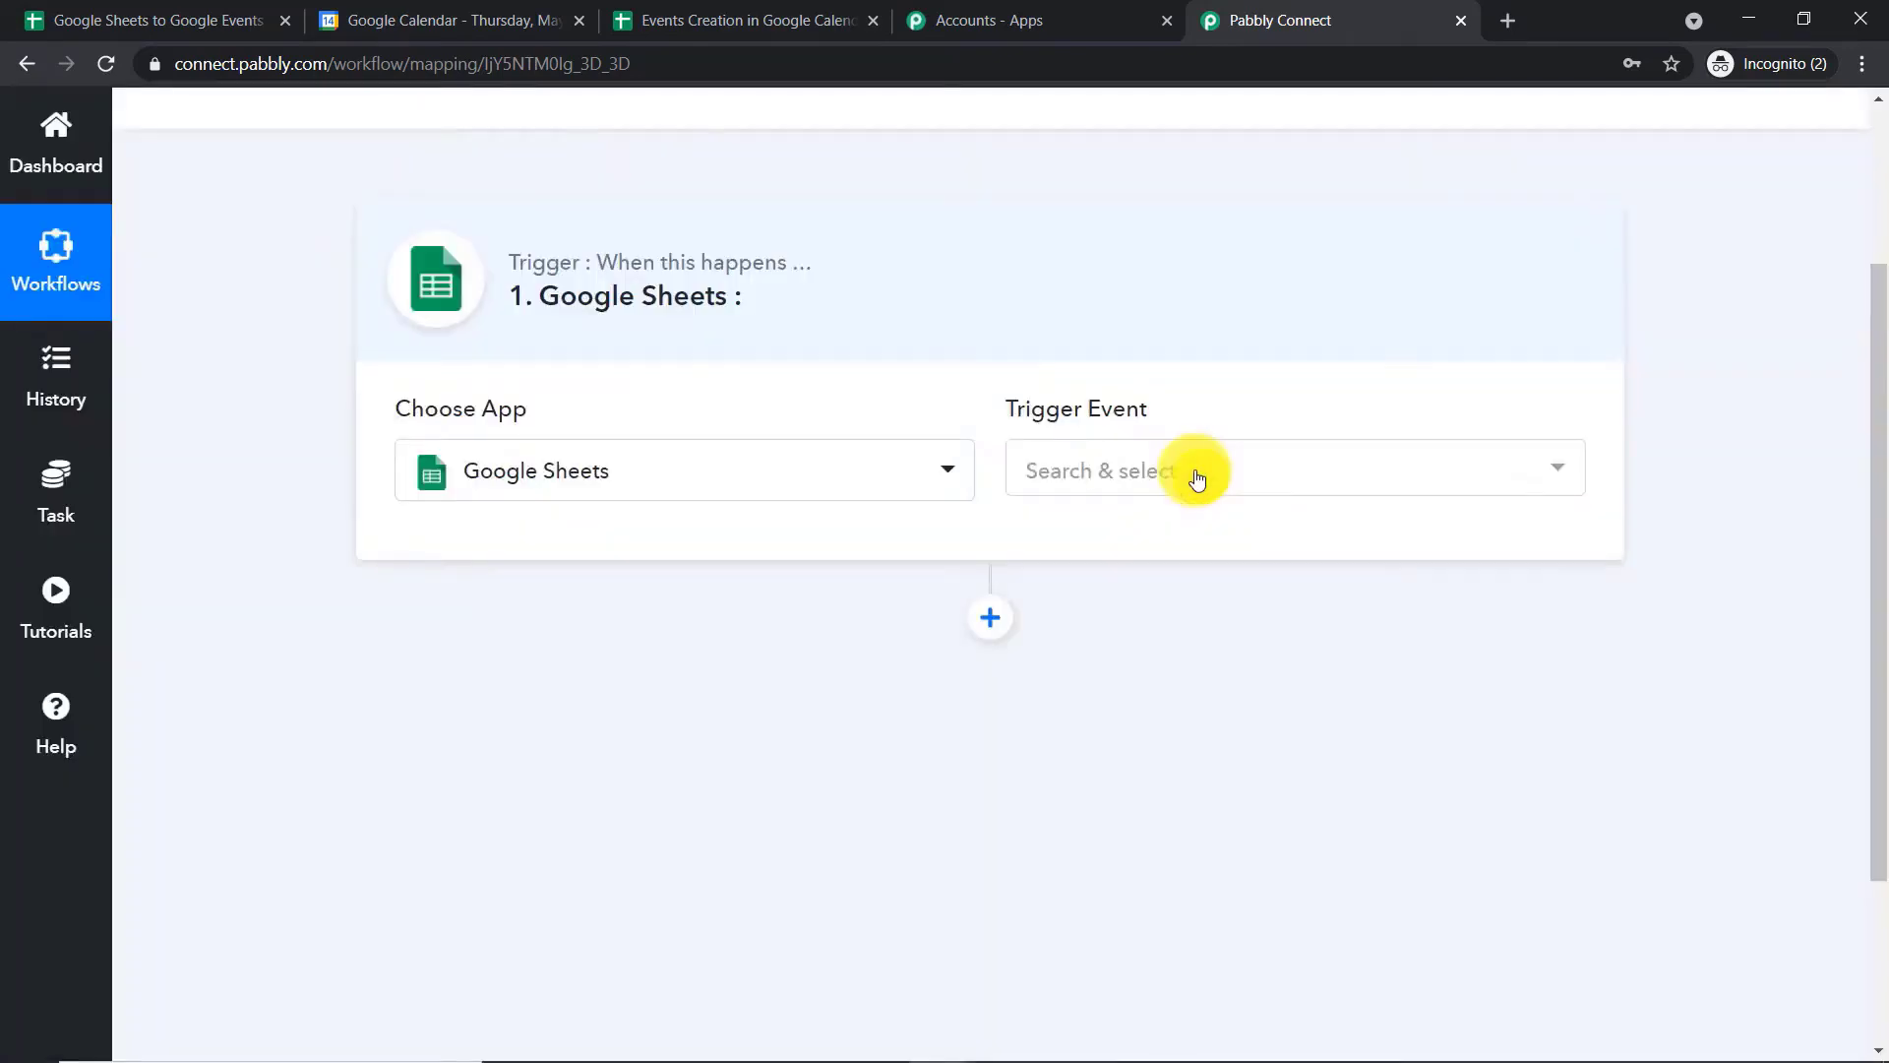
left_click(1196, 468)
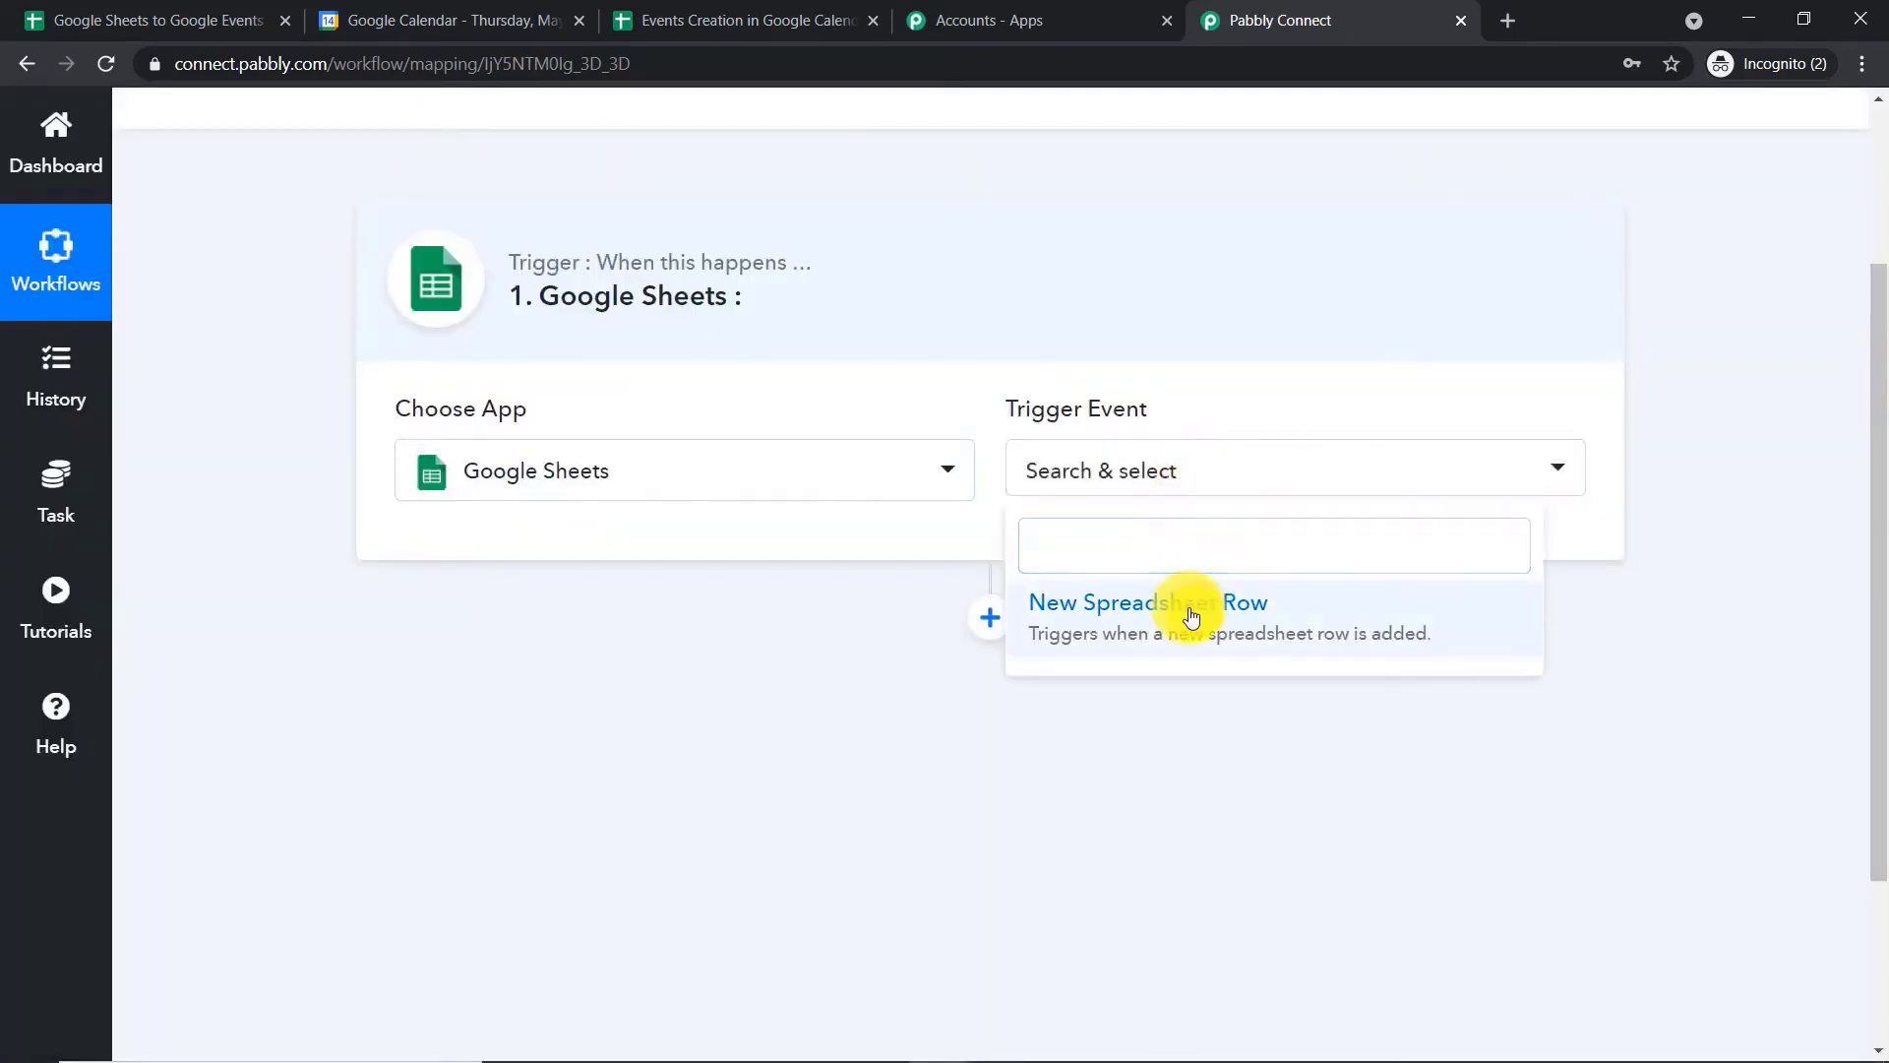
left_click(1191, 615)
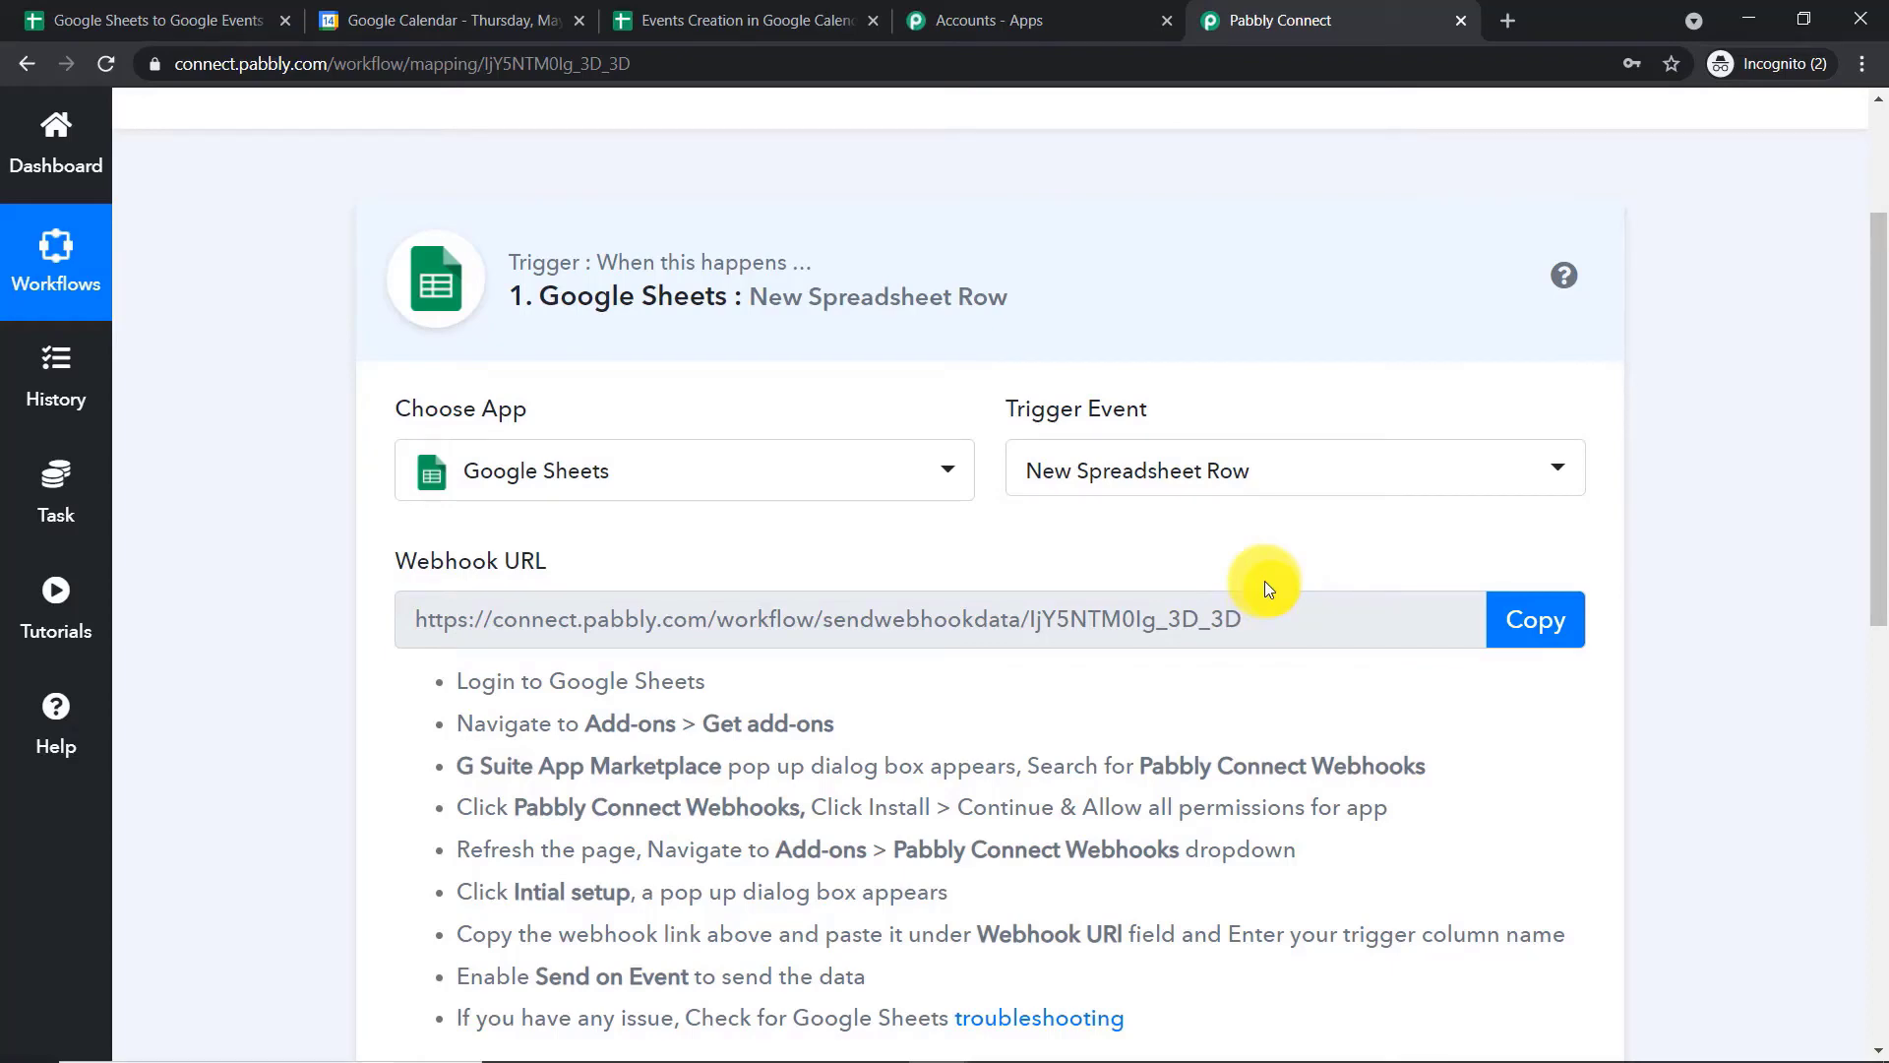
left_click(1108, 485)
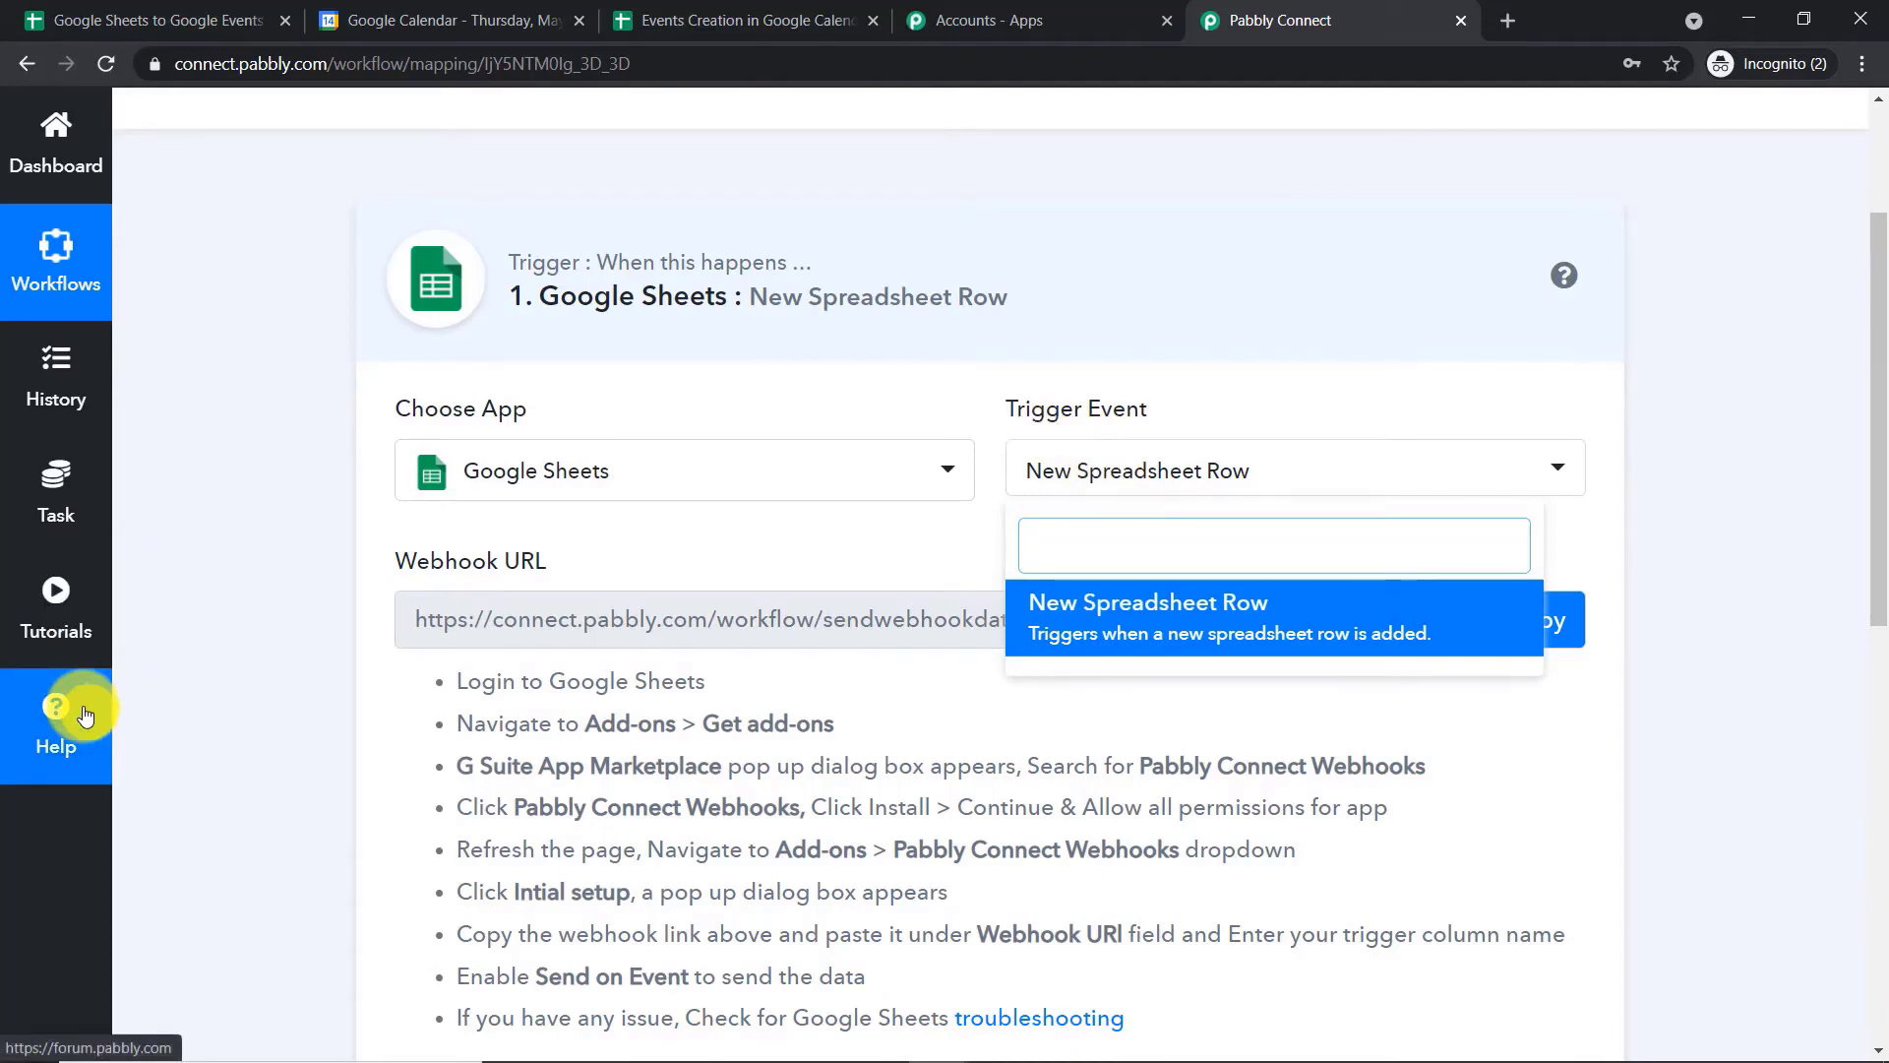
left_click(826, 384)
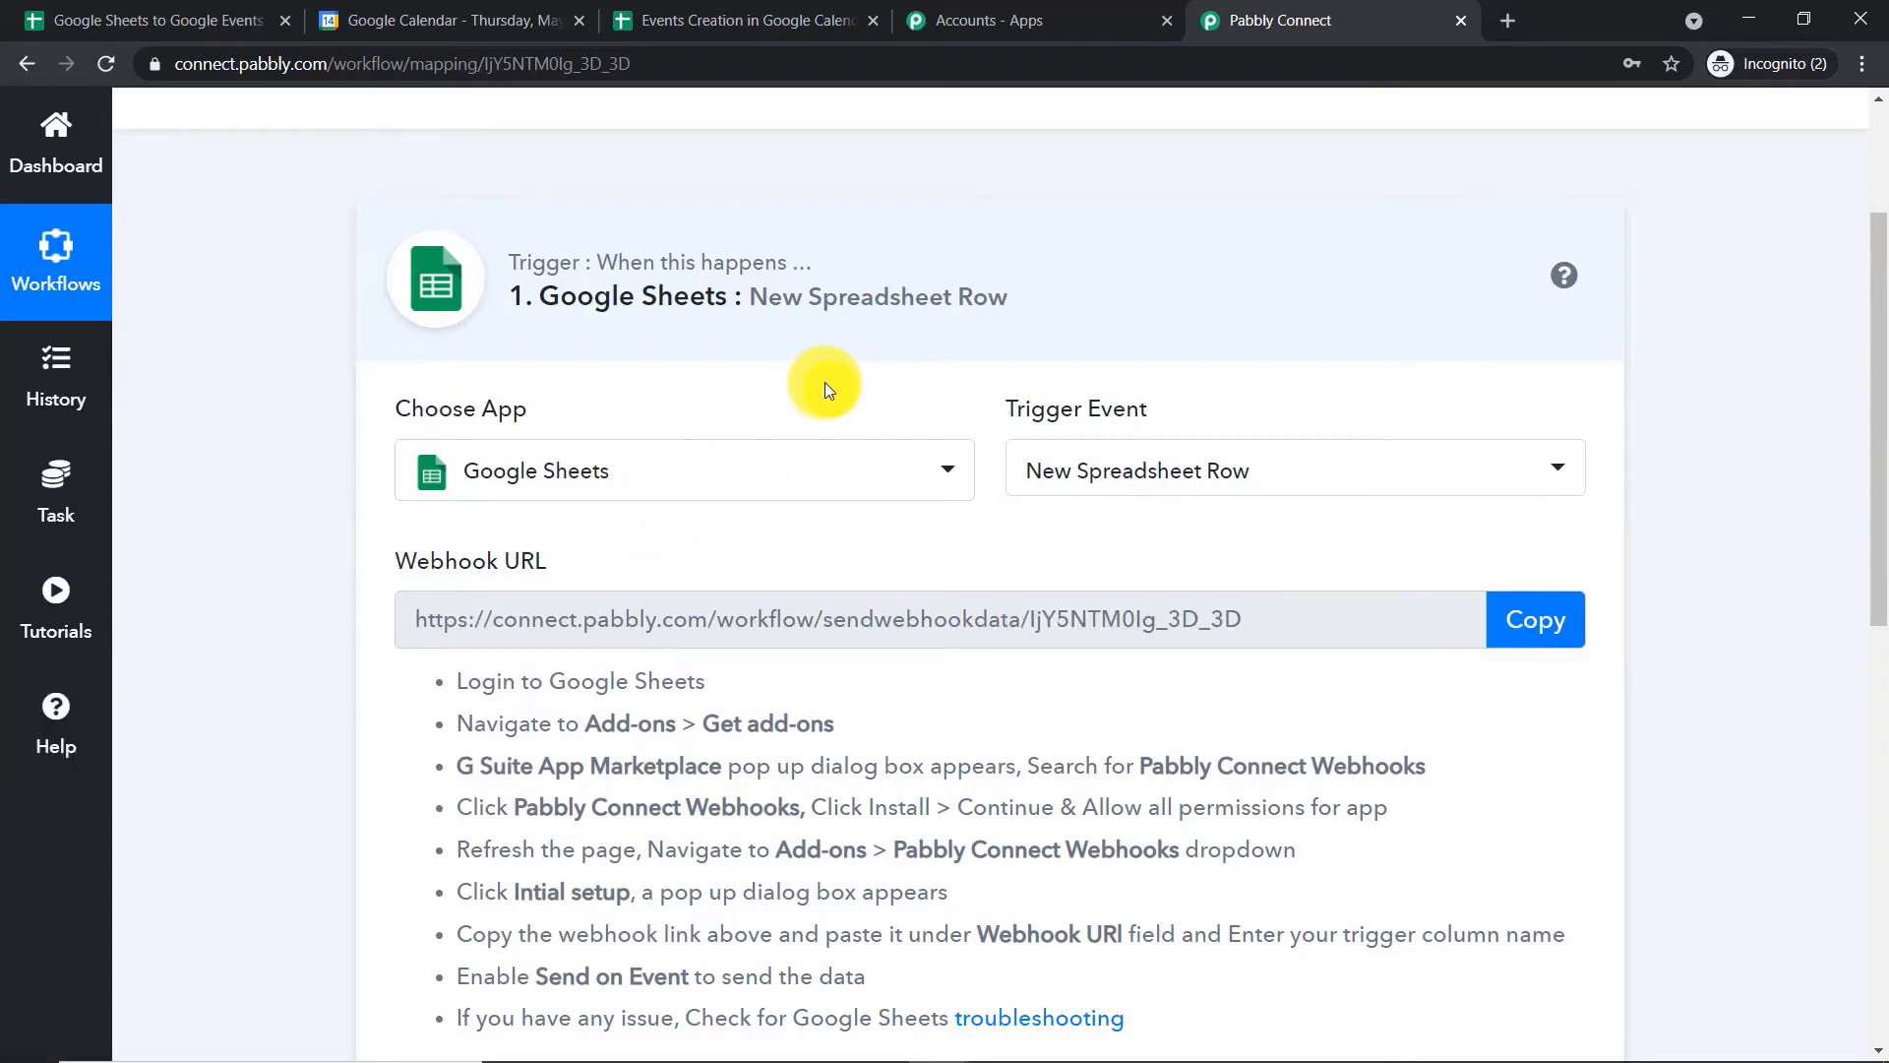
Switch to the Events Creation in Google Calendar spreadsheet in Google Sheets, leaving its title as is
left_click(748, 8)
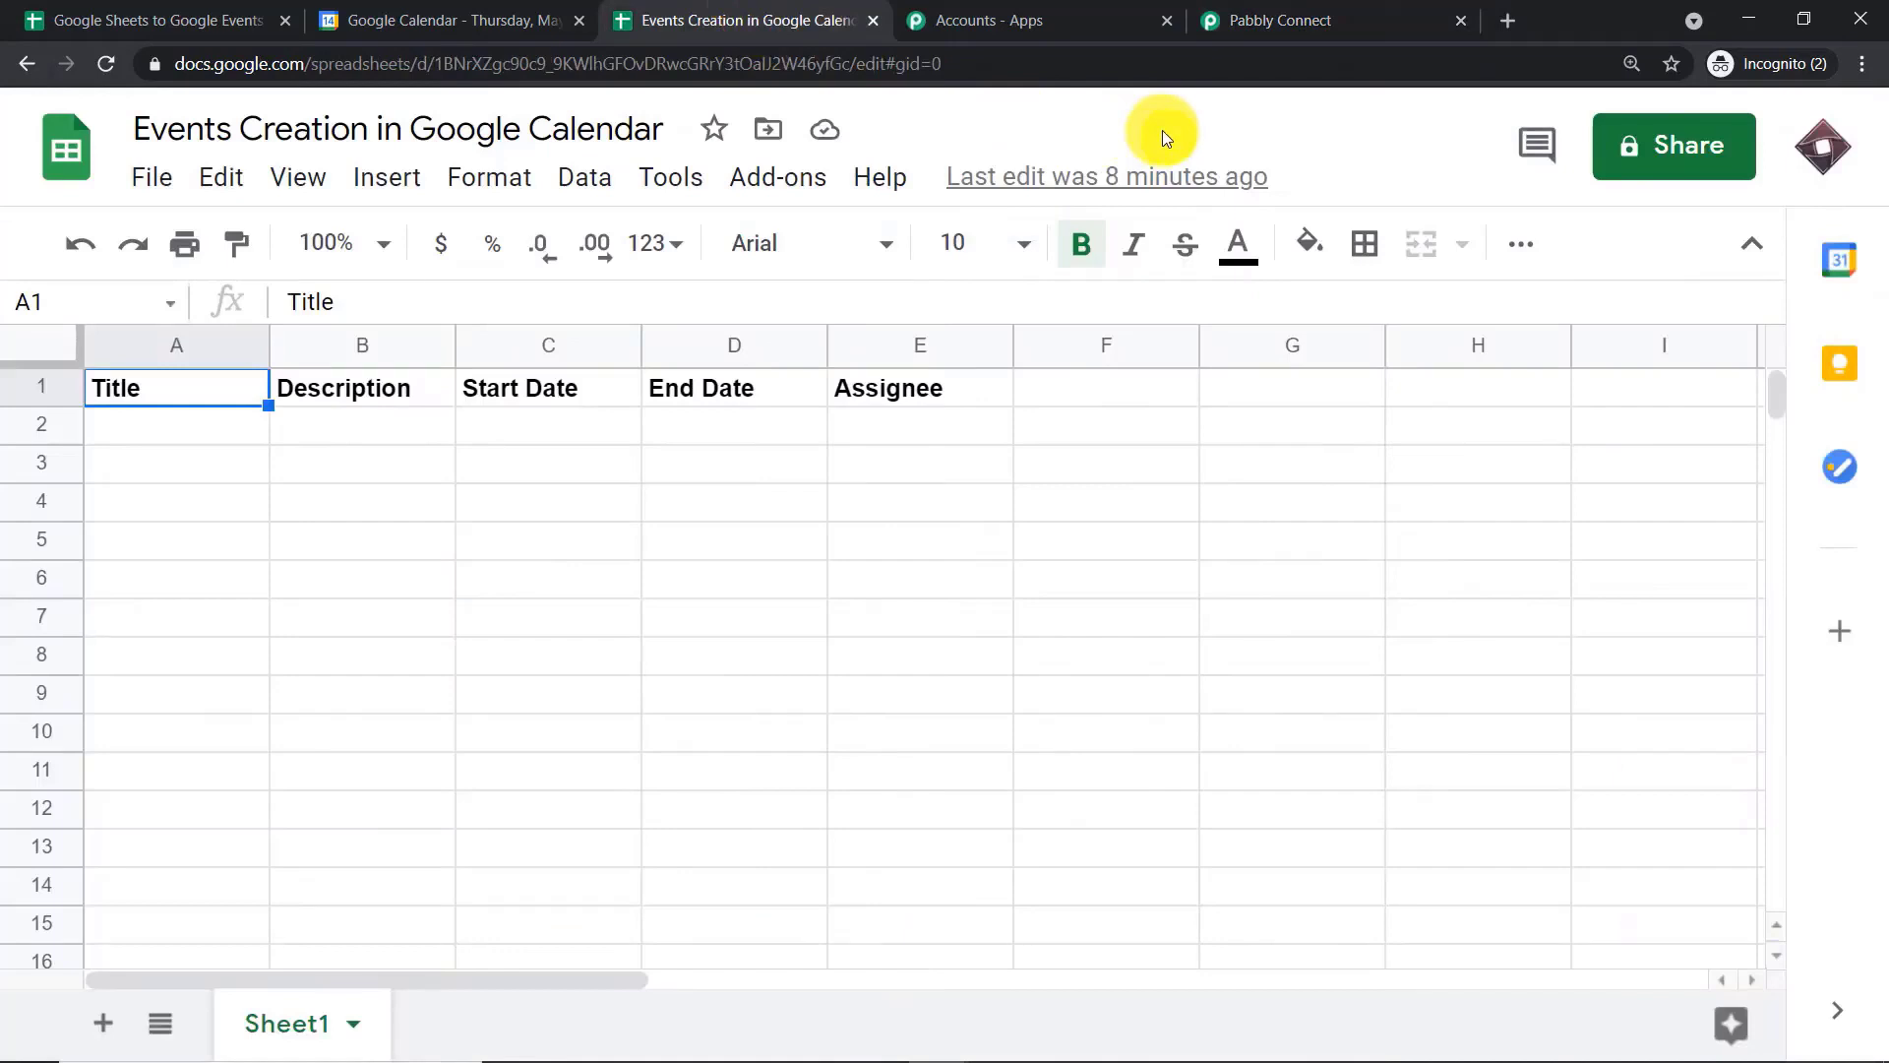
left_click(187, 132)
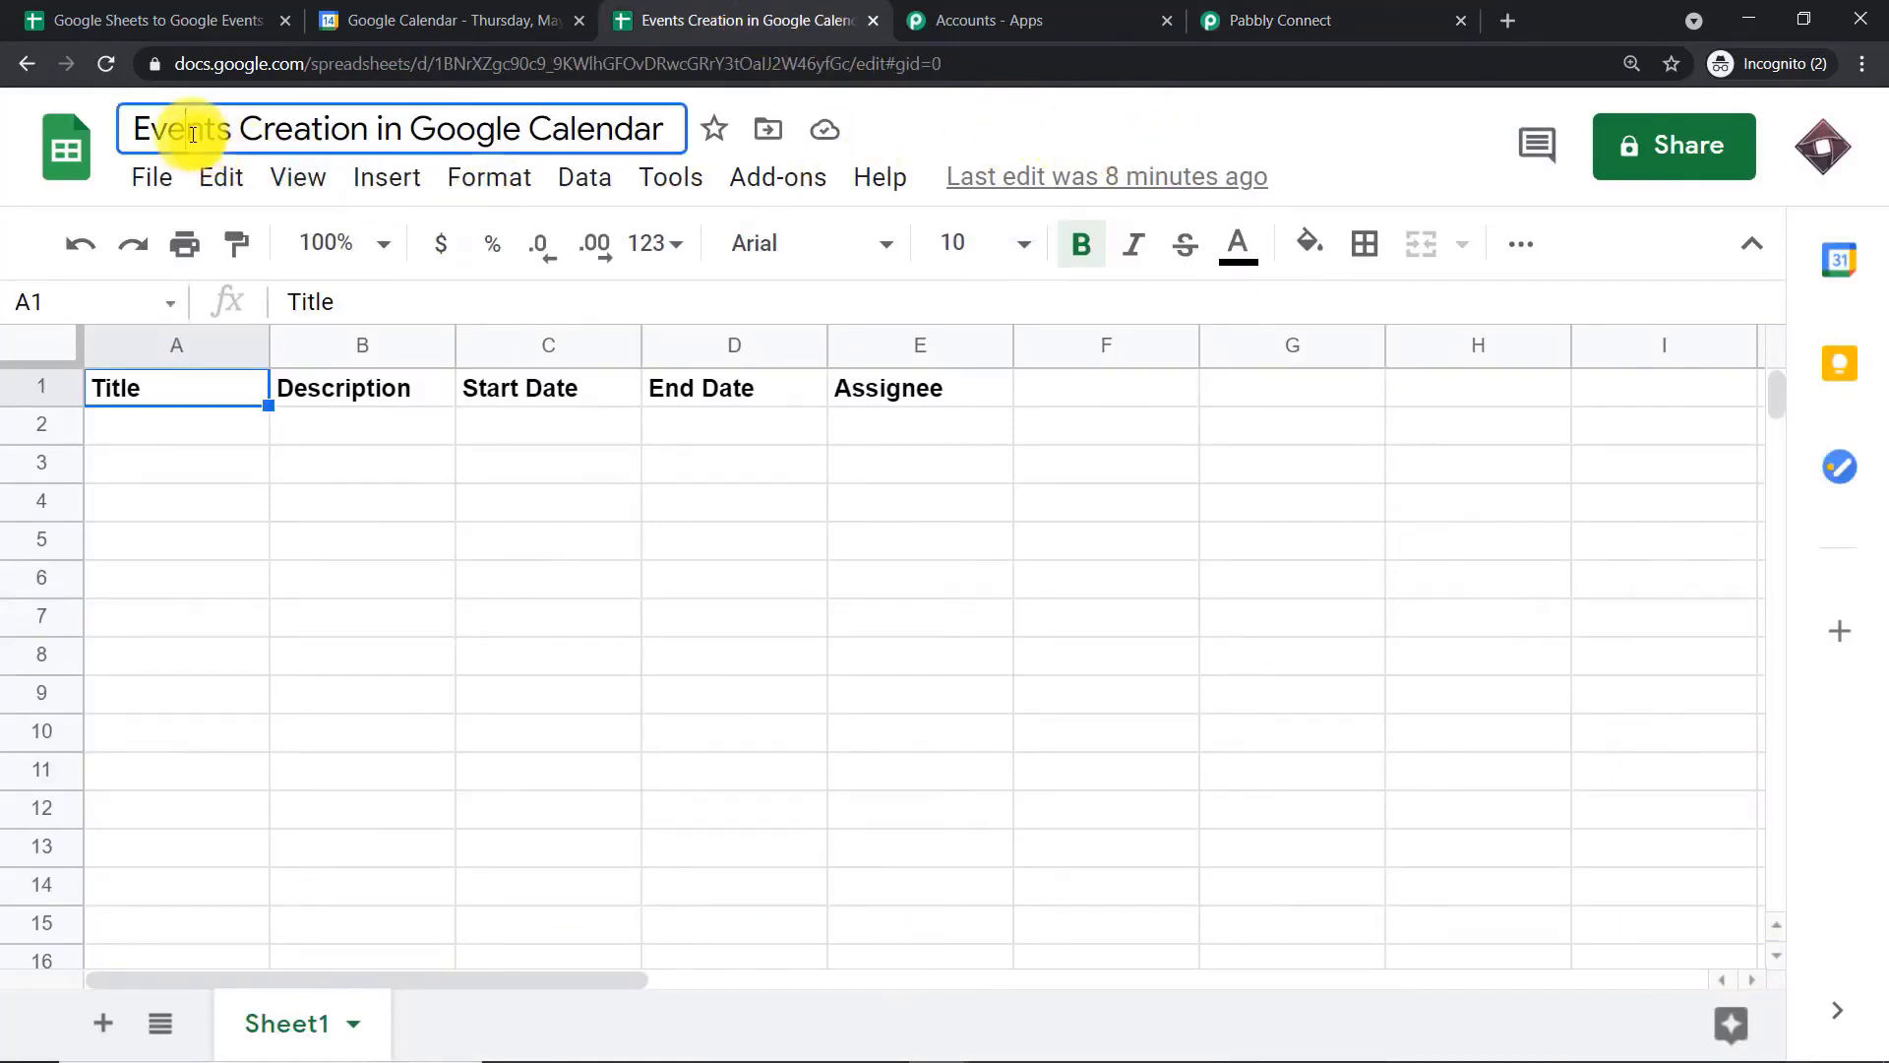
left_click(1078, 134)
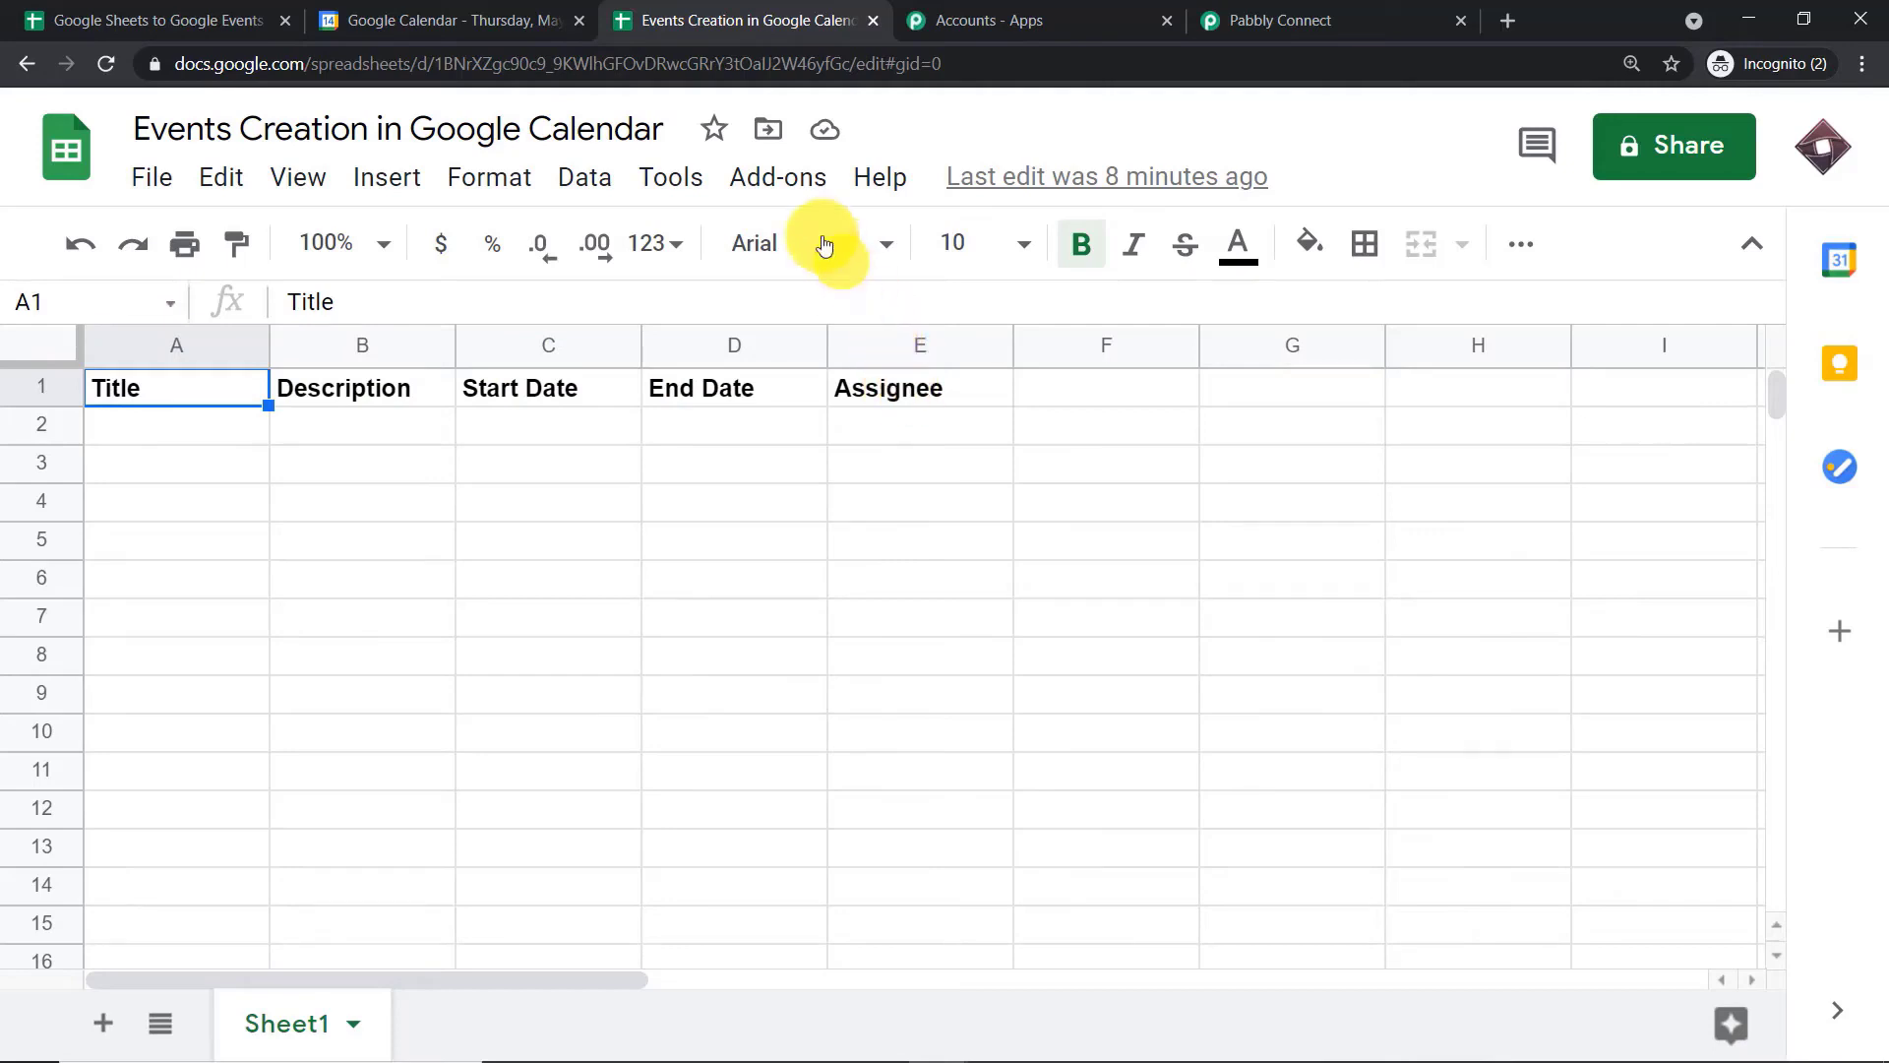
Look up the Pabbly Connect Webhooks add-on in the Sheets add-on marketplace to check whether it is installed
left_click(780, 196)
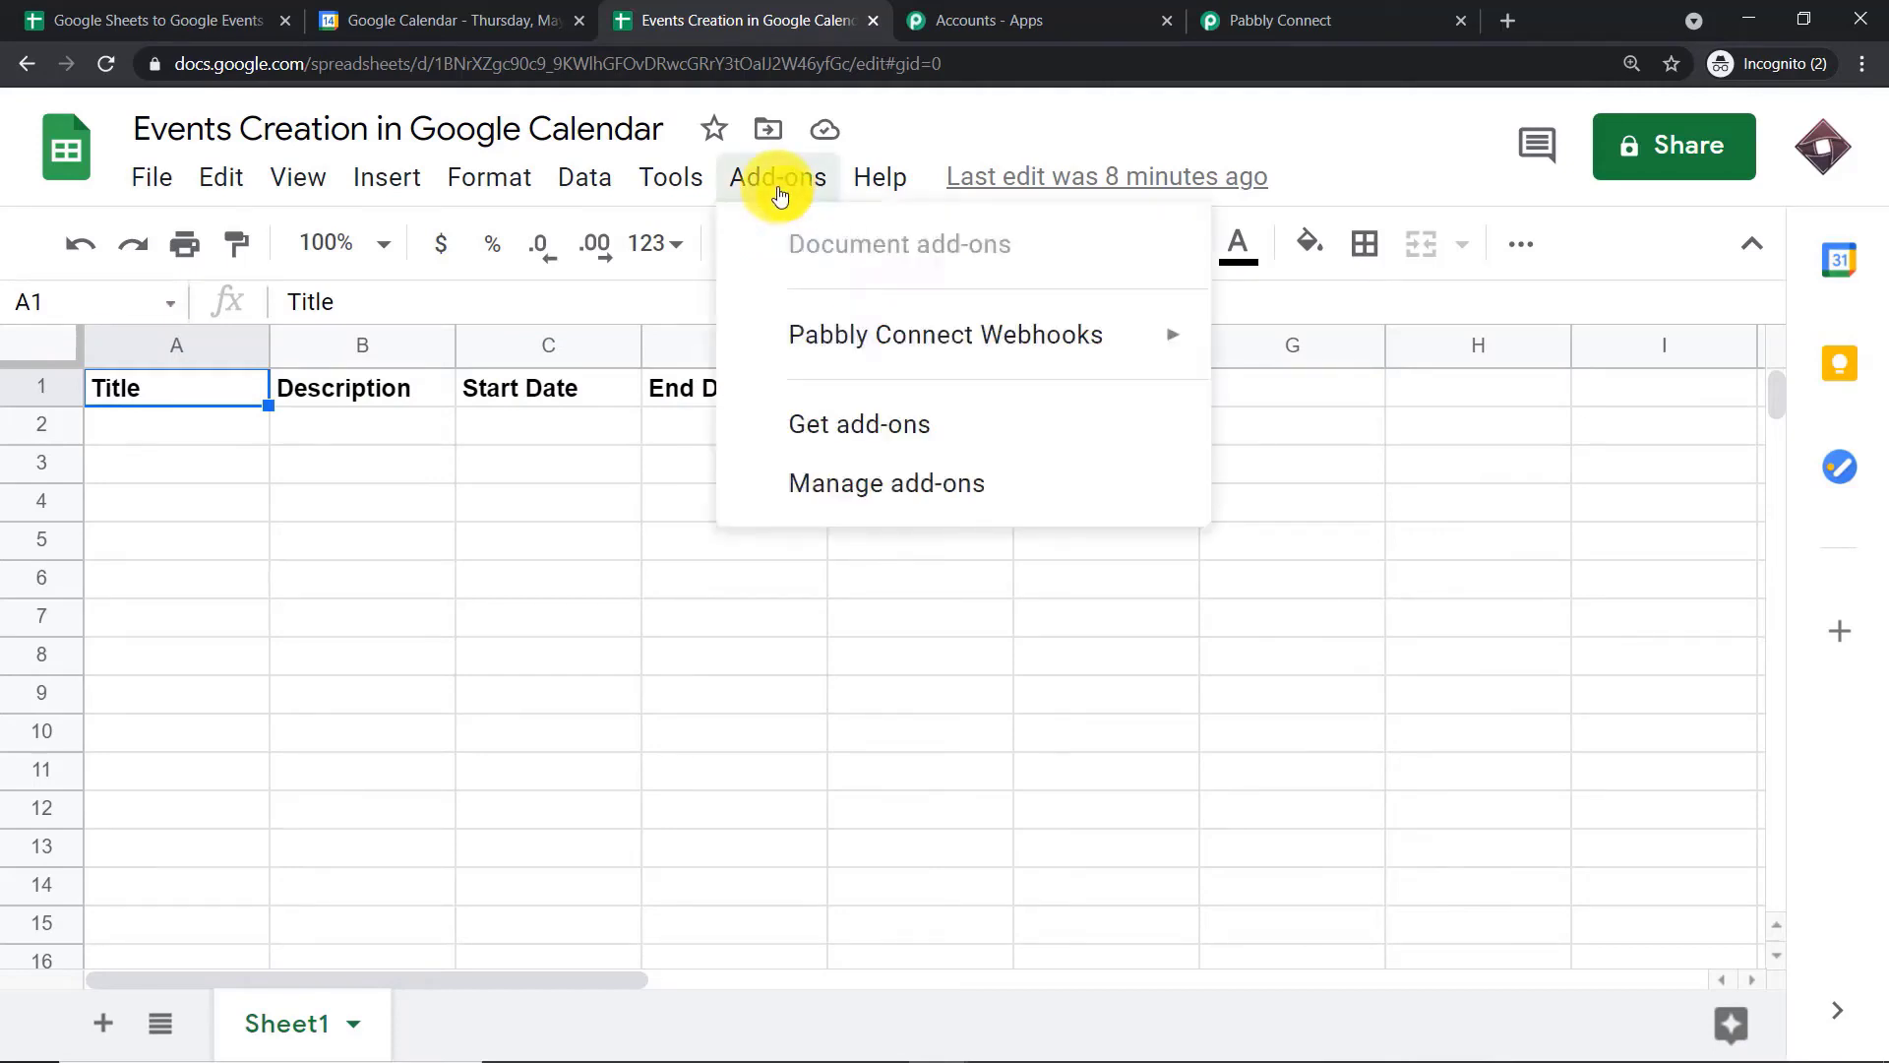
mouse_move(817, 334)
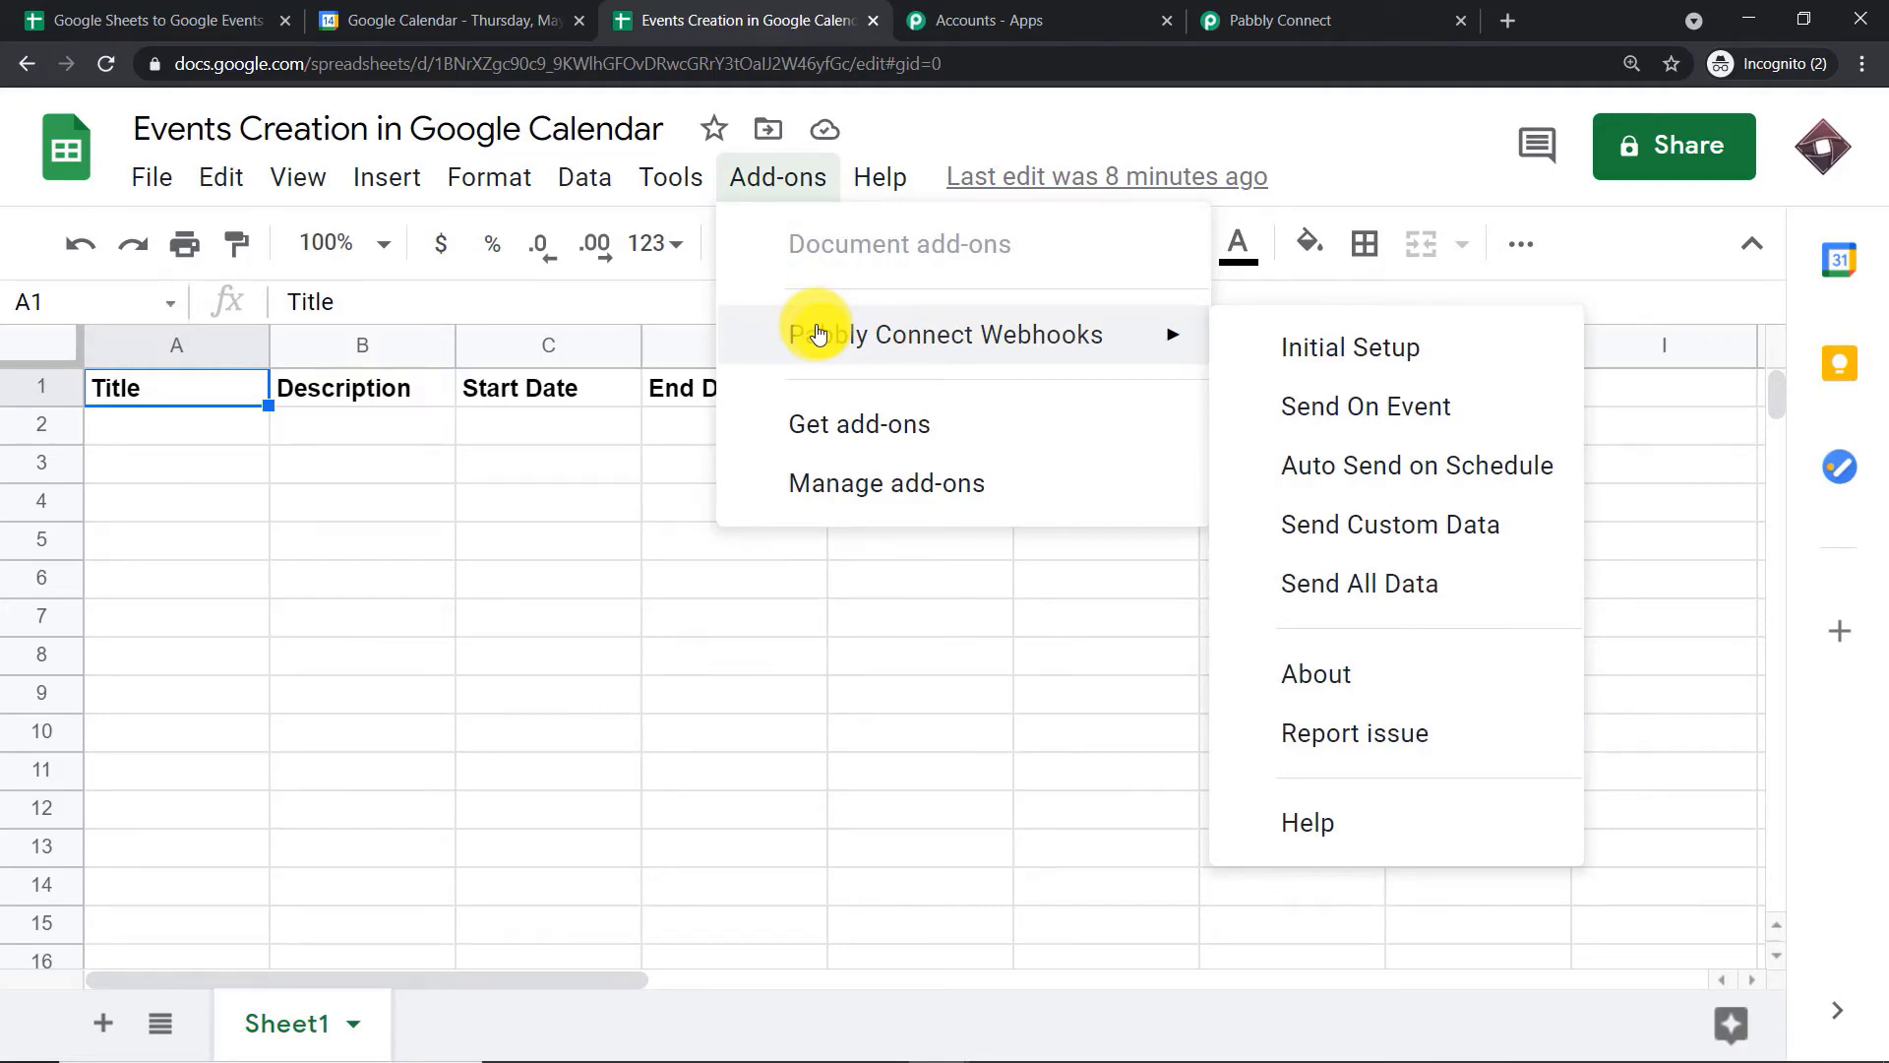
left_click(853, 423)
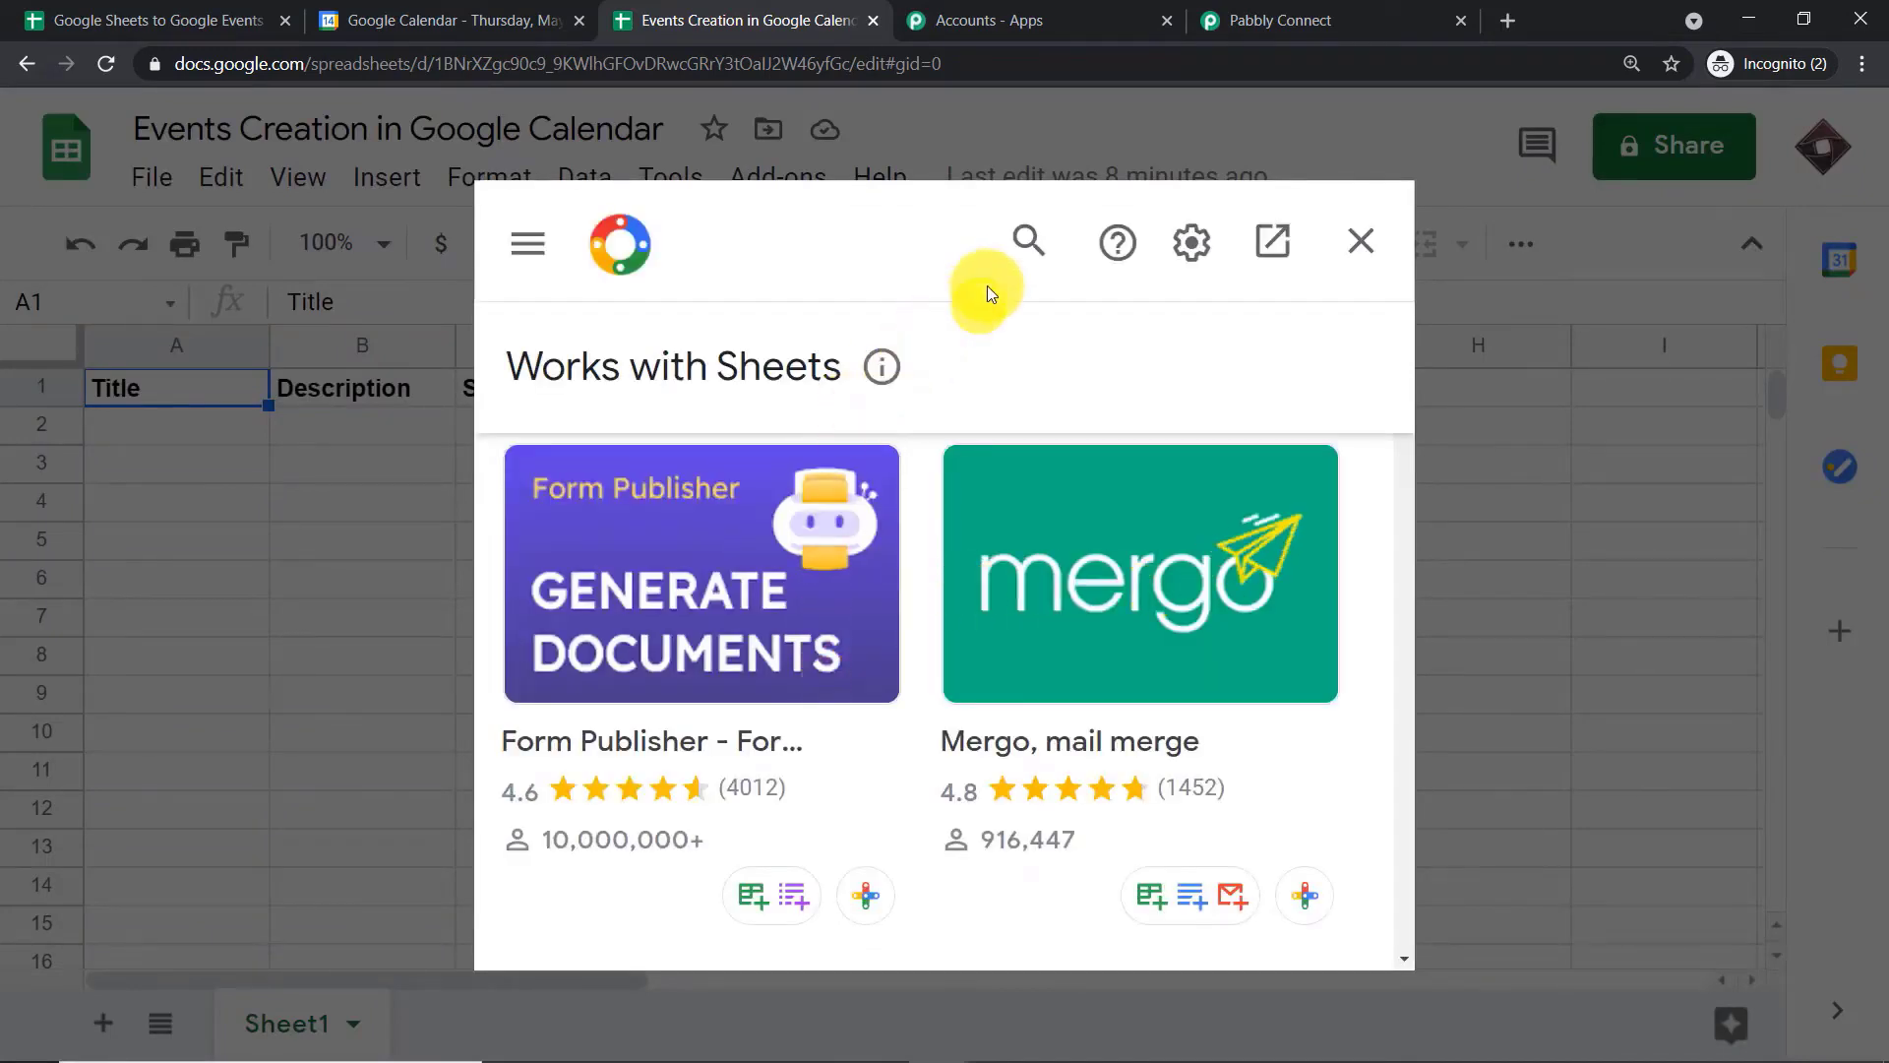
left_click(1023, 246)
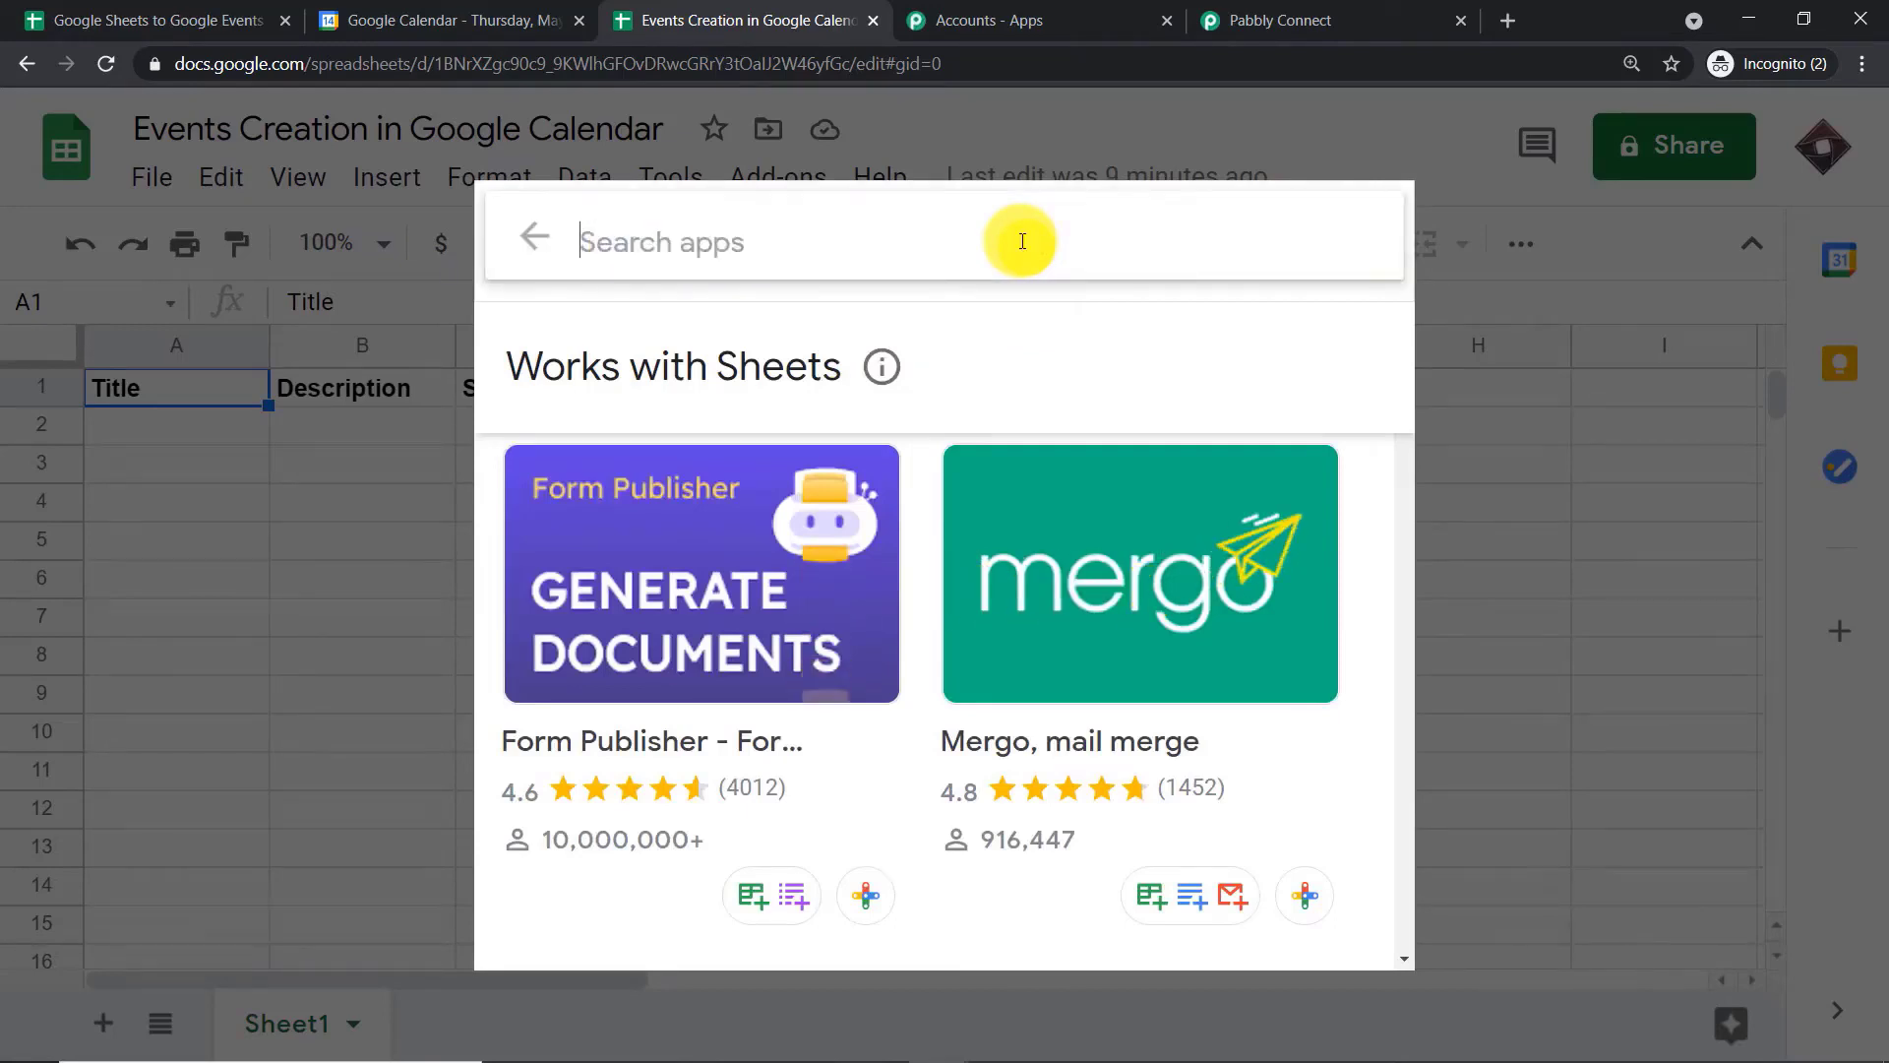
type("pa")
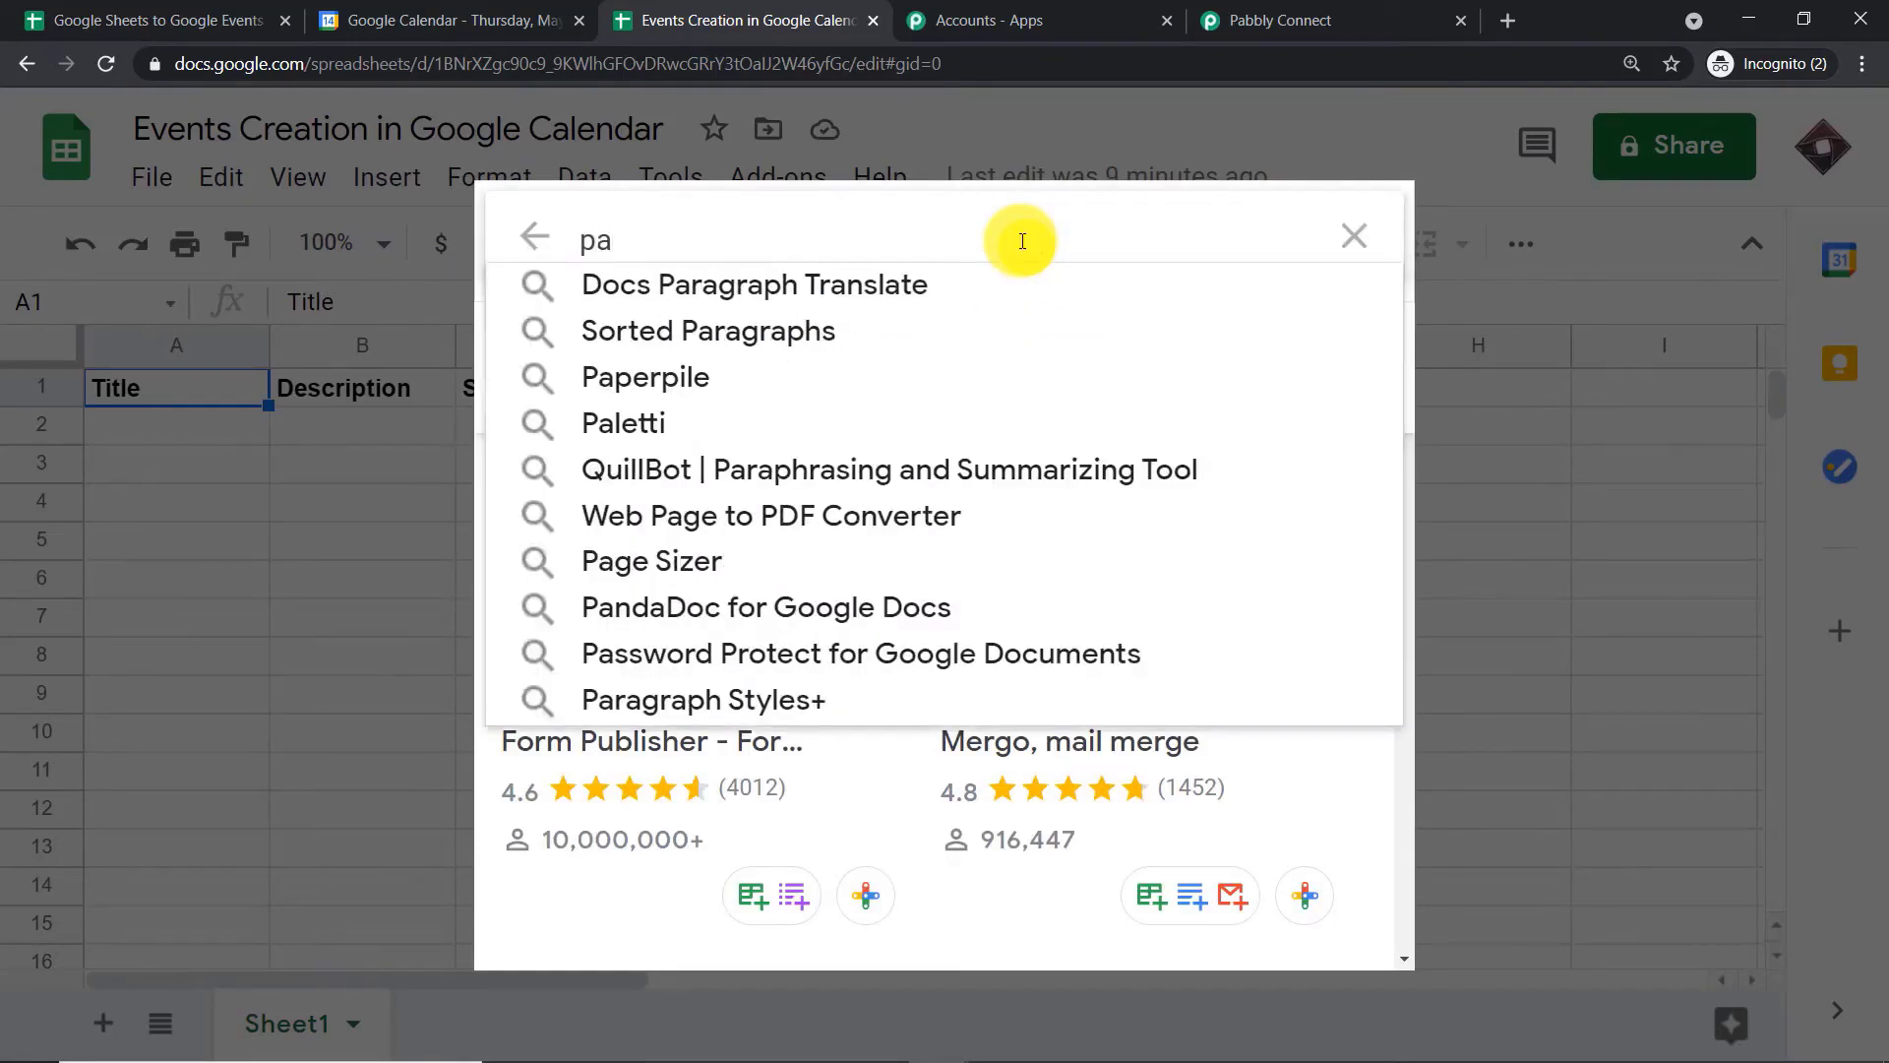
type("bbly")
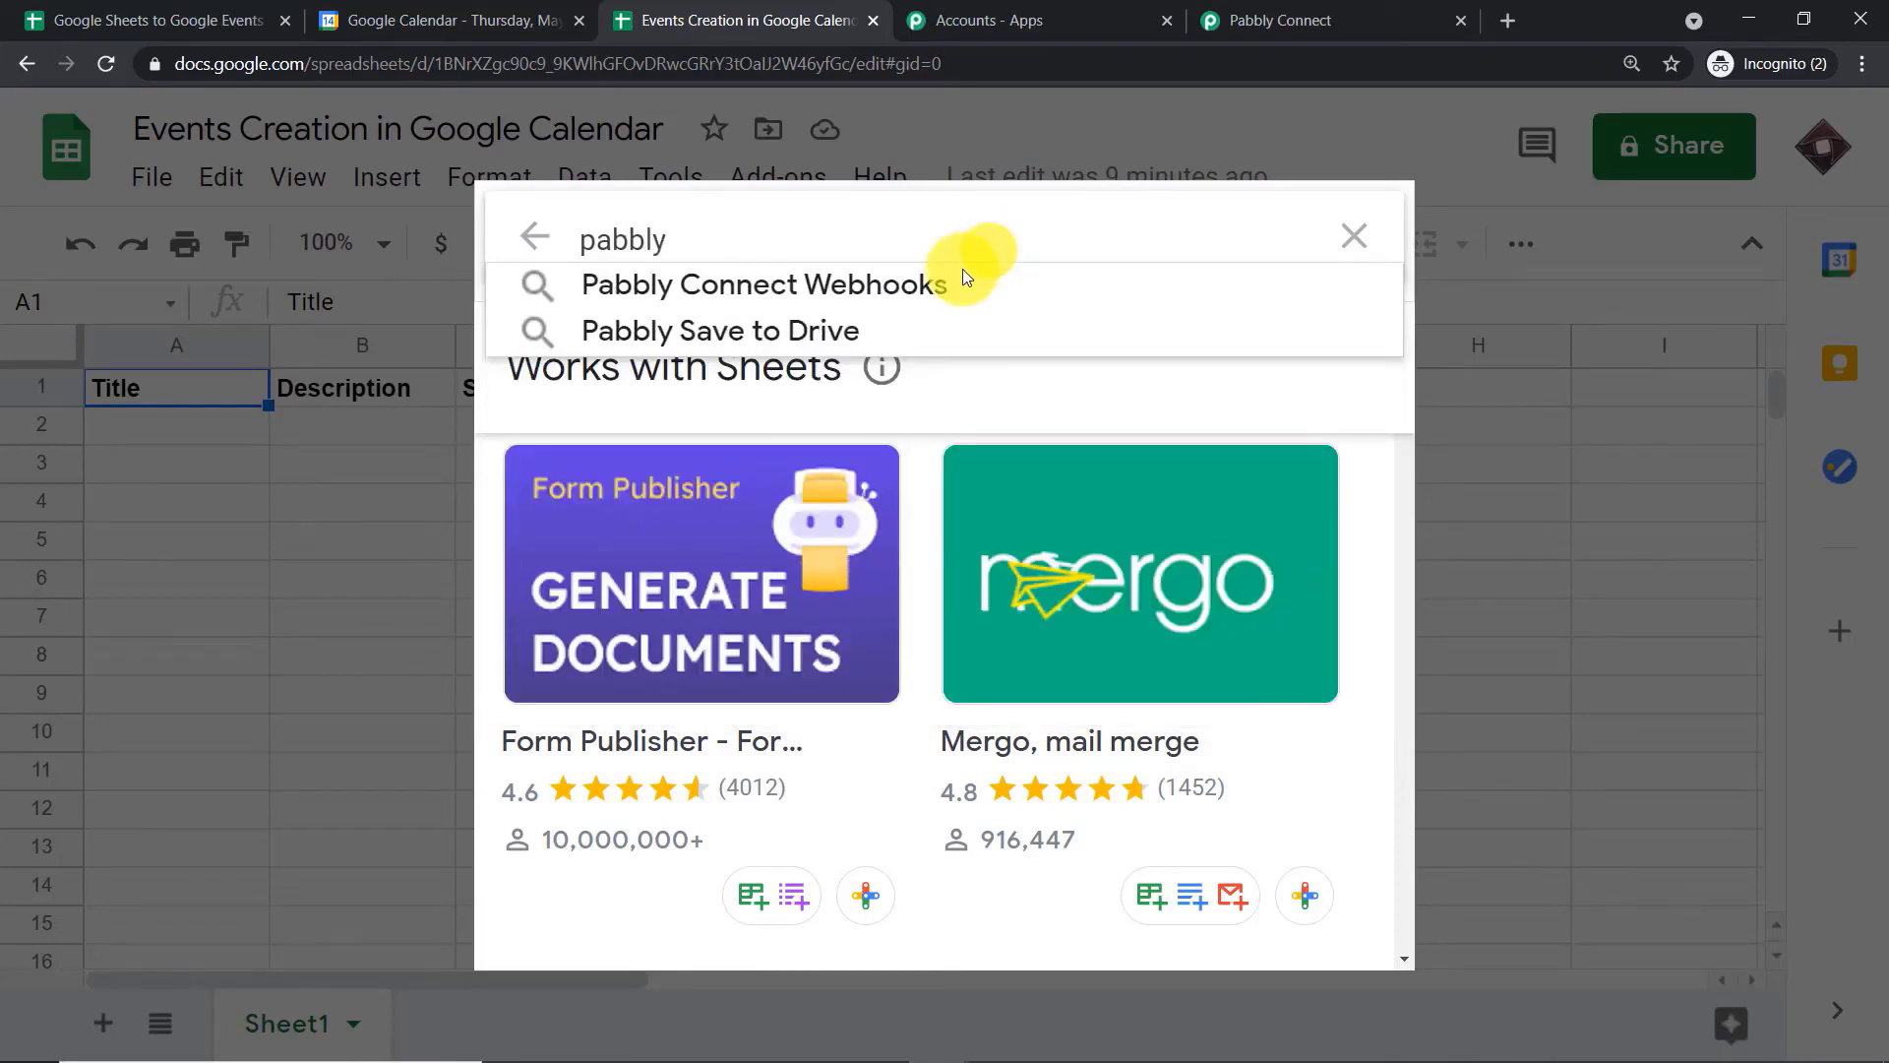
left_click(942, 286)
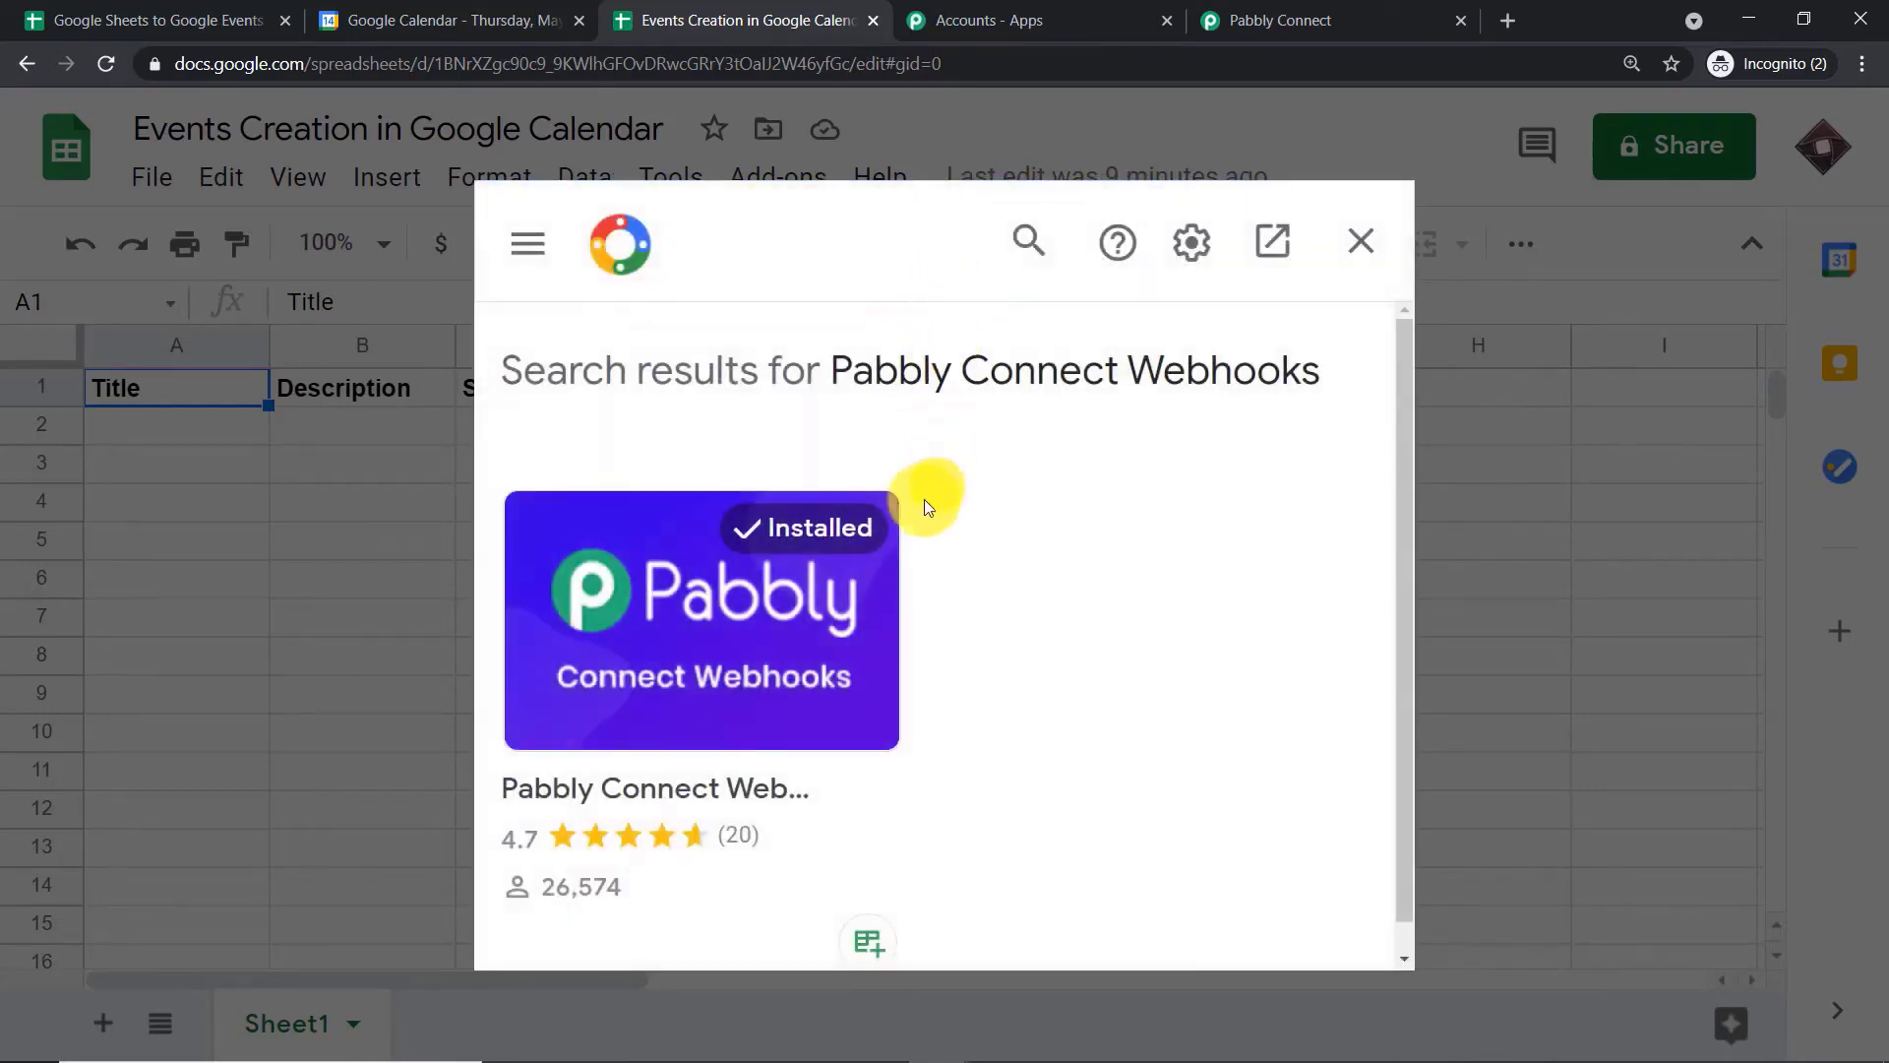
mouse_move(895, 581)
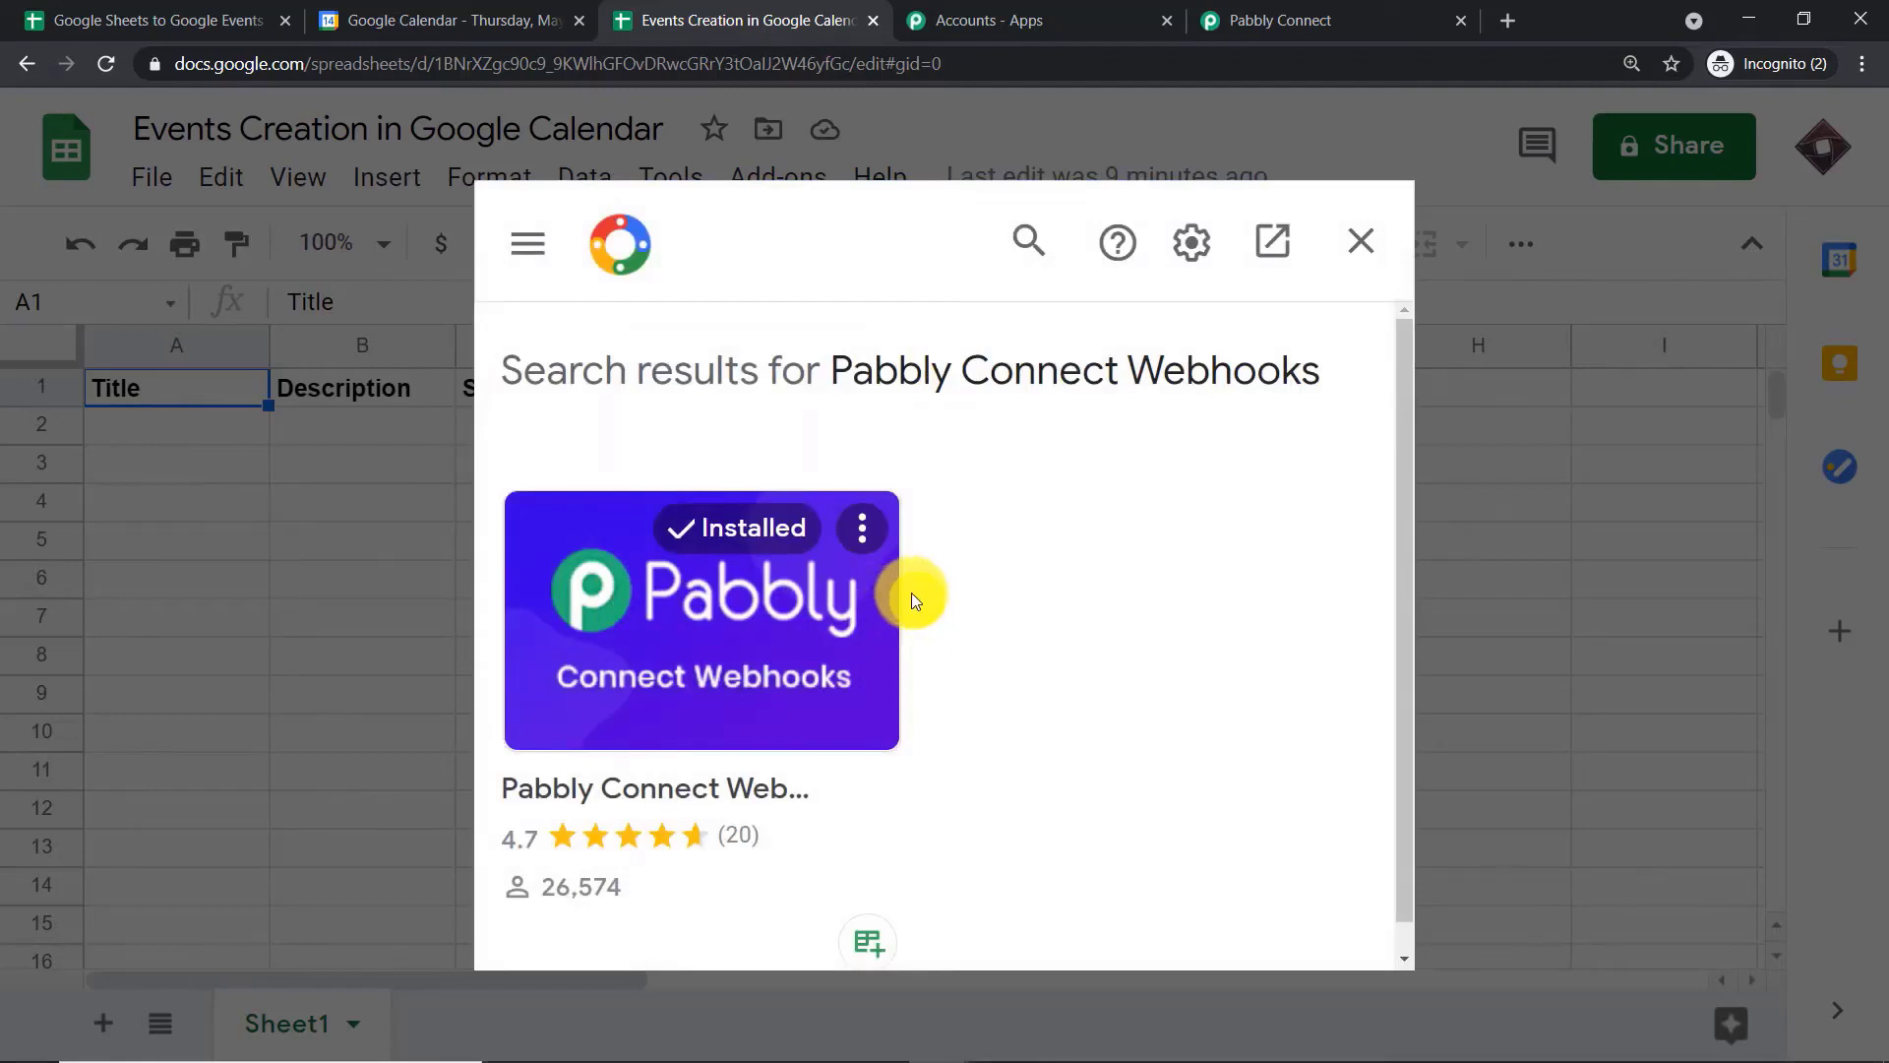
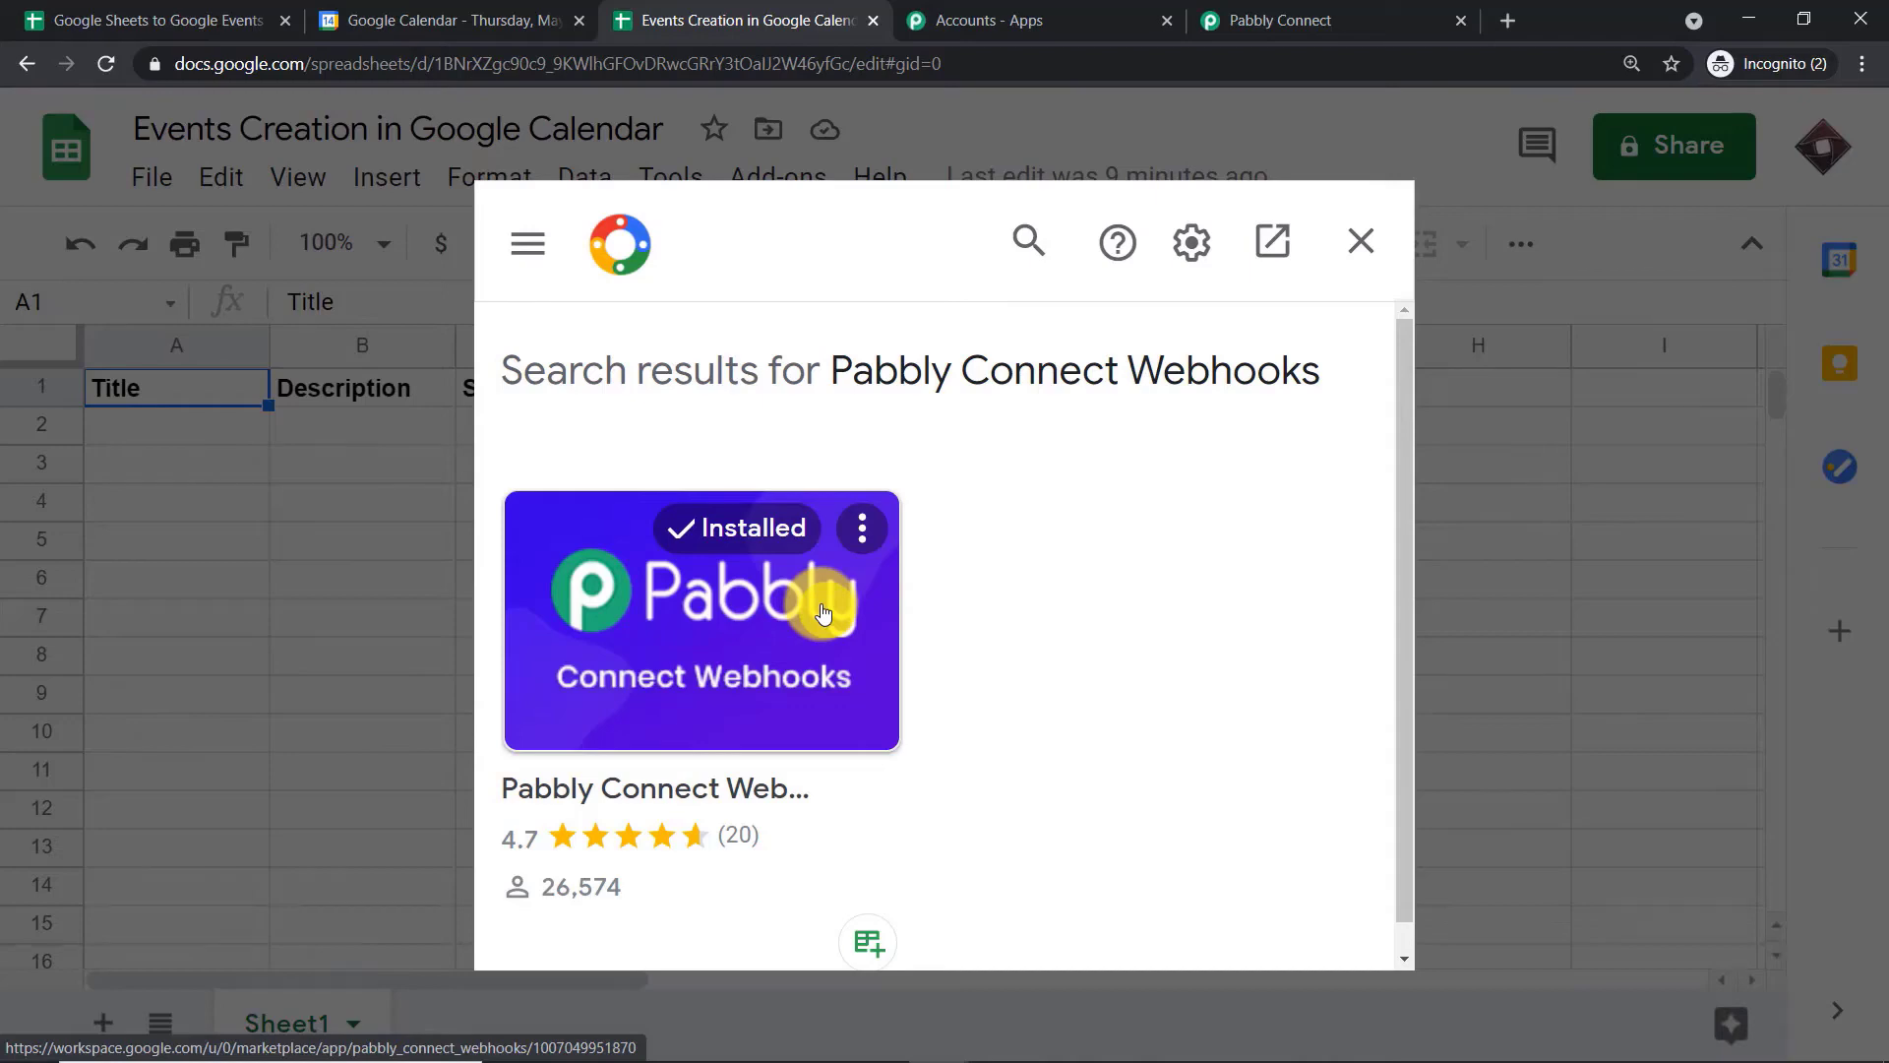
Close the add-on marketplace and return to the spreadsheet
left_click(1362, 241)
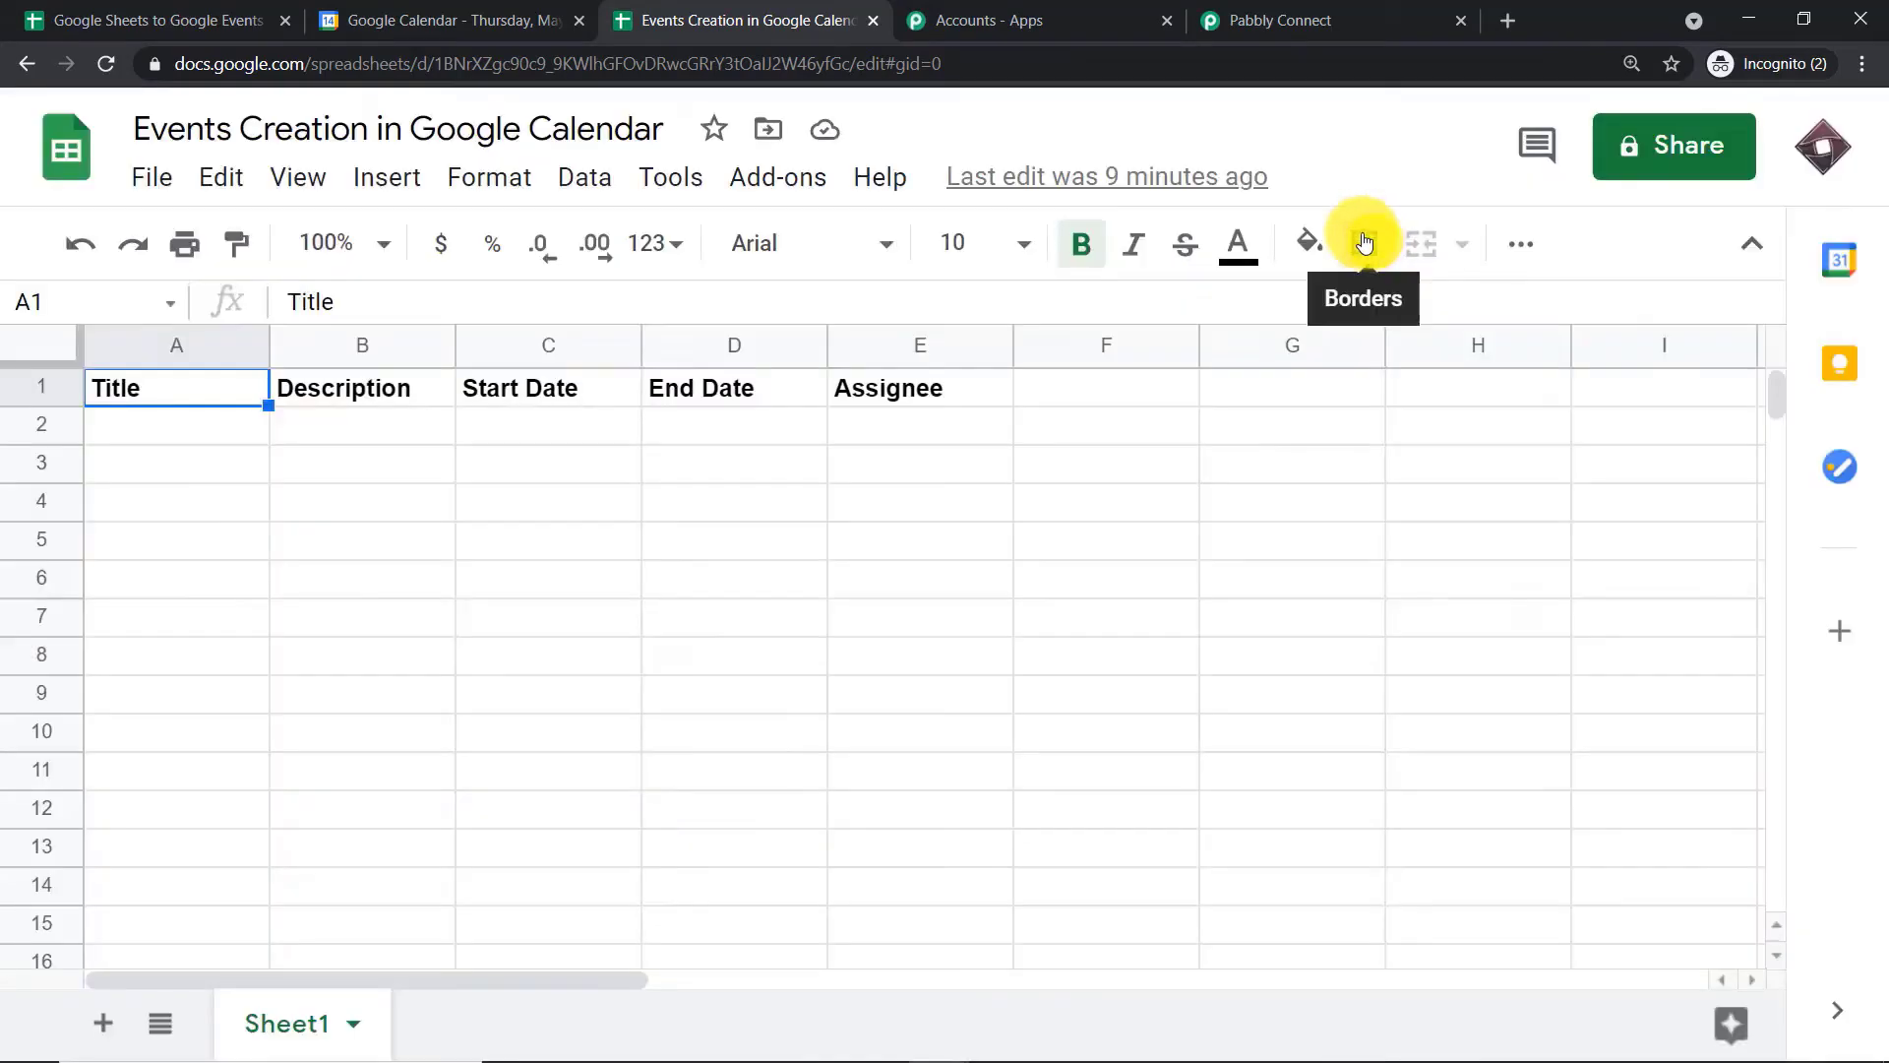
left_click(777, 180)
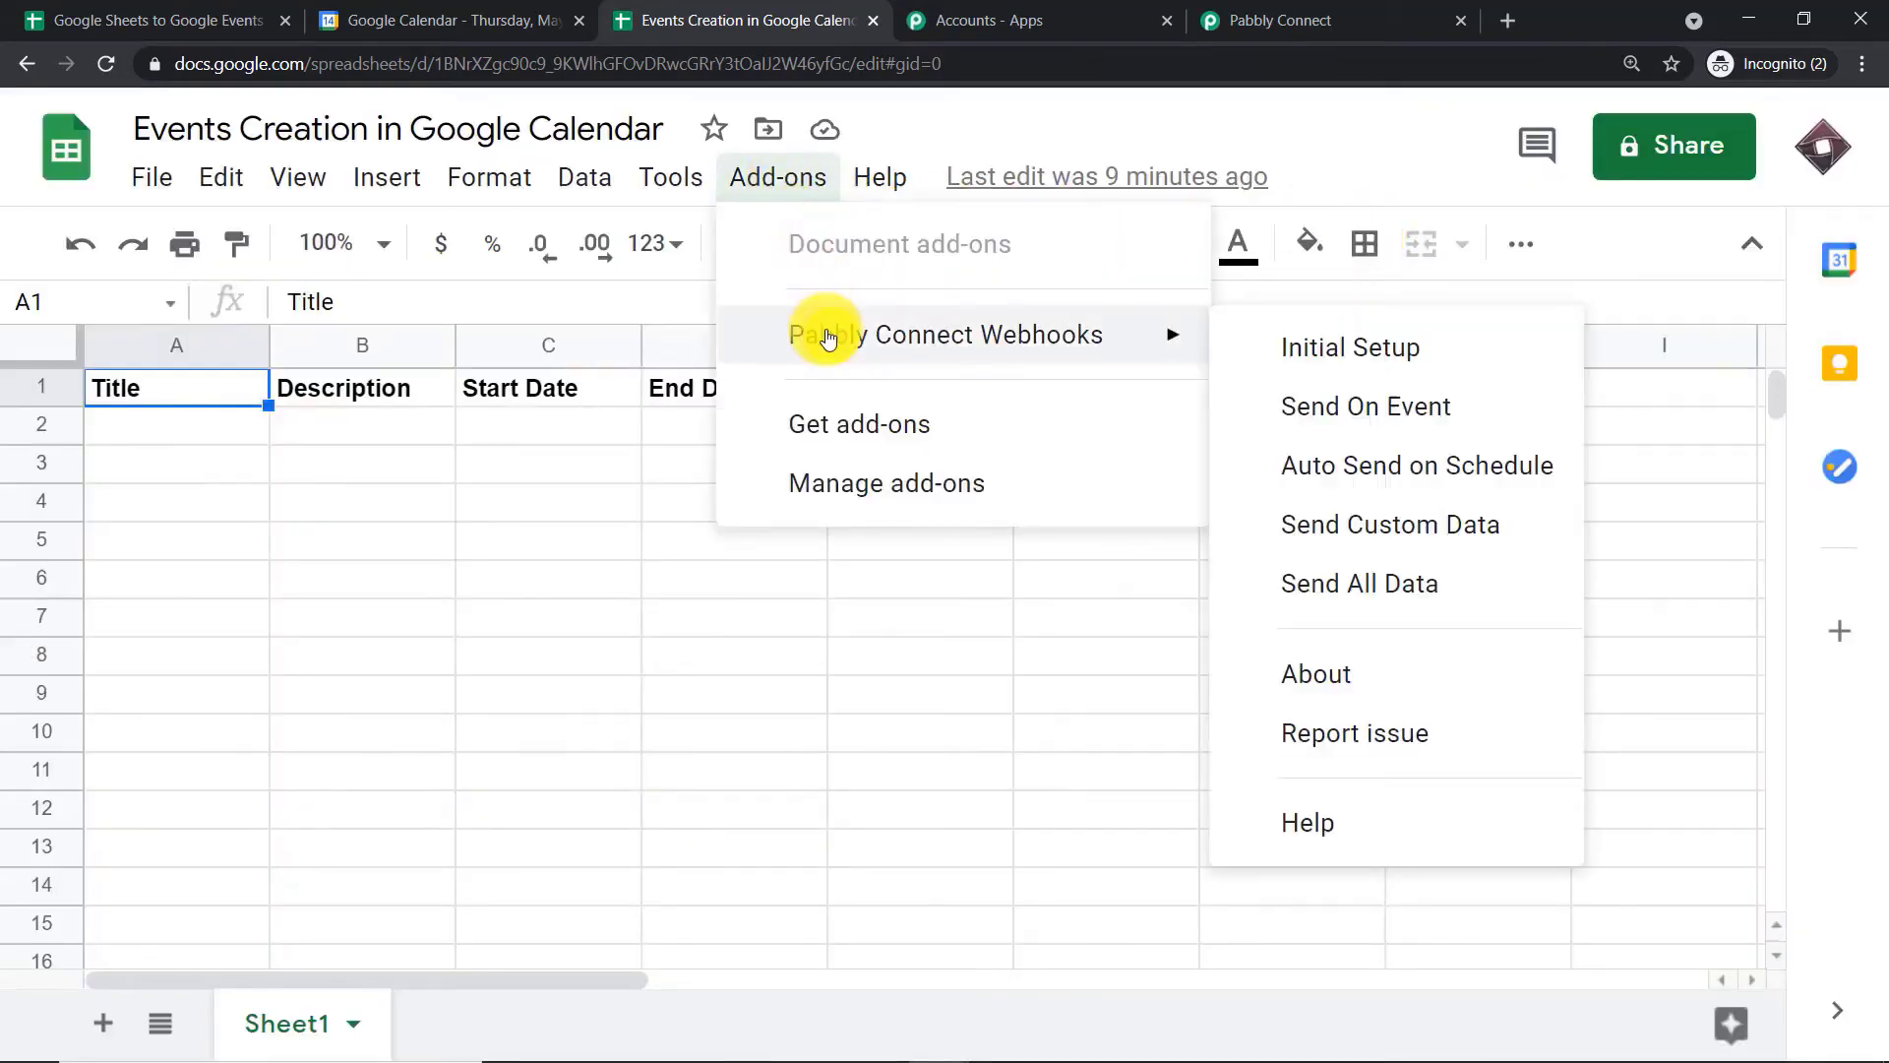
left_click(1323, 344)
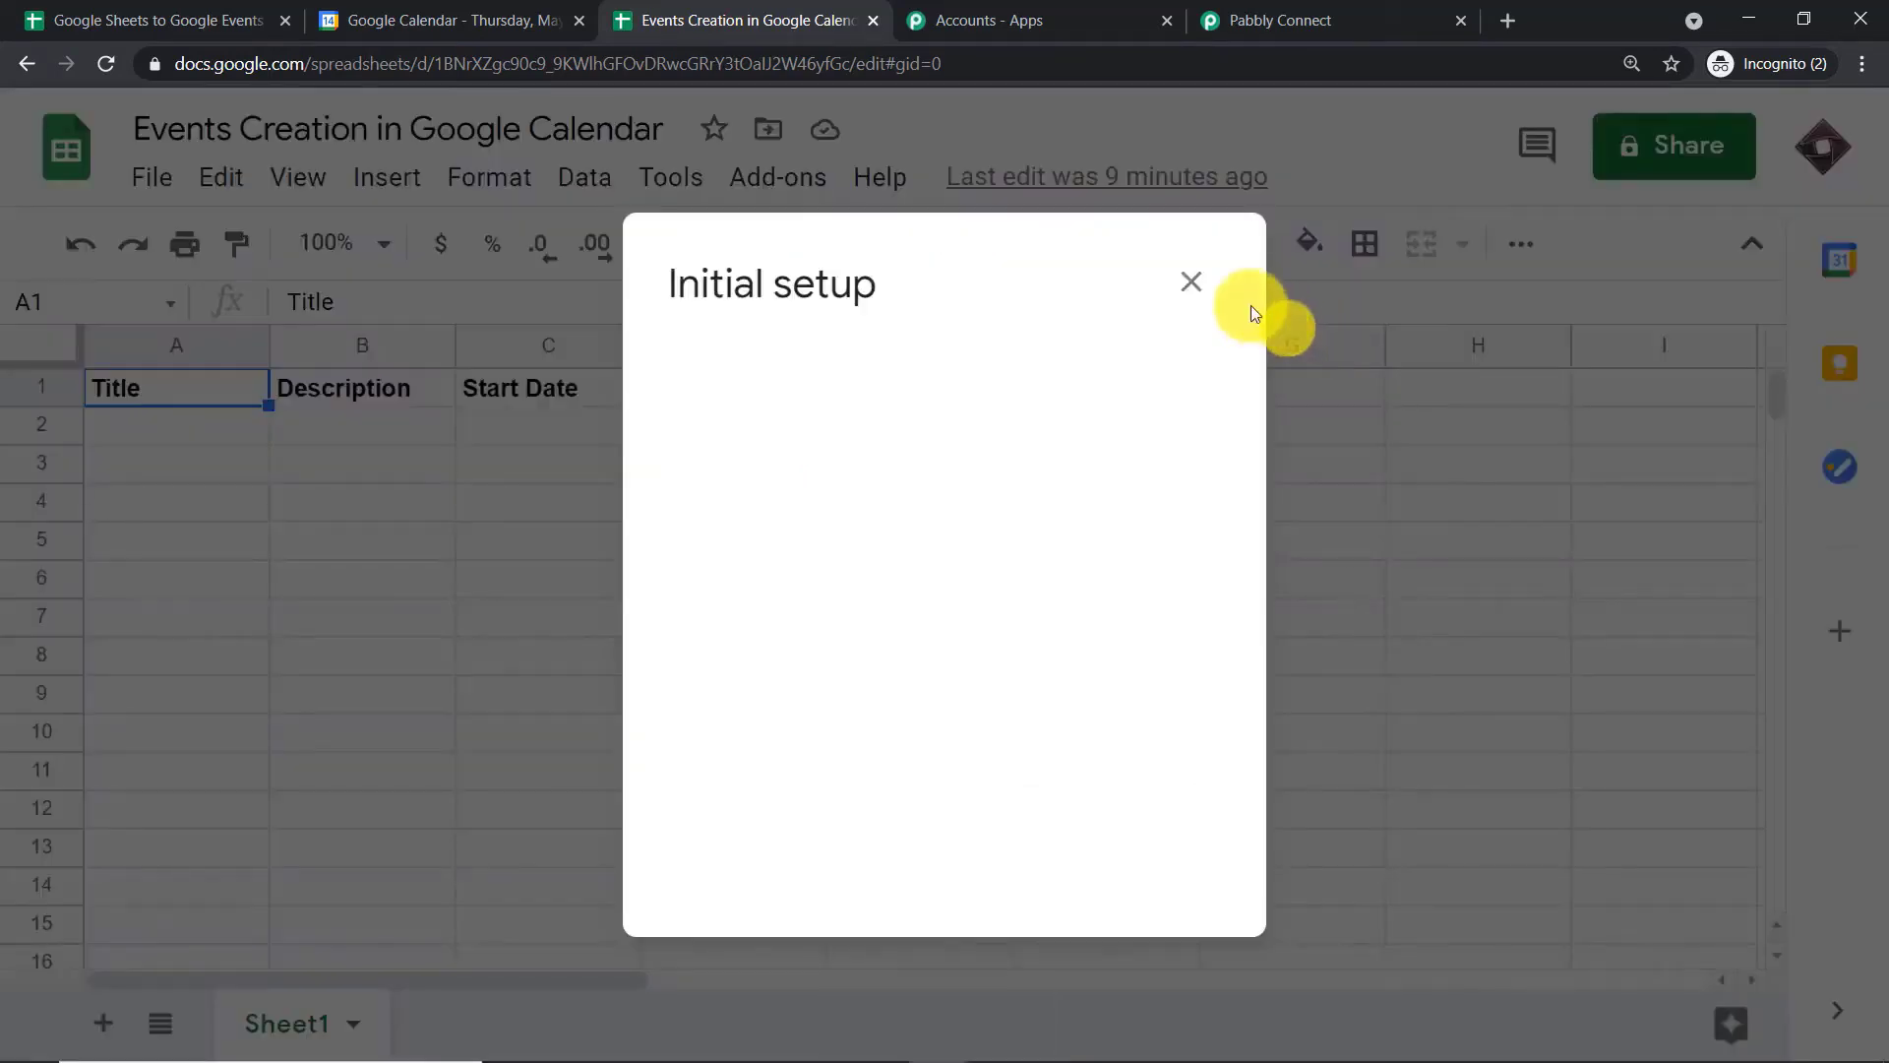
left_click(1191, 283)
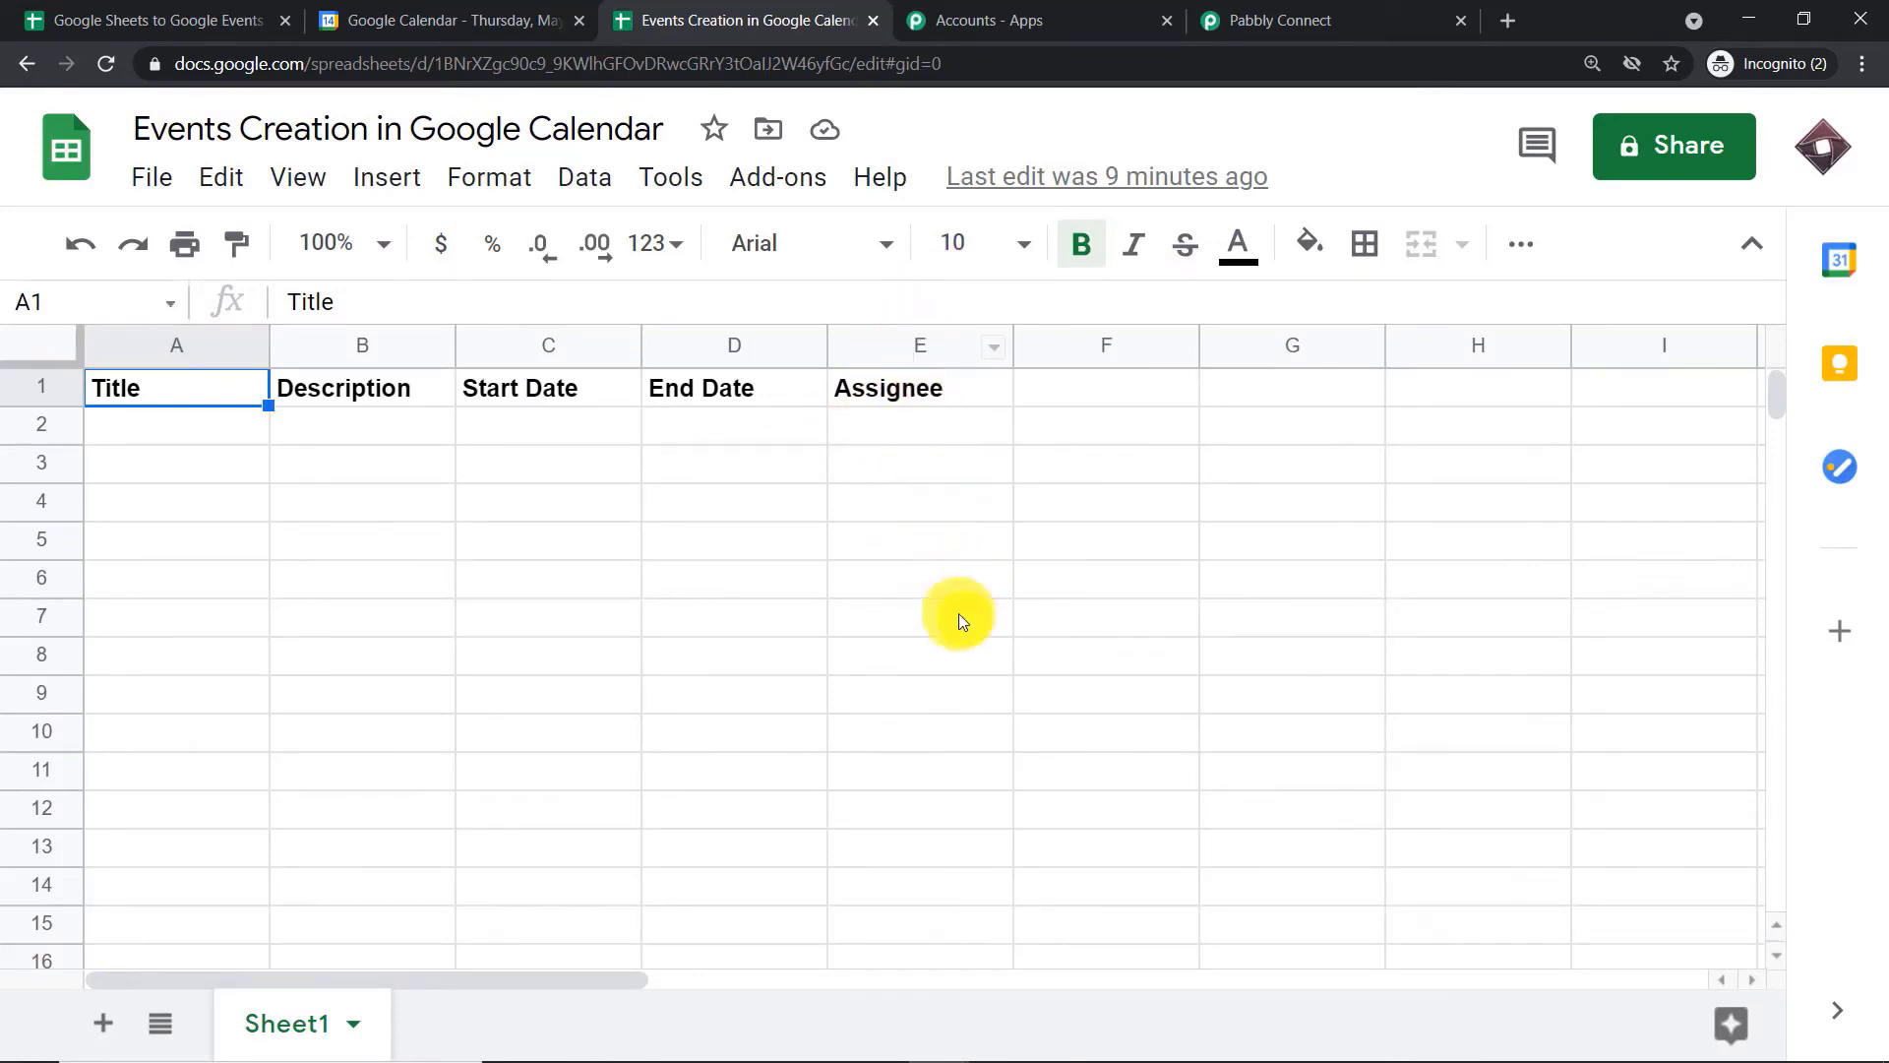
Copy the workflow's webhook URL from Pabbly Connect into the Webhook Url field of the Pabbly Connect Webhooks add-on's Initial Setup in Google Sheets
left_click(778, 177)
mouse_move(870, 344)
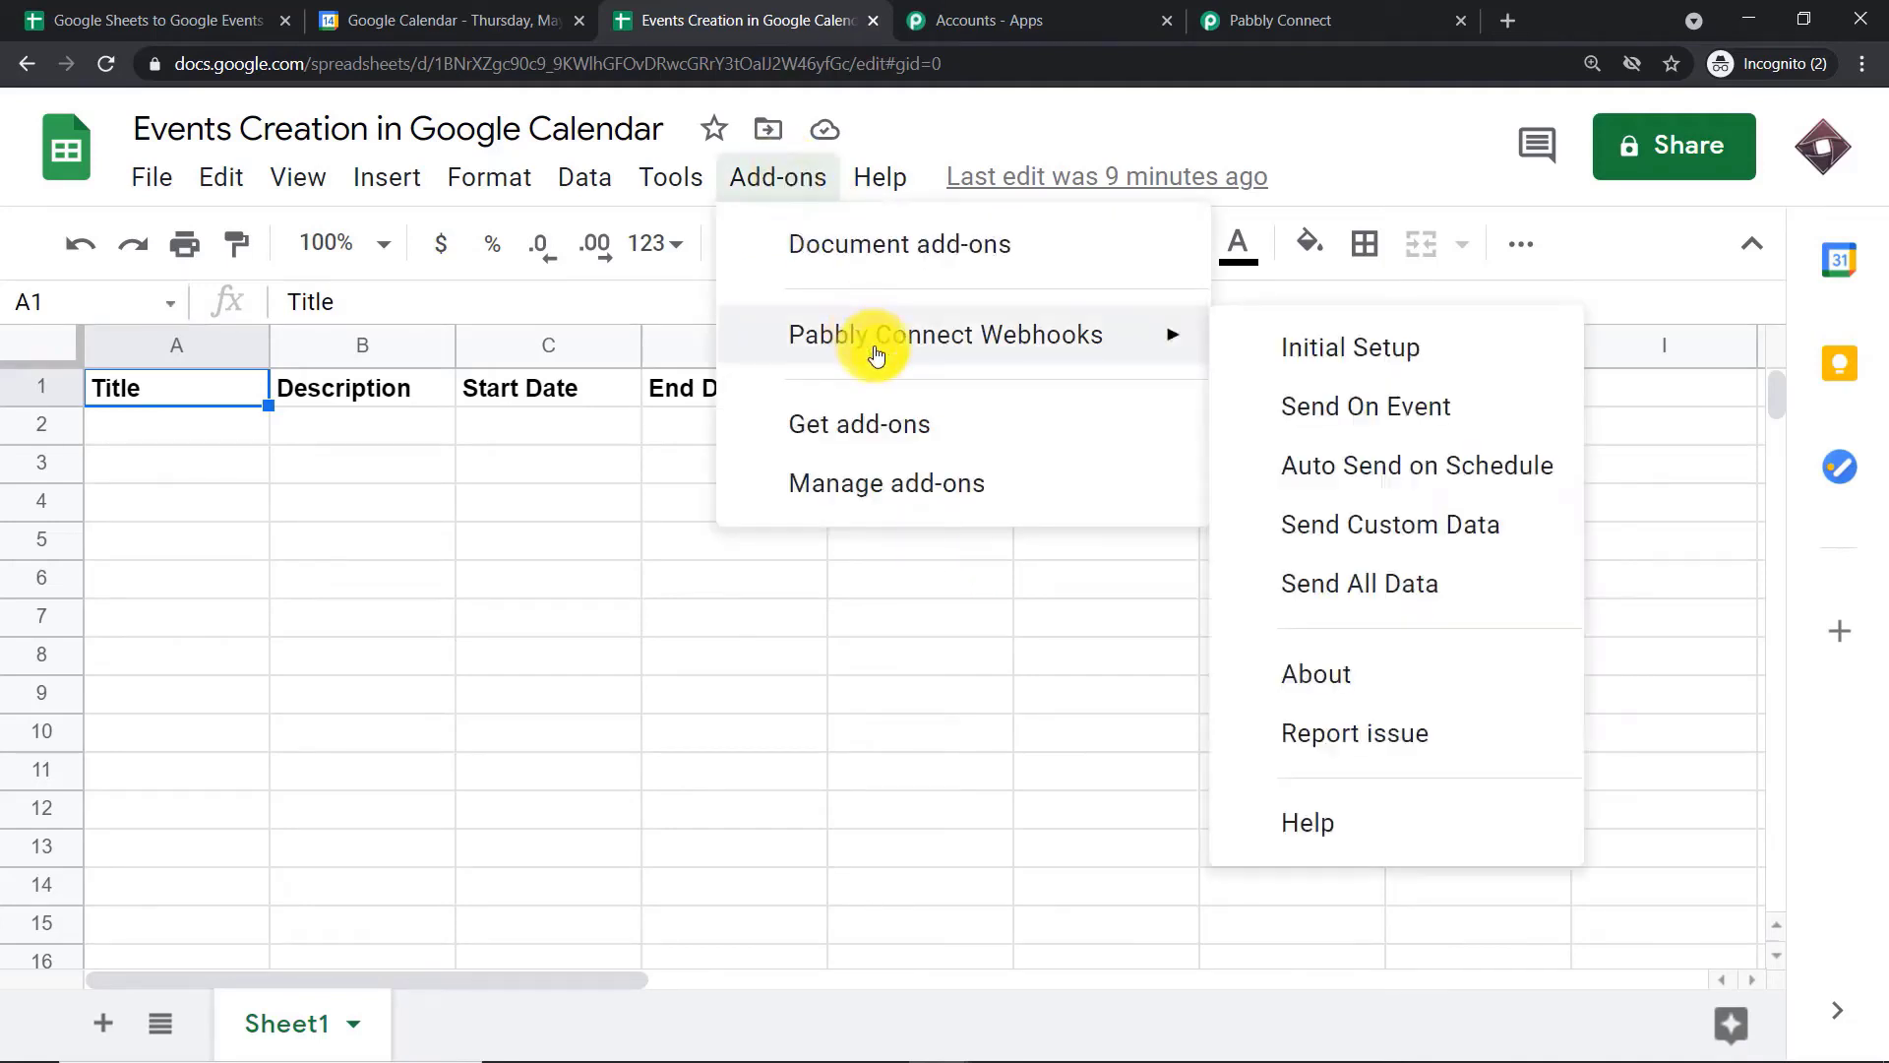
left_click(1407, 355)
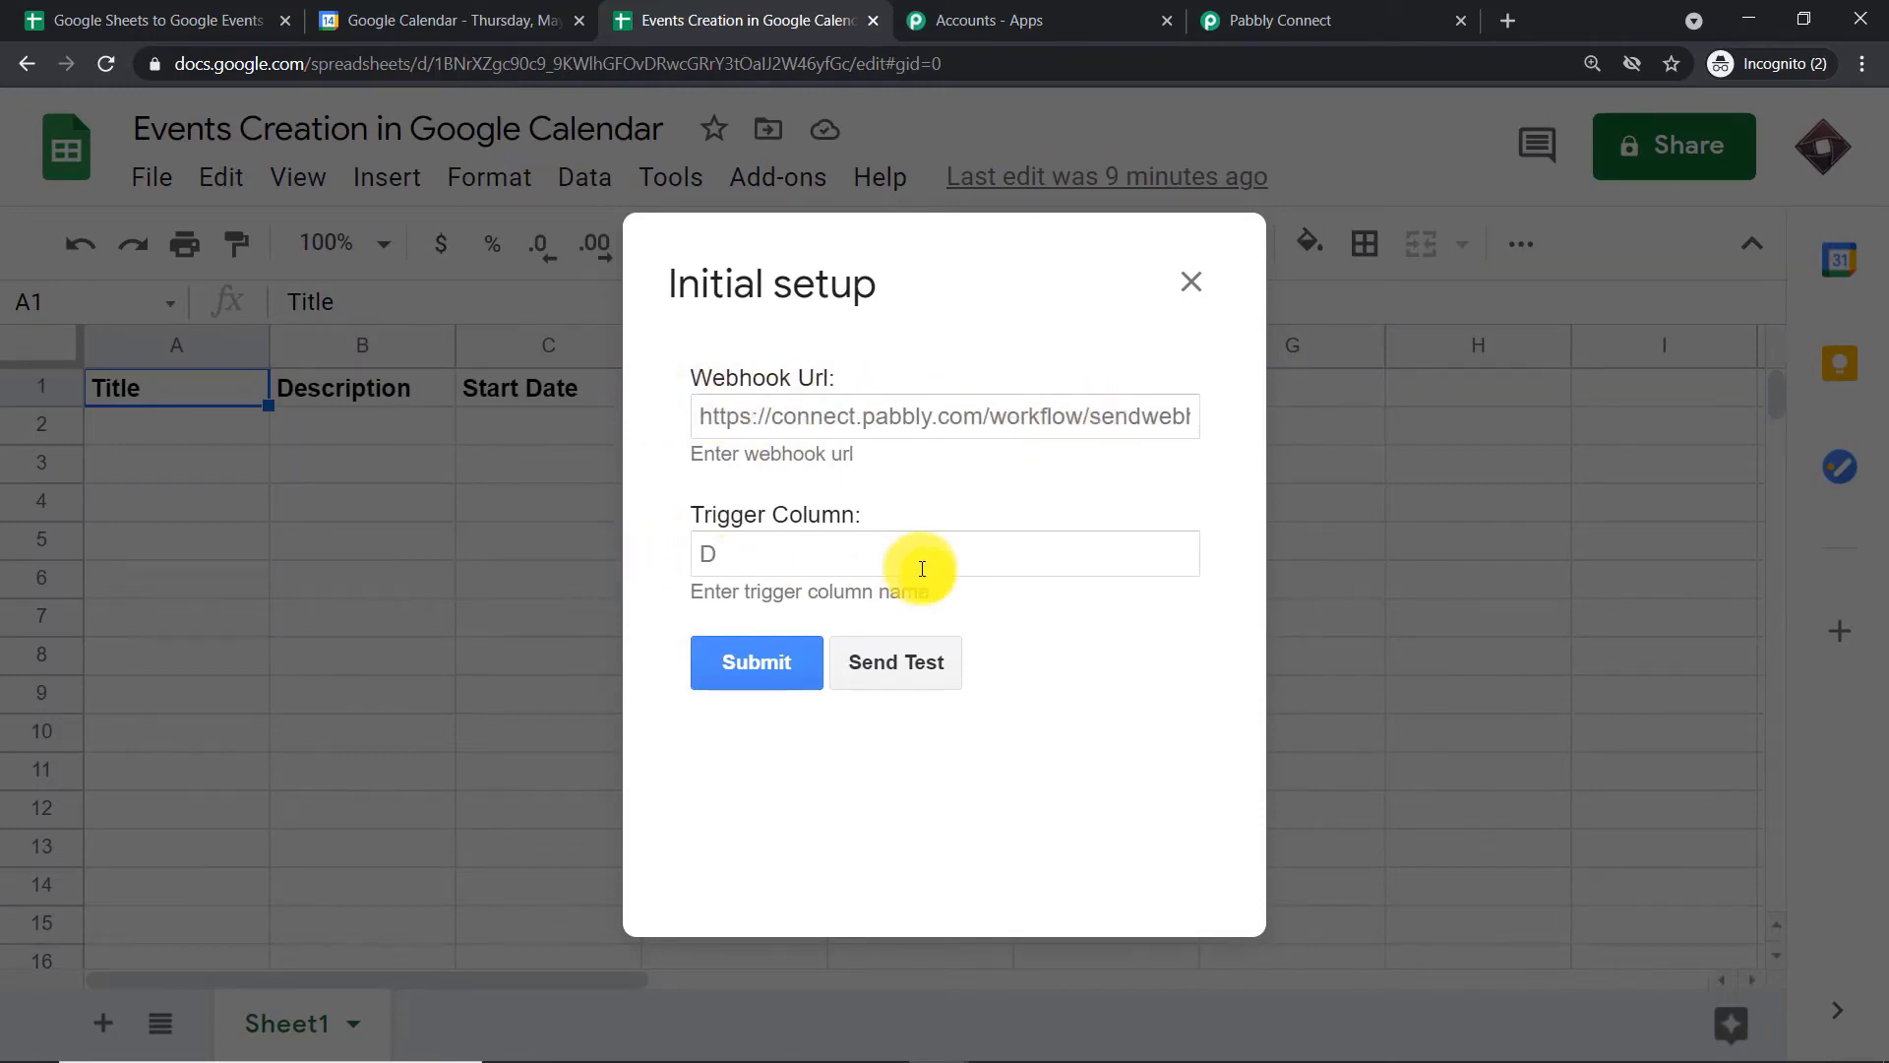
left_click(1315, 8)
left_click(1568, 625)
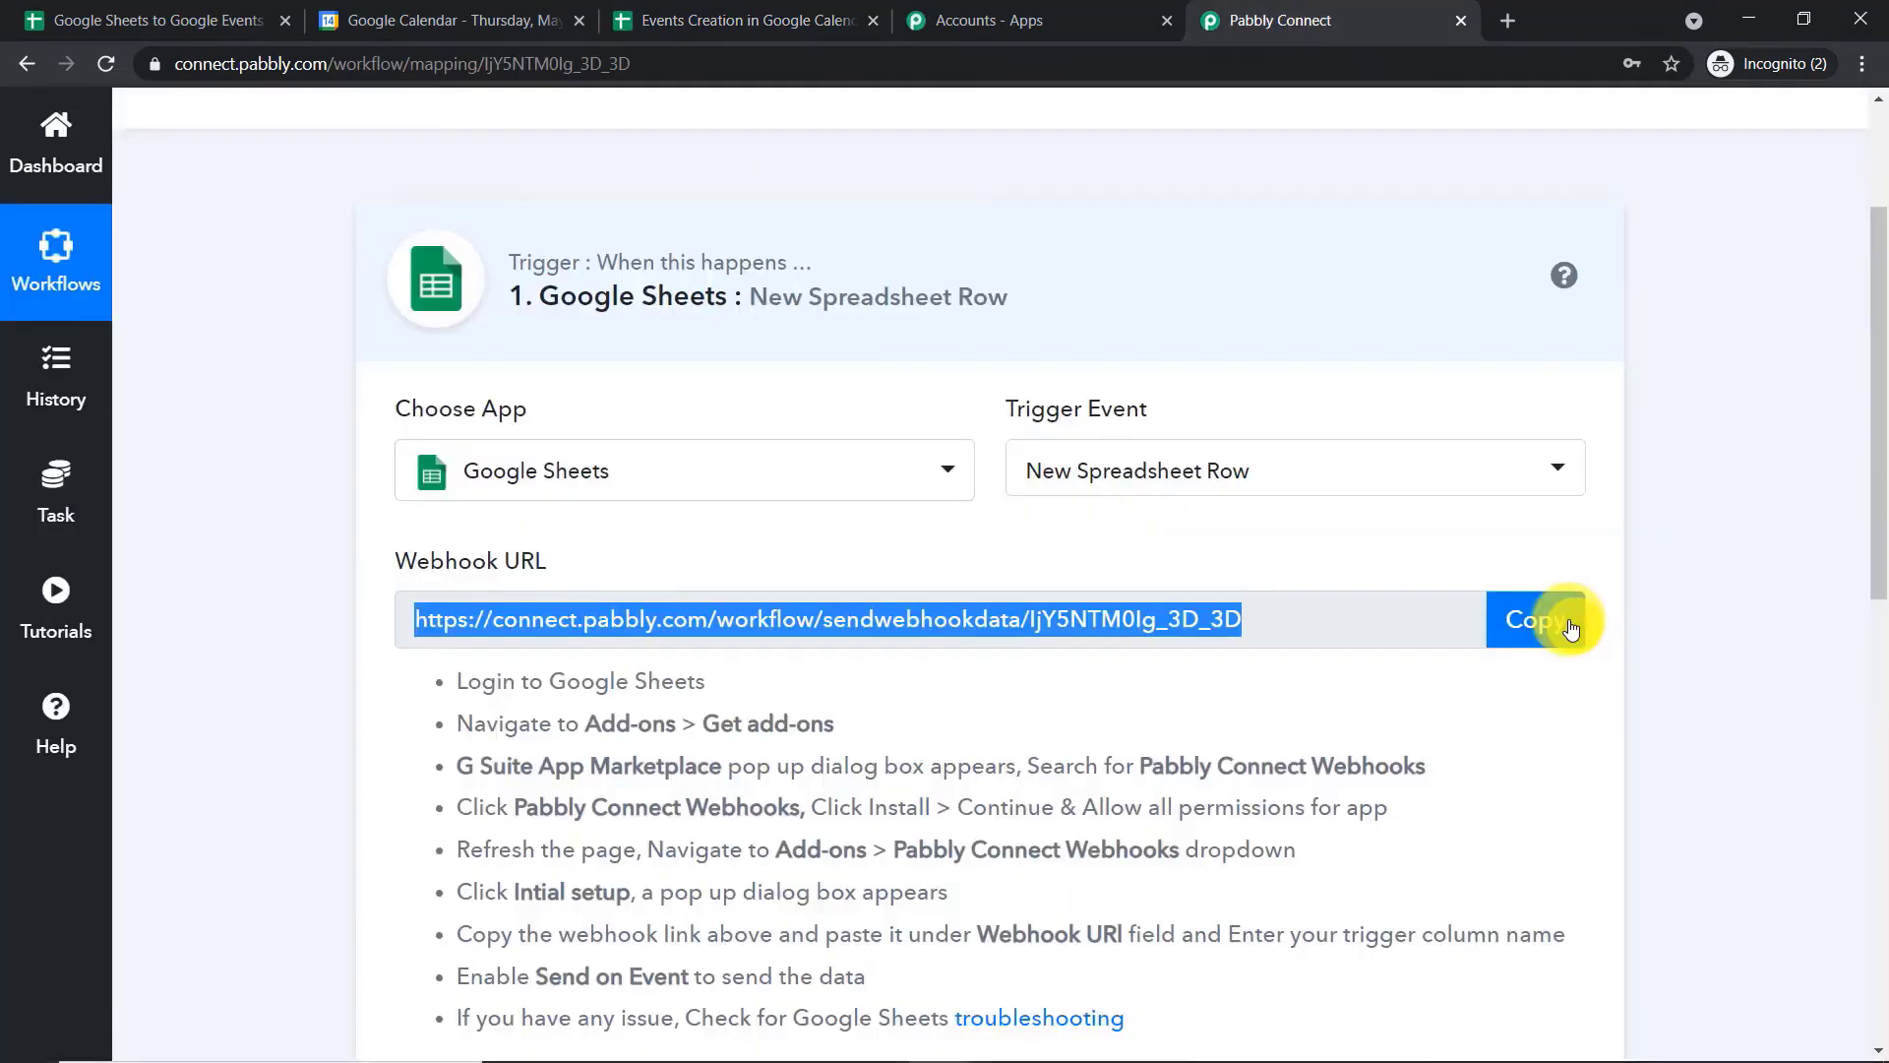
left_click(630, 11)
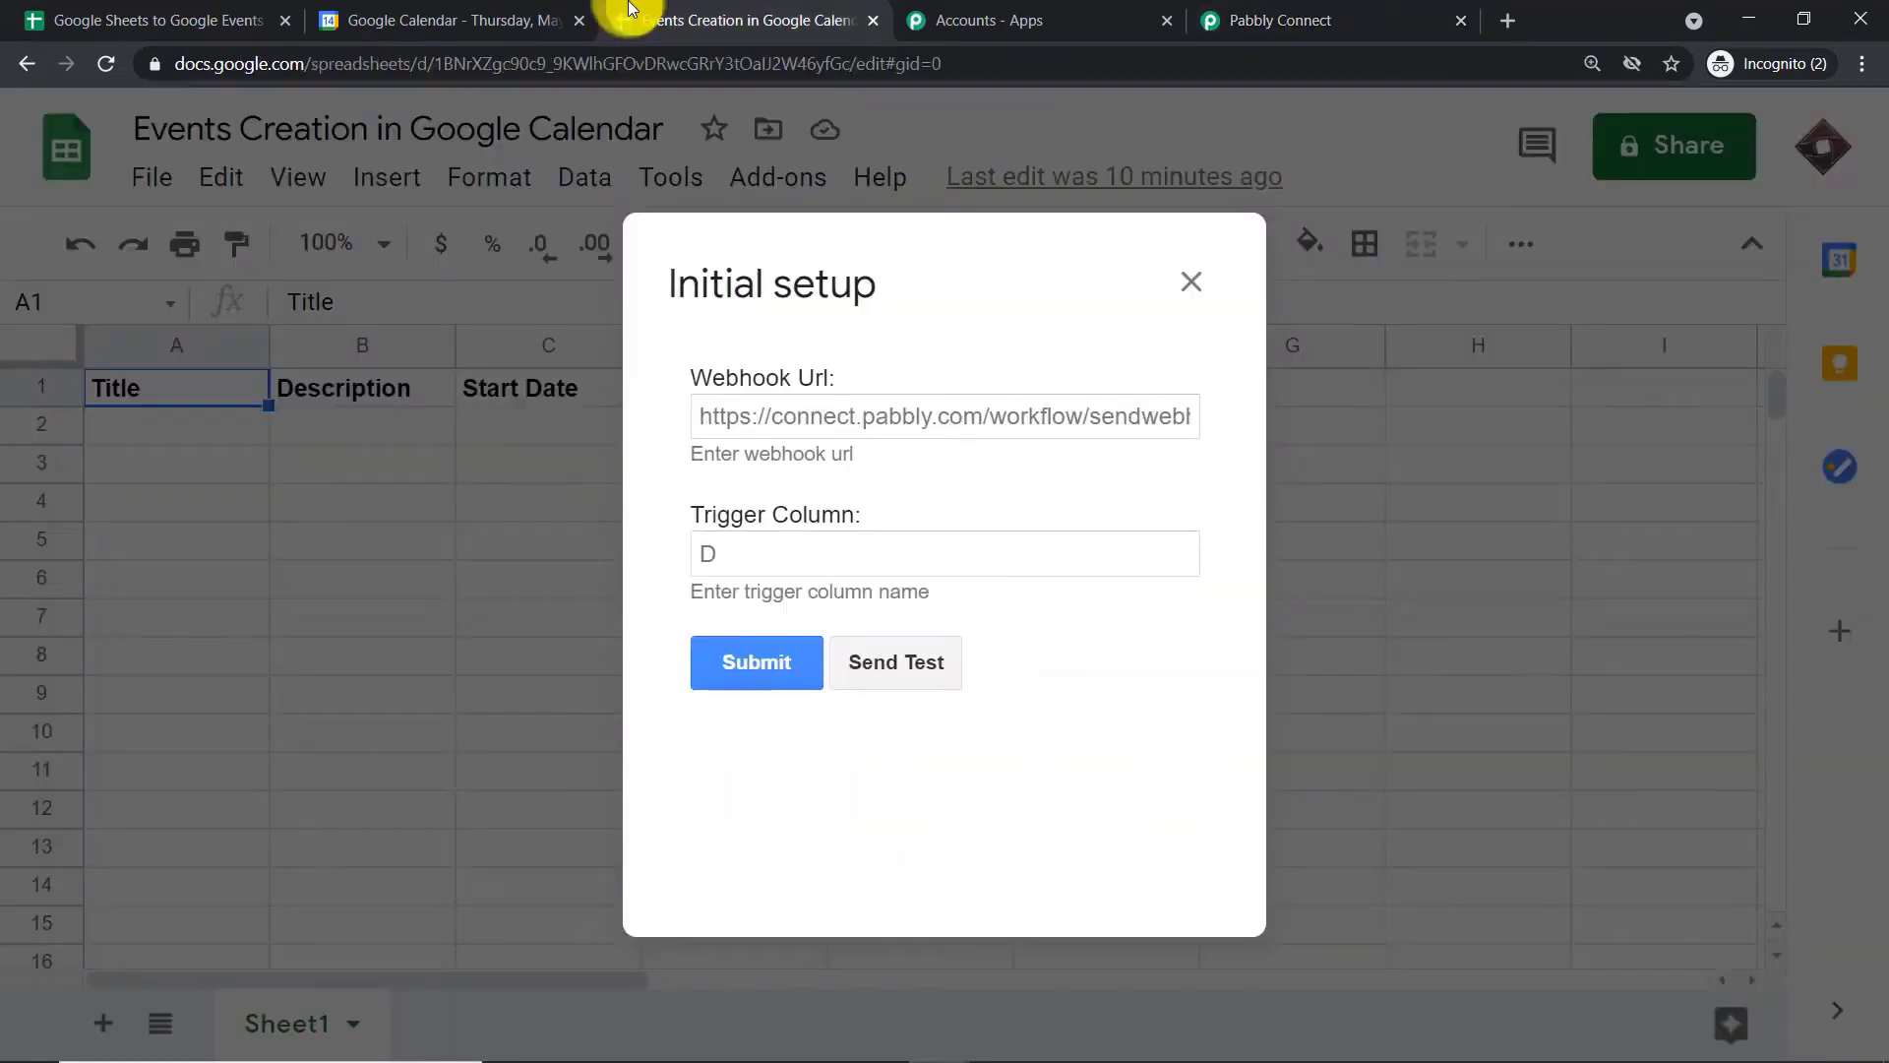
right_click(751, 424)
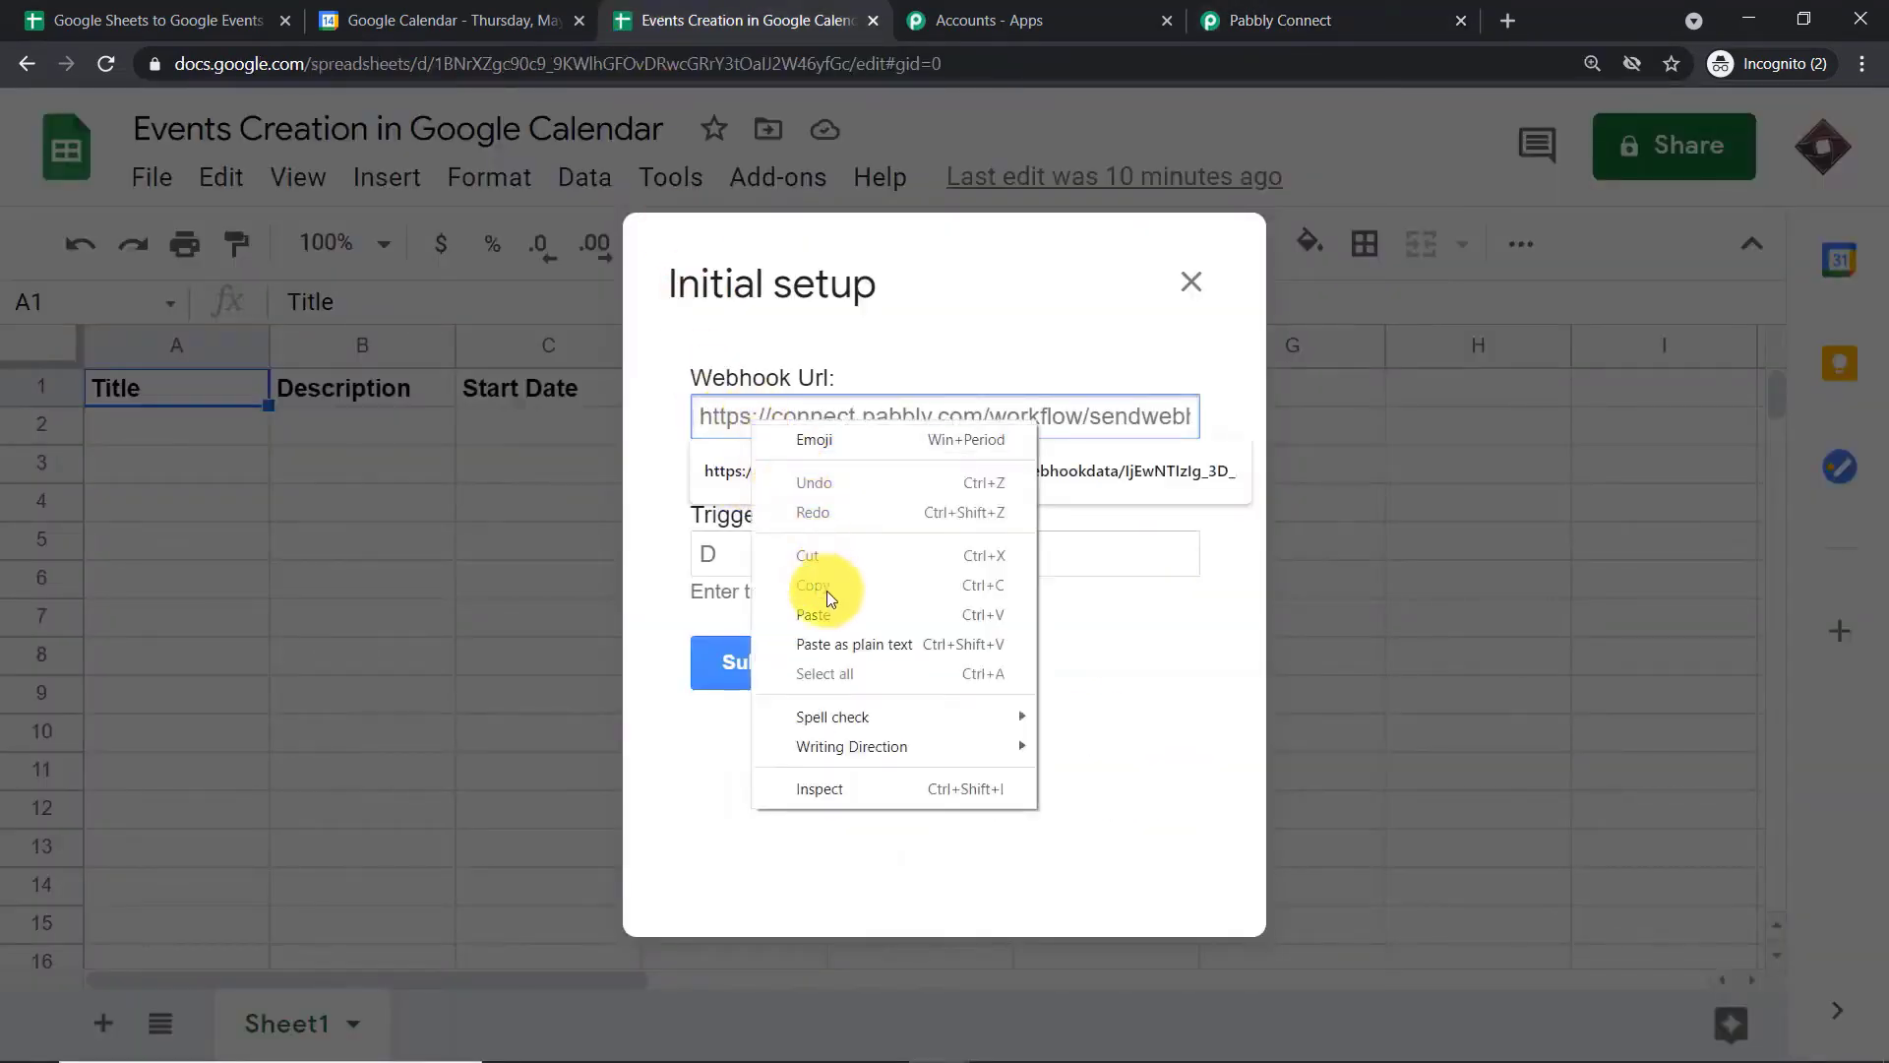
left_click(828, 615)
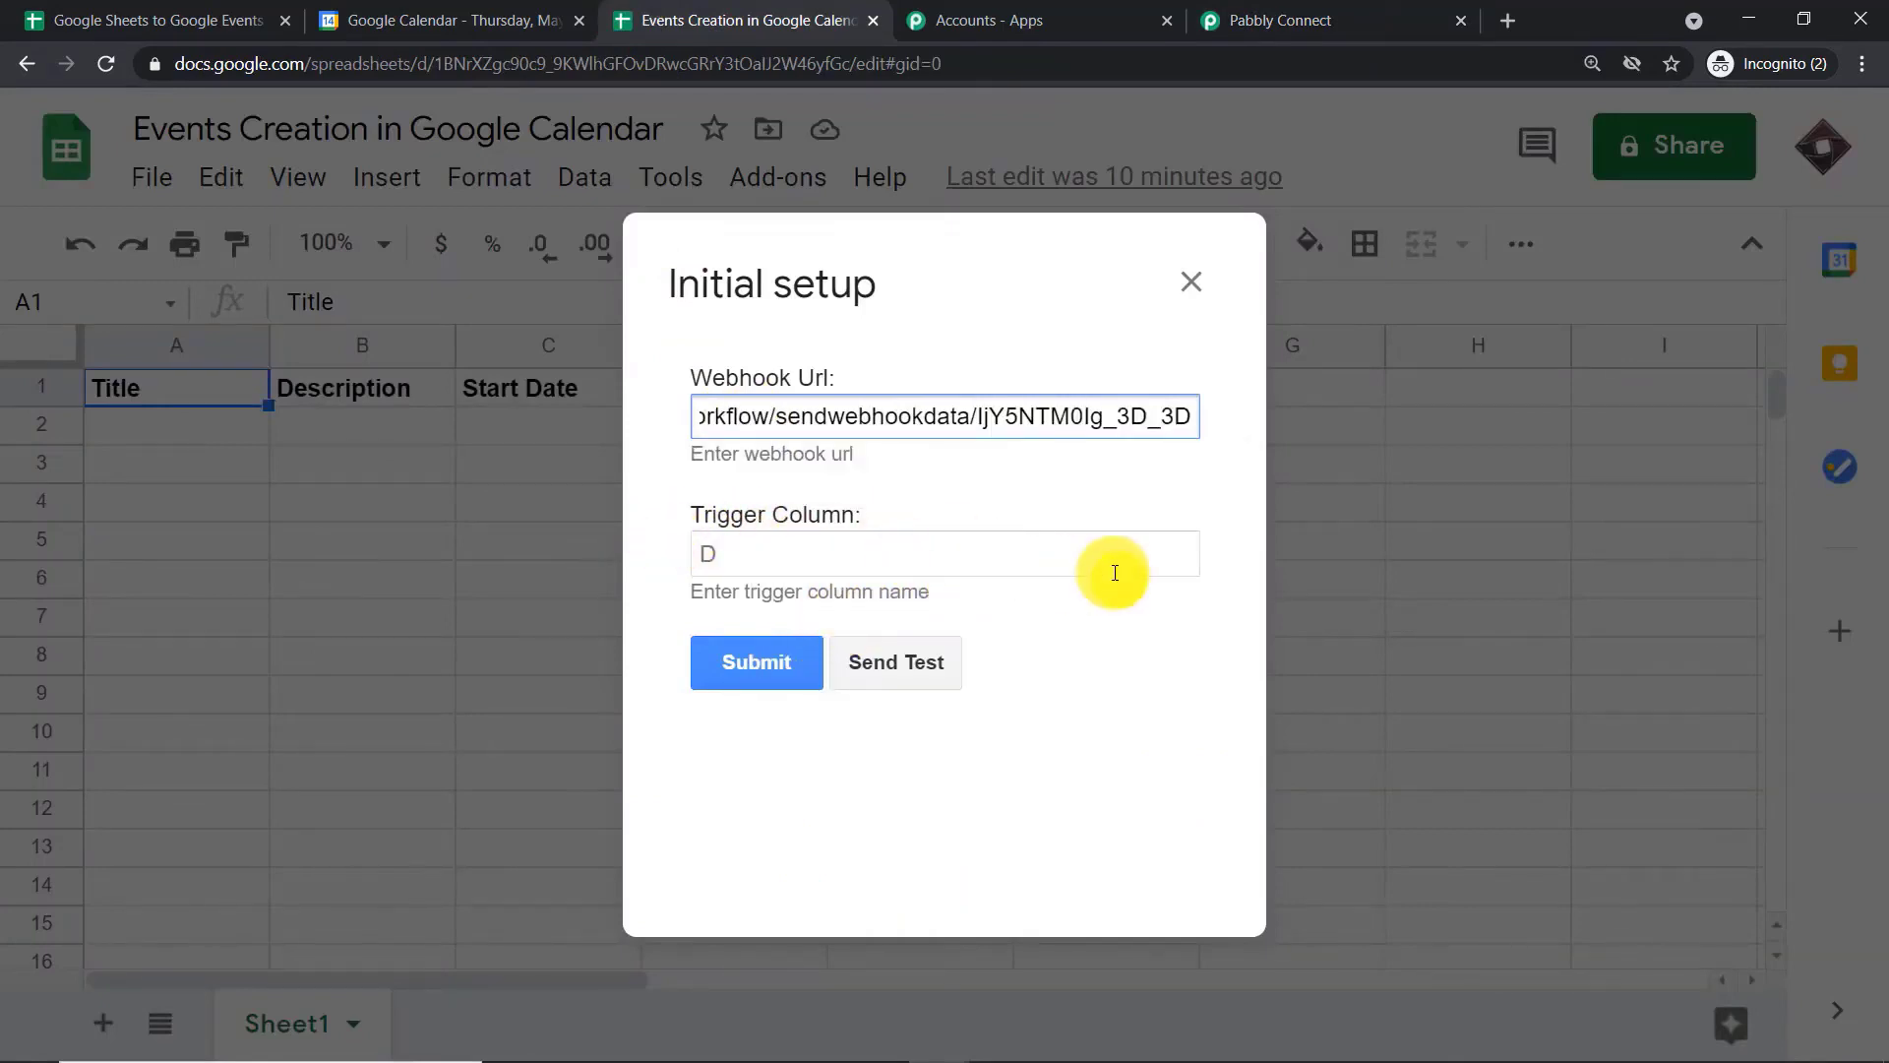
Set the add-on's trigger column to E and submit the initial setup
left_click(889, 557)
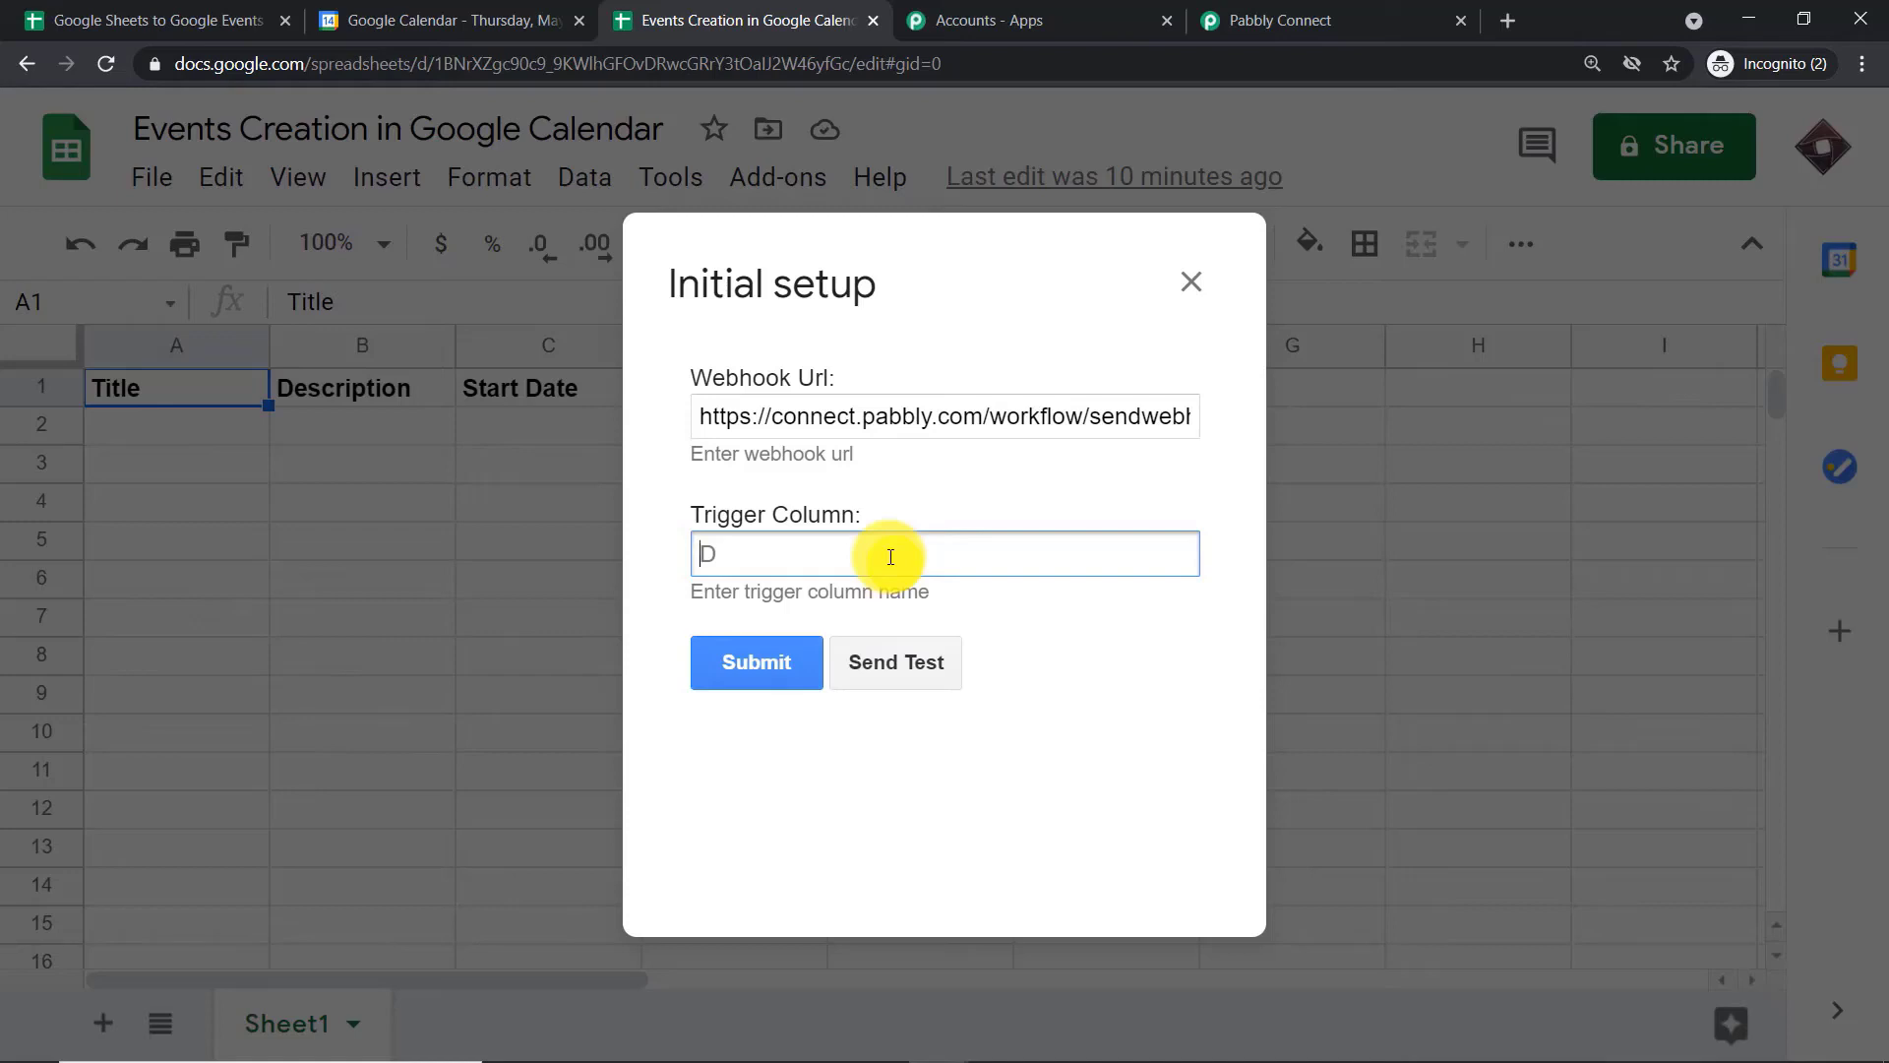
type("E")
left_click(766, 679)
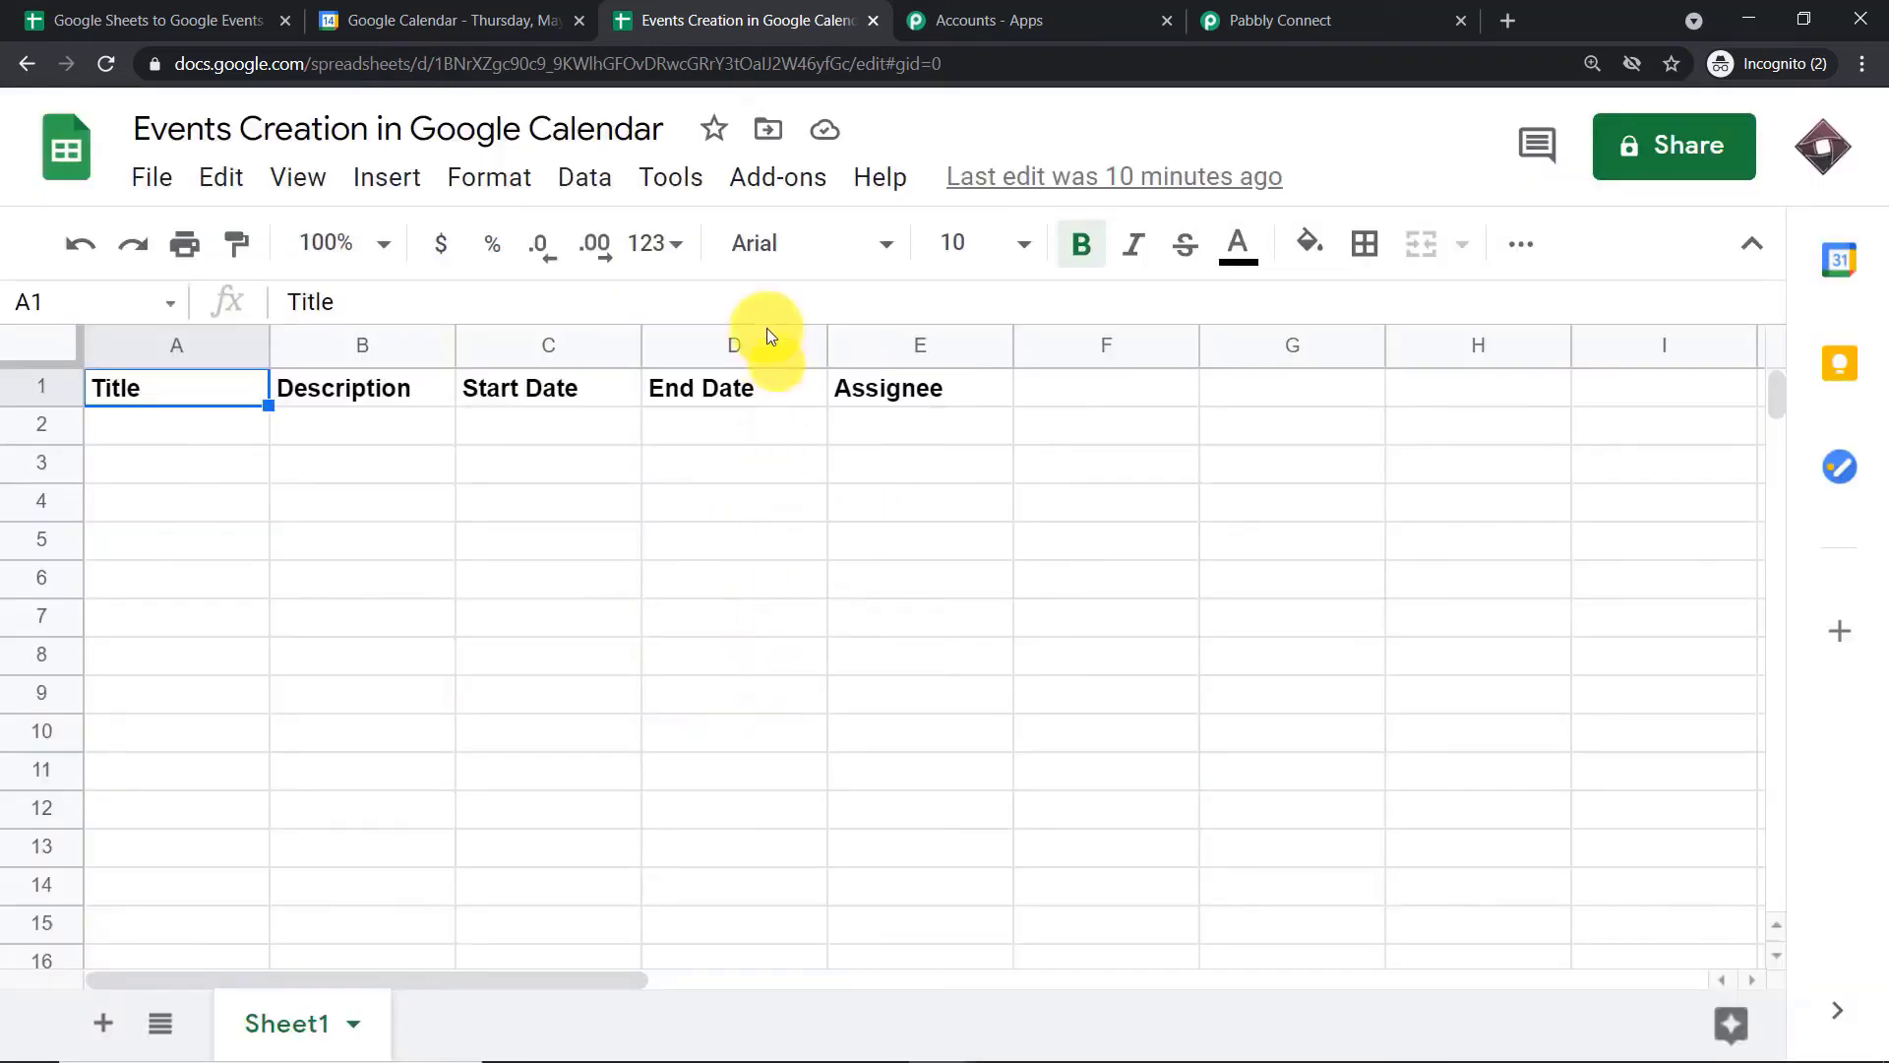
Enable Send On Event for the Pabbly Connect Webhooks add-on in this spreadsheet
left_click(761, 194)
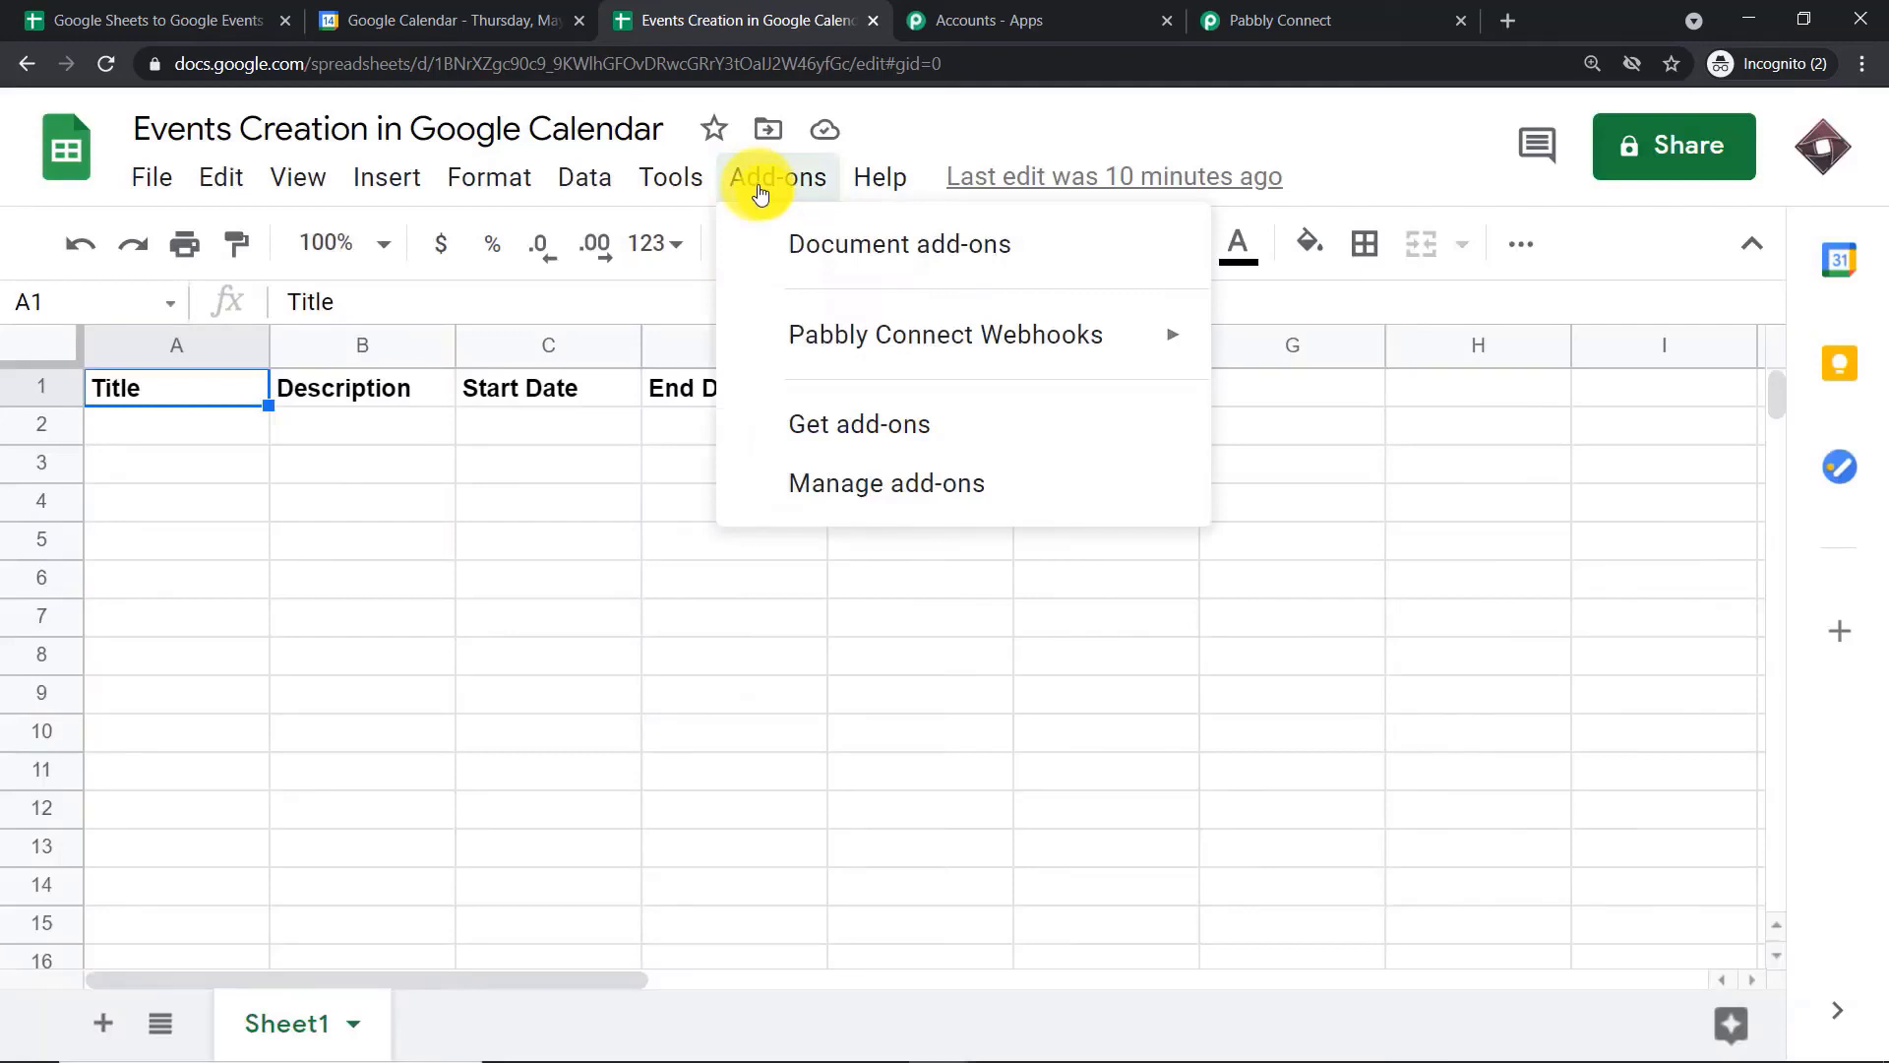
mouse_move(807, 347)
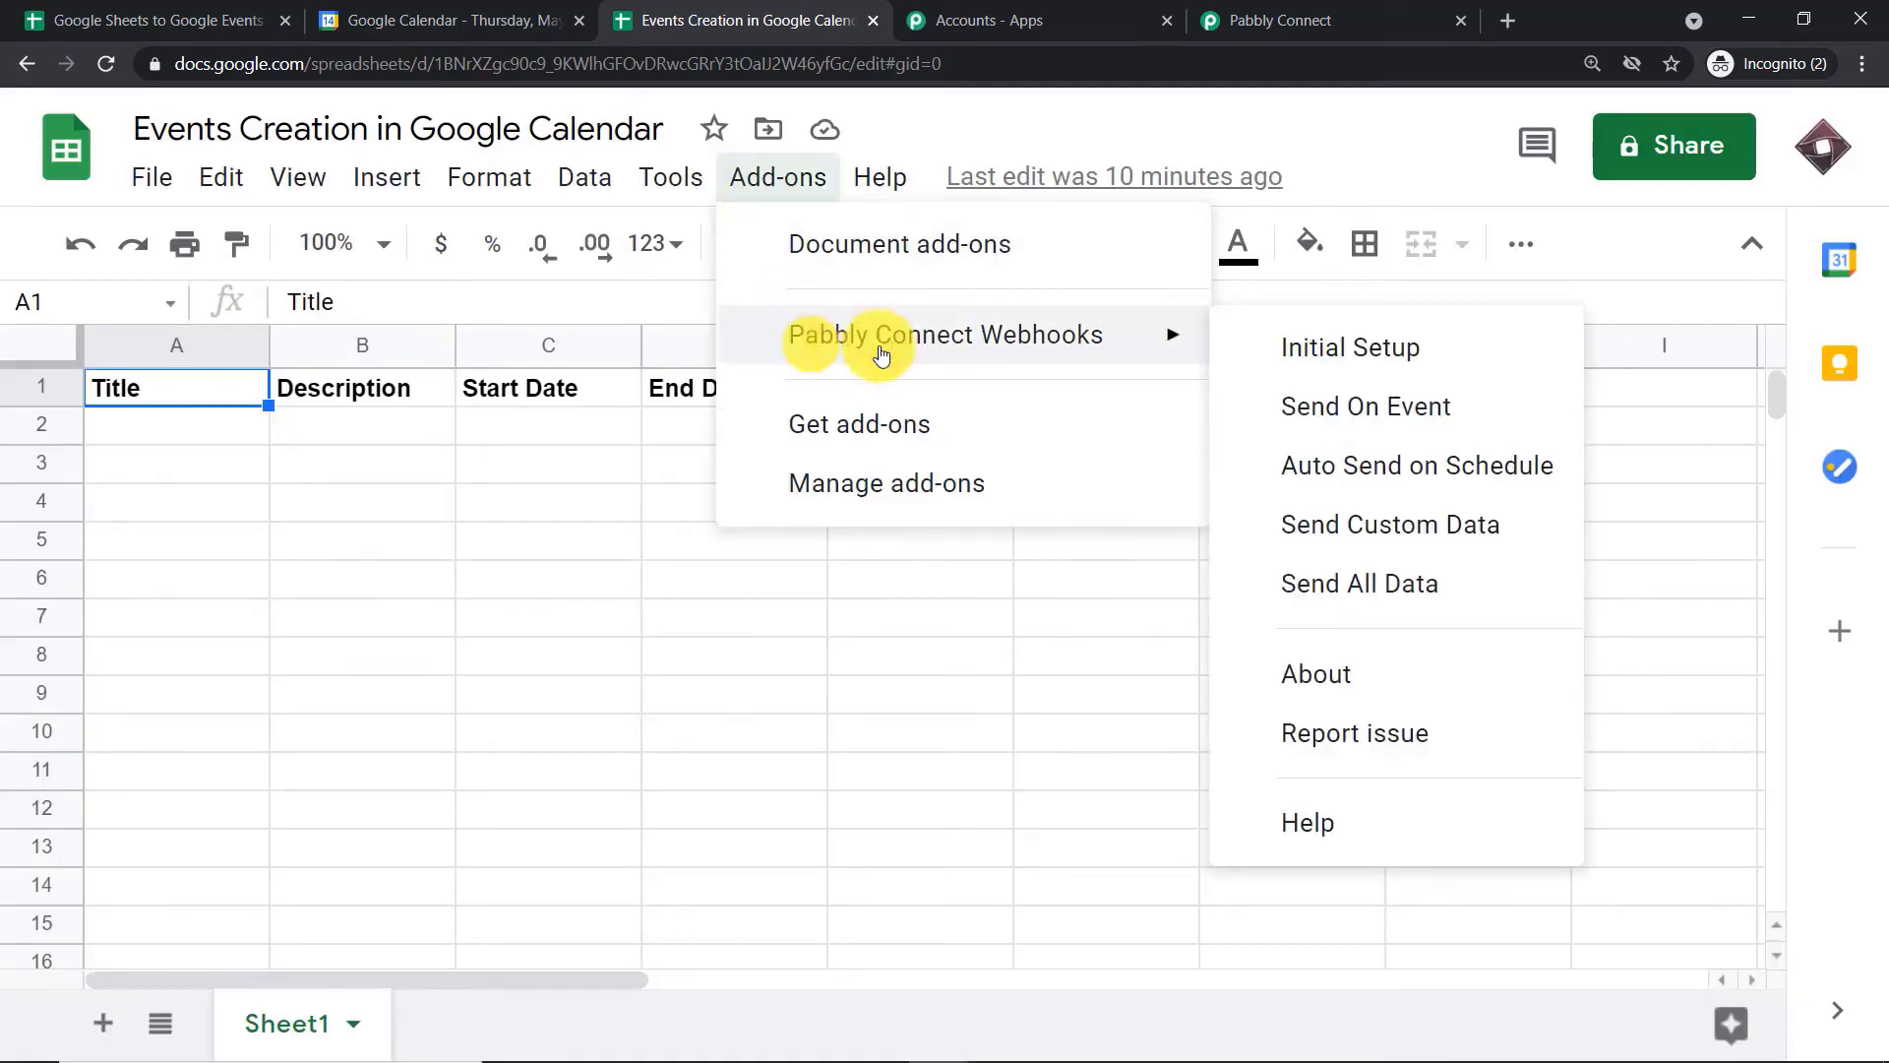
left_click(1320, 410)
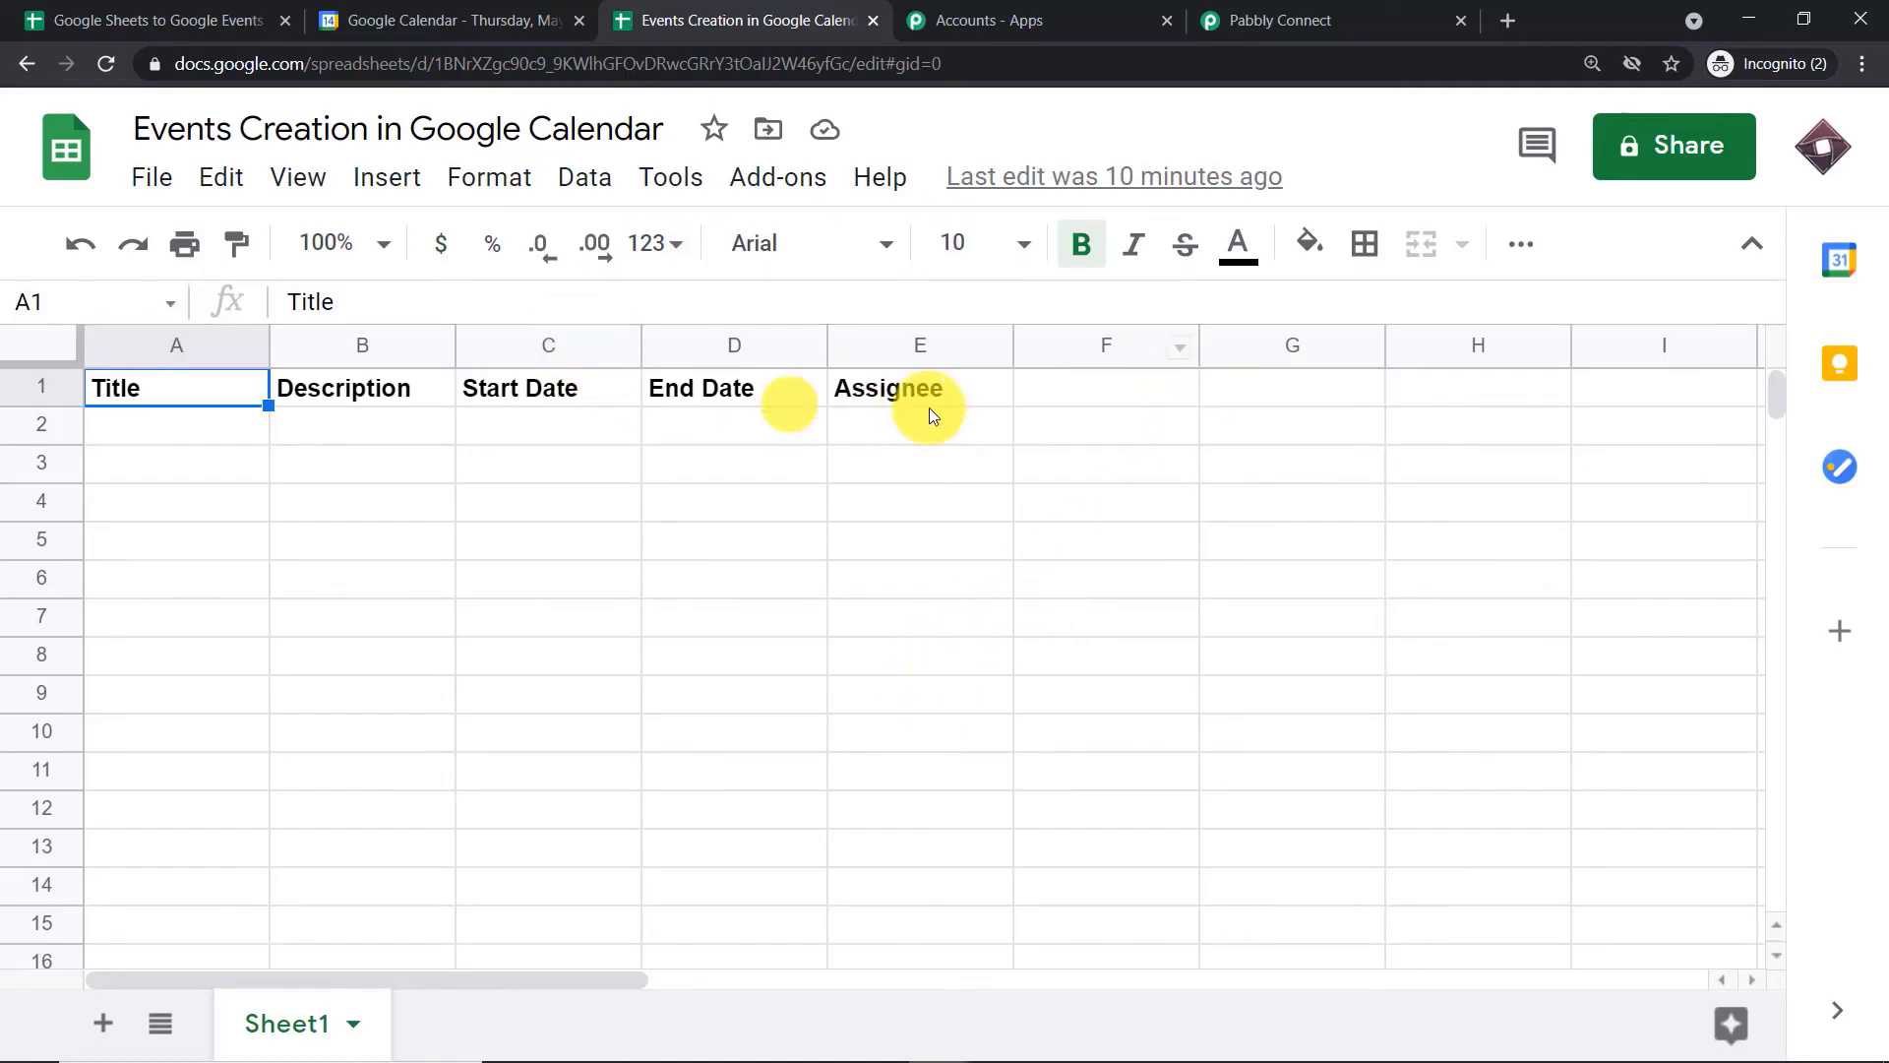
Switch to Pabbly Connect and start capturing the webhook response for the Google Sheets trigger
left_click(1248, 17)
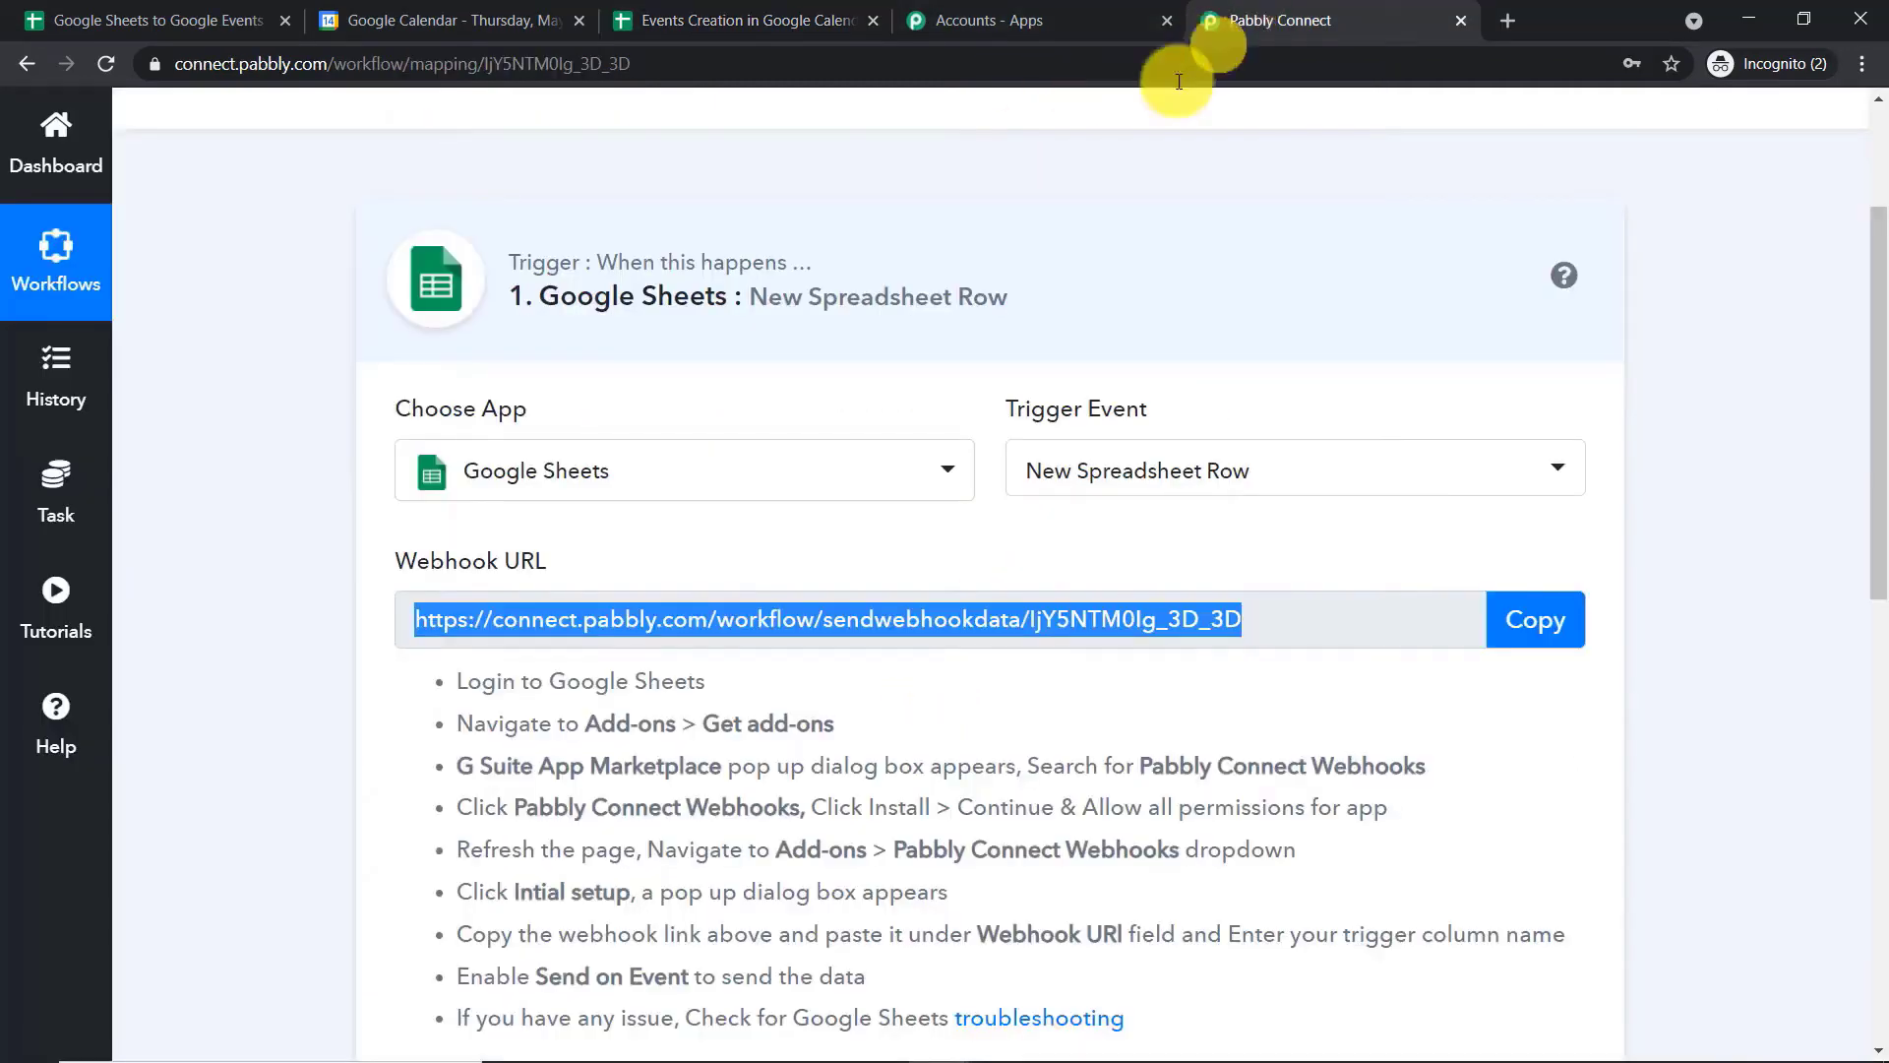
scroll(1127, 364, "down", 5)
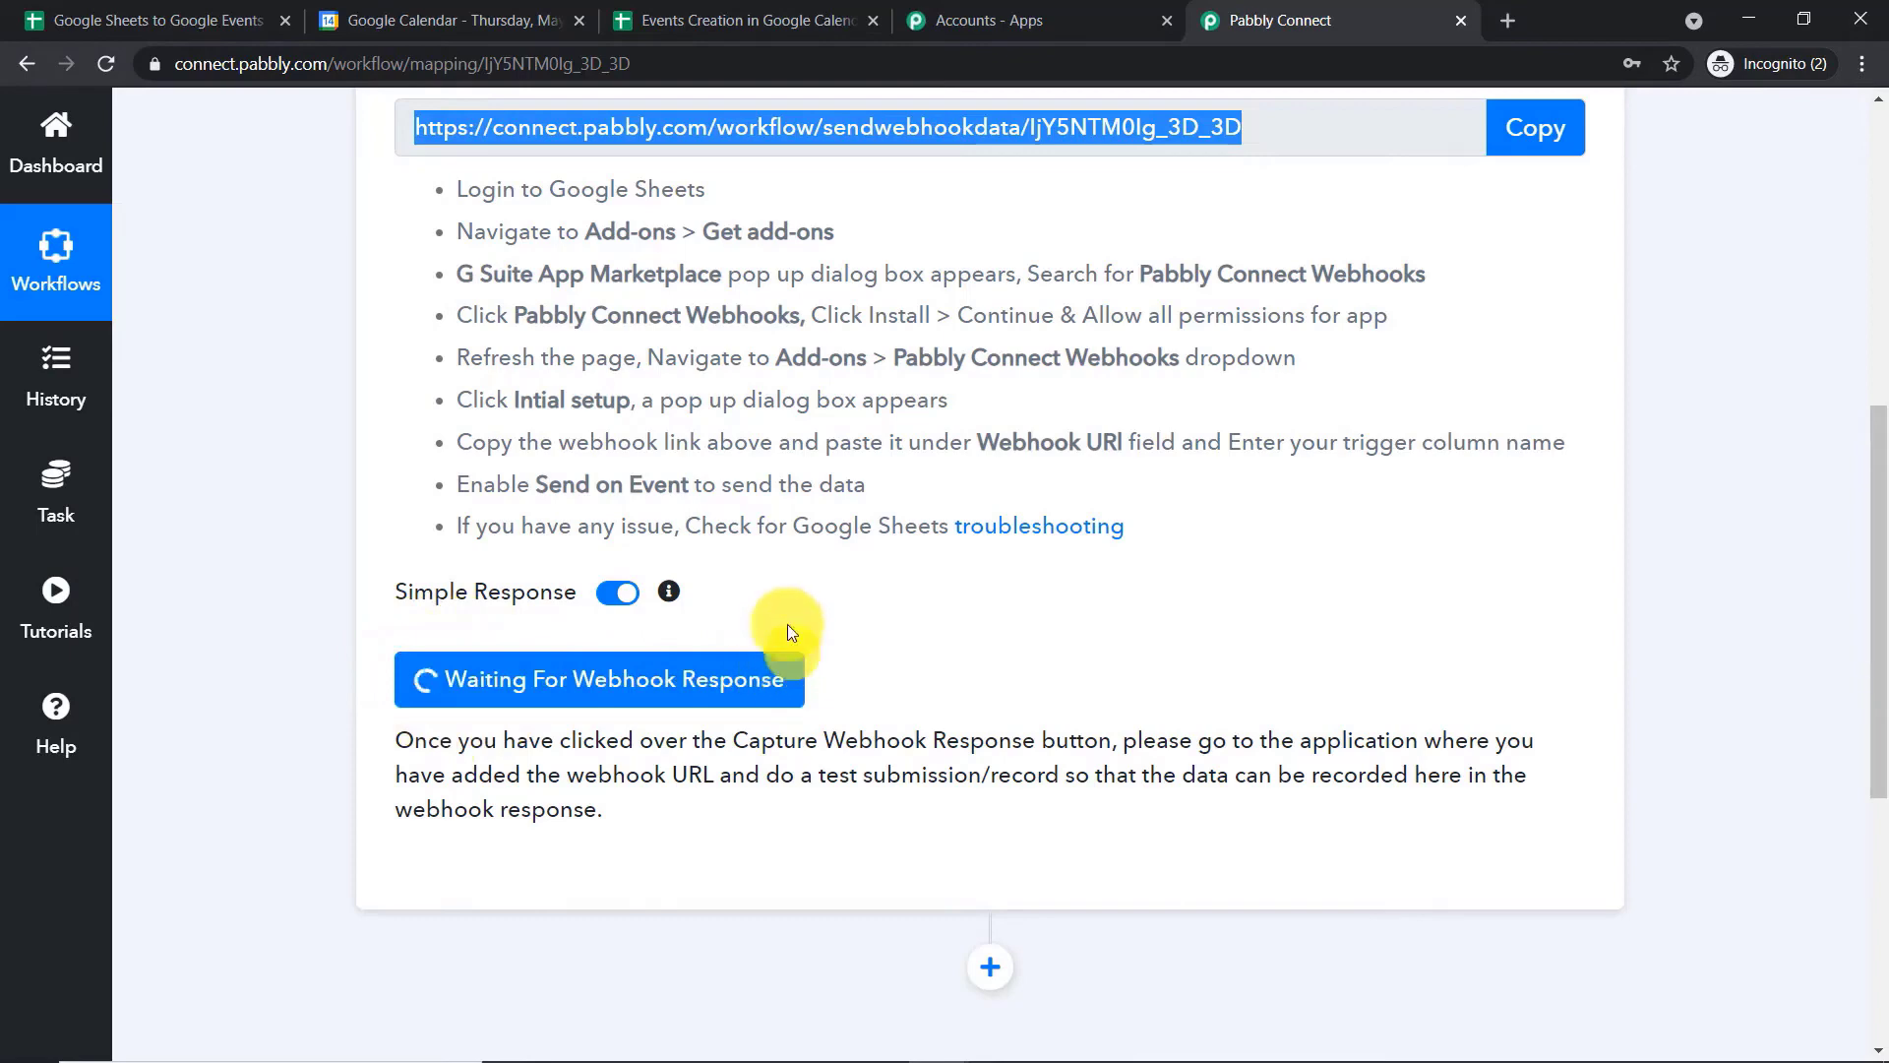
Back in the Google Sheets spreadsheet, fill row 2 with the title "Buy Silver" and the description "Silver is used for electronics"
left_click(753, 20)
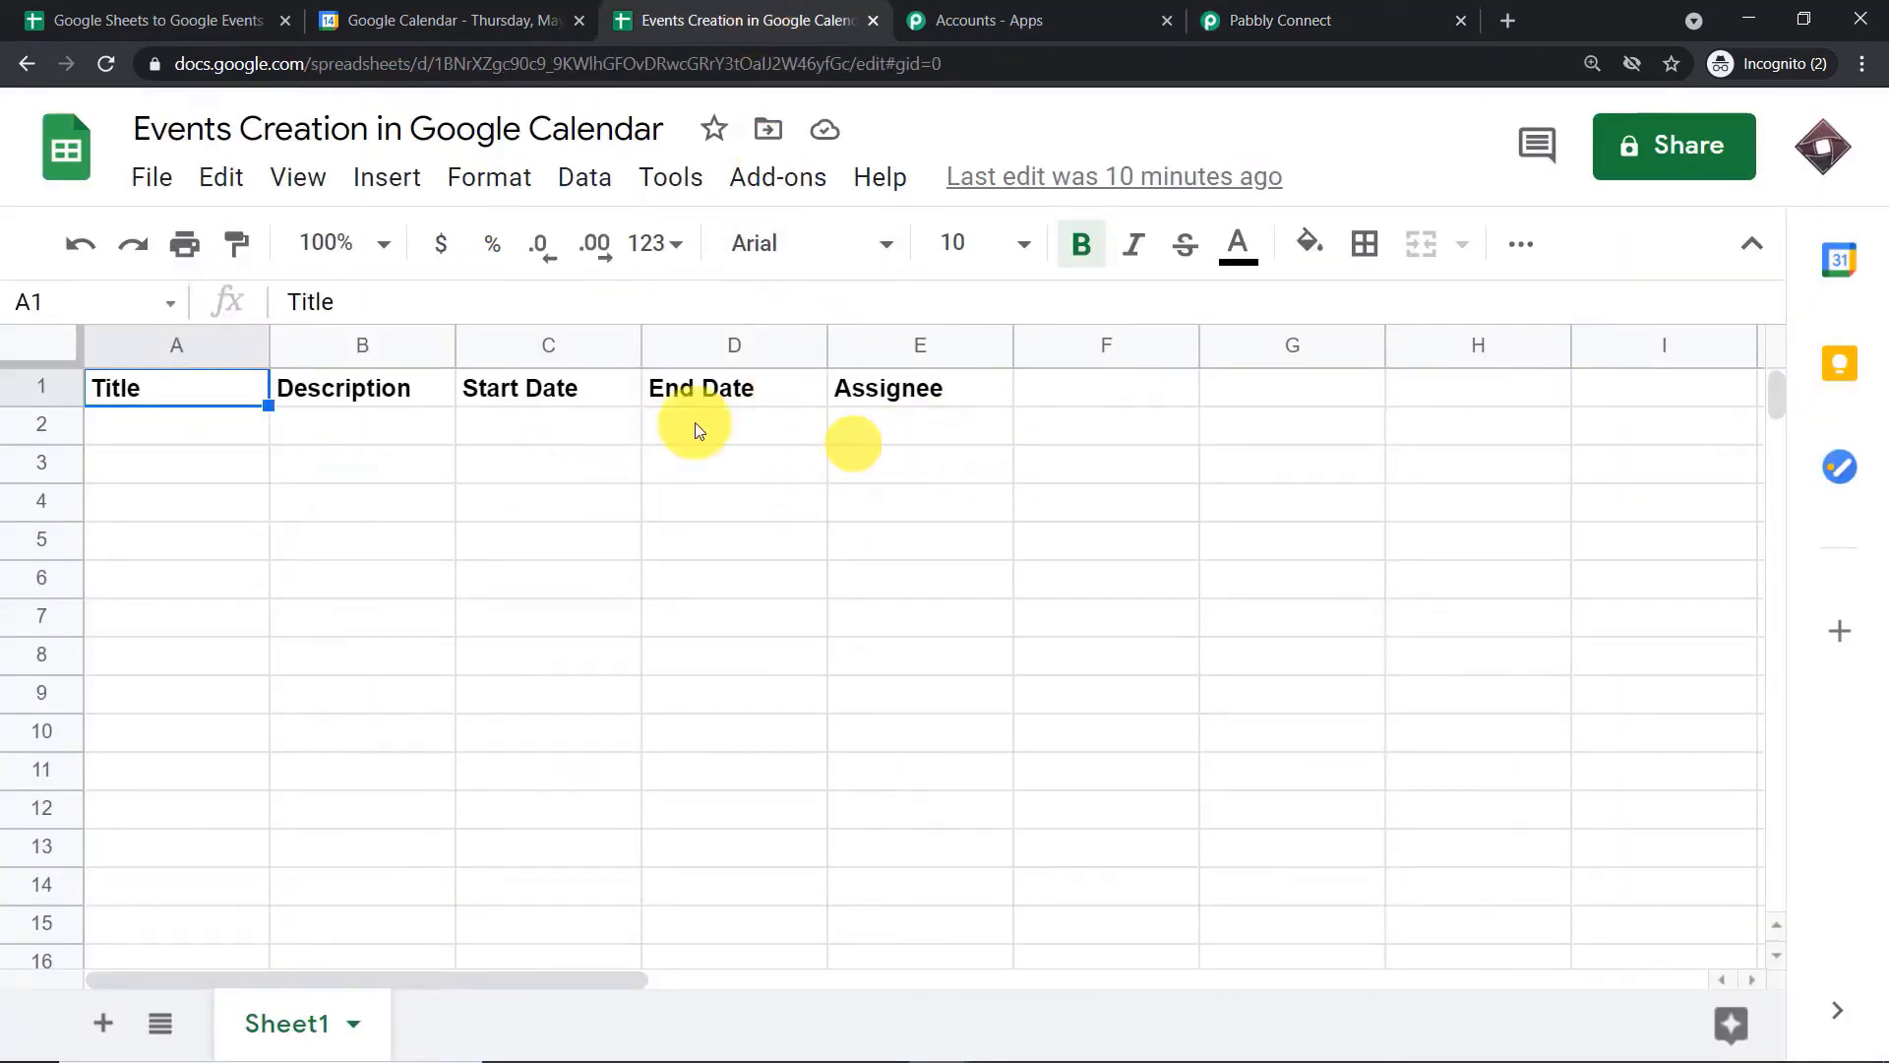
left_click(144, 429)
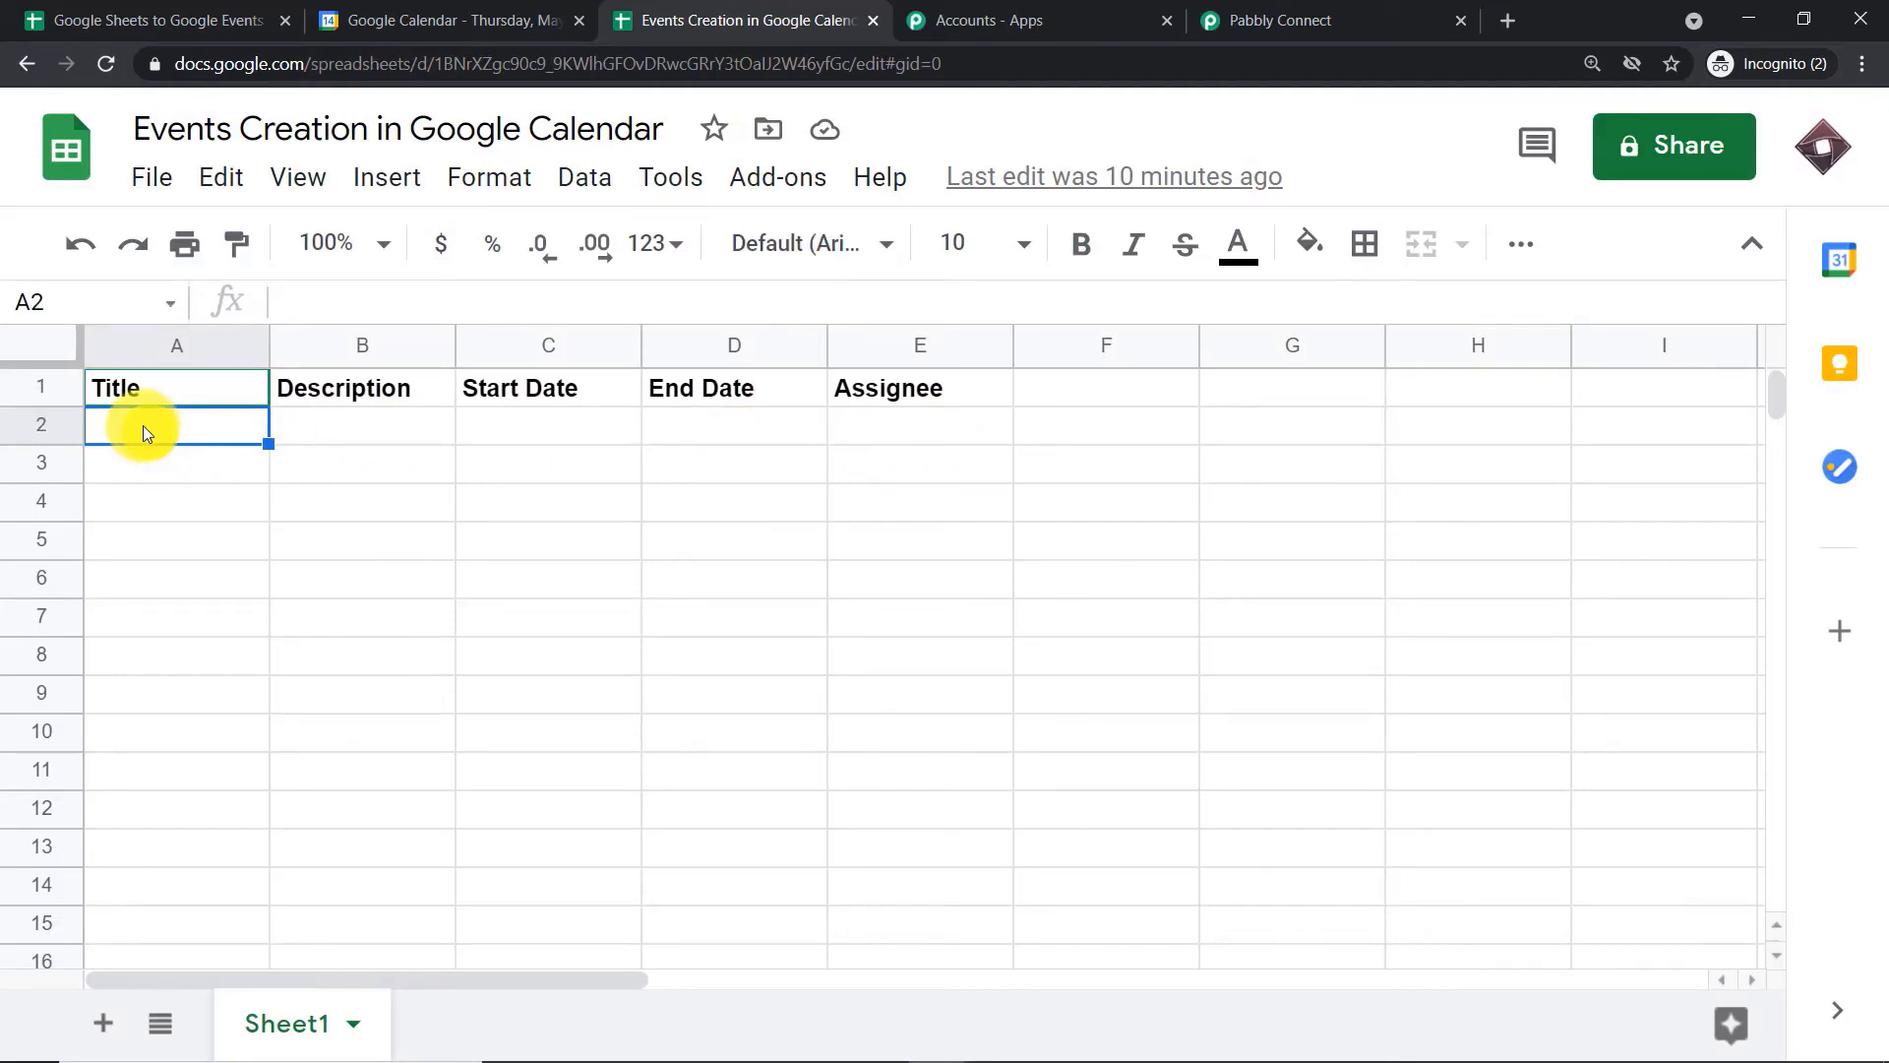
type("But")
key("BackSpace")
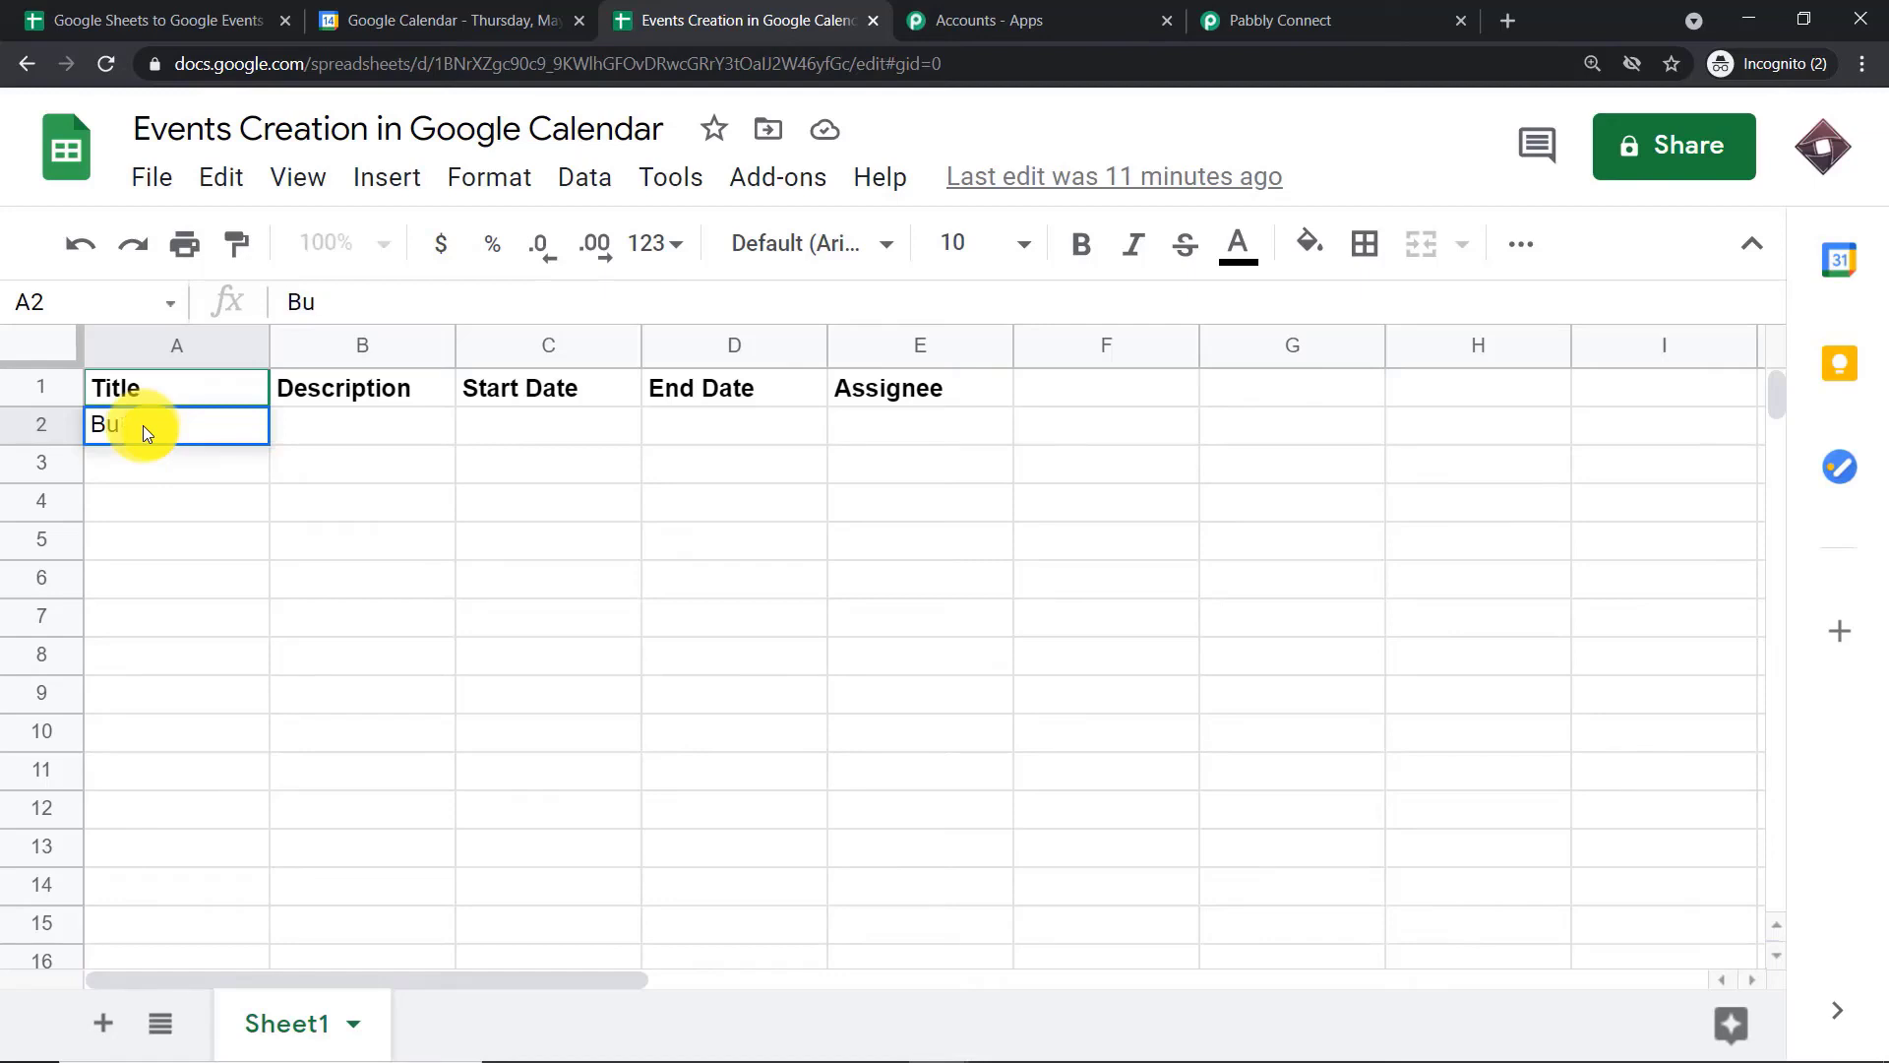
type("y Silver")
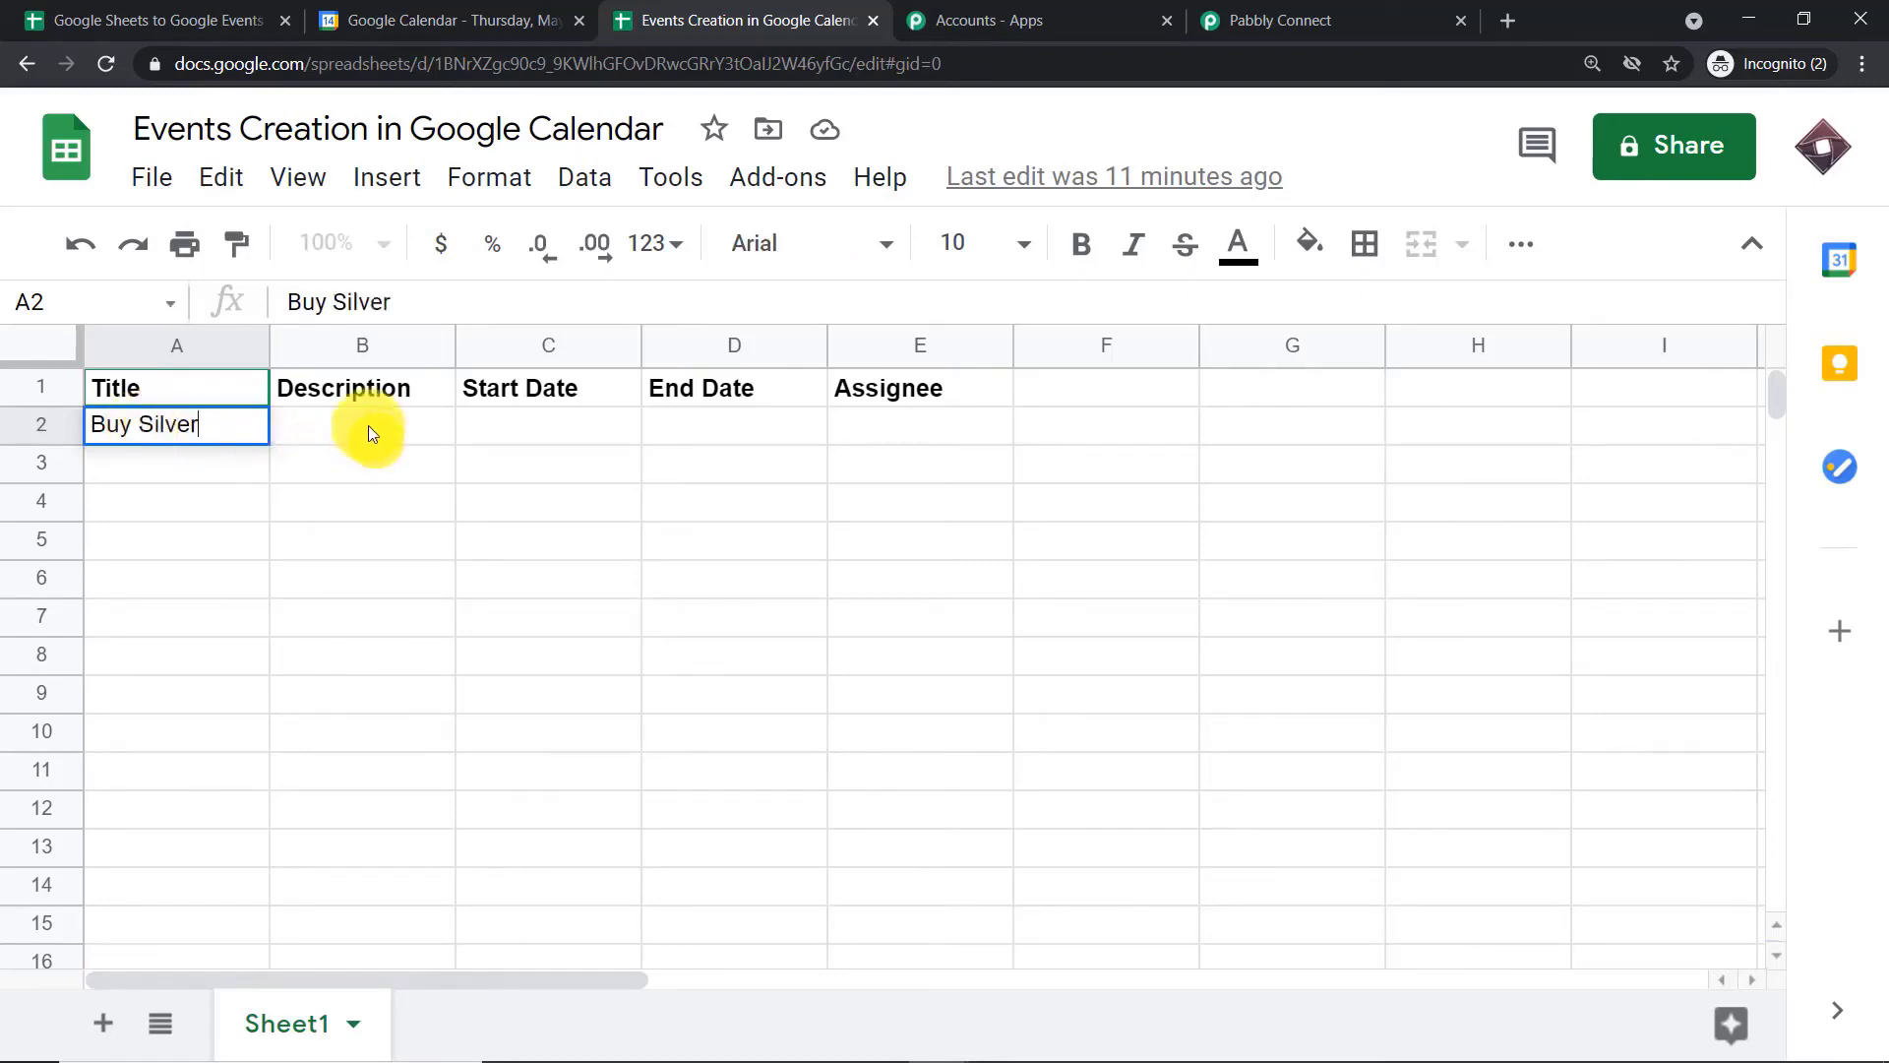
left_click(366, 423)
type("Sile")
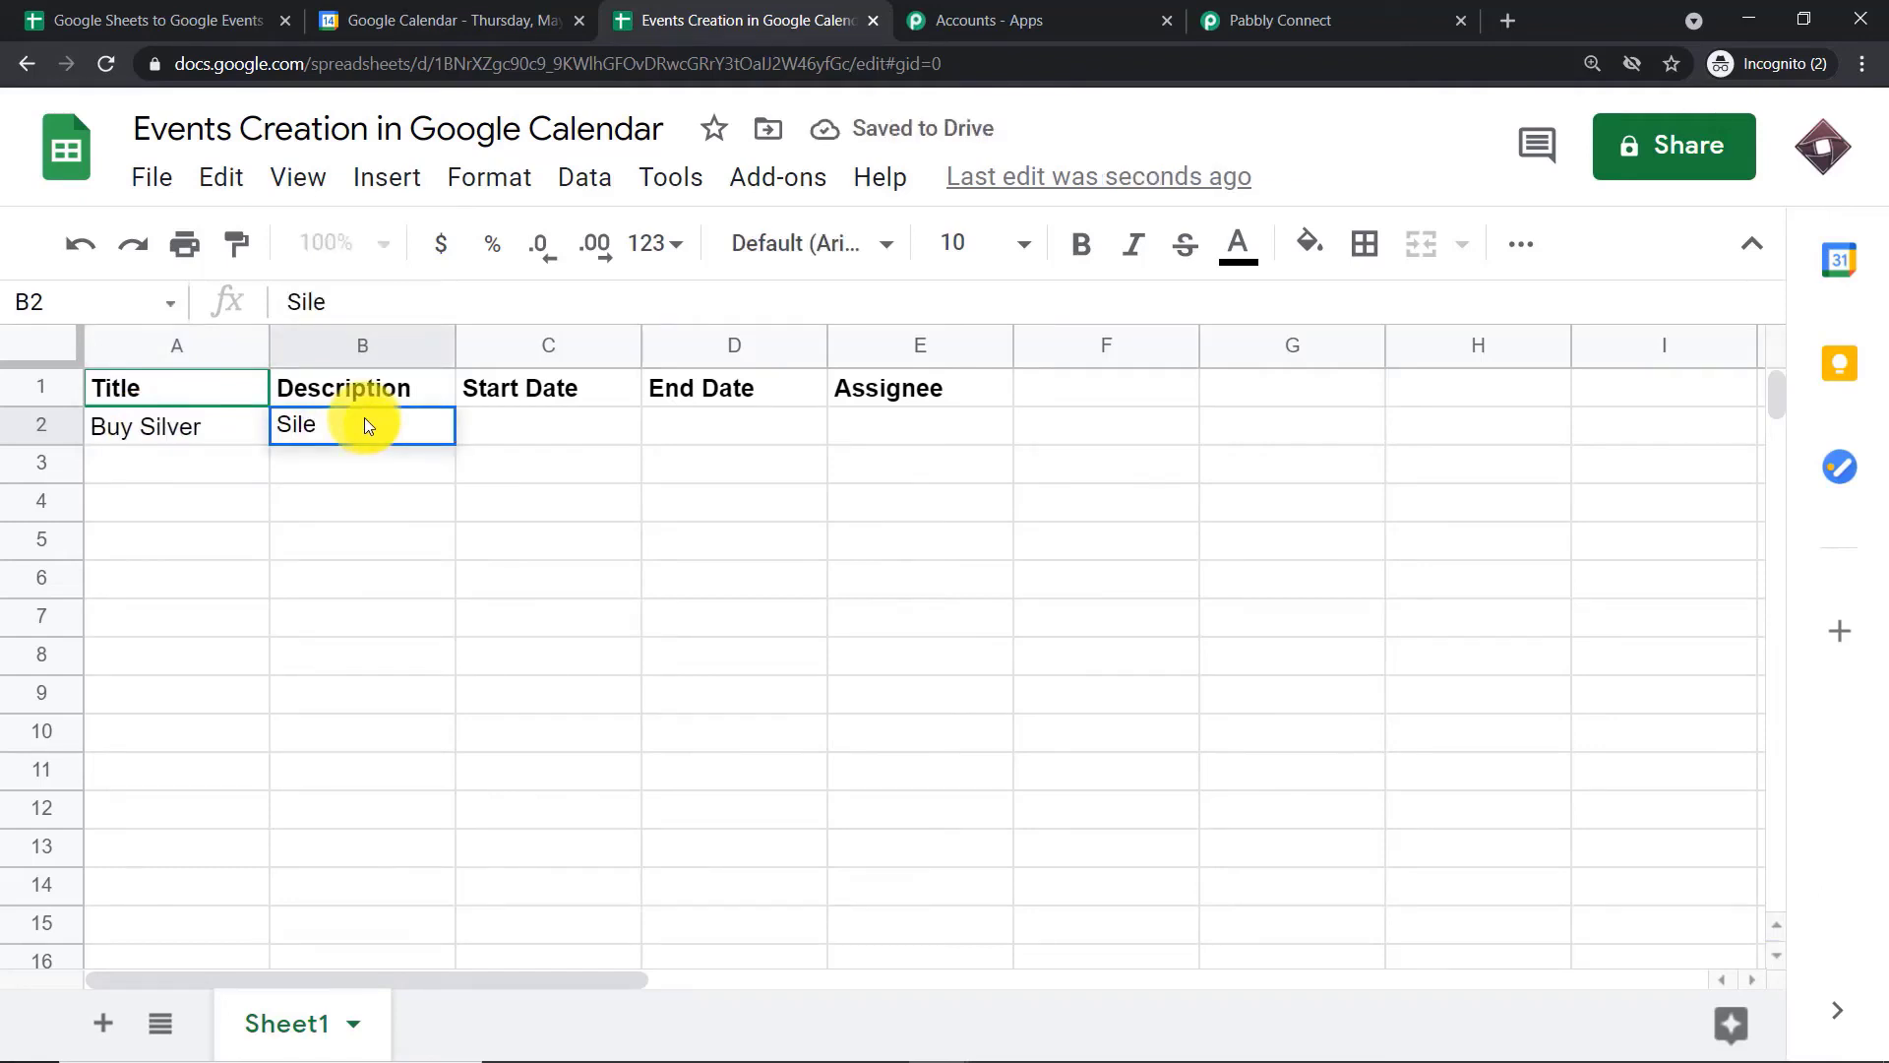
key("BackSpace")
type("ver ")
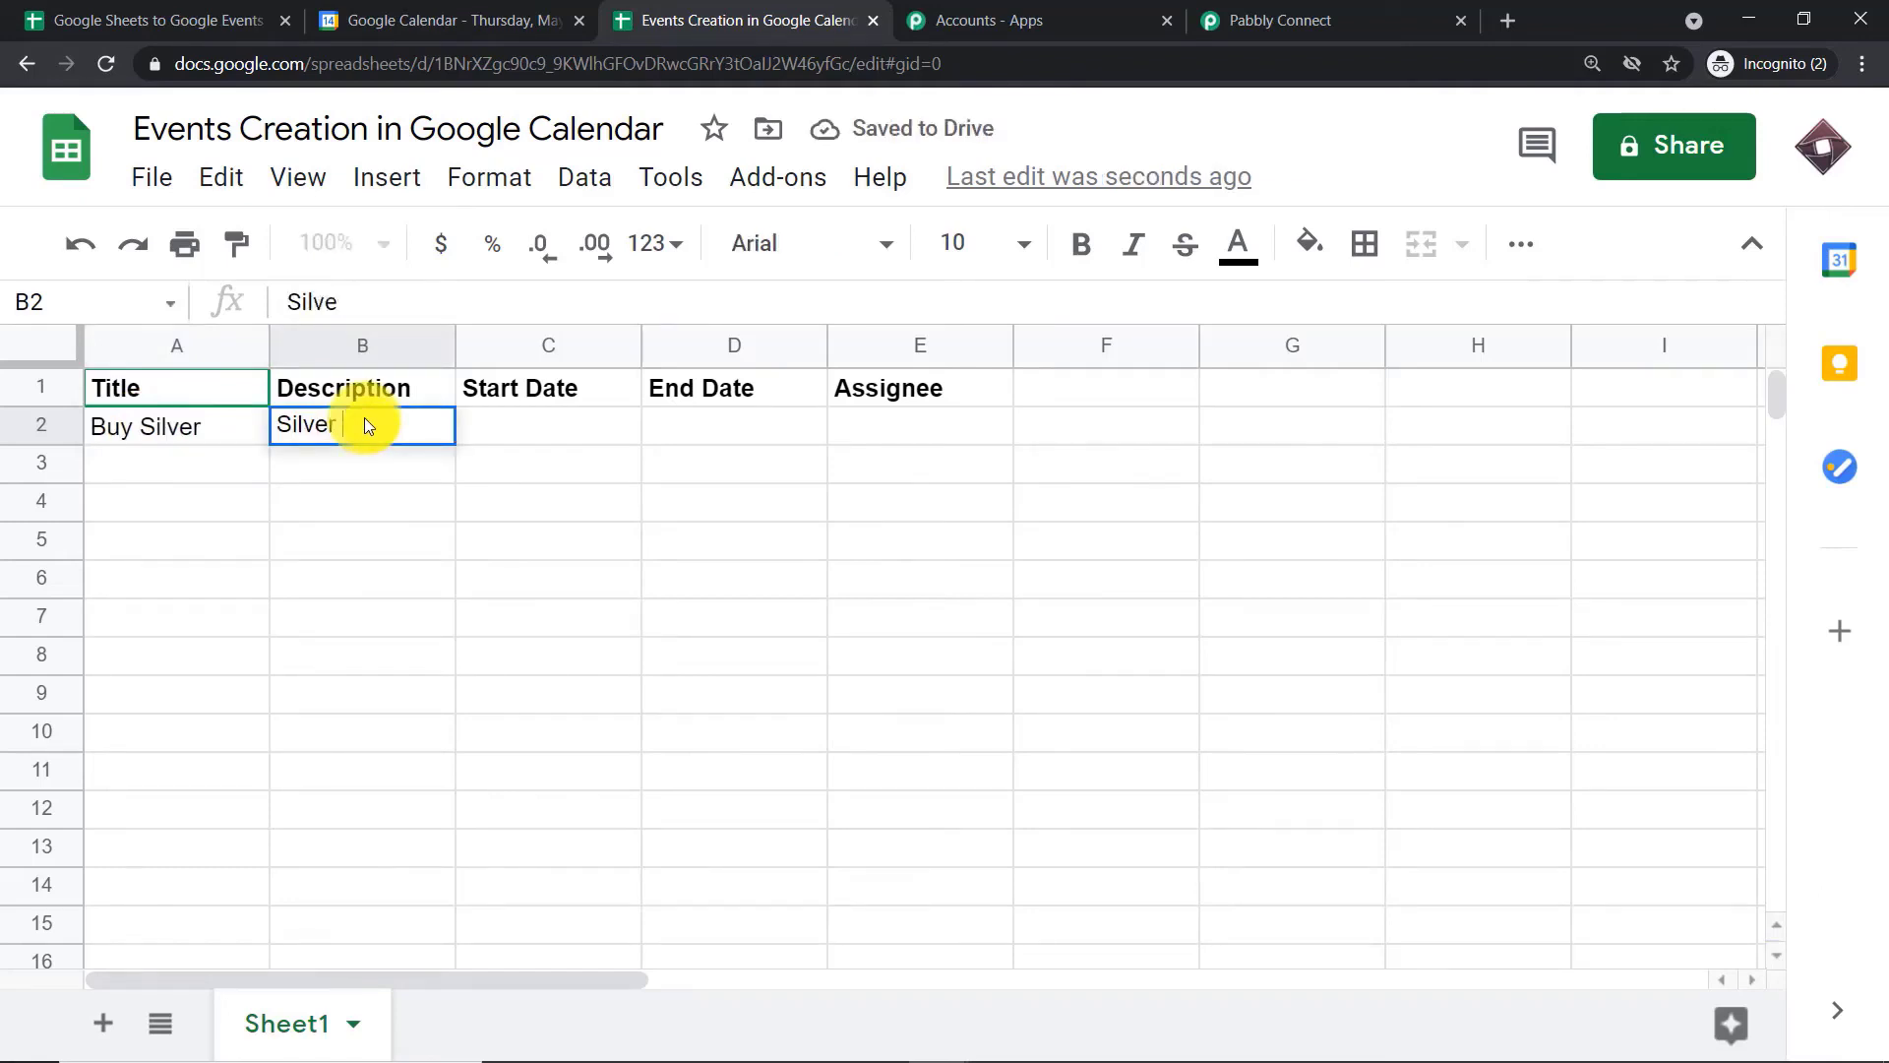
type("is used")
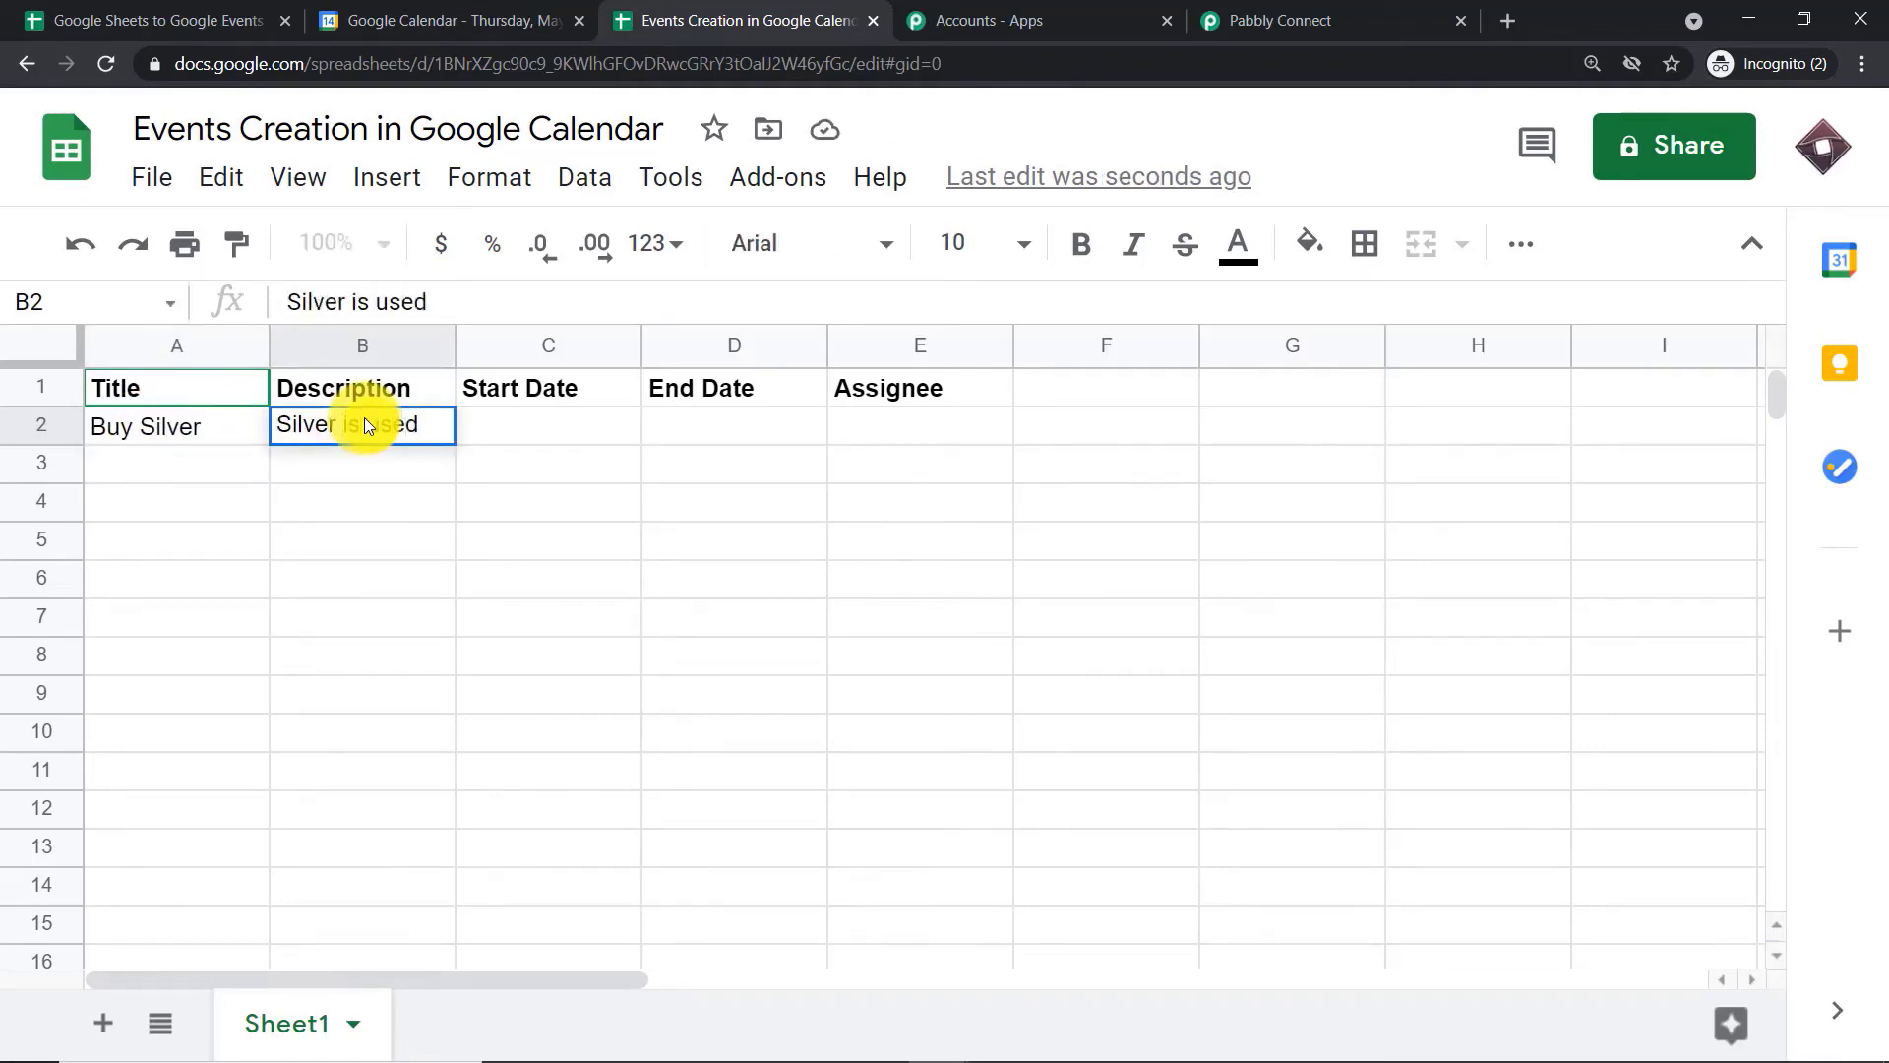
type(" for electronics")
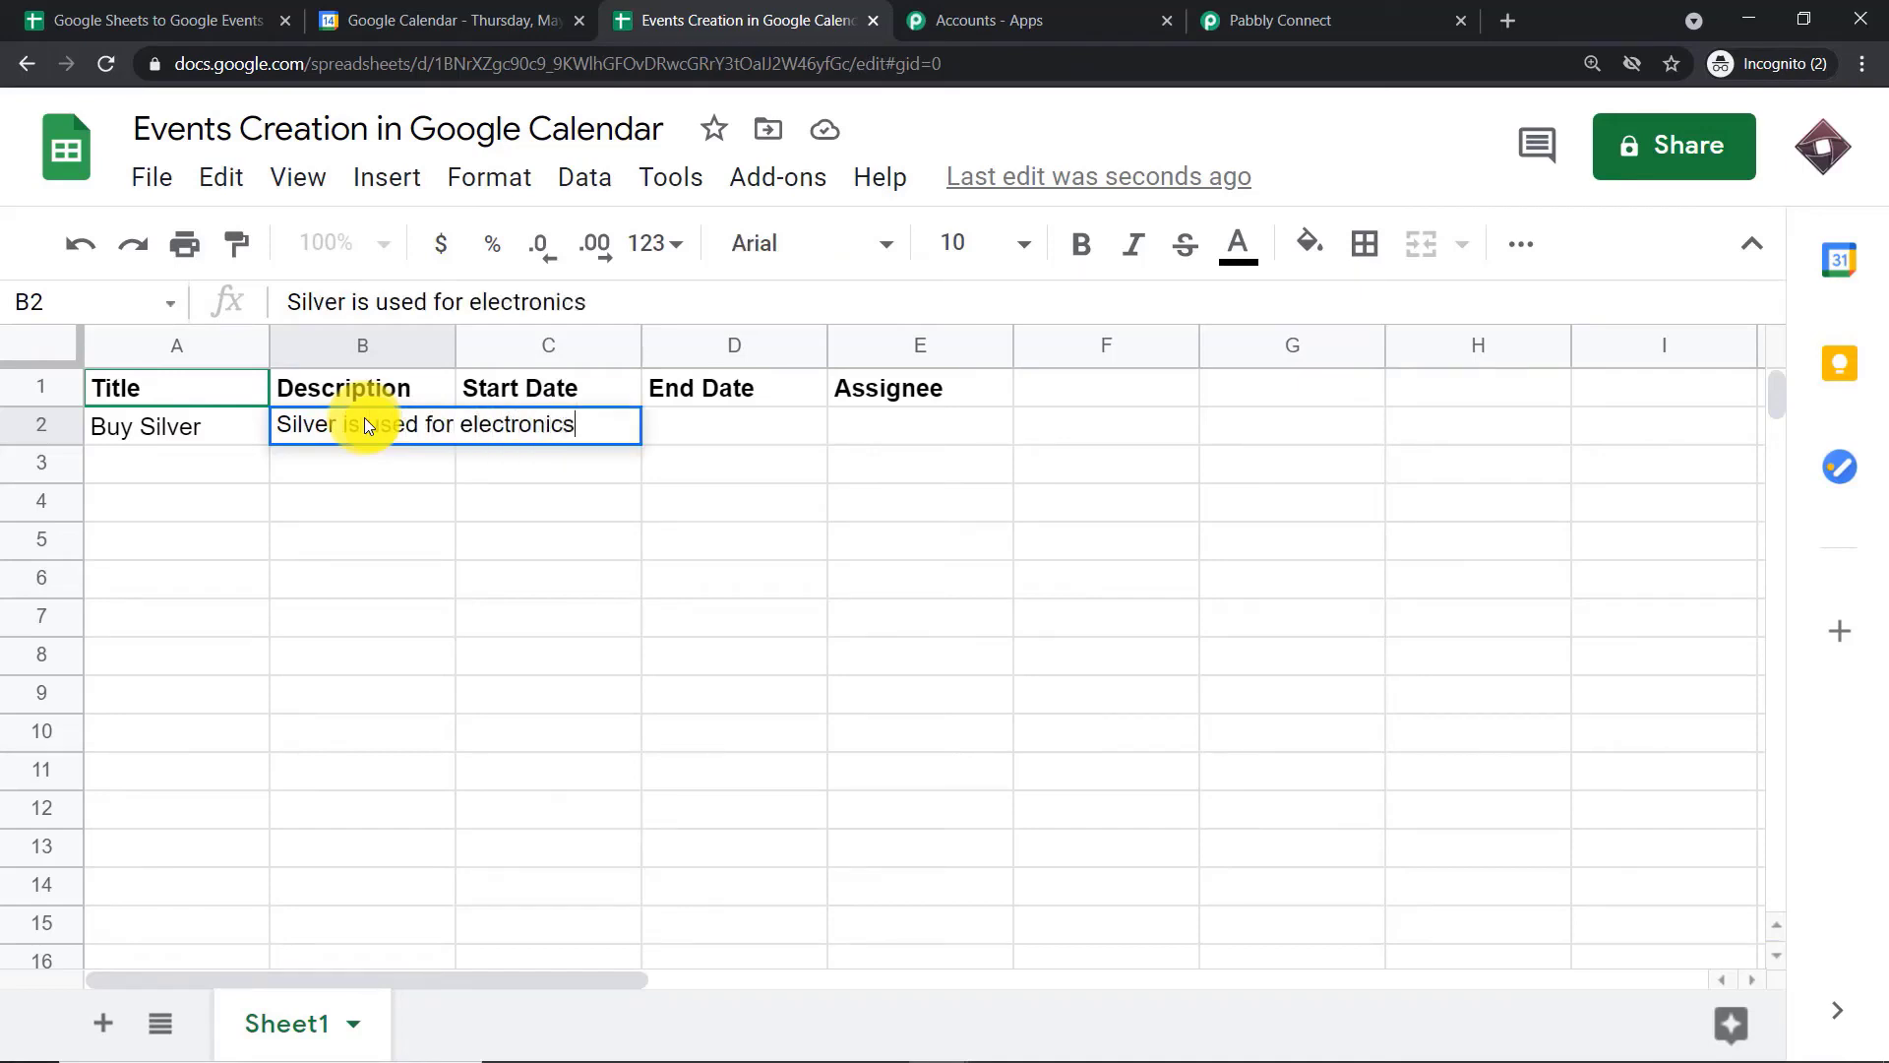
left_click(487, 455)
Enter 16/05/2021 as the start date and 29/05/2021 as the end date in row 2
left_click(522, 419)
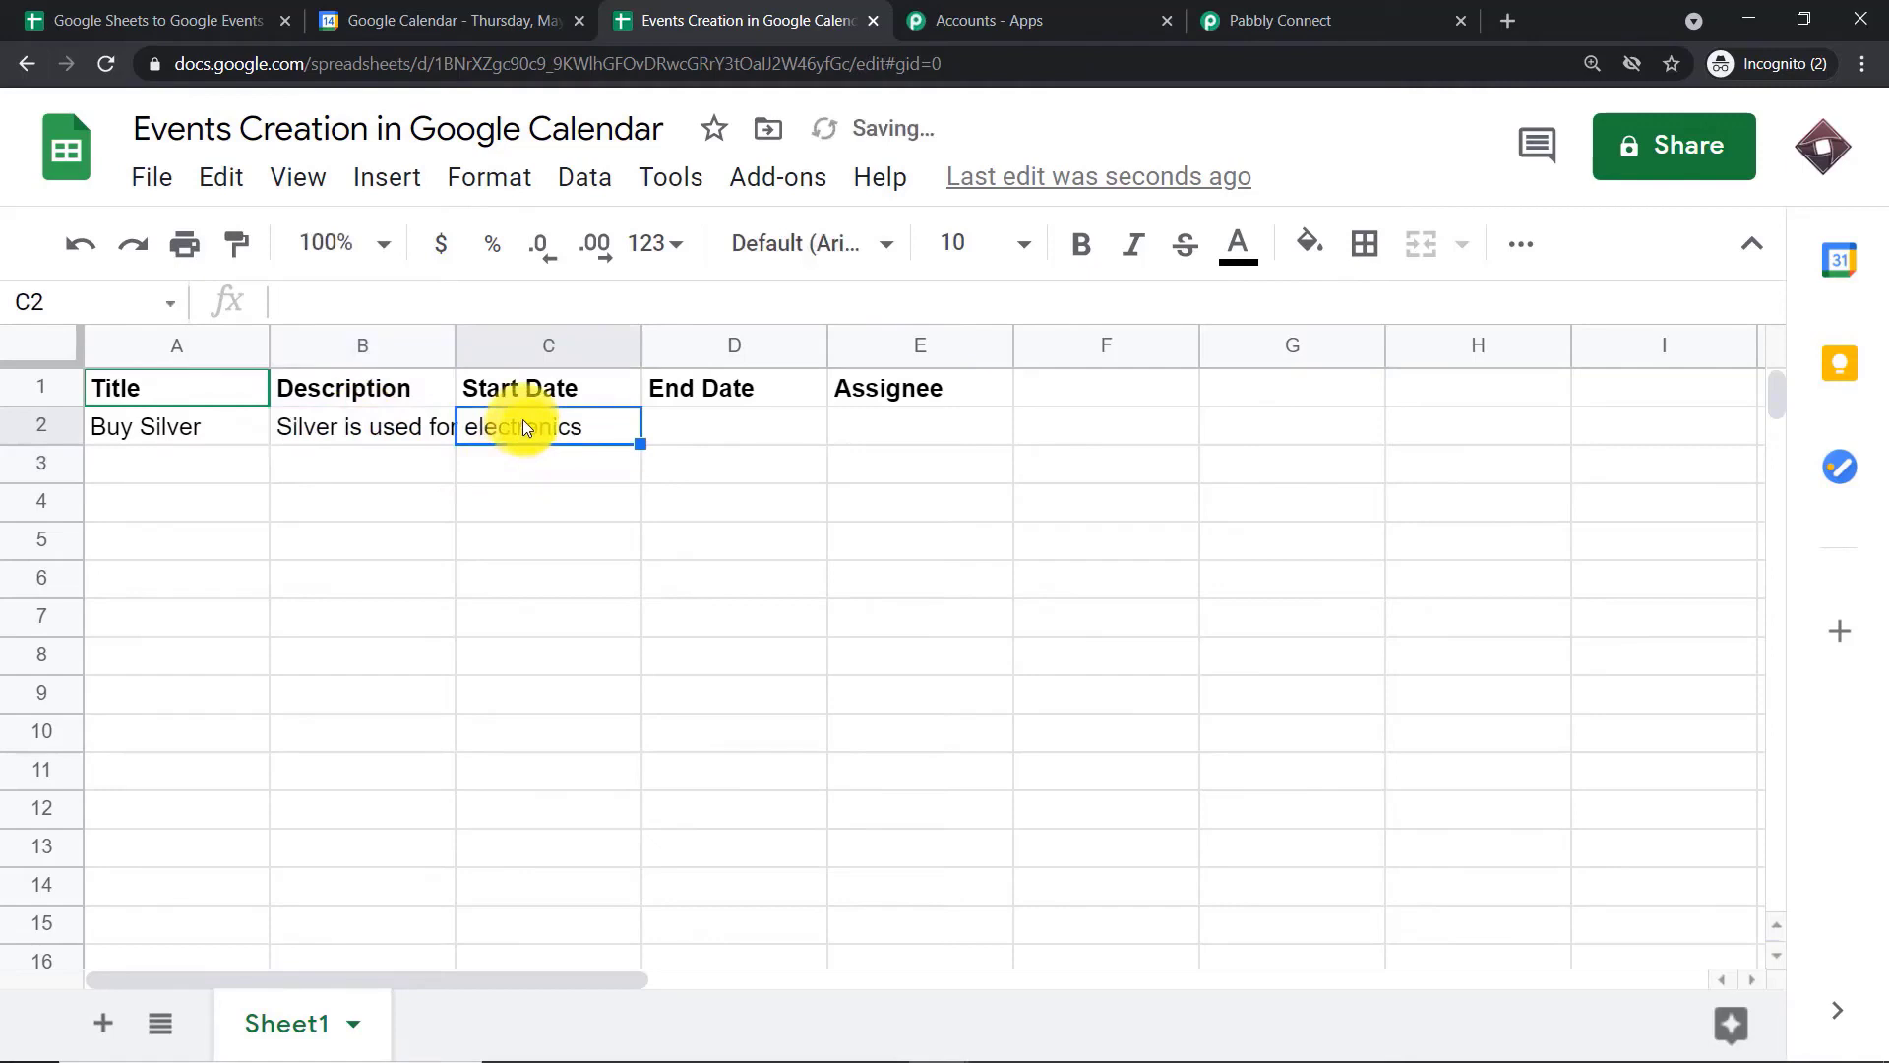
type("16/")
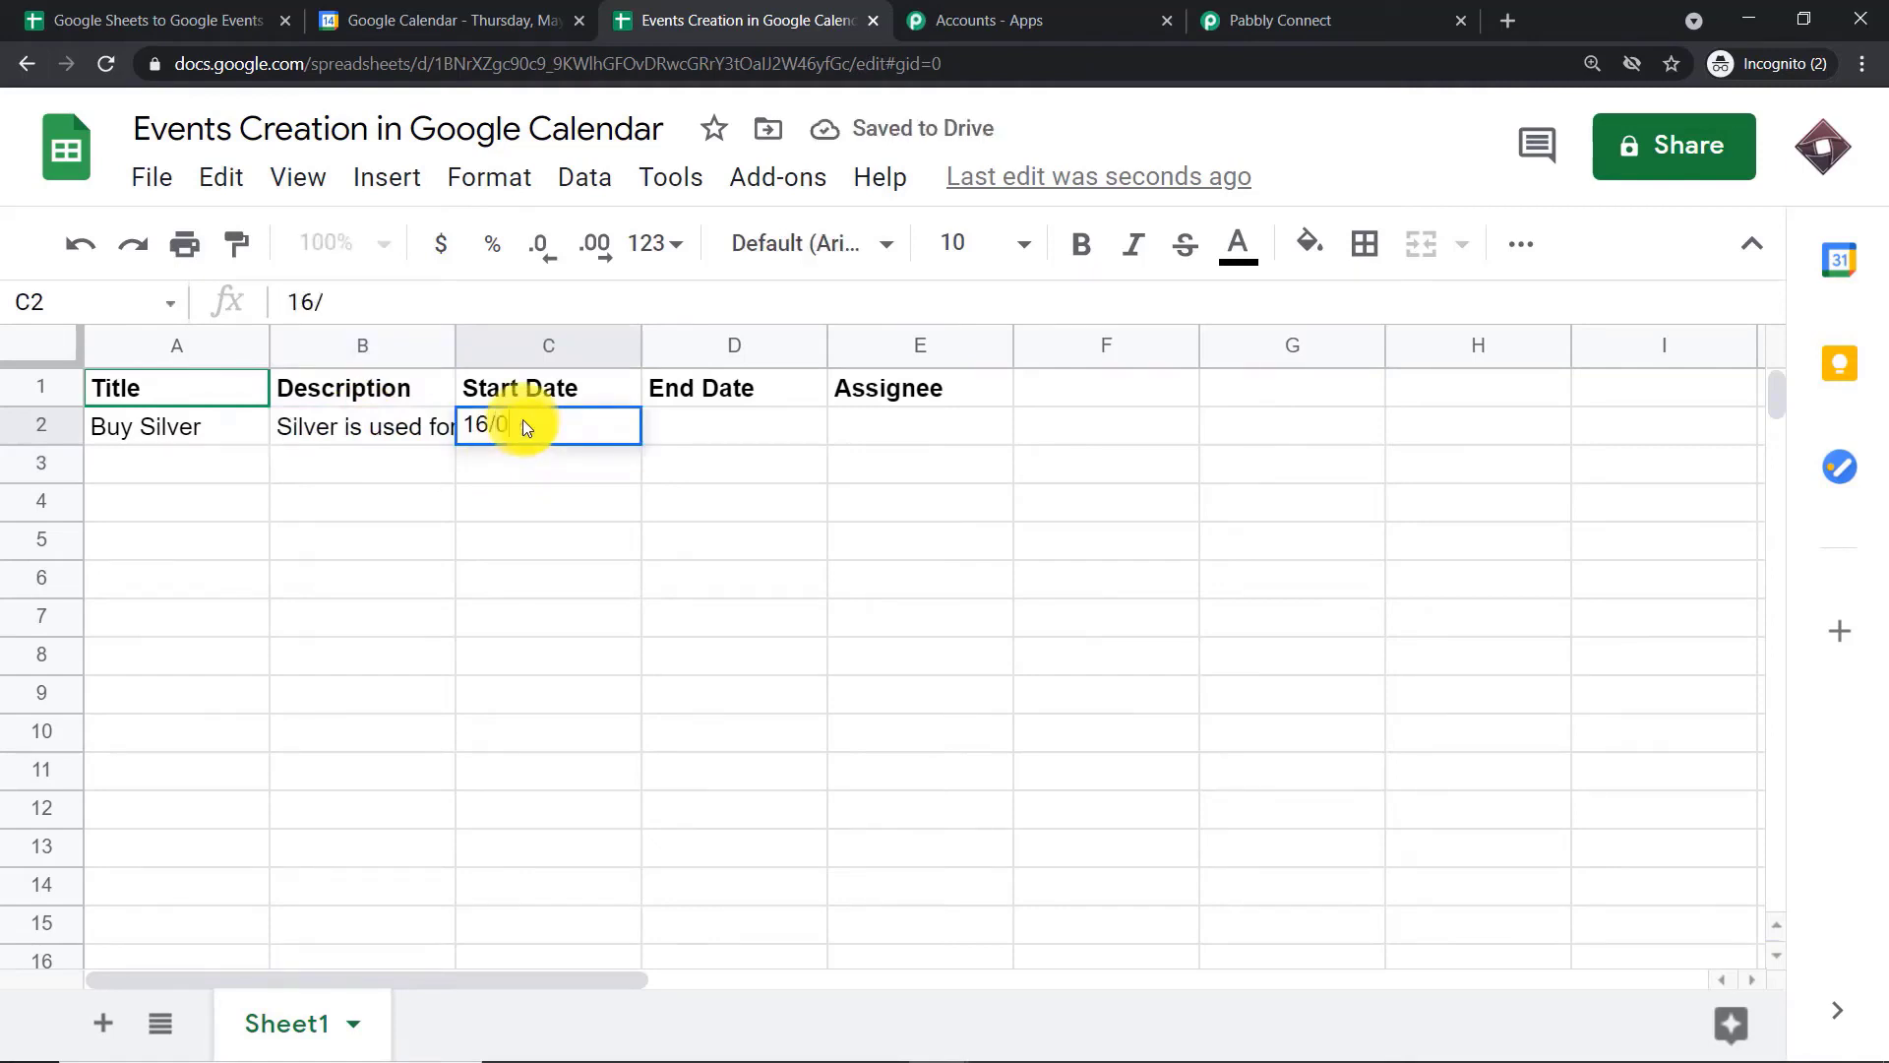
type("05/2021")
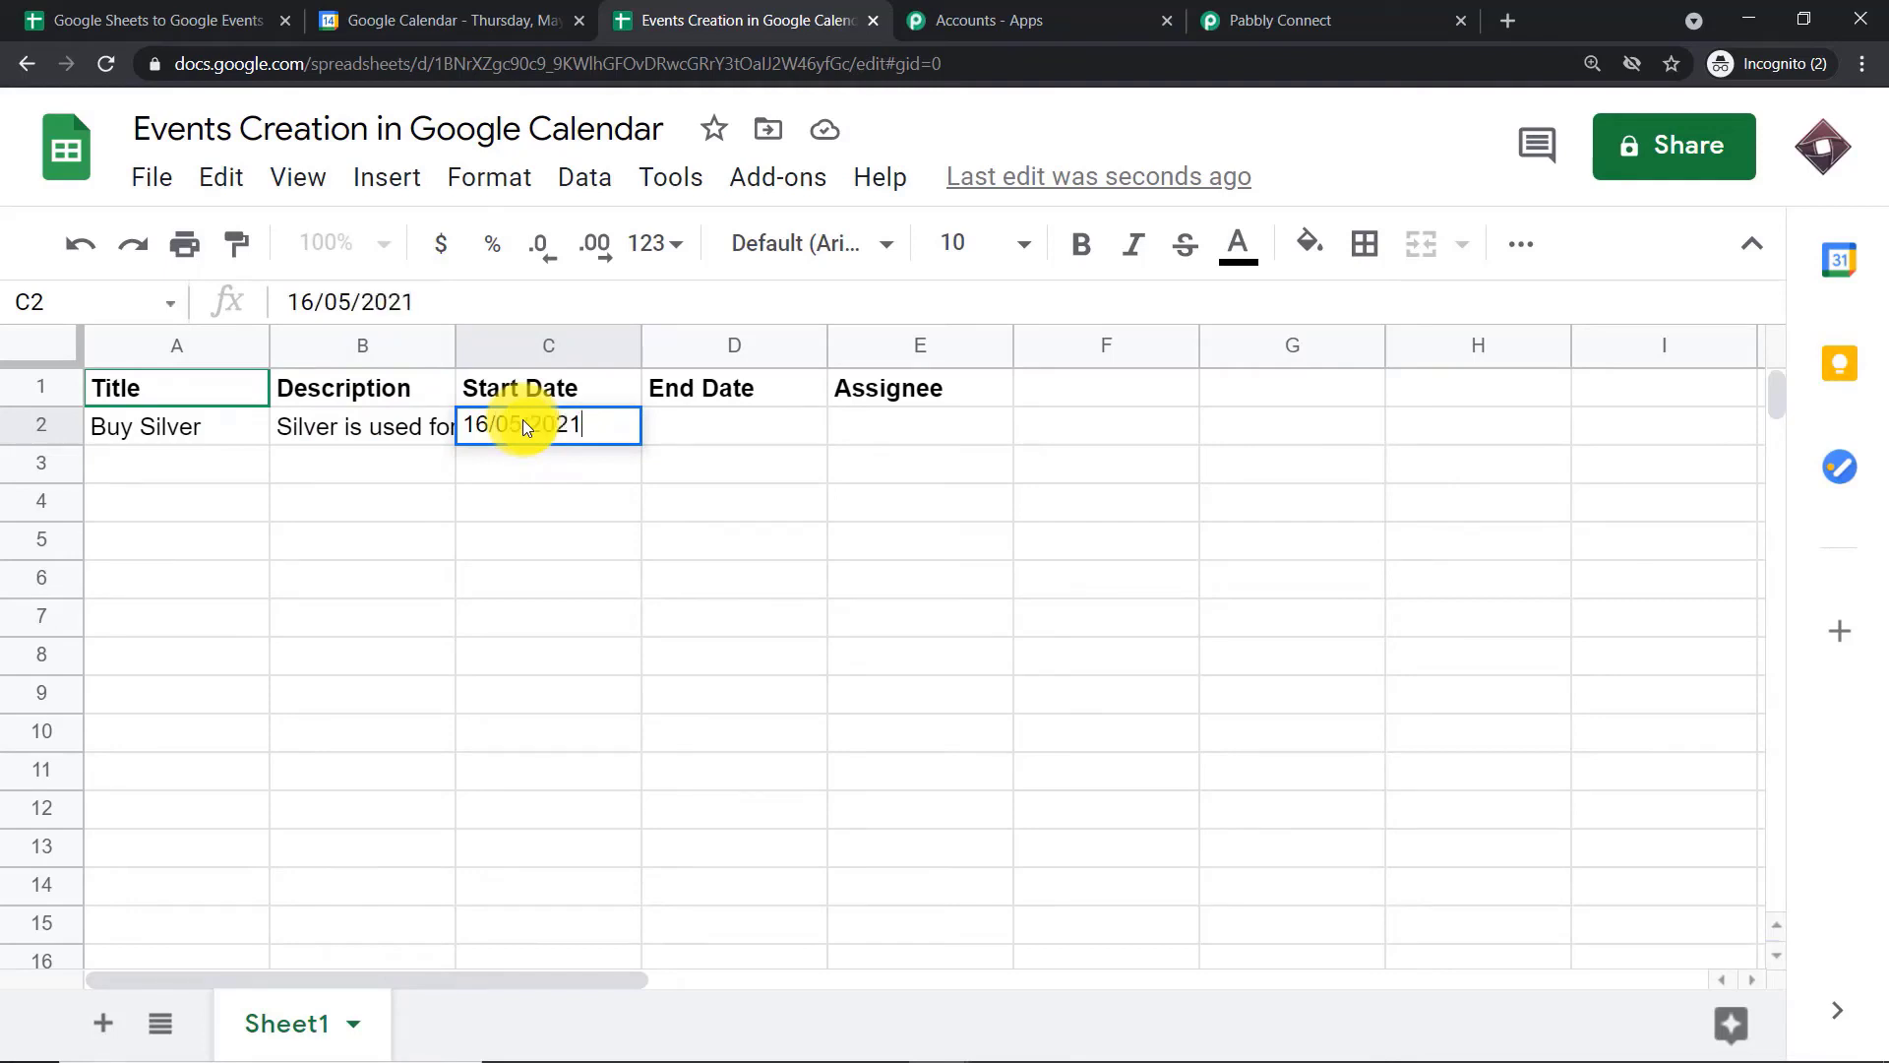
left_click(671, 415)
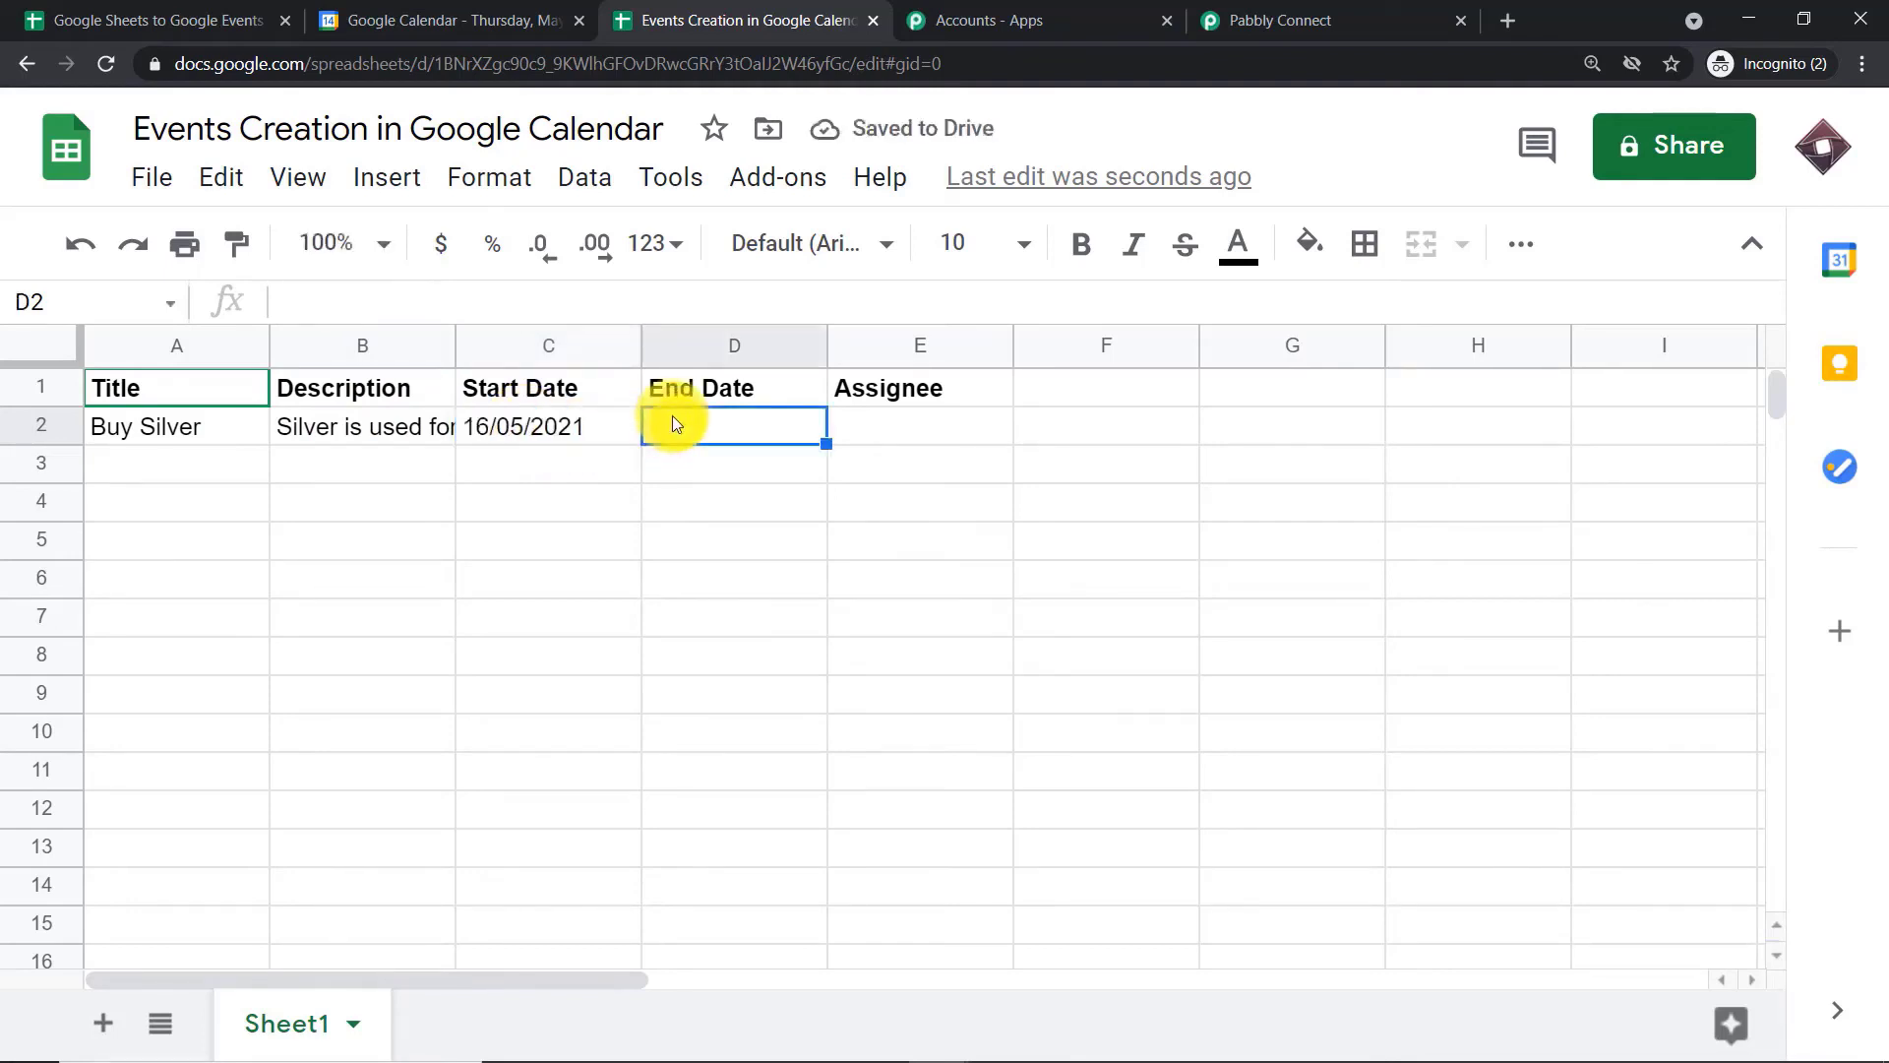
type("29/")
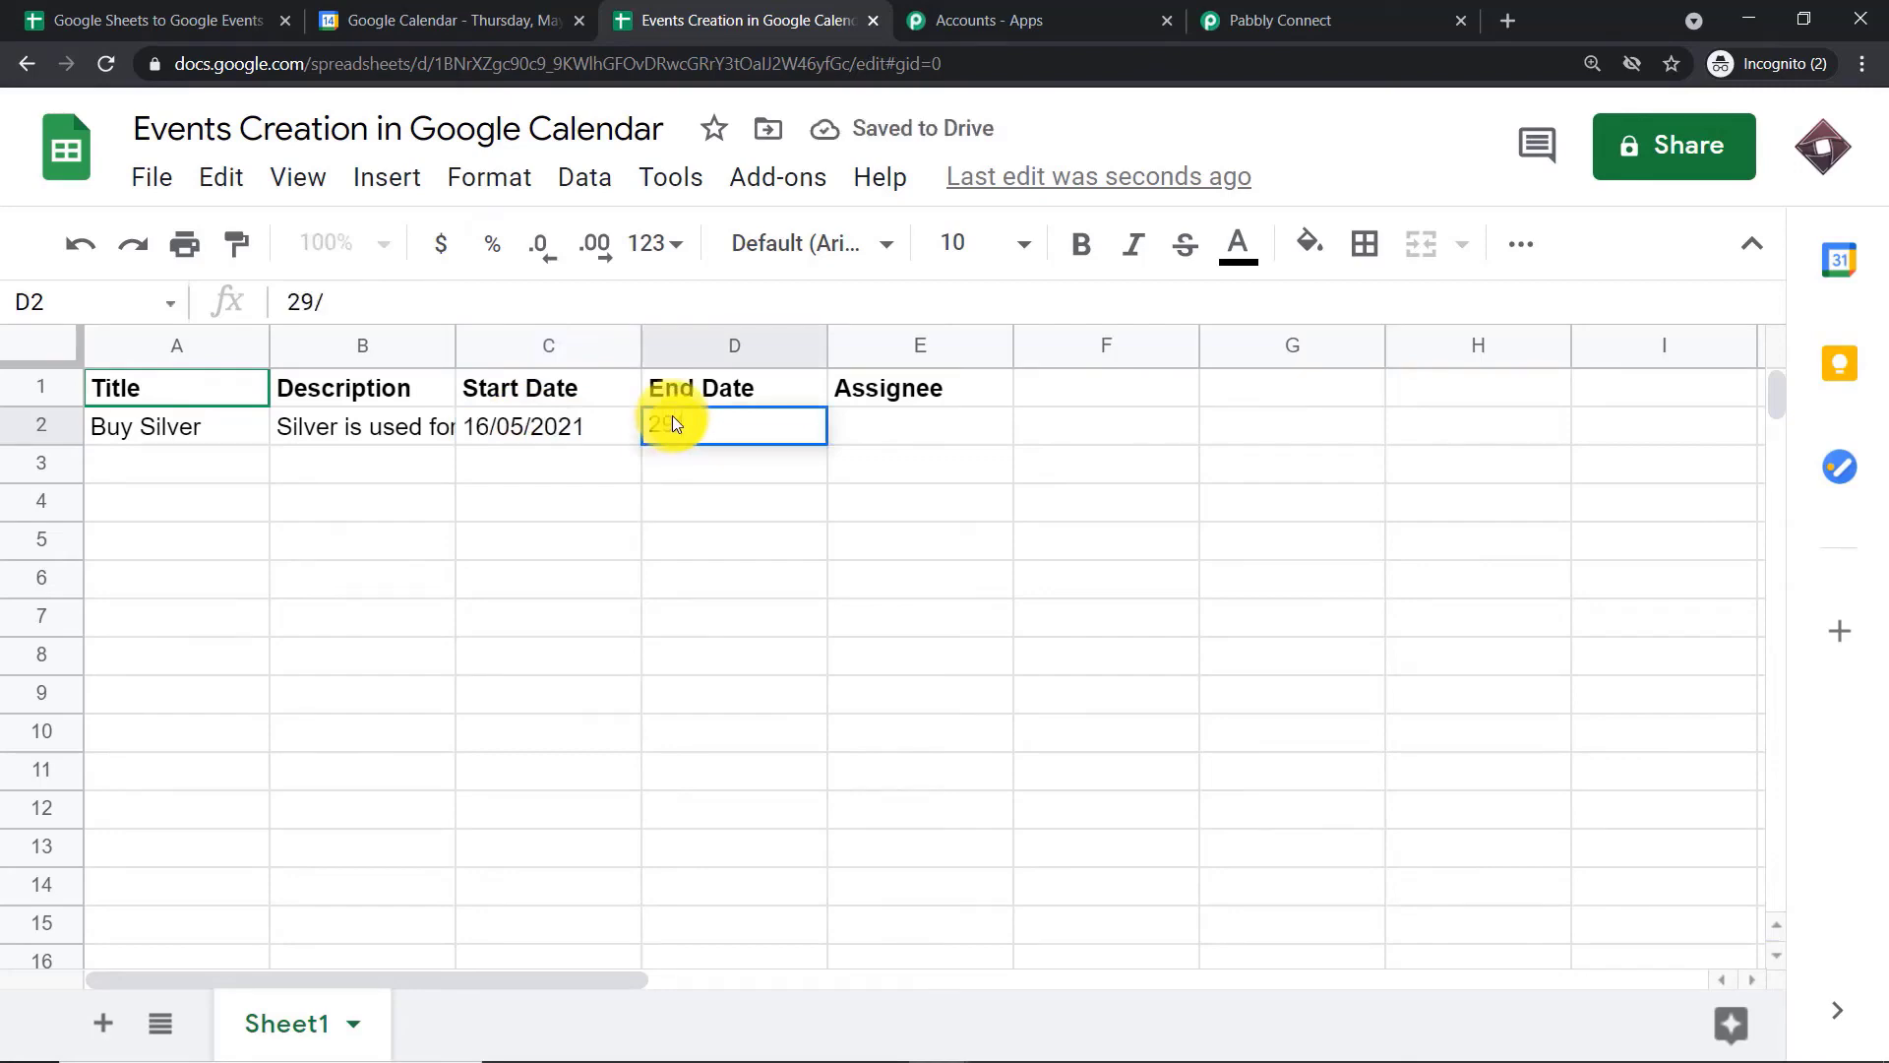
type("05/2021")
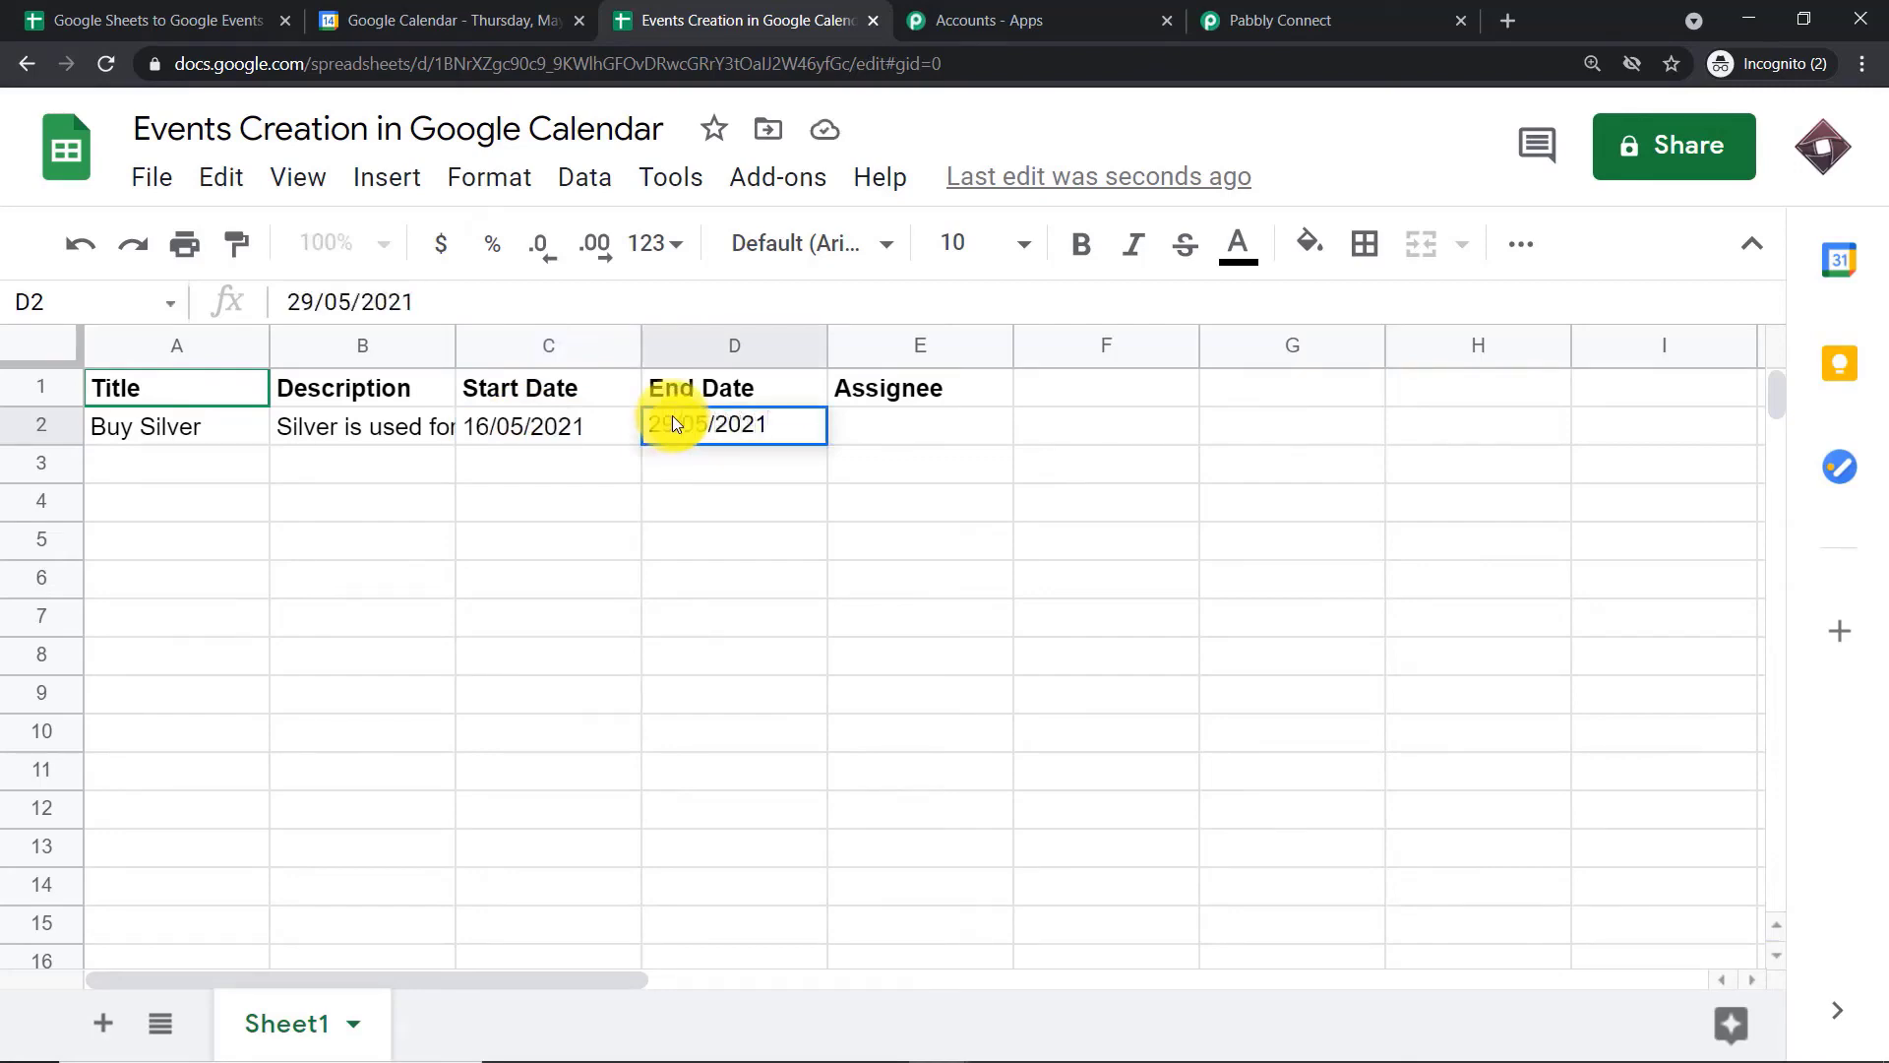
Enter the assignee's e-mail address in cell E2
left_click(862, 425)
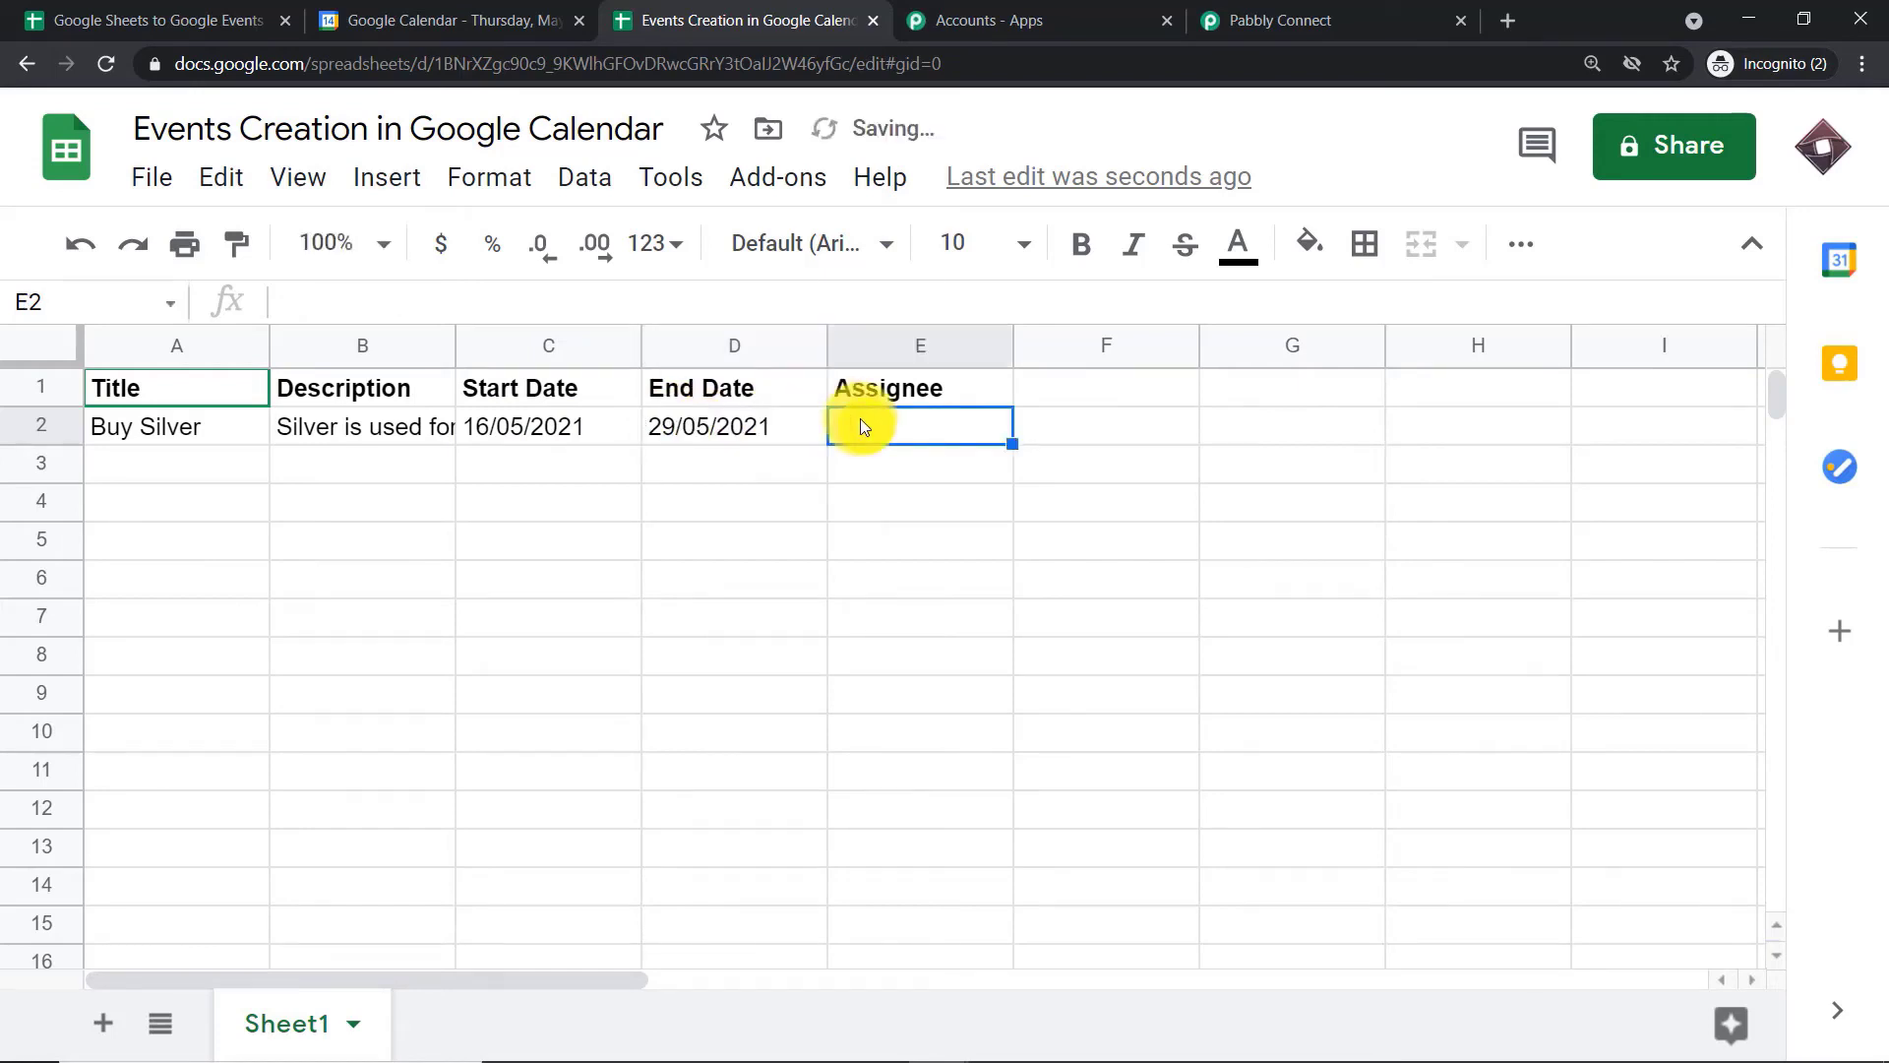
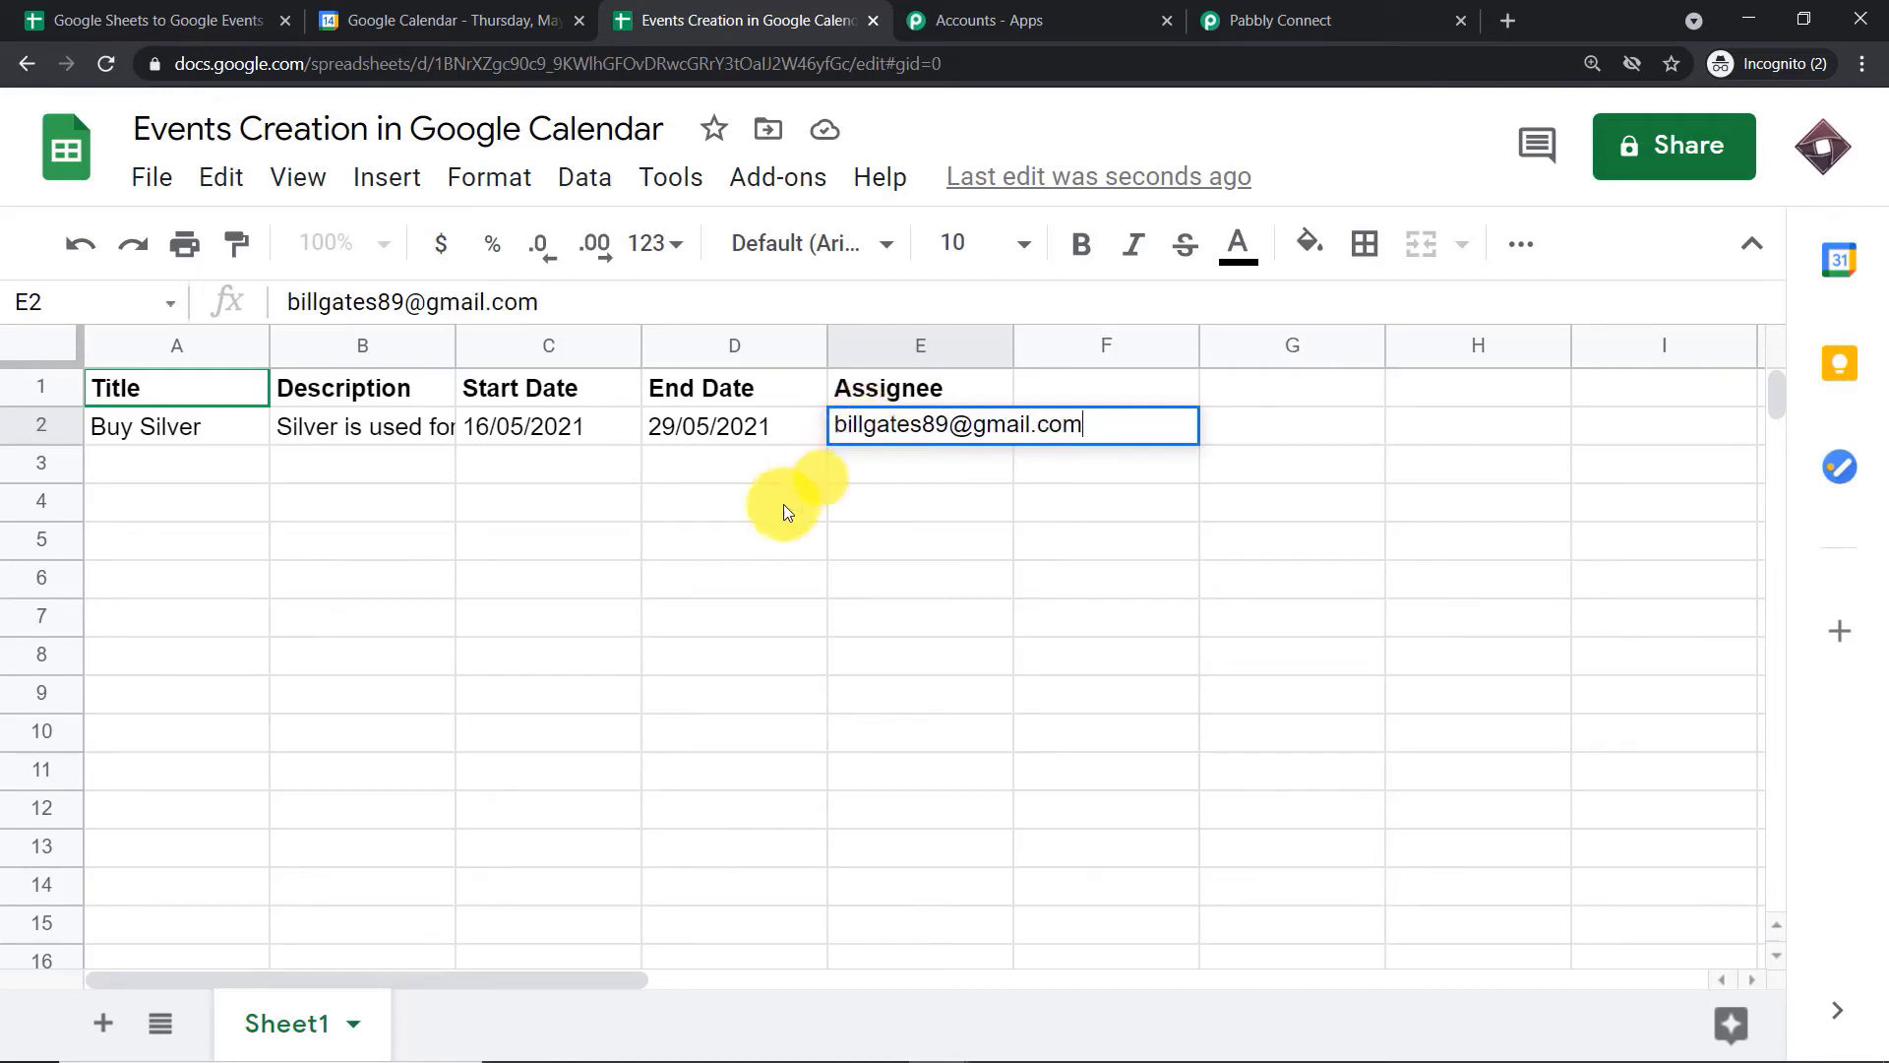
Commit the assignee entry in row 2, then switch to Pabbly Connect and review the captured response's start and end dates
left_click(742, 531)
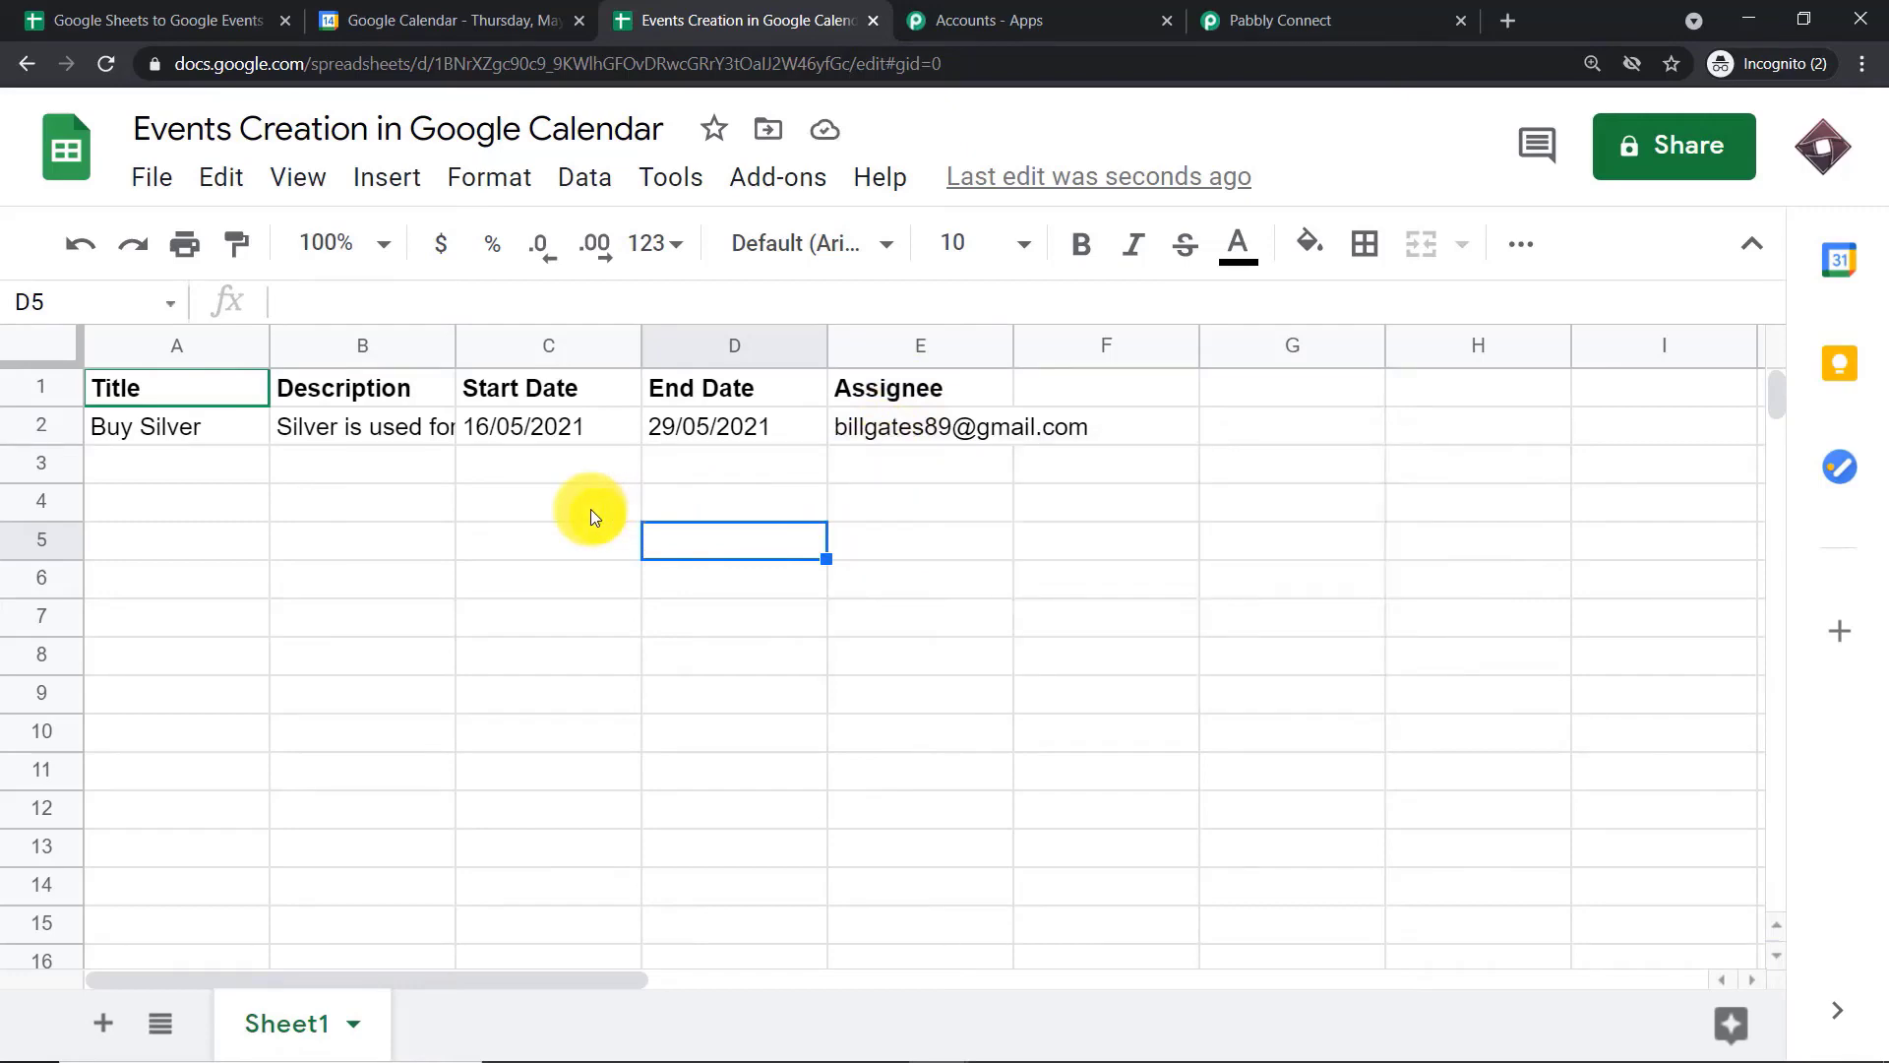
left_click(1368, 18)
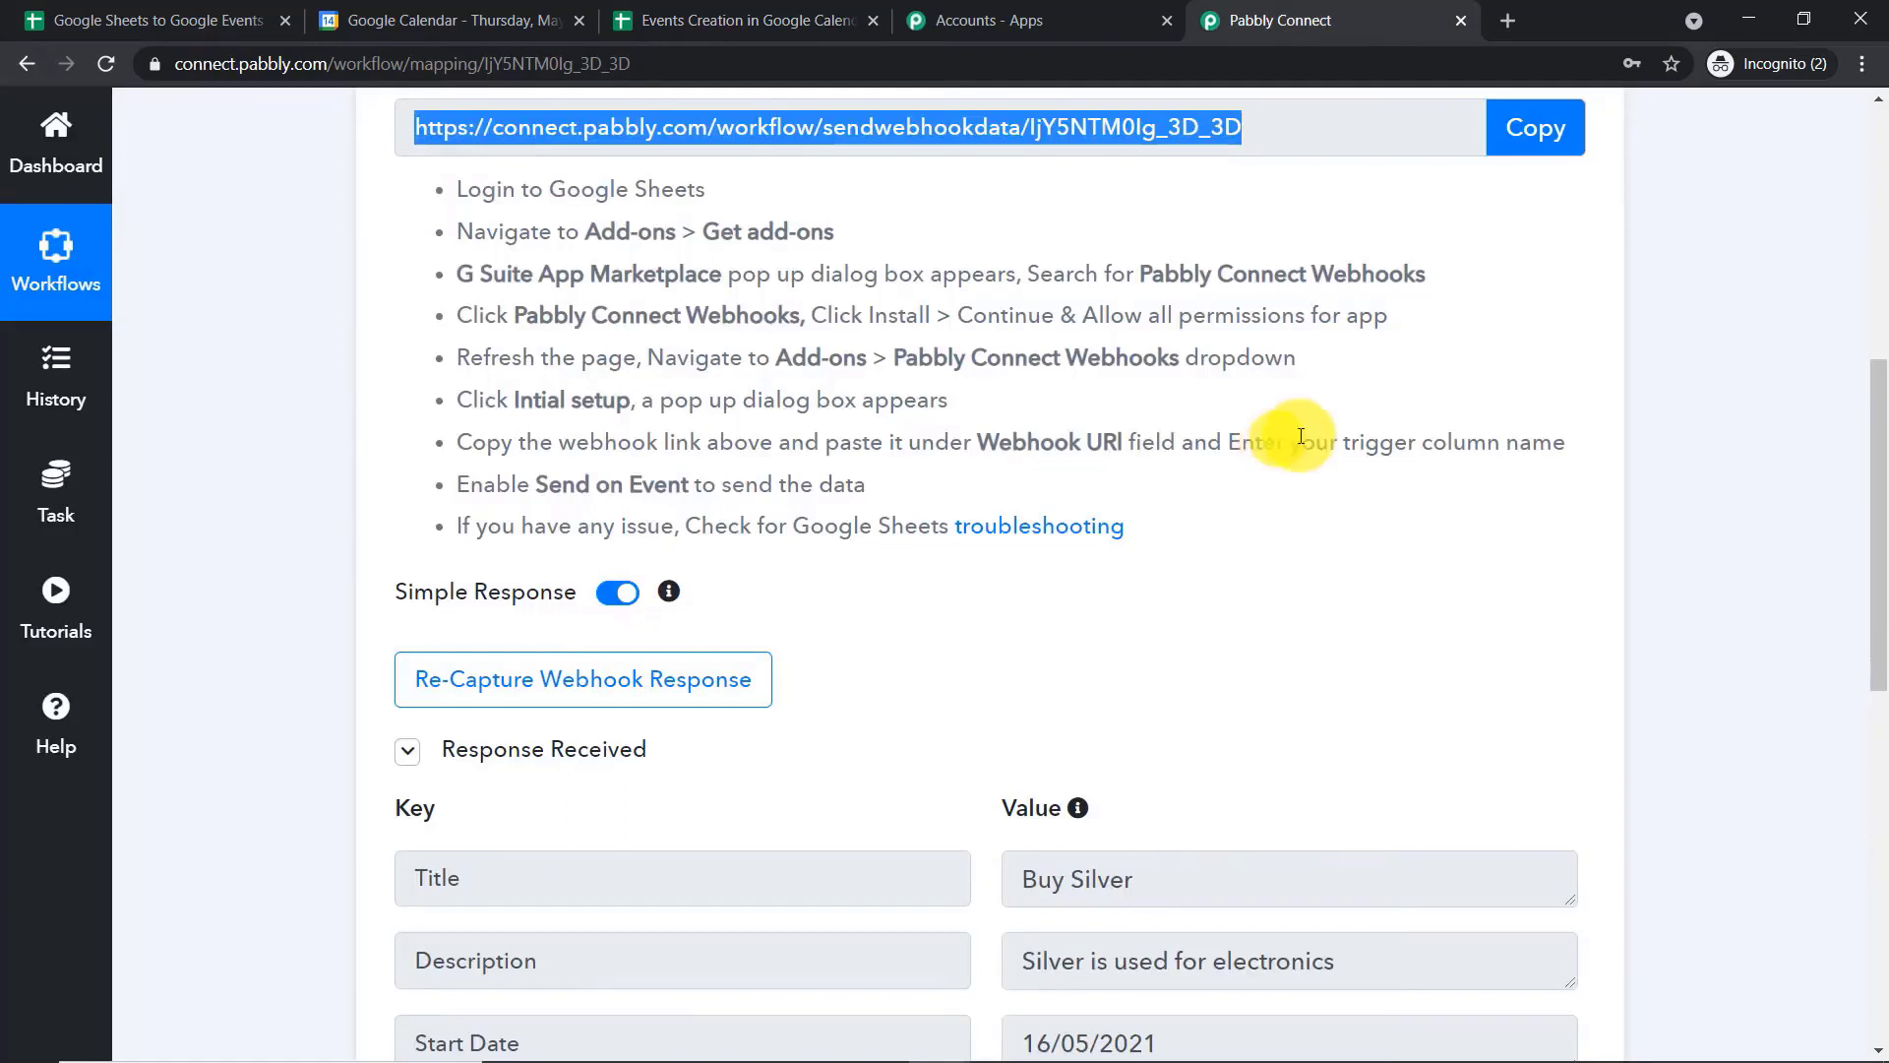
scroll(1412, 440, "down", 4)
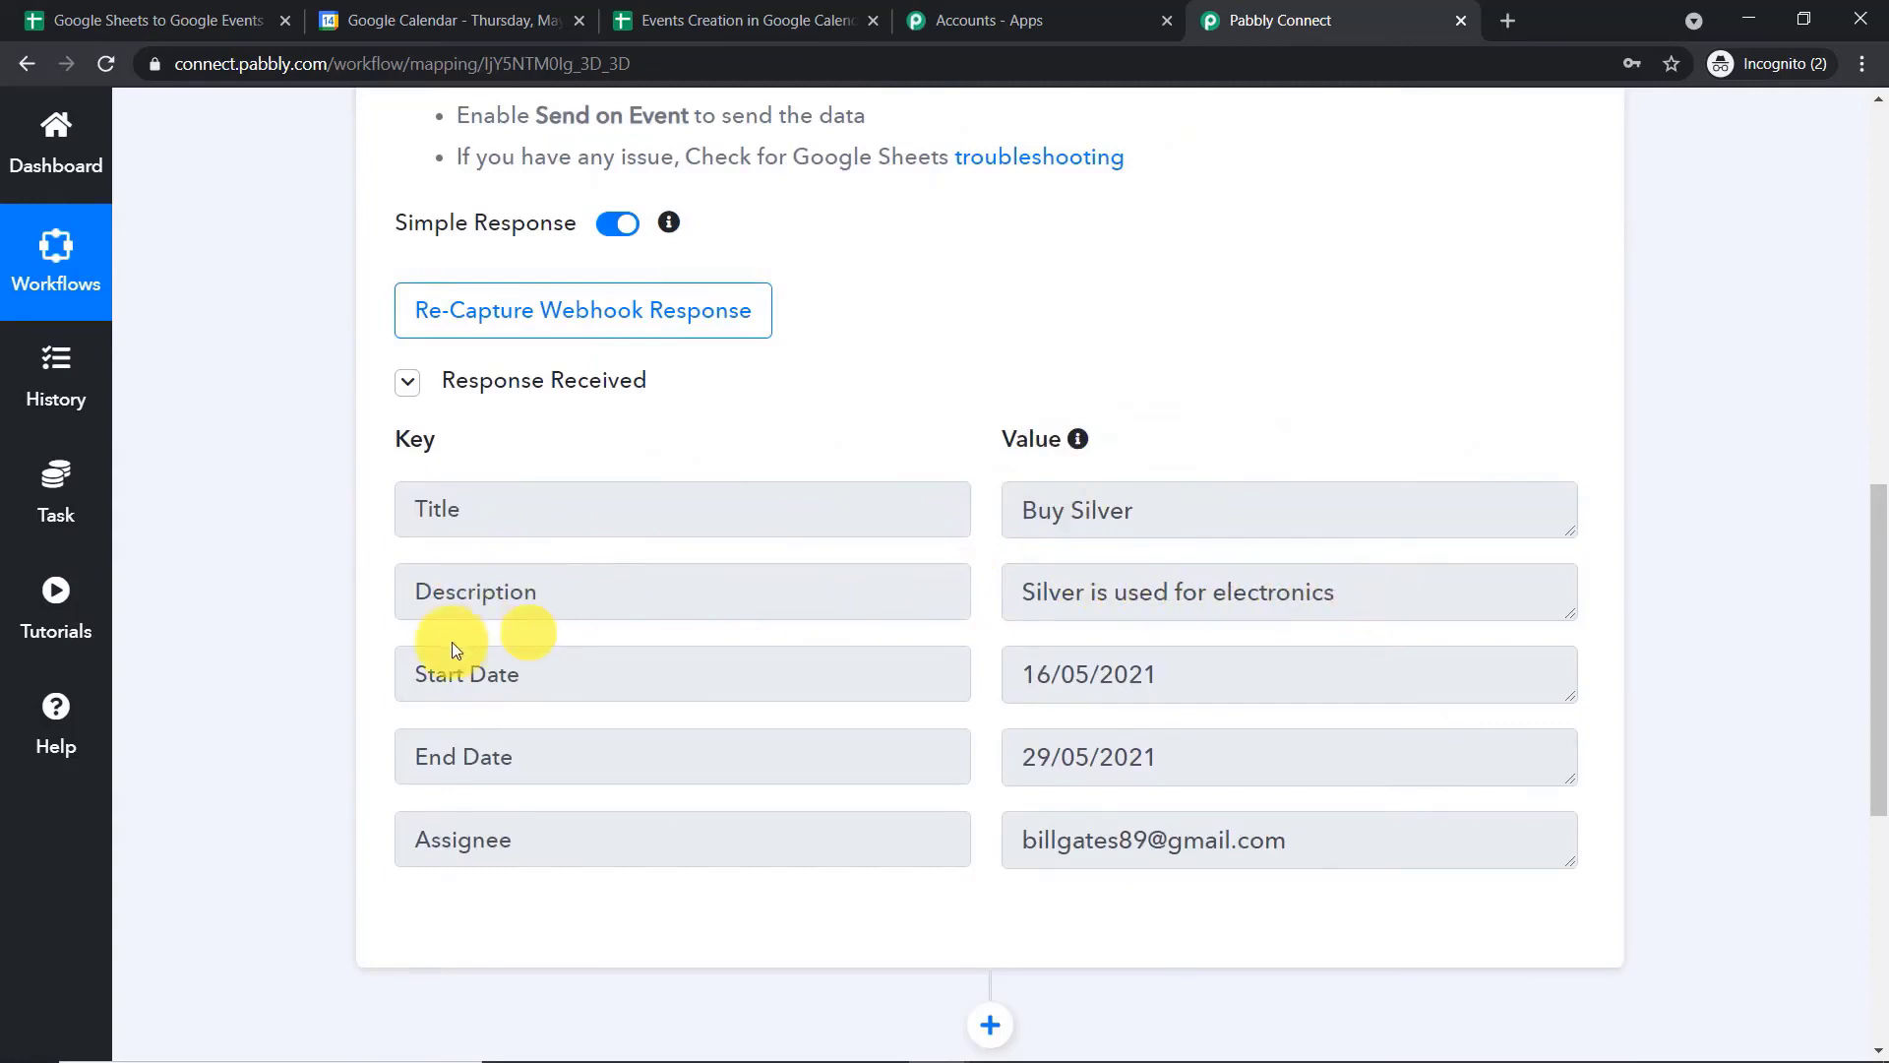
left_click_drag(1171, 680, 1024, 687)
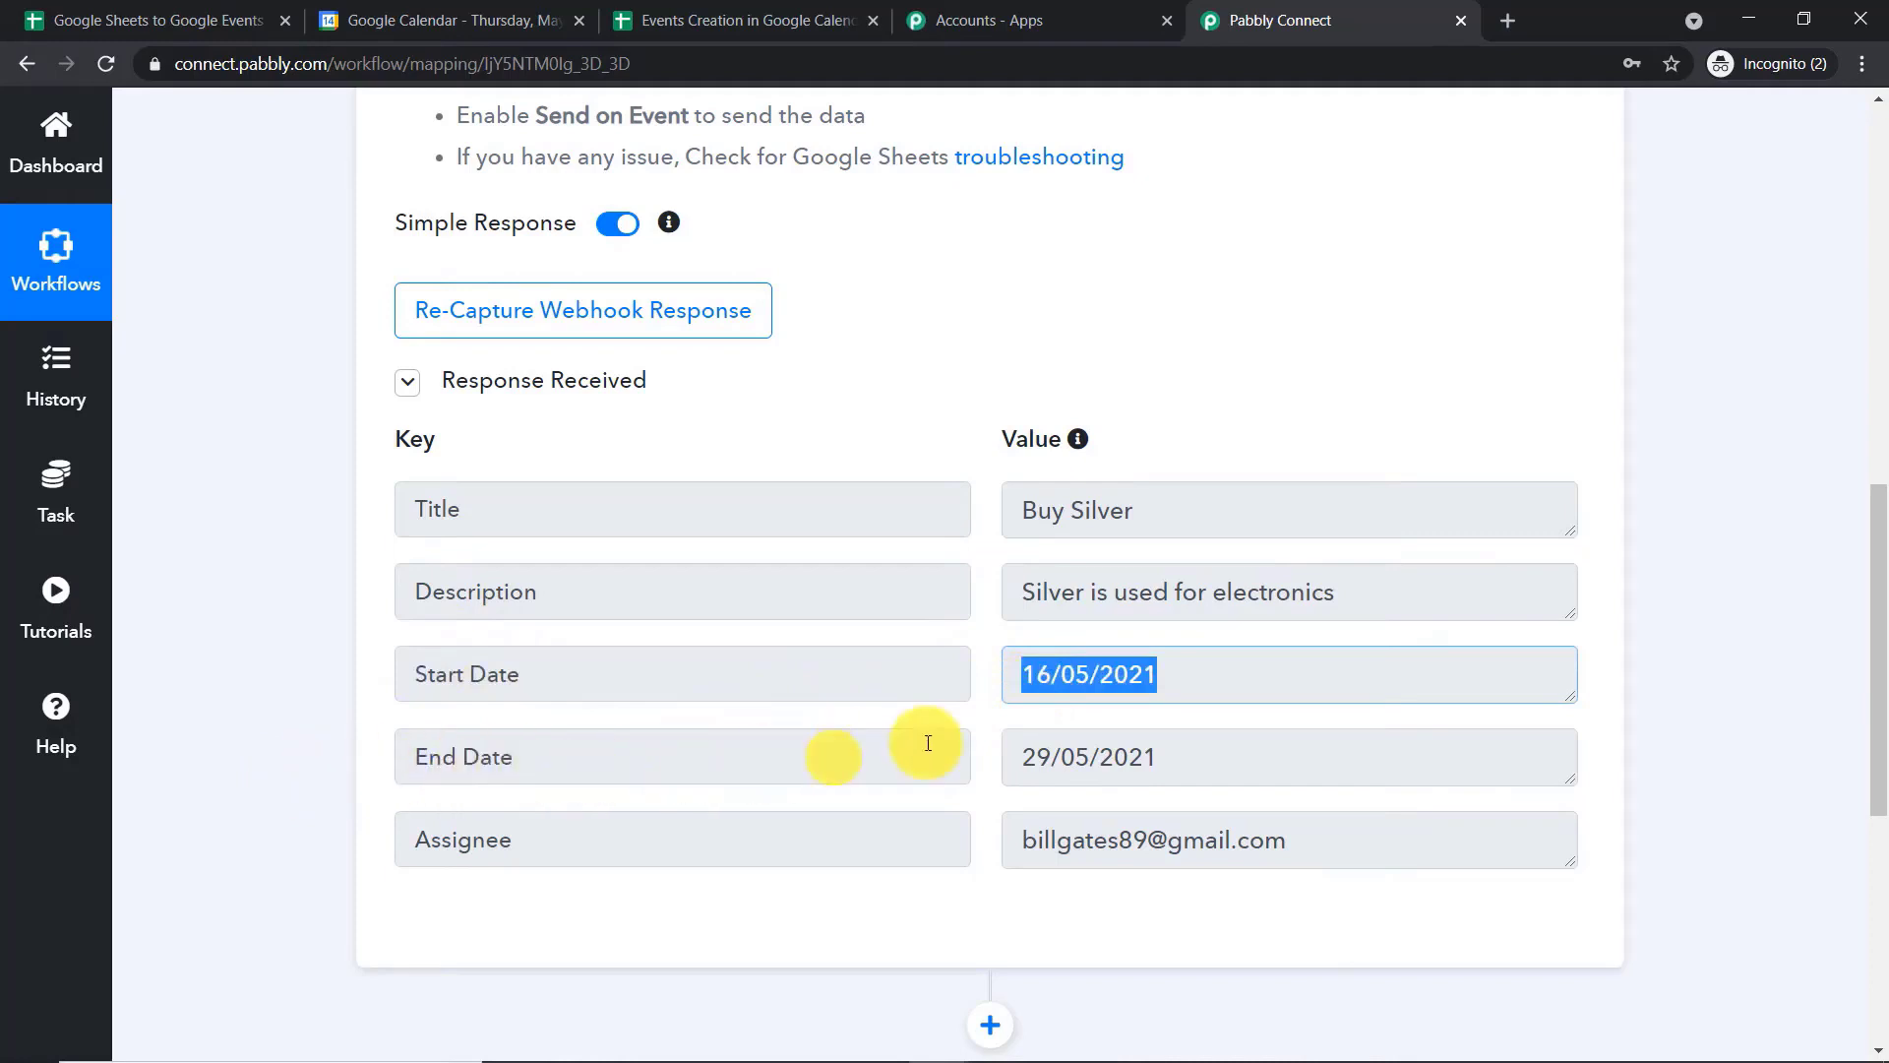
scroll(1033, 752, "down", 1)
left_click_drag(1199, 652, 996, 655)
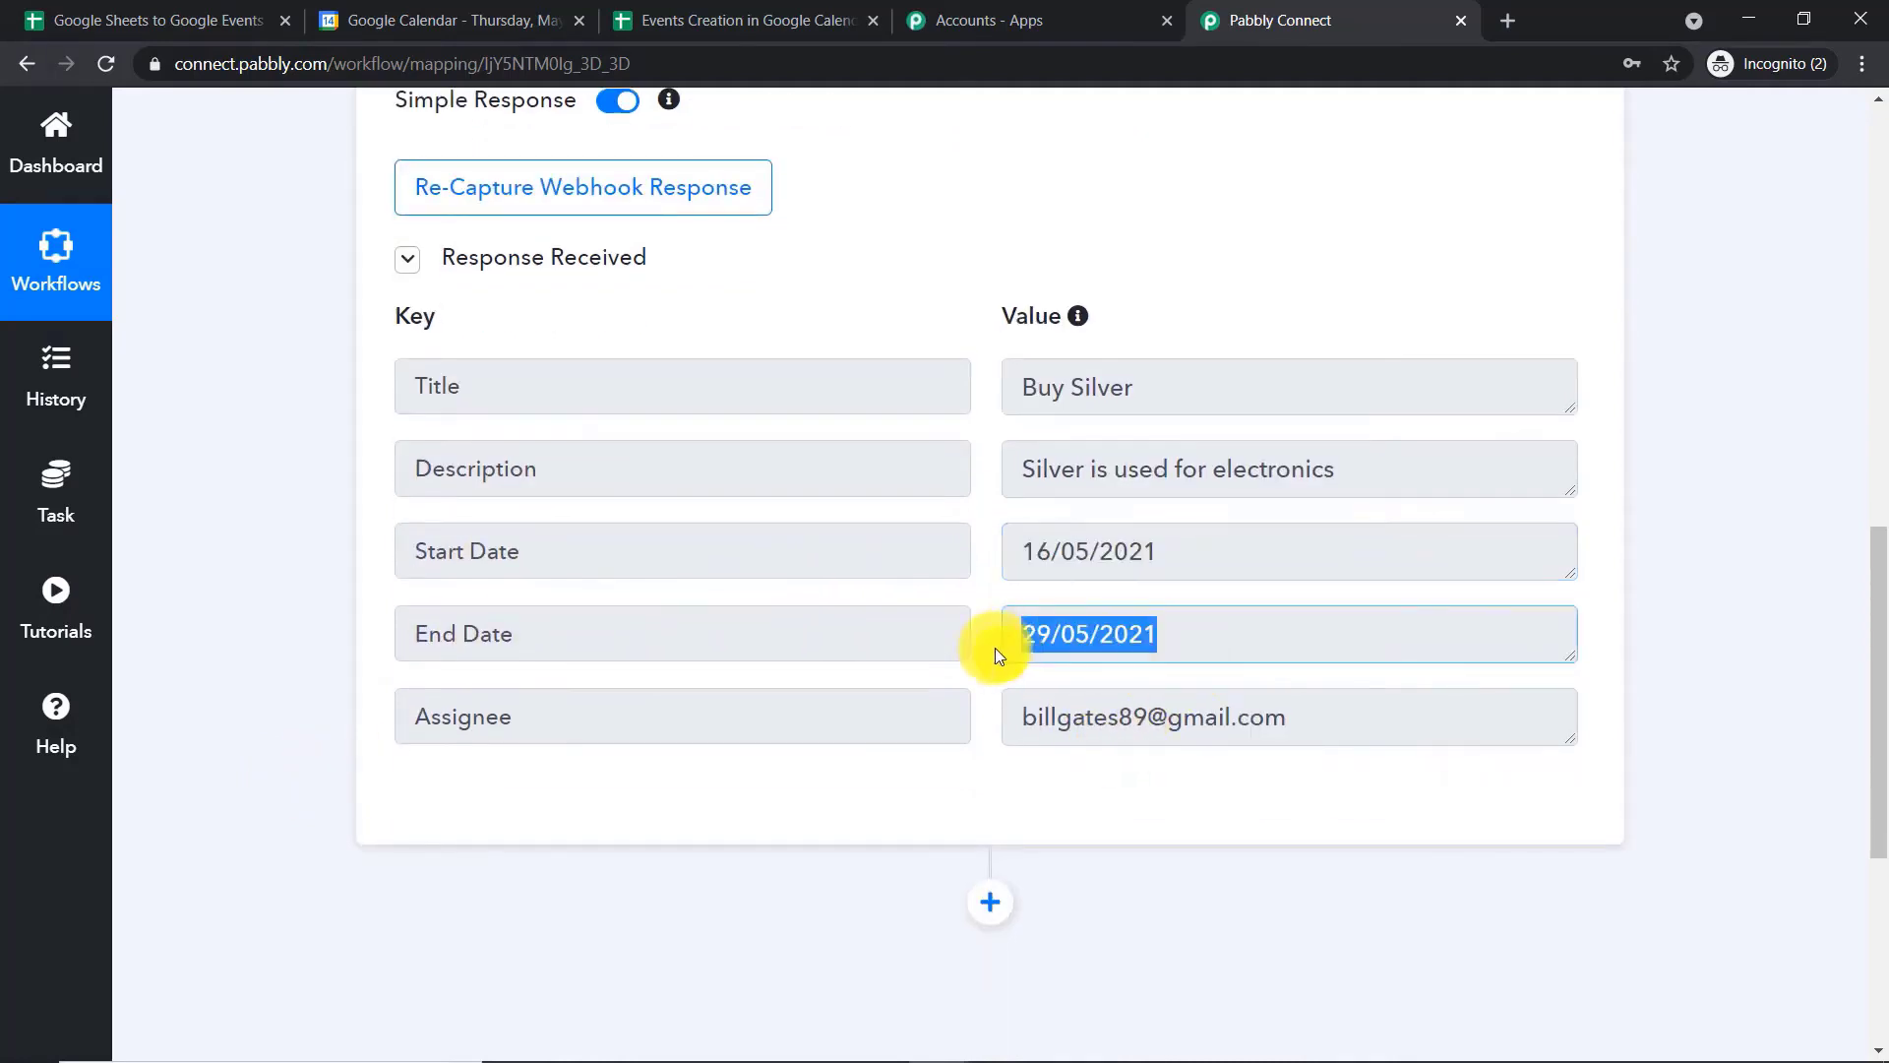
scroll(938, 597, "down", 1)
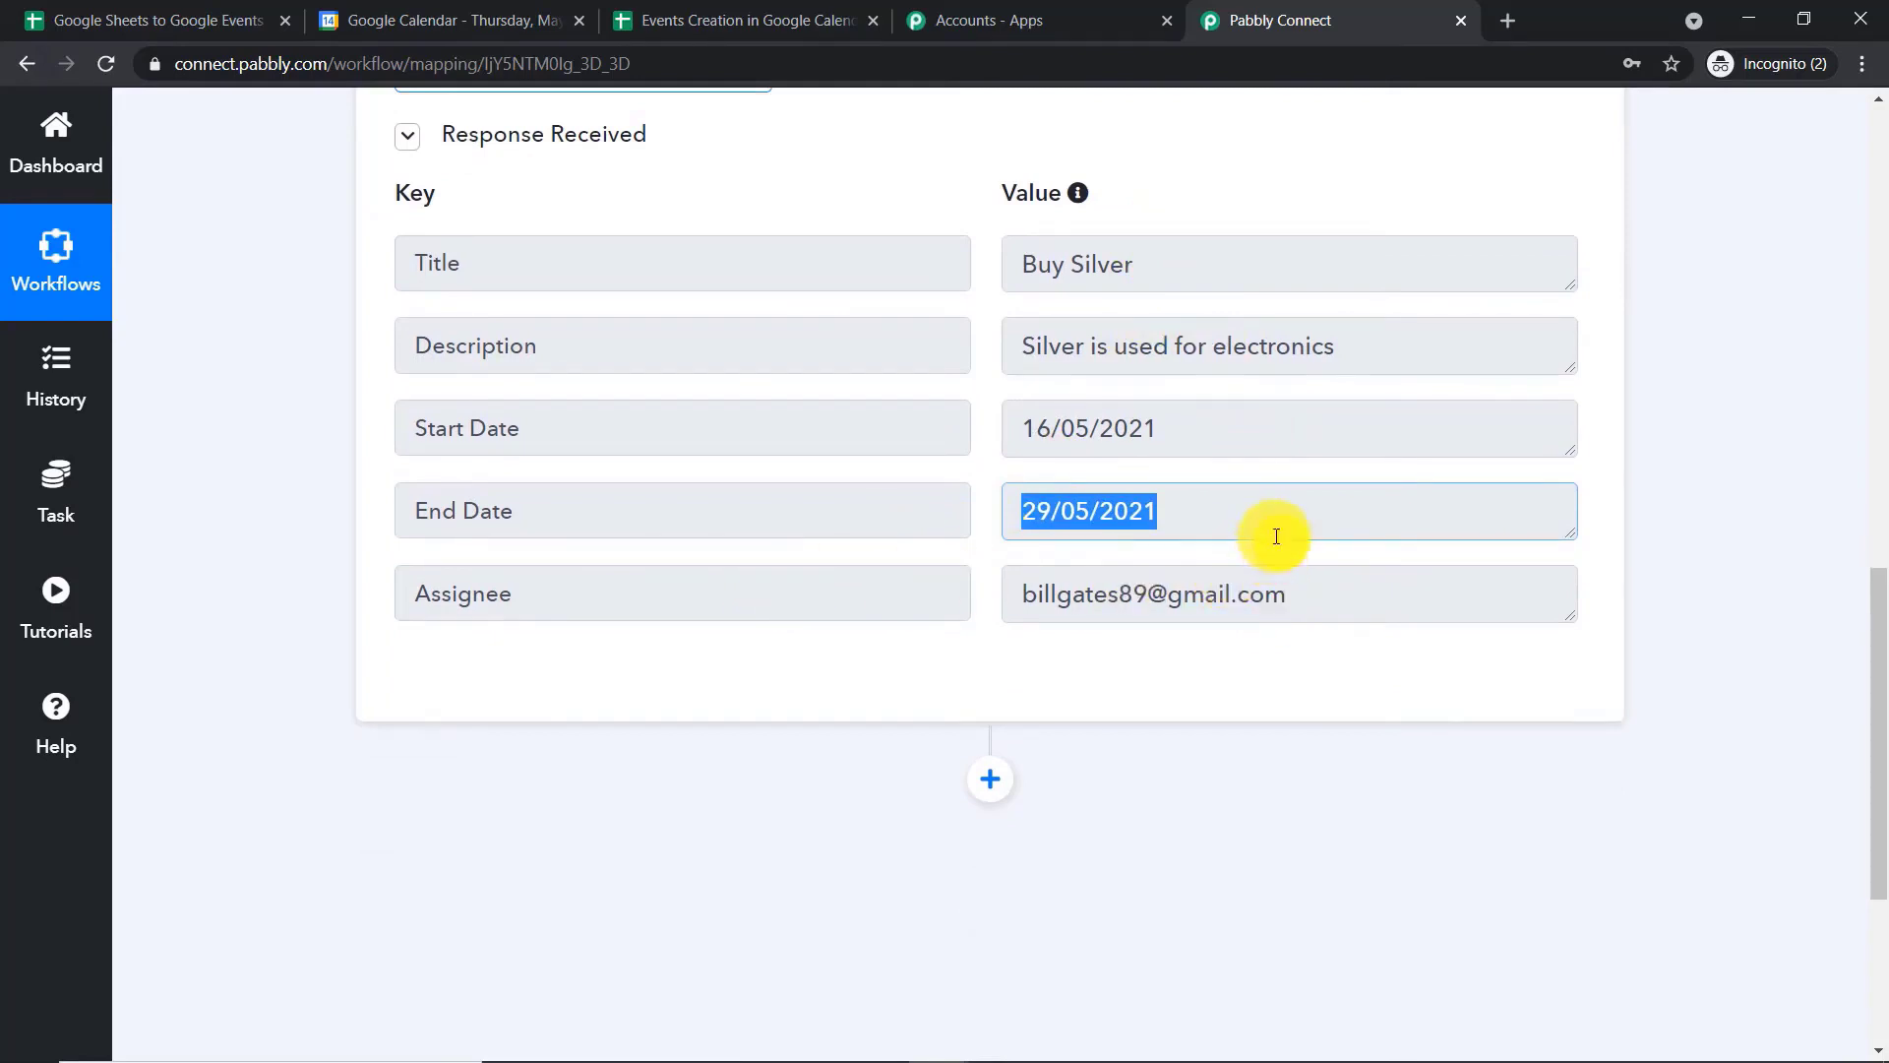
Add an action step after the trigger with Google Calendar as the app and Create an Event as the action event
scroll(1276, 536, "down", 2)
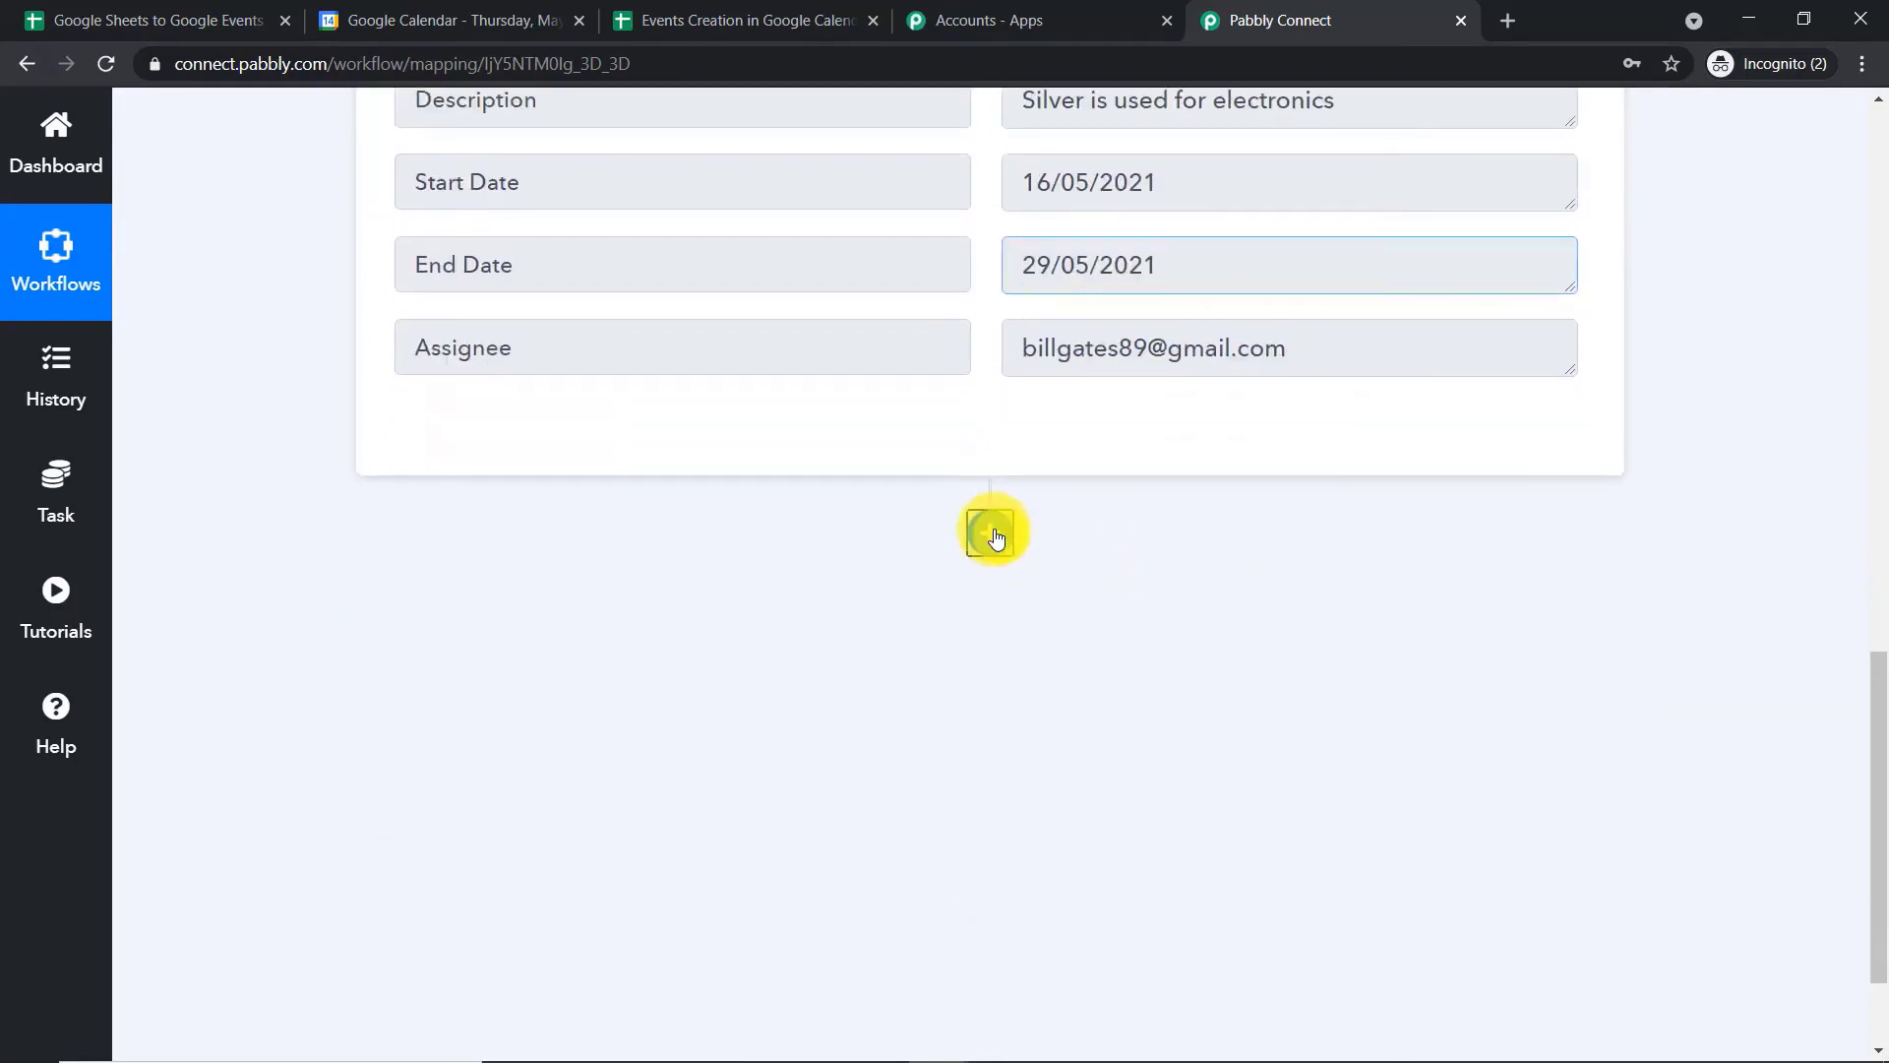
left_click(990, 531)
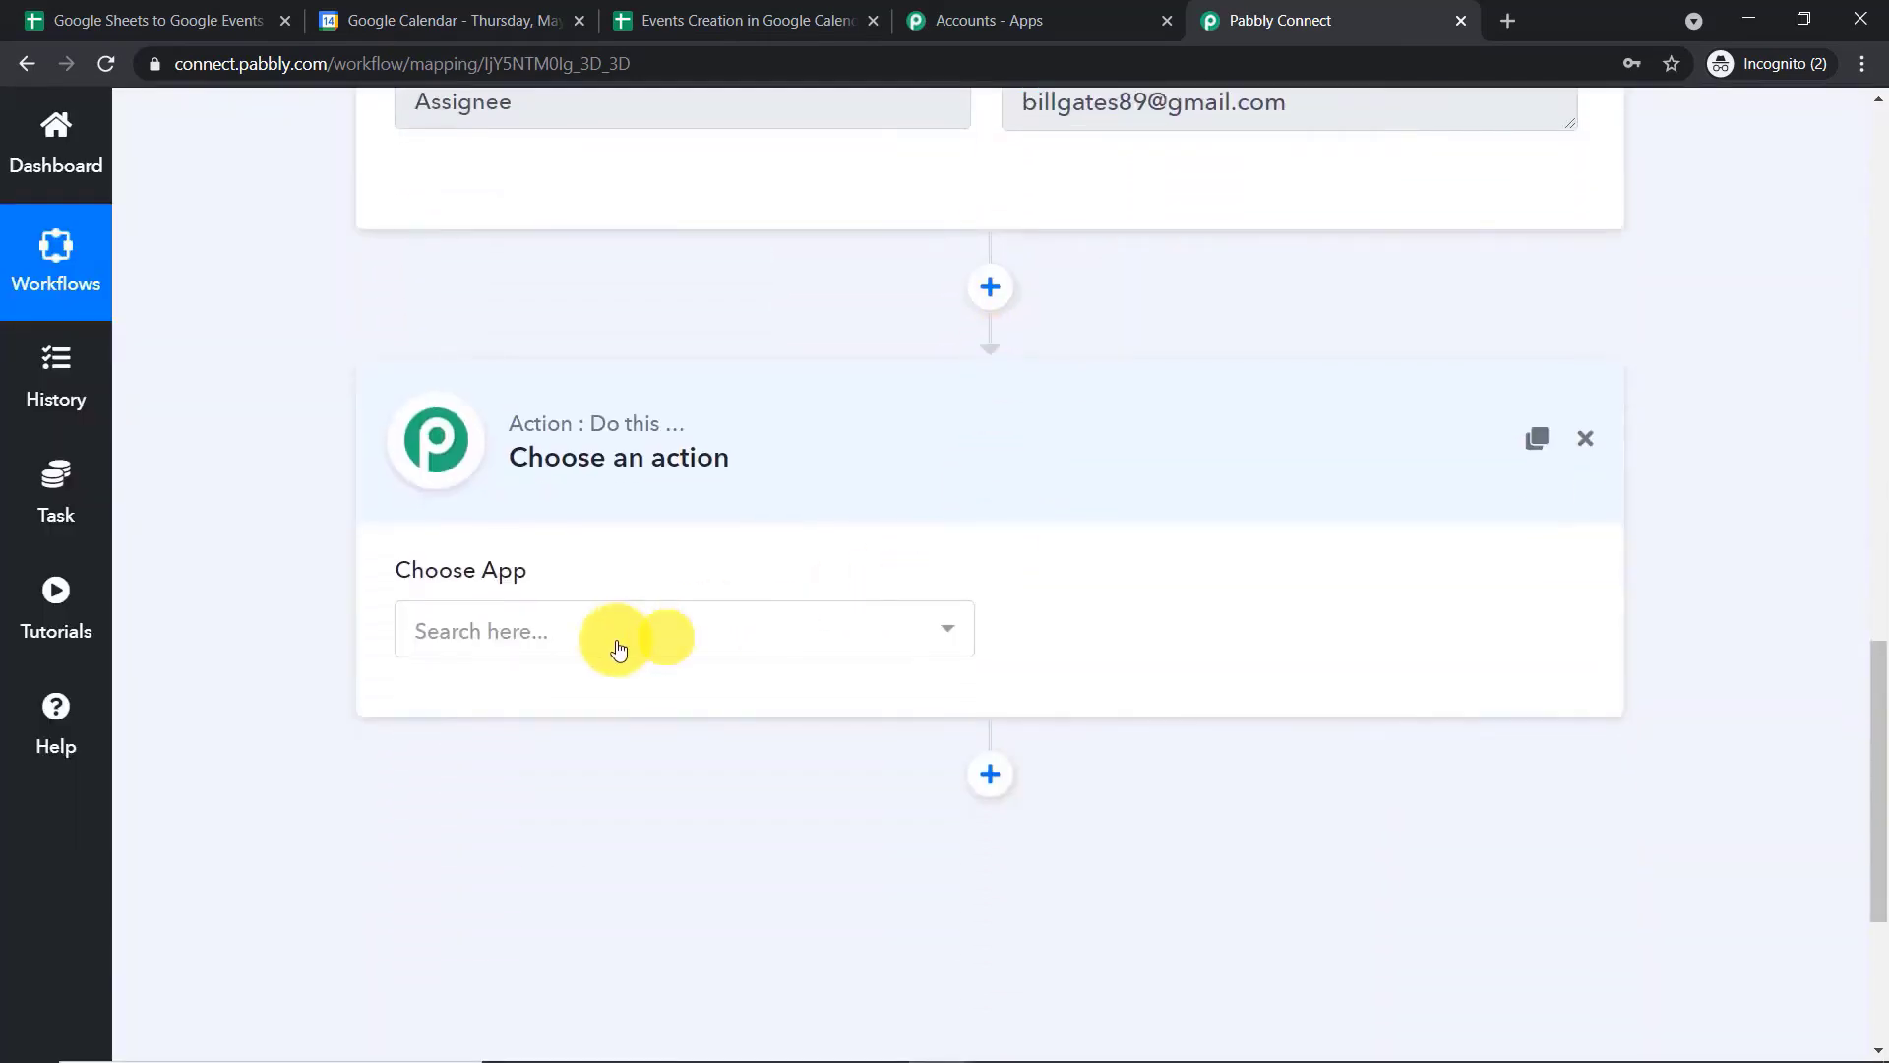
left_click(610, 645)
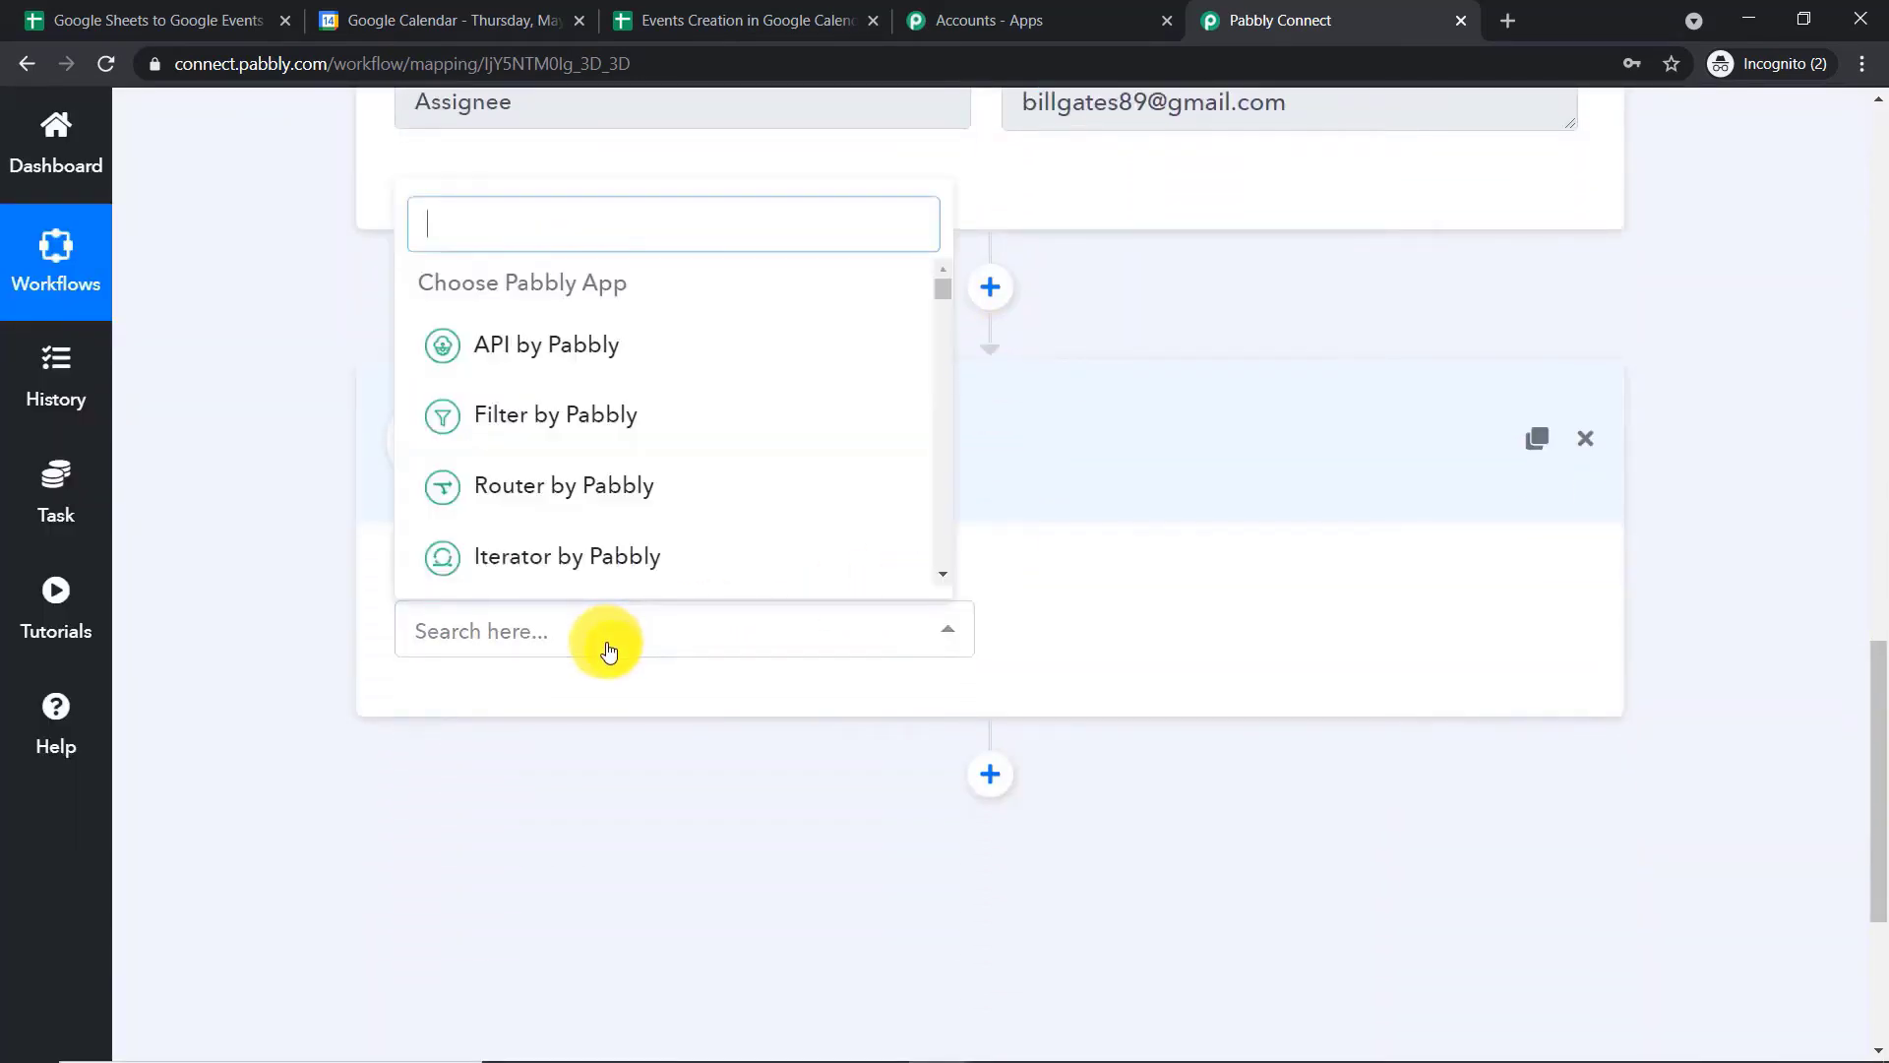
type("google")
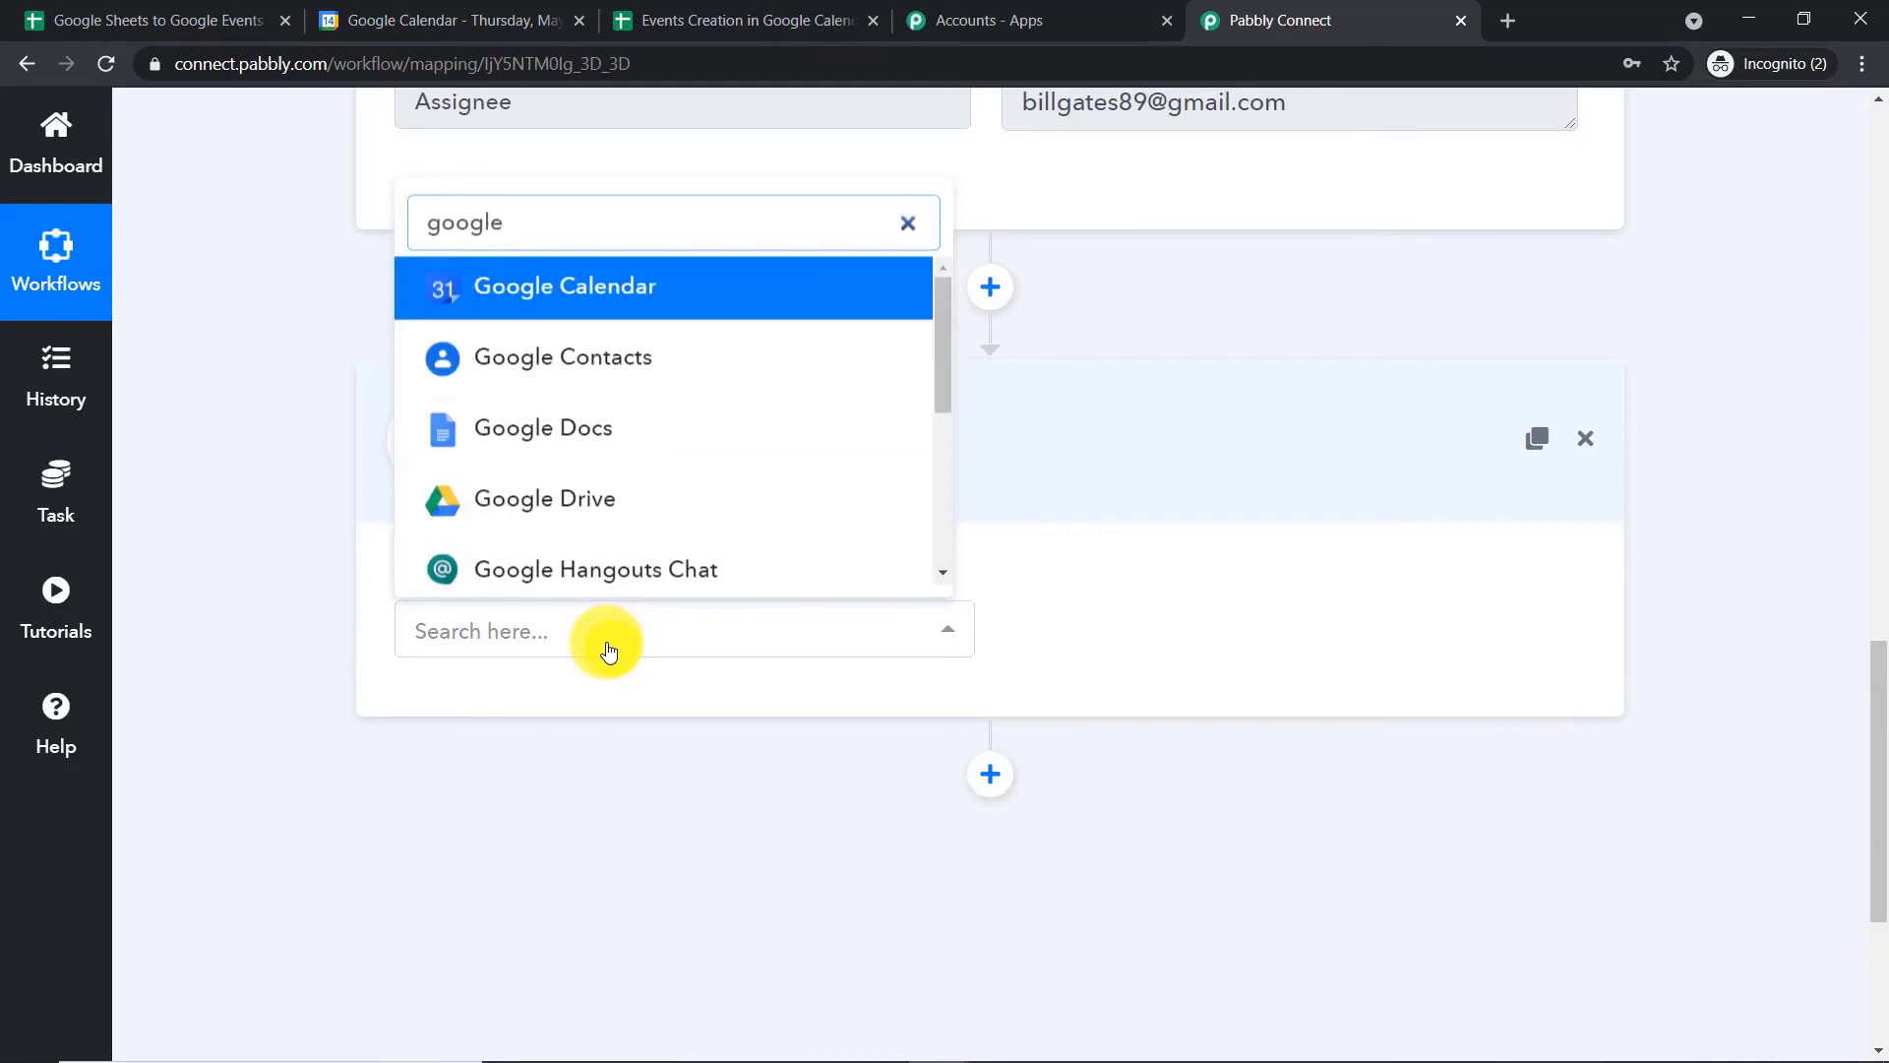
left_click(581, 300)
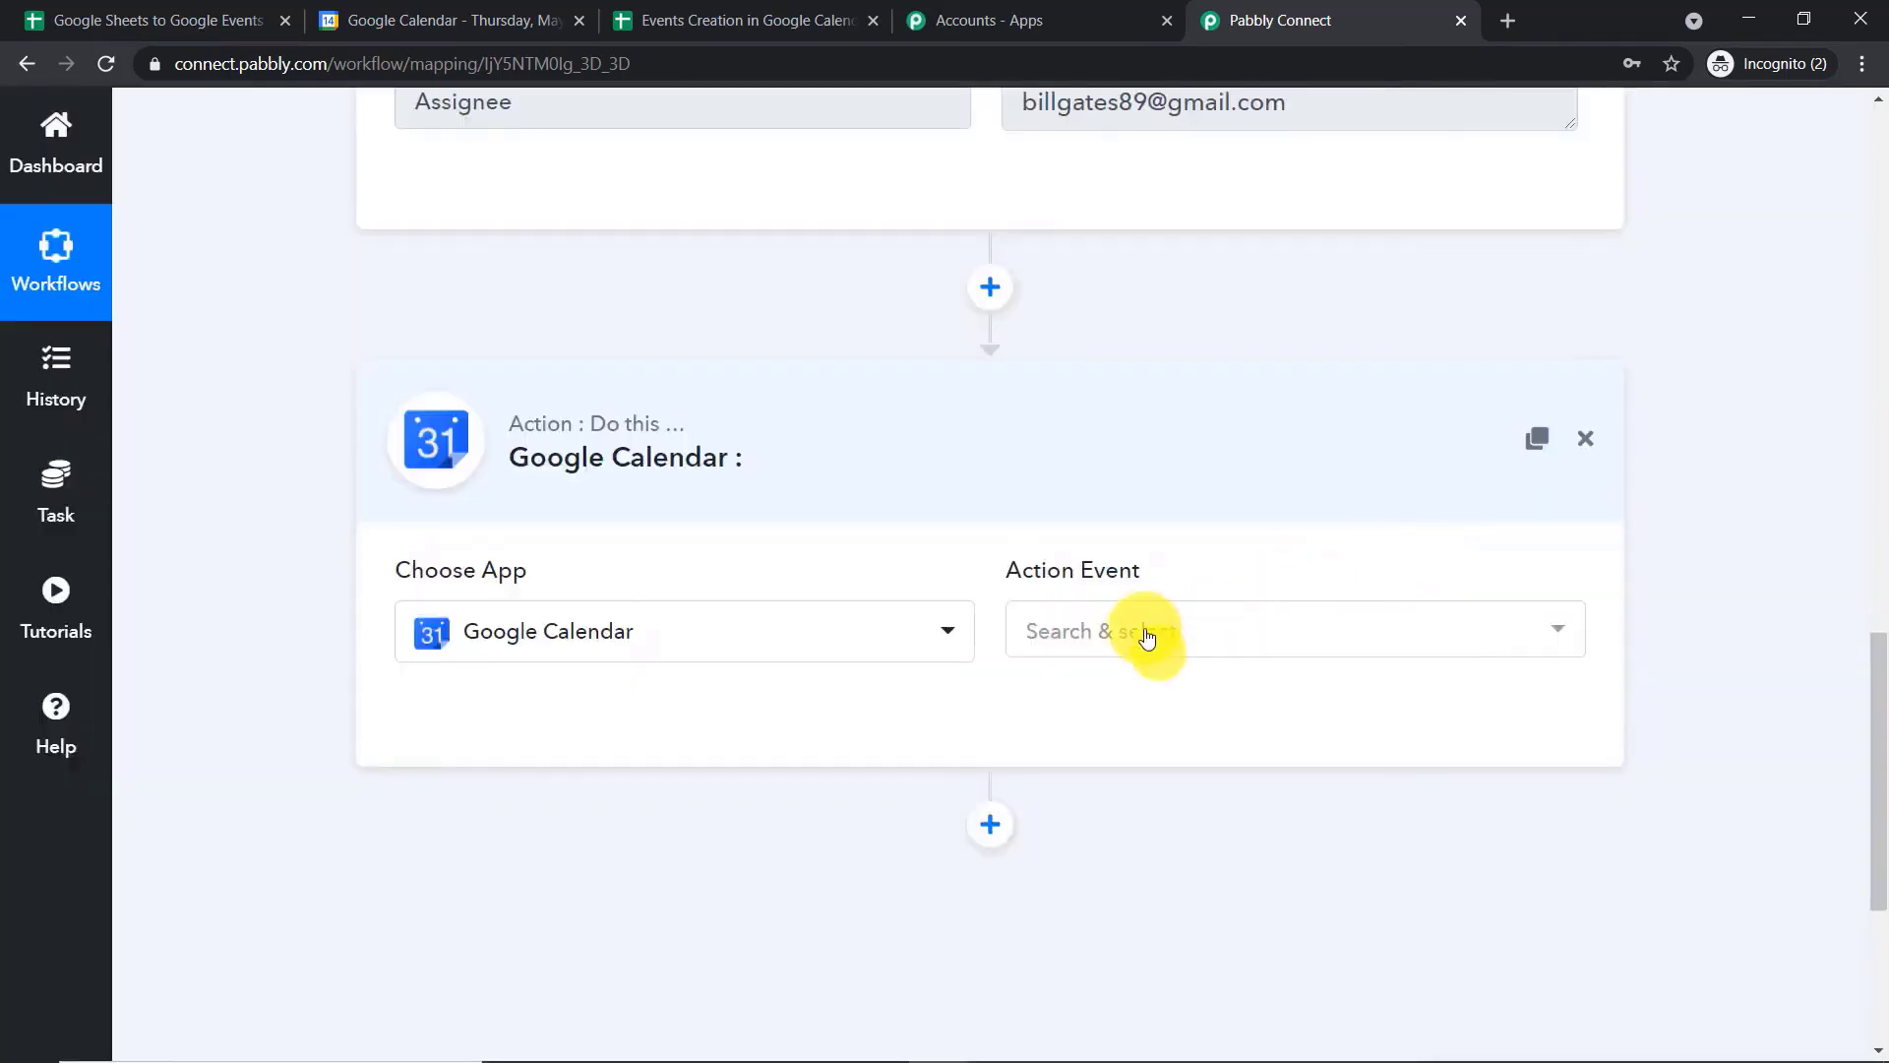
left_click(1144, 631)
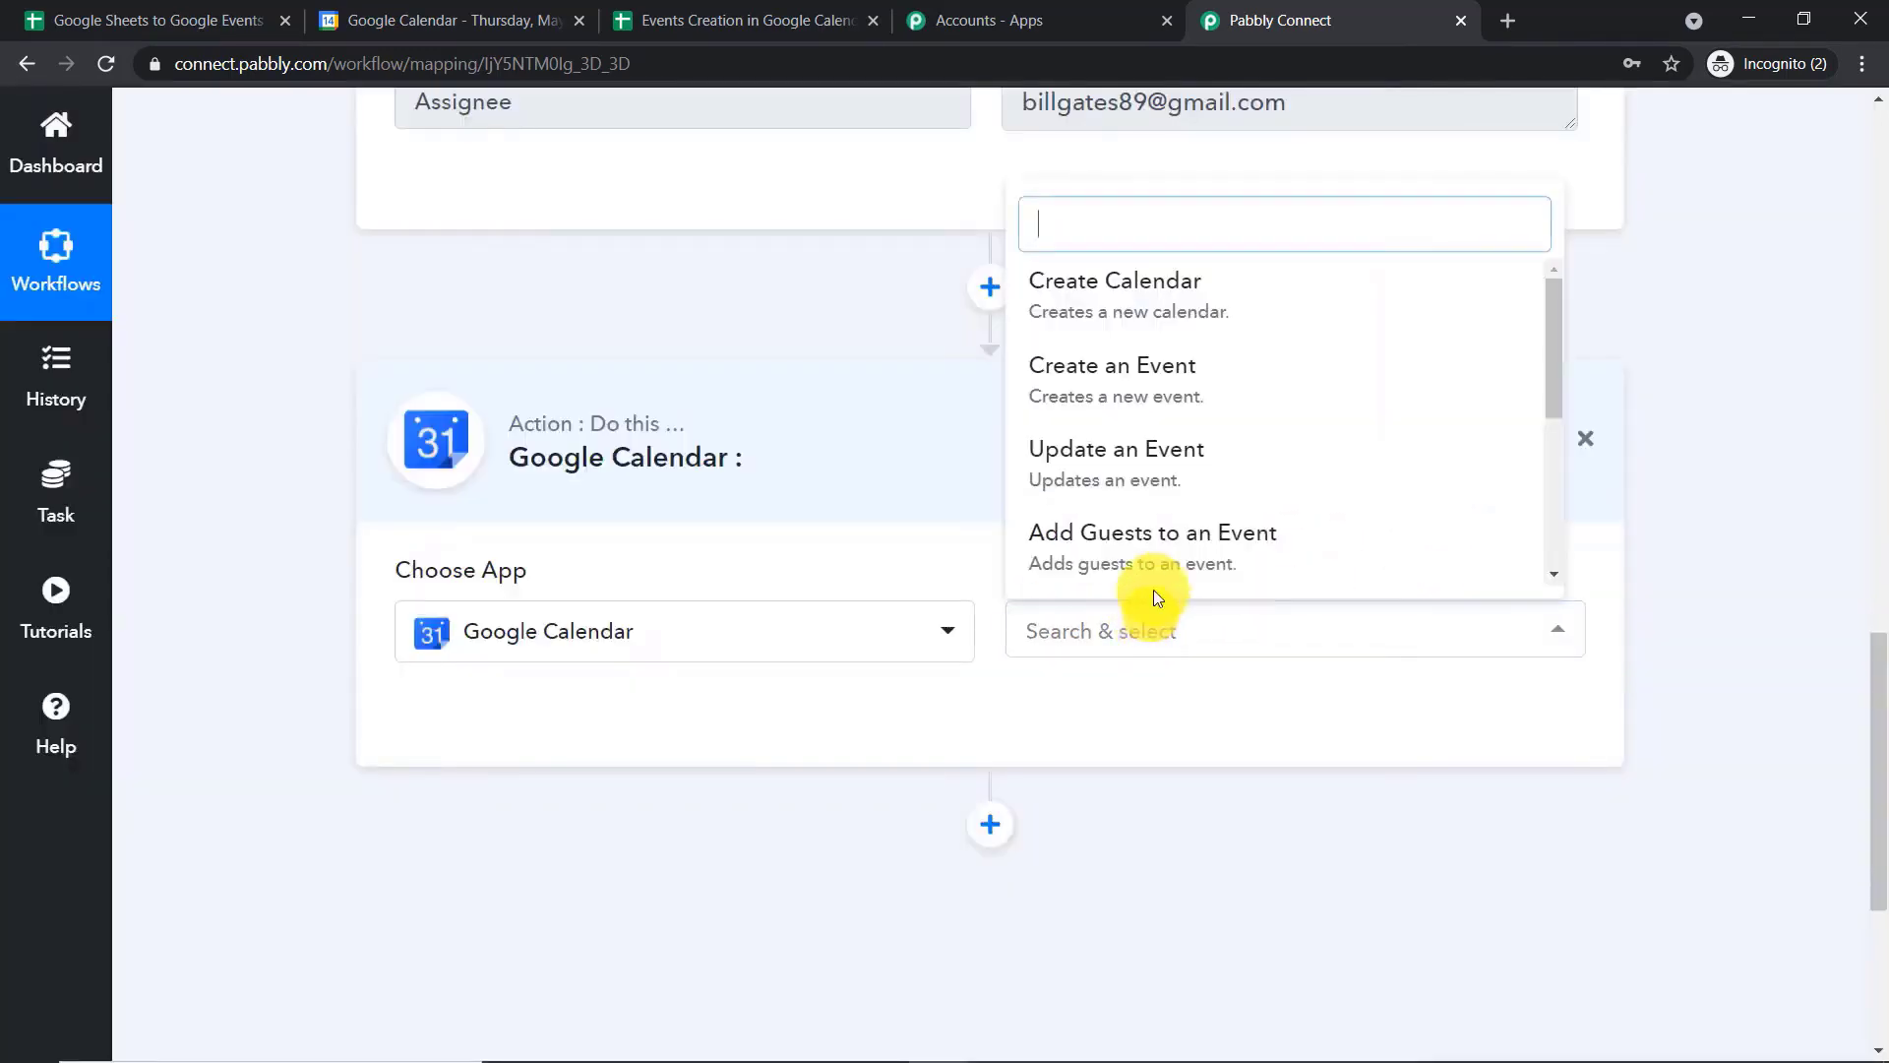
left_click(1163, 387)
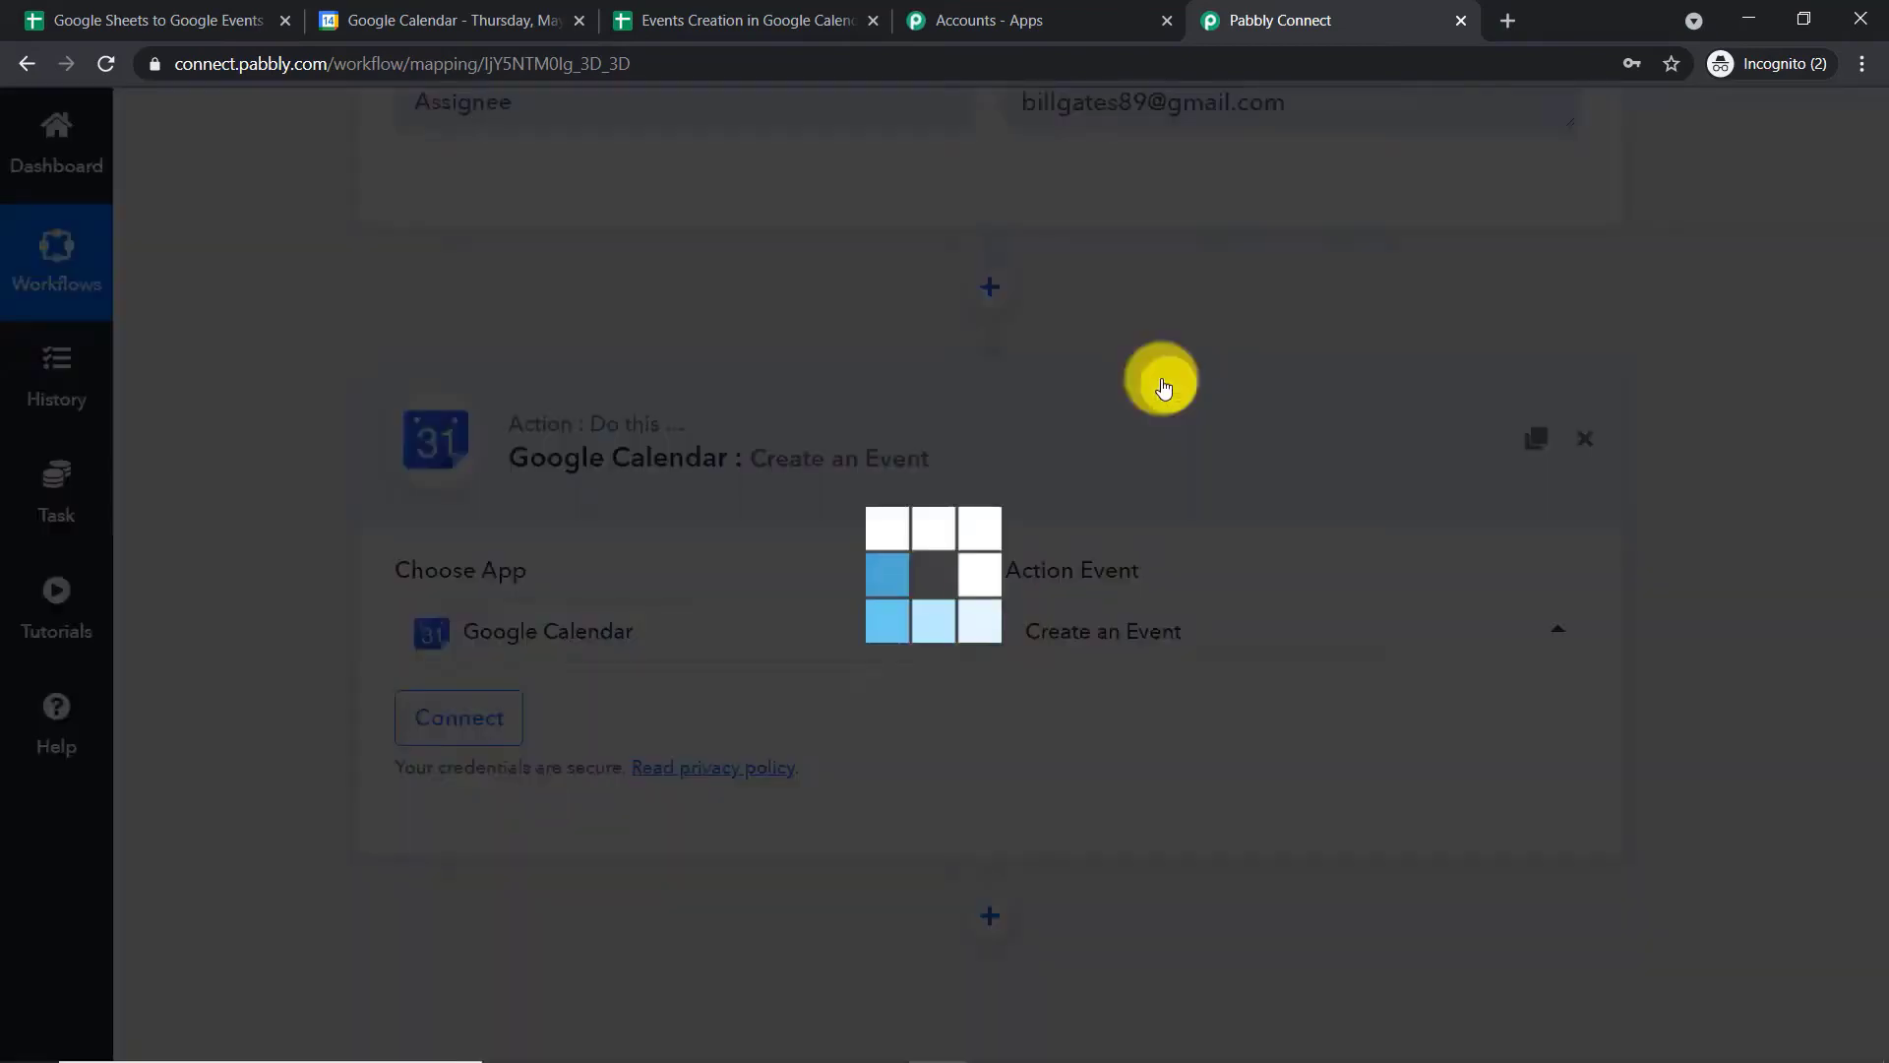
Connect Google Calendar through a new connection, authorizing the signed-in Google account and allowing Pabbly Connect Calendar access
left_click(457, 721)
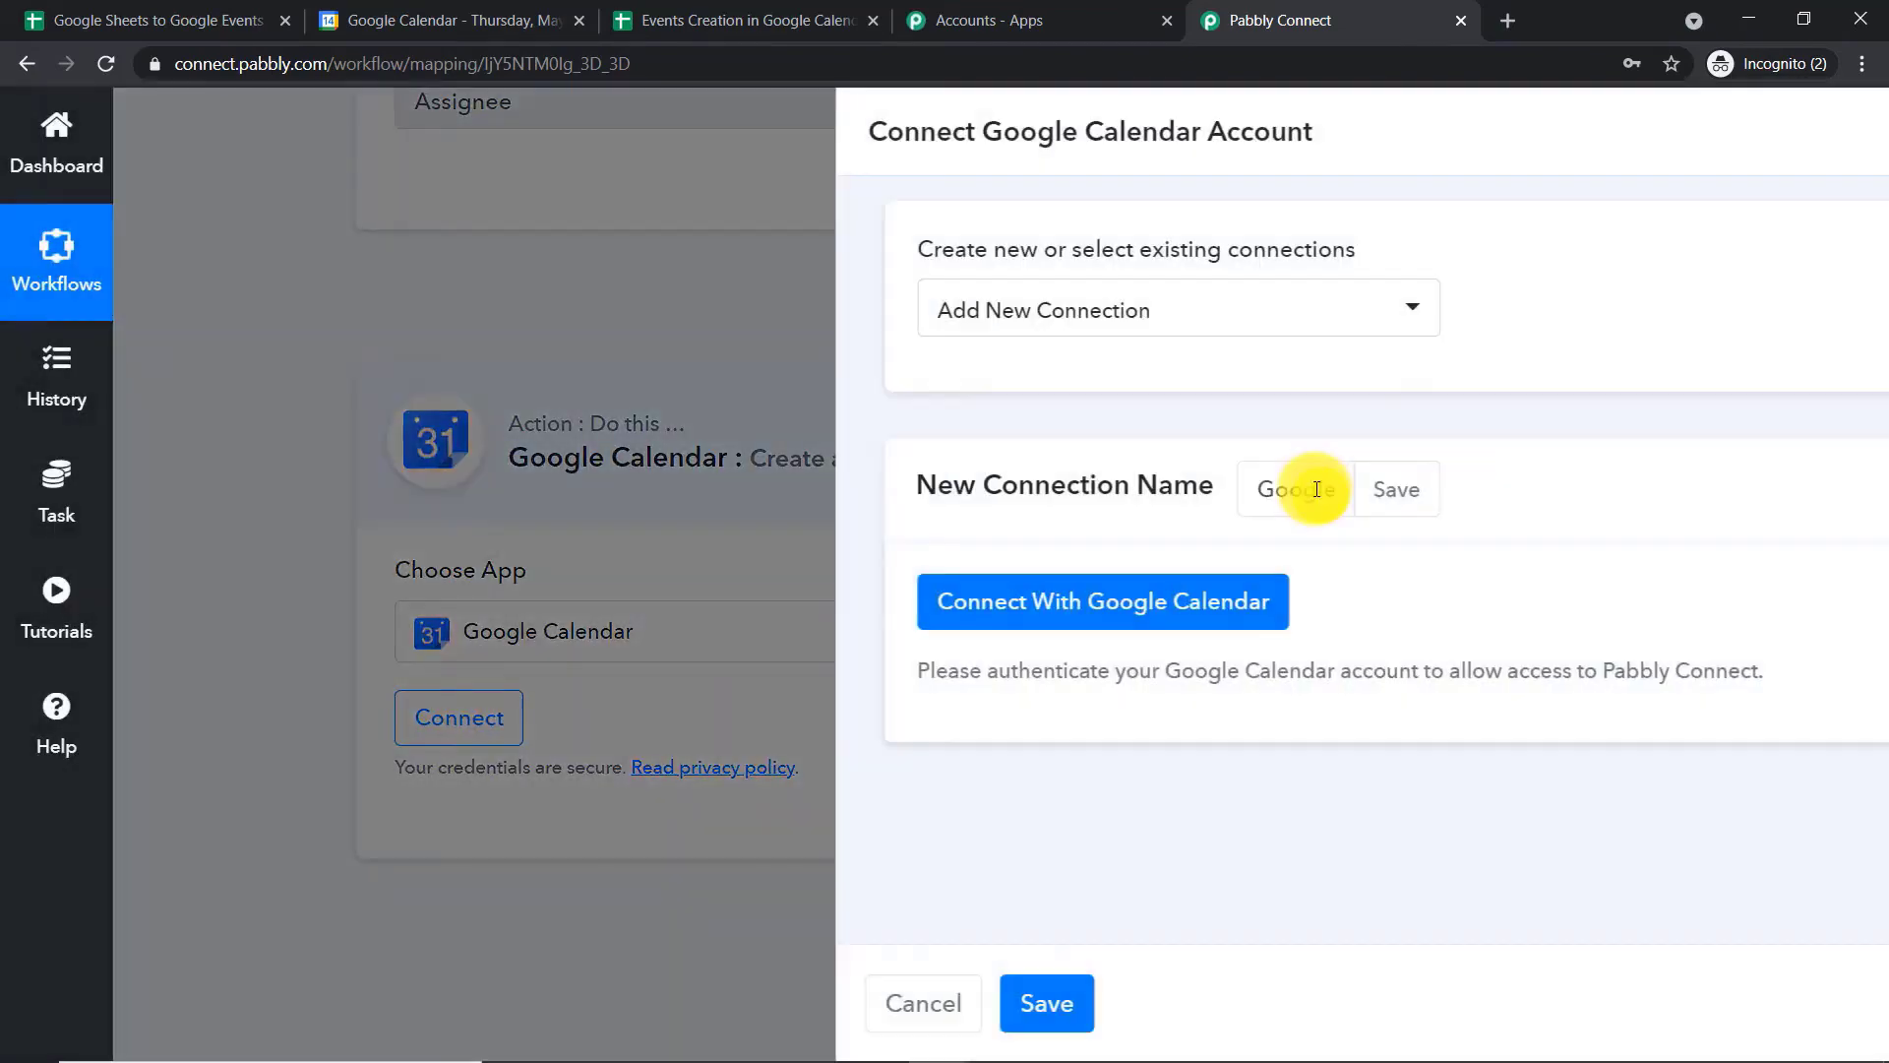
left_click(853, 603)
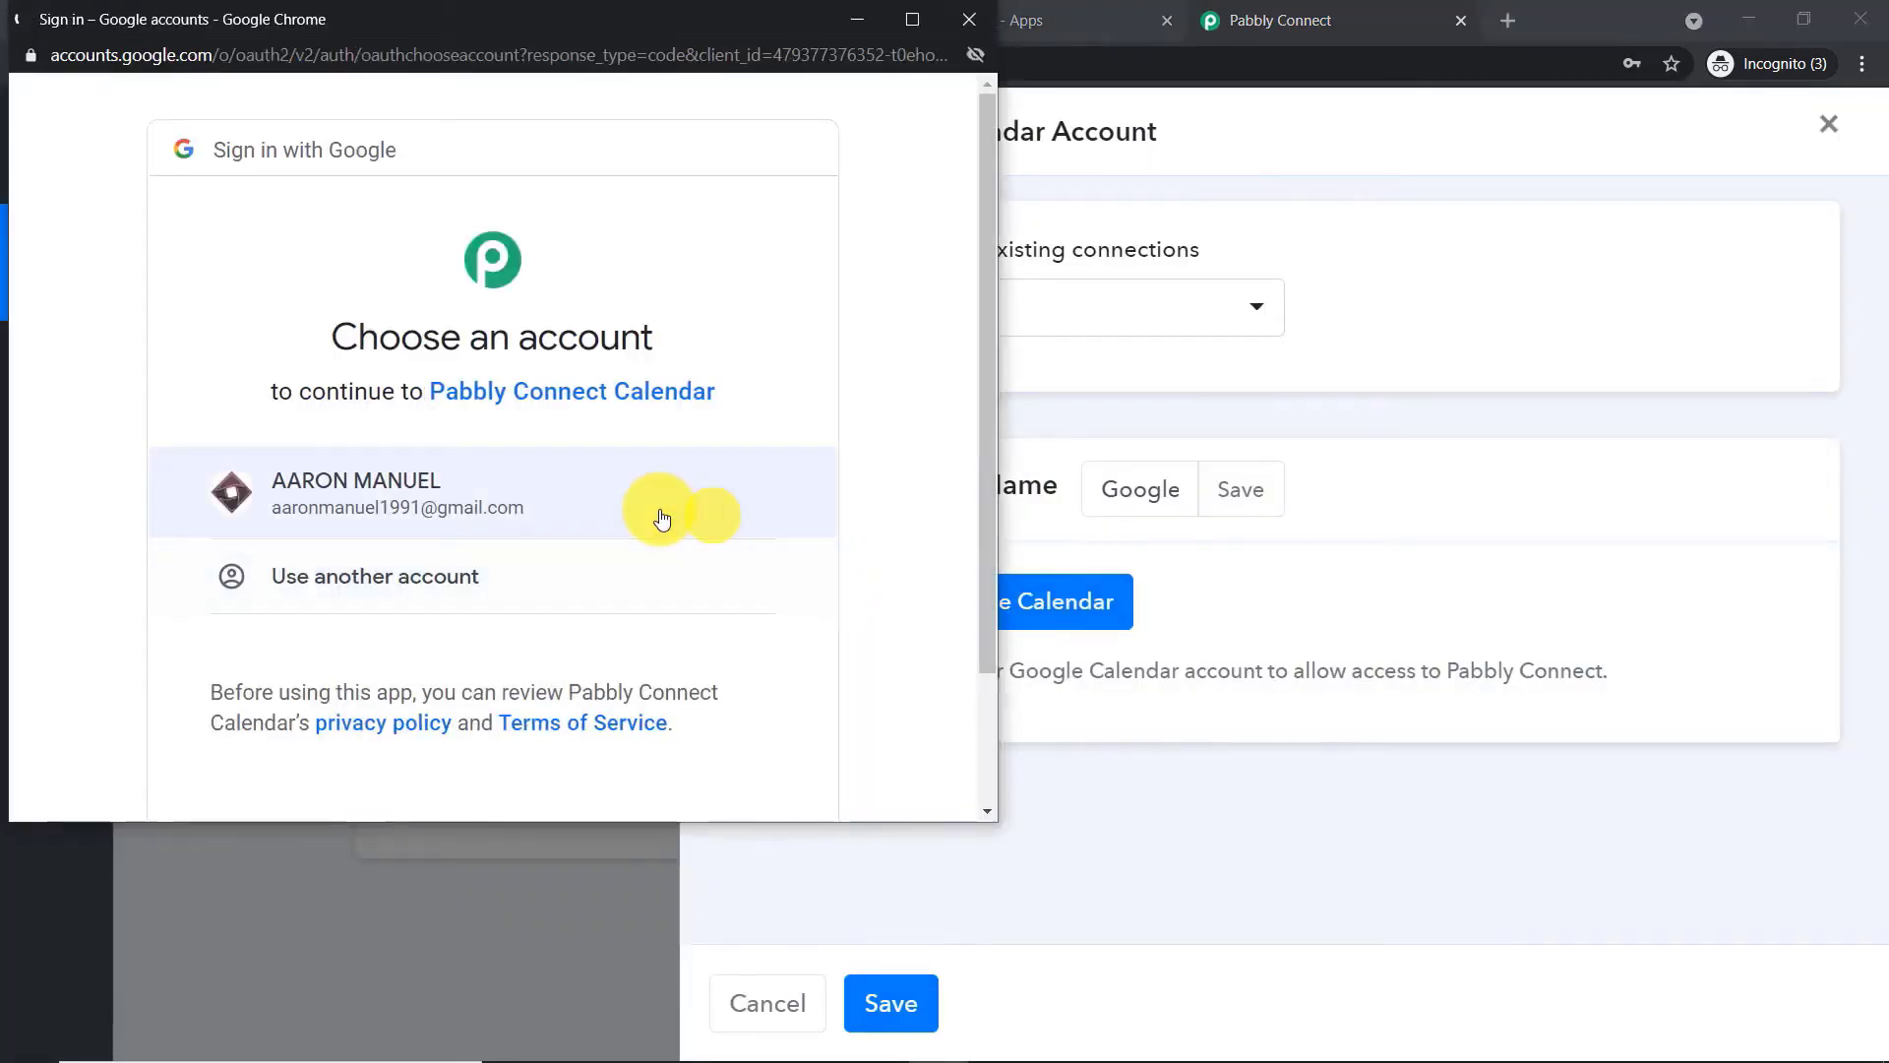
left_click(405, 478)
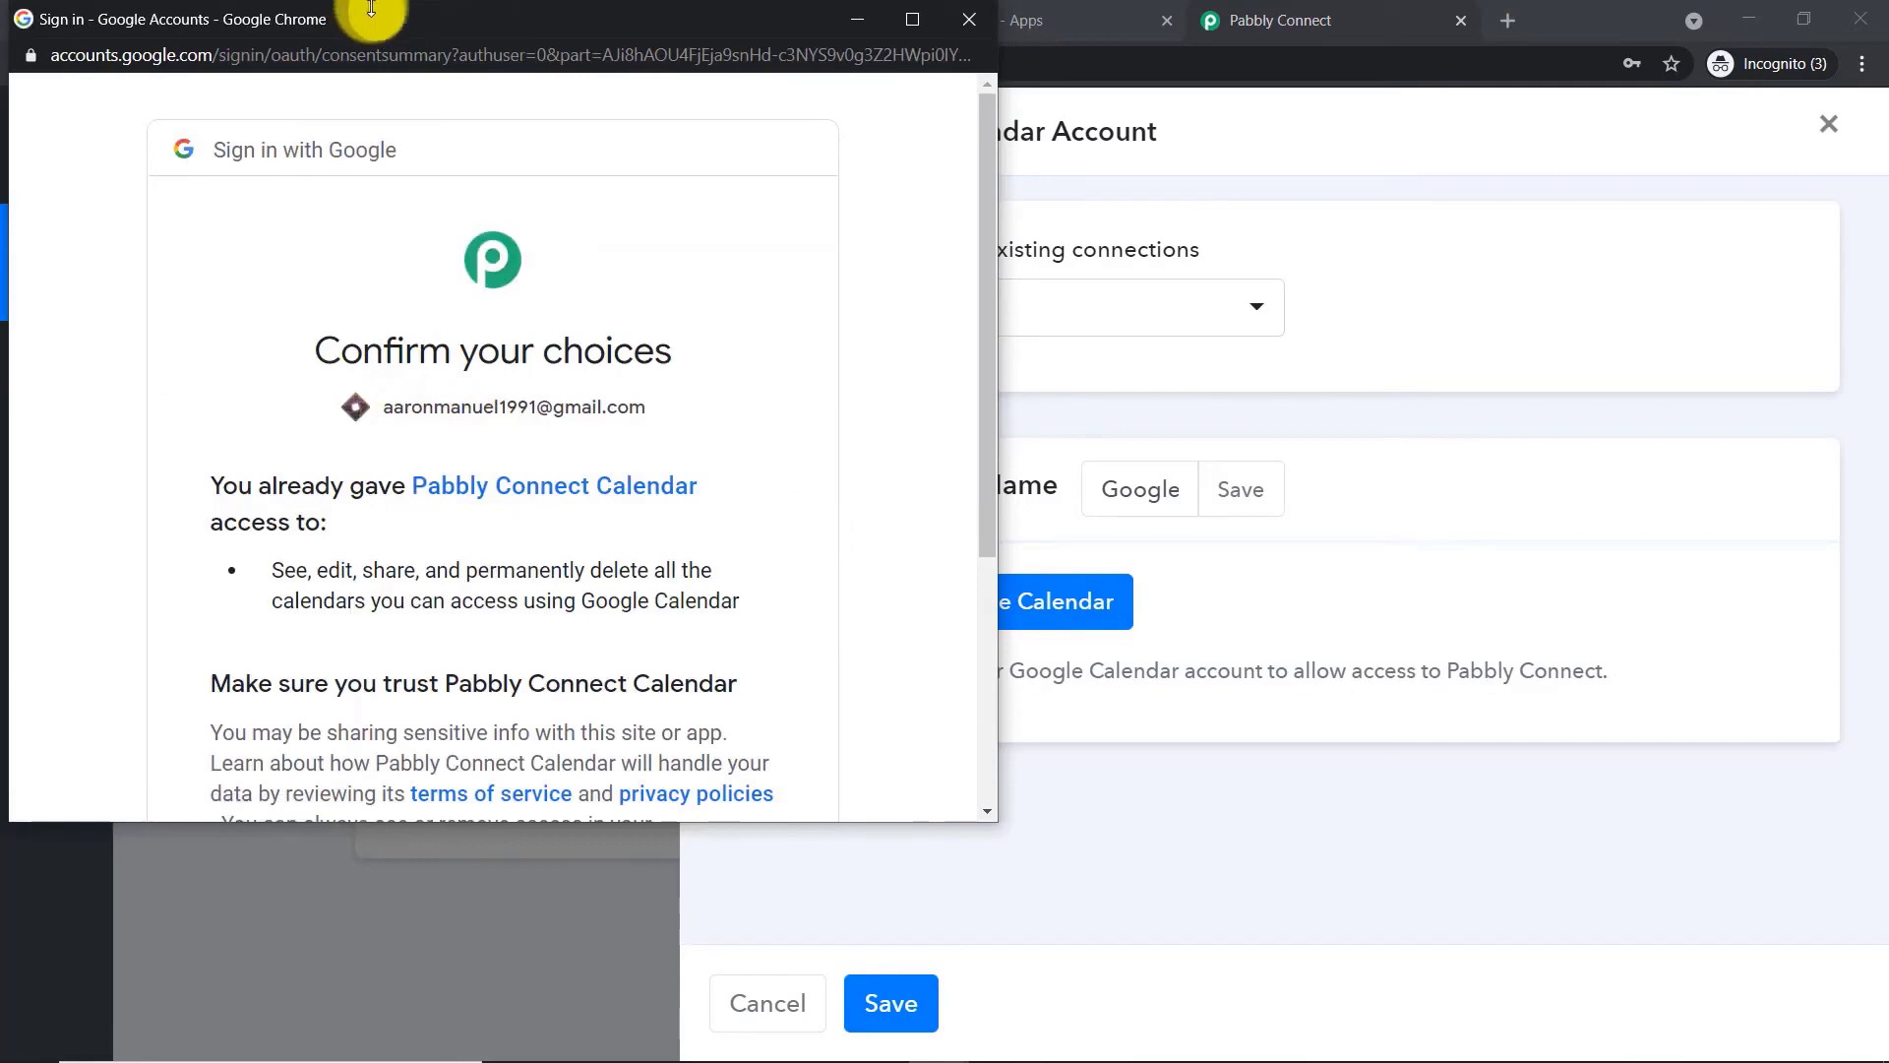
left_click_drag(357, 5, 357, 99)
scroll(670, 393, "down", 5)
left_click(705, 615)
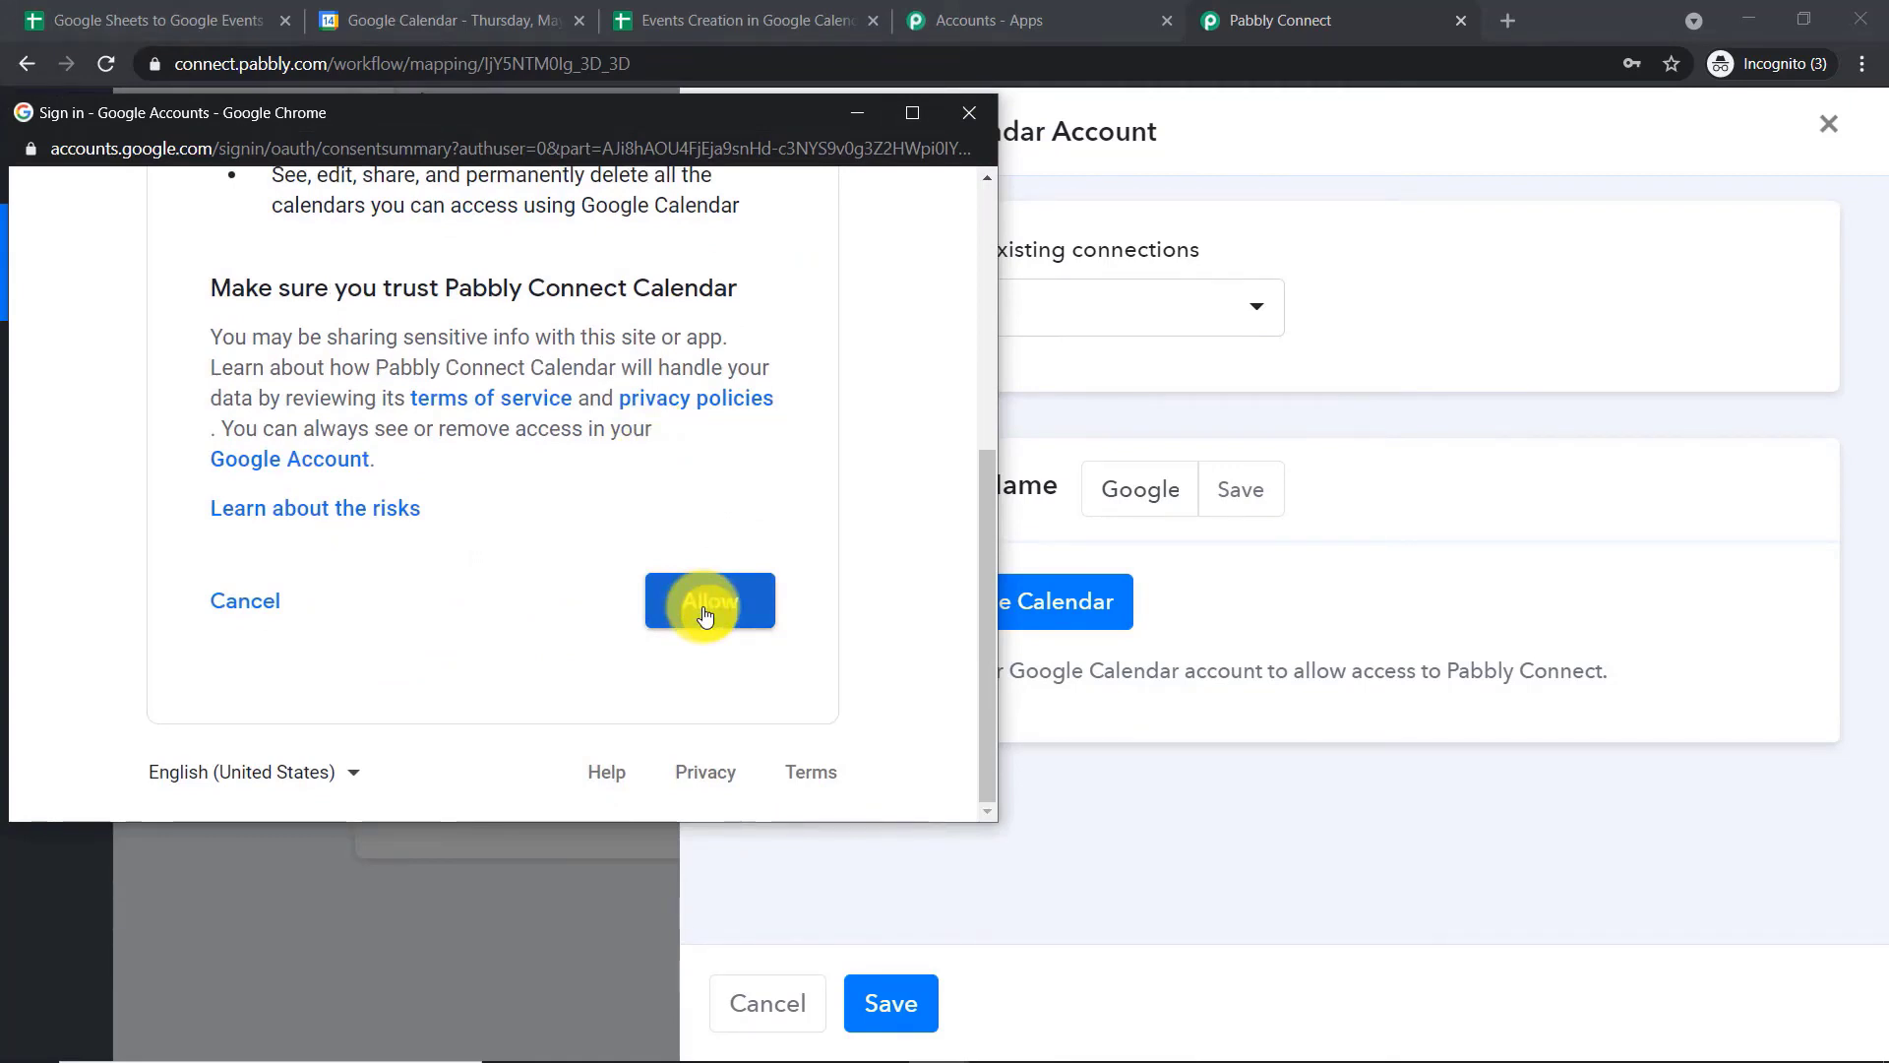
left_click(704, 614)
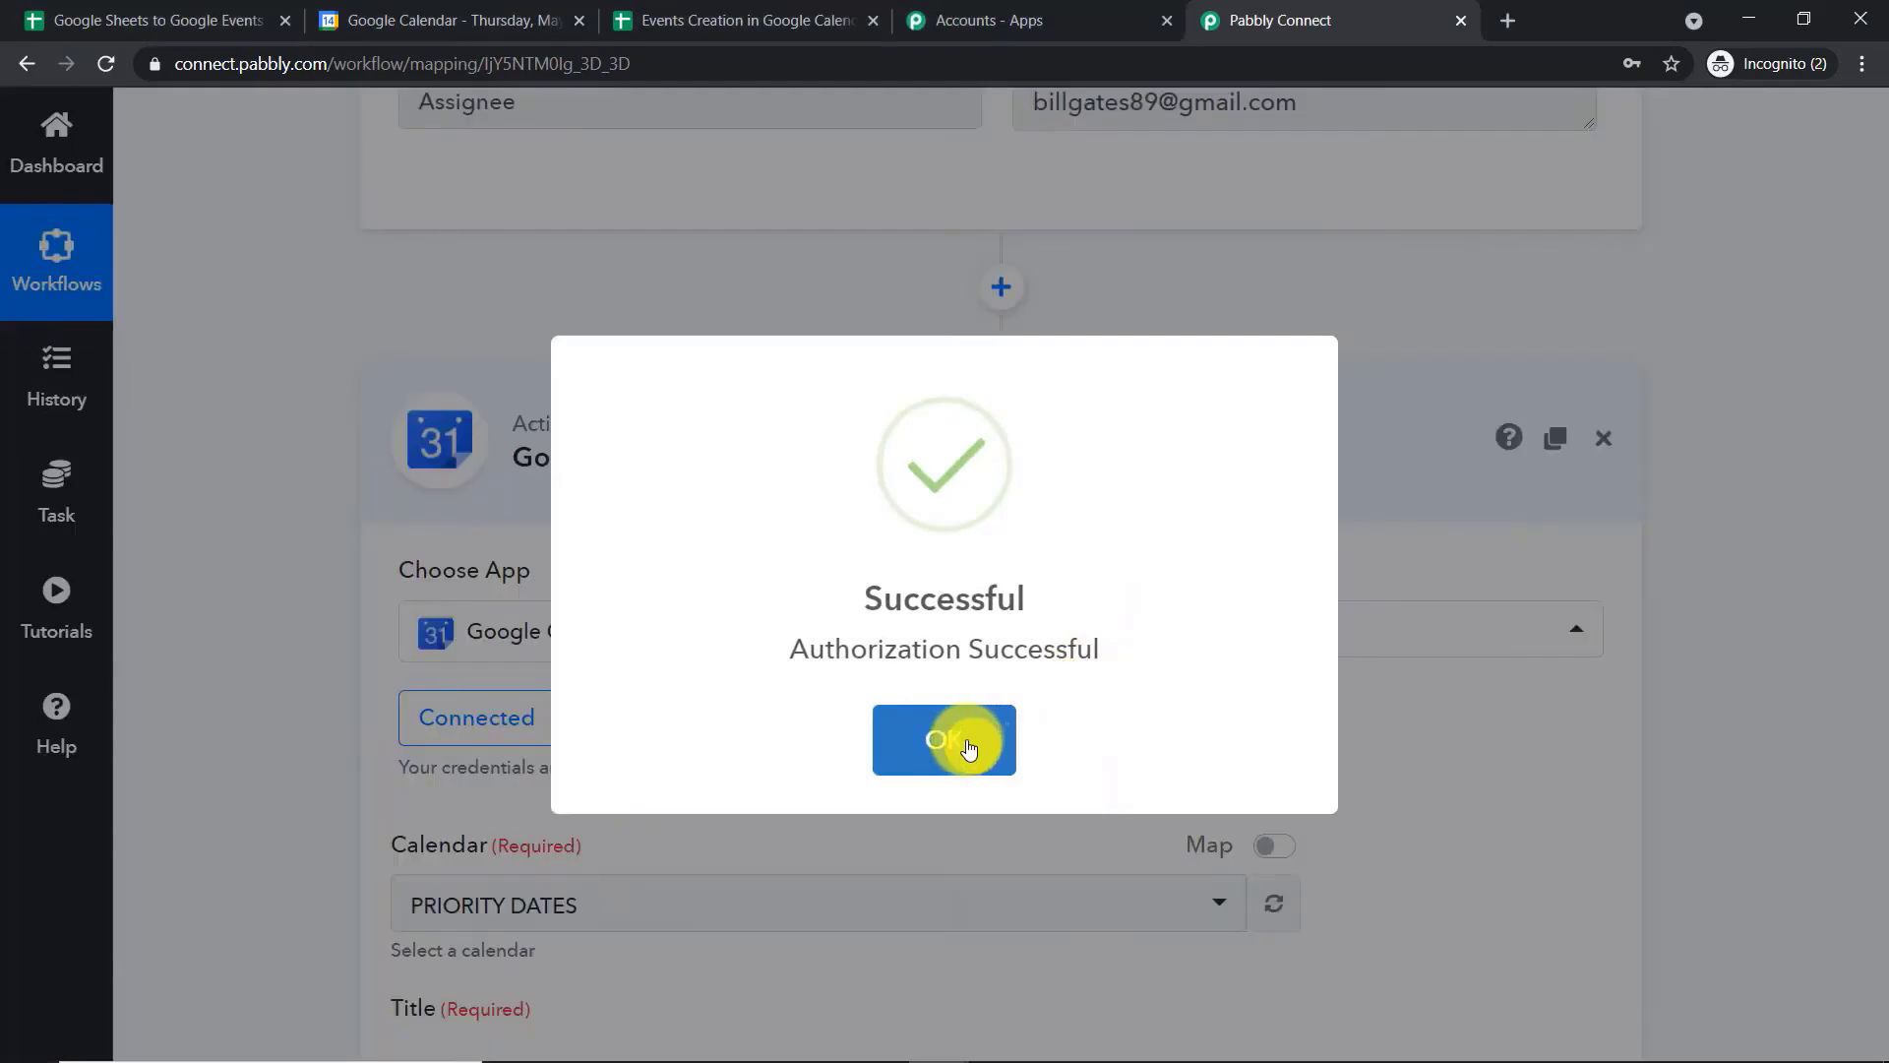
left_click(969, 747)
Examine the Create an Event fields, especially the date format required for Start Date Time and End Date Time
scroll(865, 575, "down", 6)
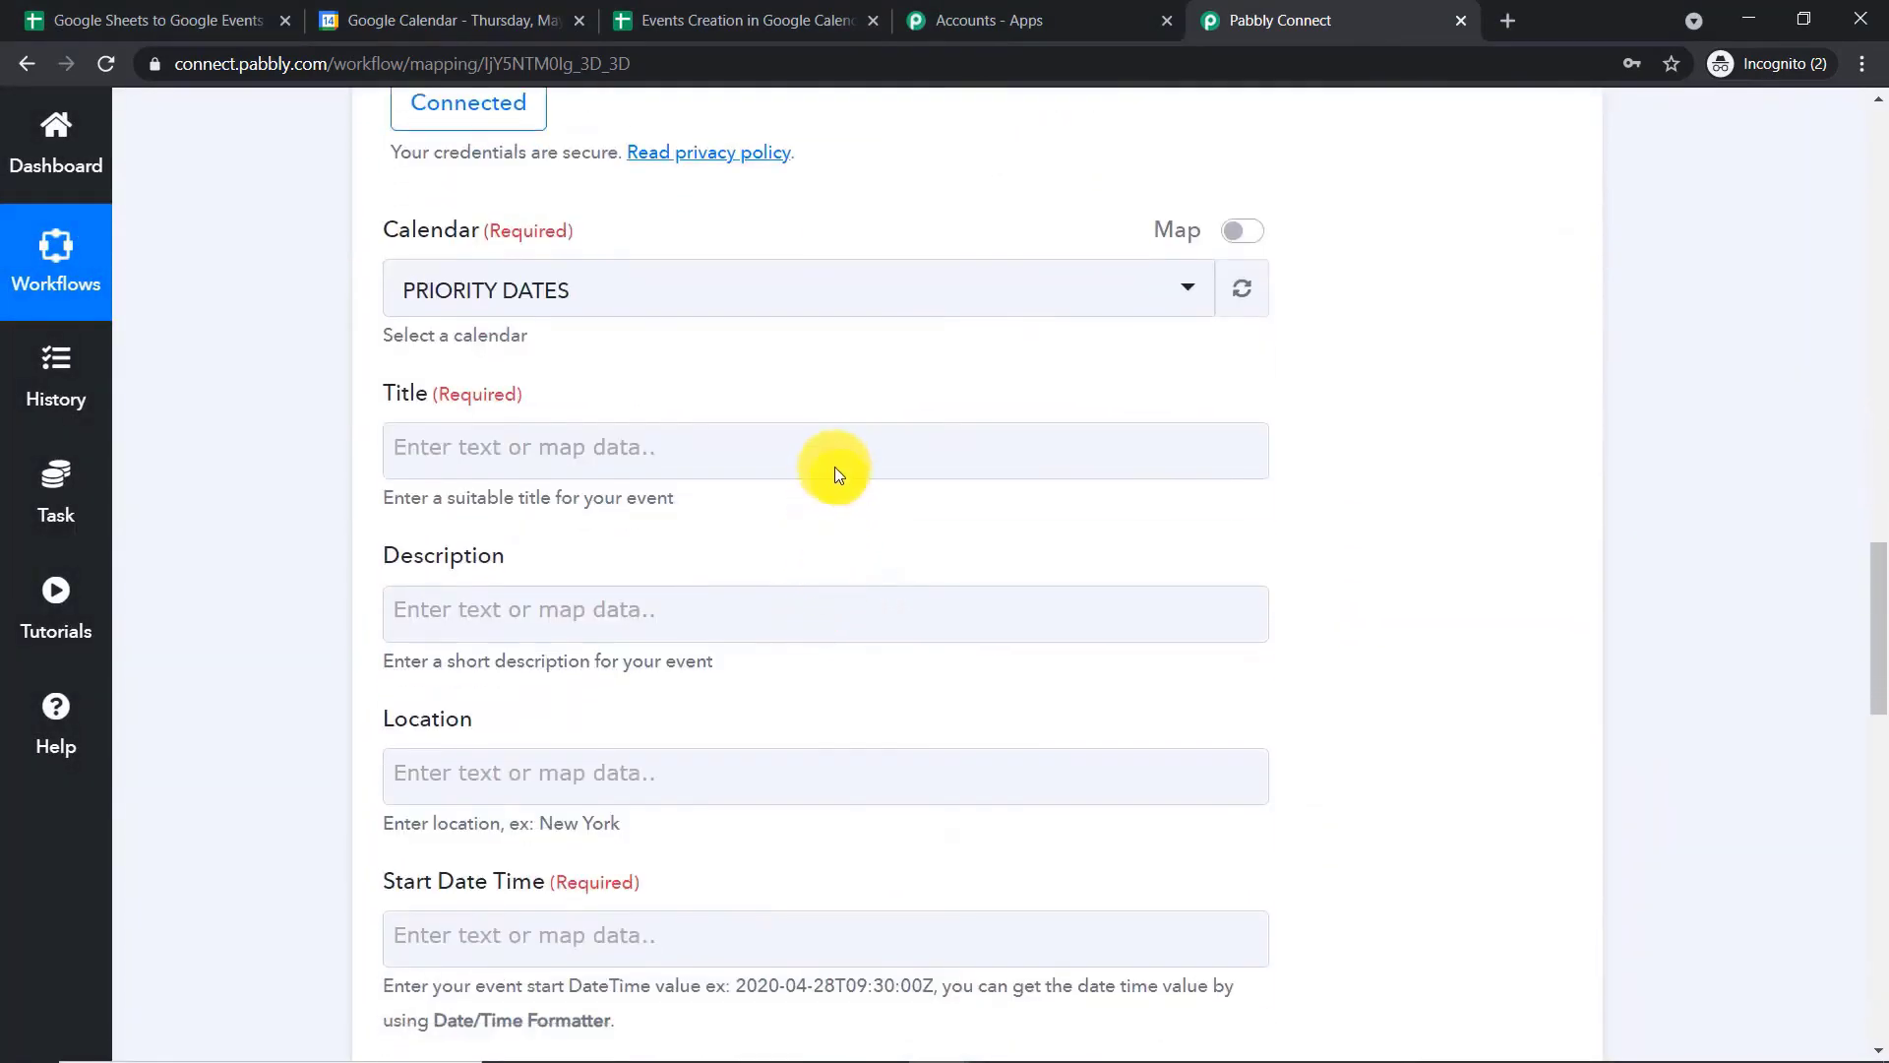
scroll(887, 425, "down", 4)
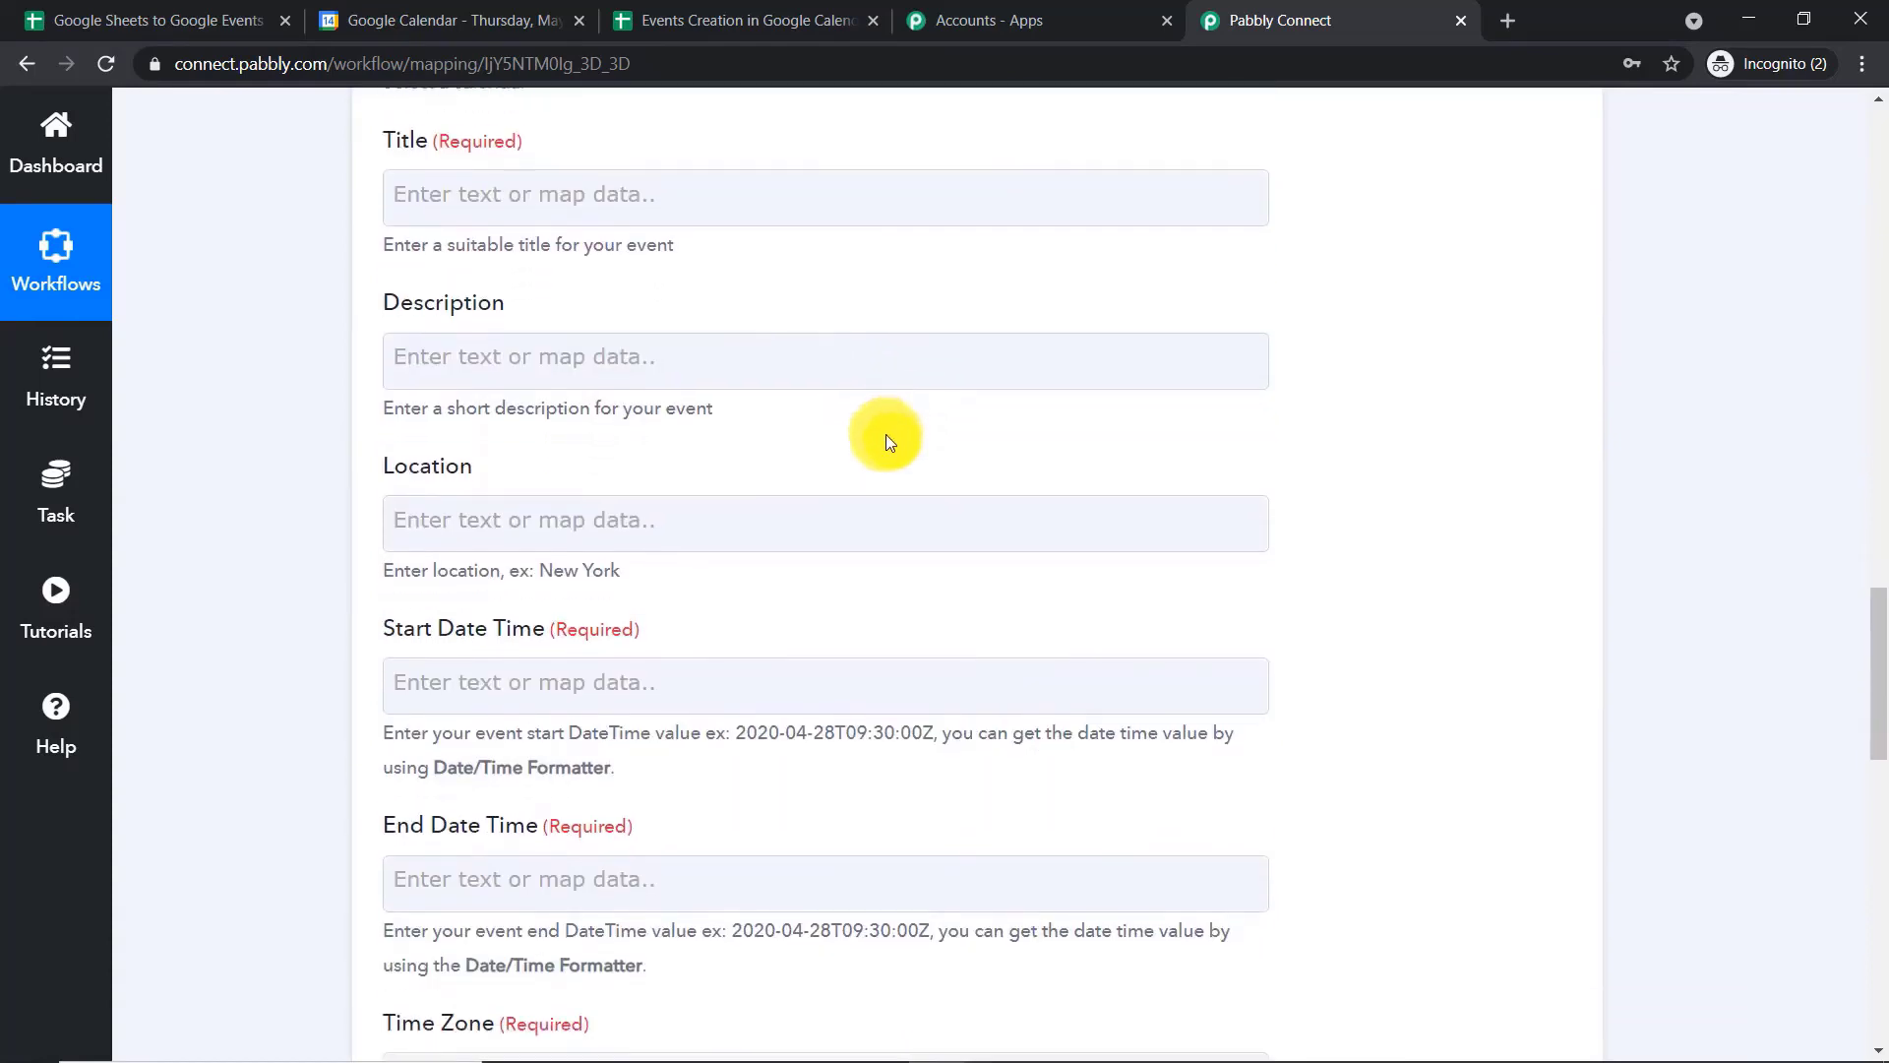
scroll(881, 451, "down", 1)
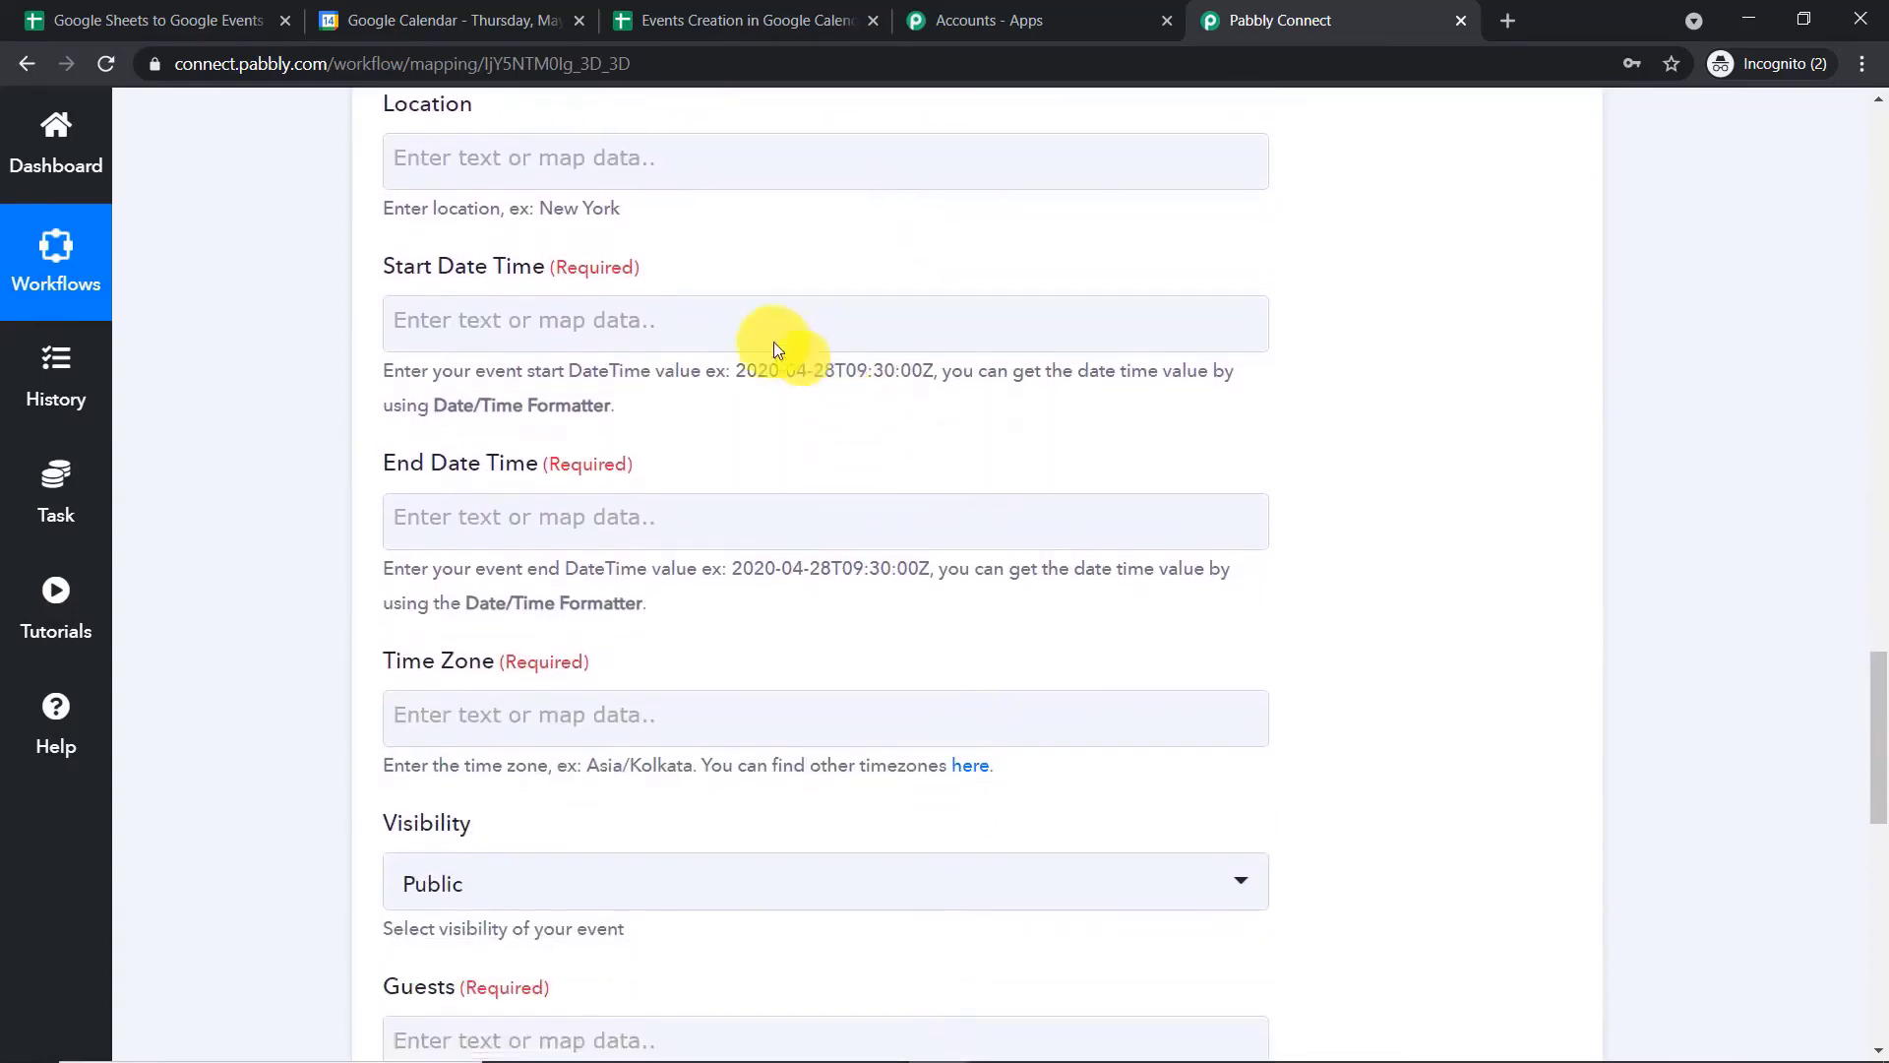
left_click(487, 320)
left_click(1515, 556)
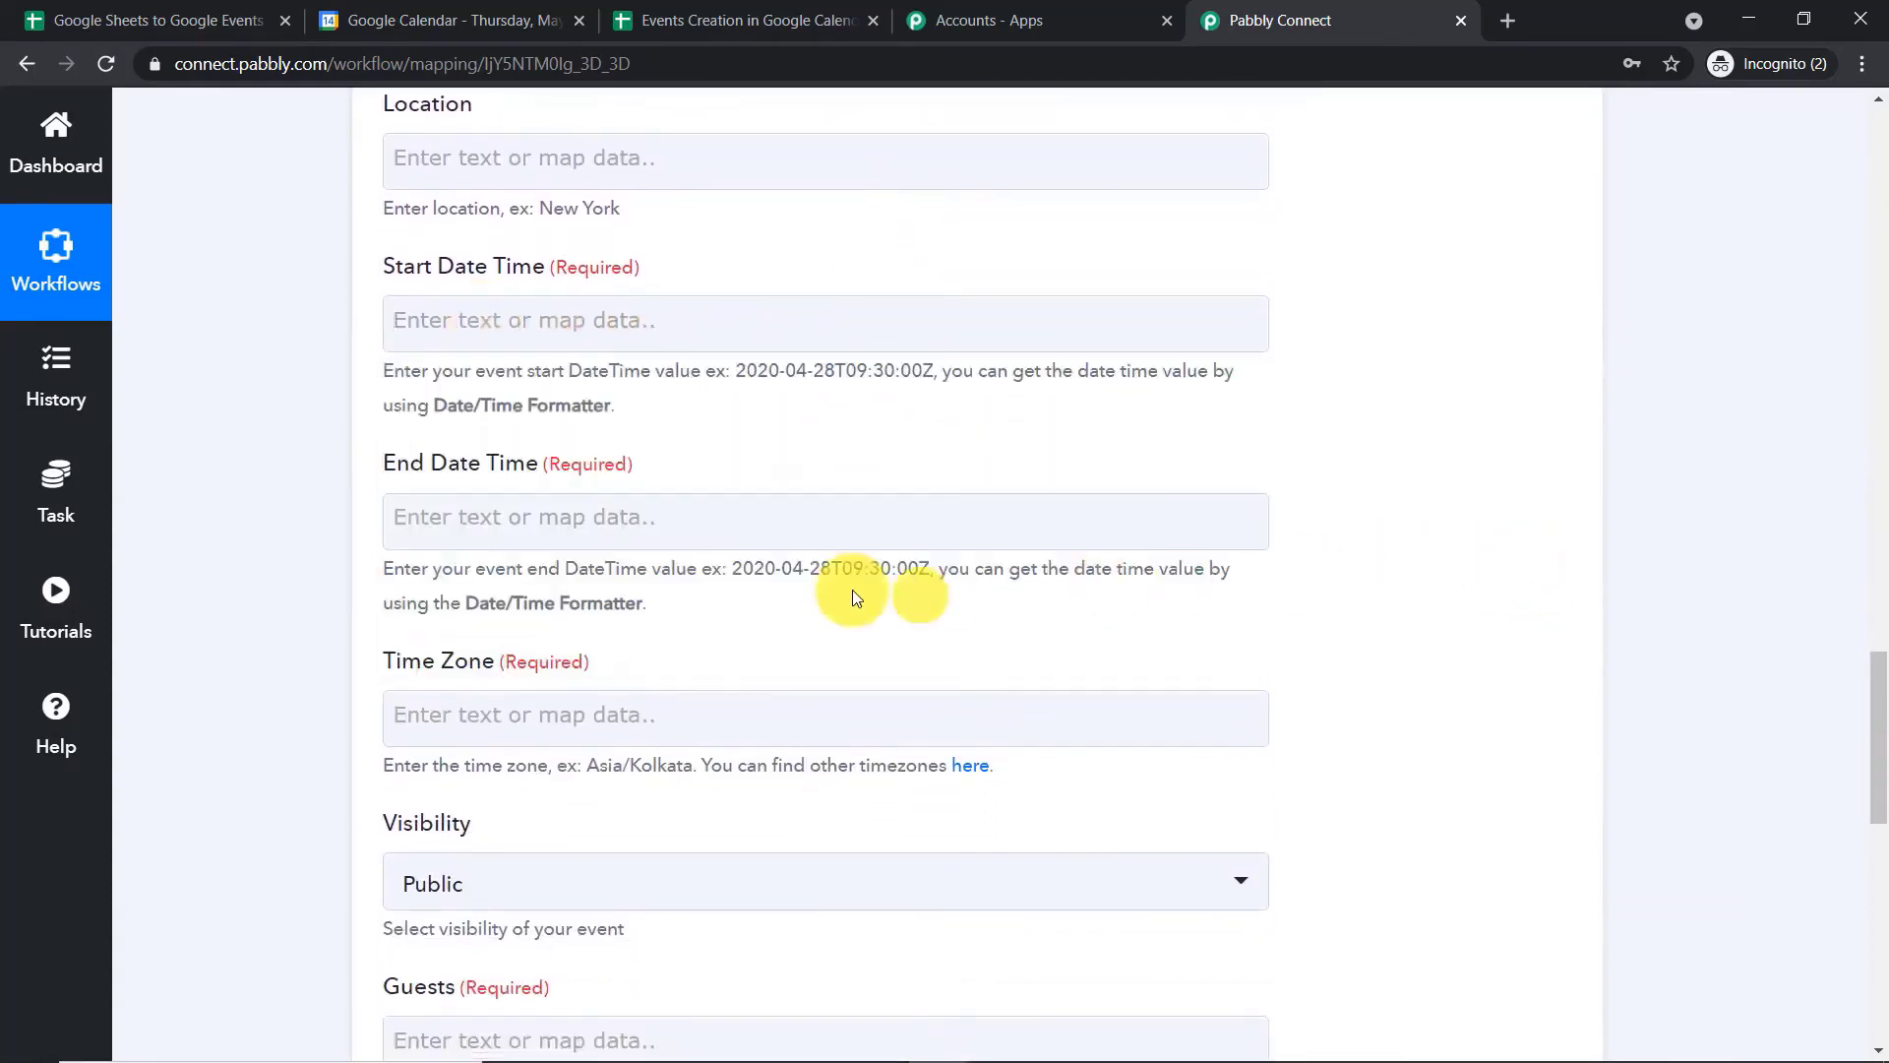
left_click(661, 517)
left_click(1505, 352)
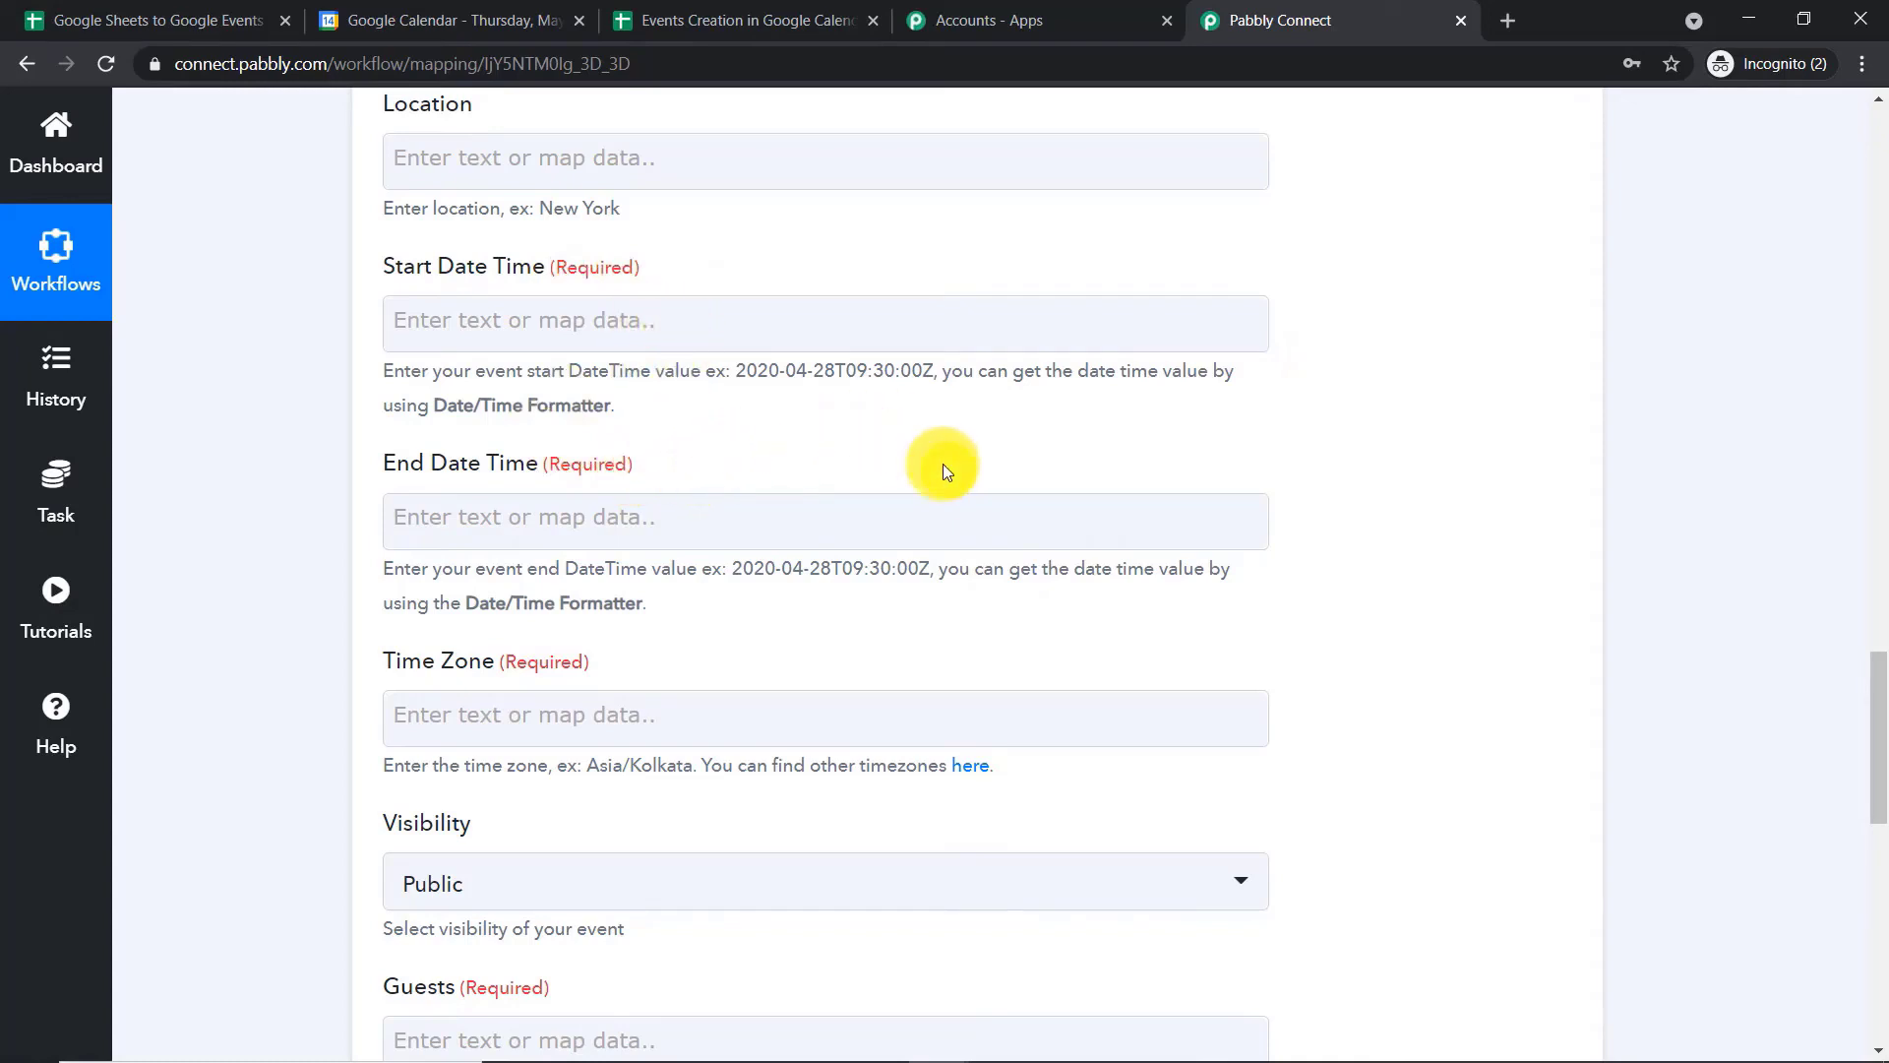
left_click_drag(935, 363, 736, 363)
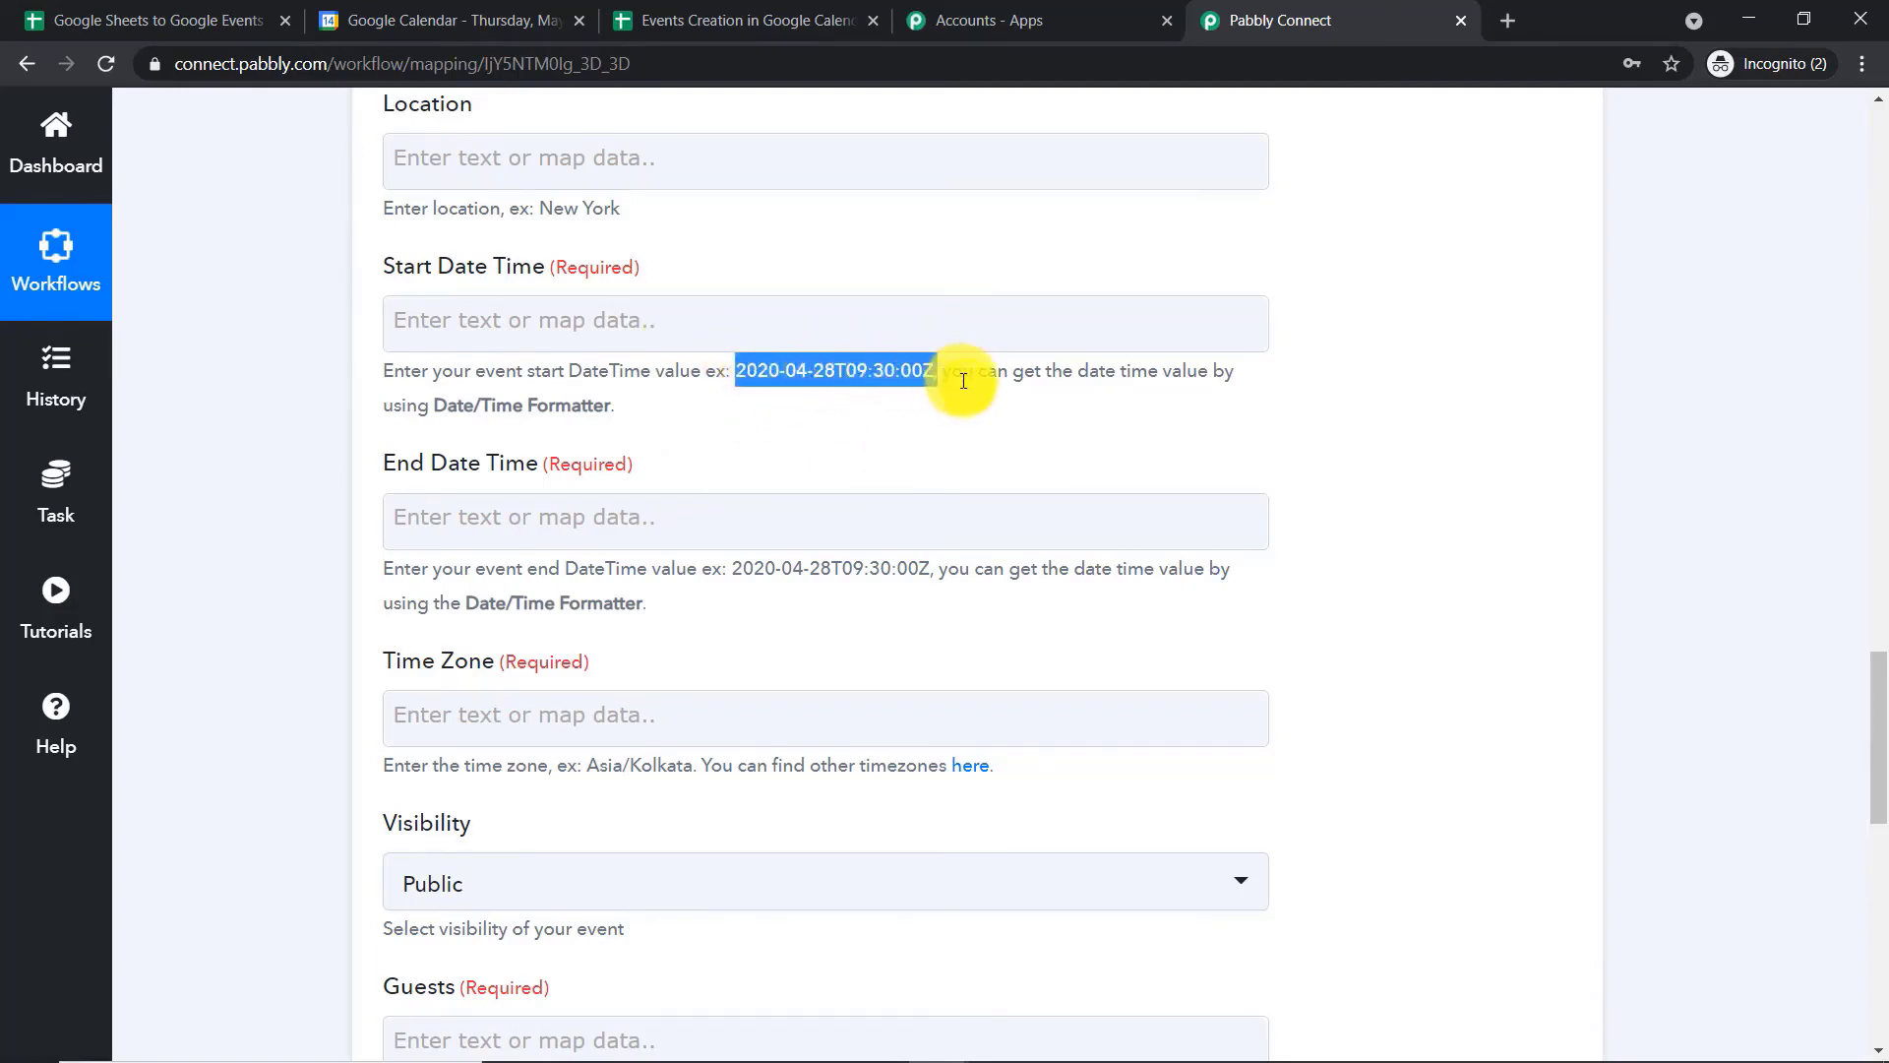
left_click_drag(930, 571, 733, 567)
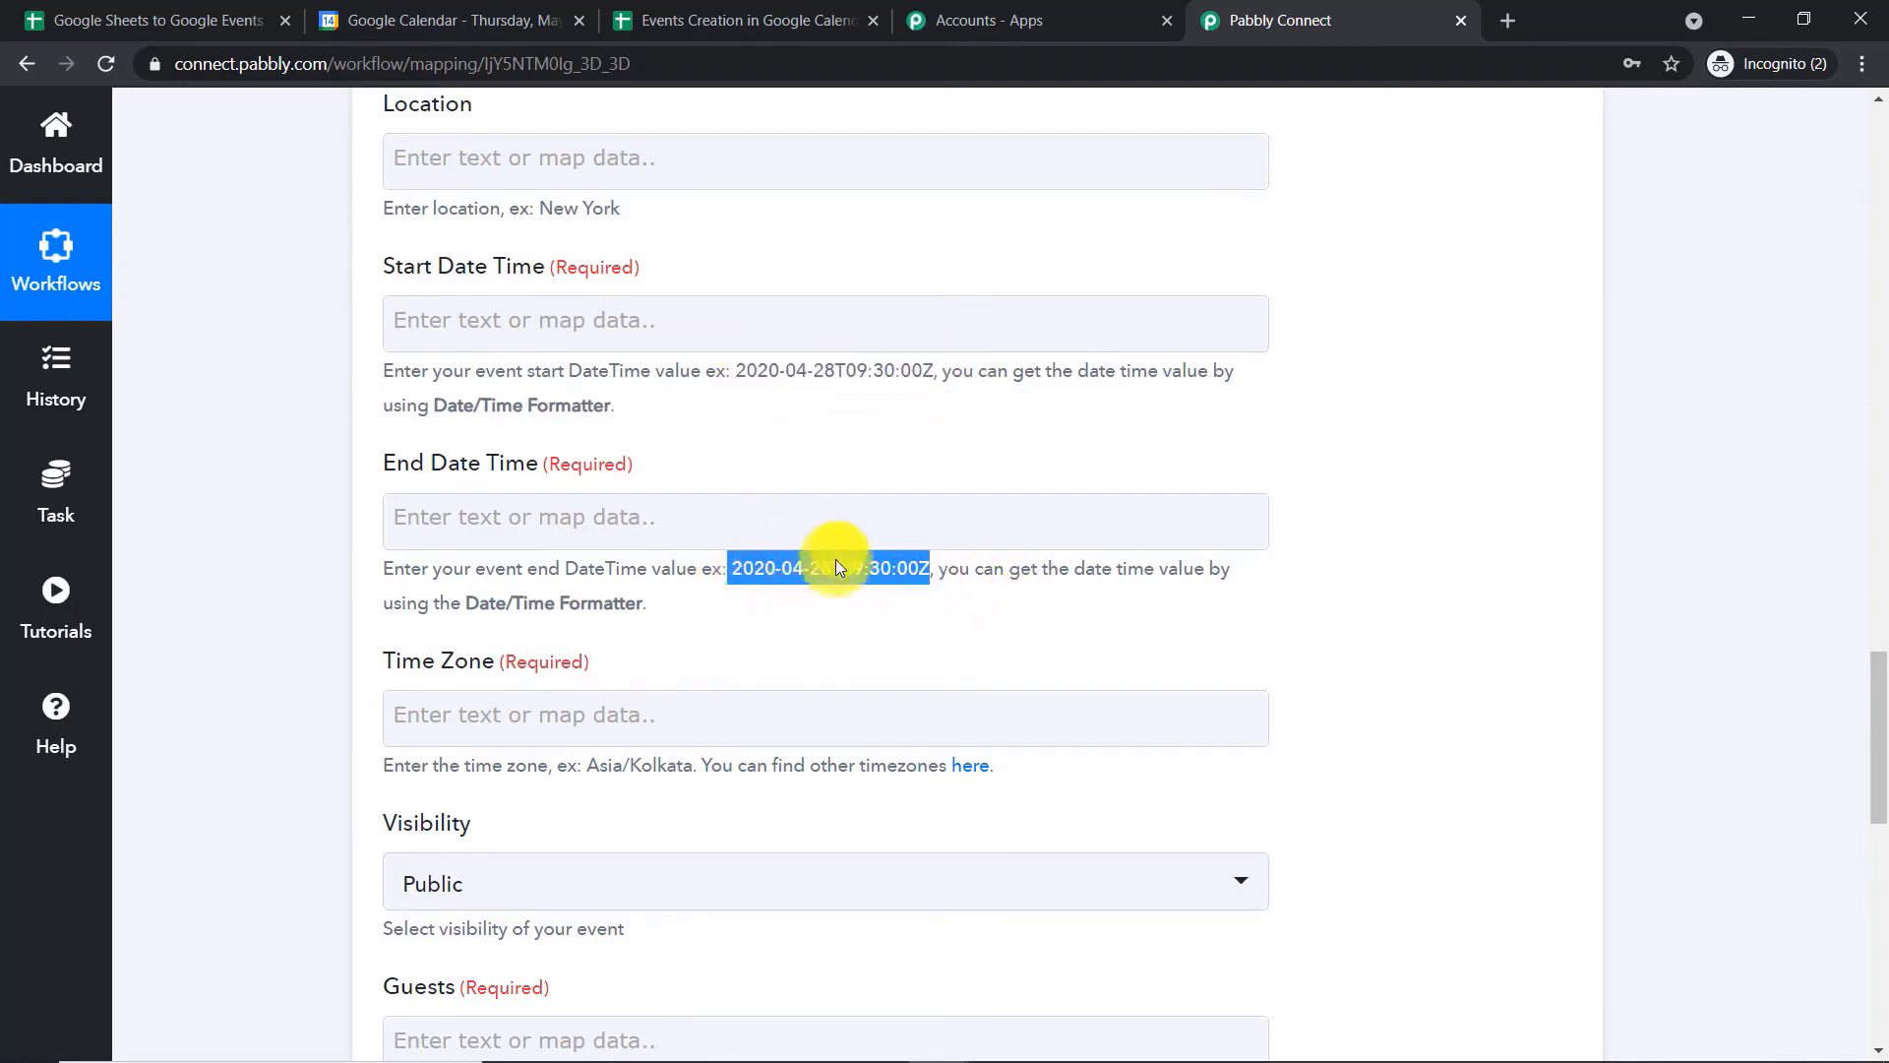
left_click(839, 401)
left_click_drag(931, 371, 744, 378)
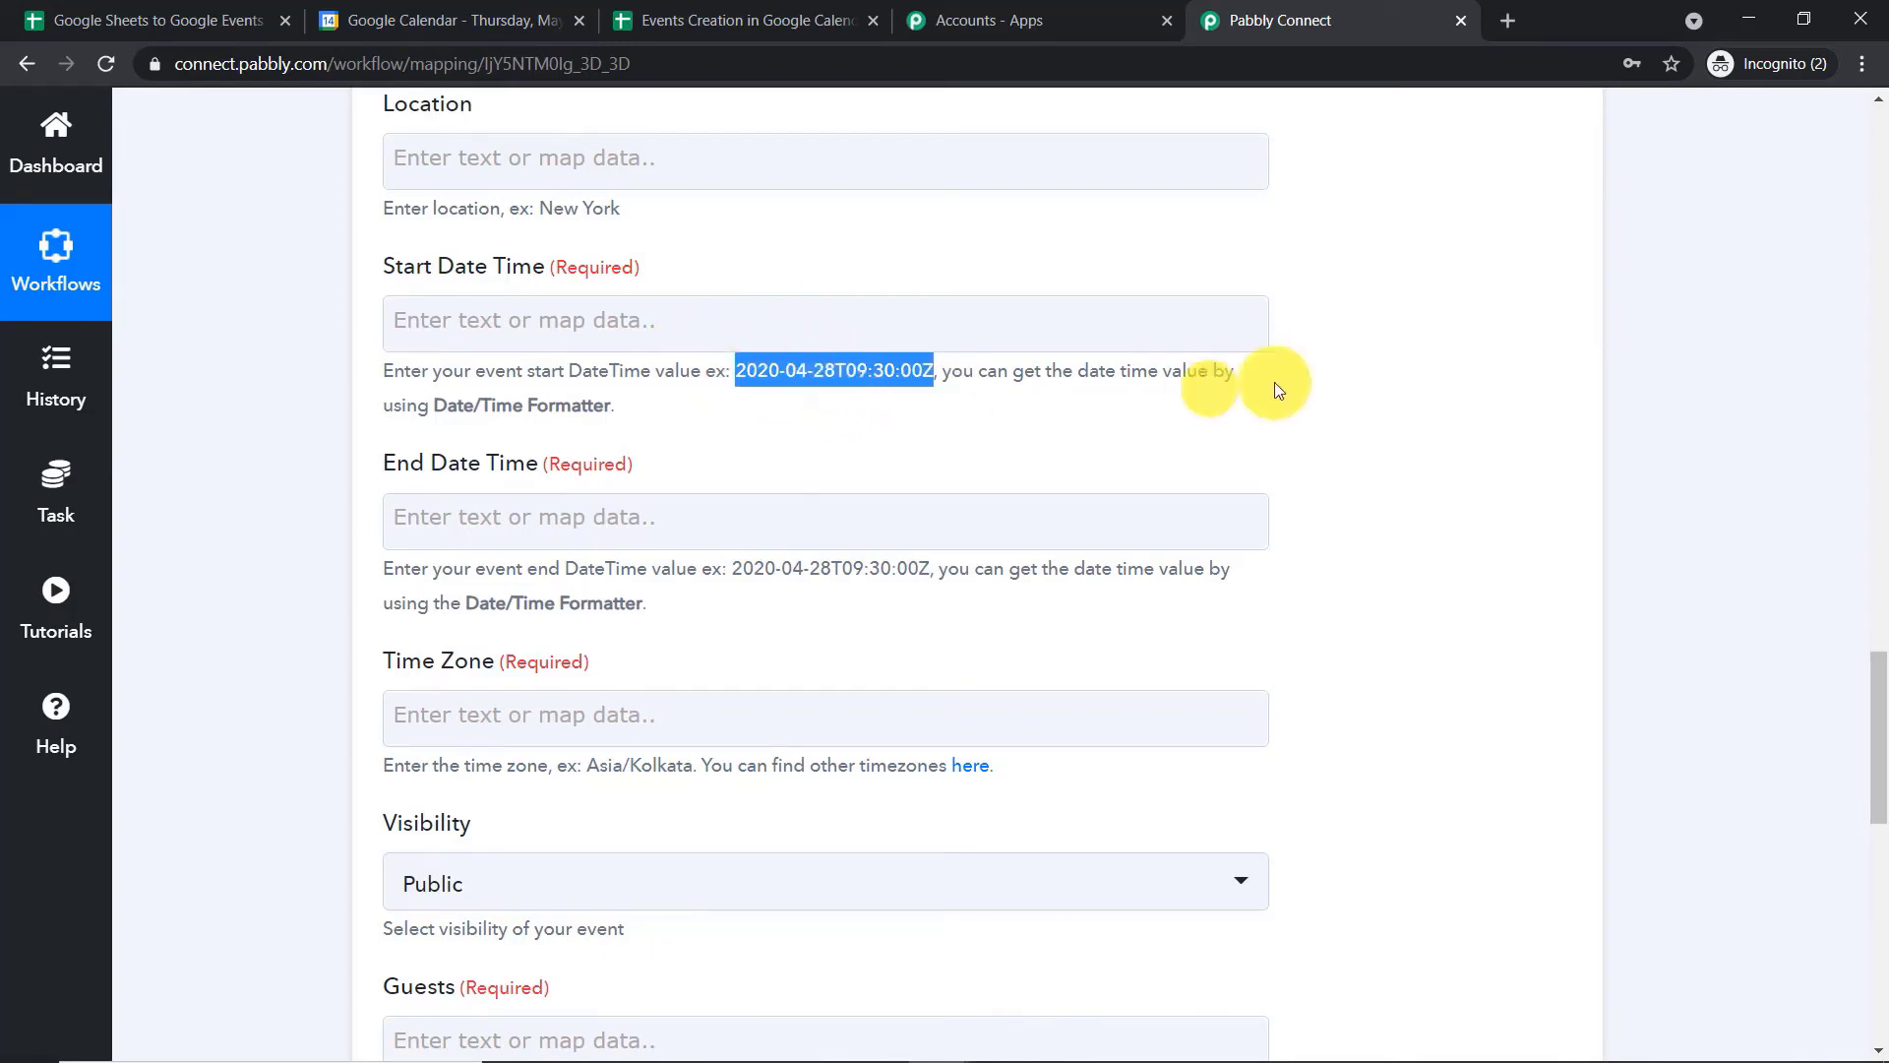
left_click(1405, 382)
Check the format of the Start Date and End Date values in the trigger's captured response
left_click(1877, 476)
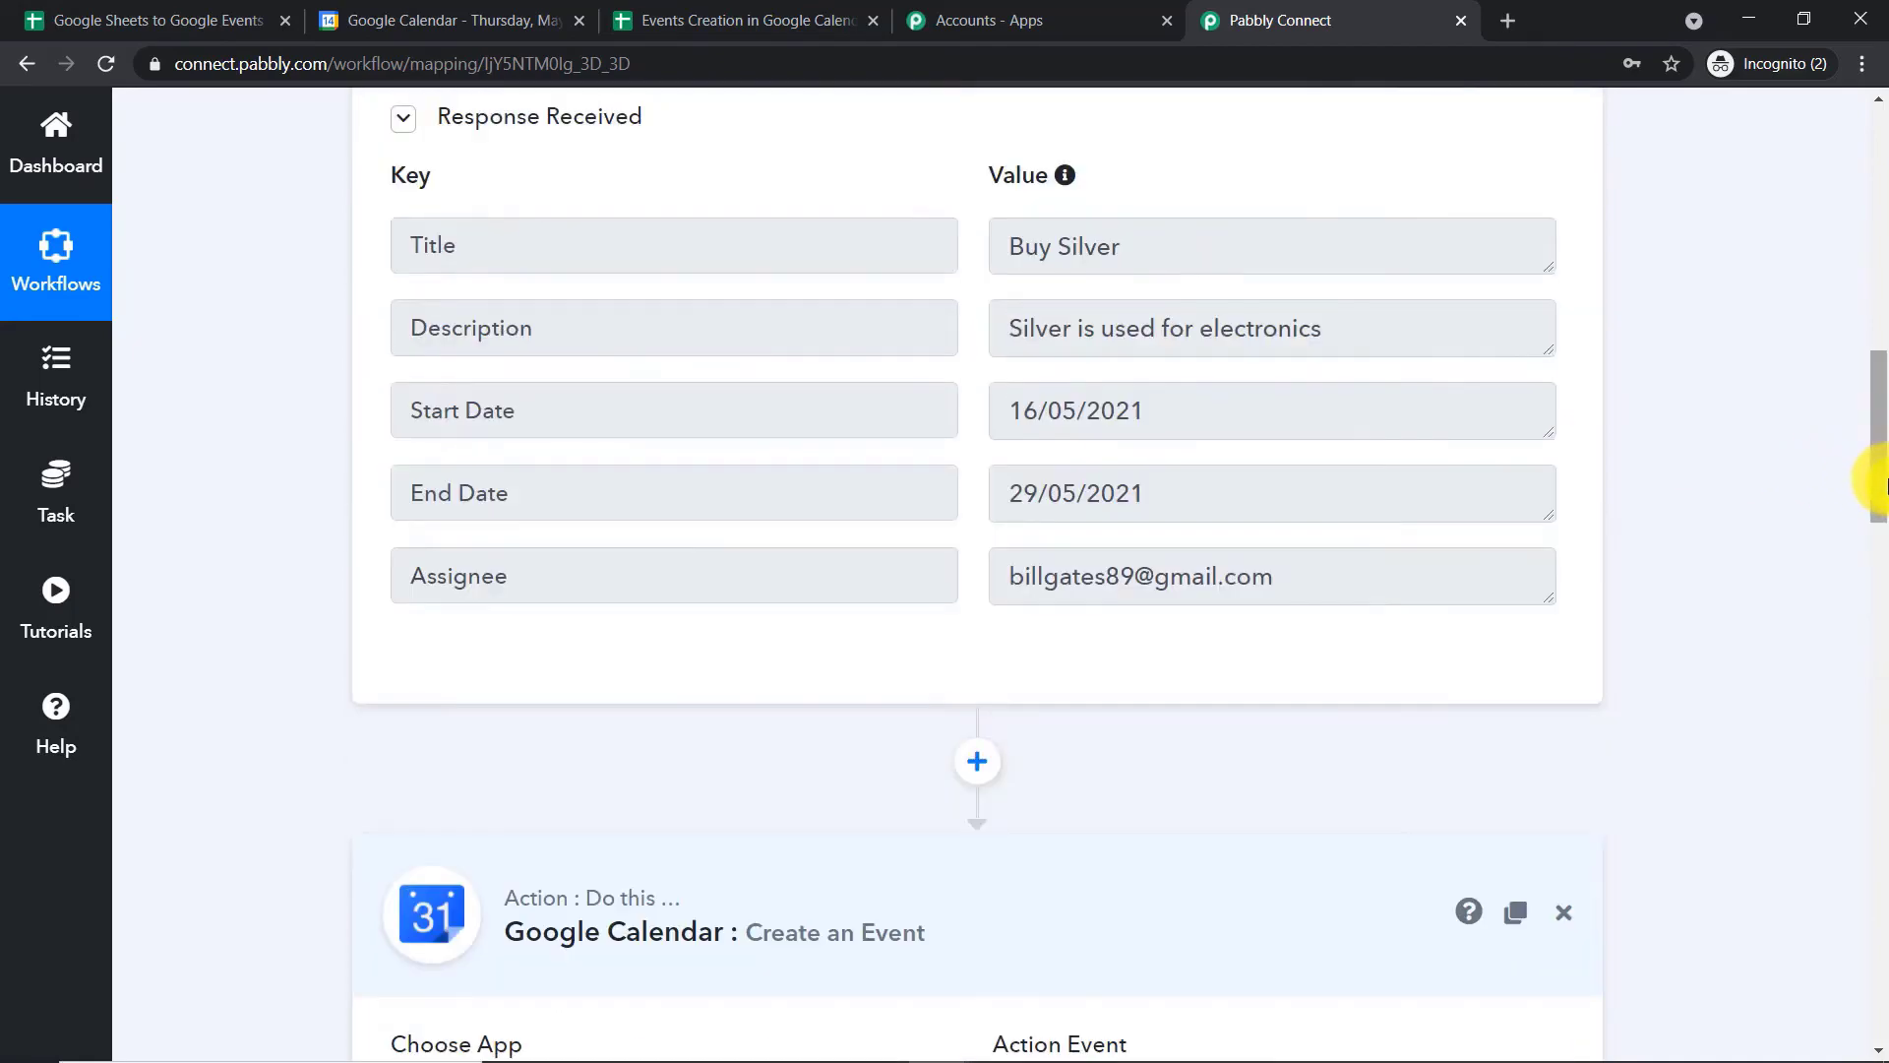
left_click_drag(1161, 471, 997, 468)
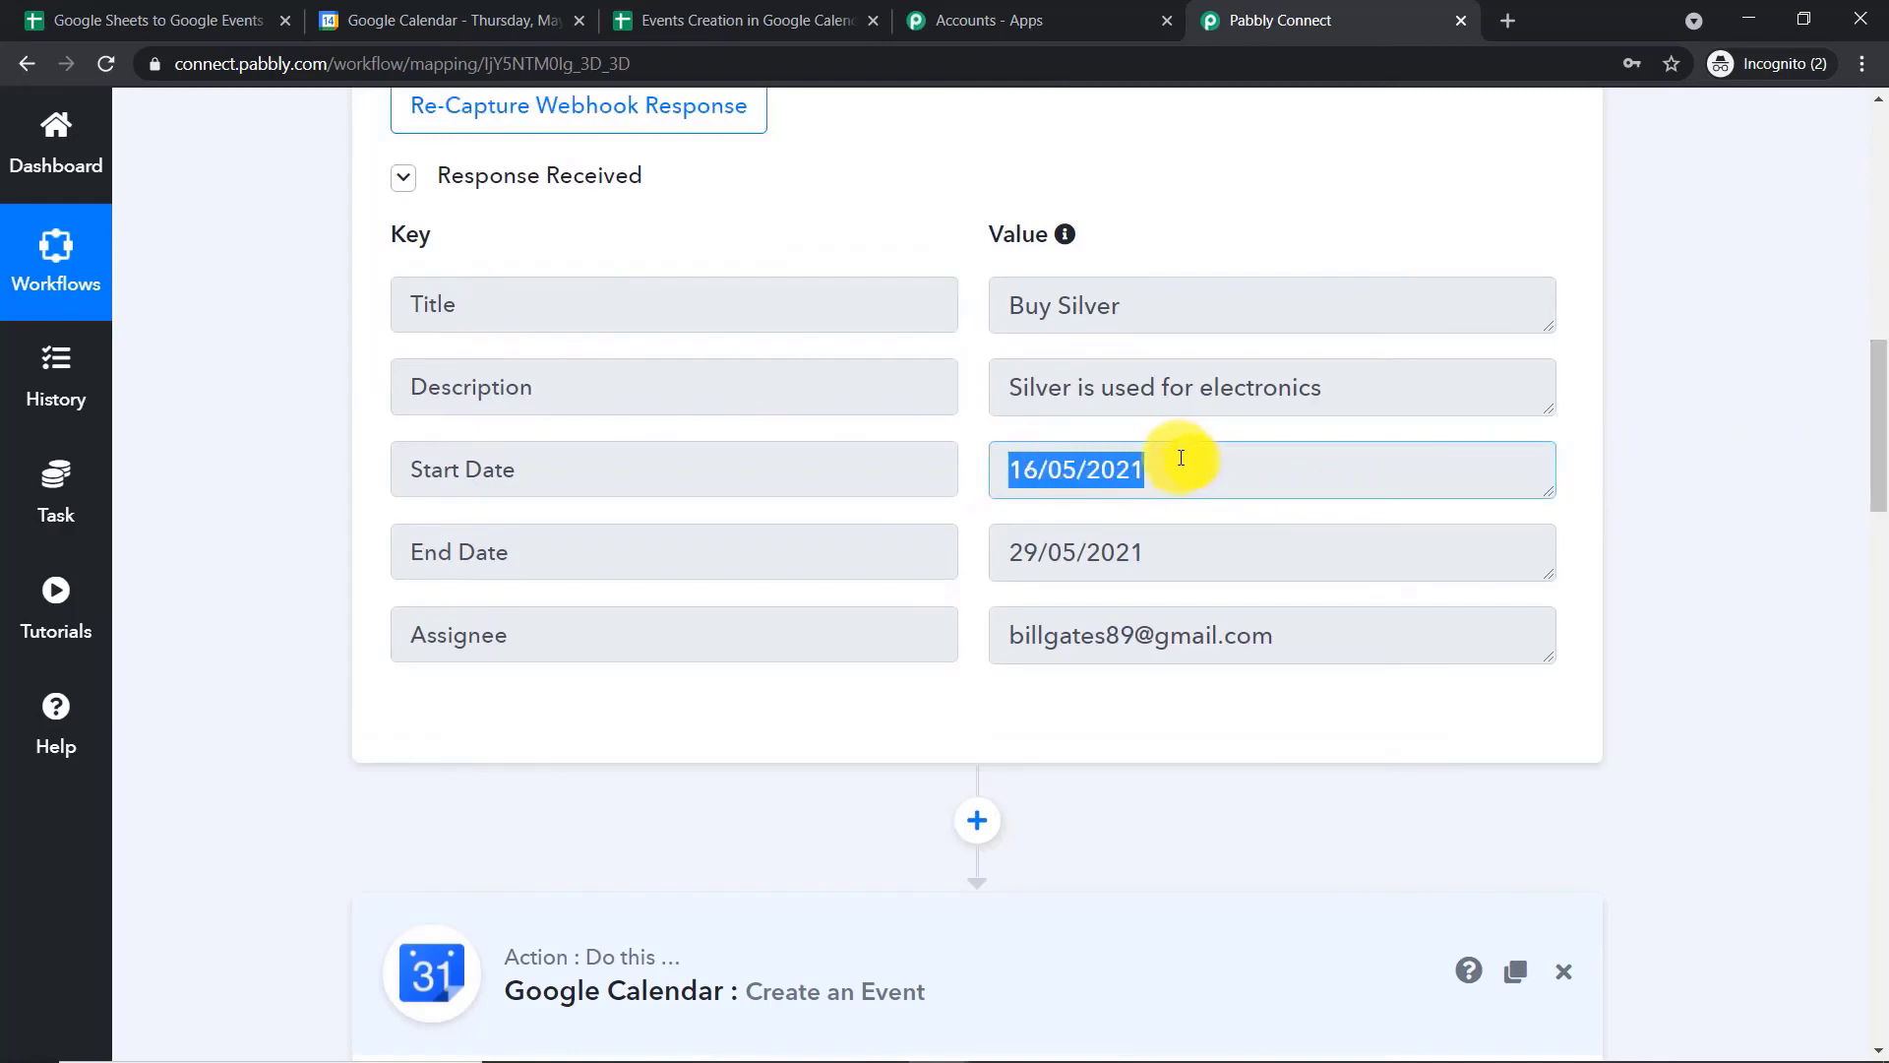
left_click_drag(1147, 540, 998, 544)
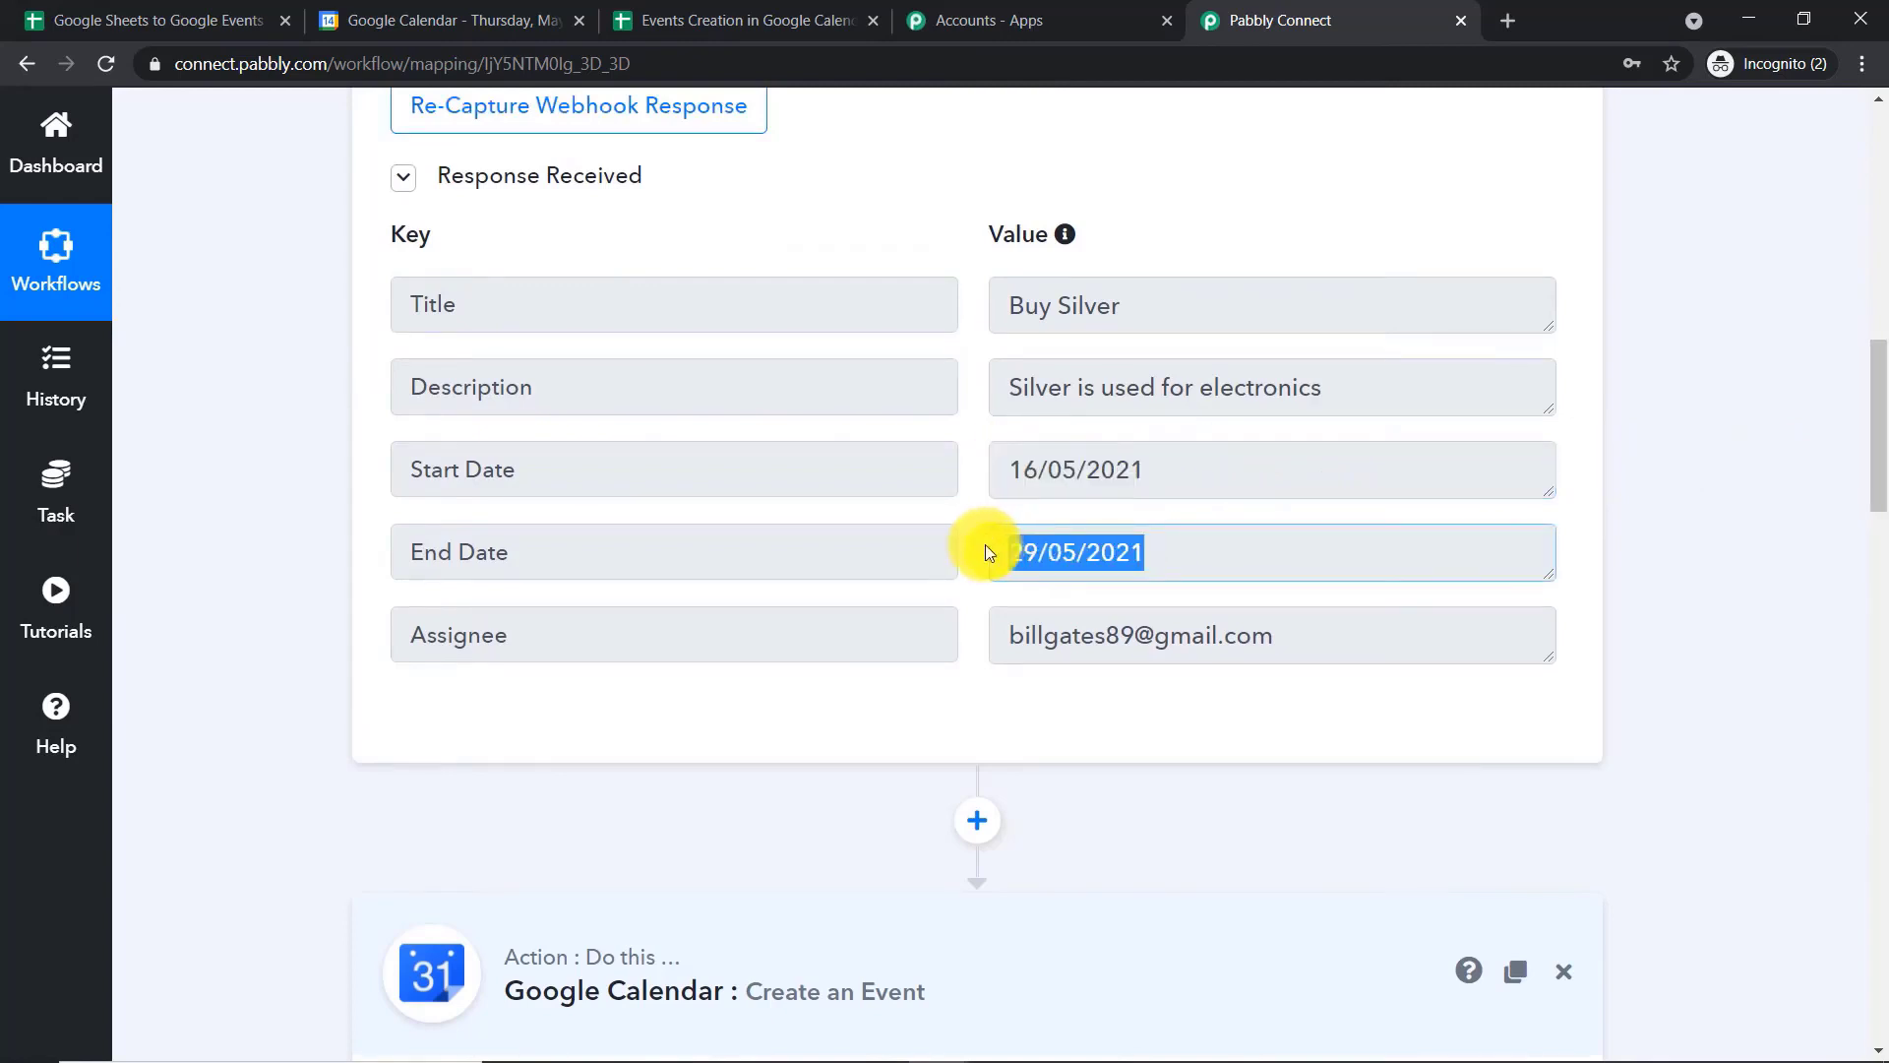
left_click_drag(1147, 467, 1012, 465)
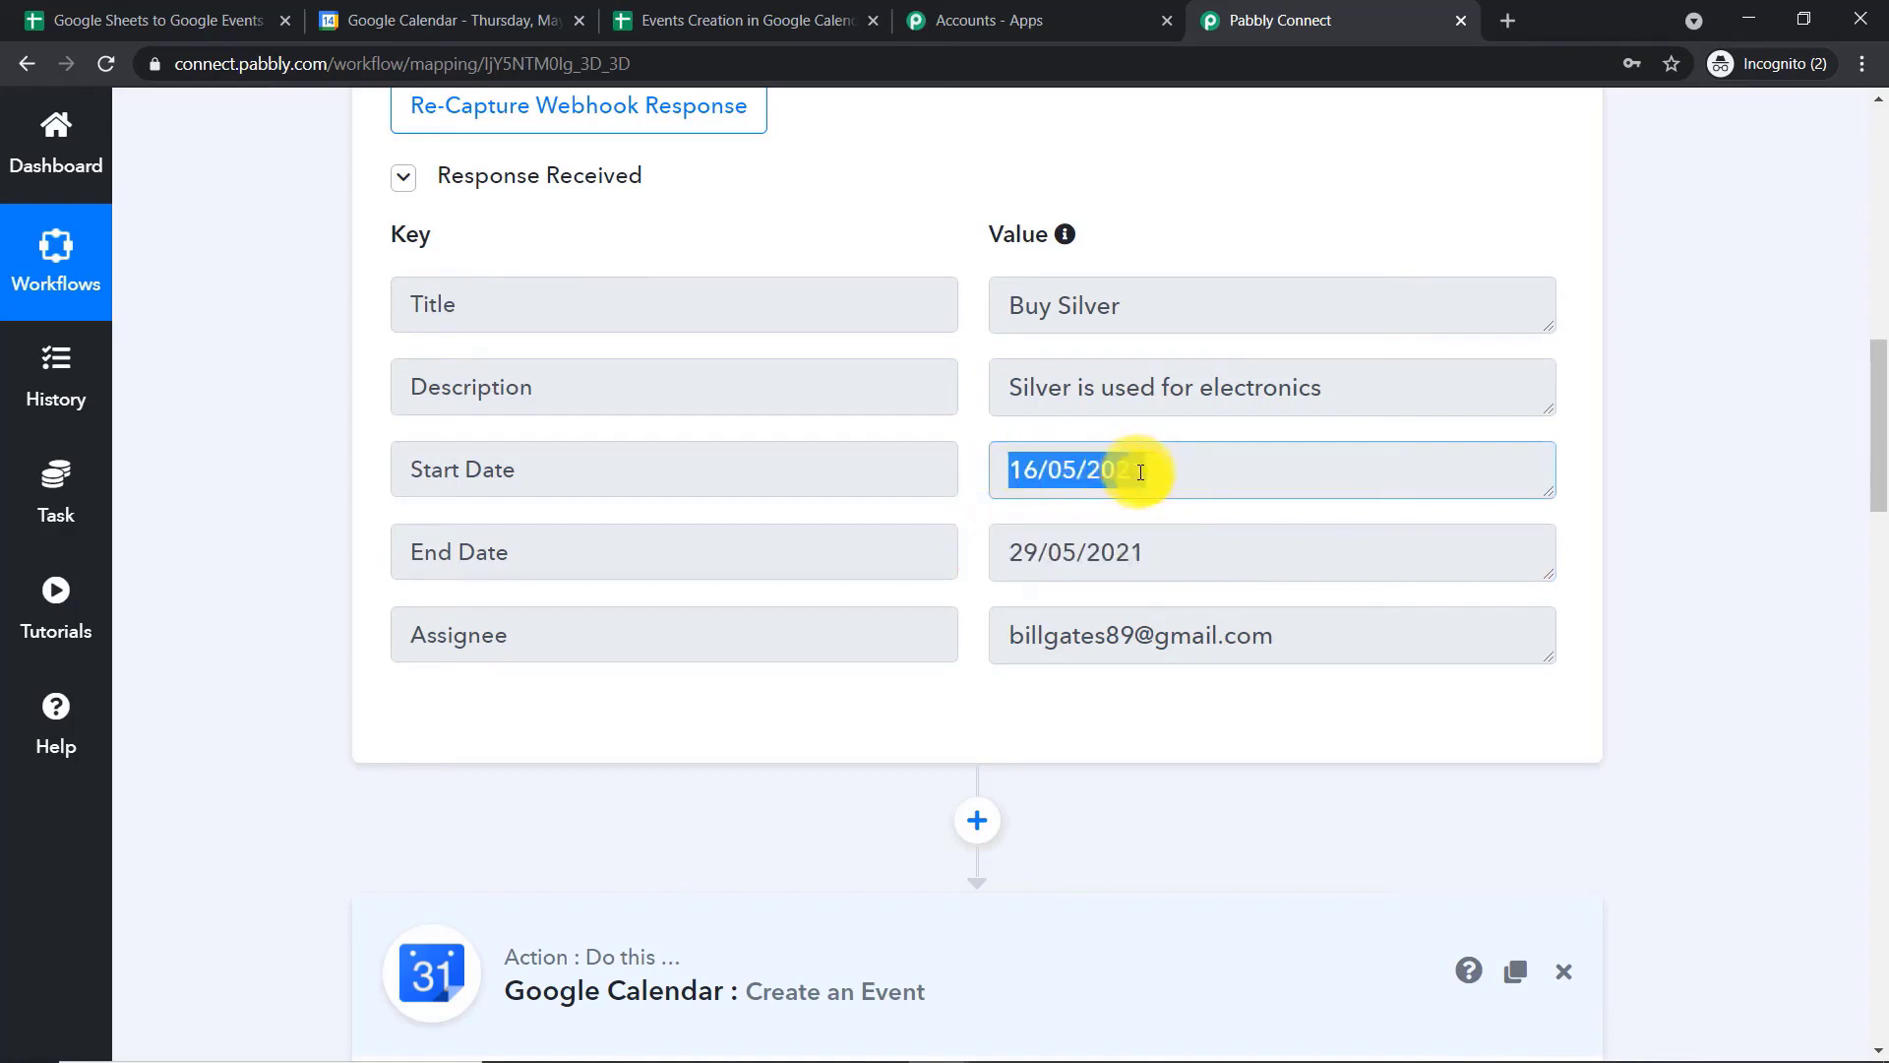
Insert an action step between the trigger and the Google Calendar action, with Date/Time Formatter by Pabbly as its app
scroll(1132, 482, "down", 2)
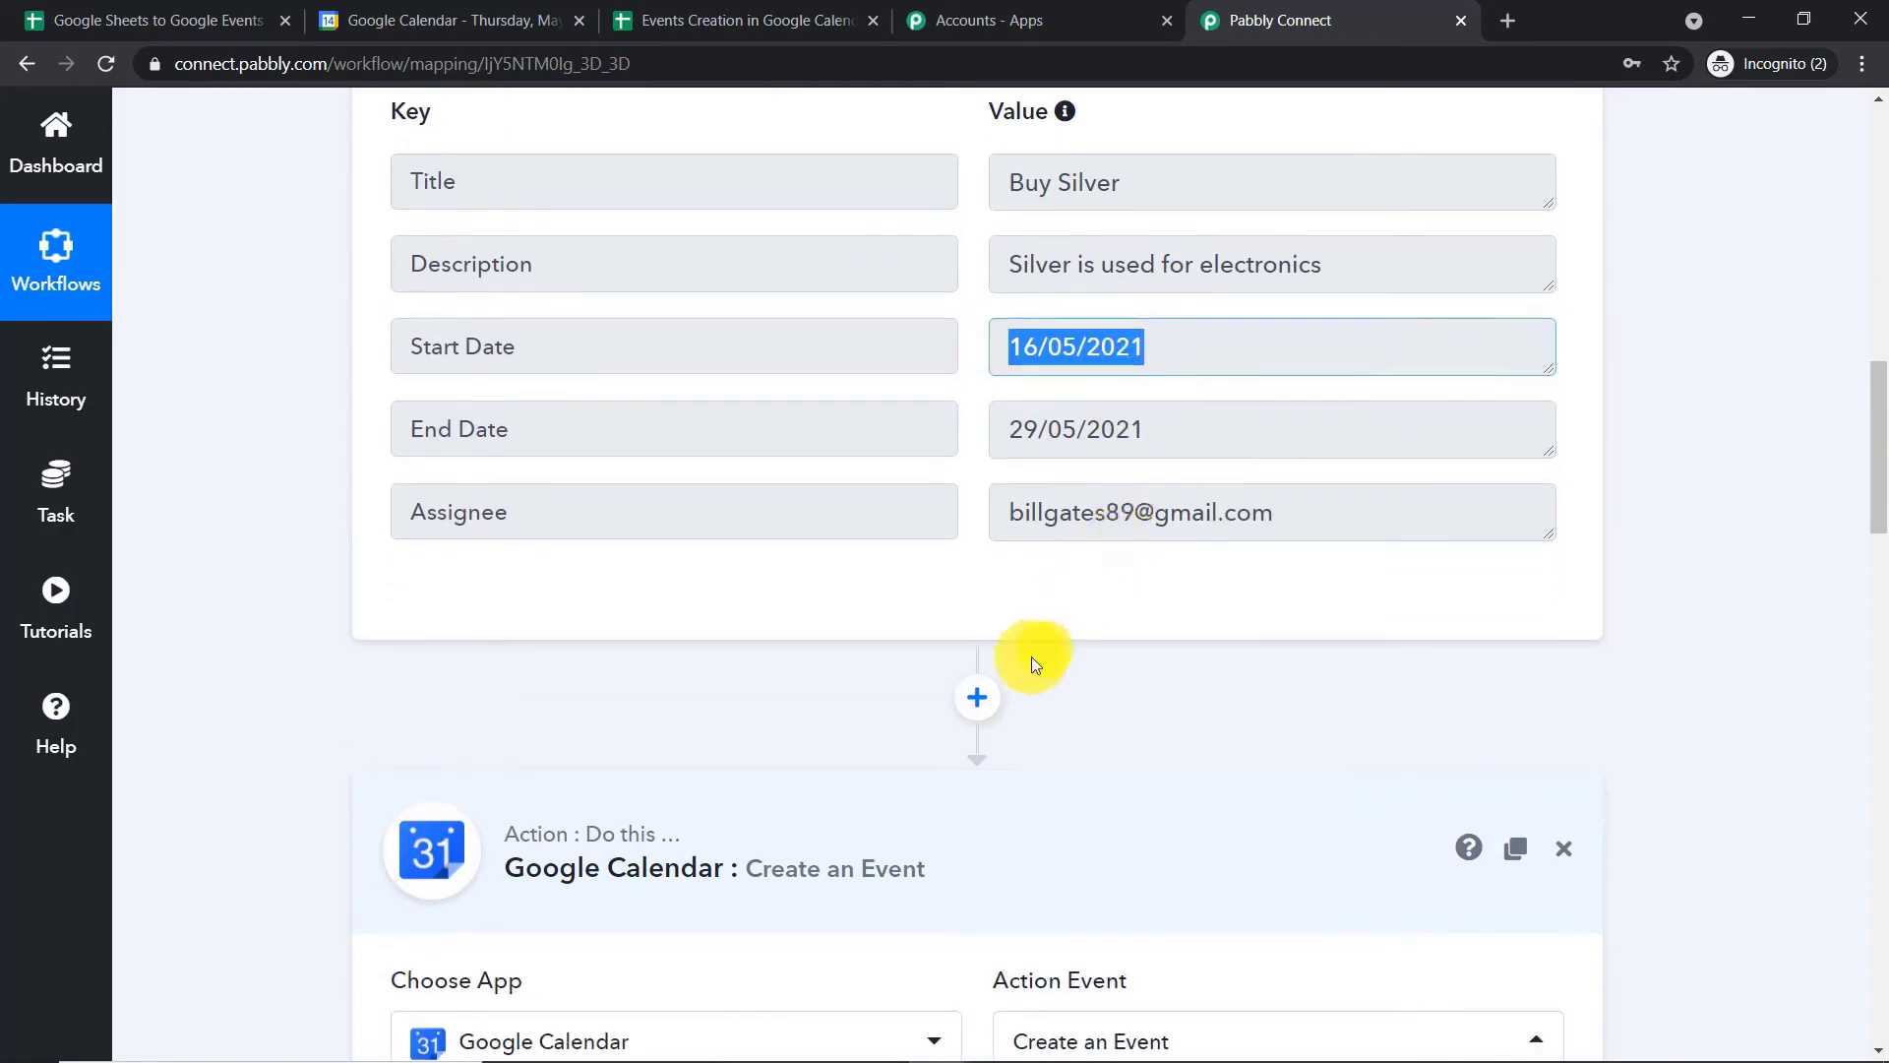
left_click(994, 701)
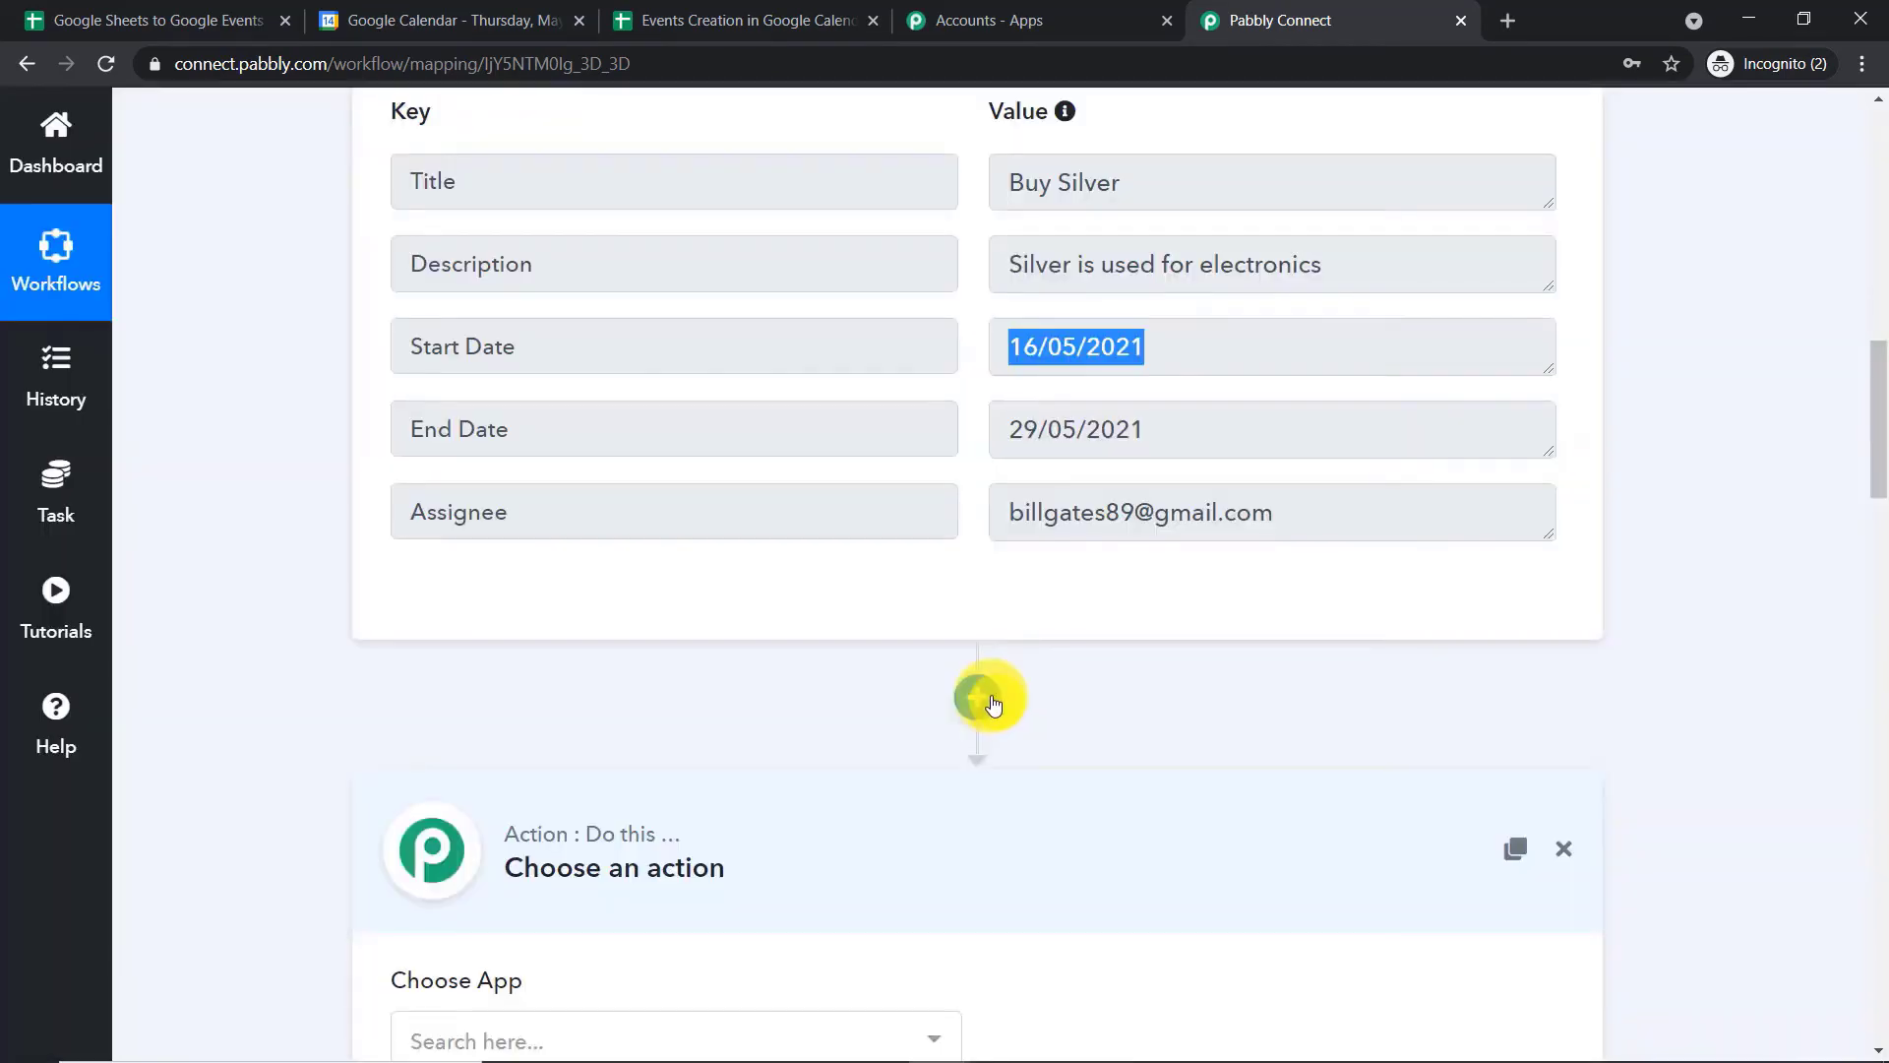
scroll(972, 627, "down", 3)
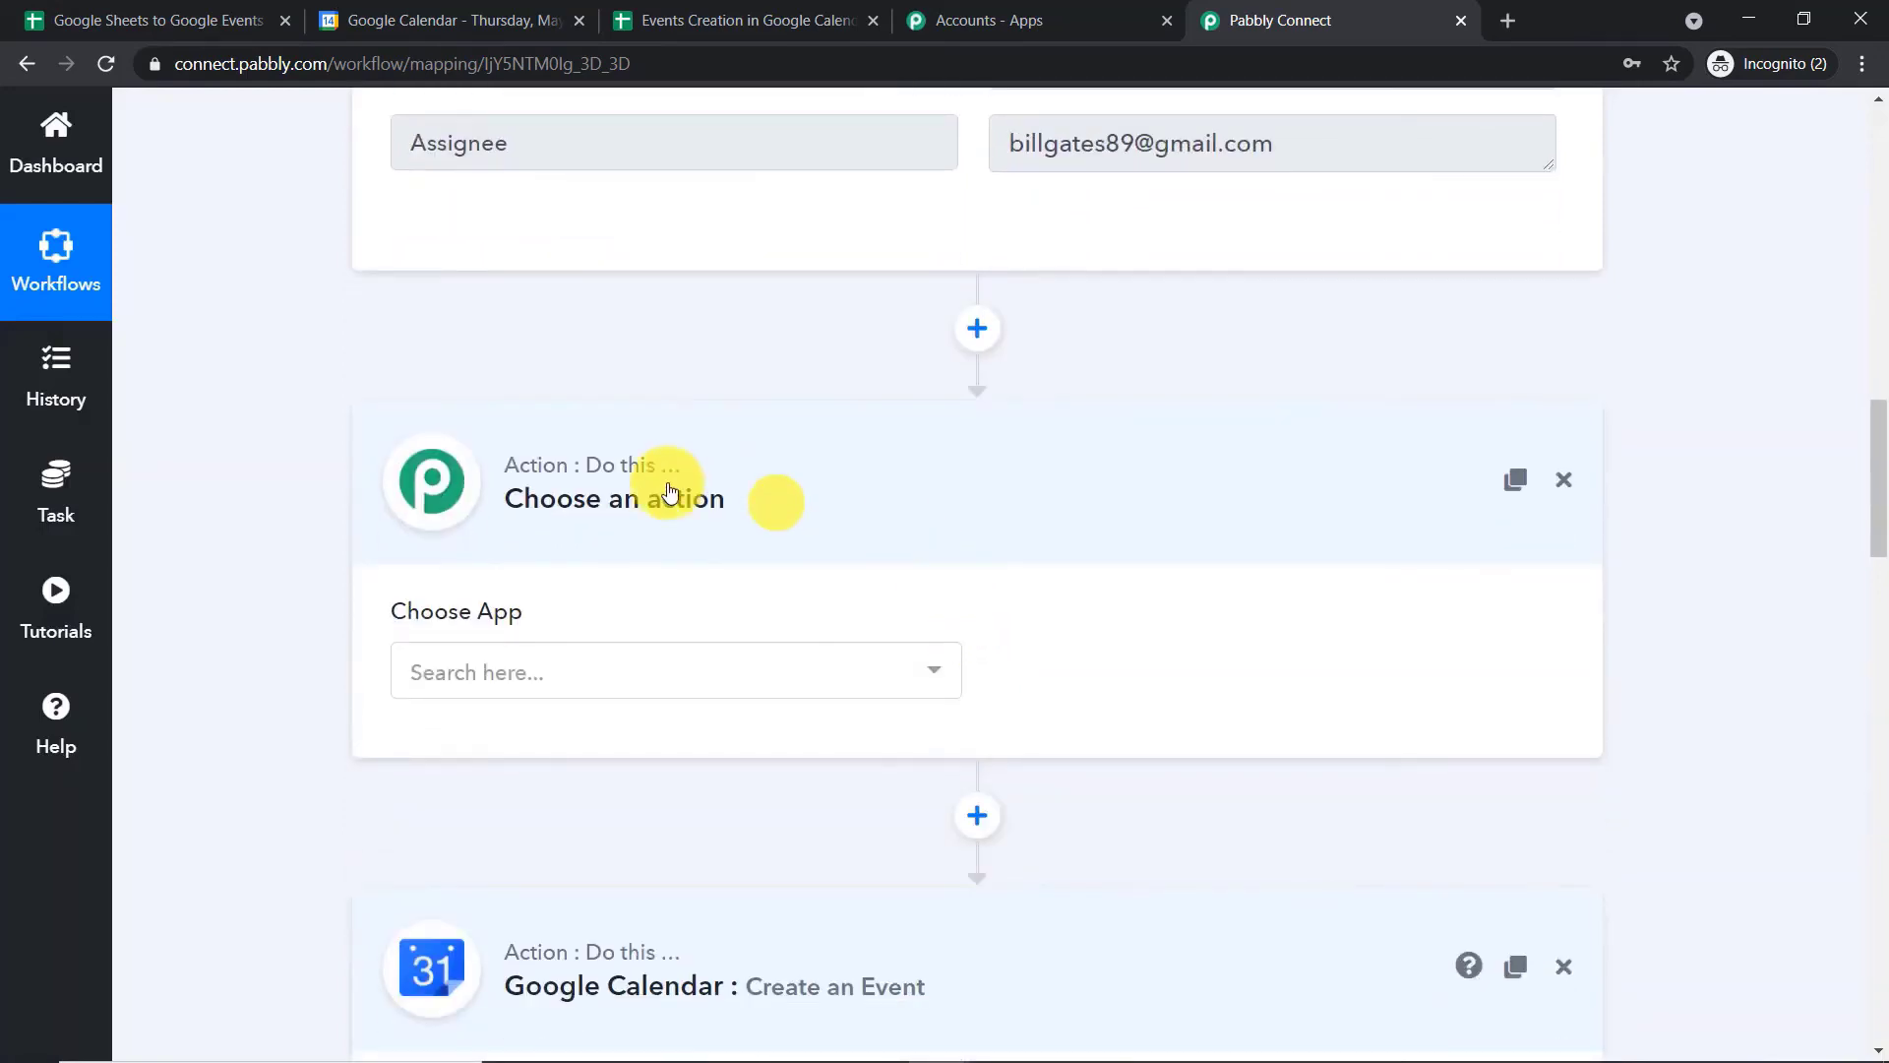
left_click(661, 679)
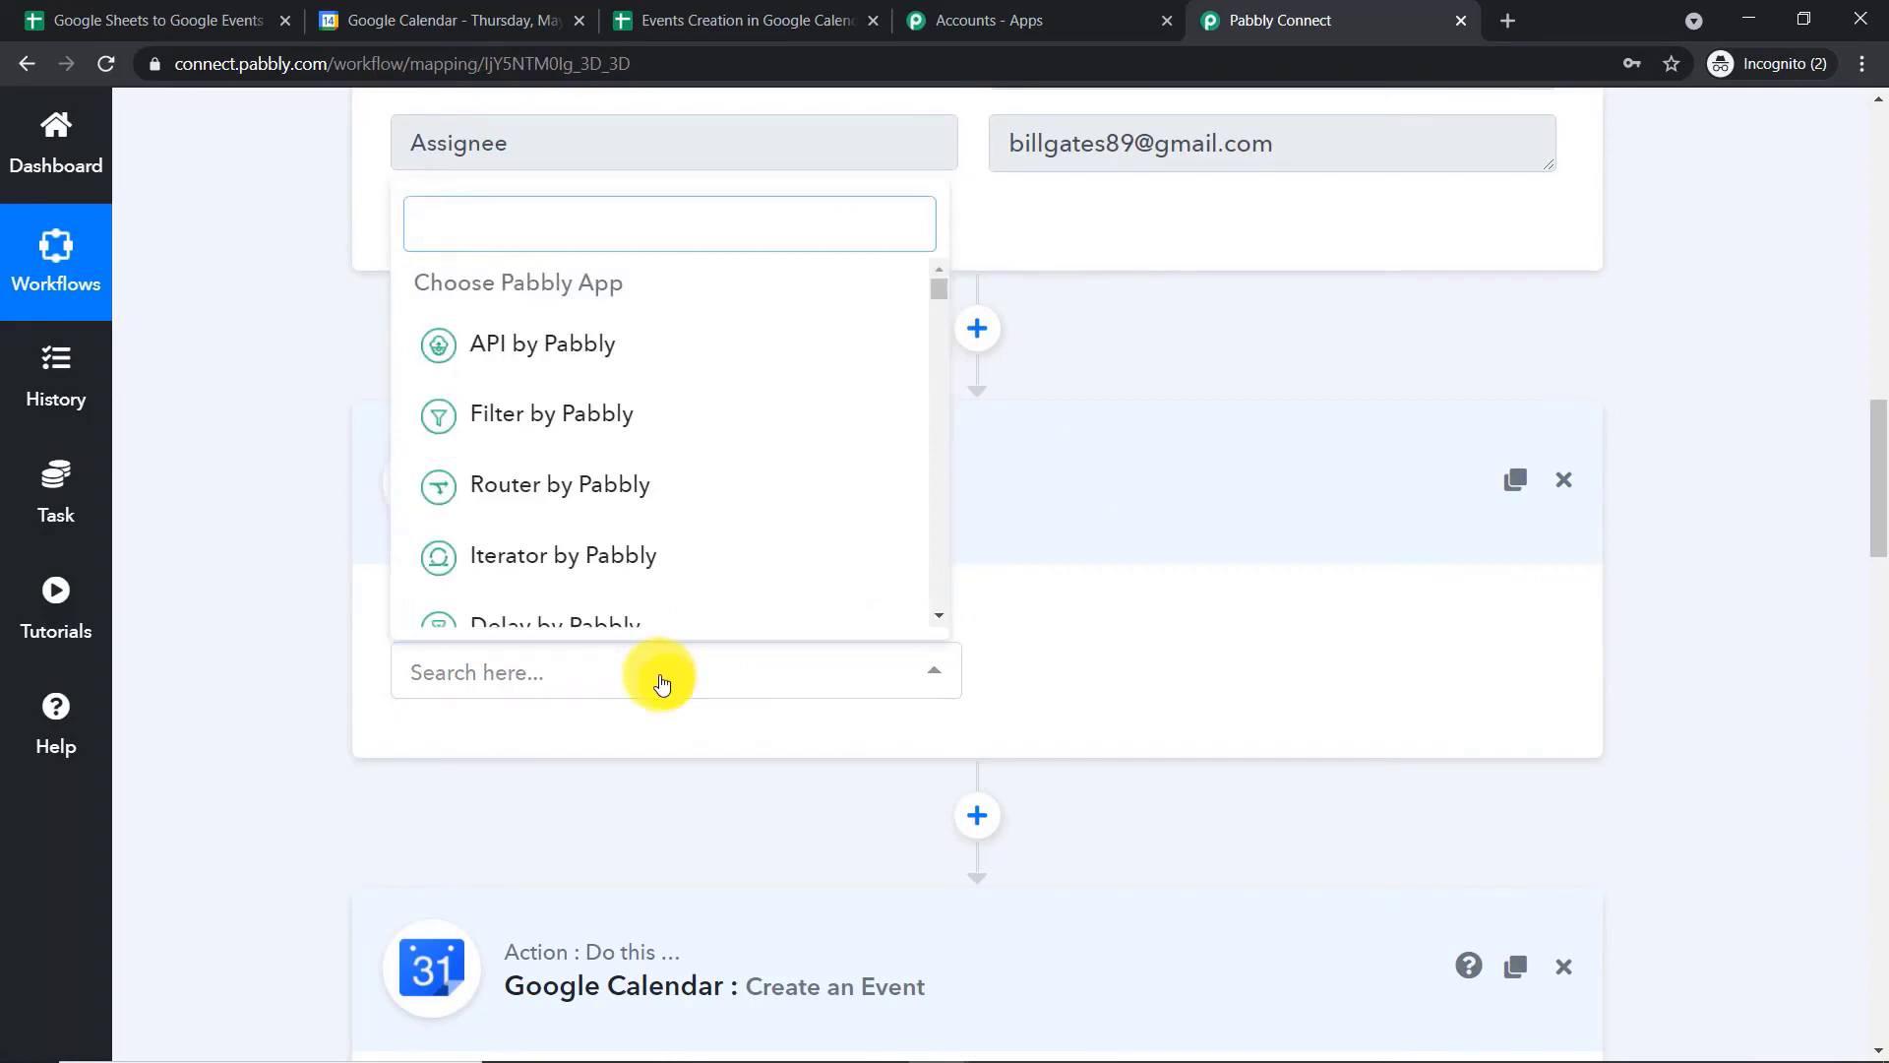
type("date")
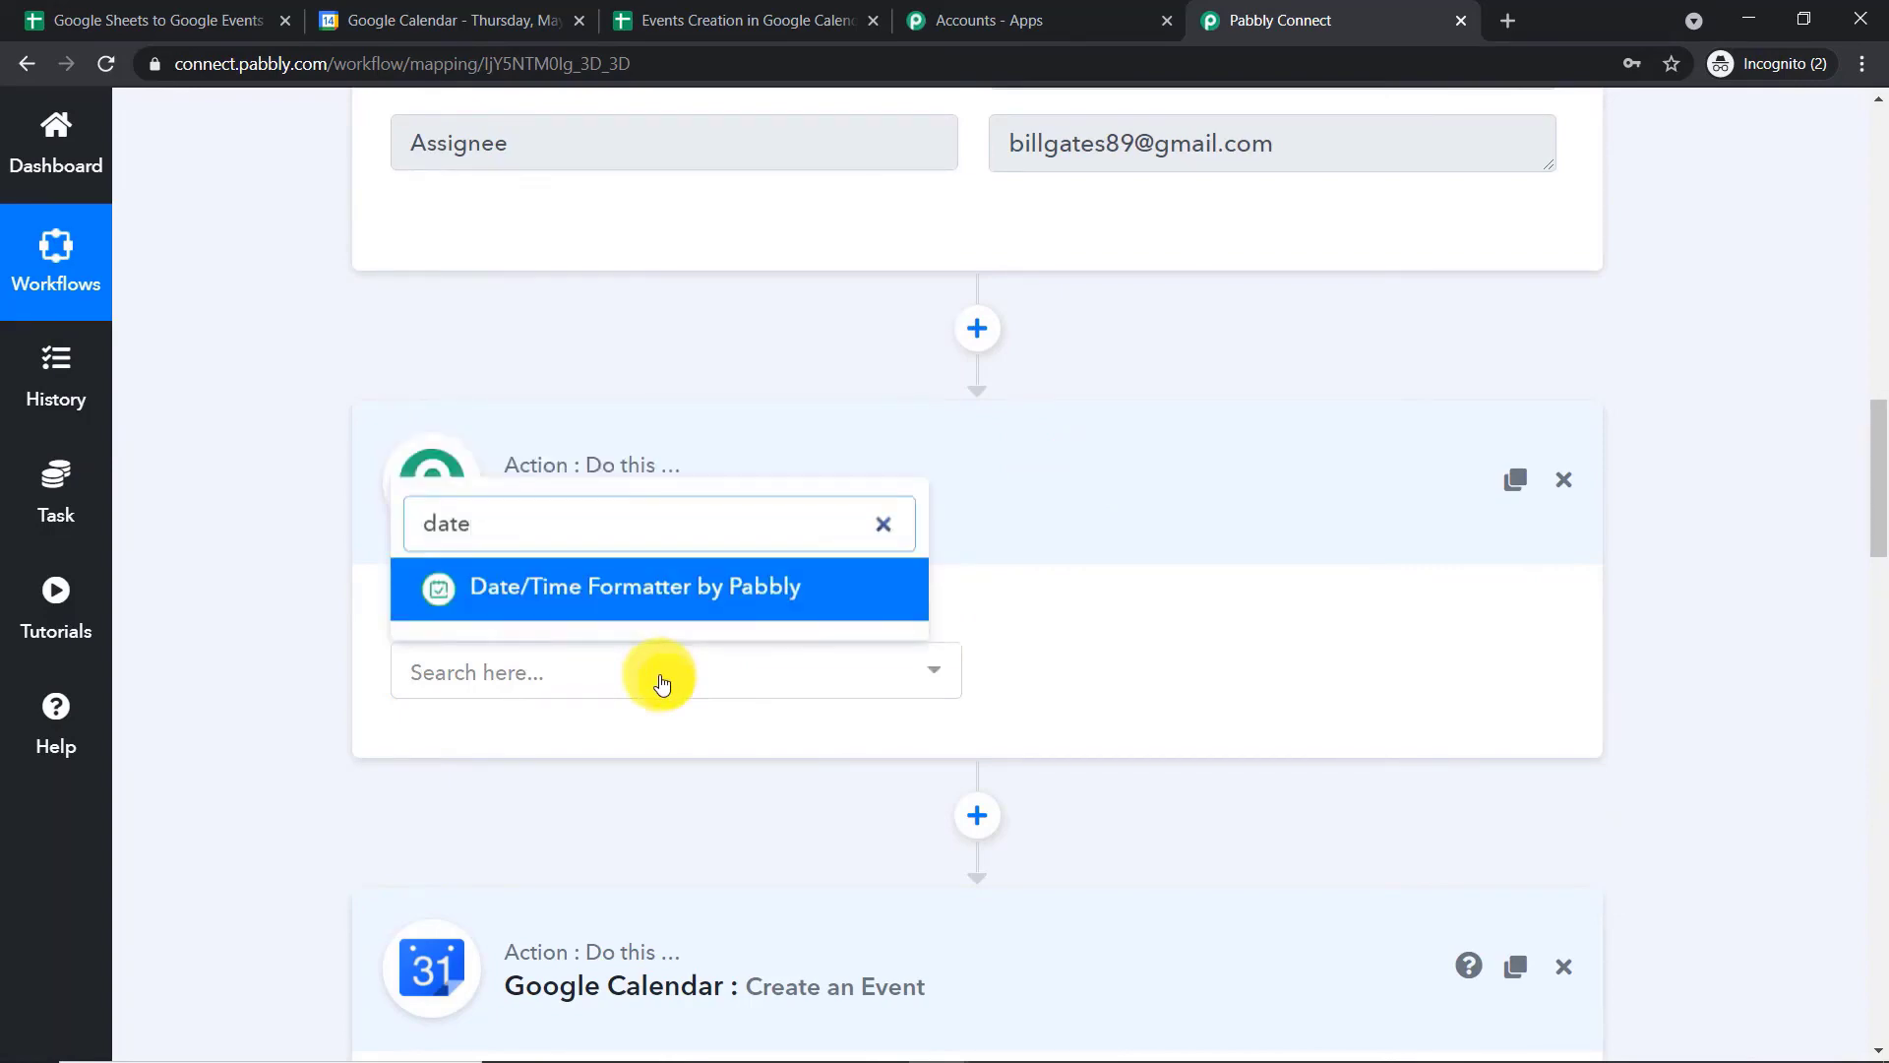
scroll(653, 662, "up", 1)
left_click(653, 725)
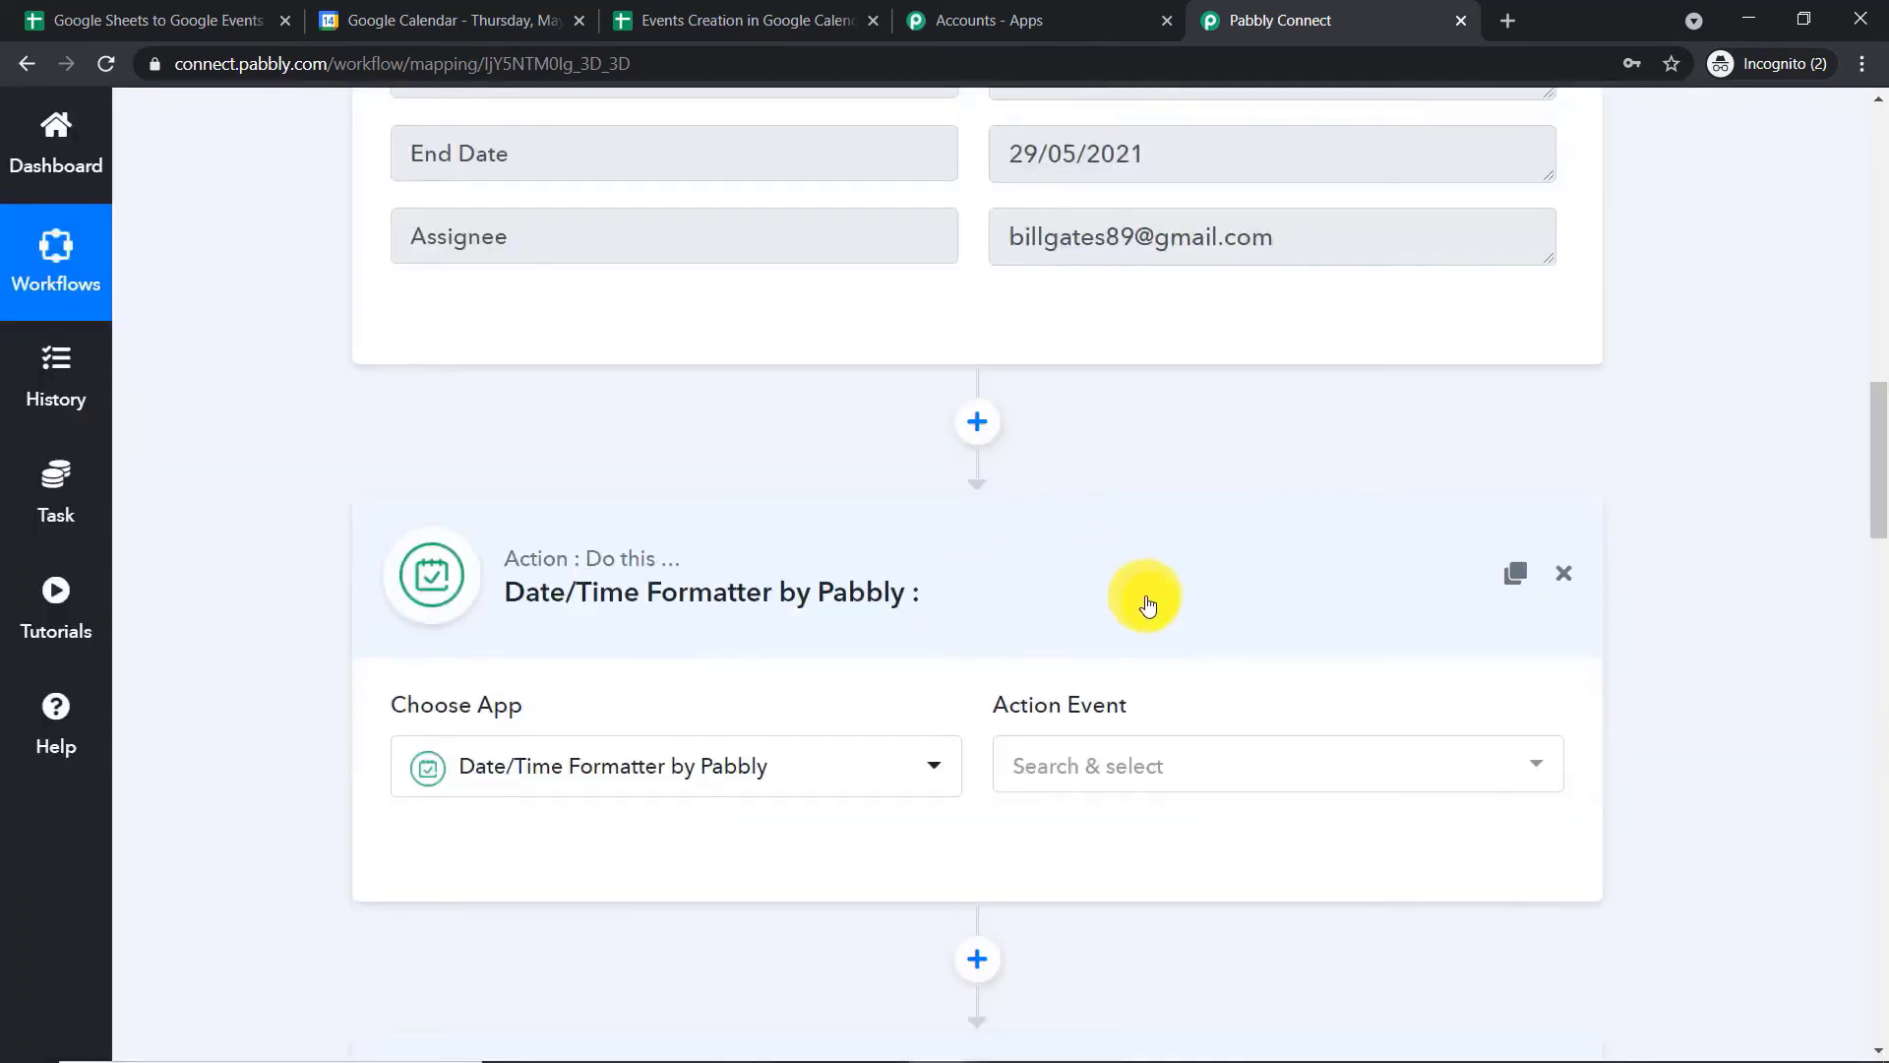
Set the formatter step's action event to Format Date Only and connect it
scroll(1146, 605, "down", 3)
left_click(1121, 418)
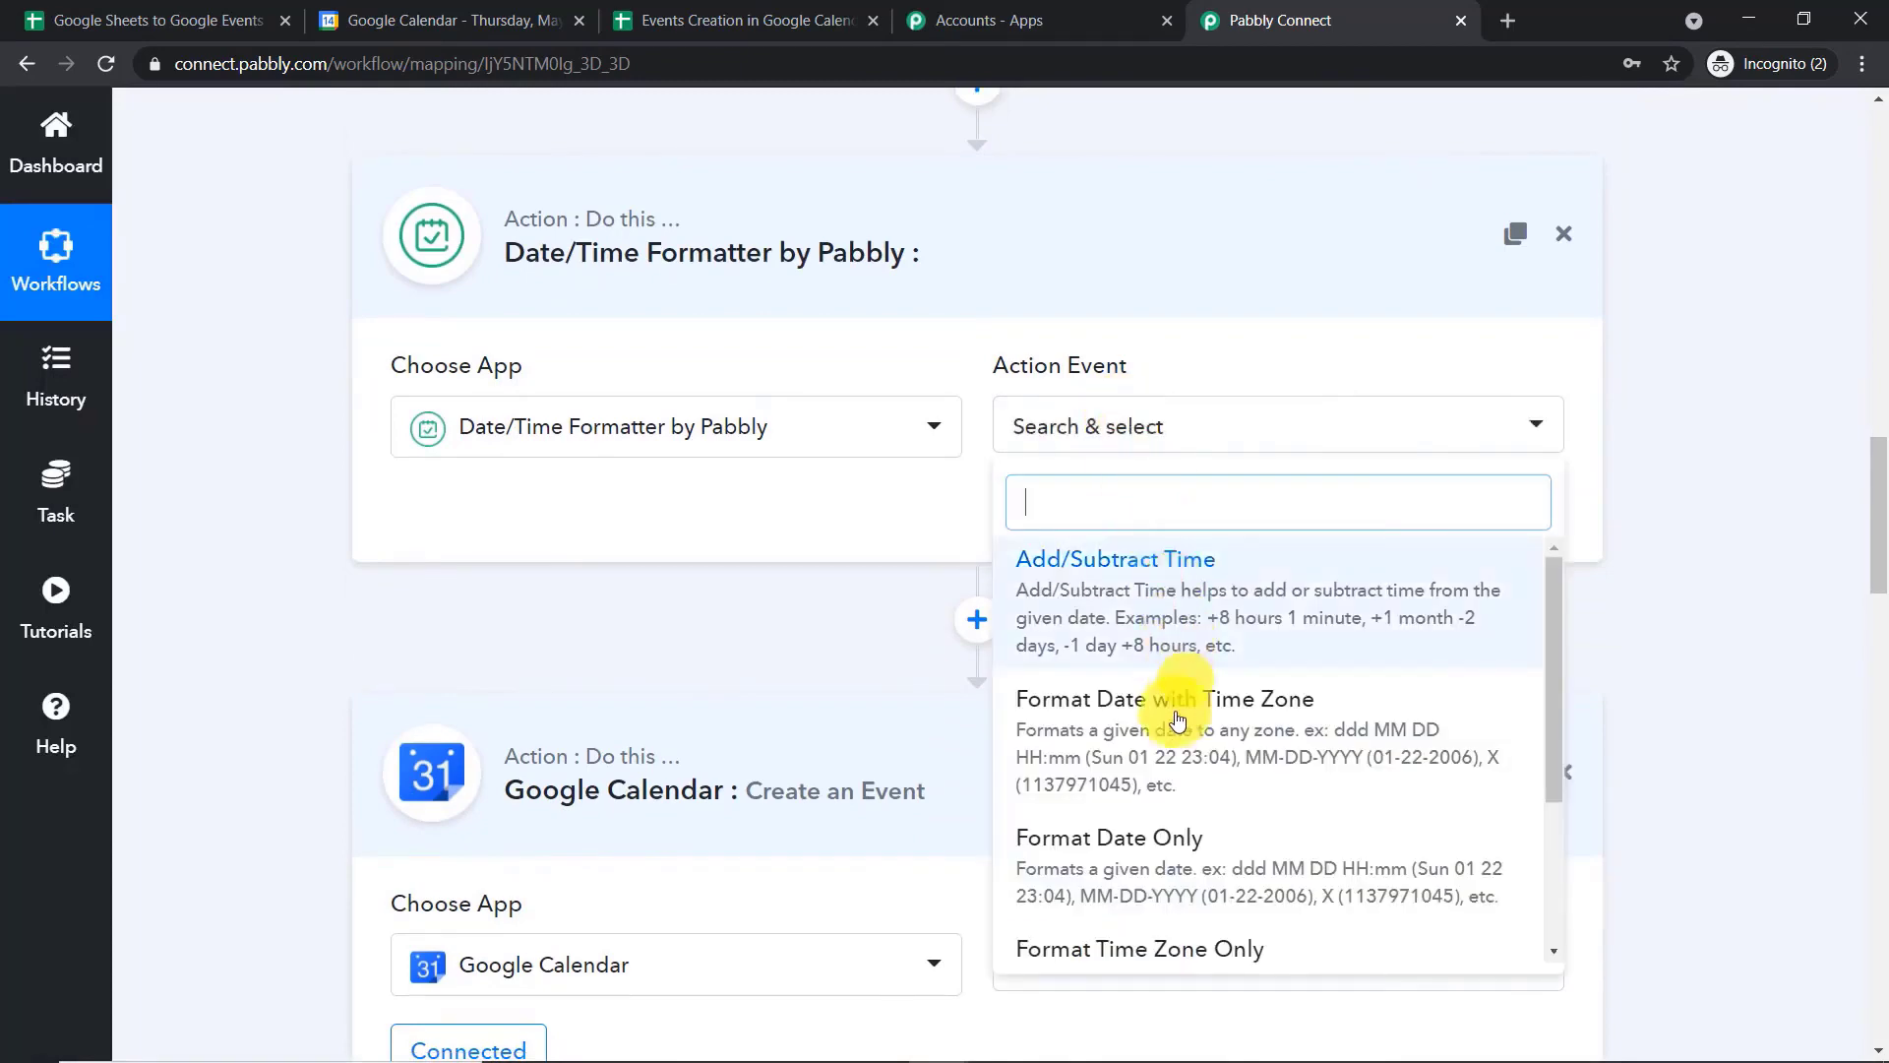
left_click(1132, 839)
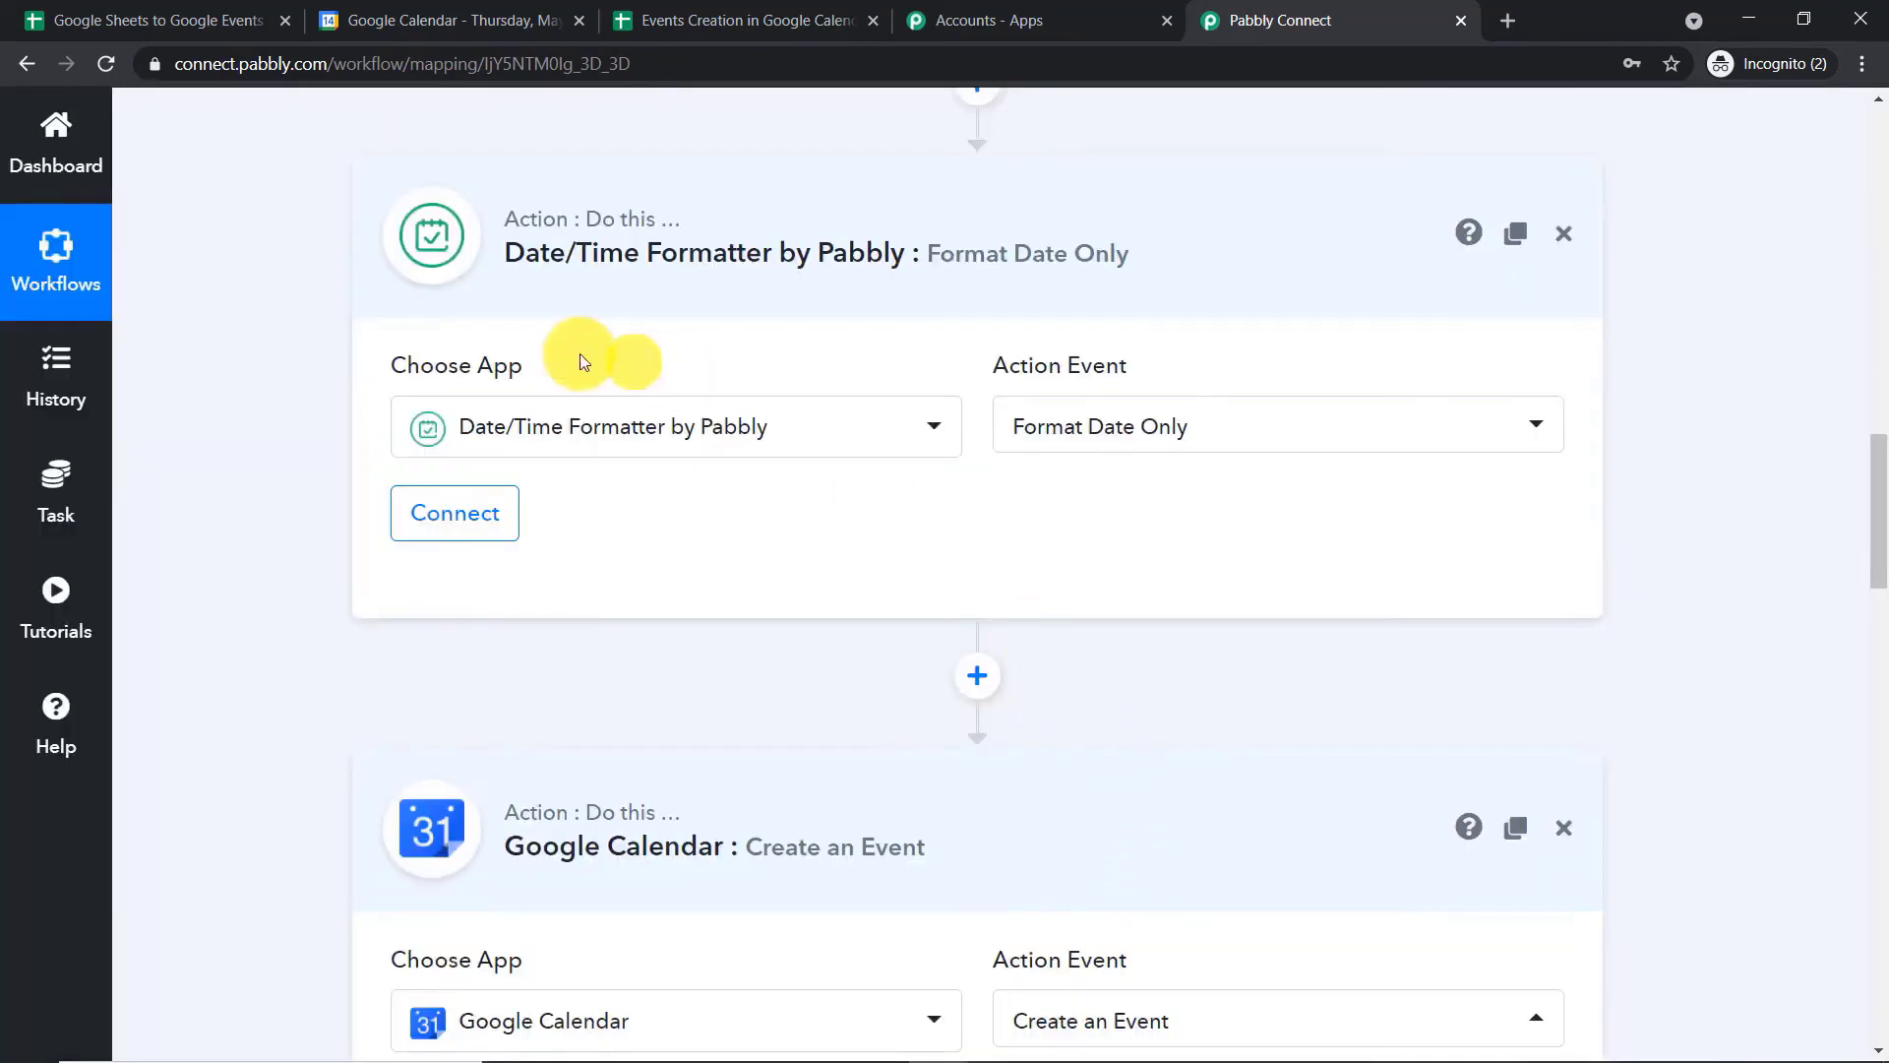
left_click(458, 513)
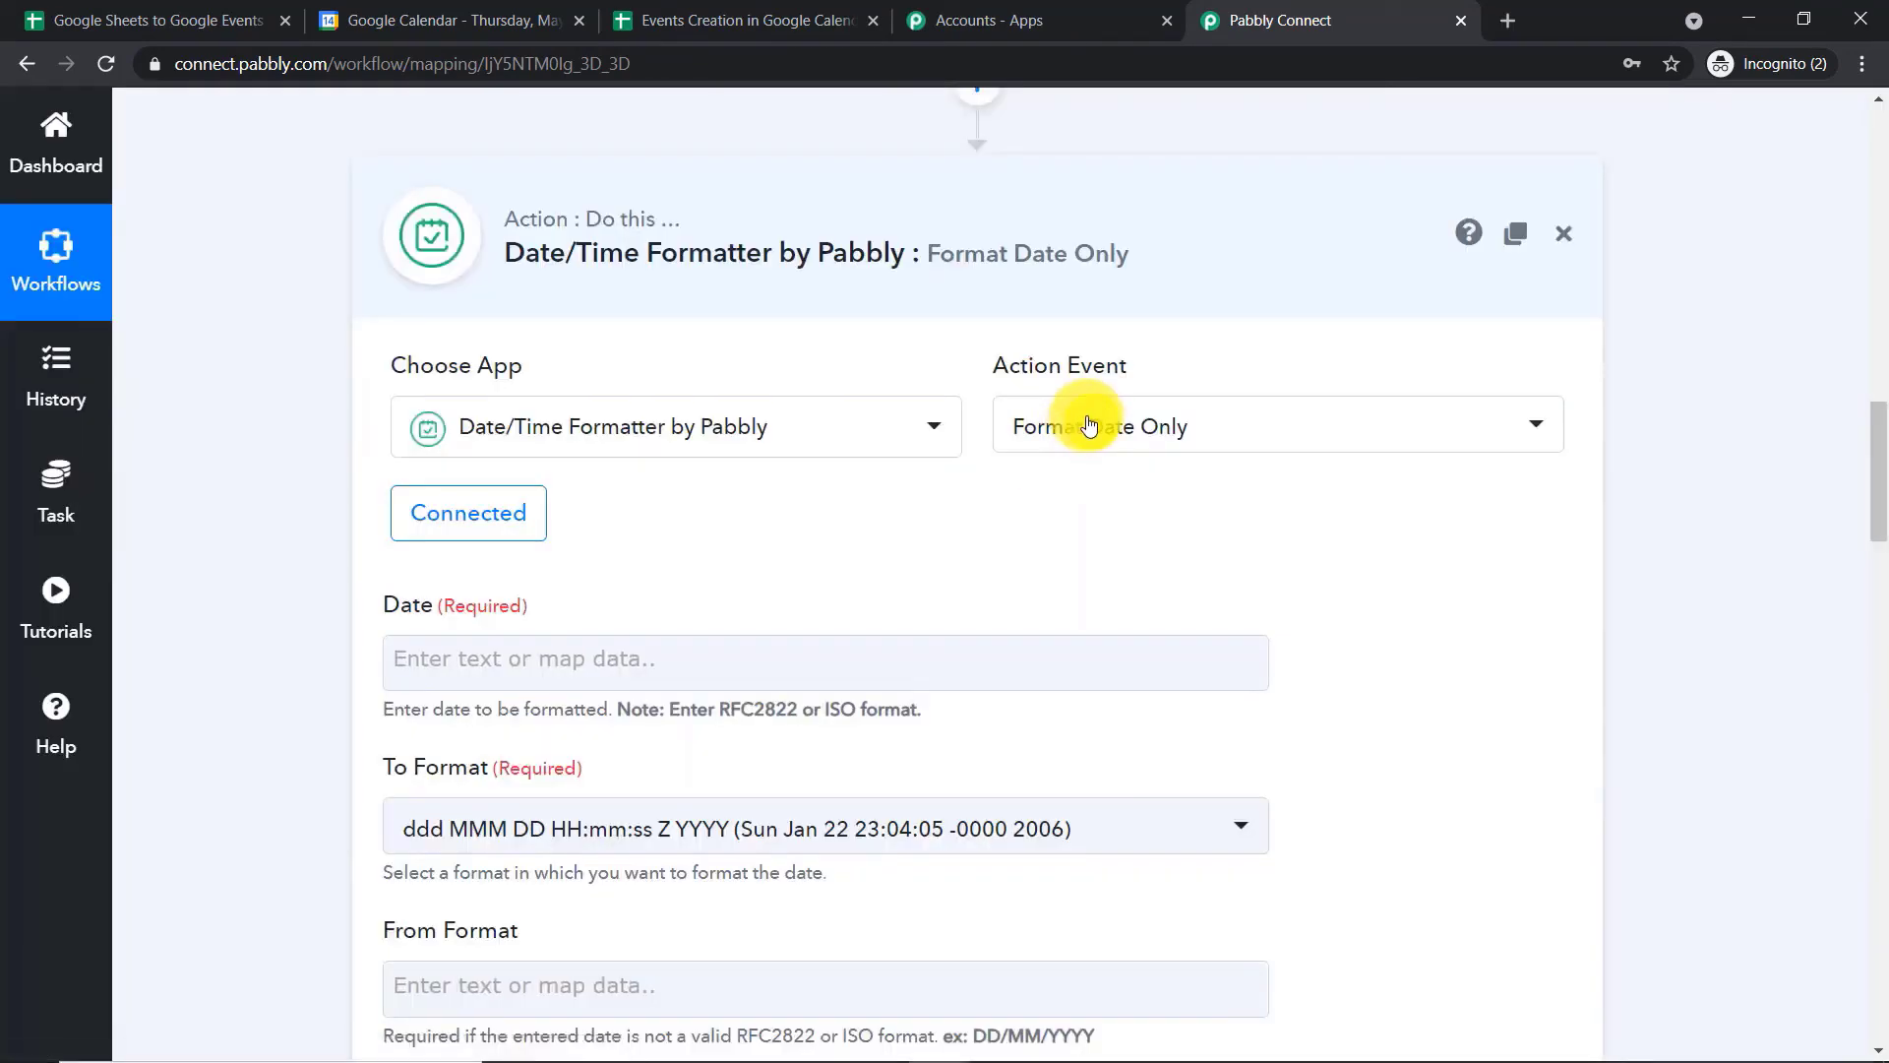
Map the formatter's Date field to the Start Date from the Google Sheets New Spreadsheet Row data
scroll(1090, 425, "down", 3)
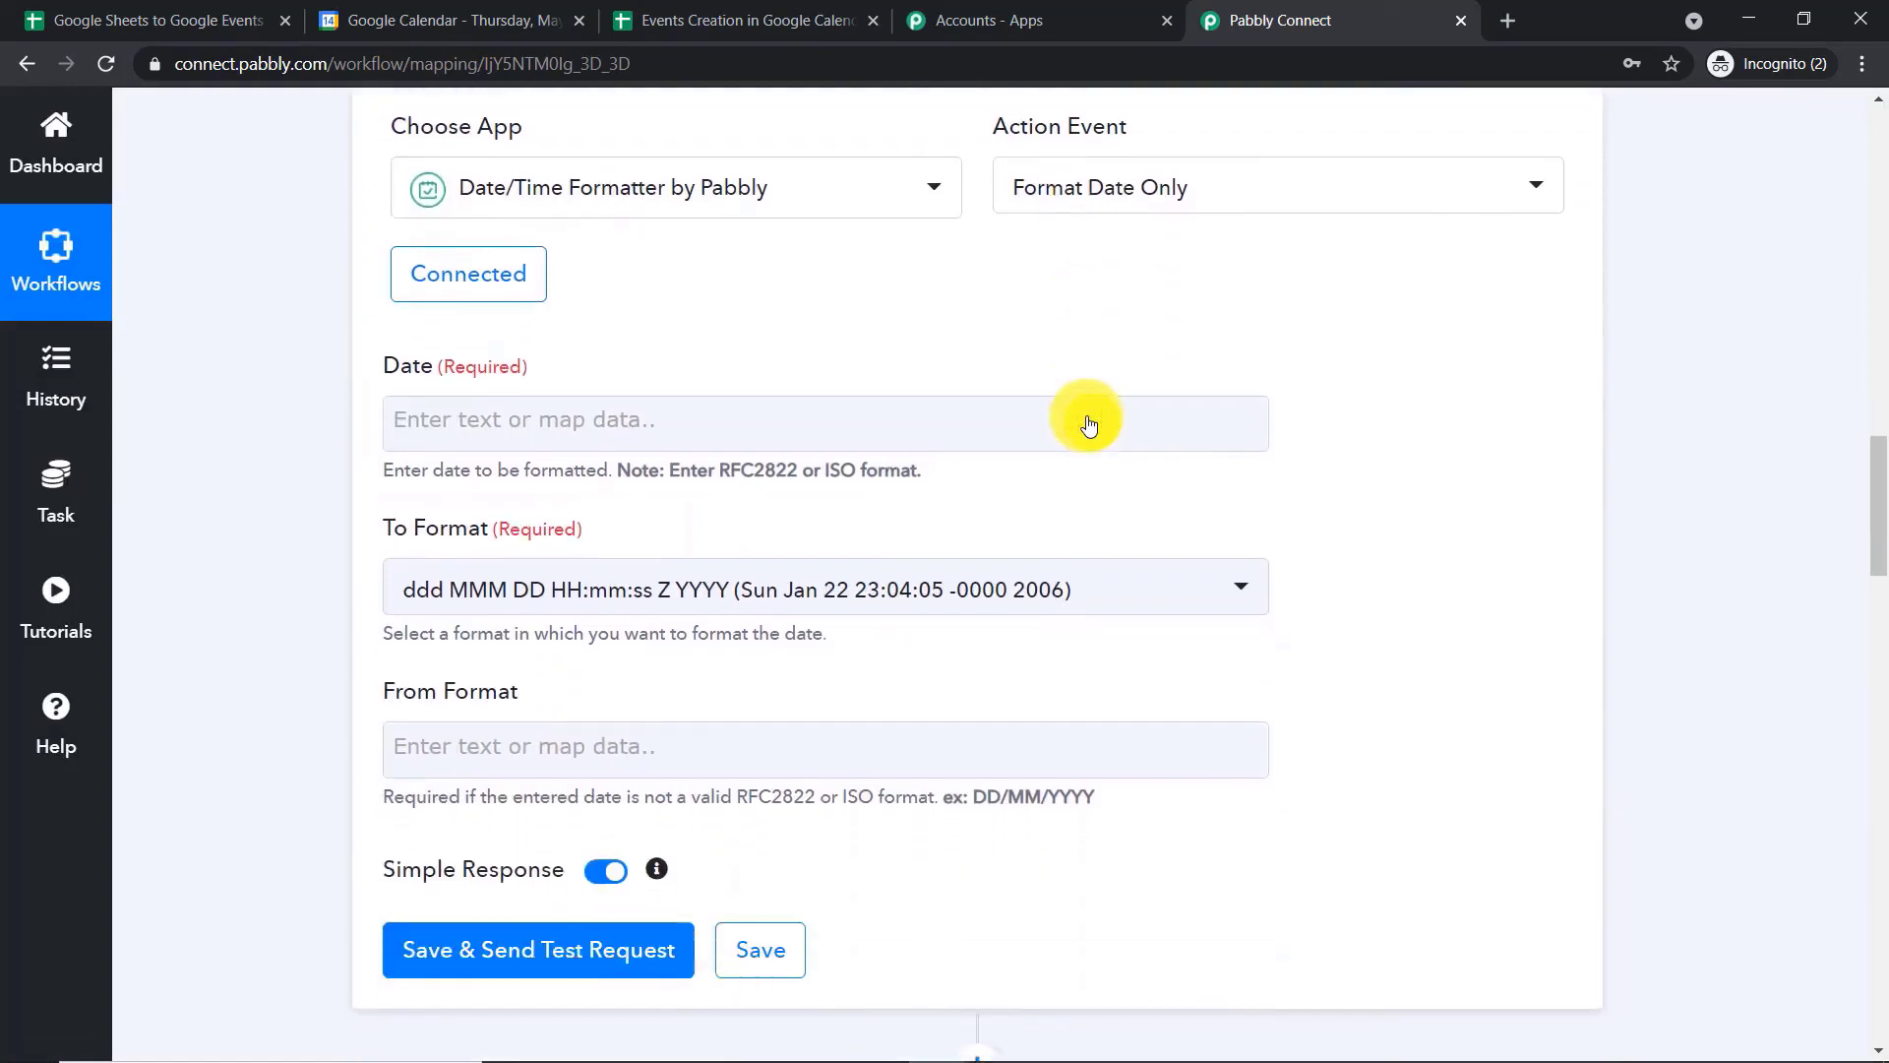
left_click(446, 410)
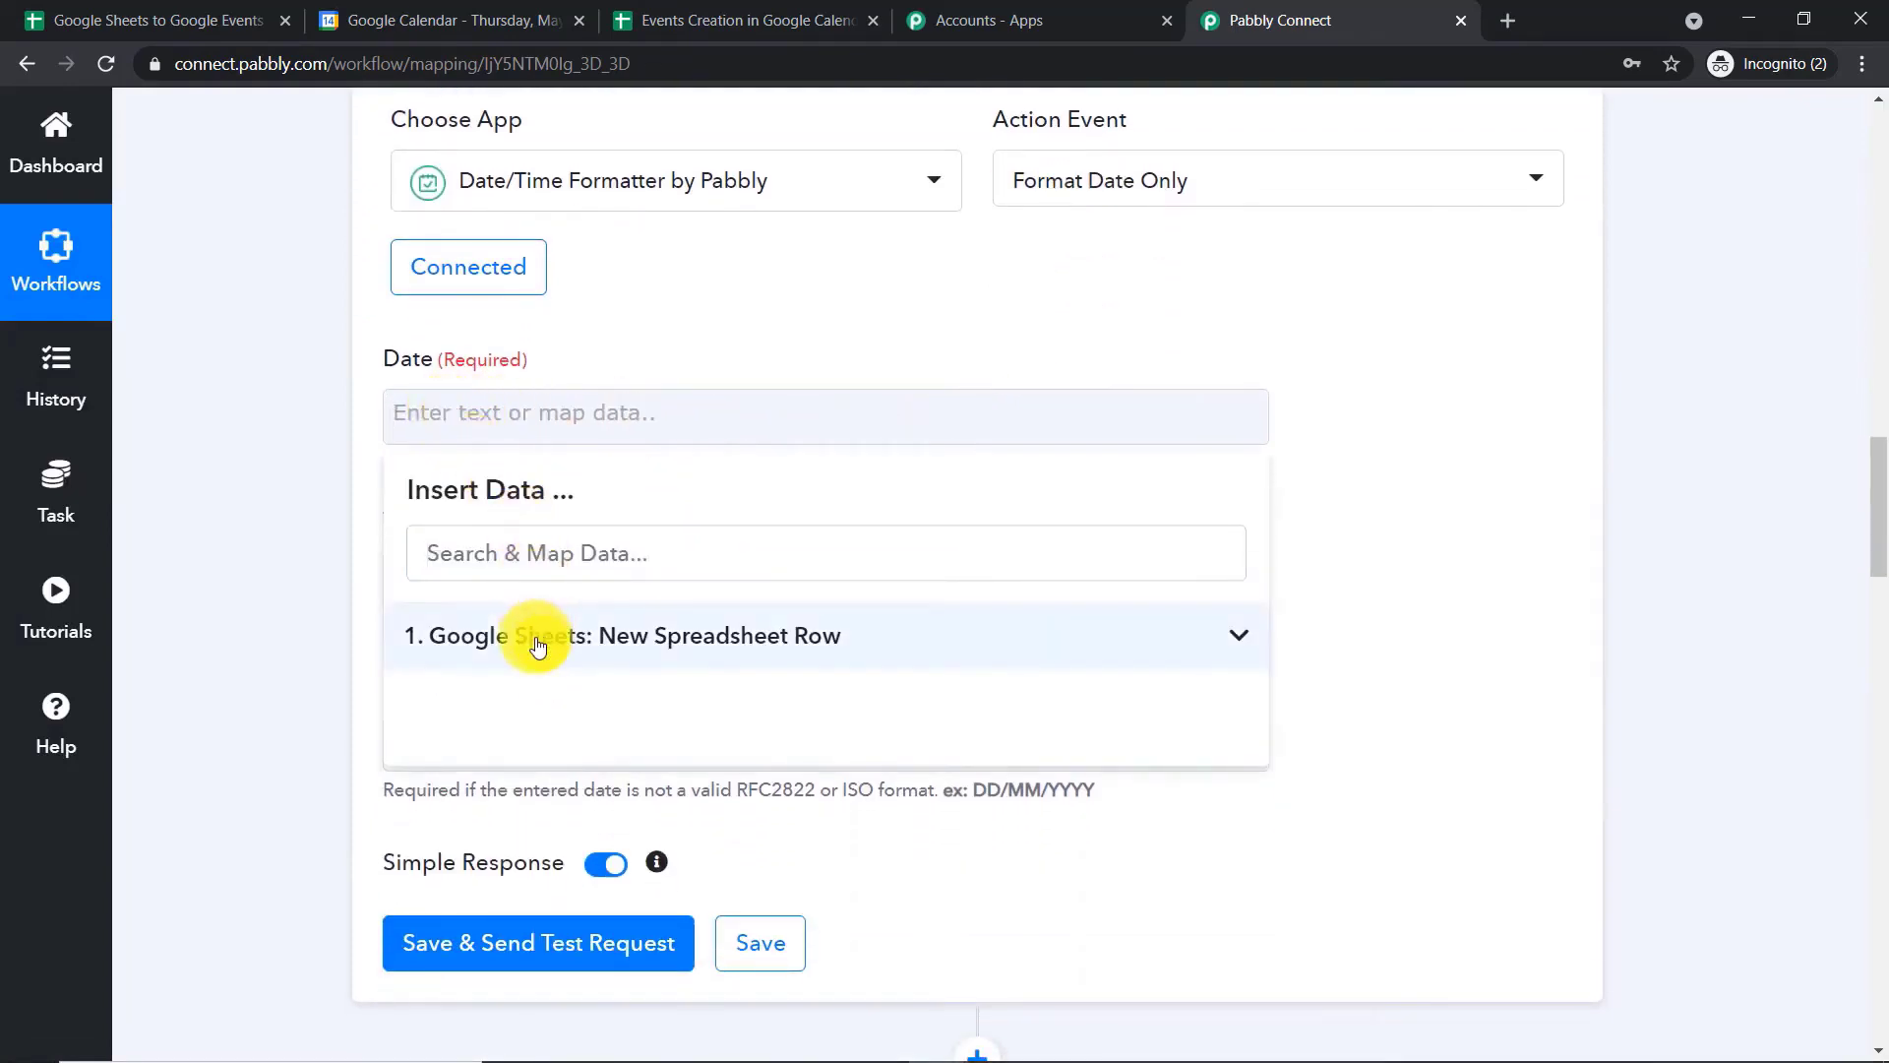
left_click(538, 644)
left_click(605, 808)
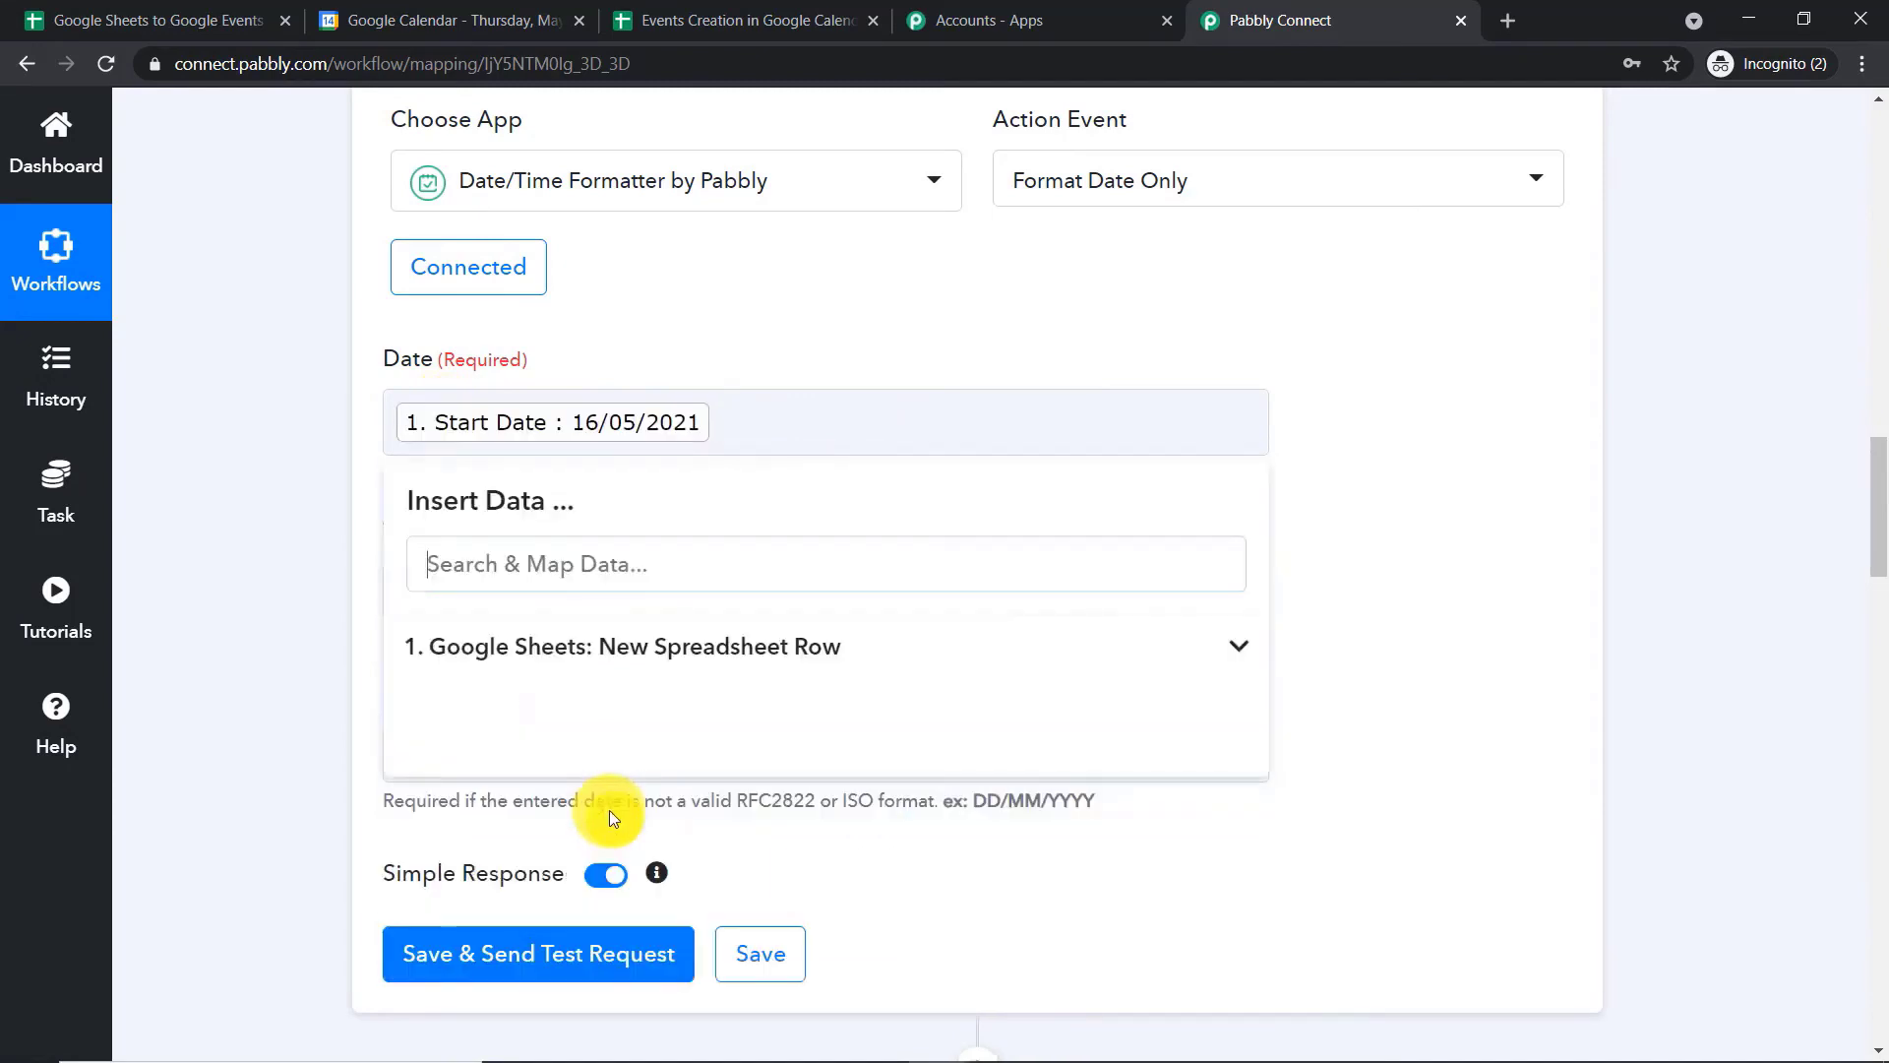
left_click(1401, 345)
Set the formatter's To Format to YYYY-MM-DDTHH:mm:ssZ (2006-01-22T23:04:05-0000)
scroll(1398, 346, "down", 1)
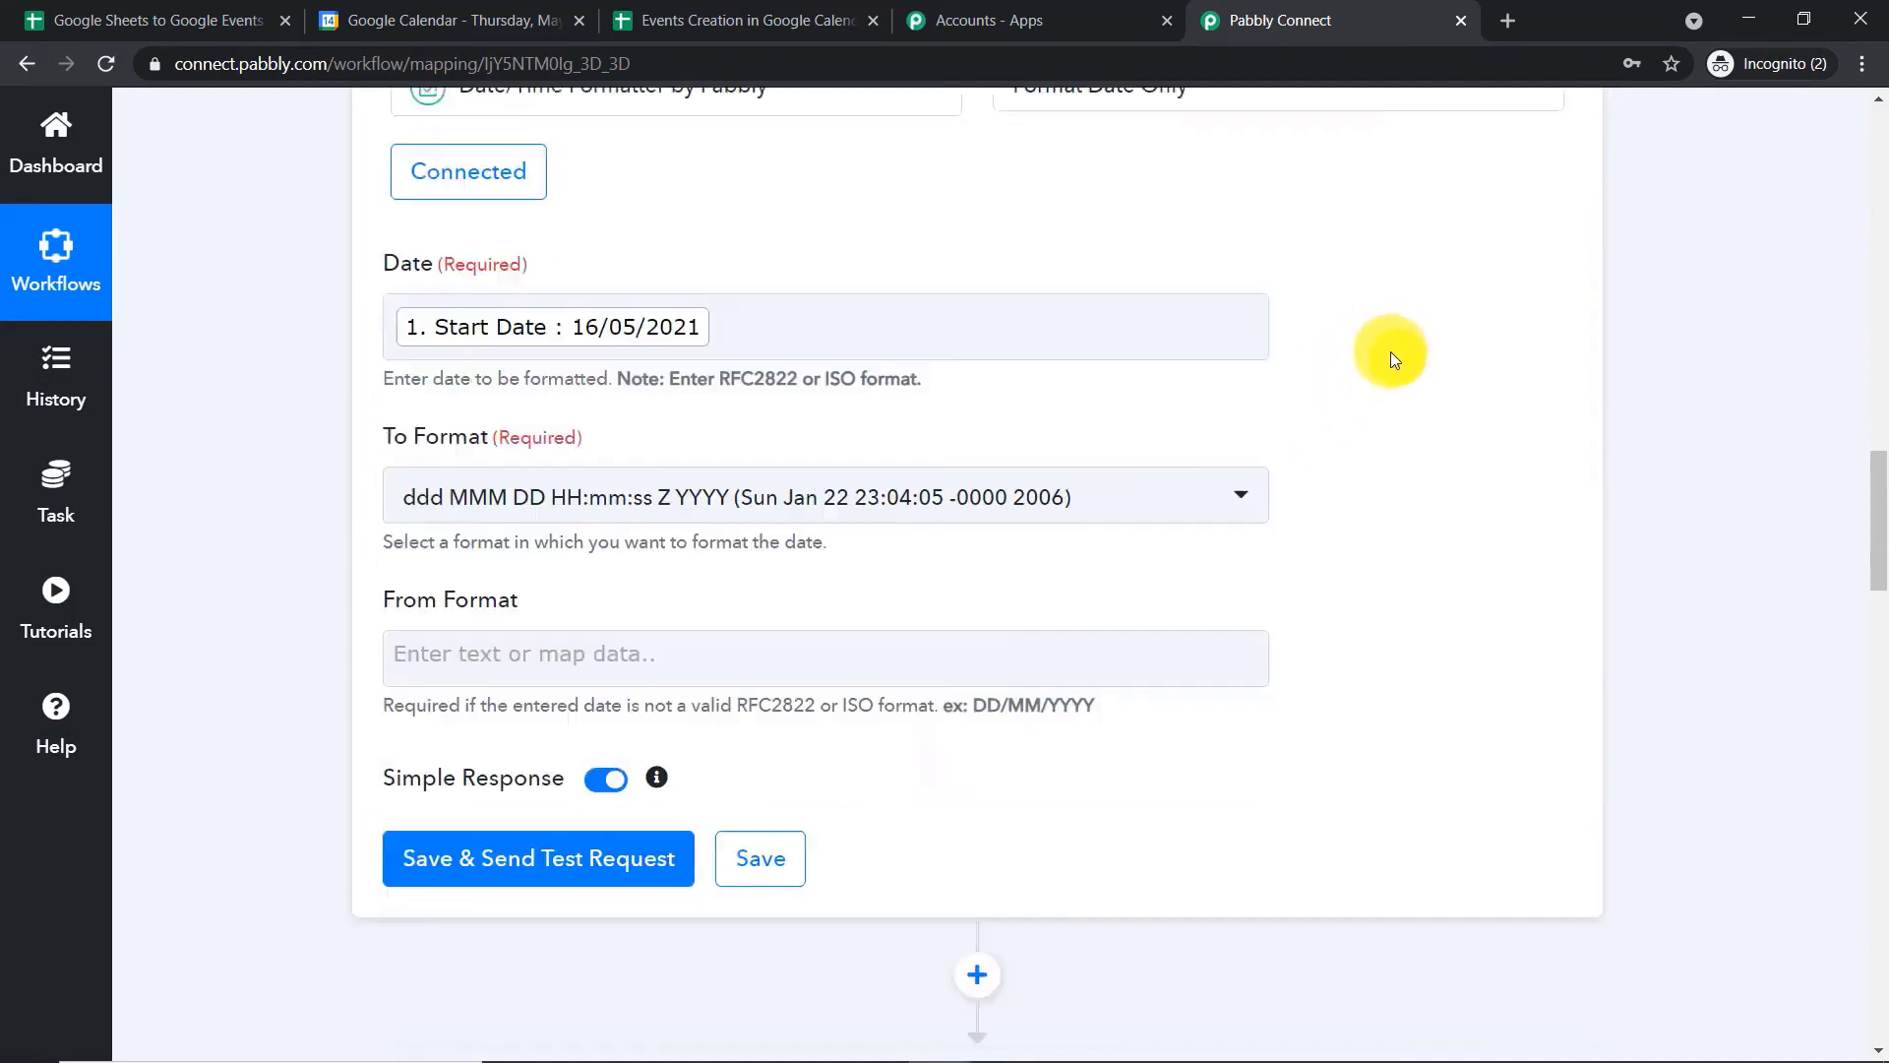
left_click(888, 479)
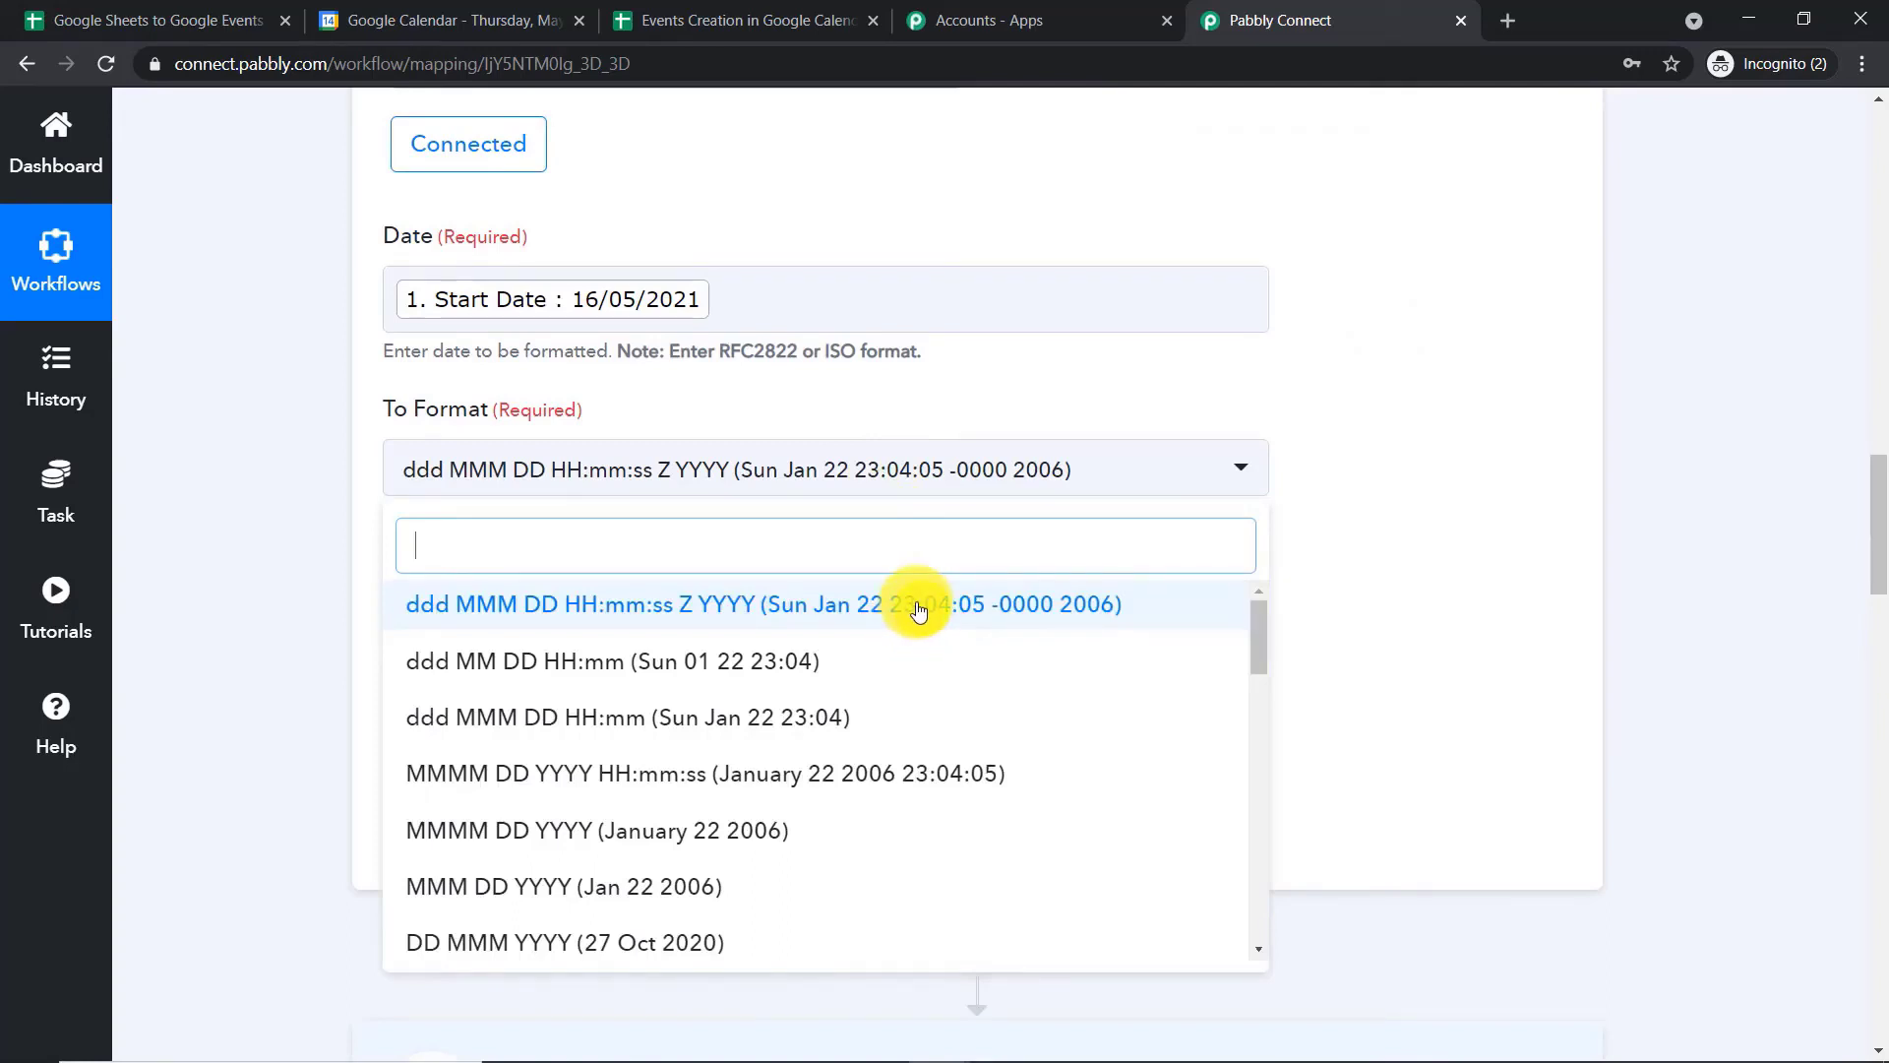
type("t")
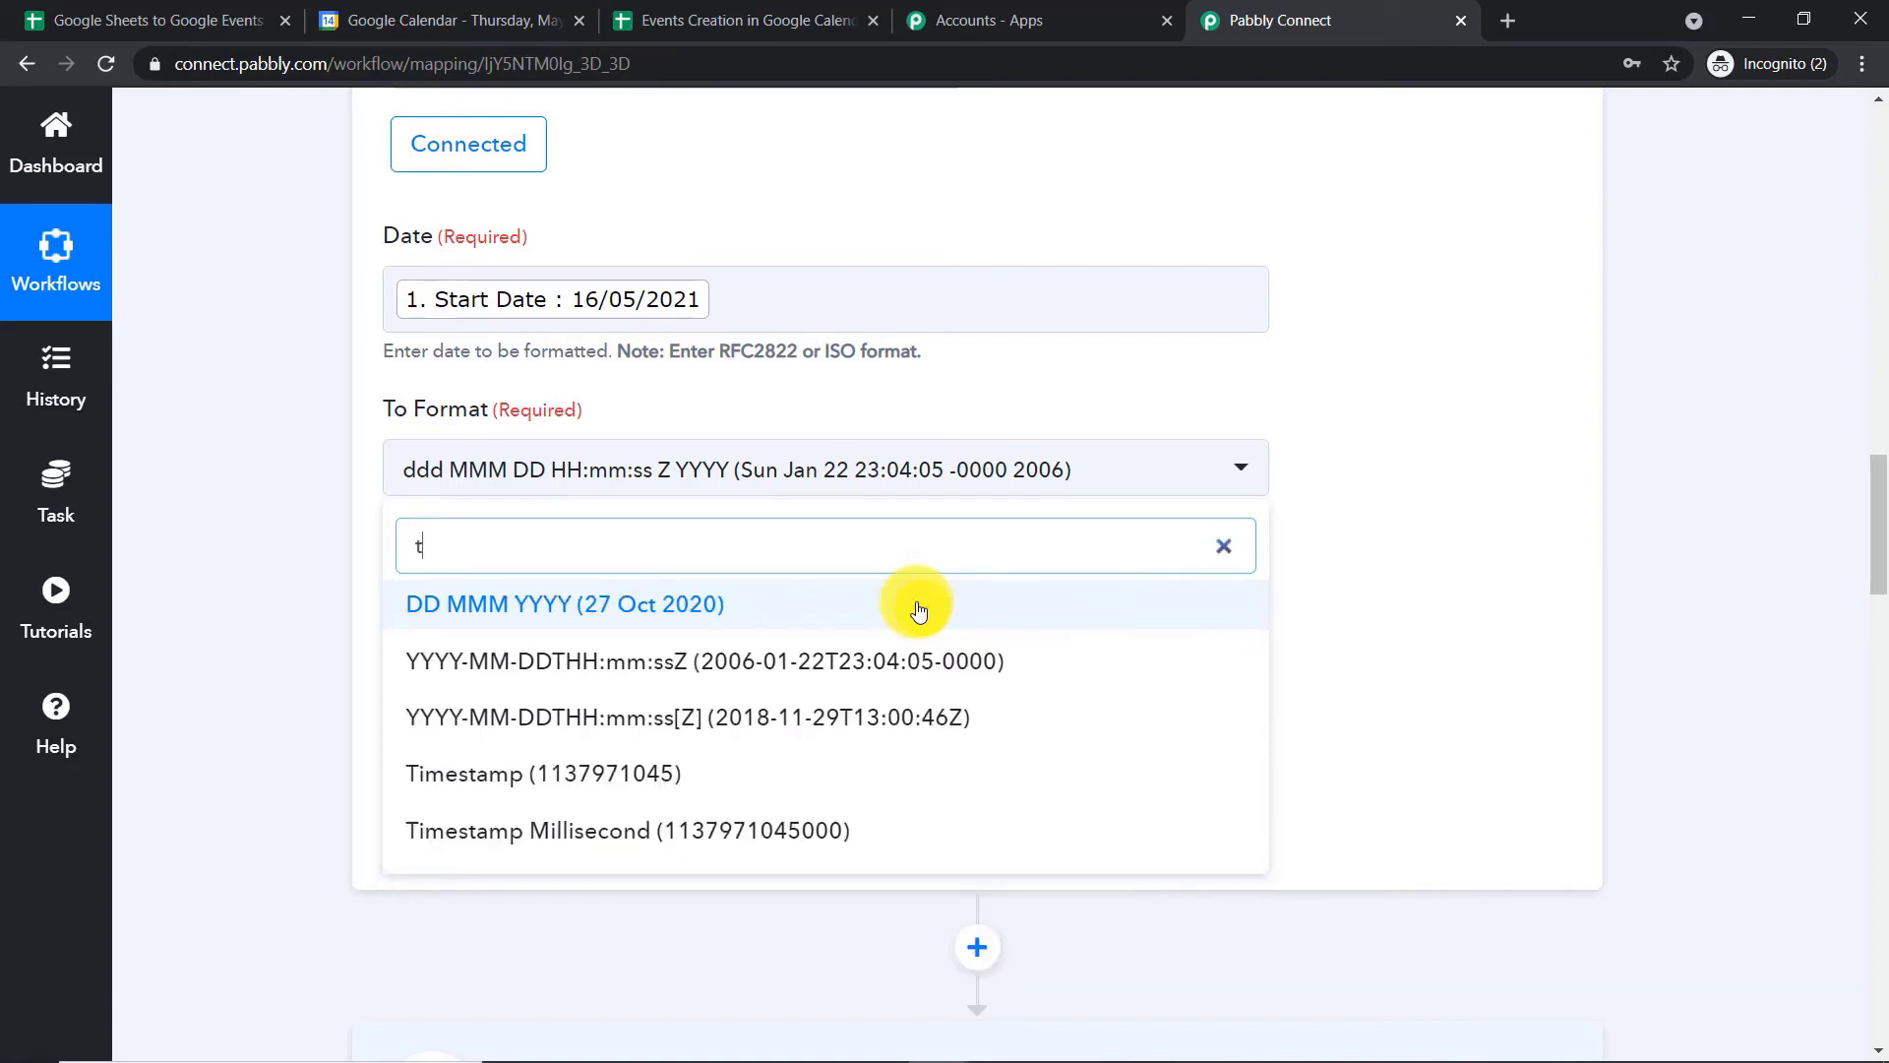
left_click(826, 671)
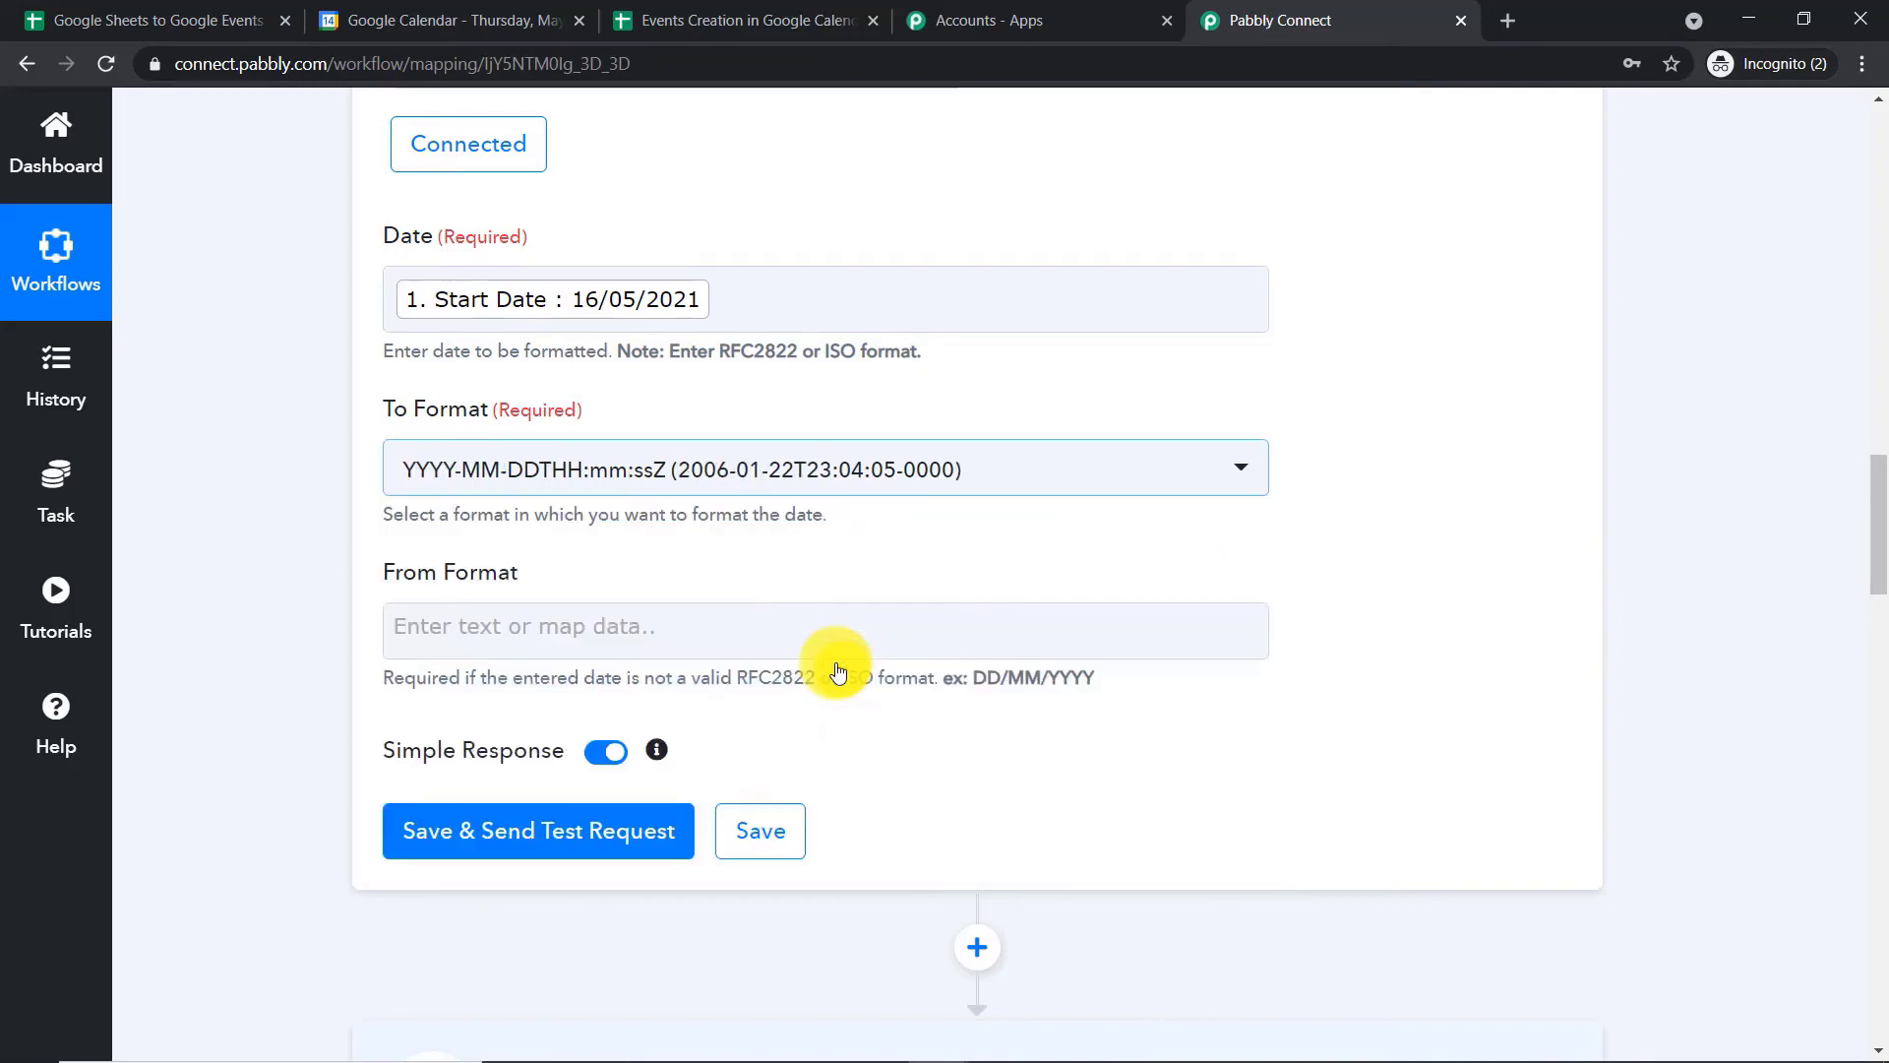
Copy the example format DD/MM/YYYY from the hint and enter it as the From Format
scroll(955, 578, "down", 1)
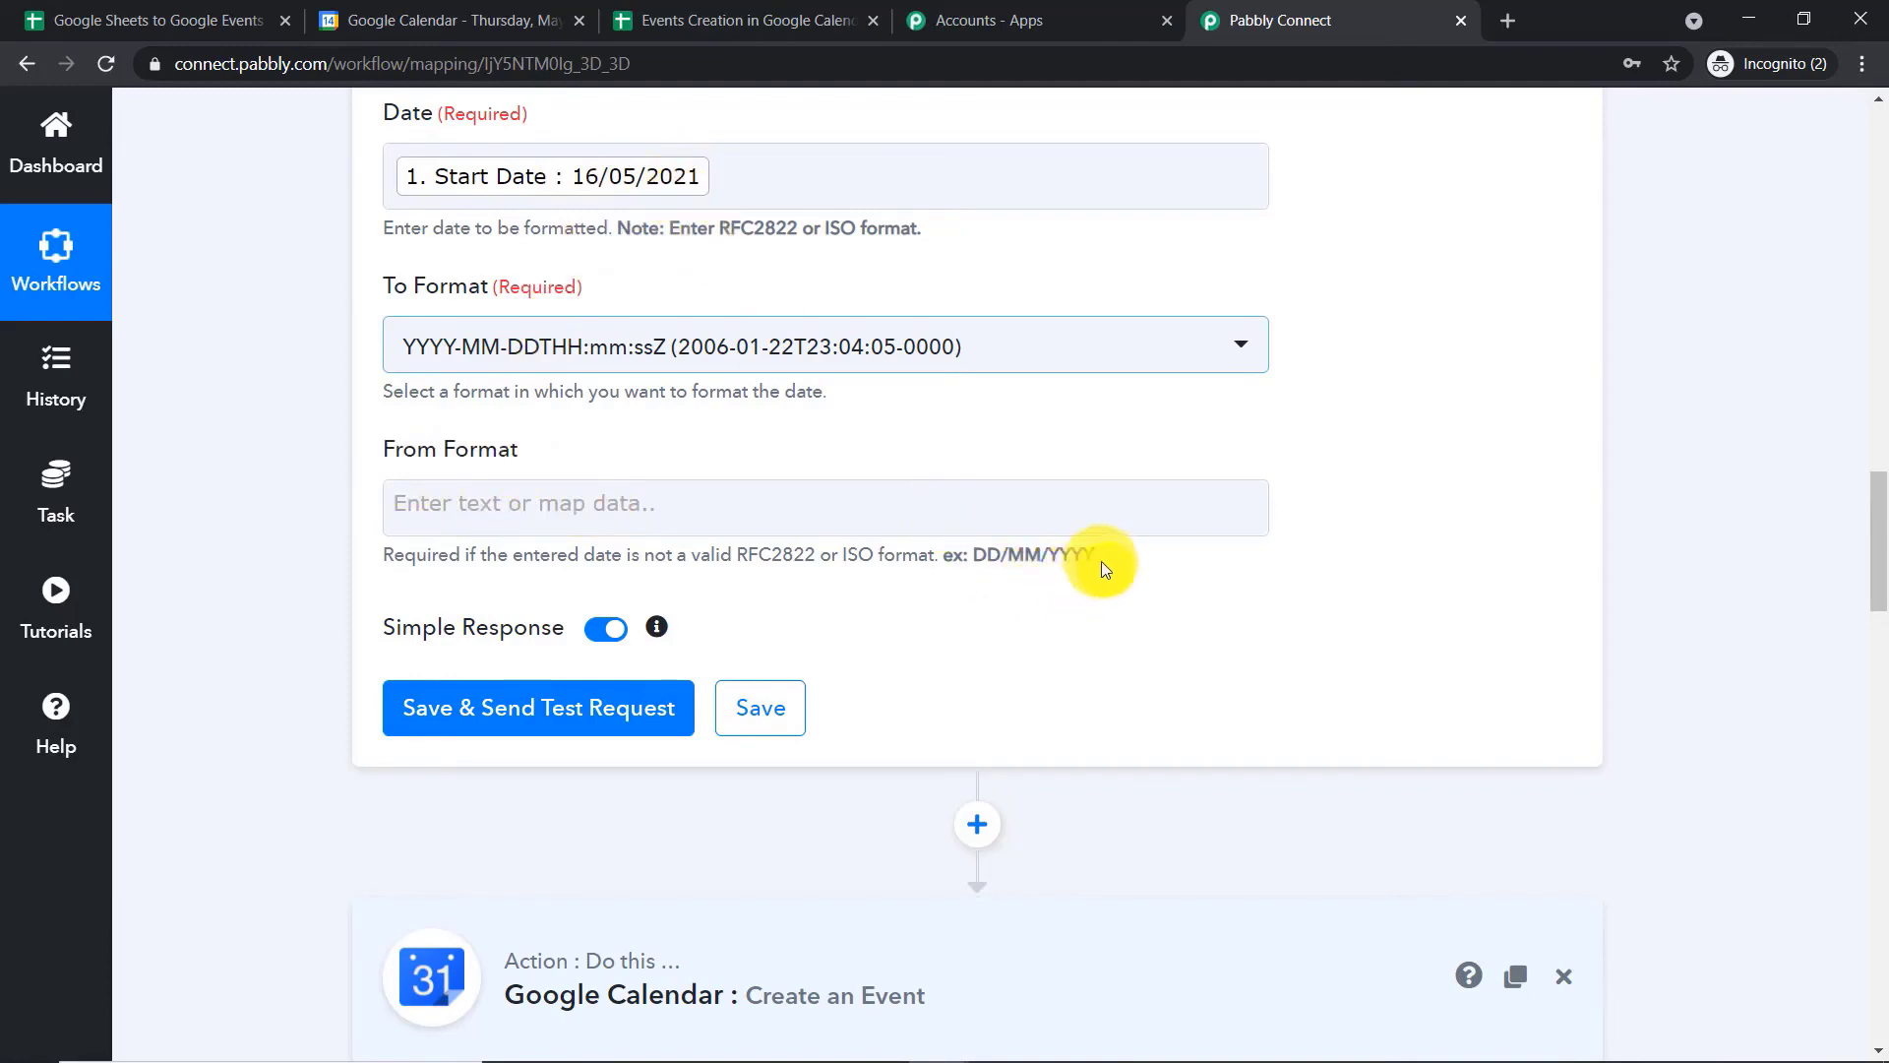
left_click_drag(1101, 561, 978, 554)
right_click(983, 553)
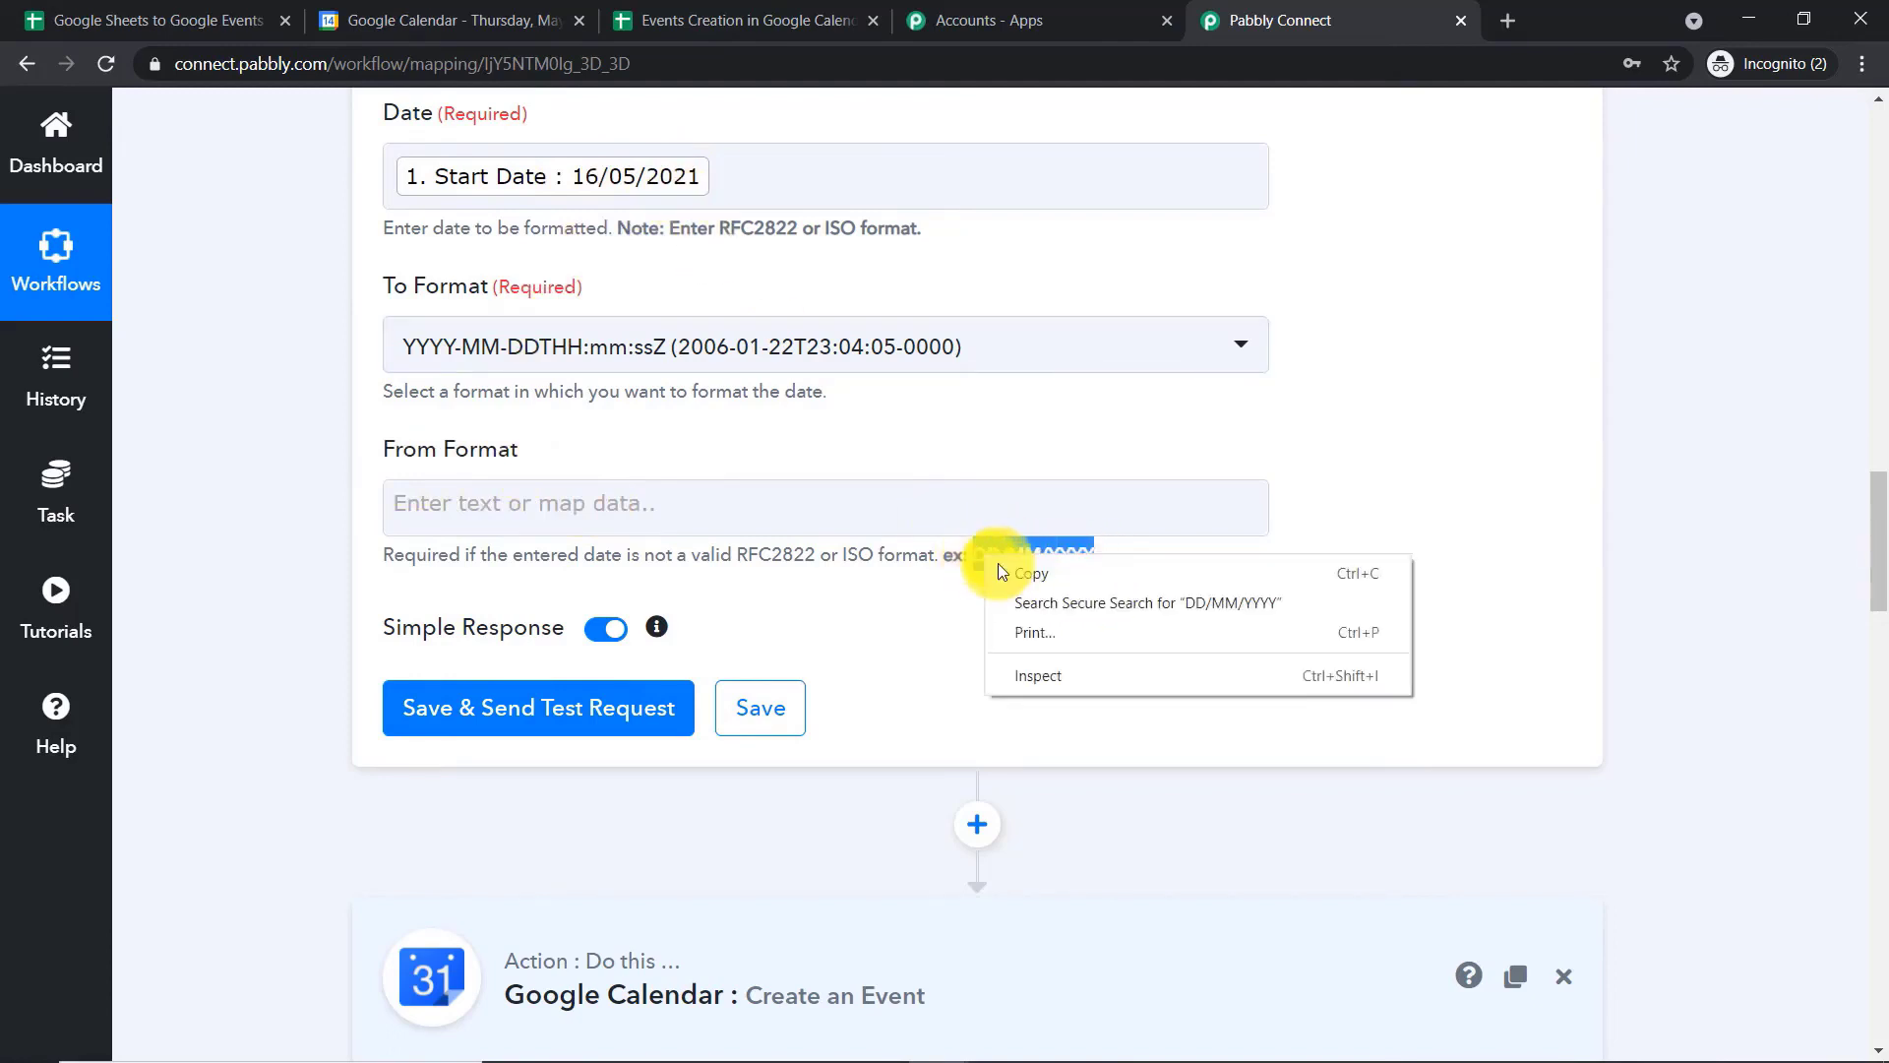
left_click(997, 563)
left_click(722, 495)
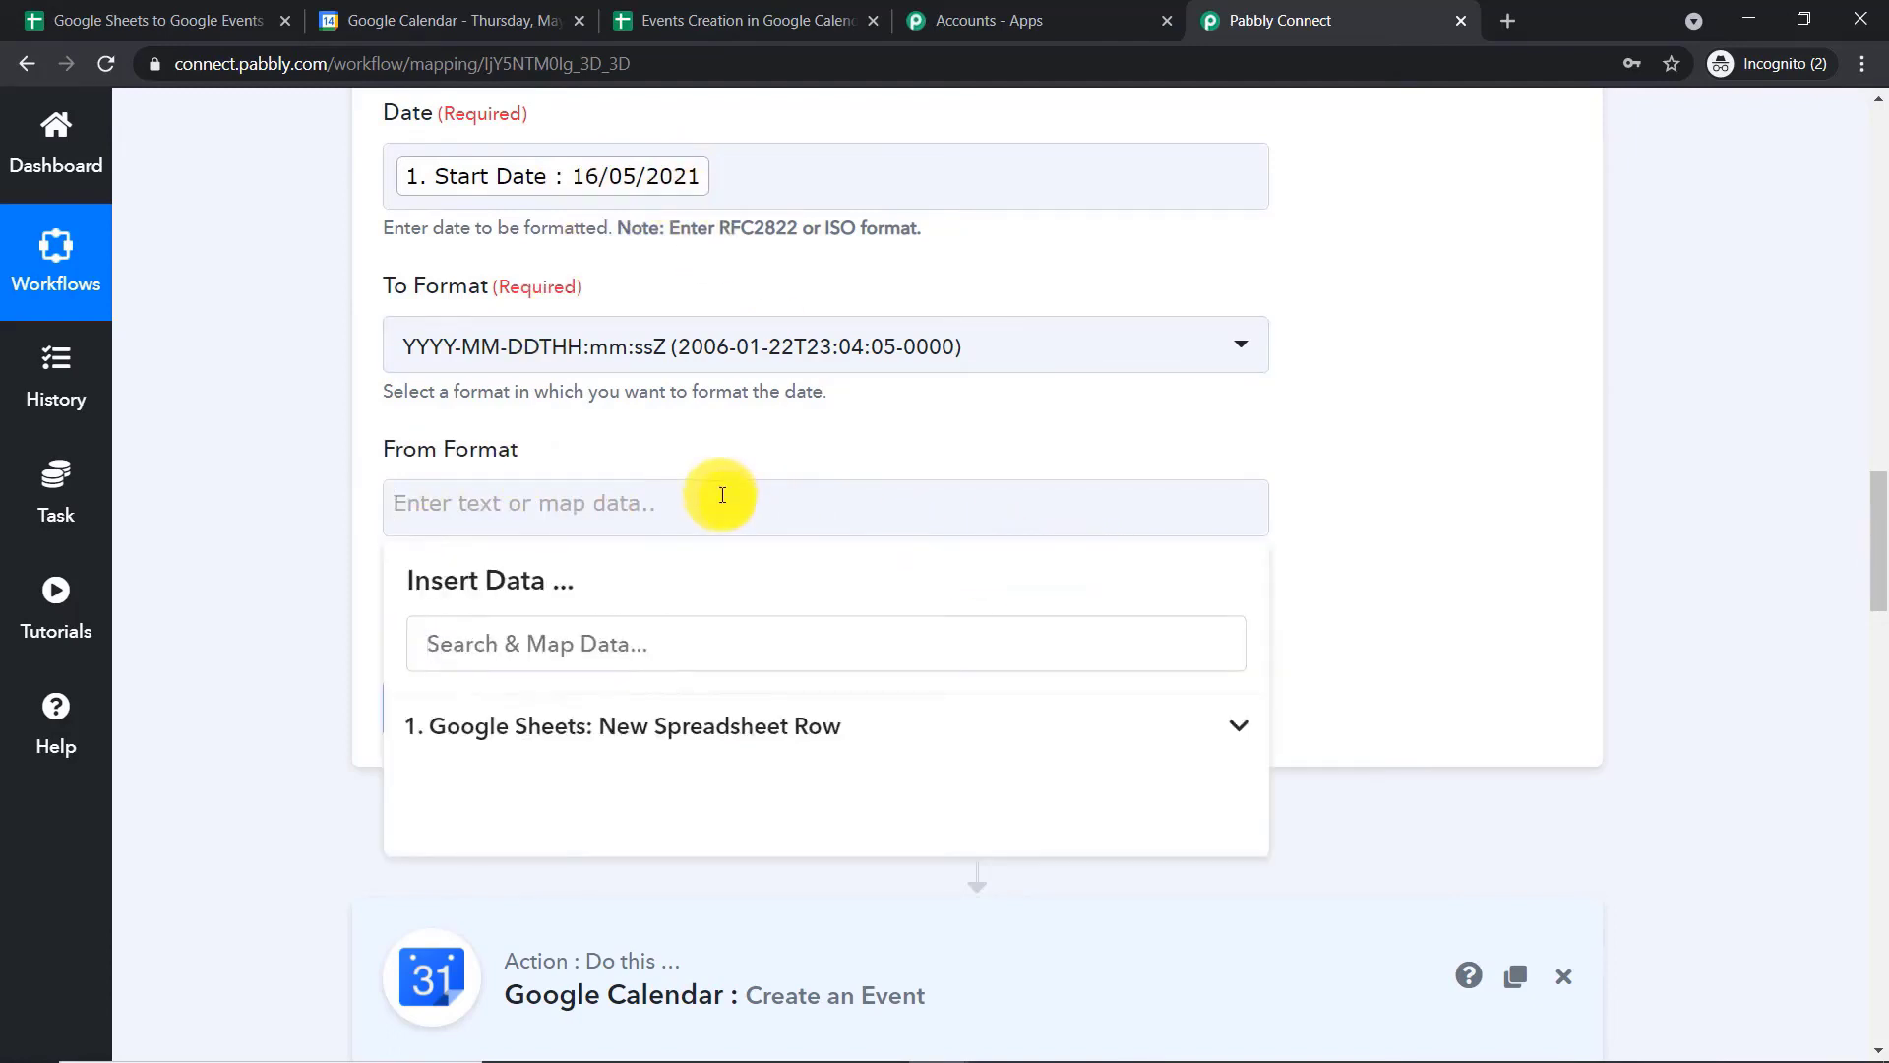
key("ctrl+v")
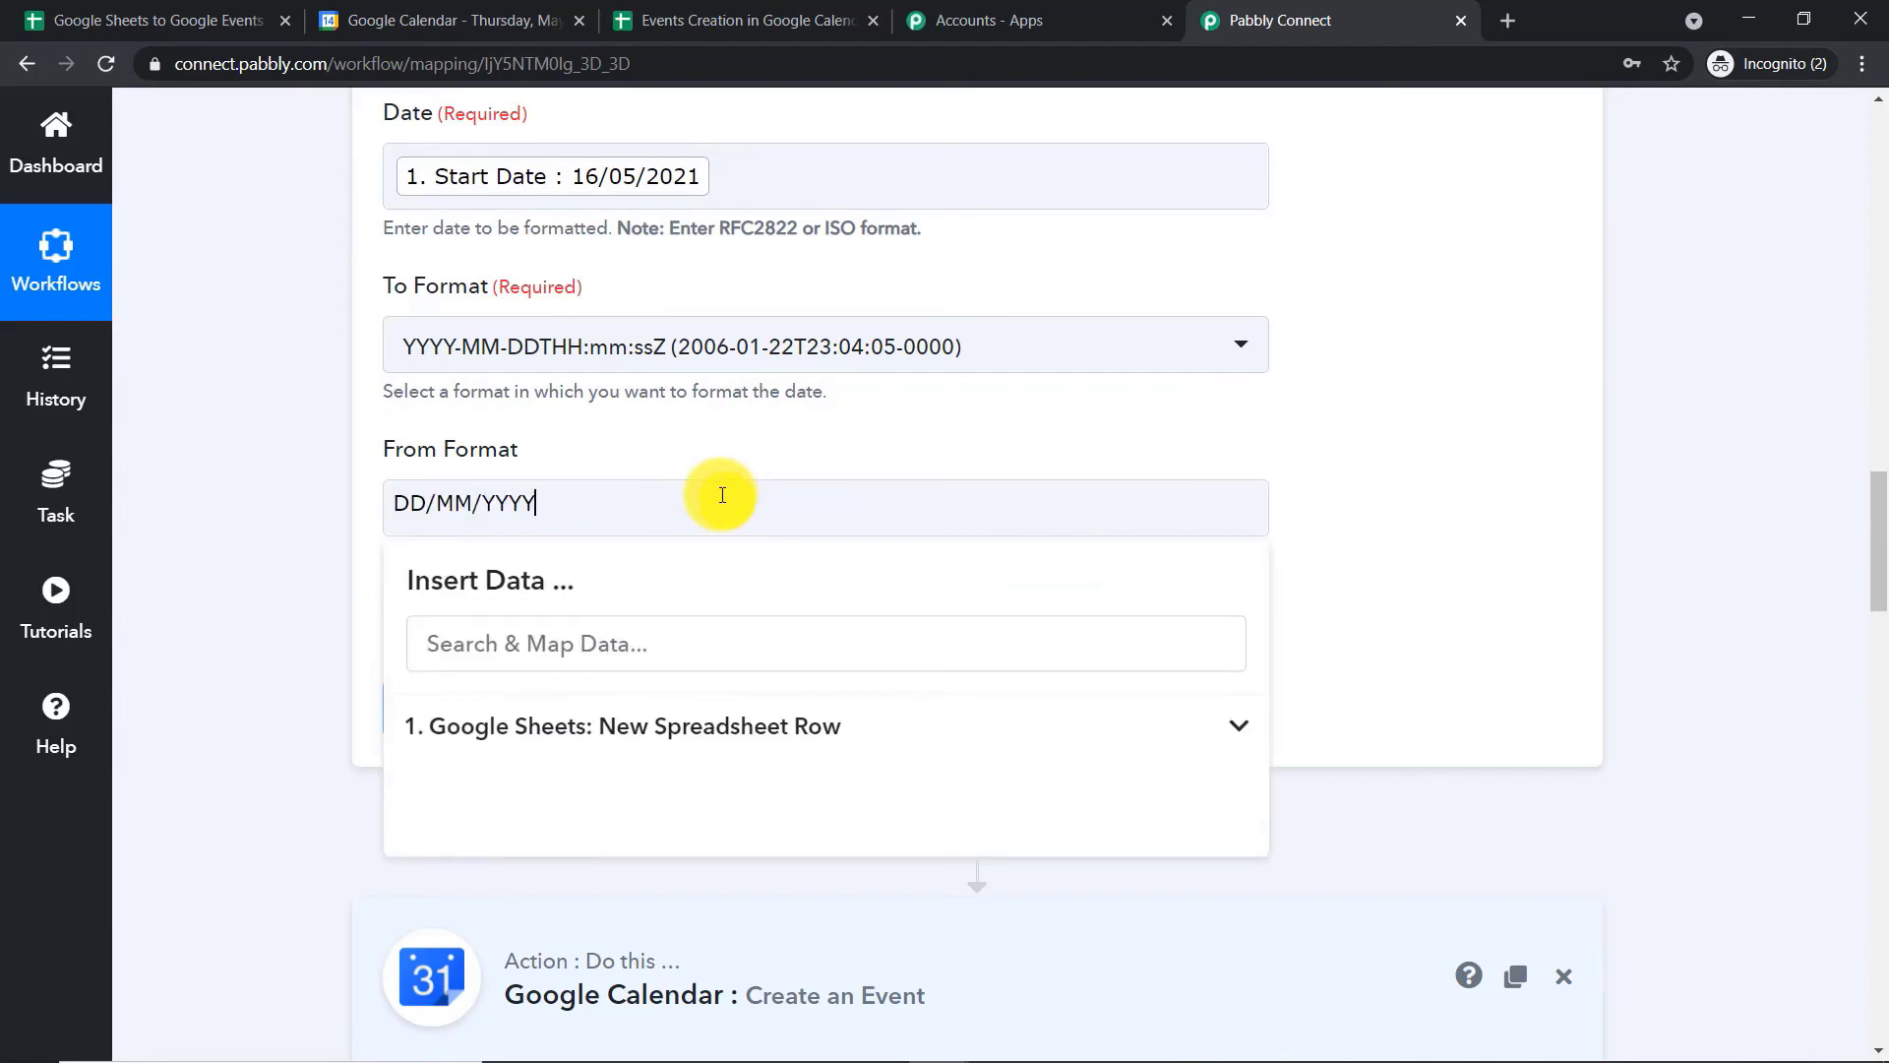
left_click(1381, 406)
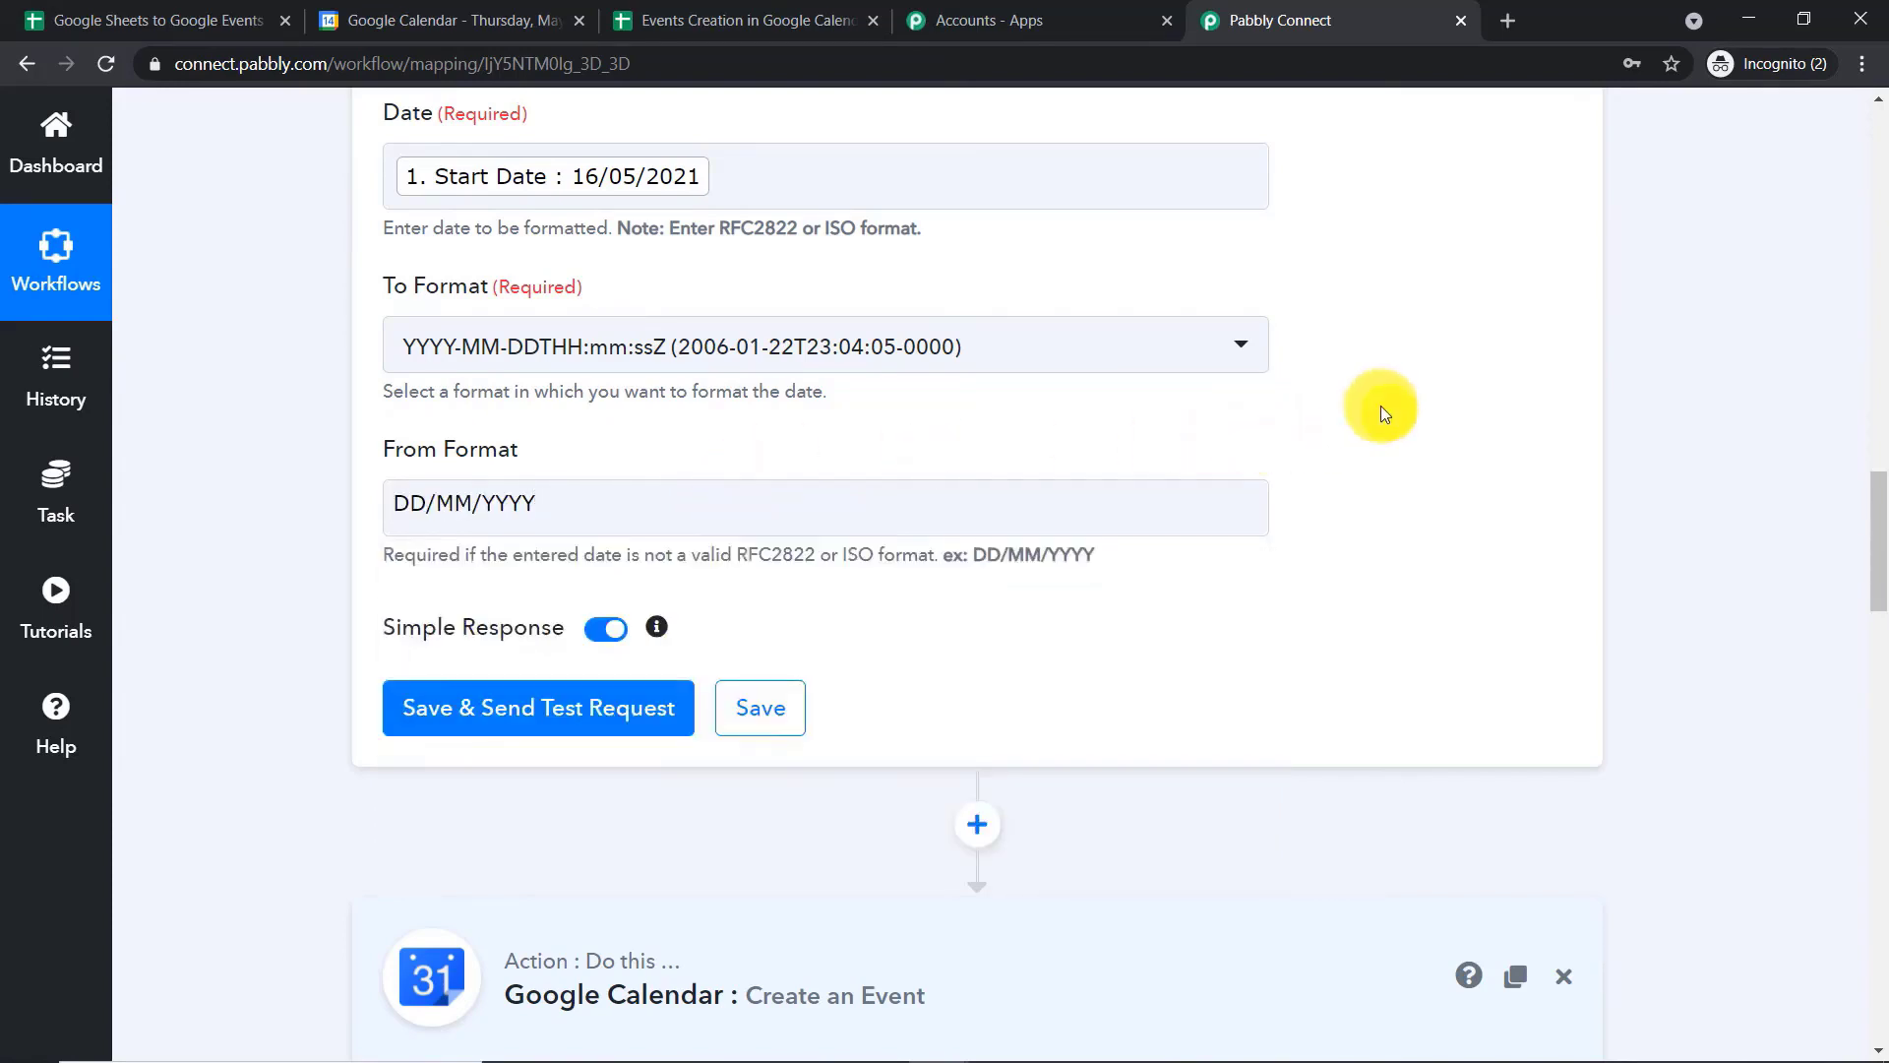
Save the Start Date formatter, send its test request, and check the Result value in the response
left_click(447, 705)
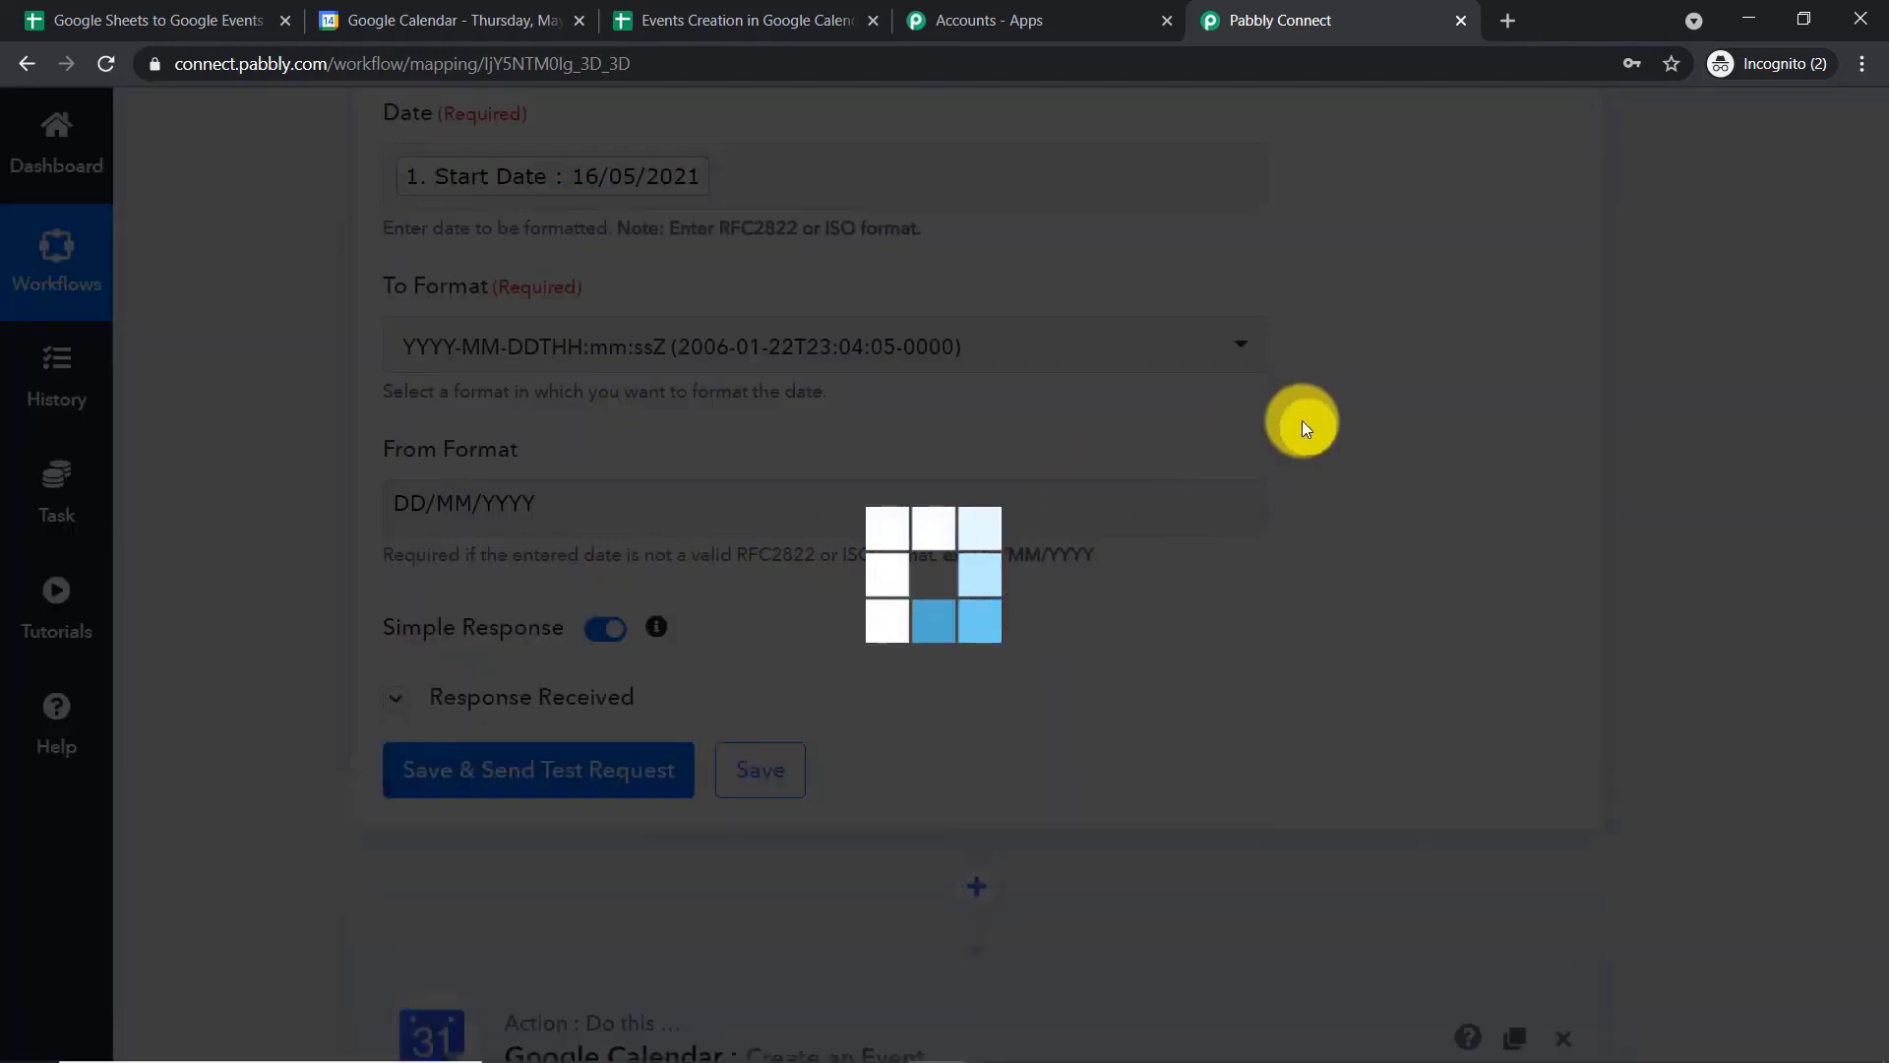
scroll(1295, 514, "down", 3)
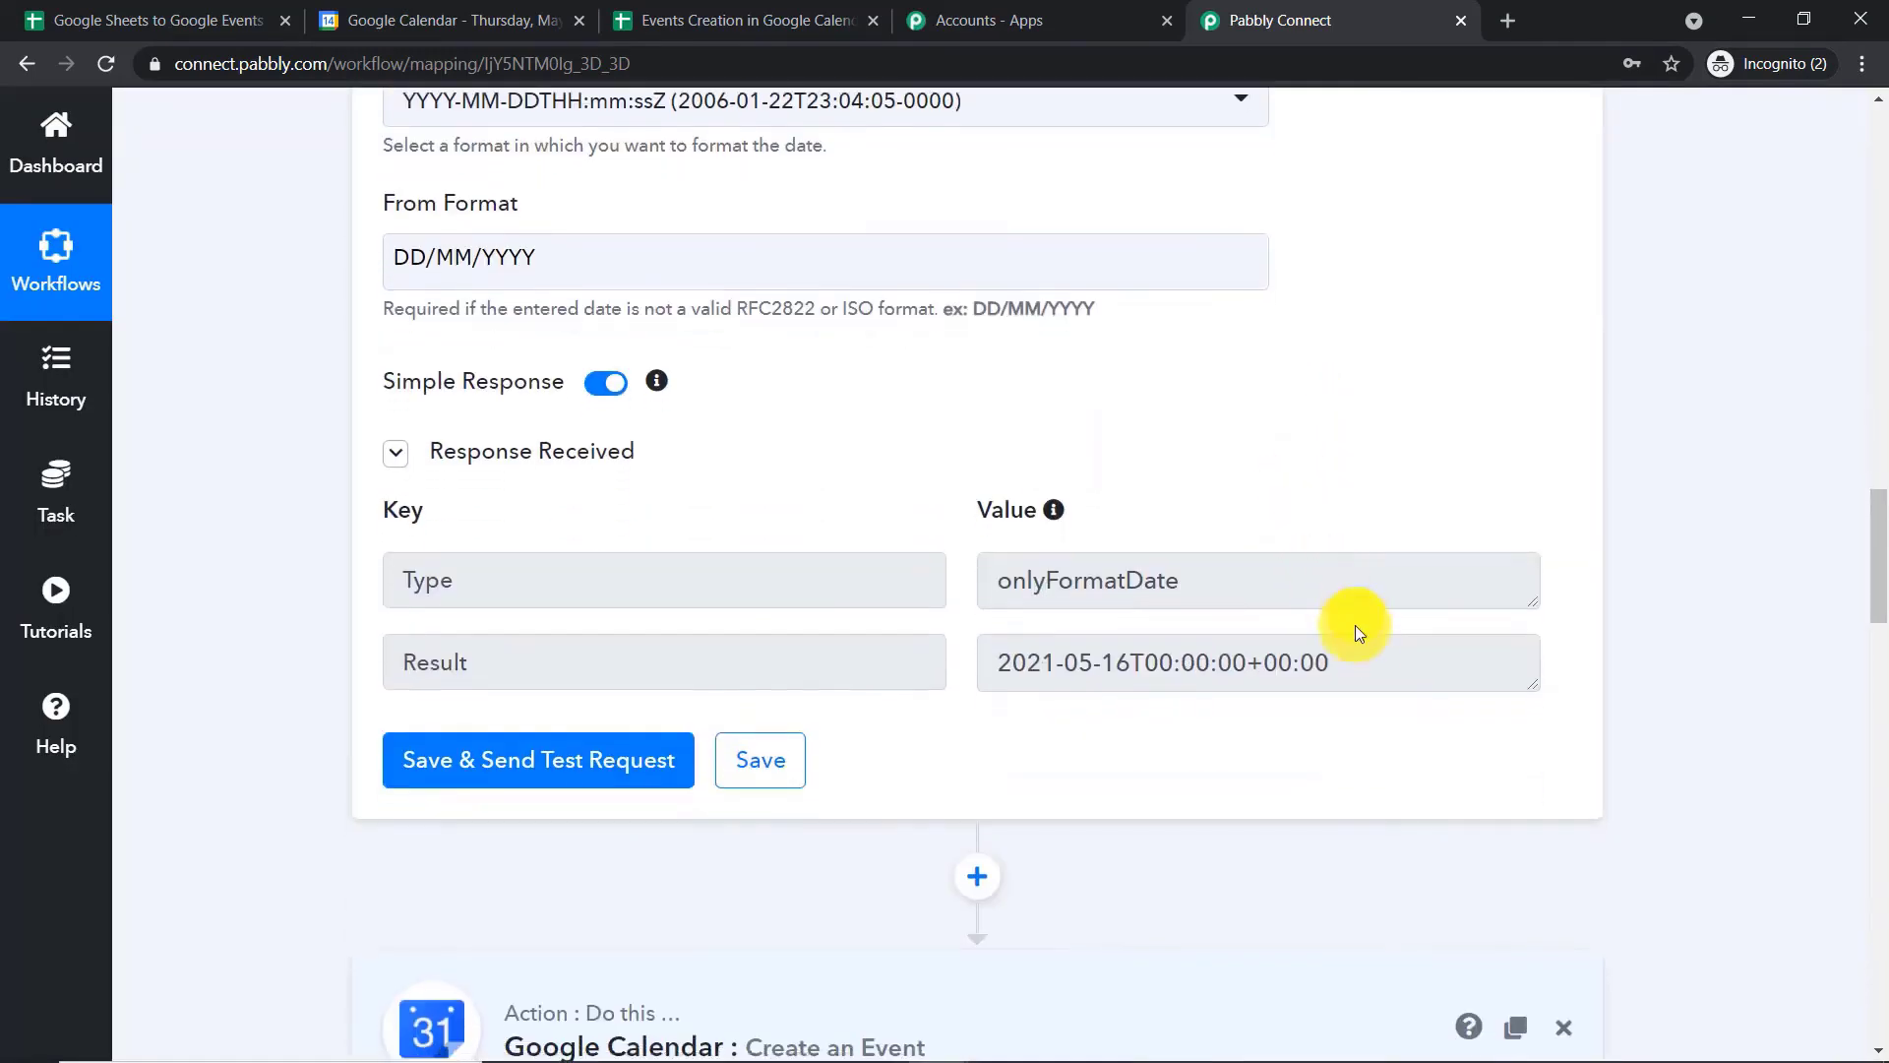
left_click_drag(1343, 664, 978, 654)
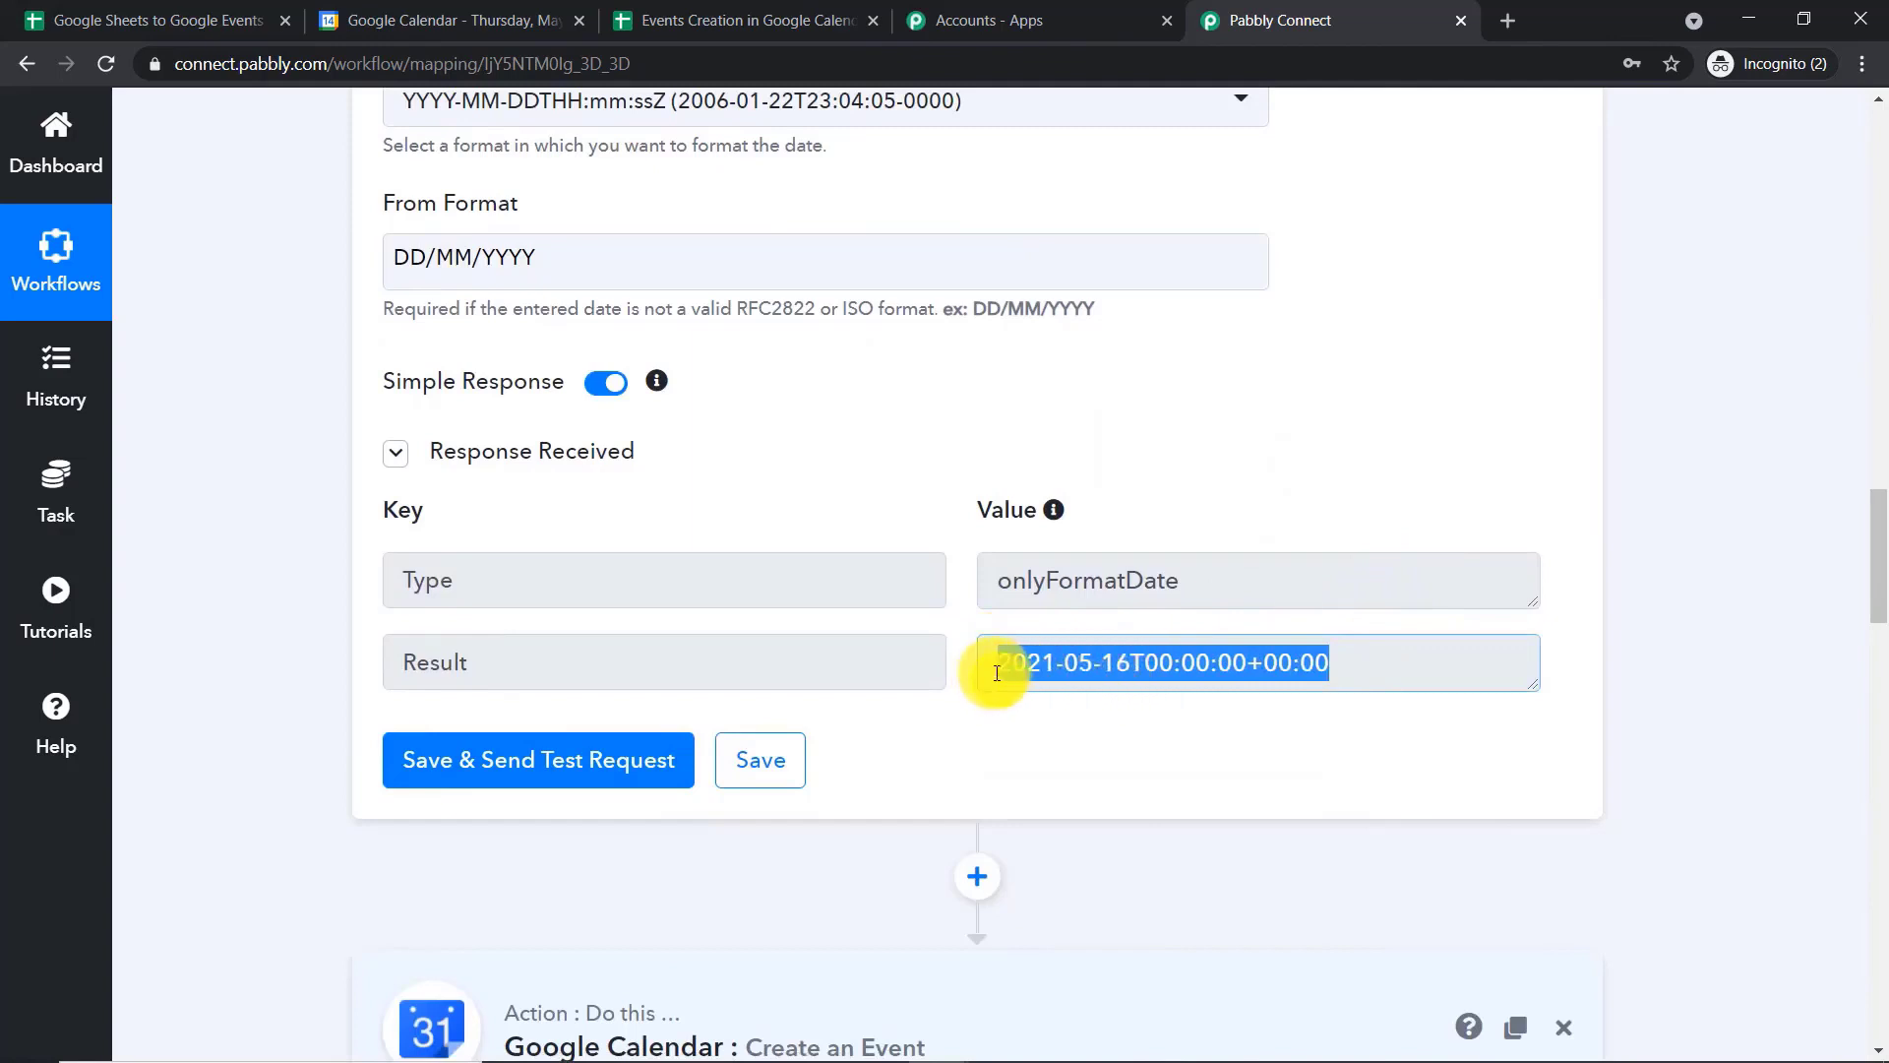
Insert a second Date/Time Formatter by Pabbly action between the first formatter and the Google Calendar action
scroll(1362, 482, "down", 4)
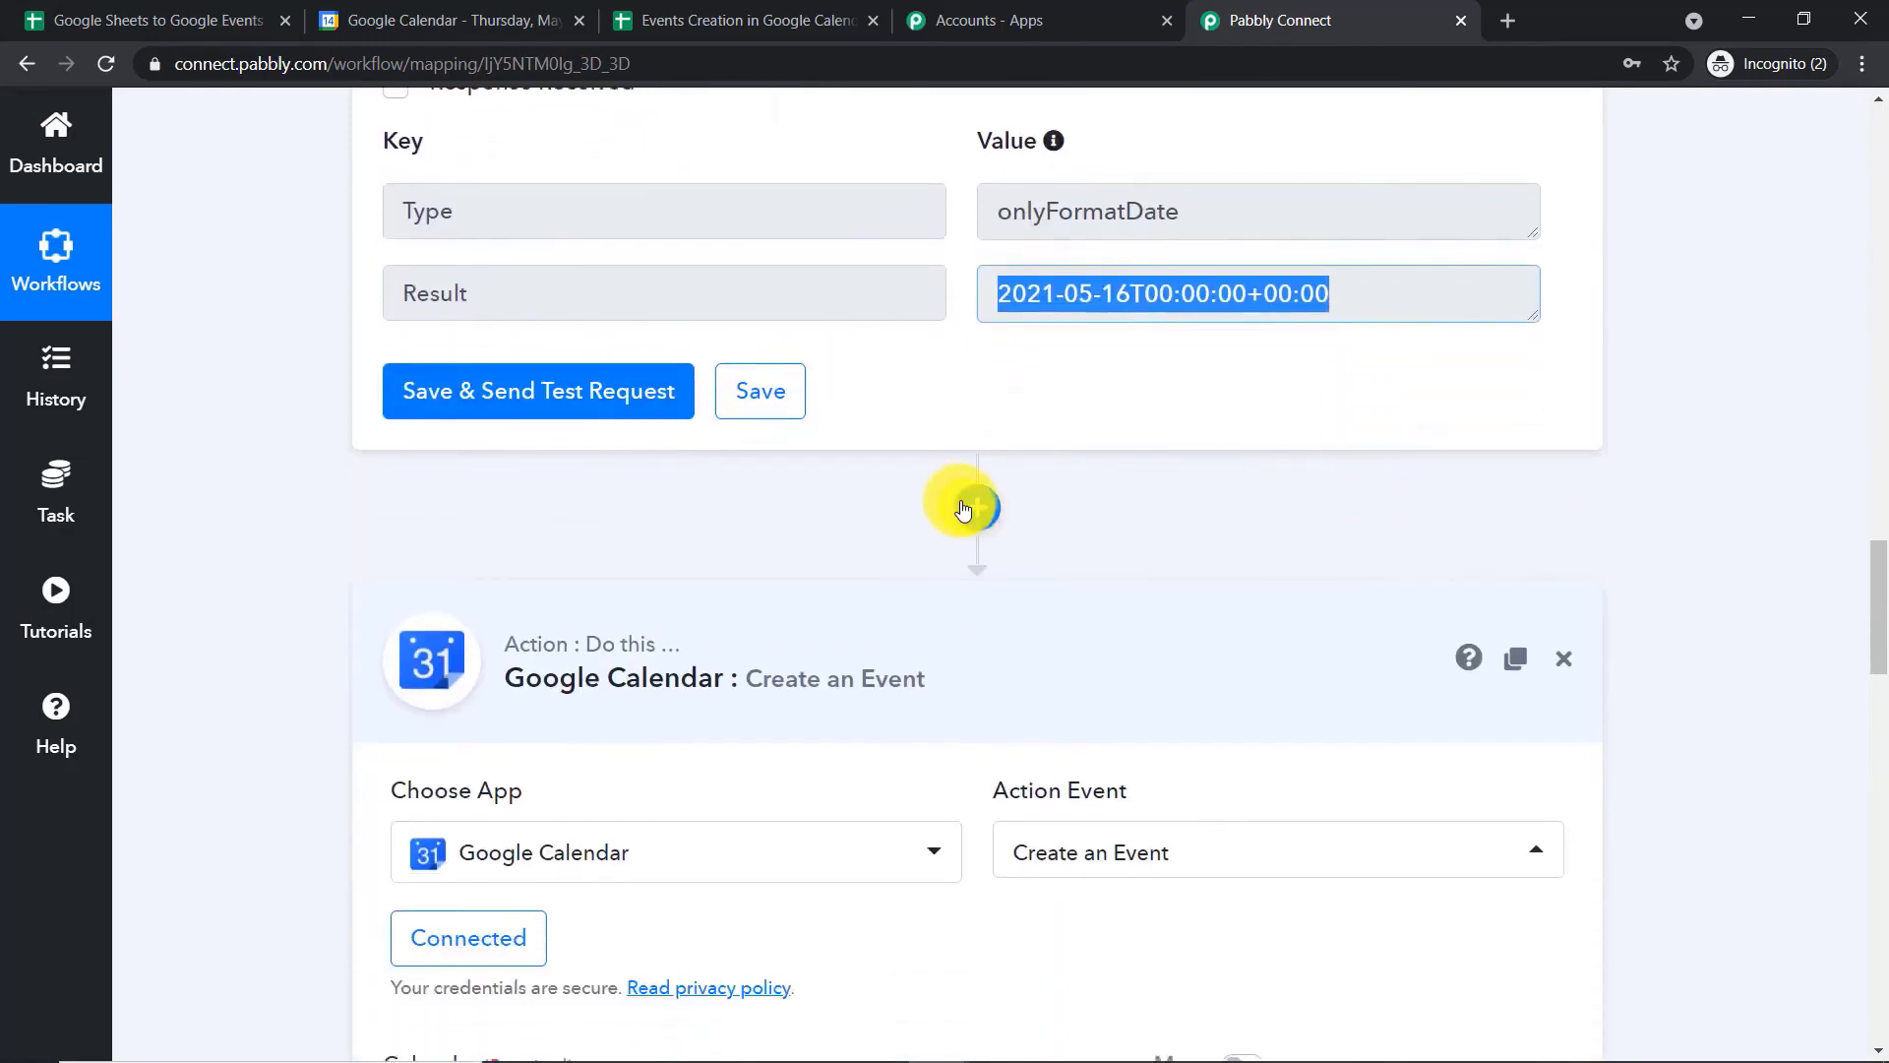
left_click(964, 507)
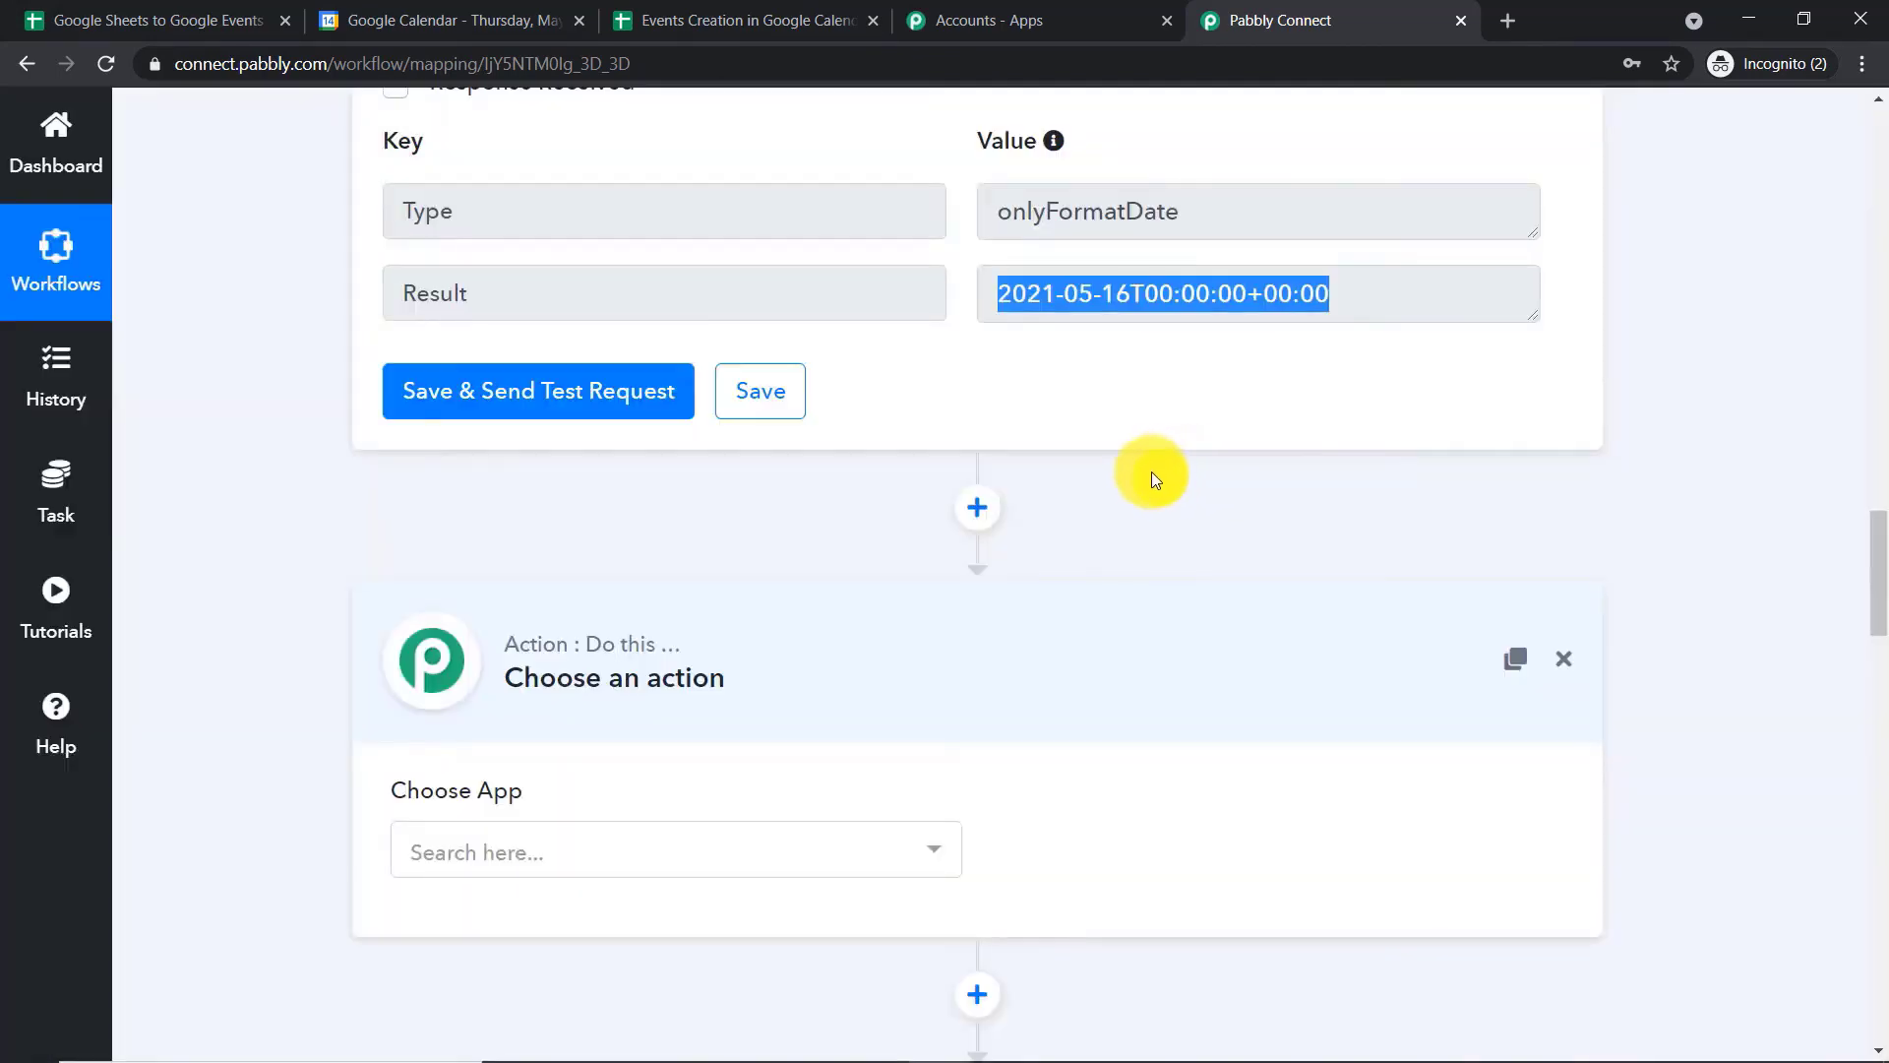
scroll(1141, 482, "down", 5)
scroll(912, 505, "up", 1)
left_click(802, 490)
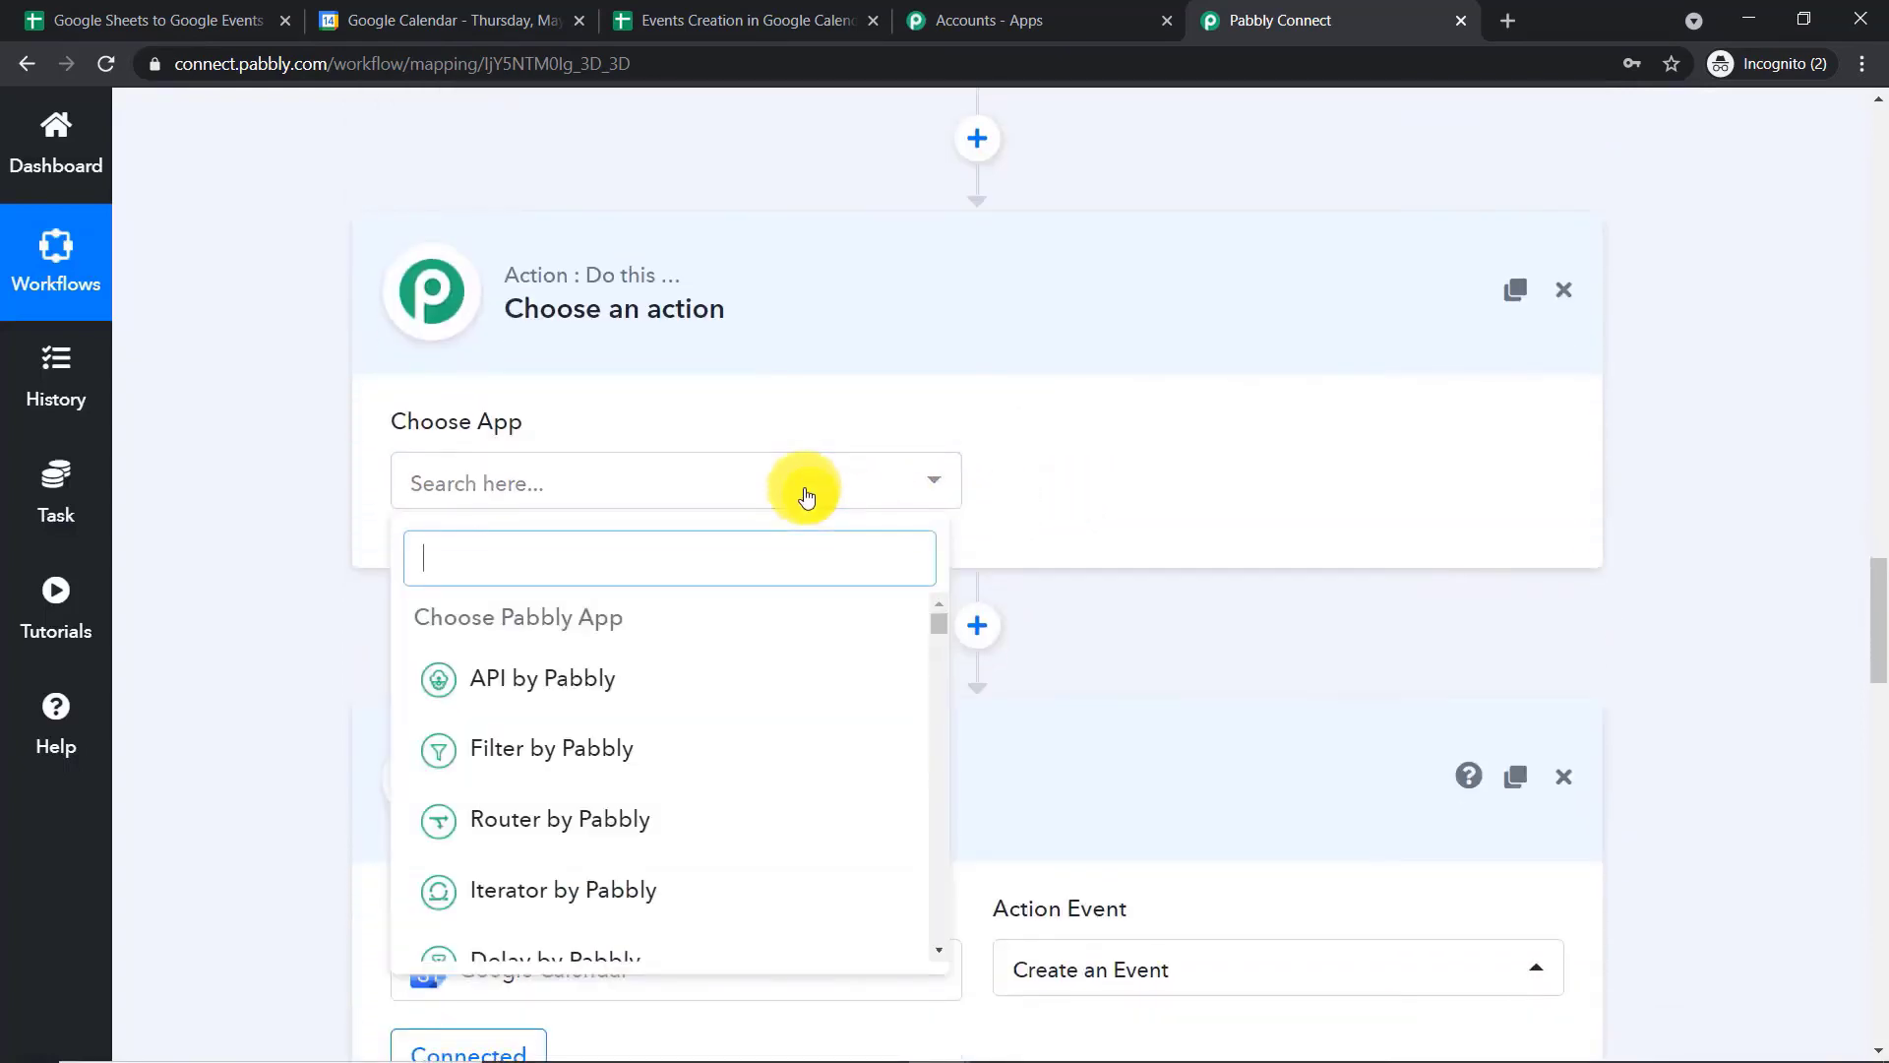
type("f")
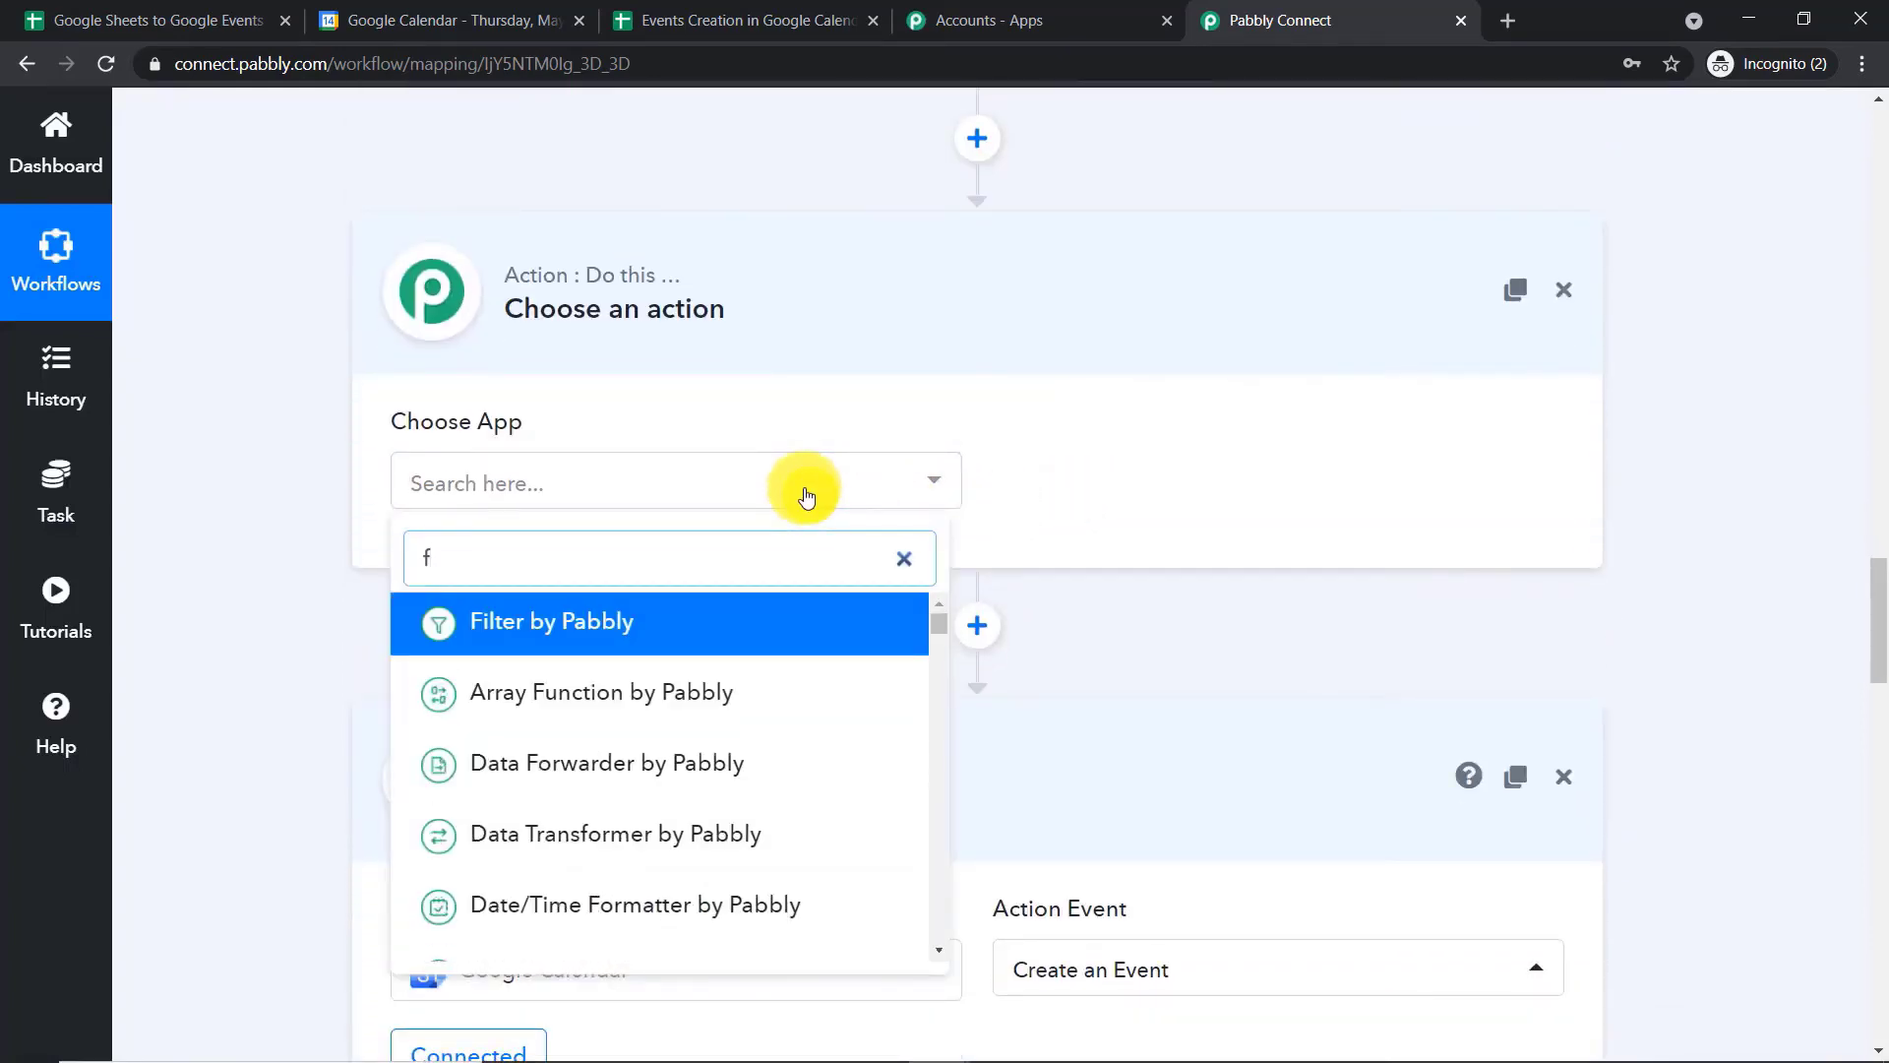
key("BackSpace")
type("date")
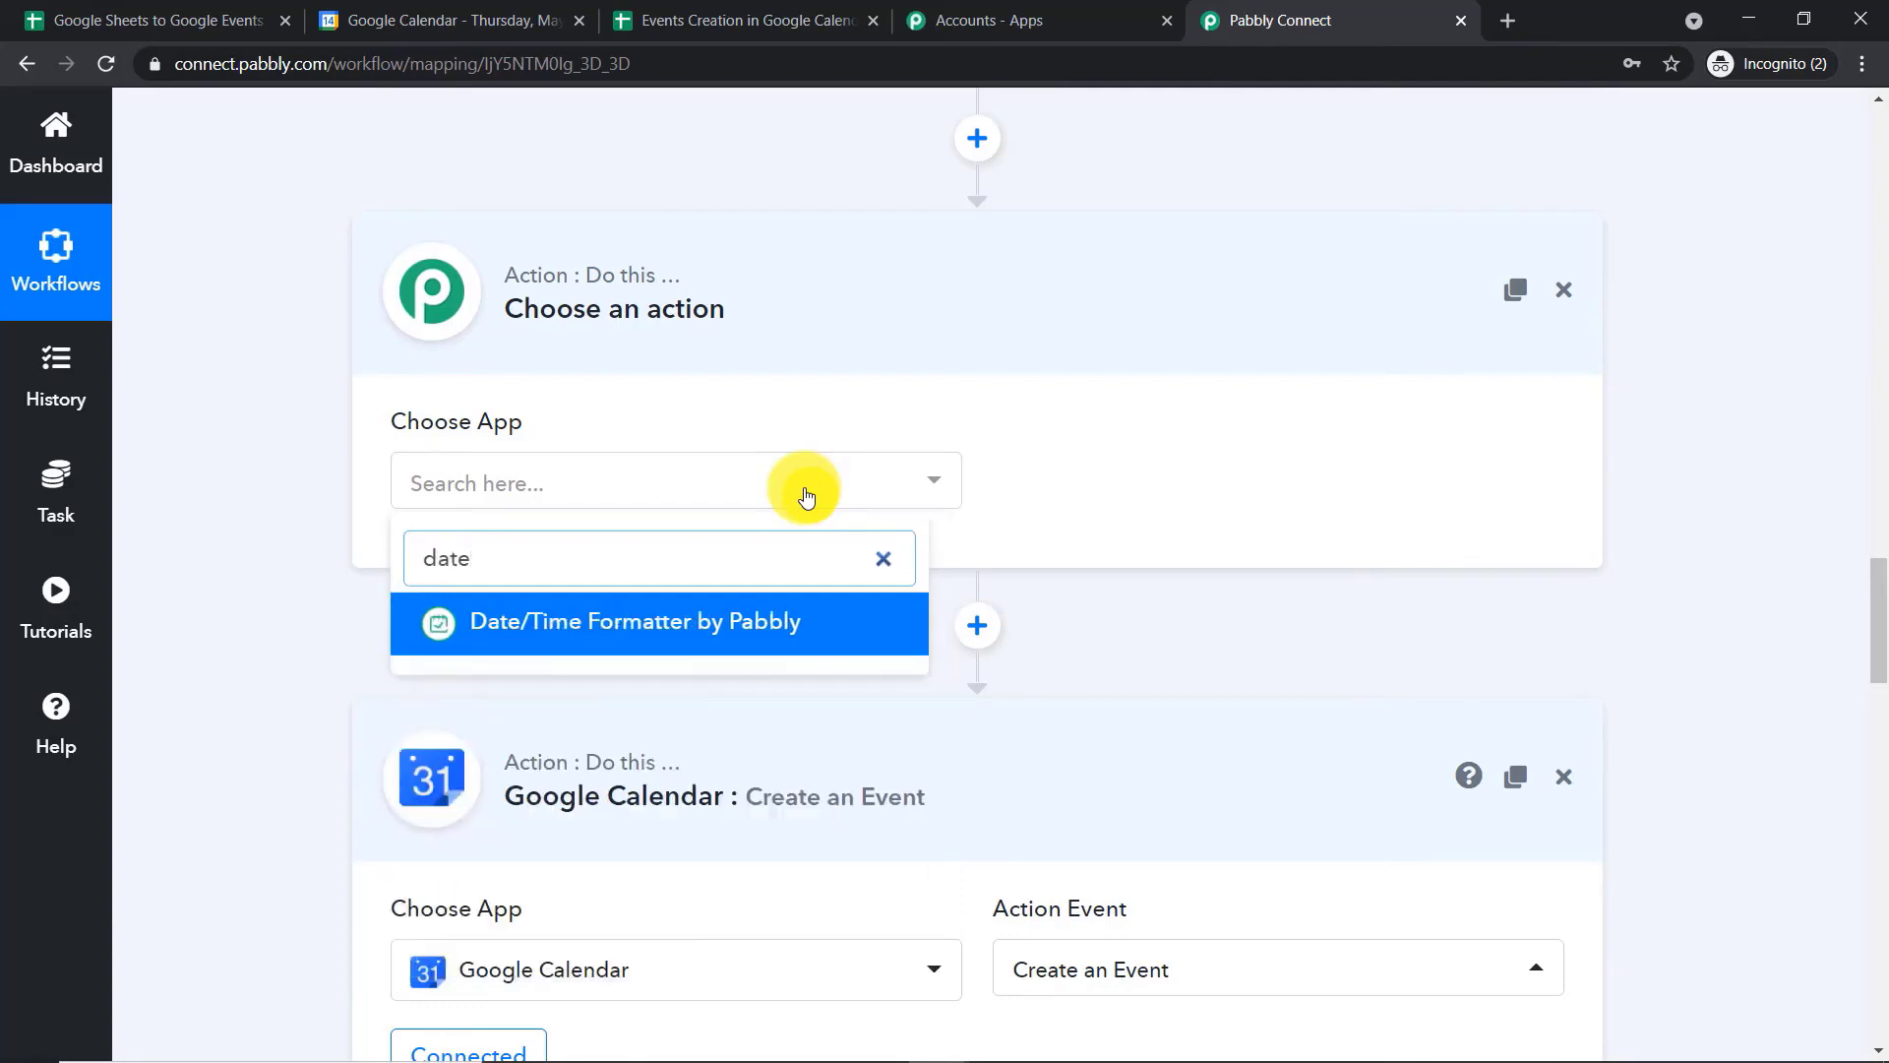
left_click(814, 619)
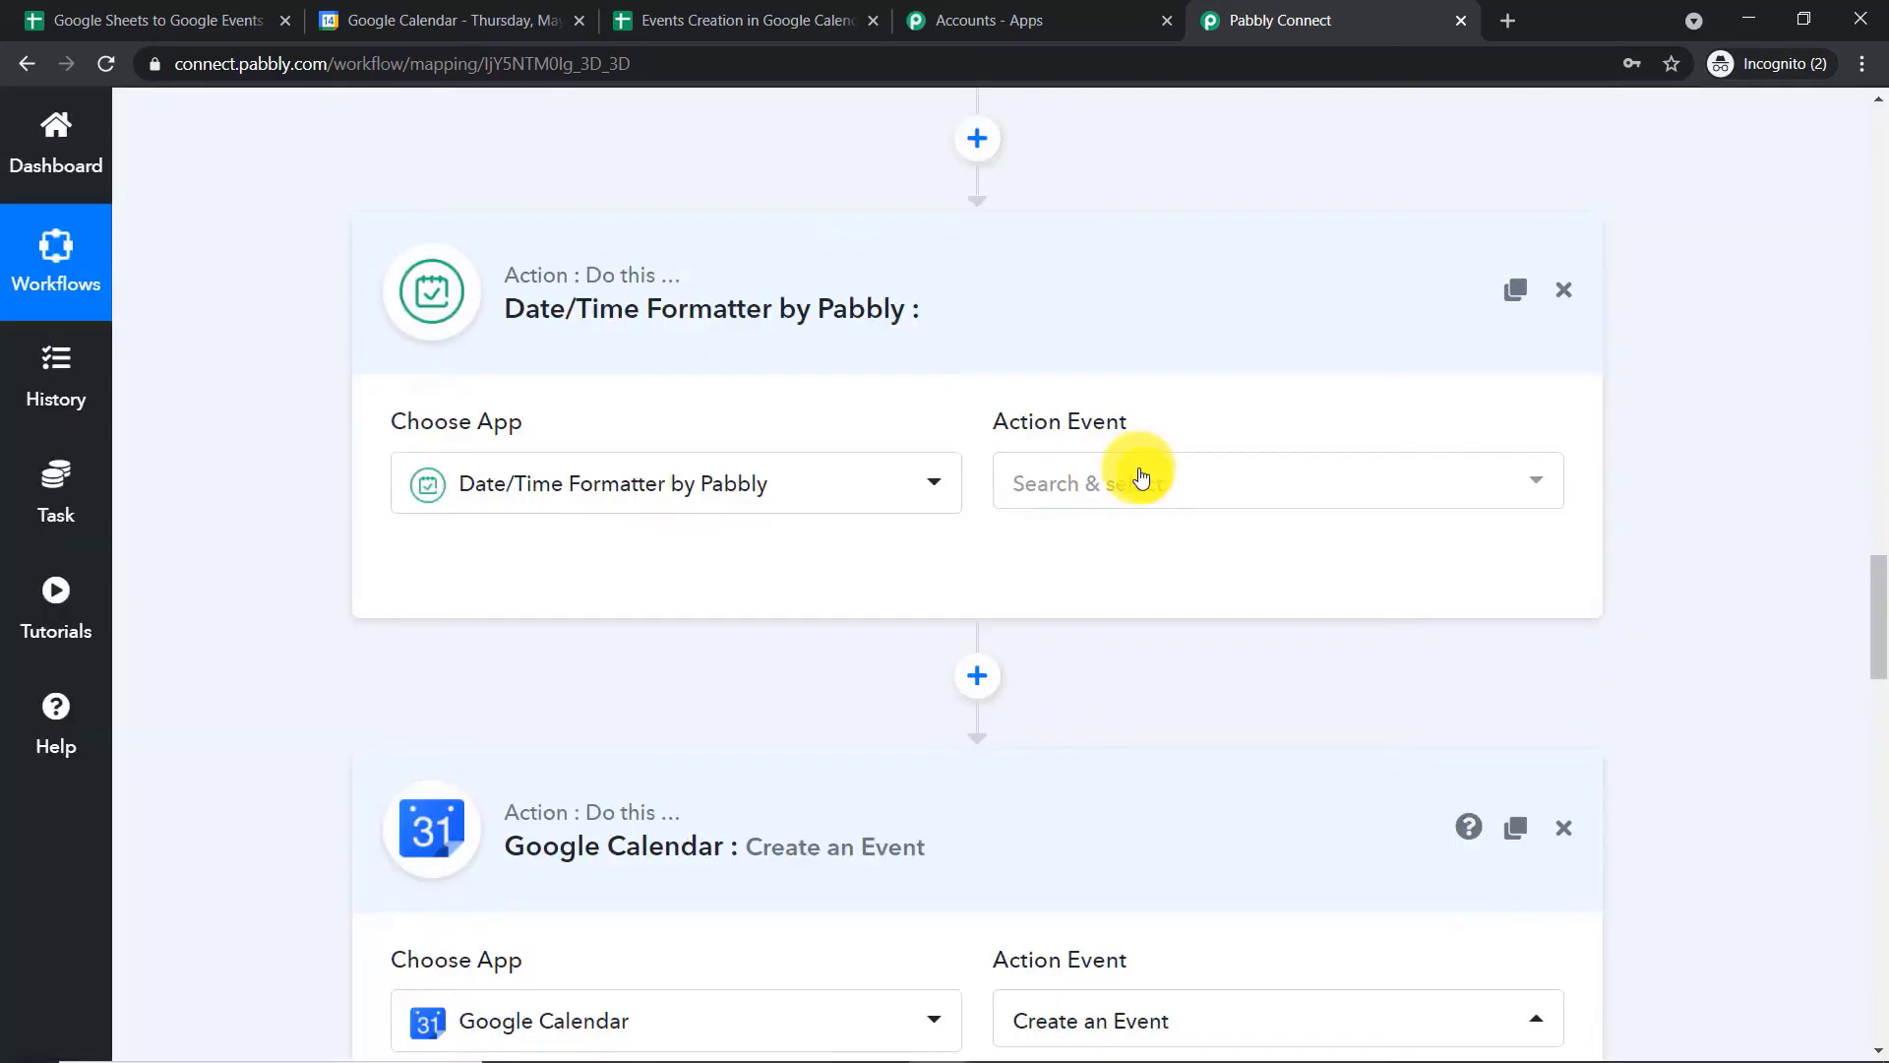
Choose Format Date Only as the second formatter's action event and connect it
left_click(1141, 478)
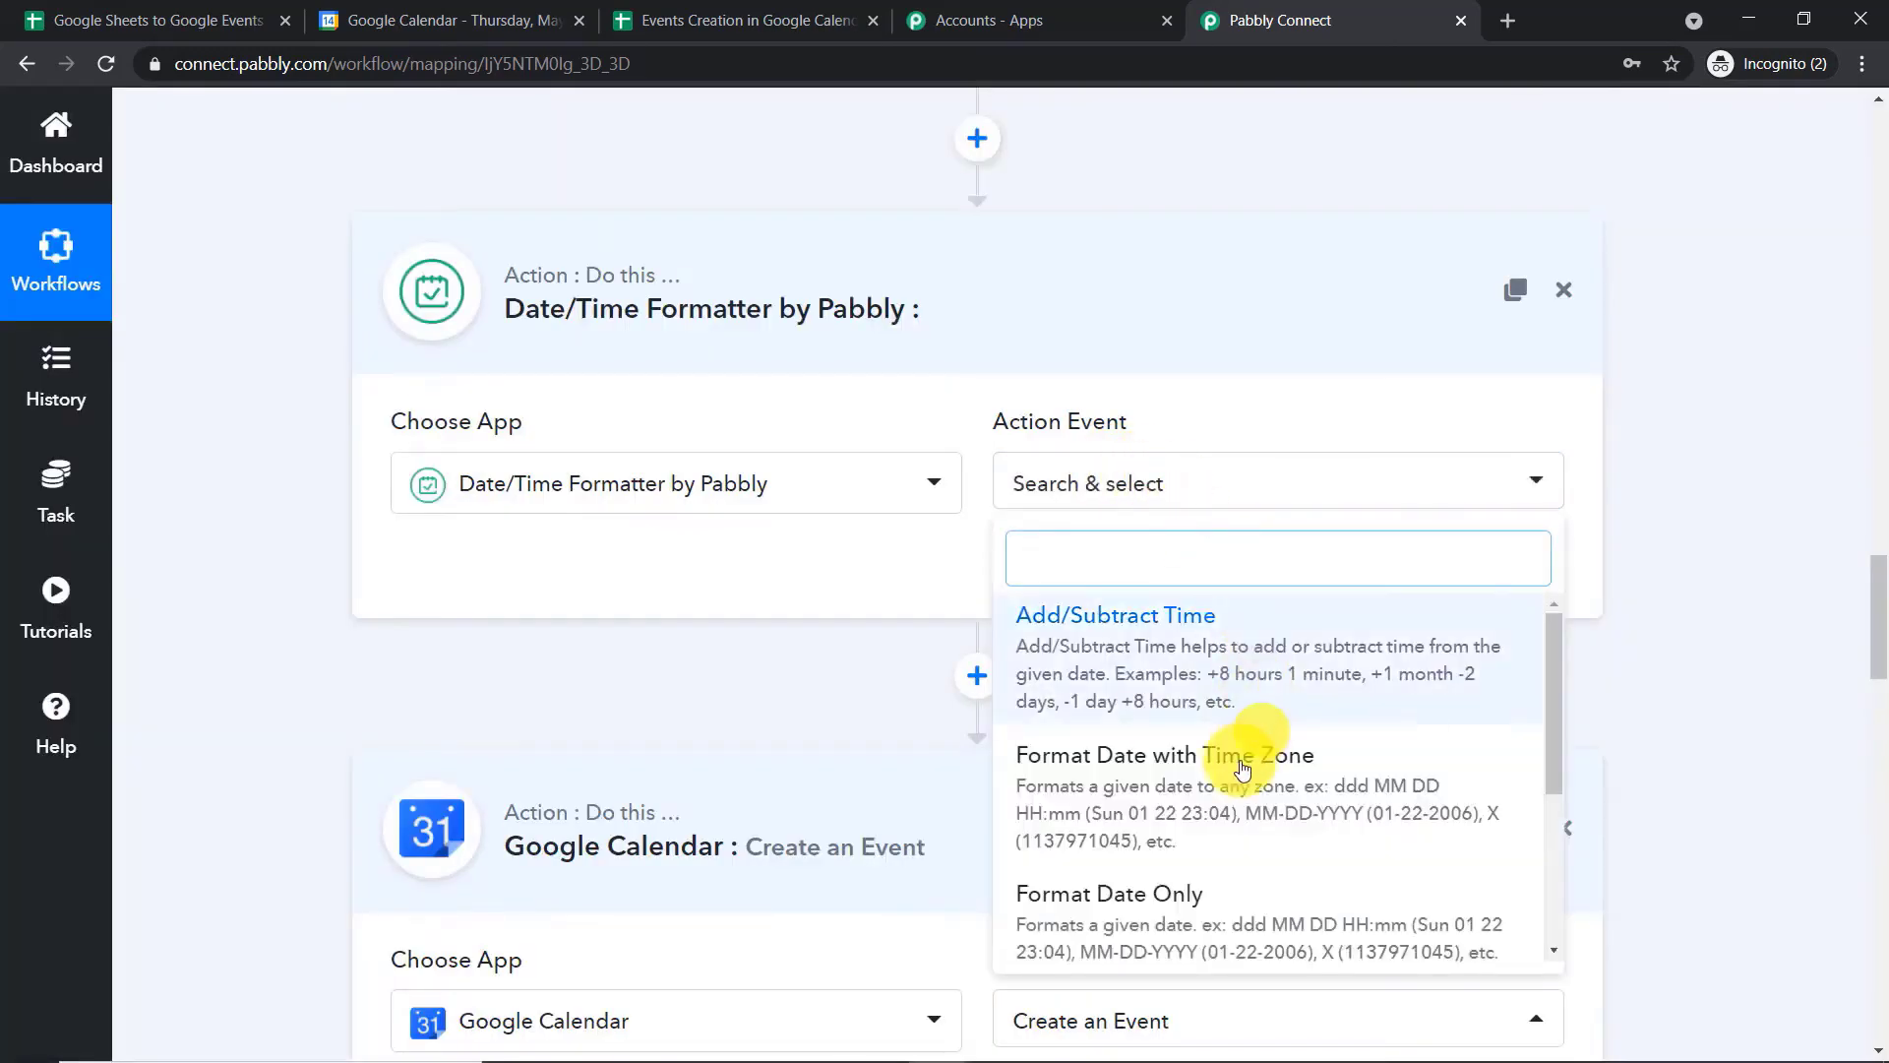
left_click(1171, 912)
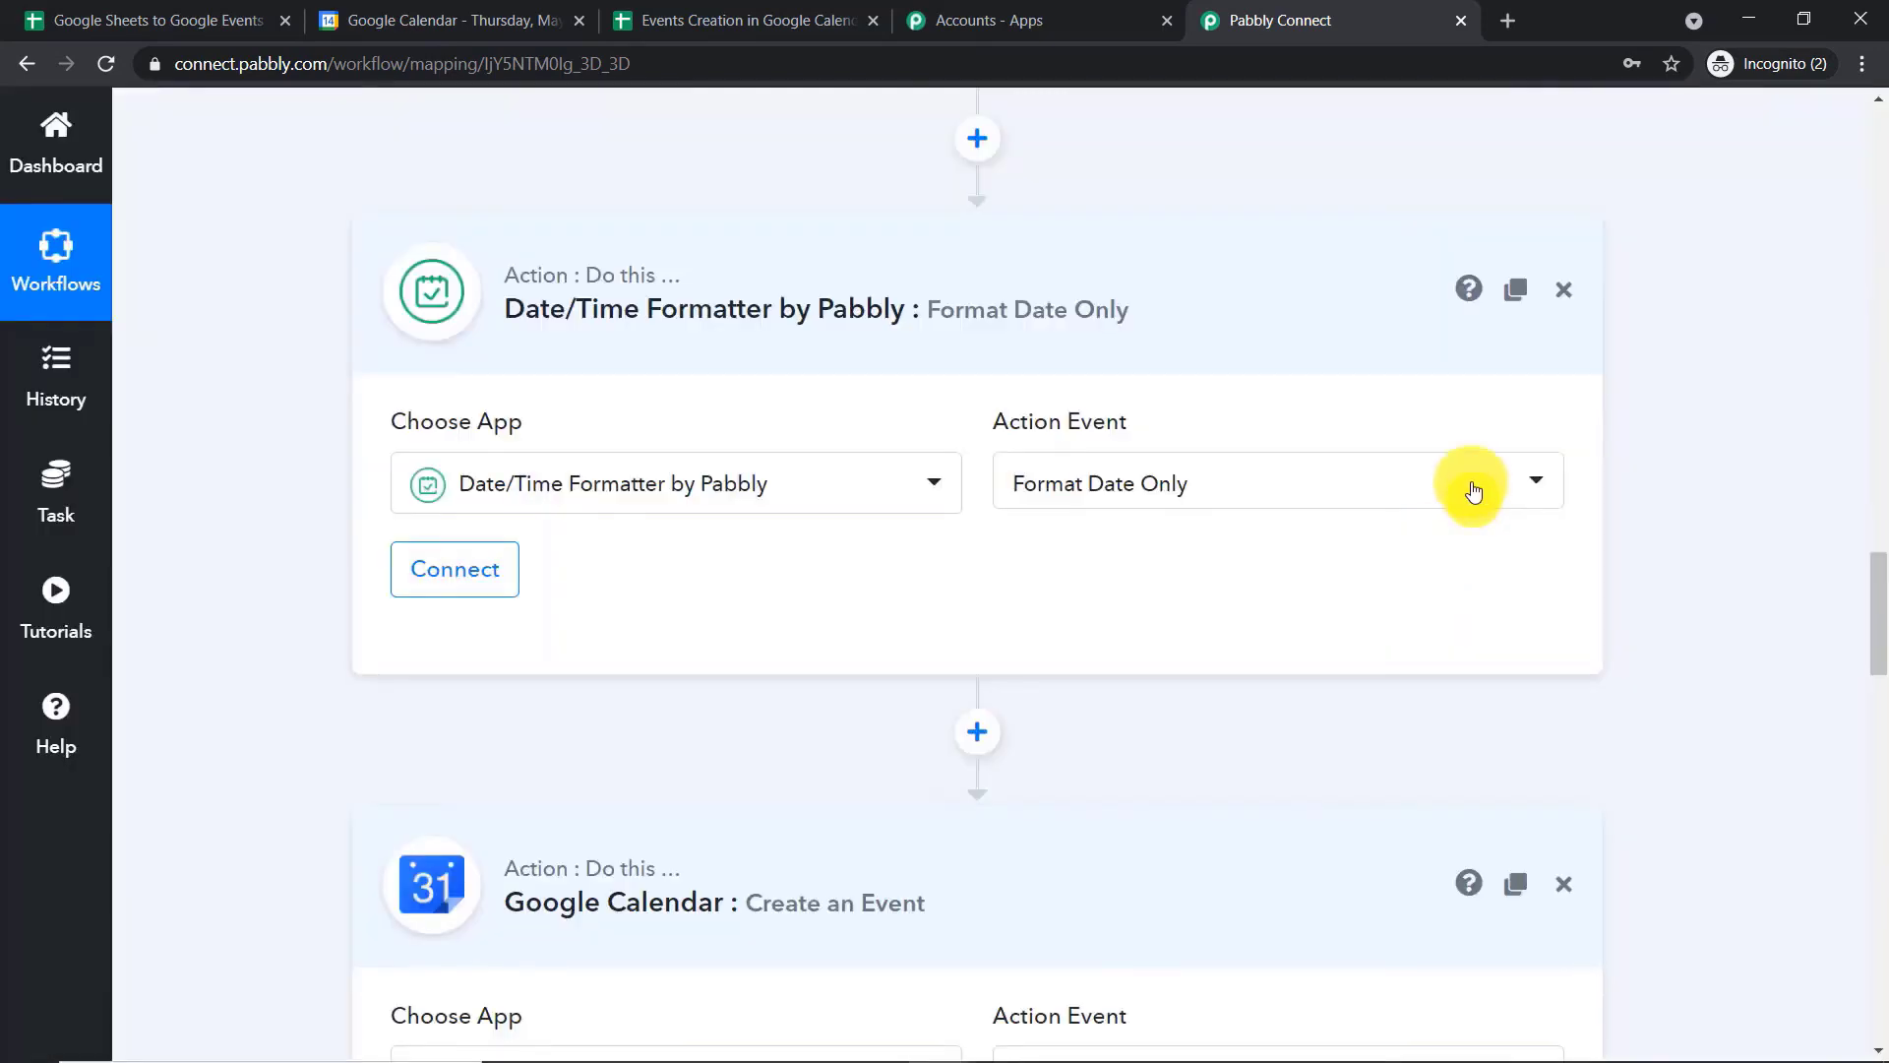
left_click(500, 574)
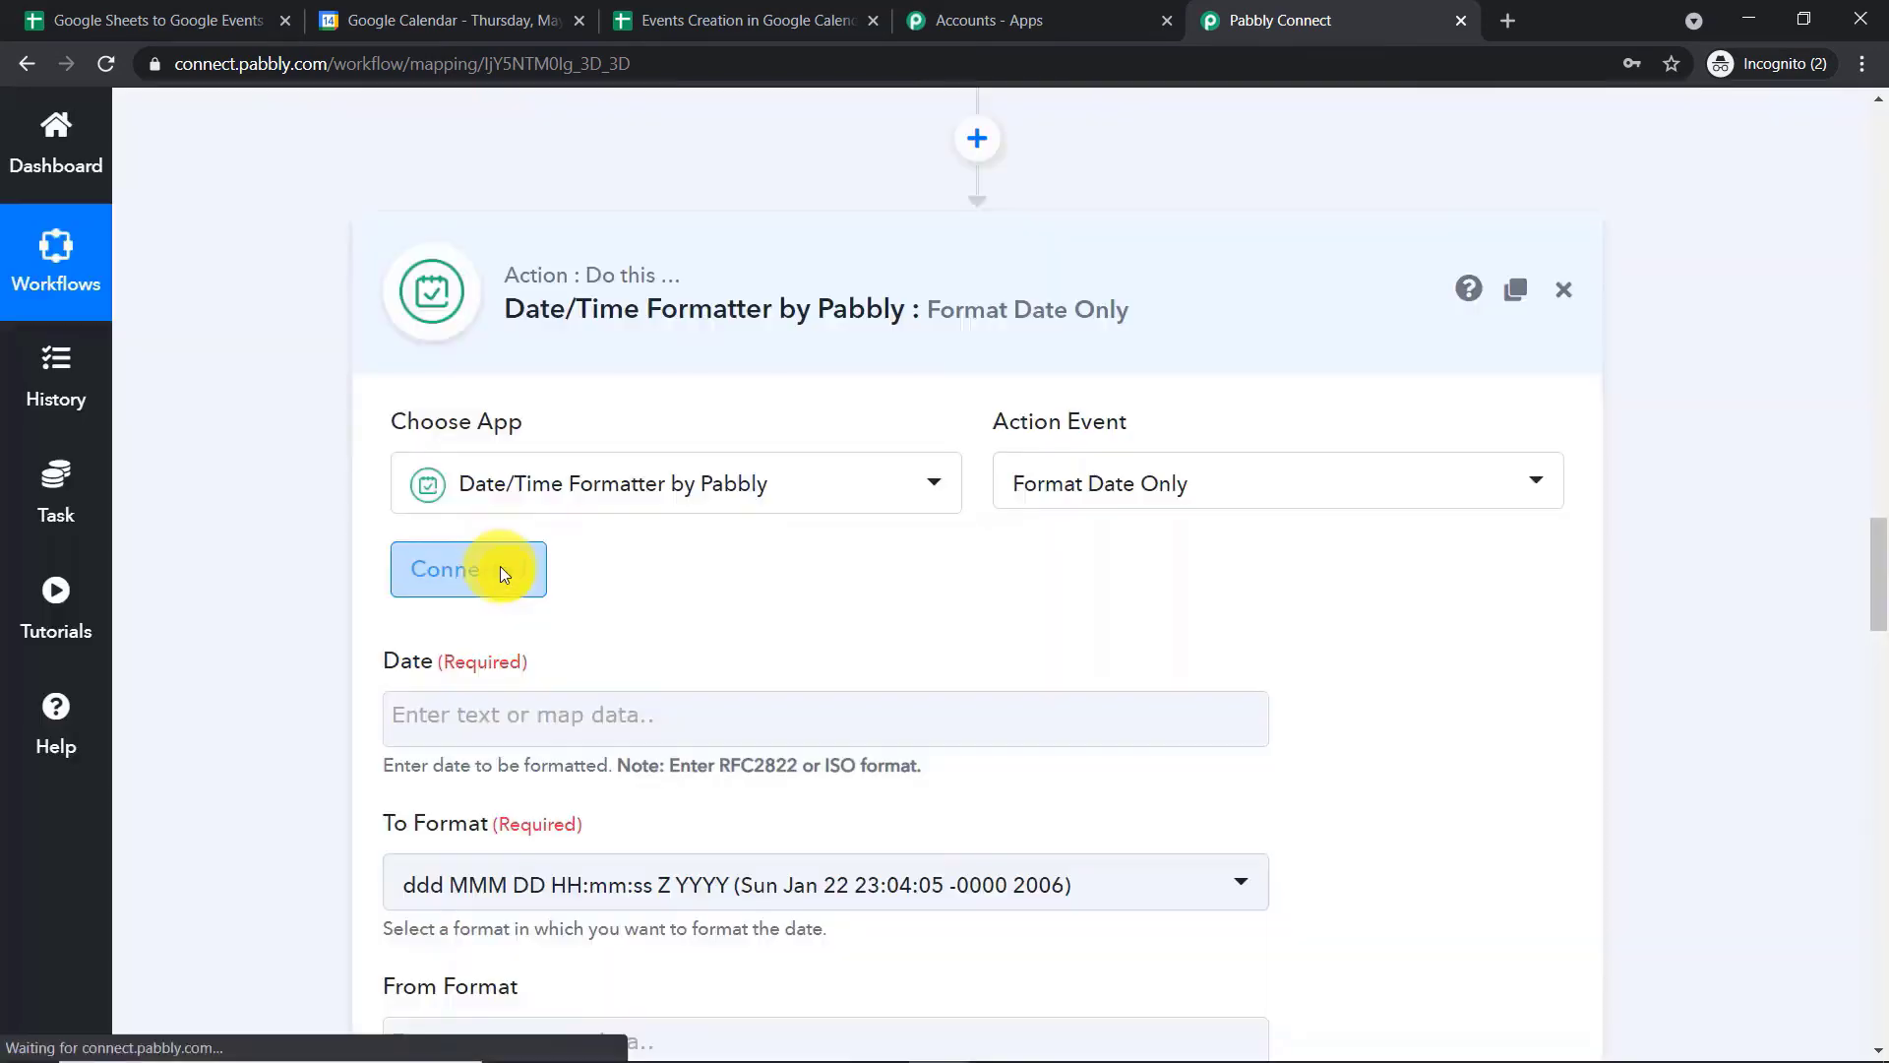
Map the End Date from the Google Sheets new row into the second formatter's Date field
scroll(865, 461, "down", 1)
scroll(866, 452, "down", 2)
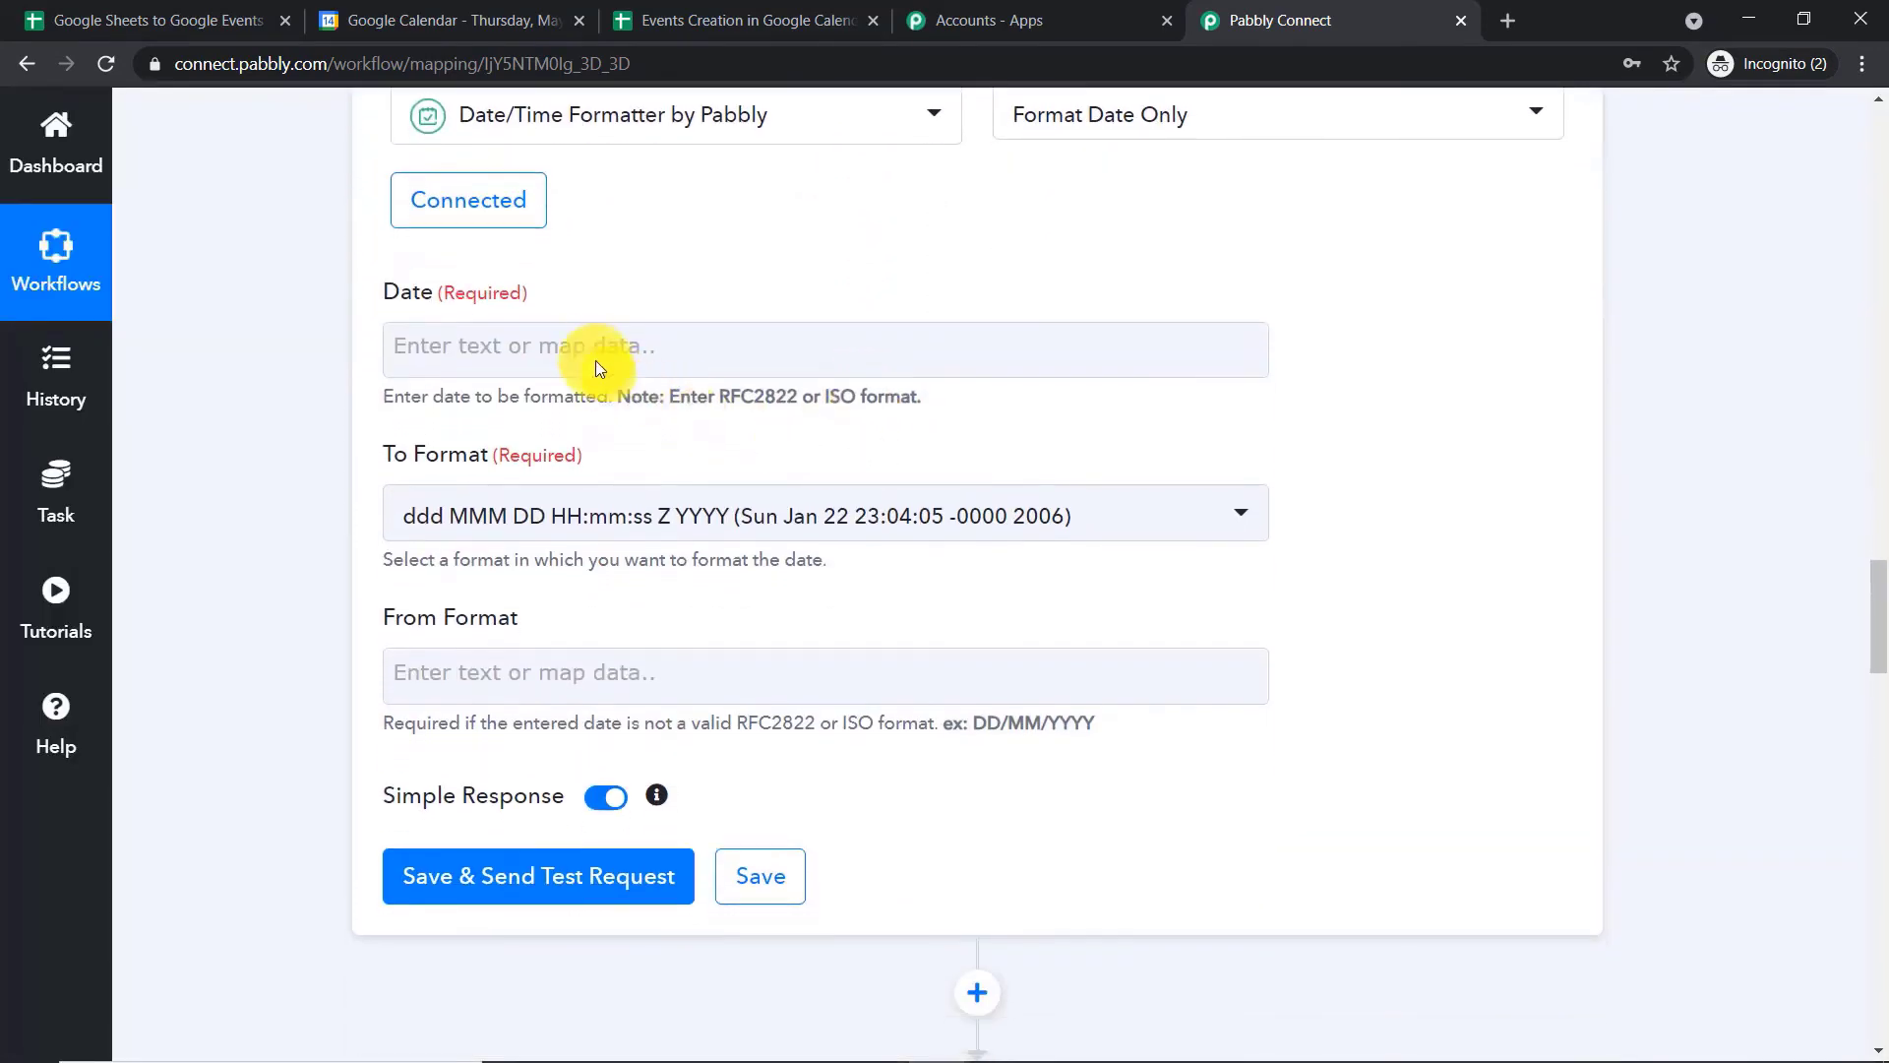
left_click(584, 345)
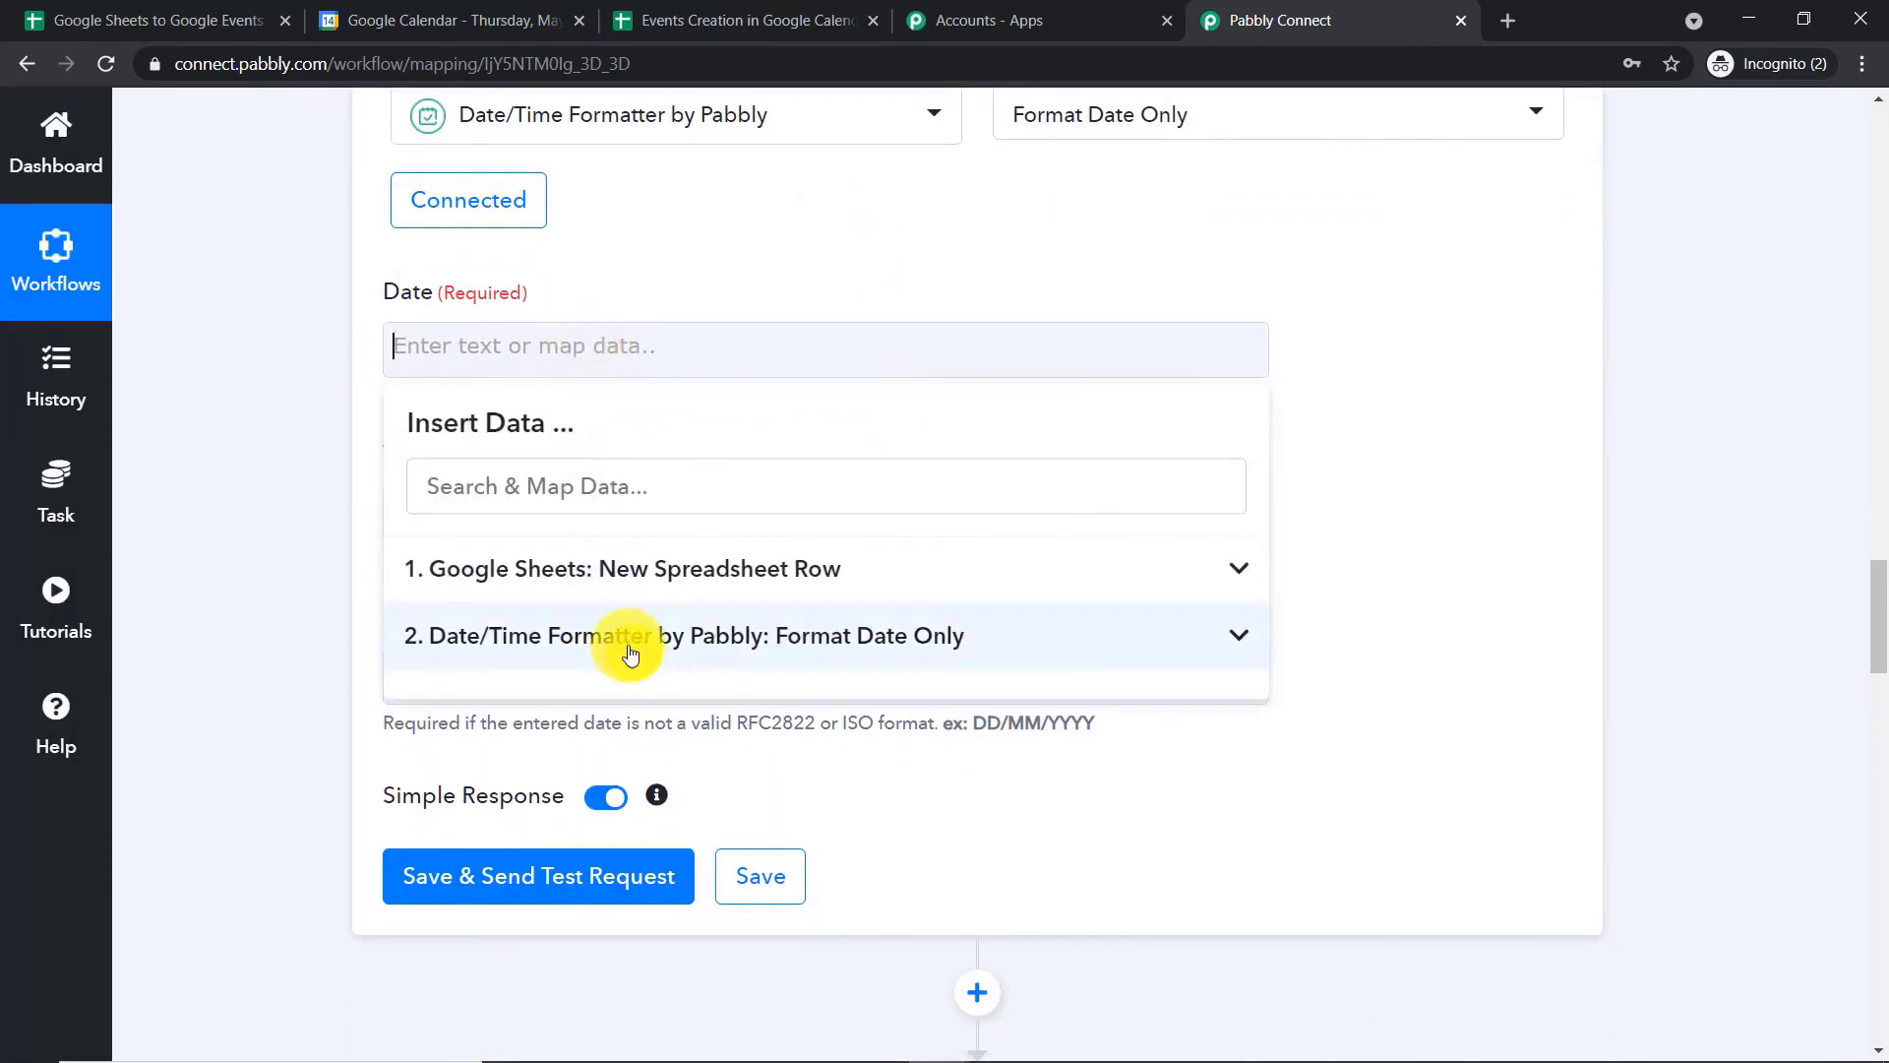
left_click(620, 568)
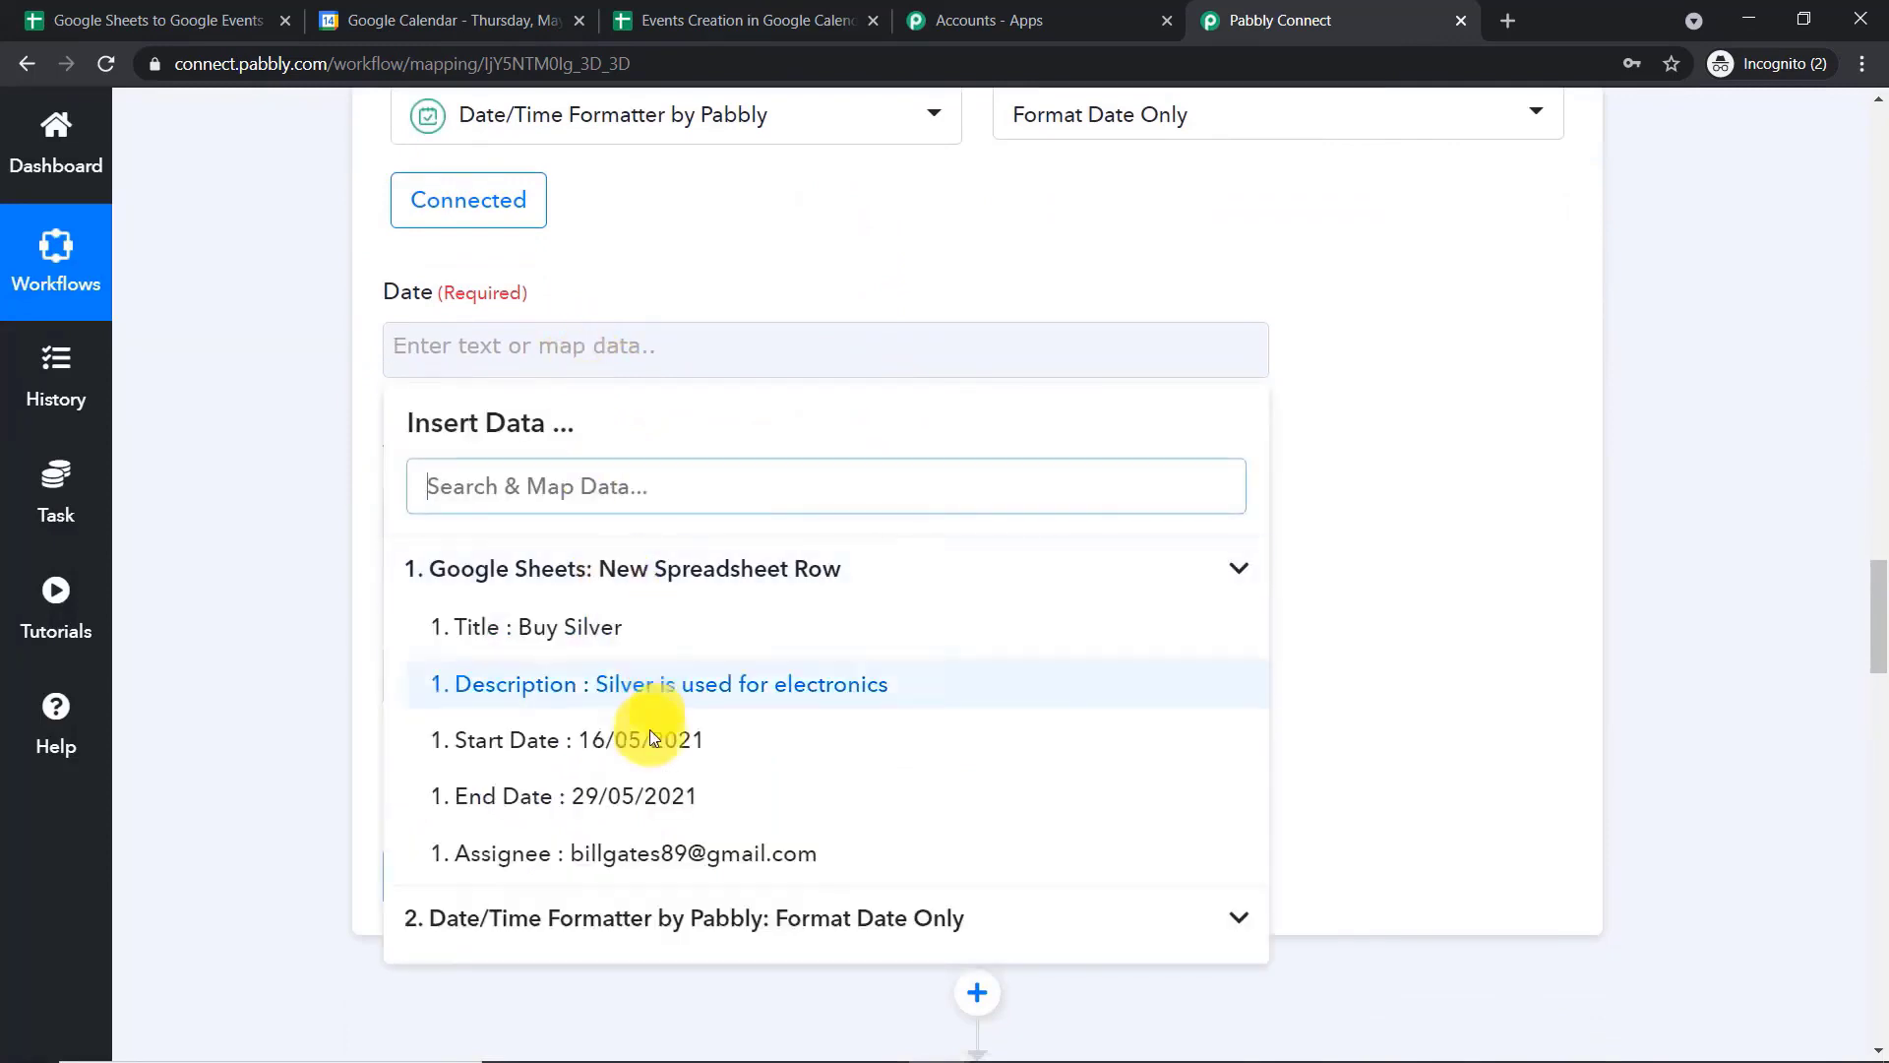
left_click(642, 819)
left_click(1483, 323)
Set the second formatter's To Format to YYYY-MM-DDTHH:mm:ssZ
scroll(954, 405, "down", 1)
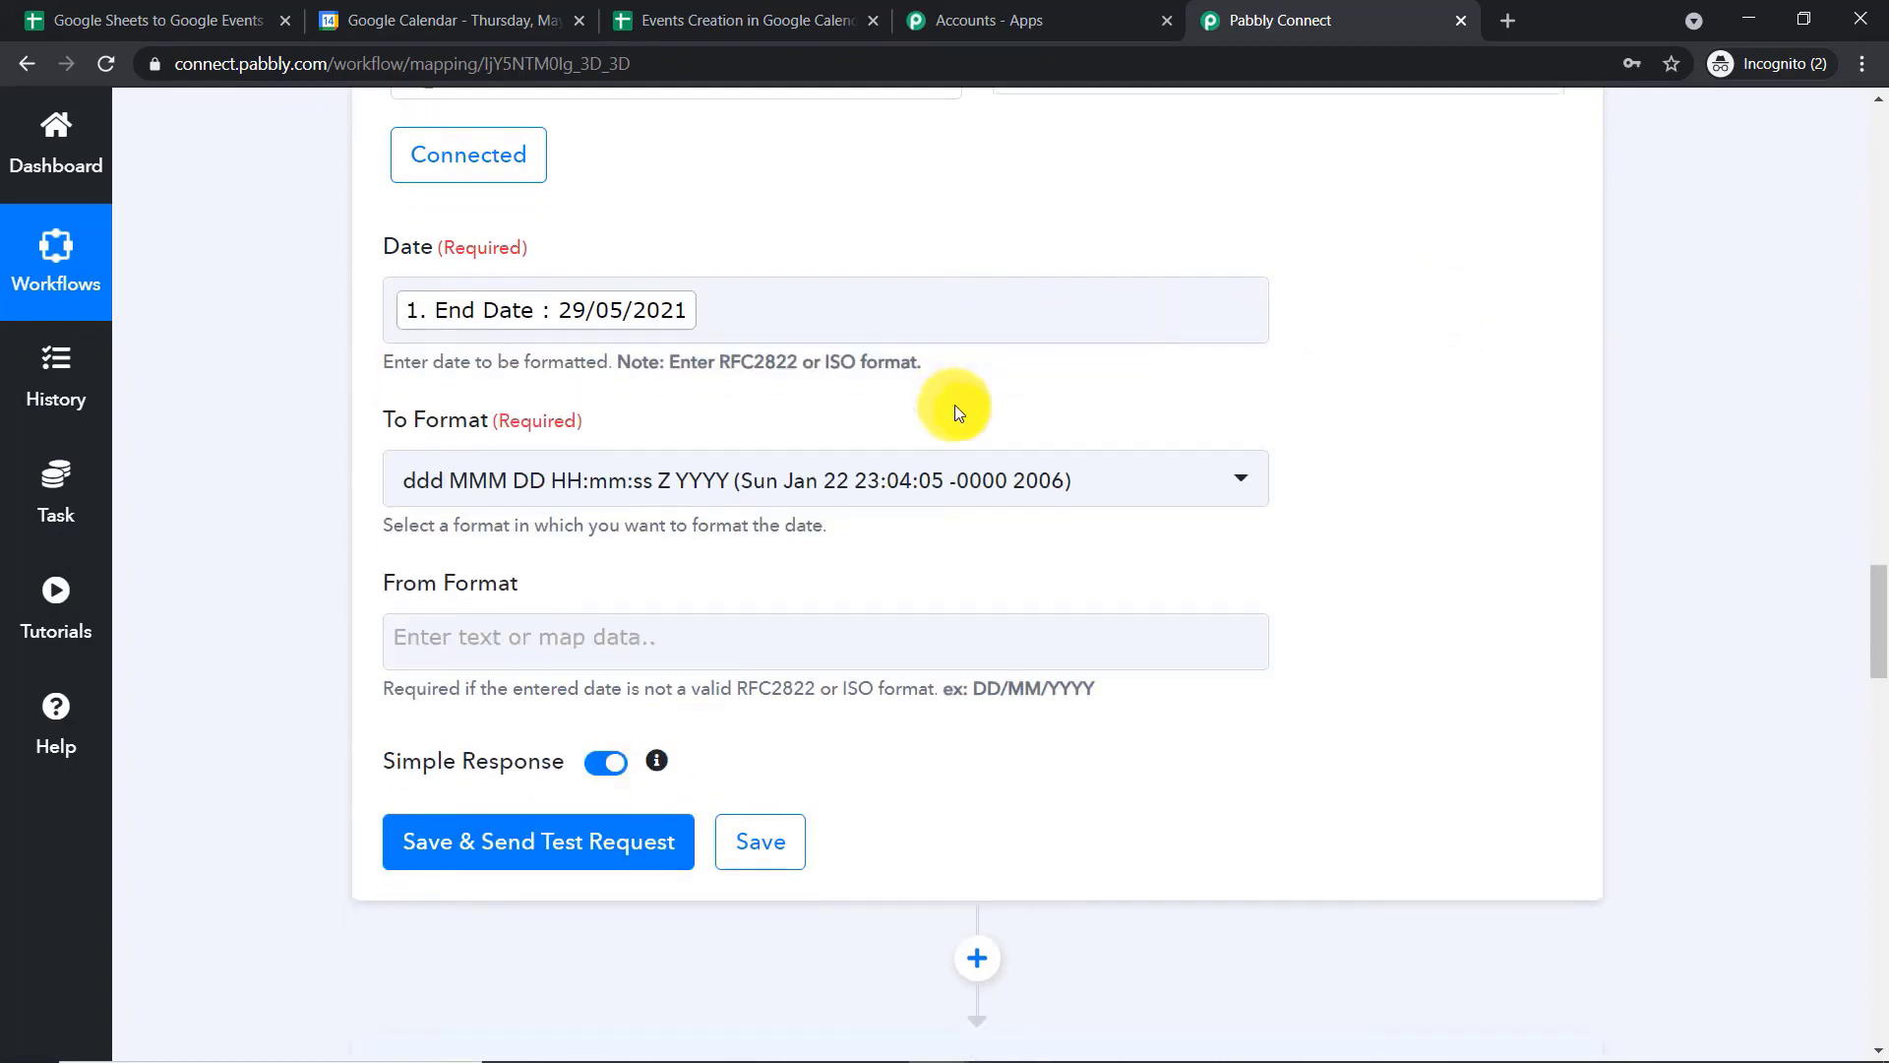
left_click(758, 405)
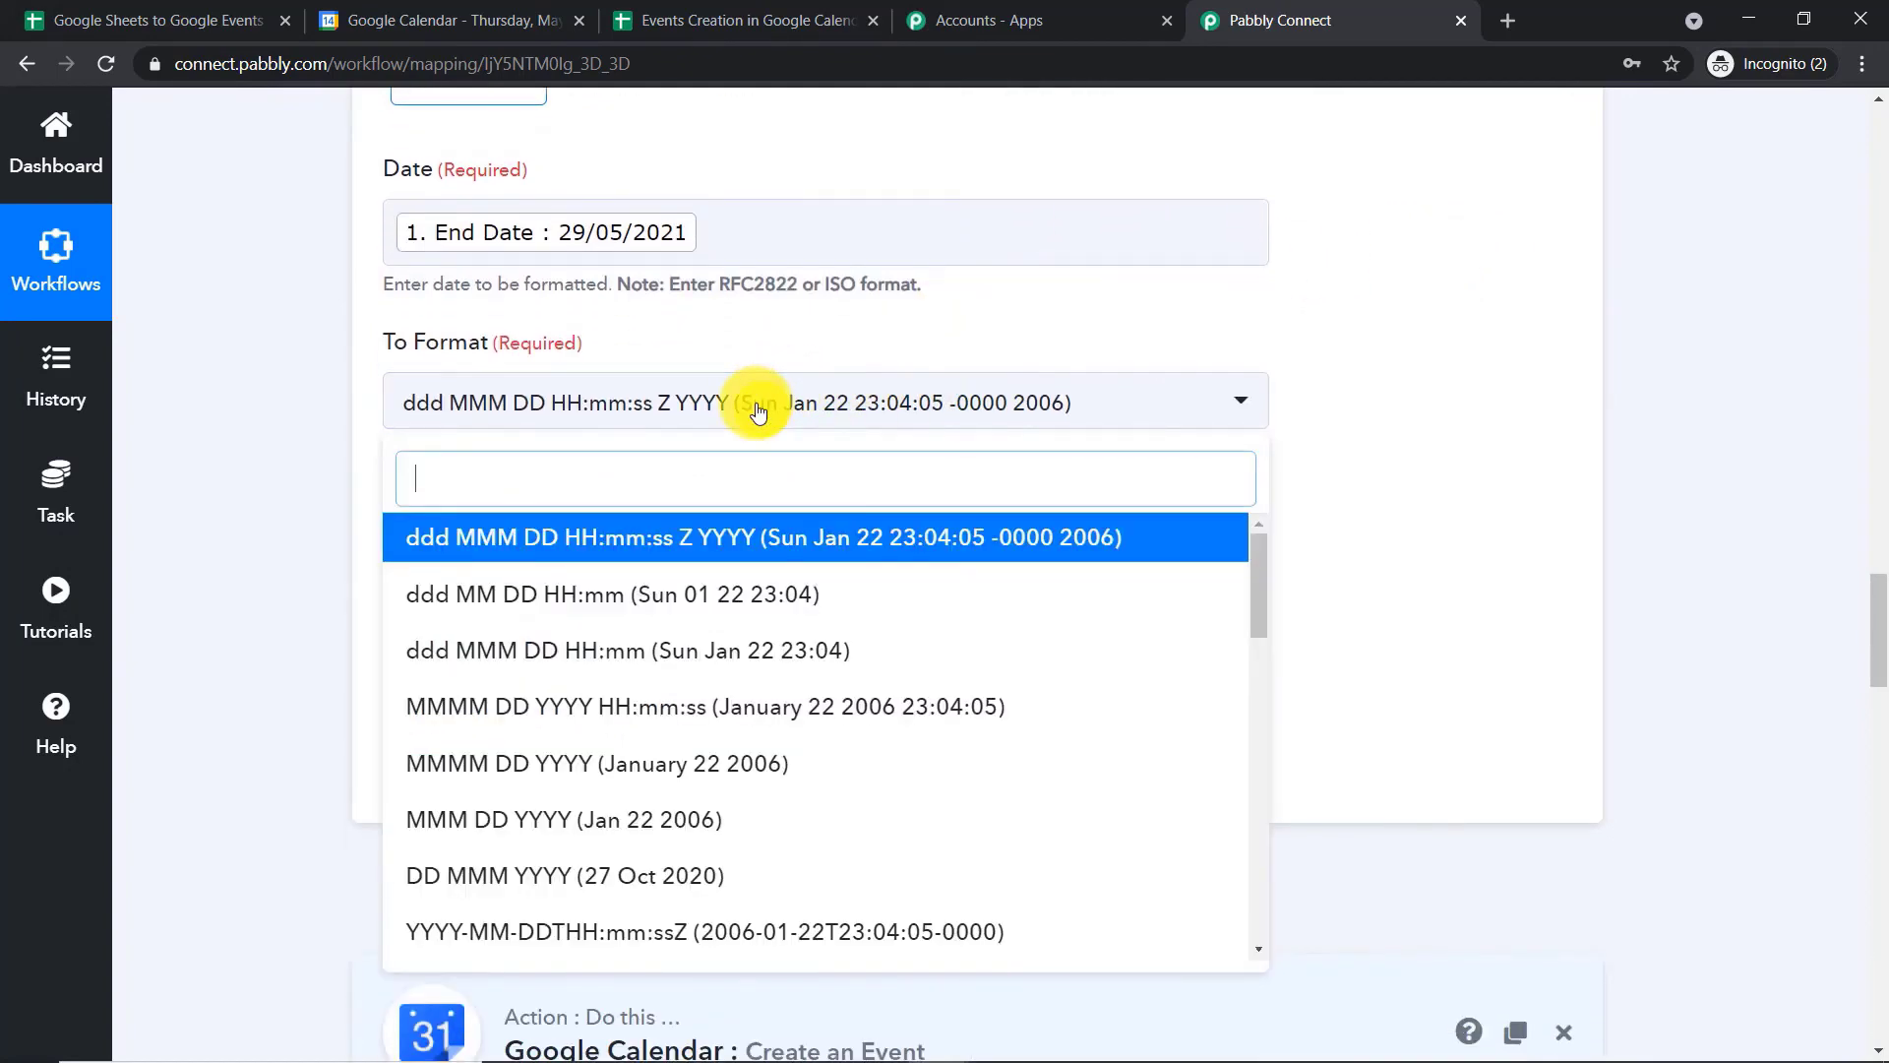
type("t")
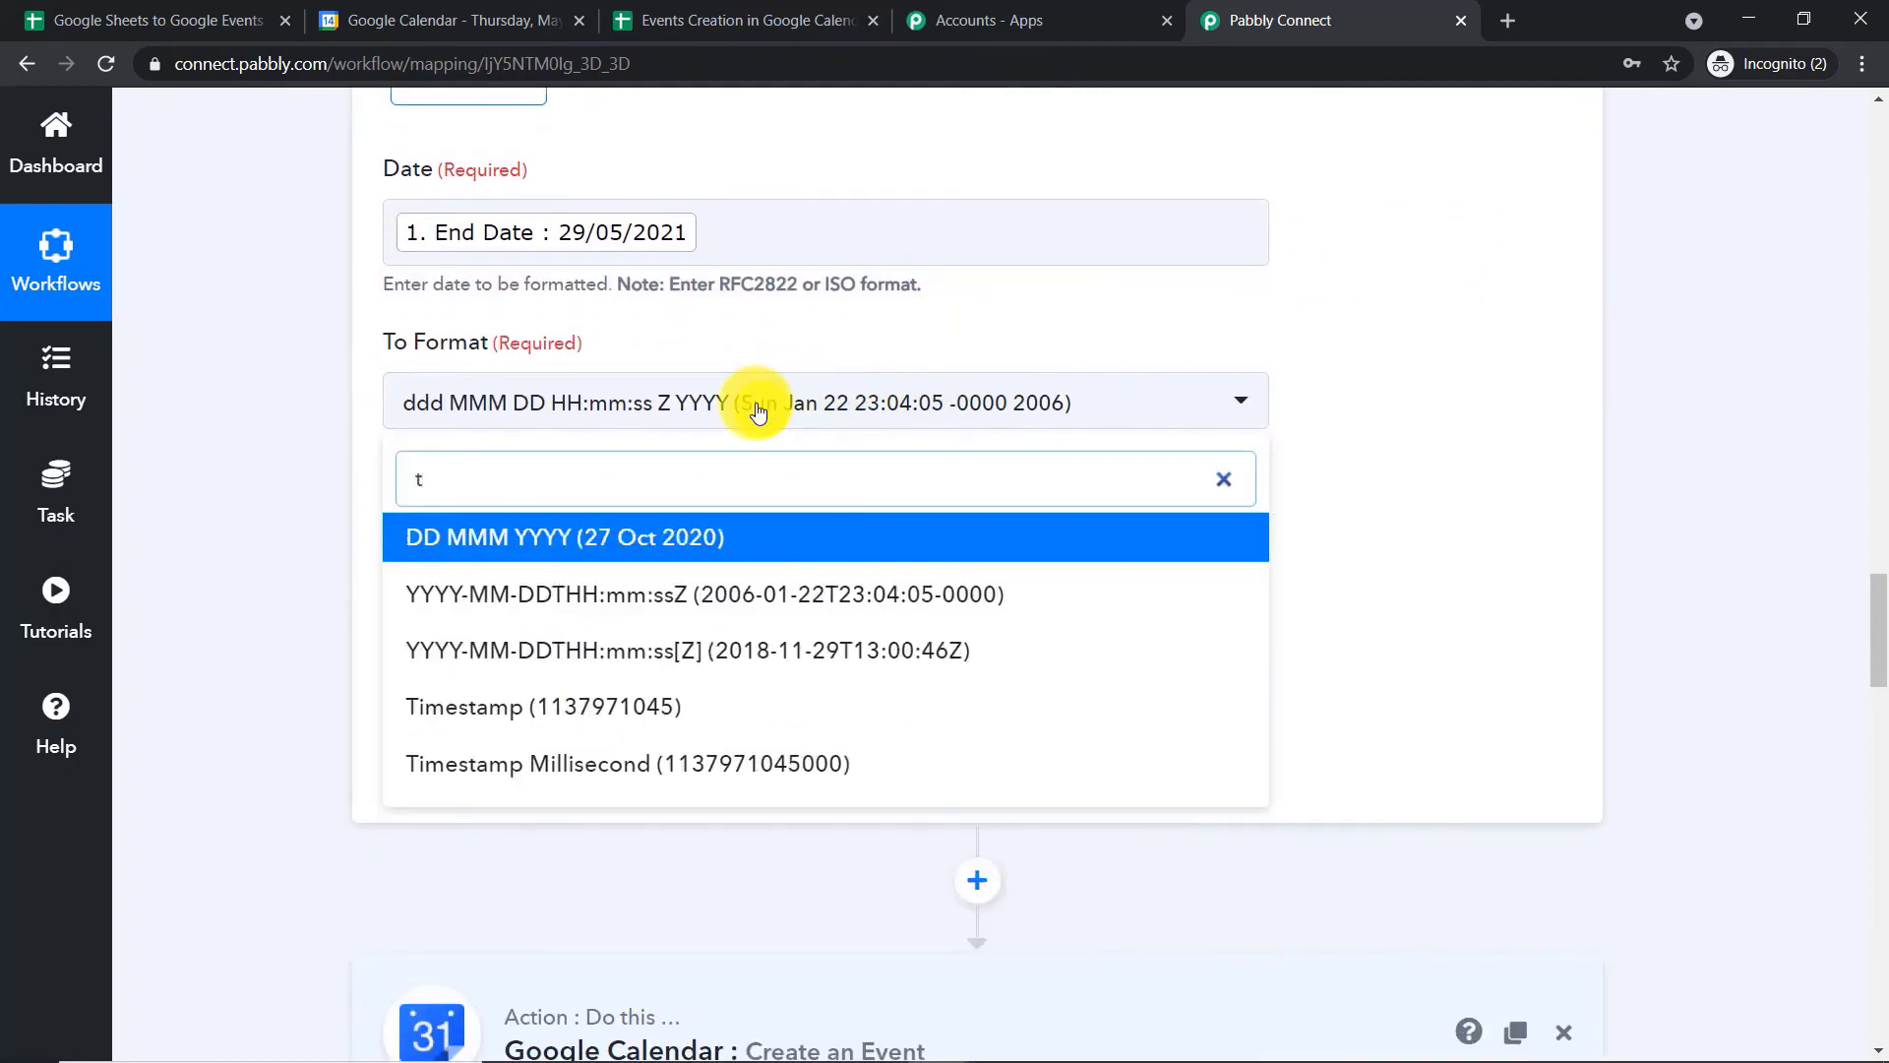
left_click(787, 595)
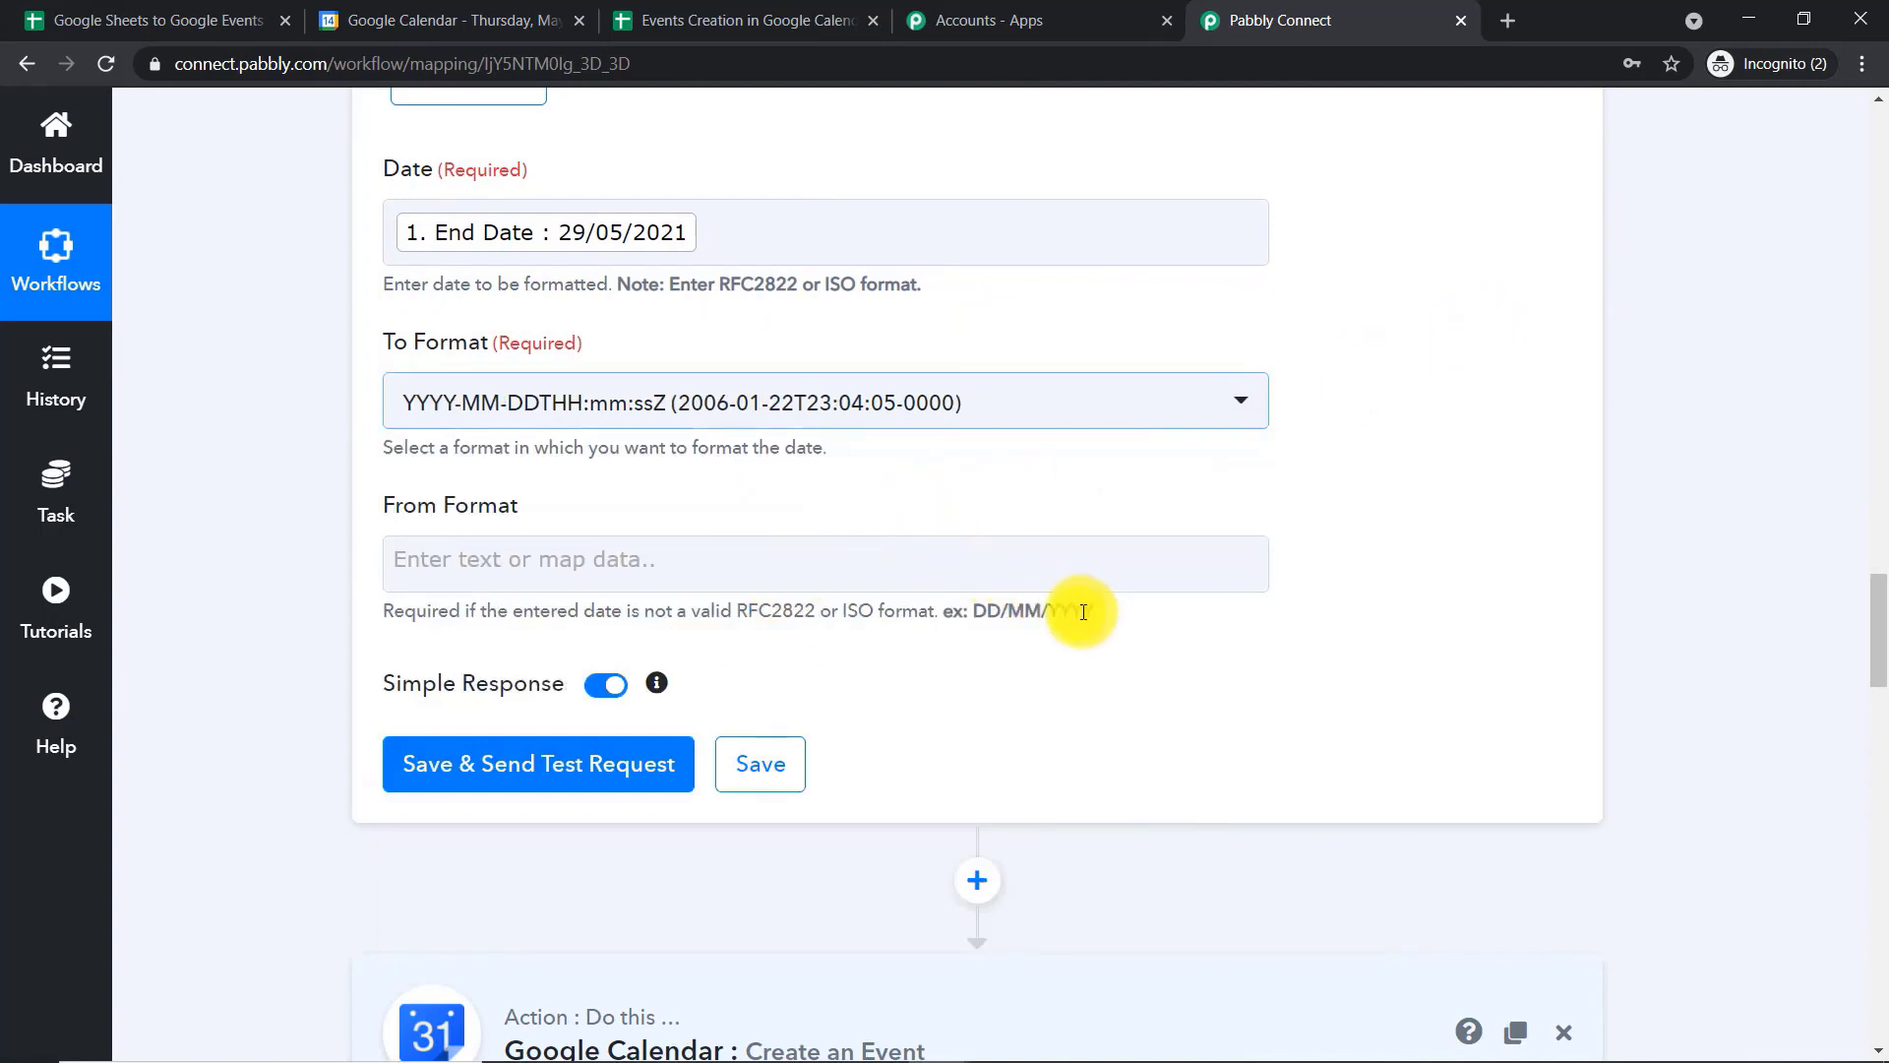
Copy the example DD/MM/YYYY from the hint into the End Date formatter's From Format
left_click_drag(1094, 614, 975, 610)
right_click(996, 606)
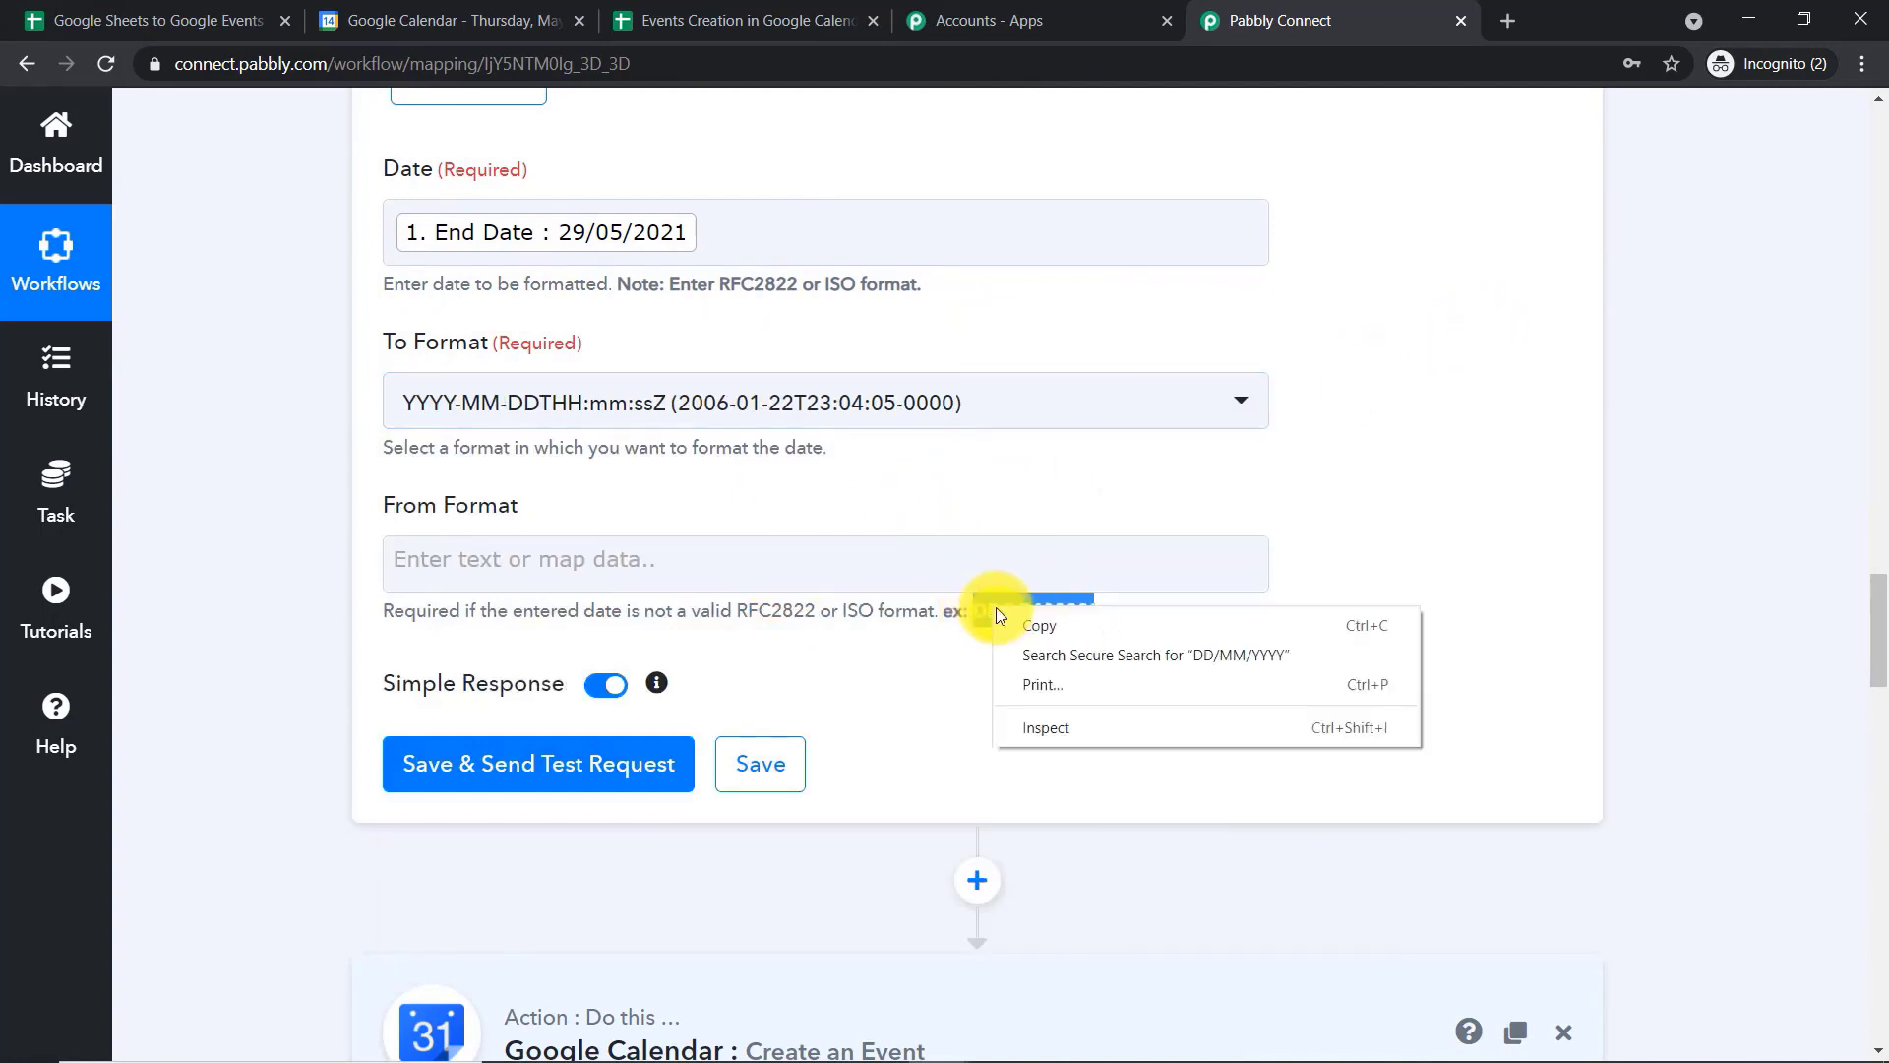
left_click(1012, 628)
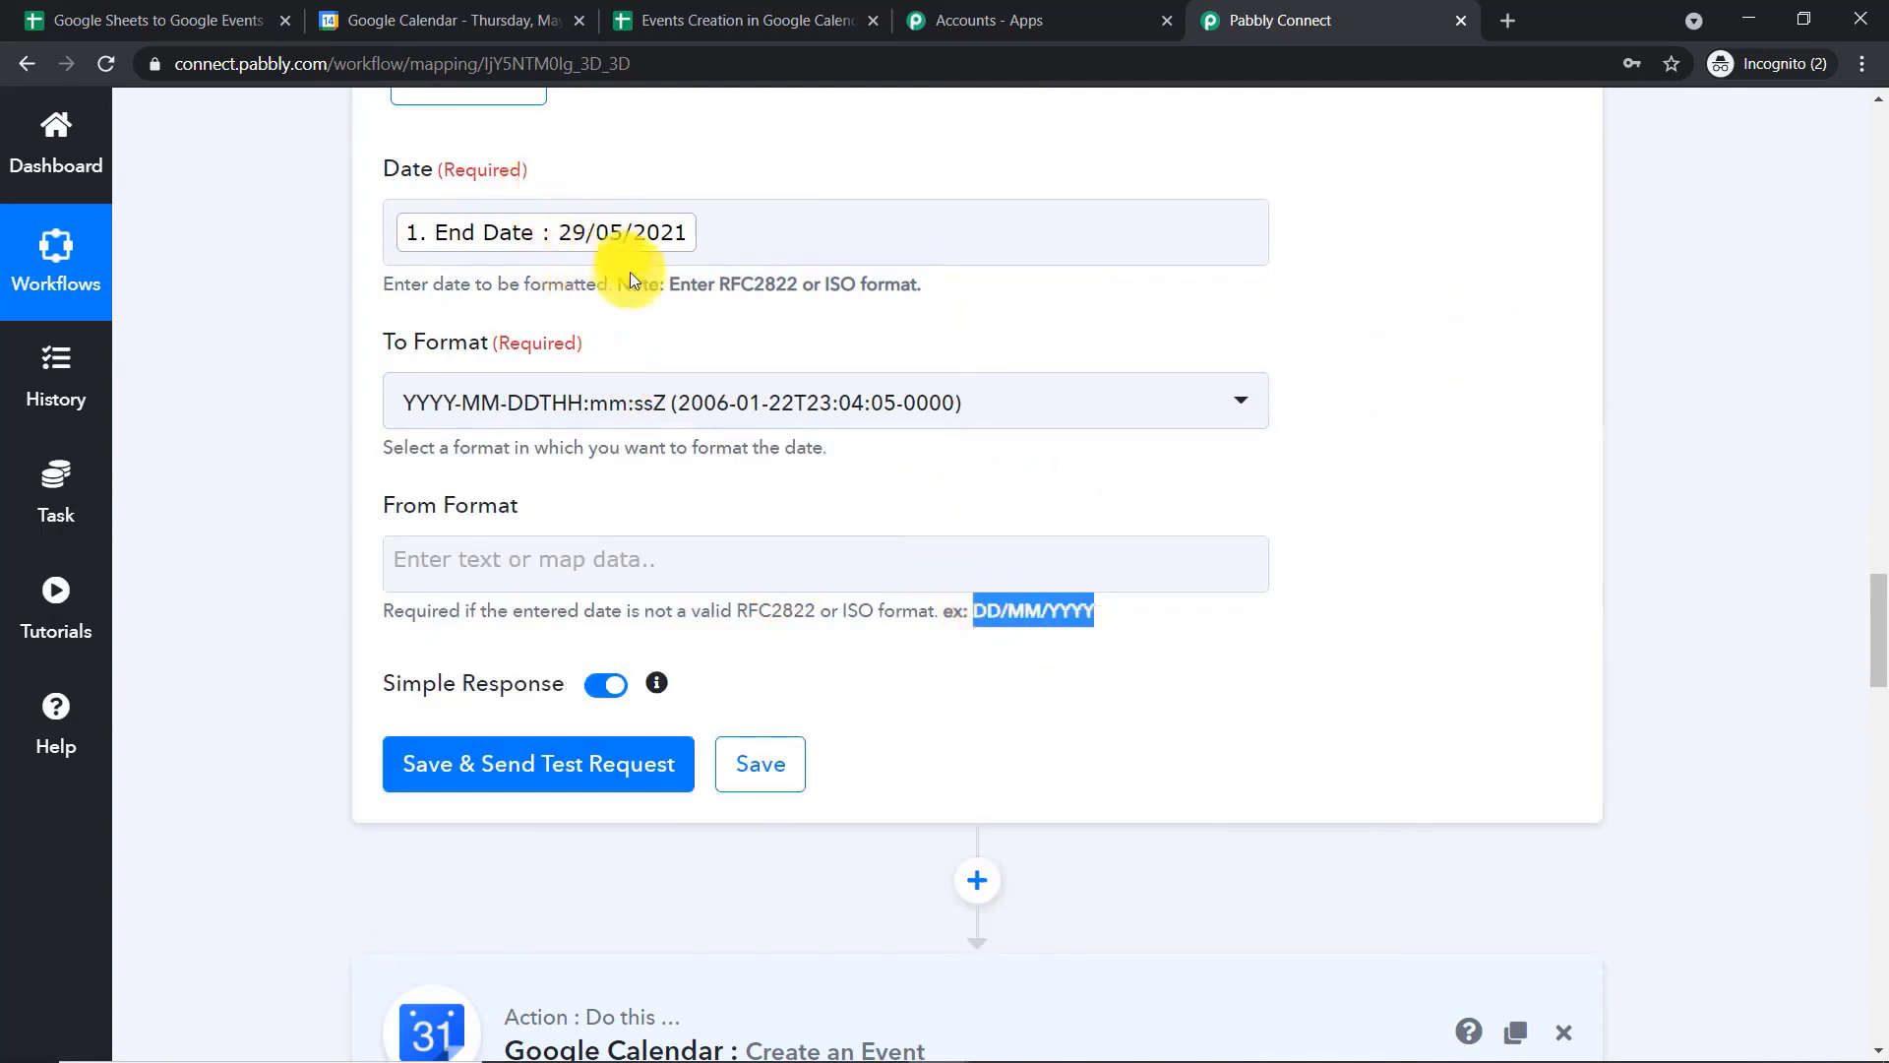
left_click(551, 553)
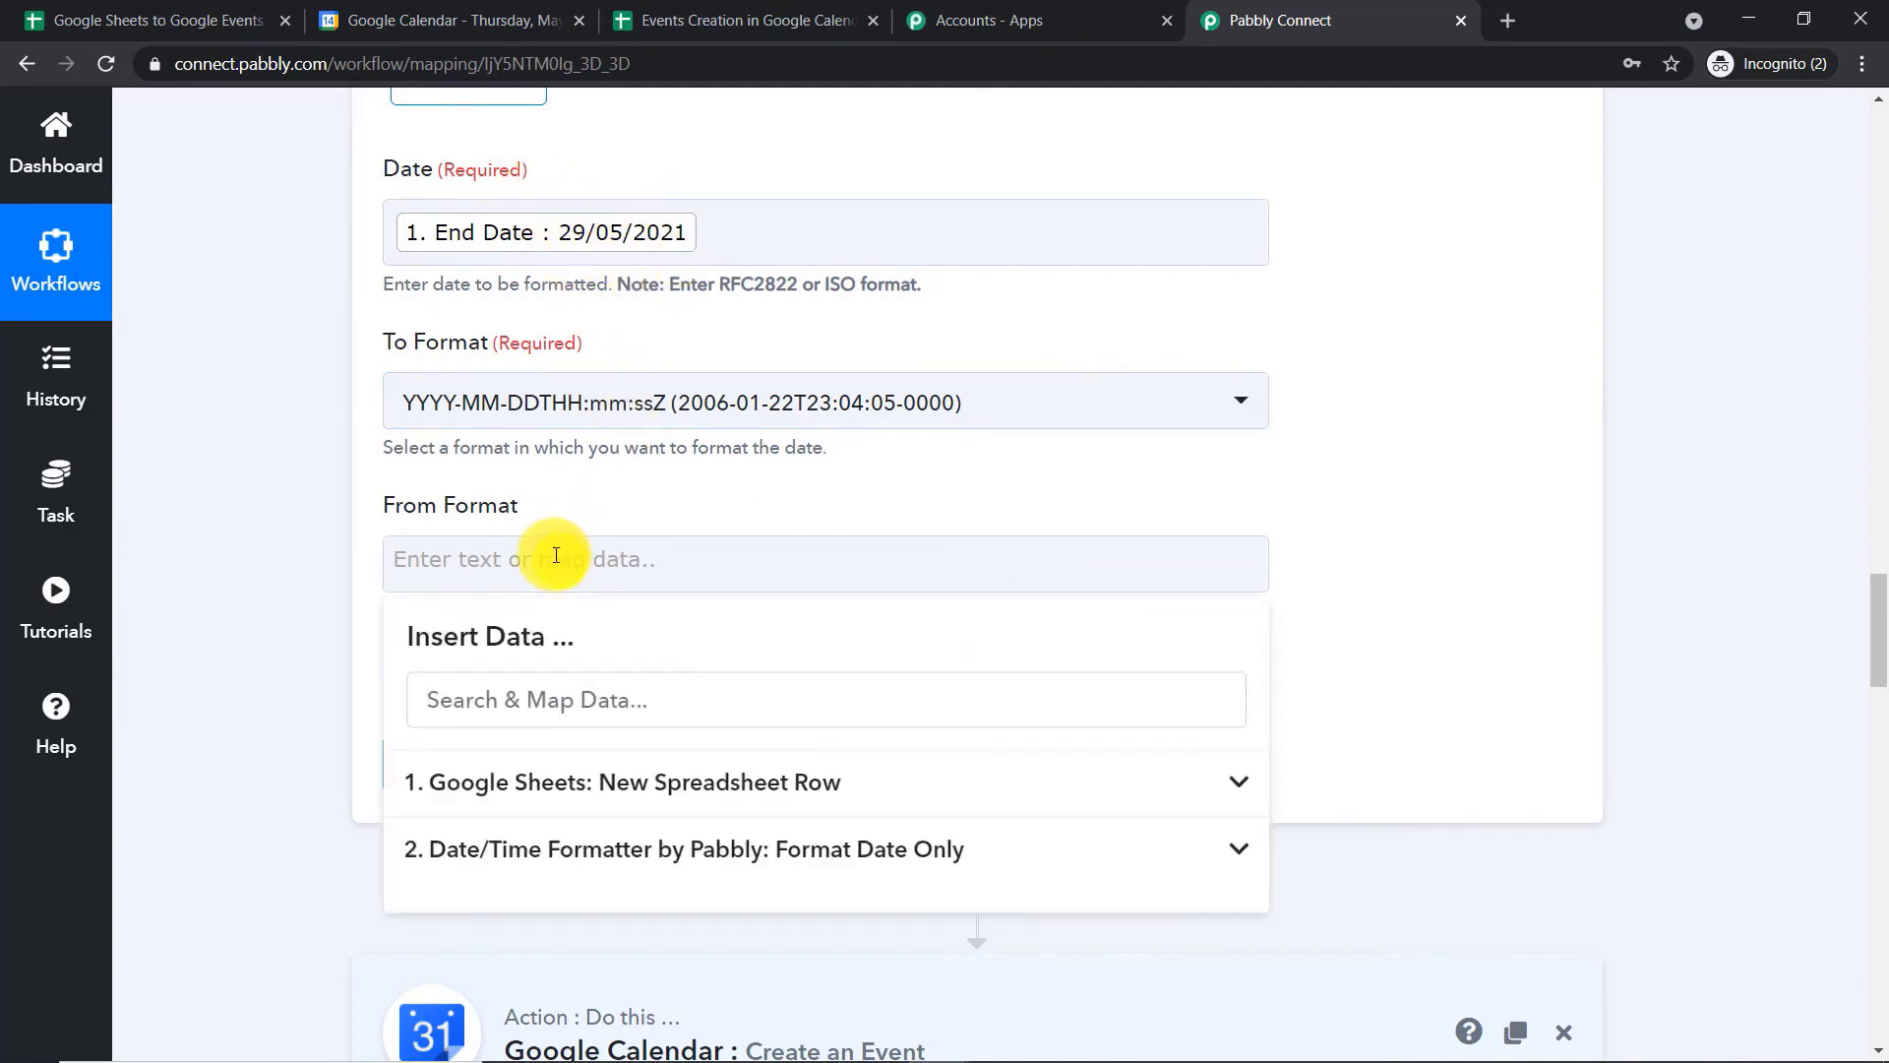
key("ctrl+v")
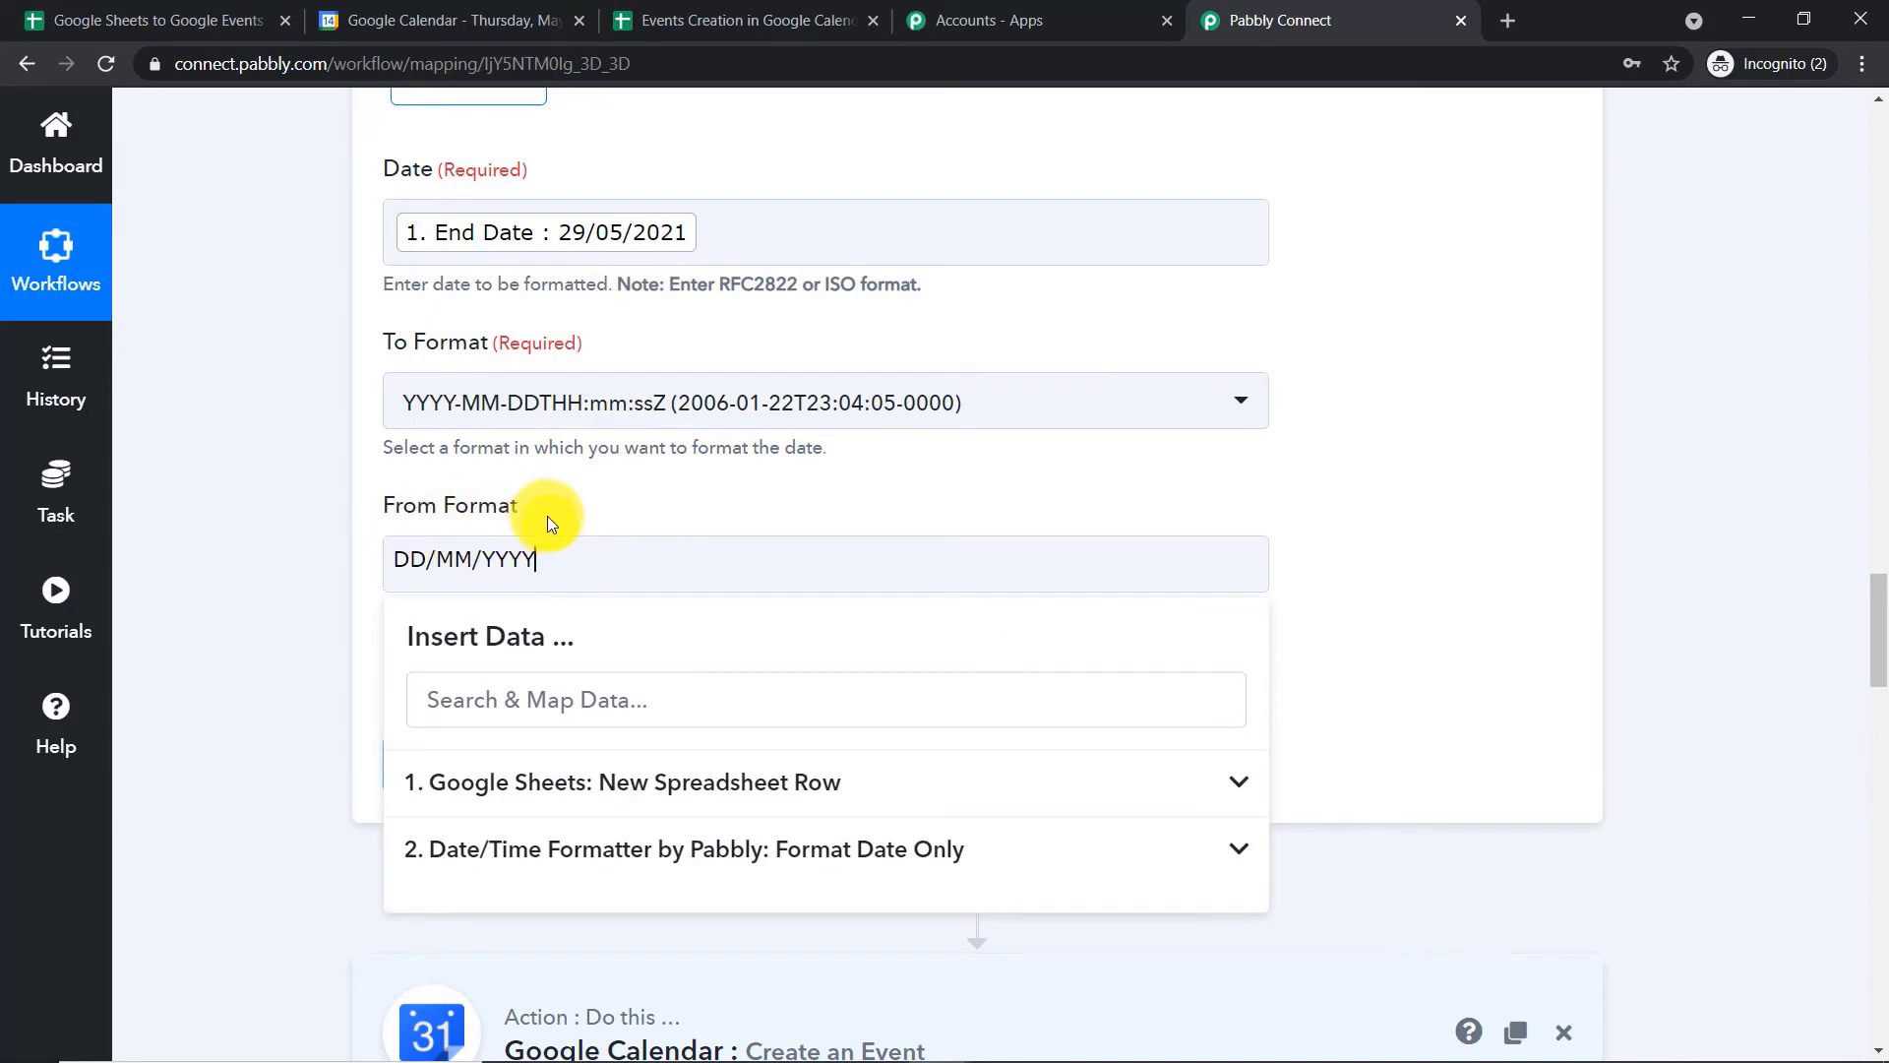
left_click(1417, 472)
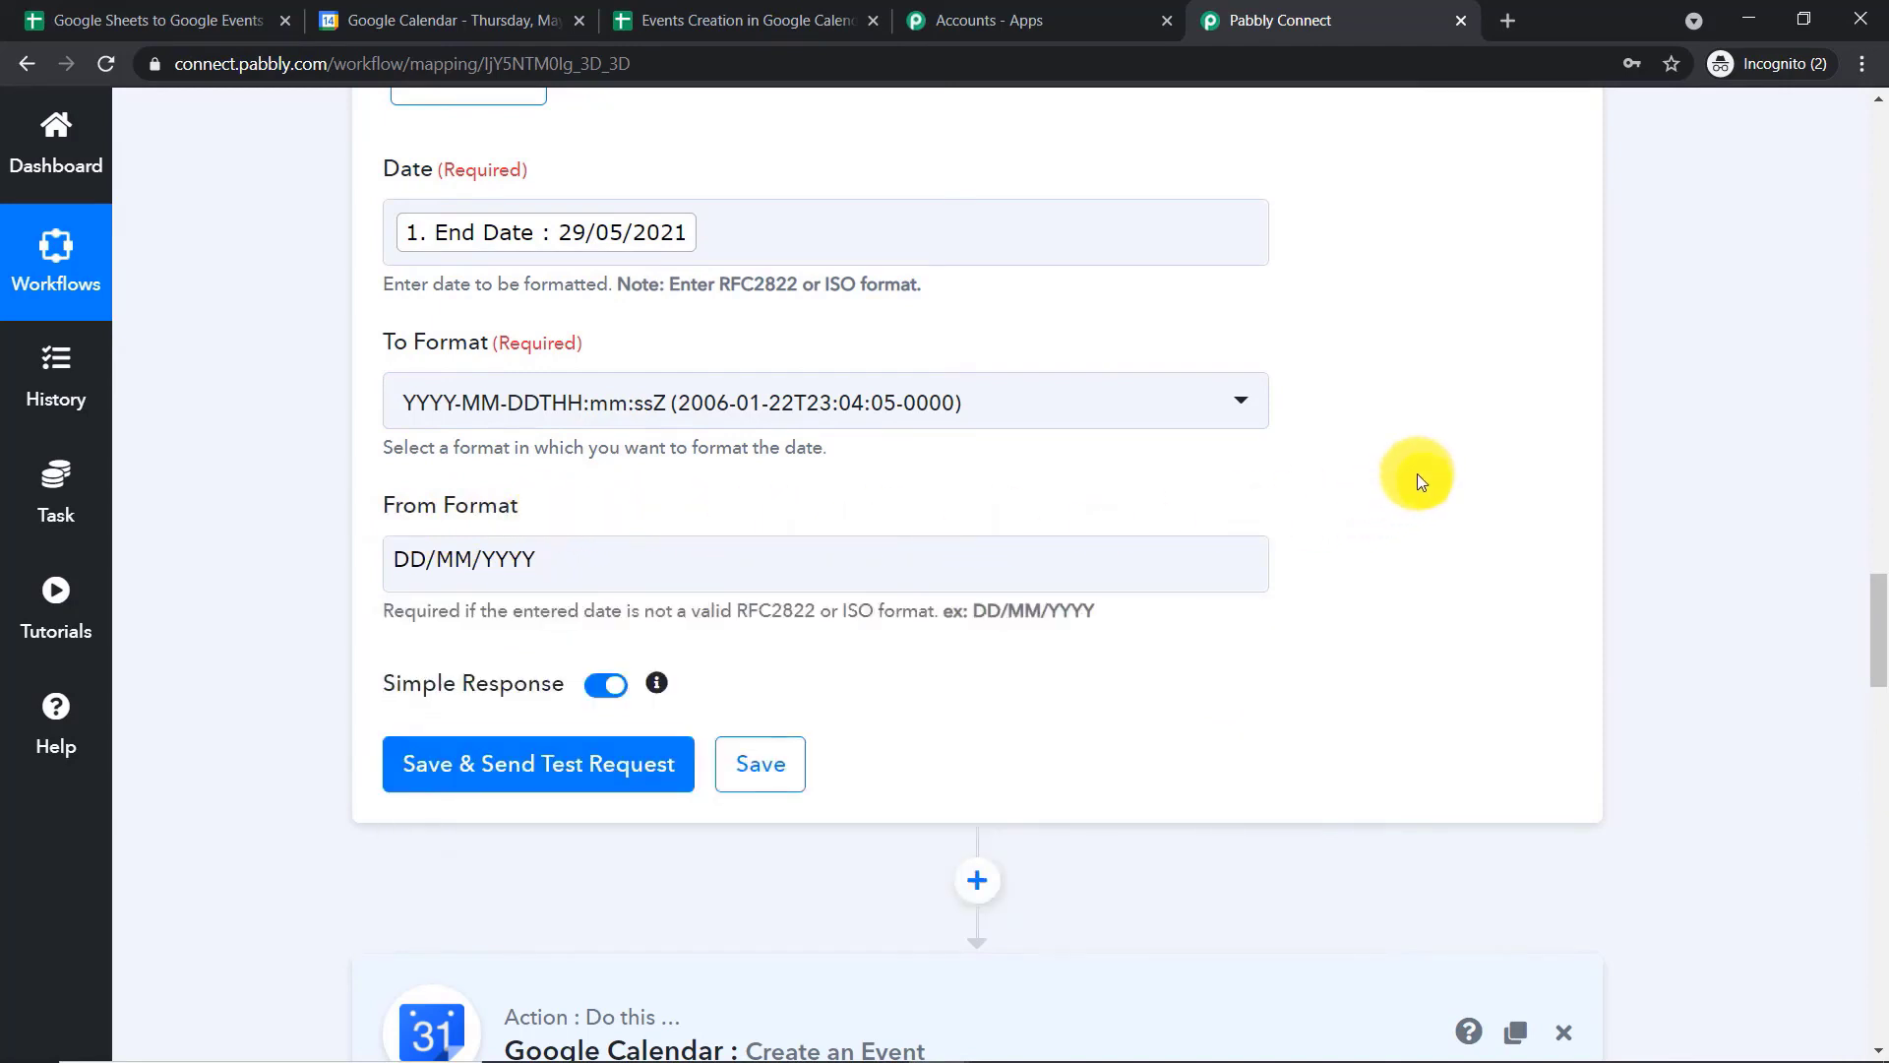
Save the End Date formatter, send its test request, and compare its Result value with the Start Date formatter's
left_click(605, 765)
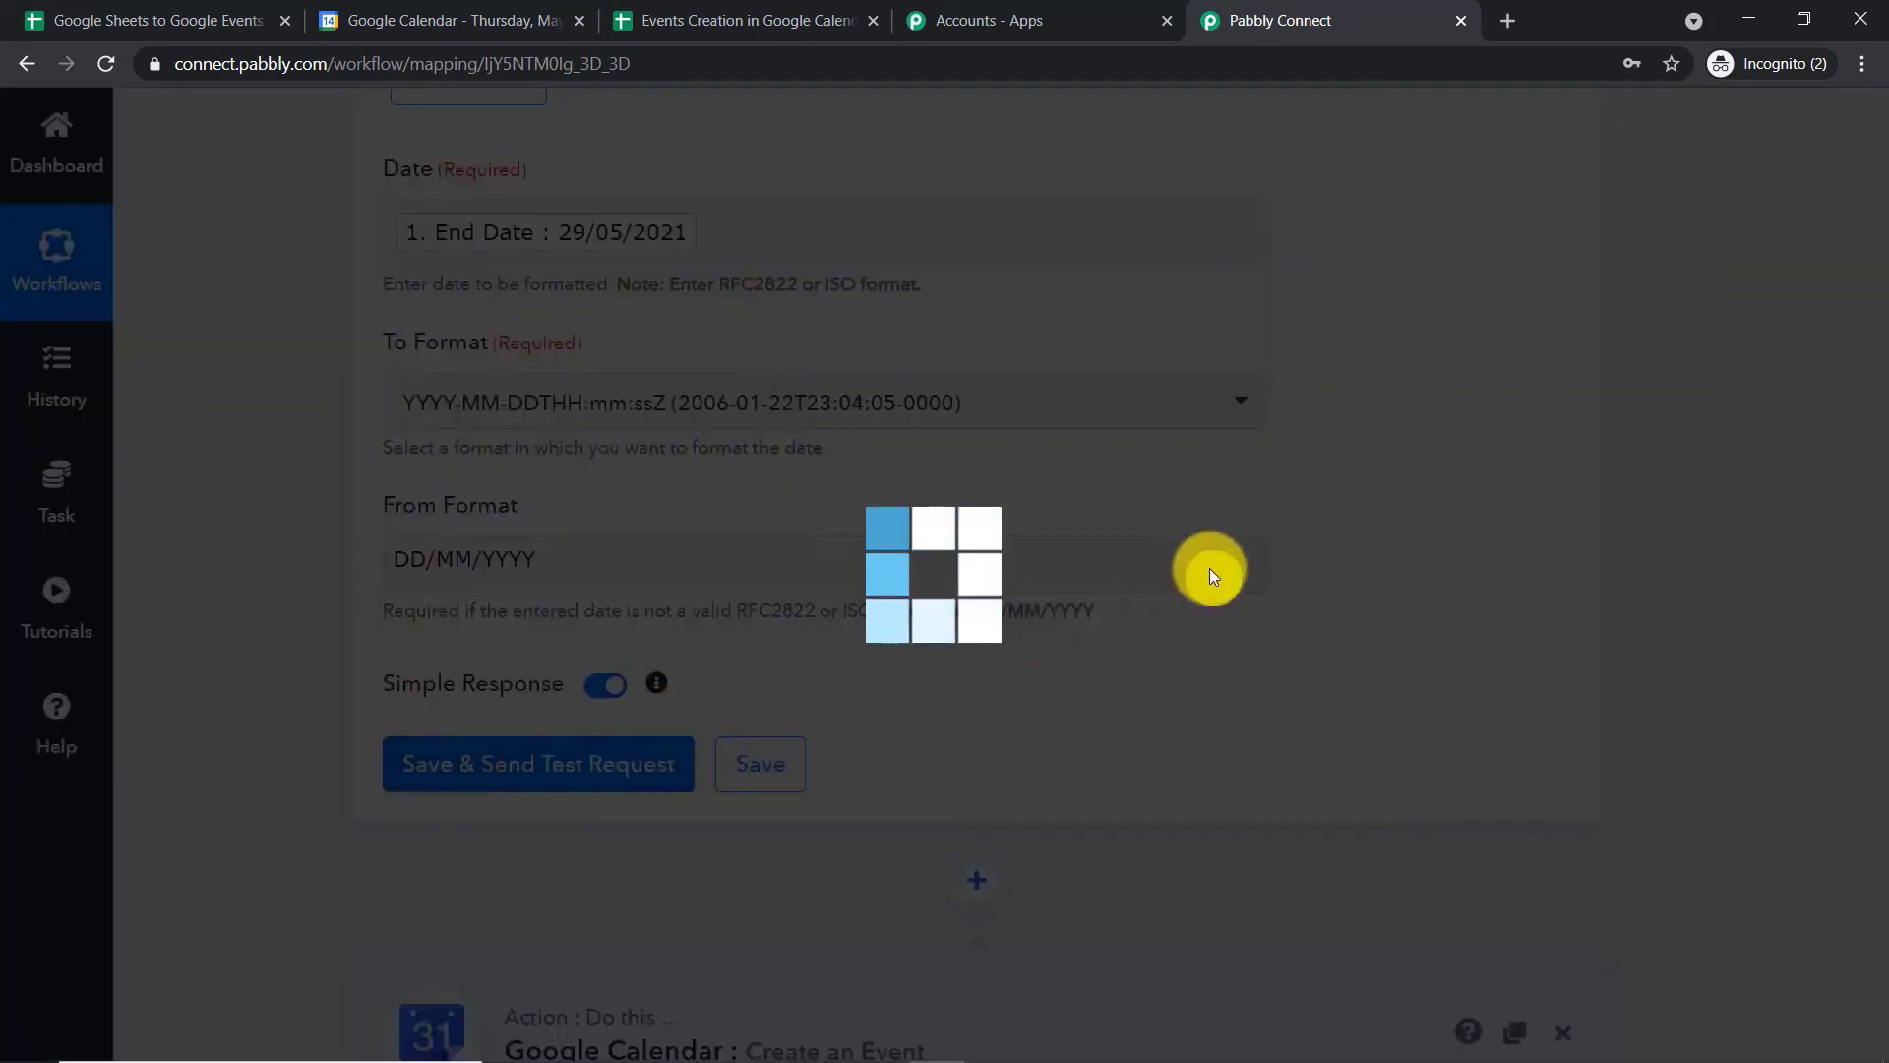
scroll(1212, 565, "down", 3)
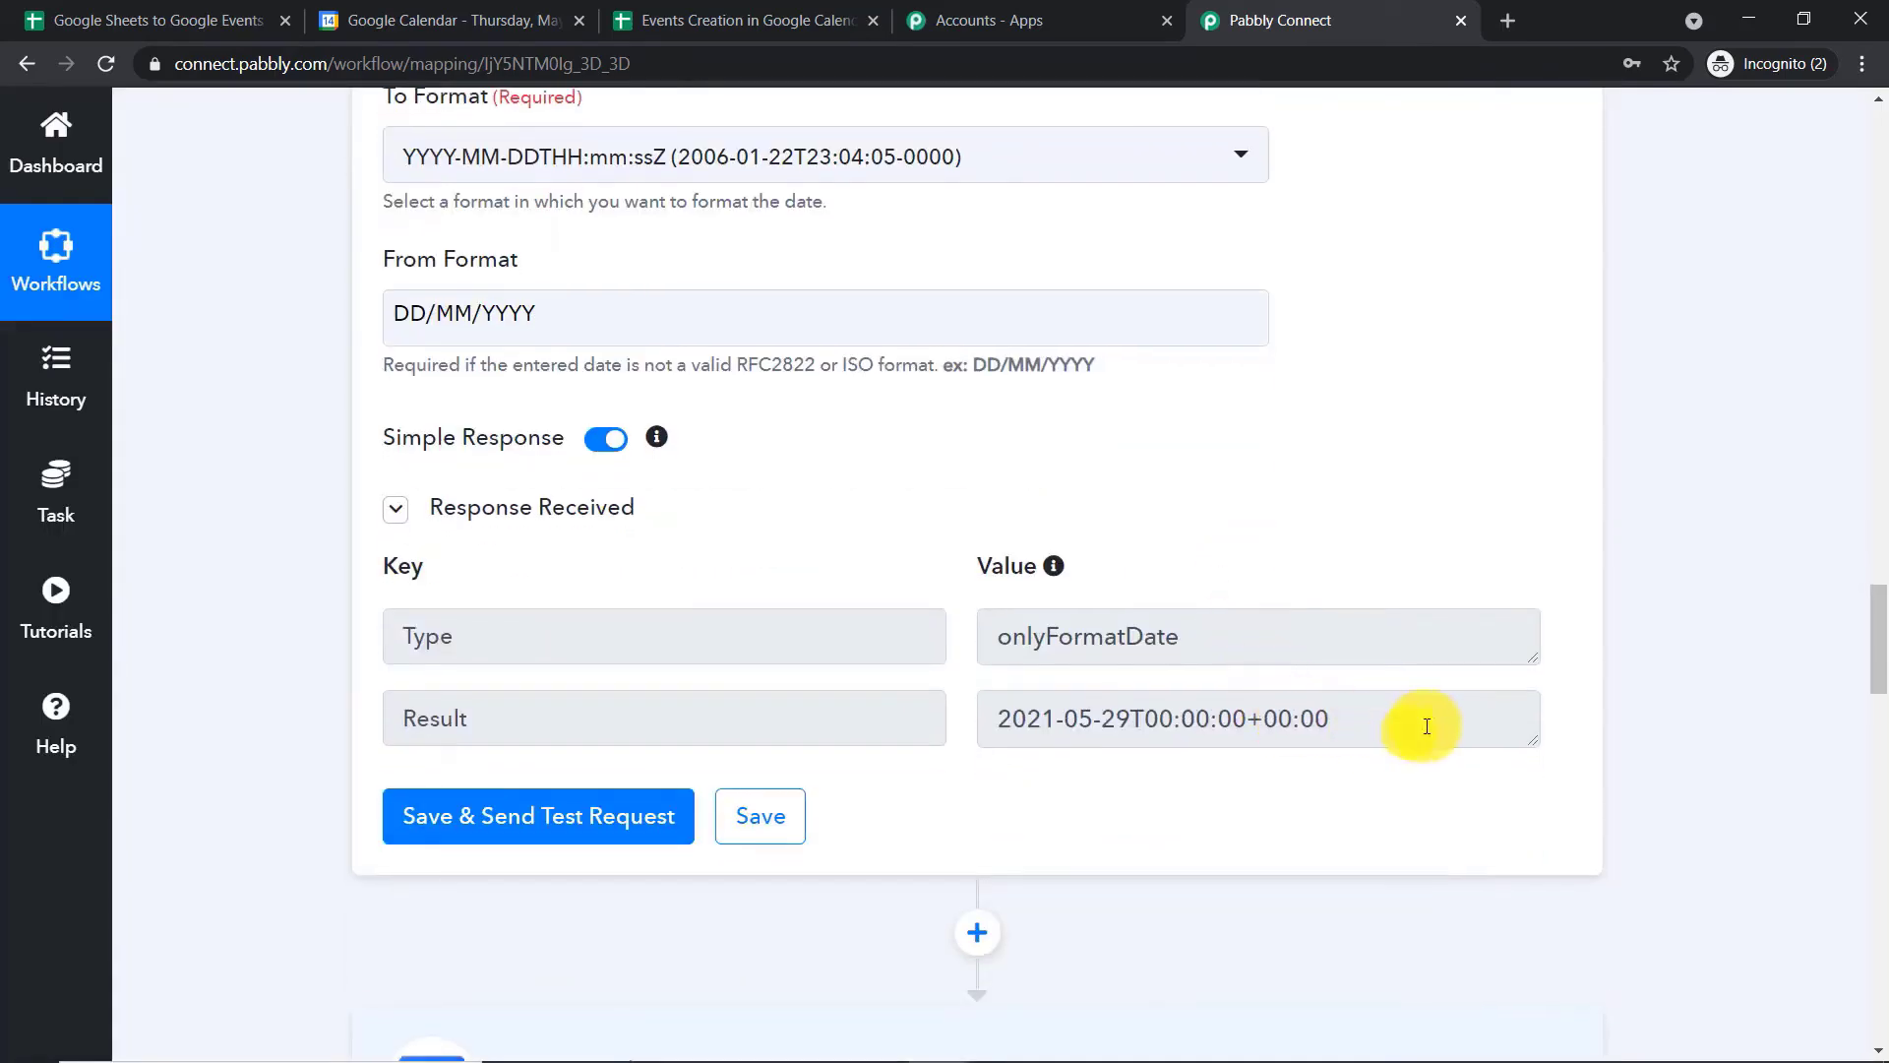
left_click_drag(1330, 718, 994, 718)
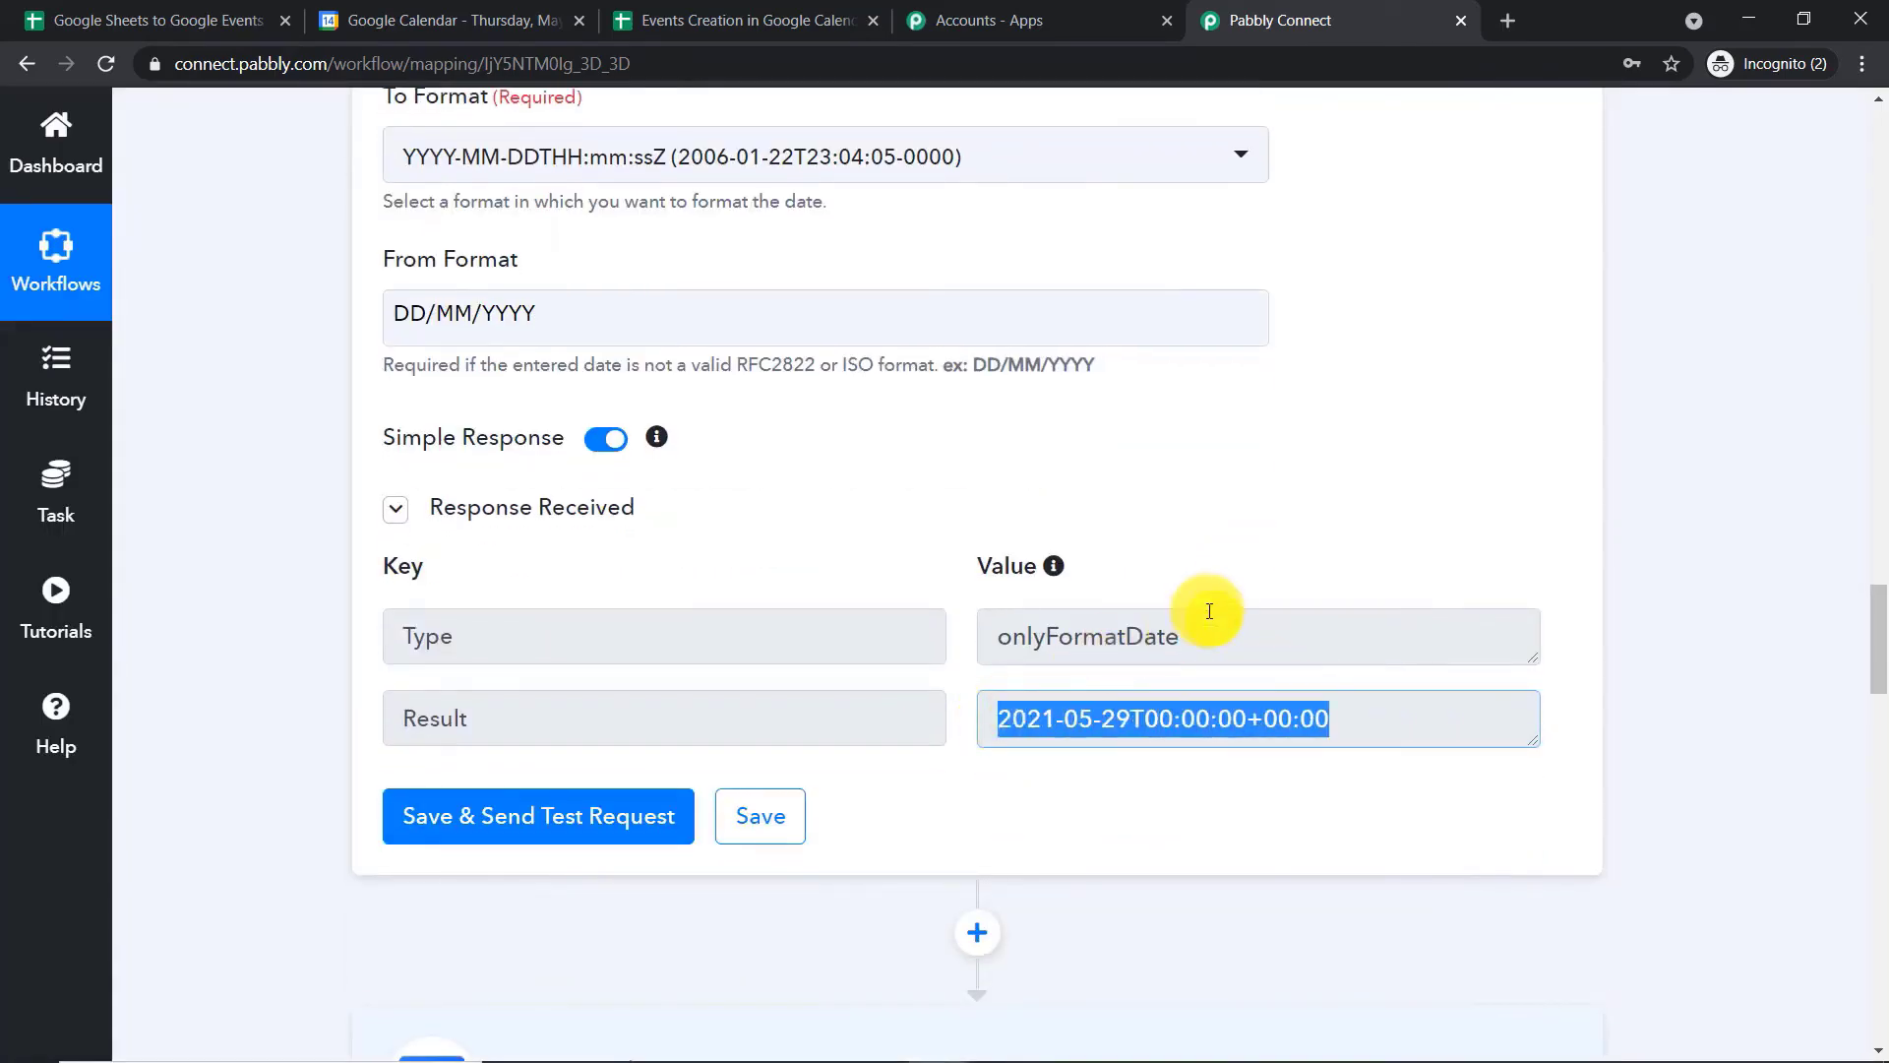
scroll(1230, 615, "down", 1)
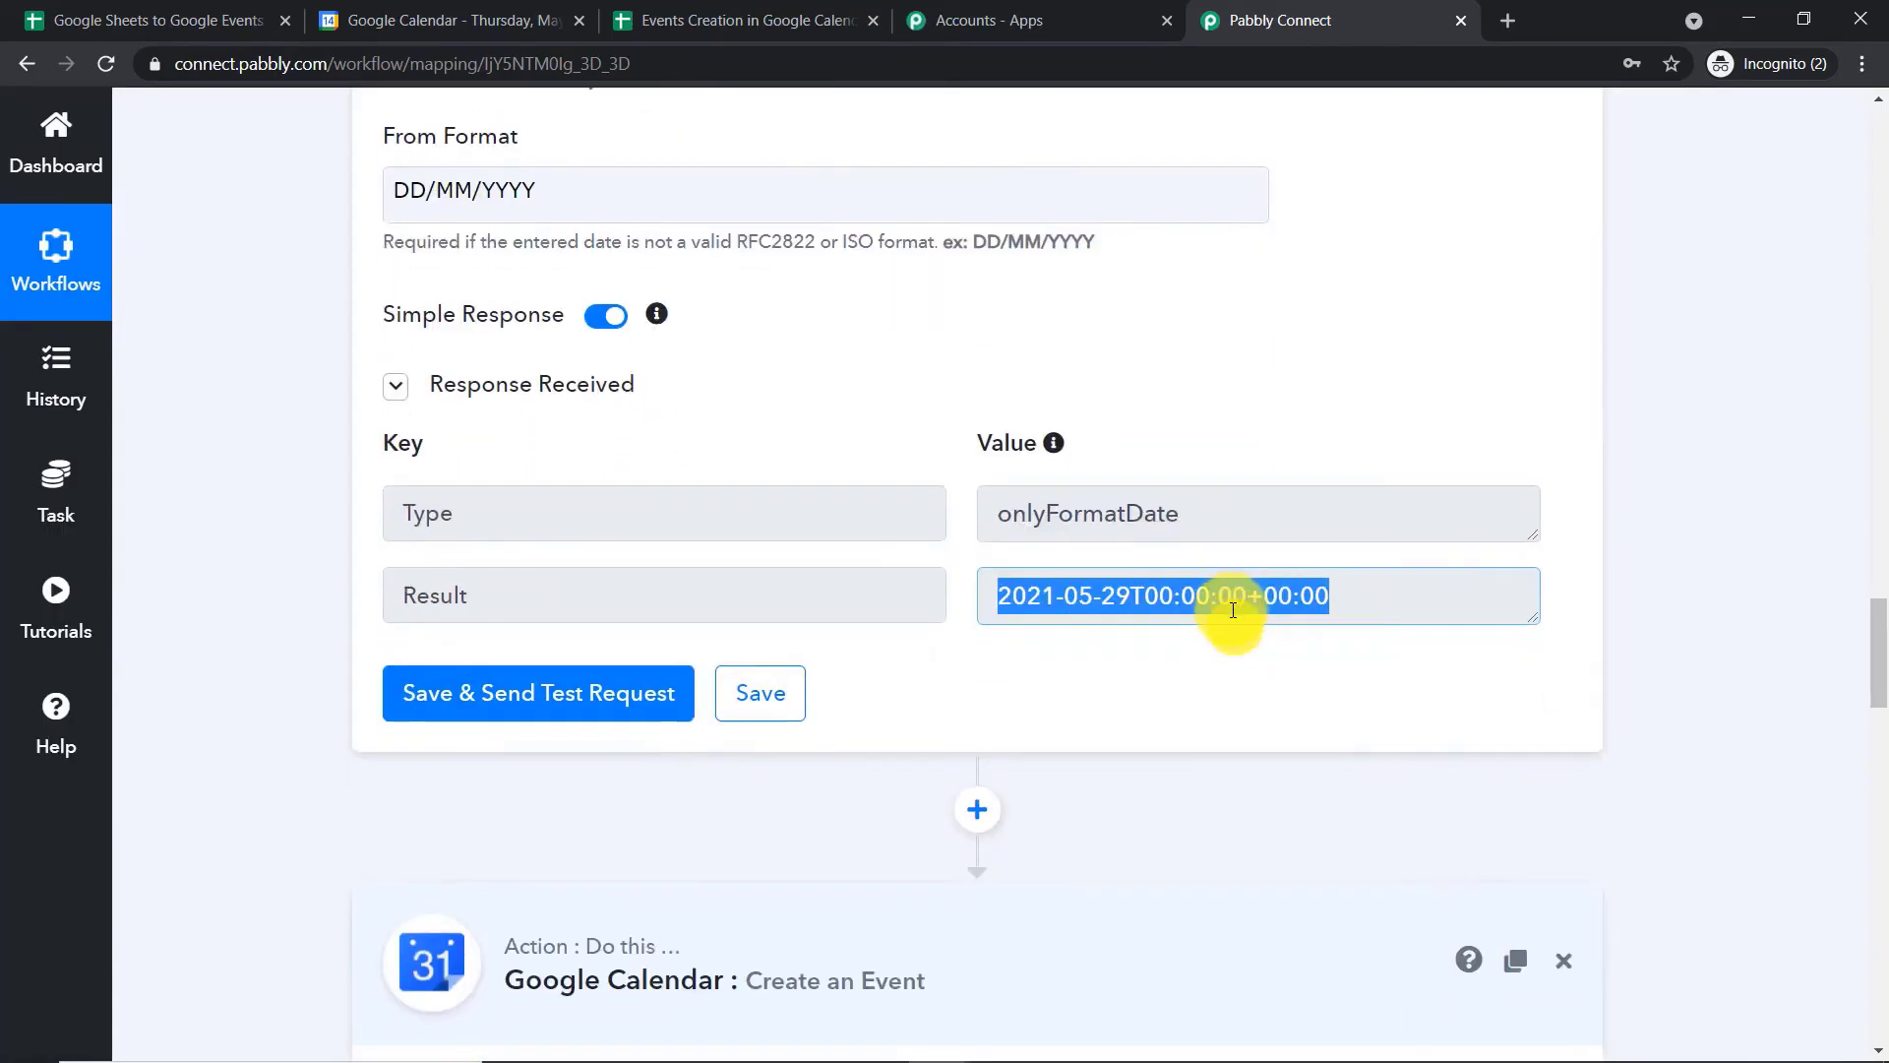
scroll(1236, 600, "up", 8)
scroll(1083, 455, "up", 3)
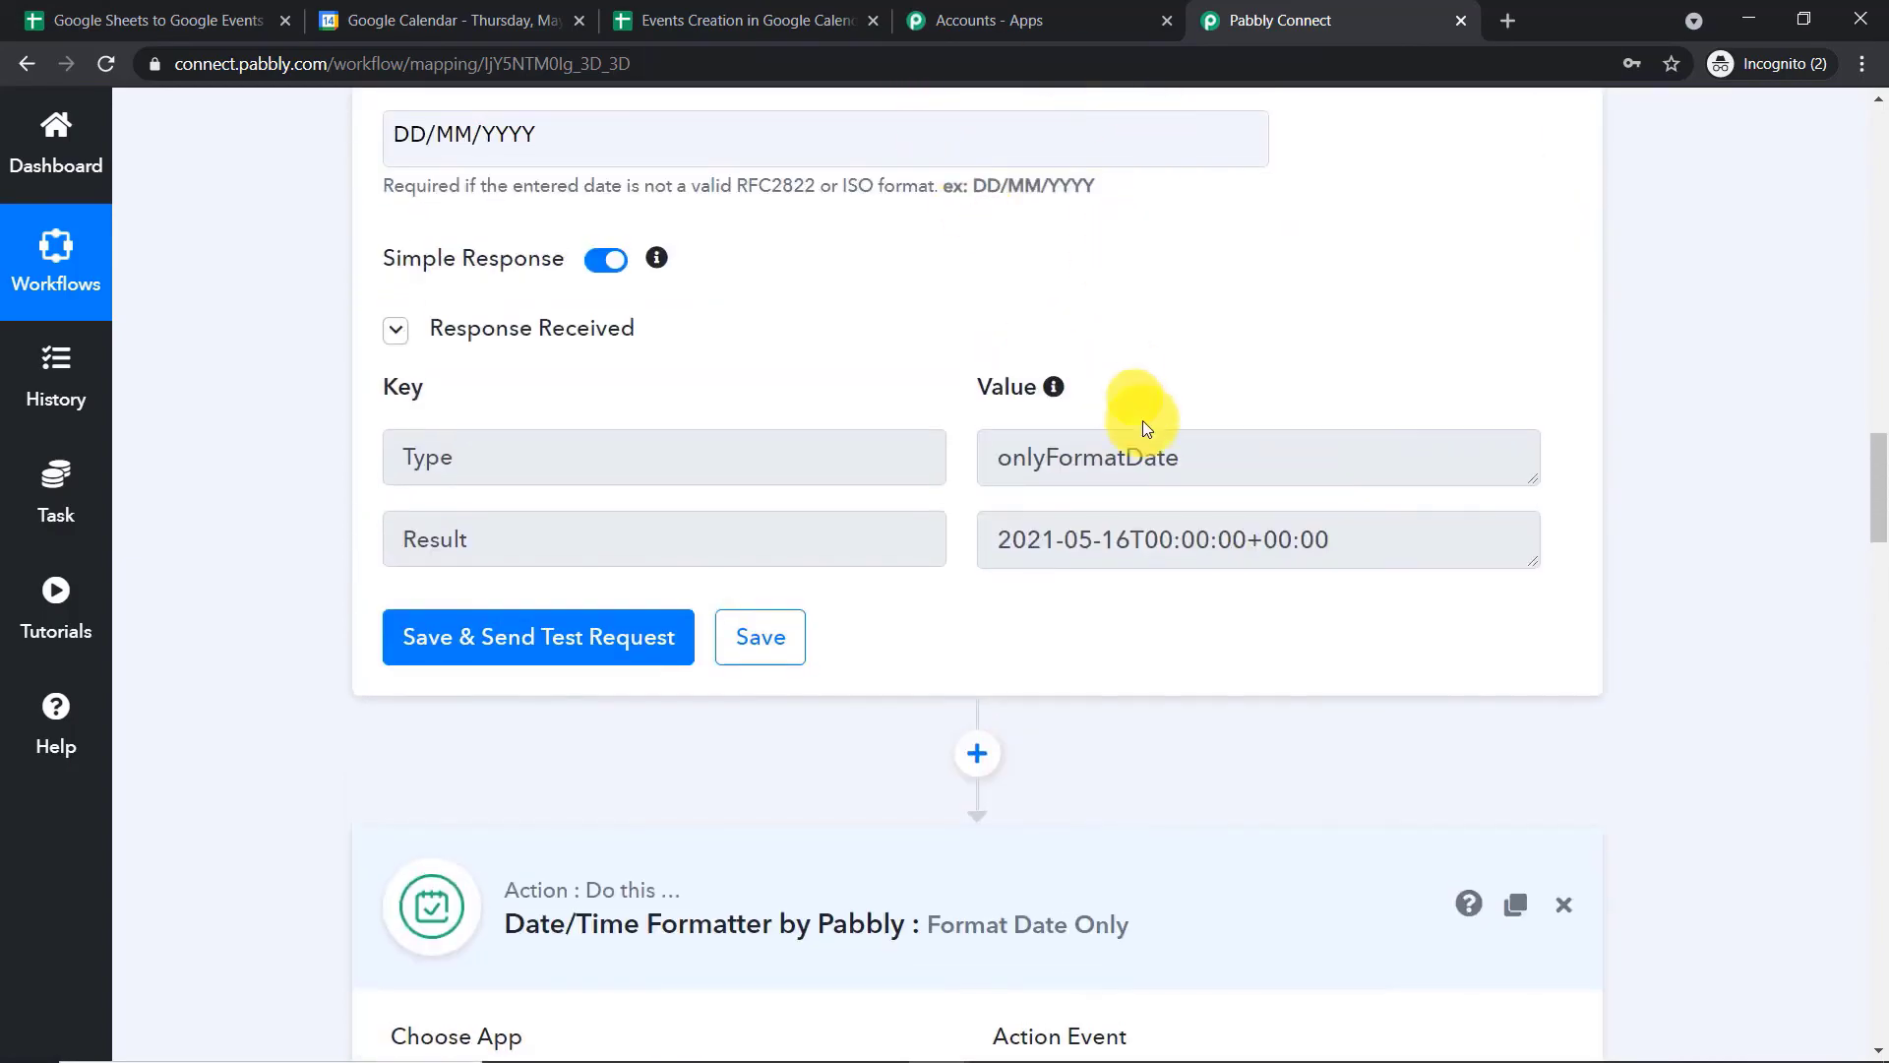
Reopen the Google Calendar action's connection settings and save the existing Google Calendar #40 connection
scroll(1160, 497, "down", 14)
scroll(1131, 502, "down", 5)
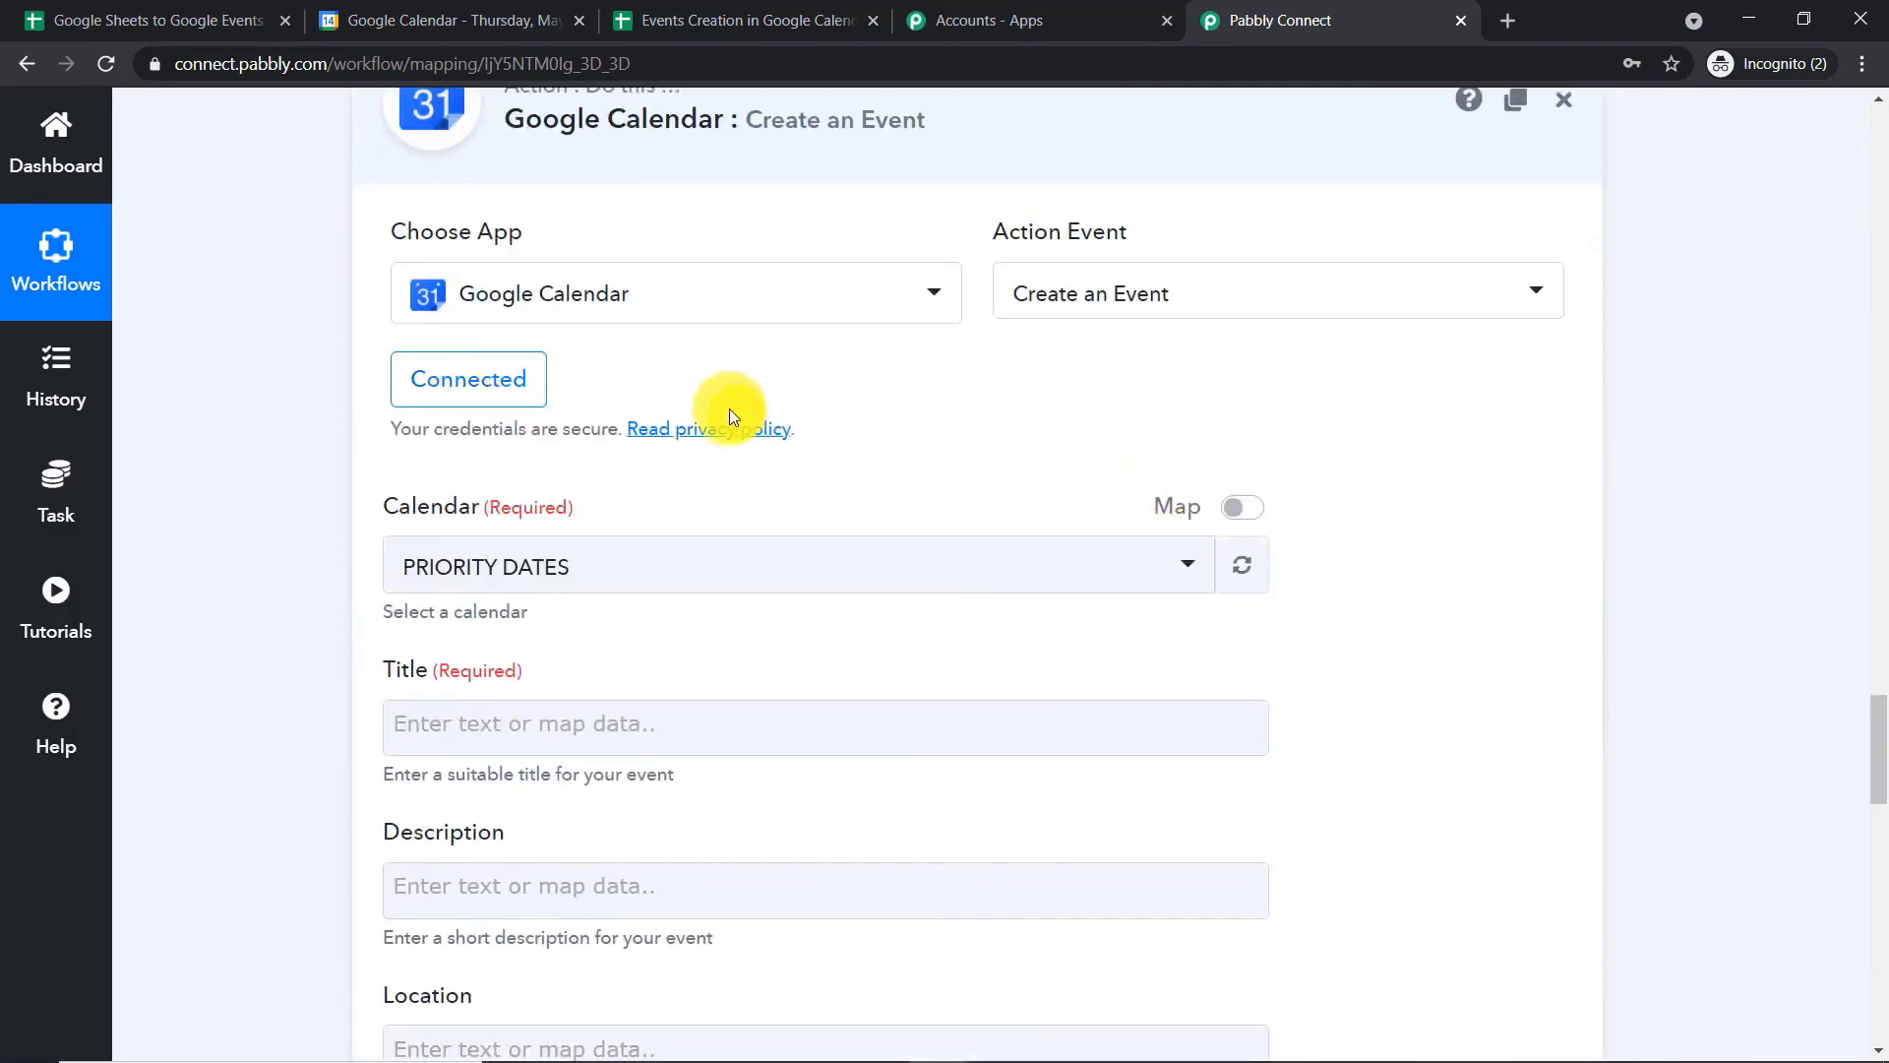
left_click(529, 401)
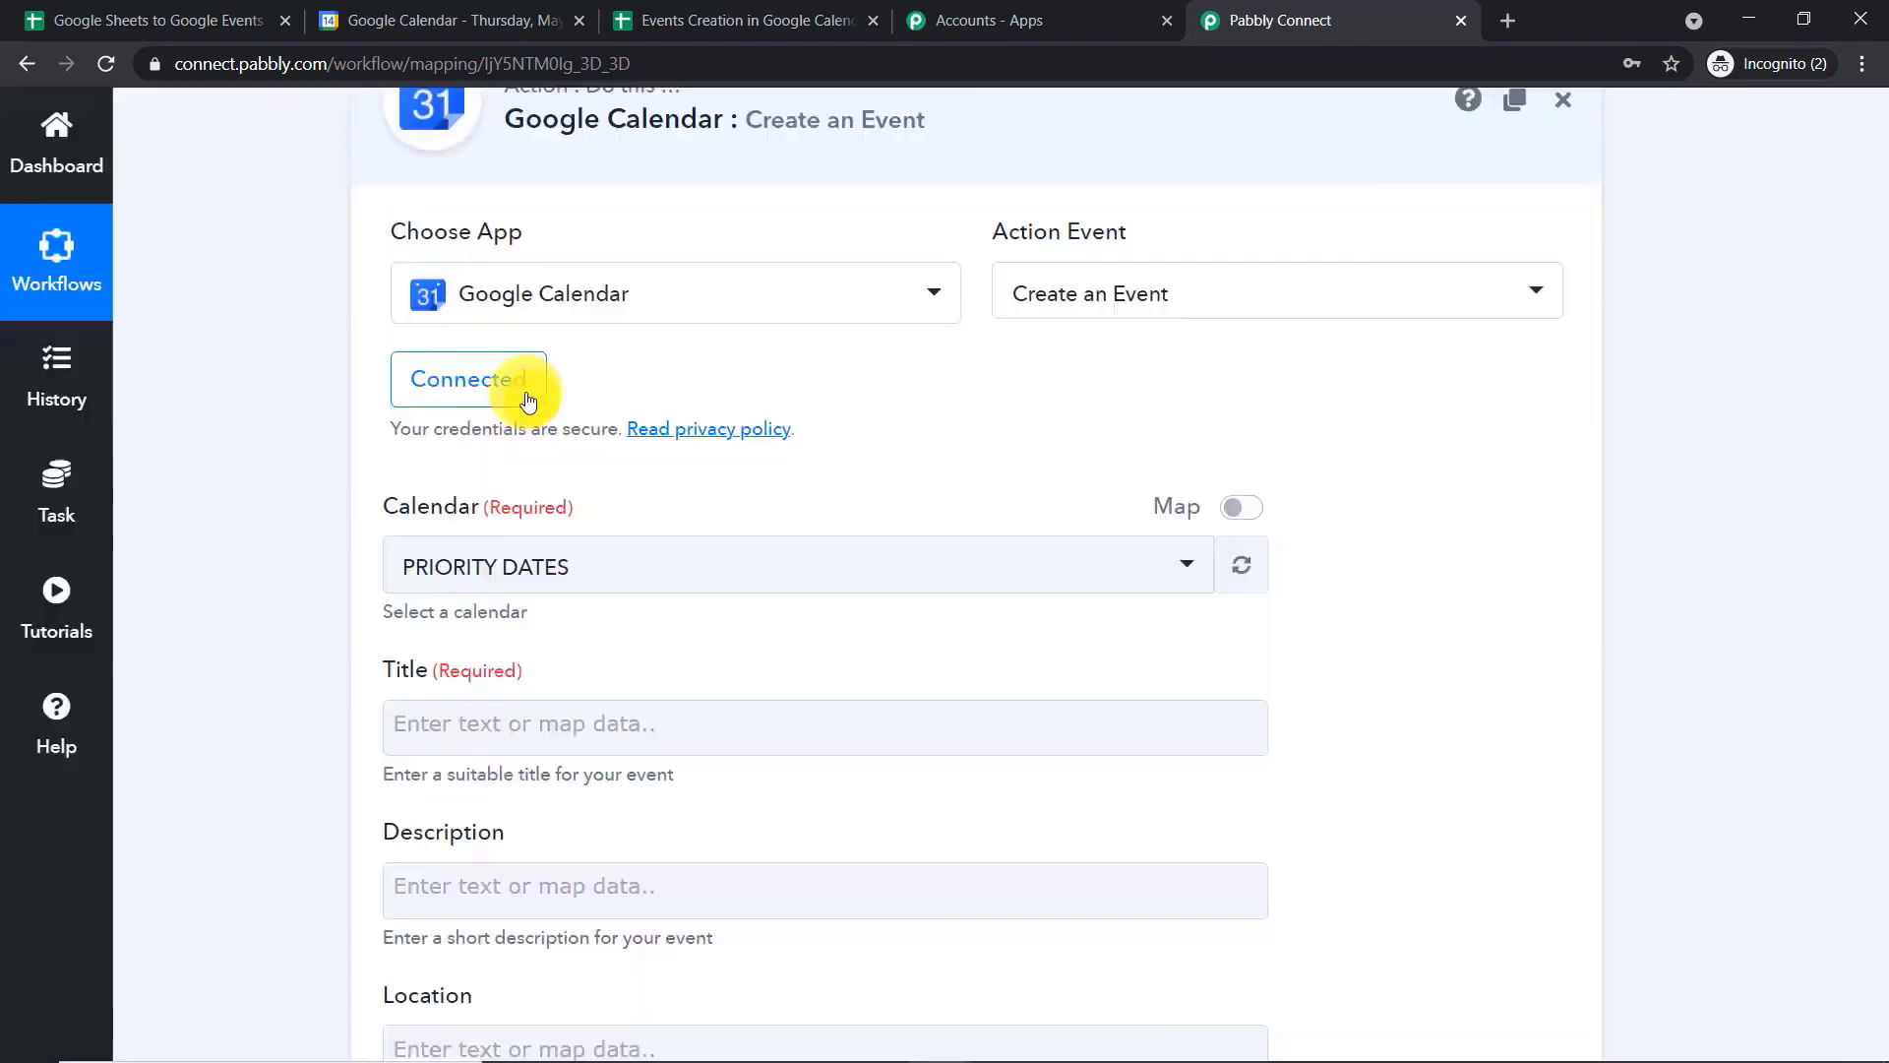
left_click(913, 1000)
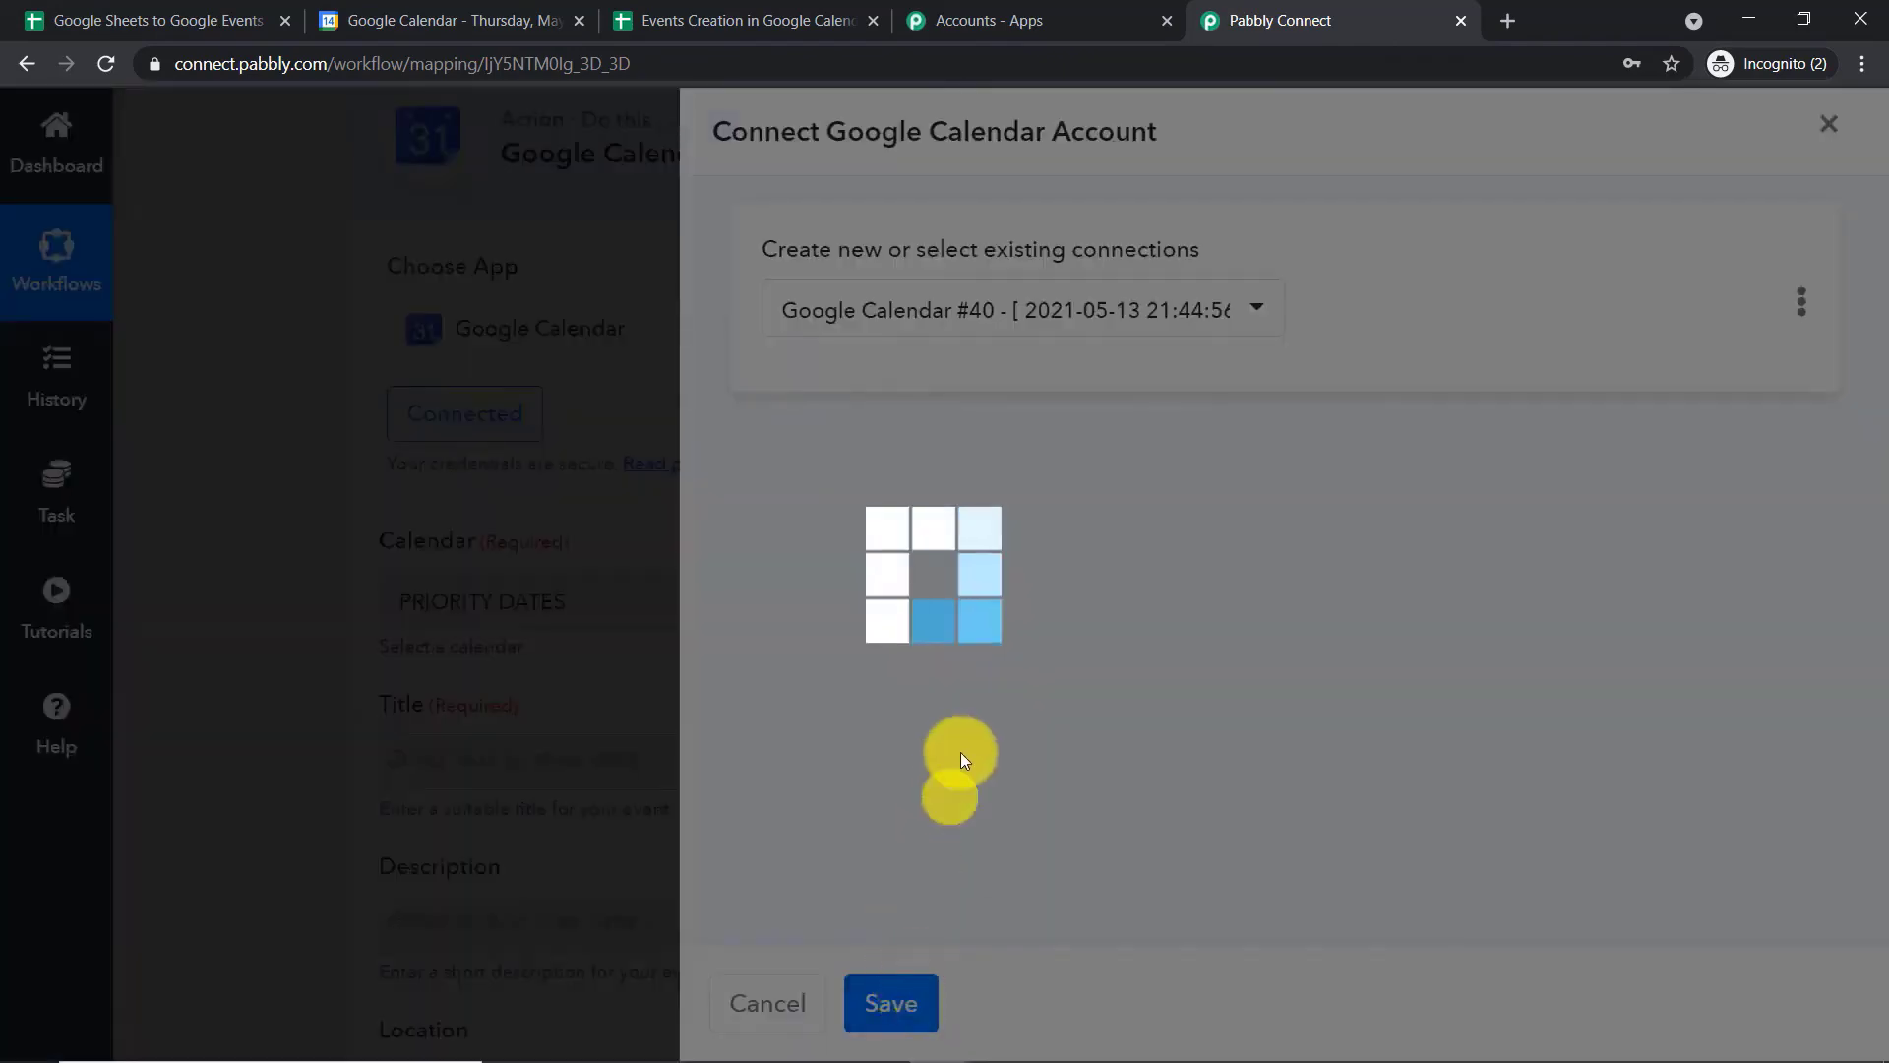
scroll(1088, 568, "up", 9)
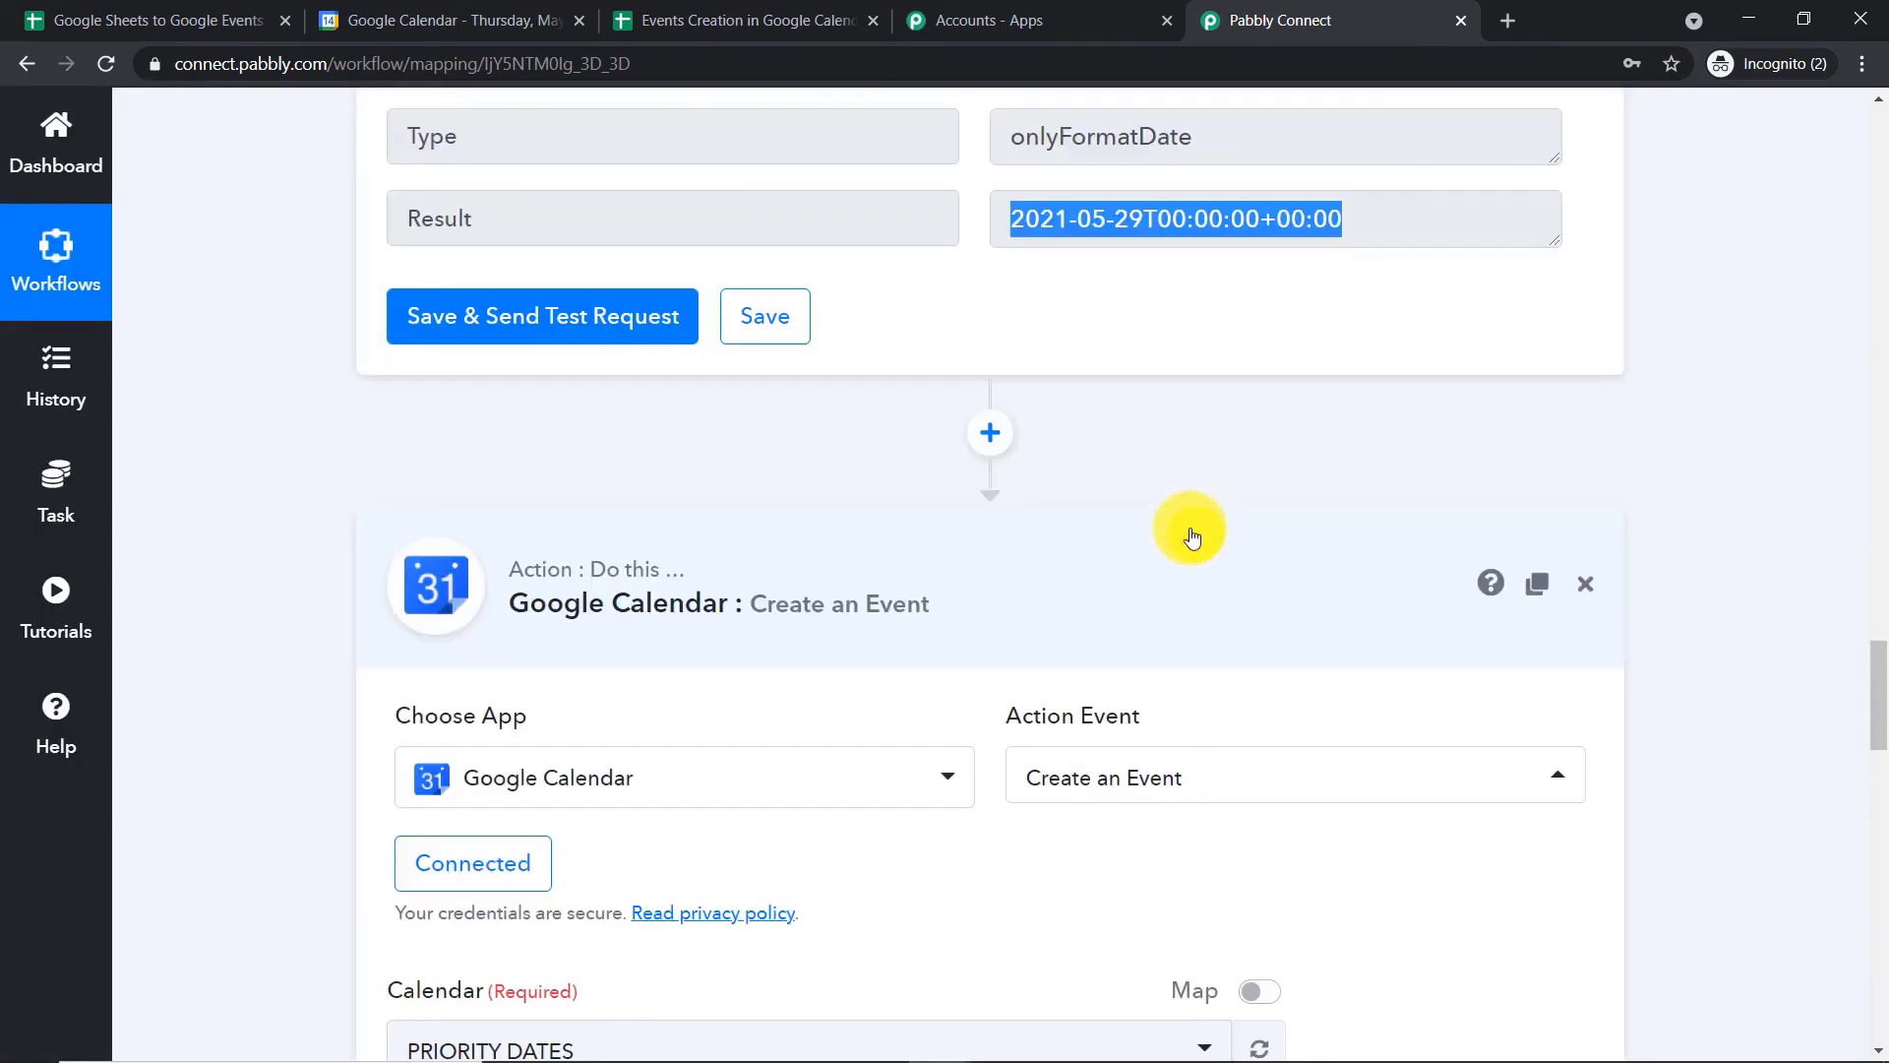
scroll(1181, 573, "down", 8)
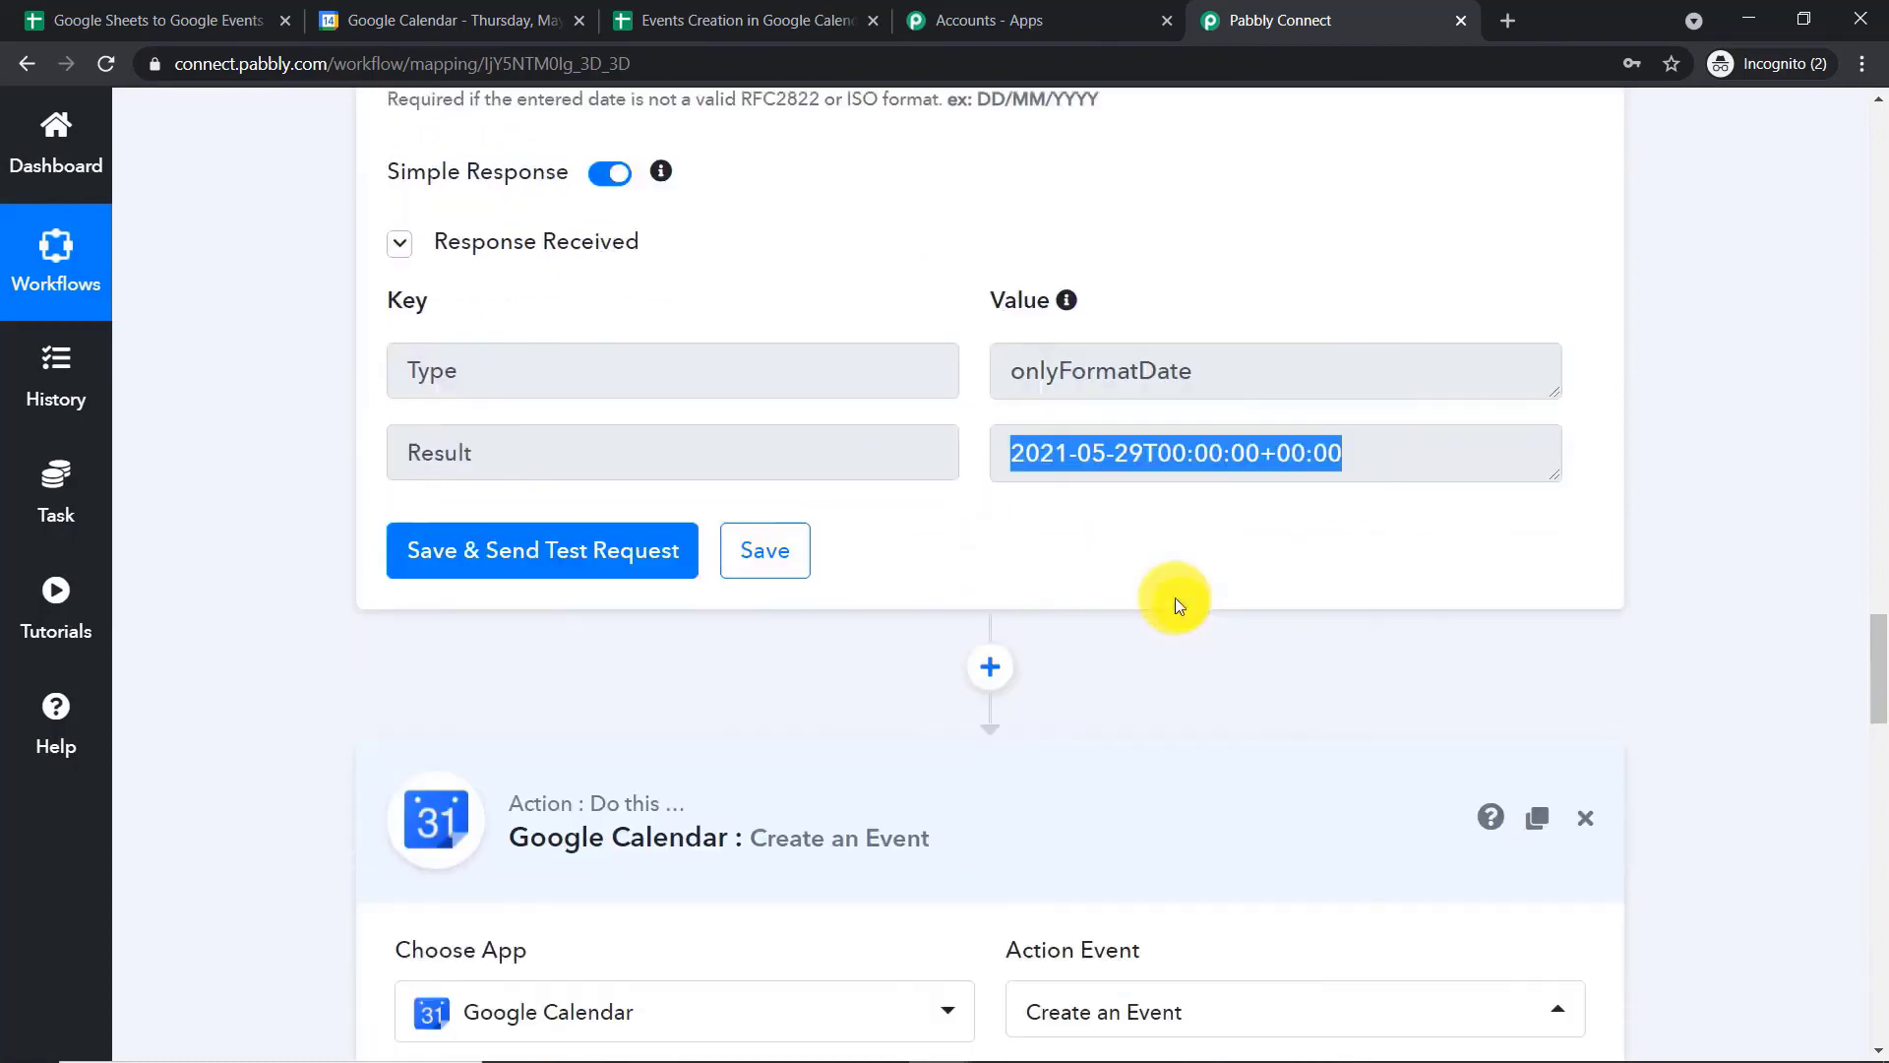
Open the calendar choices of the Create an Event action and look through the available calendars
scroll(911, 488, "down", 3)
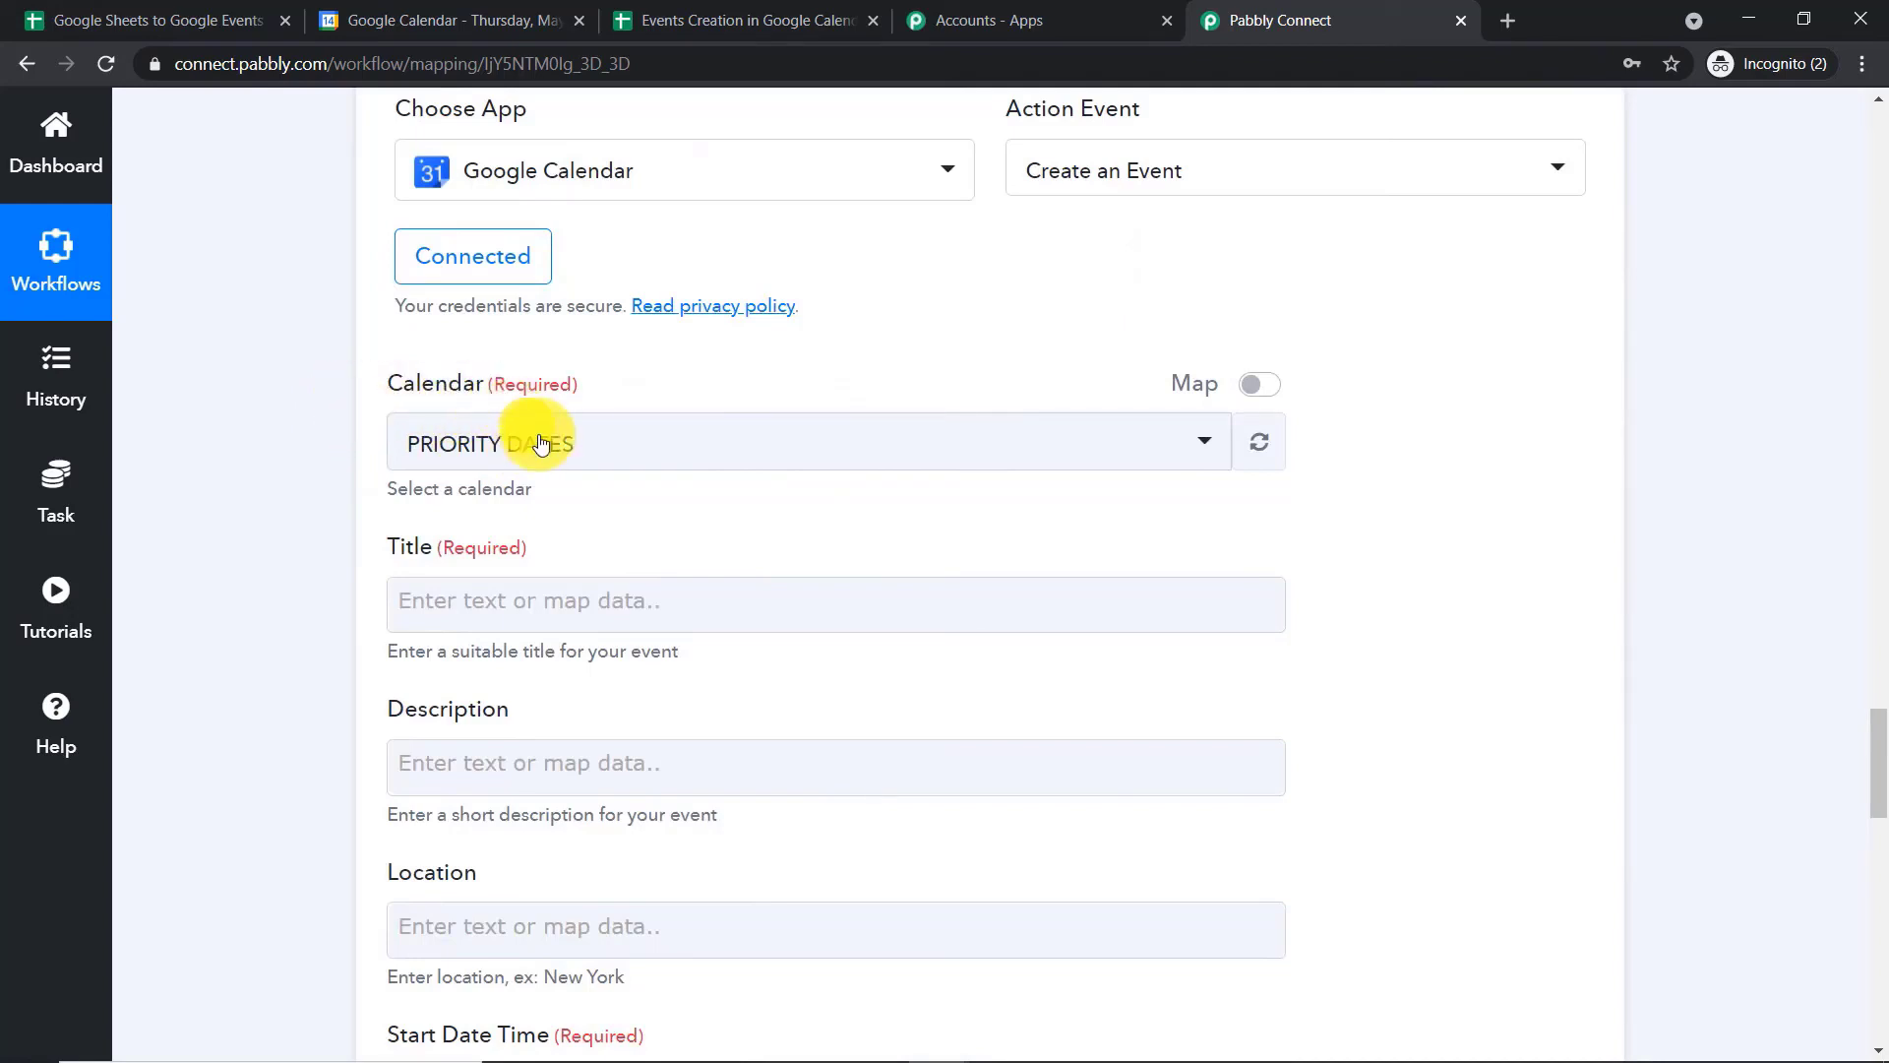
left_click(590, 441)
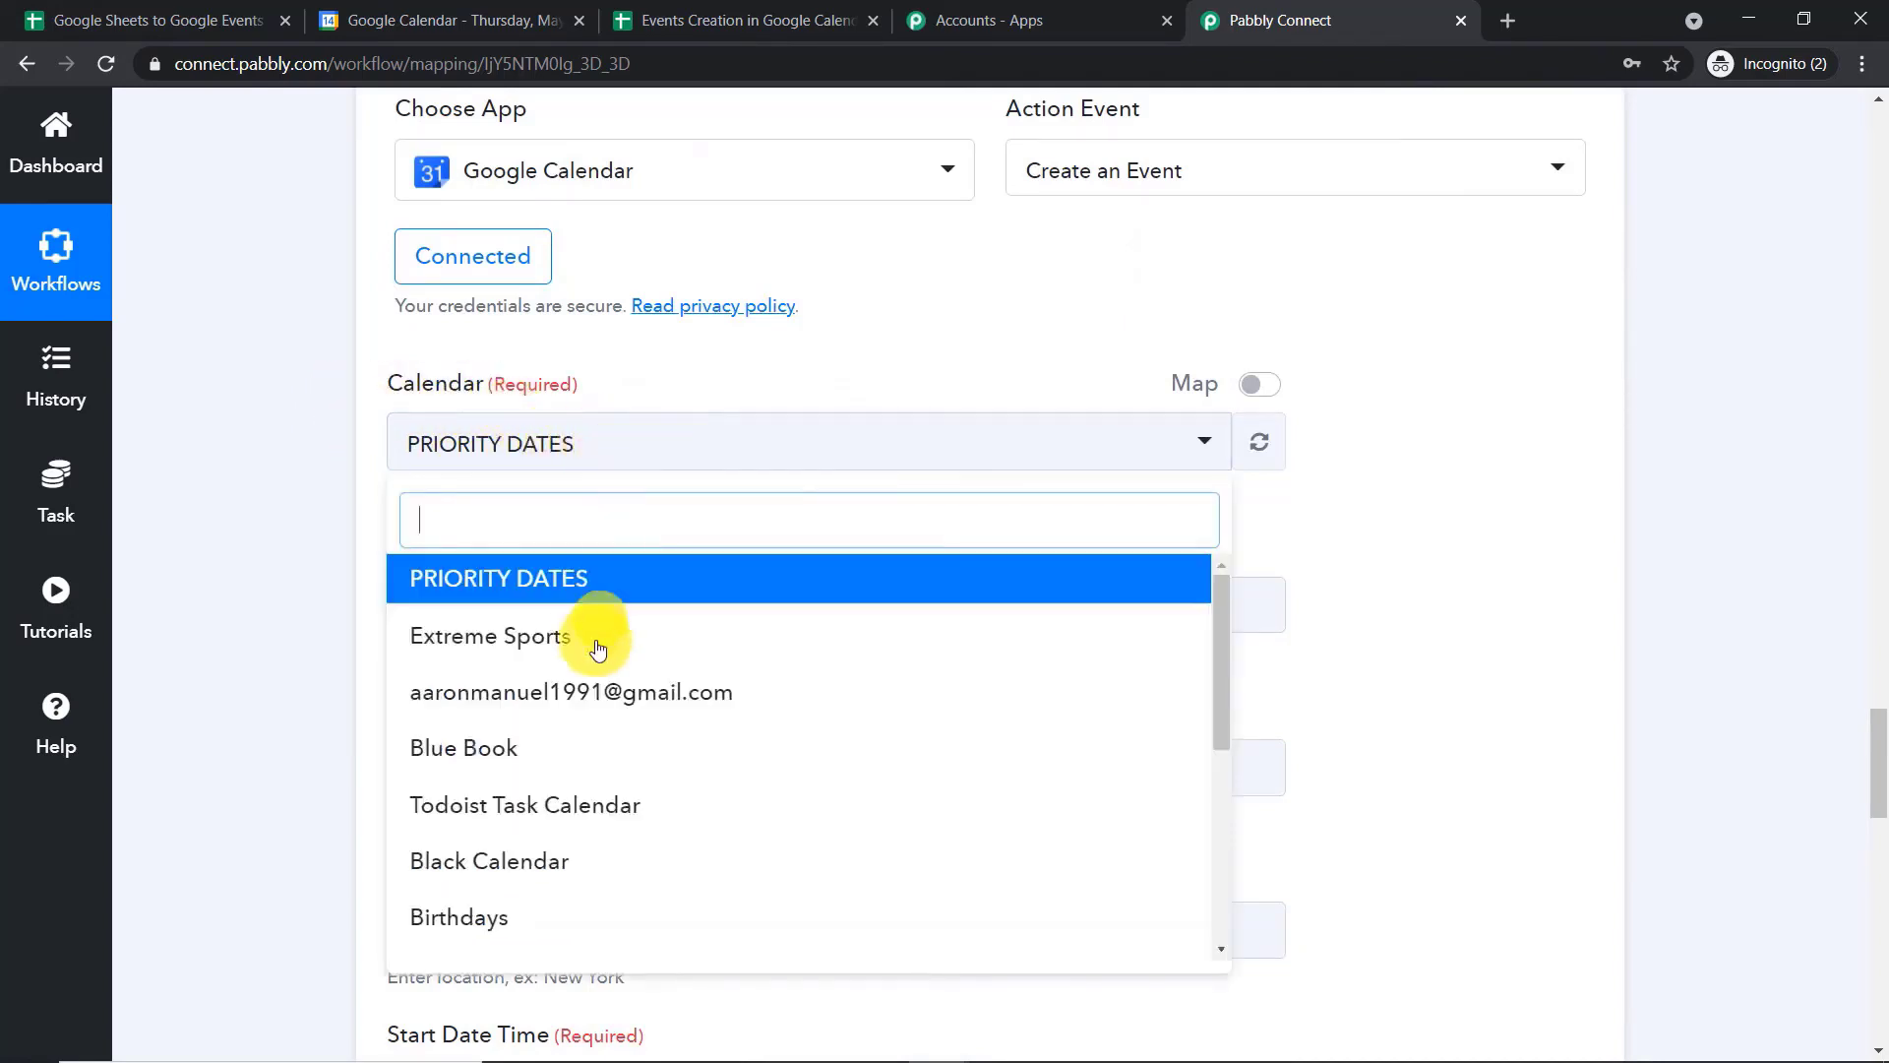
scroll(620, 738, "down", 5)
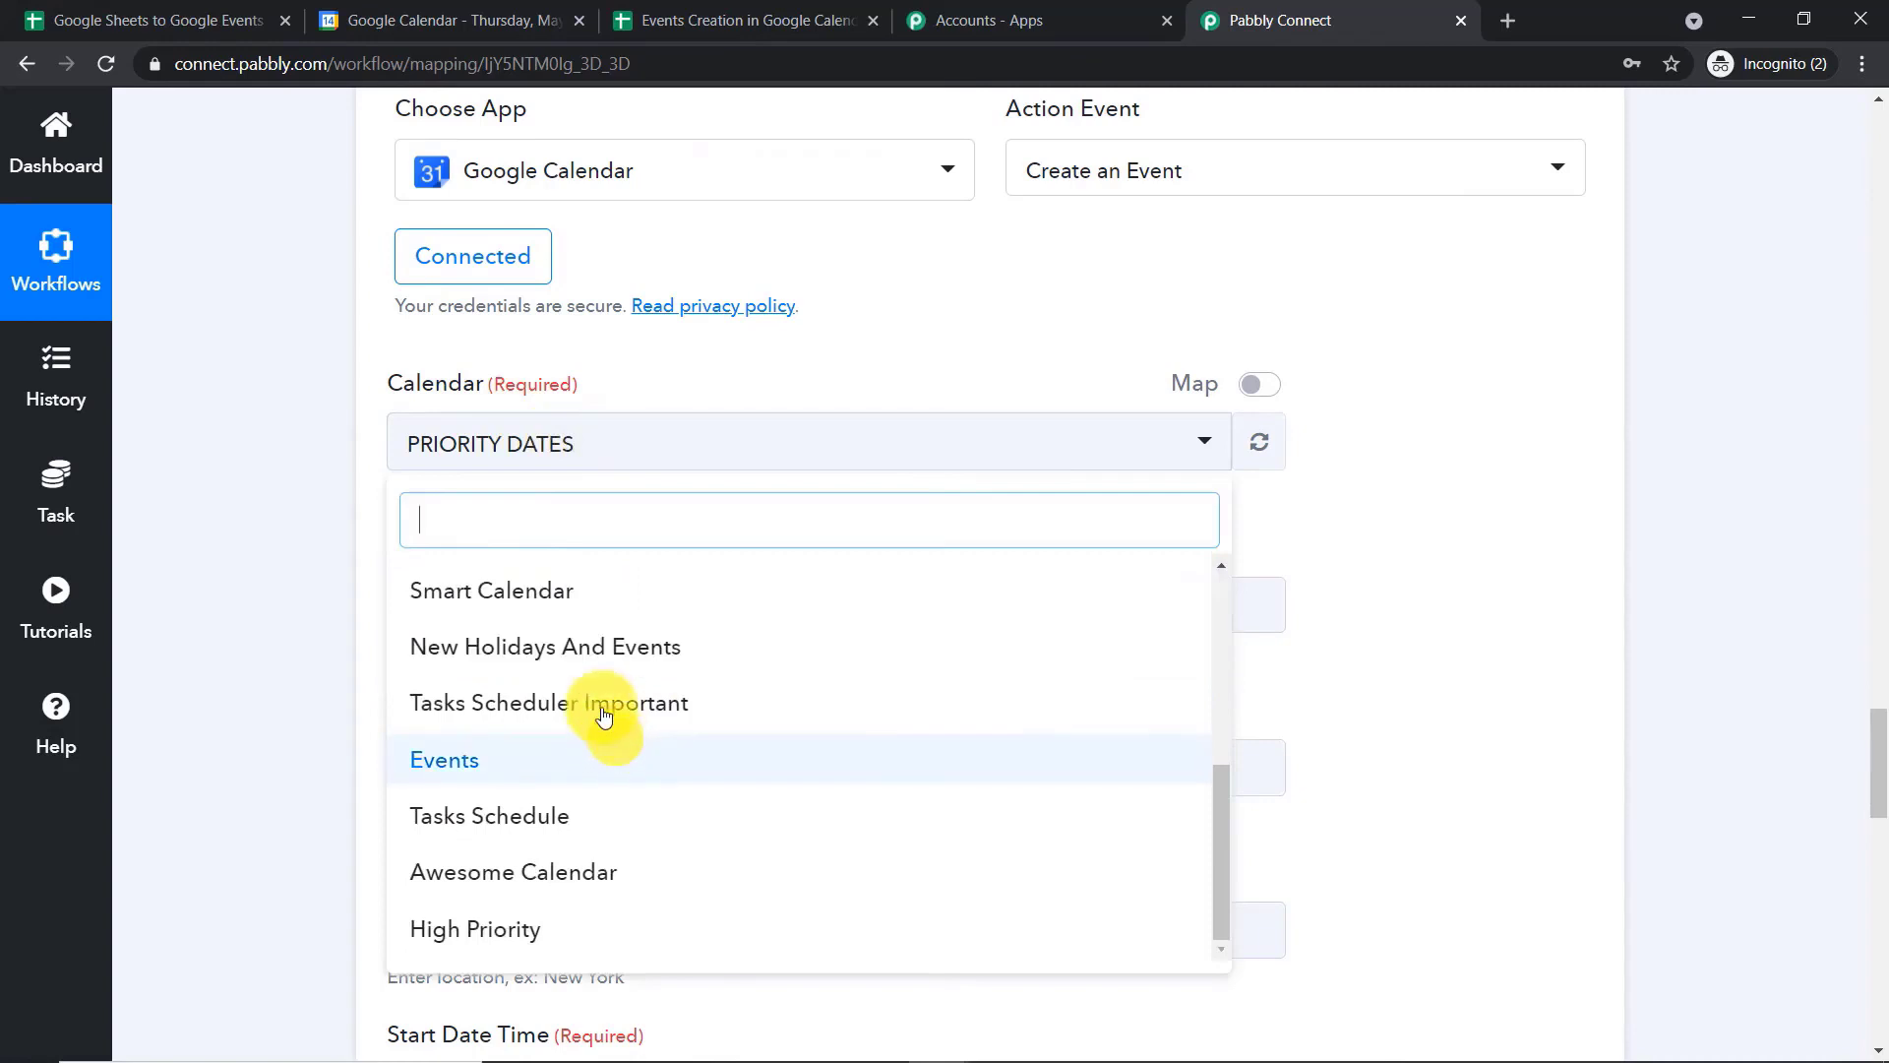
Switch to Google Calendar, look through the calendars, show Blue Book and hide High Priority
left_click(411, 11)
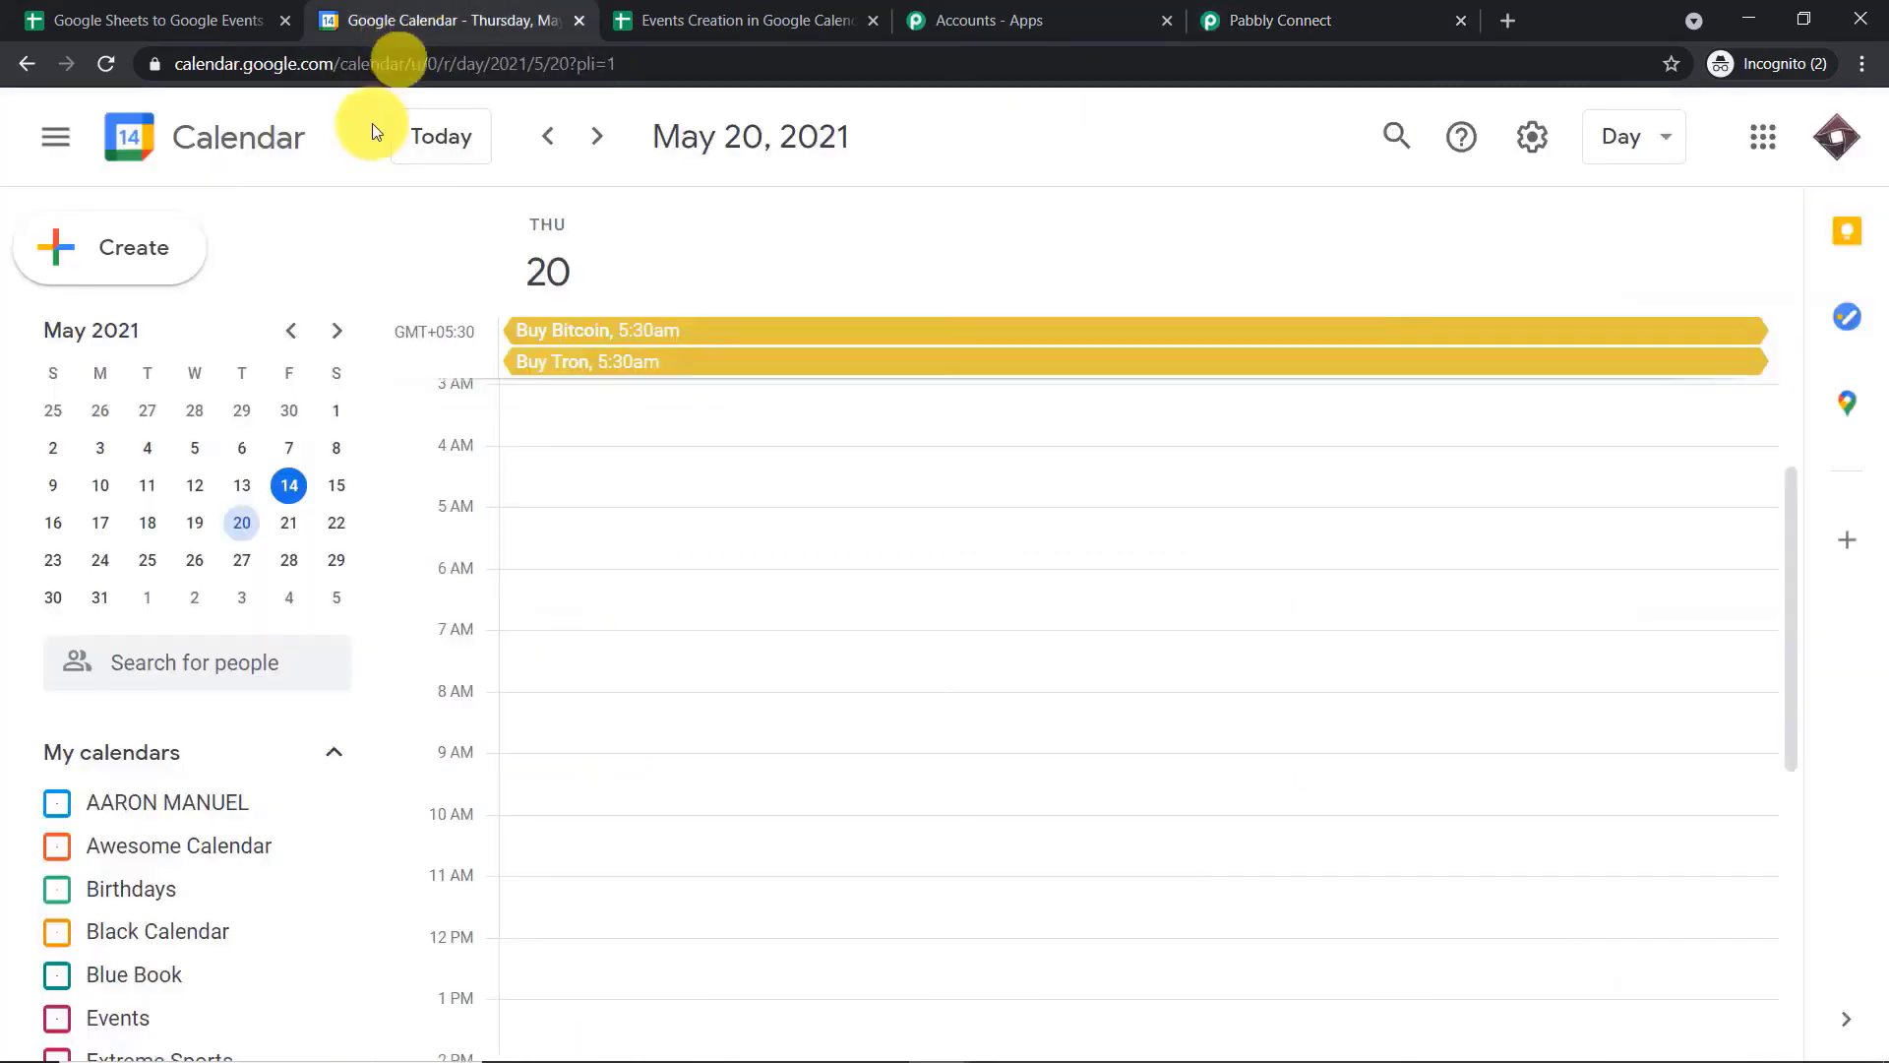
scroll(236, 797, "down", 6)
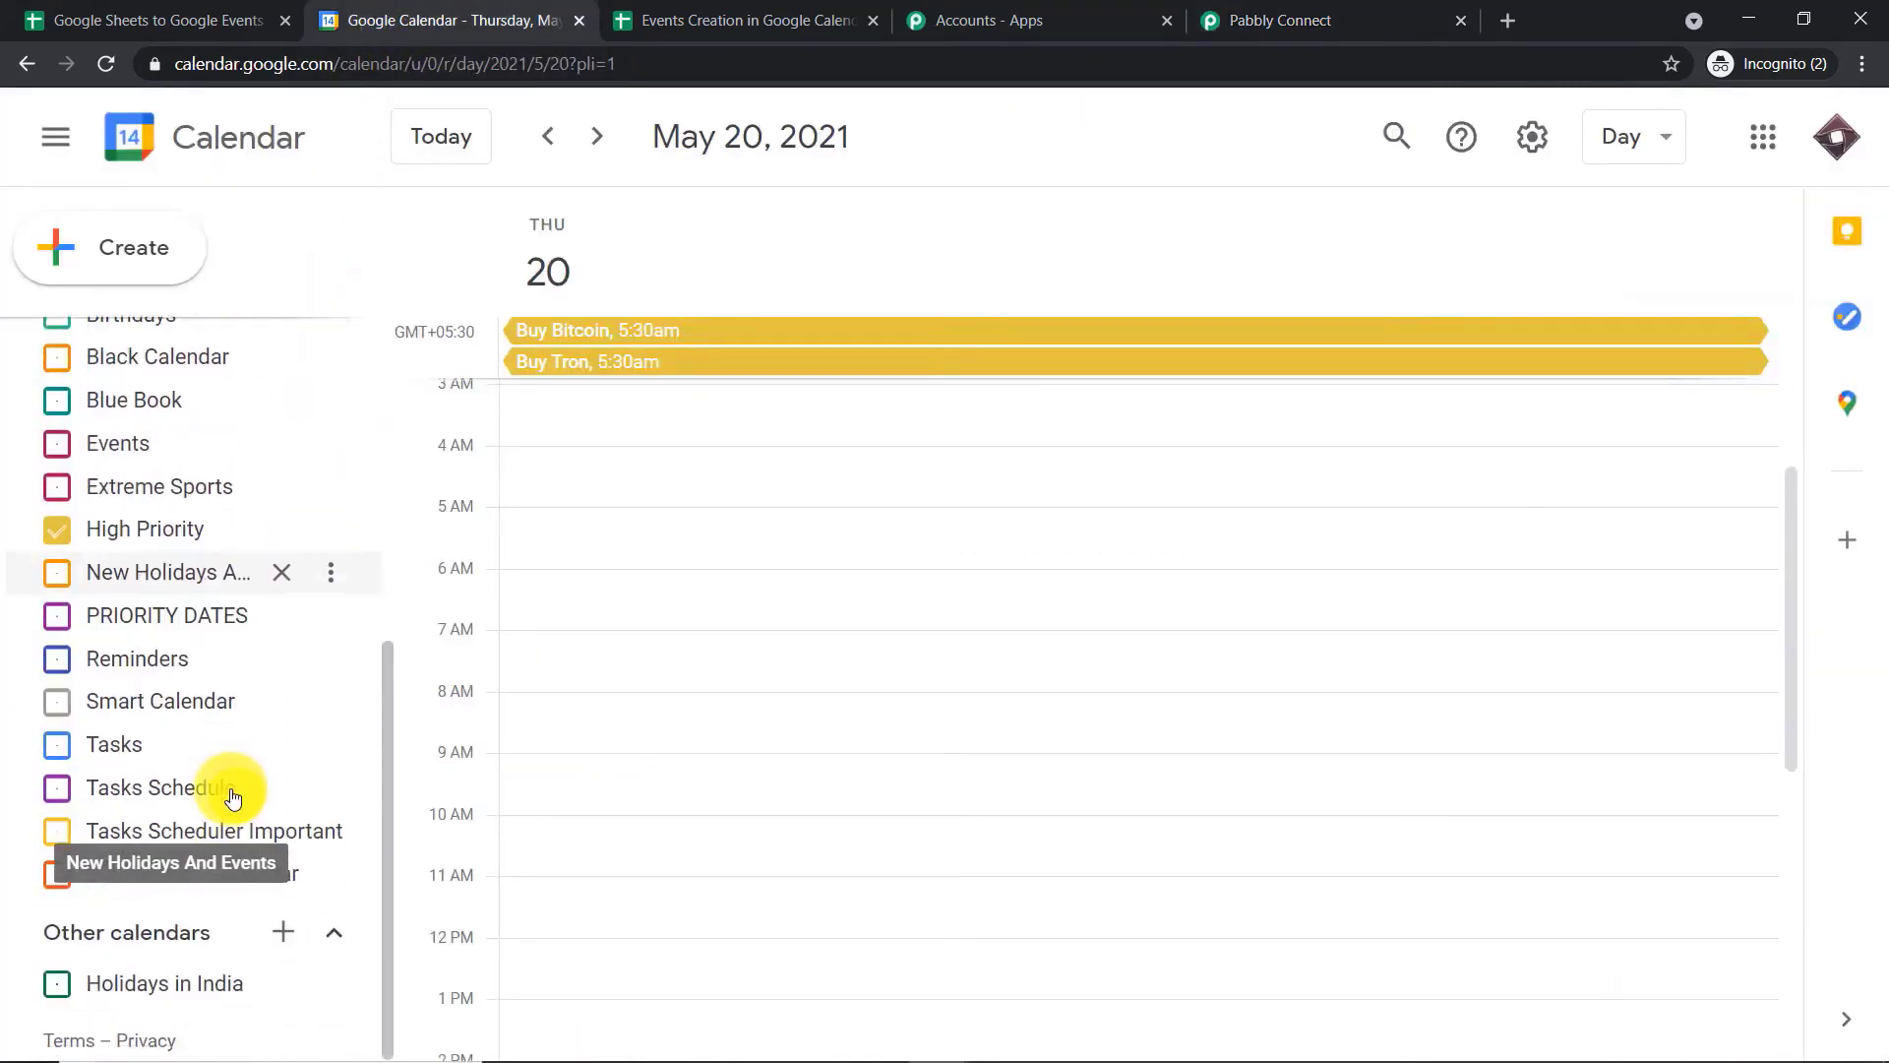
scroll(177, 608, "up", 2)
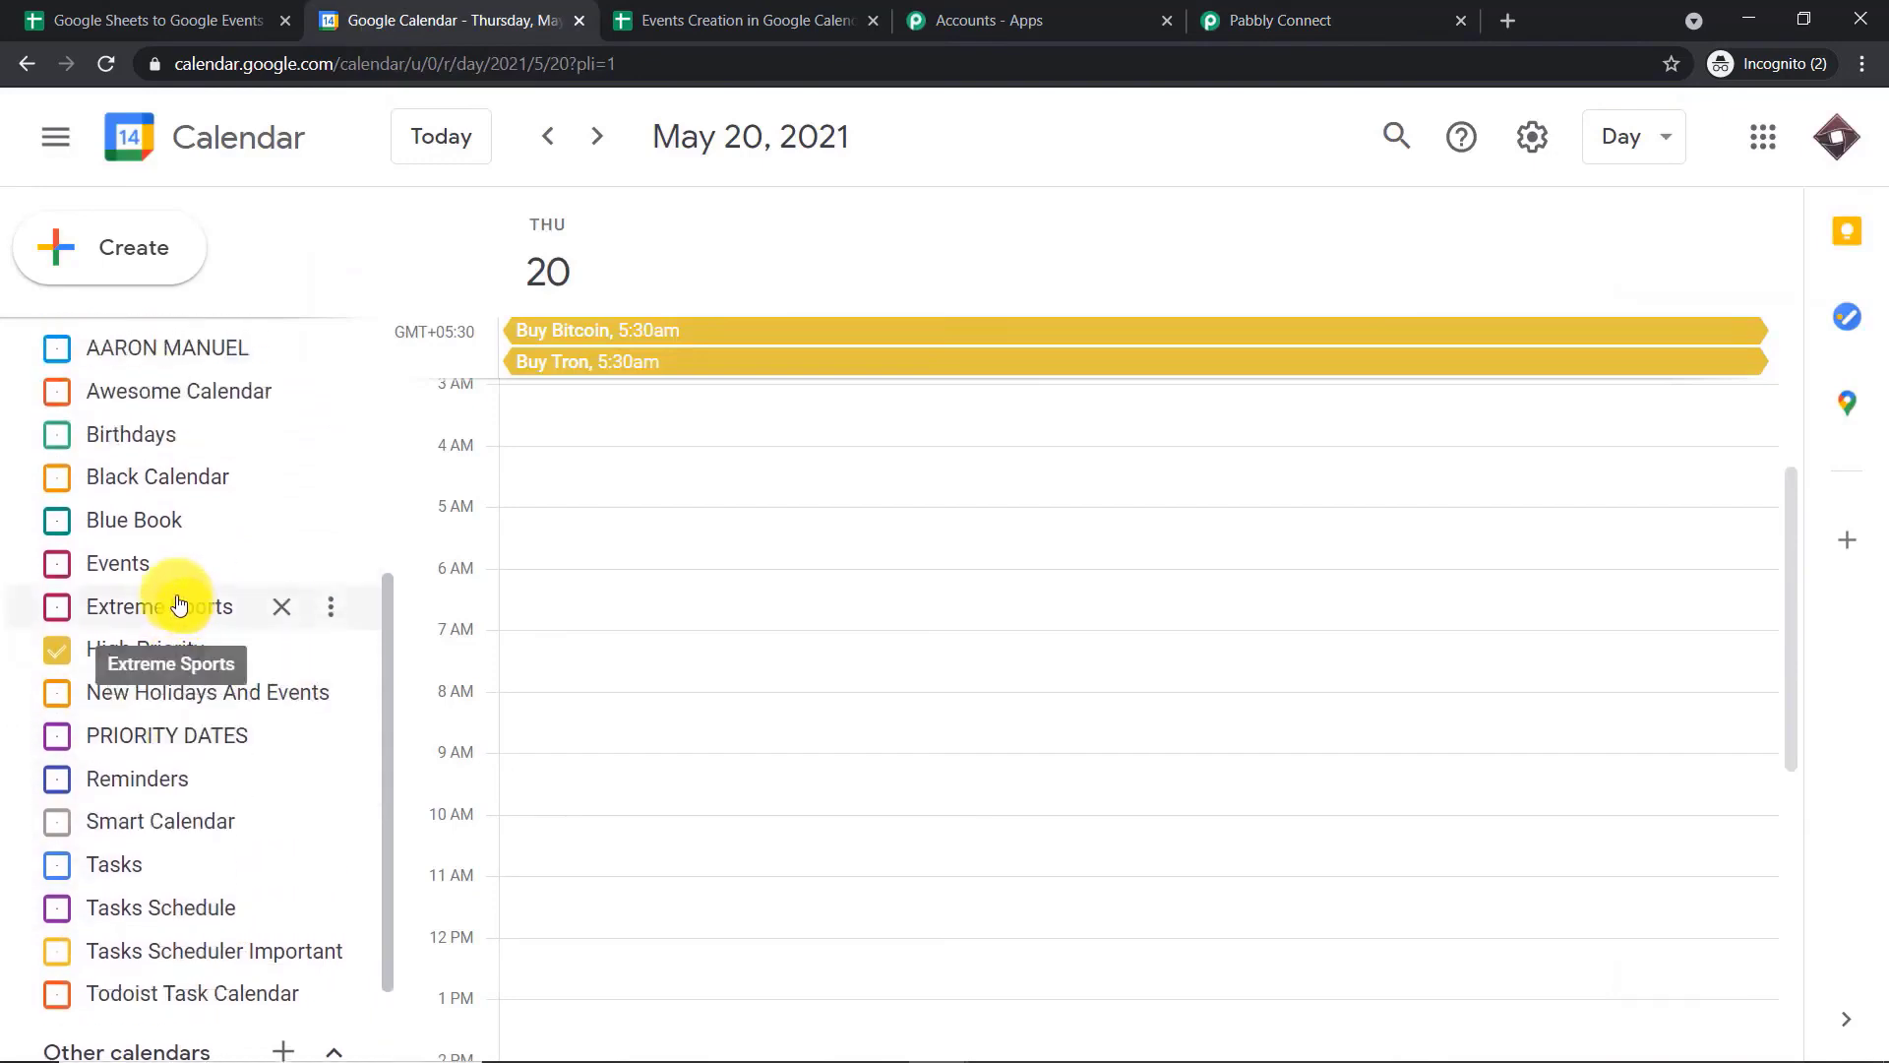
scroll(160, 834, "down", 2)
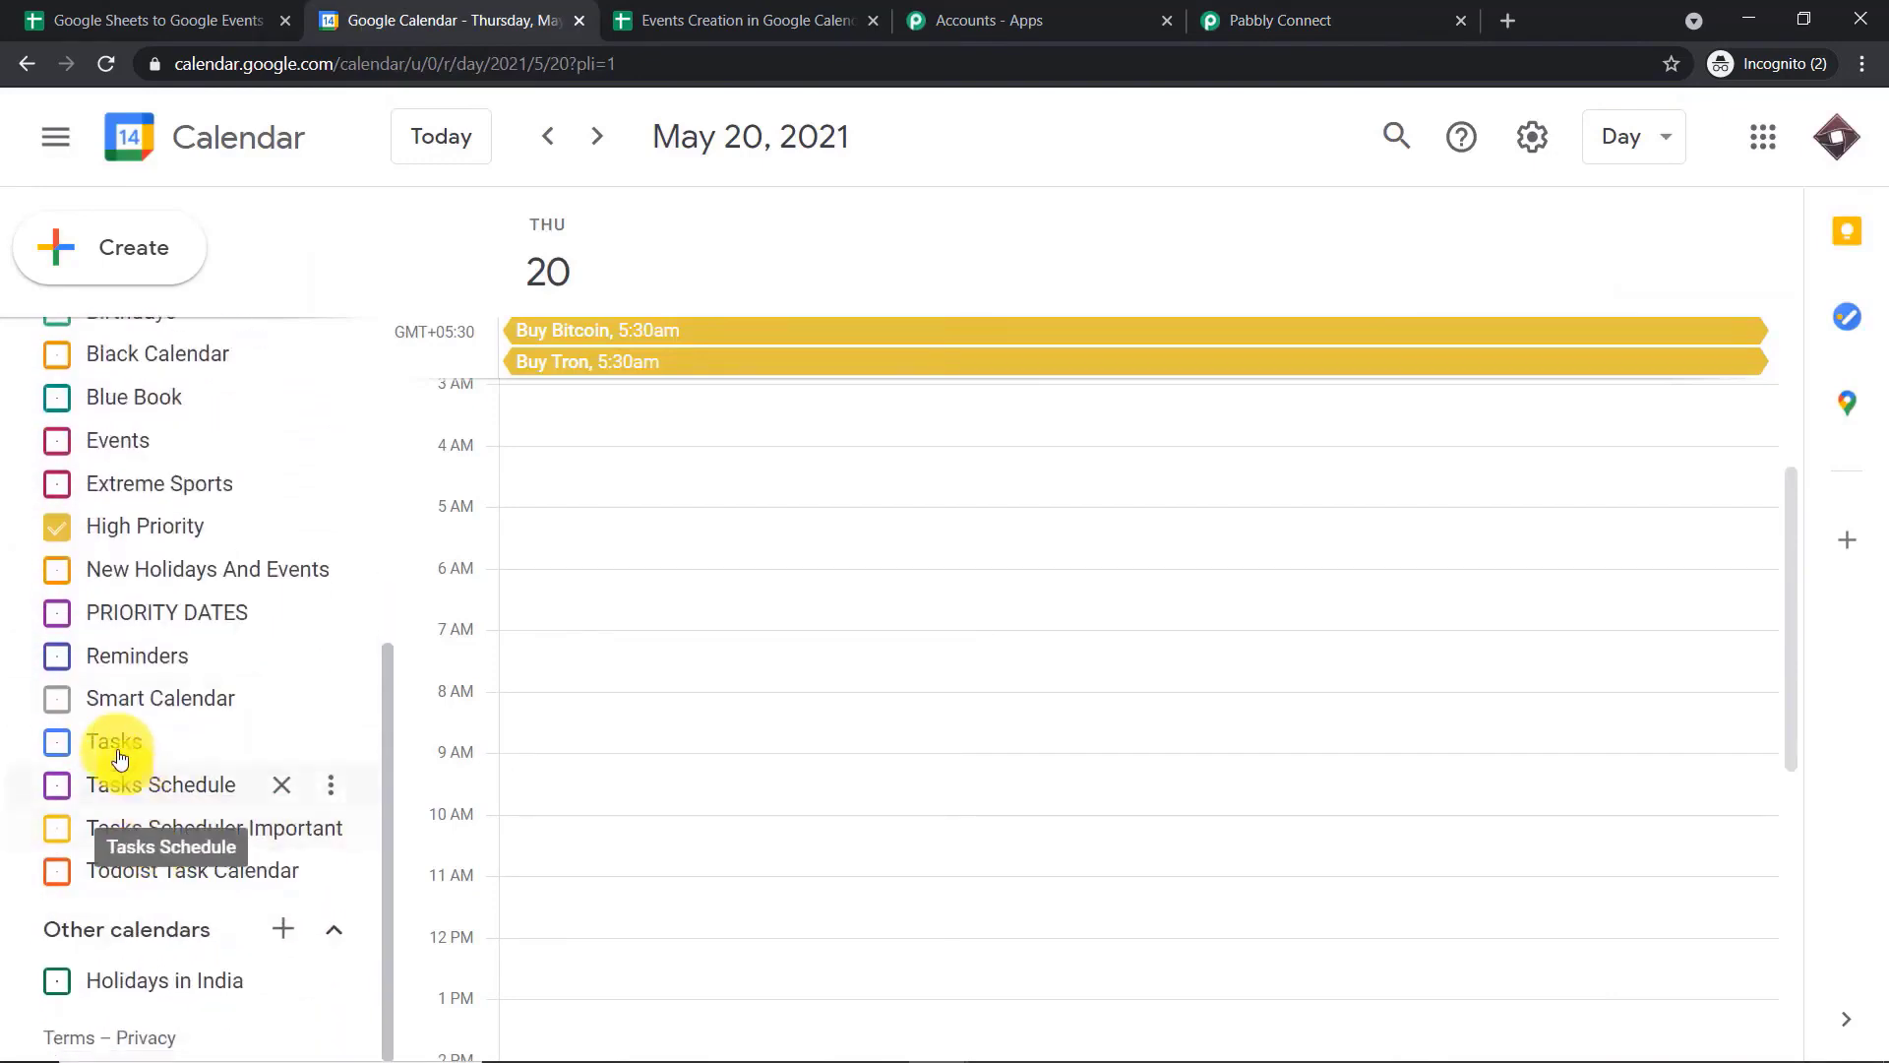
scroll(99, 439, "up", 2)
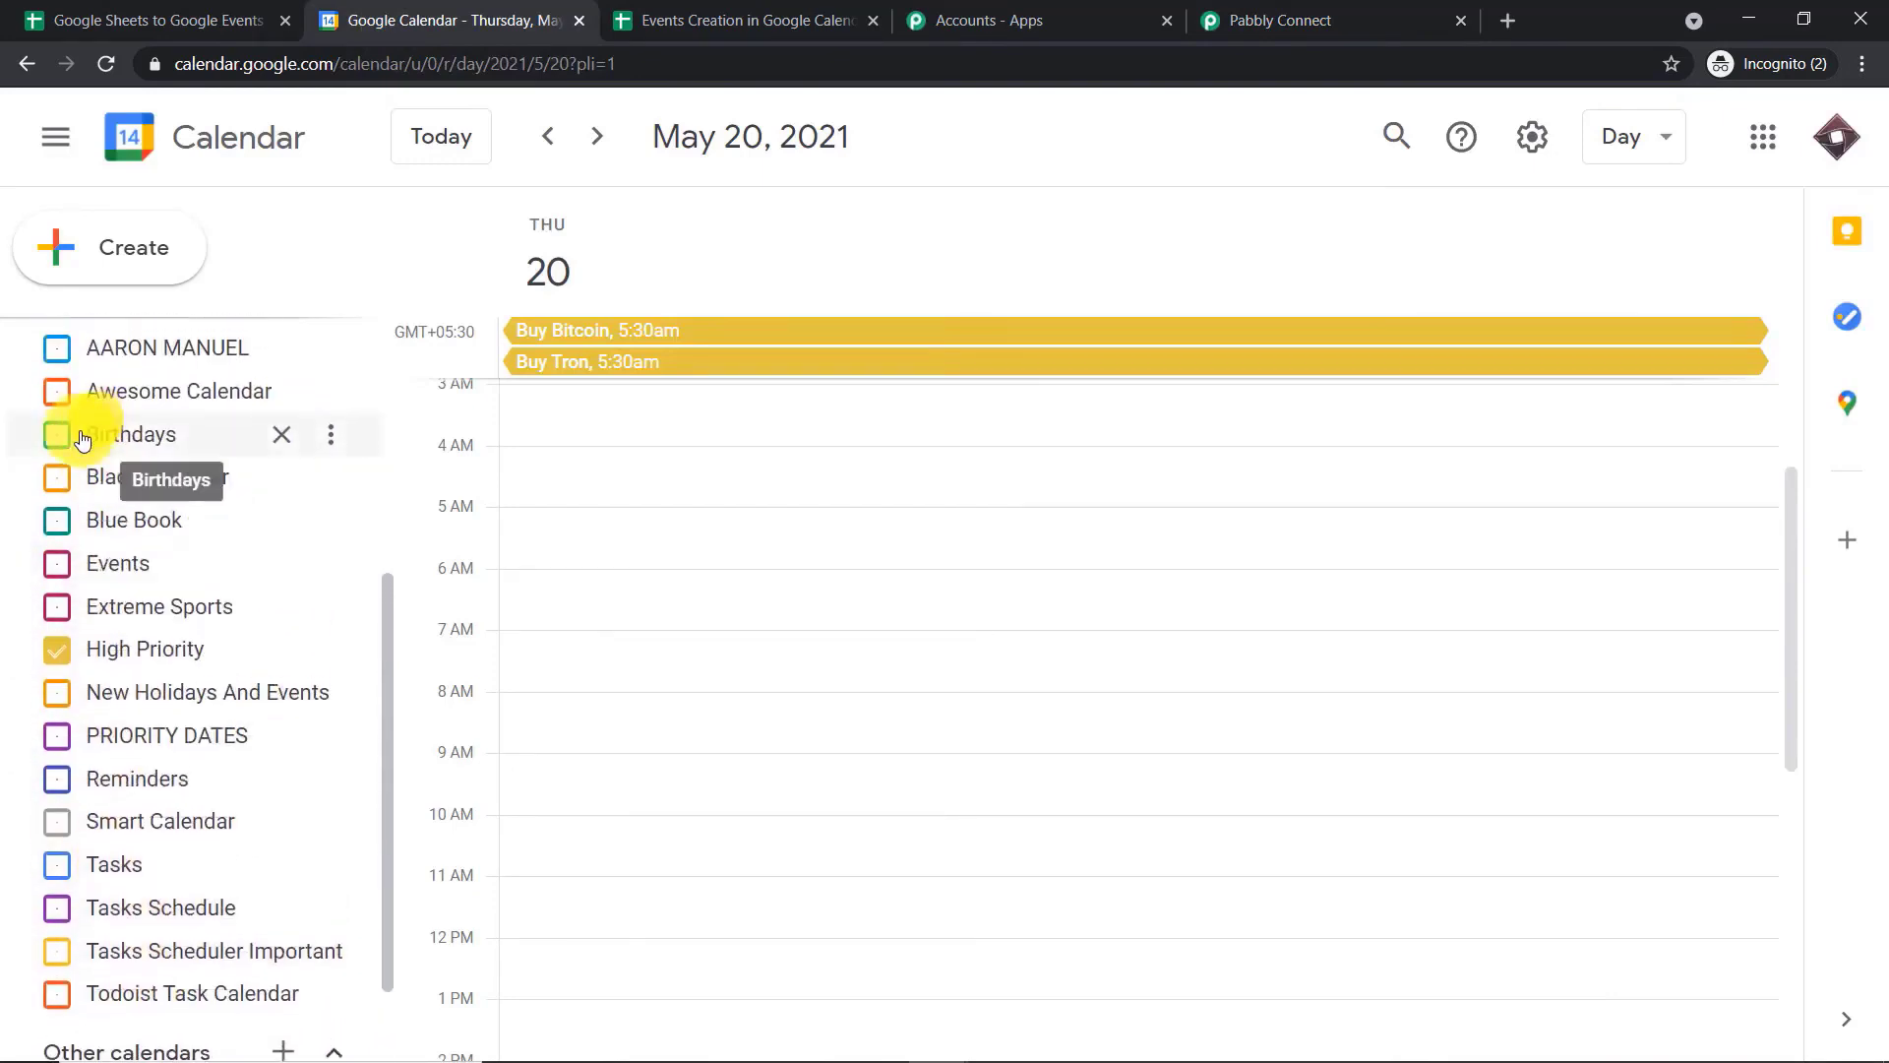
left_click(57, 520)
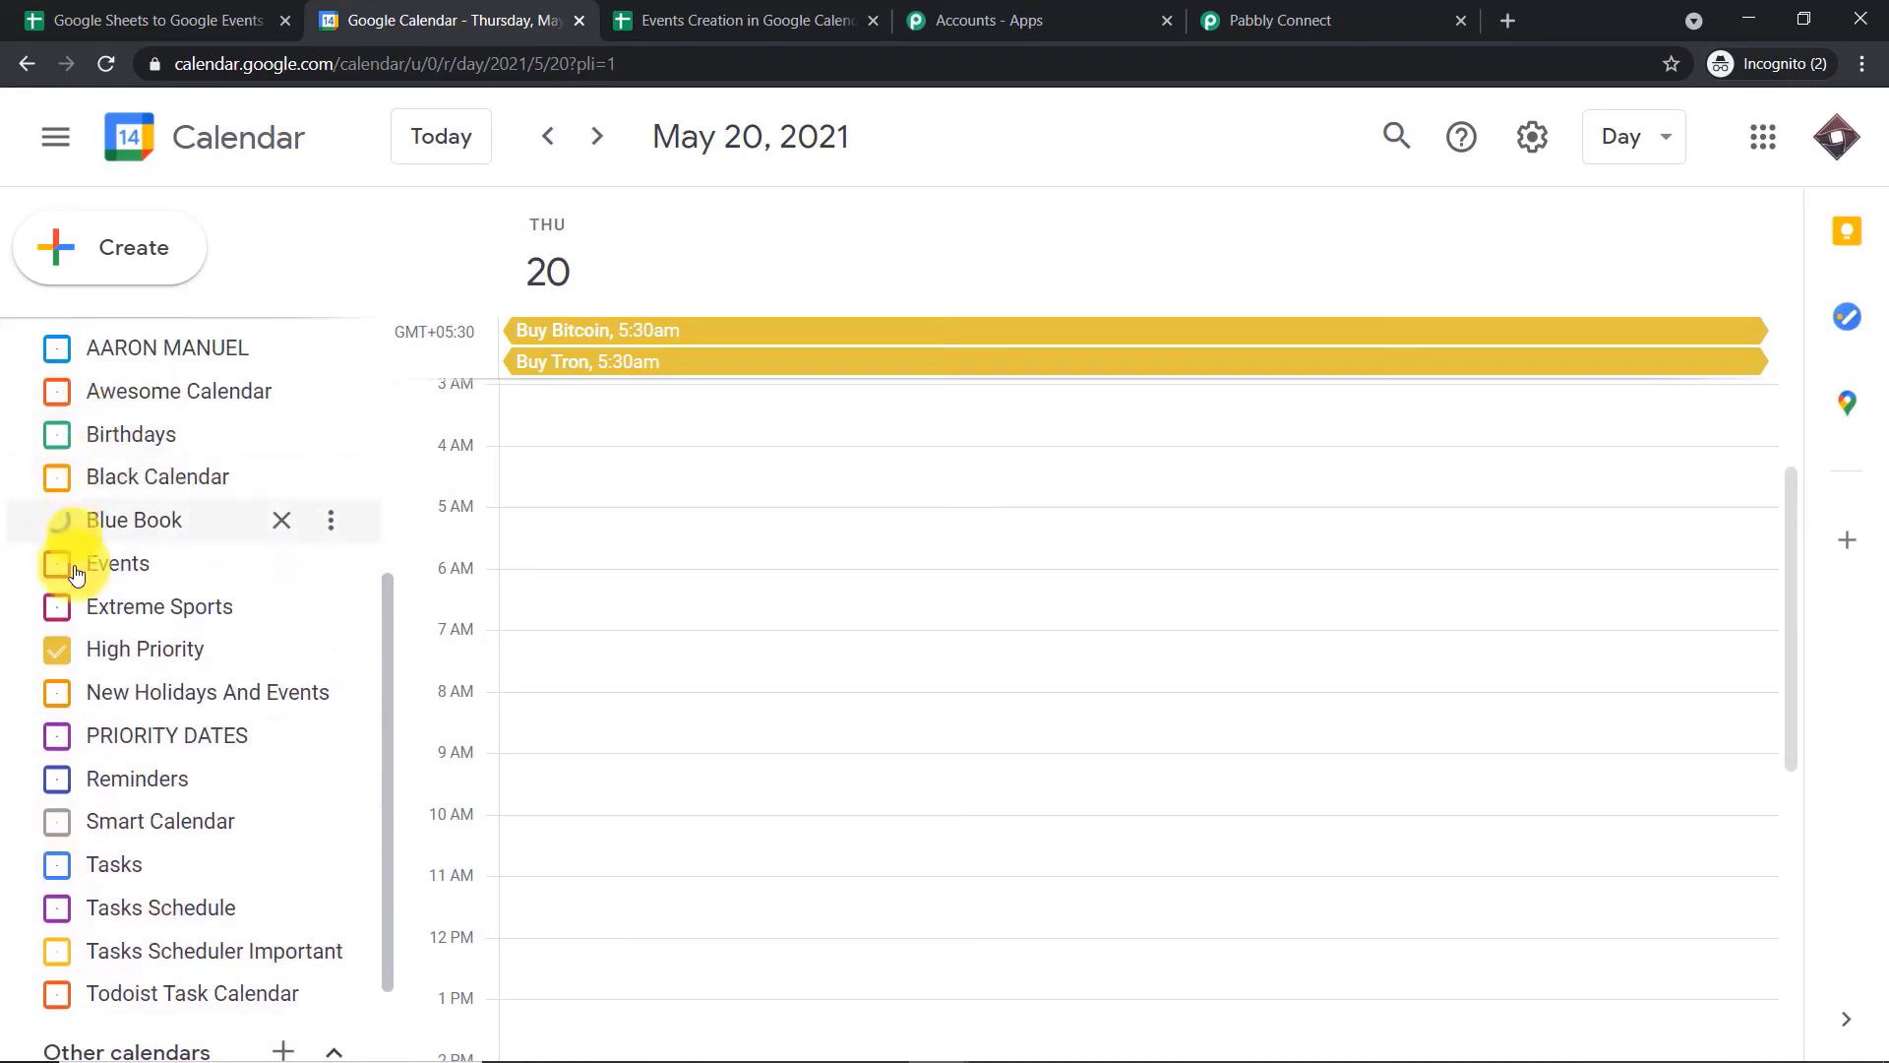
left_click(57, 649)
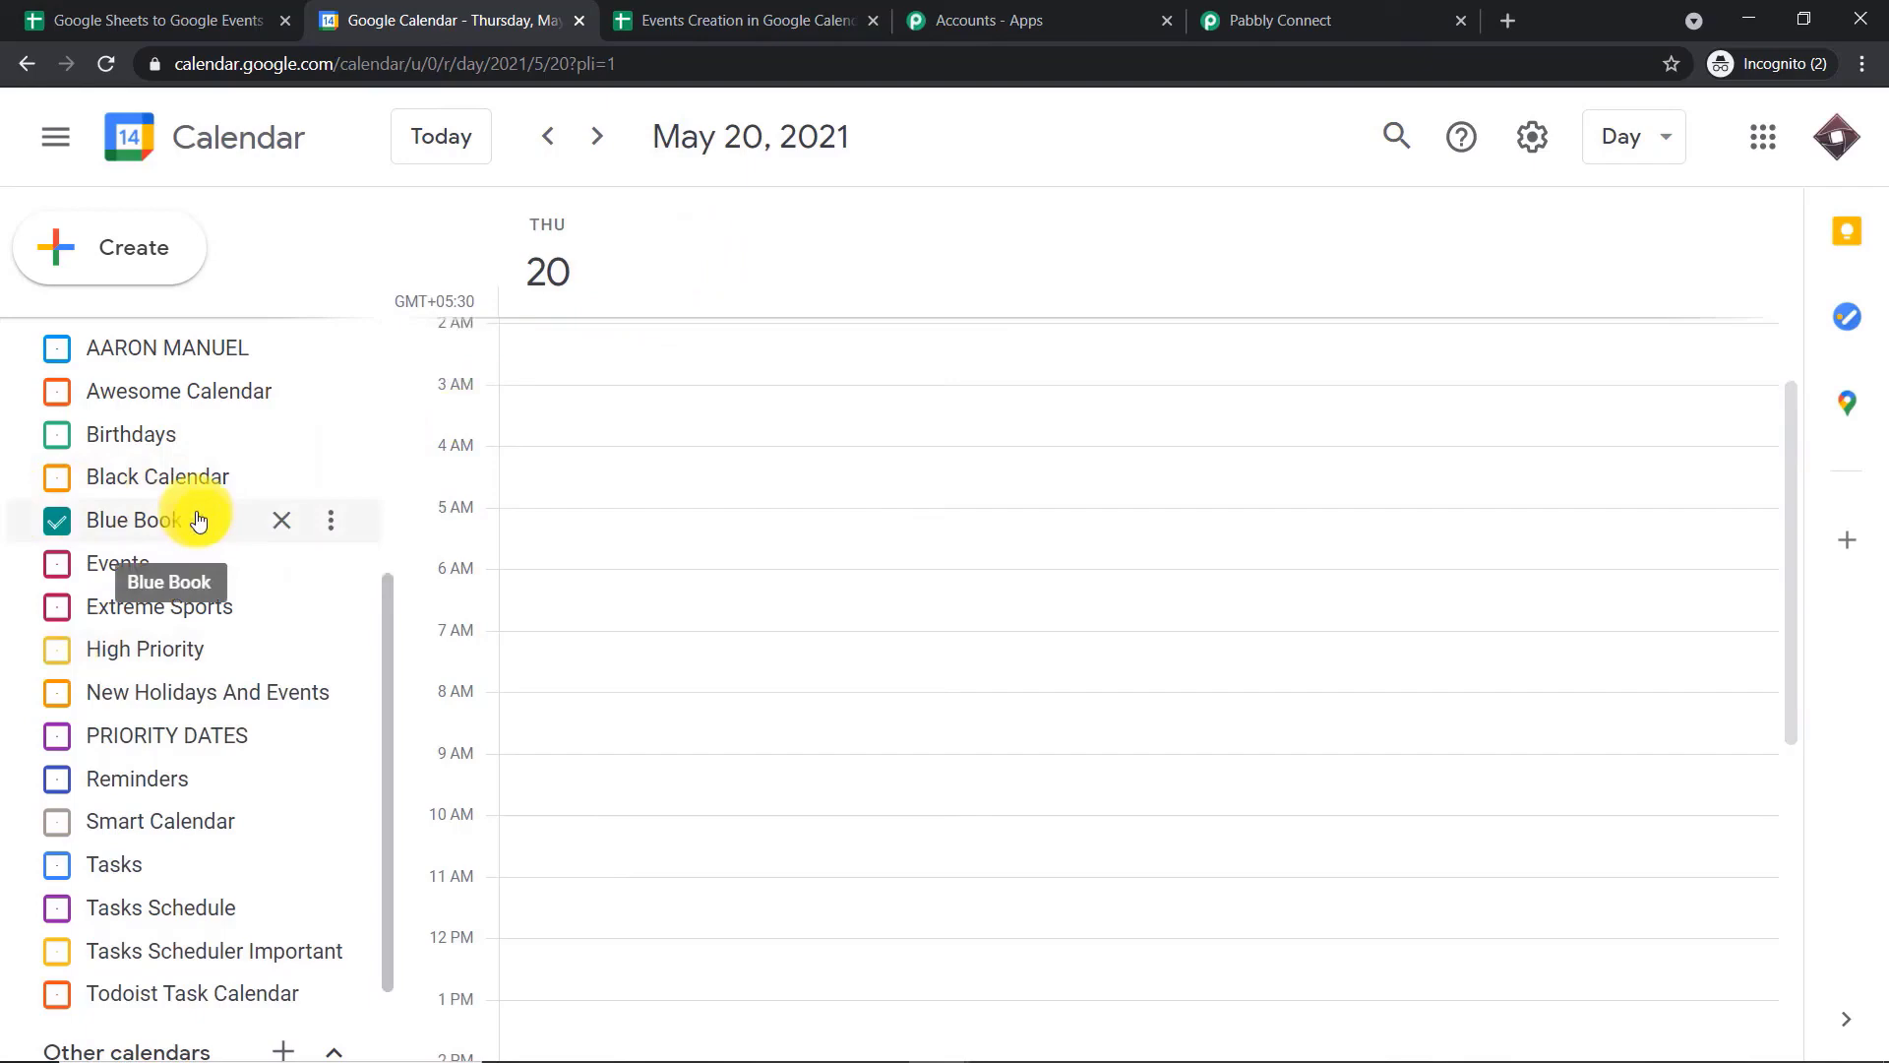
Return to Pabbly Connect and choose Blue Book as the calendar for the new event
left_click(1269, 11)
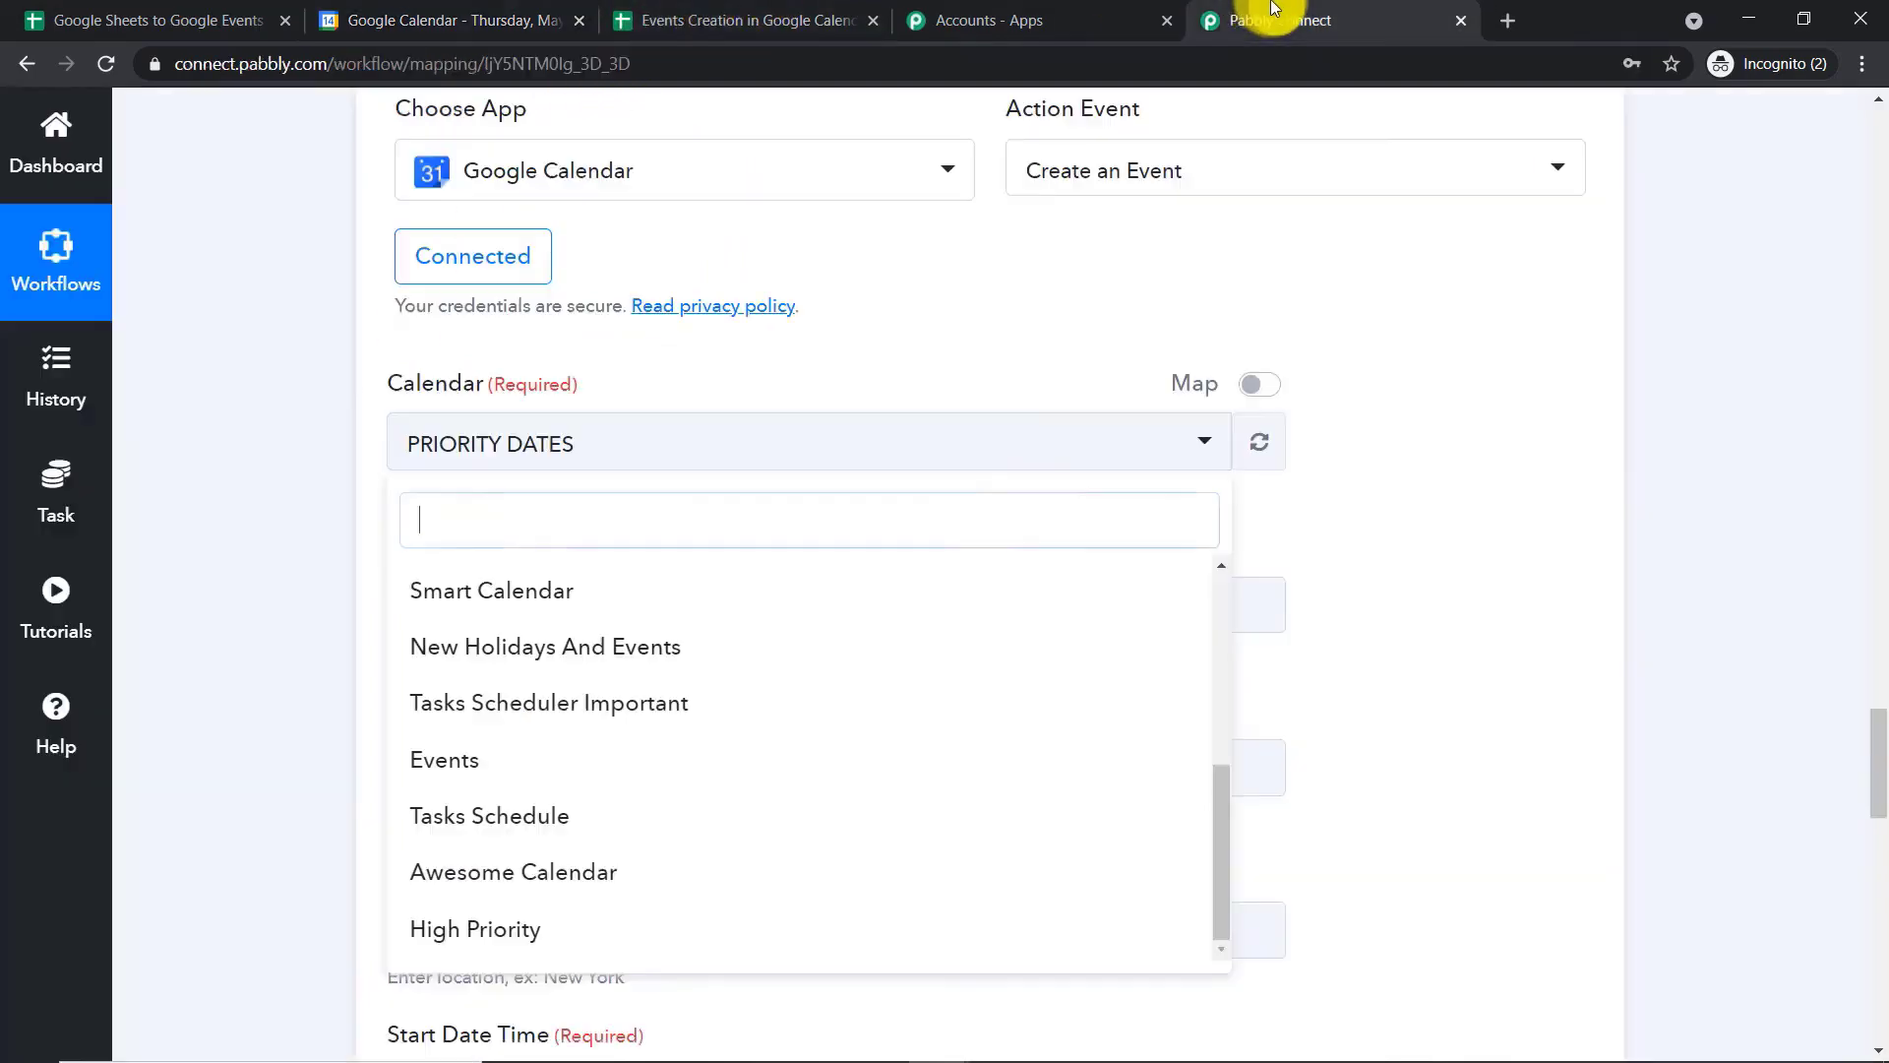
scroll(777, 696, "down", 1)
scroll(776, 696, "up", 3)
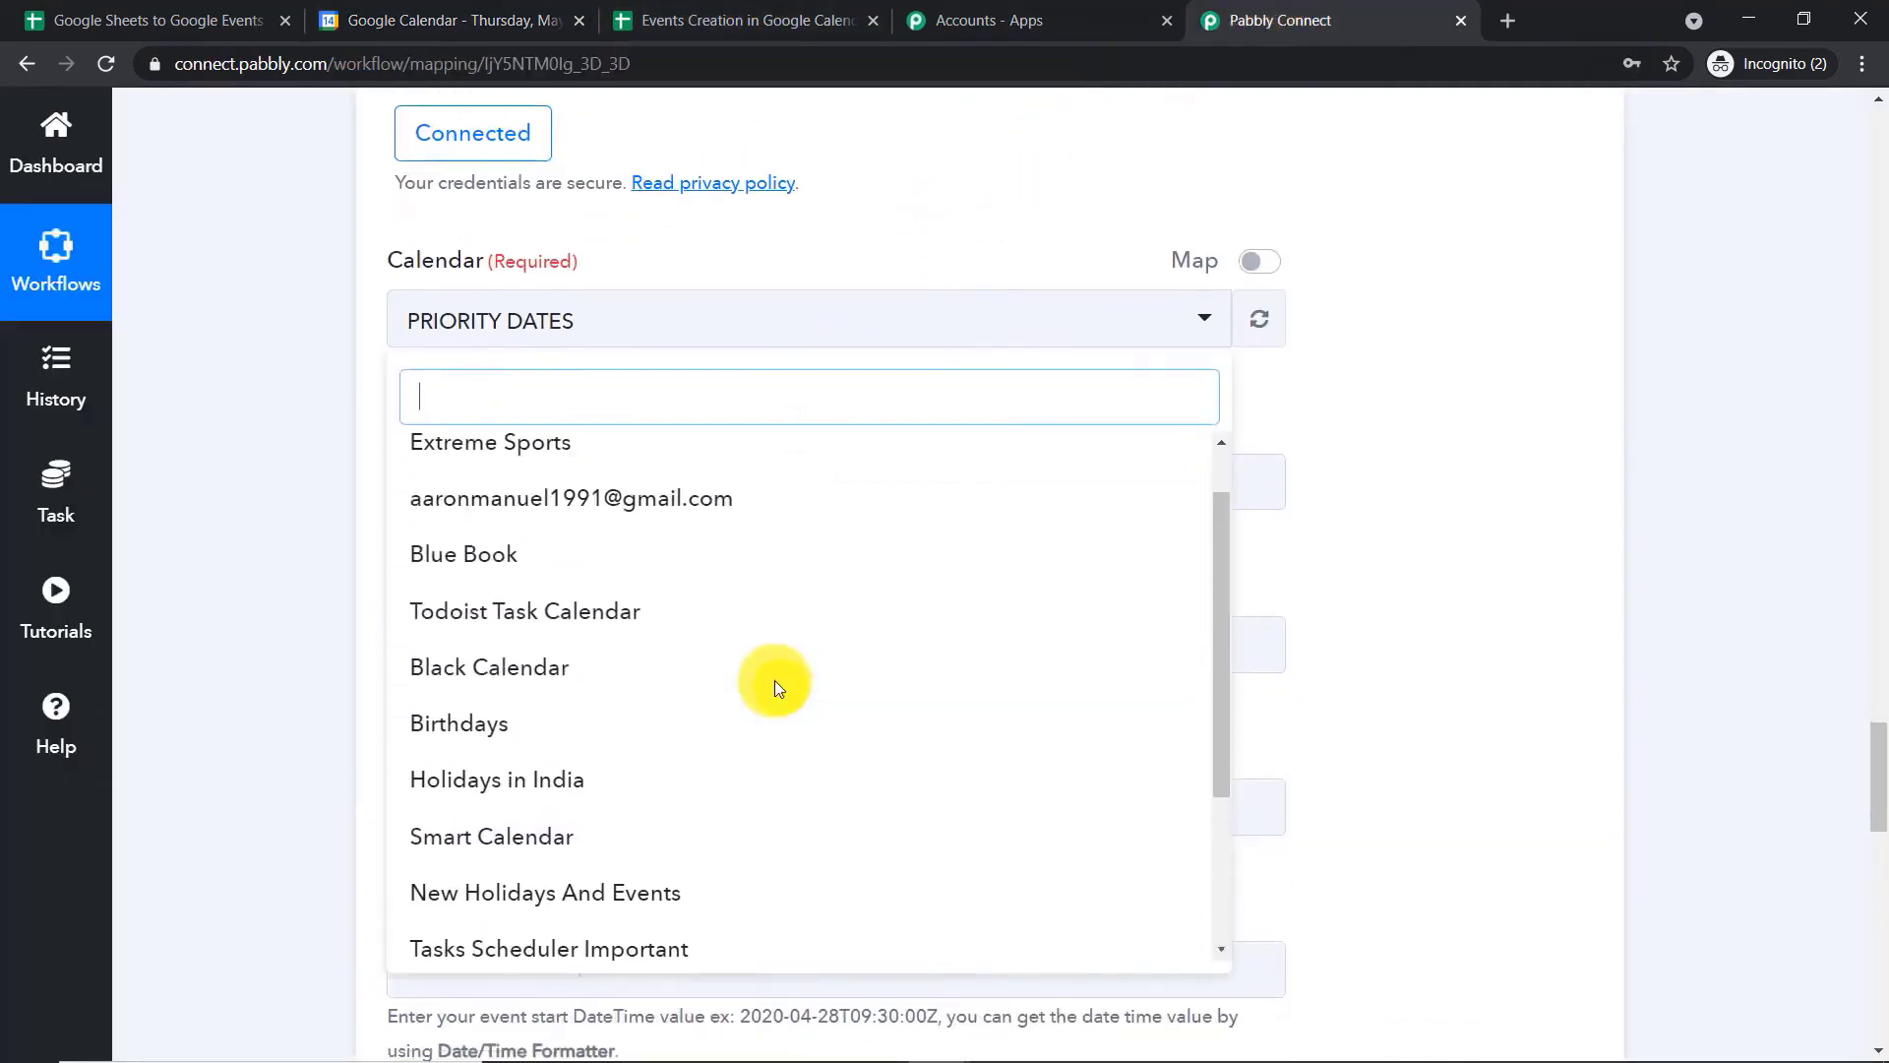
left_click(575, 565)
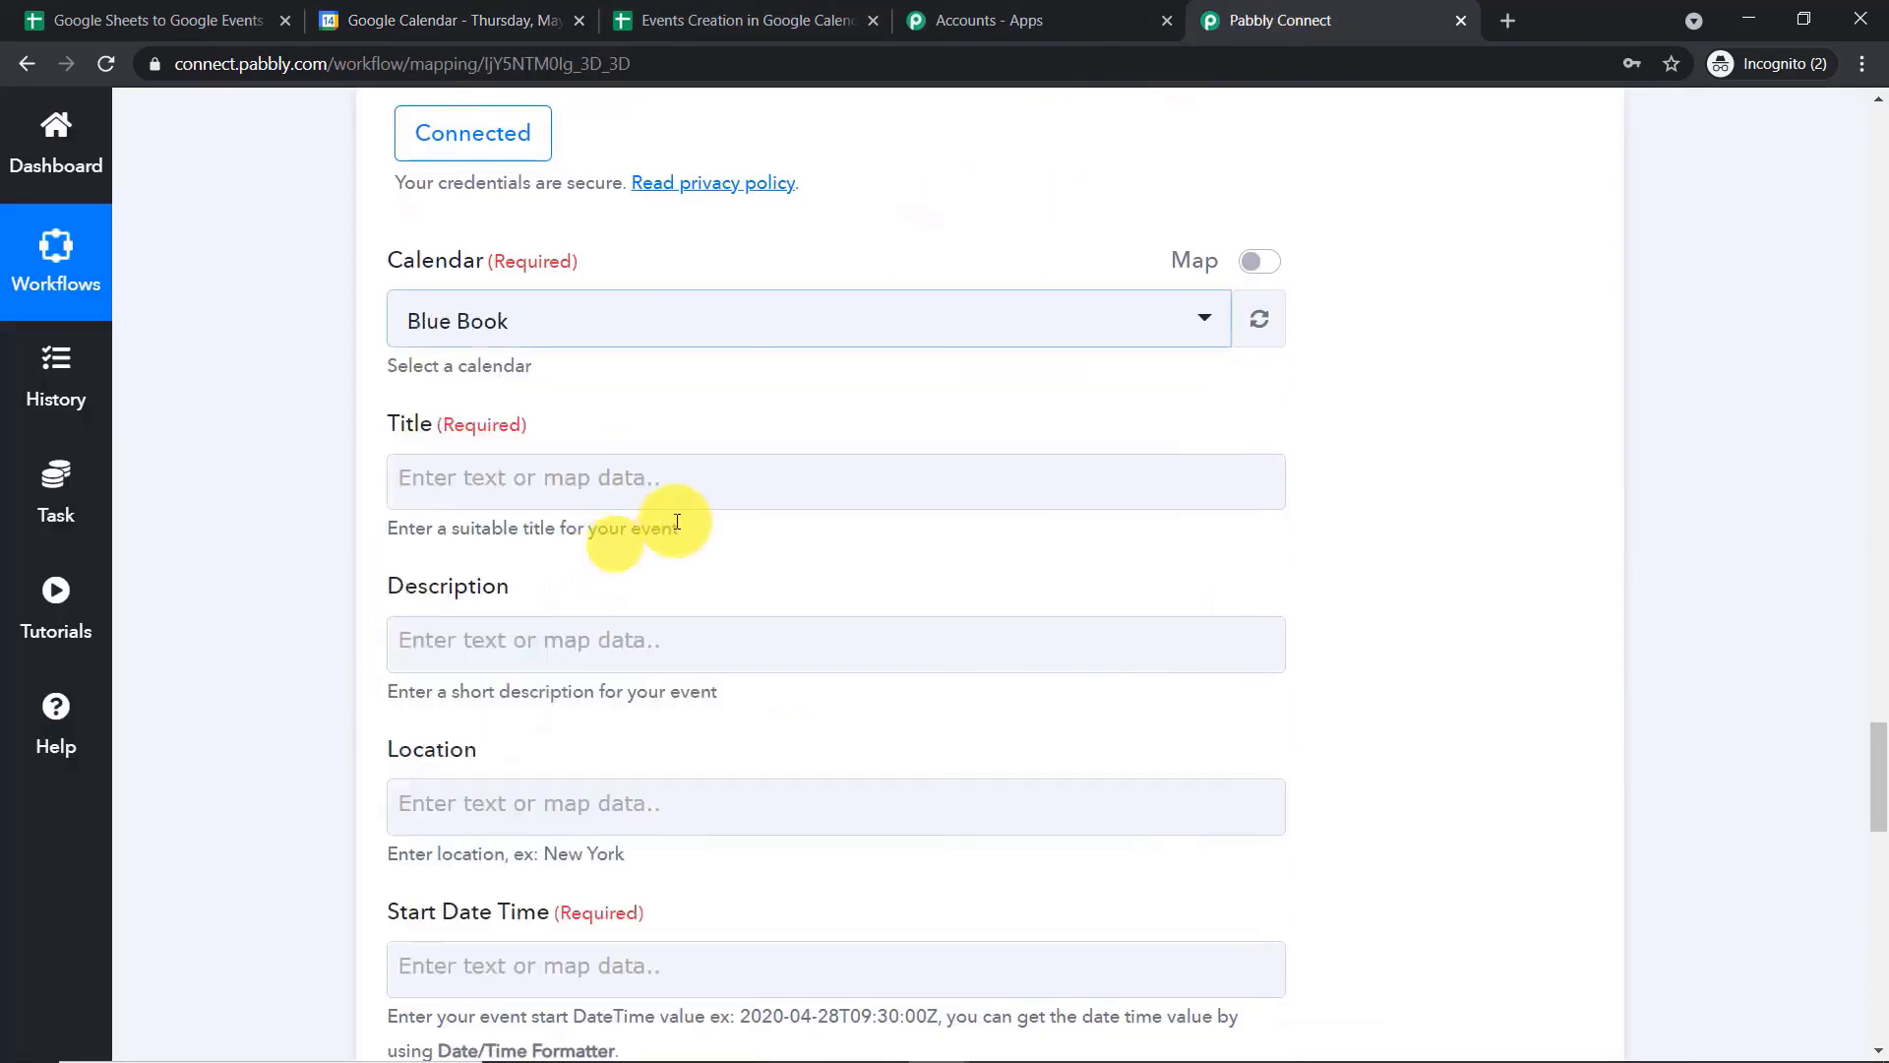
Map the event's Title to the Title value from the Google Sheets new row
left_click(556, 479)
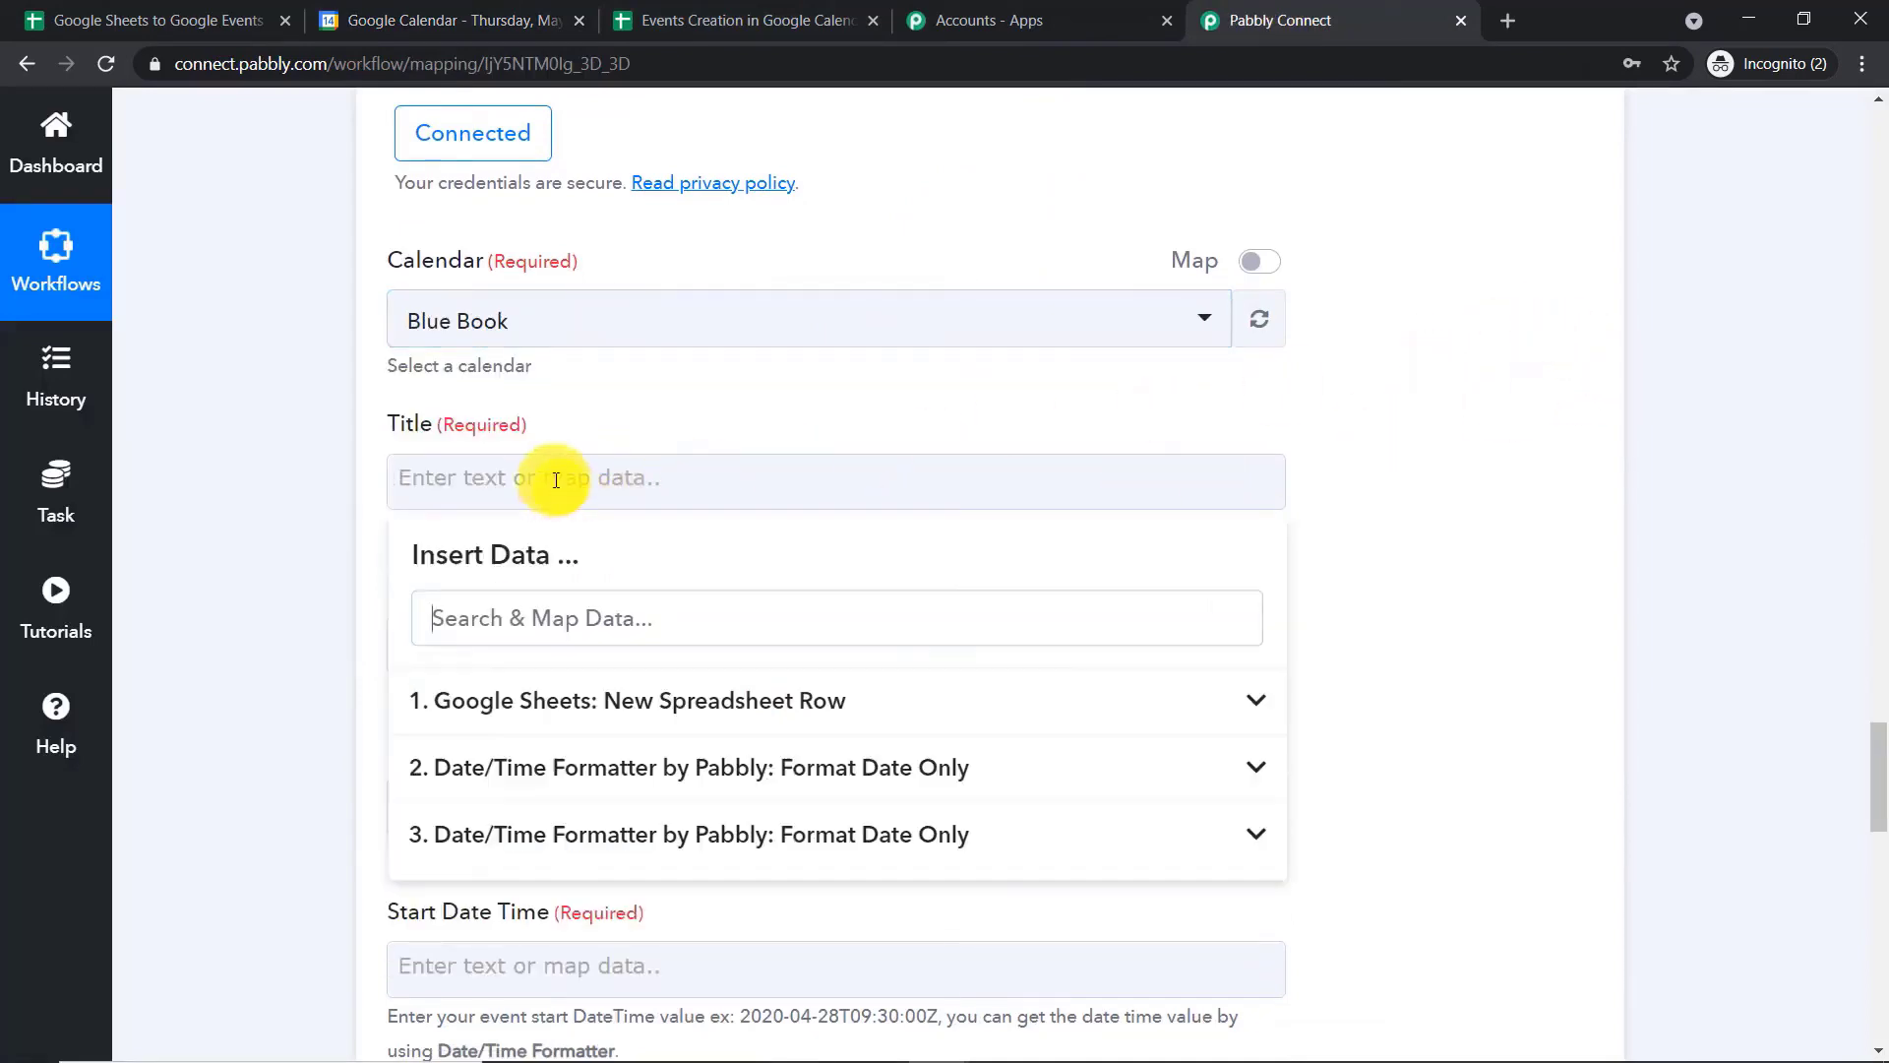
left_click(604, 708)
left_click(630, 763)
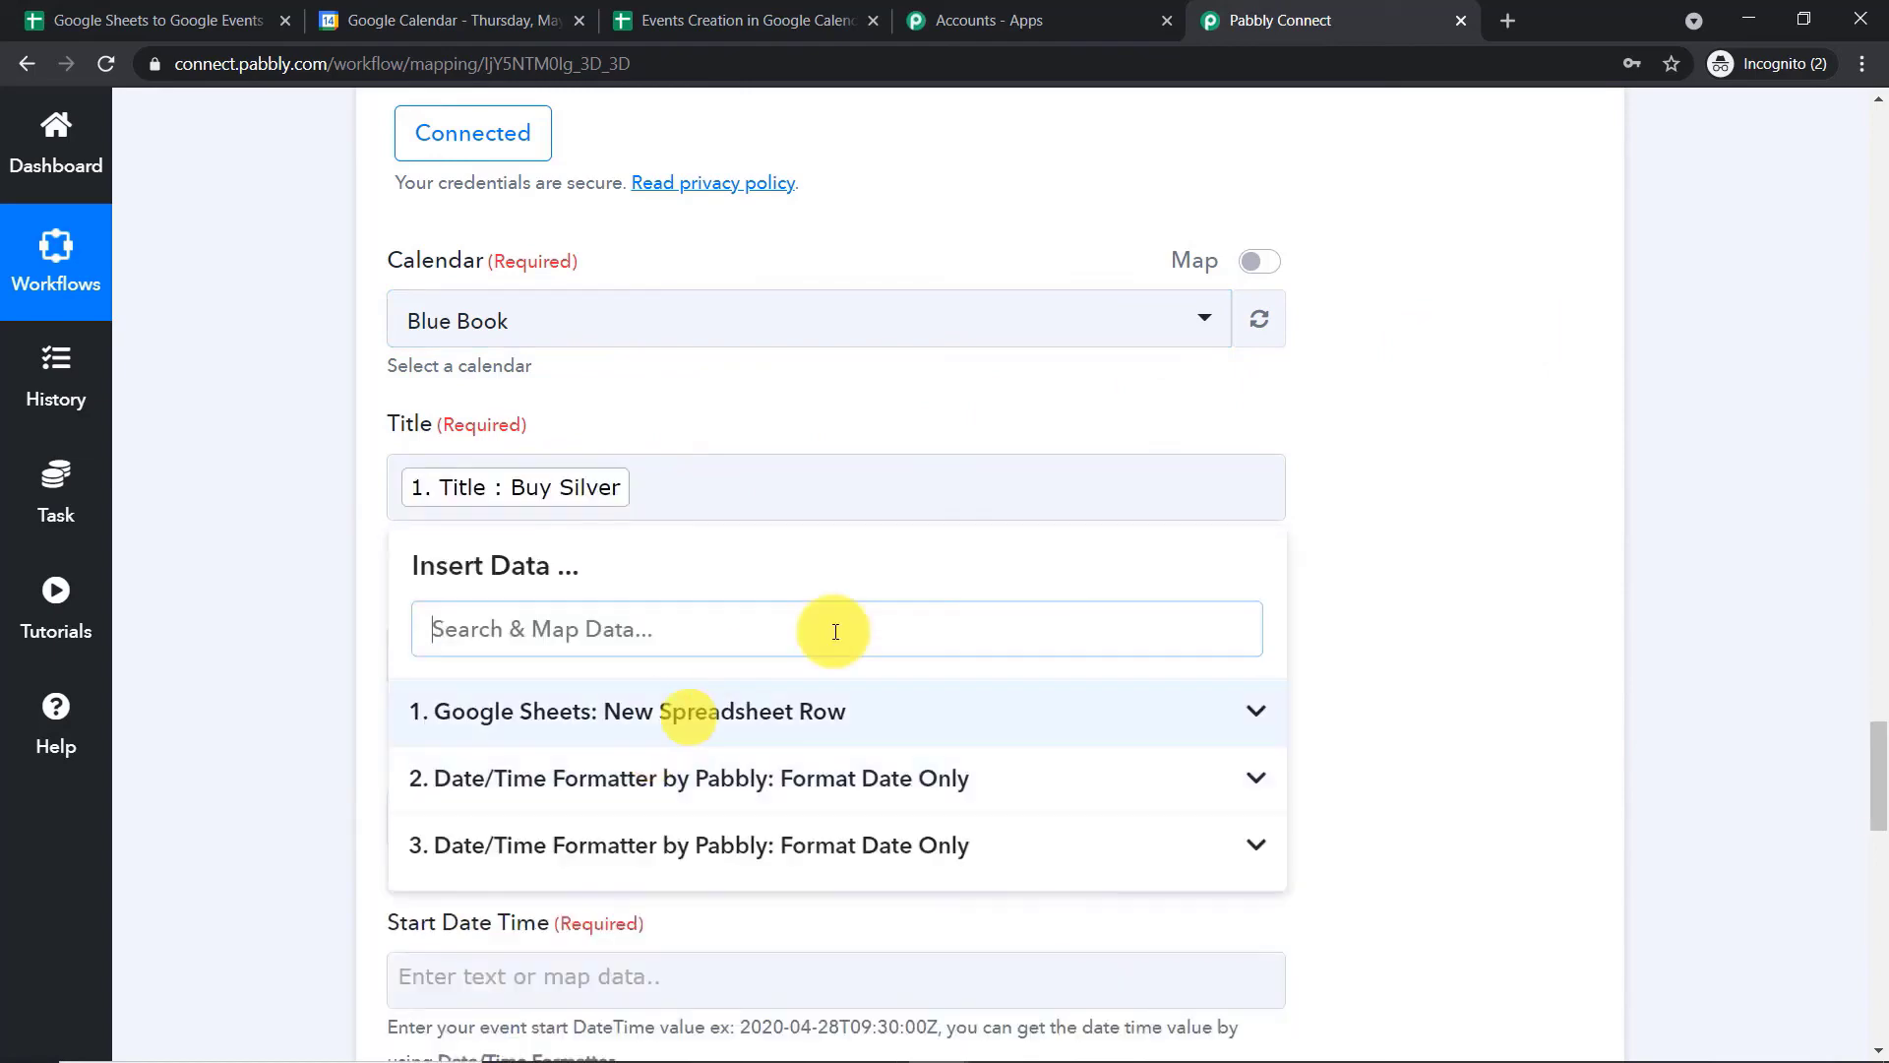
left_click(1473, 393)
Map the event's Description to the Description value from the Google Sheets new row
scroll(1449, 398, "down", 2)
left_click(900, 403)
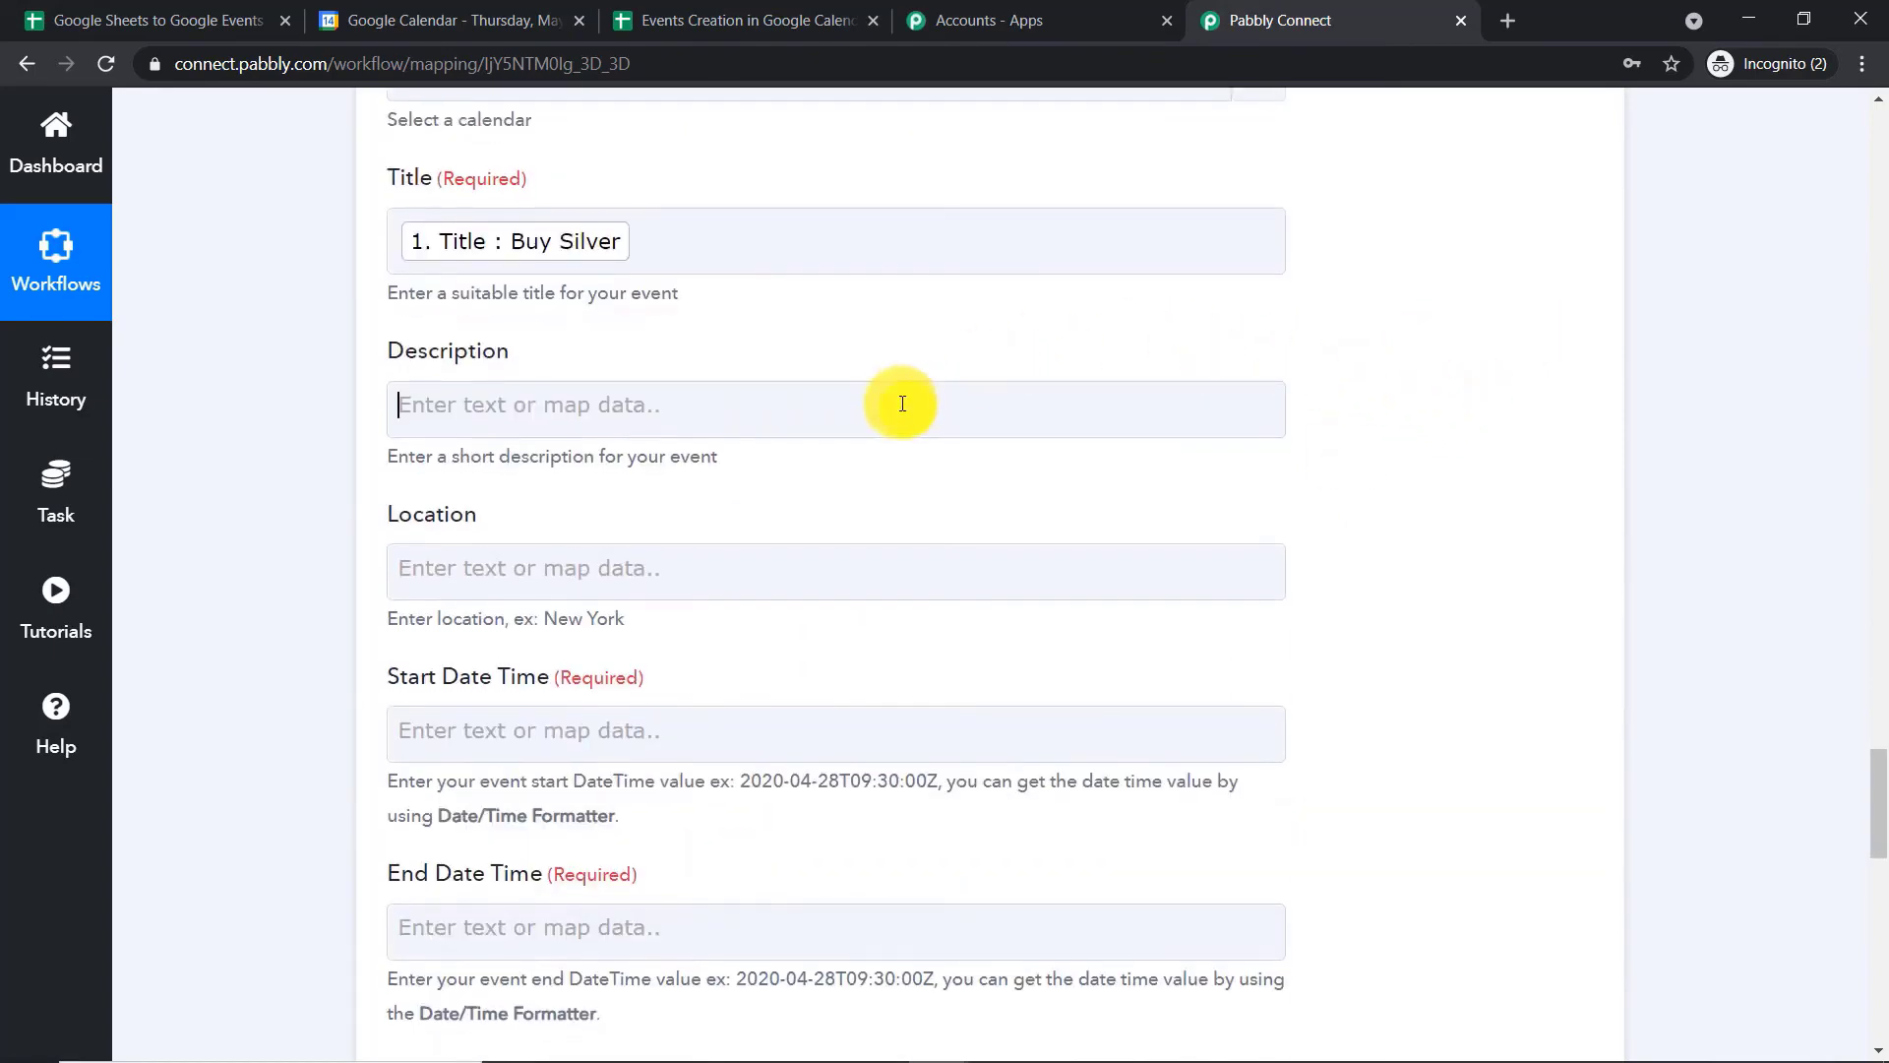
left_click(747, 606)
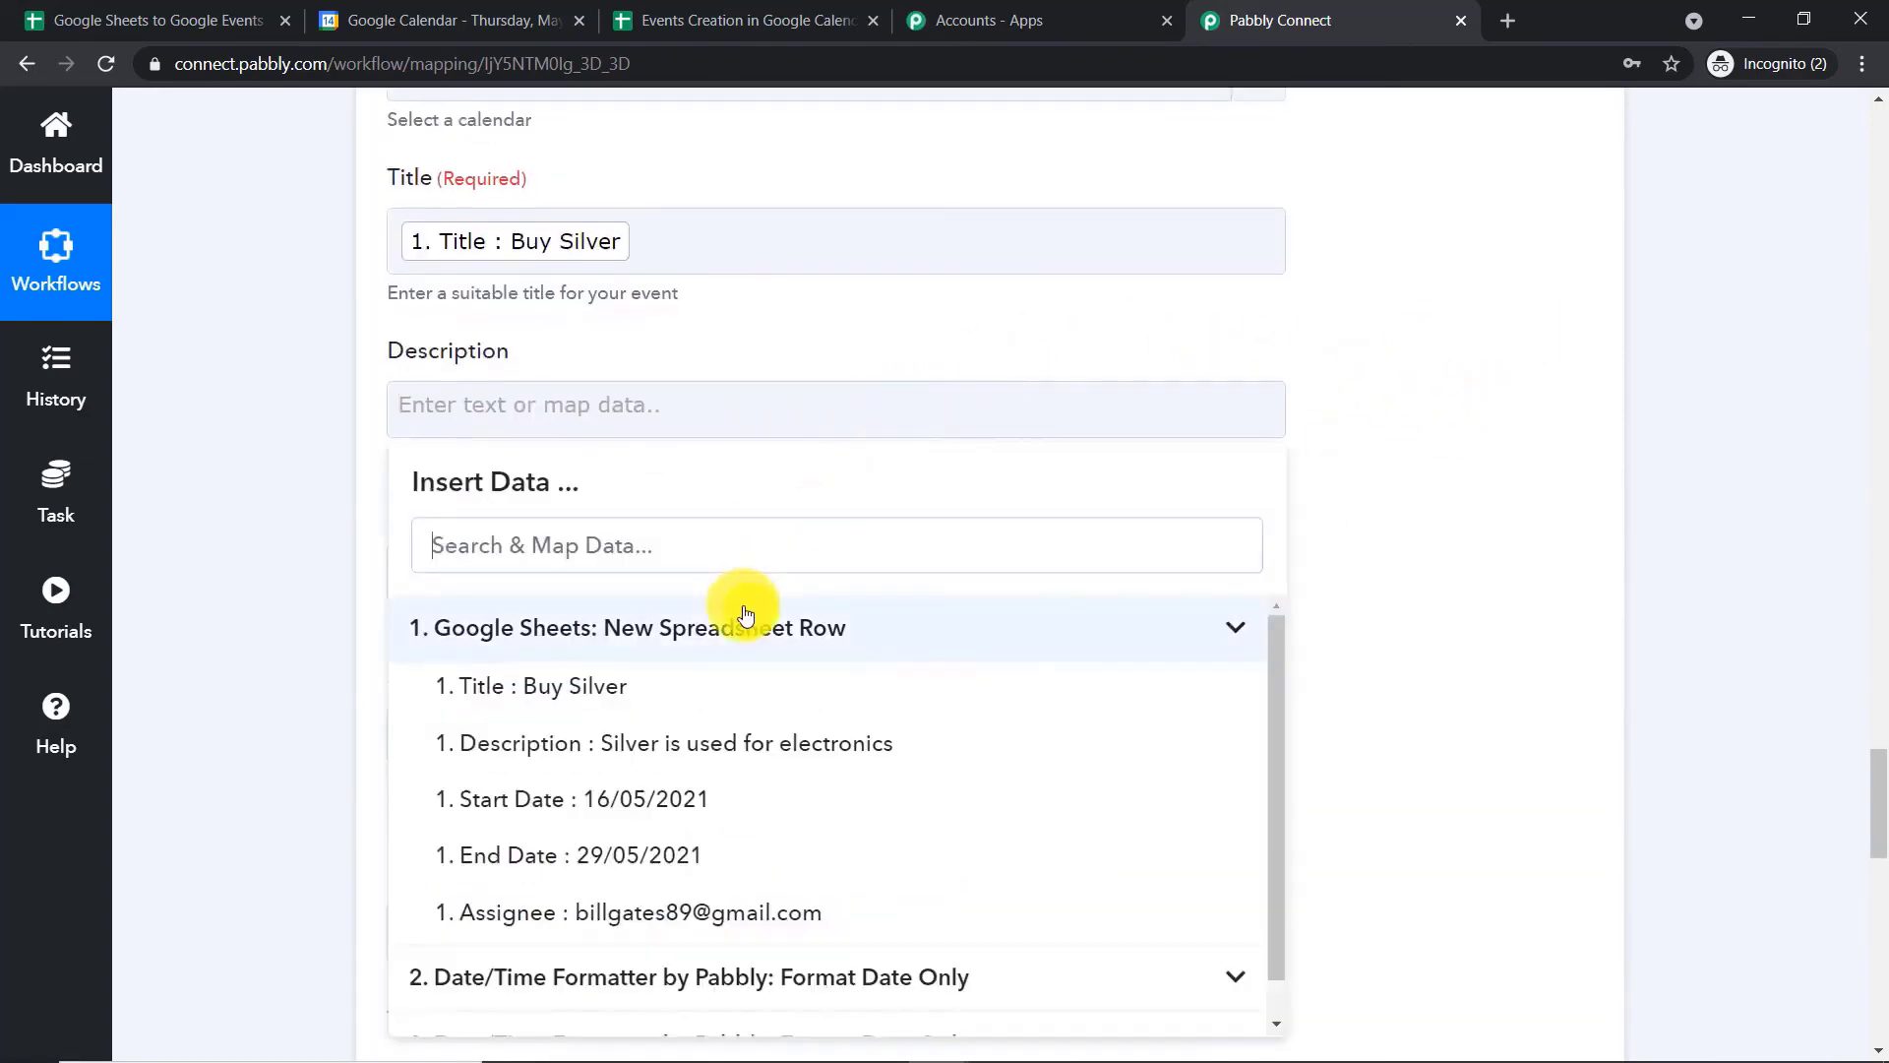
left_click(716, 760)
left_click(1391, 499)
Try mapping Start Date Time to the sheet row's unformatted Start Date, and clear that mapping again
scroll(1377, 492, "down", 2)
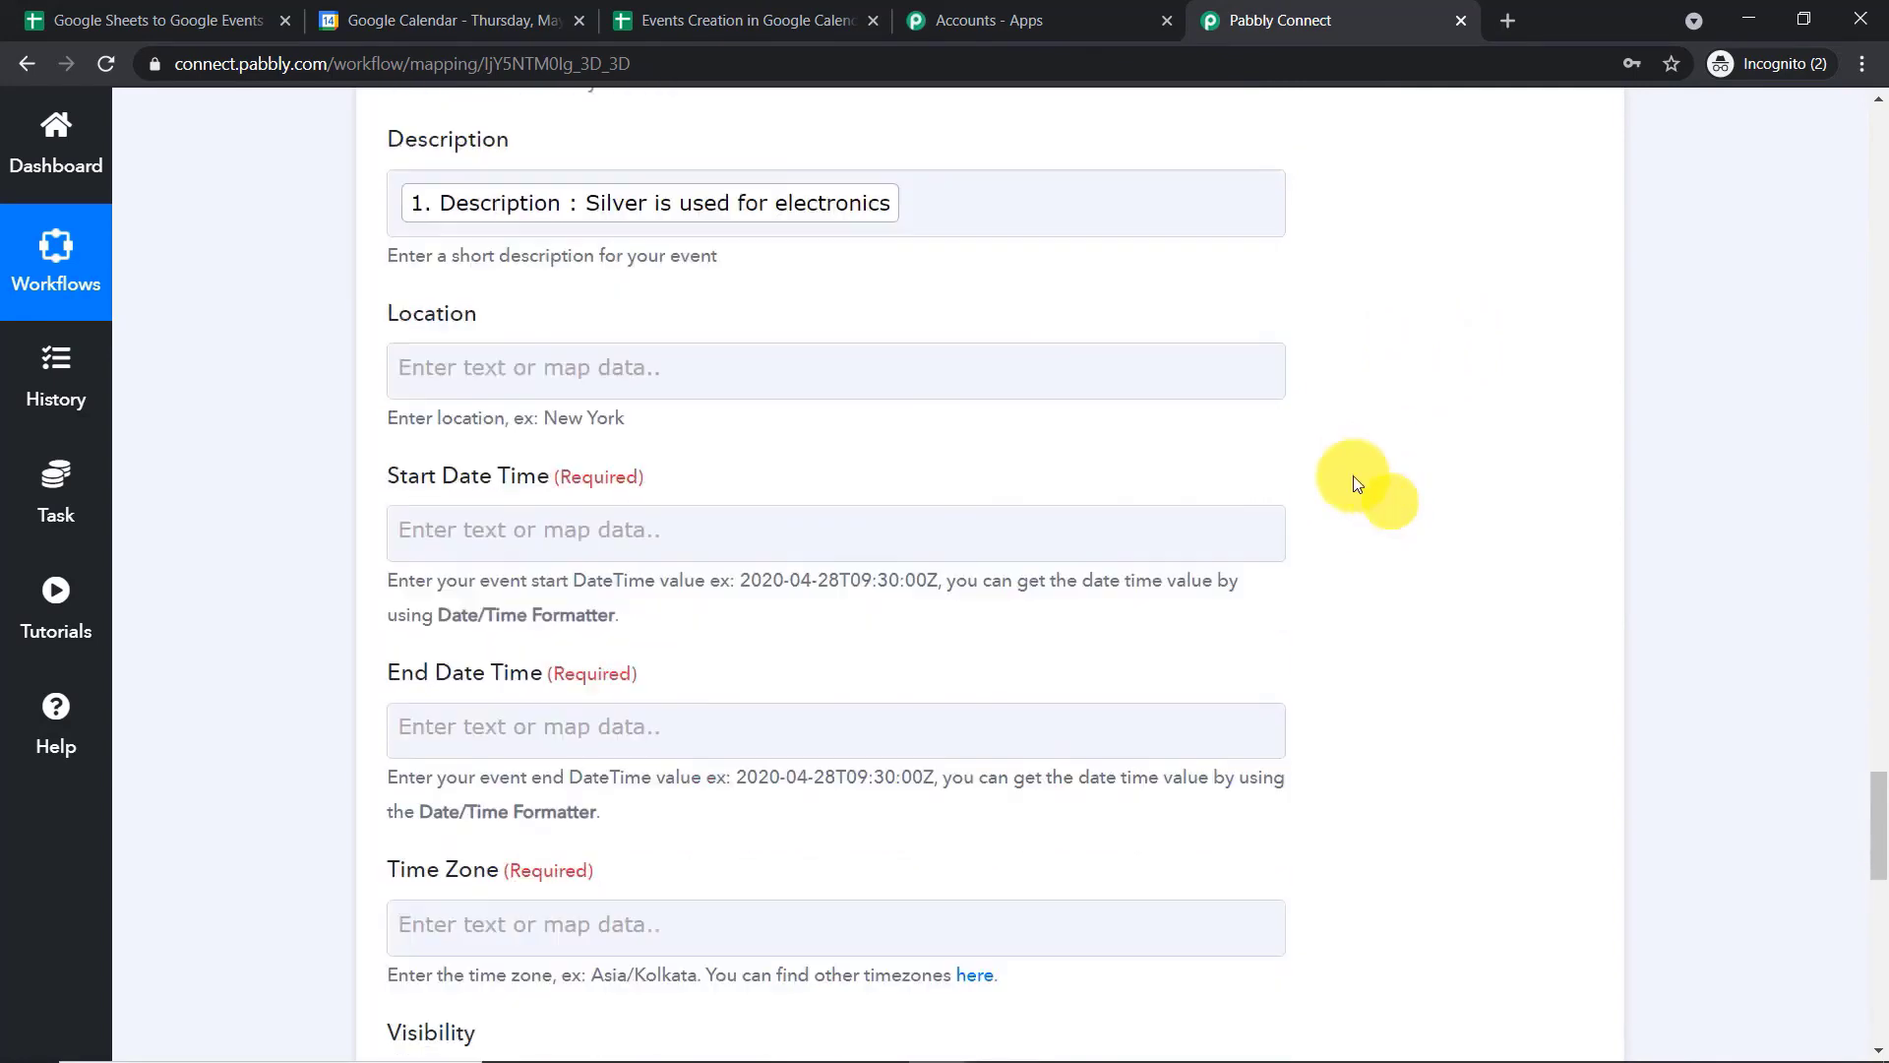
scroll(897, 352, "down", 1)
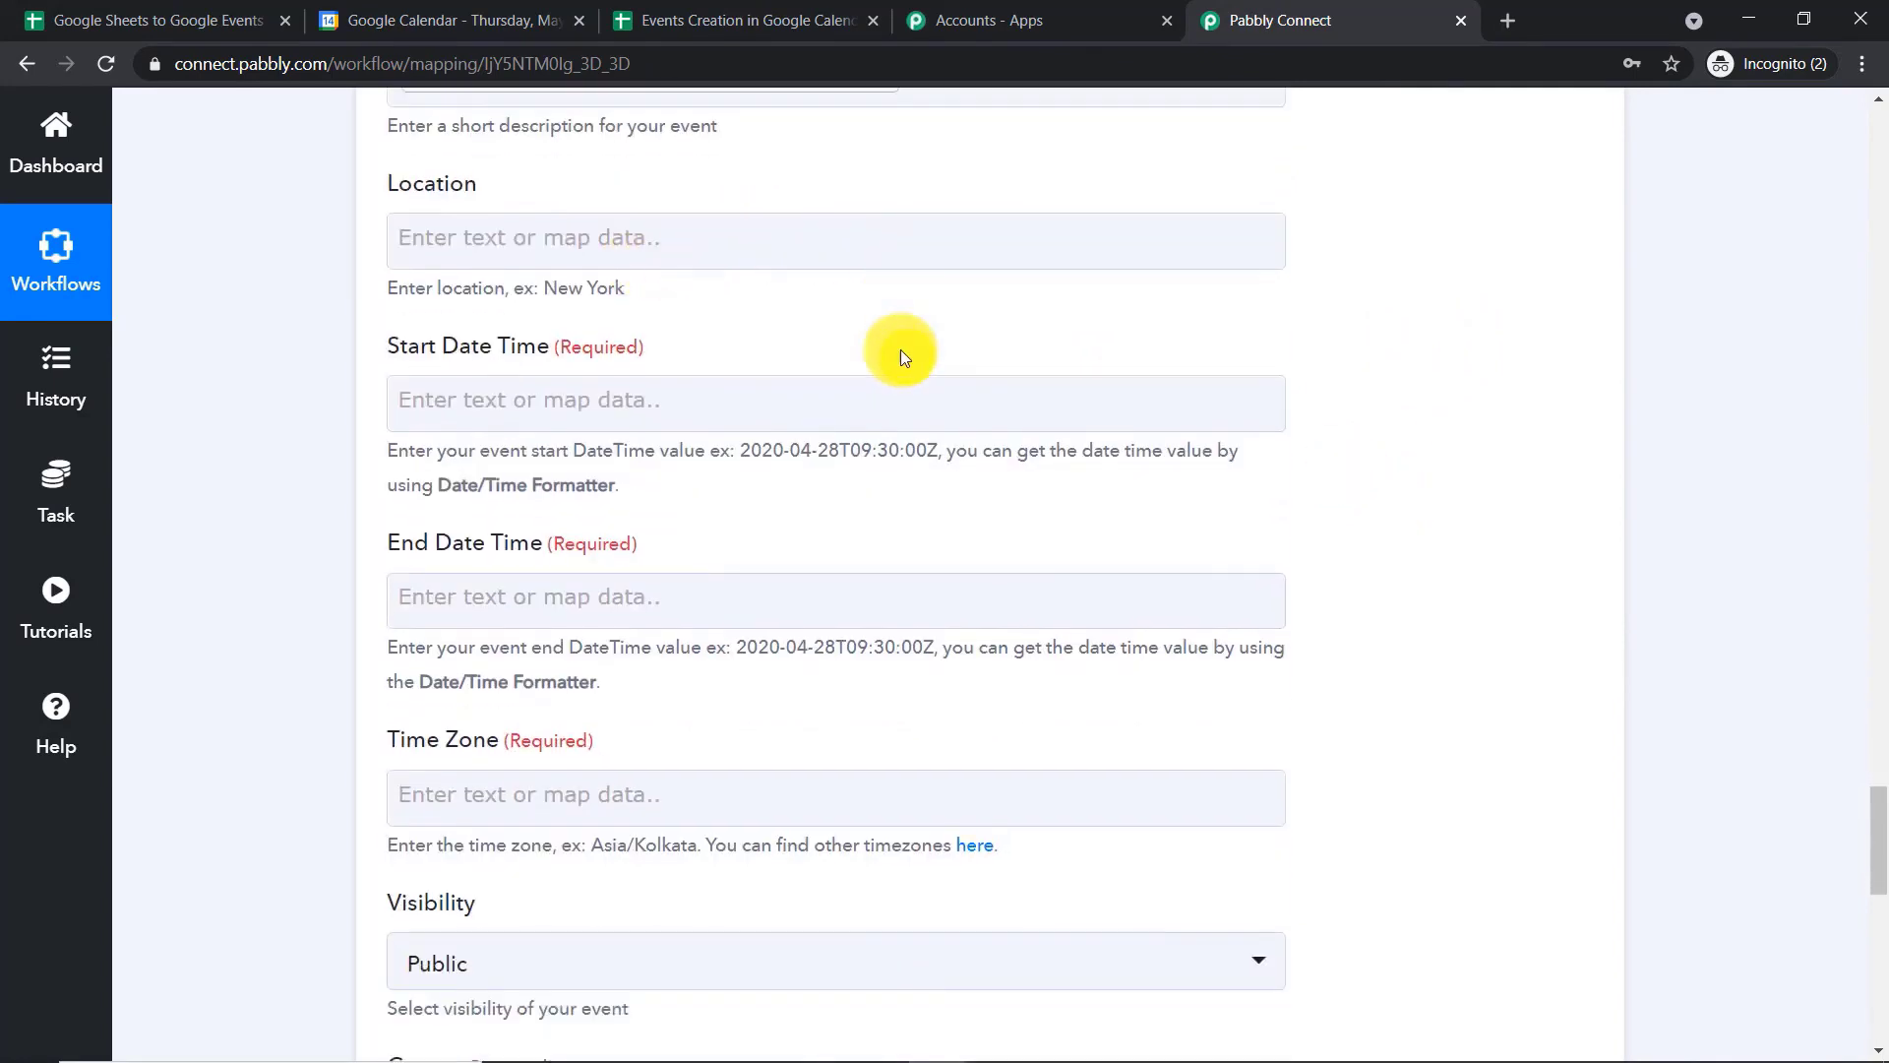
scroll(805, 344, "down", 1)
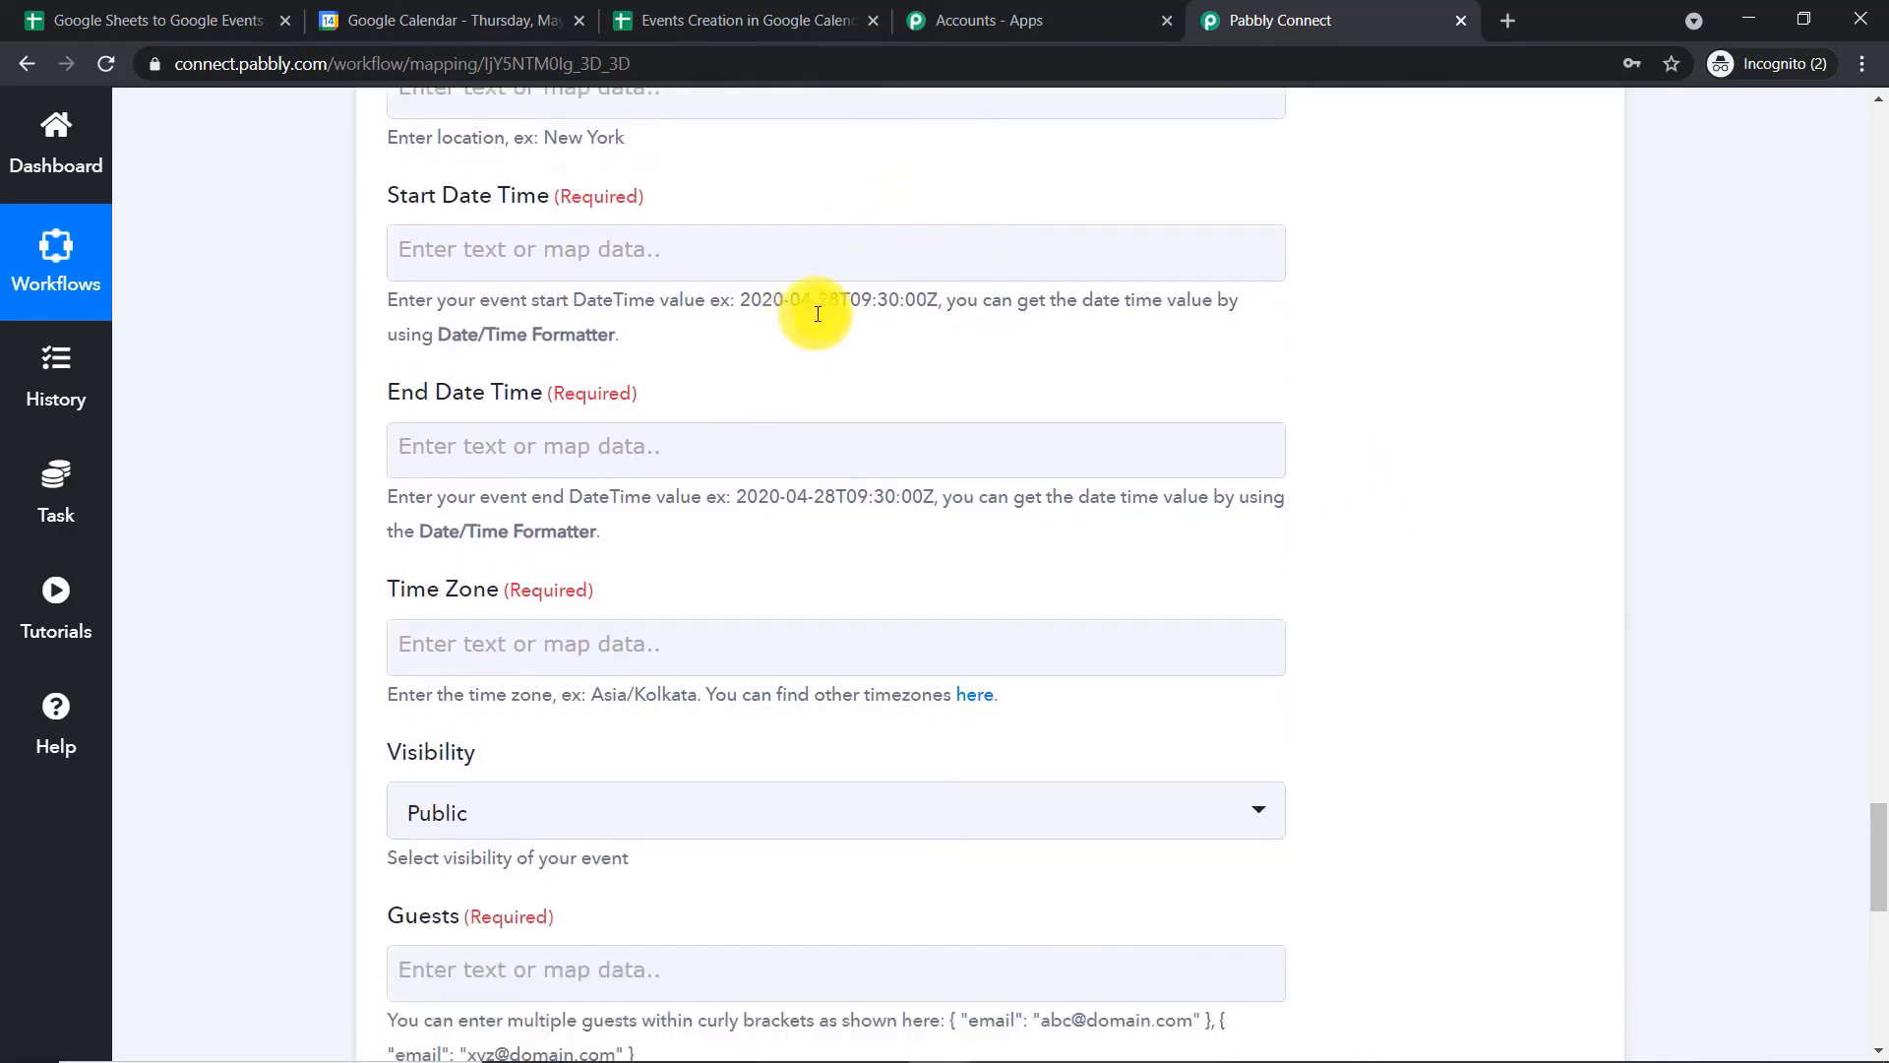
scroll(680, 214, "up", 1)
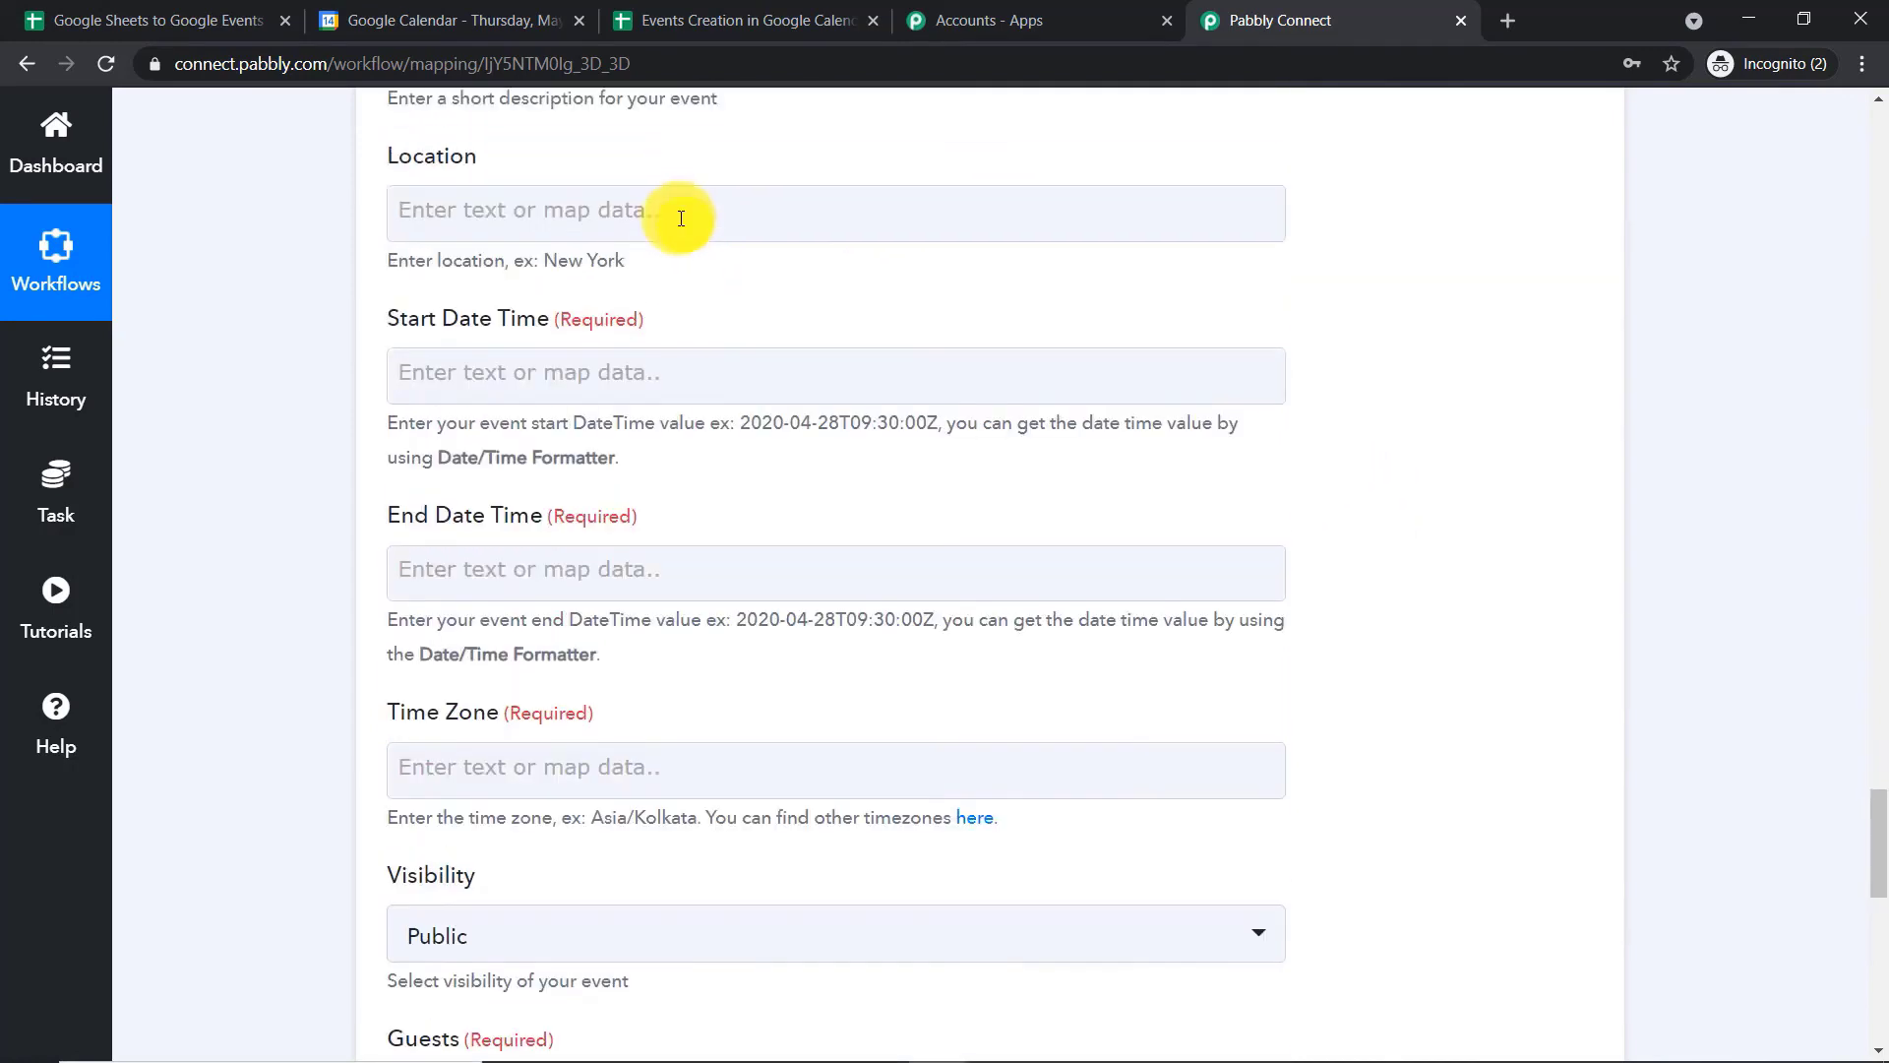
scroll(681, 219, "up", 1)
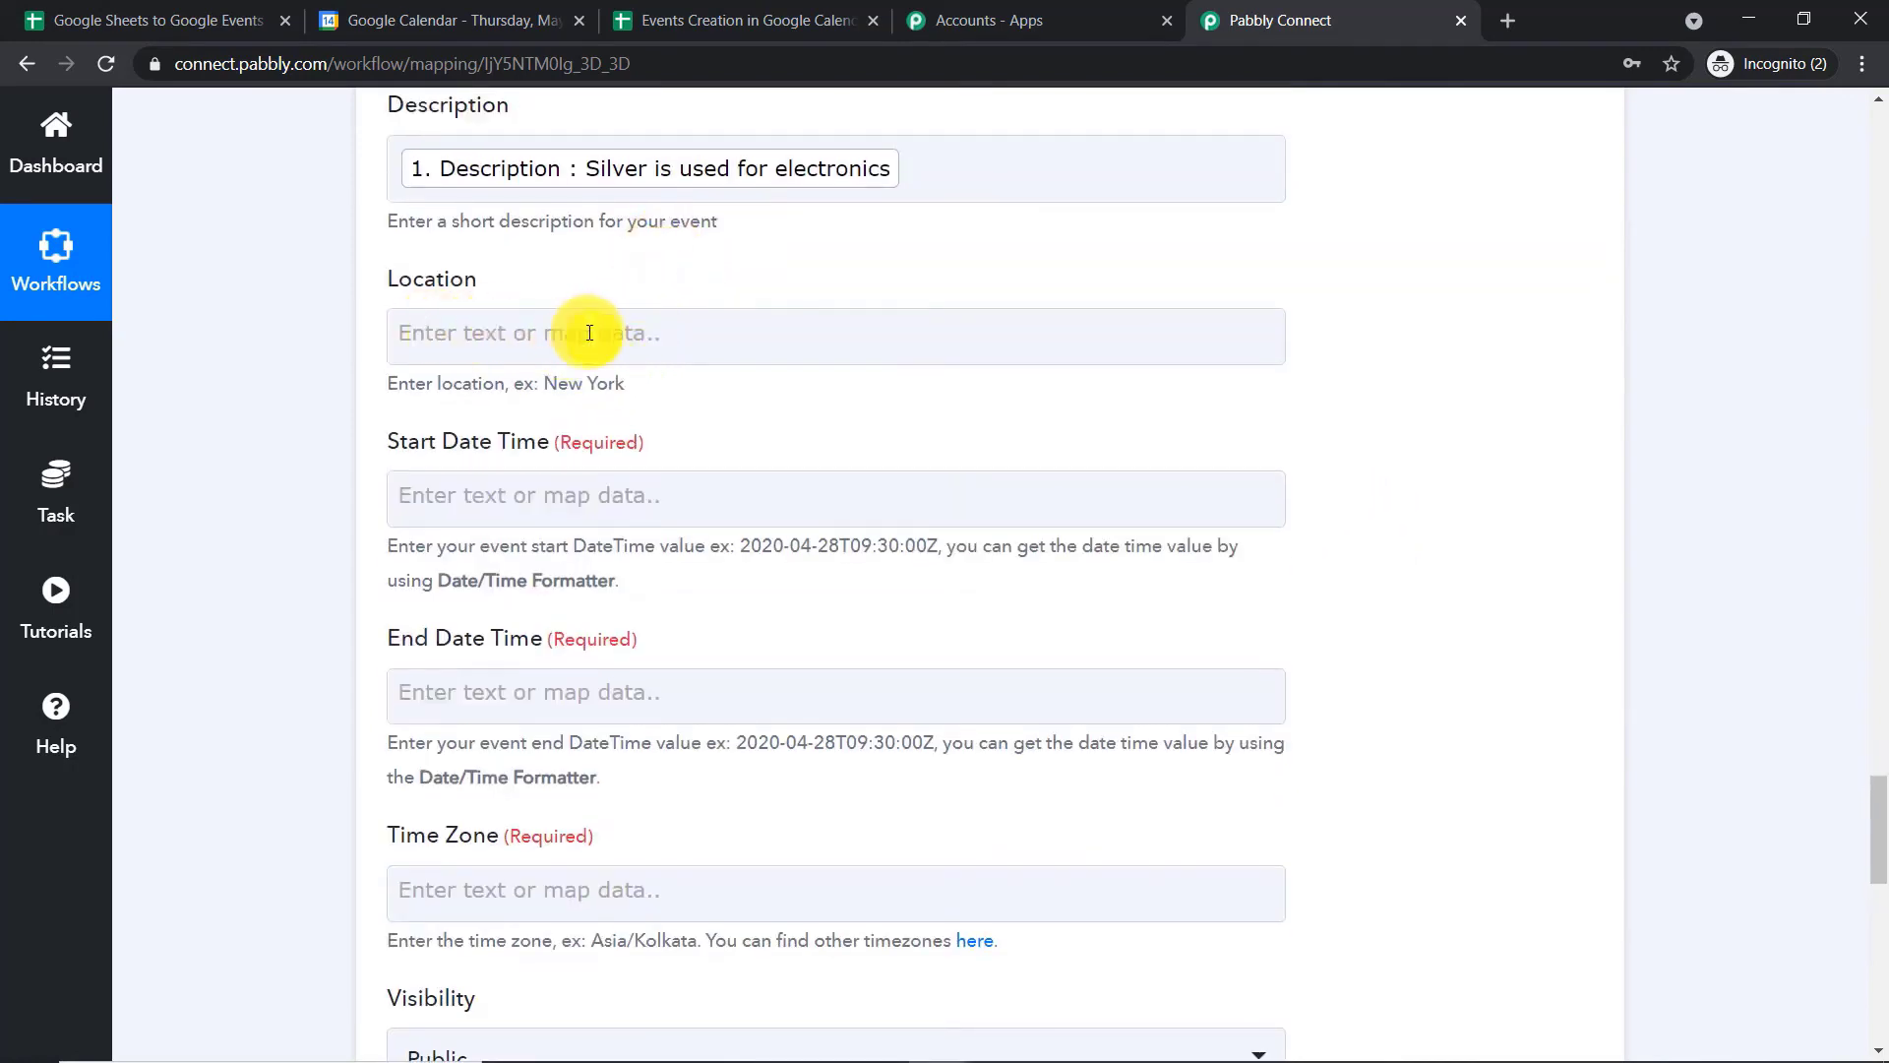
scroll(615, 369, "down", 2)
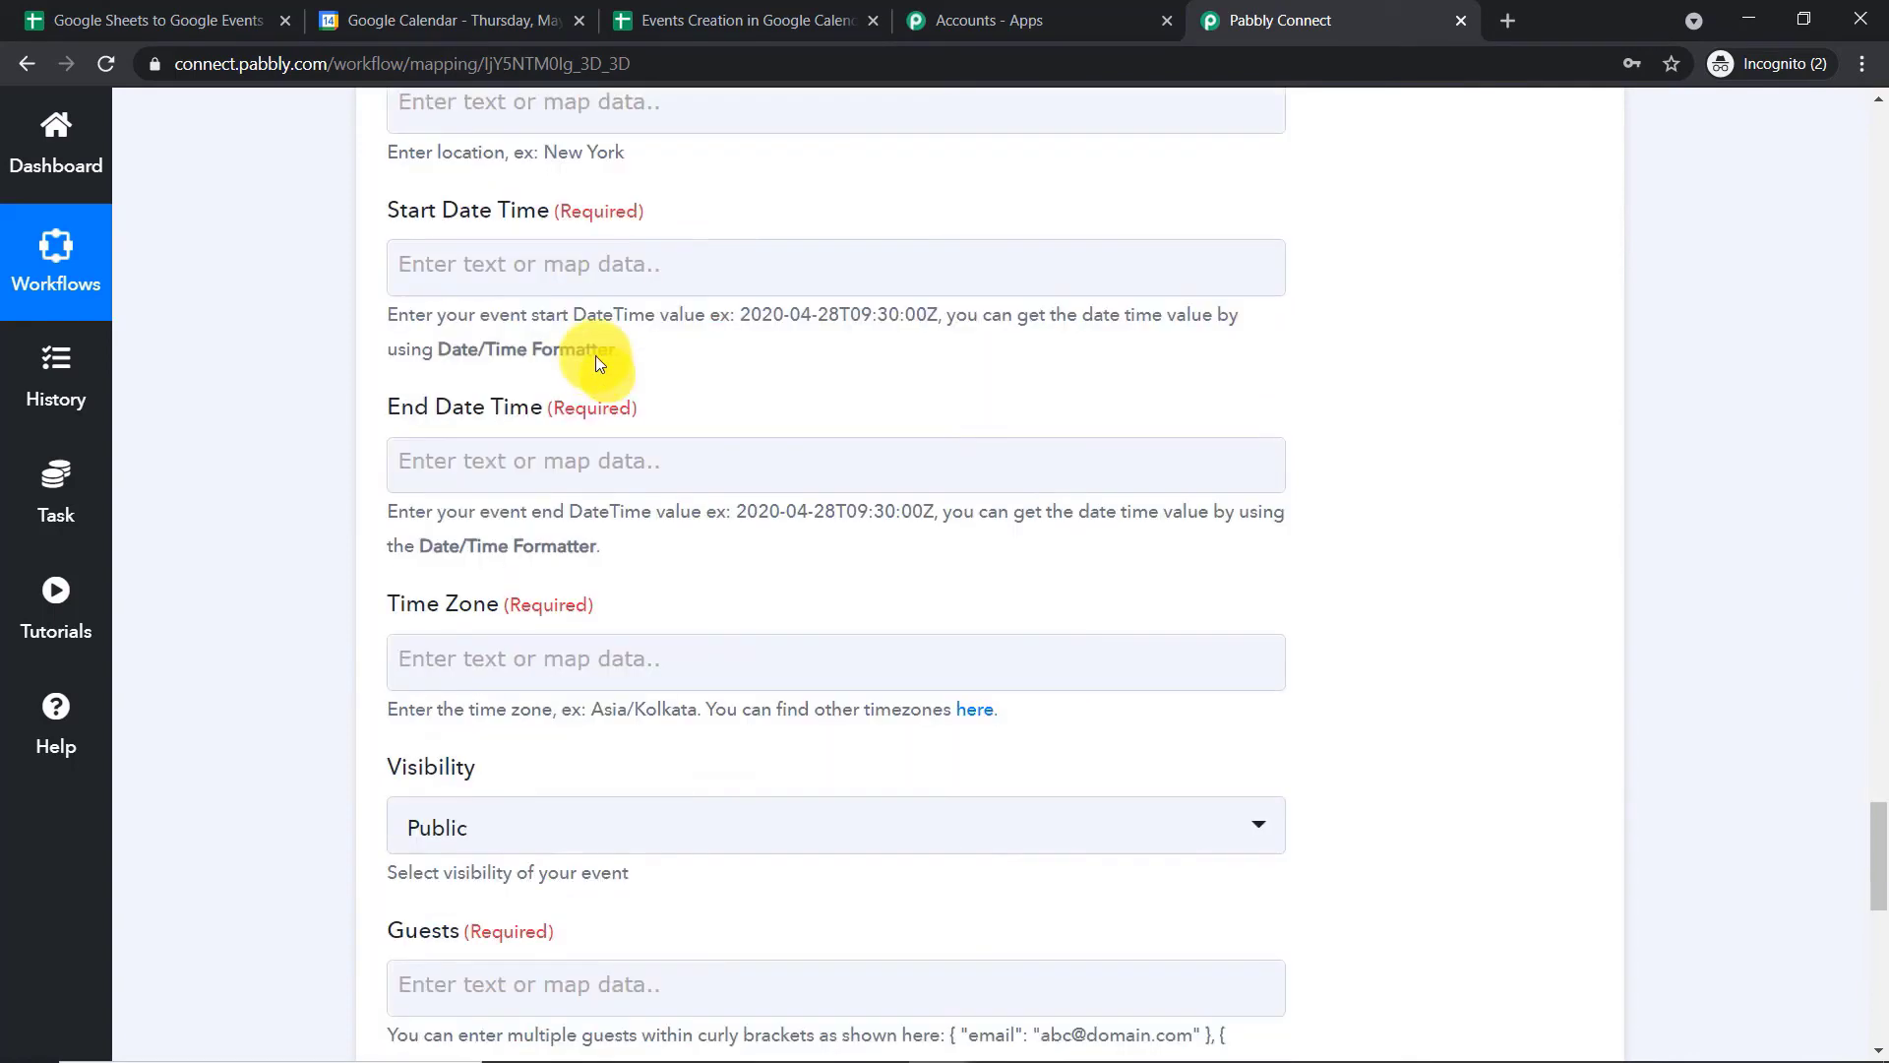
left_click(571, 258)
left_click(603, 480)
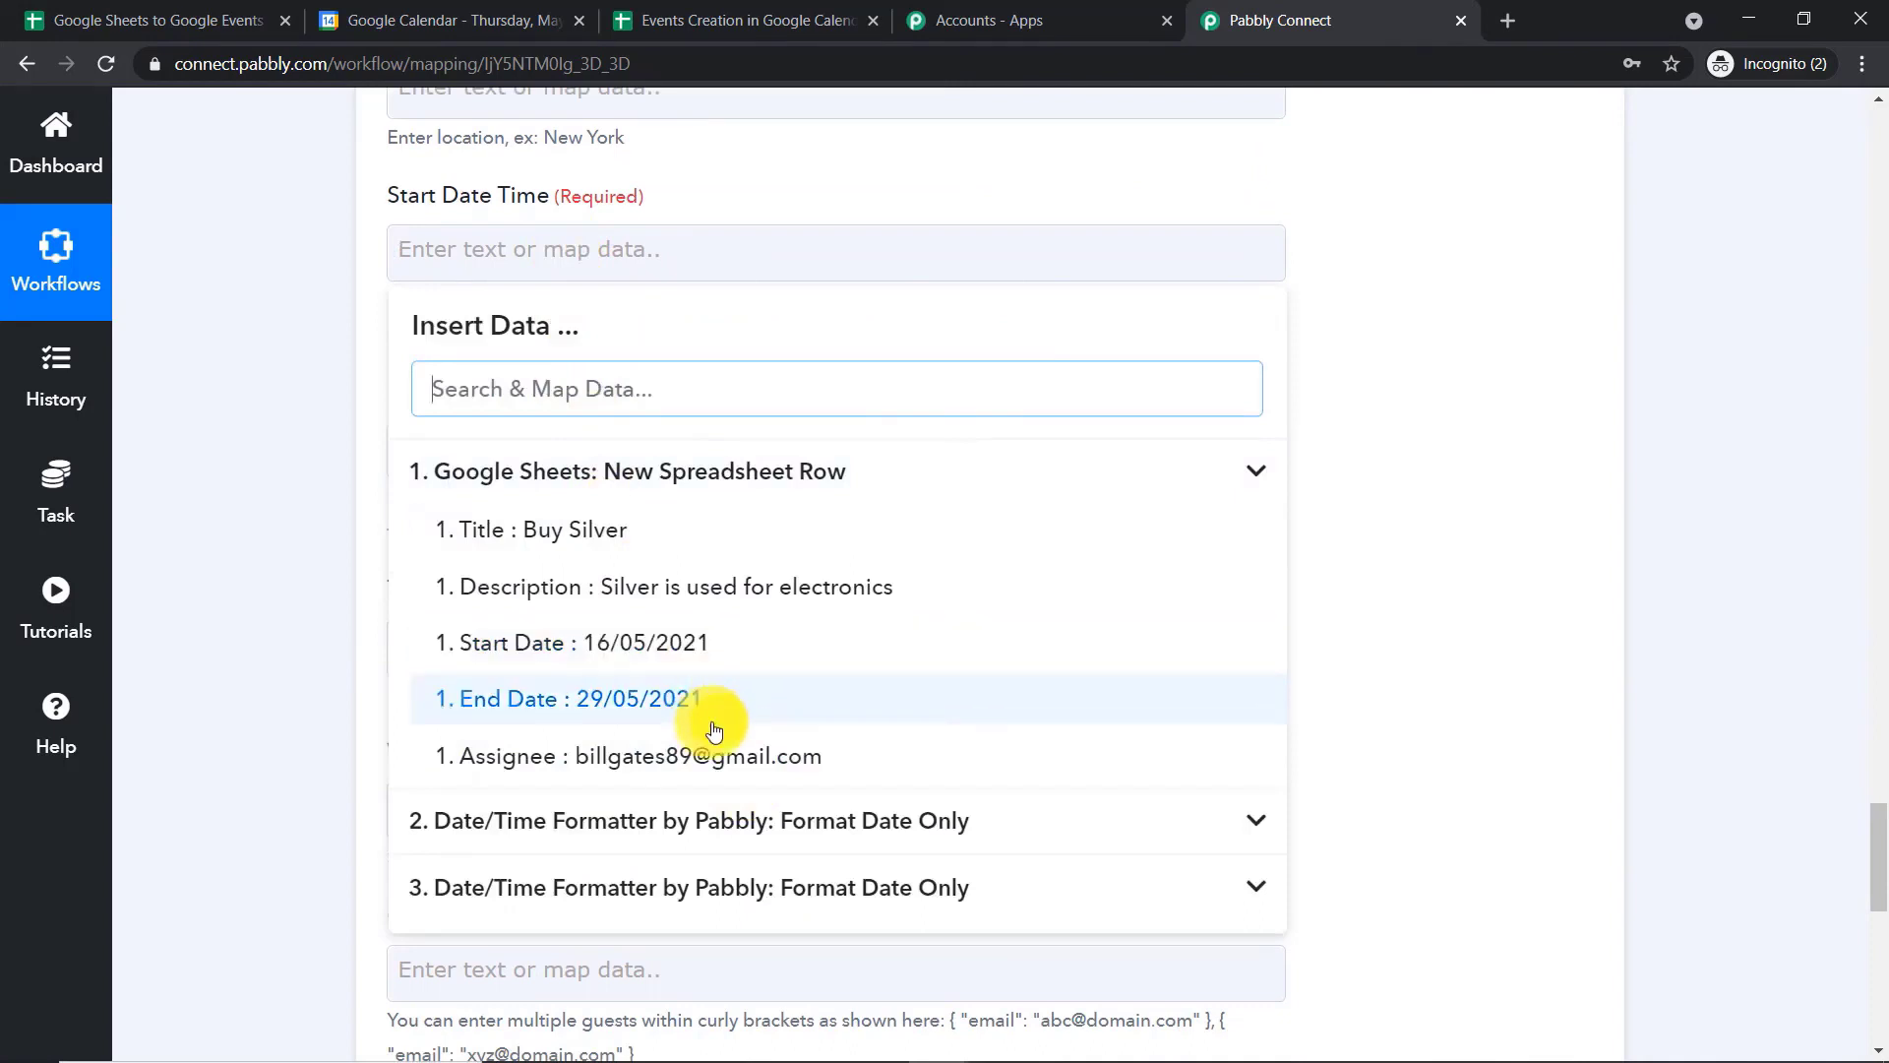
left_click(594, 641)
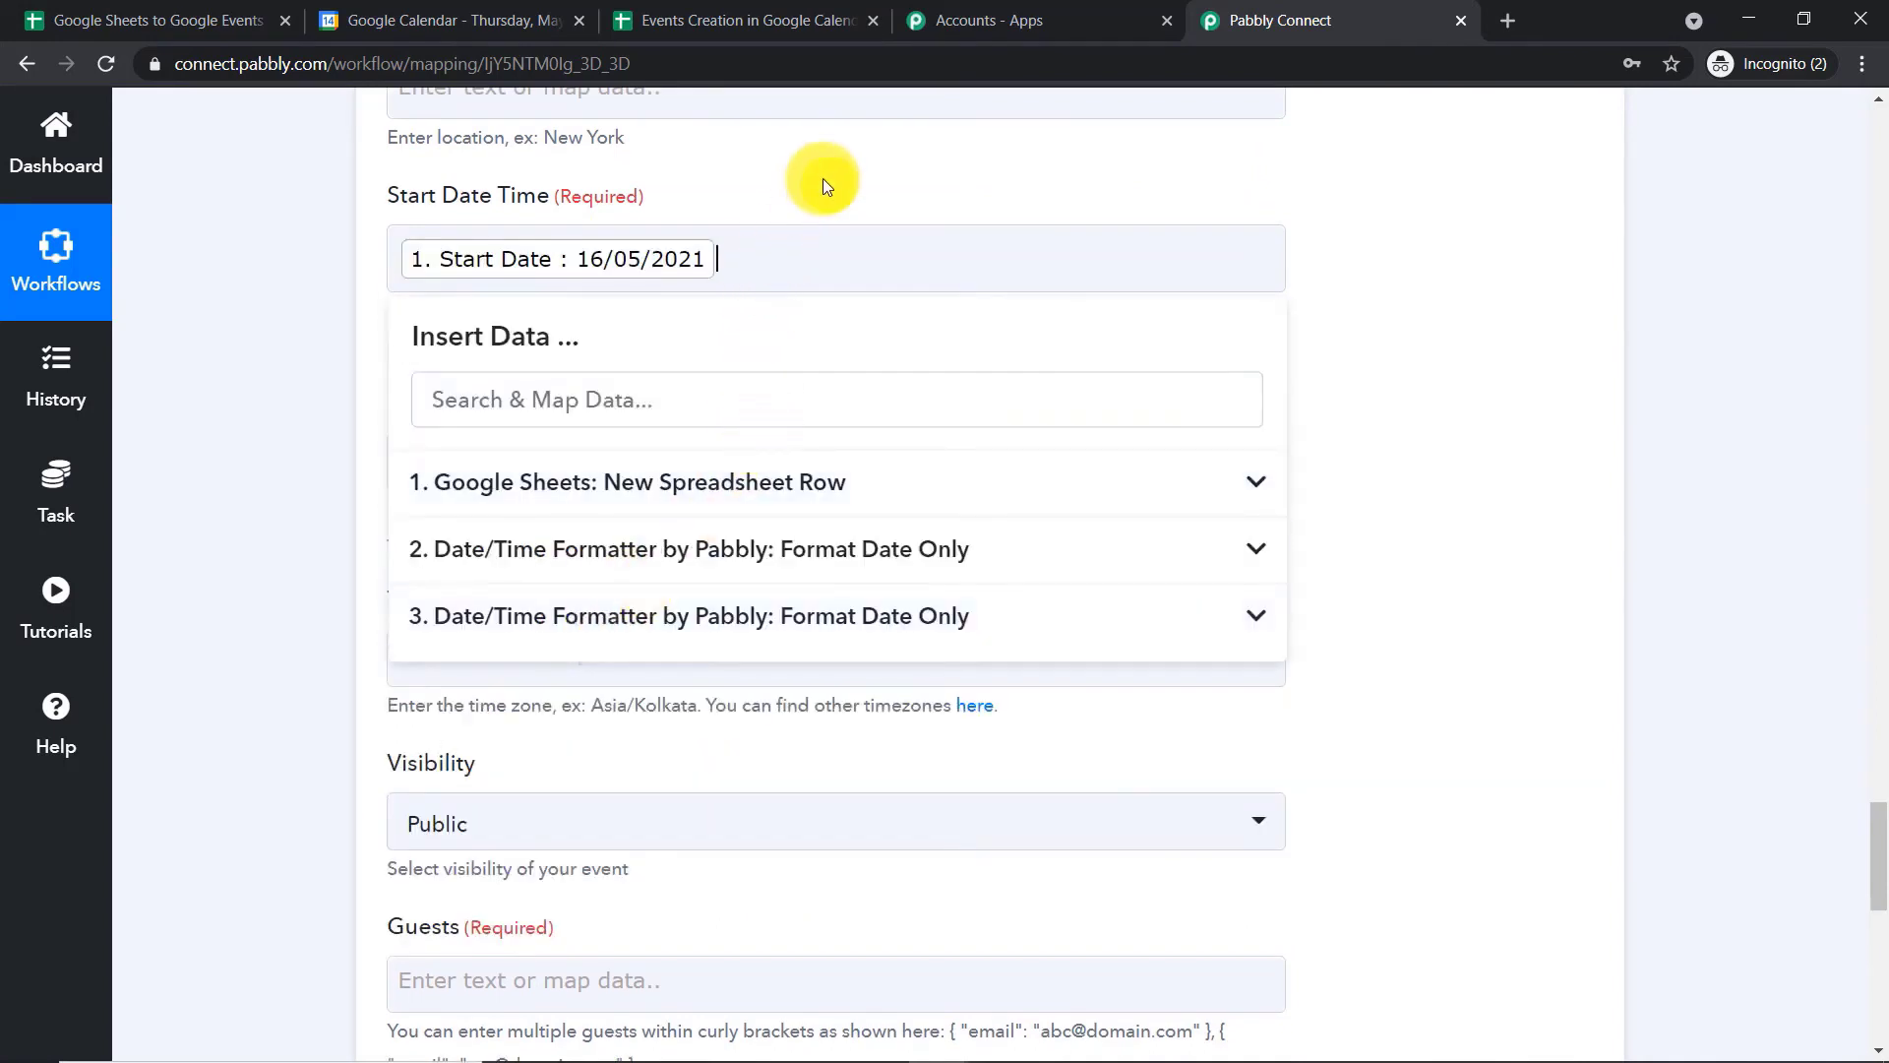
key("BackSpace")
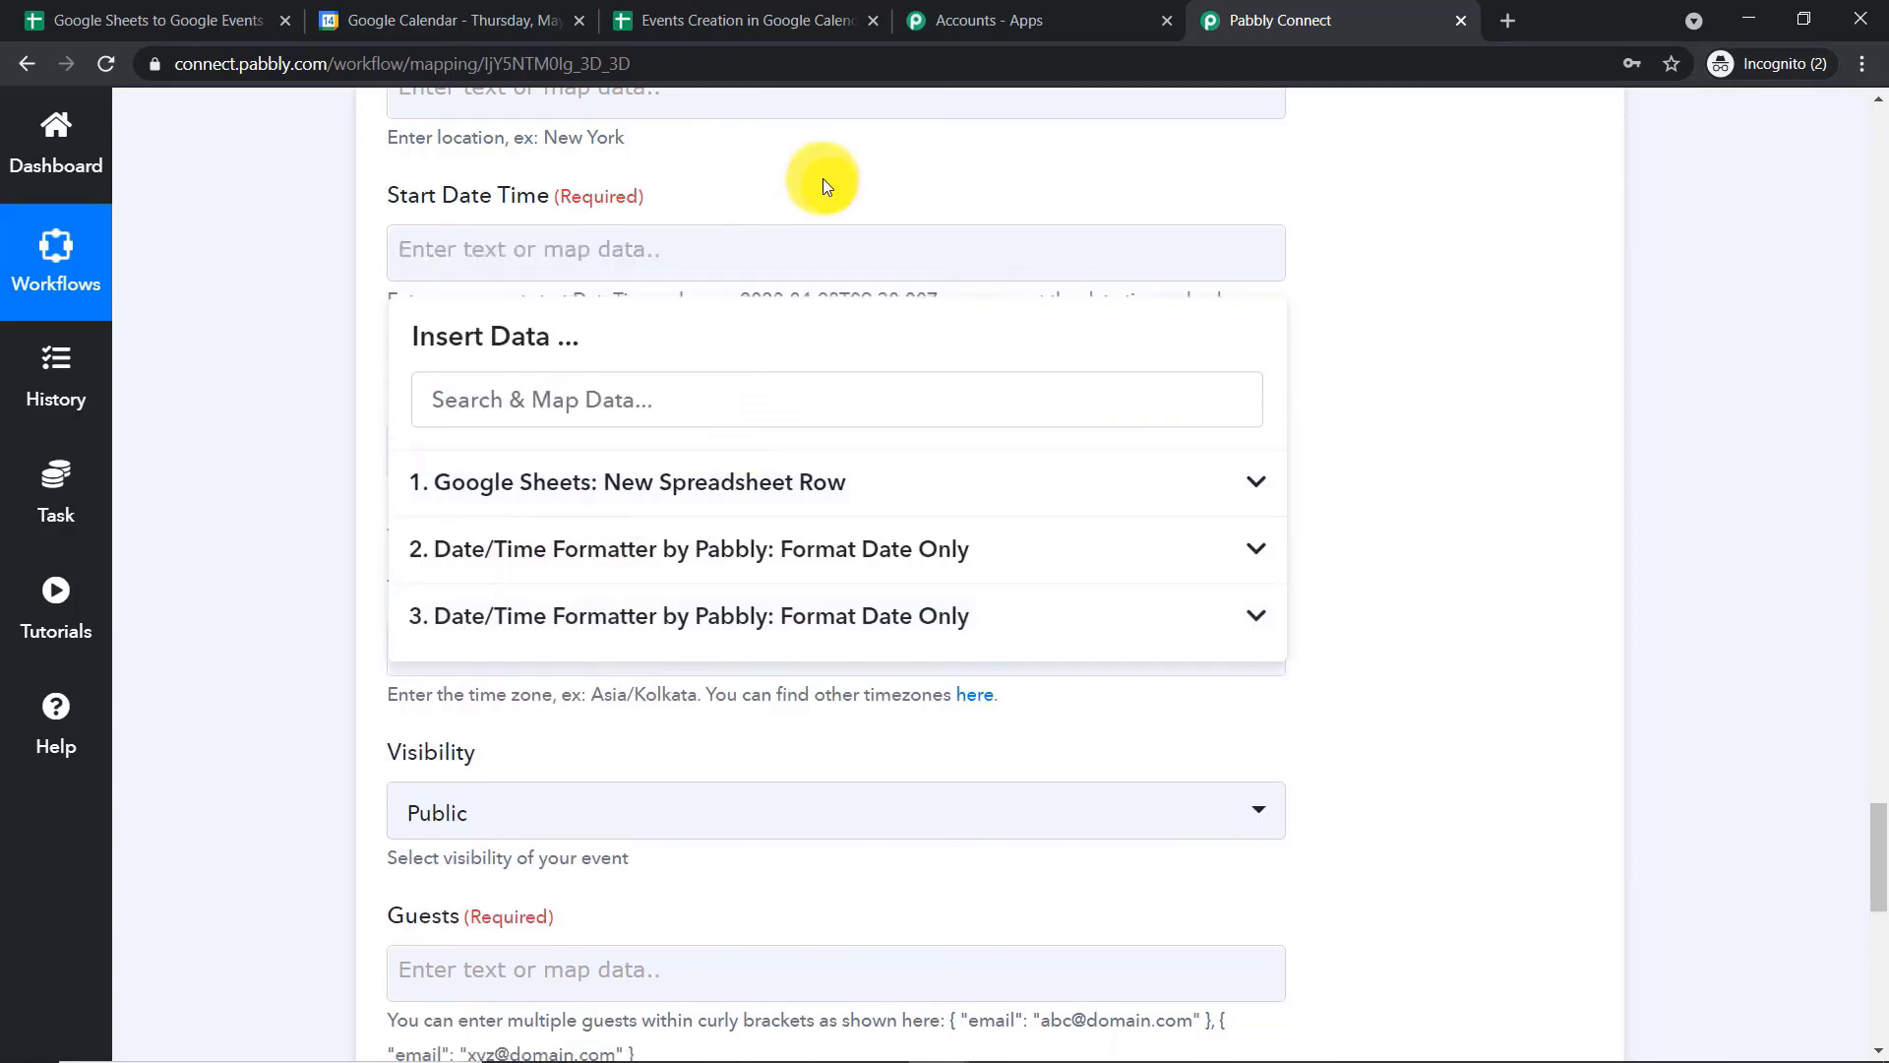
Map Start Date Time to the Result of the first Date/Time Formatter, workflow step 2
left_click(789, 556)
left_click(755, 670)
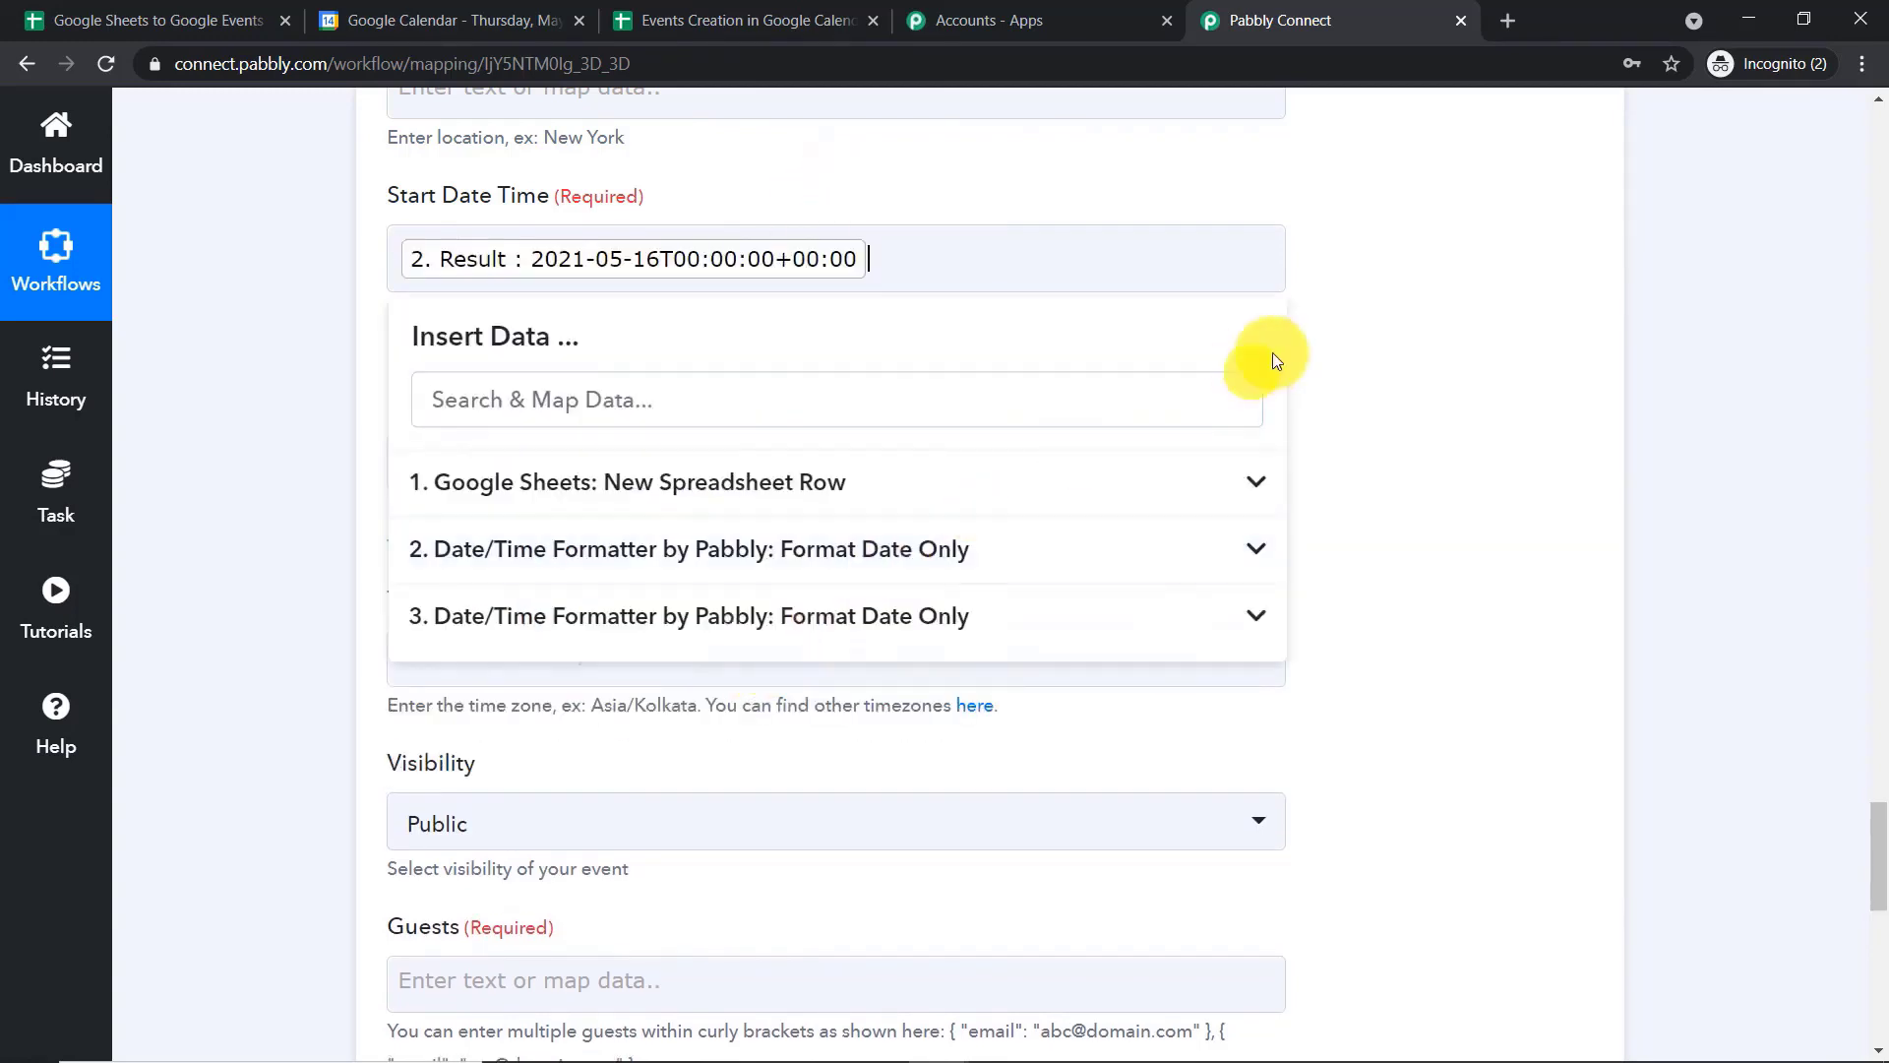
left_click(1361, 285)
Map End Date Time to the Result of the second Date/Time Formatter, workflow step 3
scroll(1195, 312, "down", 1)
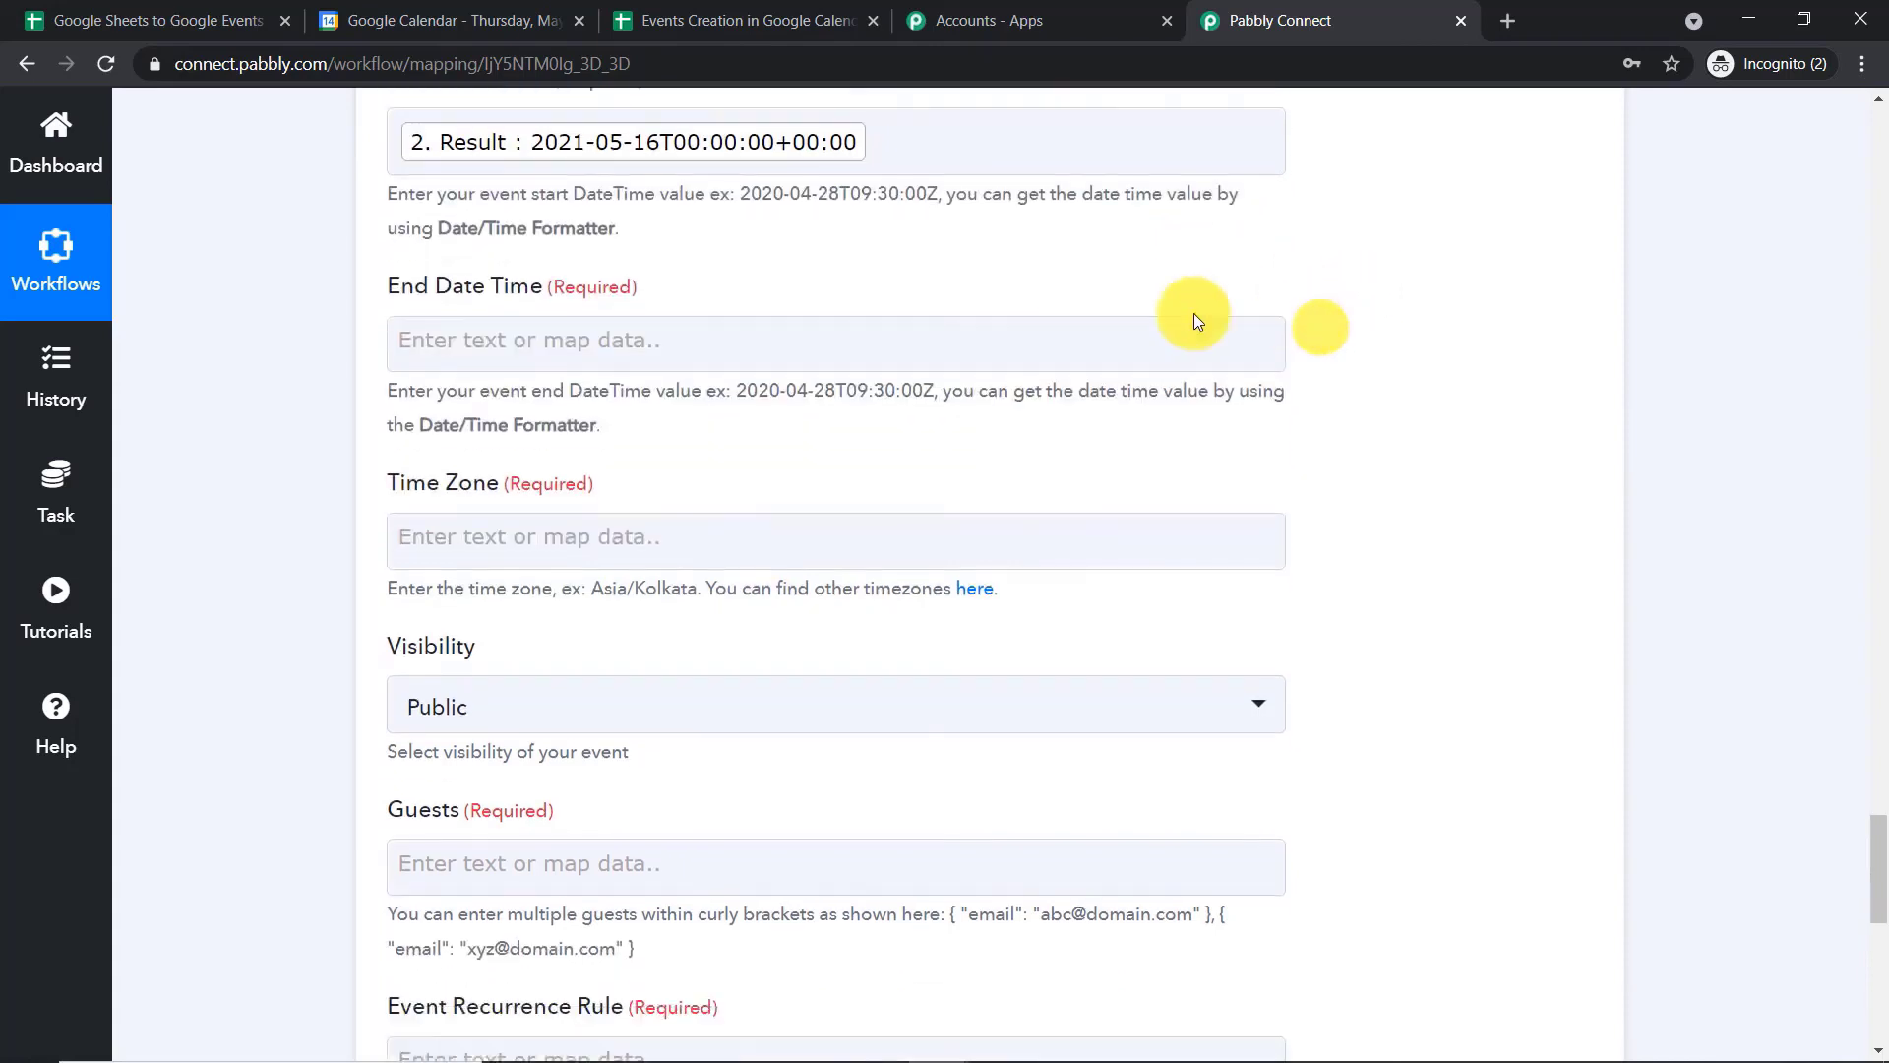
left_click(717, 333)
left_click(717, 691)
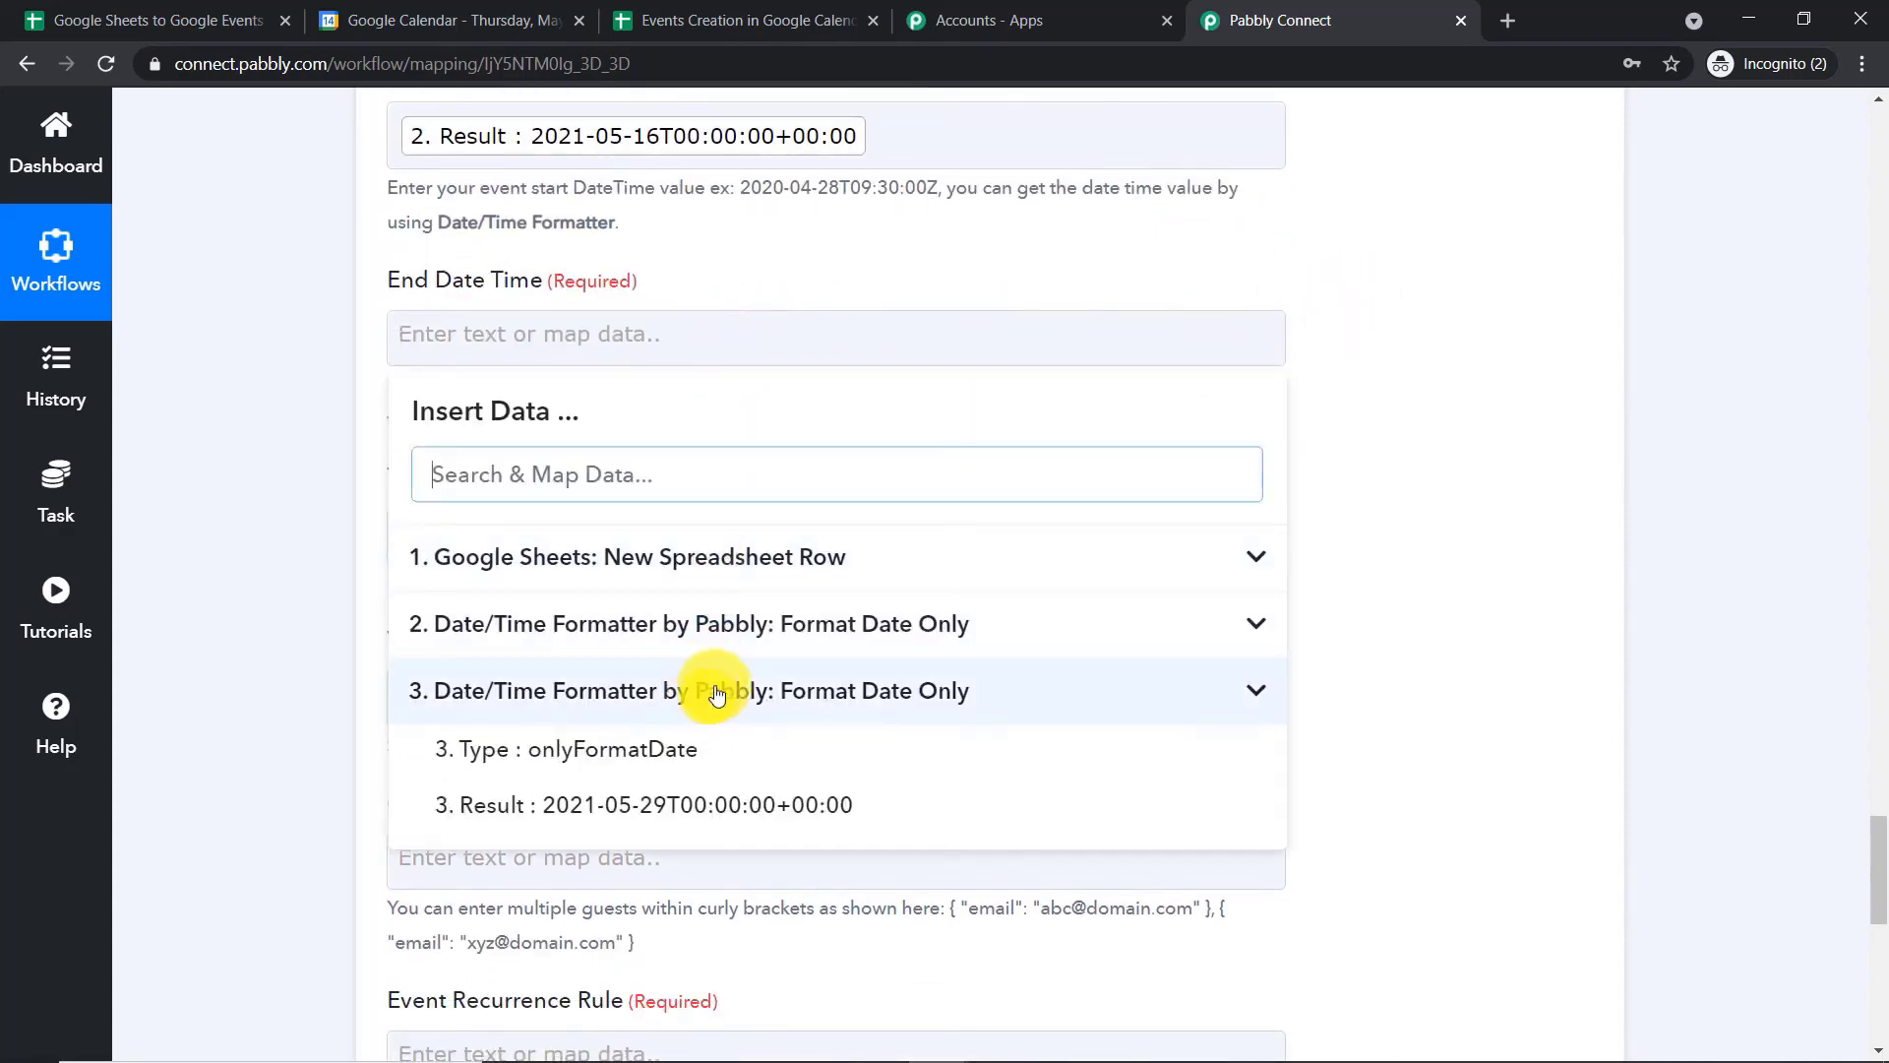
left_click(792, 804)
left_click(1602, 275)
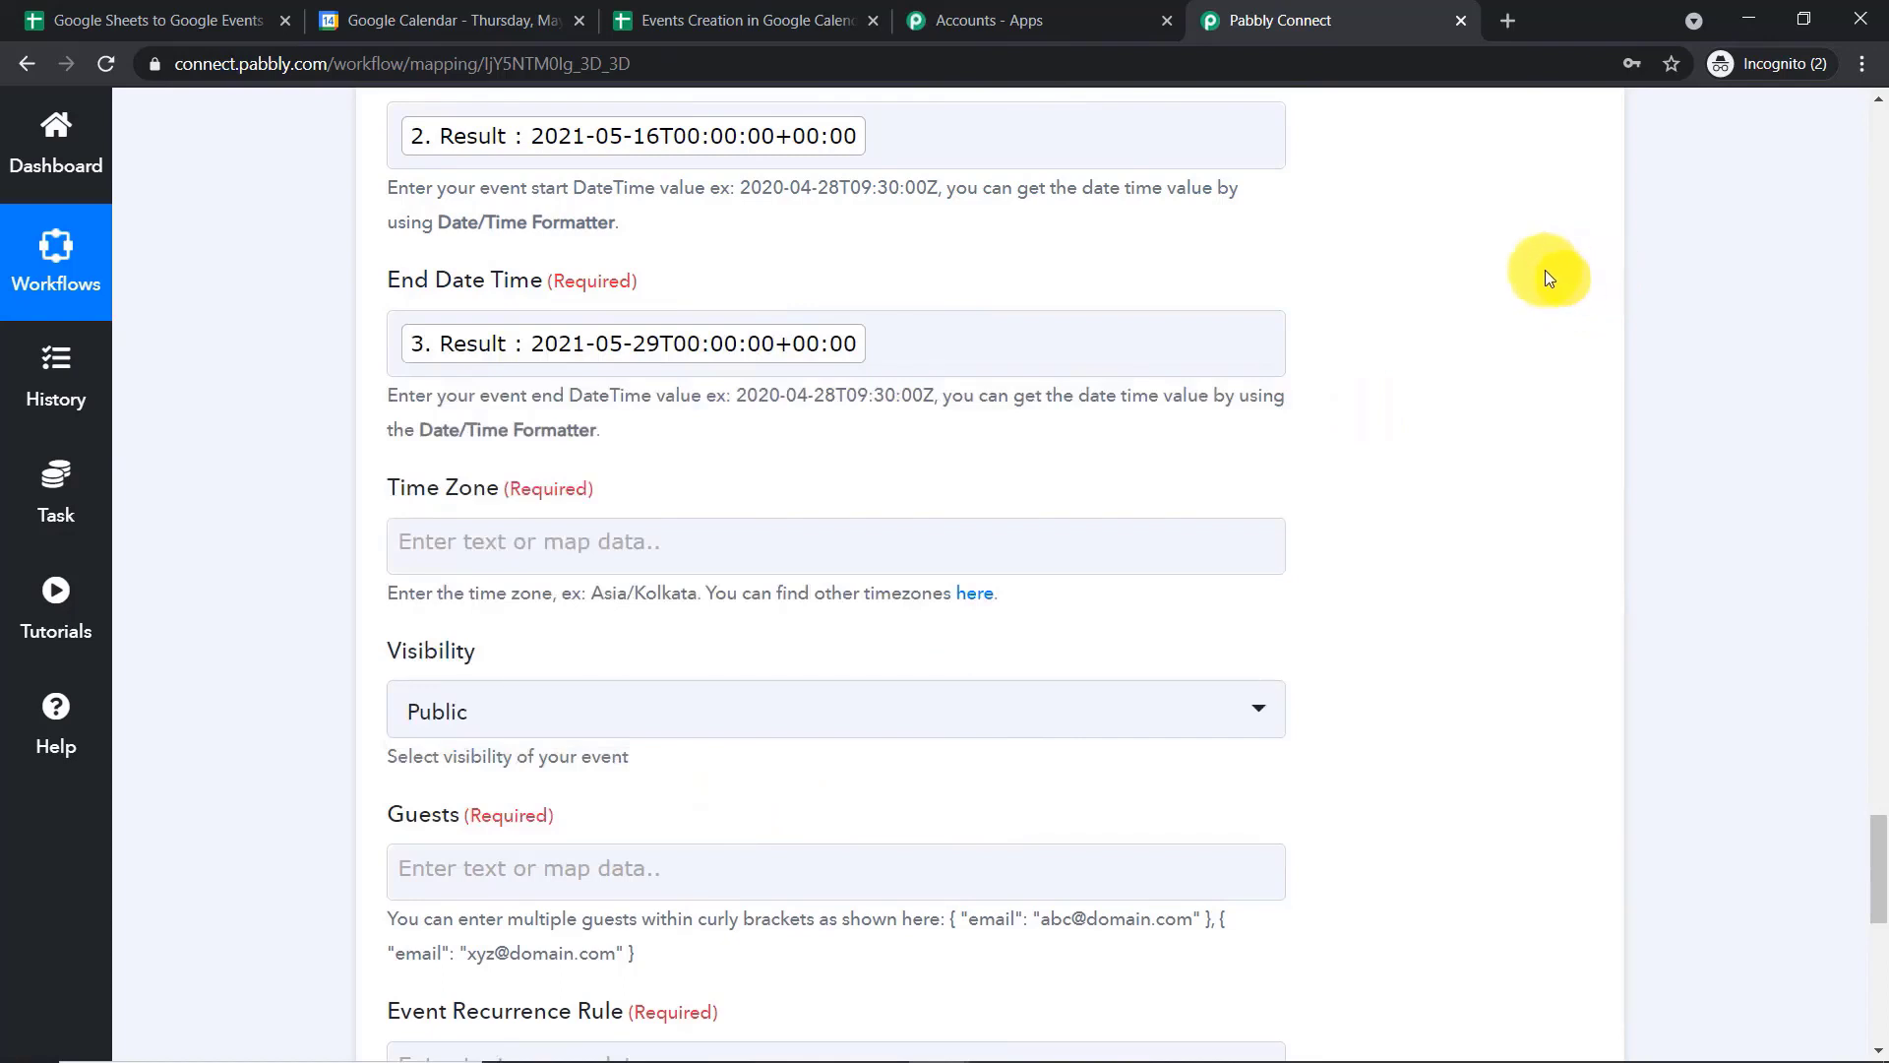
Set the event's Time Zone to Asia/Kolkata by copying the example from the hint text
scroll(1328, 356, "down", 1)
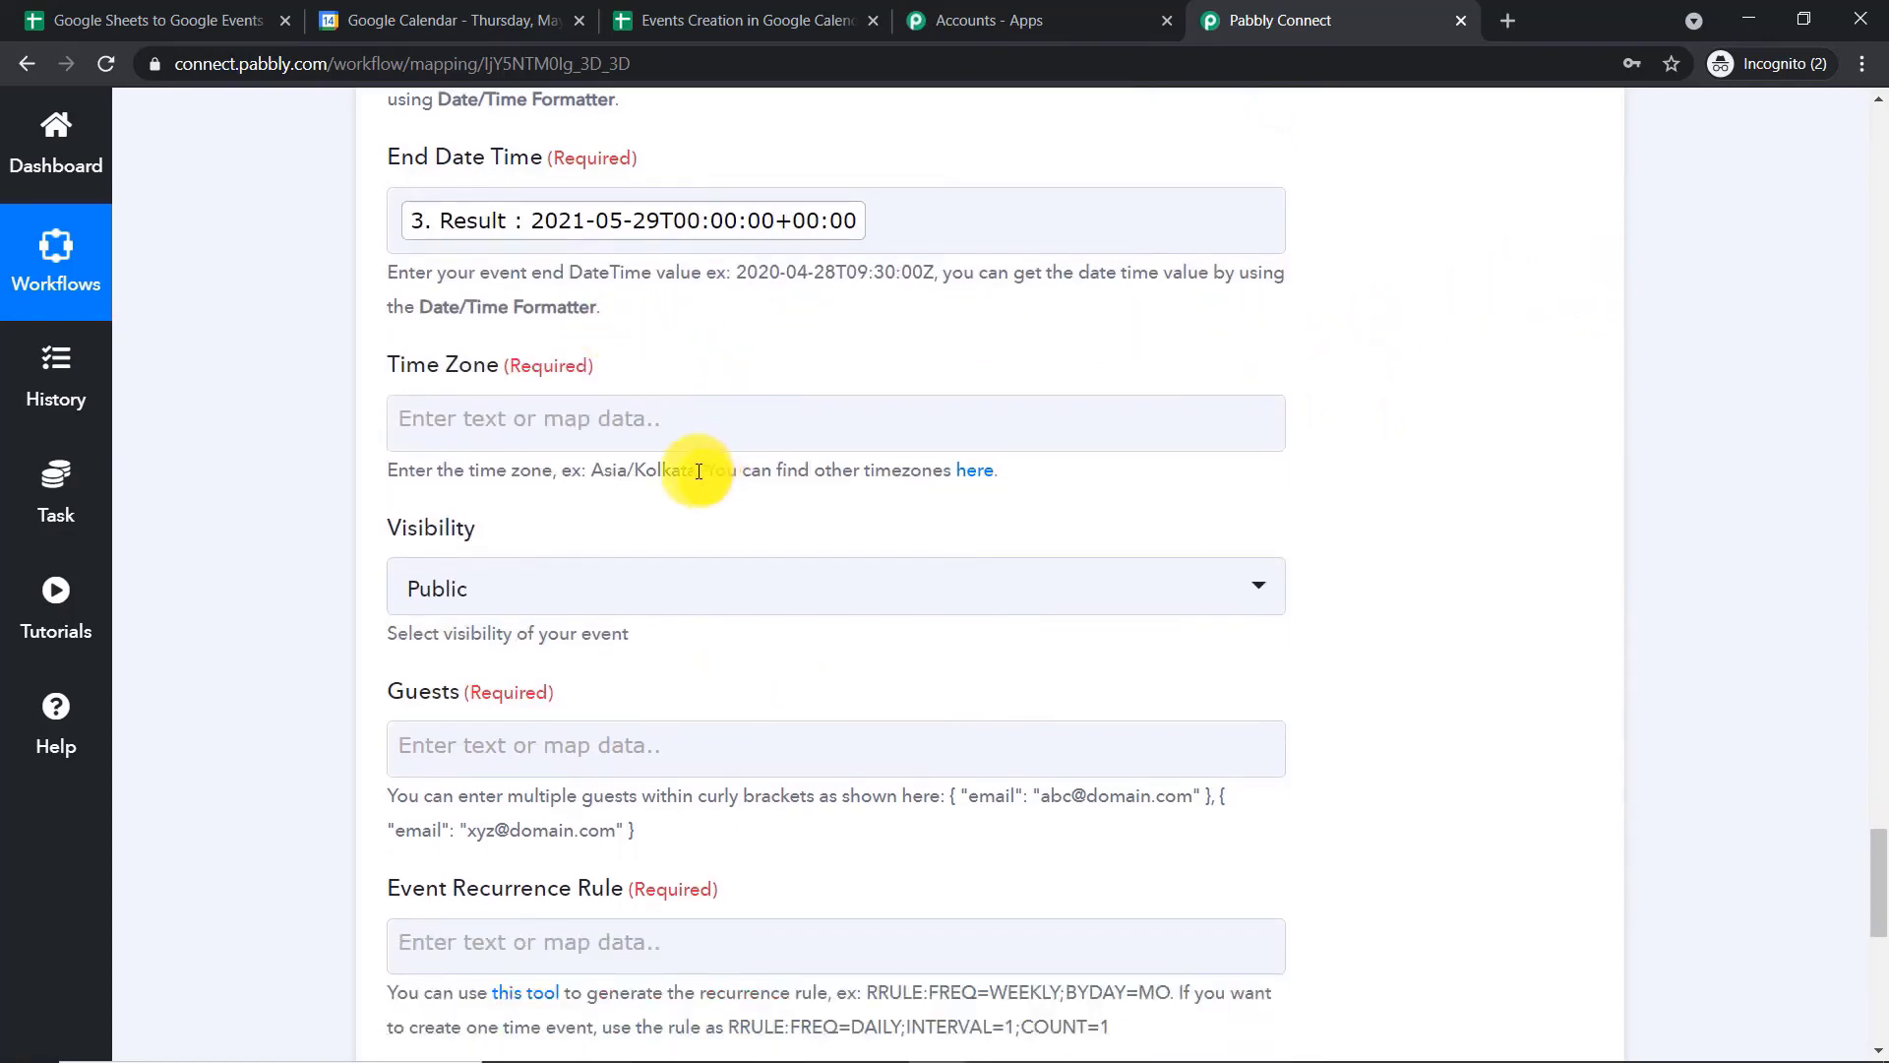
left_click_drag(698, 471, 593, 477)
right_click(600, 476)
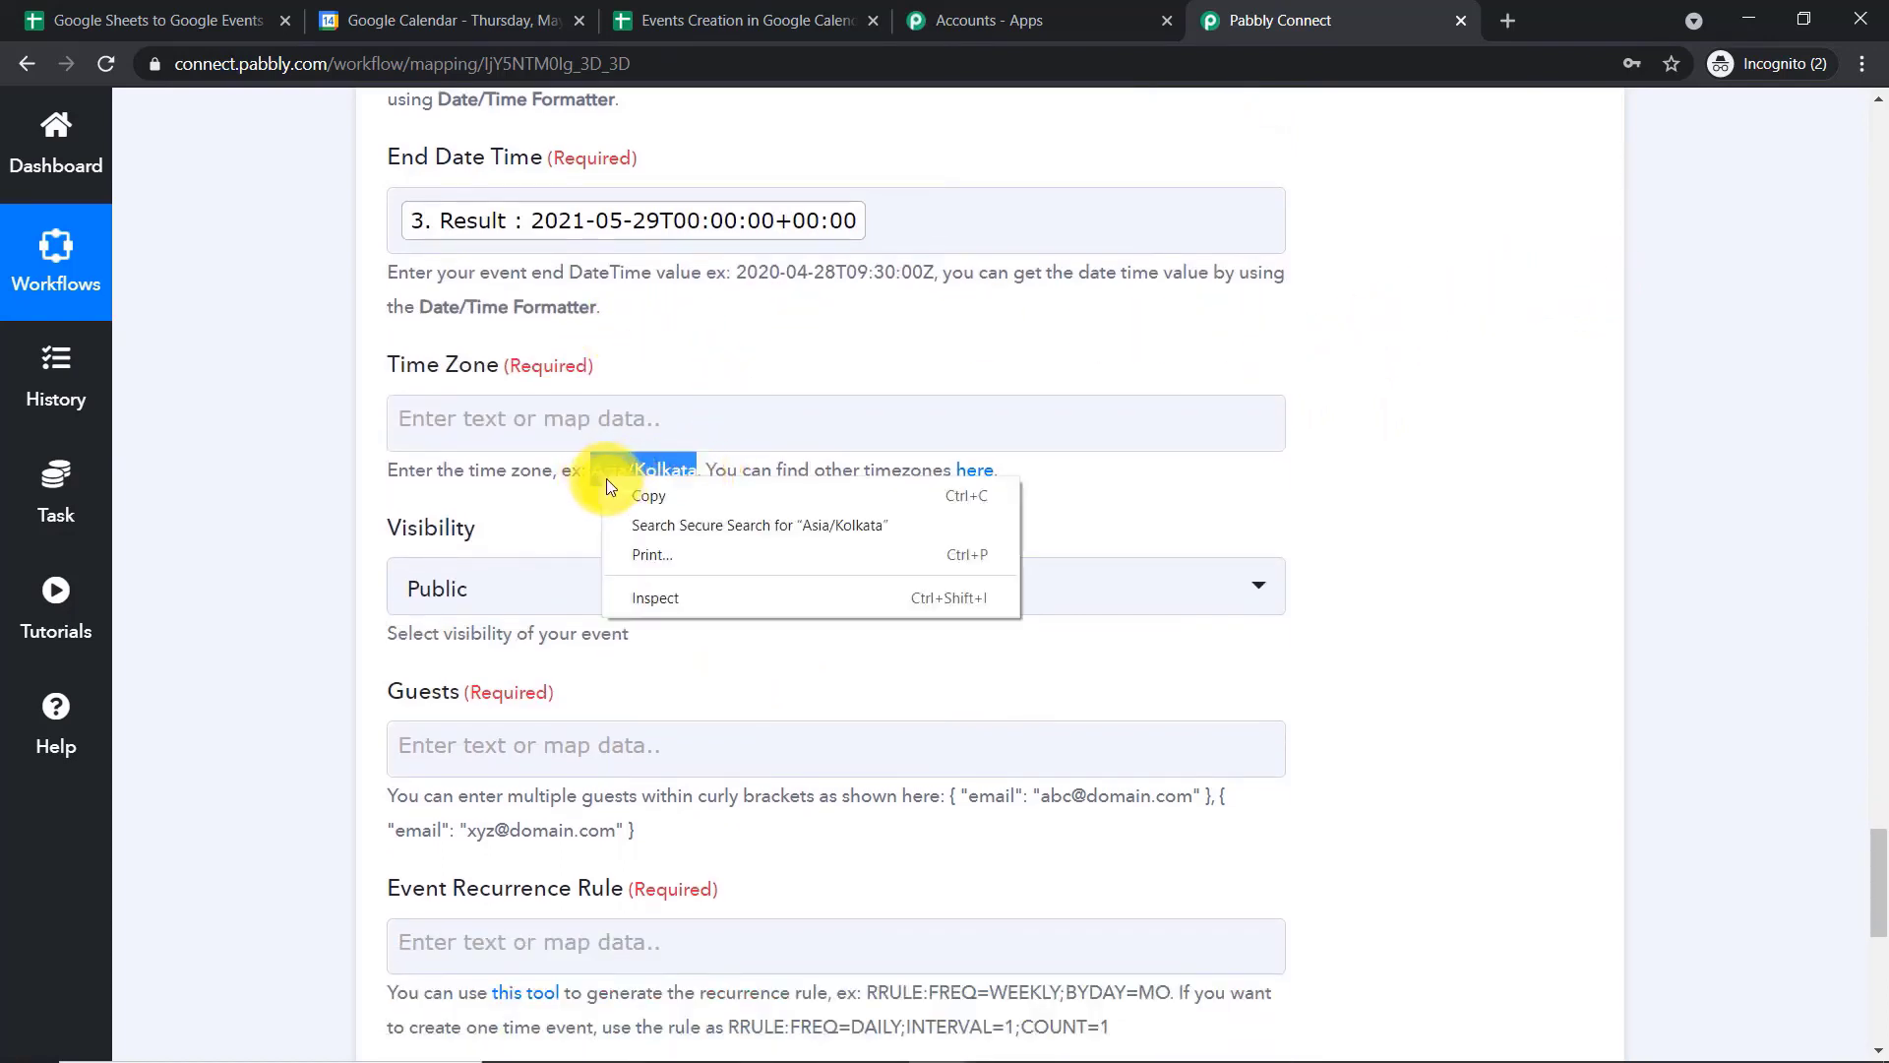
left_click(610, 484)
left_click(493, 409)
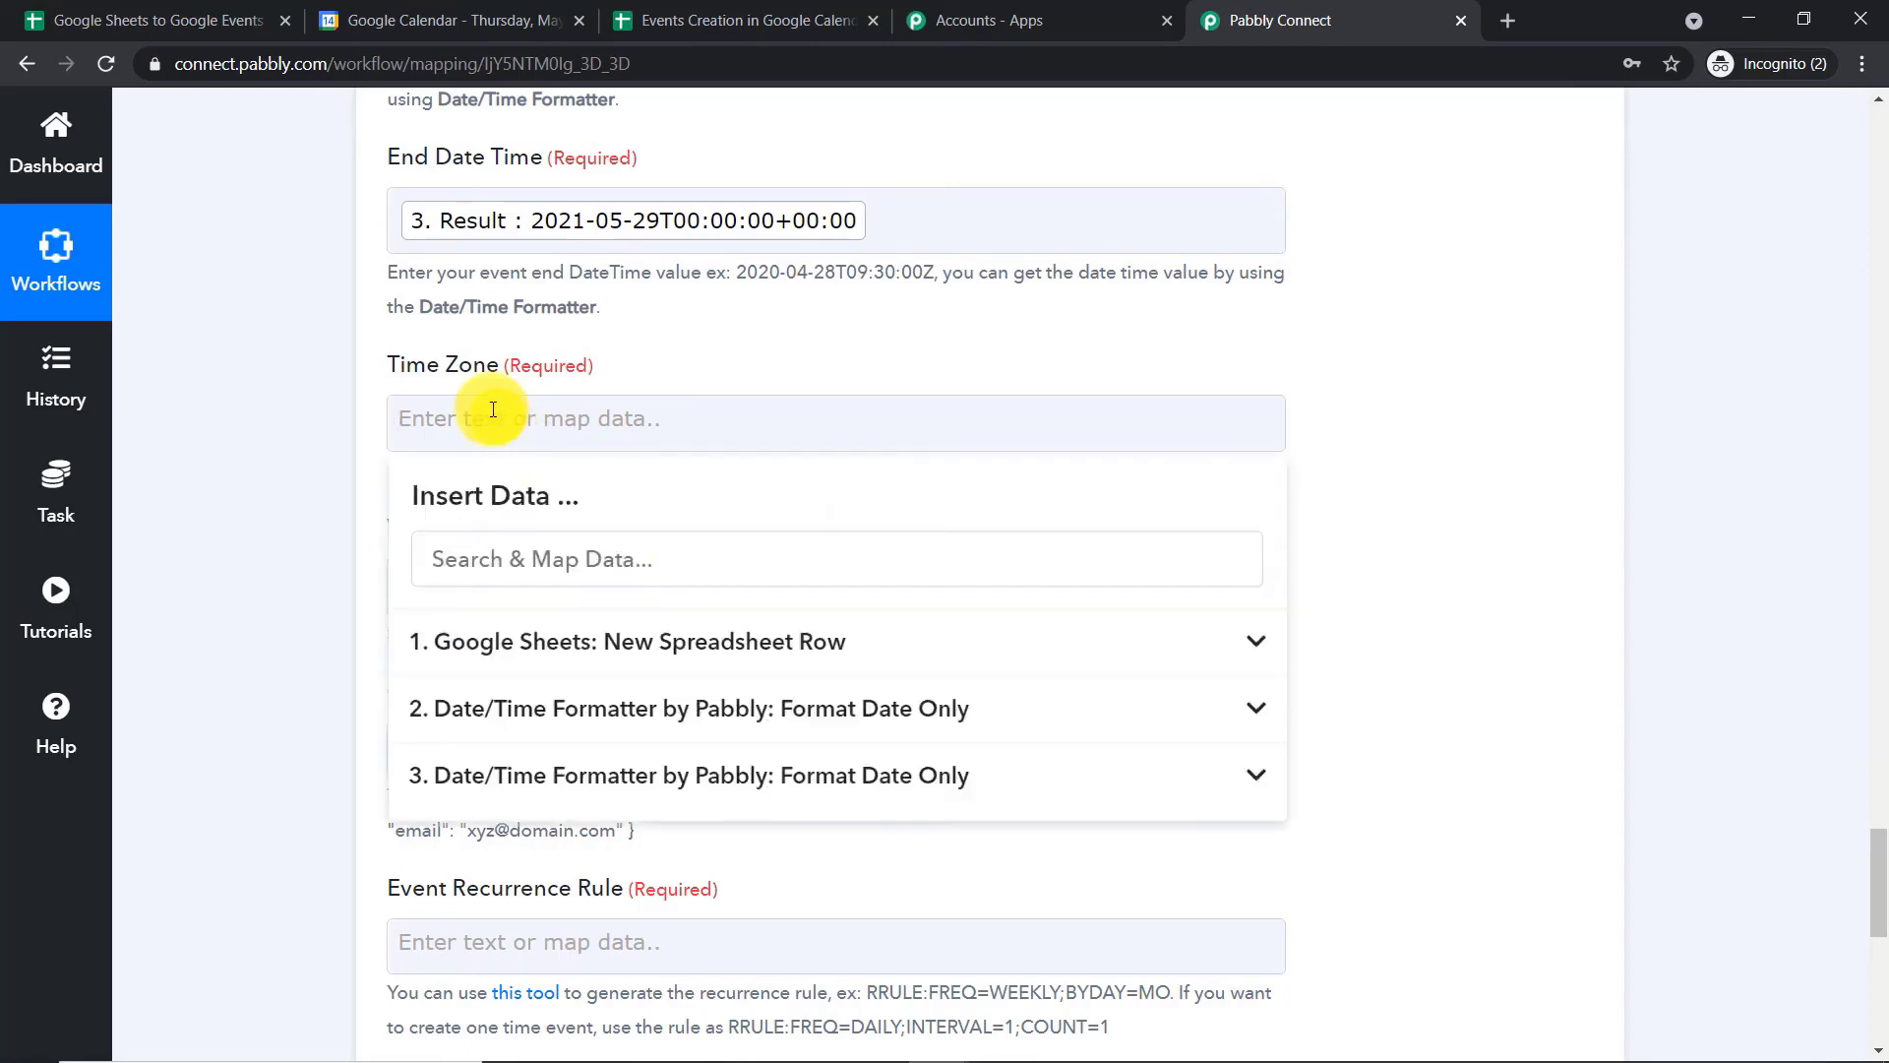
key("ctrl+v")
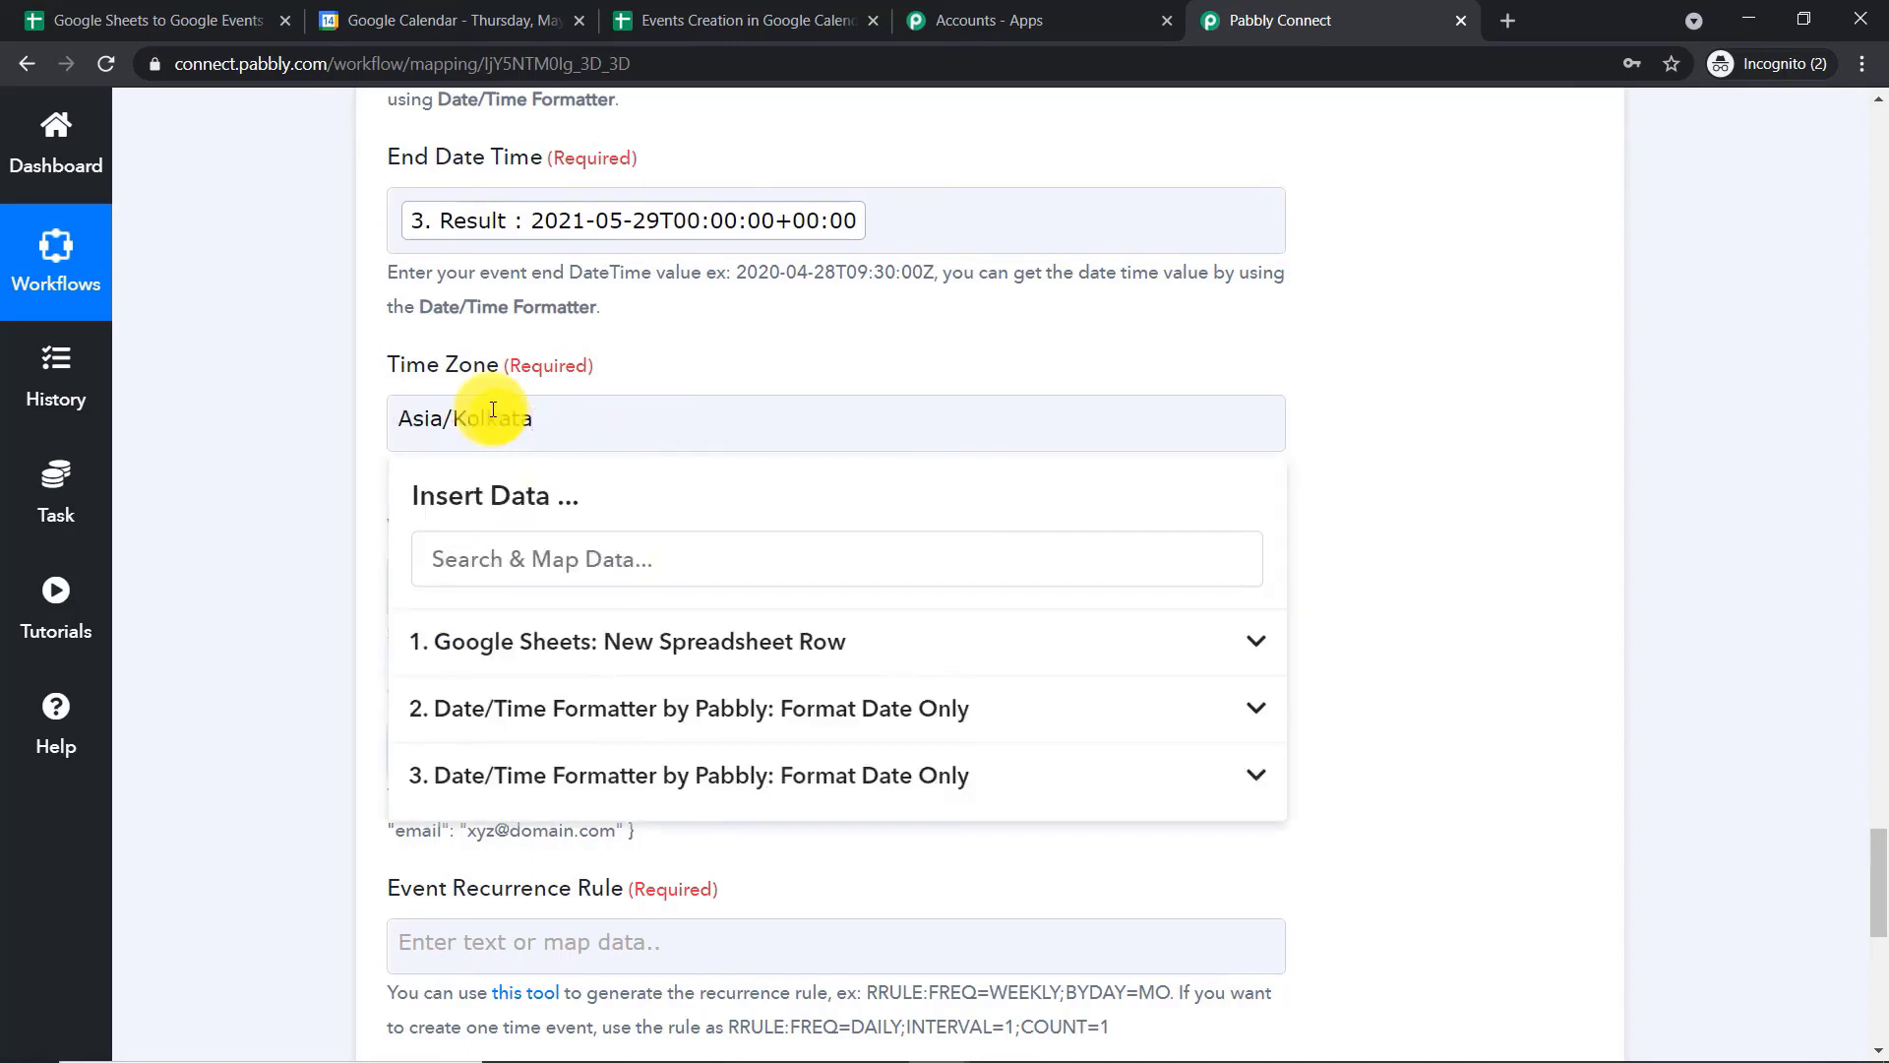
left_click(718, 321)
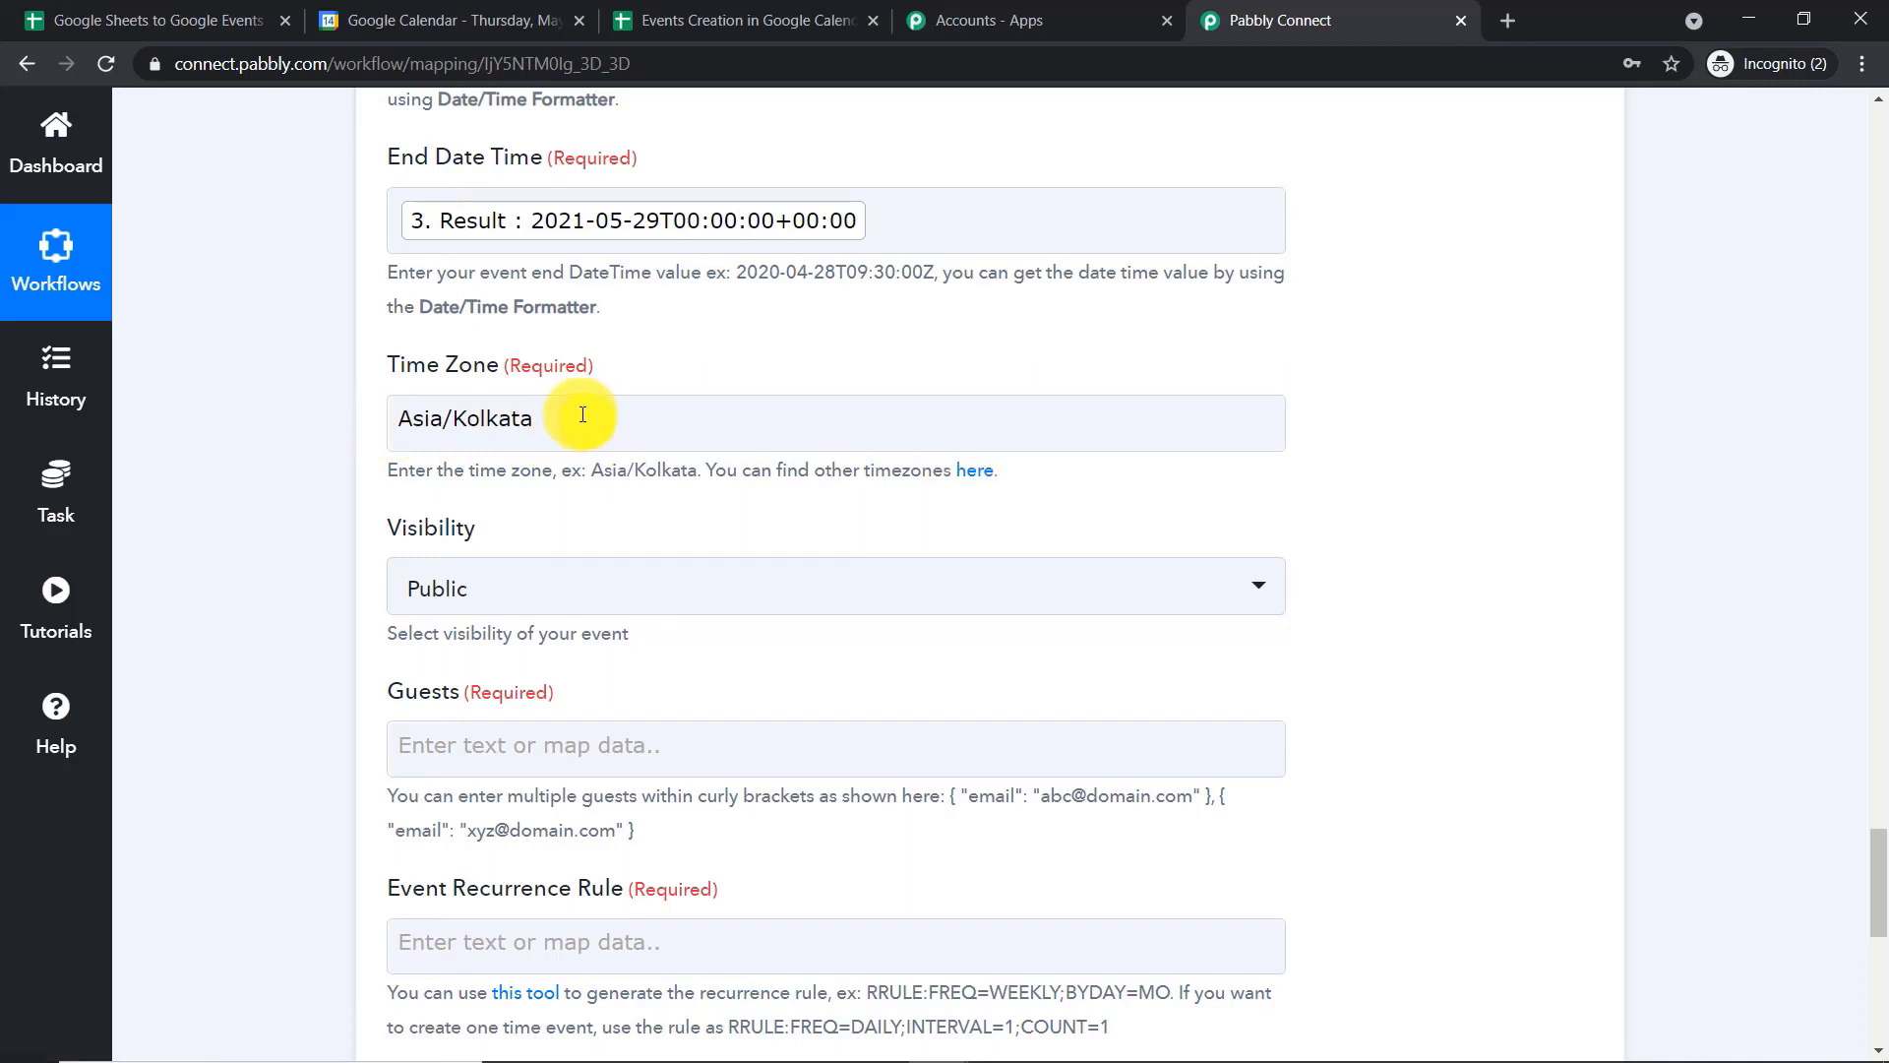
Copy the first guest example in curly brackets from the hint into the Guests field
scroll(583, 414, "down", 3)
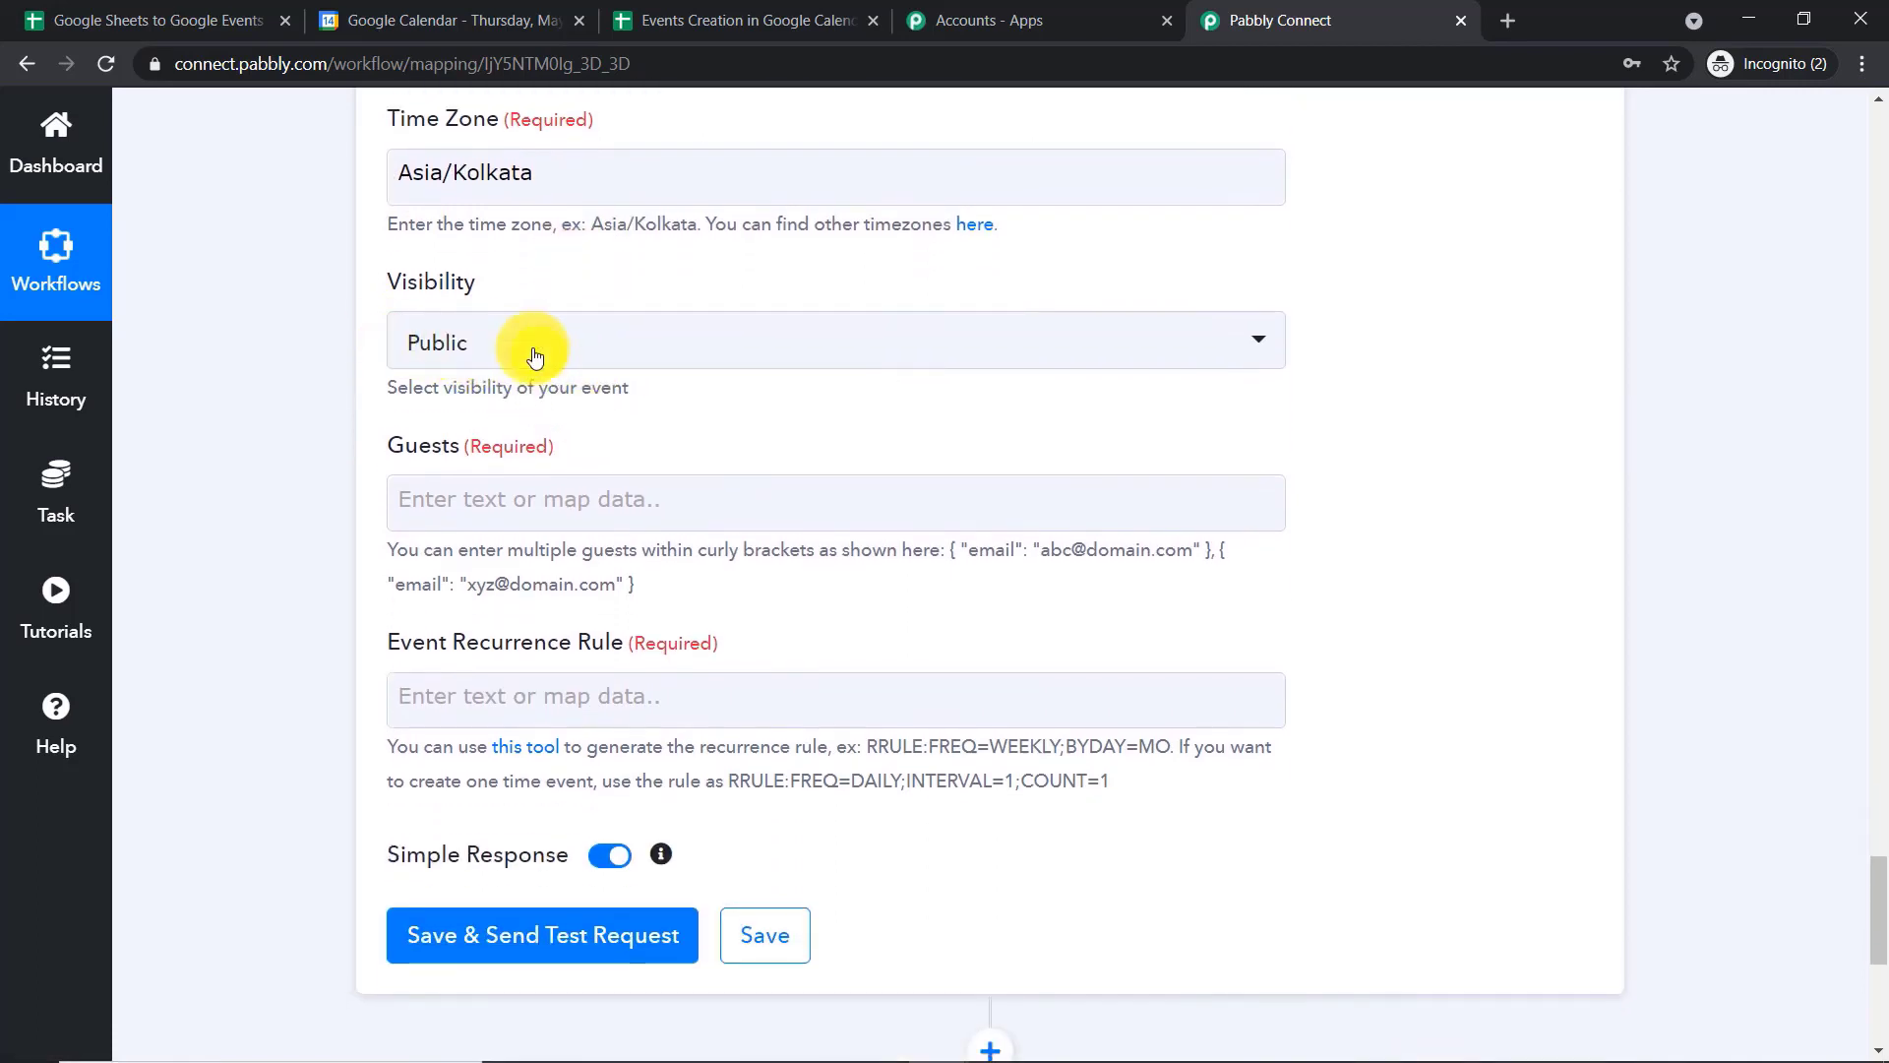
scroll(539, 370, "down", 2)
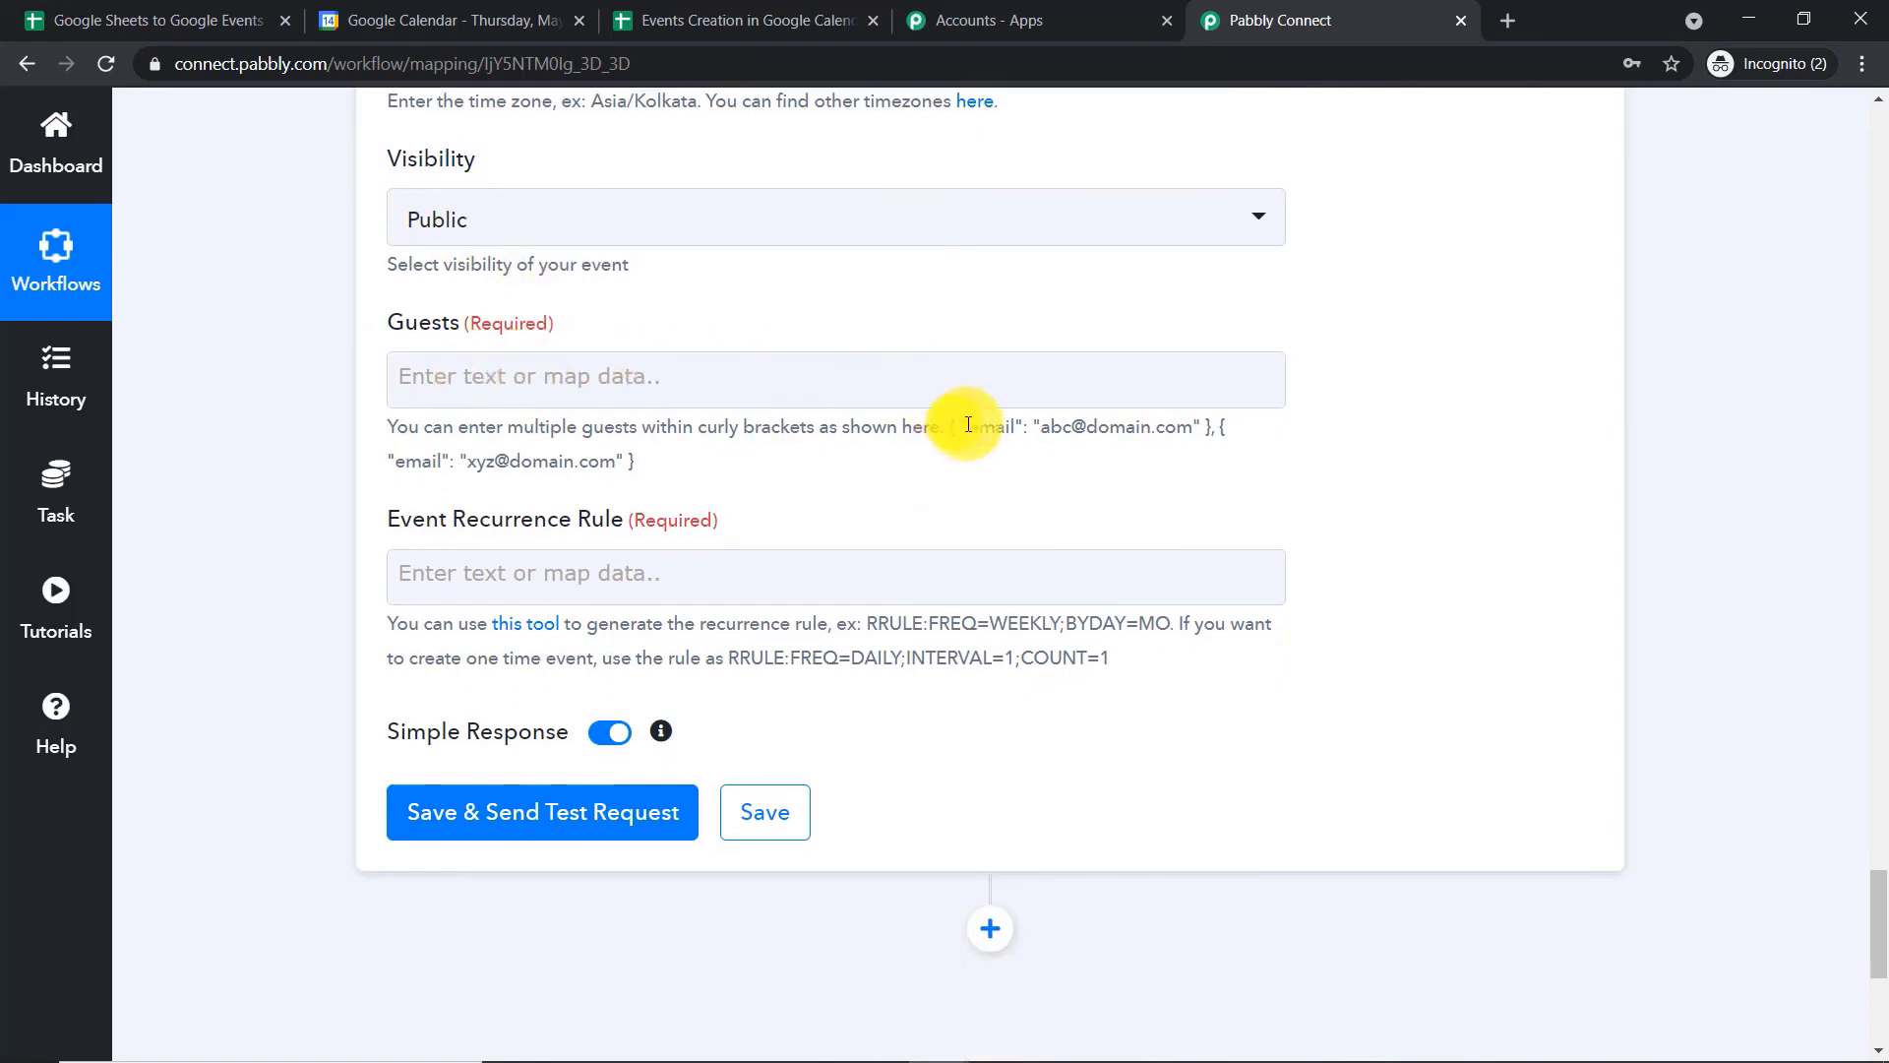
left_click_drag(948, 426, 1212, 421)
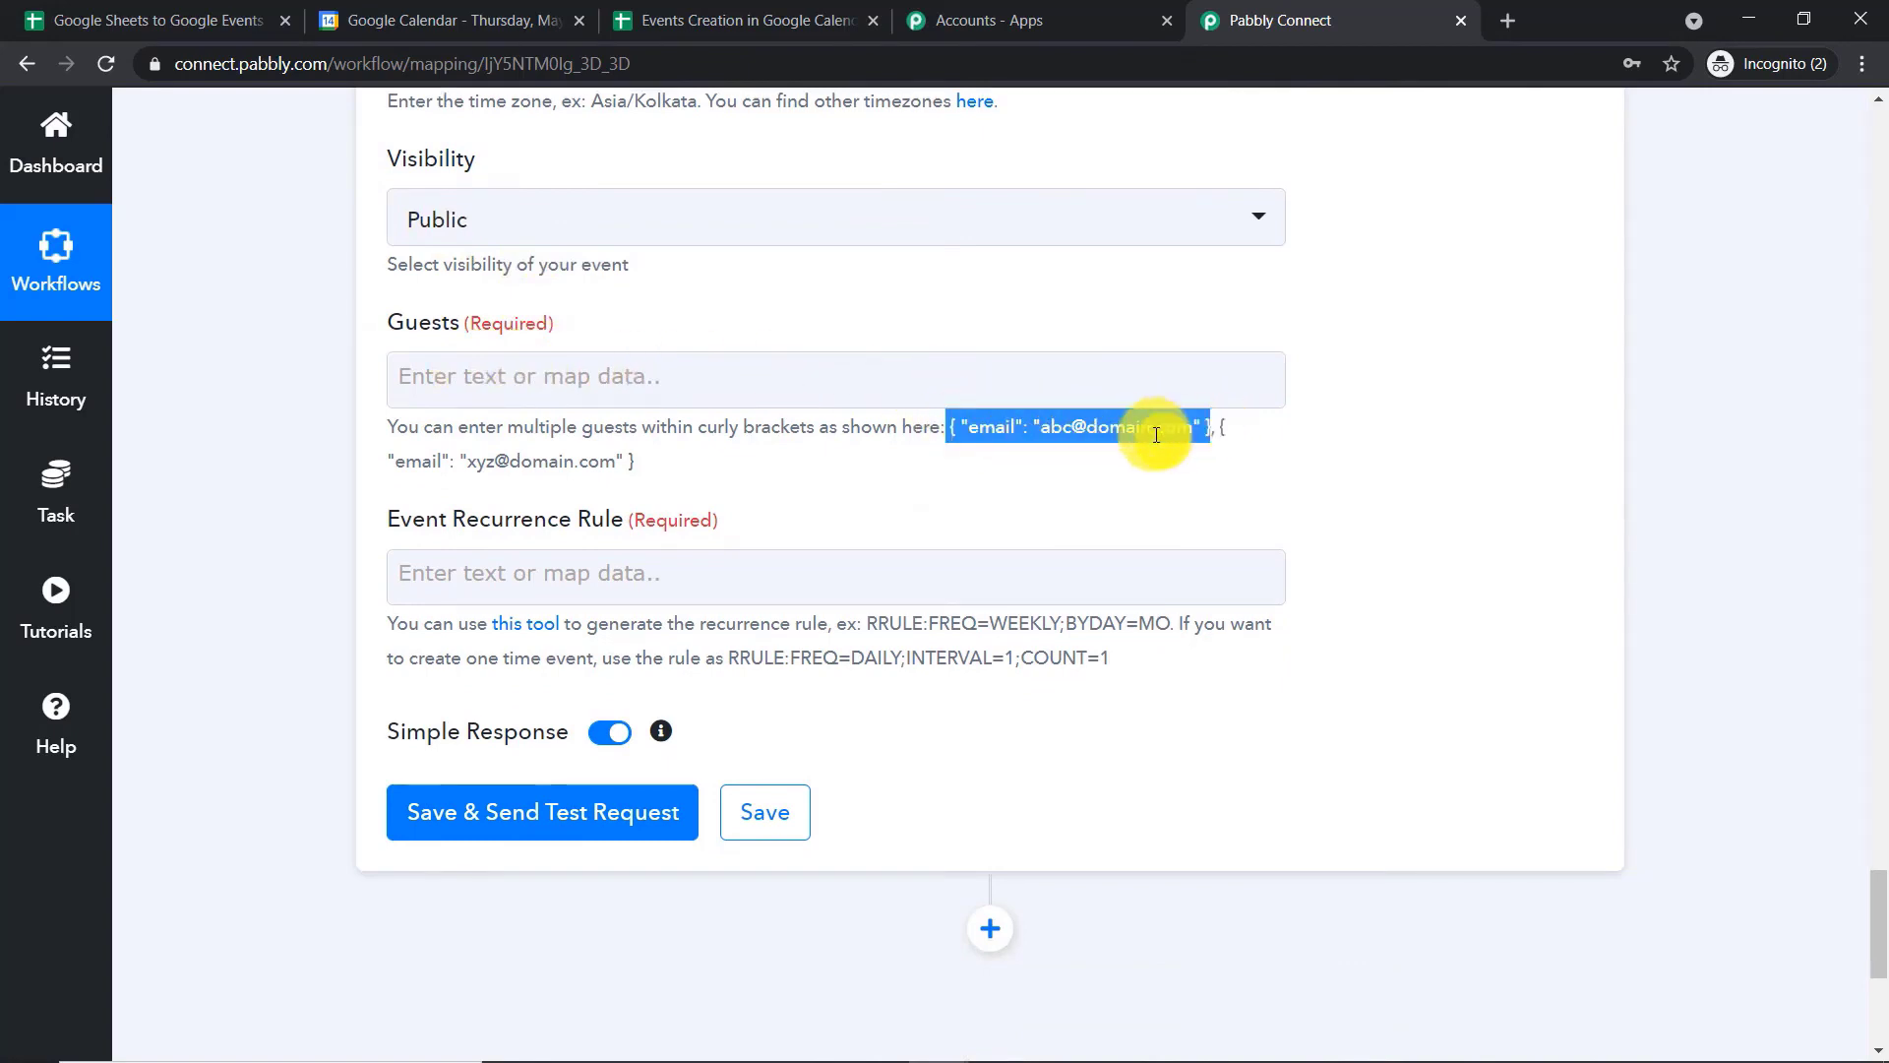
right_click(1212, 421)
left_click(1245, 413)
left_click(604, 375)
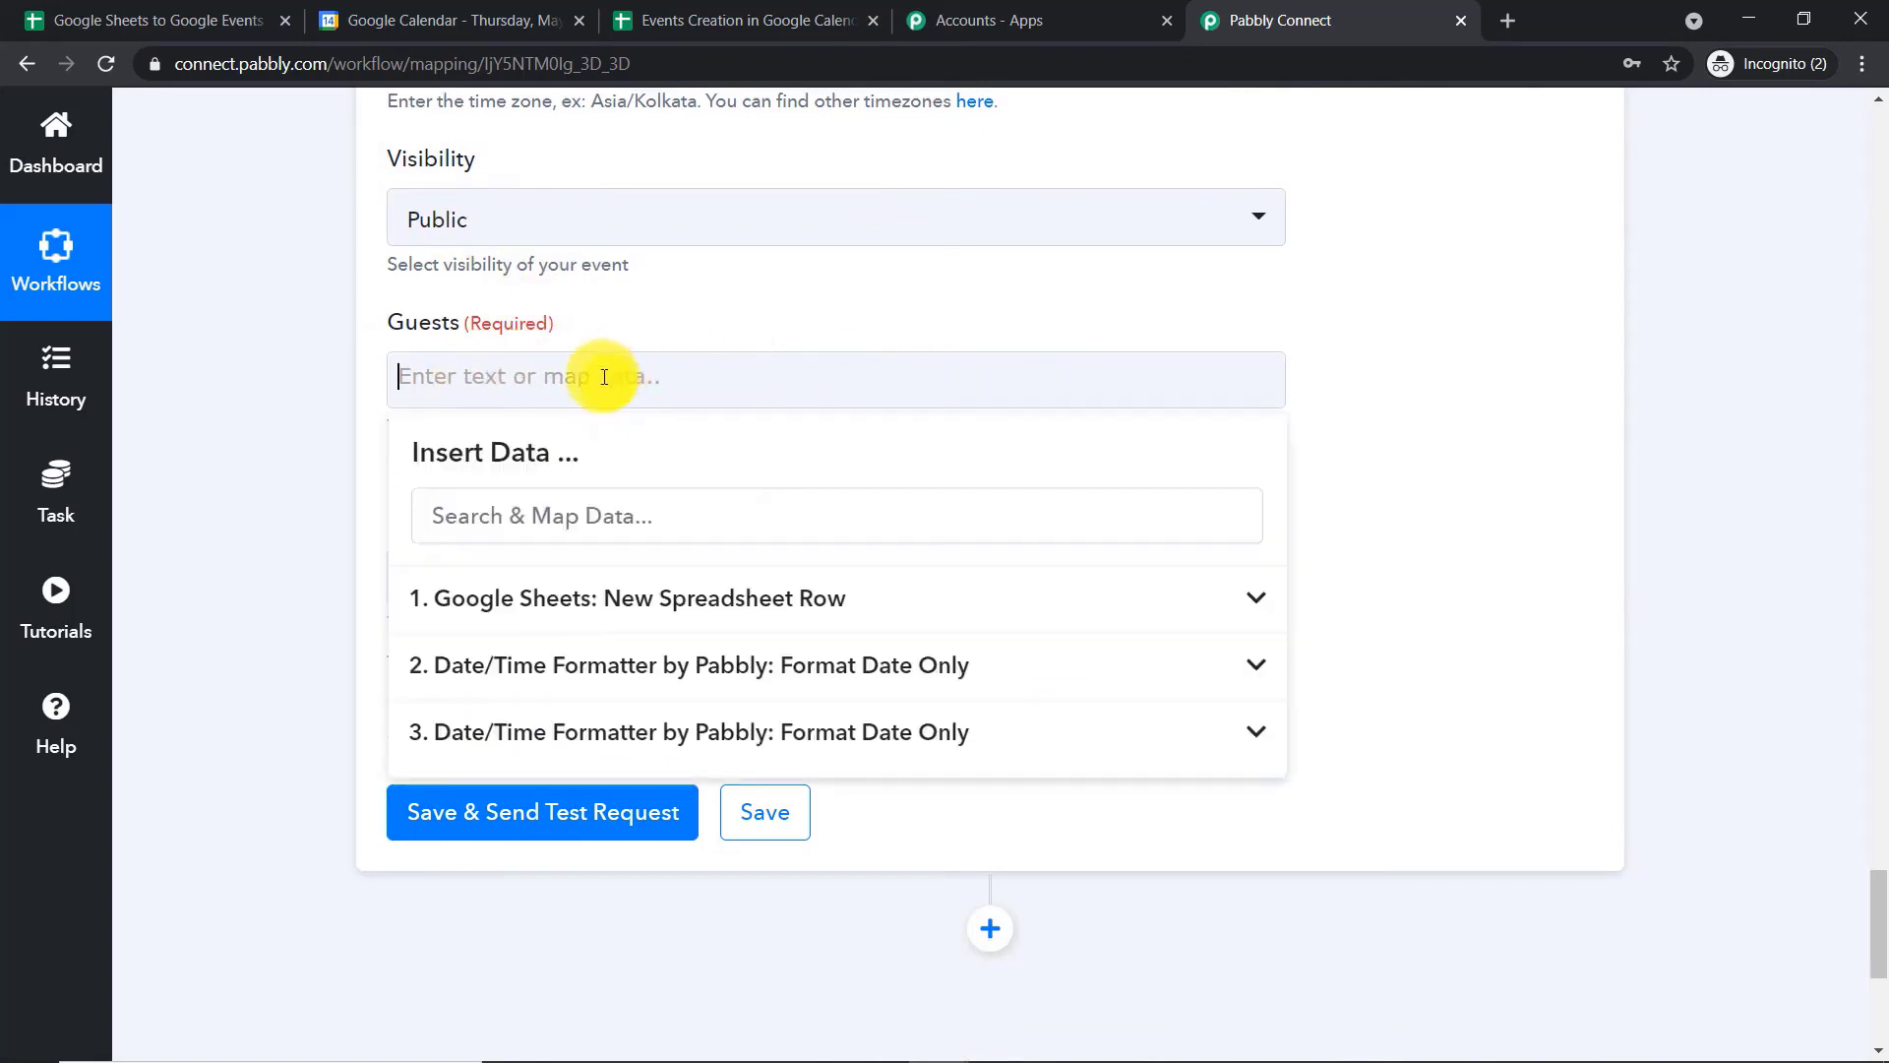
key("ctrl+v")
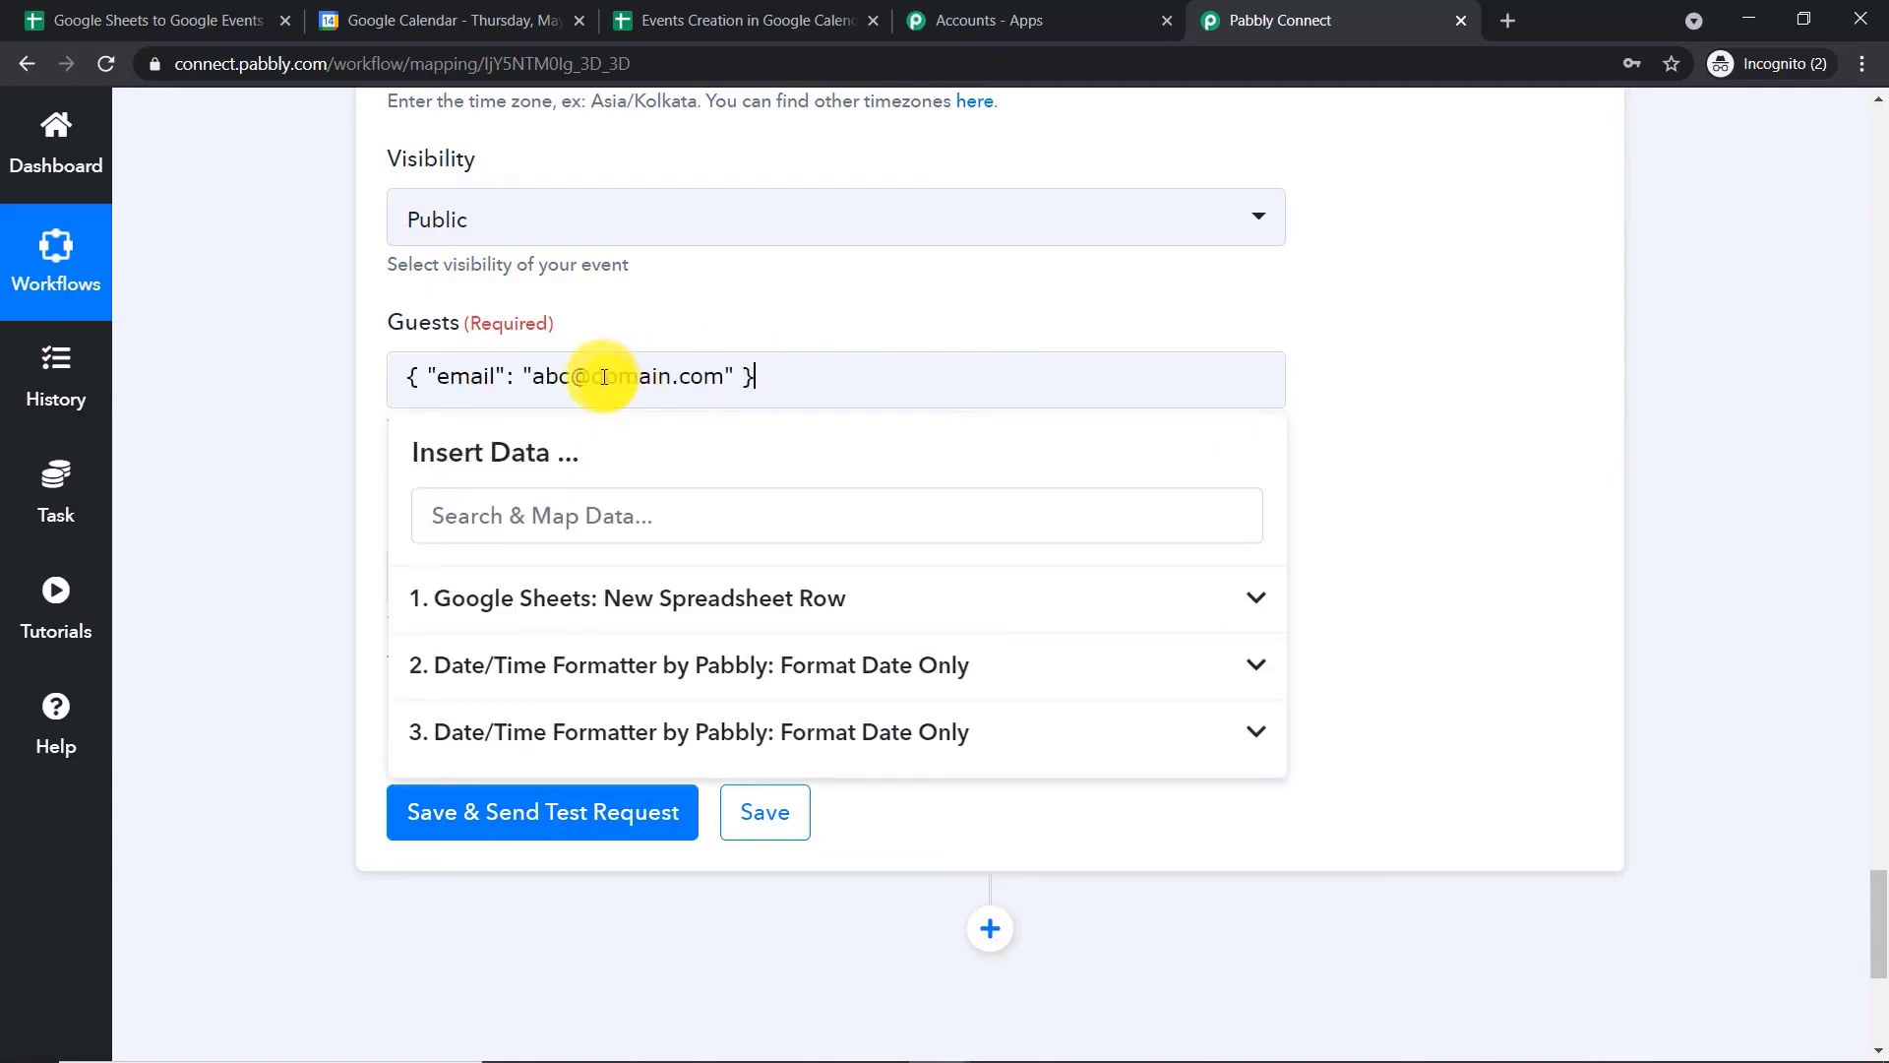
left_click(759, 309)
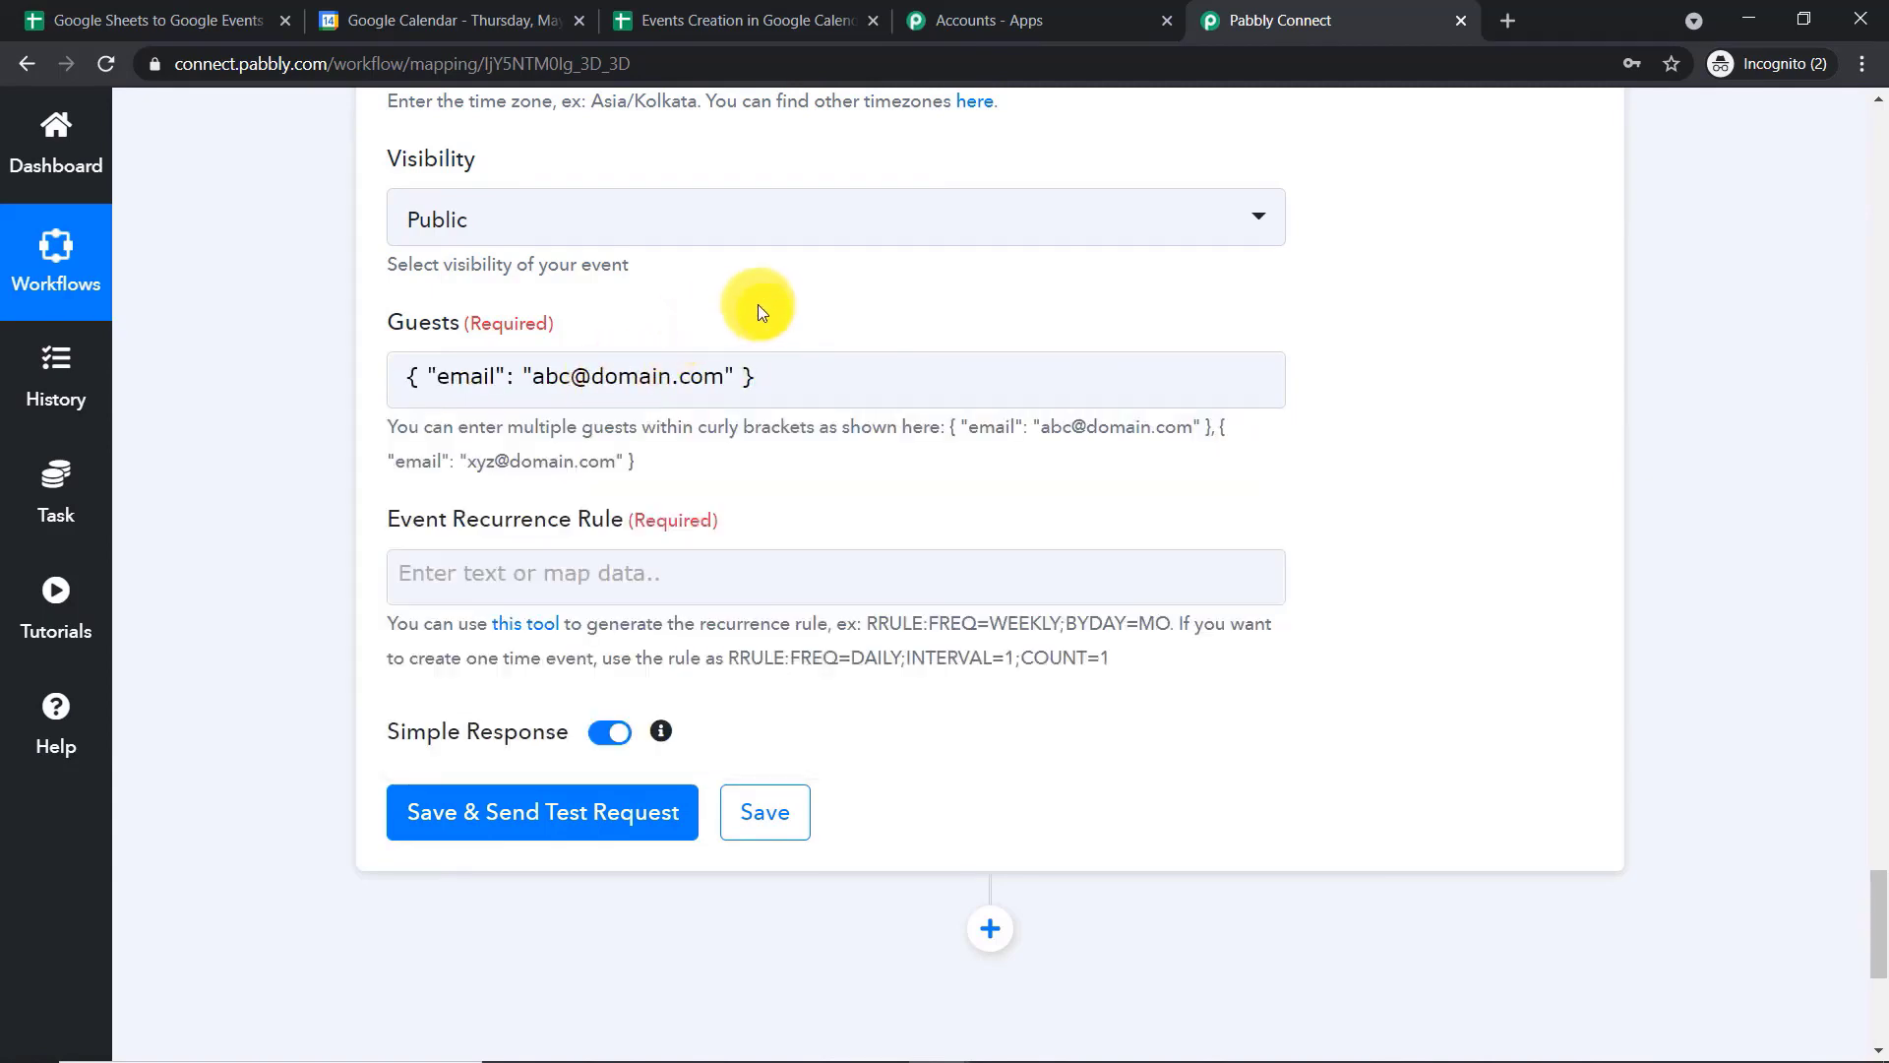
Replace the placeholder address between the quotes in Guests with the Assignee value from the Google Sheets row
left_click_drag(726, 373, 552, 380)
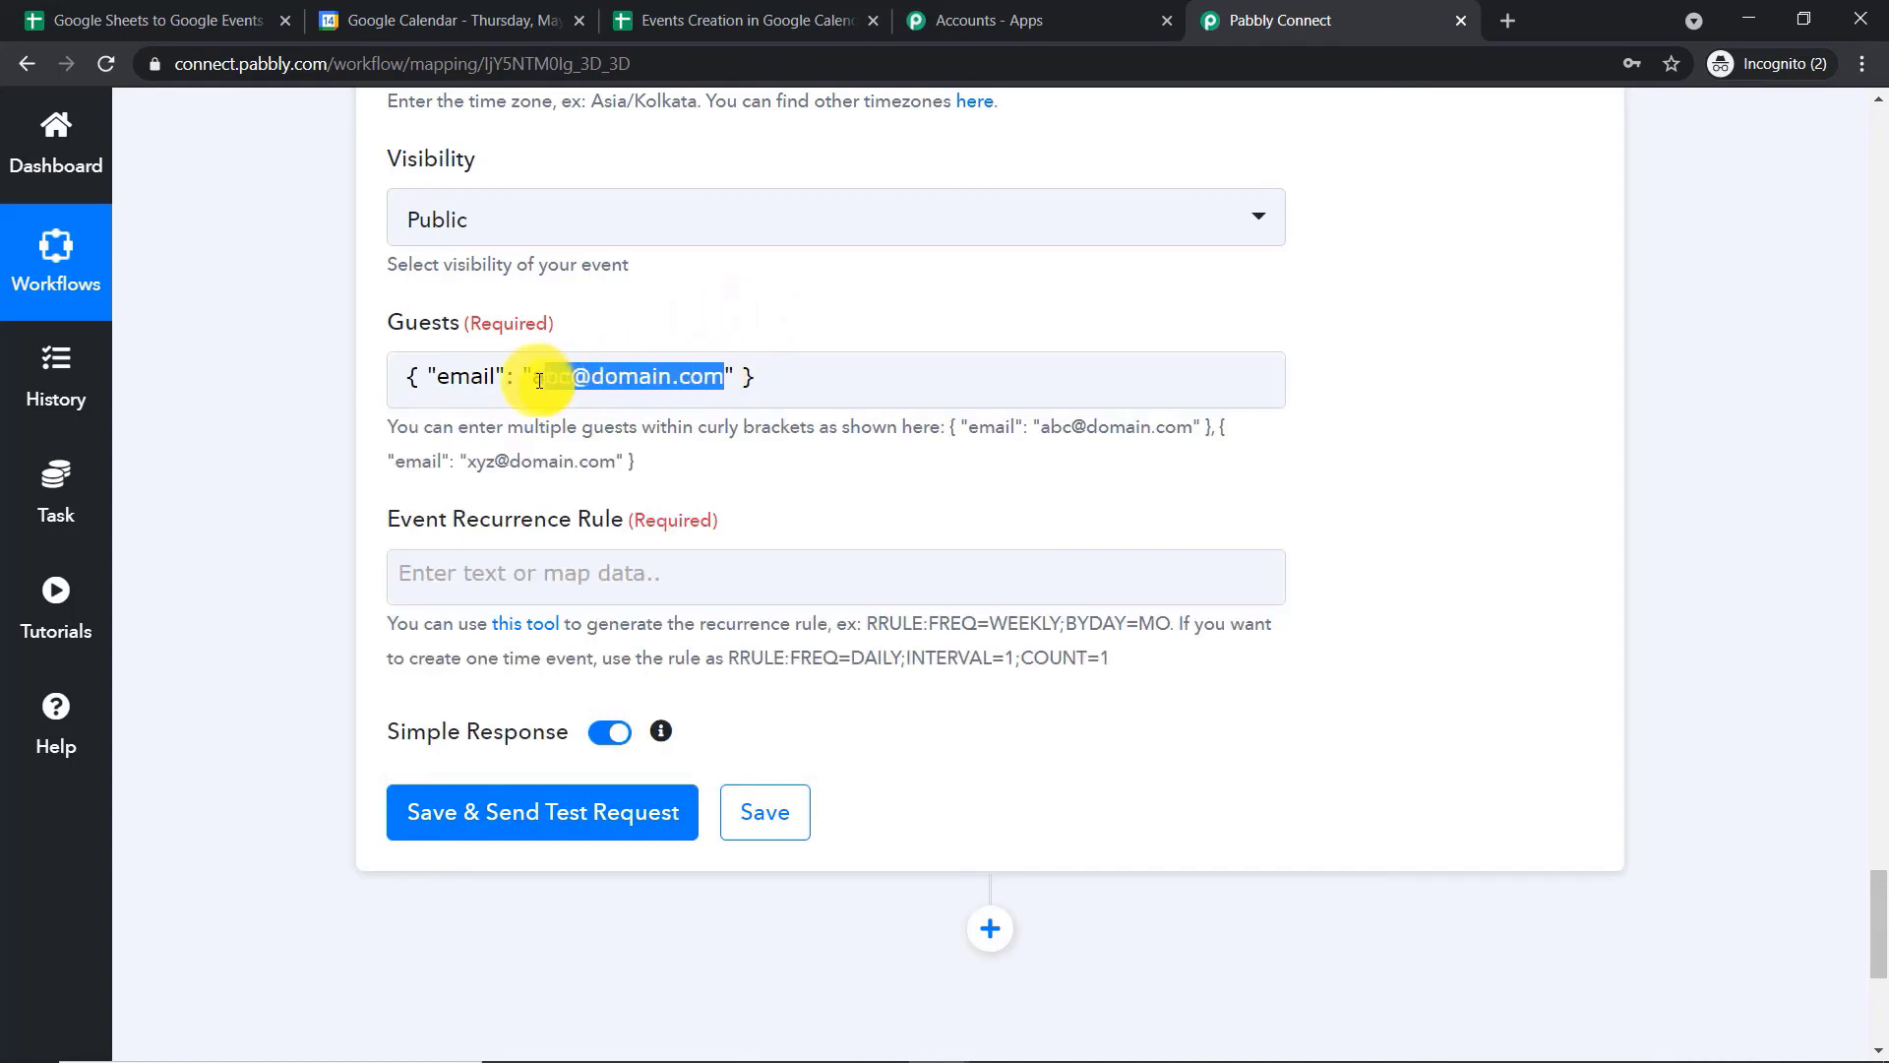
key("BackSpace")
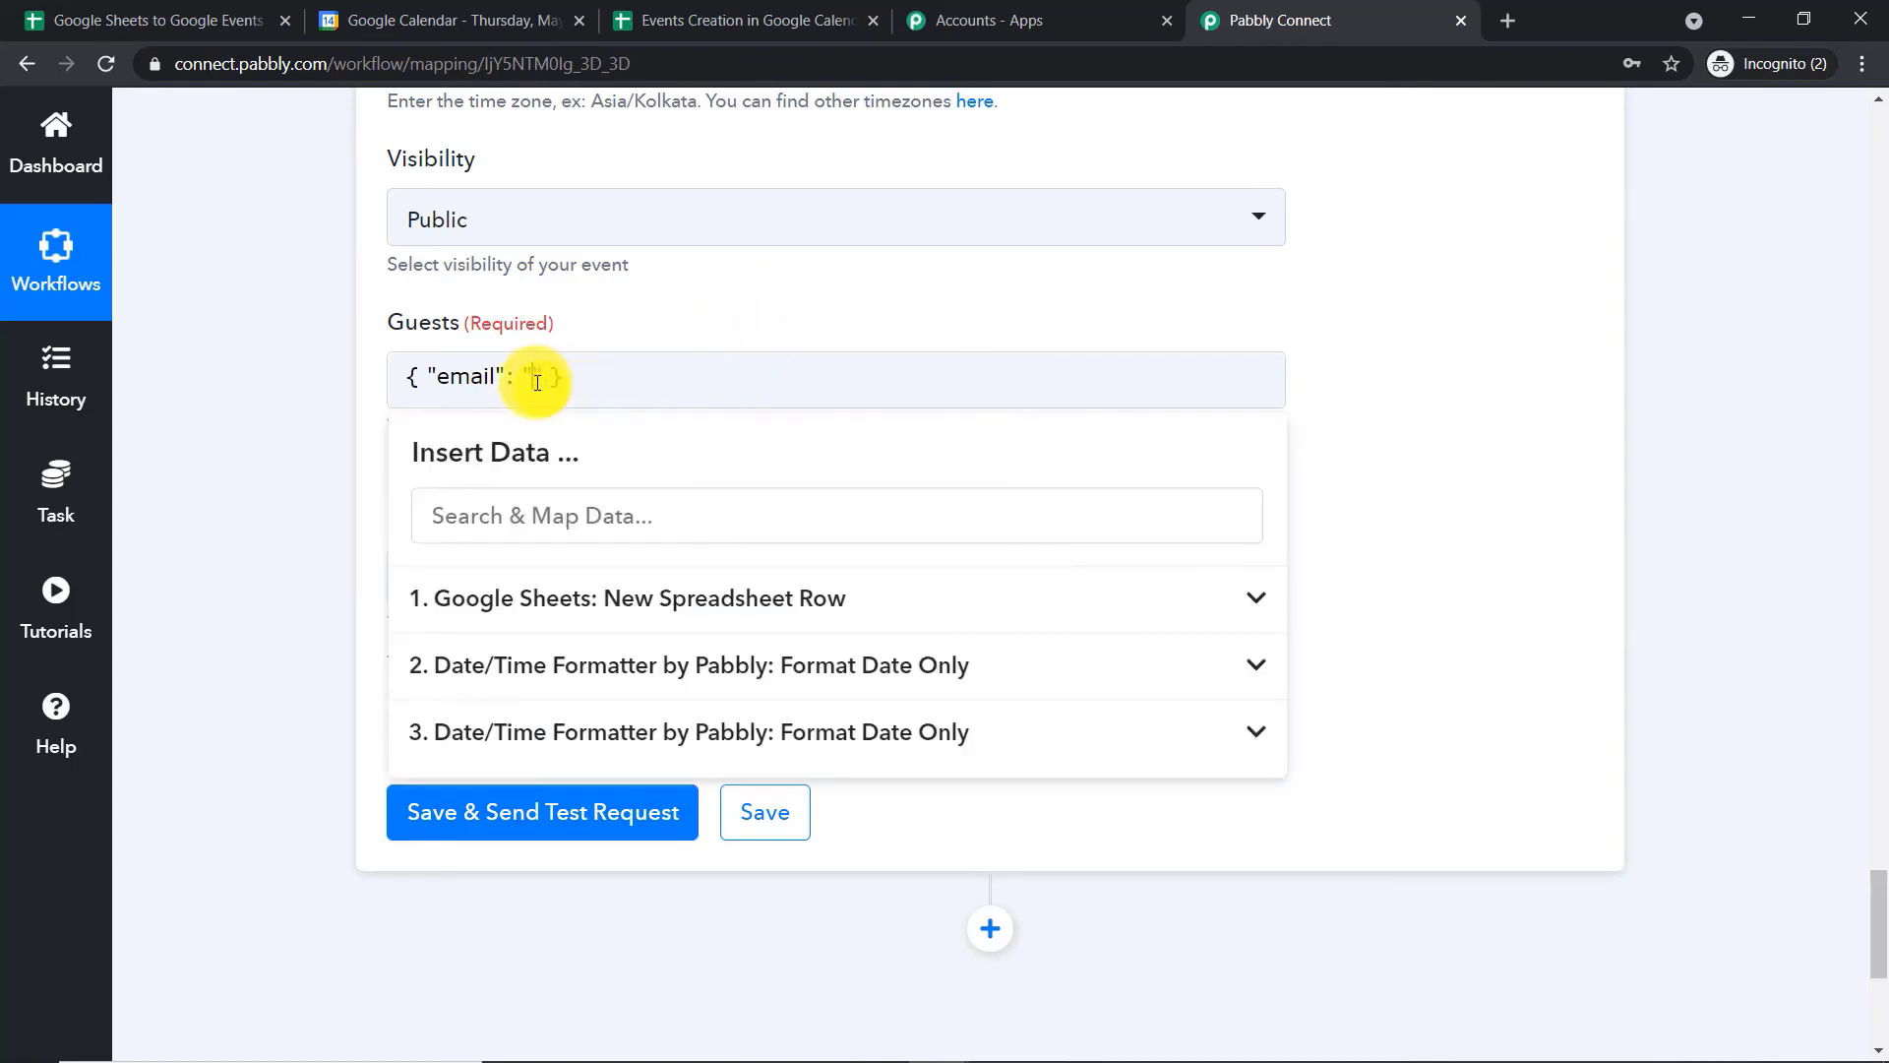
left_click(587, 596)
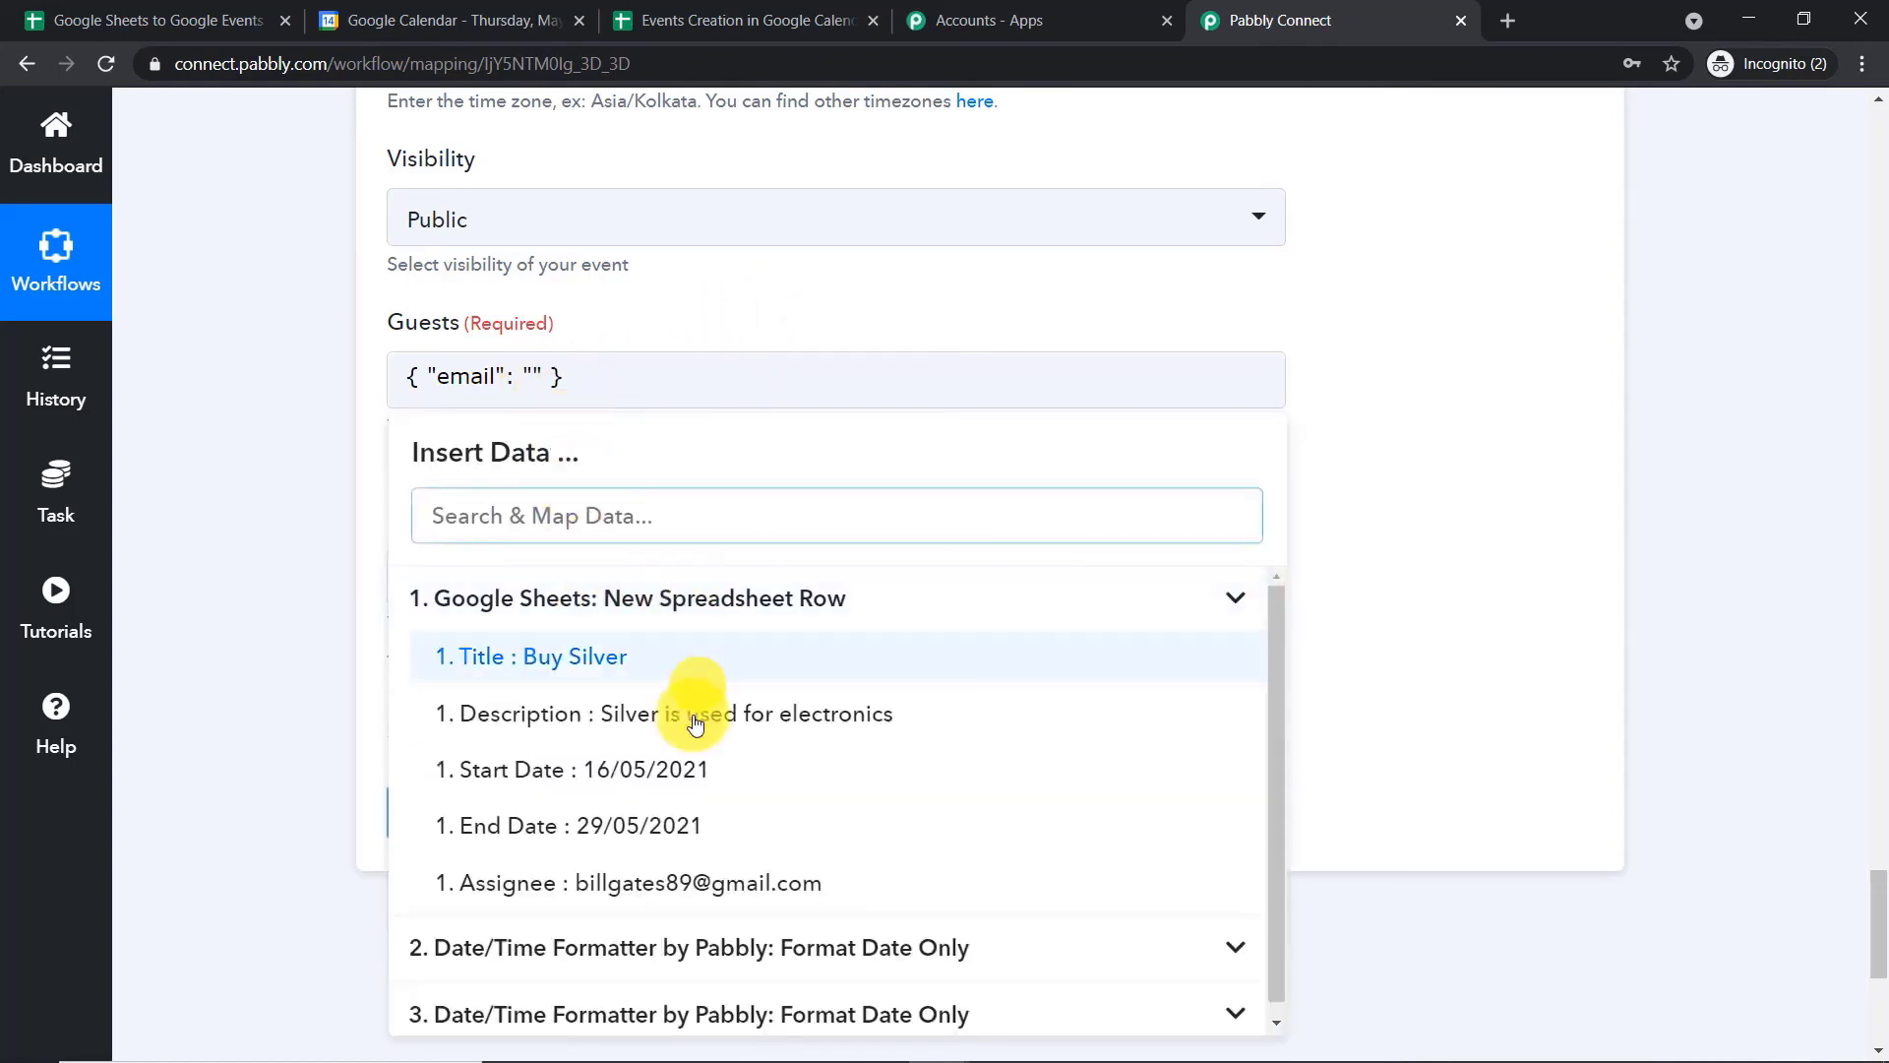
left_click(672, 883)
left_click(1362, 290)
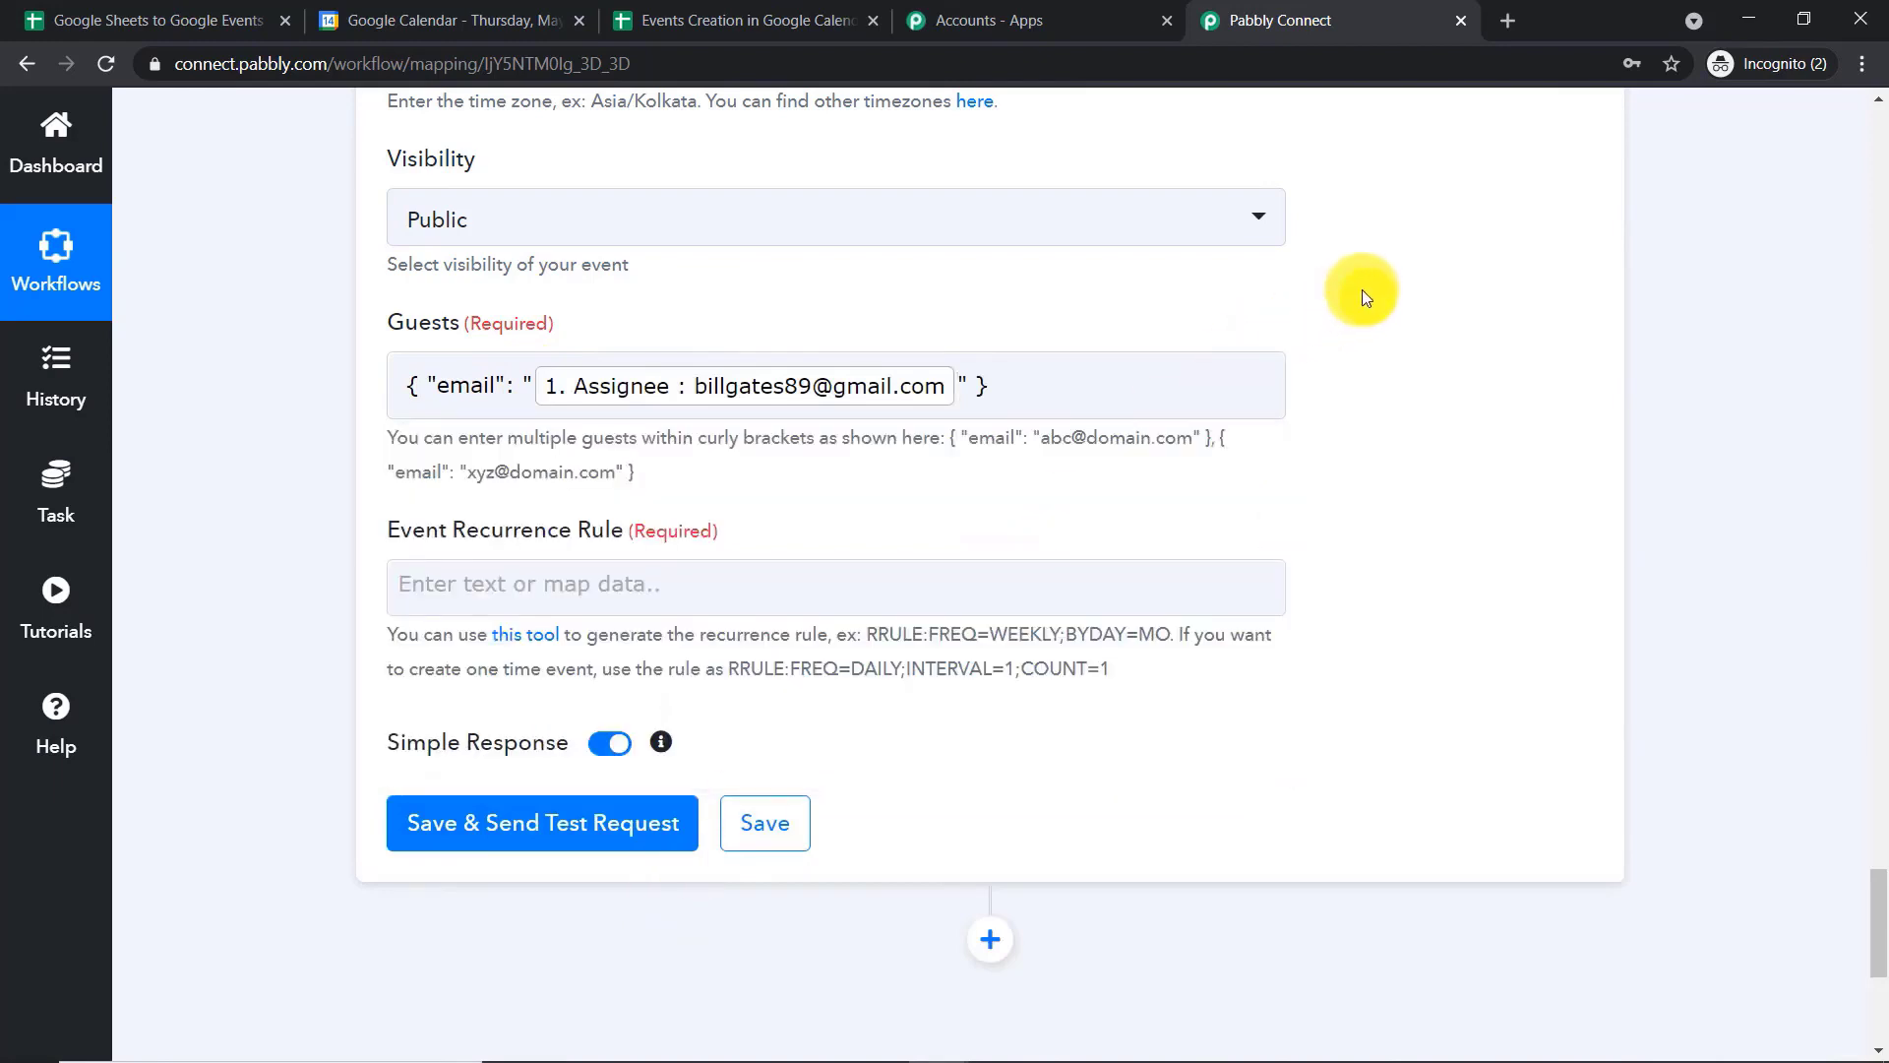
Set the Event Recurrence Rule to the one-time rule RRULE:FREQ=DAILY;INTERVAL=1;COUNT=1 by copying it from the hint text
scroll(1356, 292, "down", 3)
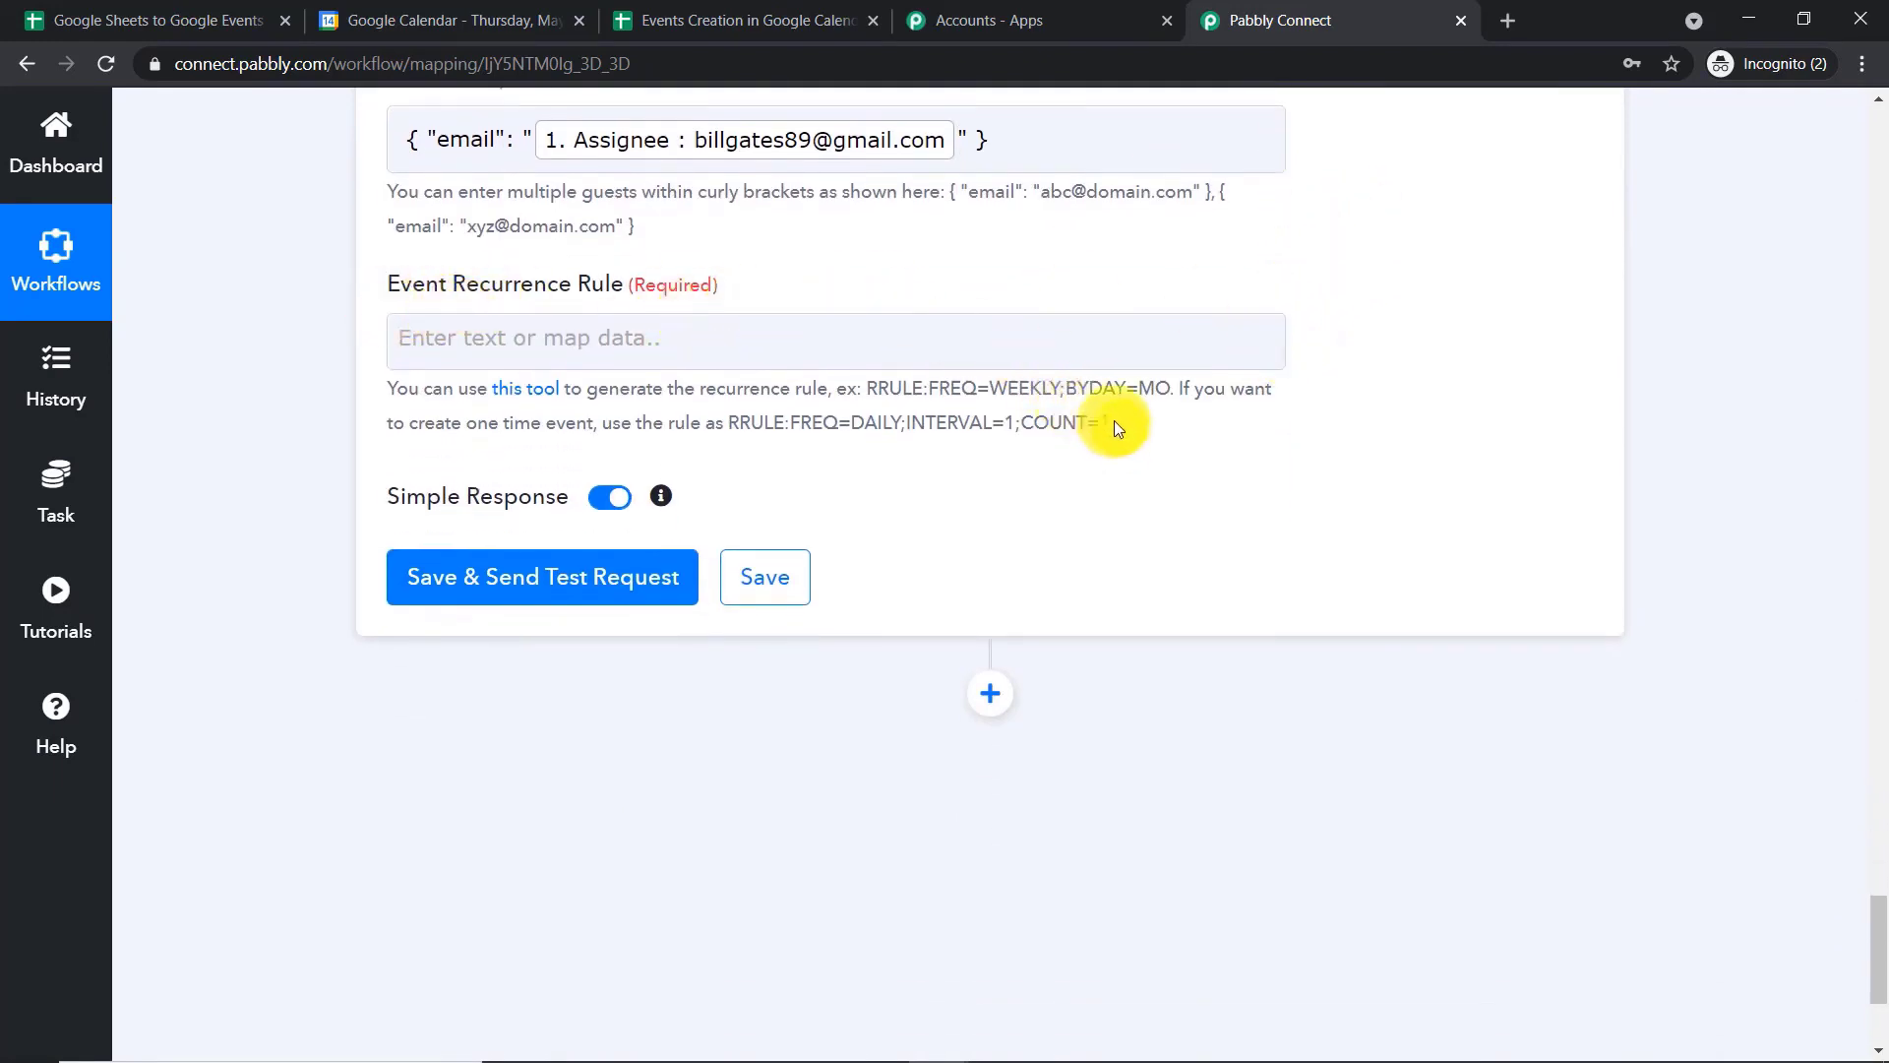
left_click_drag(1114, 421, 740, 424)
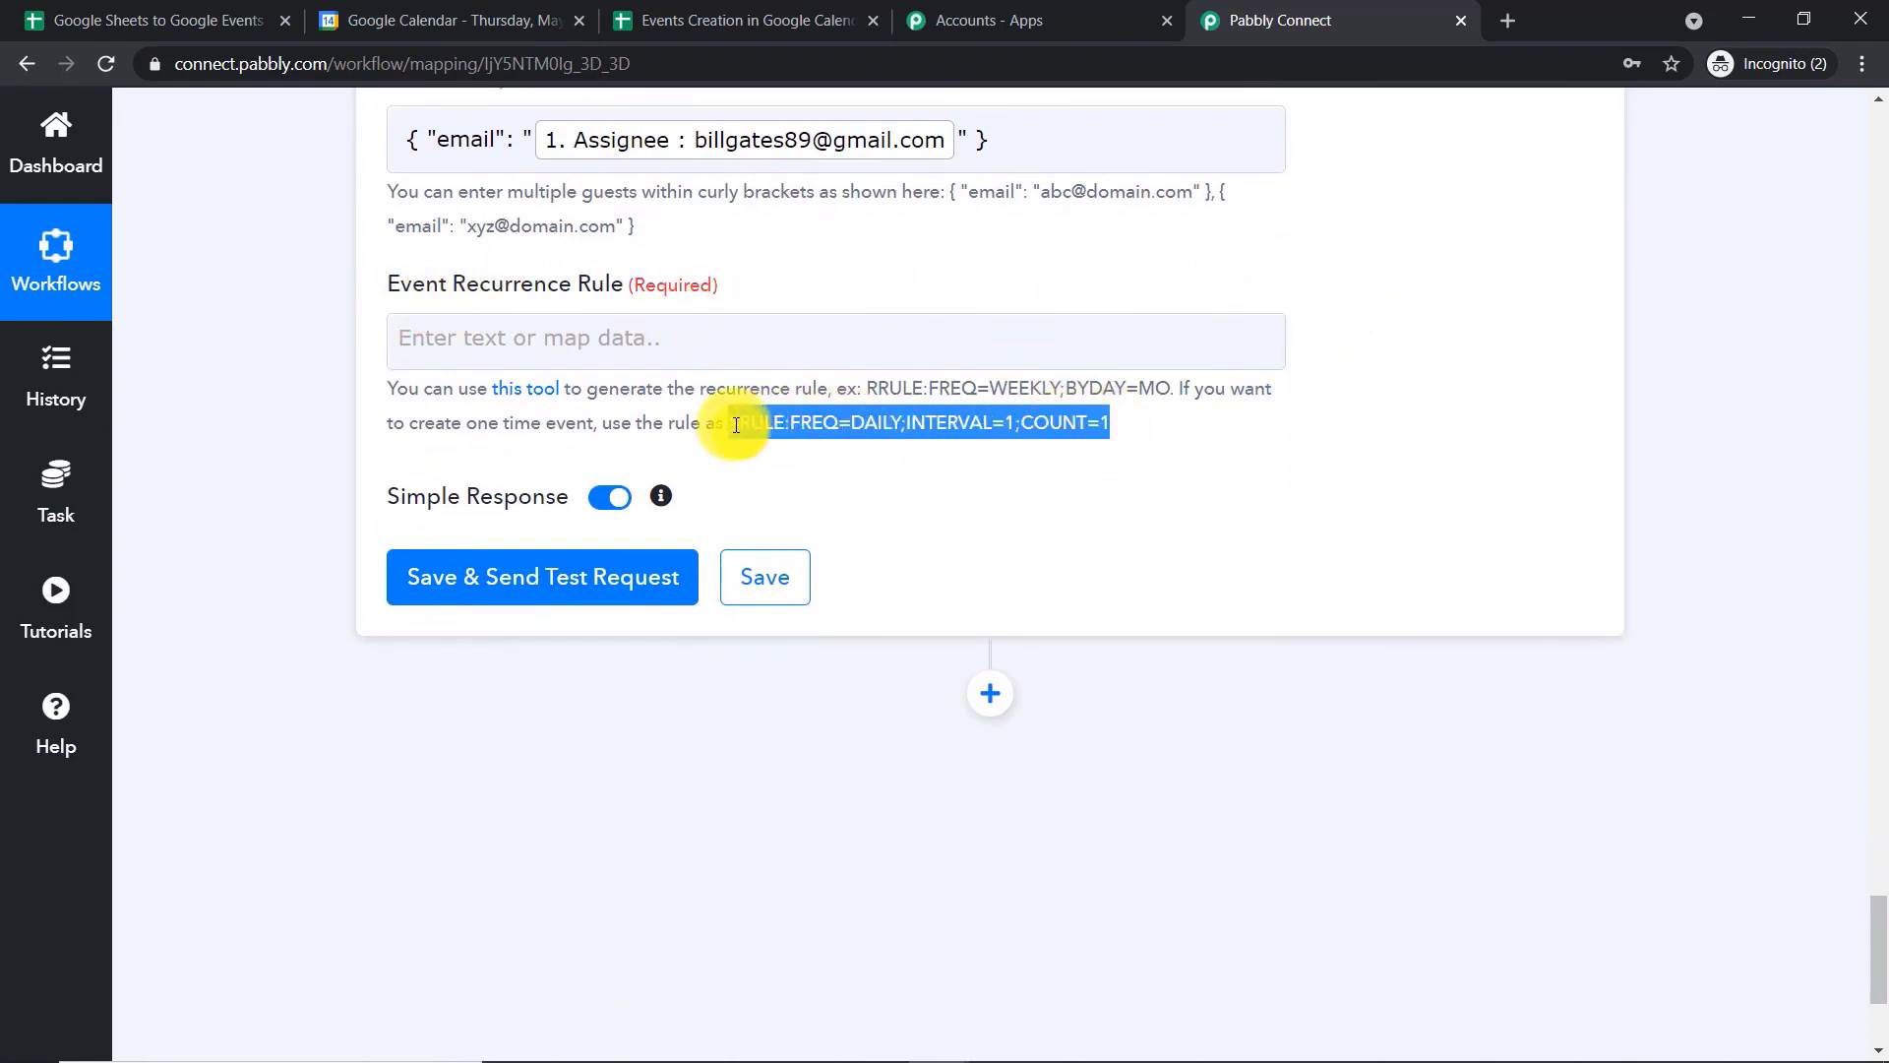
right_click(736, 425)
left_click(768, 440)
left_click(587, 342)
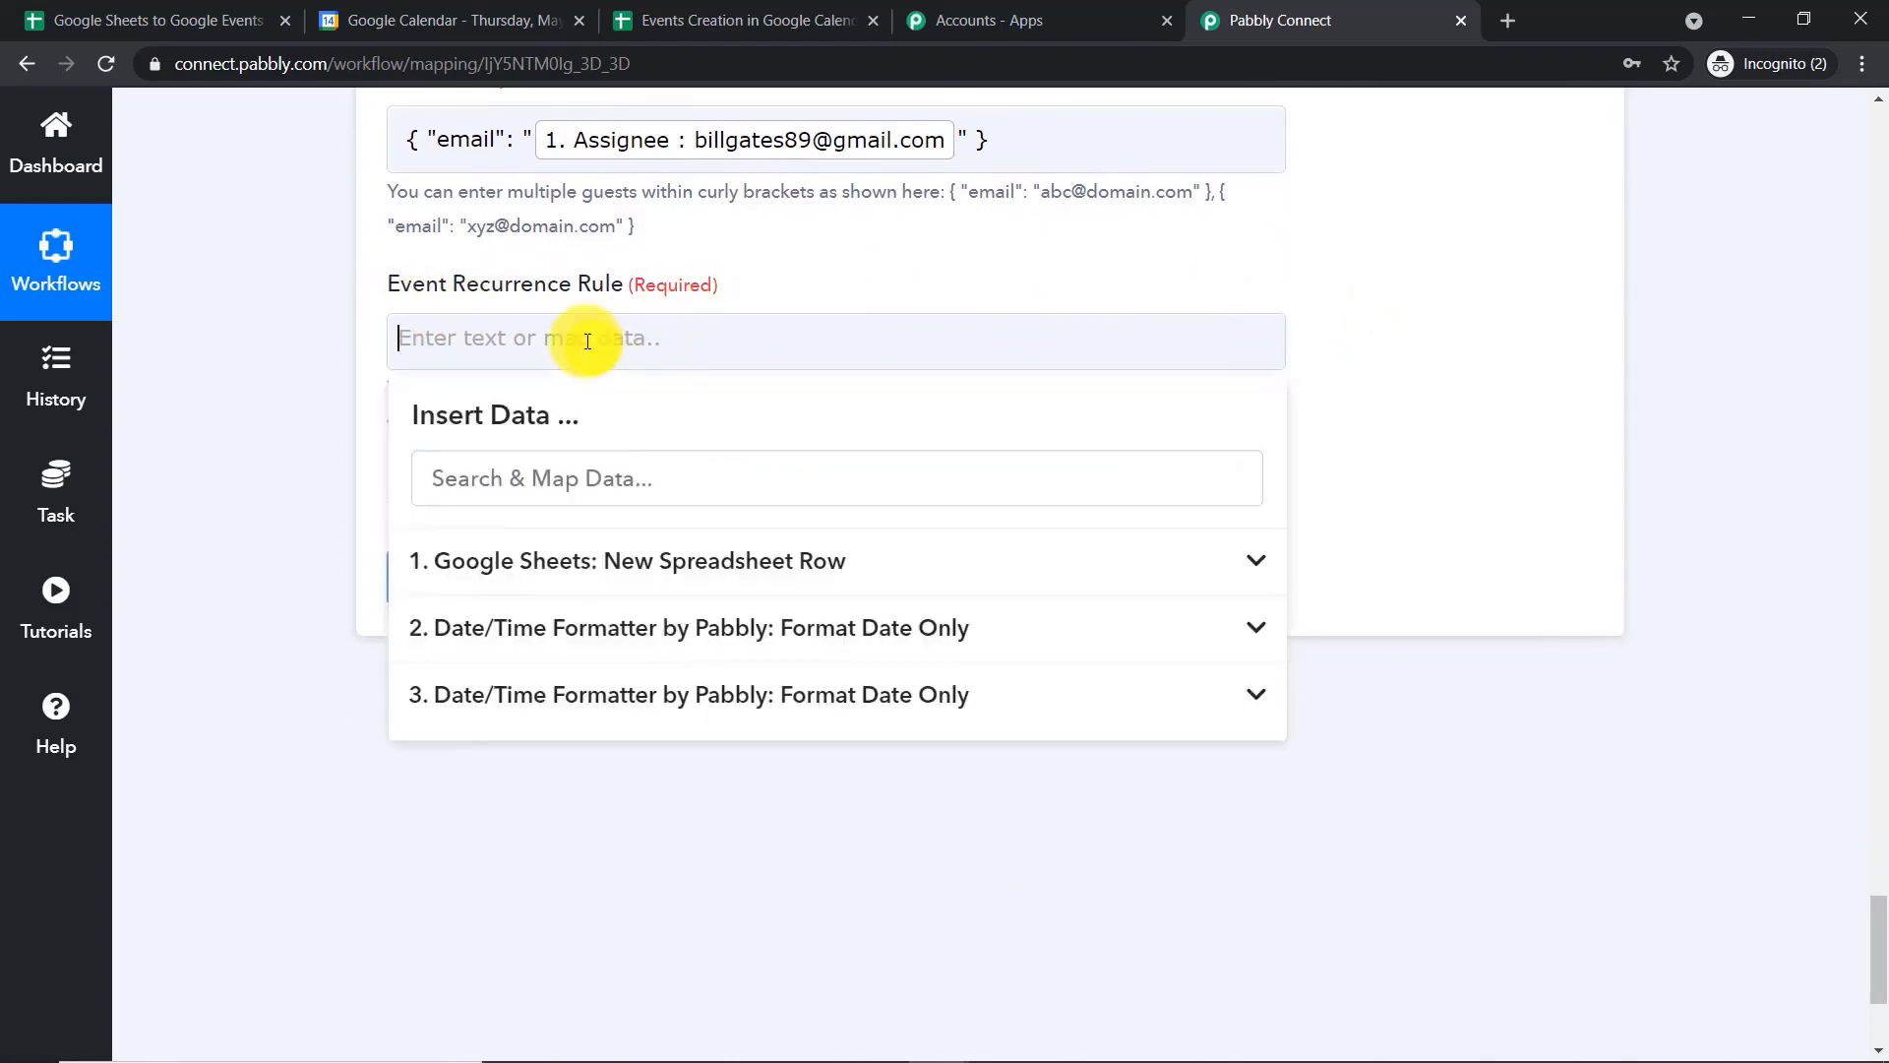
key("ctrl+v")
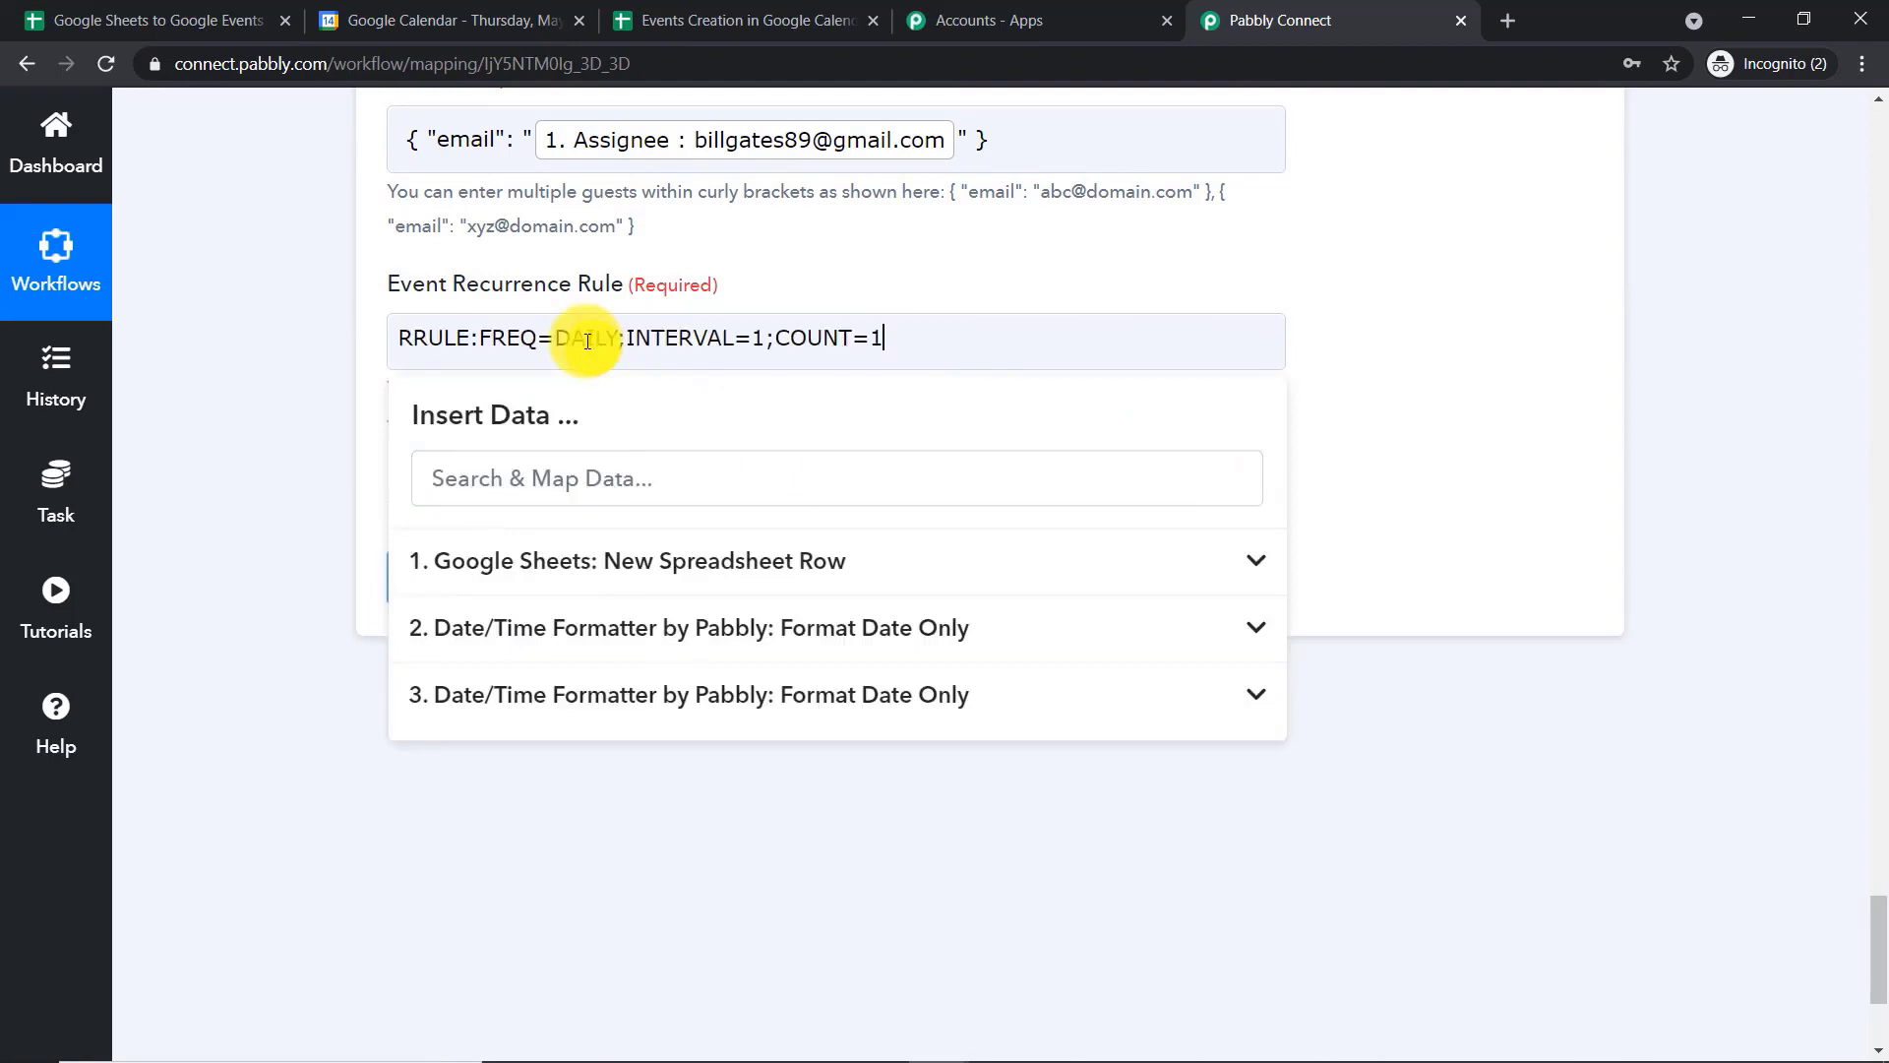
left_click(1001, 263)
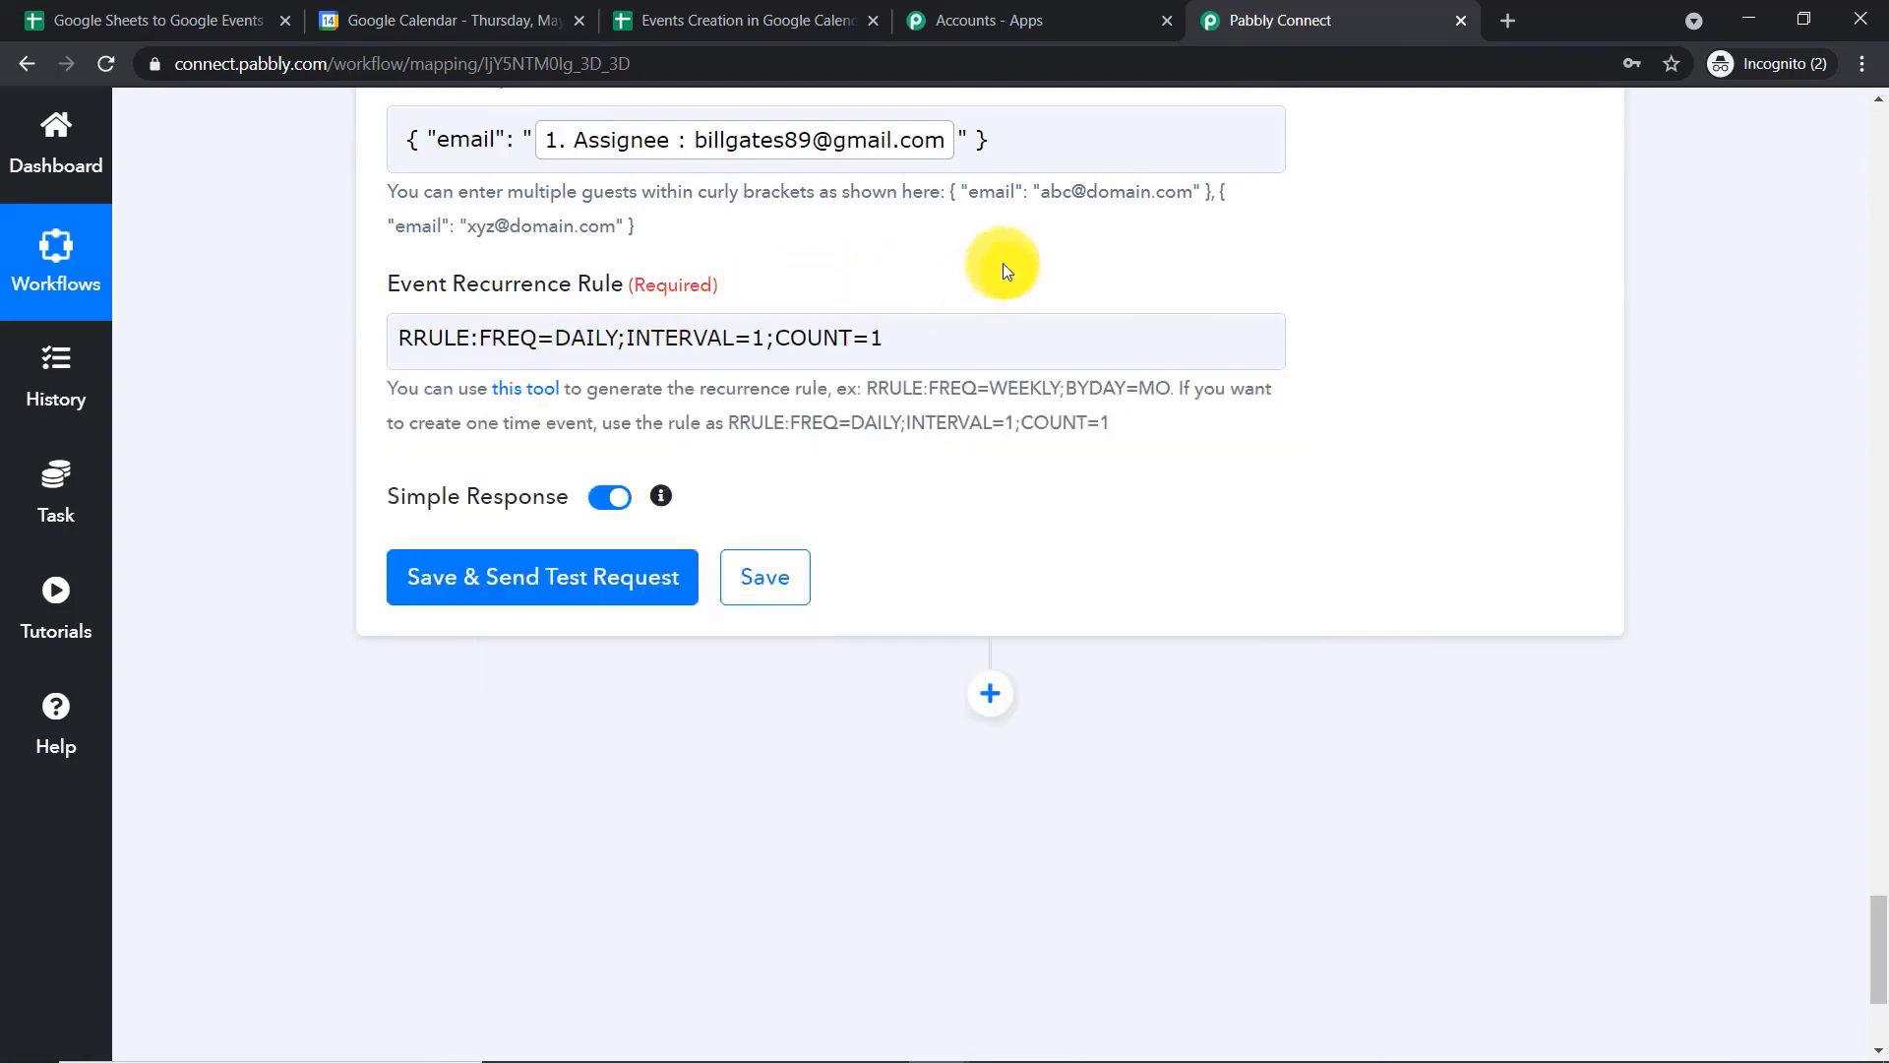
left_click_drag(729, 428, 1107, 414)
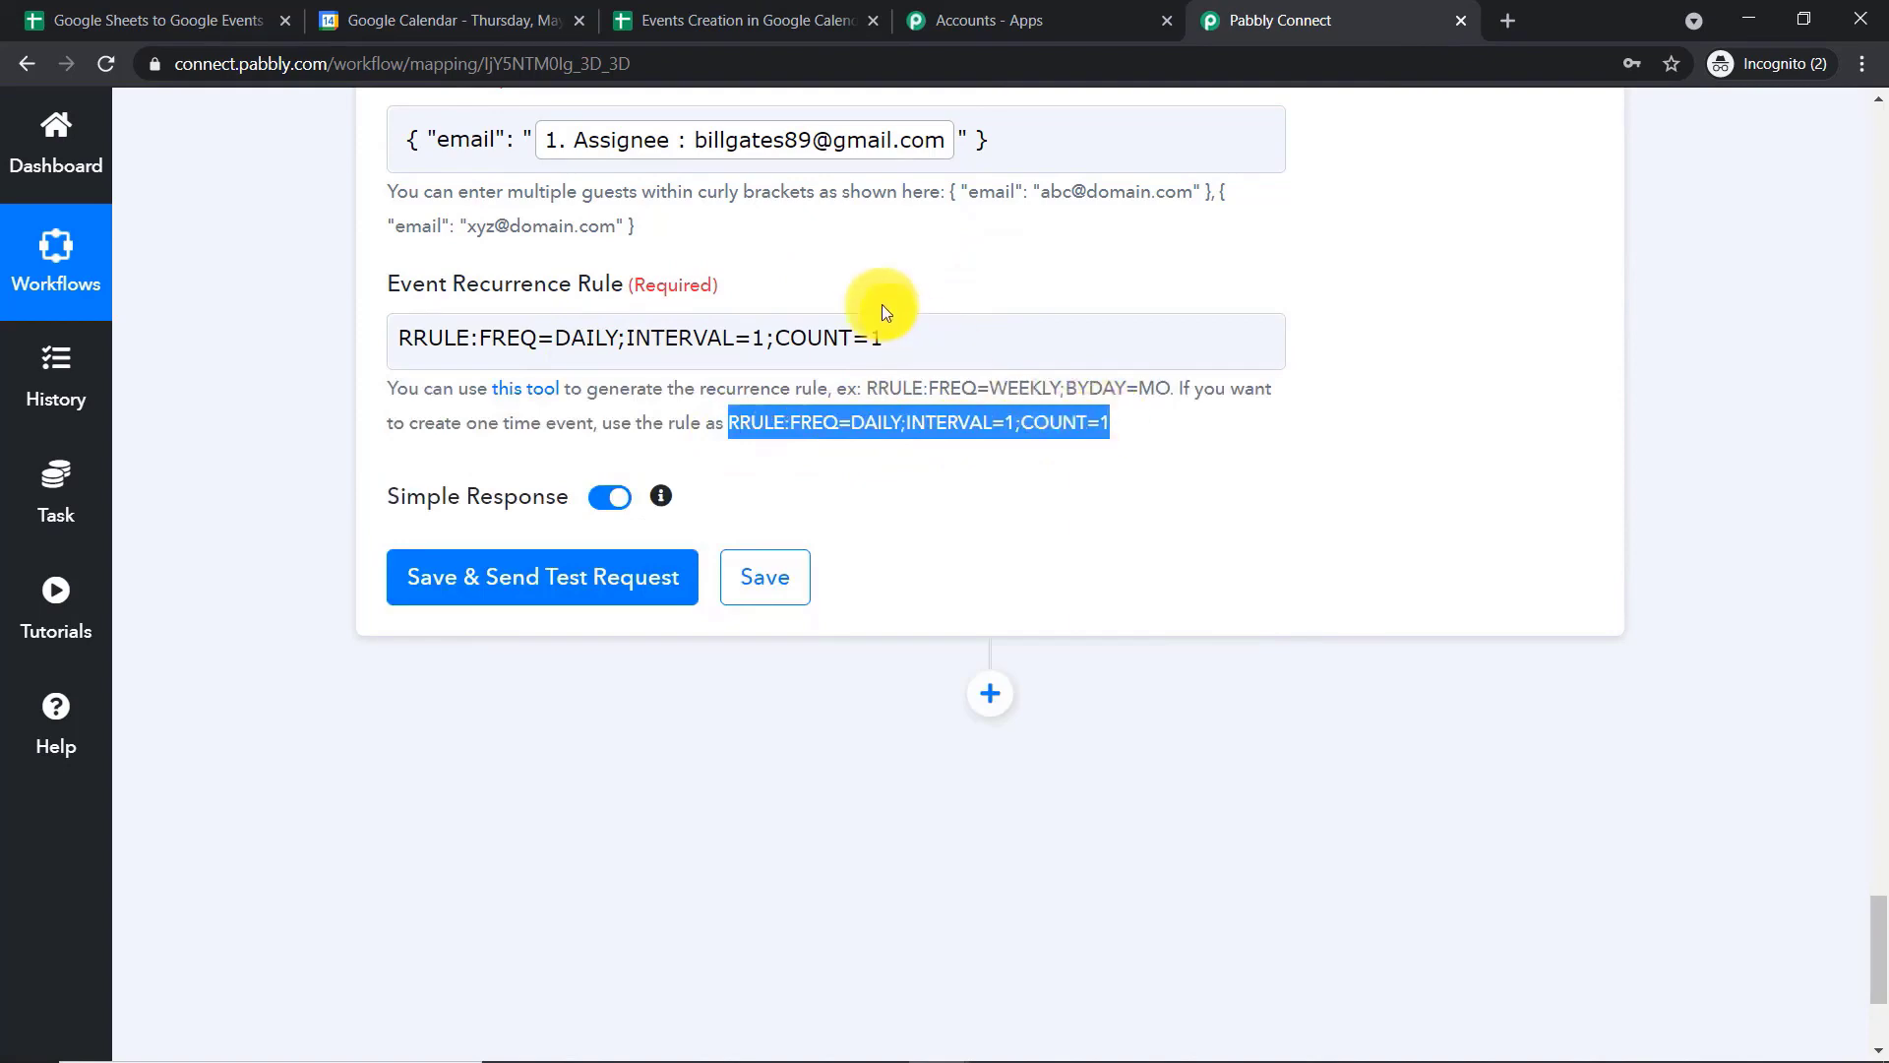
Review the mapped event fields, then save the Google Calendar action and send a test request
scroll(1132, 385, "up", 12)
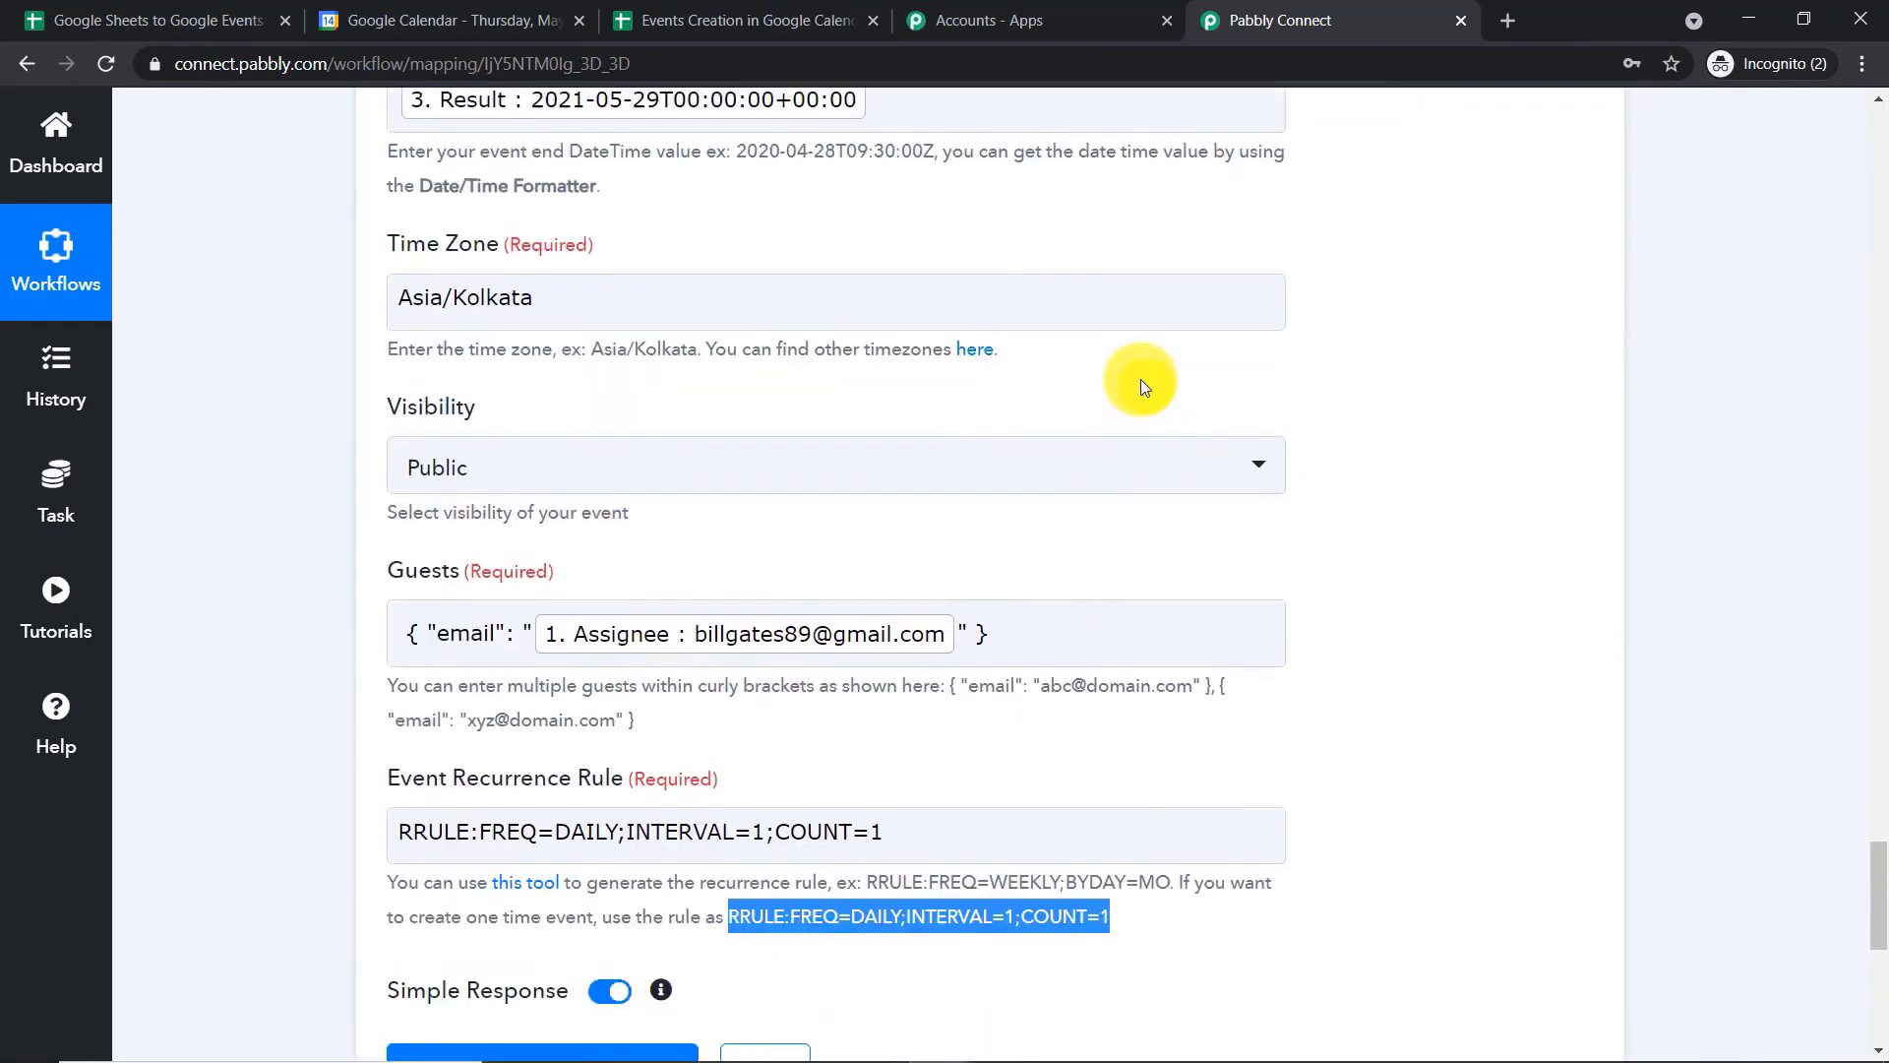
scroll(1122, 337, "up", 4)
scroll(895, 338, "down", 15)
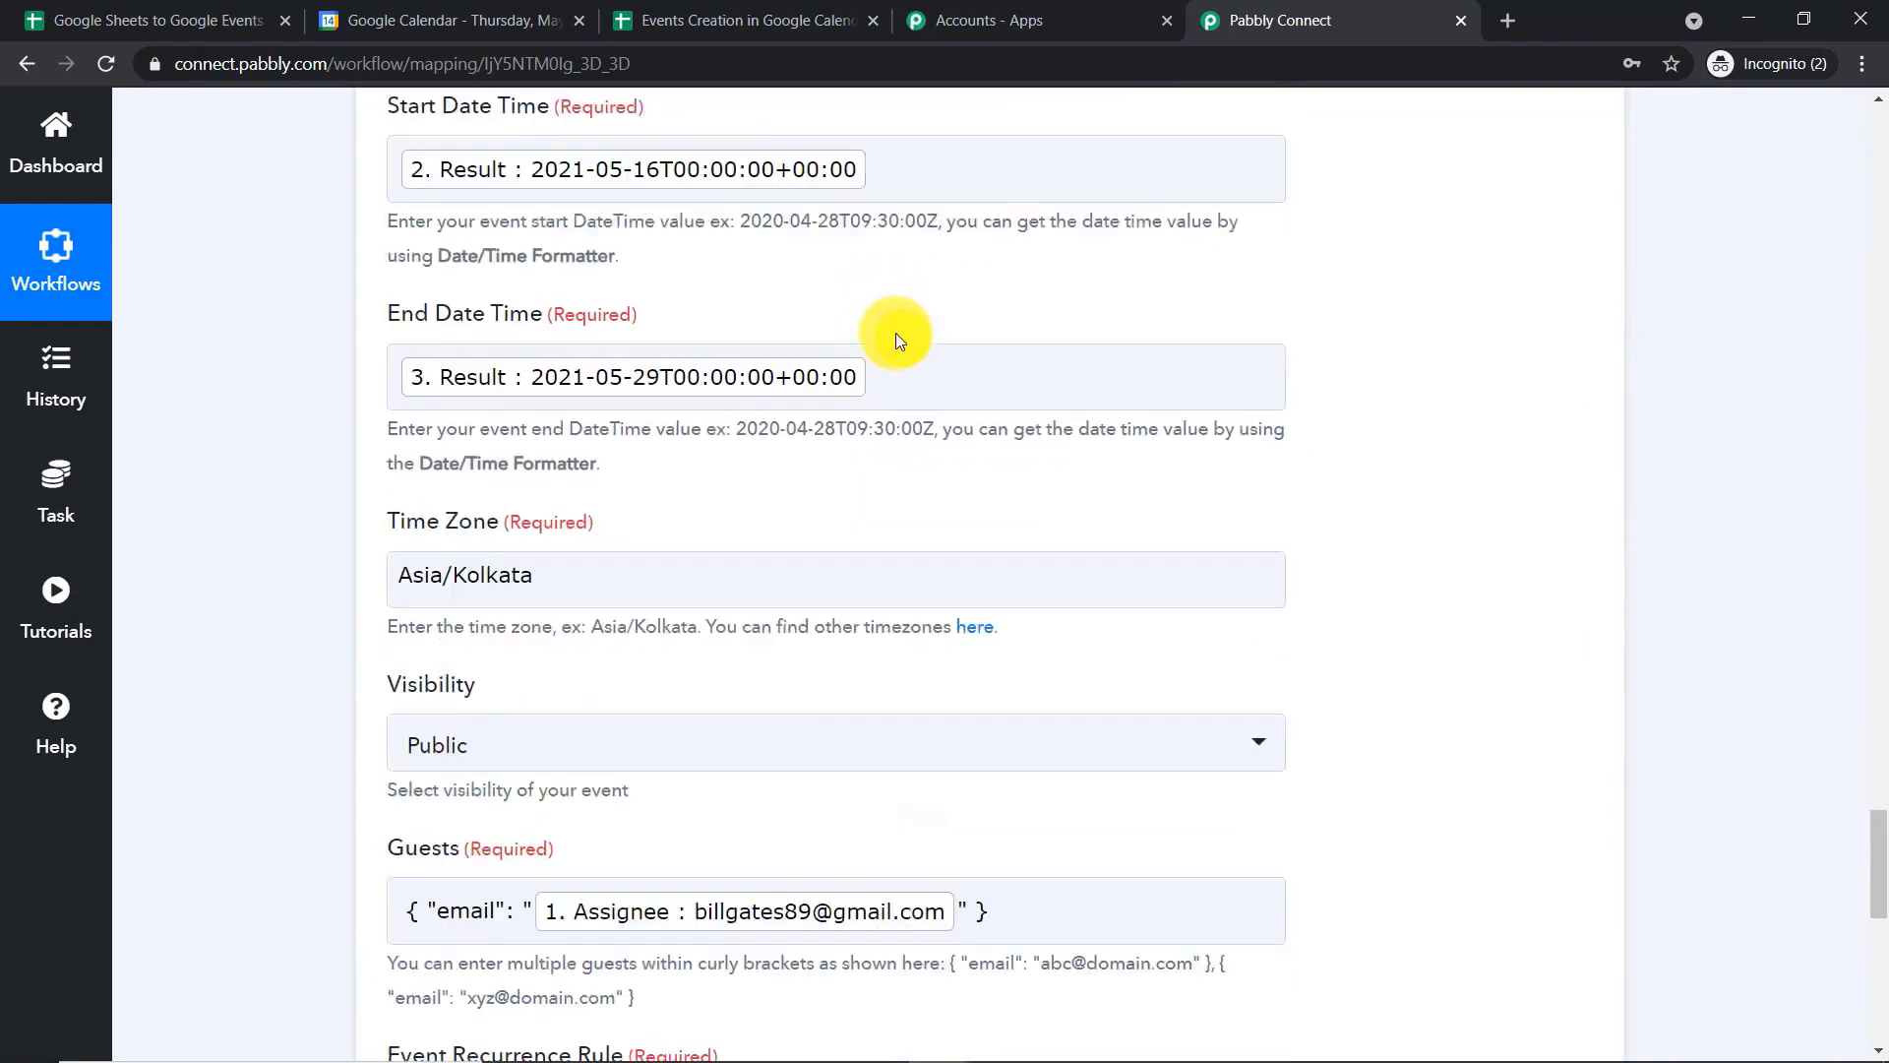
scroll(907, 375, "down", 1)
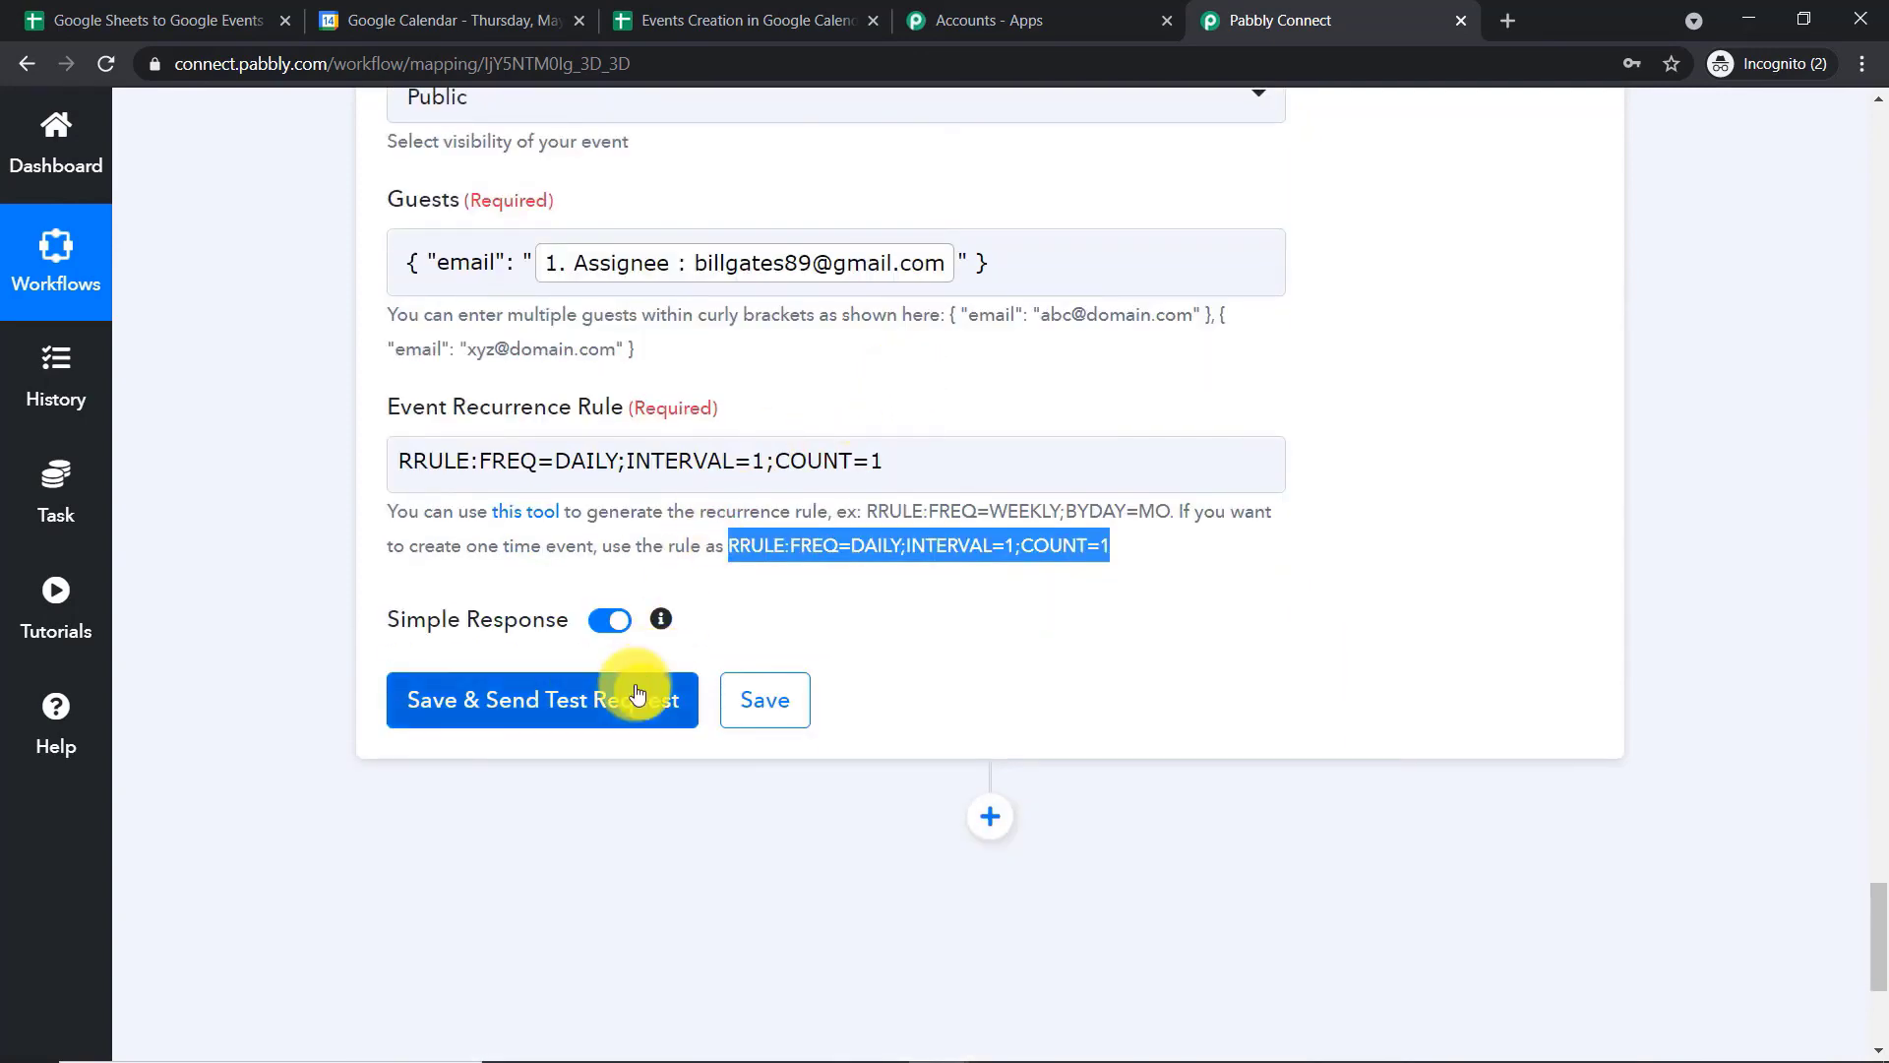
left_click(638, 694)
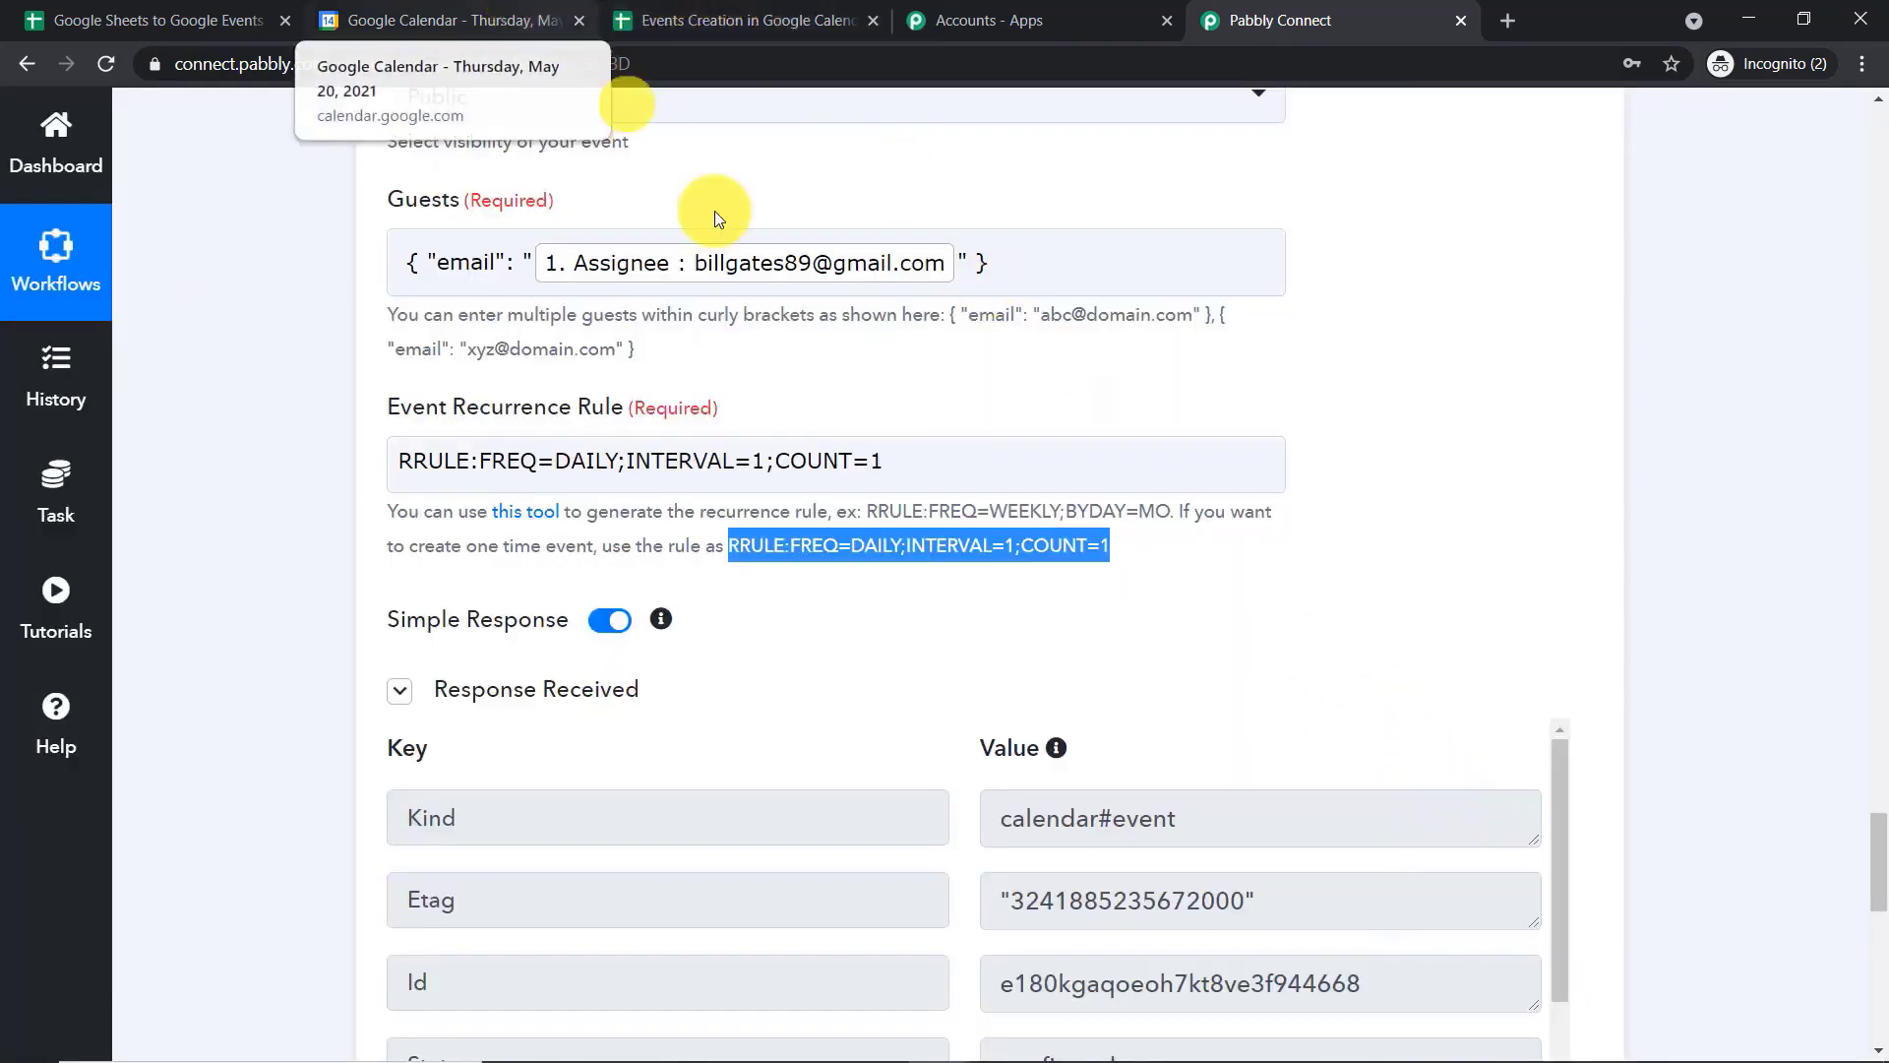
Switch to Google Calendar and check the Buy Silver event on its start and end dates, May 16 and May 29, 2021
scroll(864, 370, "up", 8)
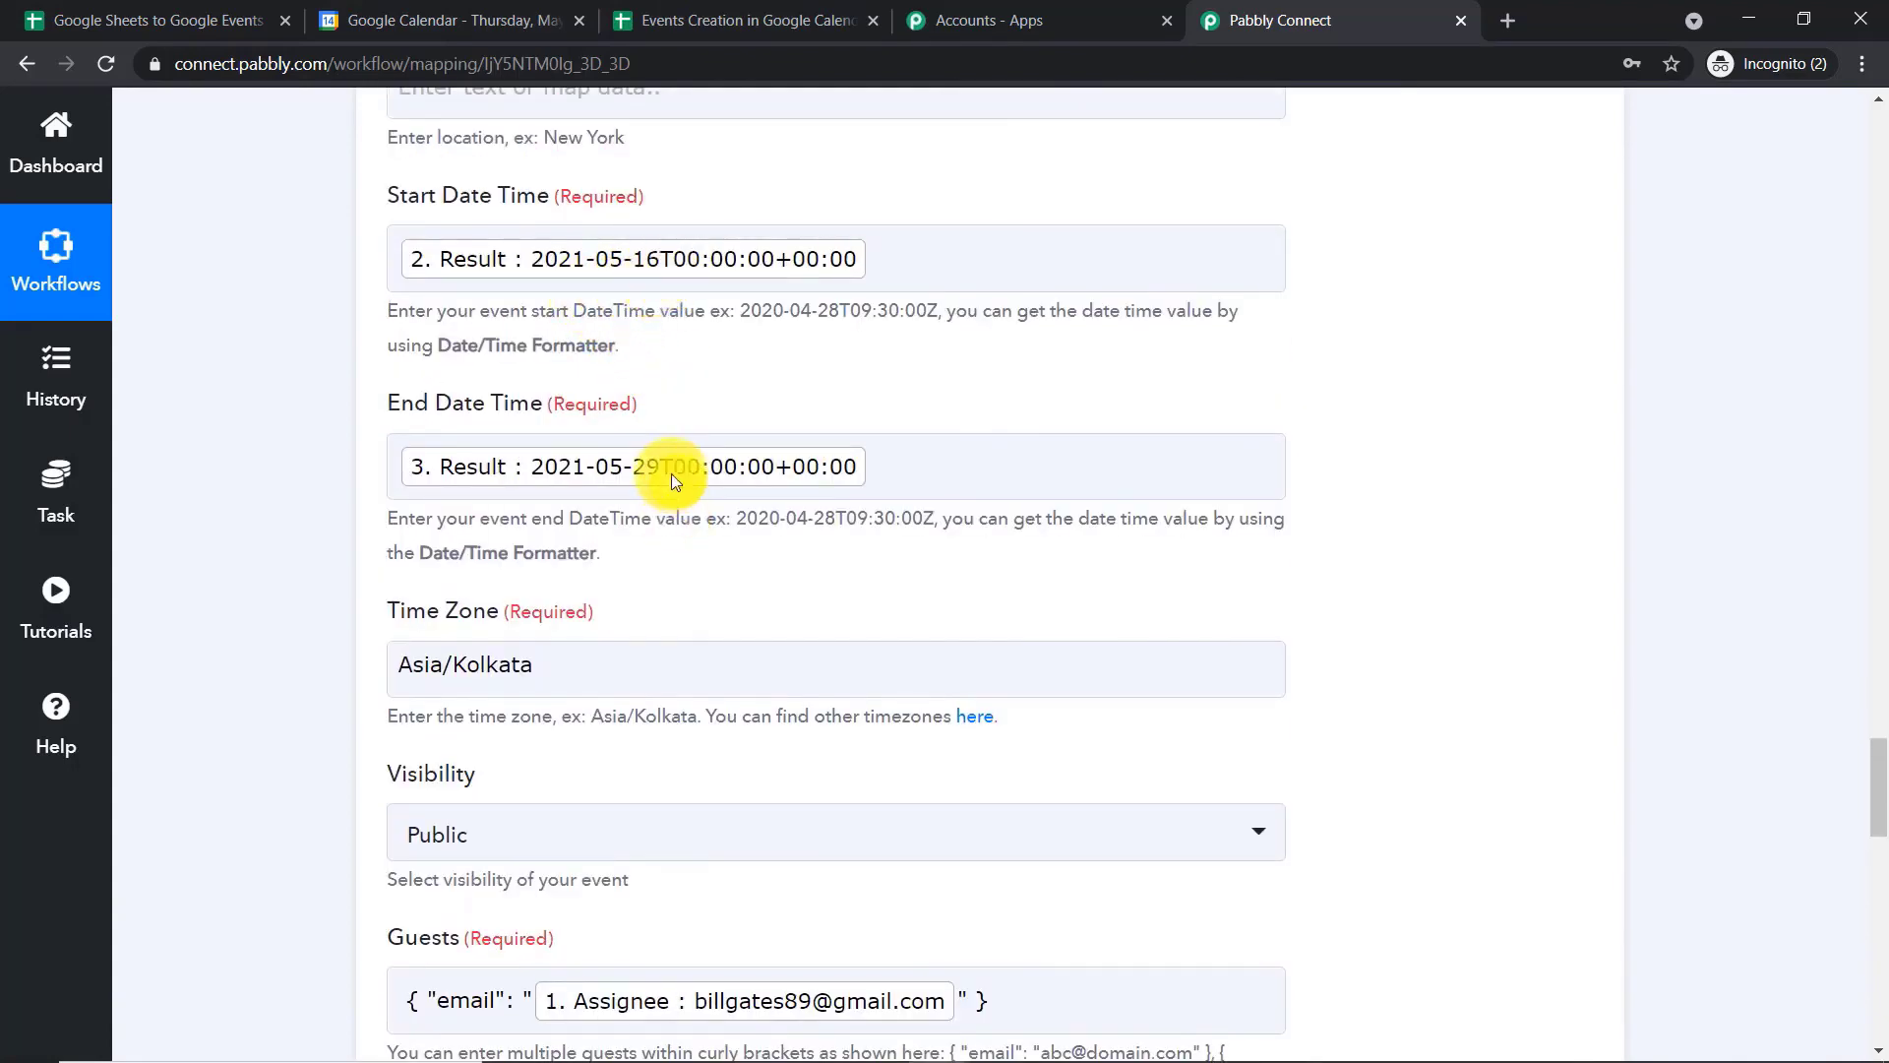
left_click(423, 11)
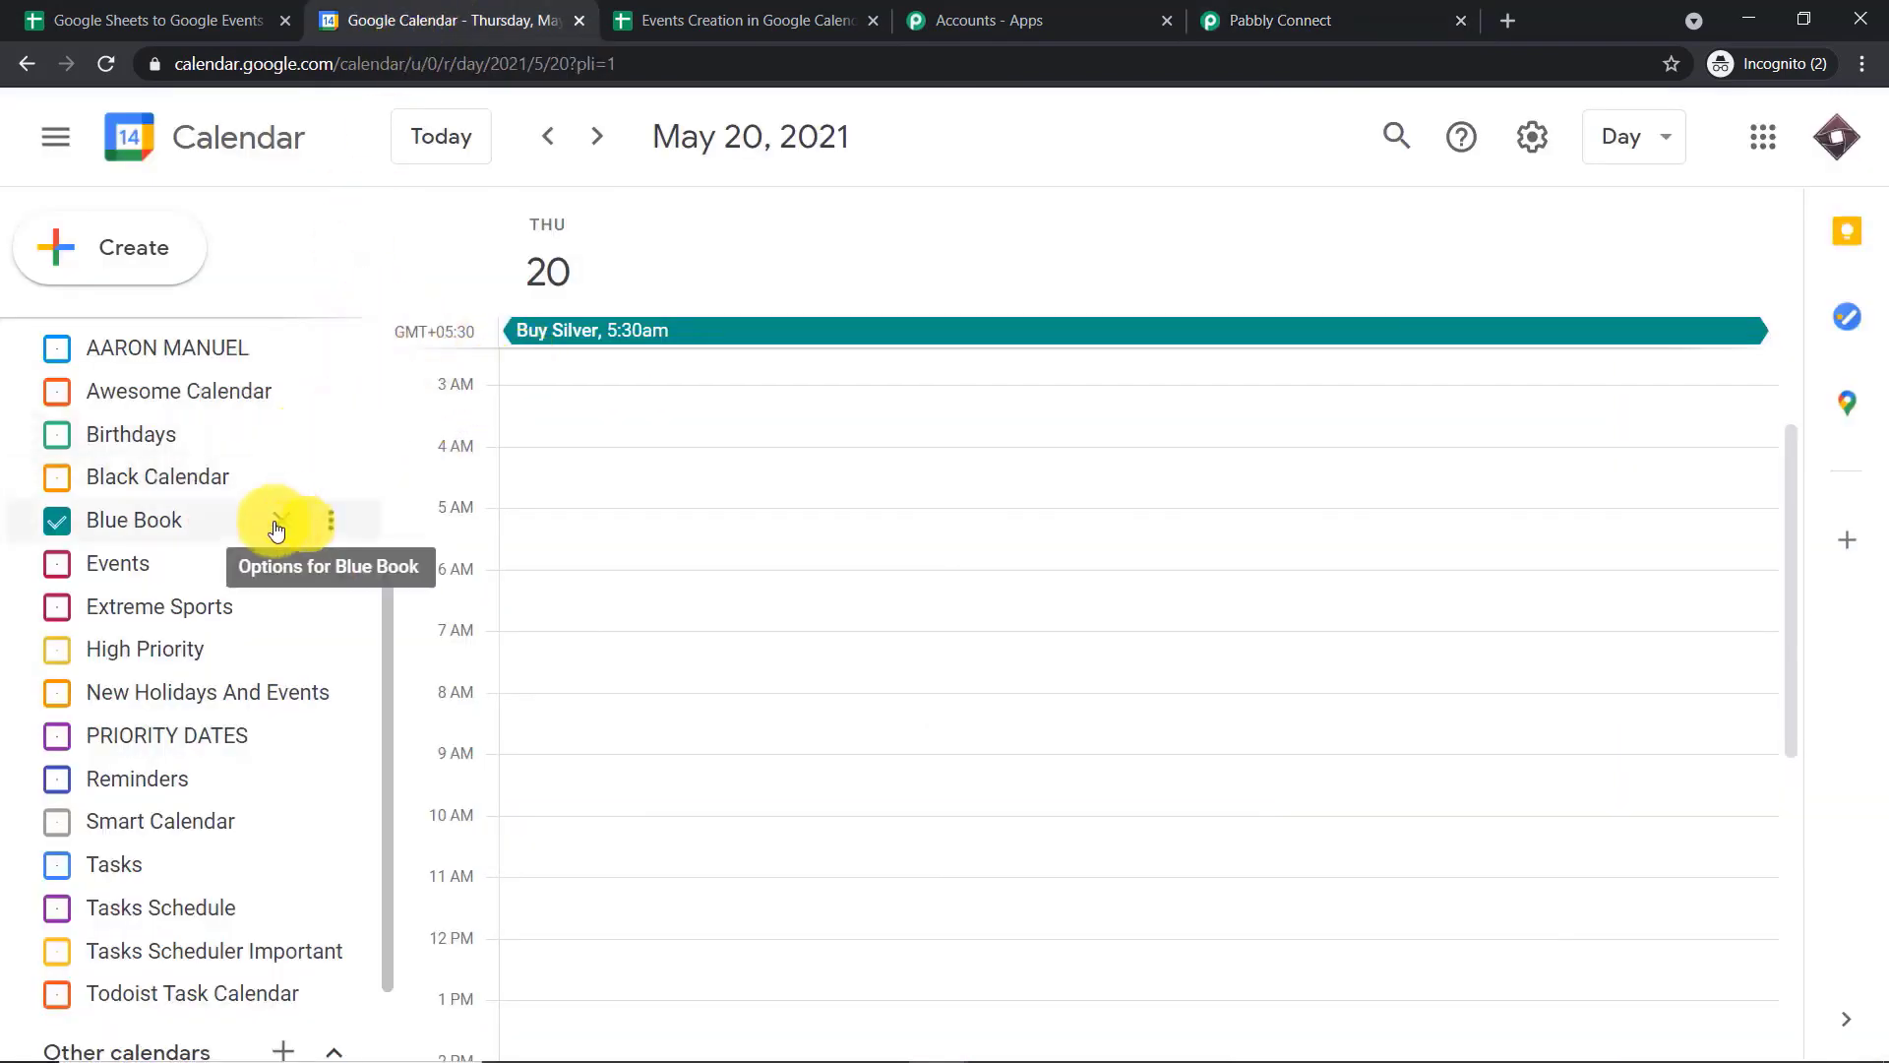
left_click_drag(382, 612, 344, 339)
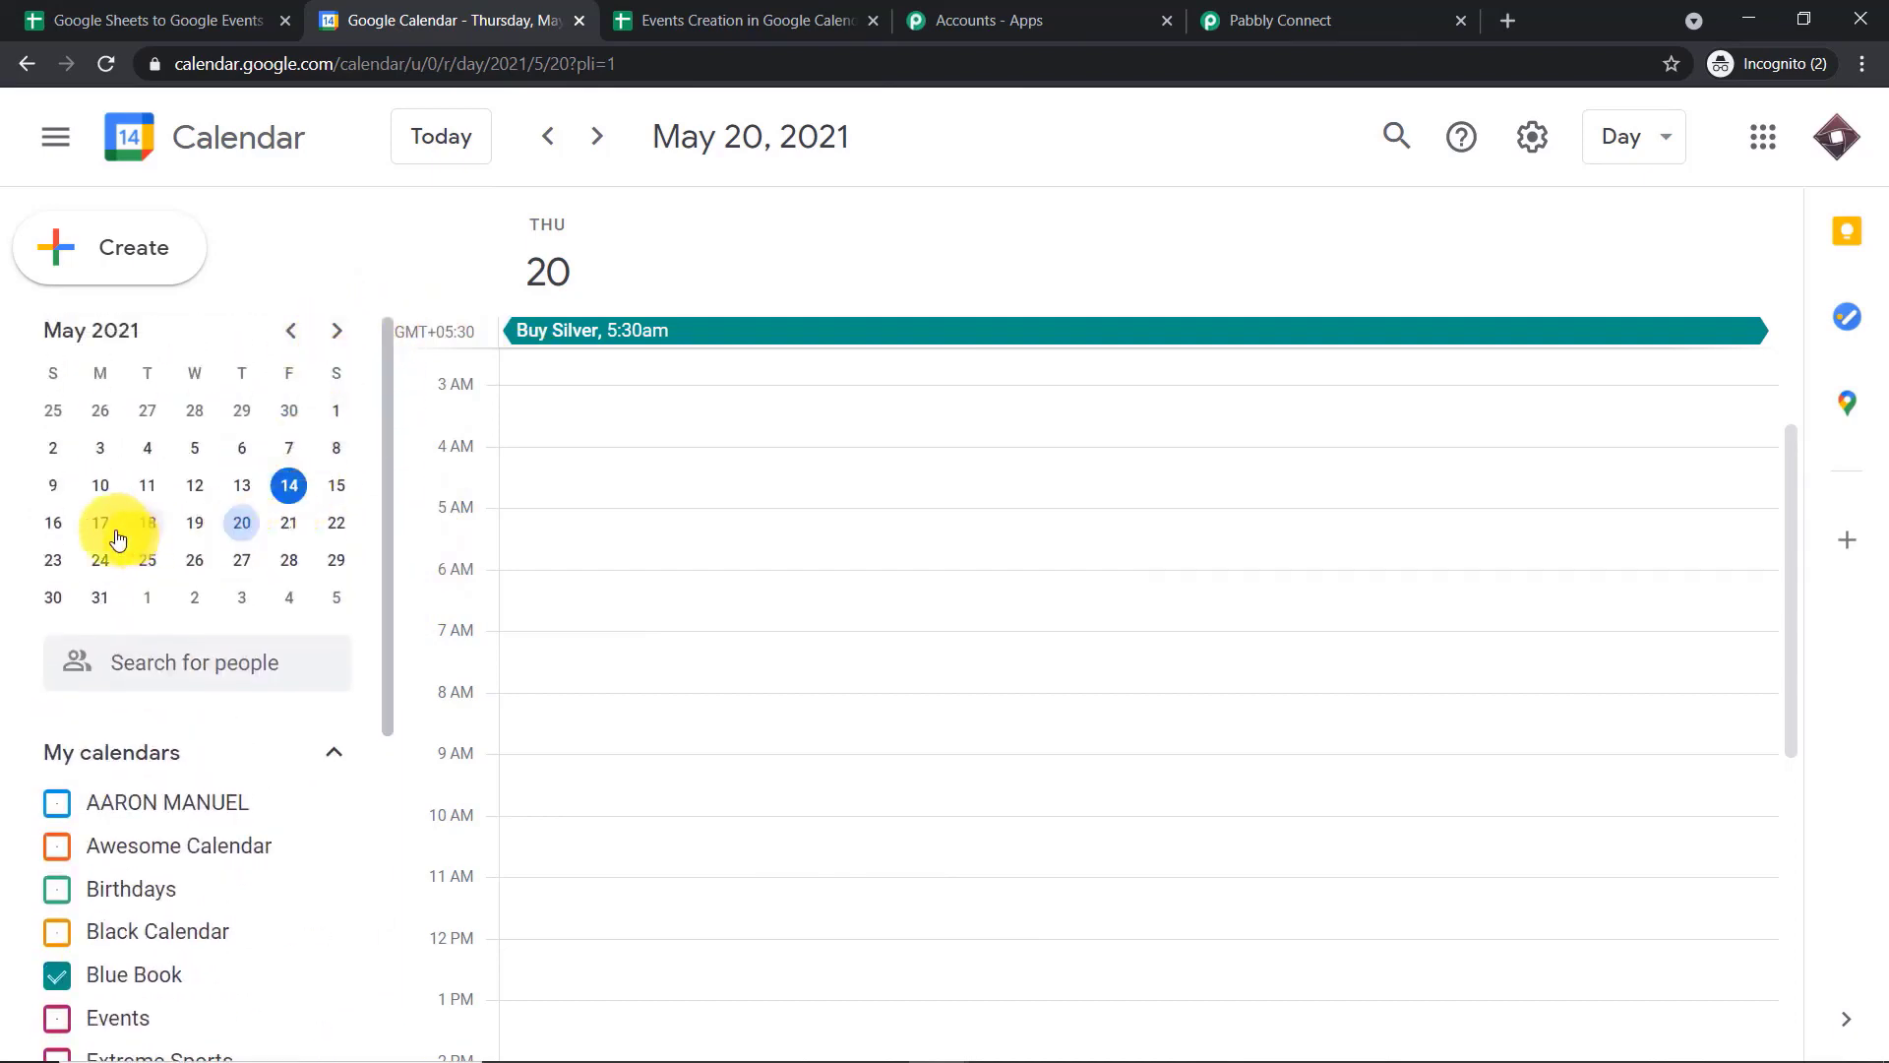
left_click(54, 522)
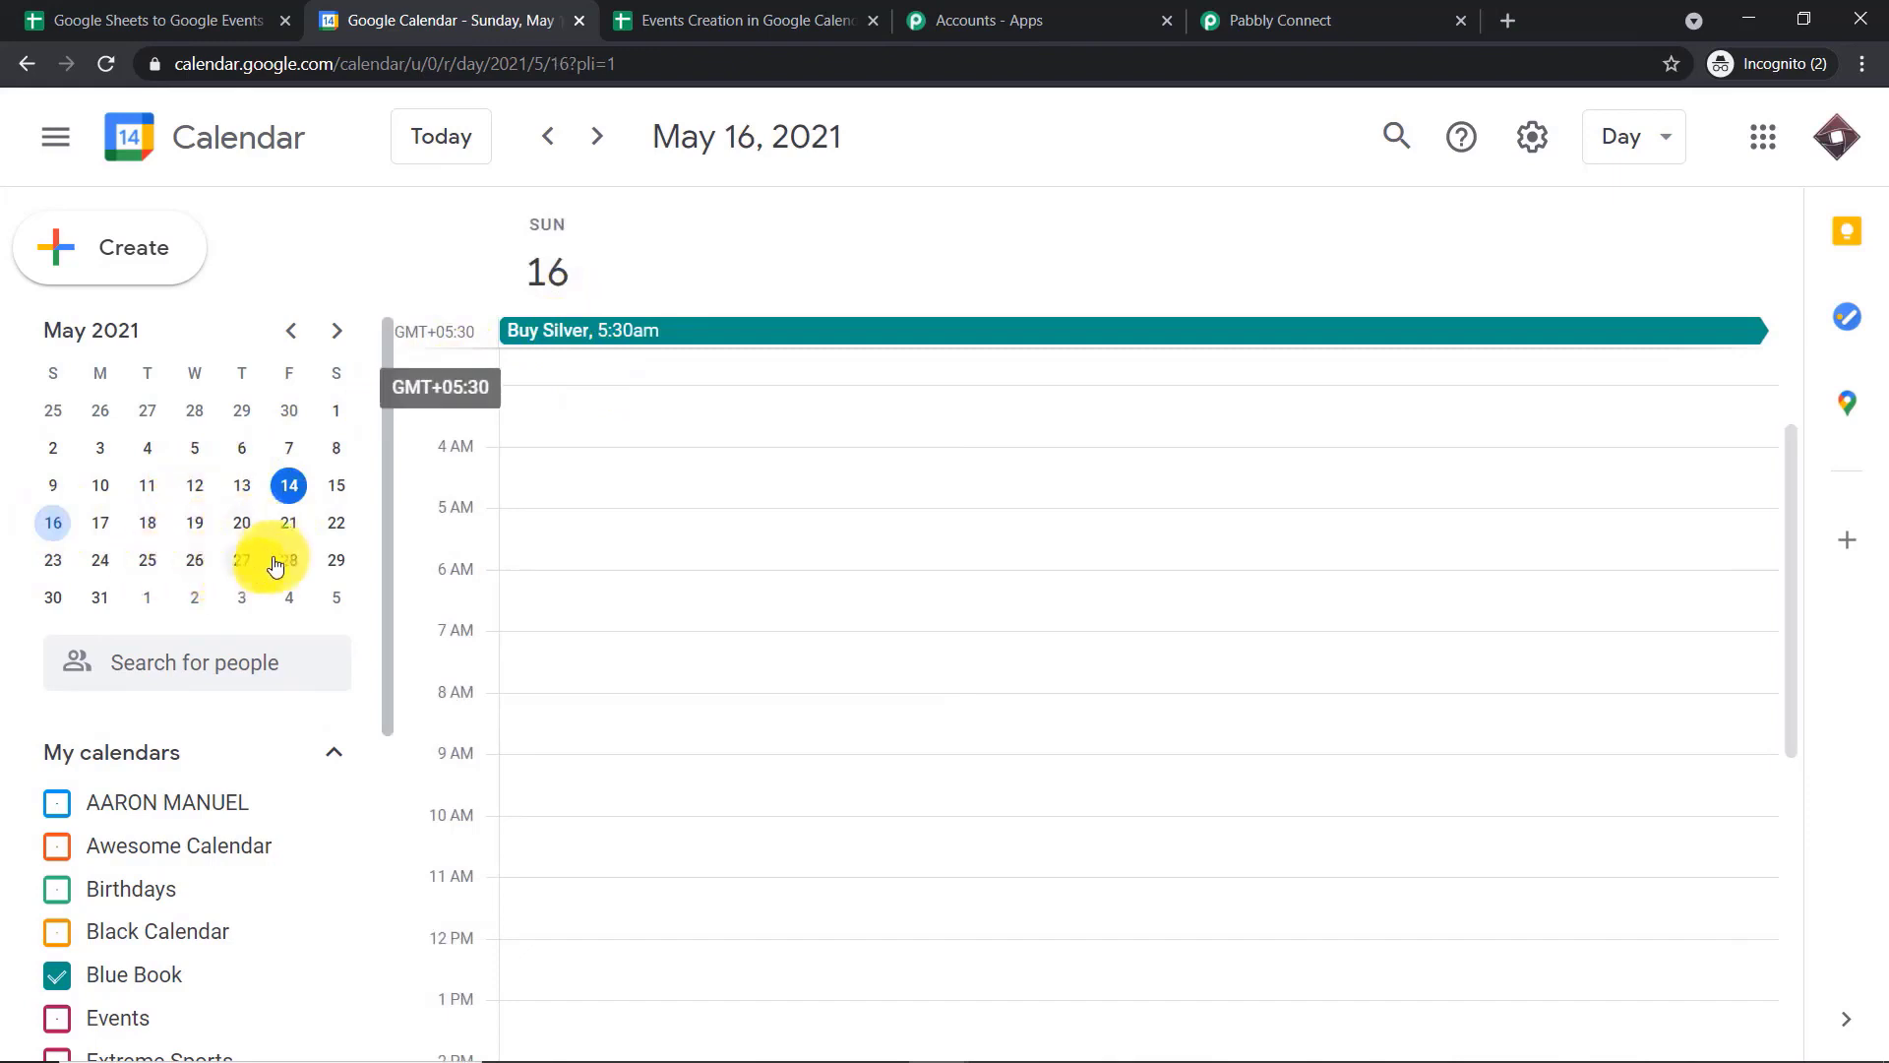
left_click(335, 562)
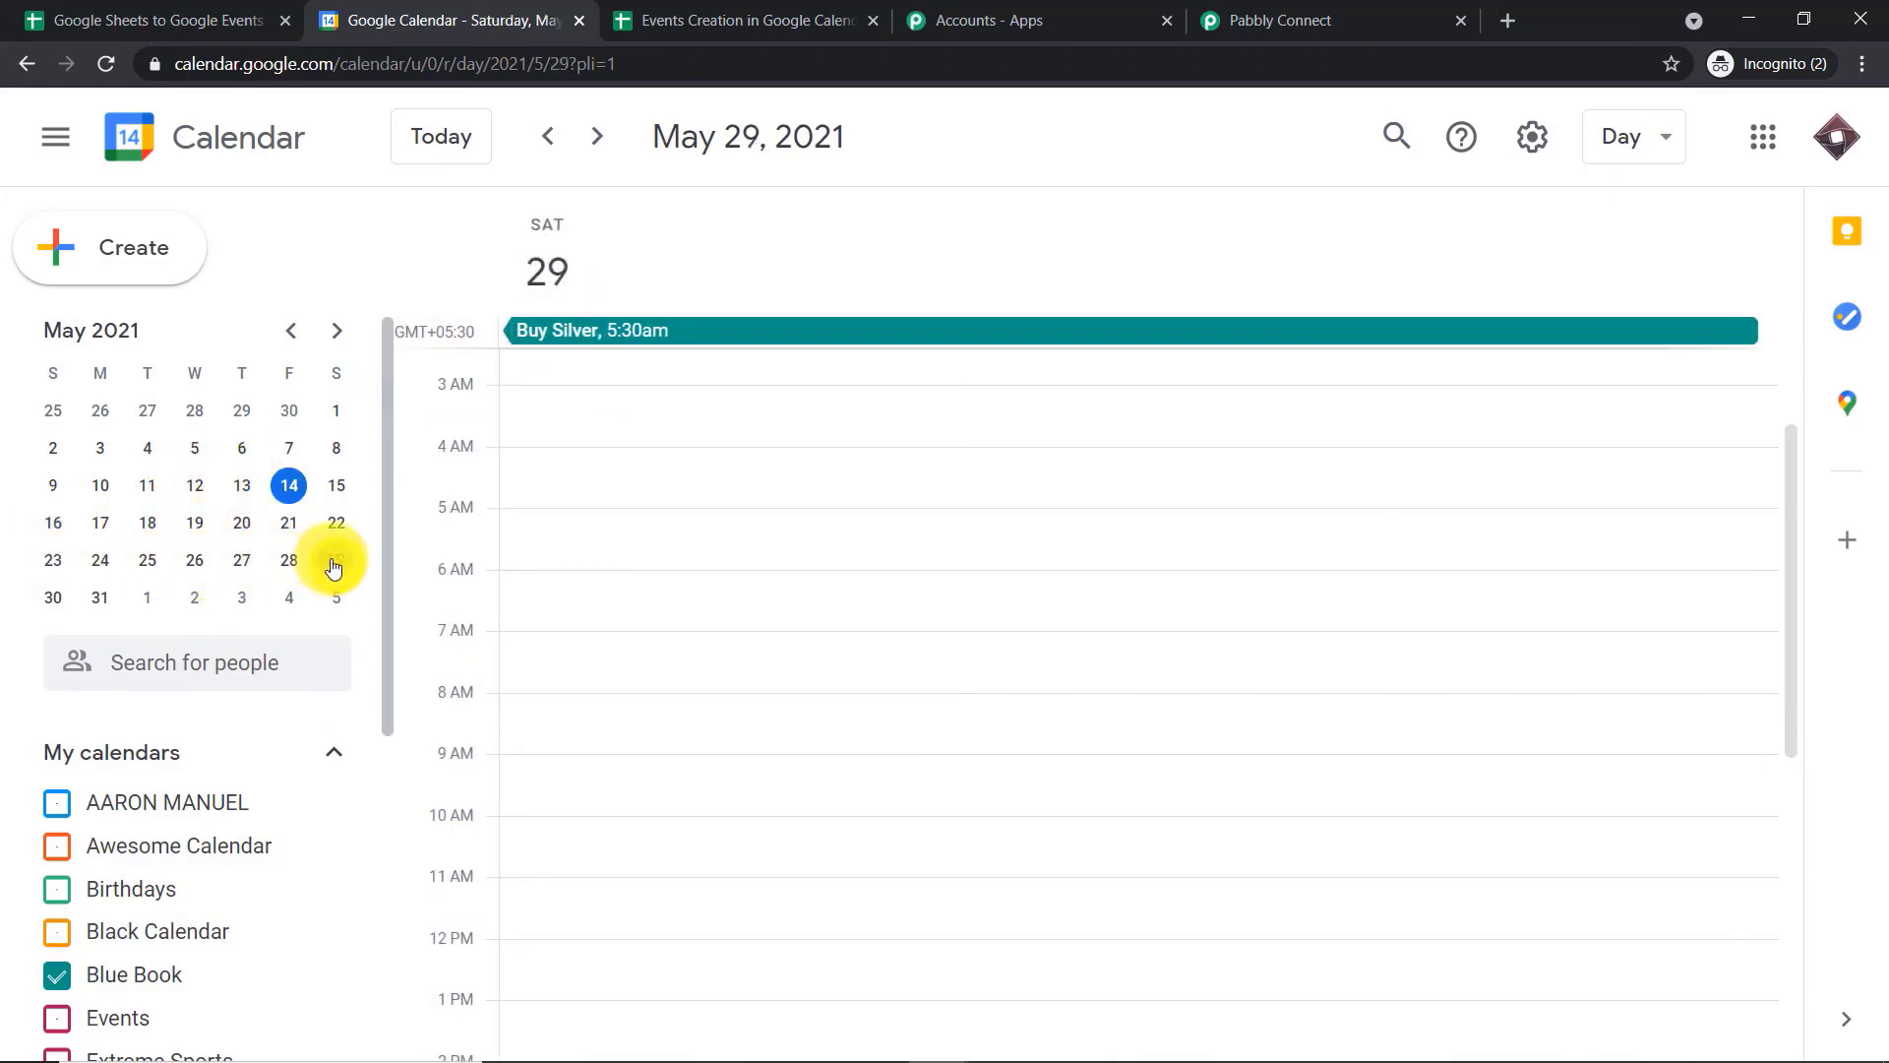
Check the days just outside the event's range, May 15 and May 30, and several dates within it
left_click(335, 487)
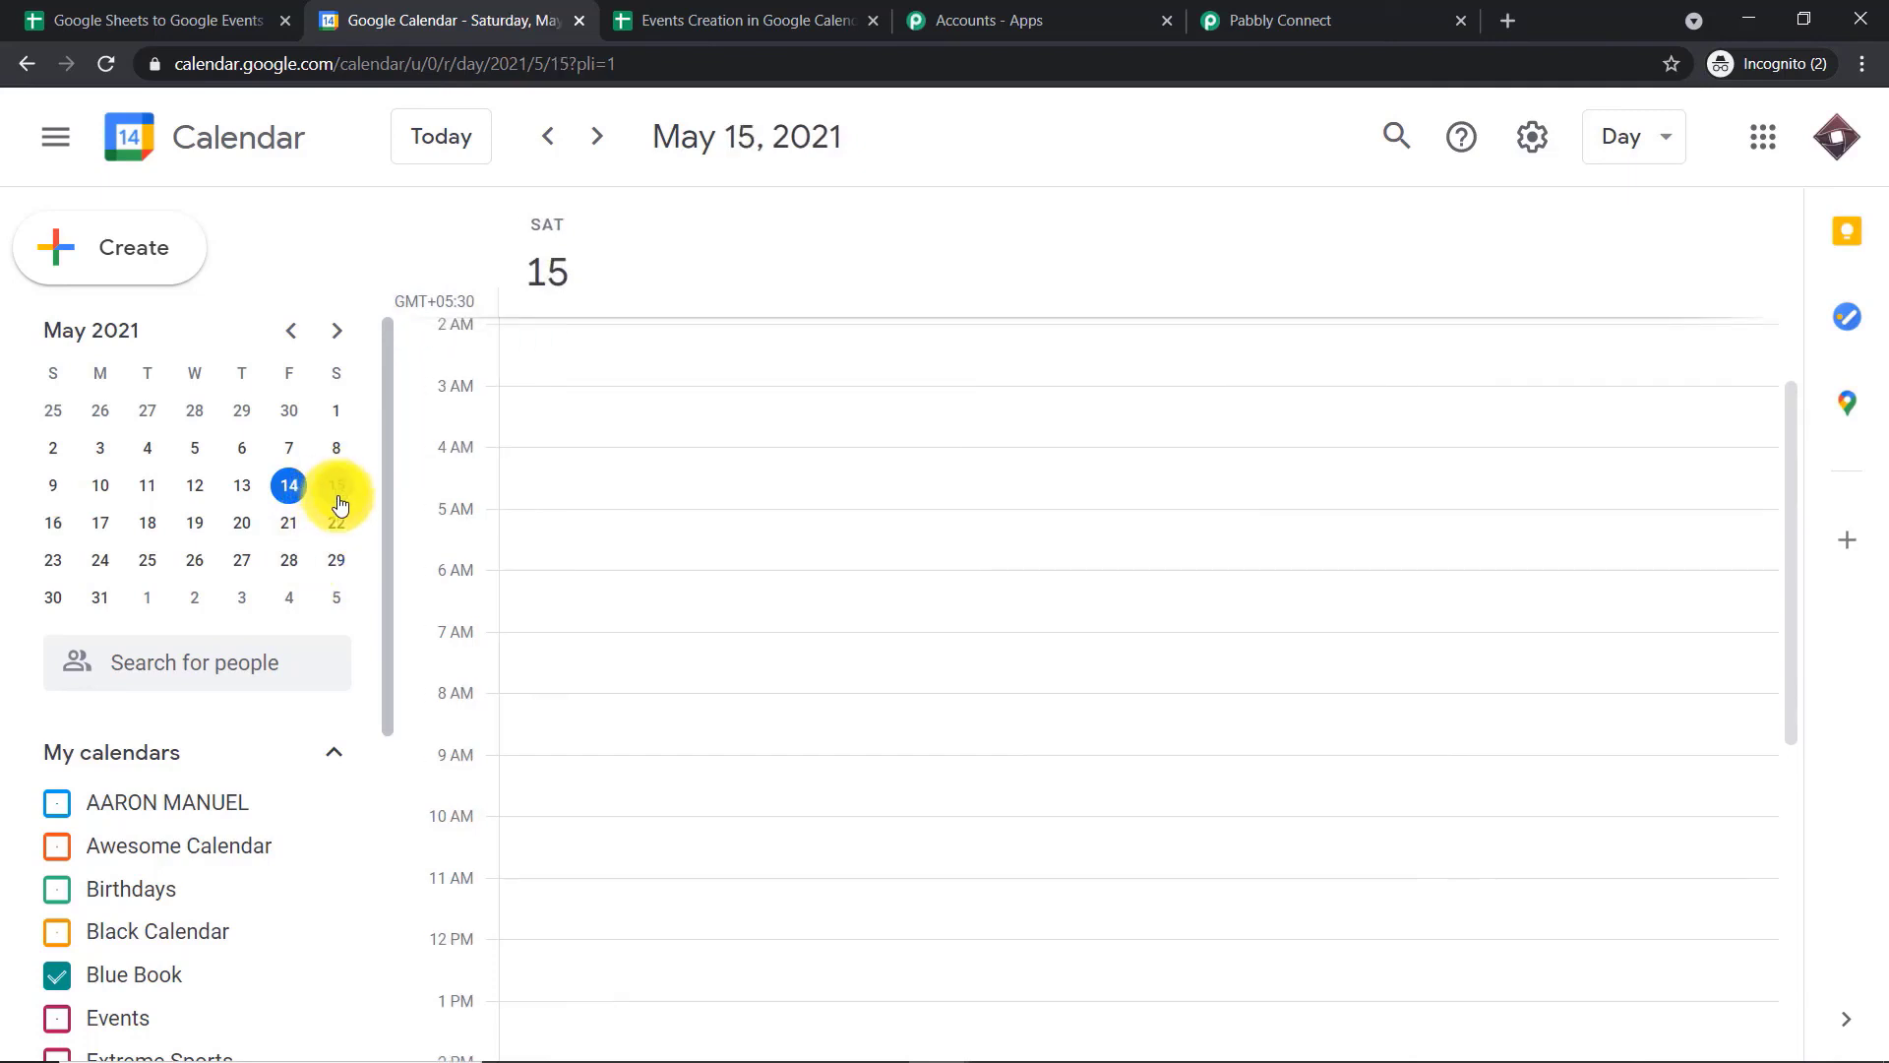
left_click(51, 532)
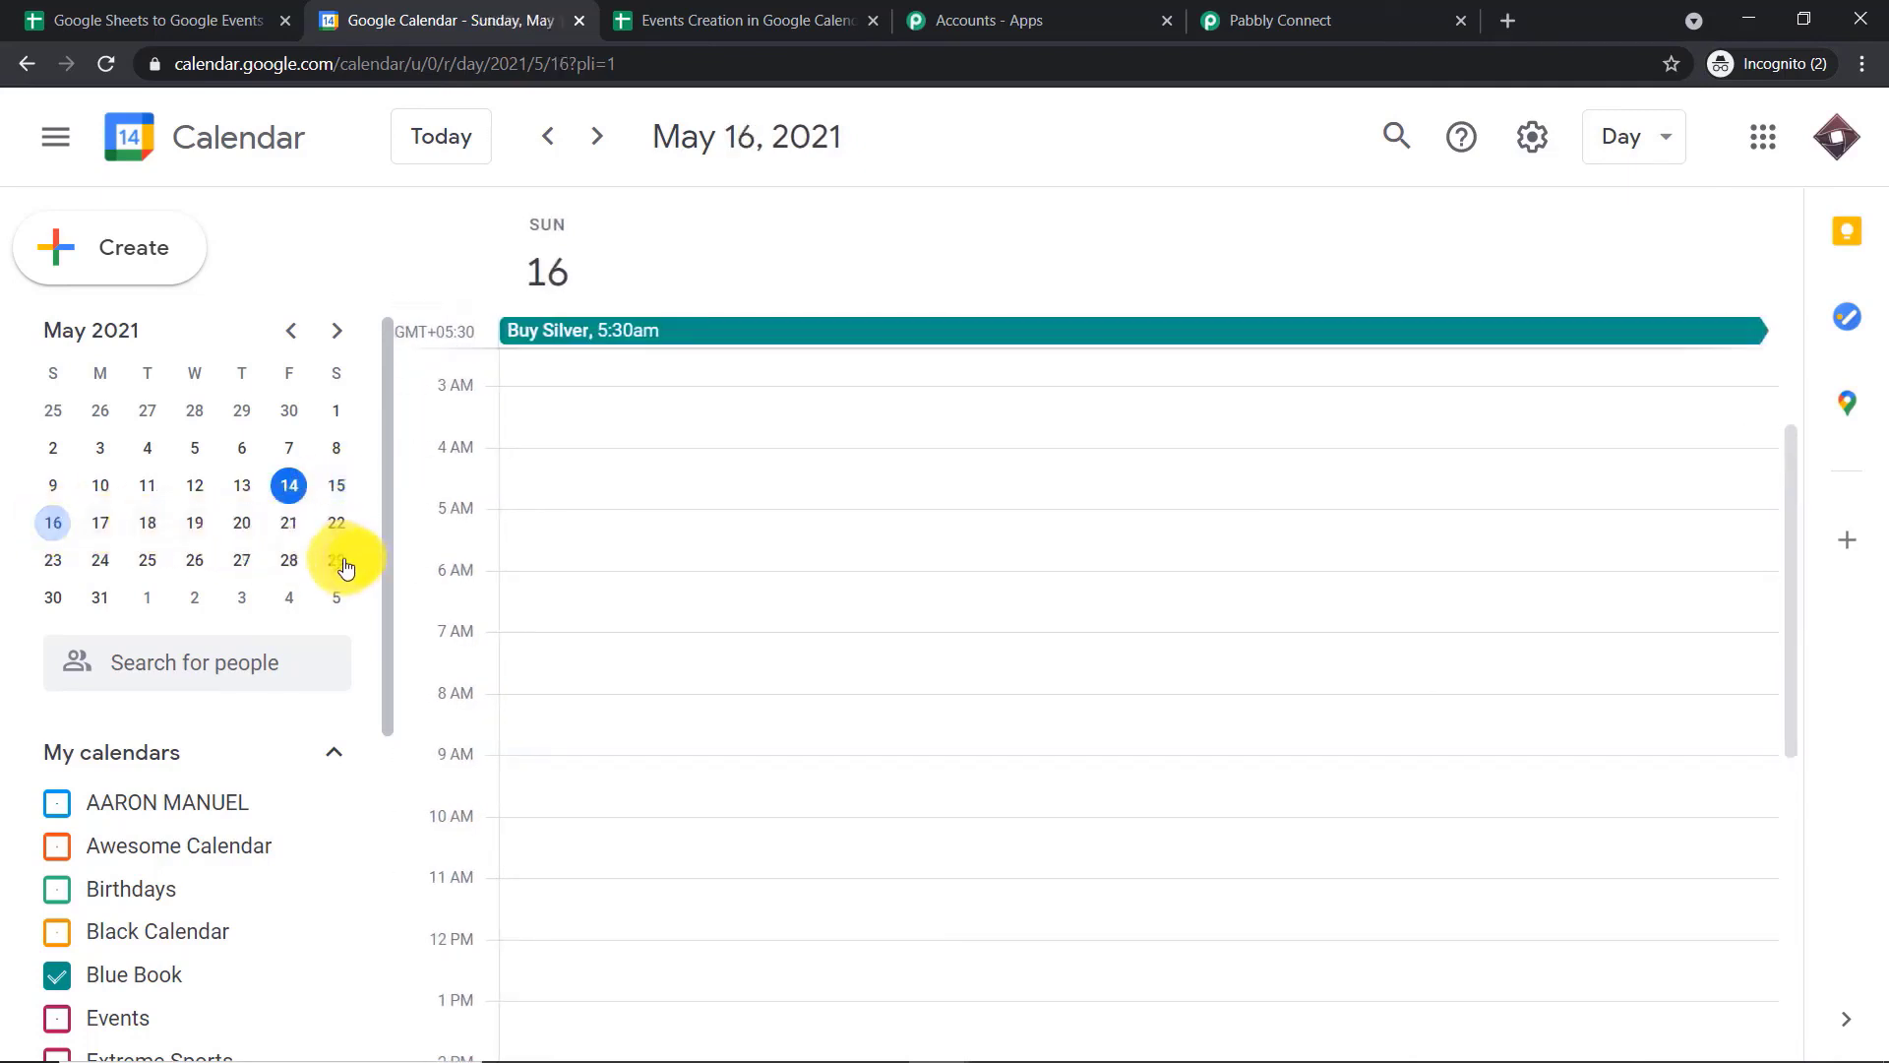
left_click(51, 599)
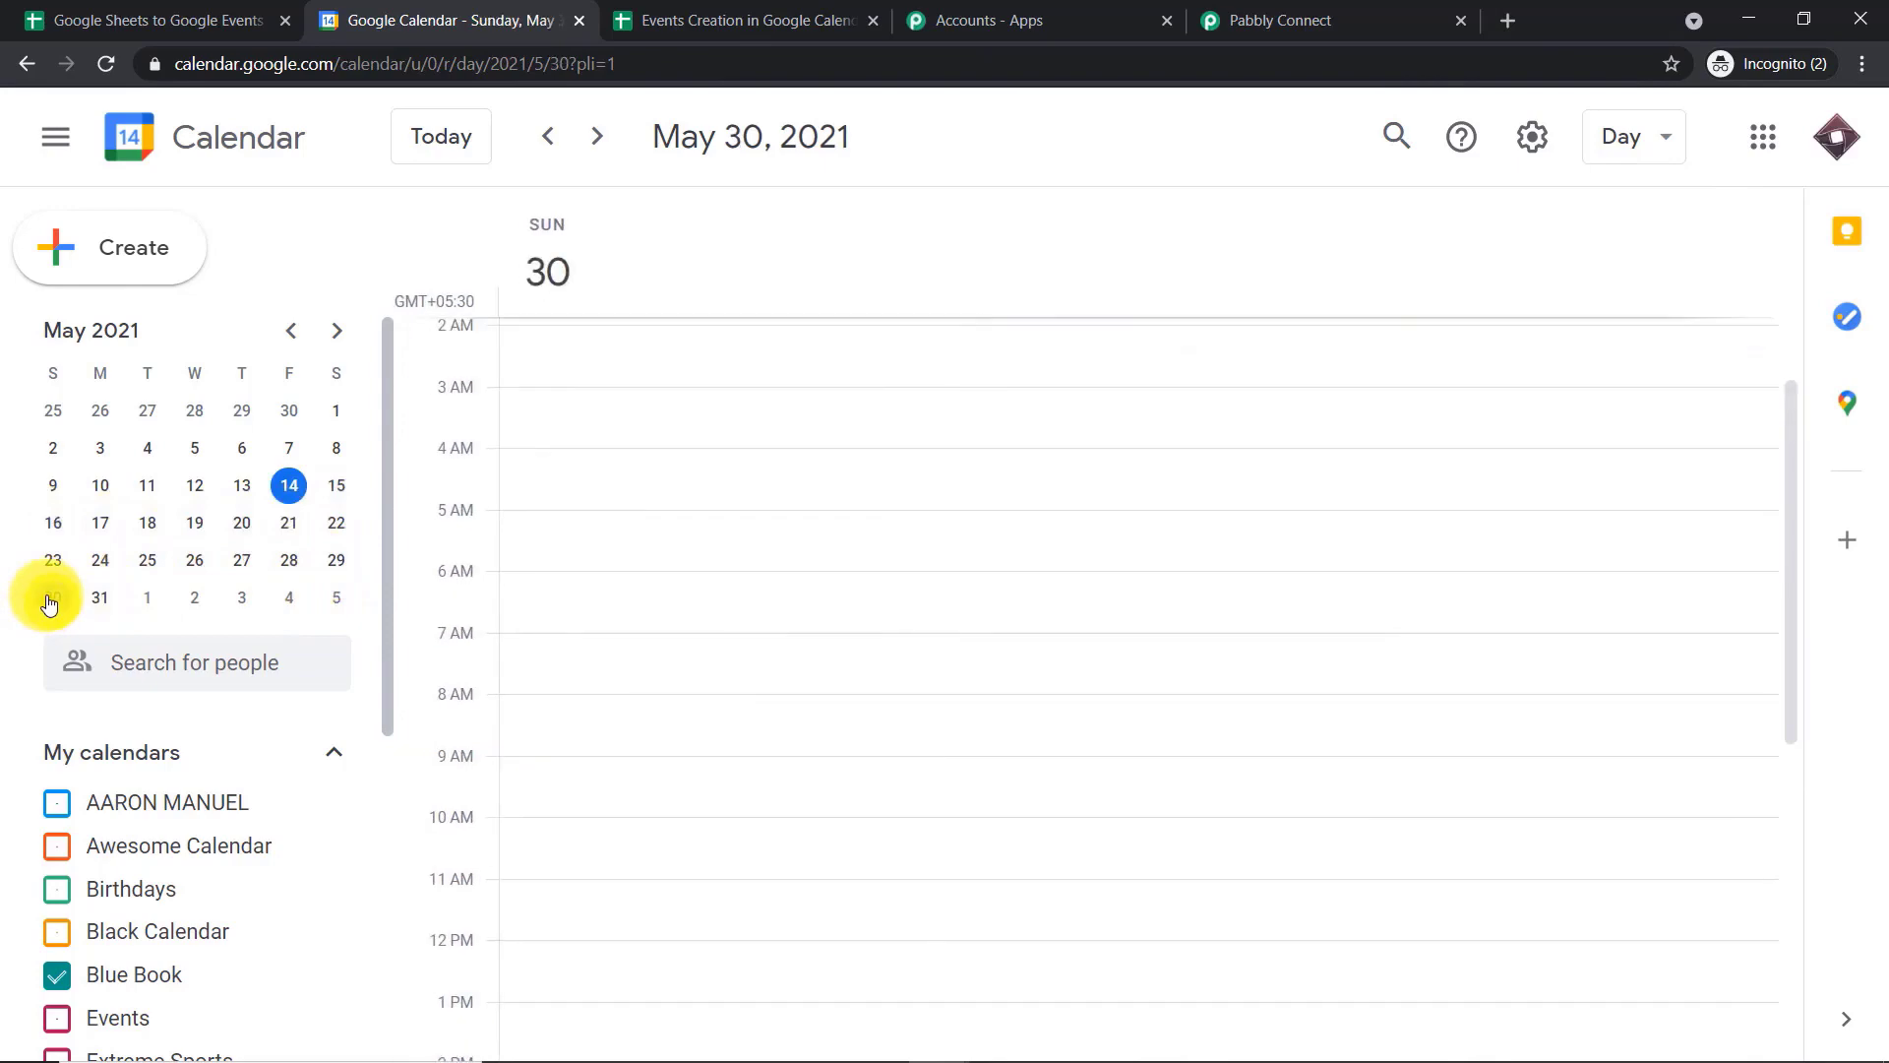
left_click(100, 522)
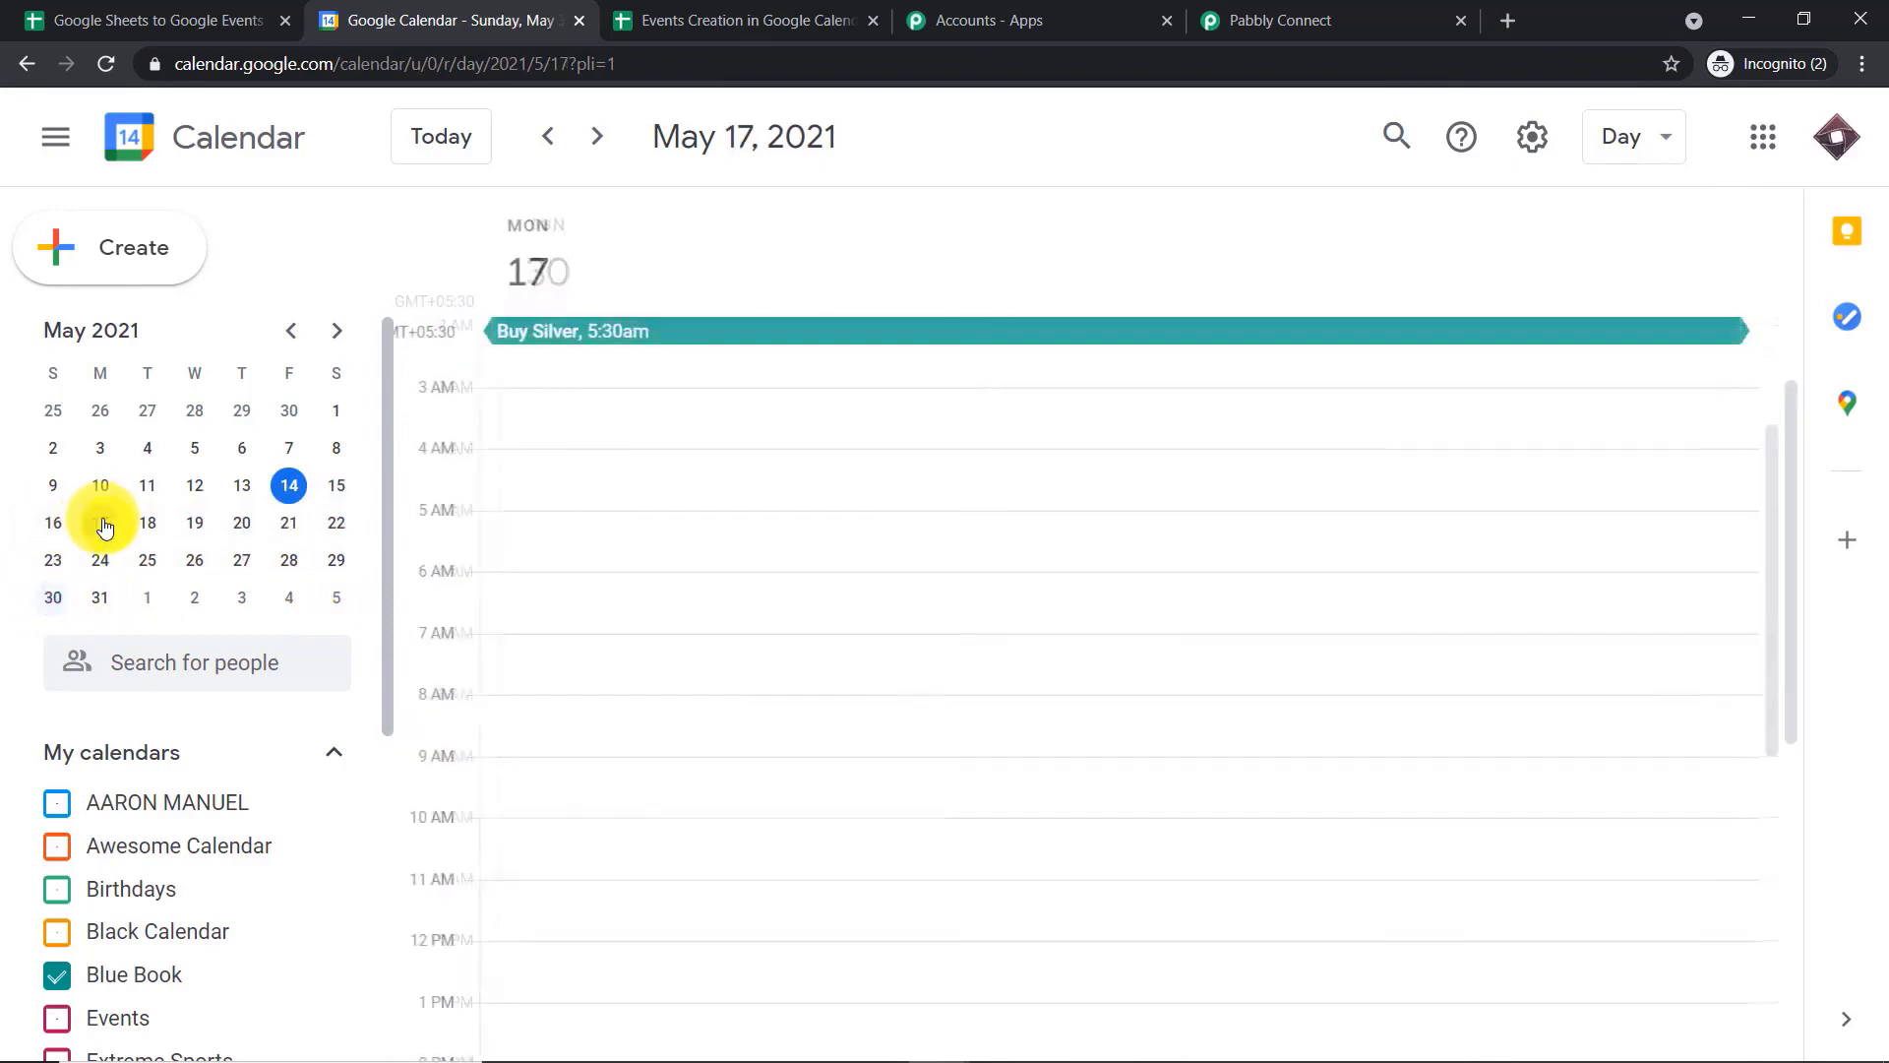
left_click(197, 532)
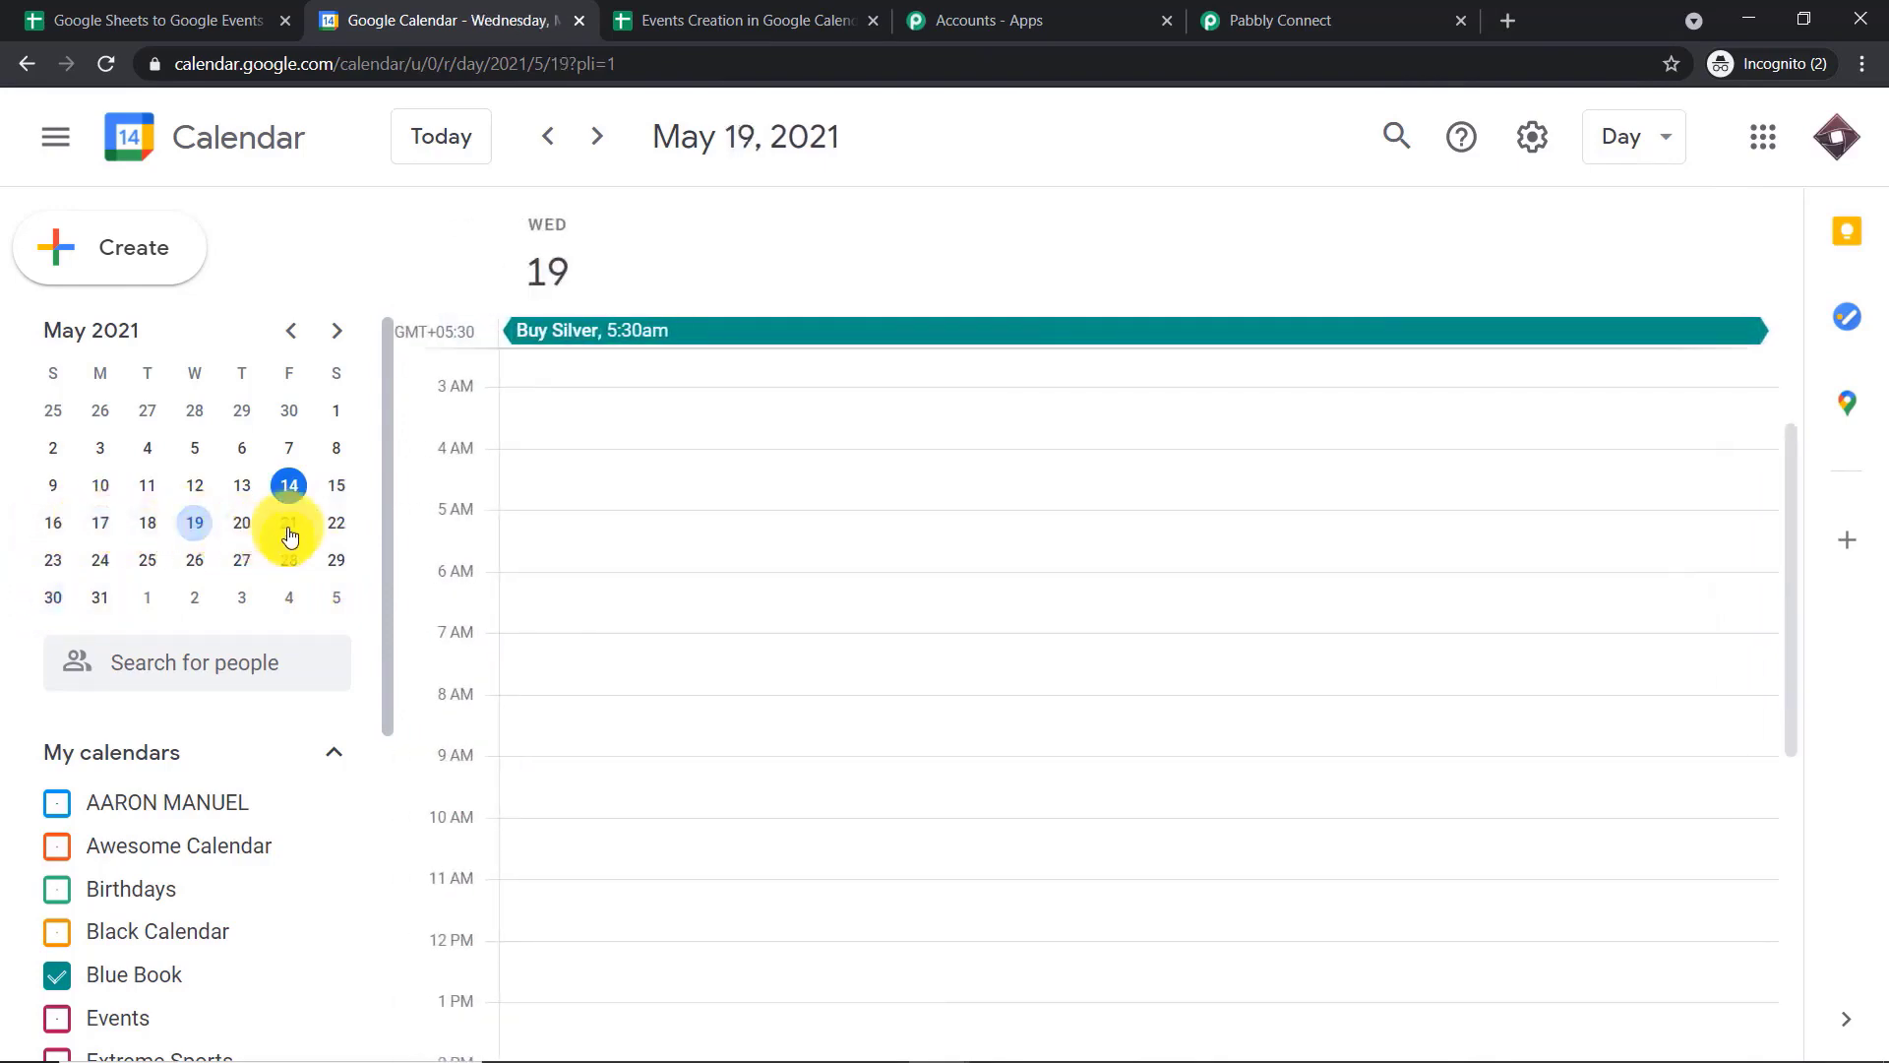
left_click(288, 531)
left_click(52, 522)
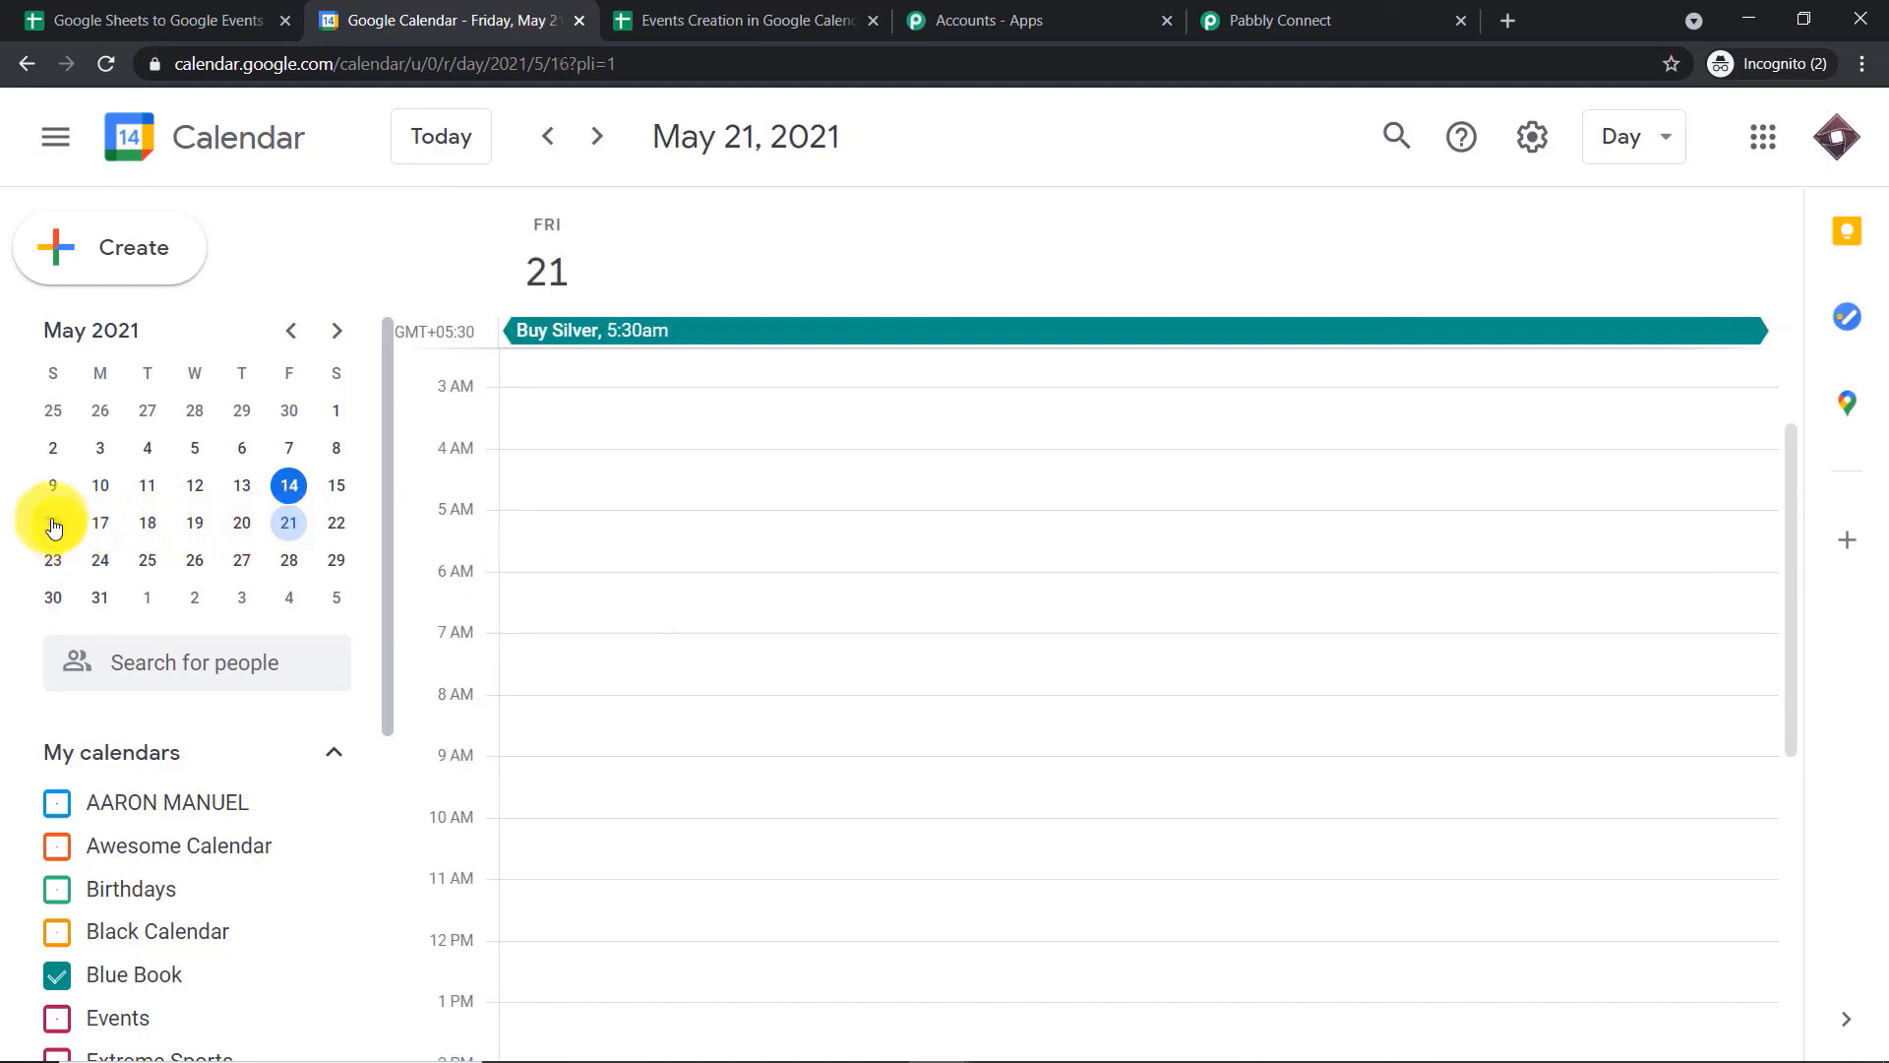
left_click(338, 561)
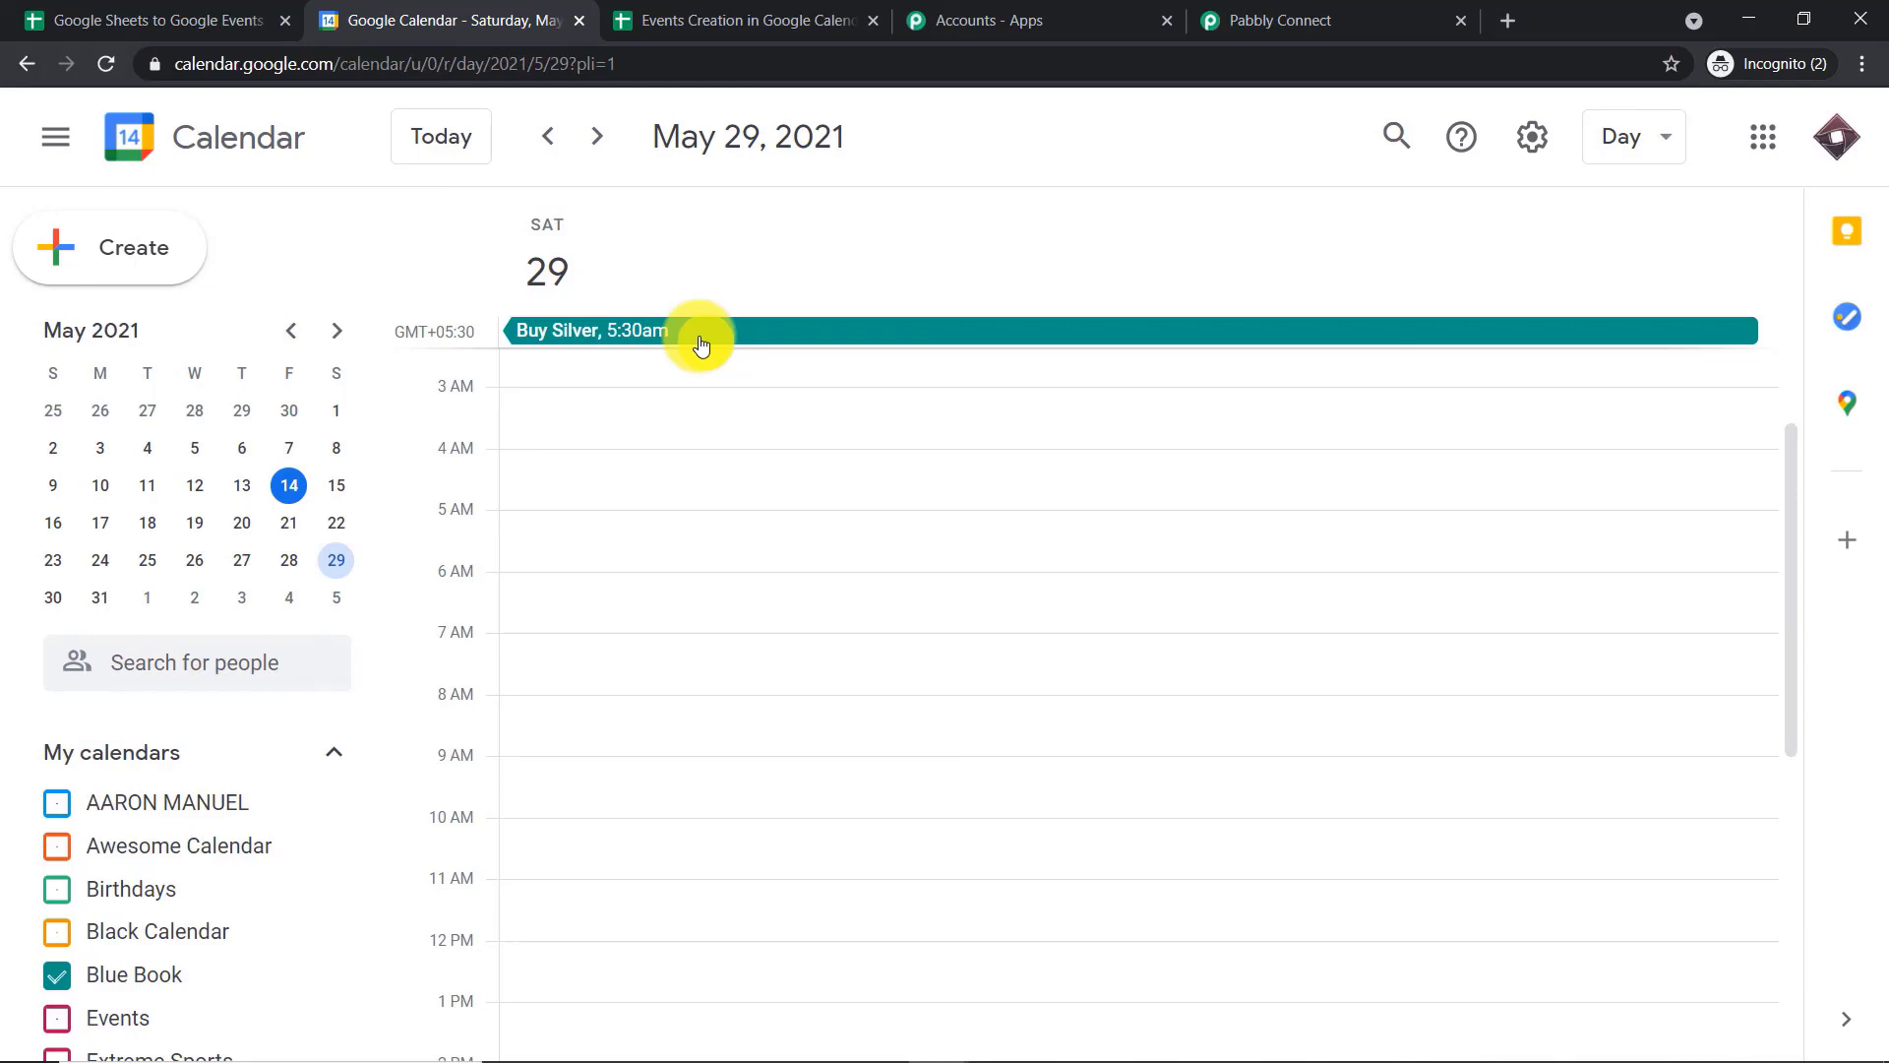
Switch back to Pabbly Connect and collapse the Google Calendar action, both Date/Time Formatter actions and the Google Sheets trigger
left_click(1328, 17)
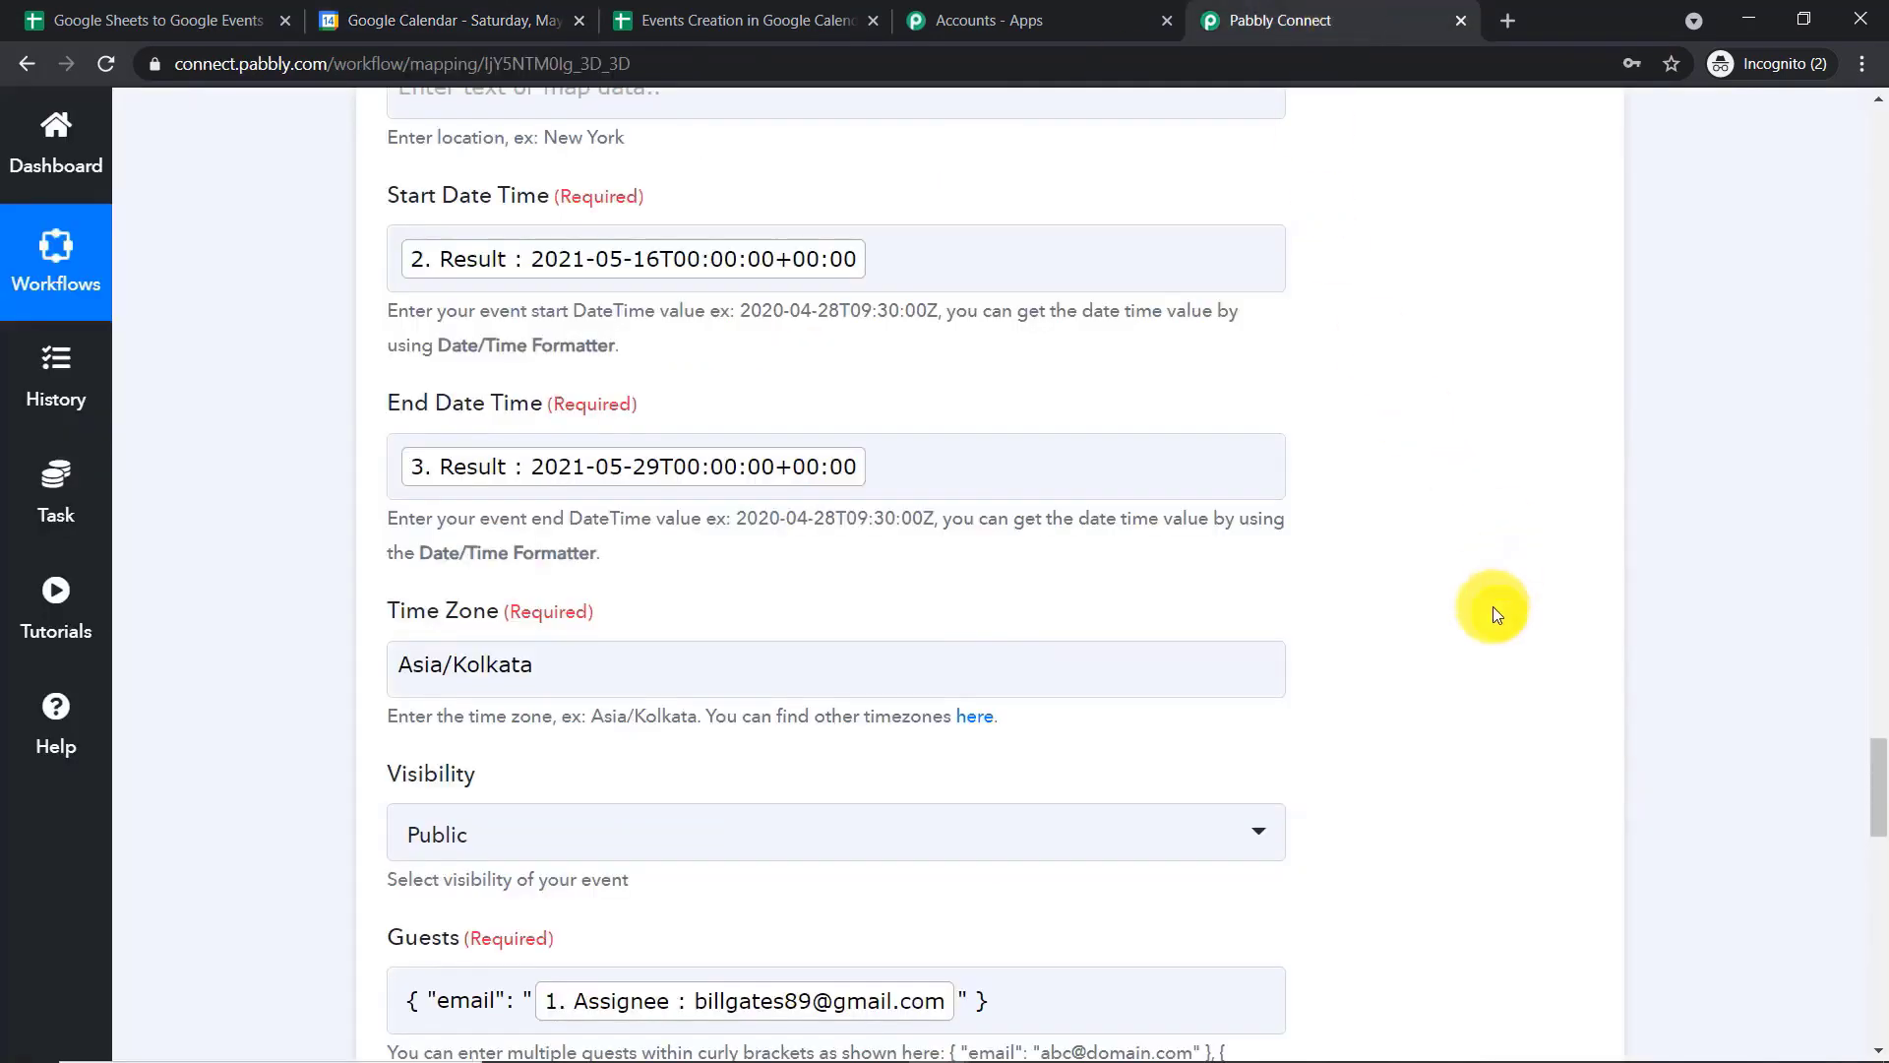
left_click_drag(1876, 805, 1868, 653)
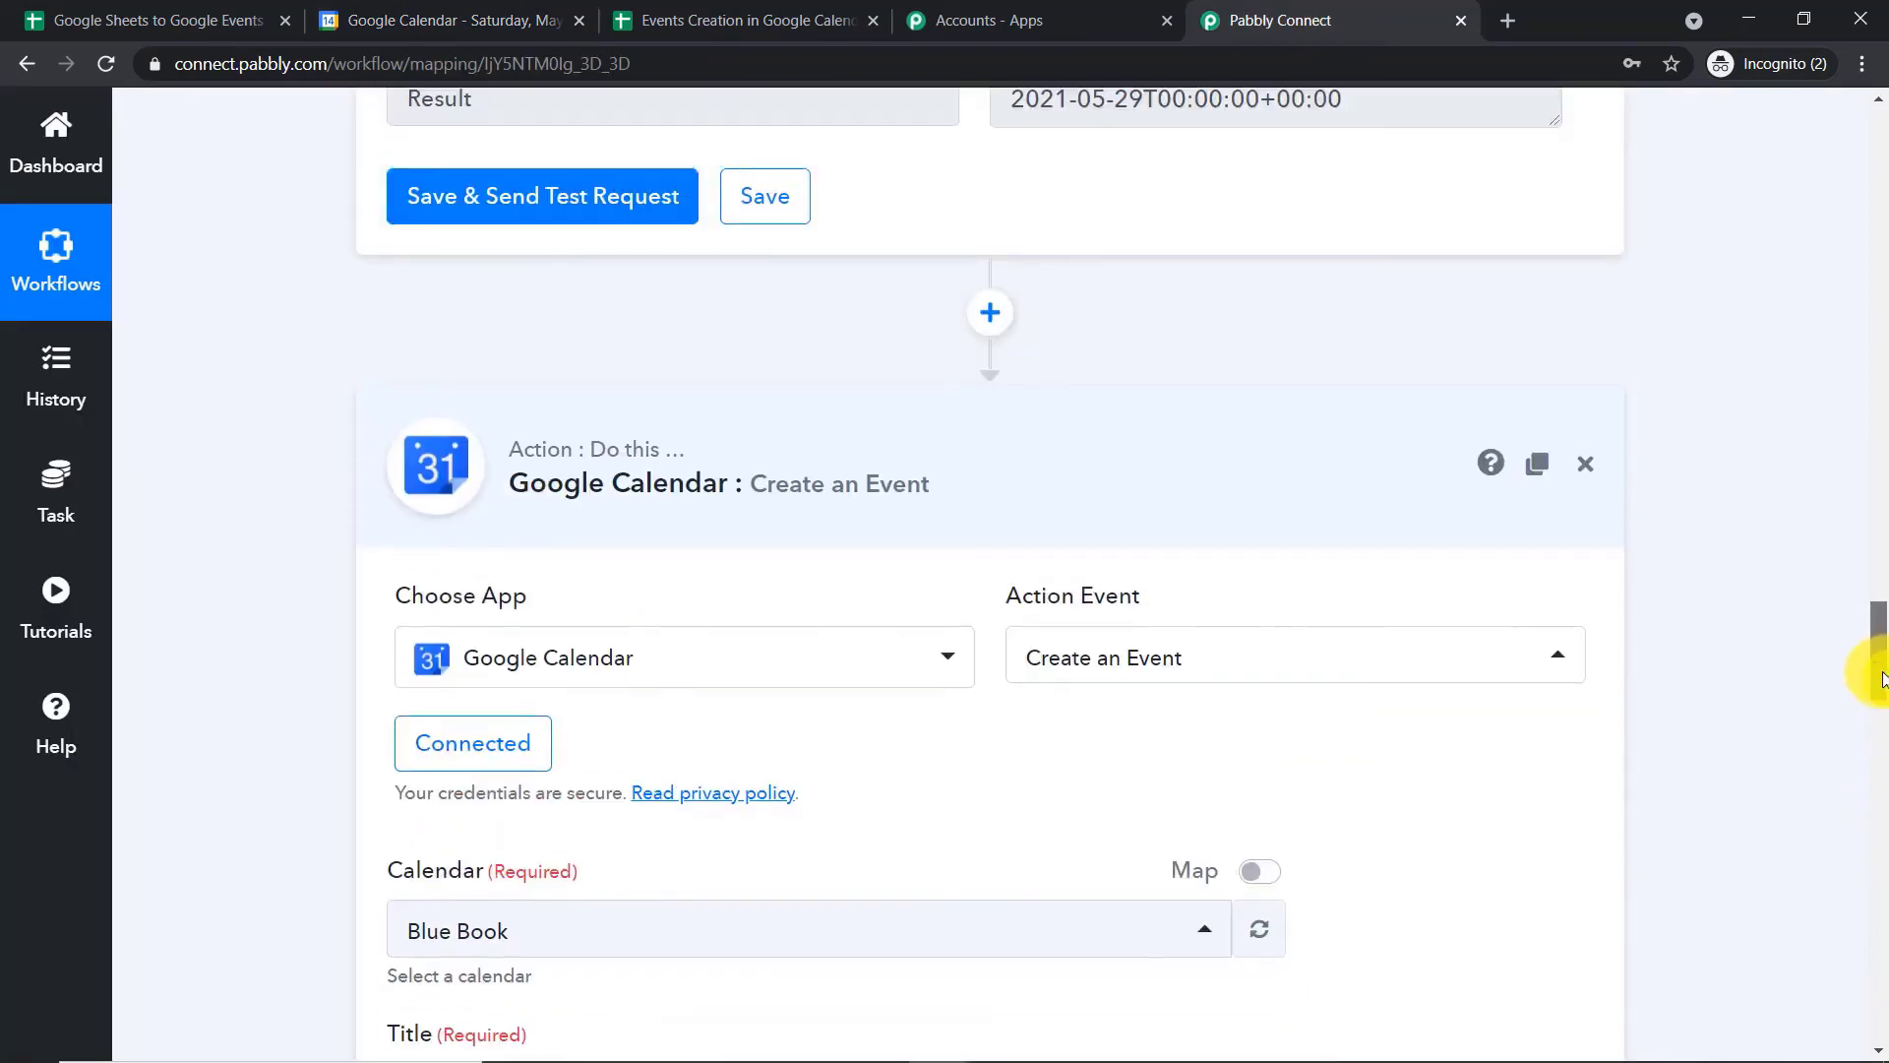
left_click(826, 465)
left_click(1882, 439)
left_click(1882, 440)
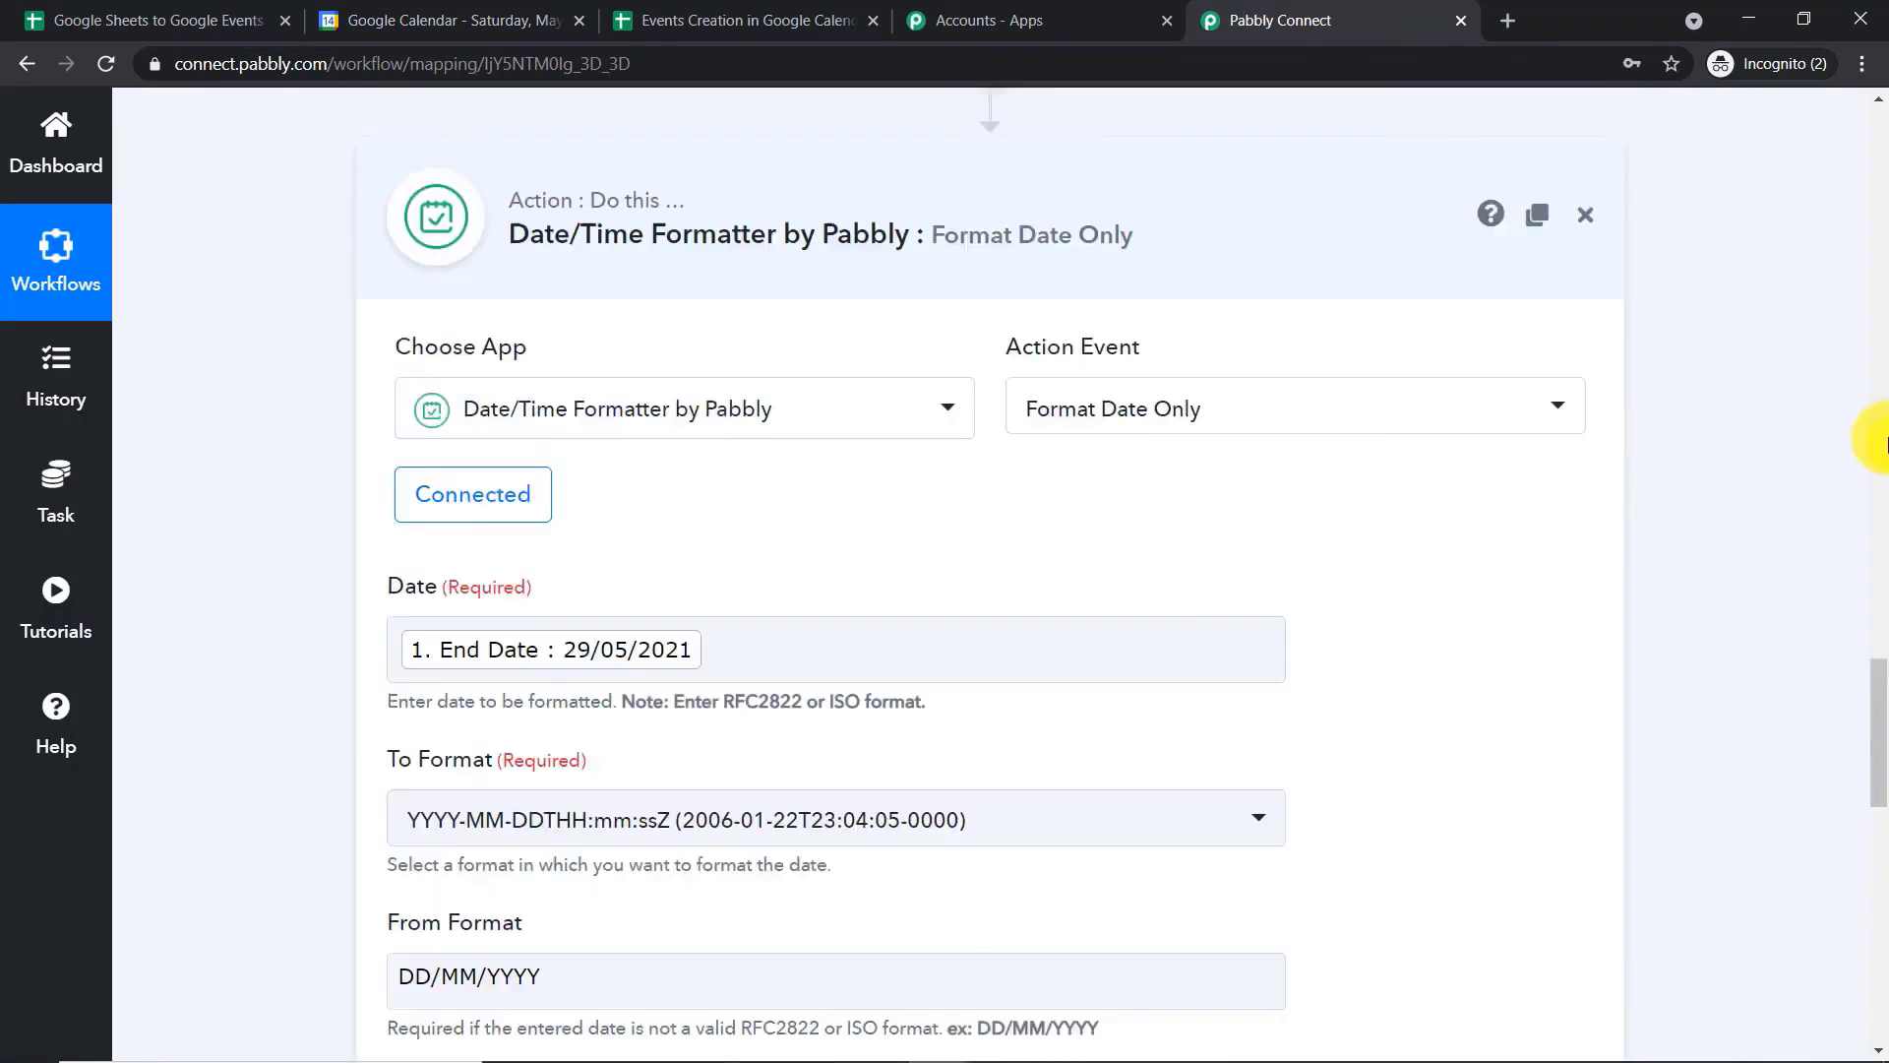
left_click(1045, 618)
left_click(1875, 529)
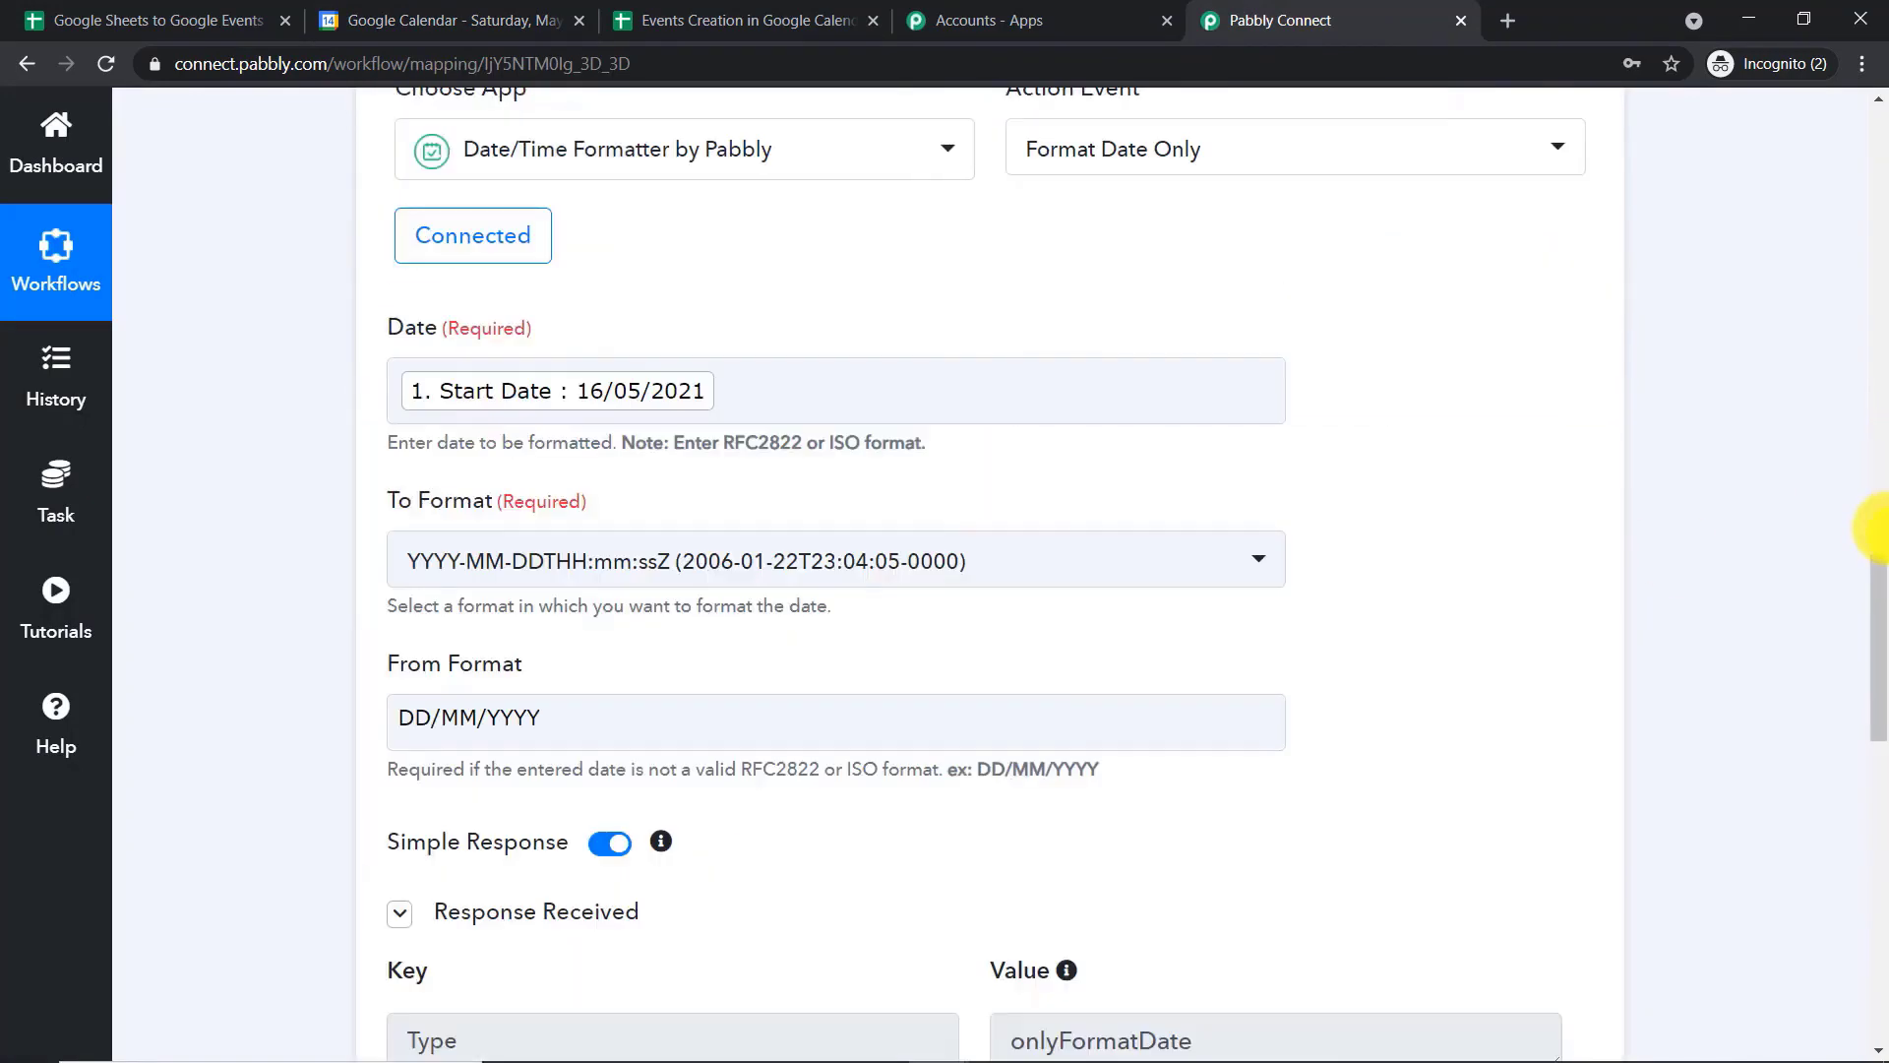
left_click(1875, 528)
left_click(718, 797)
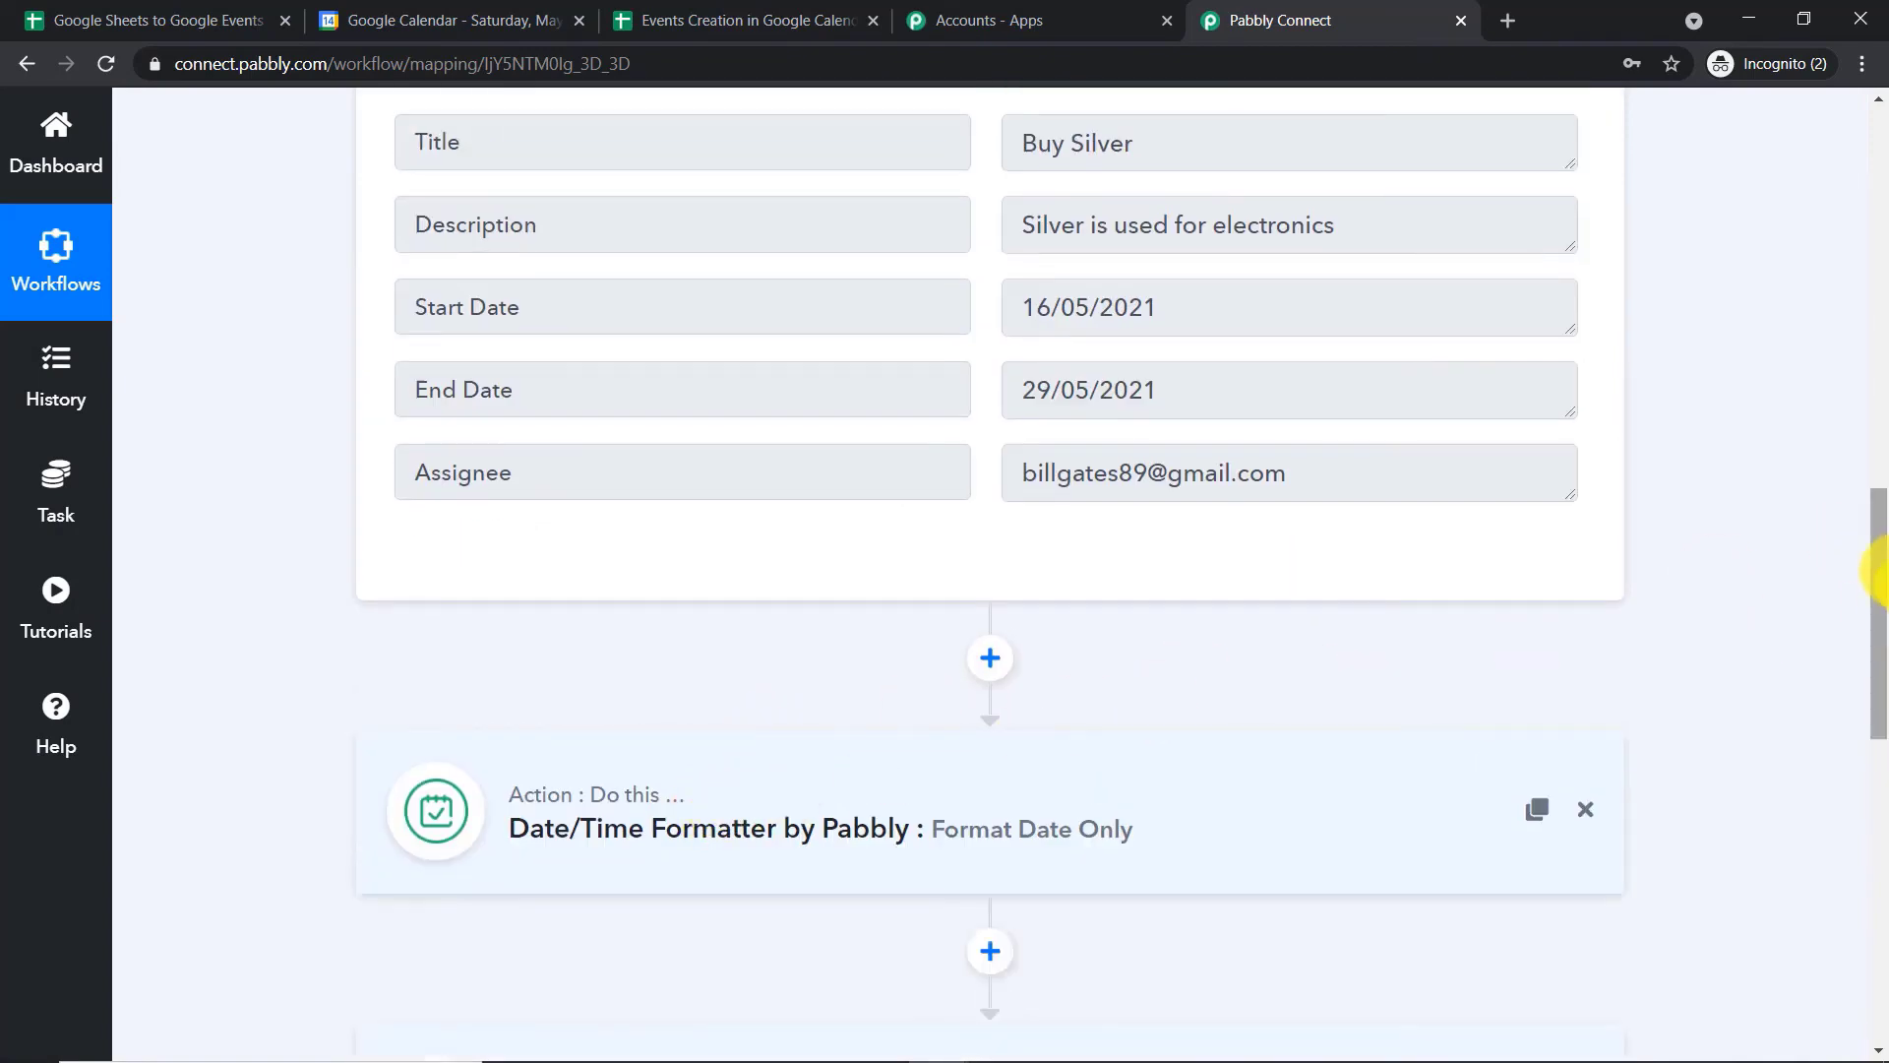
left_click(1882, 418)
left_click_drag(1882, 418, 1882, 339)
left_click(937, 245)
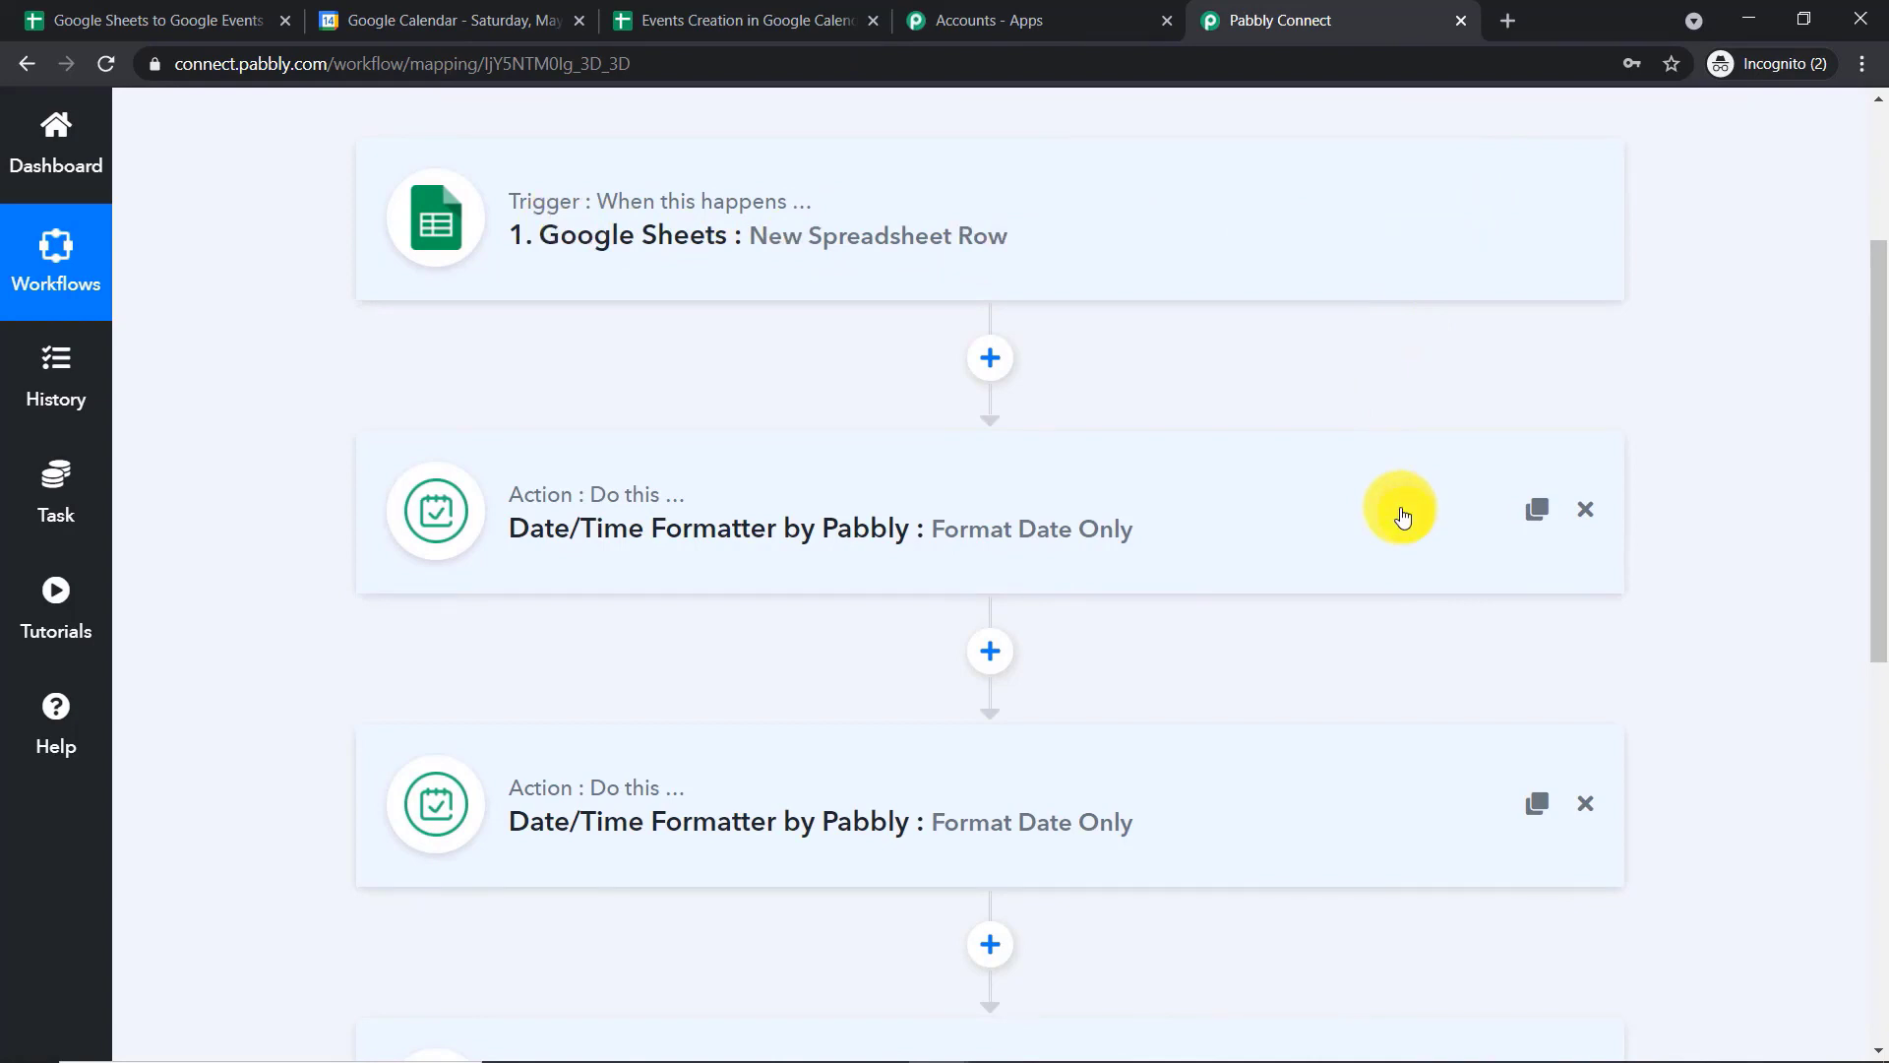
scroll(1404, 511, "down", 3)
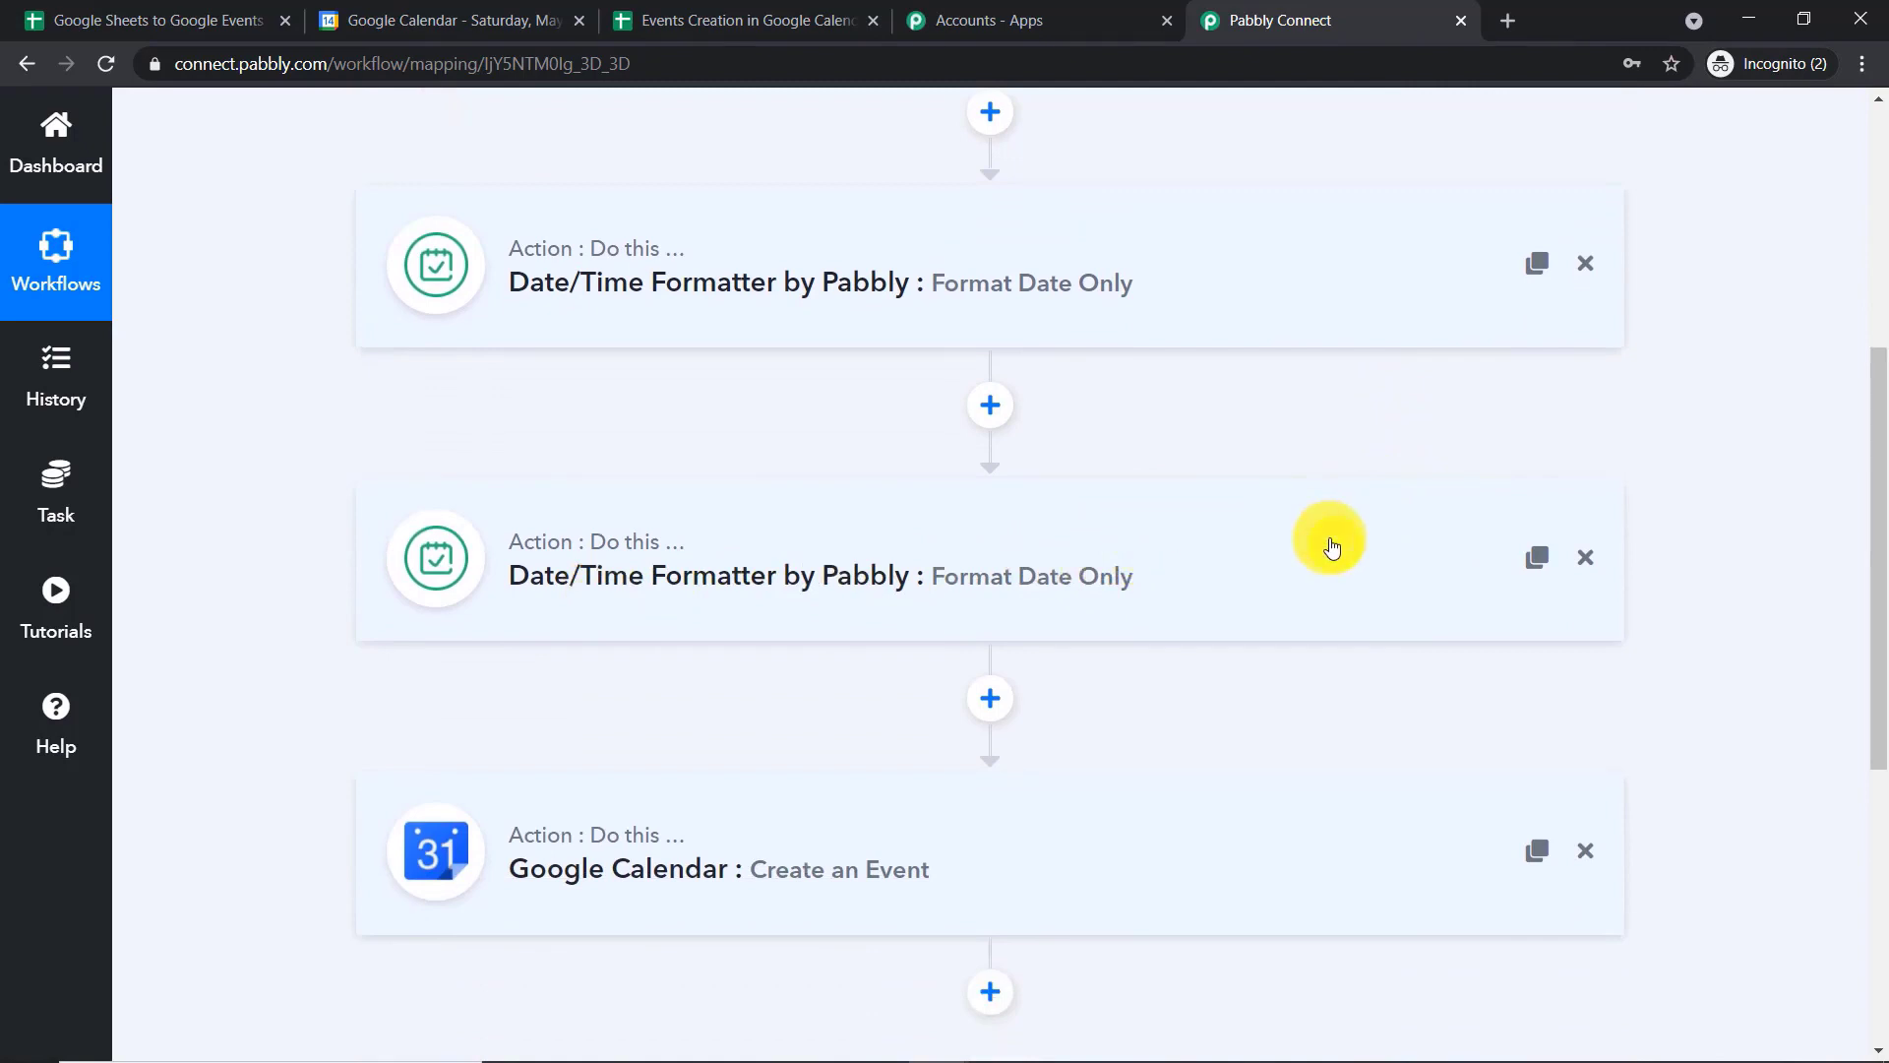
scroll(1126, 515, "down", 3)
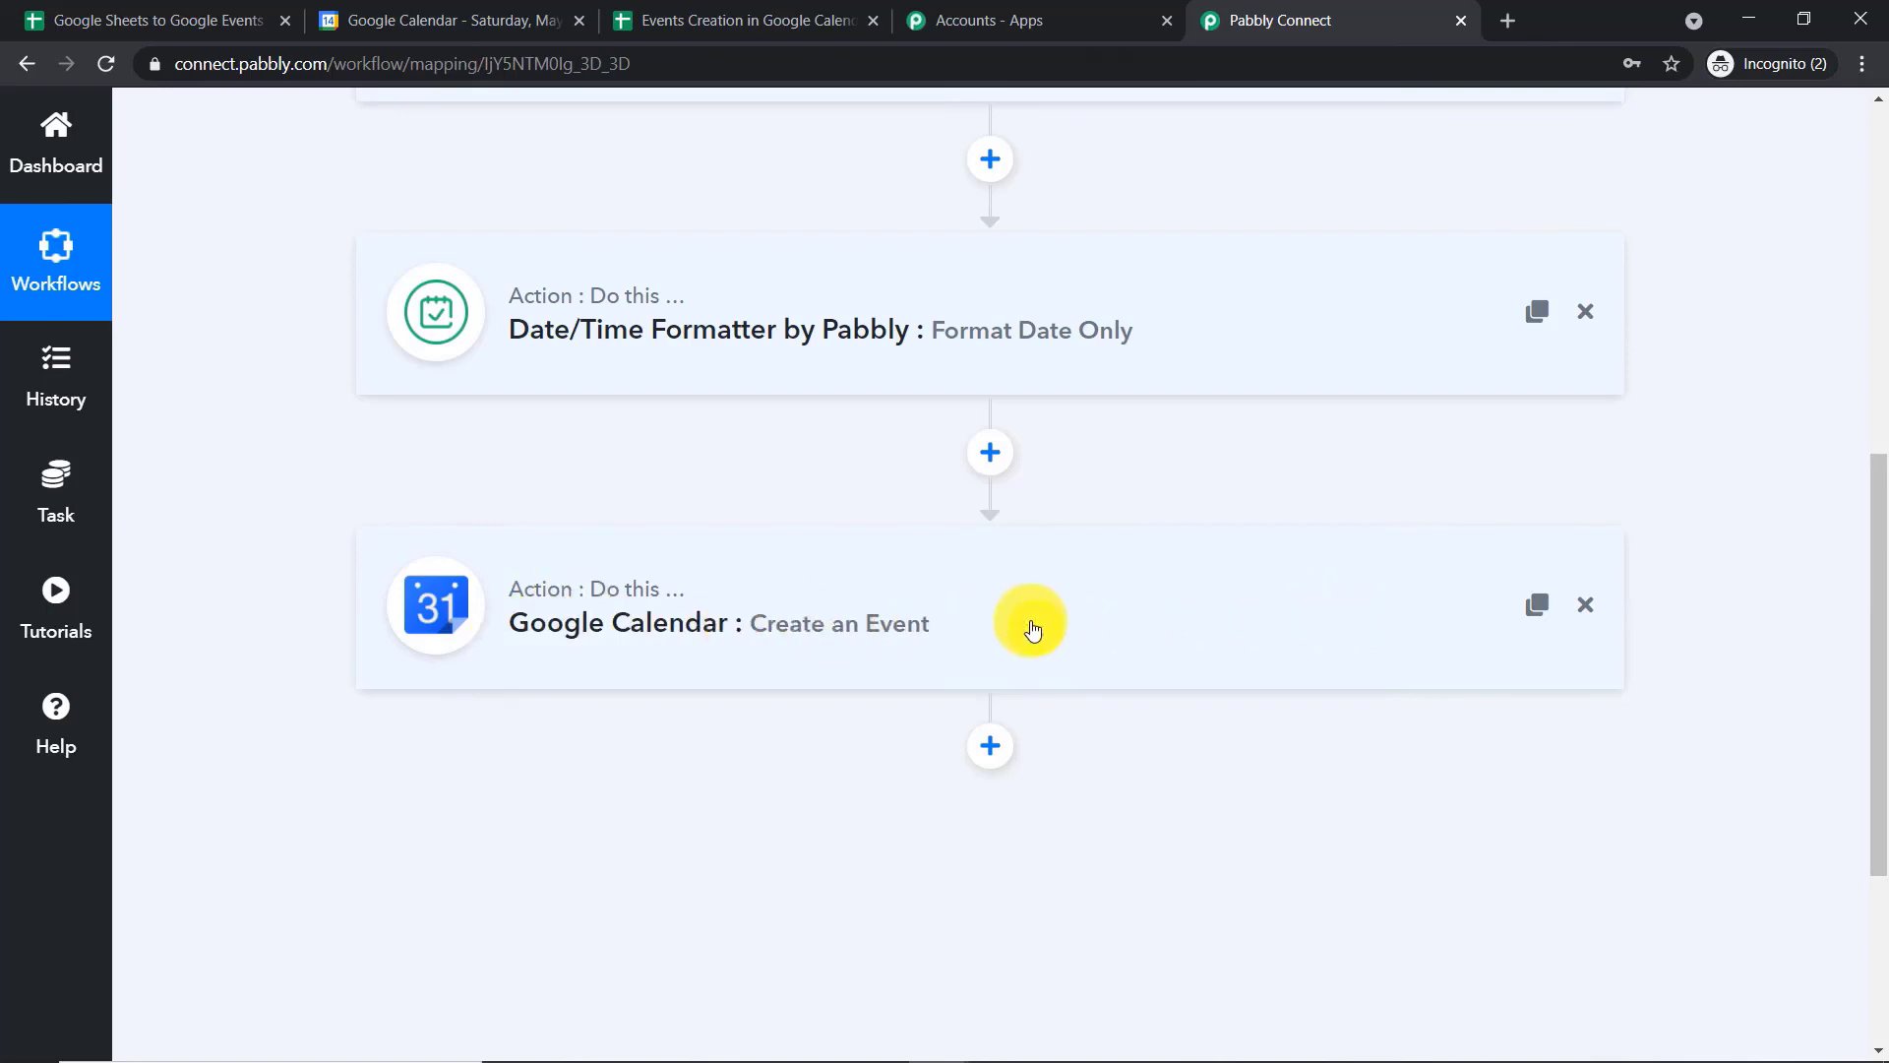
scroll(944, 639, "up", 5)
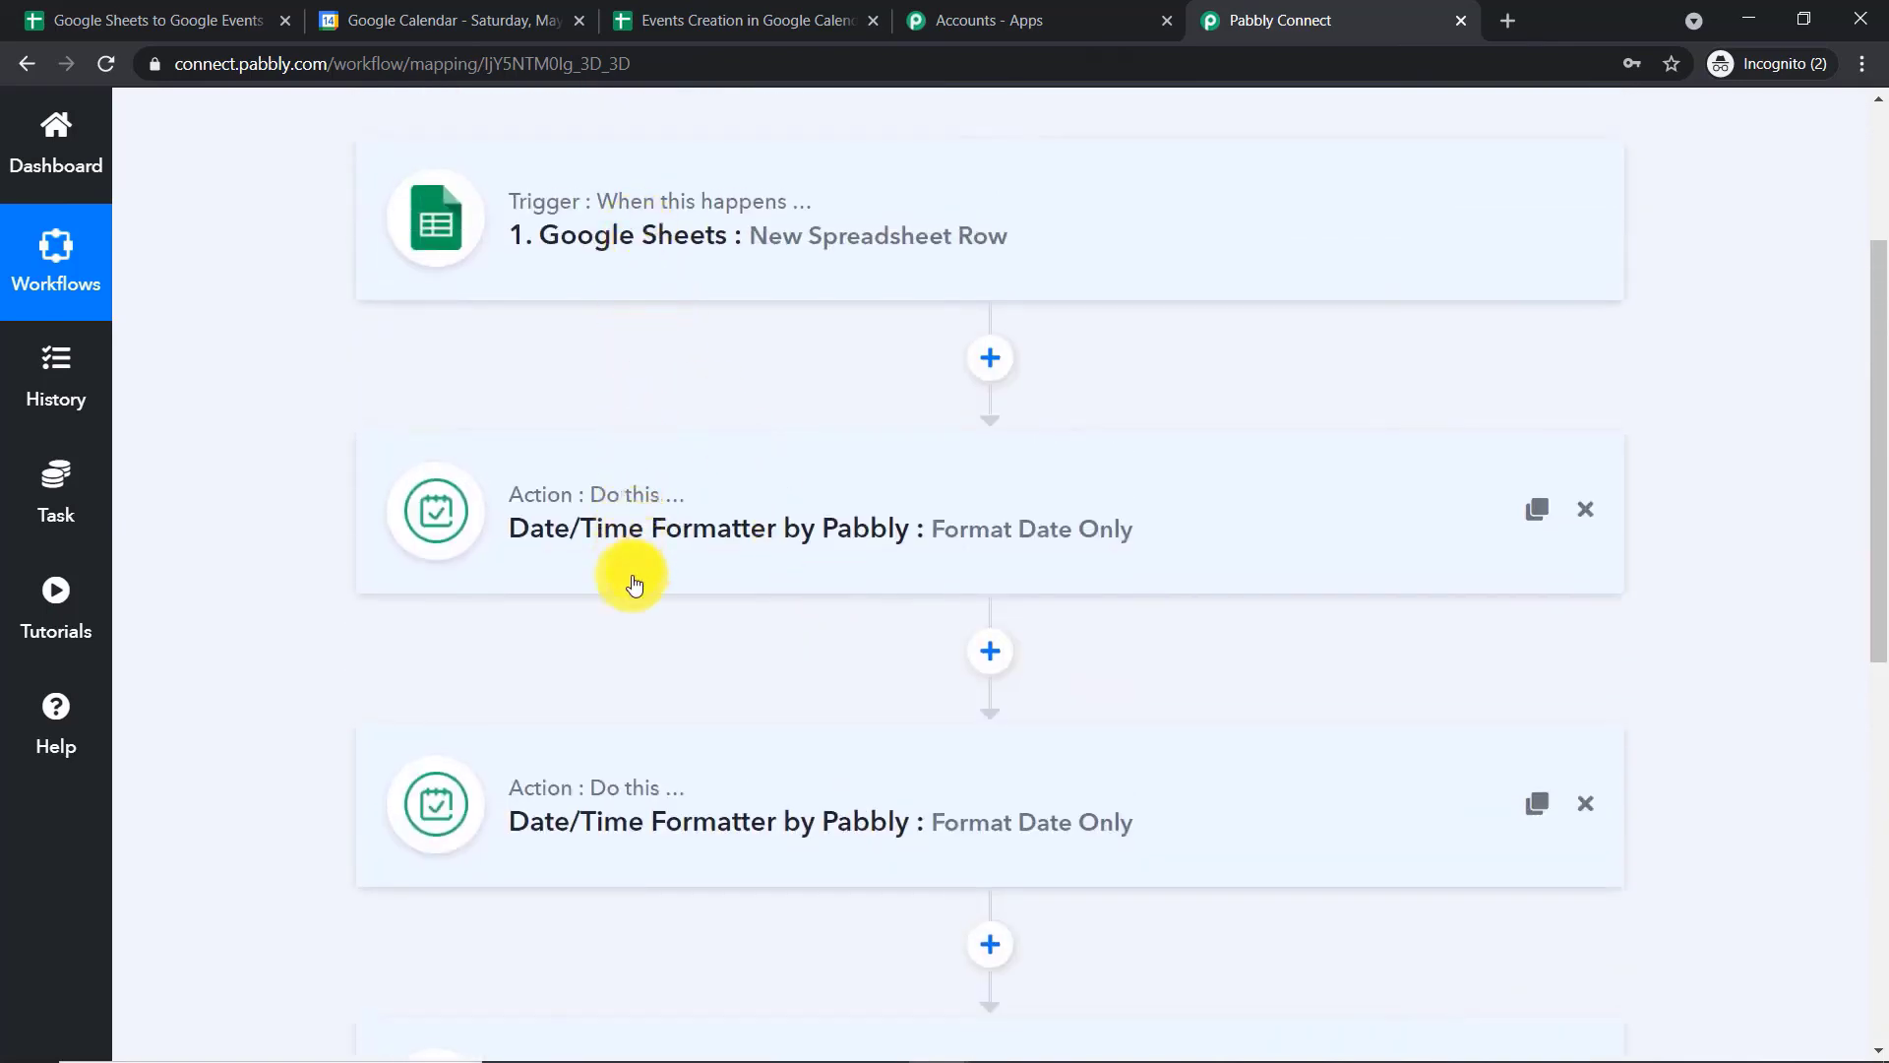
scroll(632, 582, "down", 5)
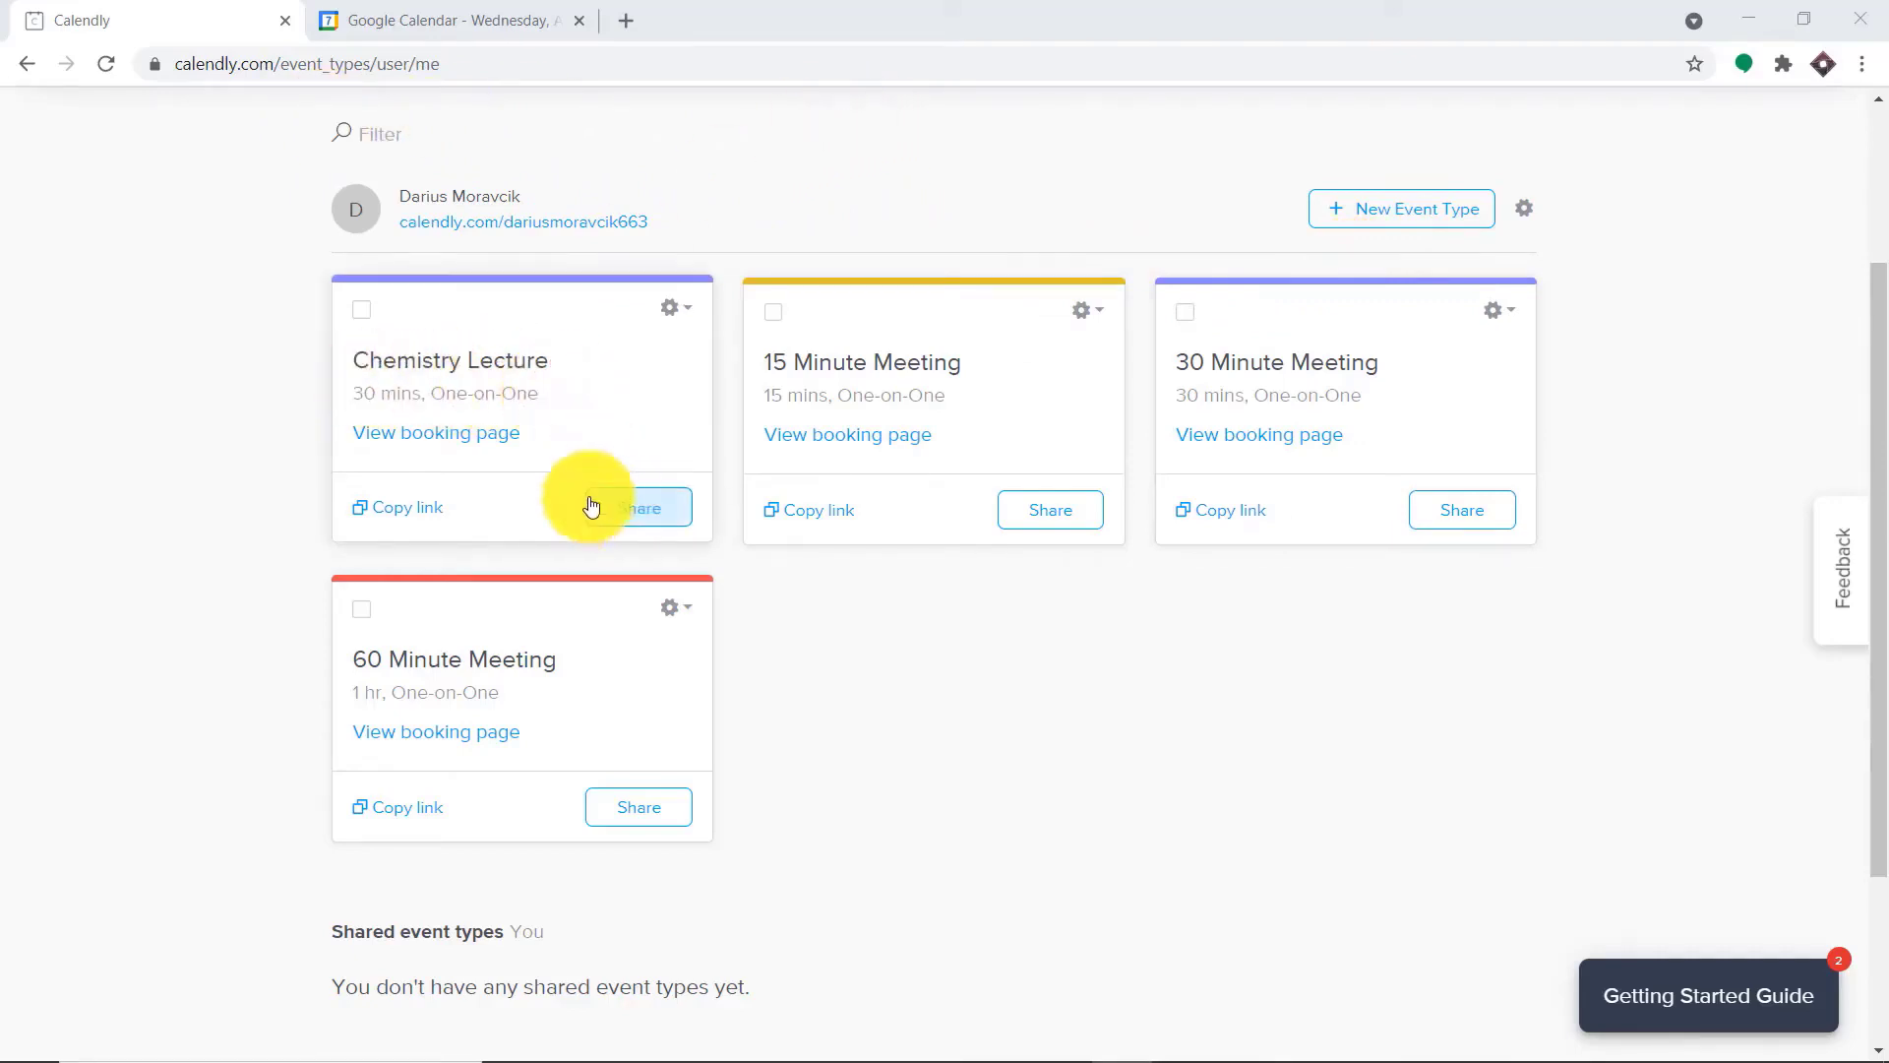
Open the Chemistry Lecture booking page and confirm the 9:00am slot on Wednesday, April 21, 2021
left_click(436, 431)
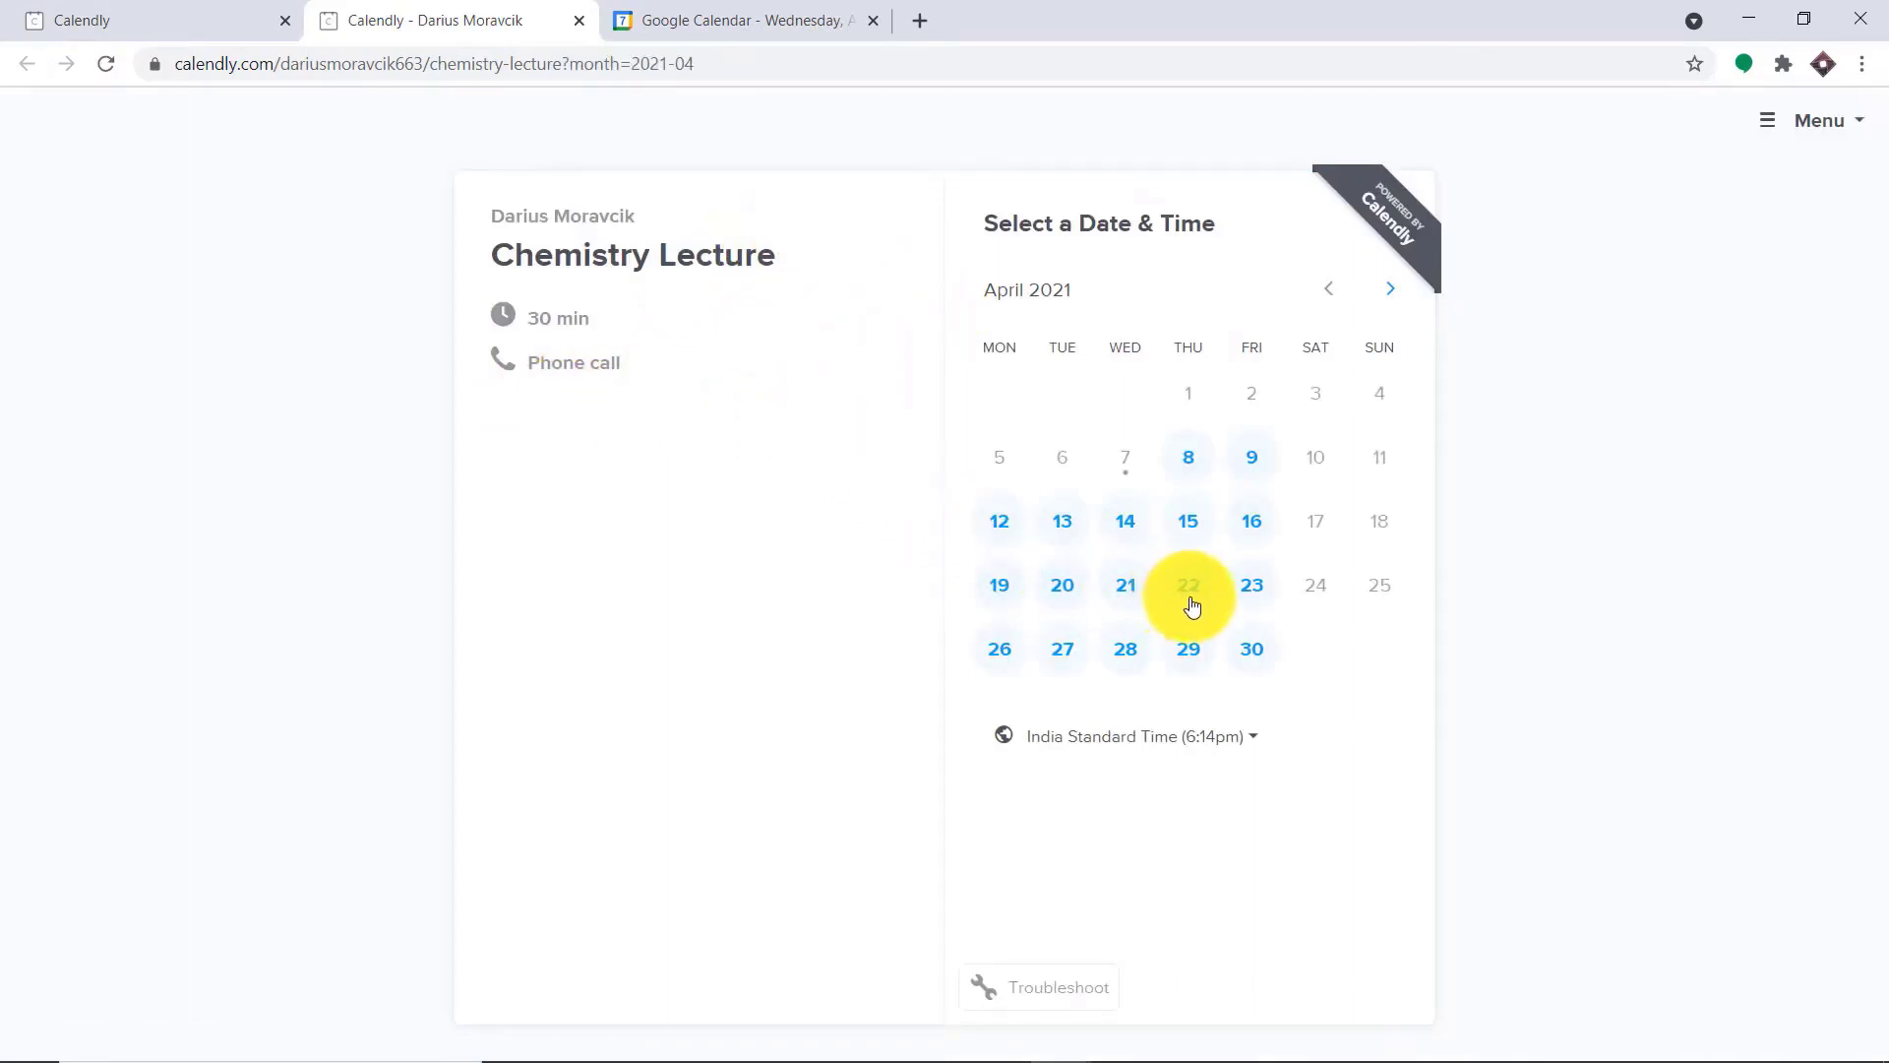
left_click(1136, 587)
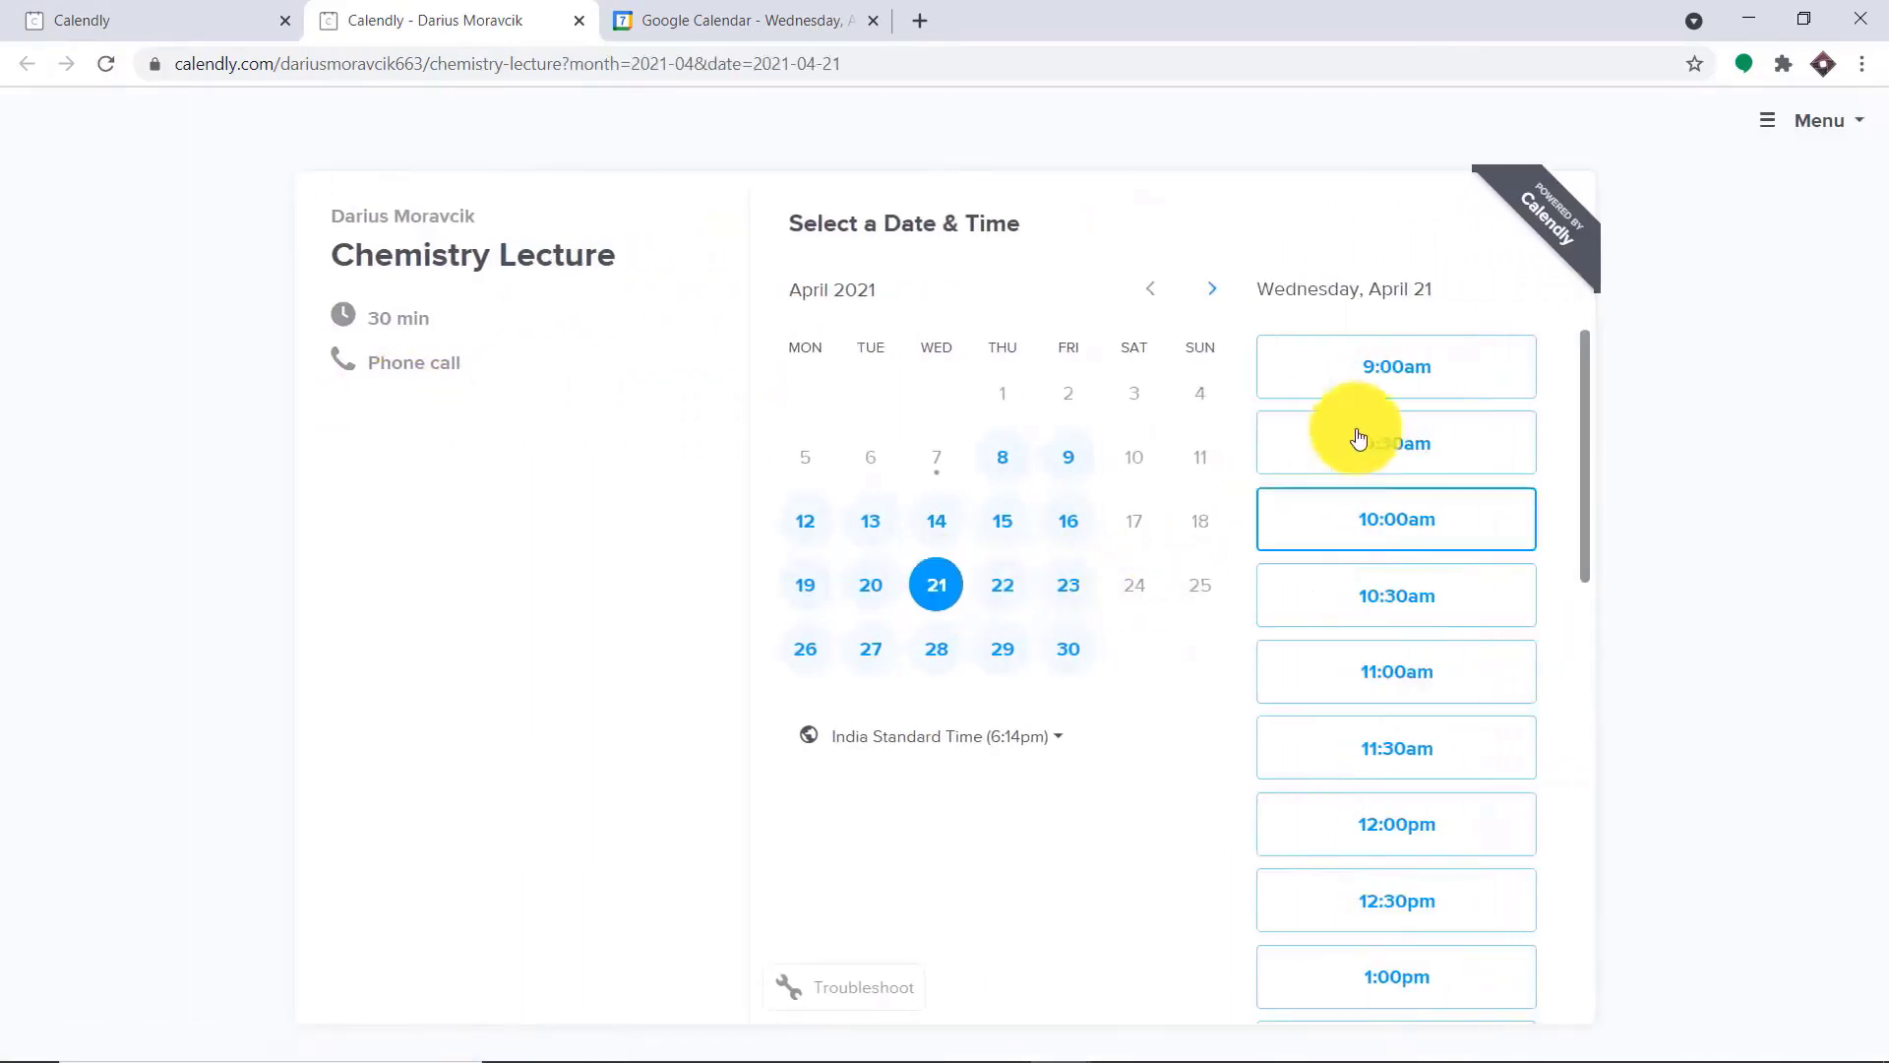
left_click(1409, 362)
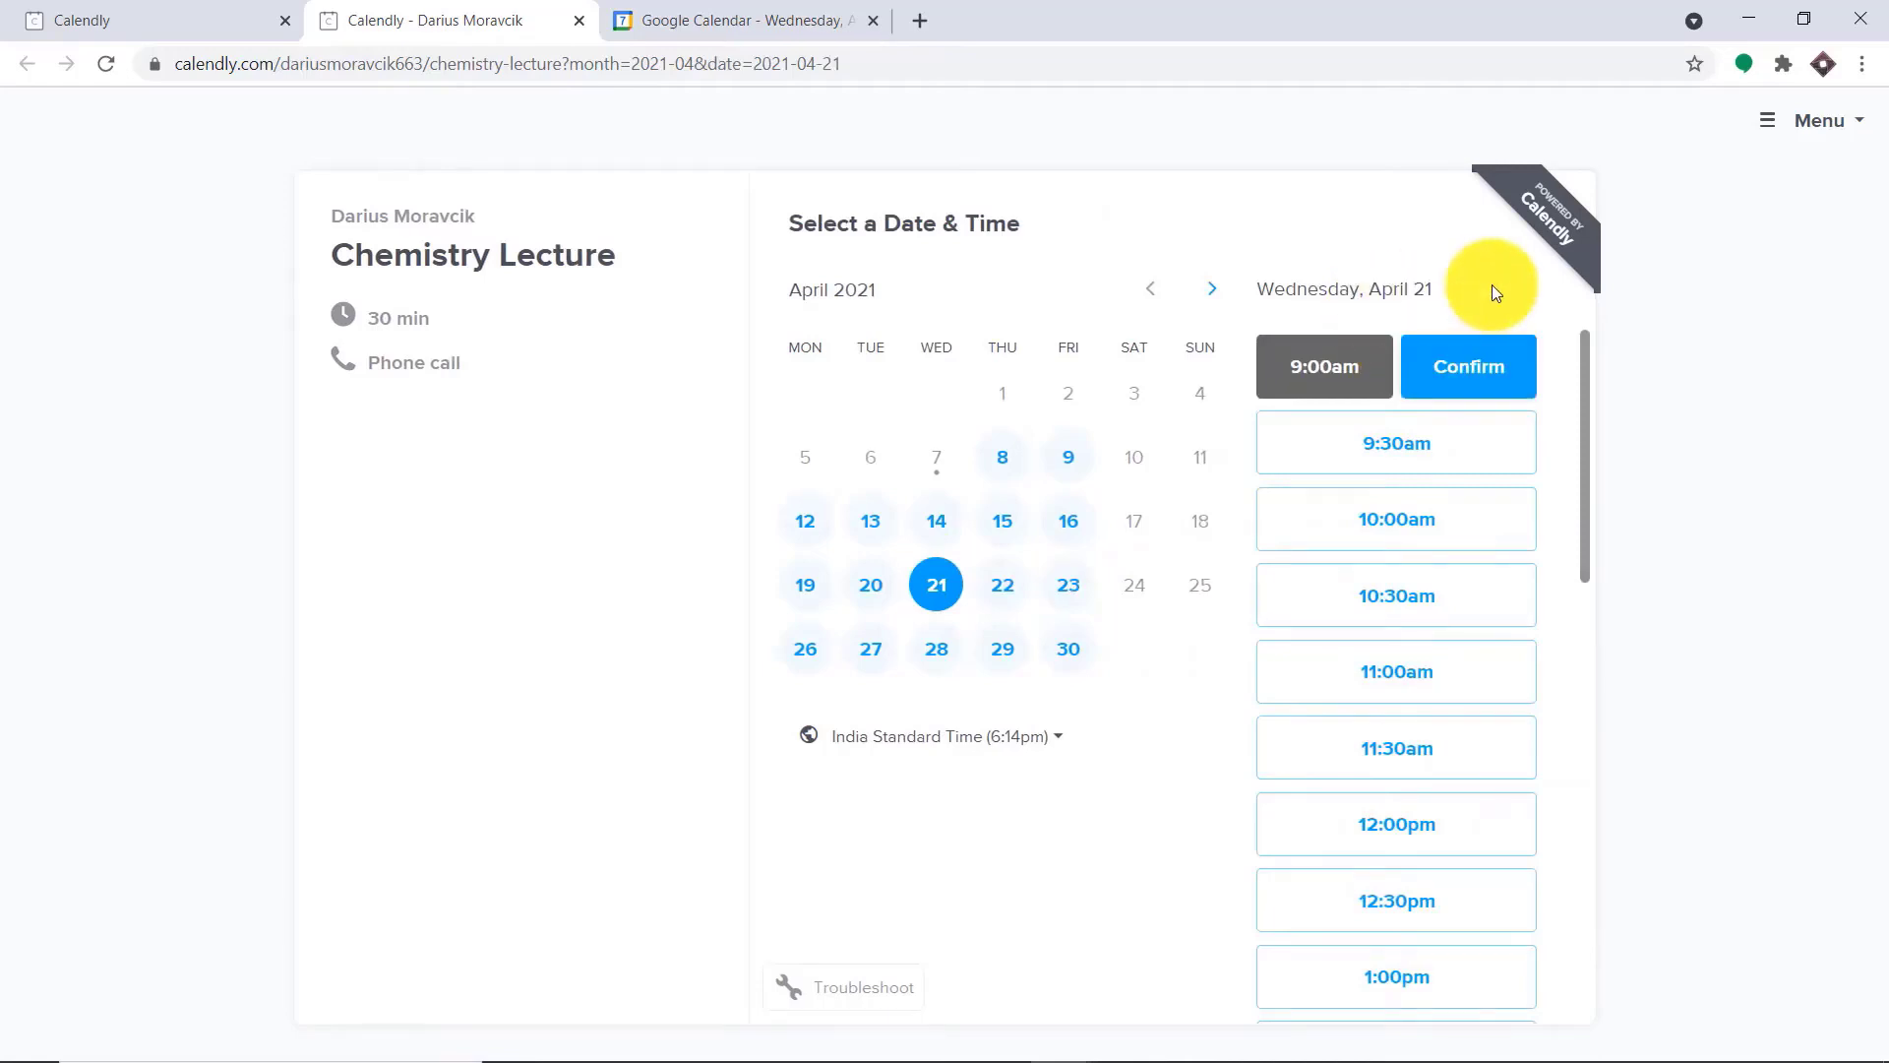
left_click(1474, 376)
Fill in the invitee's name, email and phone number, and schedule the event
left_click(990, 328)
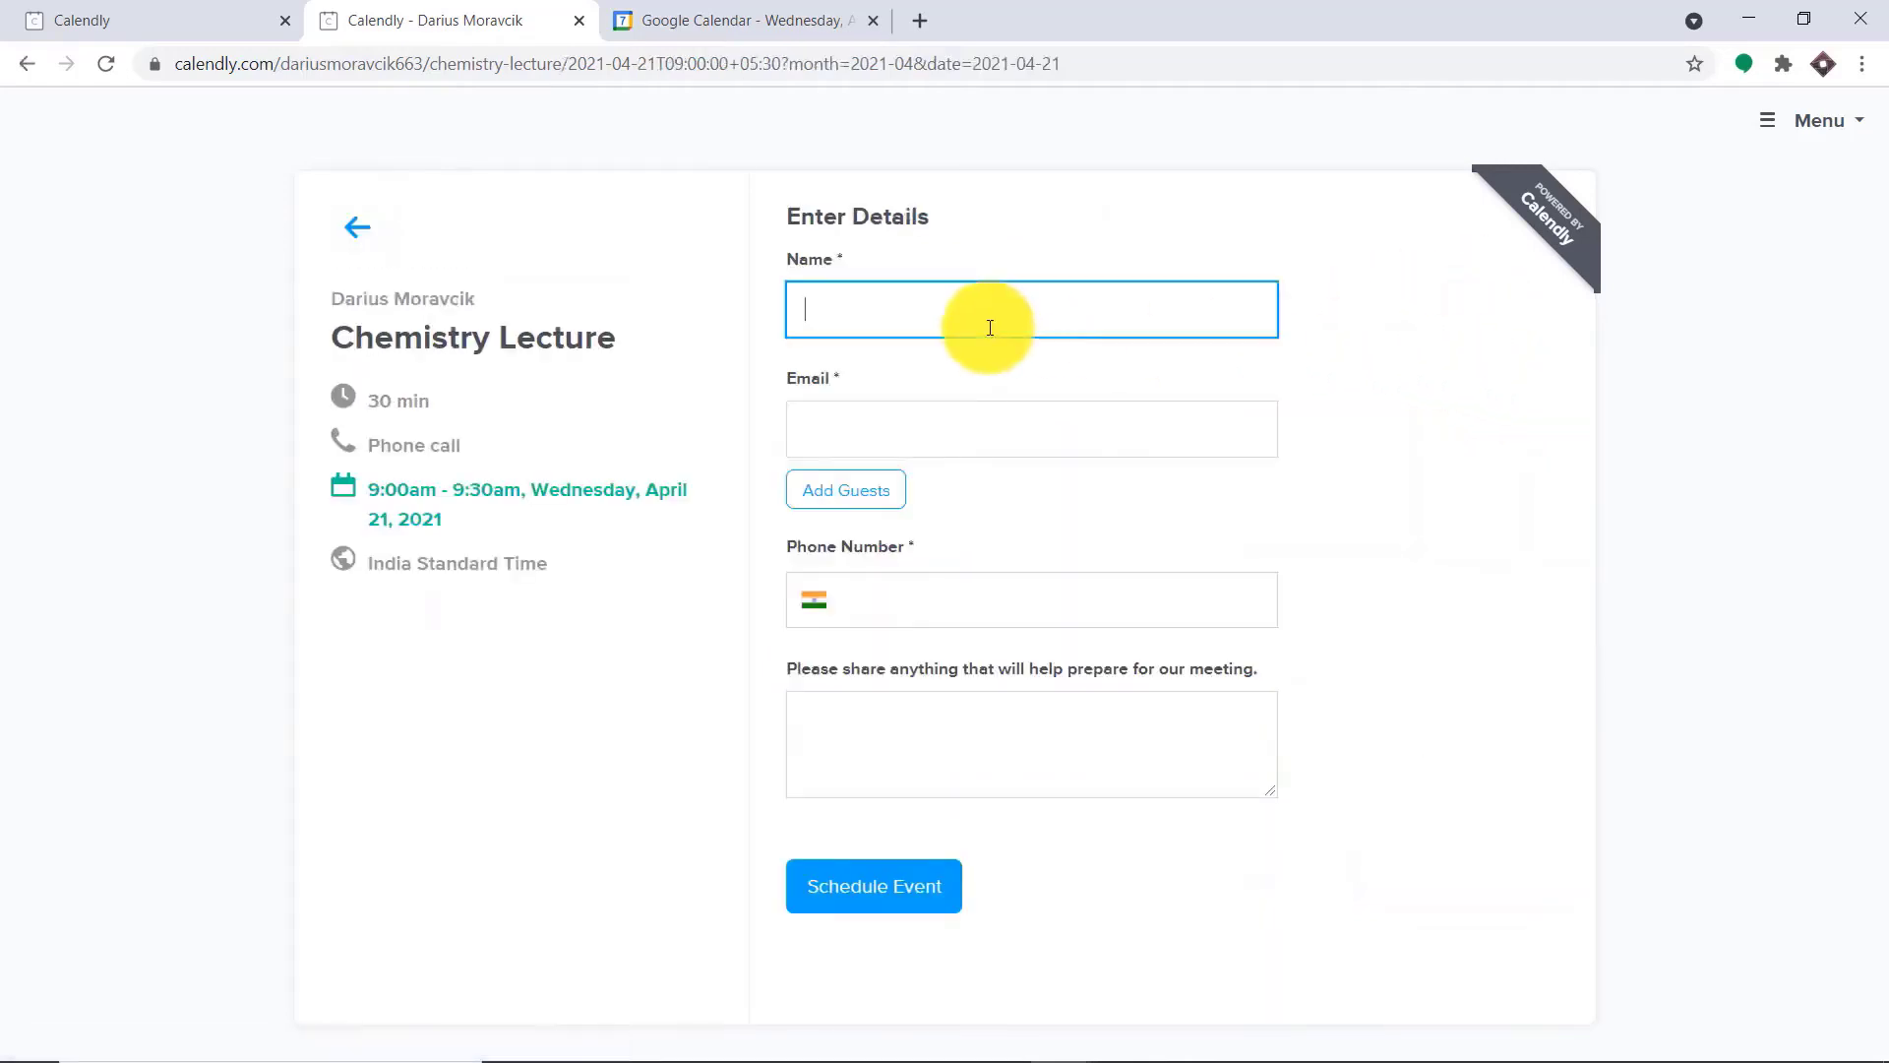
left_click(978, 370)
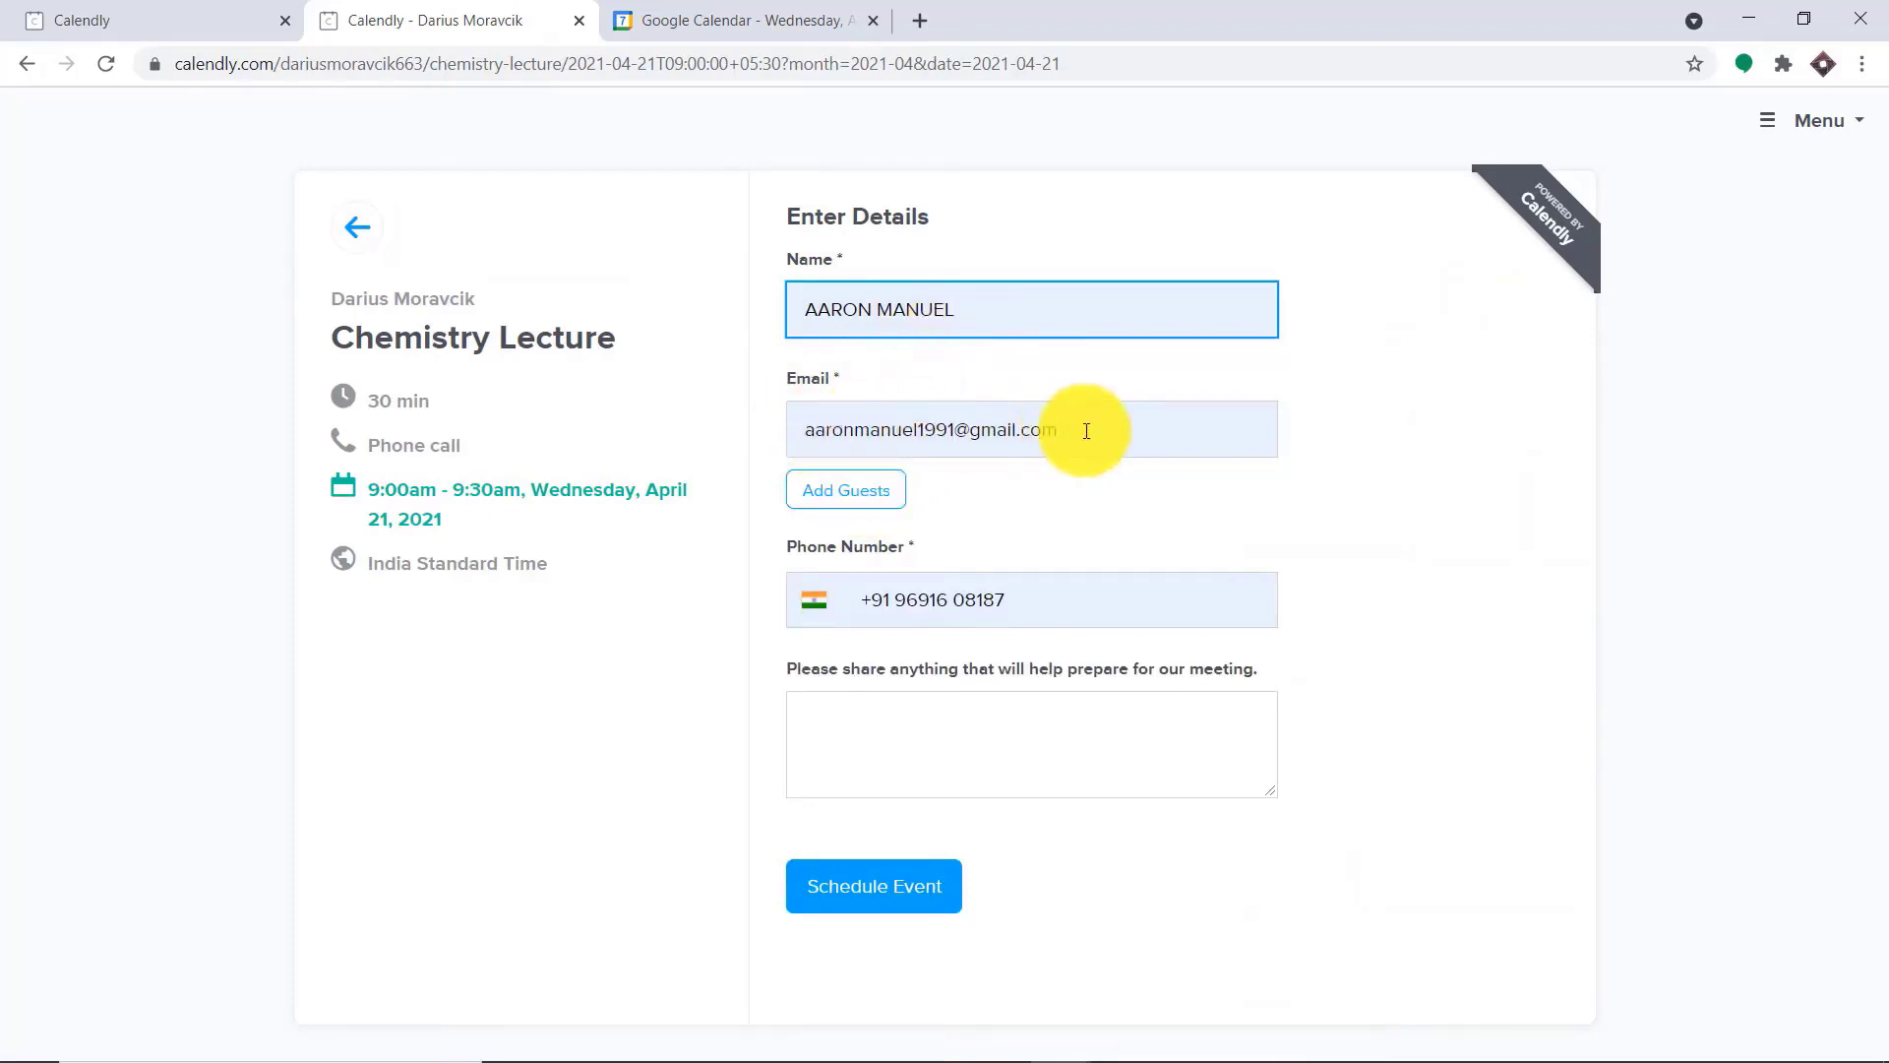
left_click(864, 898)
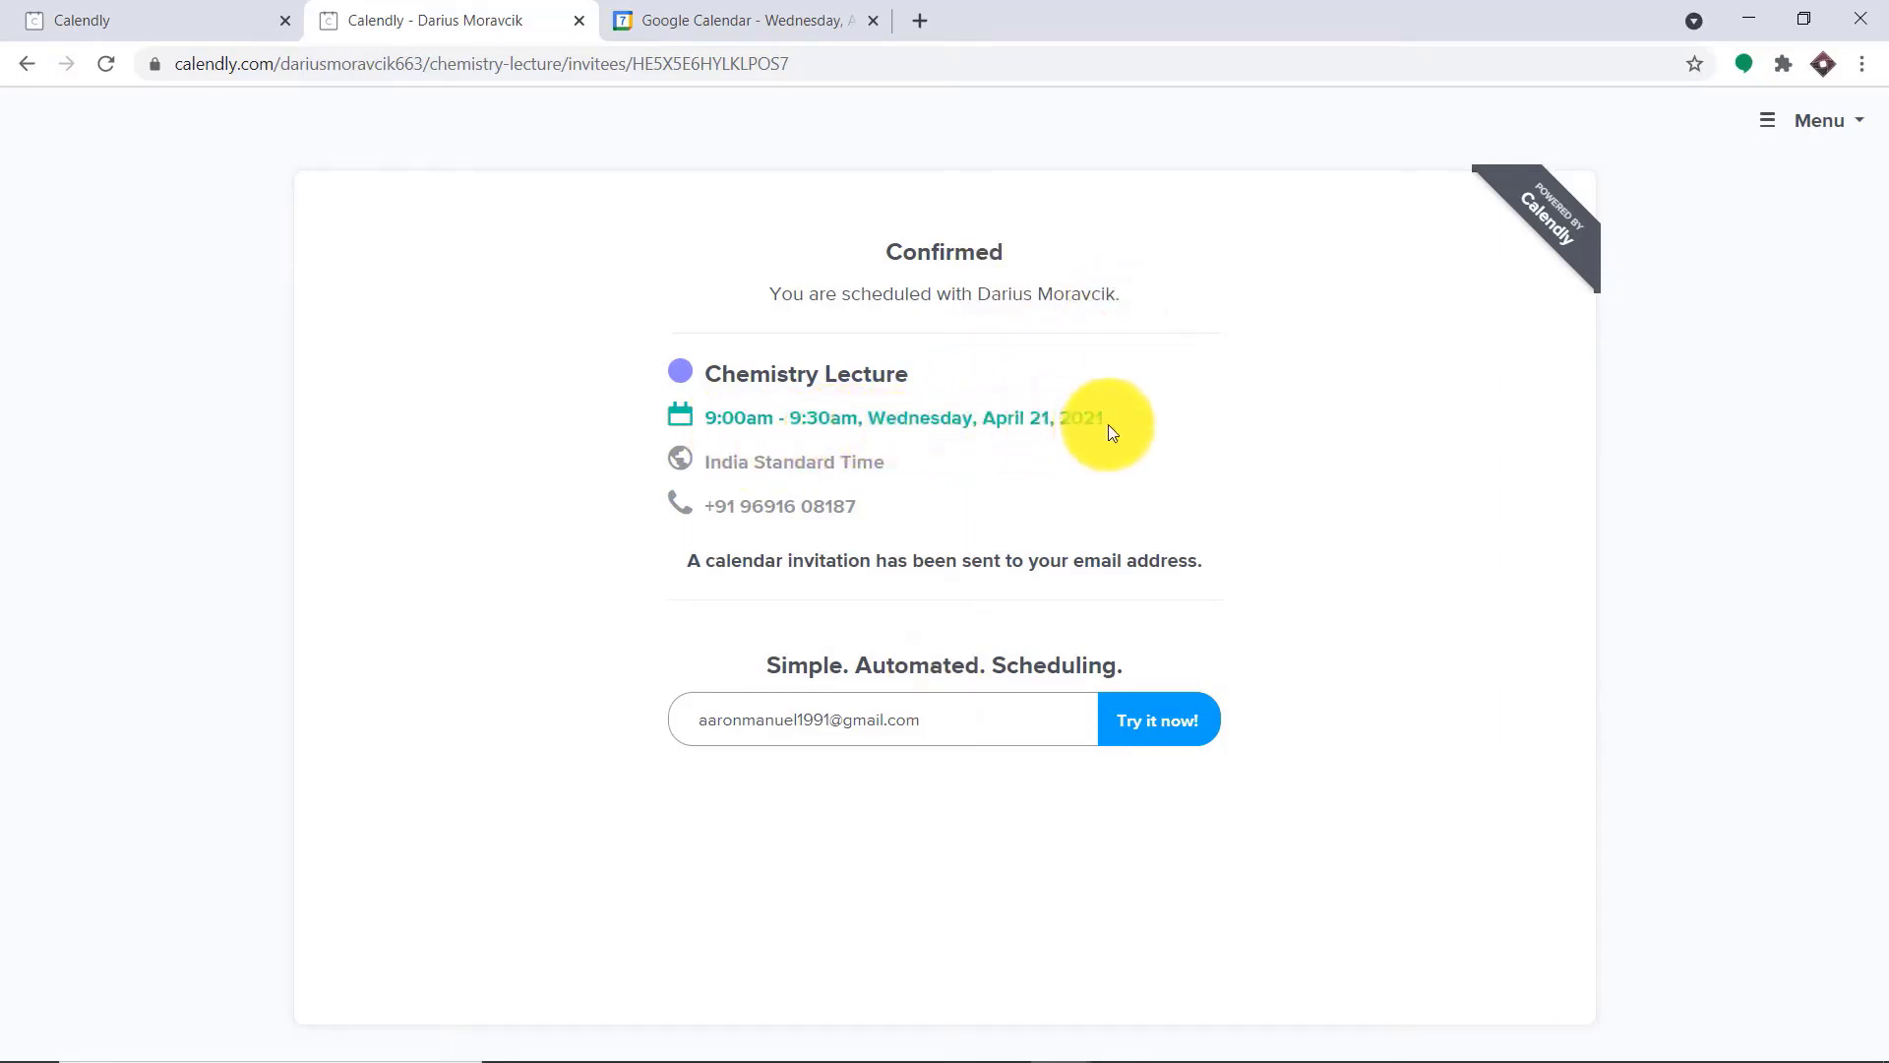
Switch to Google Calendar and check the Chemistry Lecture event's time, guests and description on April 21, 2021
left_click(768, 12)
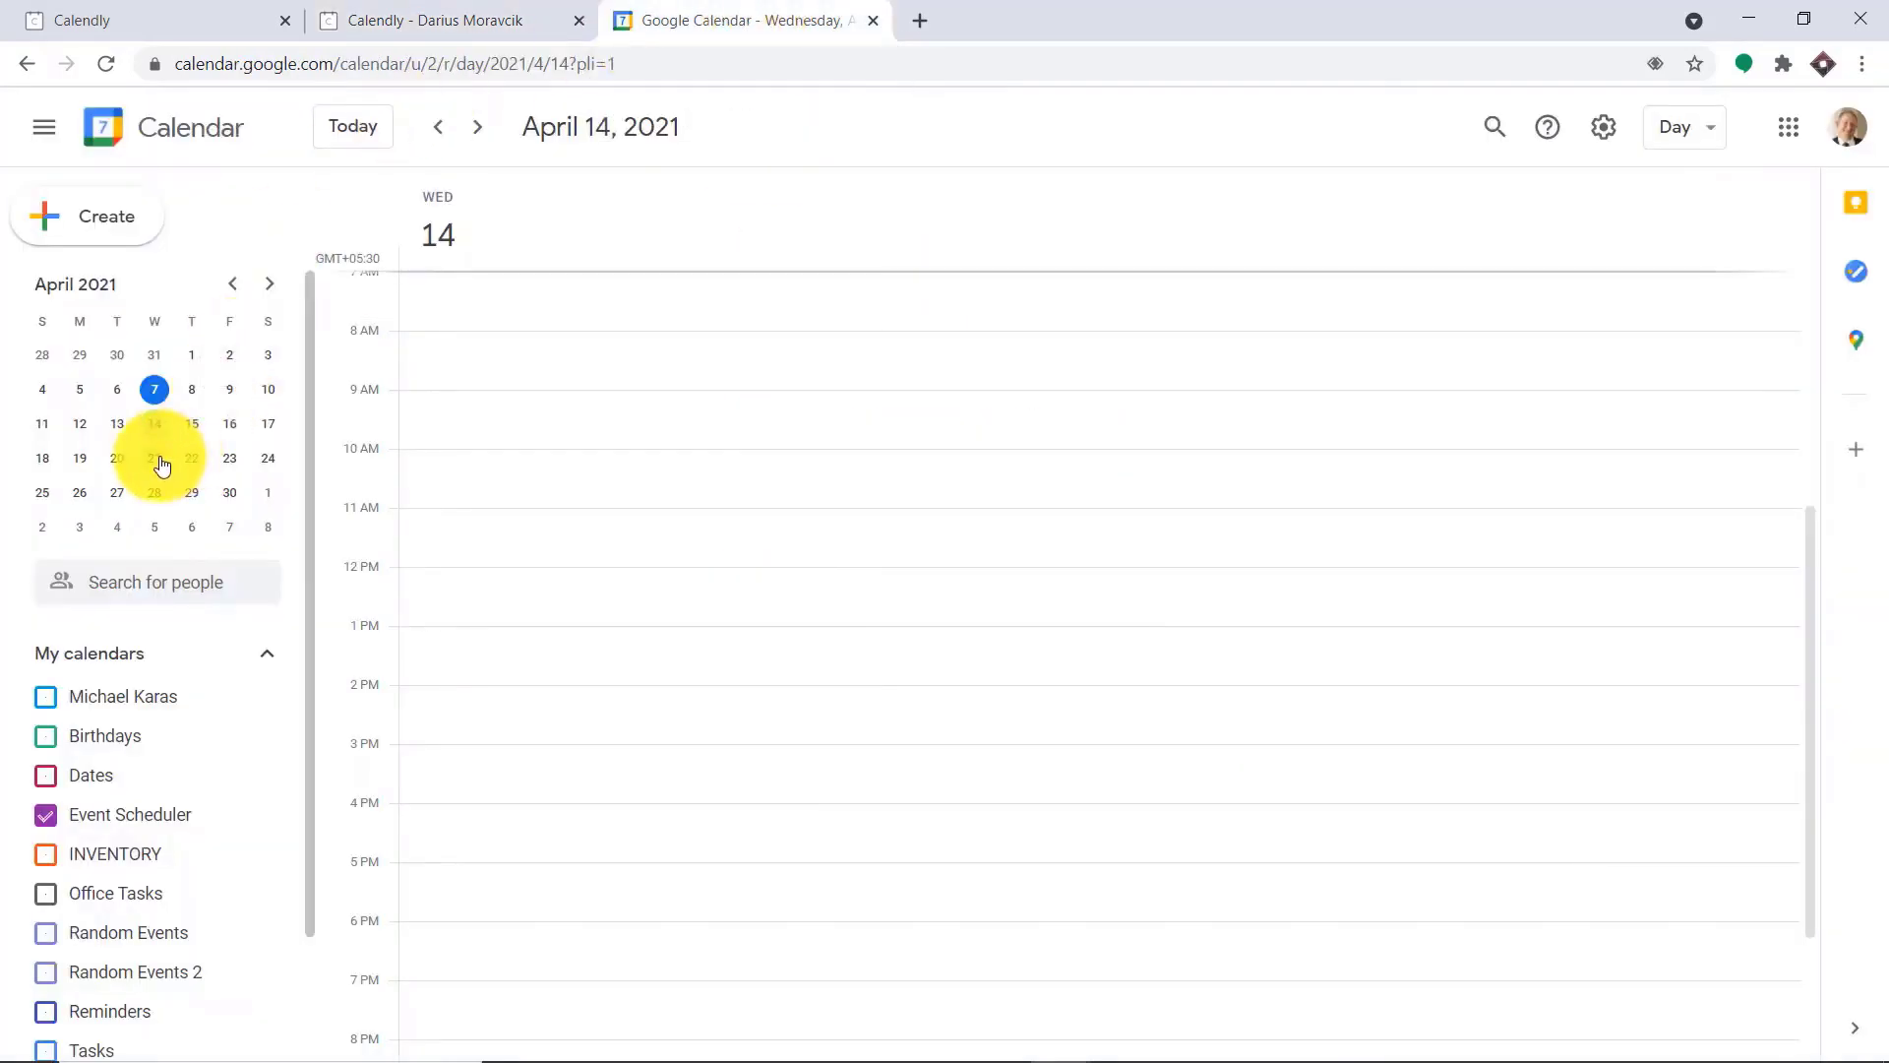
left_click_drag(163, 464, 157, 460)
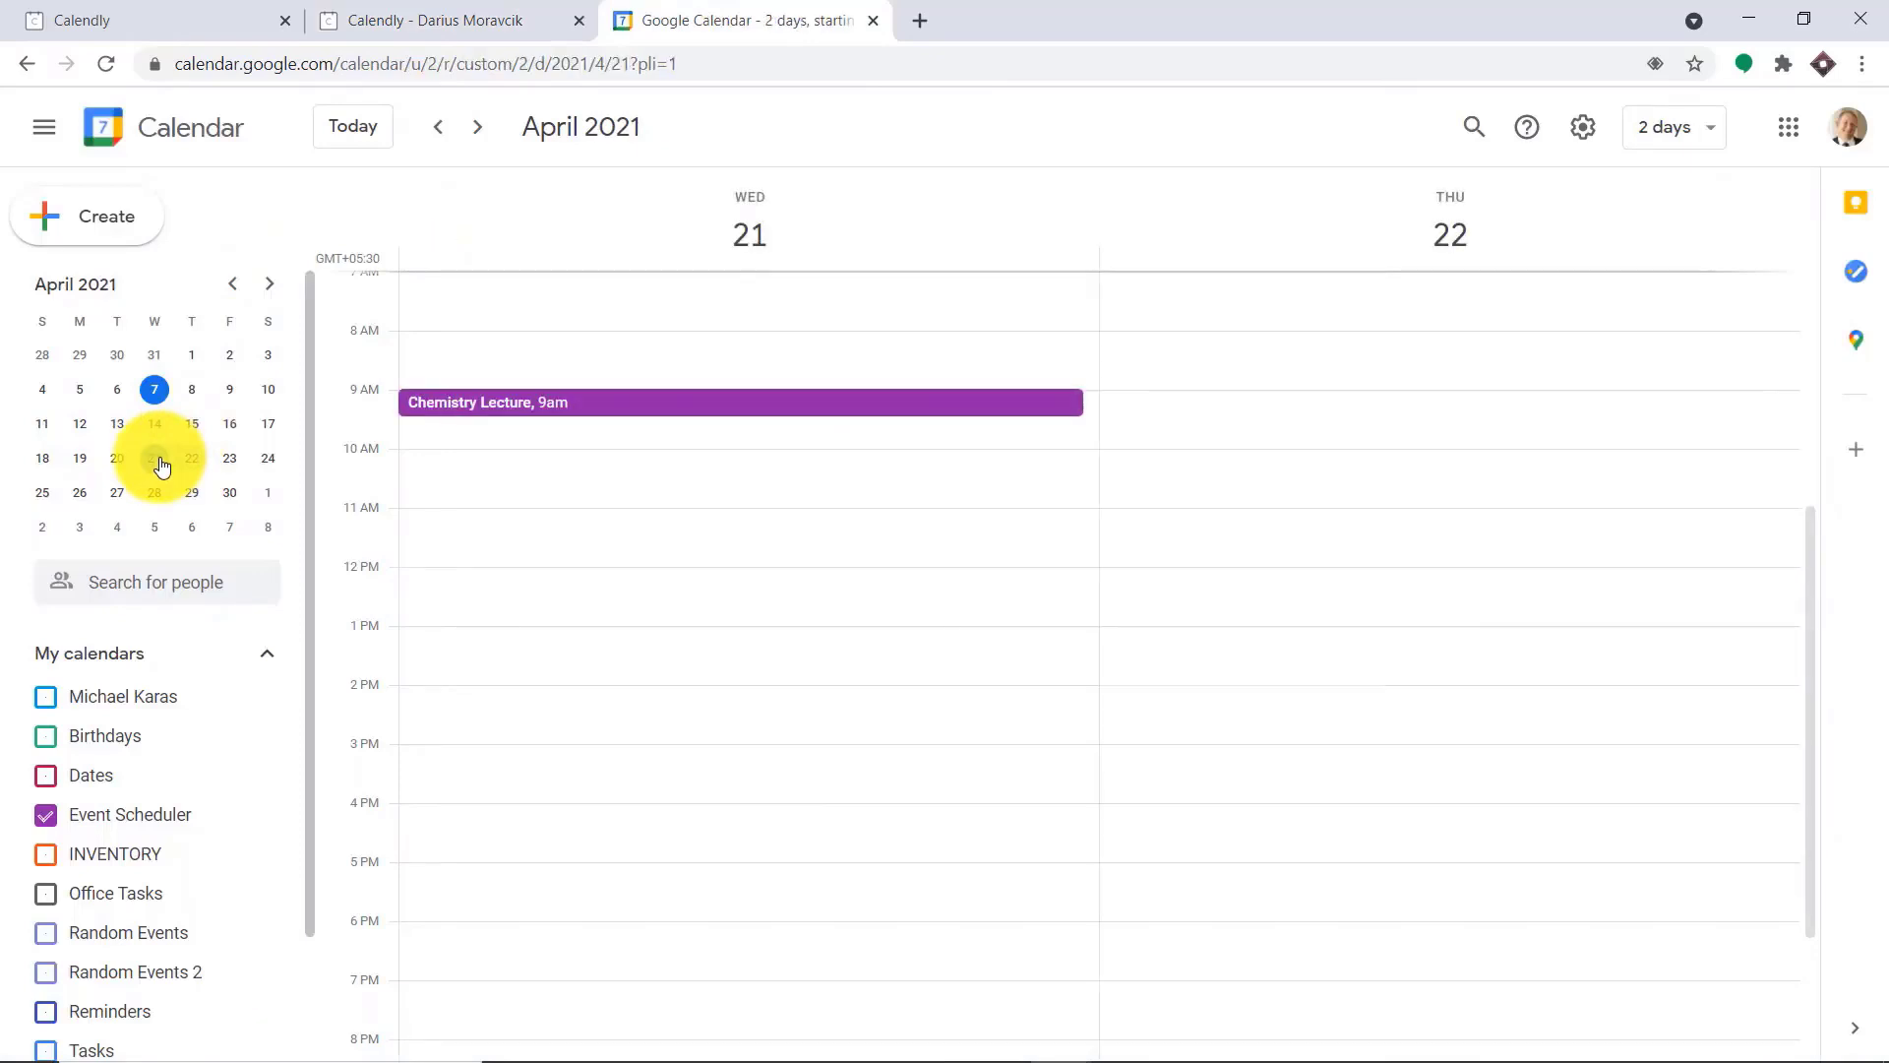
left_click(500, 413)
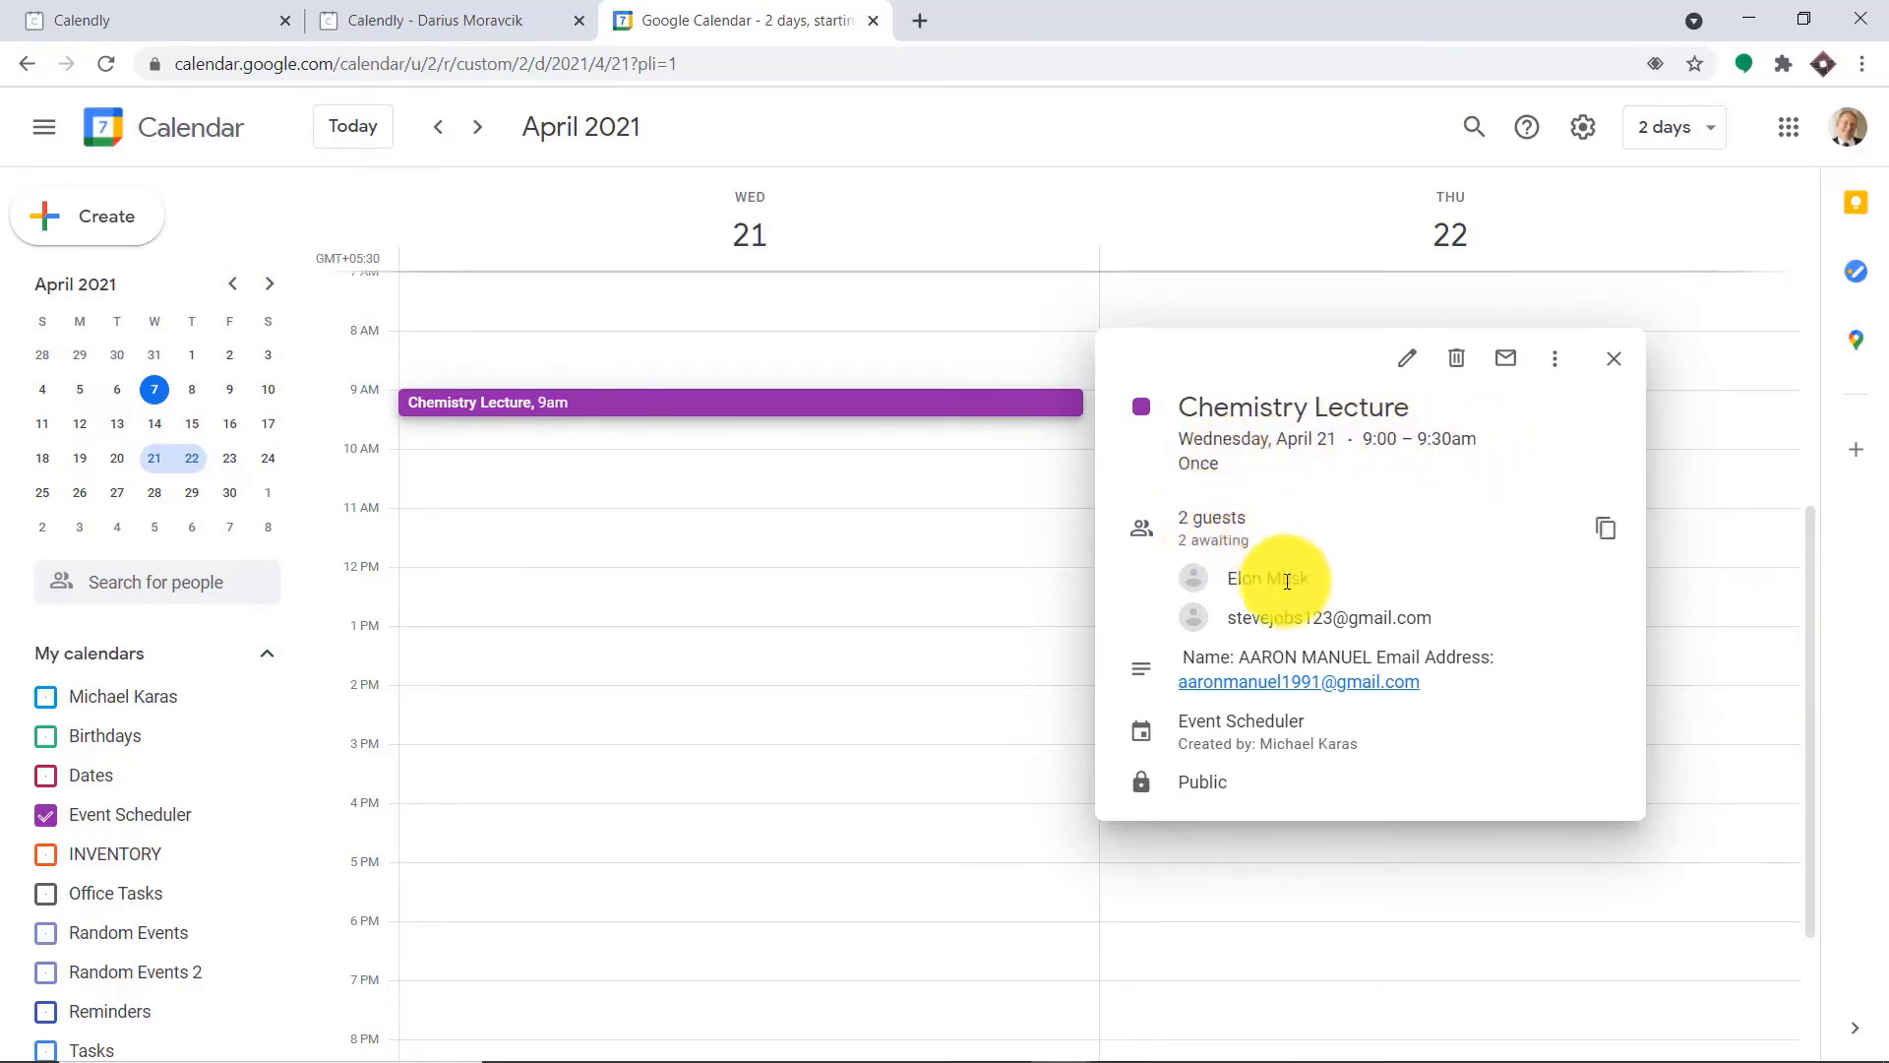
left_click_drag(1431, 618, 1208, 560)
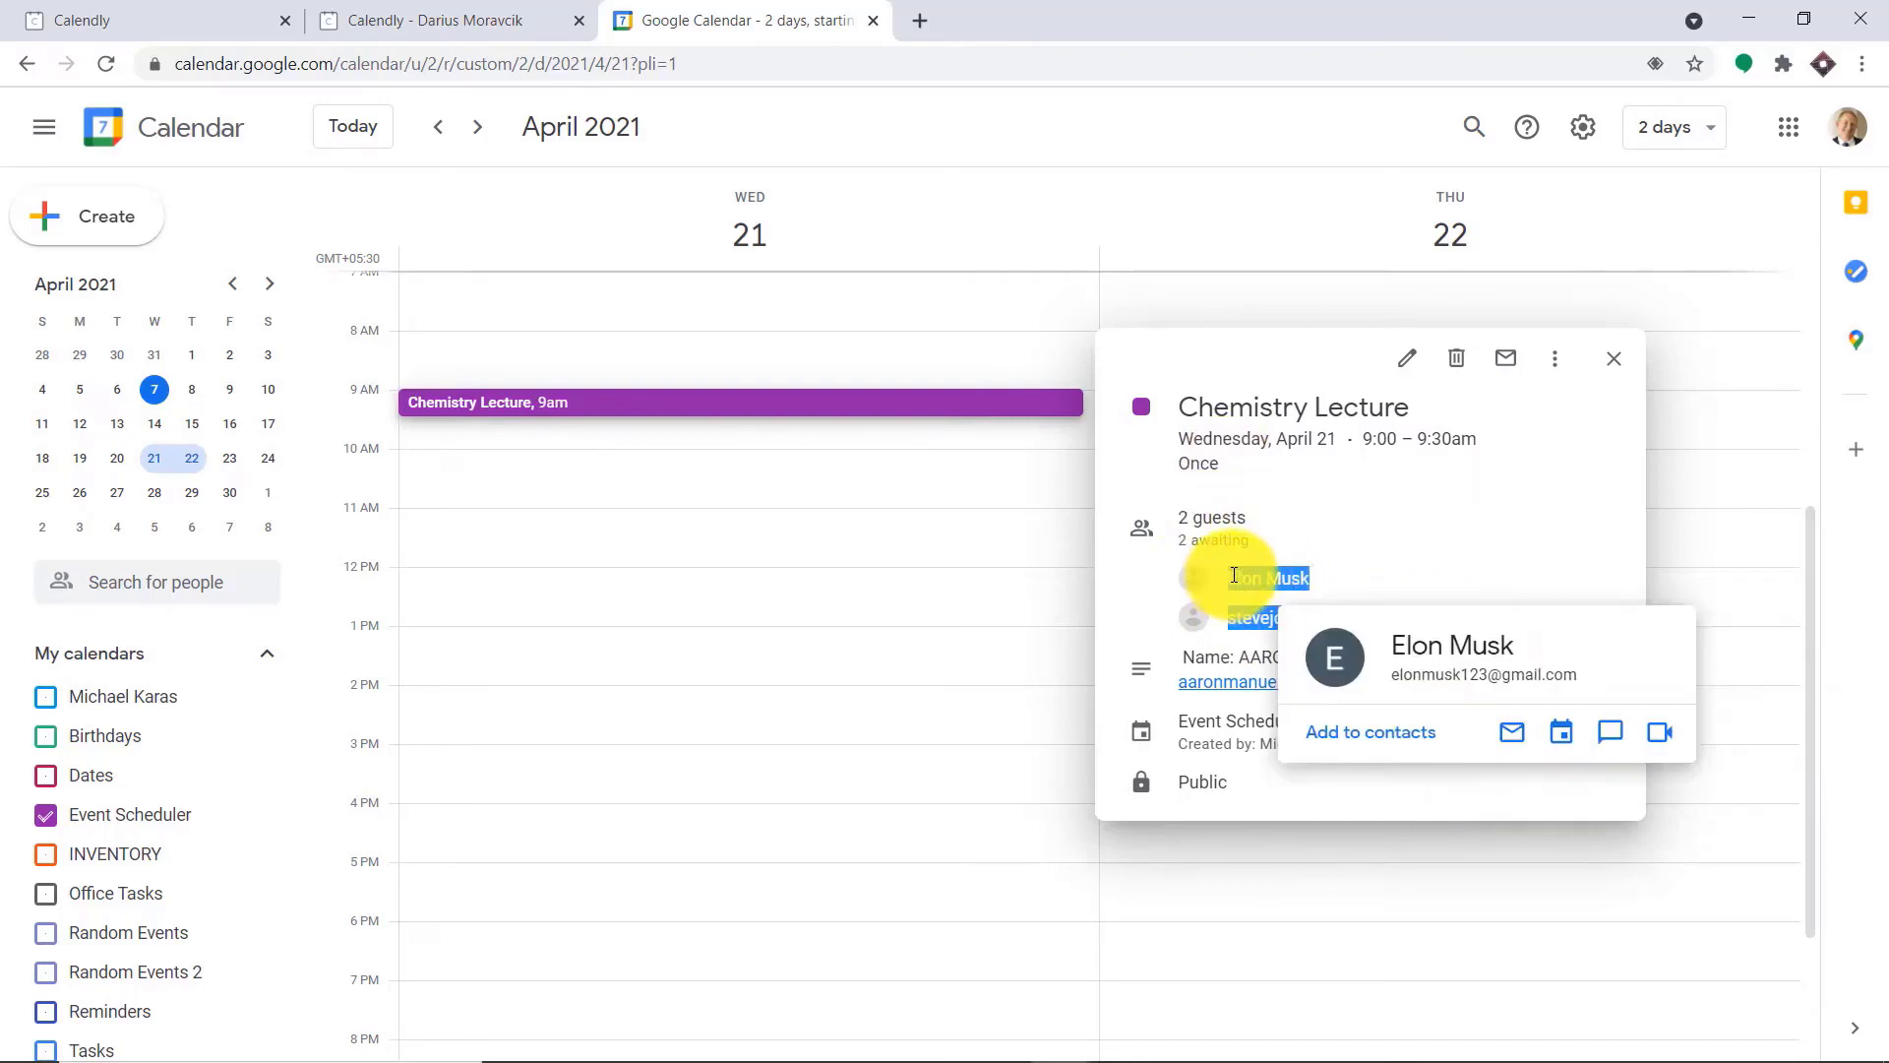
left_click(1368, 478)
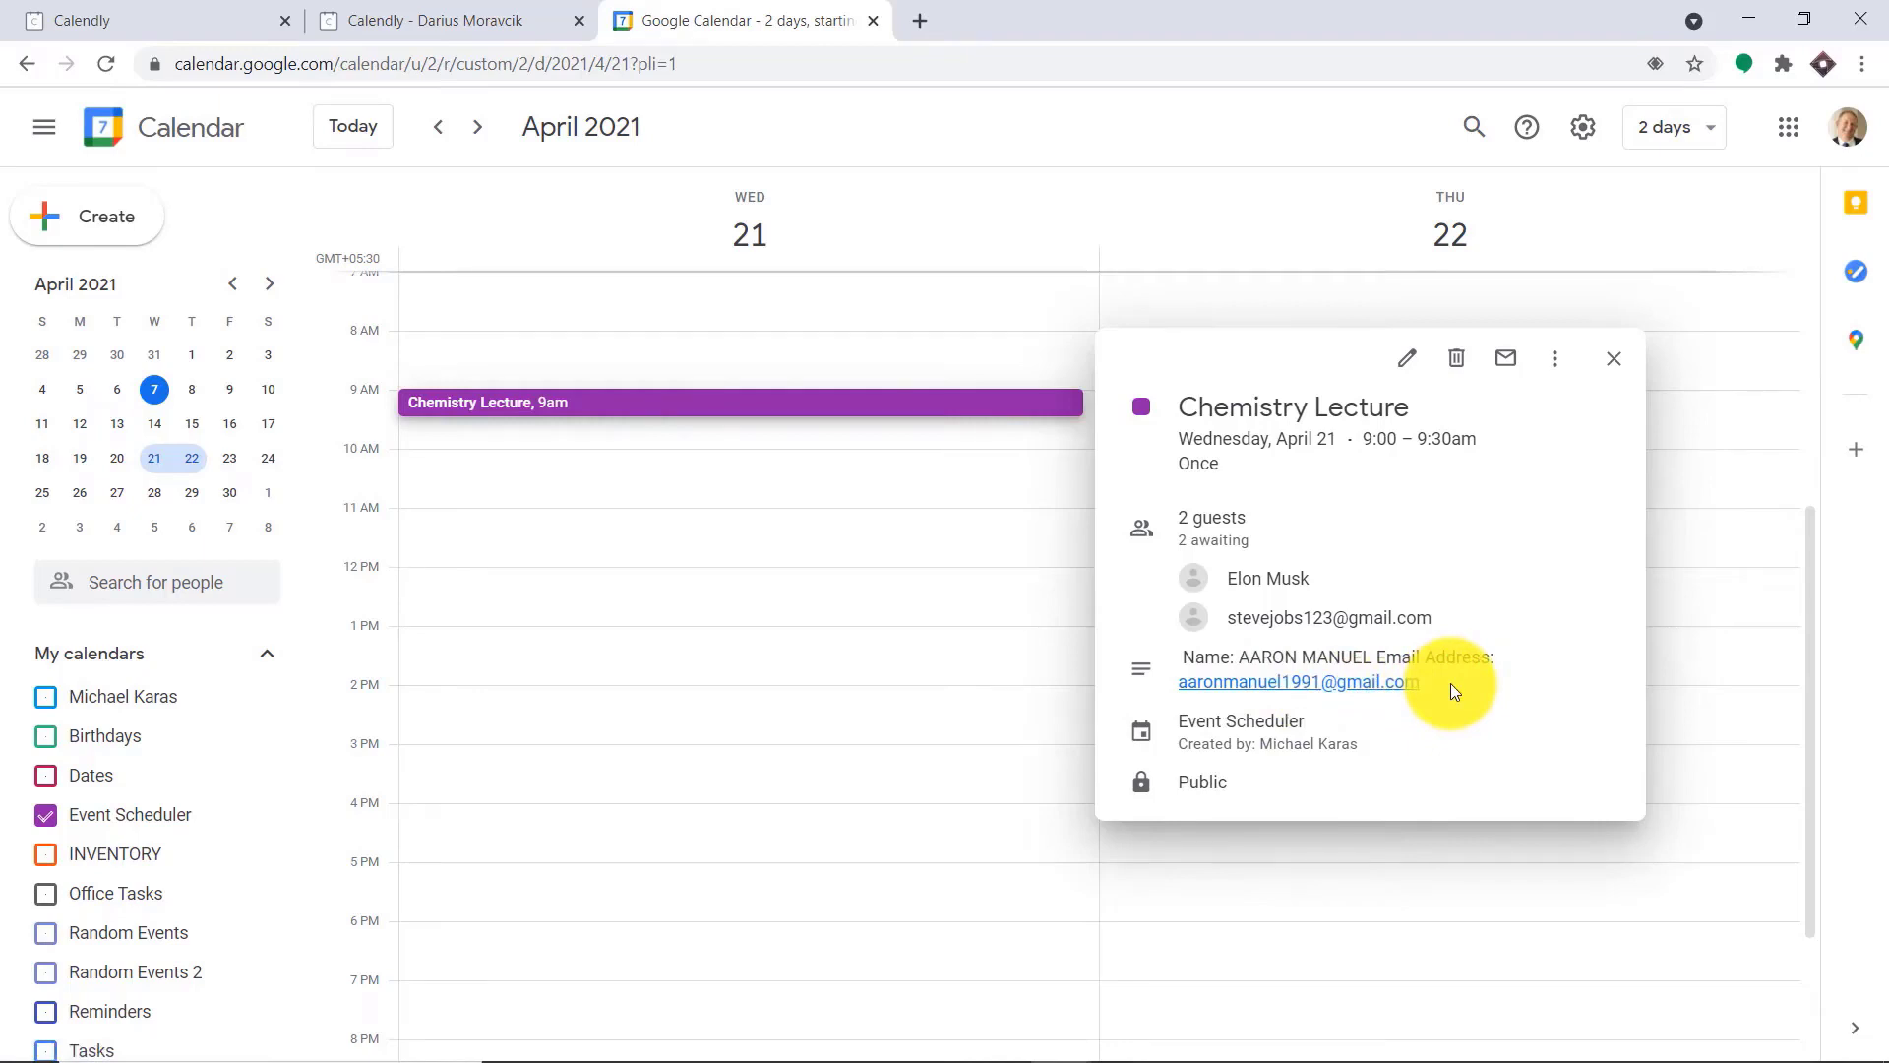
Open the Pabbly website in a new browser tab, sign in and access the Connect application
left_click(920, 19)
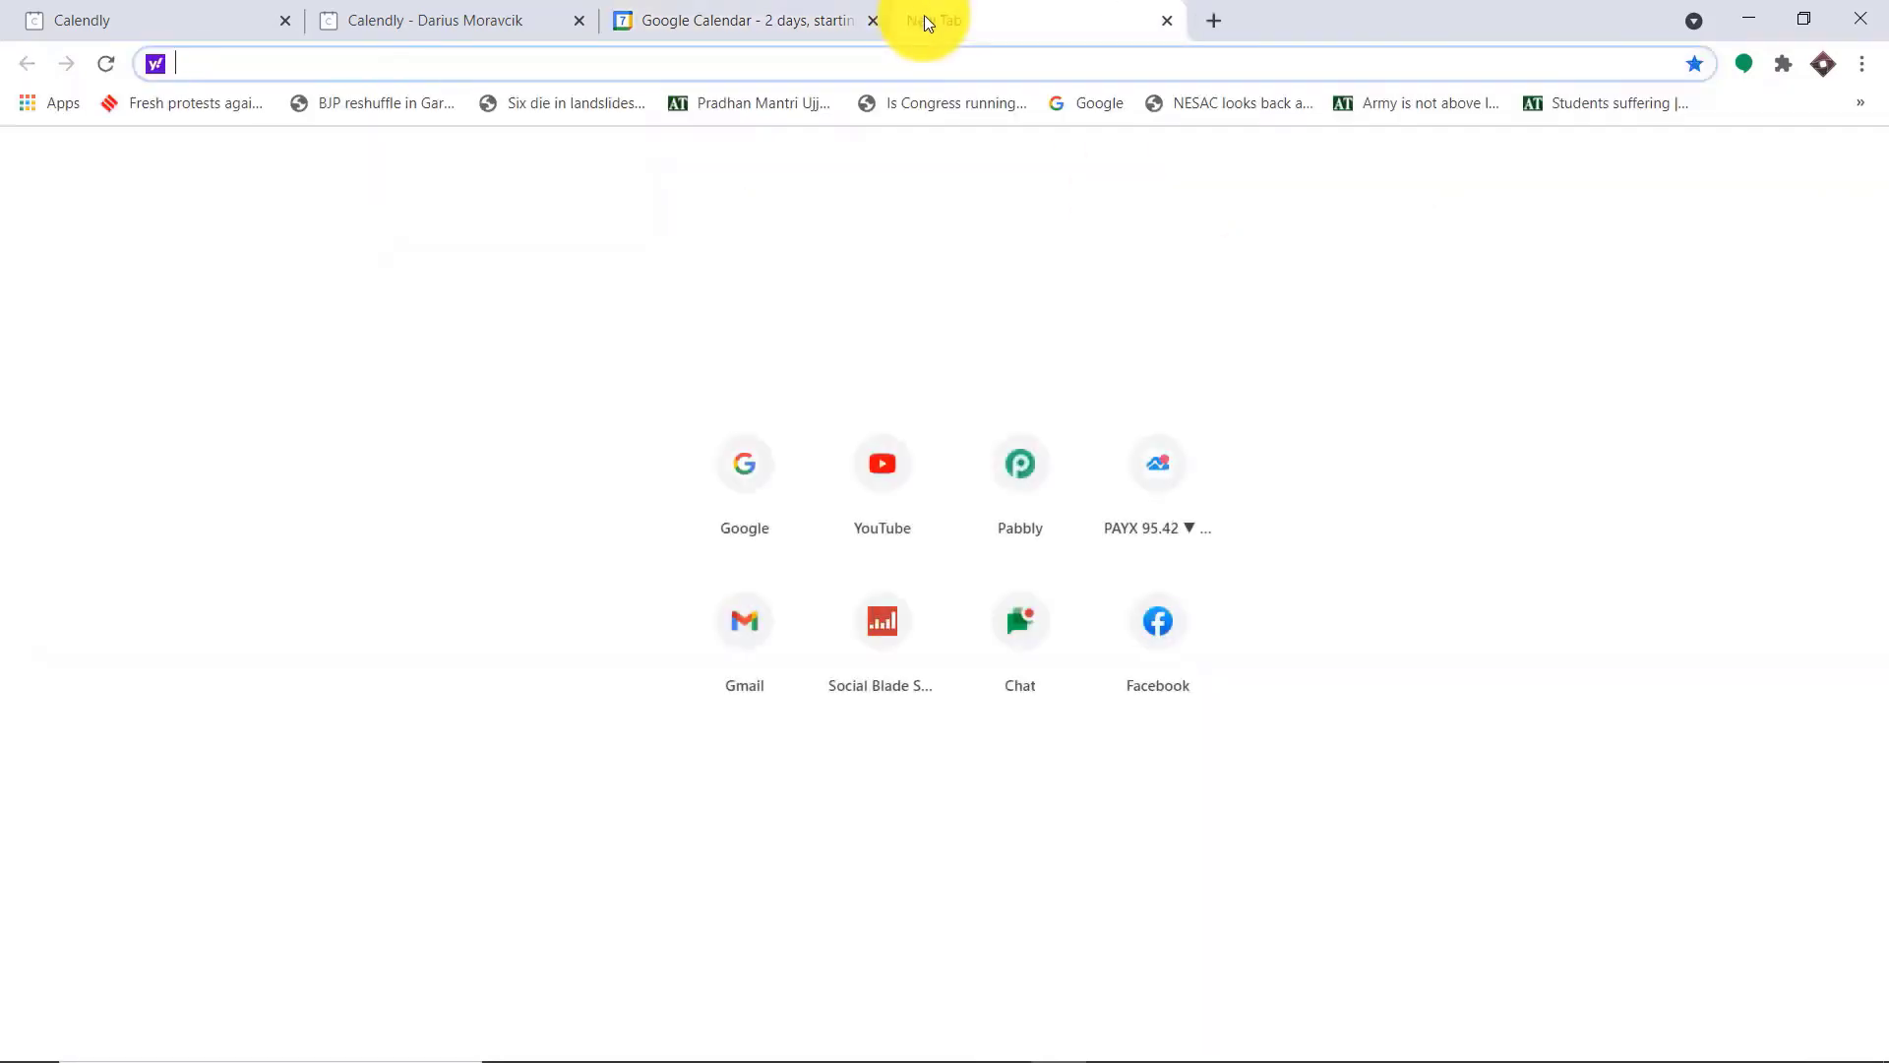
type("pa")
key("Return")
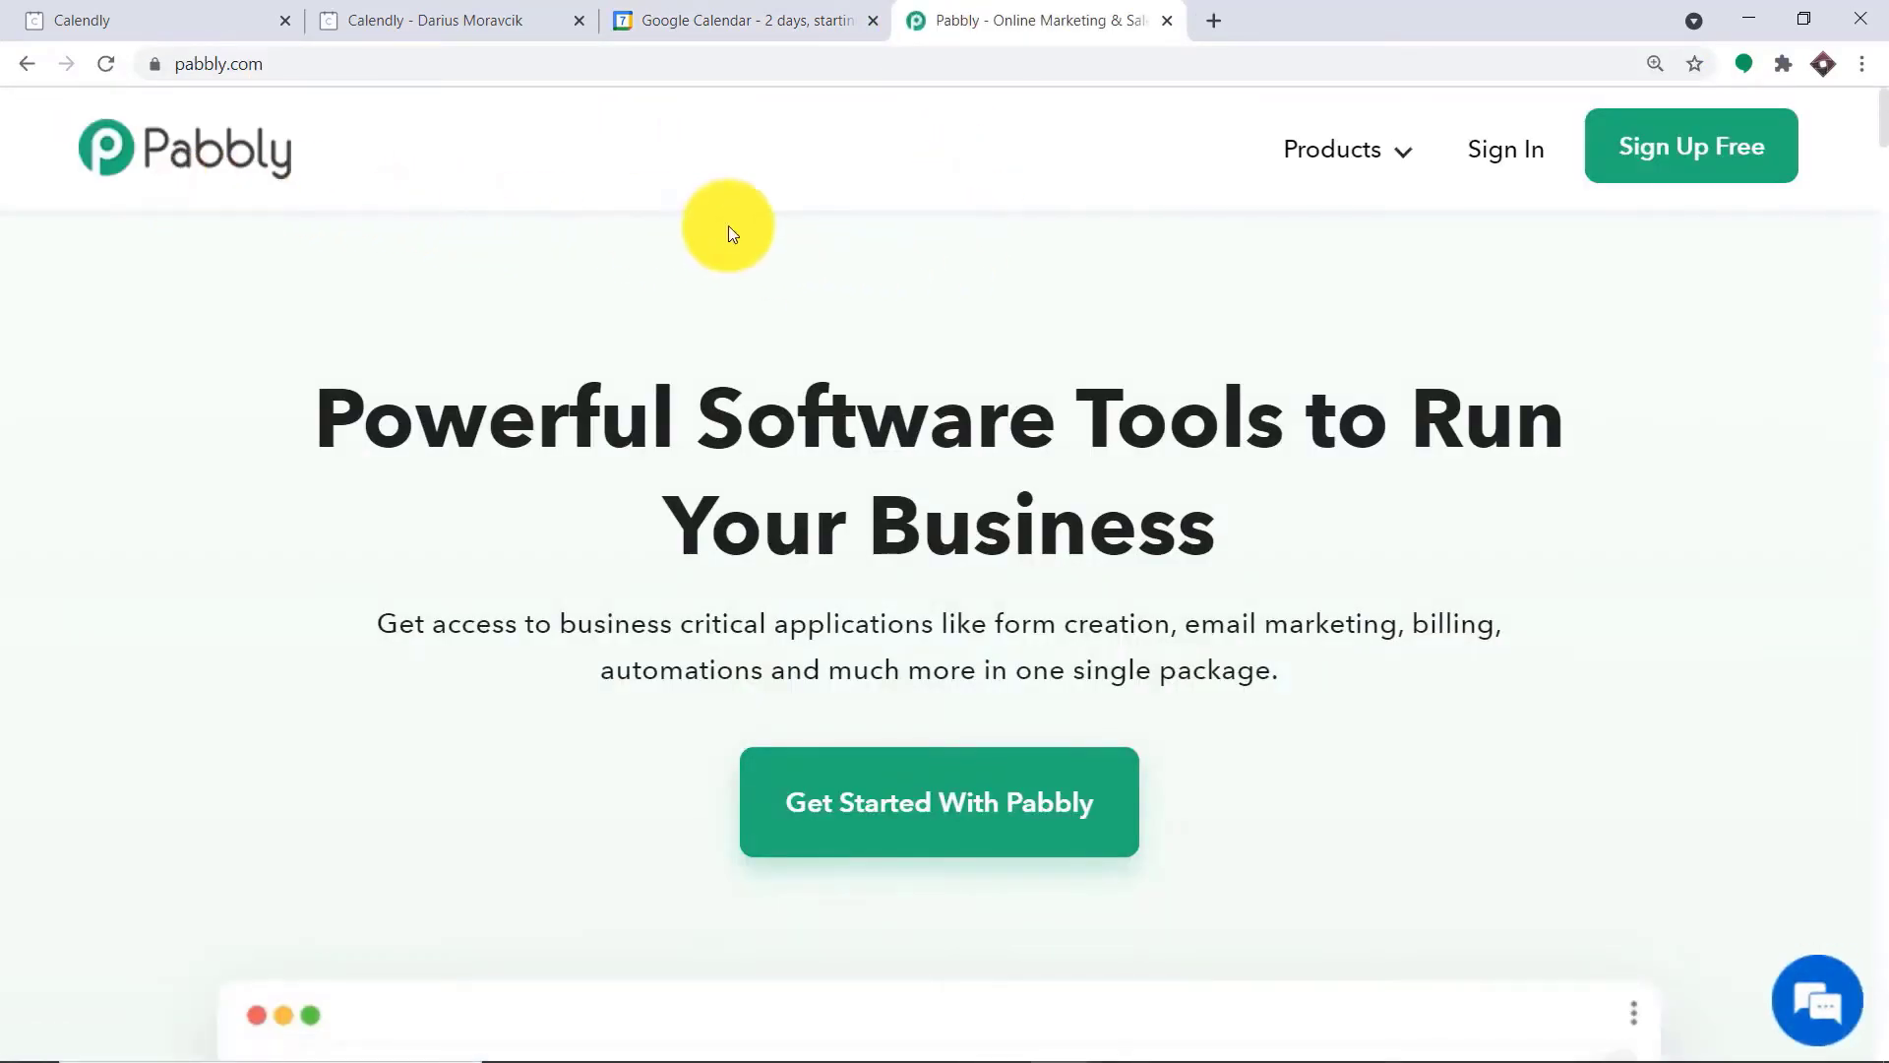
left_click(1491, 165)
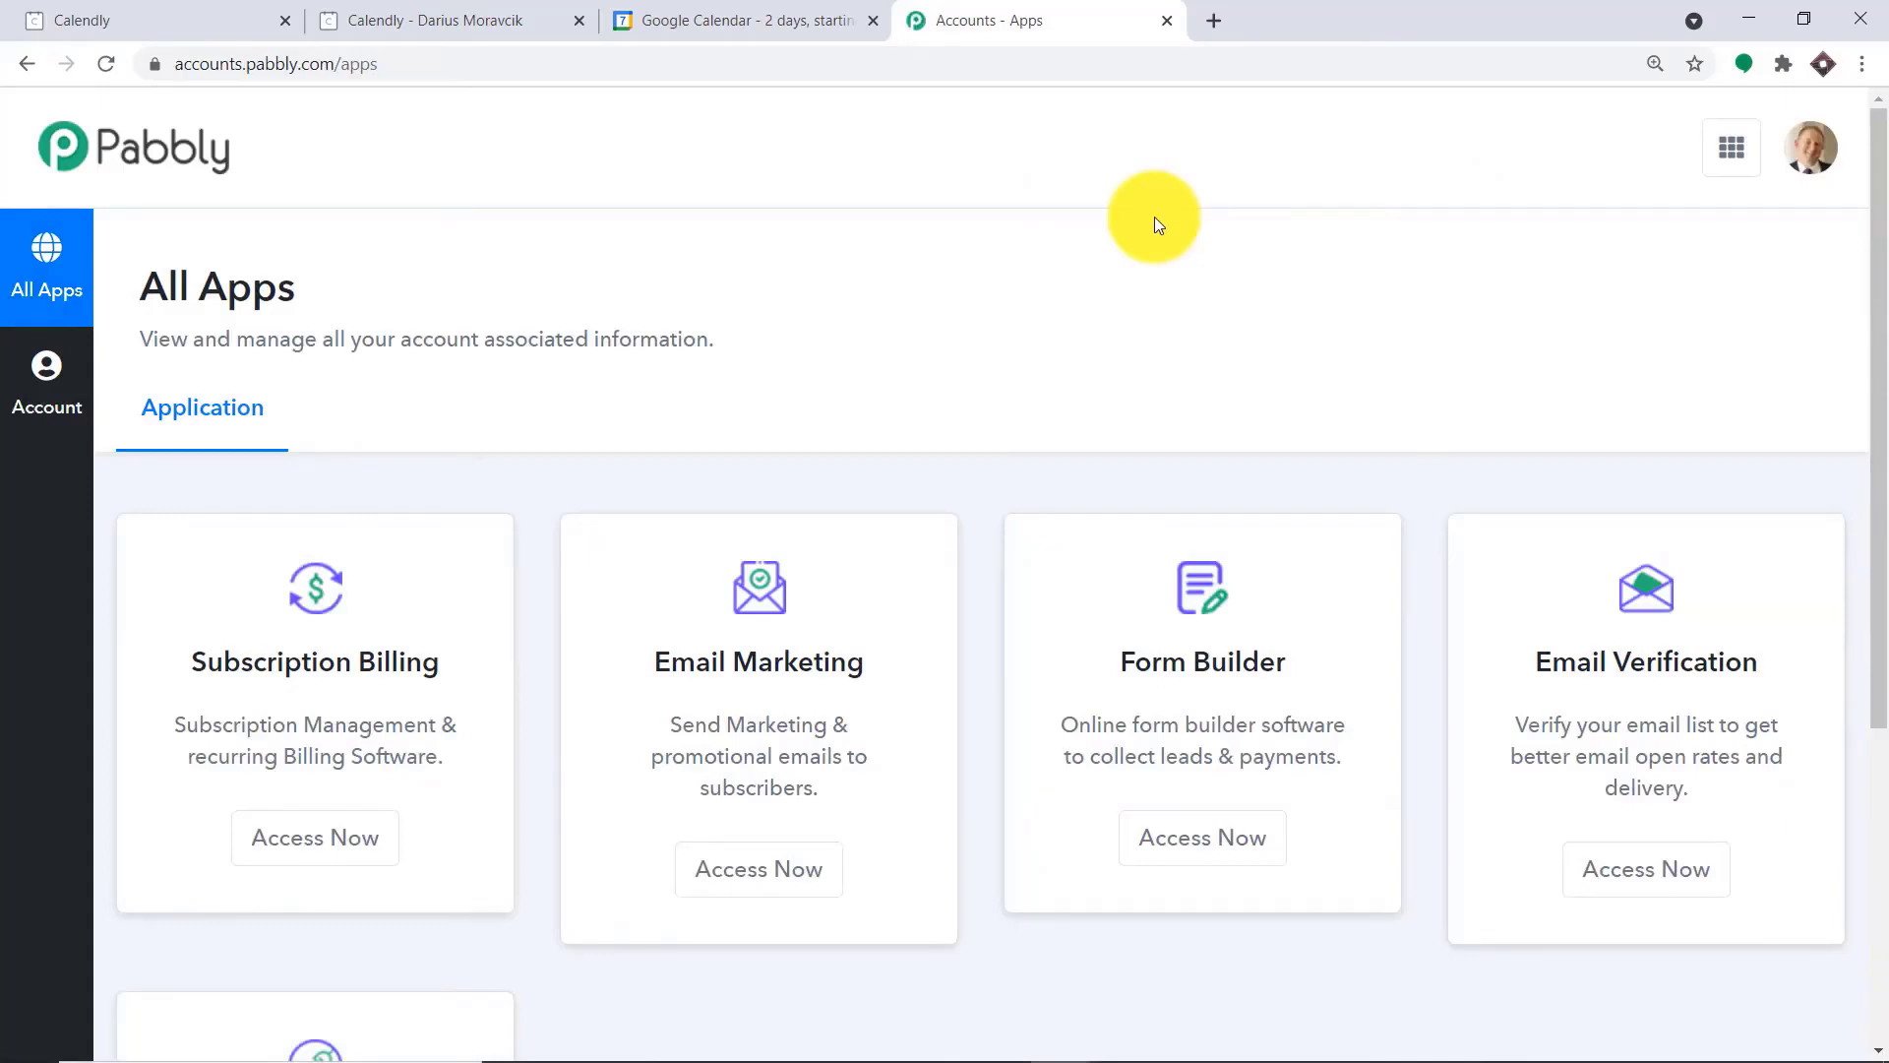
scroll(1154, 216, "down", 5)
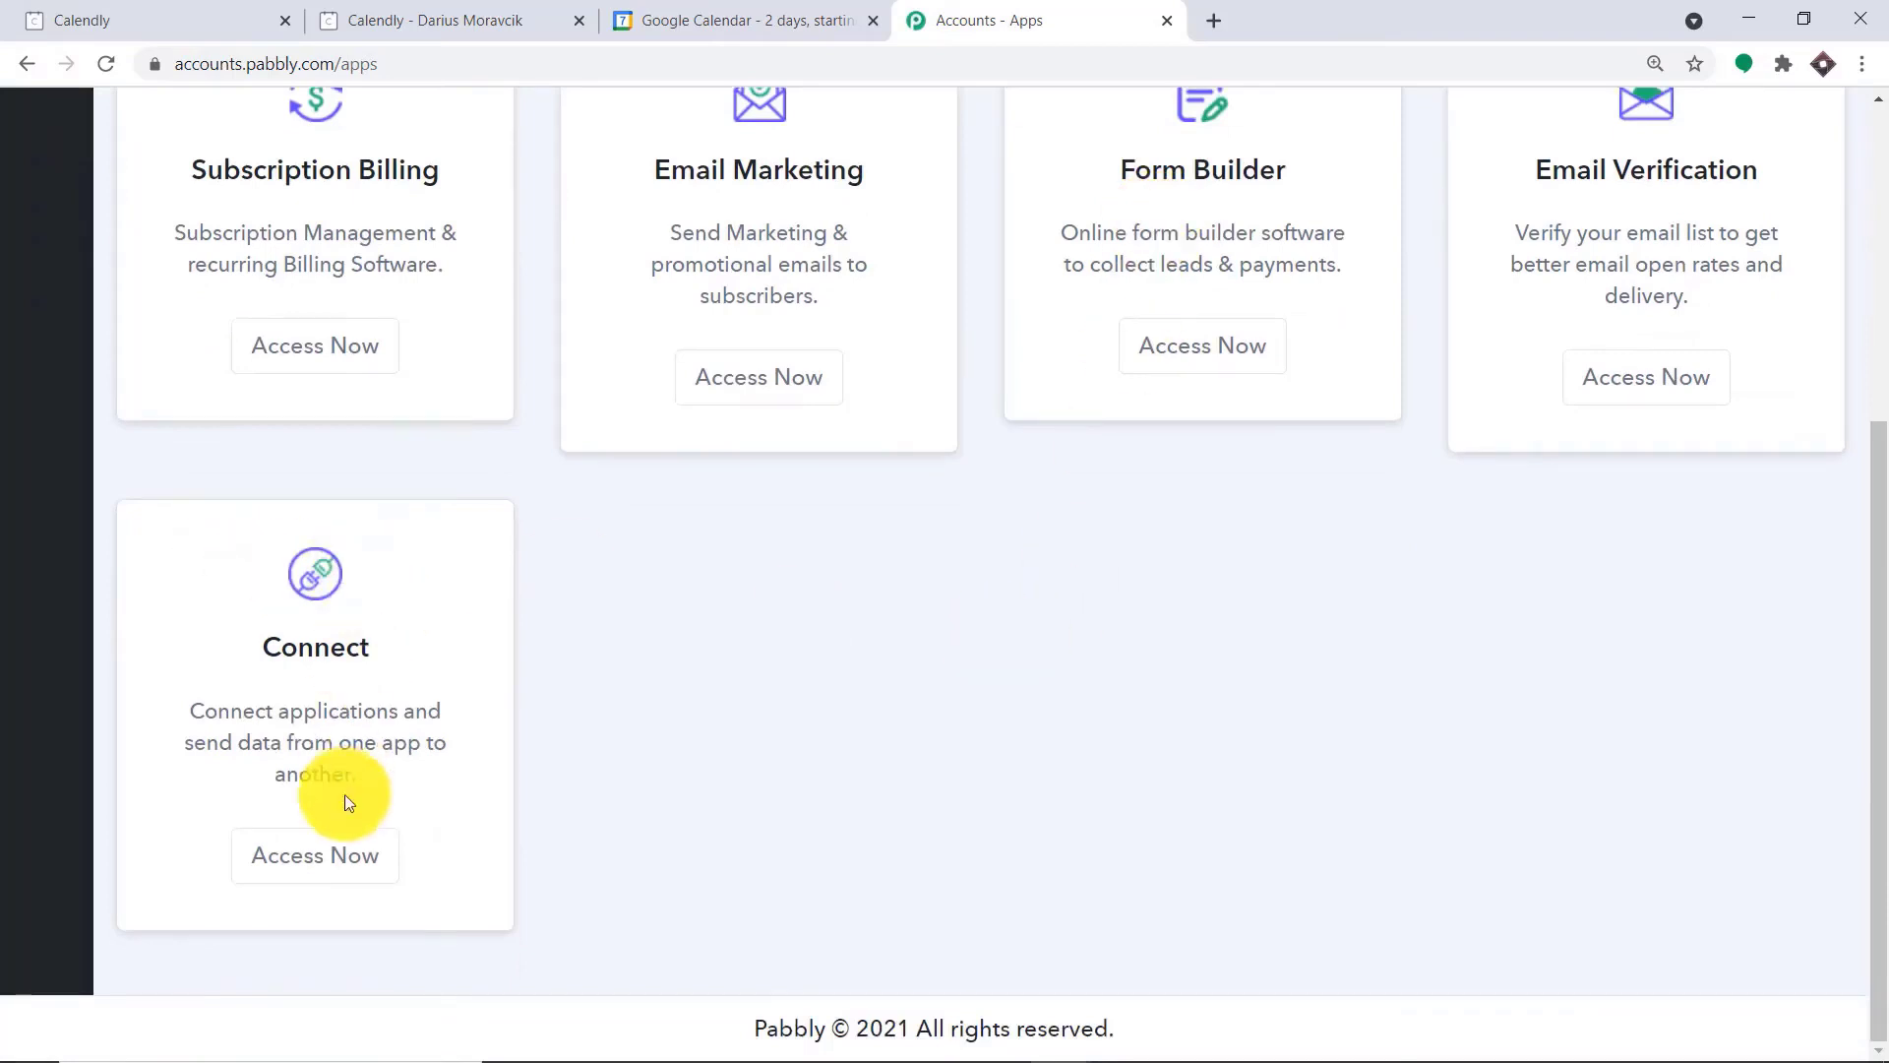
left_click(351, 852)
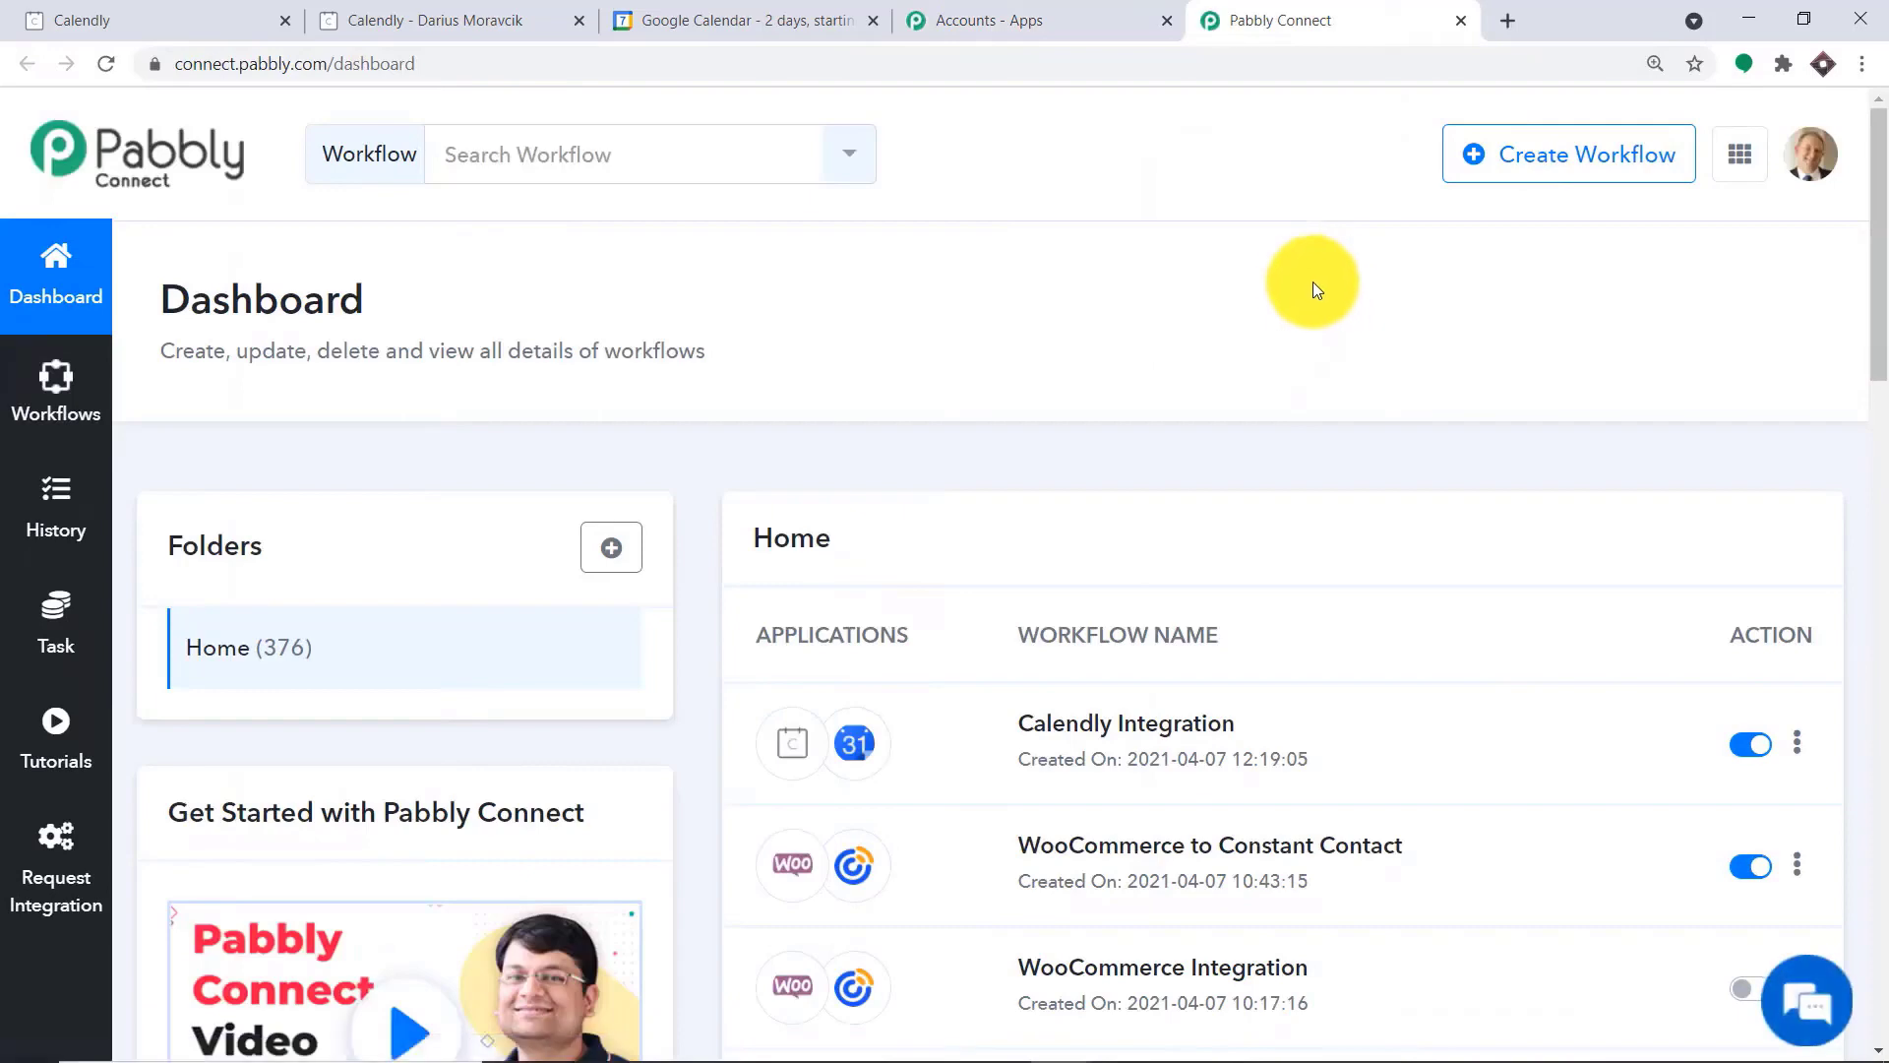
Switch off the Calendly Integration workflow in the dashboard's workflow list
scroll(1161, 427, "down", 2)
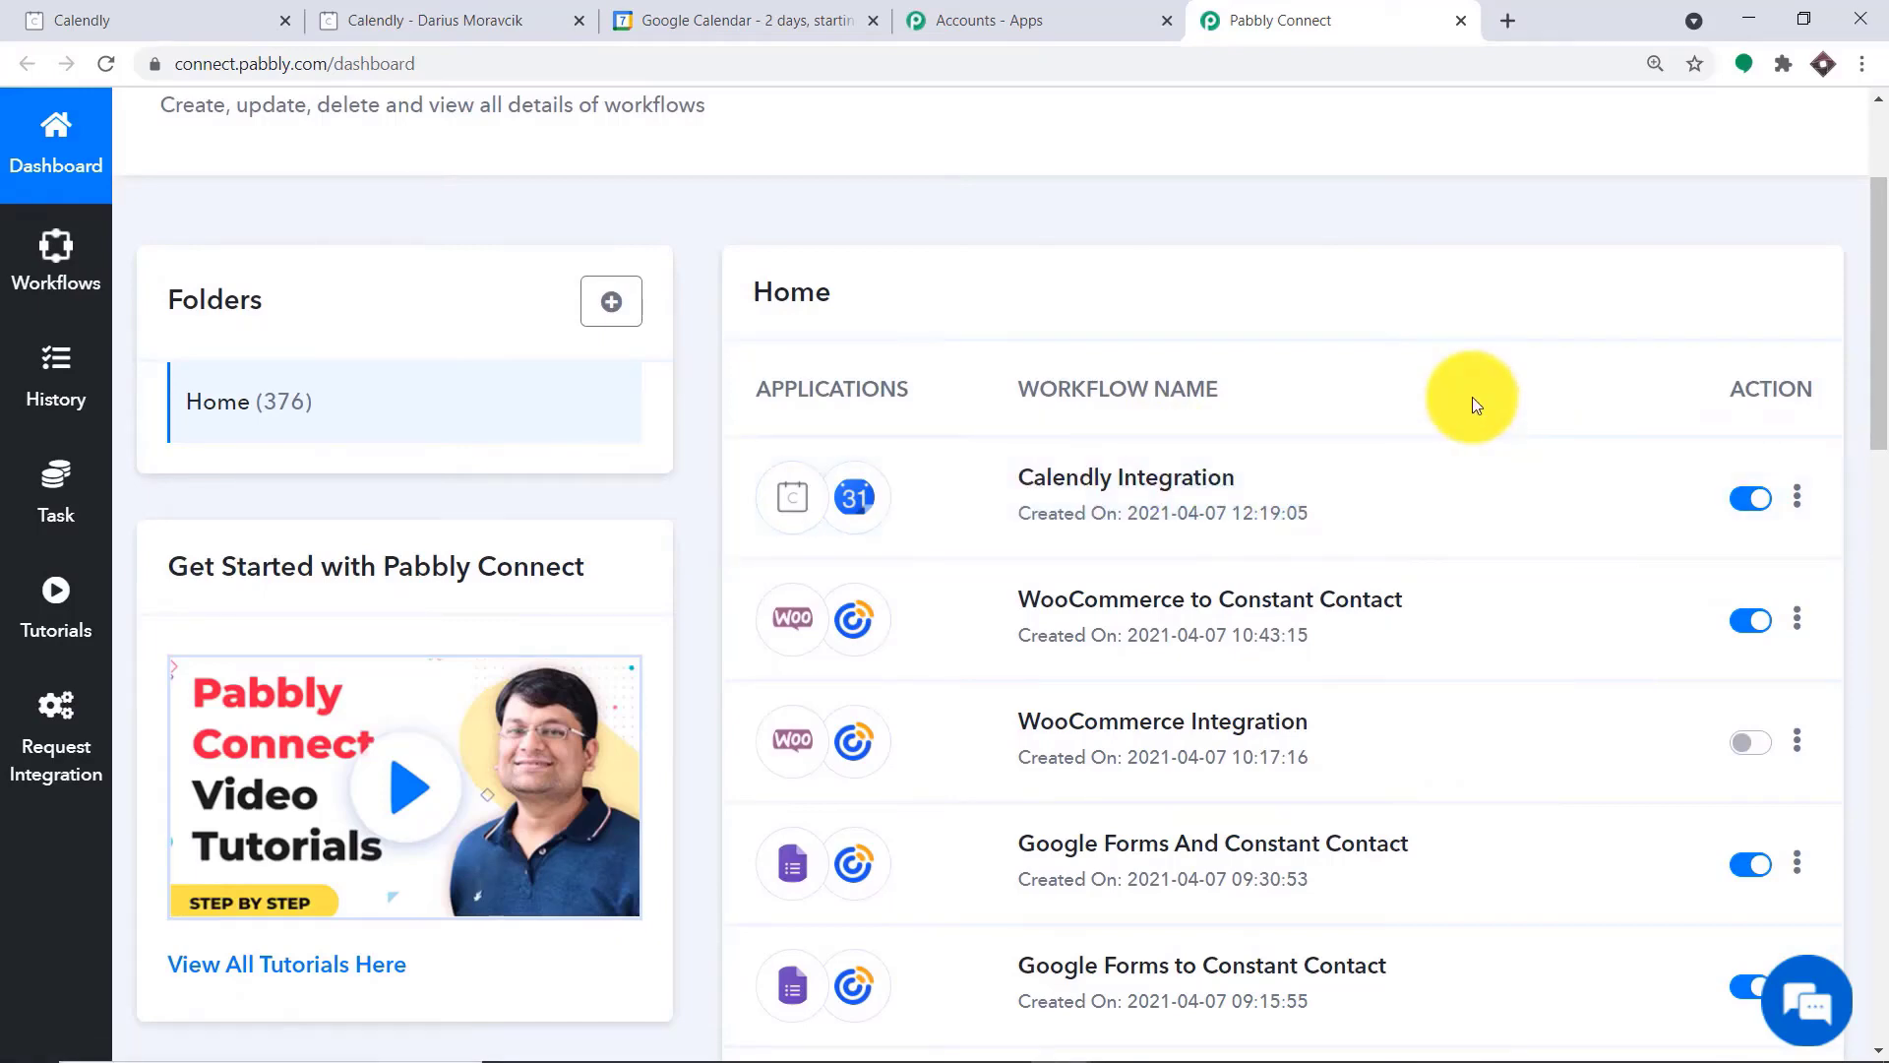
left_click(1741, 500)
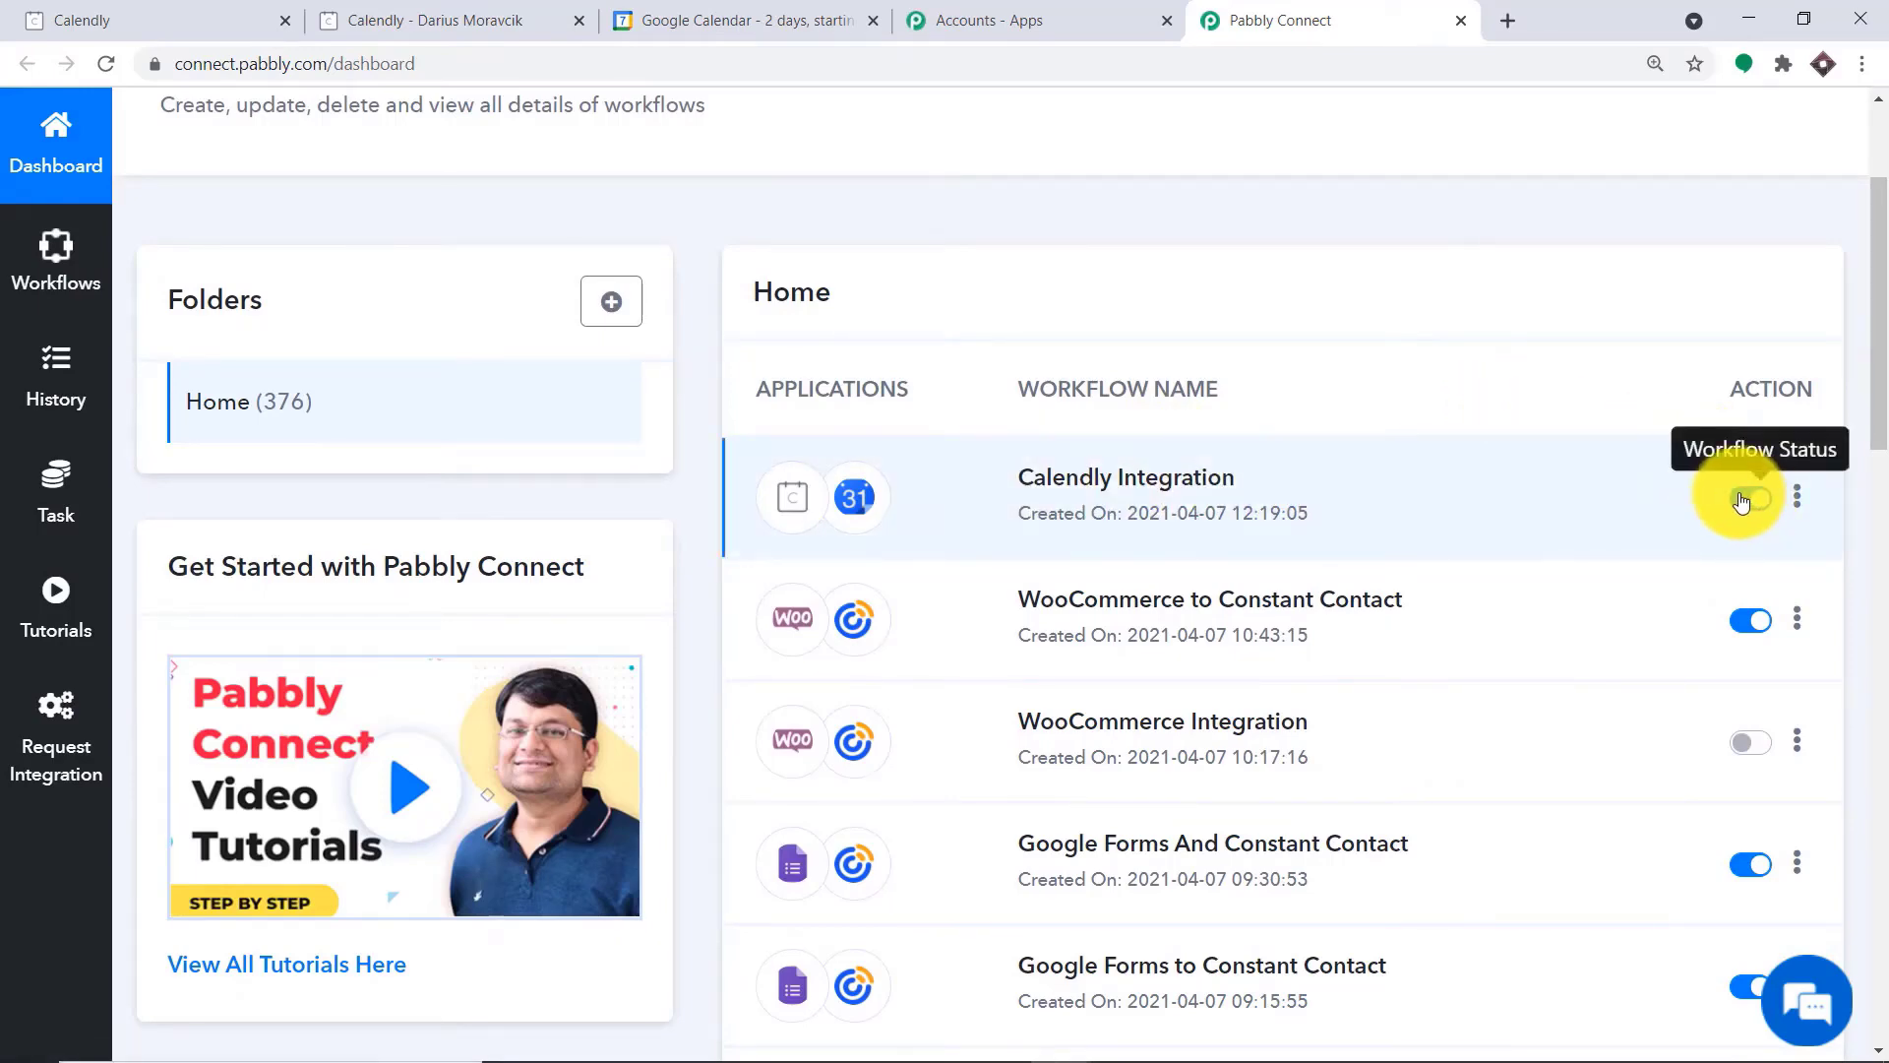
left_click(1739, 495)
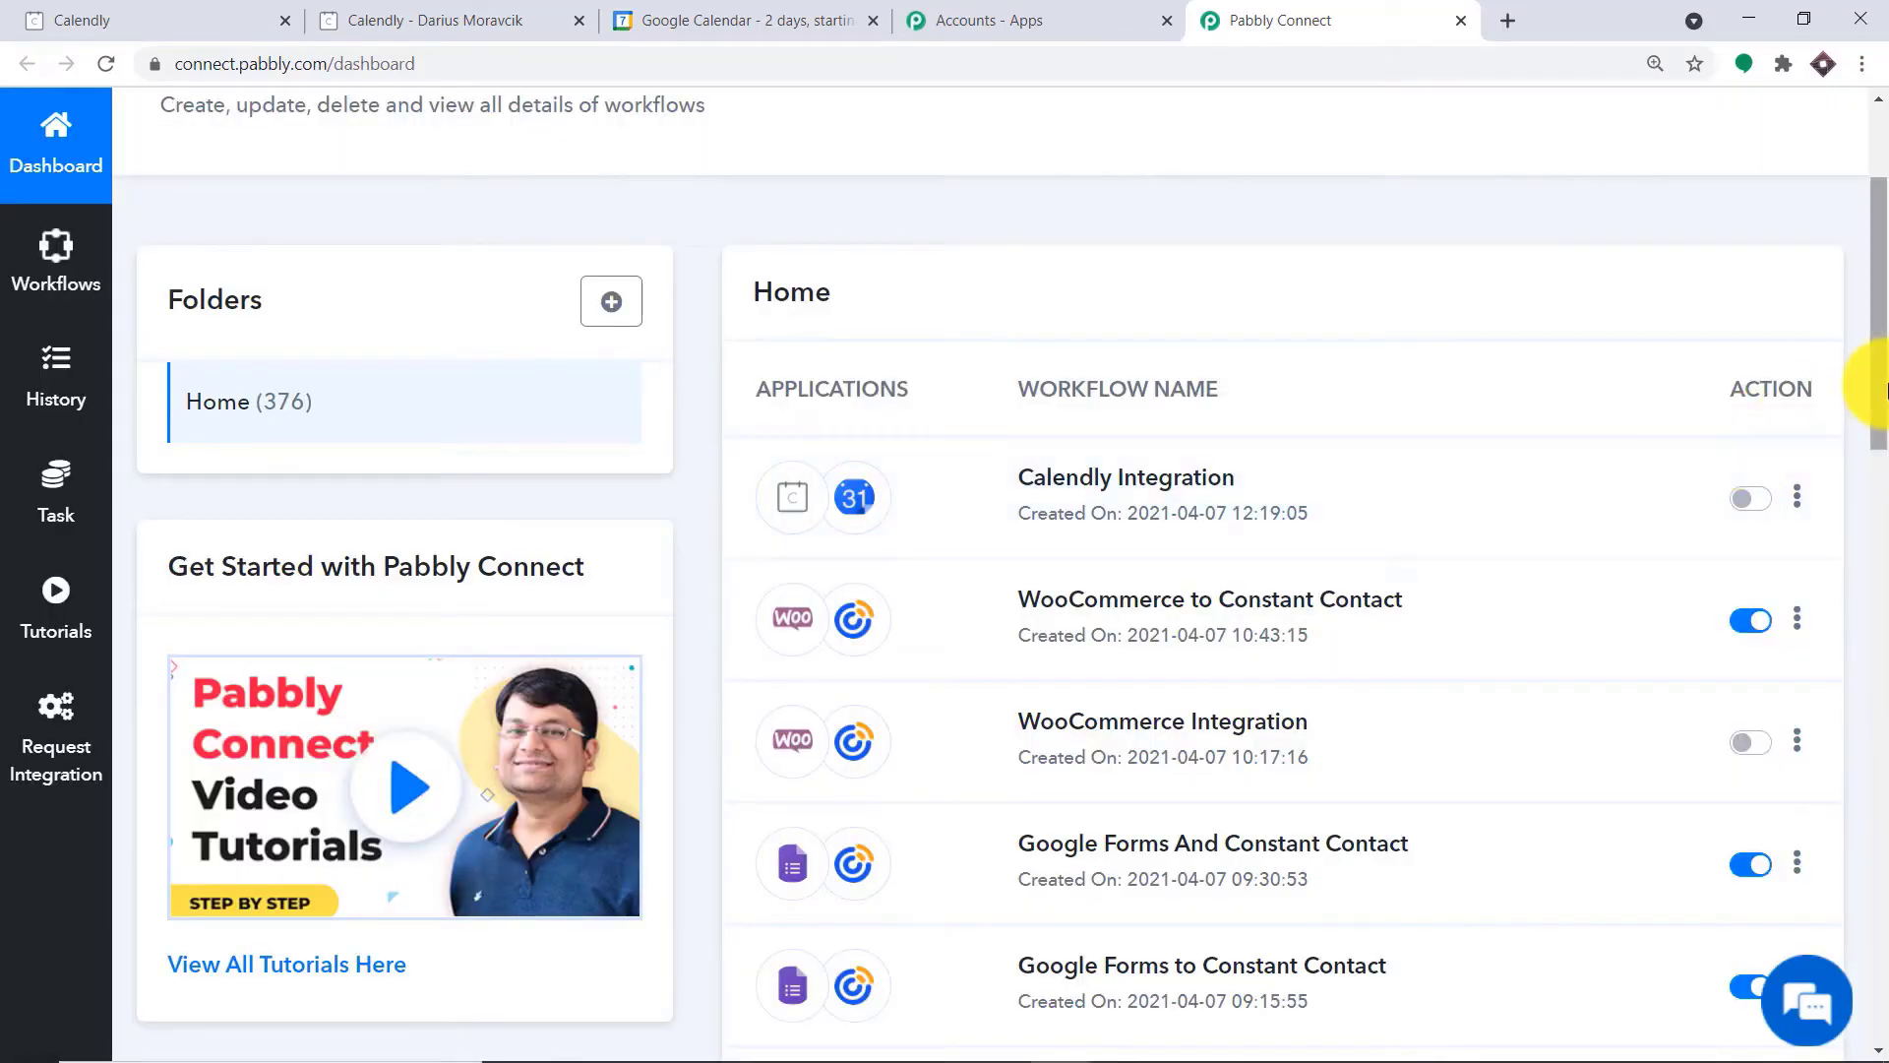
Create a new workflow named Calendly To Google Calendar
left_click_drag(1886, 378, 1887, 334)
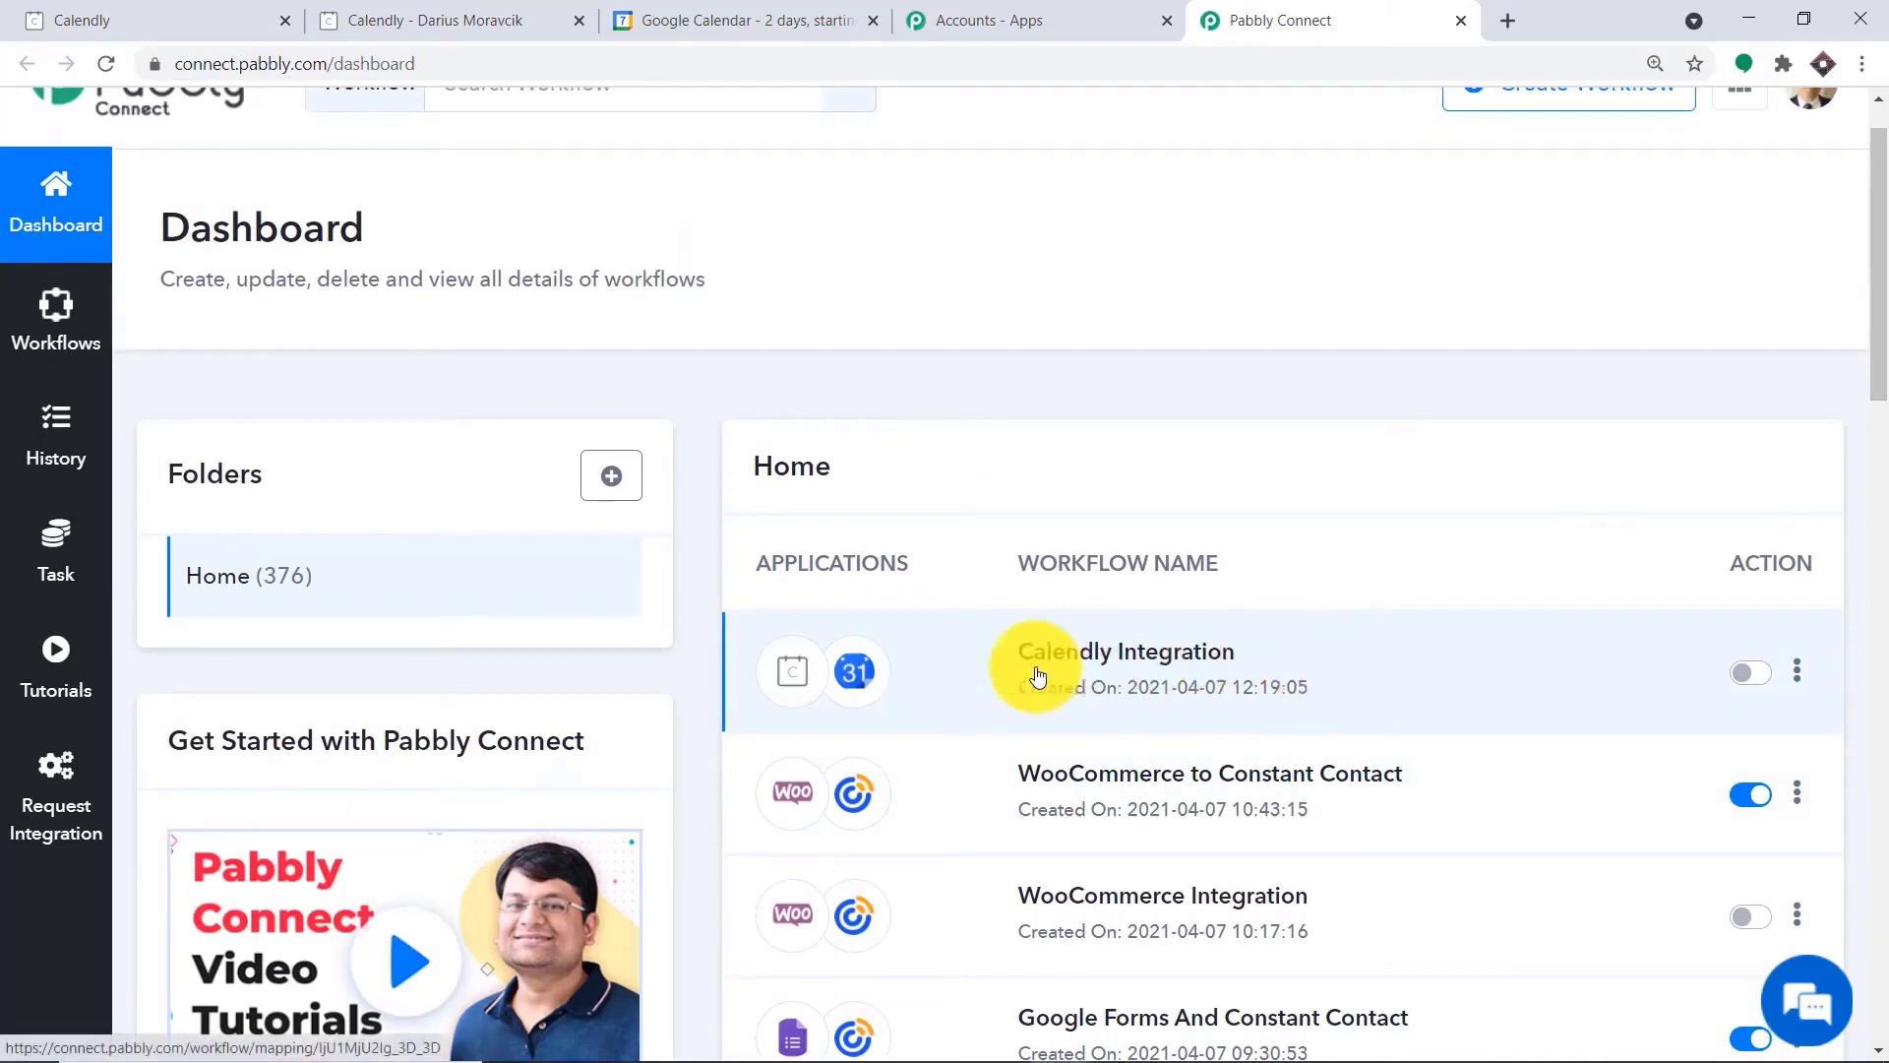
scroll(1367, 600, "up", 1)
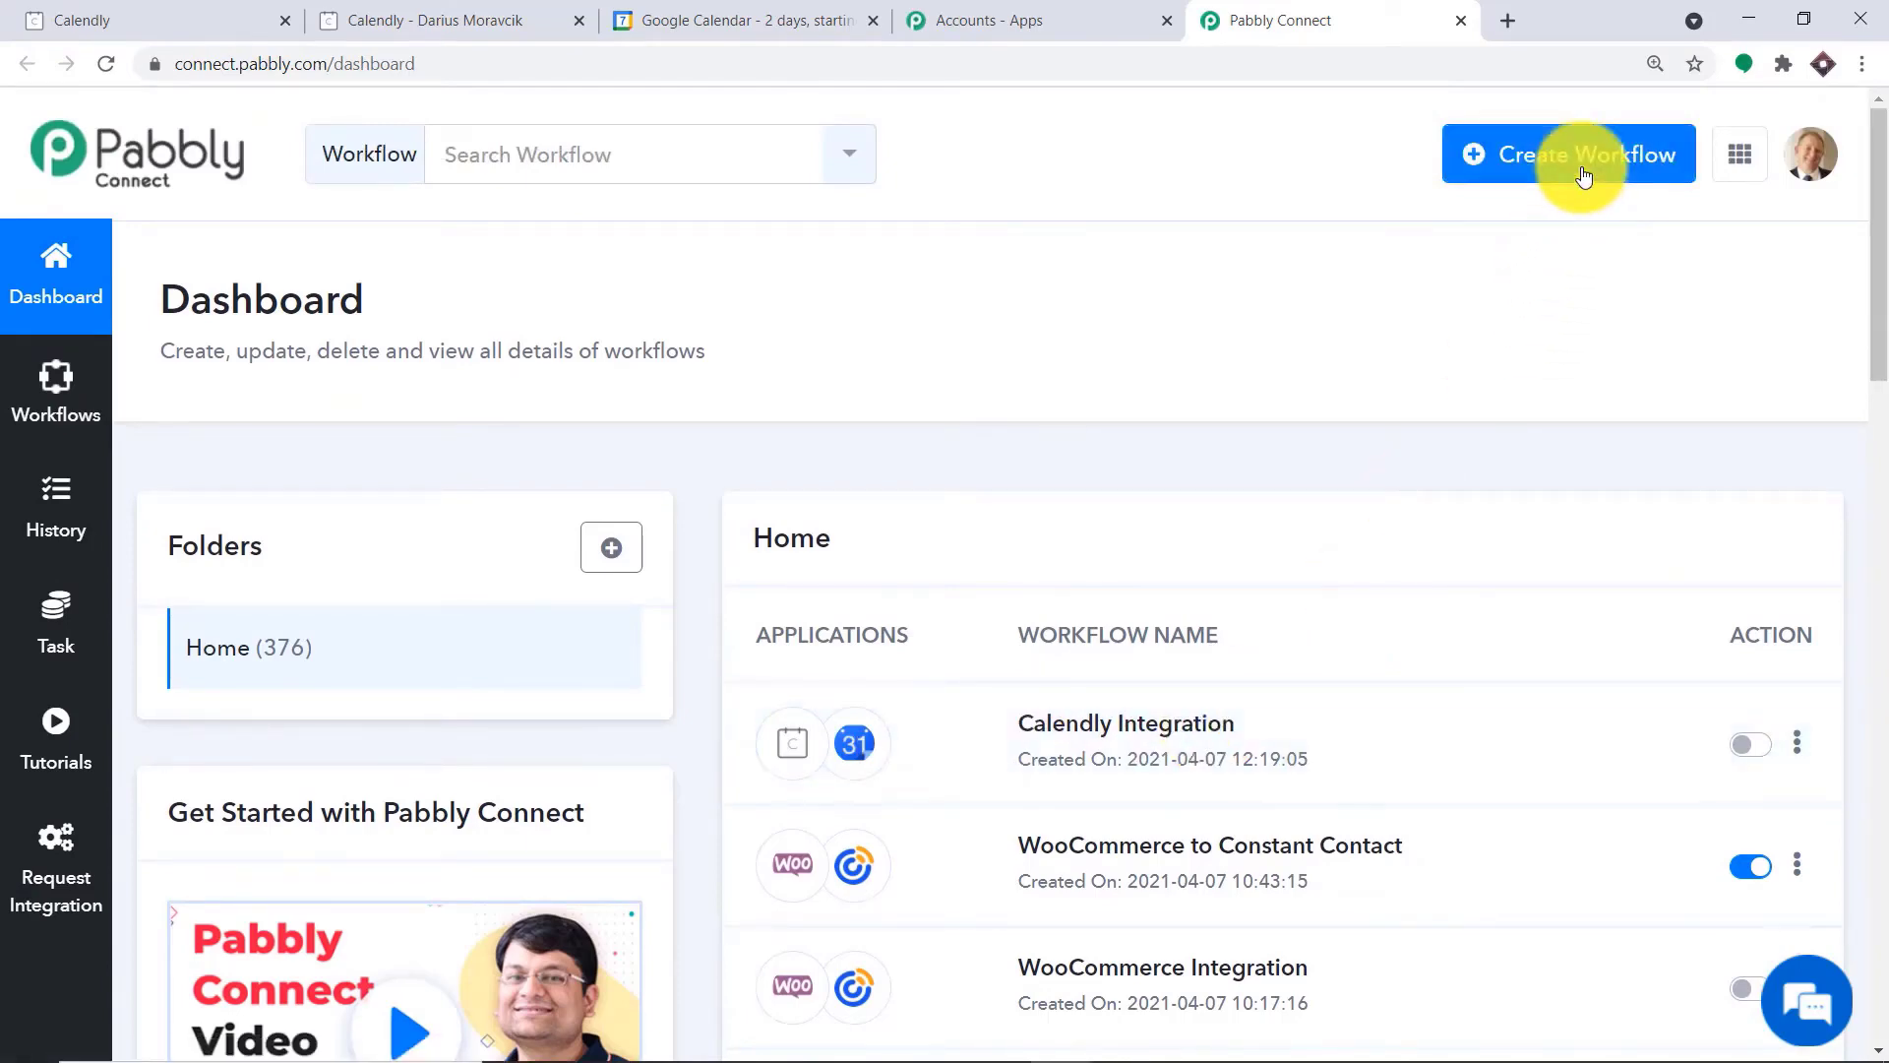
left_click(1531, 174)
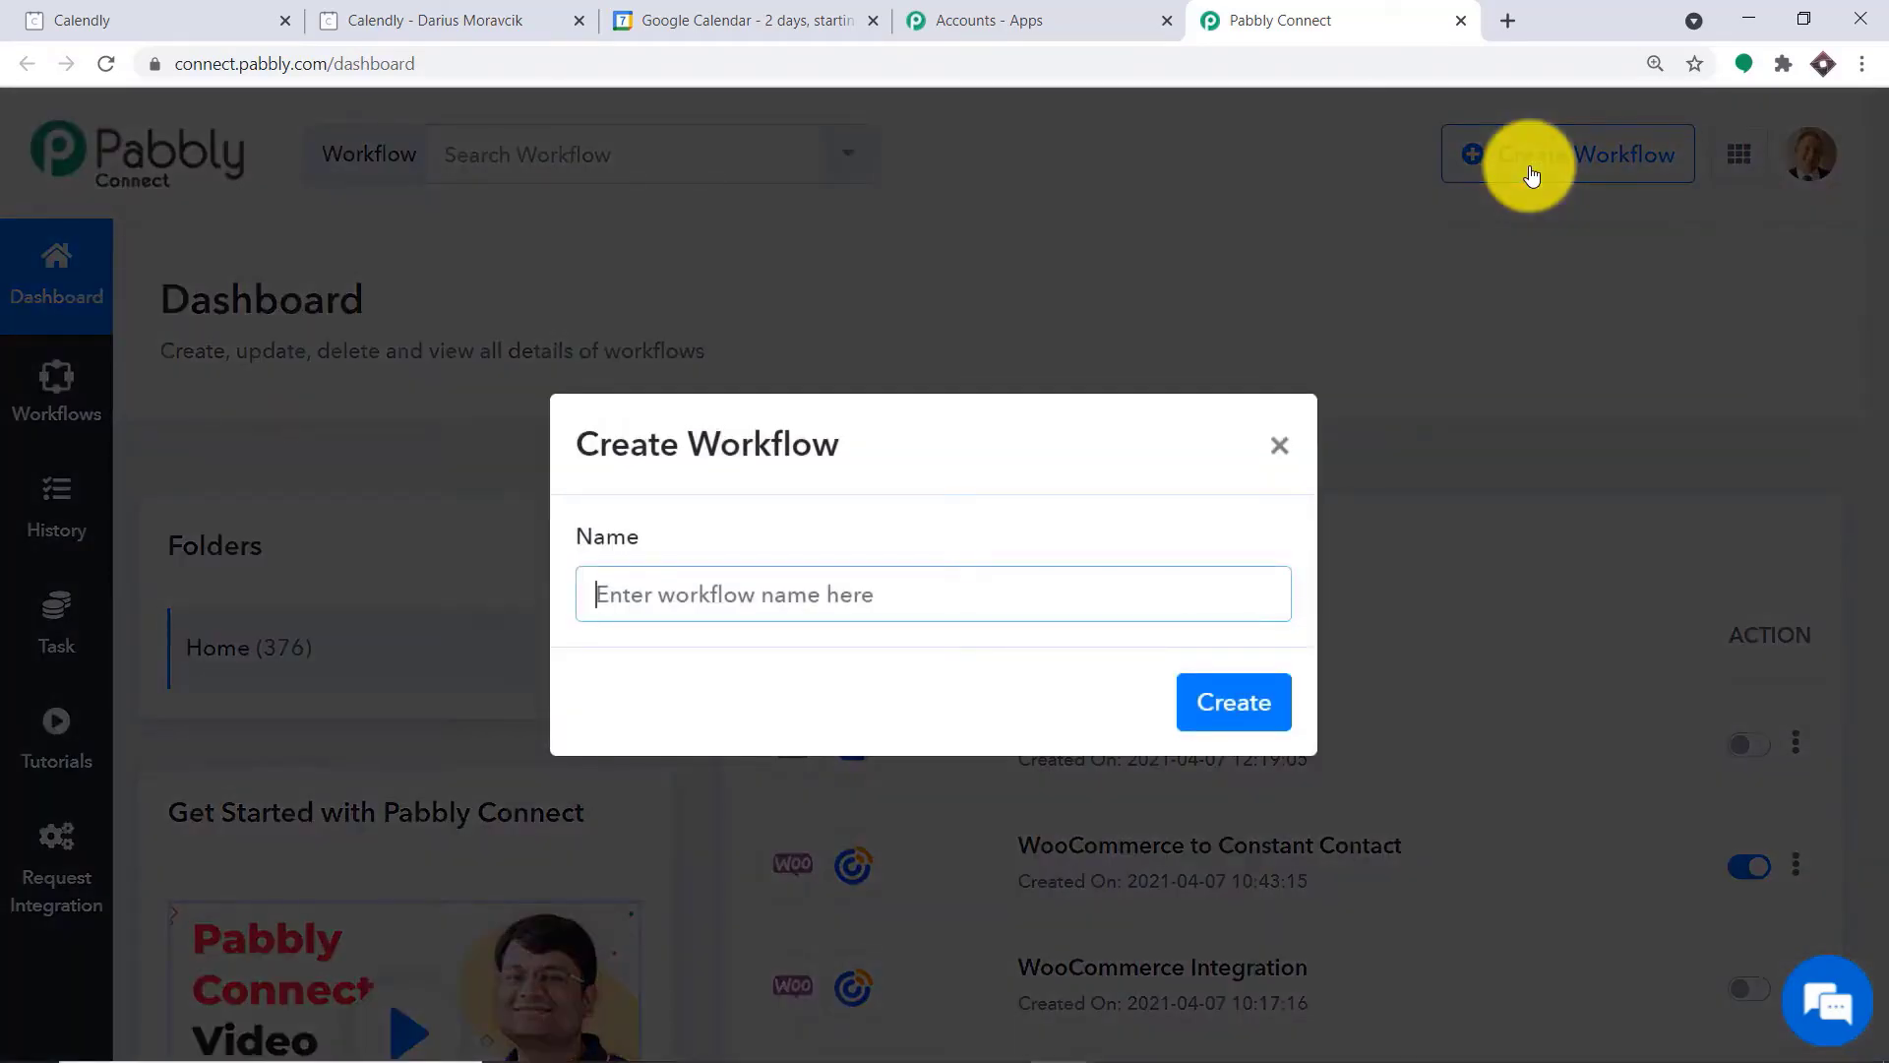
type("Cal")
type("e")
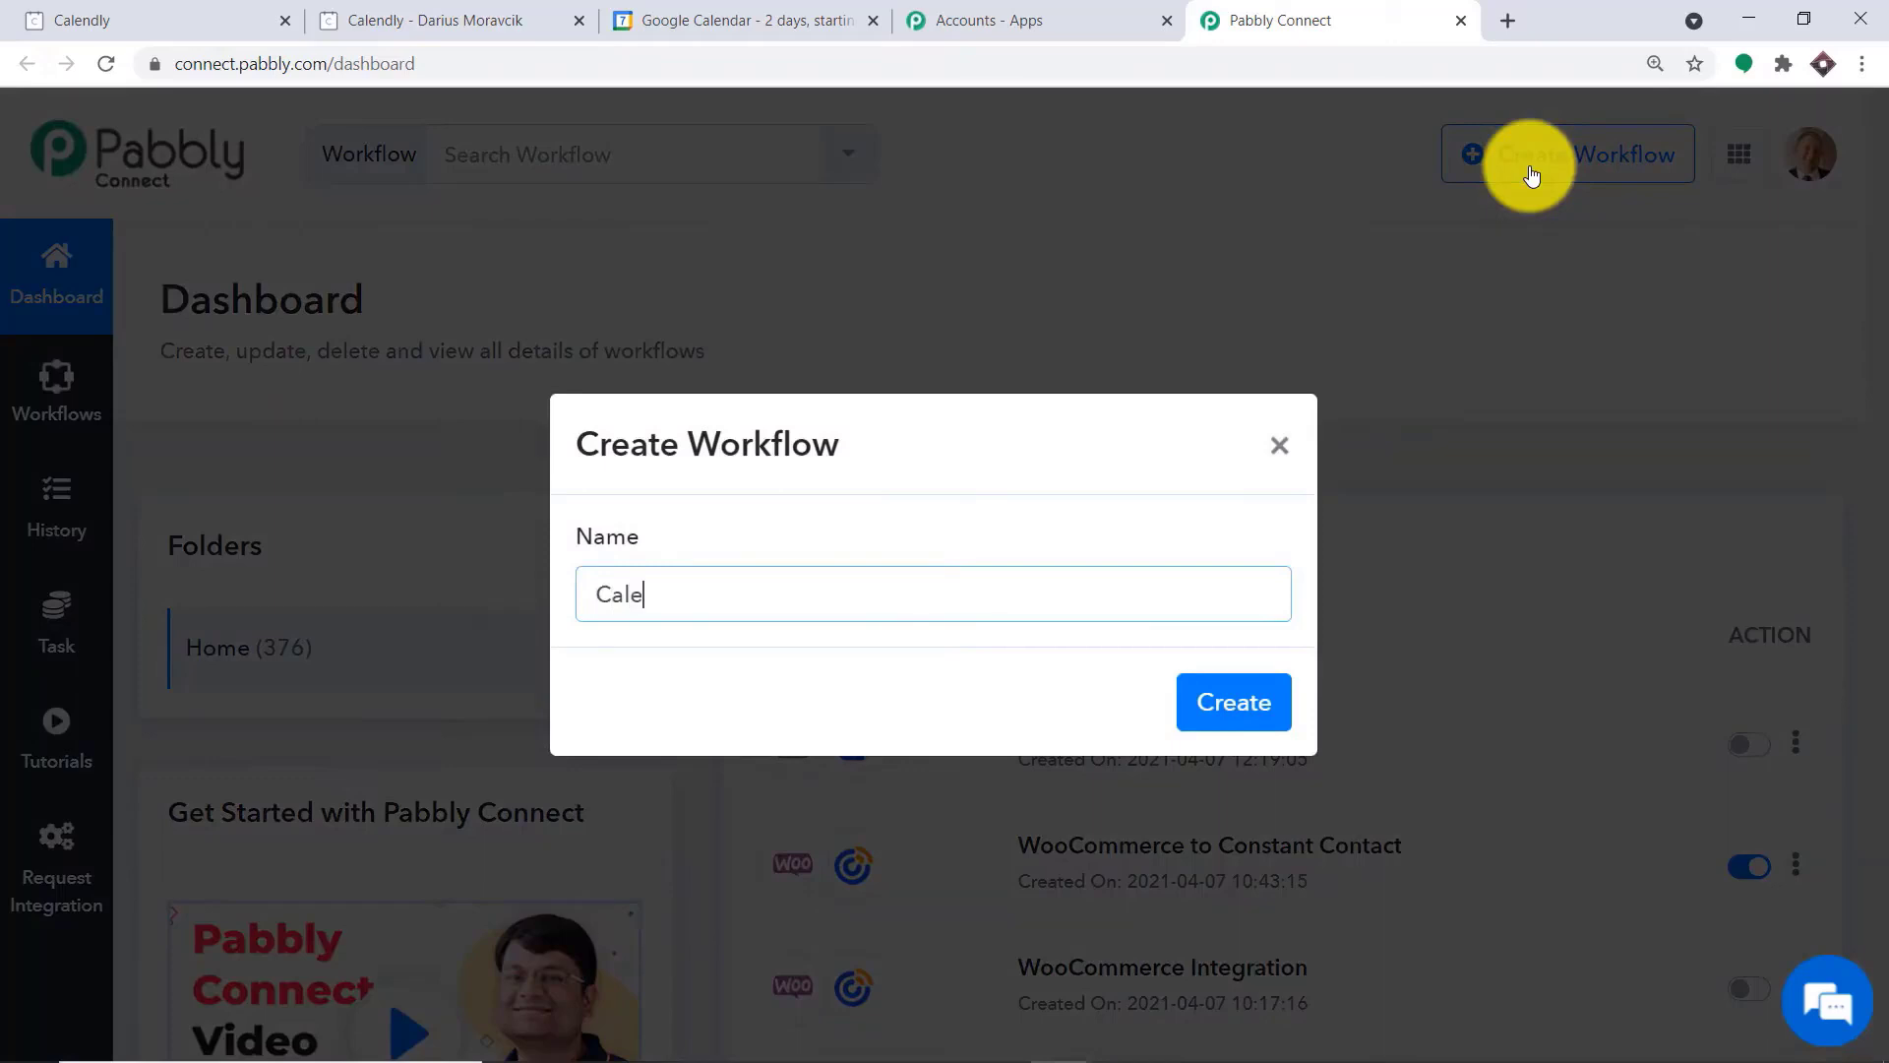
type("ndly To Google Calendar")
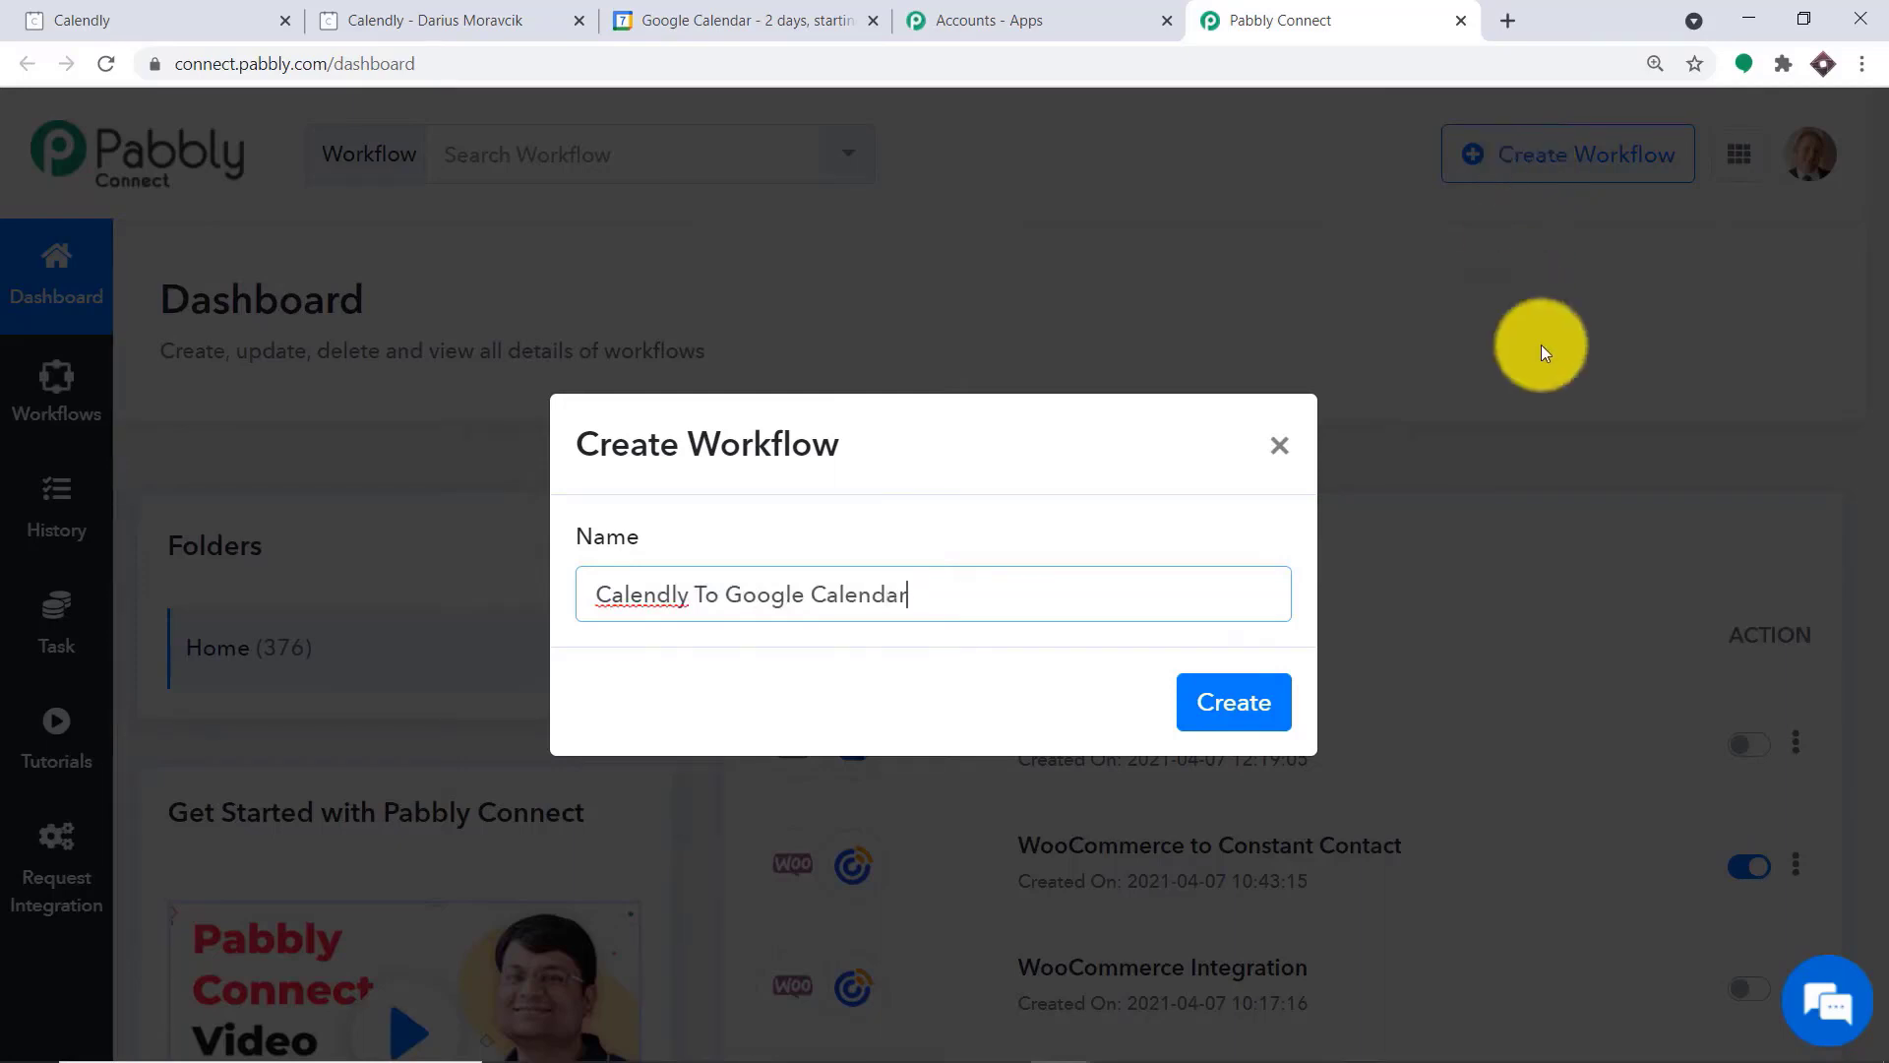
left_click(1214, 696)
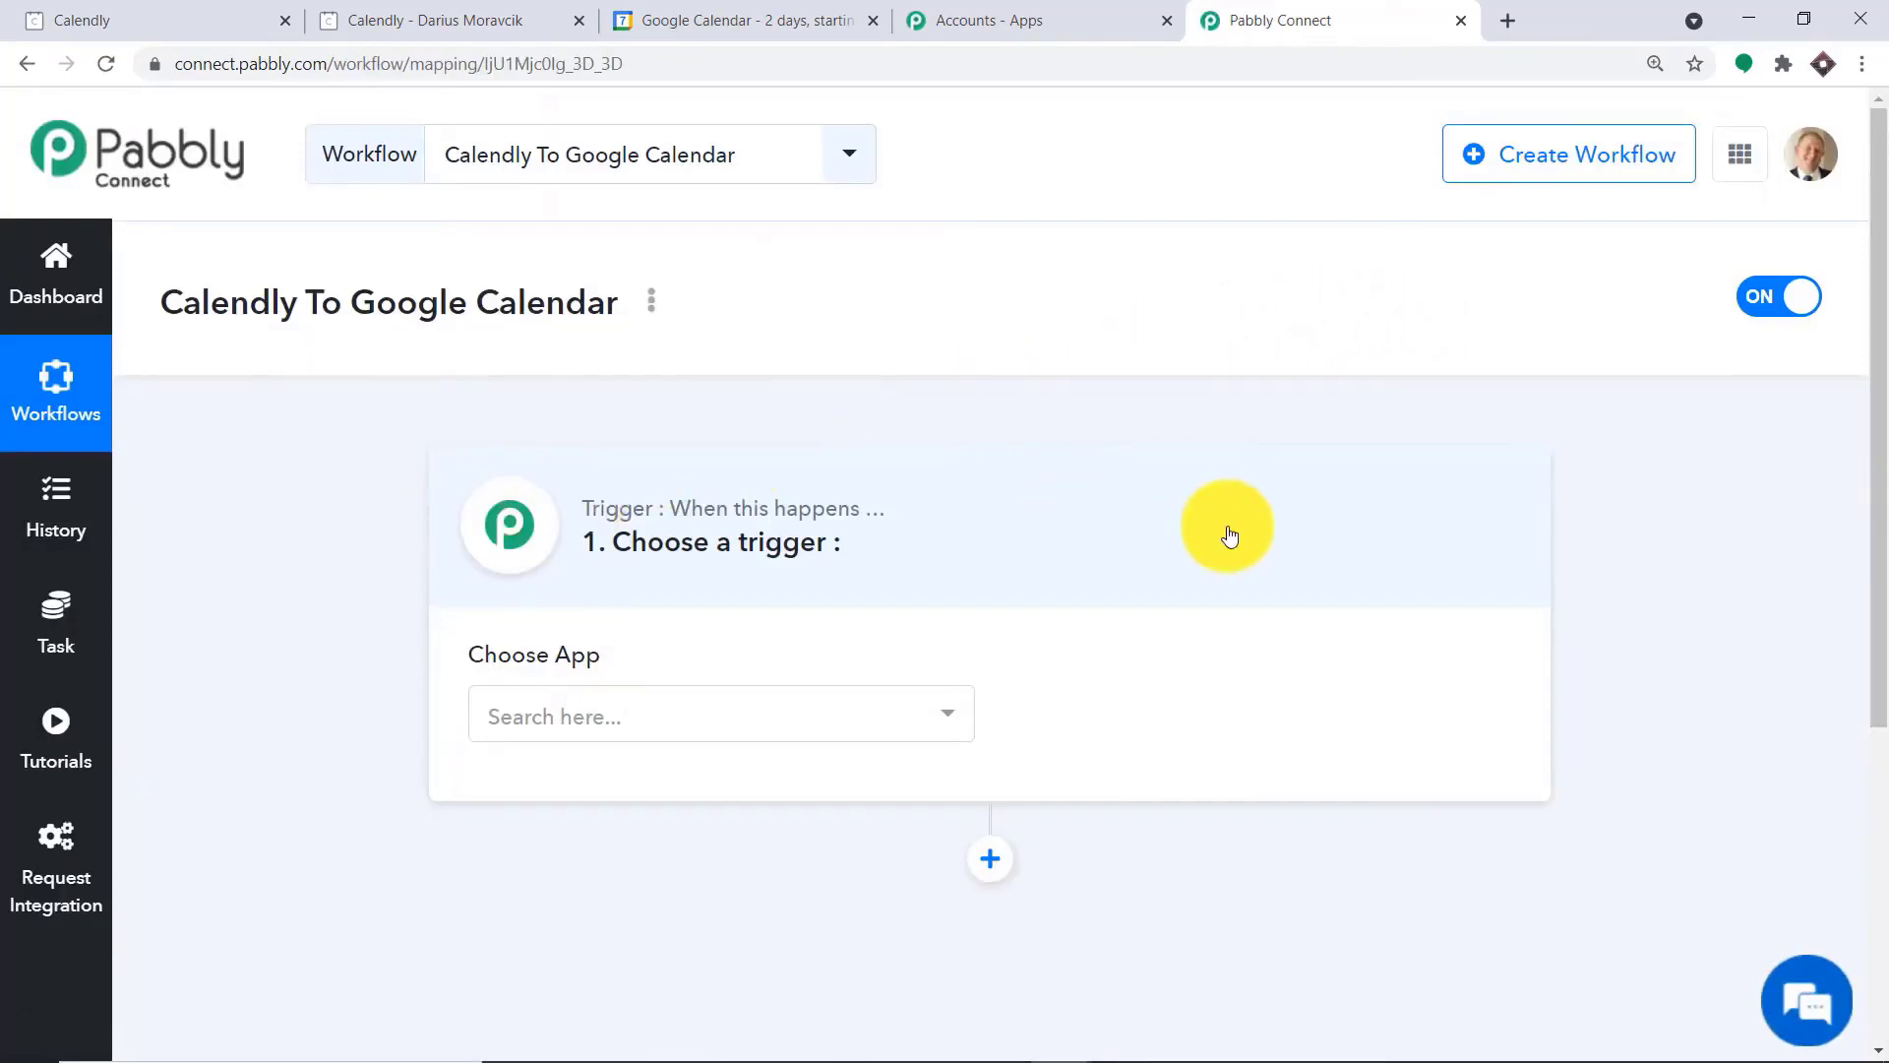
Set the workflow's trigger app to Calendly with the Invitee Created trigger event, and view the available trigger events
scroll(1082, 512, "down", 3)
left_click(769, 482)
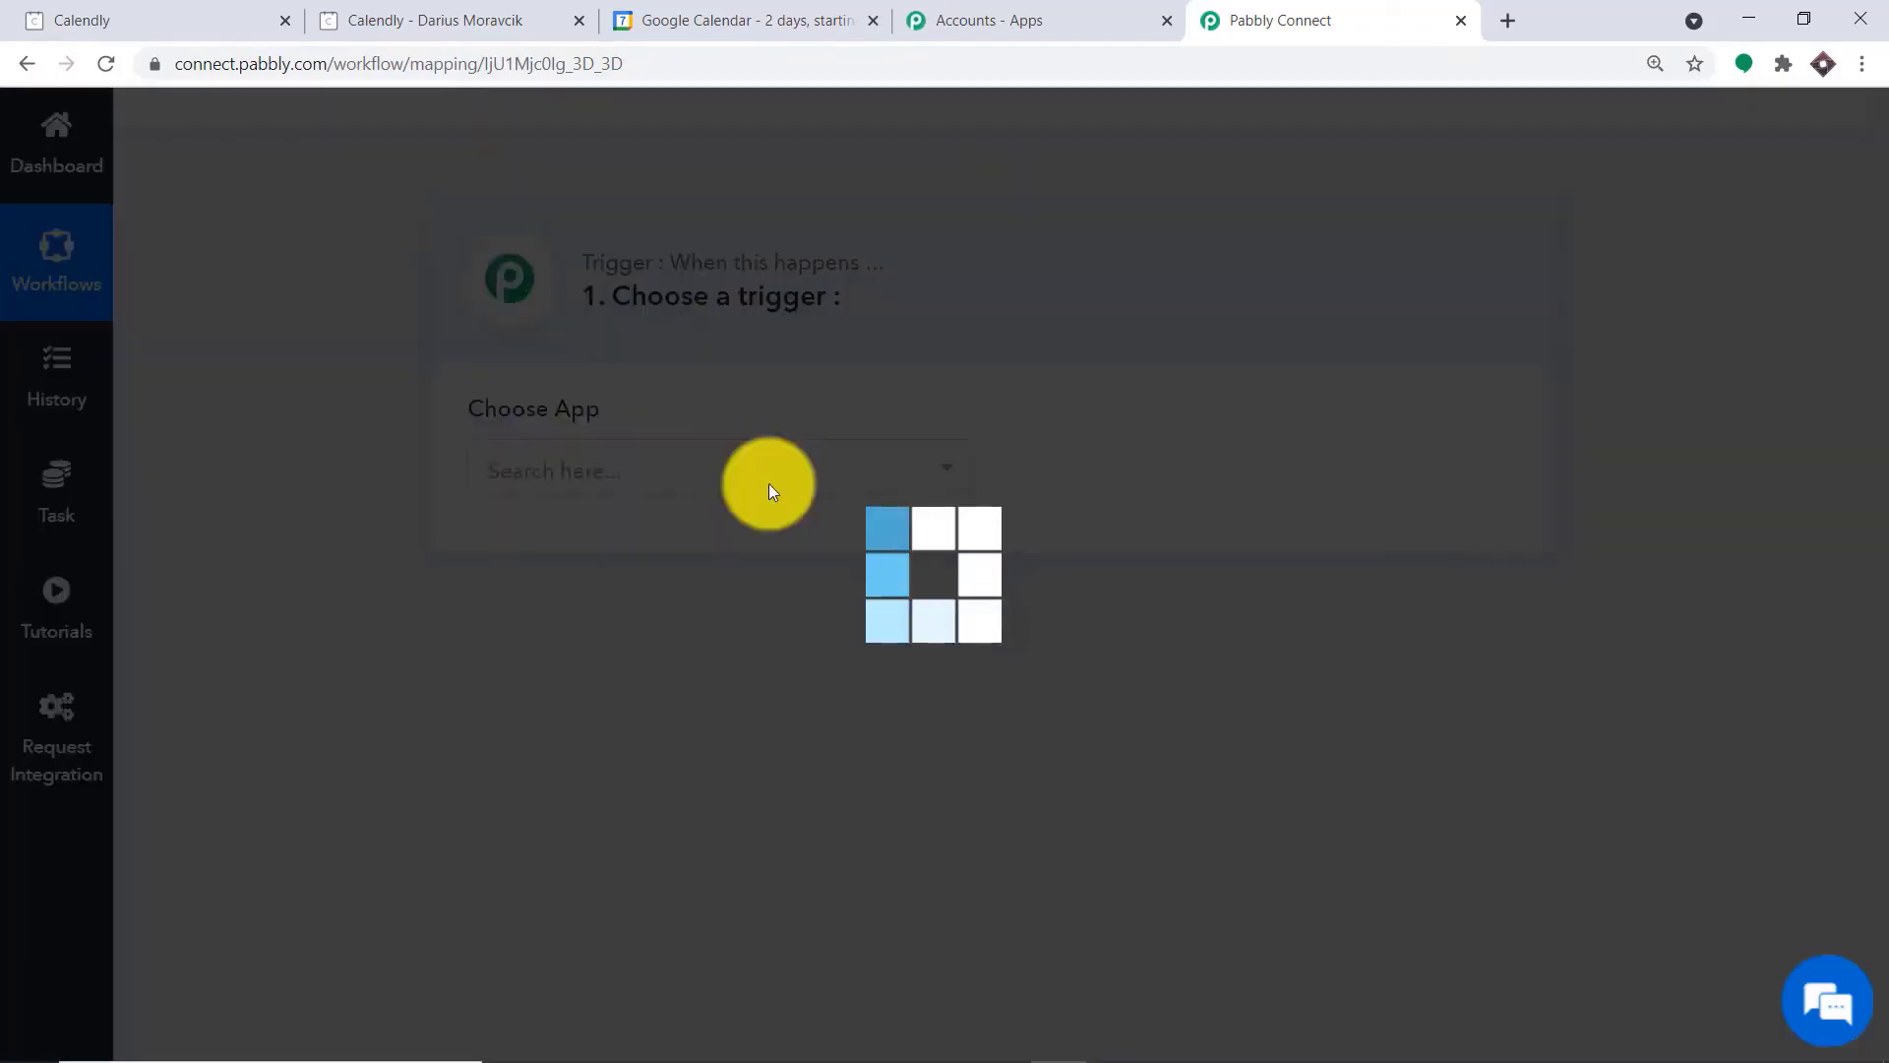
type("ca")
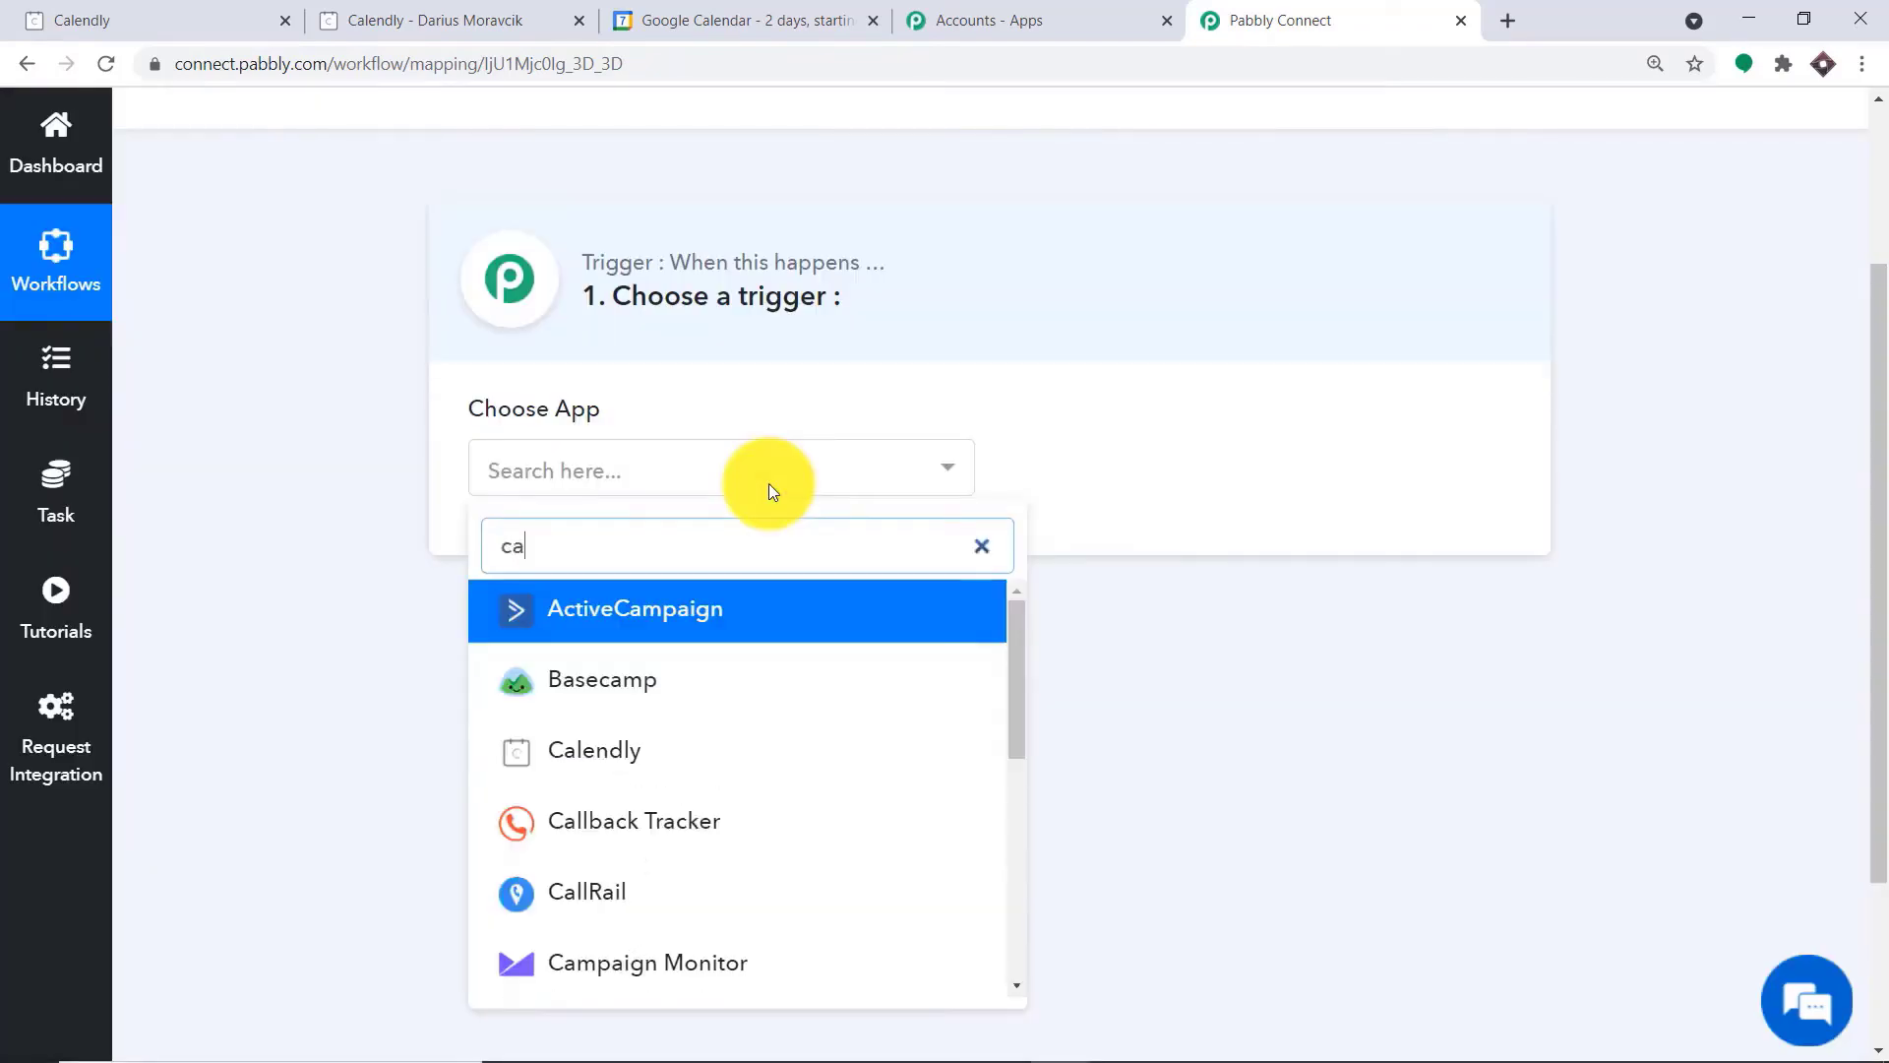
type("lendly")
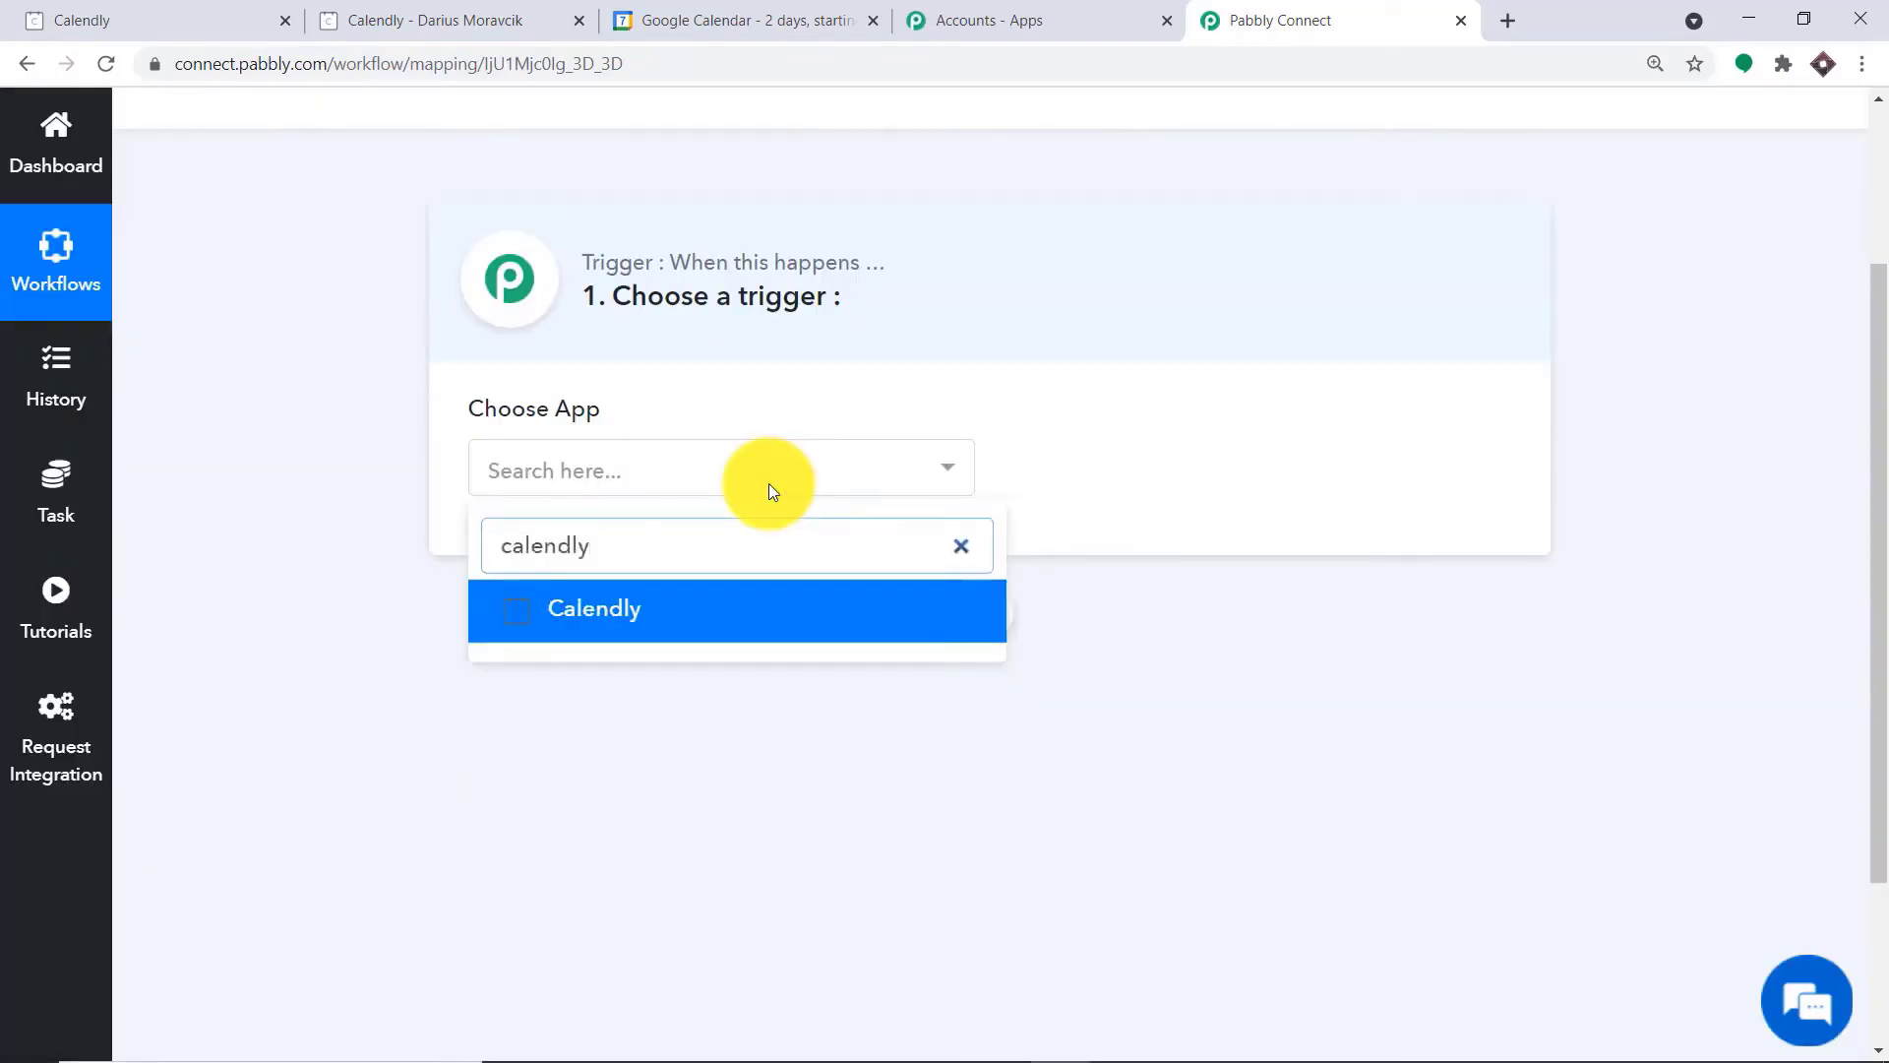
left_click(717, 603)
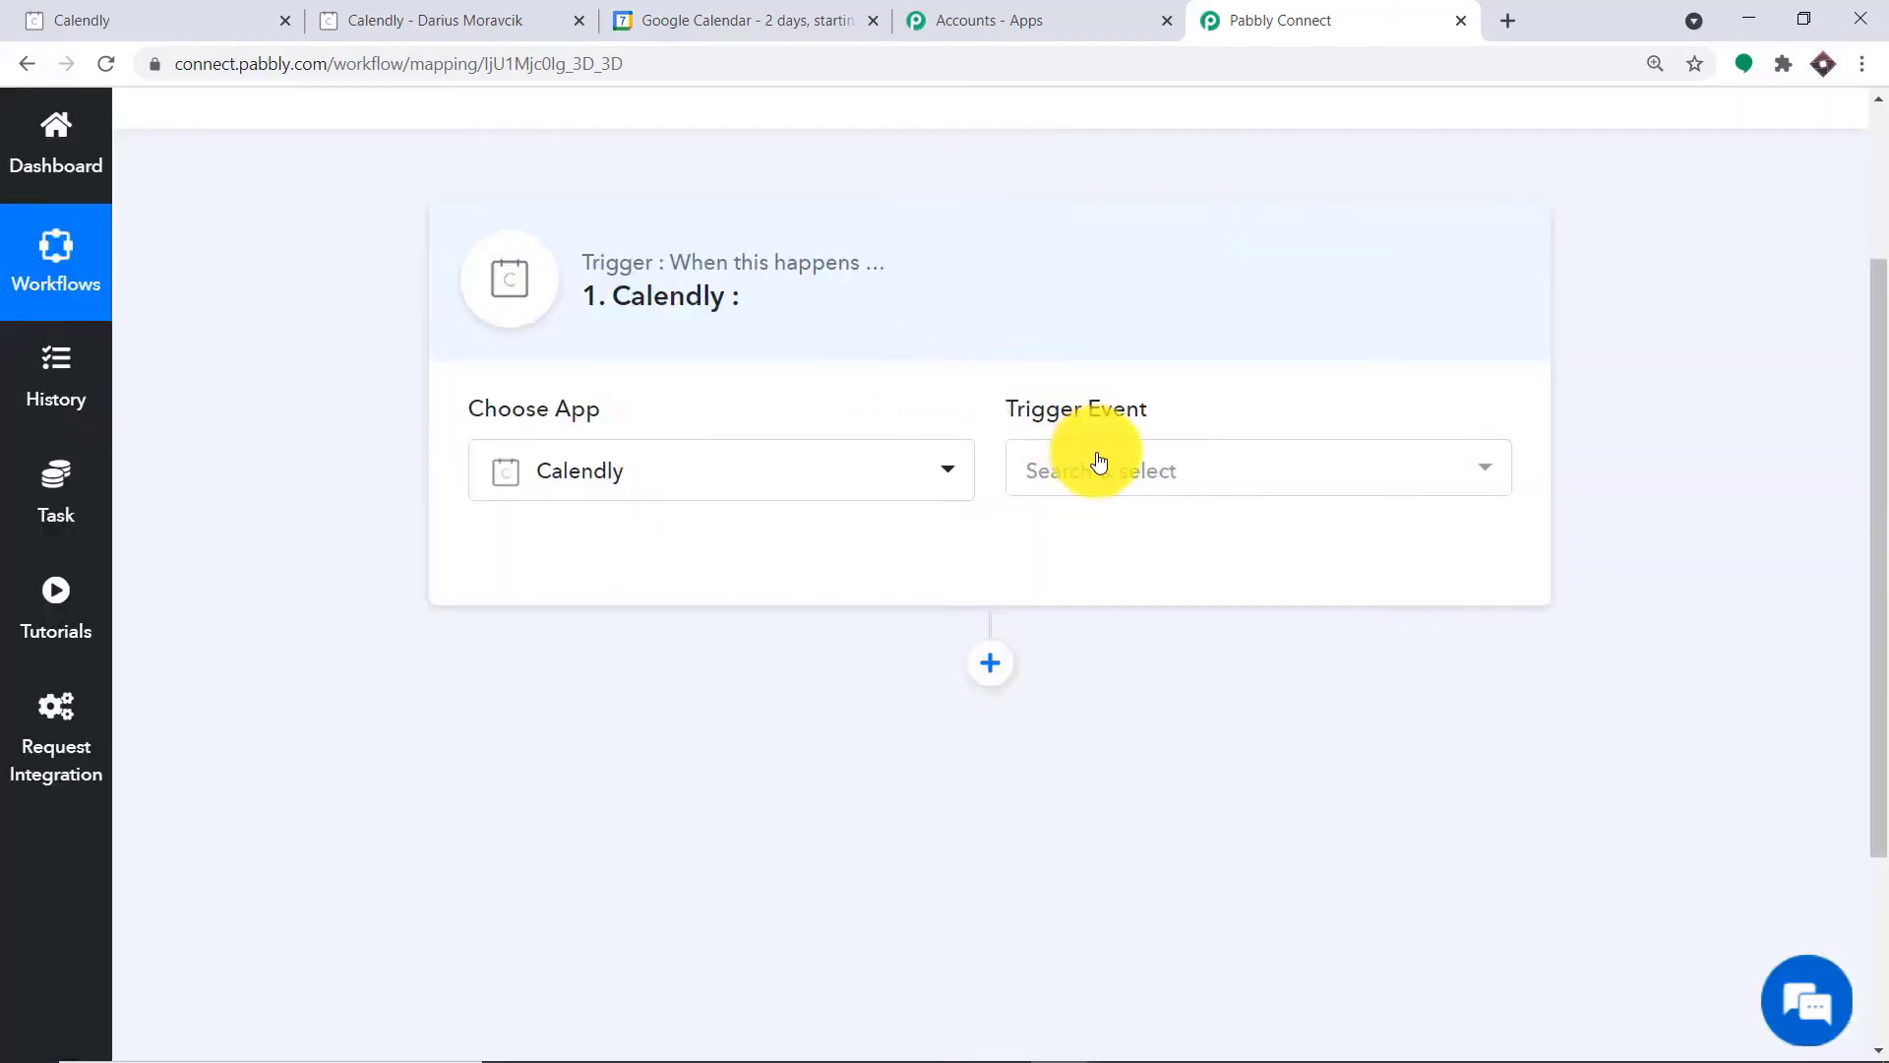
left_click(1118, 472)
left_click(1128, 605)
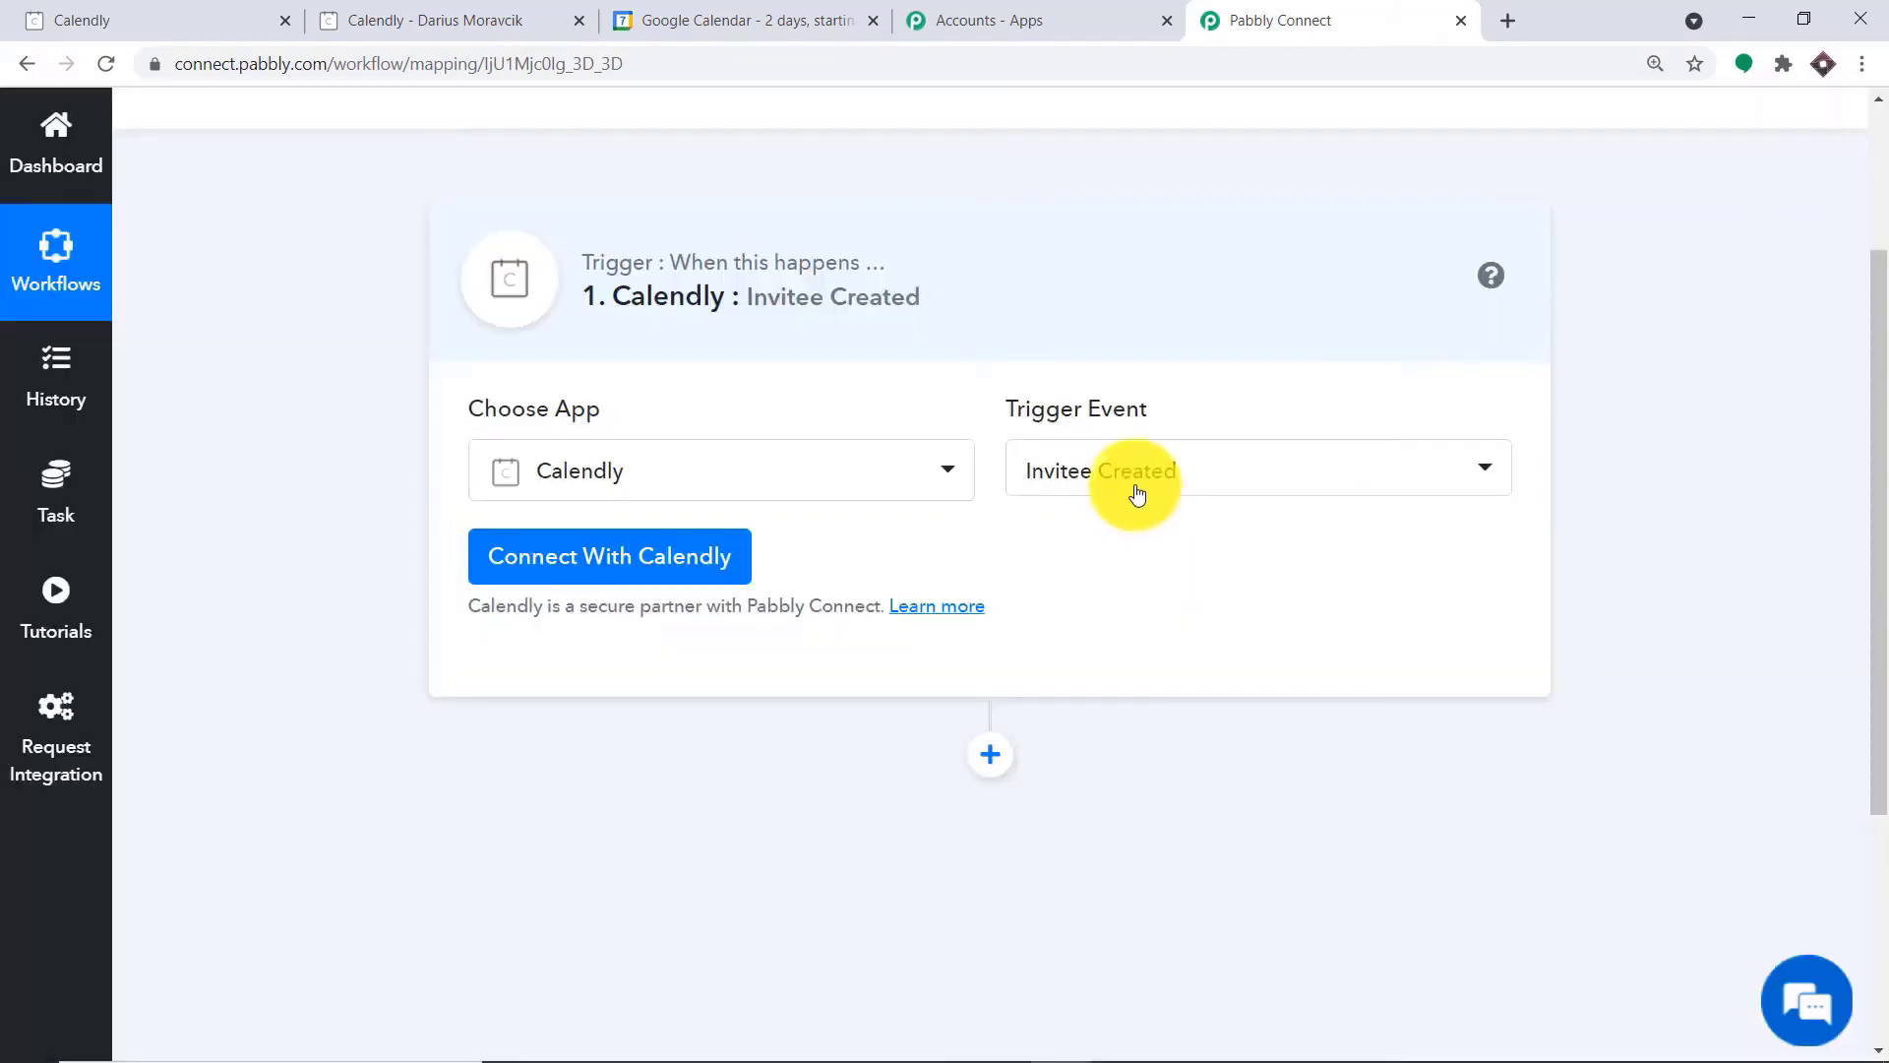
left_click(1136, 492)
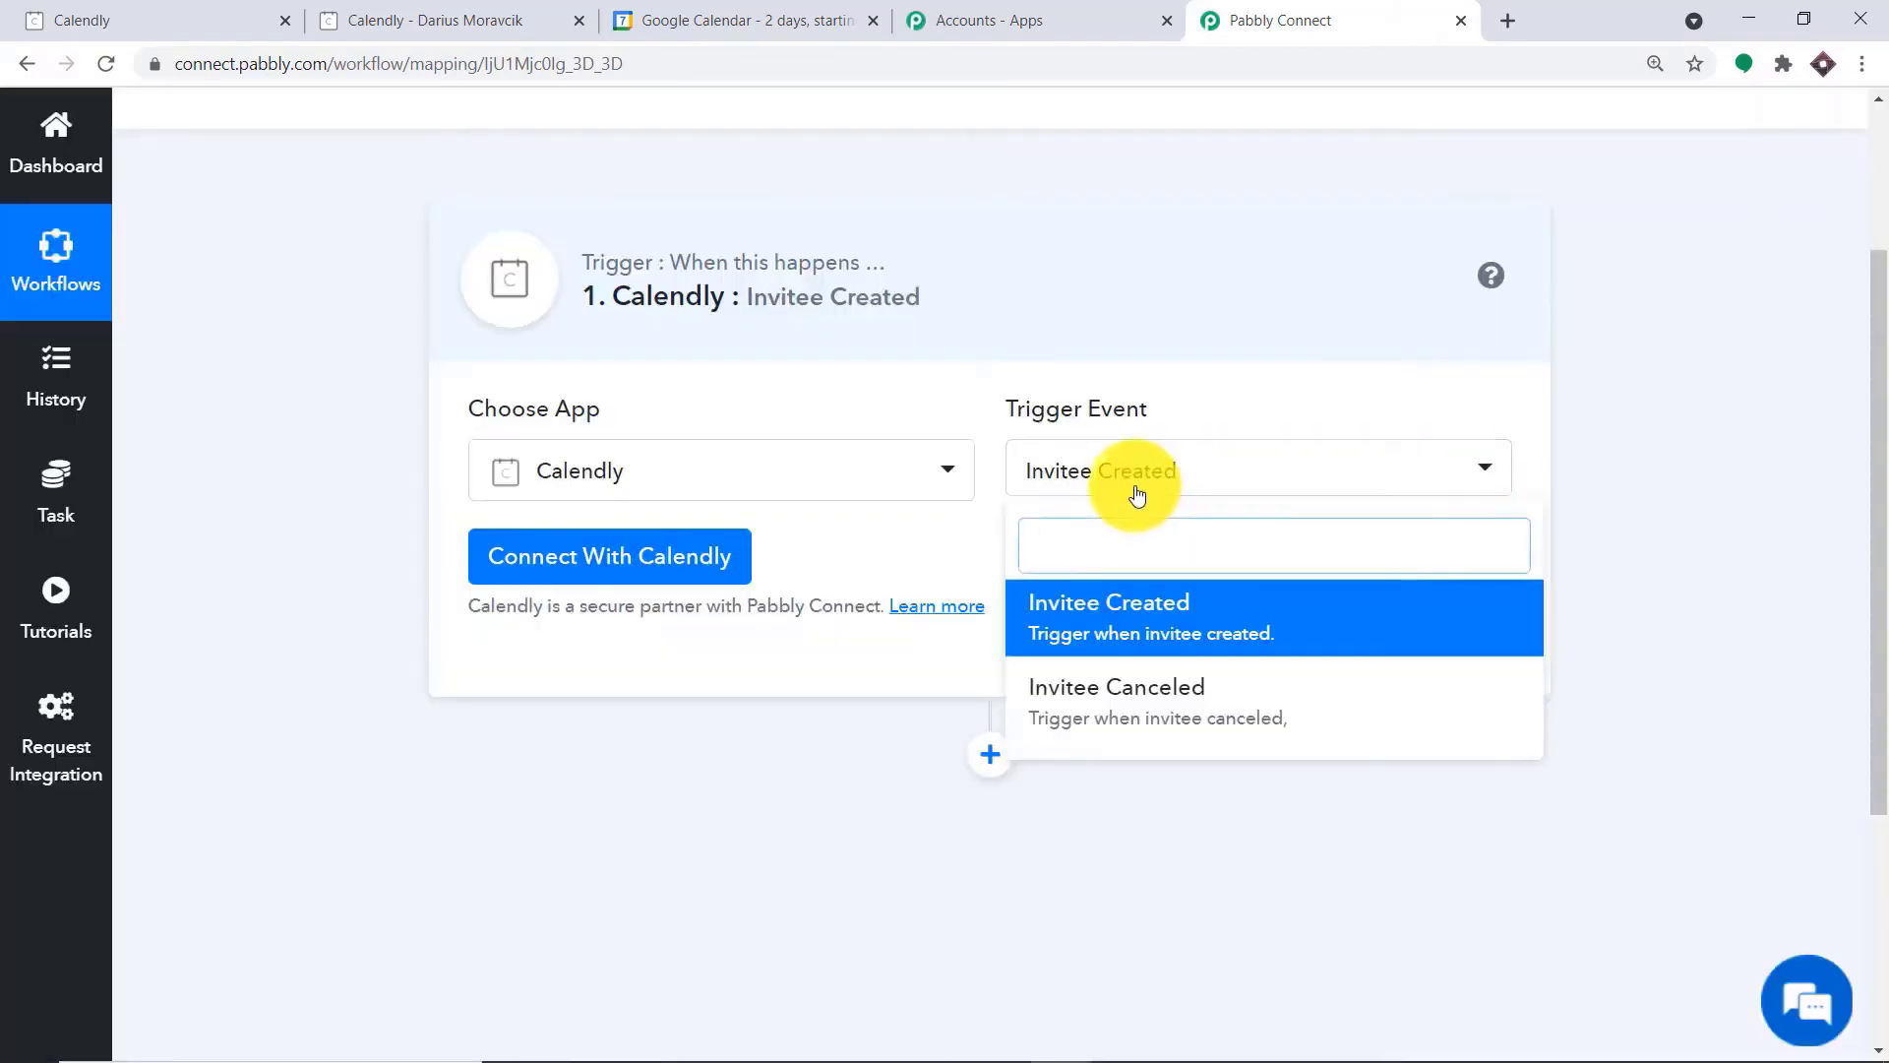
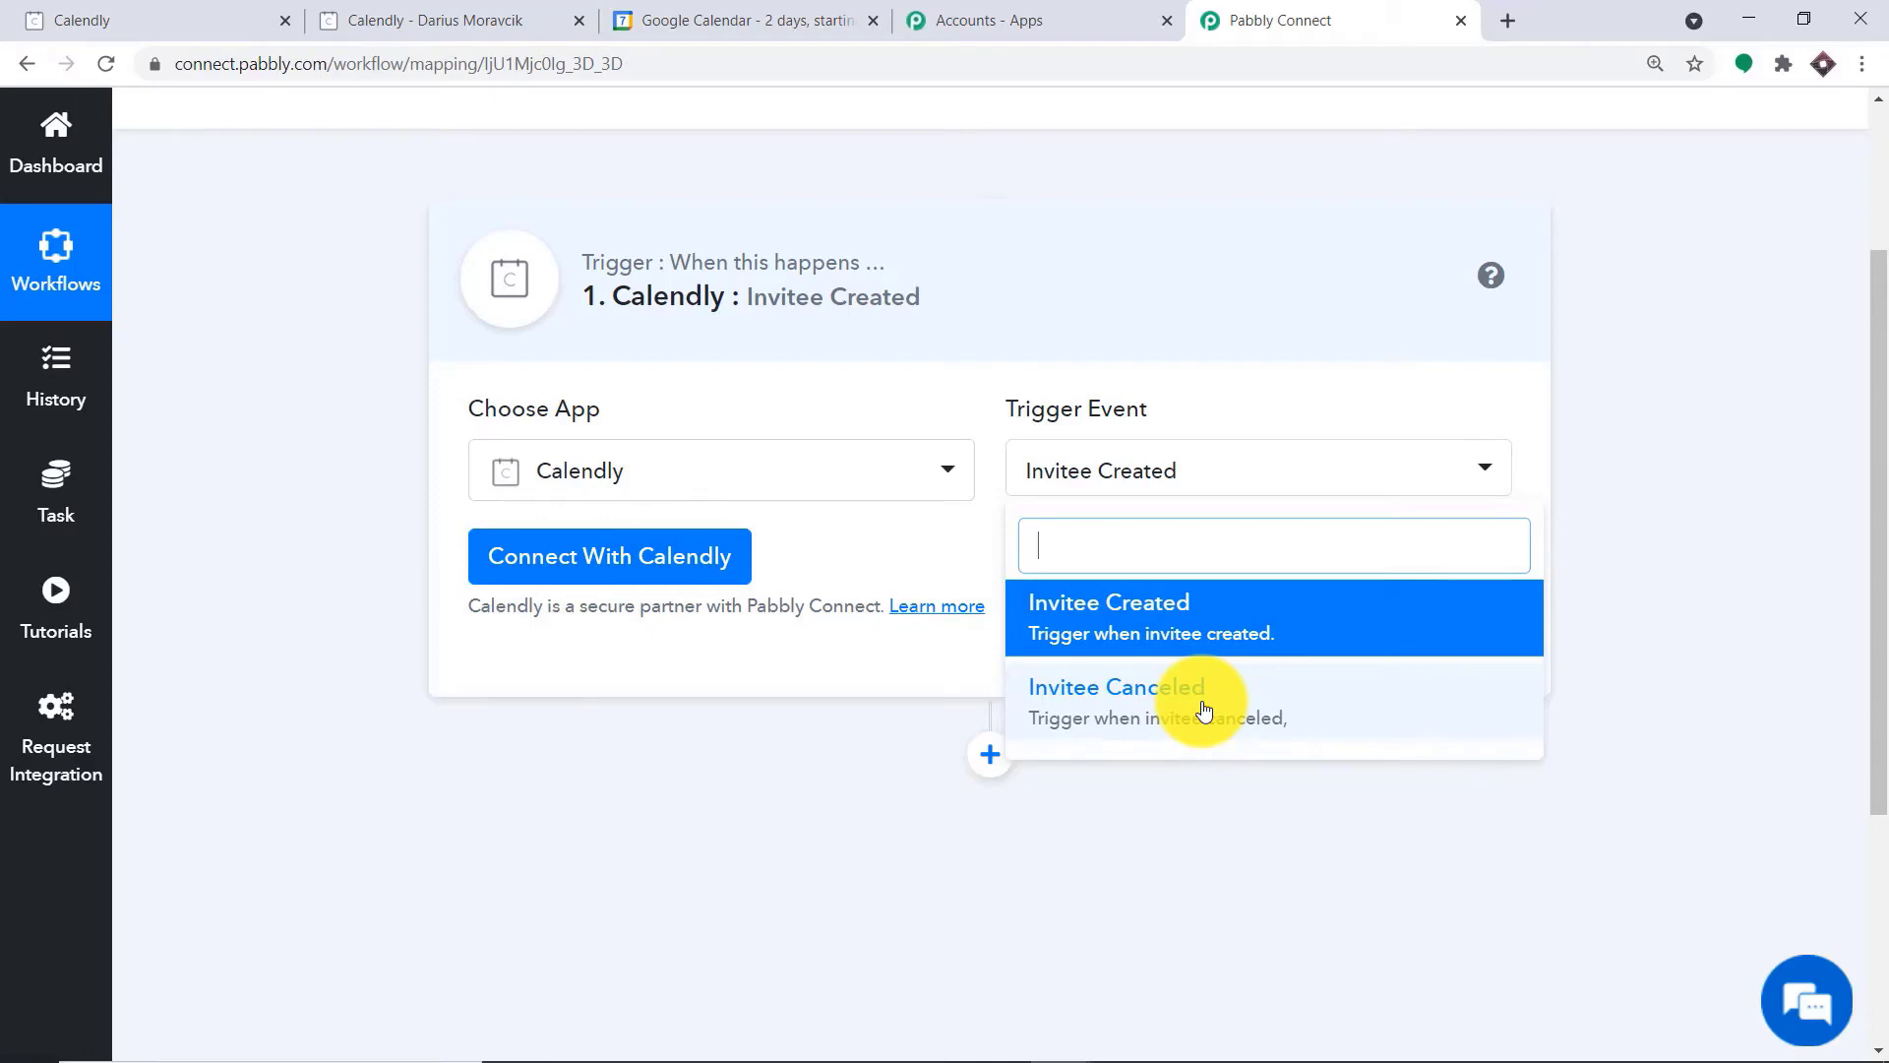
Keep Invitee Created as the trigger event and open a new credentials form for the Calendly connection
left_click(879, 529)
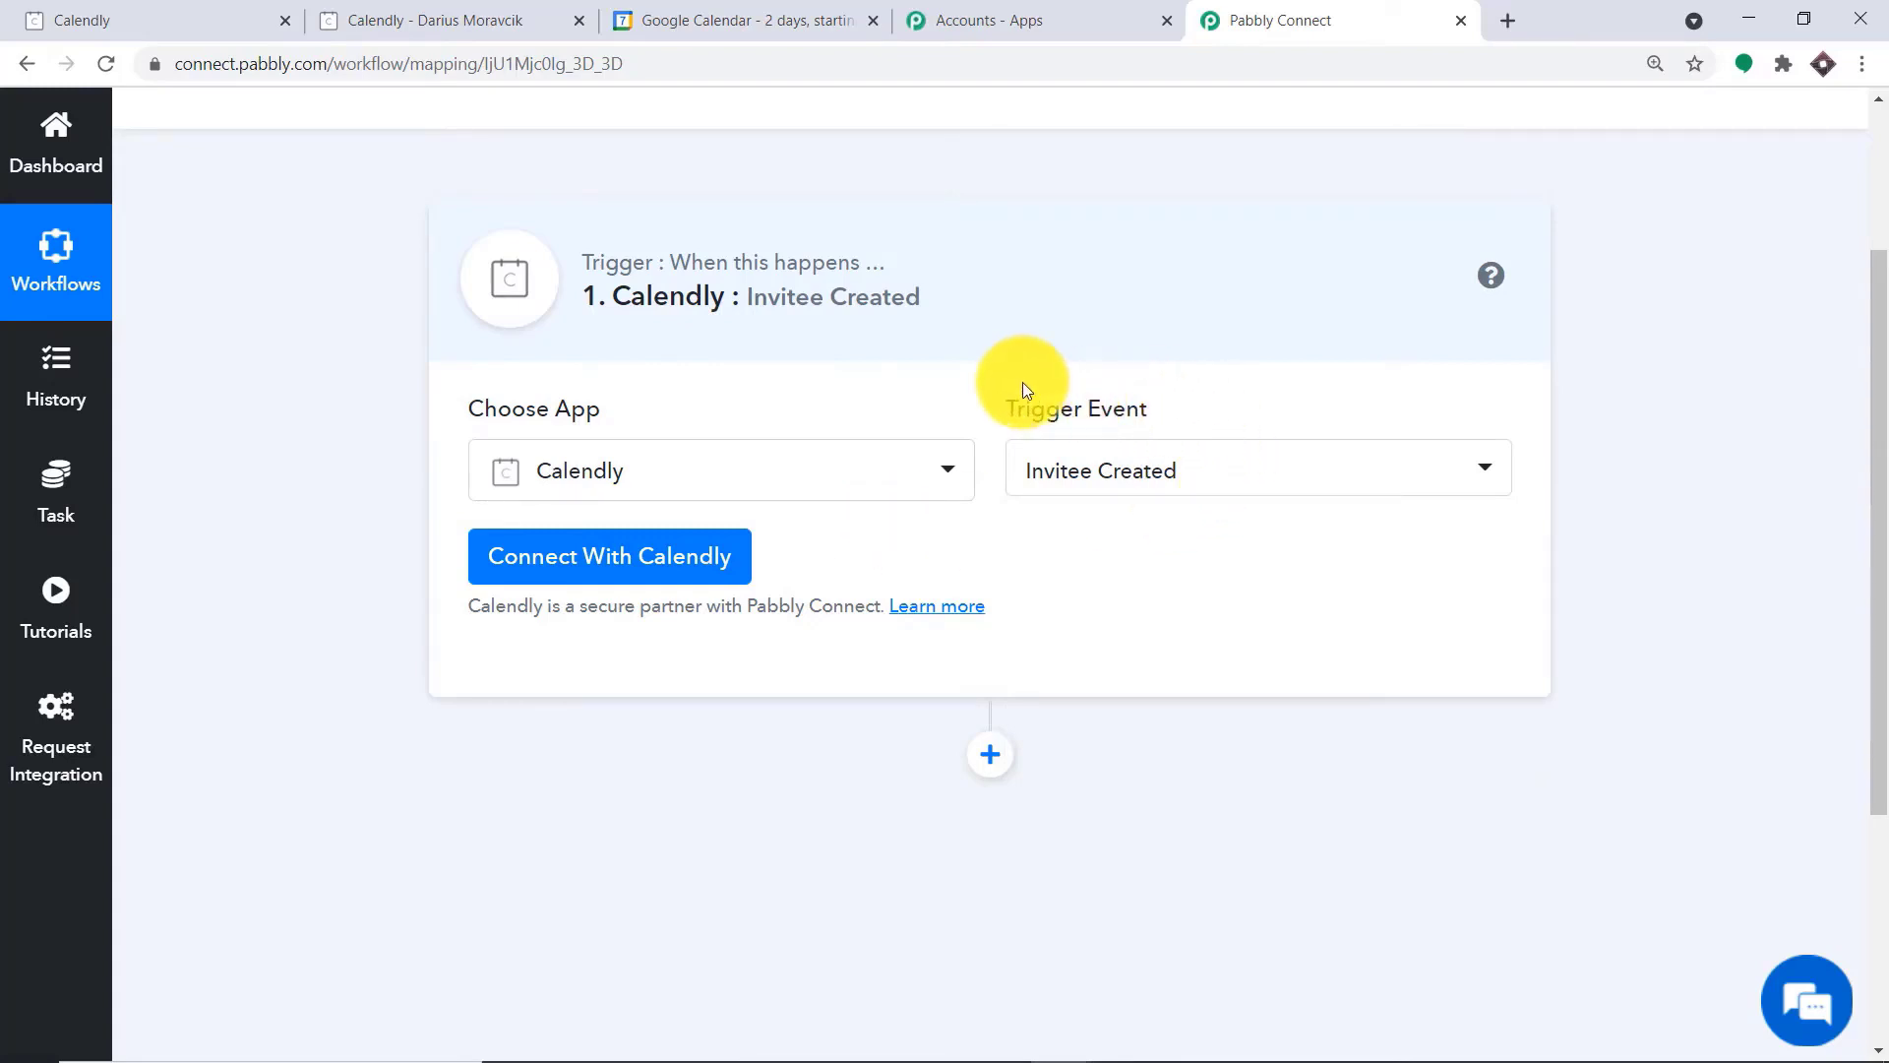
left_click(615, 557)
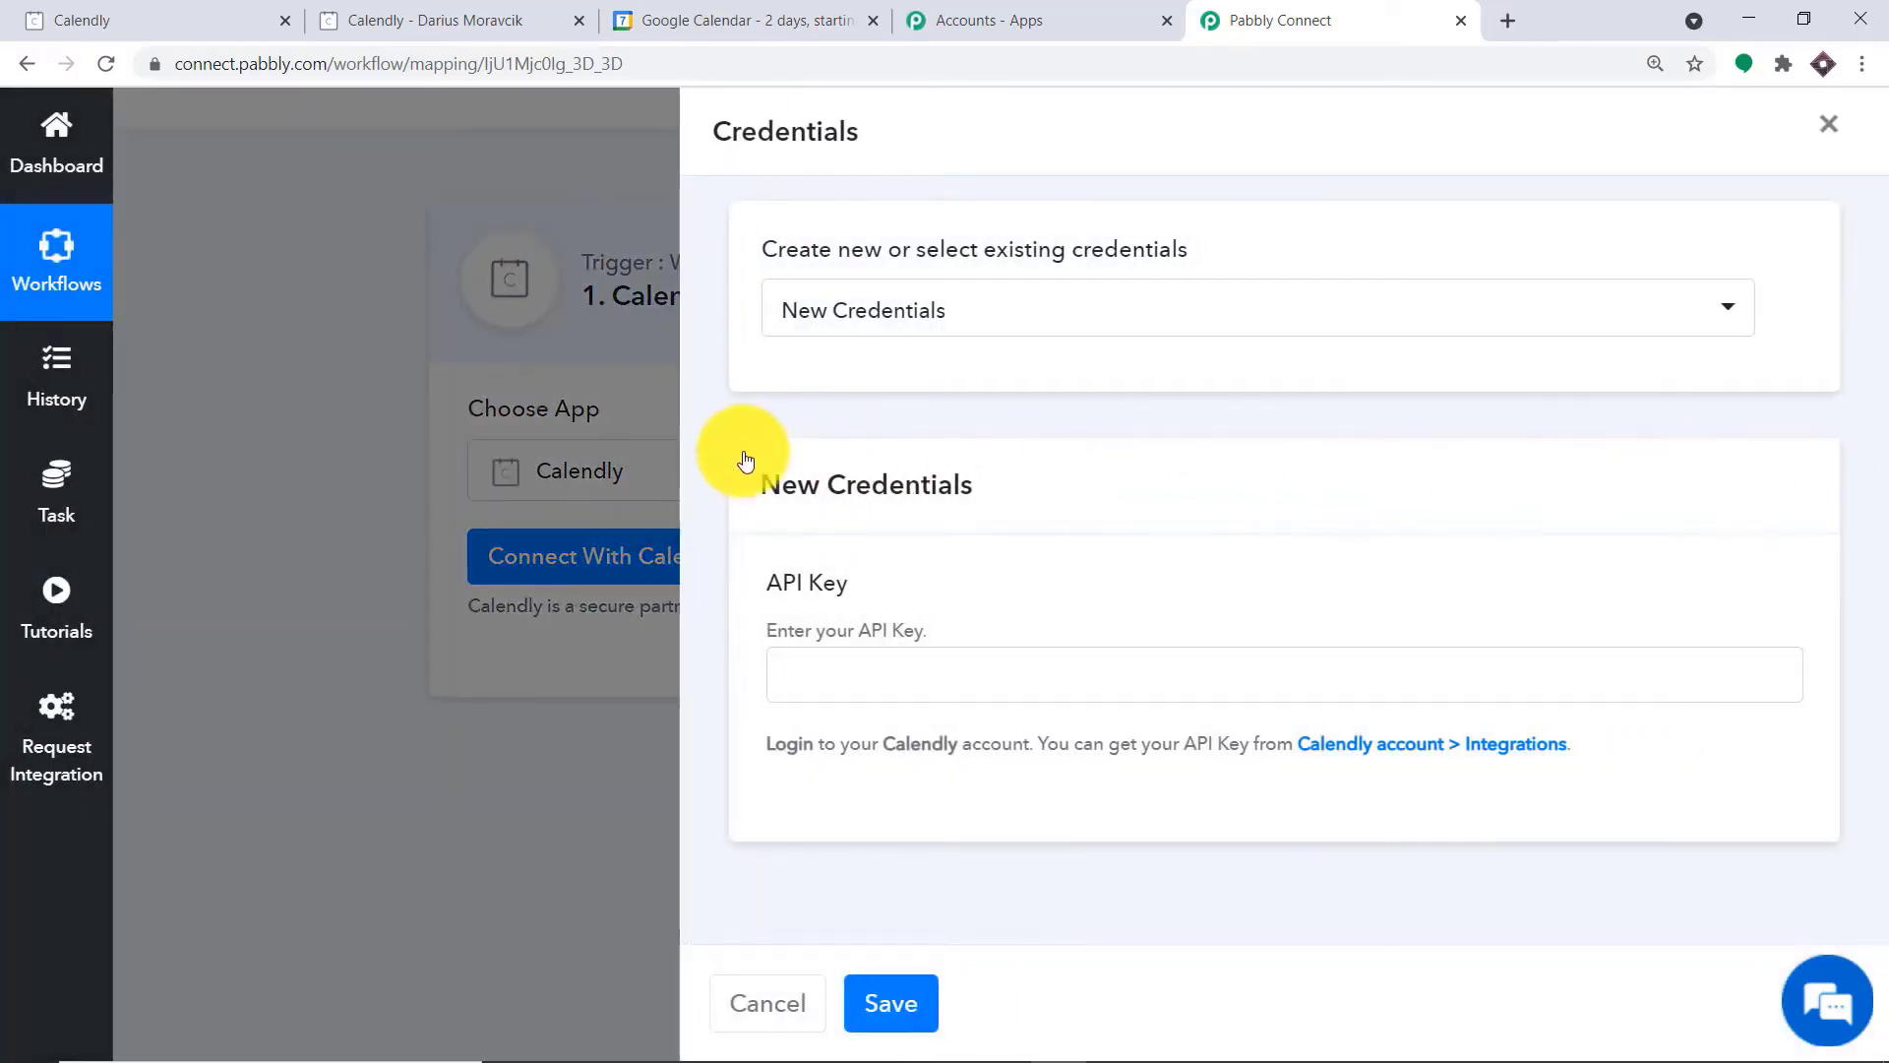
left_click(884, 679)
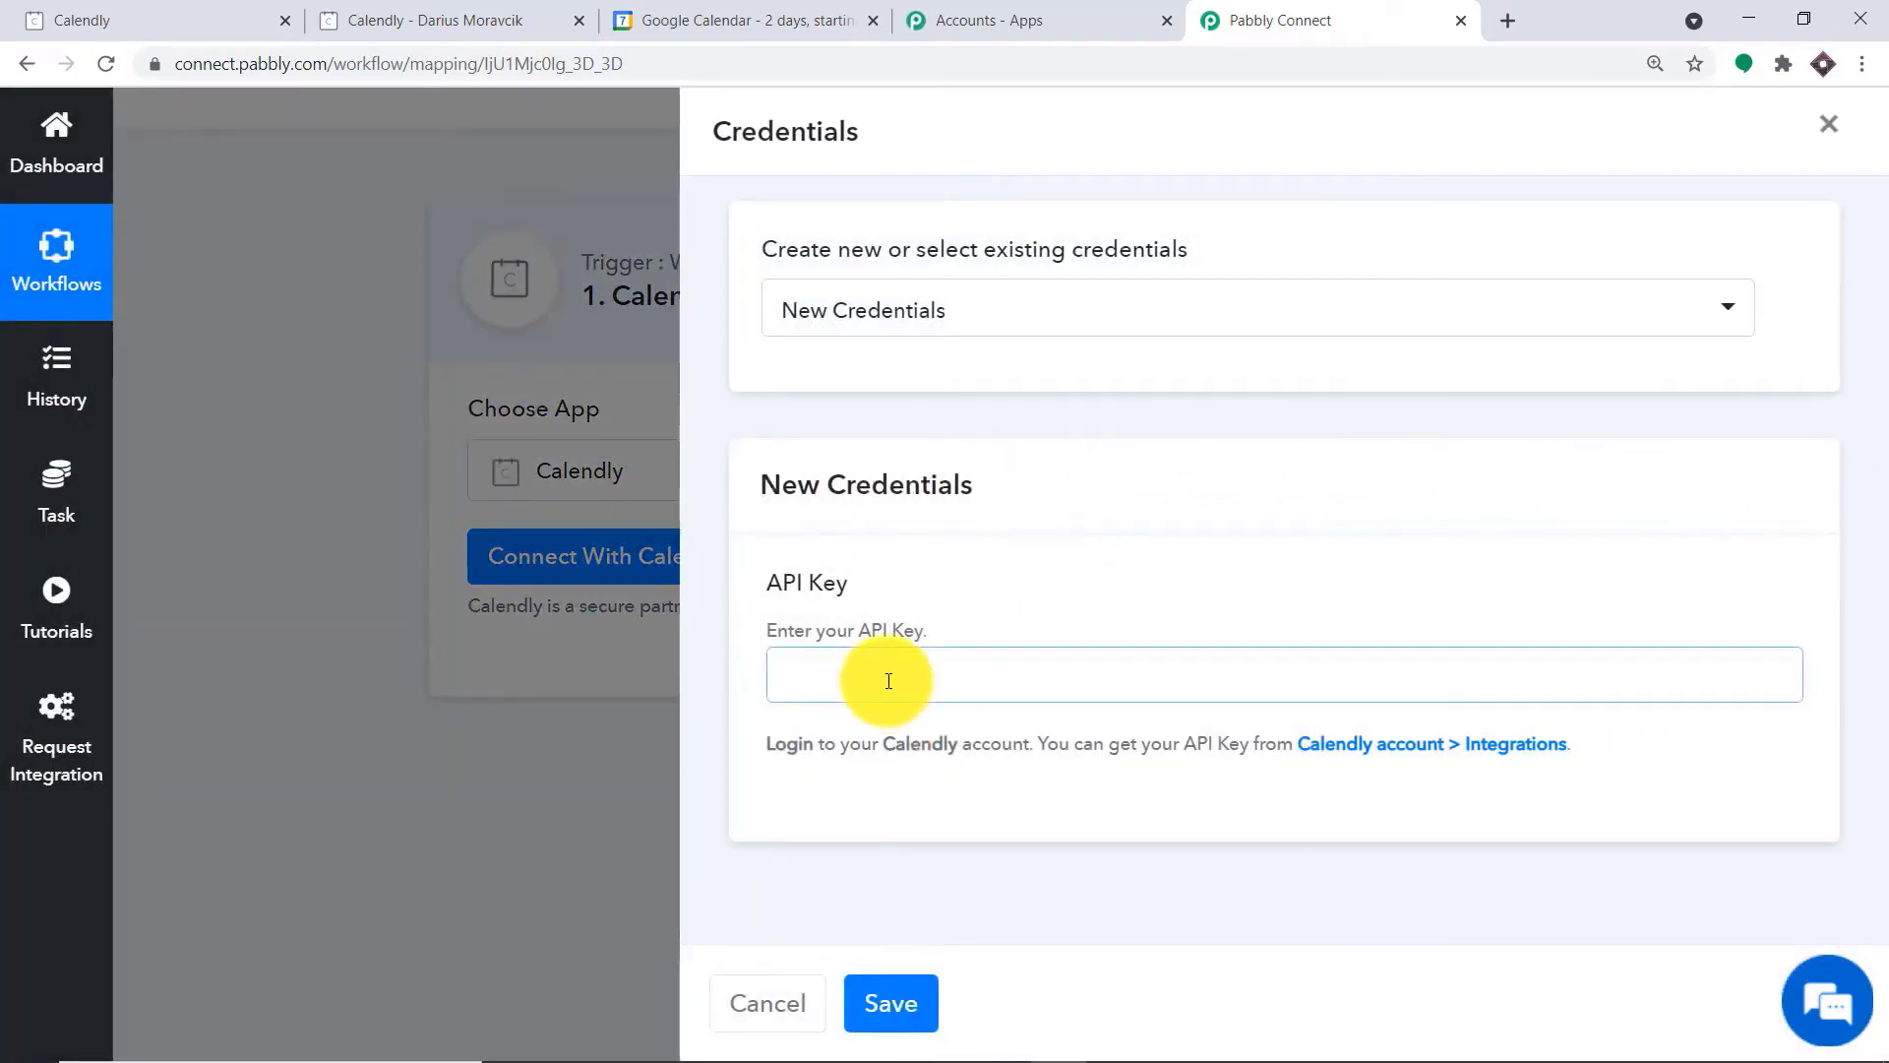
Switch to Calendly, open its Integrations page in a new browser tab and copy the account's API key
left_click(528, 20)
left_click(61, 12)
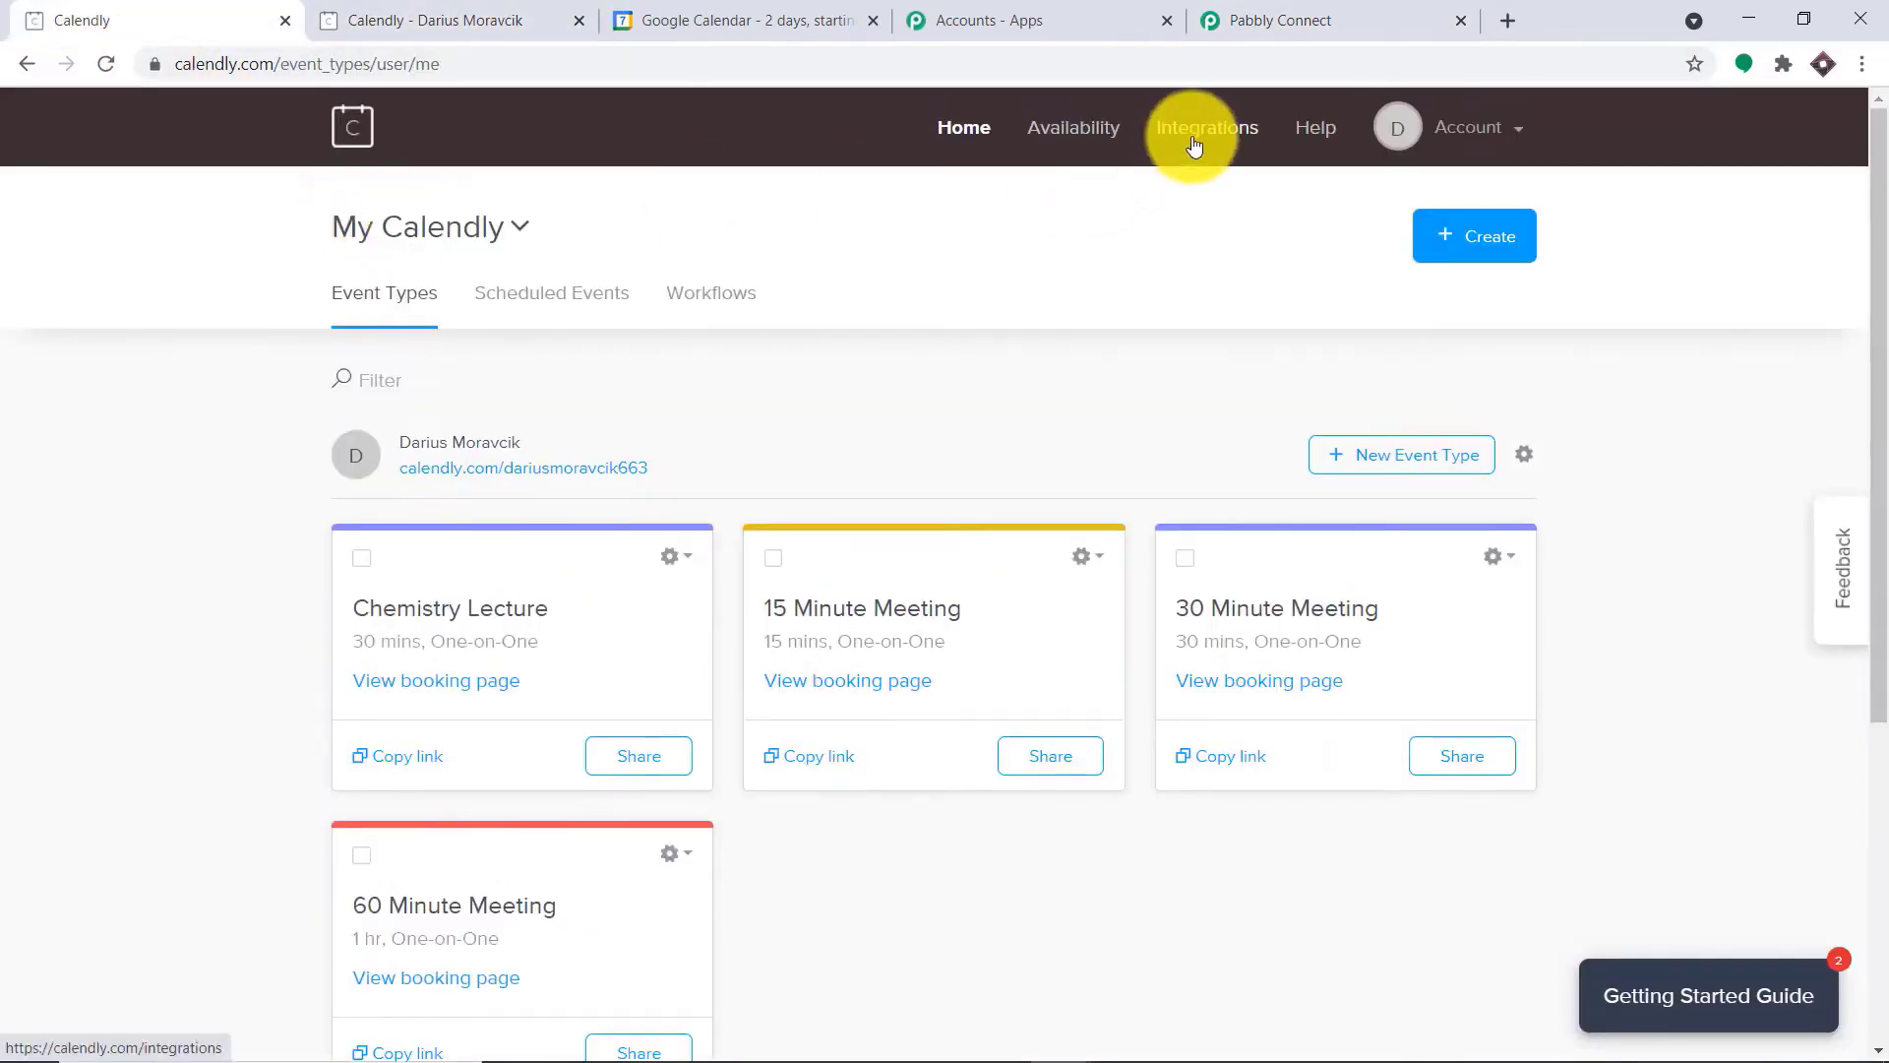
right_click(1193, 145)
left_click(1218, 157)
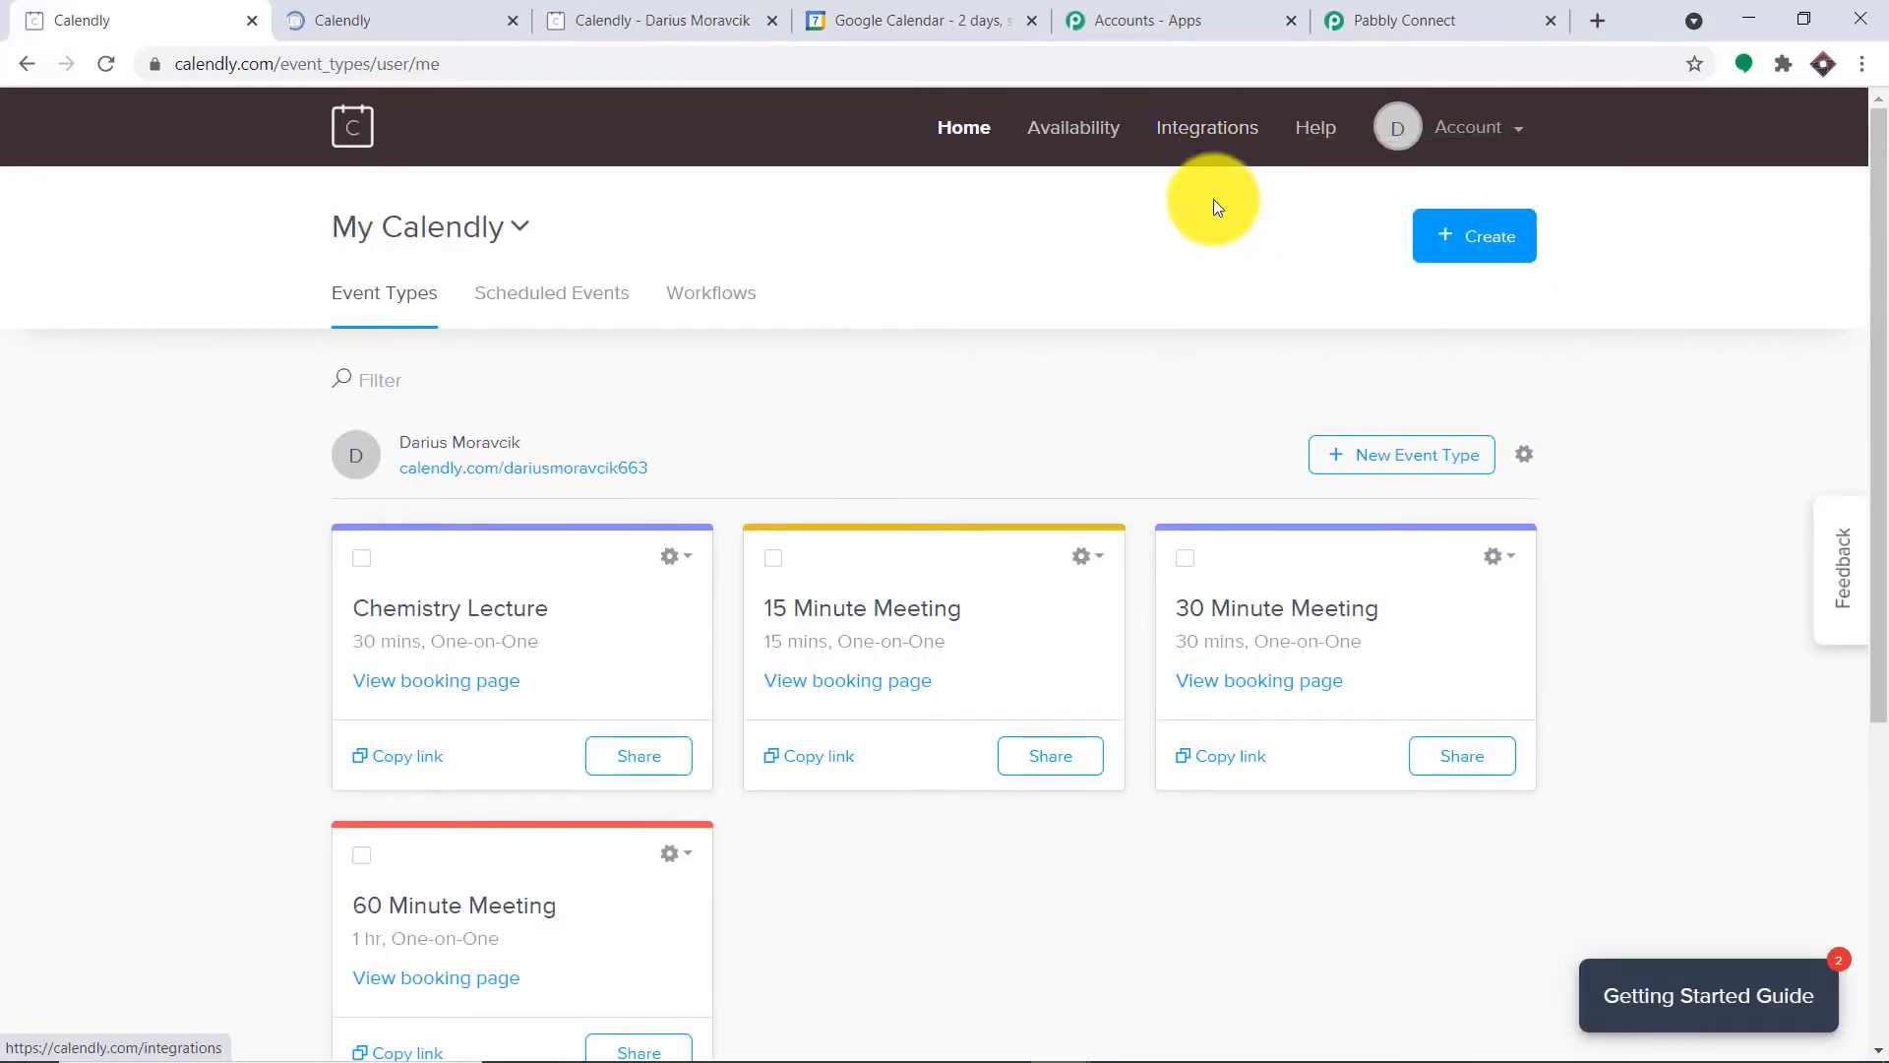
left_click(426, 8)
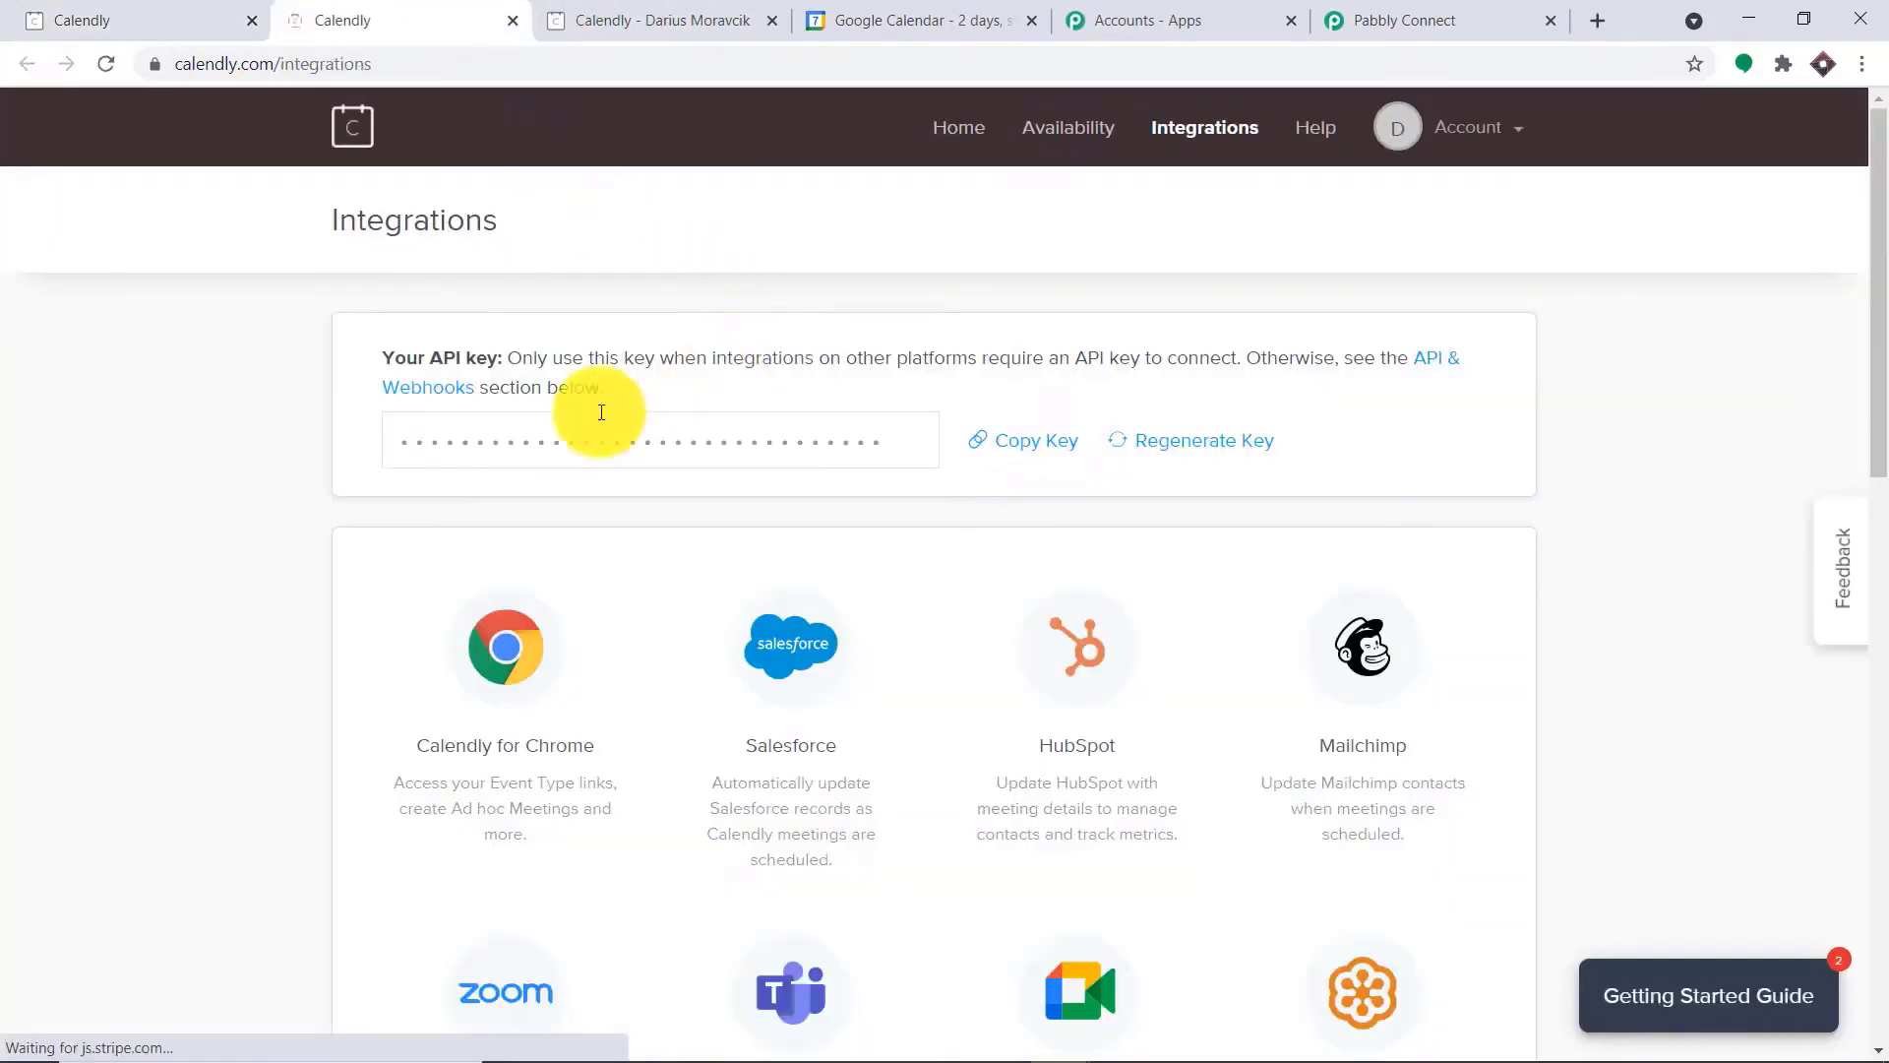
left_click(1028, 441)
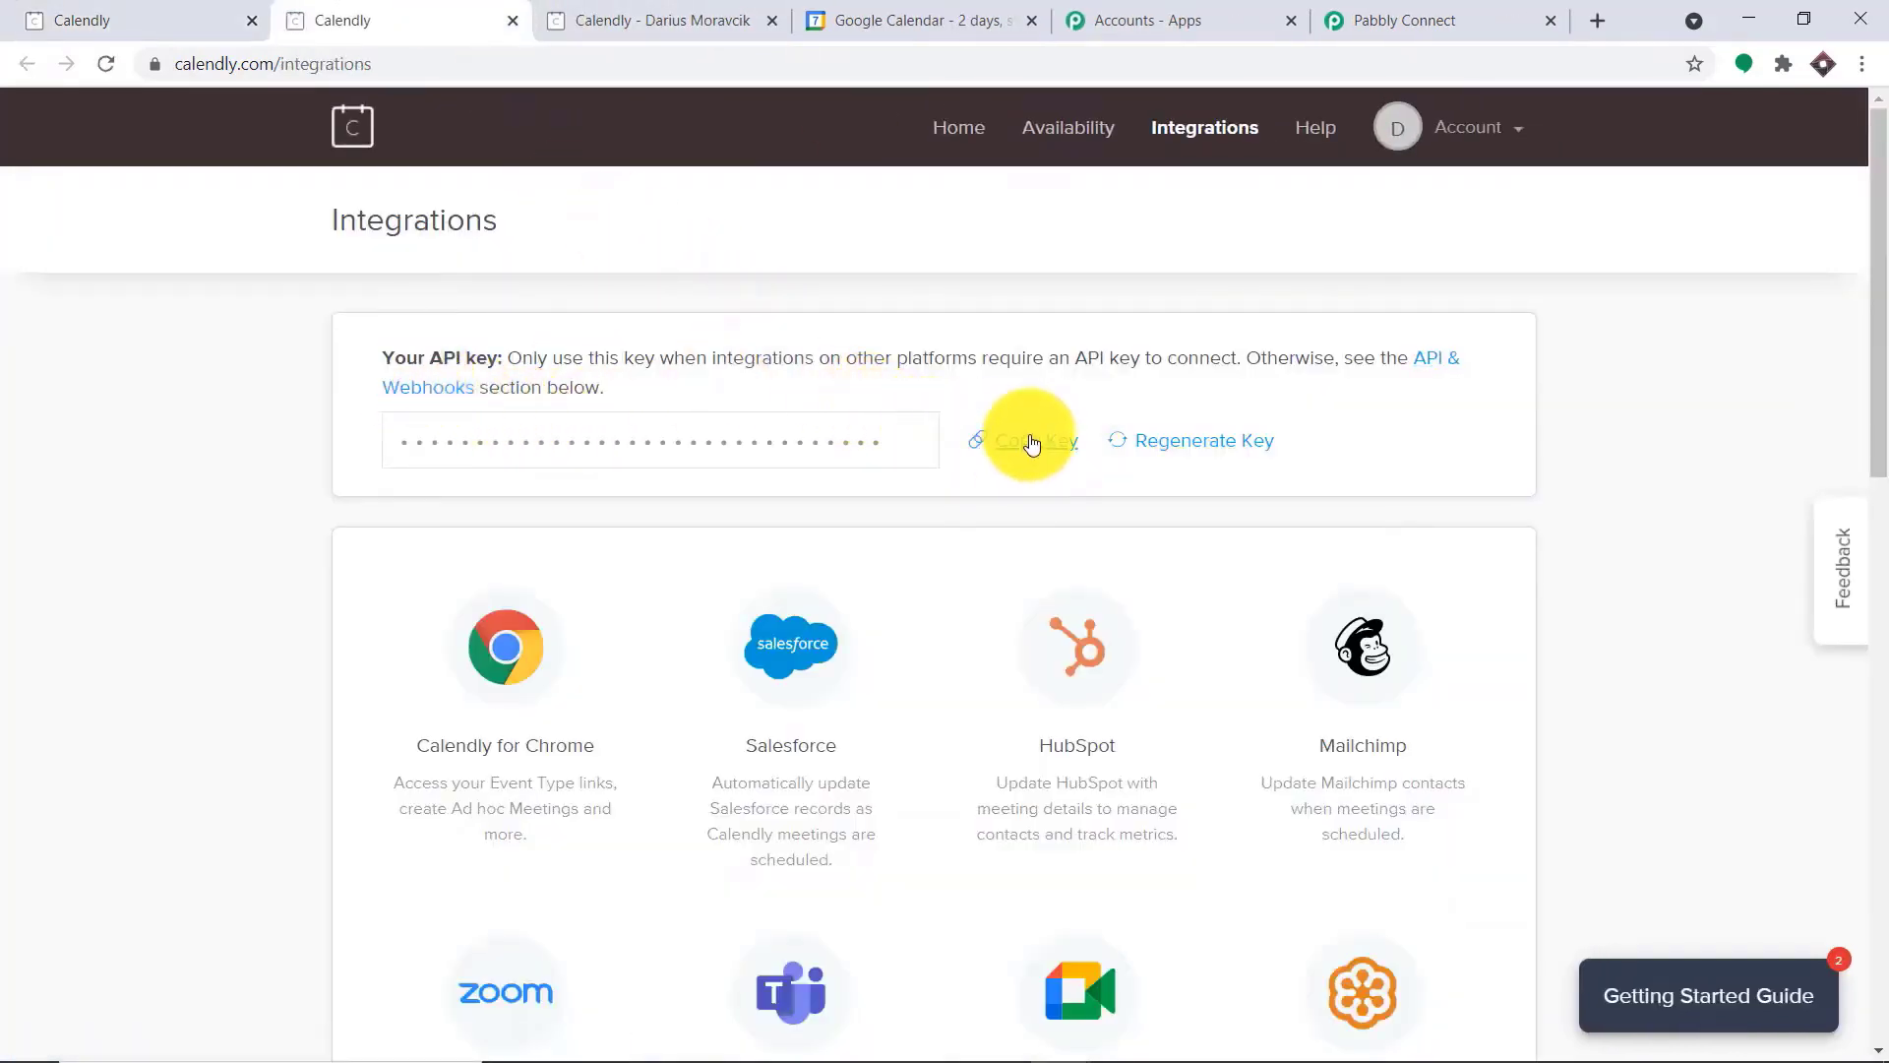
Return to Pabbly Connect, paste the API key into the new Calendly credentials and save them
left_click(1377, 19)
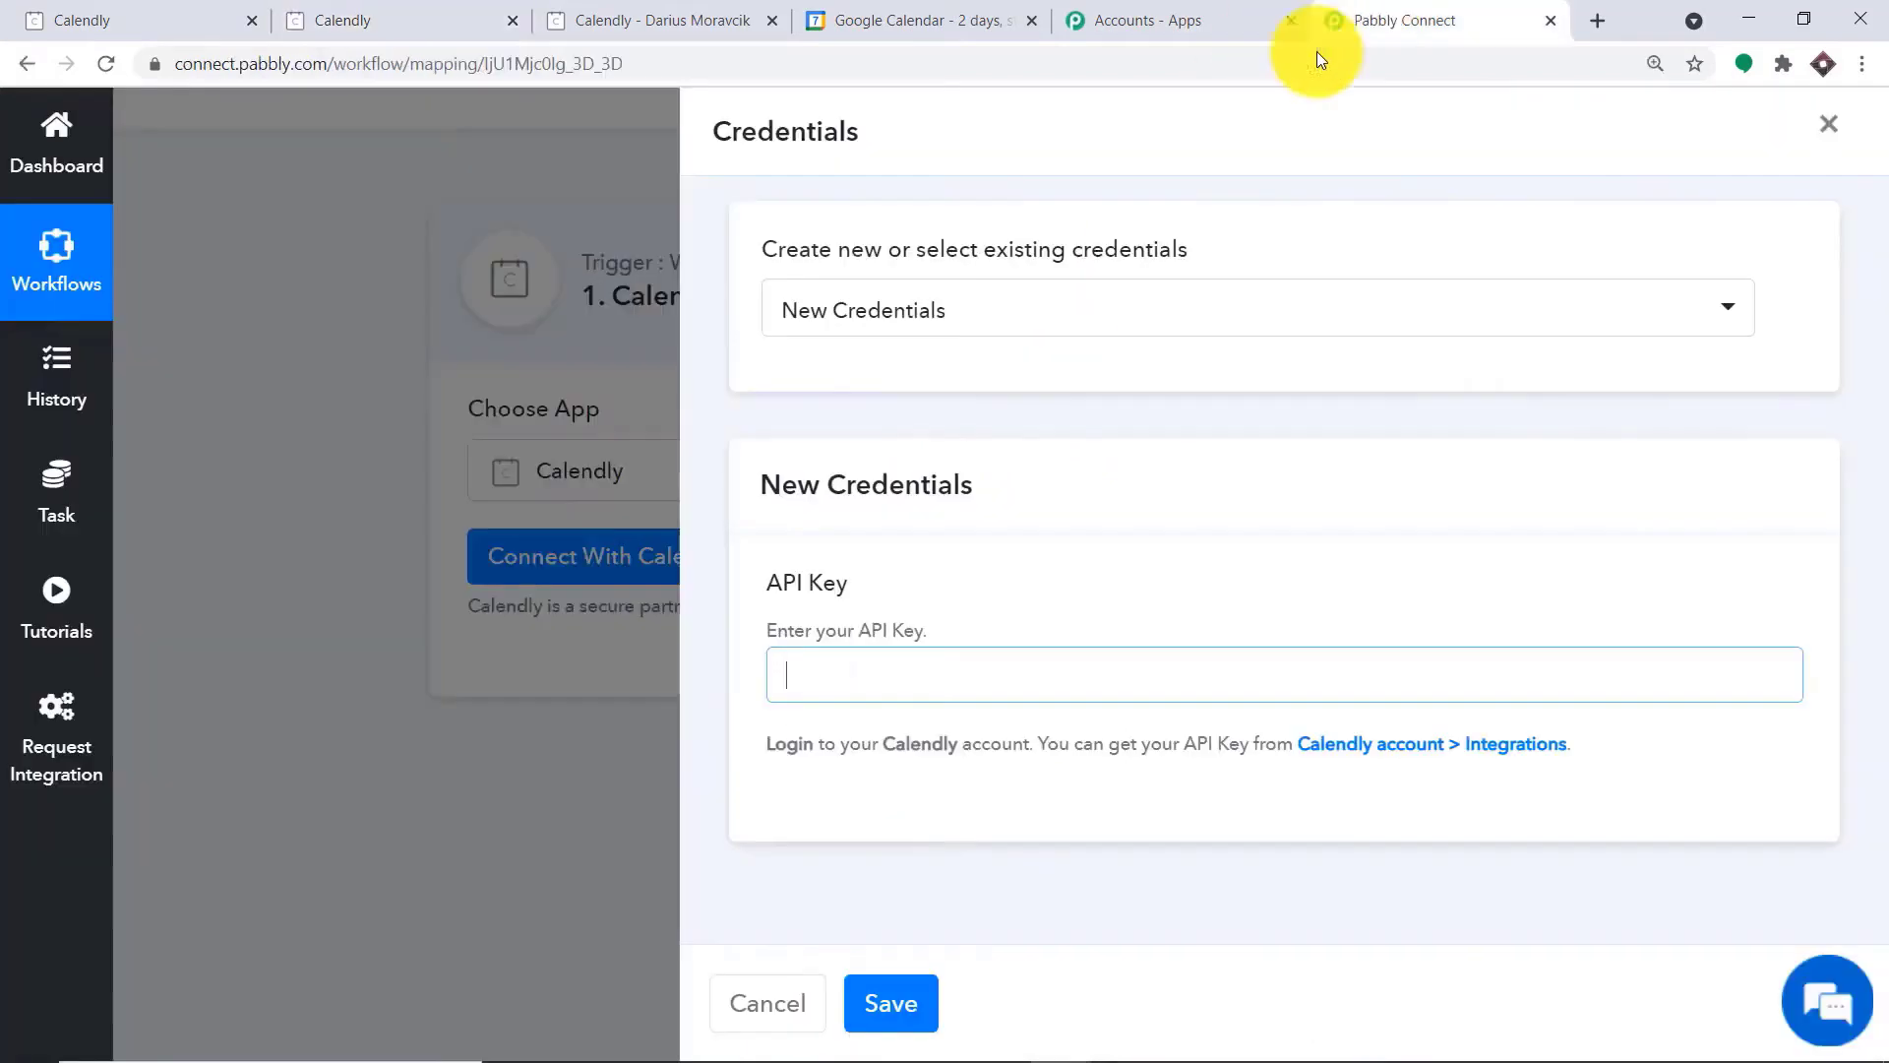
left_click(828, 666)
right_click(828, 666)
left_click(894, 860)
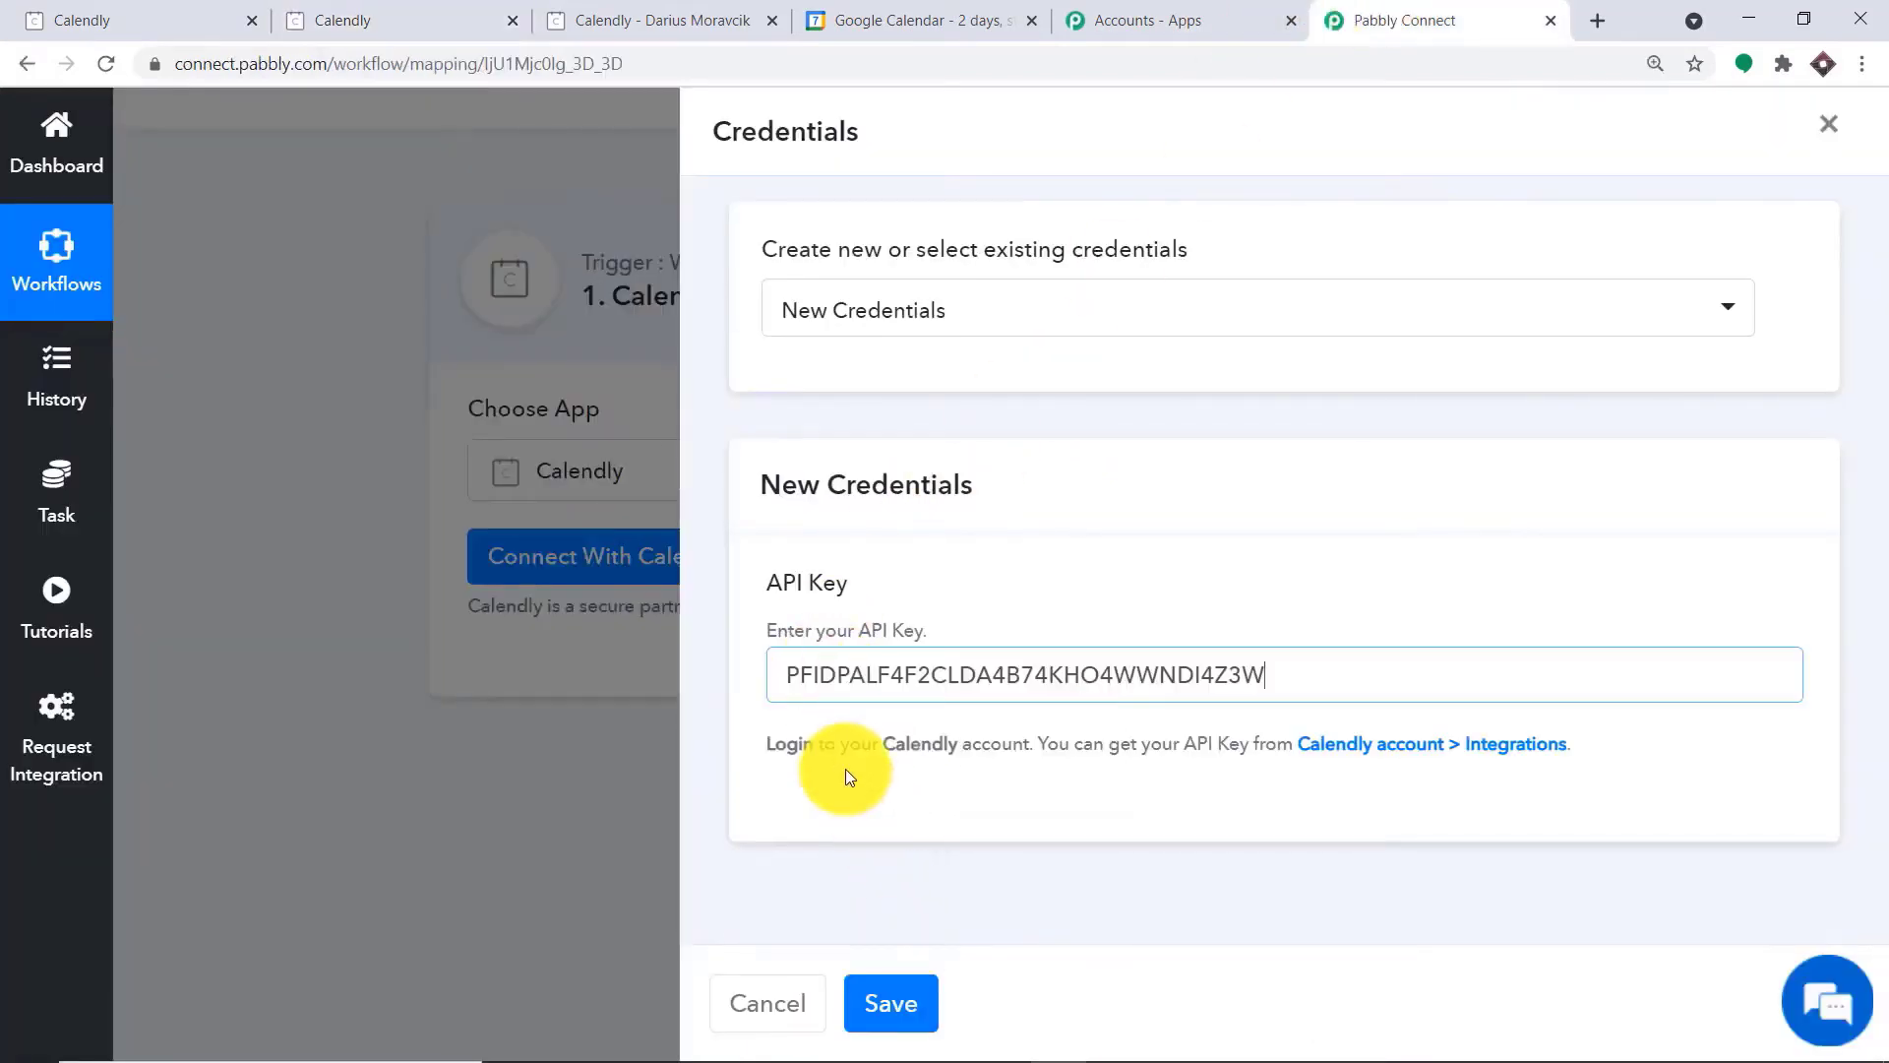
left_click(891, 1008)
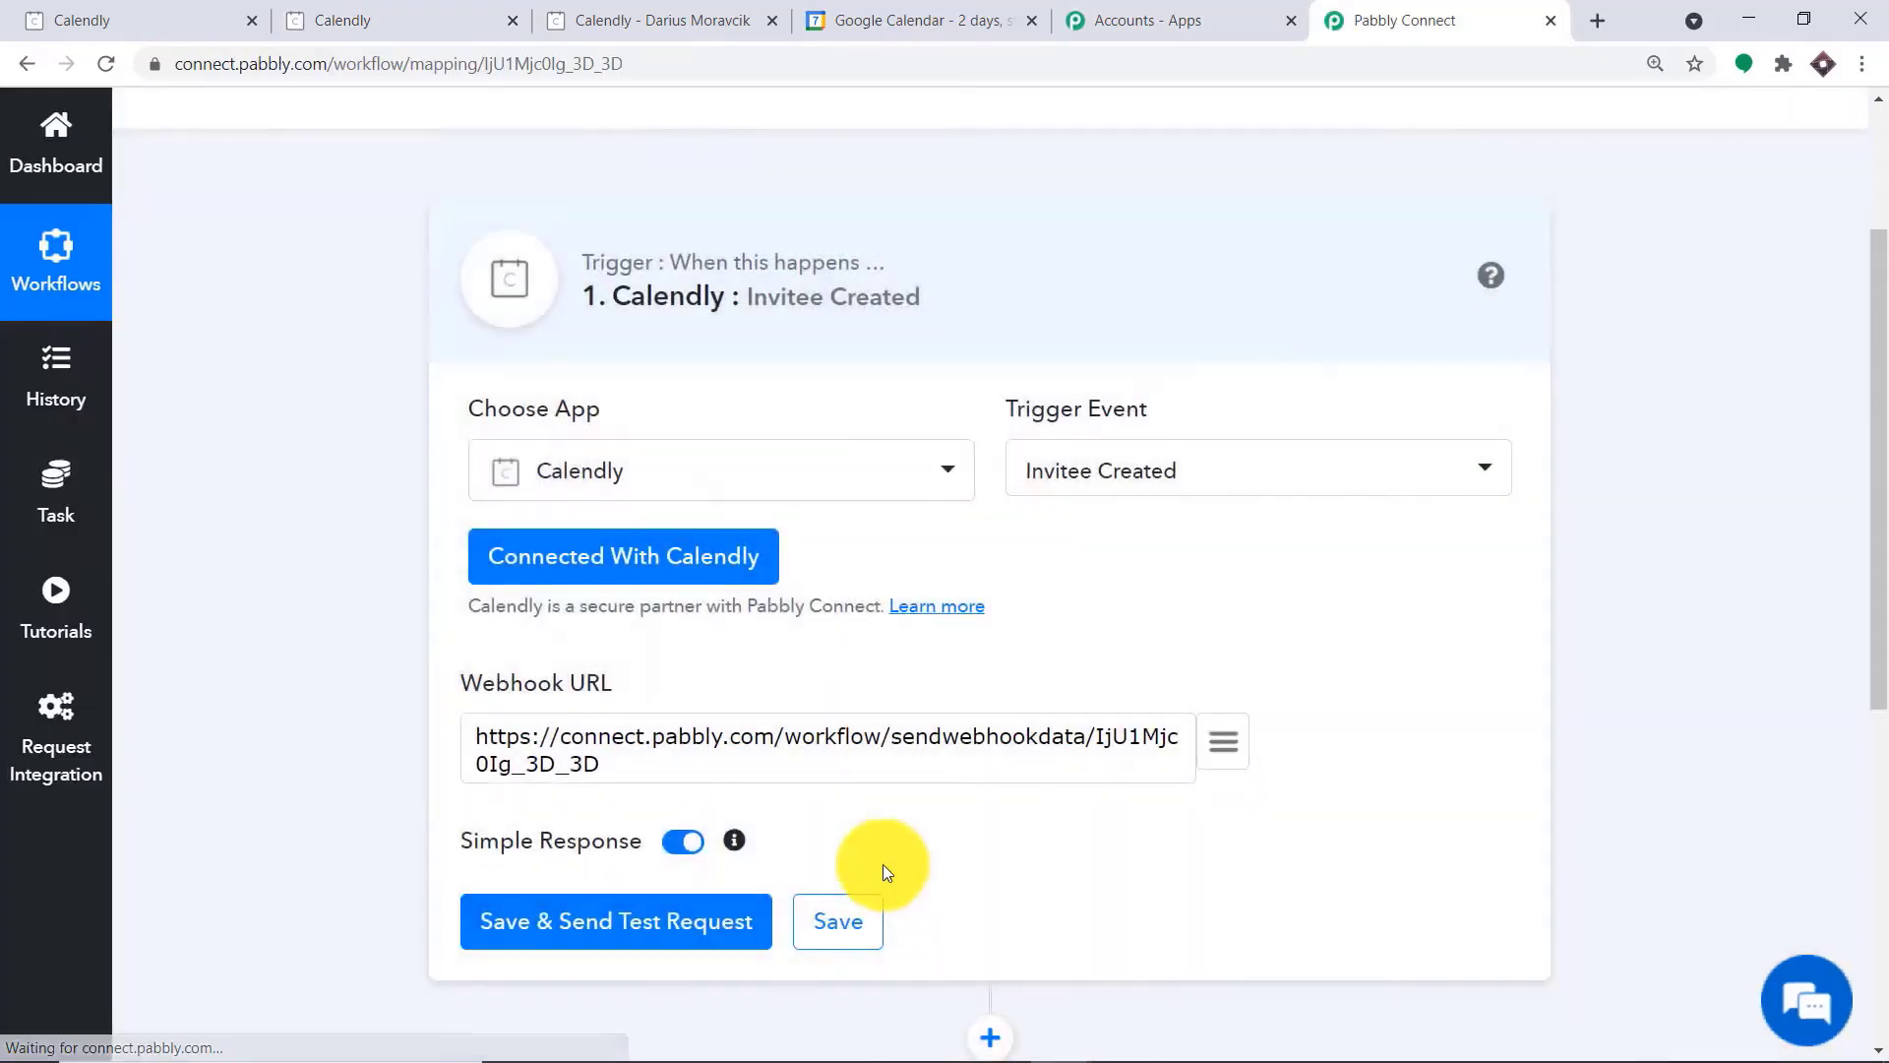
Save the Calendly trigger with a test request and start capturing the webhook response
scroll(860, 781, "down", 1)
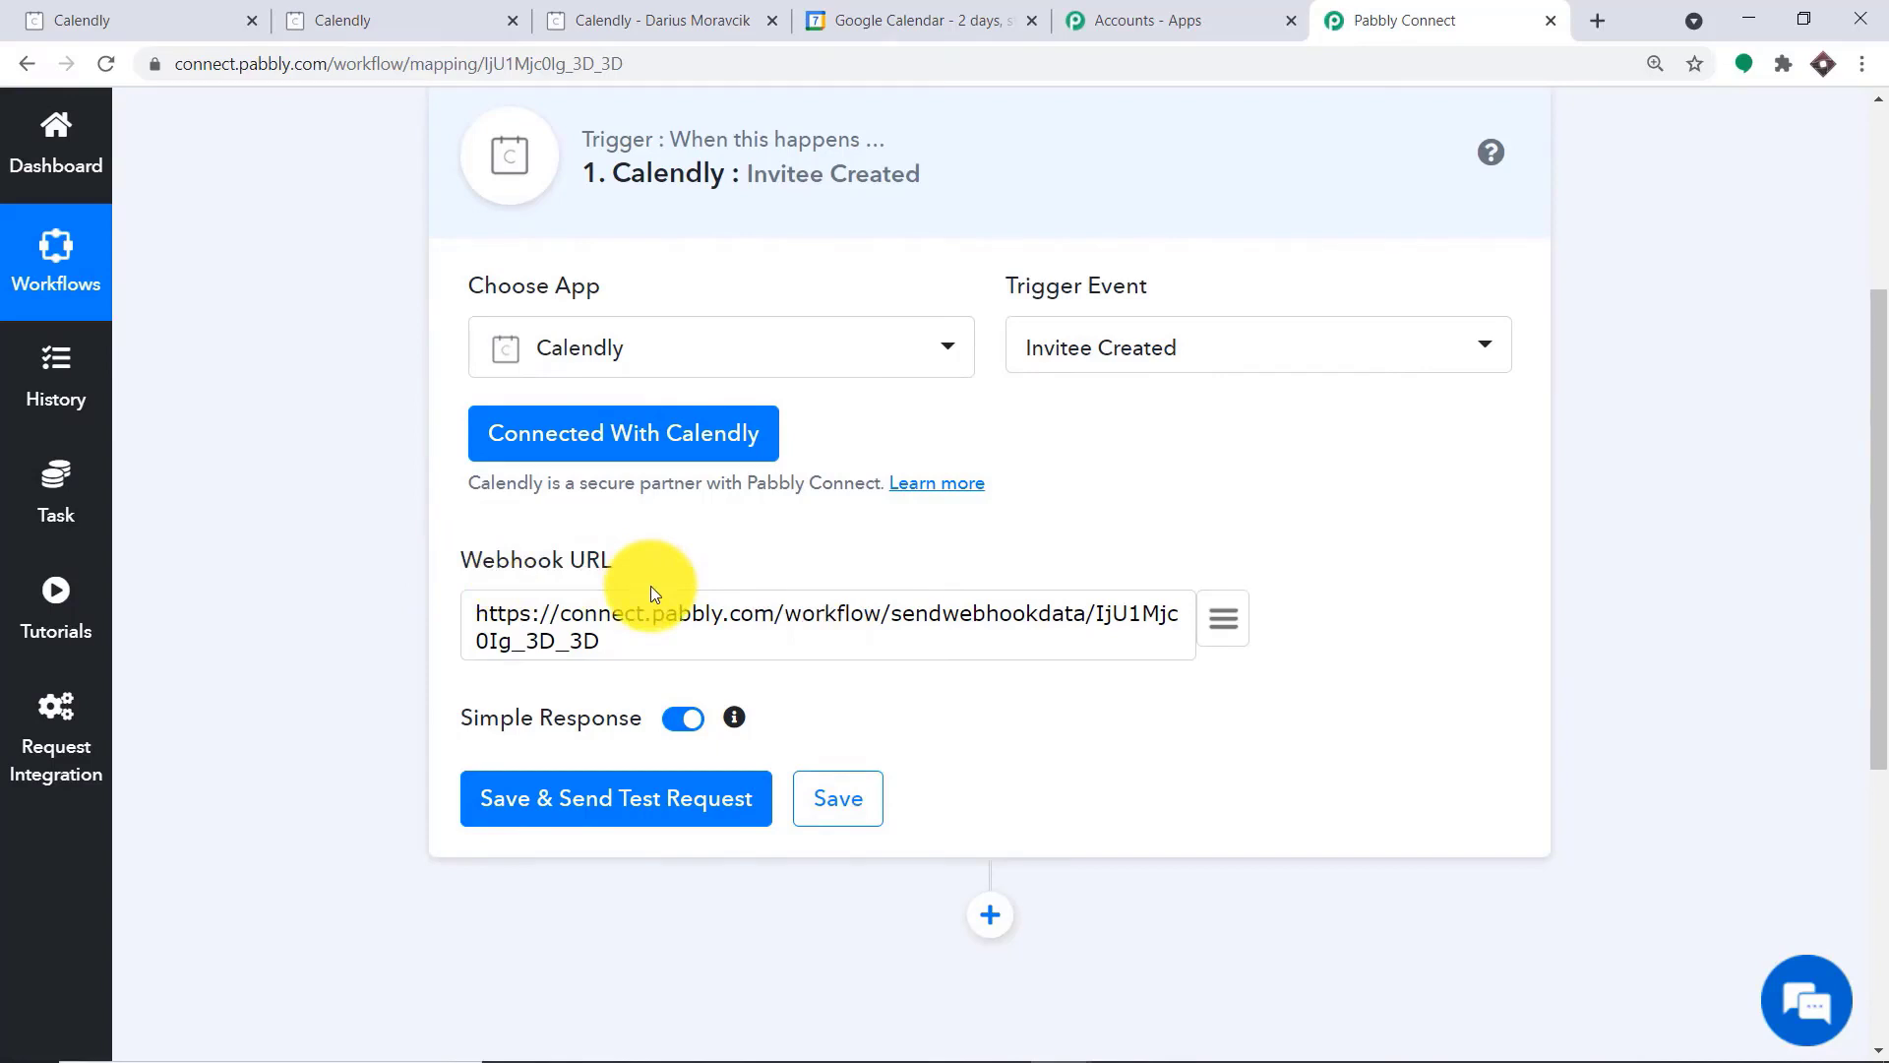
left_click_drag(602, 641, 475, 588)
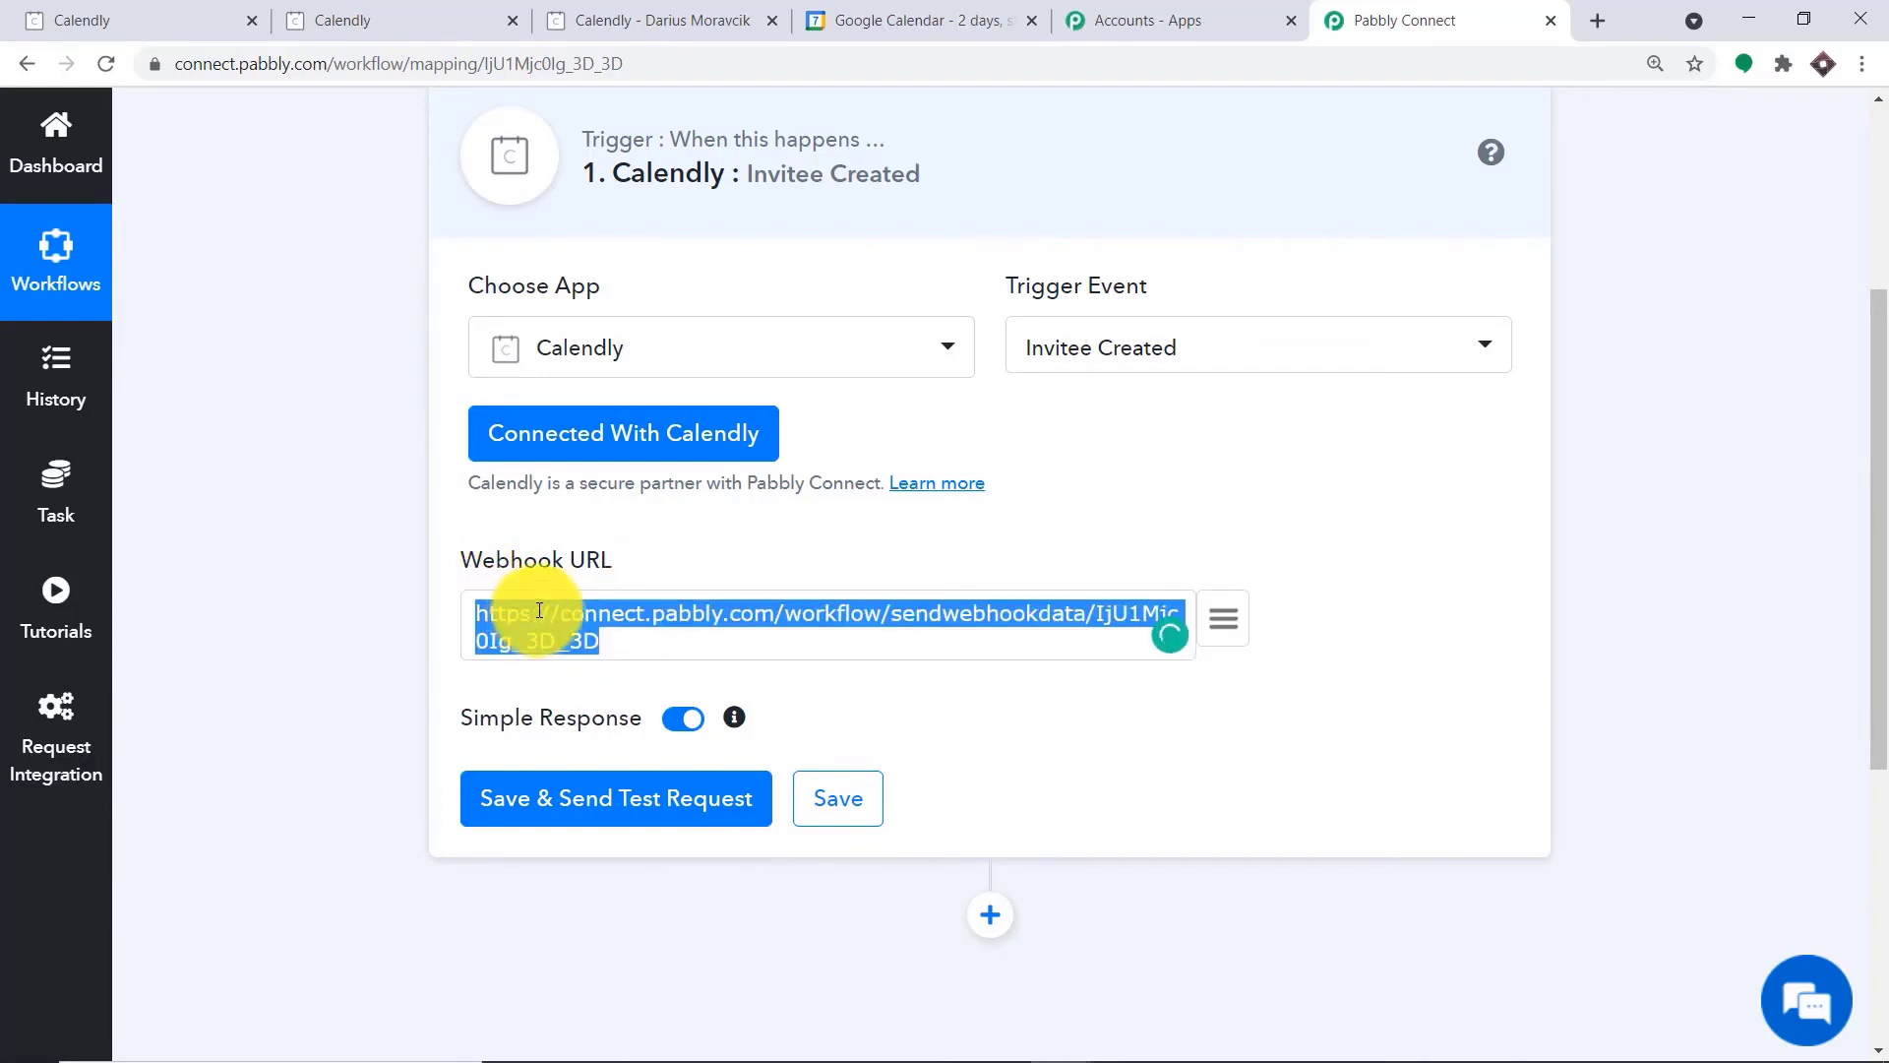
left_click(693, 517)
scroll(694, 518, "down", 2)
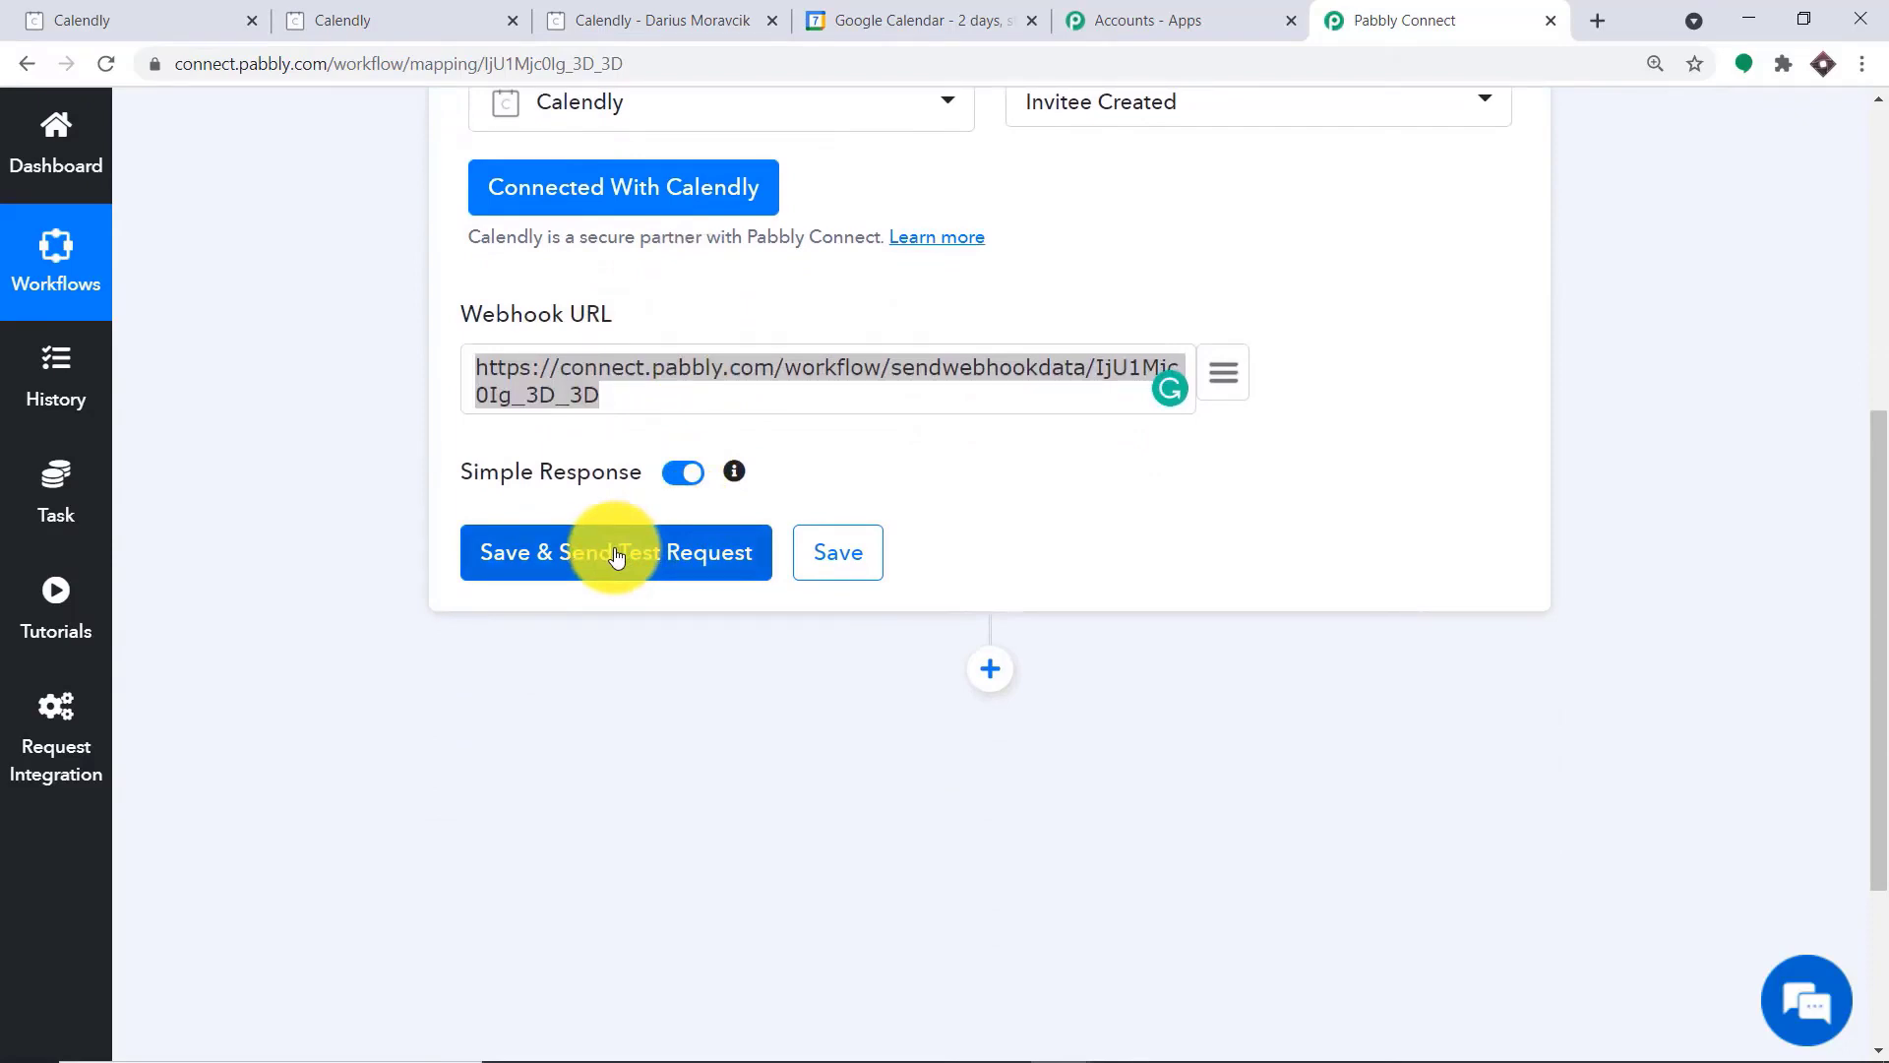
left_click(616, 555)
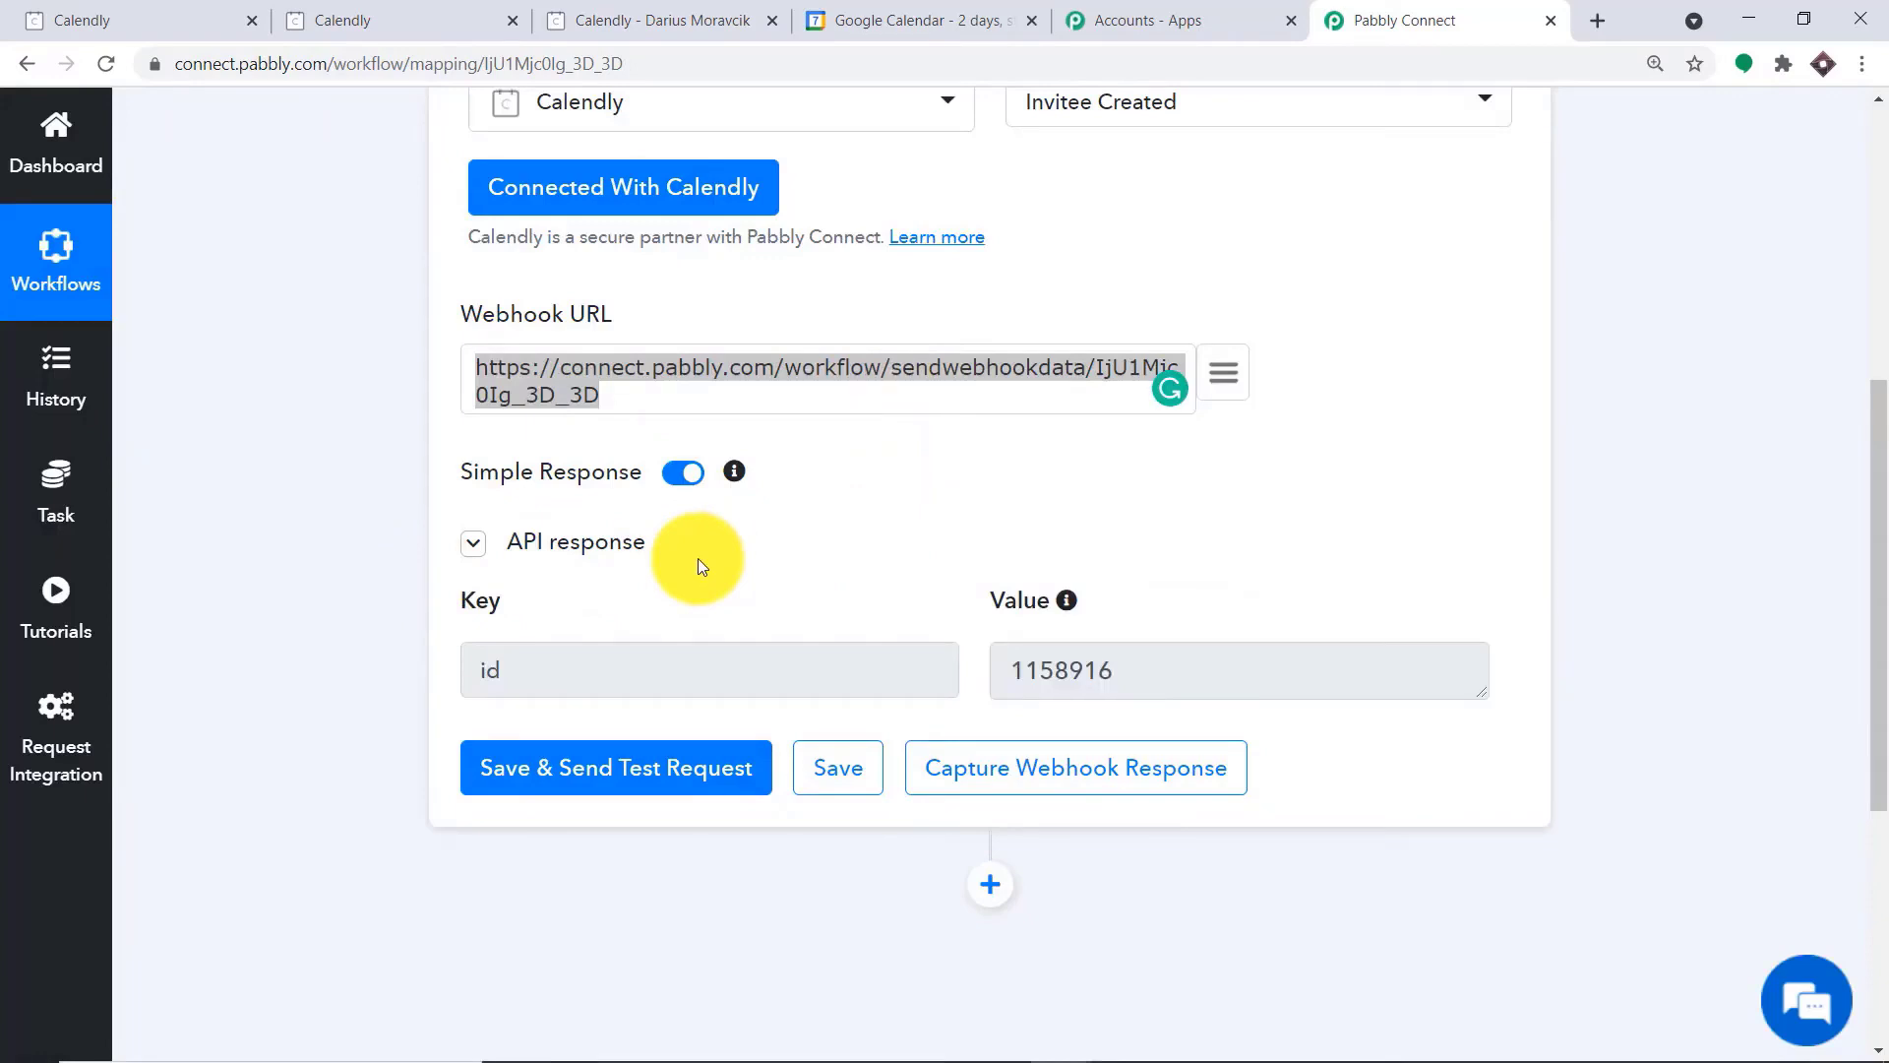
left_click(1054, 779)
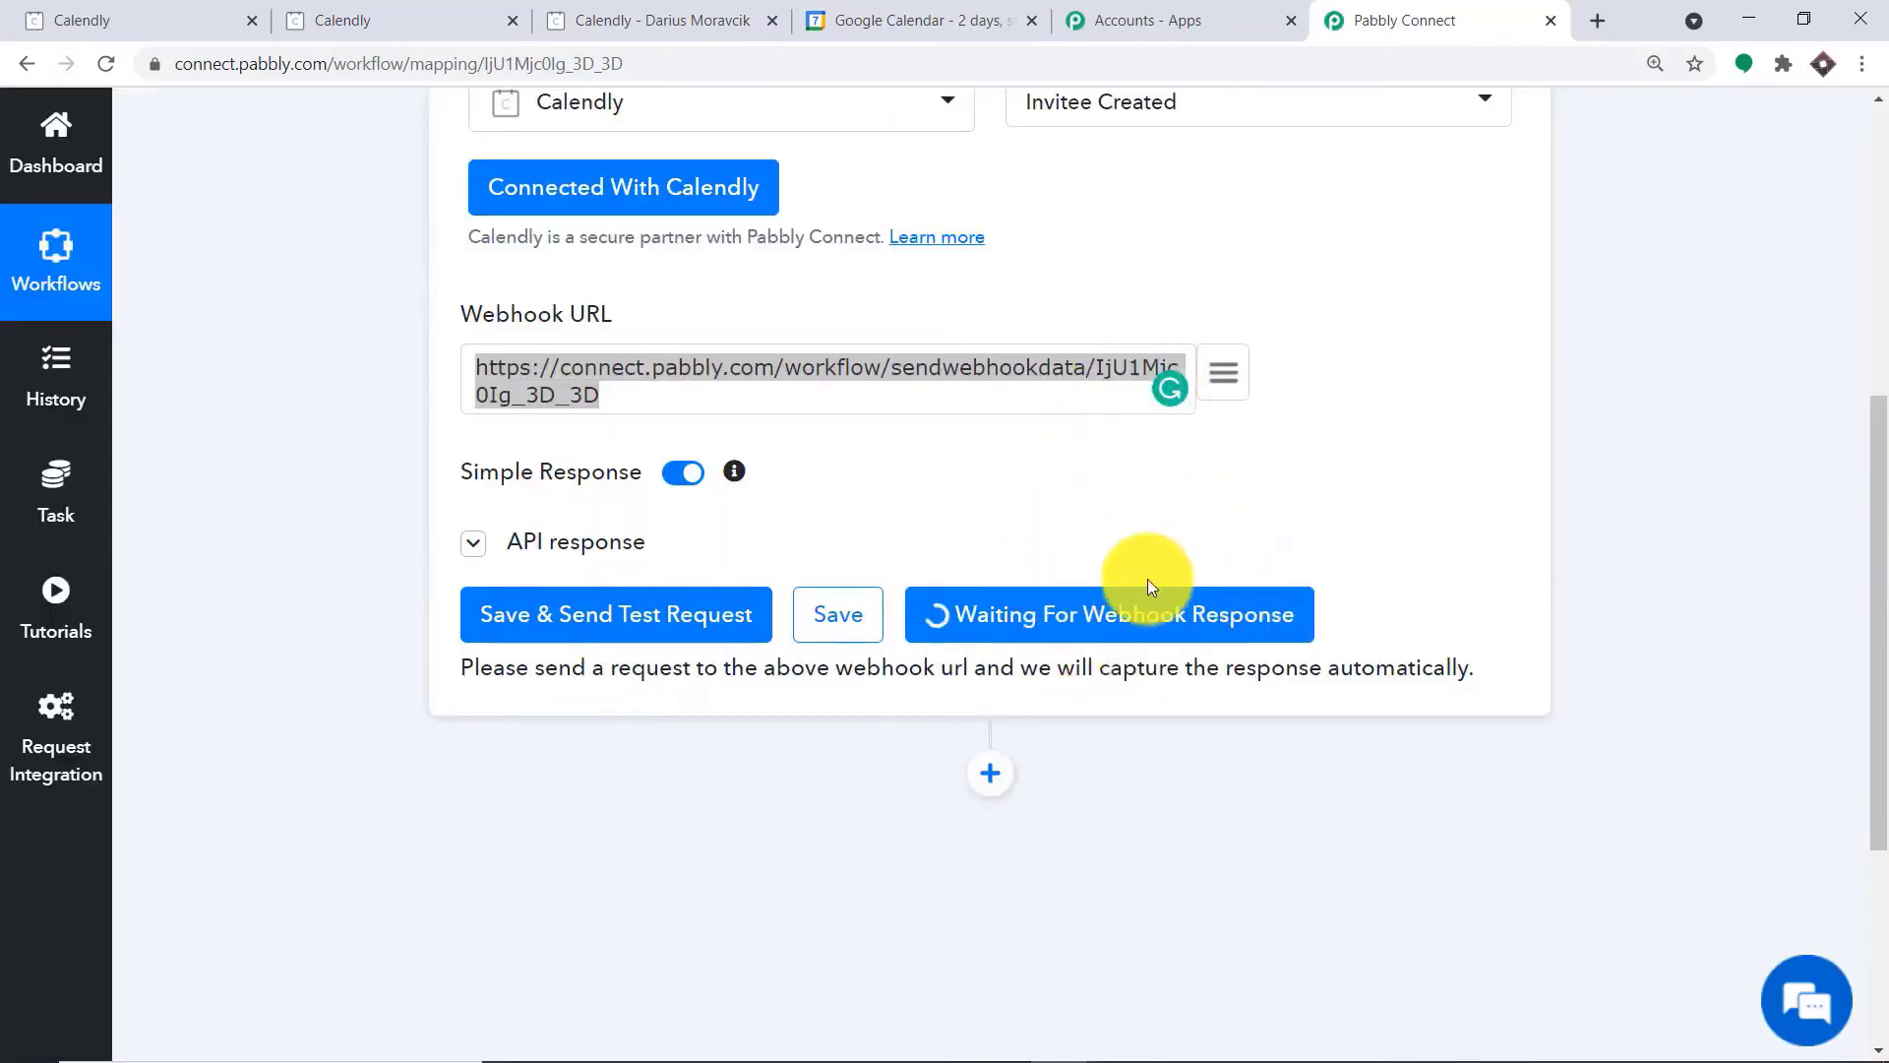
Switch to Calendly, open the Chemistry Lecture booking page and choose the 9:00am slot on Thursday, April 15, 2021
left_click(371, 15)
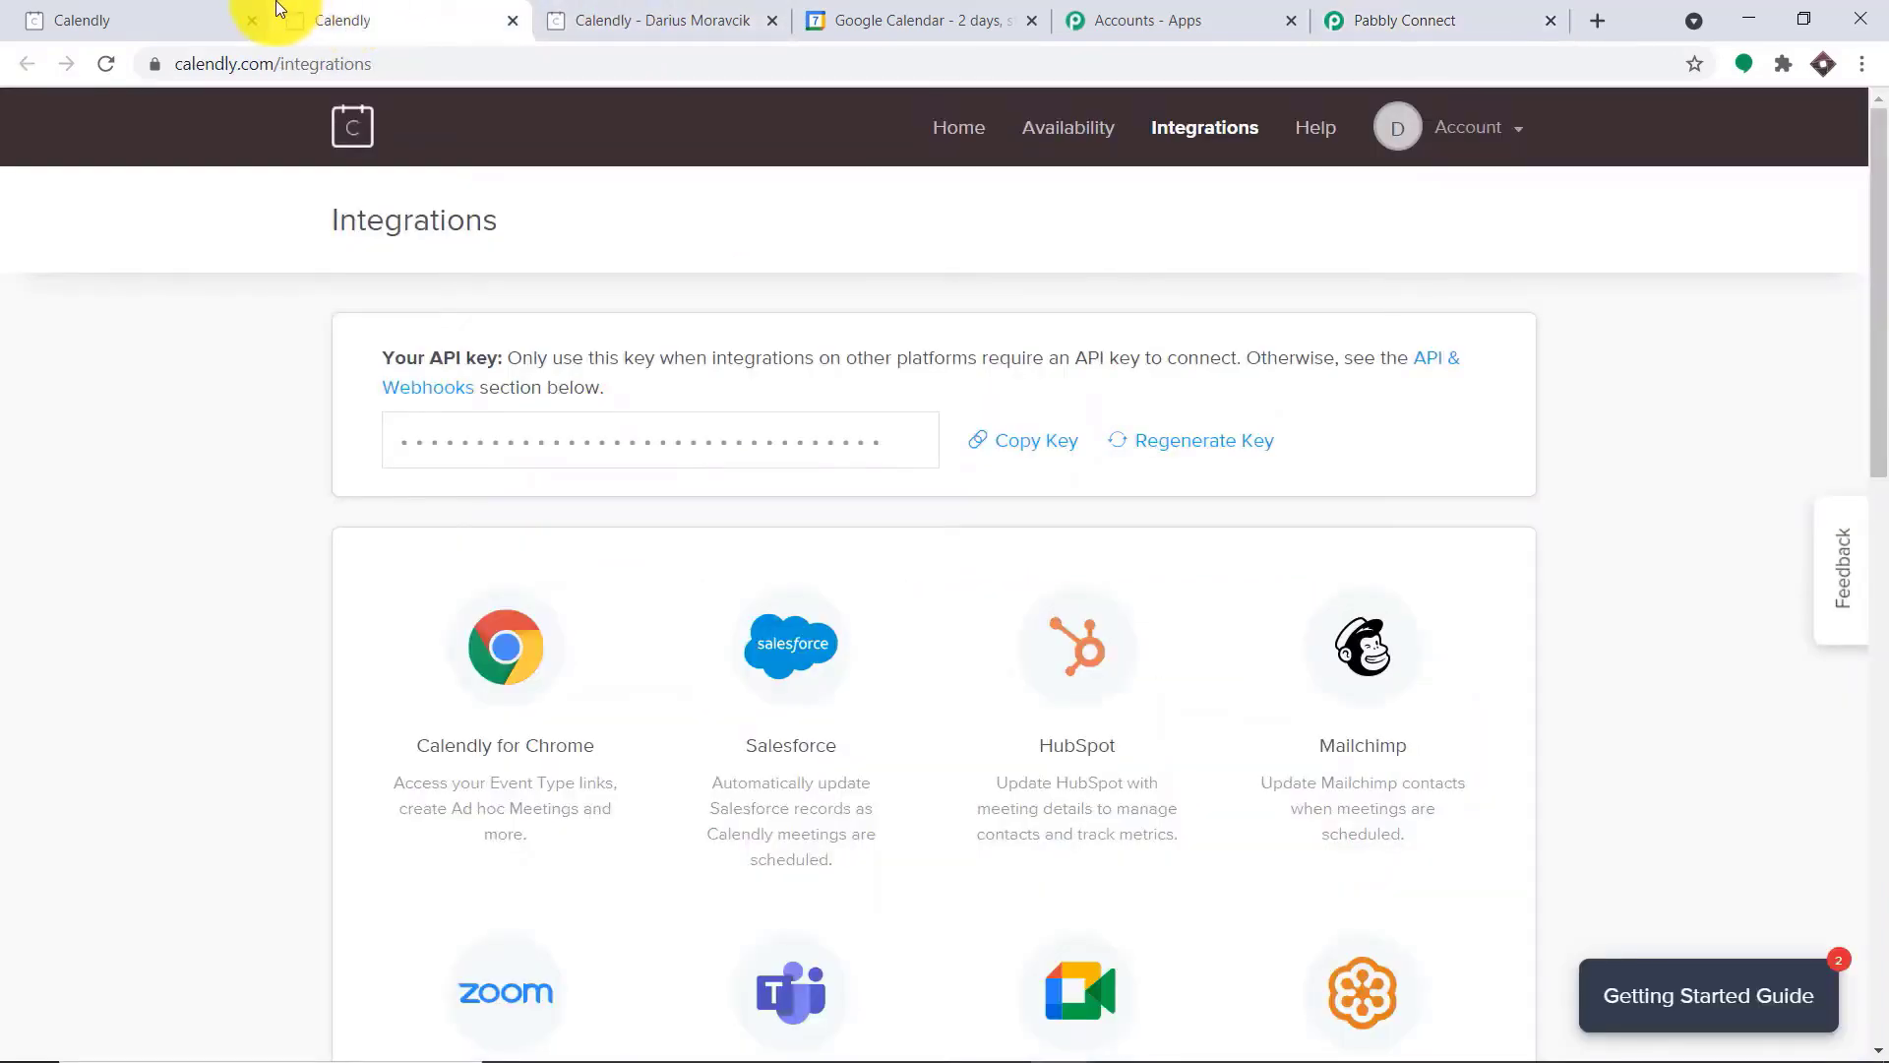
left_click(952, 126)
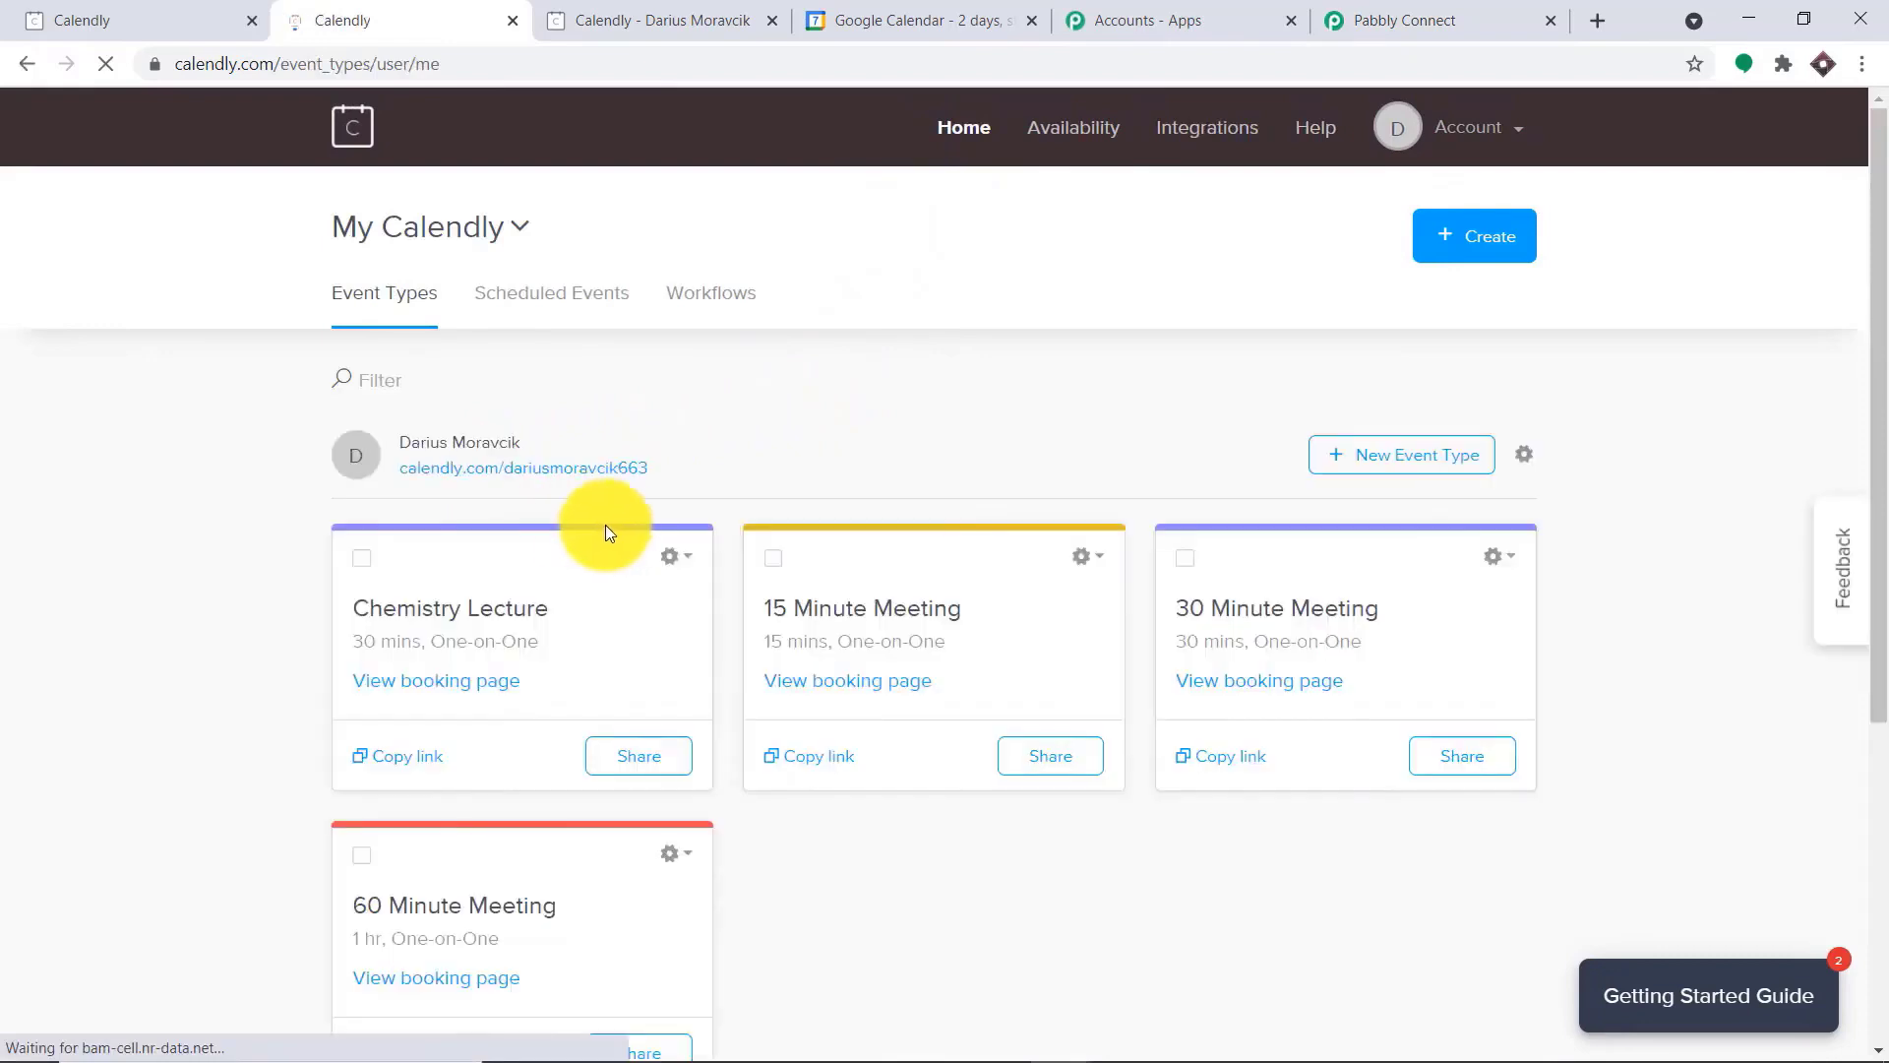
left_click(466, 699)
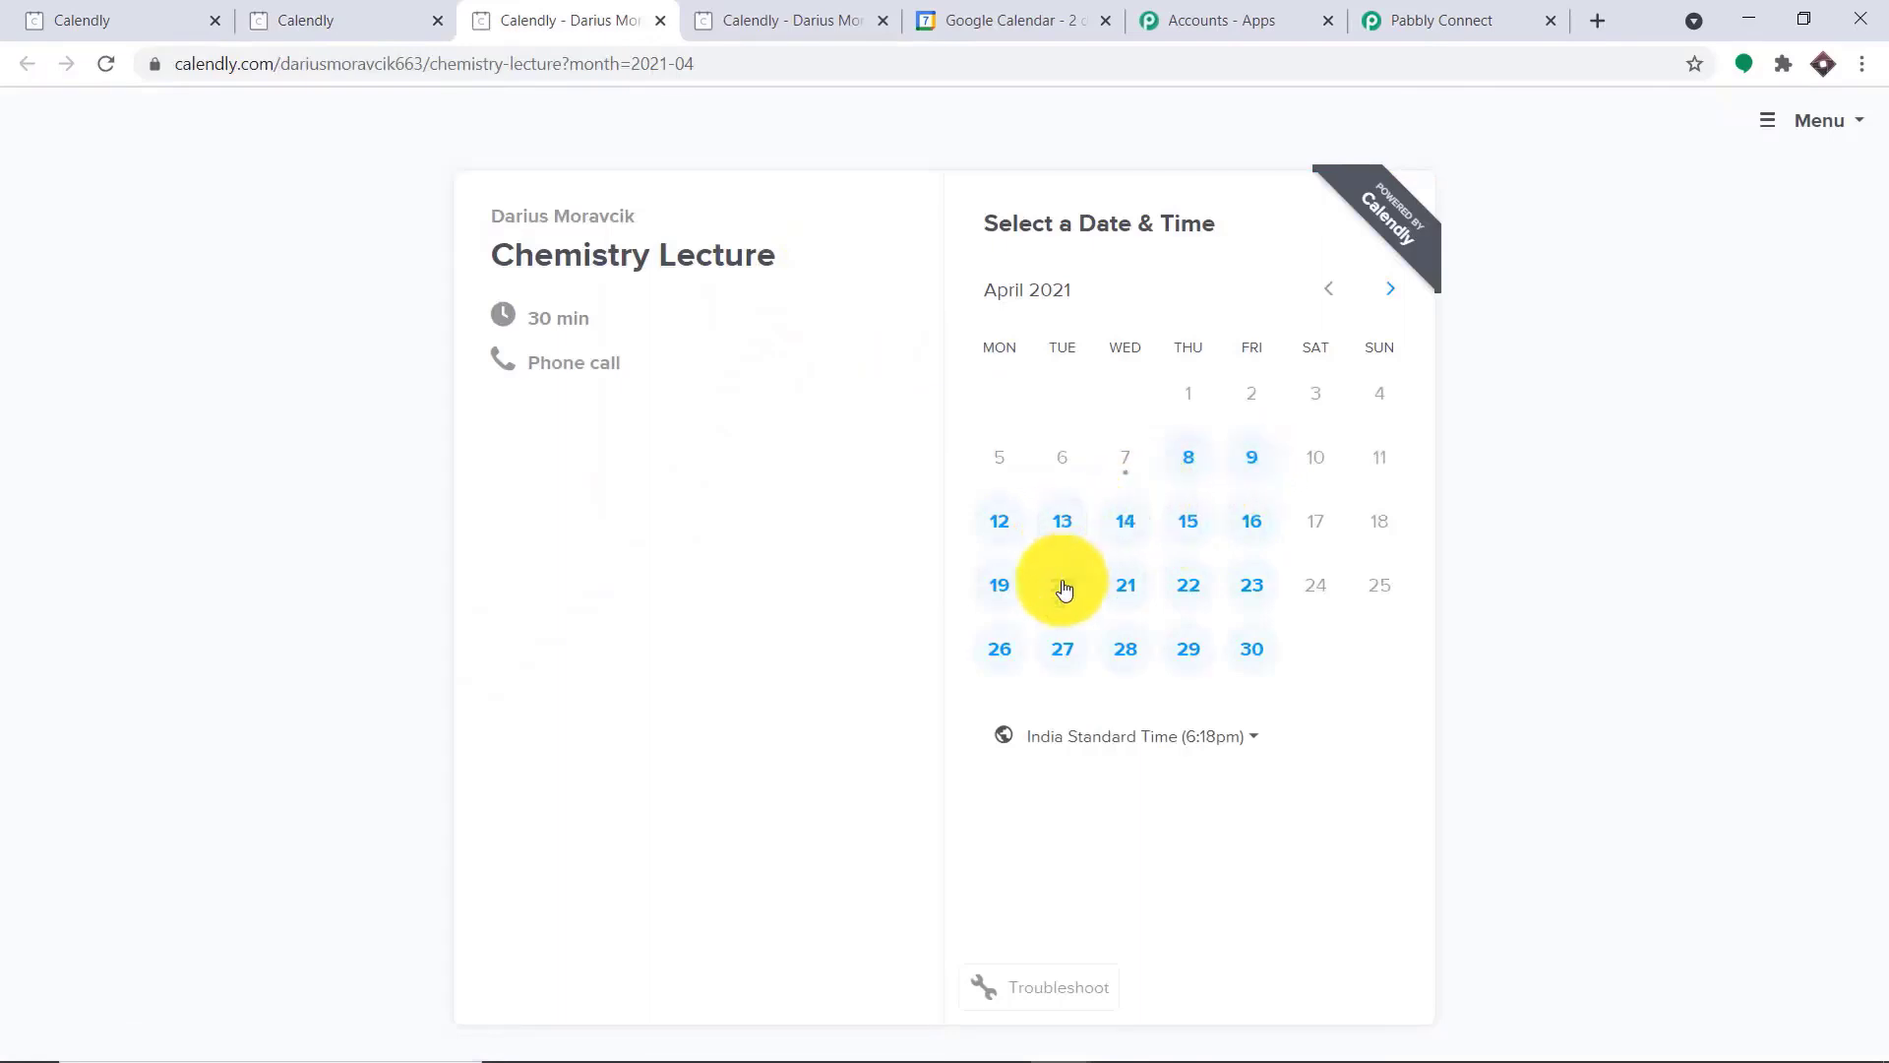
left_click(1188, 522)
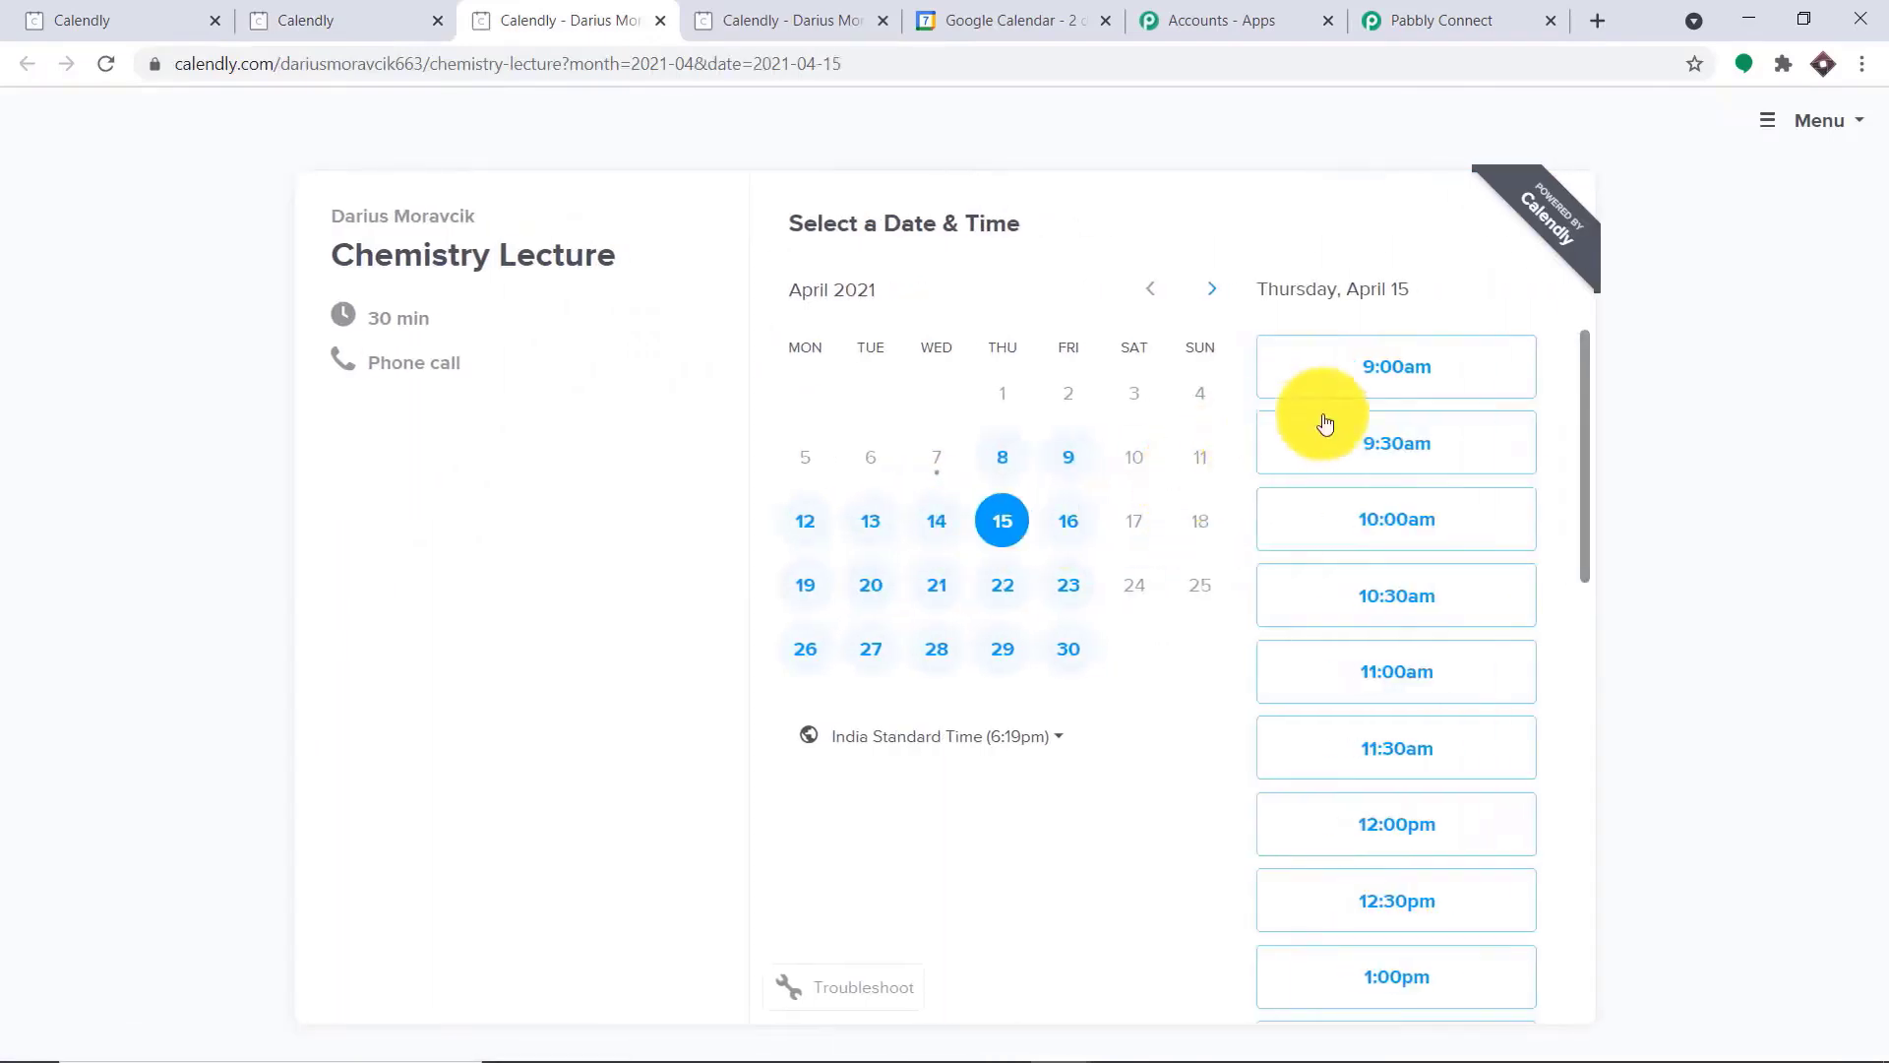
left_click(1425, 375)
left_click(1453, 371)
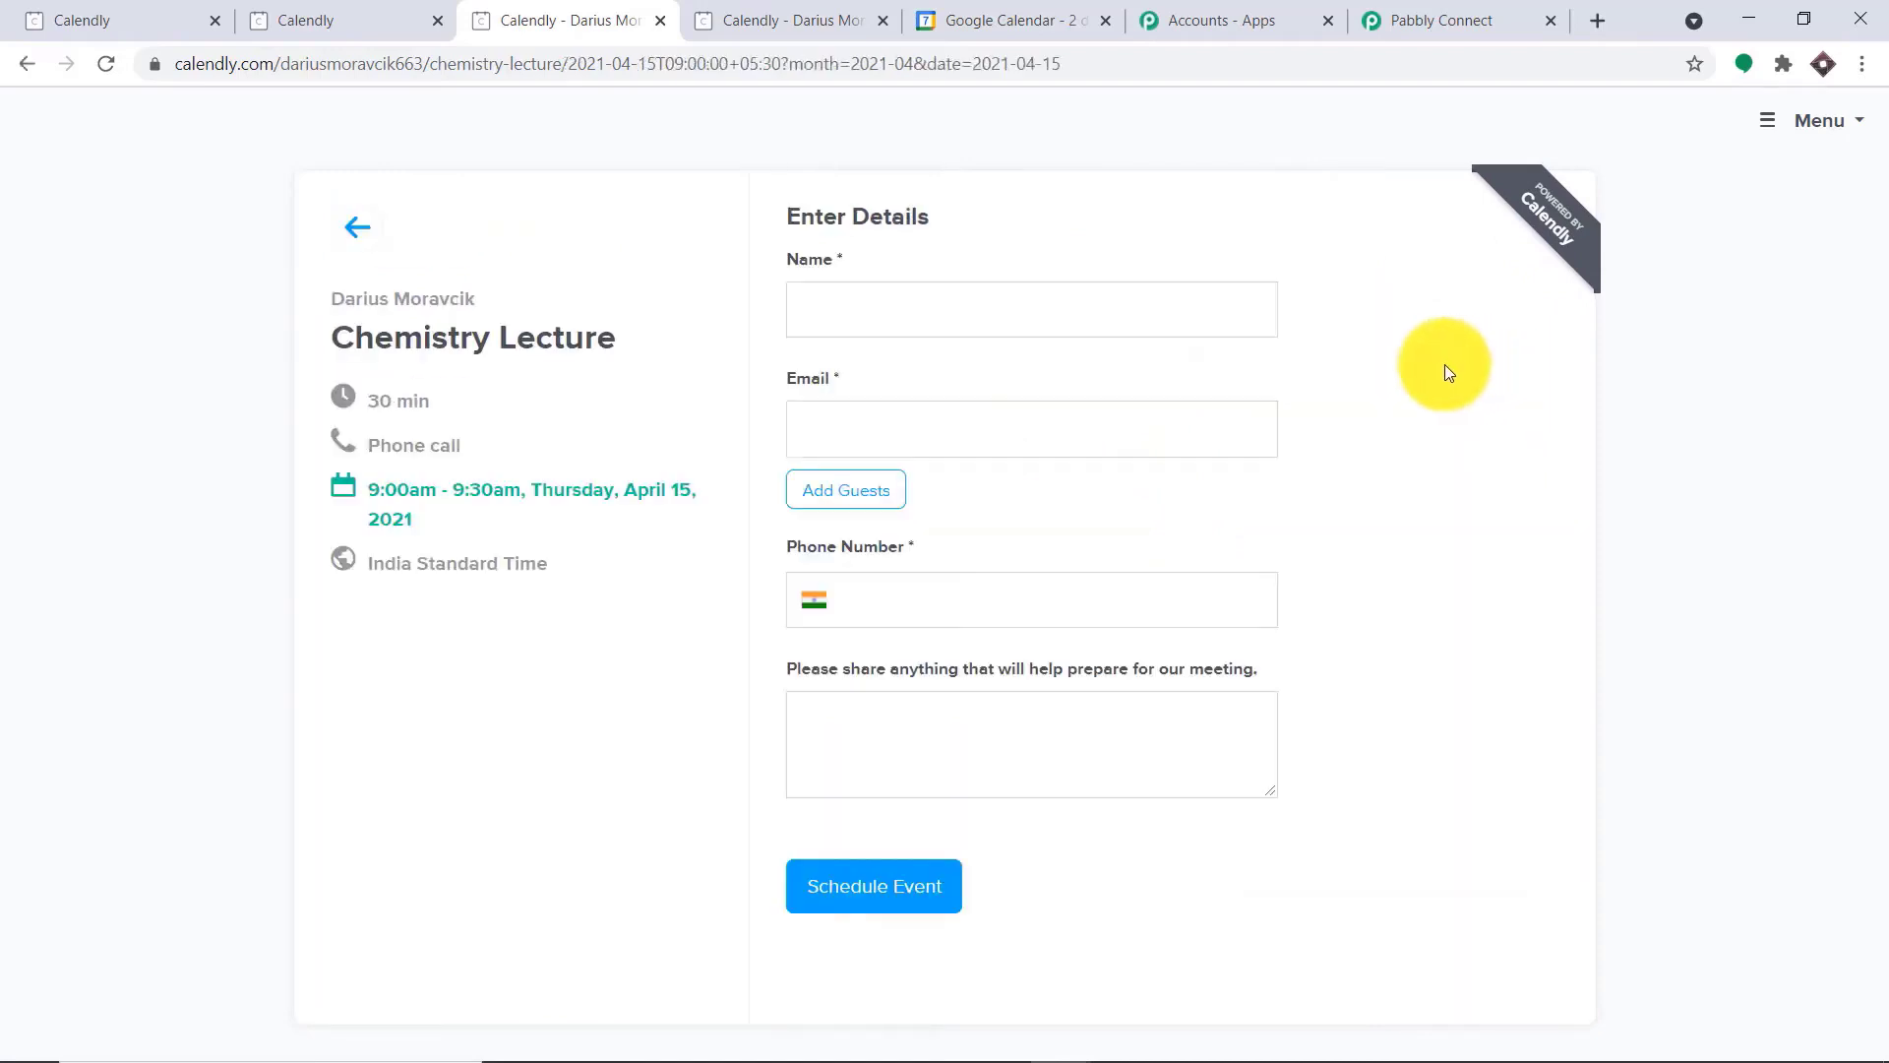
Fill in the invitee's name, email and phone number, add the note "Hello Bring Your Class Notes" and schedule the event
left_click(900, 309)
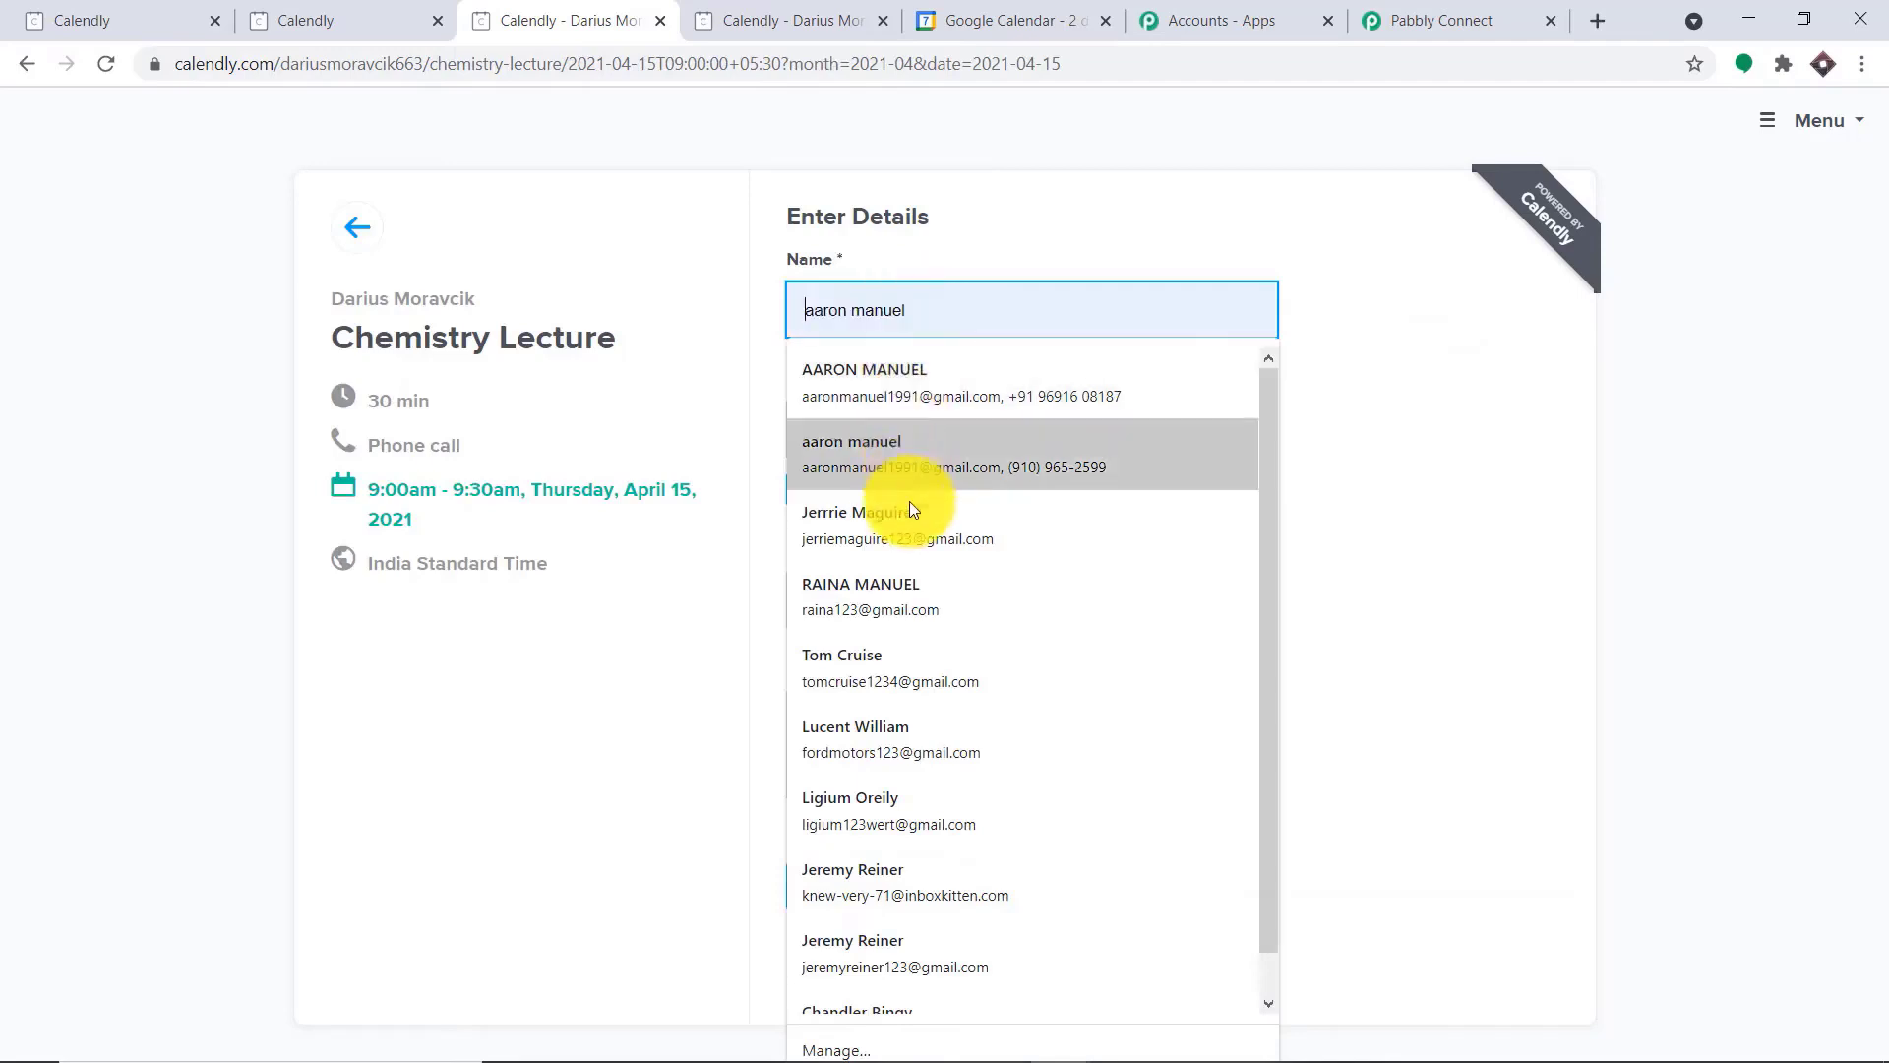
left_click(882, 733)
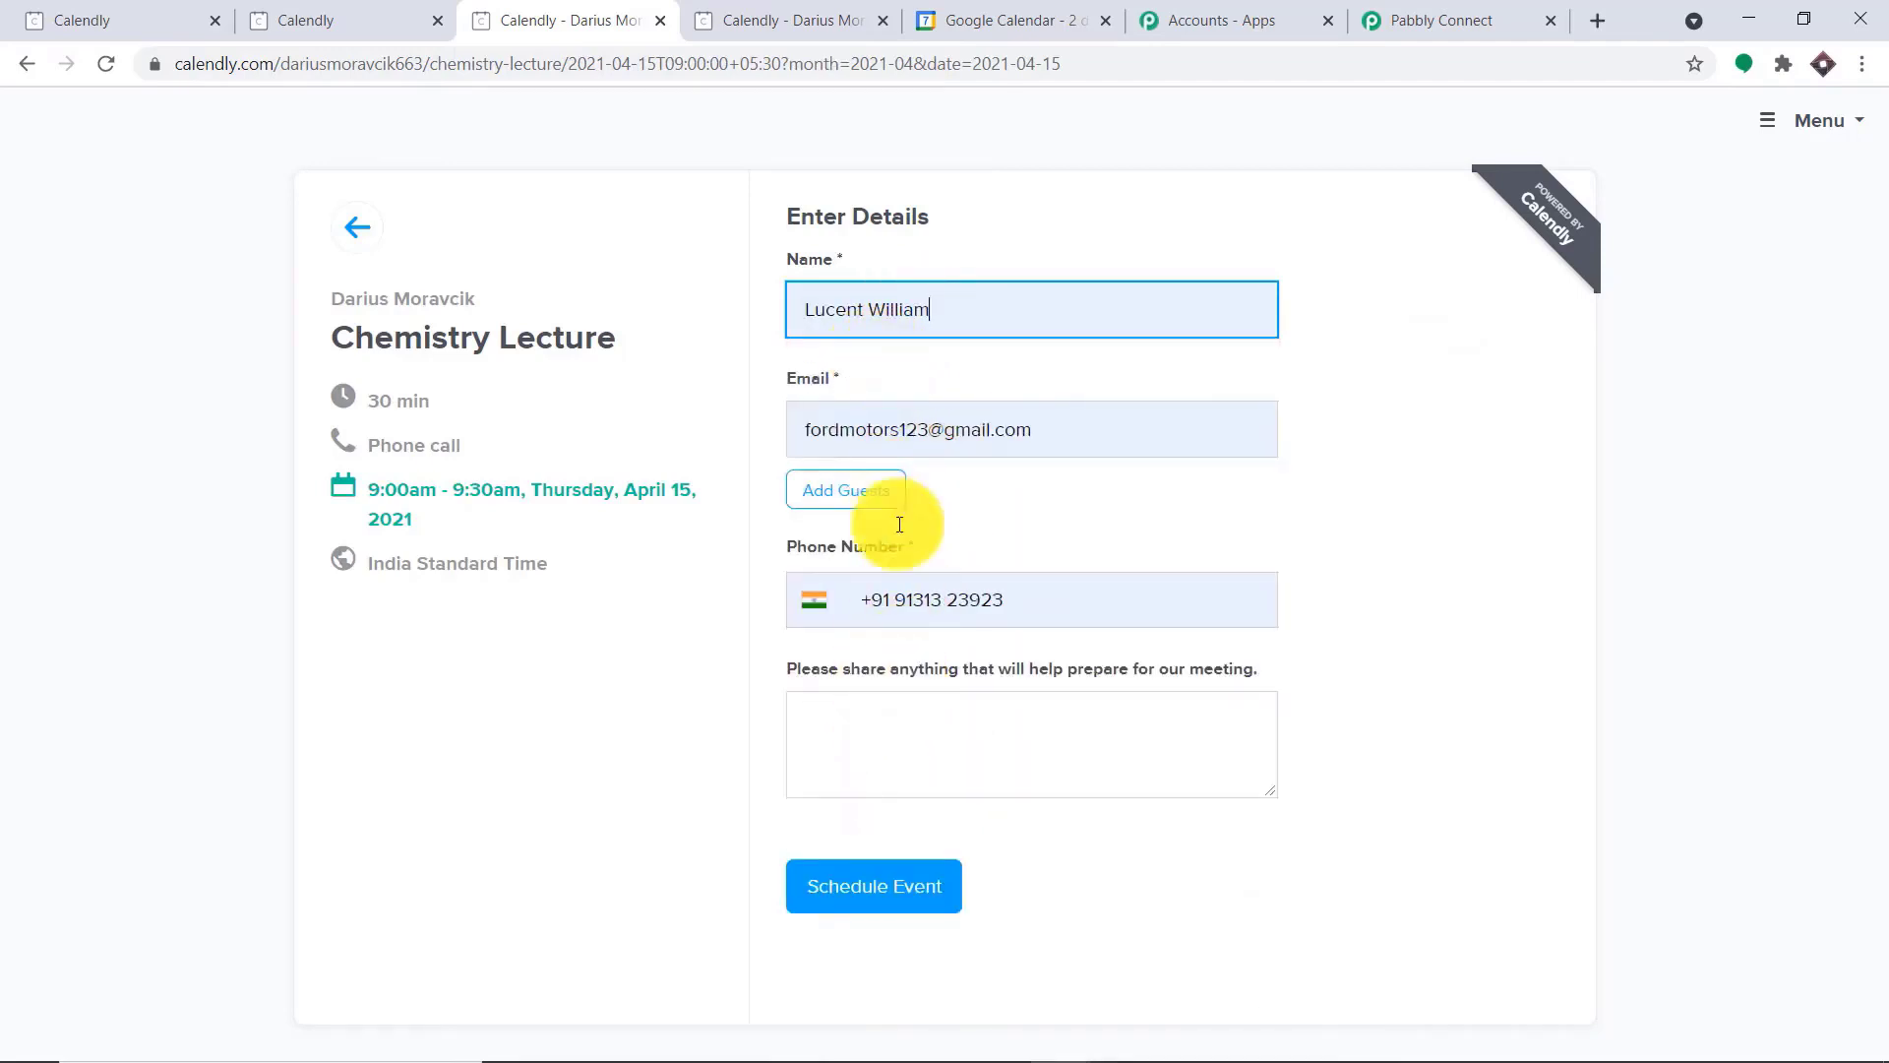
left_click(860, 711)
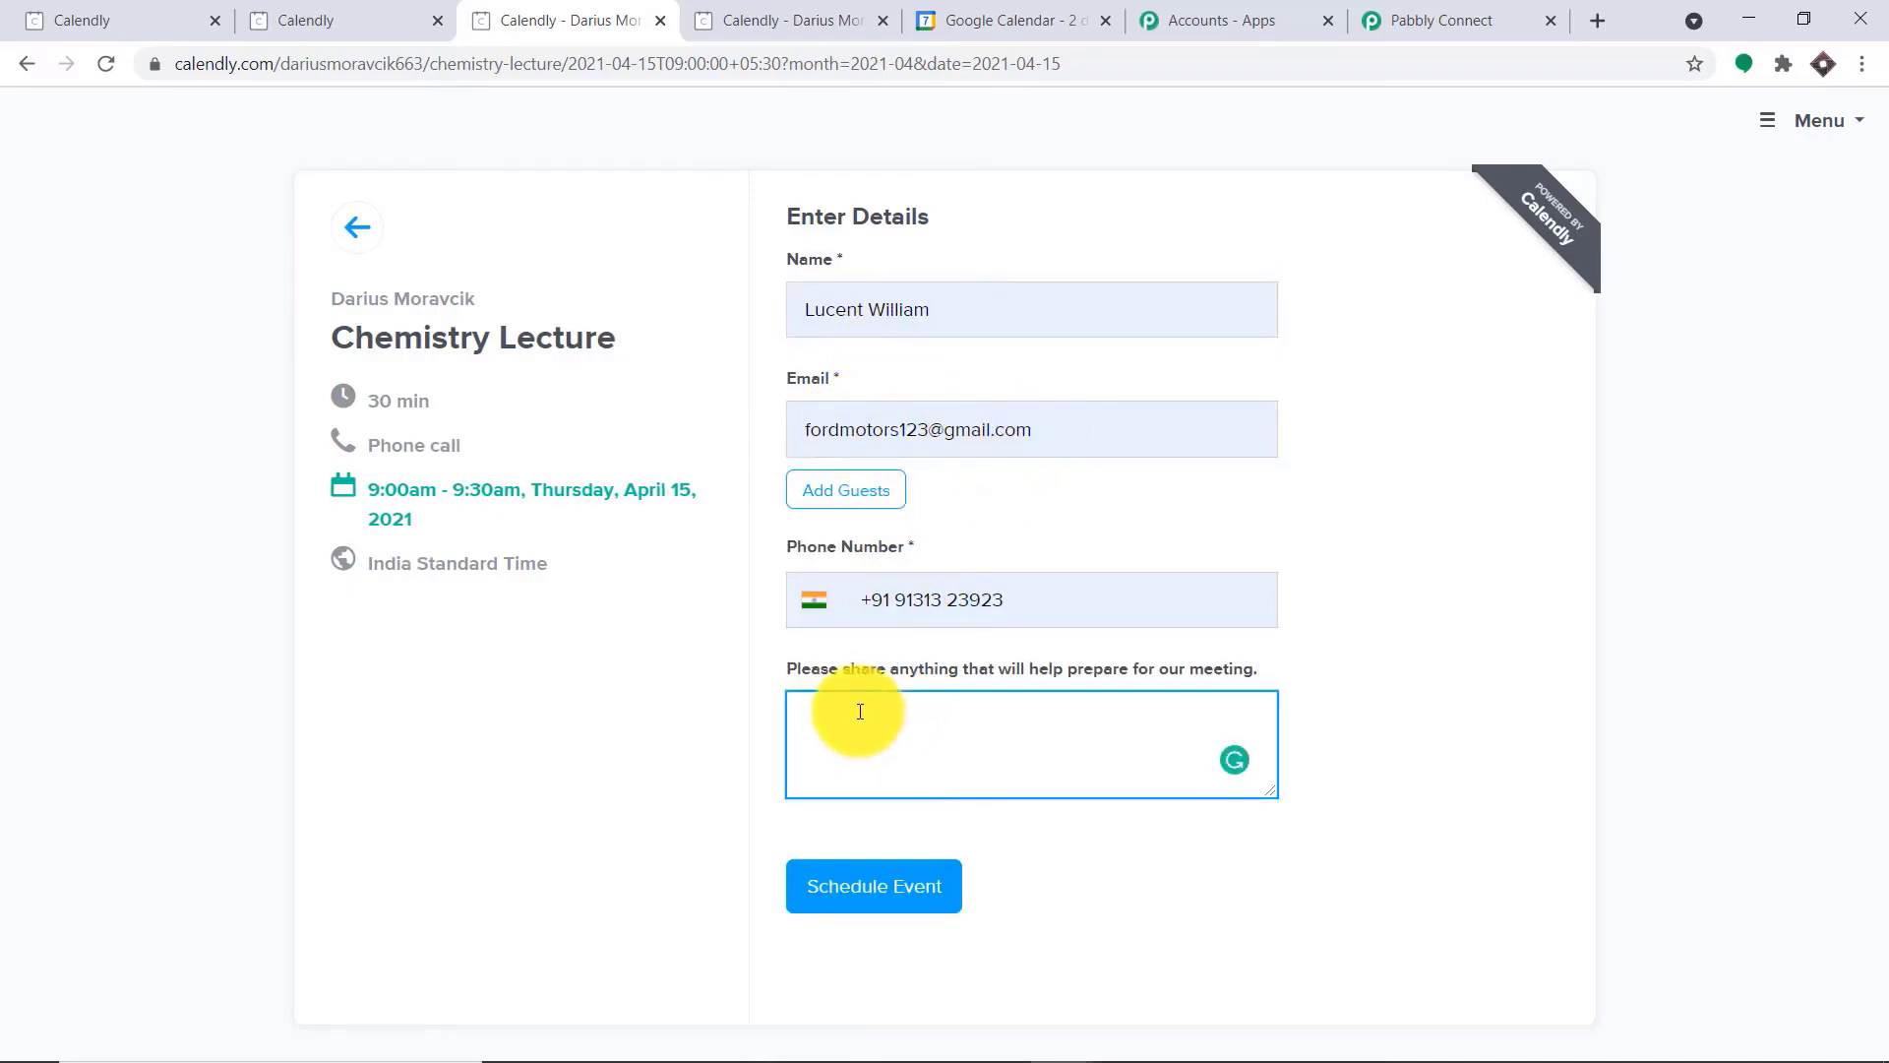
type("Hello ")
type("Sr")
type("ing Yo")
type("ur Class N")
type("otes")
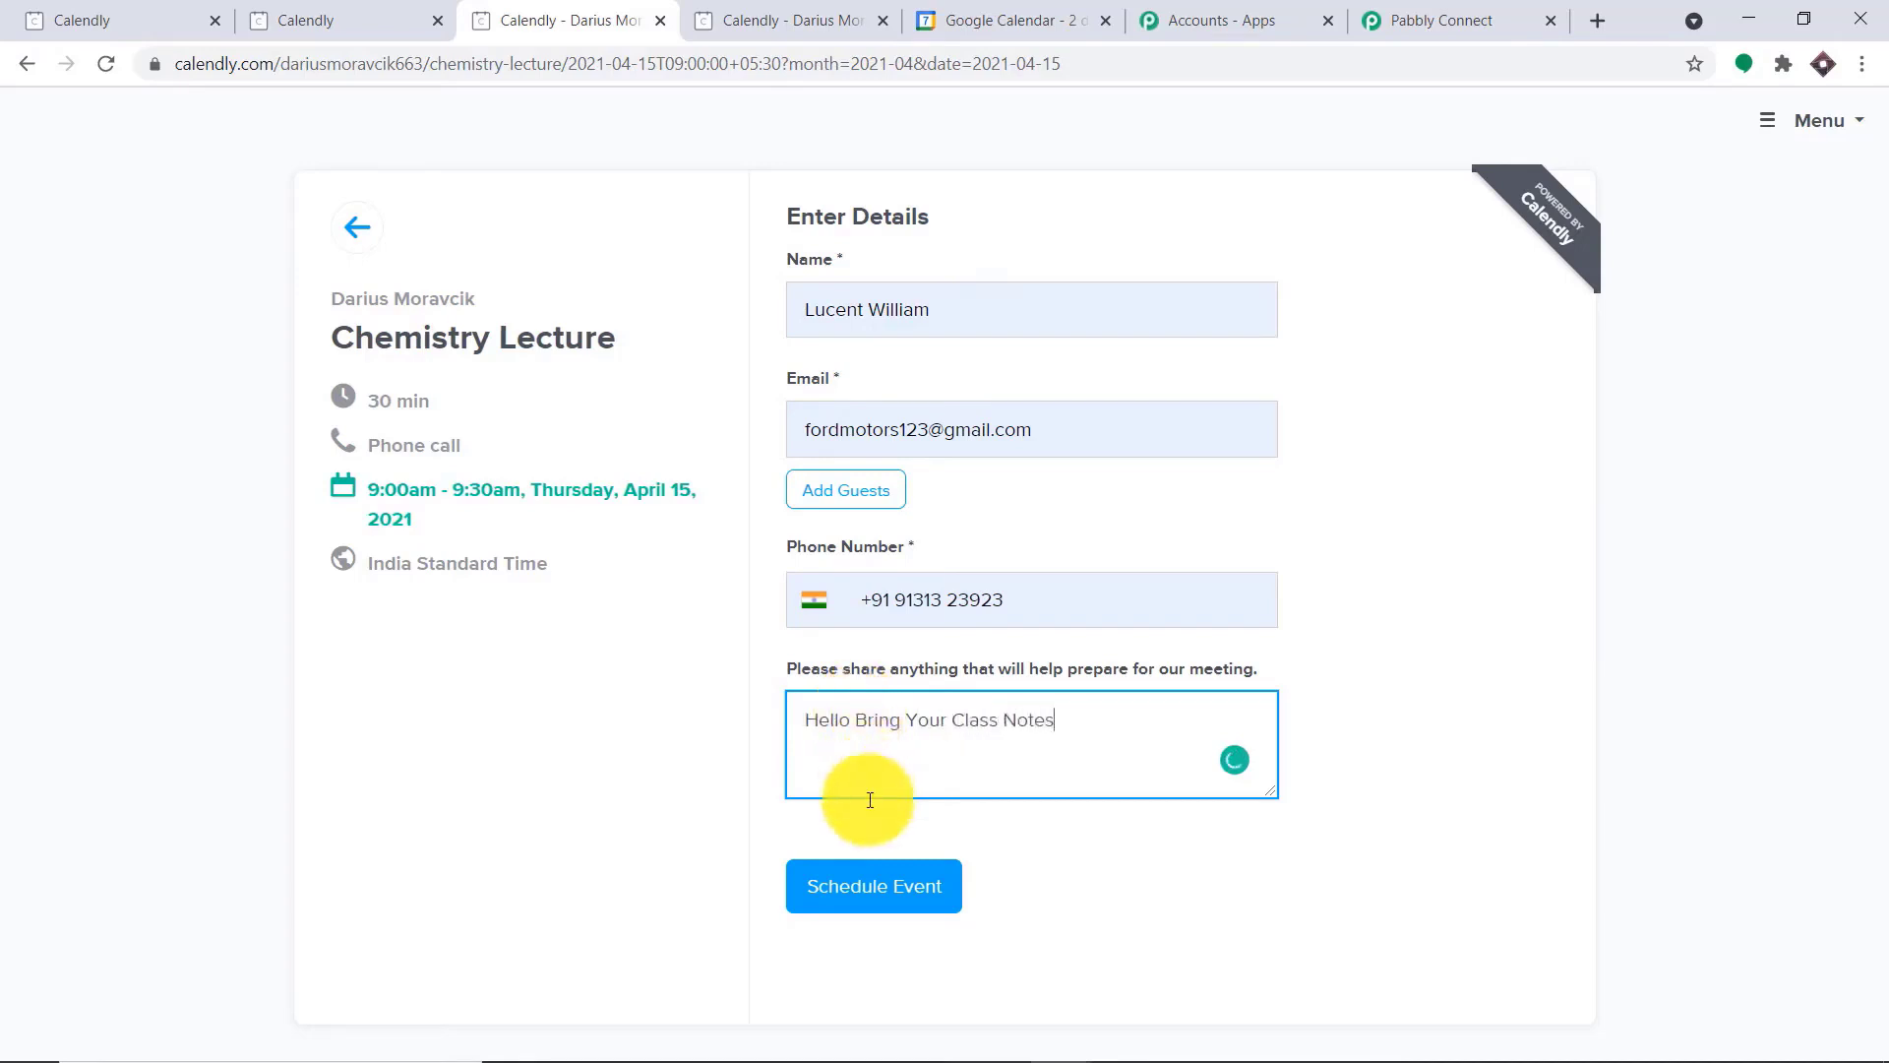
left_click(891, 886)
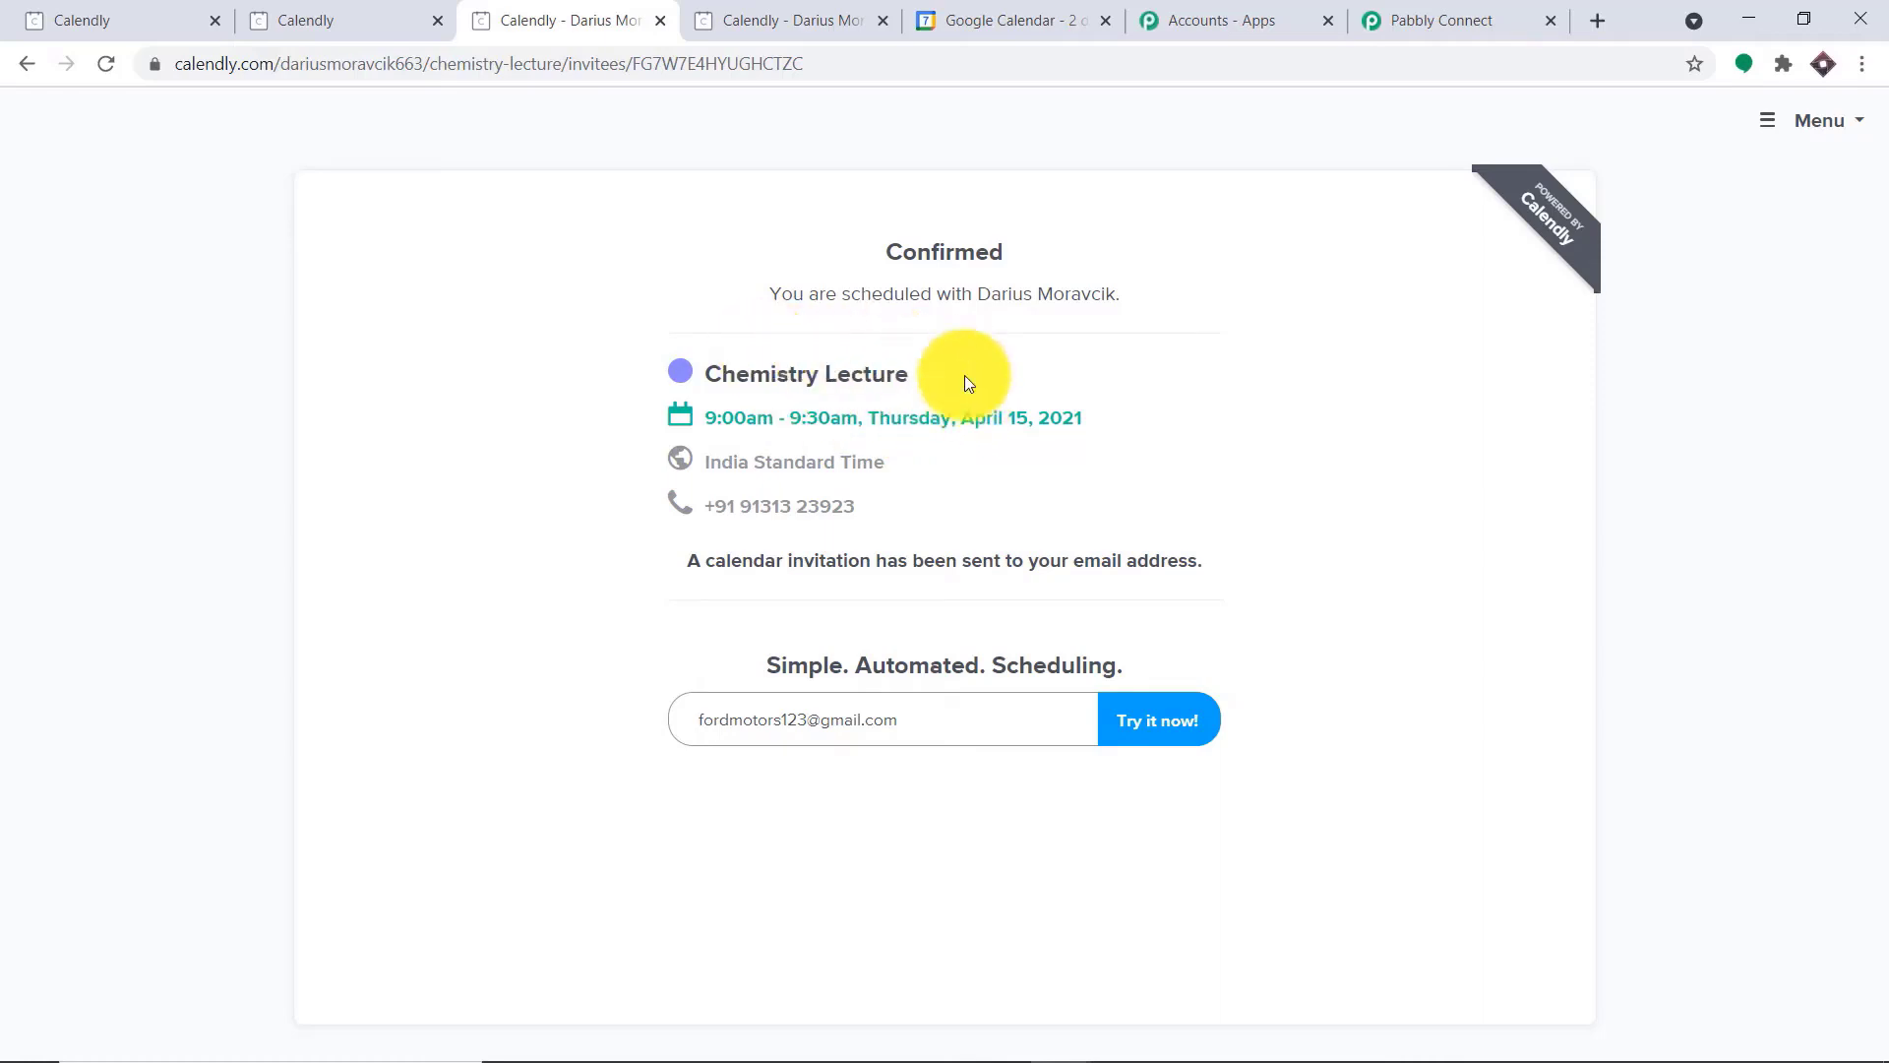
Switch to Pabbly Connect and examine the captured API response for the event times, invitee details and question answers
left_click(1416, 18)
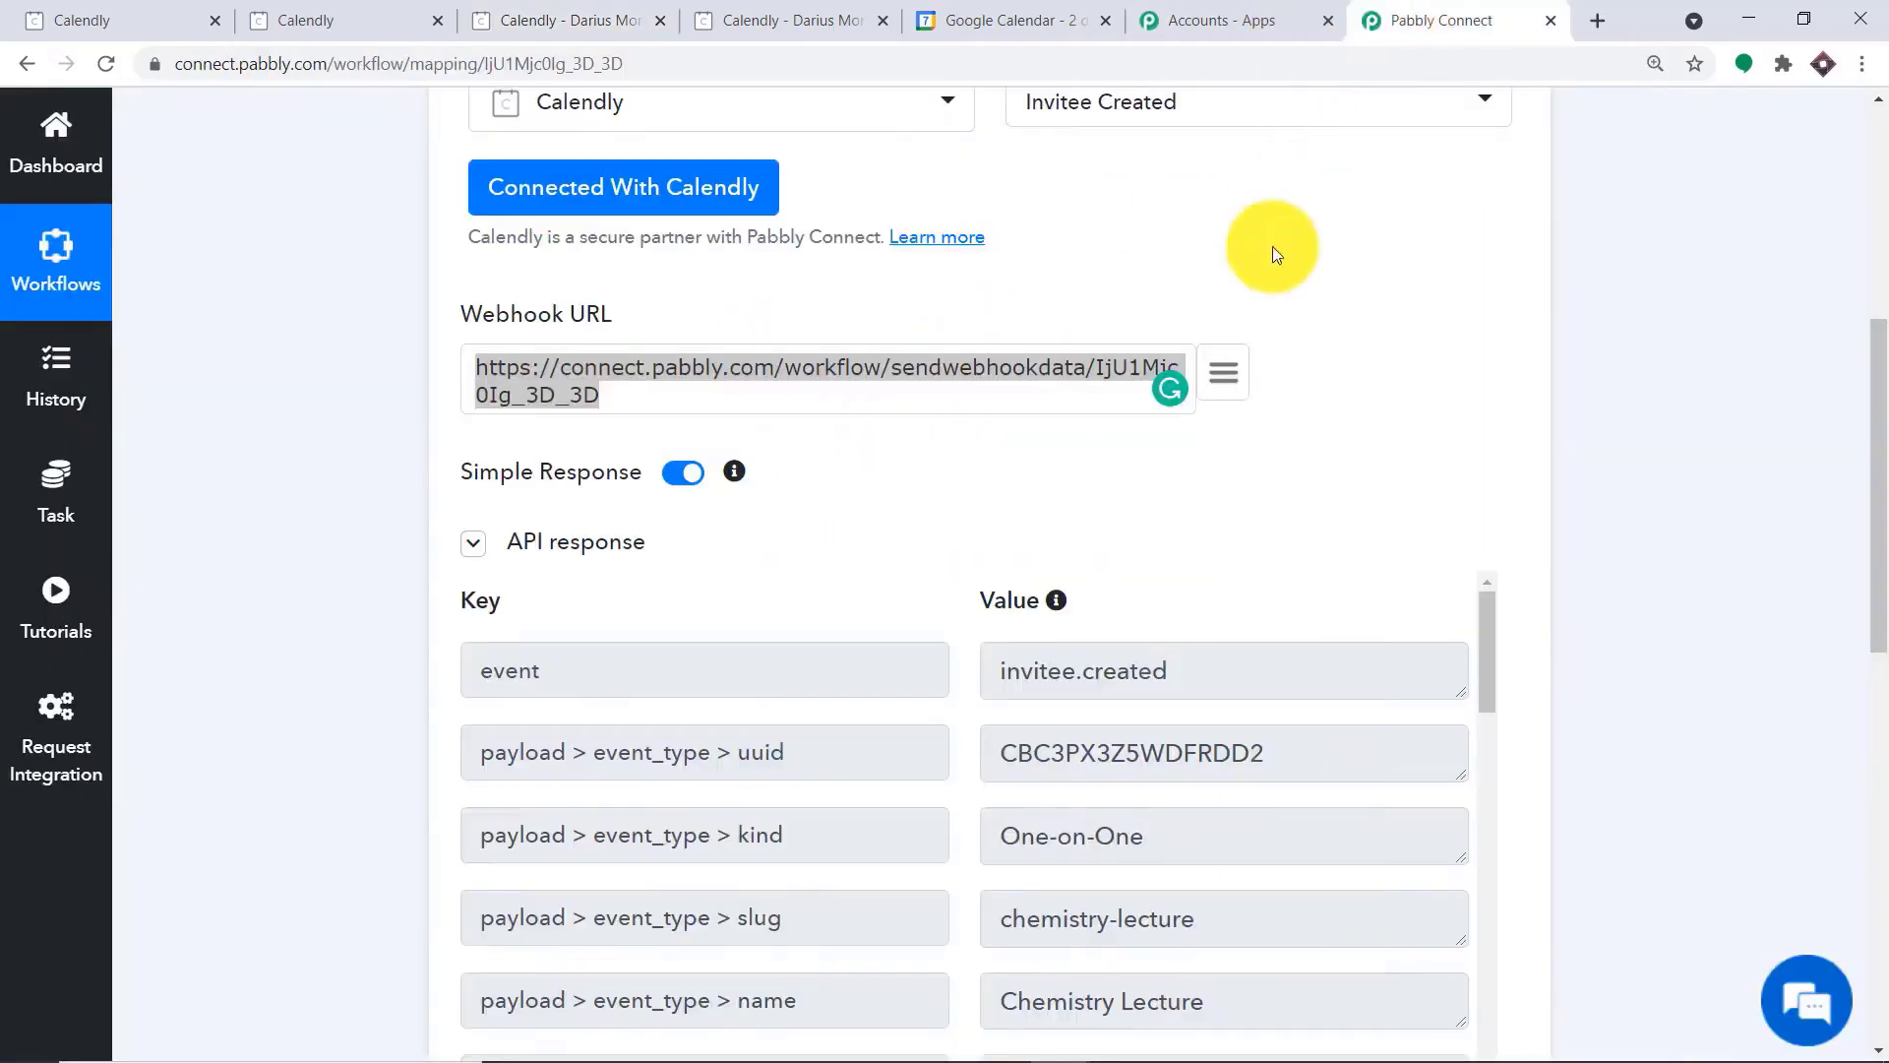
left_click_drag(1866, 489, 1866, 598)
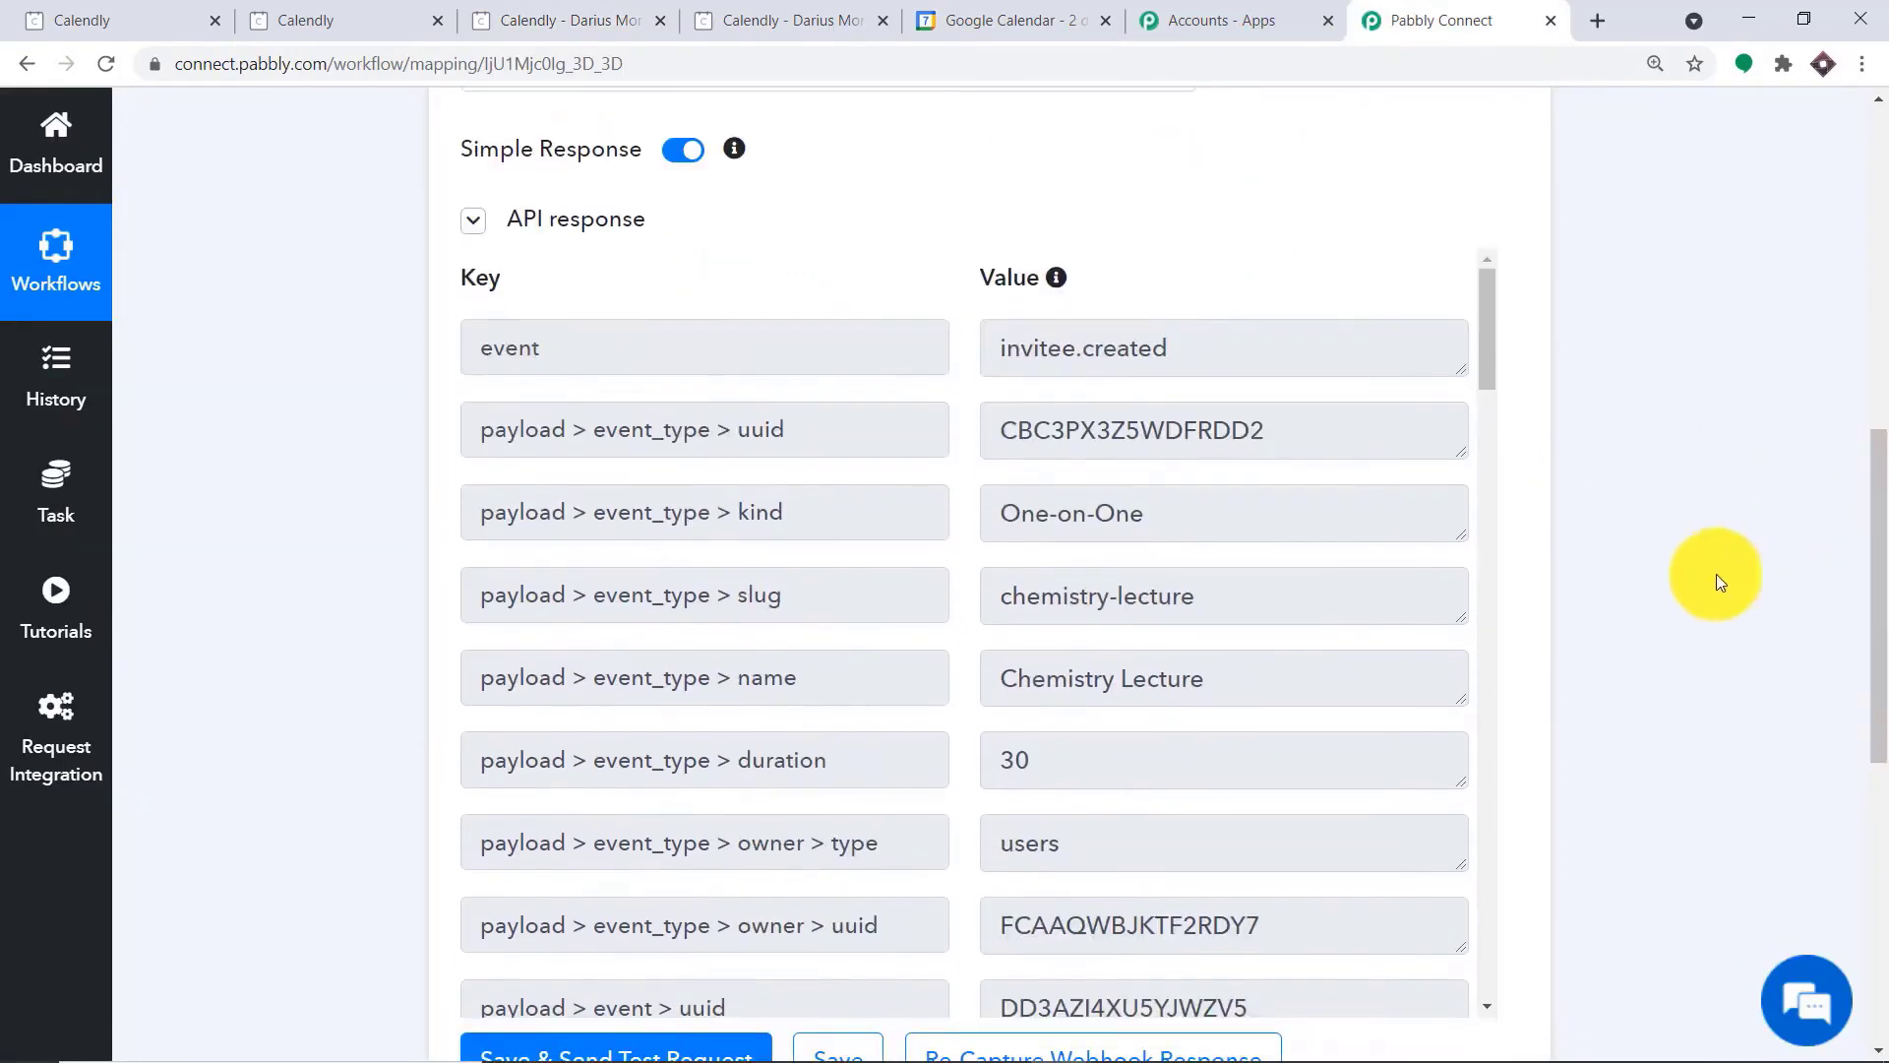
scroll(1102, 423, "down", 1)
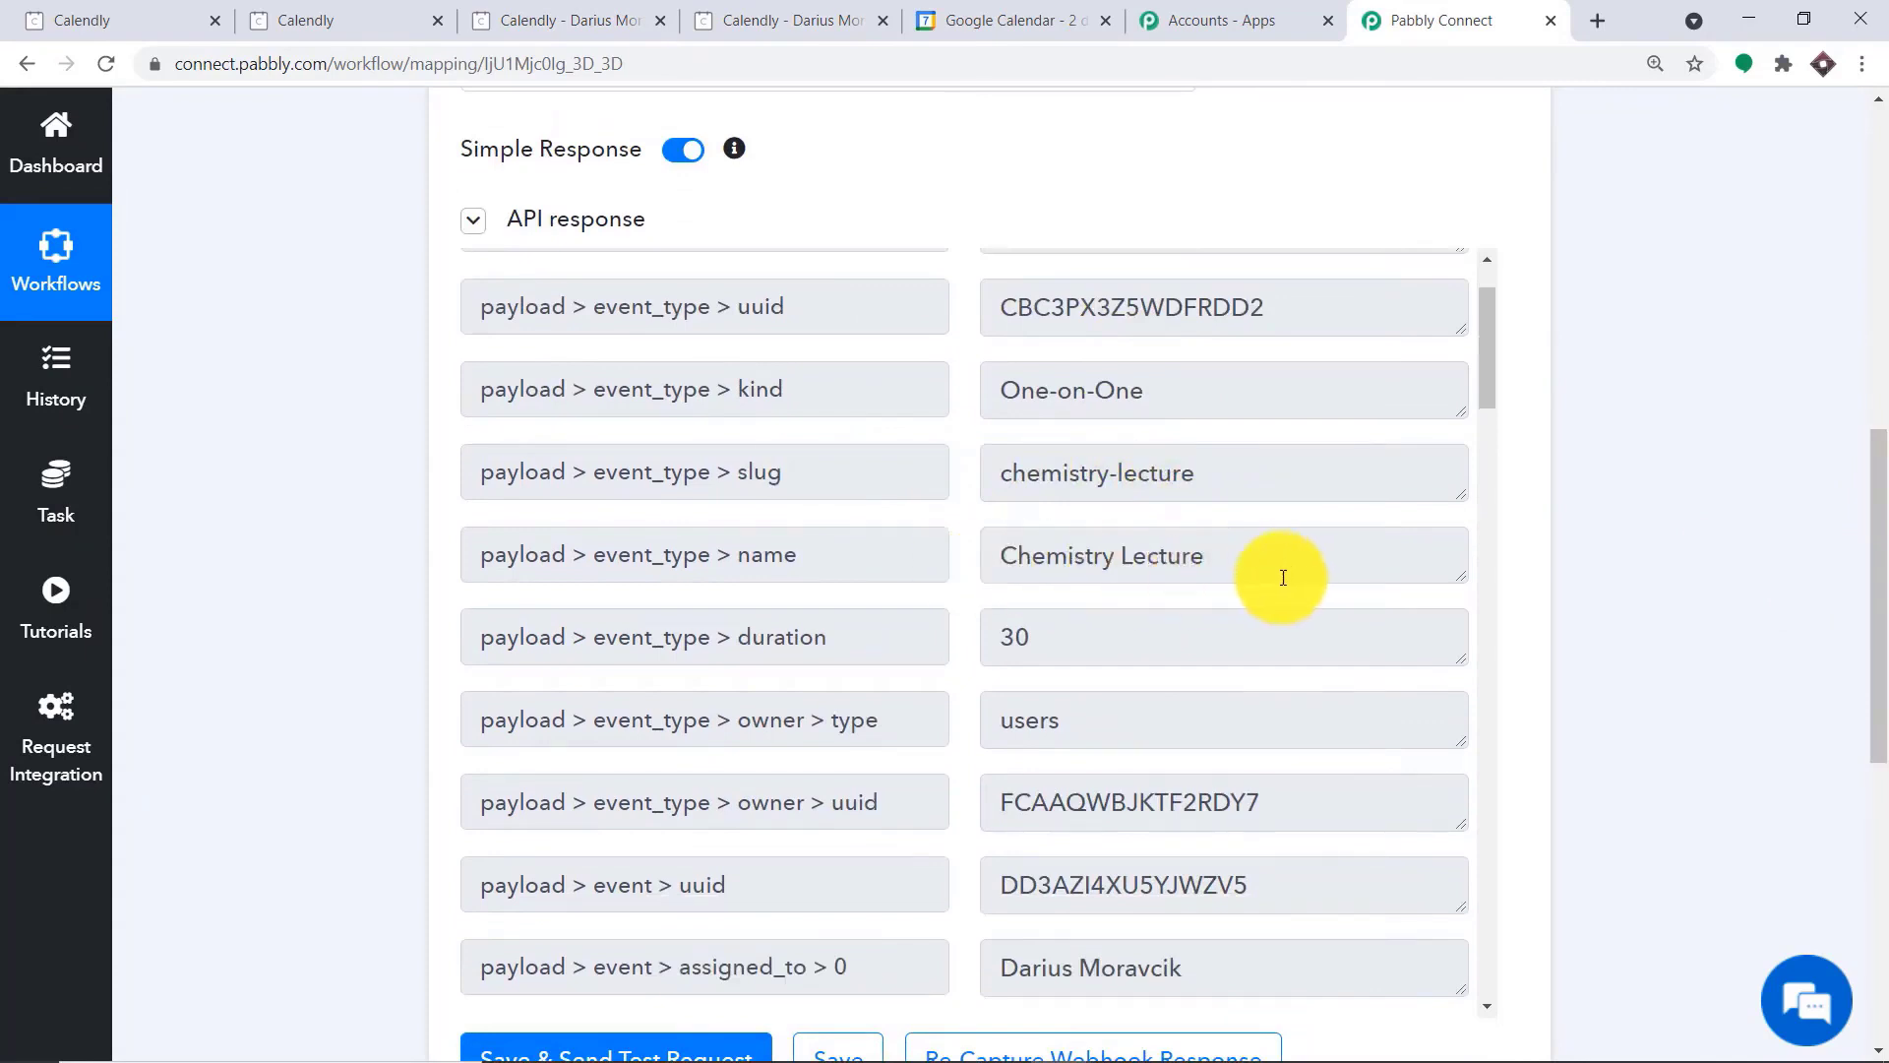
scroll(1259, 561, "down", 6)
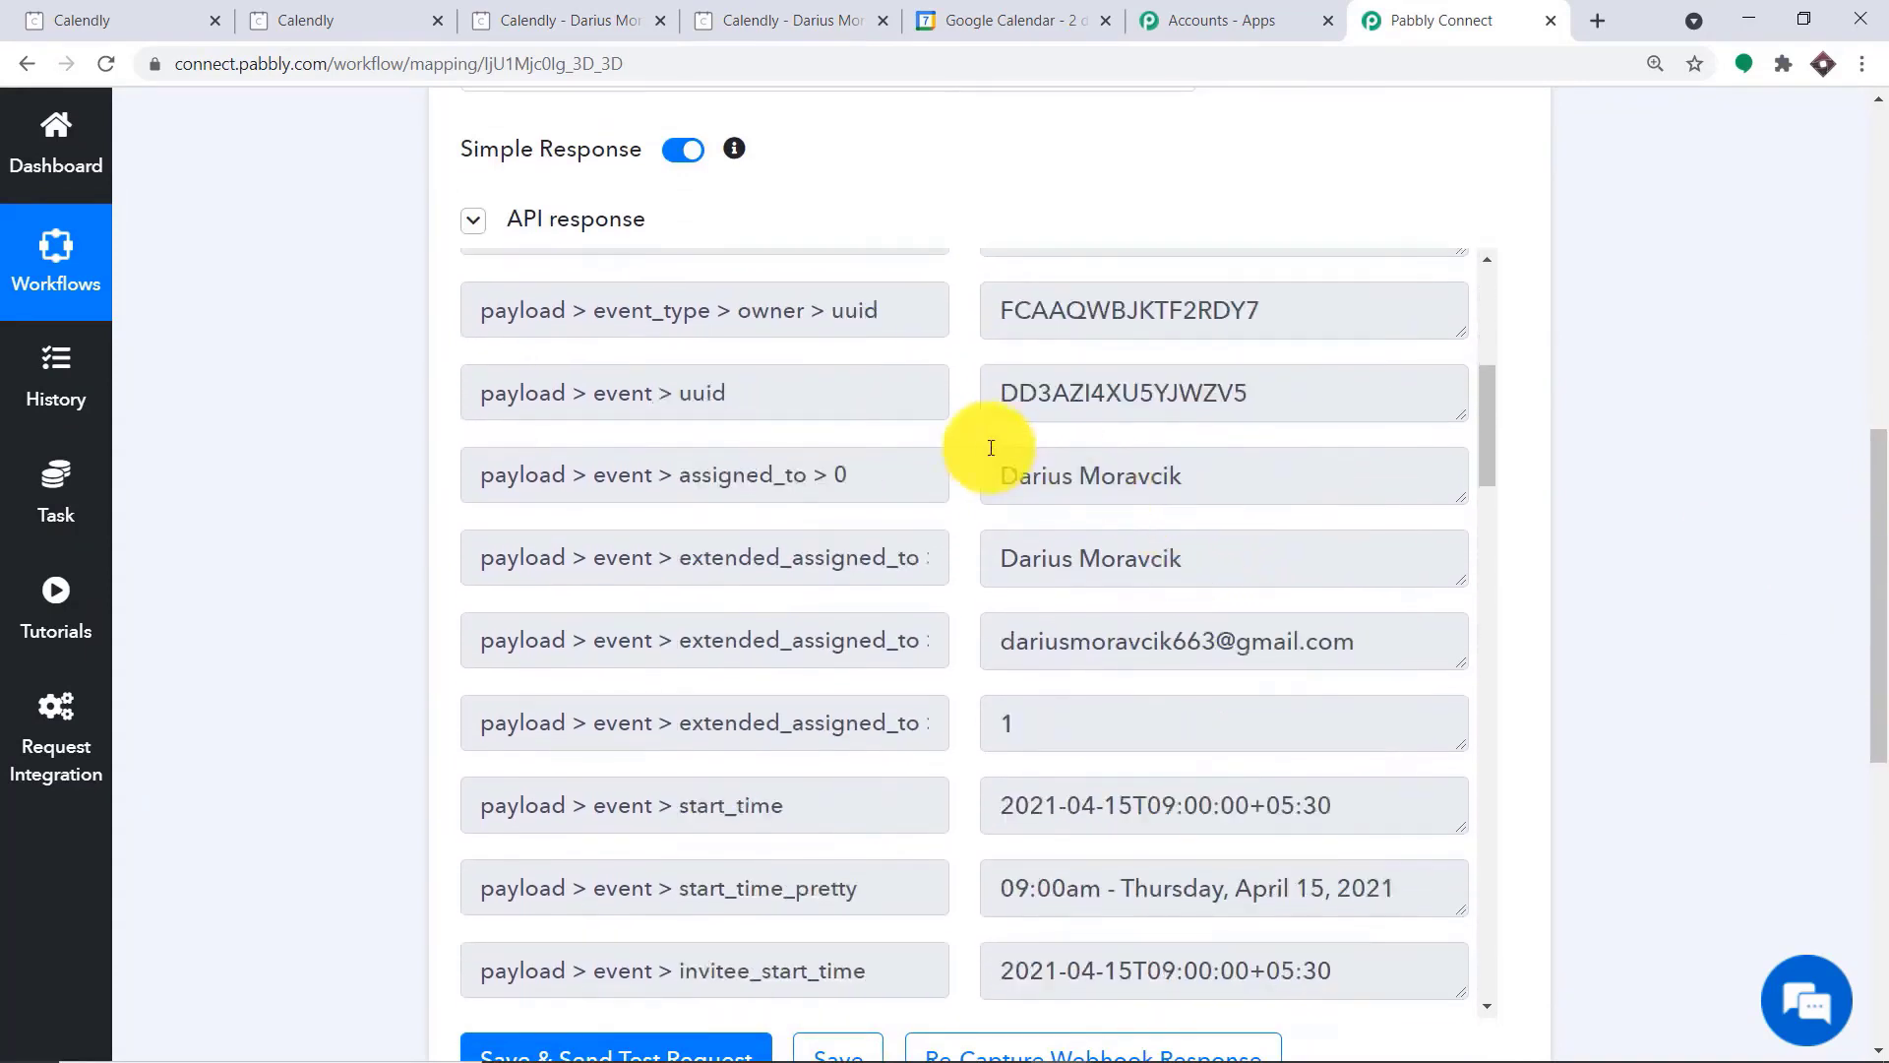
scroll(1092, 472, "down", 6)
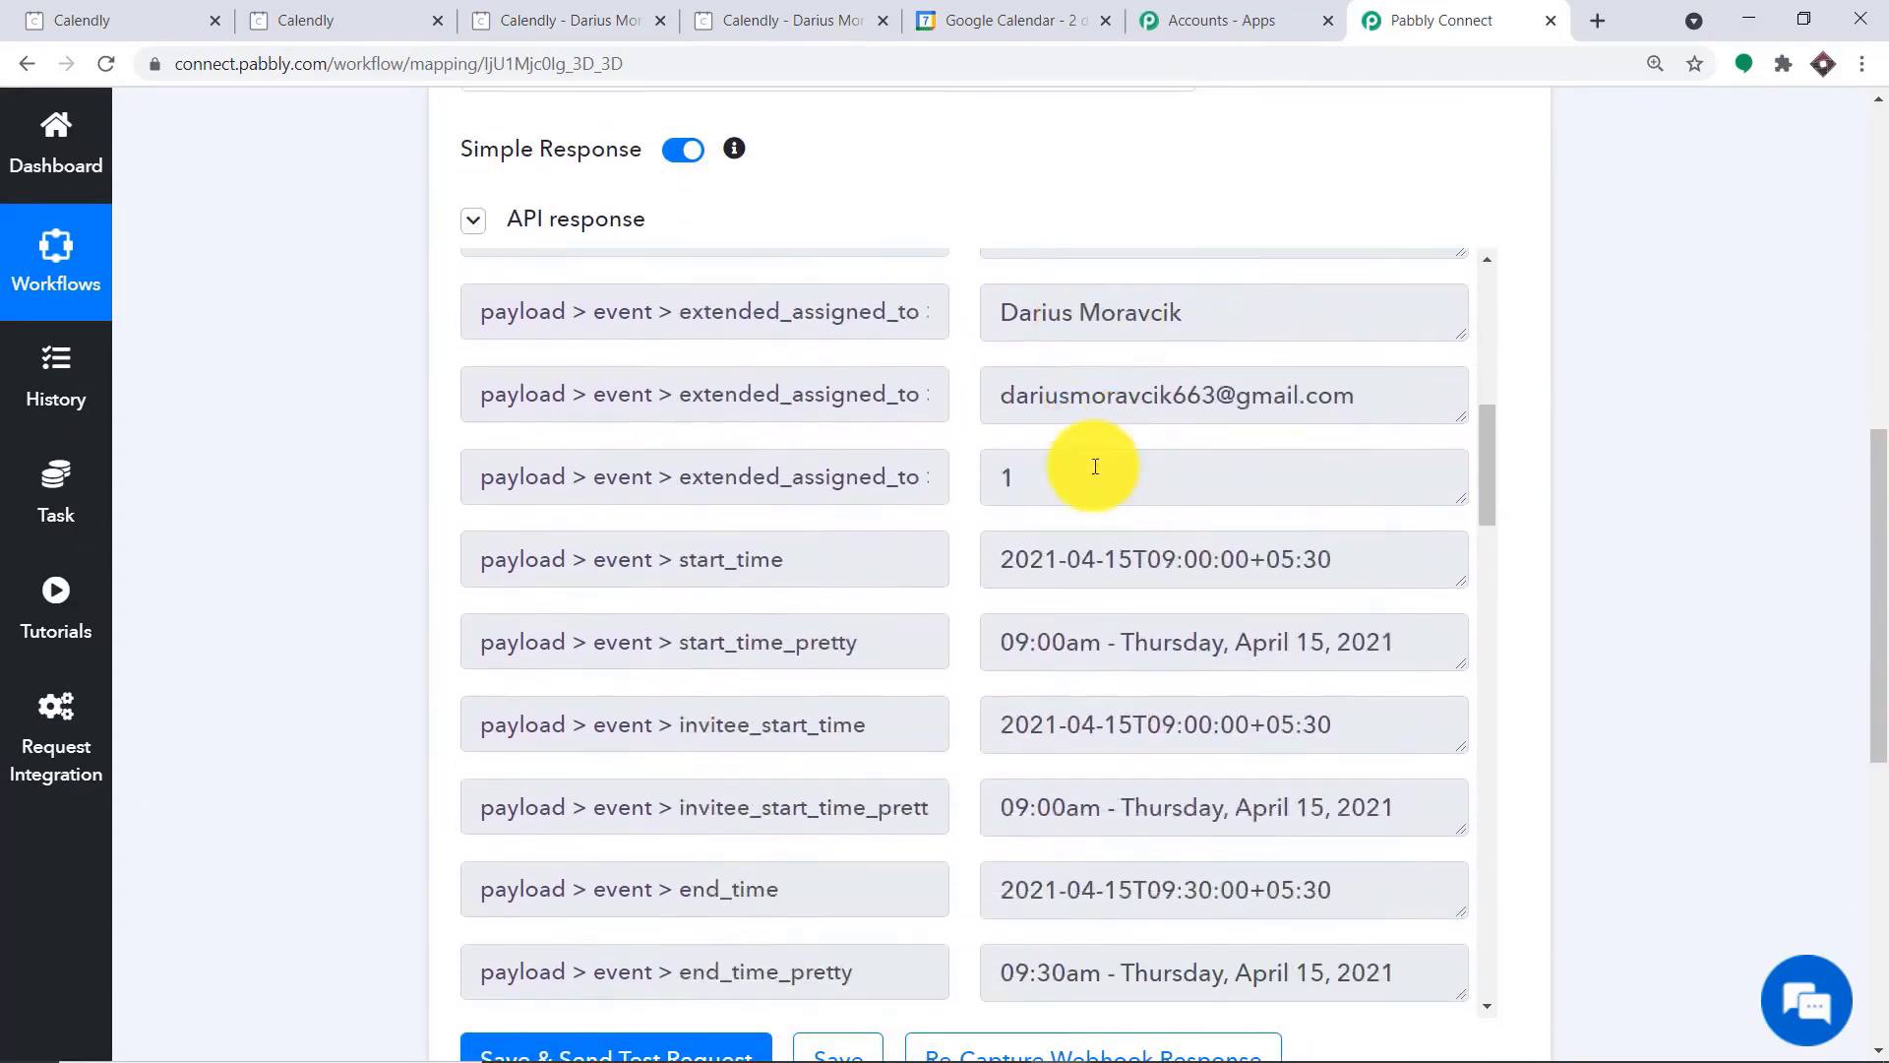
scroll(1094, 469, "down", 13)
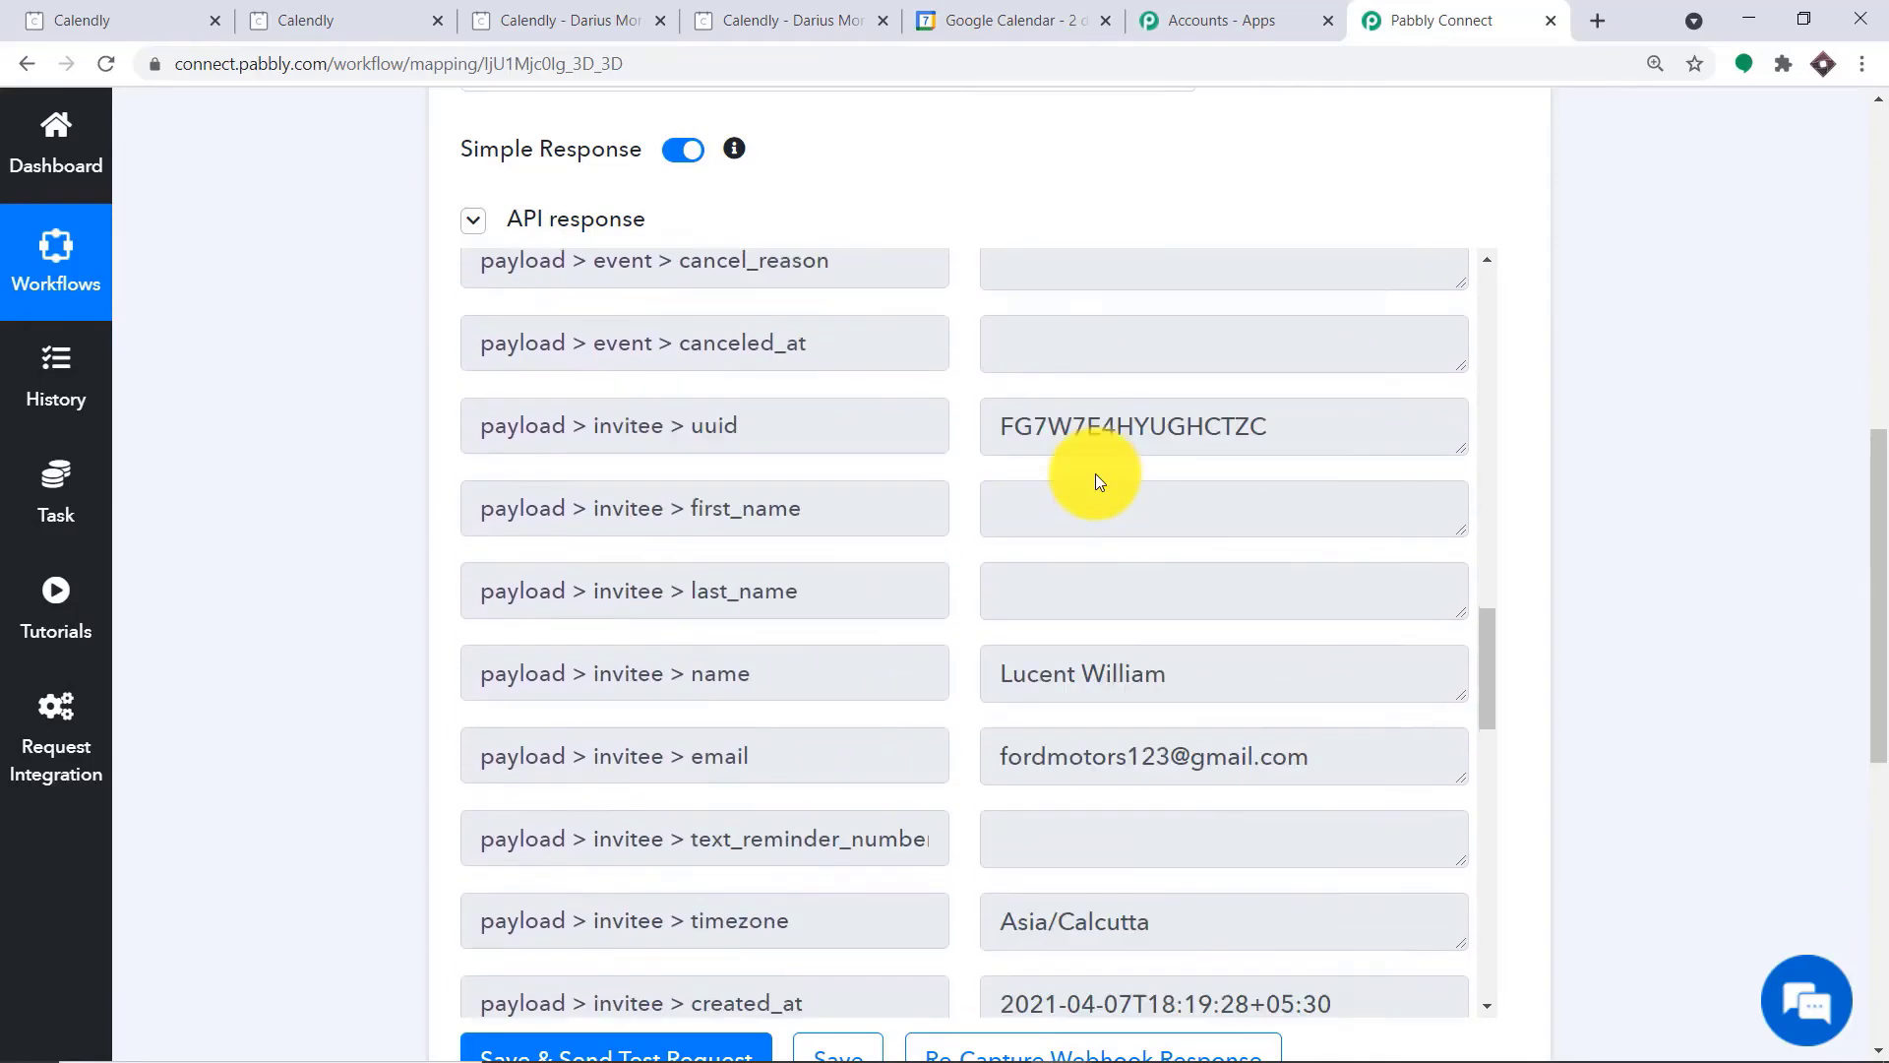
scroll(1067, 437, "down", 2)
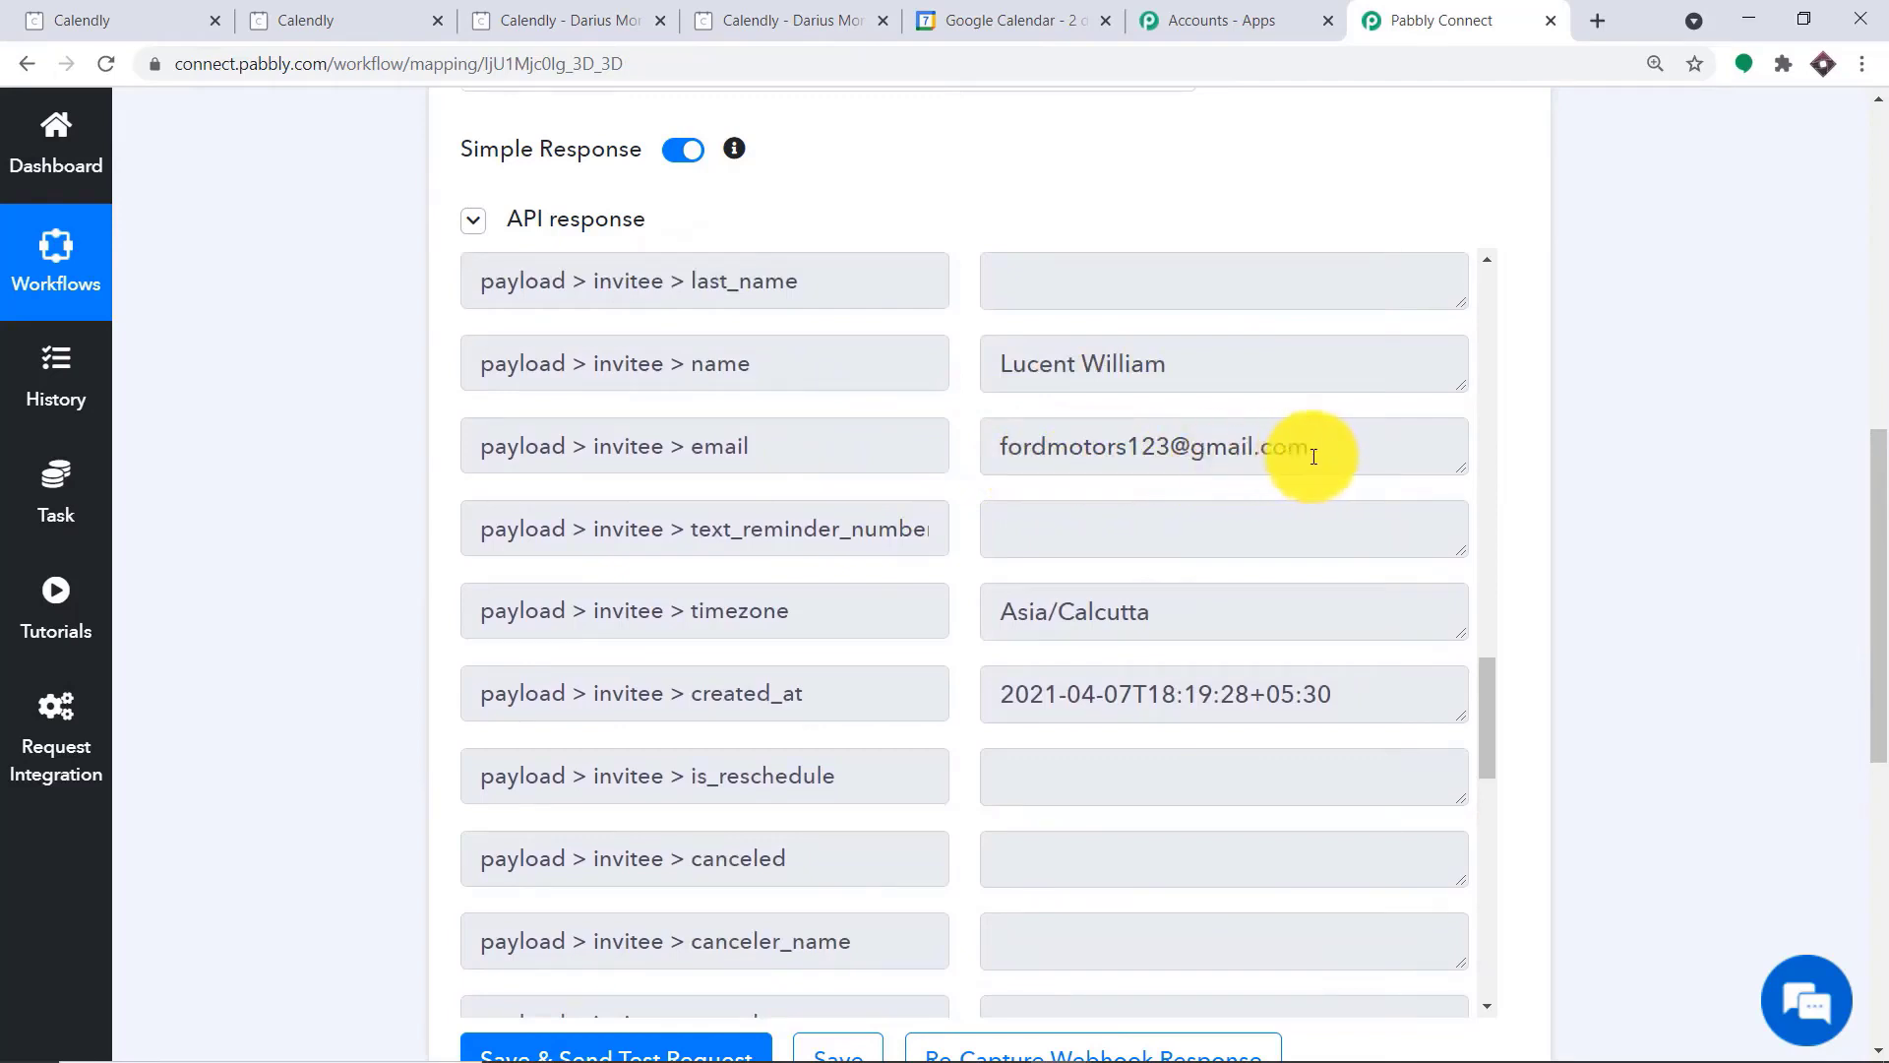
scroll(1314, 455, "down", 6)
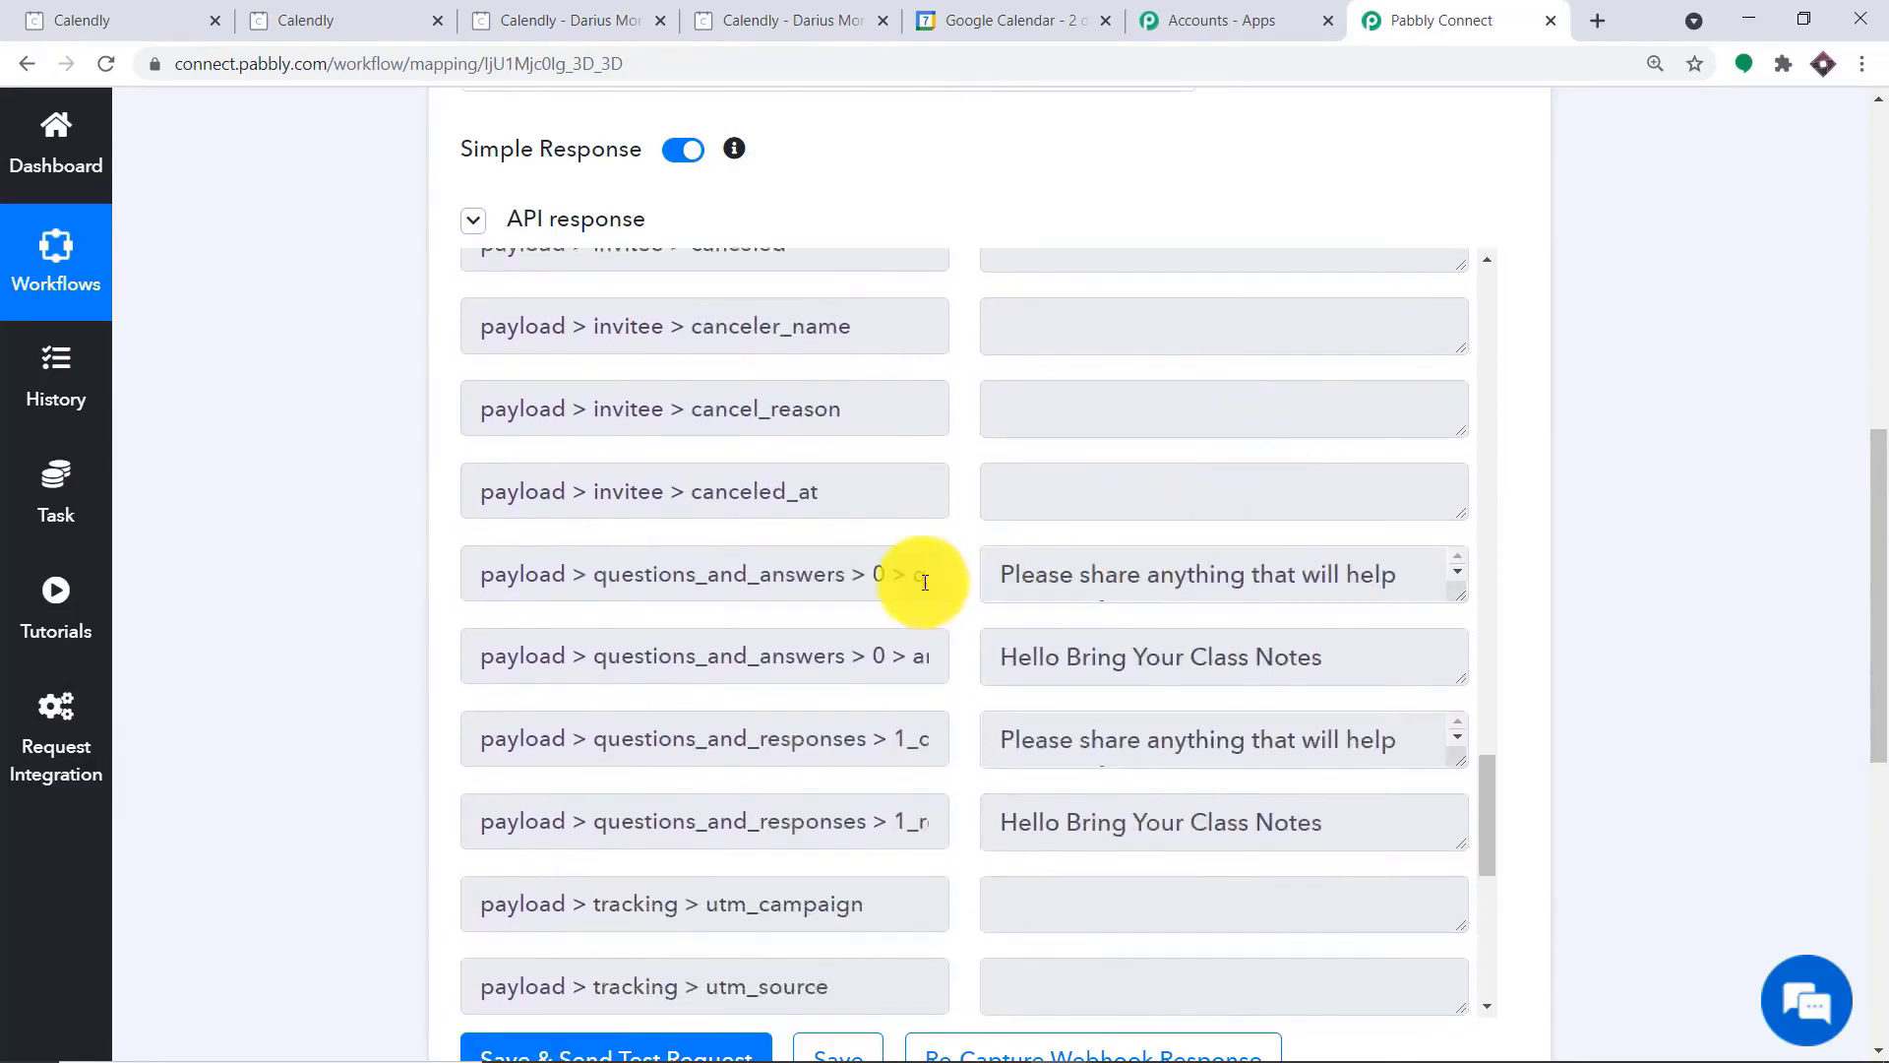
scroll(925, 582, "down", 3)
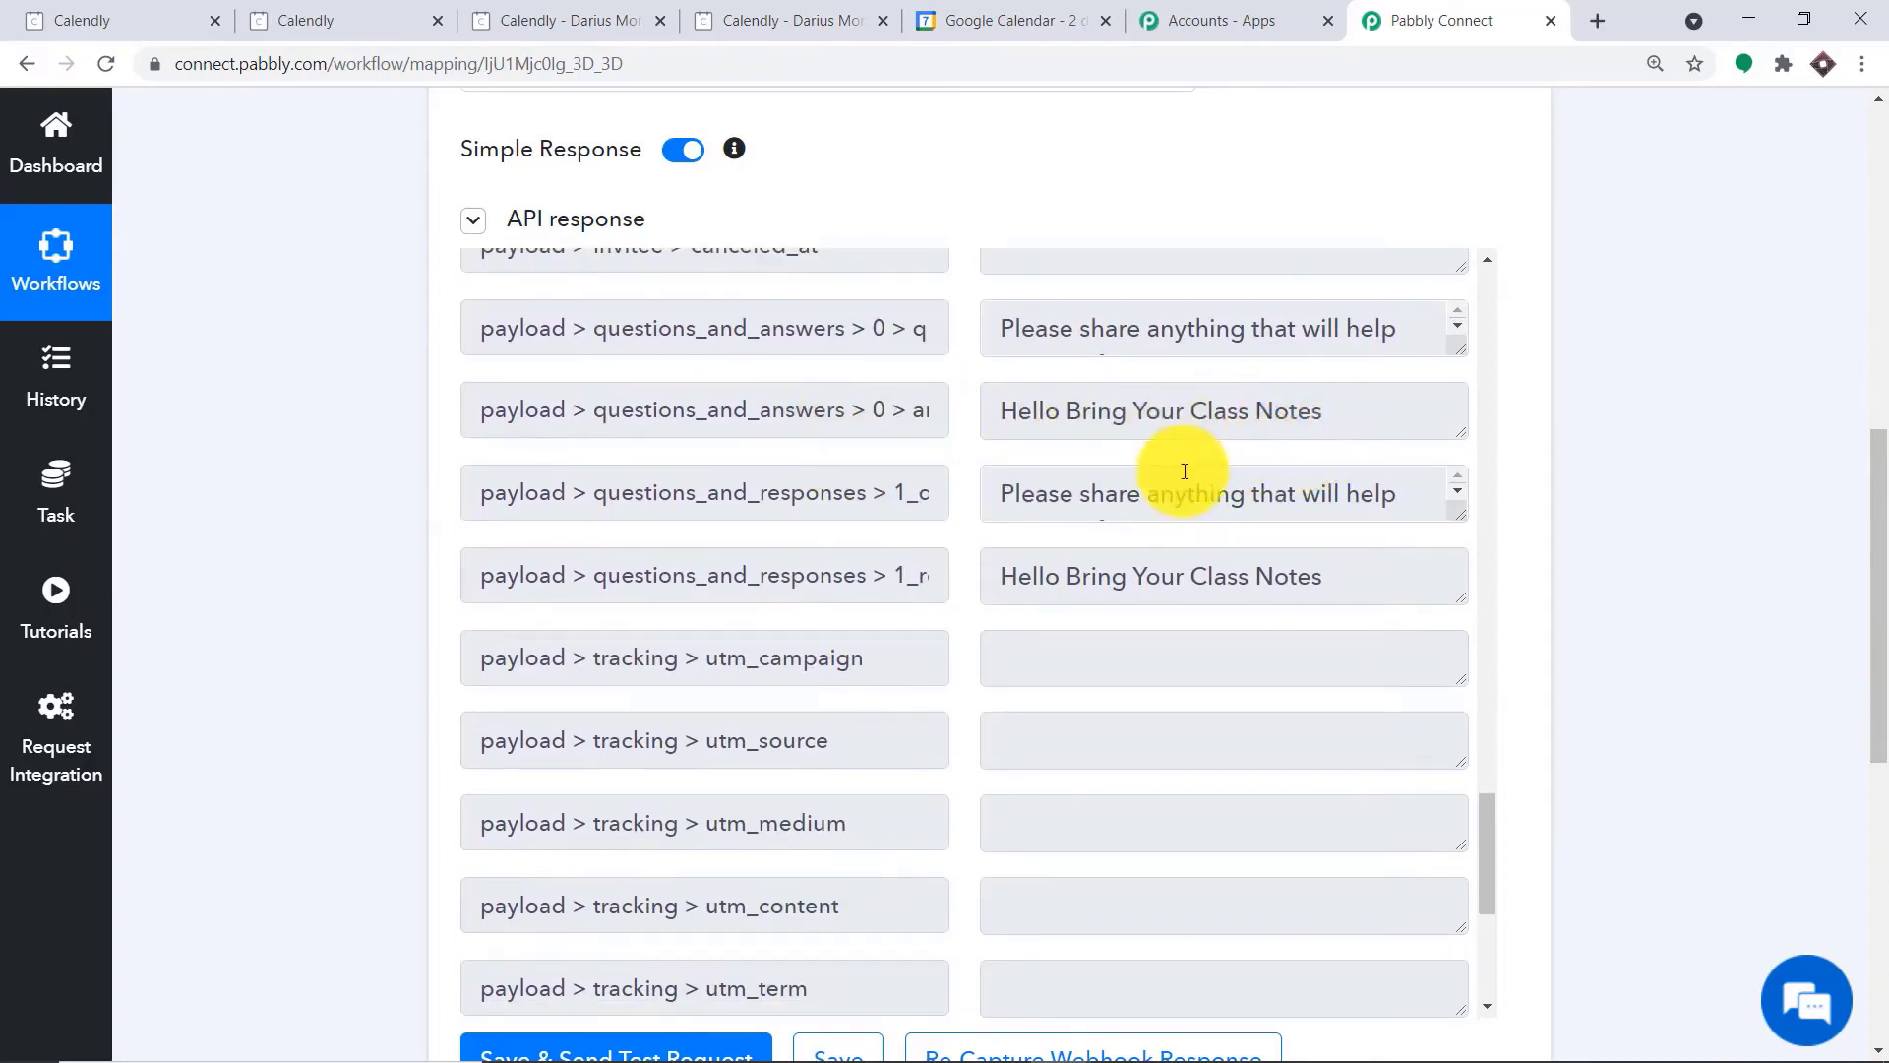
scroll(1185, 477, "down", 5)
scroll(1181, 489, "up", 8)
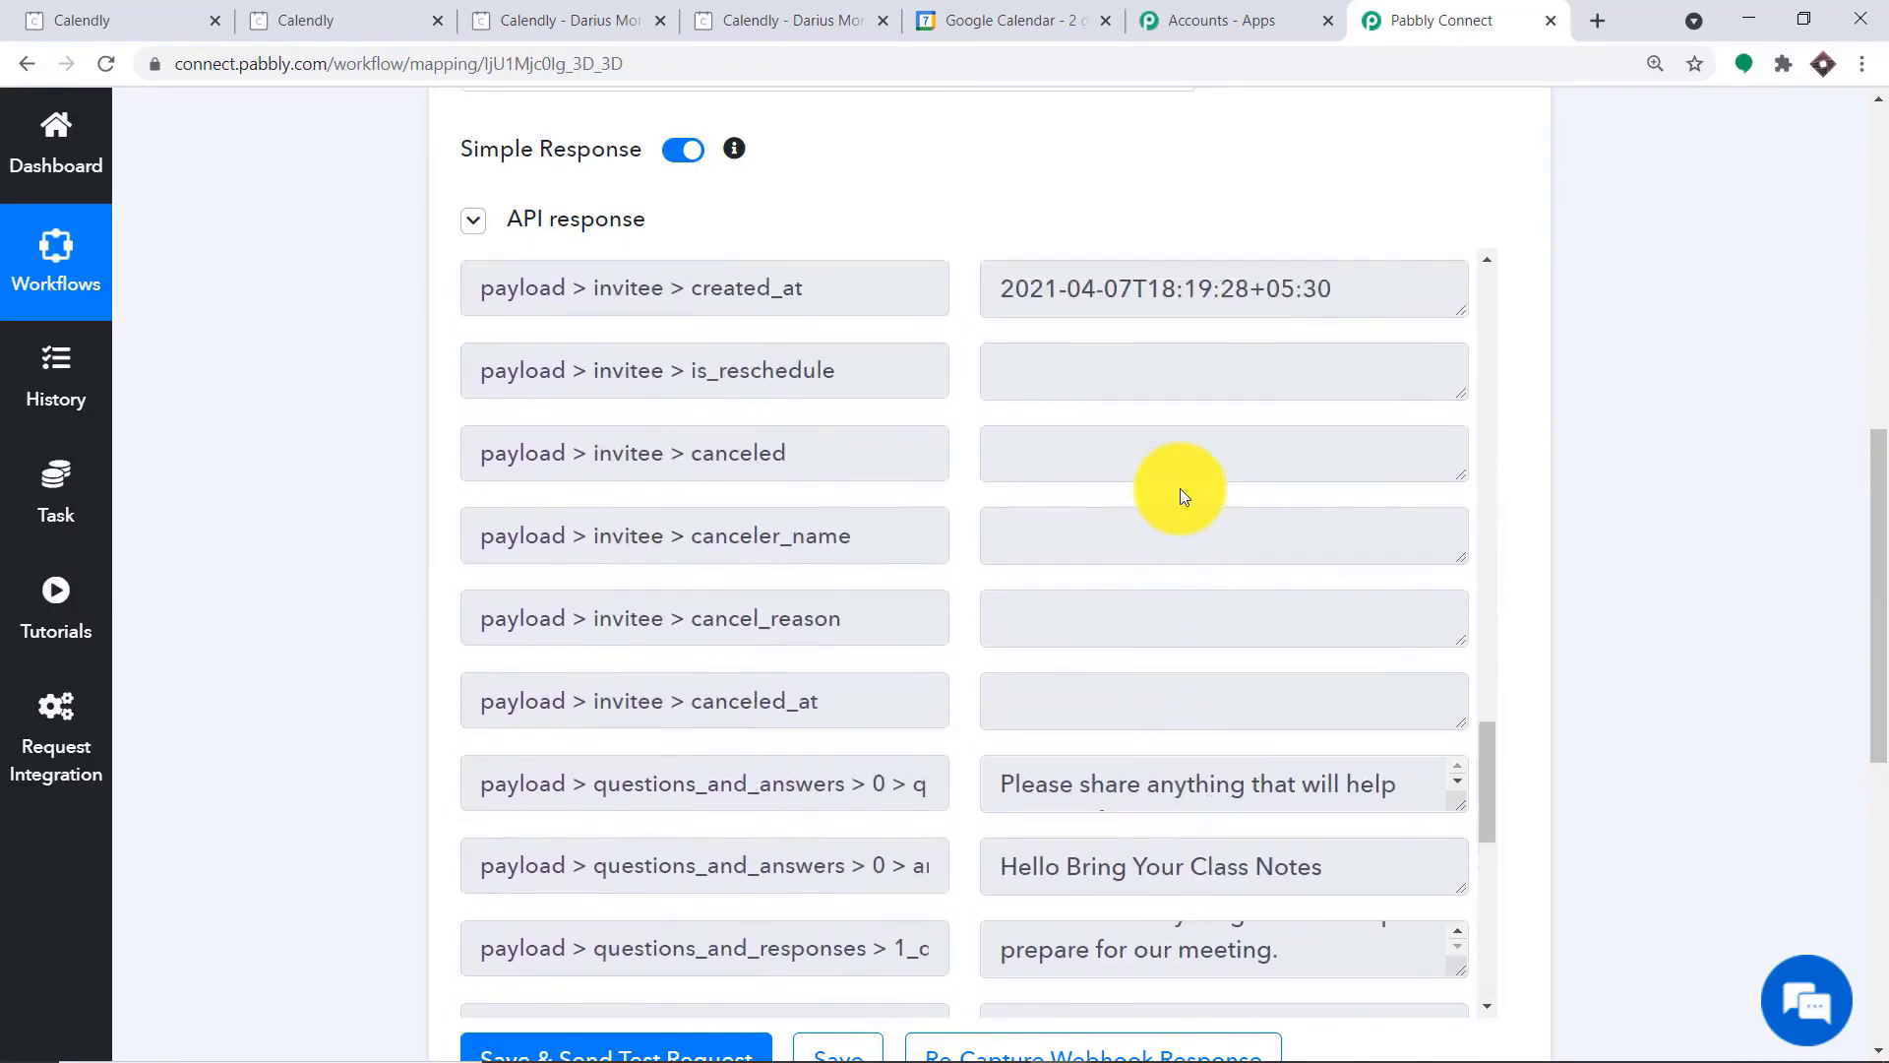
Recheck the invitee details and the event's start and end times in the captured API response
scroll(1179, 488, "up", 8)
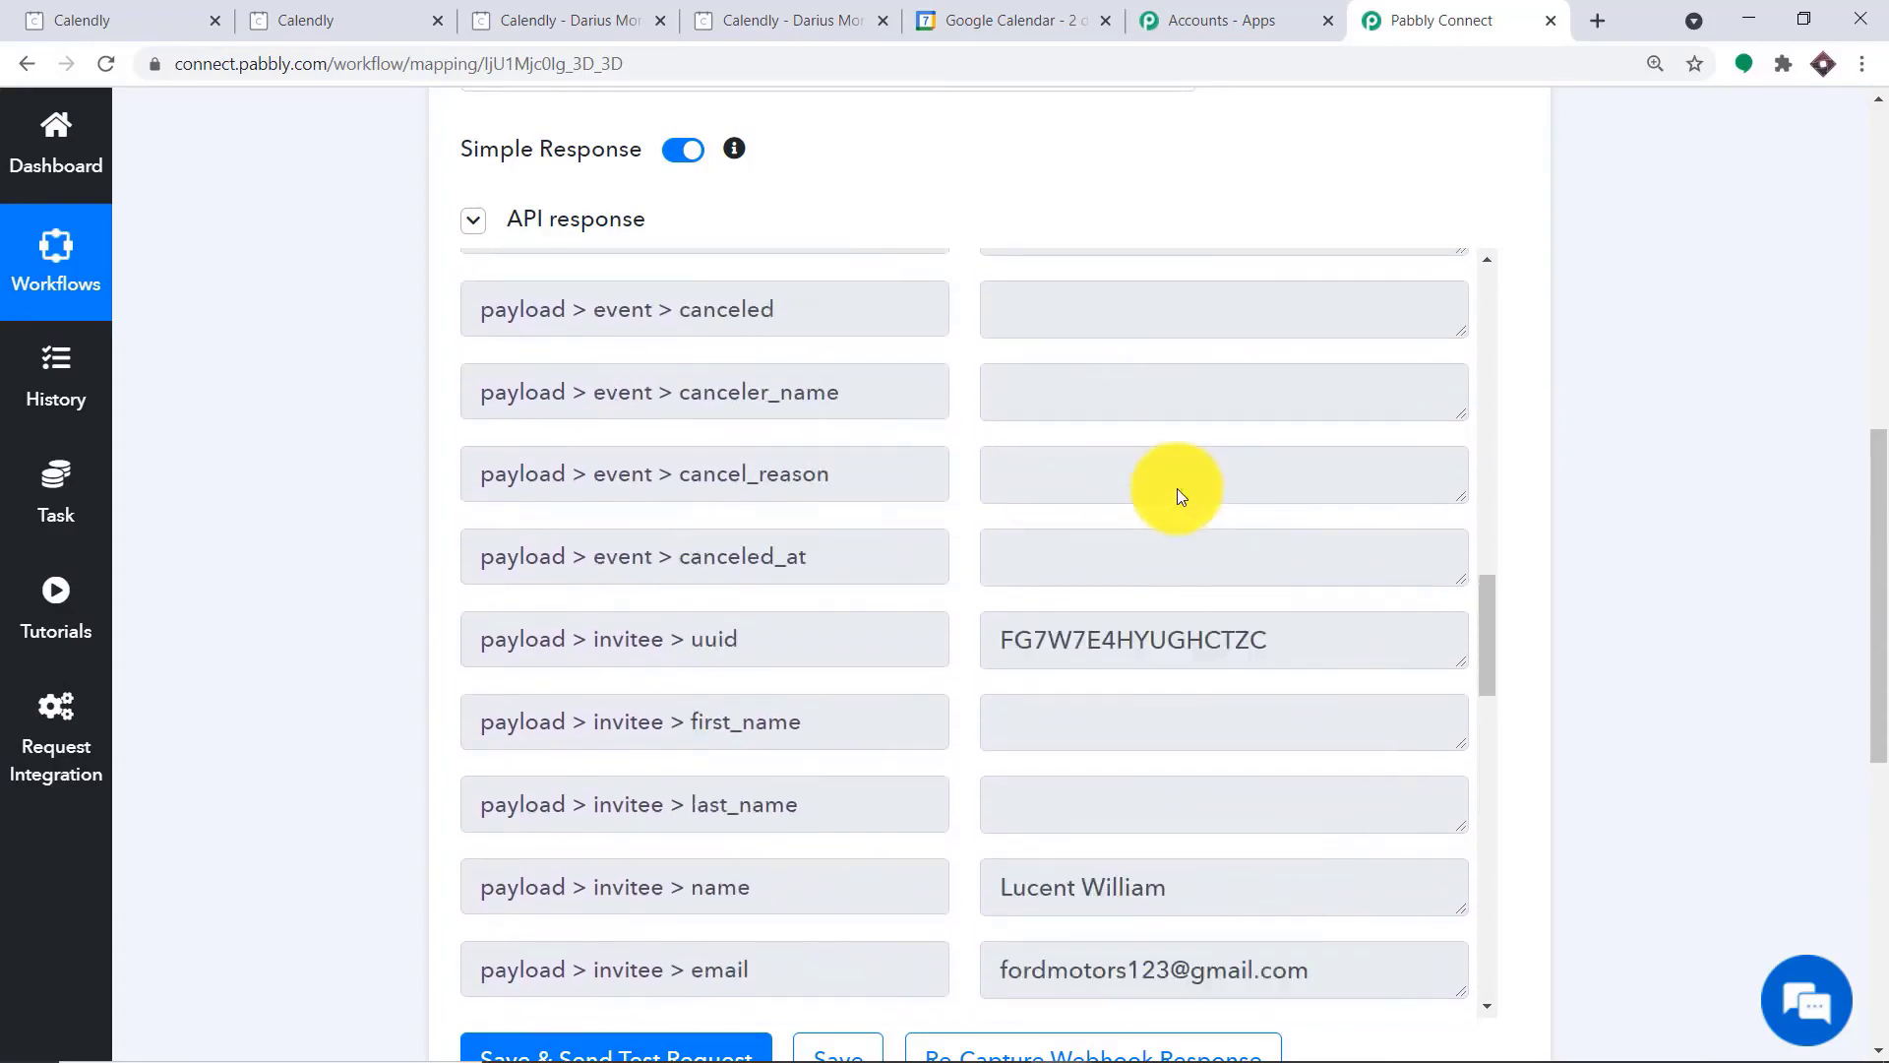
scroll(1177, 488, "up", 8)
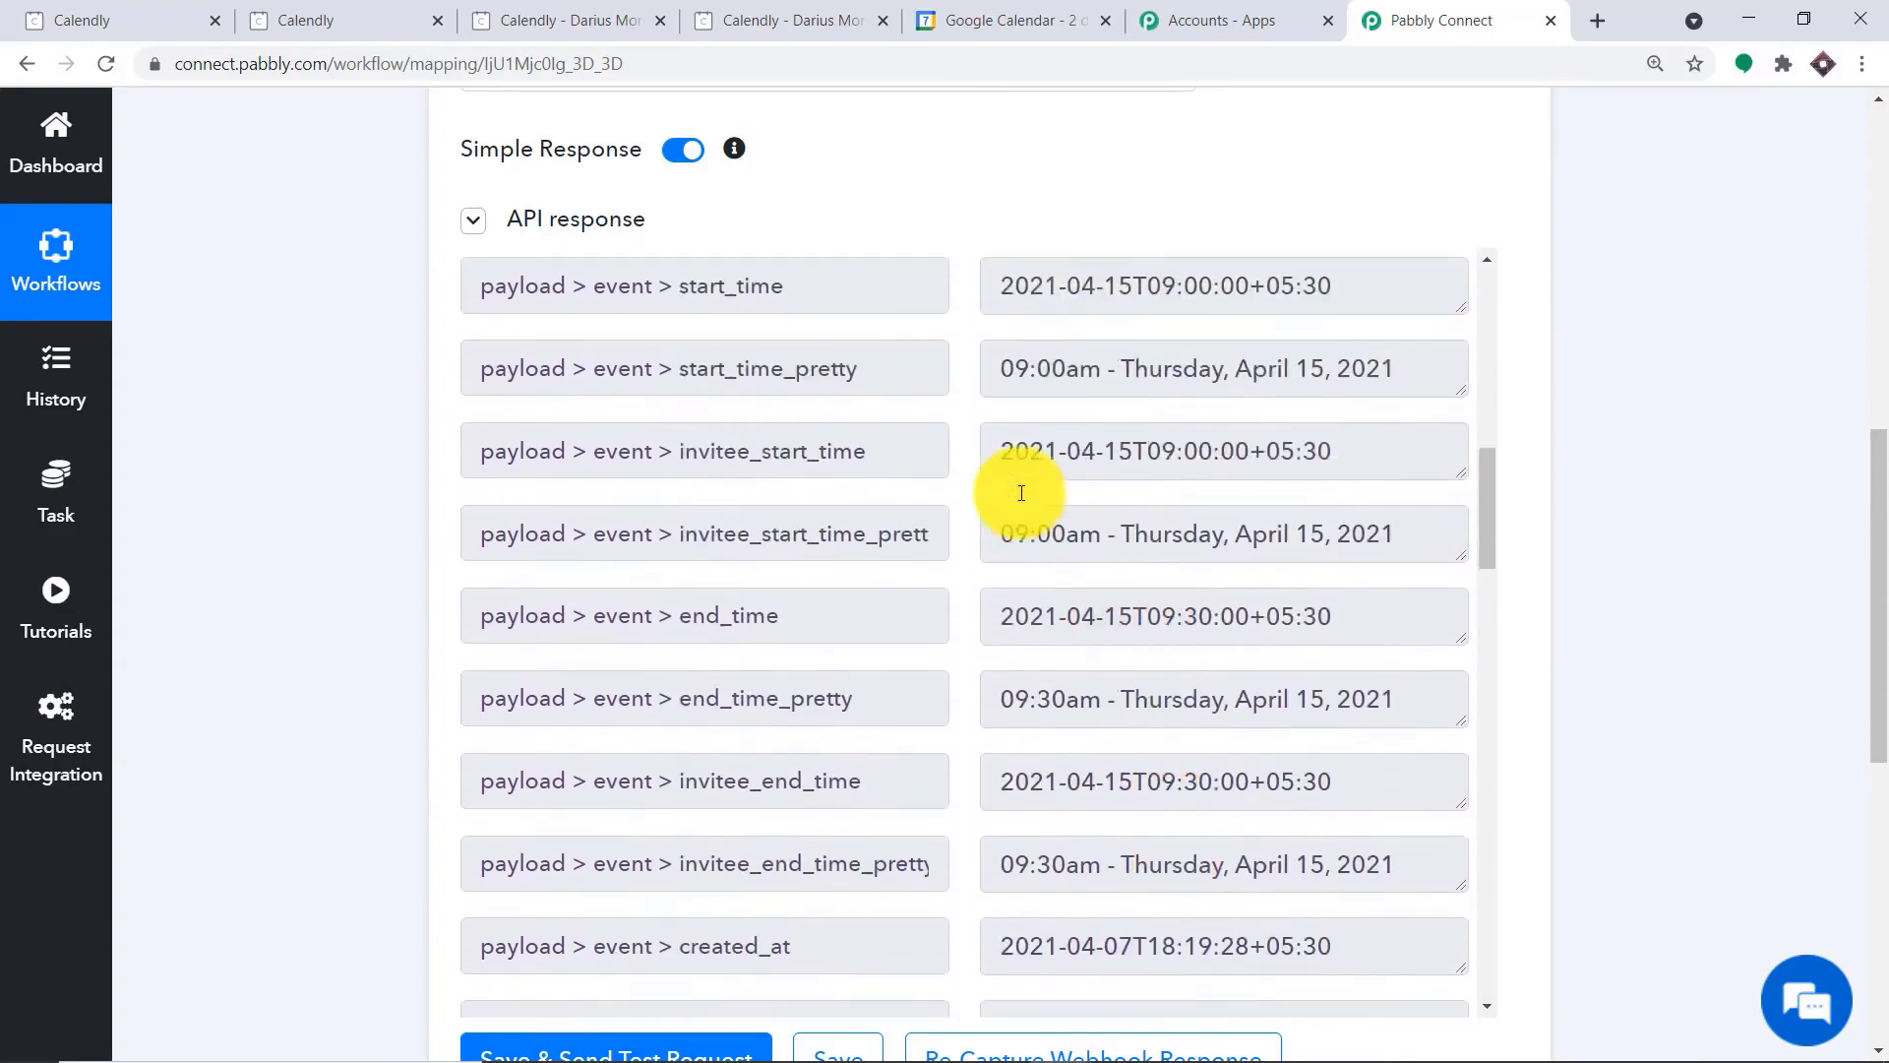
scroll(1021, 493, "up", 1)
scroll(1016, 491, "up", 1)
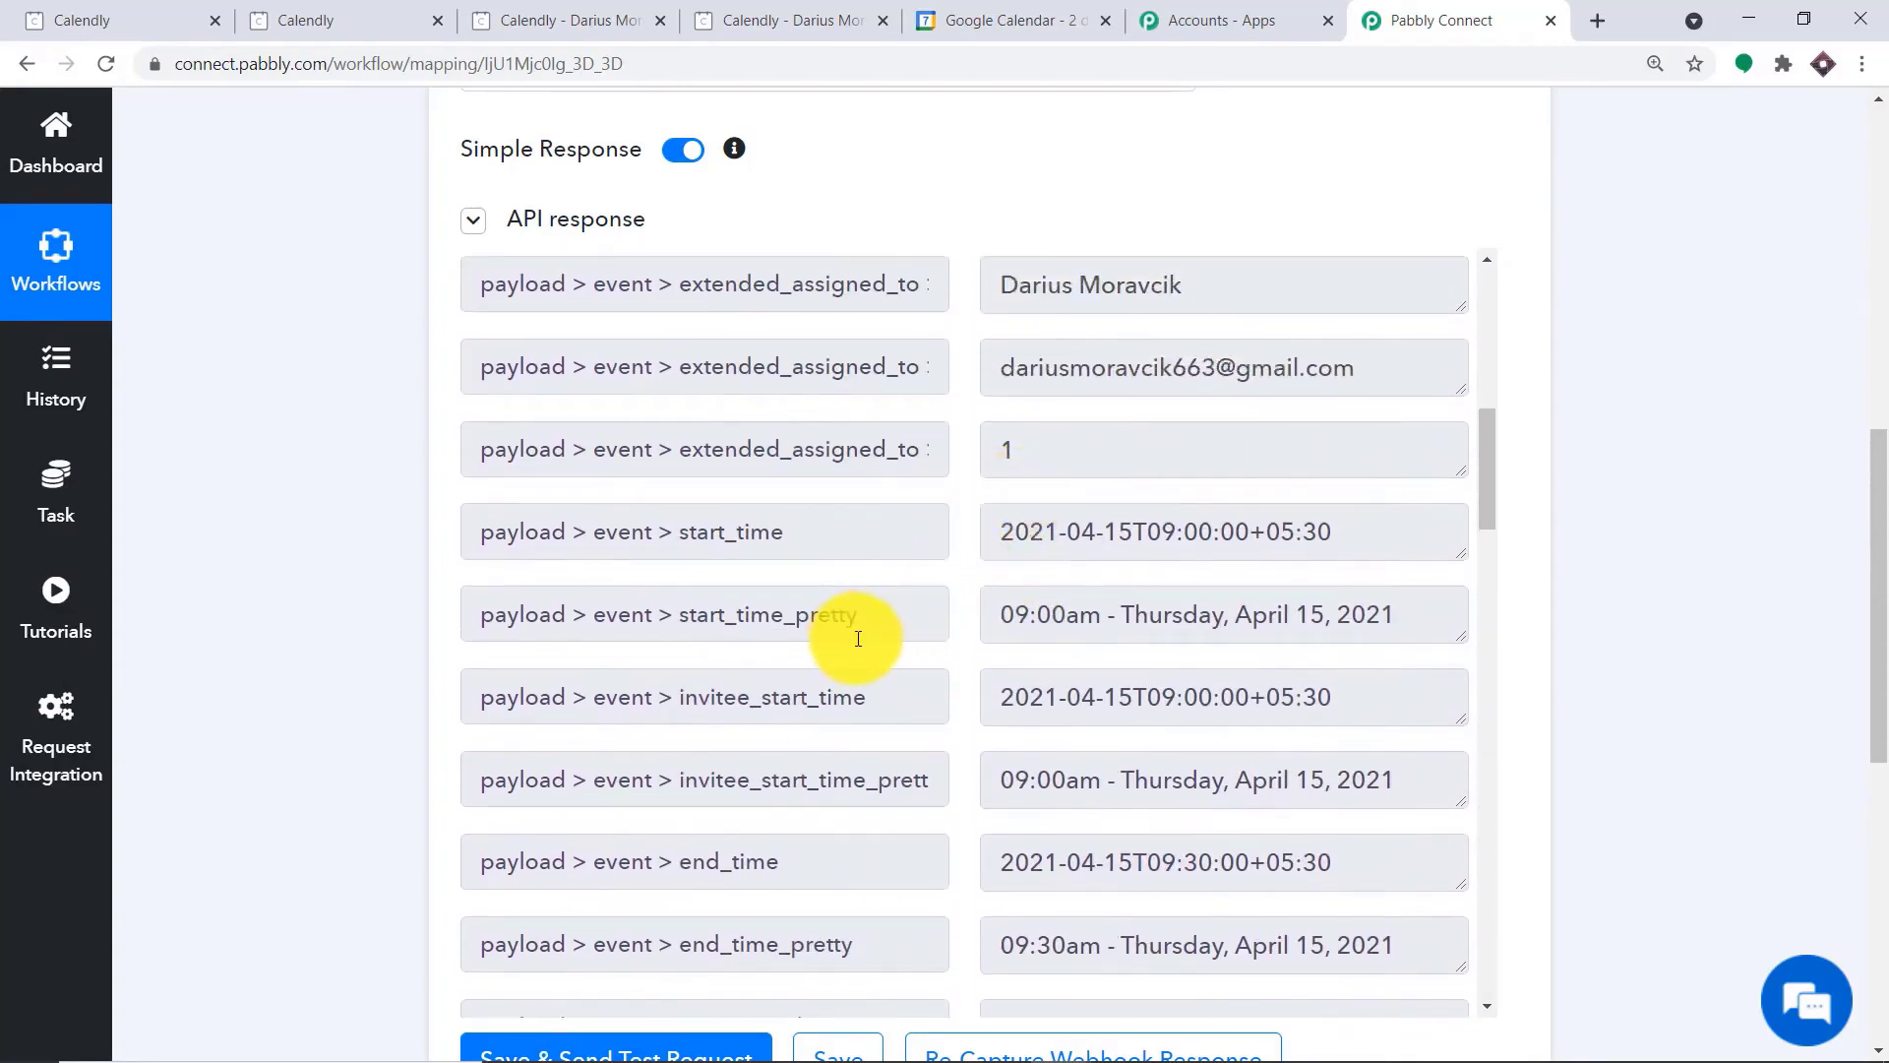
scroll(886, 633, "down", 1)
scroll(1125, 552, "down", 1)
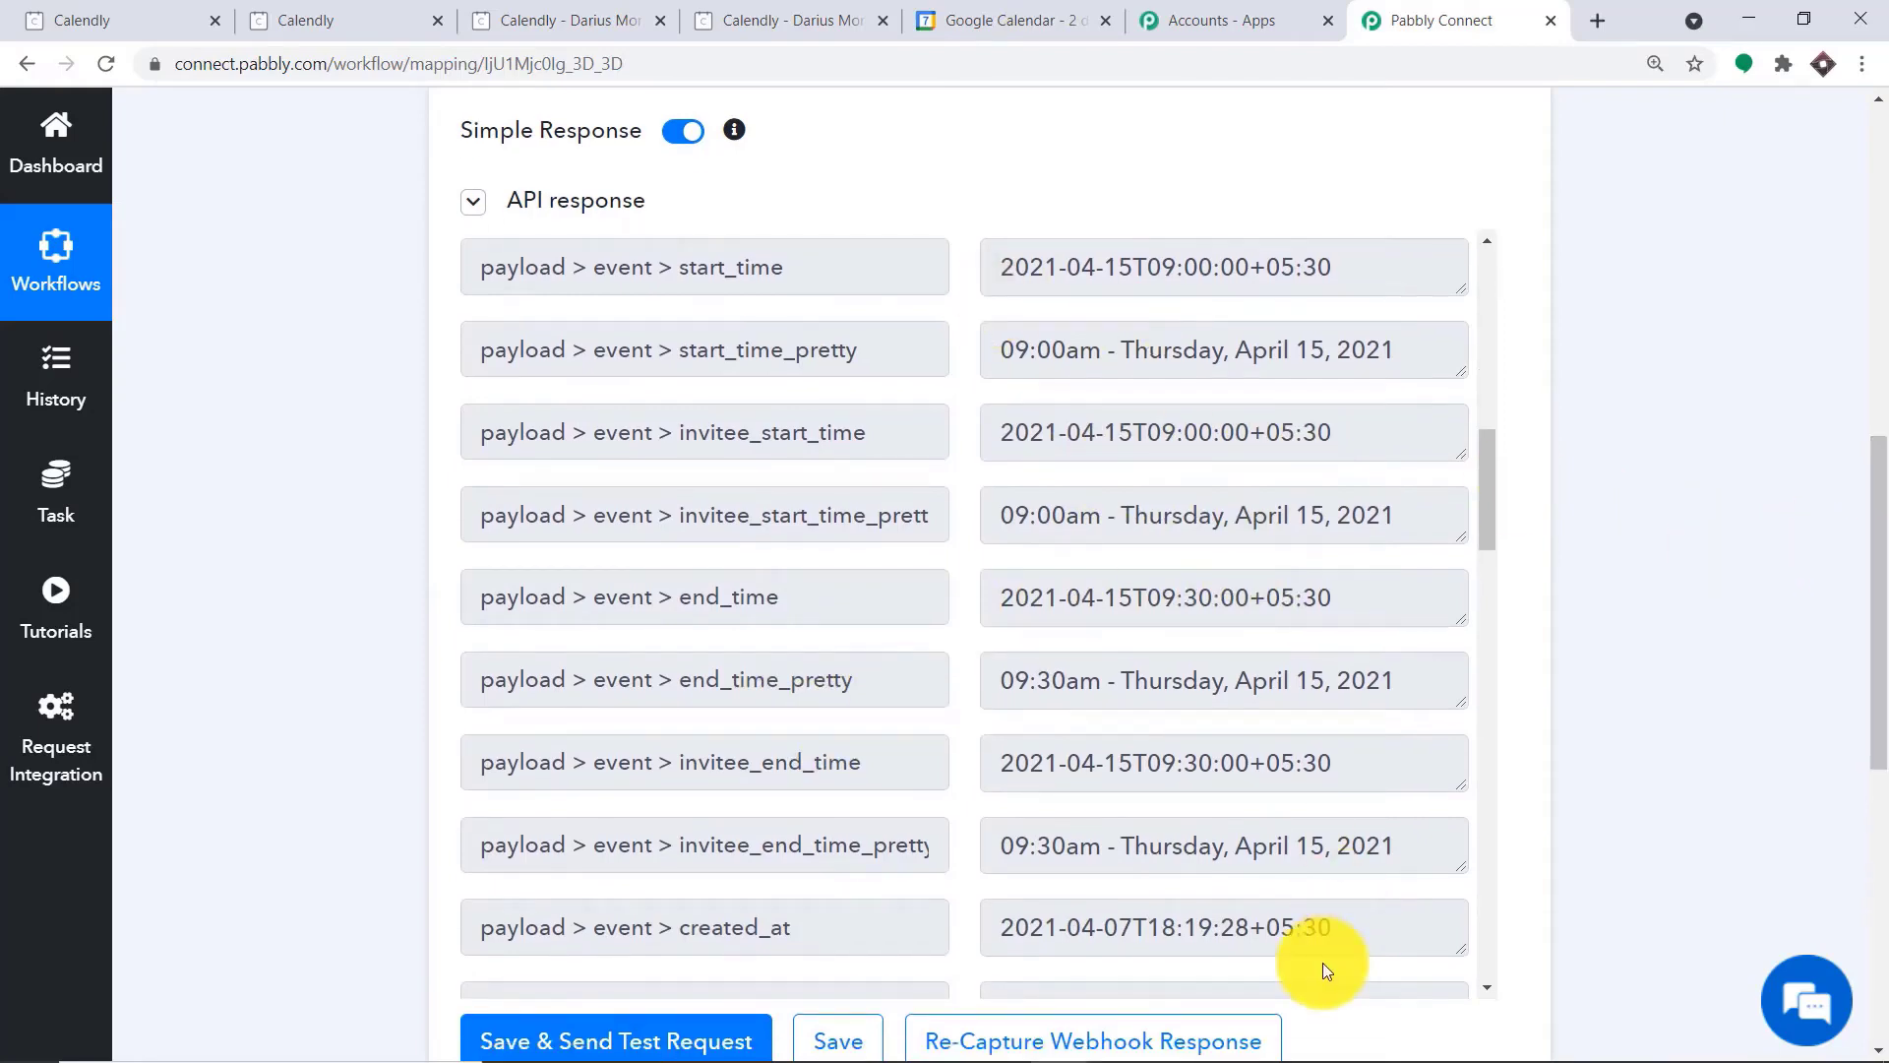
Add an action step after the Calendly trigger, using Google Calendar with the Create an Event action event
left_click_drag(1875, 556, 1881, 842)
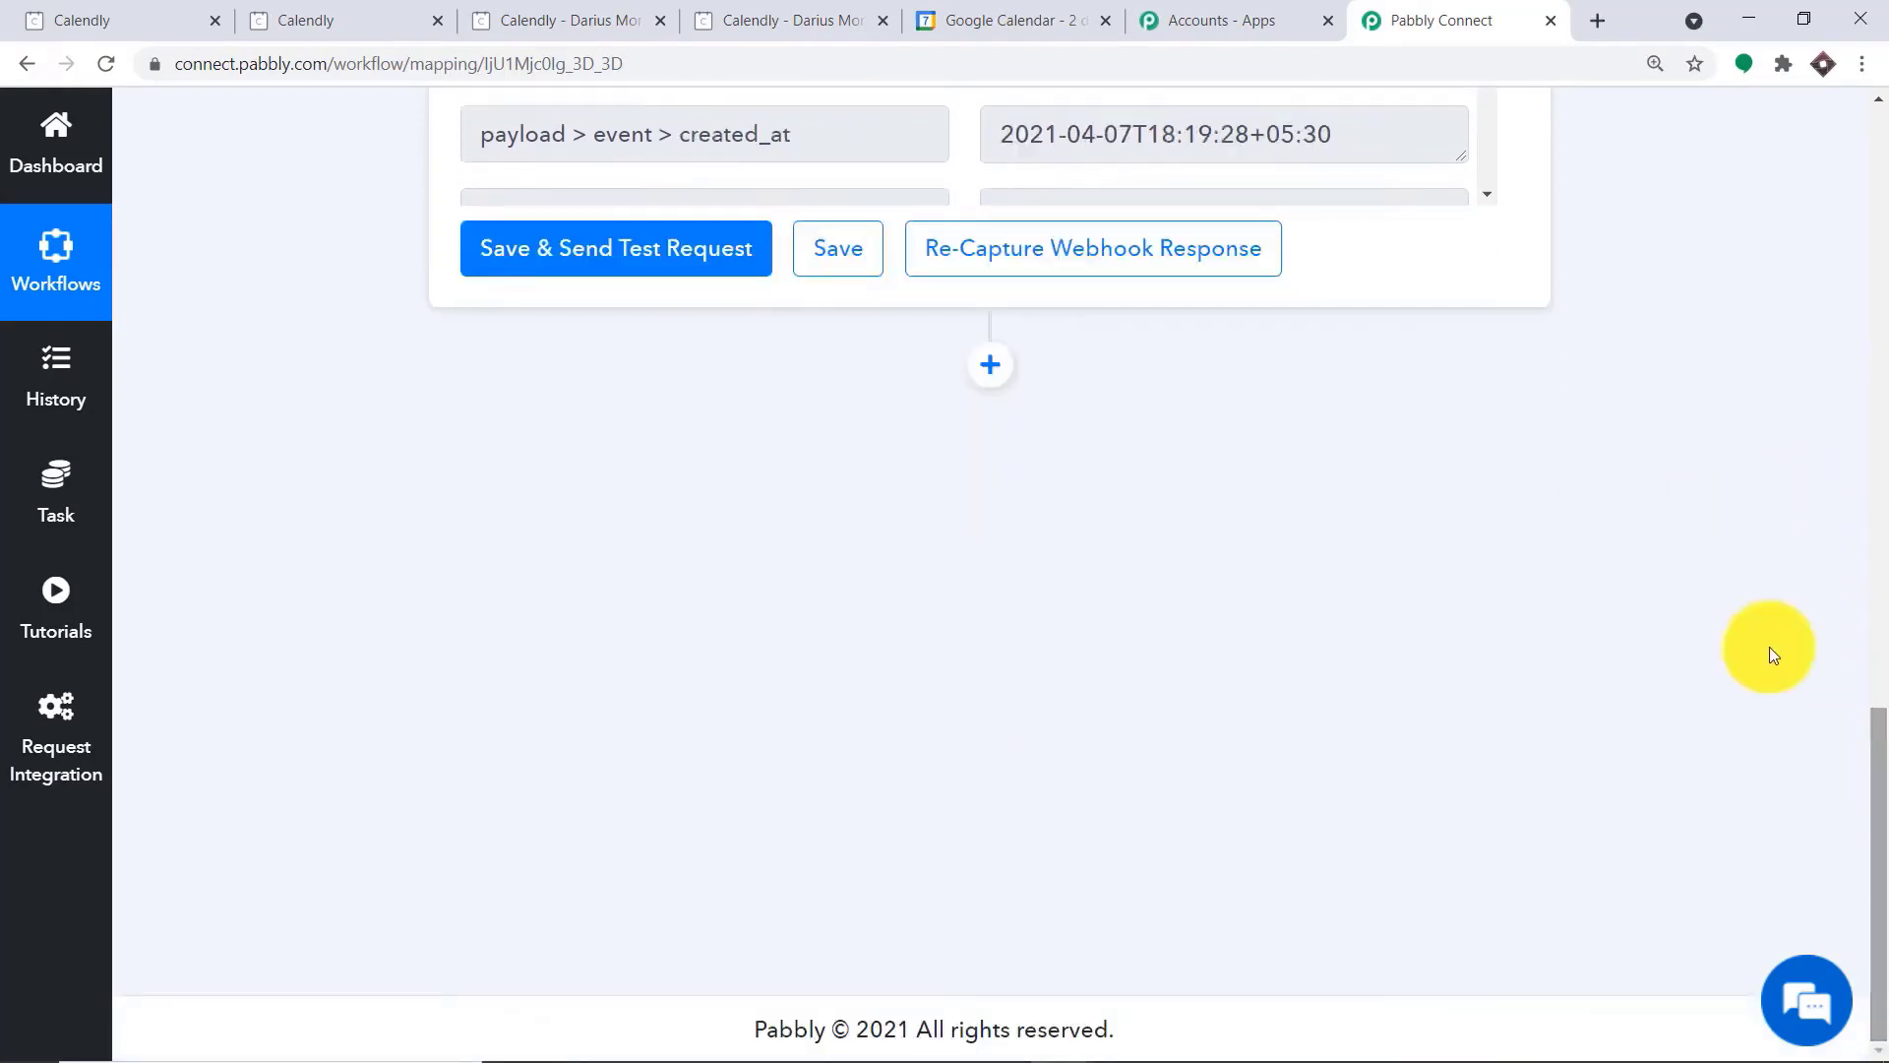
left_click(993, 367)
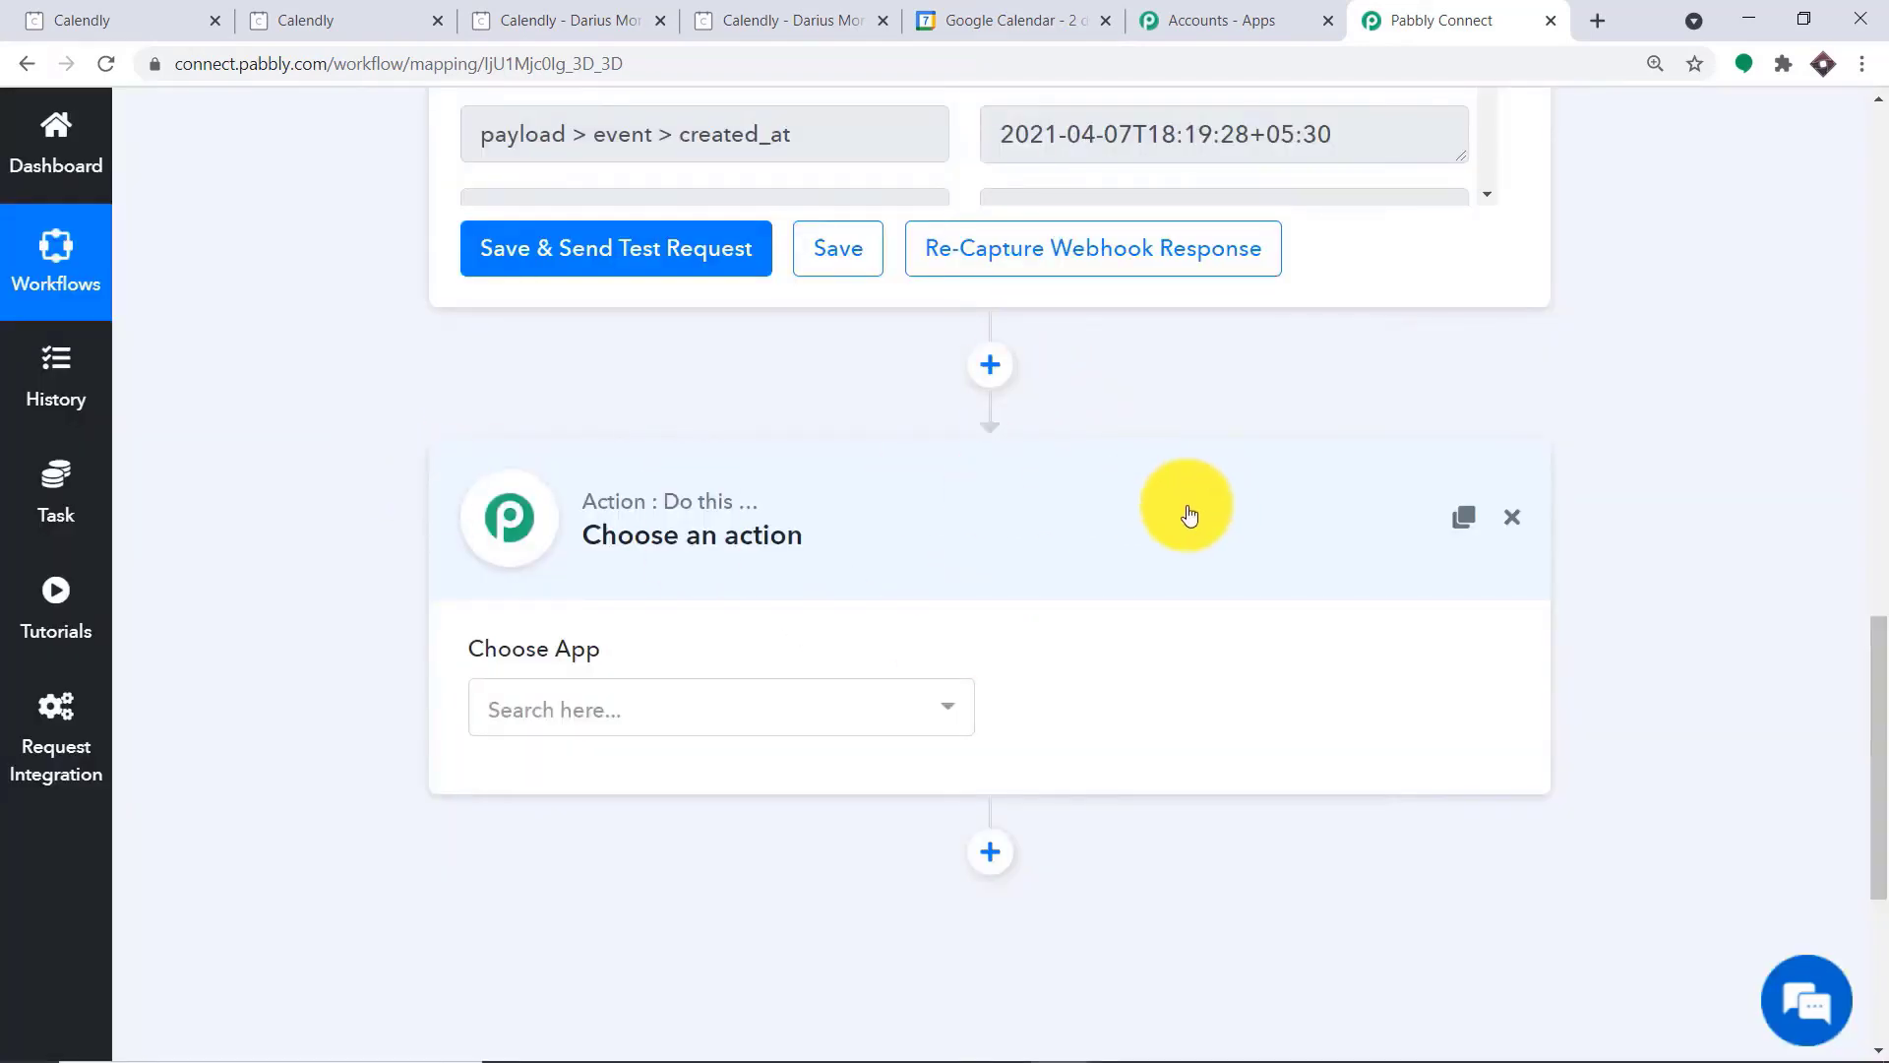
left_click(701, 712)
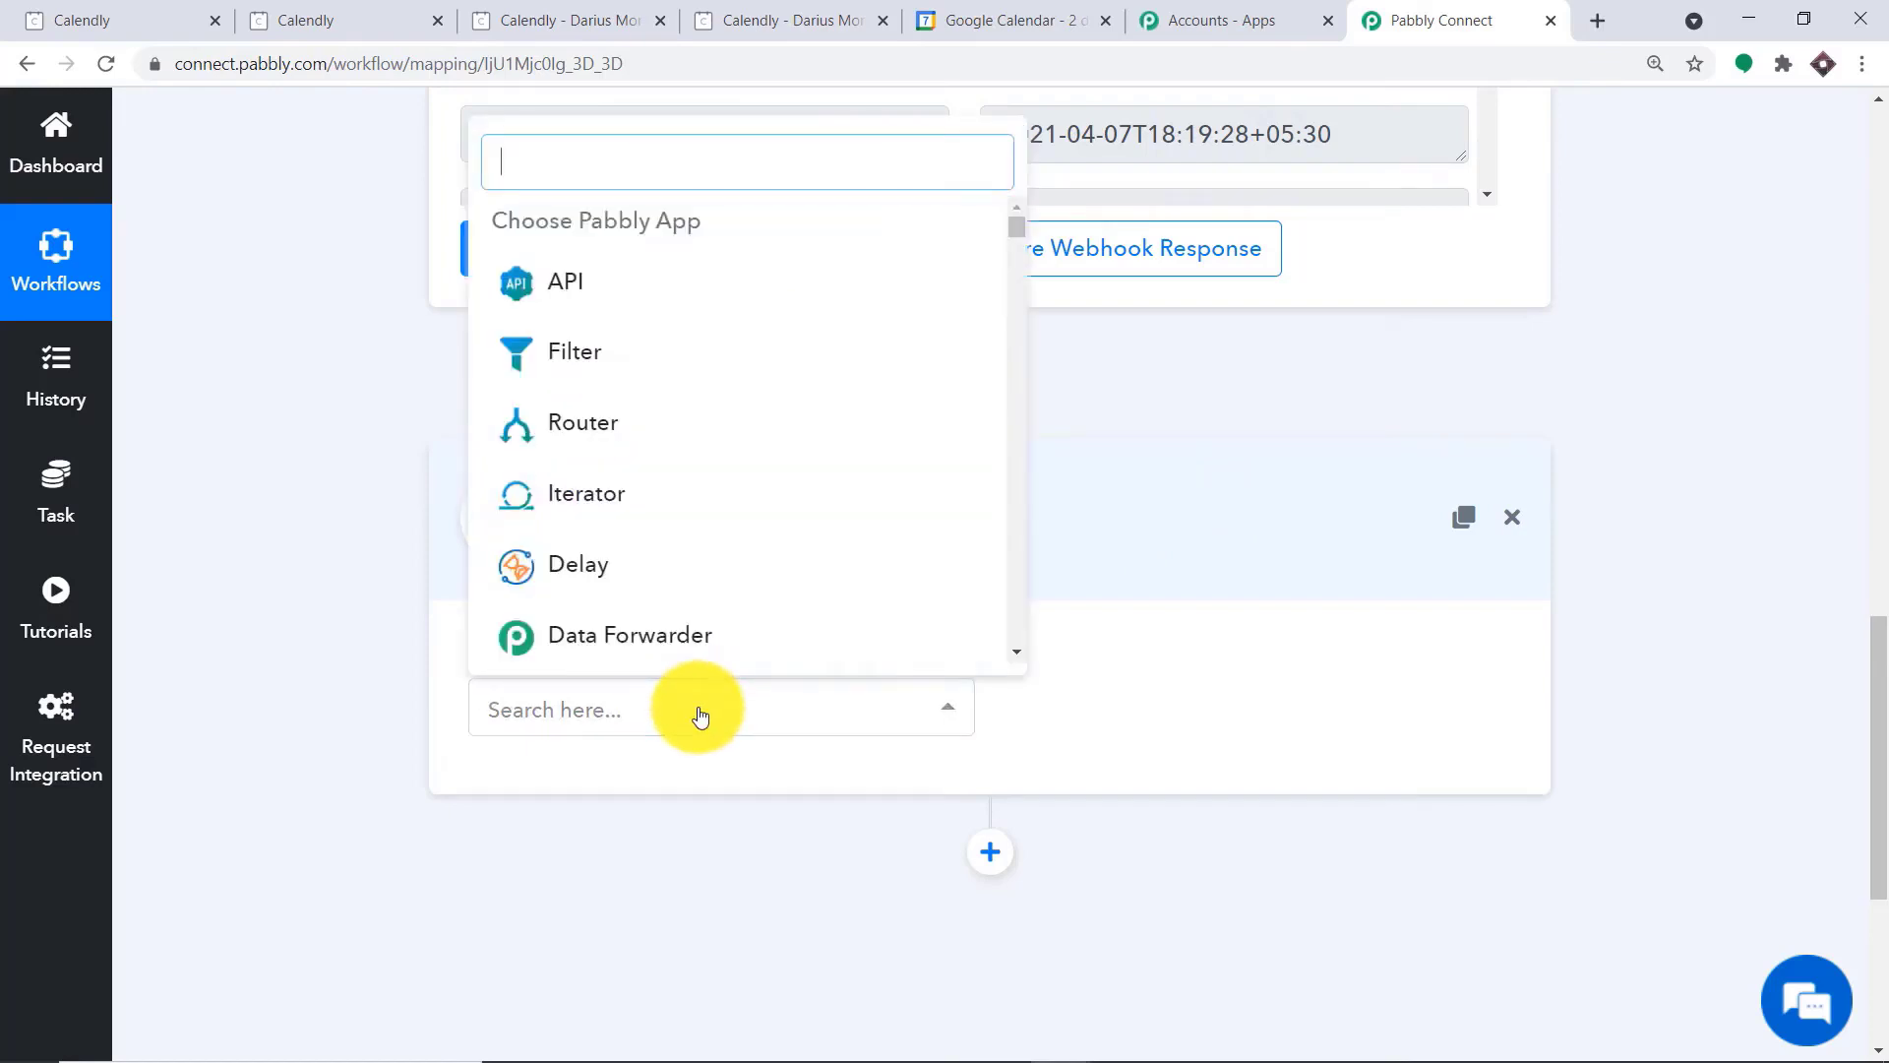
type("google")
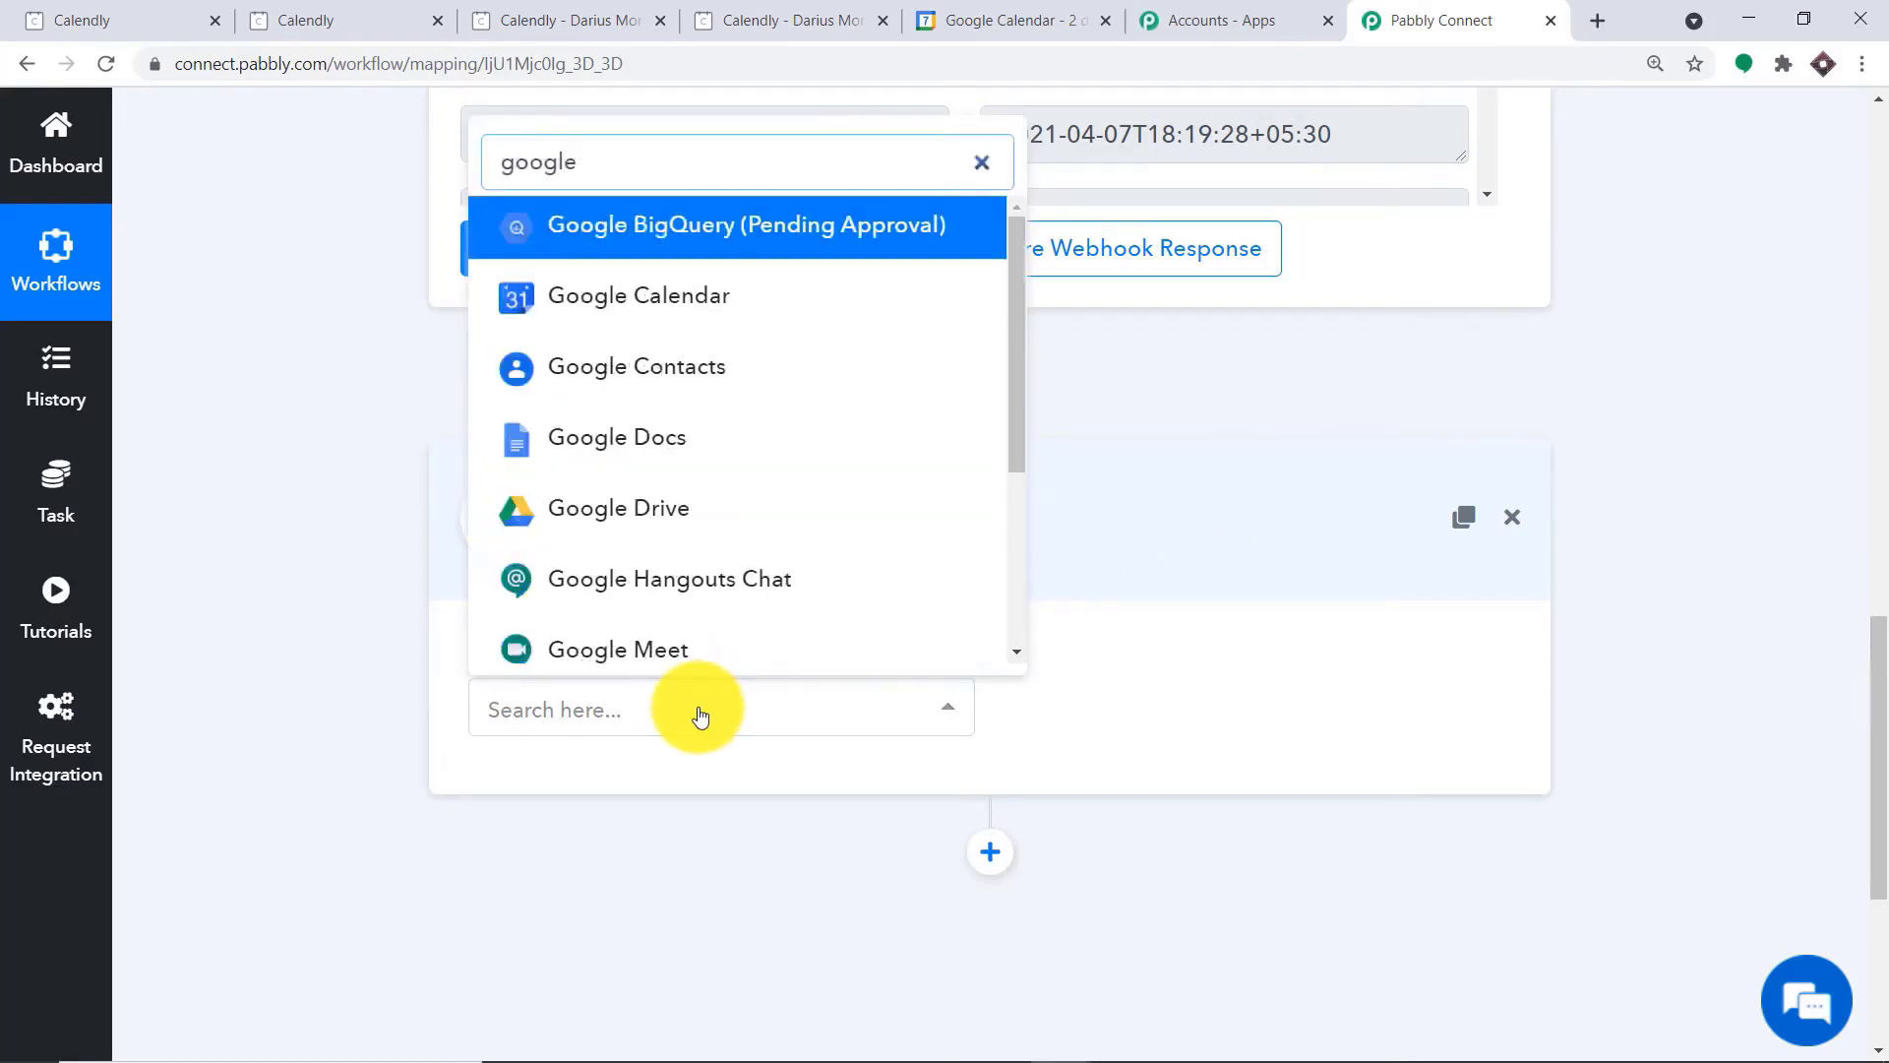
left_click(729, 311)
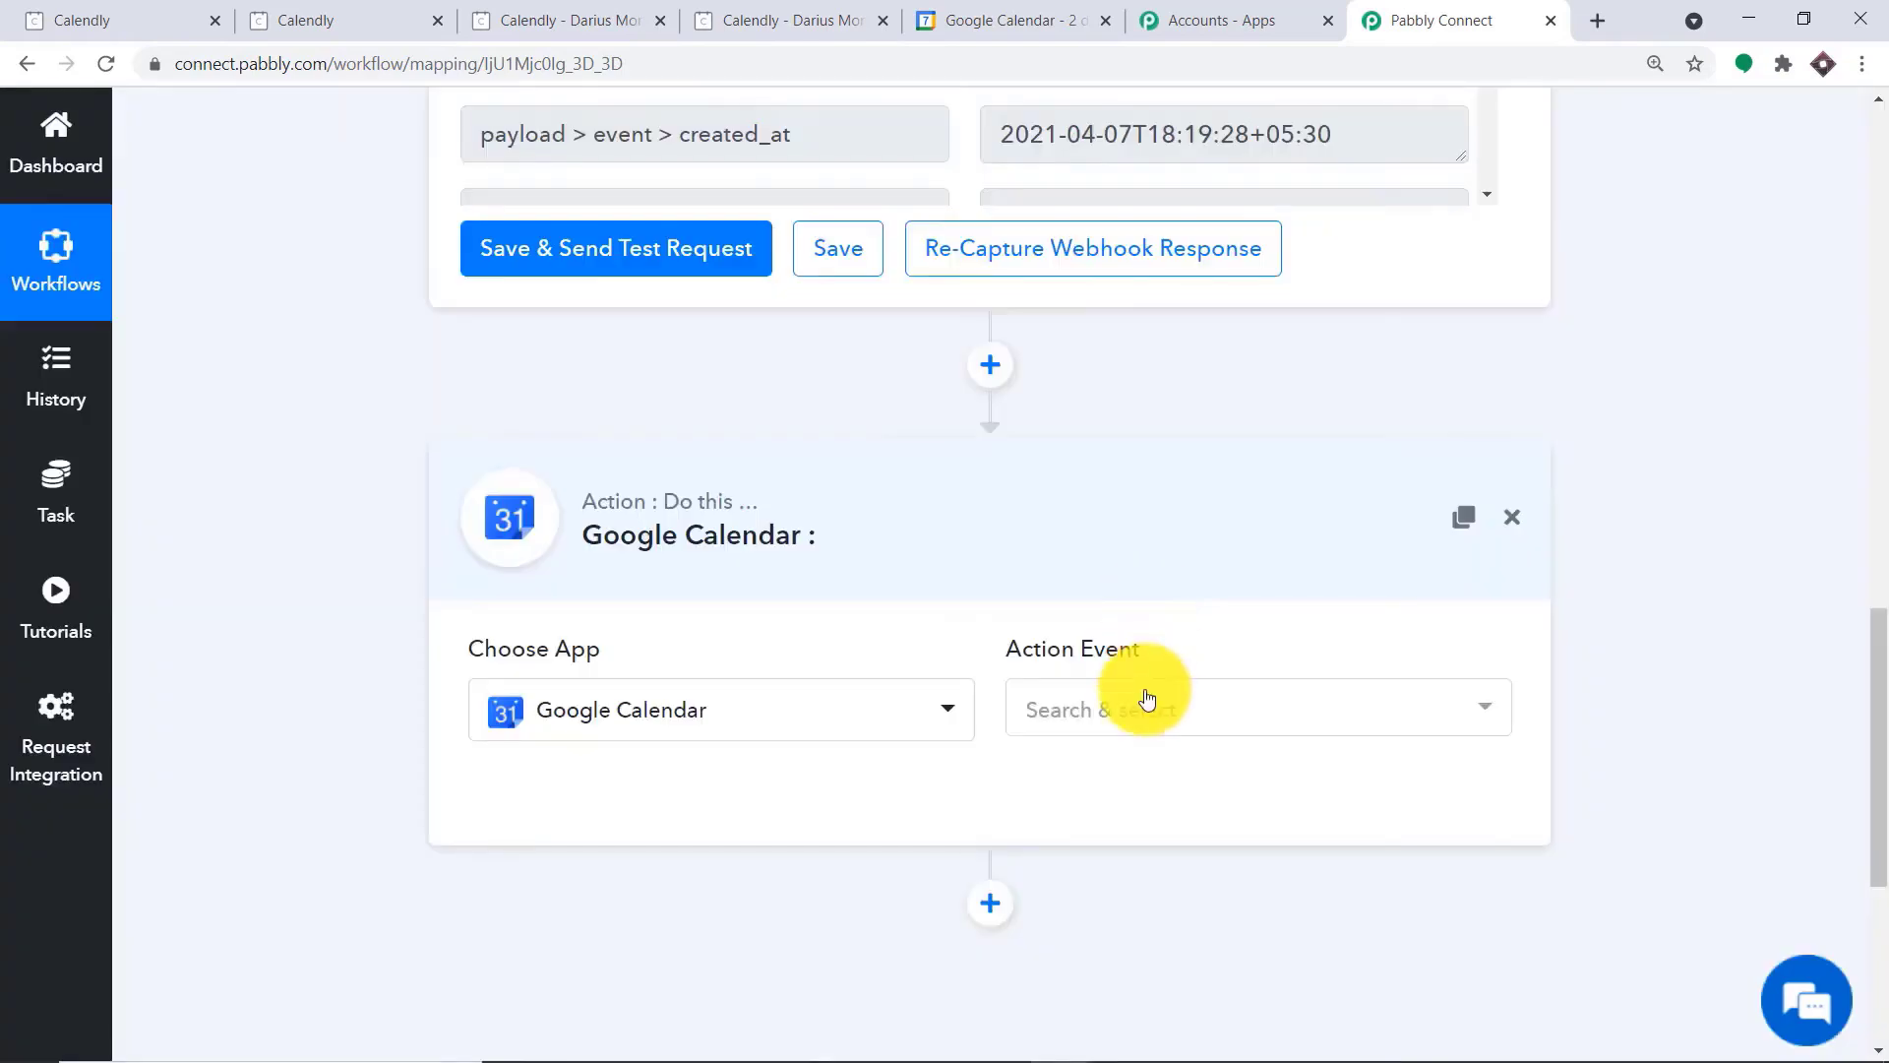
left_click(1141, 701)
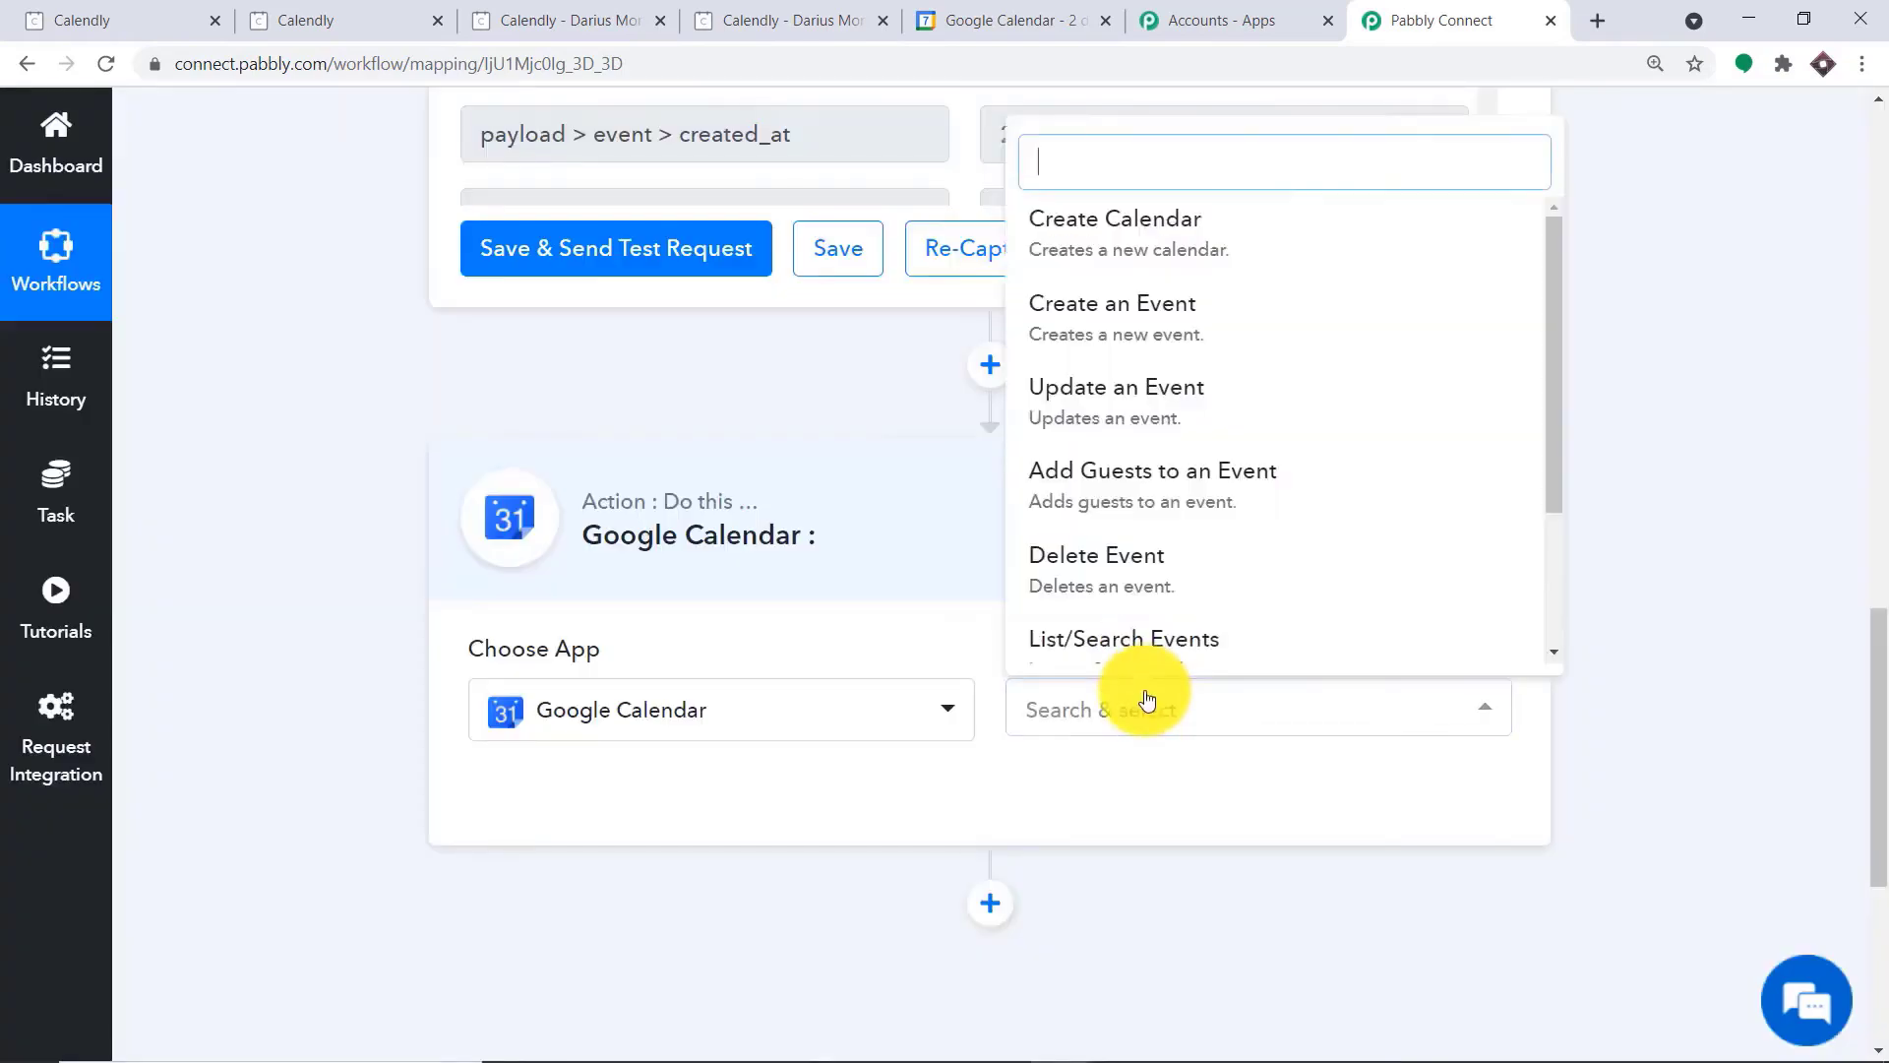
left_click(1215, 306)
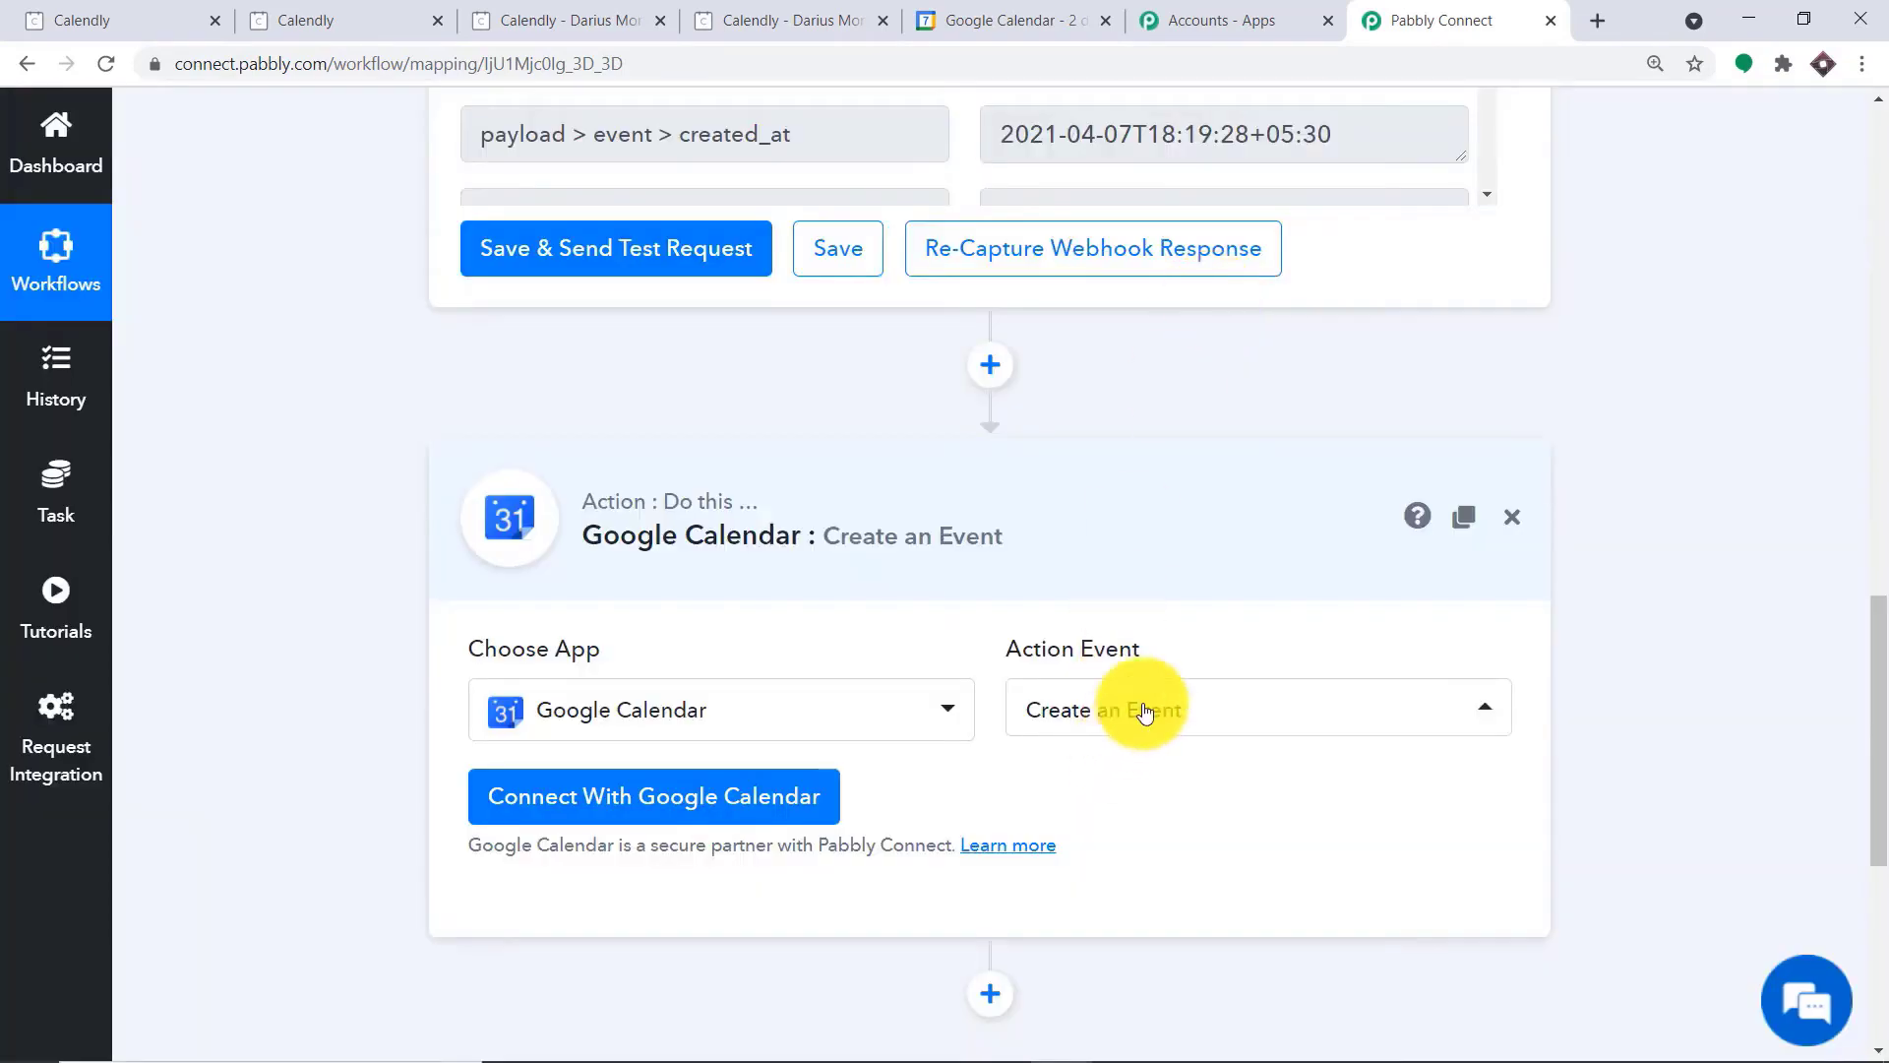
Review the other action events available for Google Calendar, keeping Create an Event selected
left_click(1145, 710)
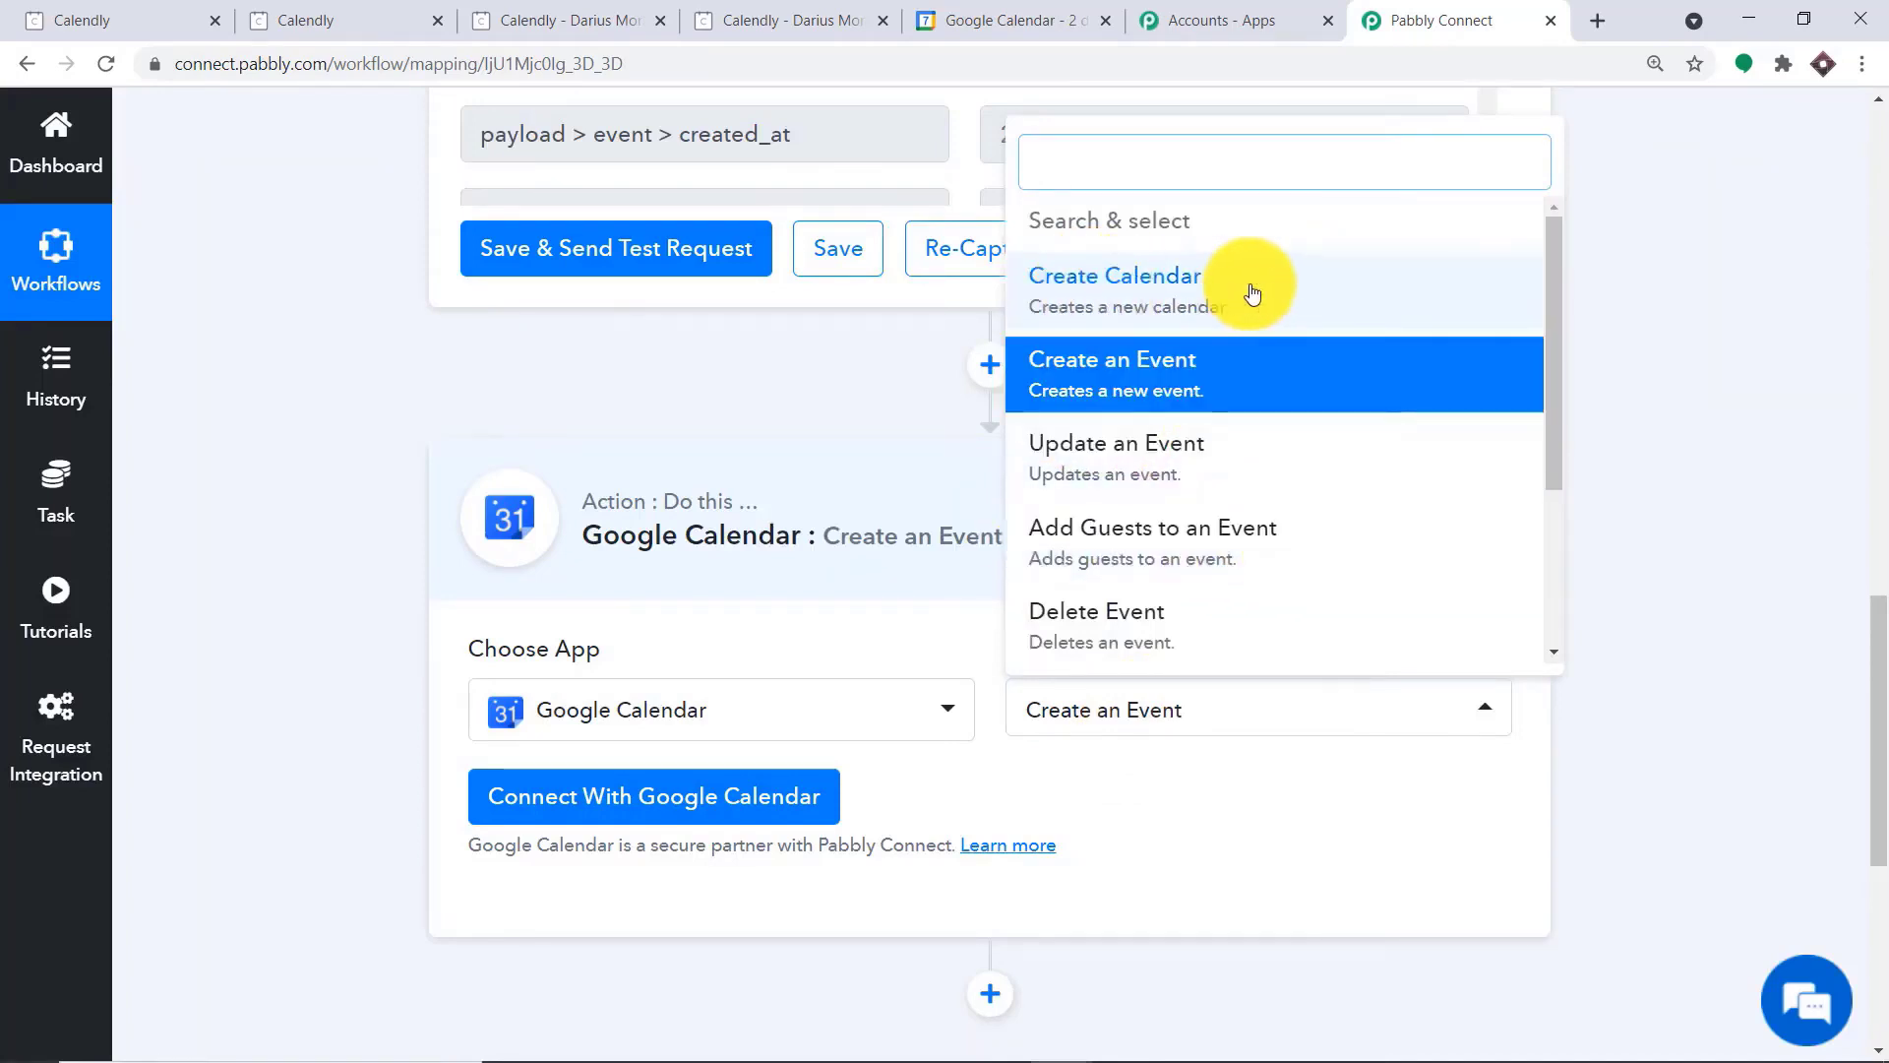
scroll(1266, 371, "down", 2)
scroll(1266, 371, "down", 1)
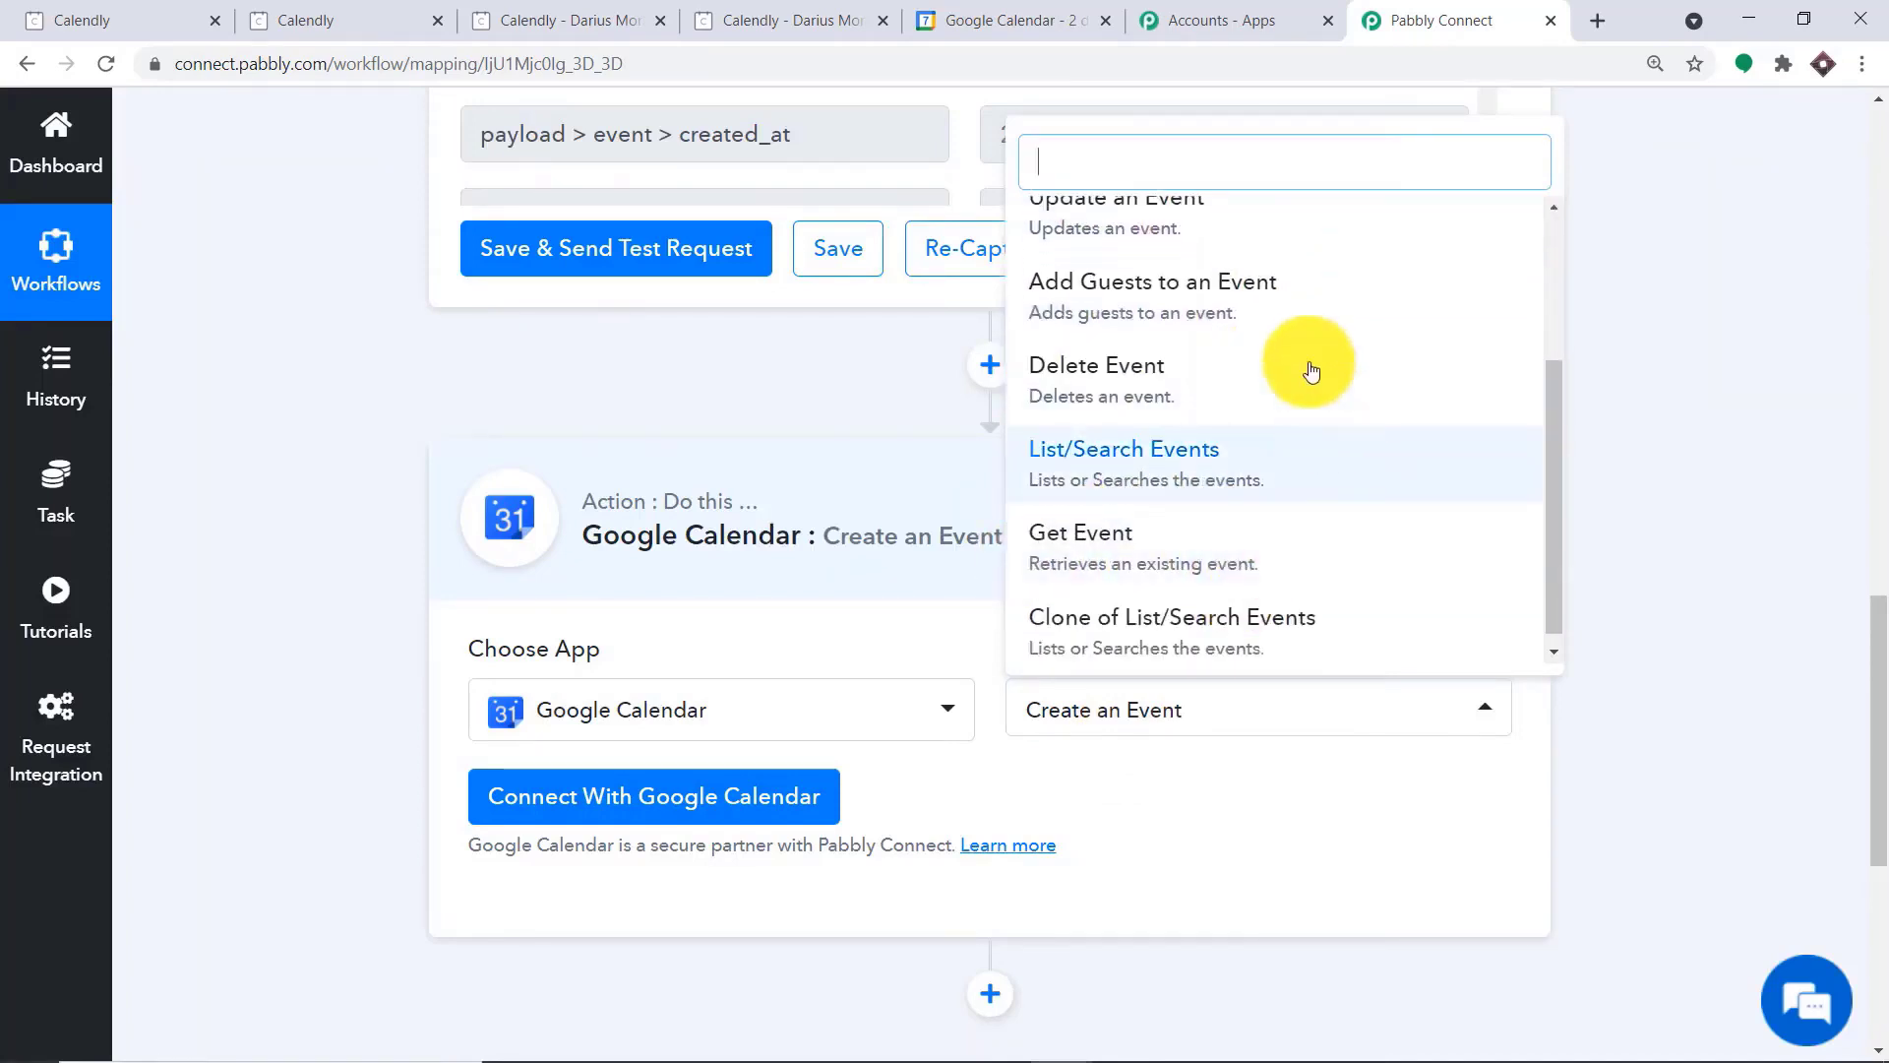
scroll(1218, 309, "up", 3)
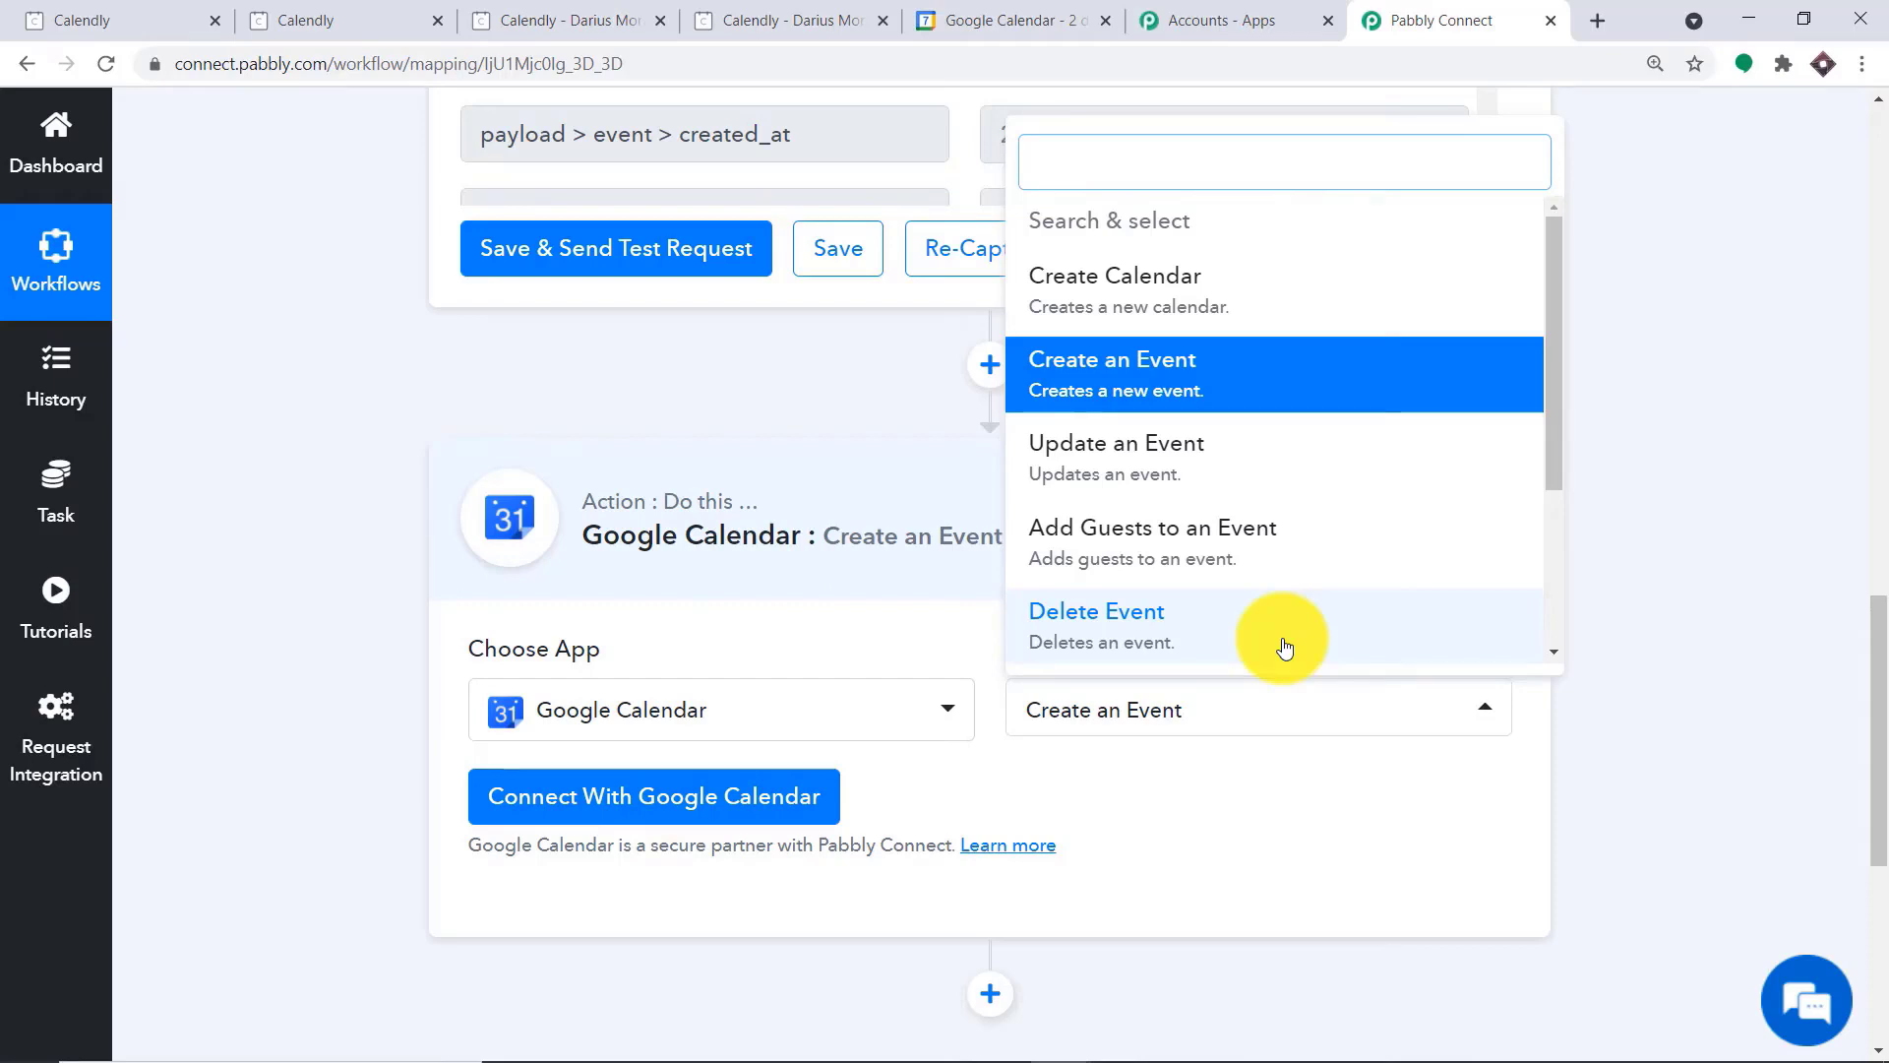
left_click(1295, 886)
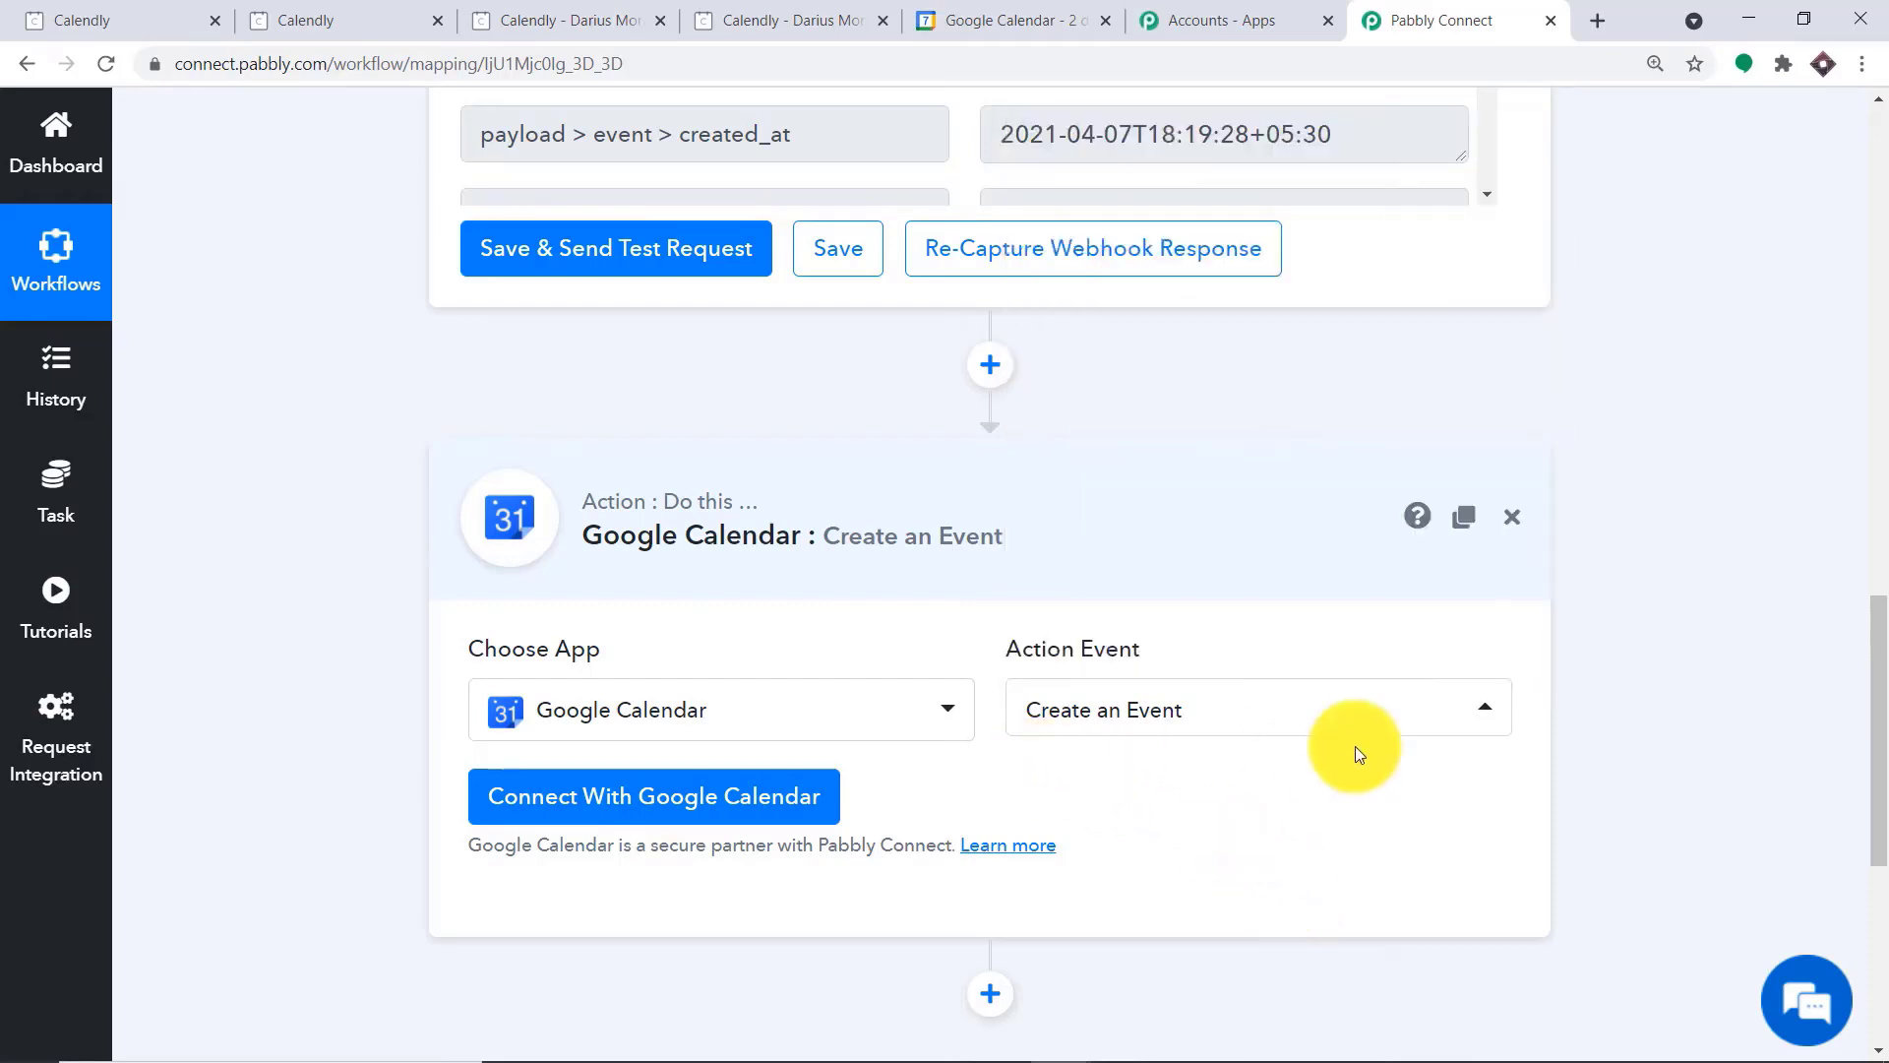
Connect Google Calendar with new credentials, choosing the calendar owner's Google account and allowing Pabbly Connect Calendar access
left_click(638, 805)
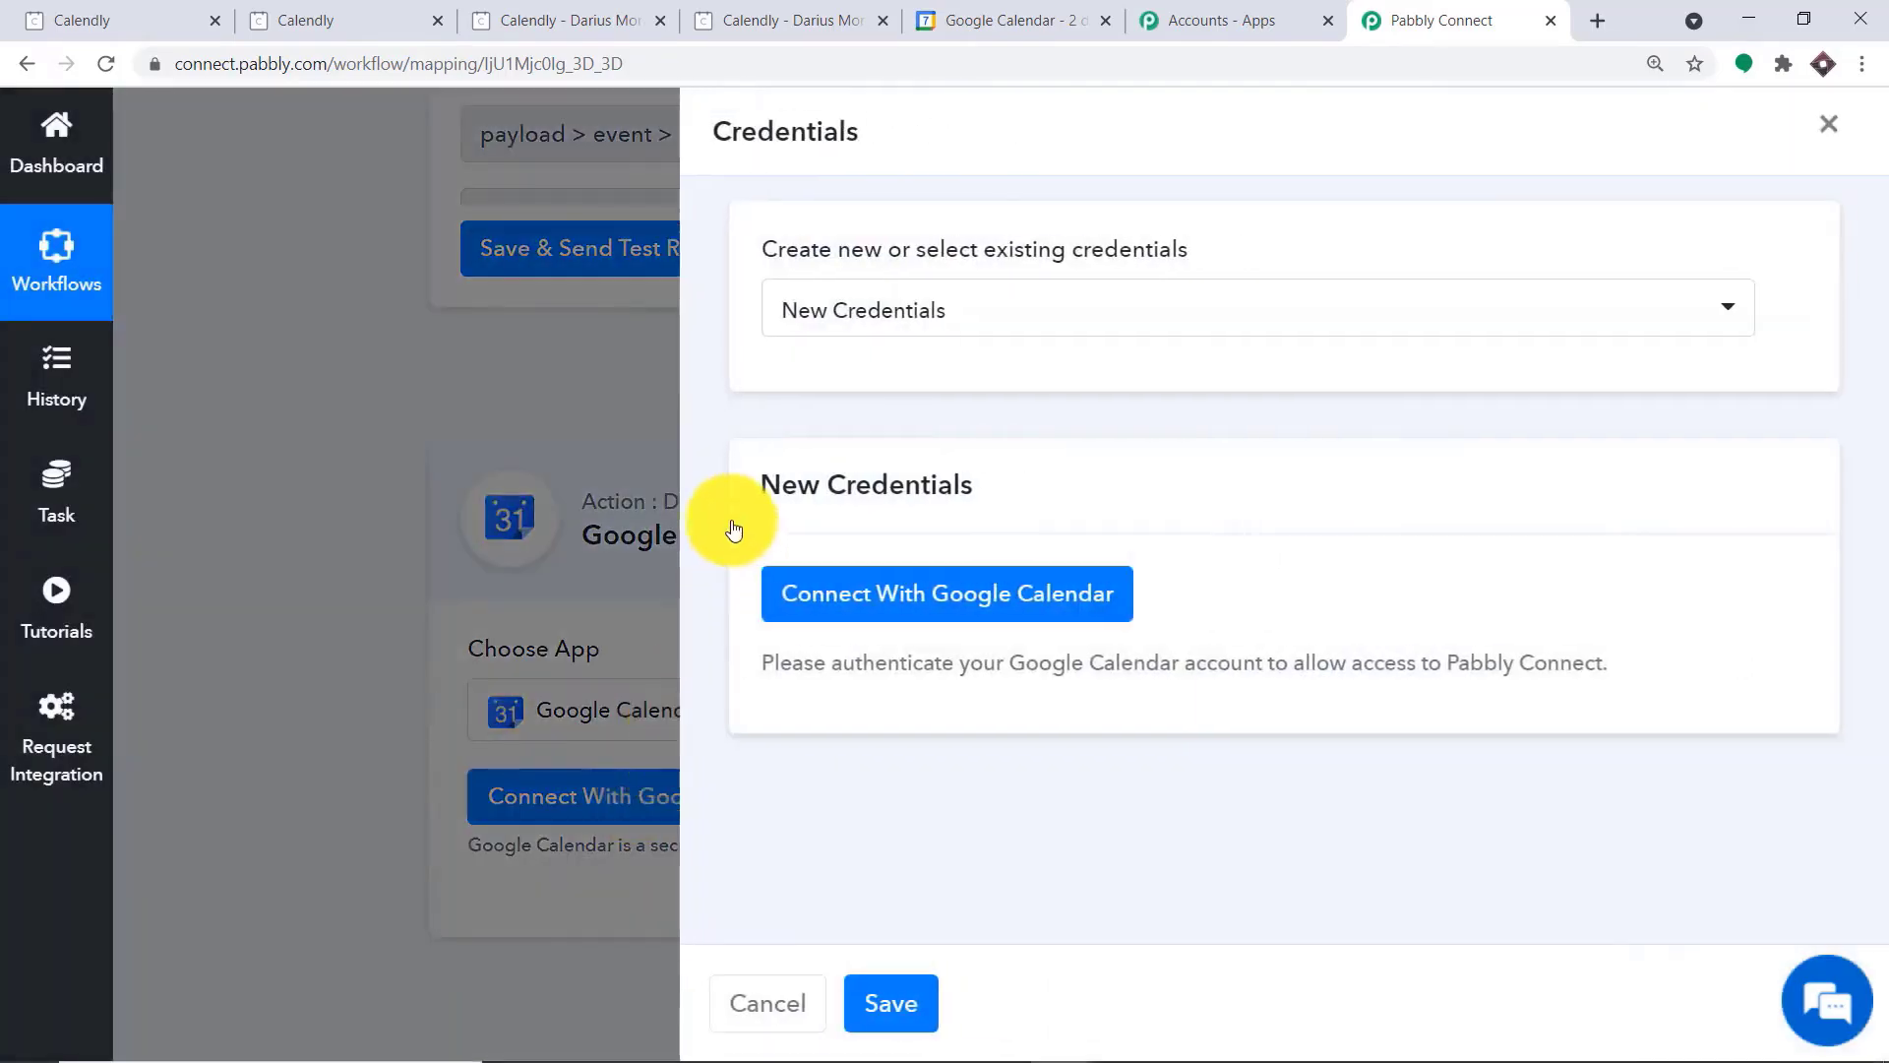
left_click(979, 593)
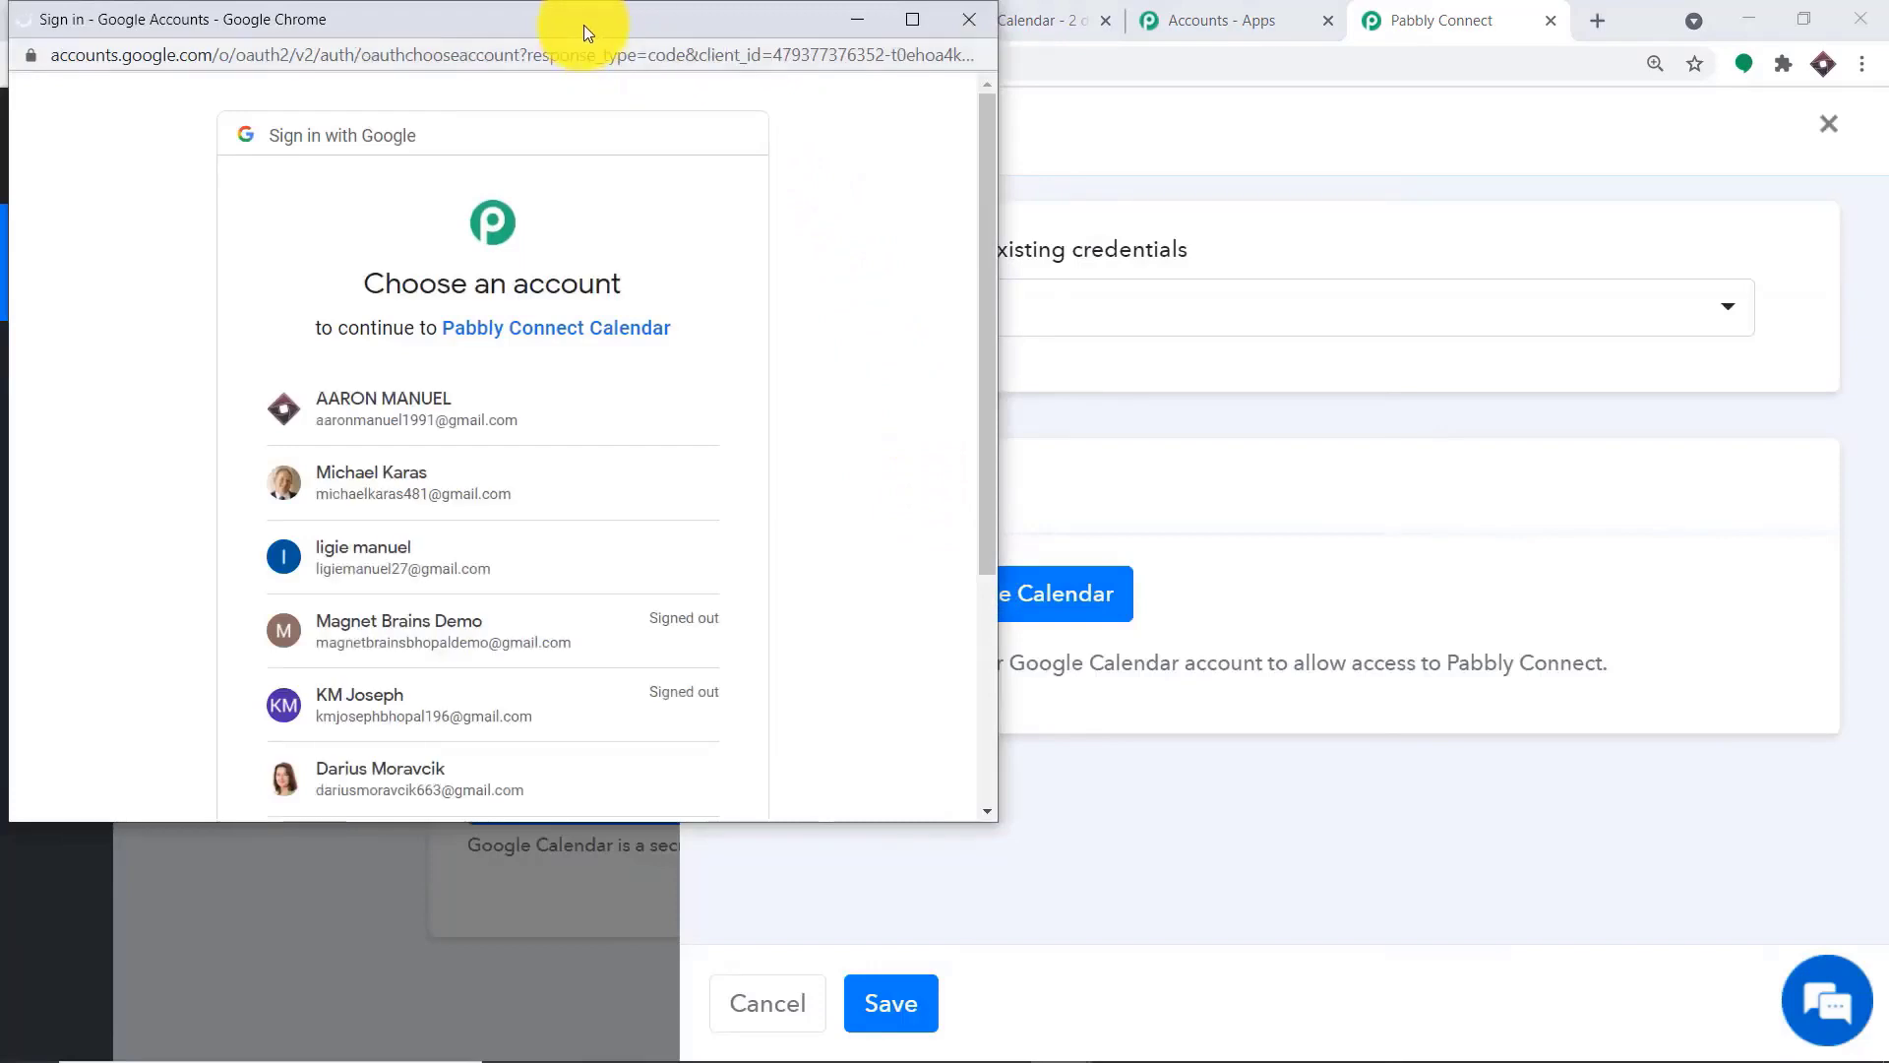
left_click_drag(582, 26, 1545, 90)
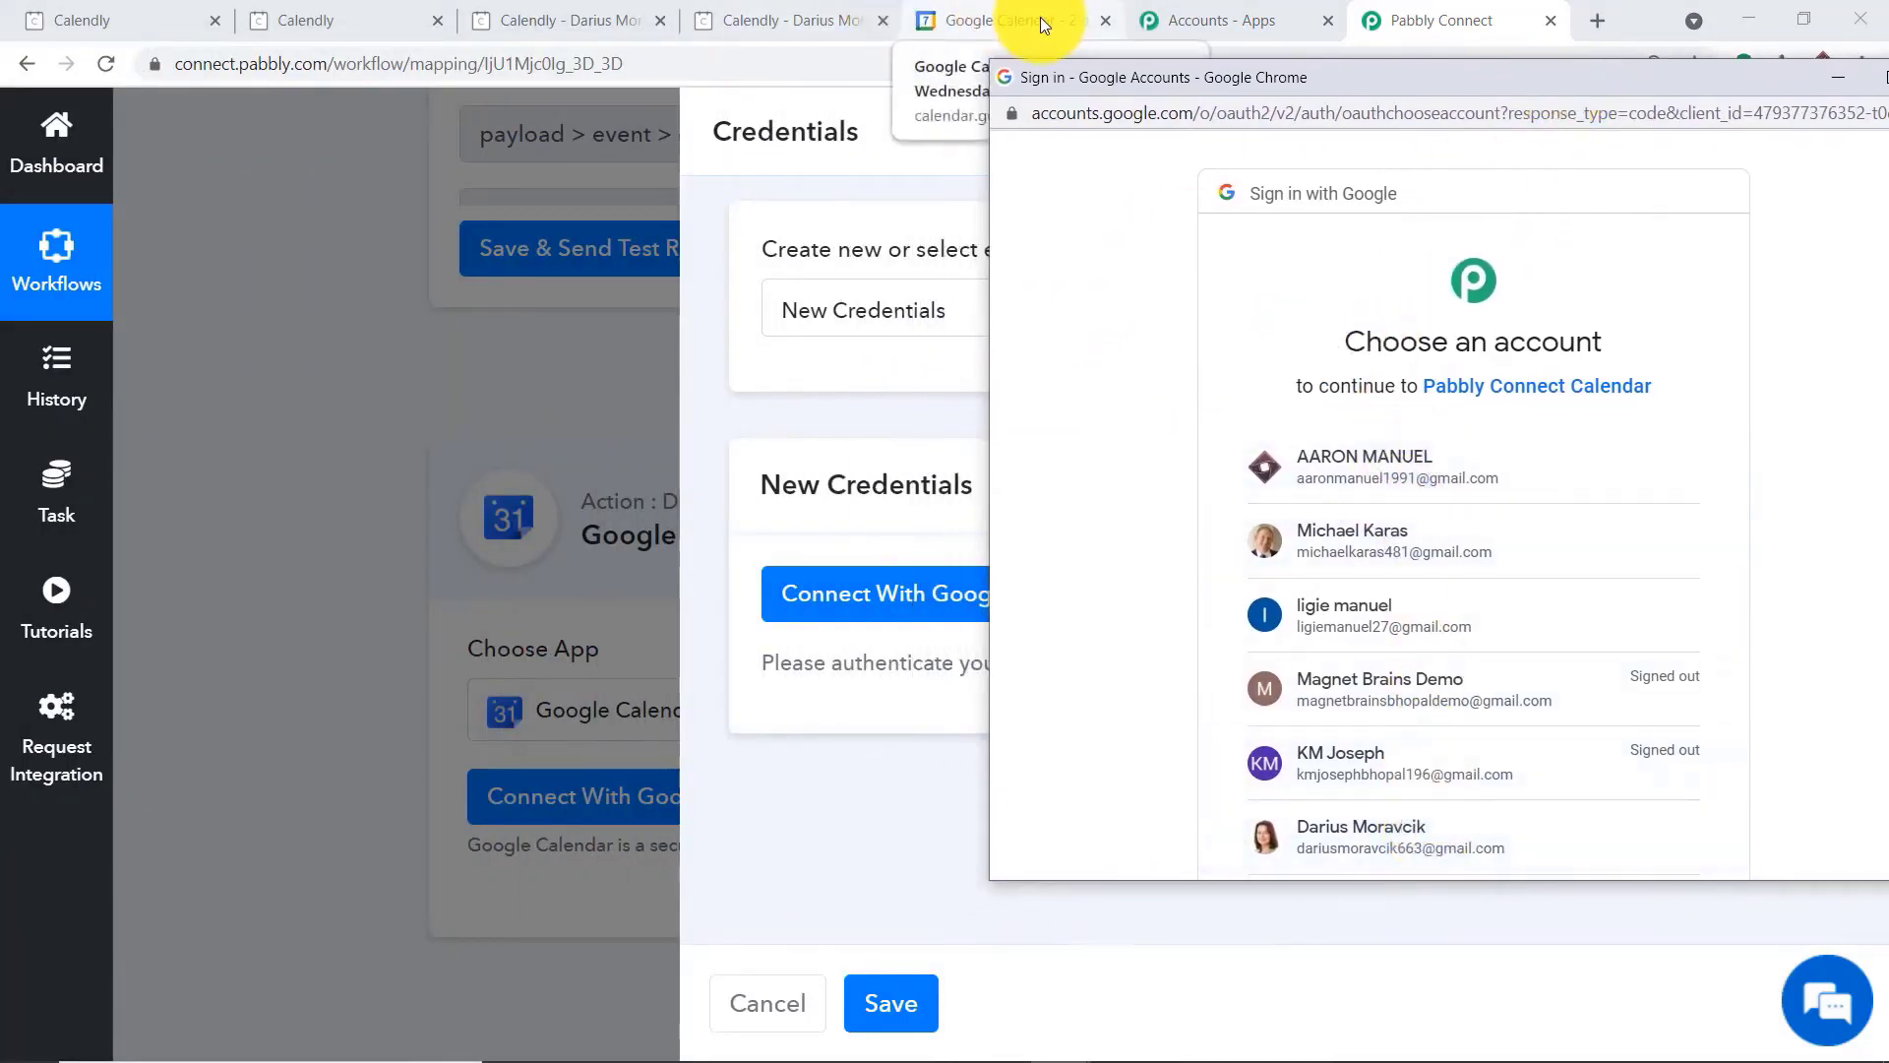
left_click(1322, 537)
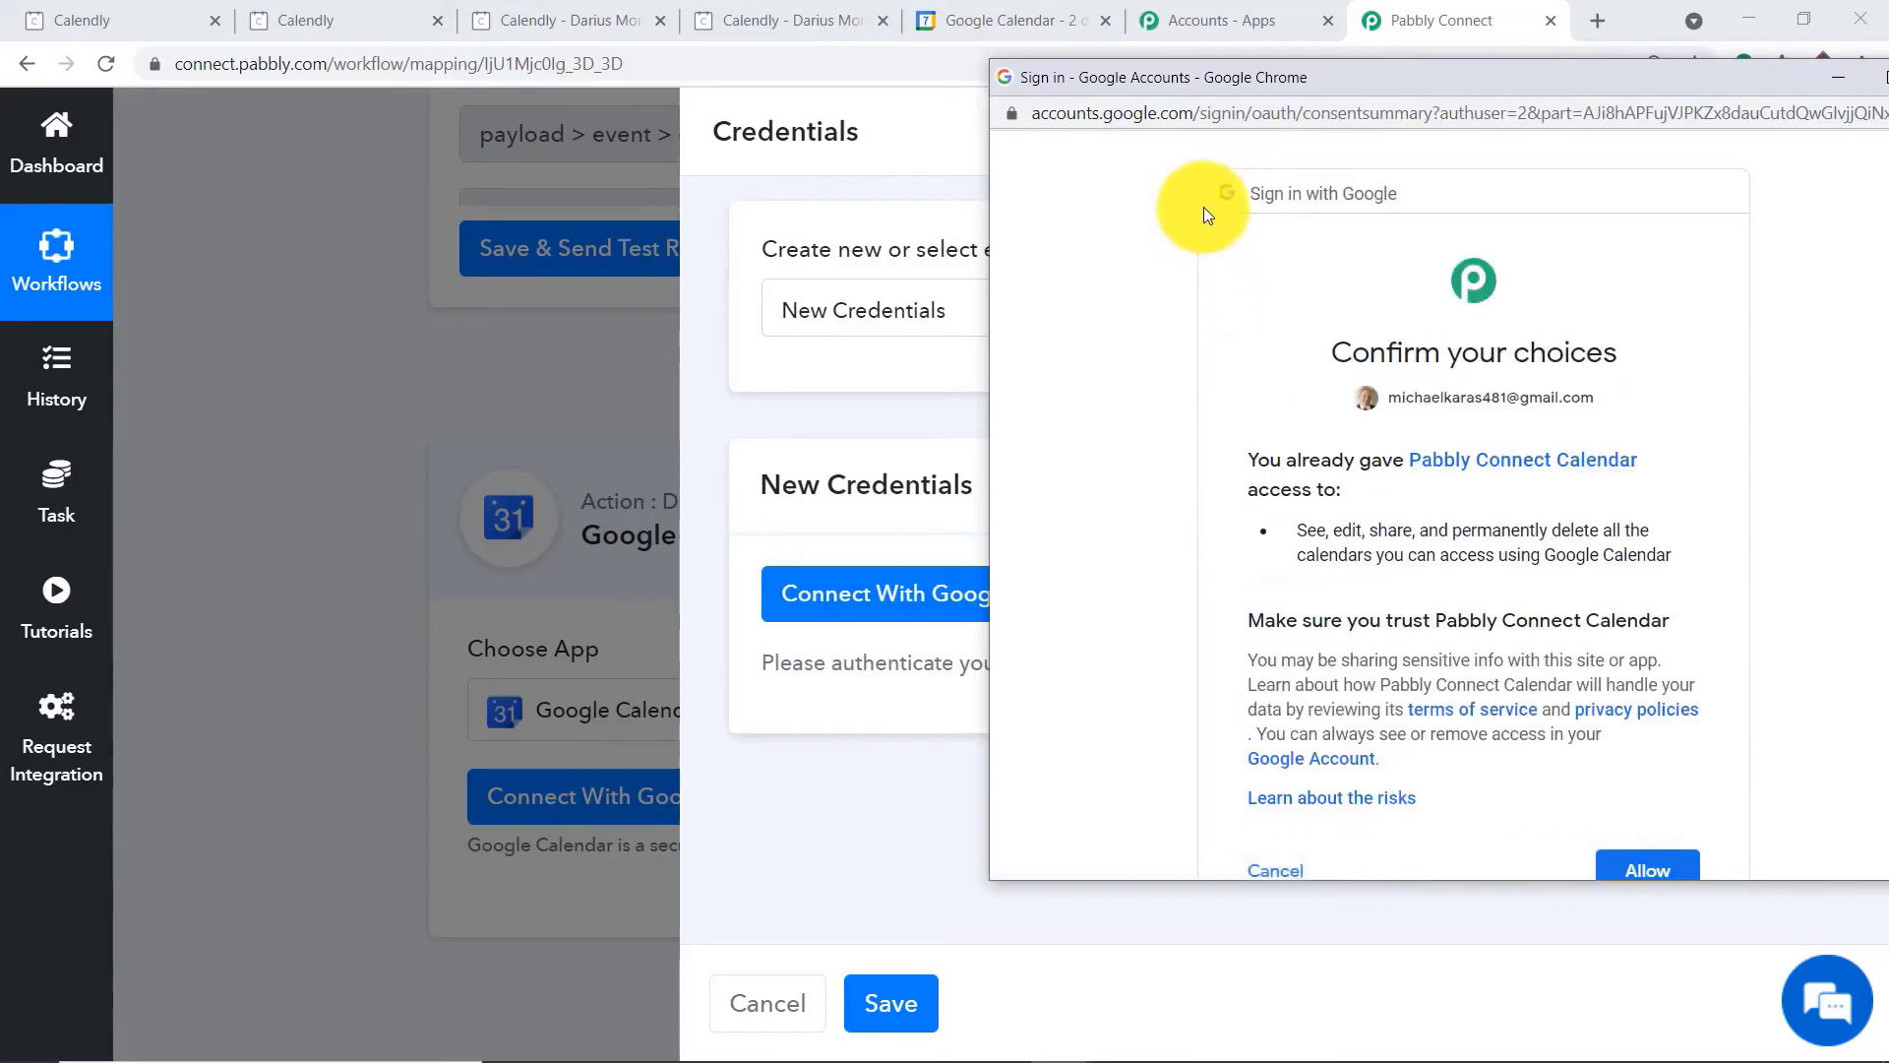
scroll(1501, 372, "down", 2)
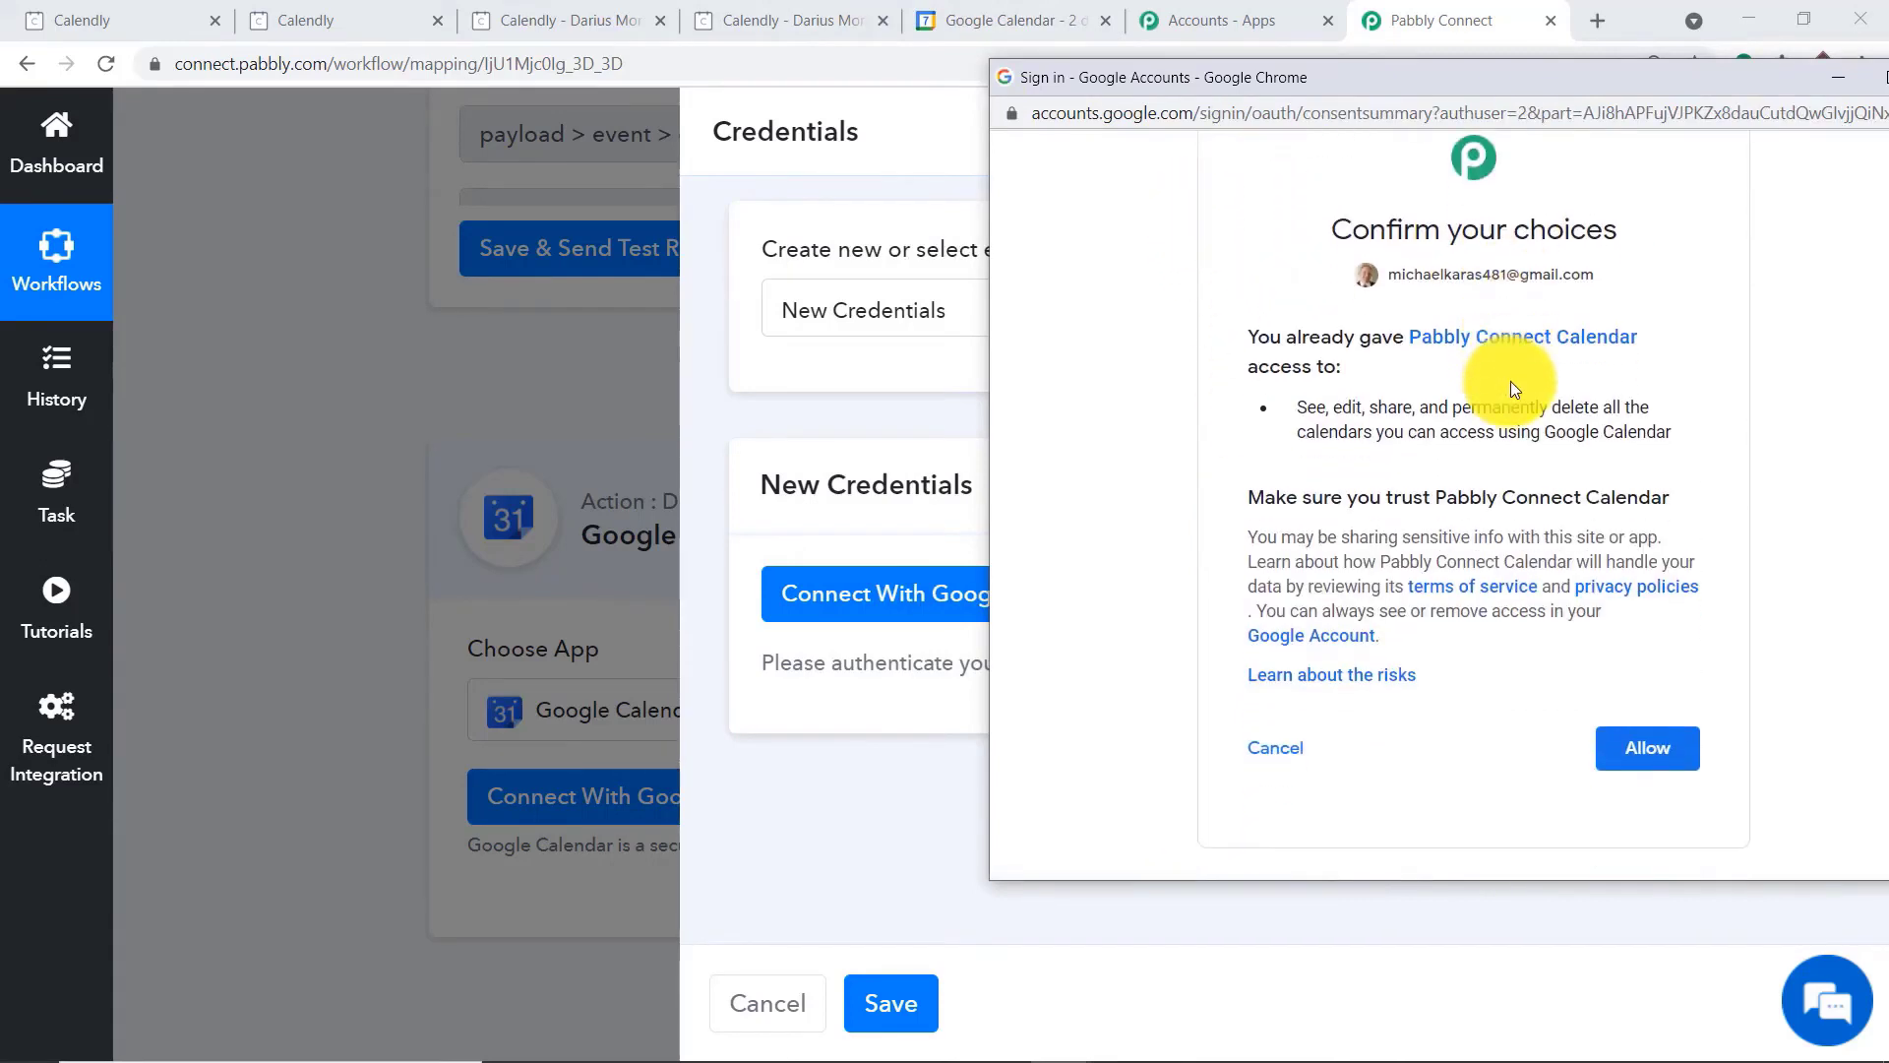
left_click(1633, 755)
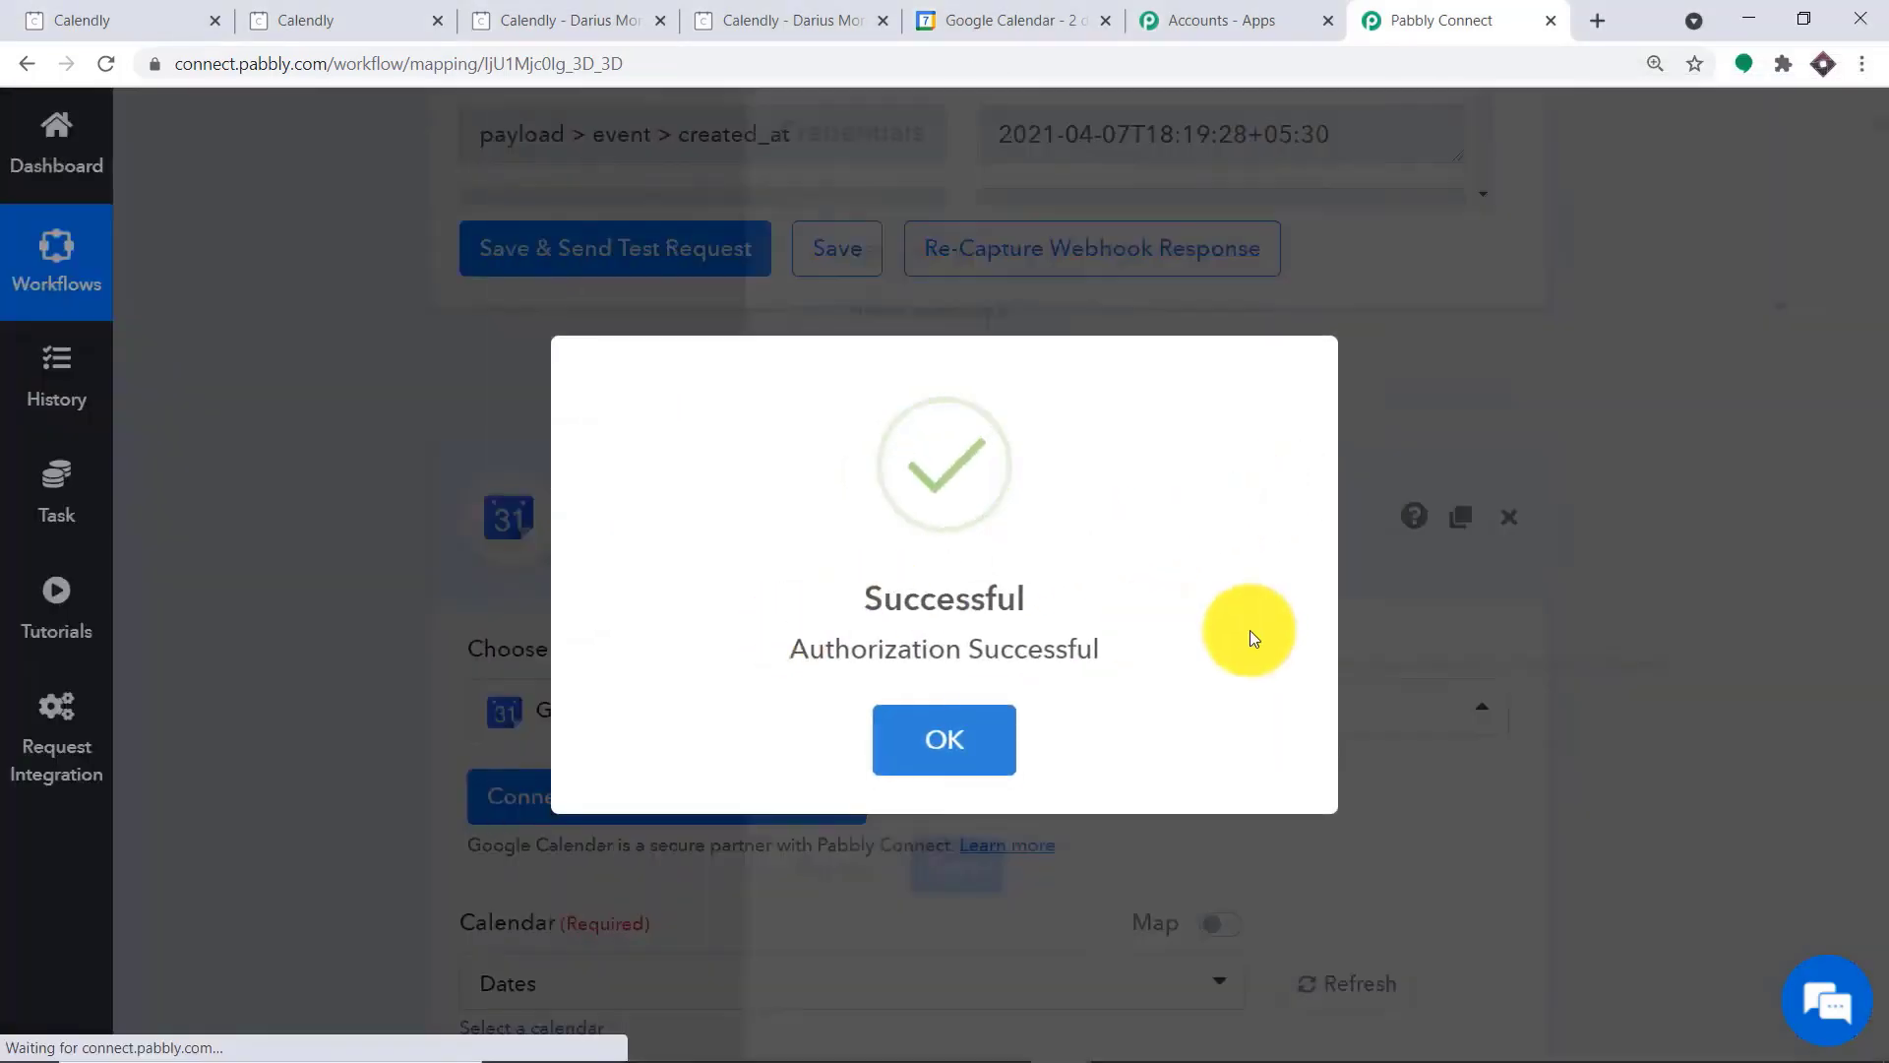
left_click(964, 739)
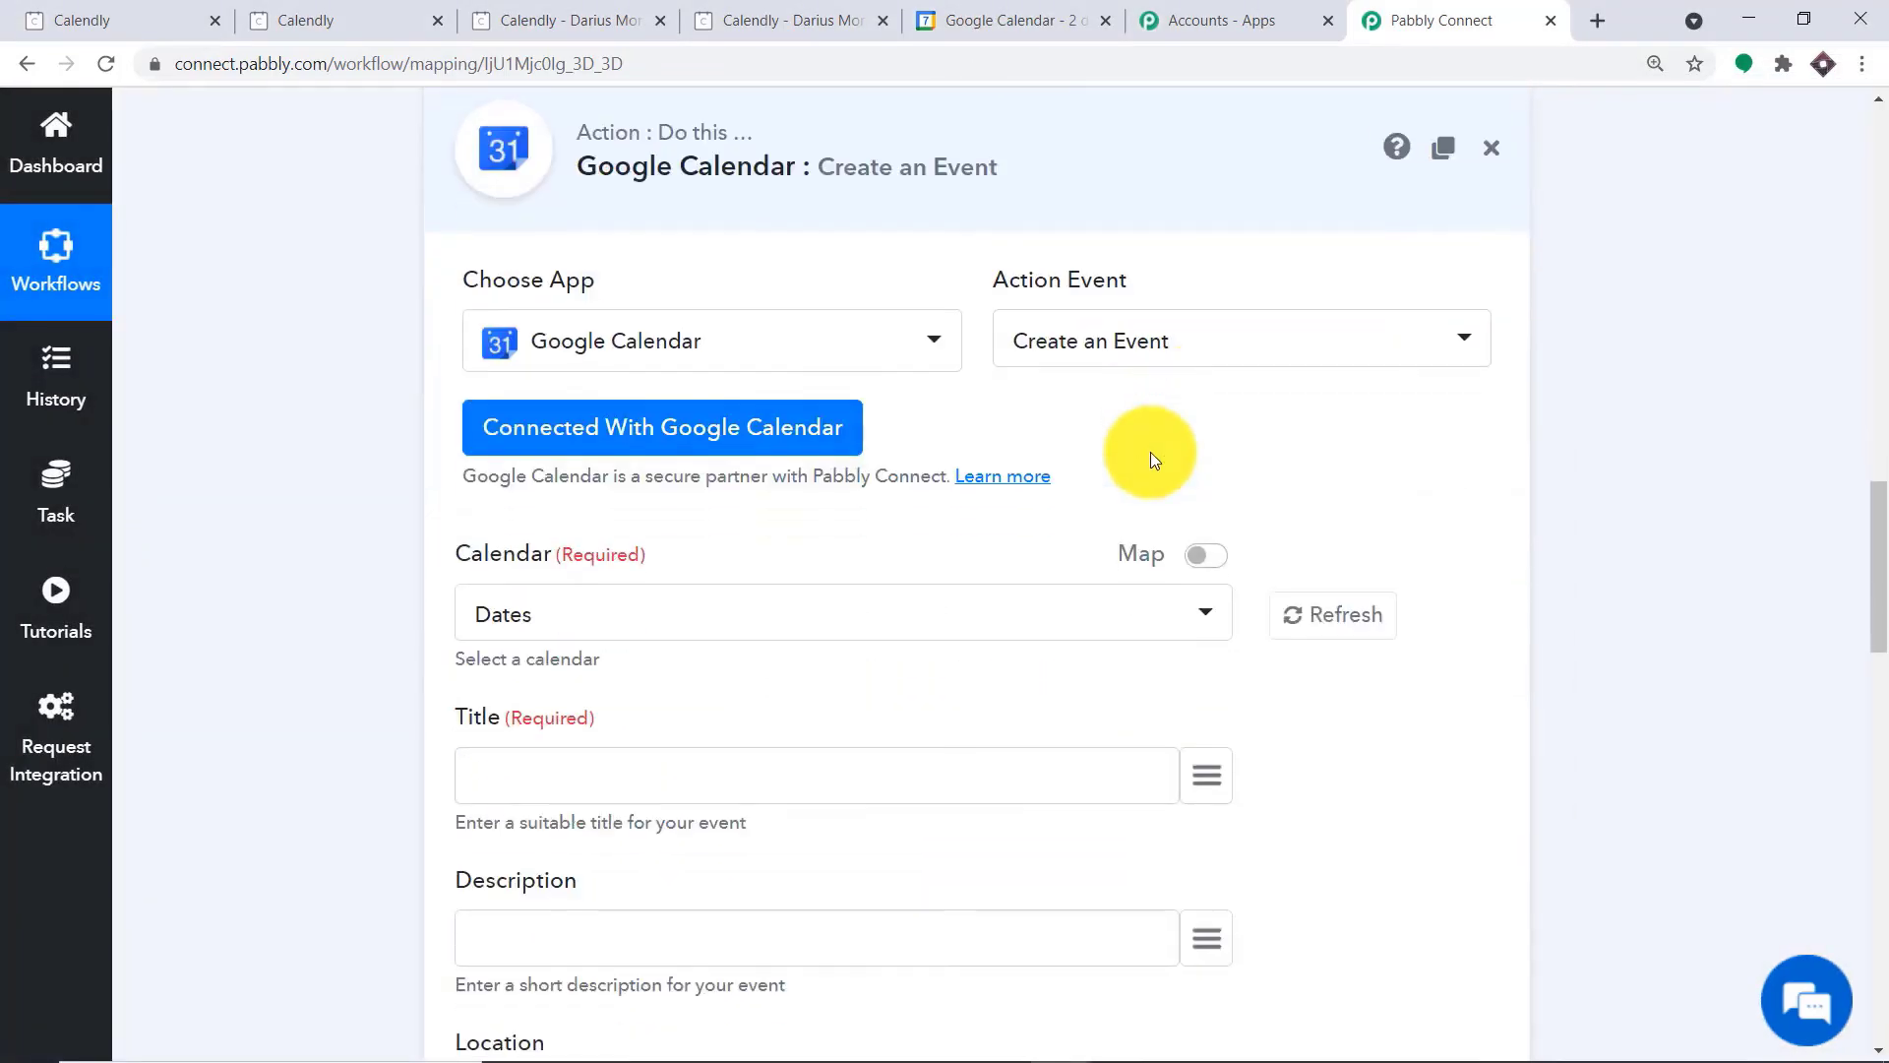
Review the Create an Event fields, including calendar, title, start and end date time, time zone and guests
scroll(1128, 434, "down", 10)
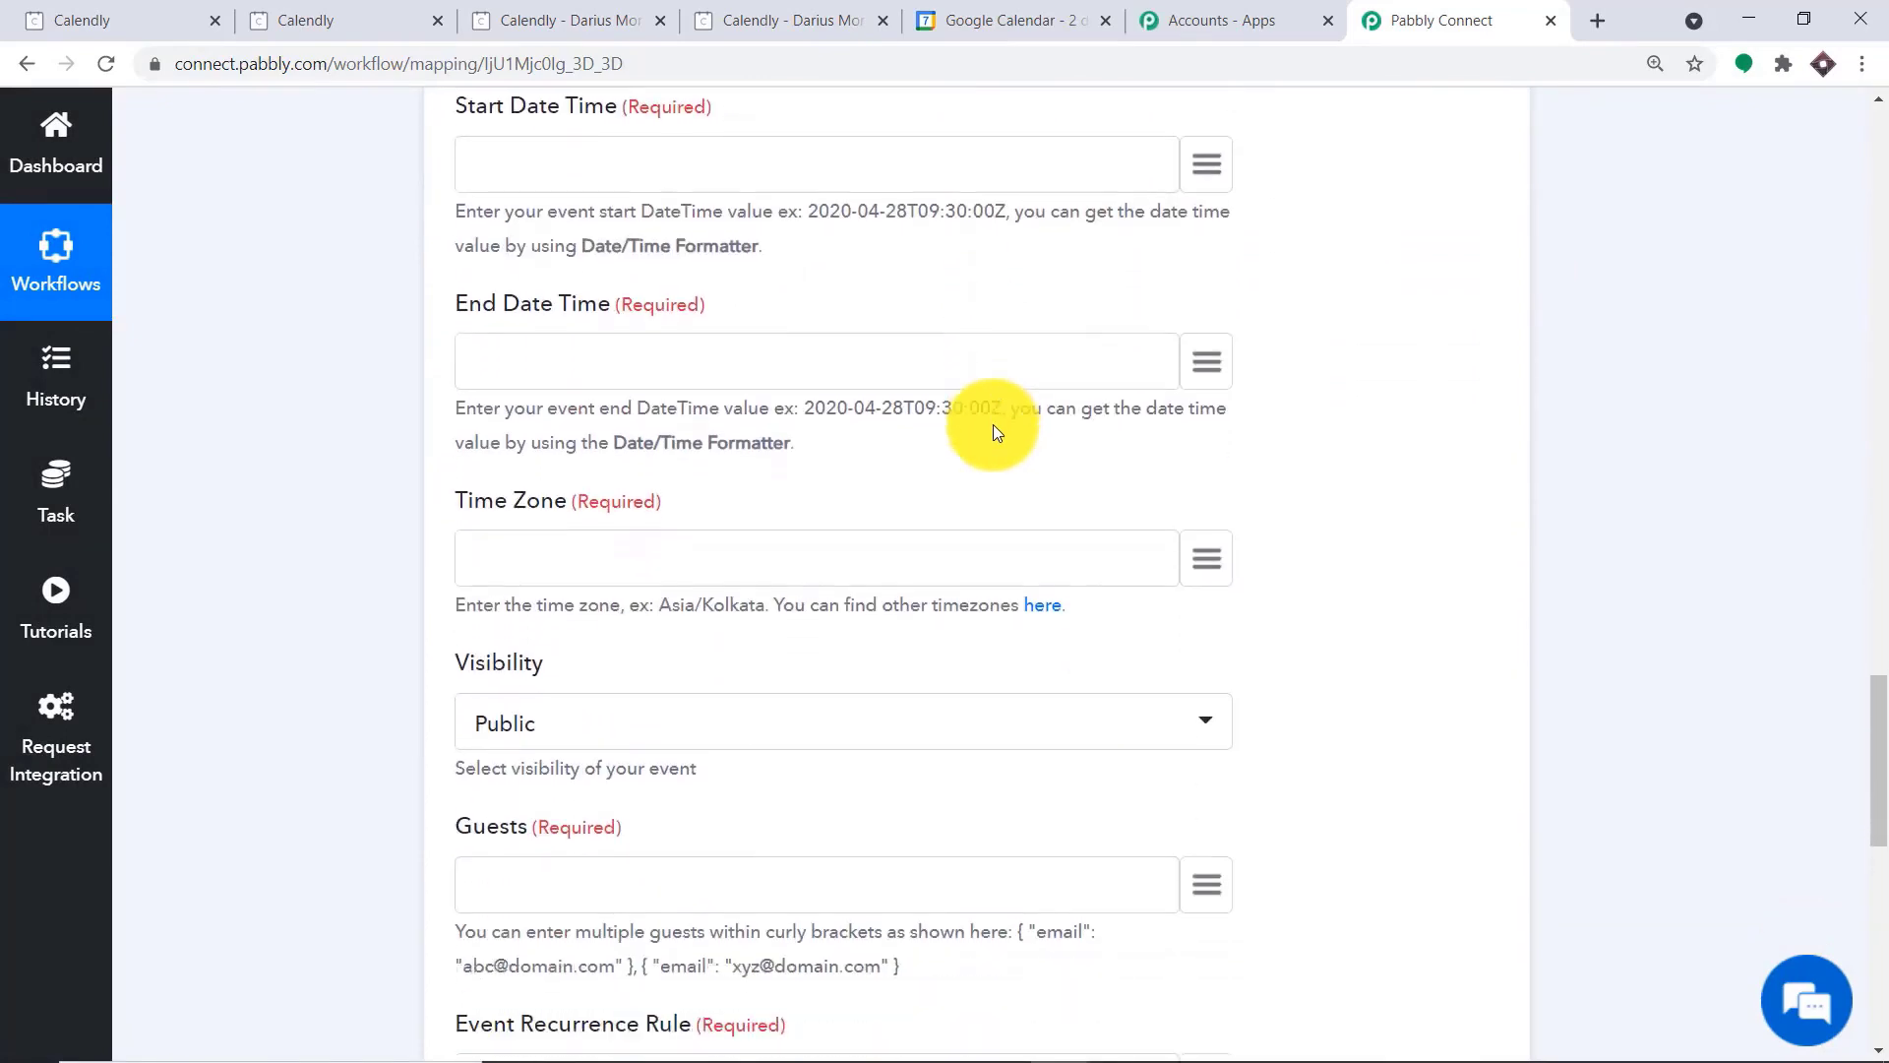
scroll(996, 433, "down", 4)
scroll(1002, 447, "up", 14)
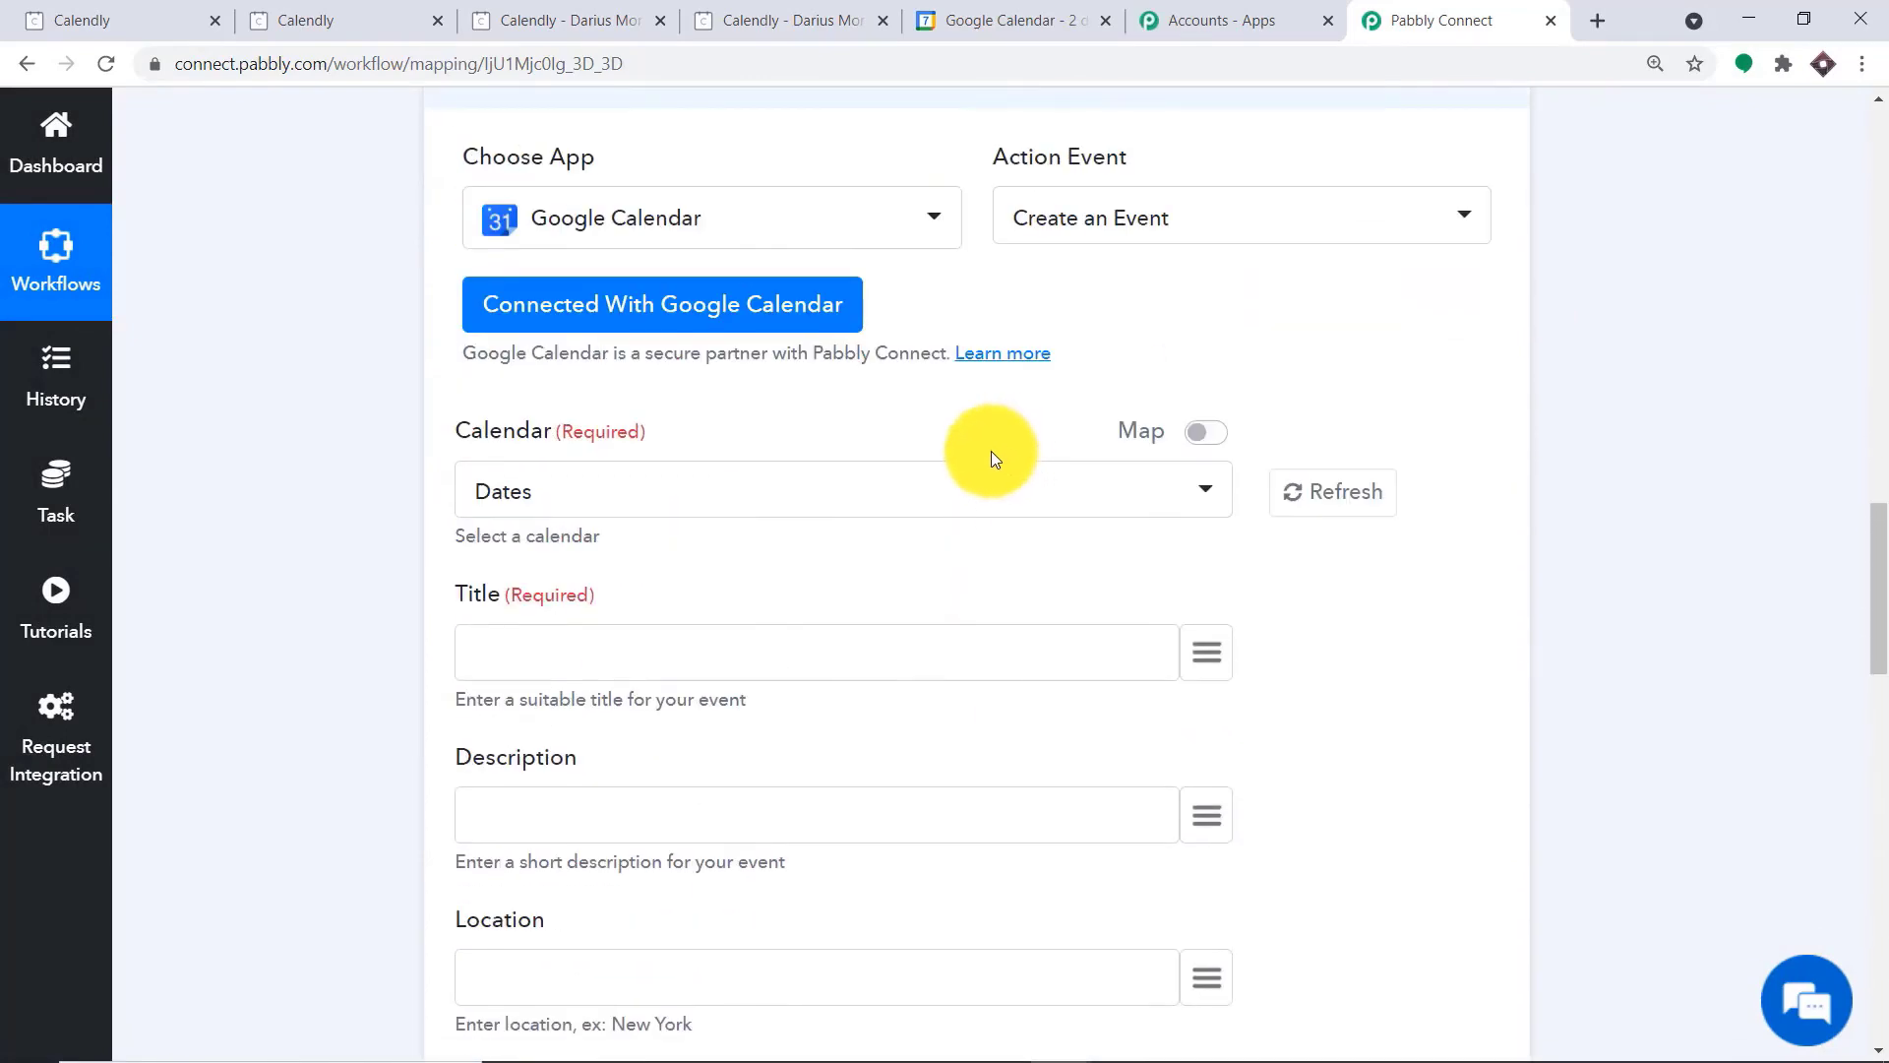
scroll(992, 456, "up", 1)
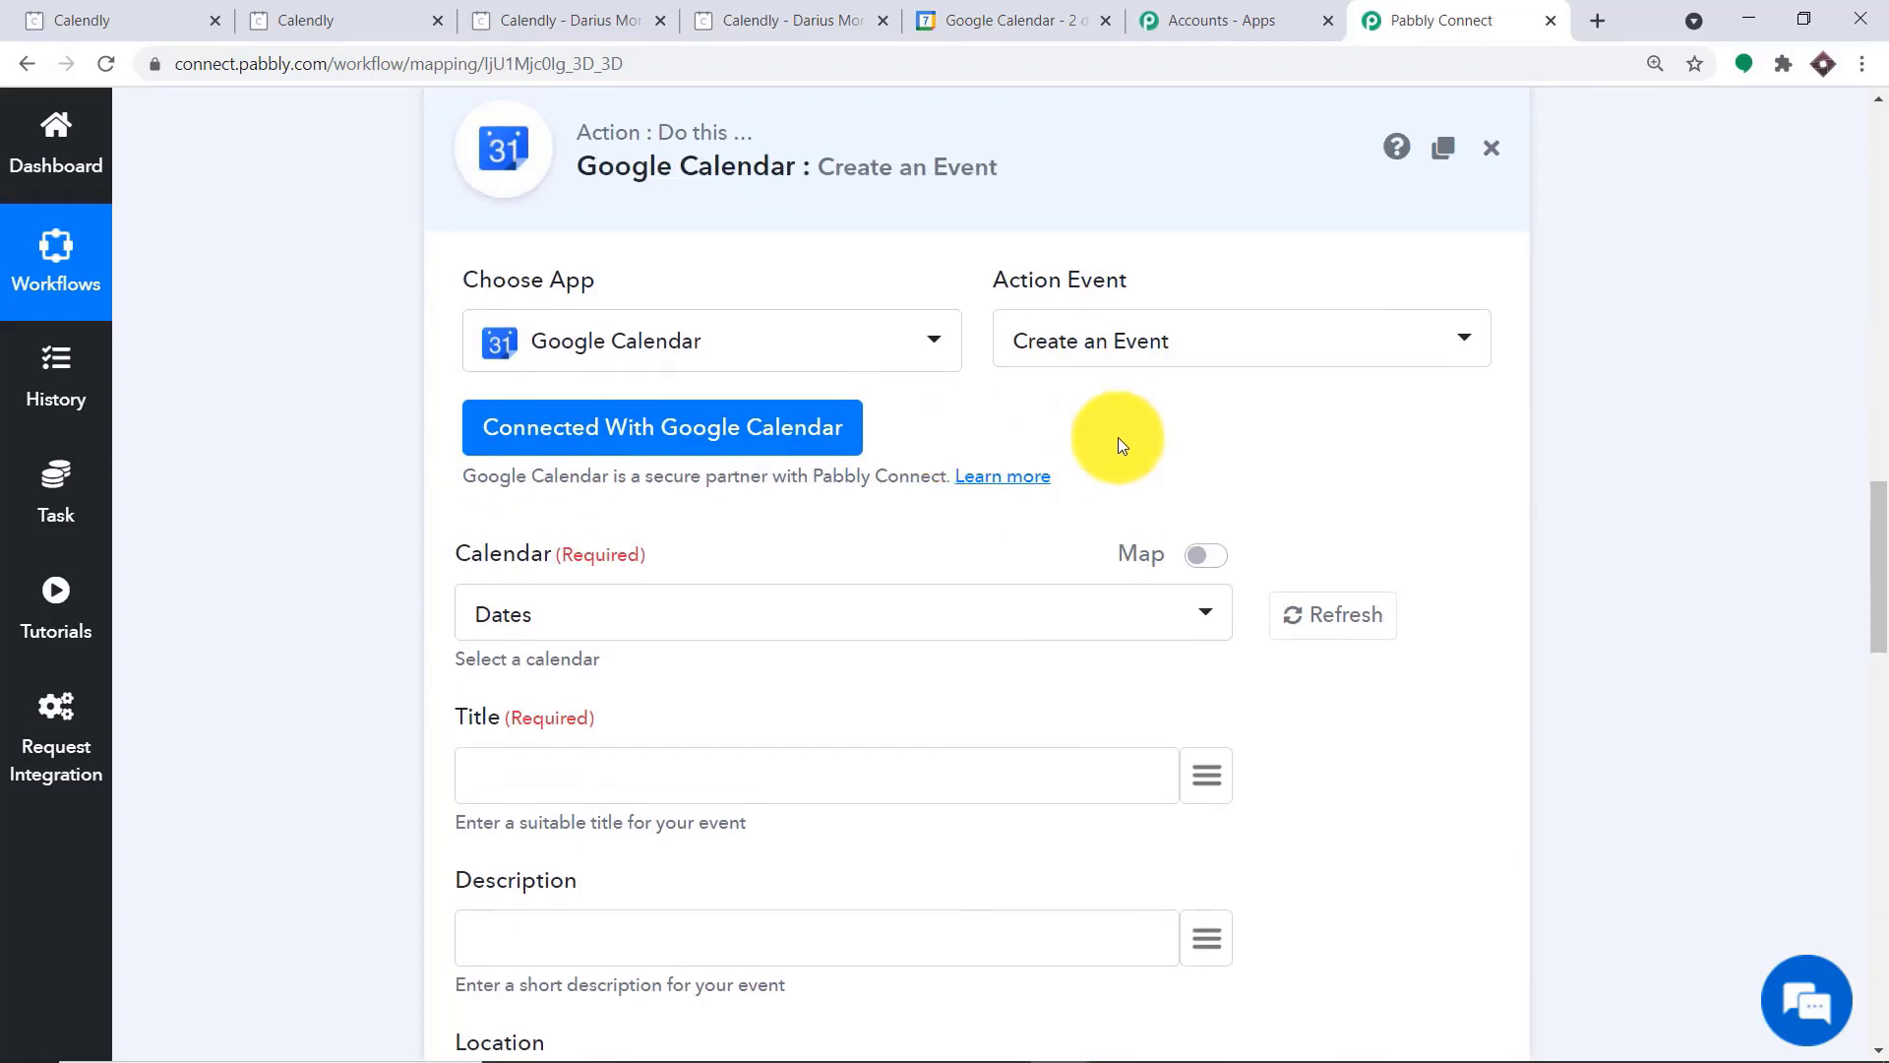
scroll(1006, 433, "down", 1)
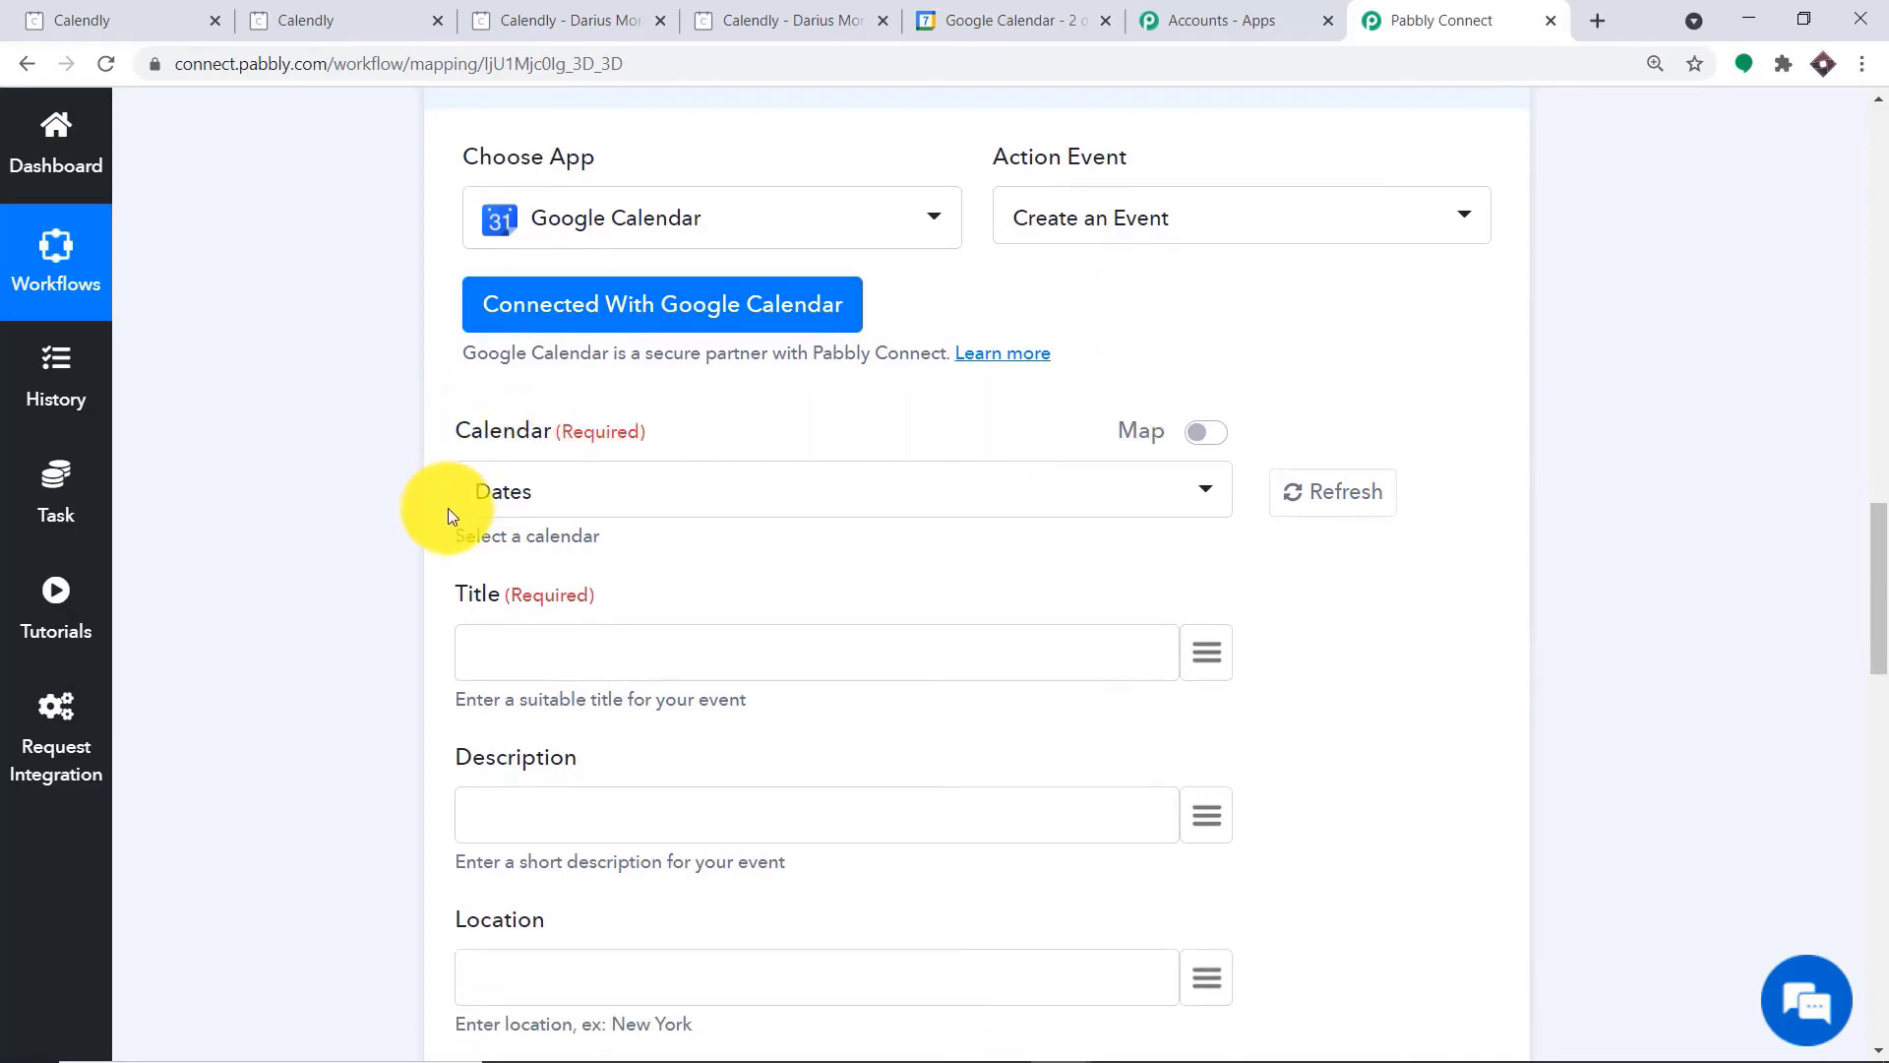
Review the calendars selectable for the event and compare them with the calendar list in Google Calendar
left_click(847, 487)
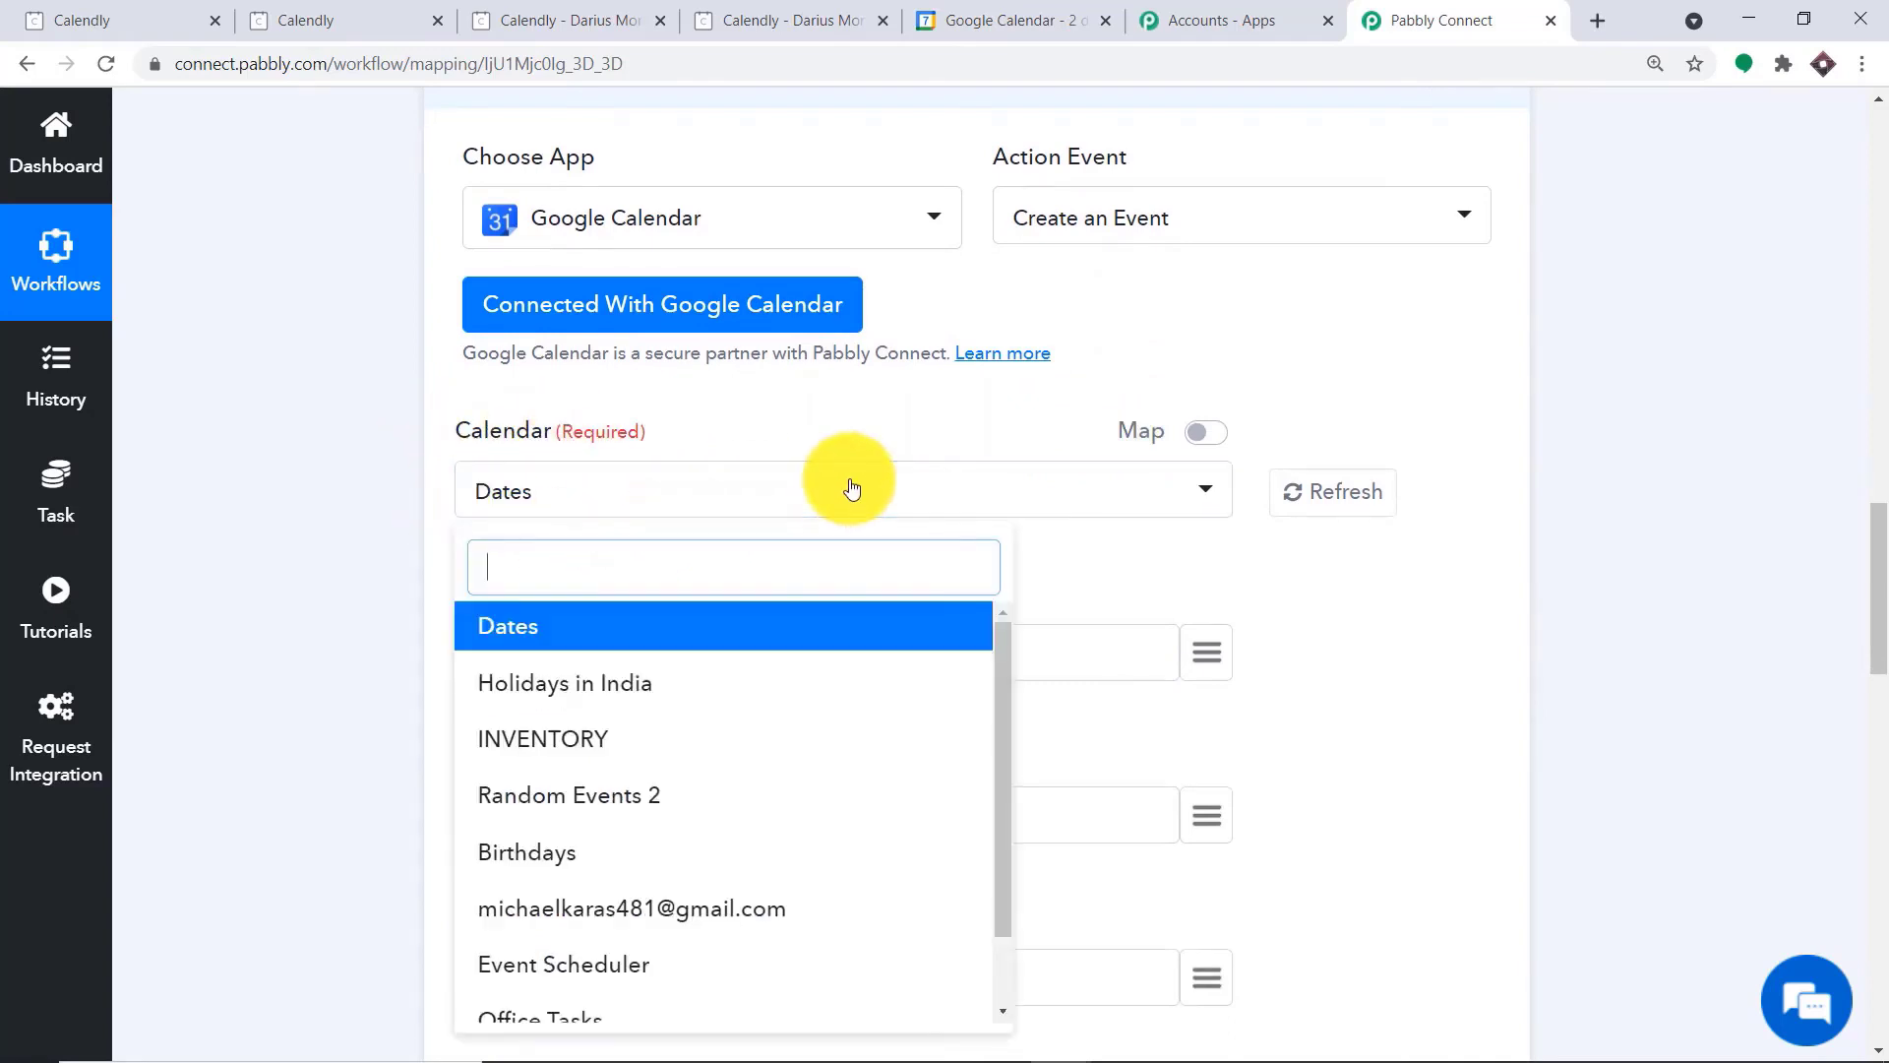
scroll(696, 700, "down", 4)
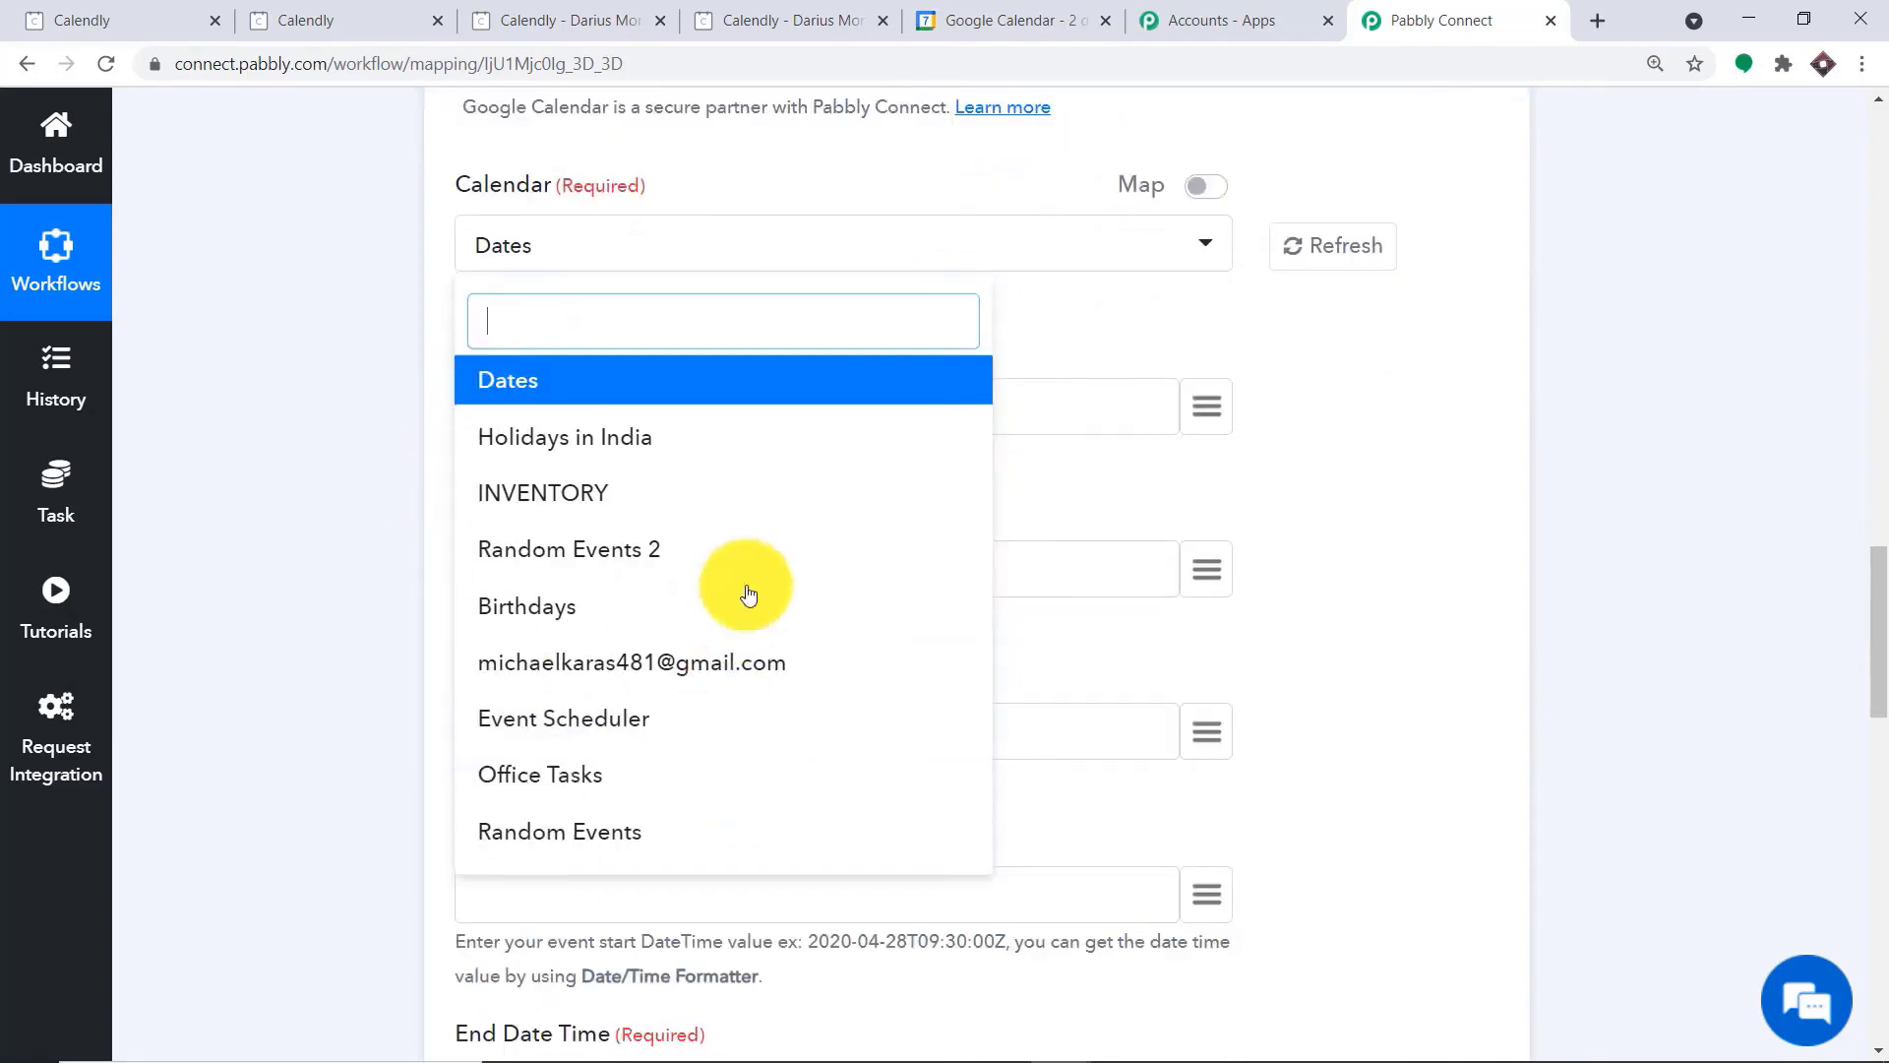
left_click(1013, 20)
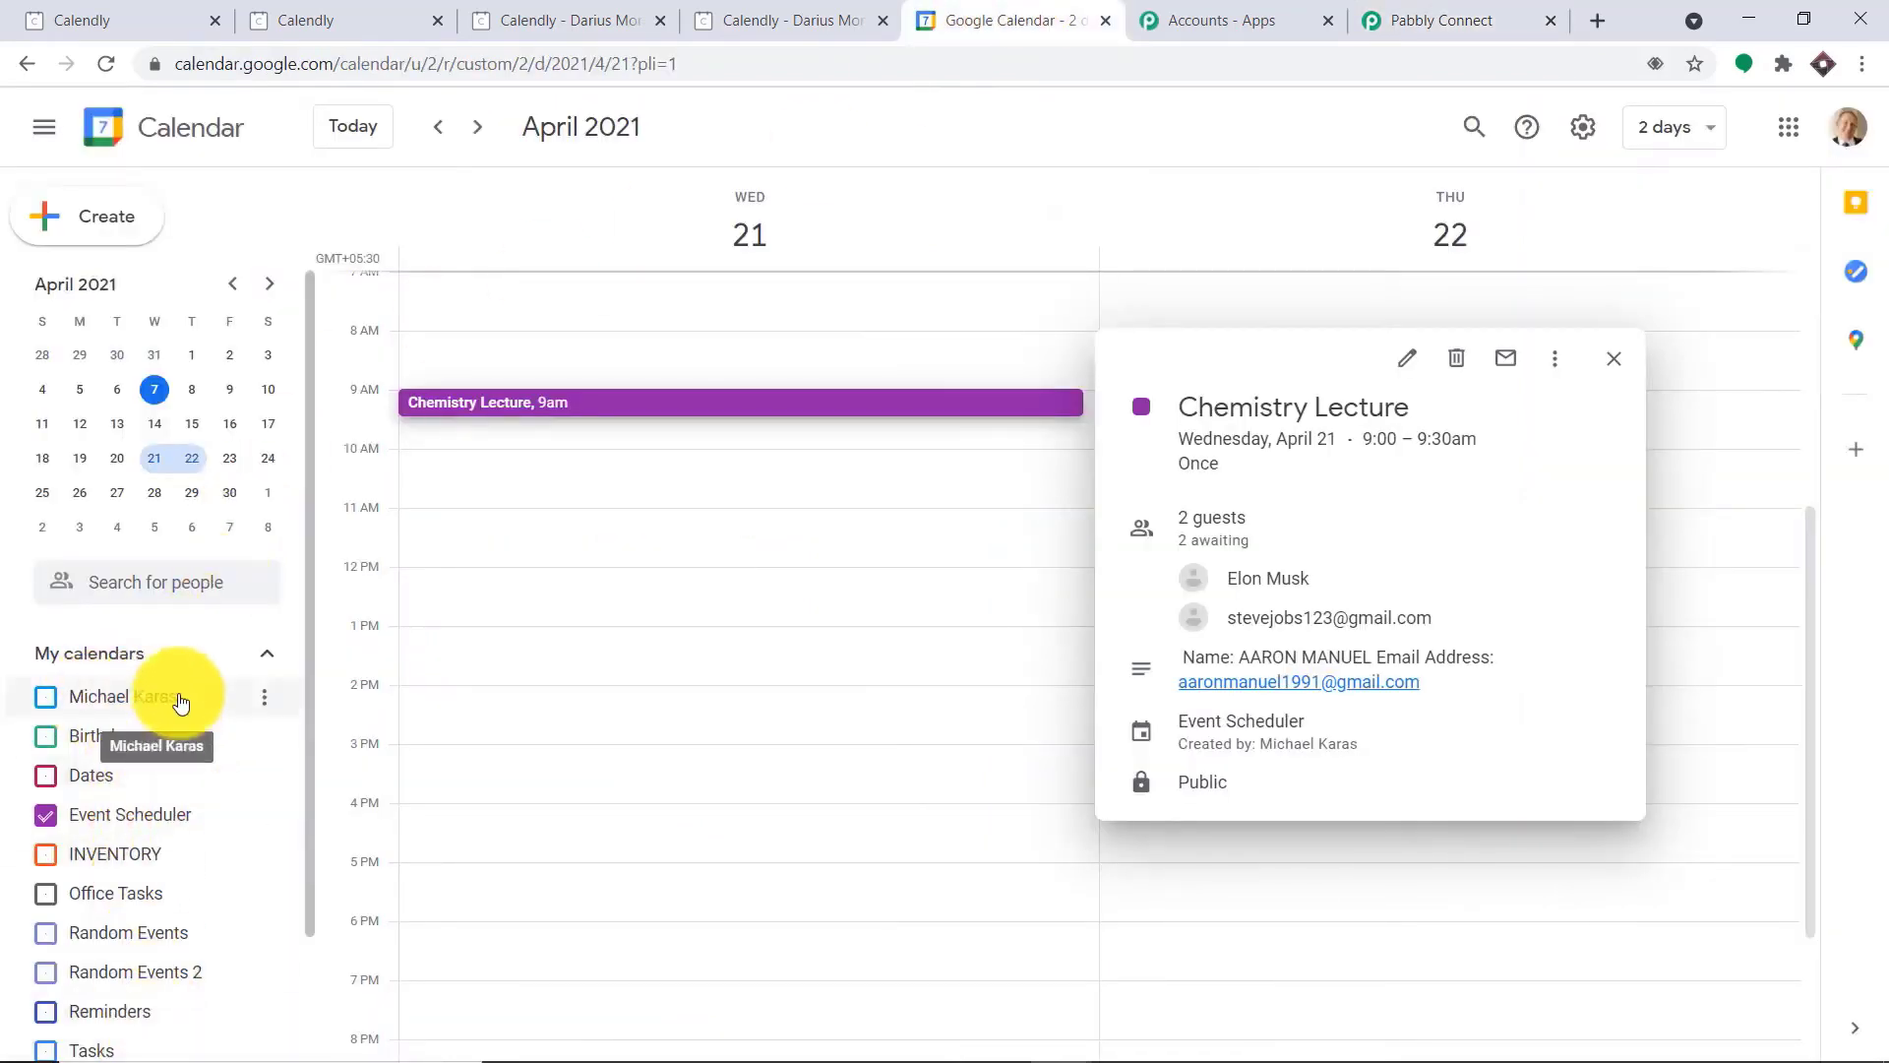
left_click(1523, 18)
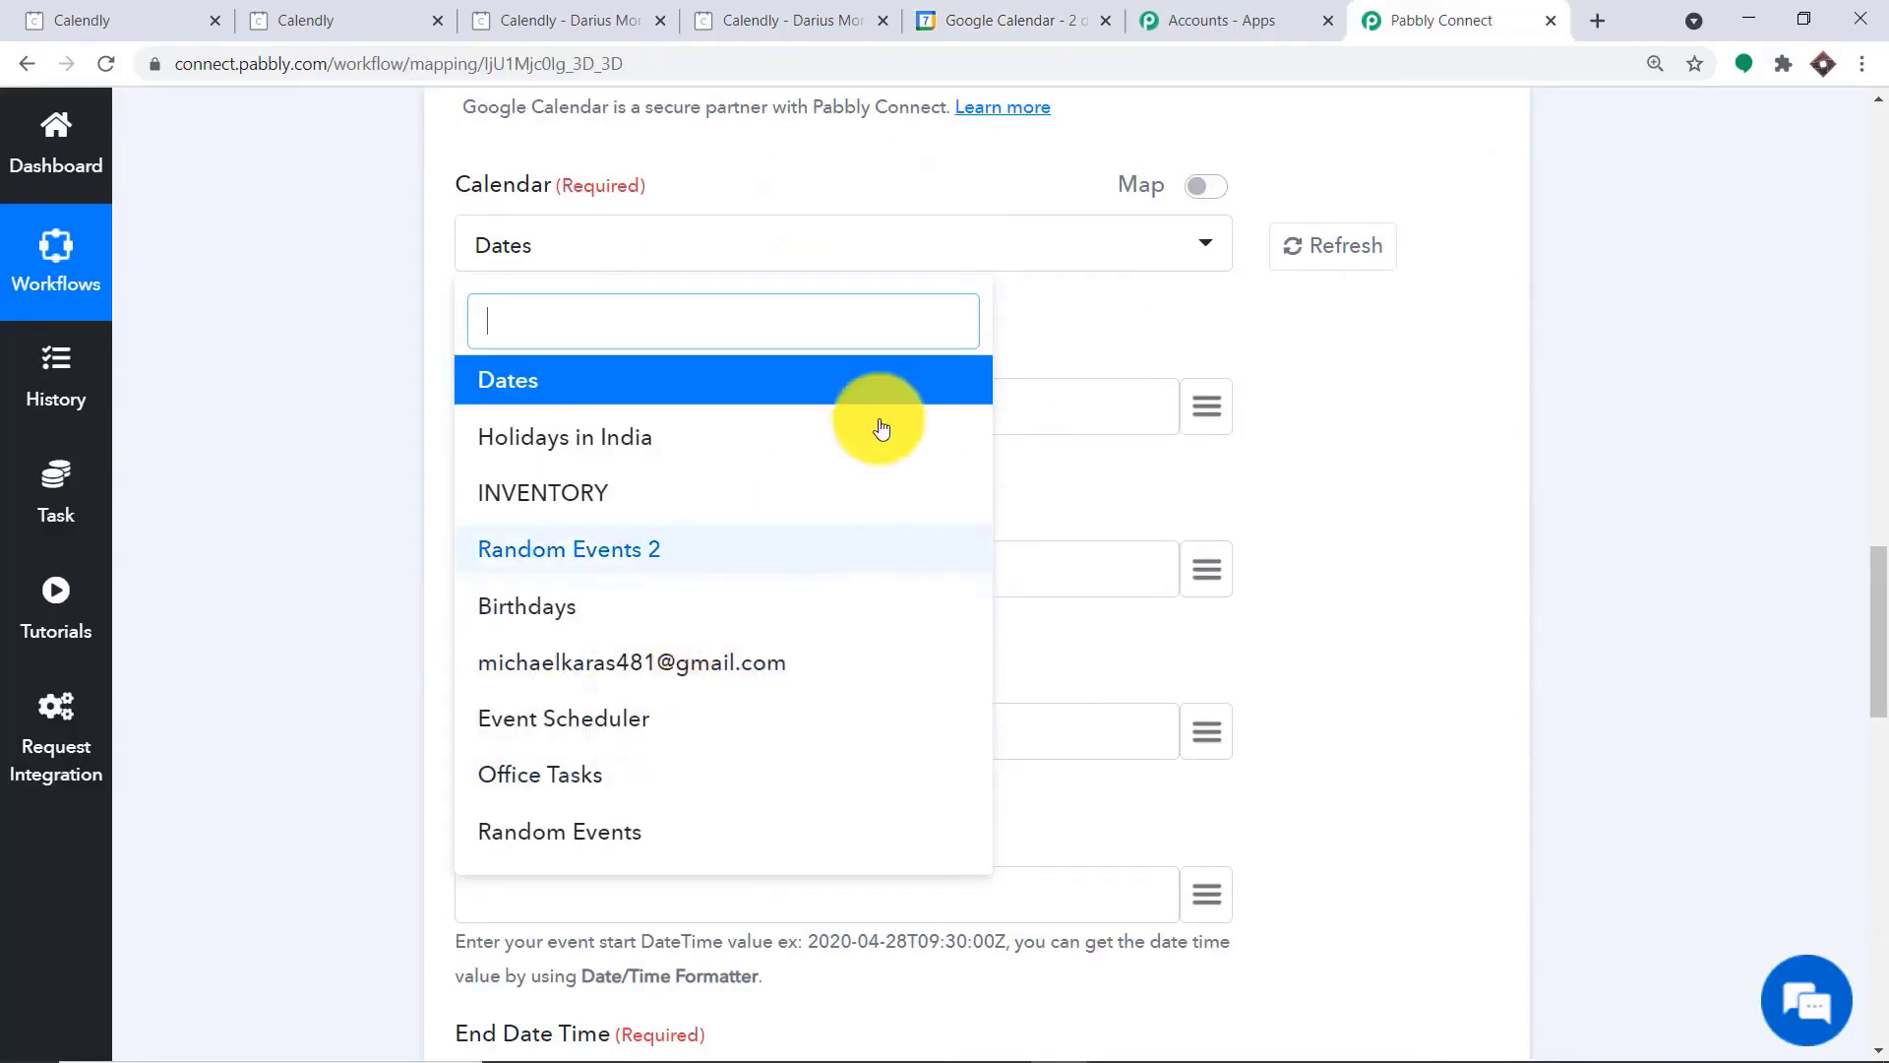
left_click(1108, 317)
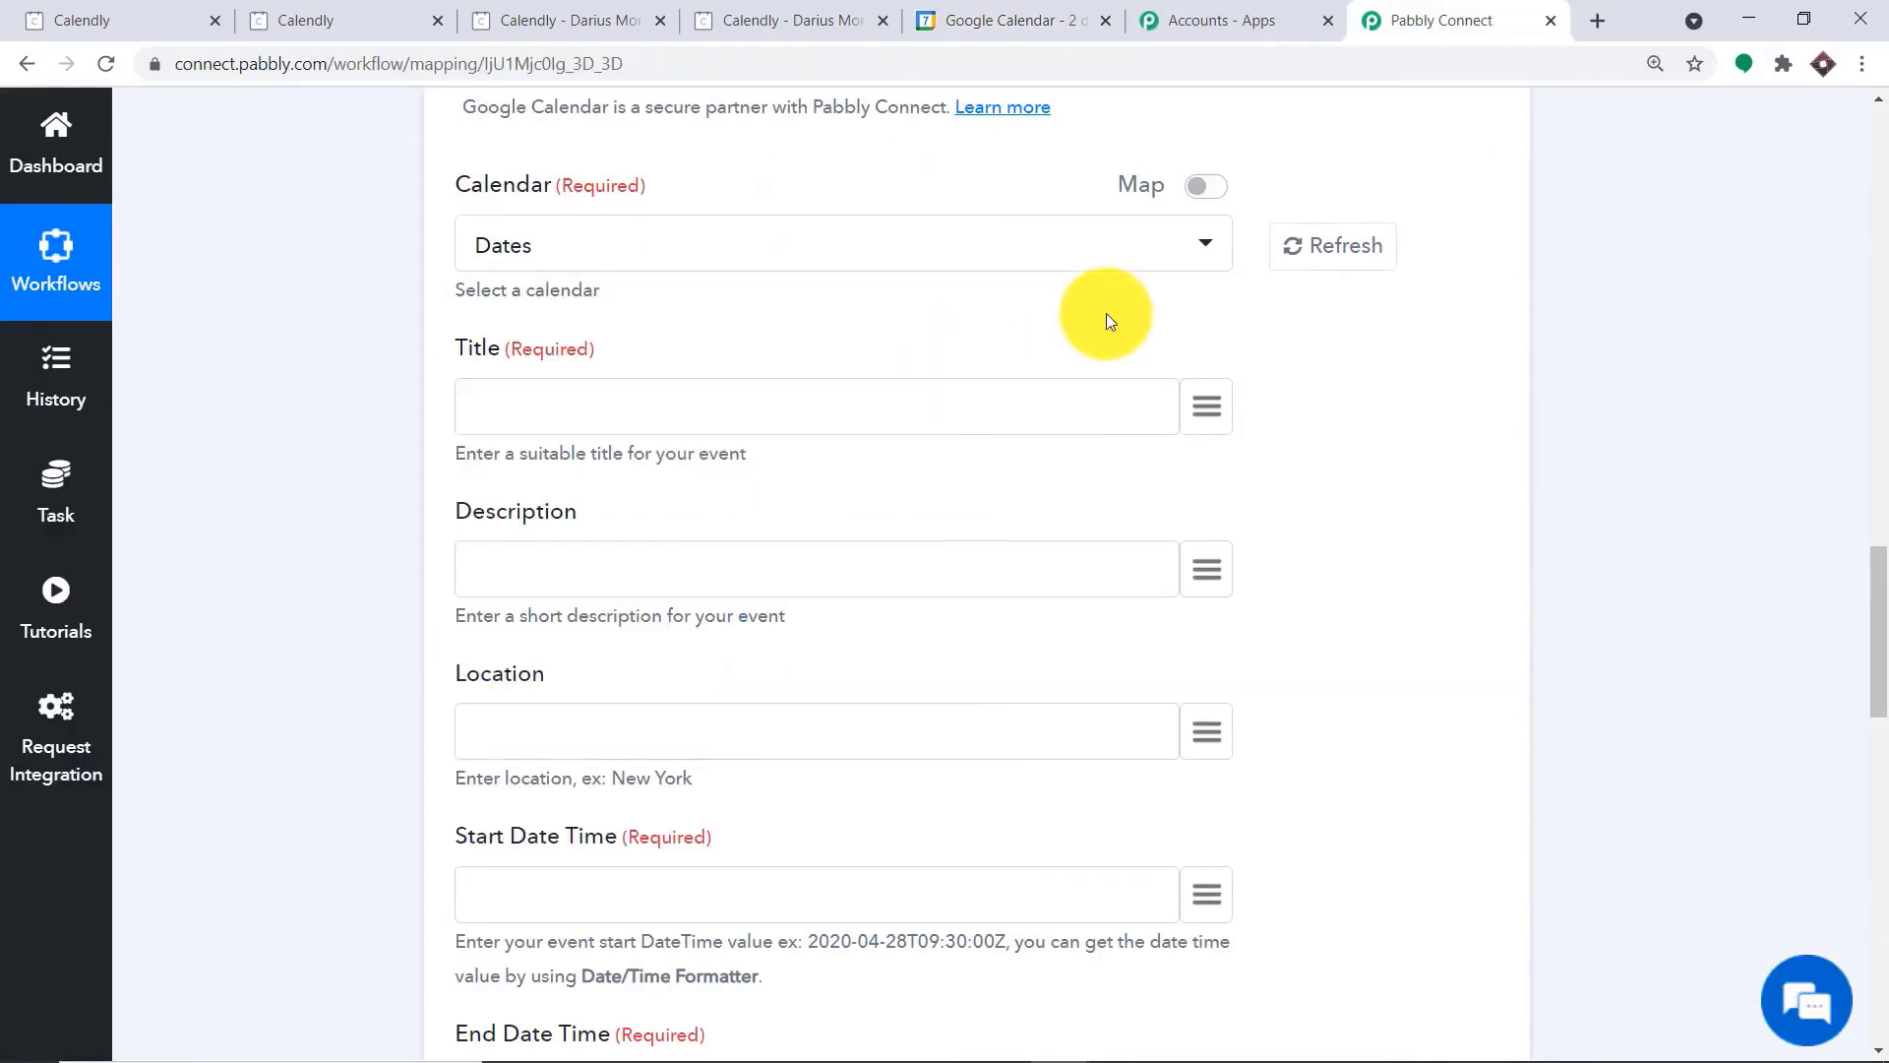
Switch to Google Calendar and create a new calendar named "Calendly Events"
left_click(1086, 10)
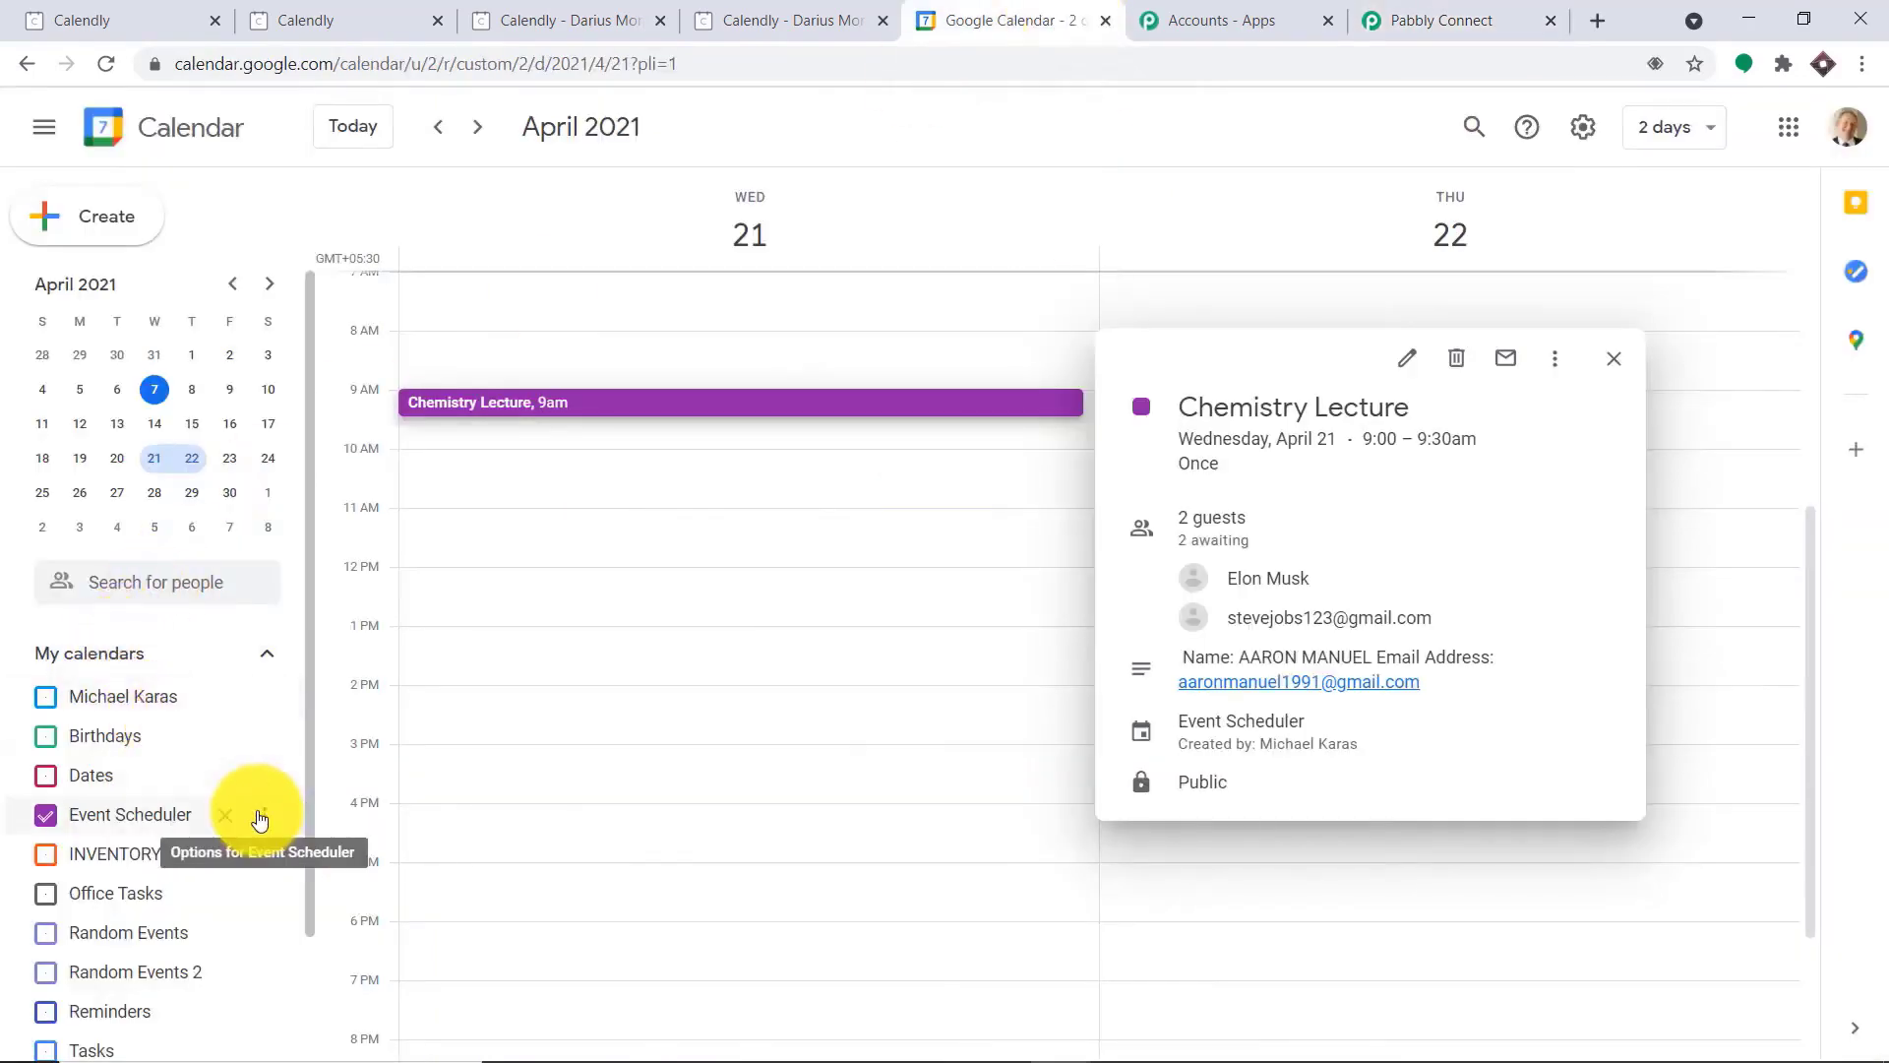
left_click_drag(311, 711, 317, 887)
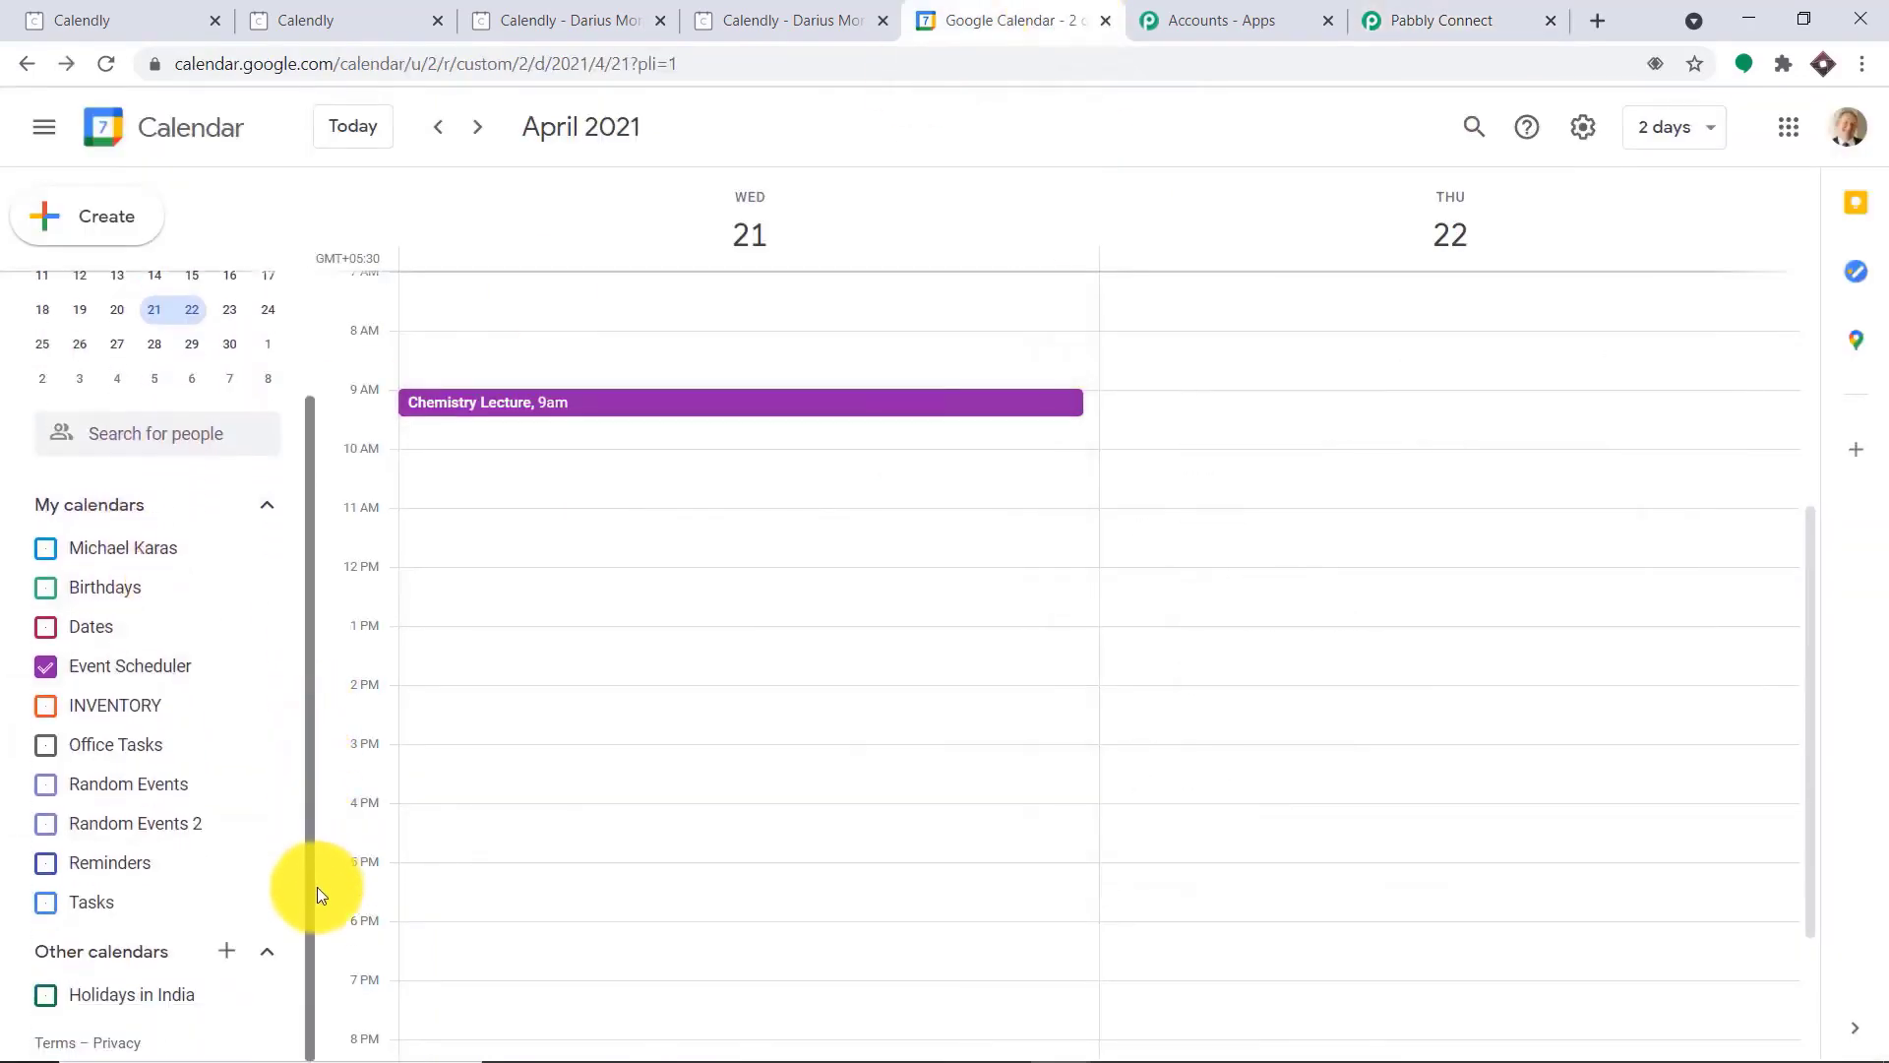
left_click(233, 950)
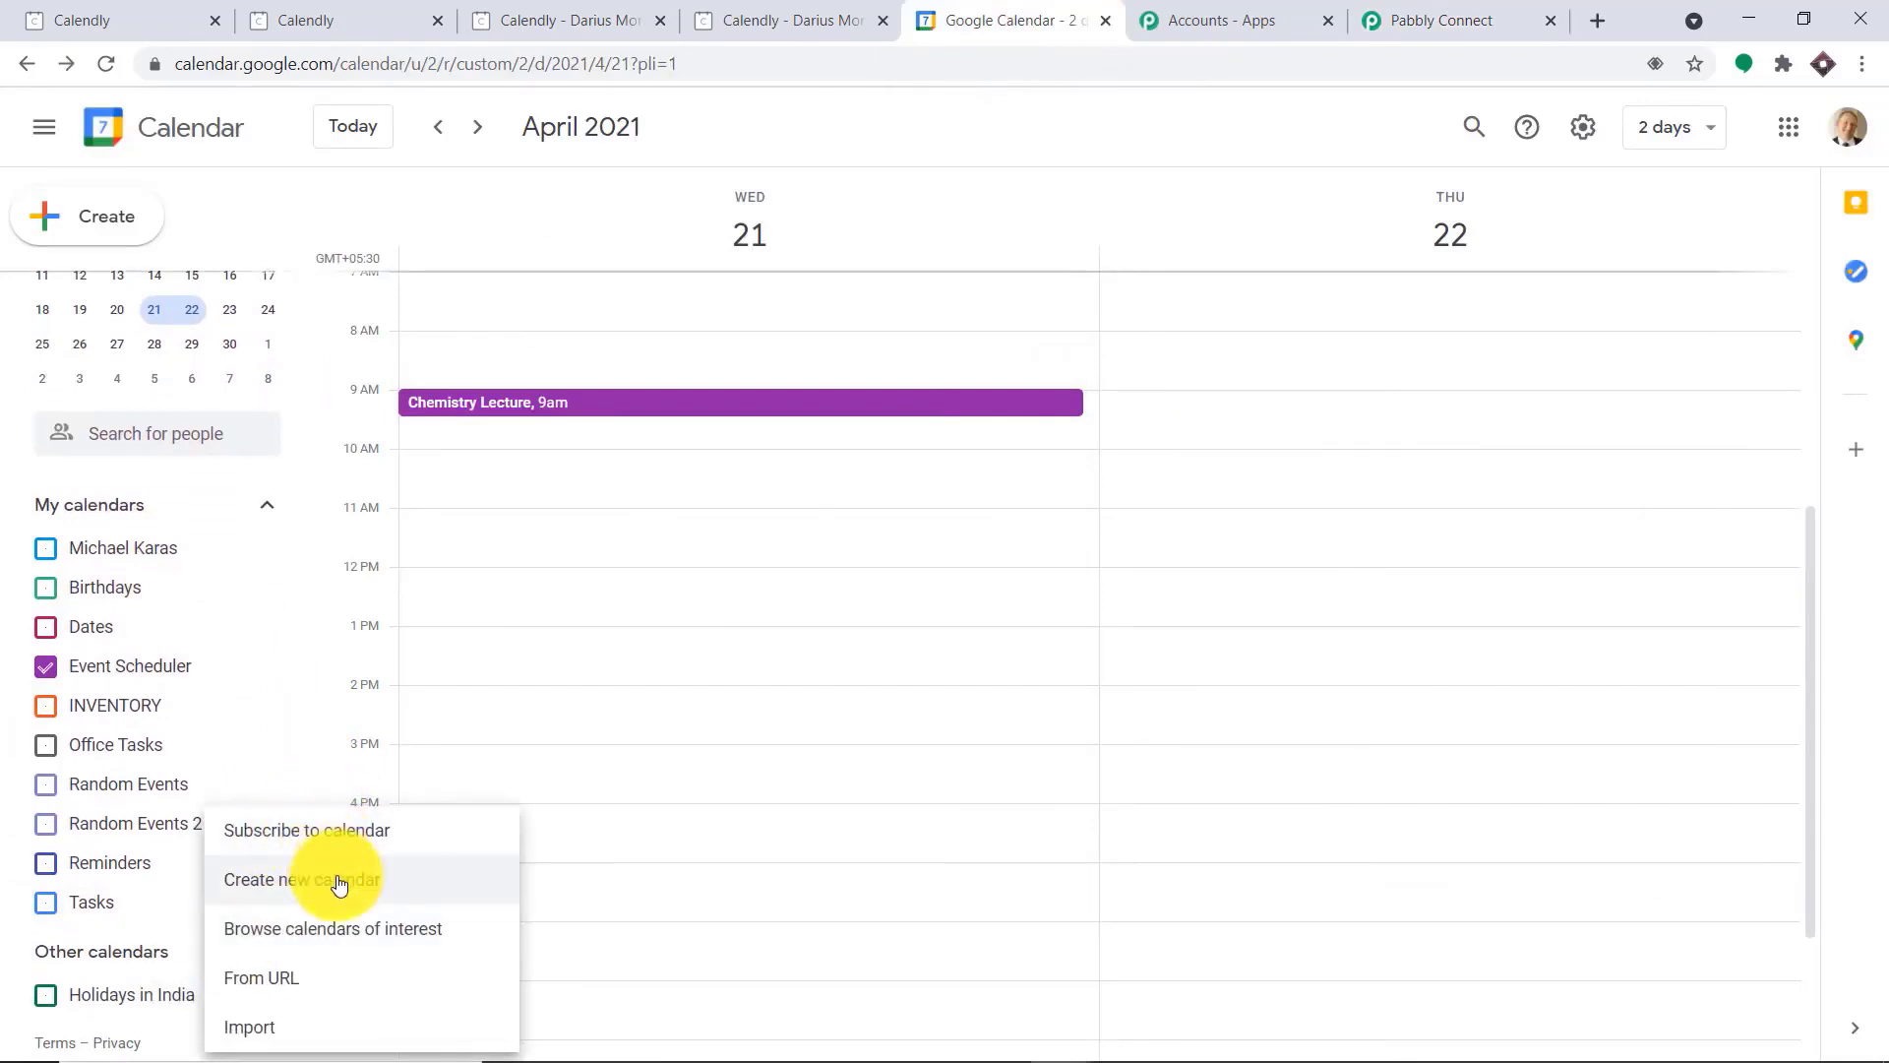
left_click(340, 884)
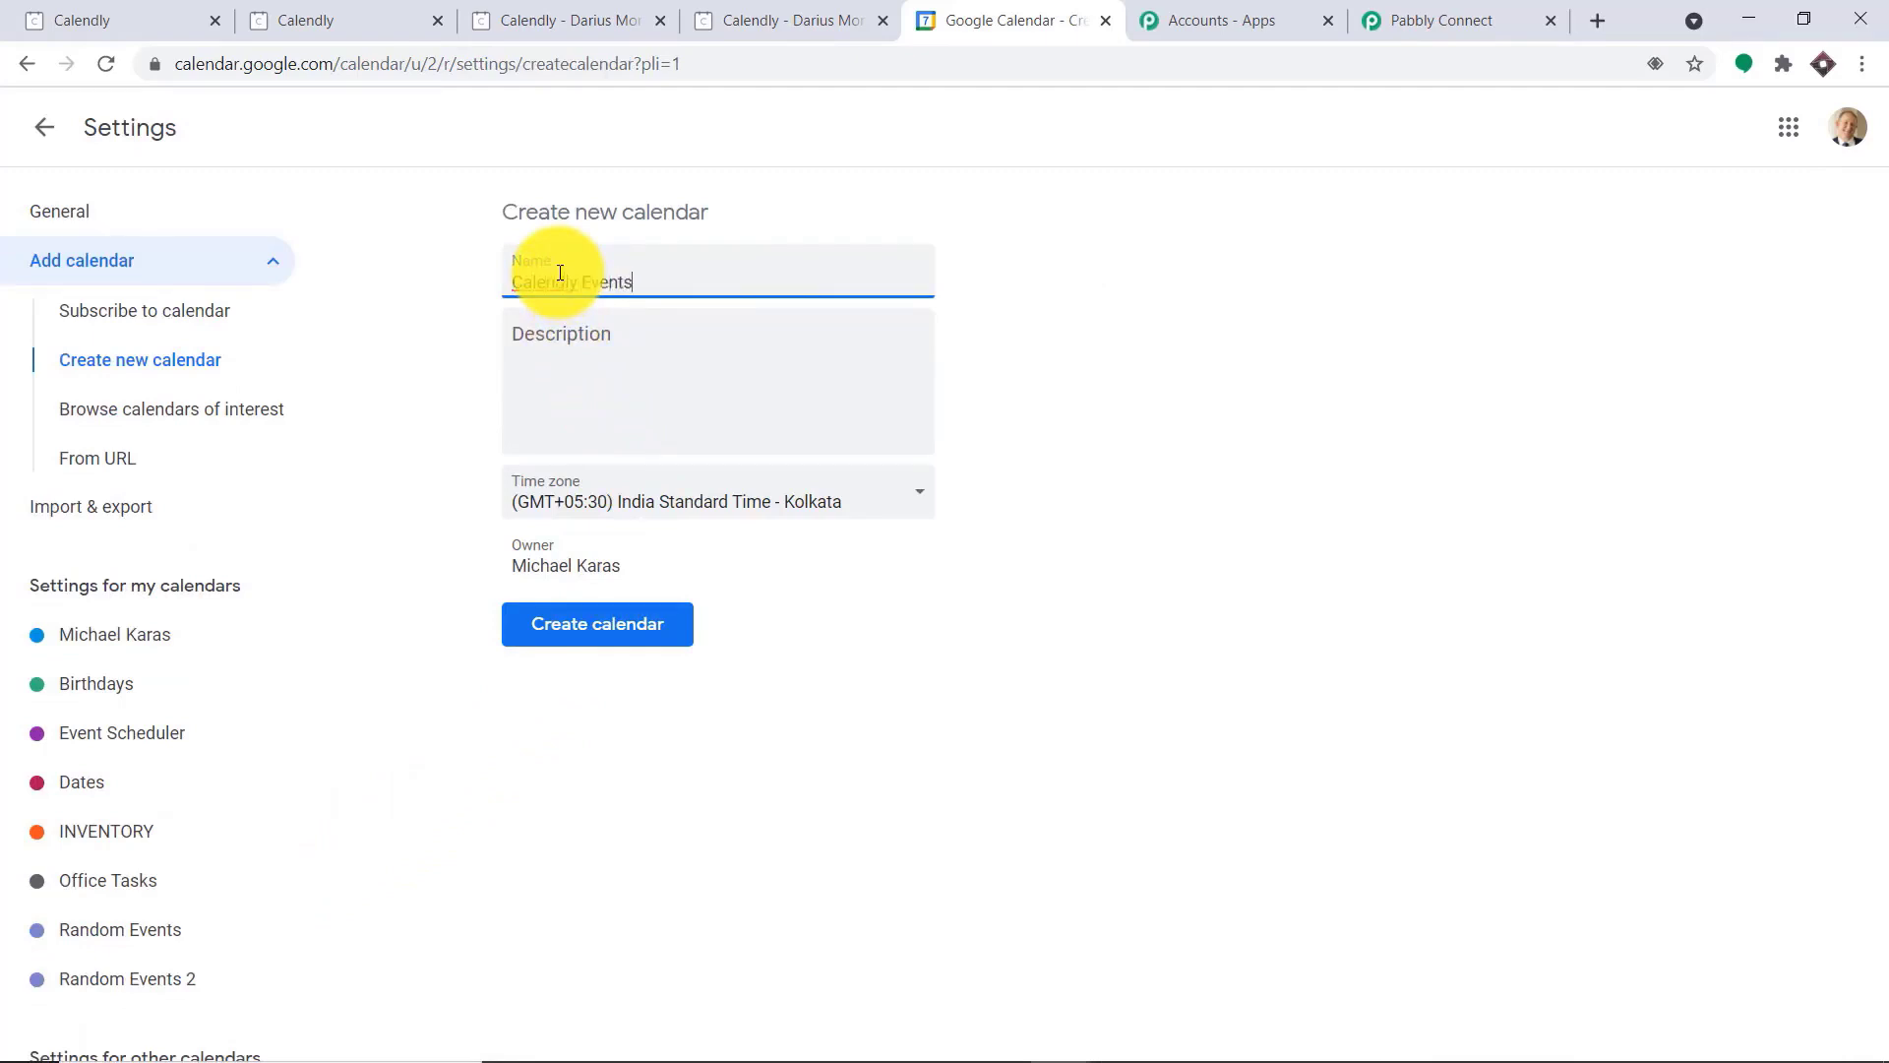
left_click(580, 629)
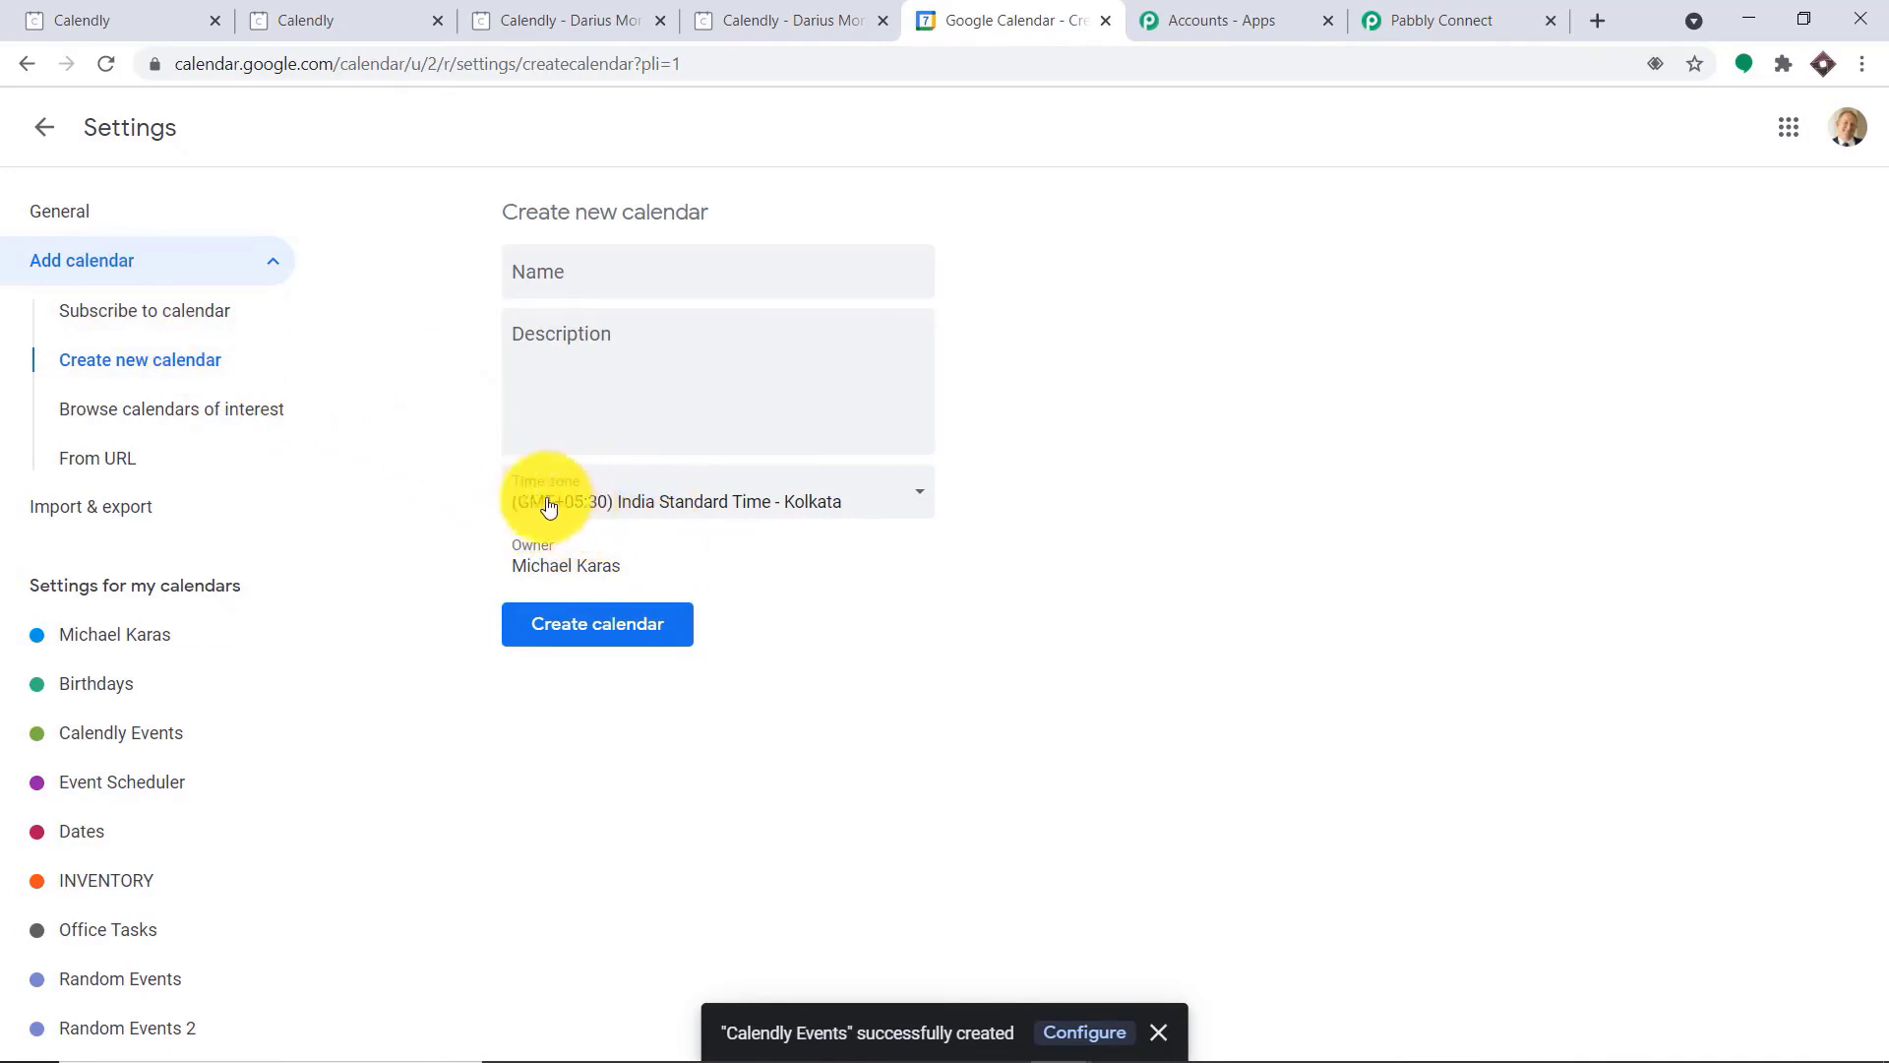
Return to the calendar view and hide the Event Scheduler calendar
left_click(44, 127)
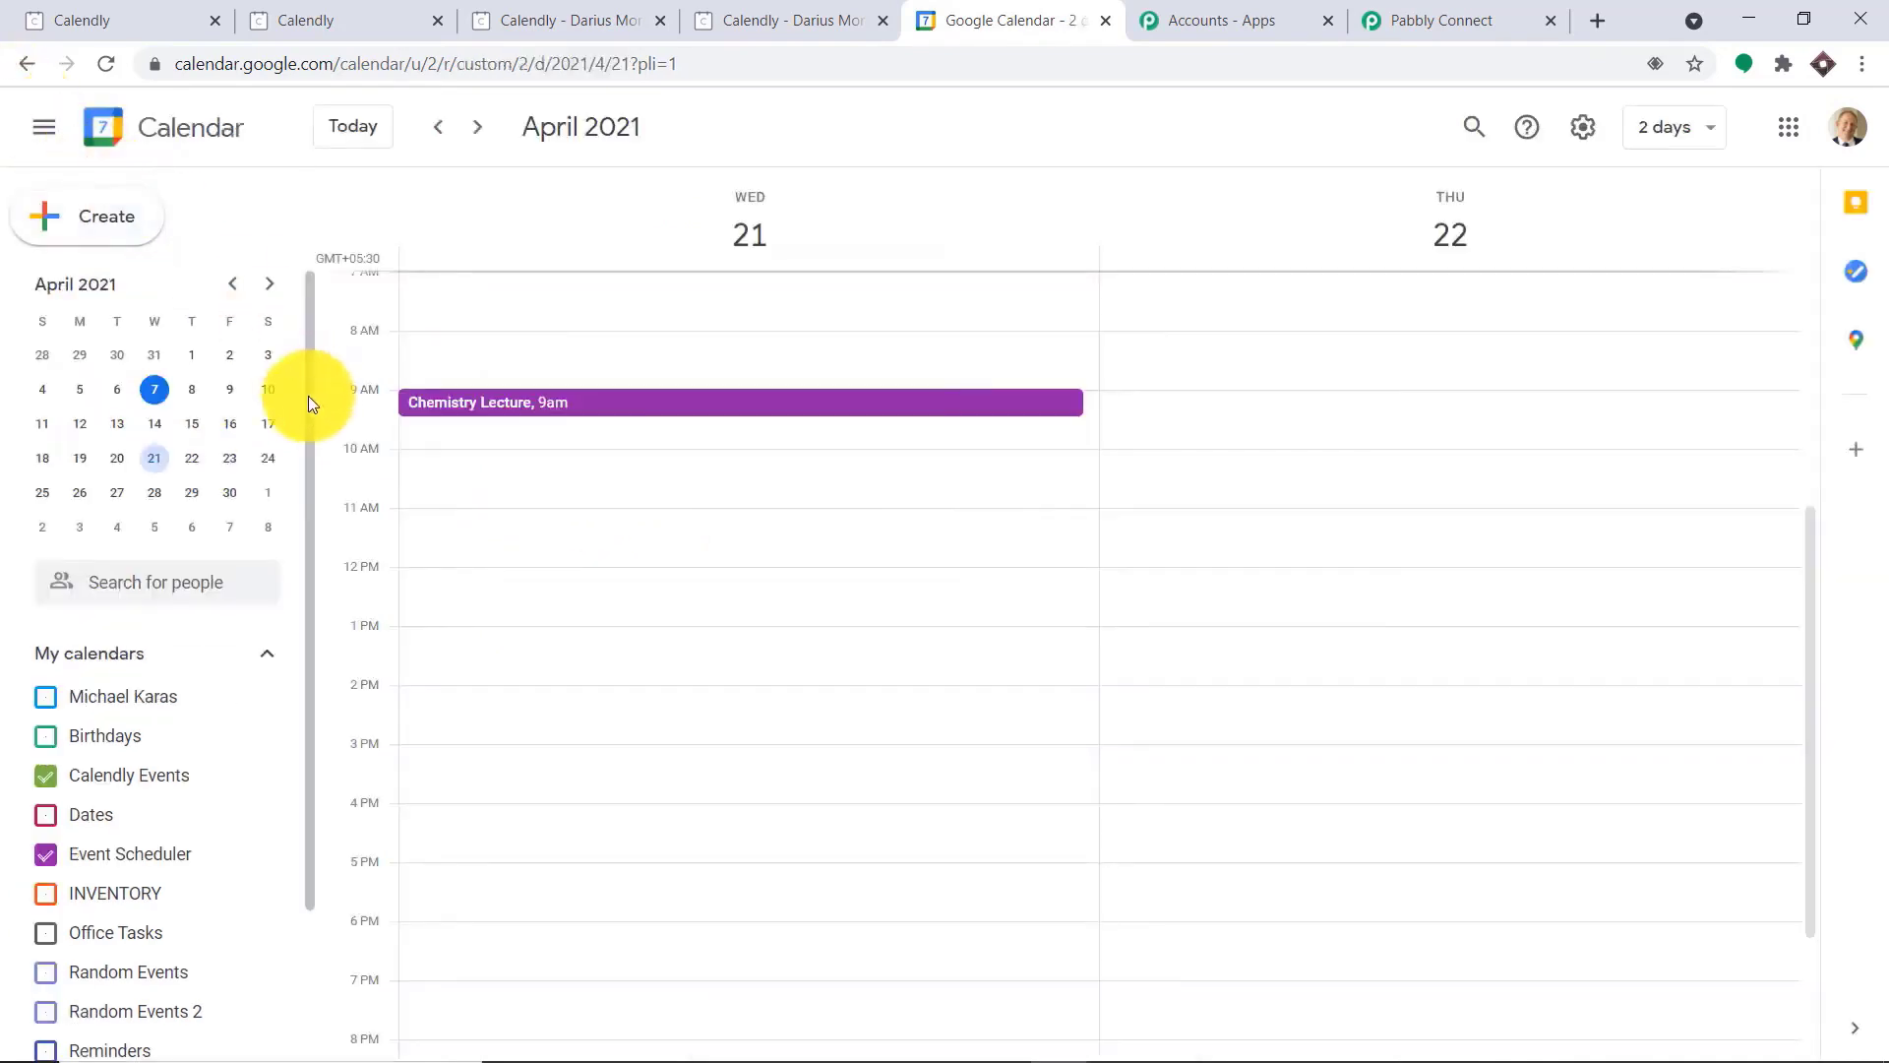
scroll(168, 689, "down", 2)
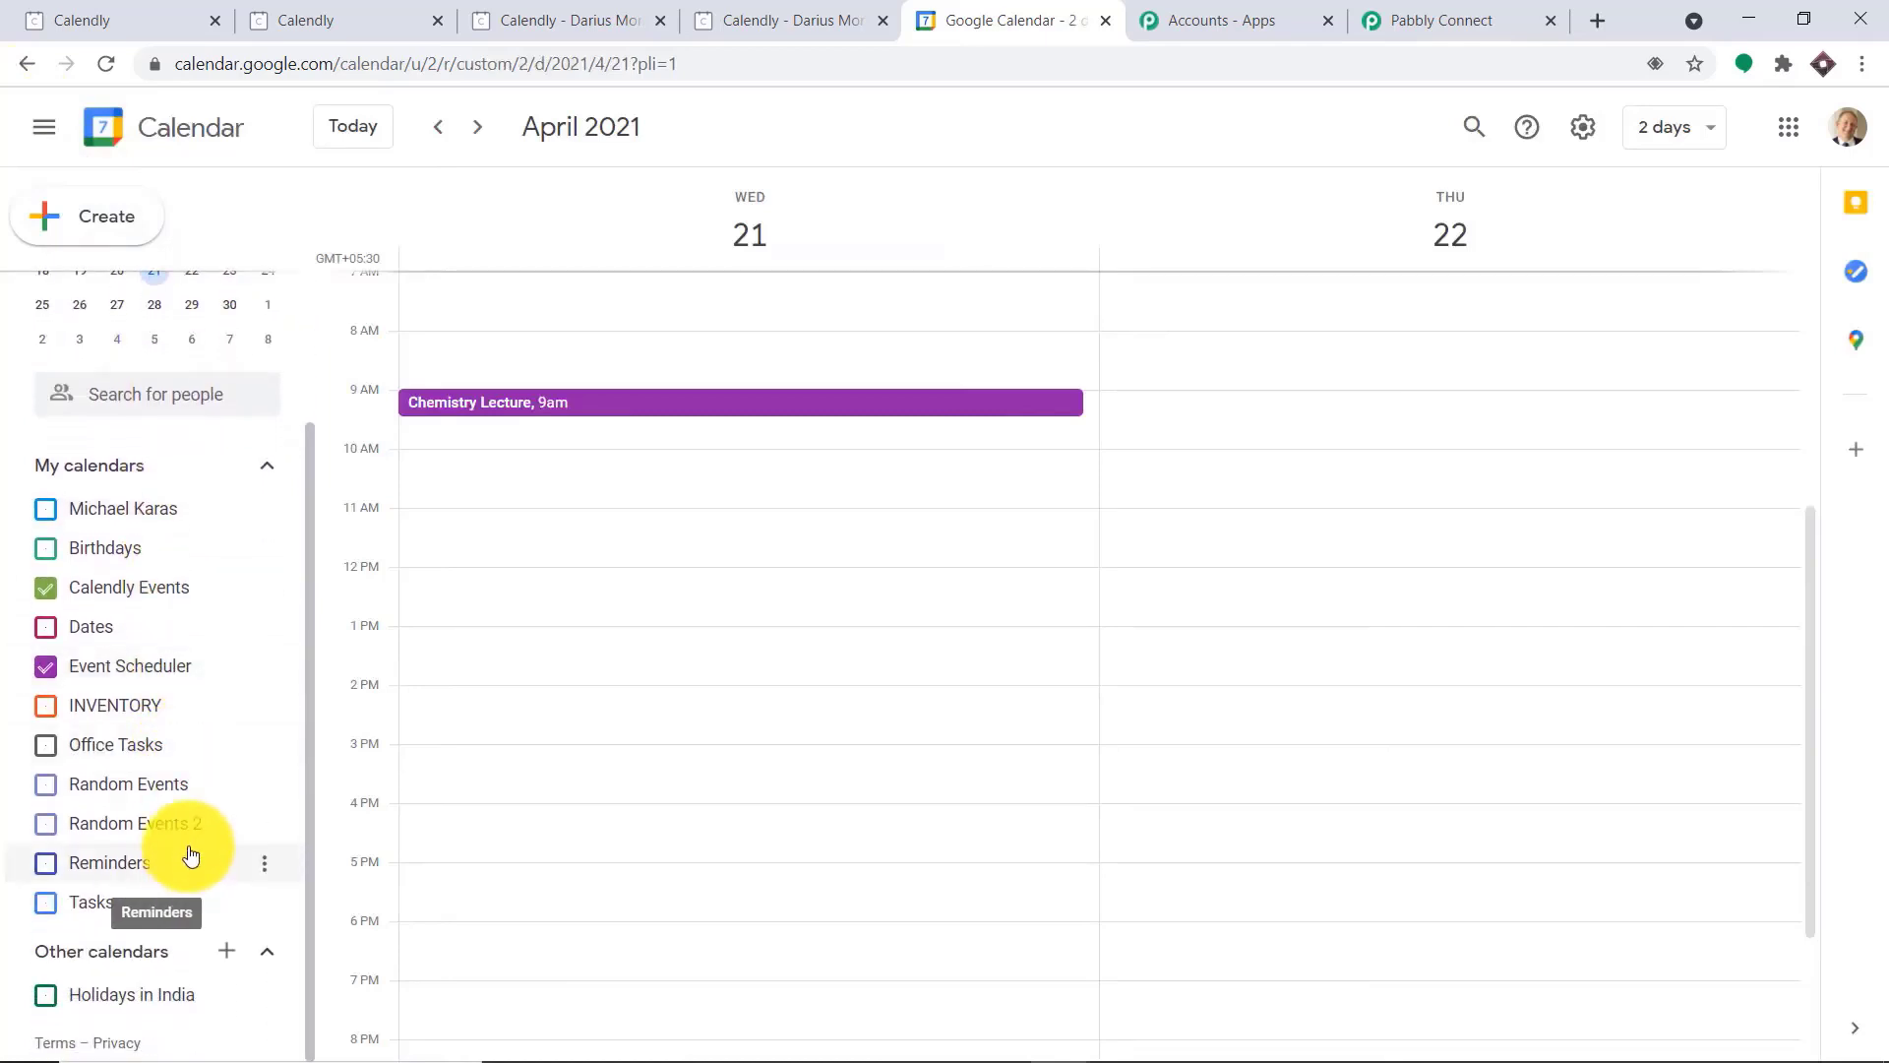
left_click(59, 666)
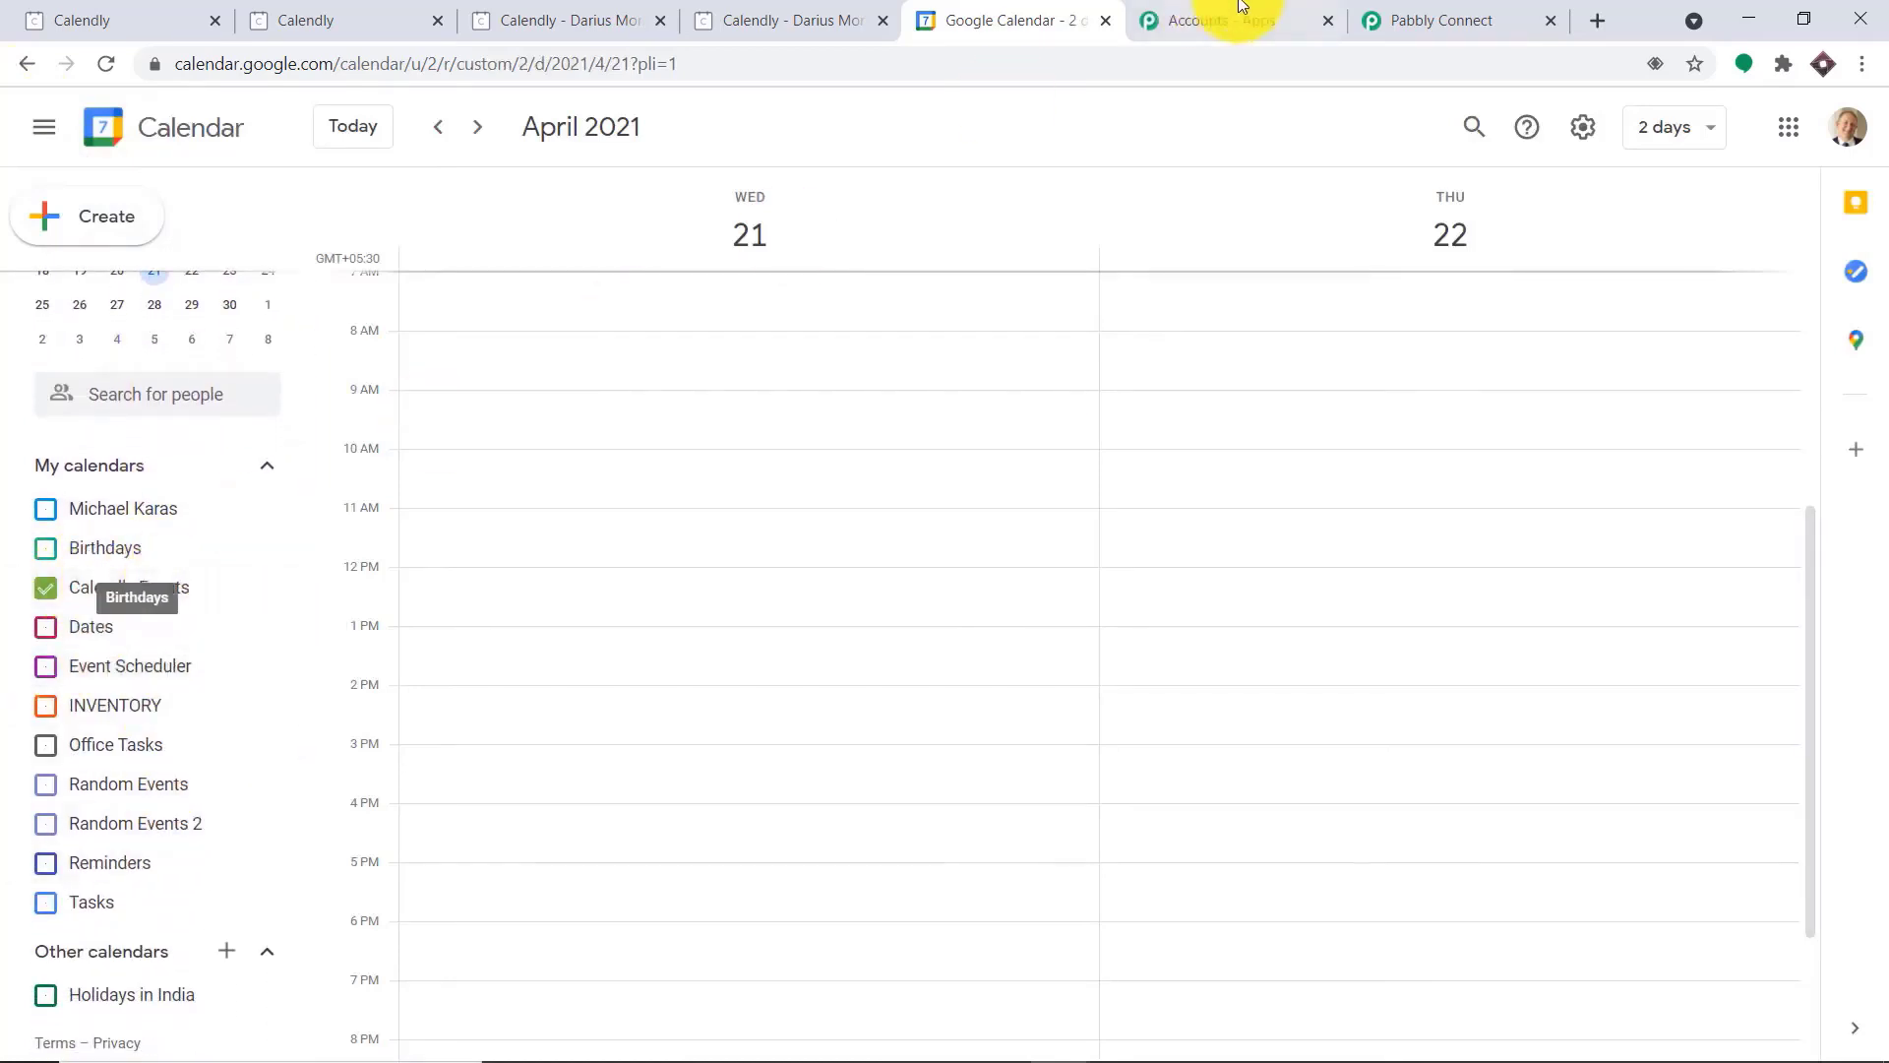
Back in Pabbly Connect, refresh the calendar choices and set the event's calendar to Calendly Events
left_click(1407, 17)
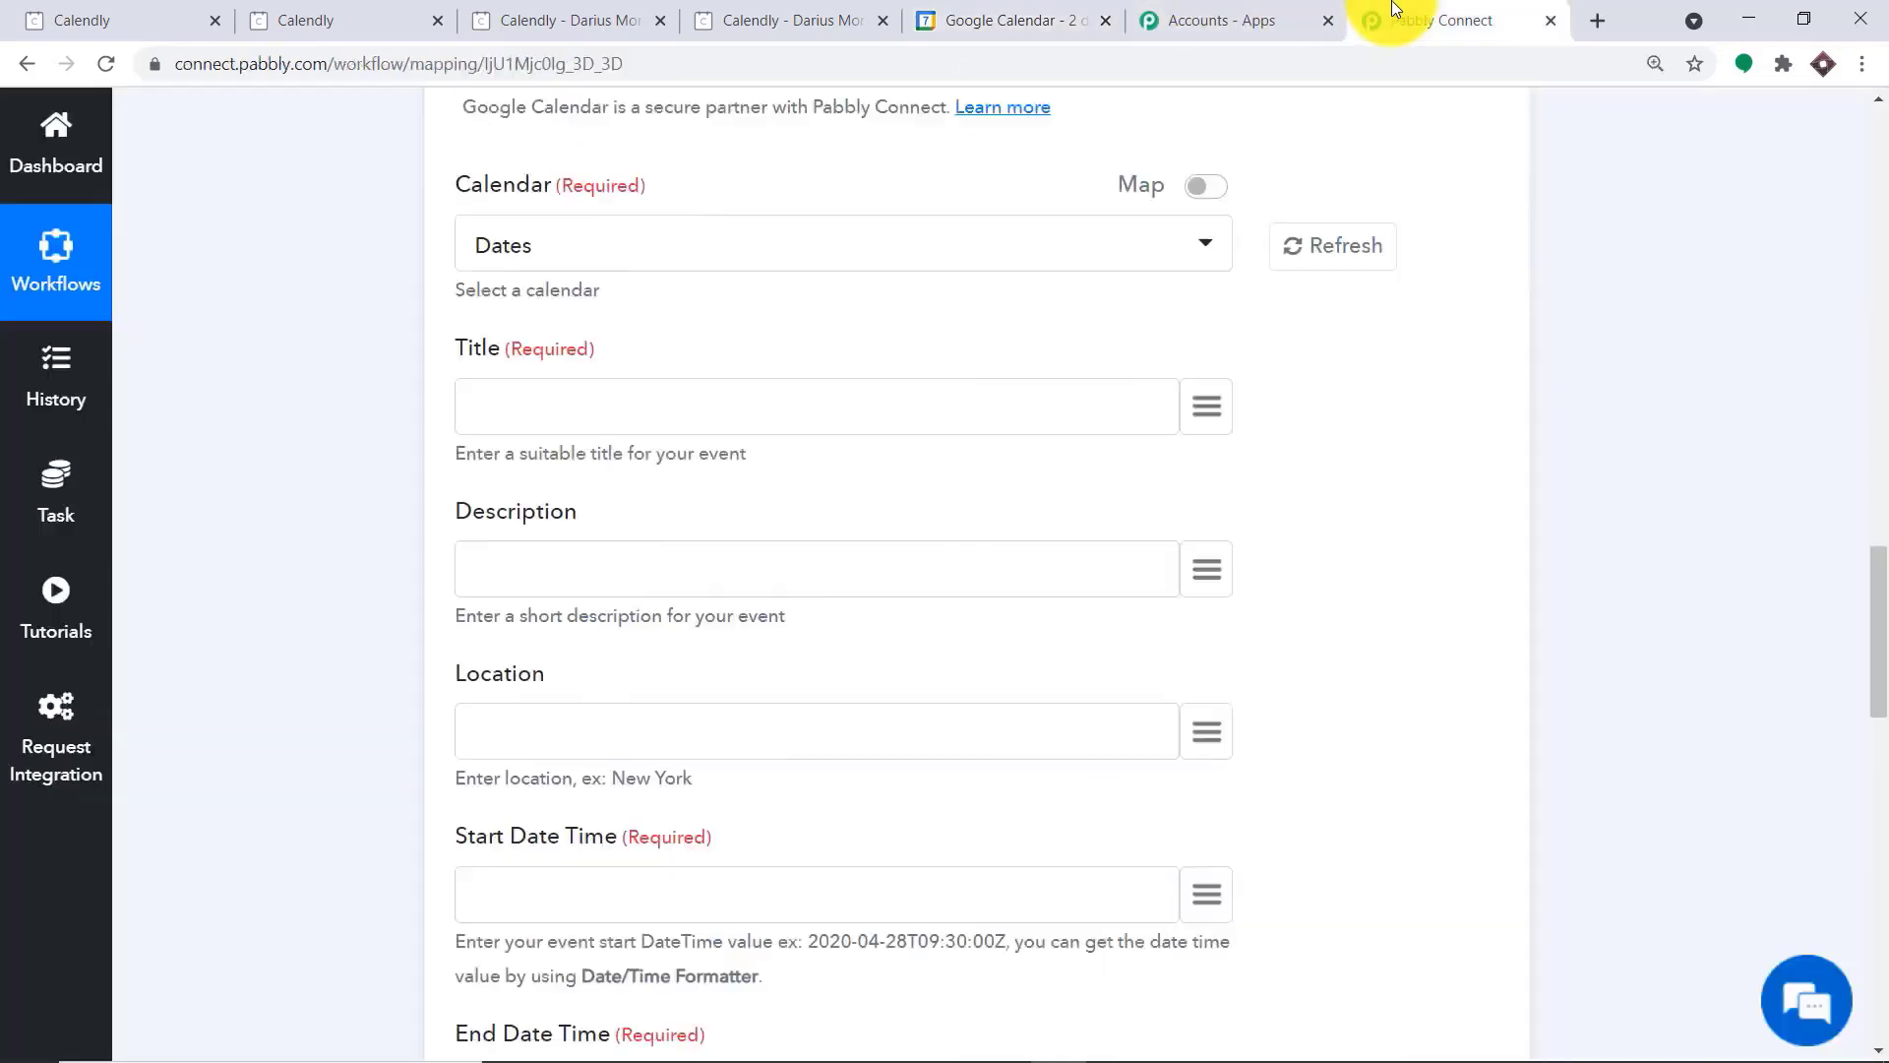
left_click(1321, 252)
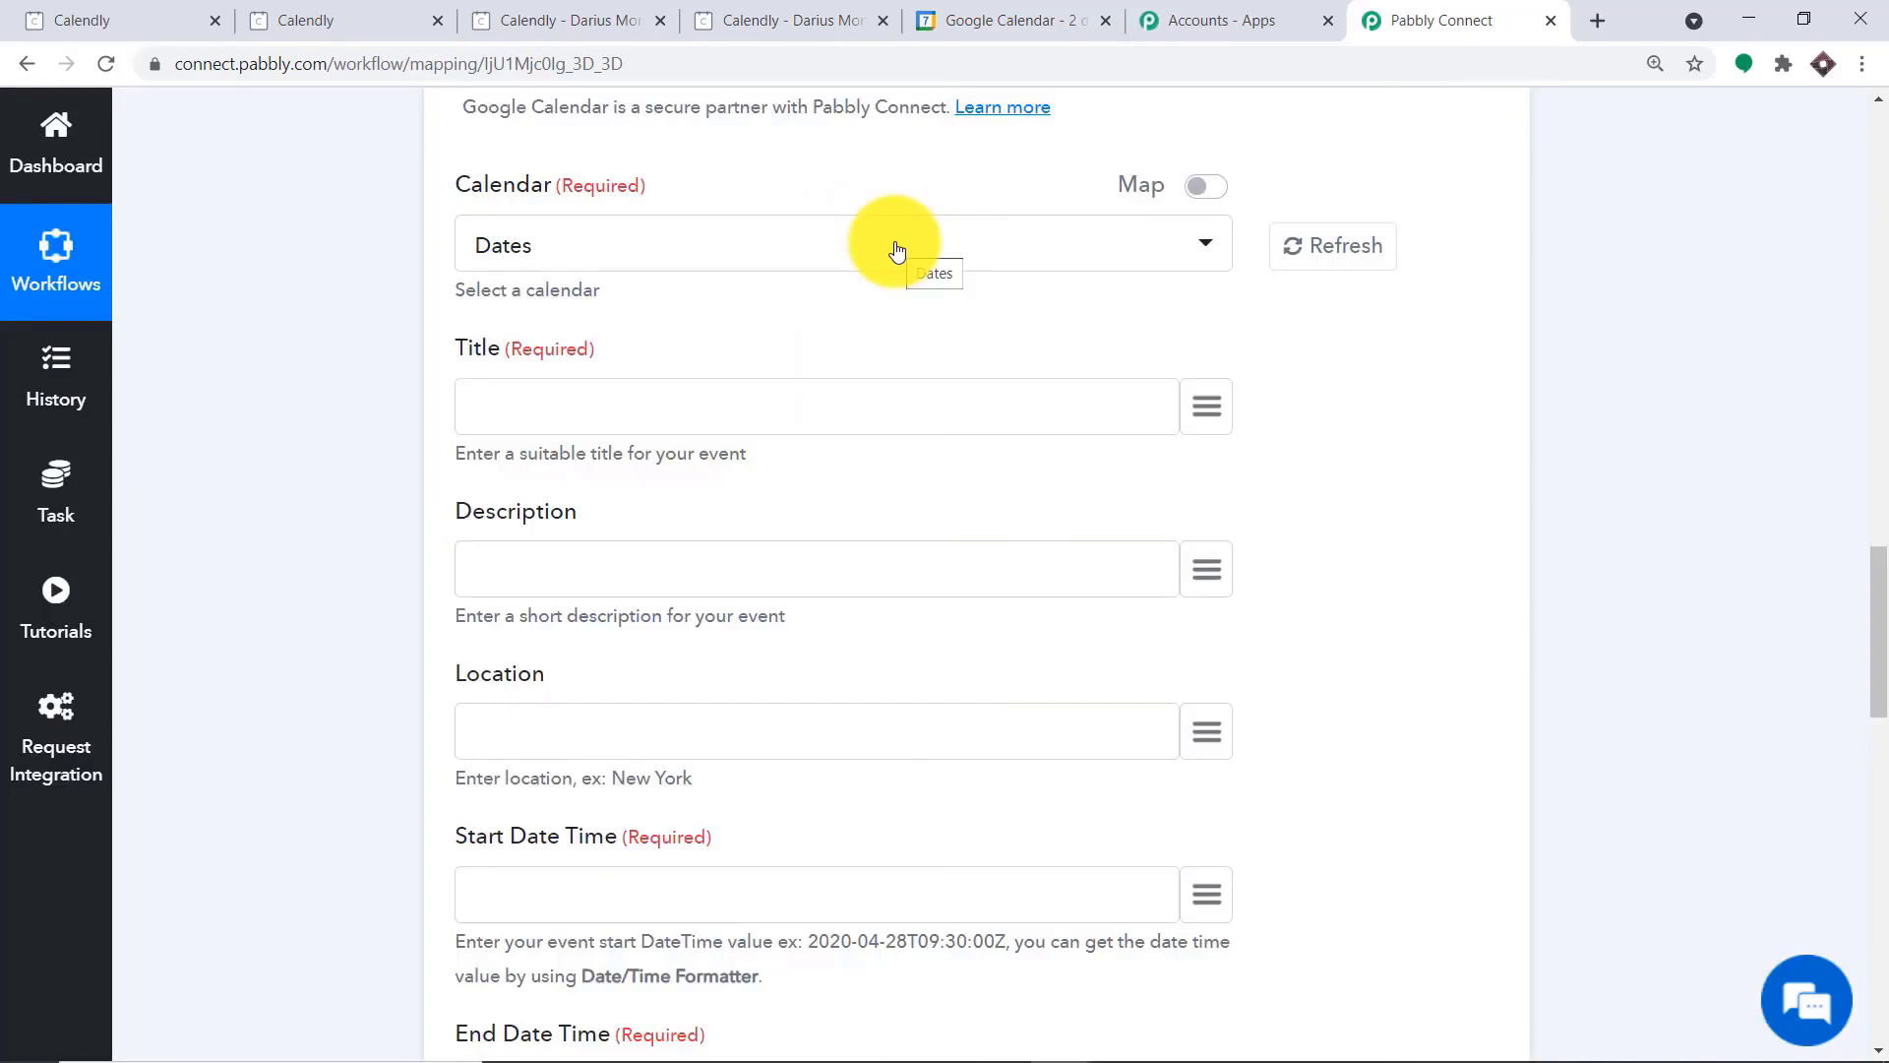
left_click(897, 251)
scroll(747, 522, "down", 1)
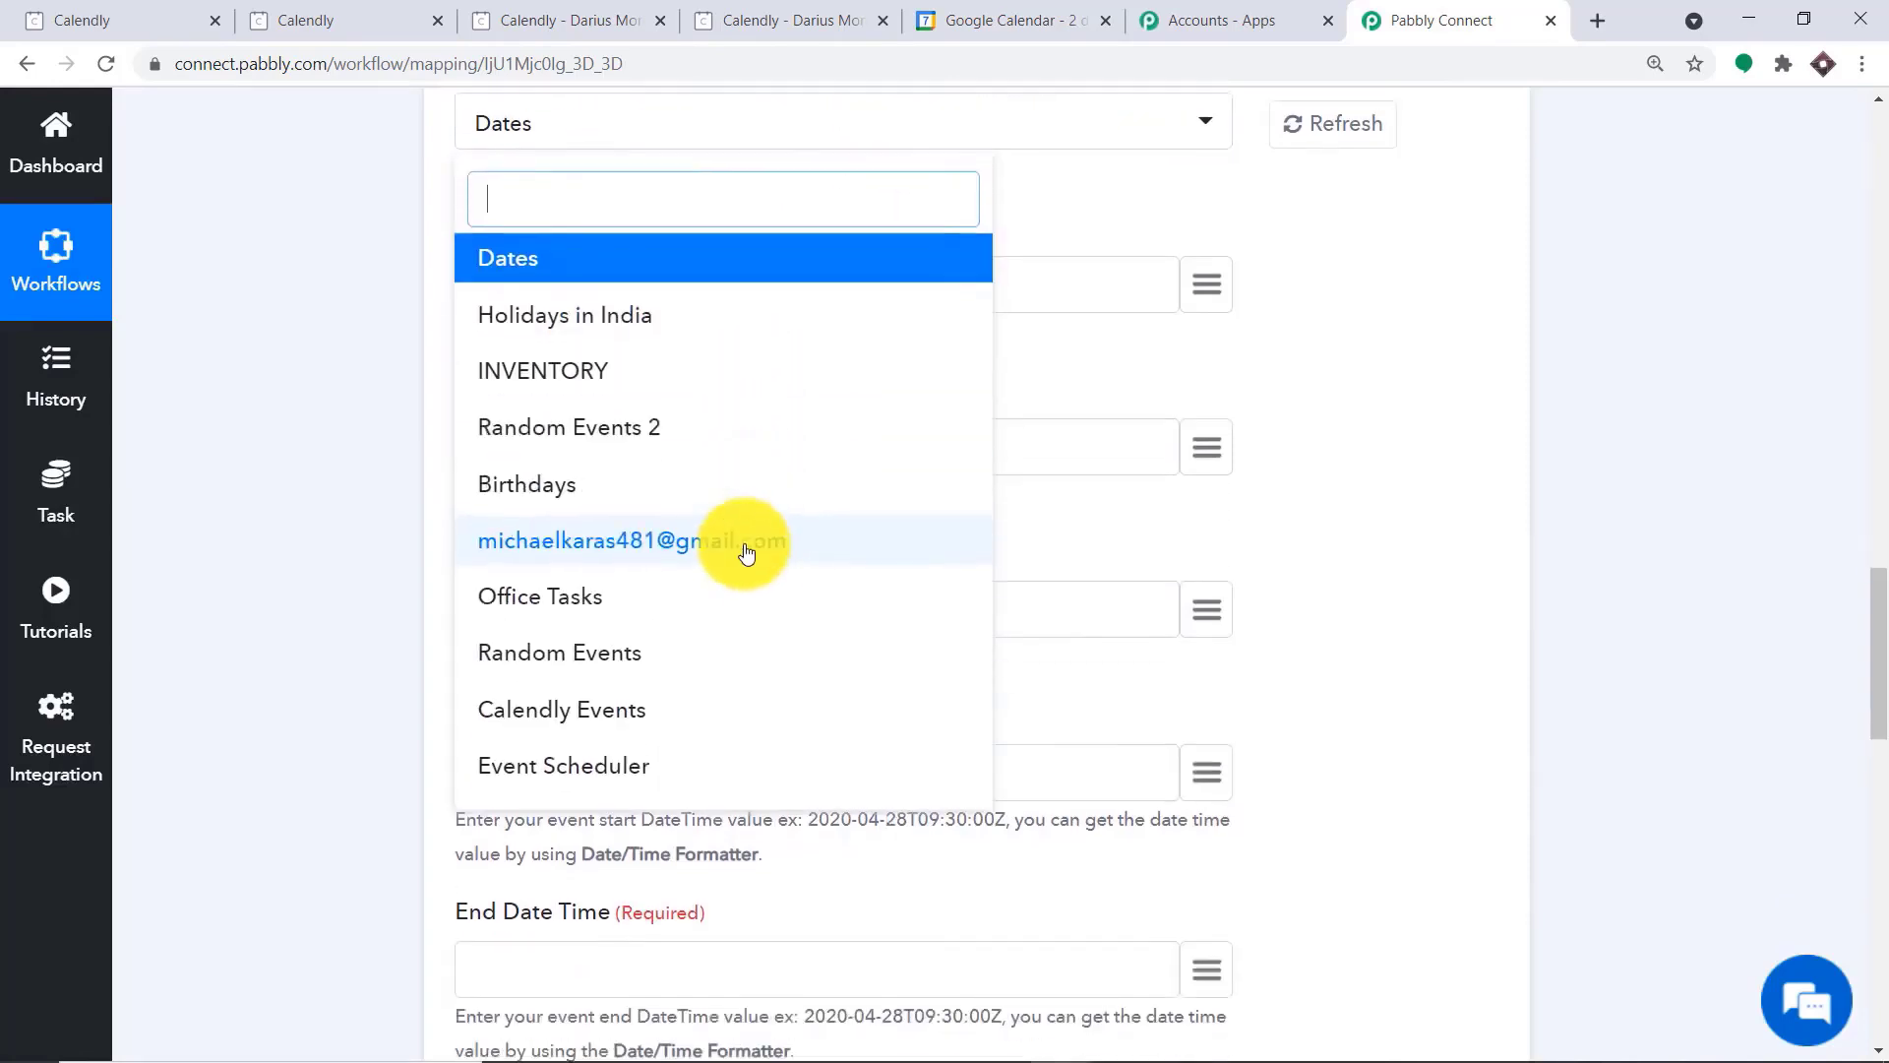
left_click(623, 720)
scroll(1054, 301, "up", 2)
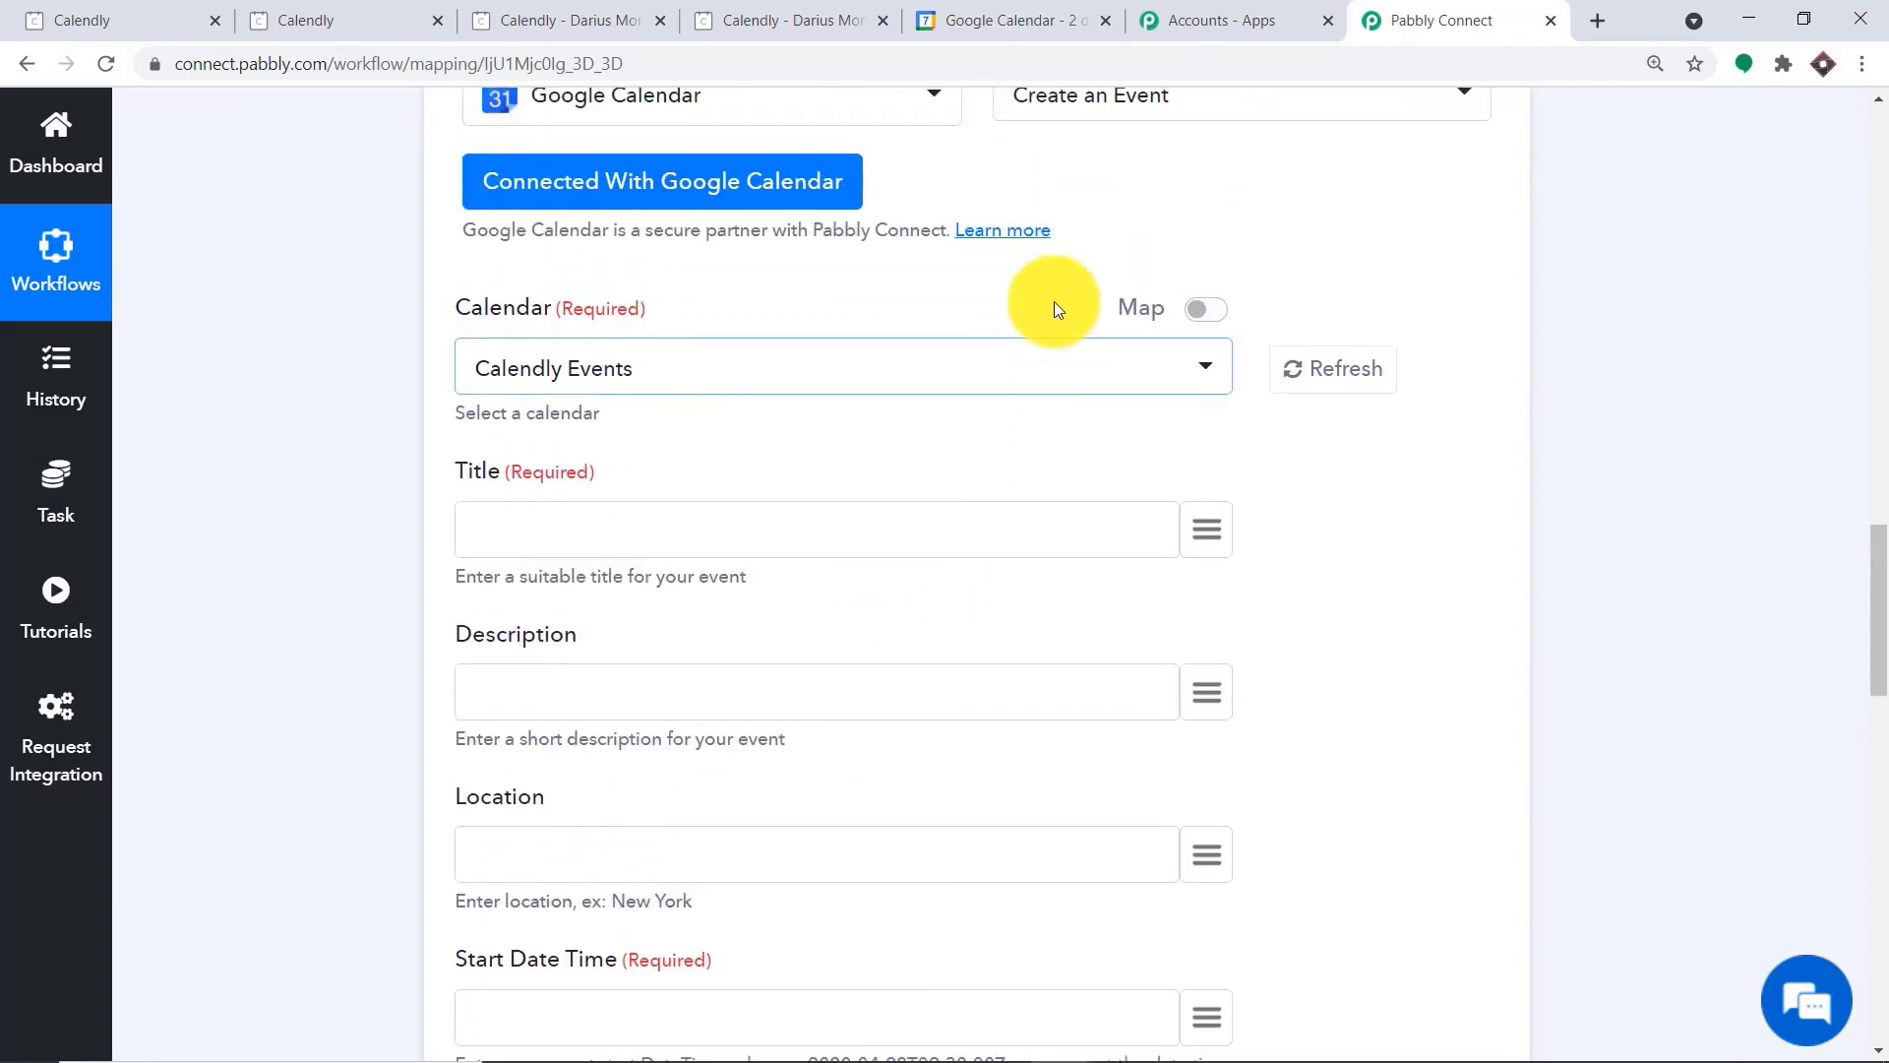
Map the event title to the Calendly event type name from the Invitee Created data
left_click(1205, 529)
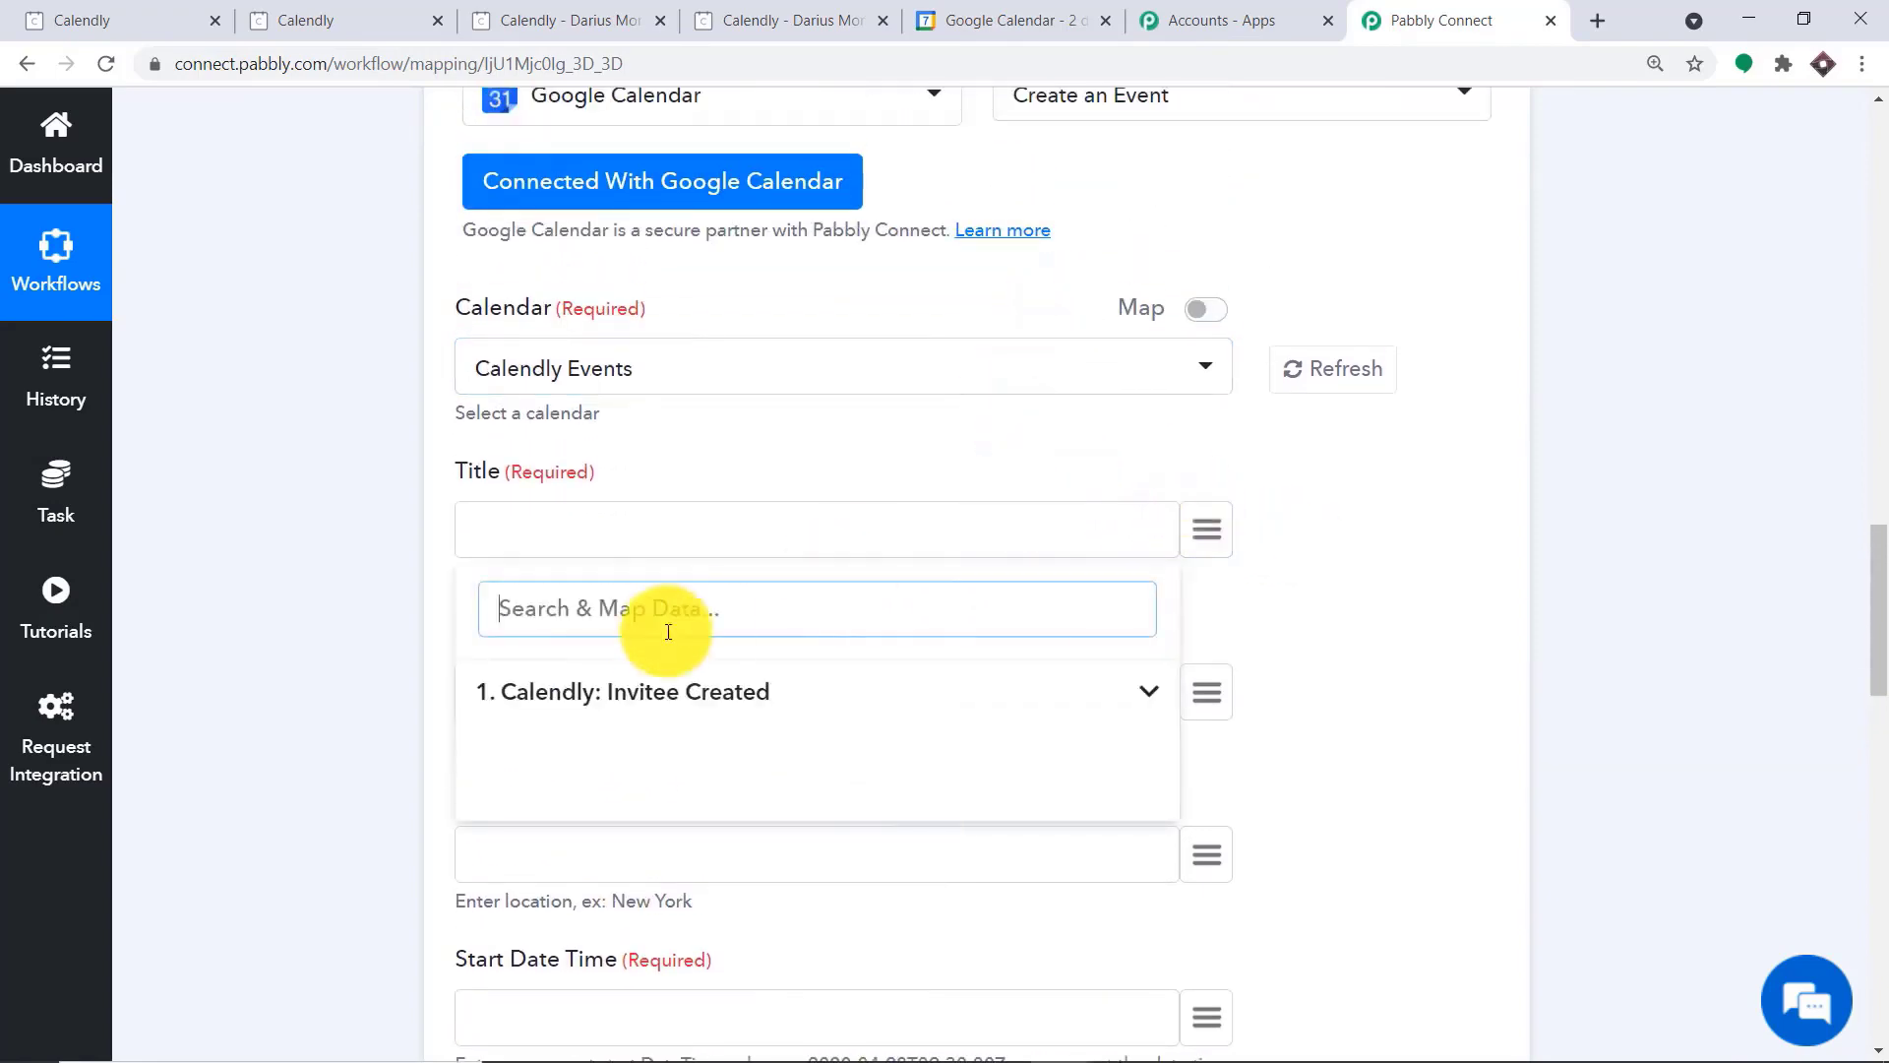
left_click(632, 688)
scroll(831, 674, "down", 2)
scroll(964, 581, "down", 1)
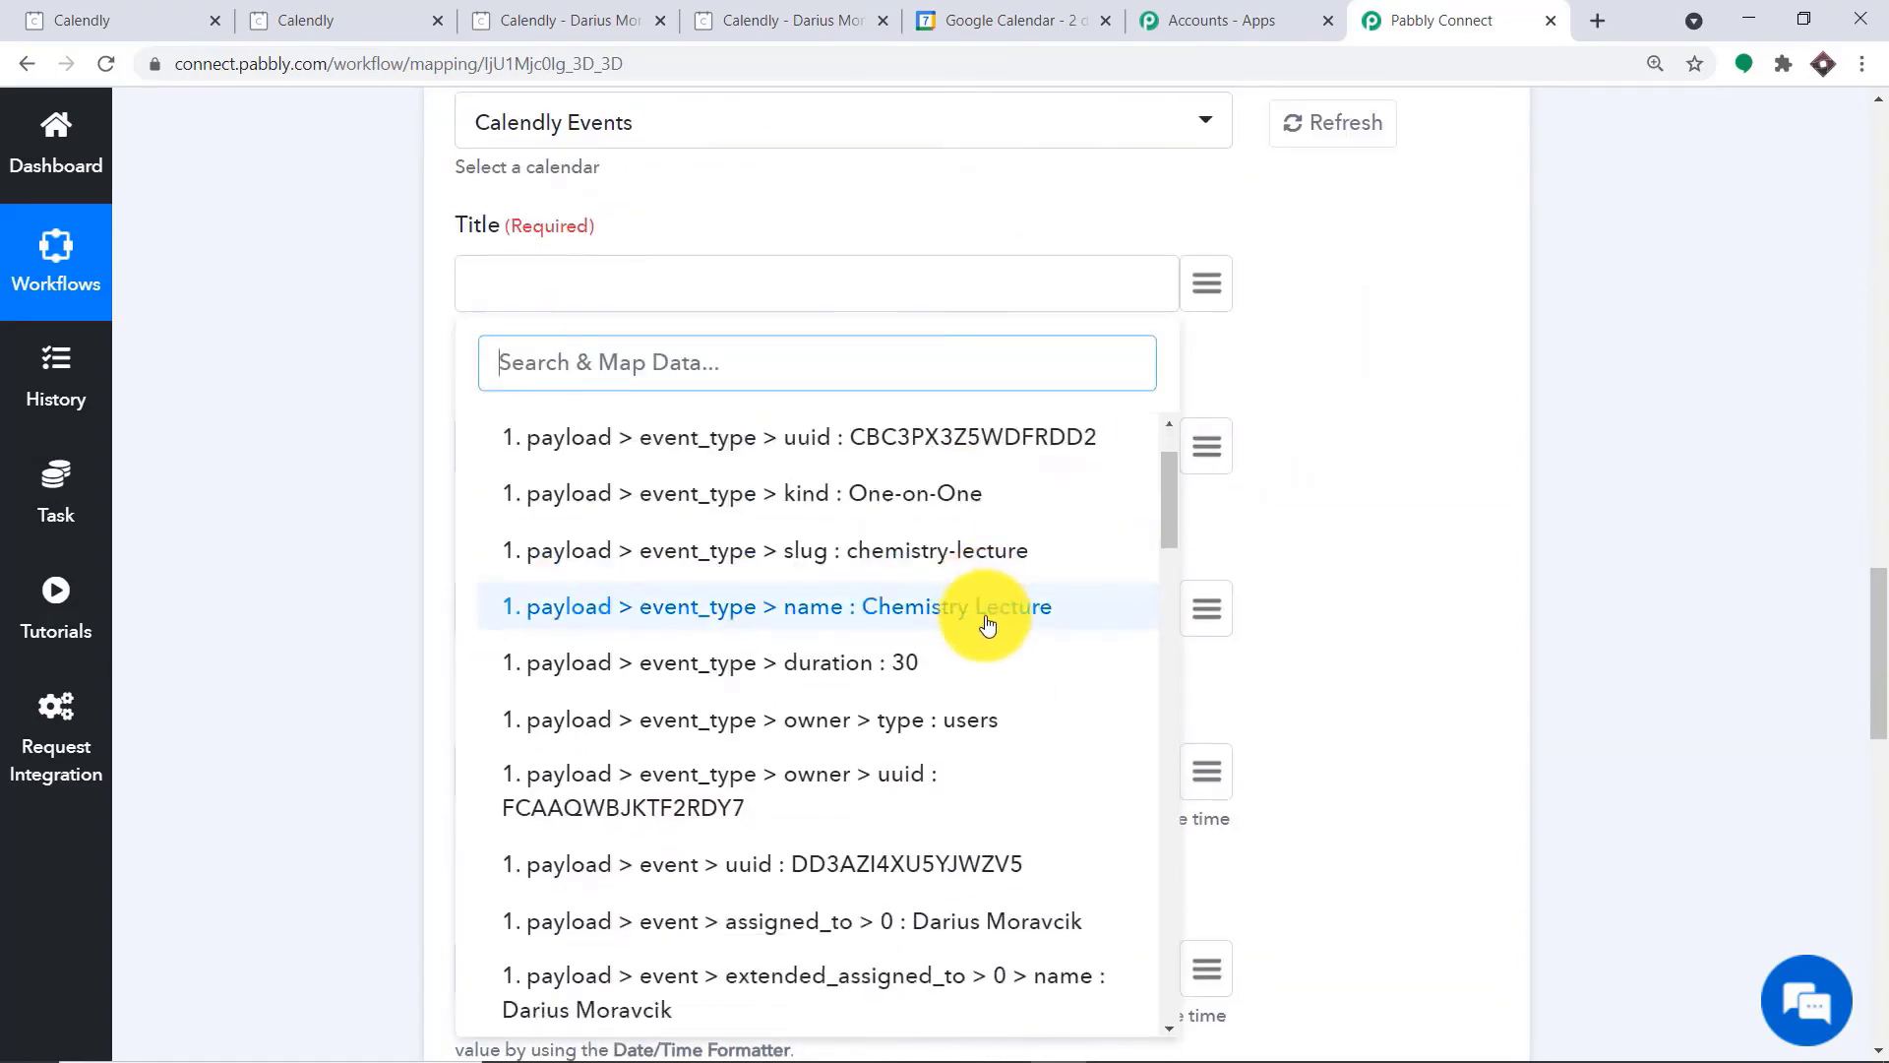
left_click(982, 624)
Start the event description with "Name :" followed by the mapped Calendly invitee name
scroll(658, 357, "down", 1)
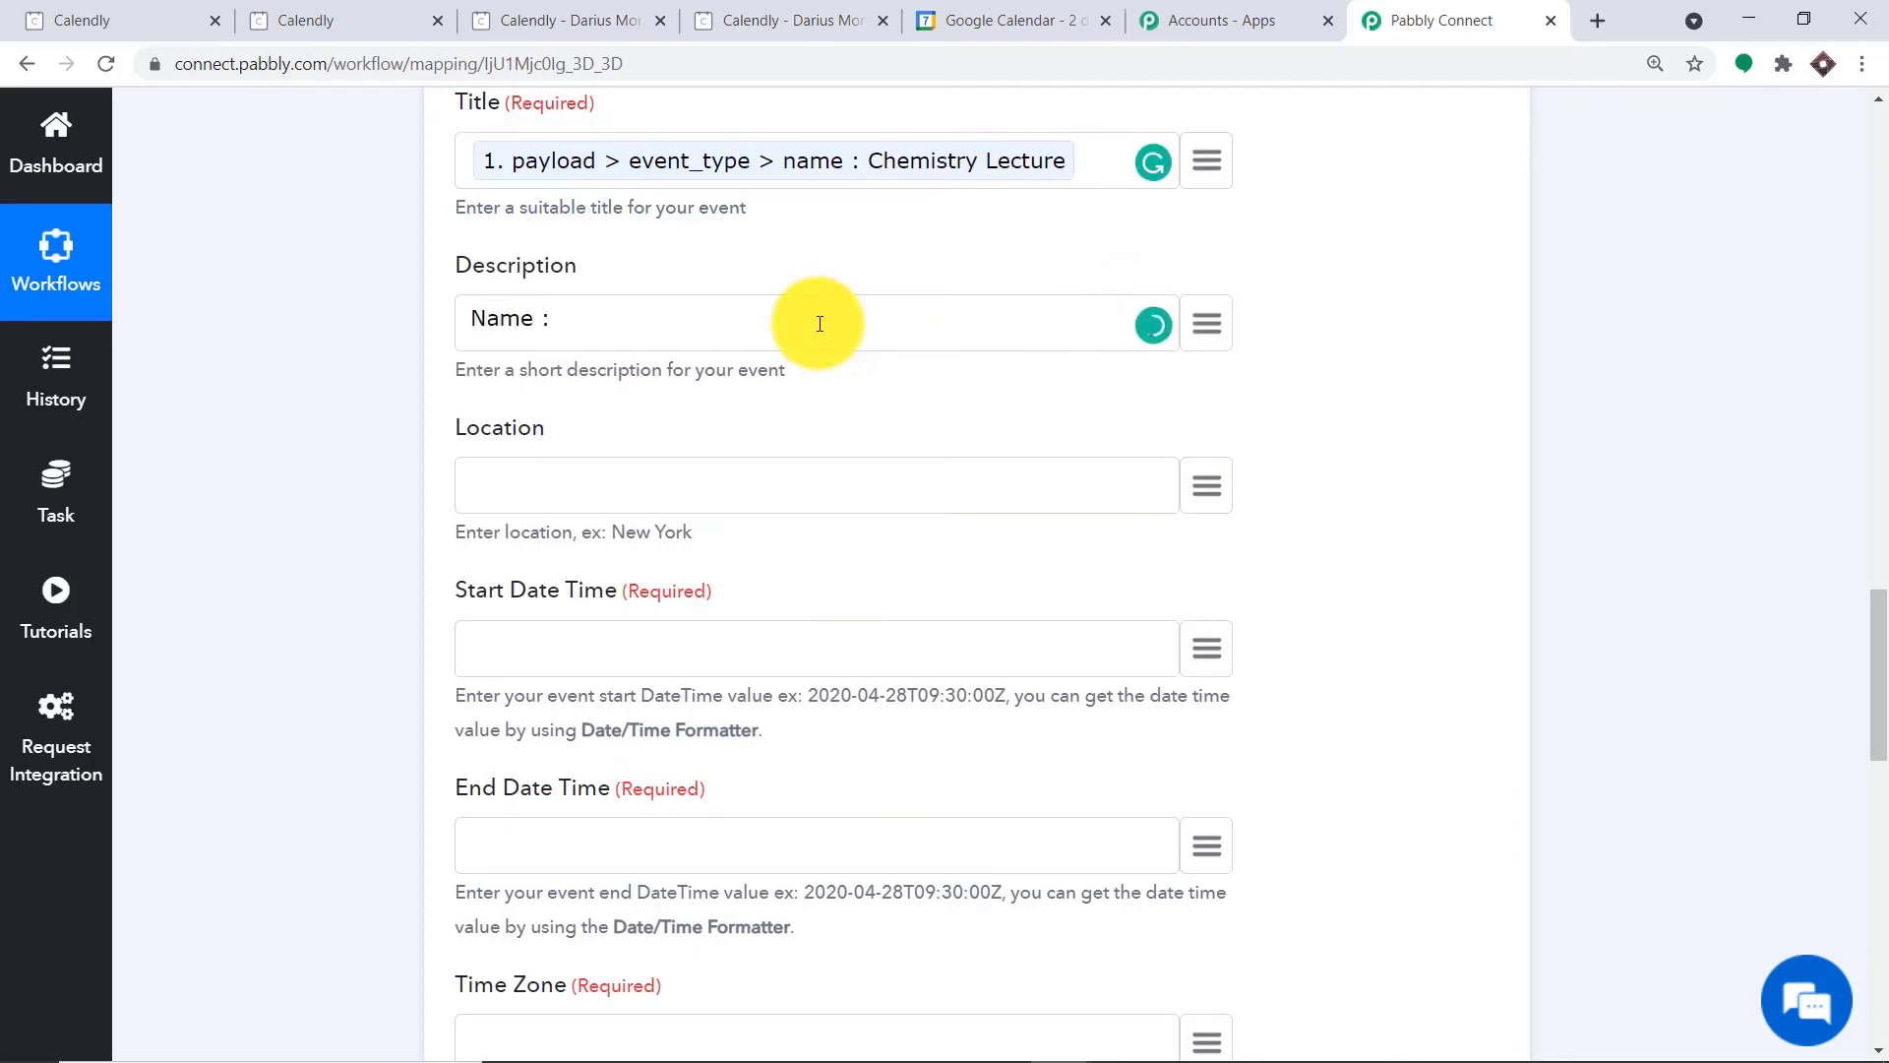
left_click(1206, 324)
left_click(708, 485)
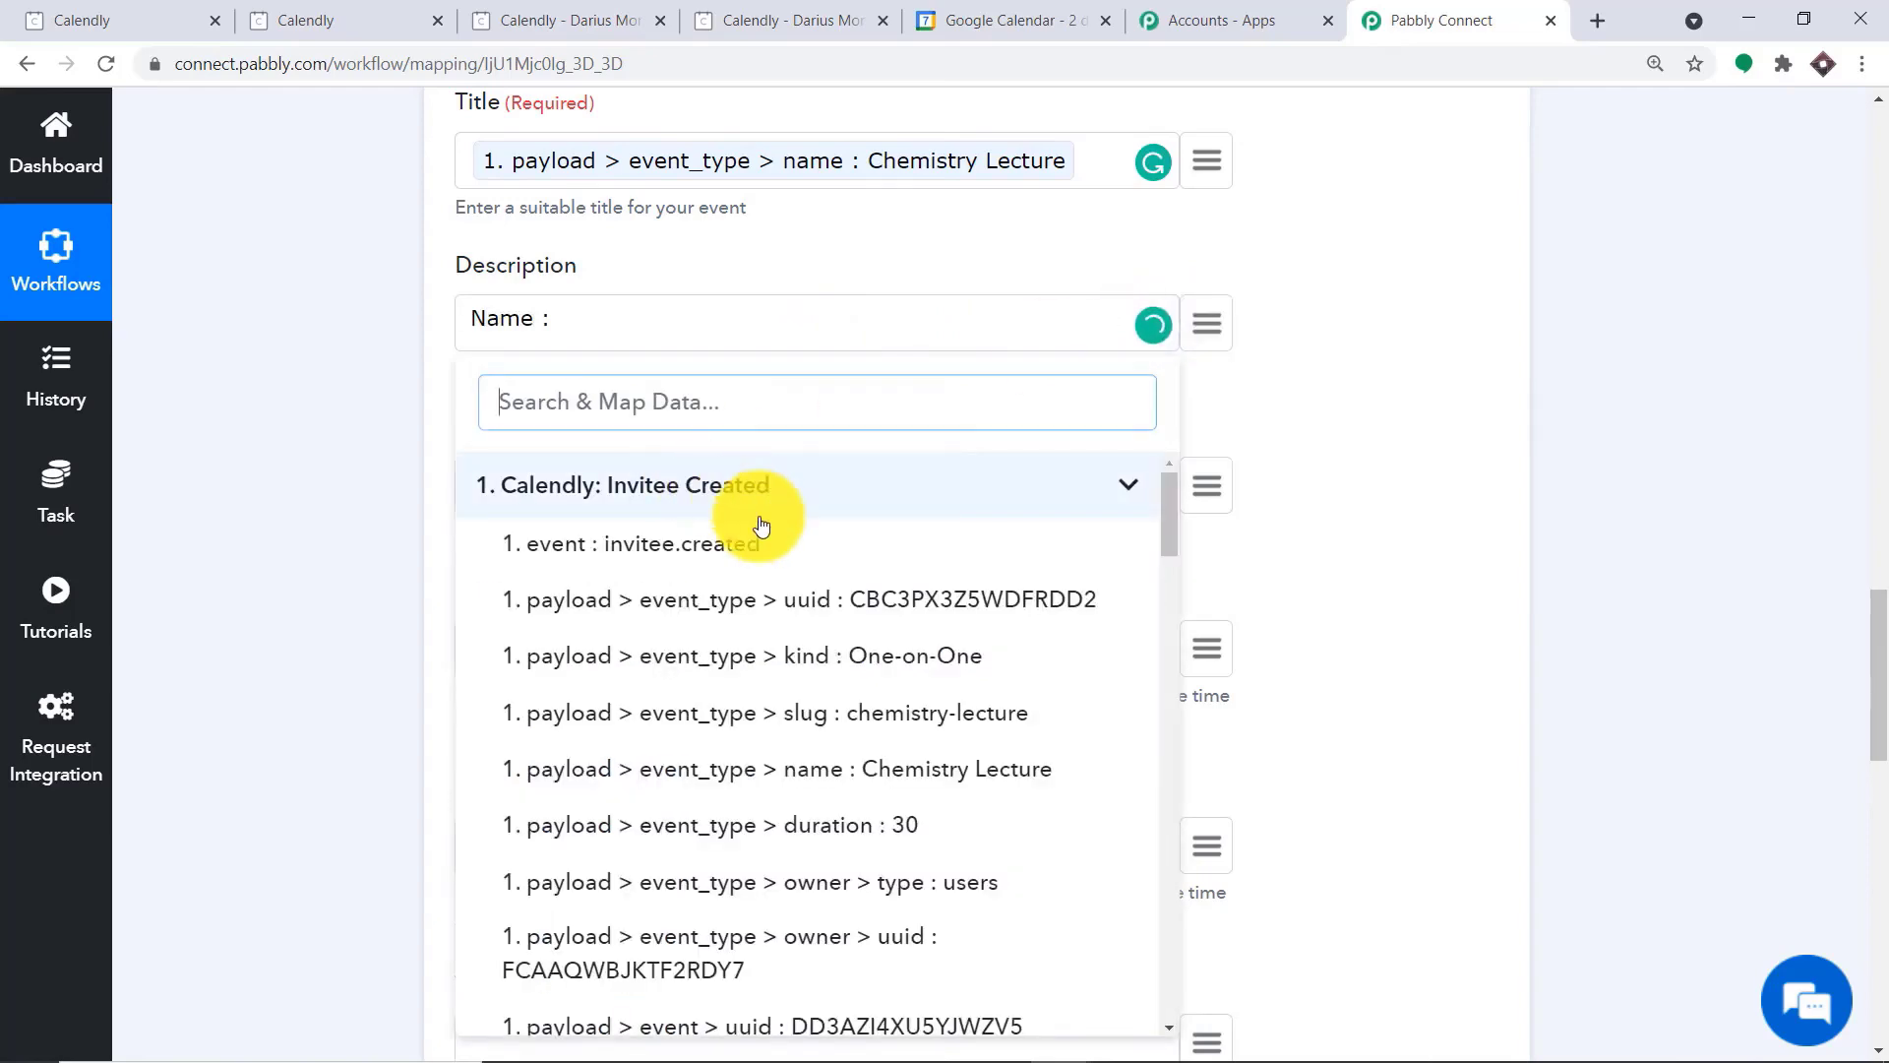
scroll(844, 689, "down", 10)
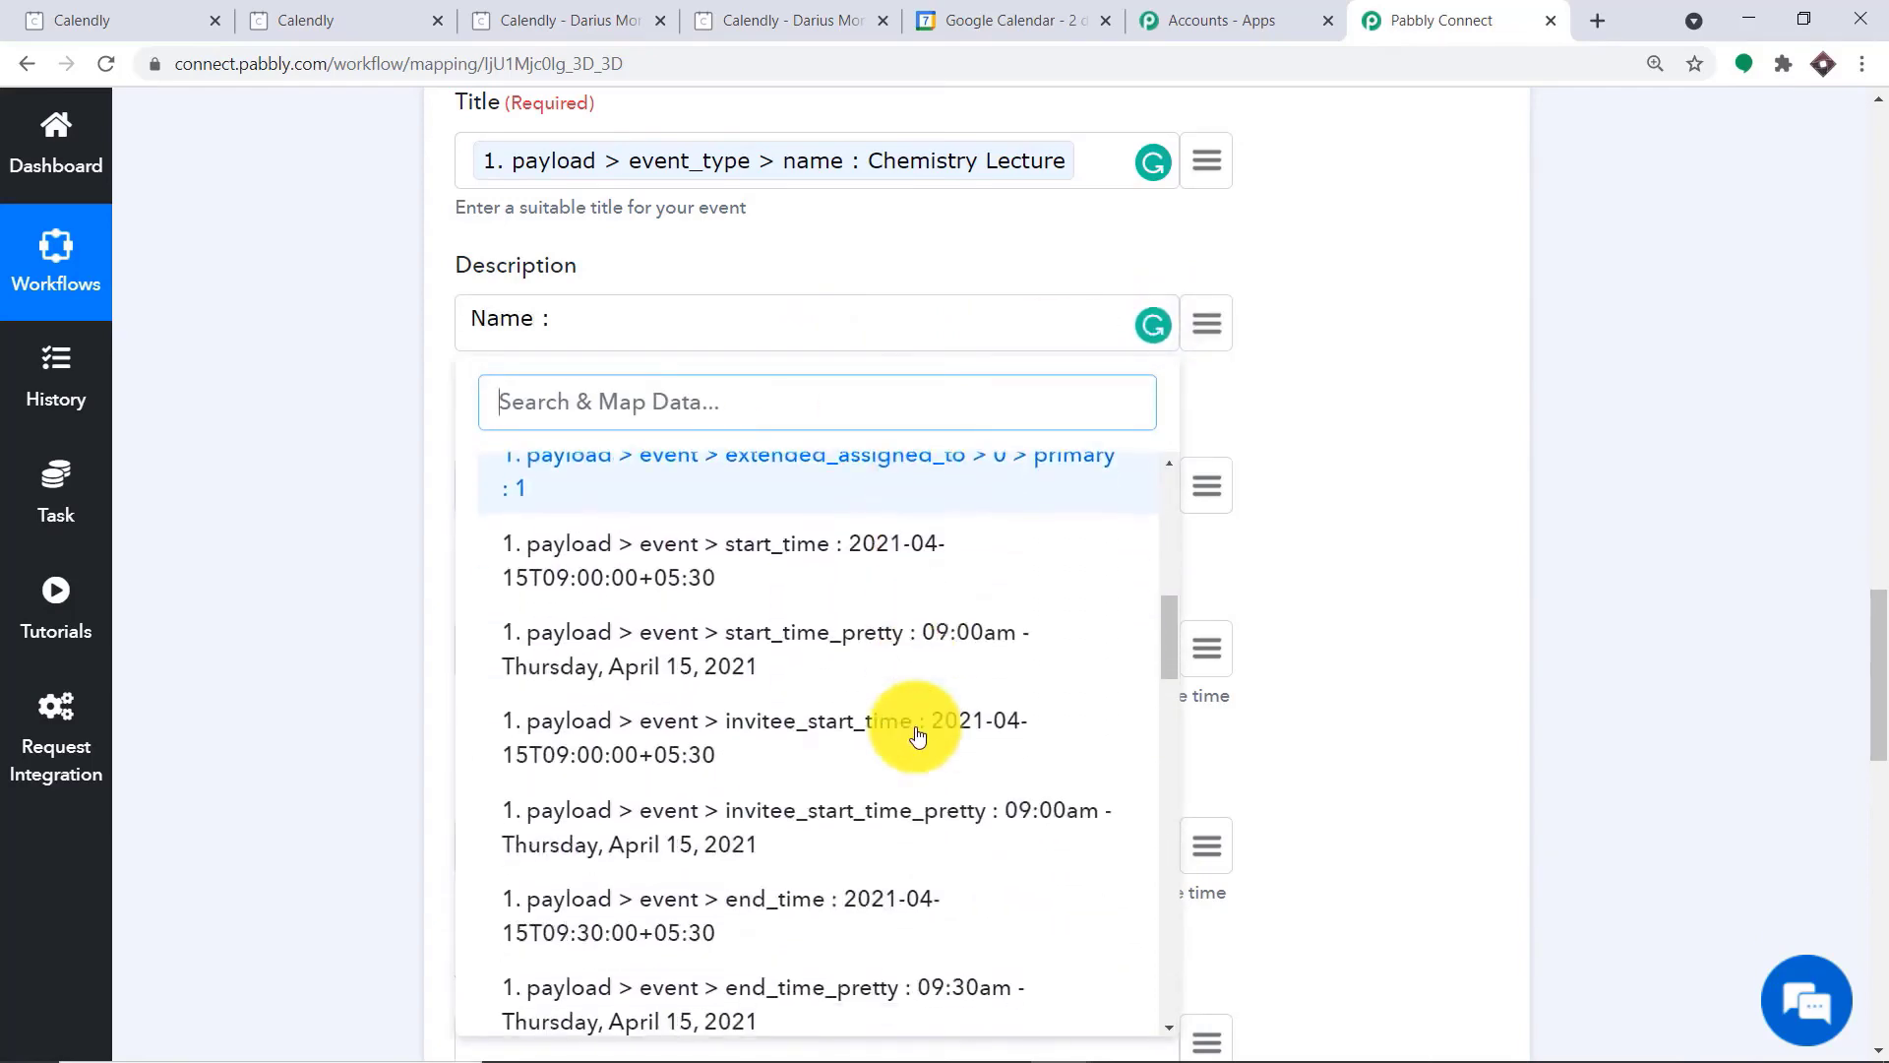
scroll(917, 736, "down", 12)
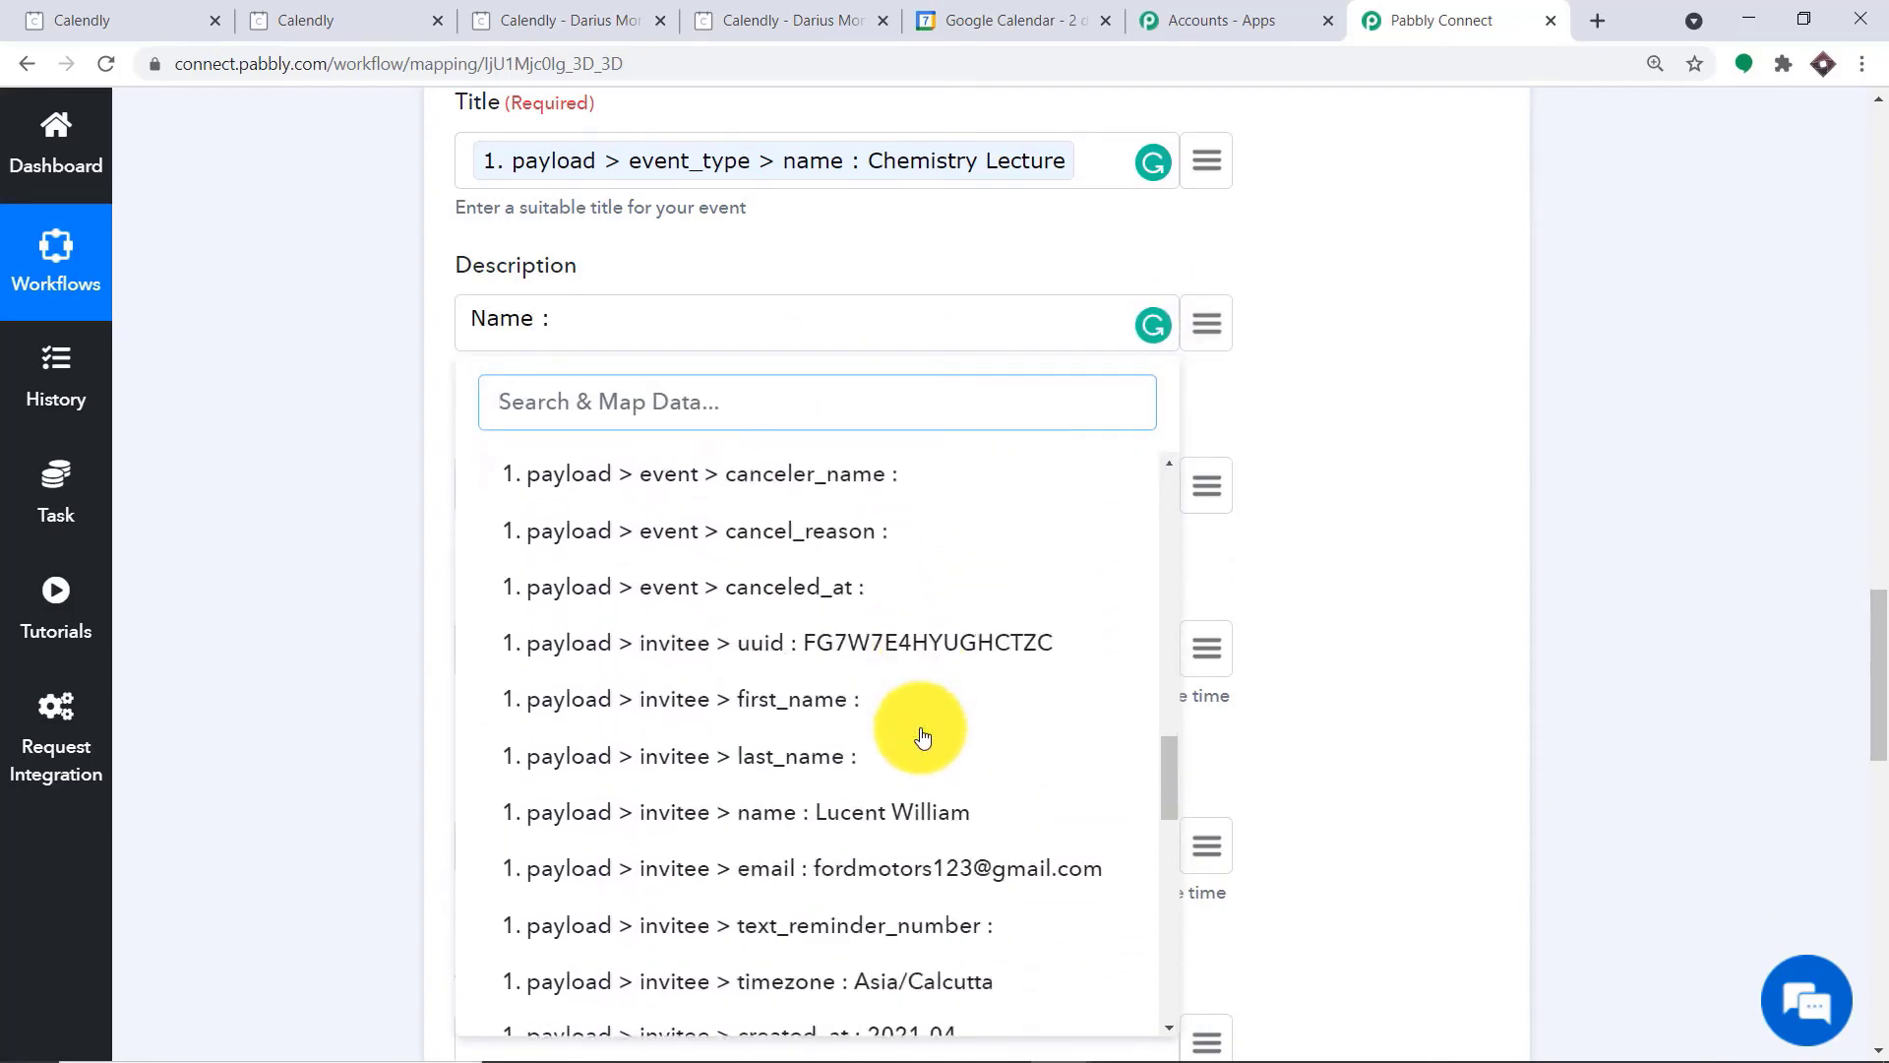
scroll(917, 736, "down", 1)
left_click(928, 679)
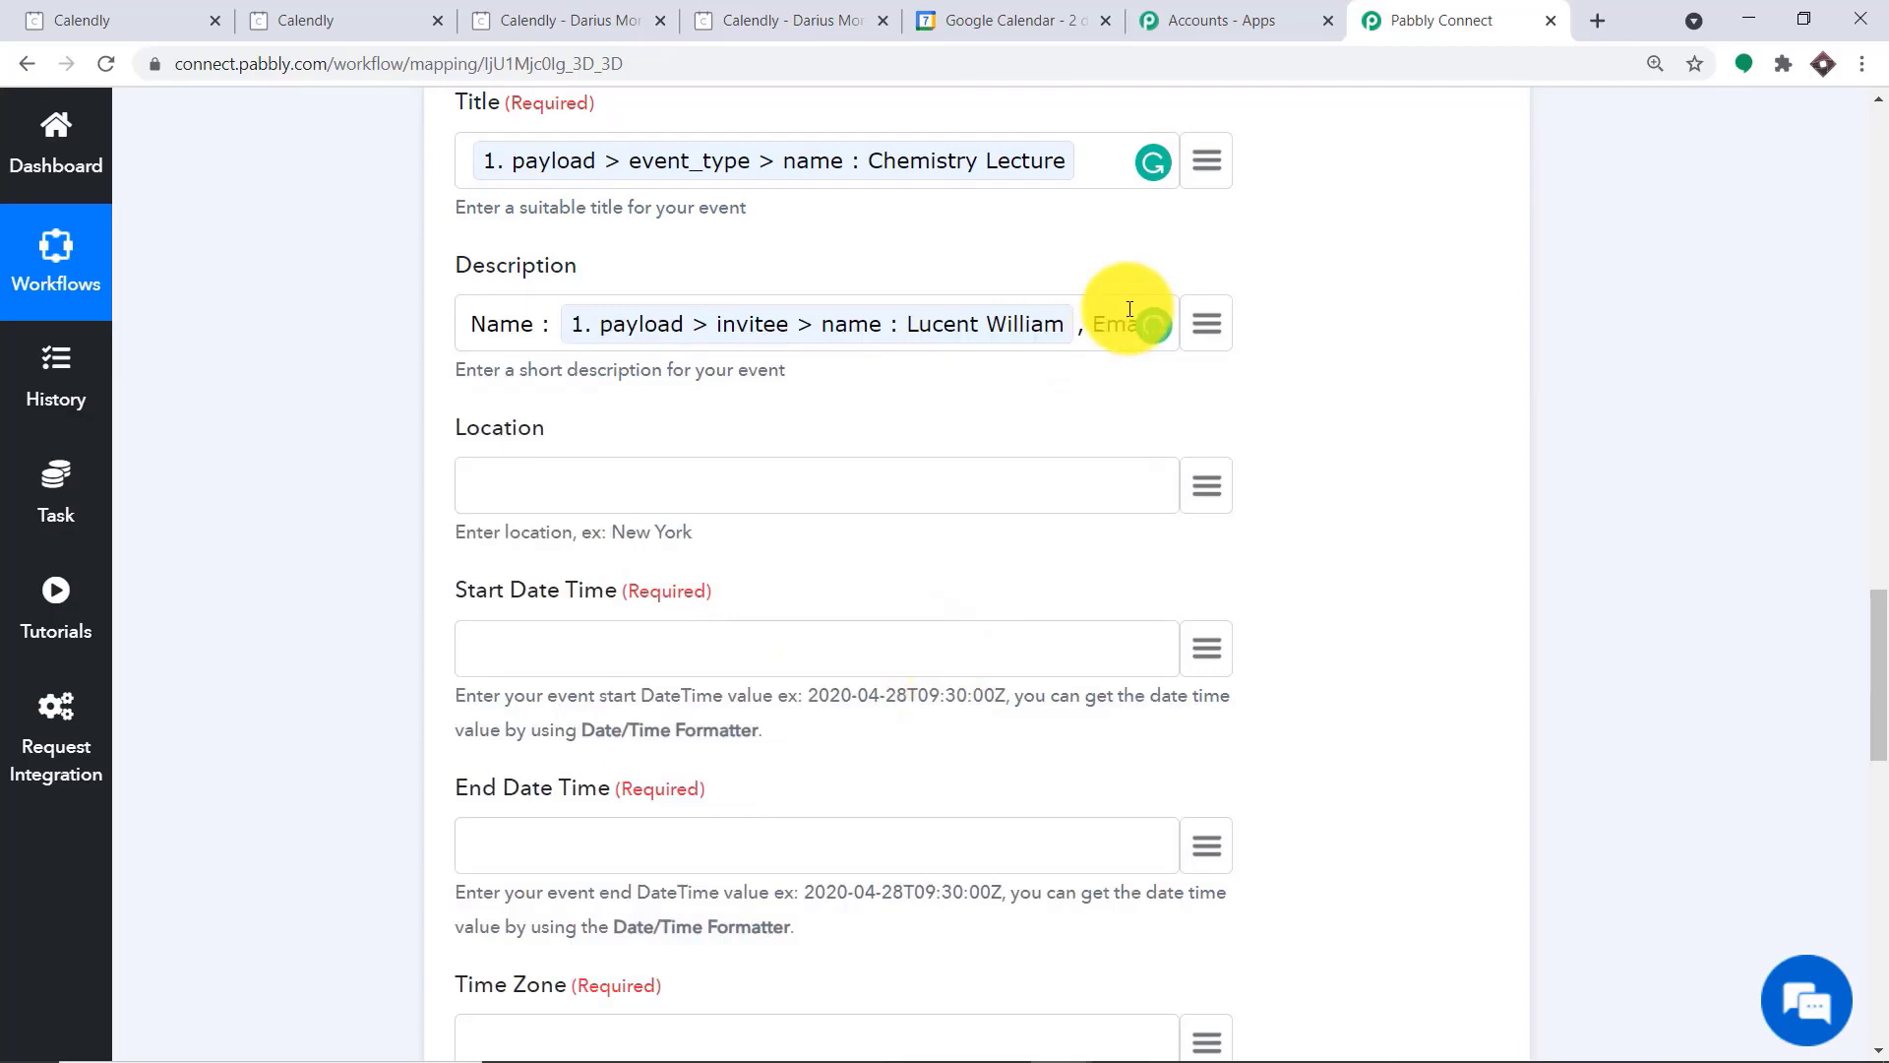
Add ", Email :" to the description, followed by the mapped Calendly invitee email
type(":")
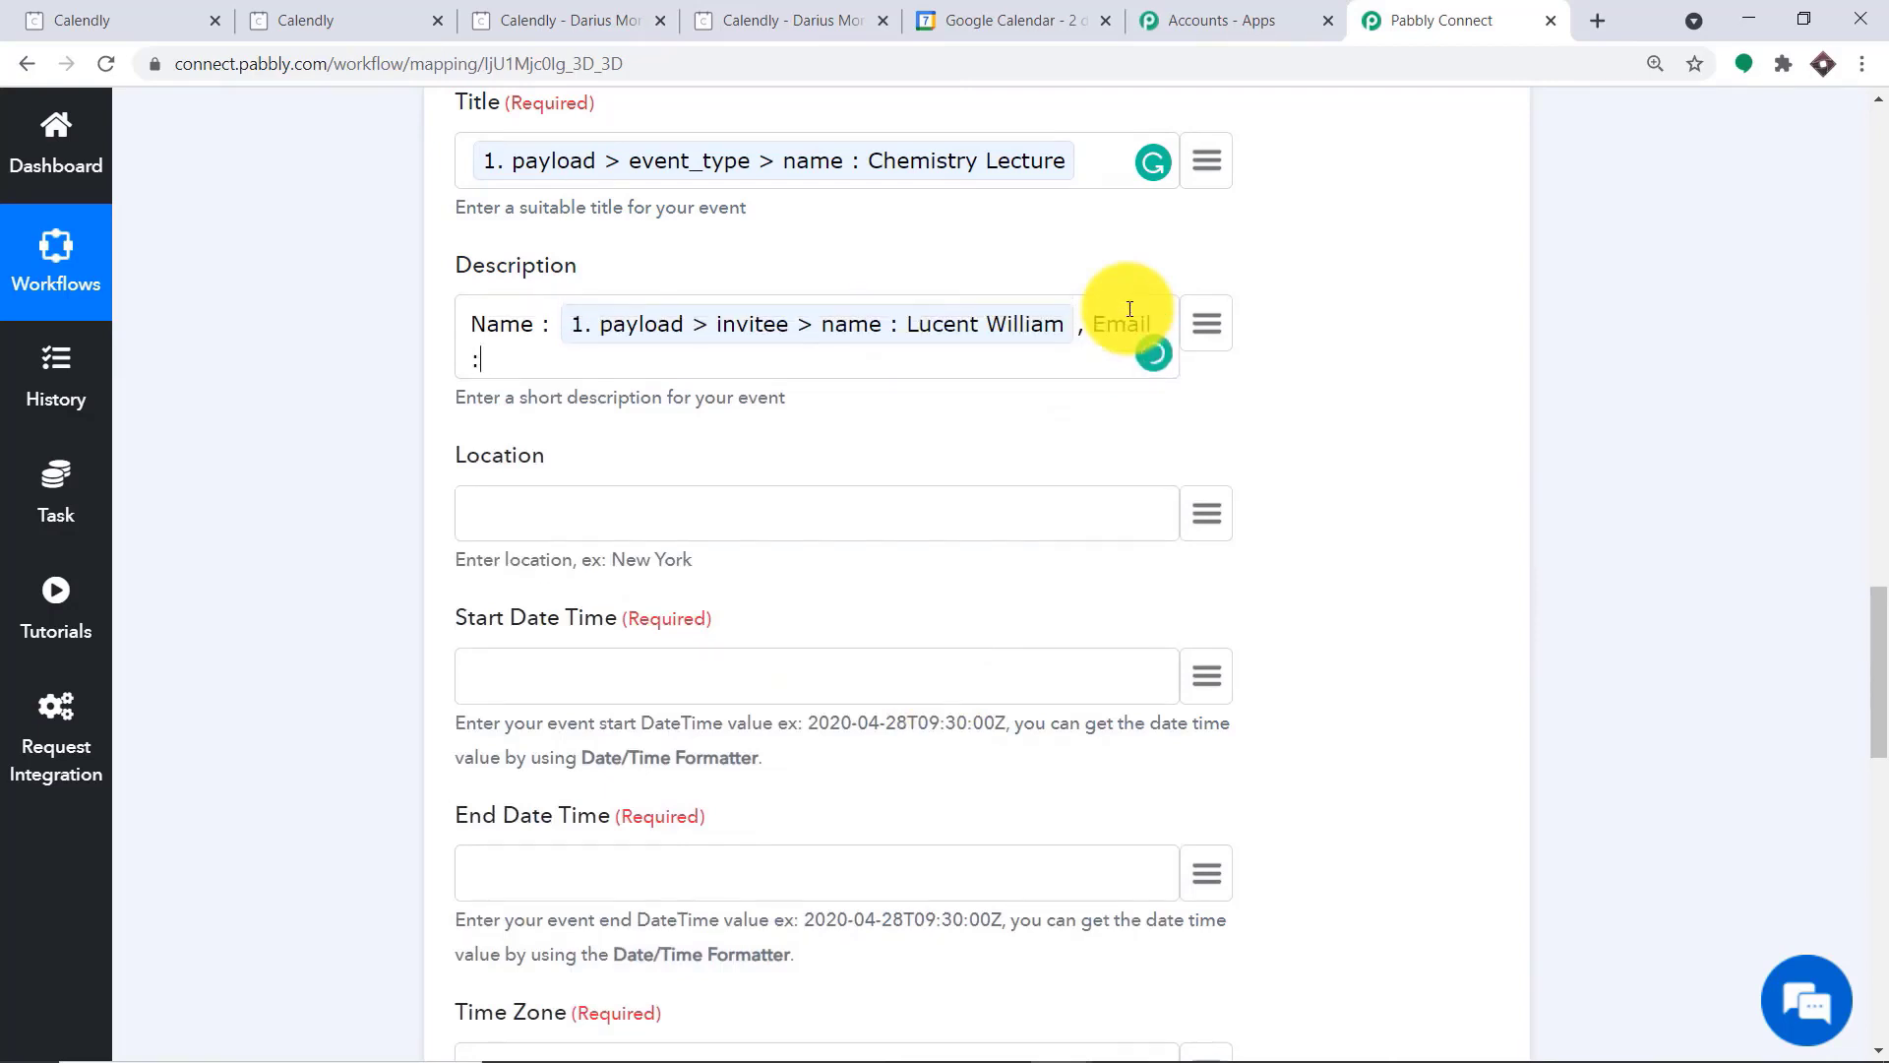
left_click(1210, 322)
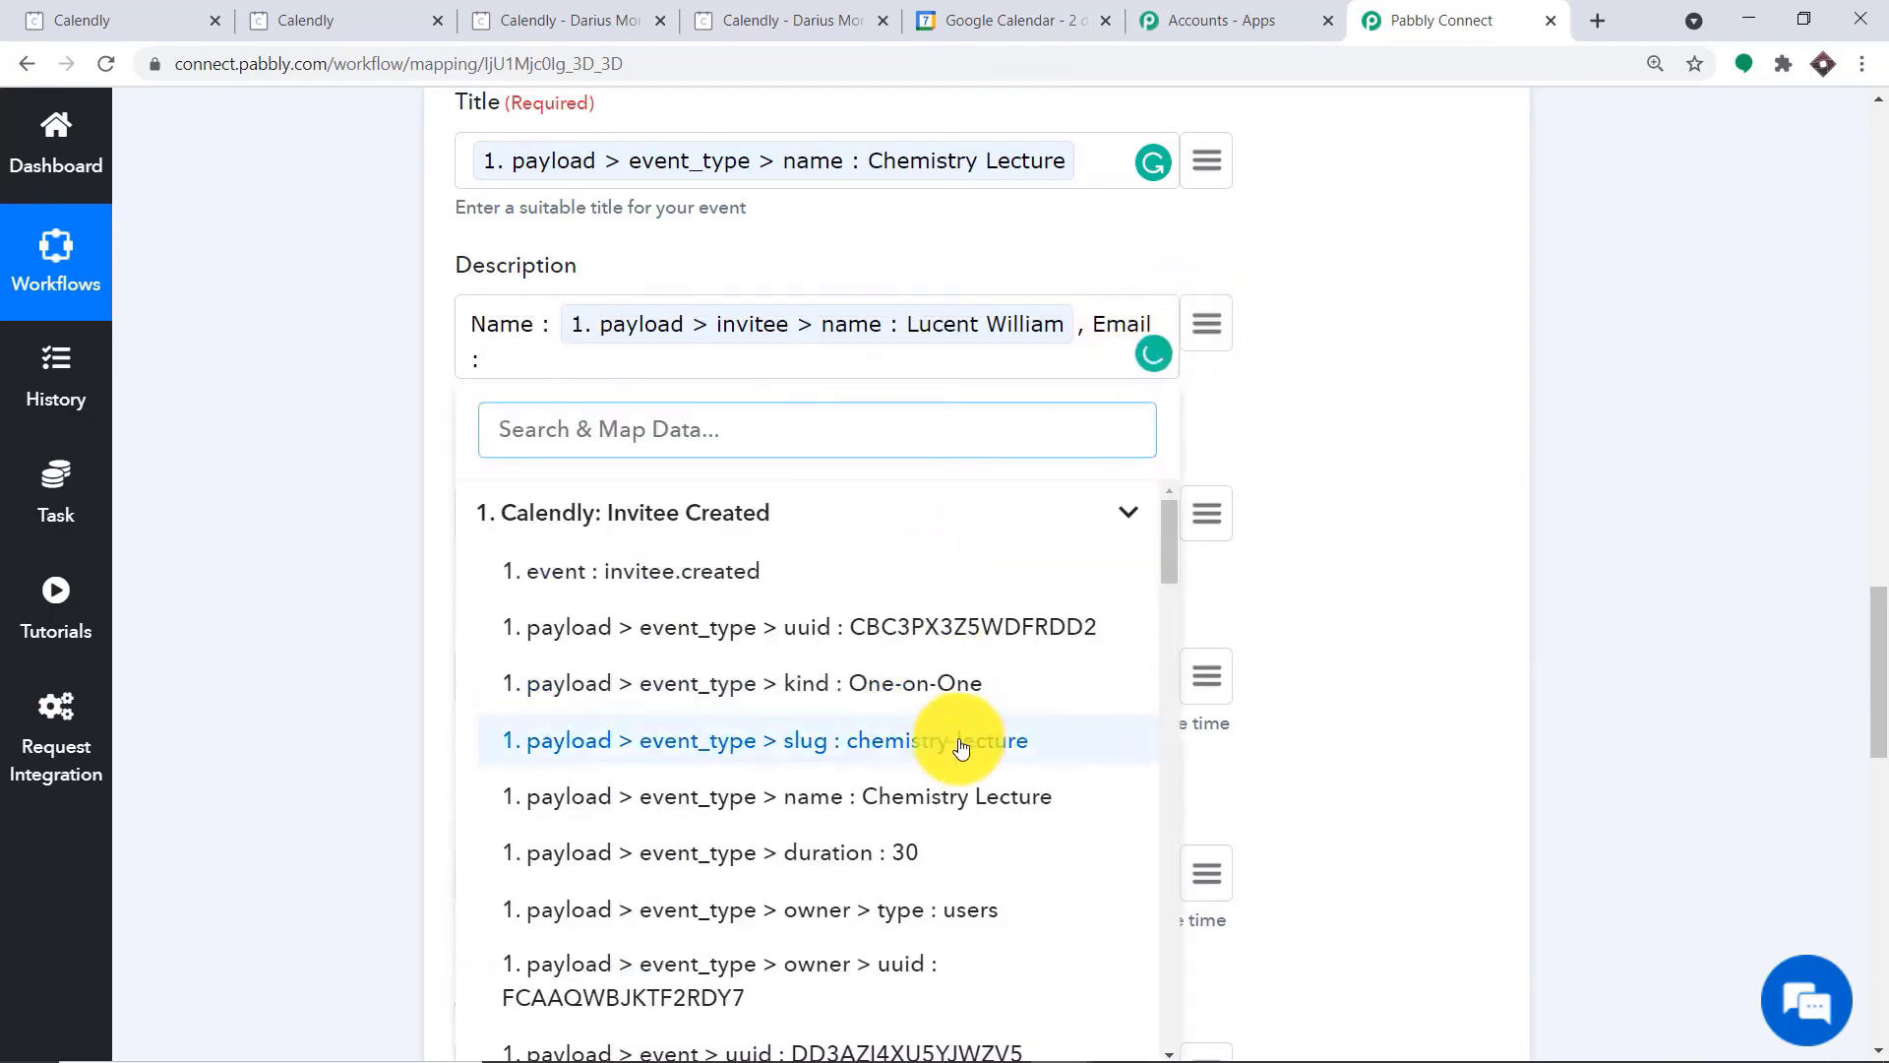
scroll(951, 815, "down", 8)
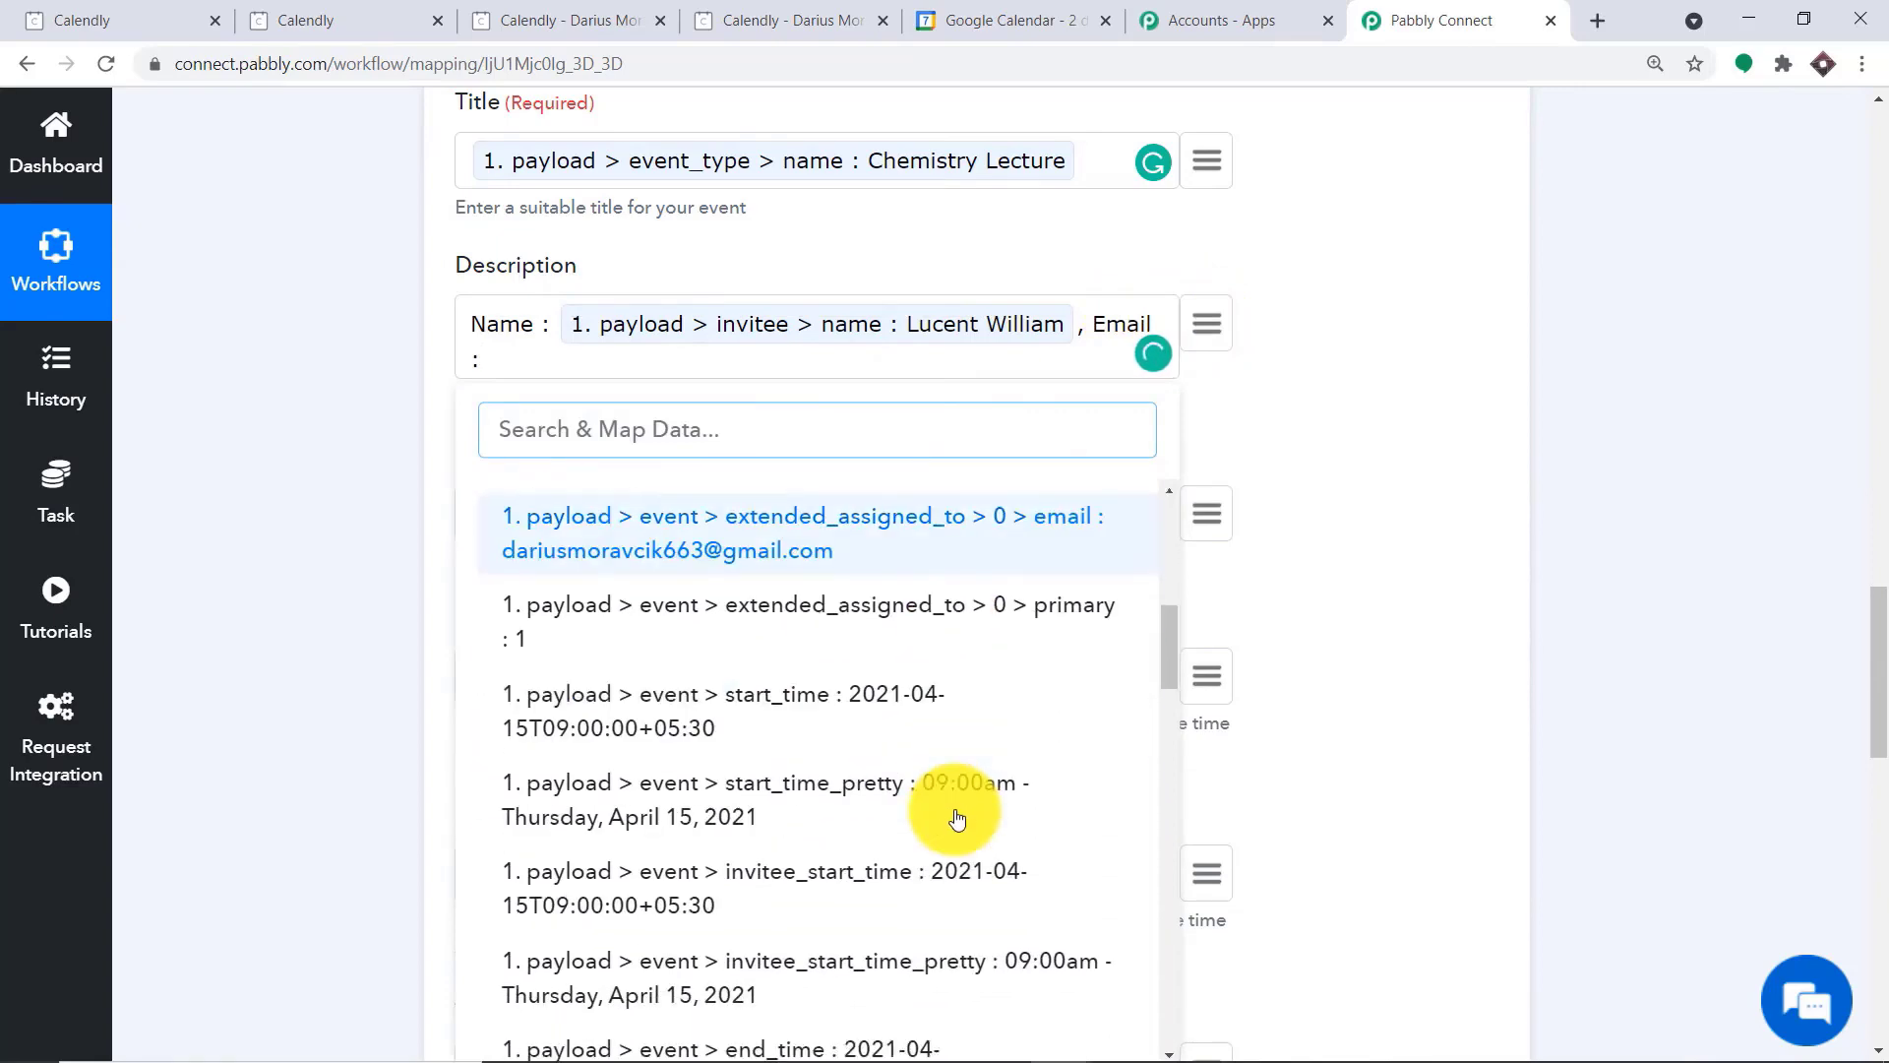
scroll(957, 818, "down", 8)
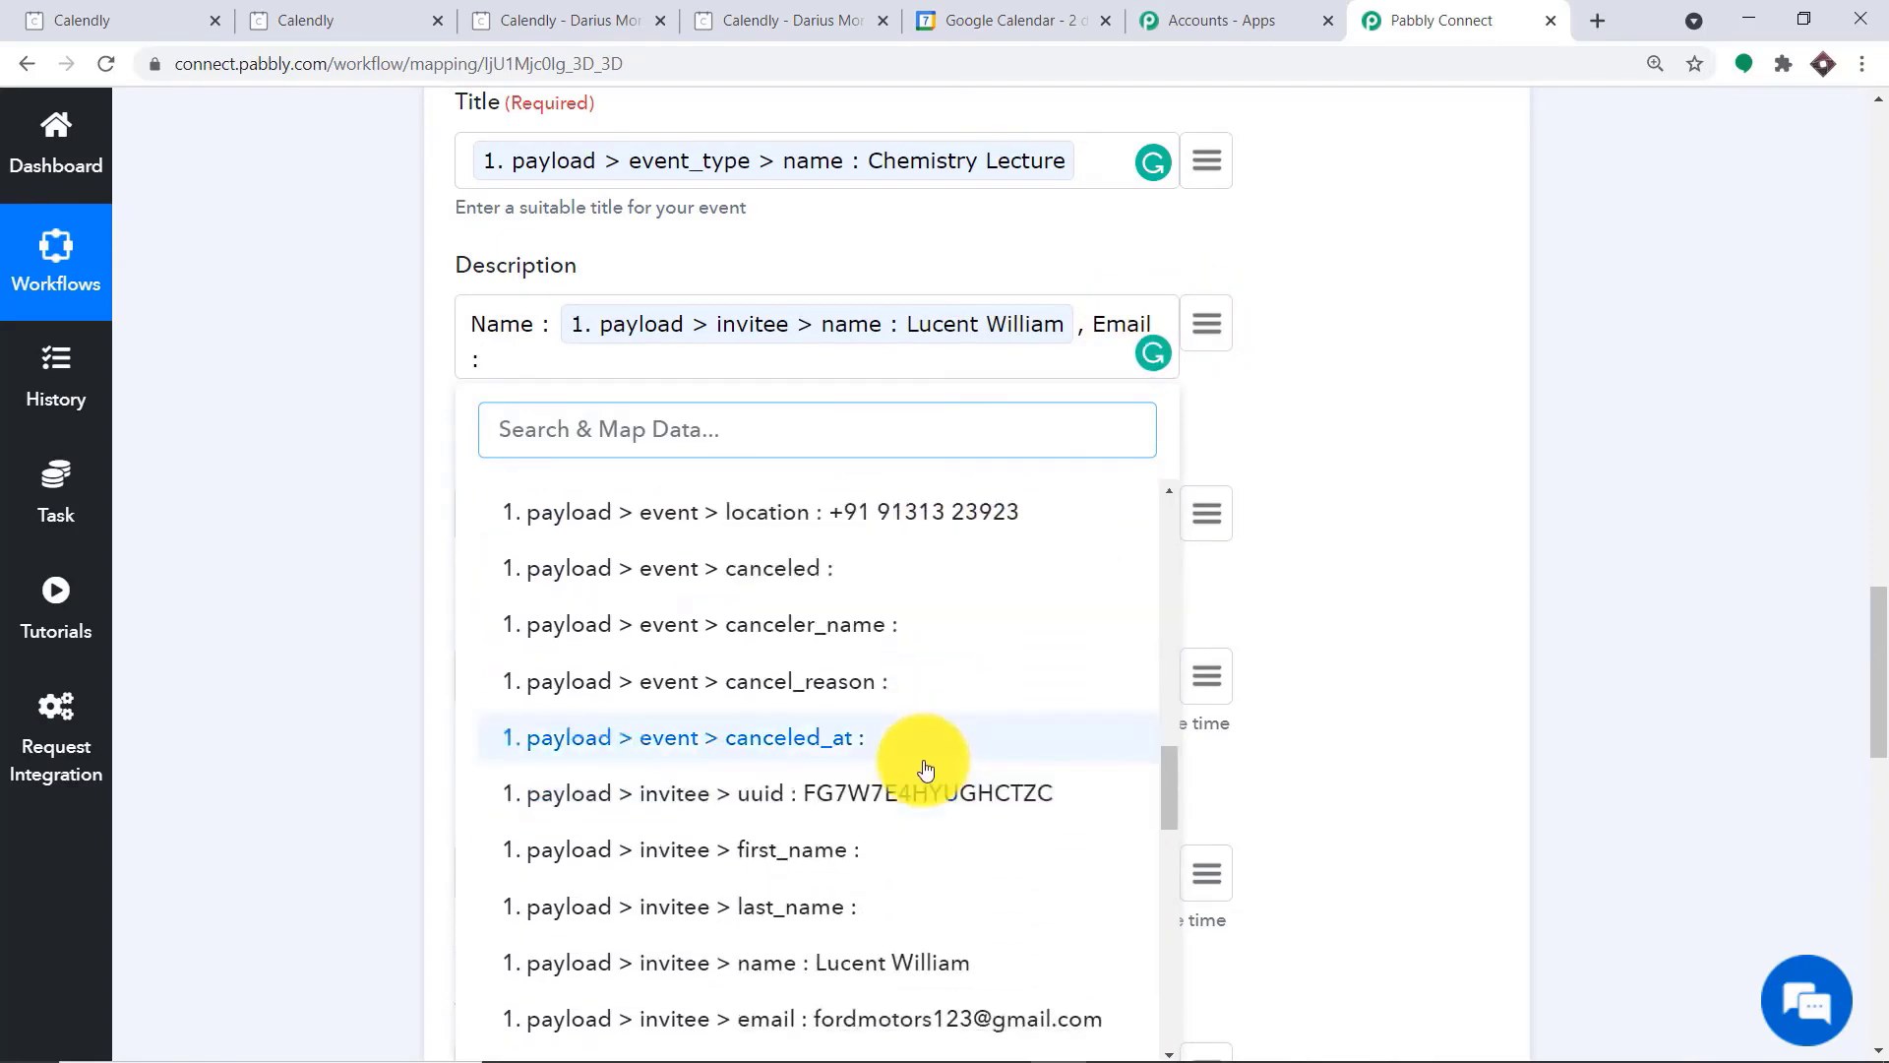
scroll(923, 758, "down", 3)
left_click(873, 770)
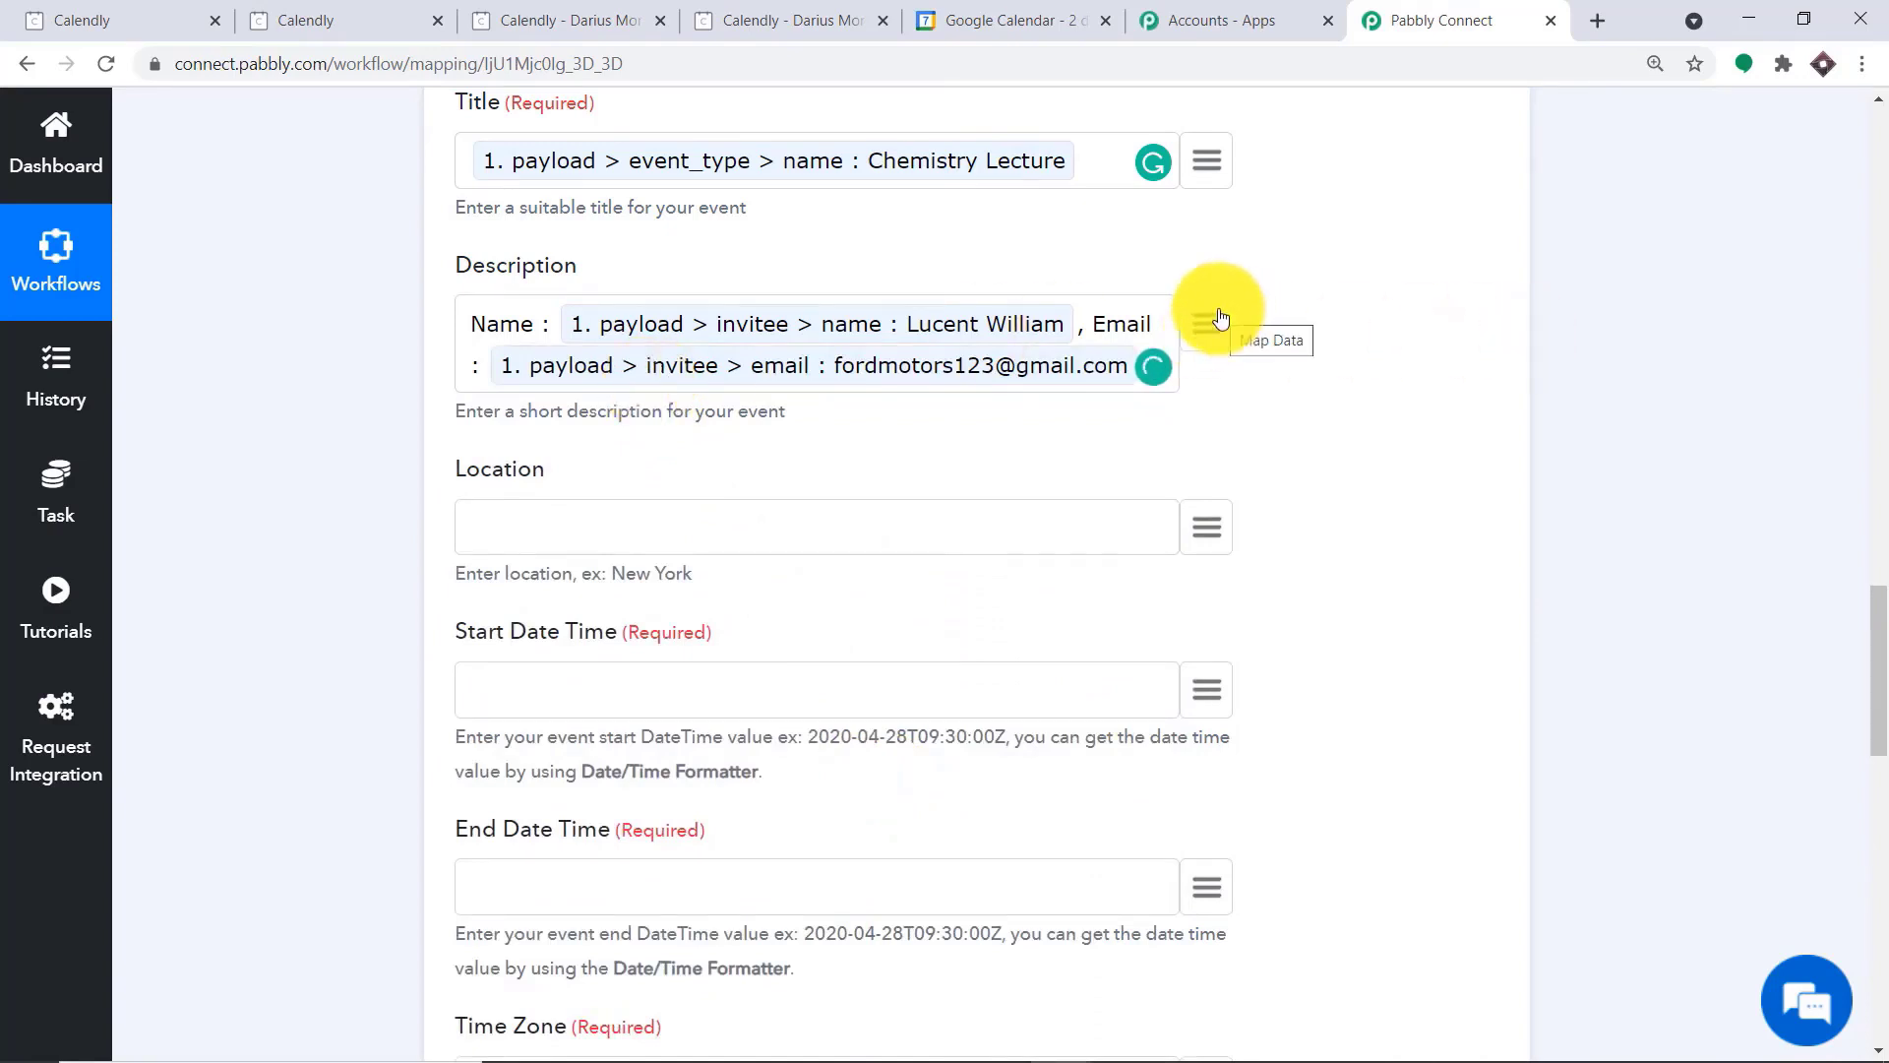
Add a new description line "Reminder:" followed by the mapped questions_and_answers > 0 > answer value
key("Return")
type("Reminder:")
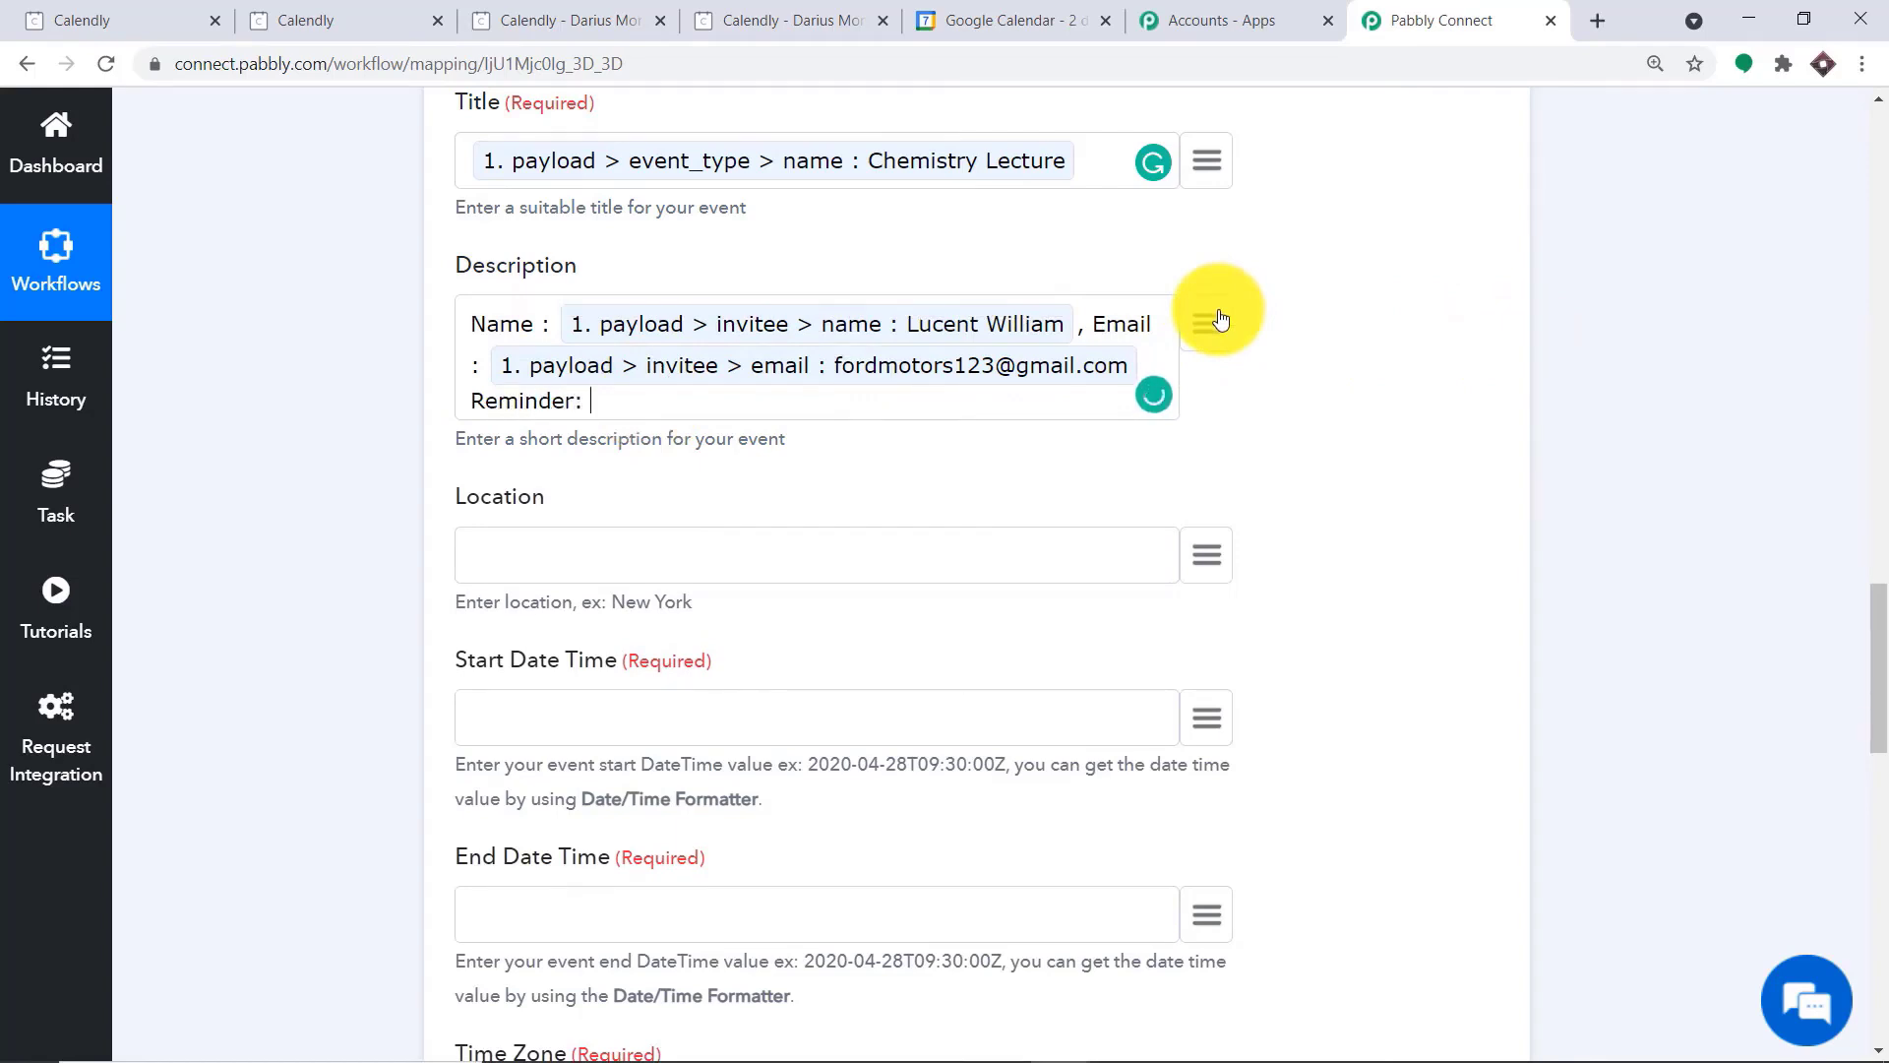
left_click(1220, 318)
scroll(1021, 624, "down", 10)
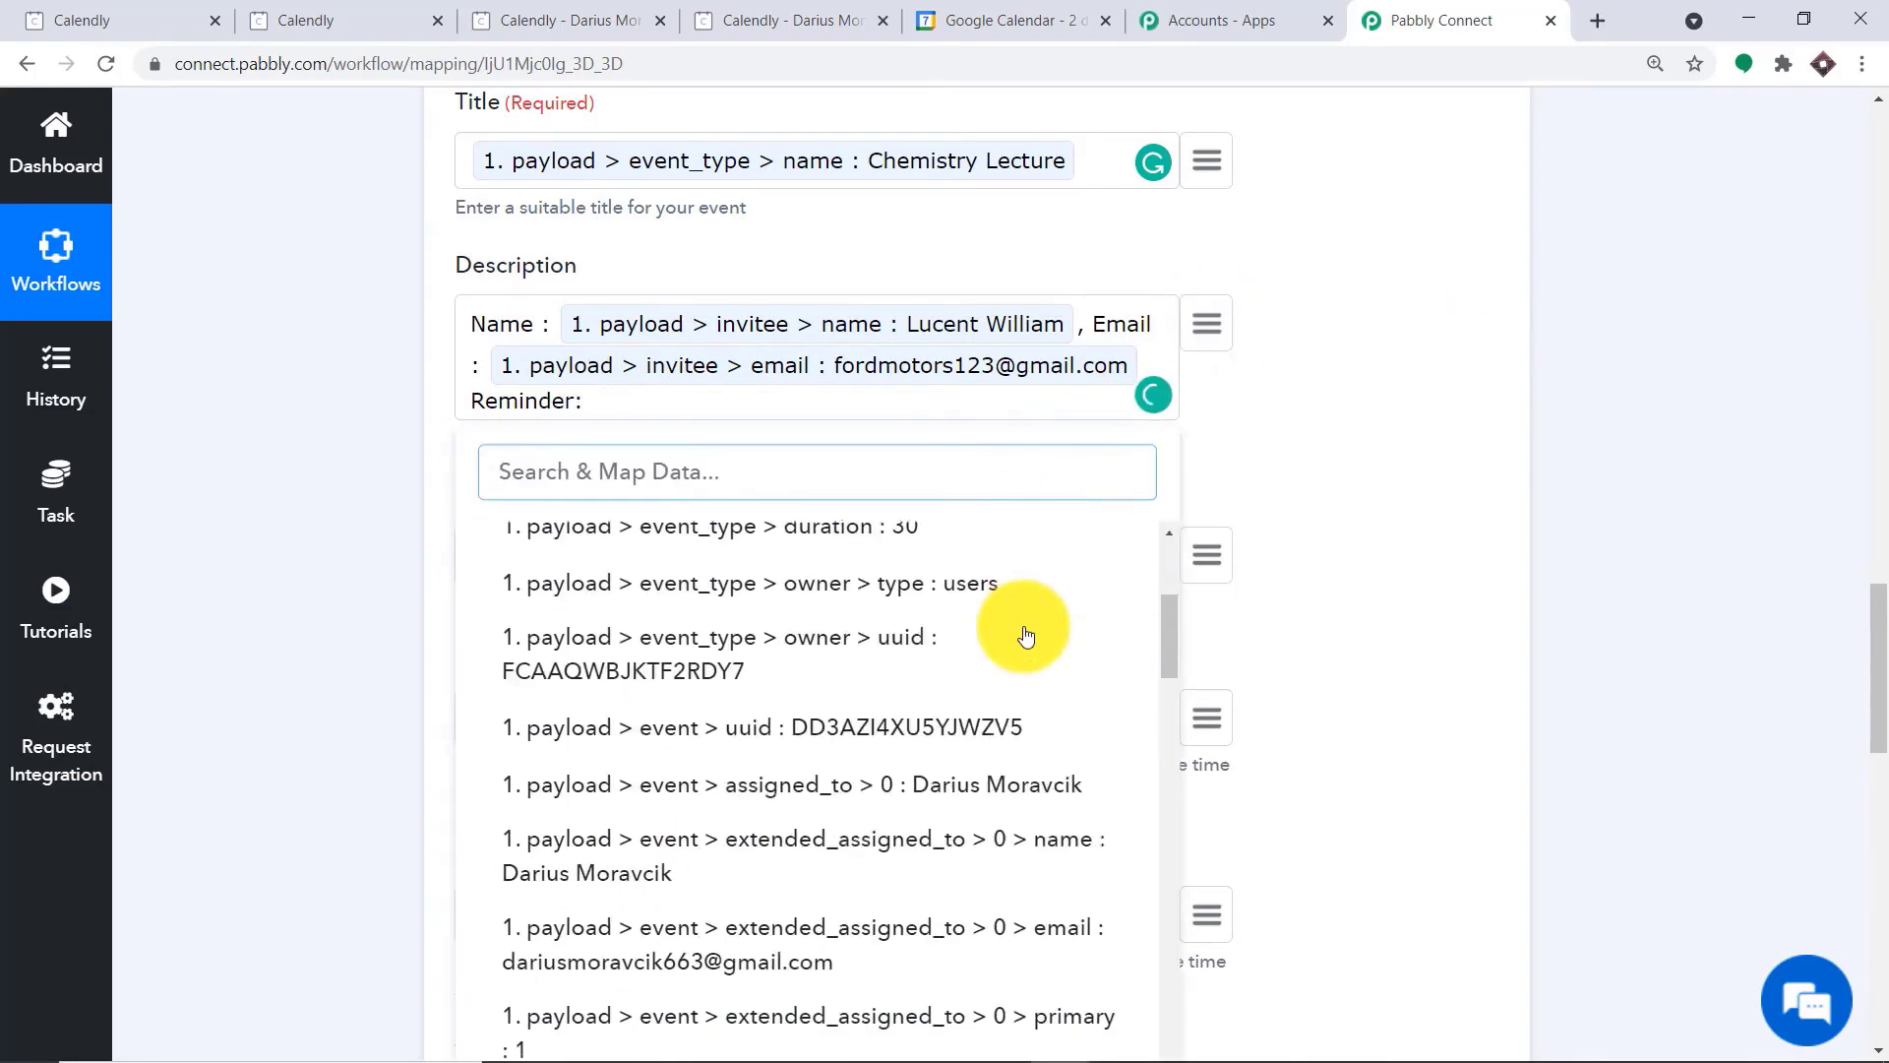
scroll(997, 677, "down", 5)
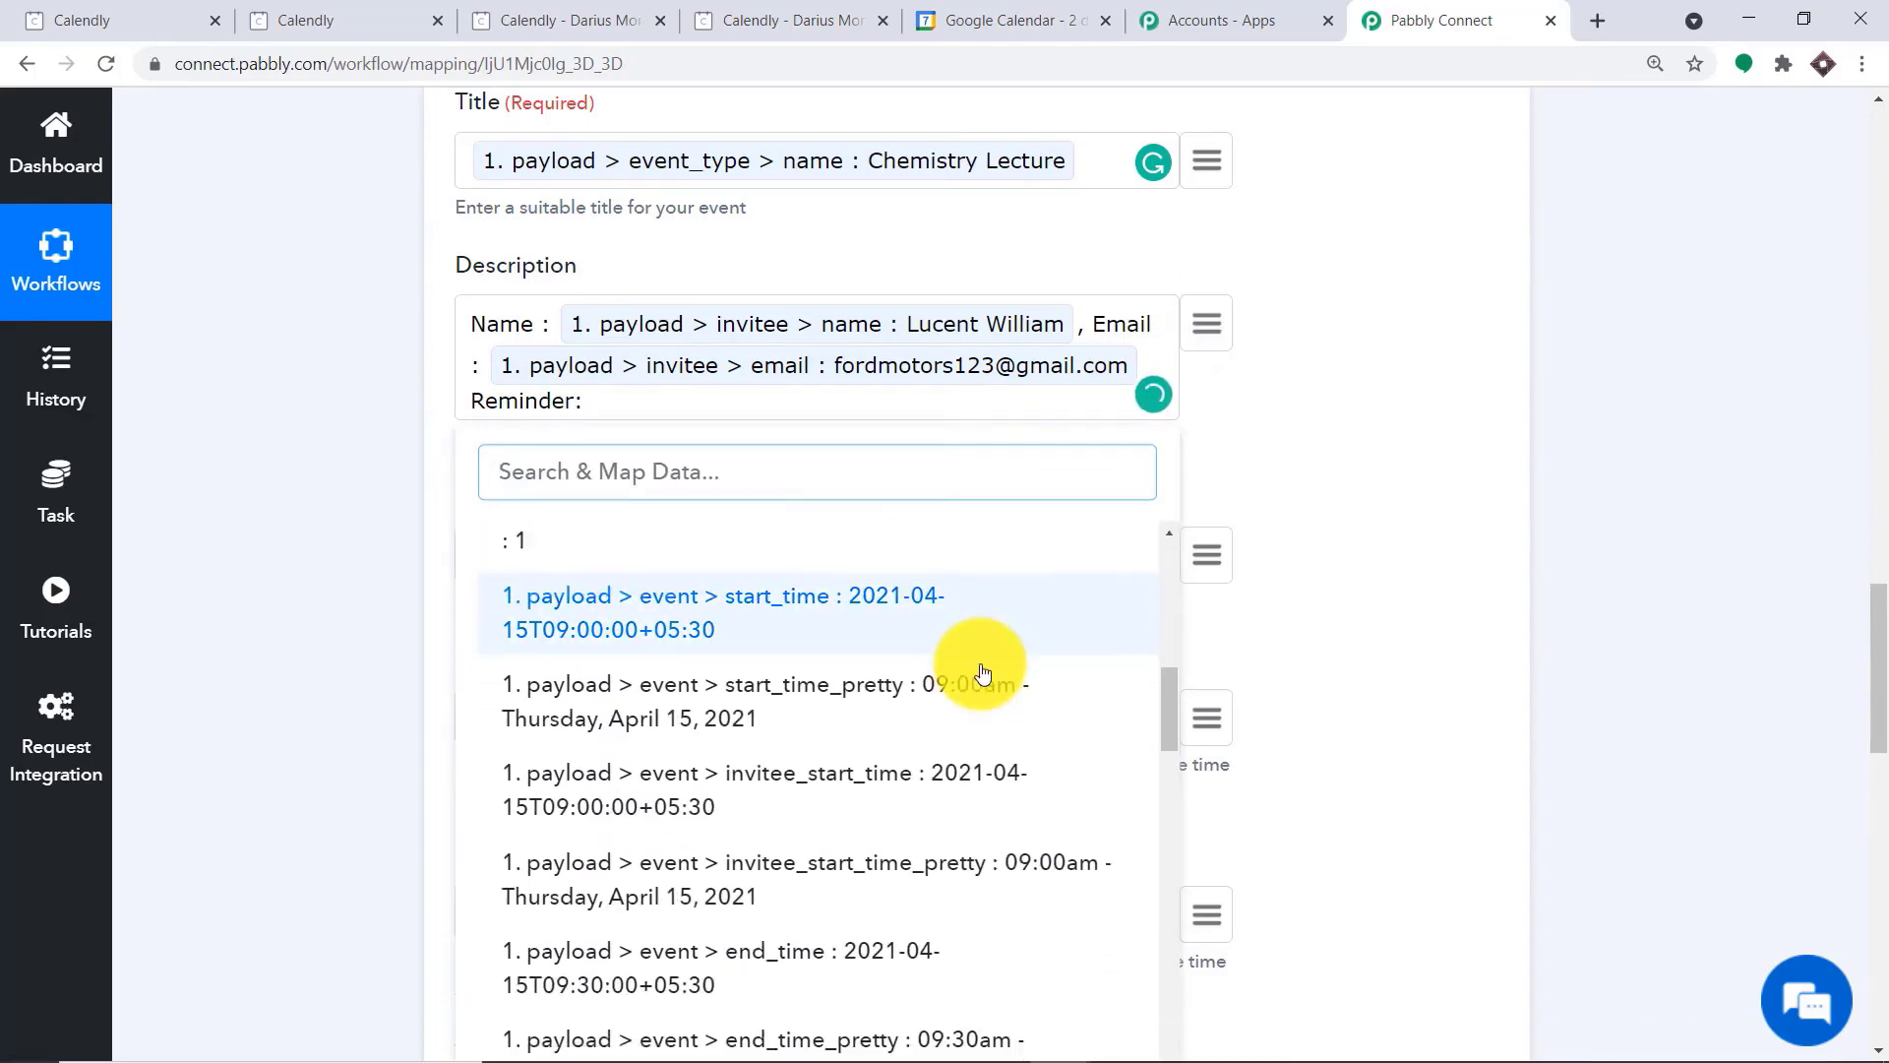
scroll(982, 673, "down", 10)
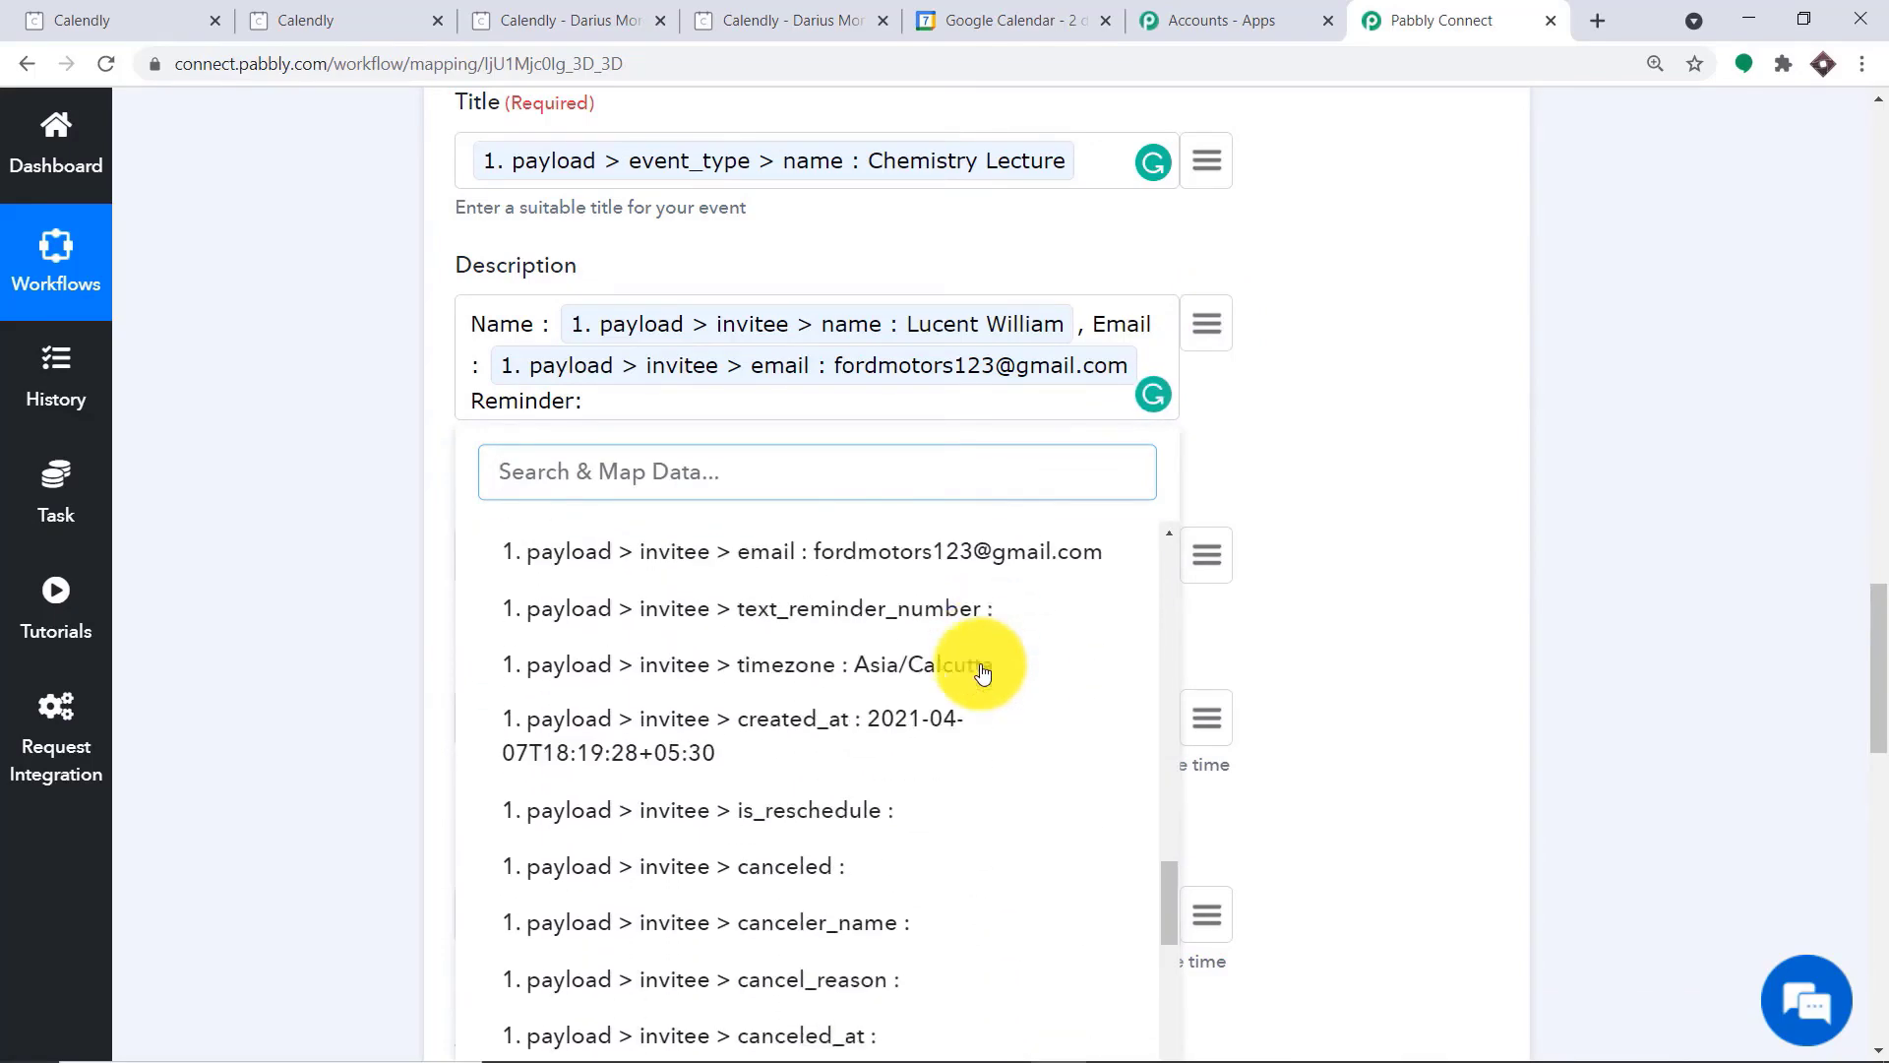
scroll(891, 677, "down", 2)
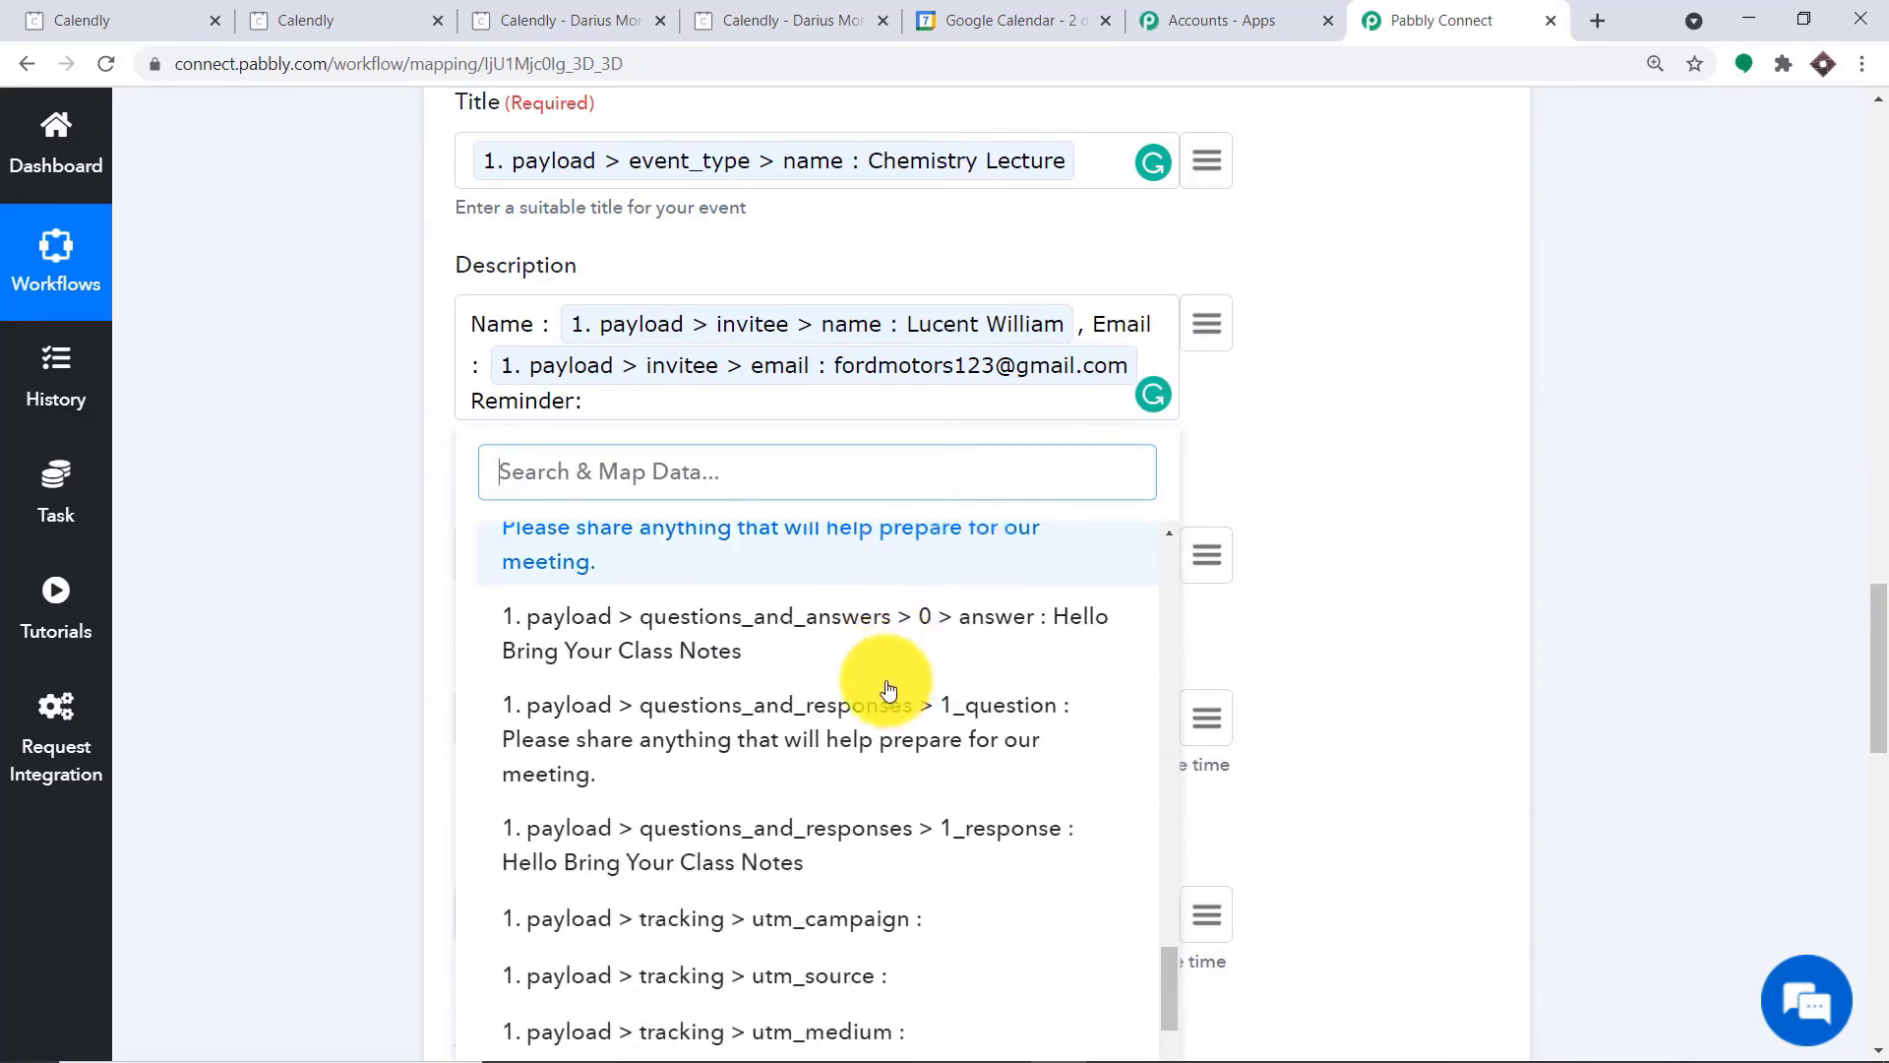
left_click(864, 666)
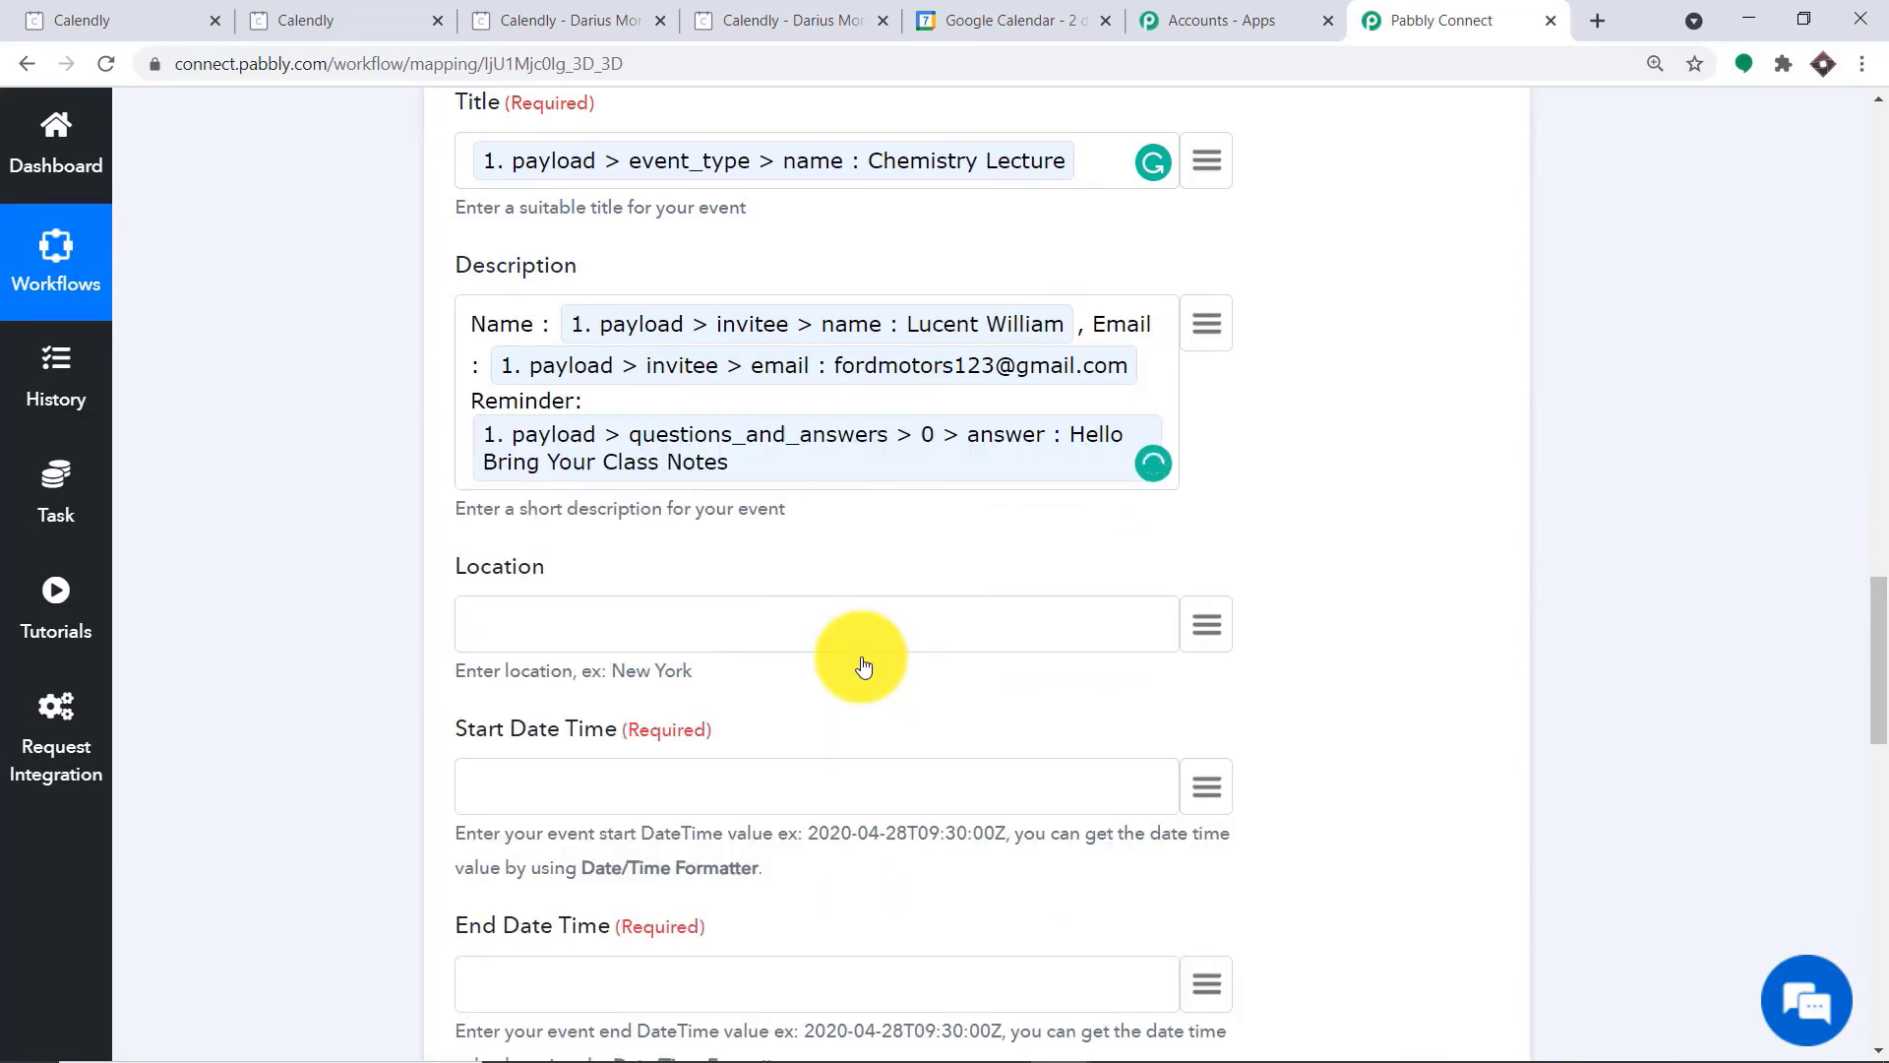
scroll(1278, 433, "down", 3)
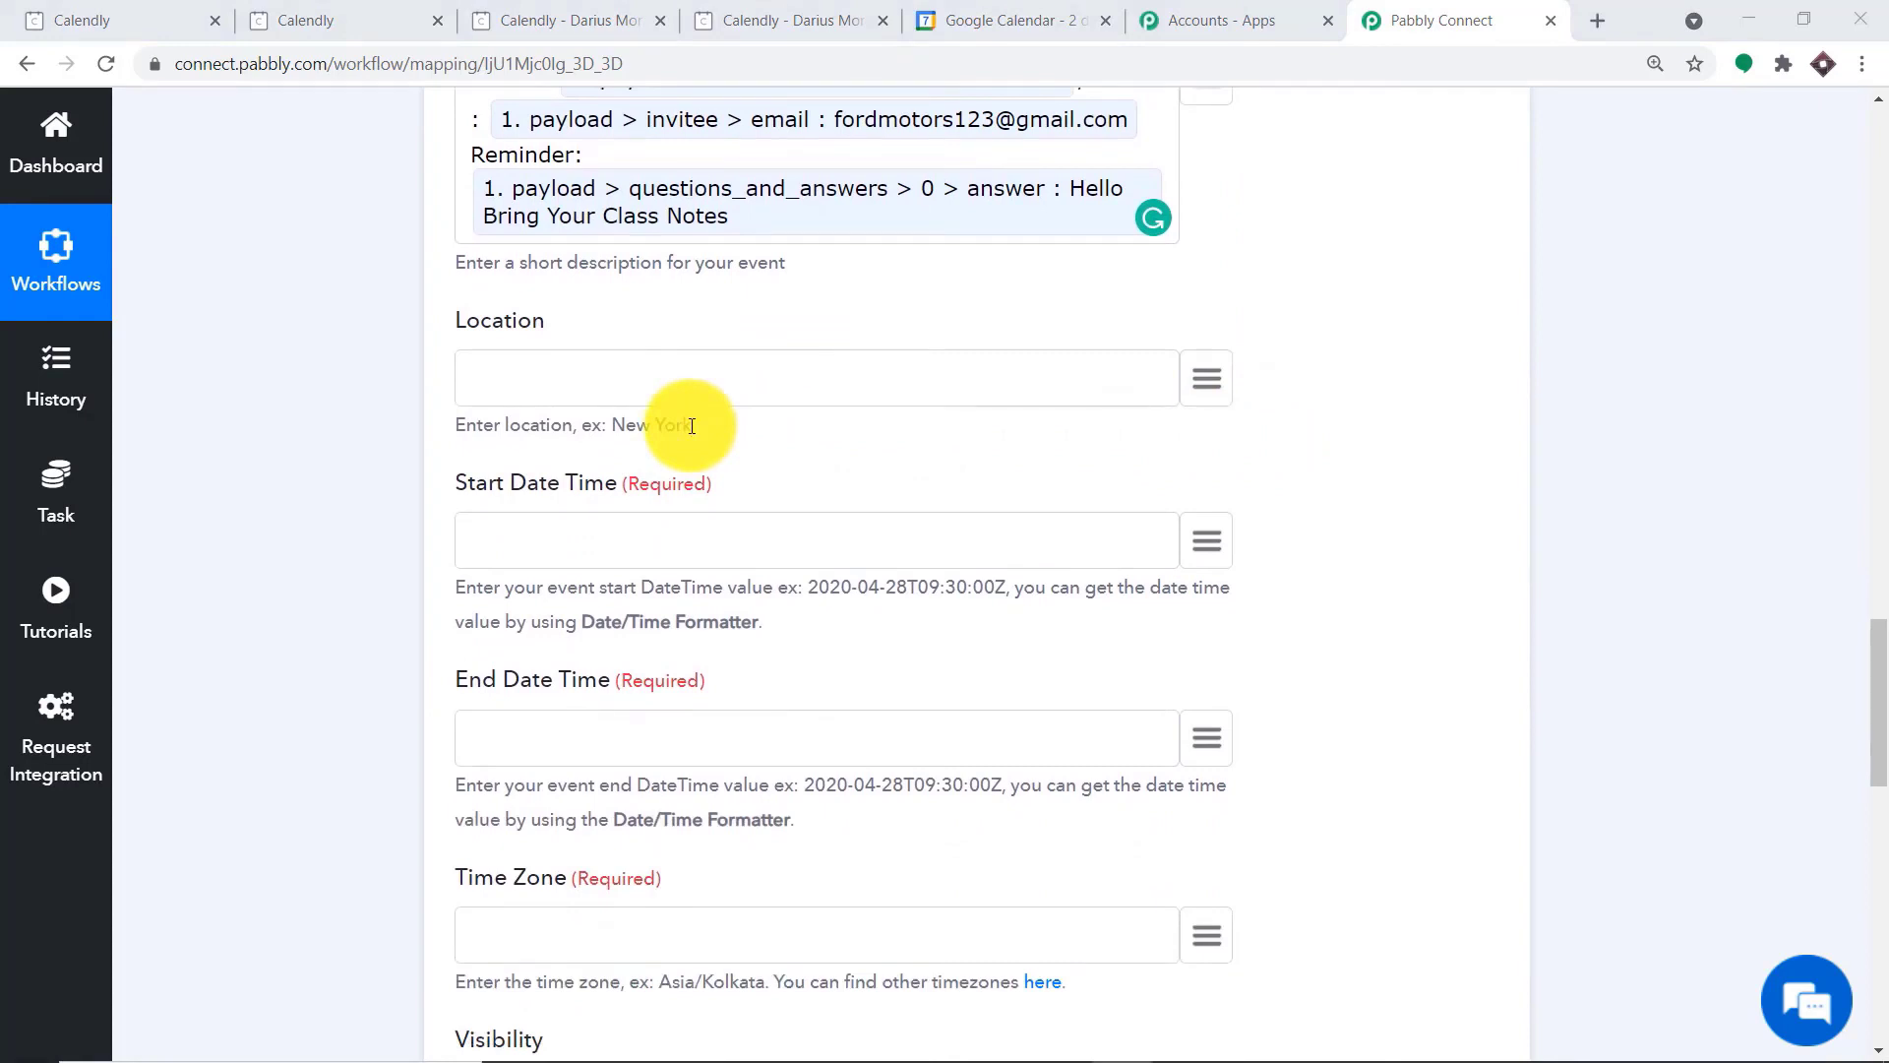
left_click_drag(692, 425, 616, 423)
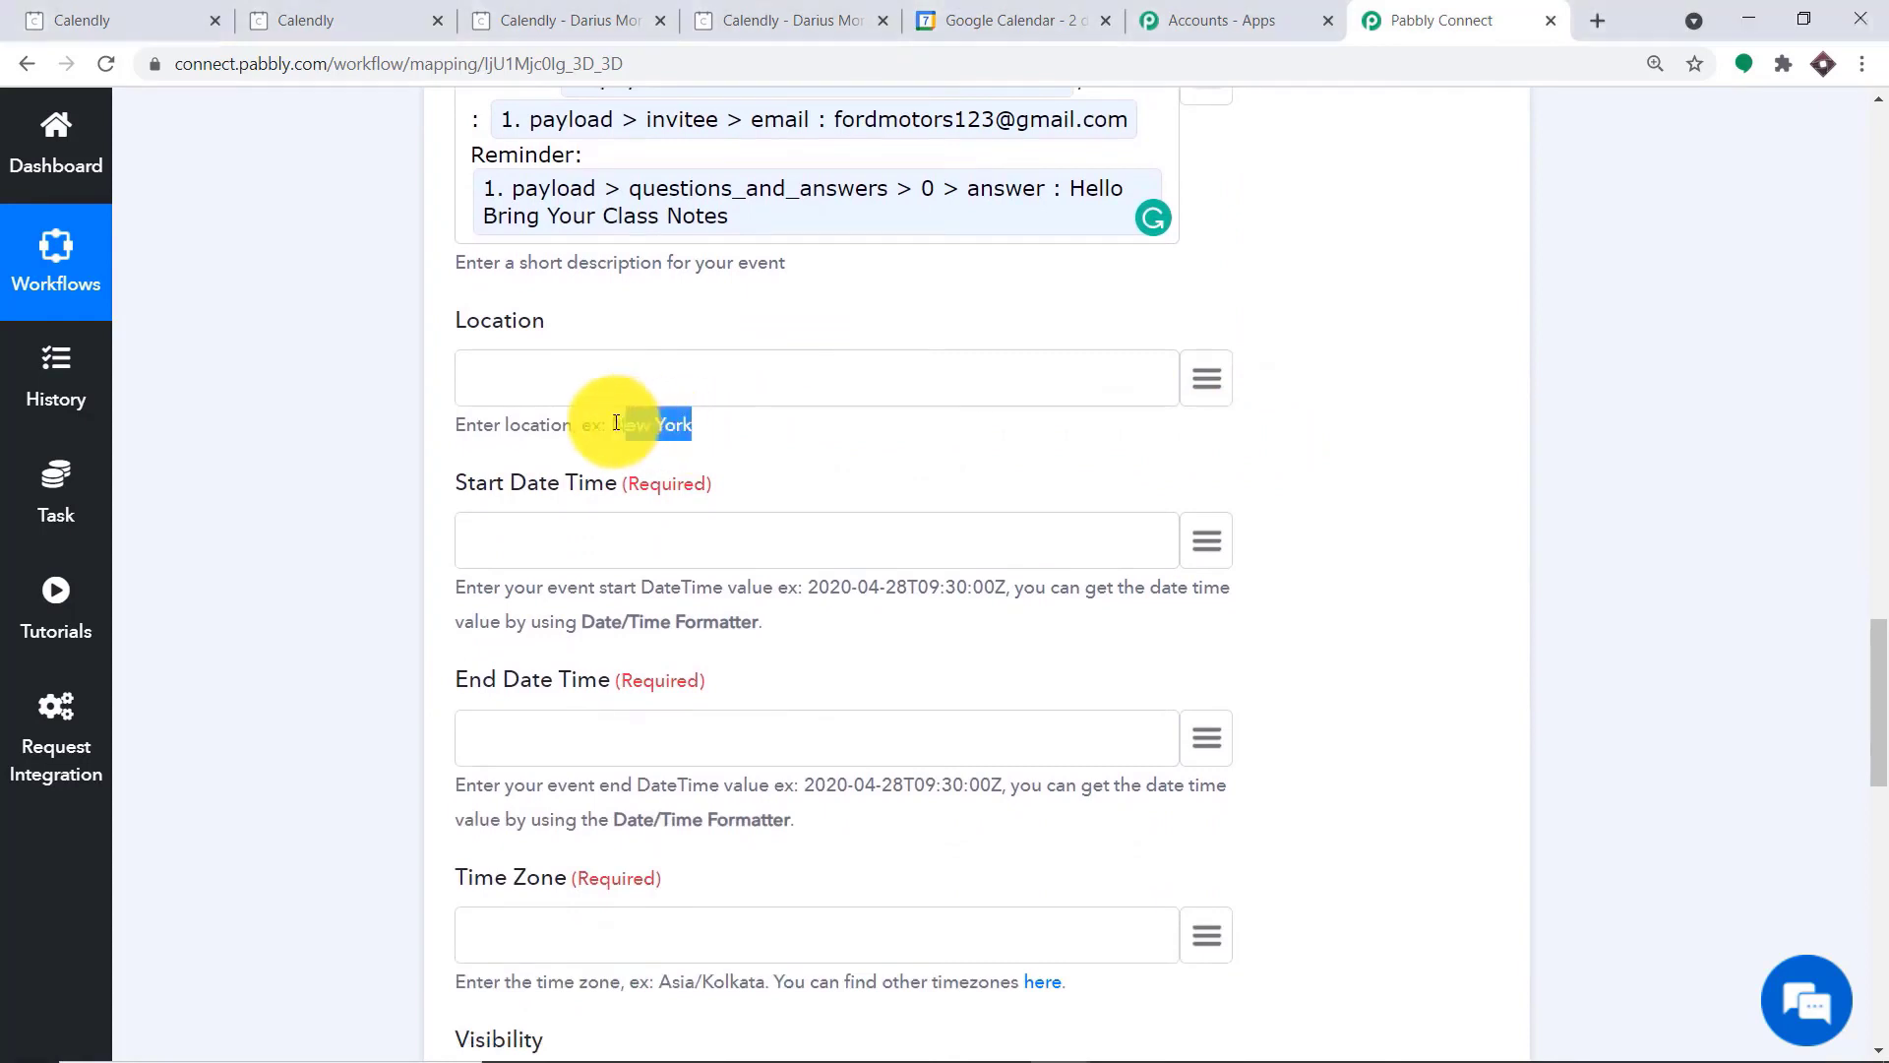
right_click(615, 423)
left_click(624, 435)
left_click(591, 377)
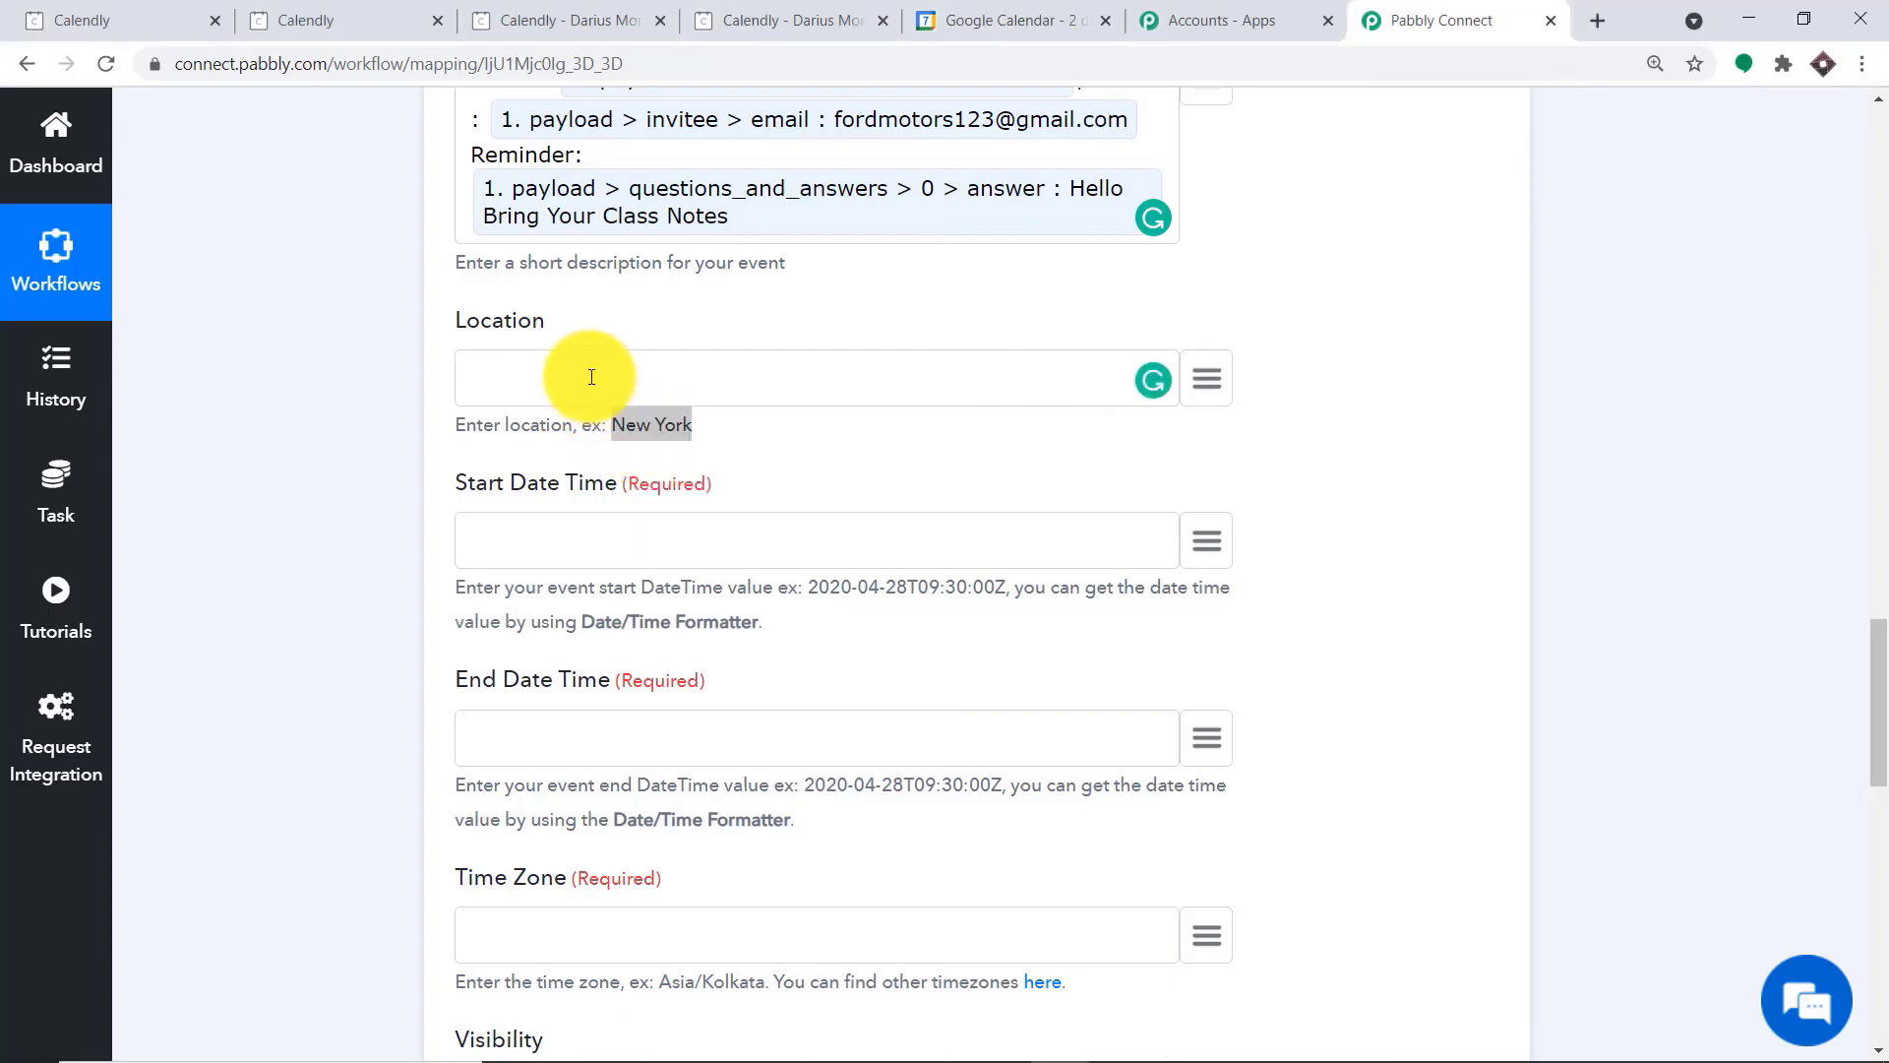
left_click(771, 426)
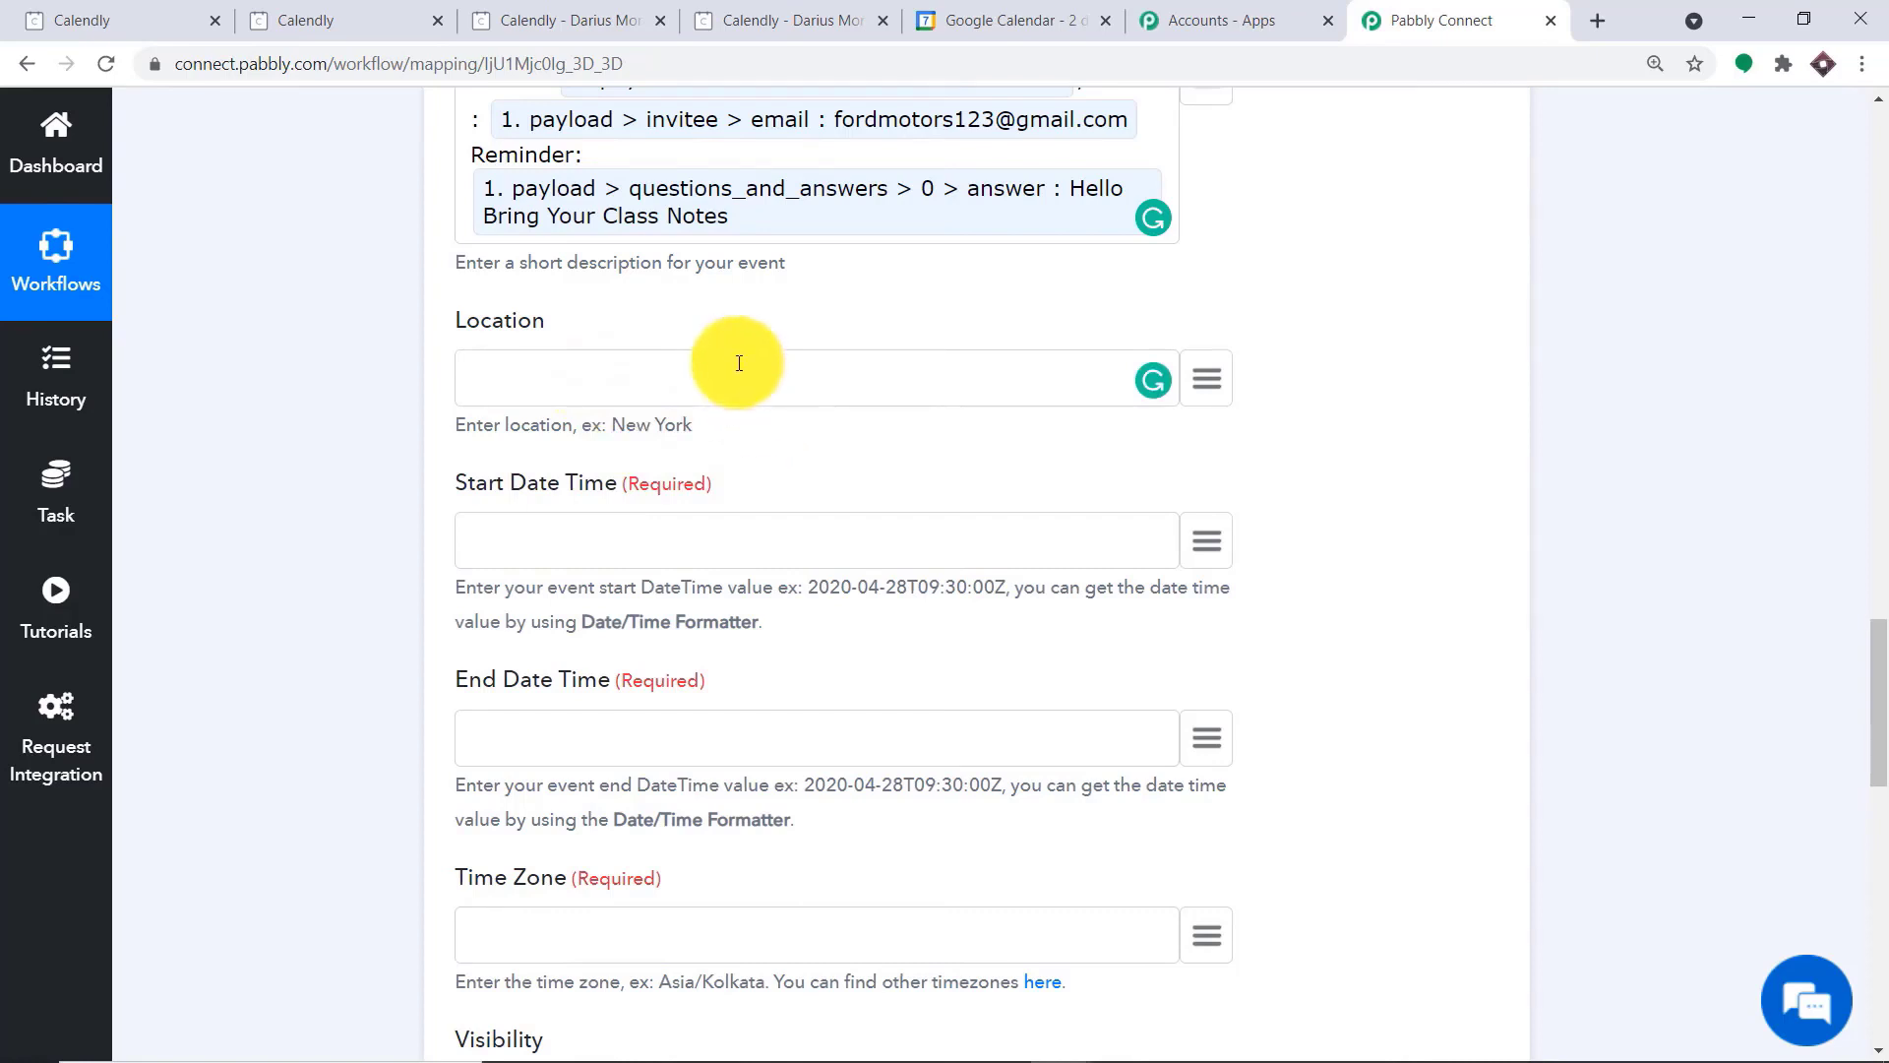
scroll(793, 421, "down", 1)
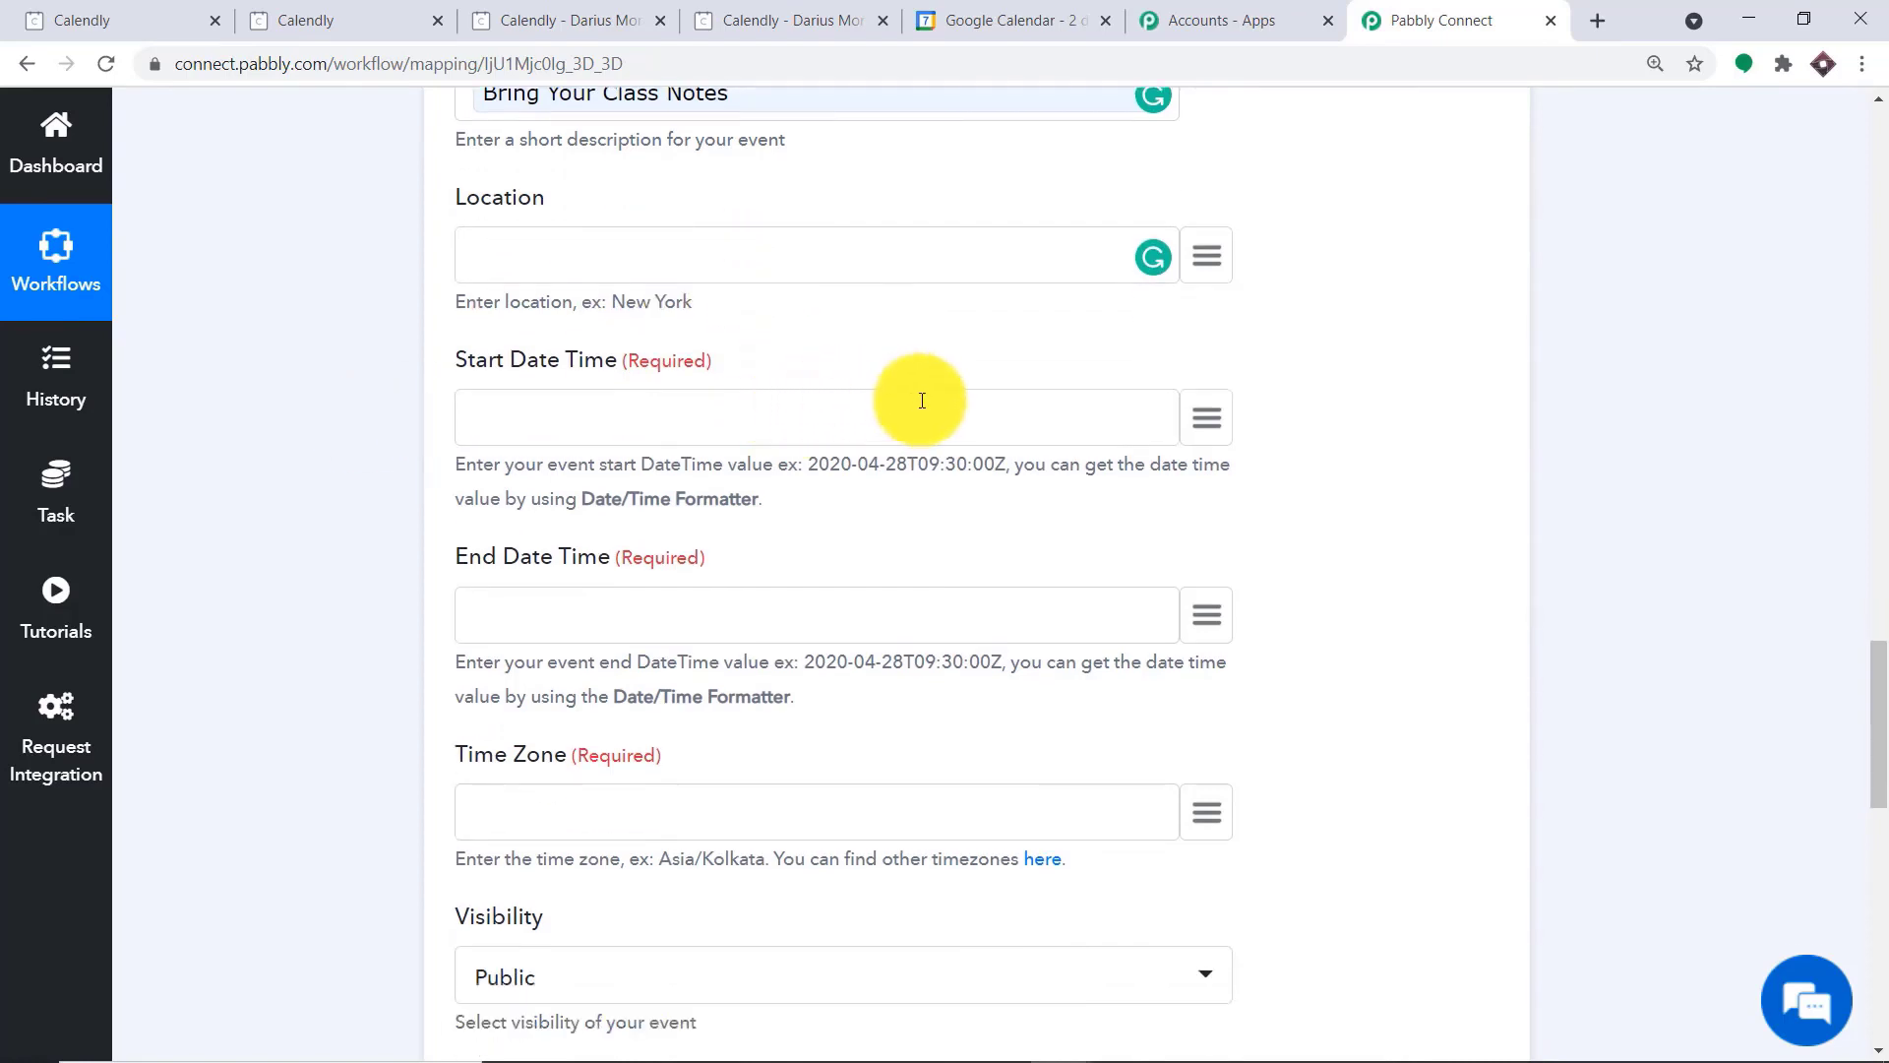
Map the Start Date Time to the payload > event > invitee_start_time value from the Calendly Invitee Created data
left_click(1205, 428)
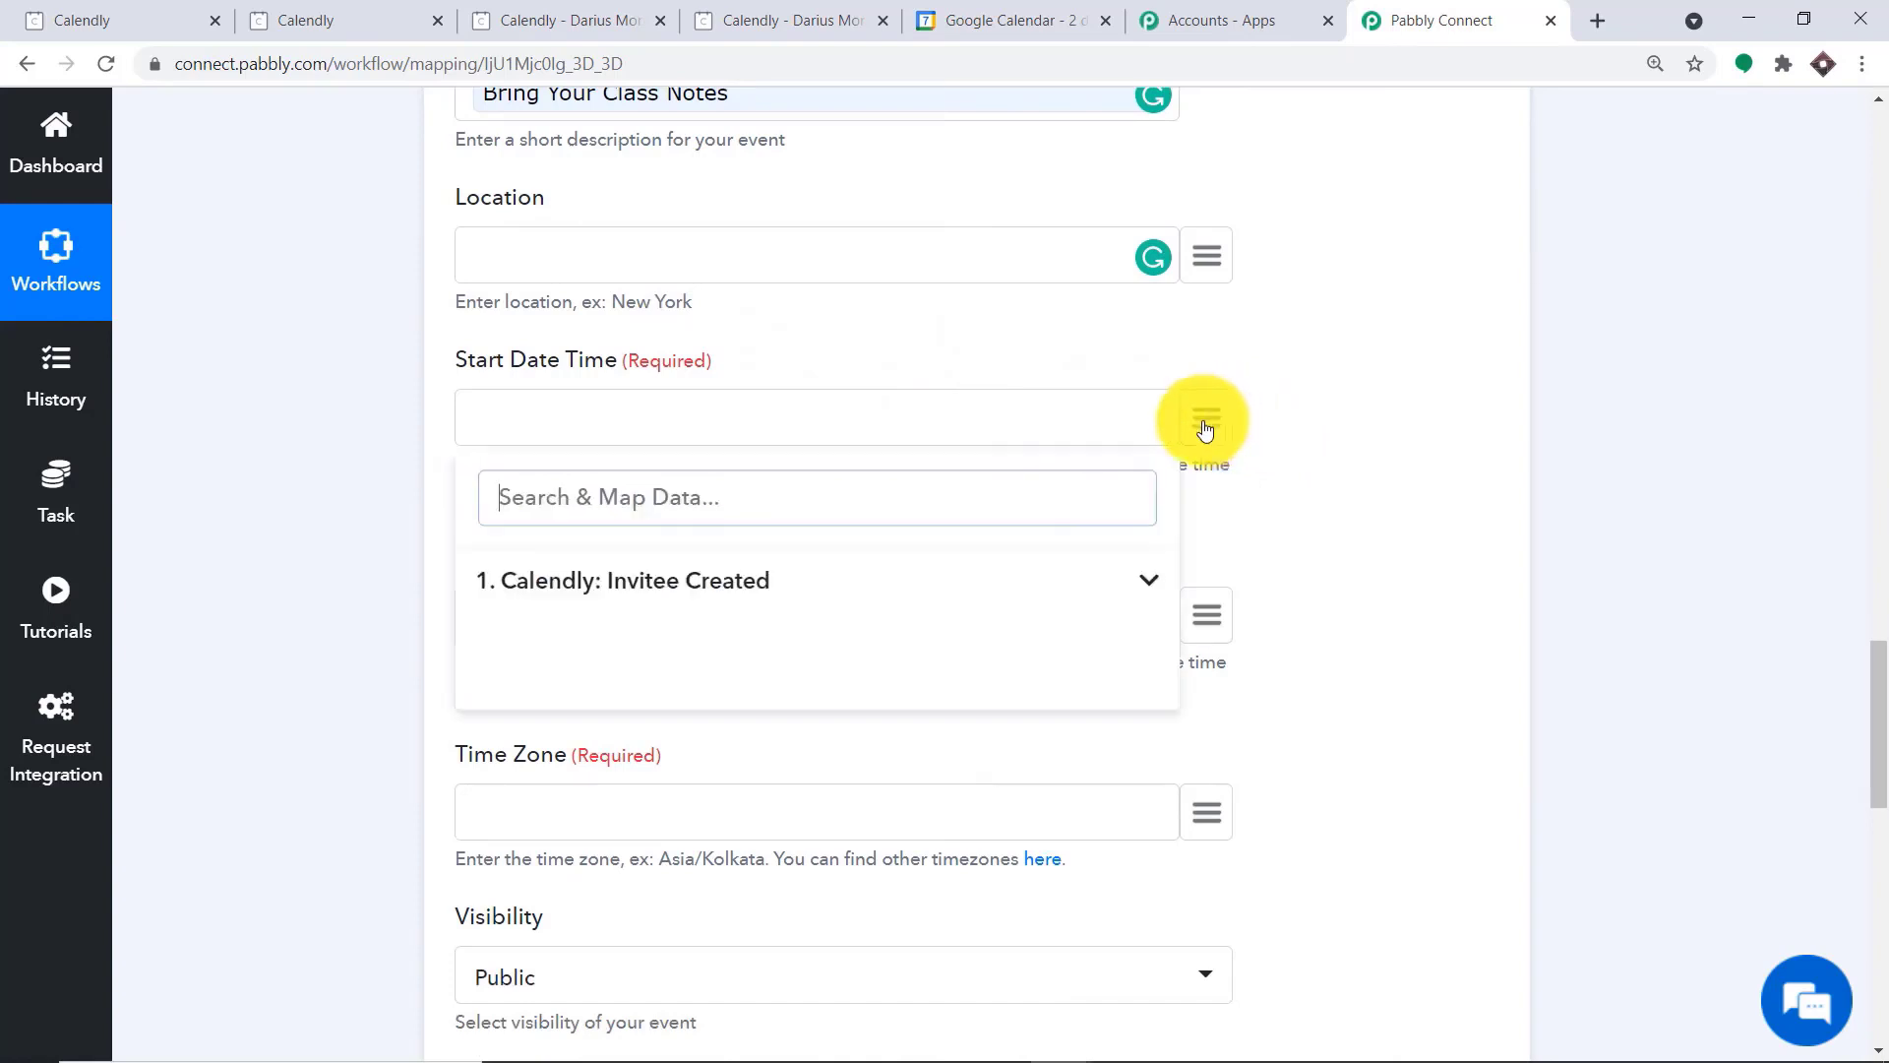
left_click(762, 576)
scroll(949, 599, "down", 5)
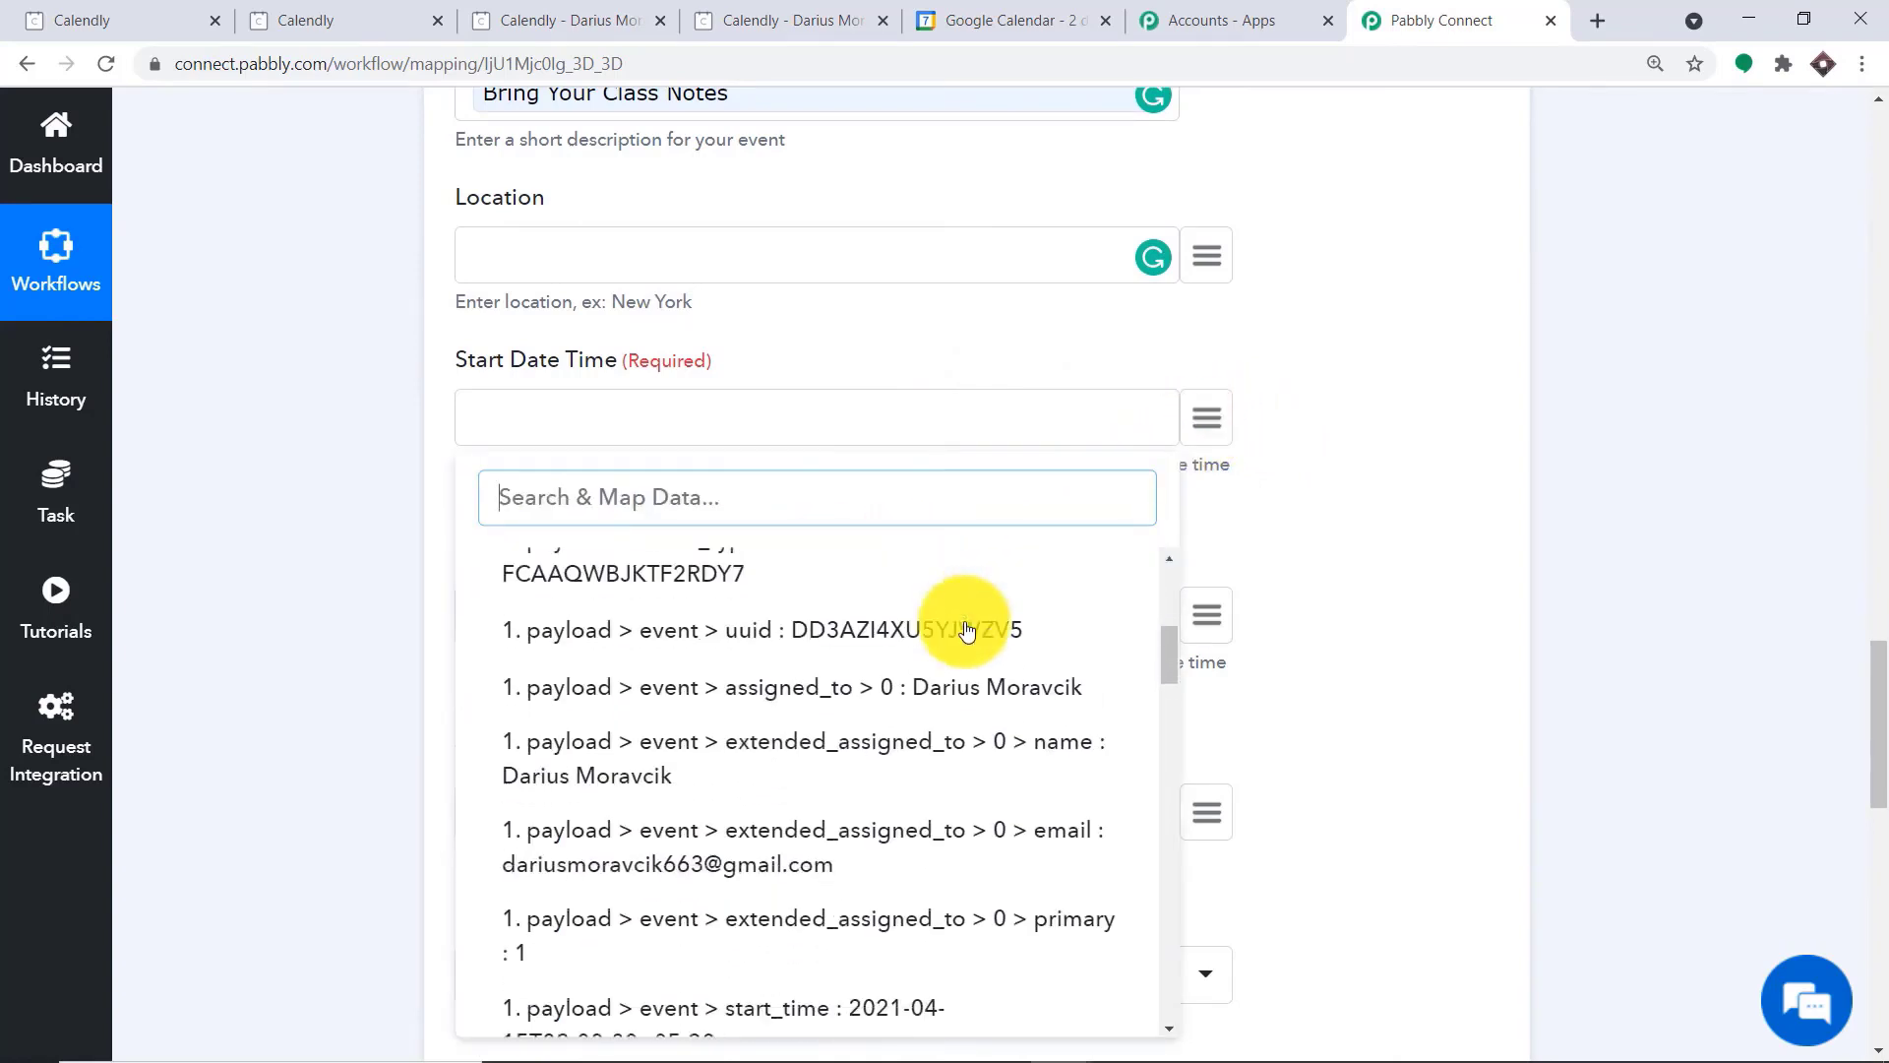
scroll(966, 630, "down", 4)
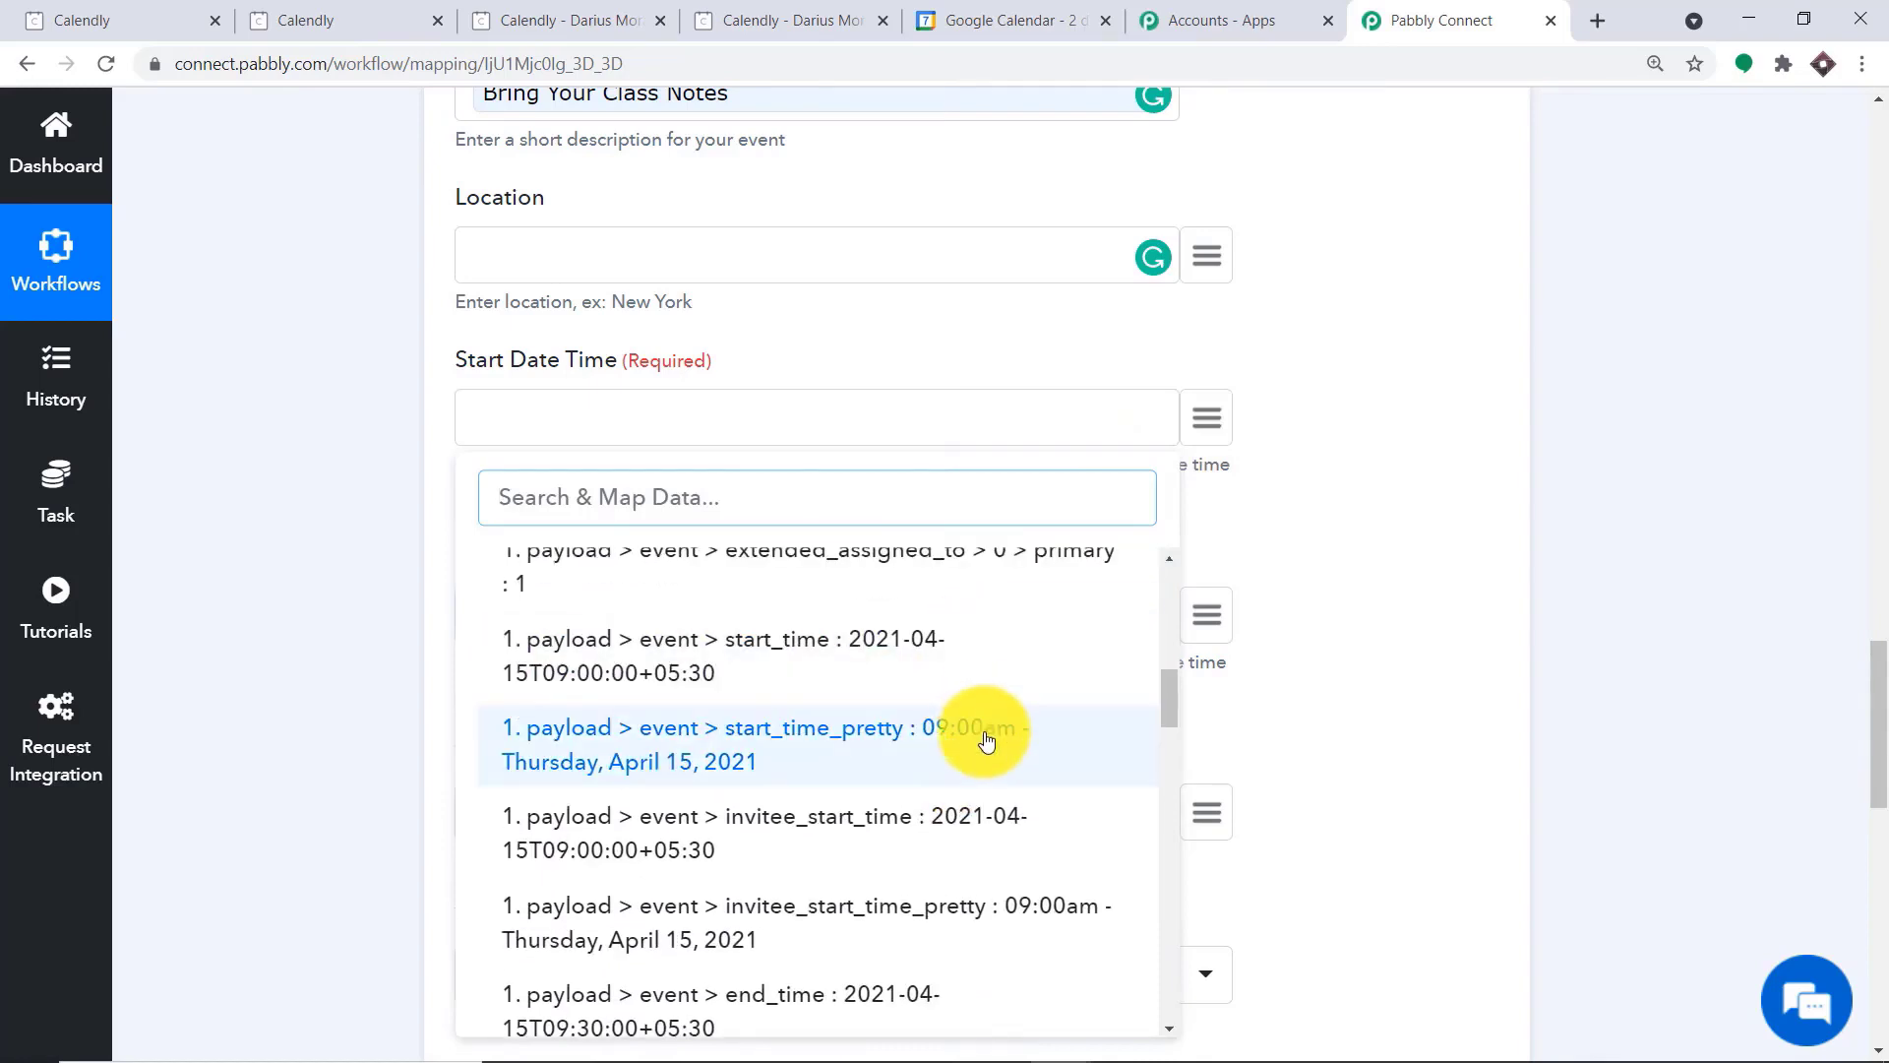
scroll(984, 741, "down", 1)
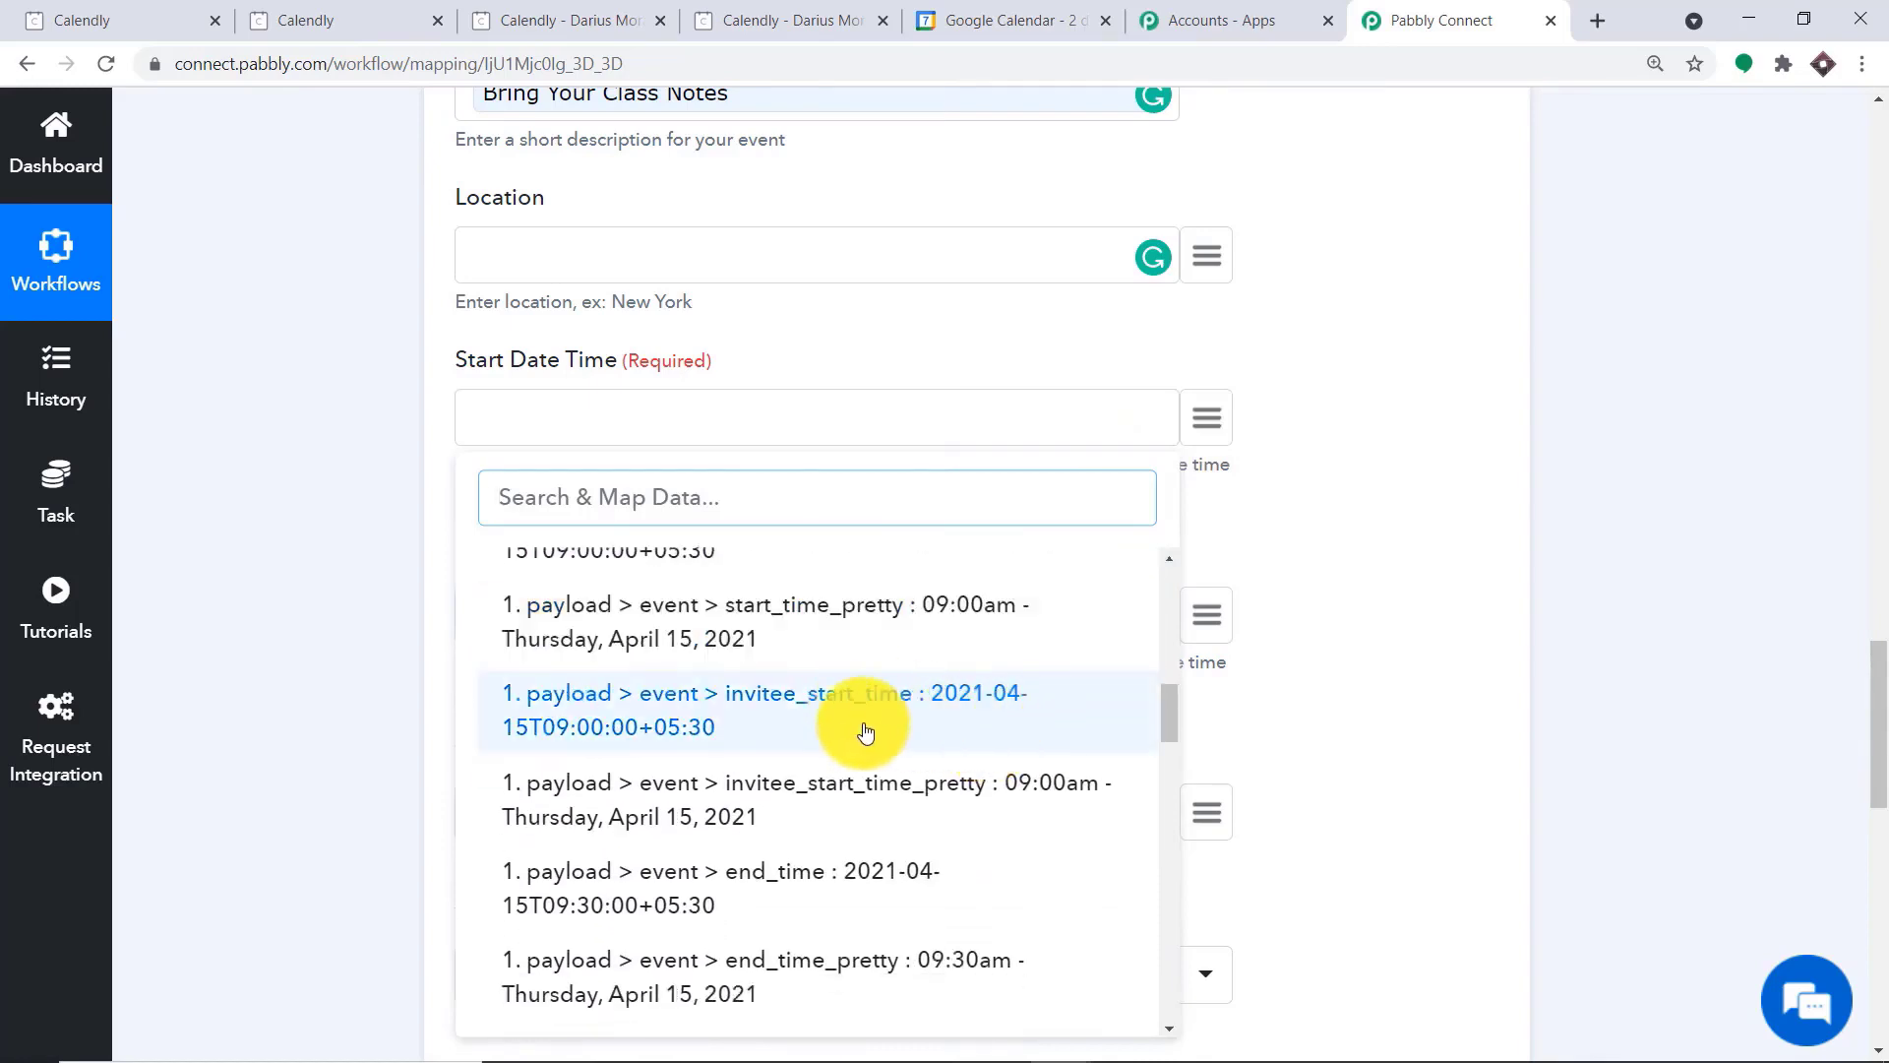
left_click(865, 731)
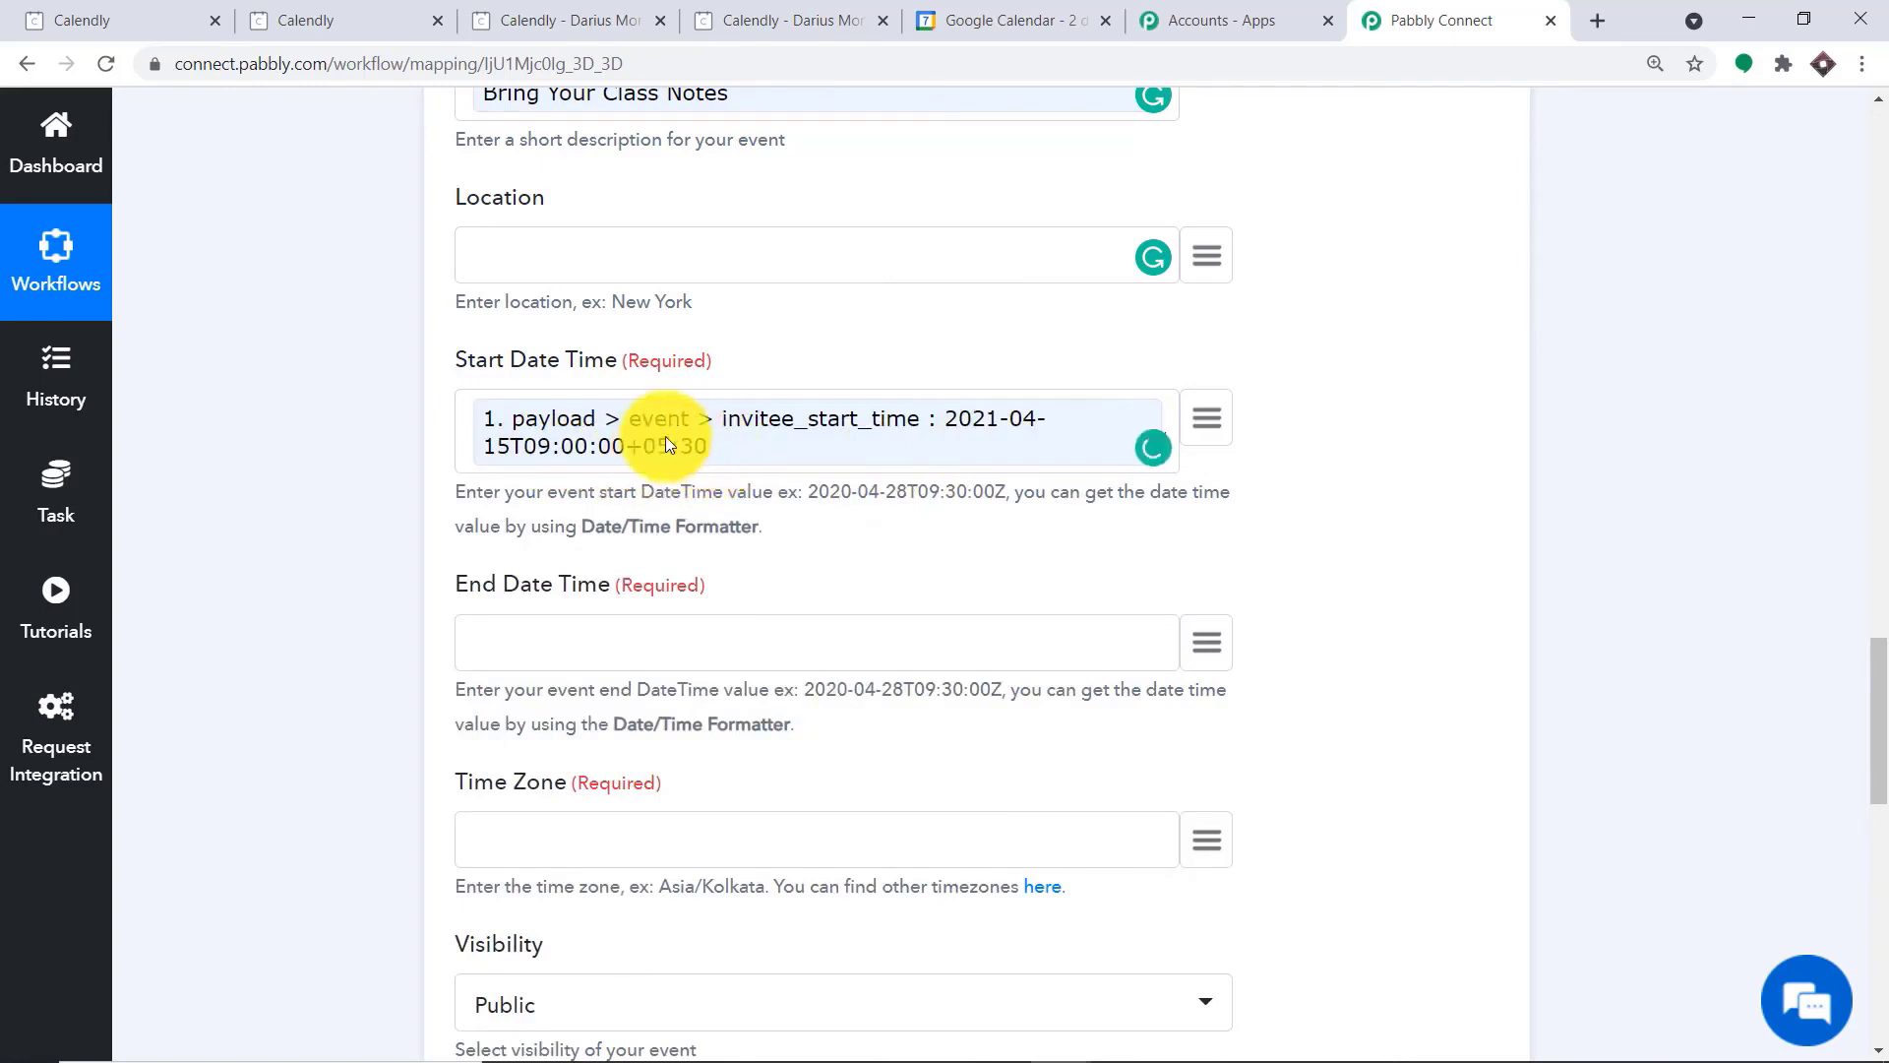
Map the End Date Time to the payload > event > end_time value from the Calendly Invitee Created data
scroll(792, 451, "down", 1)
scroll(1099, 457, "down", 1)
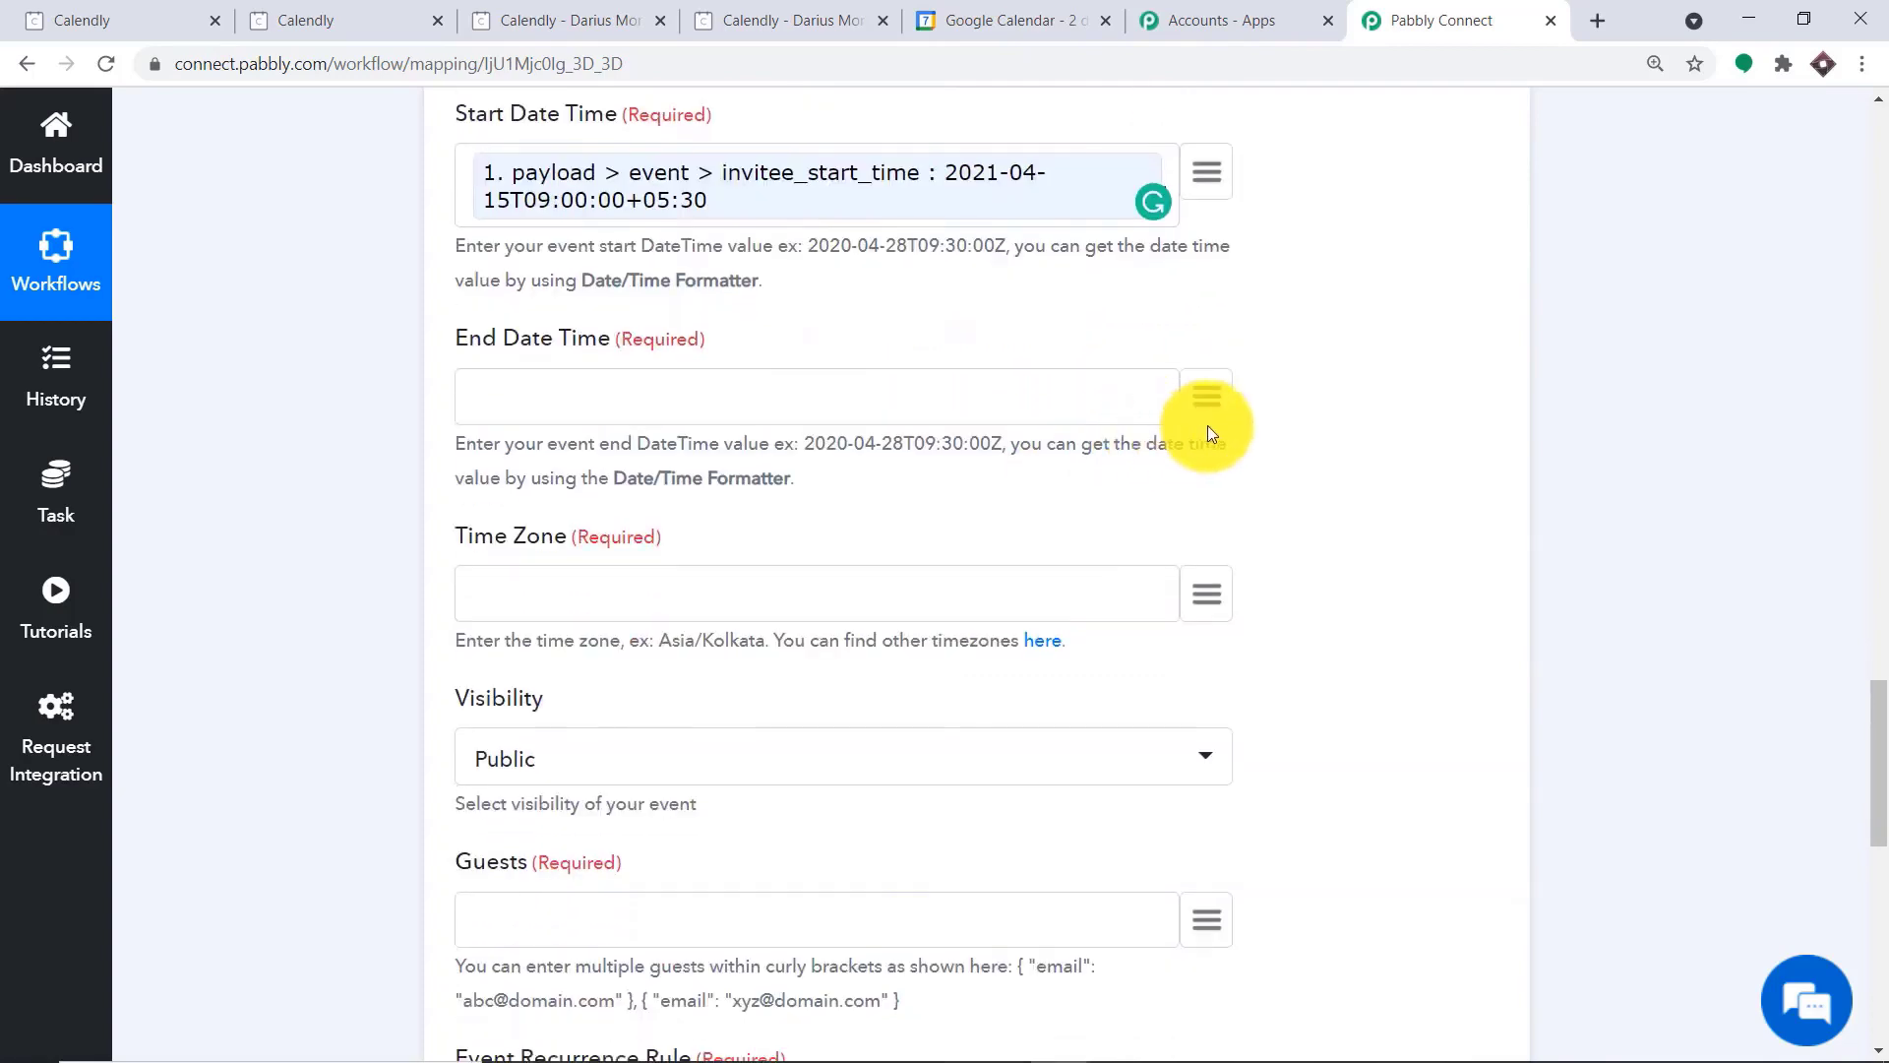
left_click(1207, 397)
left_click(771, 556)
scroll(781, 632, "down", 6)
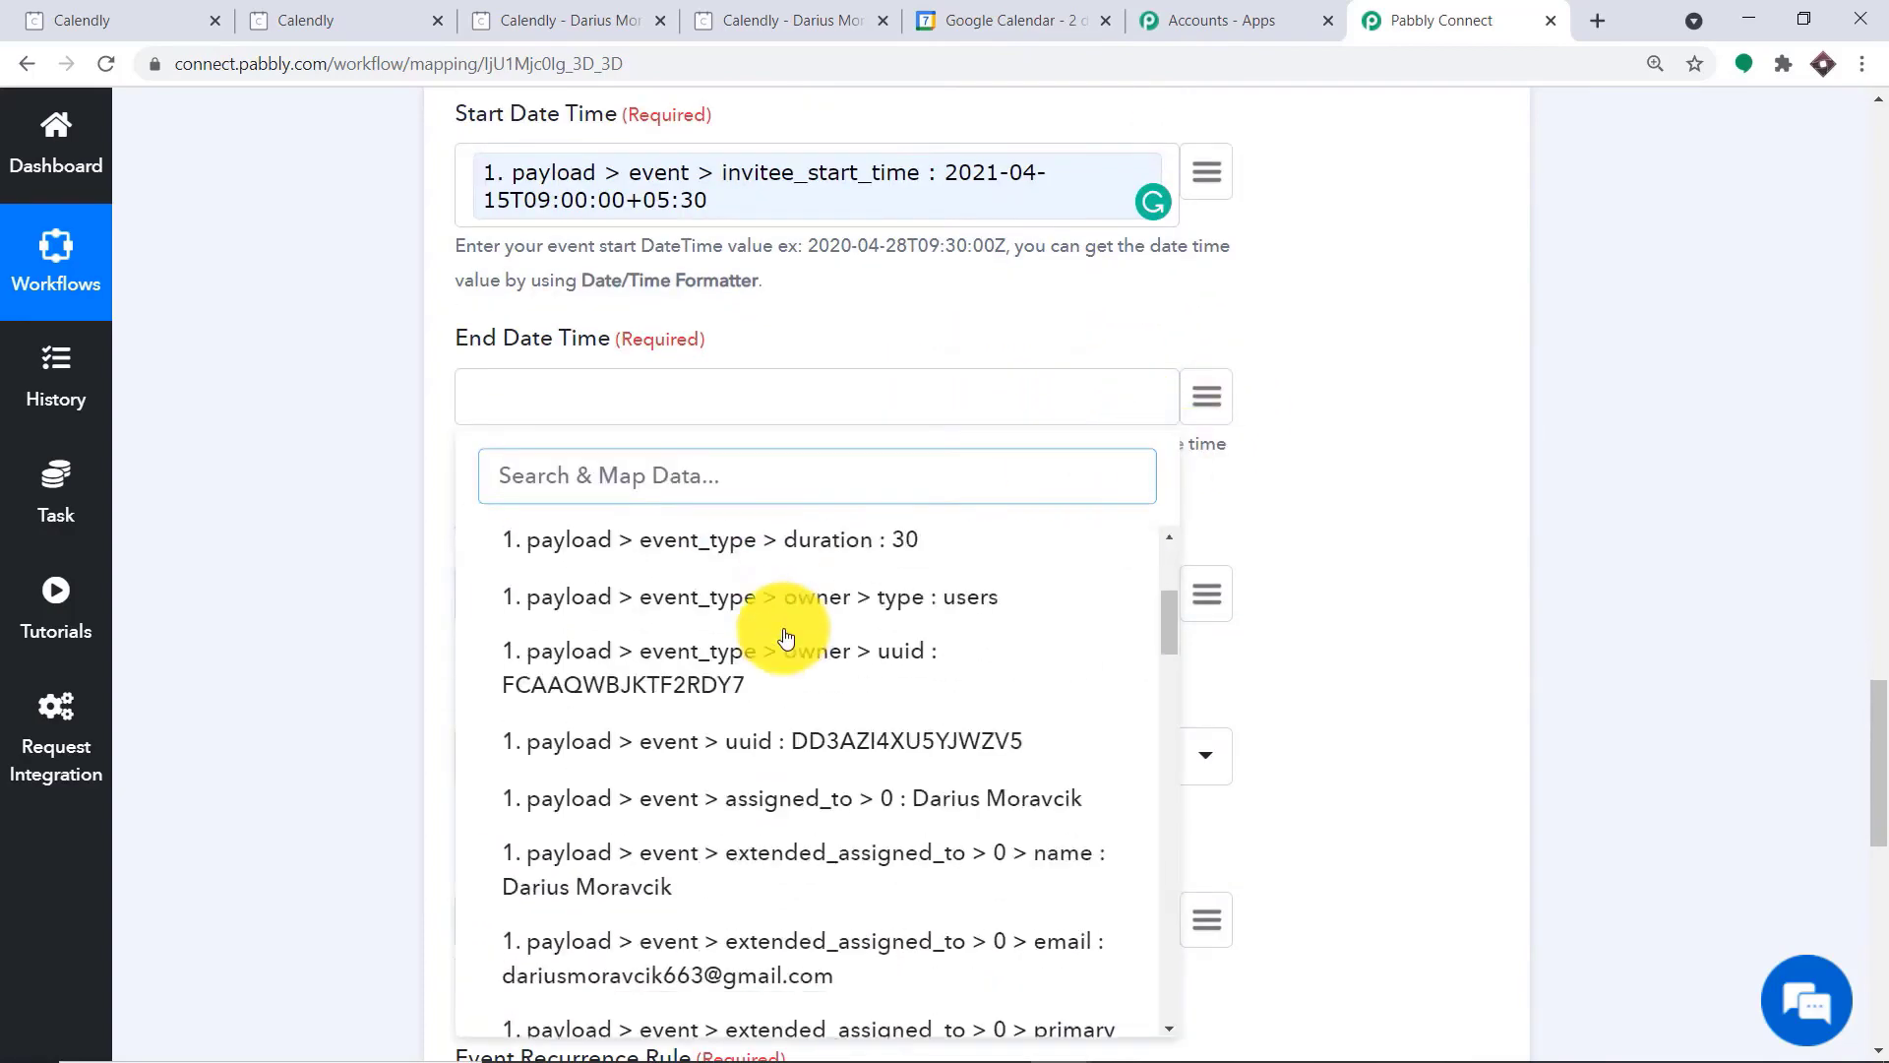
scroll(790, 646, "down", 4)
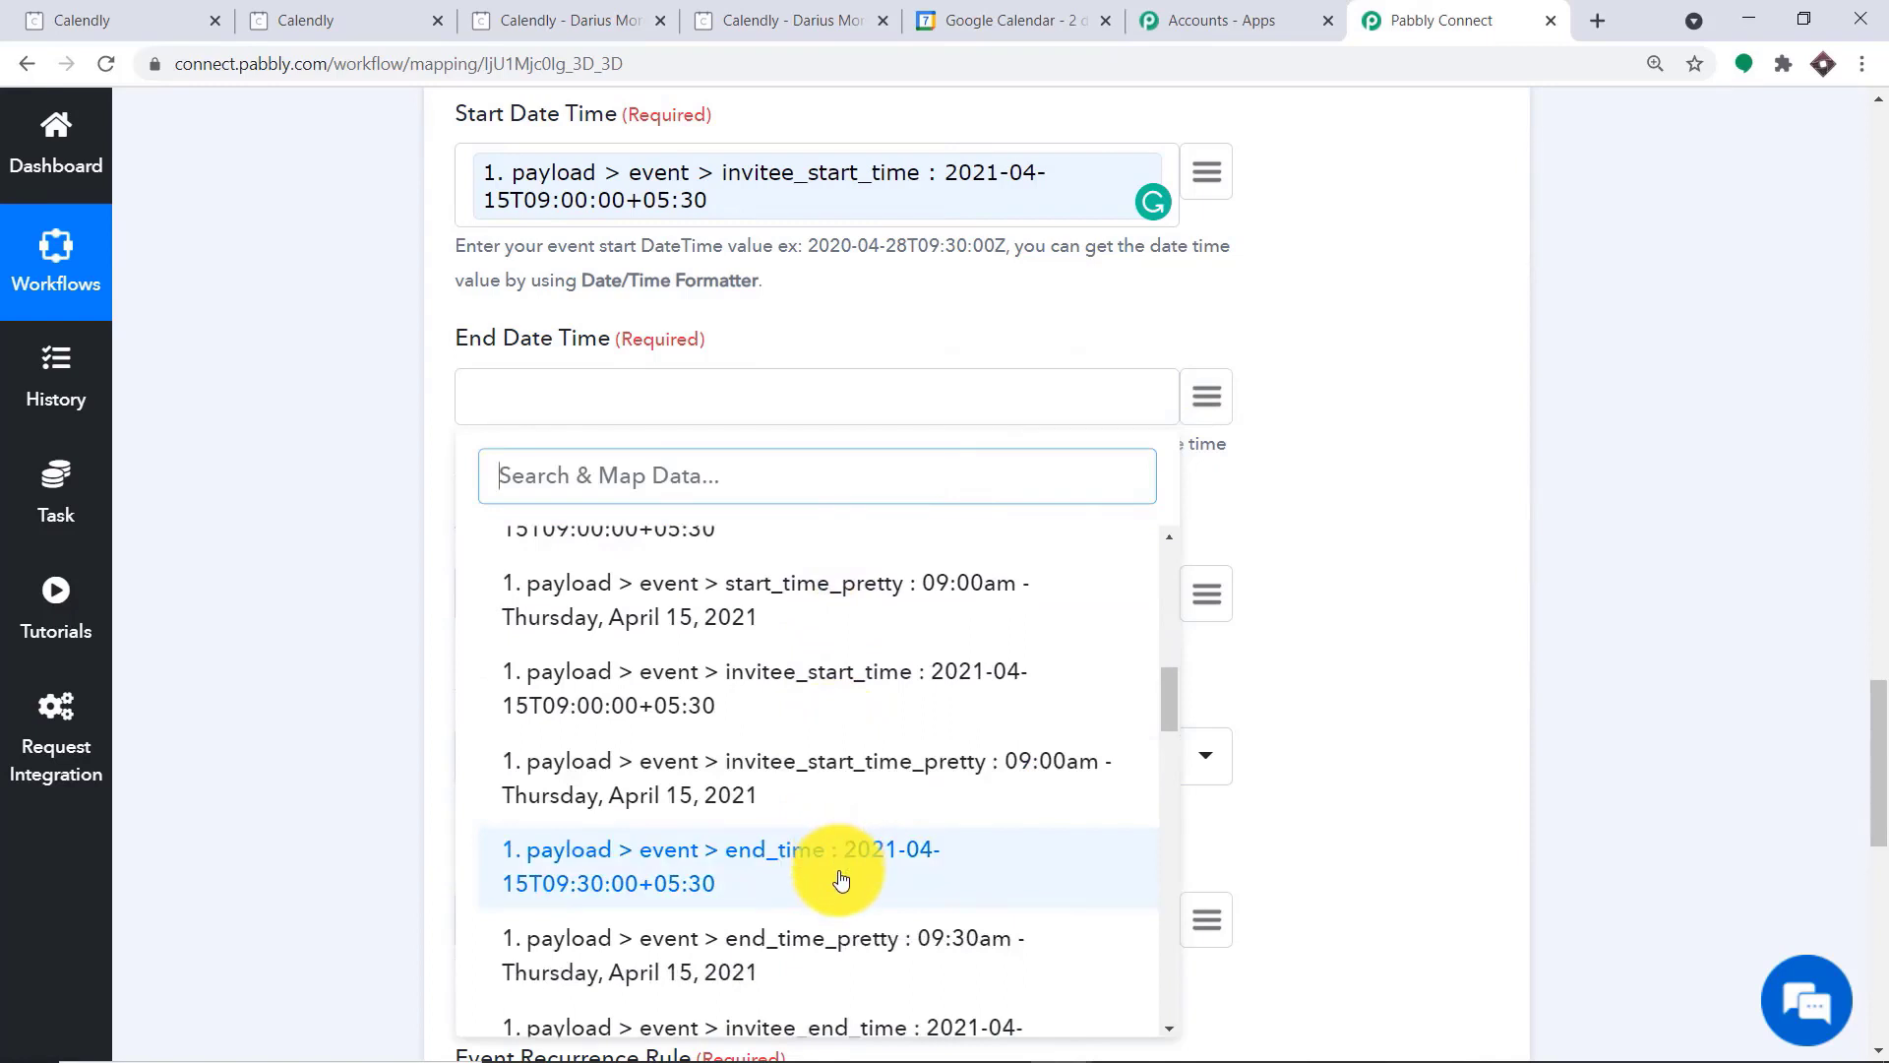
left_click(842, 879)
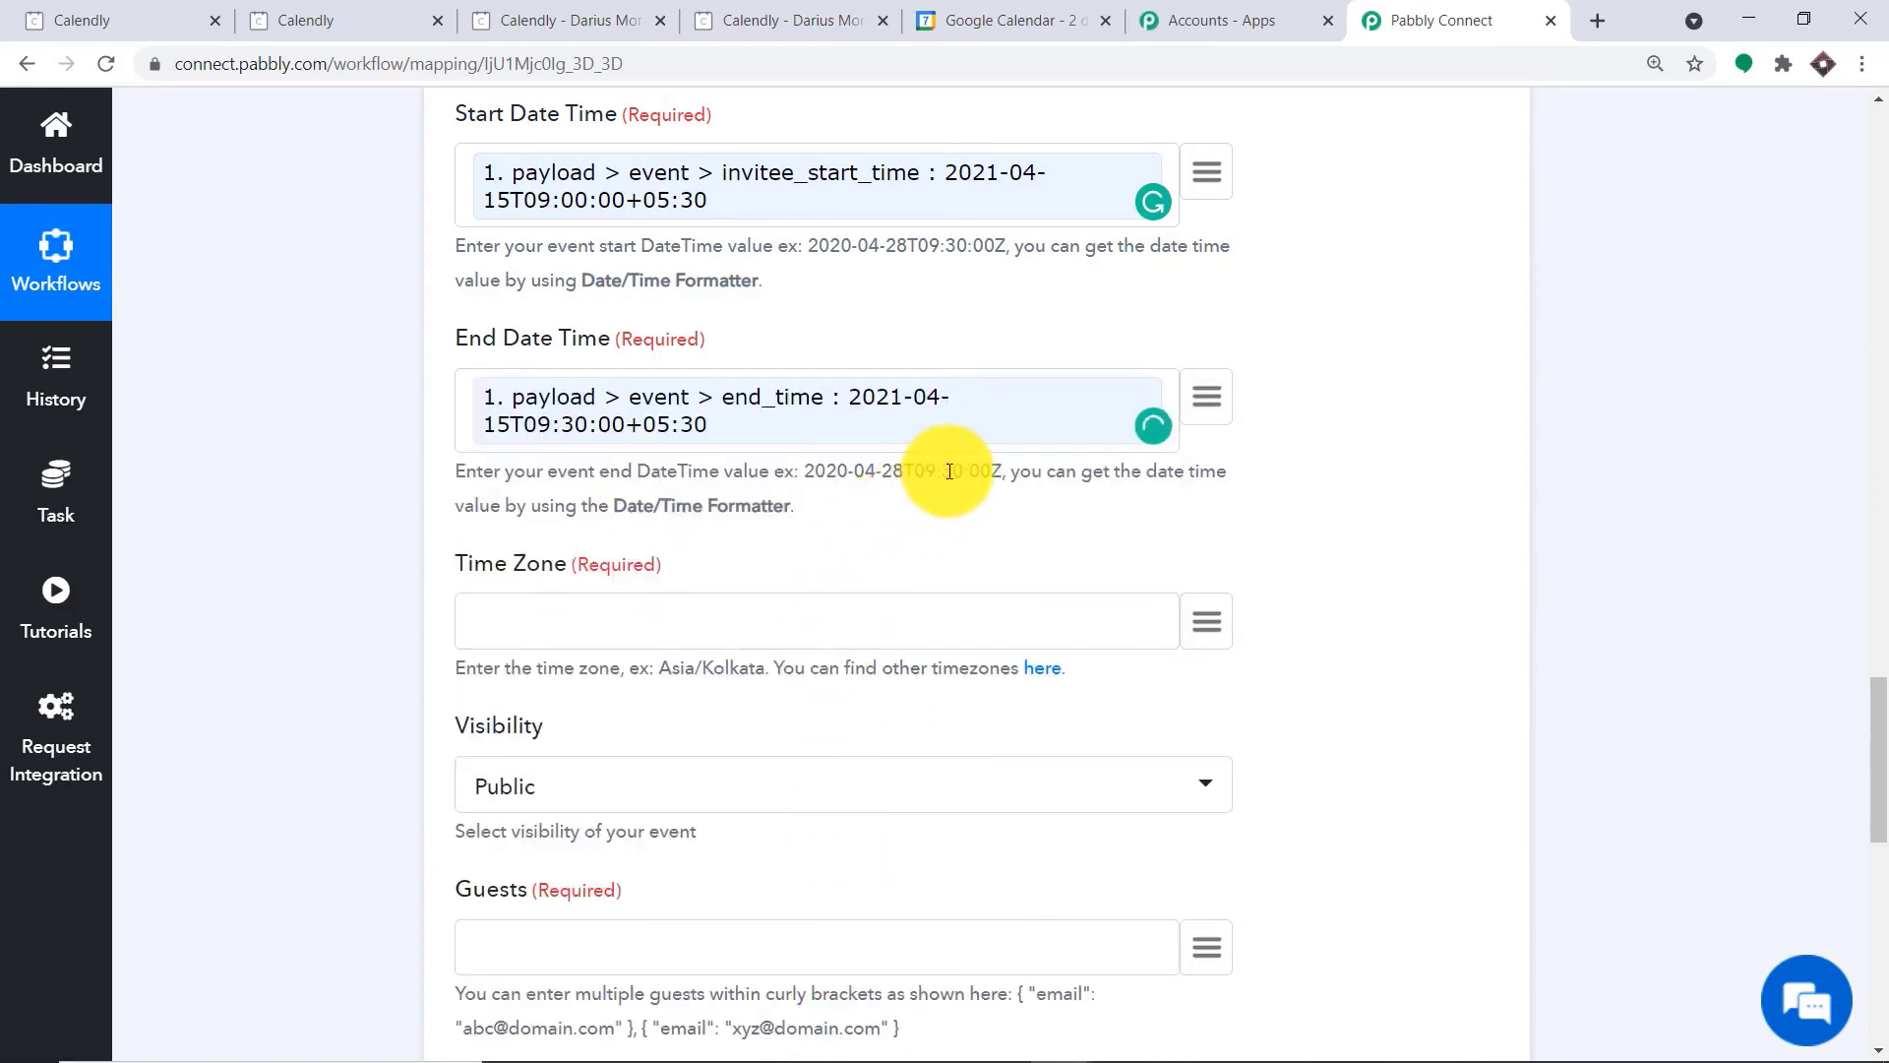
Set the event's Time Zone to Asia/Kolkata by copying the example value from the field's hint
scroll(959, 460, "down", 2)
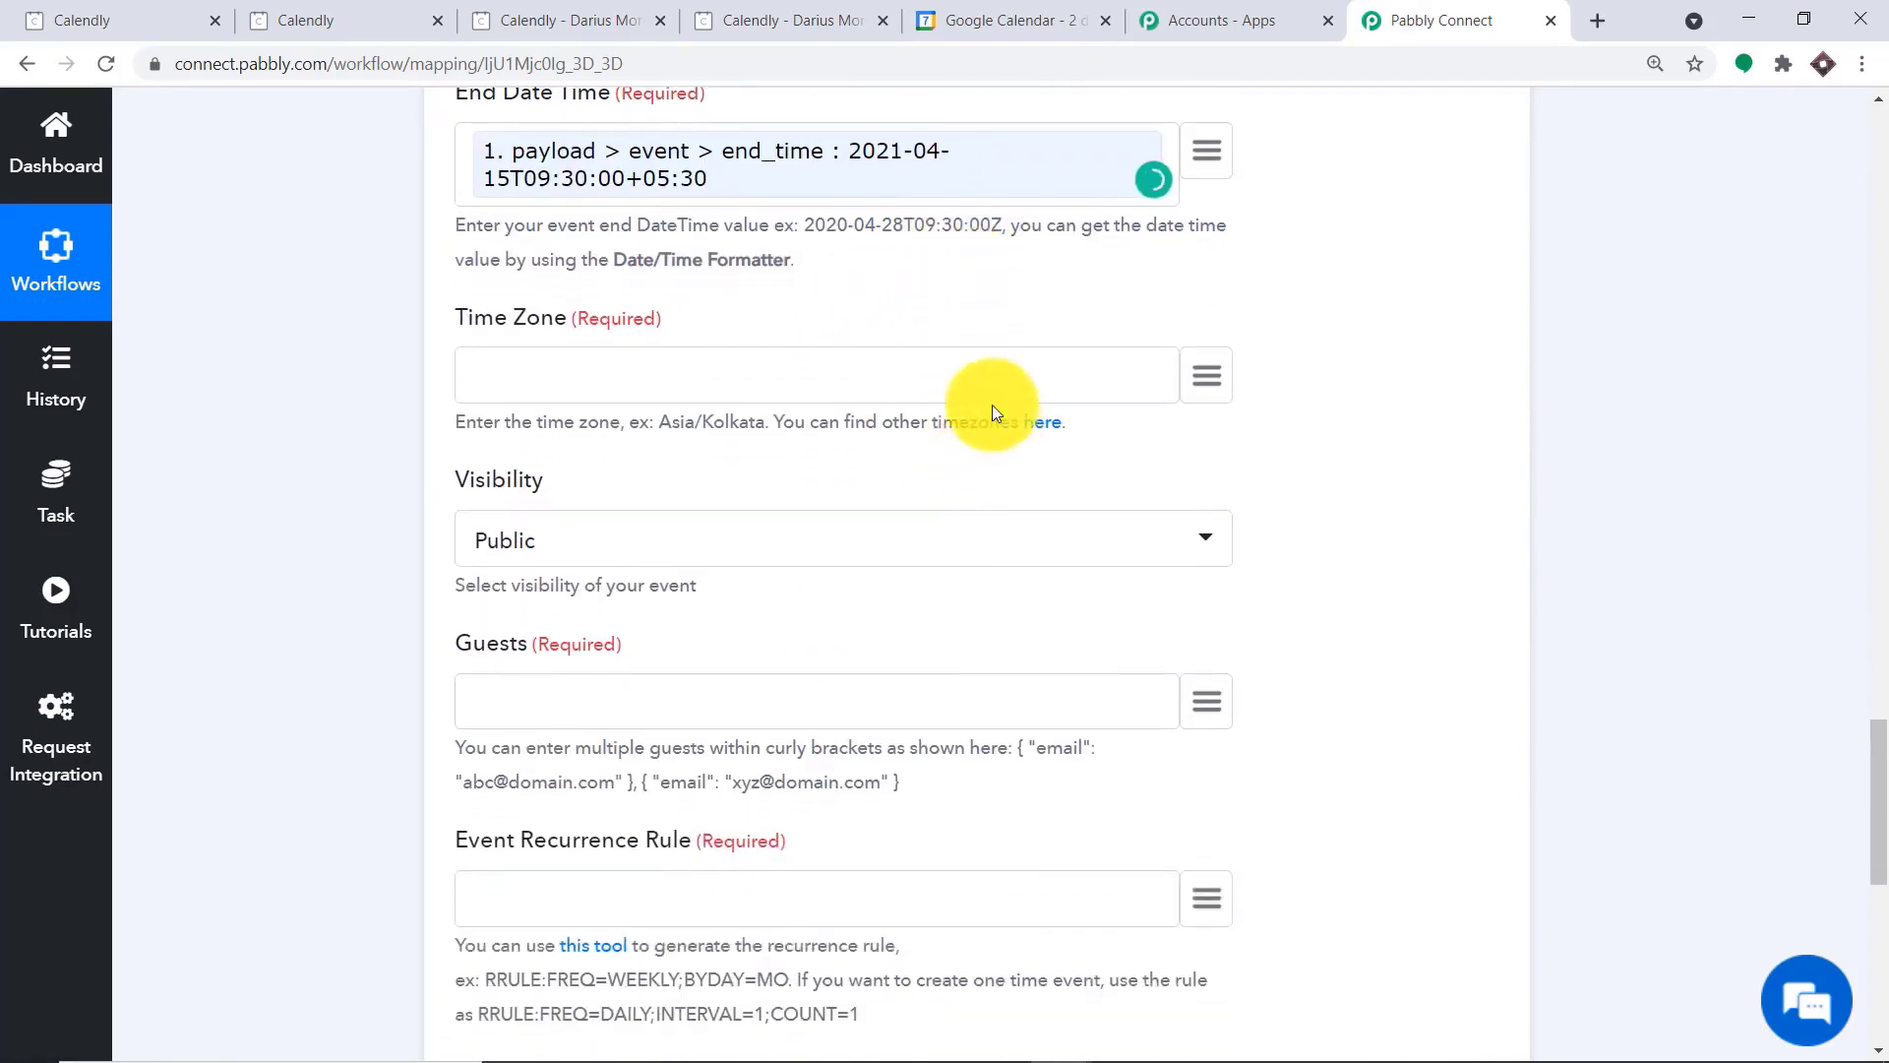
left_click_drag(765, 423, 655, 423)
right_click(675, 434)
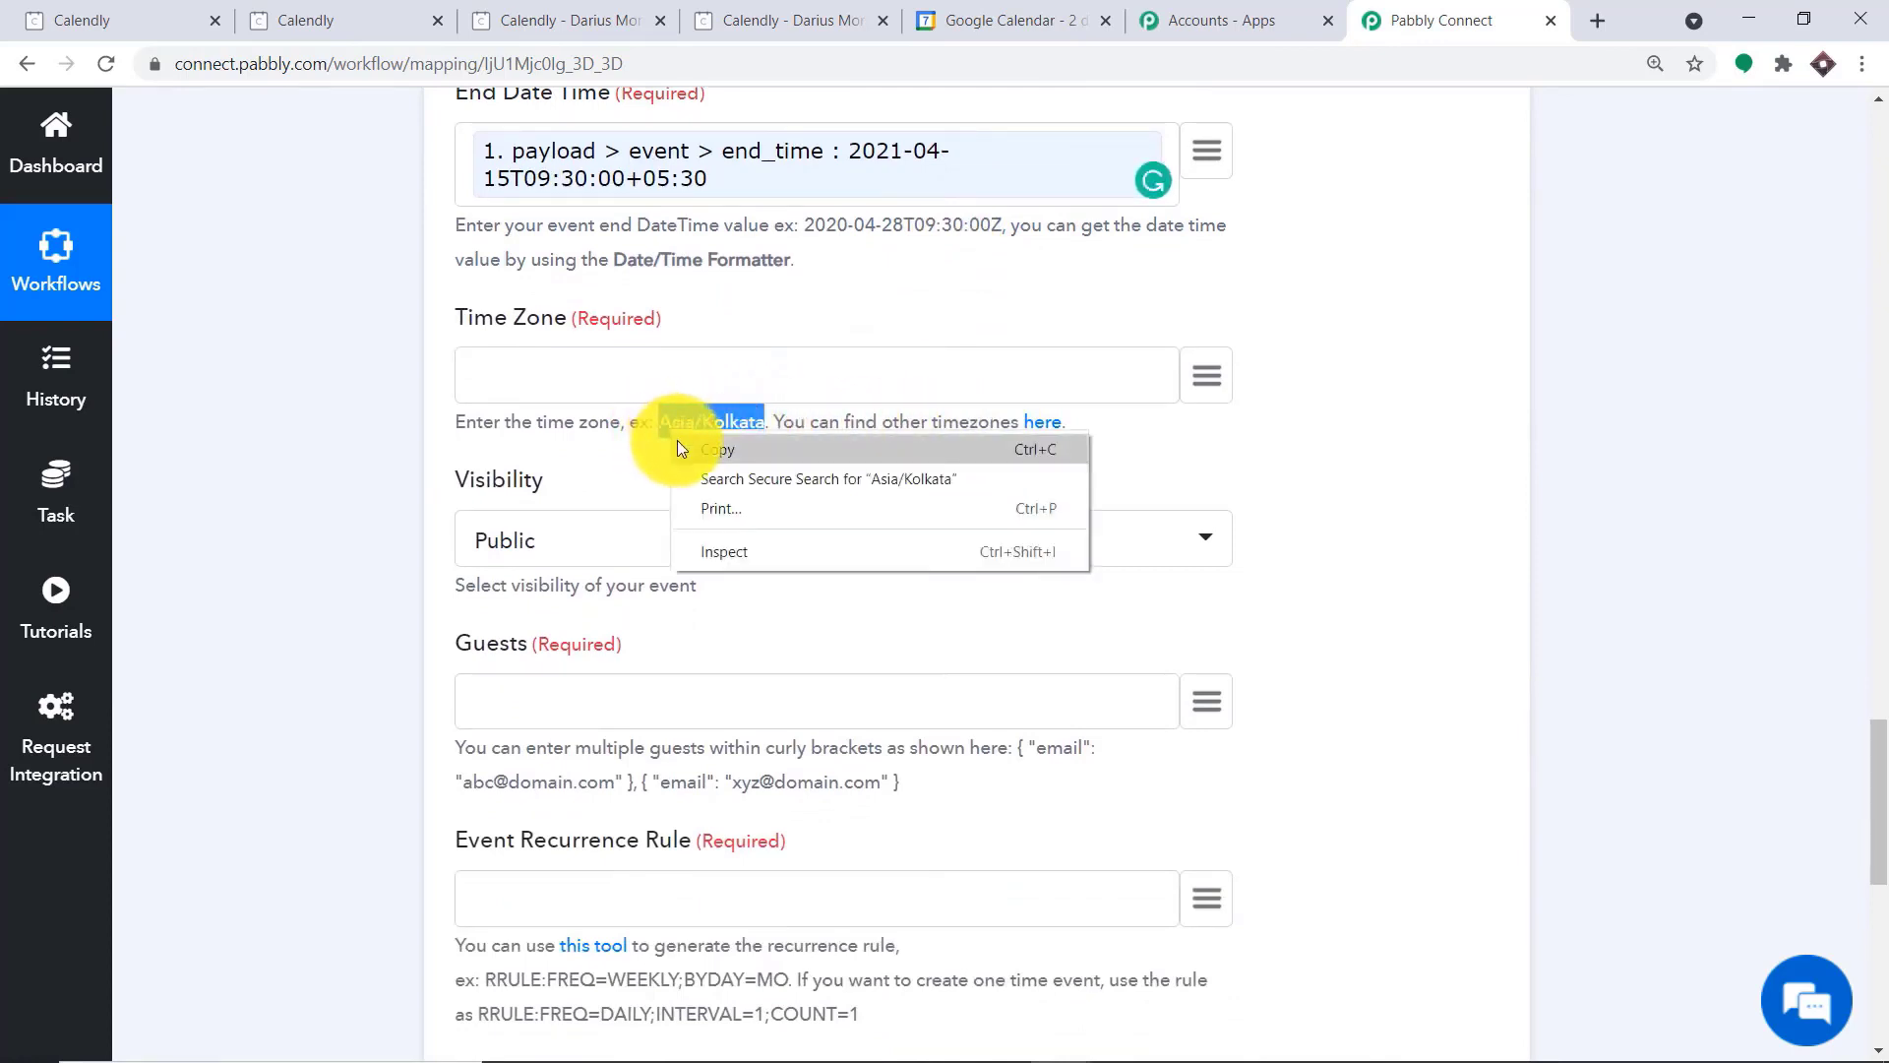
left_click(700, 450)
left_click(567, 372)
right_click(567, 372)
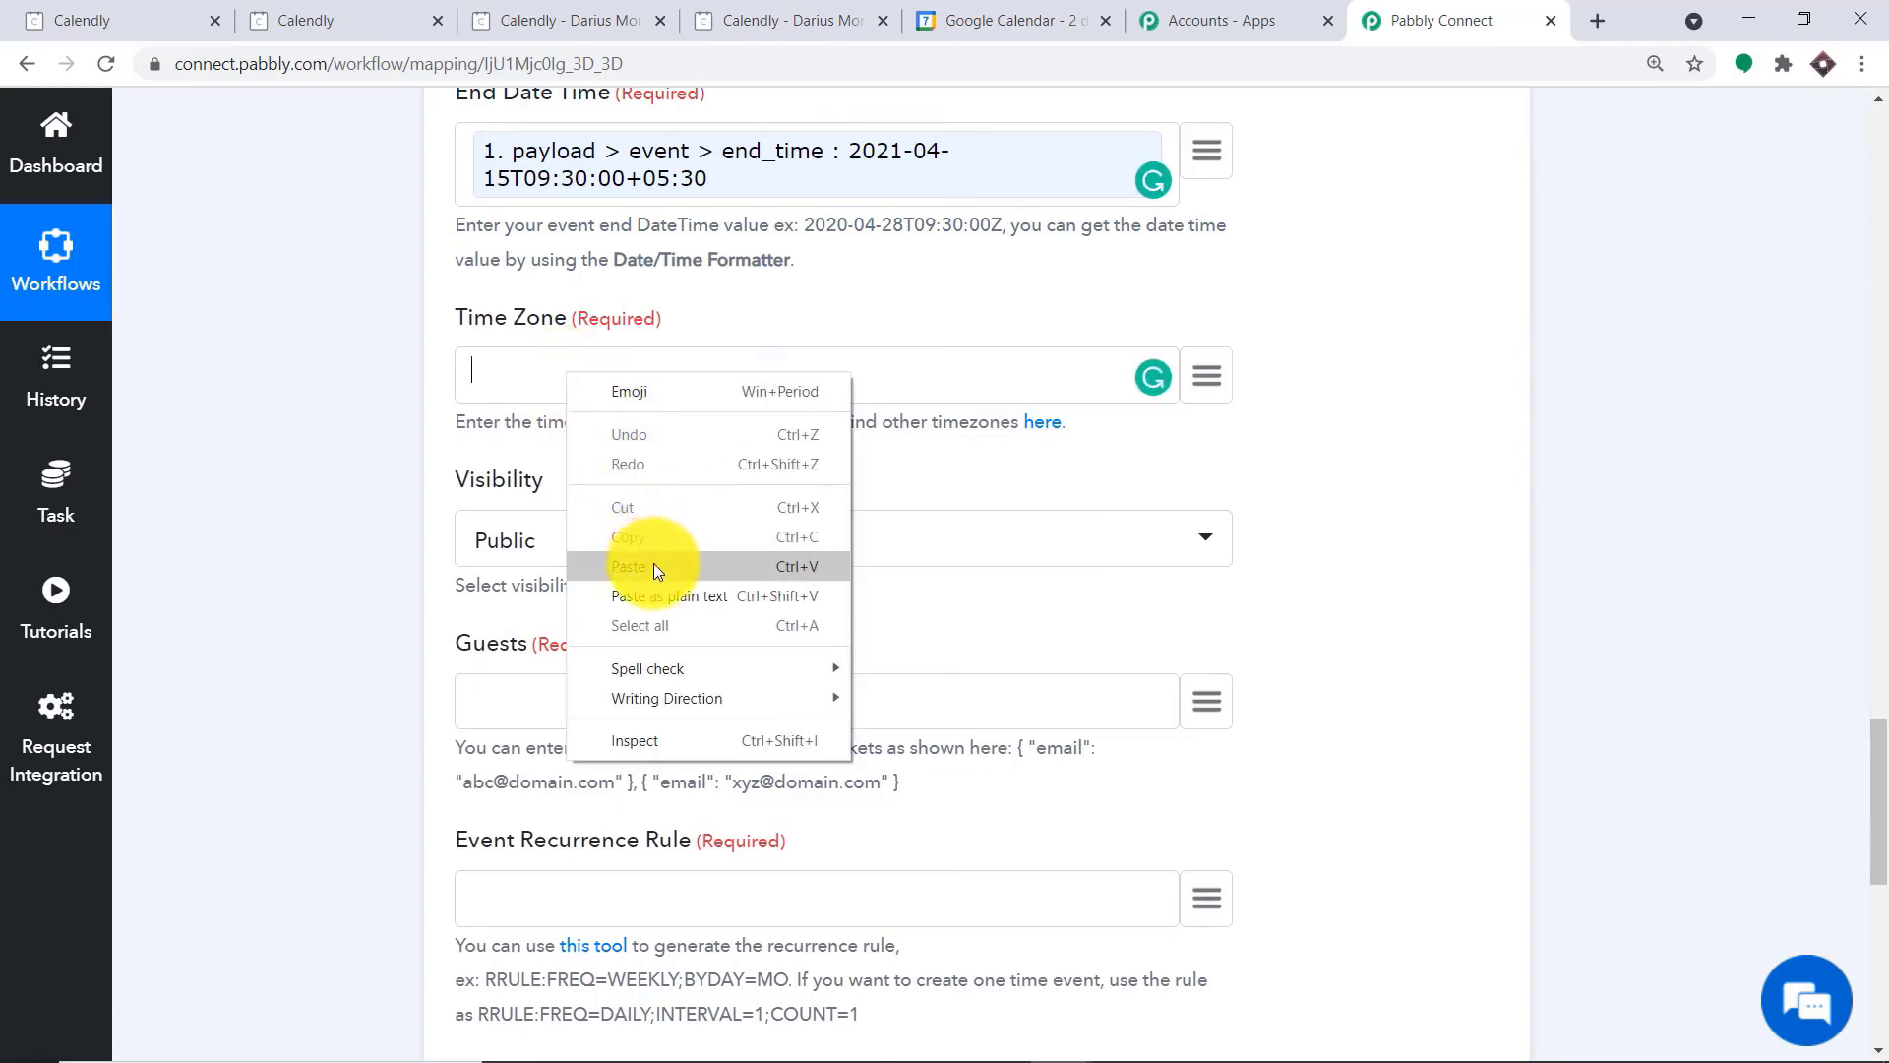
left_click(654, 566)
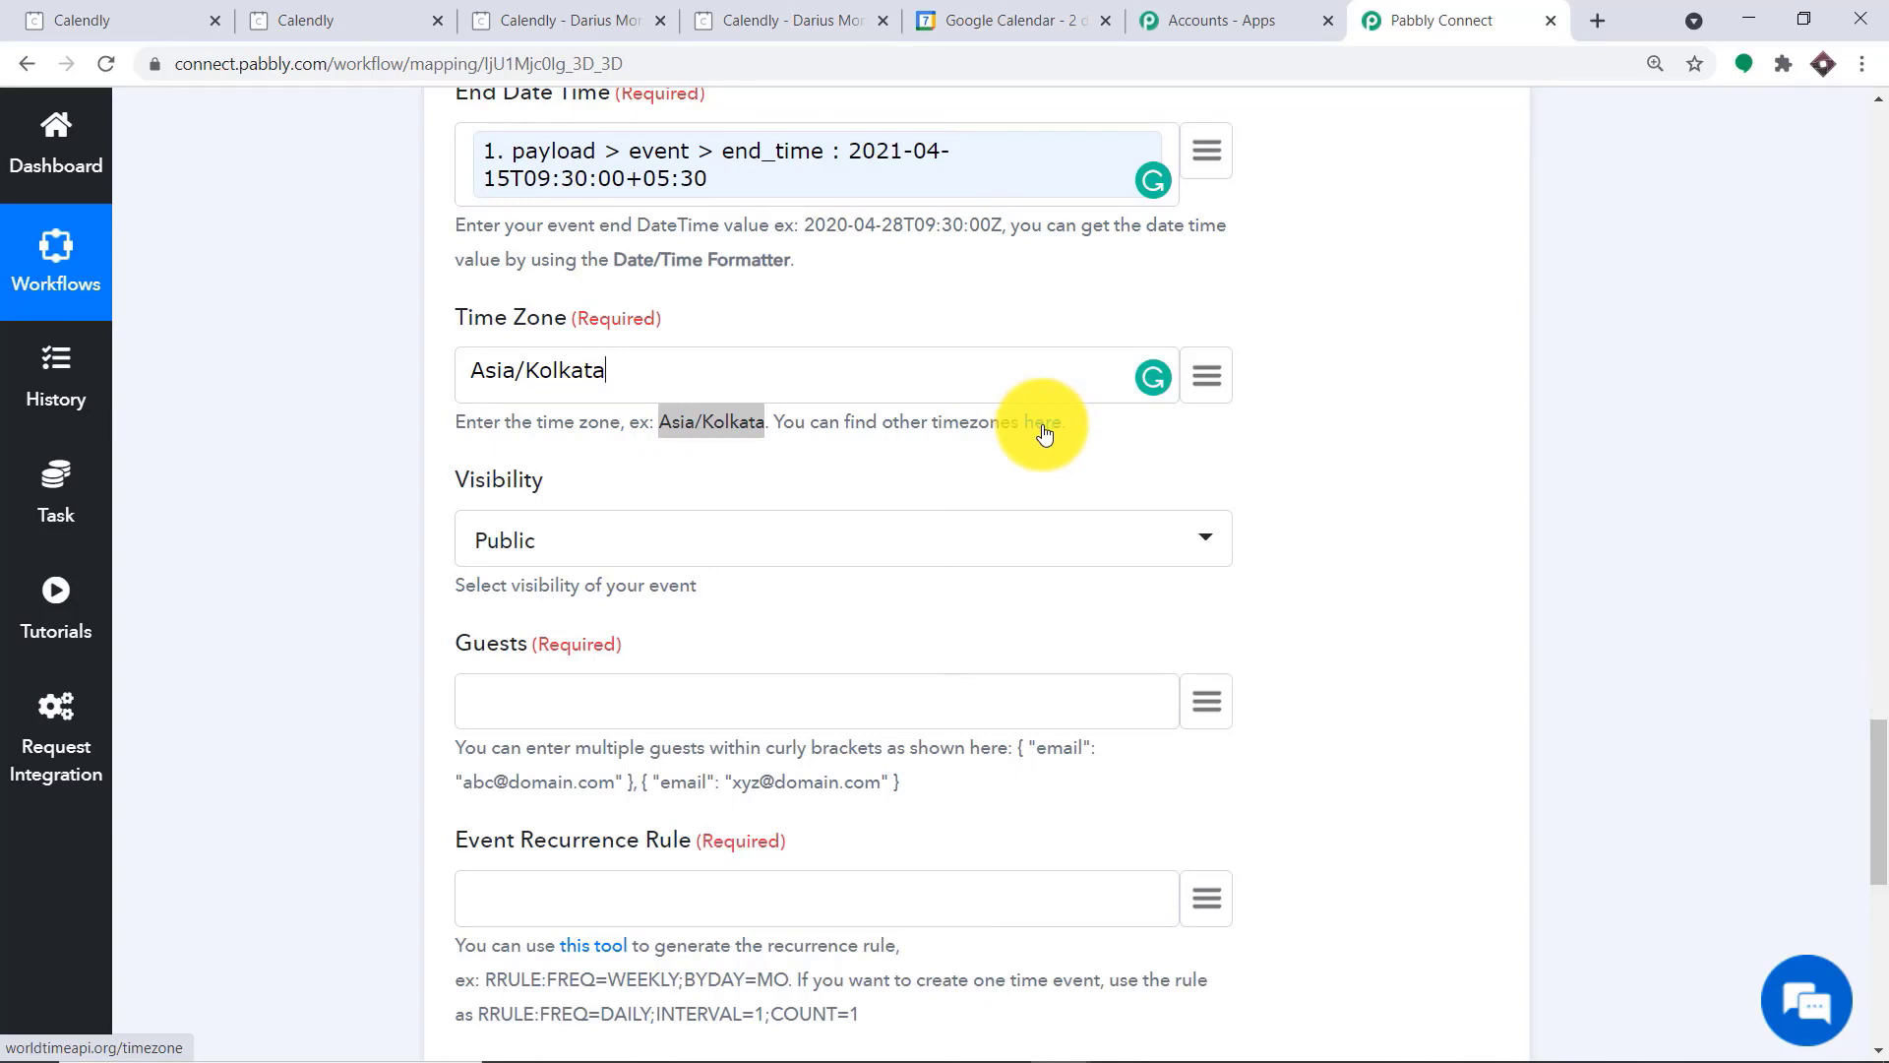
Choose Public as the event's visibility
scroll(870, 451, "down", 2)
left_click(489, 287)
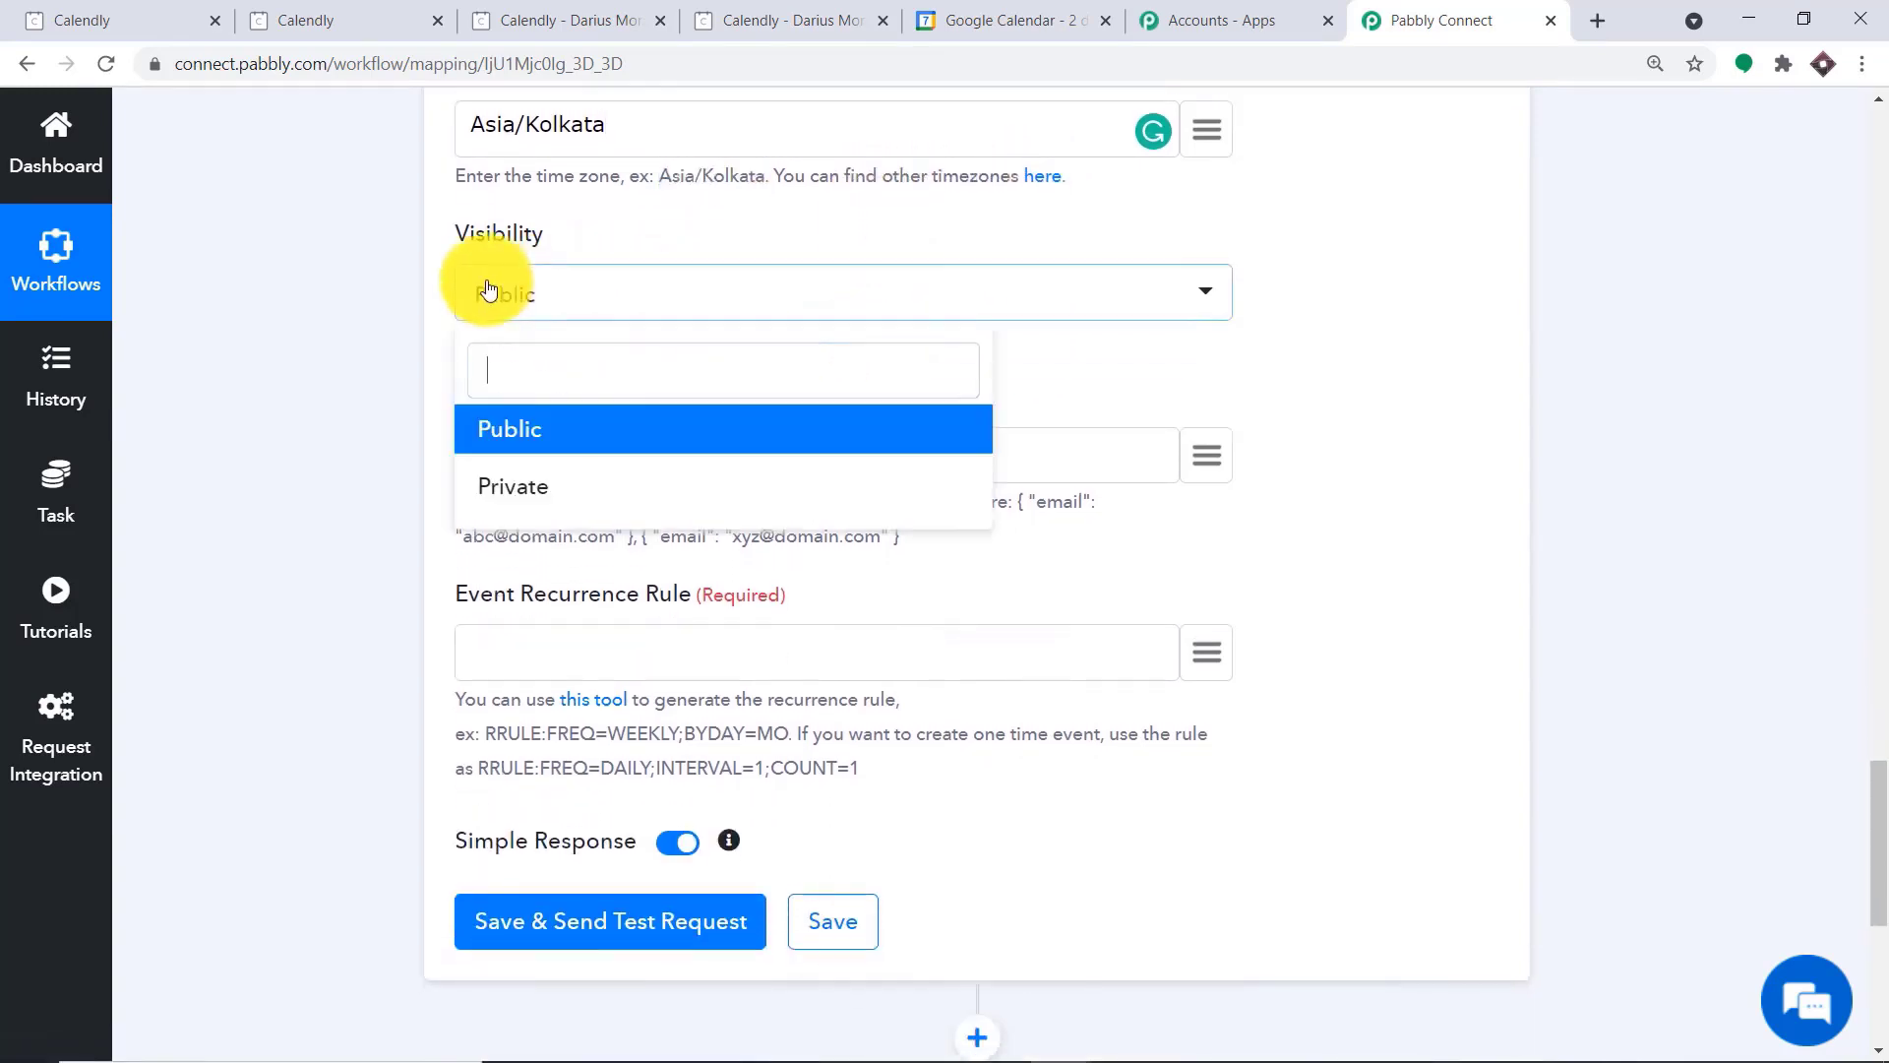
left_click(548, 428)
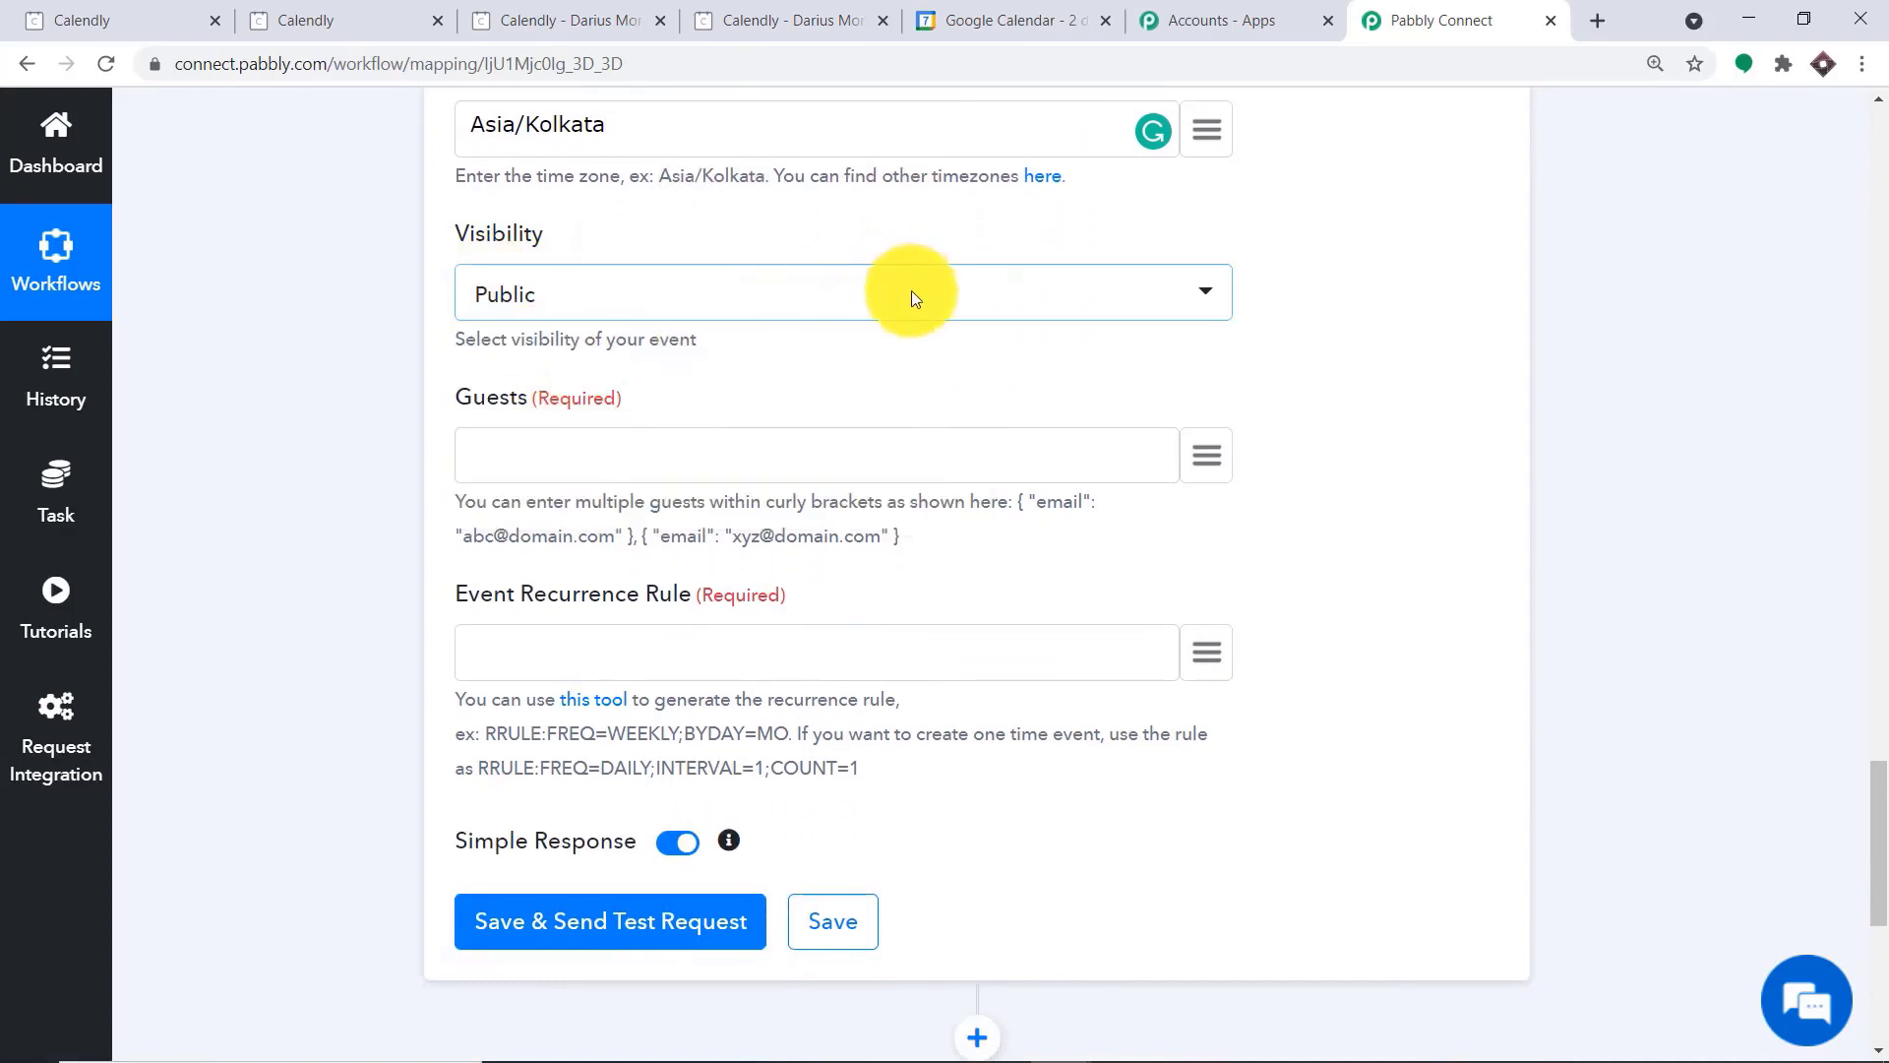
Copy the sample { "email": … } entry from the hint into Guests and replace its placeholder address with the first guest's email
scroll(911, 291, "down", 1)
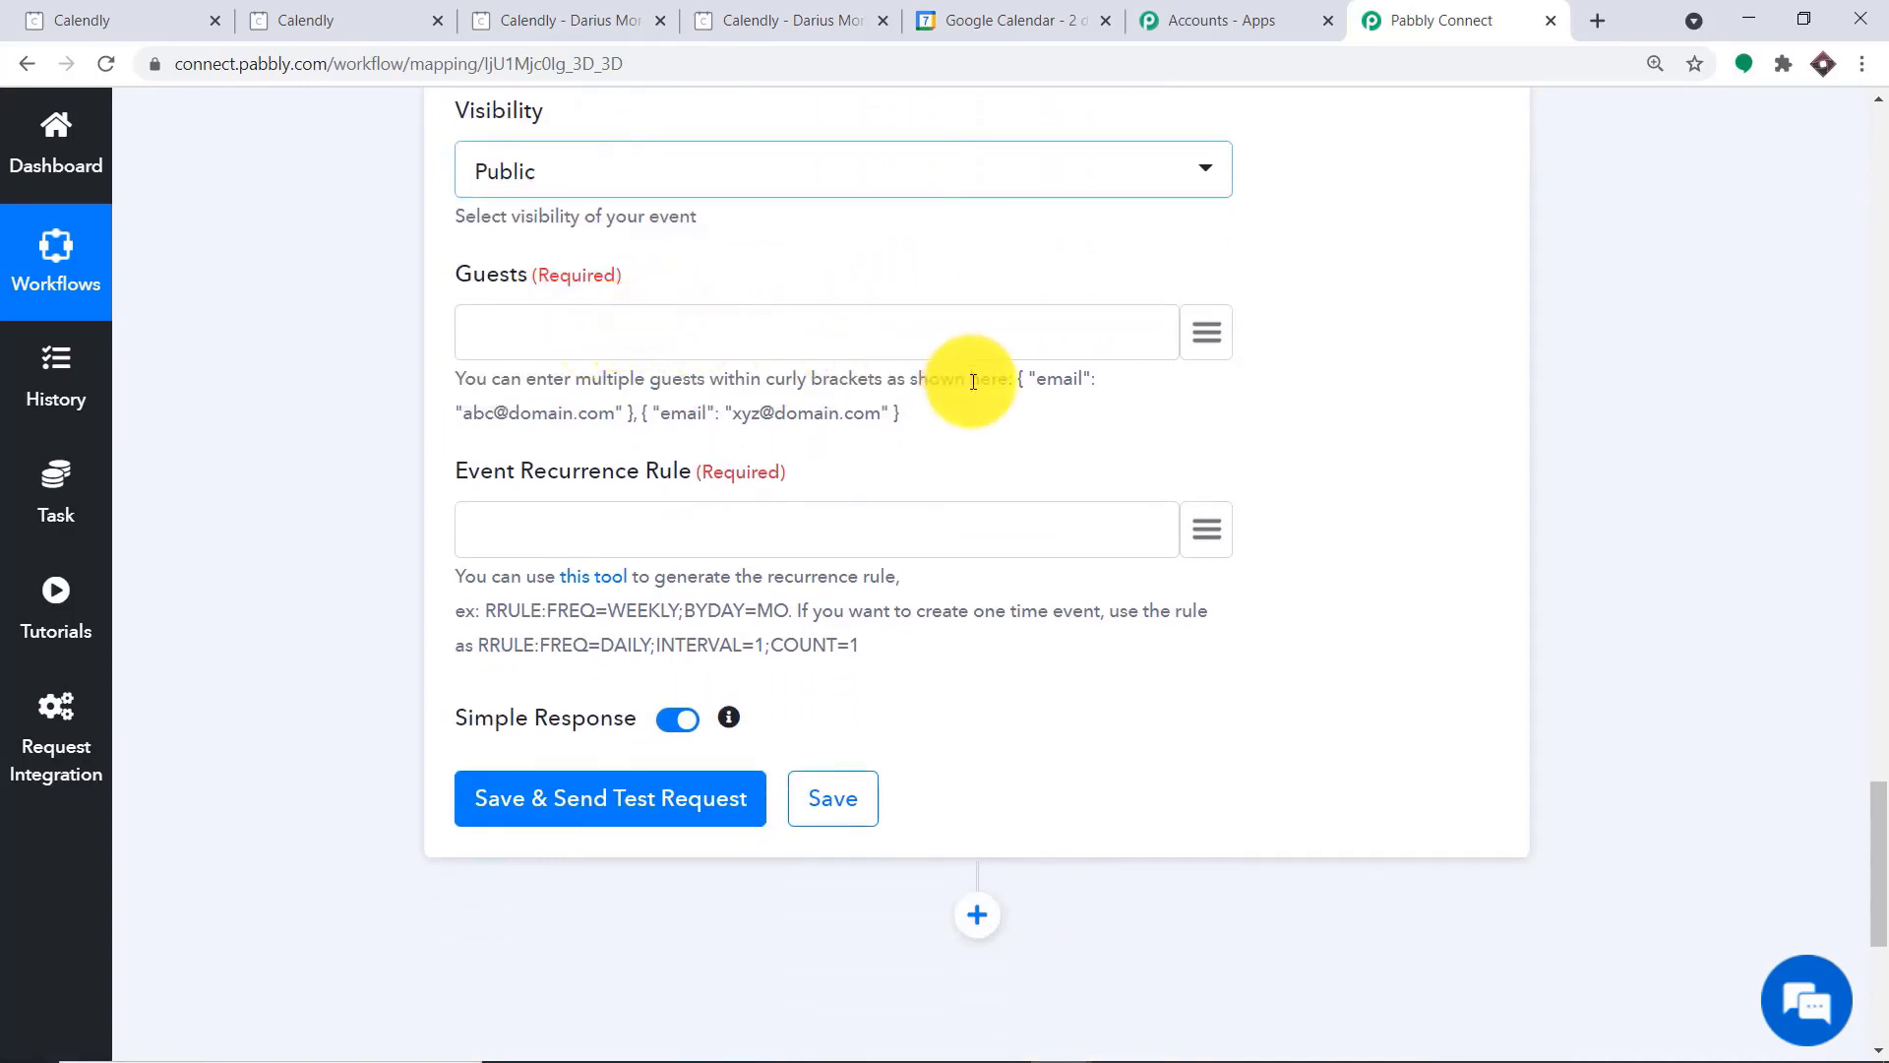
left_click_drag(1019, 380, 629, 411)
right_click(628, 411)
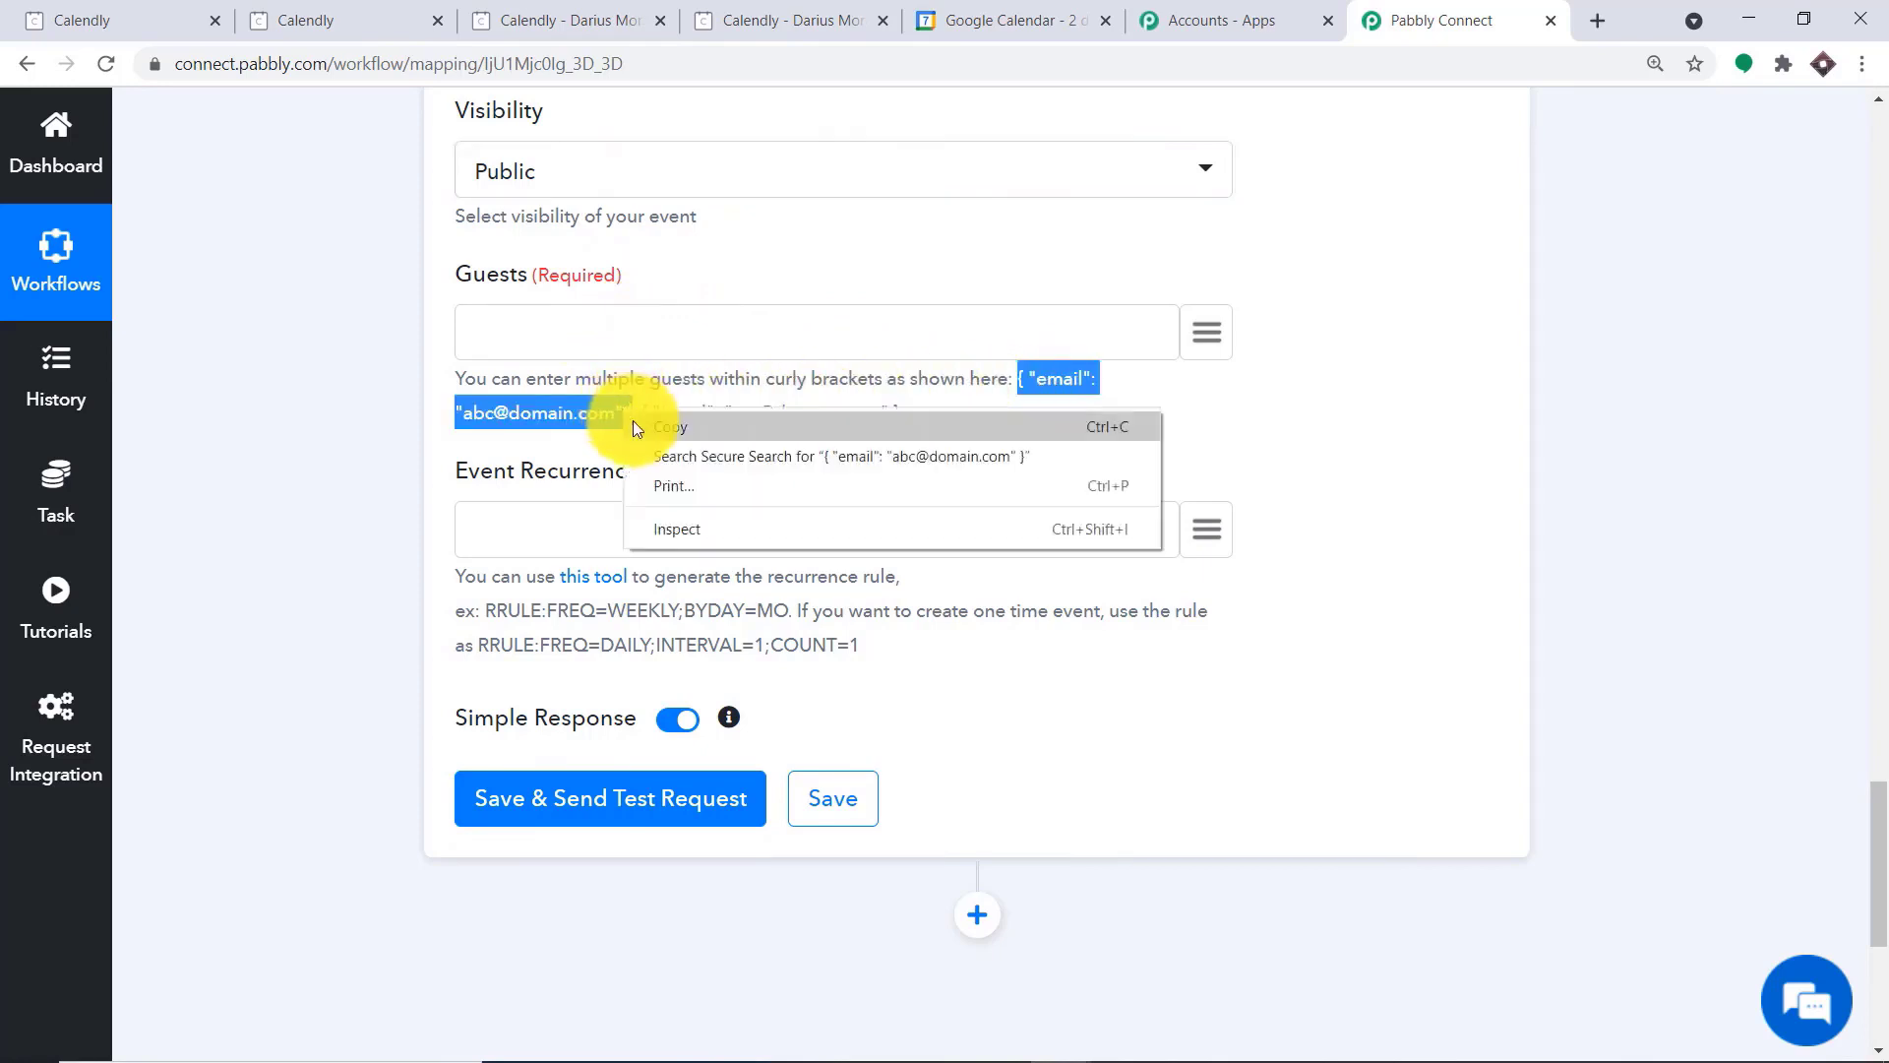
left_click(633, 421)
right_click(543, 317)
left_click(652, 509)
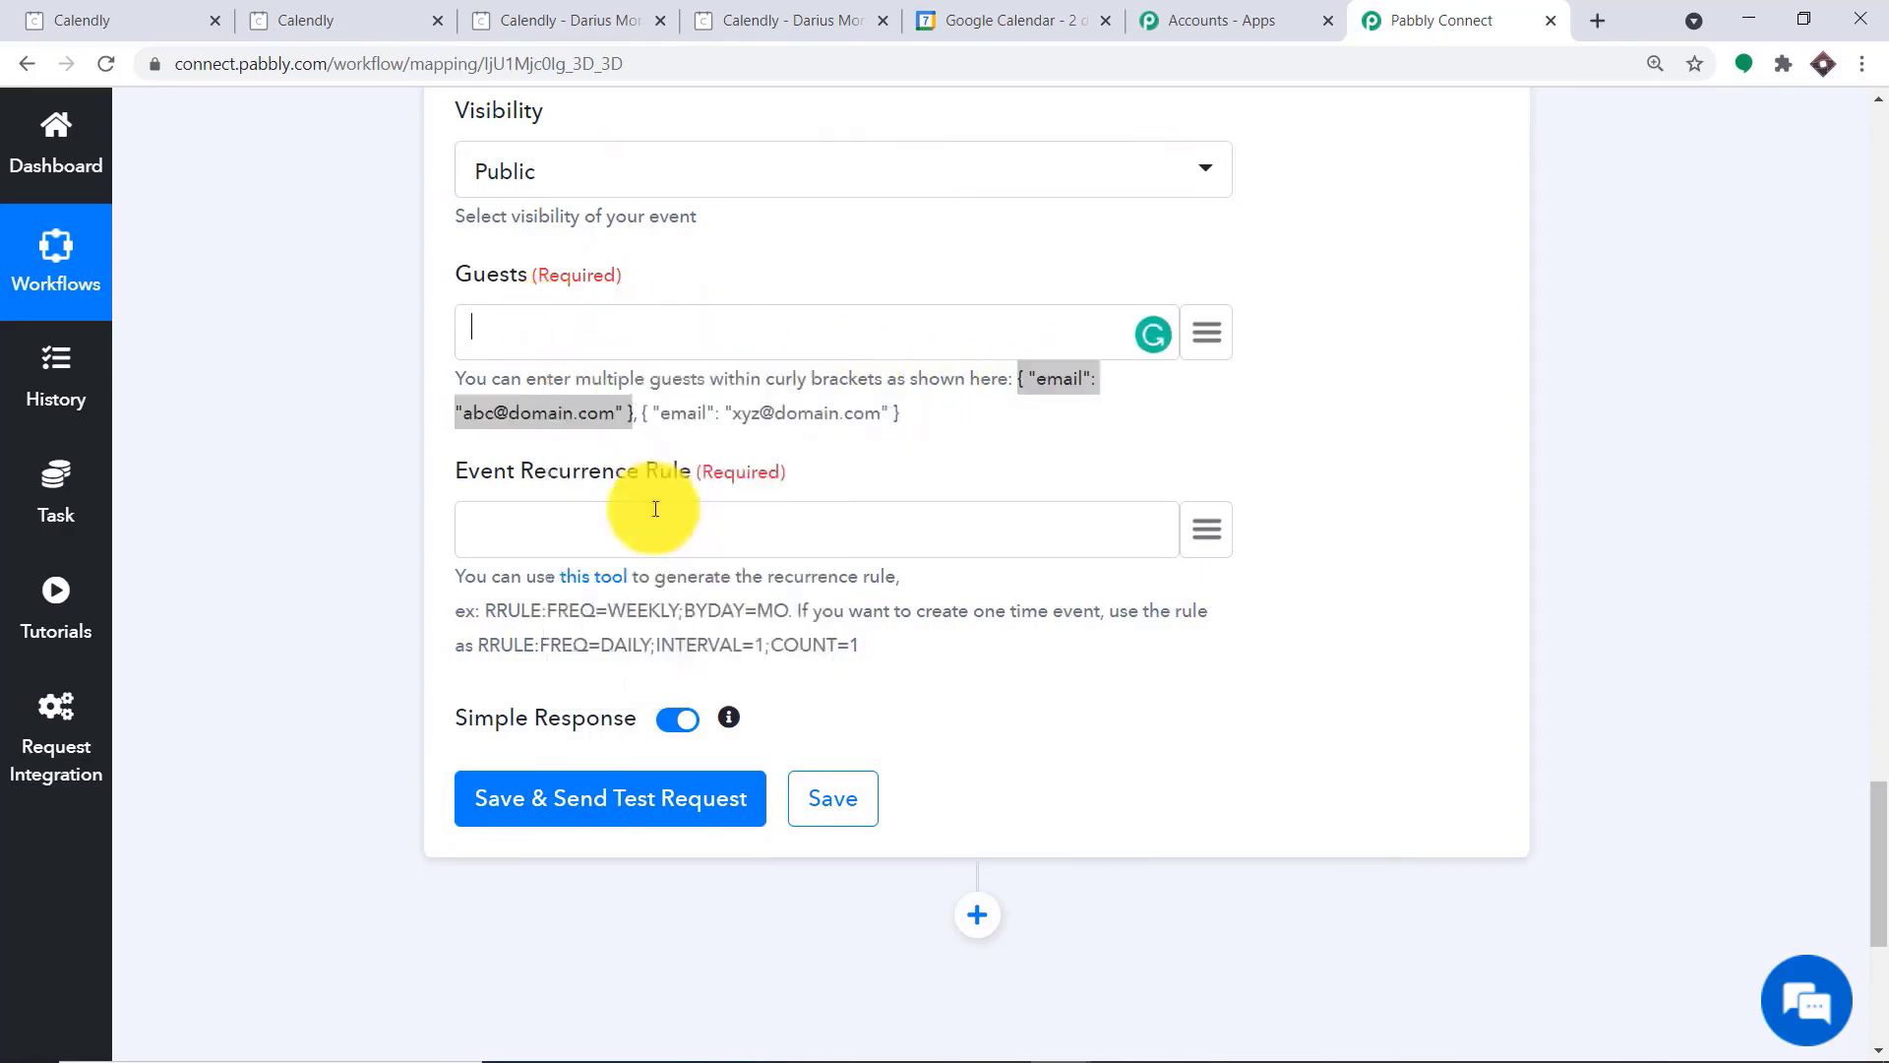
left_click_drag(788, 331, 603, 331)
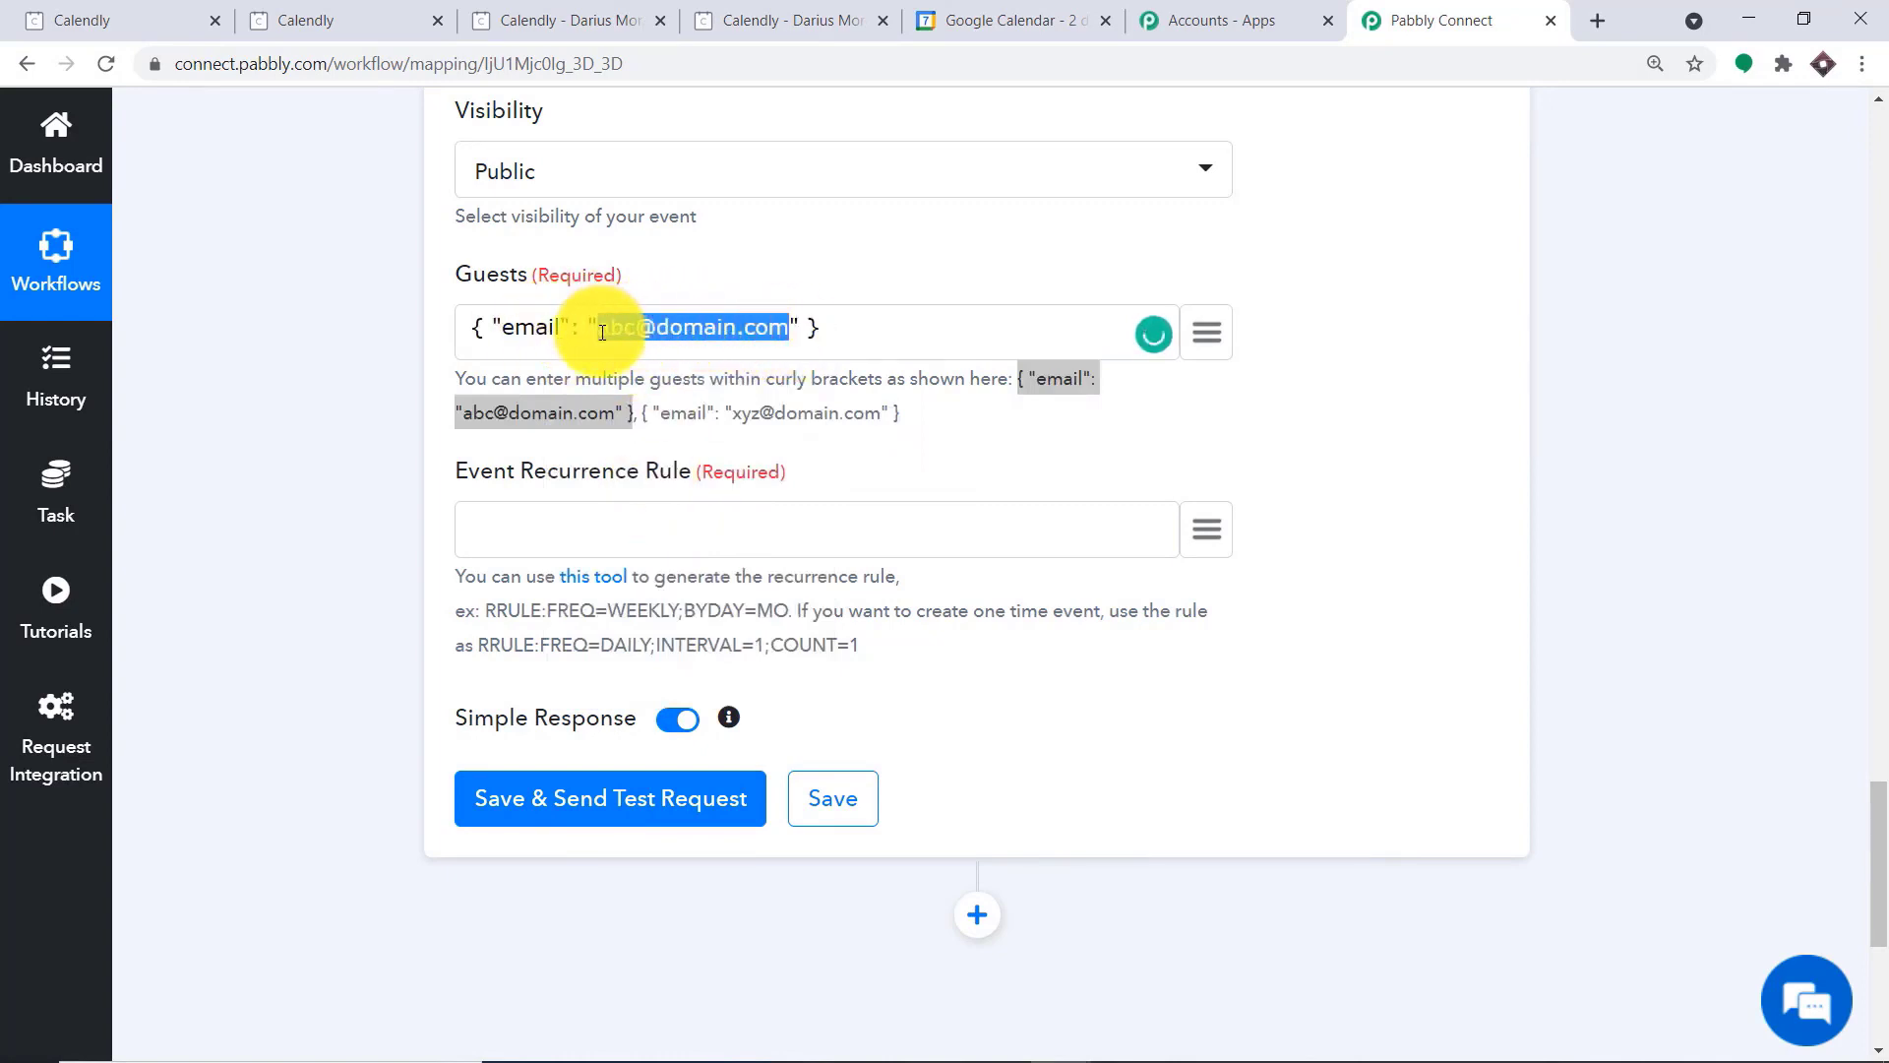
key("BackSpace")
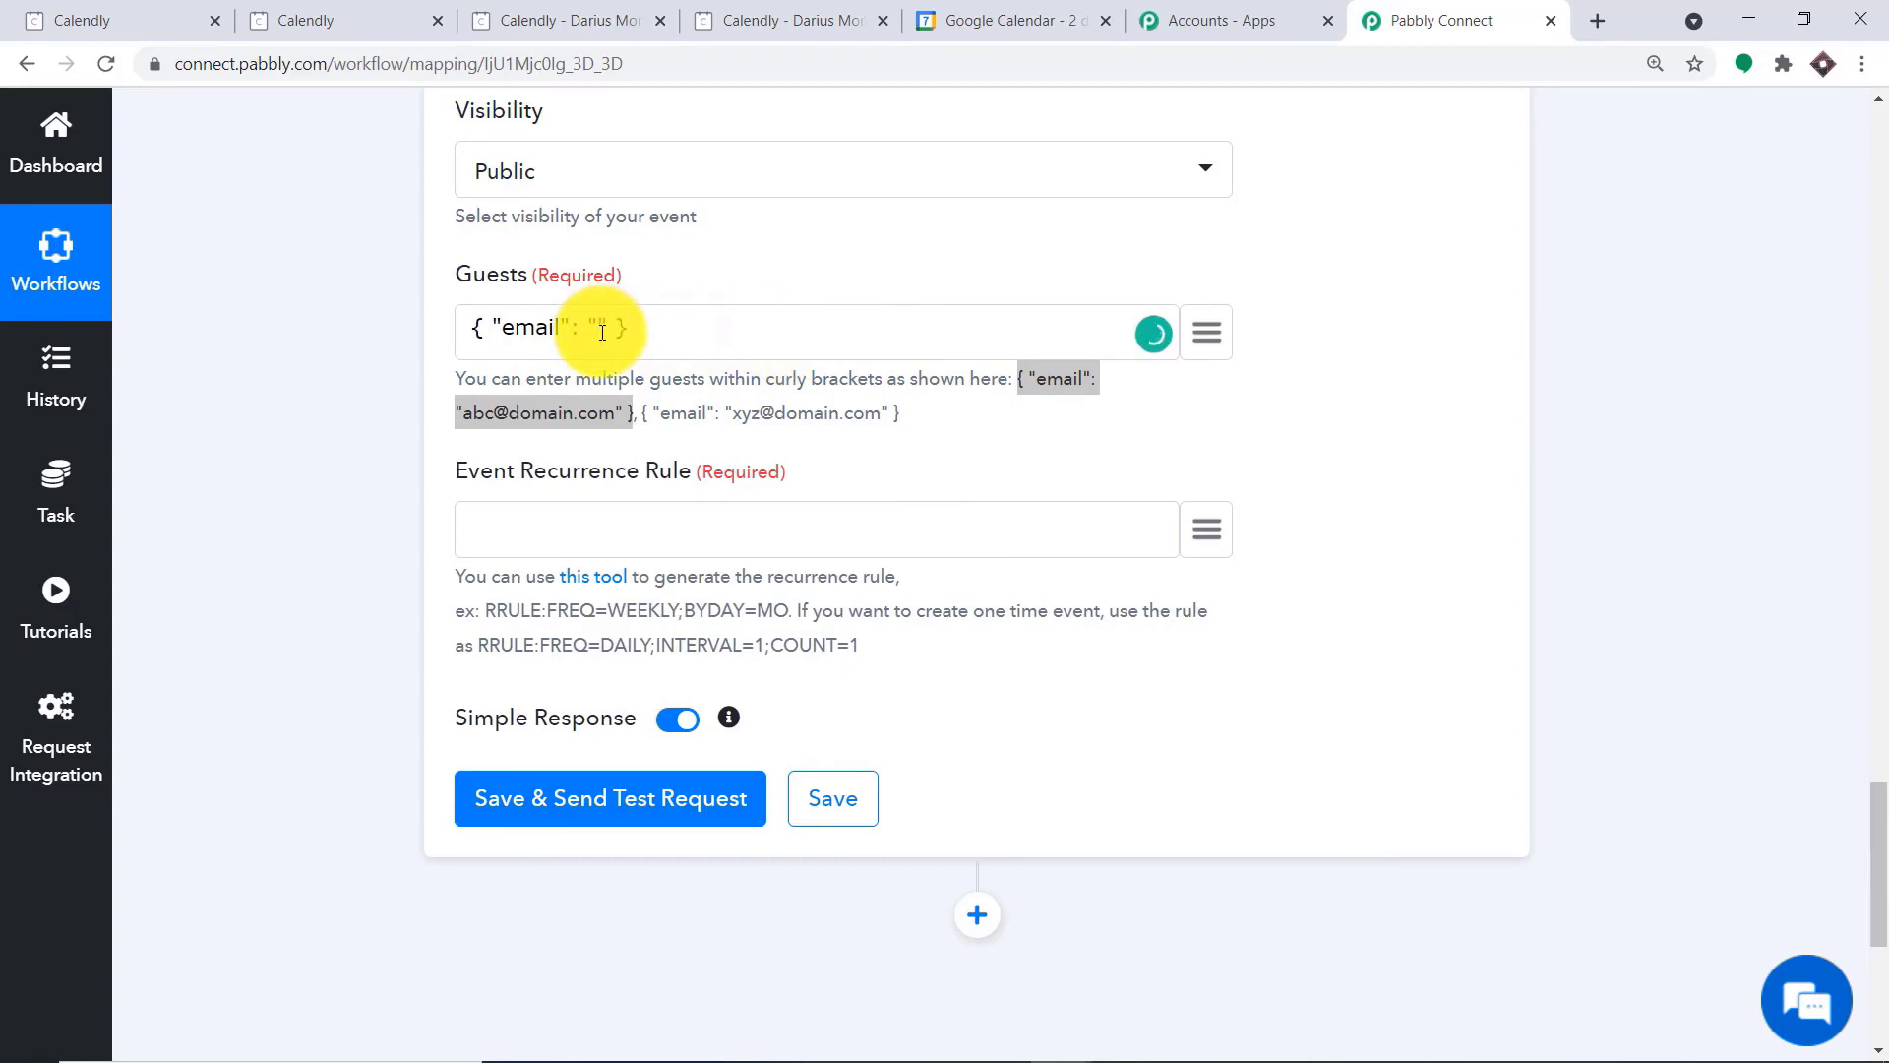
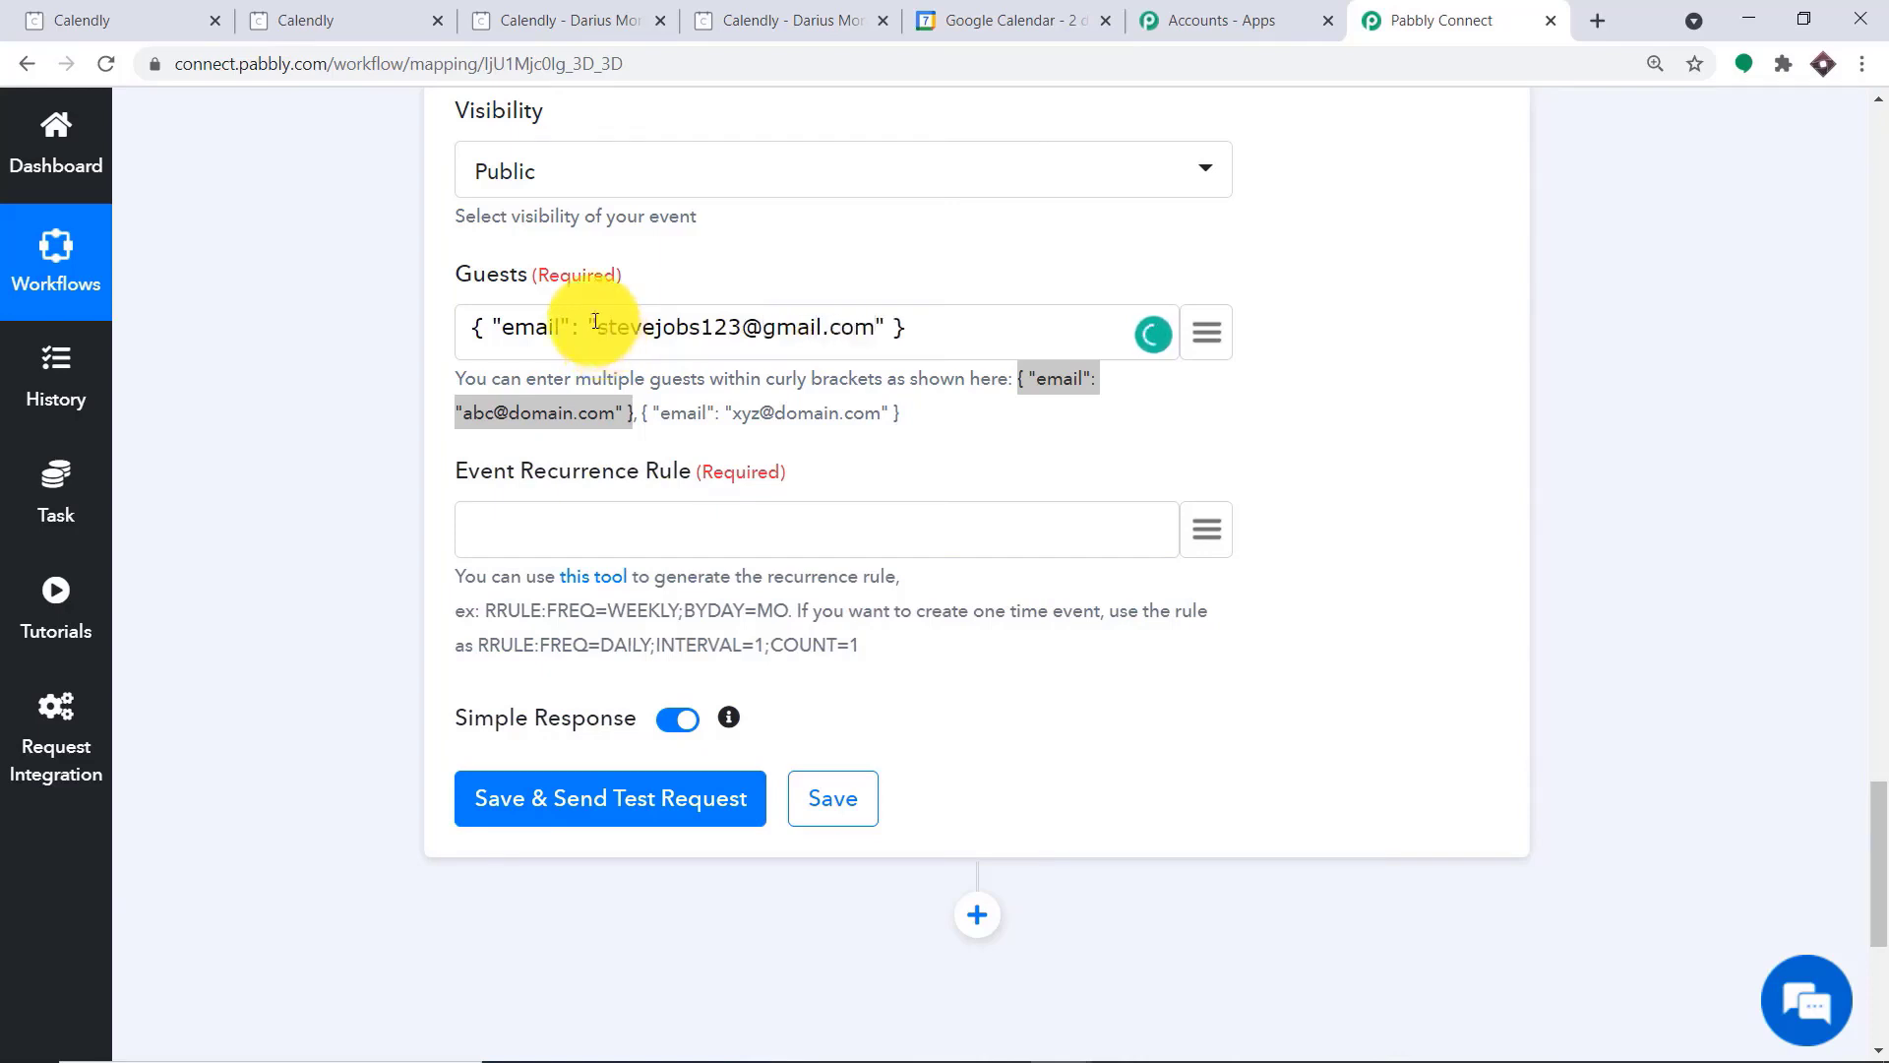
Add a second { "email": … } entry to Guests and replace its placeholder address with the second guest's email
right_click(955, 320)
left_click(1033, 510)
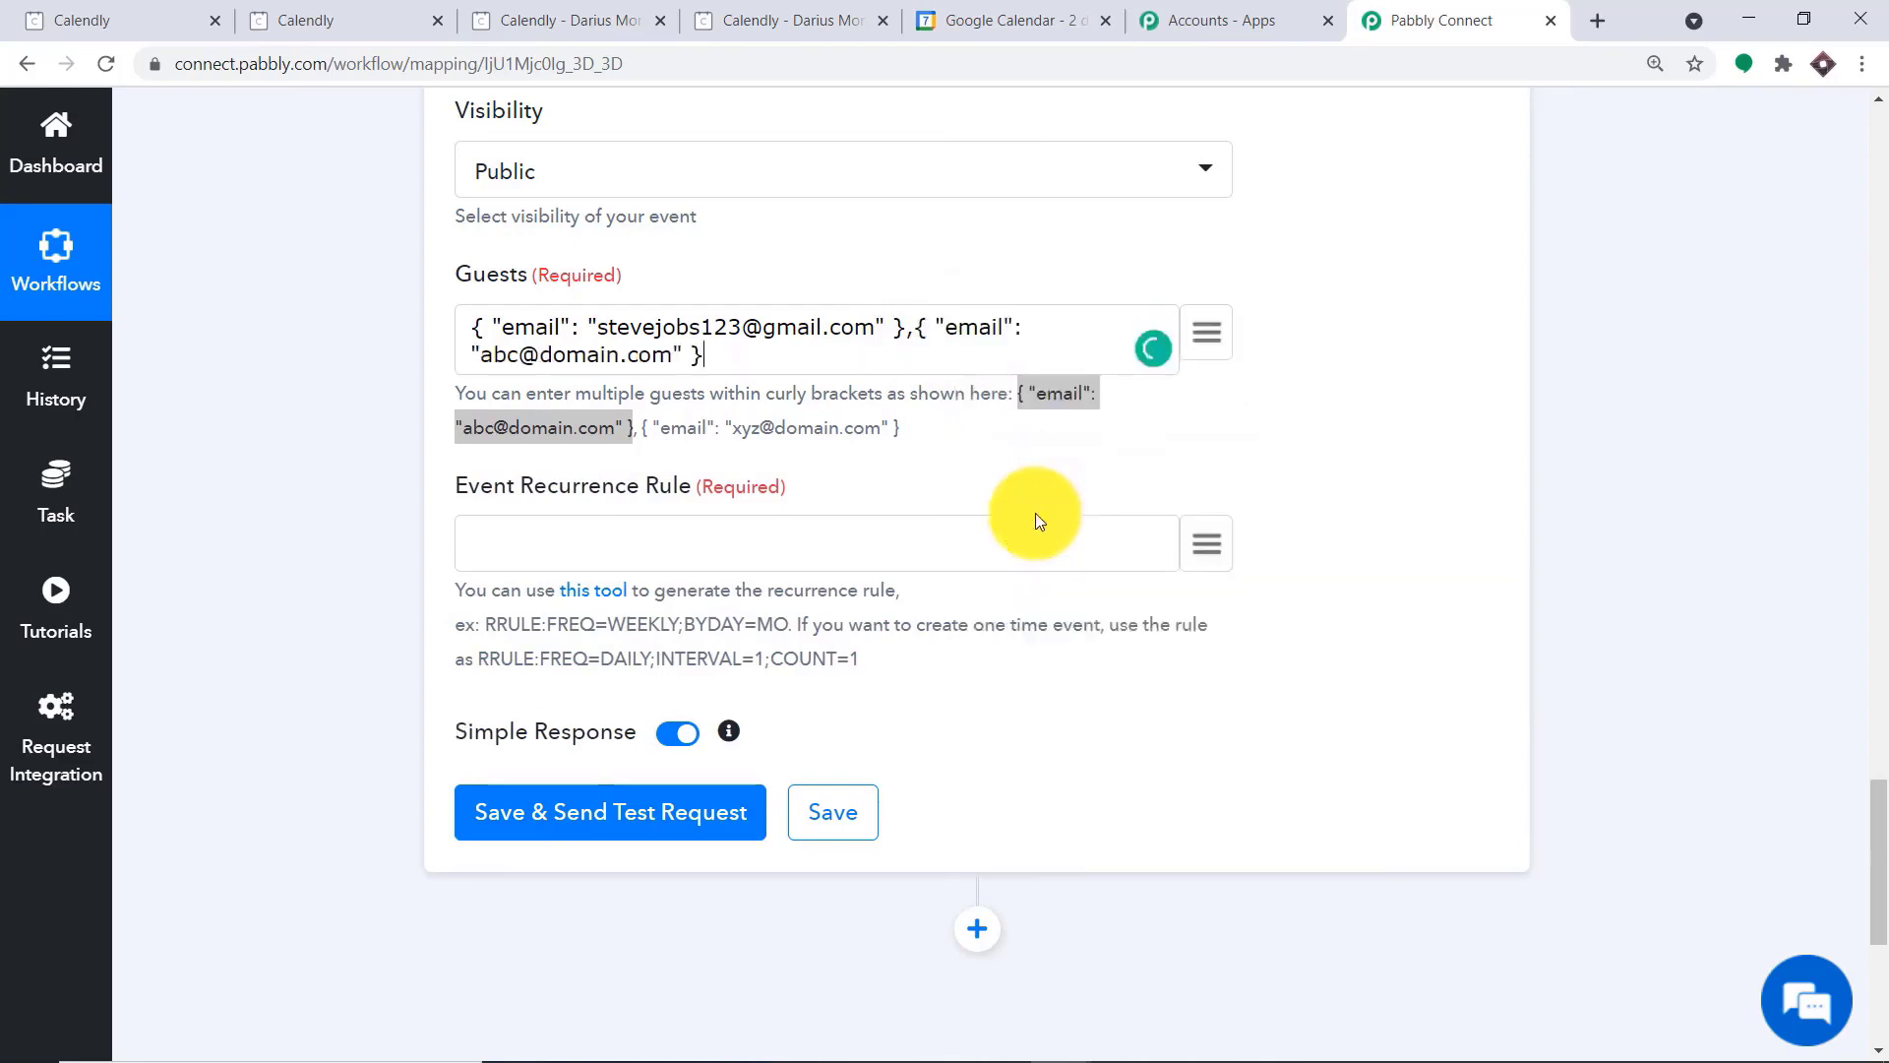
left_click_drag(673, 355, 482, 354)
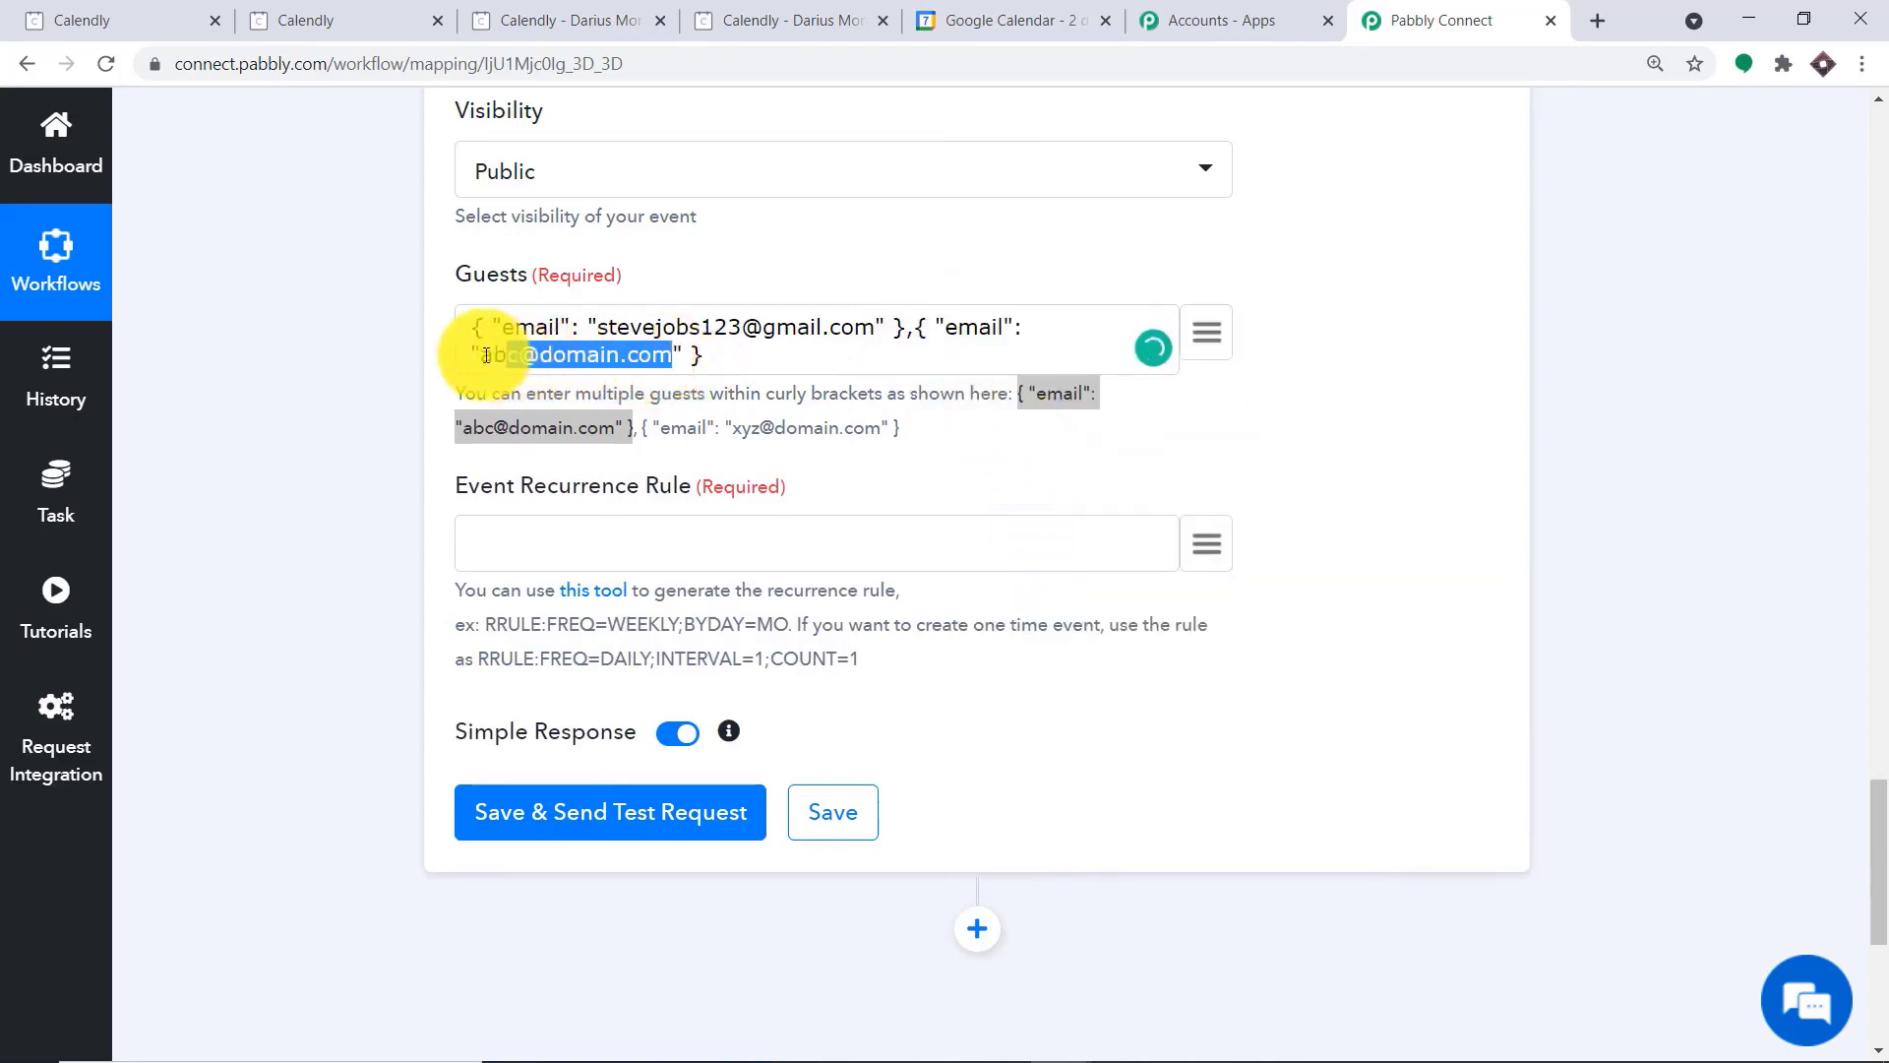
key("BackSpace")
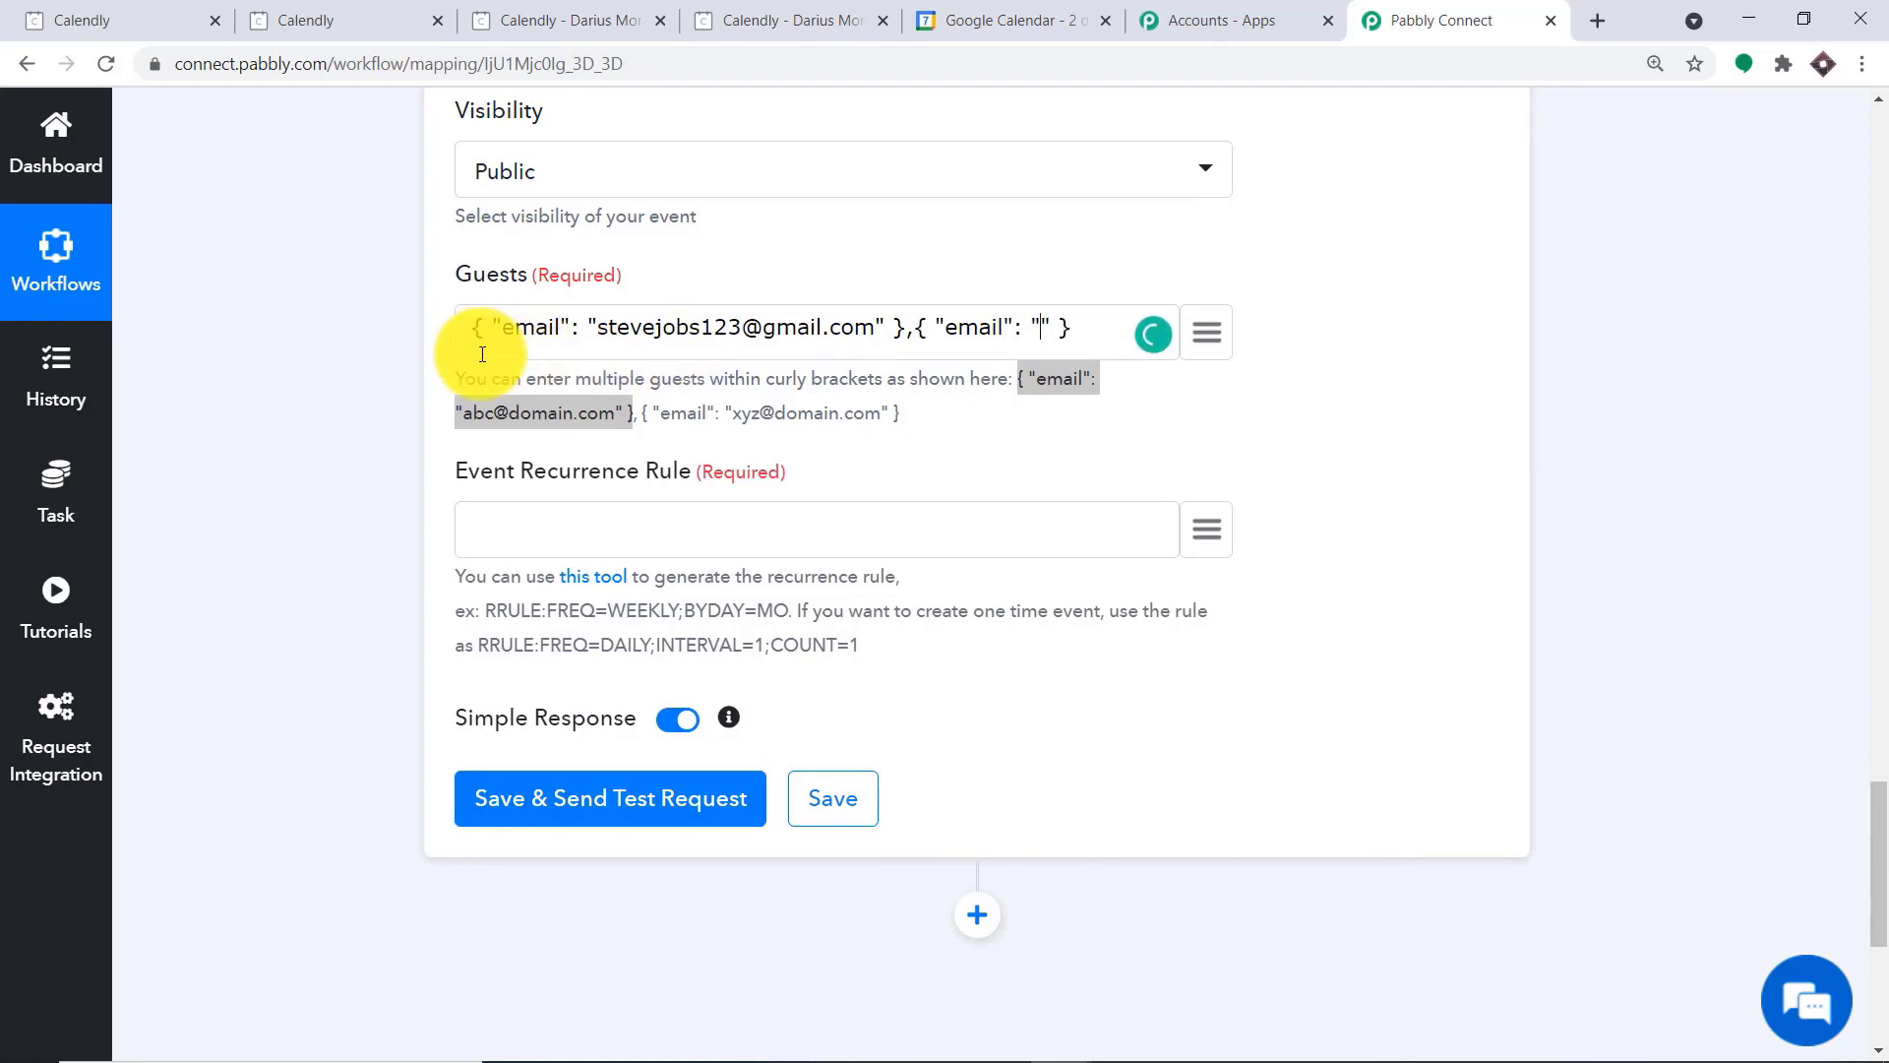
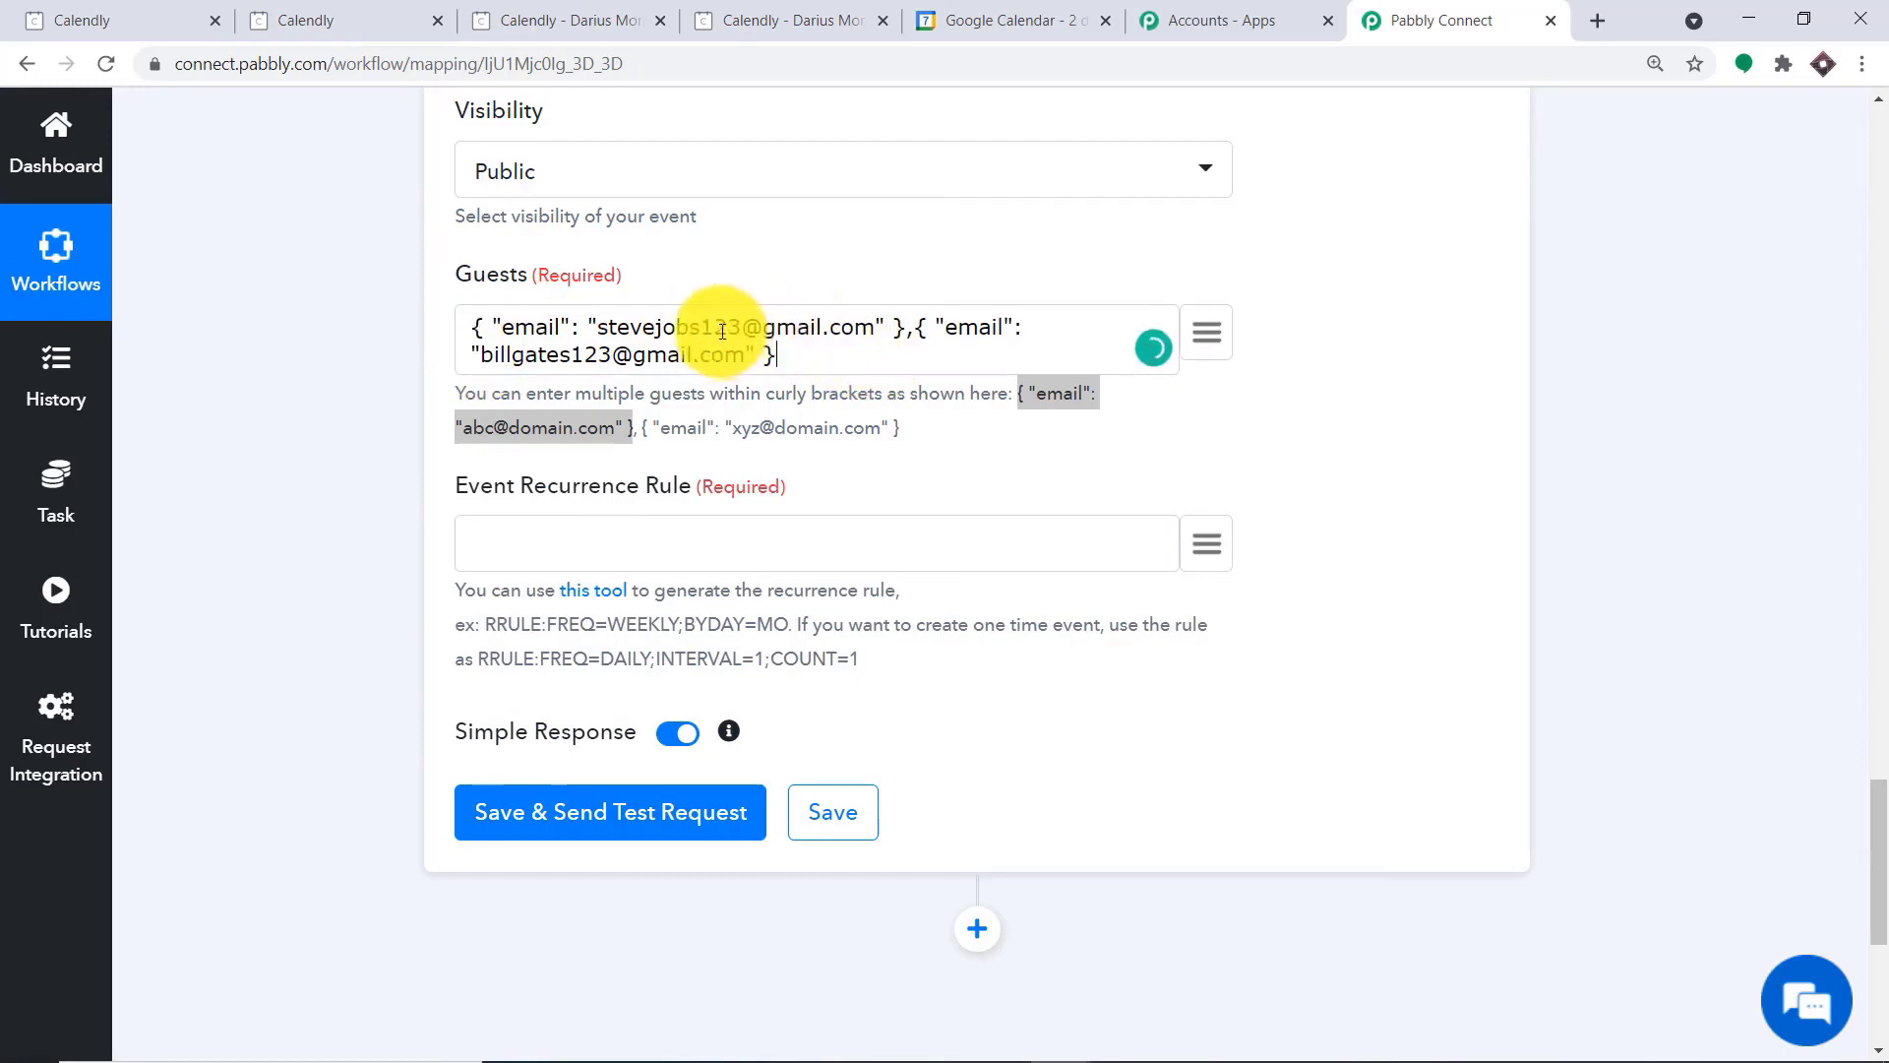
left_click(750, 265)
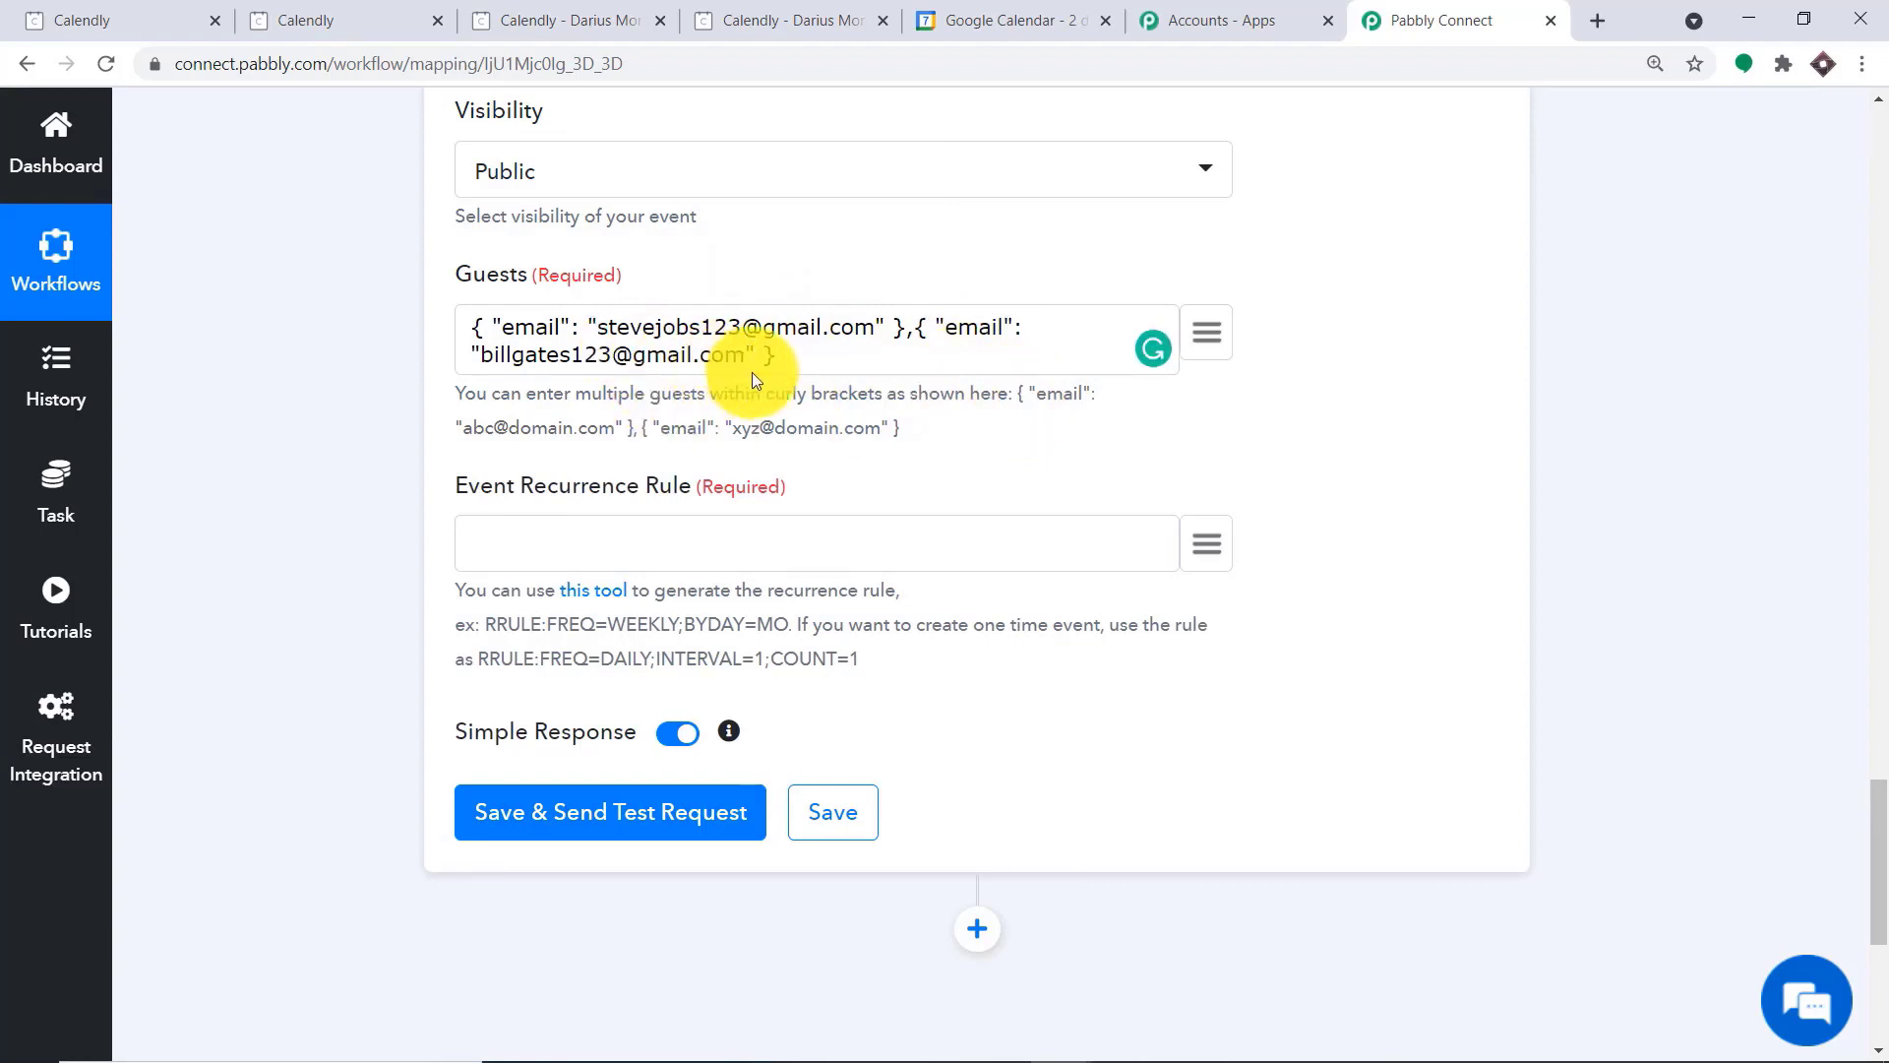
Set the Event Recurrence Rule to the one-time rule RRULE:FREQ=DAILY;INTERVAL=1;COUNT=1 copied from the hint
scroll(738, 354, "down", 1)
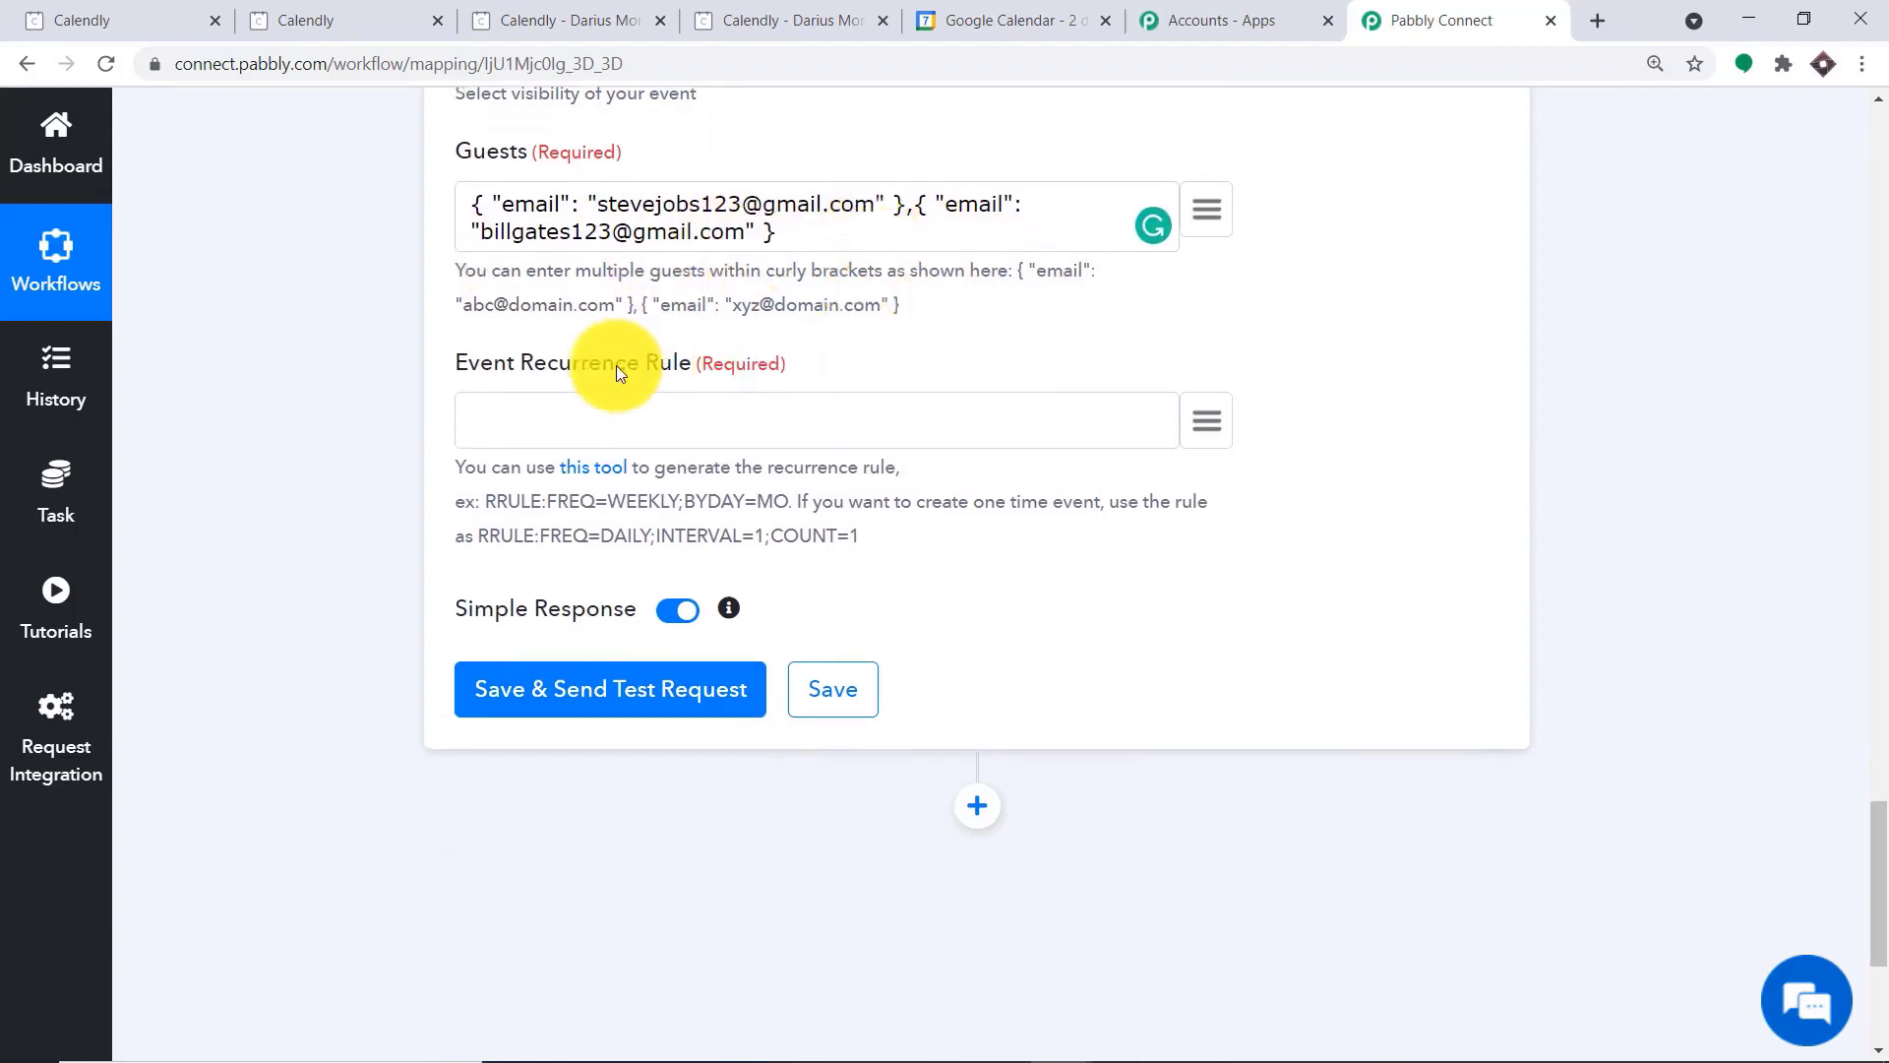
left_click(578, 426)
left_click_drag(860, 536, 482, 535)
right_click(482, 534)
left_click(512, 548)
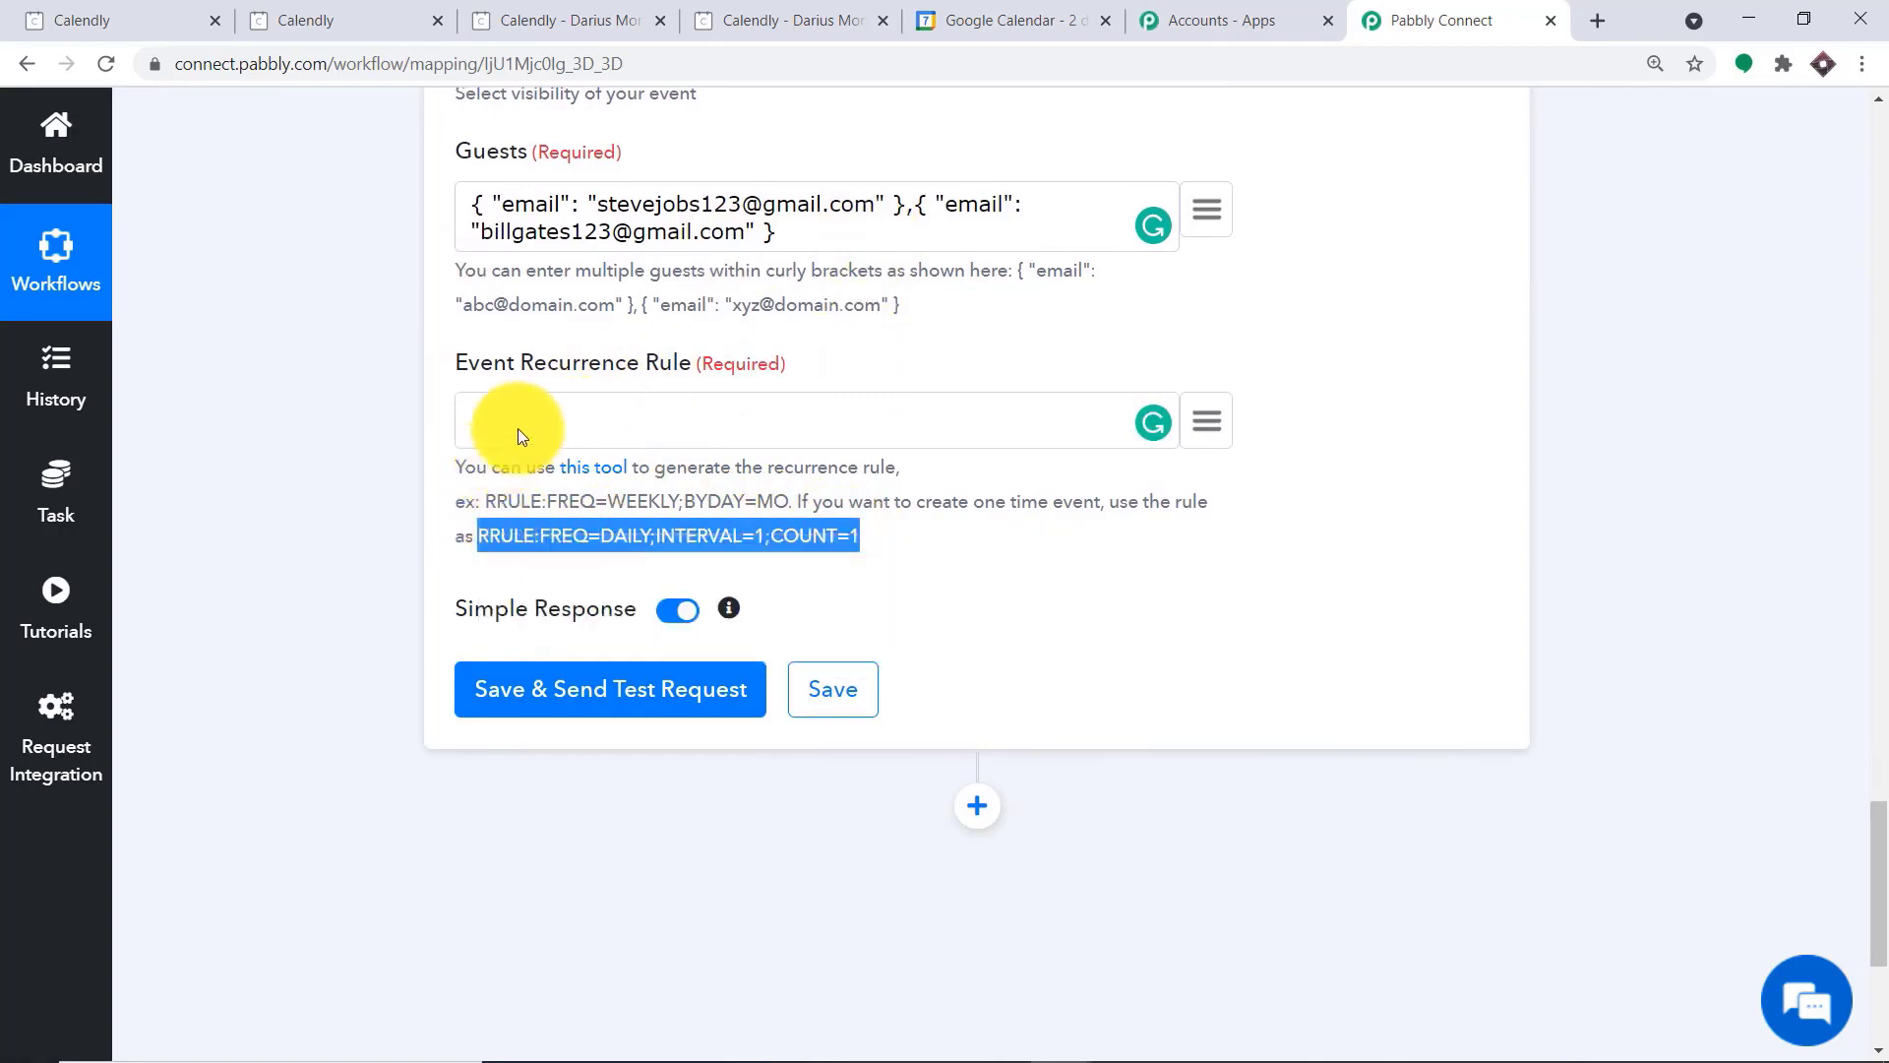
left_click(520, 426)
right_click(520, 426)
left_click(606, 608)
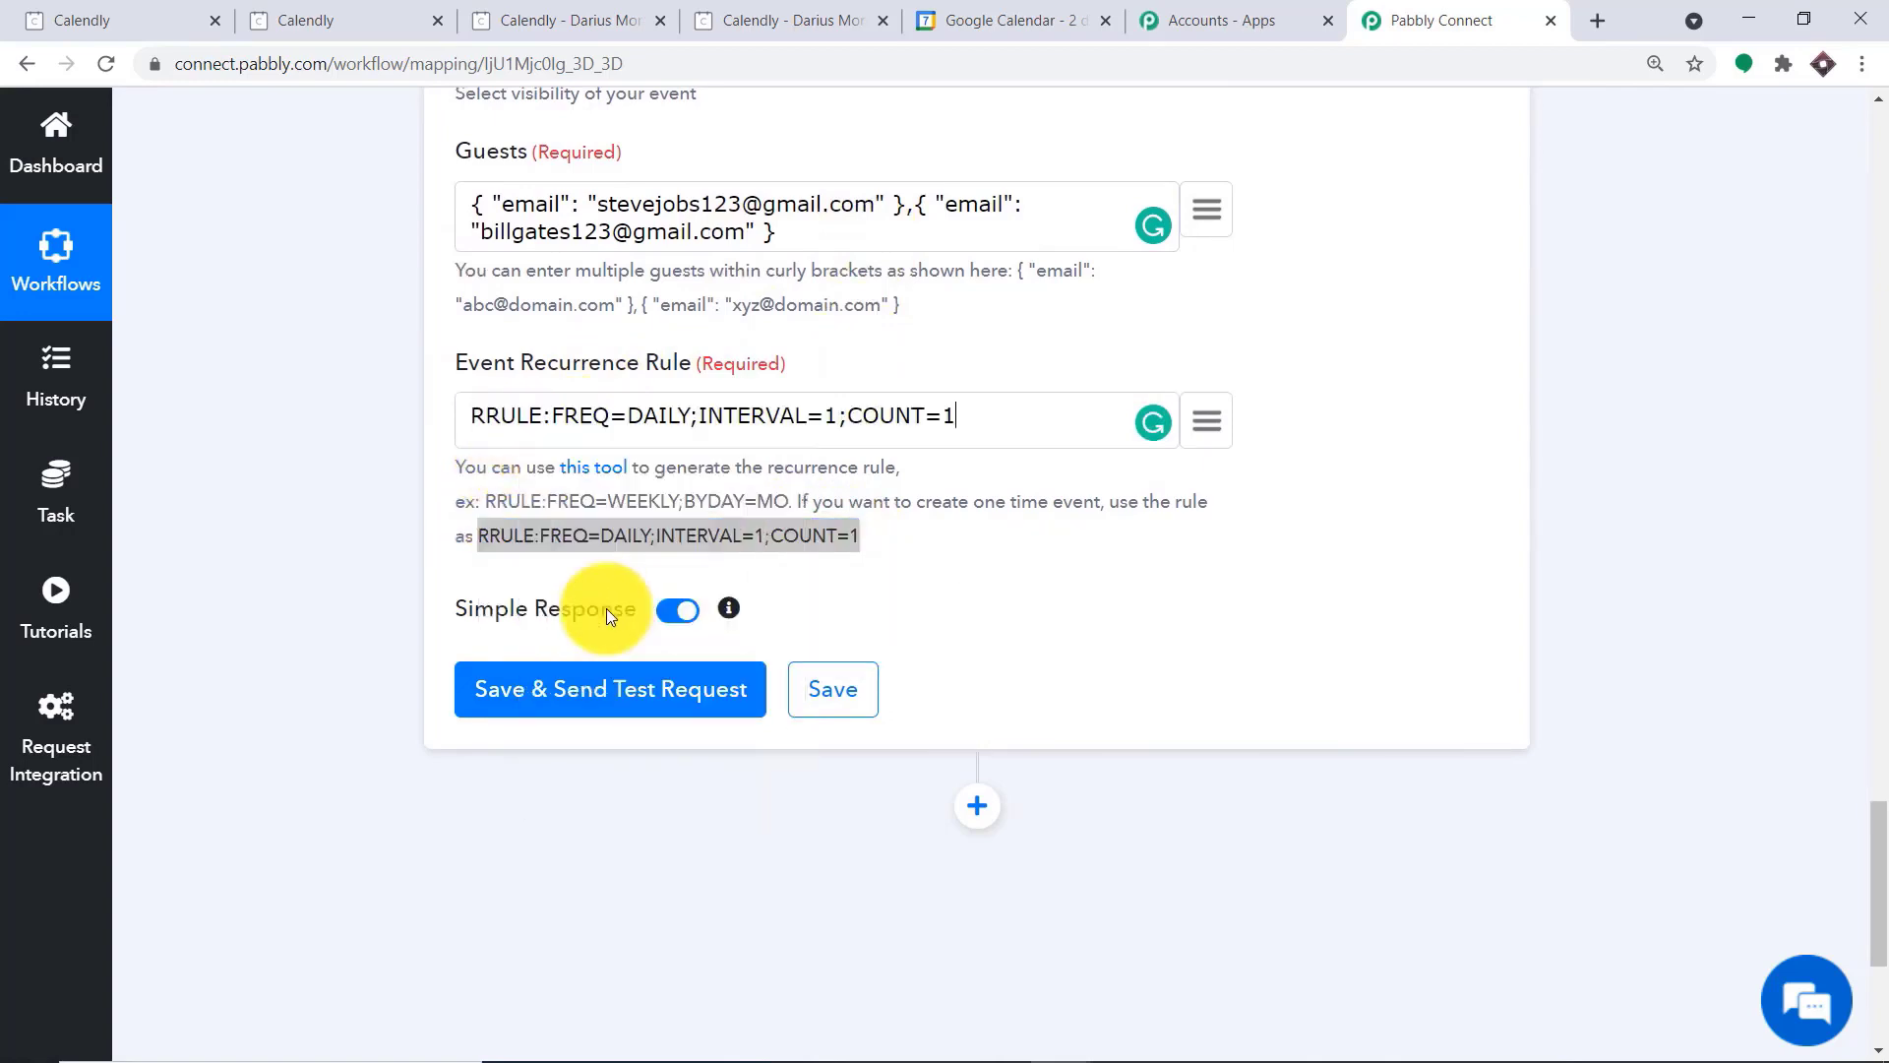
left_click(768, 504)
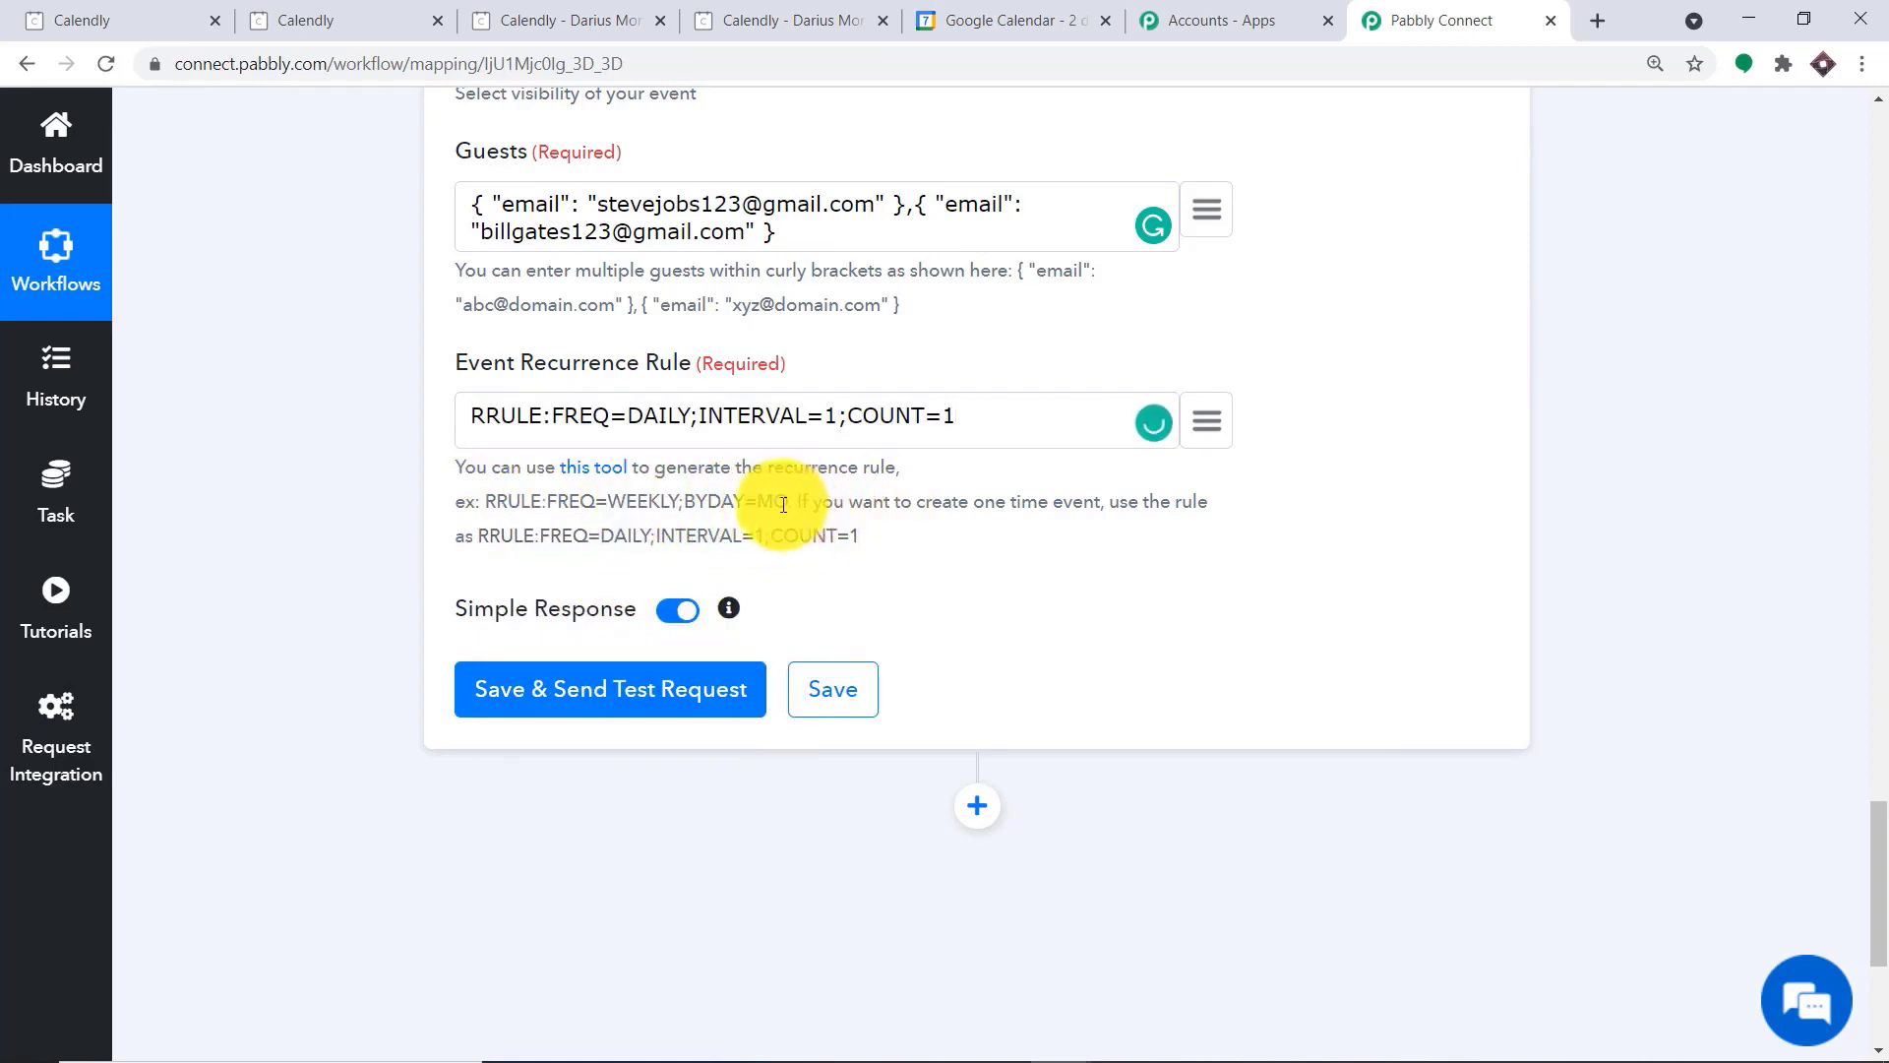
Point out the weekly example rule in the recurrence hint and open the linked rule generator tool in a new browser tab
left_click_drag(790, 504, 478, 501)
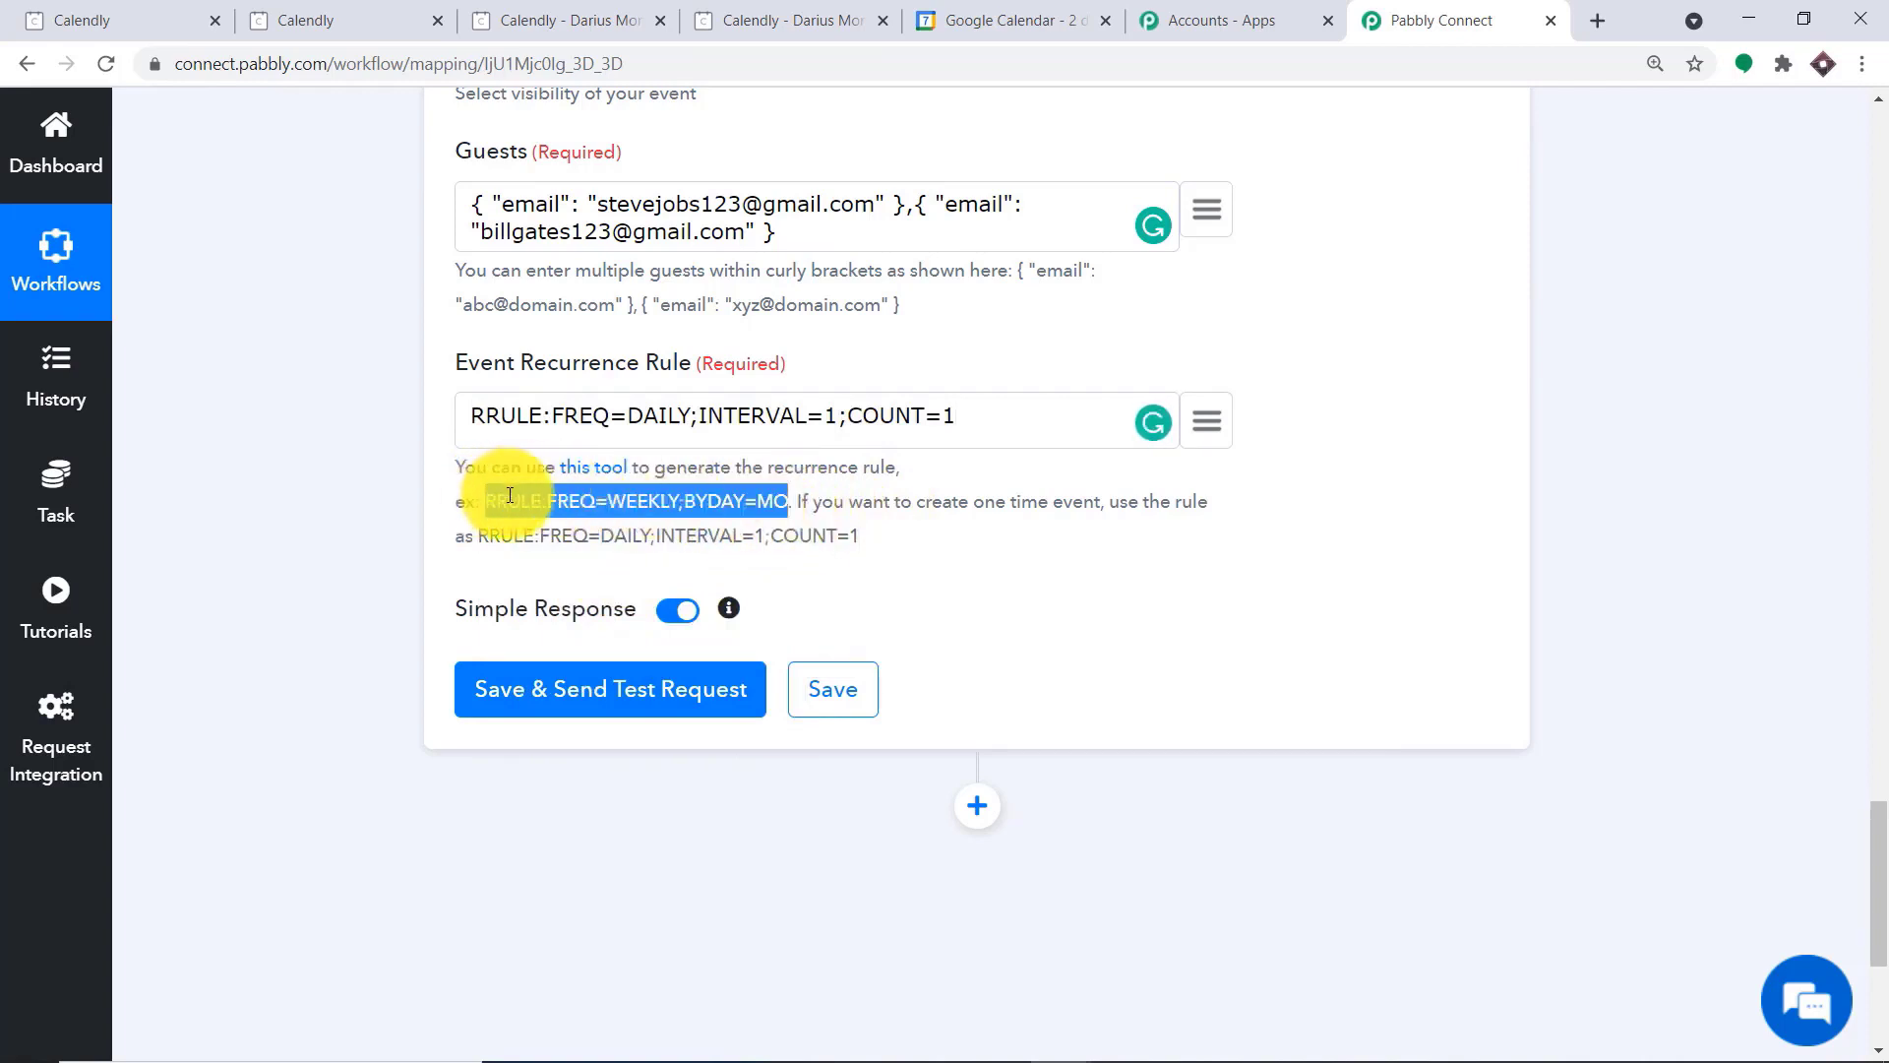
left_click(821, 512)
right_click(592, 477)
left_click(604, 486)
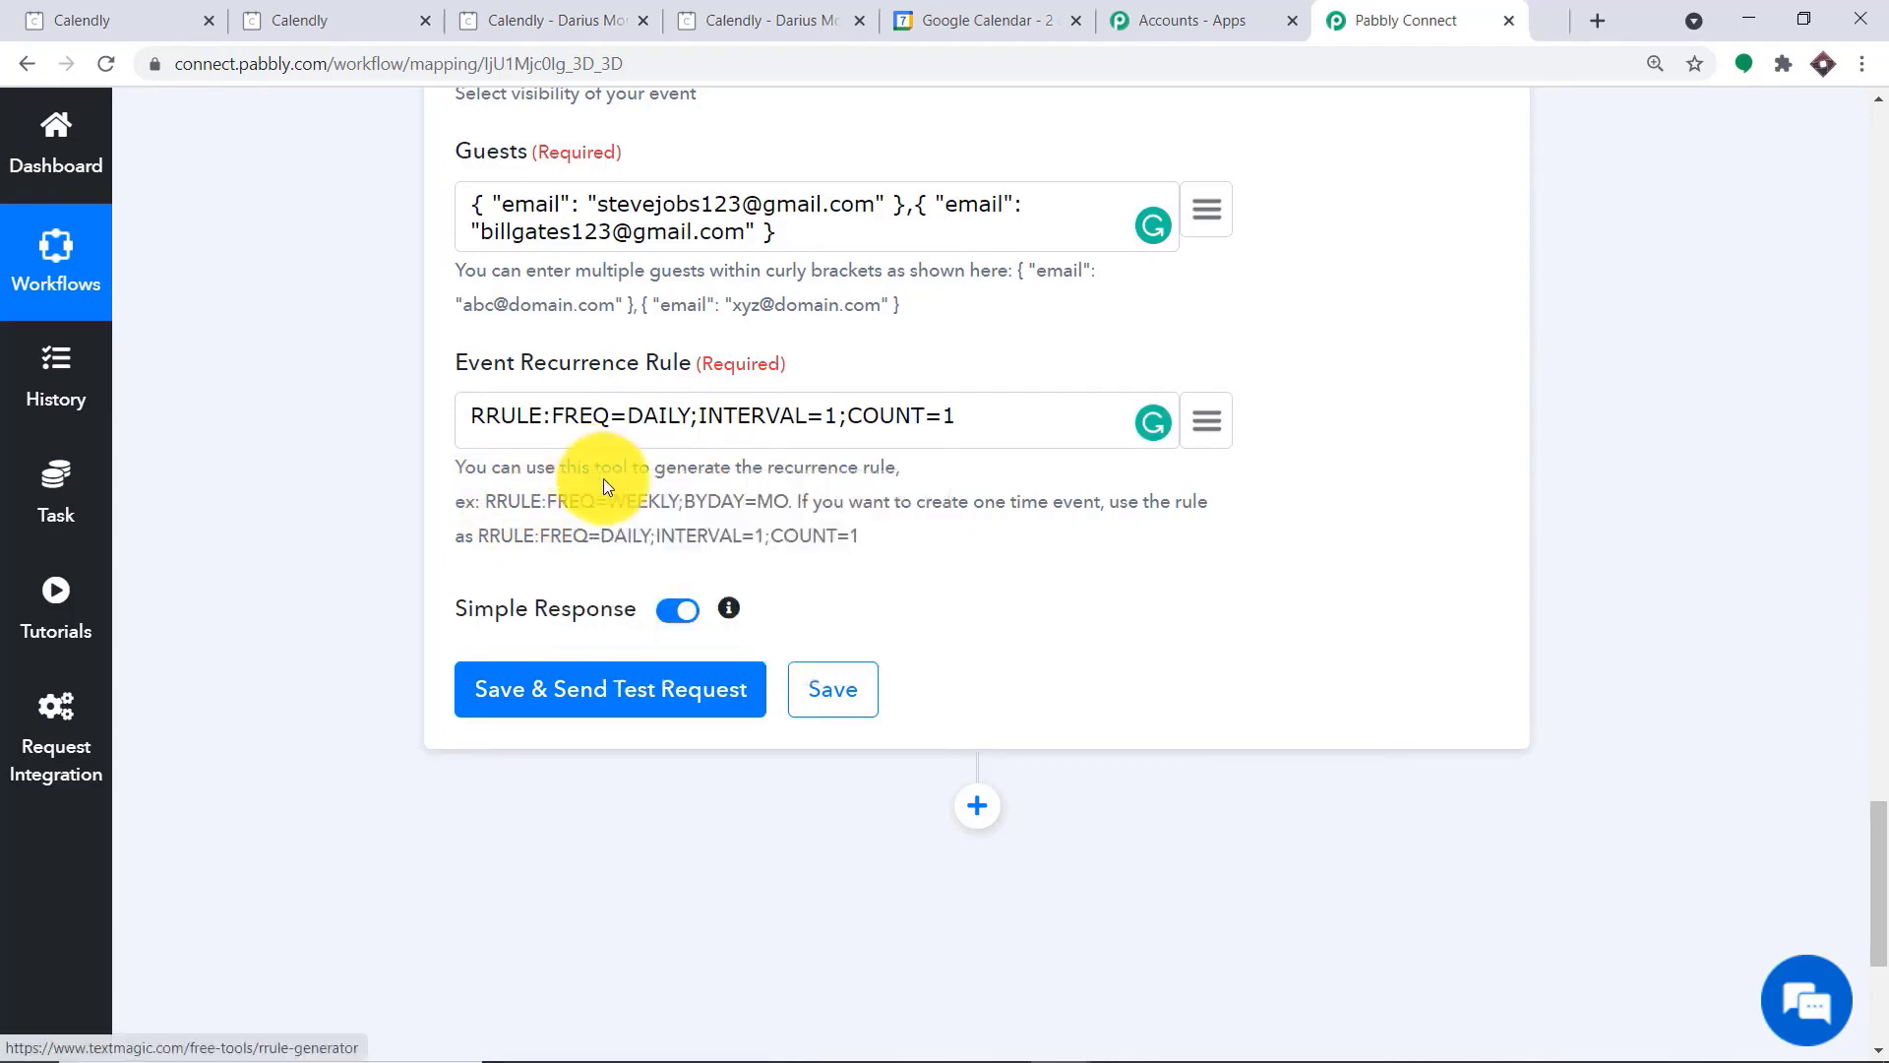
Review the repeat, end and RRULE settings in TextMagic's RRULE generator, and return to the Pabbly Connect workflow
left_click(1456, 18)
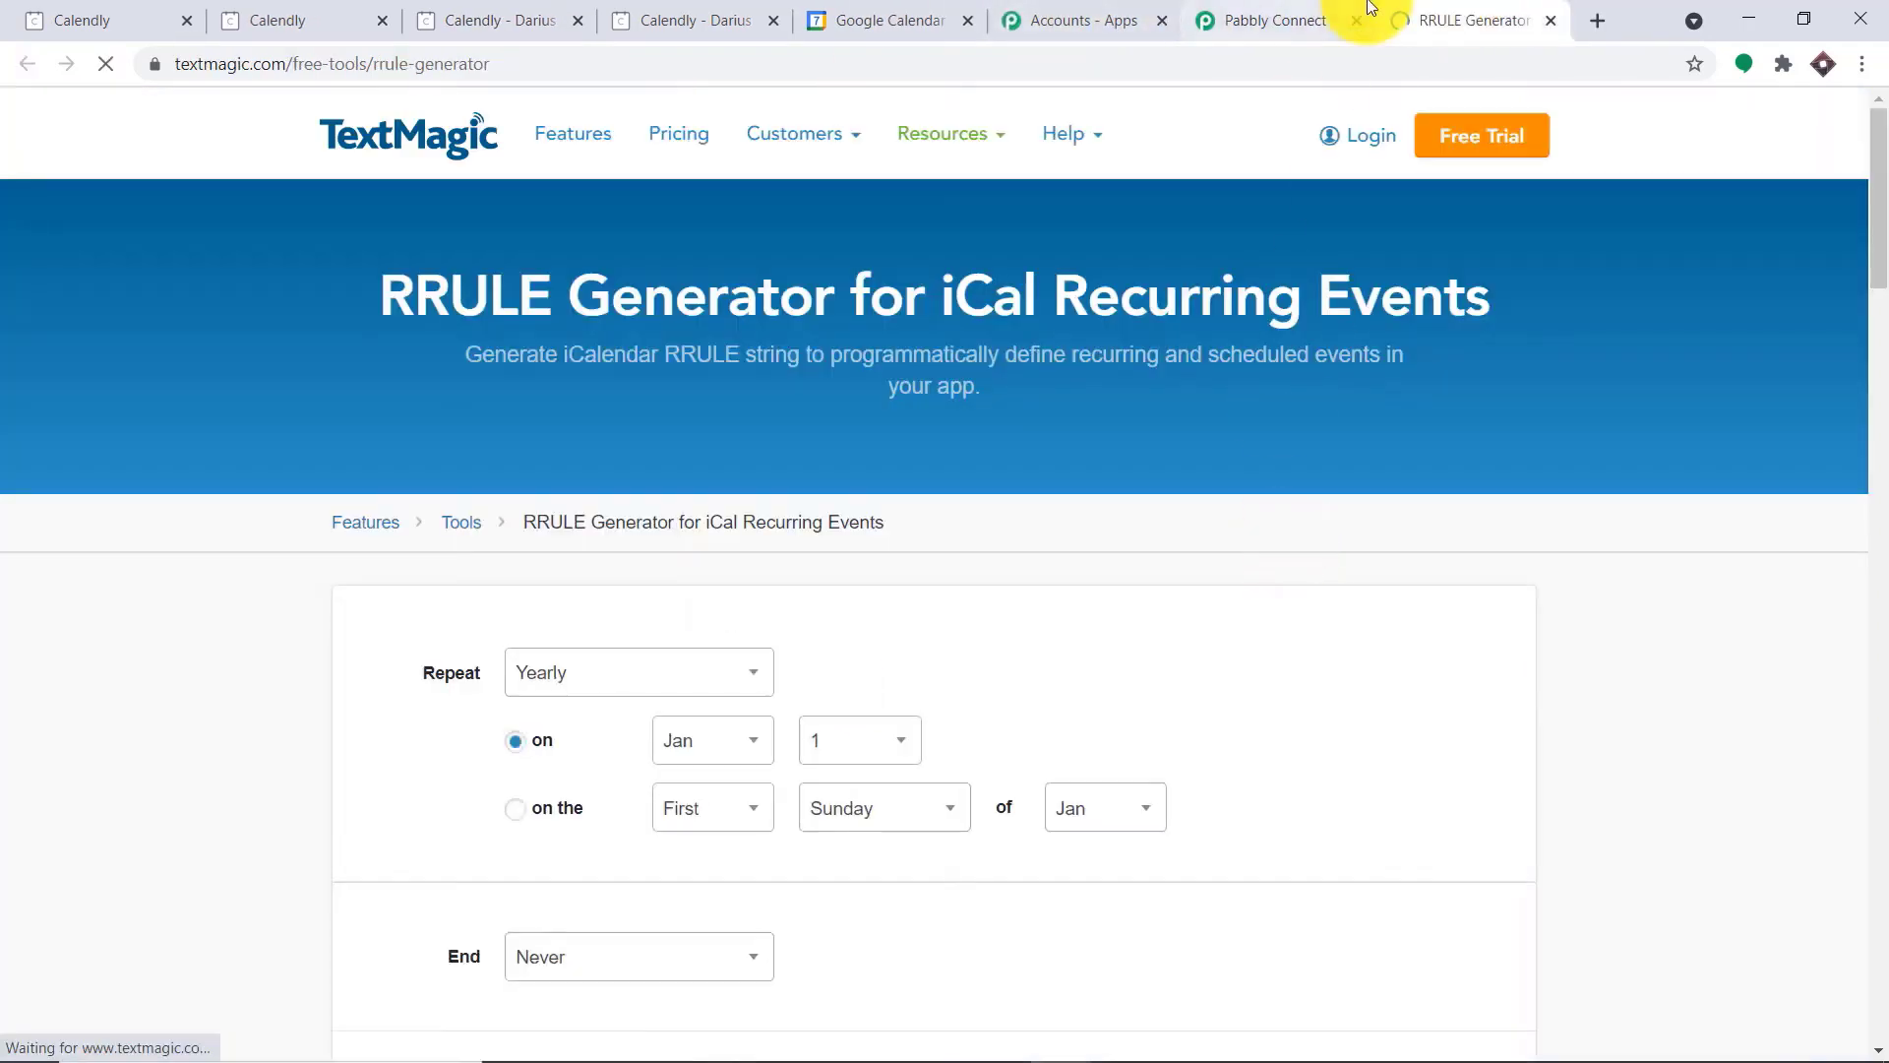
scroll(626, 608, "down", 3)
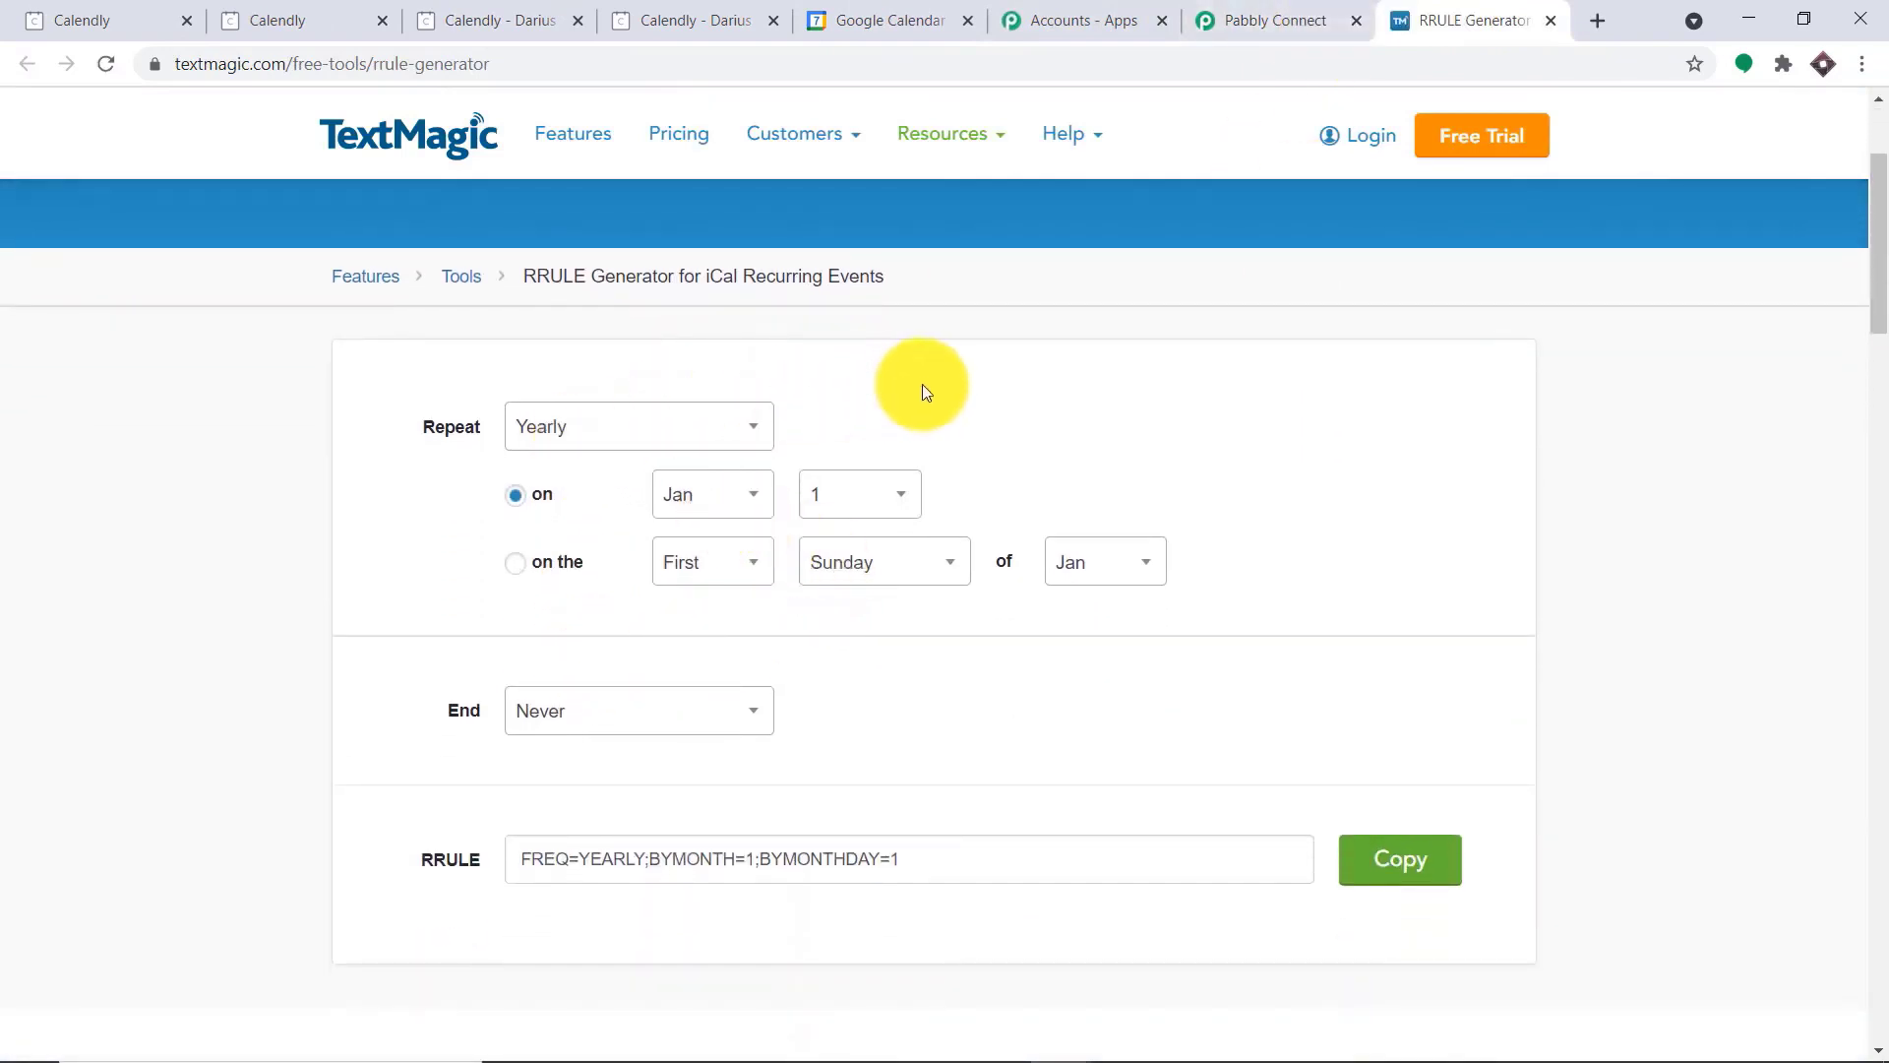
left_click(1289, 20)
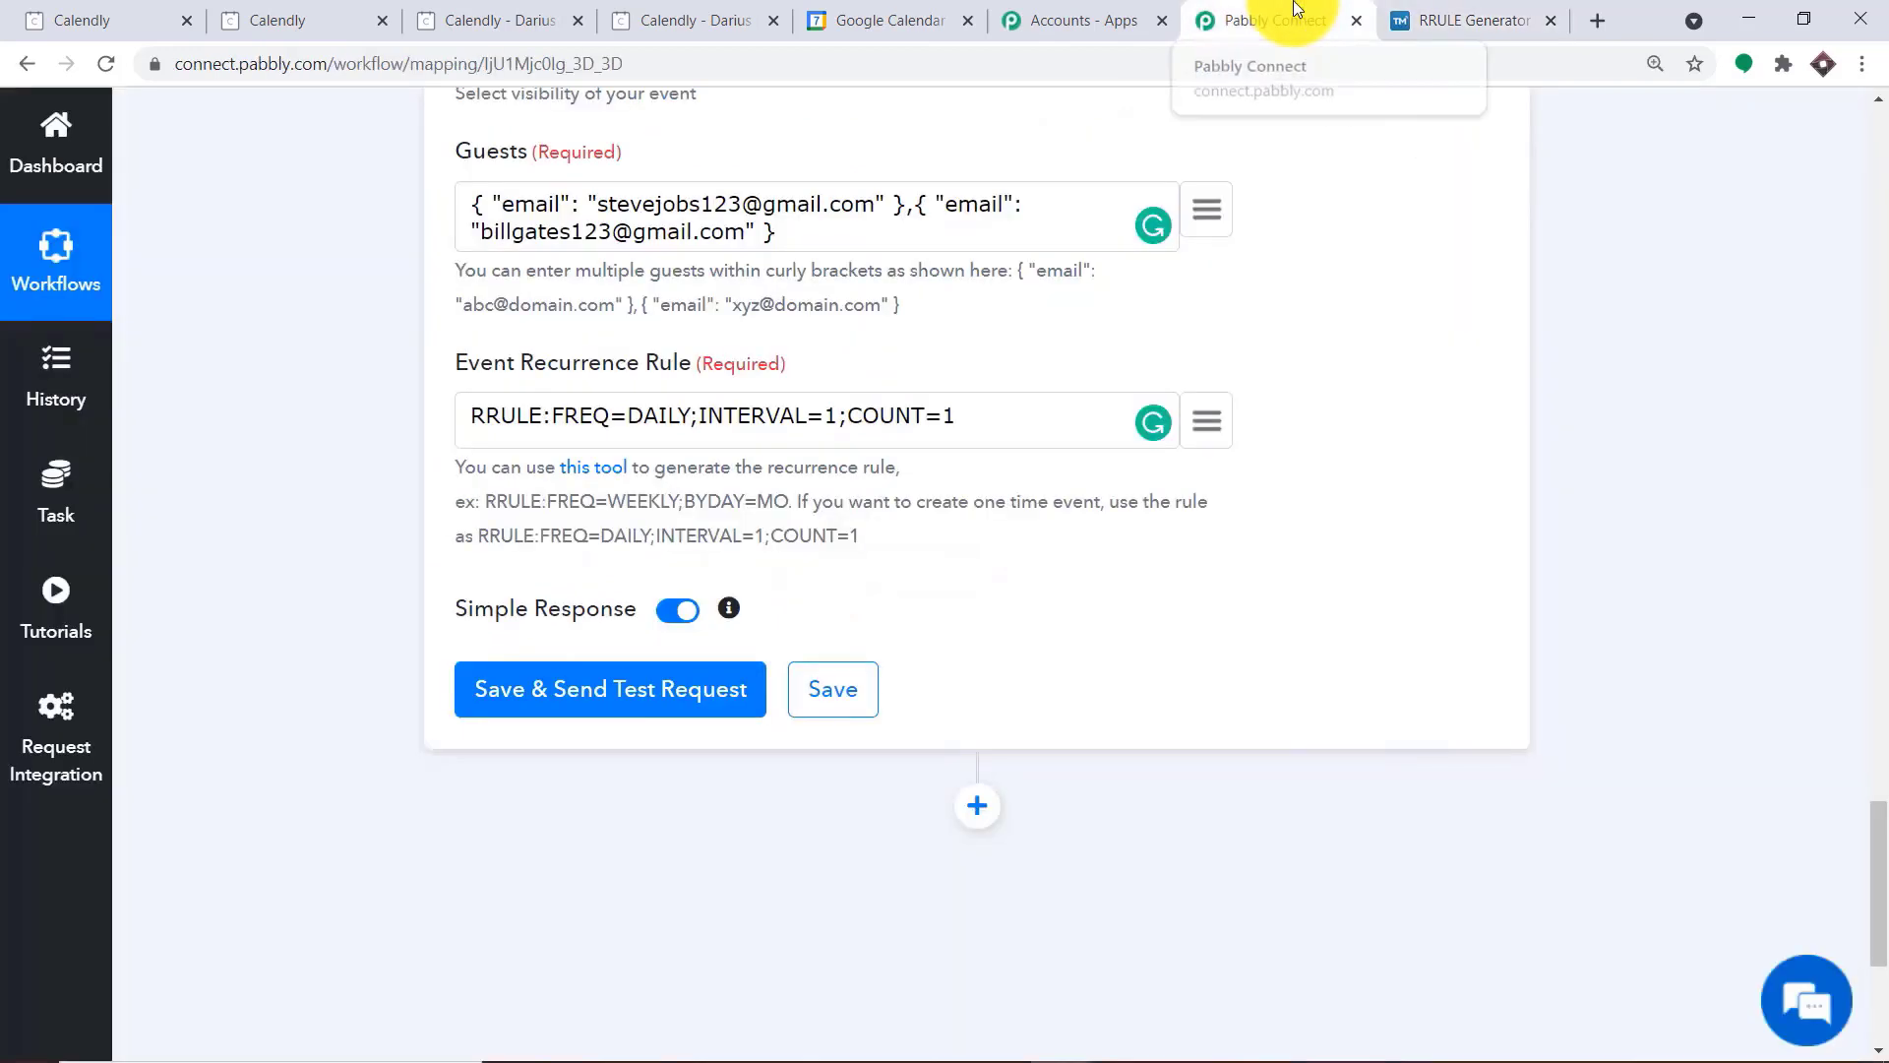
Save the Google Calendar Create an Event action with a test request, and review its API response and mapped start and end times
scroll(675, 570, "down", 1)
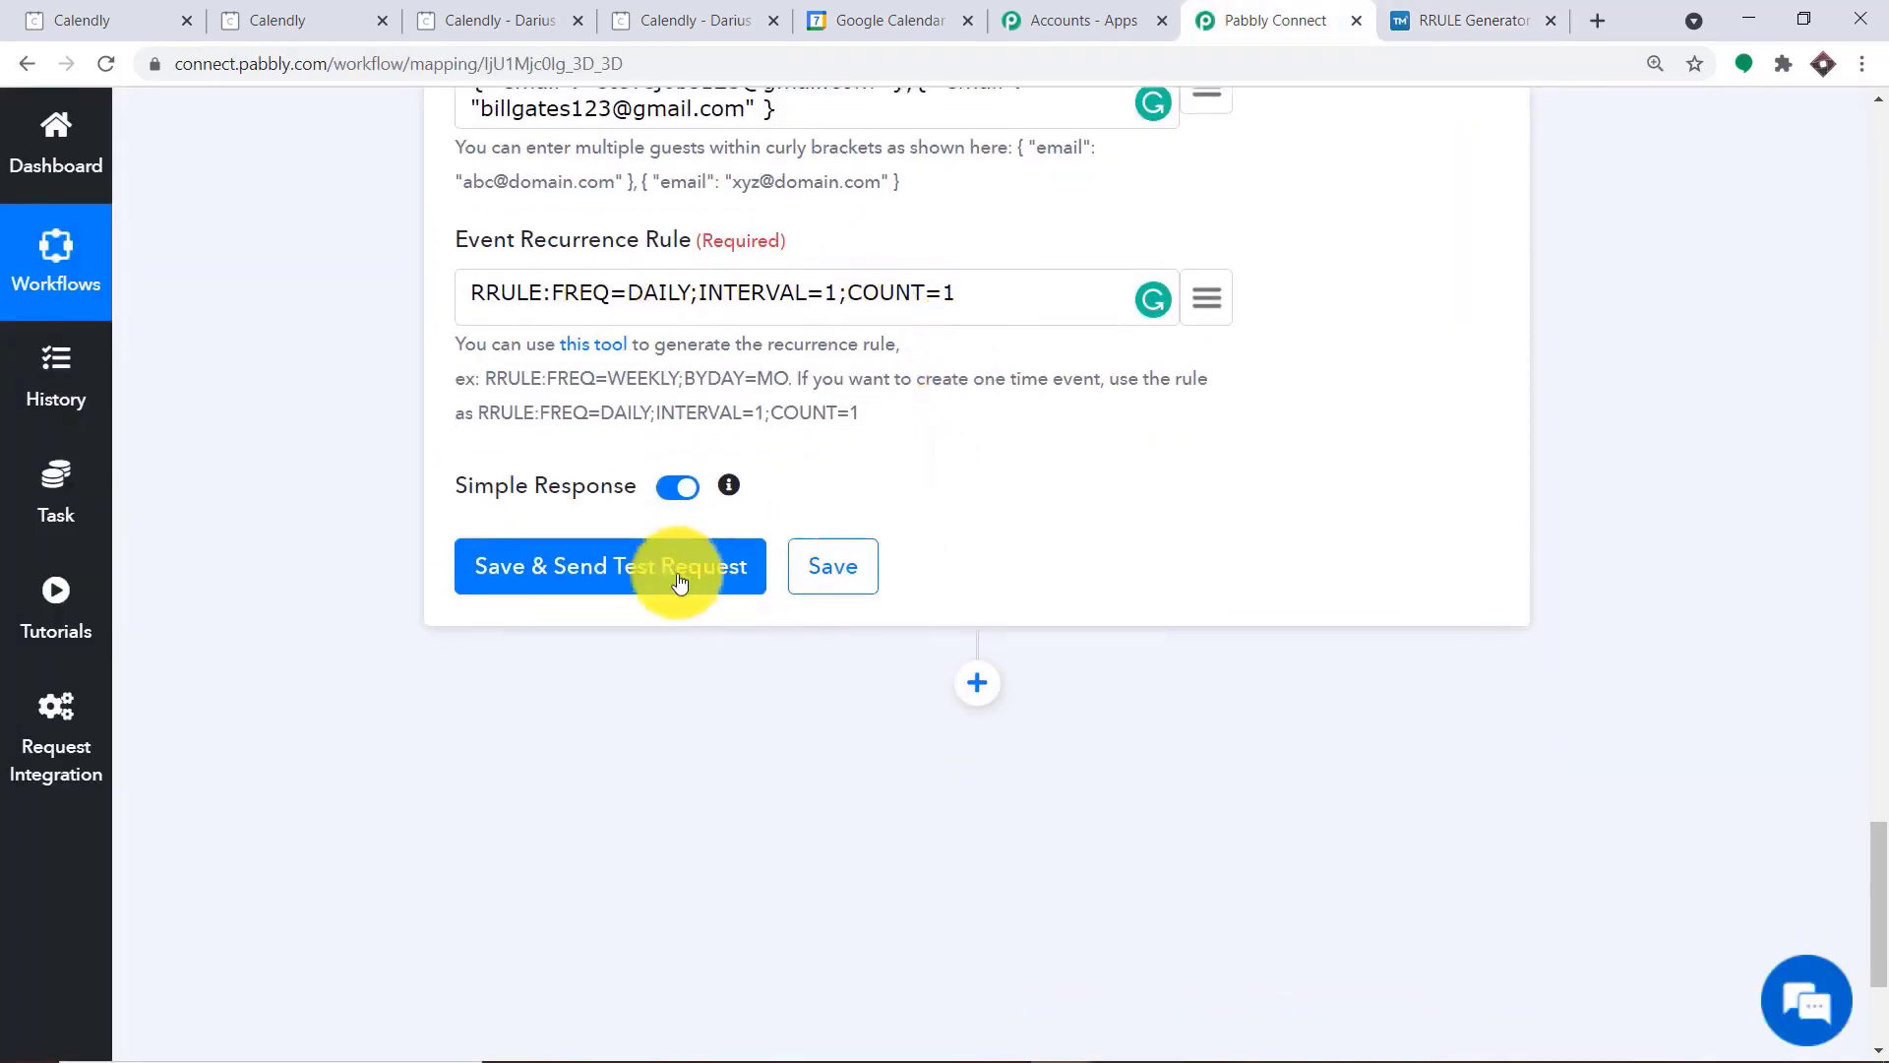
left_click(624, 594)
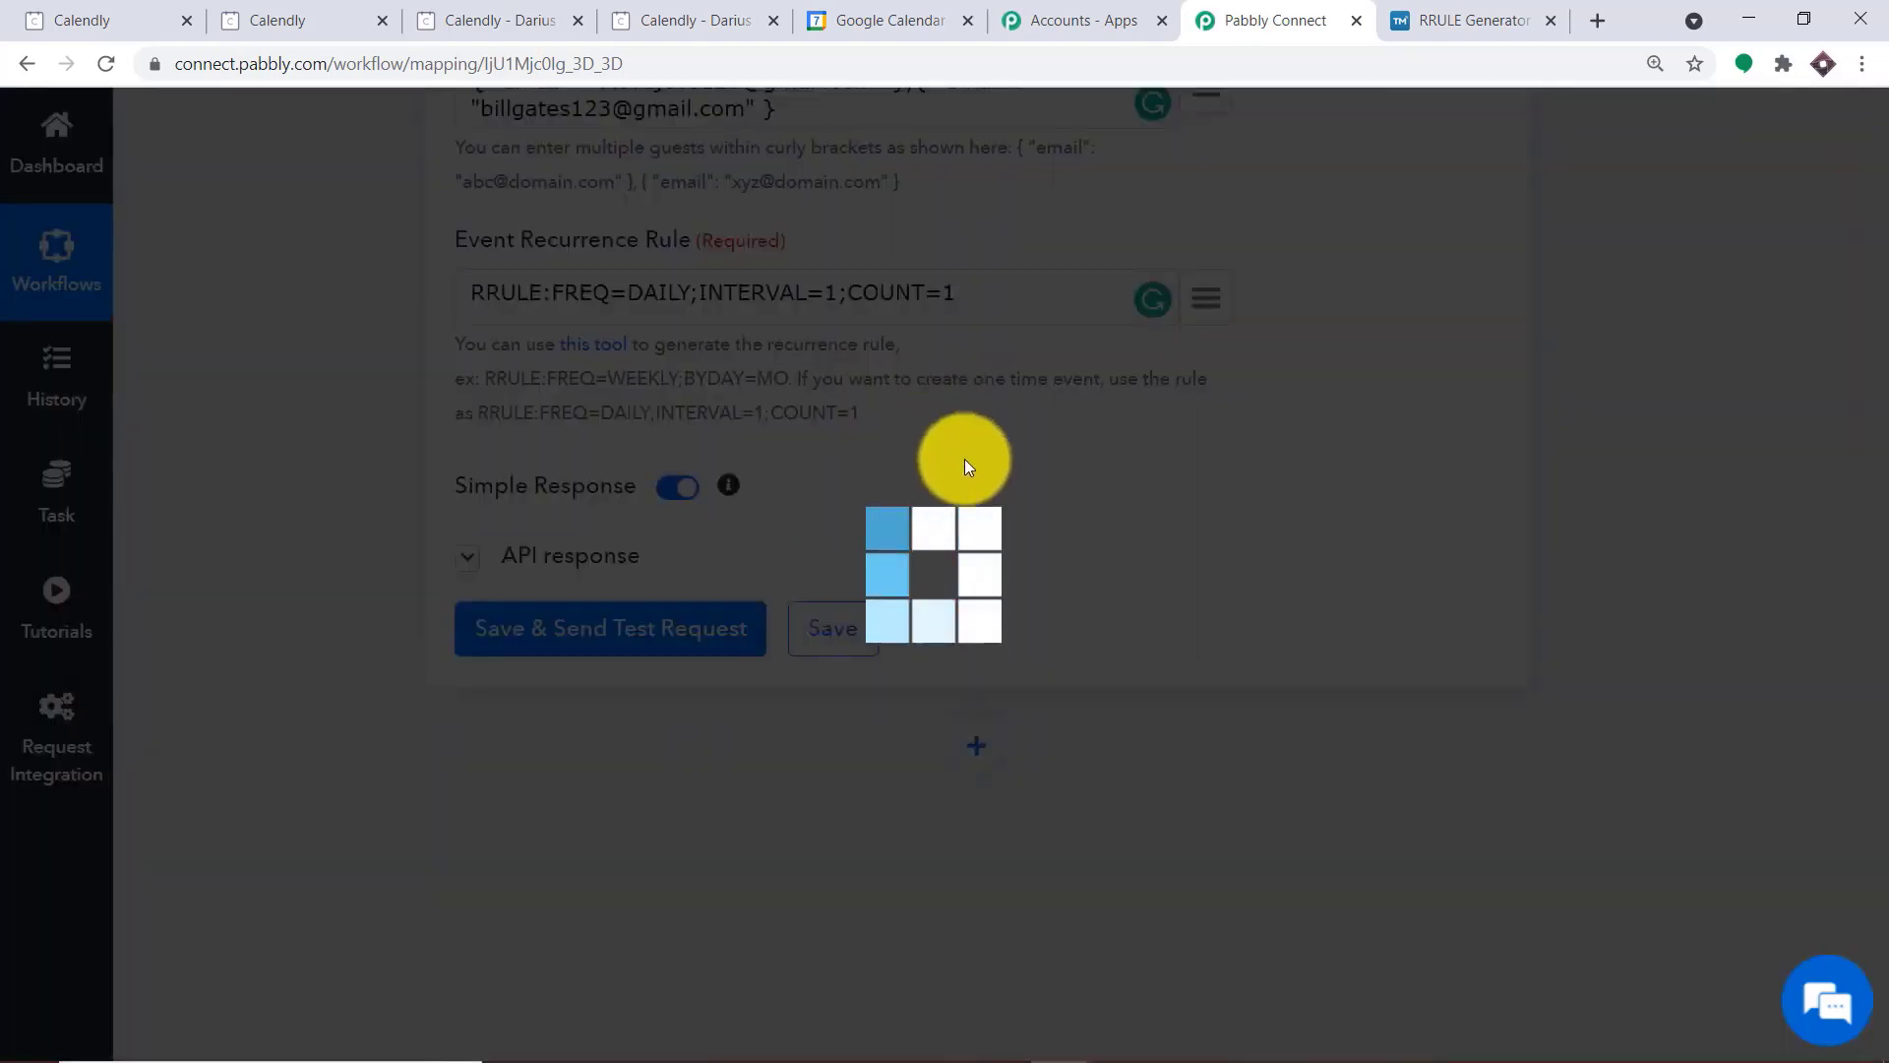
scroll(1059, 551, "down", 2)
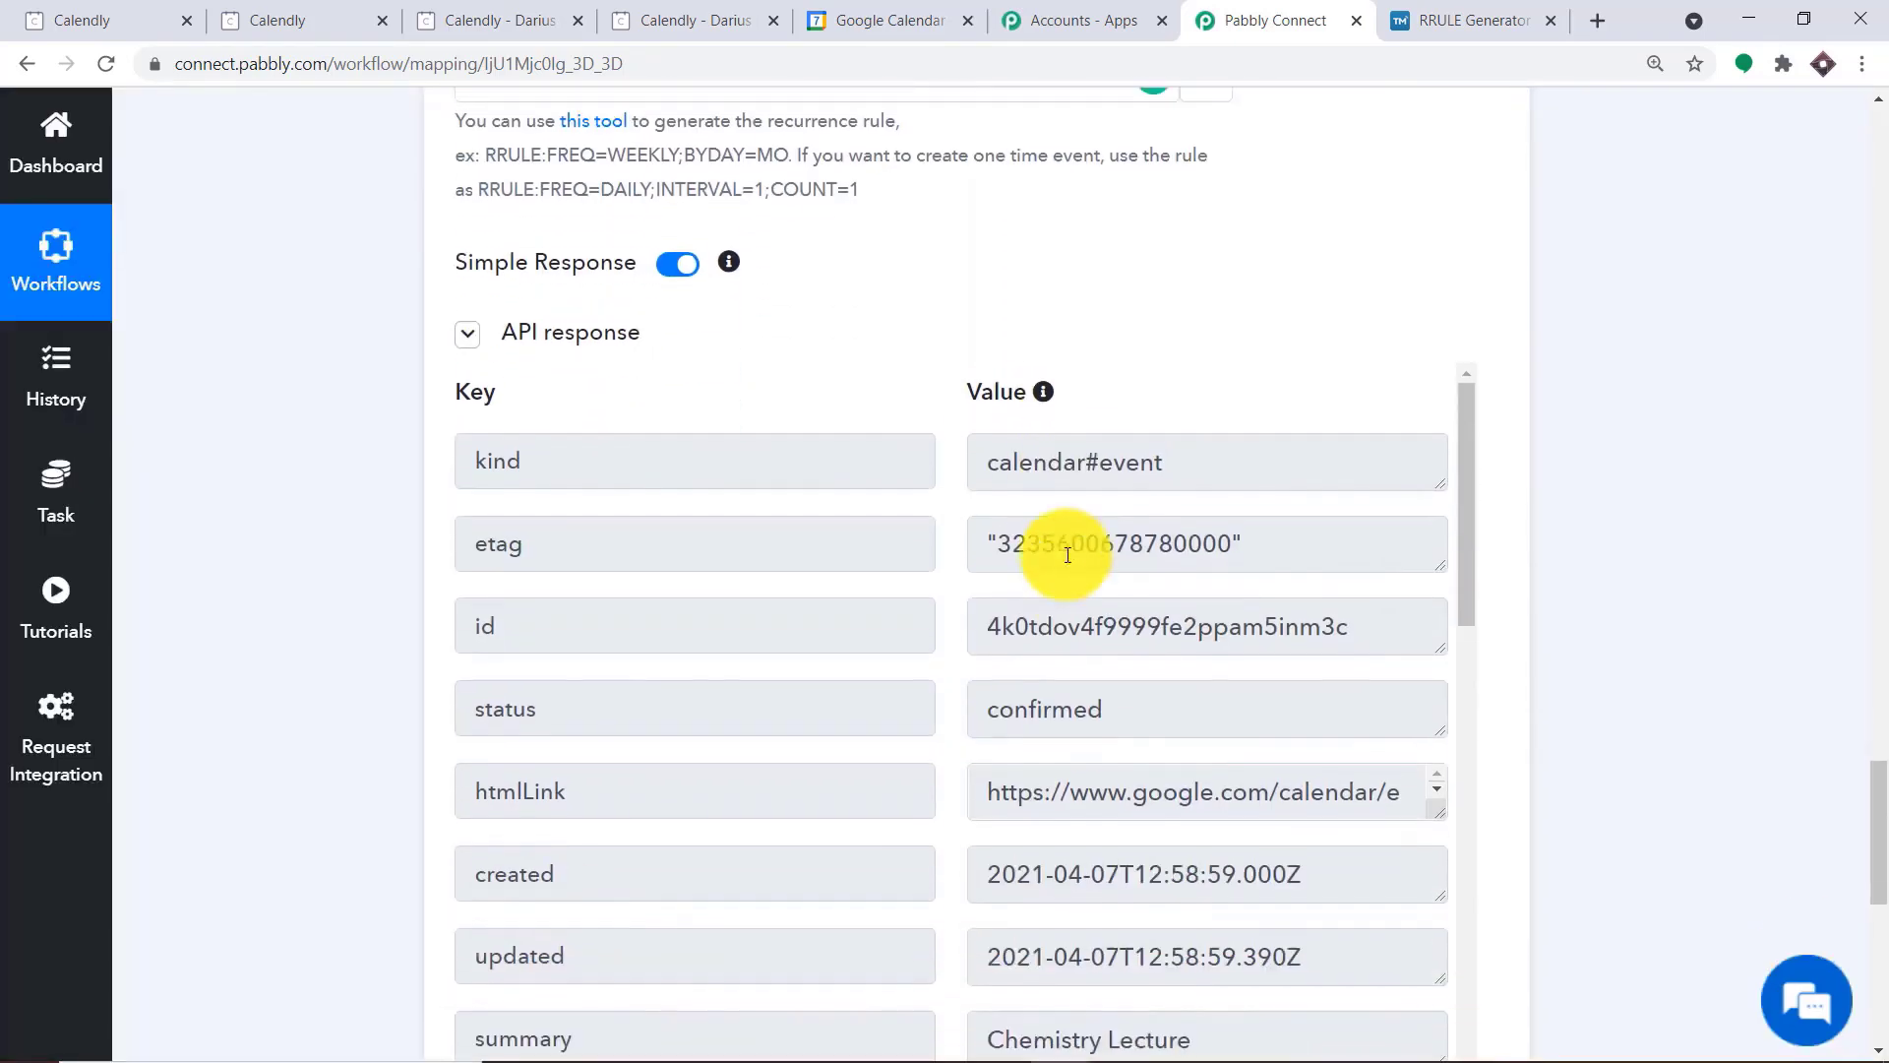
scroll(1062, 542, "up", 10)
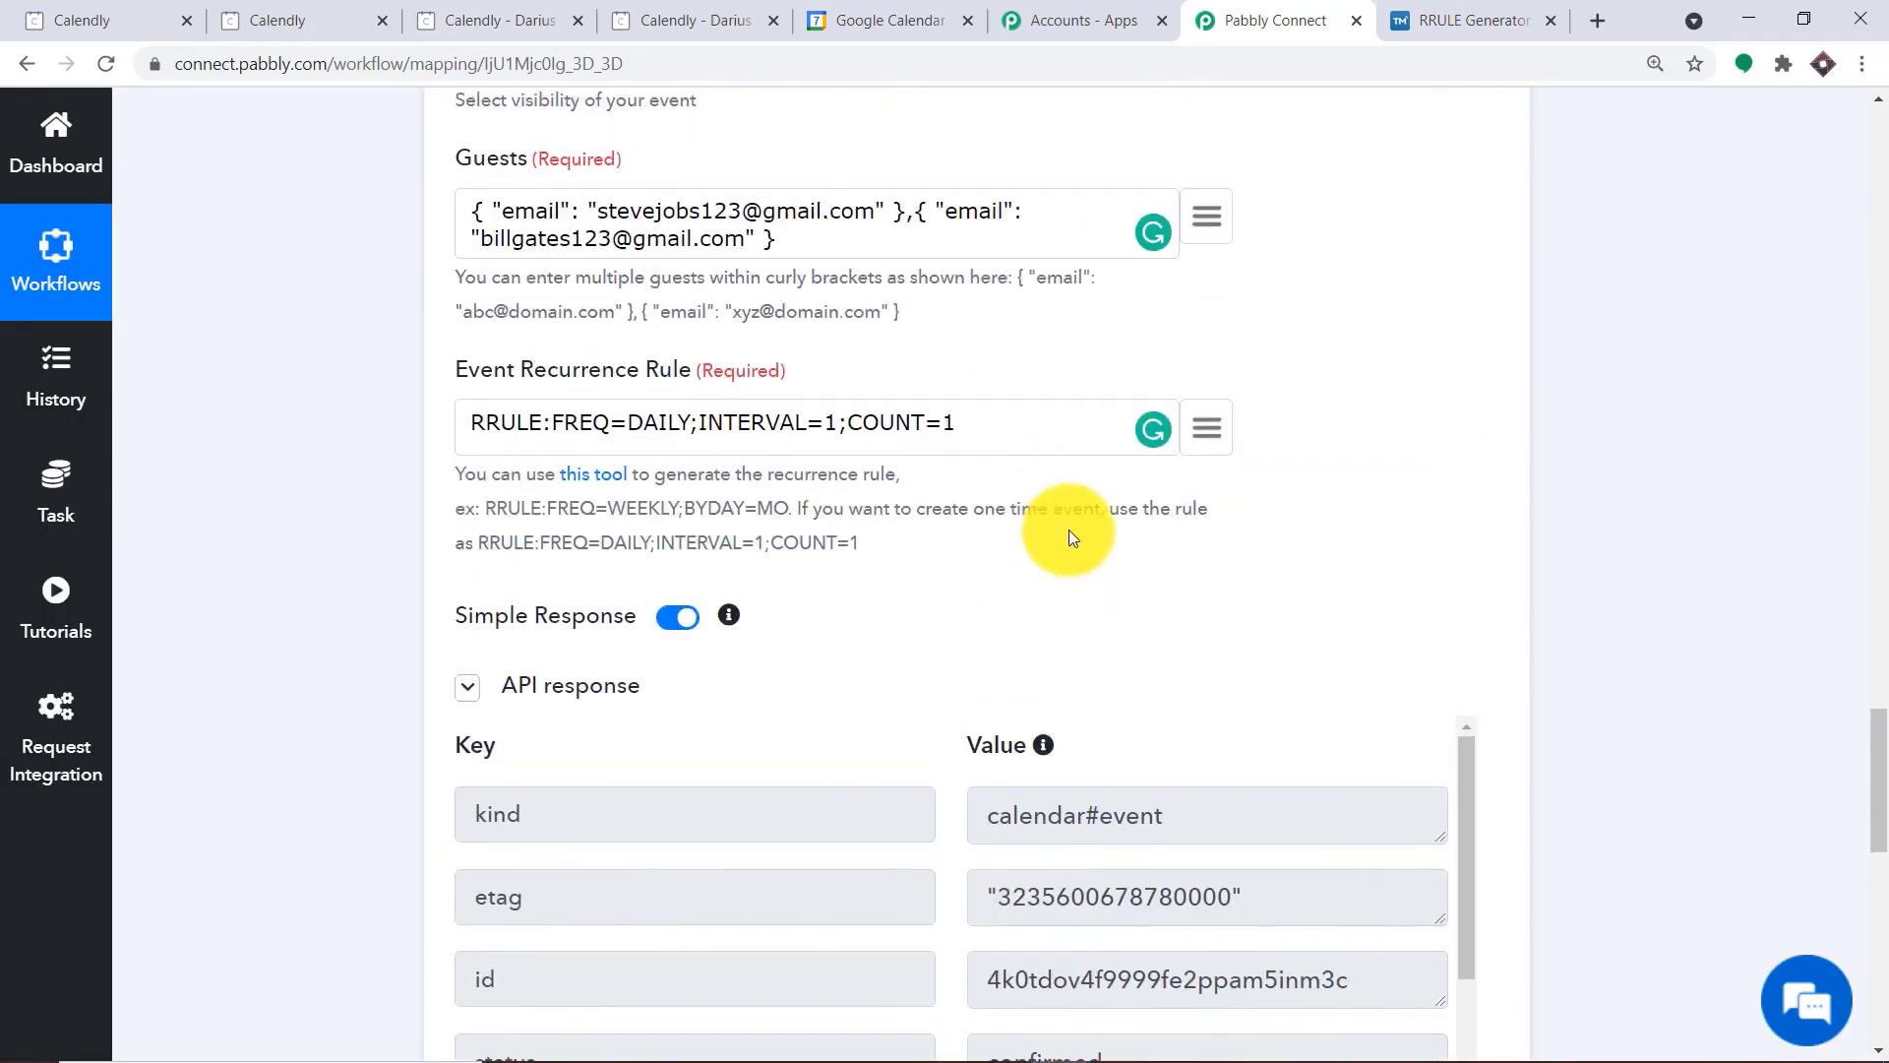
scroll(1051, 538, "up", 1)
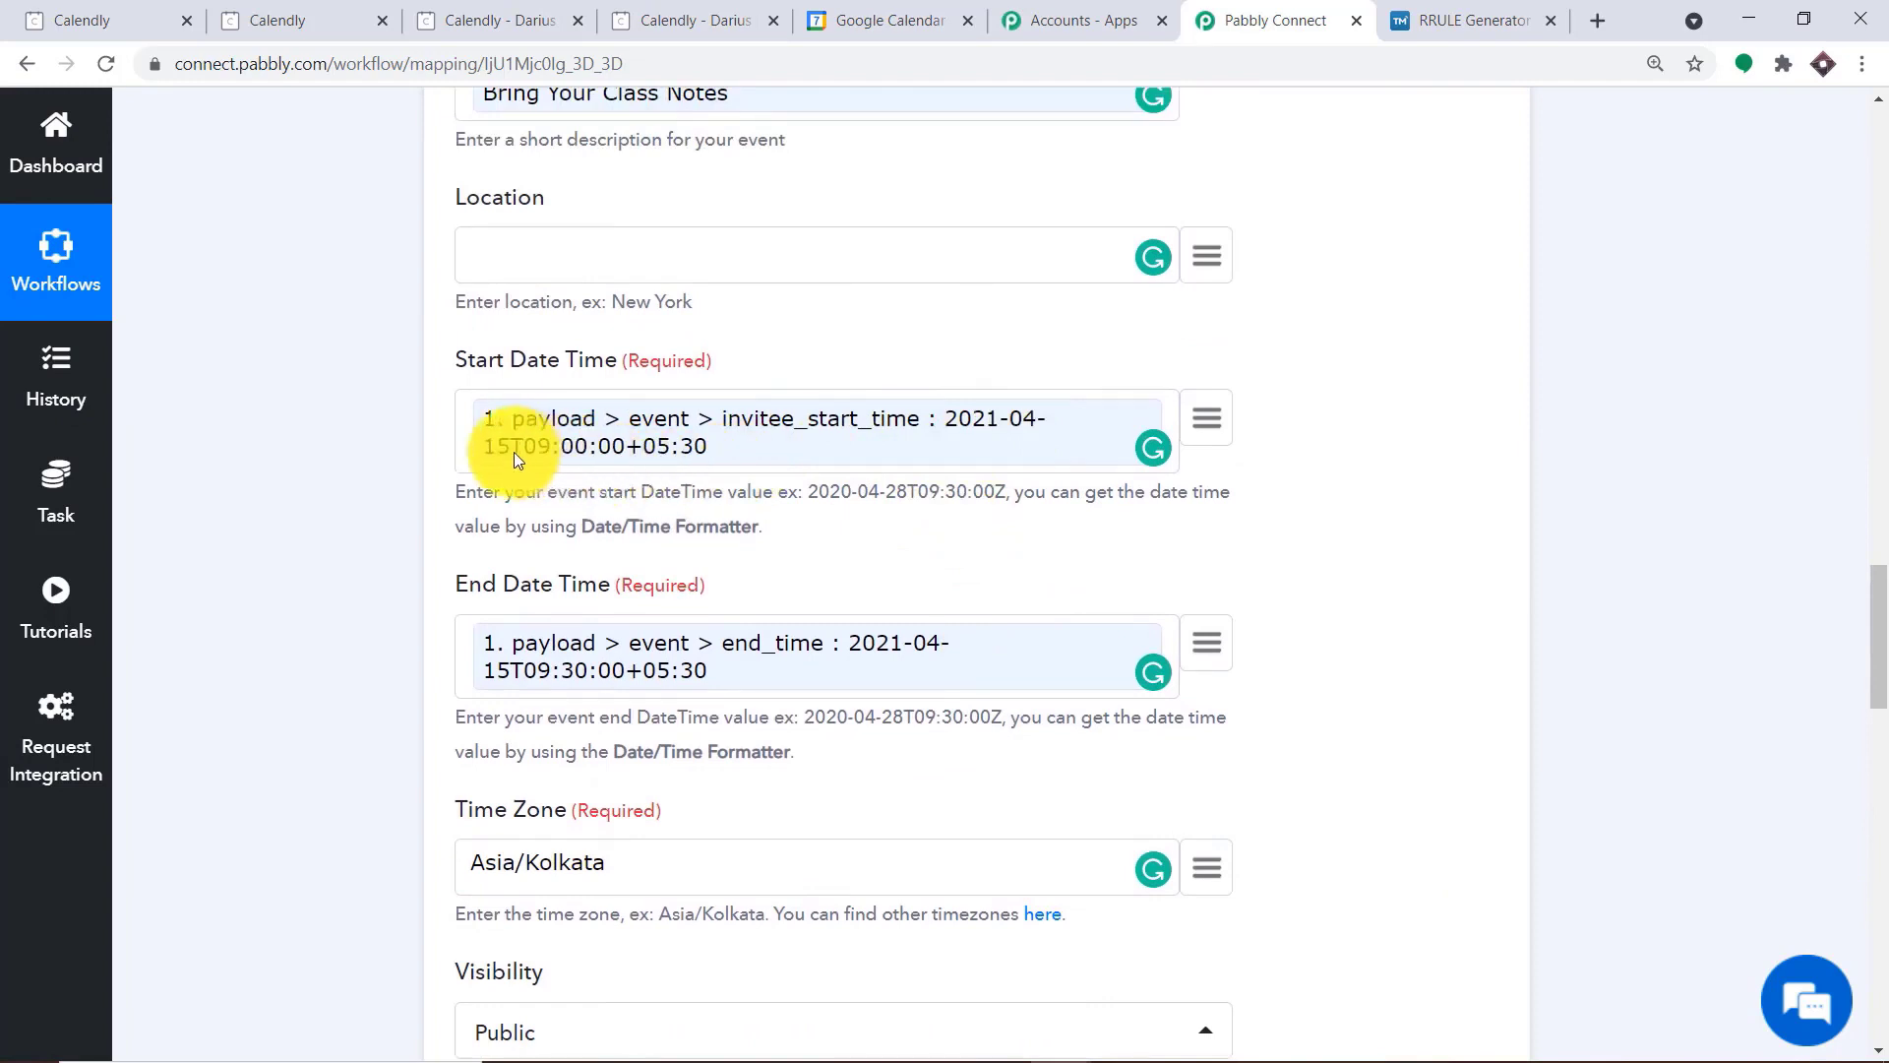
Switch to Google Calendar, go to April 15, 2021, and open the Chemistry Lecture event to check its time, guests and description
left_click(844, 10)
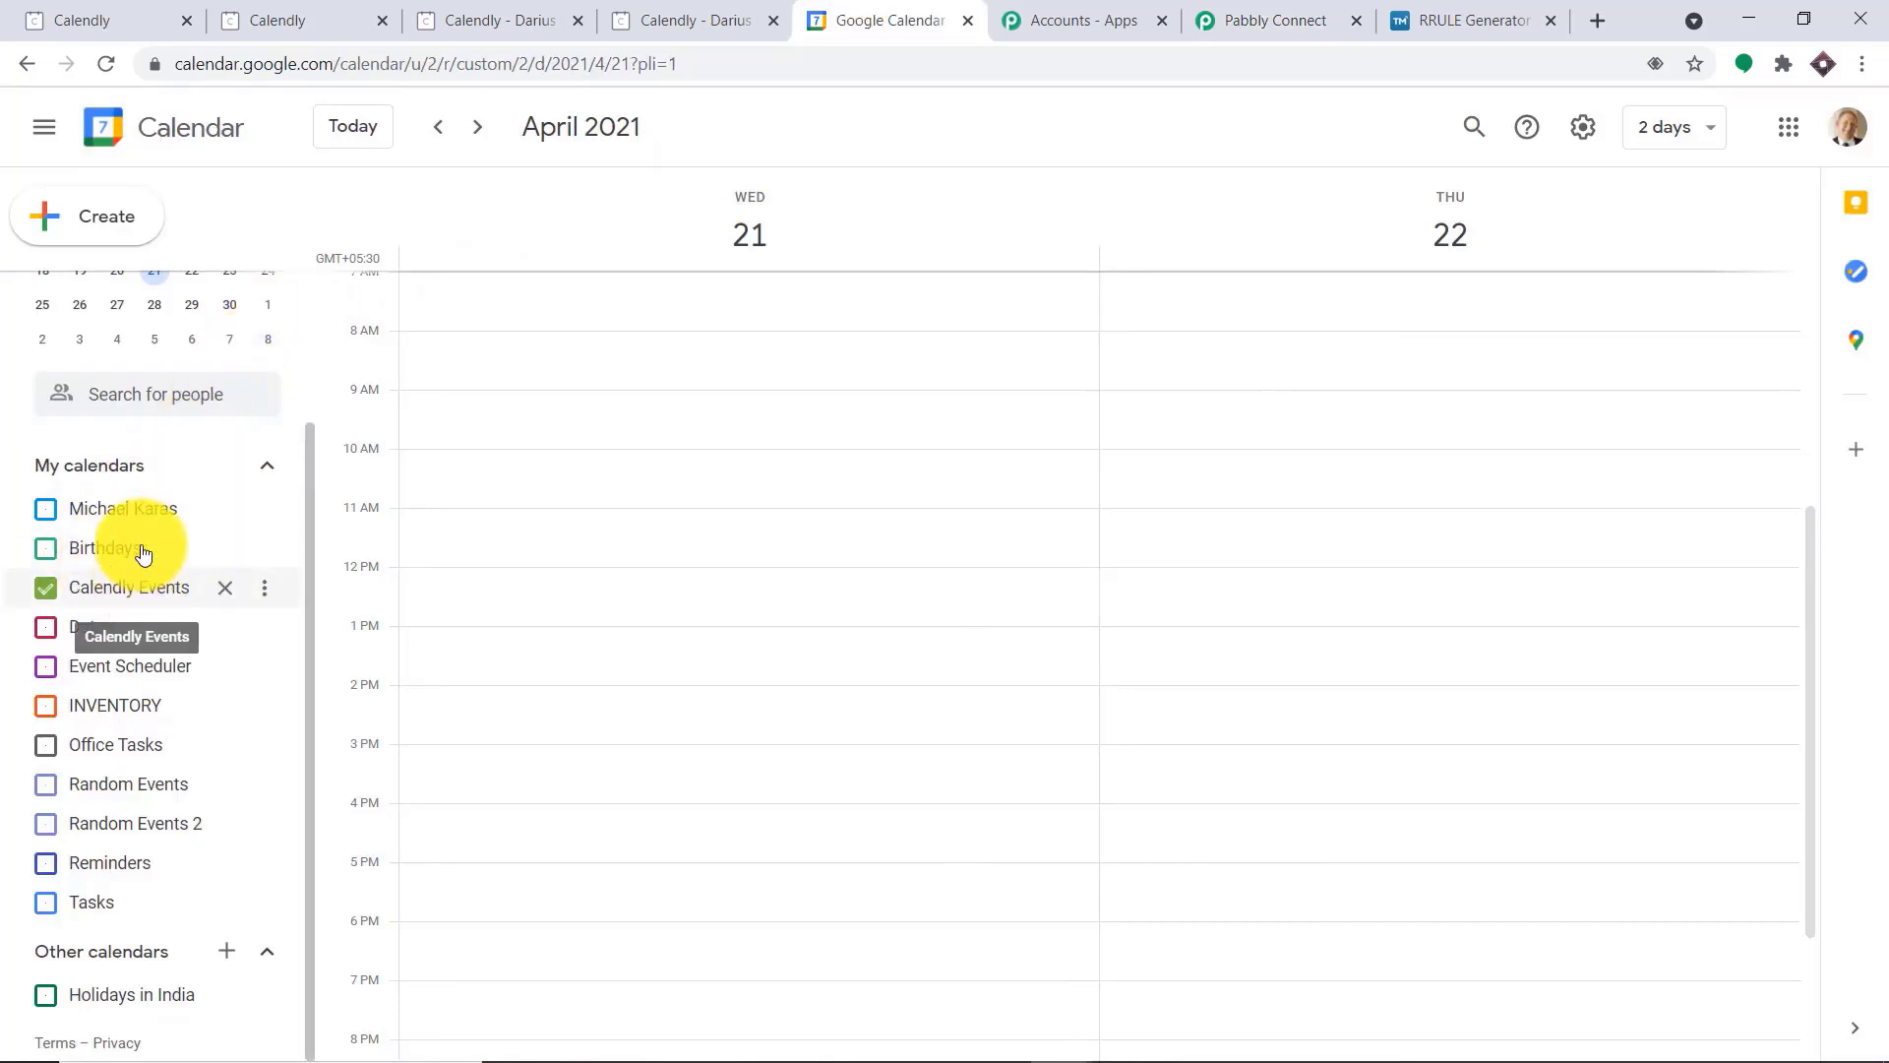
scroll(143, 553, "up", 2)
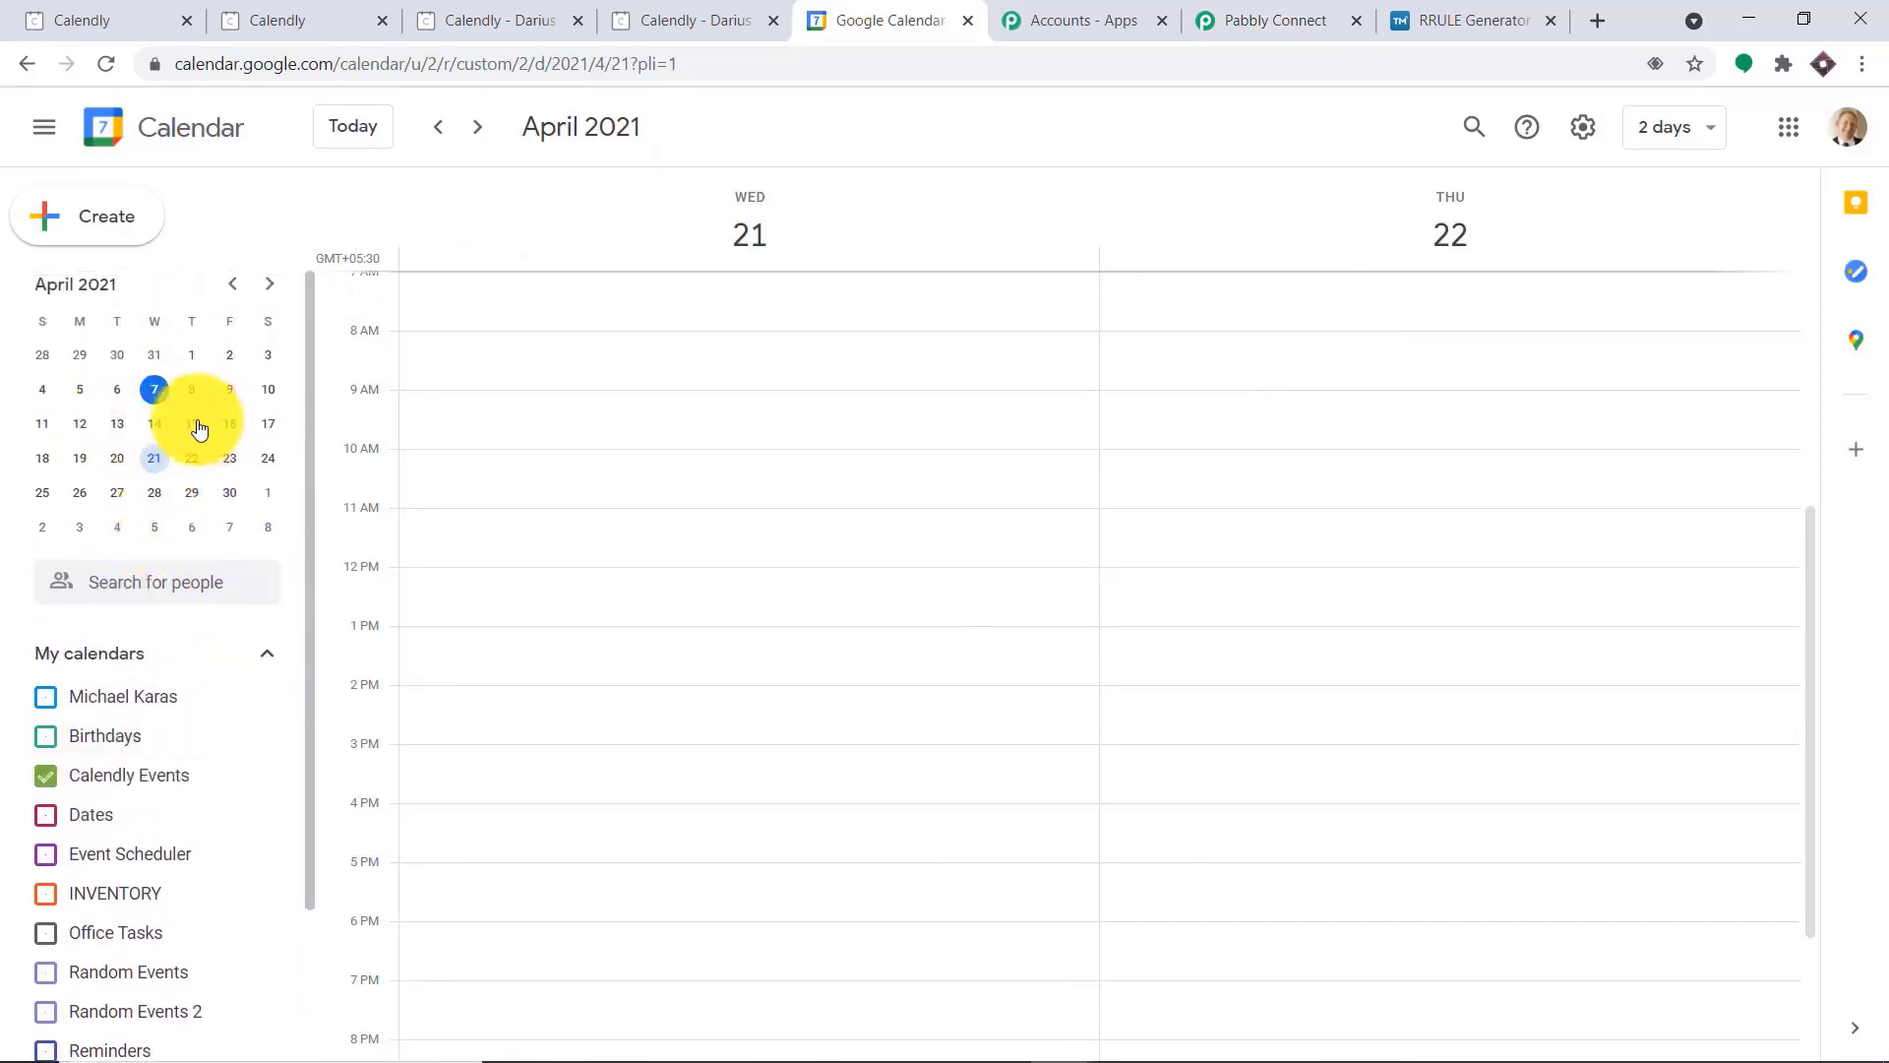
left_click(193, 427)
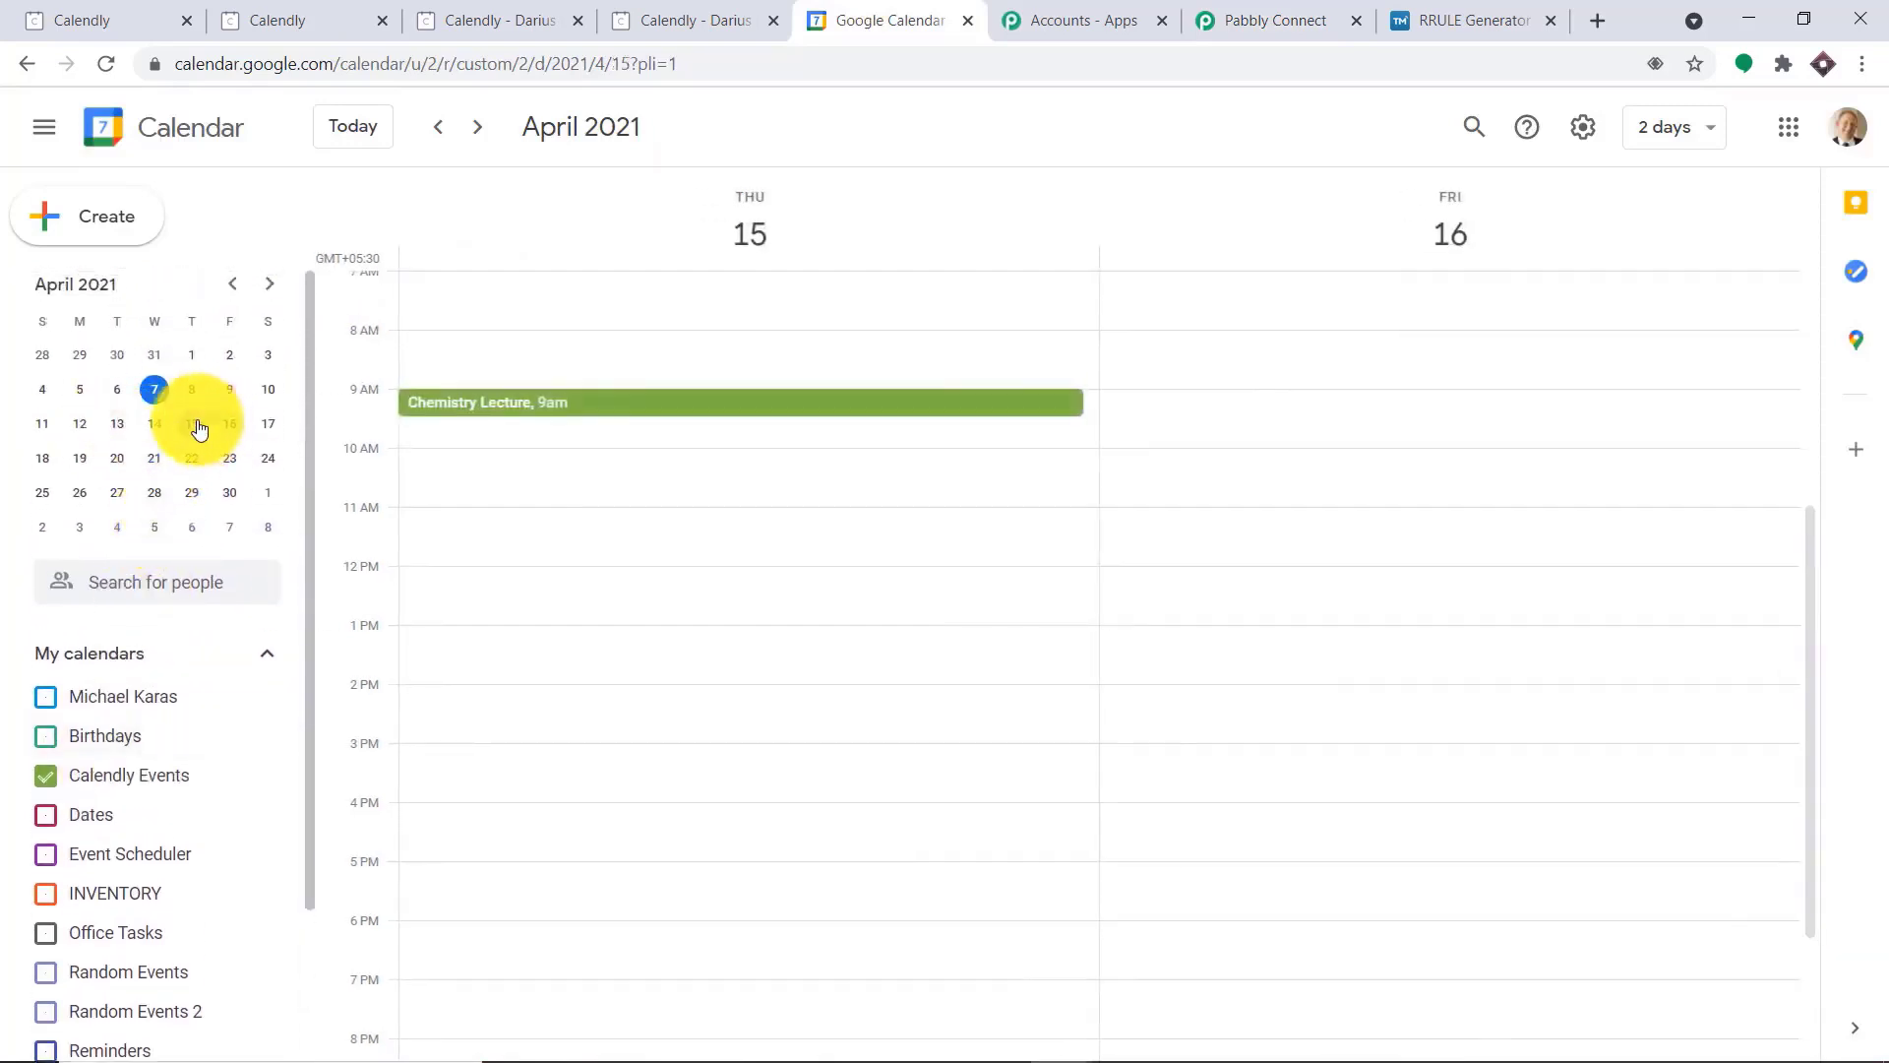
left_click(512, 412)
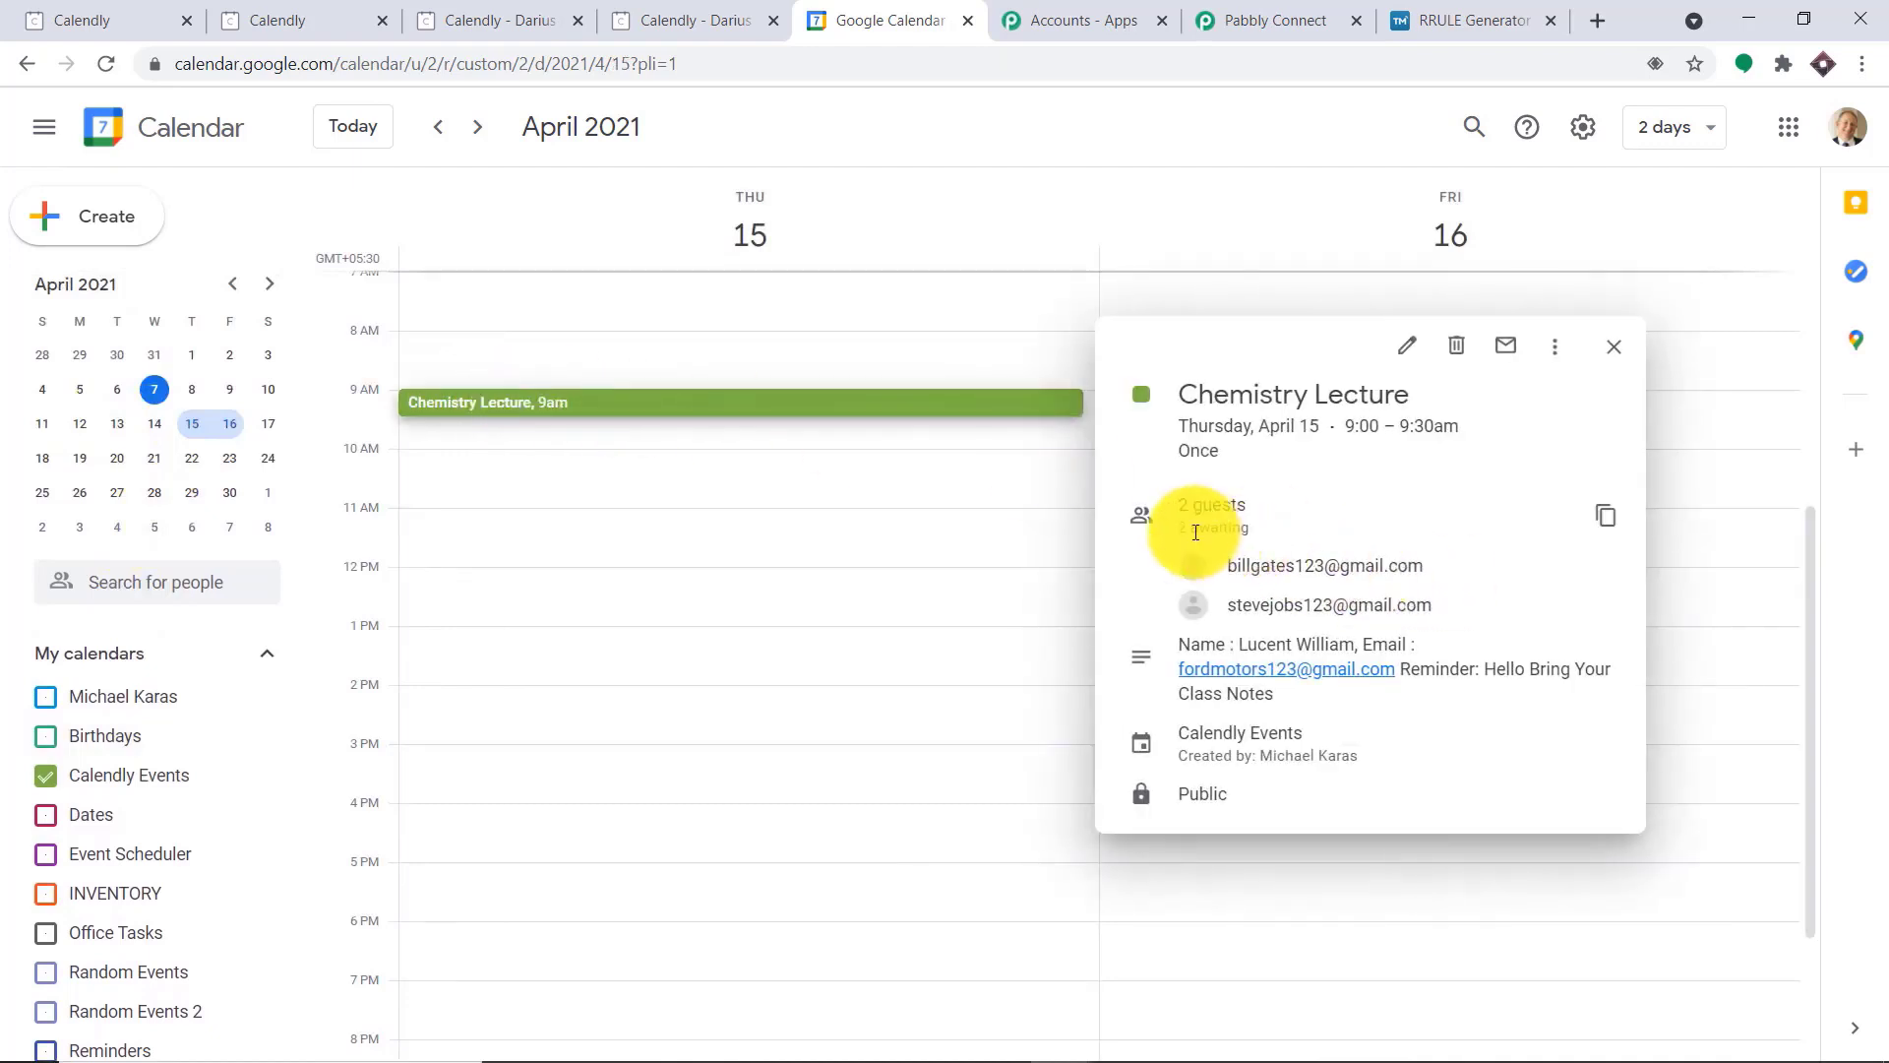
mouse_move(1227, 573)
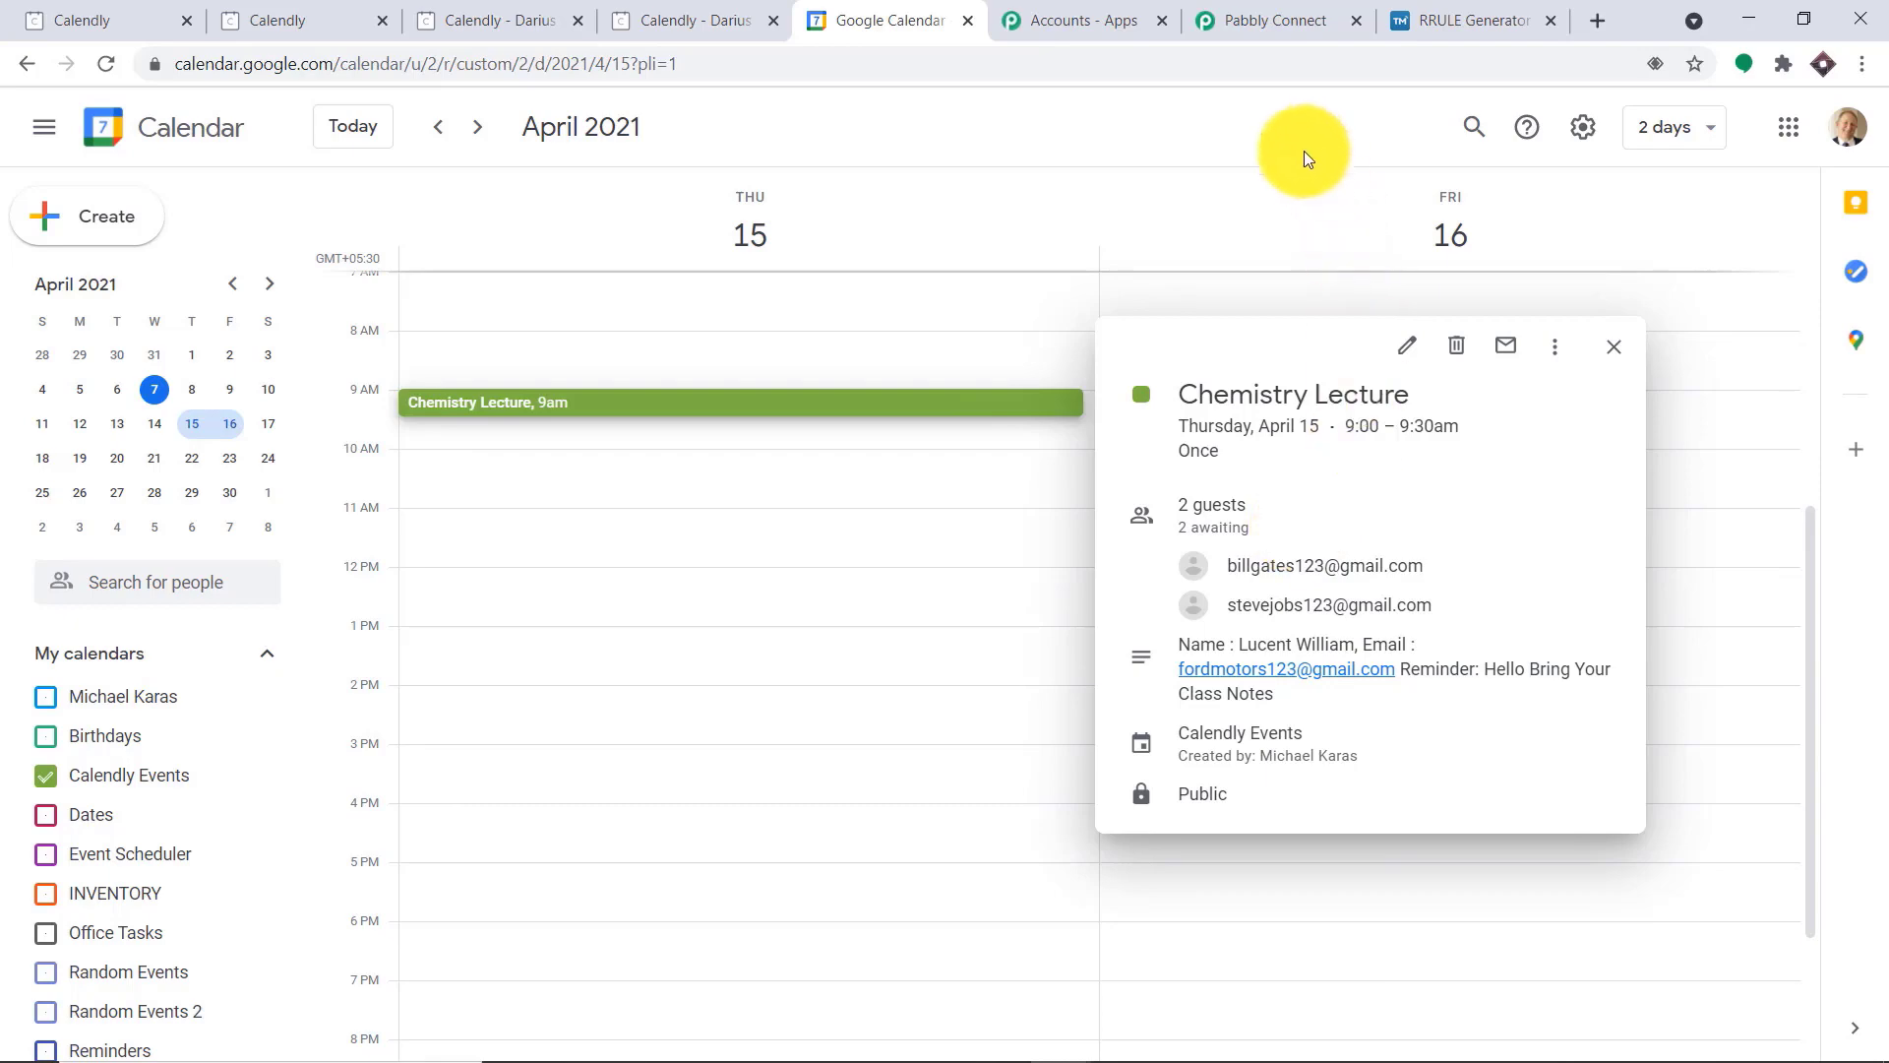
Return to the Pabbly Connect workflow and collapse the Google Calendar action and the Calendly trigger to show the workflow overview
left_click(1275, 27)
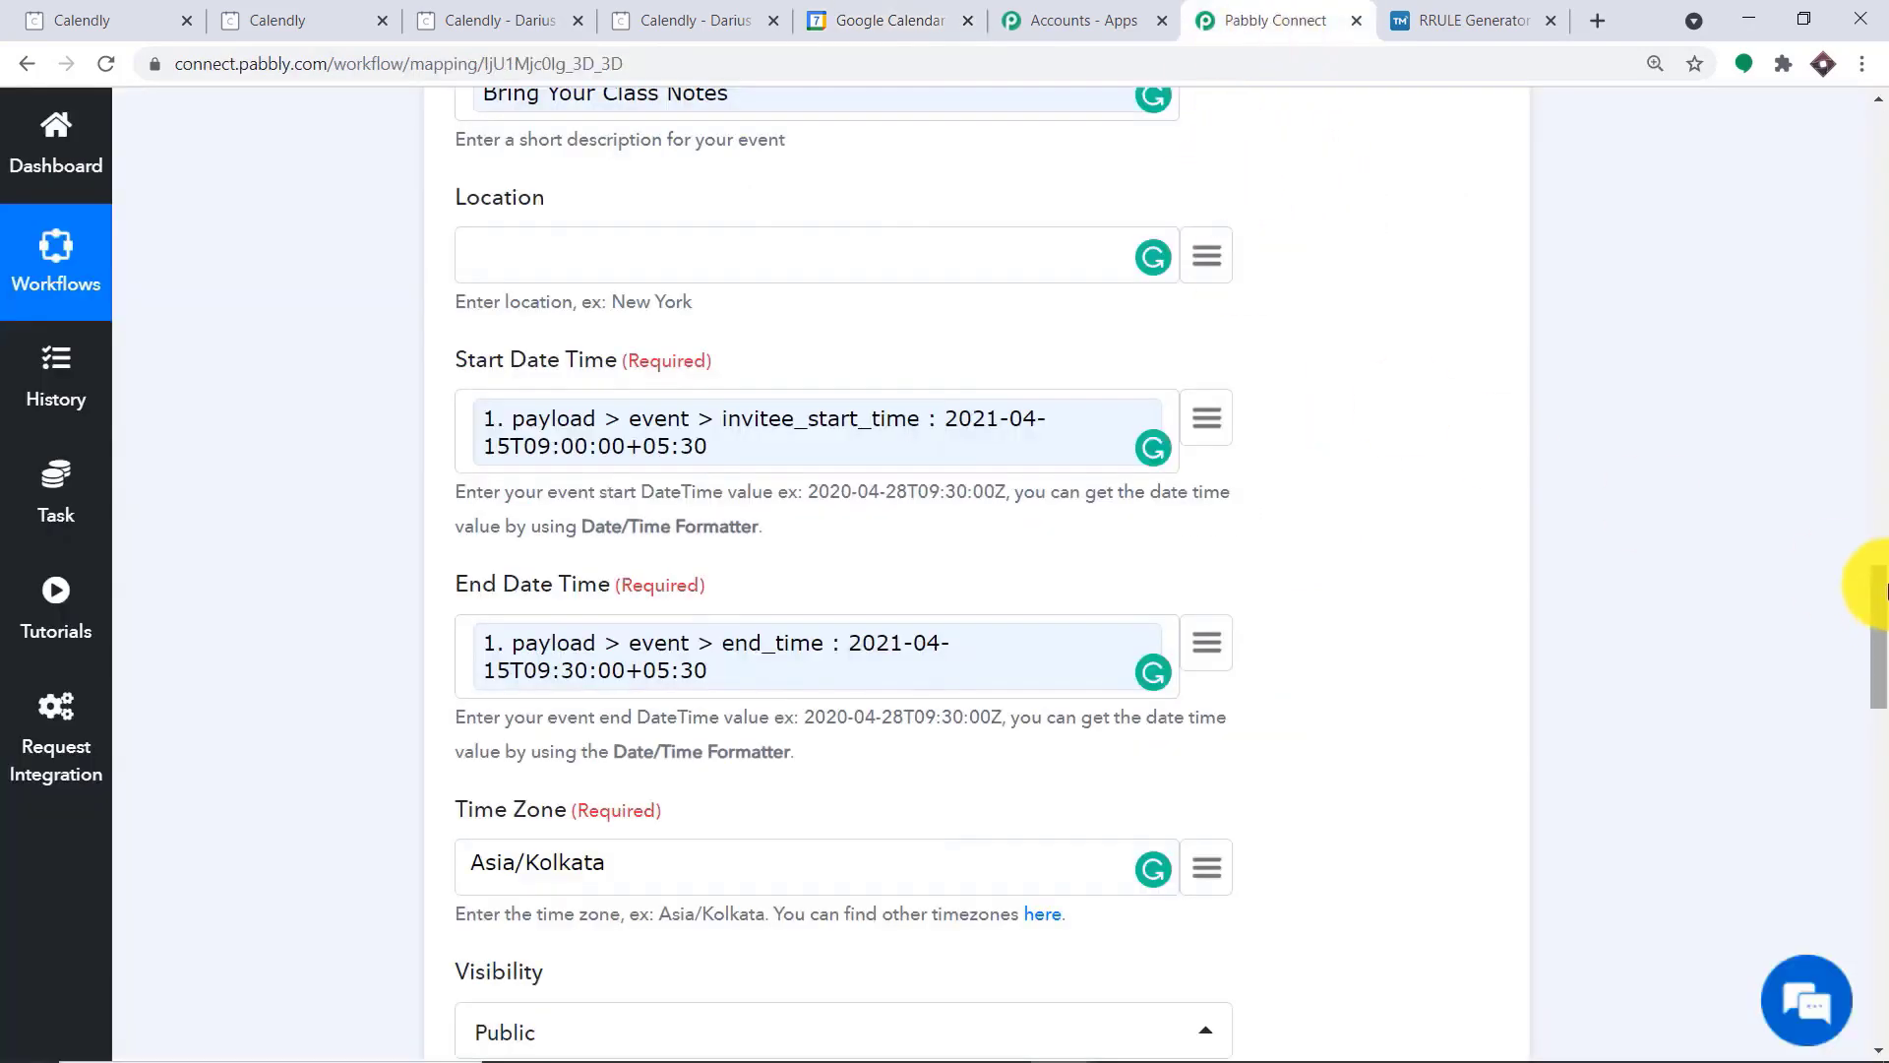
left_click_drag(1869, 577, 1869, 371)
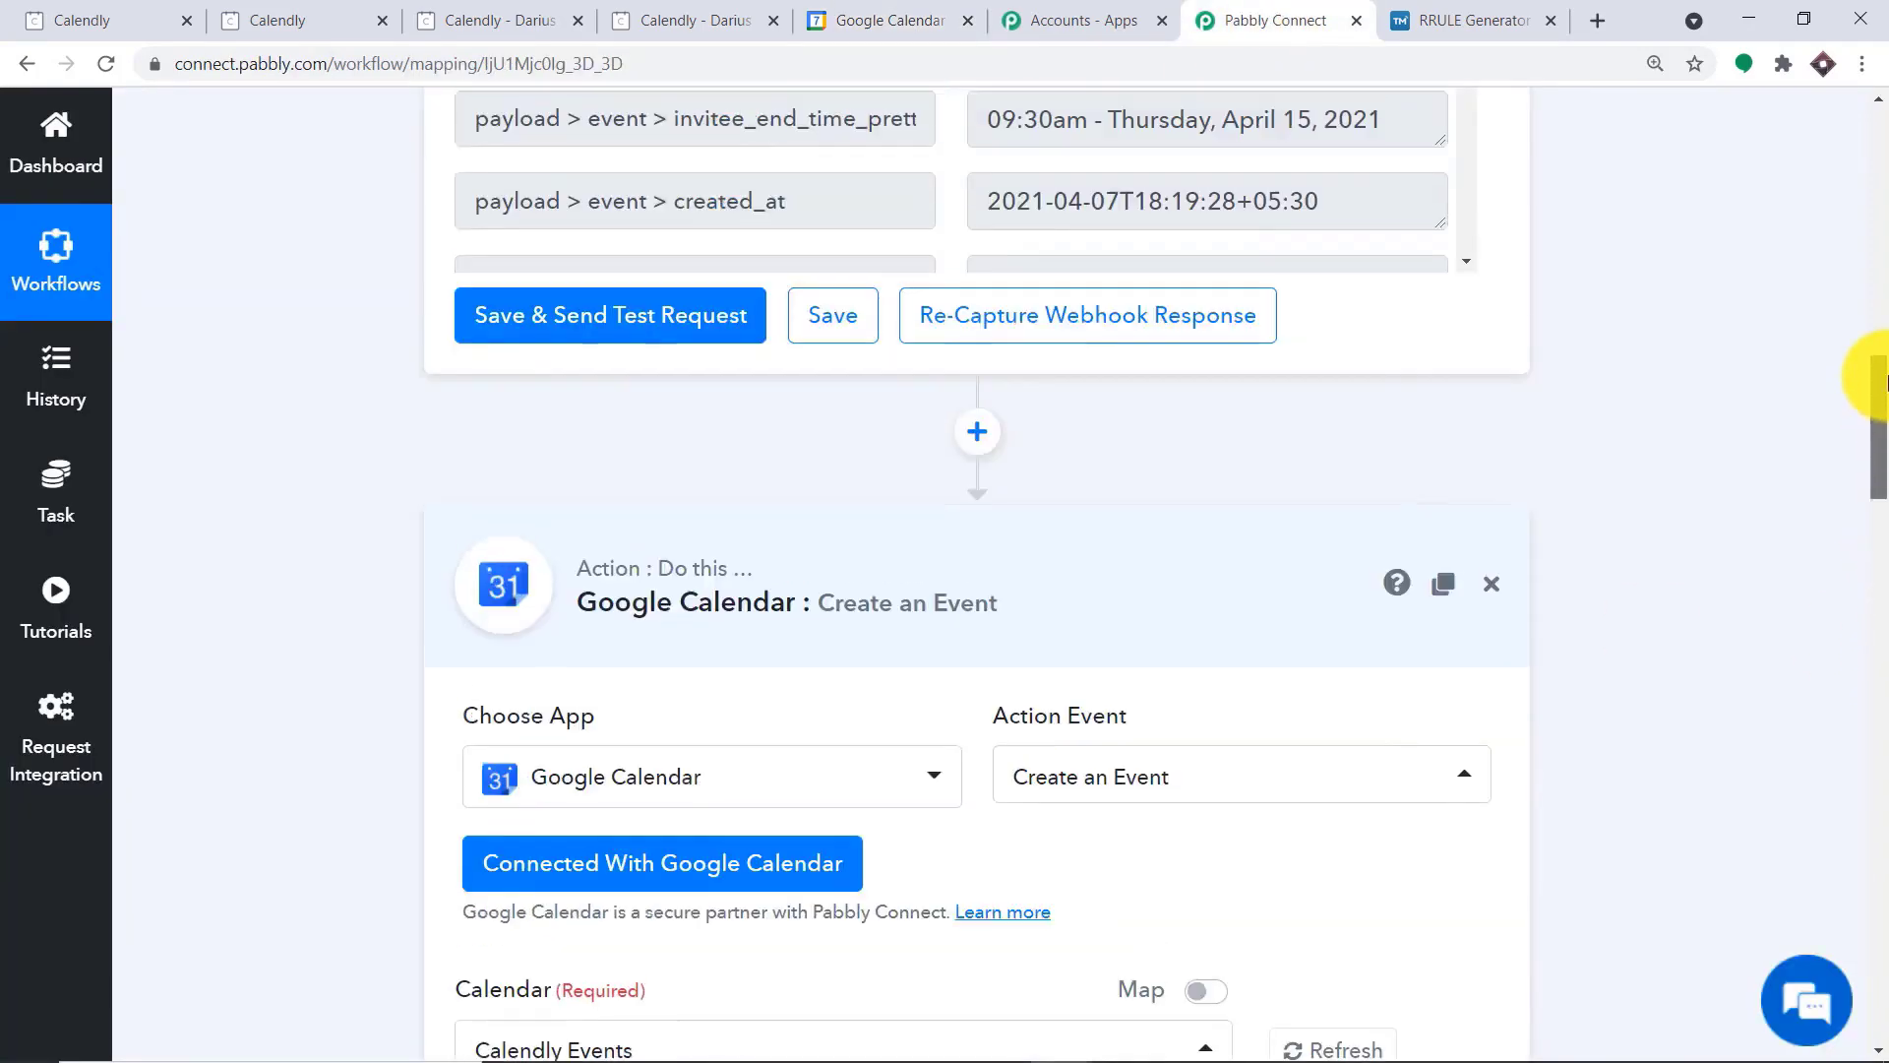
left_click(935, 591)
left_click_drag(1869, 675, 1777, 203)
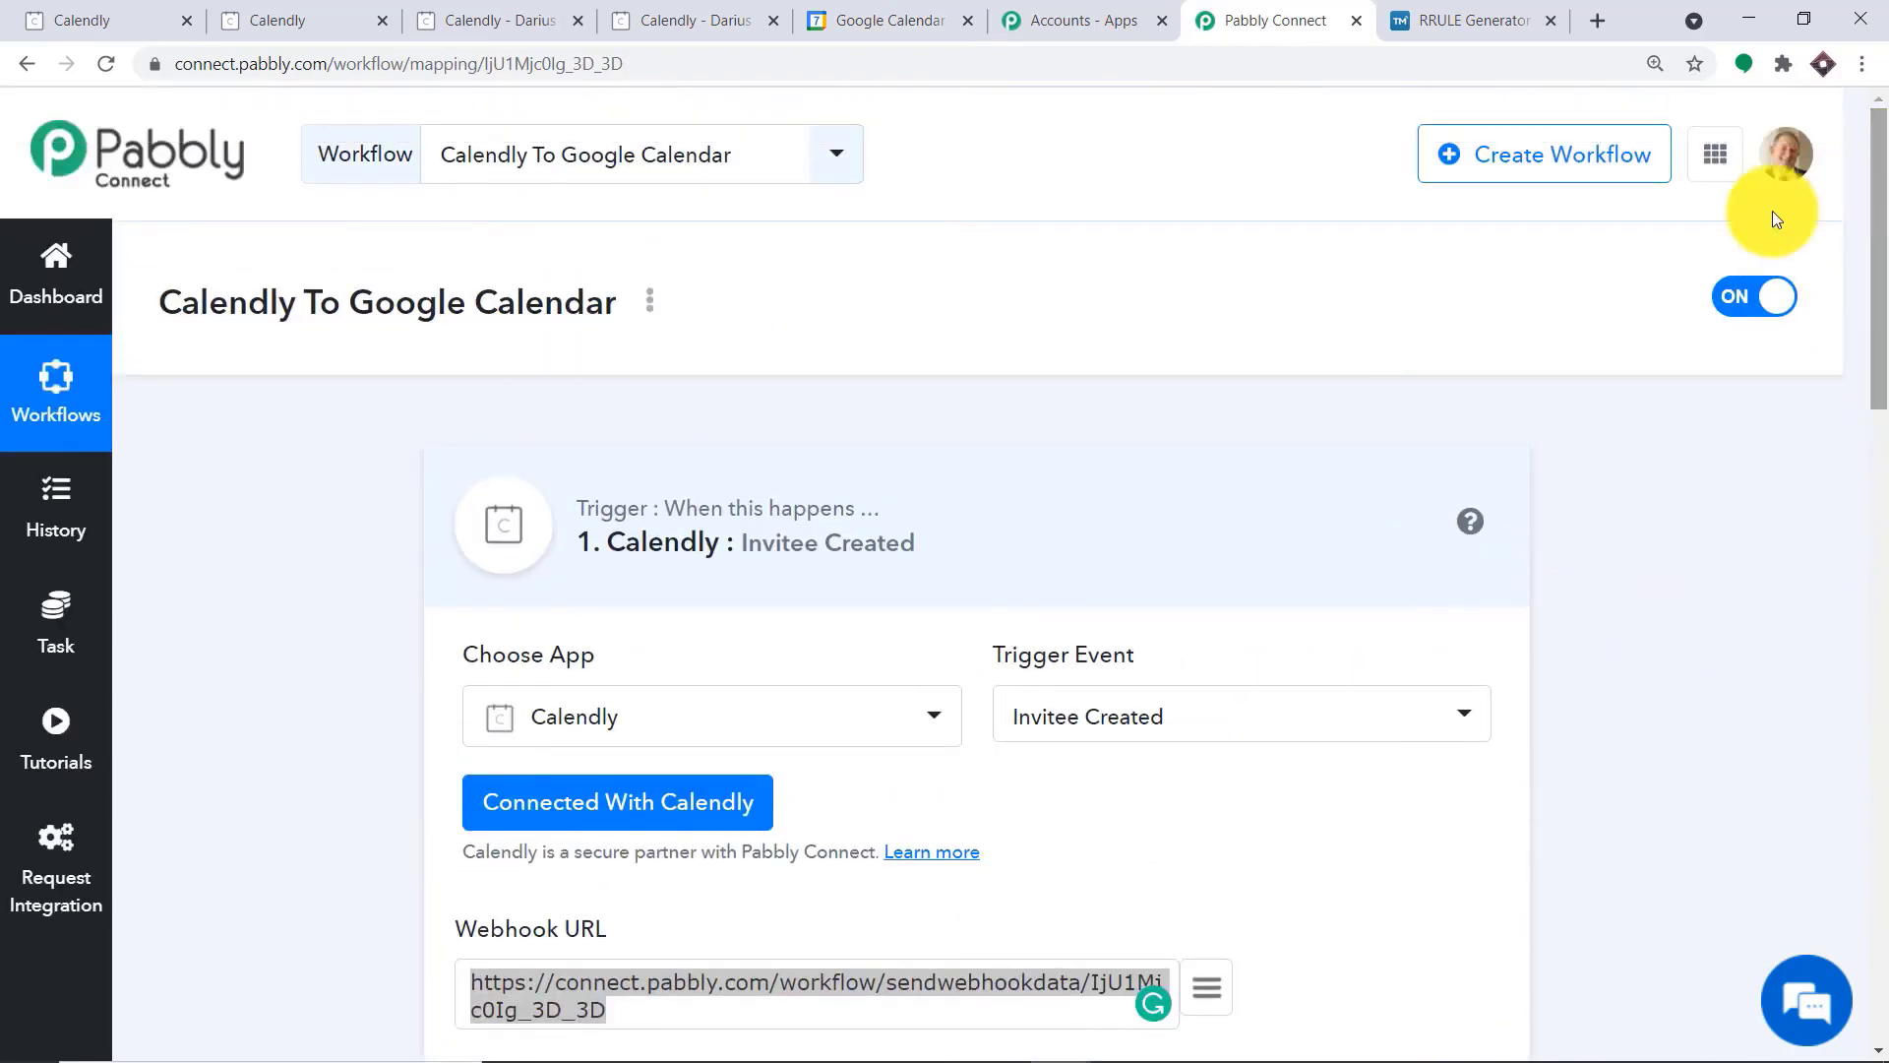
left_click(850, 564)
left_click_drag(1868, 443, 1860, 540)
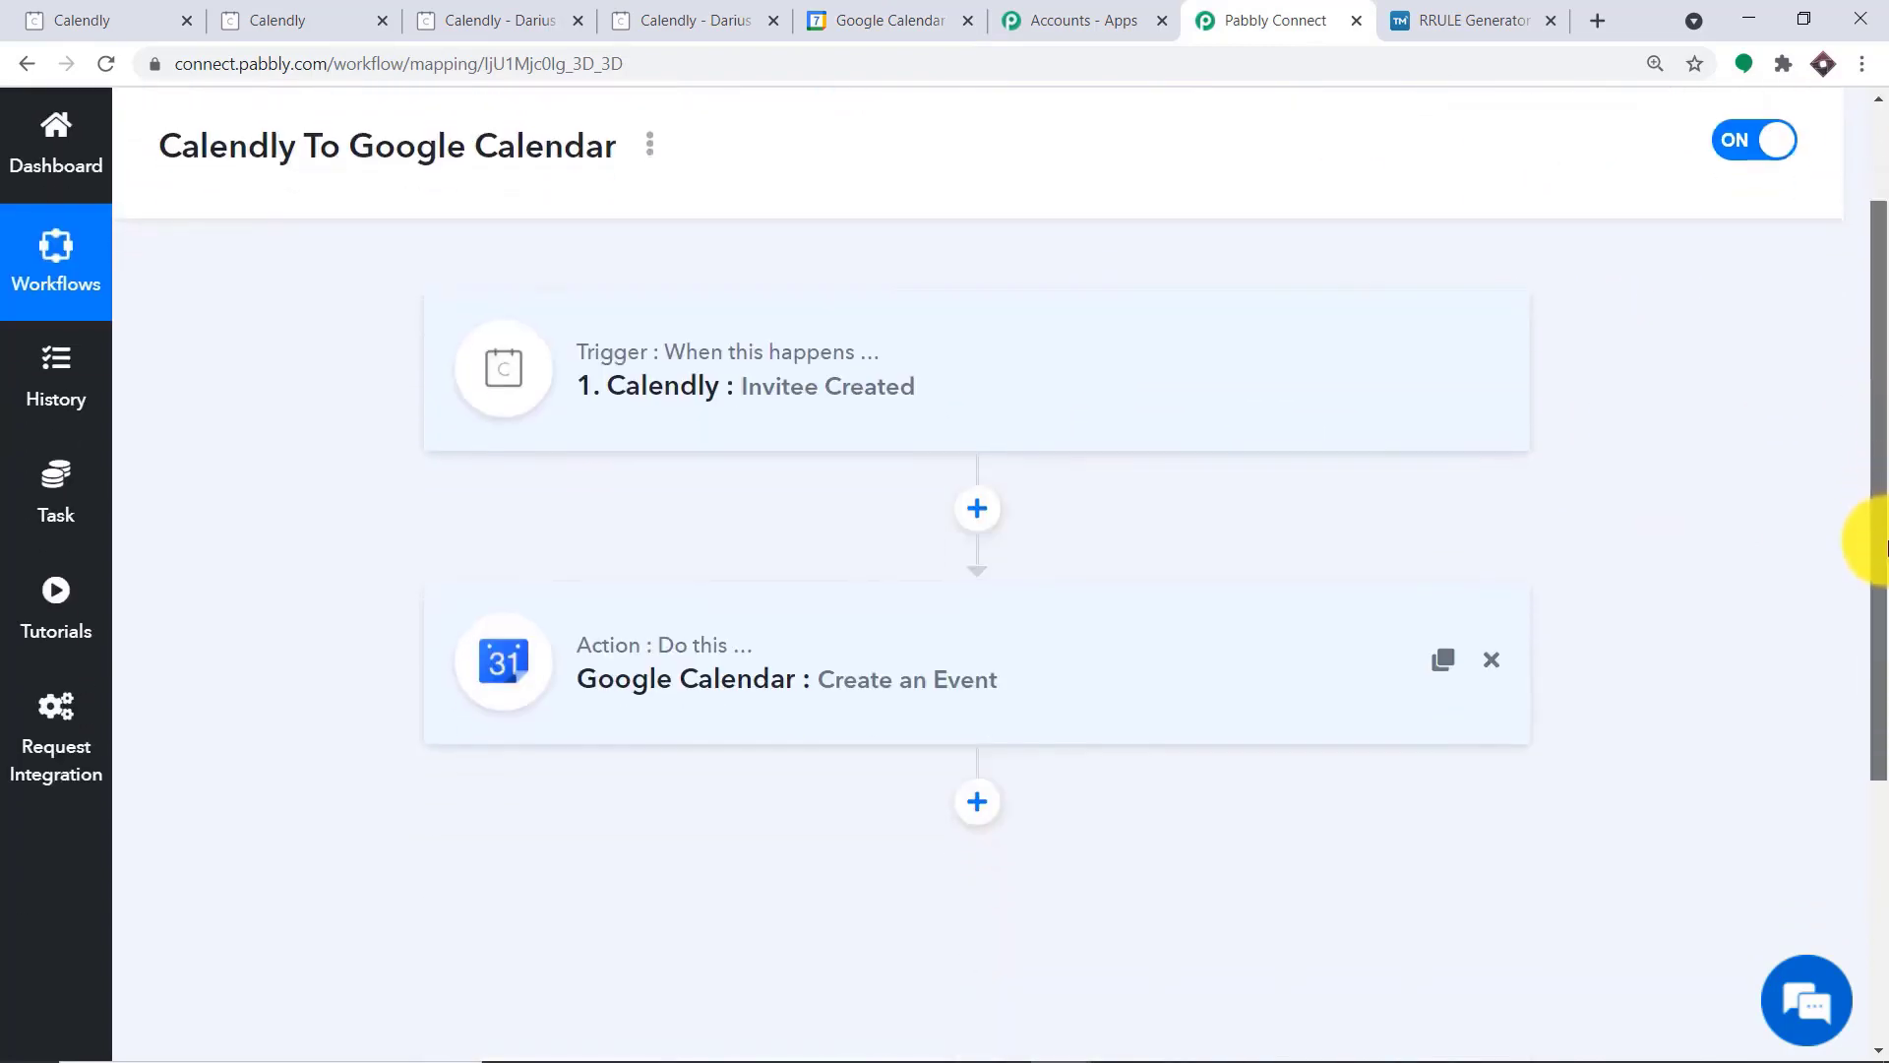
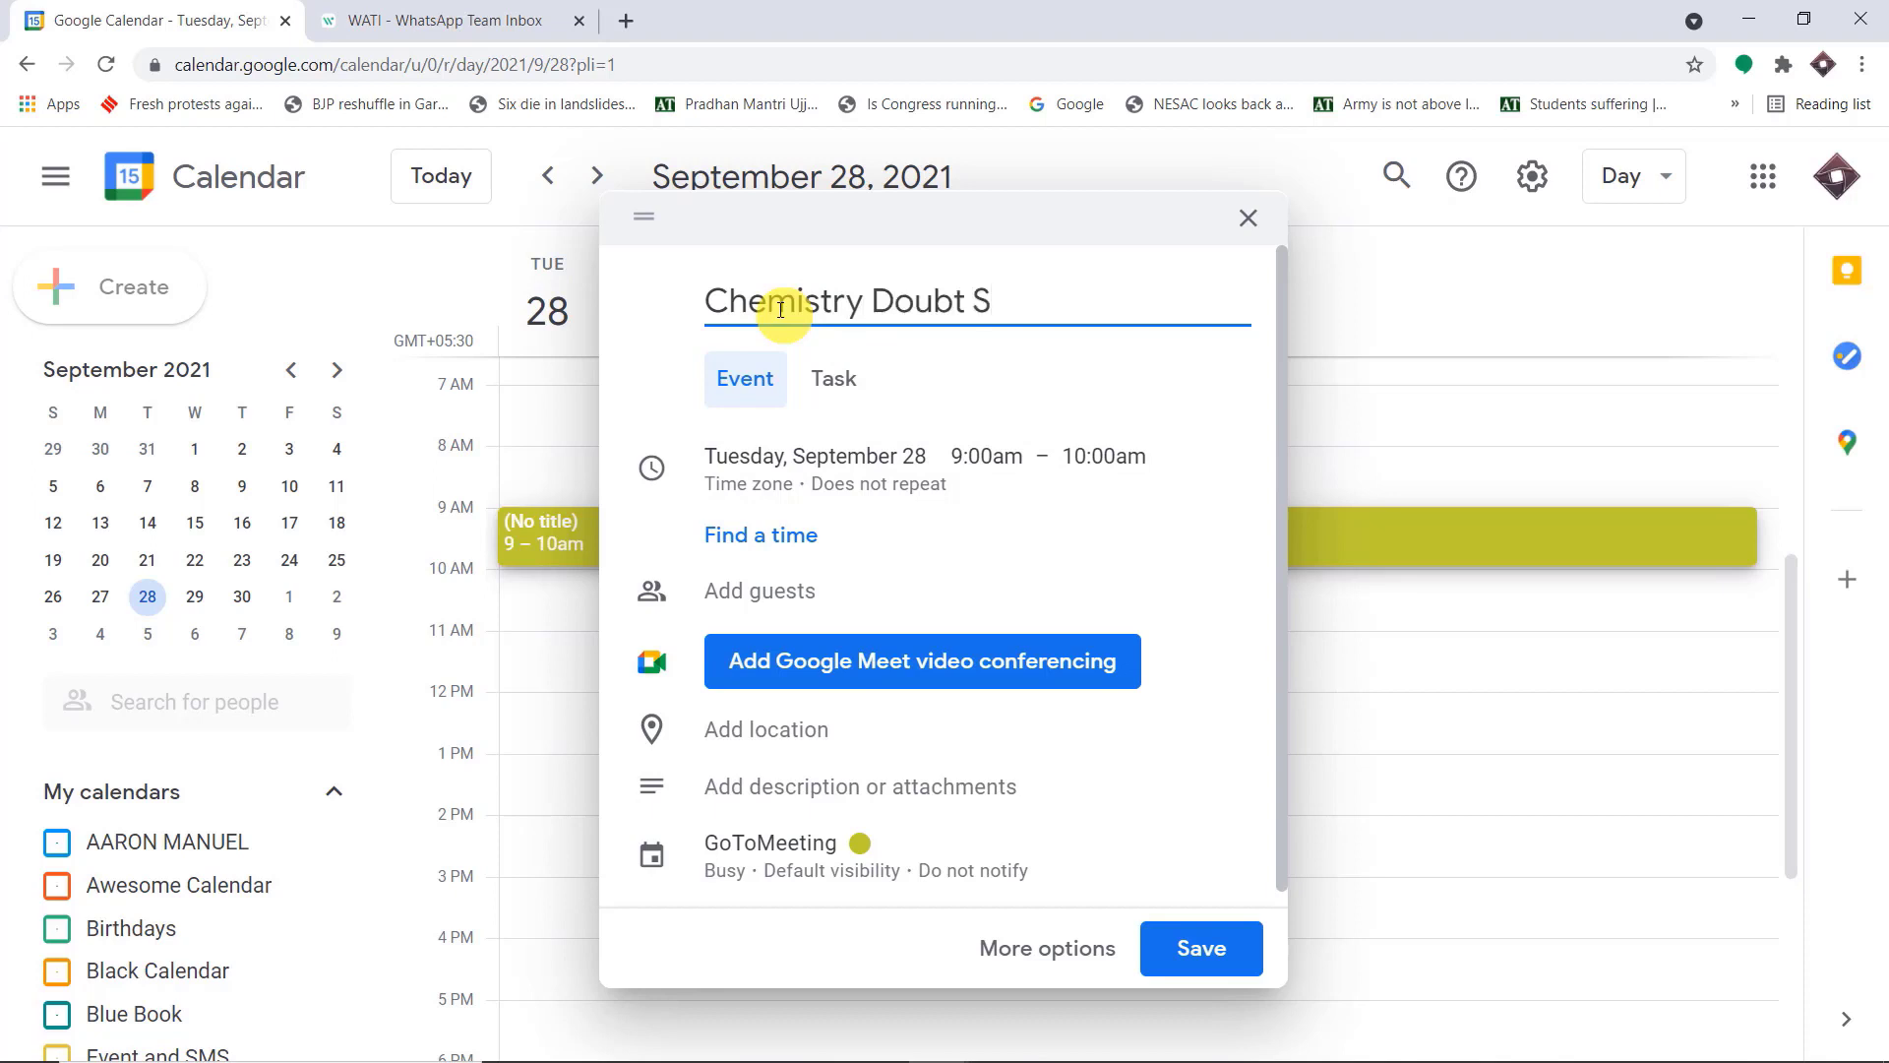
Complete the new event's title as "Chemistry Doubt Solving Class" and set its location to Paris
type("g Class")
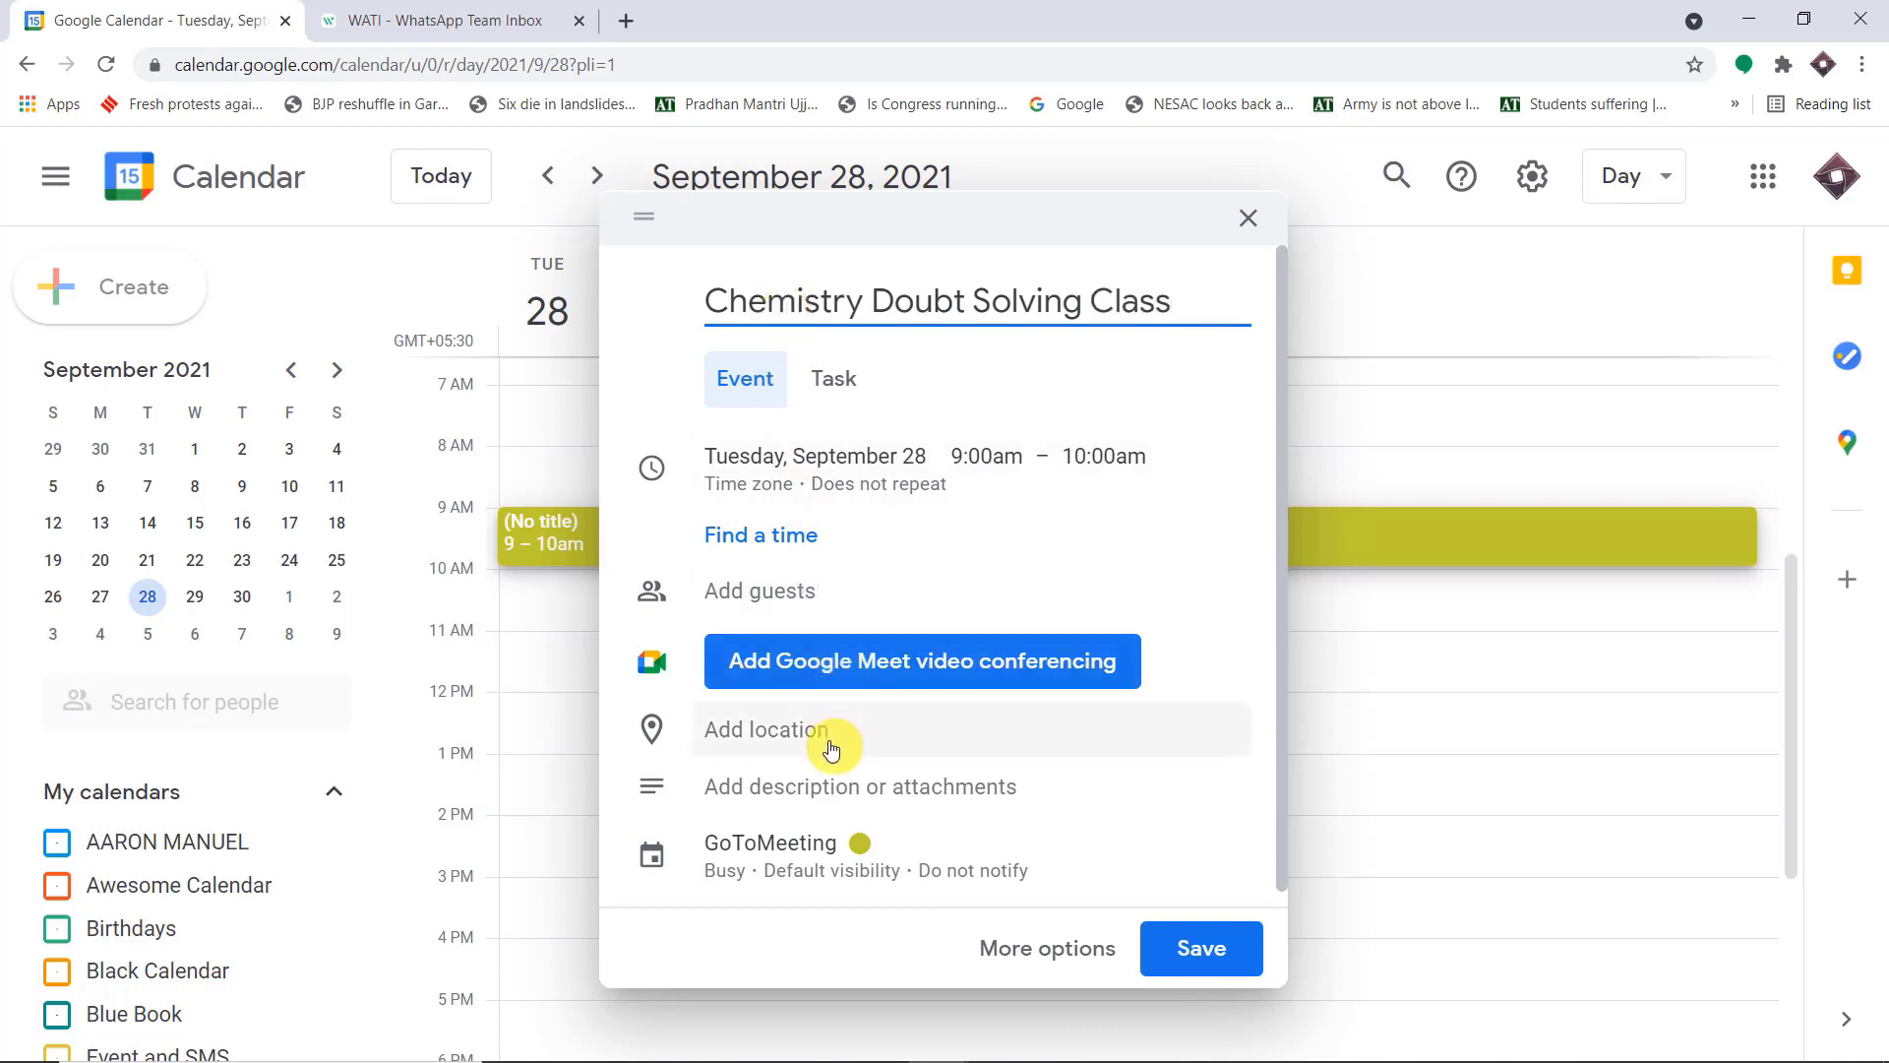
left_click(777, 738)
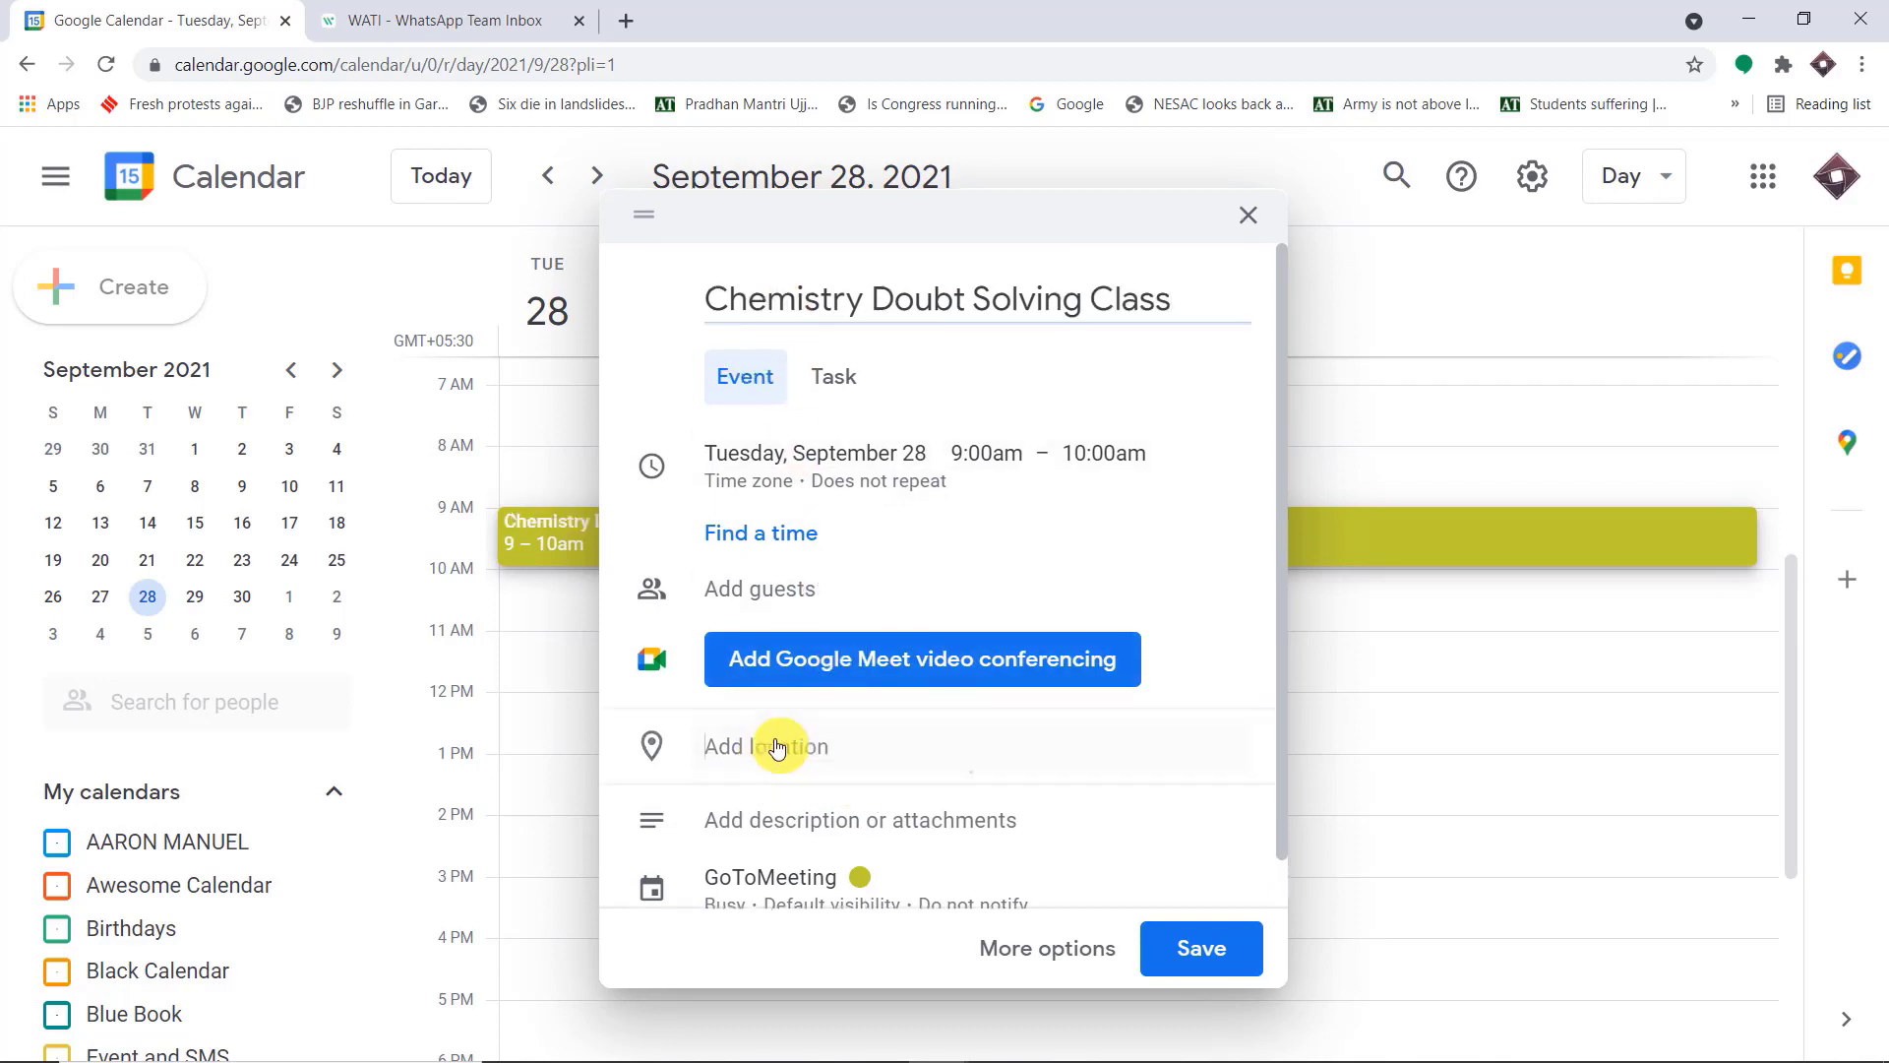
type("Paris")
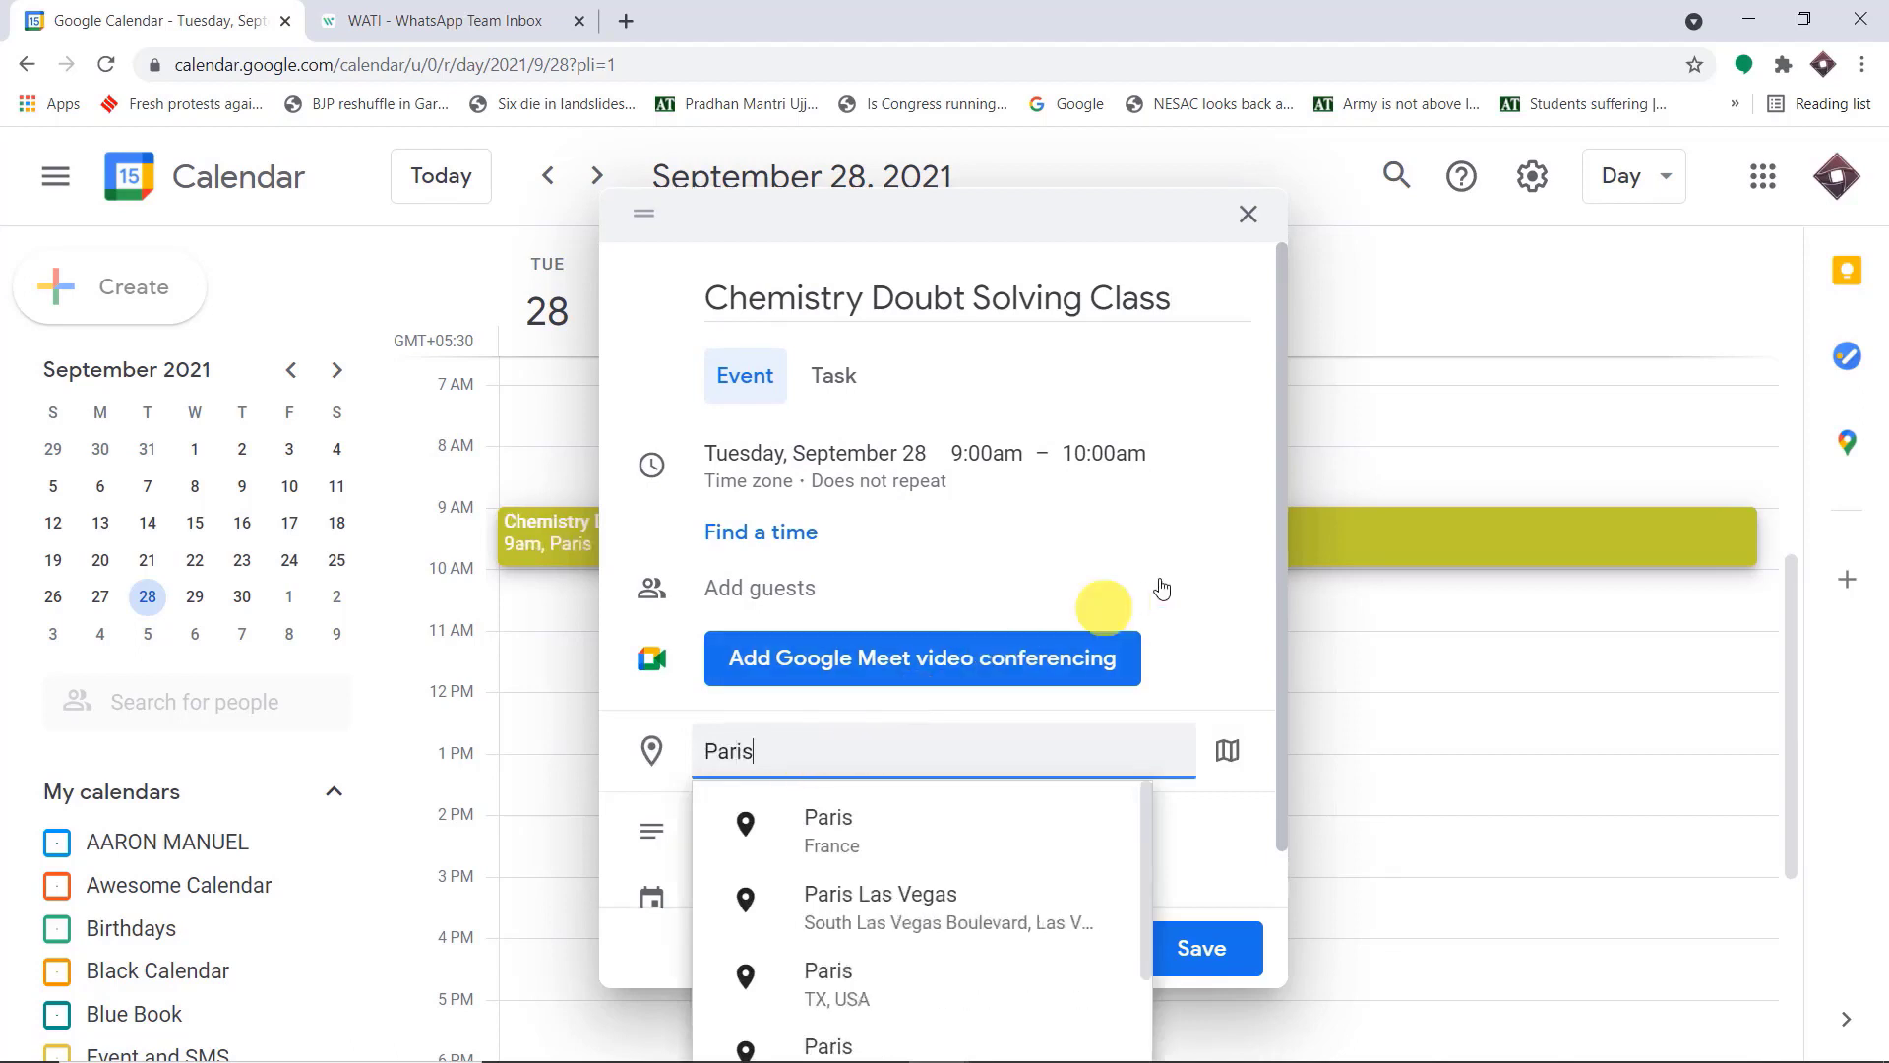
left_click(1254, 629)
Enter the student's full name and phone number with country code as the event description, and save the event
scroll(1249, 635, "down", 1)
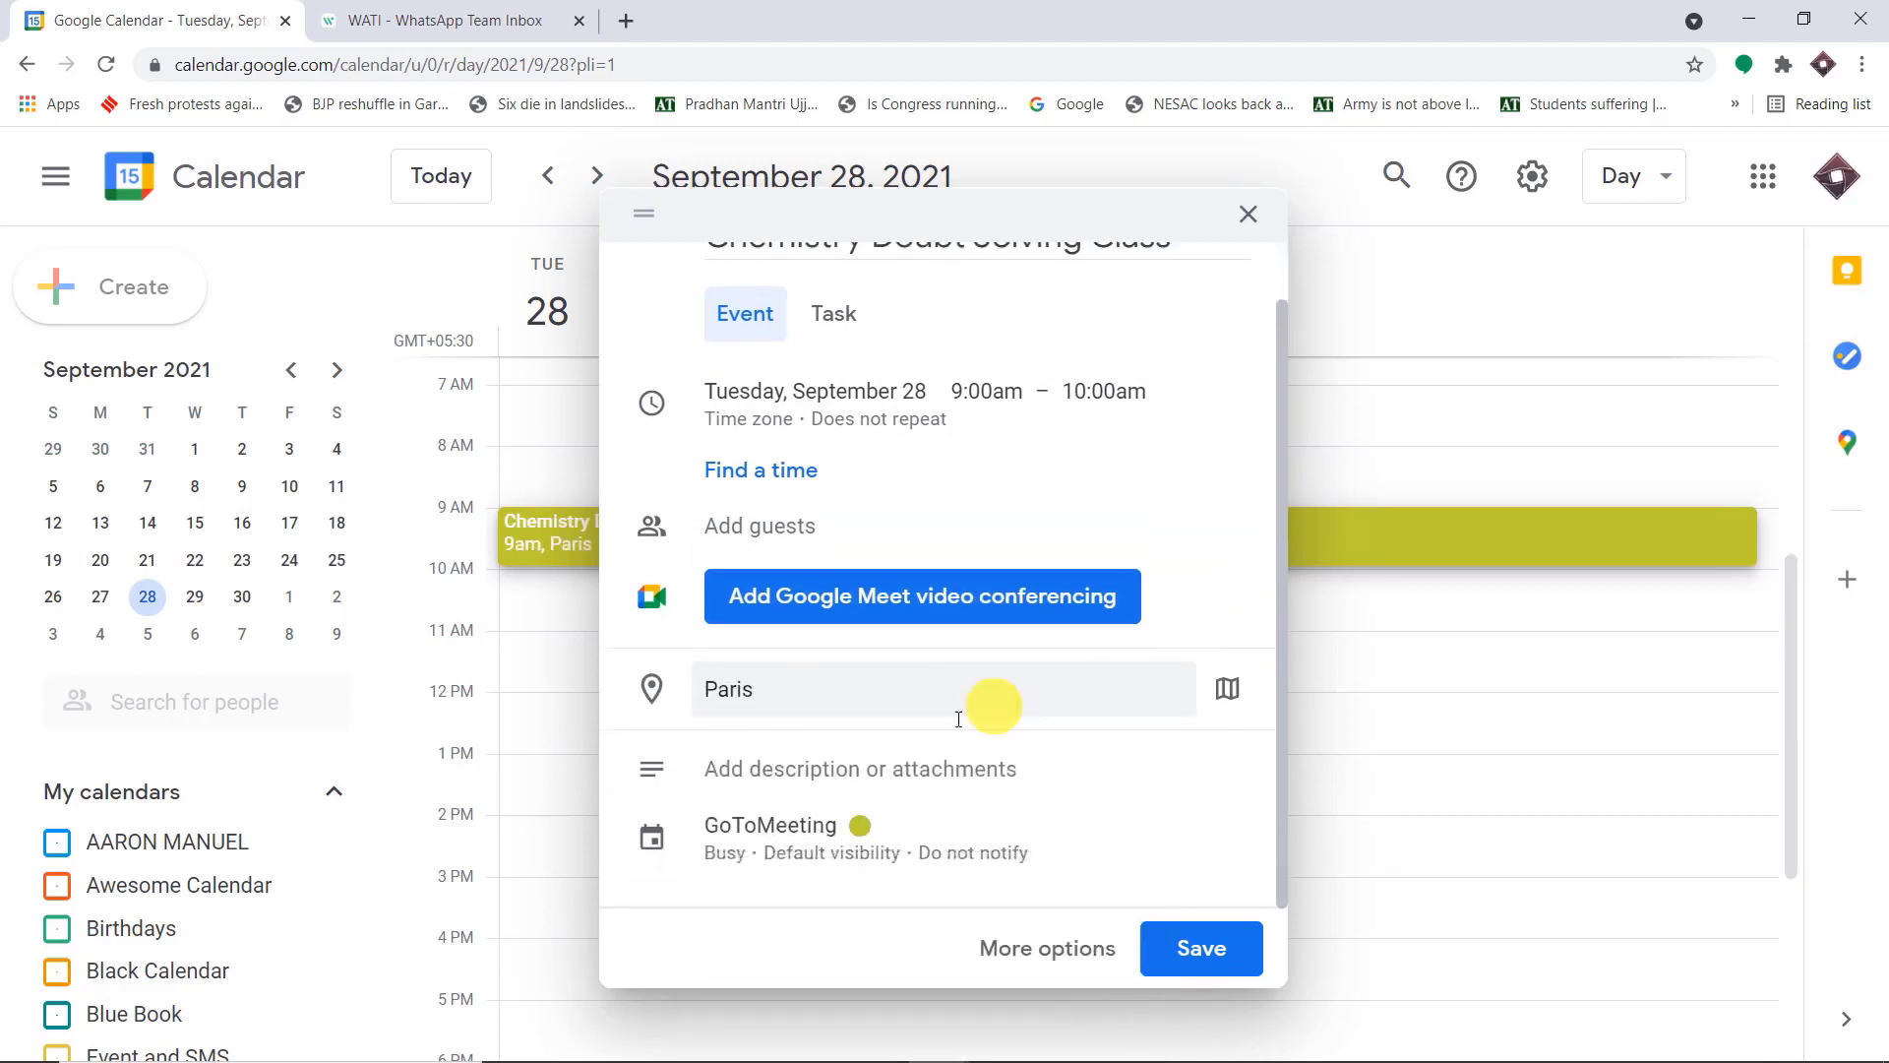
left_click(730, 772)
left_click(733, 773)
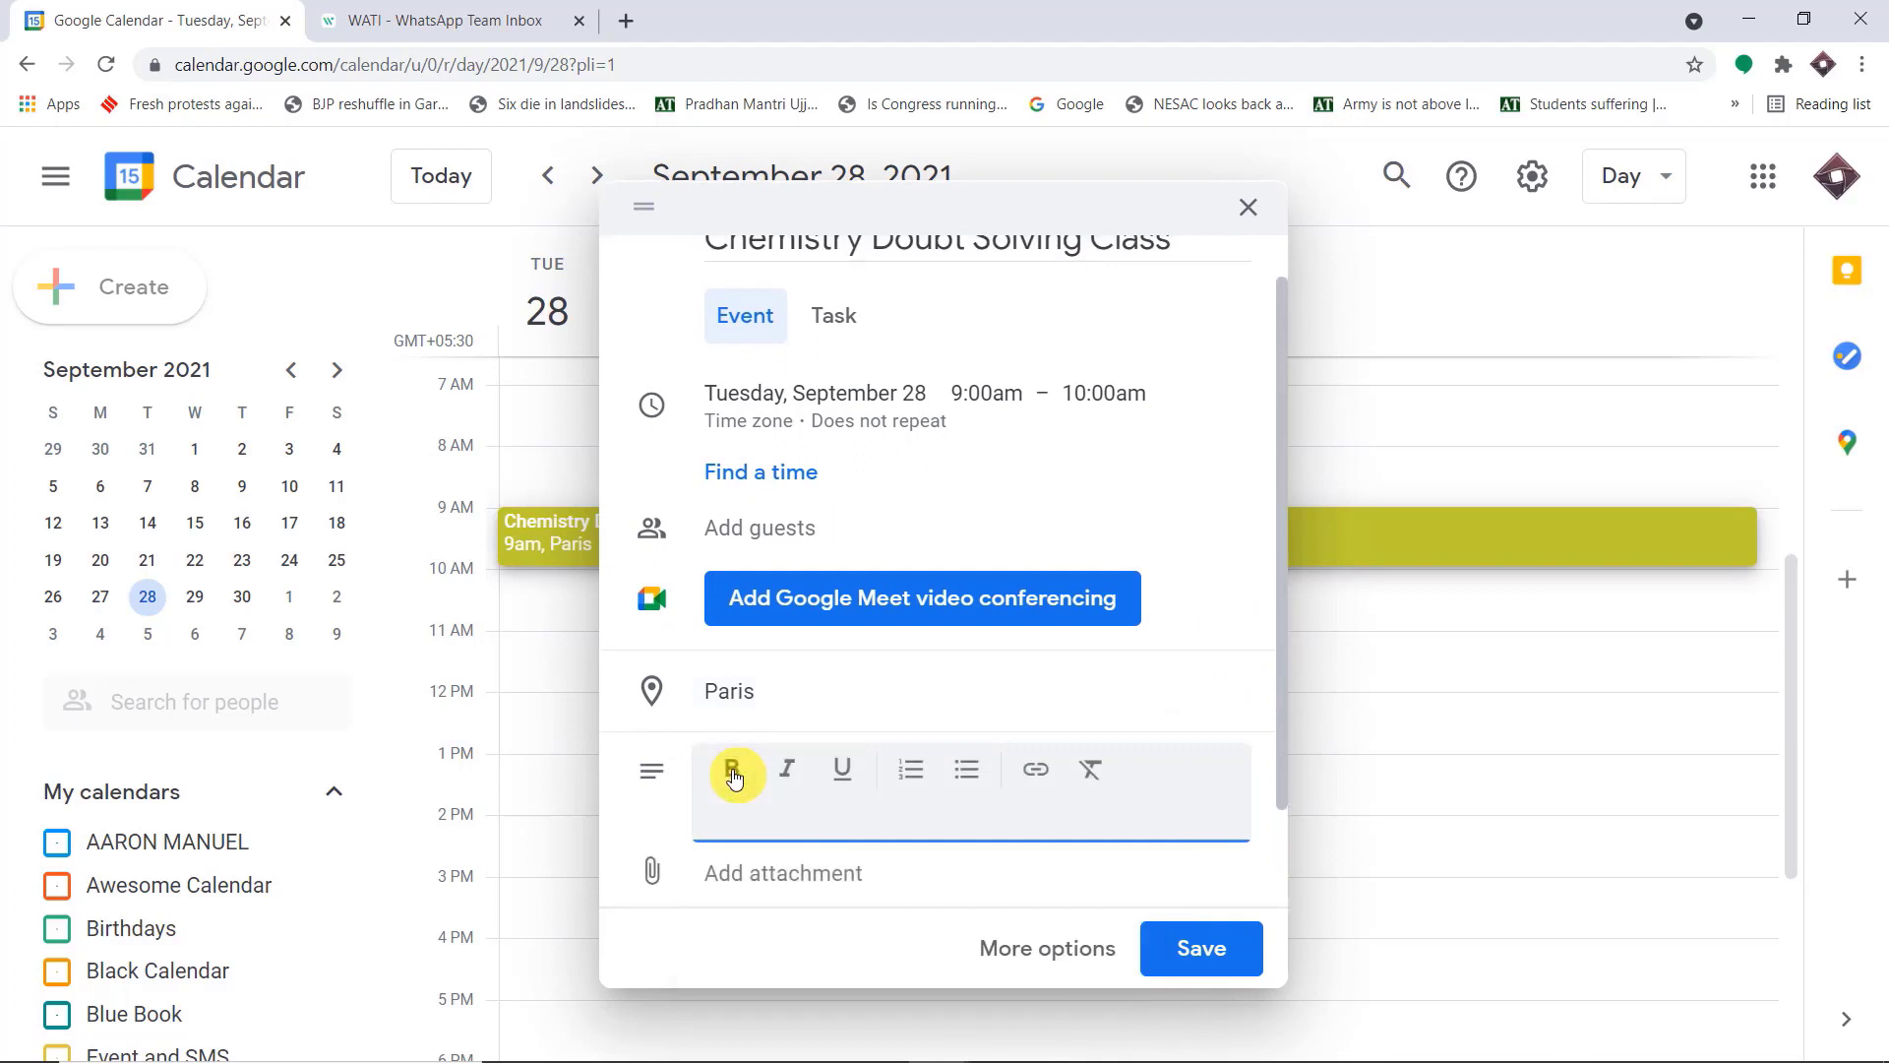
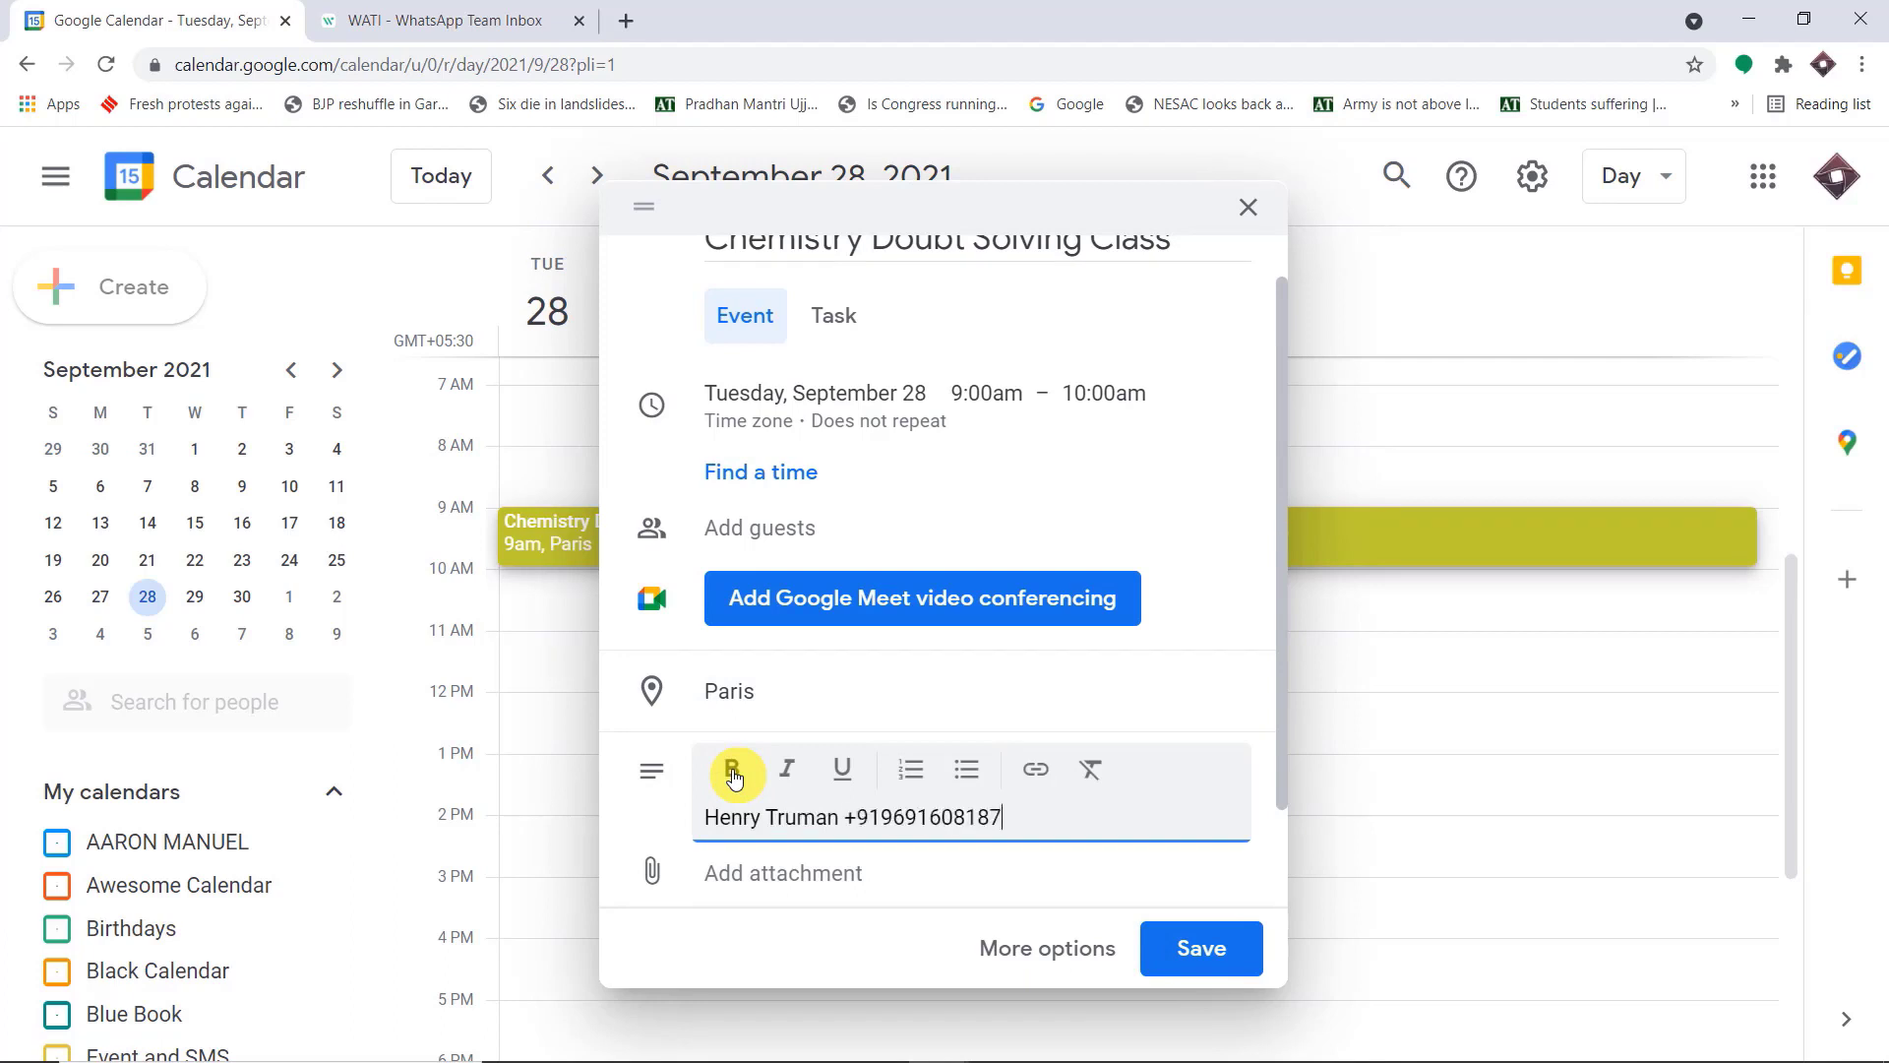
scroll(856, 581, "up", 1)
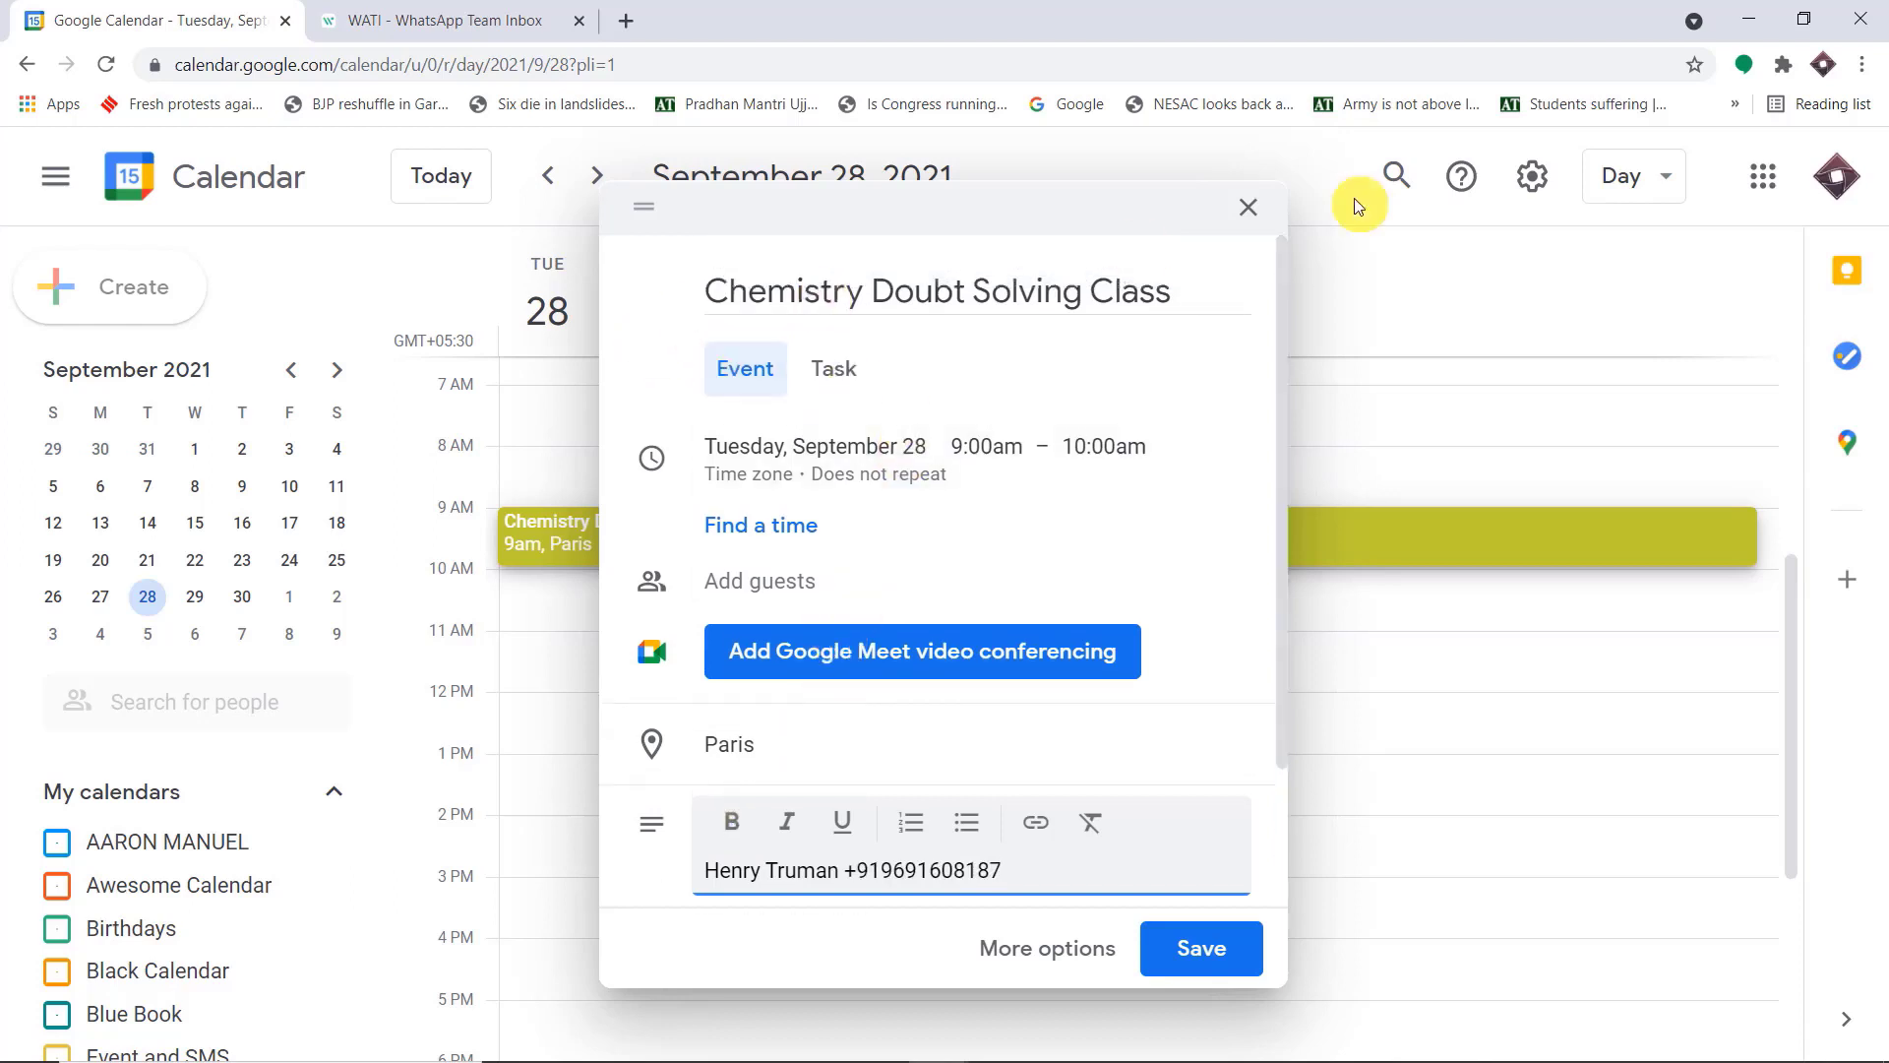
scroll(1054, 443, "down", 2)
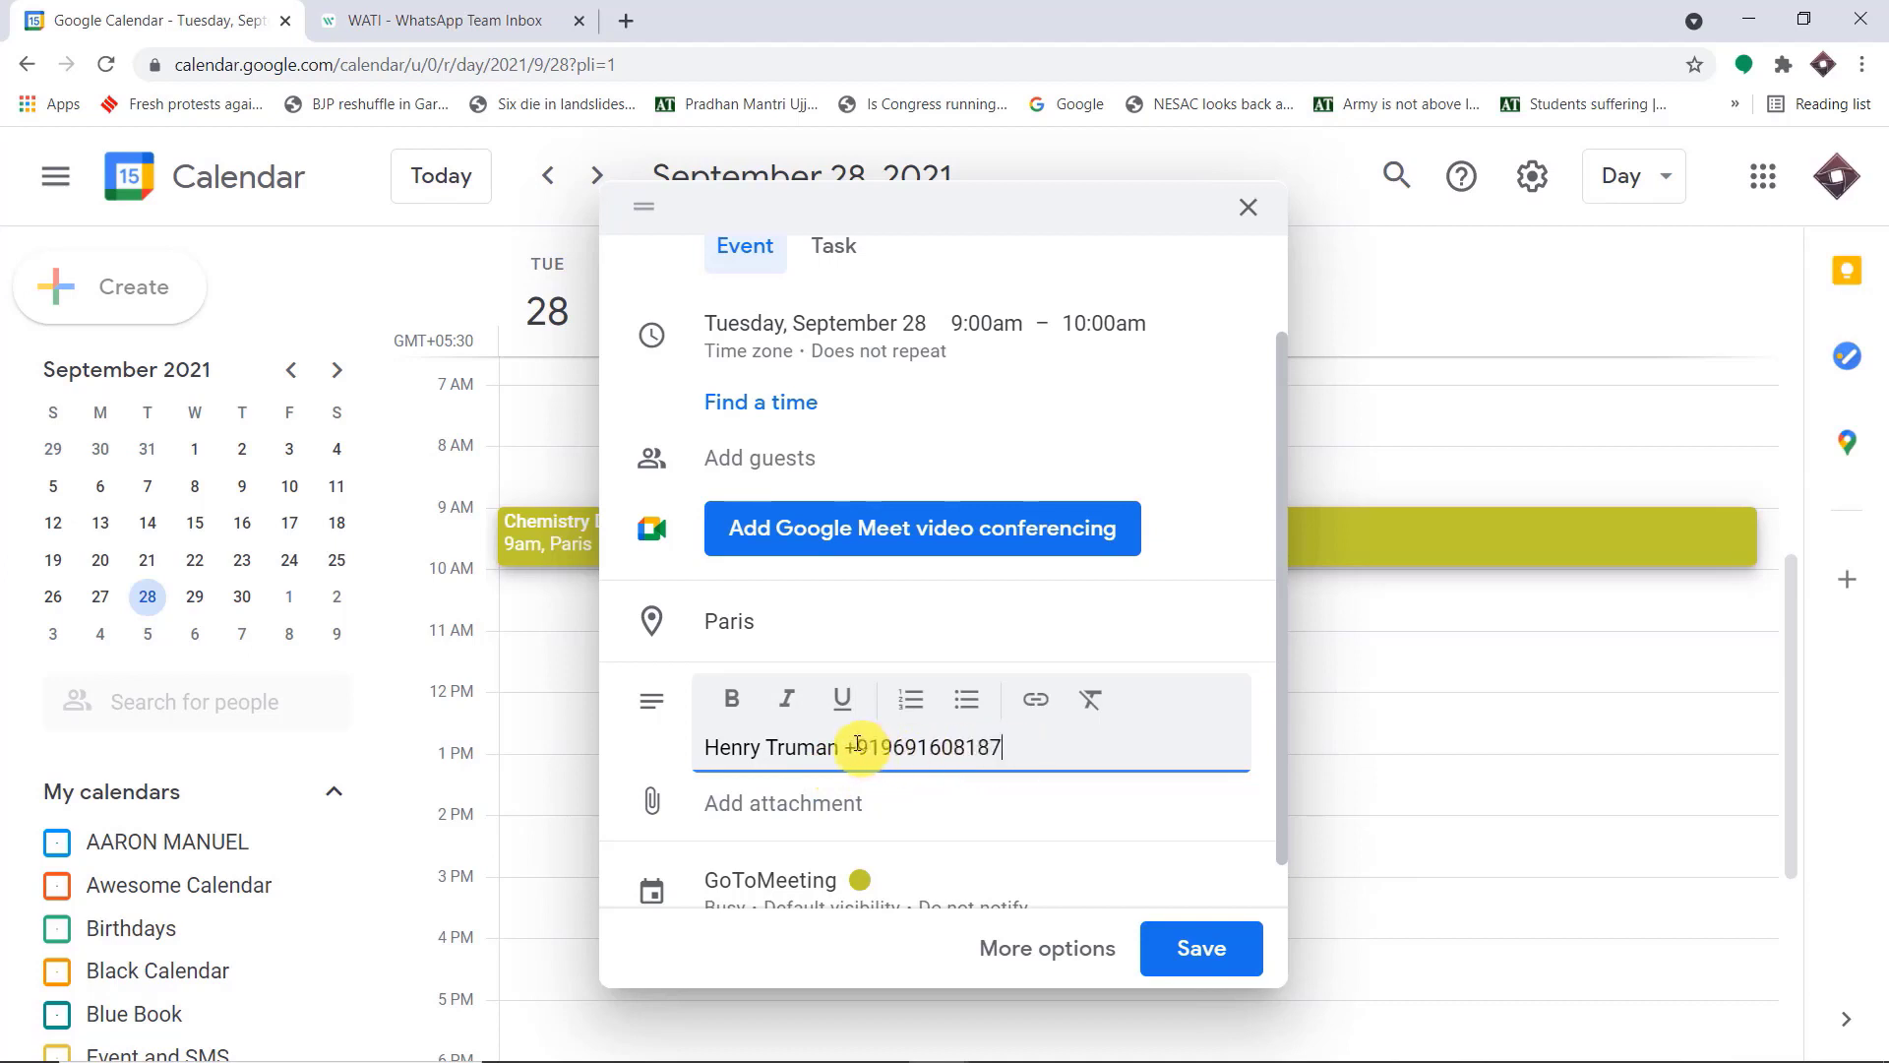
scroll(1138, 620, "down", 1)
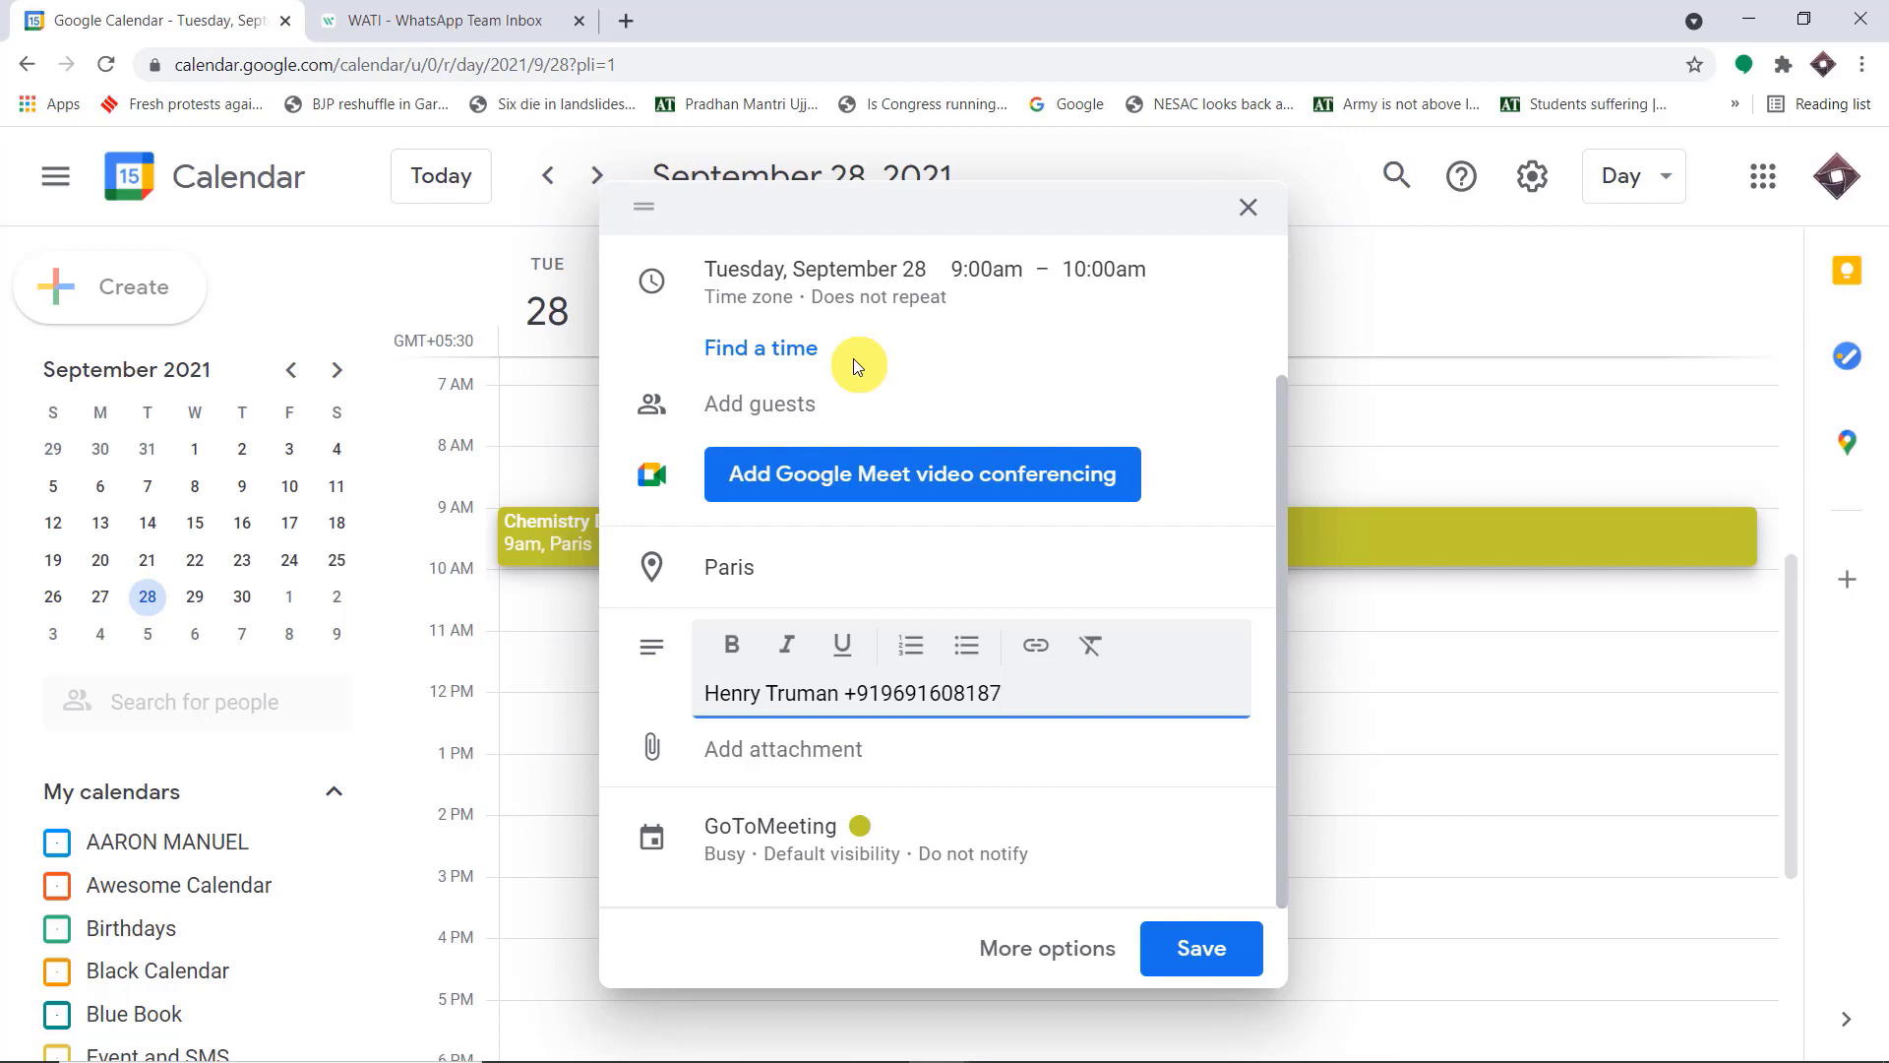
left_click(1204, 949)
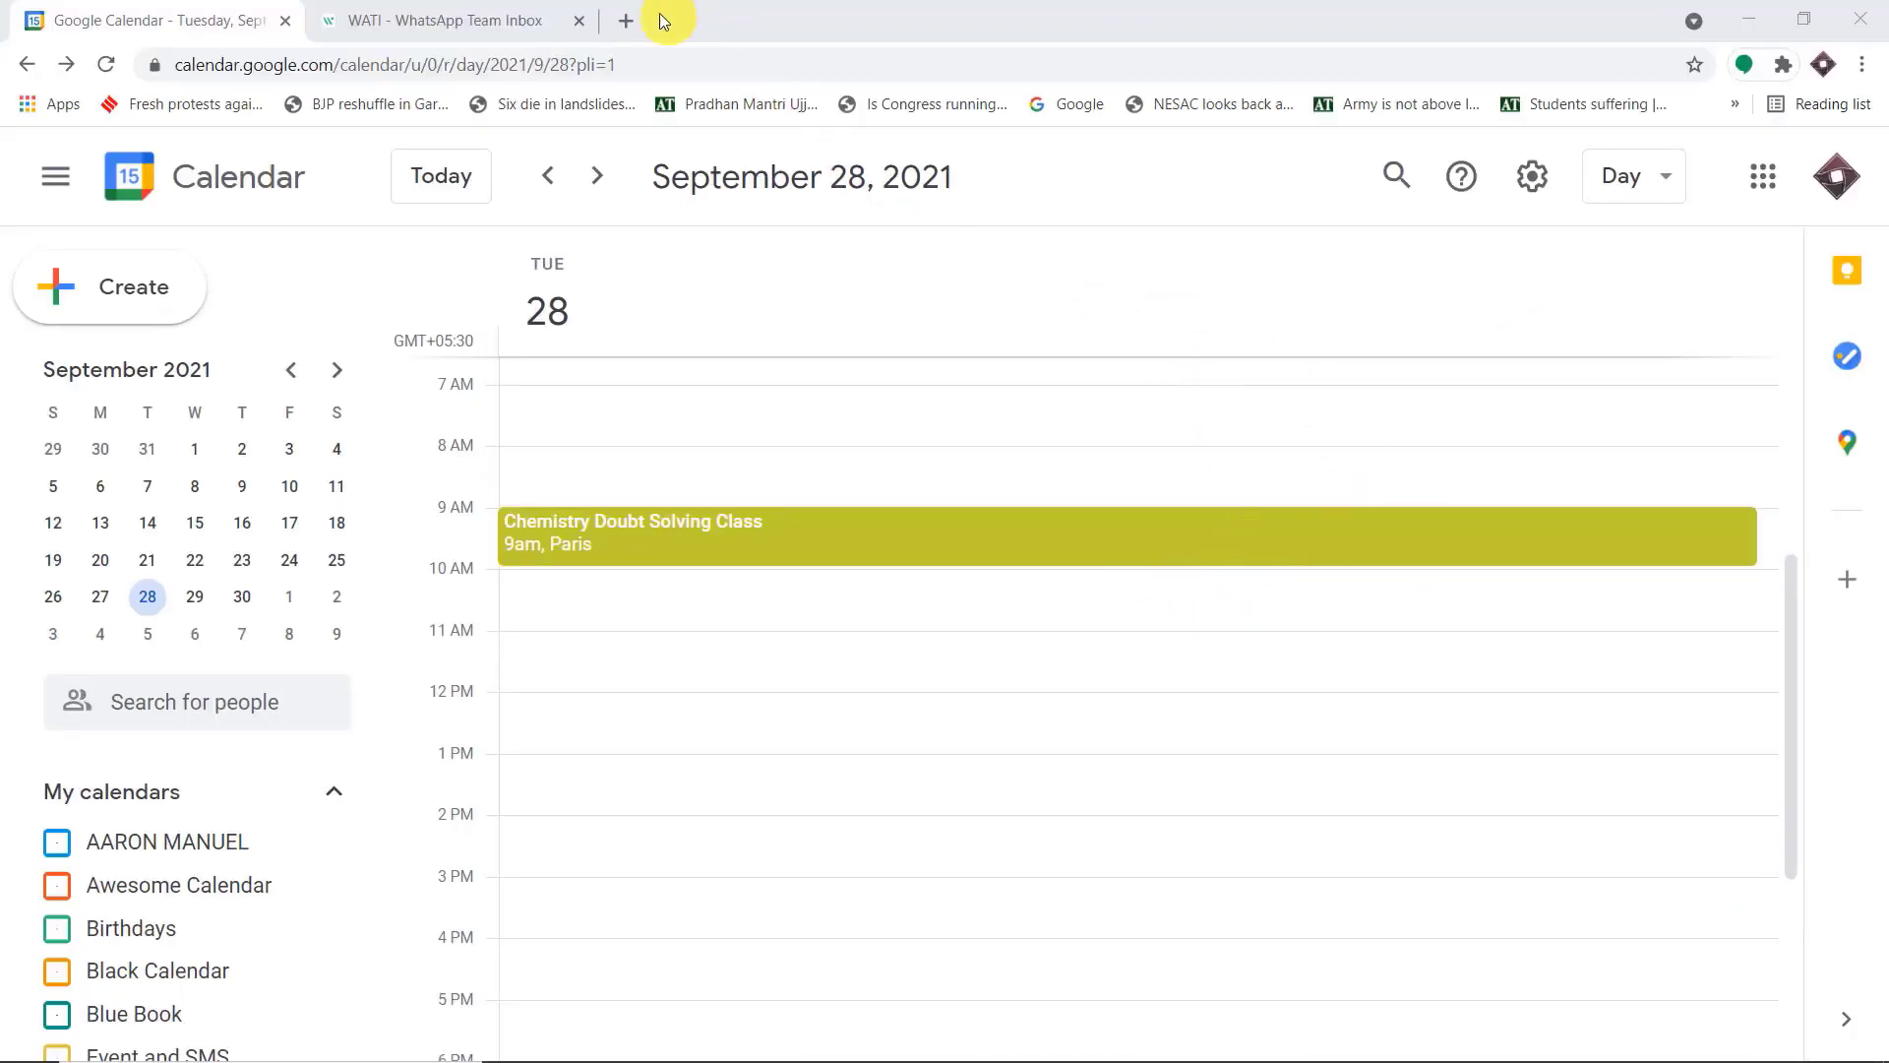
Open pabbly.com in a new browser tab, go to the account's apps page, and access Pabbly Connect
left_click(627, 24)
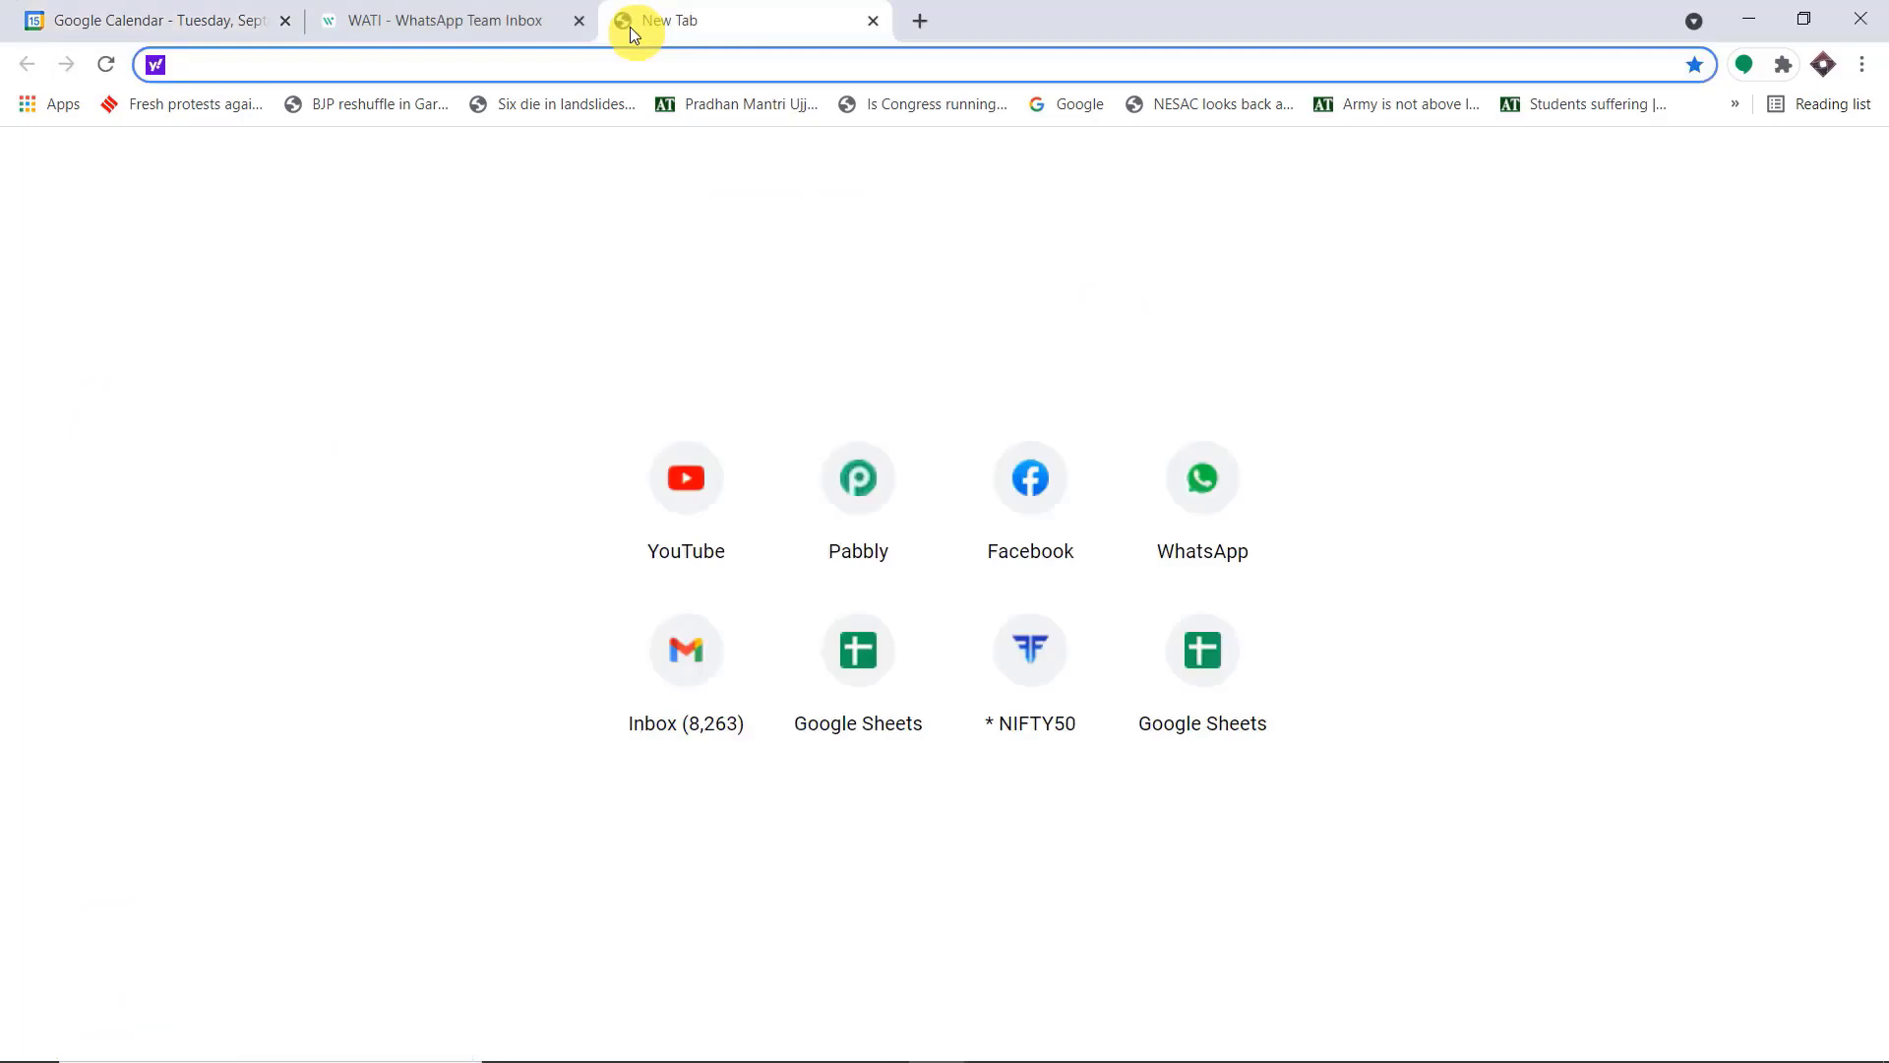
type("pabbly.com")
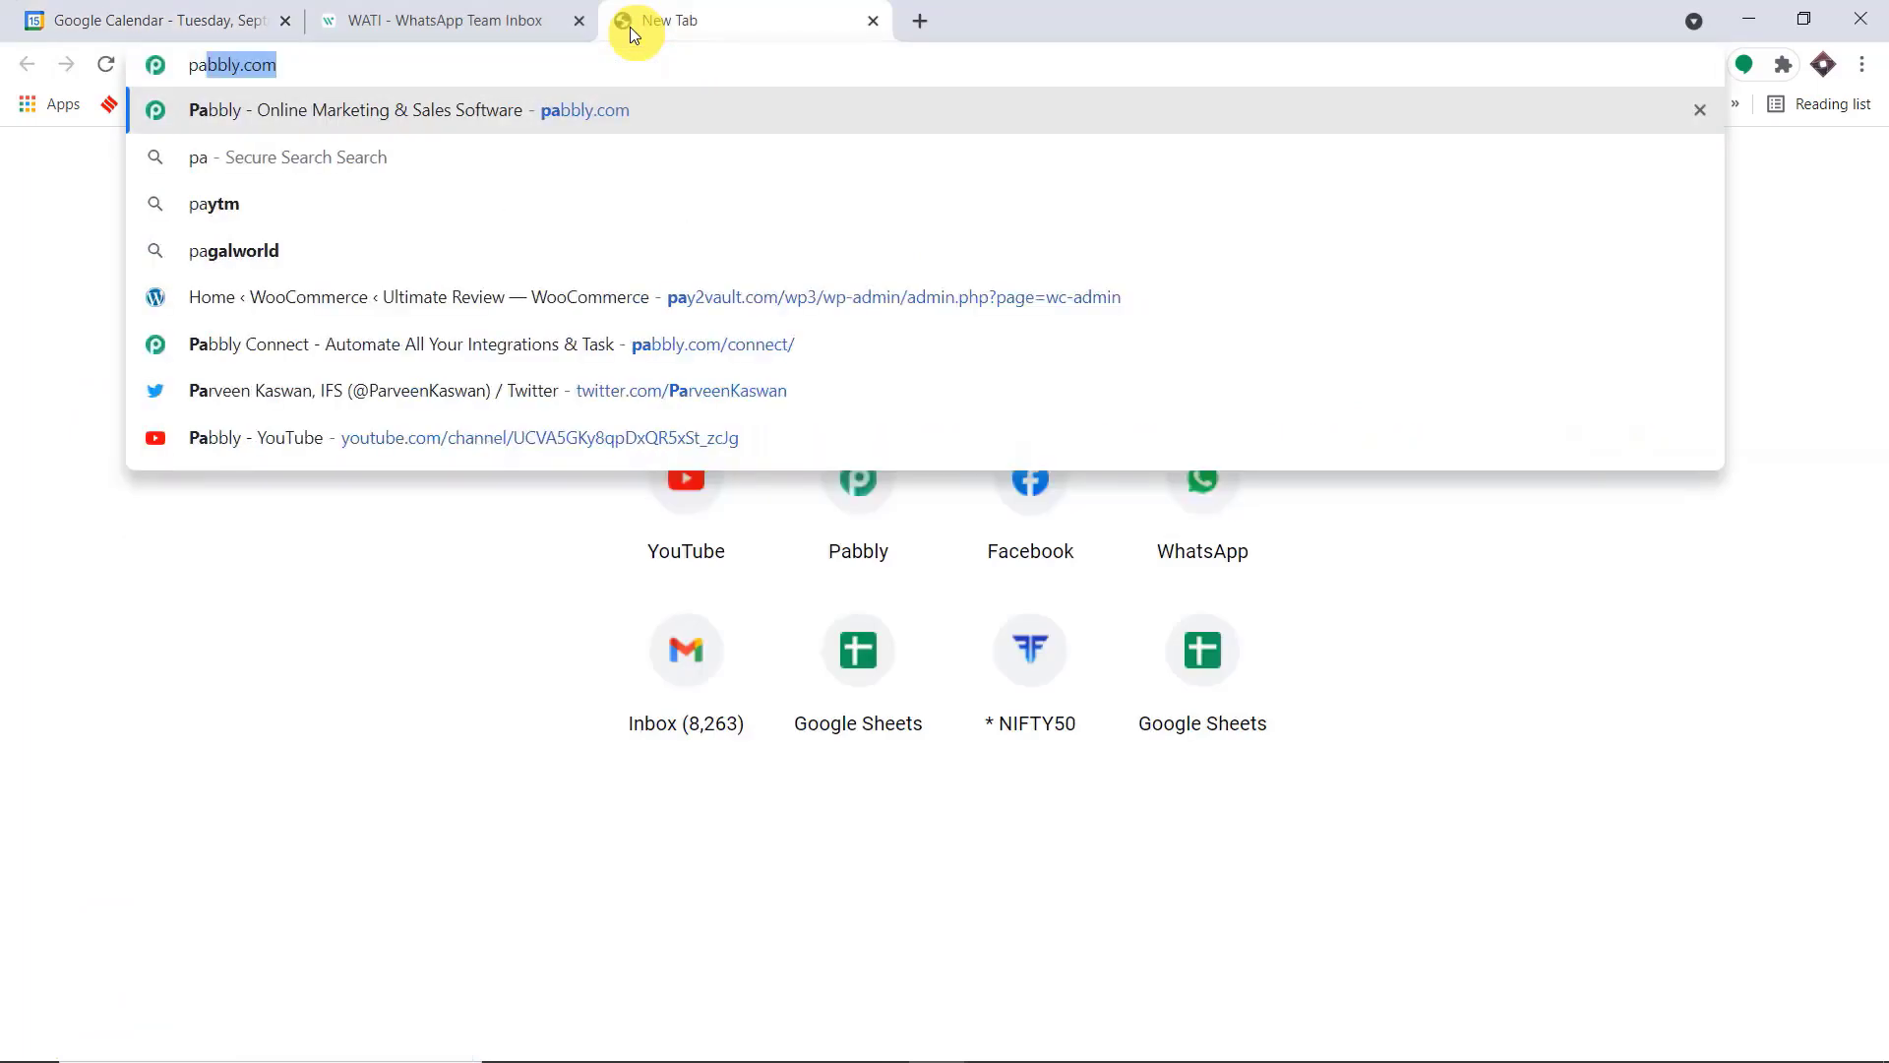
key("Return")
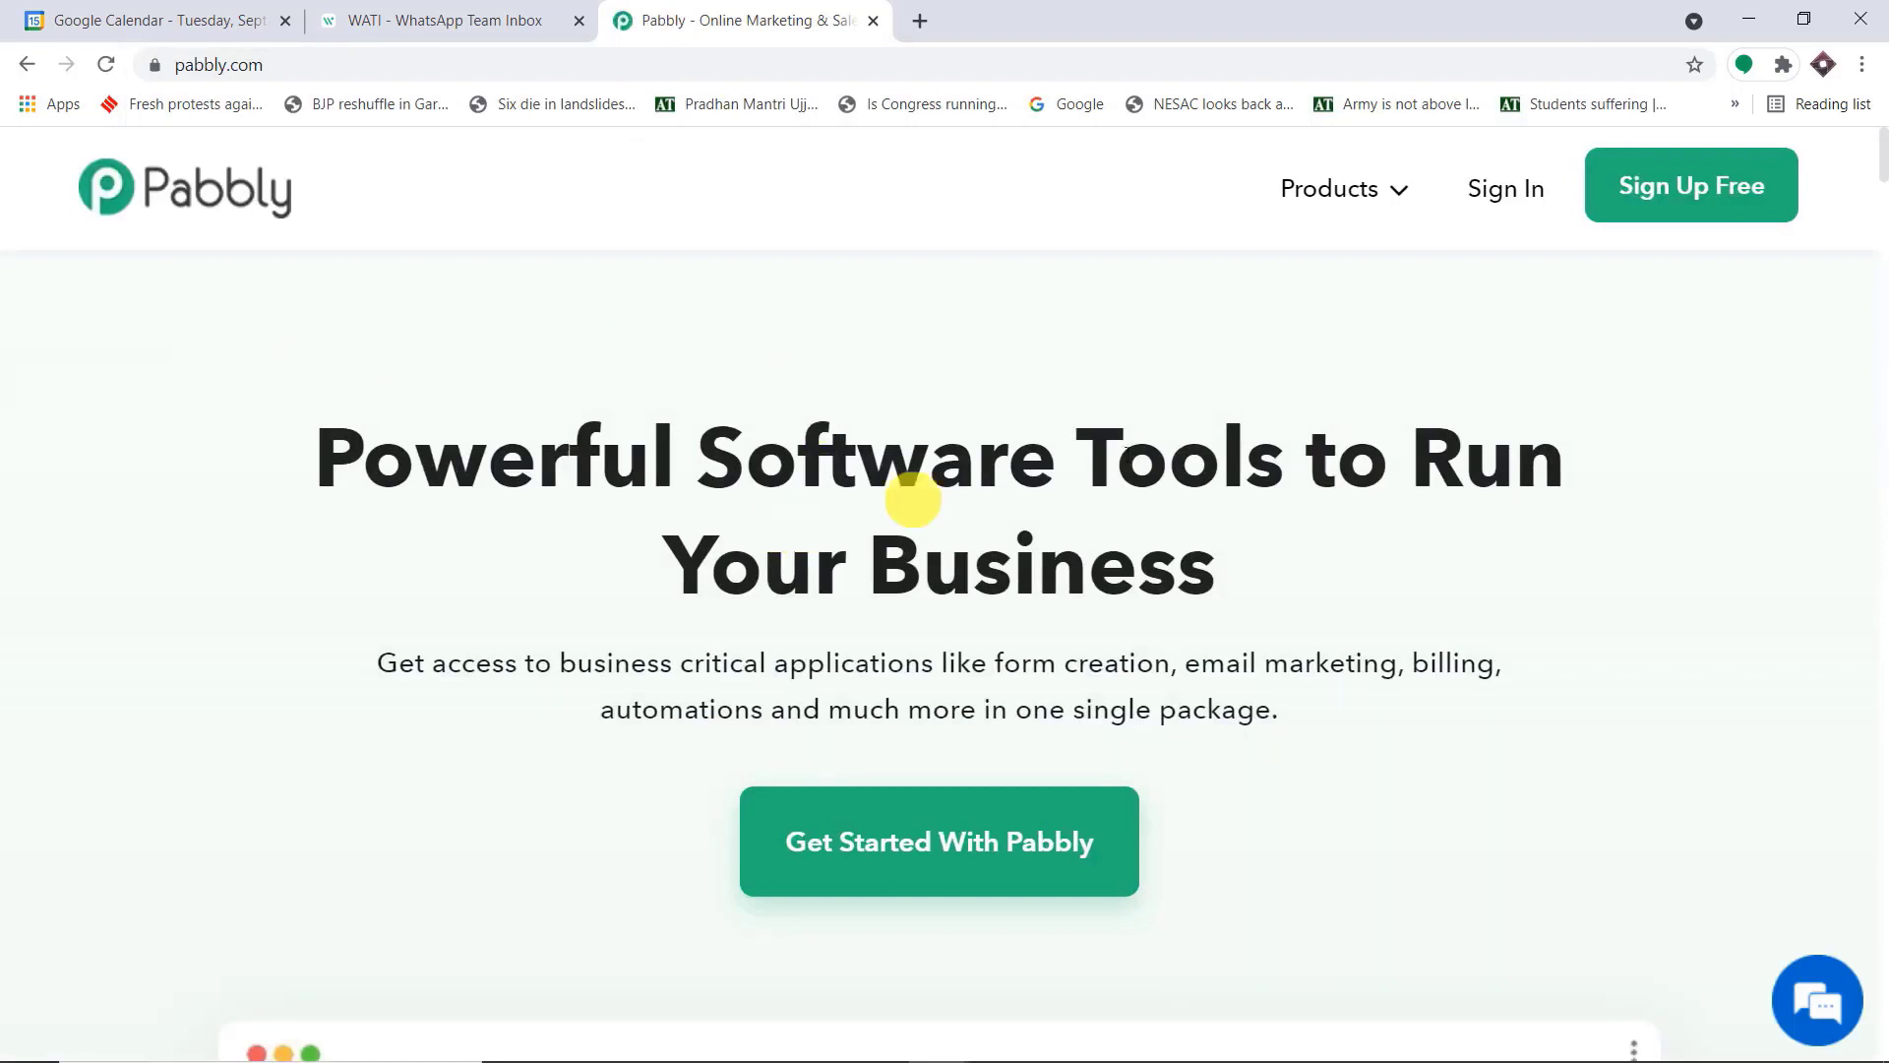
left_click(1666, 198)
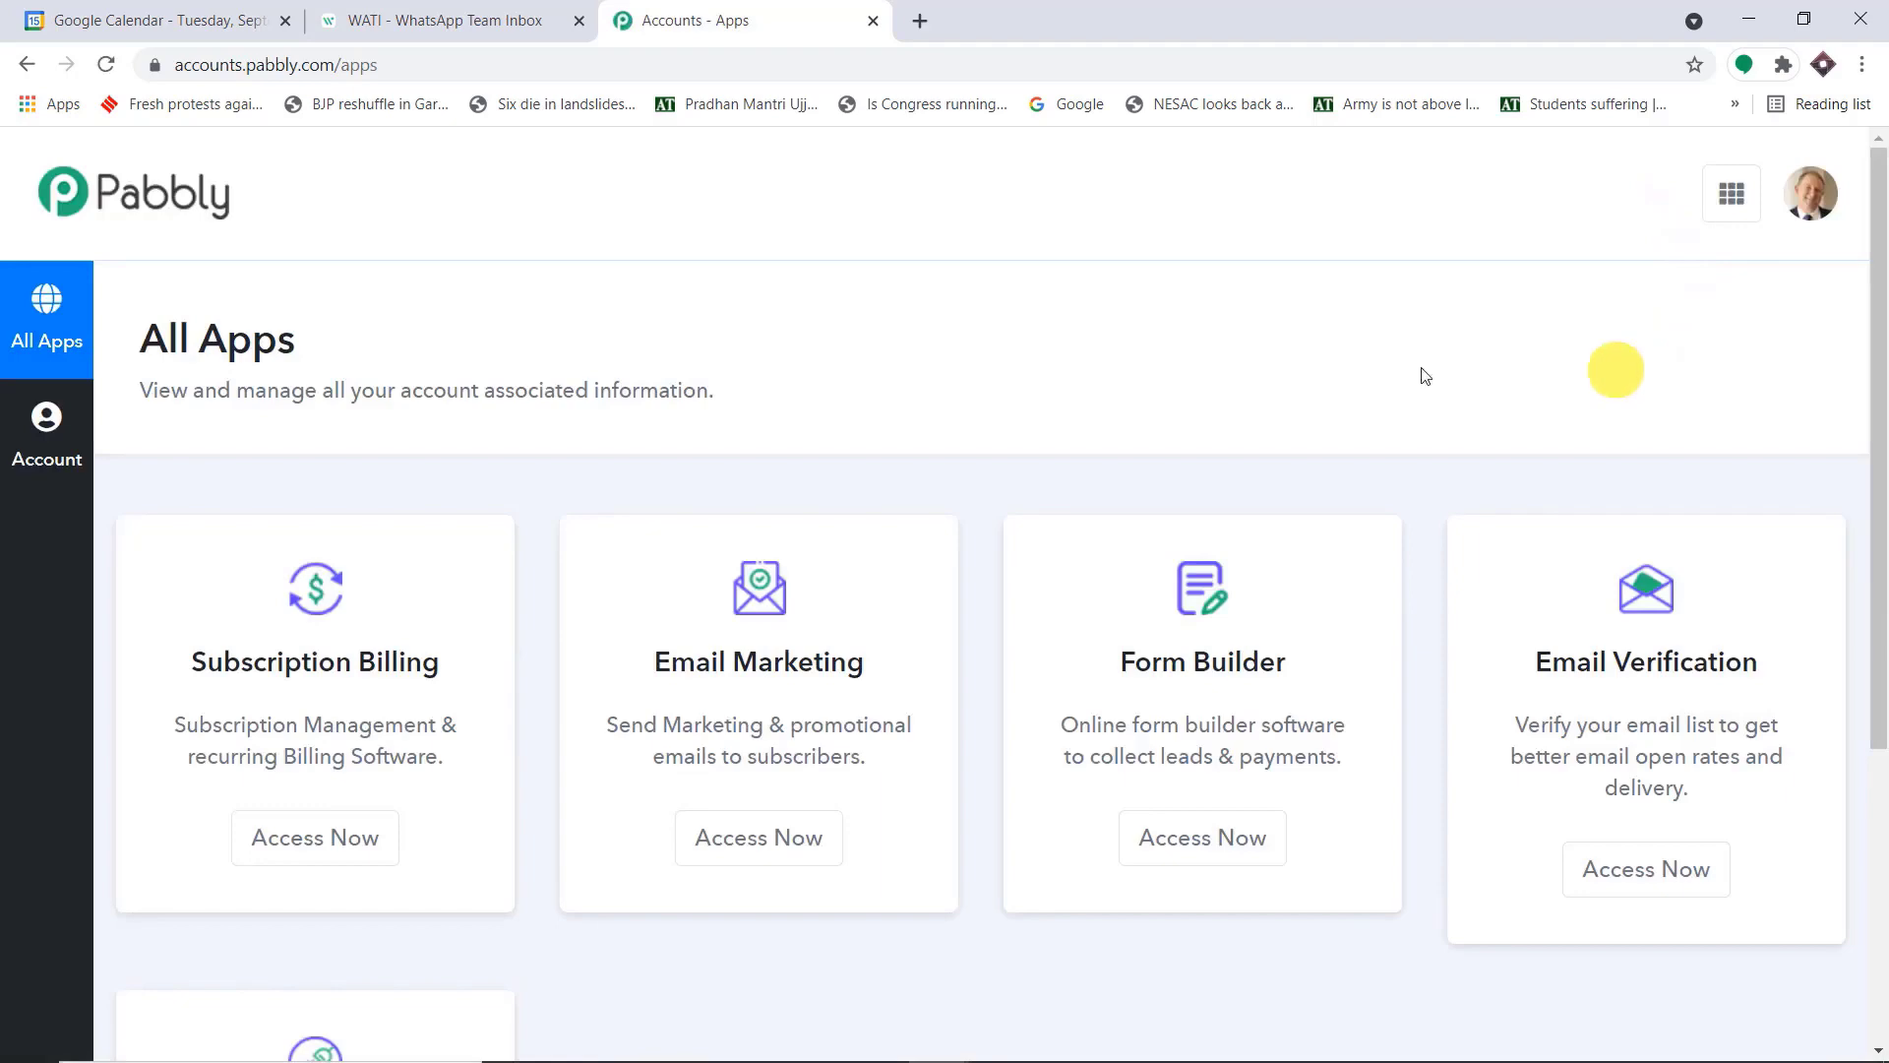
scroll(1573, 426, "down", 5)
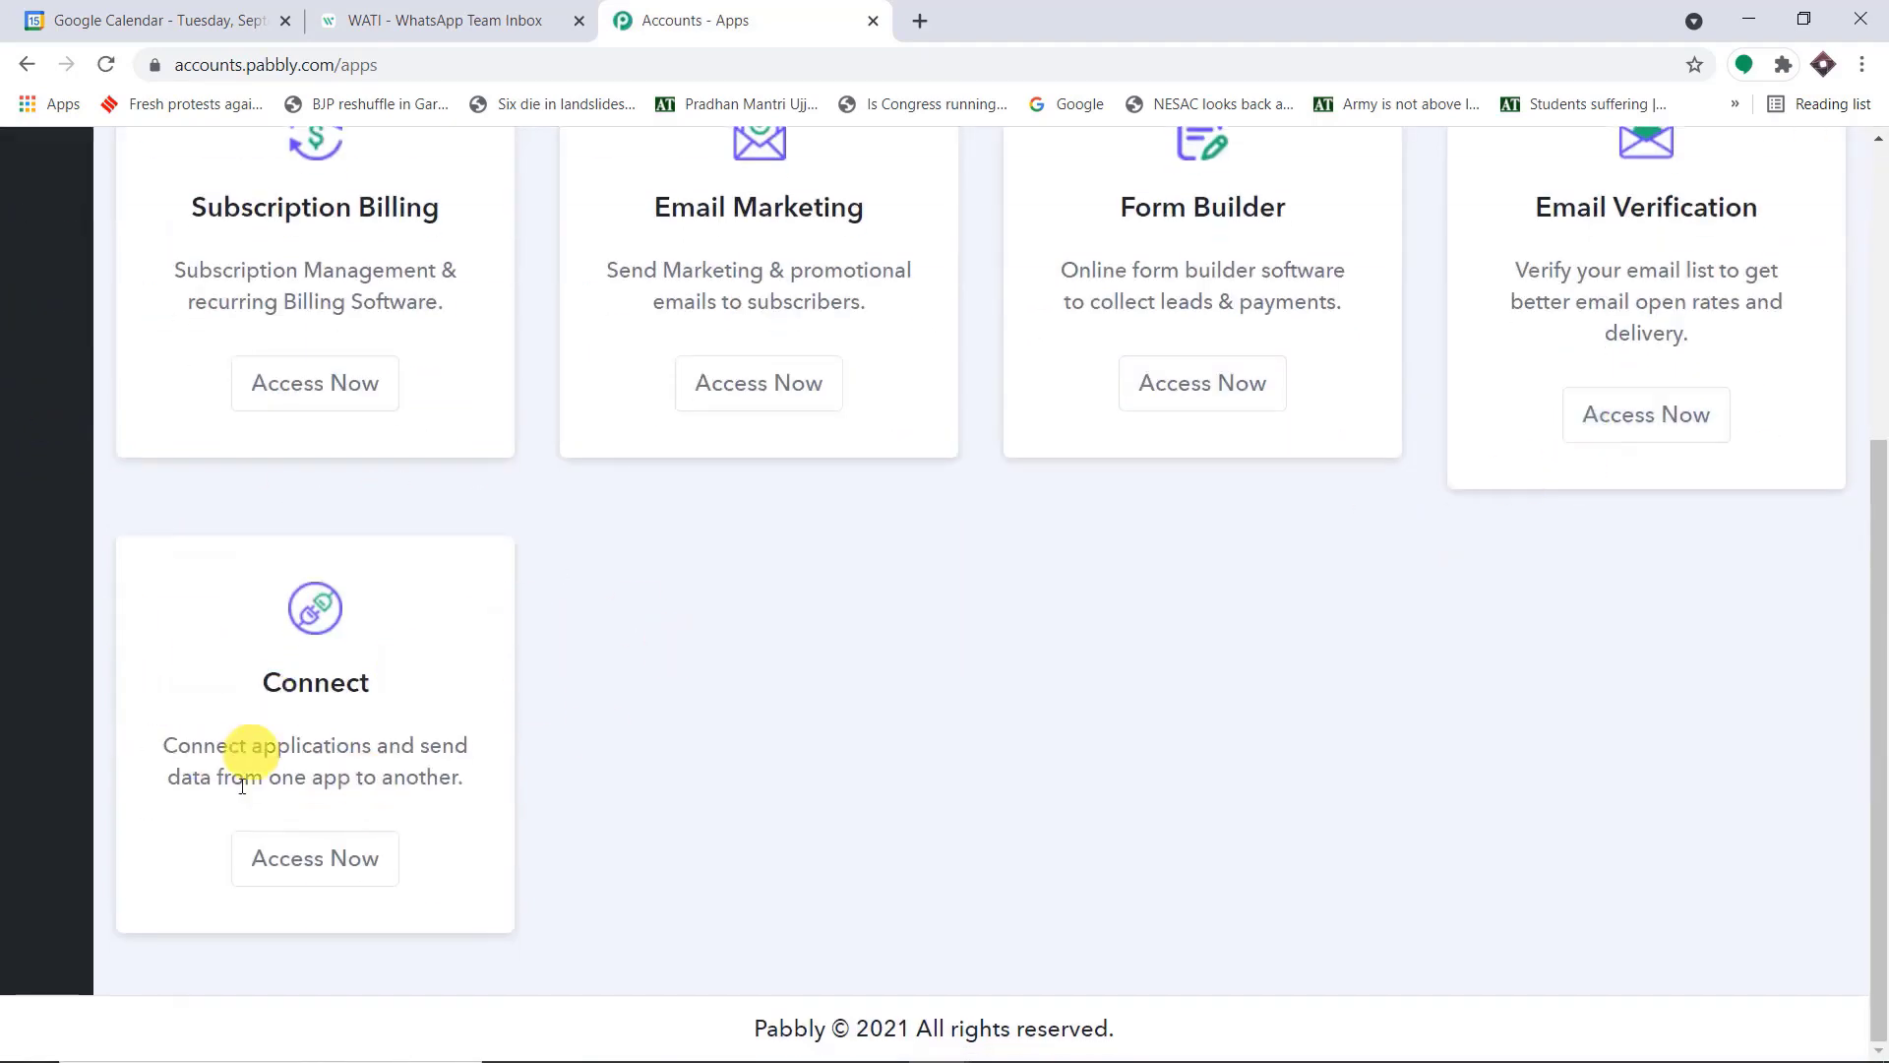
left_click(268, 848)
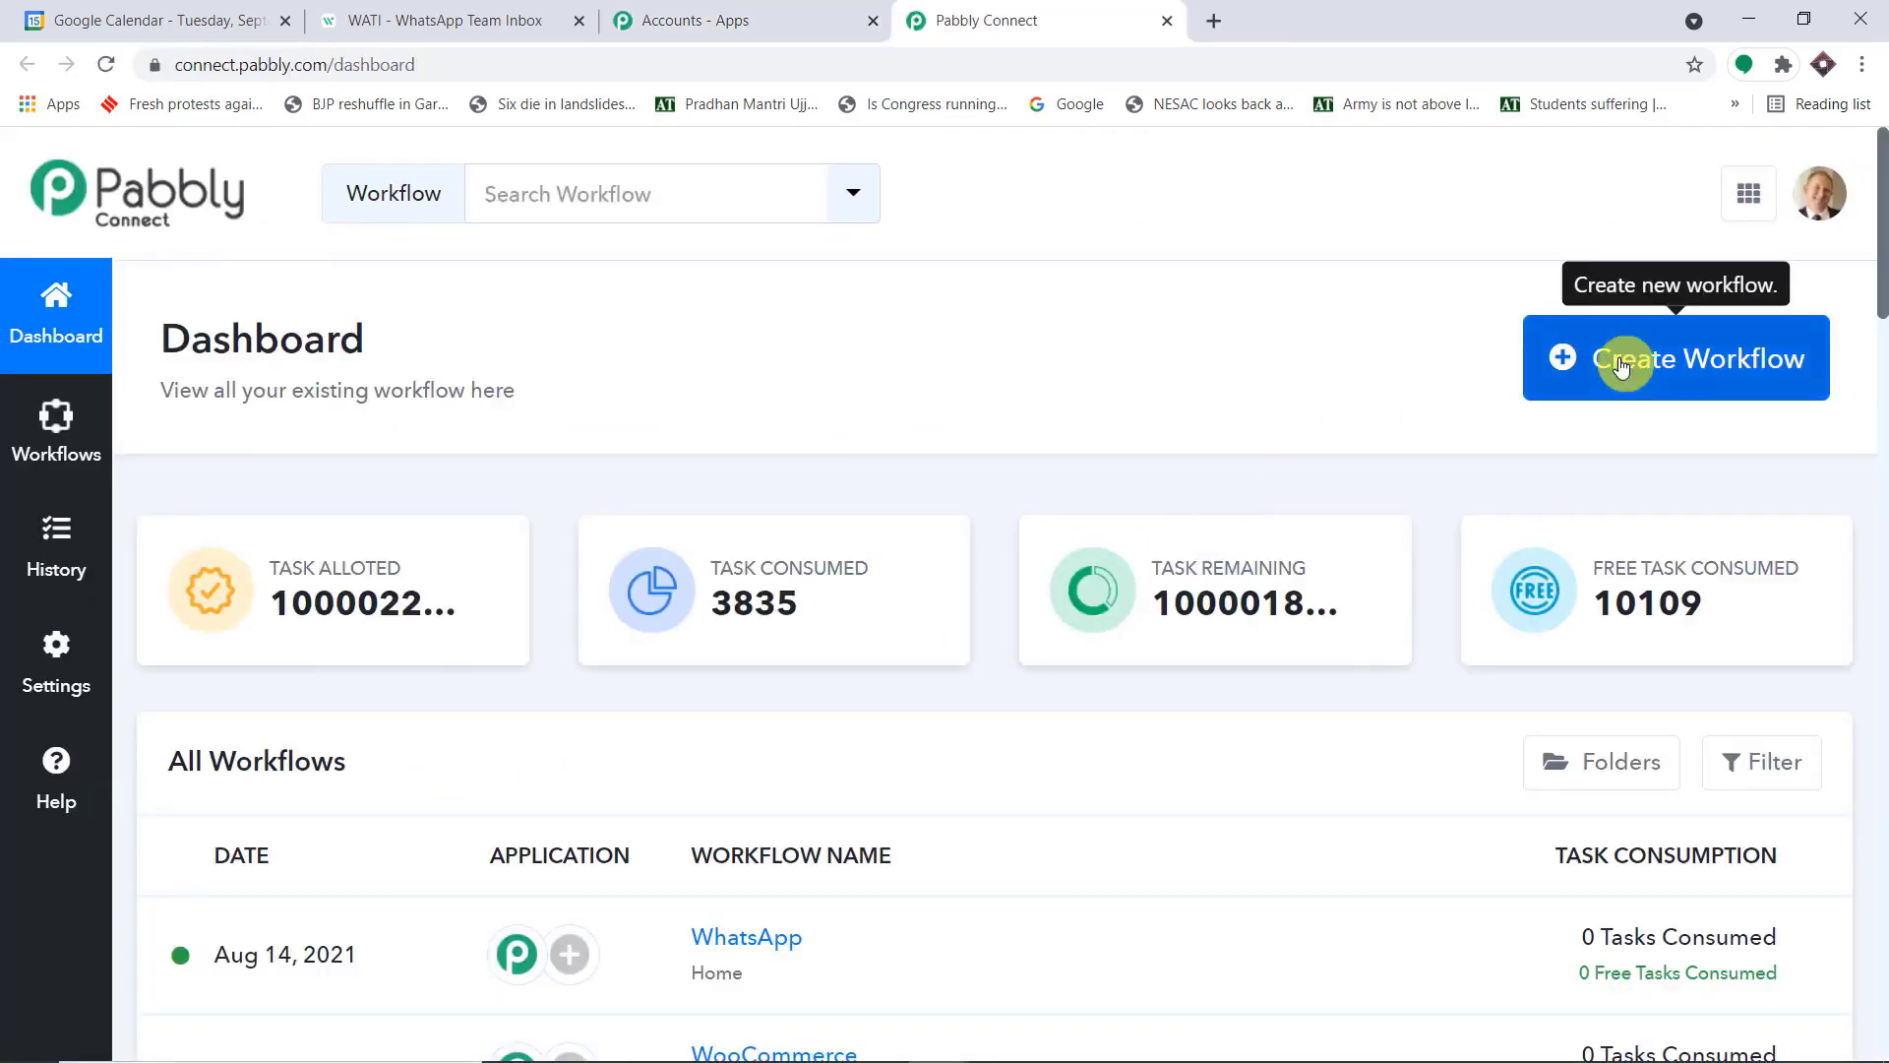
Create a new workflow named "Google Calendar to WhatsApp"
left_click(1622, 368)
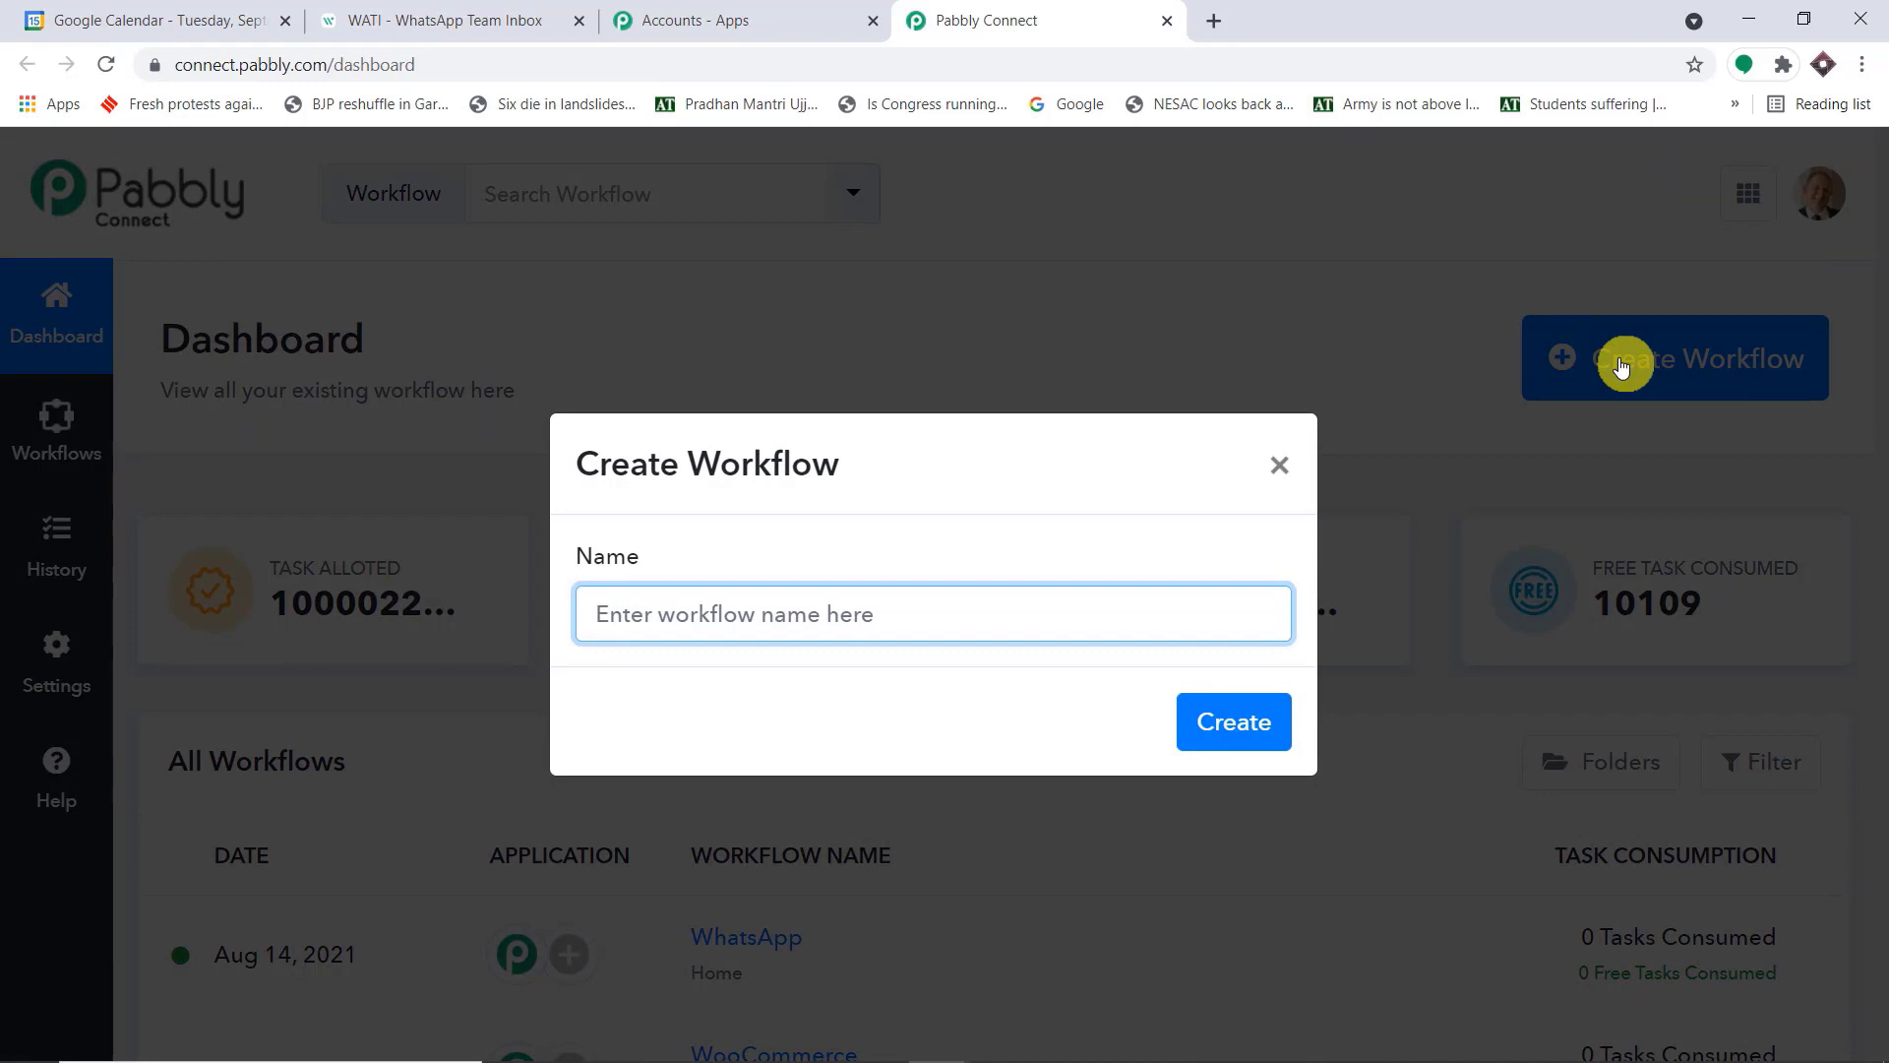
type("G")
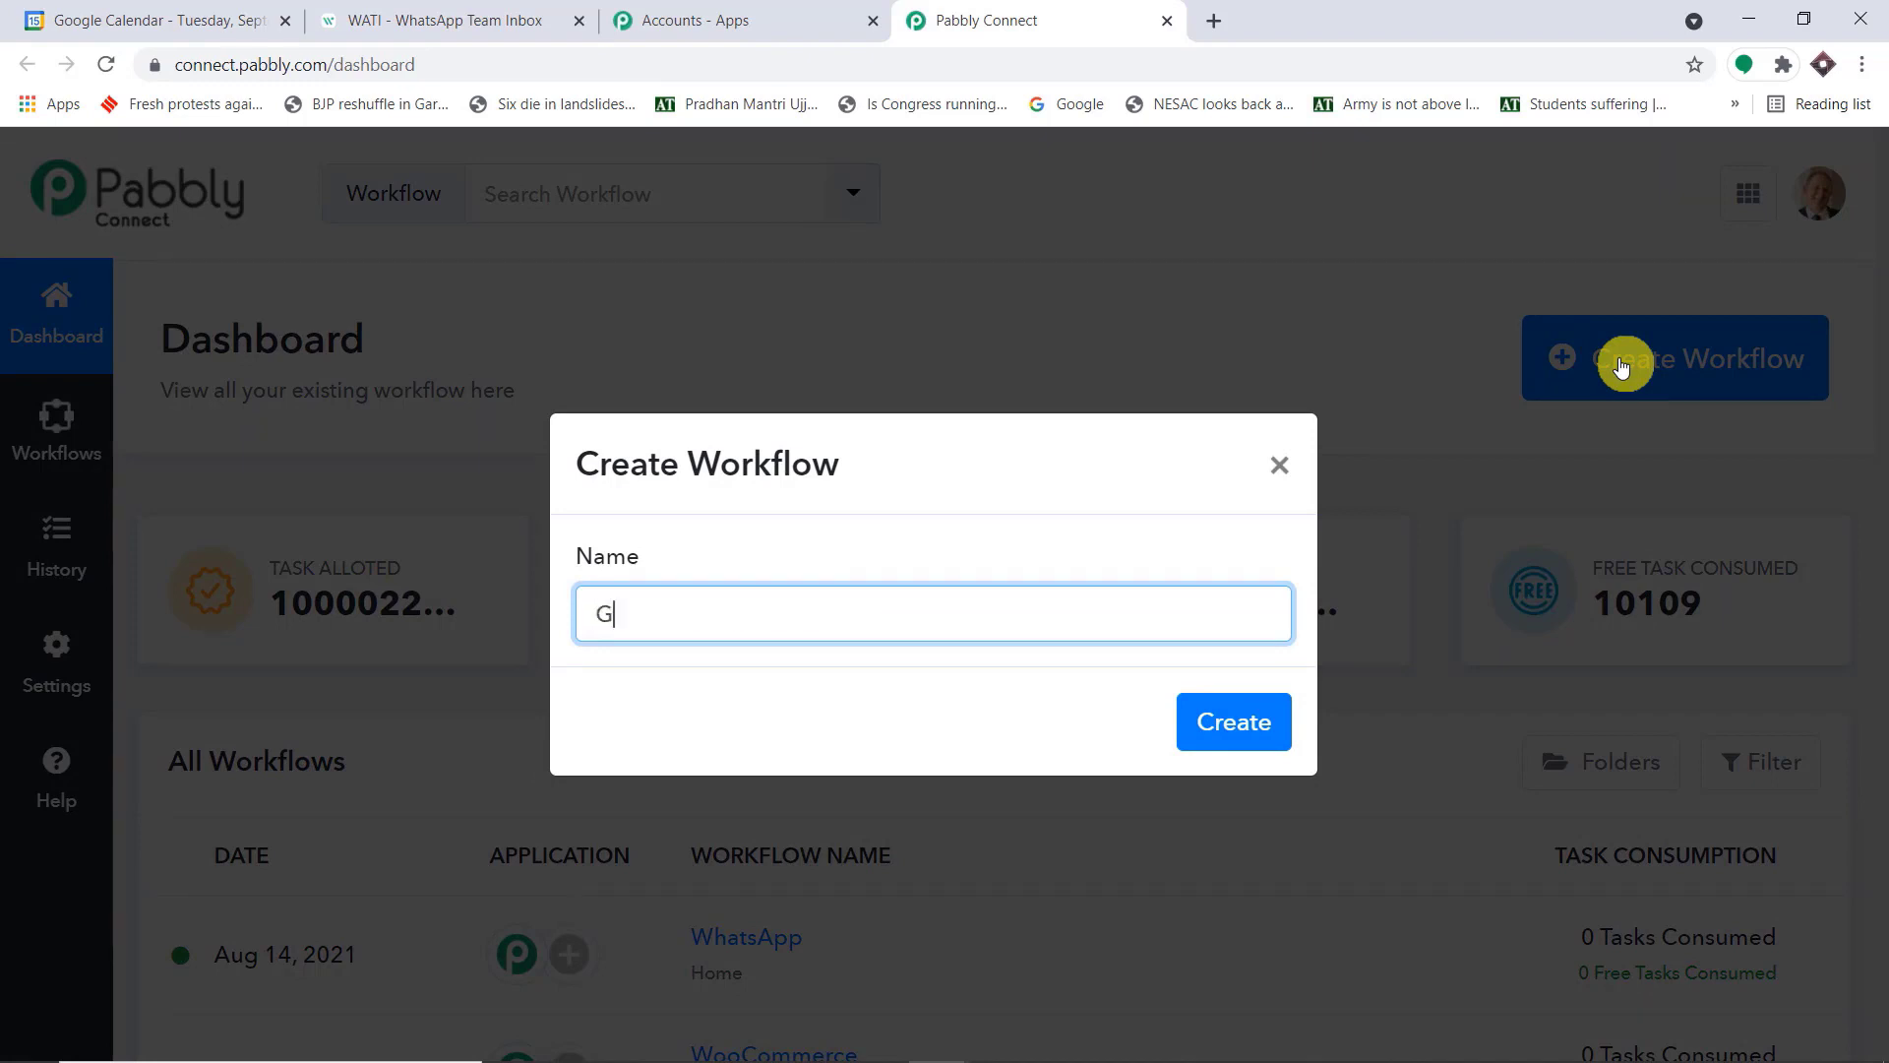
type("oogle Calendar to")
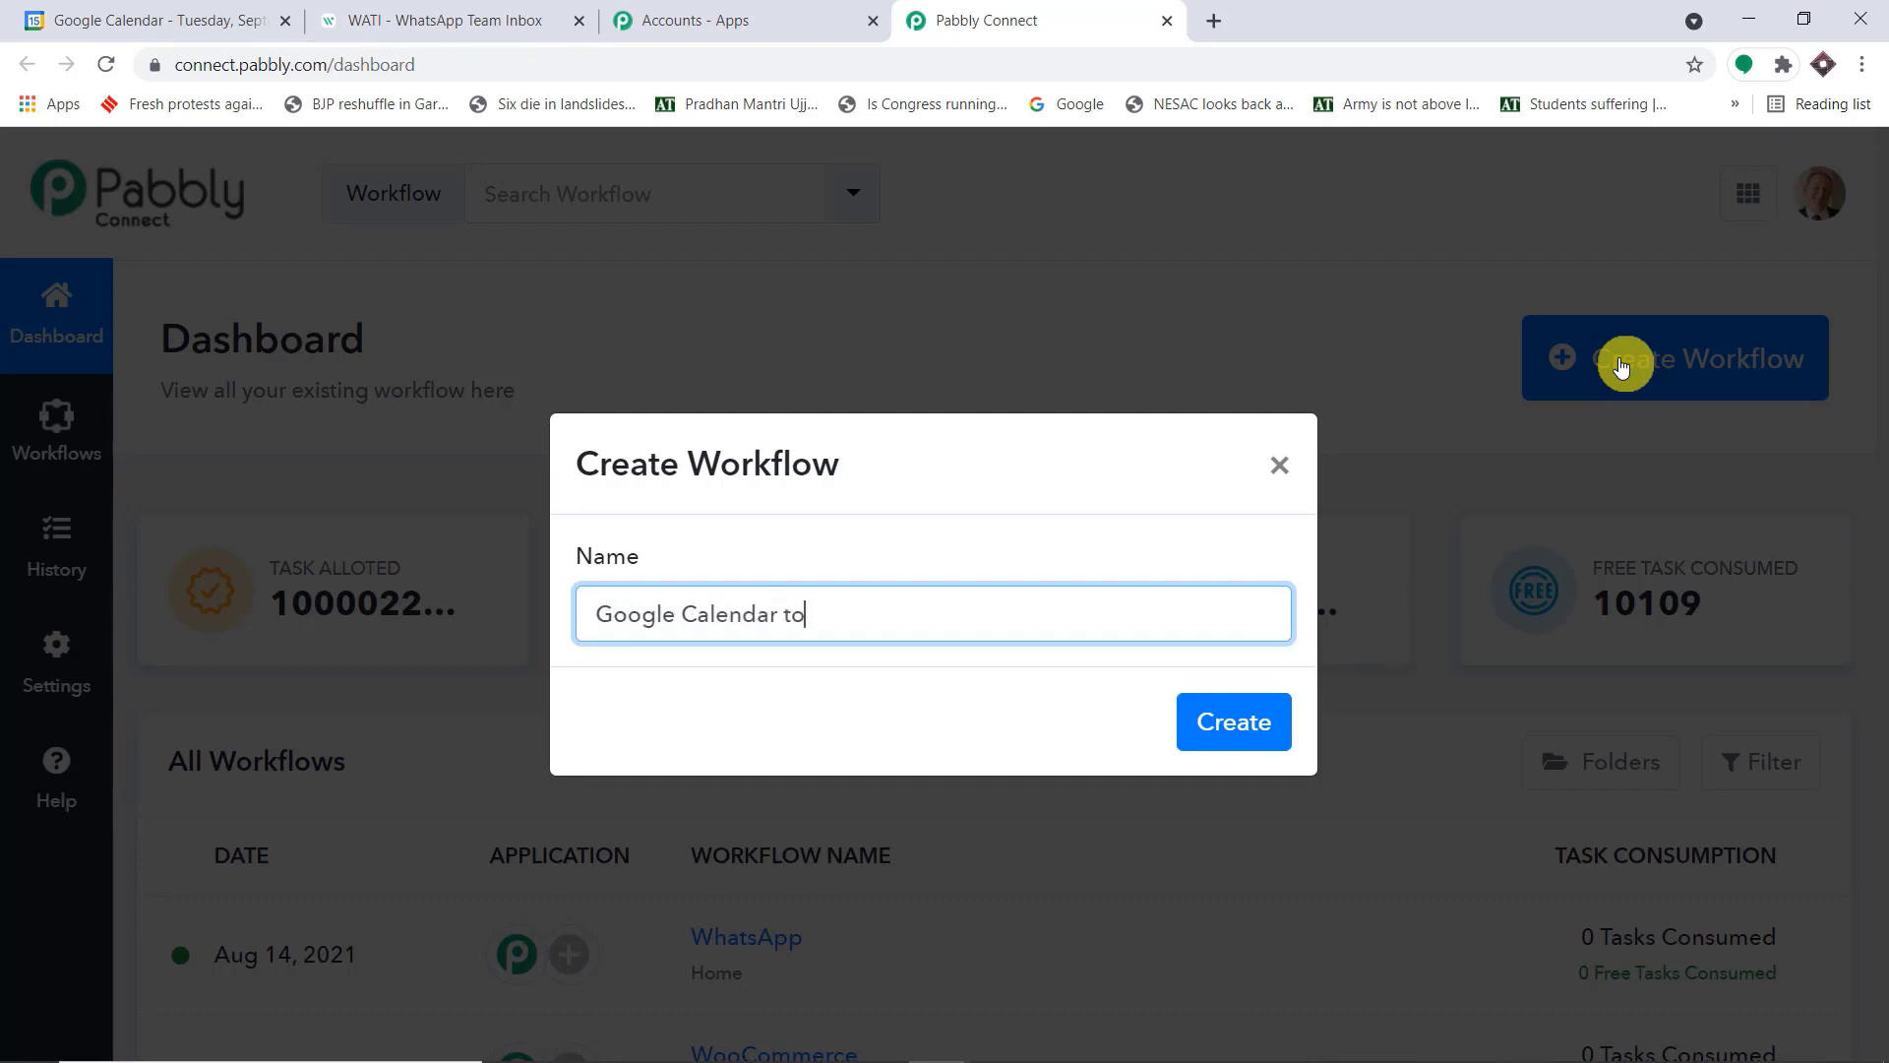
type(" WhatsApp")
left_click(1250, 723)
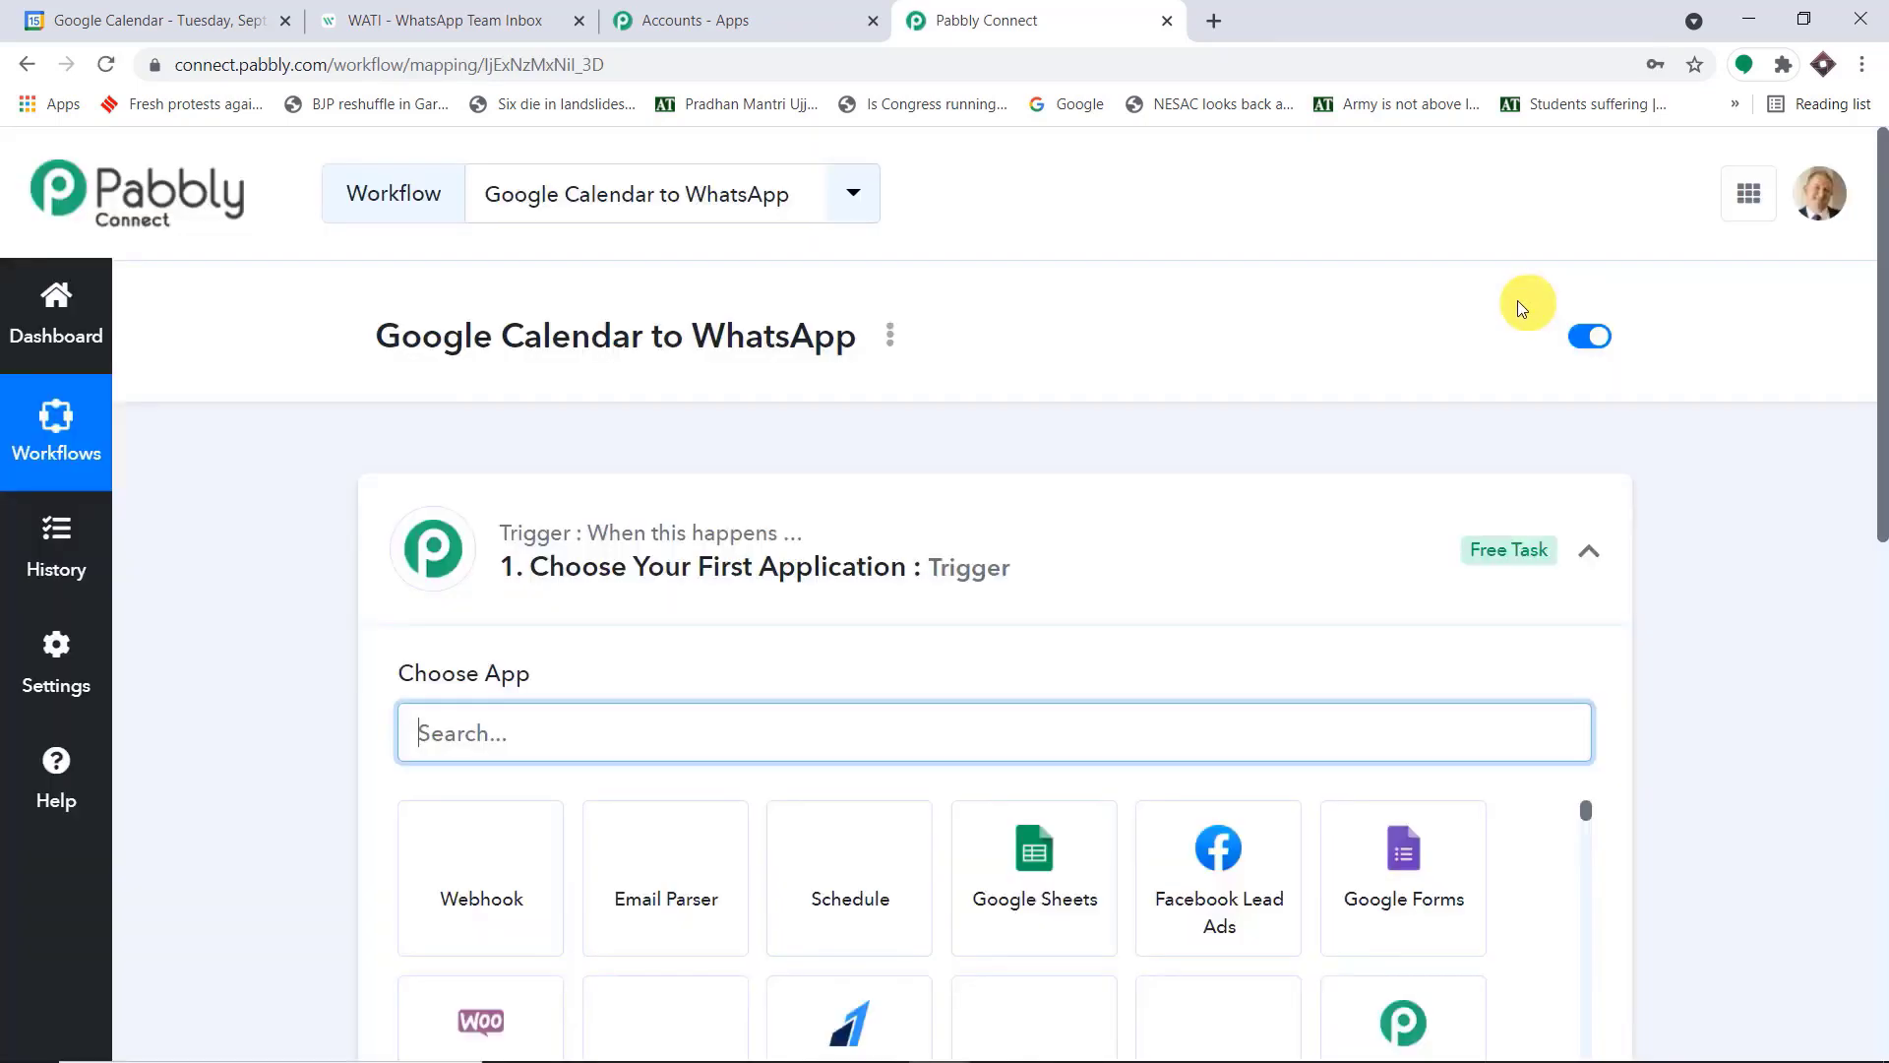
Set the workflow trigger to the Google Calendar app with New Event as the trigger event
left_click(1066, 532)
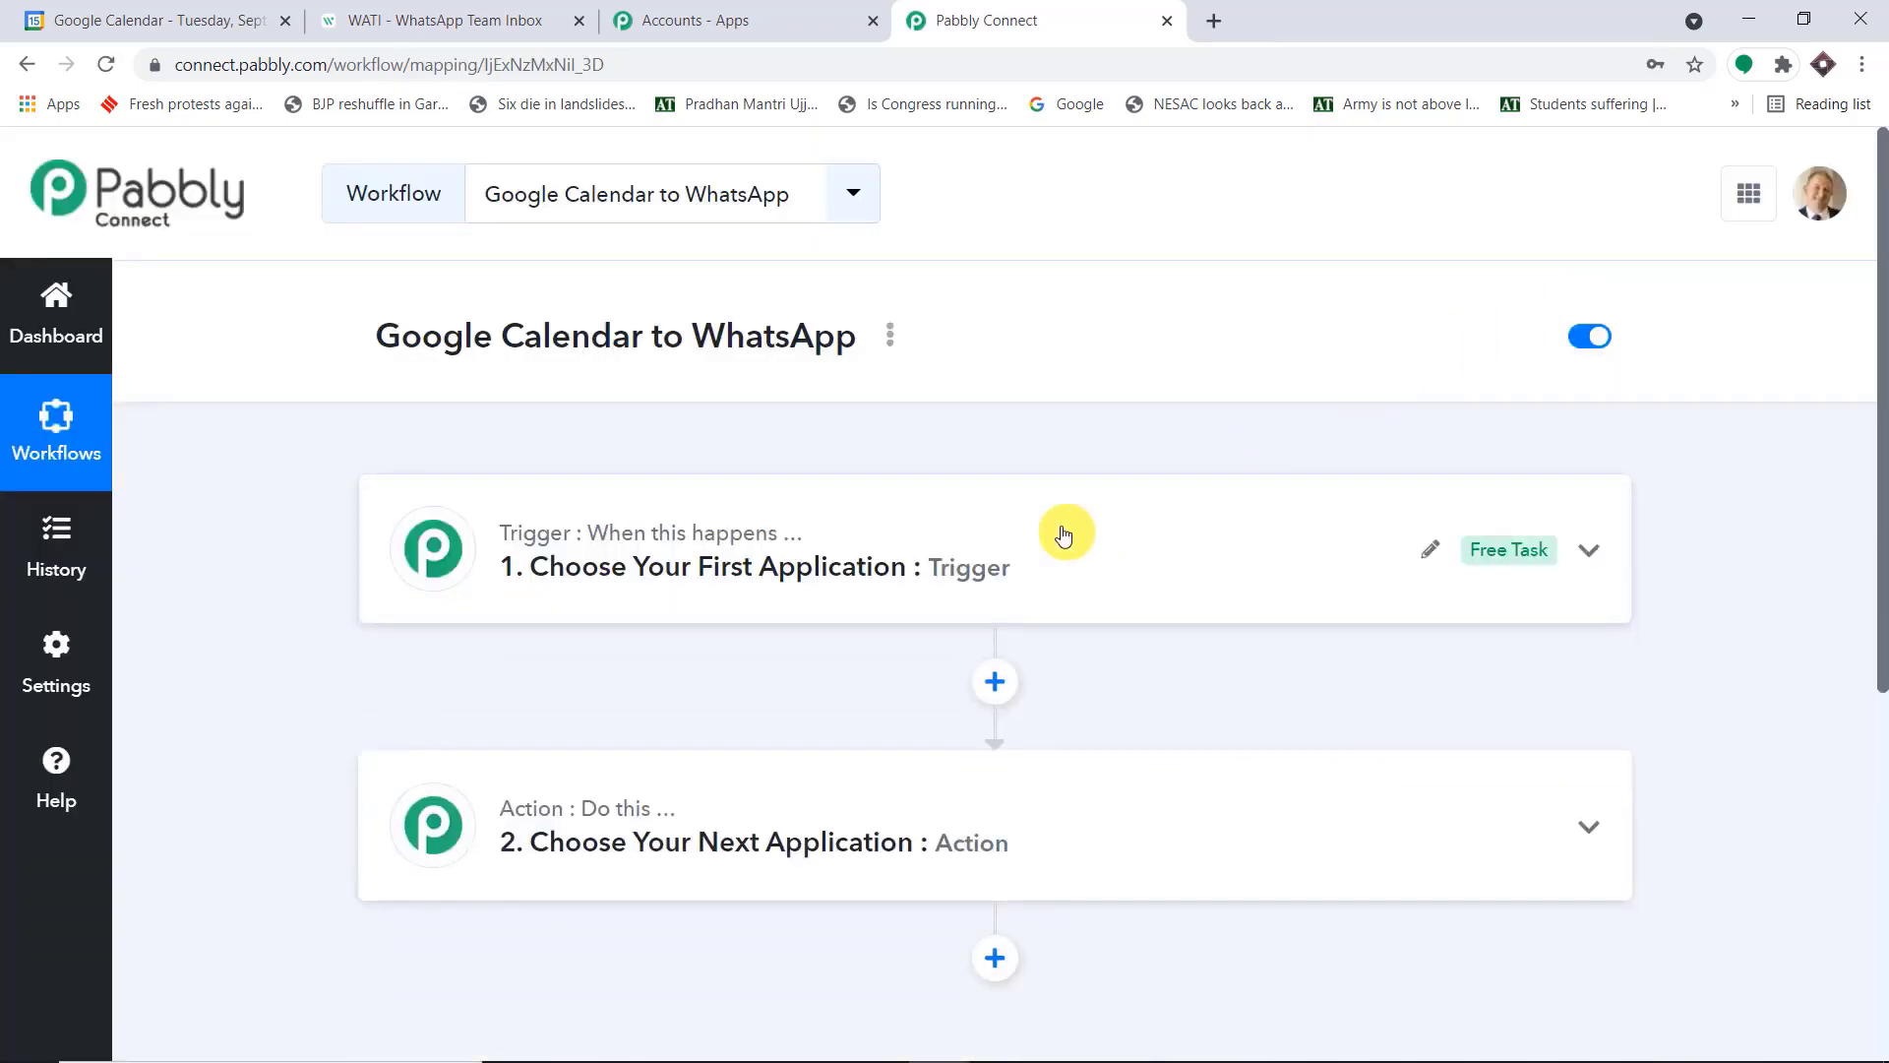
left_click(1110, 572)
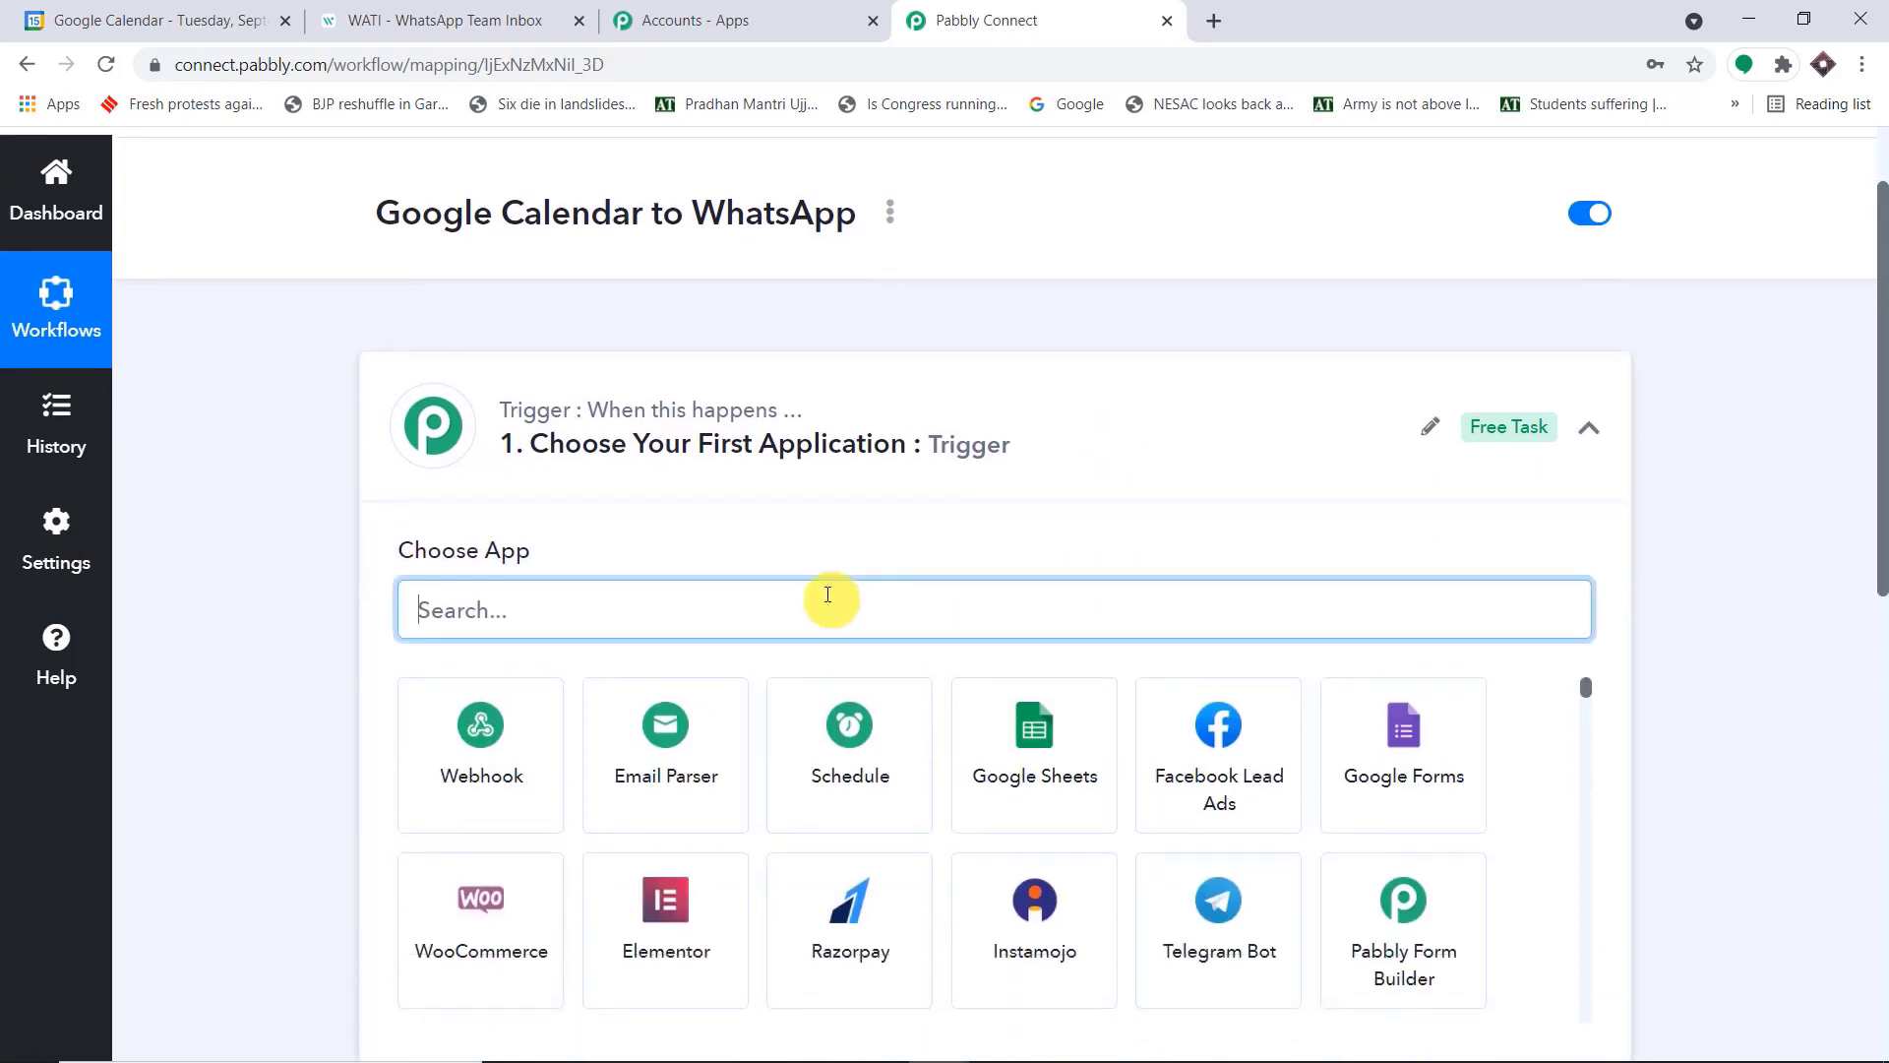
type("g")
type("gle")
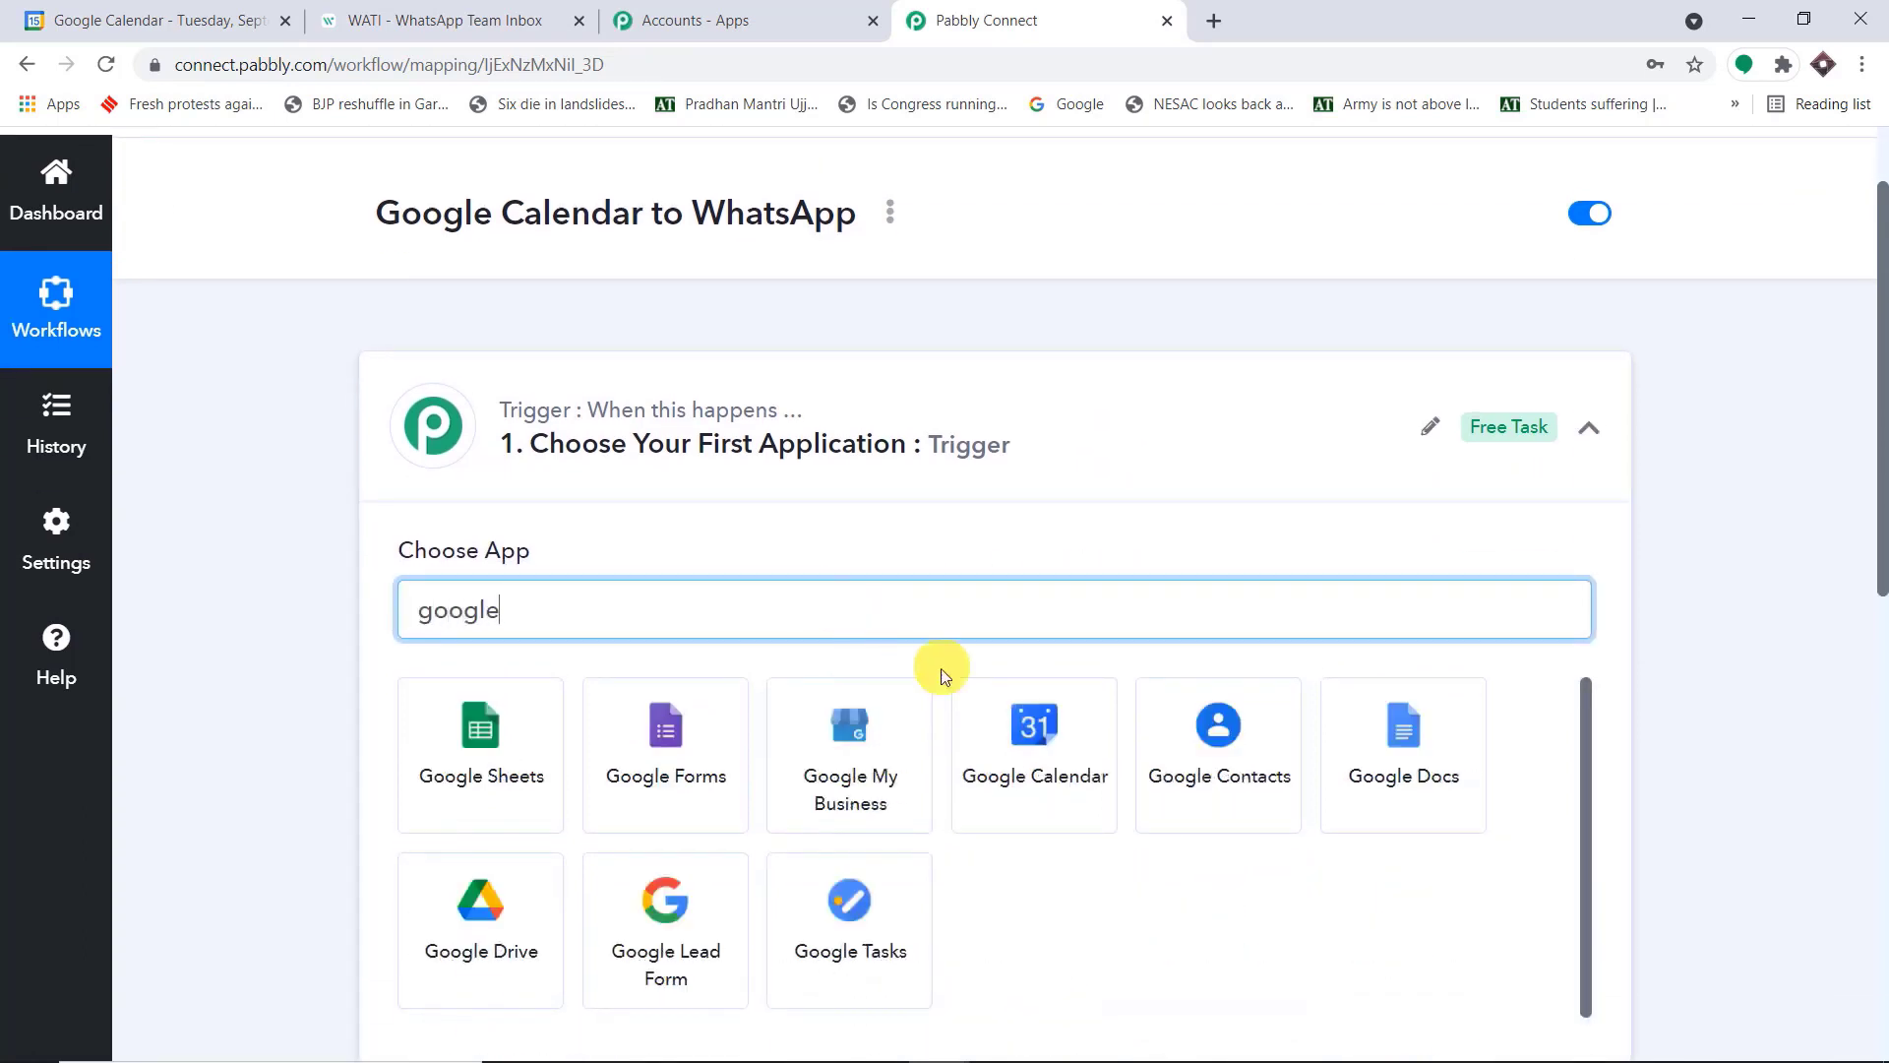
left_click(990, 729)
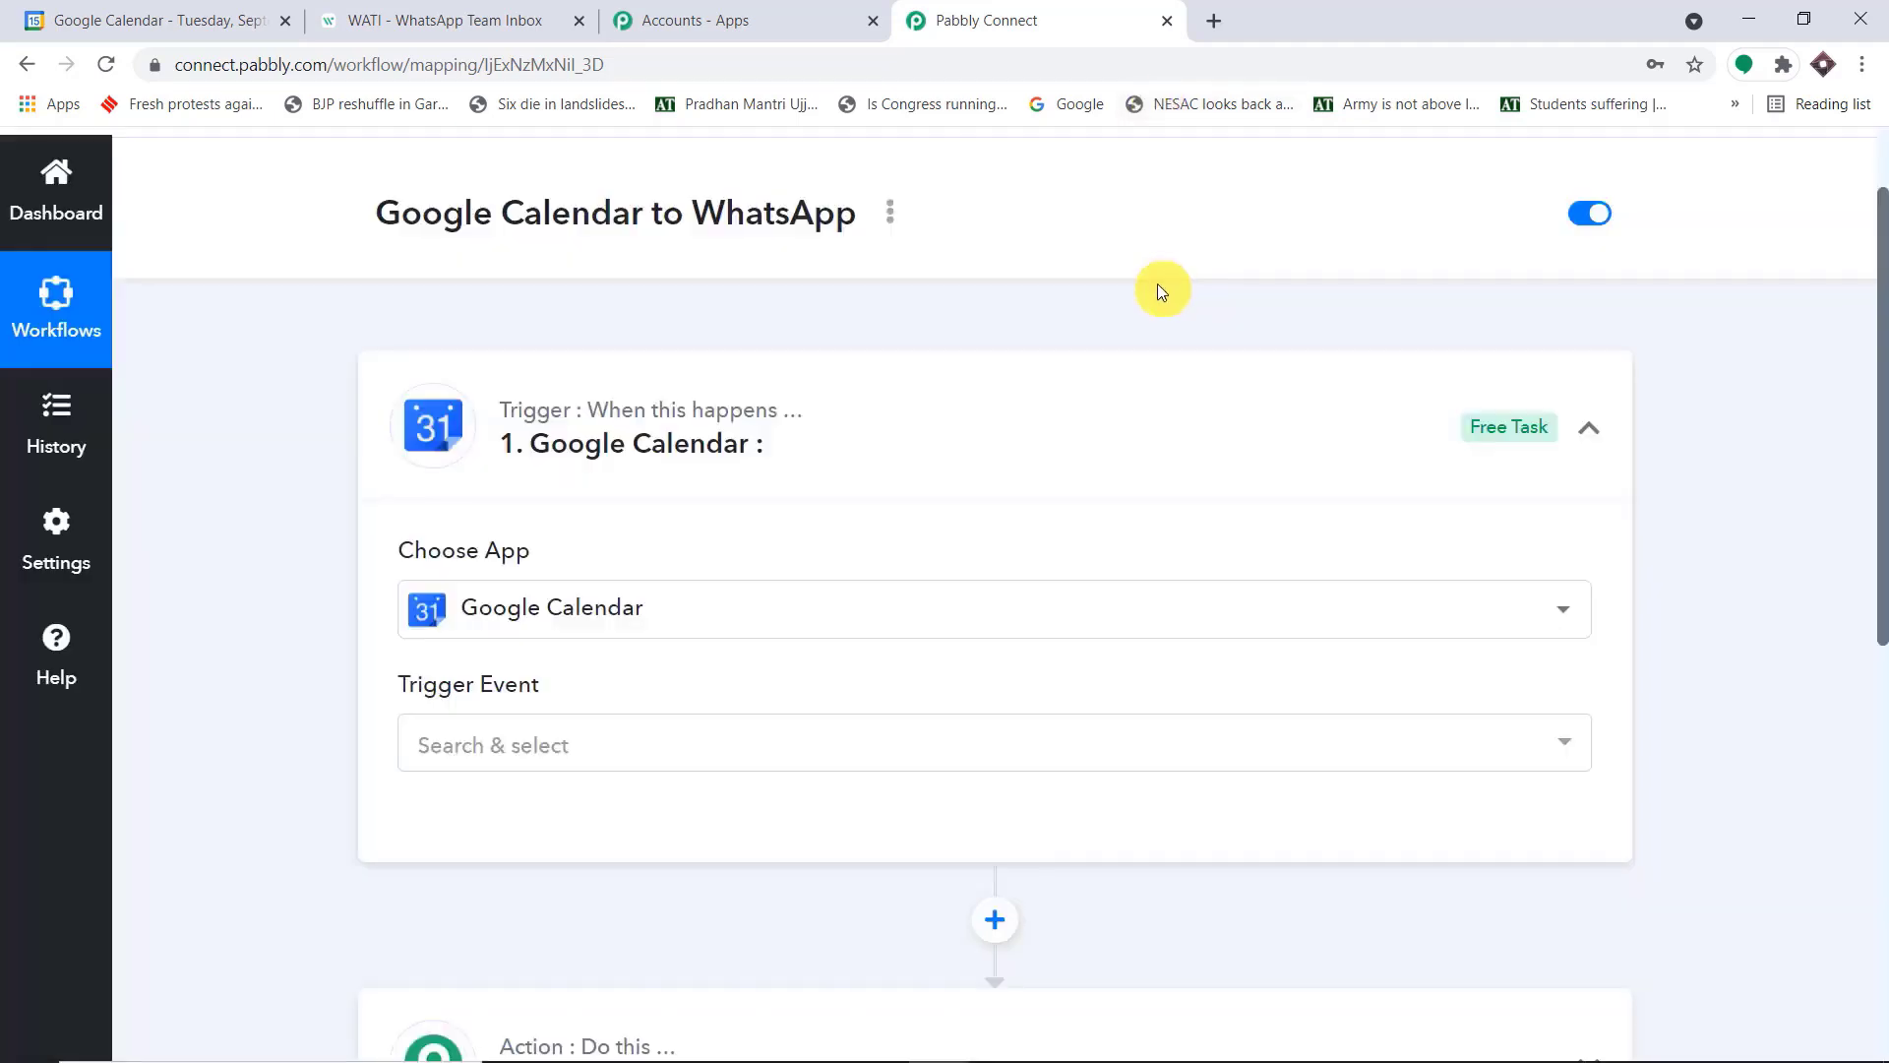
scroll(603, 527, "down", 3)
left_click(592, 509)
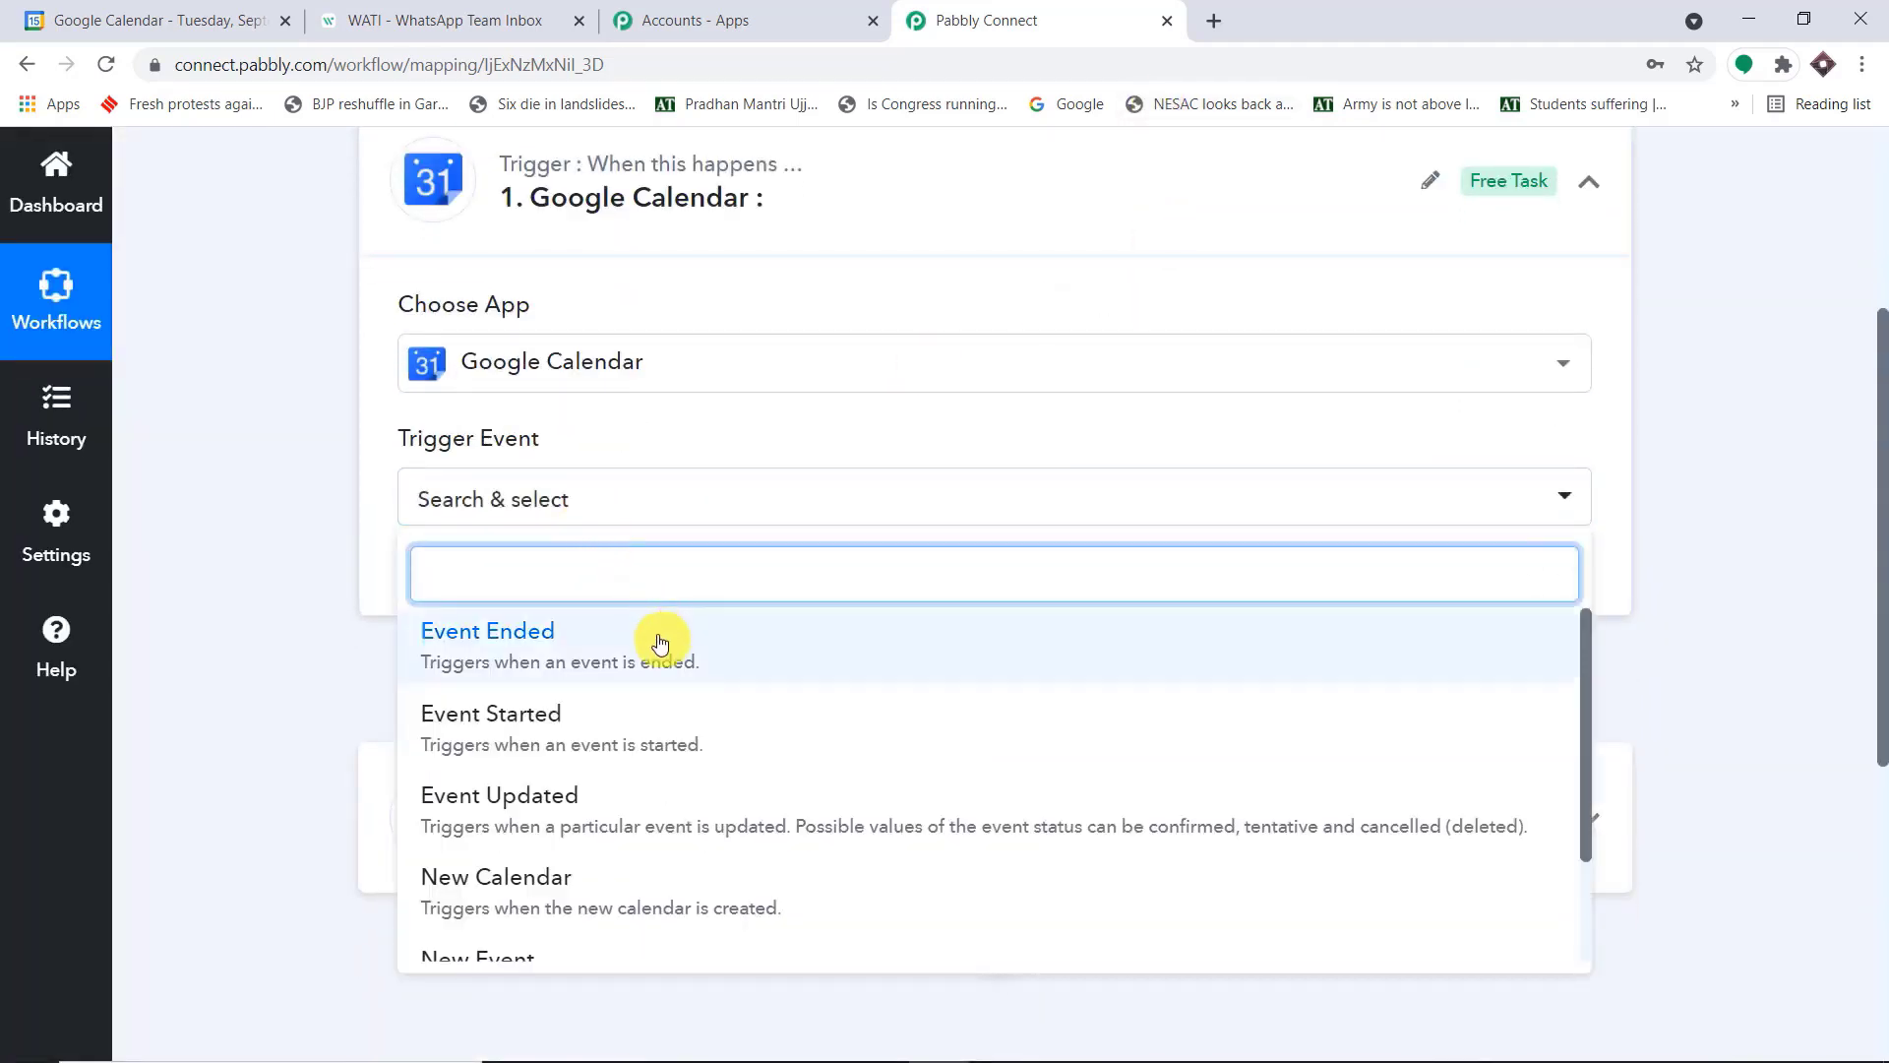
scroll(728, 666, "down", 2)
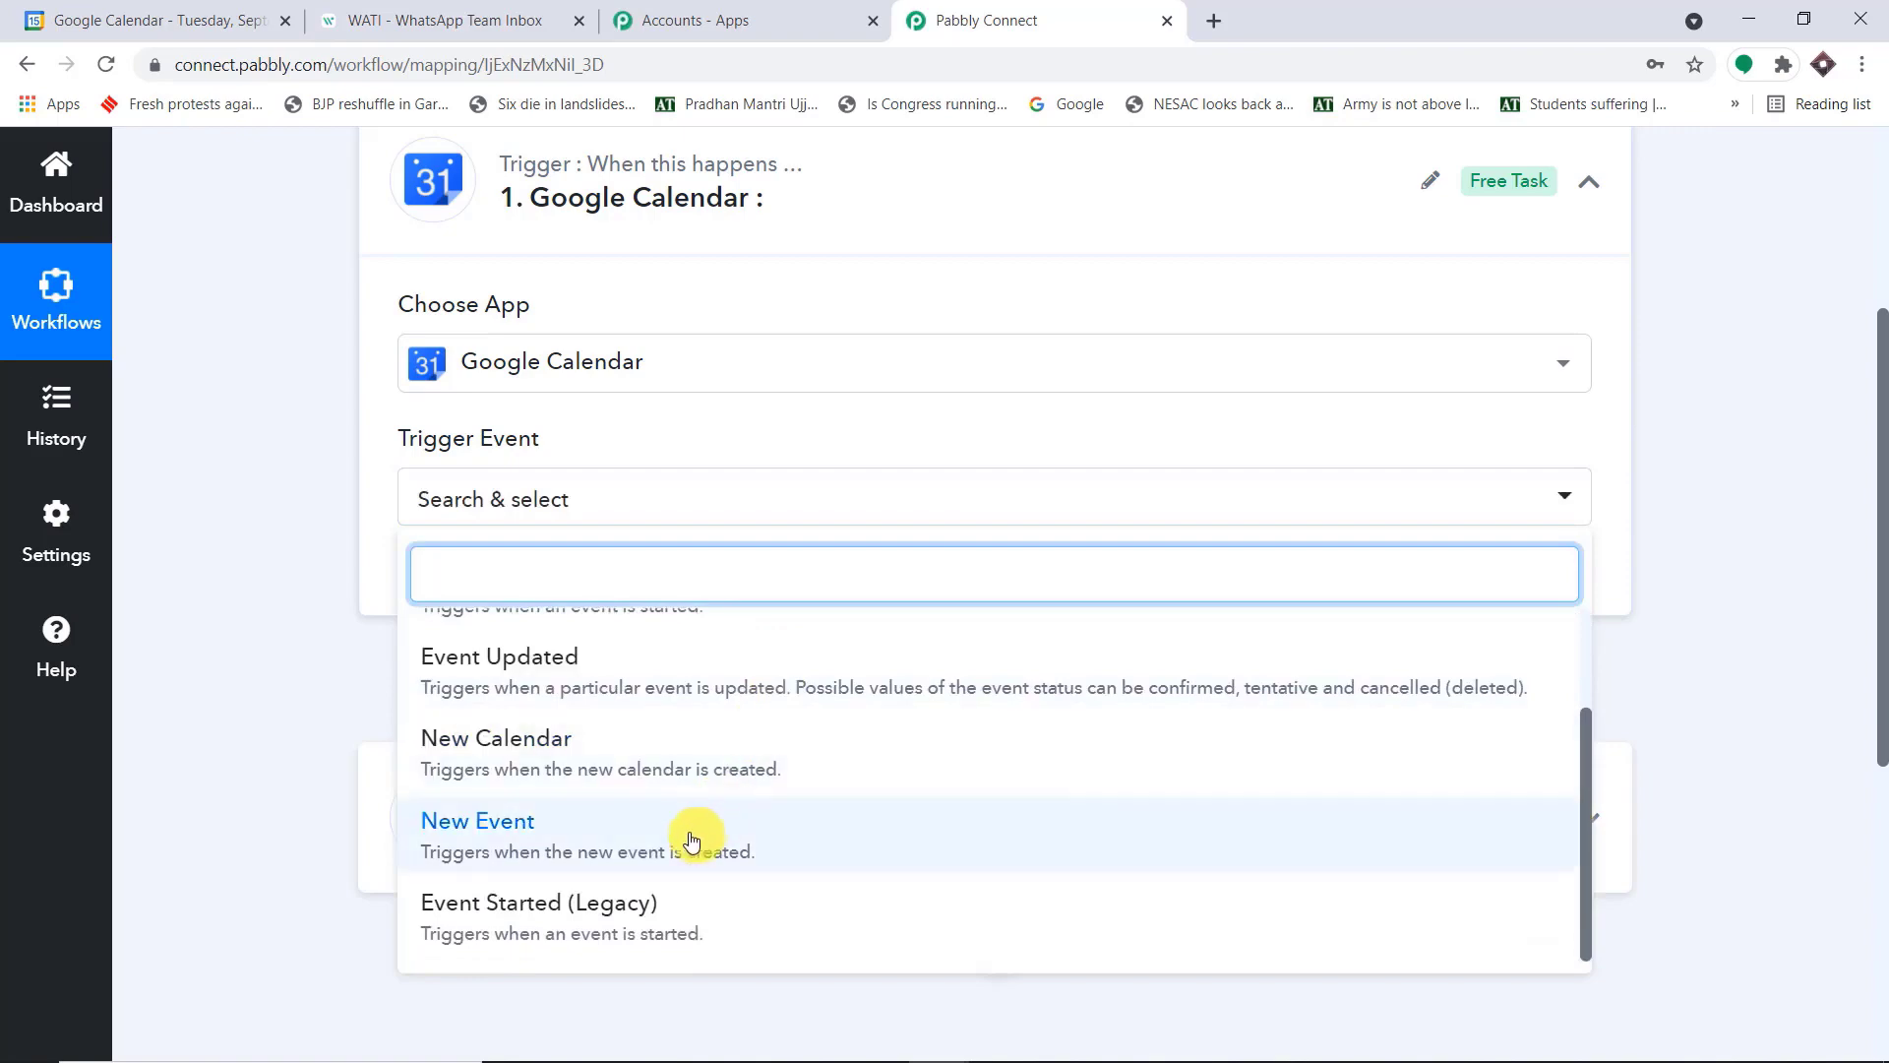
left_click(729, 840)
Add a new Google Calendar connection to the trigger and authorize Pabbly Connect Calendar to access the chosen Google account
left_click(440, 559)
left_click(1141, 475)
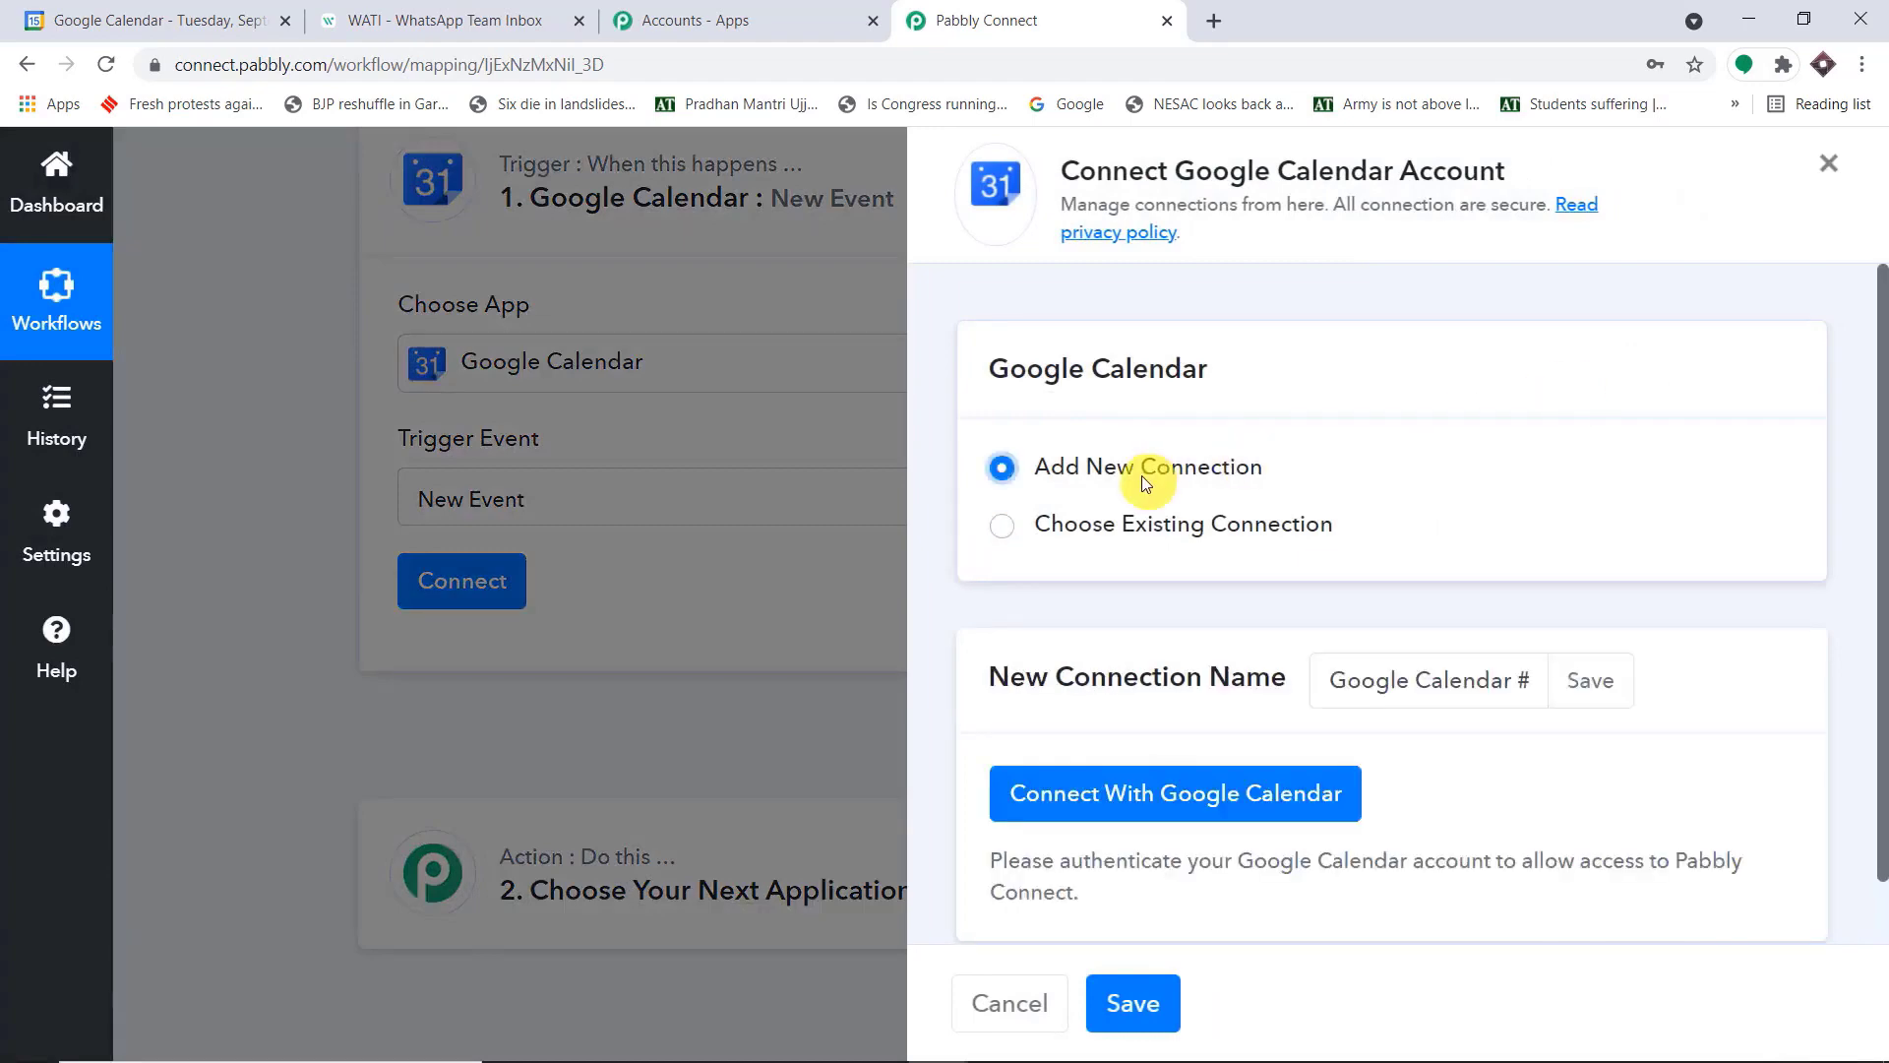
left_click(1189, 794)
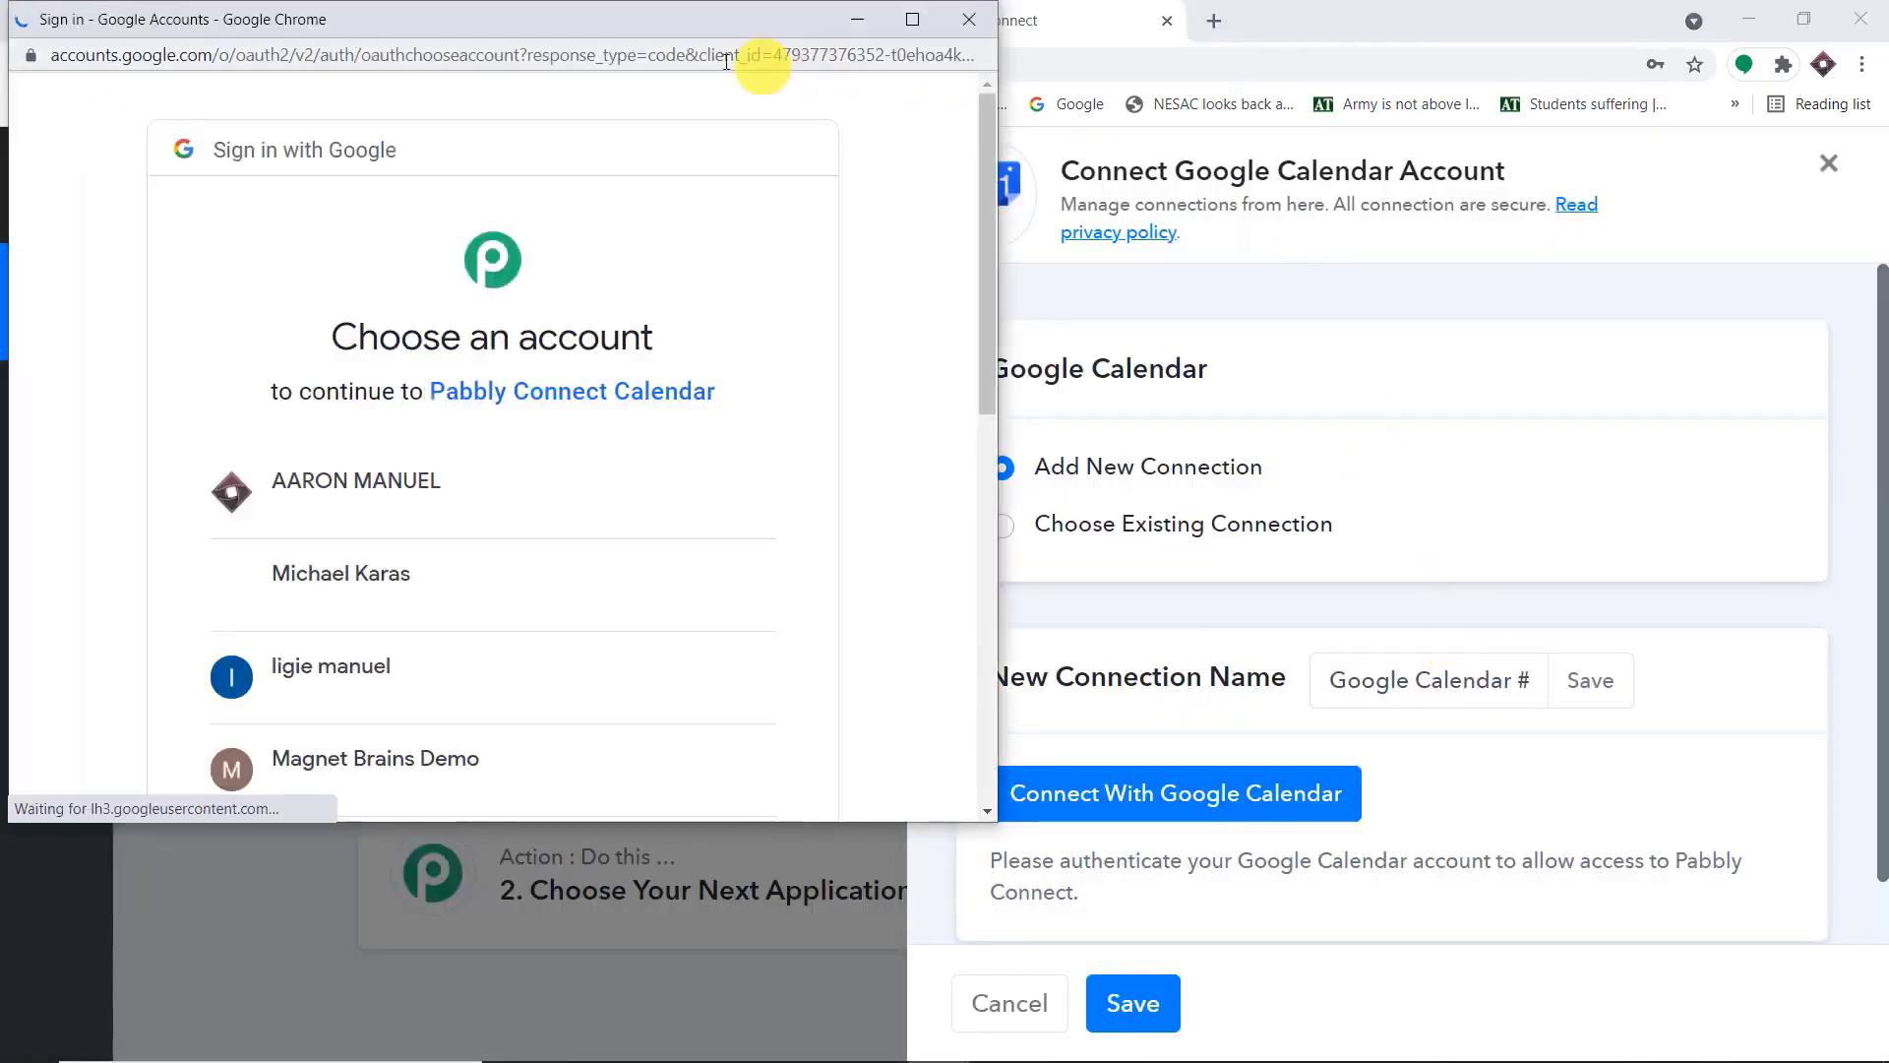
left_click_drag(630, 30, 1419, 105)
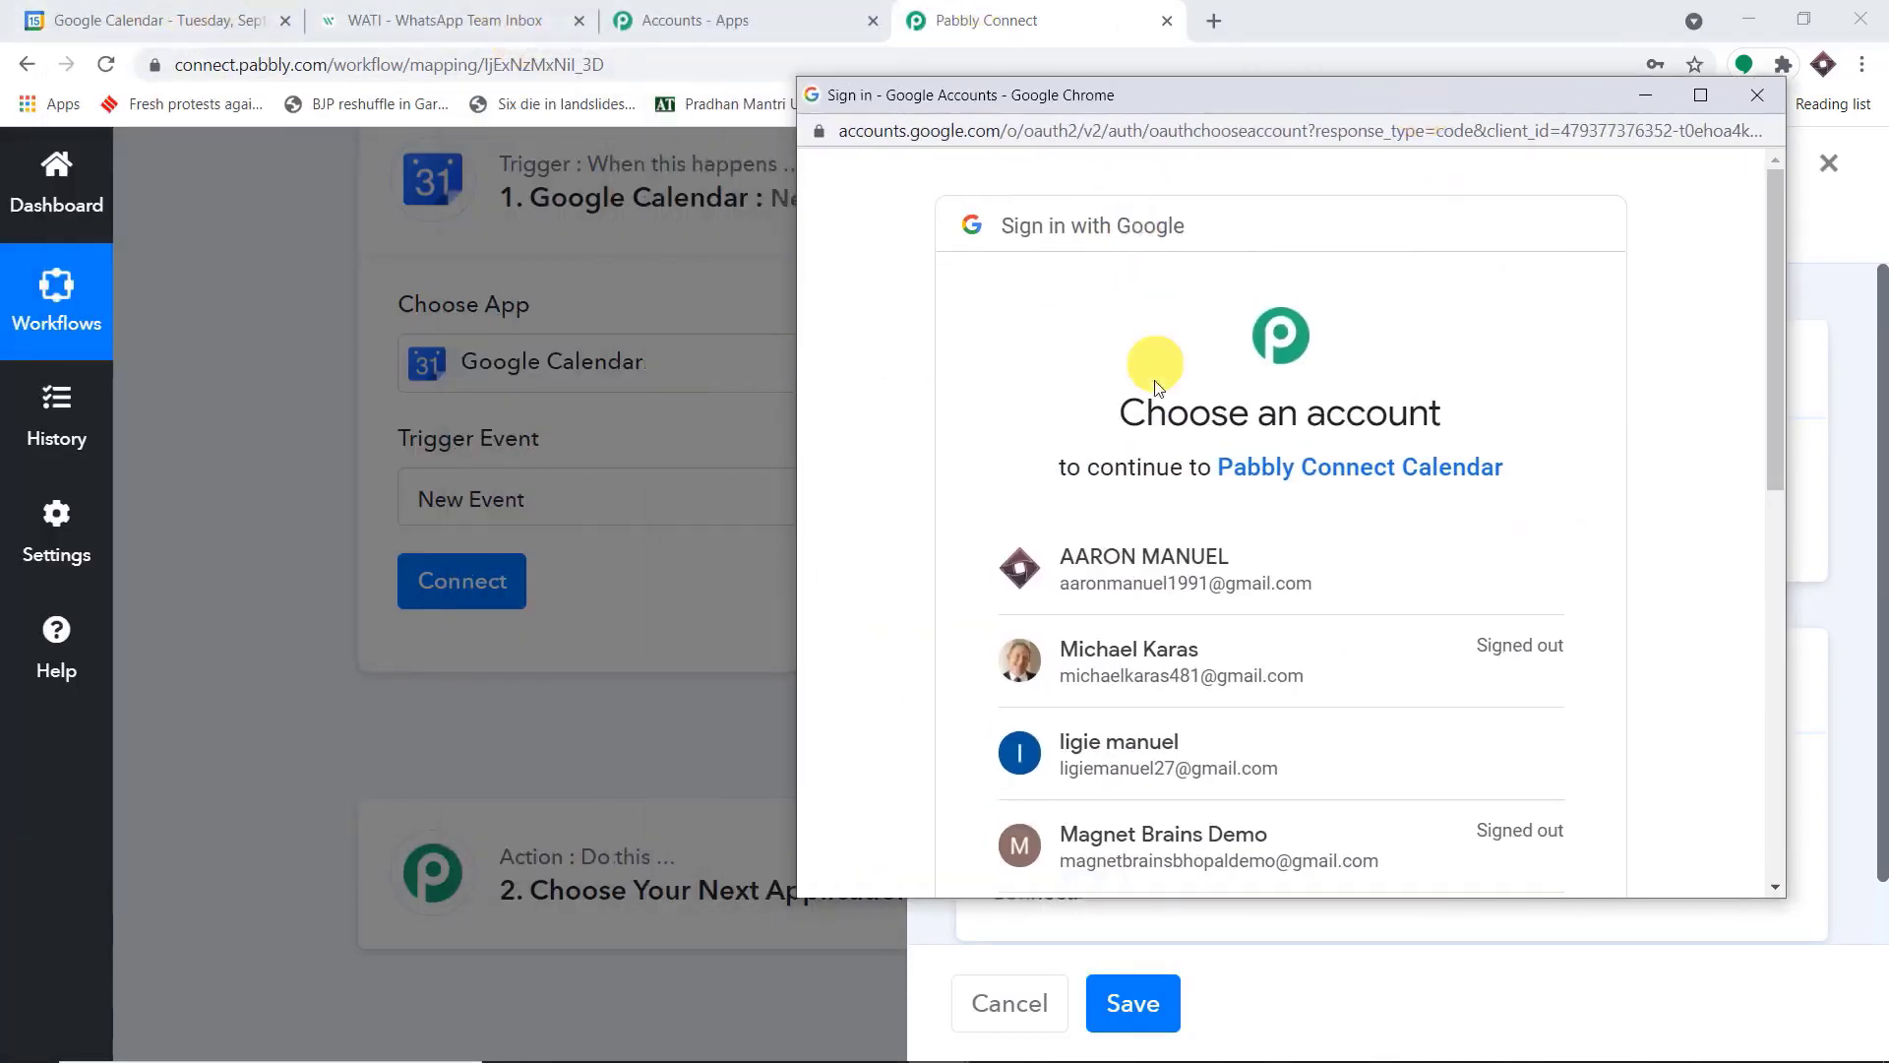
left_click(1387, 561)
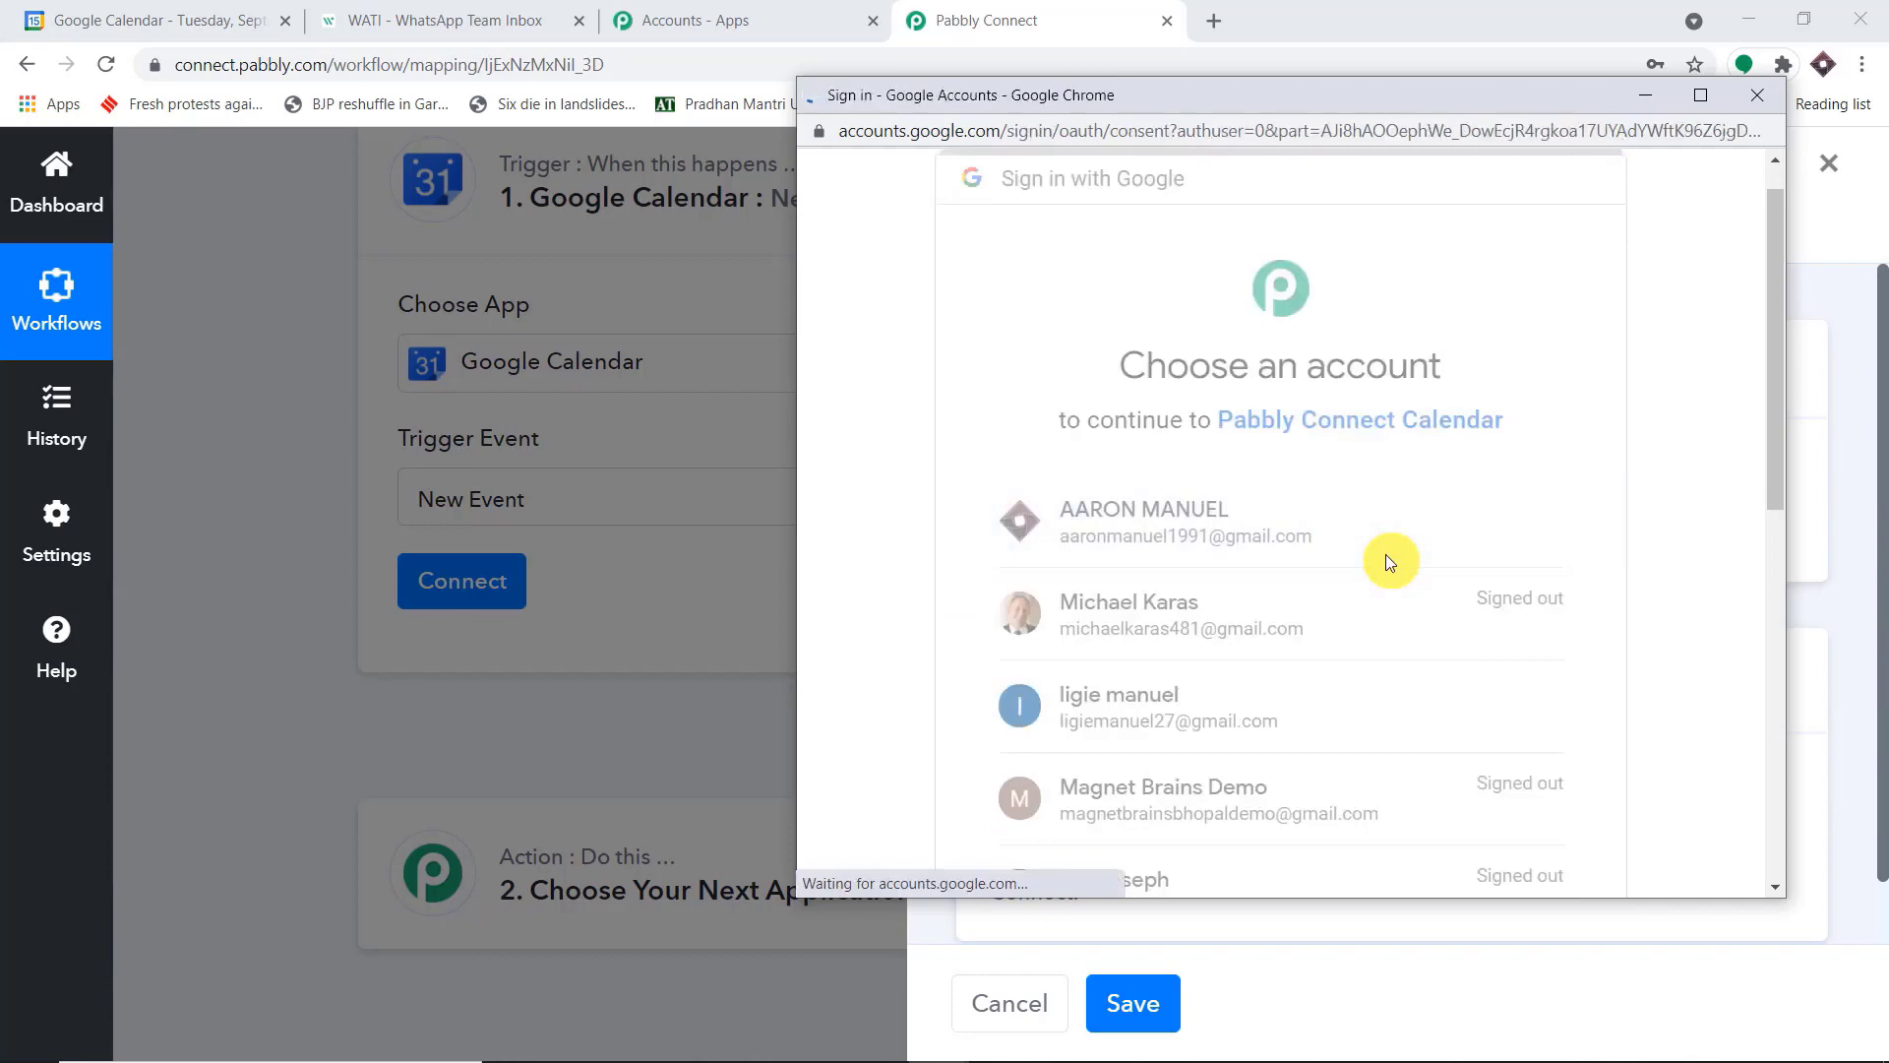
scroll(1385, 689, "down", 5)
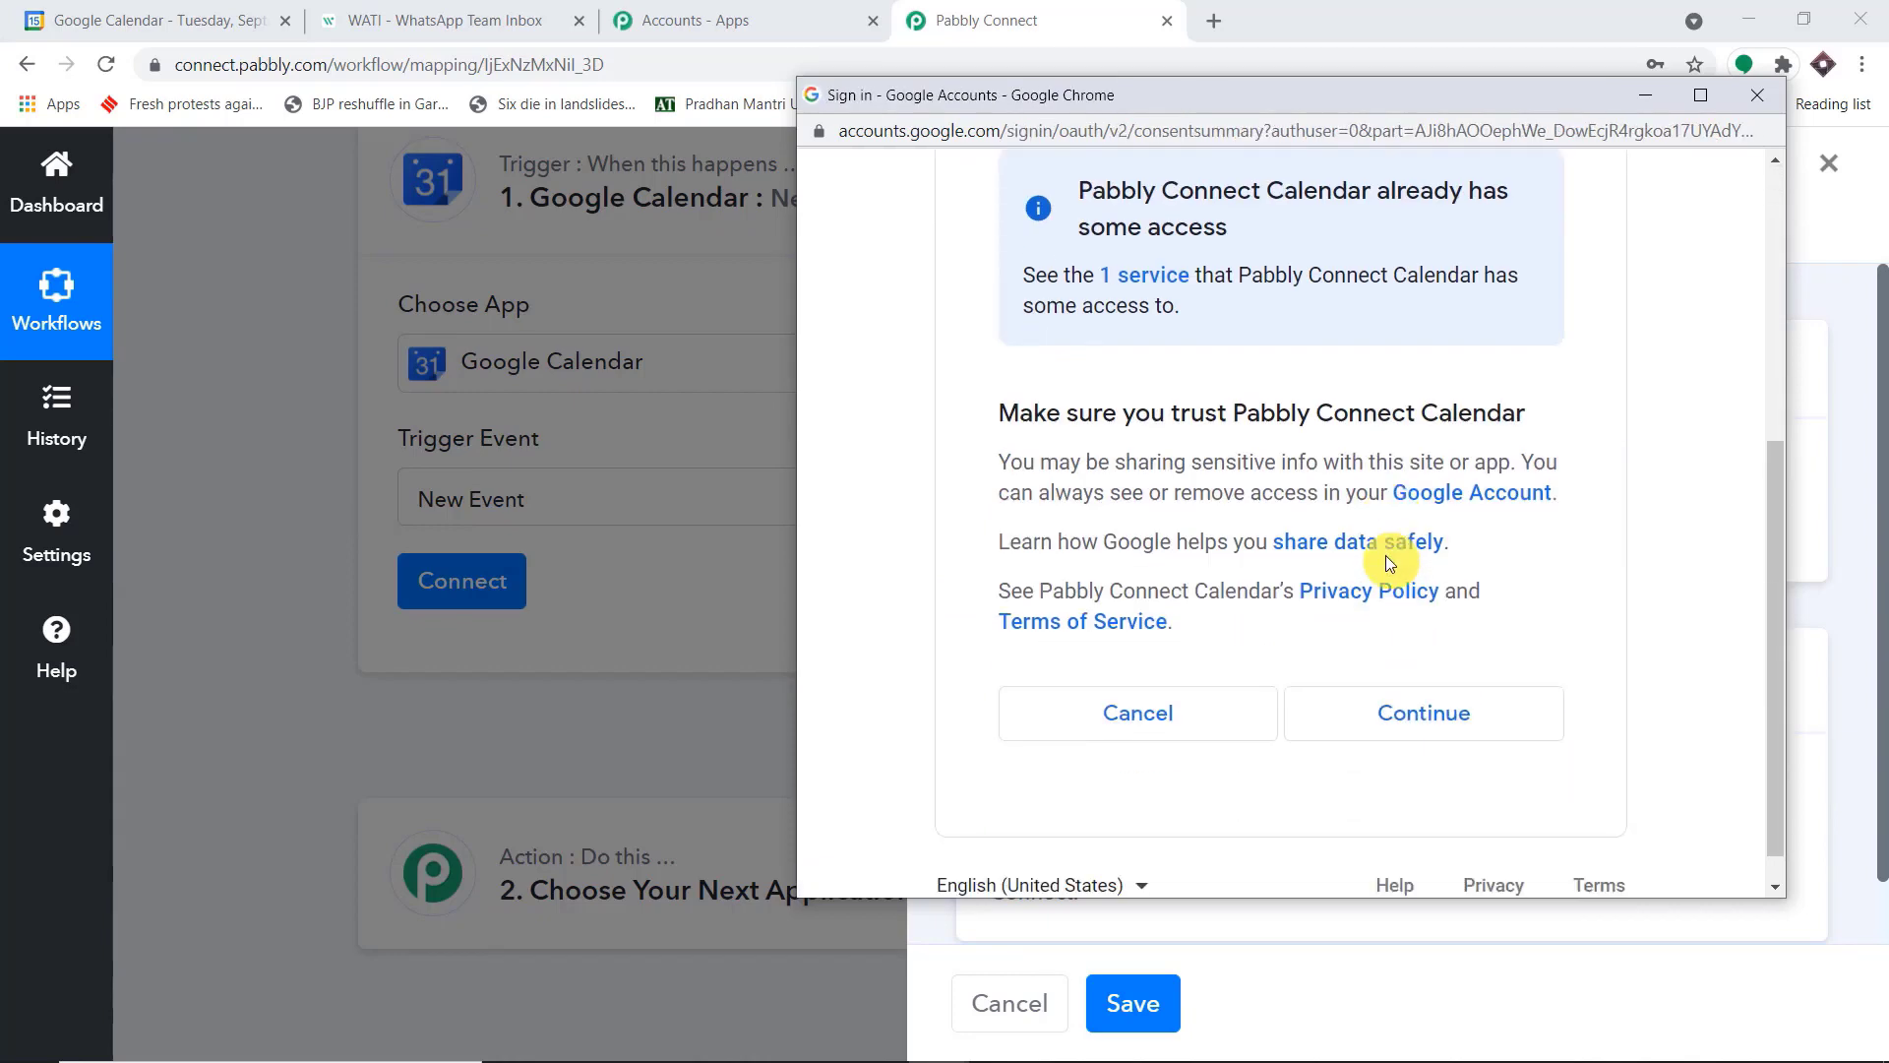
left_click(1475, 728)
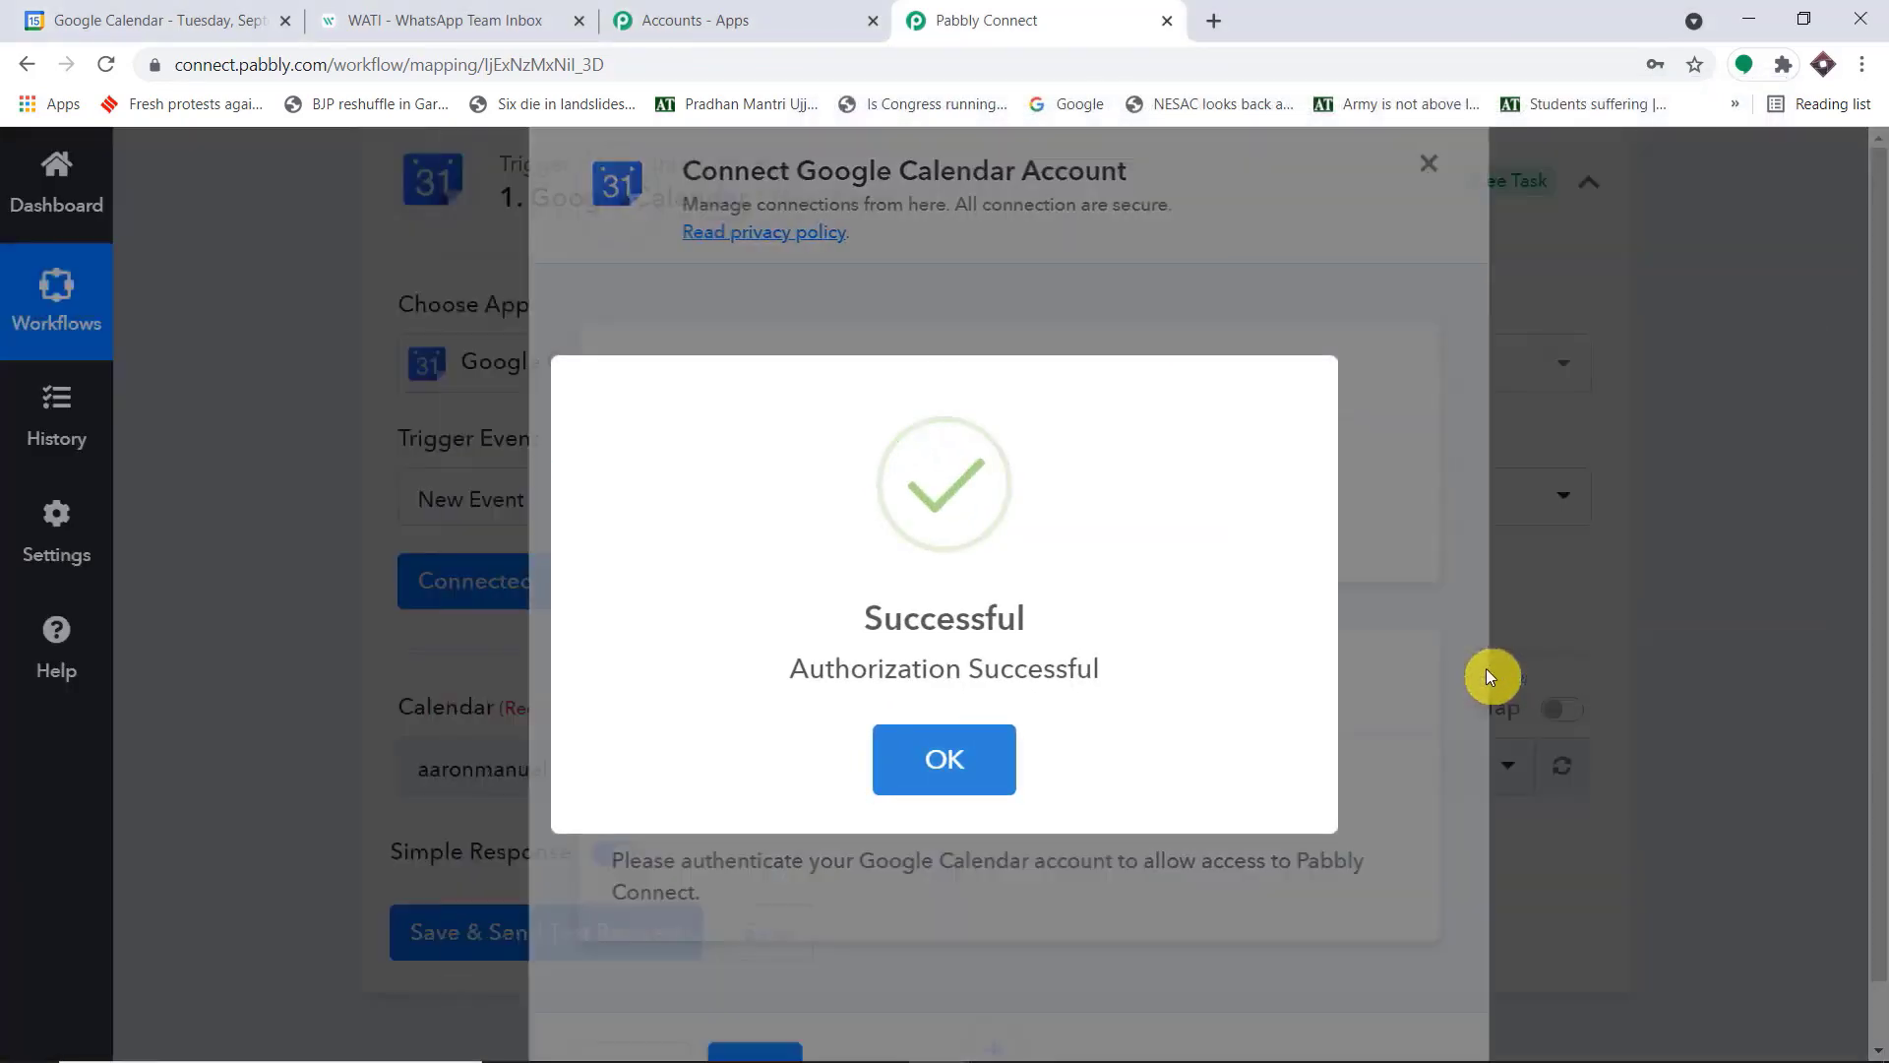
Compare the calendars offered for the Google Calendar trigger with the My calendars list in Google Calendar
scroll(1771, 366, "down", 3)
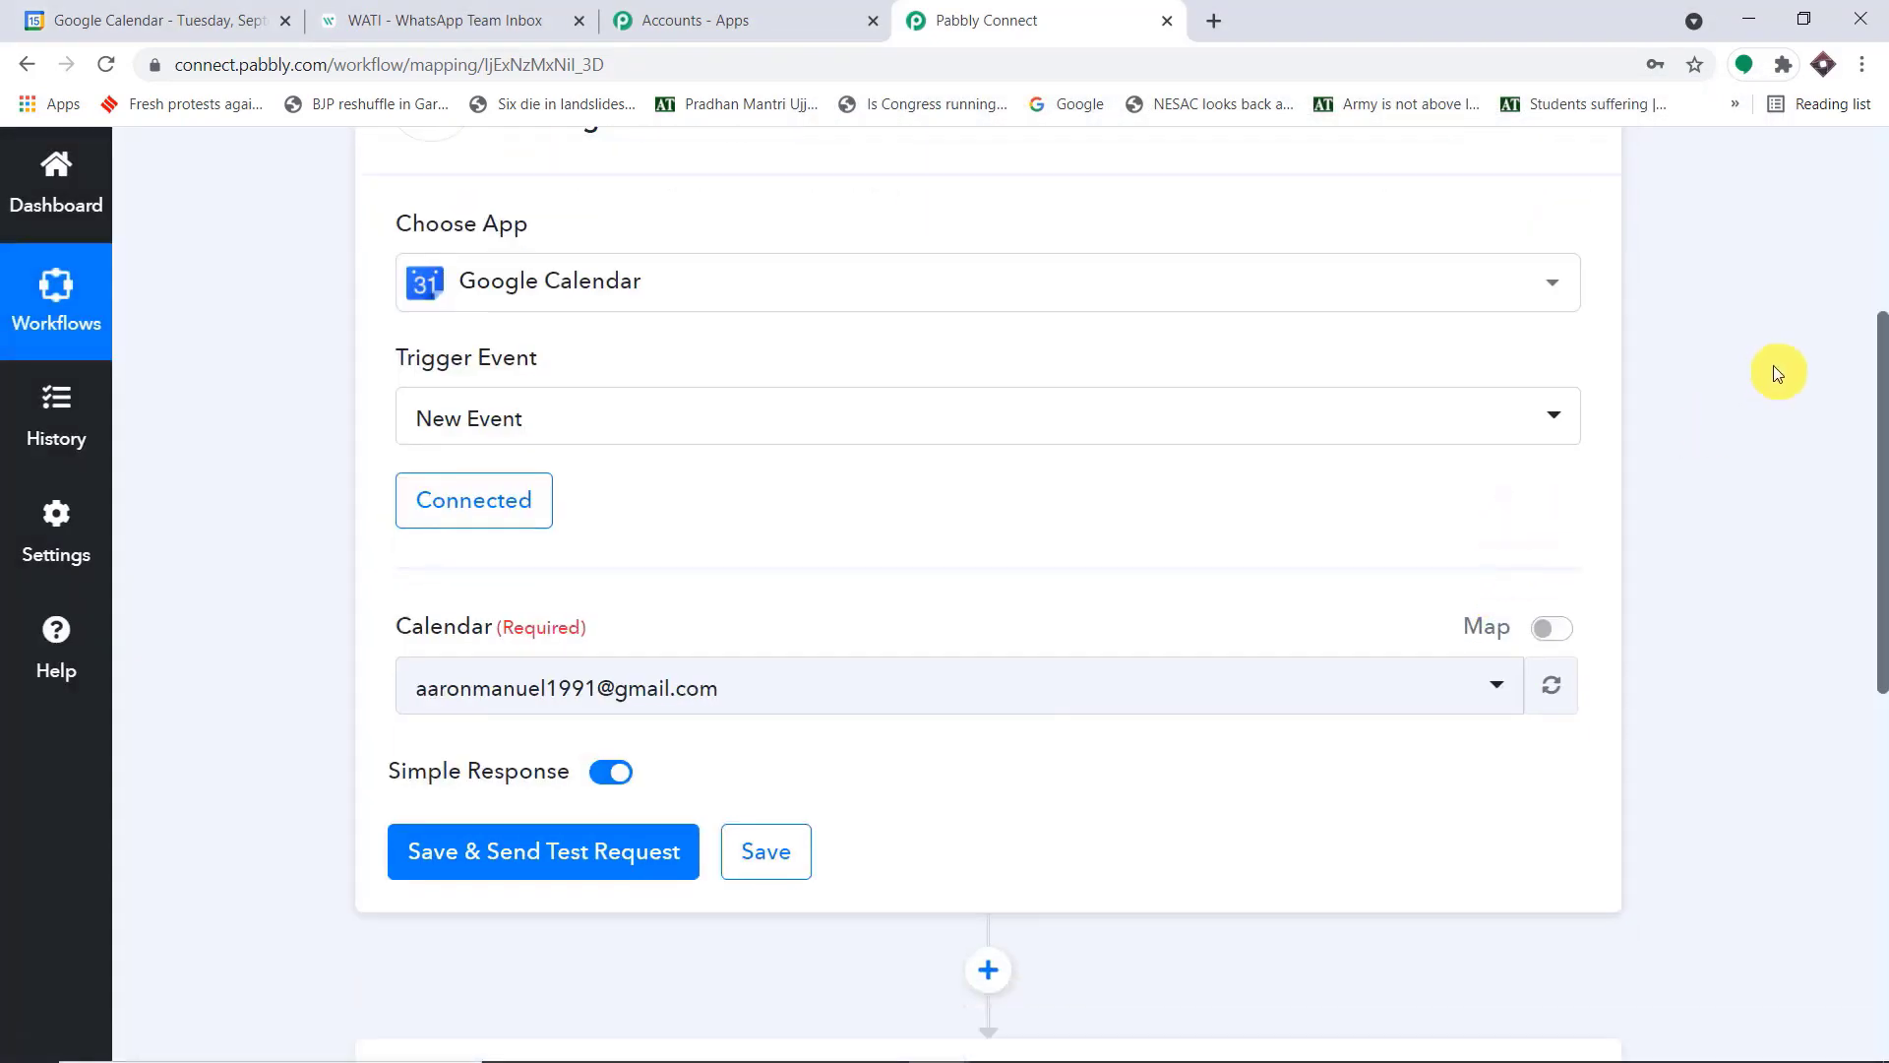
scroll(1773, 366, "down", 1)
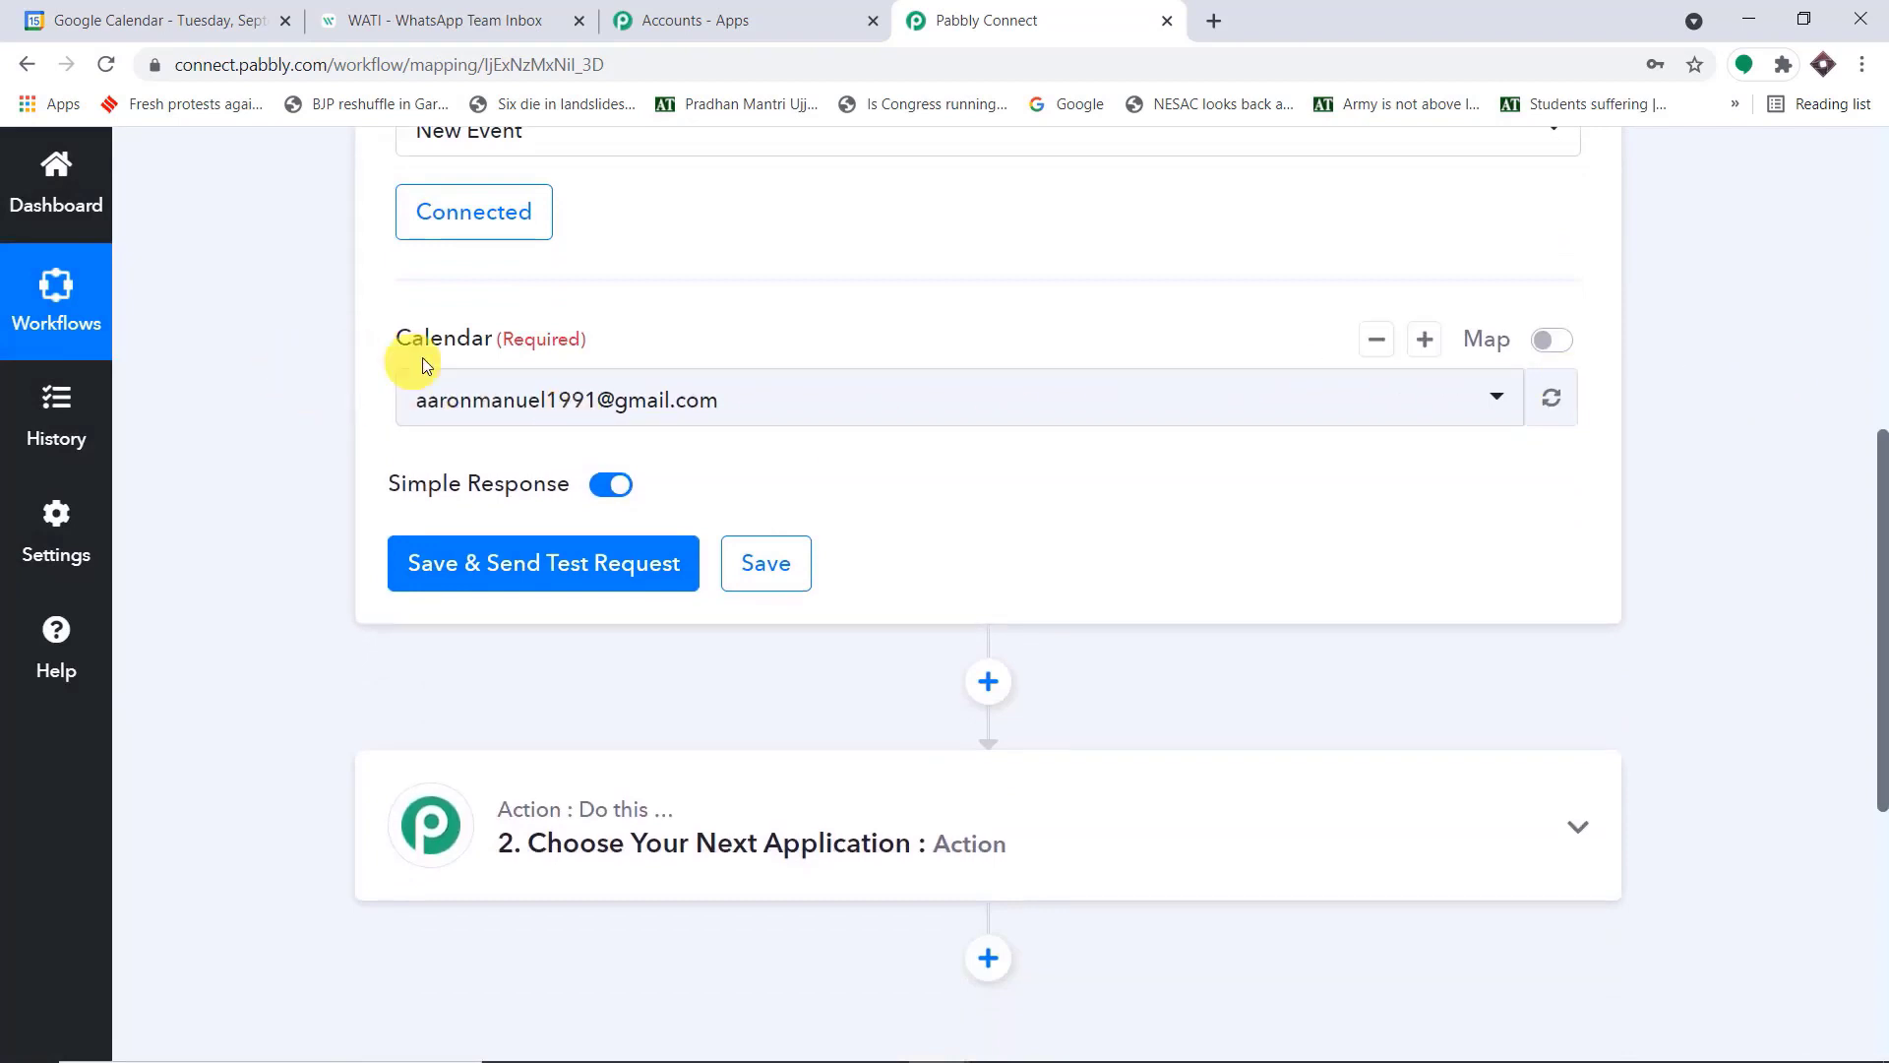
left_click(547, 412)
scroll(1004, 772, "down", 5)
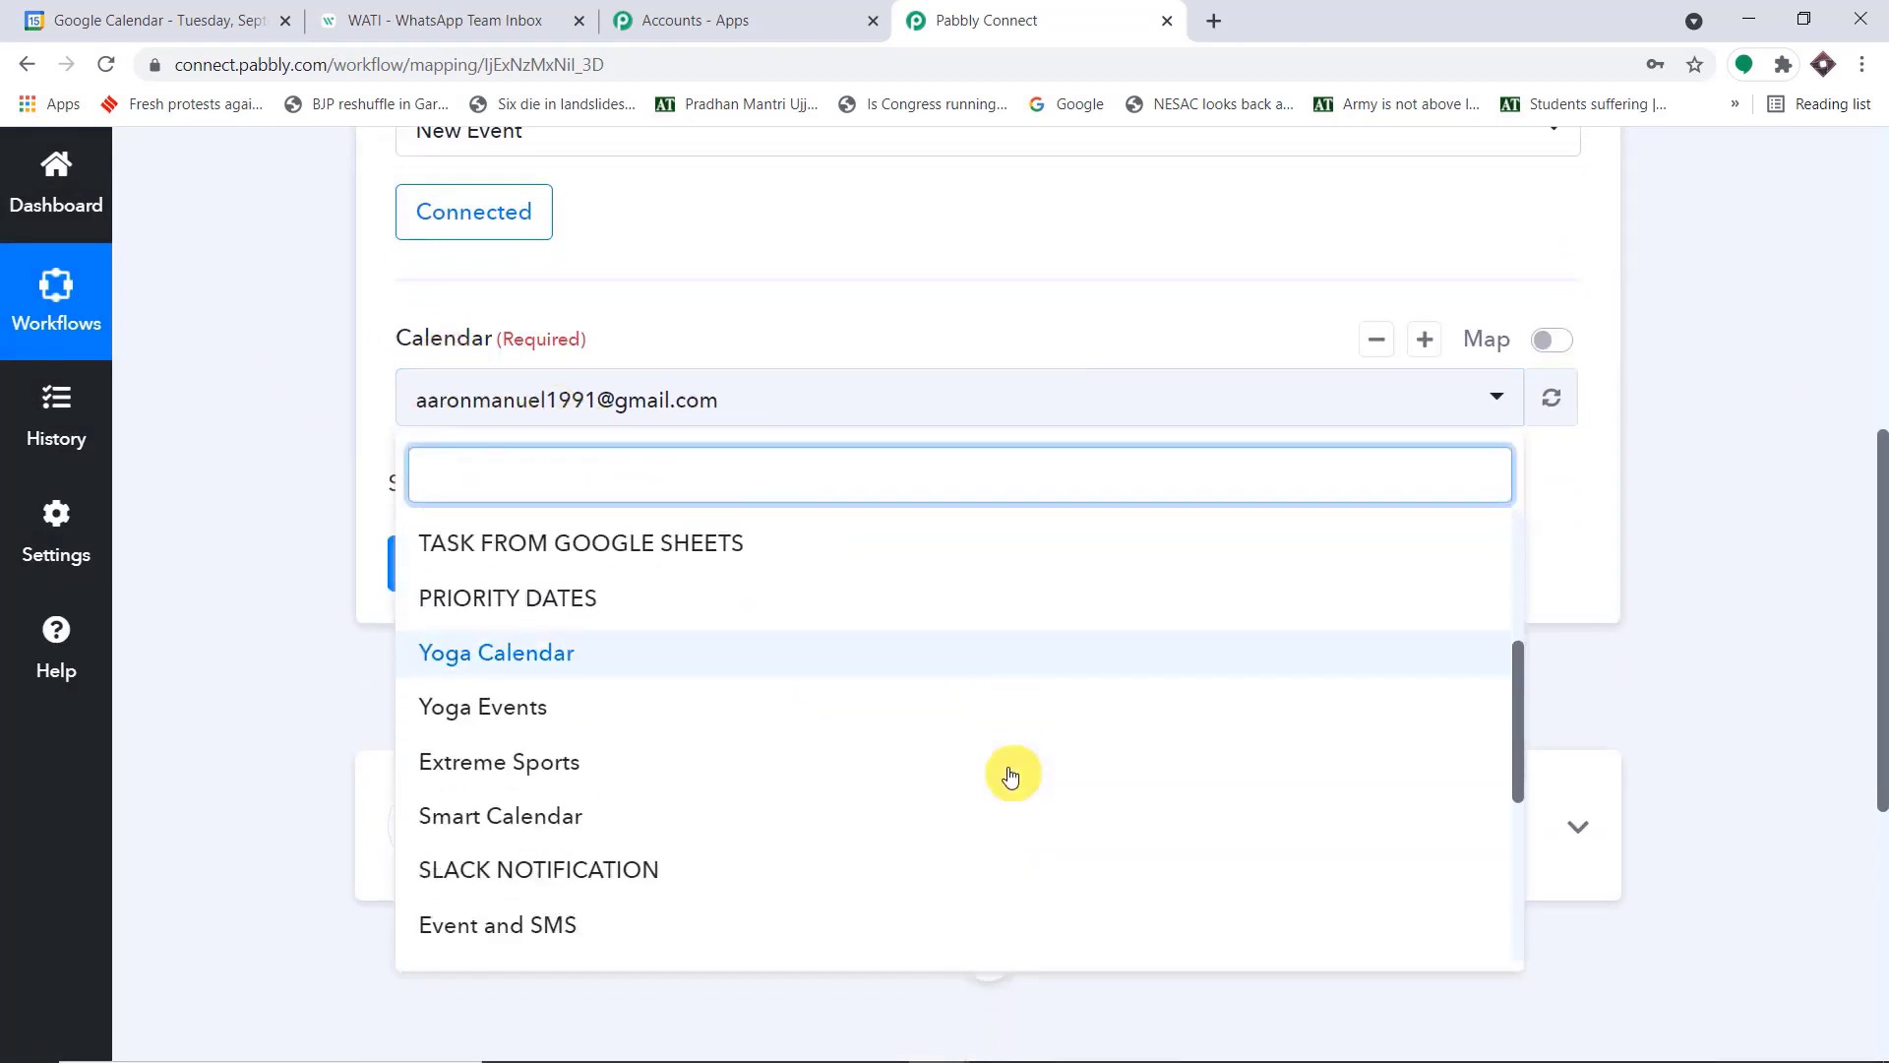
left_click(181, 20)
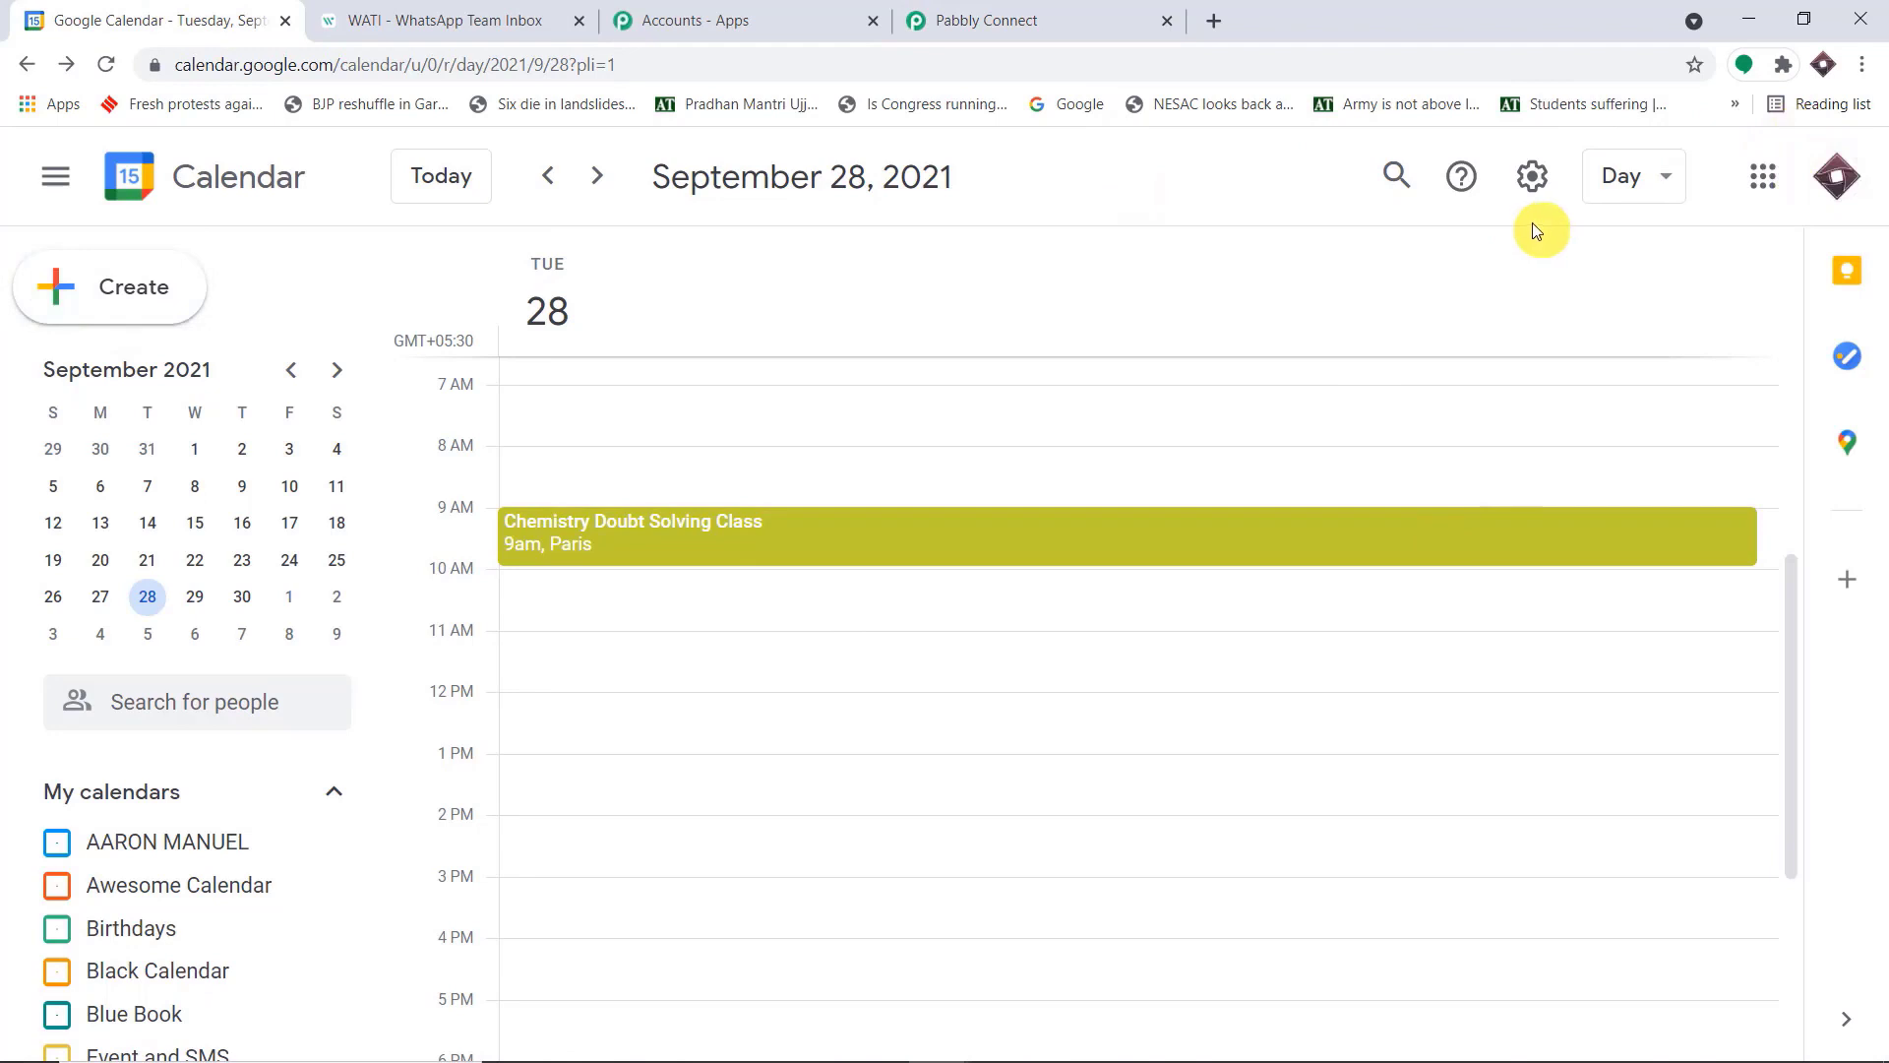
scroll(245, 750, "down", 4)
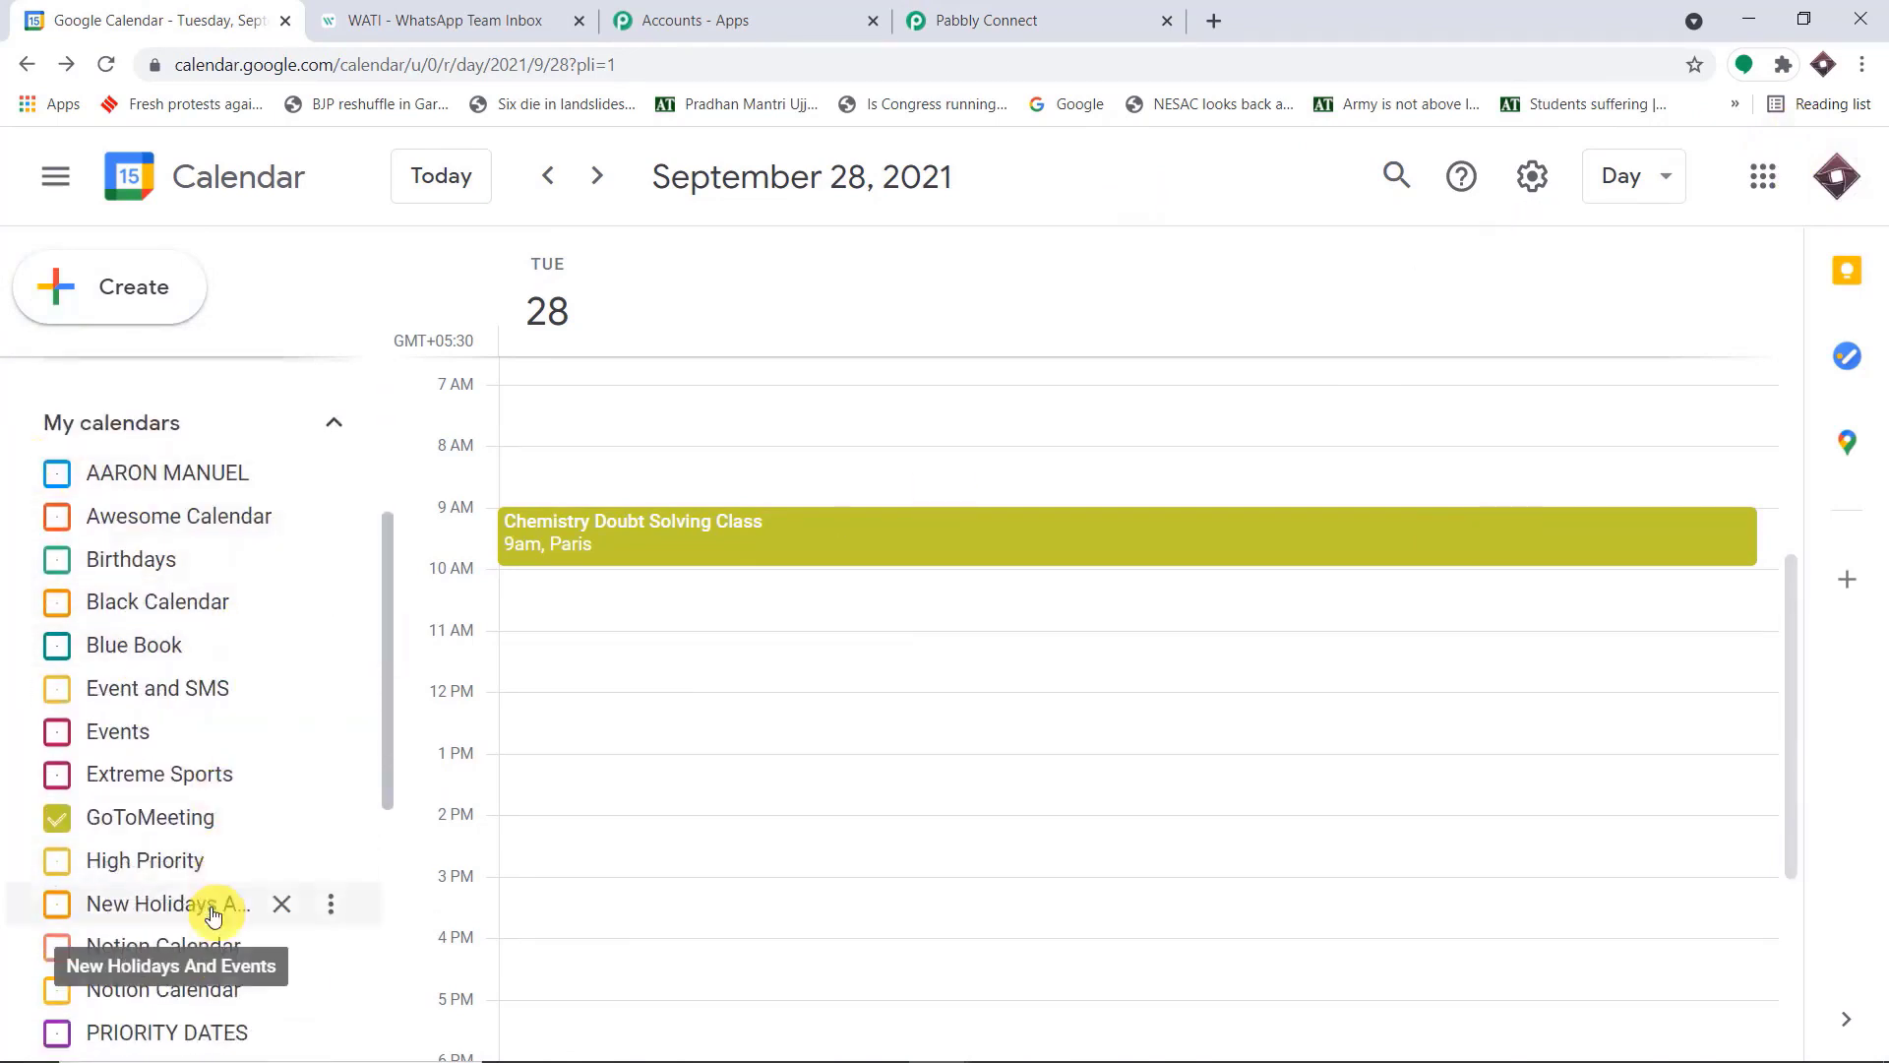
left_click(1088, 14)
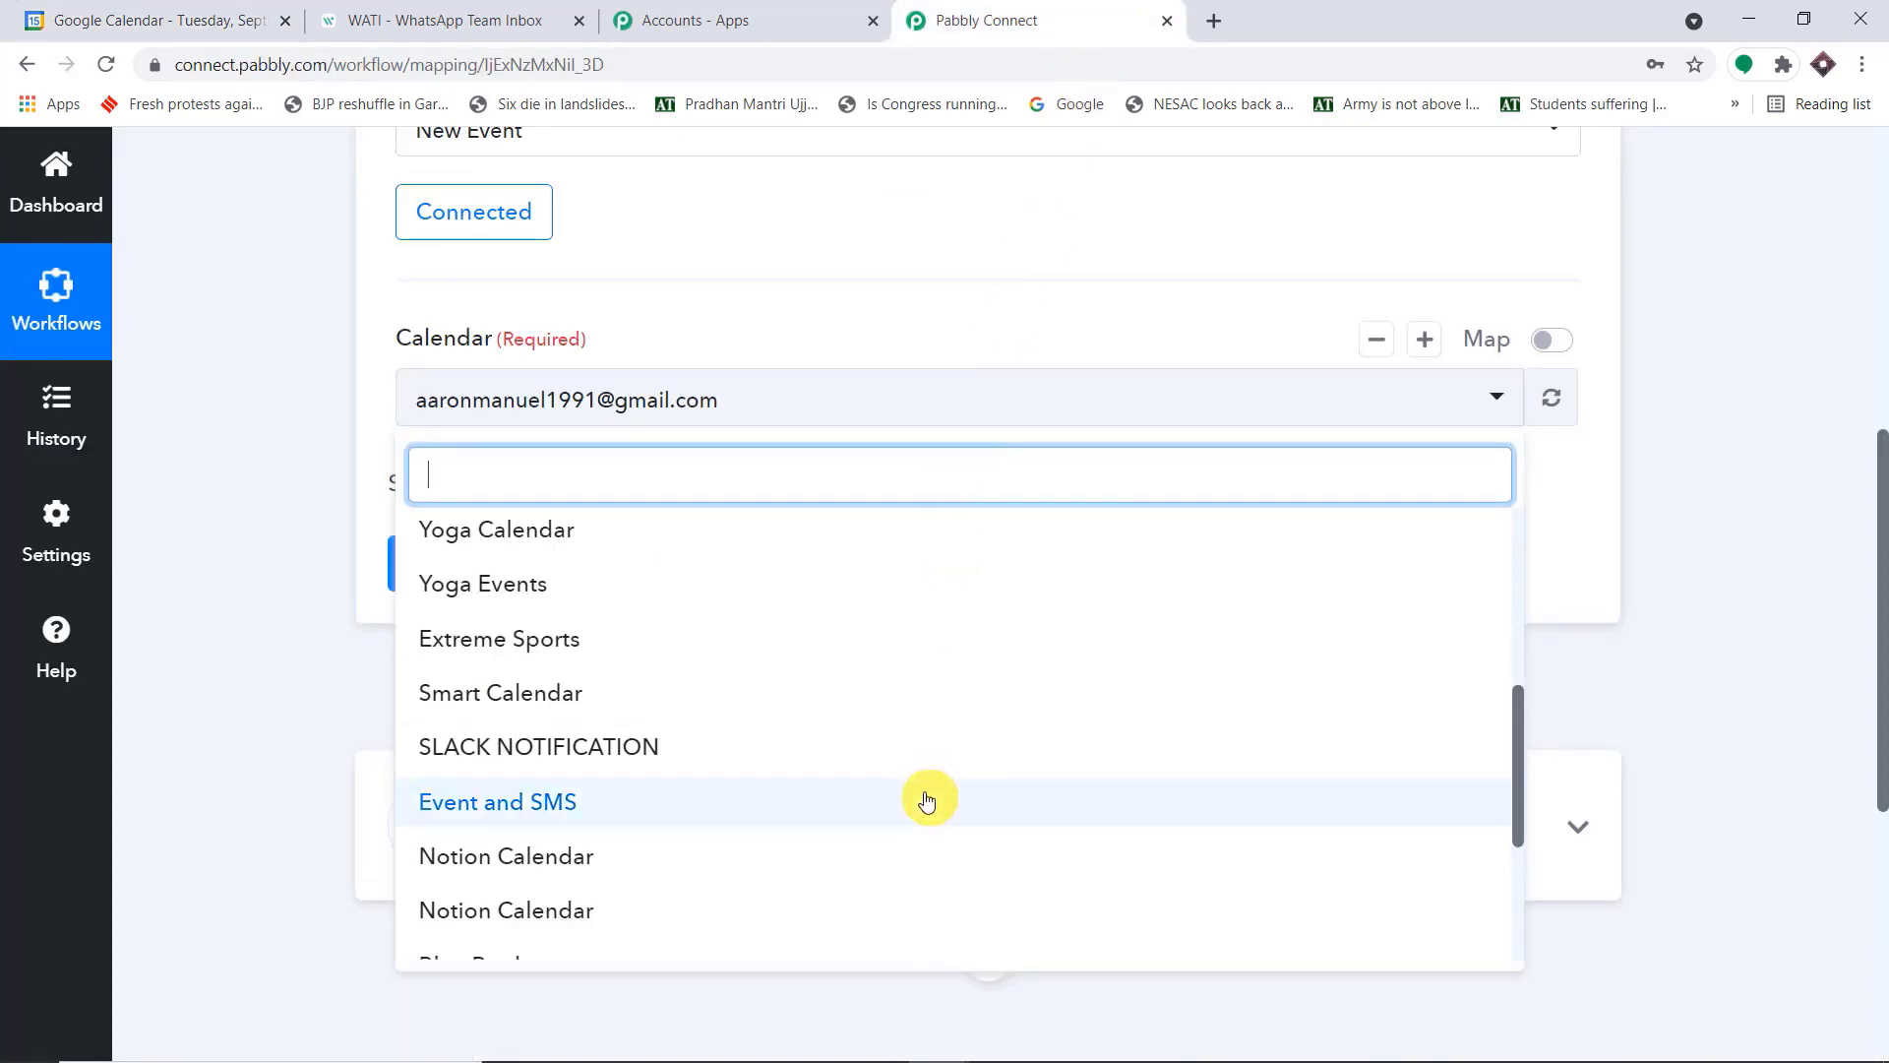
Show the Event and SMS calendar in Google Calendar and select it as the trigger's calendar in Pabbly Connect
left_click(39, 18)
scroll(369, 568, "up", 3)
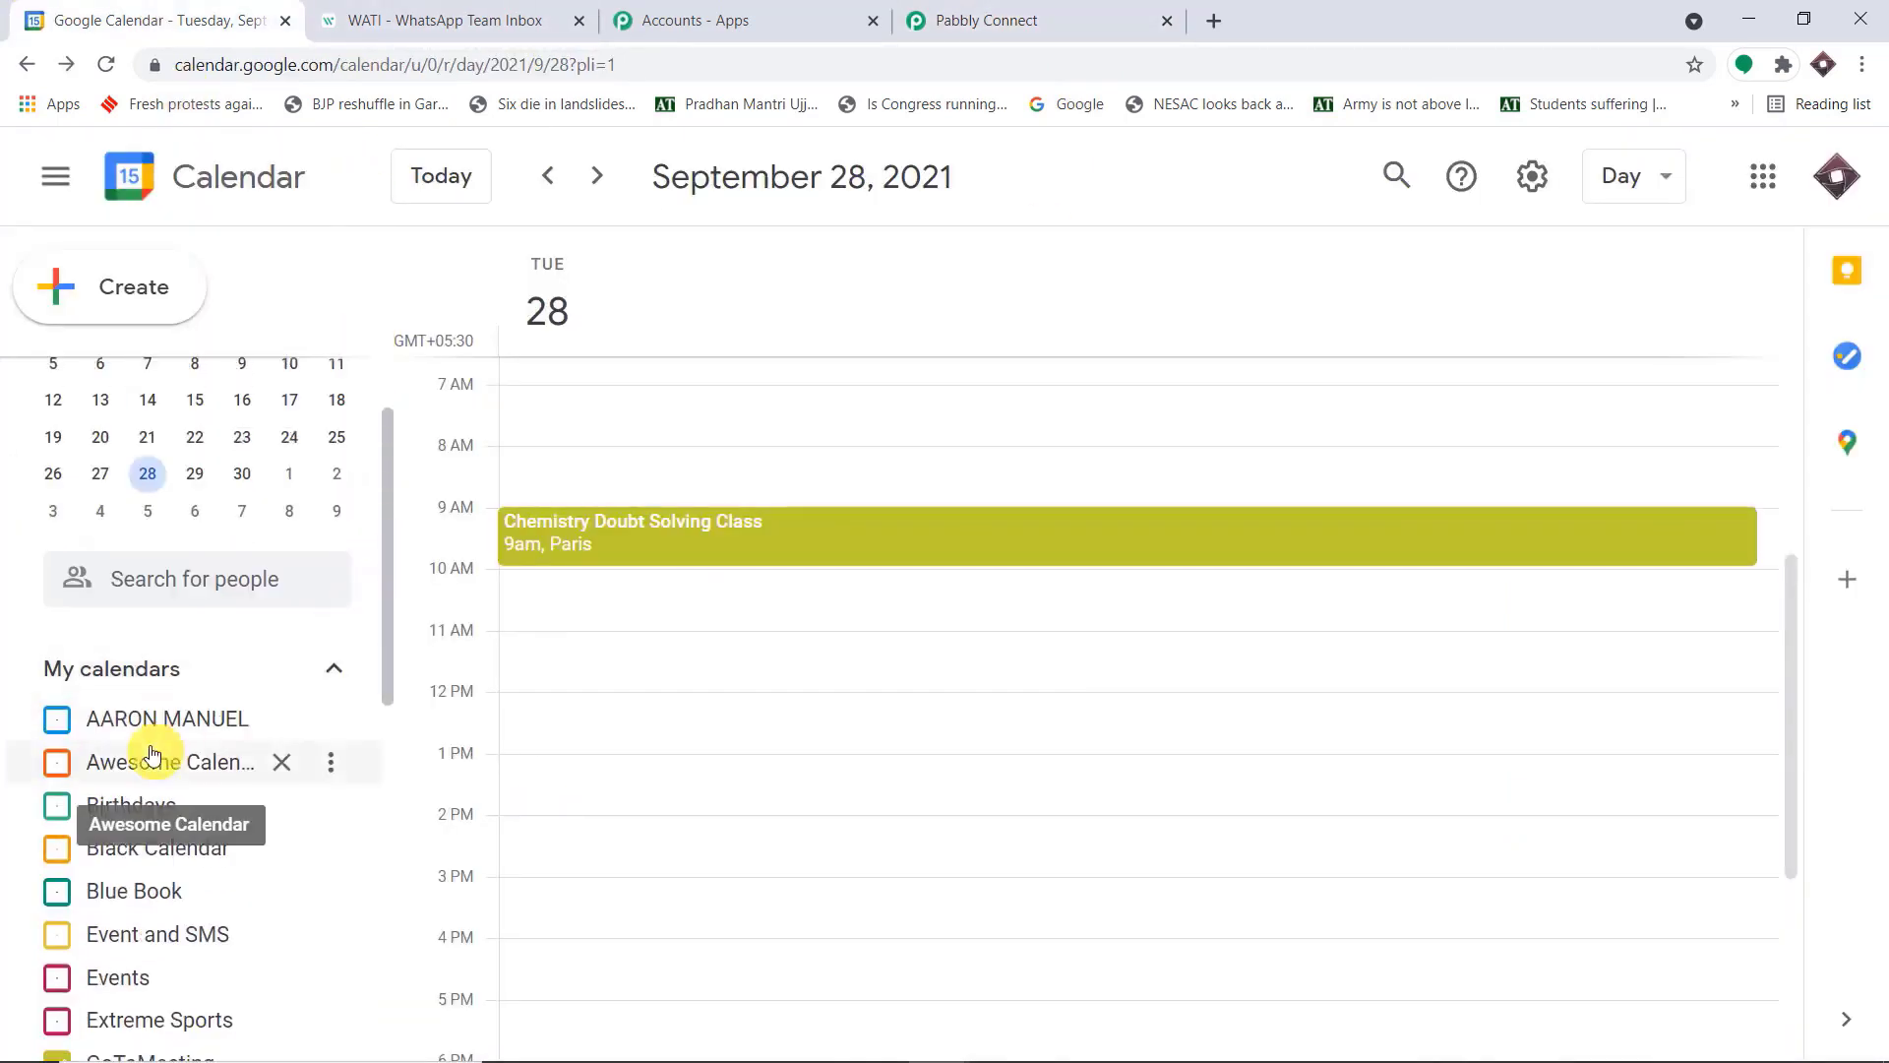
scroll(148, 733, "down", 3)
left_click(150, 695)
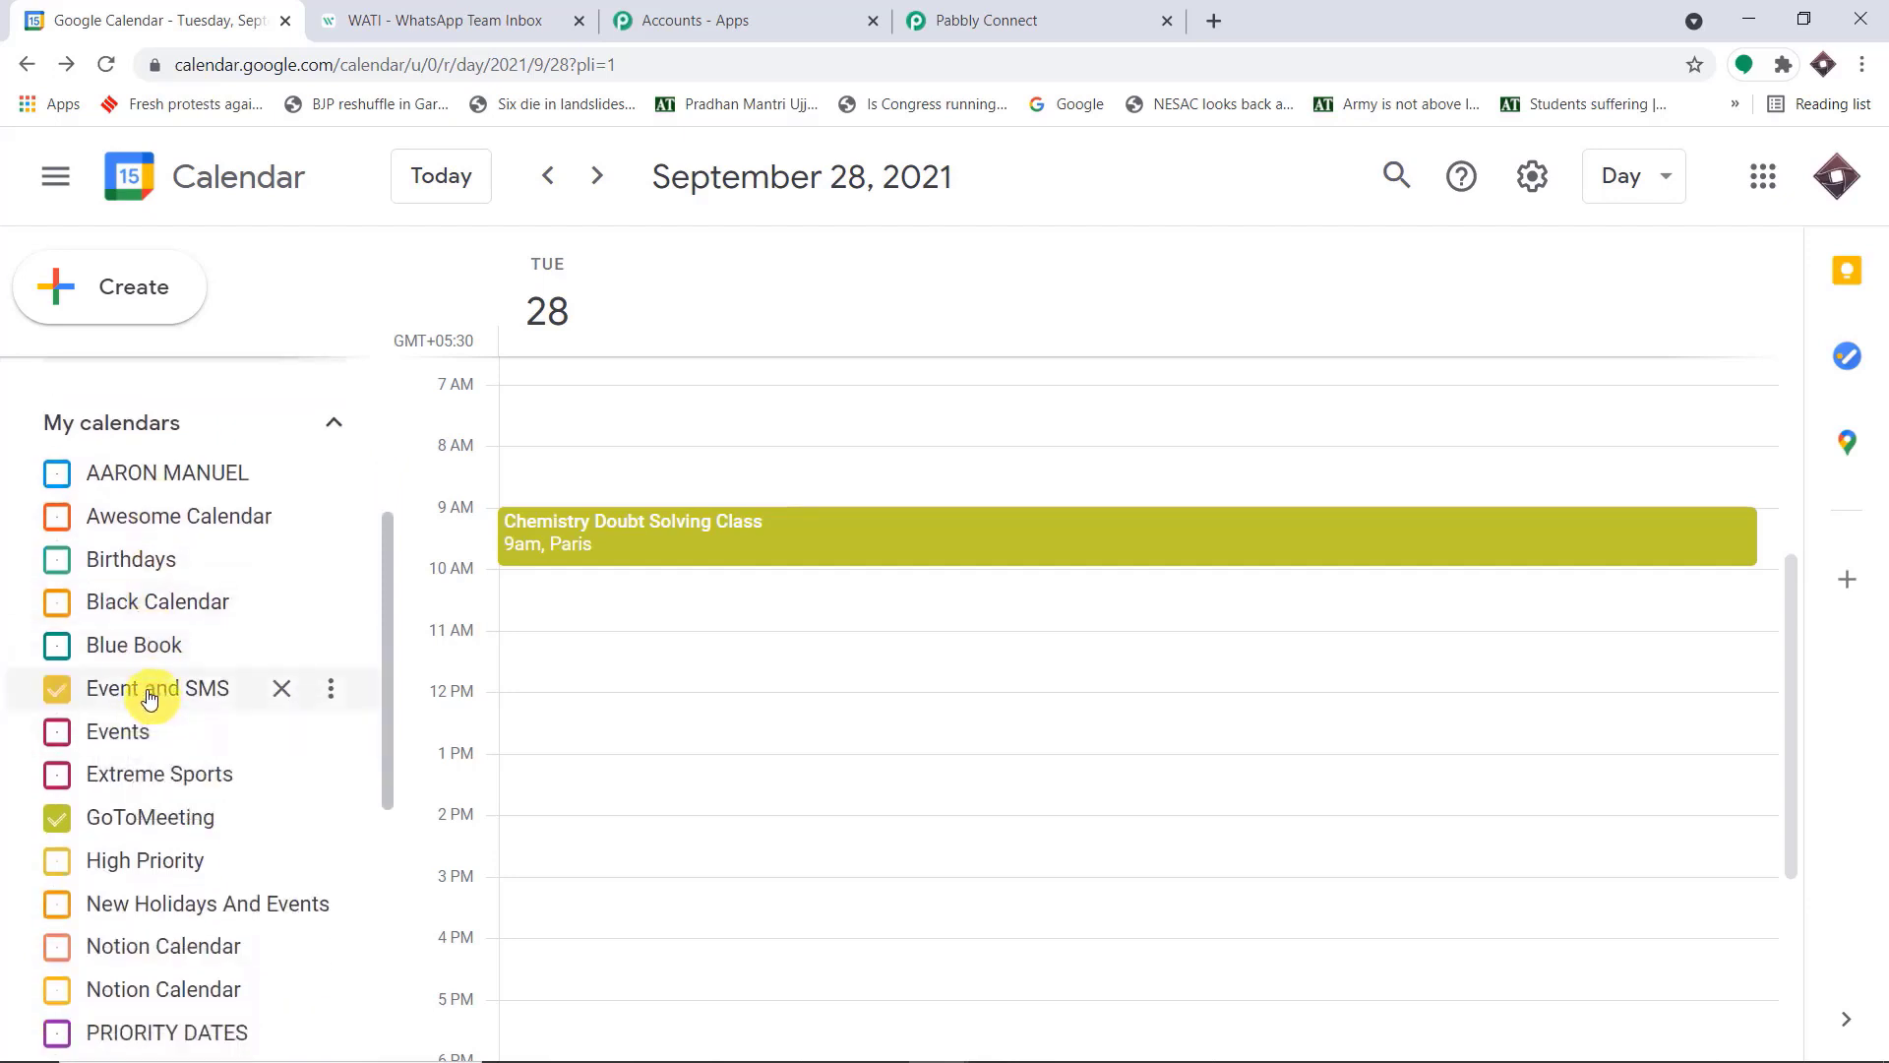
left_click(994, 20)
scroll(689, 591, "down", 2)
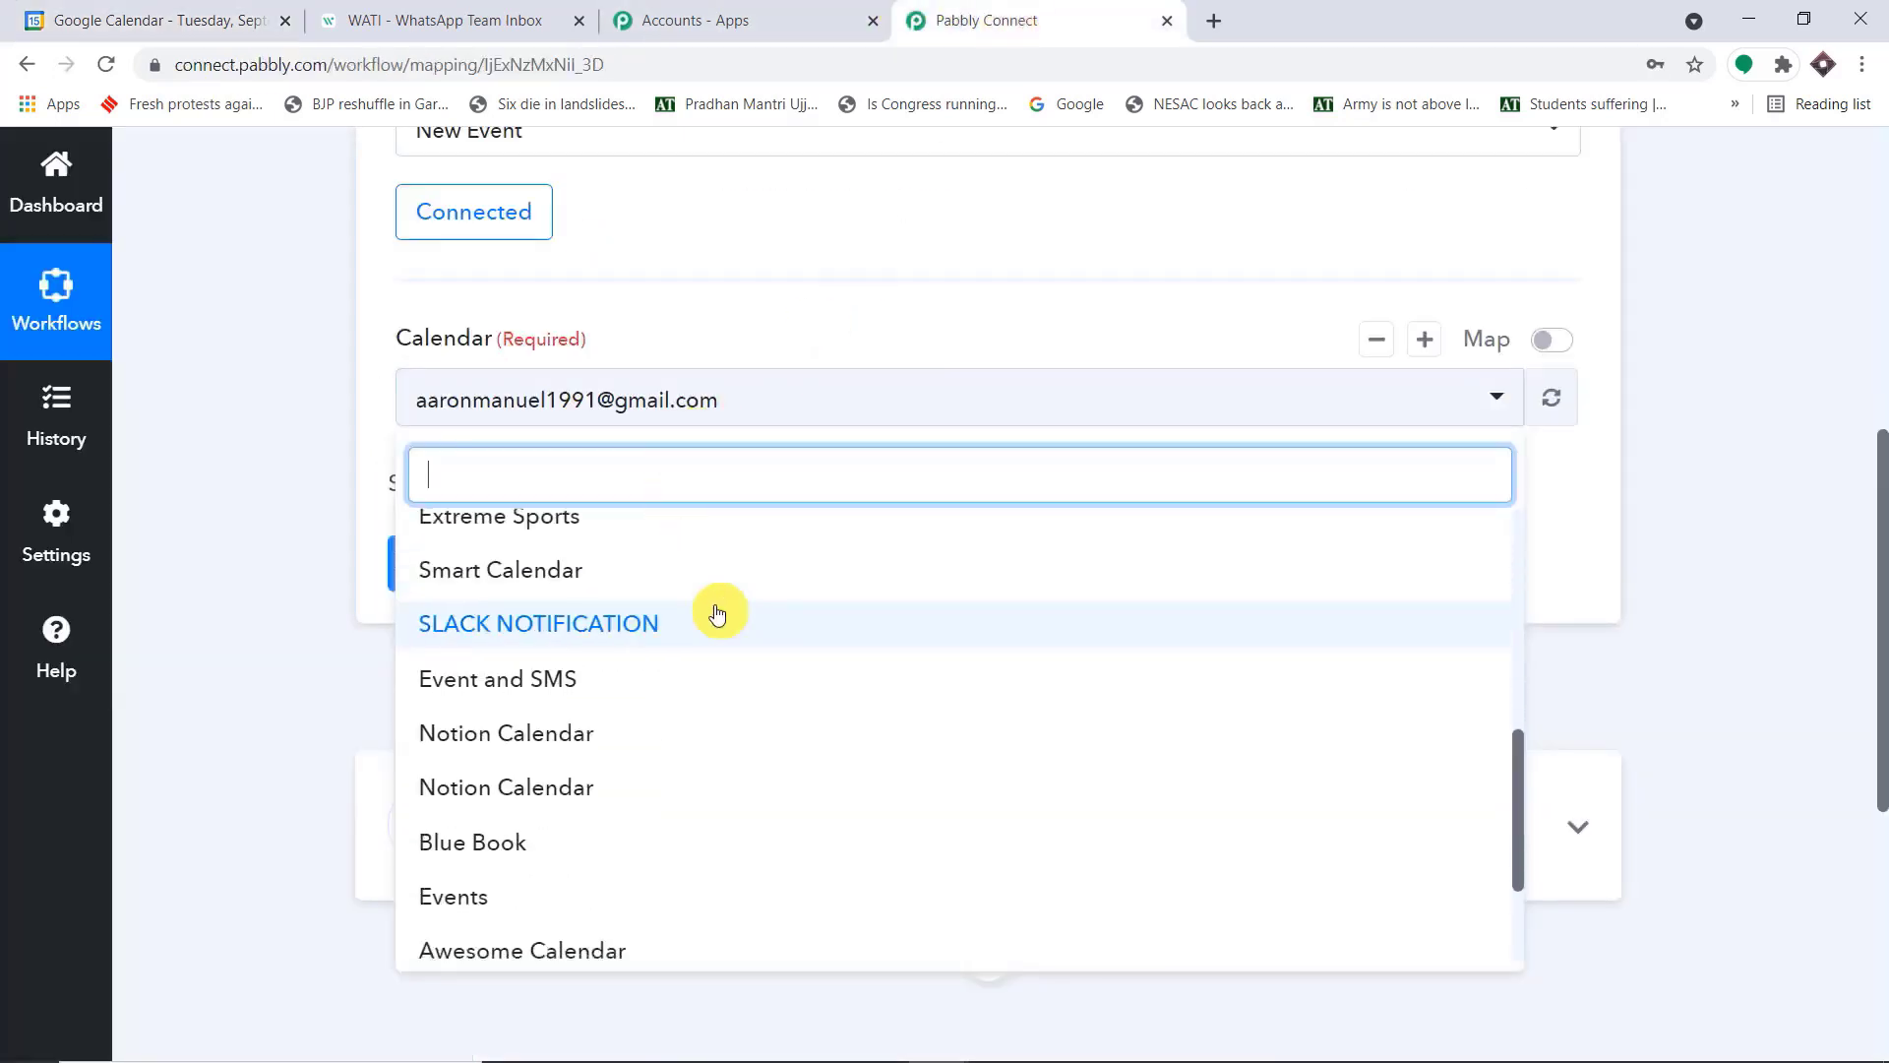
left_click(611, 666)
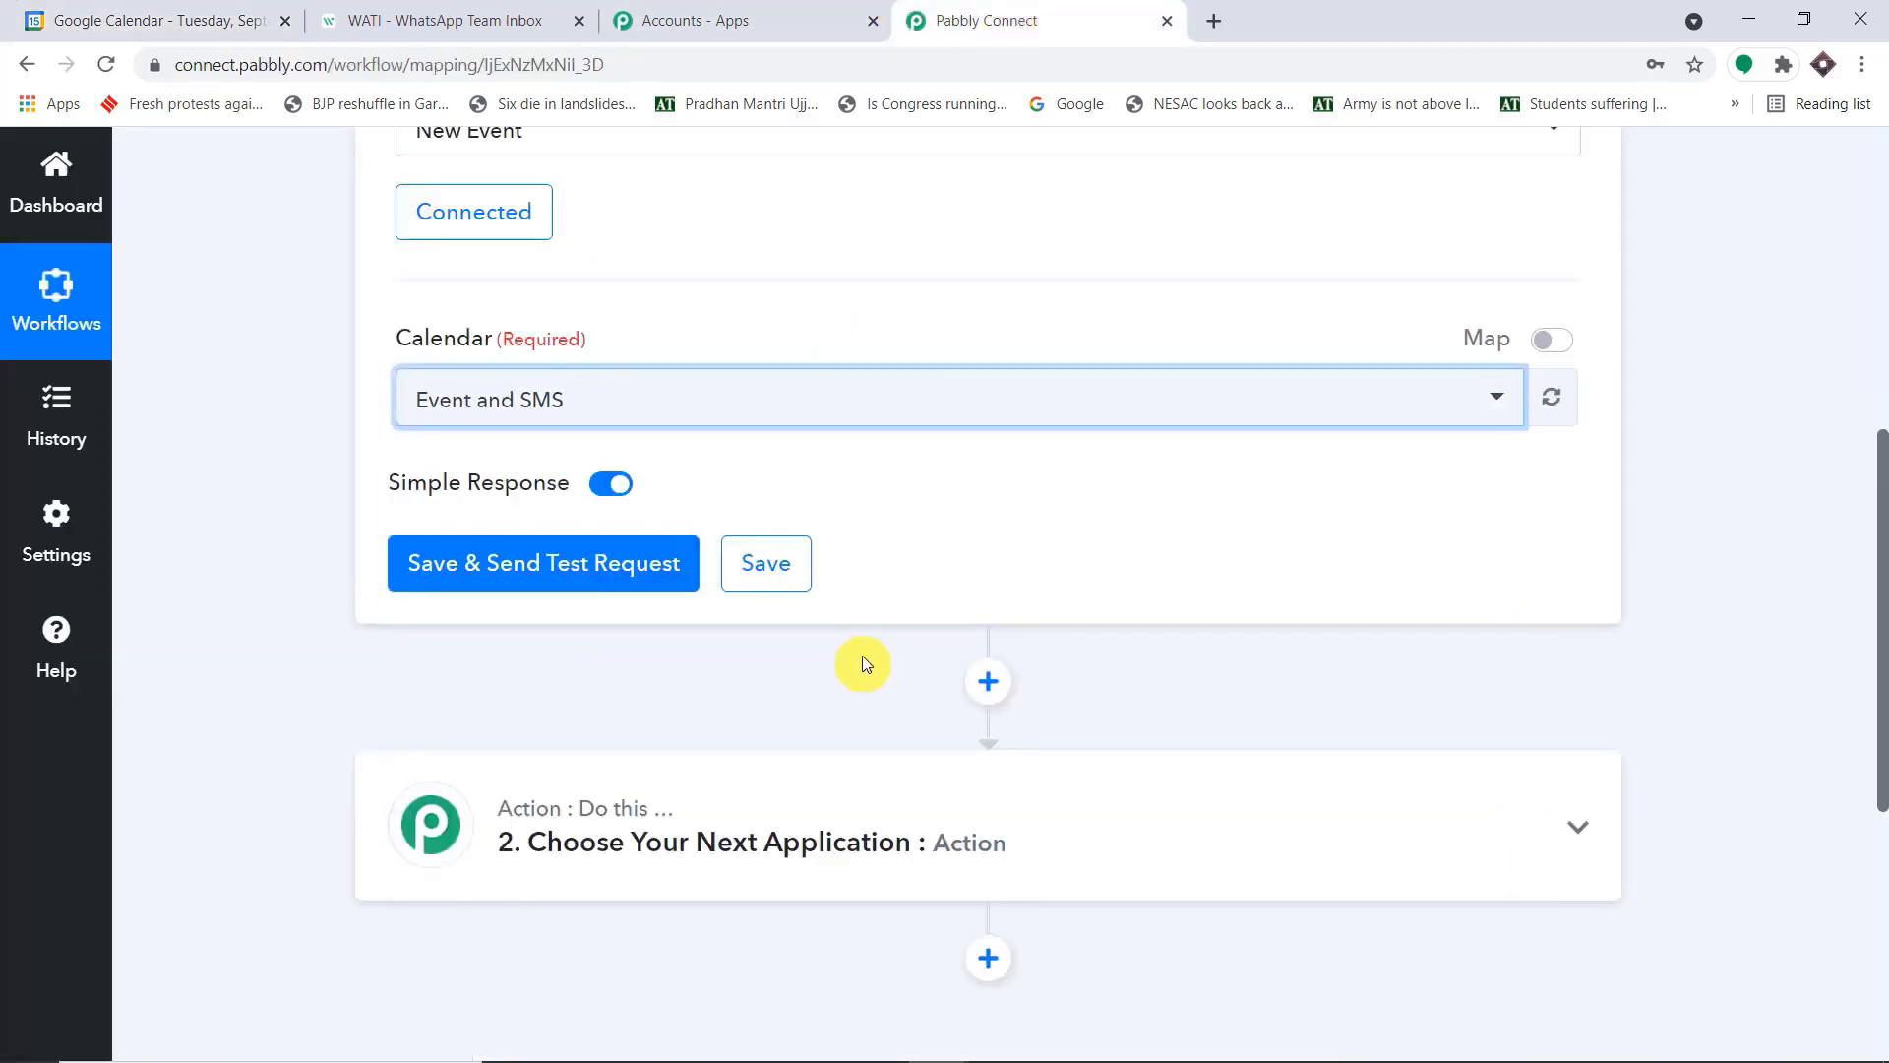
Switch to Google Calendar and create a new calendar named "Awesome New Events"
left_click(163, 20)
scroll(334, 679, "down", 5)
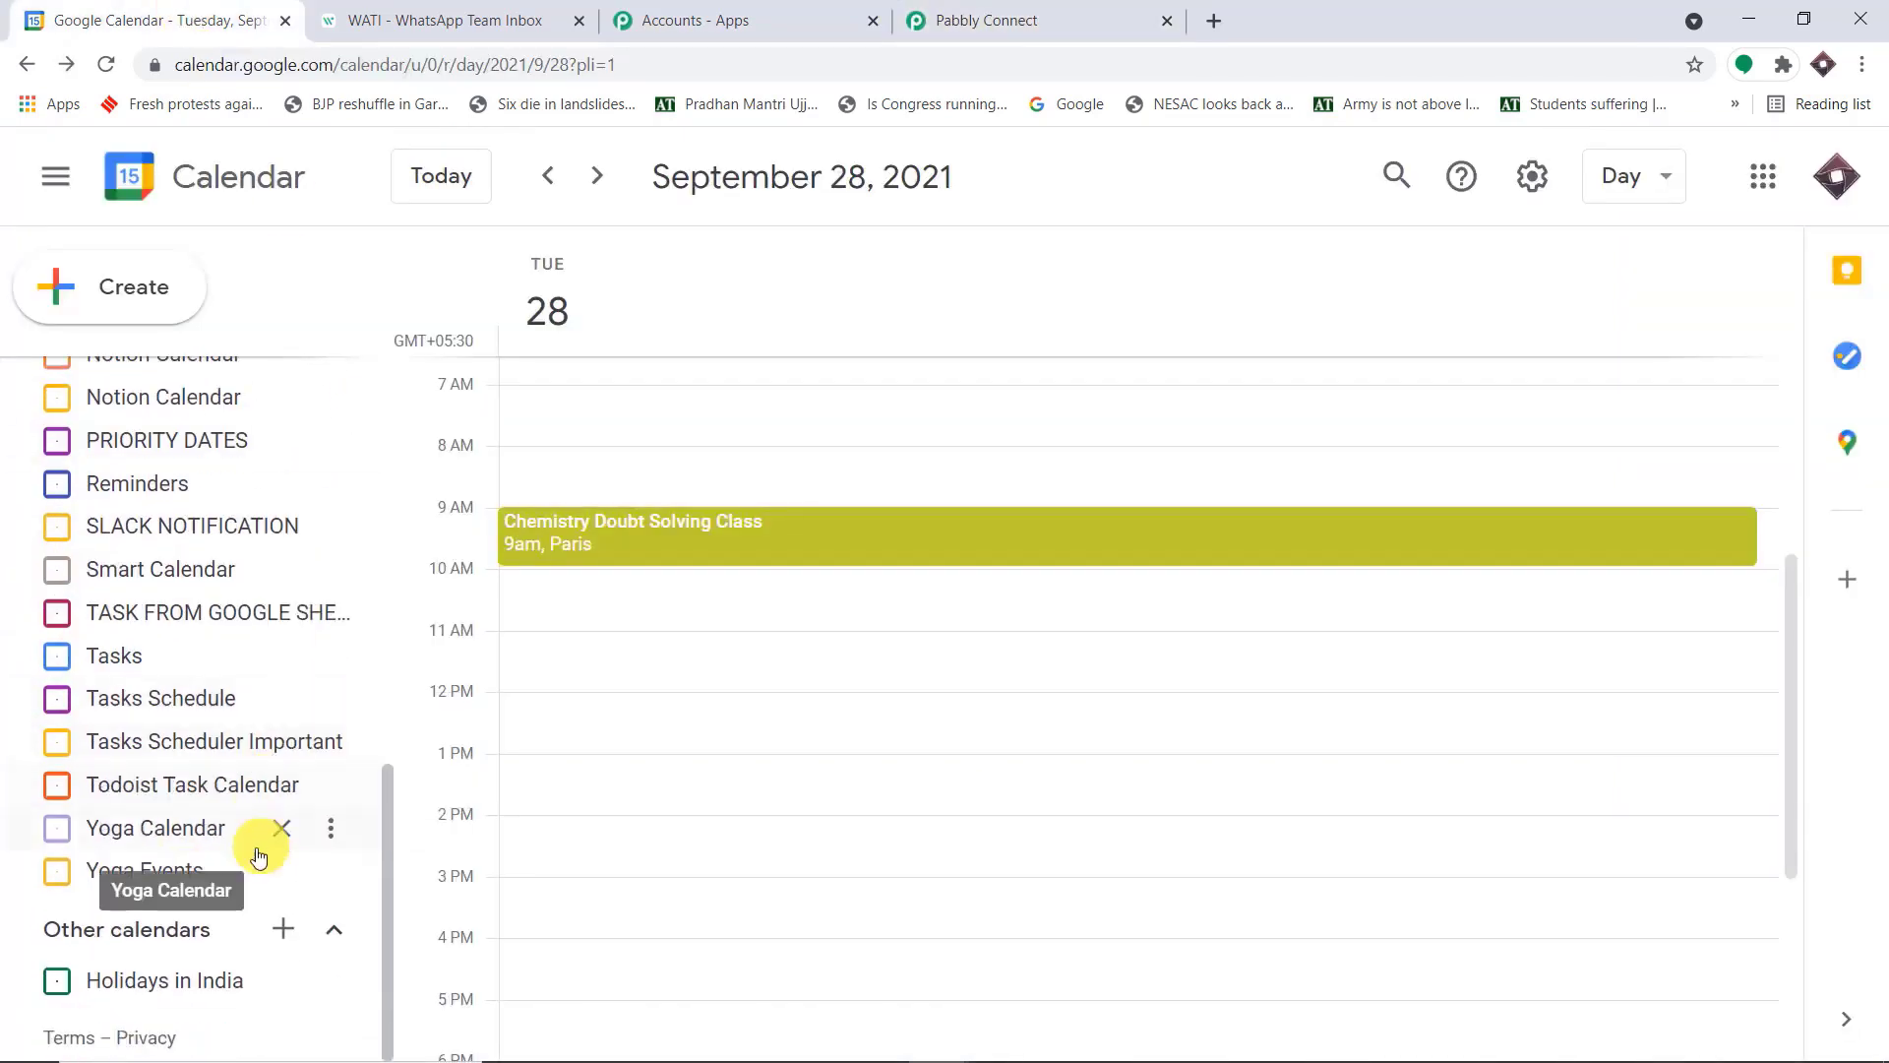
left_click(284, 942)
left_click(396, 837)
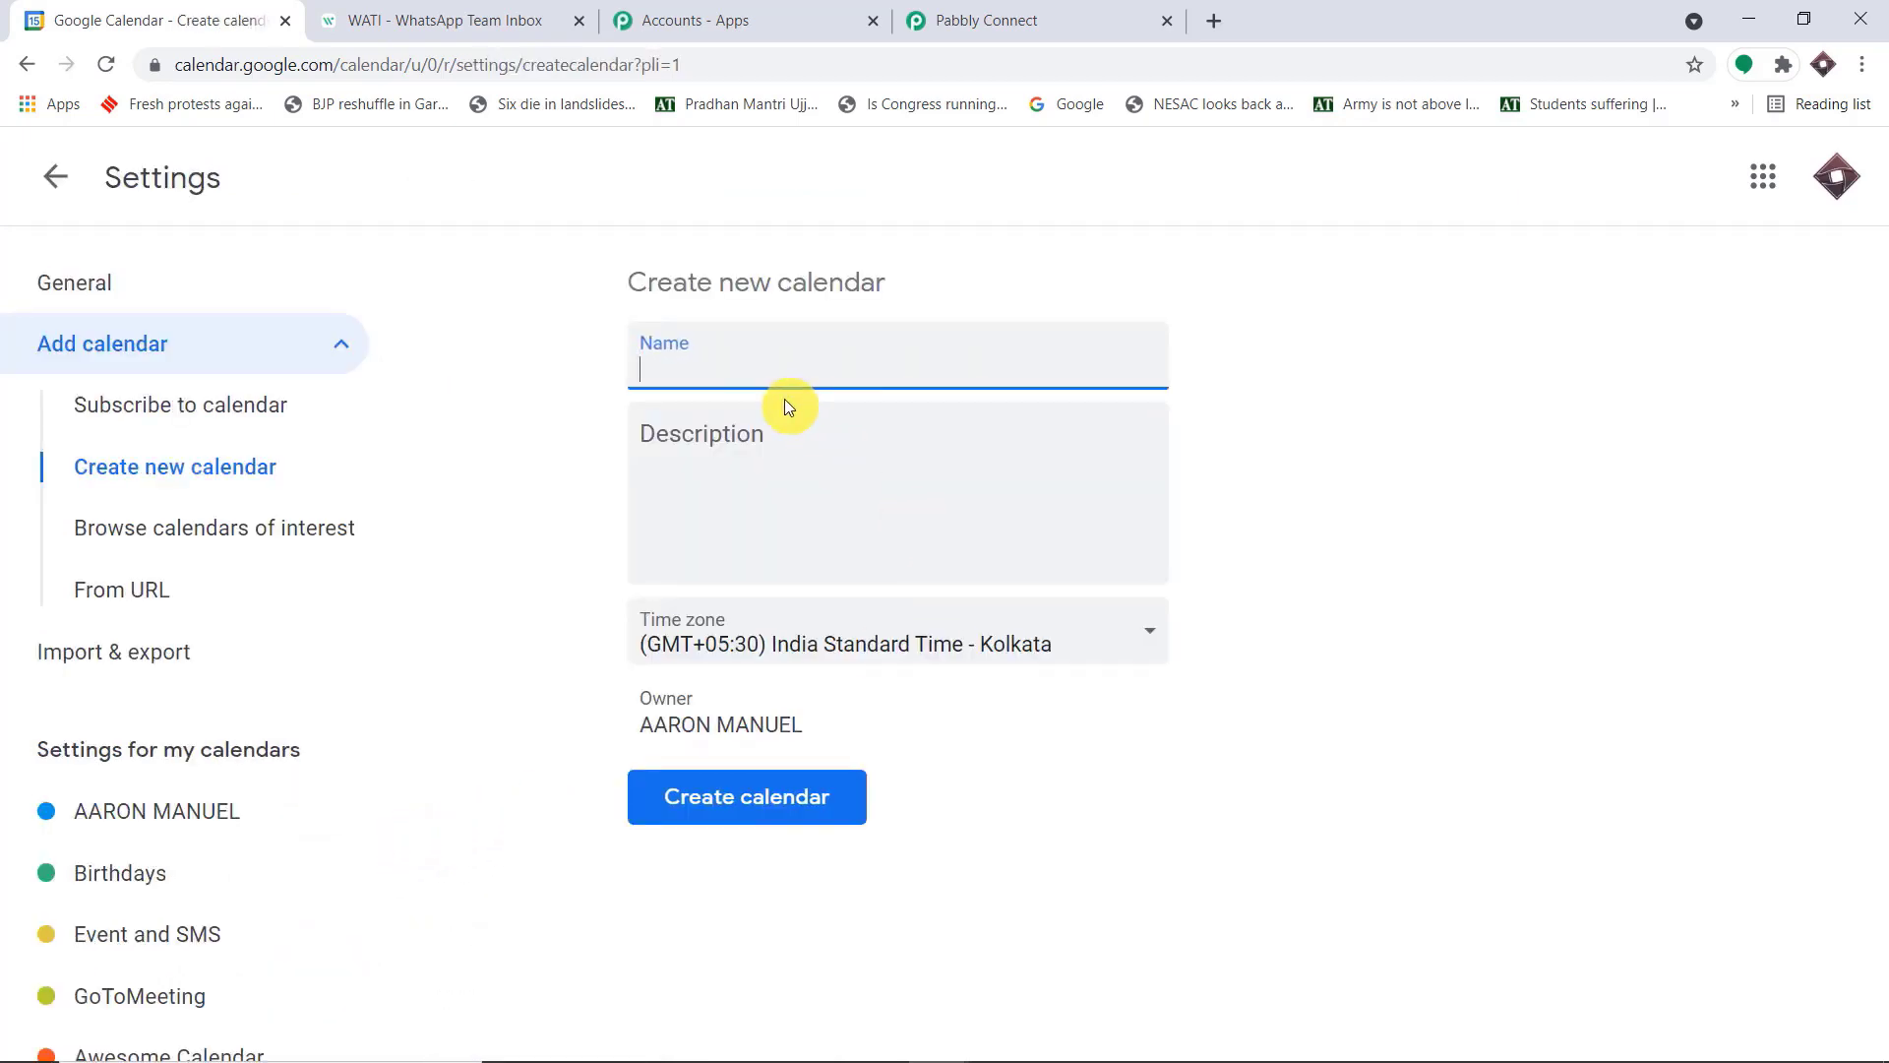
type("A")
key("BackSpace")
type("Awesome New Events")
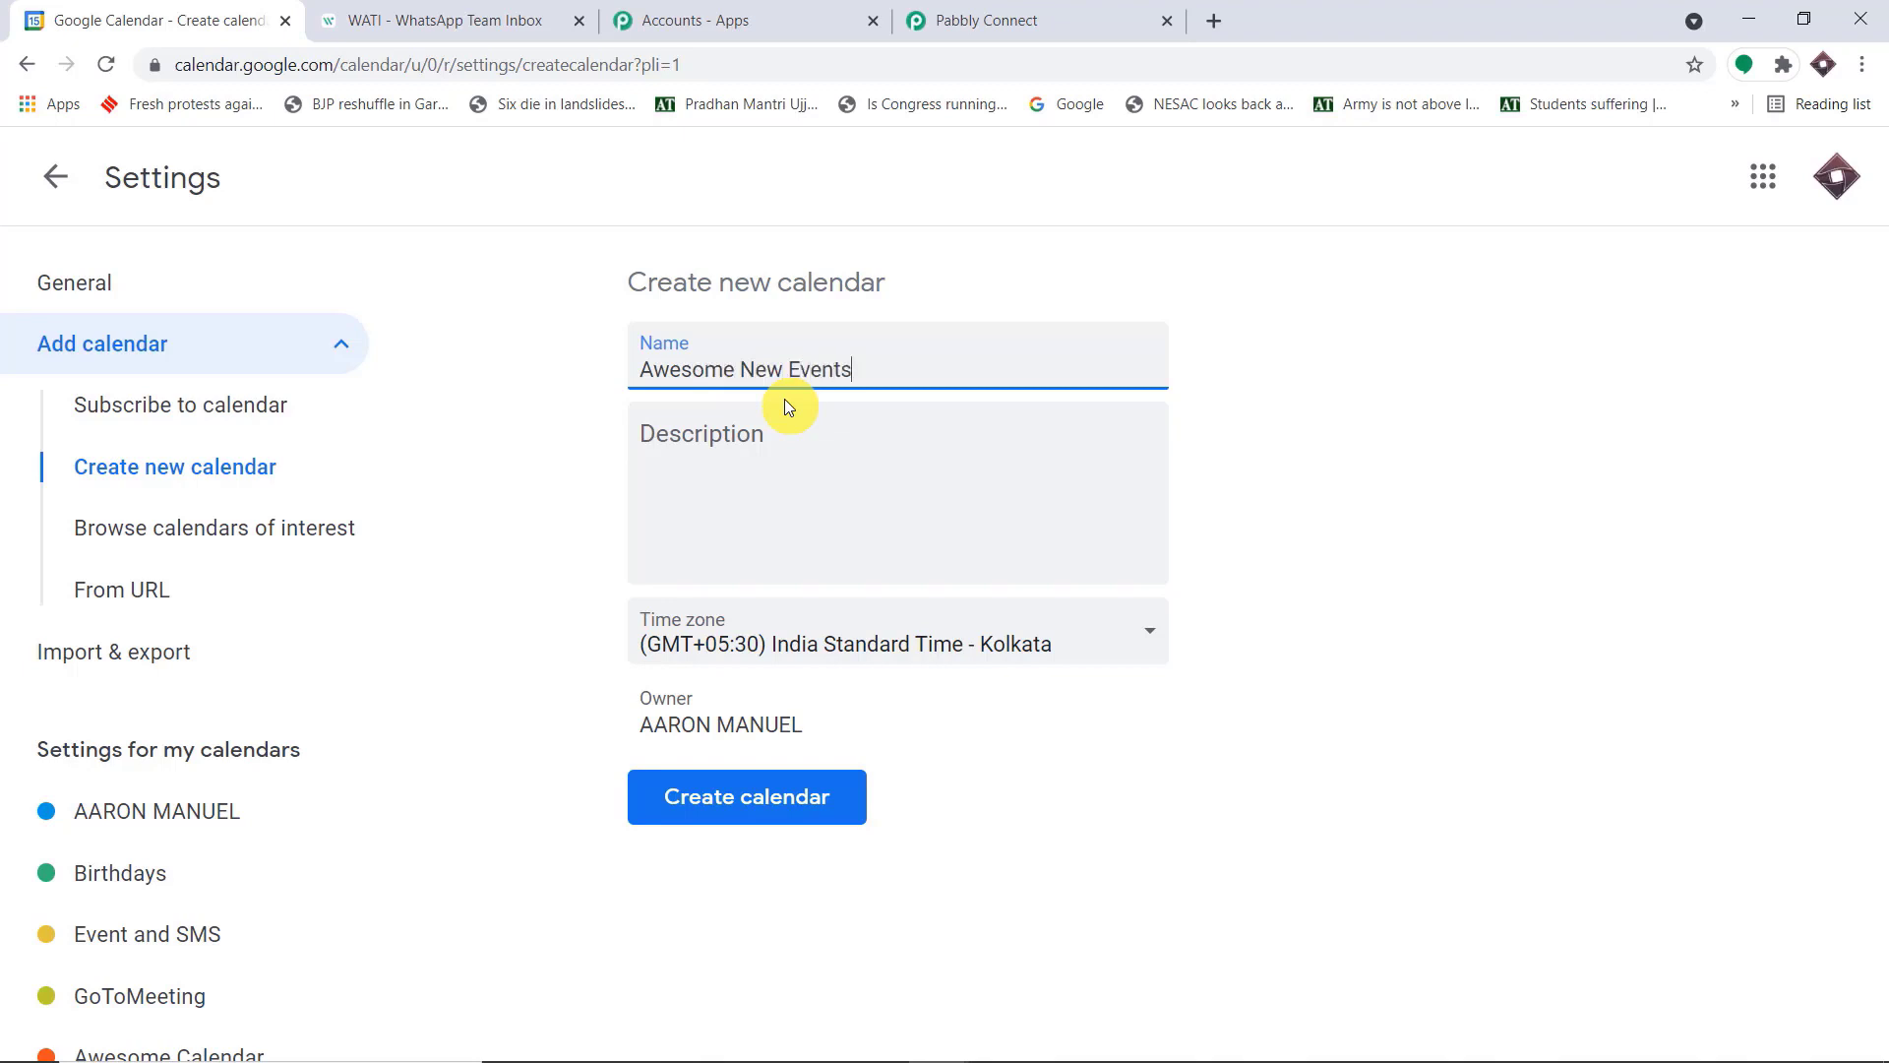
left_click(771, 799)
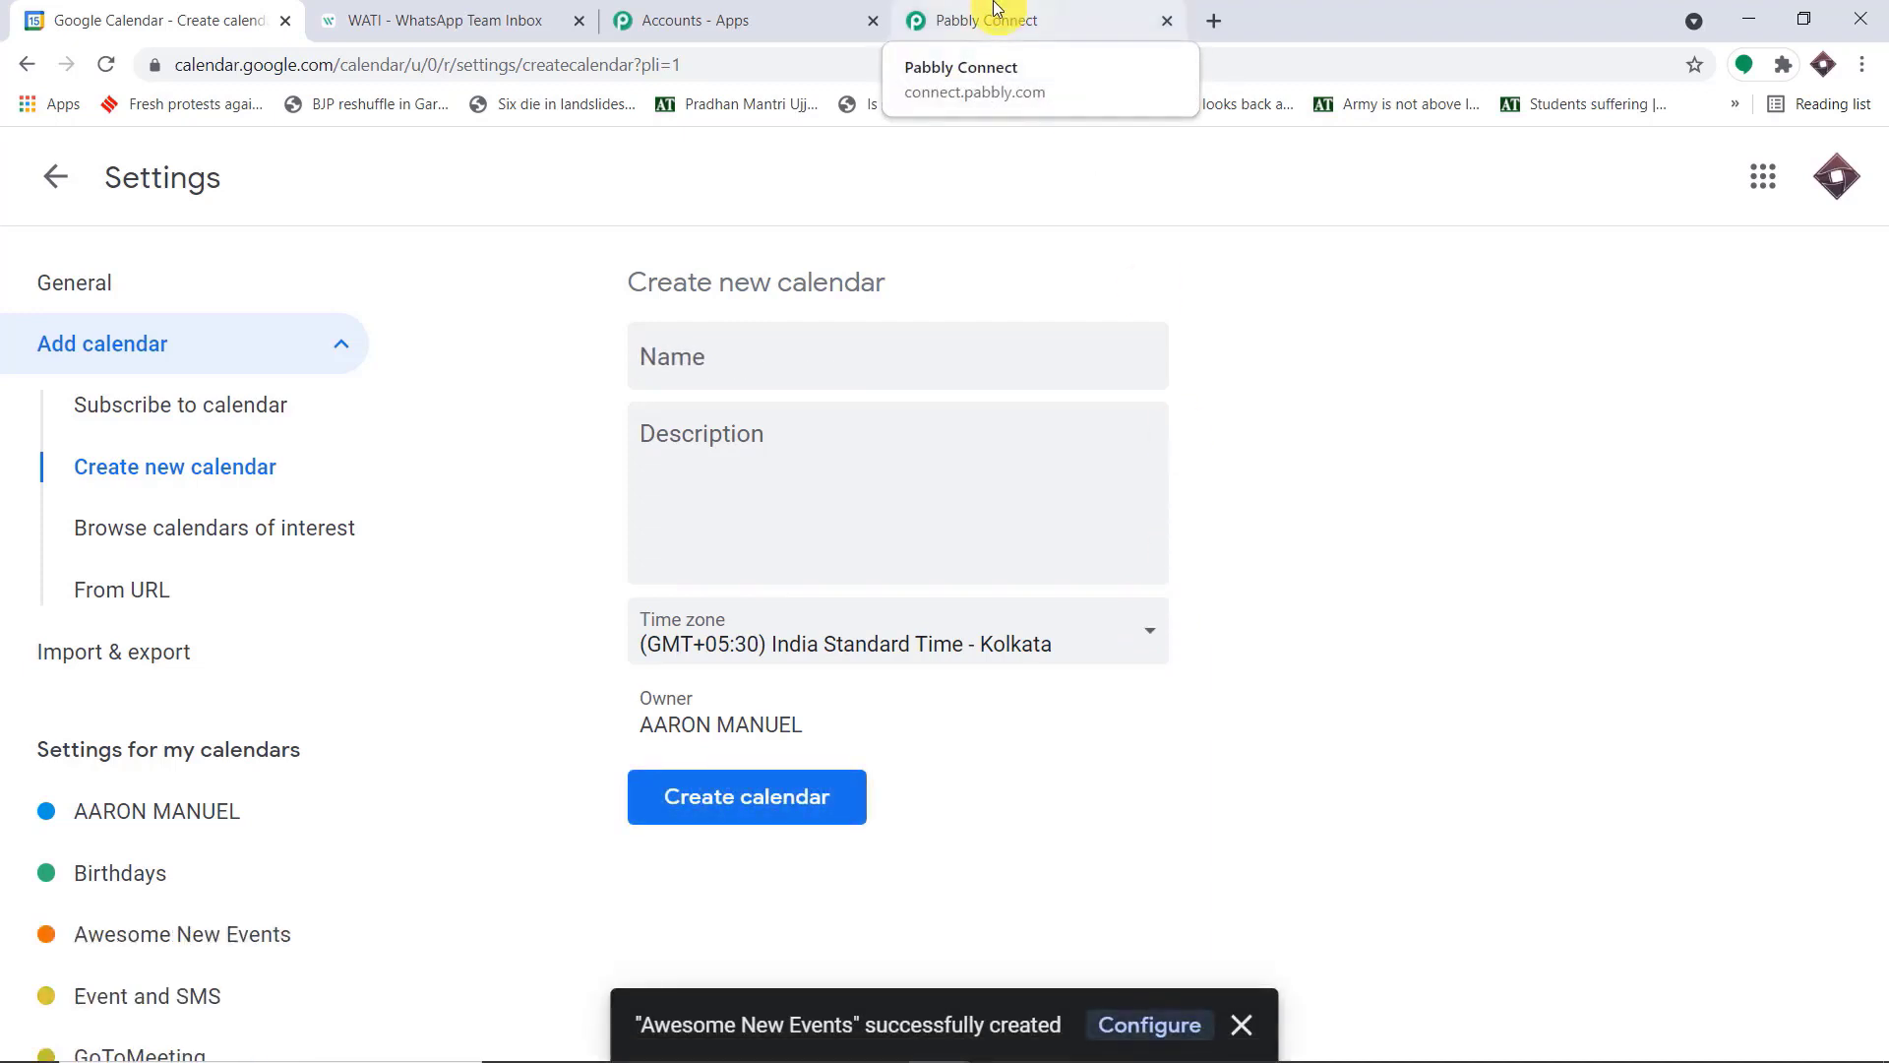
Return to the day view and hide the Event and SMS and GoToMeeting calendars
scroll(240, 928, "down", 1)
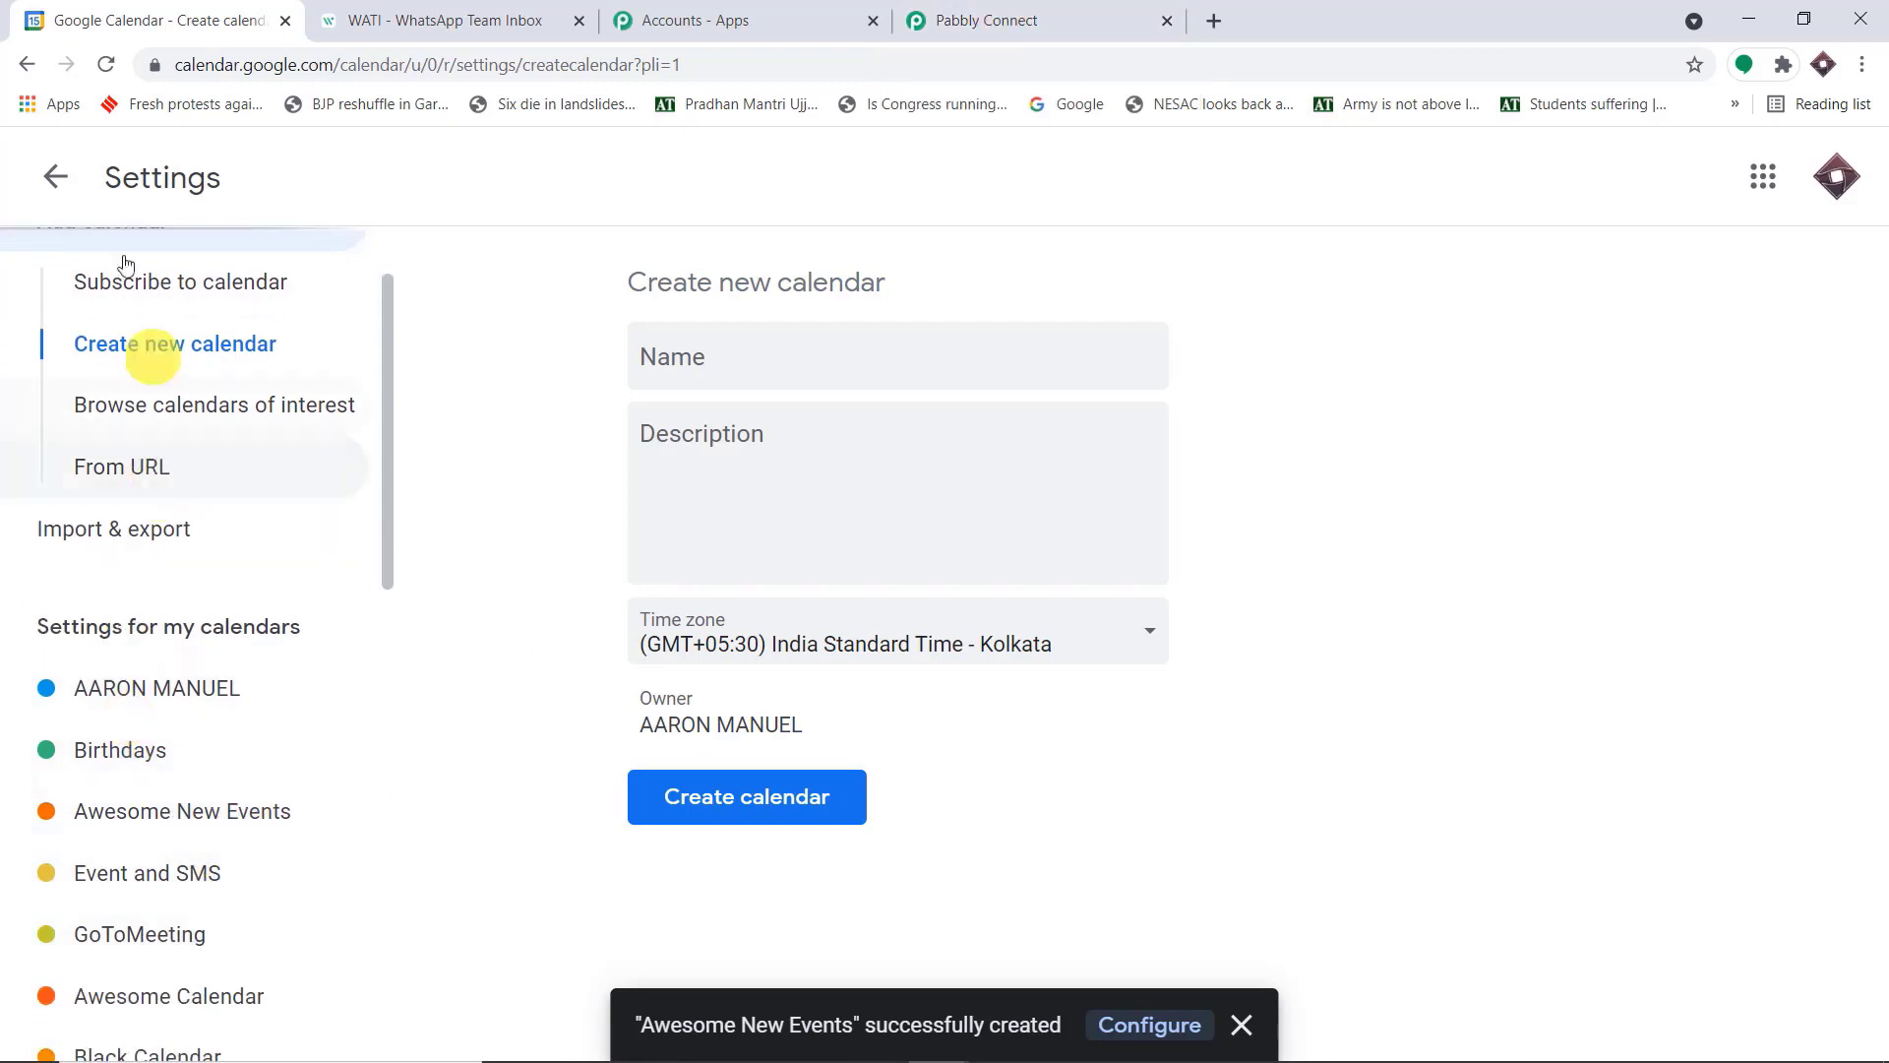
left_click(47, 184)
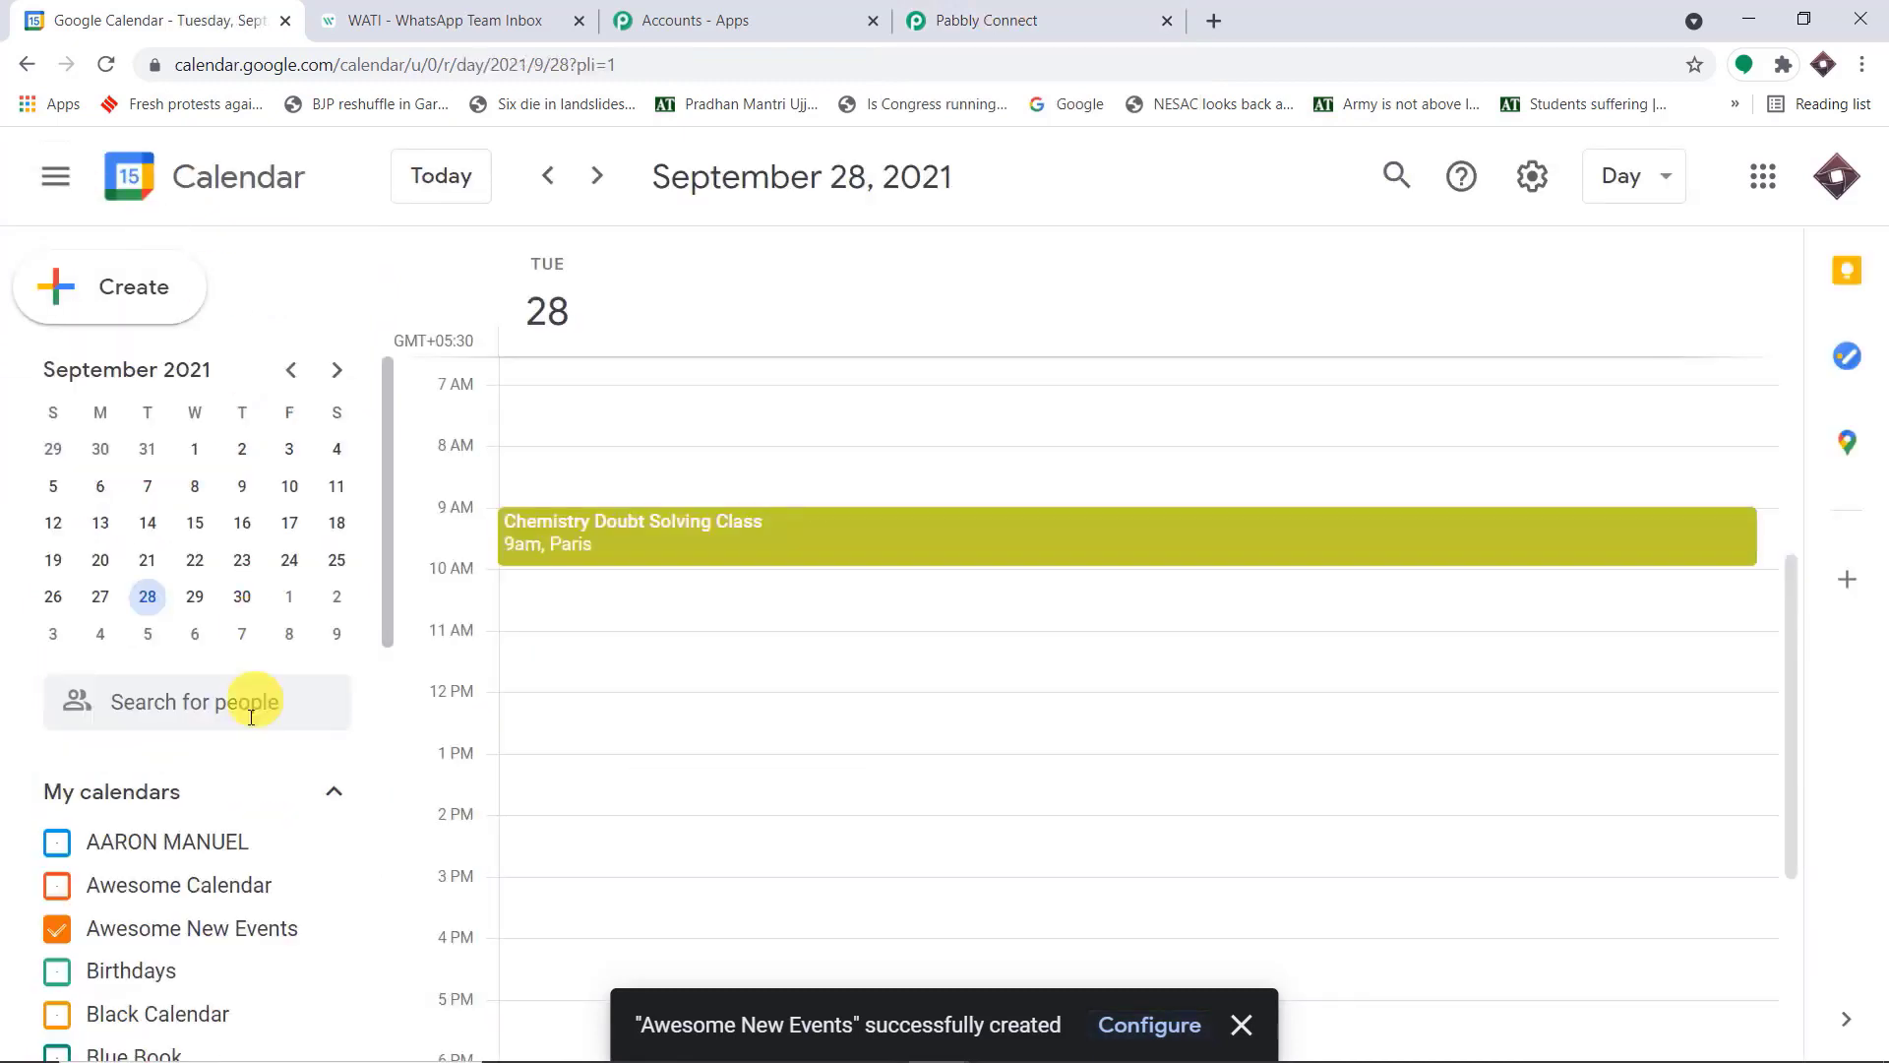
scroll(253, 748, "down", 3)
left_click(57, 731)
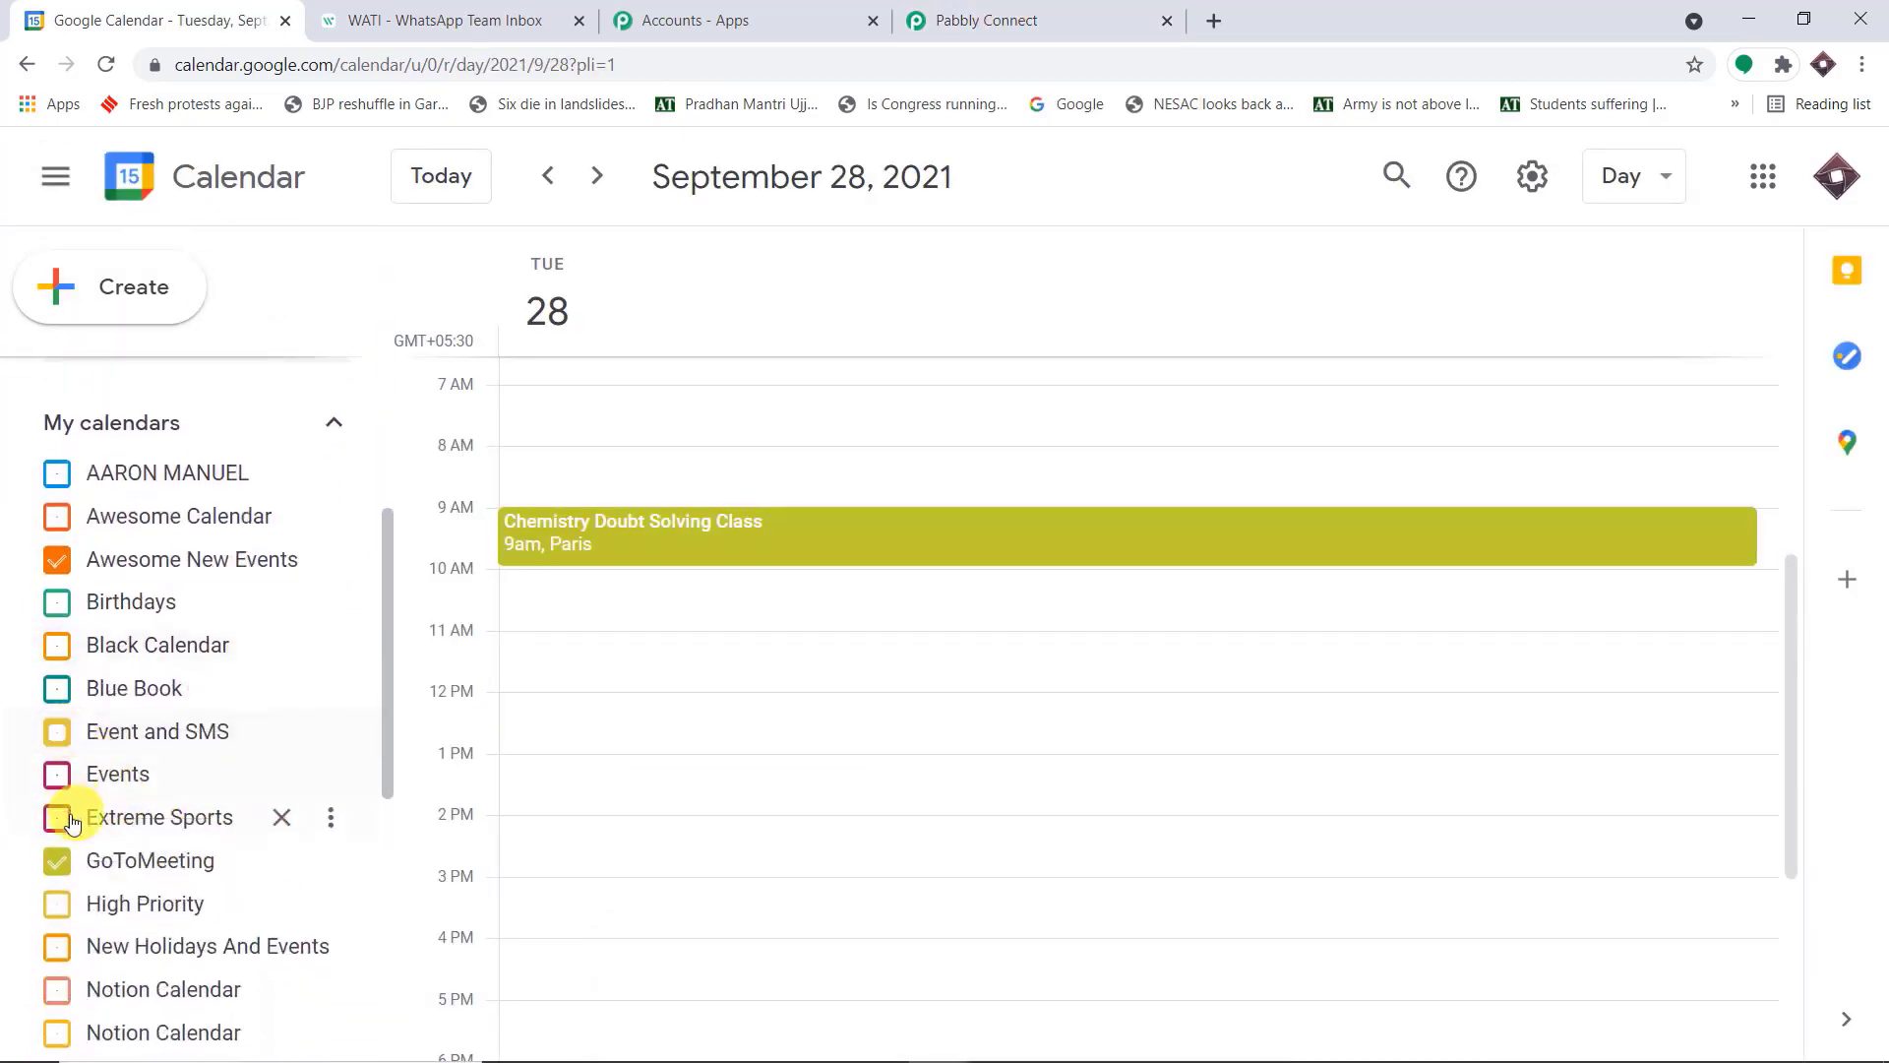
left_click(61, 861)
scroll(304, 792, "down", 4)
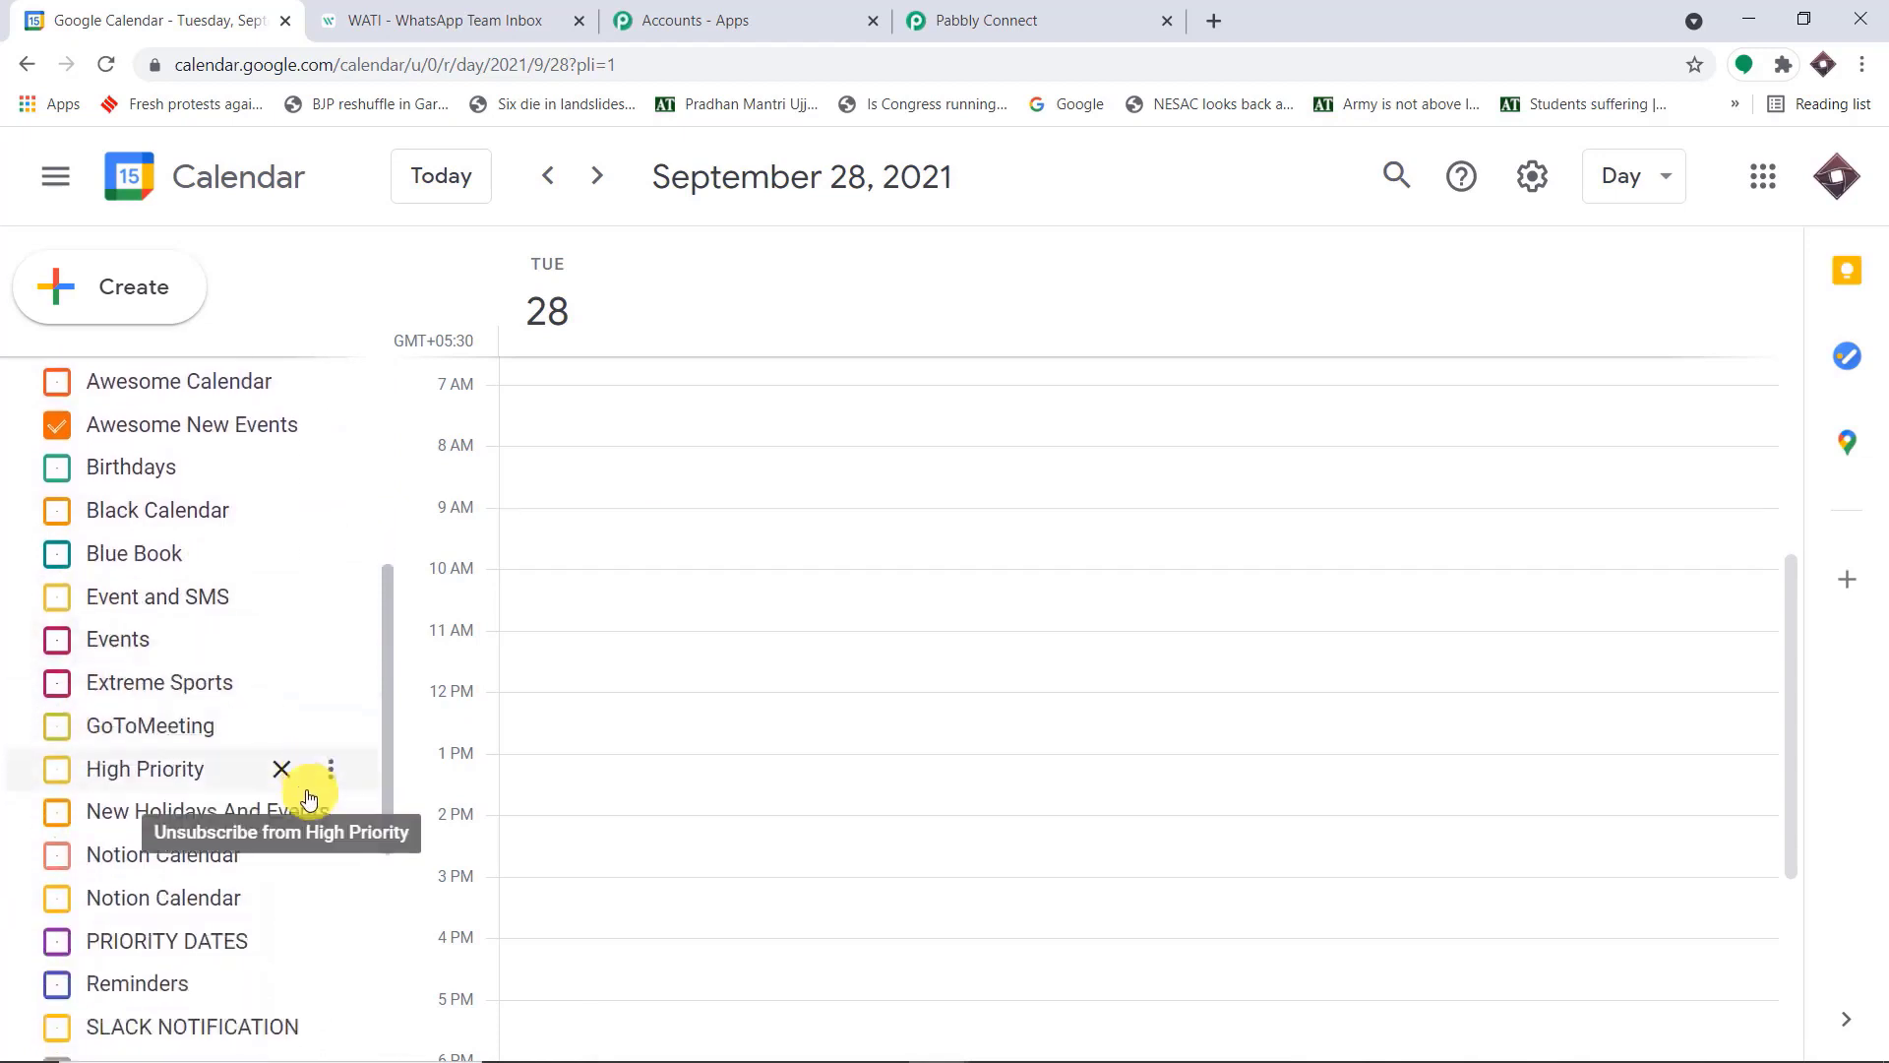
scroll(315, 807, "up", 2)
scroll(295, 777, "up", 2)
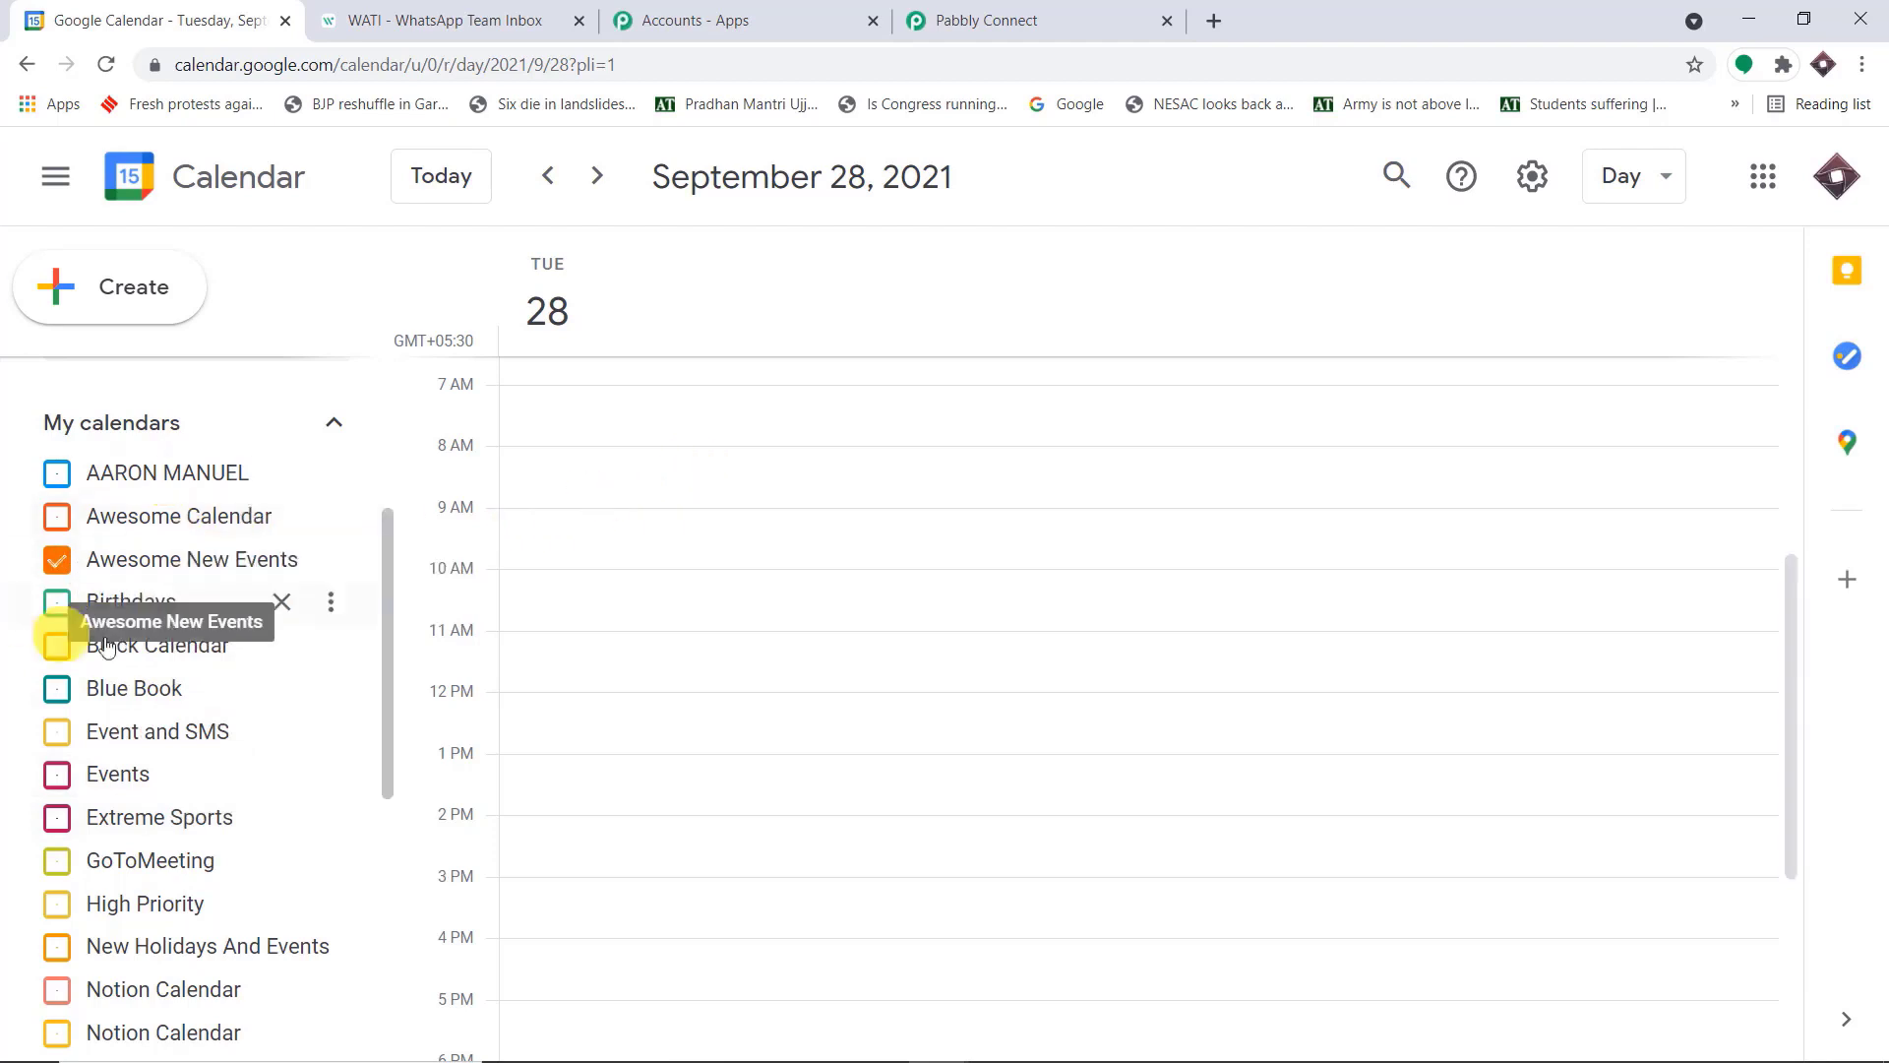
In Pabbly Connect, refresh the trigger's calendars, select Awesome New Events, then save and send a test request
left_click(987, 15)
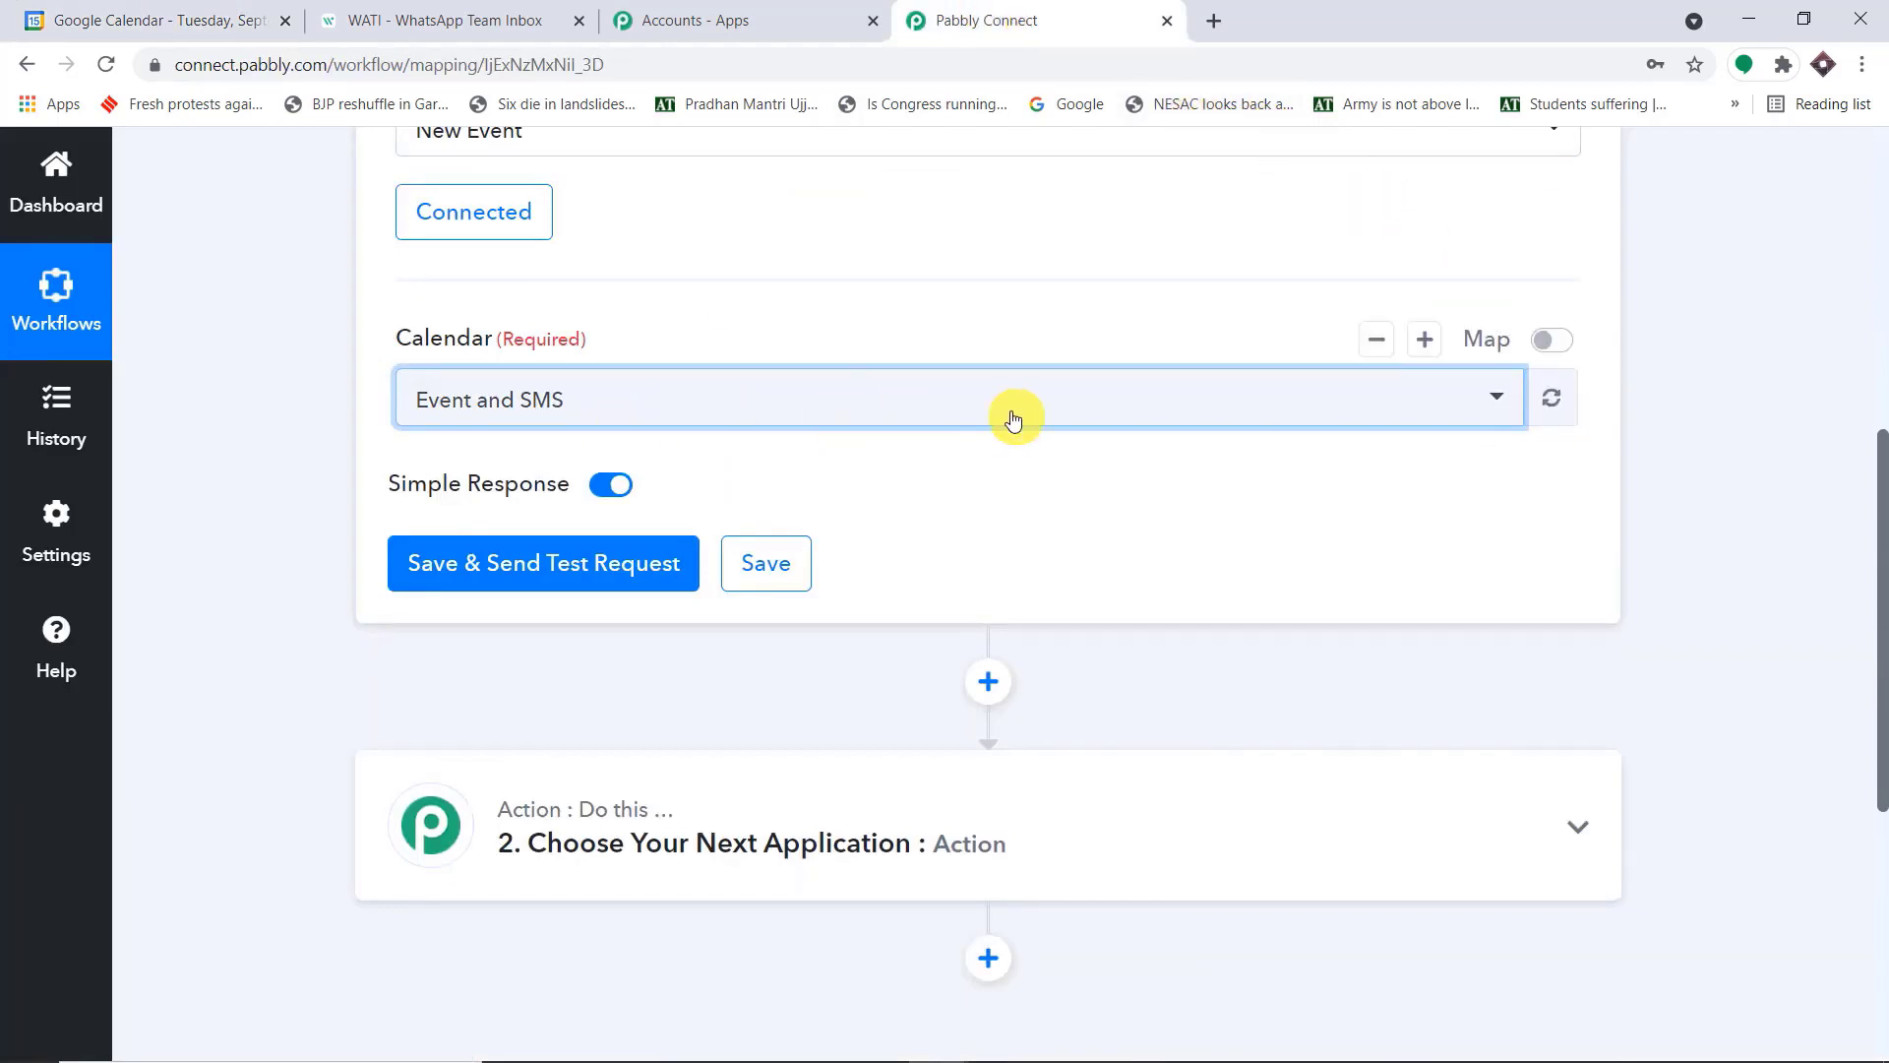
left_click(1555, 399)
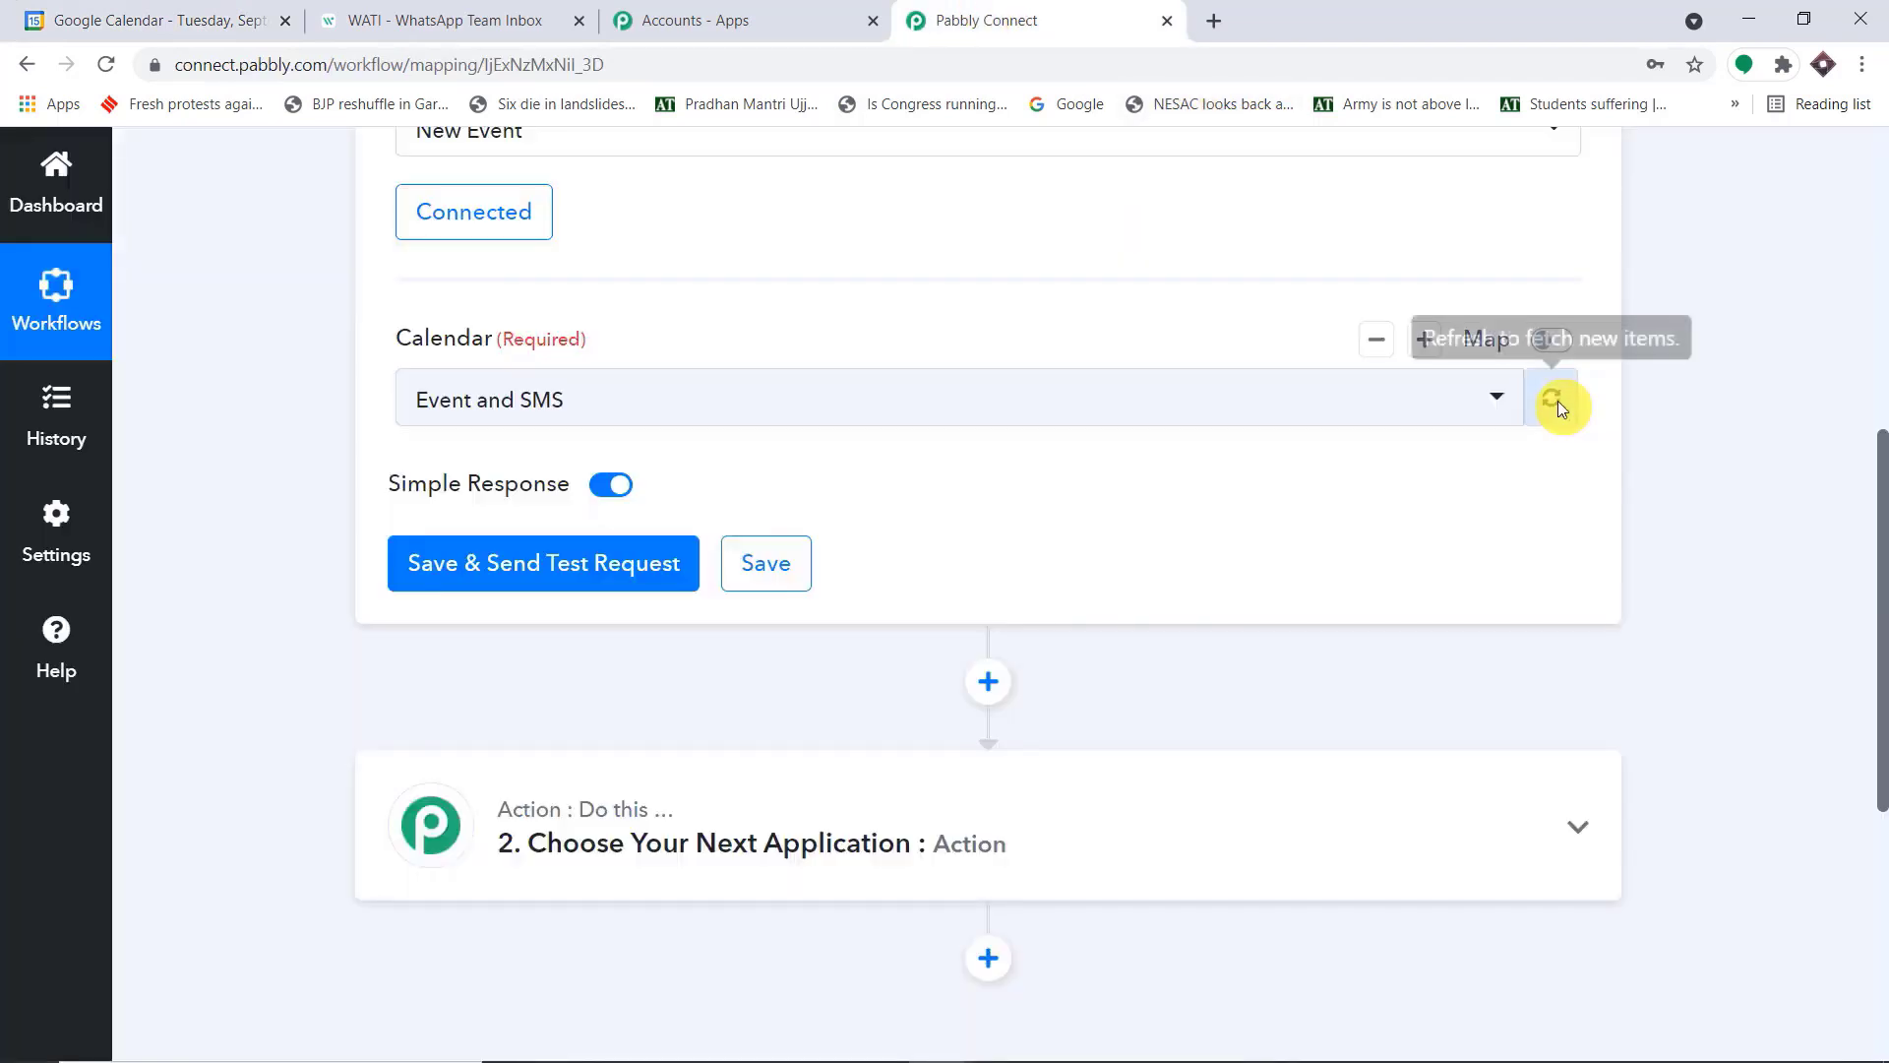
left_click(1289, 400)
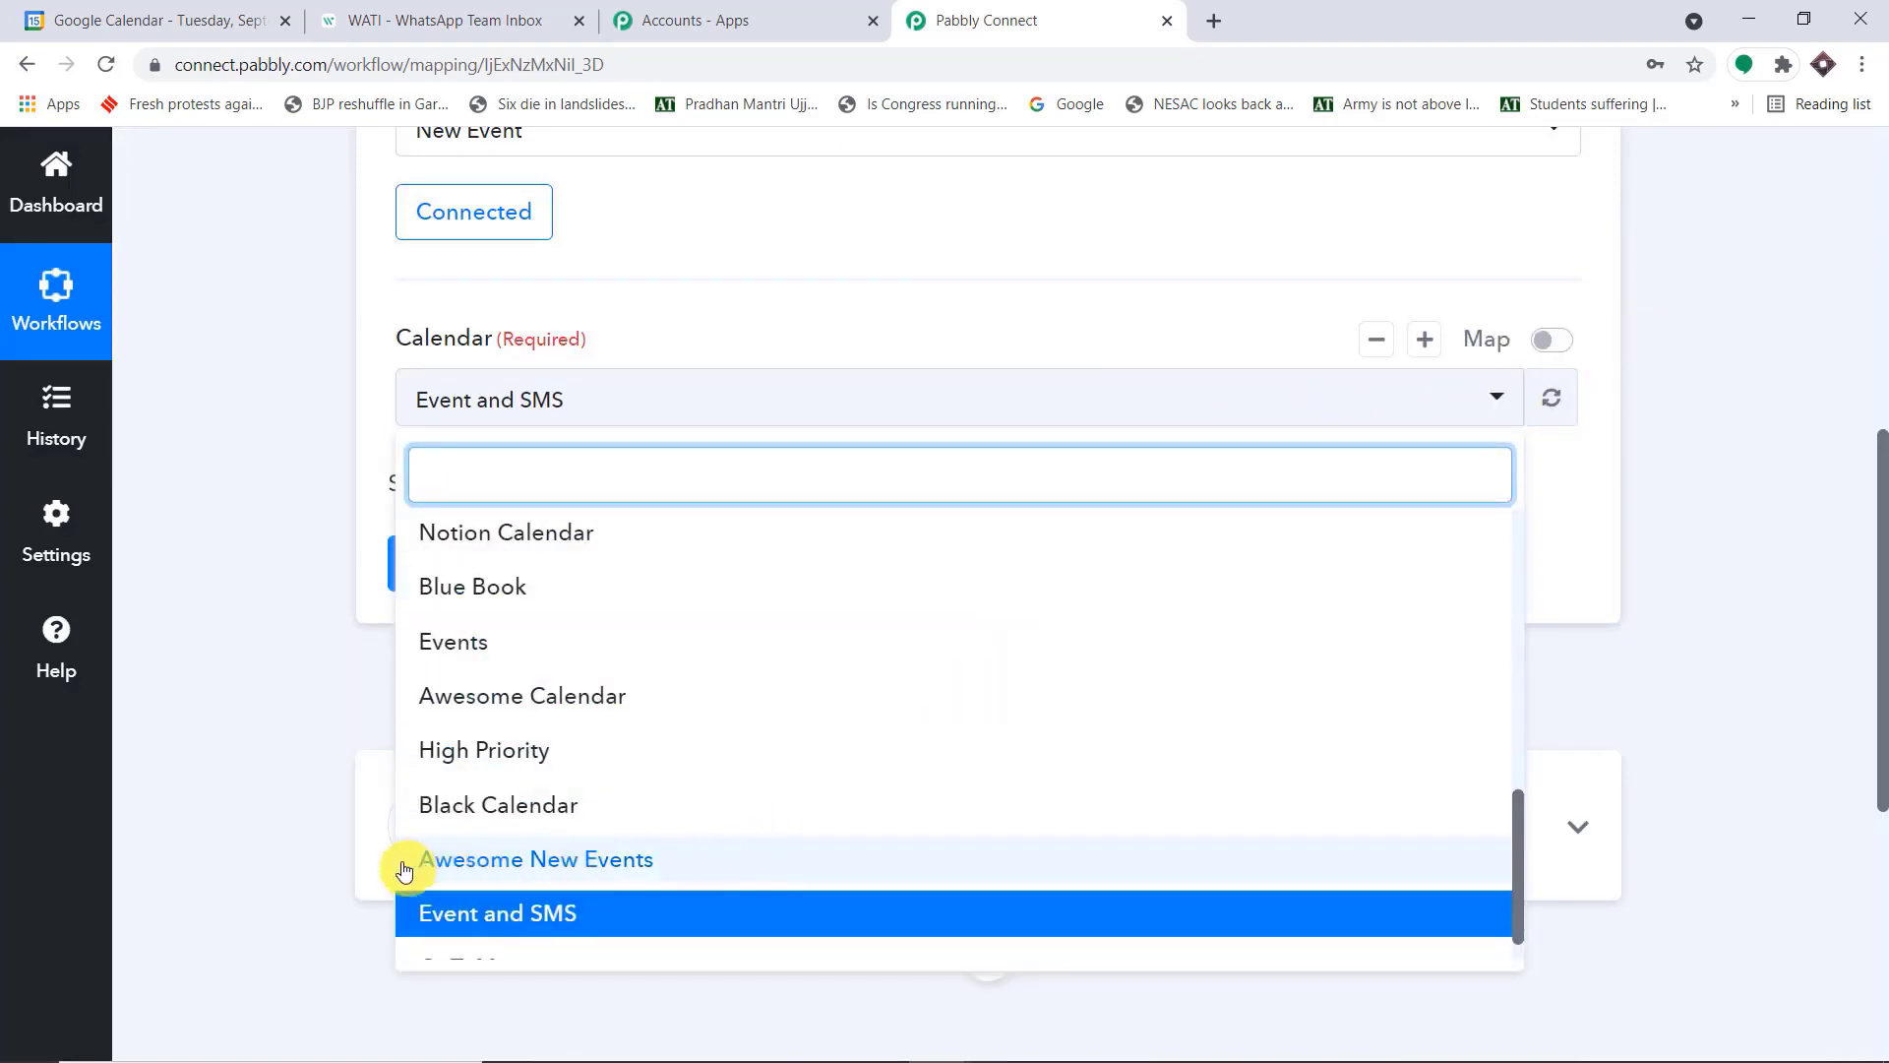
left_click(686, 864)
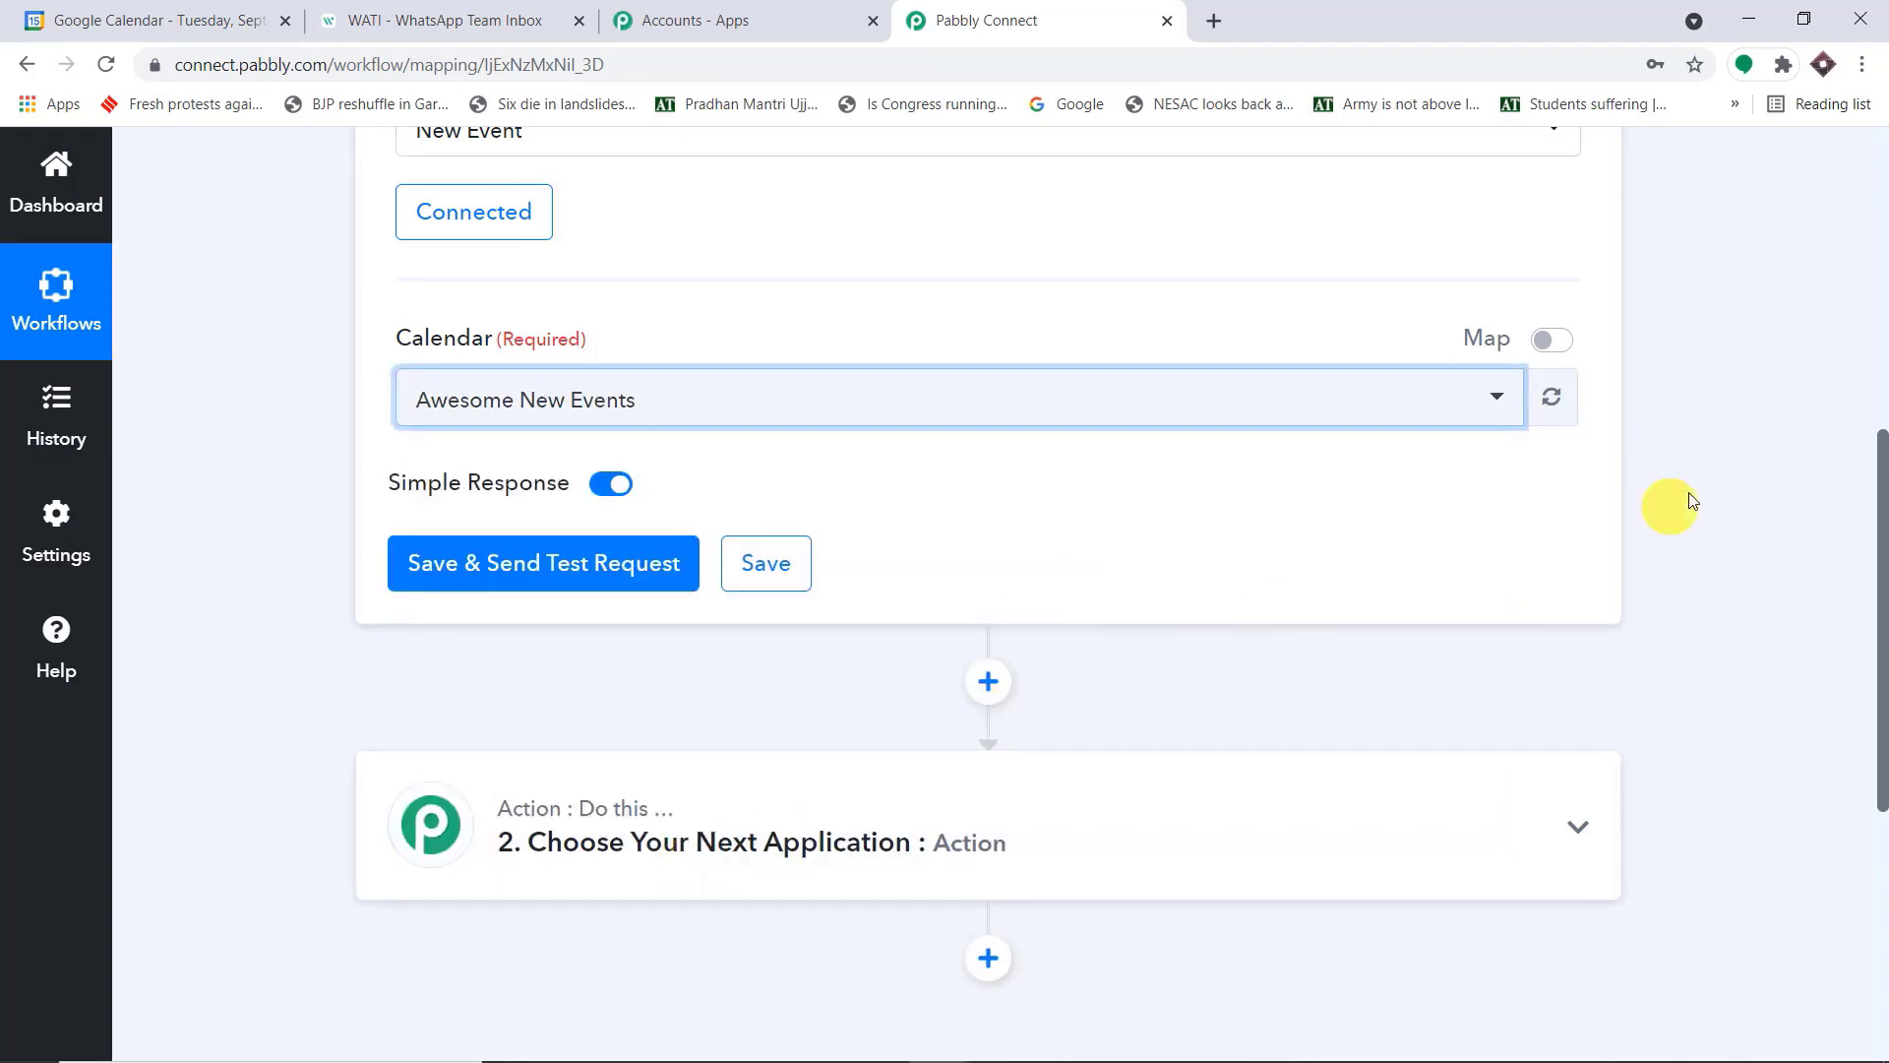
left_click(445, 575)
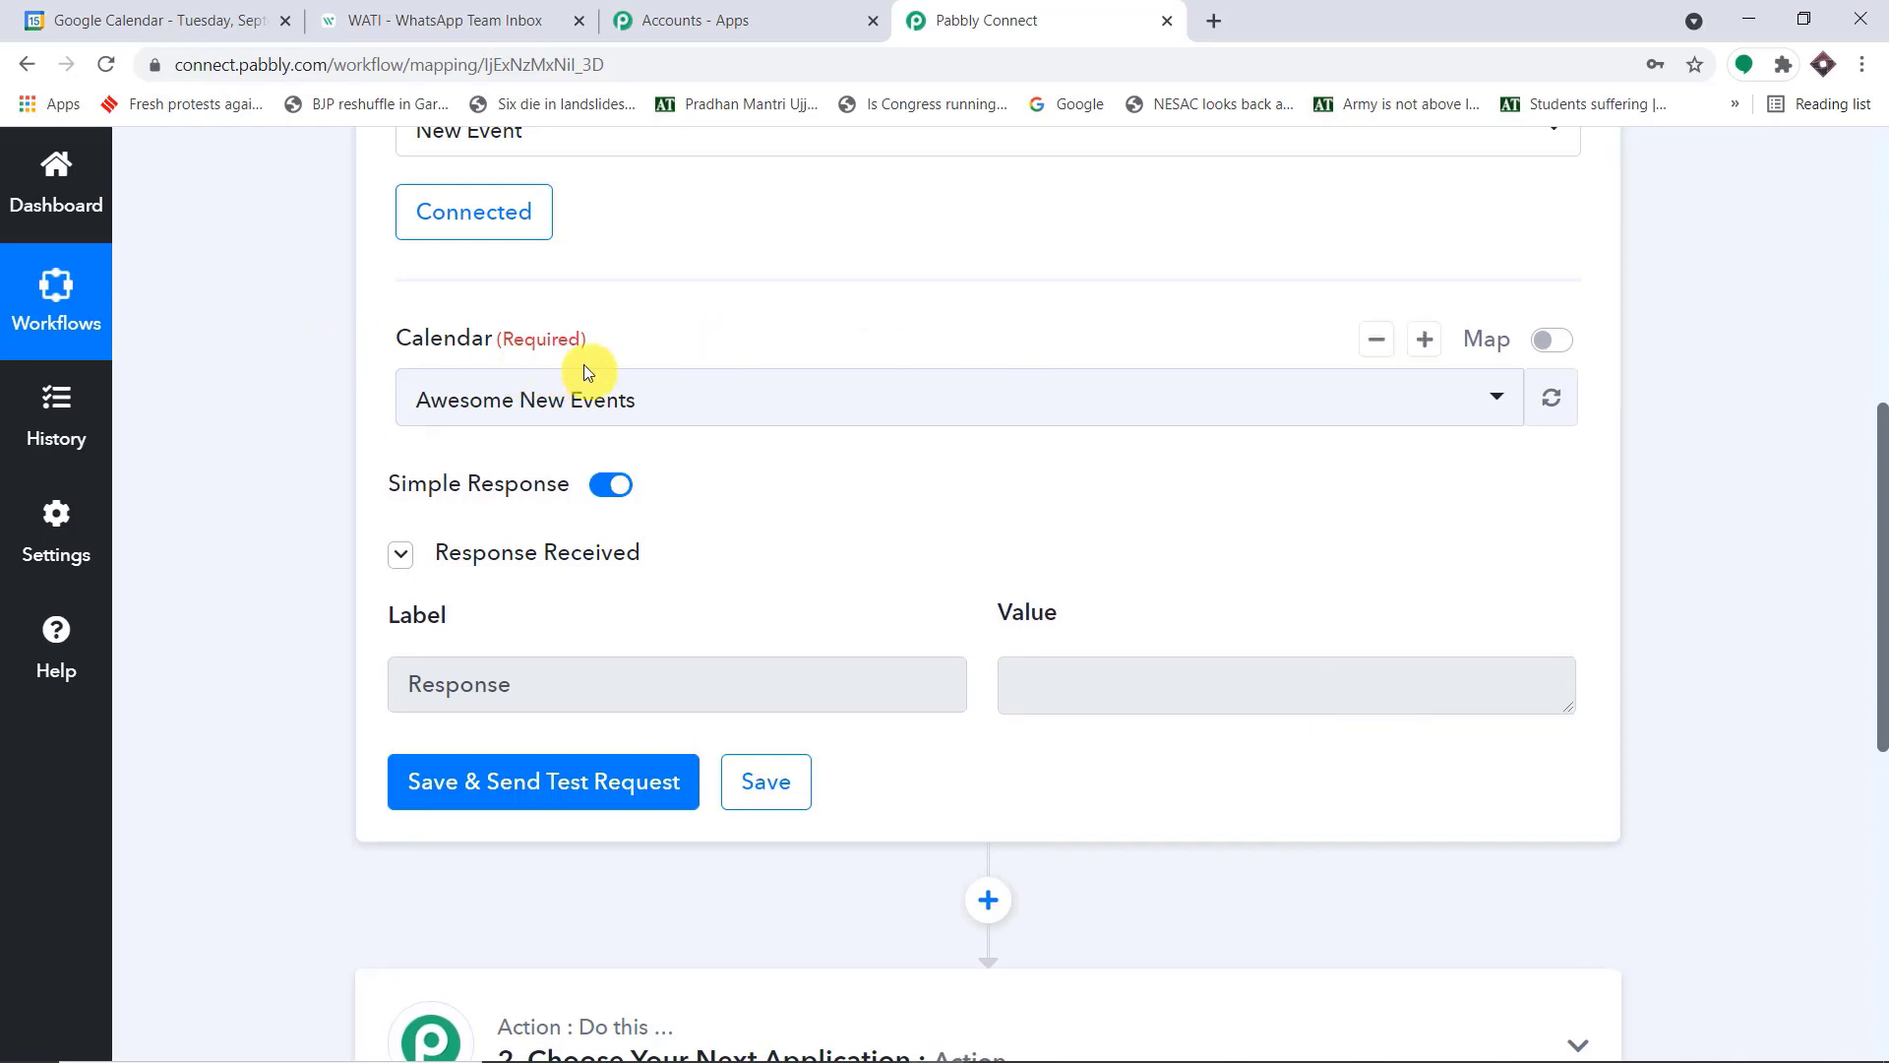
In Google Calendar, start a 9:30am–10:30am event on October 20, 2021, titled "English Grammar 101"
left_click(116, 12)
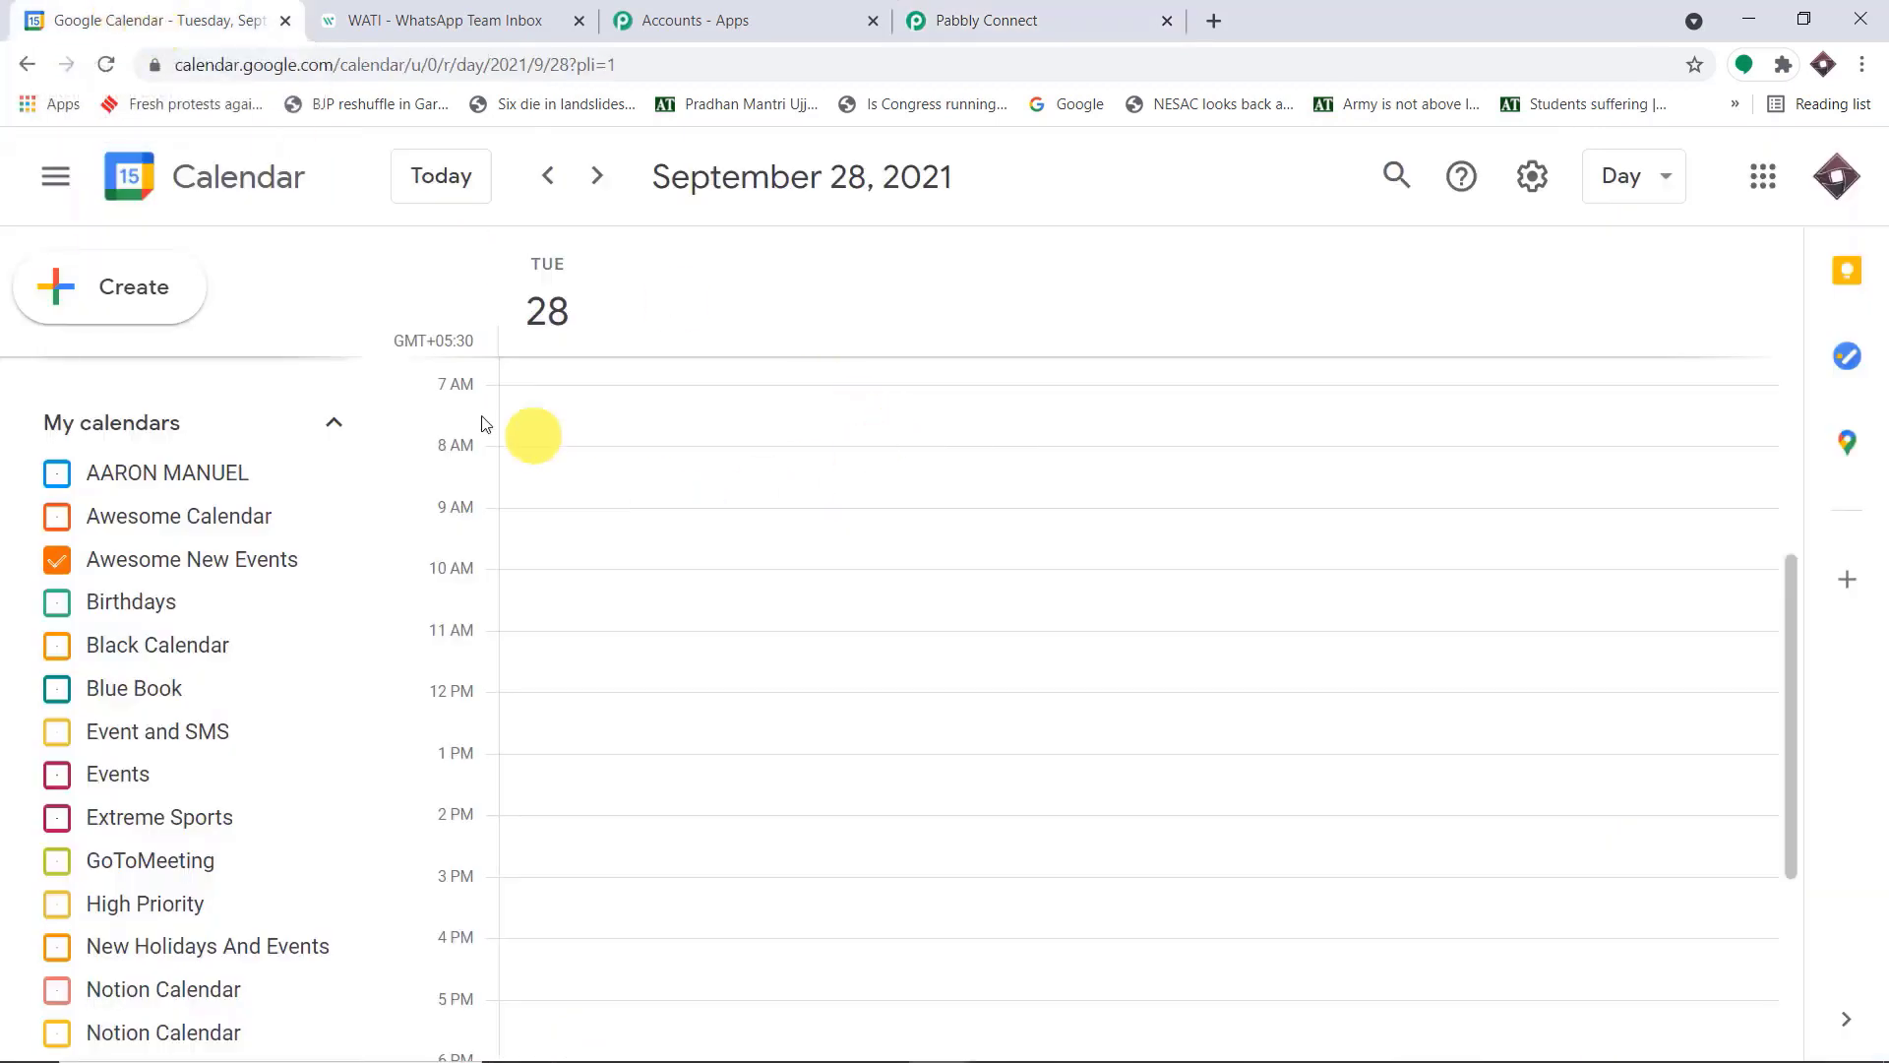
left_click(600, 180)
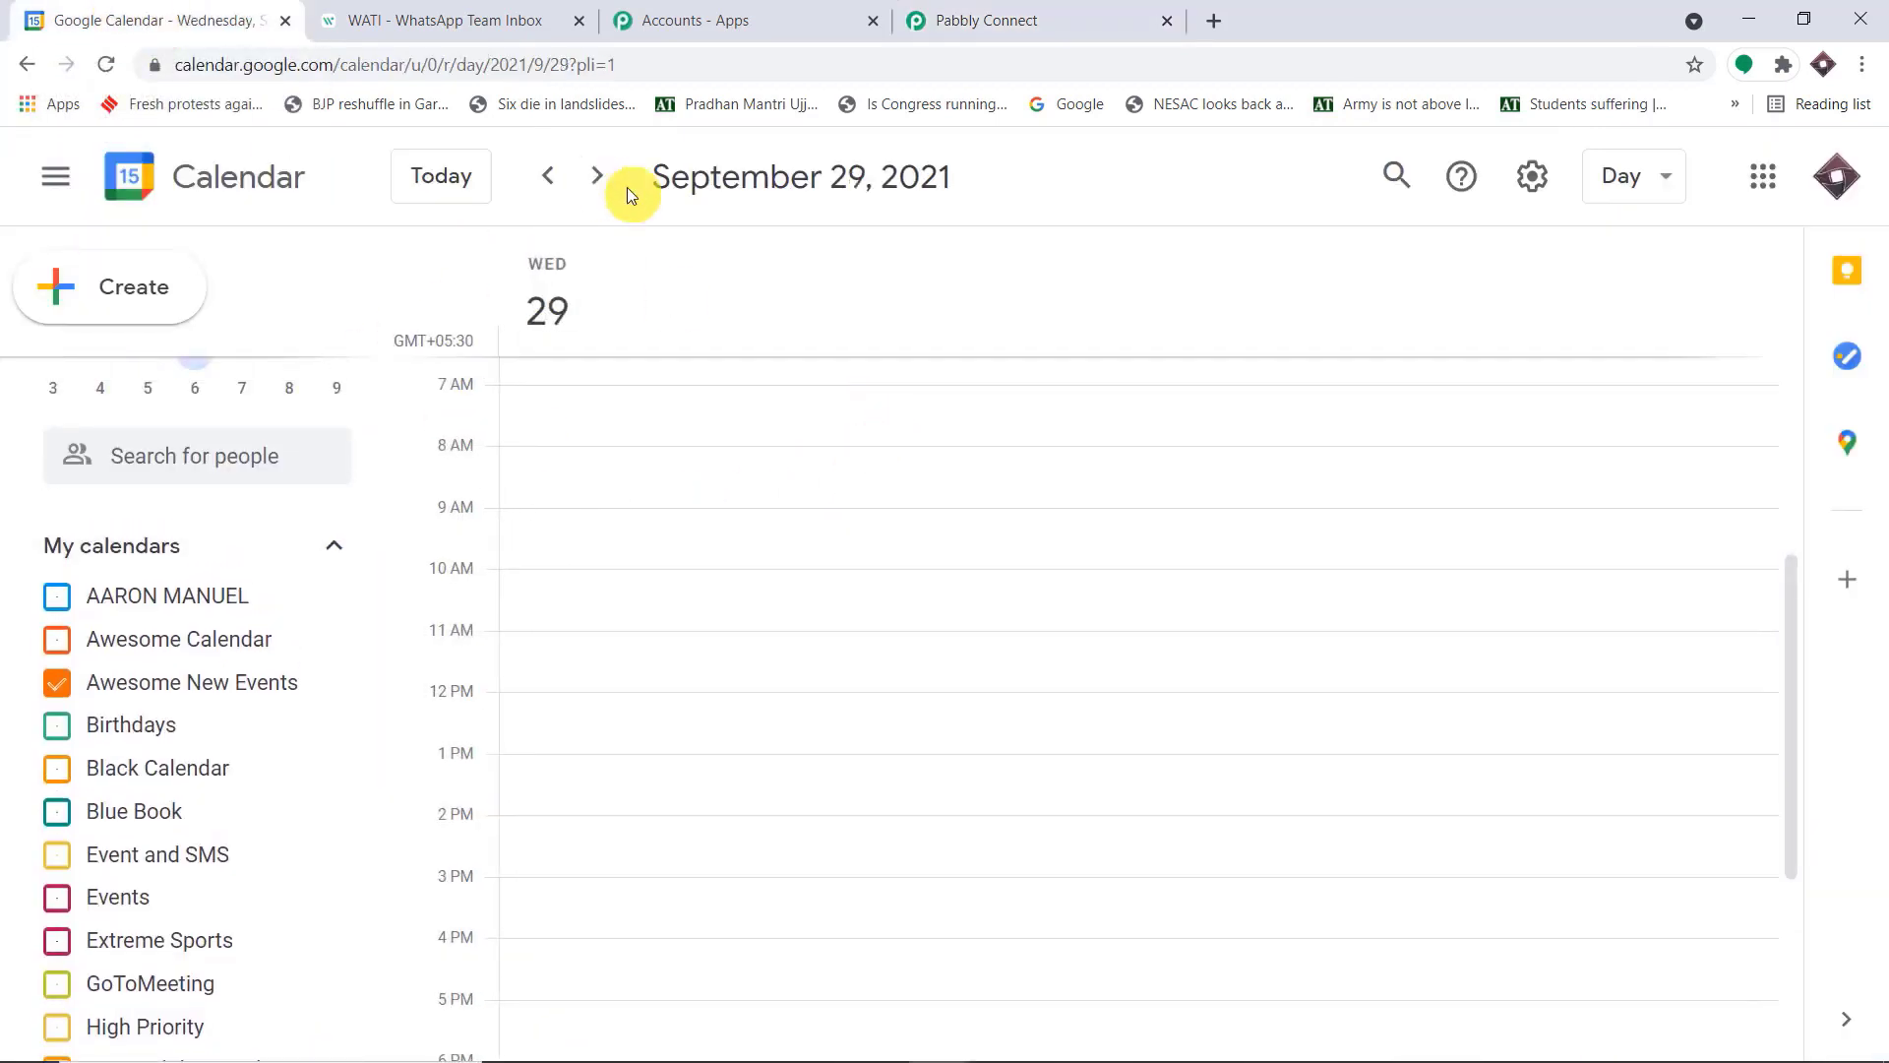
left_click(337, 372)
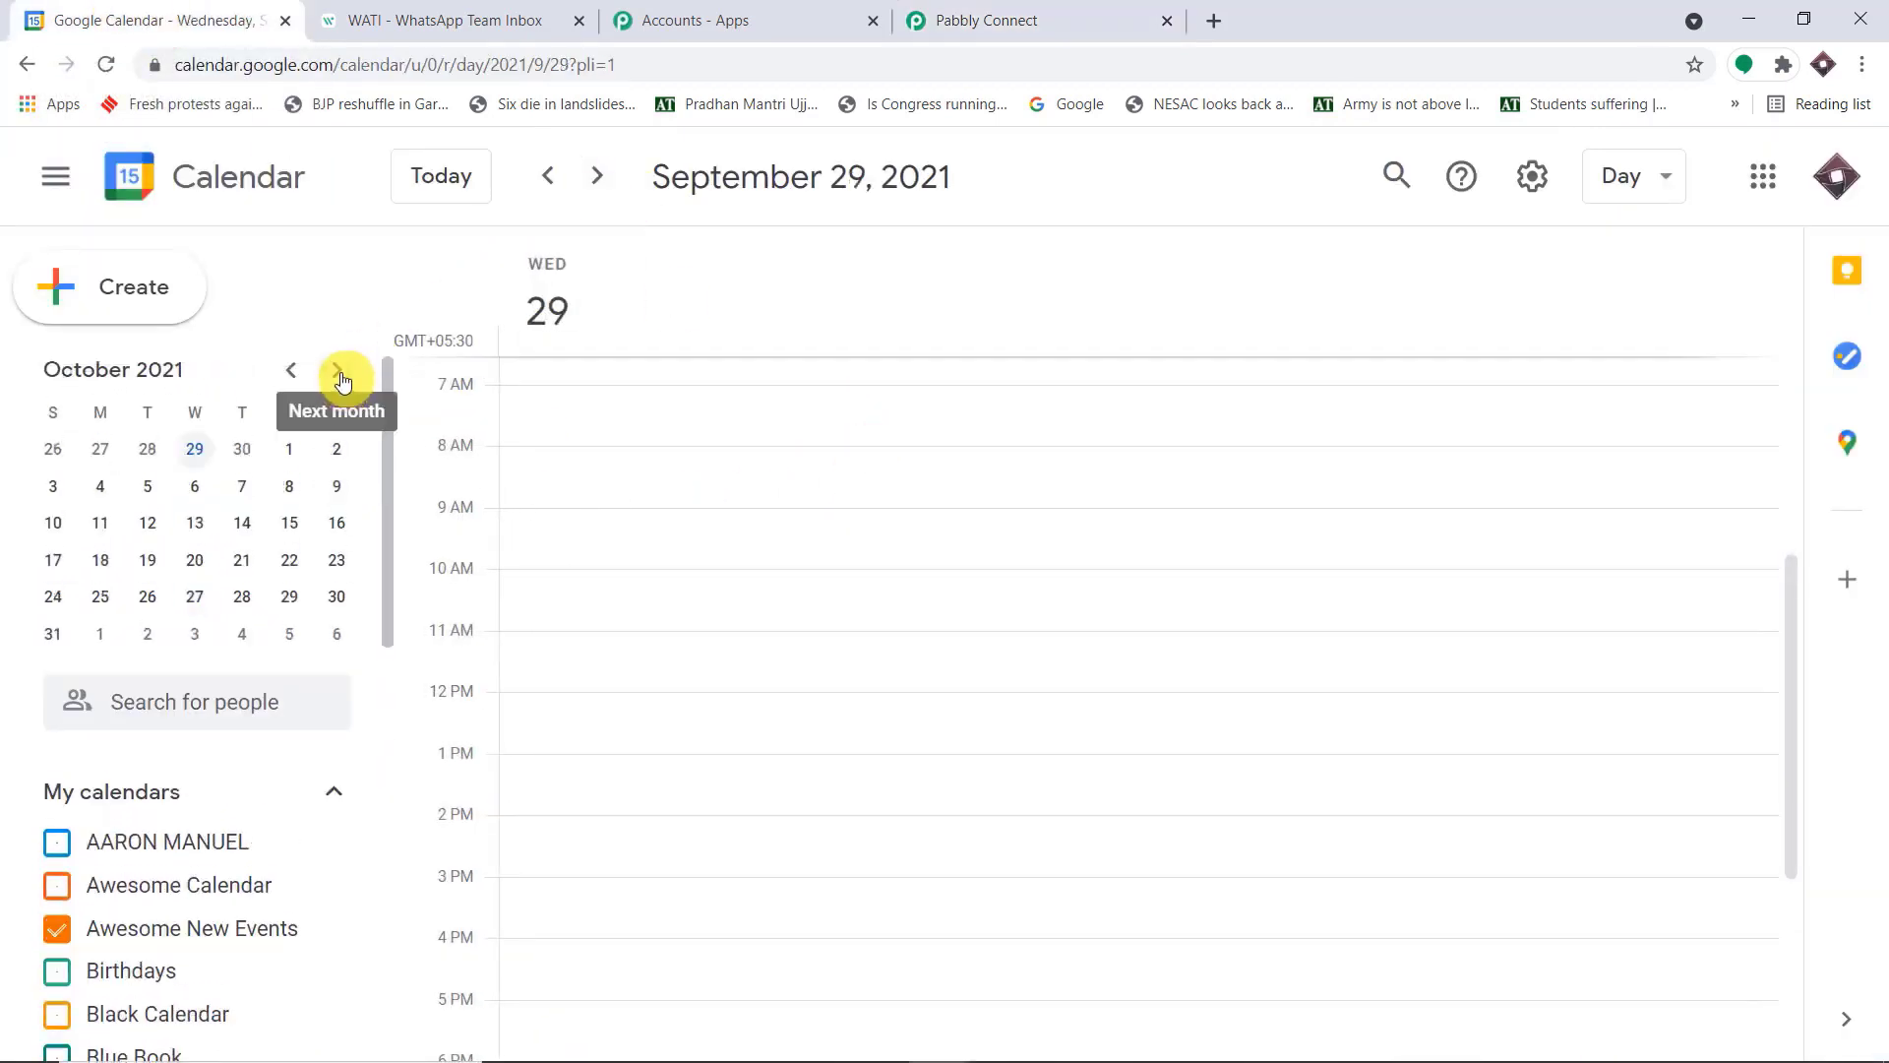
left_click(193, 562)
scroll(624, 527, "up", 2)
scroll(770, 531, "down", 2)
left_click(689, 549)
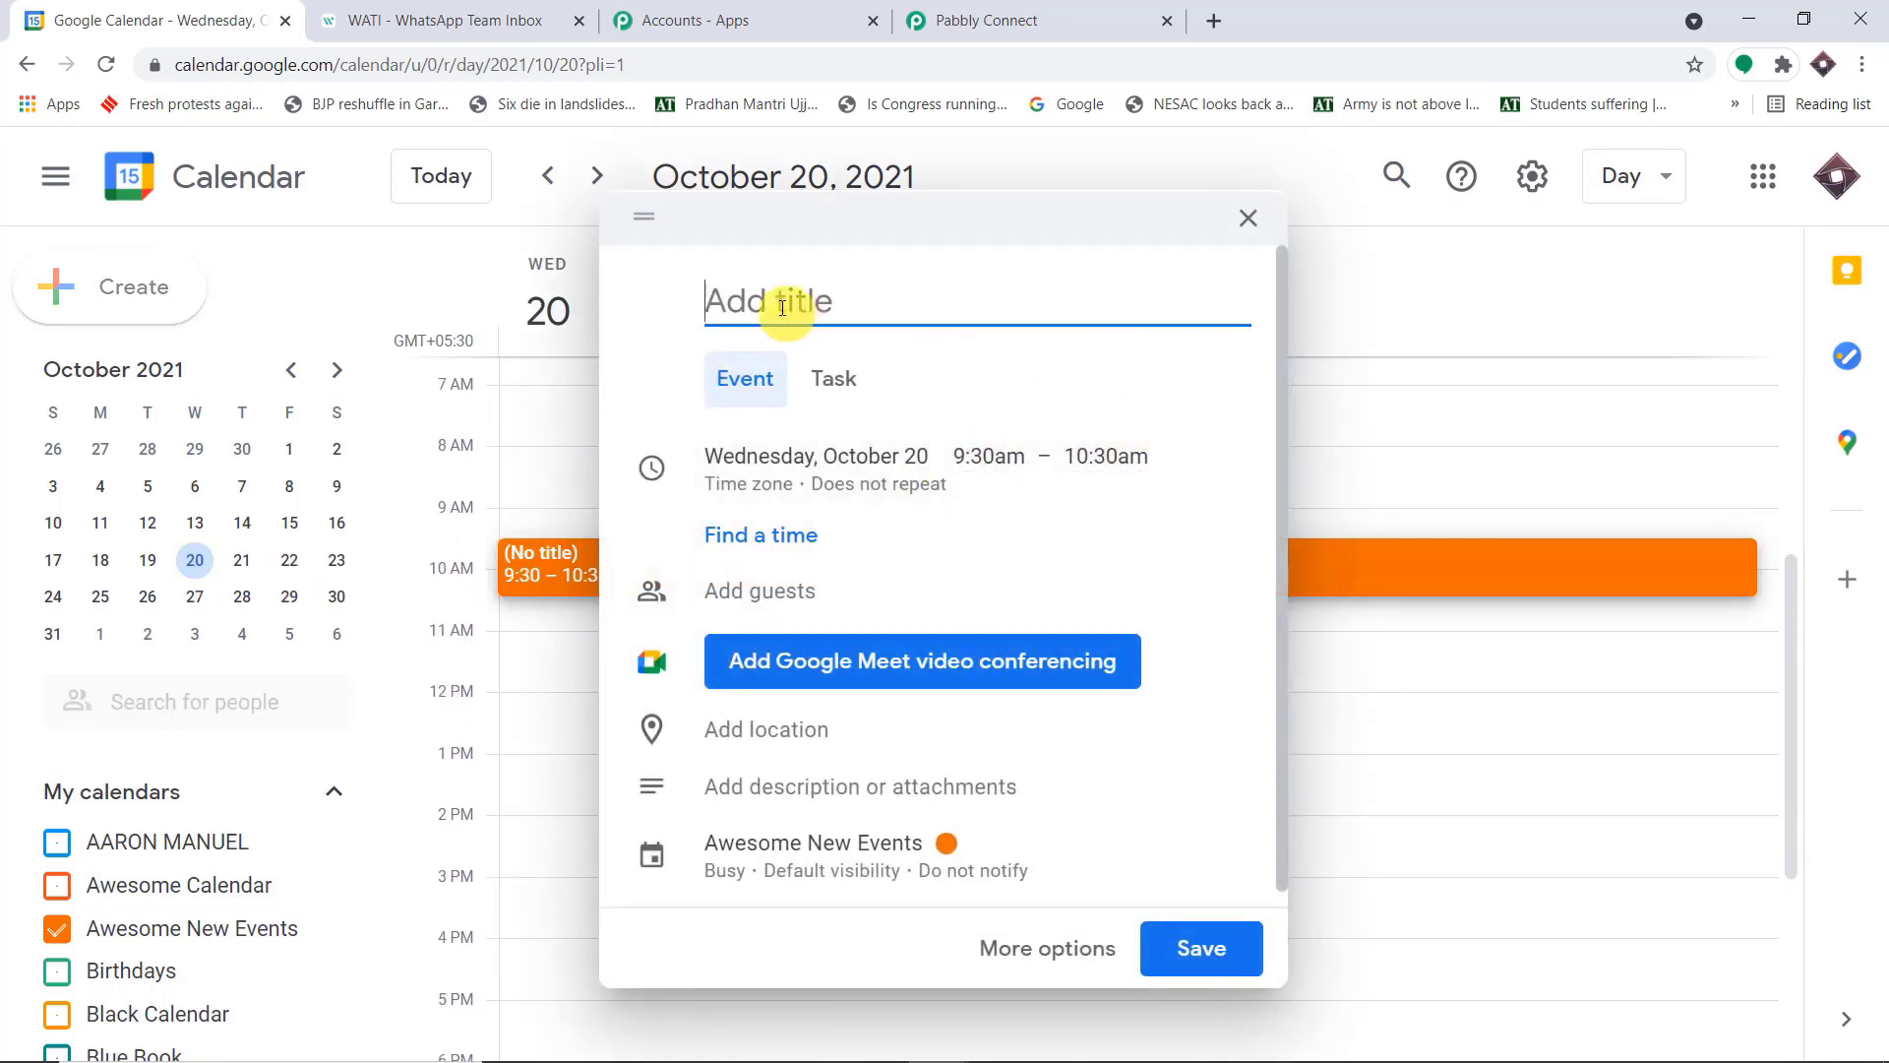
type("English Grammar 101")
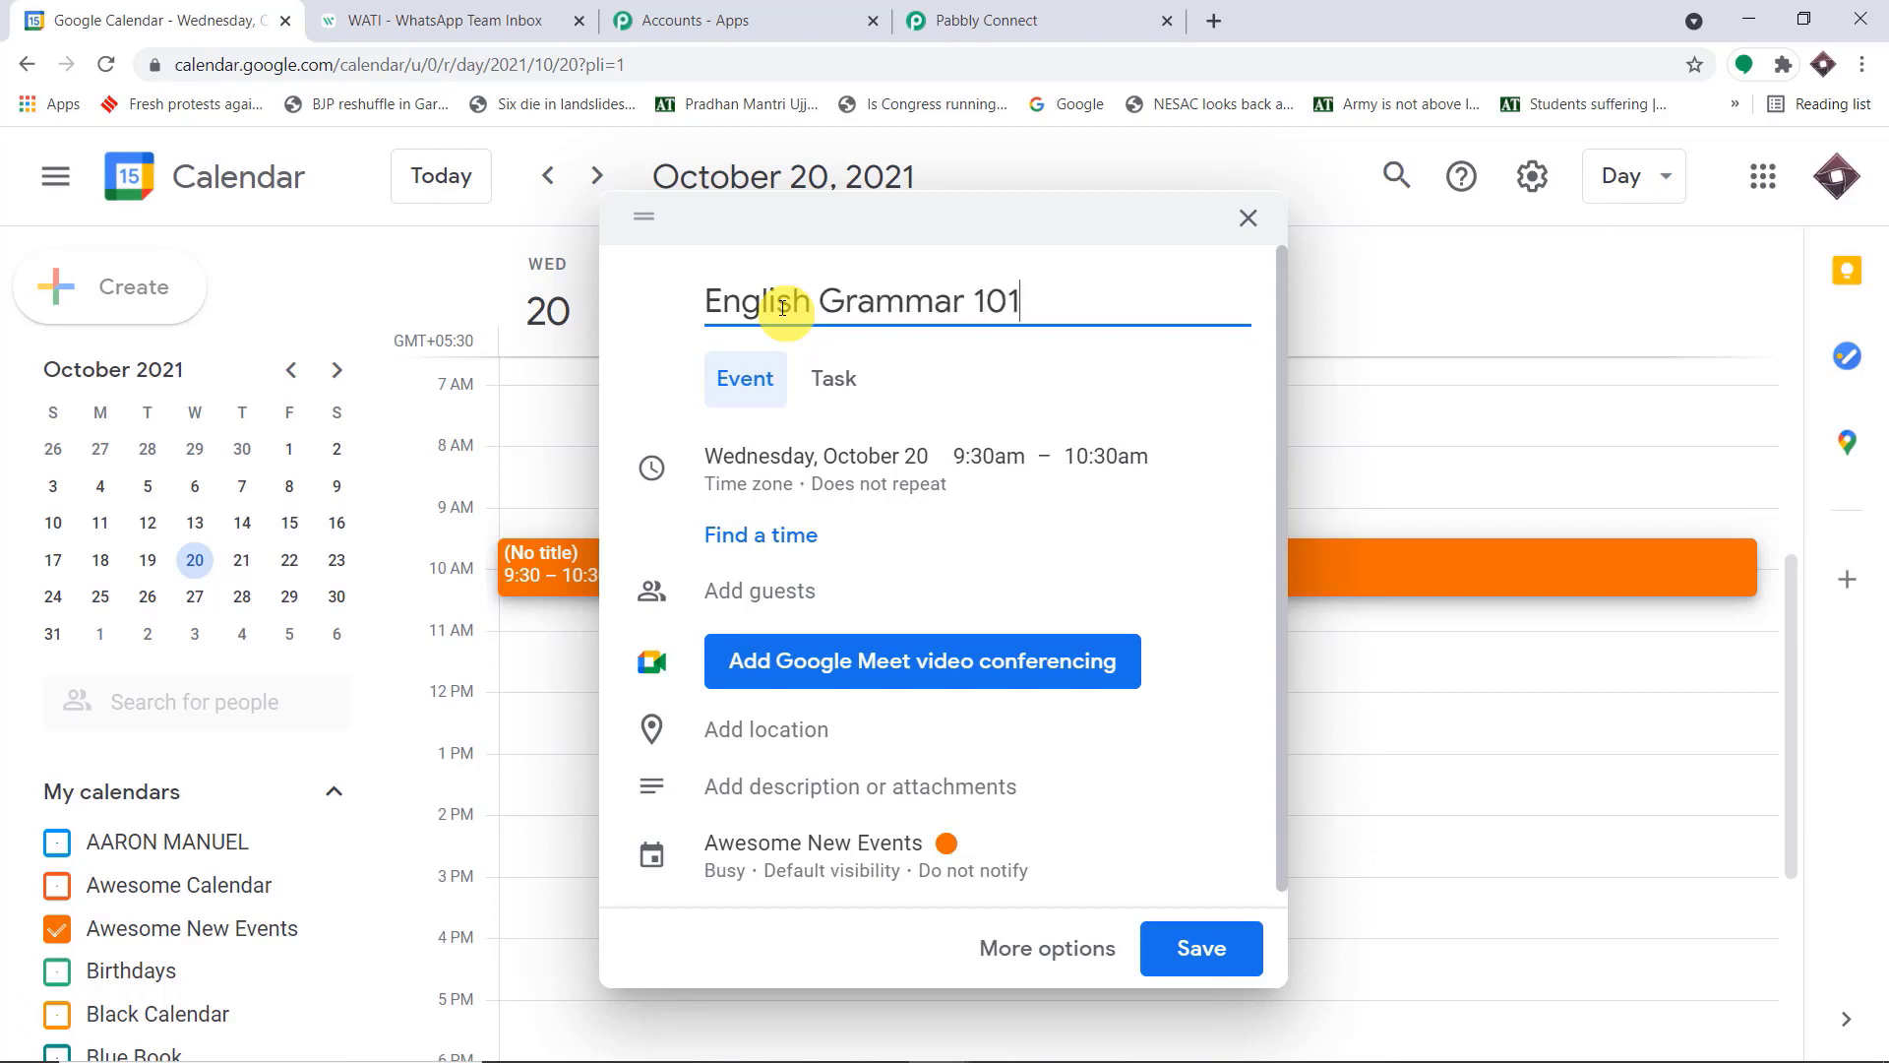
Enter the contact's full name and phone number in the event description and set the location to Delhi
scroll(846, 491, "down", 1)
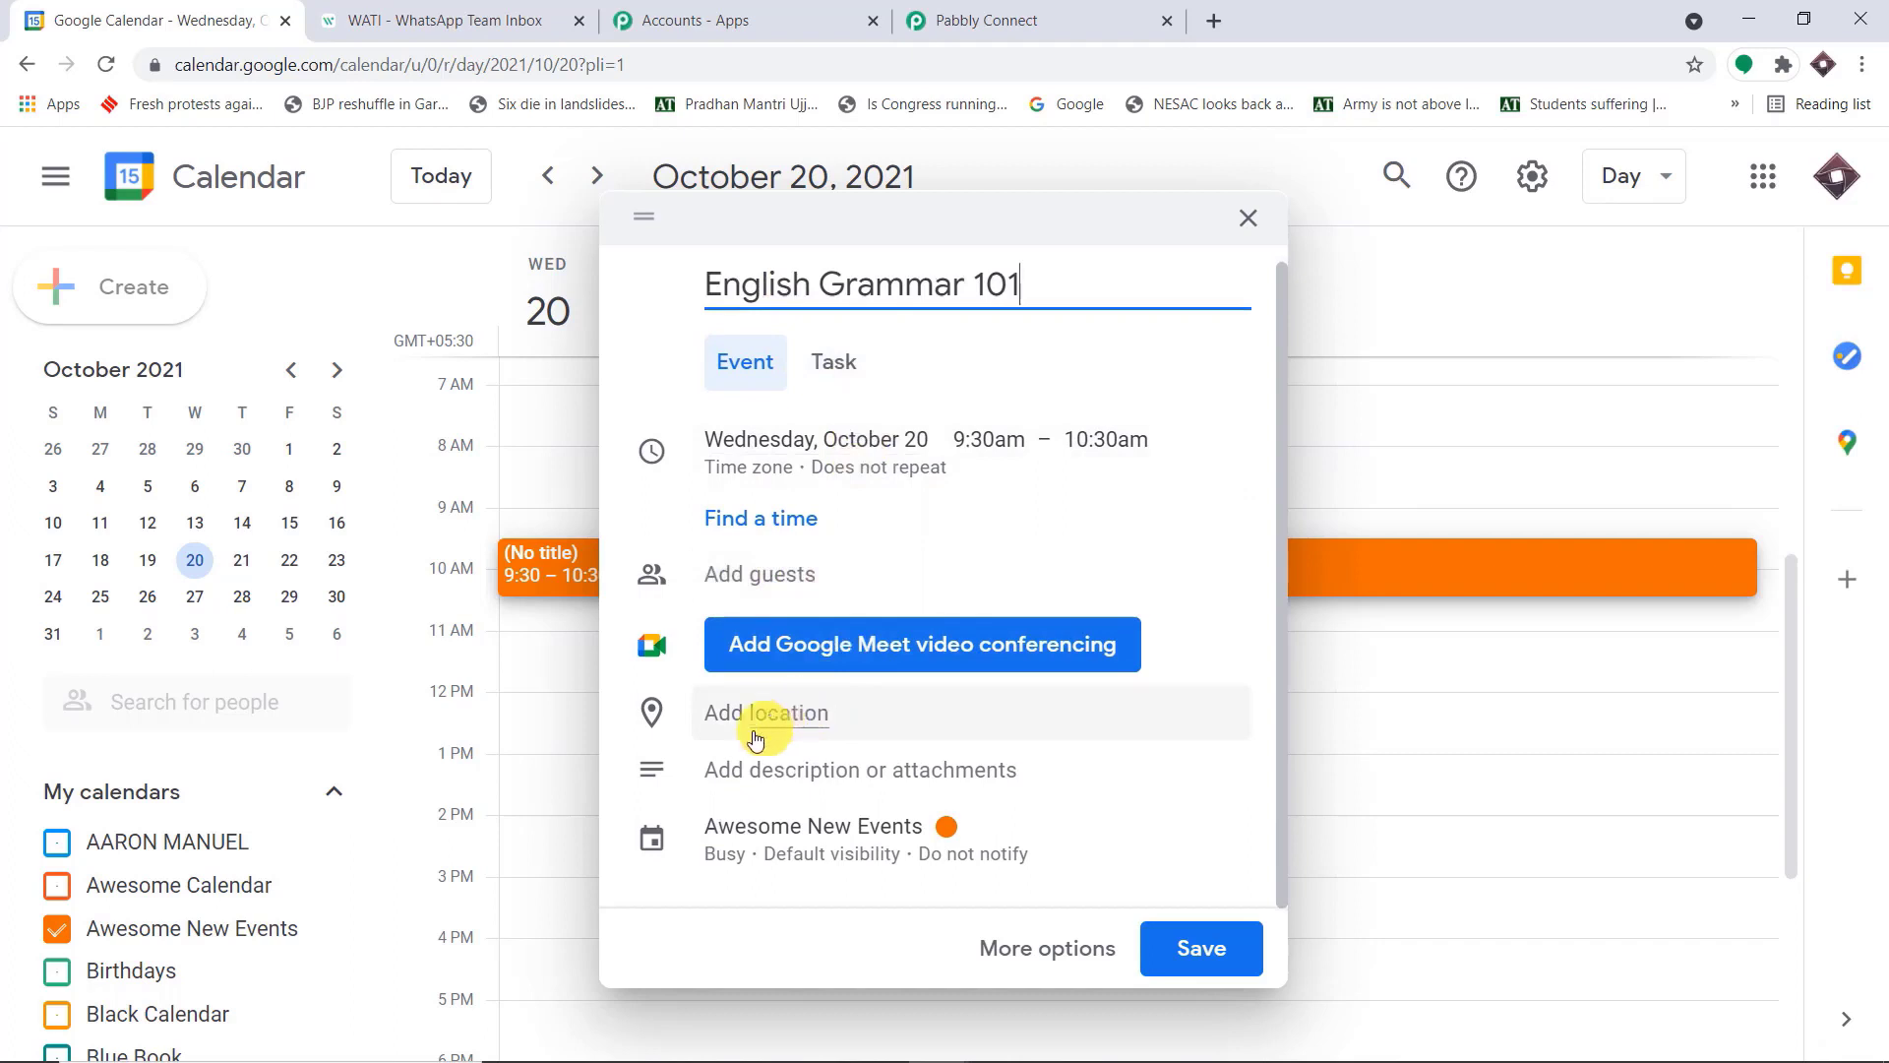
left_click(729, 776)
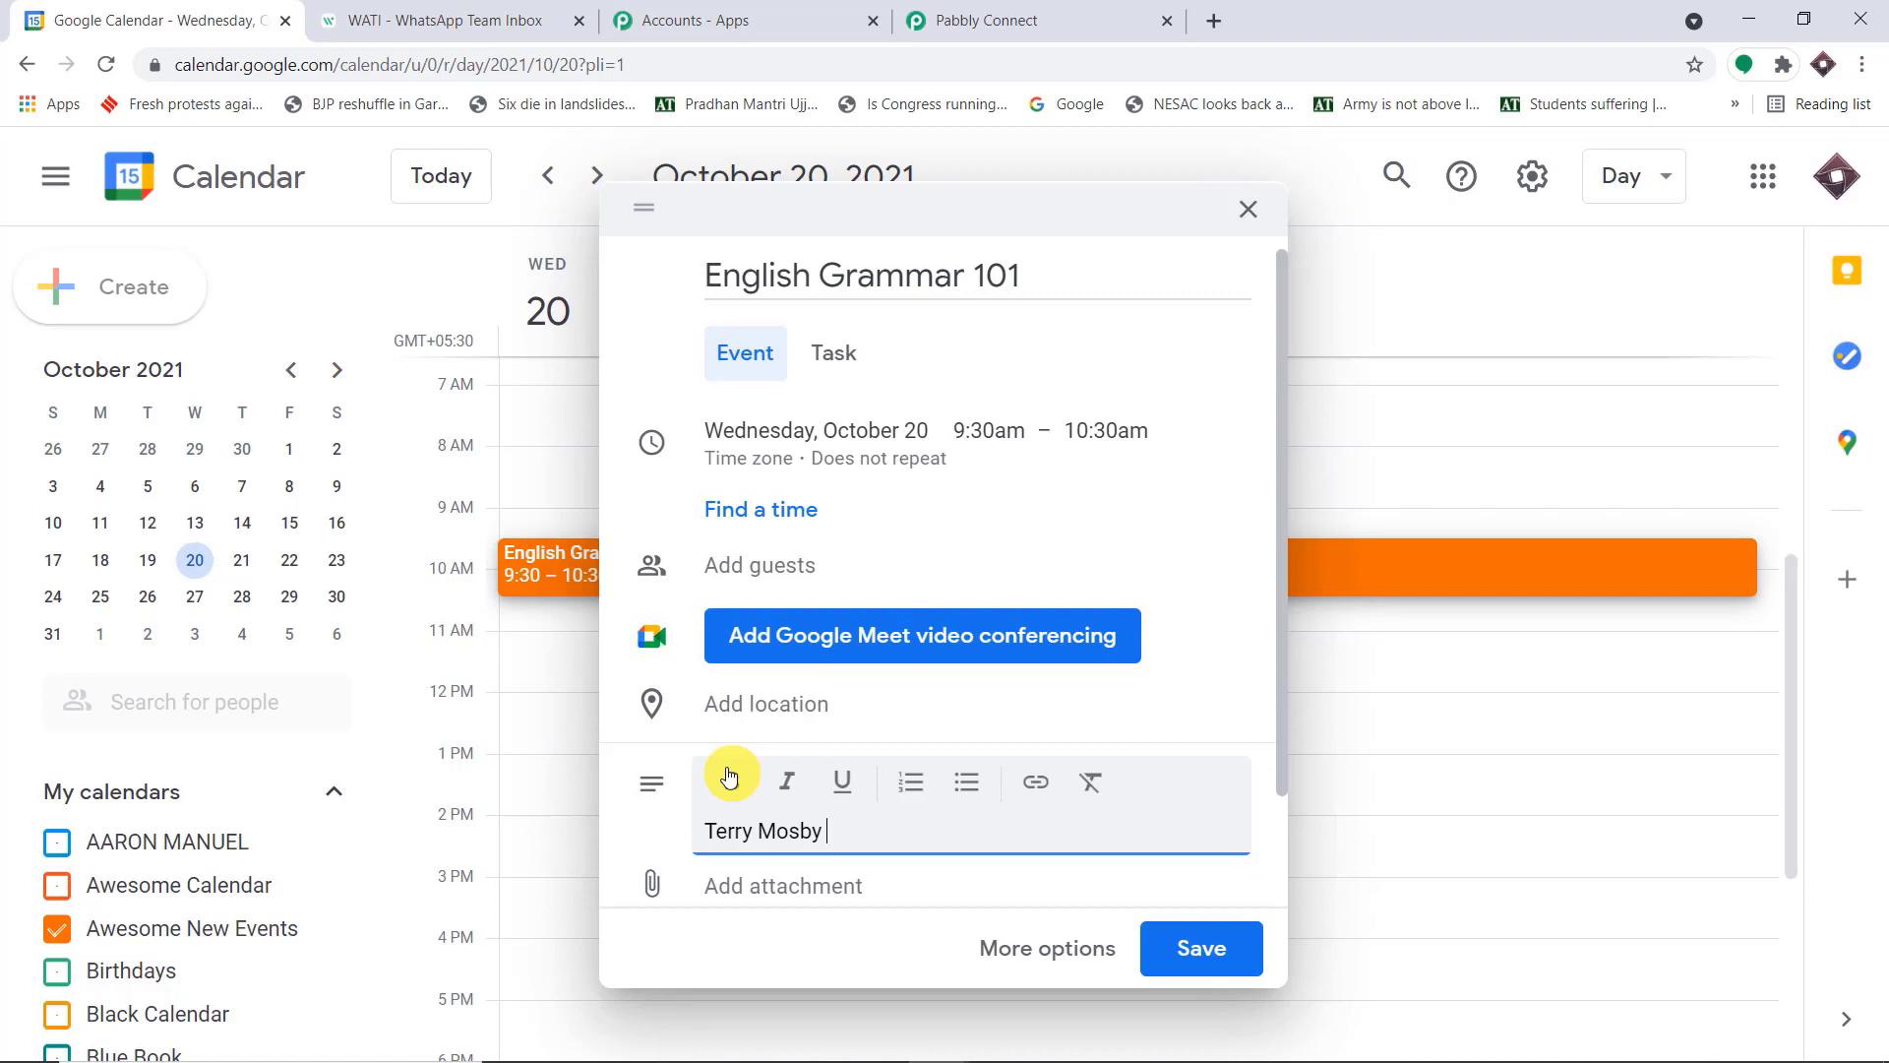
key("ctrl+v")
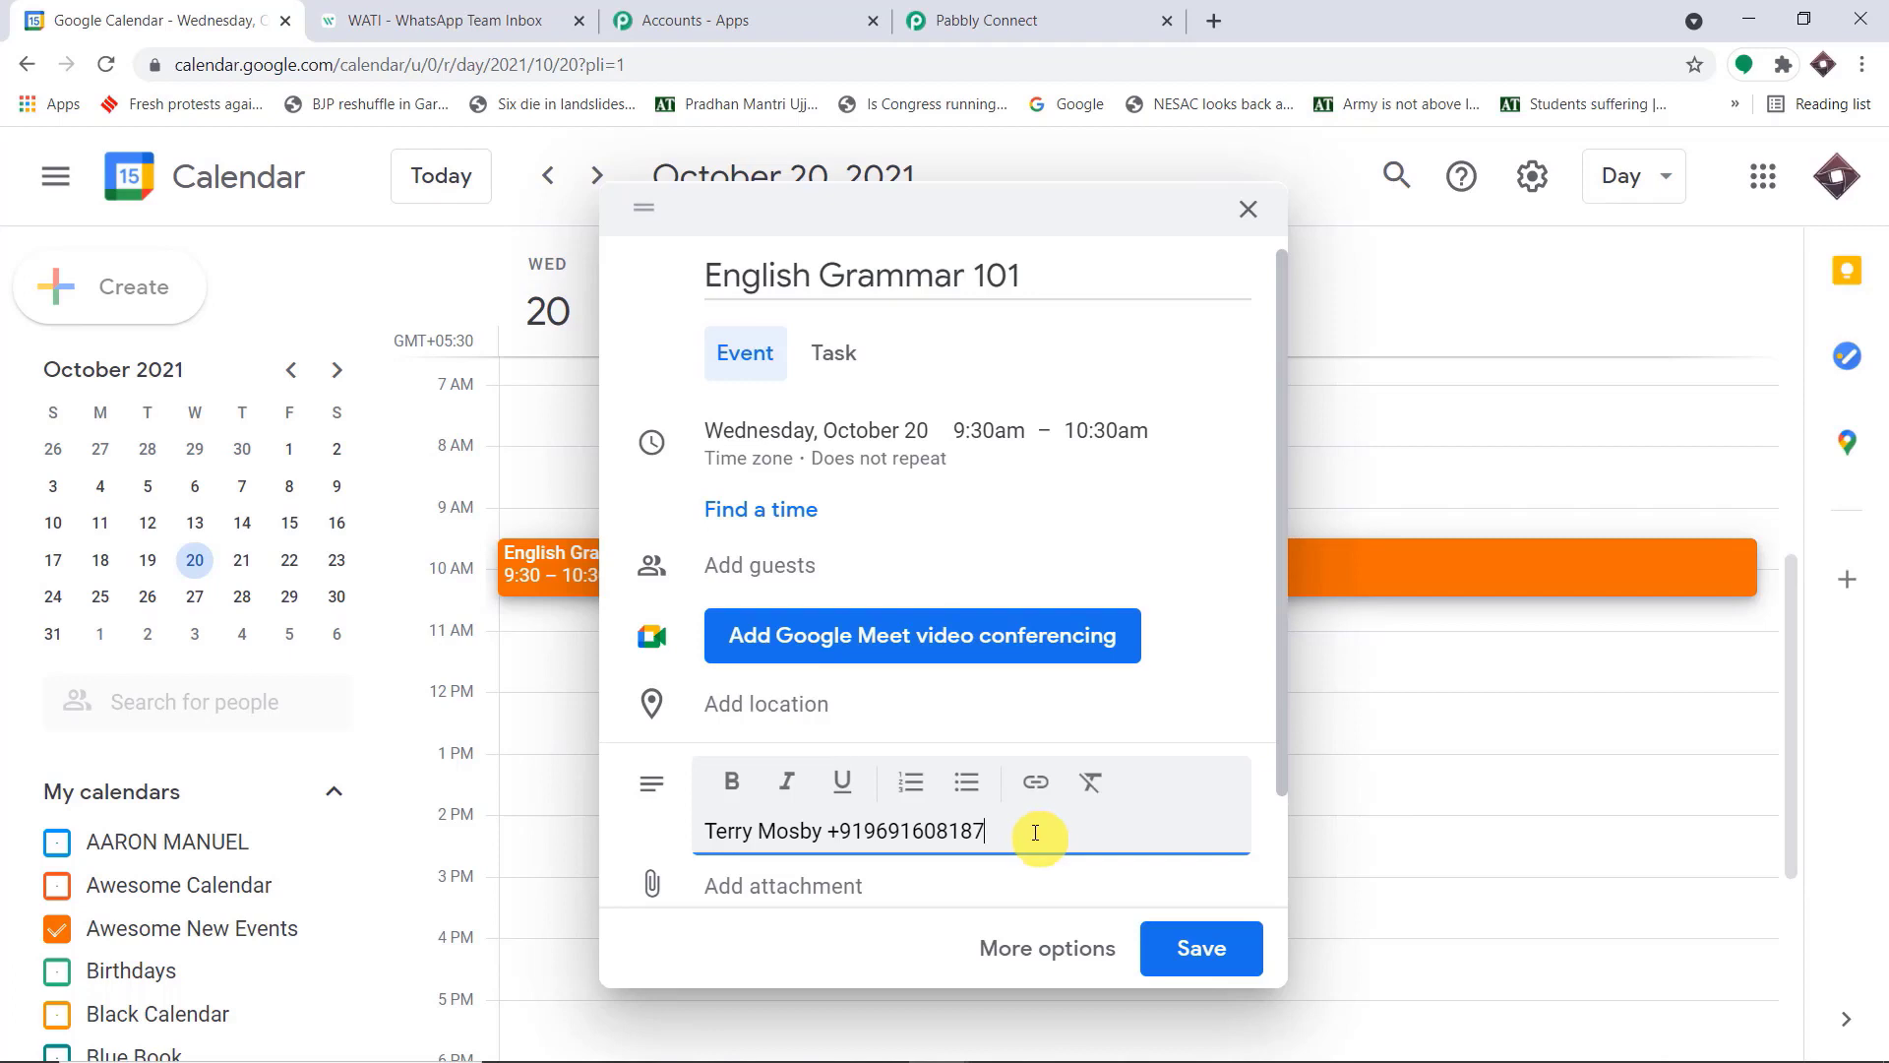
left_click(721, 702)
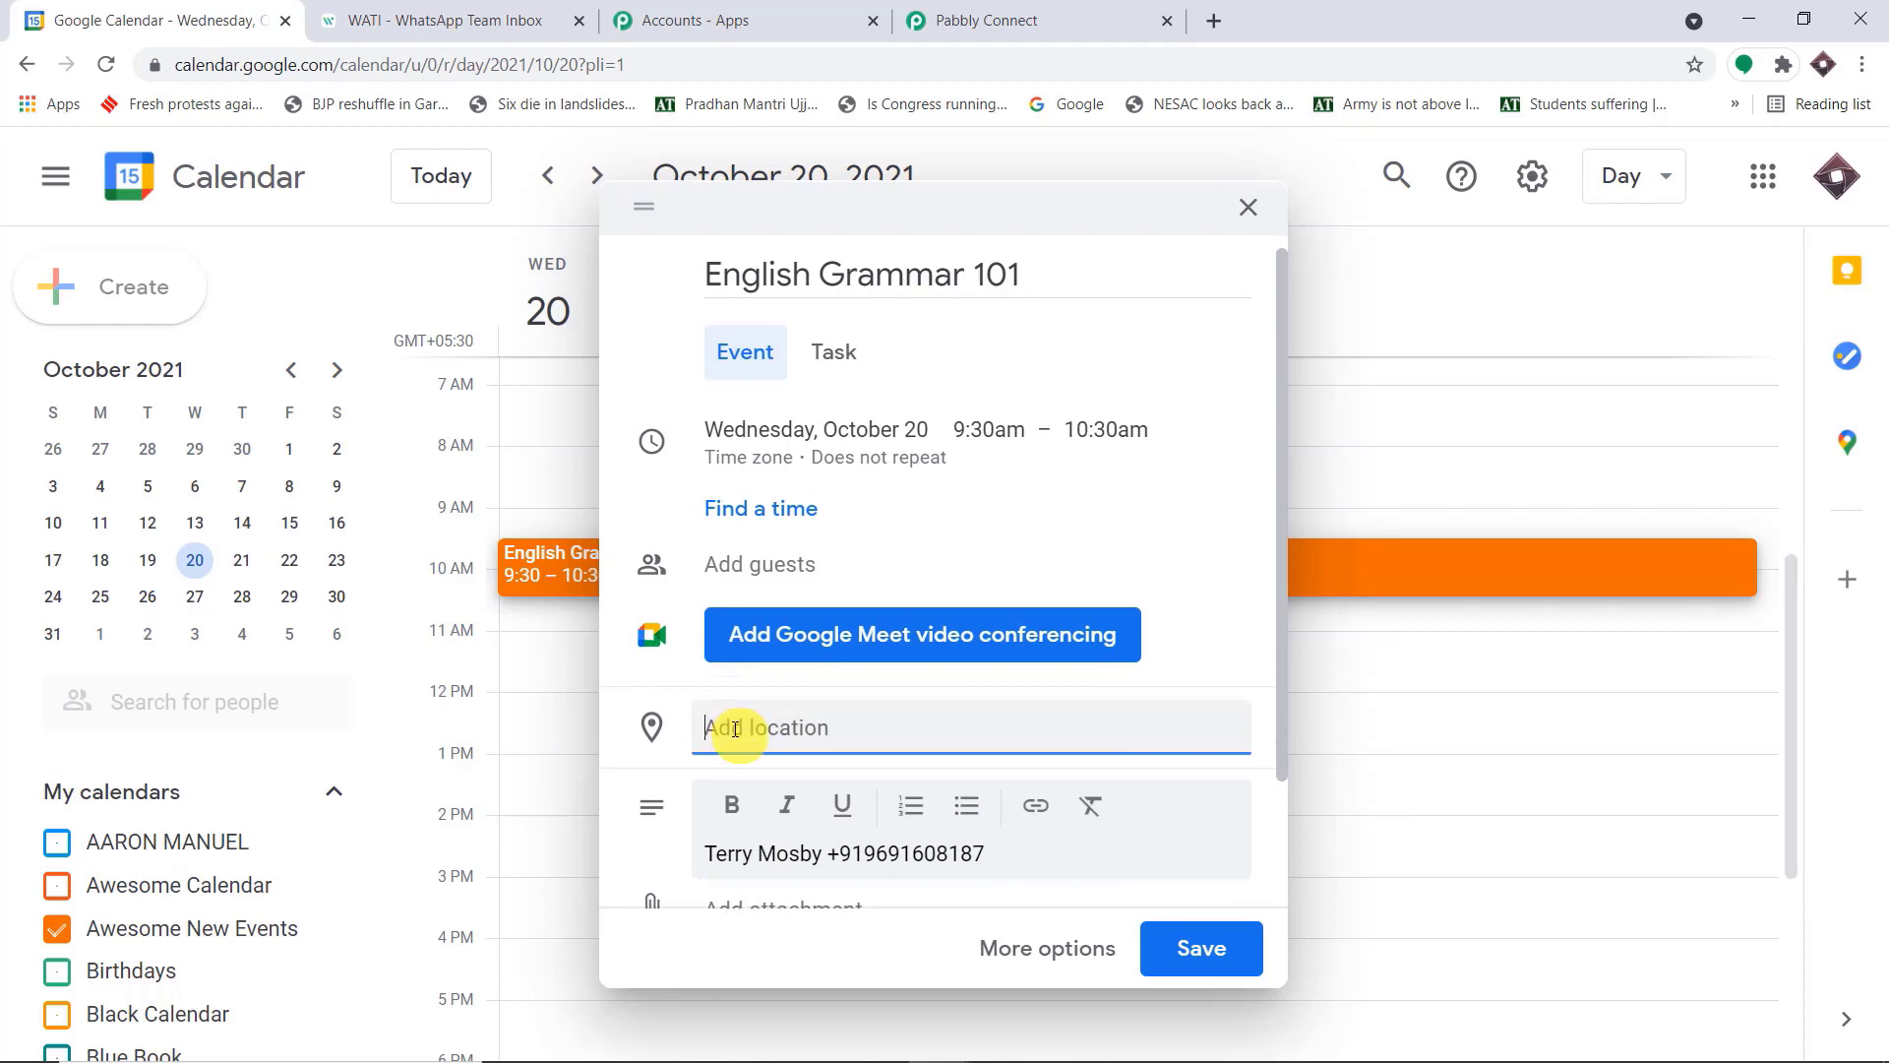
type("Delhi")
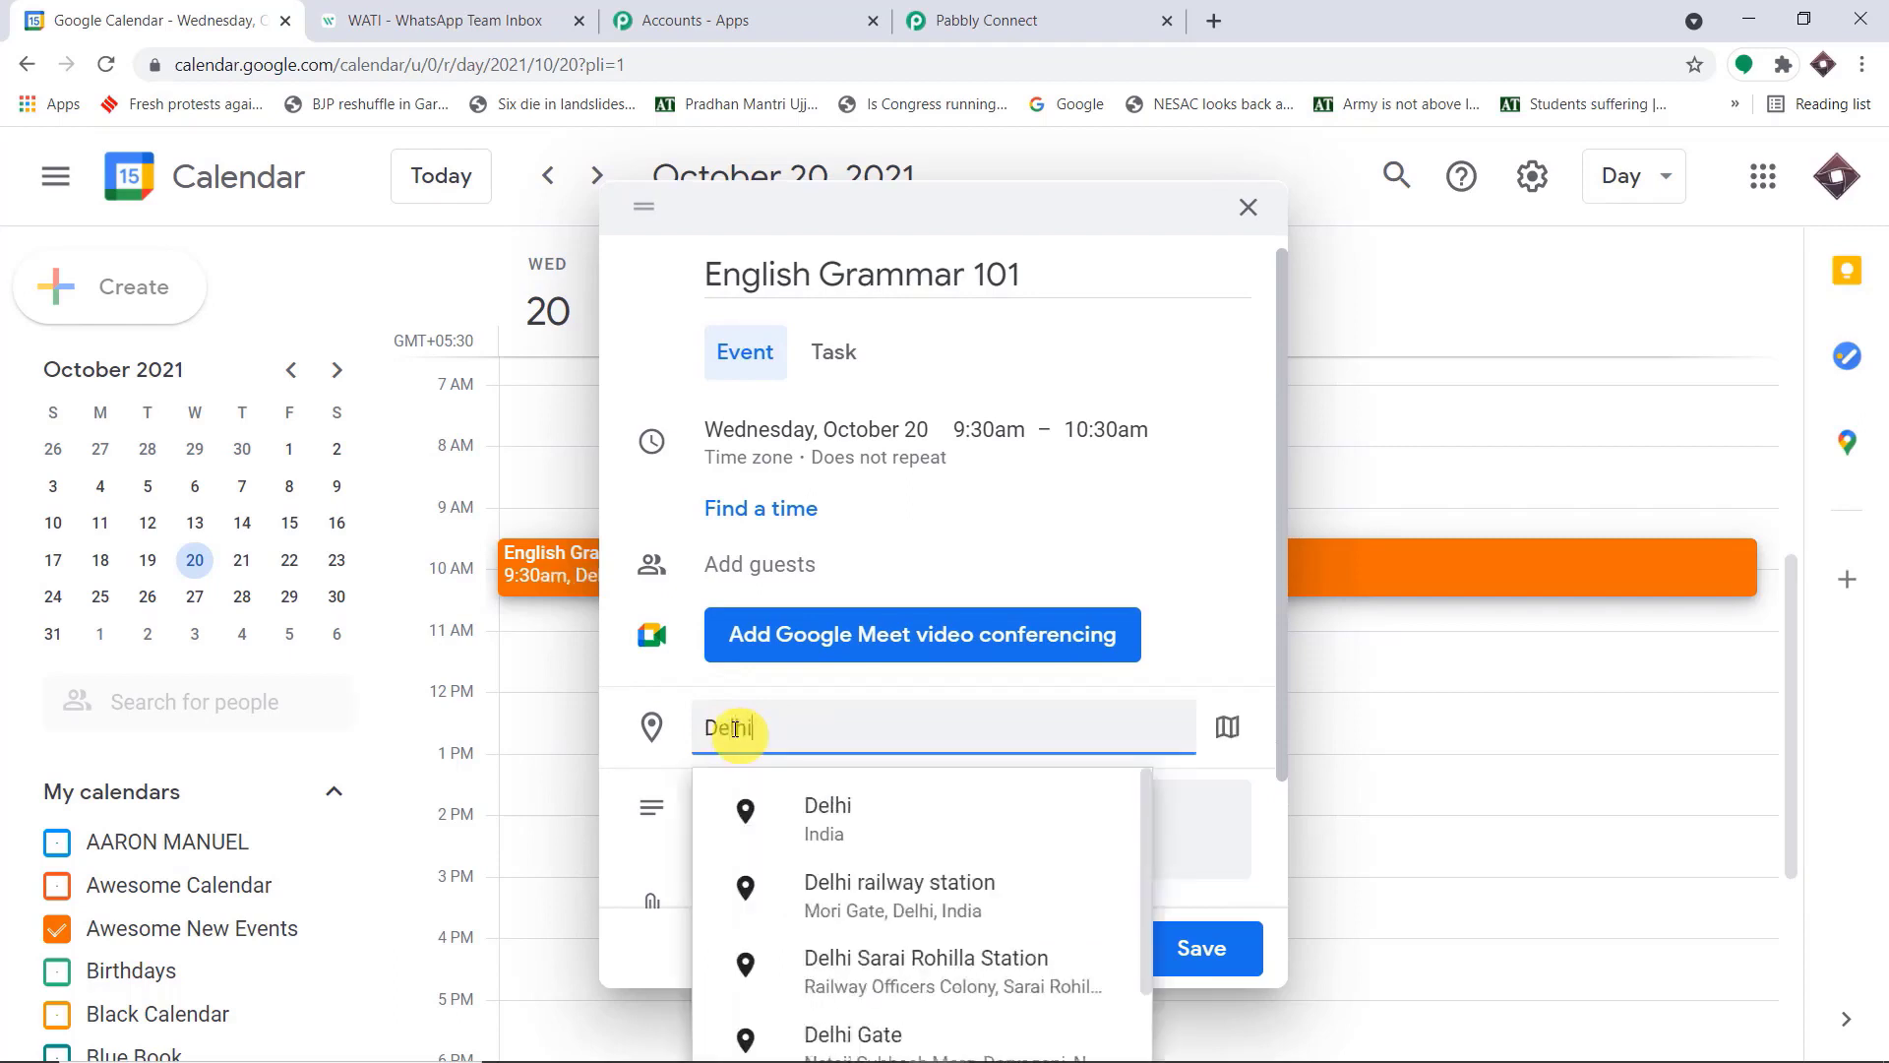
left_click(1225, 500)
scroll(1224, 502, "down", 2)
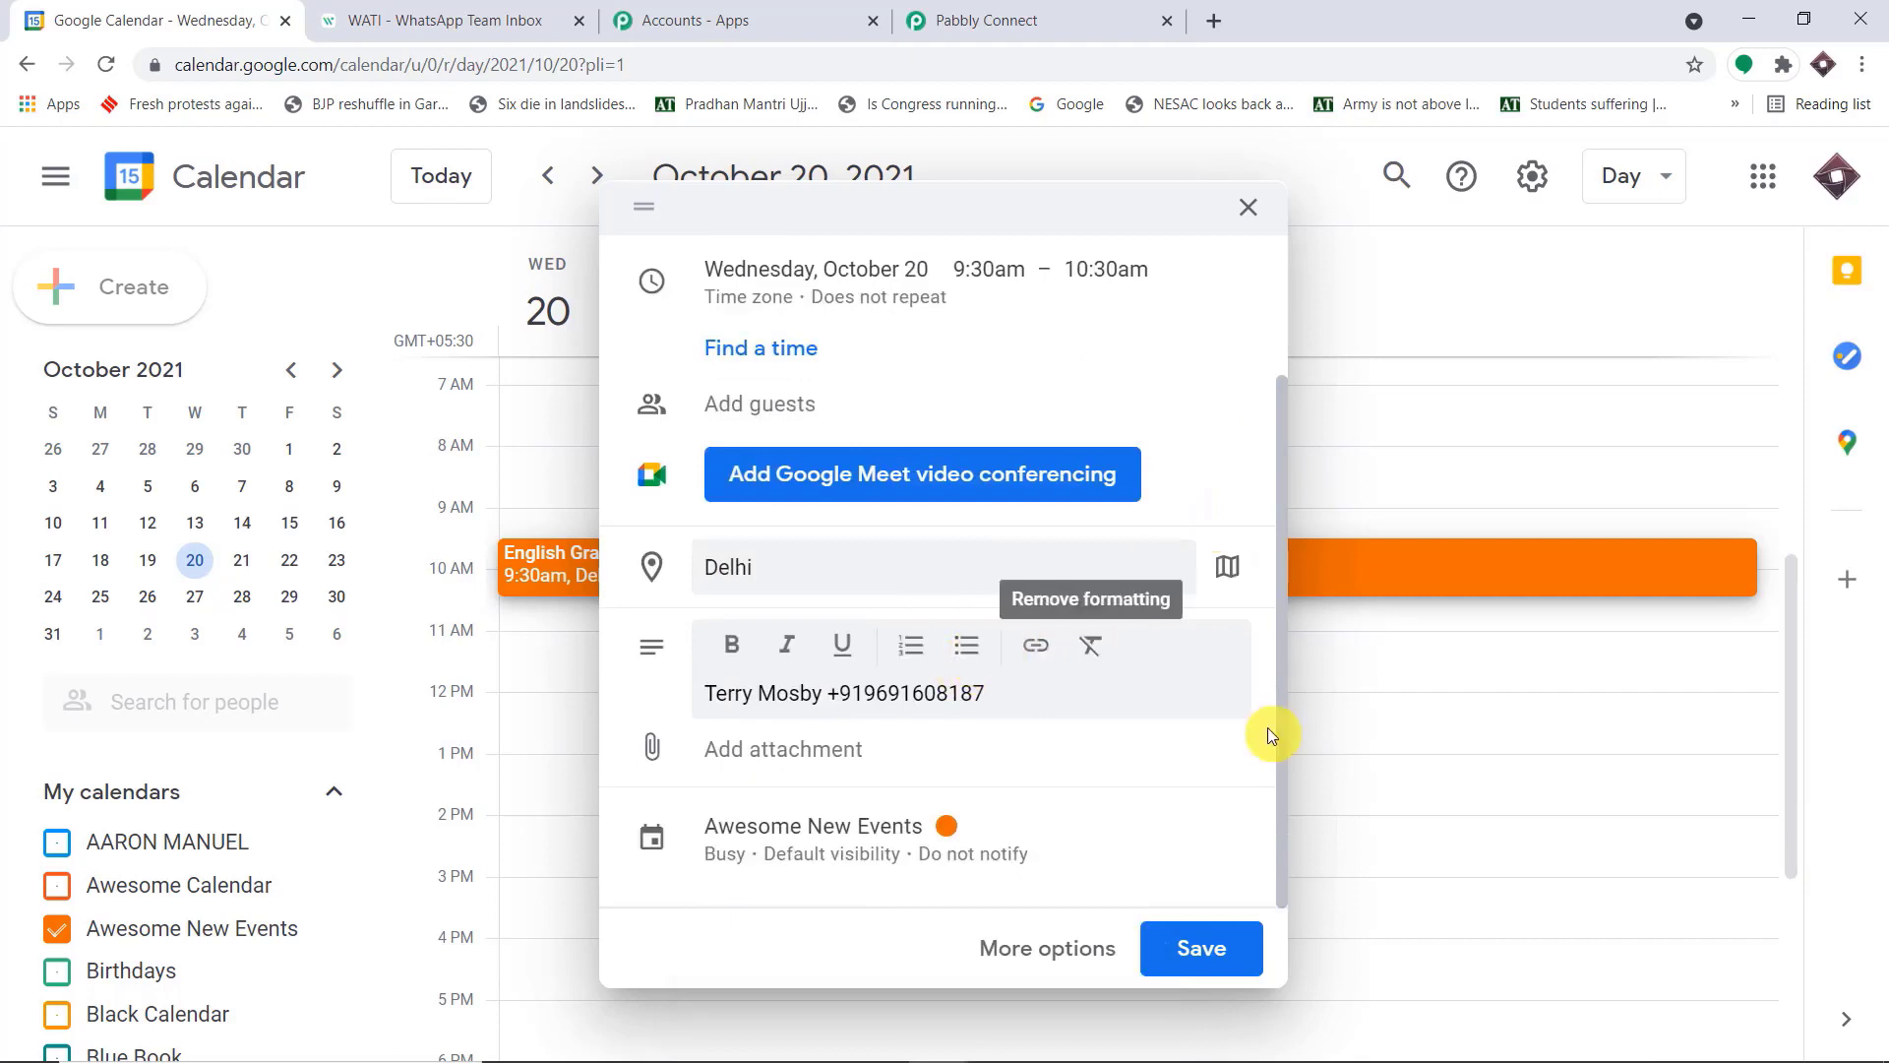
Save the English Grammar 101 event, then switch to Pabbly Connect and save and send the trigger's test request again
scroll(1206, 740, "up", 2)
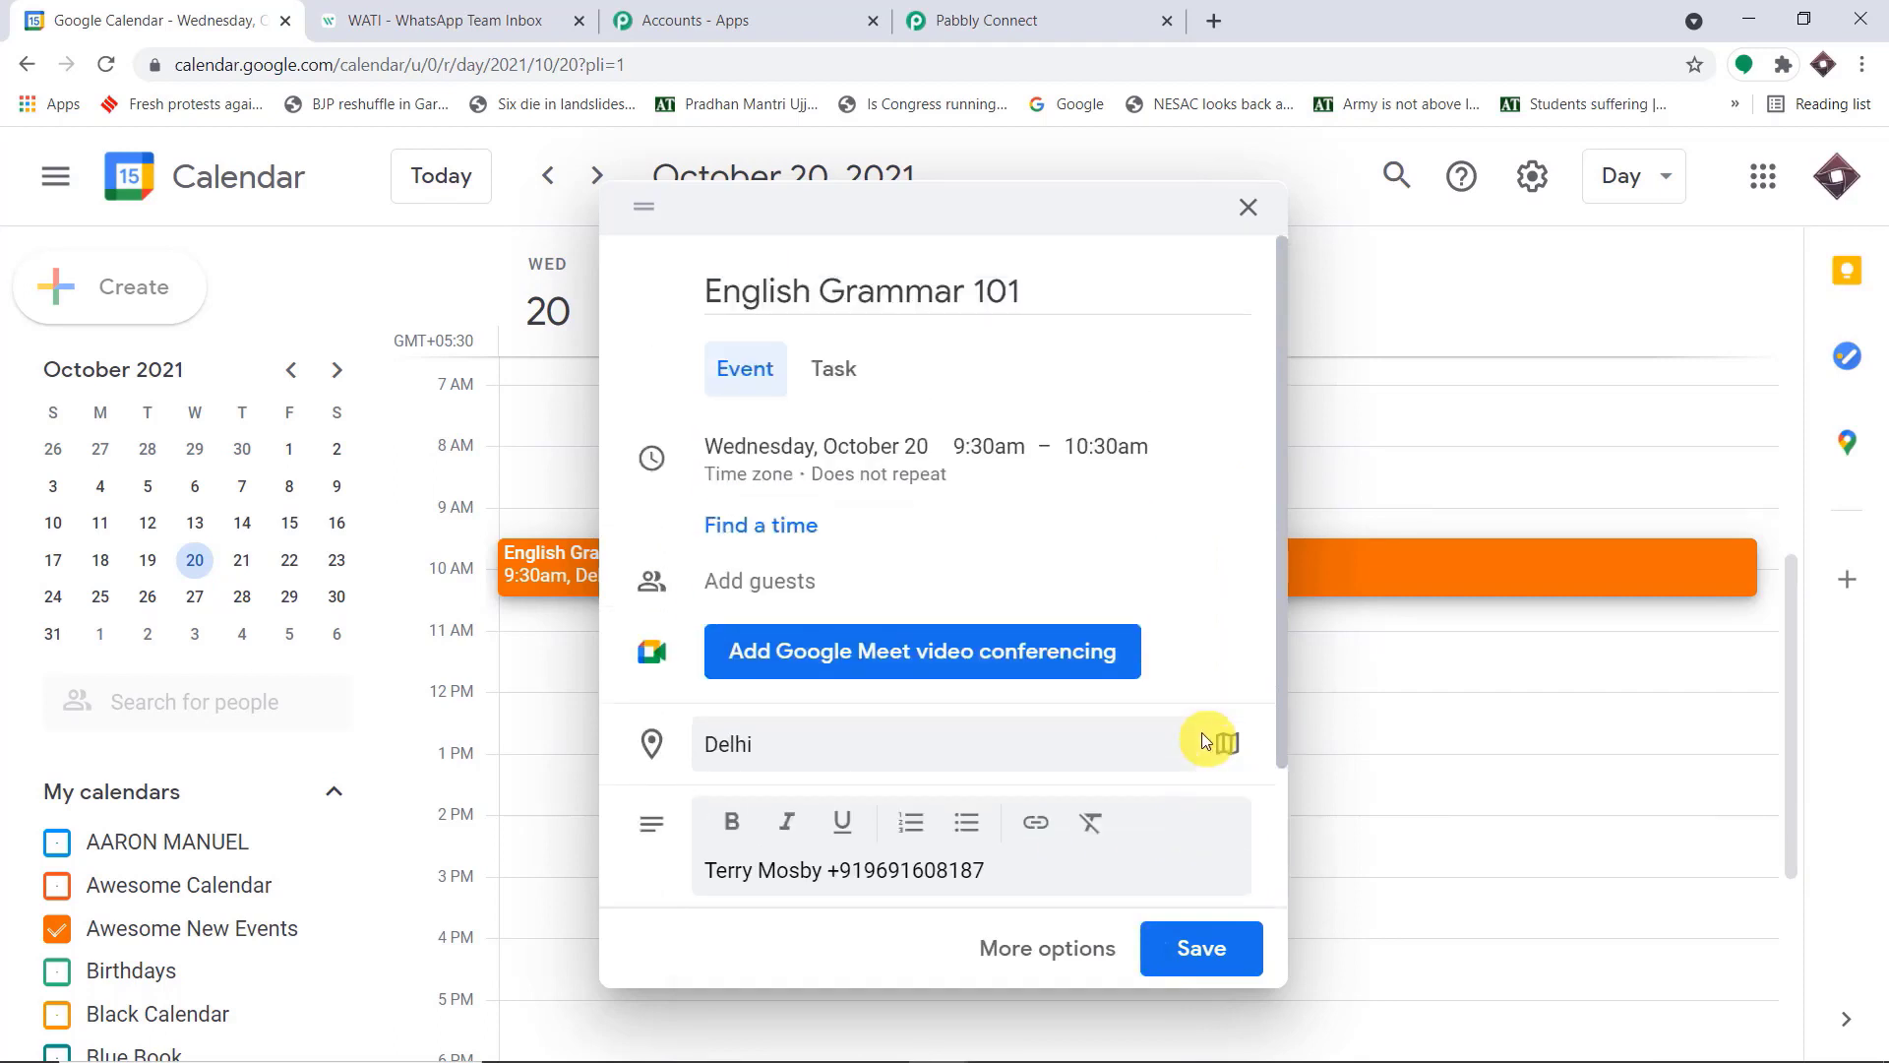
scroll(1206, 740, "down", 2)
left_click(1211, 955)
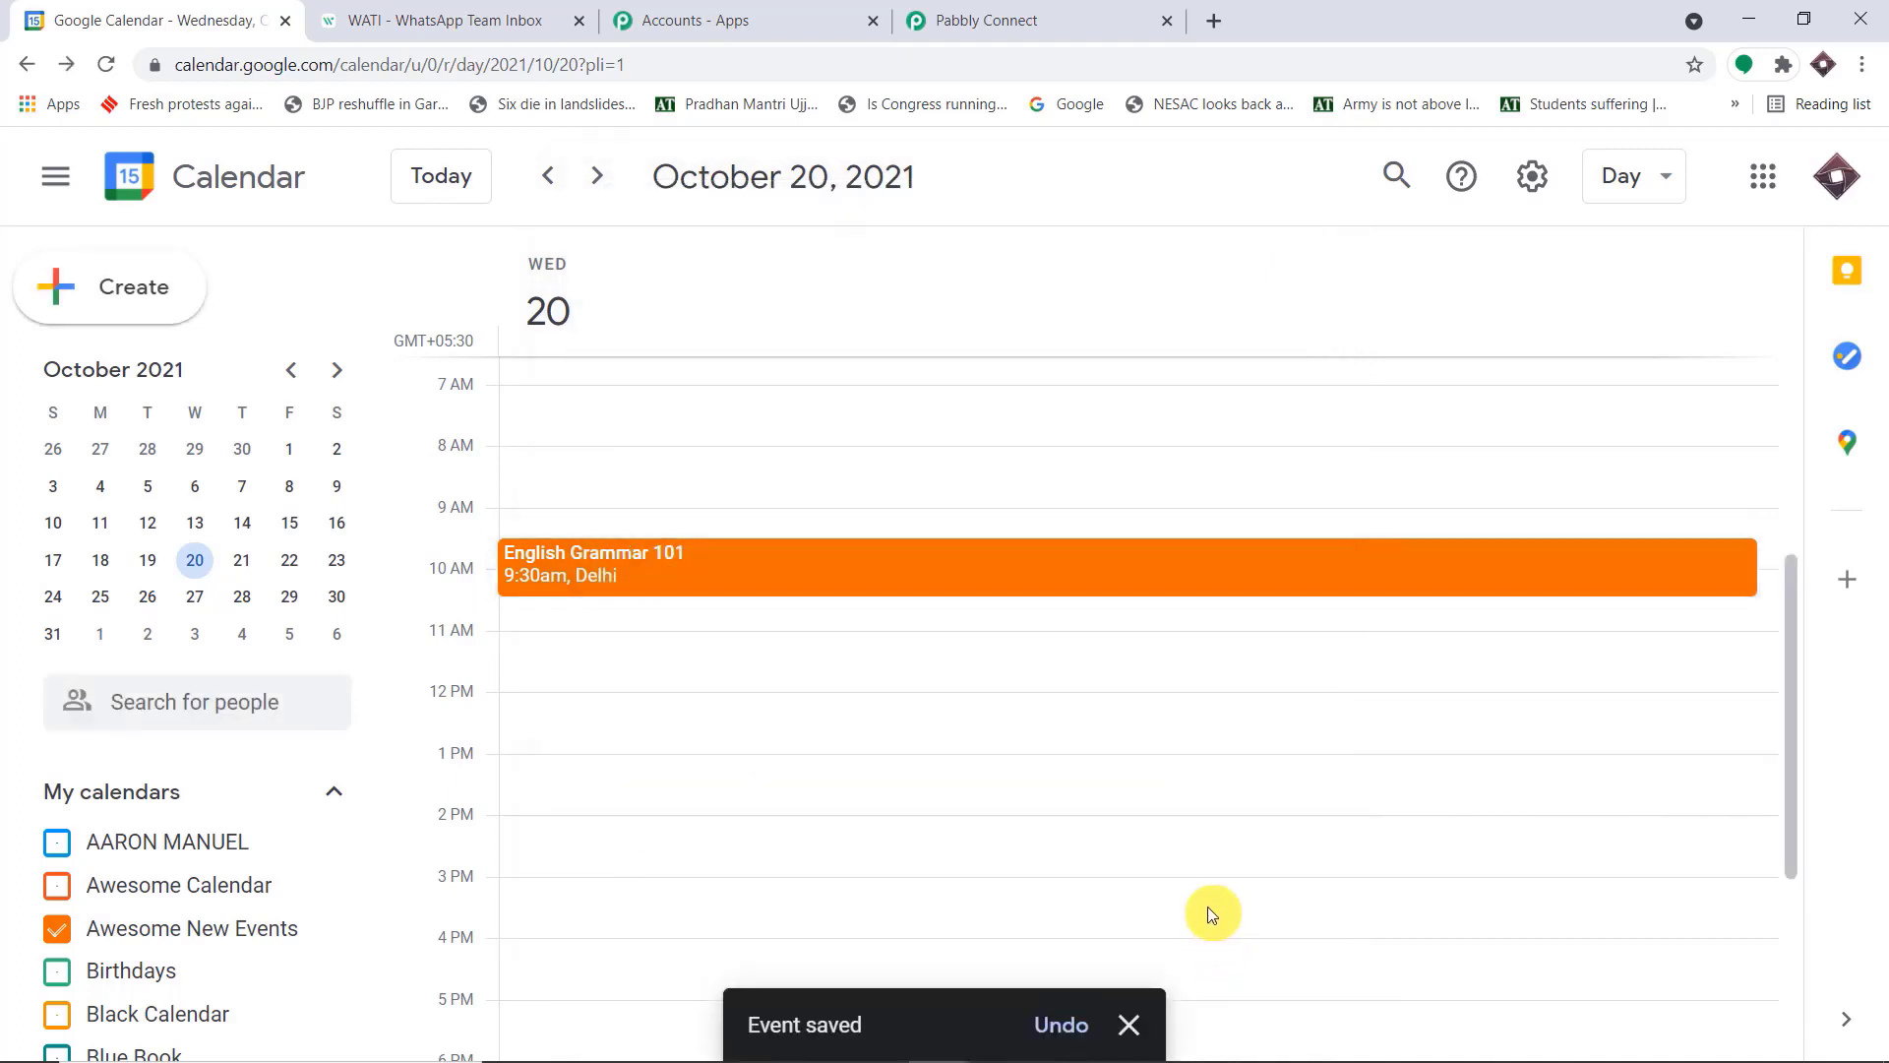
left_click(1018, 11)
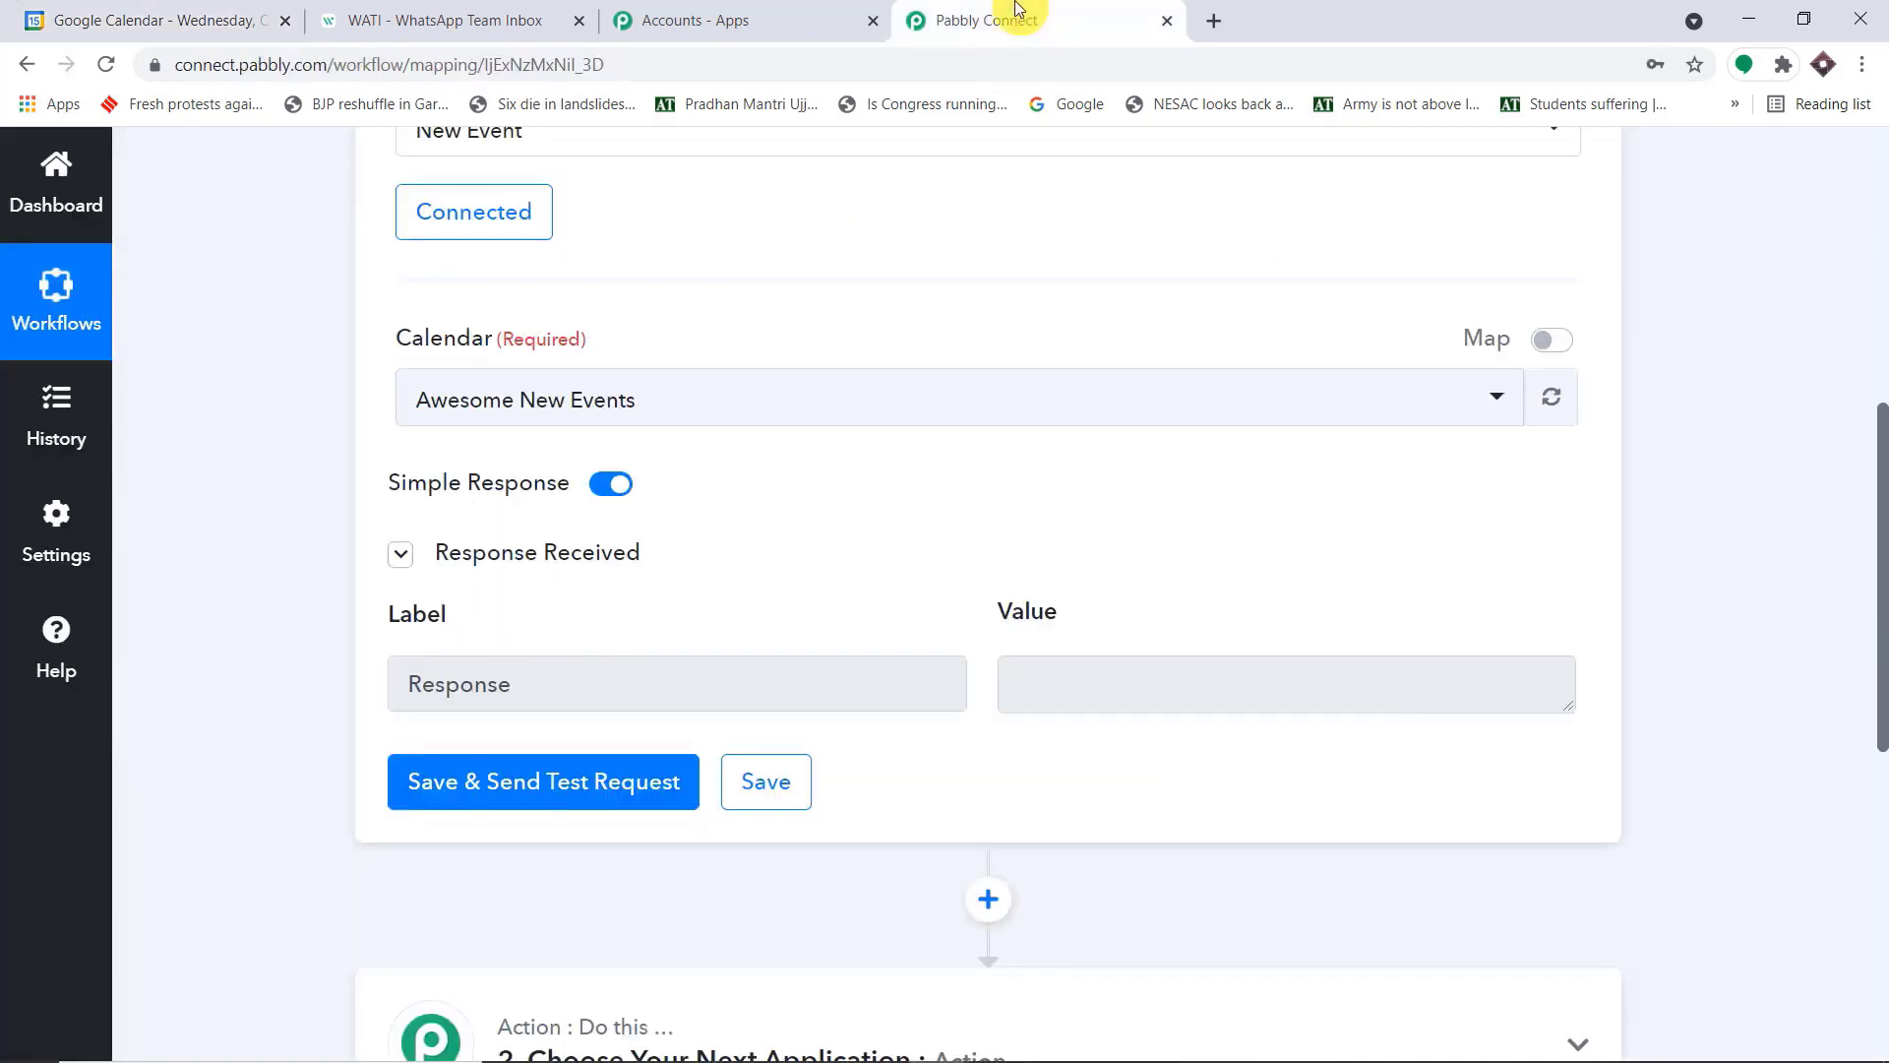
left_click(574, 779)
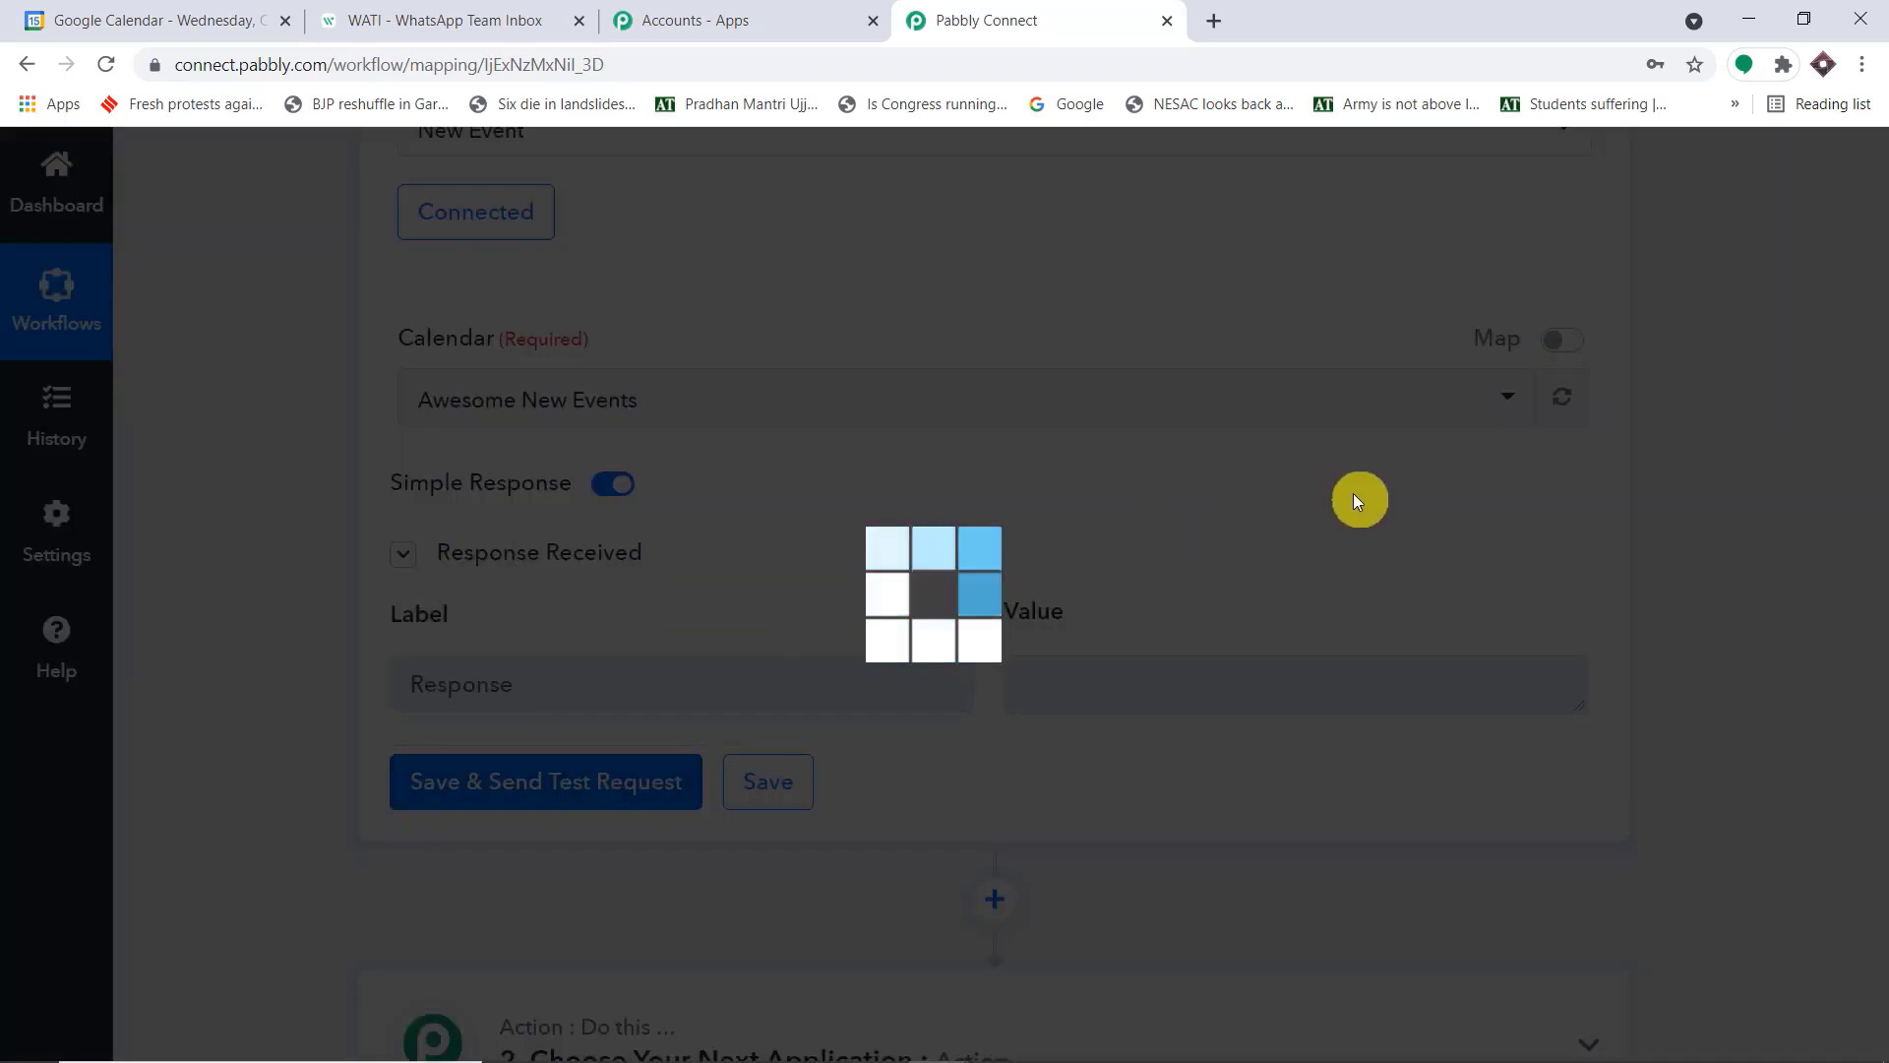
Examine the event summary, location, creator email, organizer display name and start date-time in the trigger response
scroll(1354, 493, "down", 4)
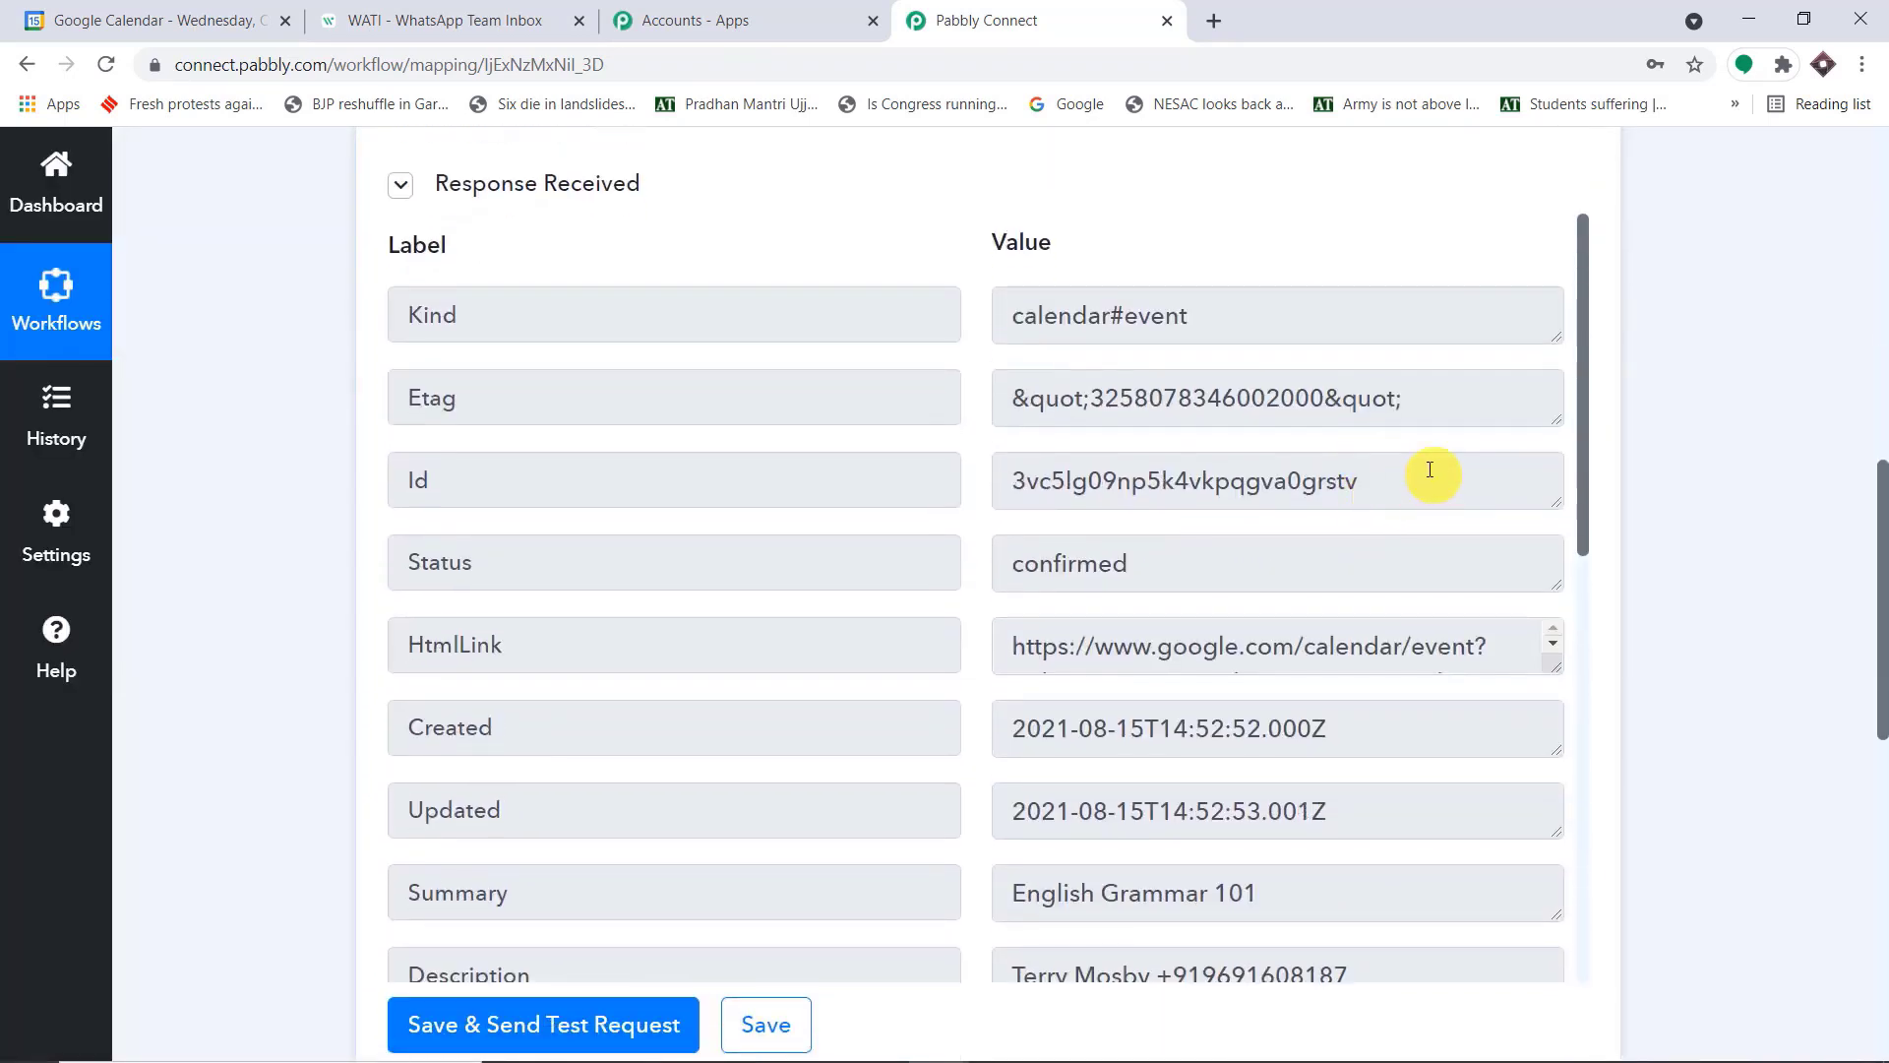
scroll(1432, 482, "down", 1)
scroll(1435, 514, "down", 1)
scroll(1348, 747, "down", 2)
left_click_drag(1341, 650, 962, 651)
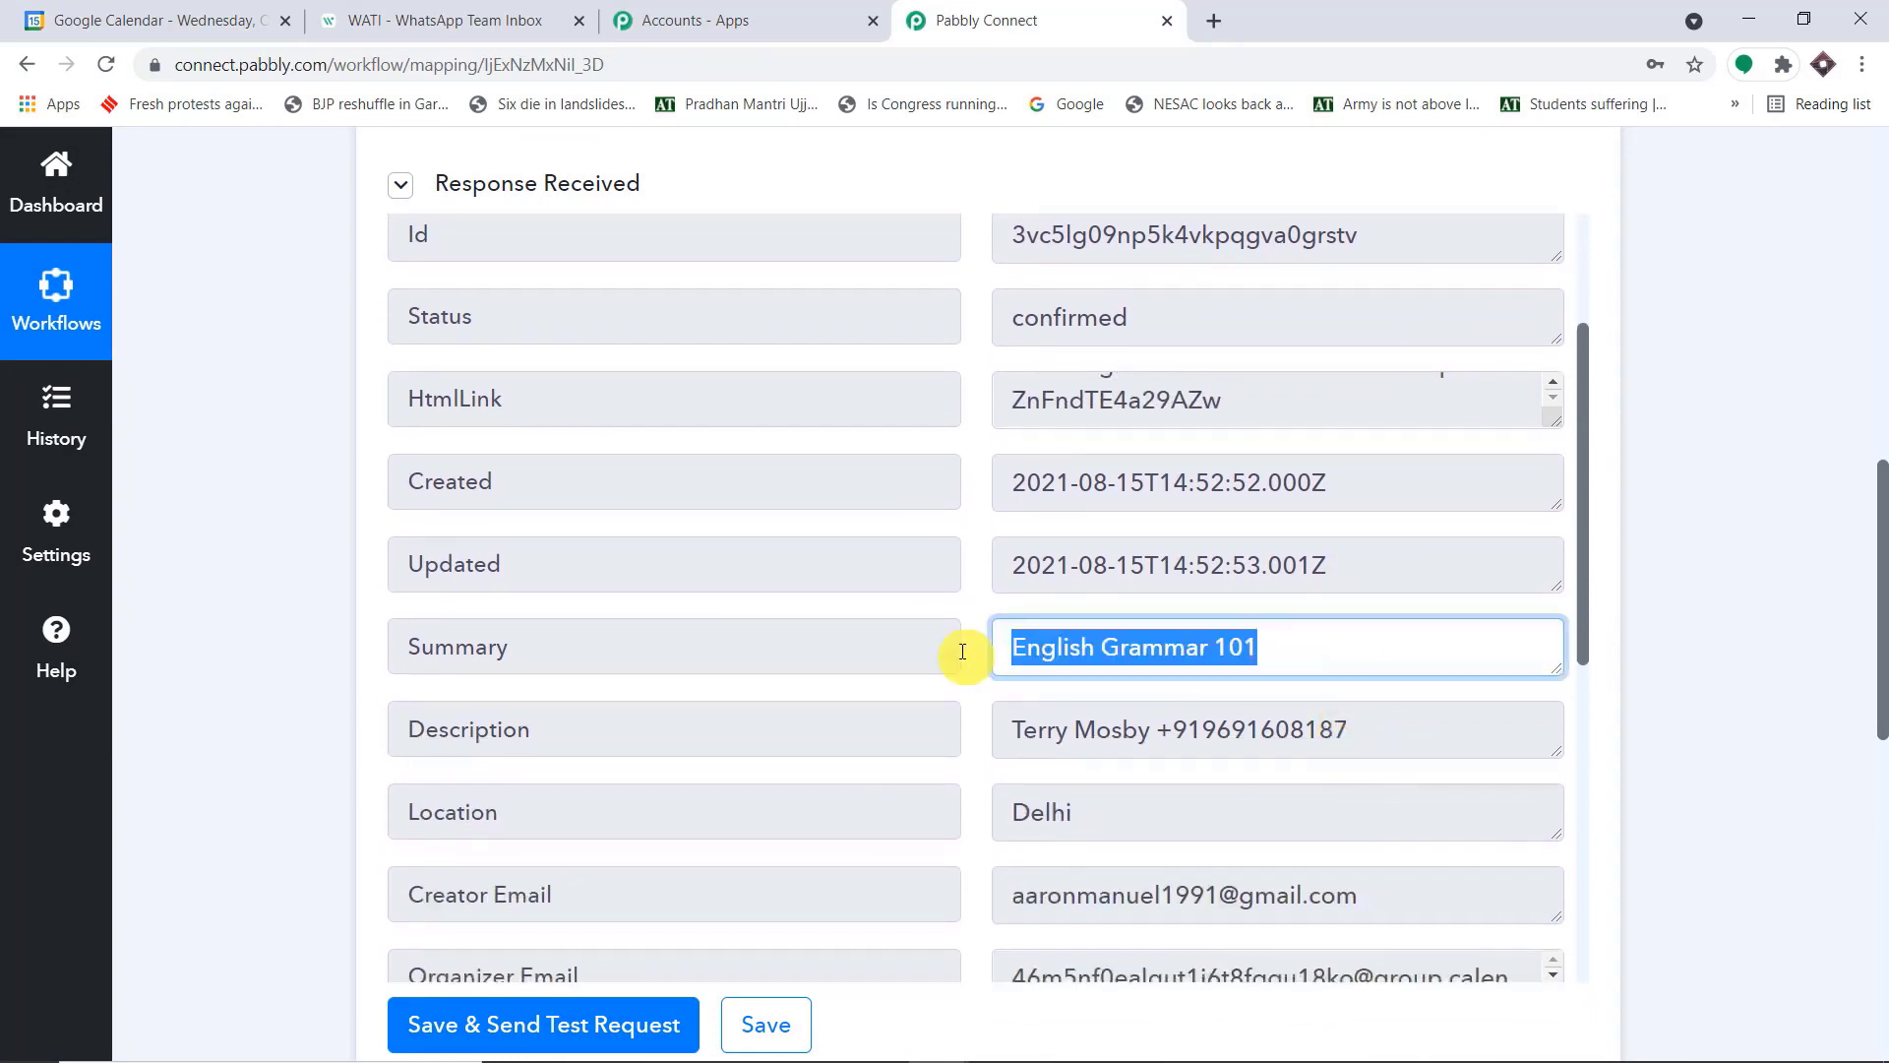
scroll(1457, 521, "down", 3)
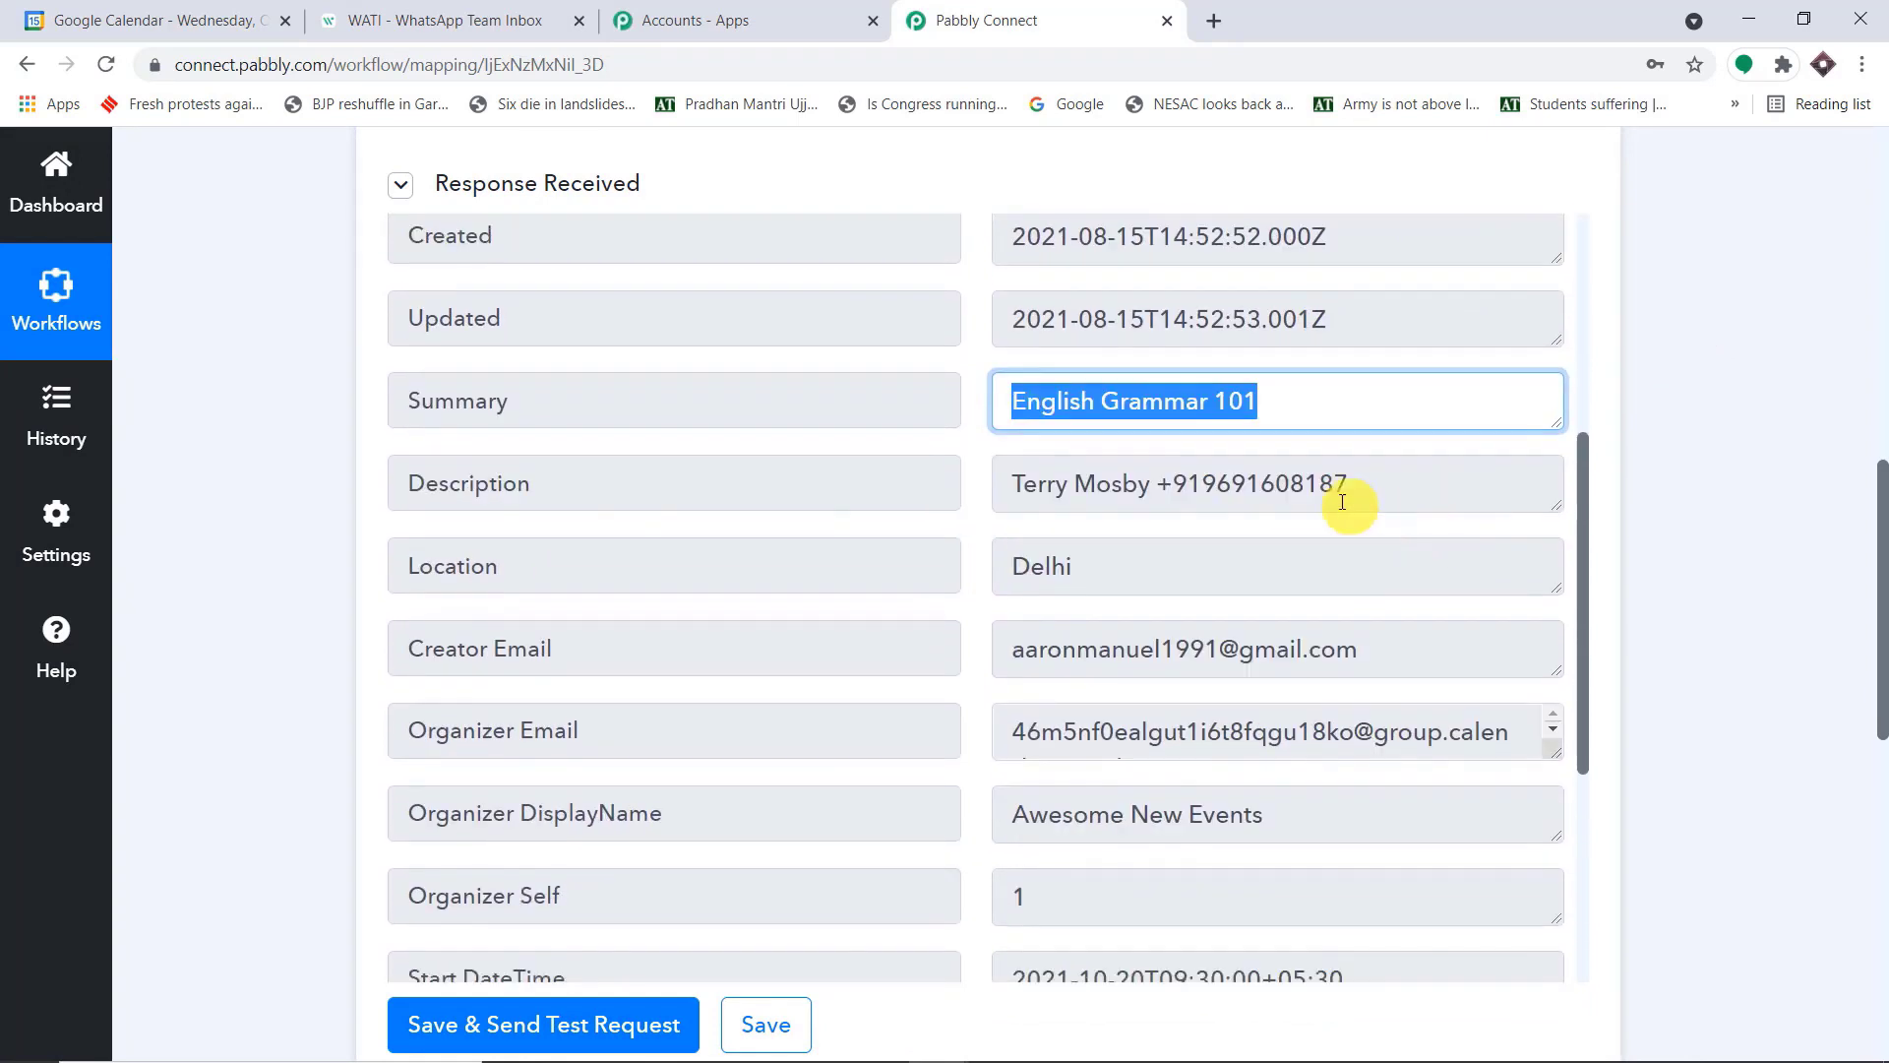
left_click_drag(1343, 568, 734, 563)
scroll(1363, 649, "down", 3)
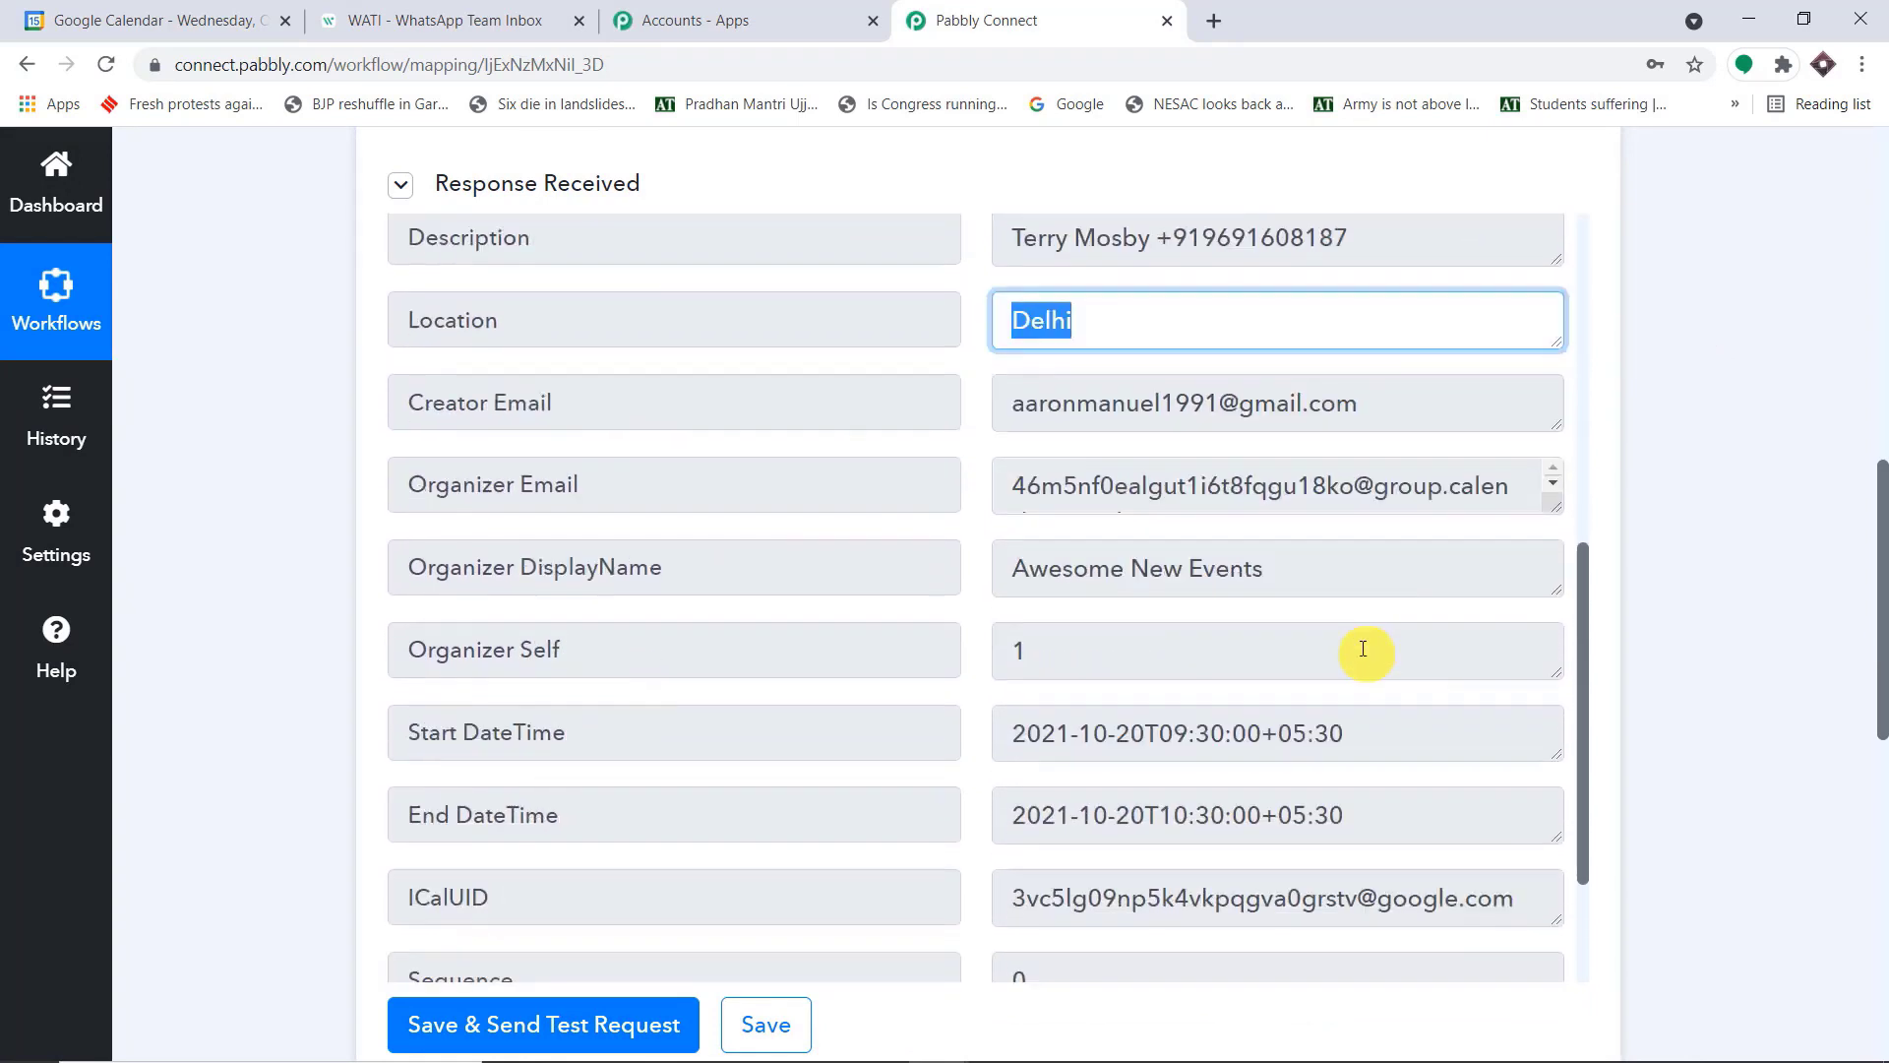
left_click_drag(1391, 400, 827, 409)
scroll(1235, 433, "down", 1)
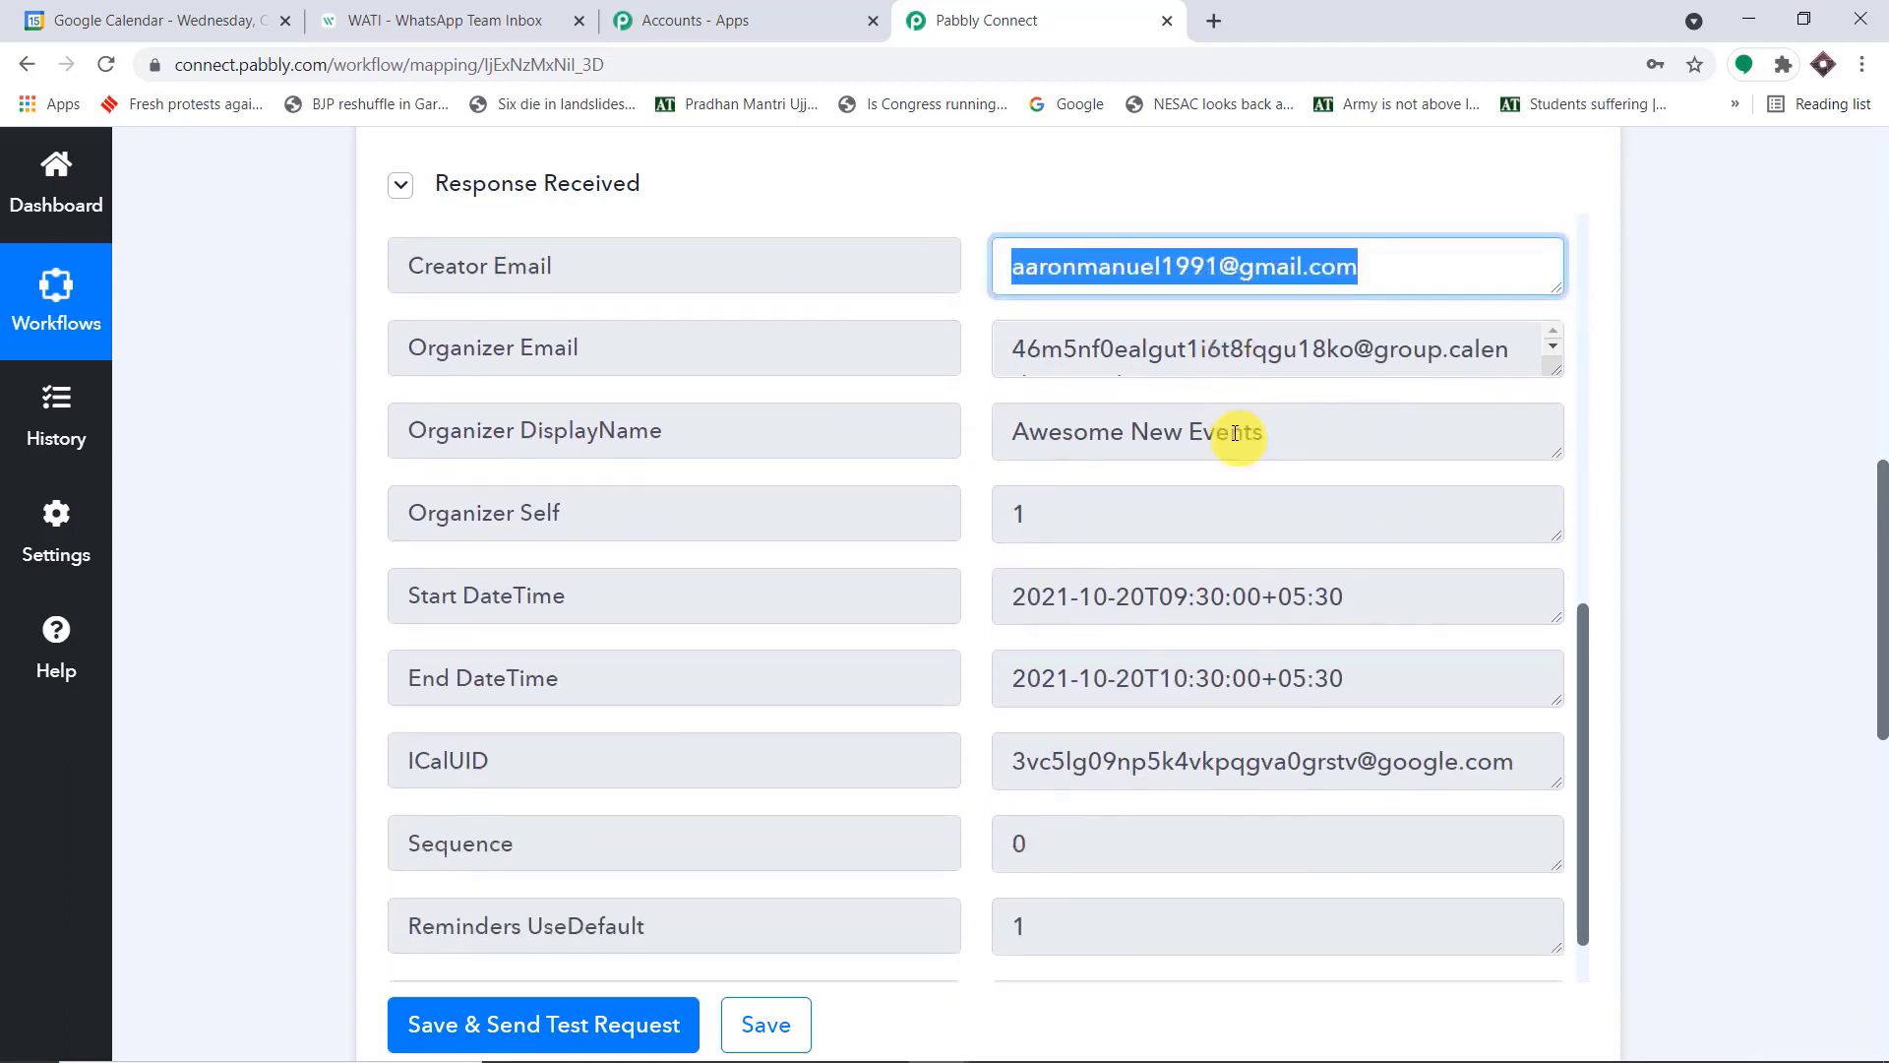
scroll(1235, 433, "down", 1)
left_click_drag(1312, 366, 923, 364)
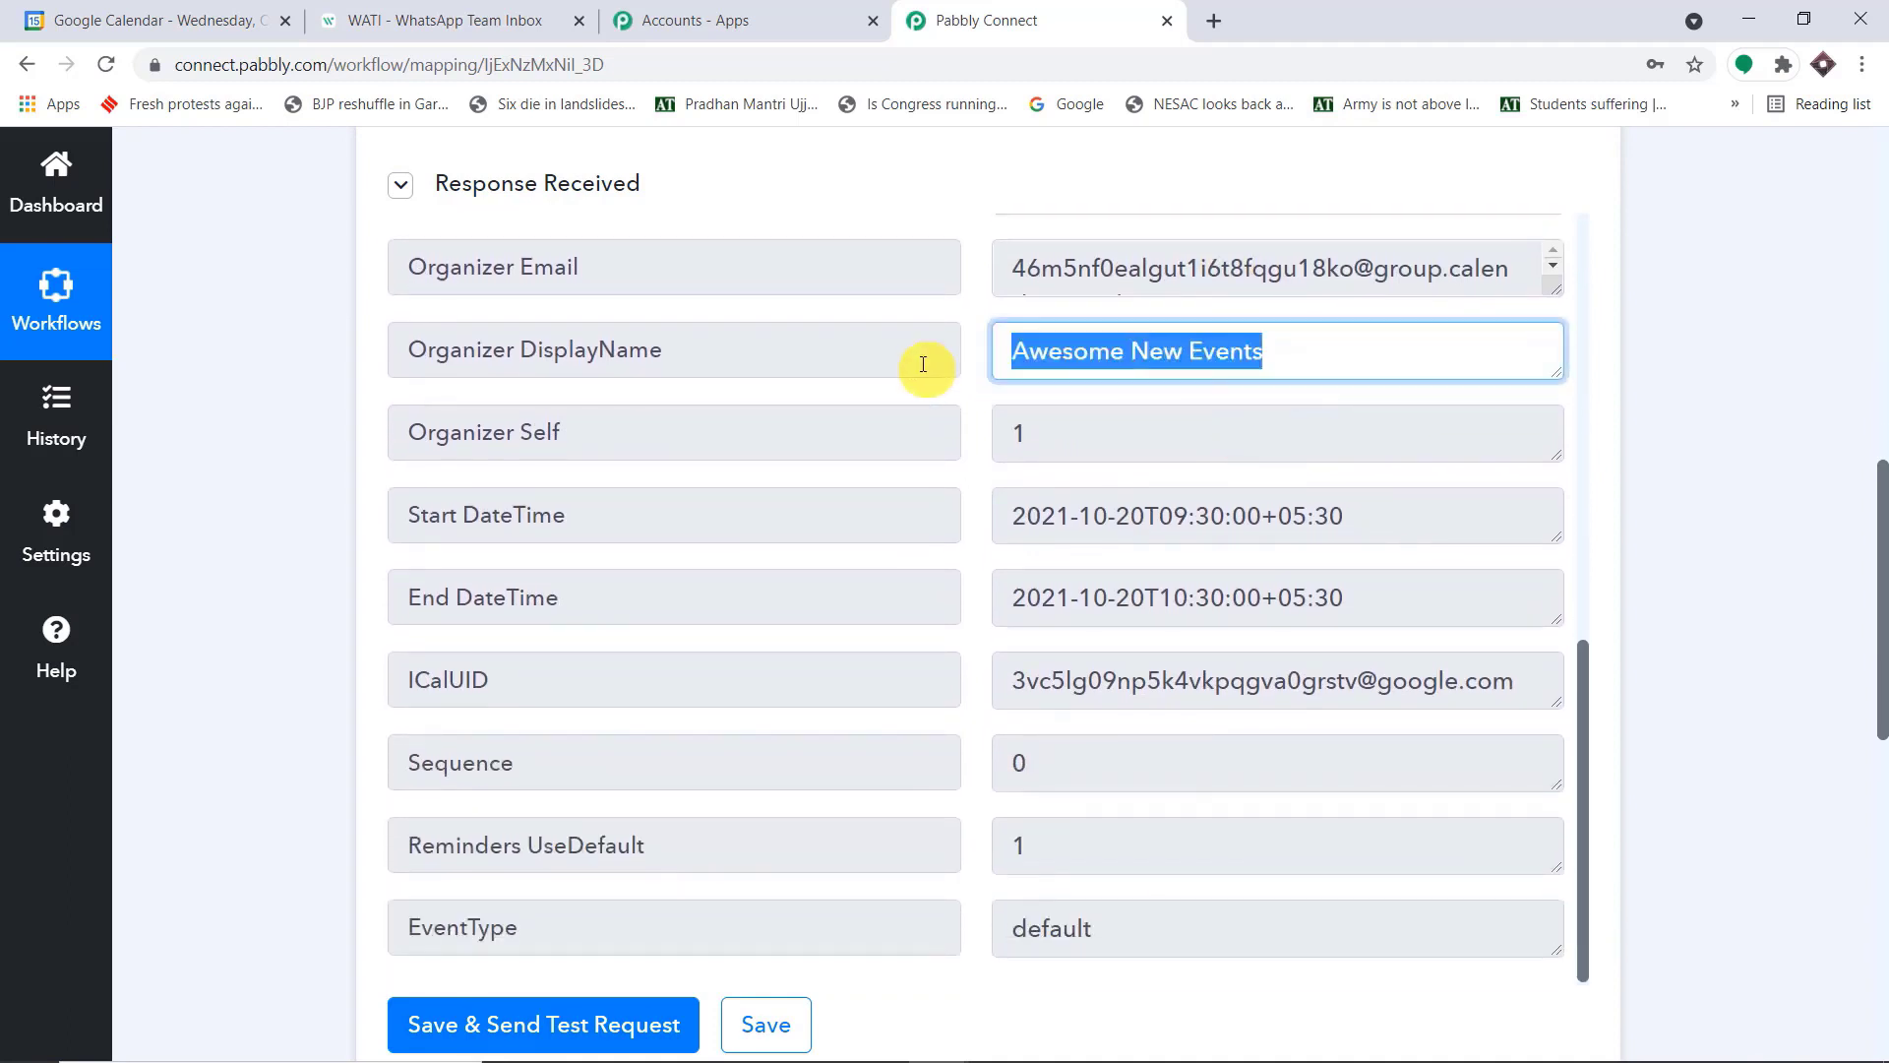
scroll(1271, 503, "down", 1)
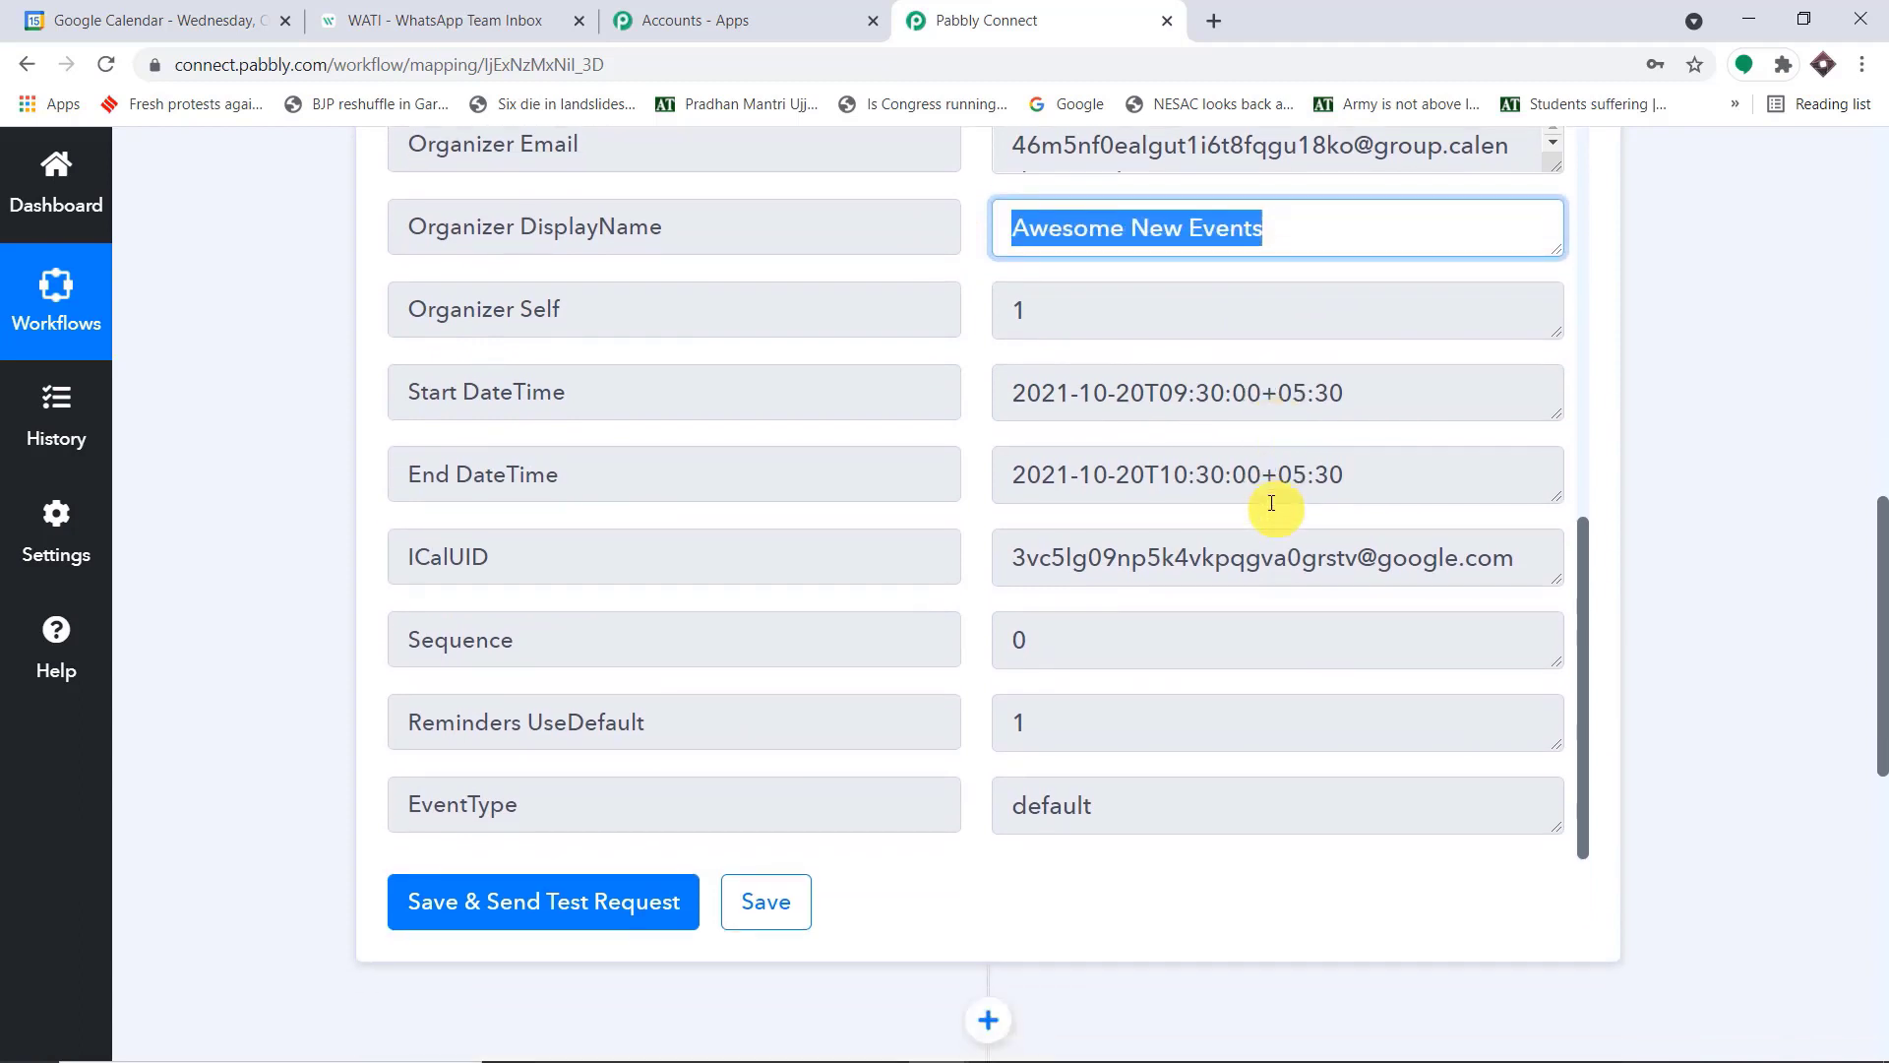
left_click_drag(1417, 405, 843, 379)
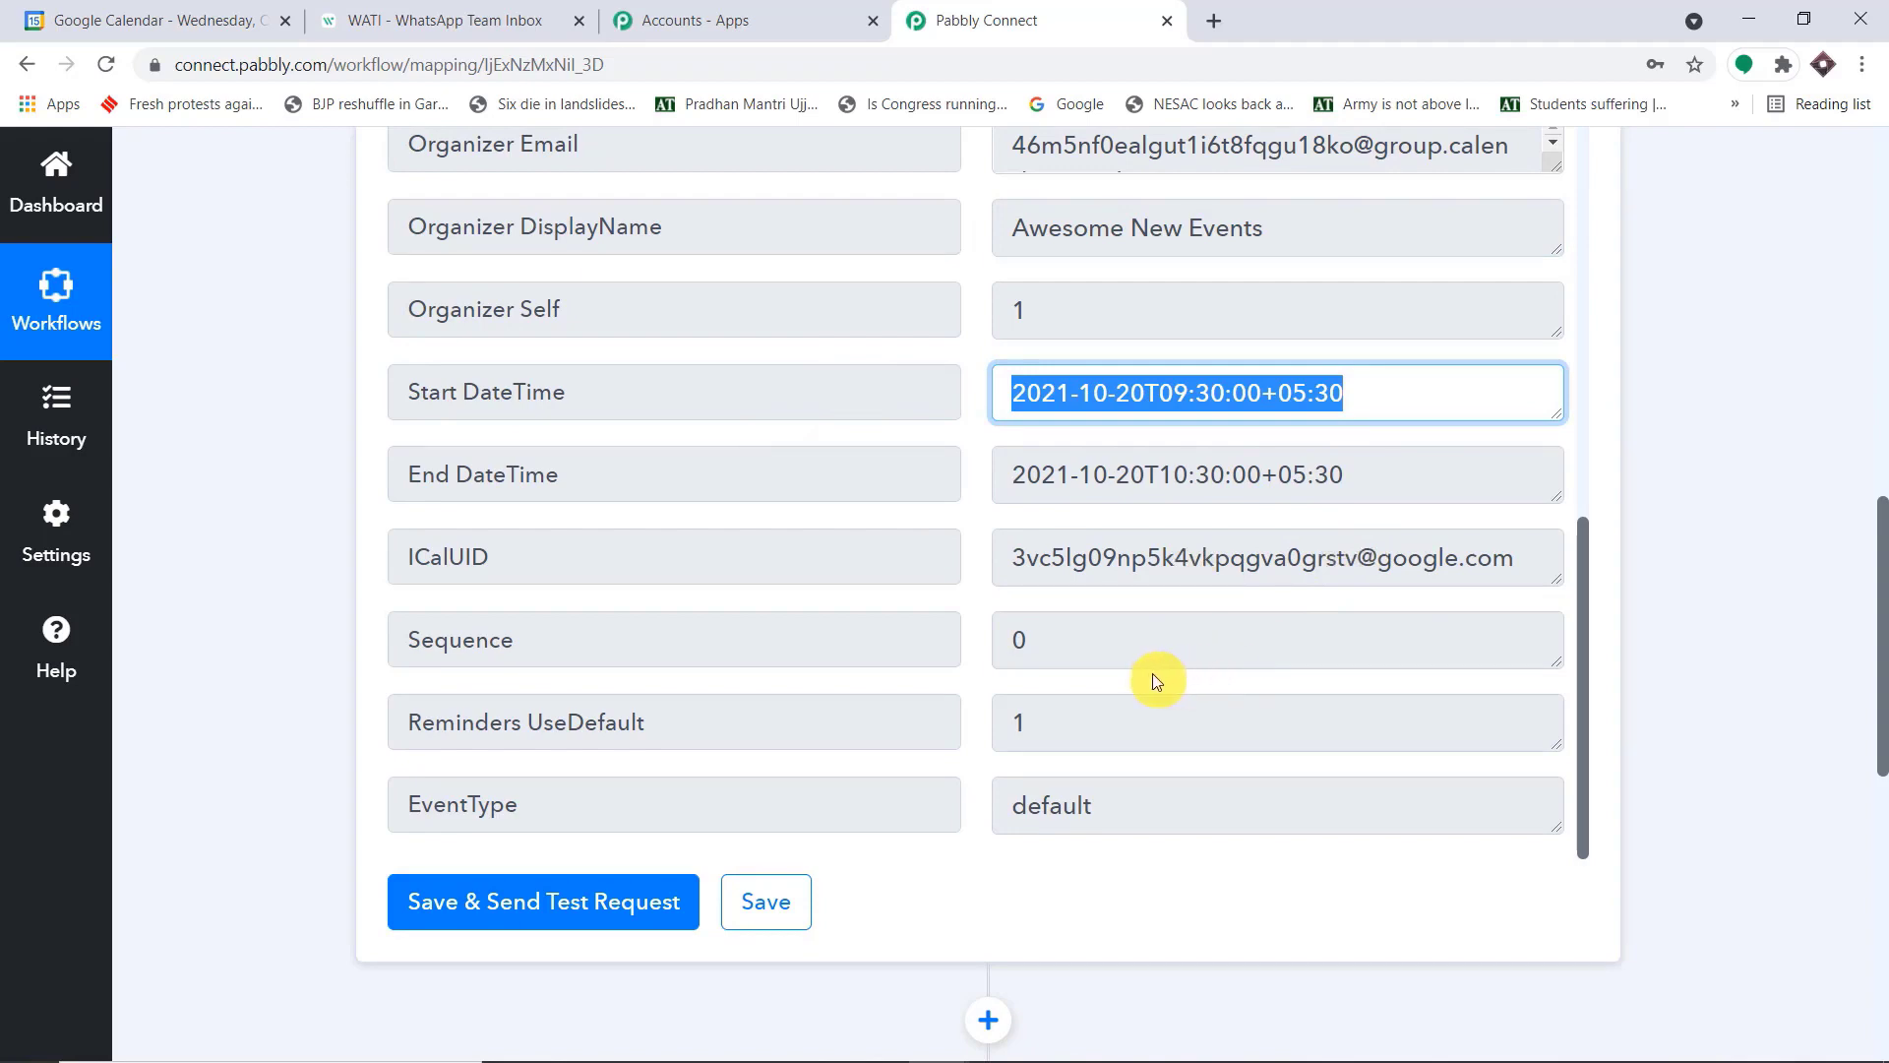
Look through the whole trigger response again, checking the event's location among the captured fields
scroll(1156, 681, "up", 1)
scroll(1156, 681, "up", 7)
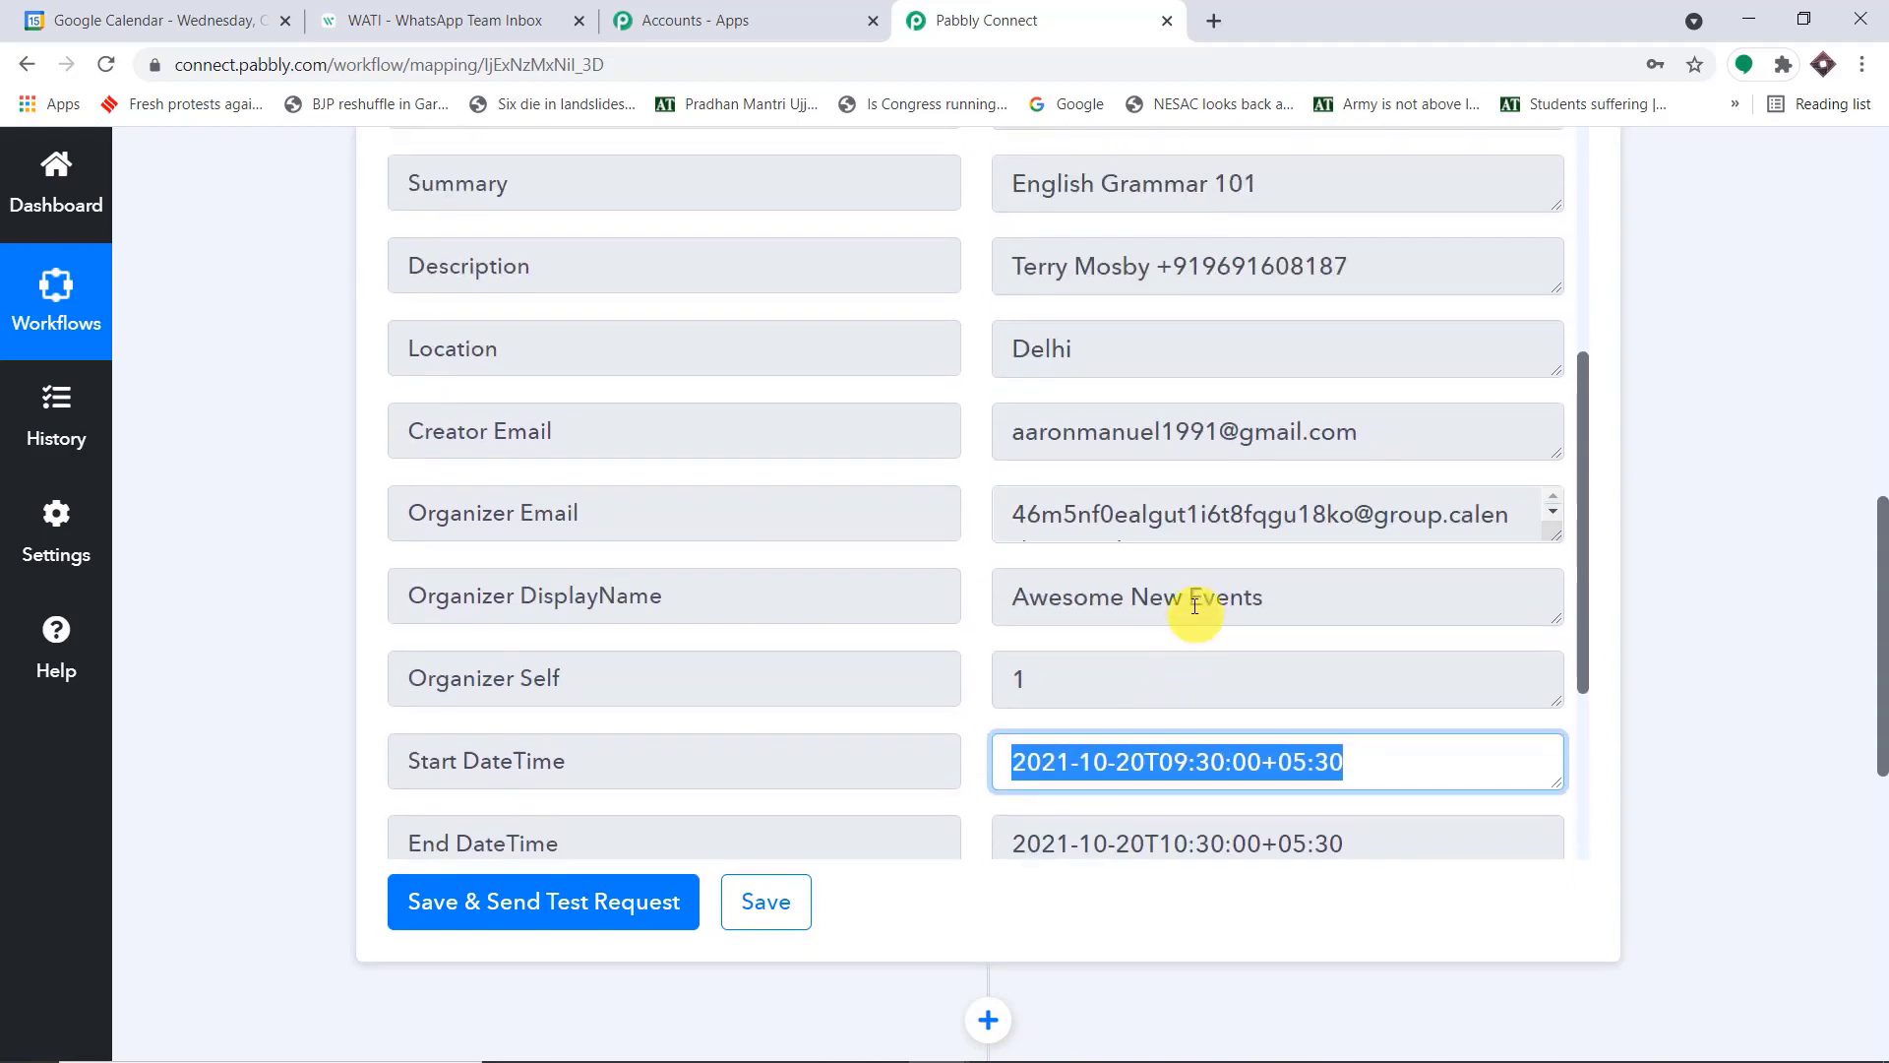
scroll(1196, 598, "up", 4)
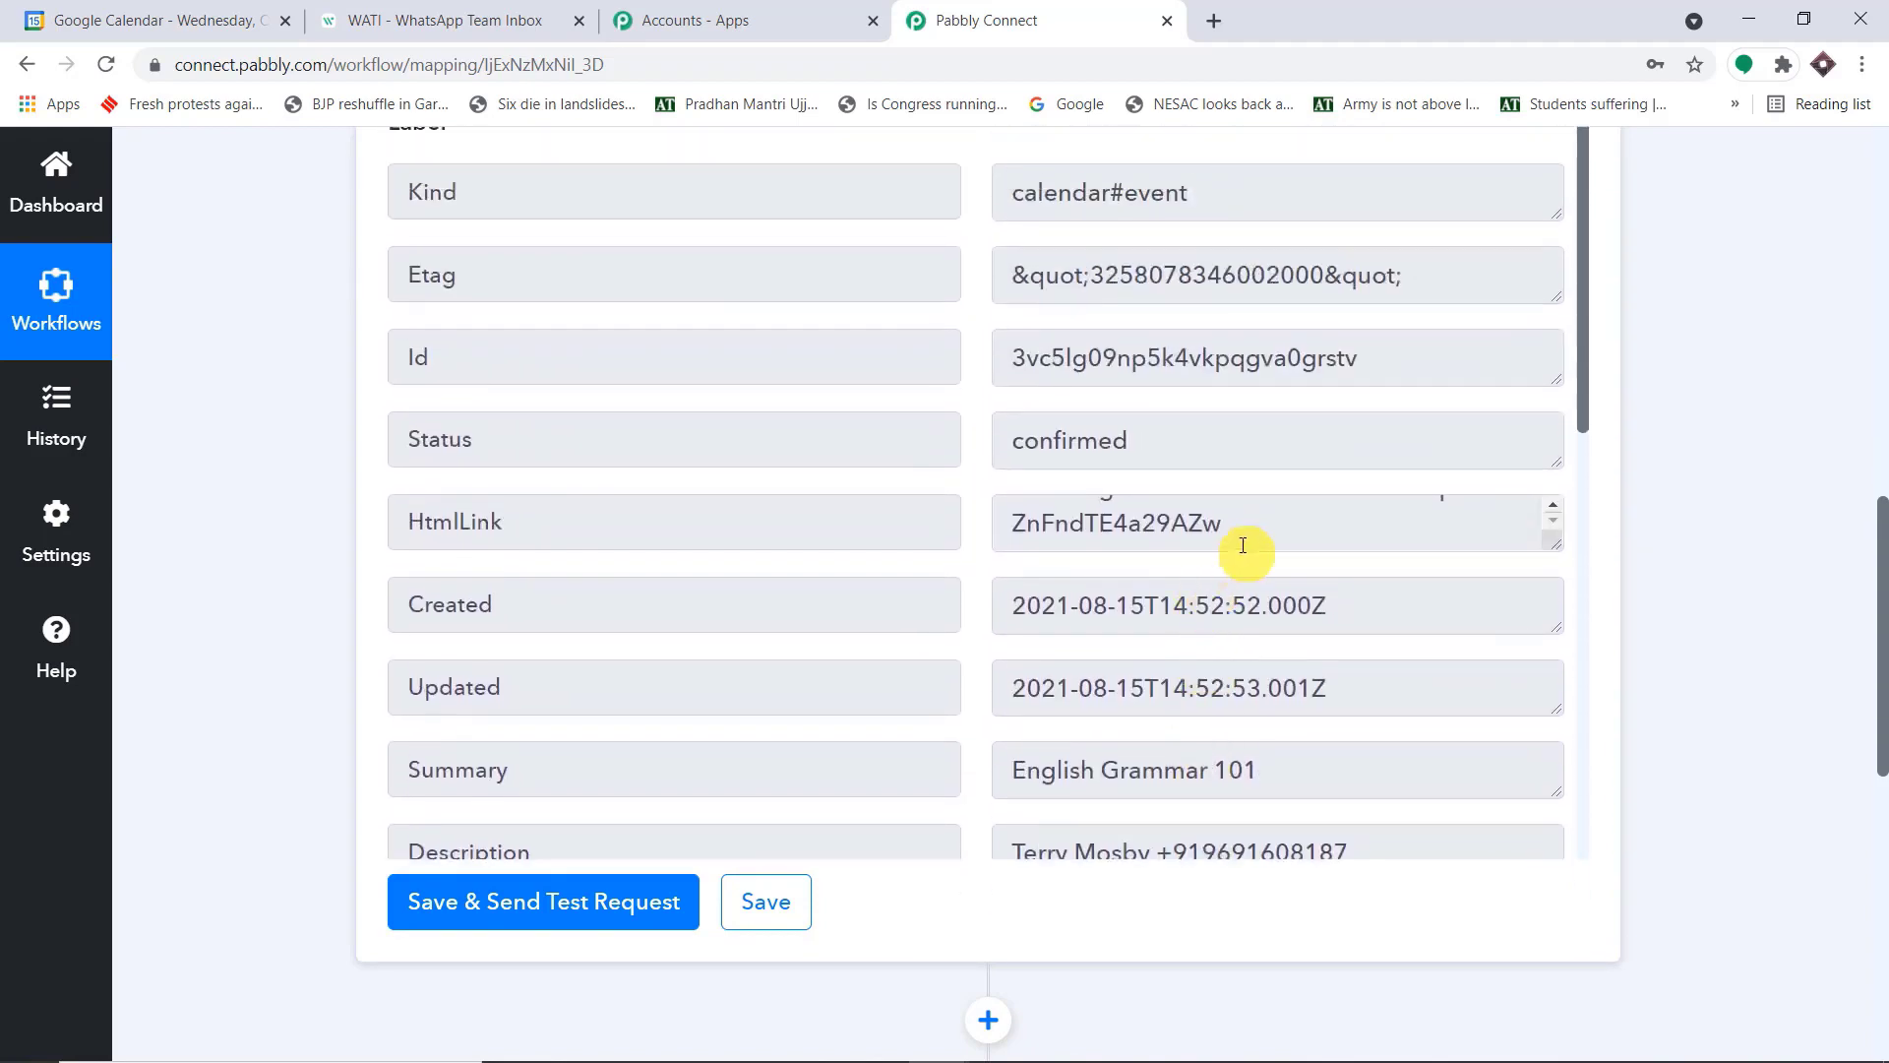
scroll(1317, 368, "up", 3)
scroll(1341, 515, "down", 3)
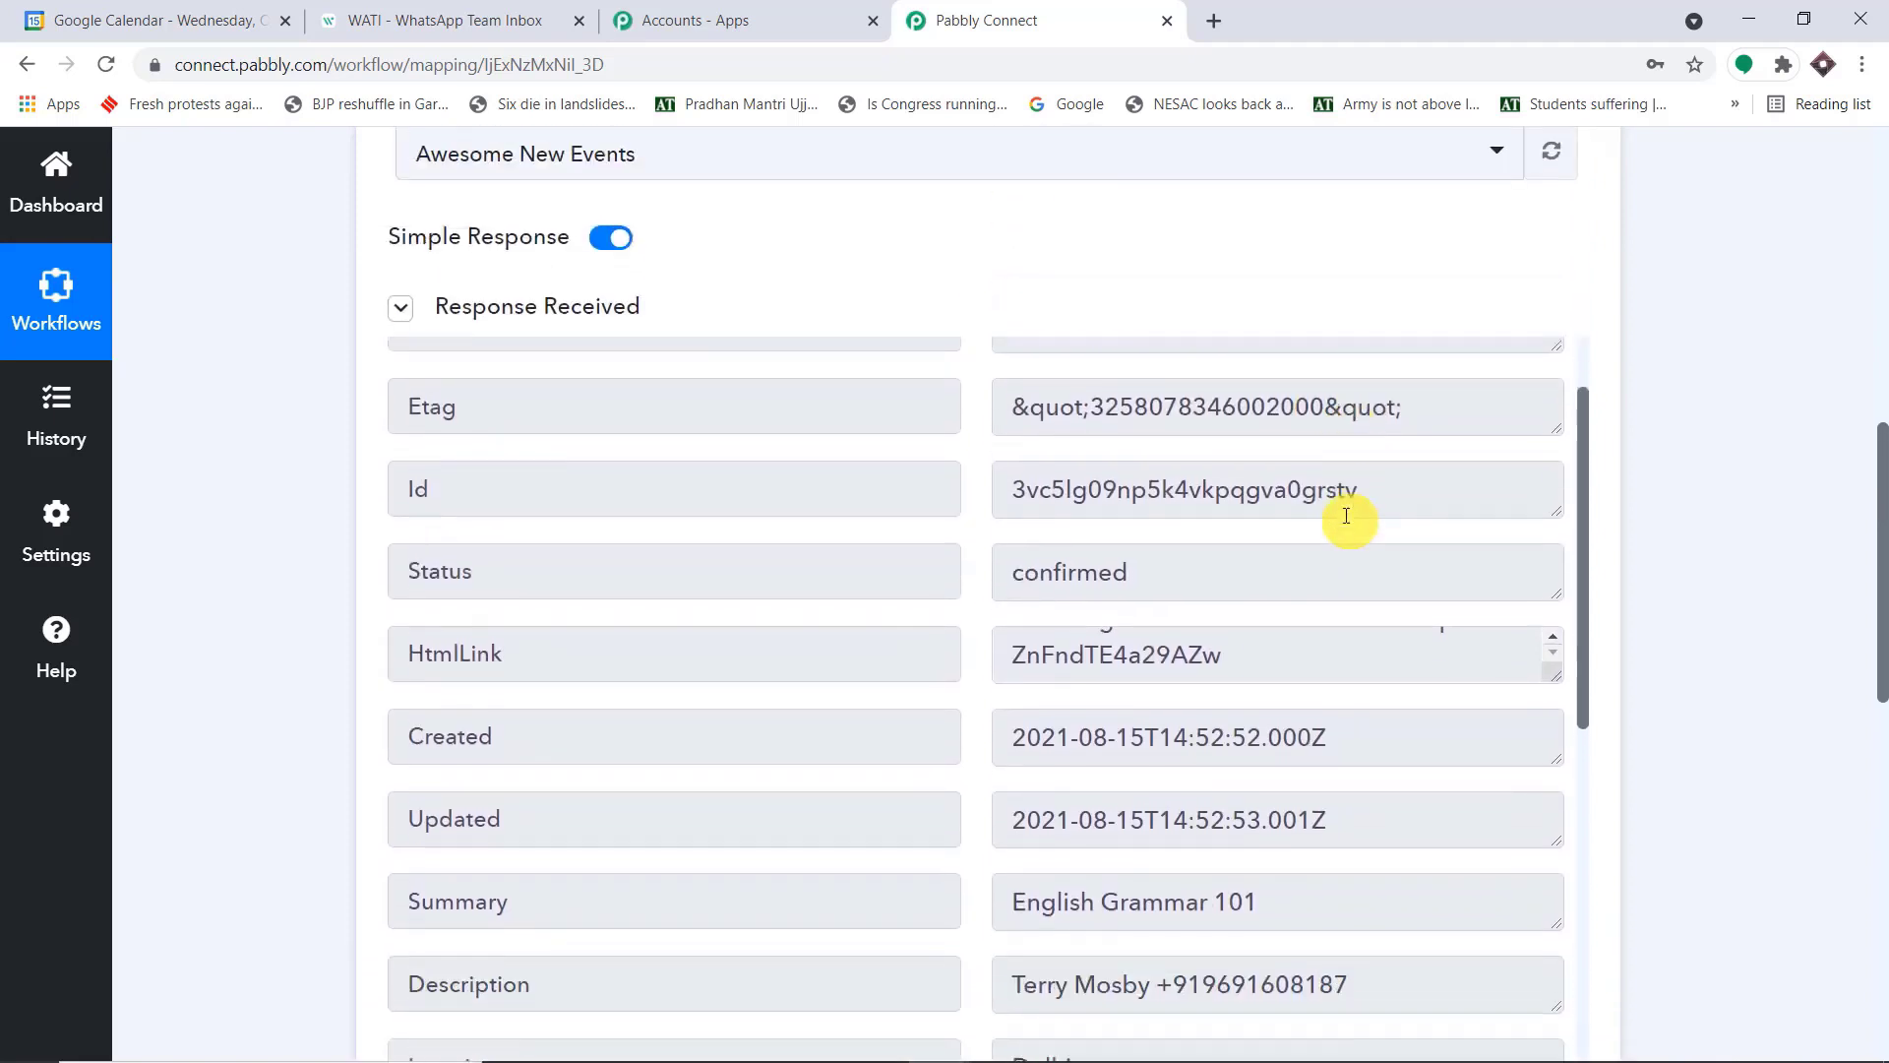
scroll(1348, 521, "down", 4)
left_click(1161, 563)
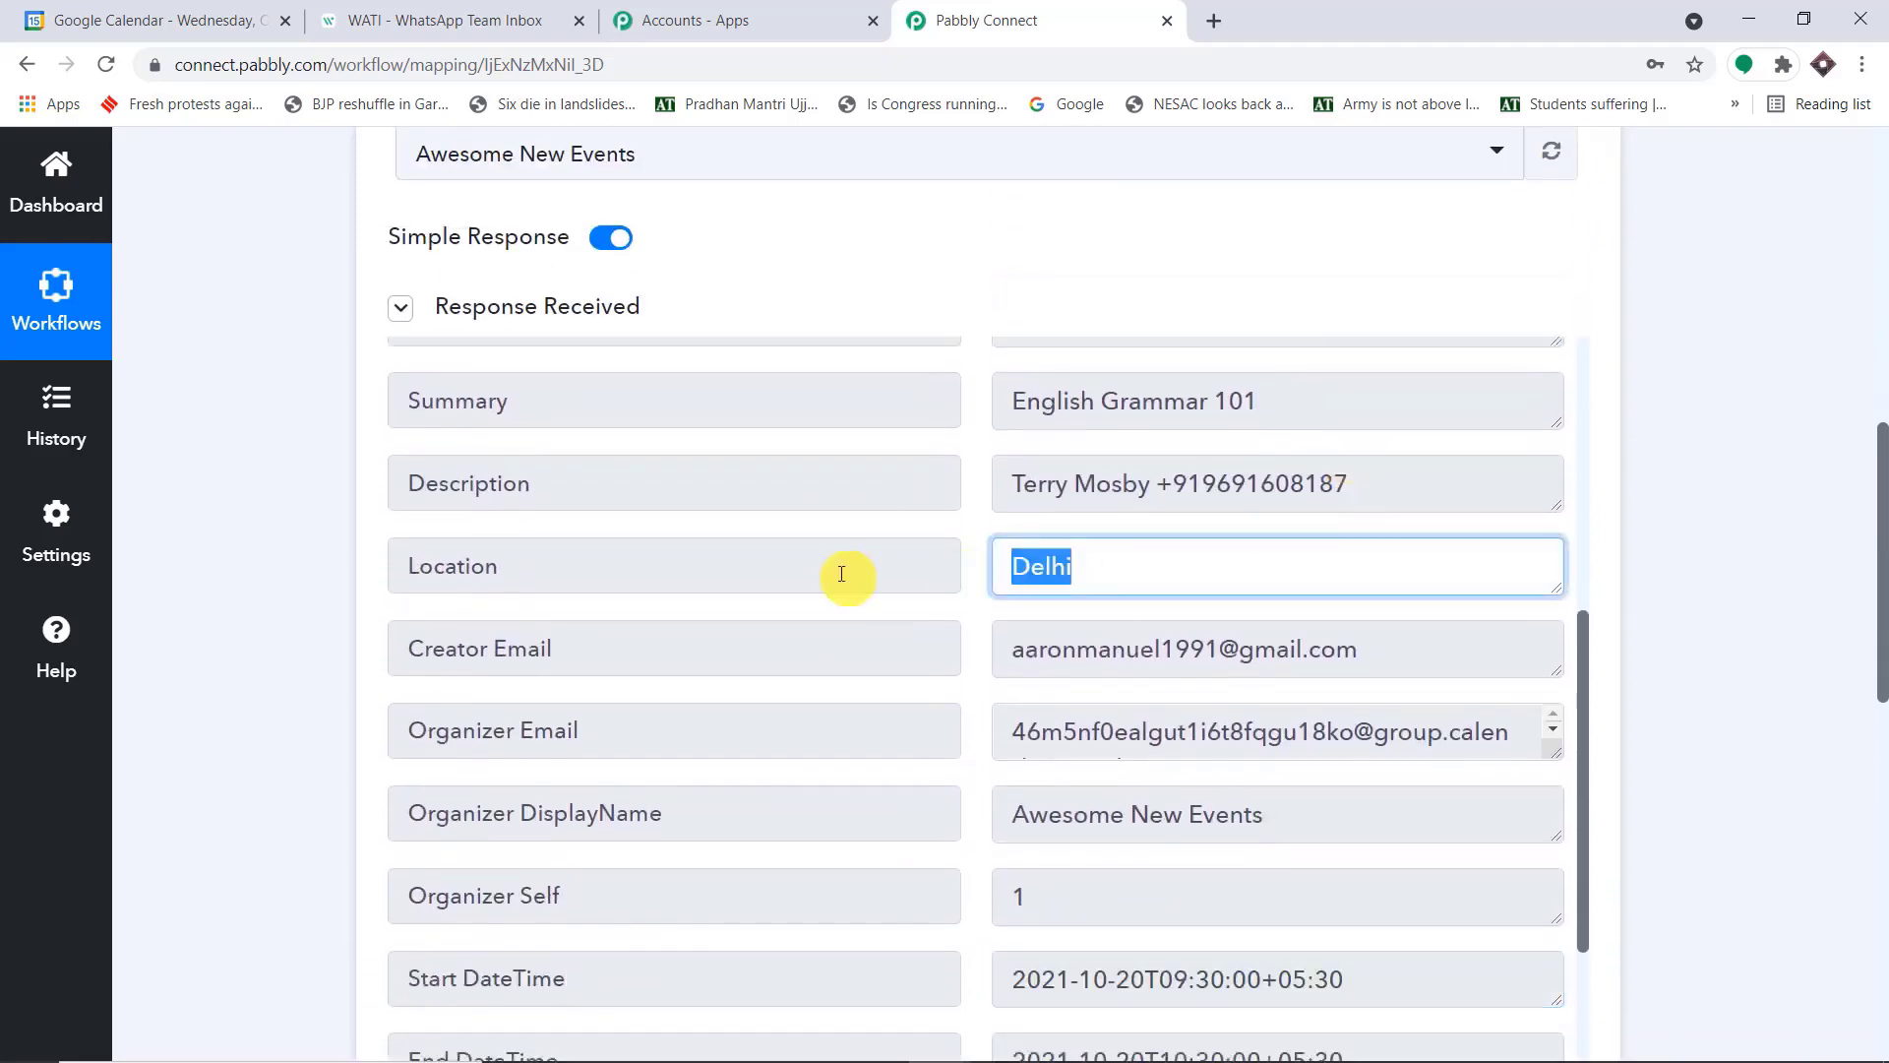
scroll(1570, 534, "down", 1)
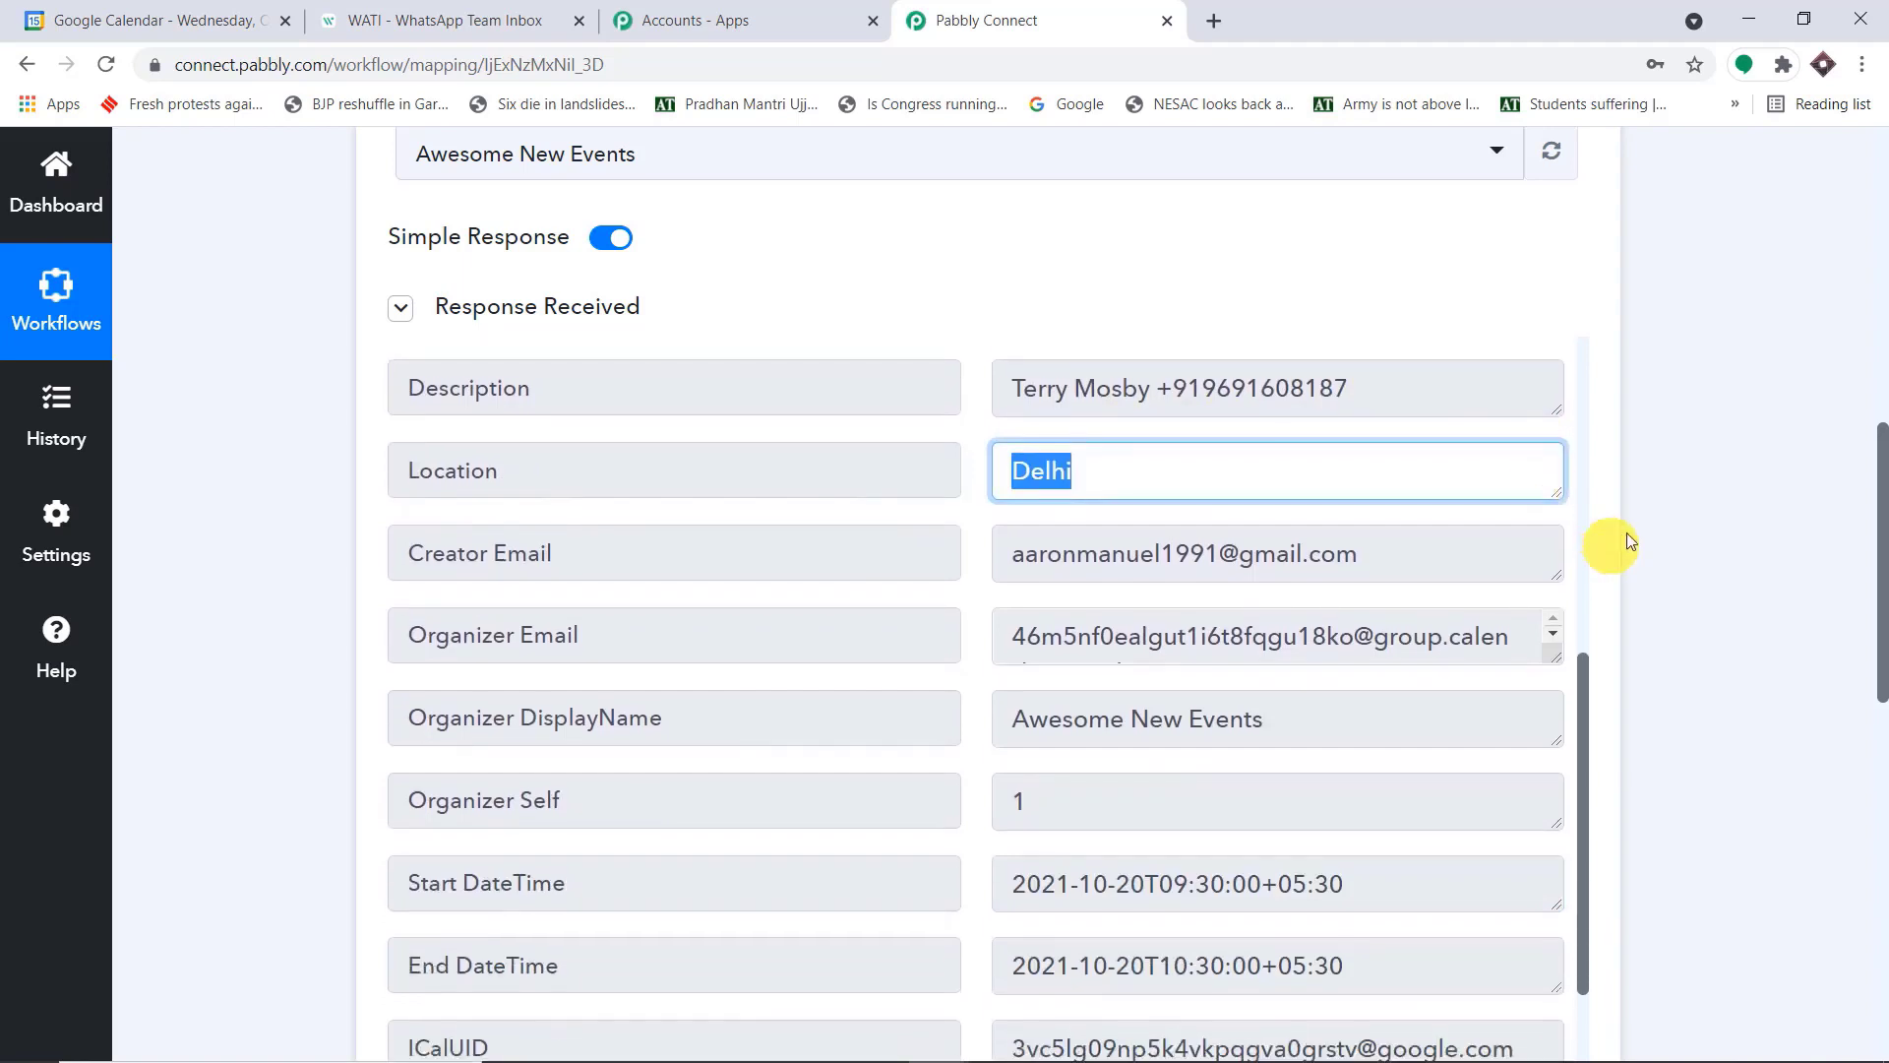
scroll(1656, 540, "down", 5)
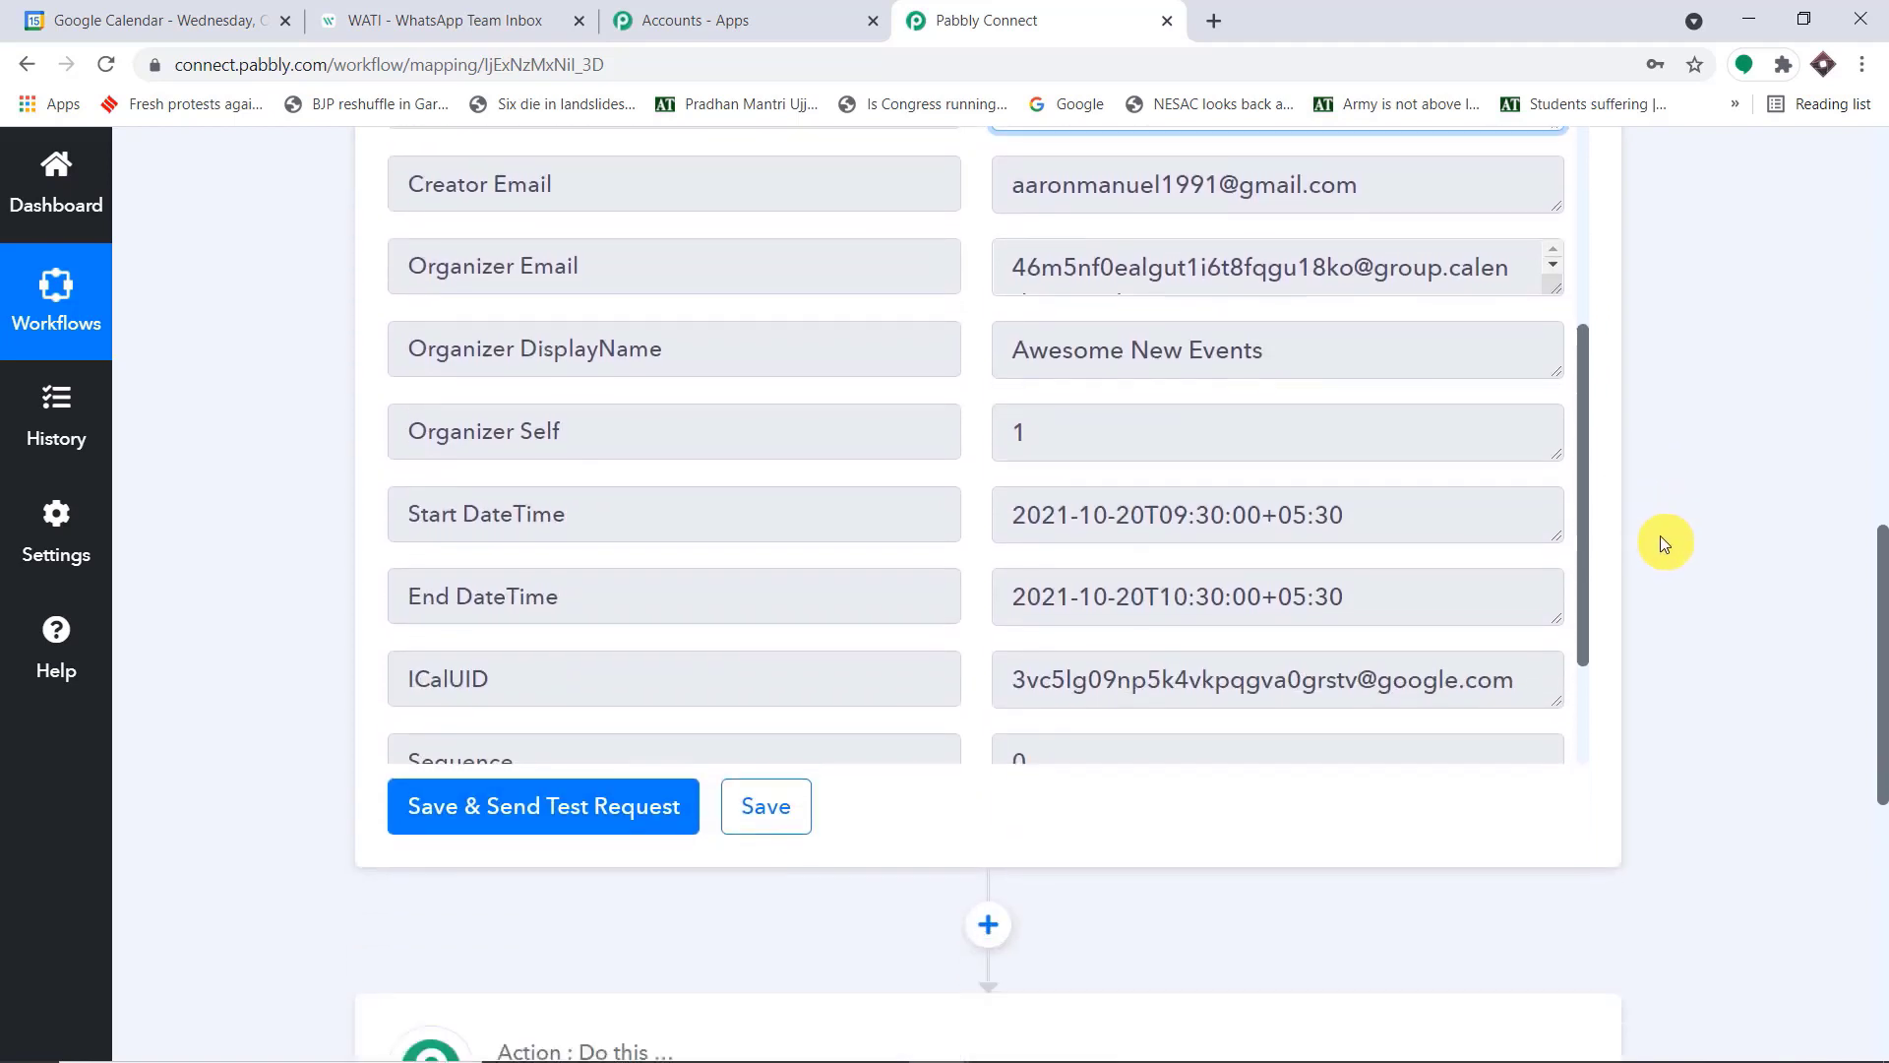
scroll(1466, 363, "down", 3)
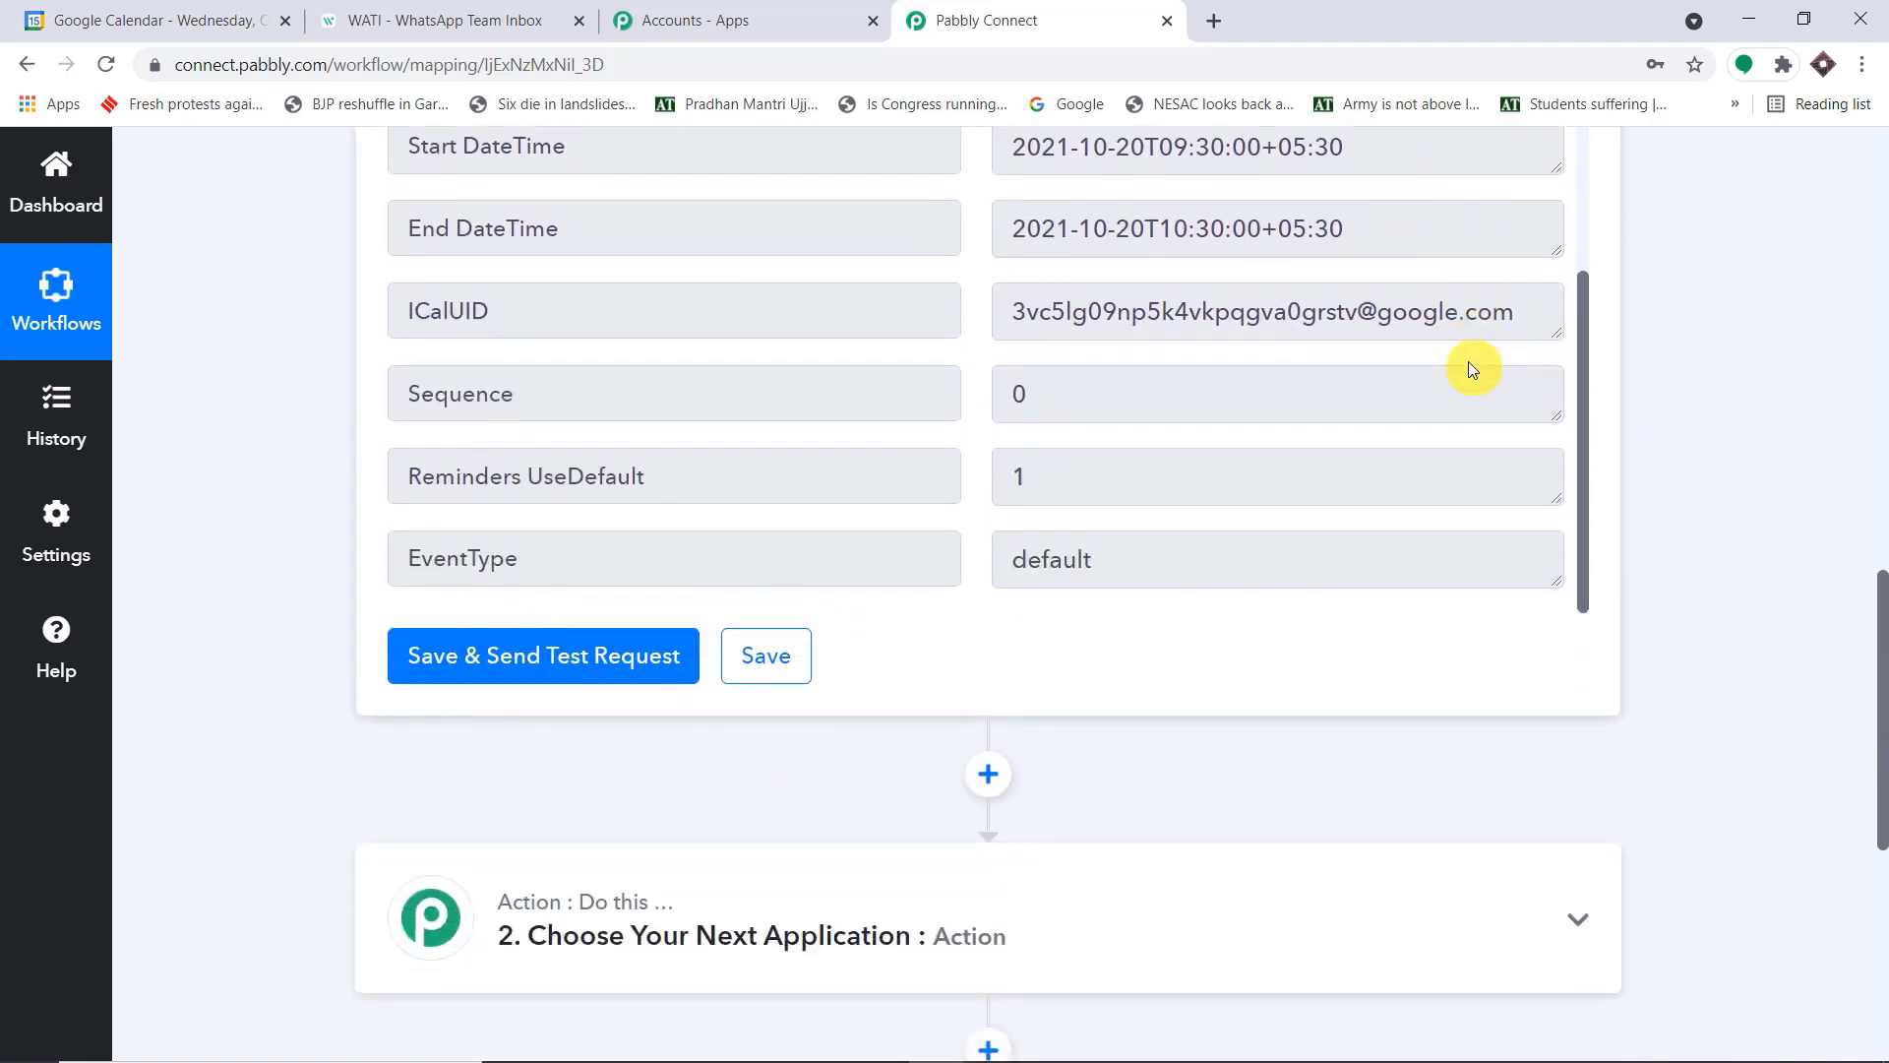
Examine the Description value in the trigger response, telling the contact's name apart from the phone number
scroll(1461, 366, "up", 8)
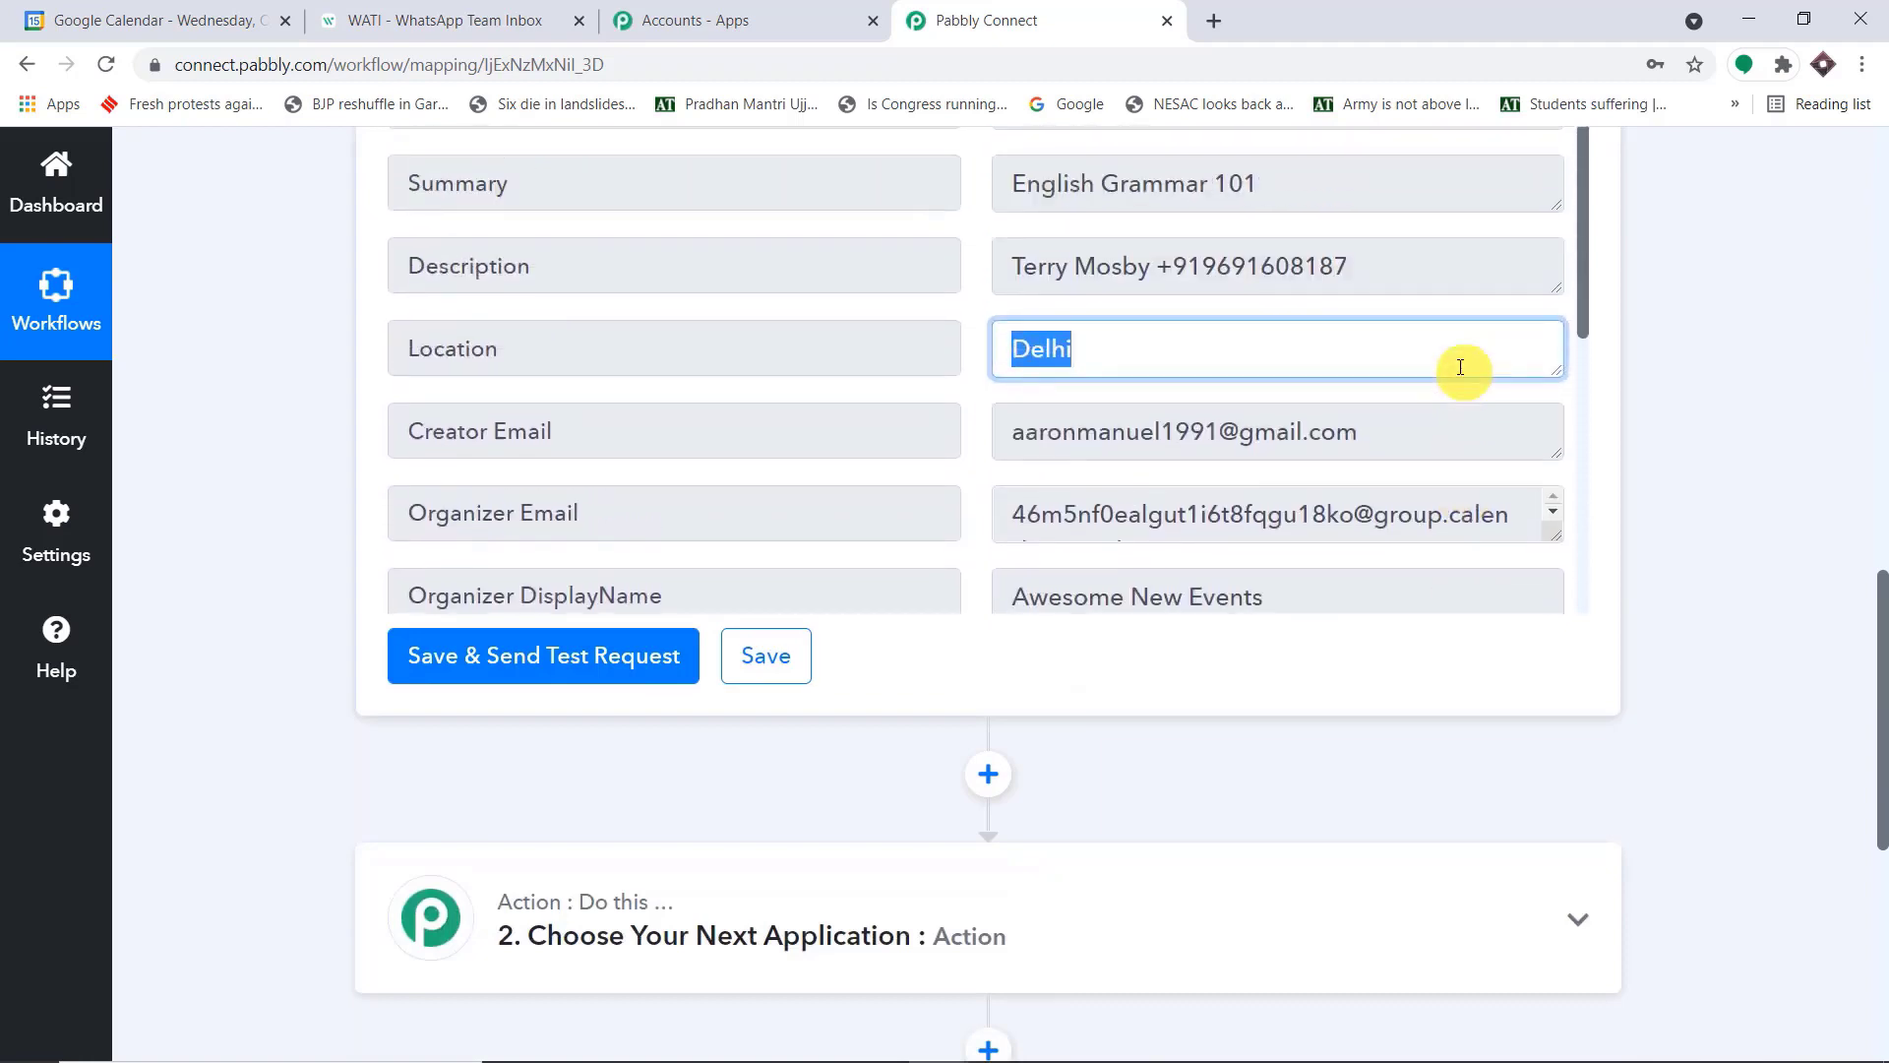
left_click_drag(1383, 498, 983, 515)
left_click(1069, 513)
left_click_drag(1153, 512, 1008, 520)
left_click_drag(1377, 512, 1158, 512)
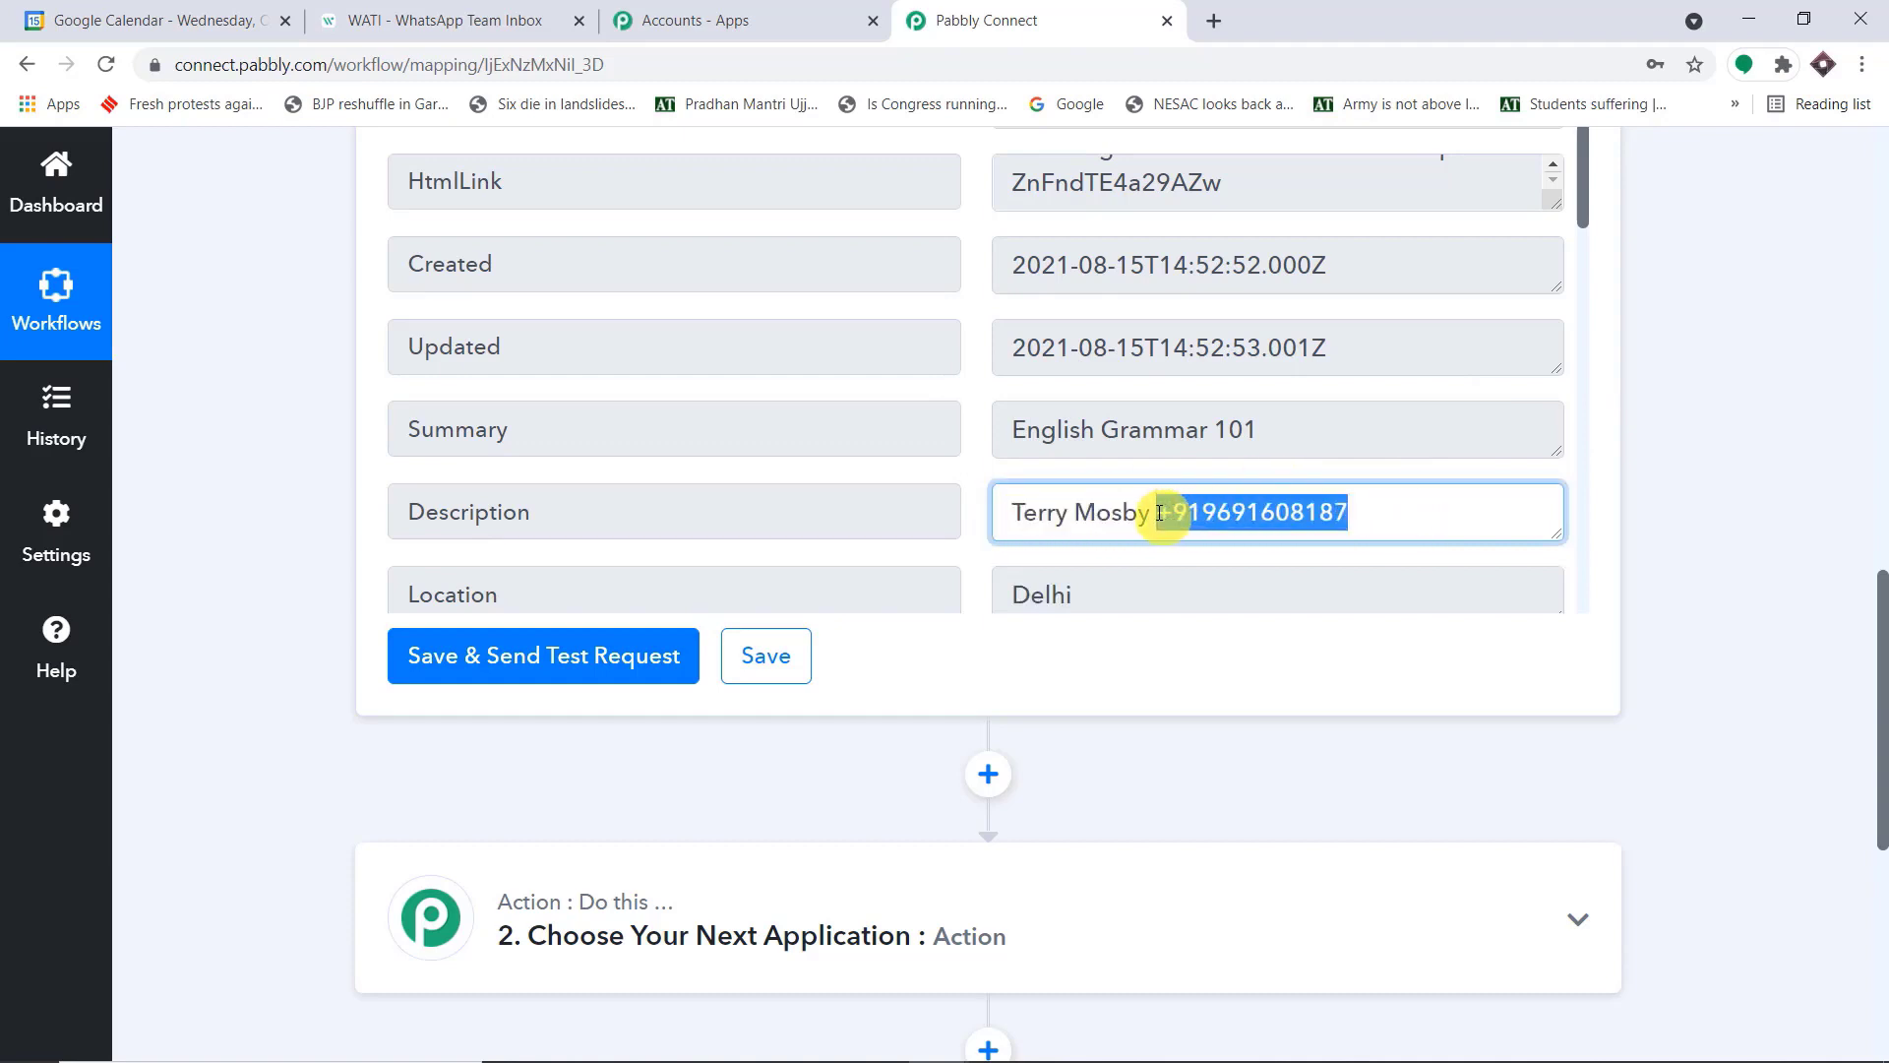
left_click(1656, 461)
left_click_drag(999, 511, 1378, 492)
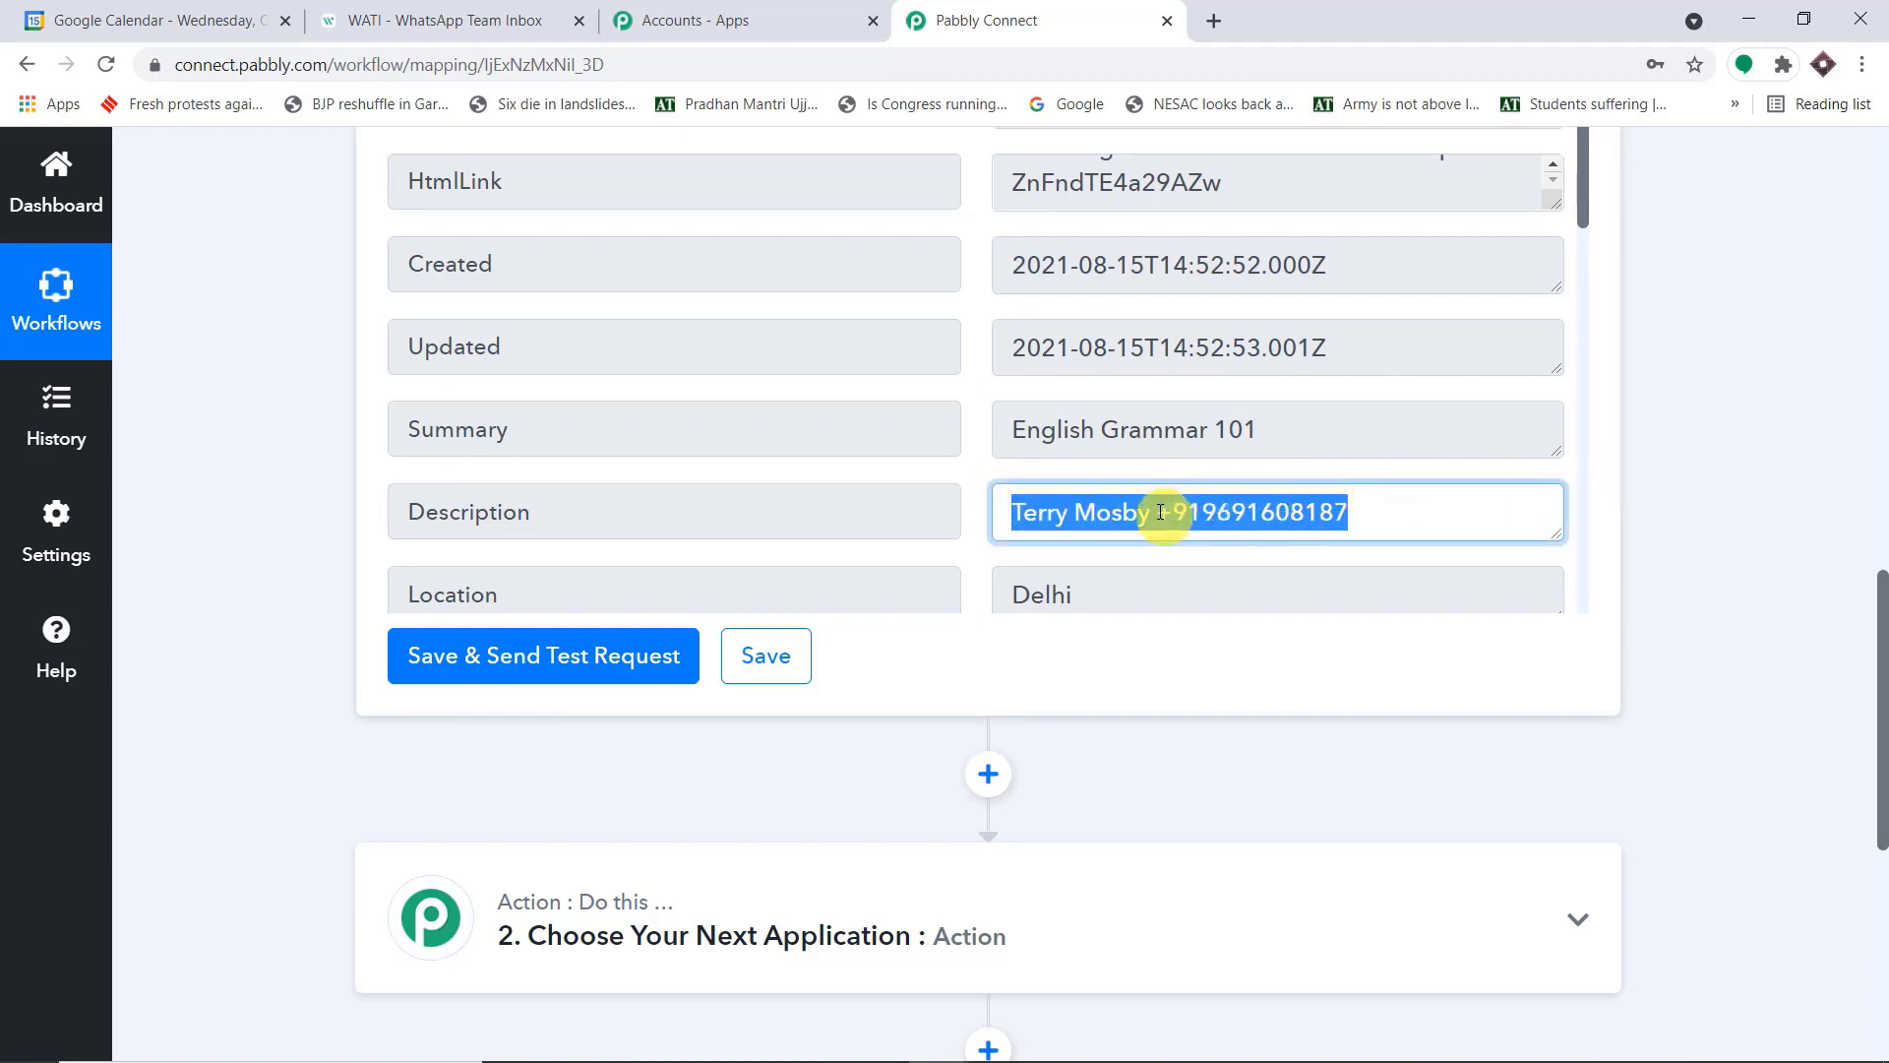
left_click(1082, 509)
left_click_drag(1151, 510, 999, 520)
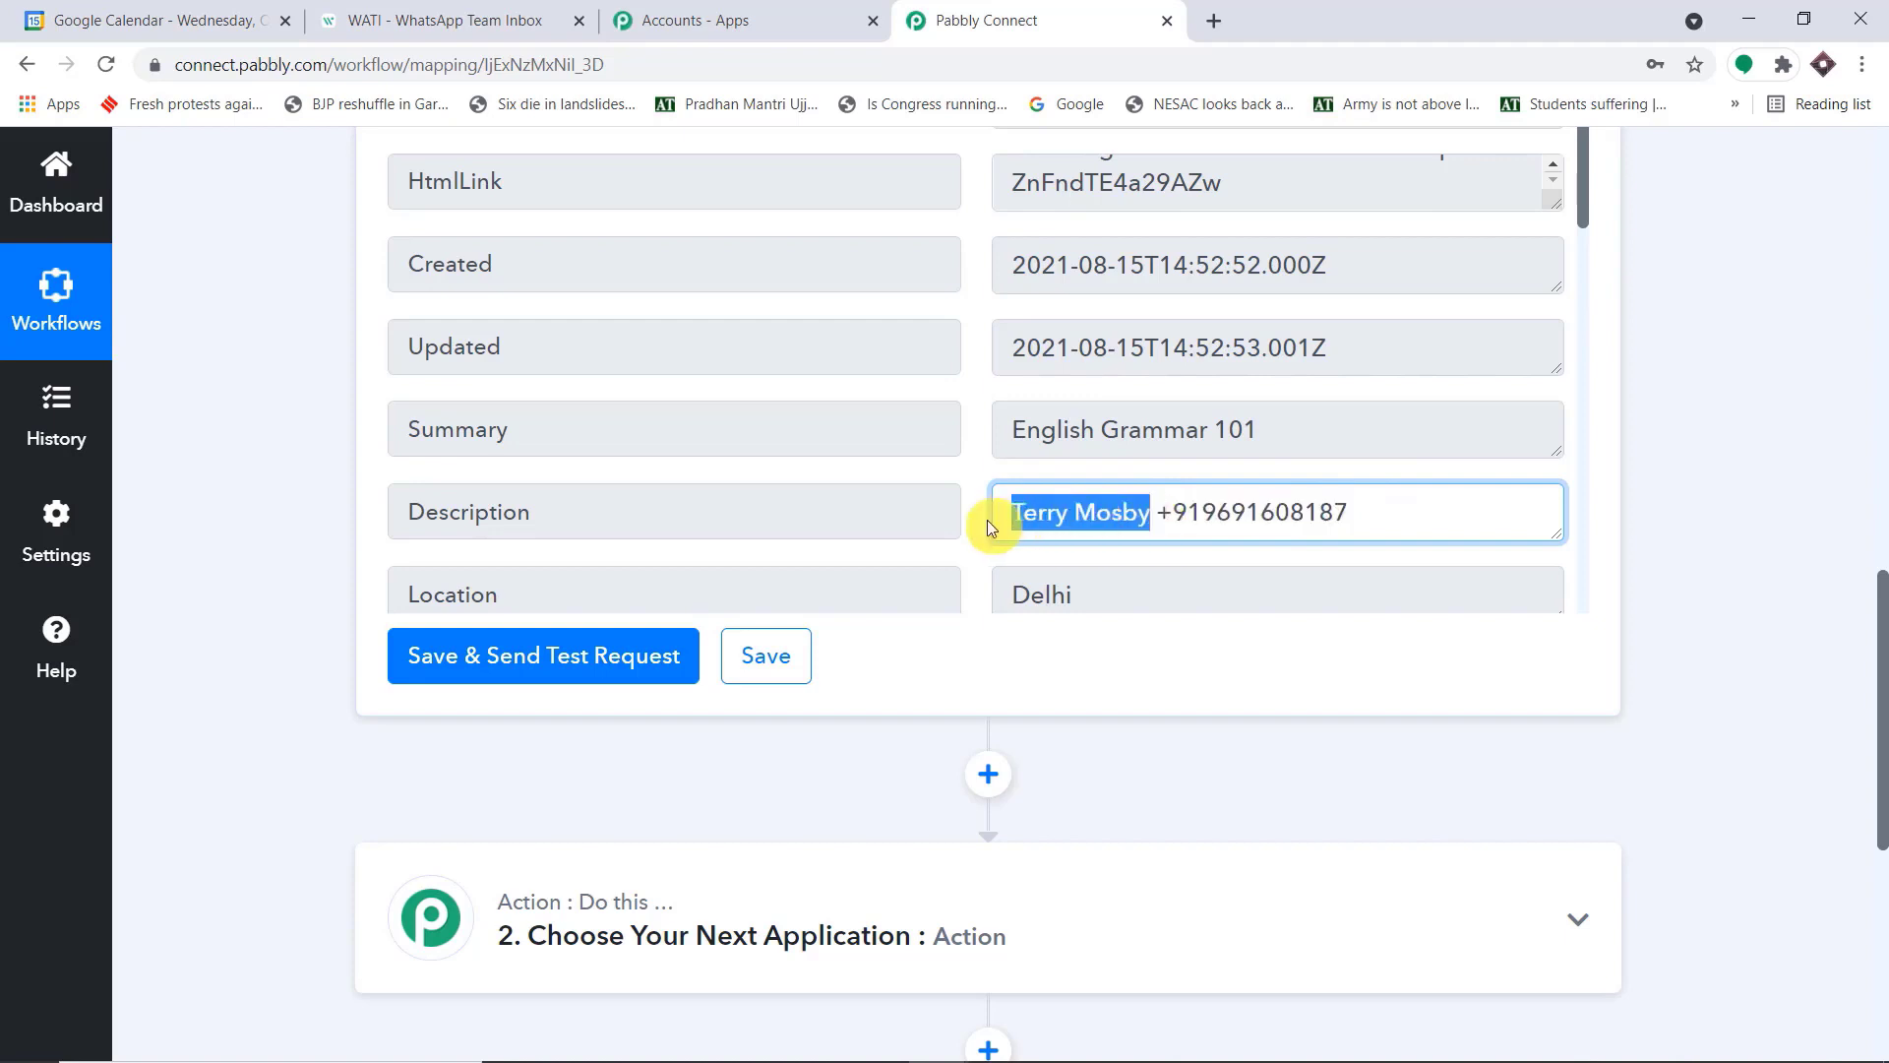
left_click_drag(1348, 512, 1164, 514)
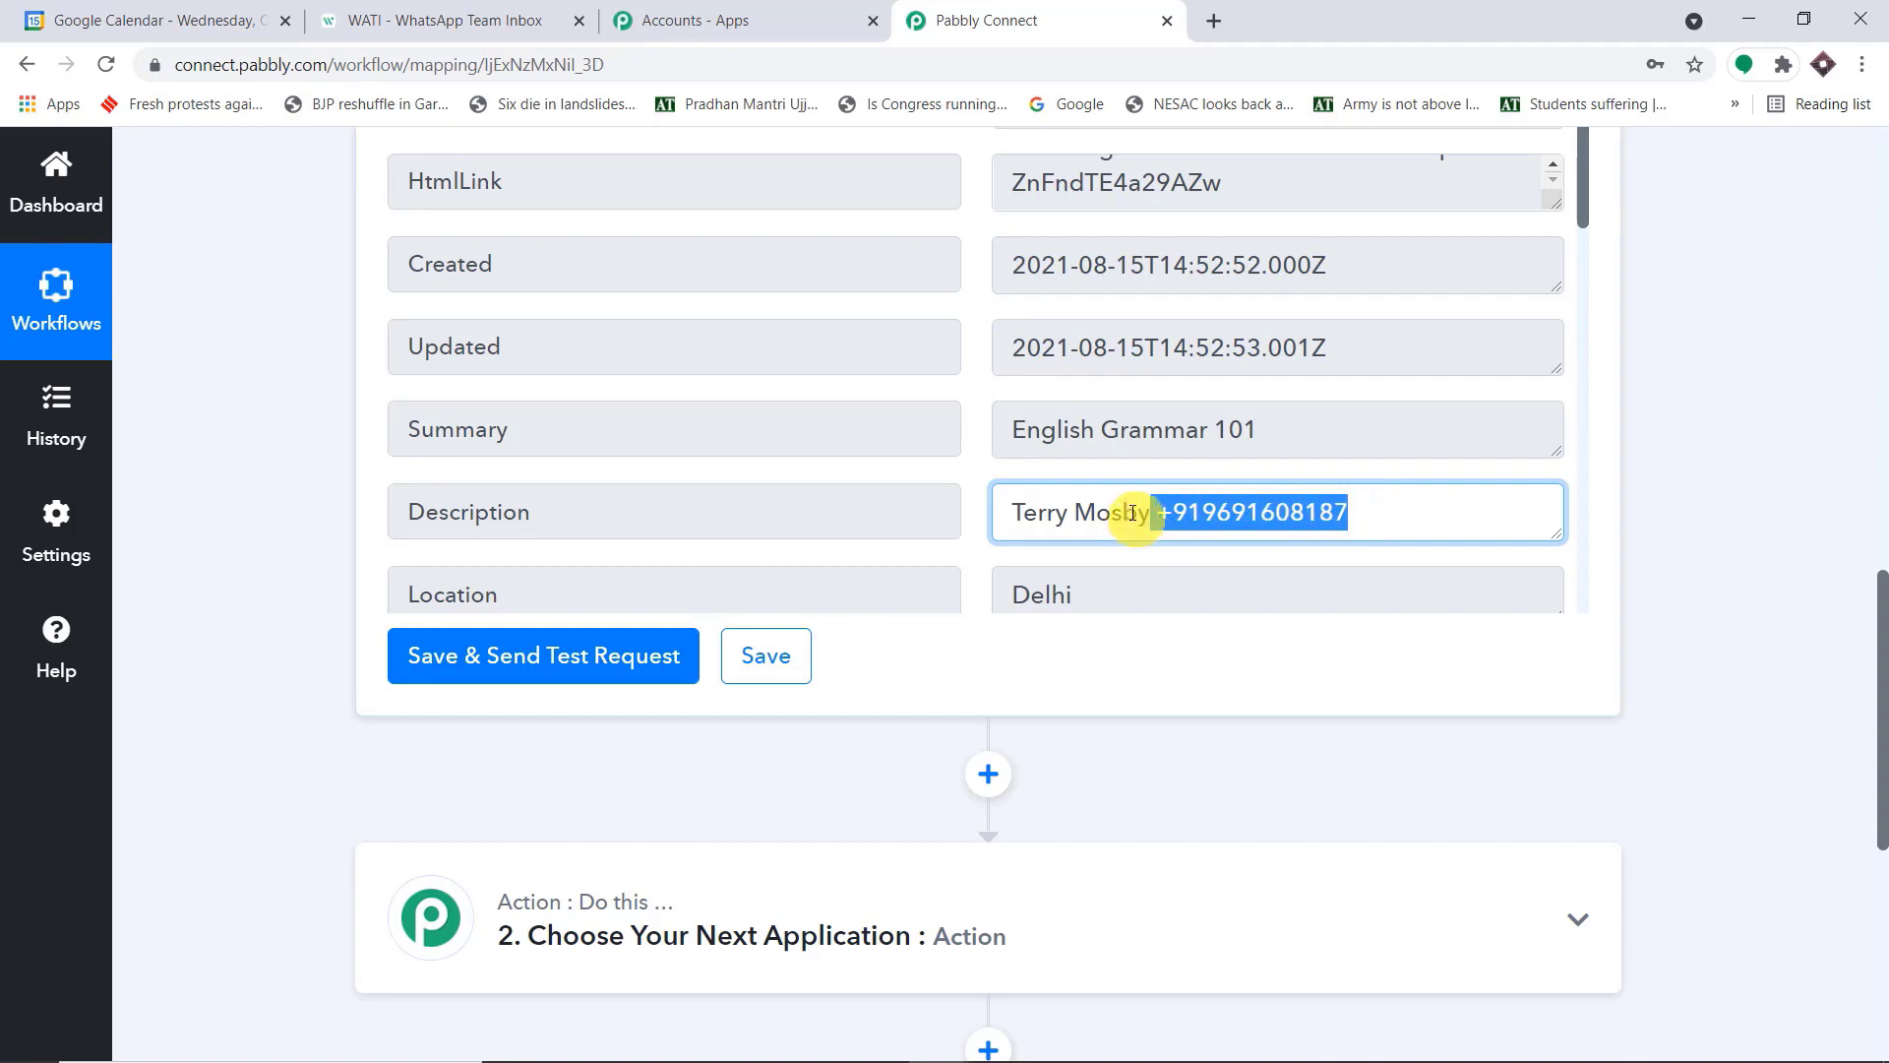
Choose Text Formatter as the app for the workflow's second step, searching for "text"
scroll(1171, 502, "down", 1)
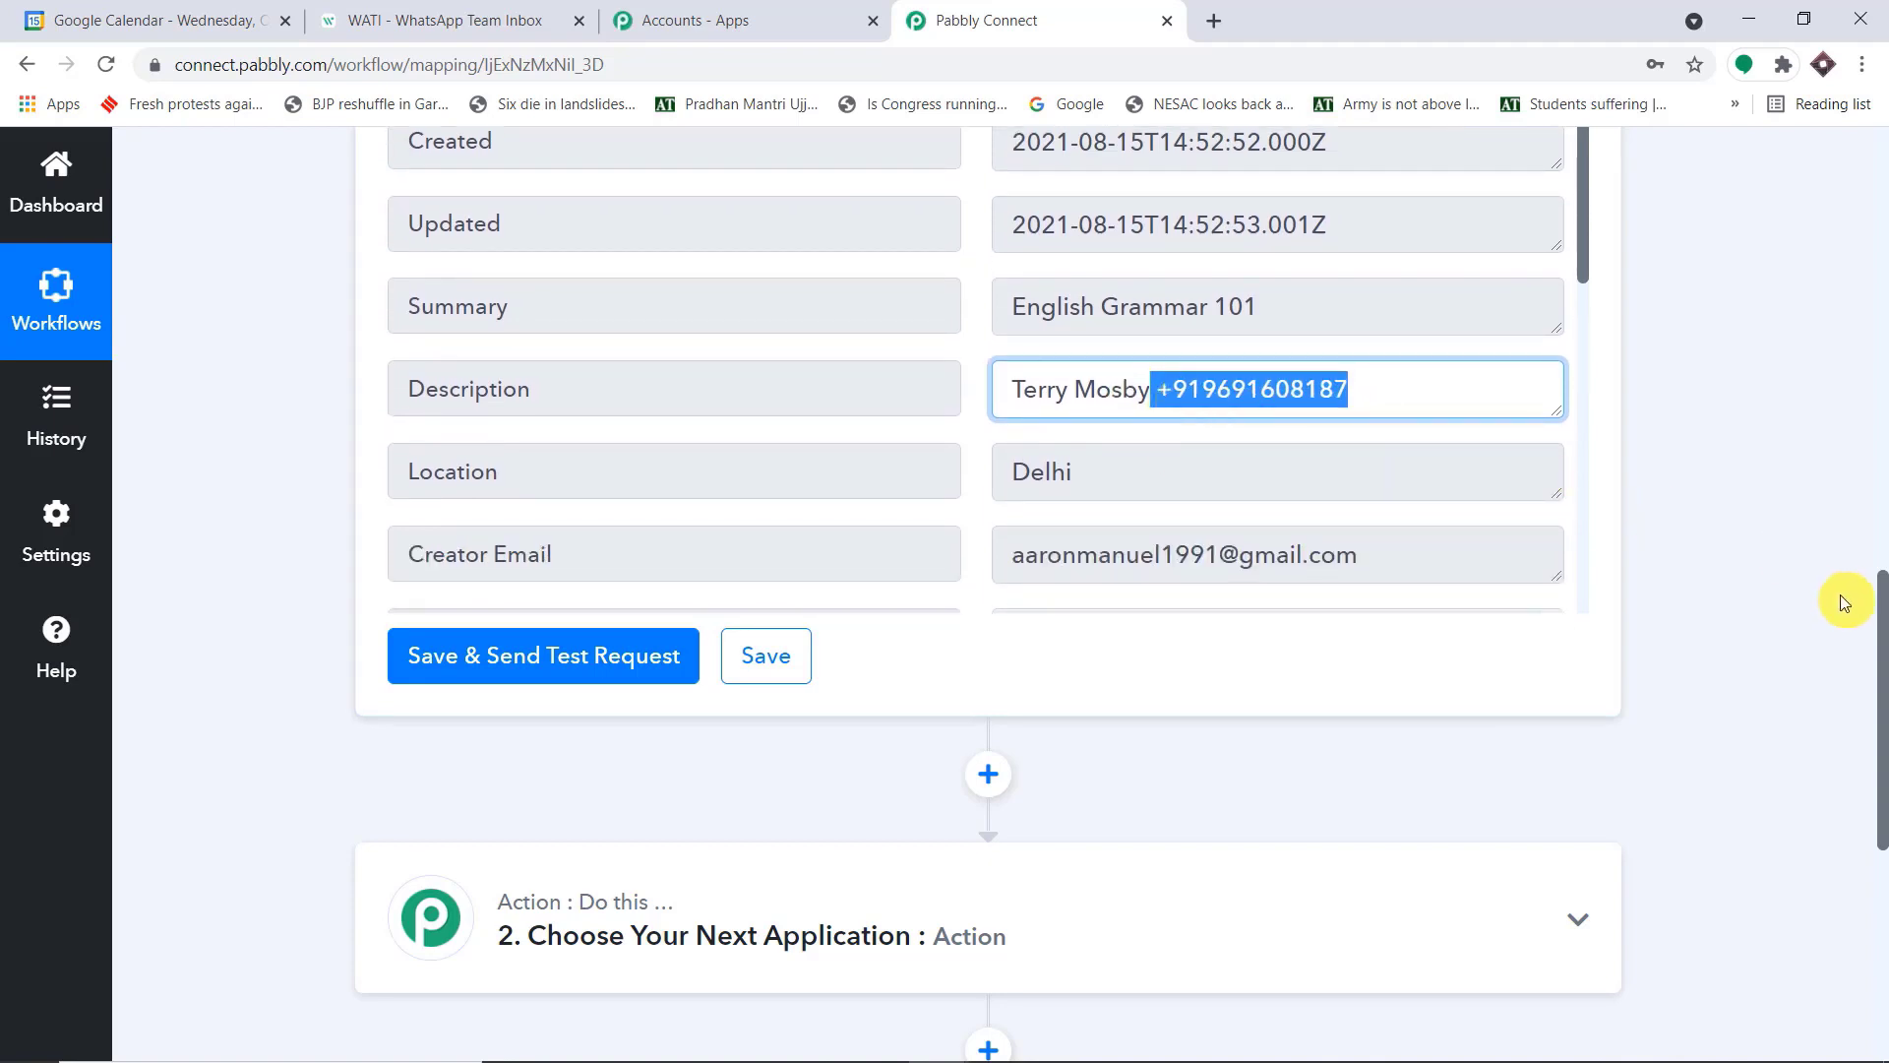
scroll(1843, 601, "down", 6)
left_click(835, 322)
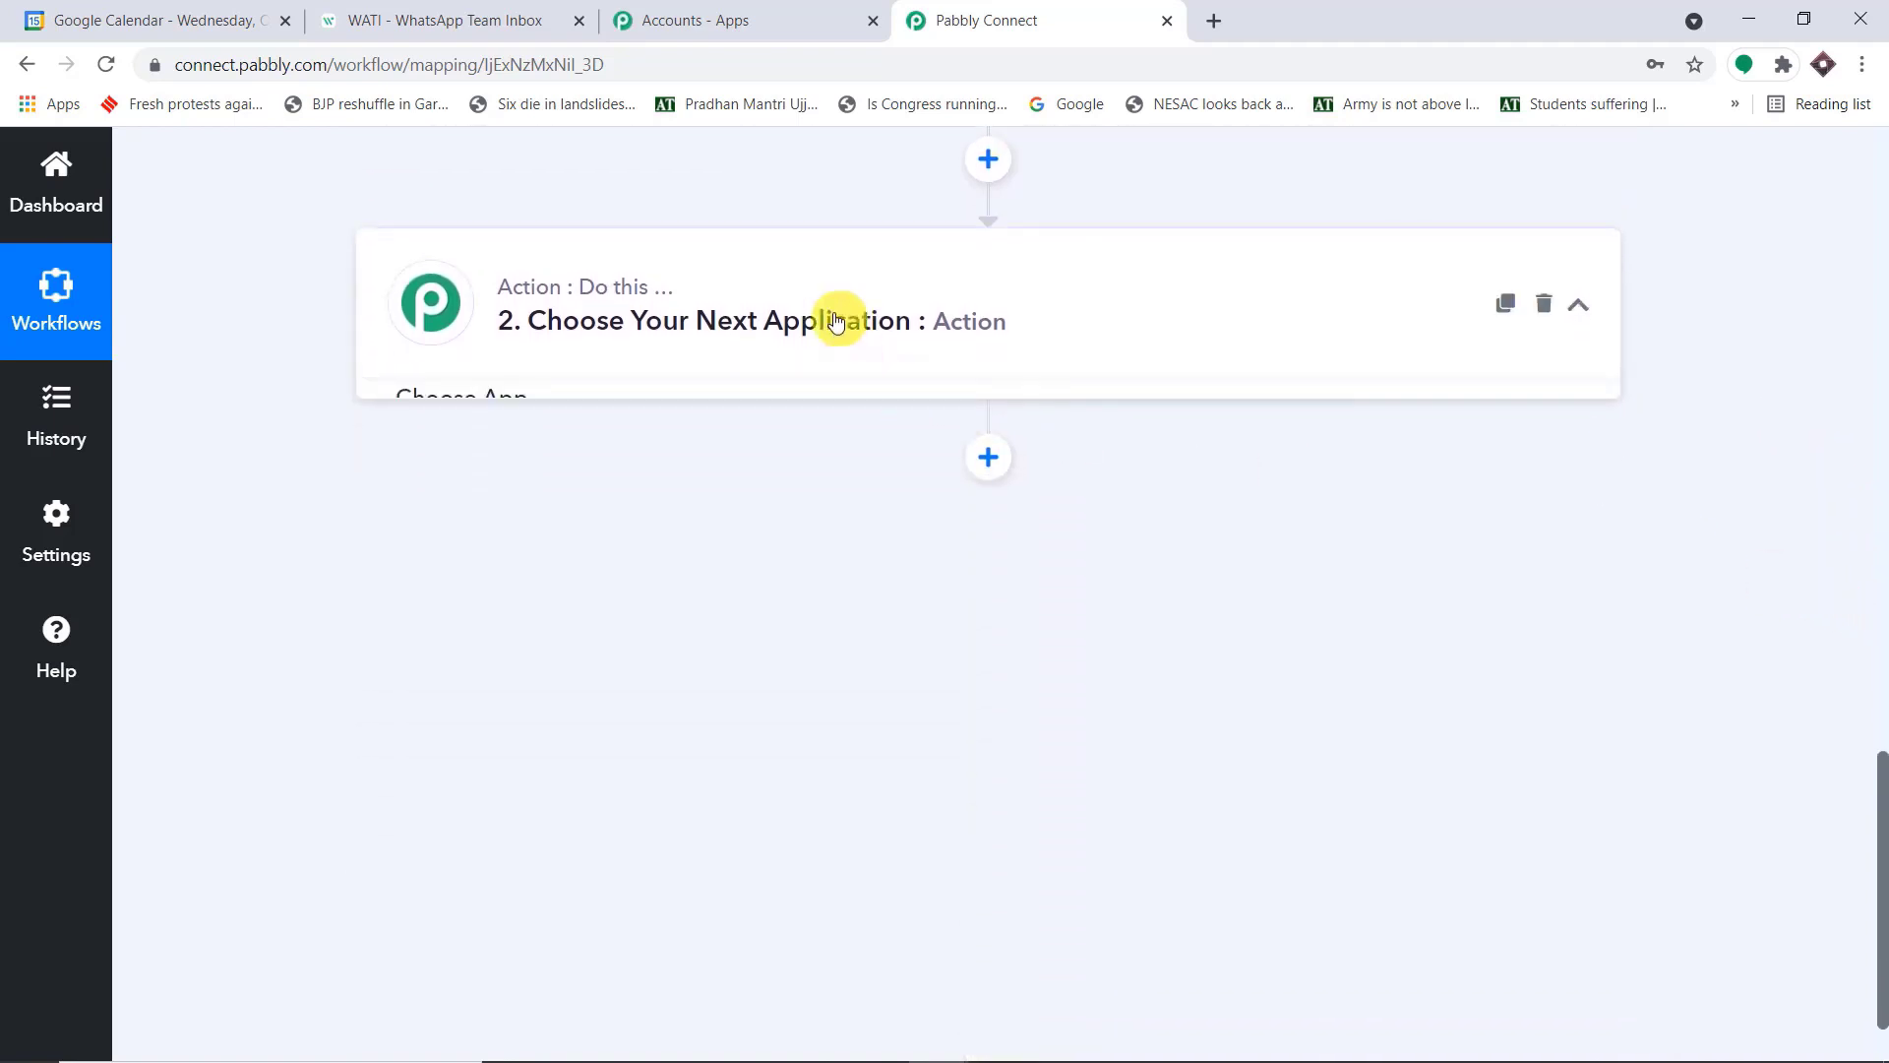
left_click(675, 496)
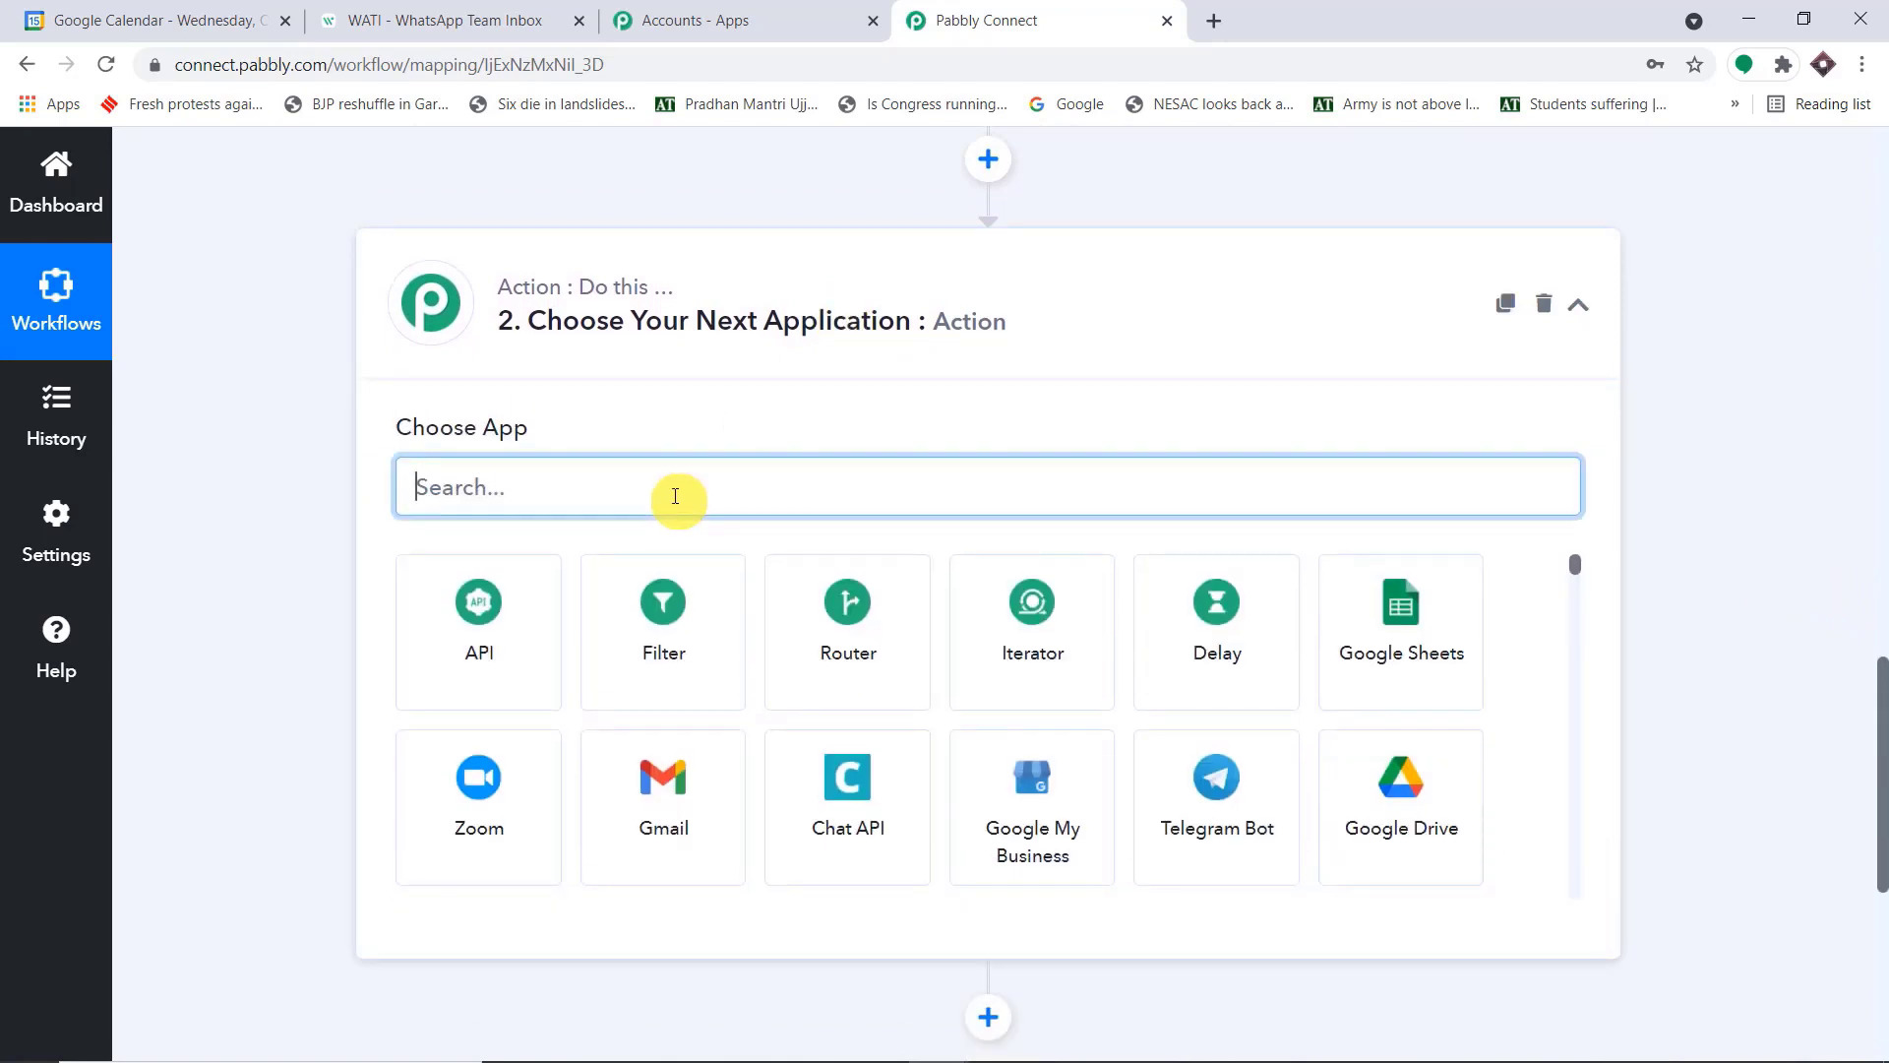
type("text")
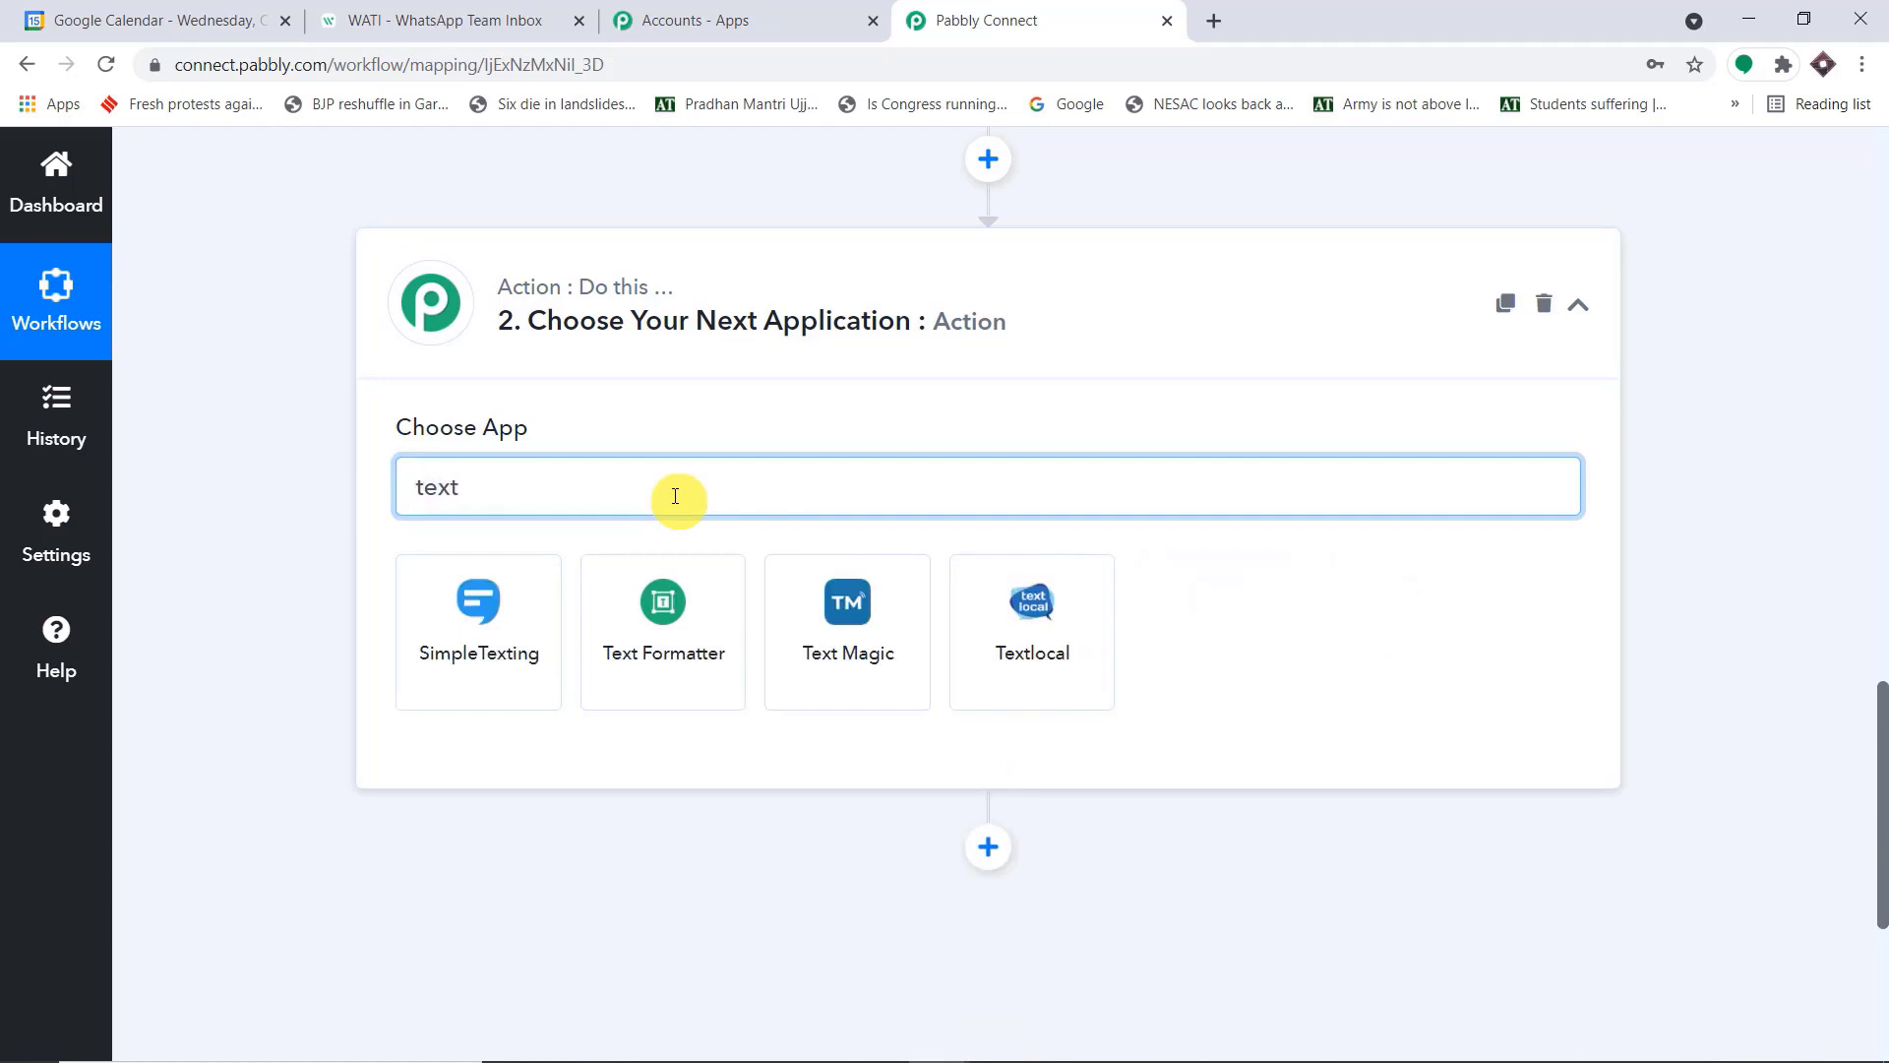
left_click(676, 604)
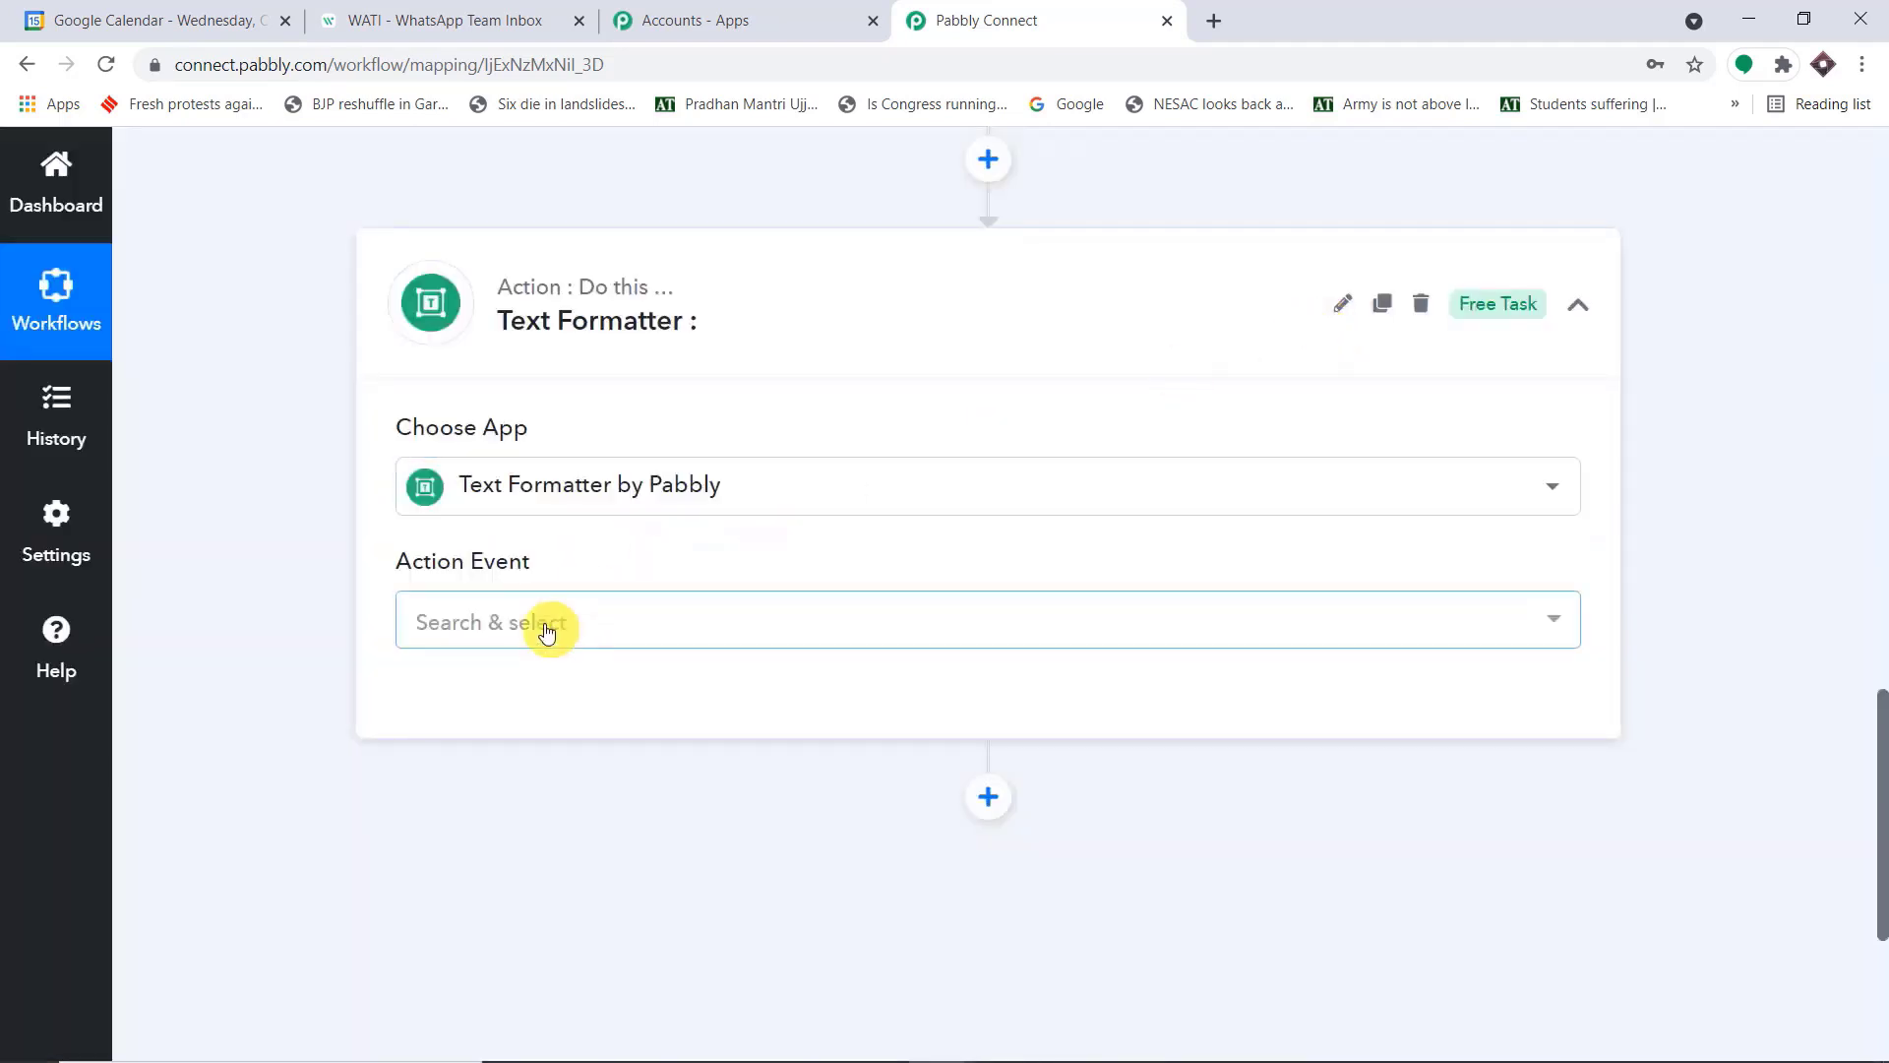
Set the Text Formatter action event to Split Text and connect it
left_click(541, 623)
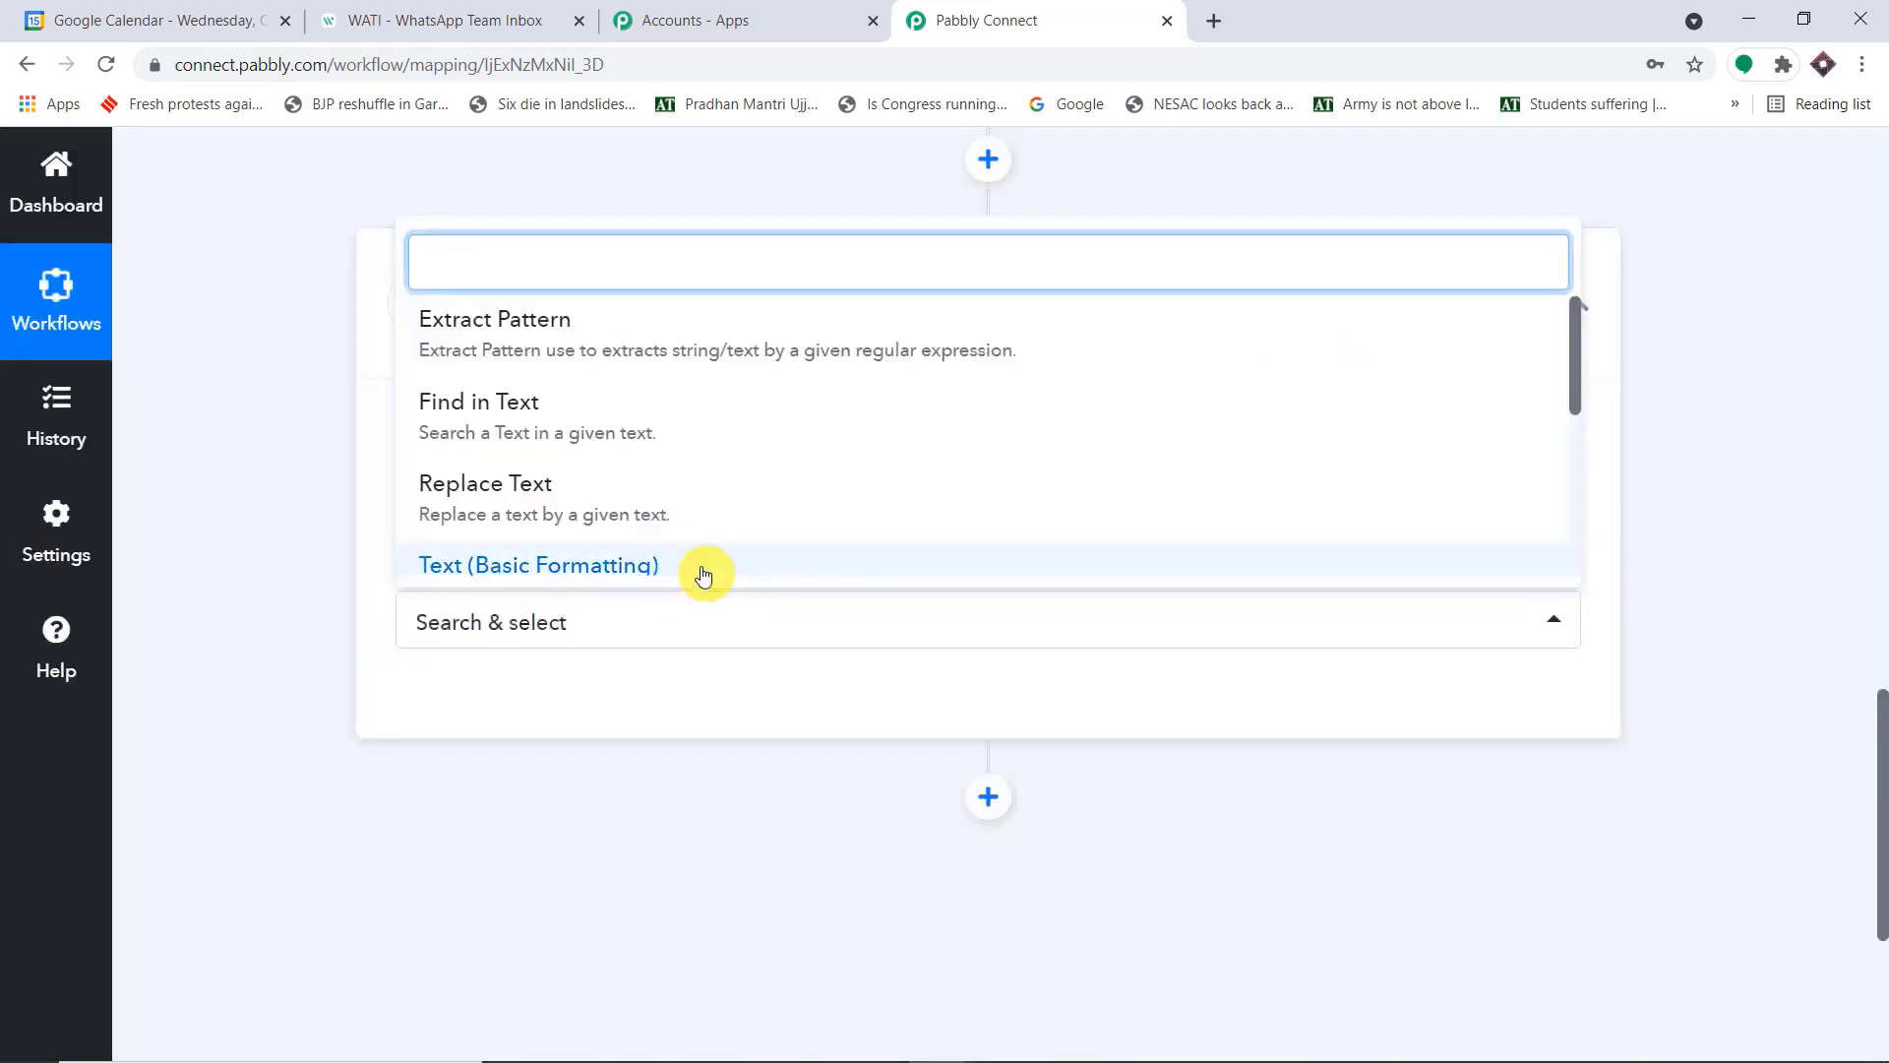
type("spli")
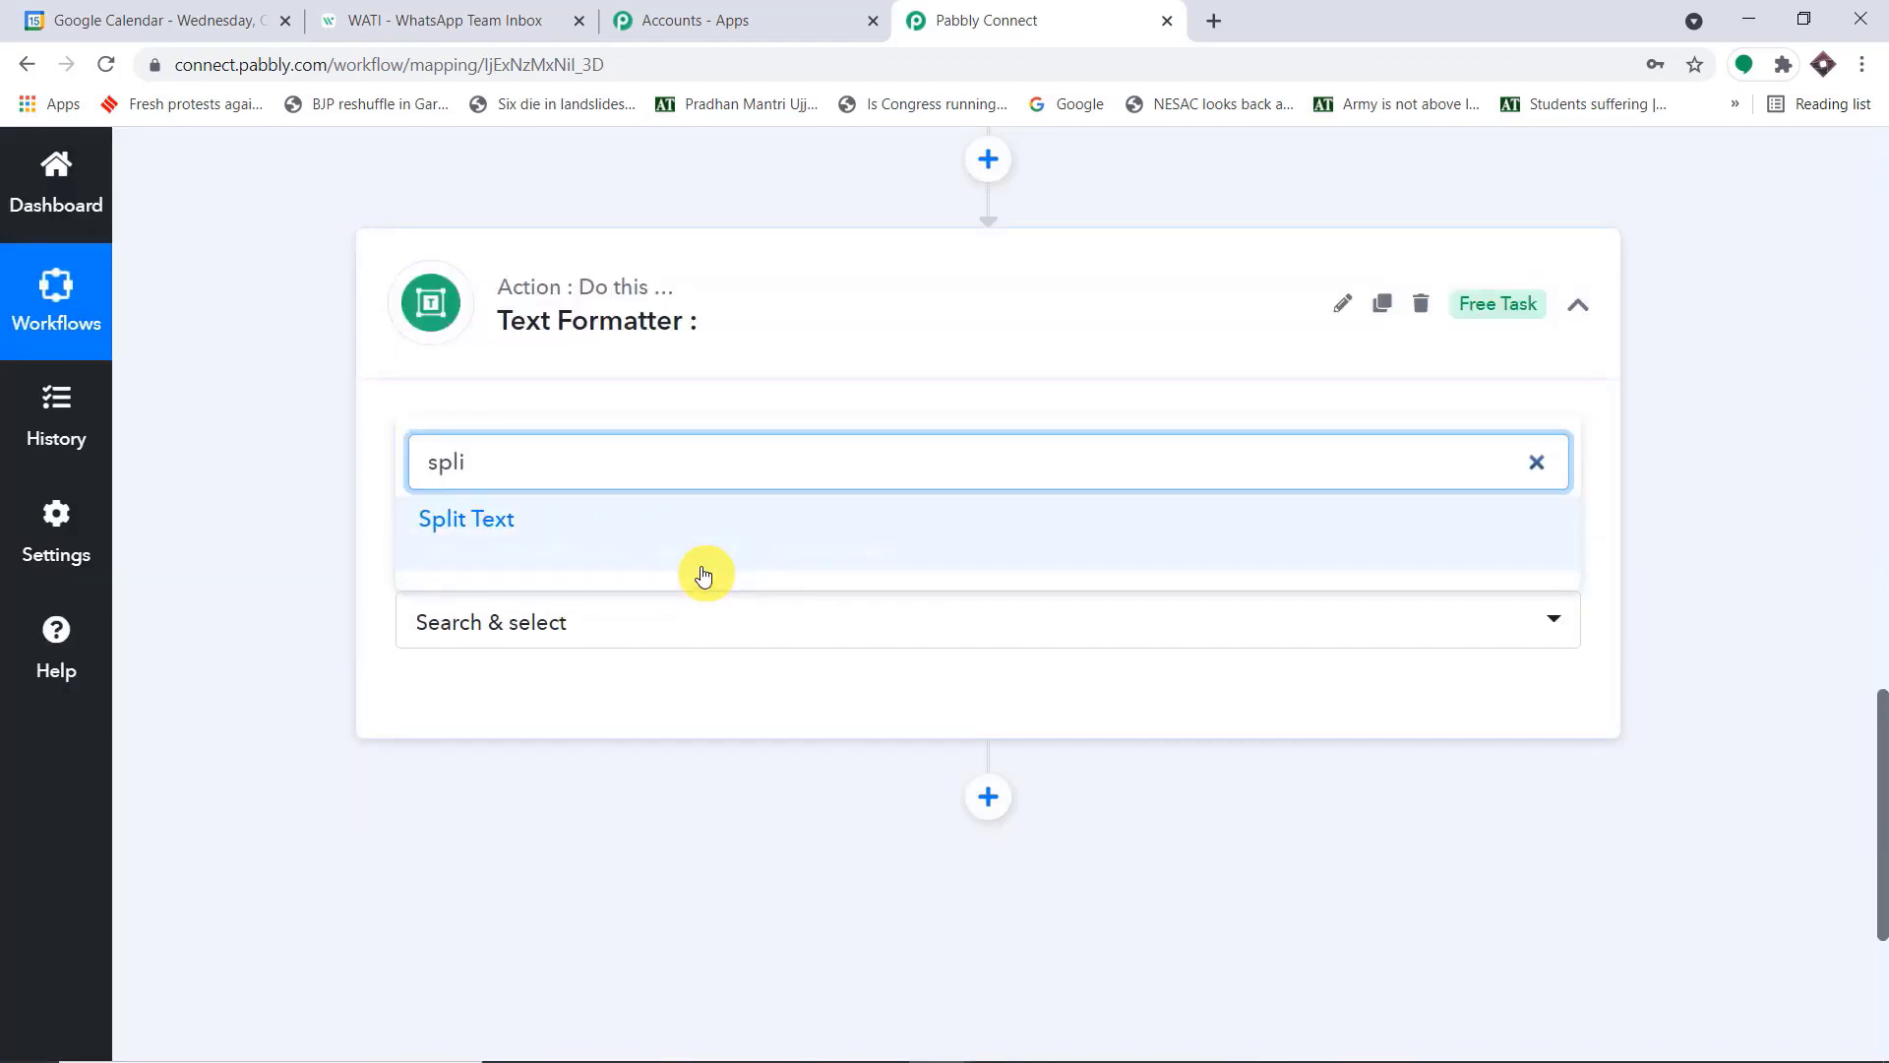
left_click(645, 531)
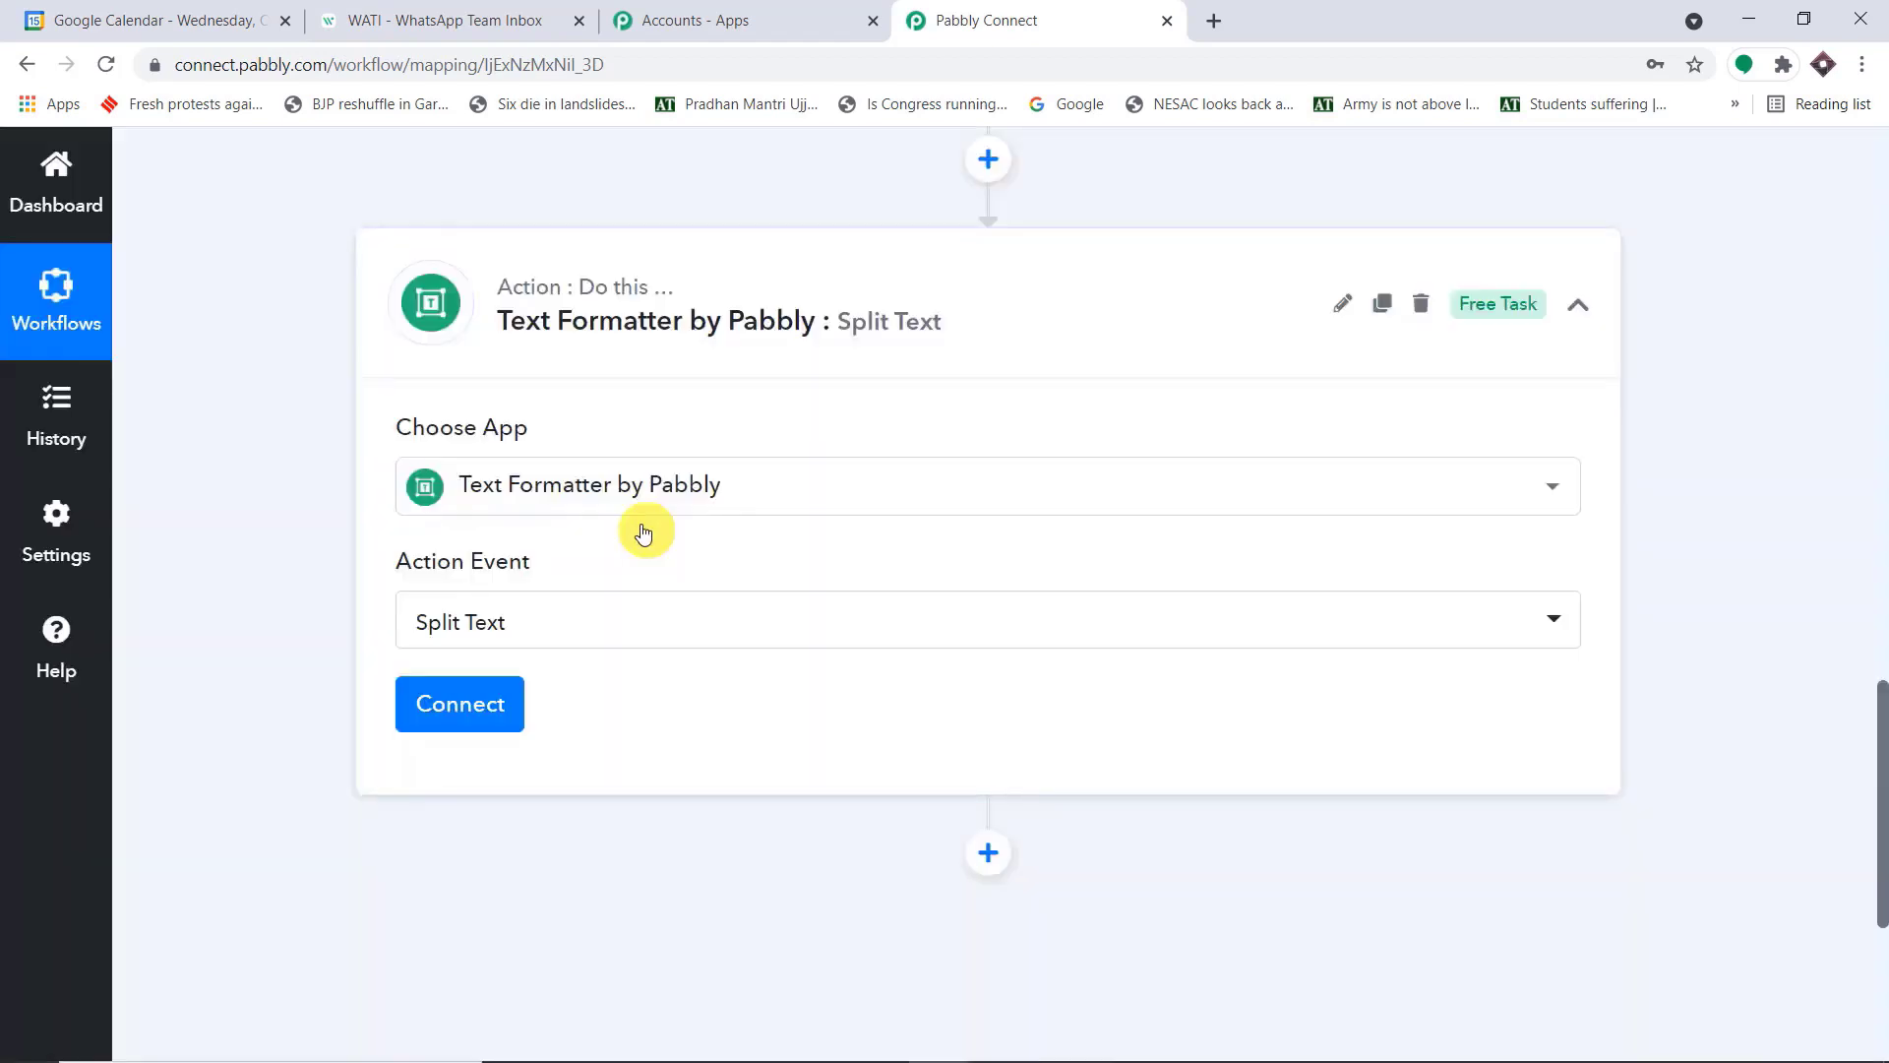
left_click(498, 705)
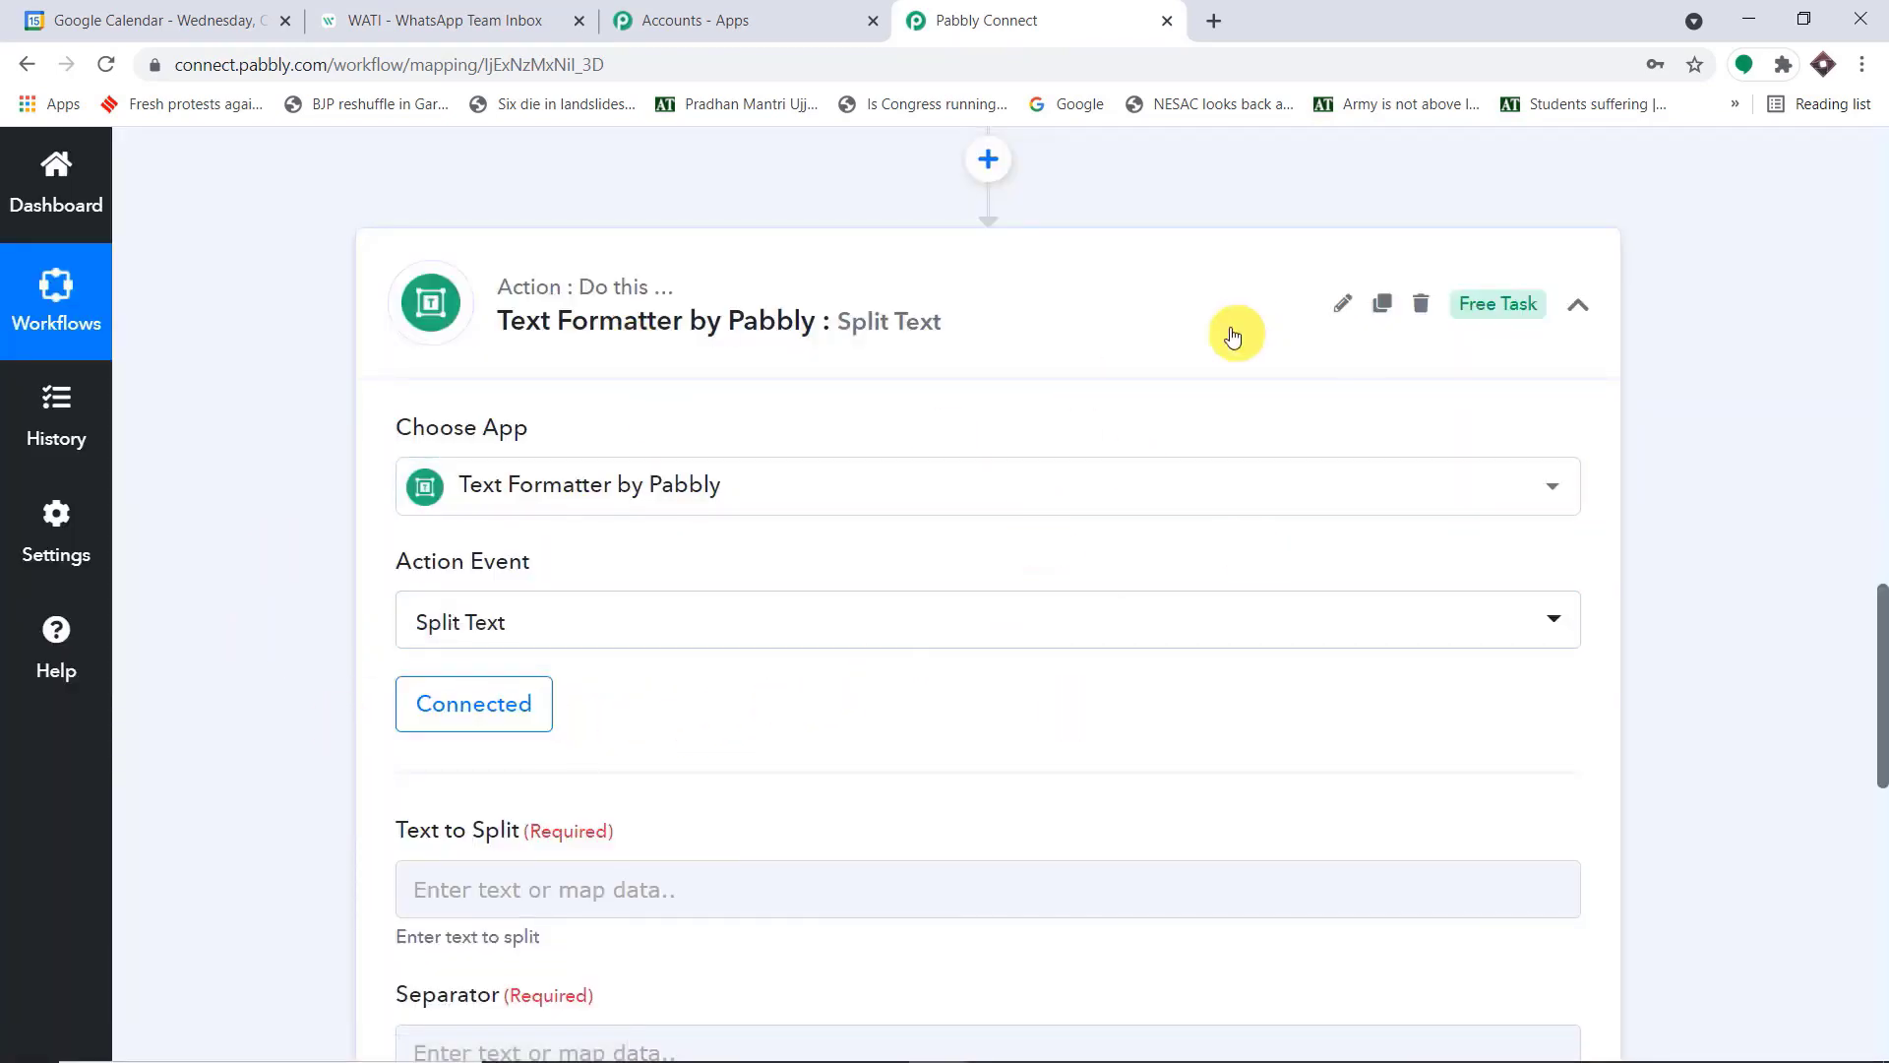
Review the name and phone number parts of the trigger response's Description that need splitting
scroll(1206, 522, "up", 8)
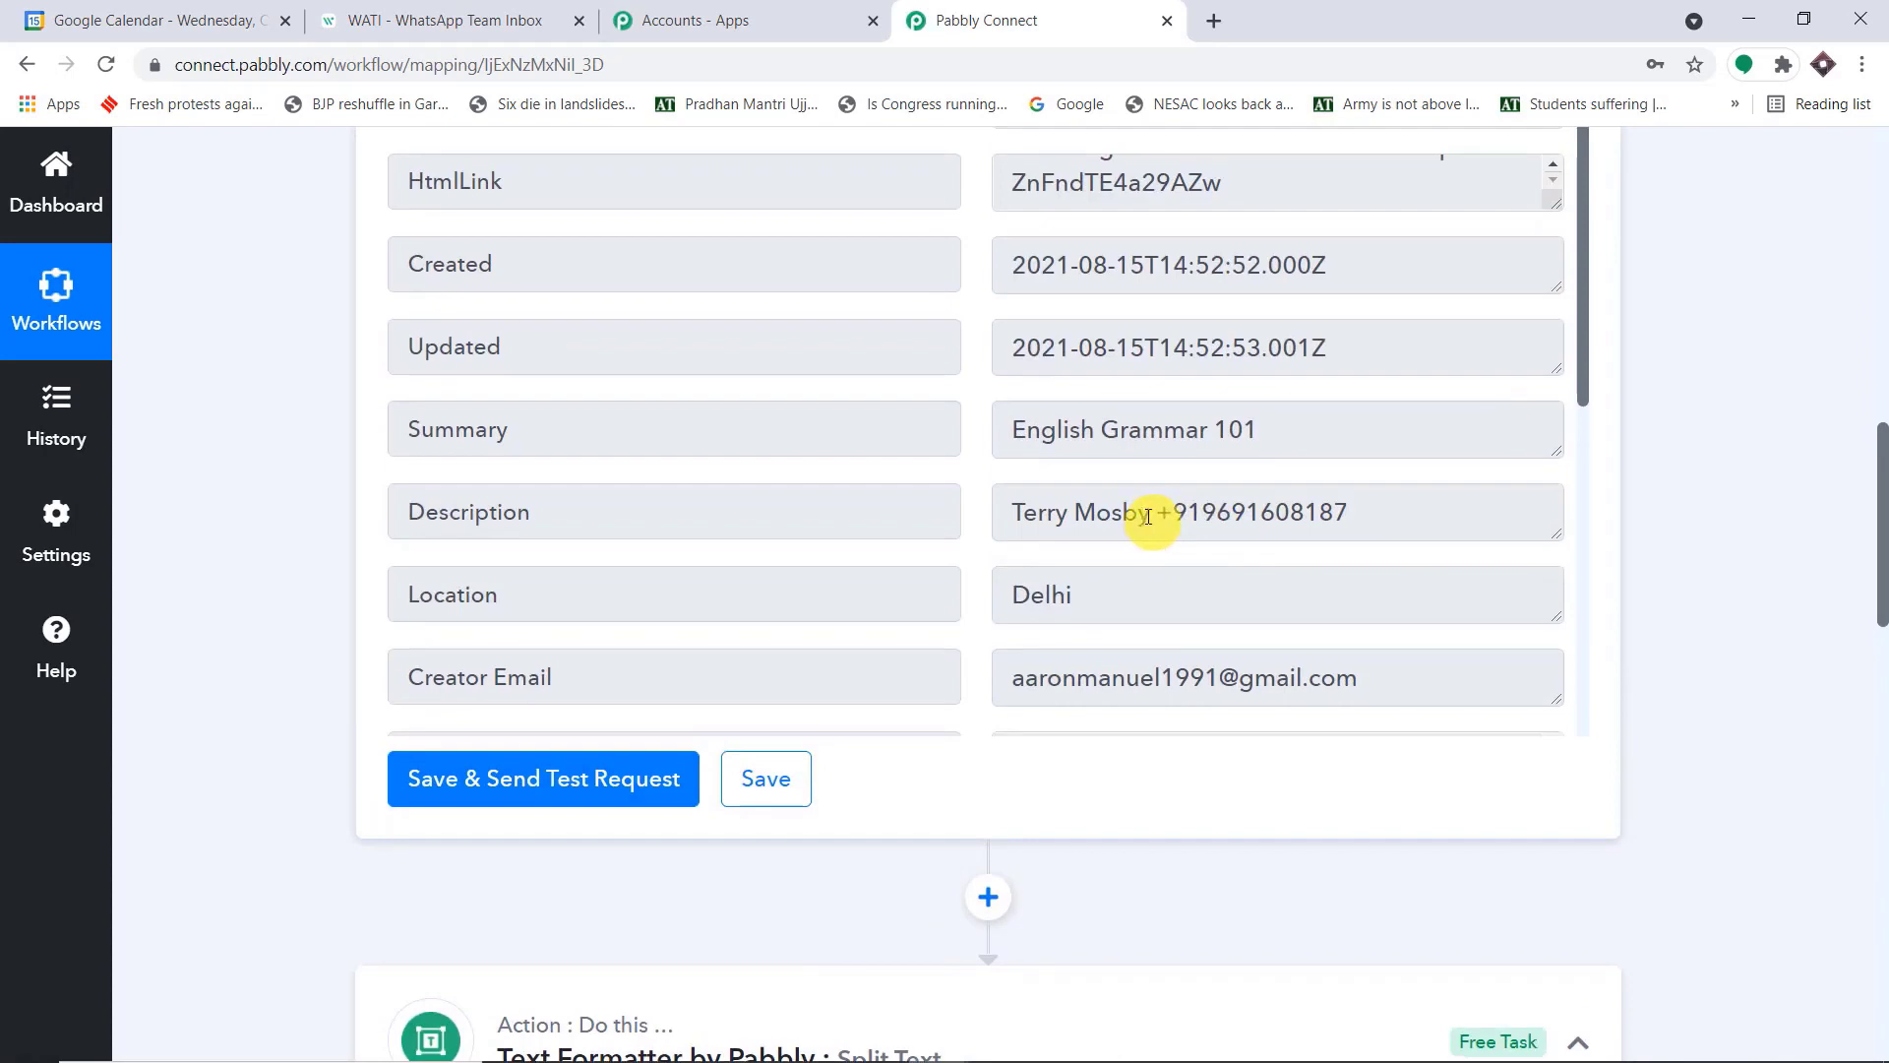
left_click_drag(1151, 517, 970, 535)
left_click_drag(1350, 508, 1164, 523)
scroll(1299, 482, "down", 15)
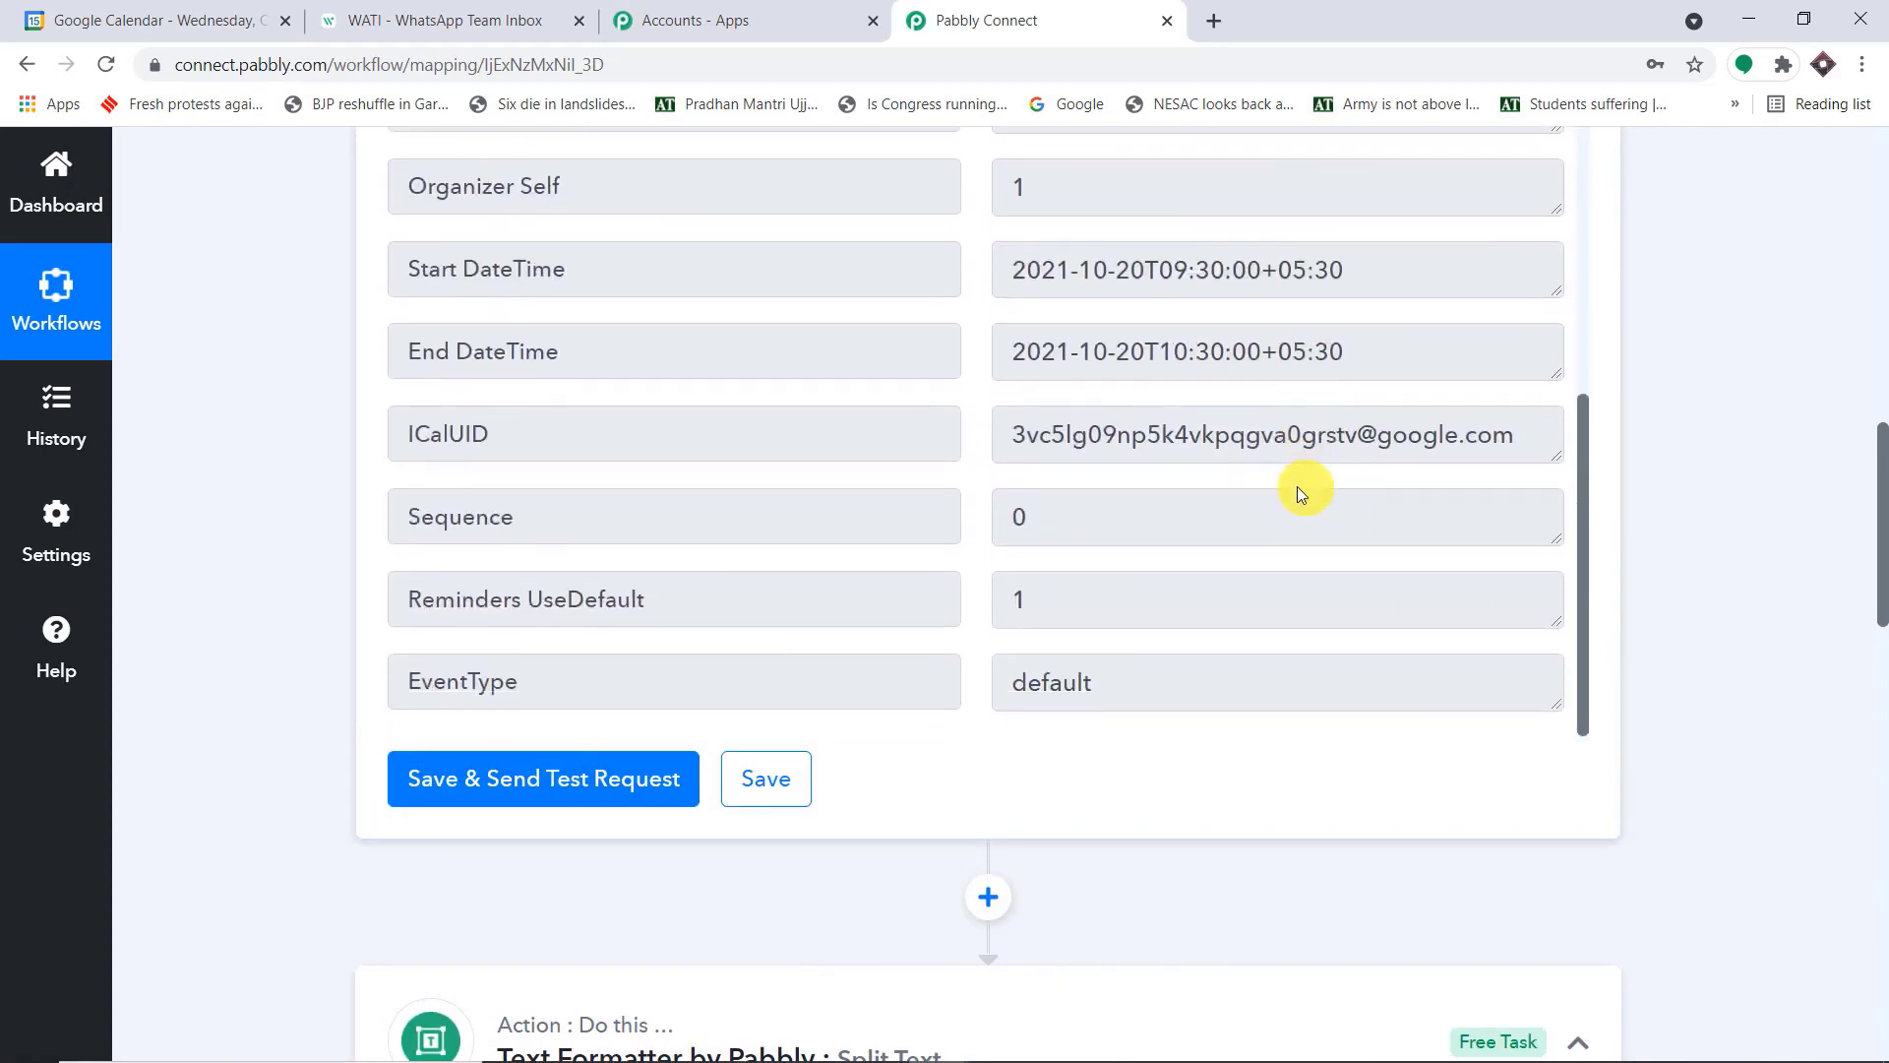
Map the Description value from the Google Calendar trigger as the Text to Split
scroll(1547, 554, "down", 8)
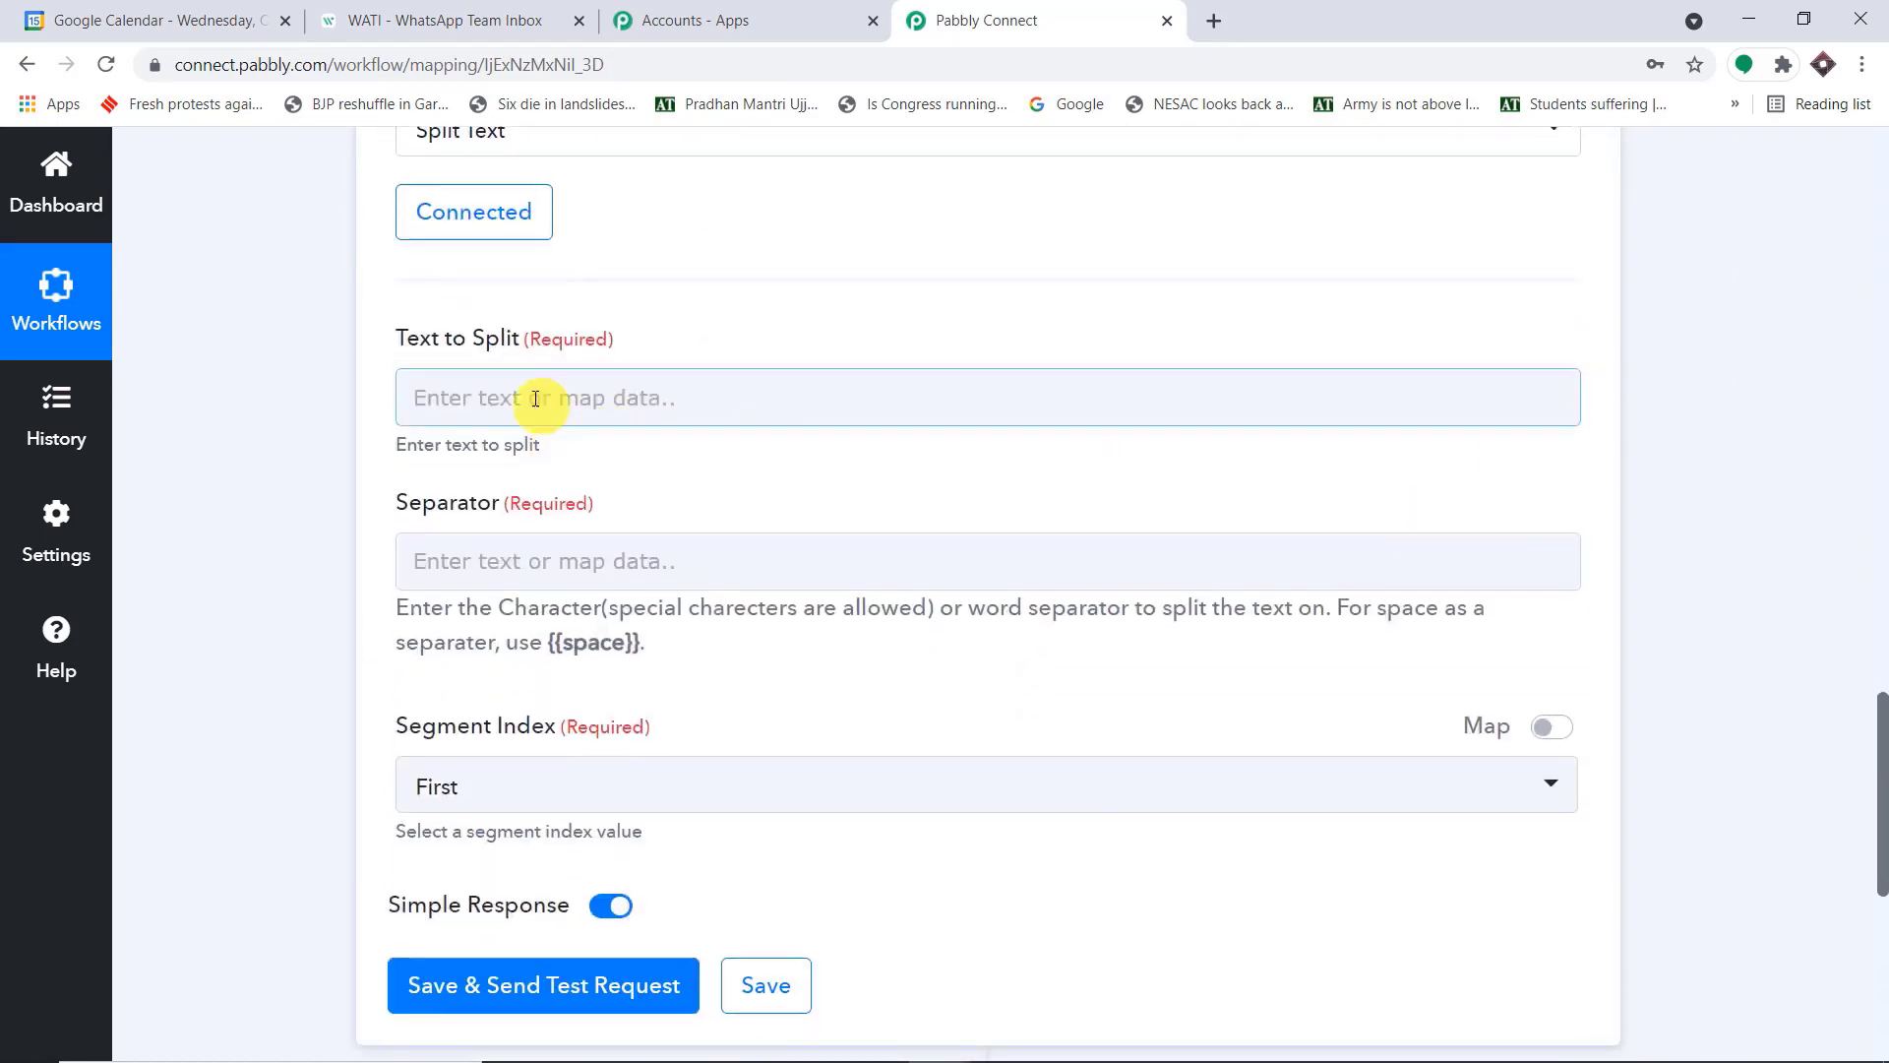
left_click(535, 397)
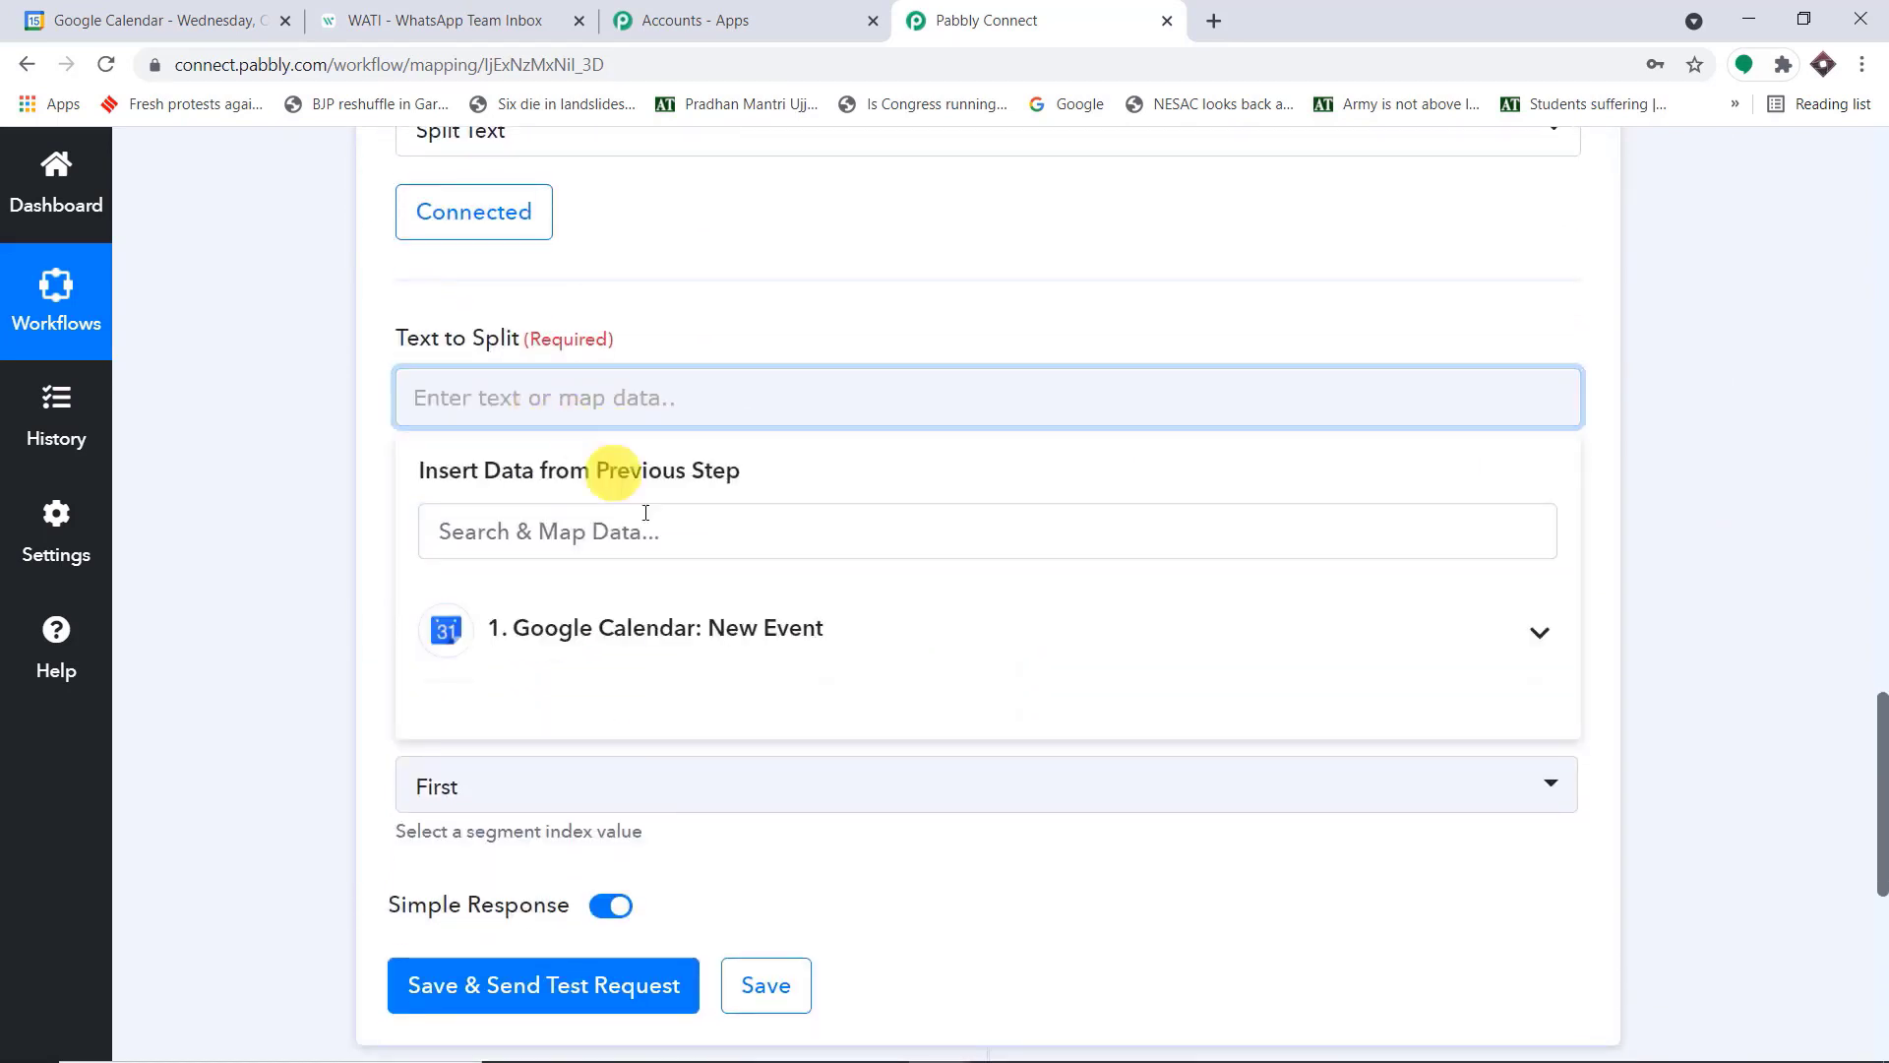
left_click(675, 633)
scroll(776, 784, "down", 5)
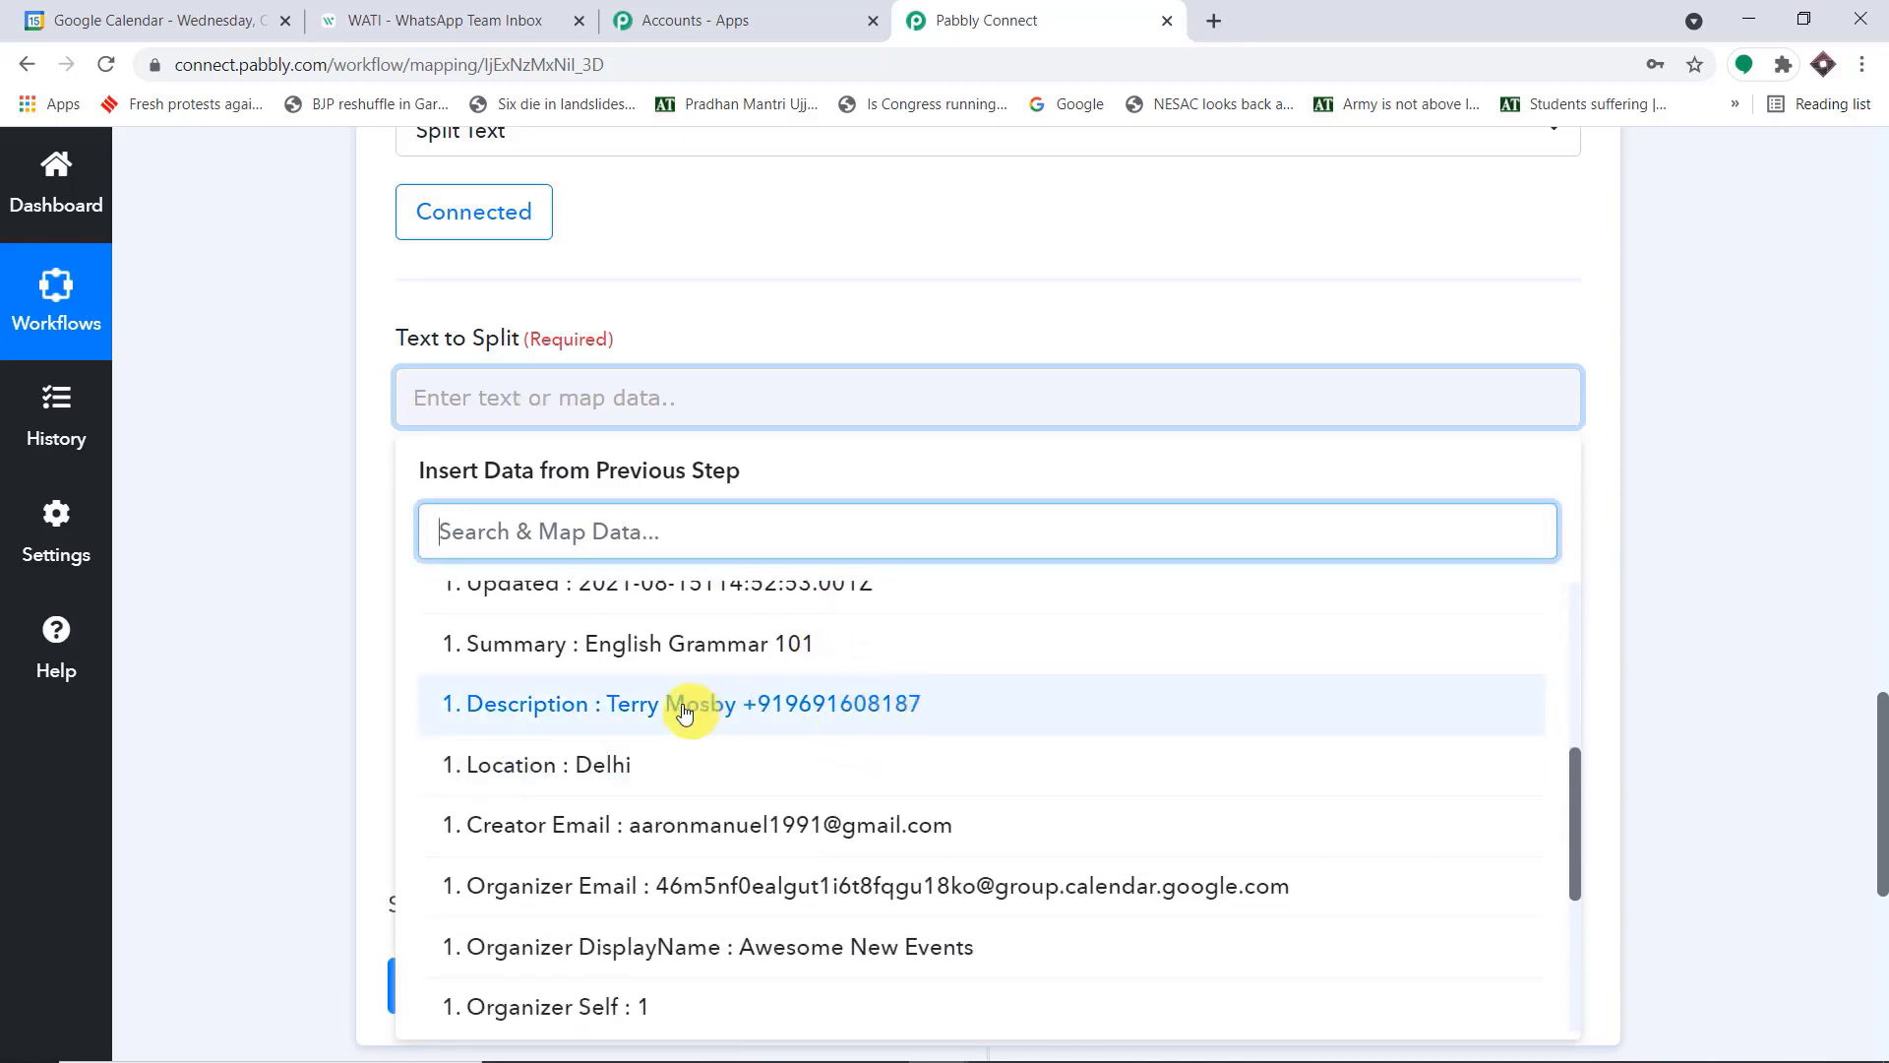
scroll(1712, 476, "up", 12)
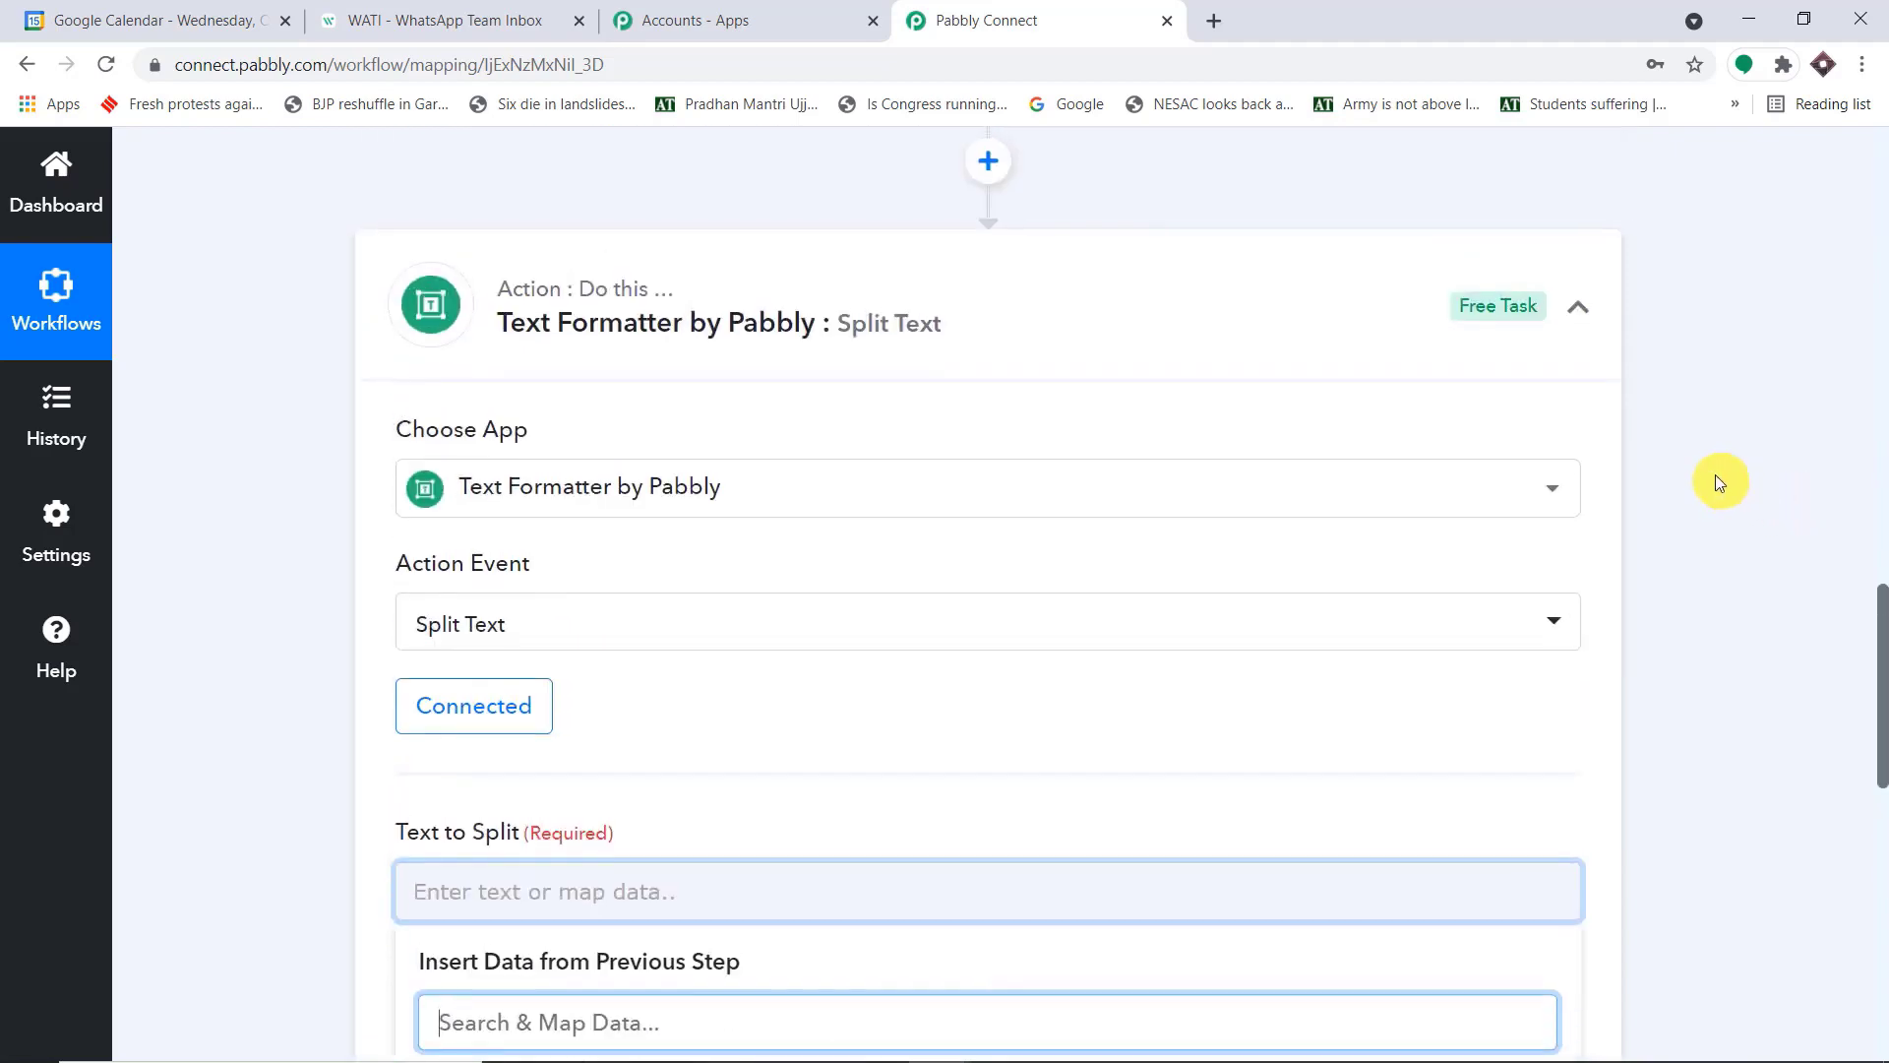
scroll(1195, 294, "up", 8)
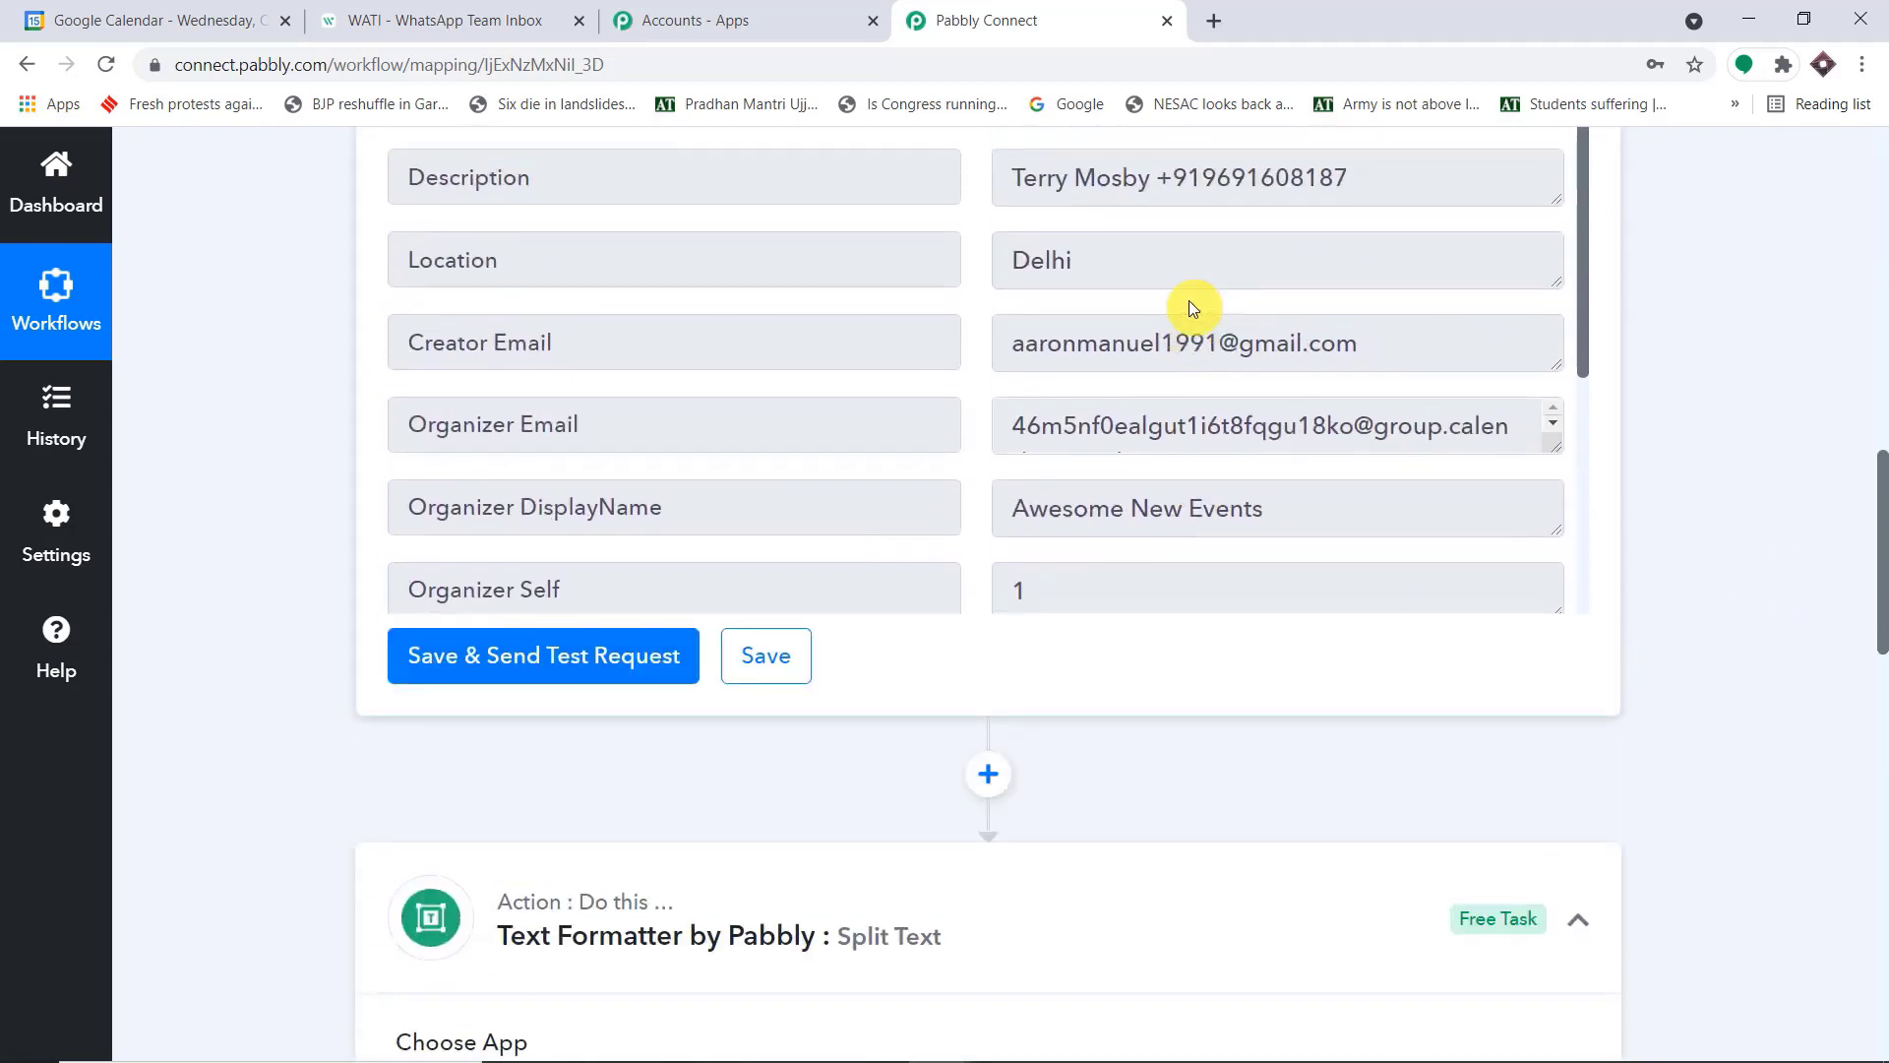
left_click_drag(1019, 392, 1426, 371)
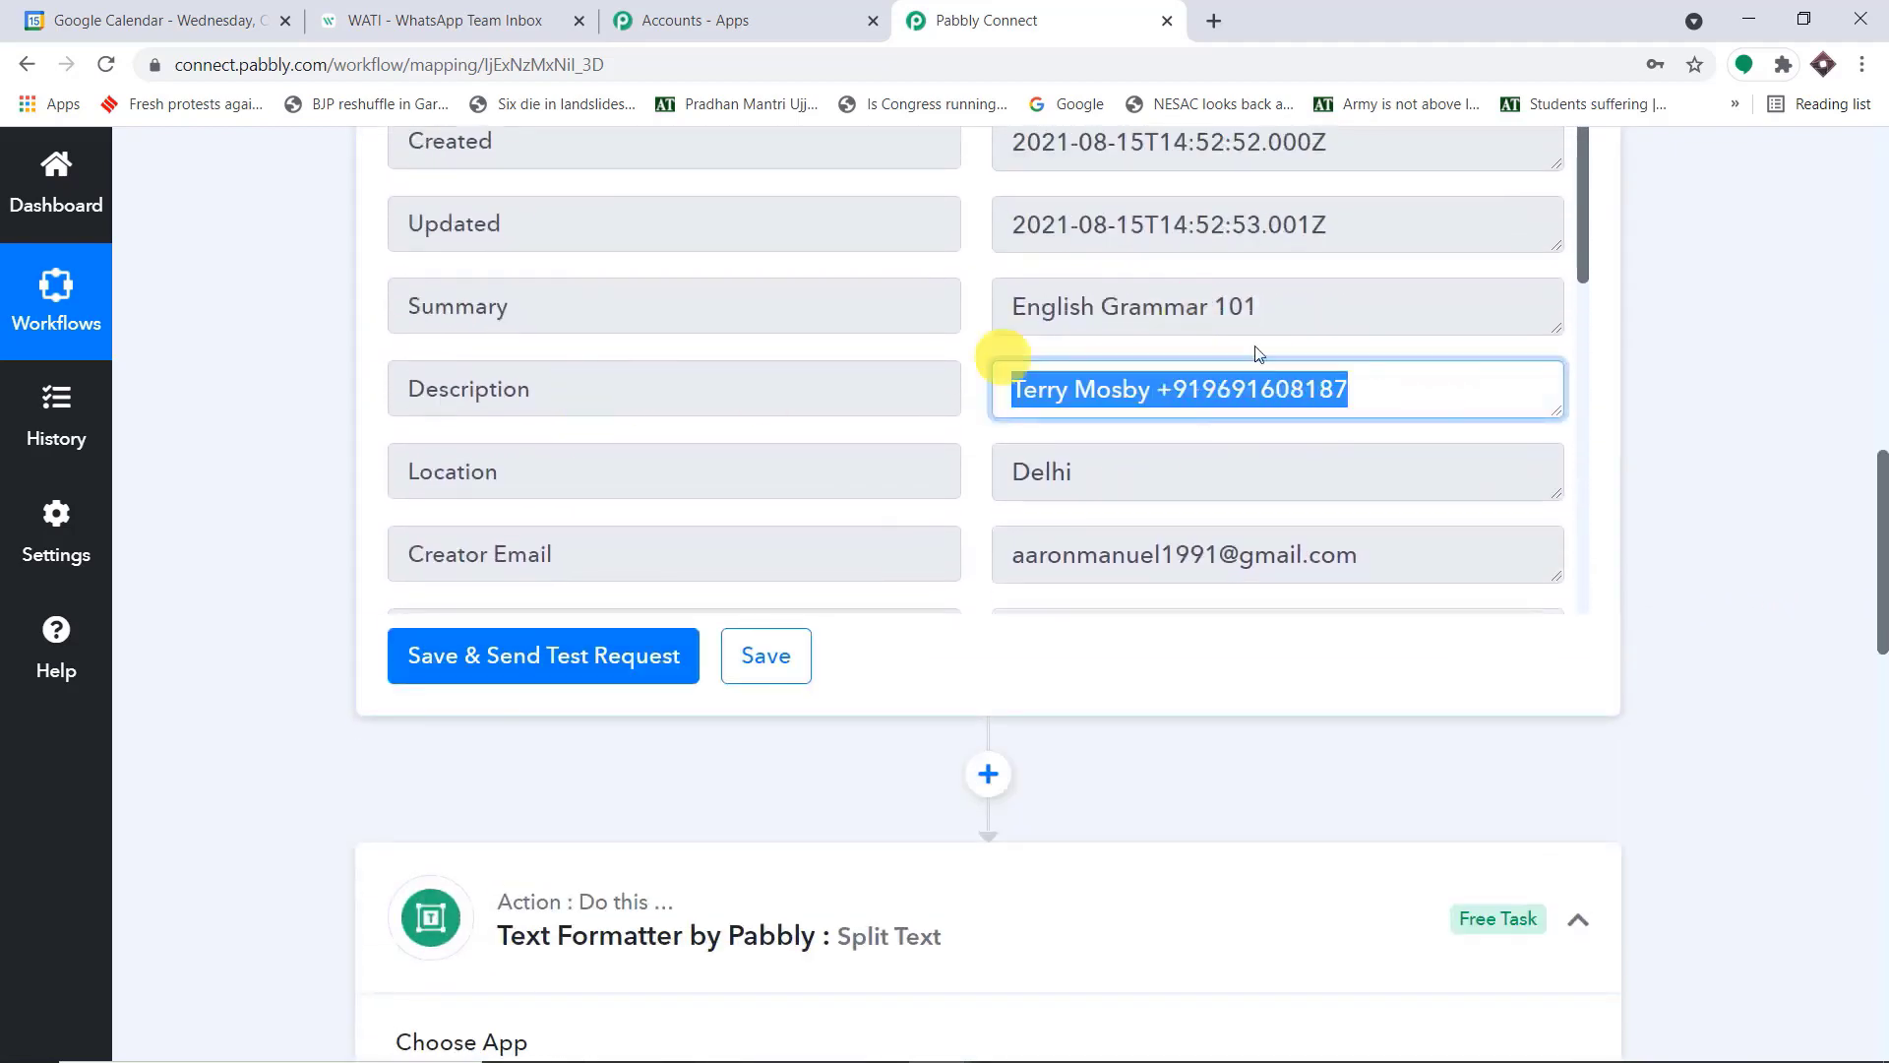
scroll(1704, 607, "down", 14)
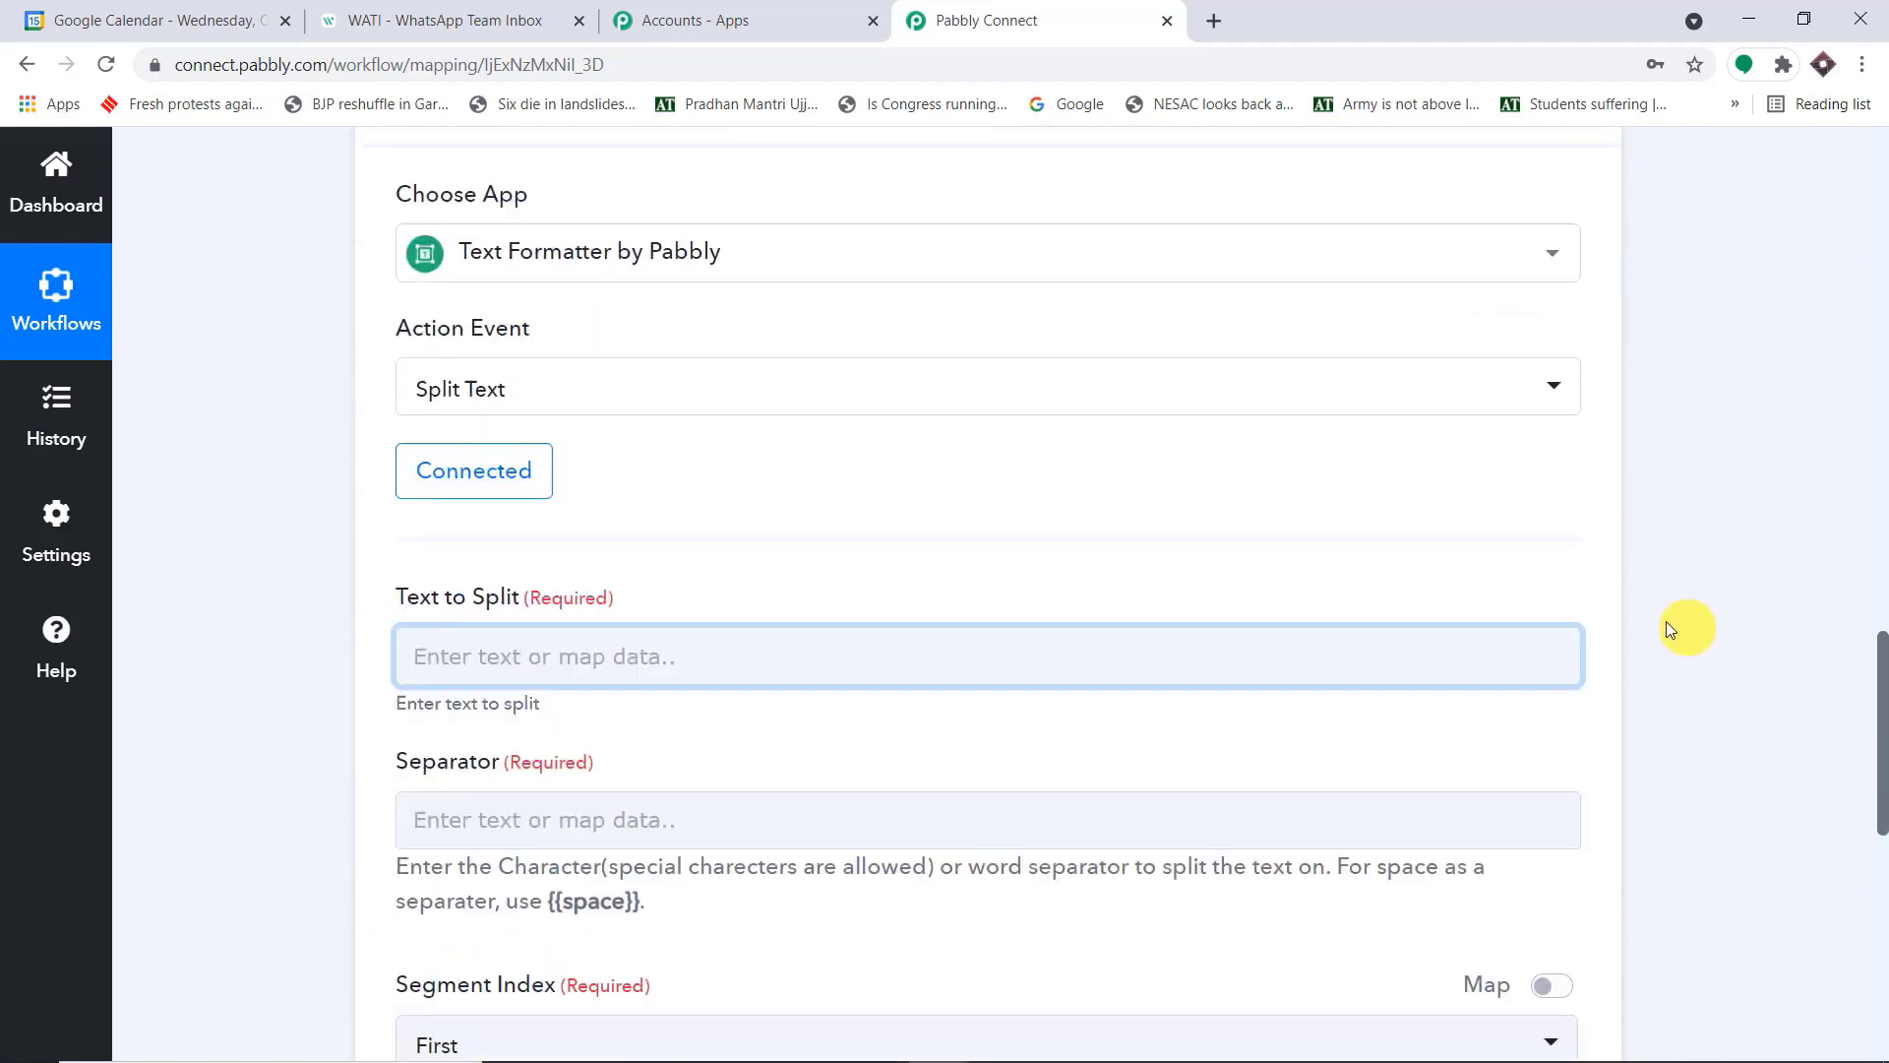
scroll(679, 309, "up", 3)
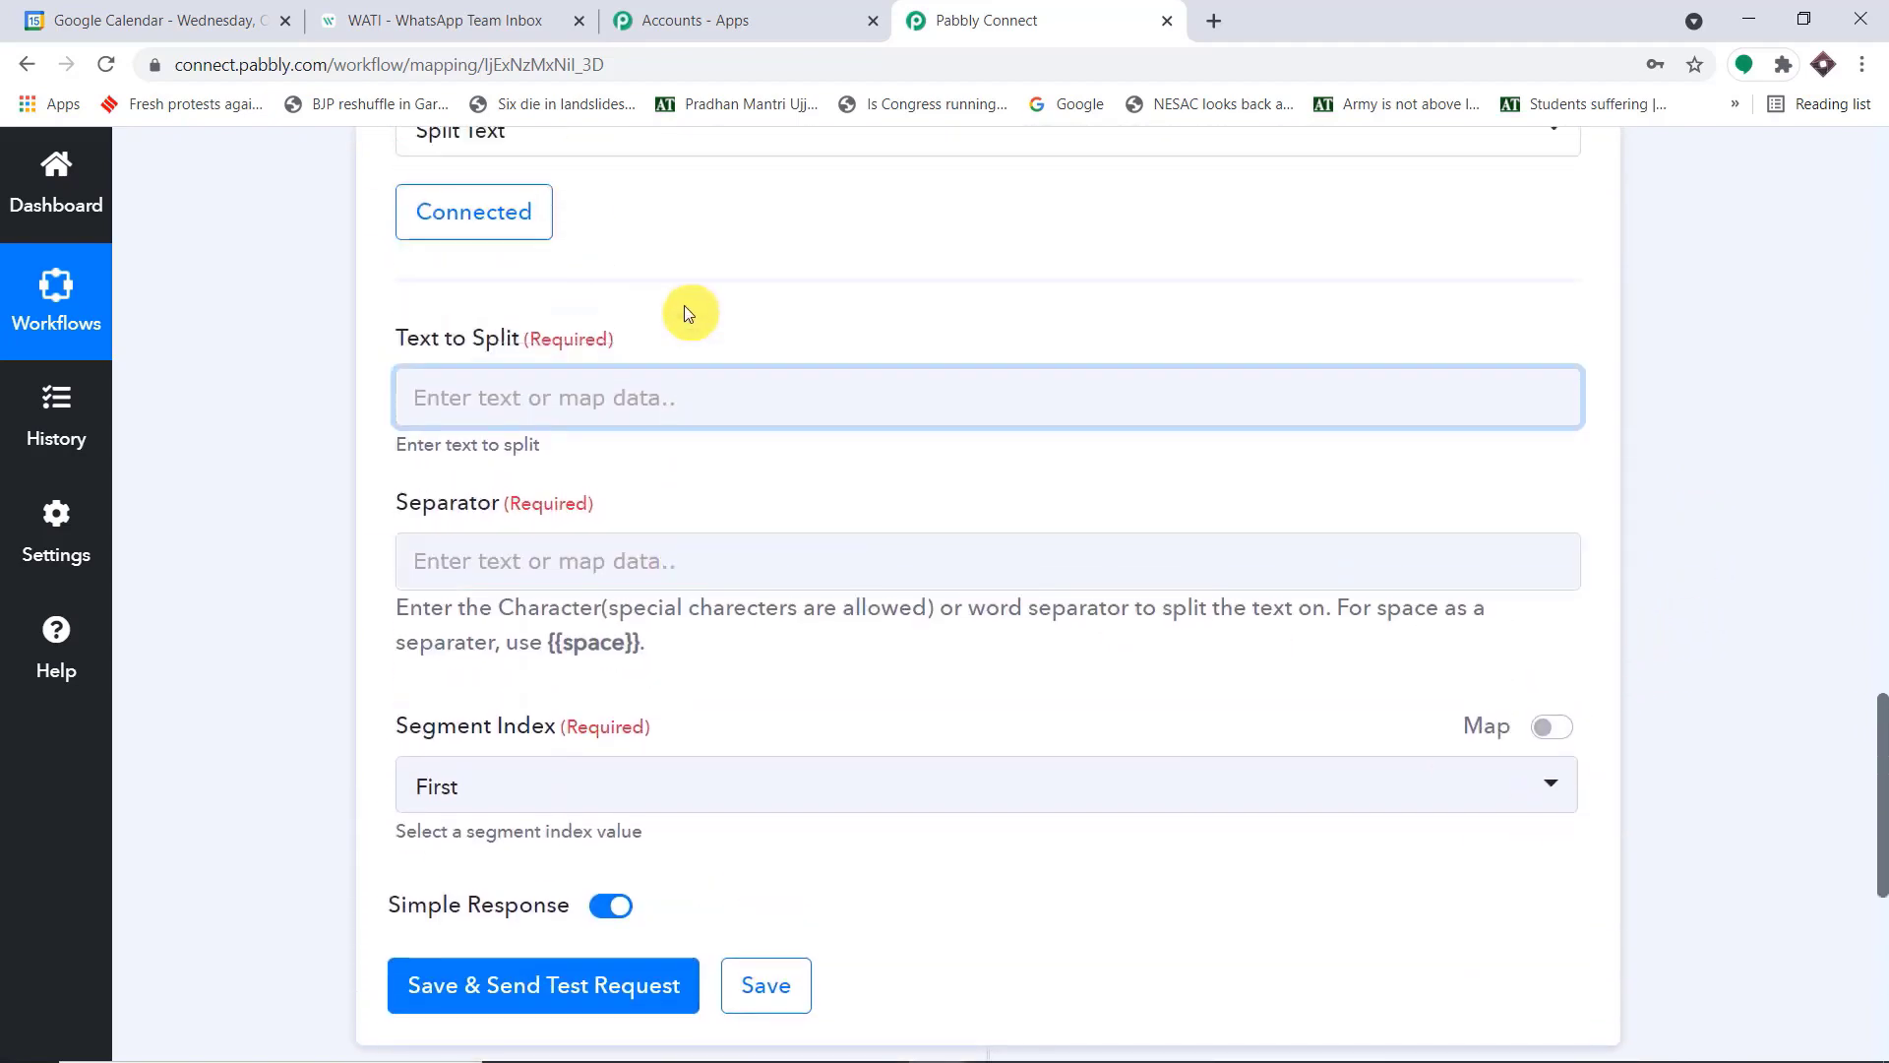
left_click(552, 393)
scroll(733, 752, "down", 5)
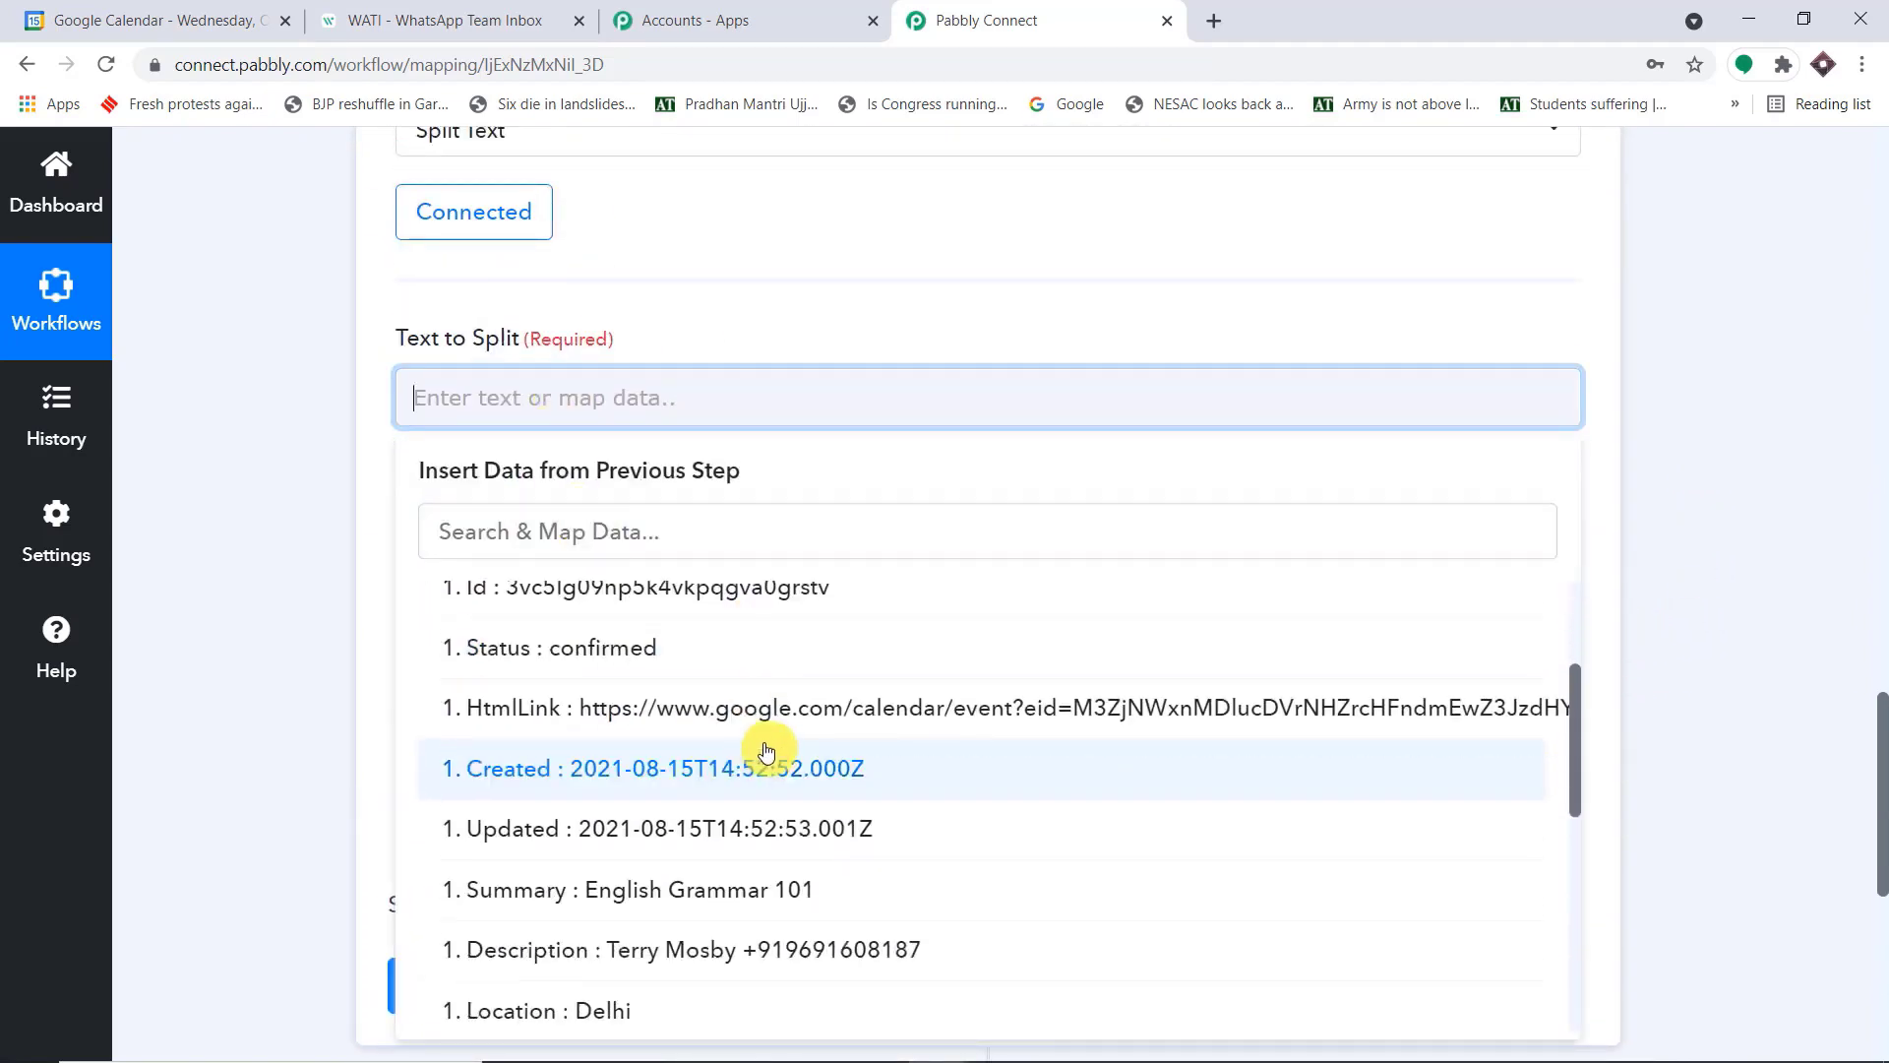
left_click(654, 826)
left_click(1703, 439)
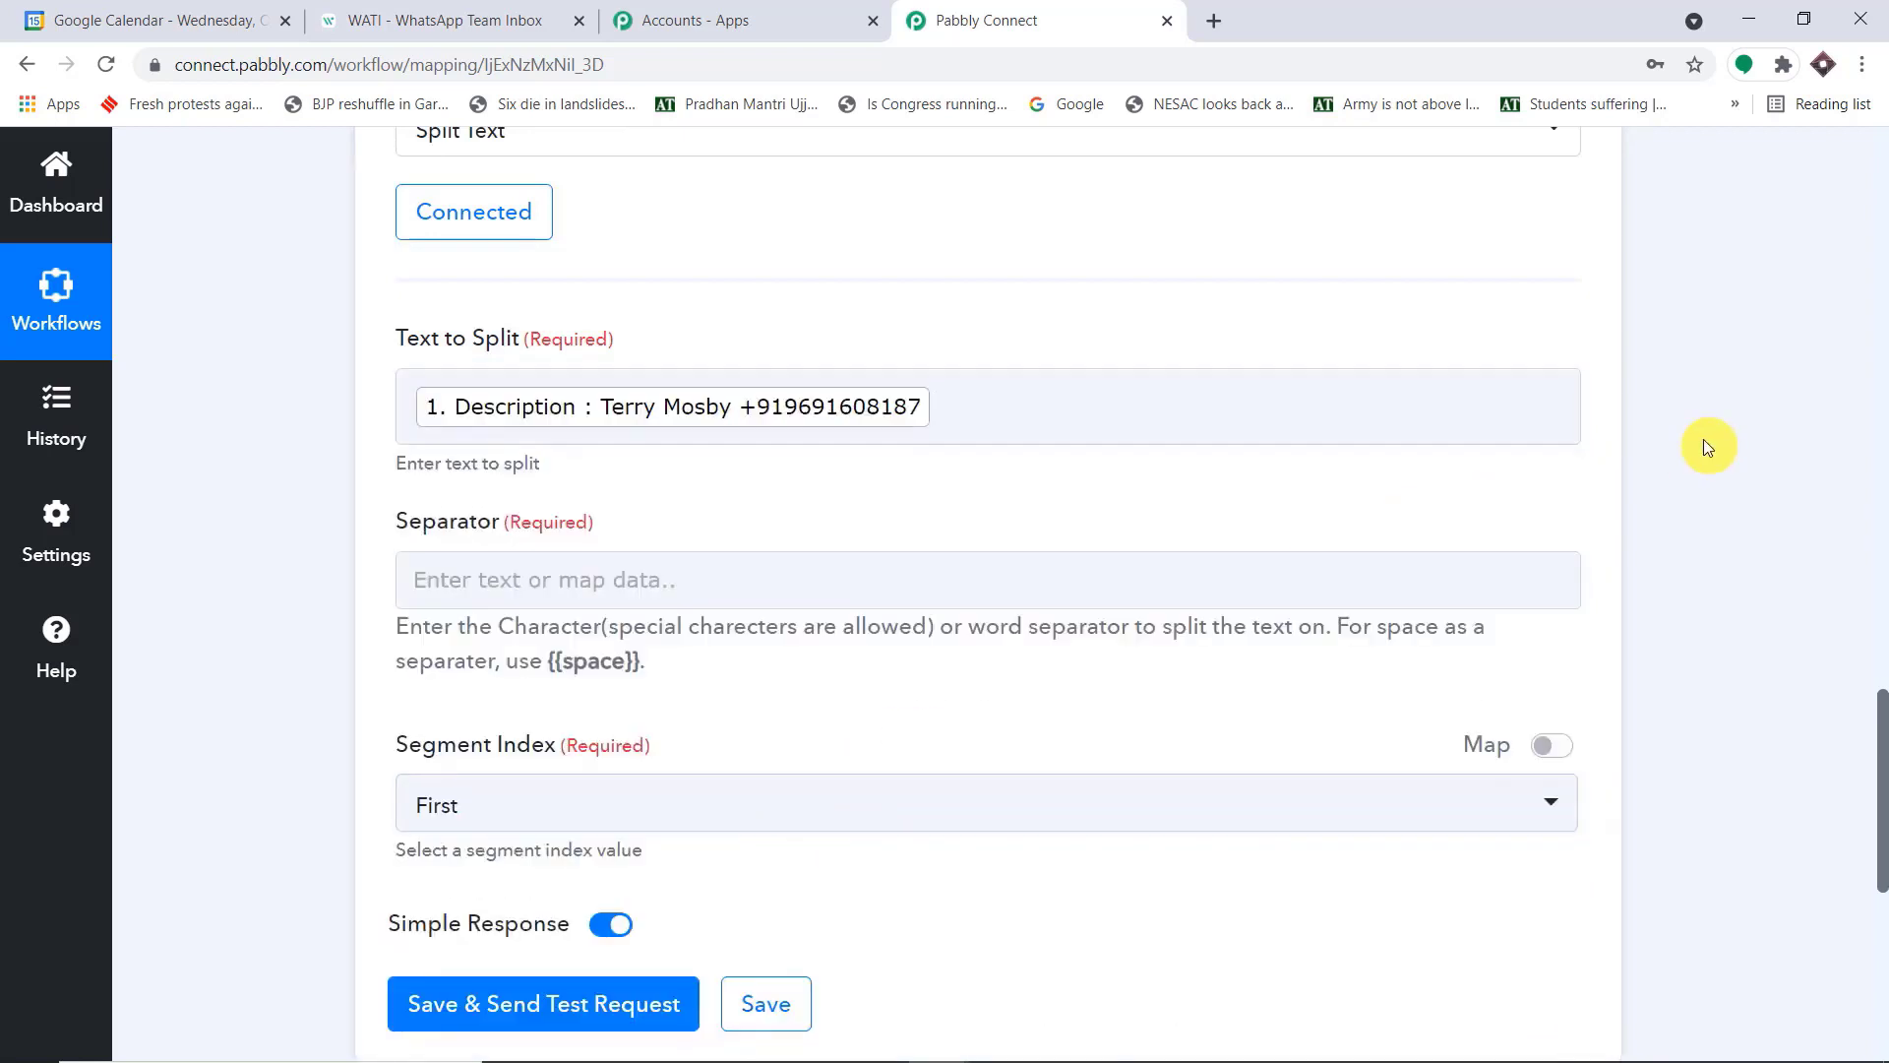
Set the Separator of the Split Text action to "+", the character between name and phone number in the Description
scroll(1667, 441, "down", 1)
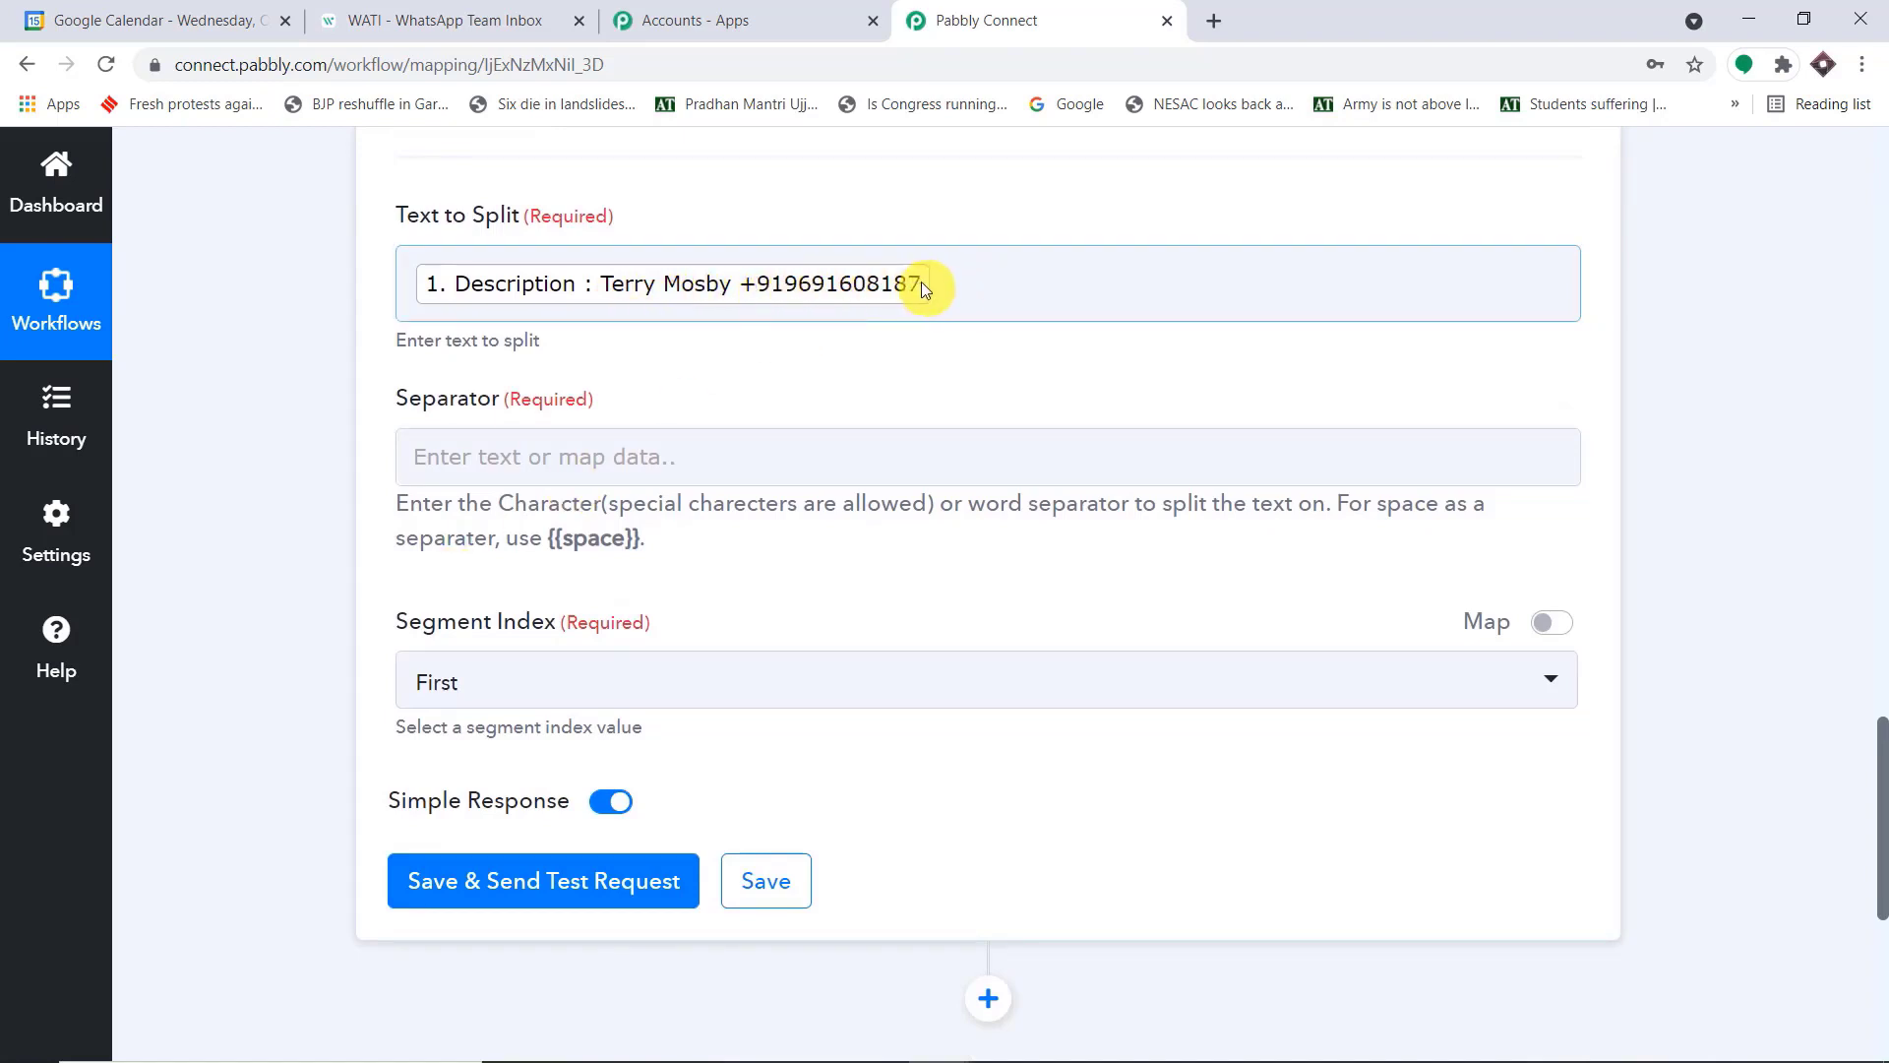
left_click(591, 457)
scroll(1106, 357, "up", 14)
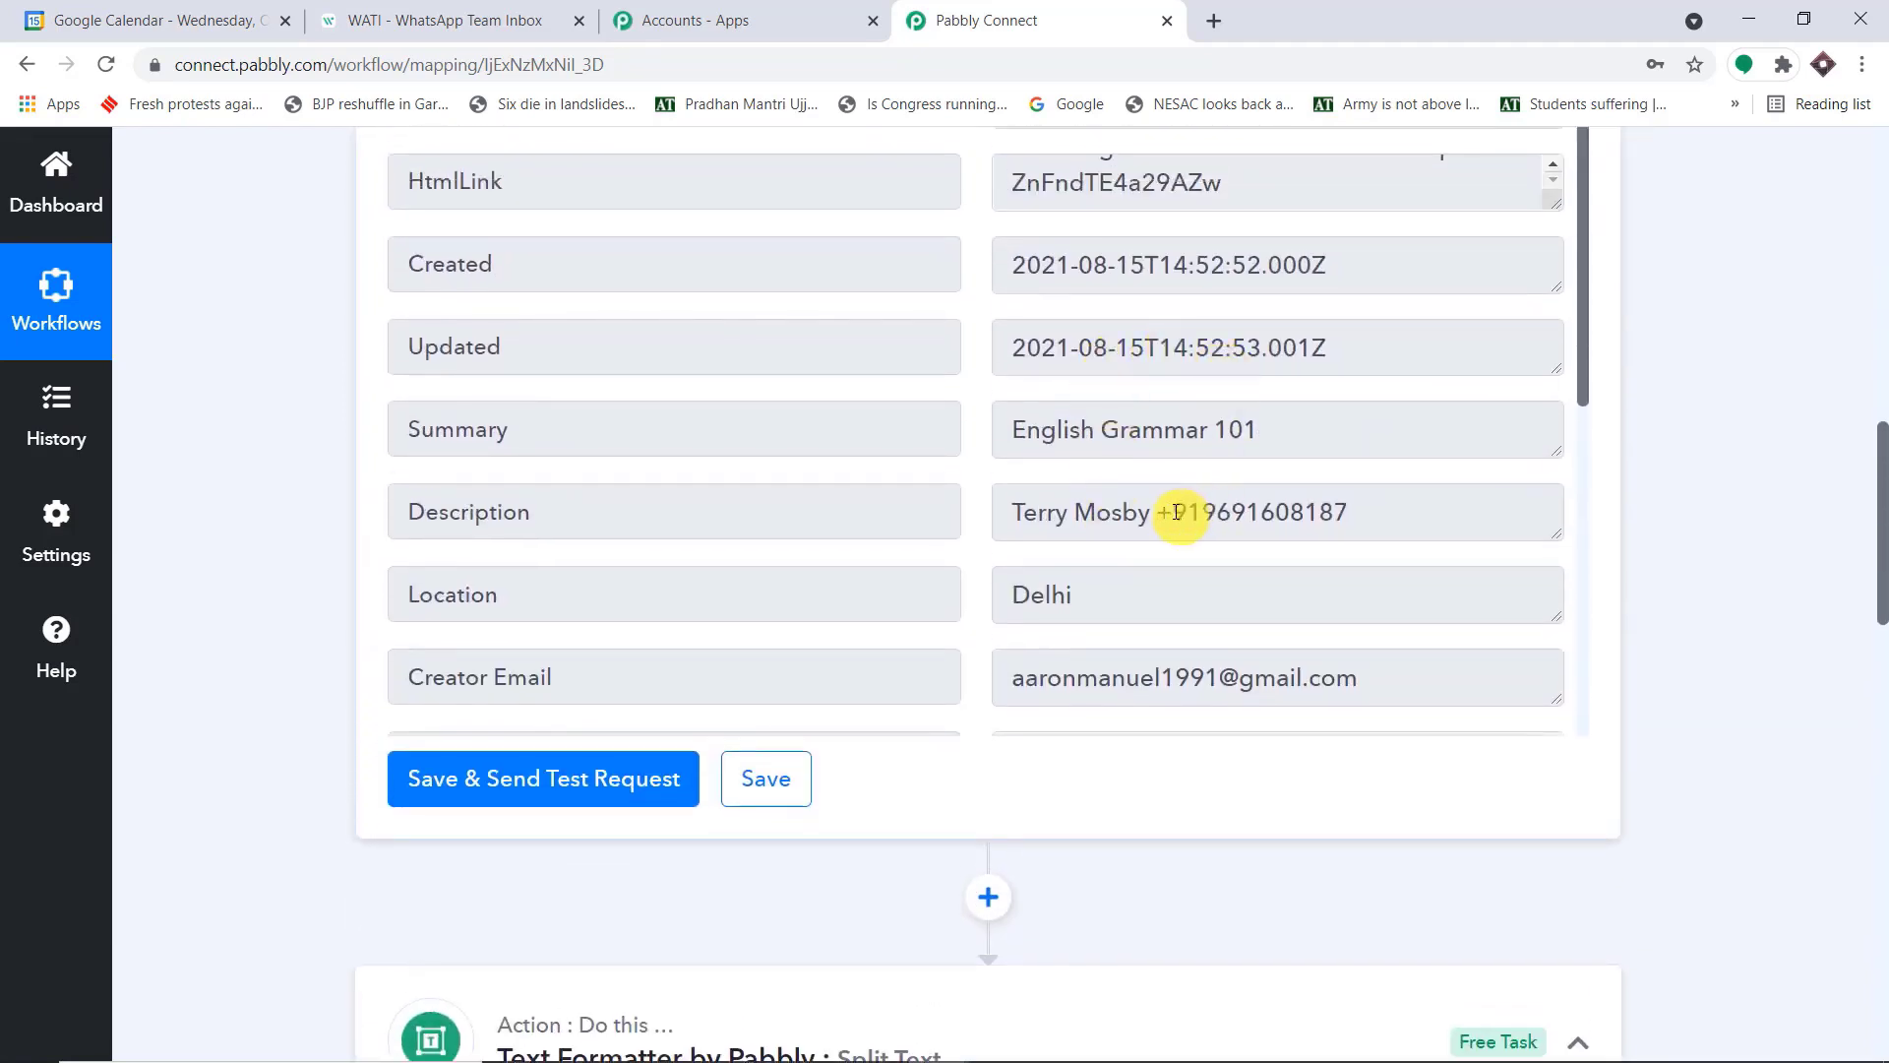
scroll(1176, 513, "down", 15)
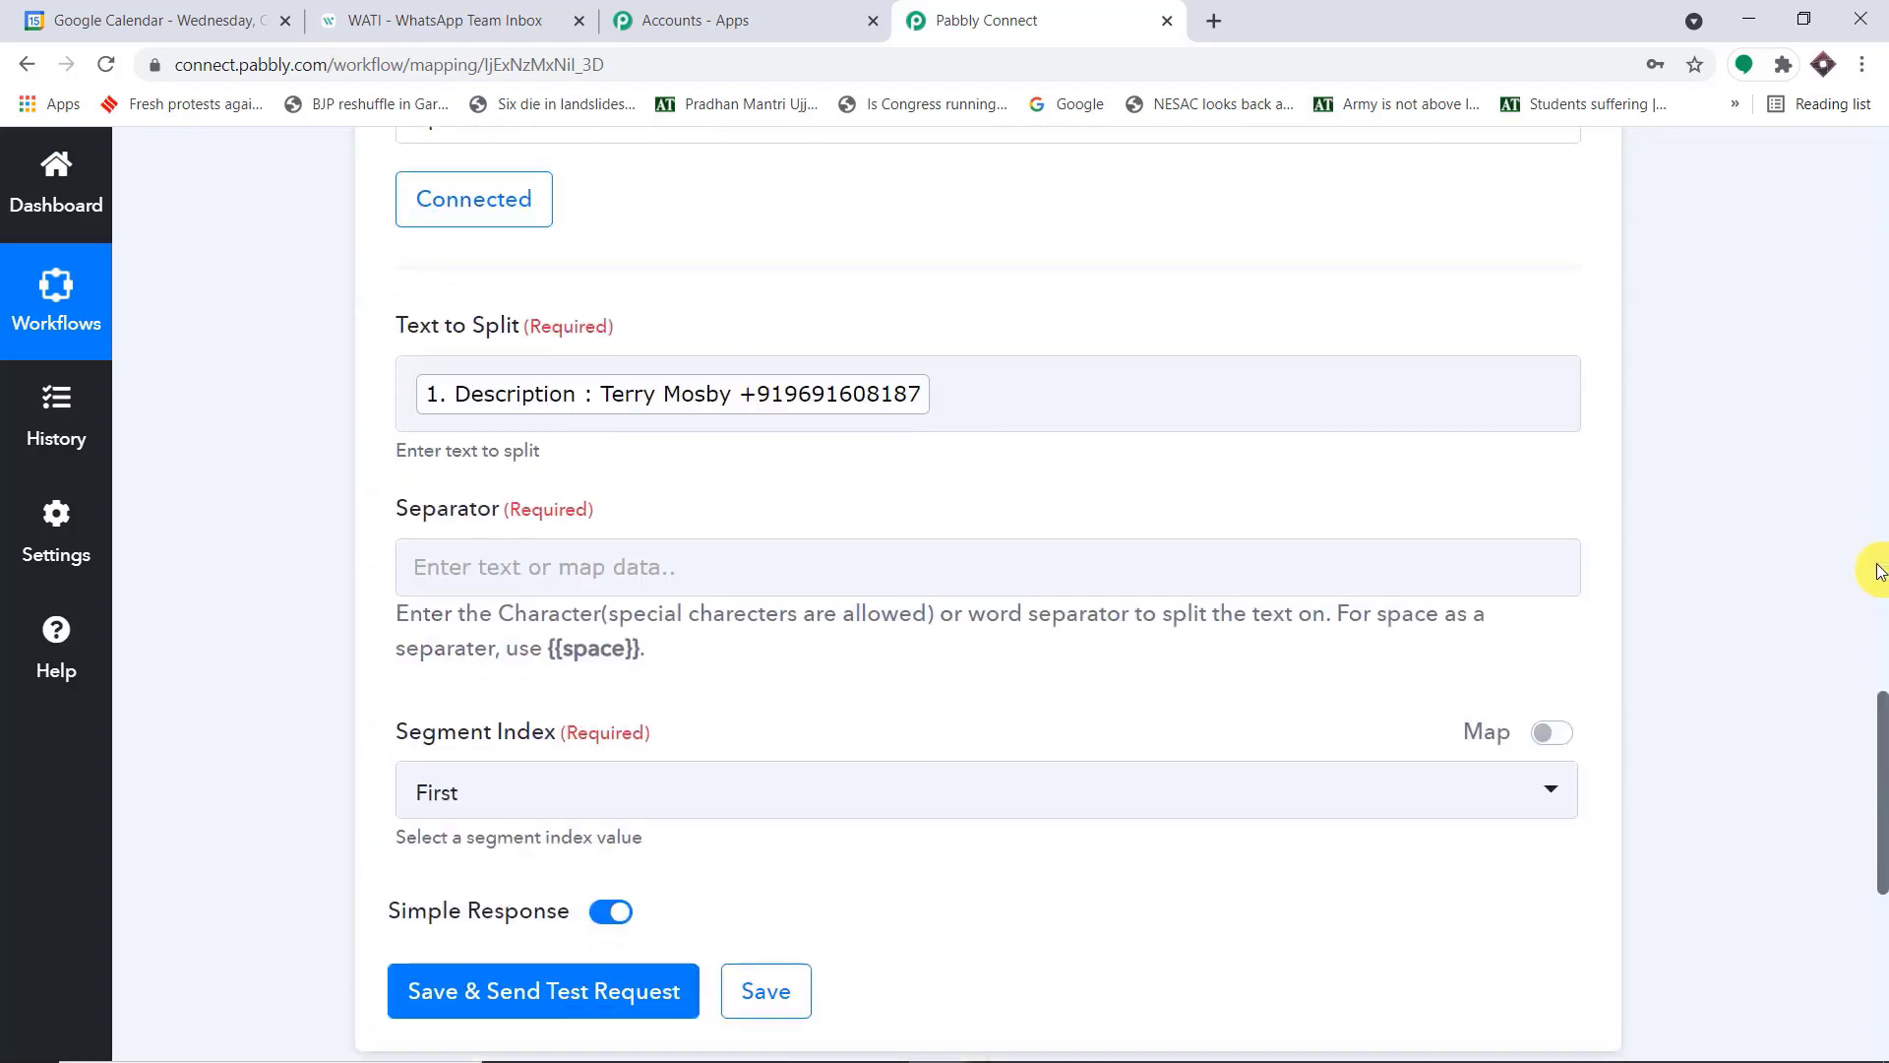
scroll(1879, 571, "down", 2)
left_click(668, 341)
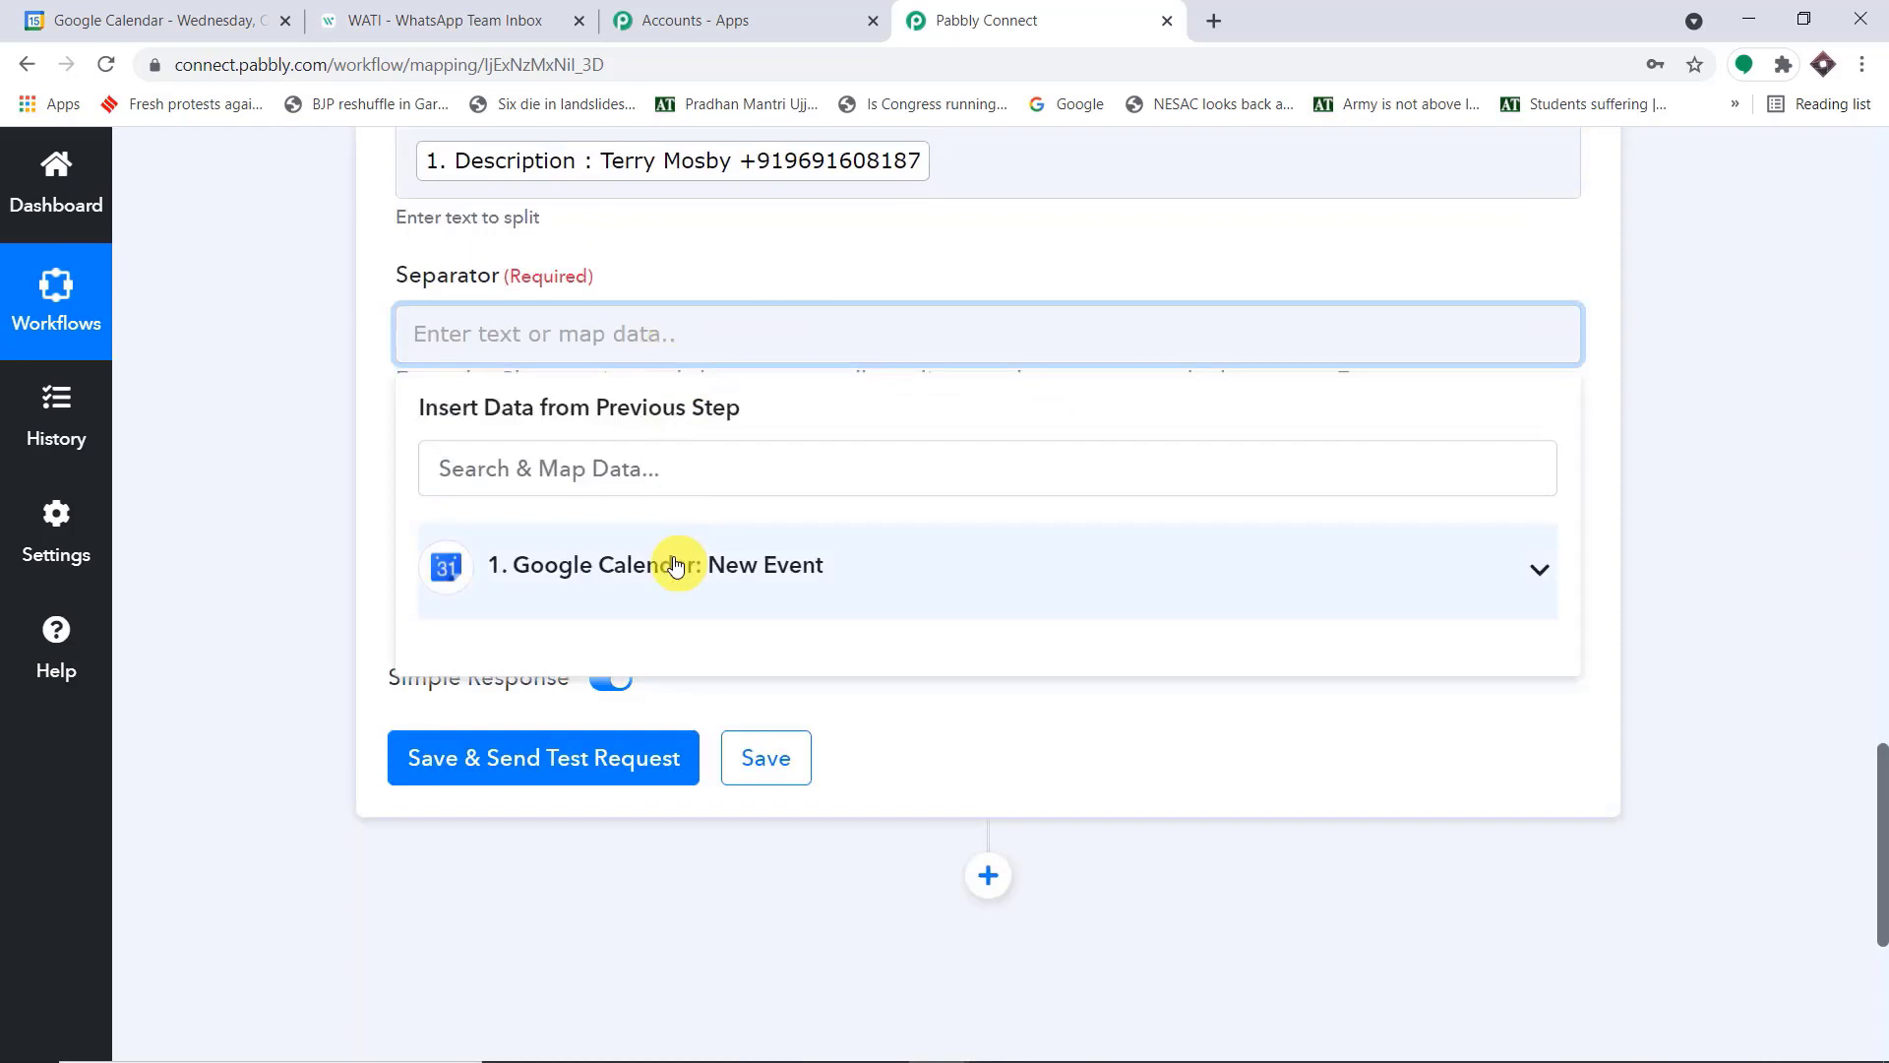
type("+")
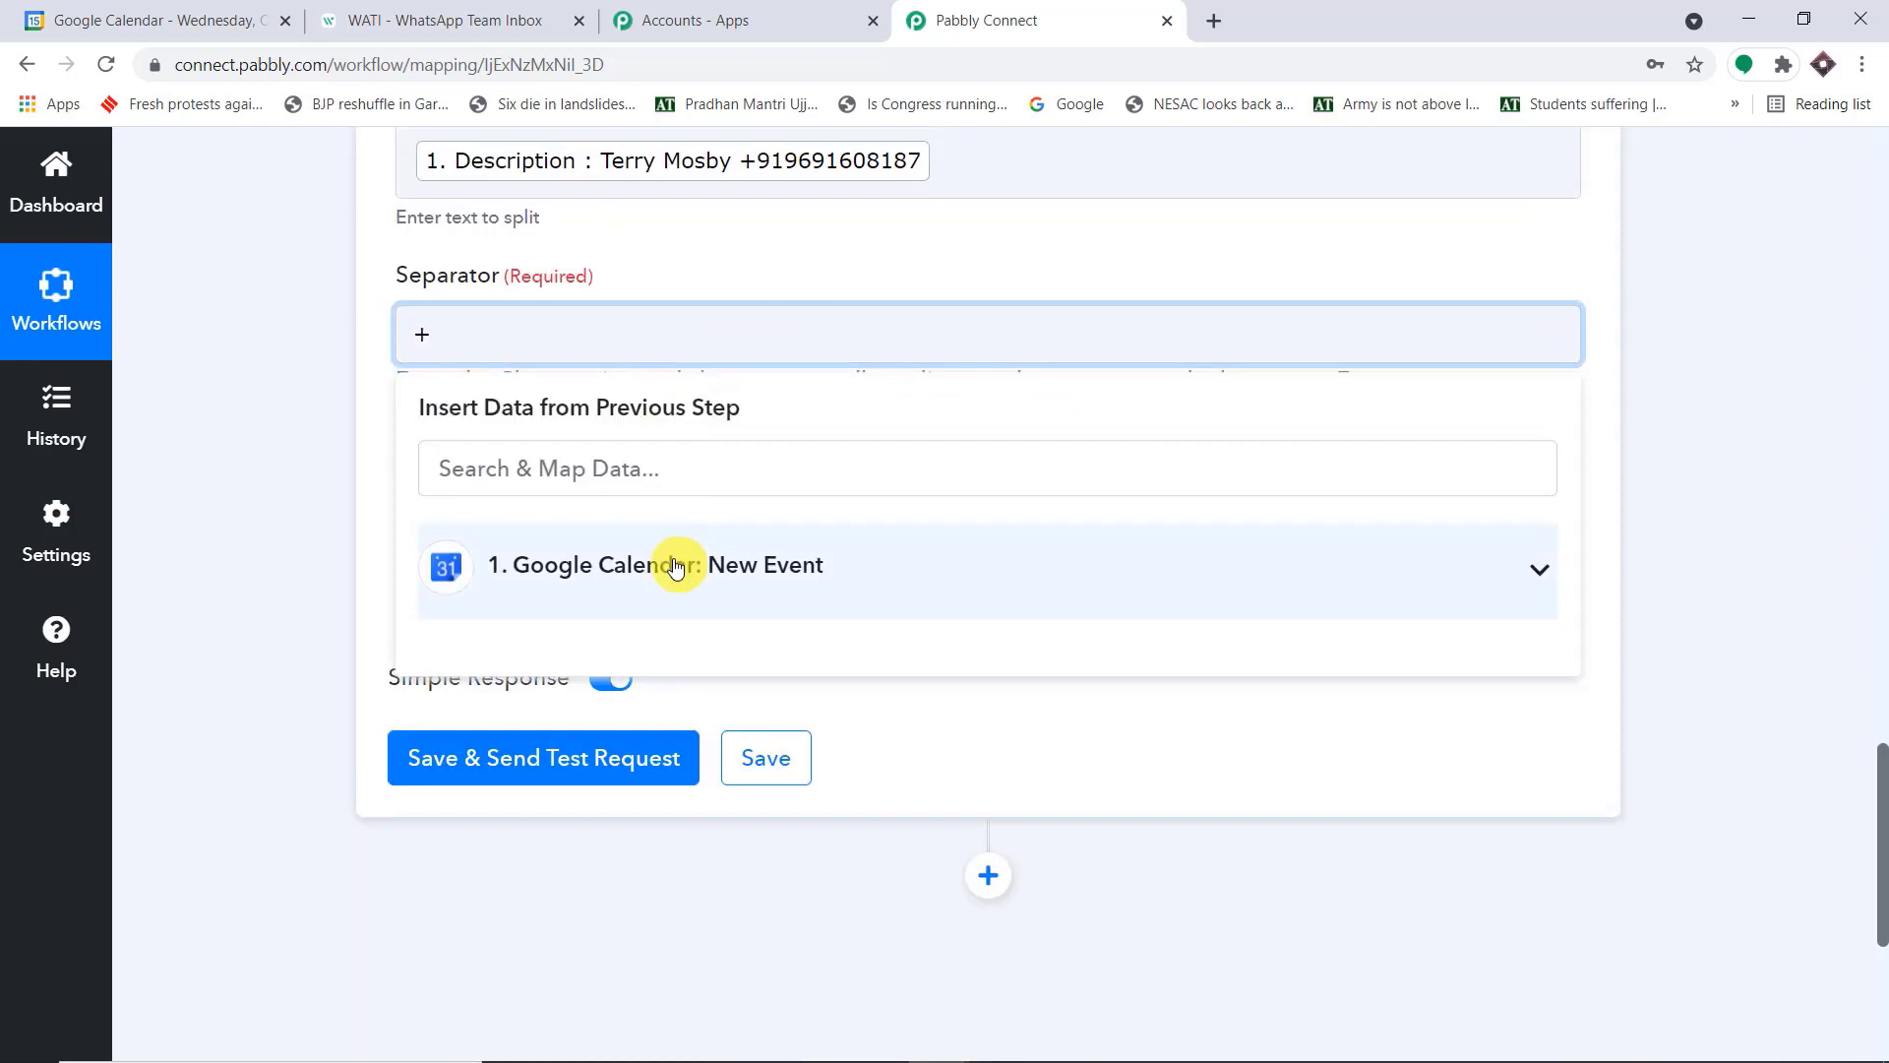
left_click(911, 272)
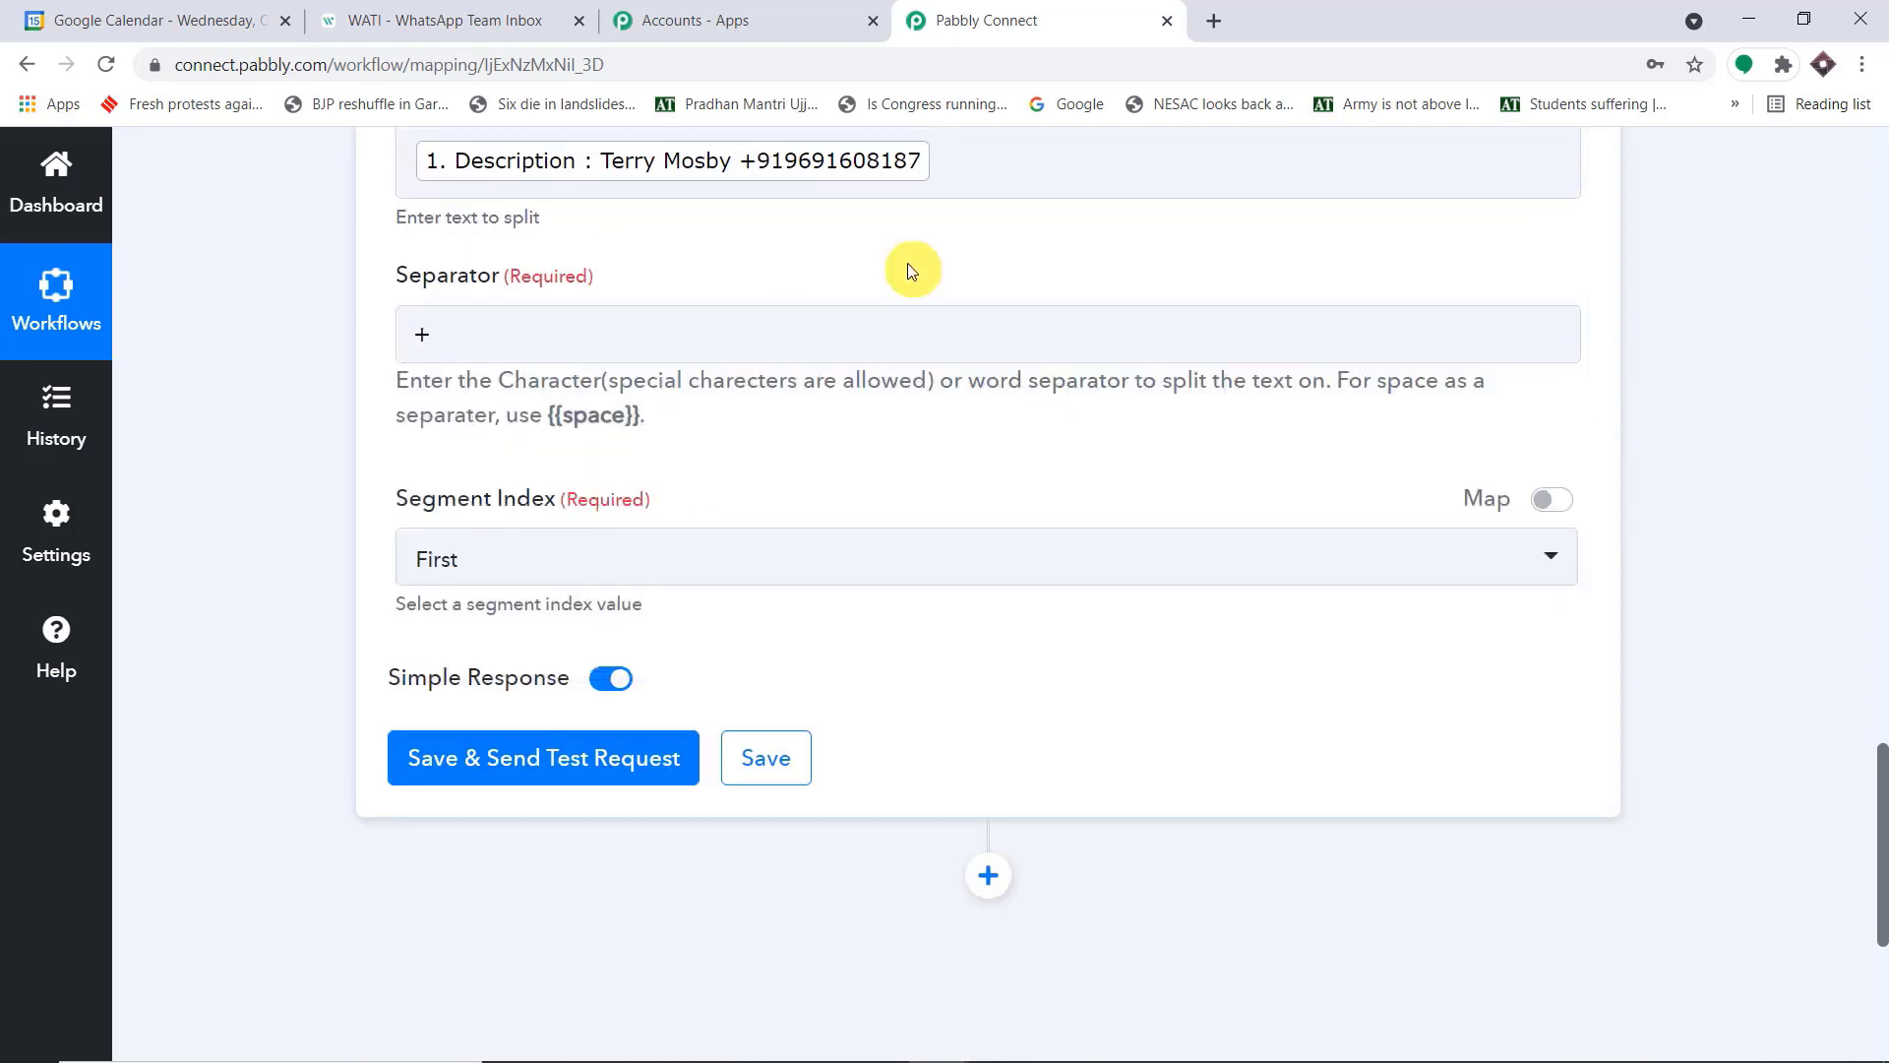
Set the Segment Index to All, then save the Split Text action and send a test request
left_click(622, 563)
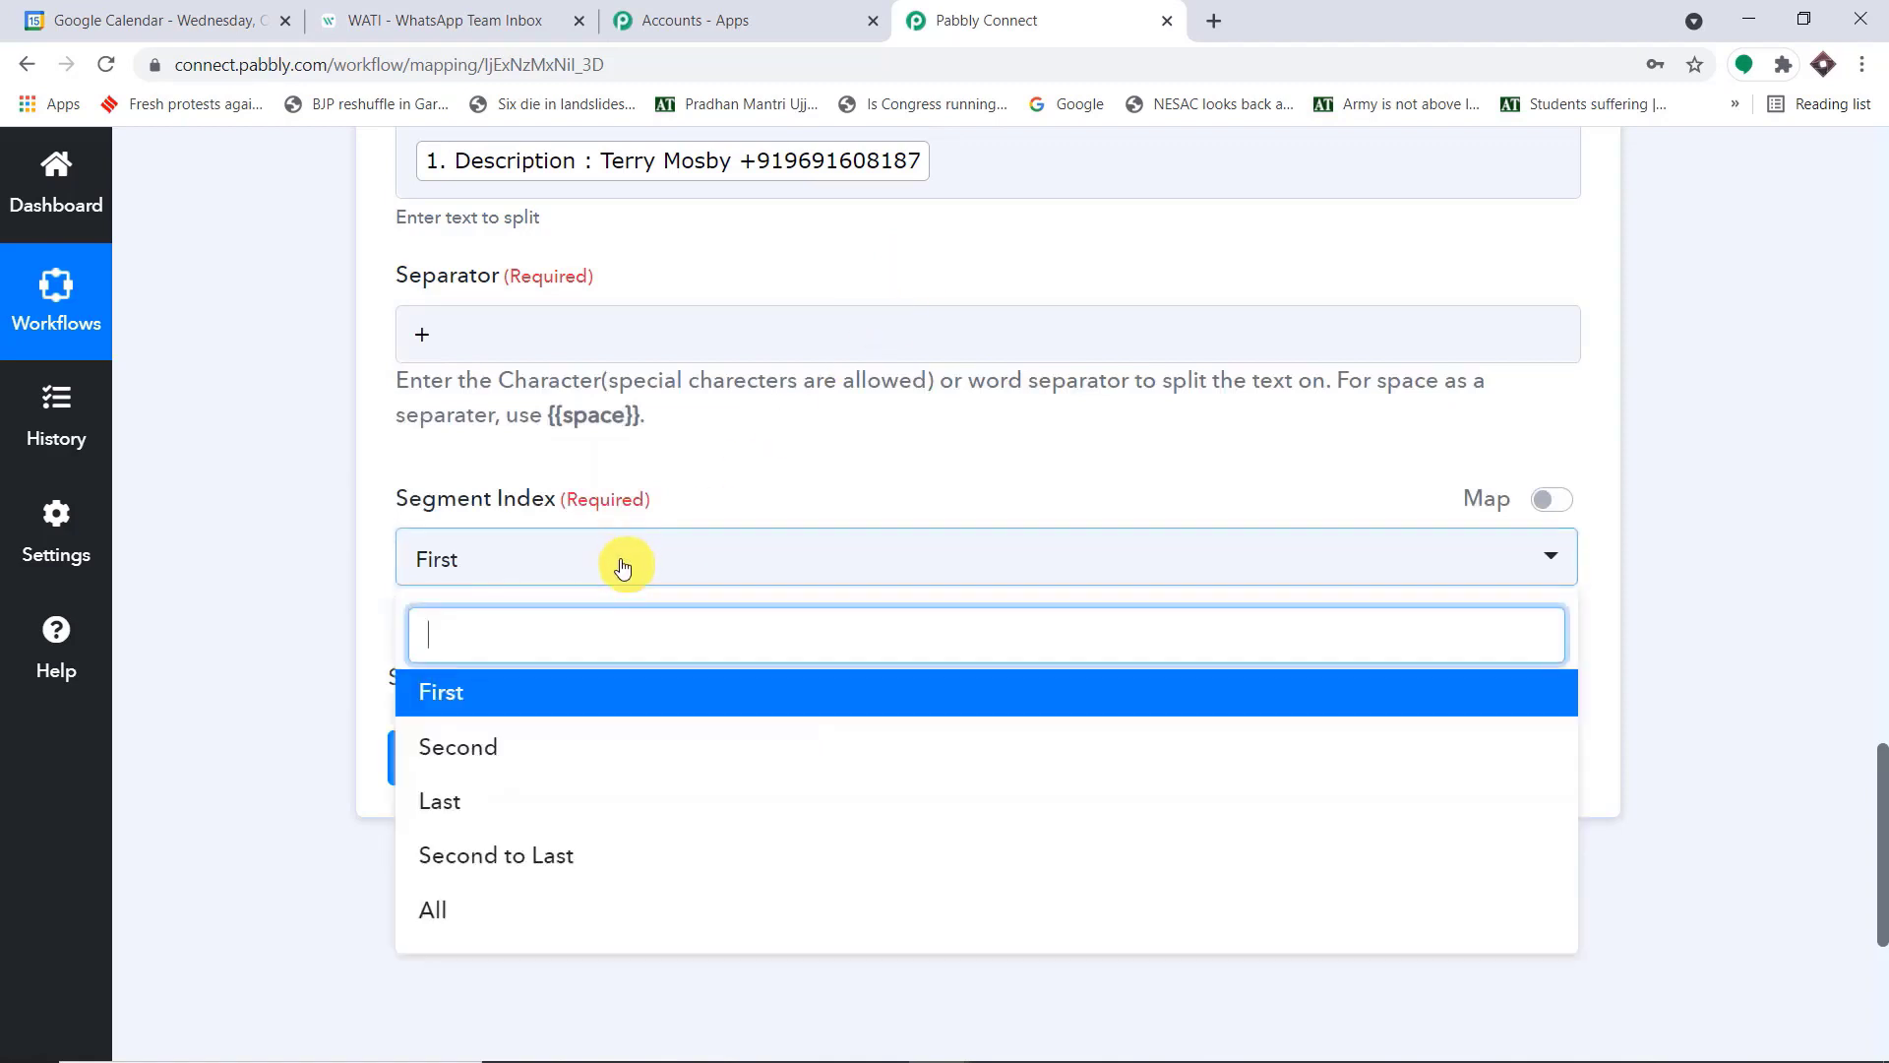
left_click(532, 913)
left_click(544, 775)
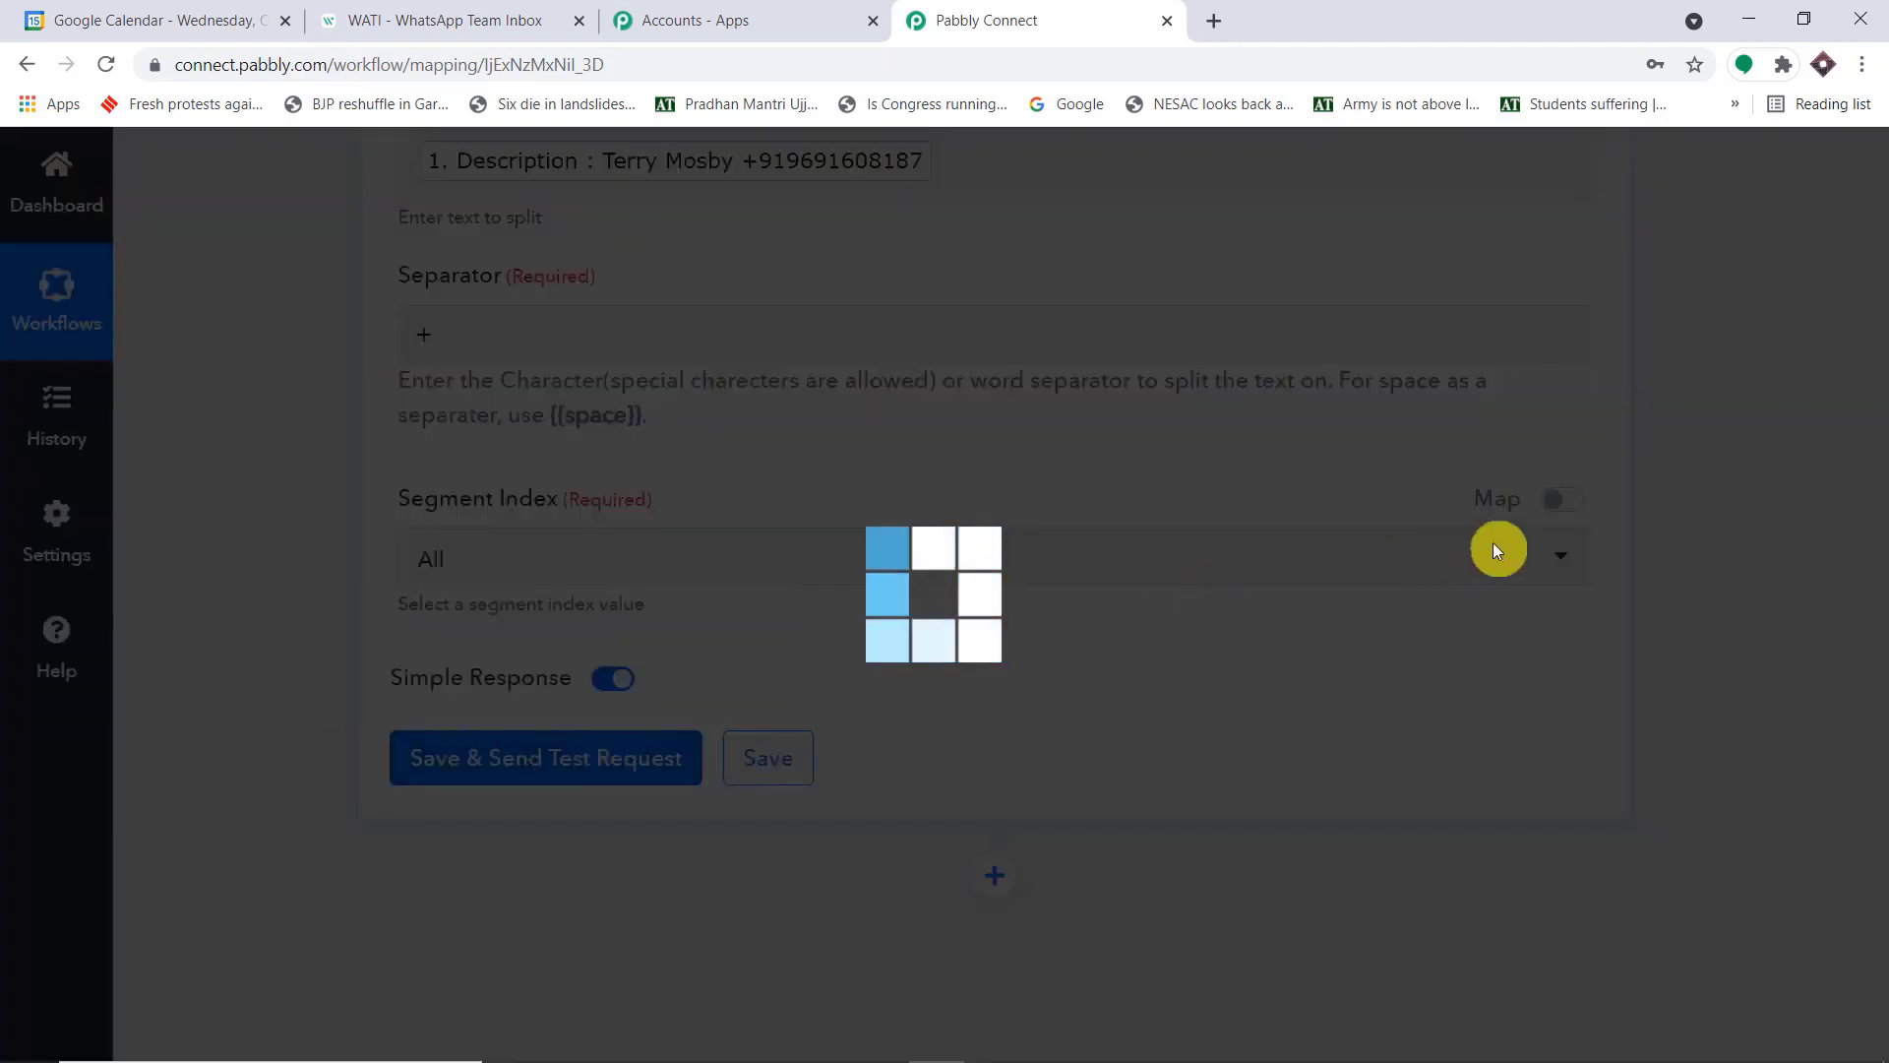
Compare the Result 0 and Result 1 values of the split response with the original Description in the trigger response
scroll(1442, 500, "down", 5)
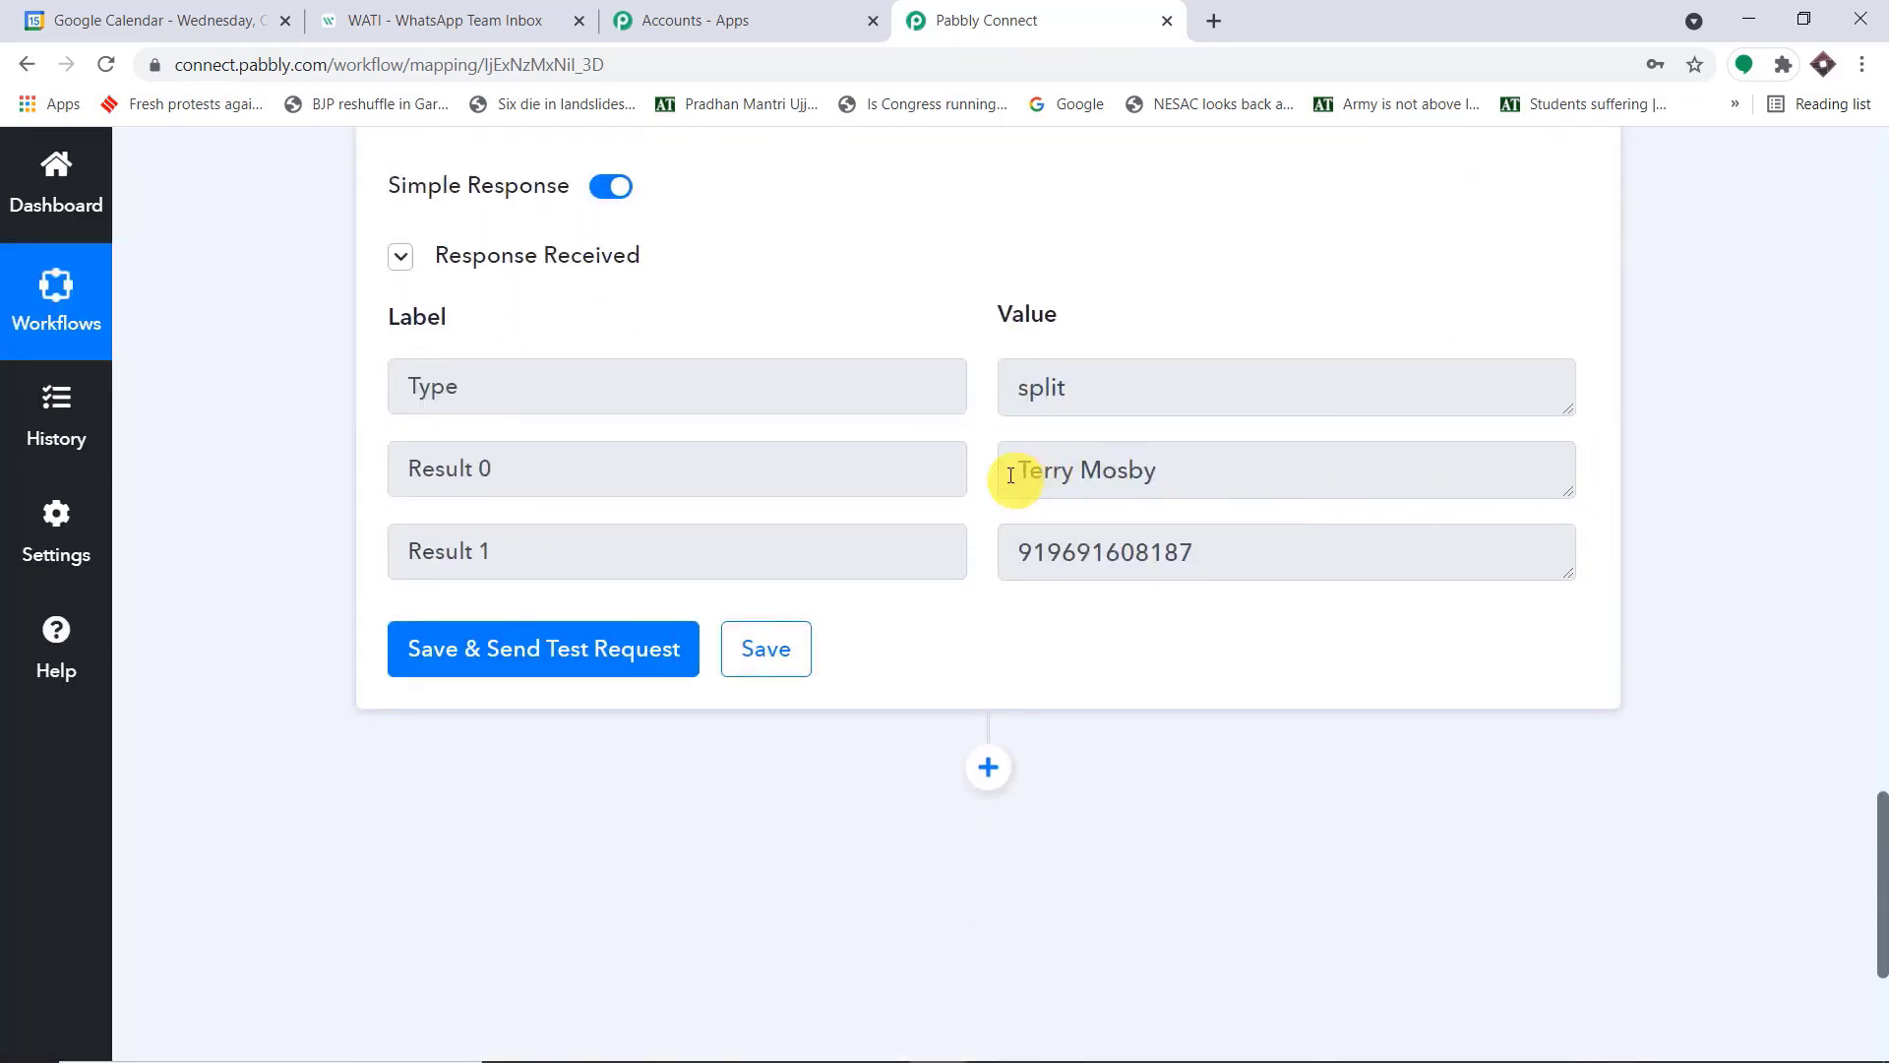
scroll(894, 502, "up", 20)
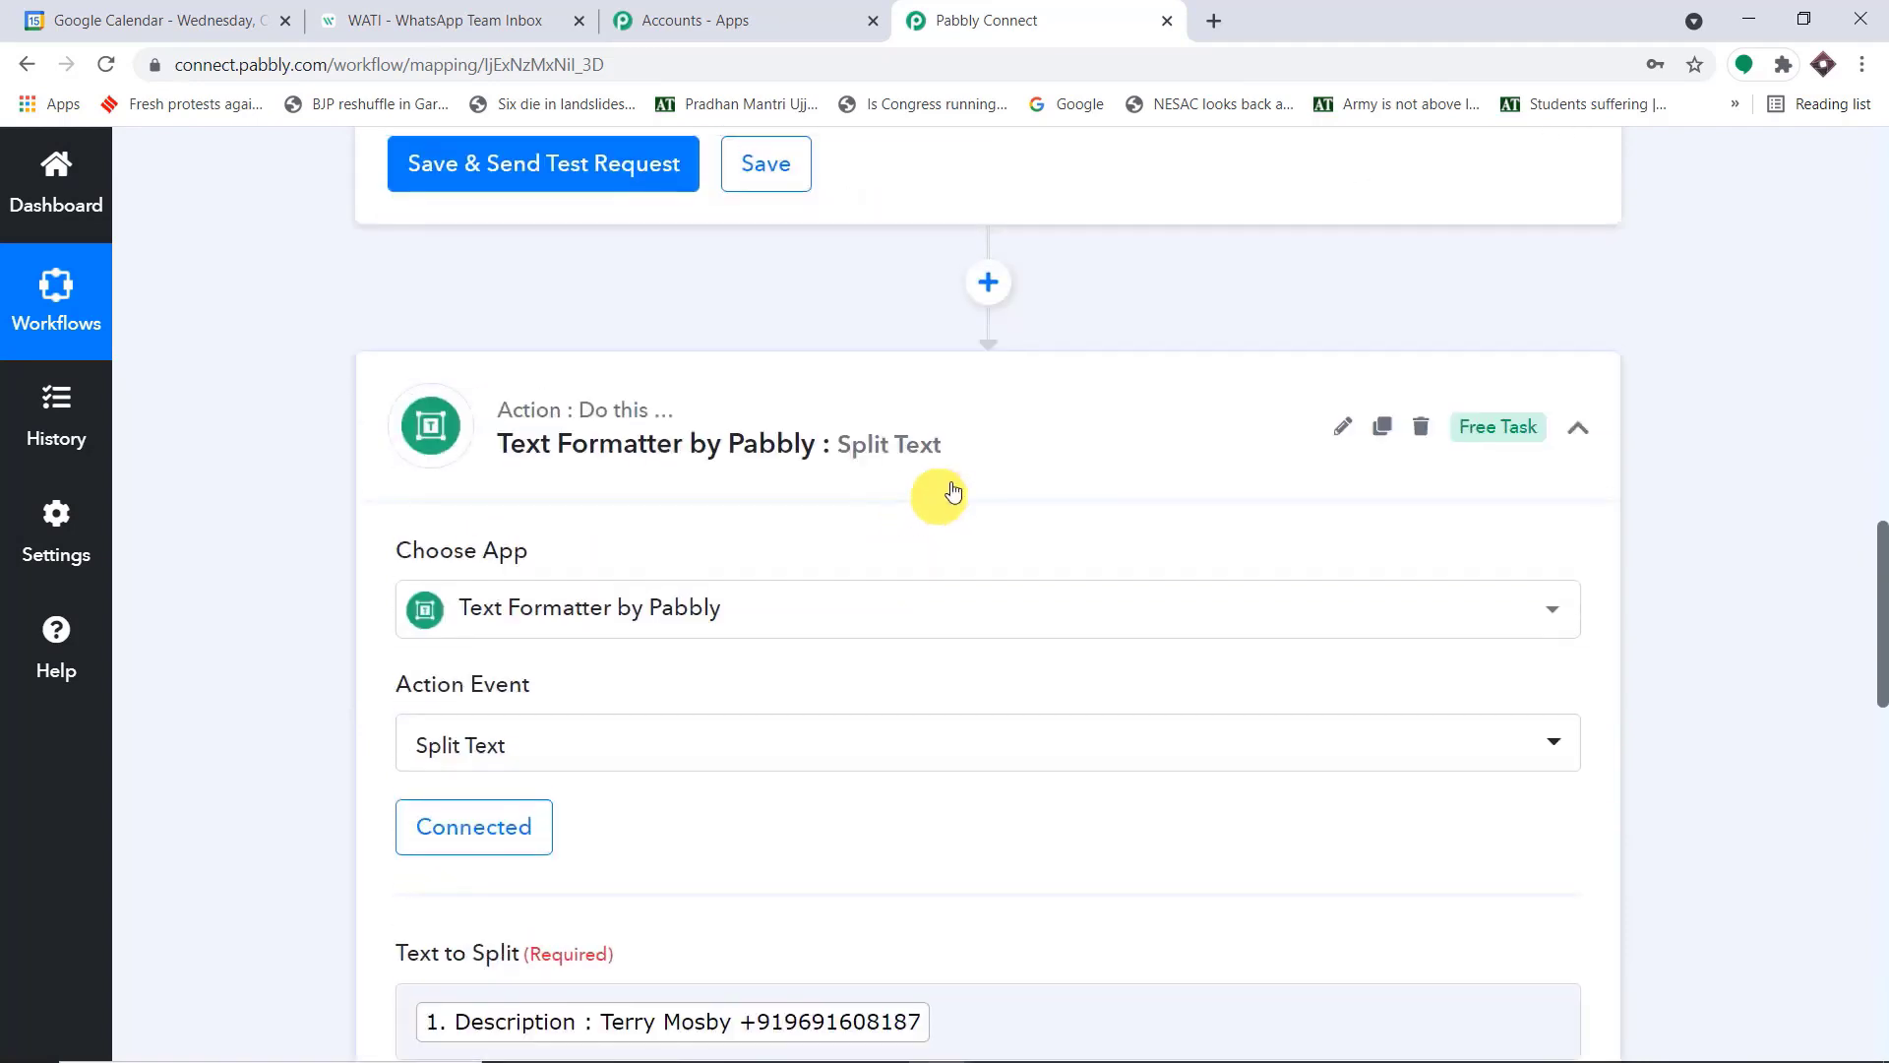
scroll(1080, 475, "up", 5)
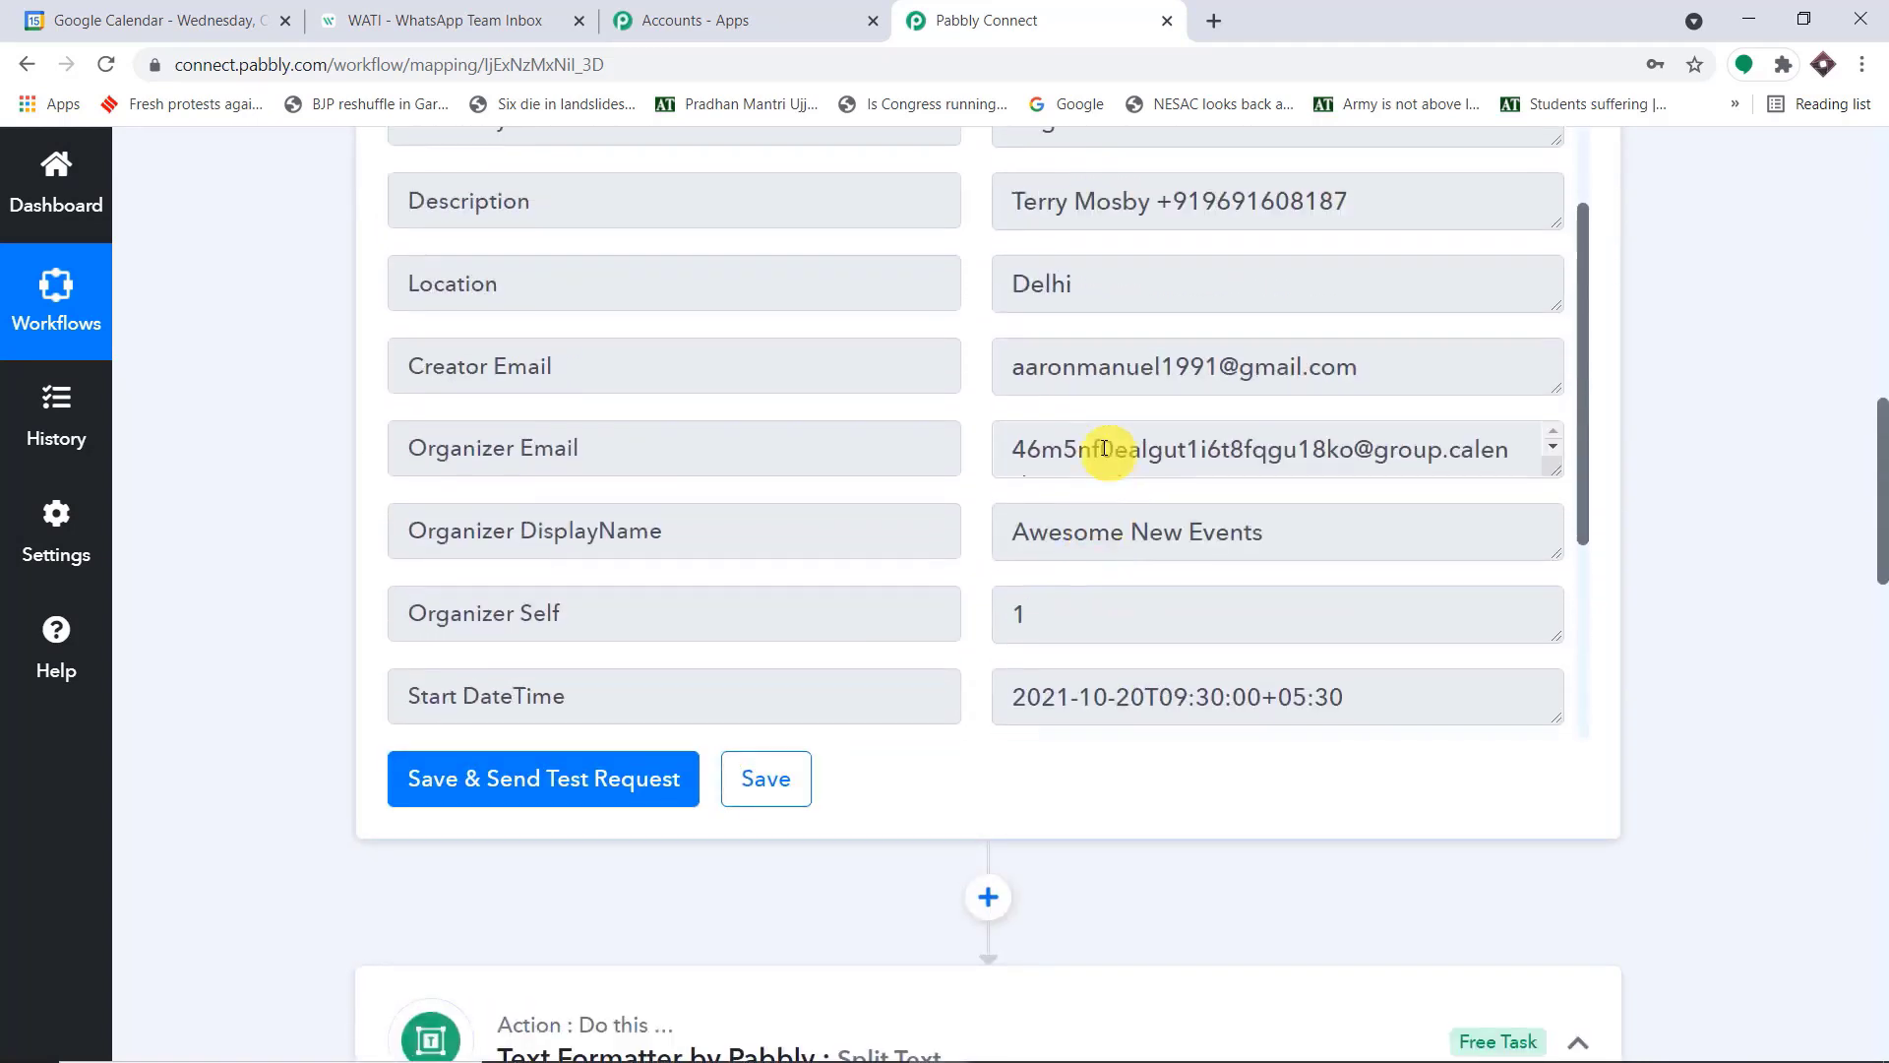
mouse_move(1152, 276)
left_mouse_down()
mouse_move(983, 270)
mouse_move(1161, 265)
left_mouse_up()
left_click_drag(1350, 267, 1182, 269)
scroll(1828, 591, "down", 15)
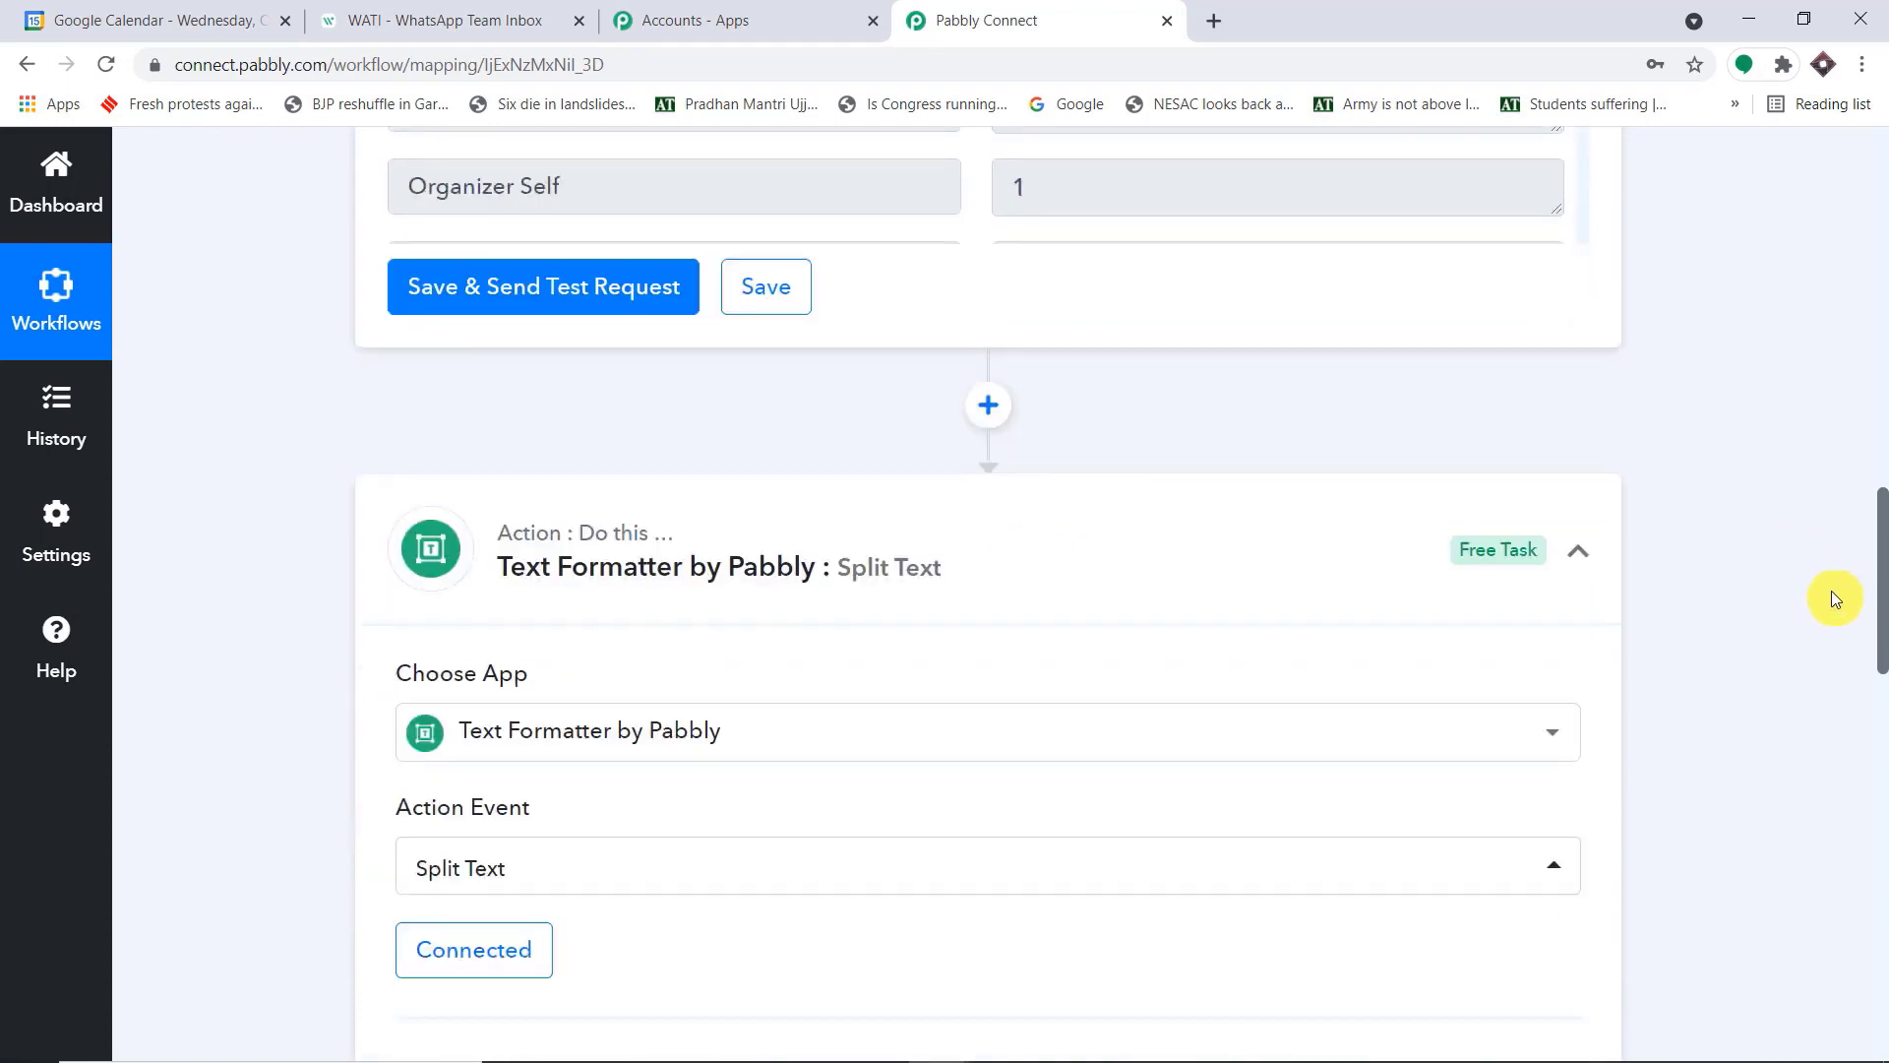
scroll(1827, 584, "down", 4)
left_click_drag(1273, 582, 1050, 639)
left_click_drag(1286, 695, 974, 694)
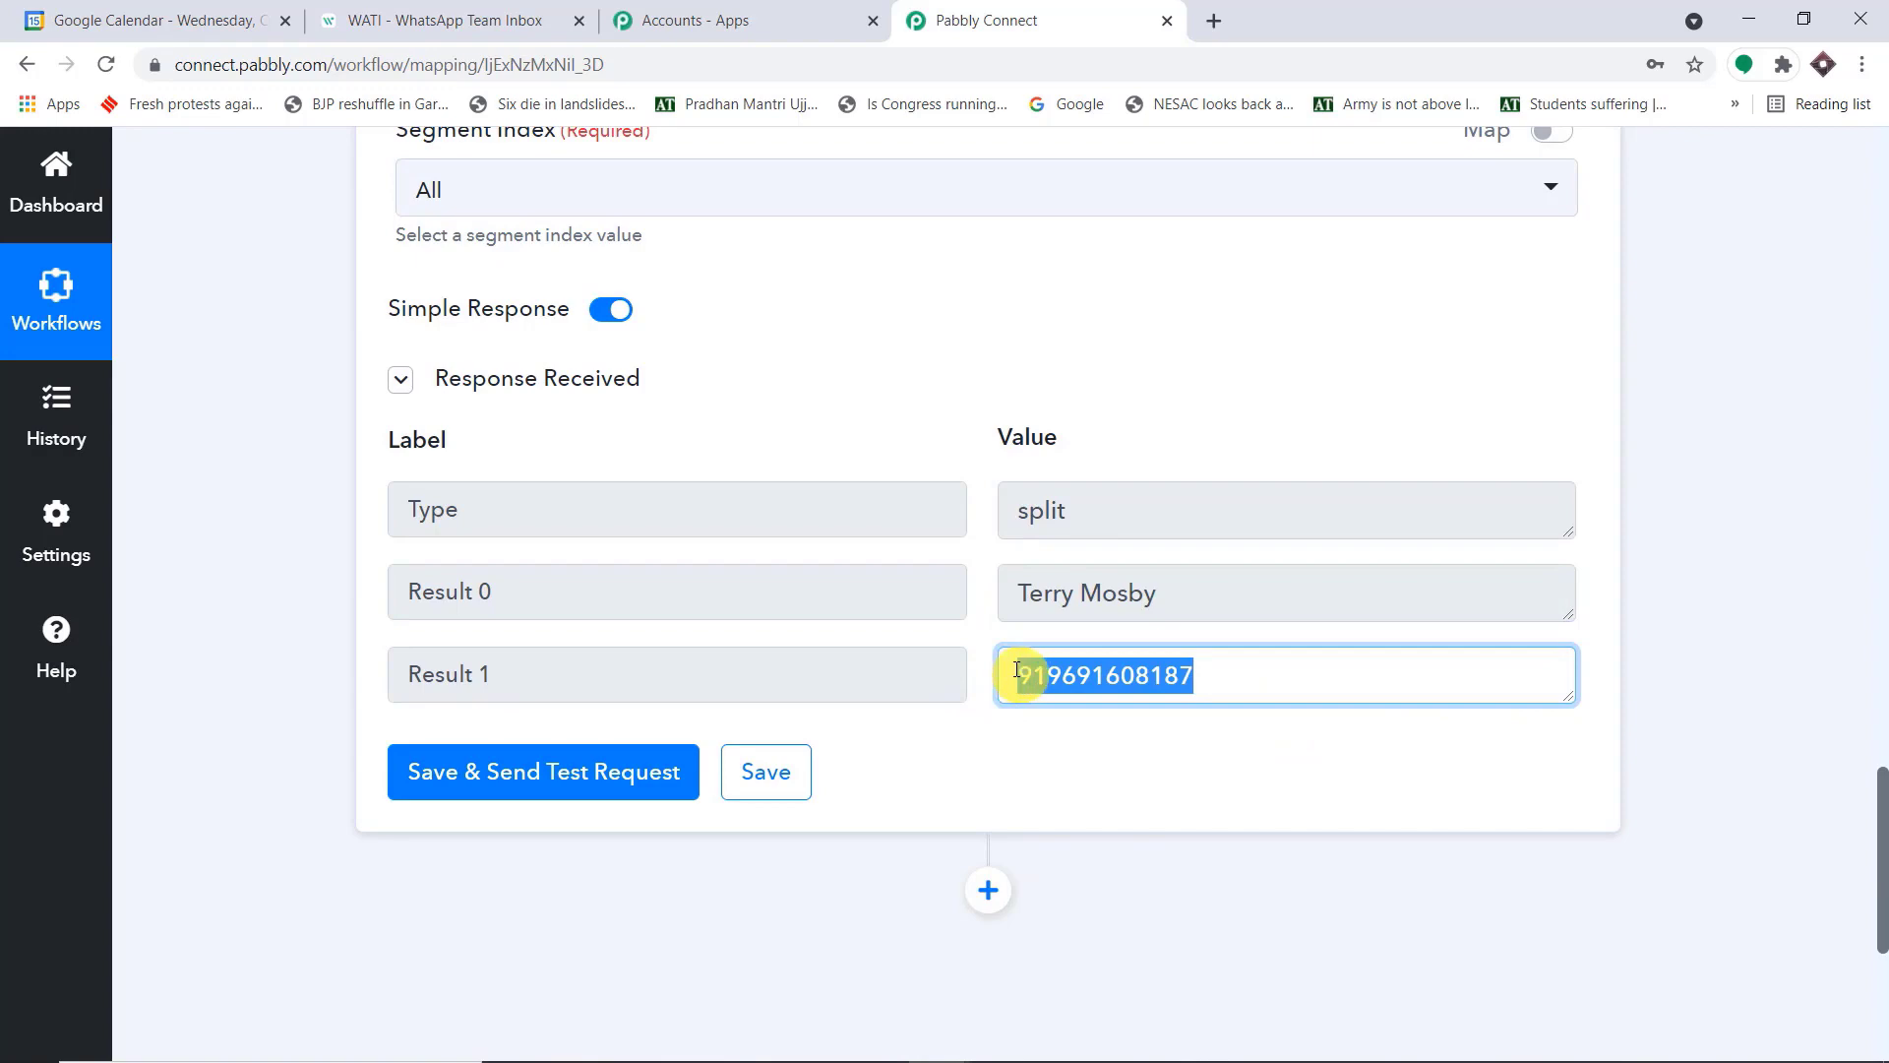
Examine the format of the Start DateTime value in the Google Calendar trigger response
scroll(1082, 581, "up", 15)
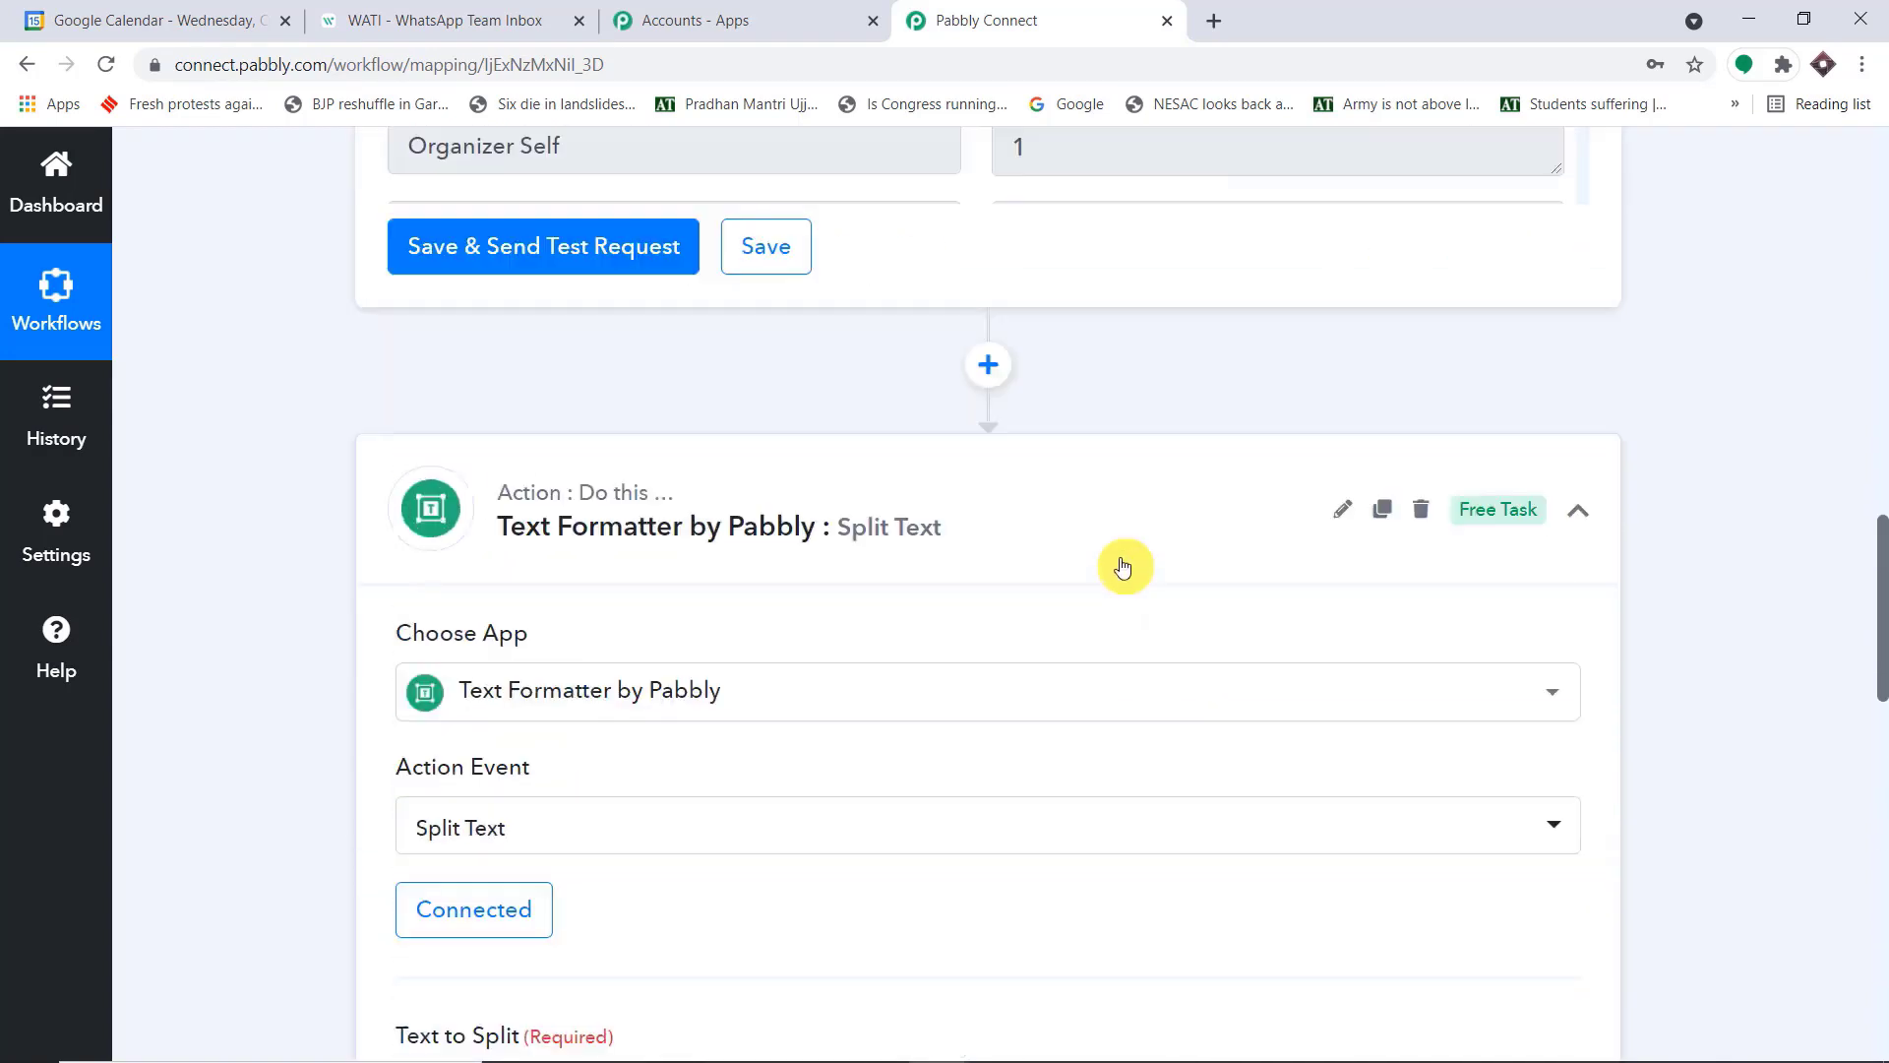
scroll(1226, 400, "up", 5)
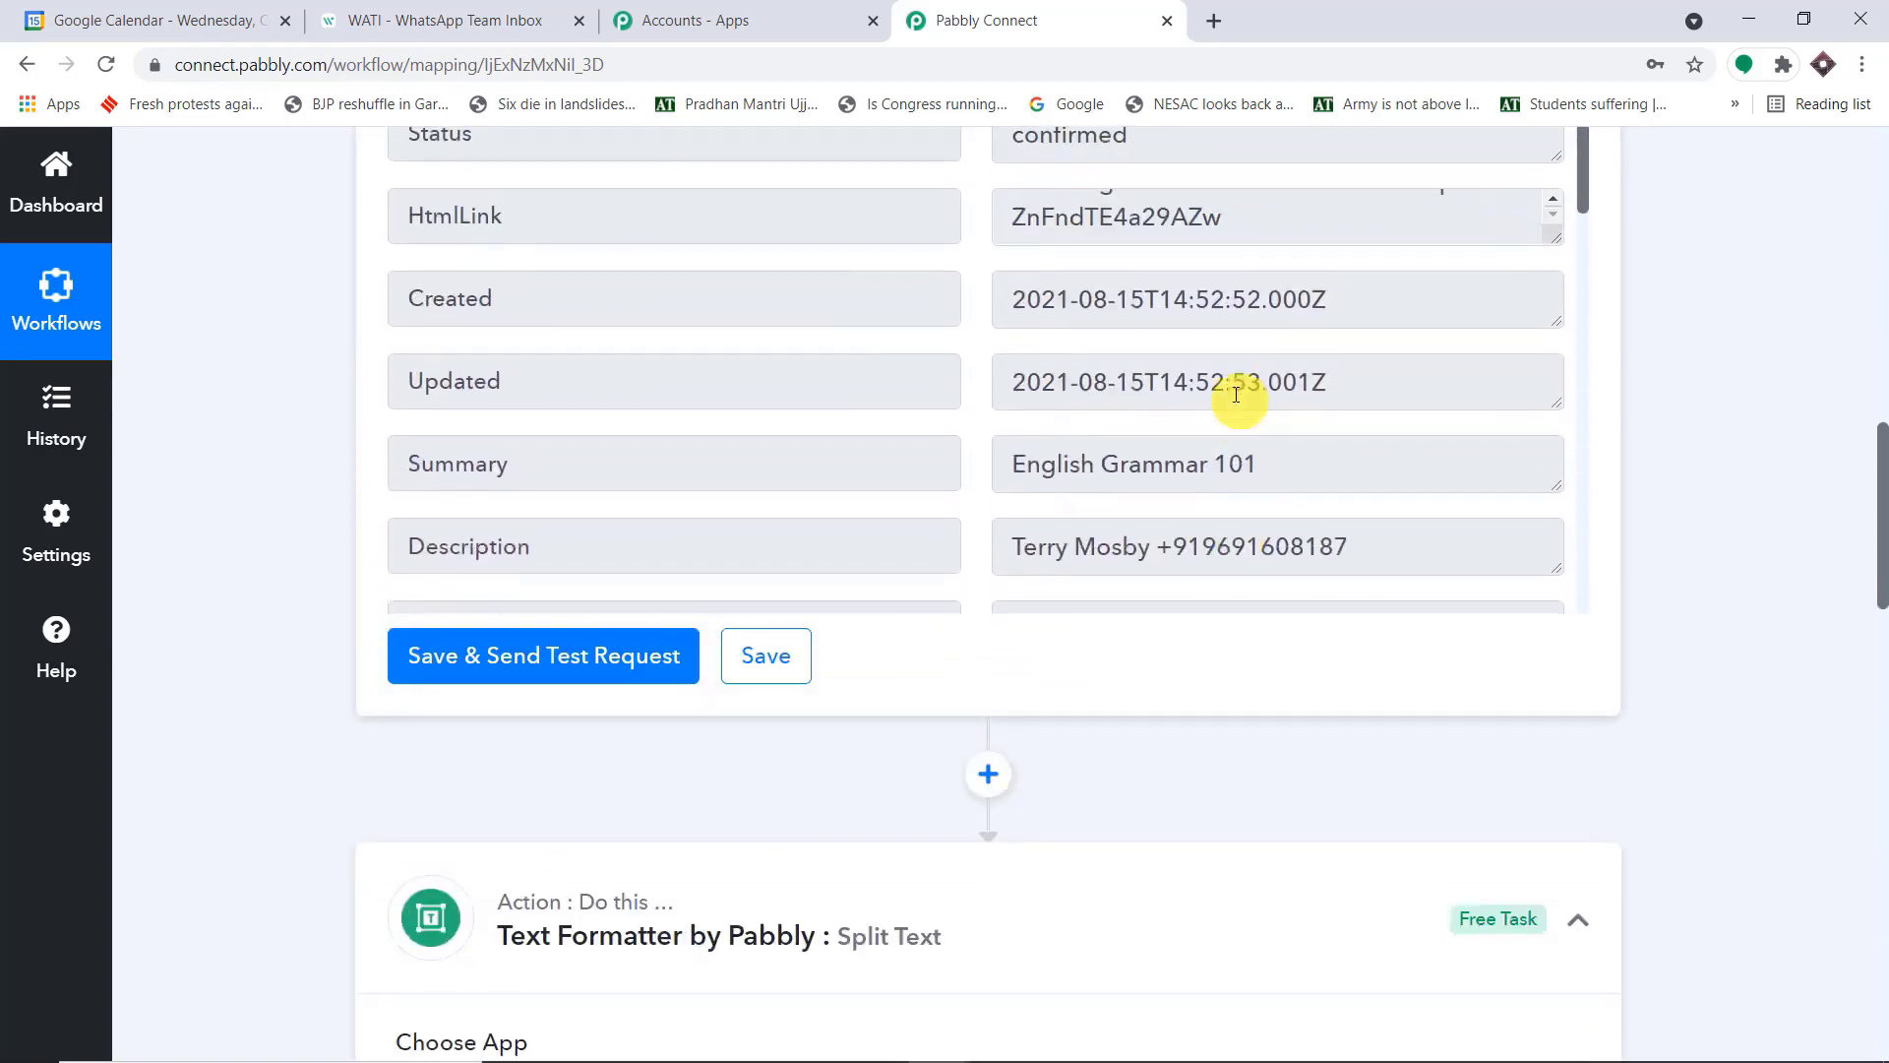
scroll(1348, 394, "down", 7)
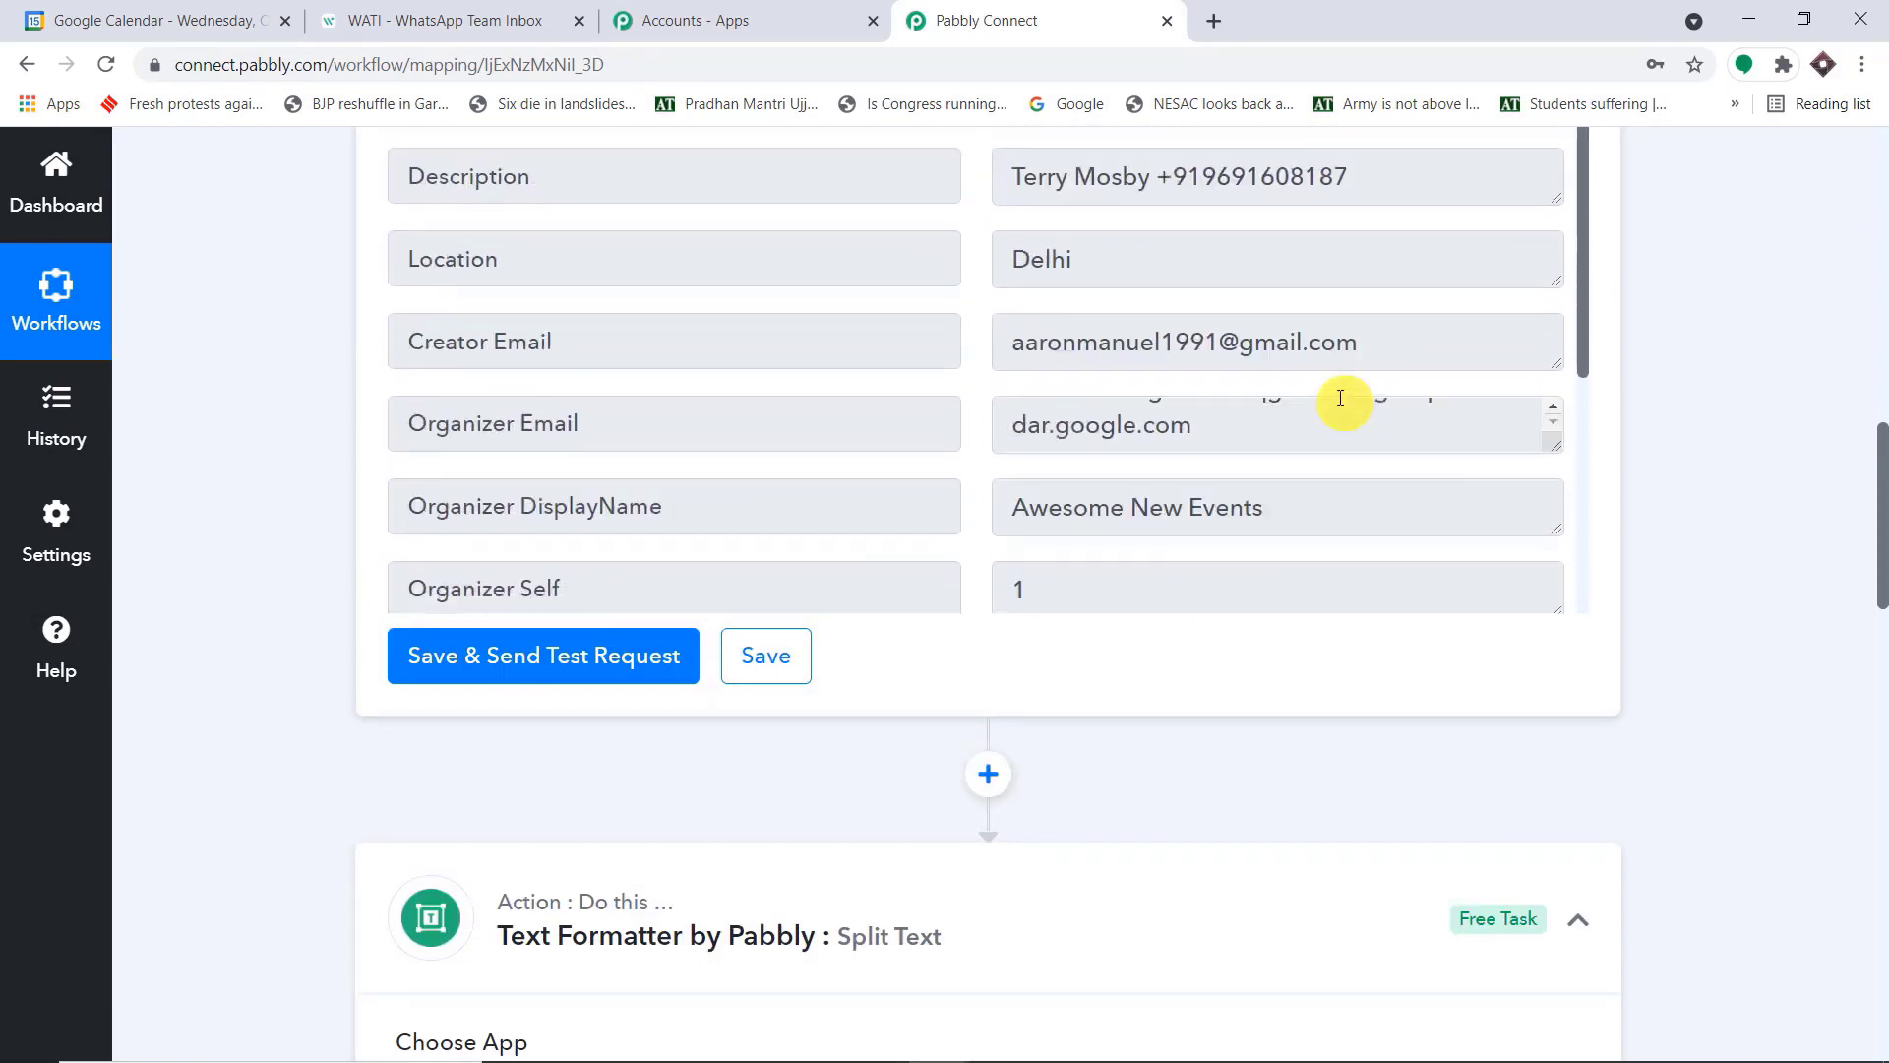
left_click_drag(1359, 370, 996, 361)
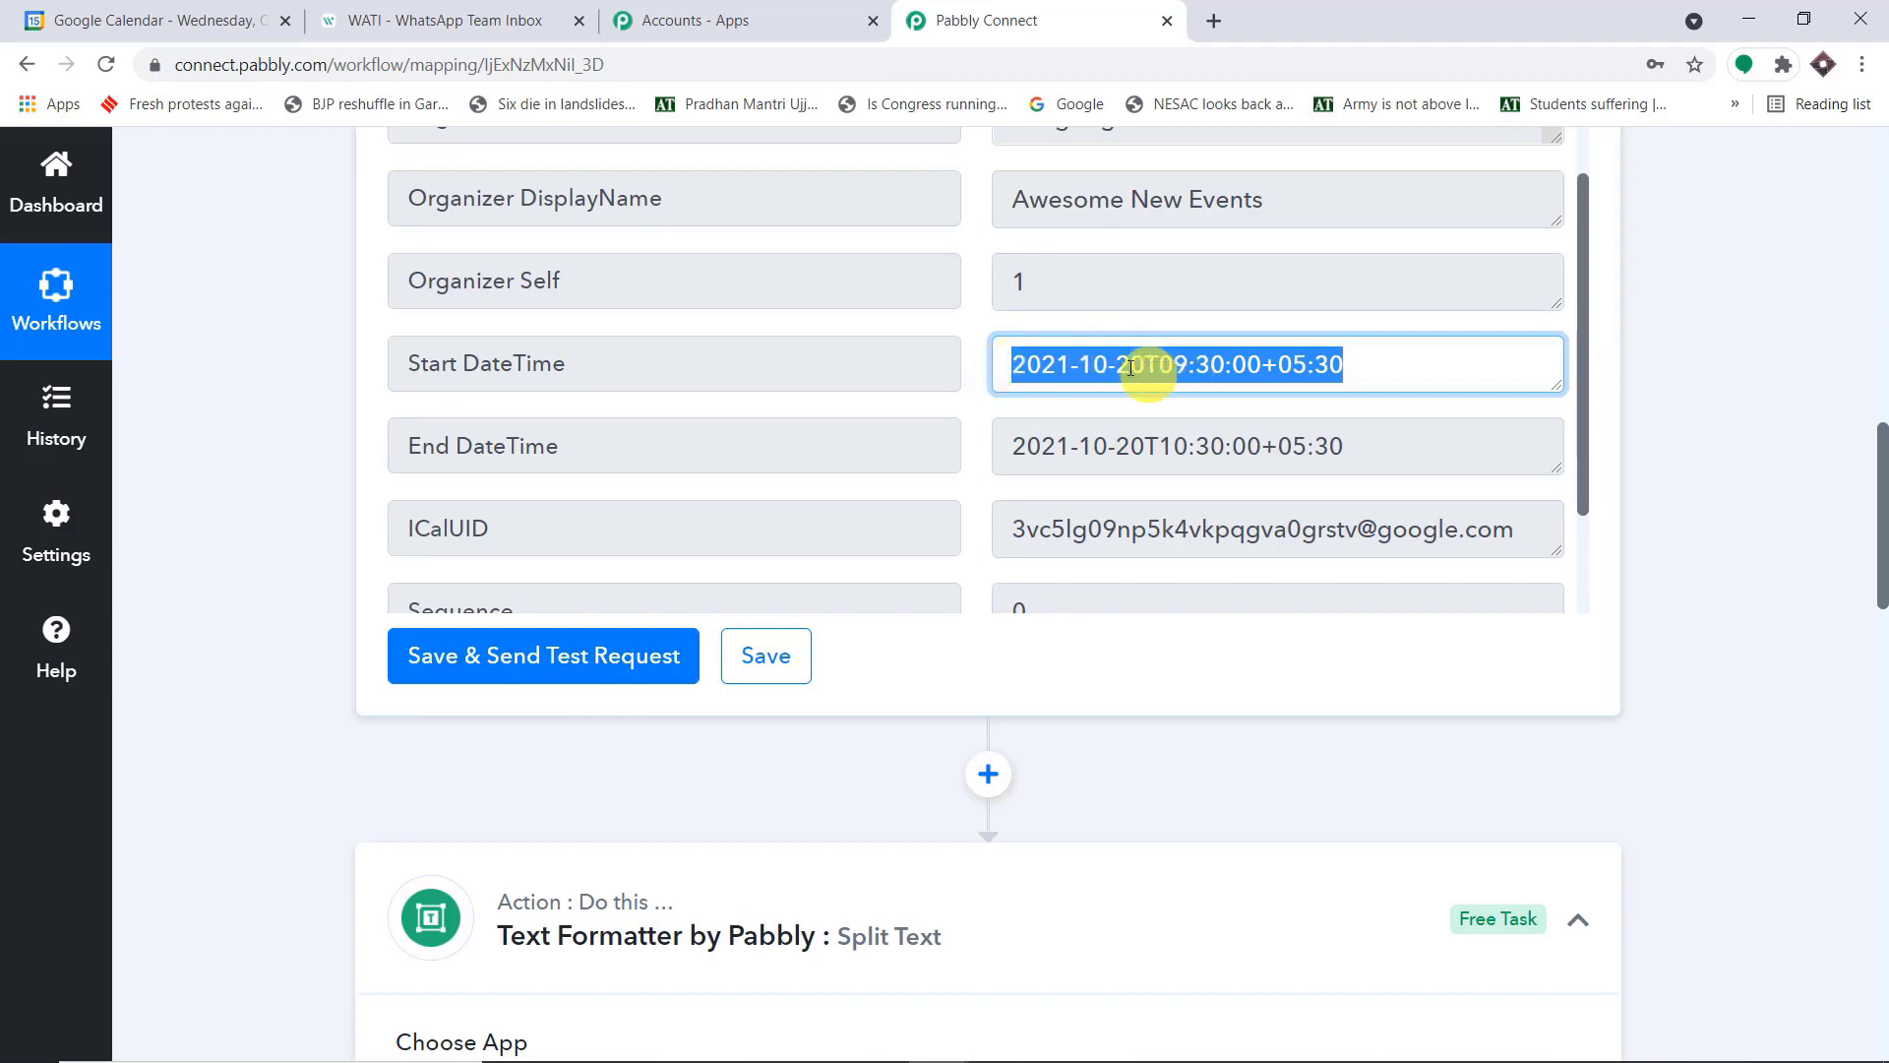
left_click(1073, 366)
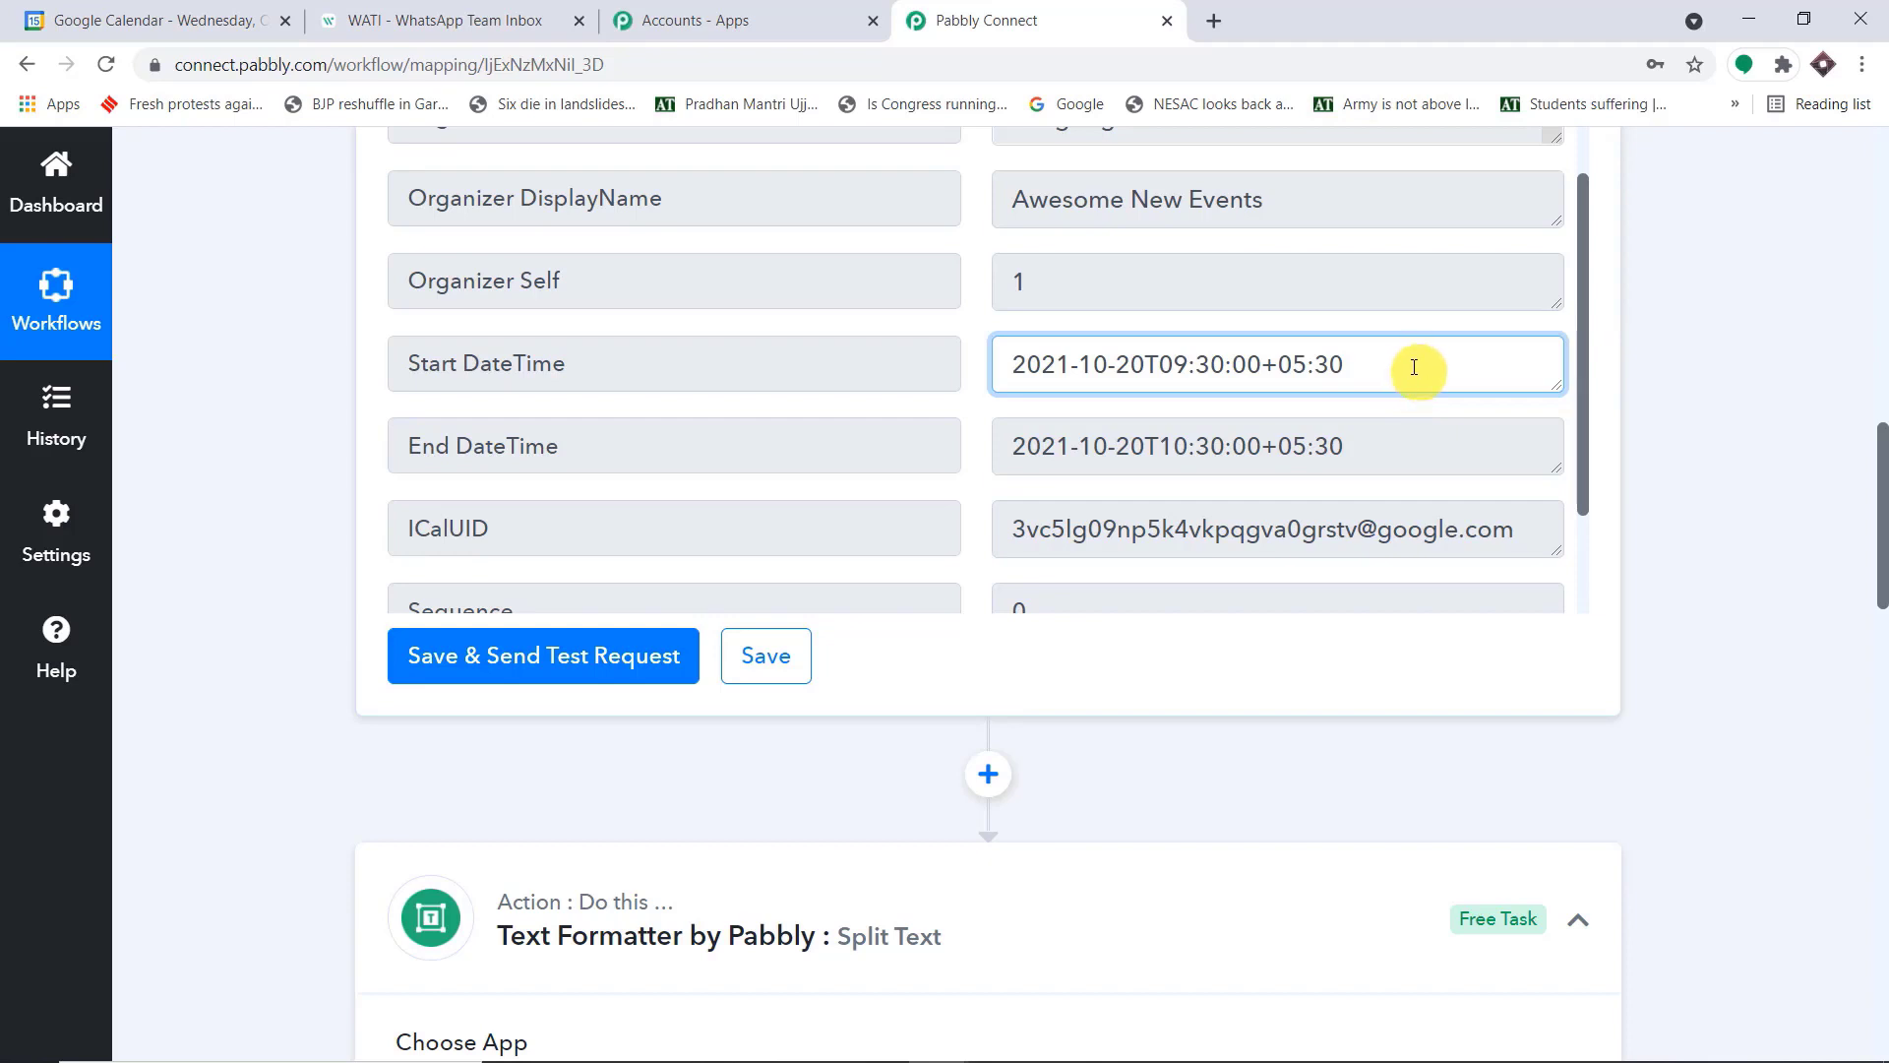
left_click_drag(1012, 364, 1374, 342)
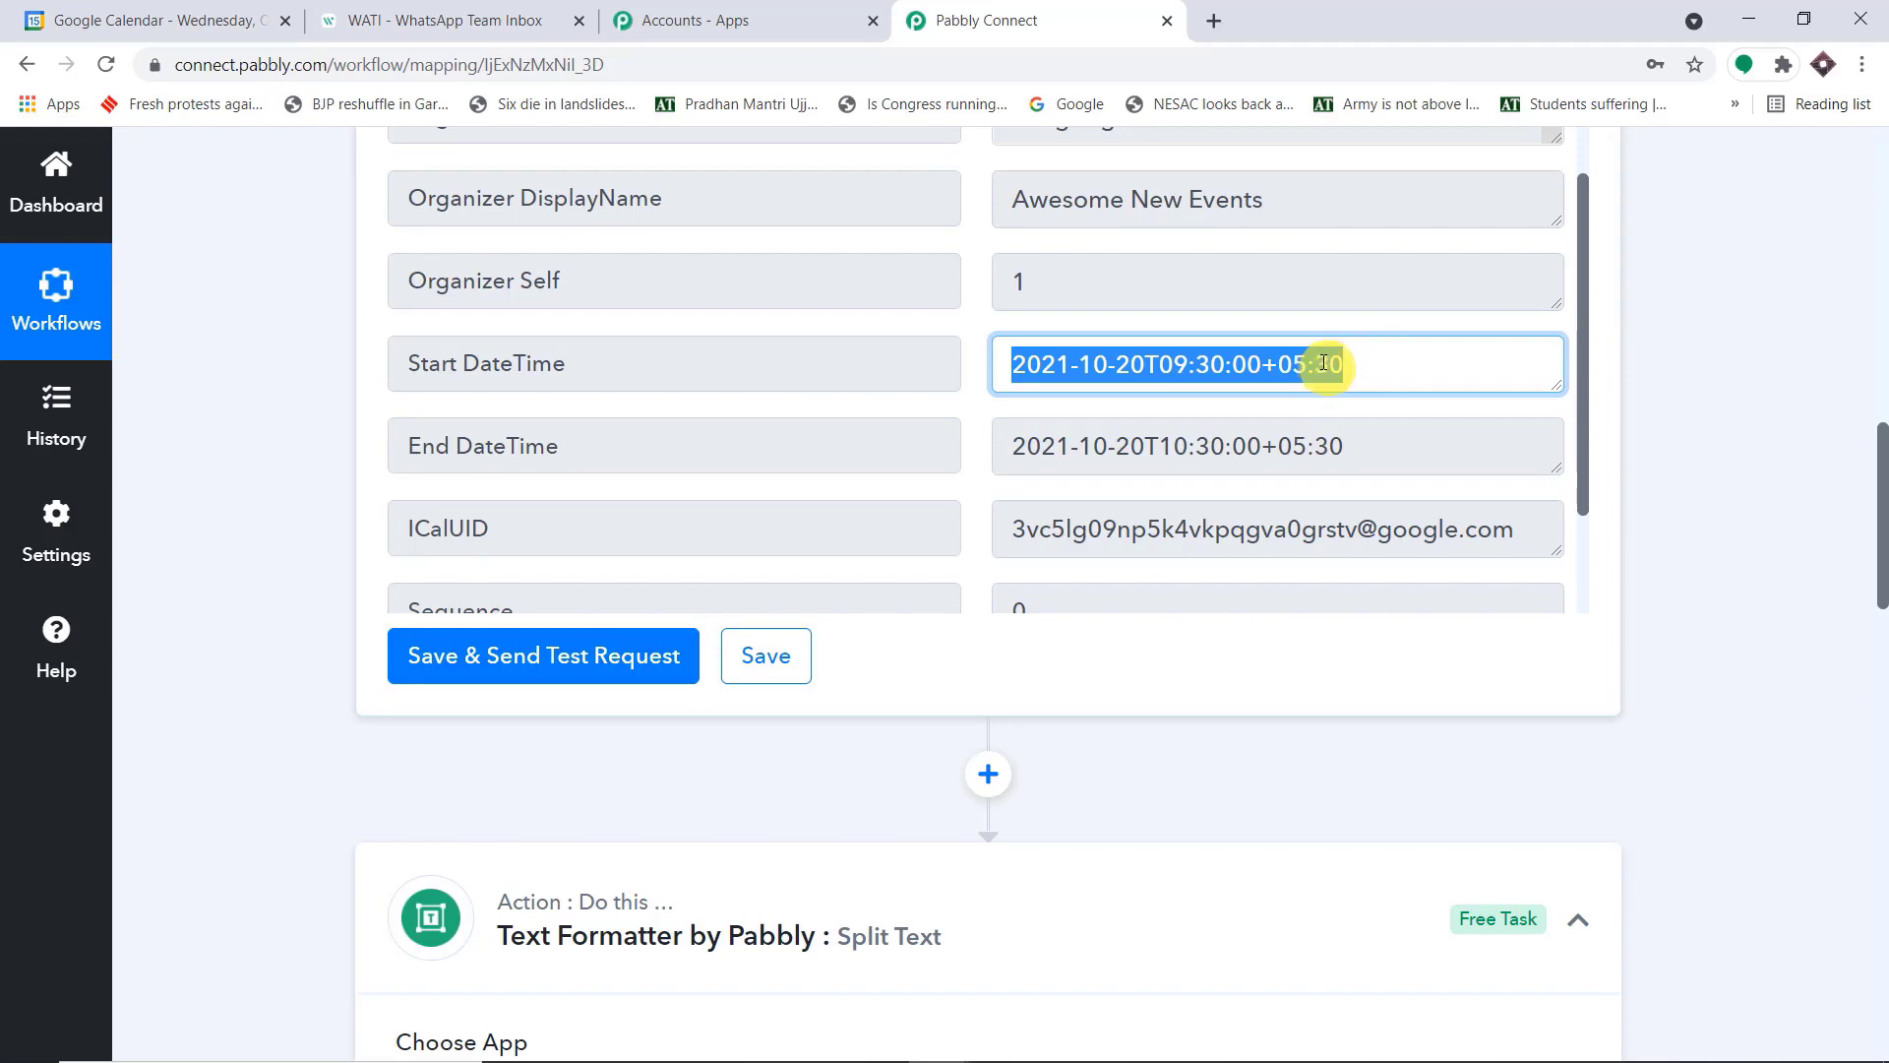
Add a Date/Time Formatter by Pabbly action after the Split Text step, with Format Date with Time Zone as its event
left_click_drag(1879, 531, 1879, 935)
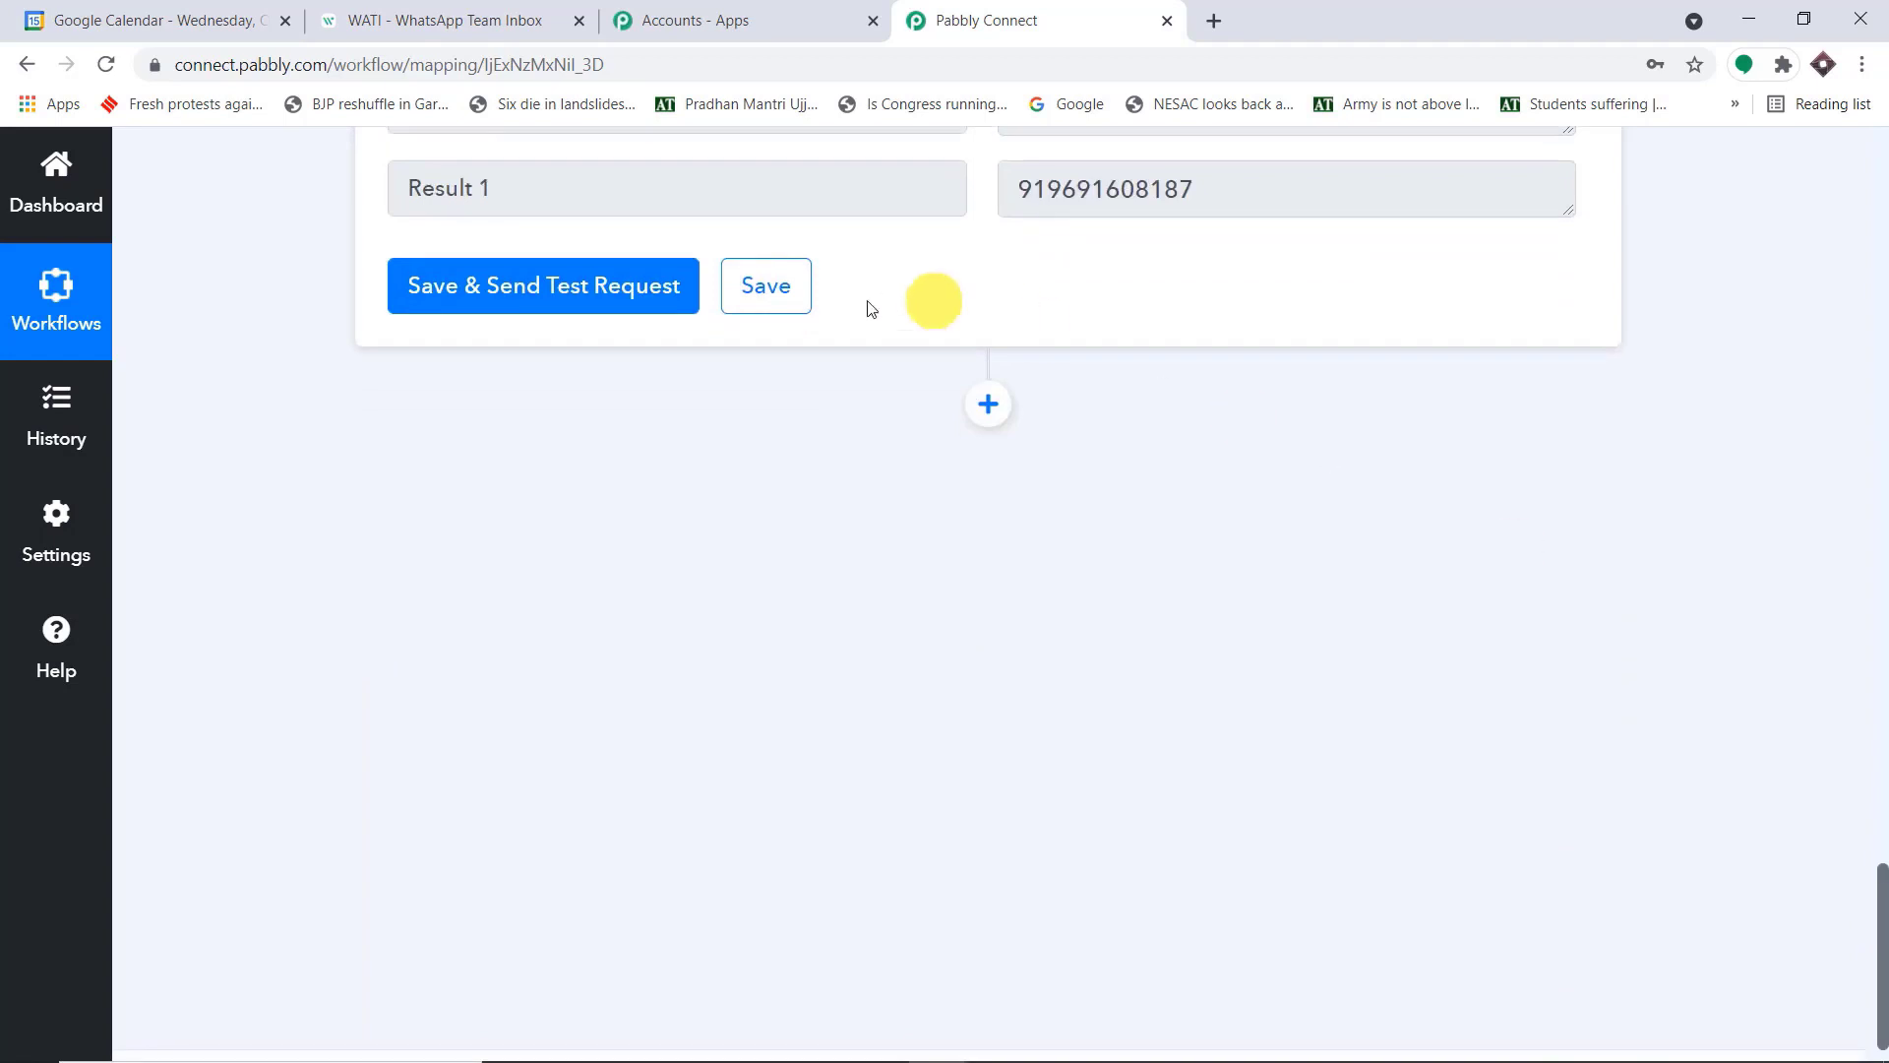
left_click(989, 407)
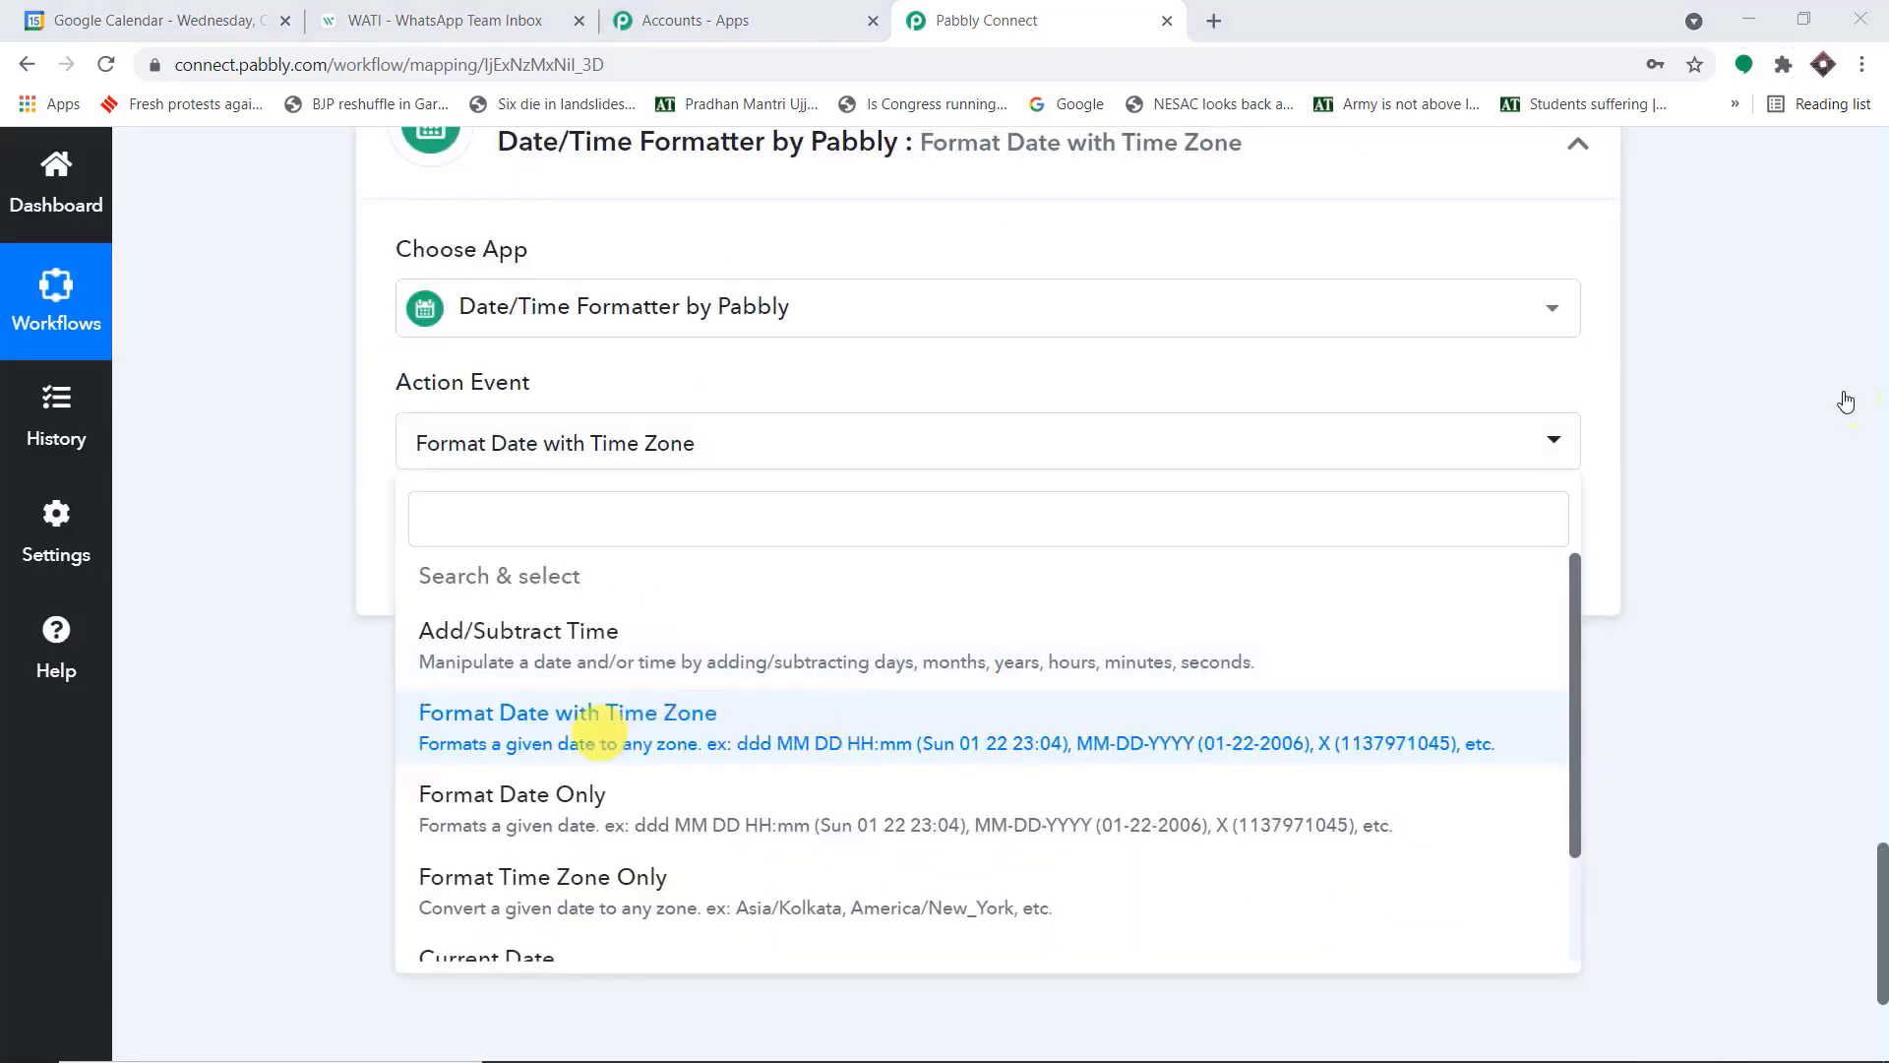
left_click(595, 728)
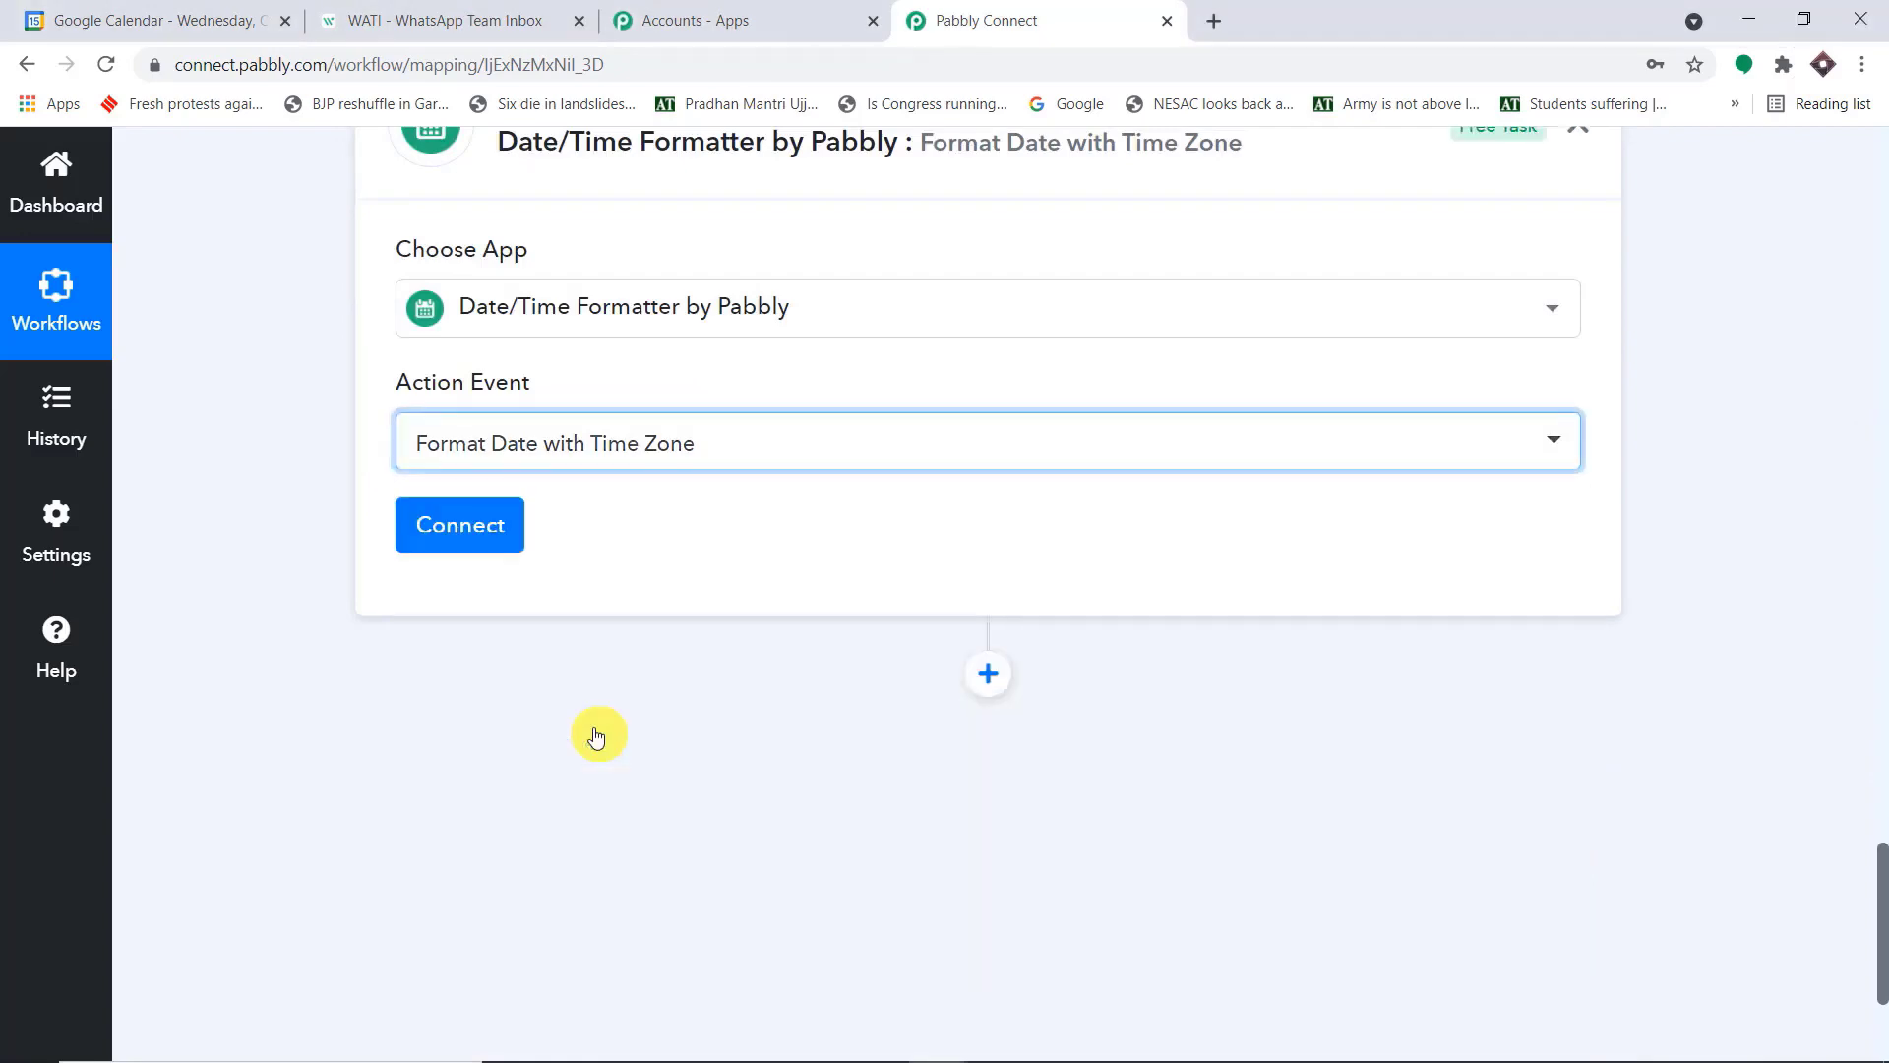
Review the time portion of the Start DateTime value in the Google Calendar trigger response
scroll(1125, 474, "up", 20)
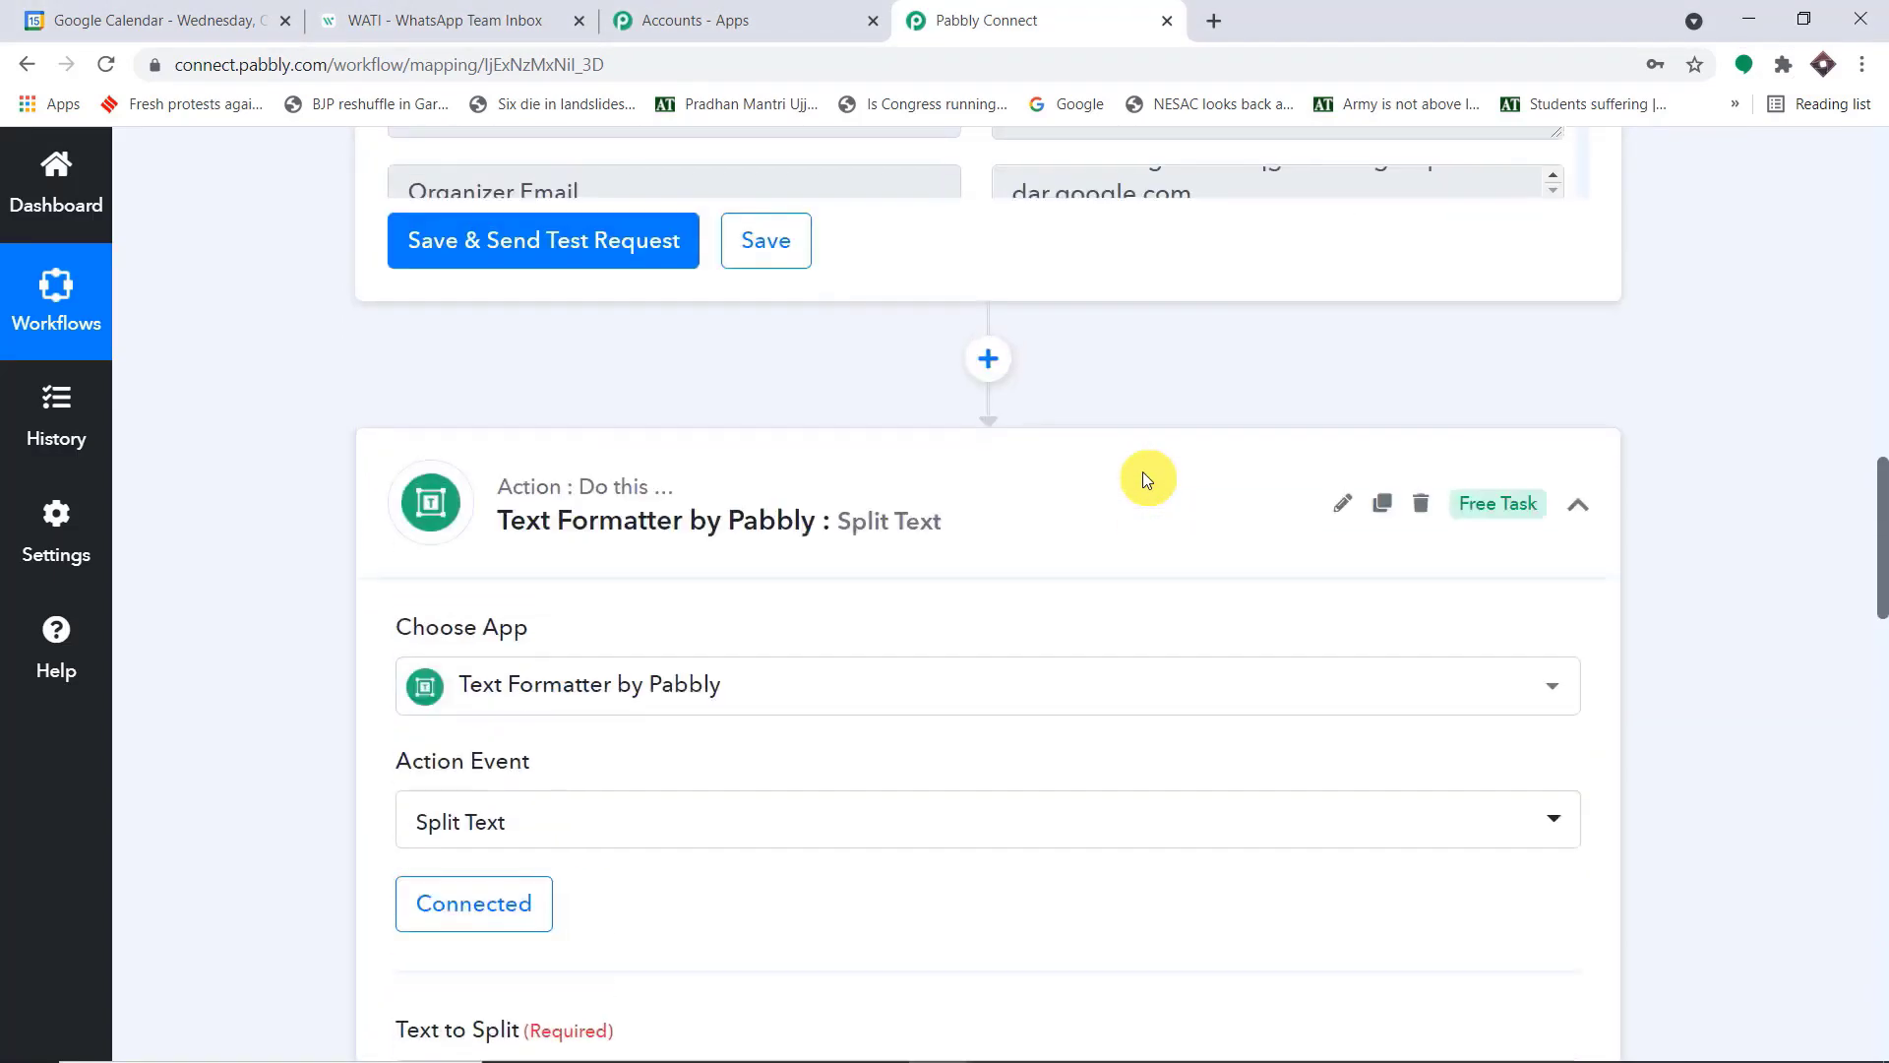
scroll(1142, 479, "up", 7)
left_click_drag(1349, 316, 1110, 320)
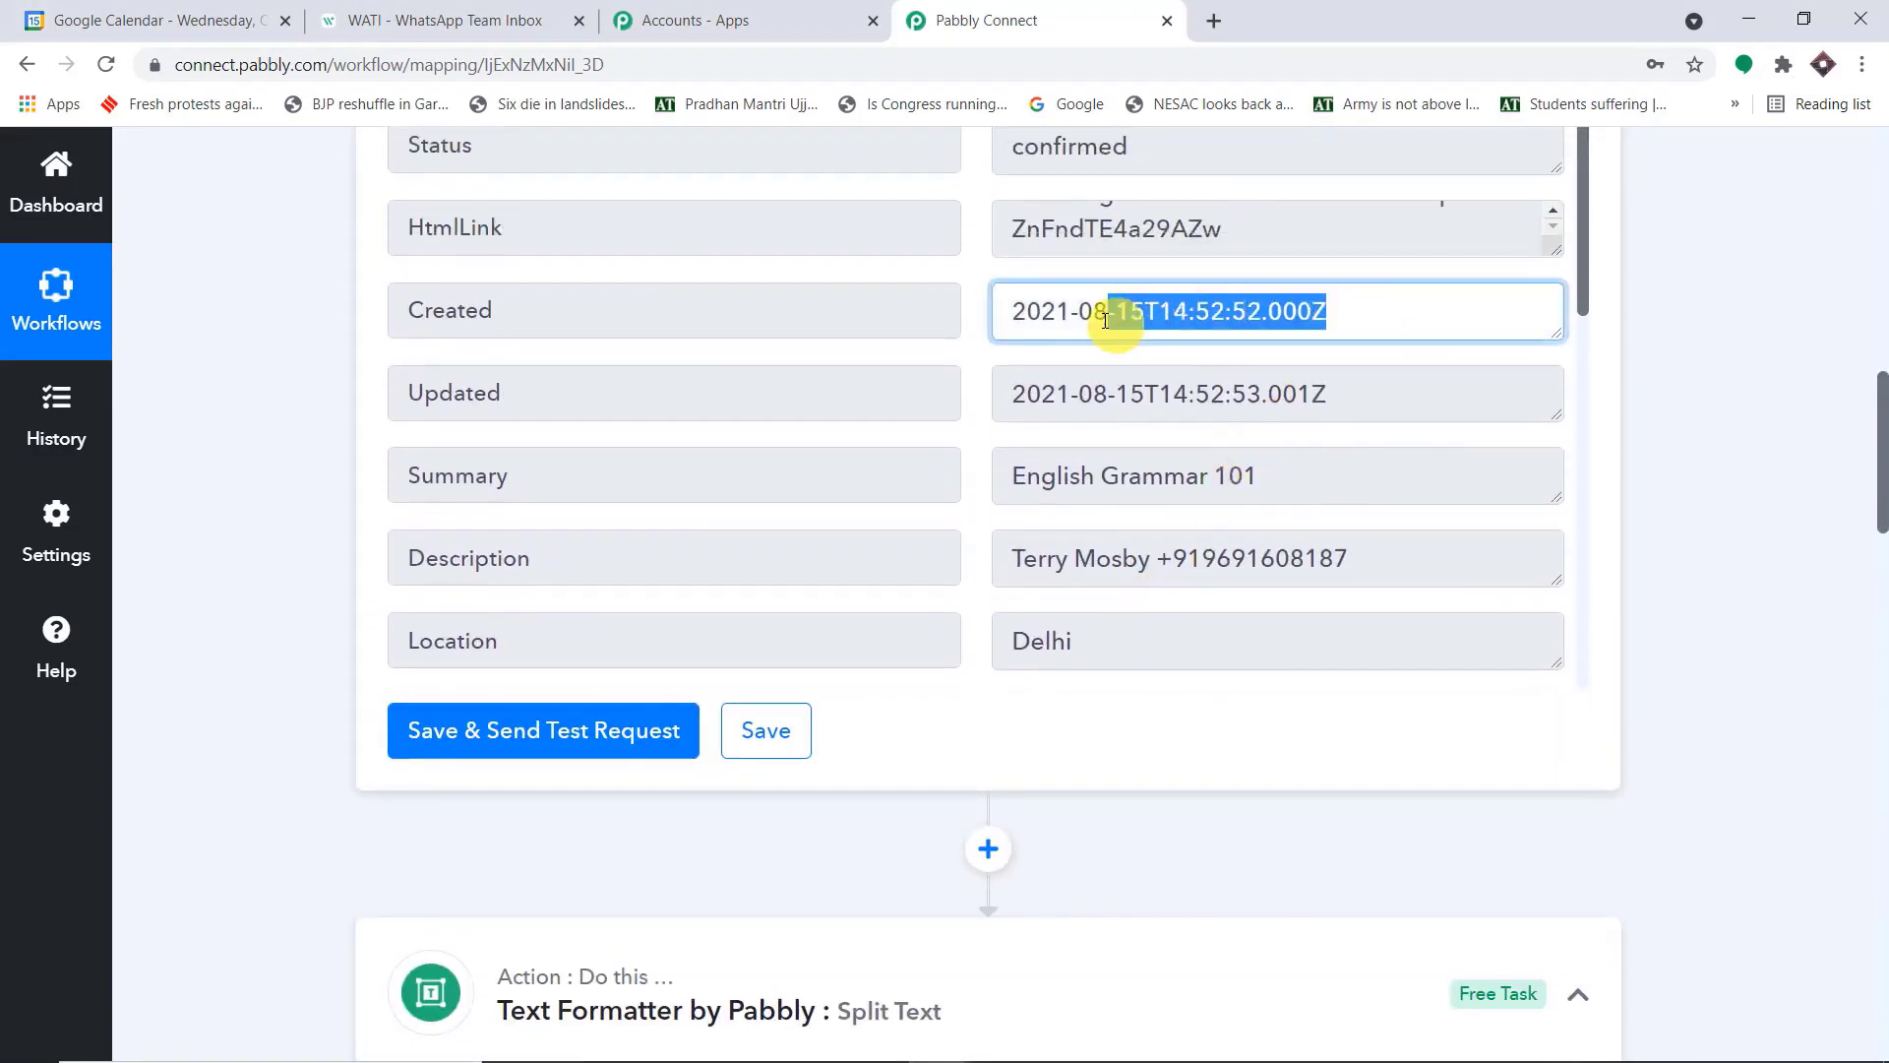
scroll(1314, 347, "down", 7)
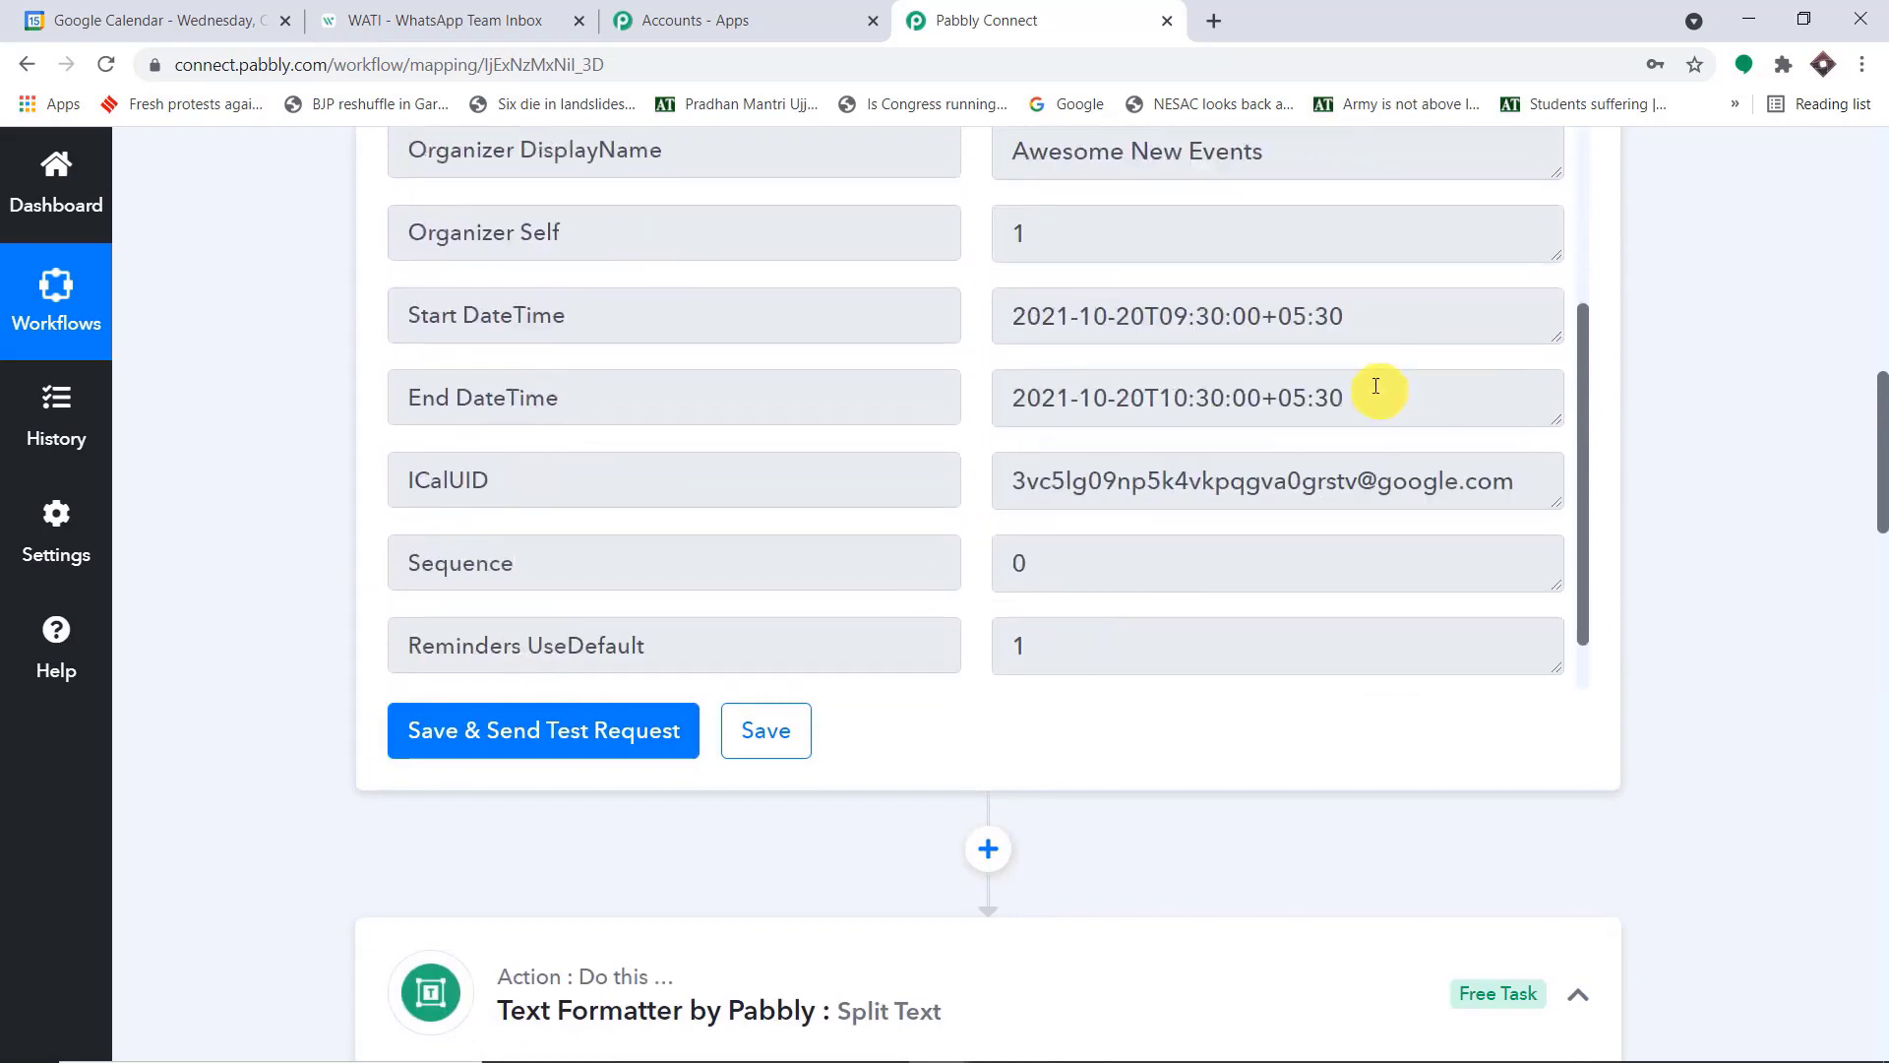
left_click_drag(1391, 320, 1265, 317)
scroll(1712, 458, "down", 3)
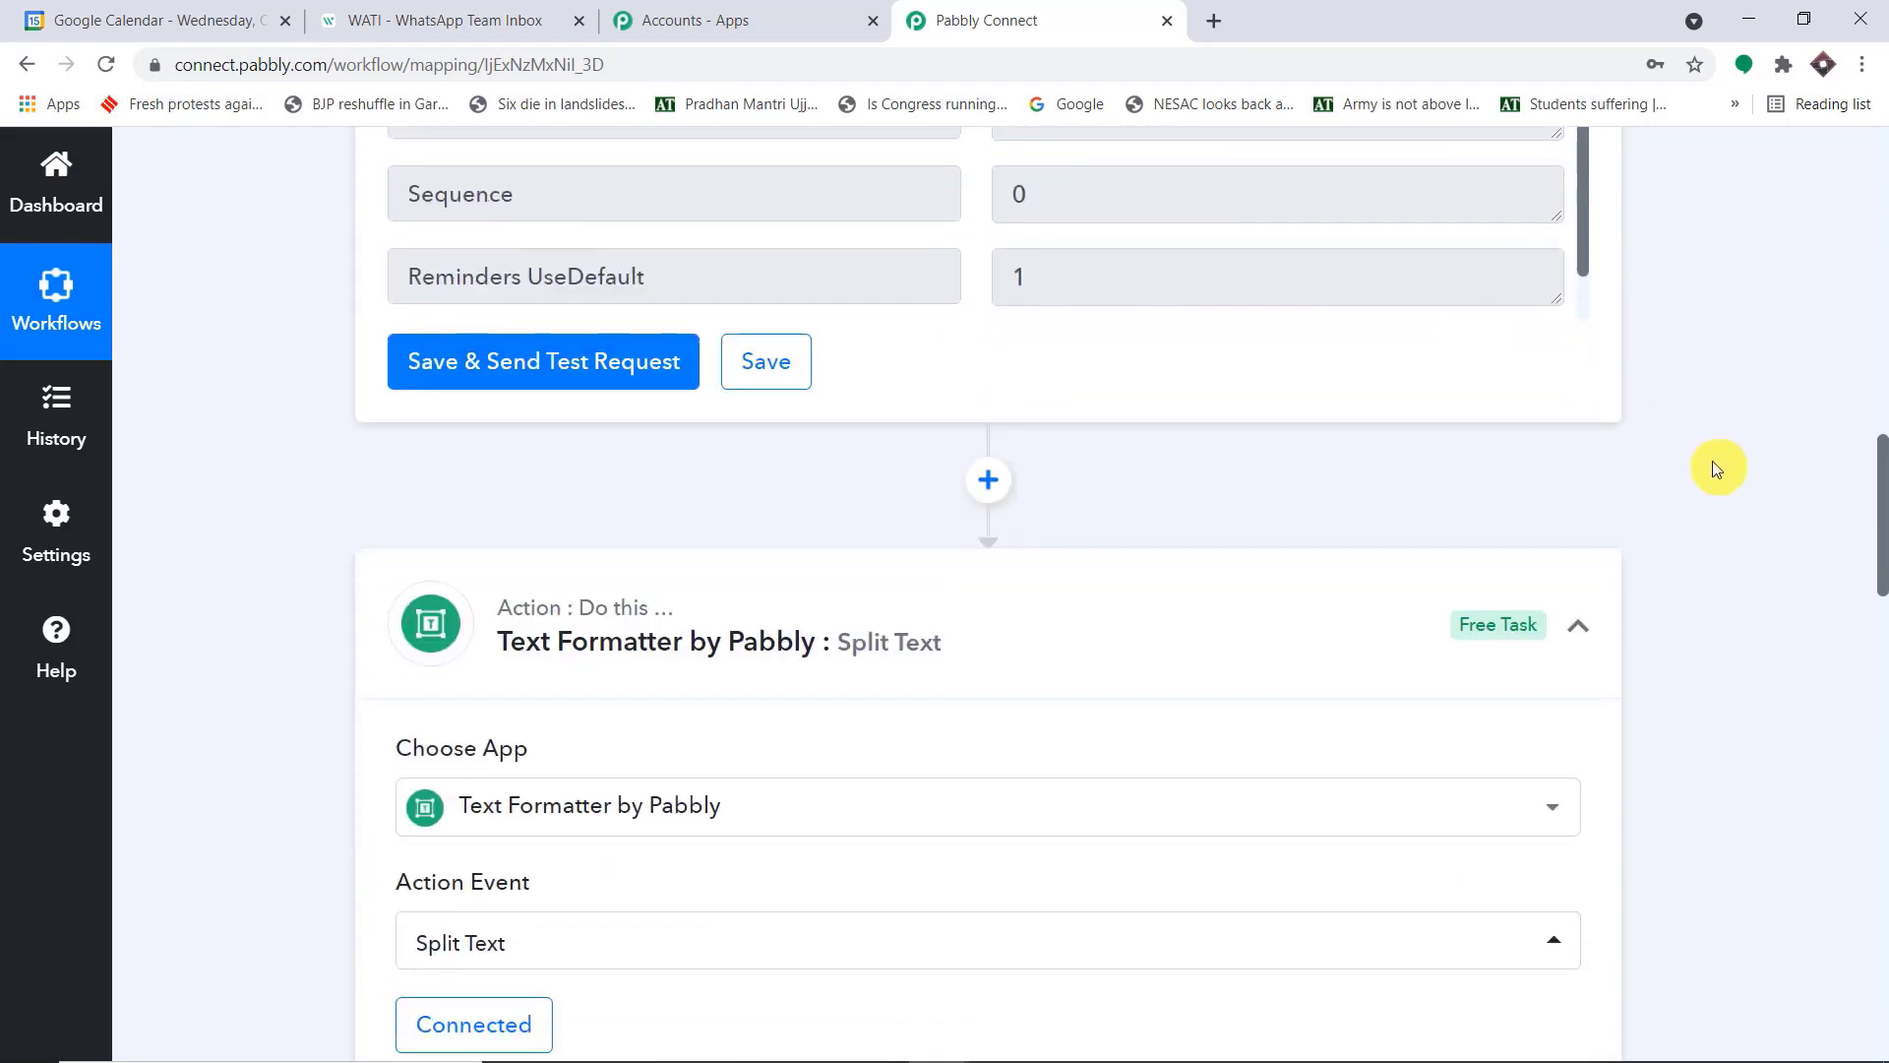
scroll(1713, 463, "down", 12)
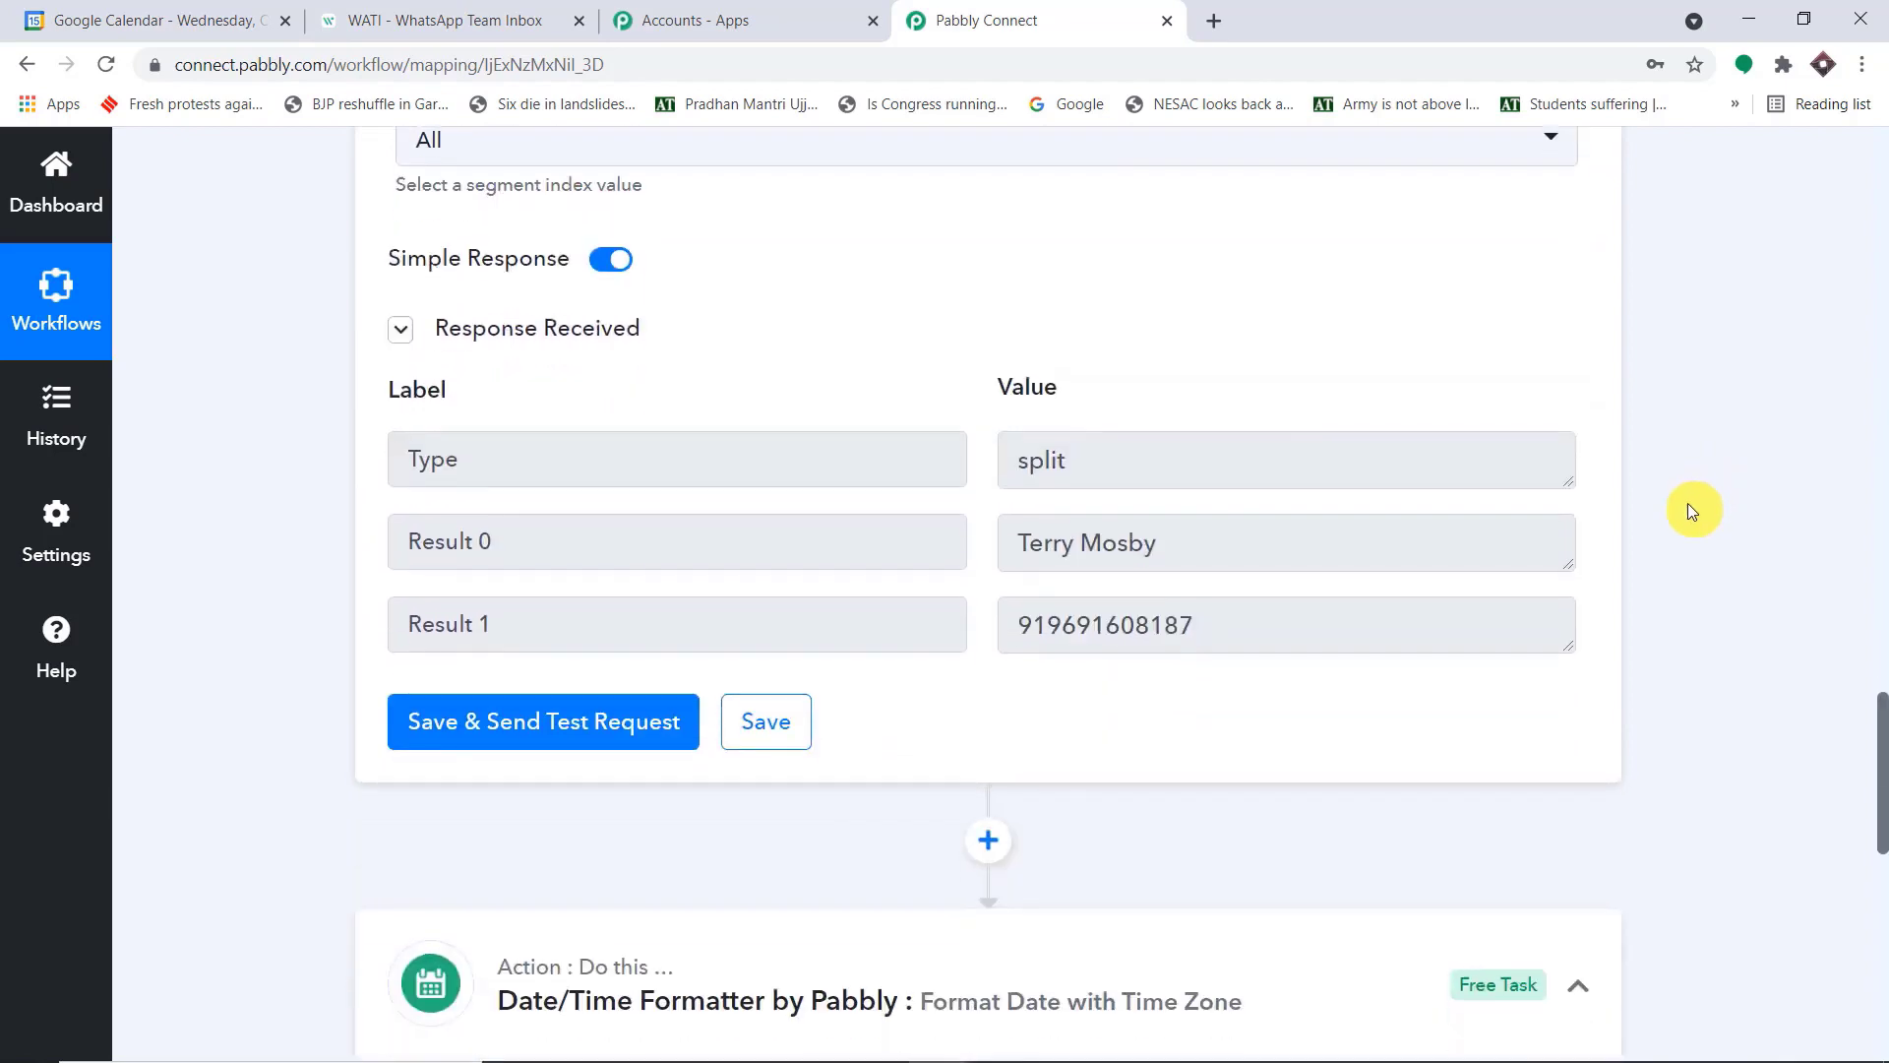
scroll(1687, 504, "down", 8)
scroll(1313, 436, "up", 2)
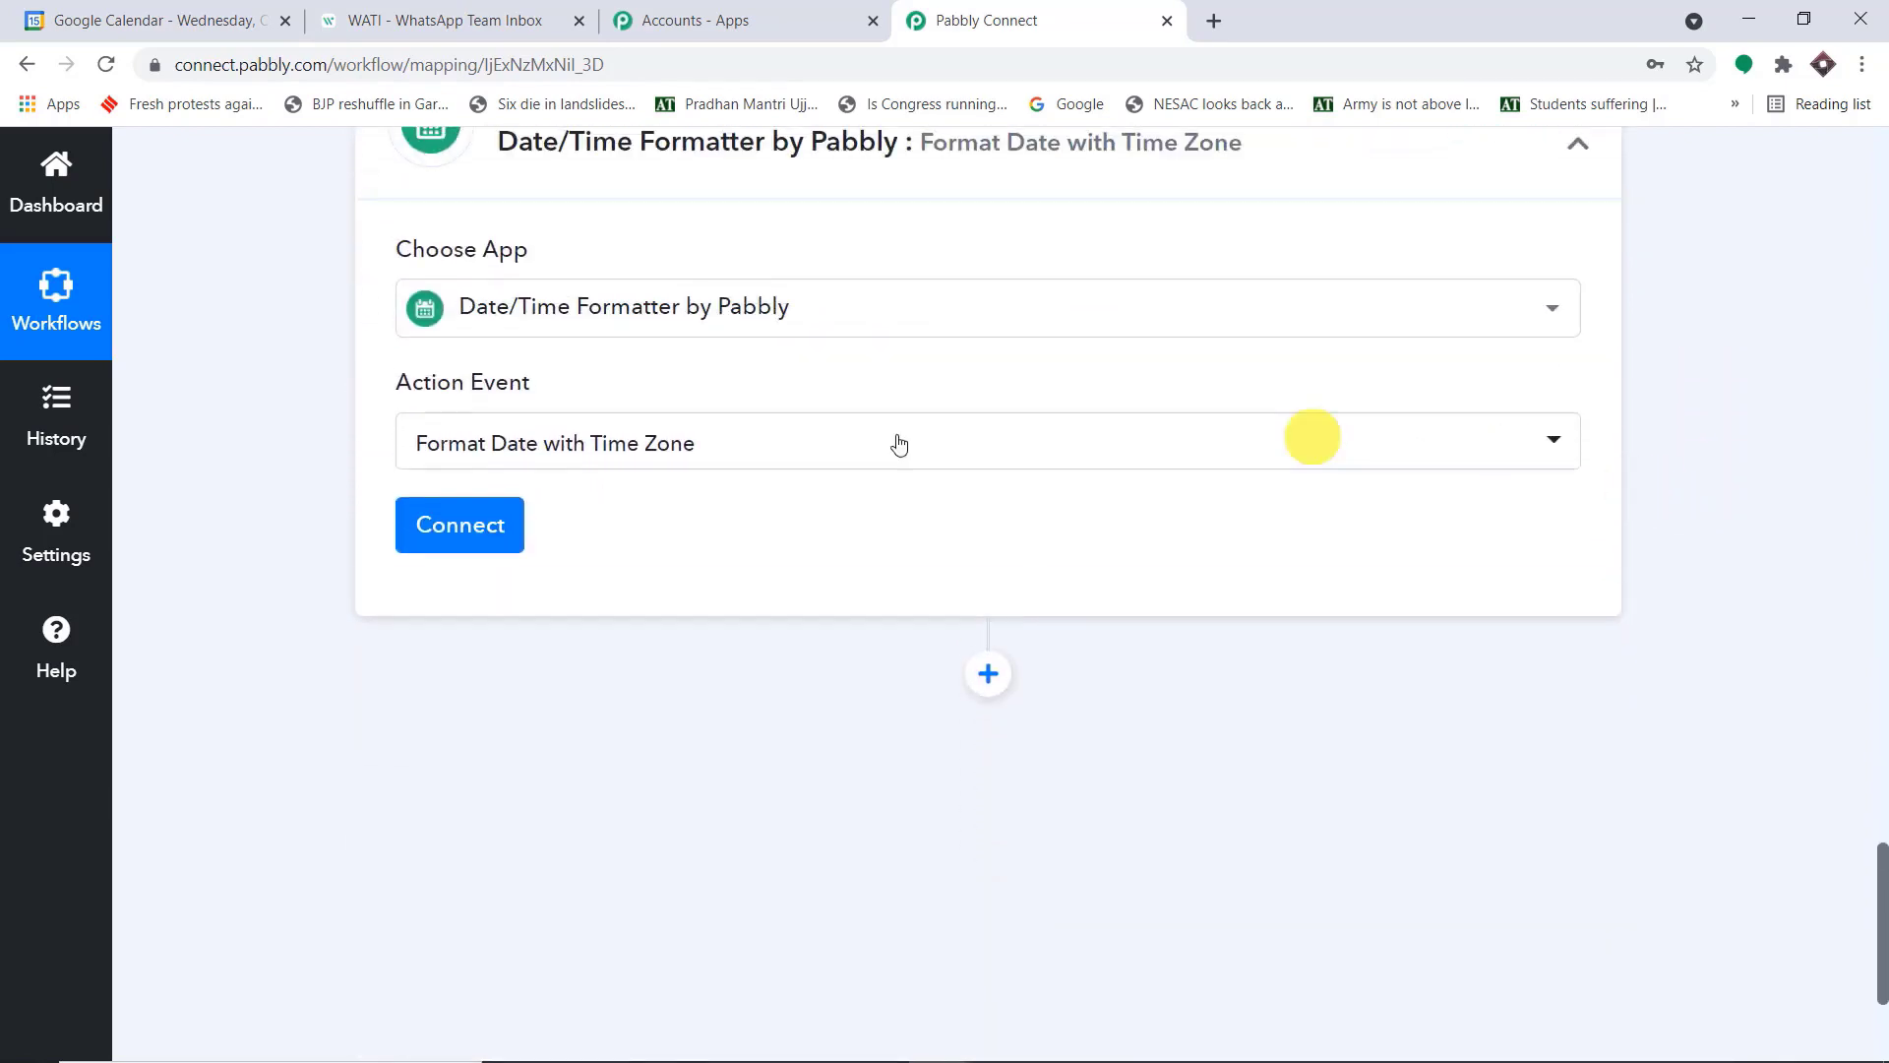
Connect the Date/Time Formatter action and map its Date to the Start DateTime from the Google Calendar New Event step
left_click(485, 527)
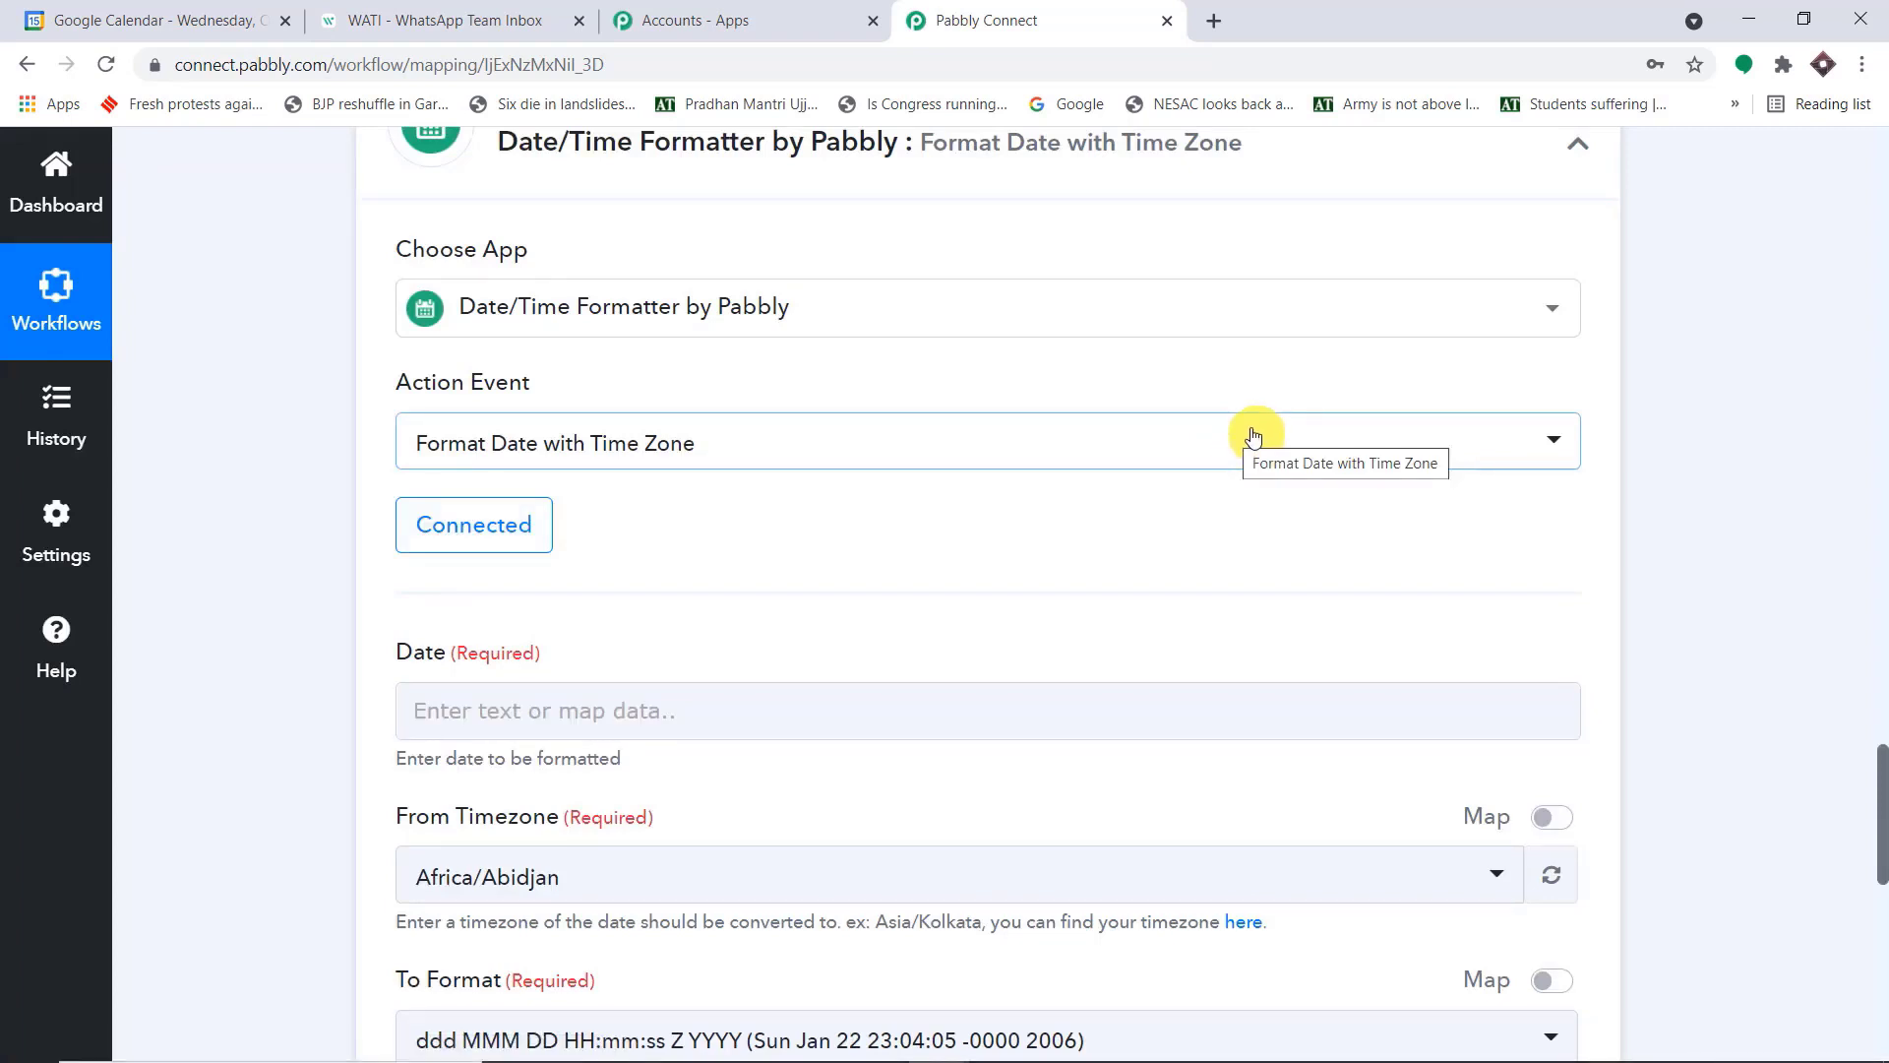
scroll(1231, 433, "down", 5)
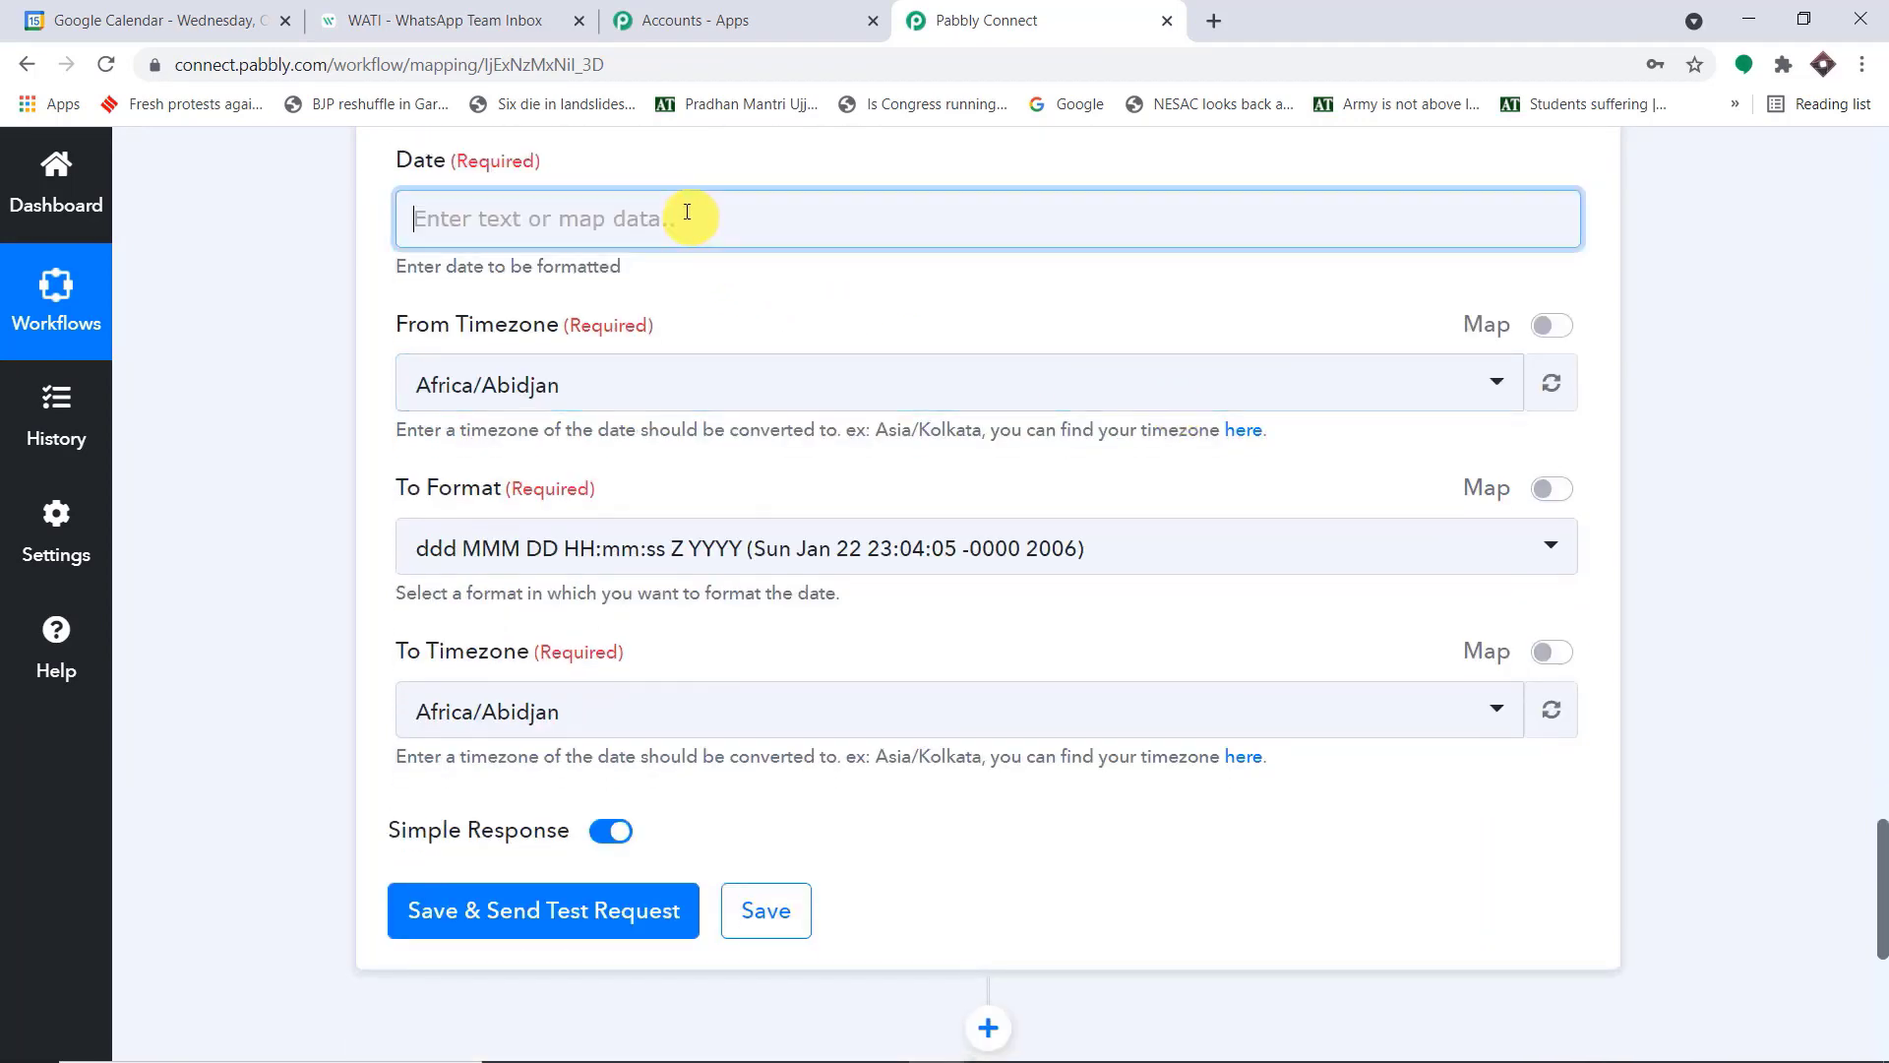
left_click(686, 214)
left_click(751, 455)
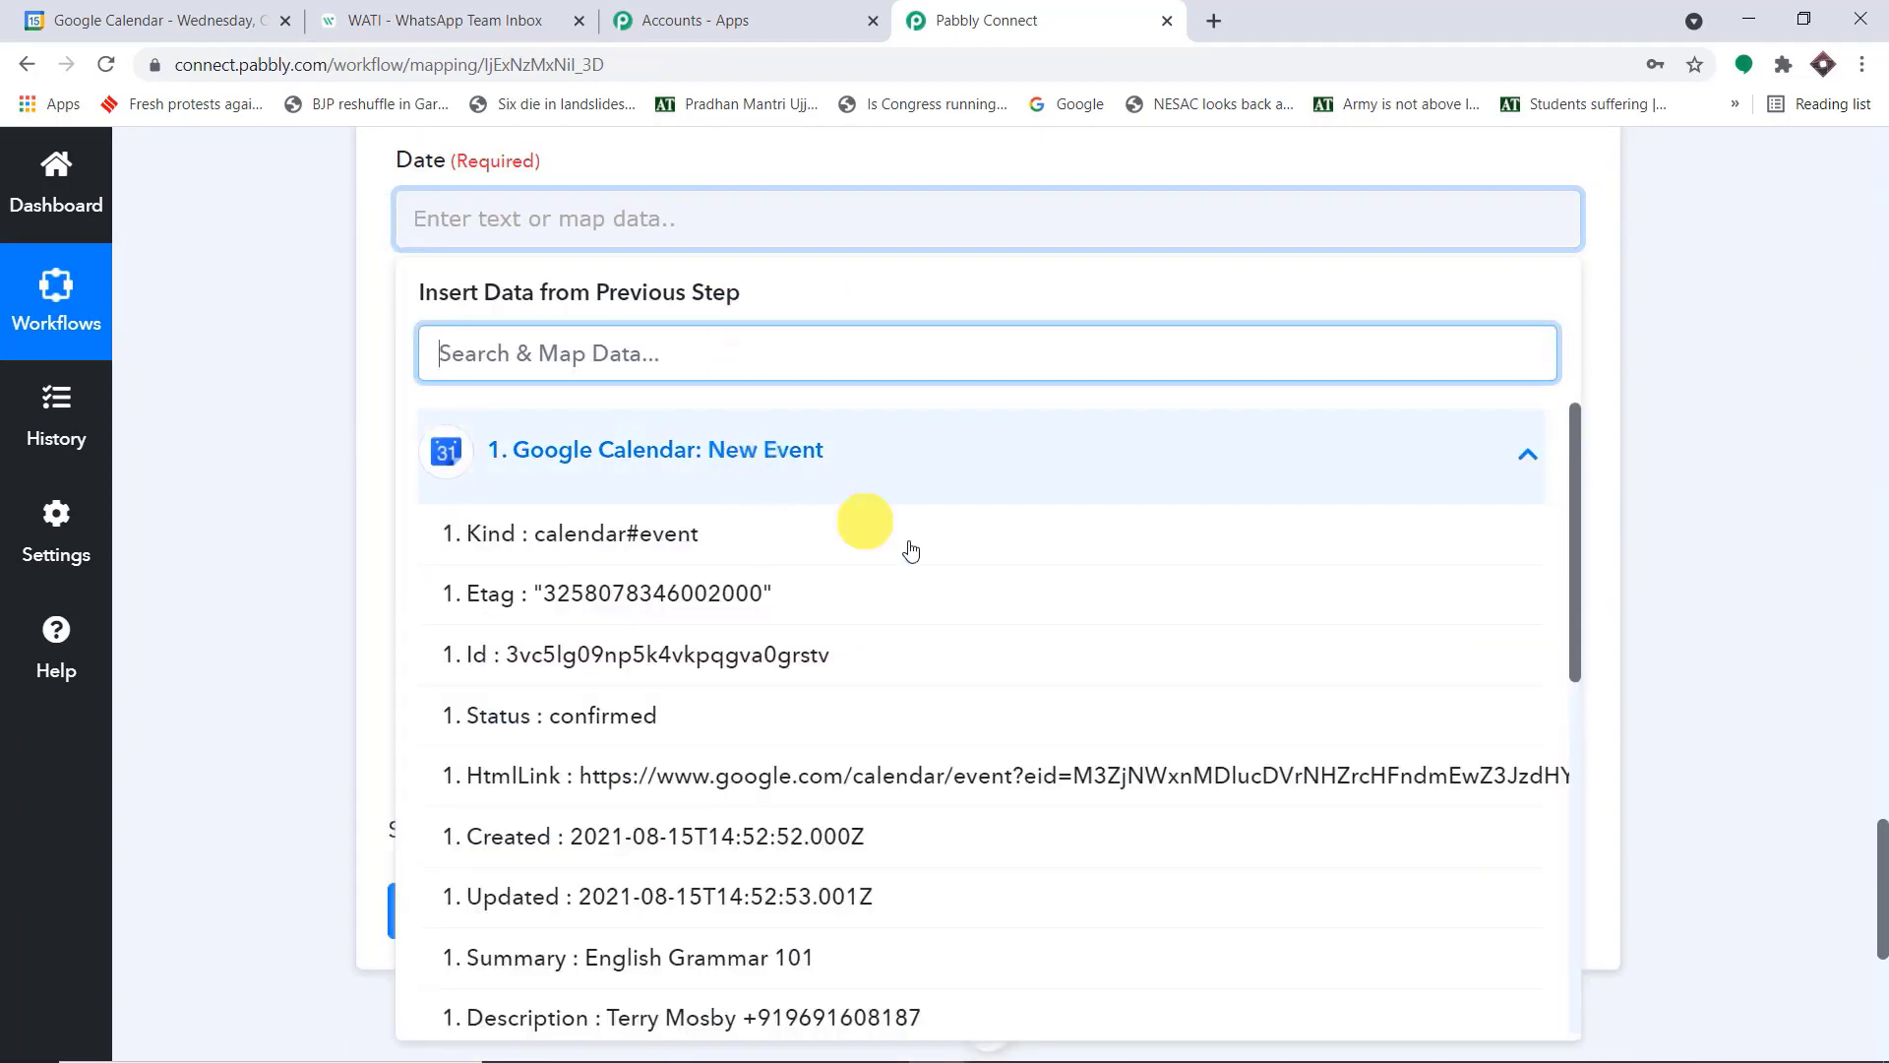
scroll(1012, 611, "down", 2)
scroll(1012, 611, "down", 5)
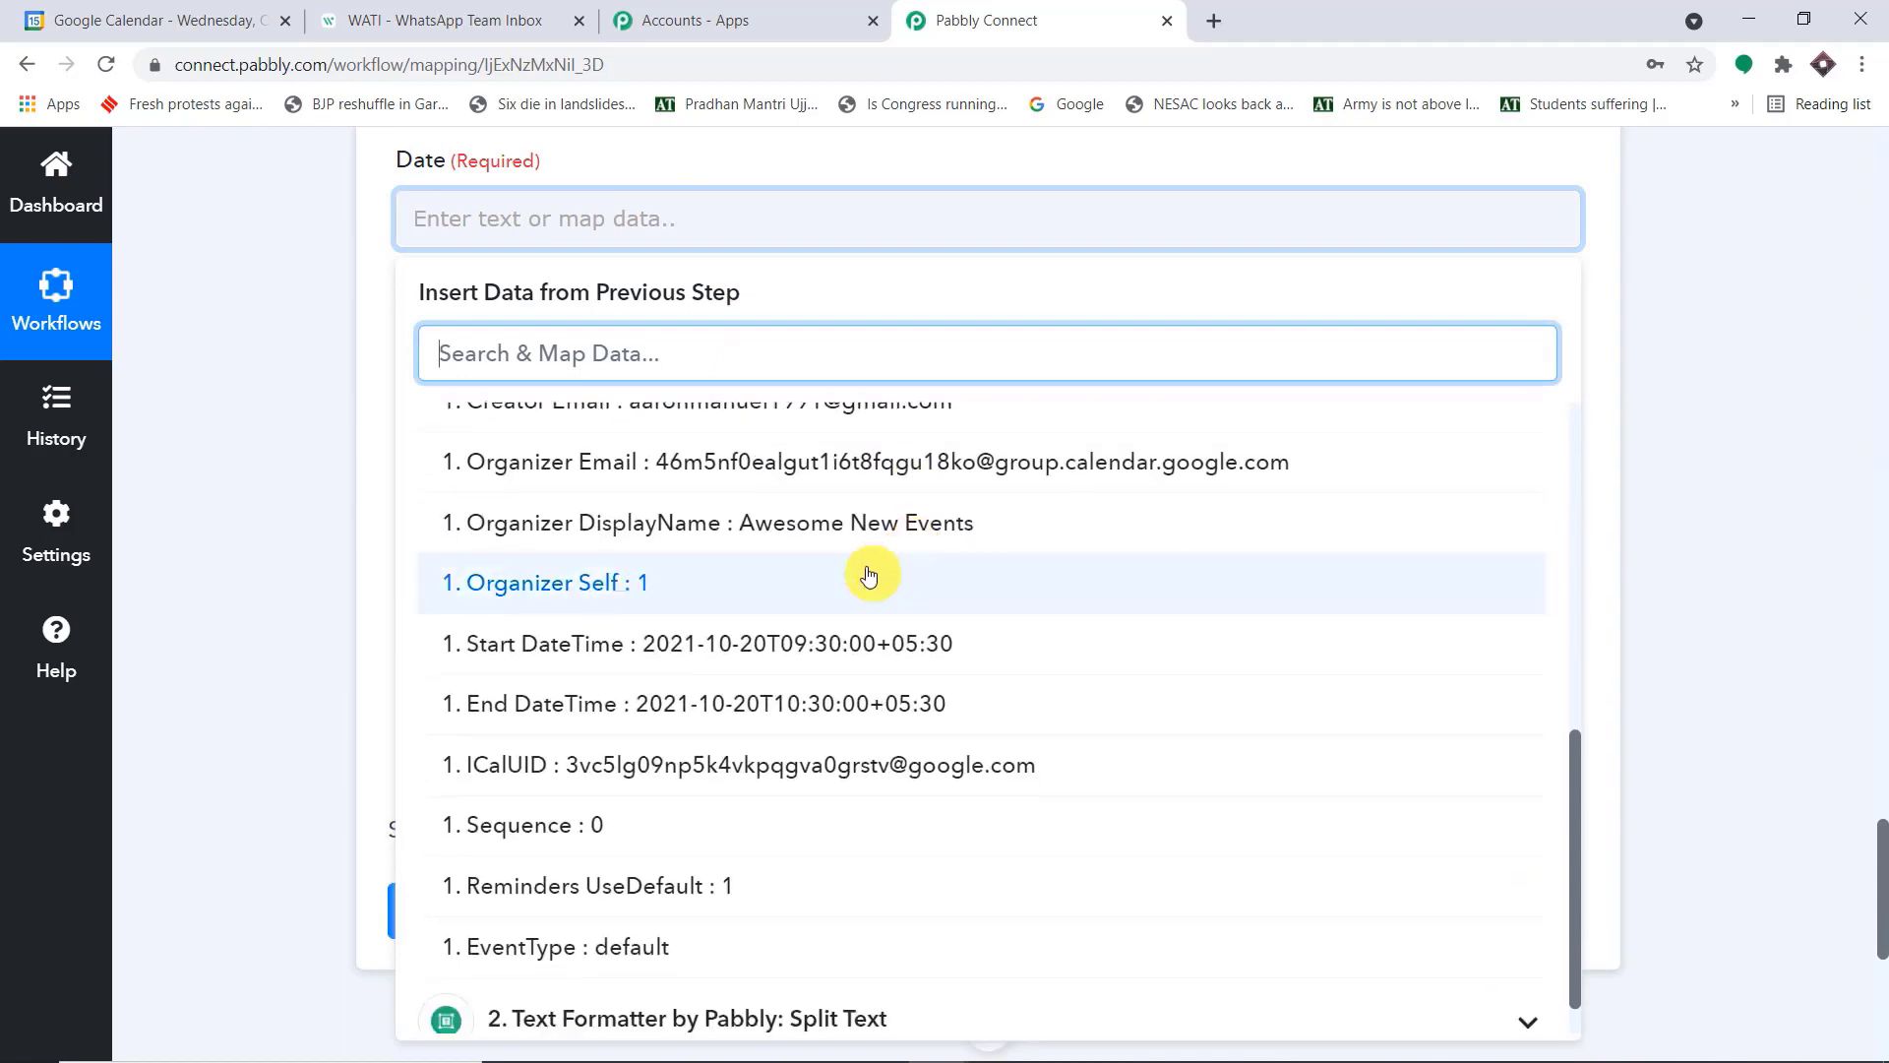
left_click(770, 657)
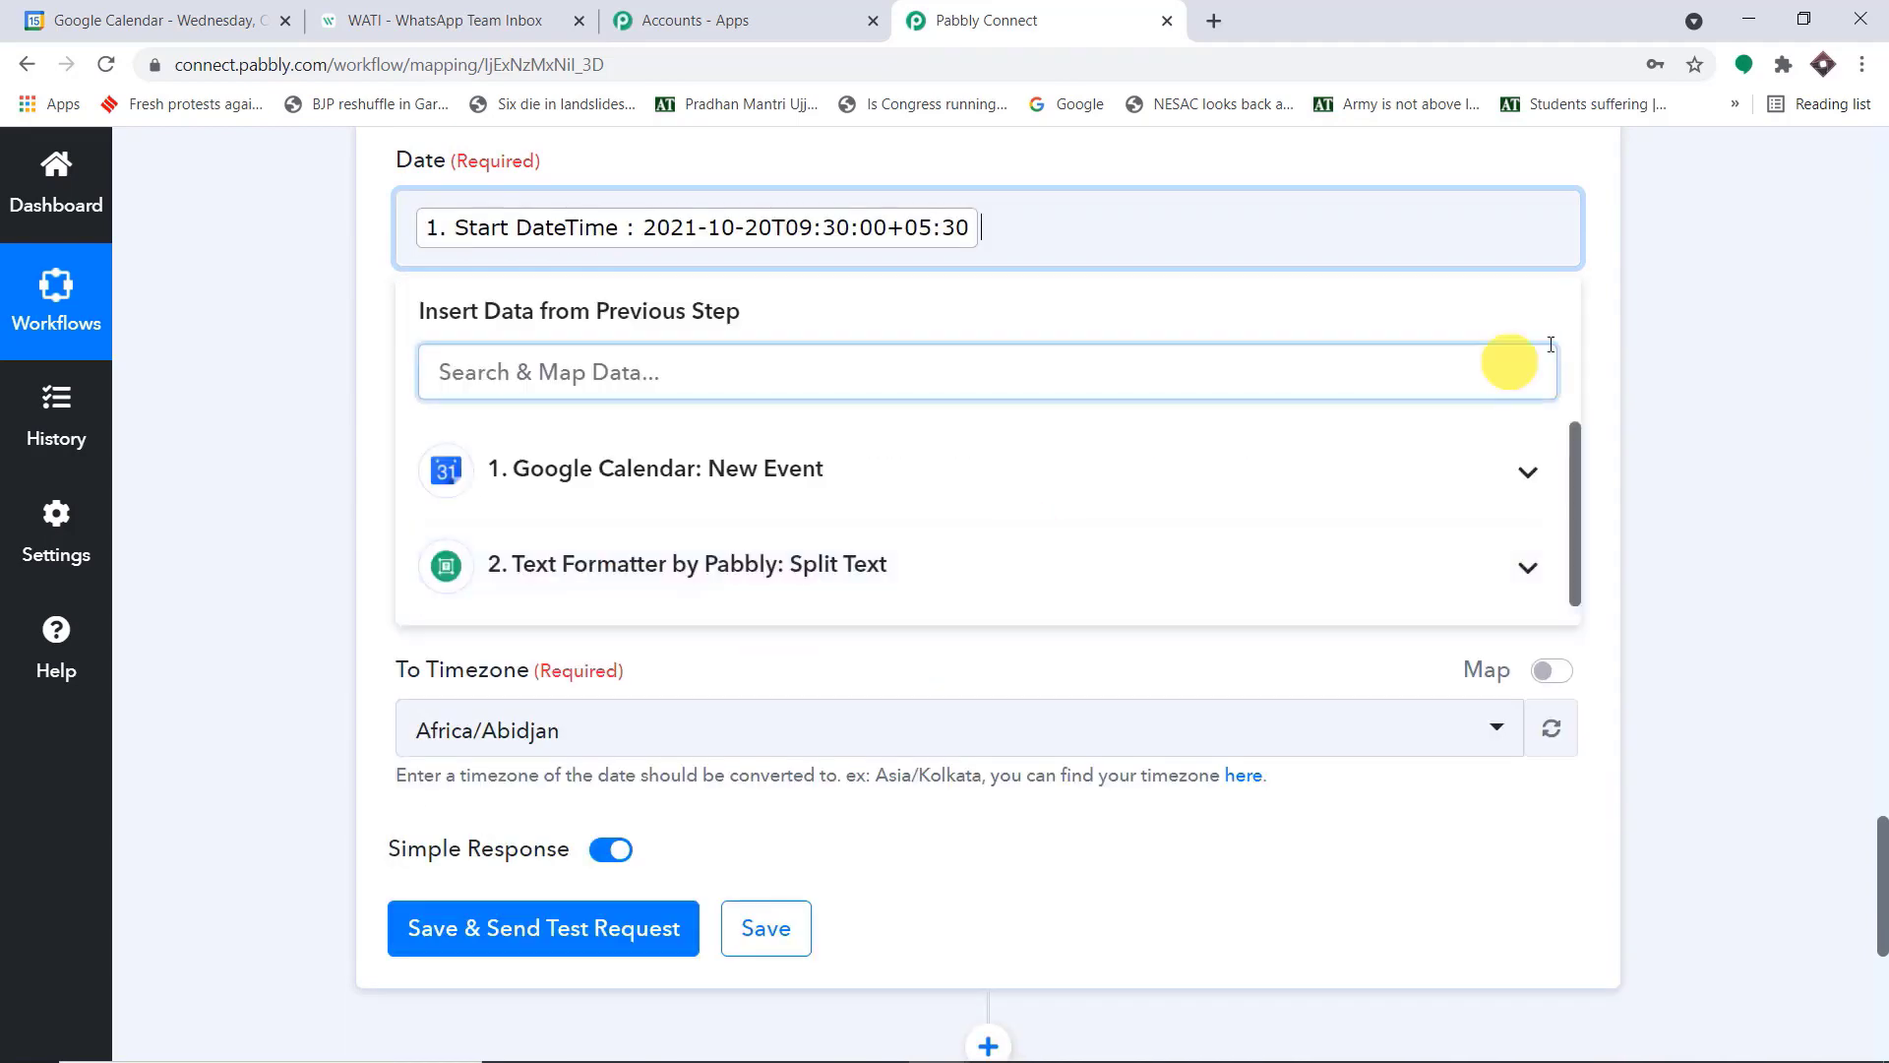
left_click(1683, 334)
Set the date formatter's From Timezone to Asia/Kolkata and its To Format to DD/MM/YY
left_click(542, 421)
type("asia")
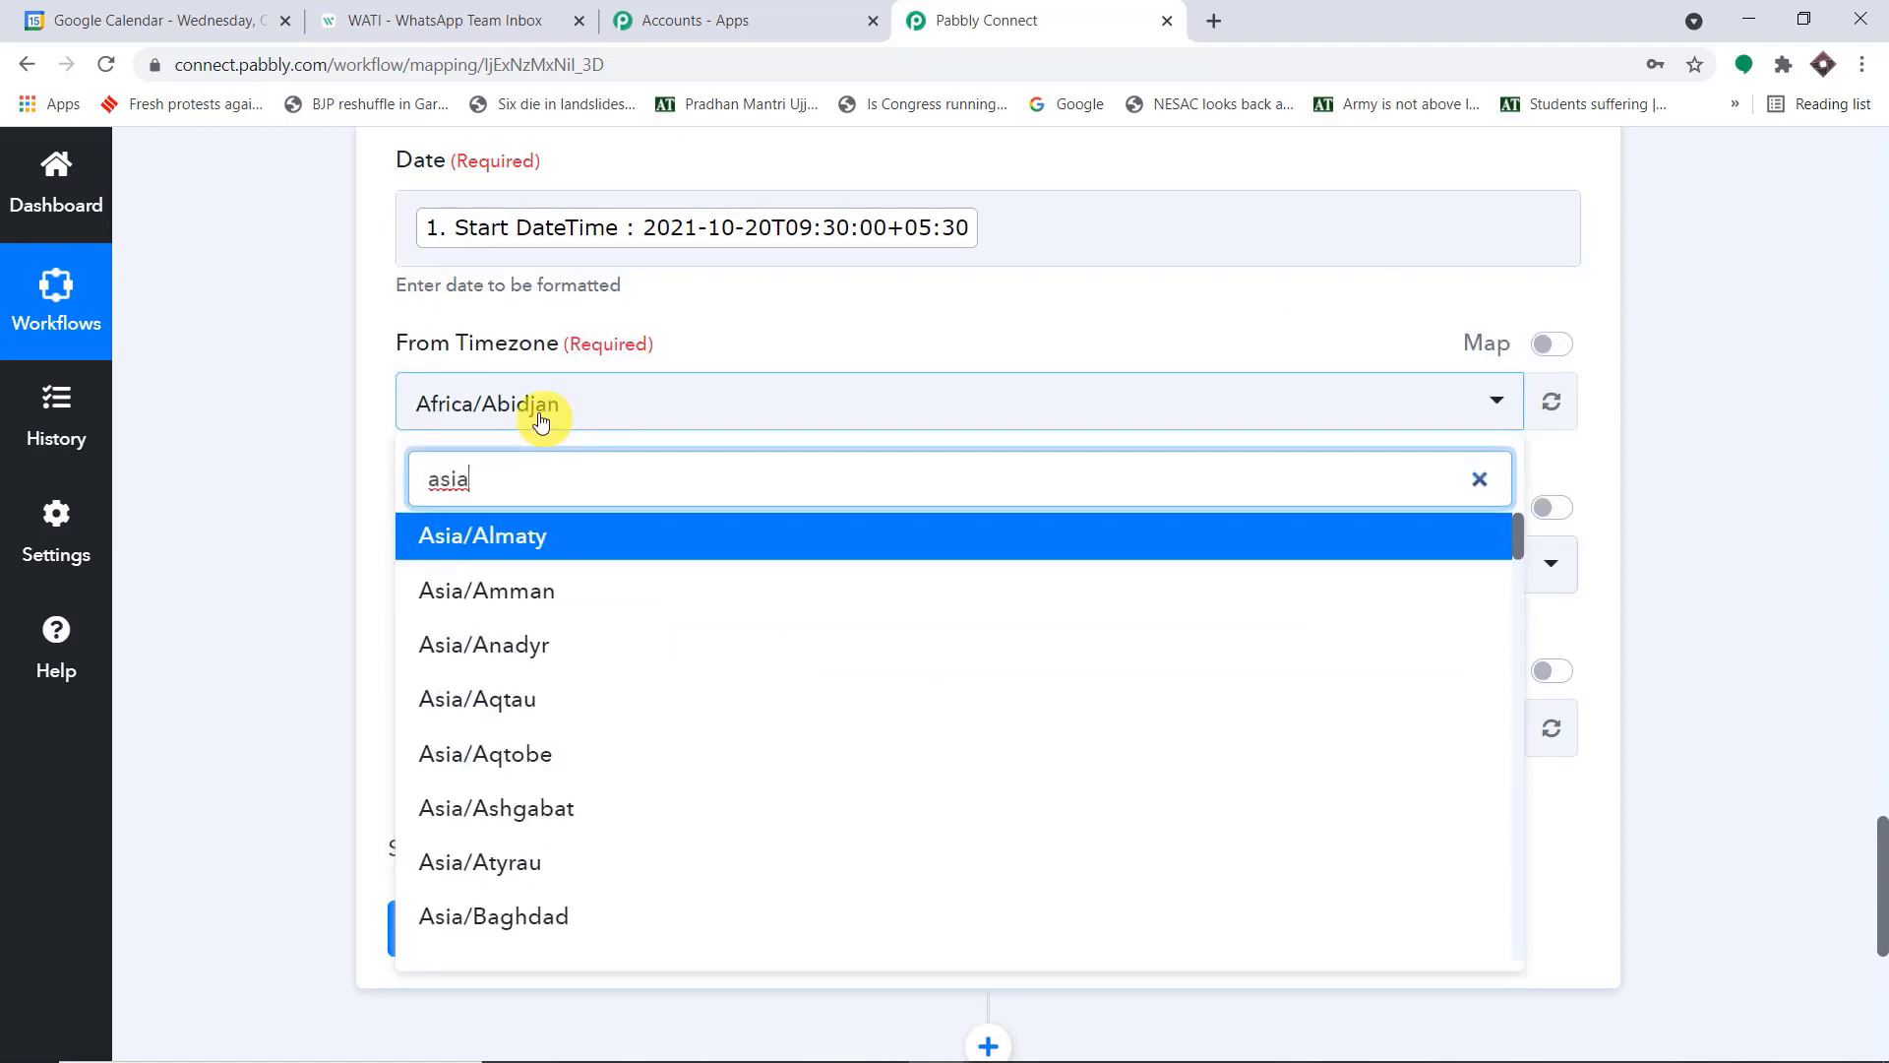
type("/kol")
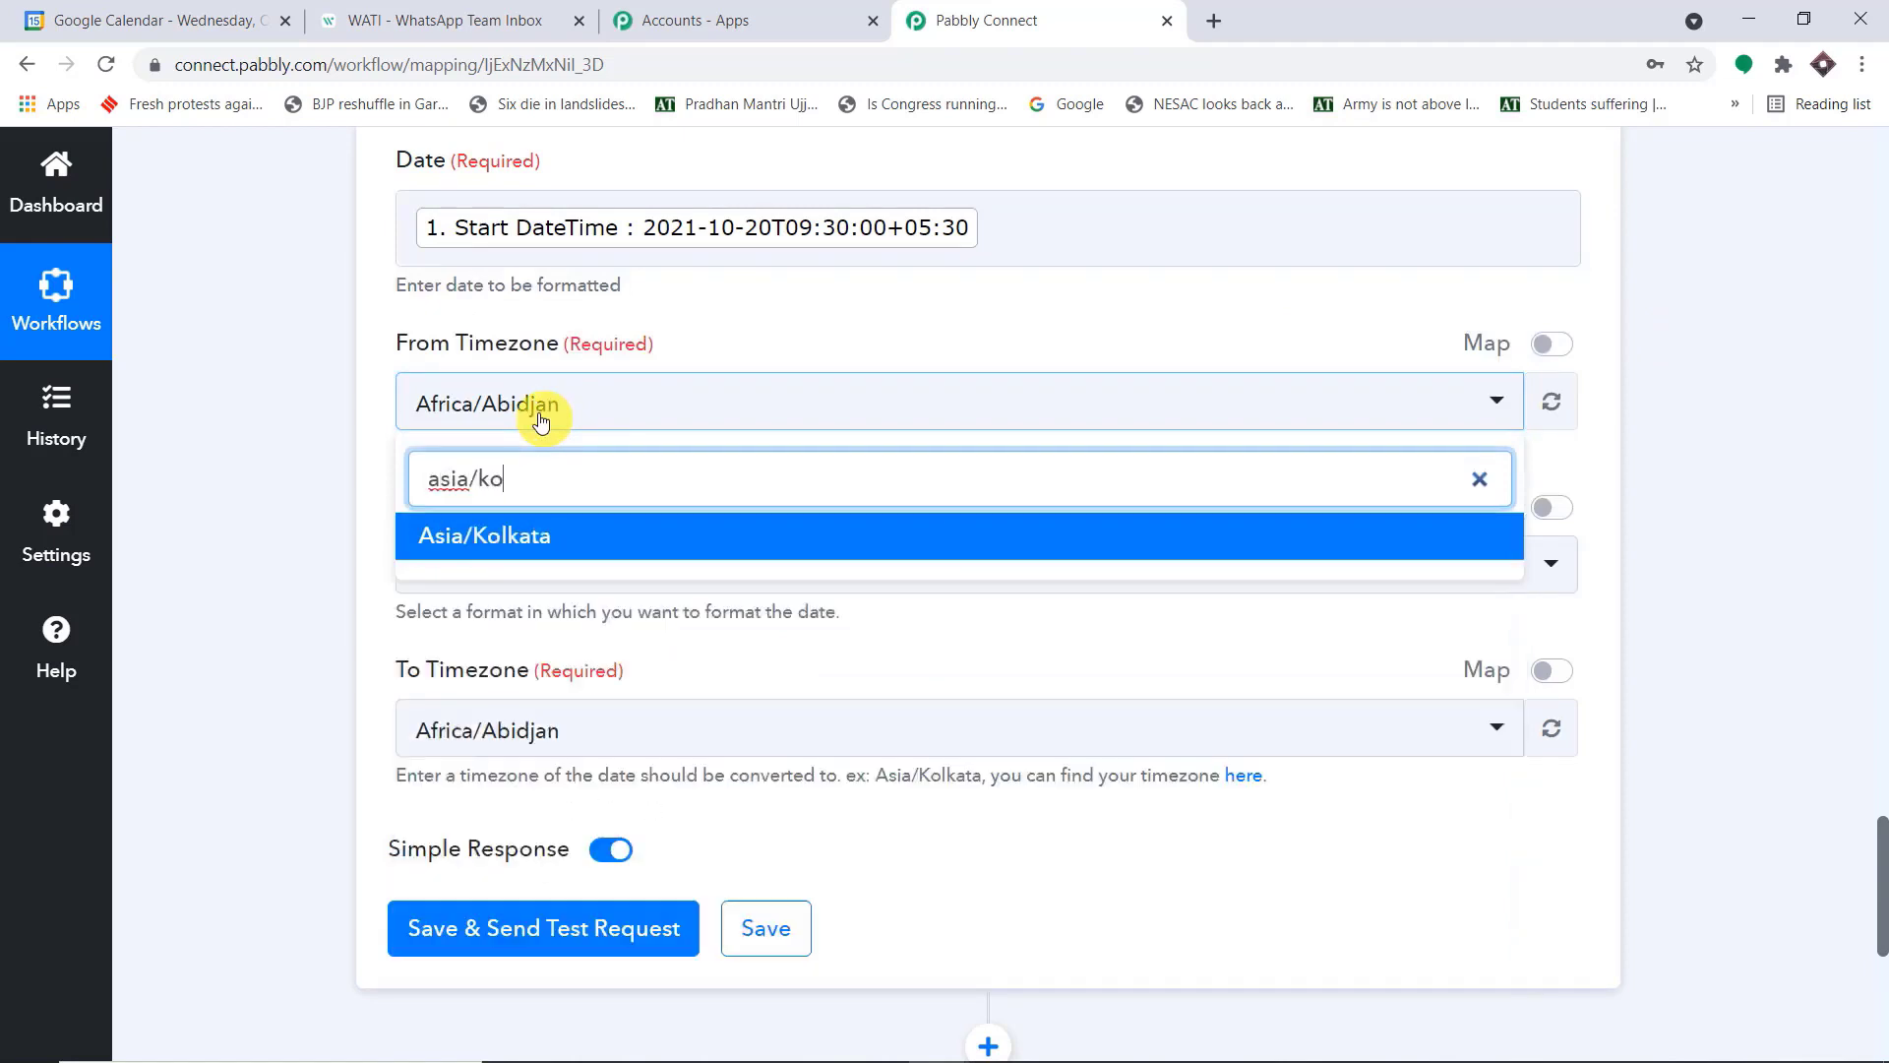
left_click(548, 535)
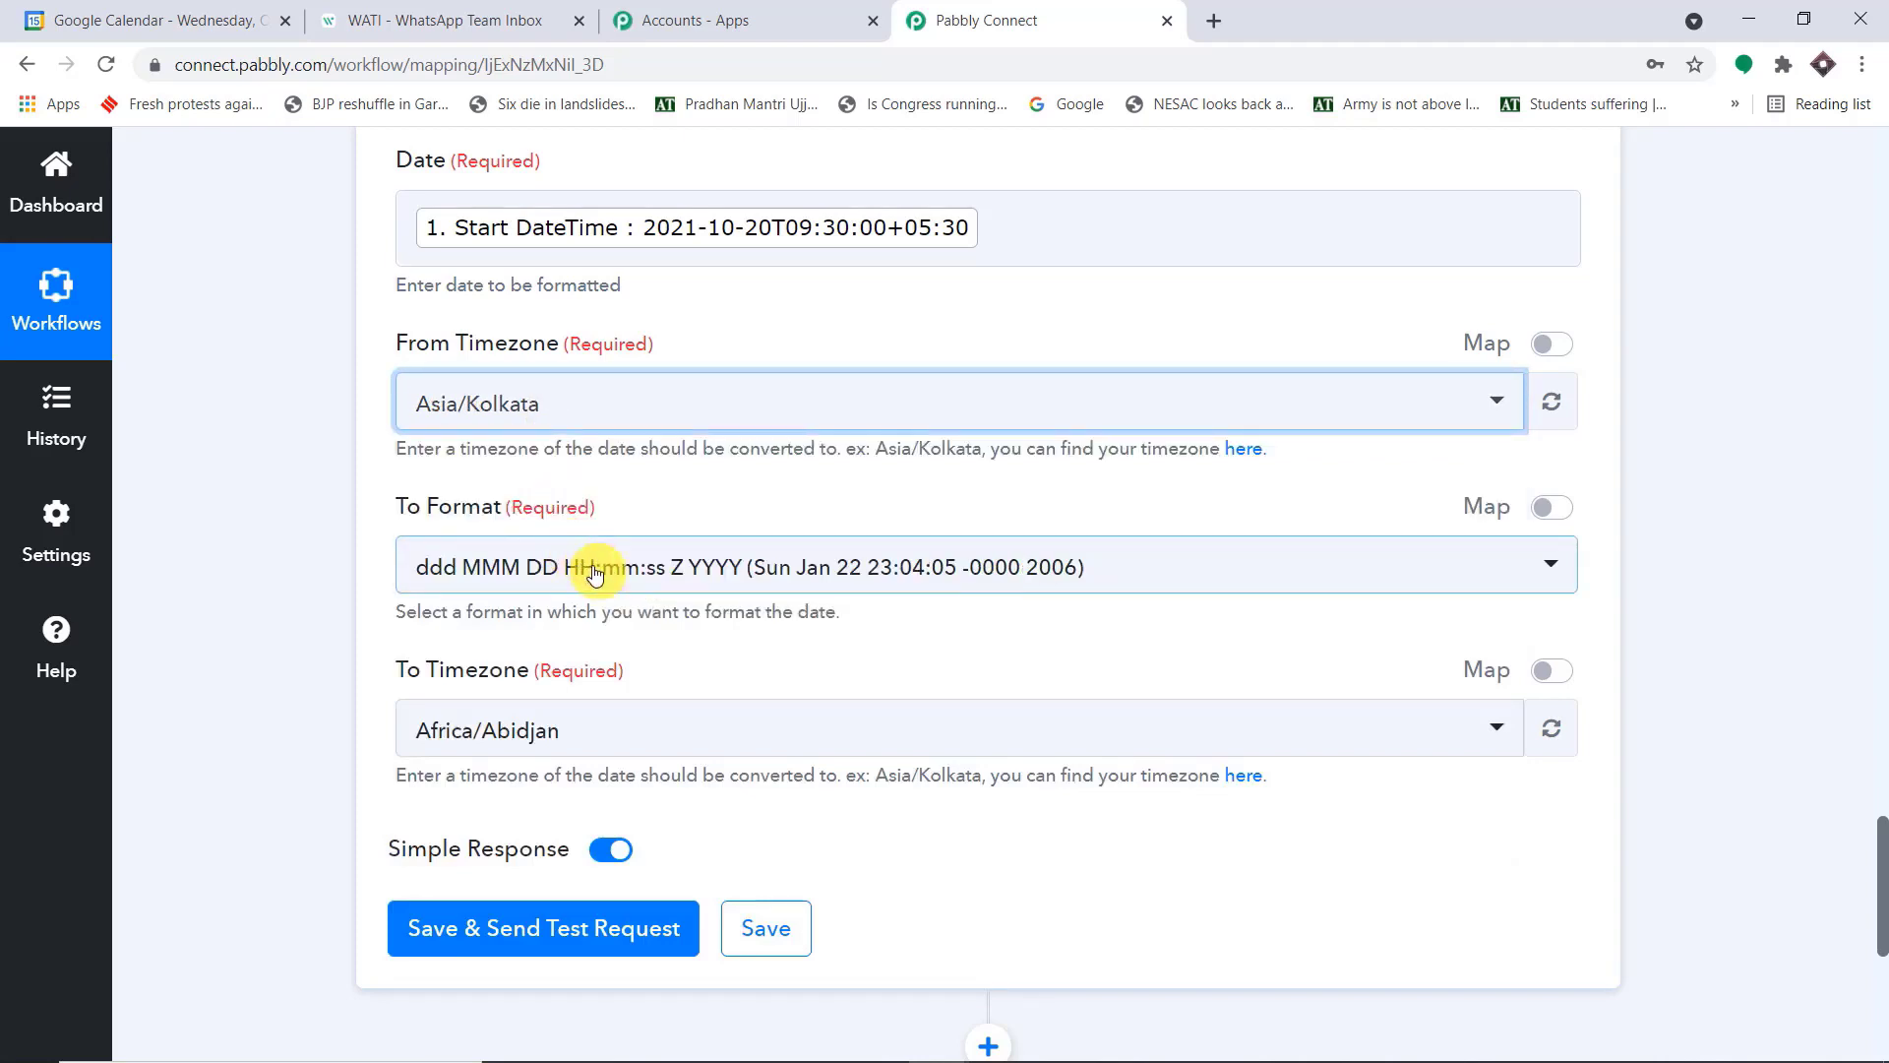
left_click(595, 569)
scroll(812, 686, "down", 5)
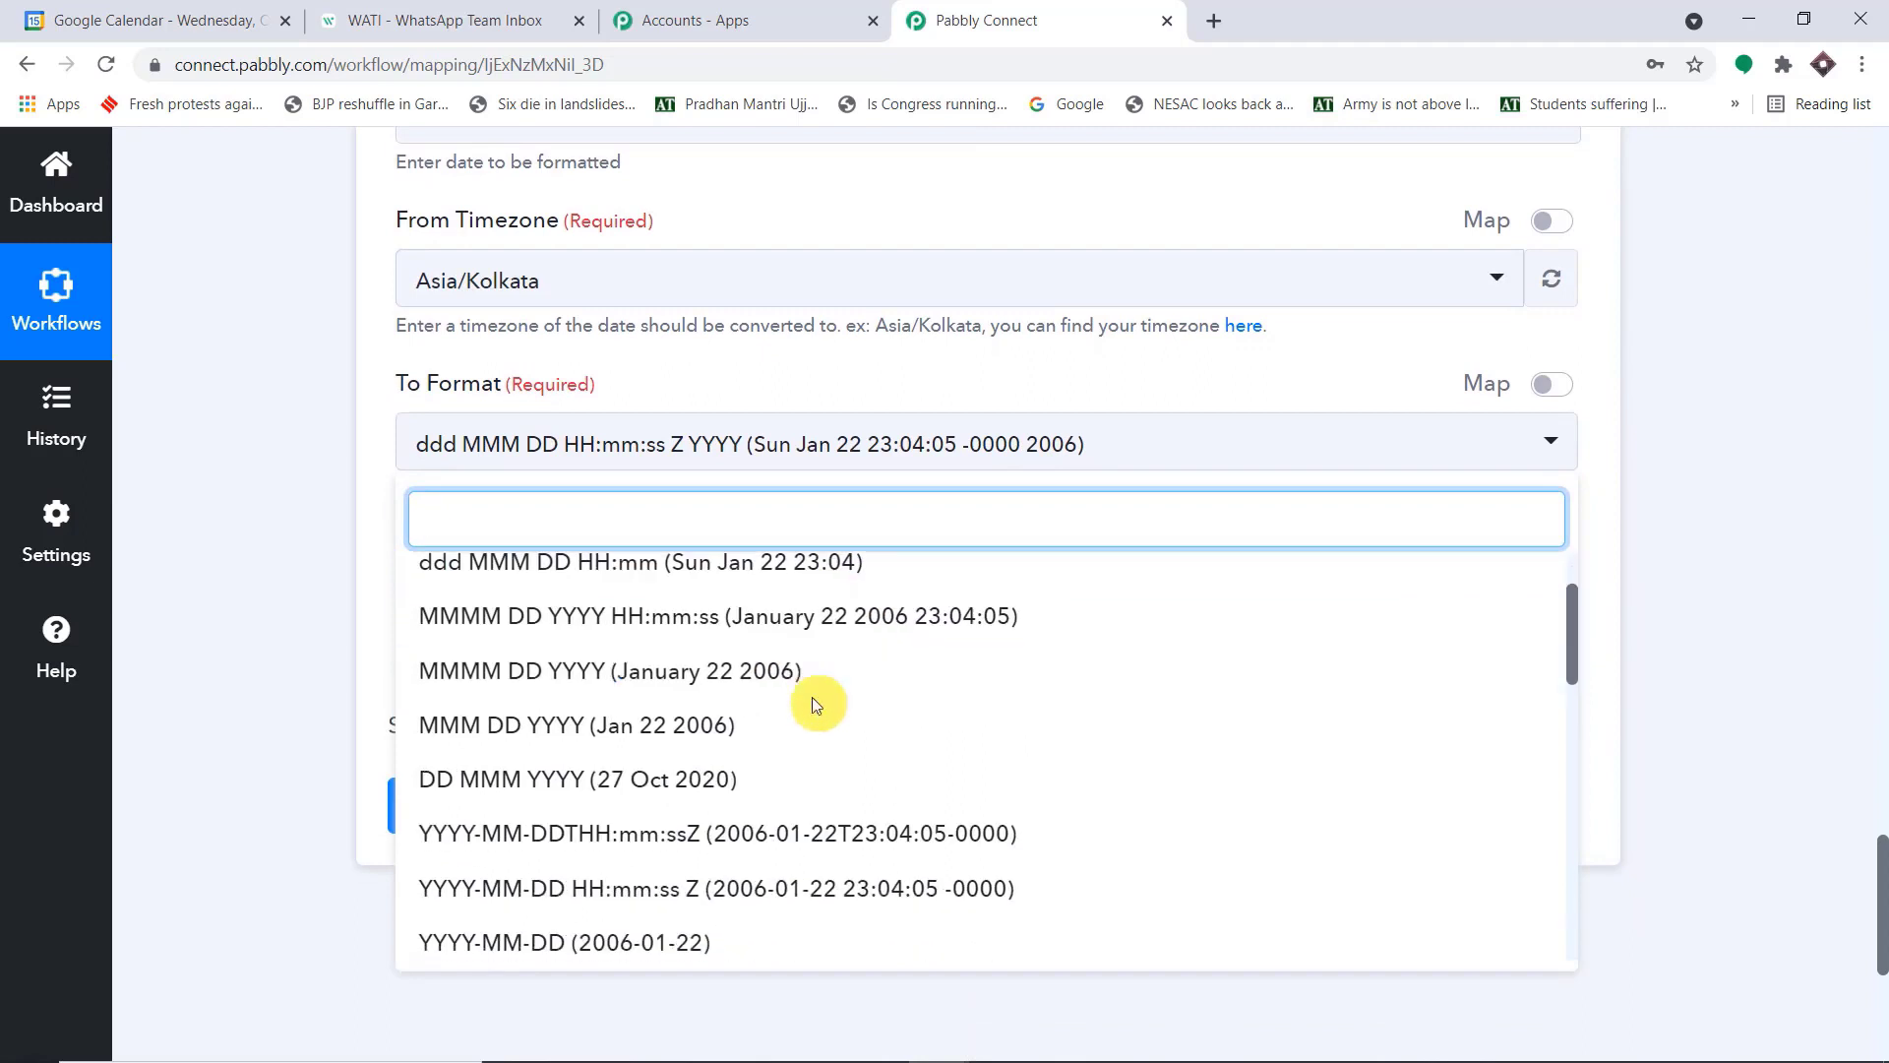
scroll(853, 687, "down", 1)
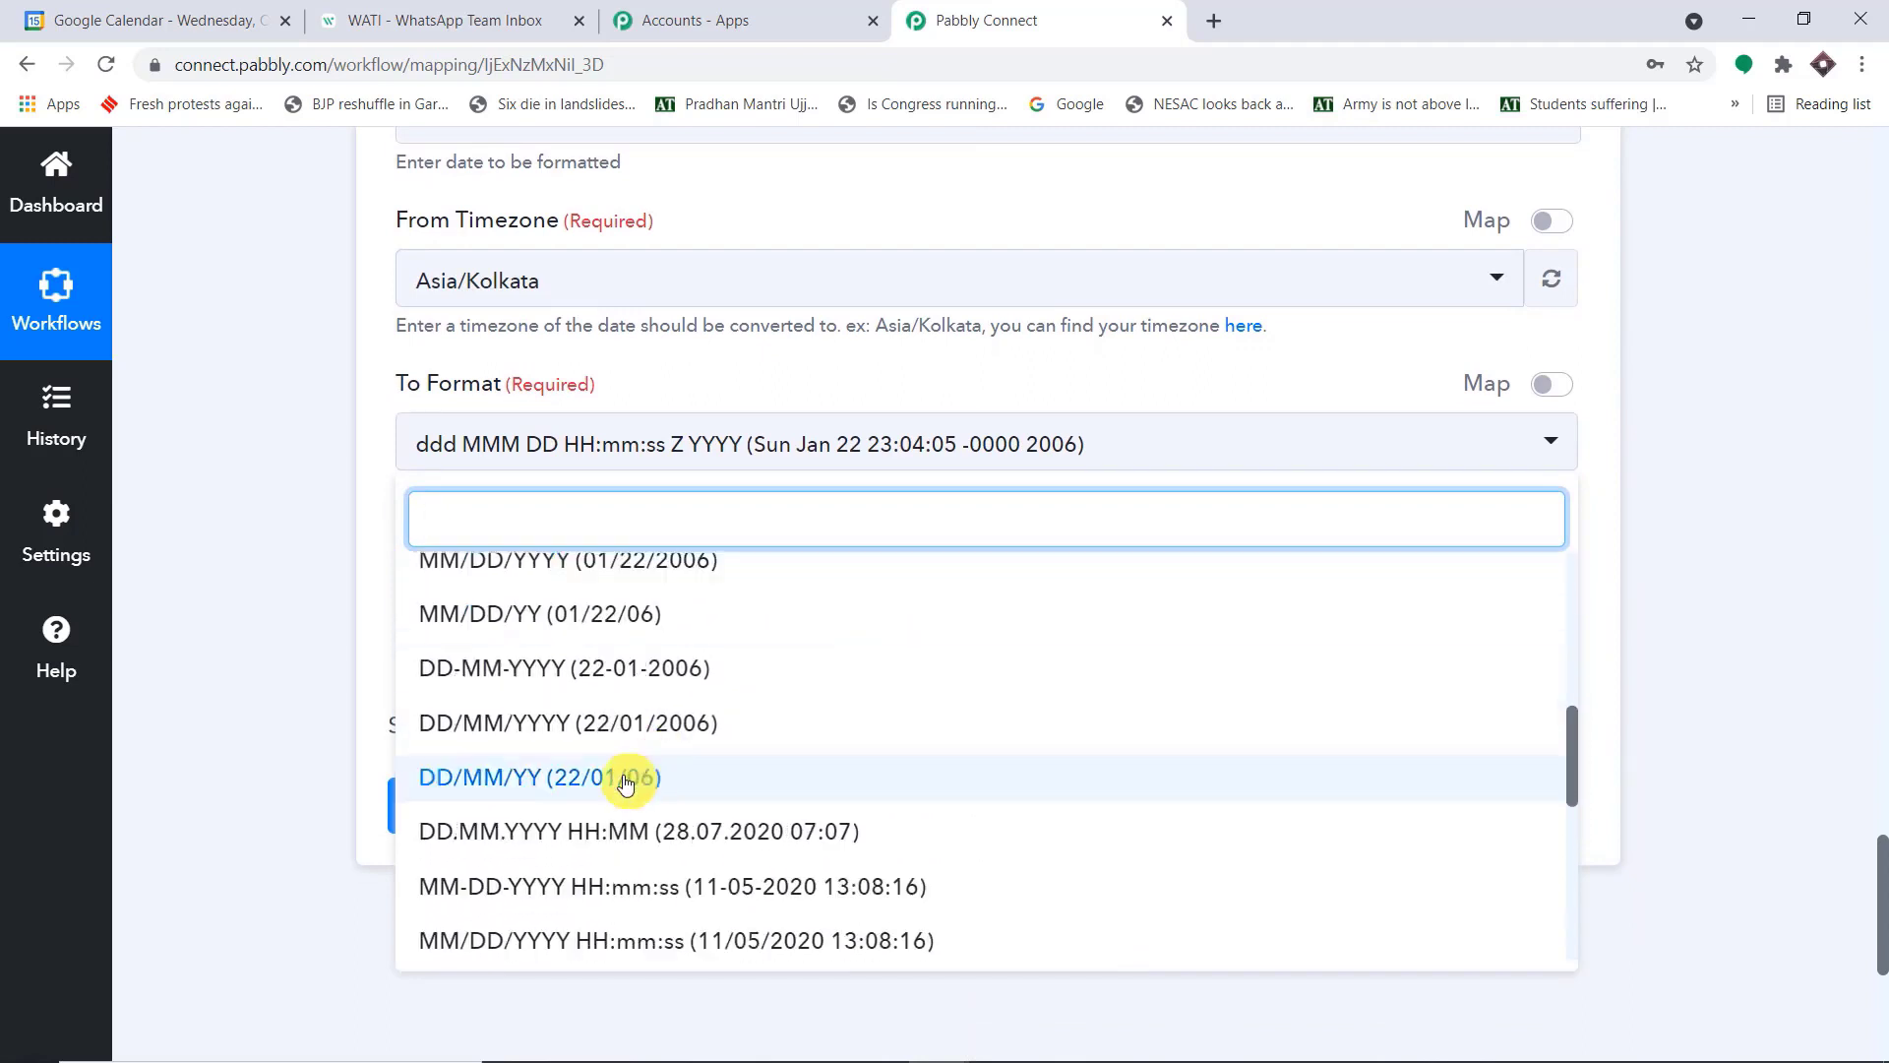
left_click(489, 775)
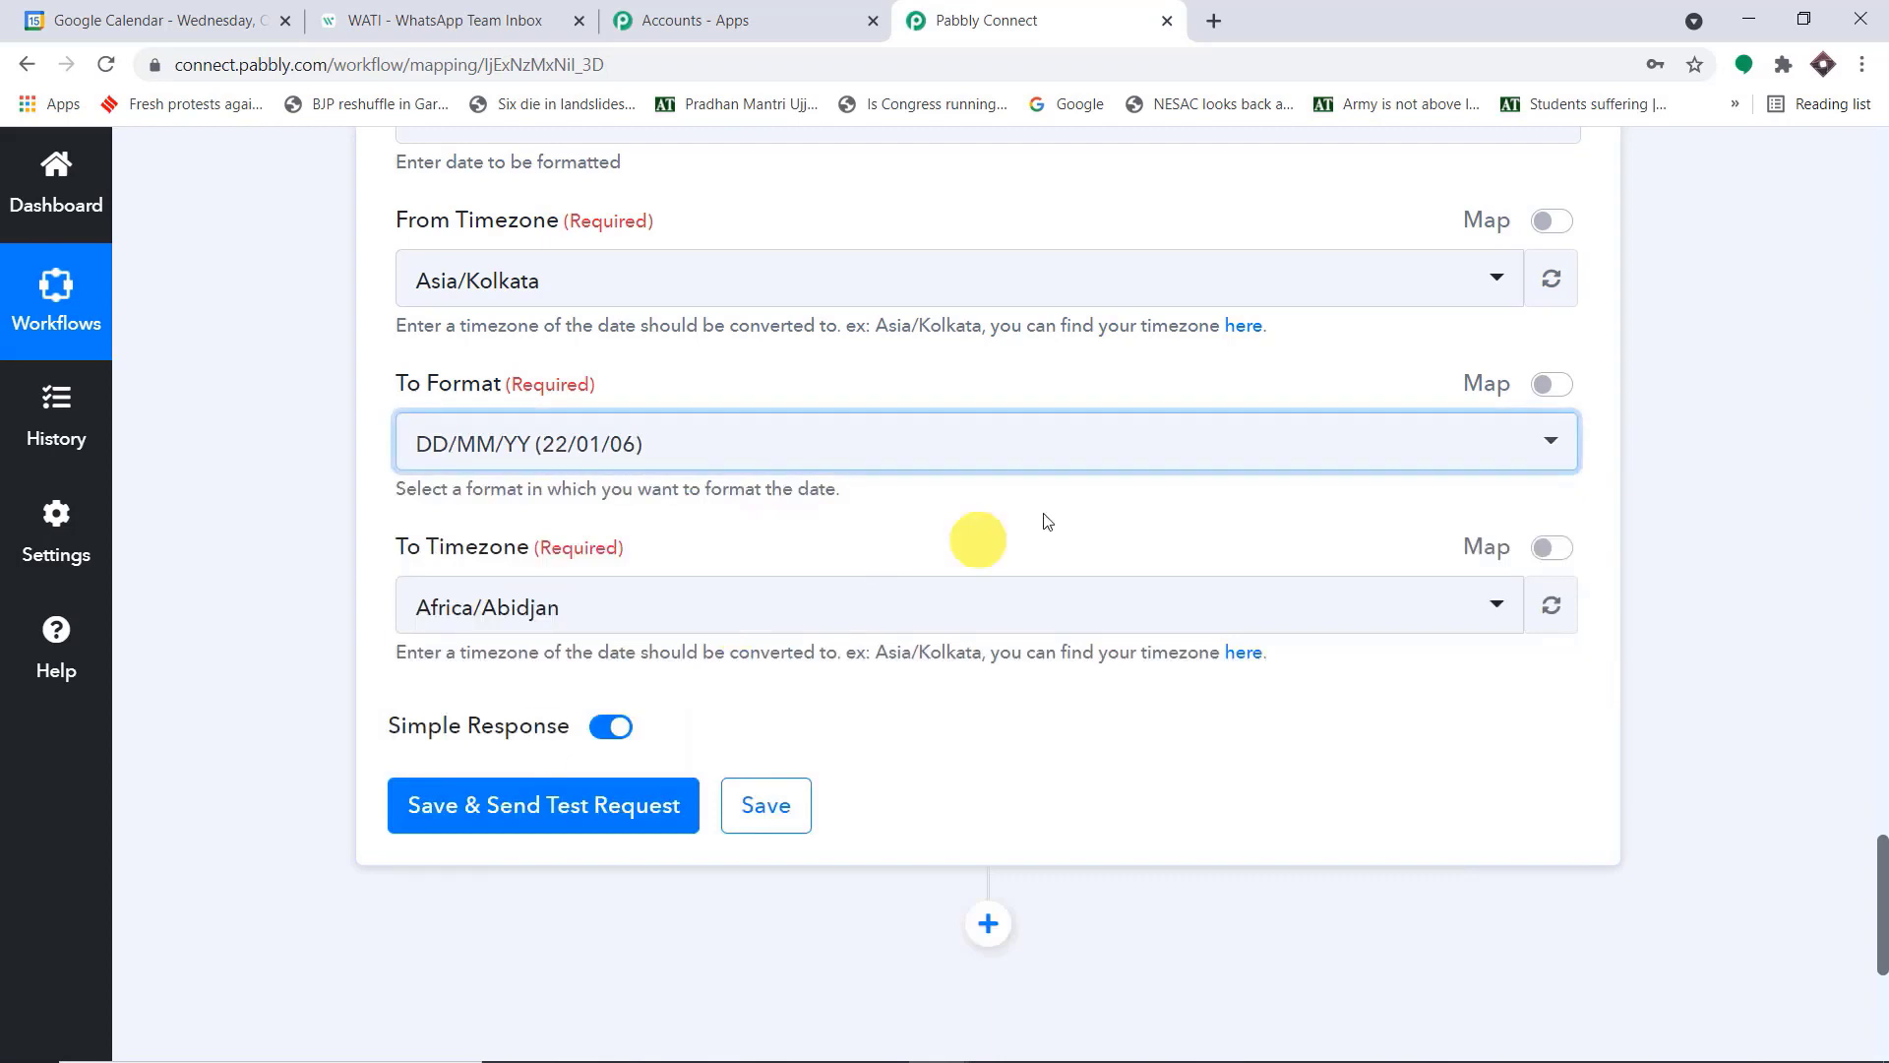
Set the To Timezone to Asia/Kolkata, then save the date formatter action and send a test request
left_click(637, 618)
type("asia/ko")
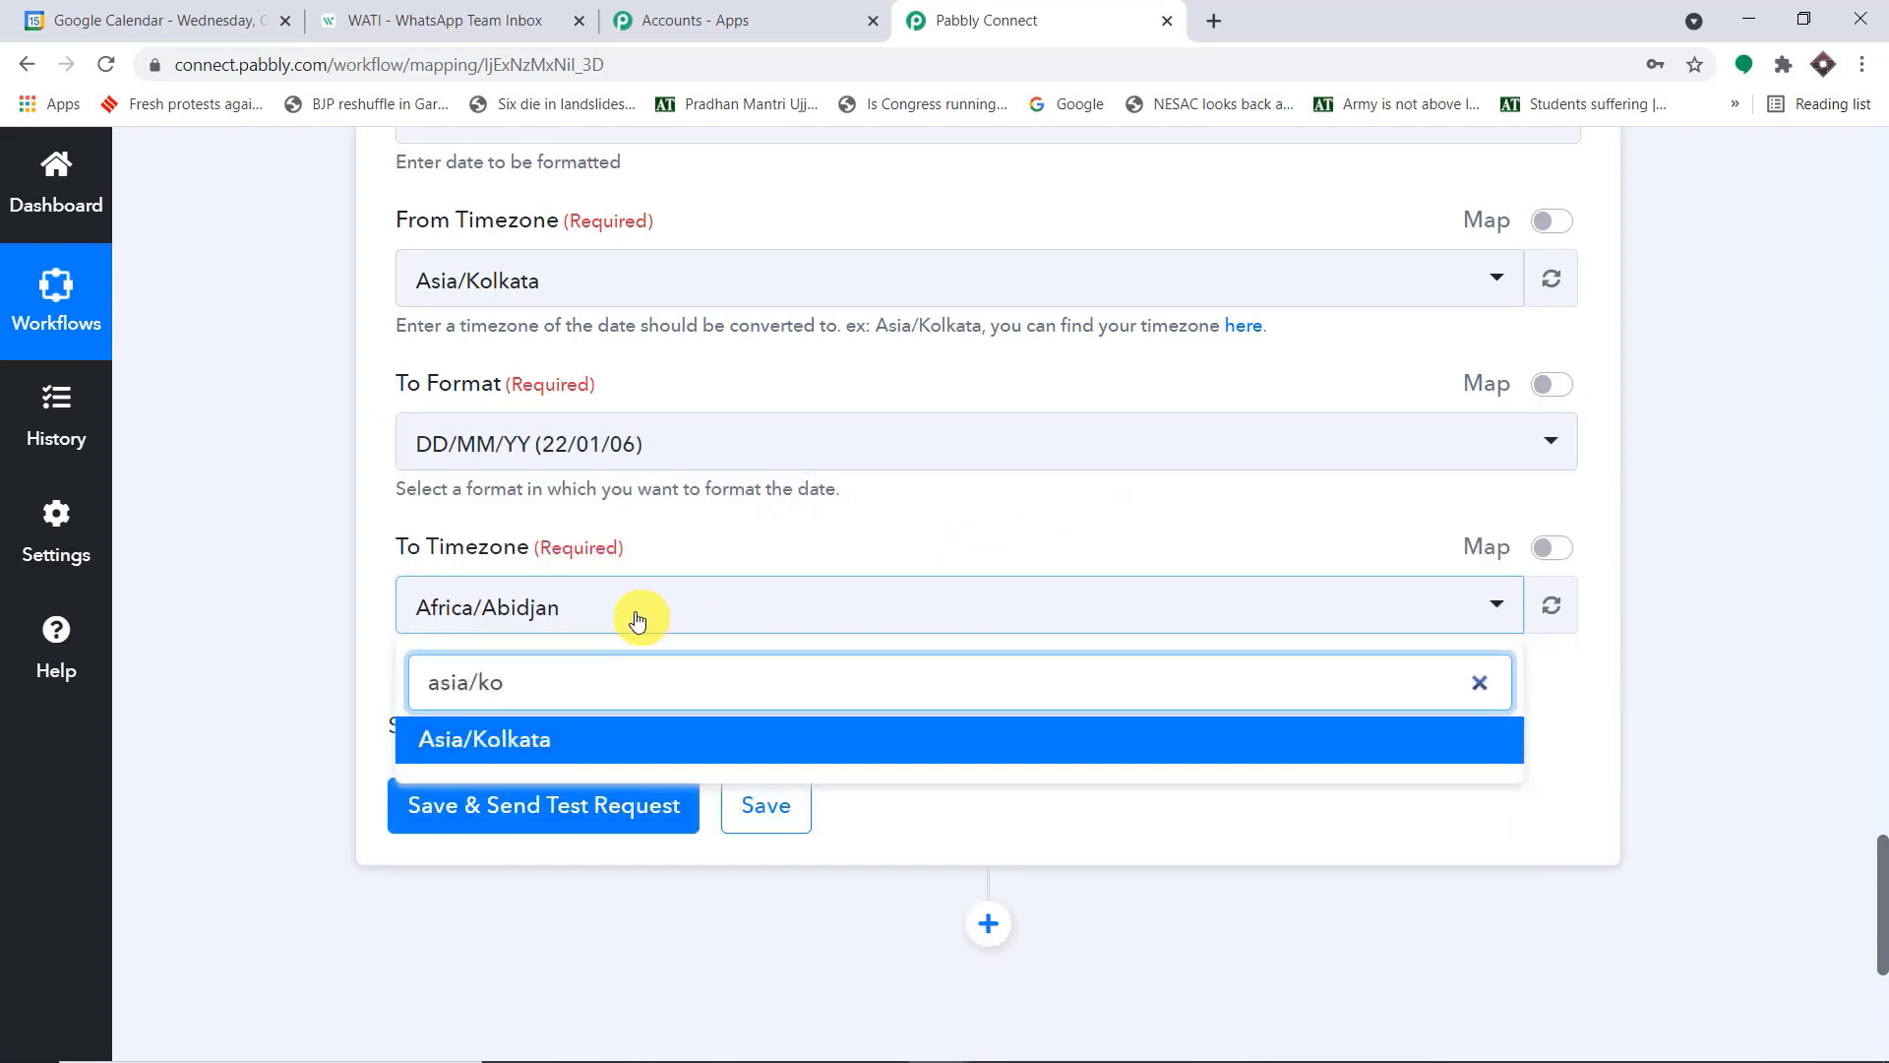
left_click(578, 738)
scroll(650, 688, "down", 1)
left_click(609, 716)
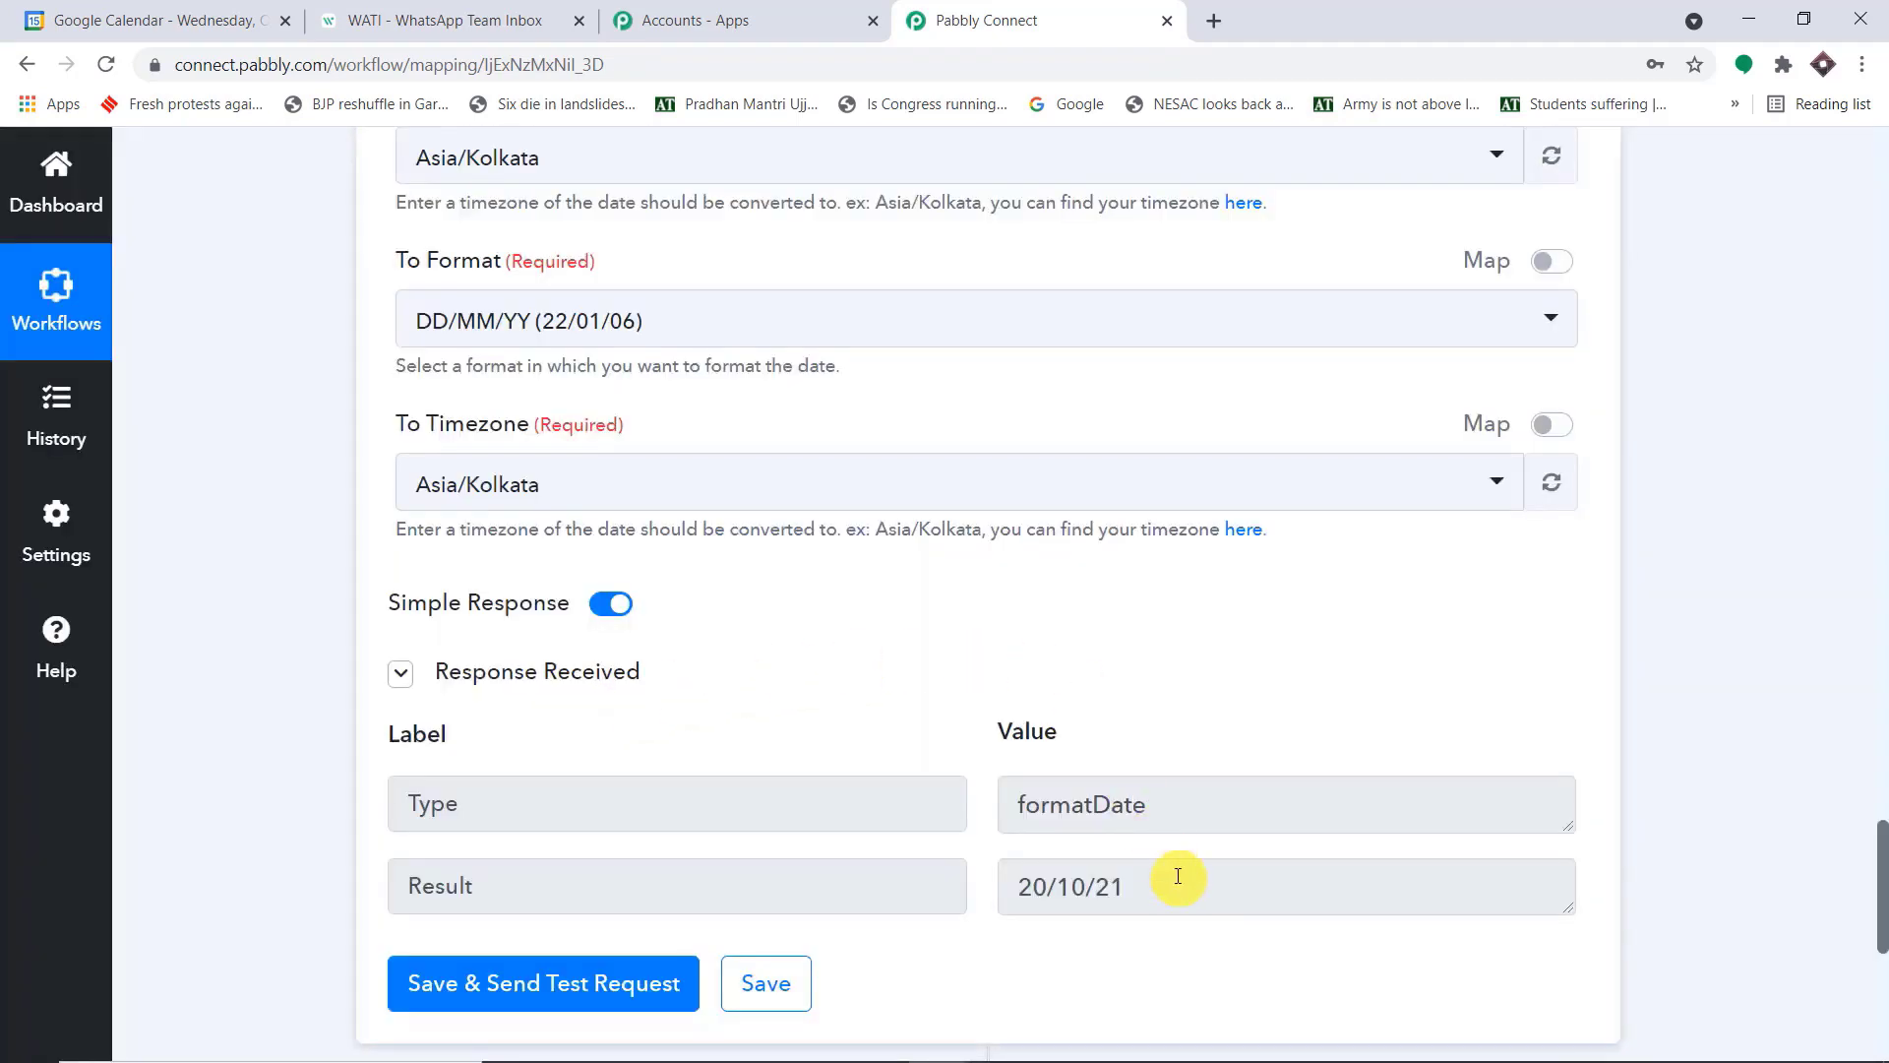
Compare the formatted date in the Result with the original Start DateTime mapped in the Date field
left_click_drag(1172, 881, 972, 882)
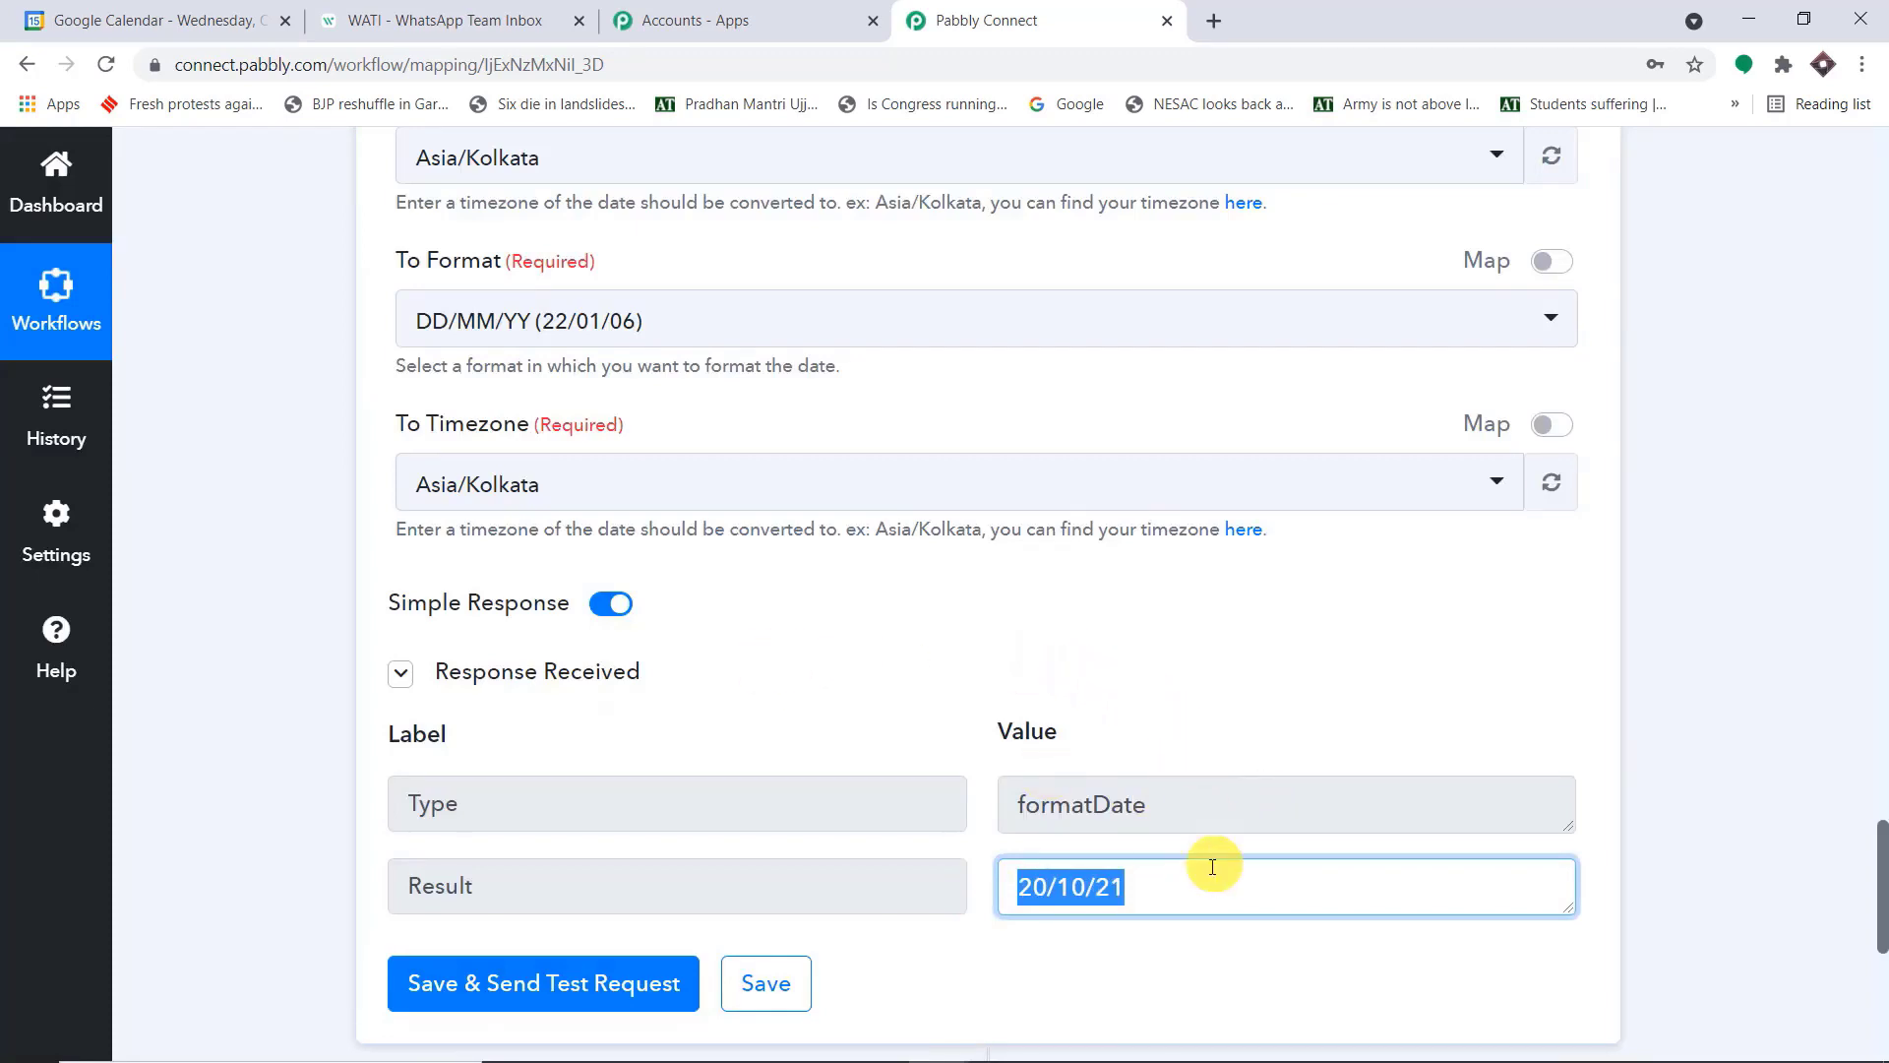
scroll(1209, 823, "up", 1)
scroll(1210, 823, "up", 5)
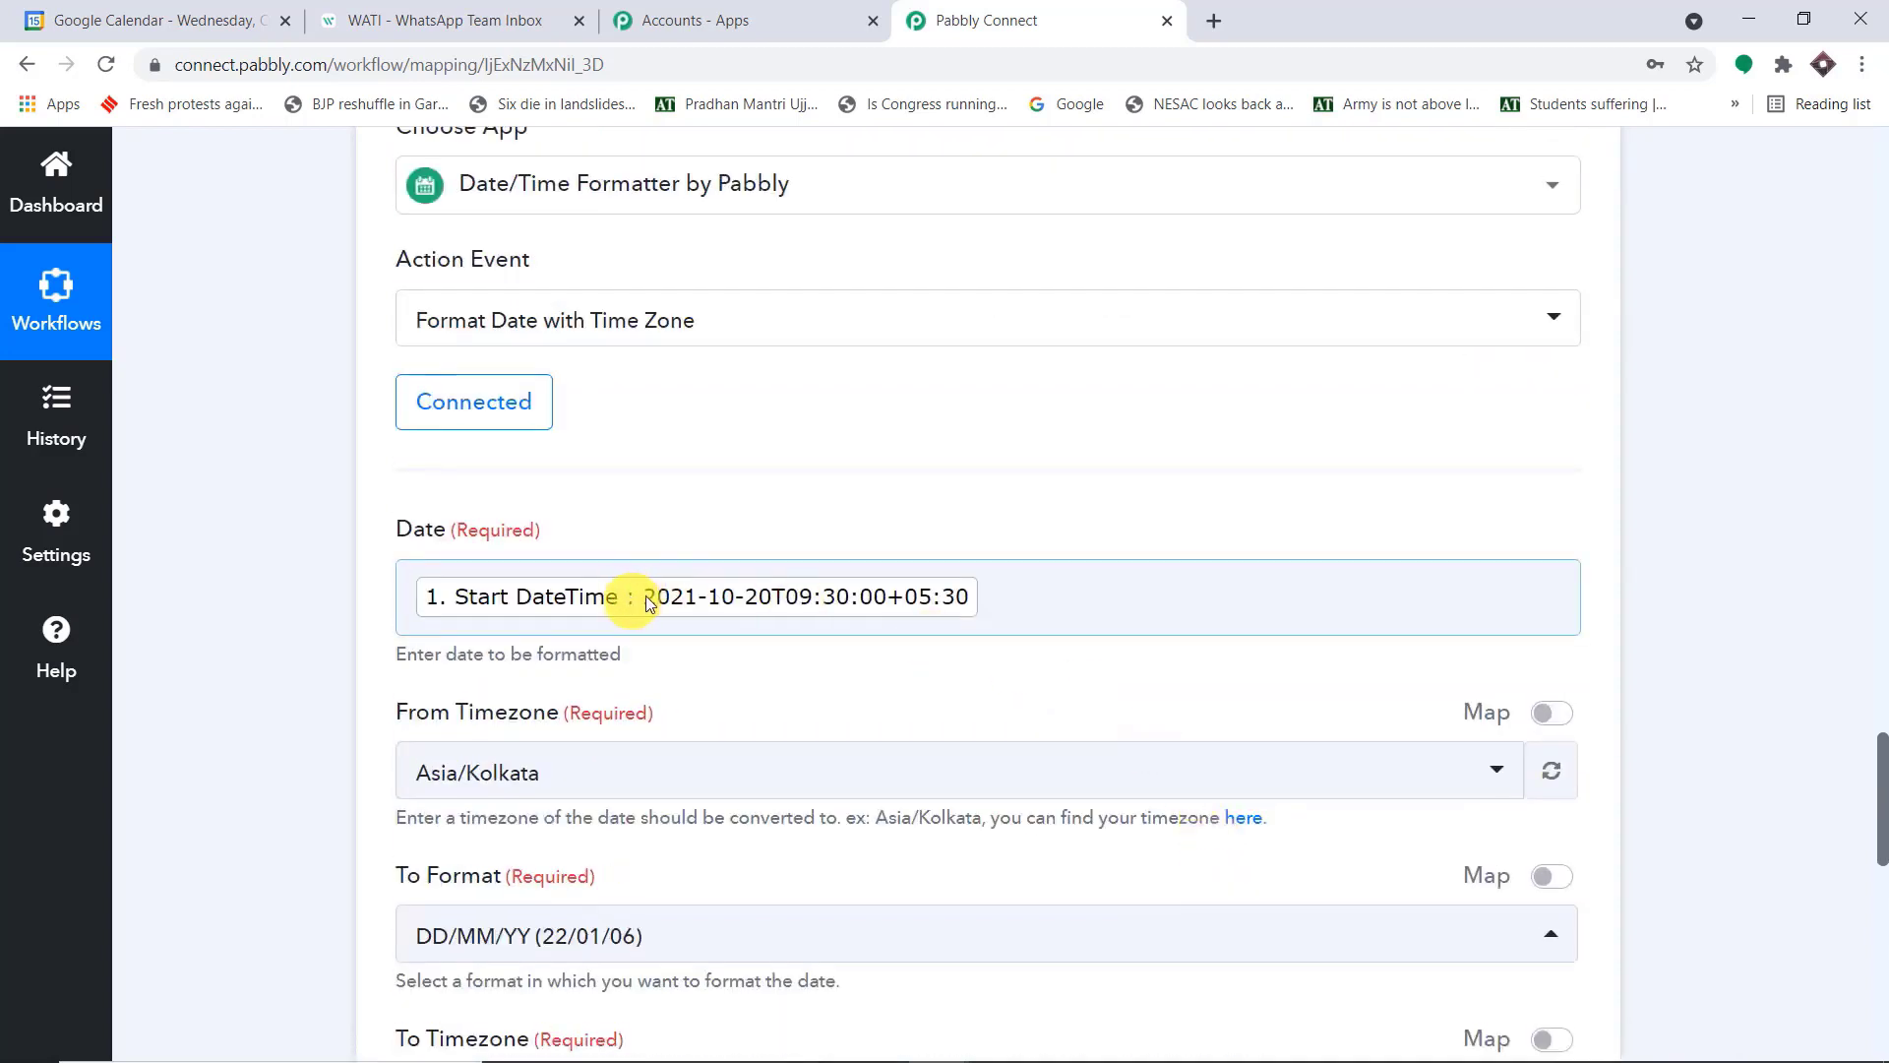
scroll(1132, 691, "down", 1)
scroll(1131, 692, "down", 8)
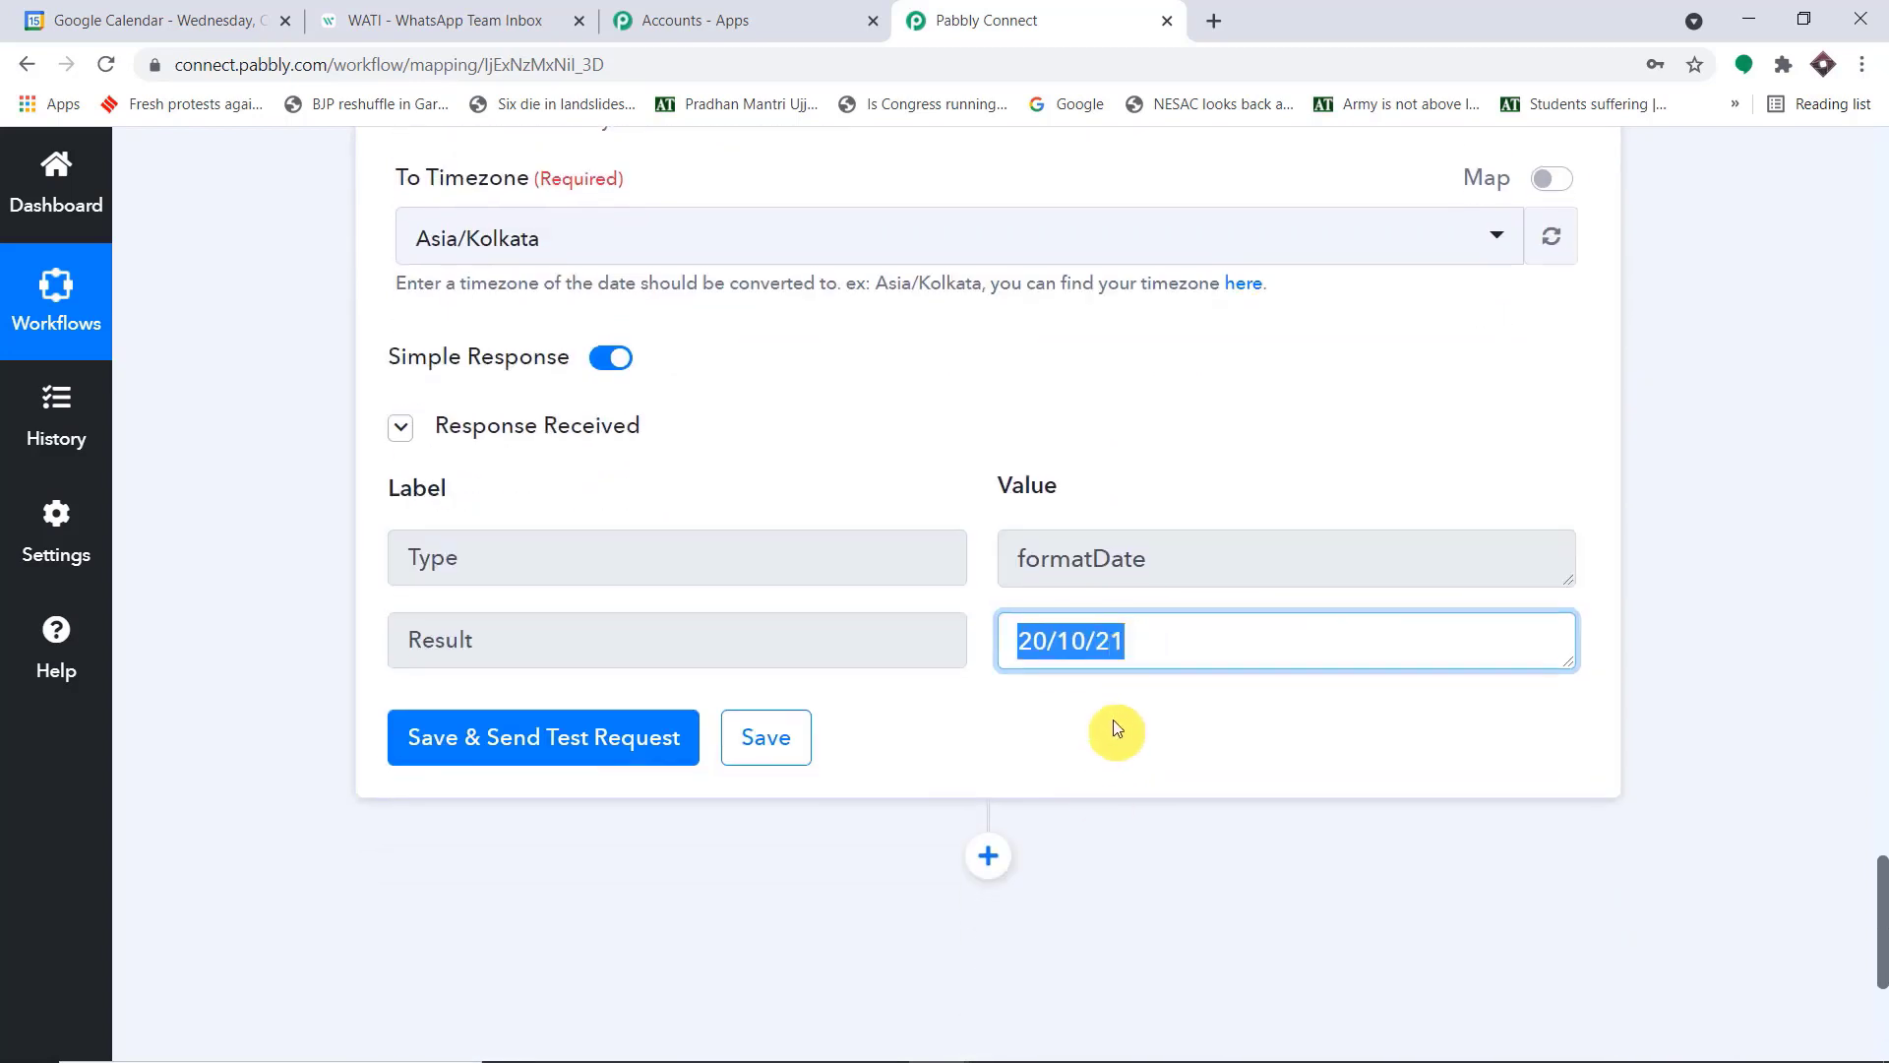
scroll(1139, 650, "up", 9)
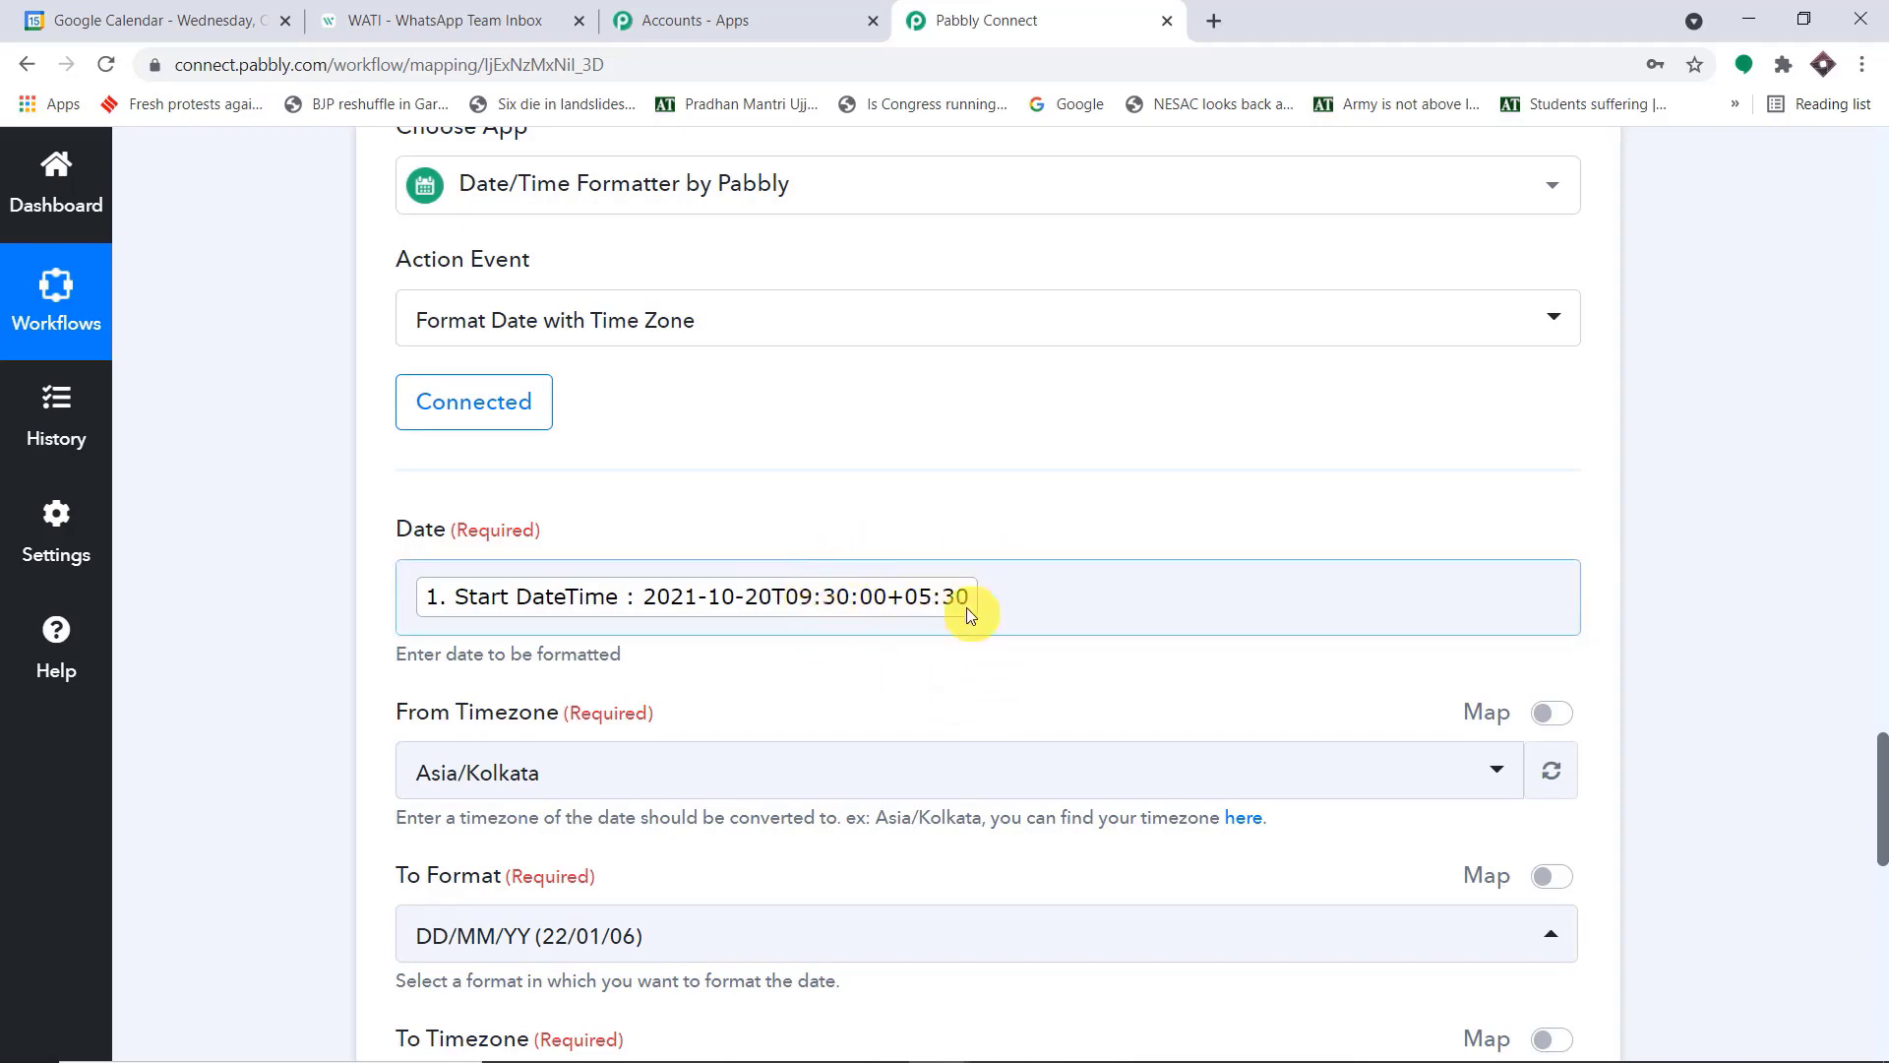
Add a second Date/Time Formatter by Pabbly action after the first one, with Format Date with Time Zone as its event
scroll(1160, 565, "down", 12)
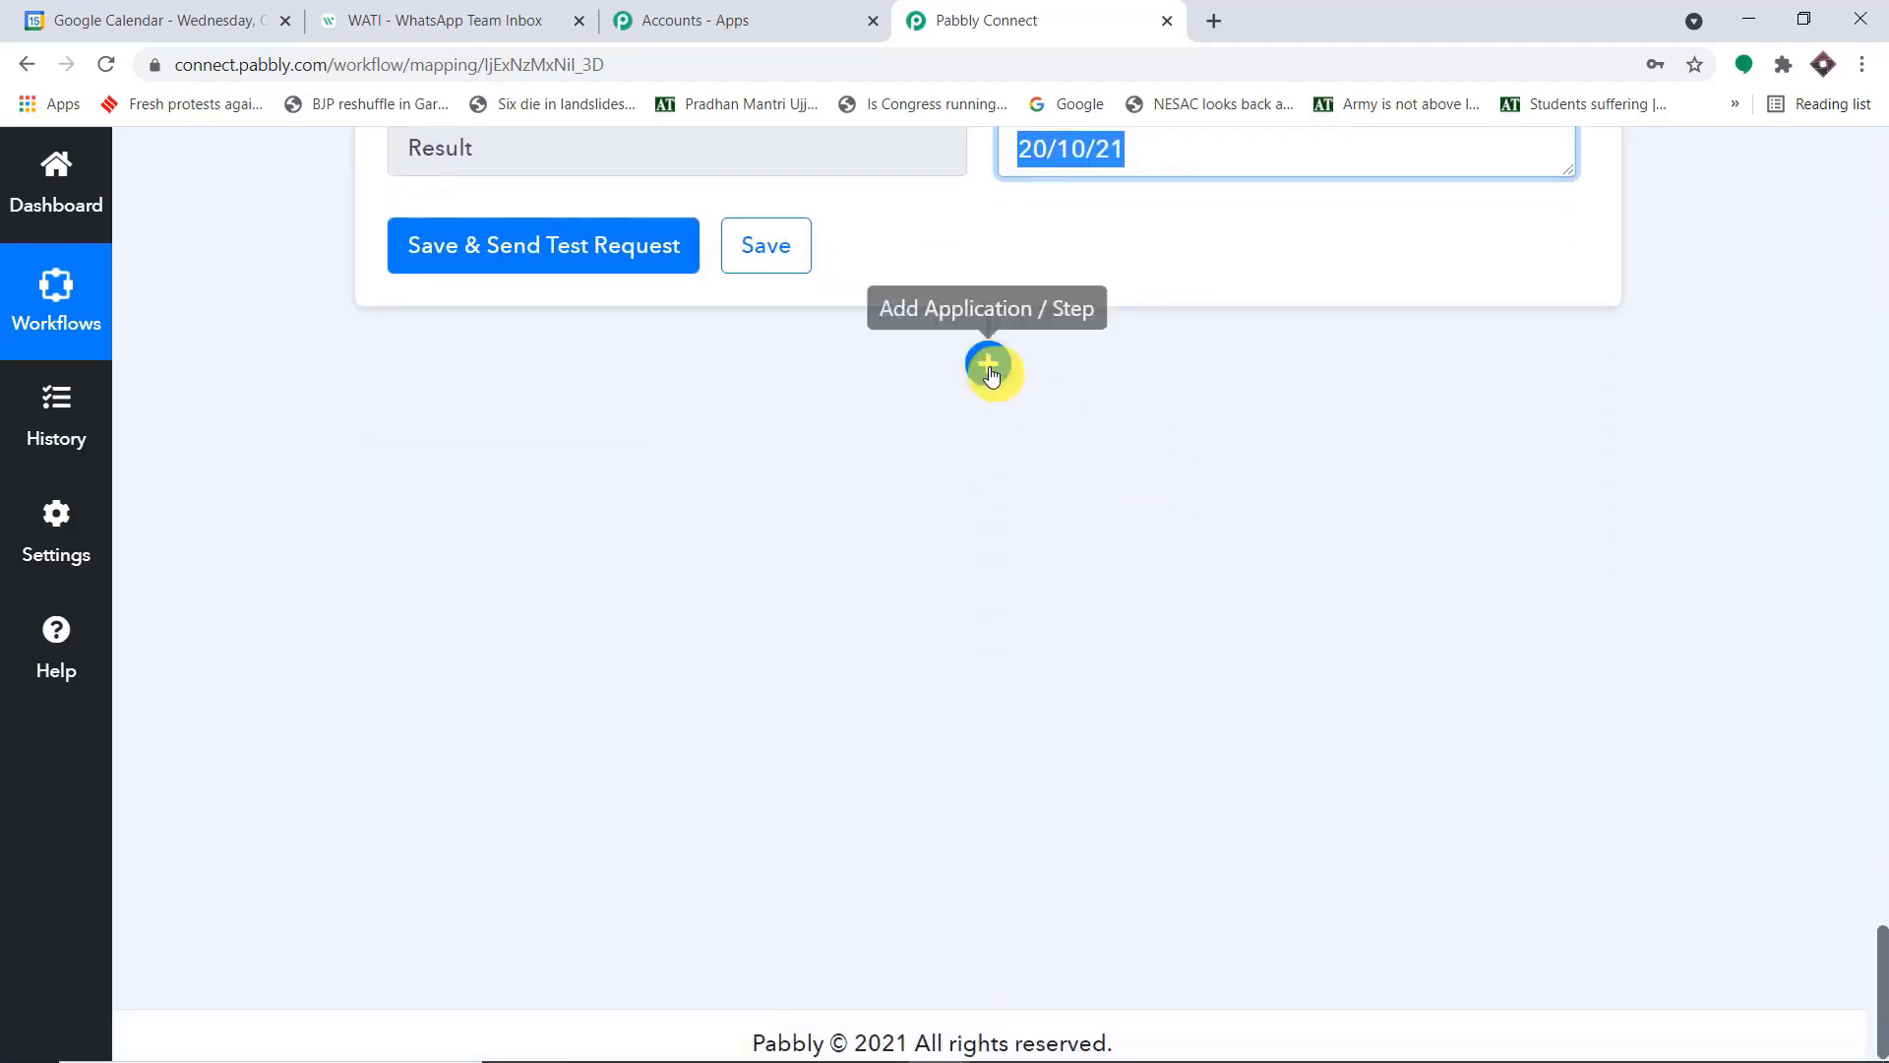
left_click(989, 367)
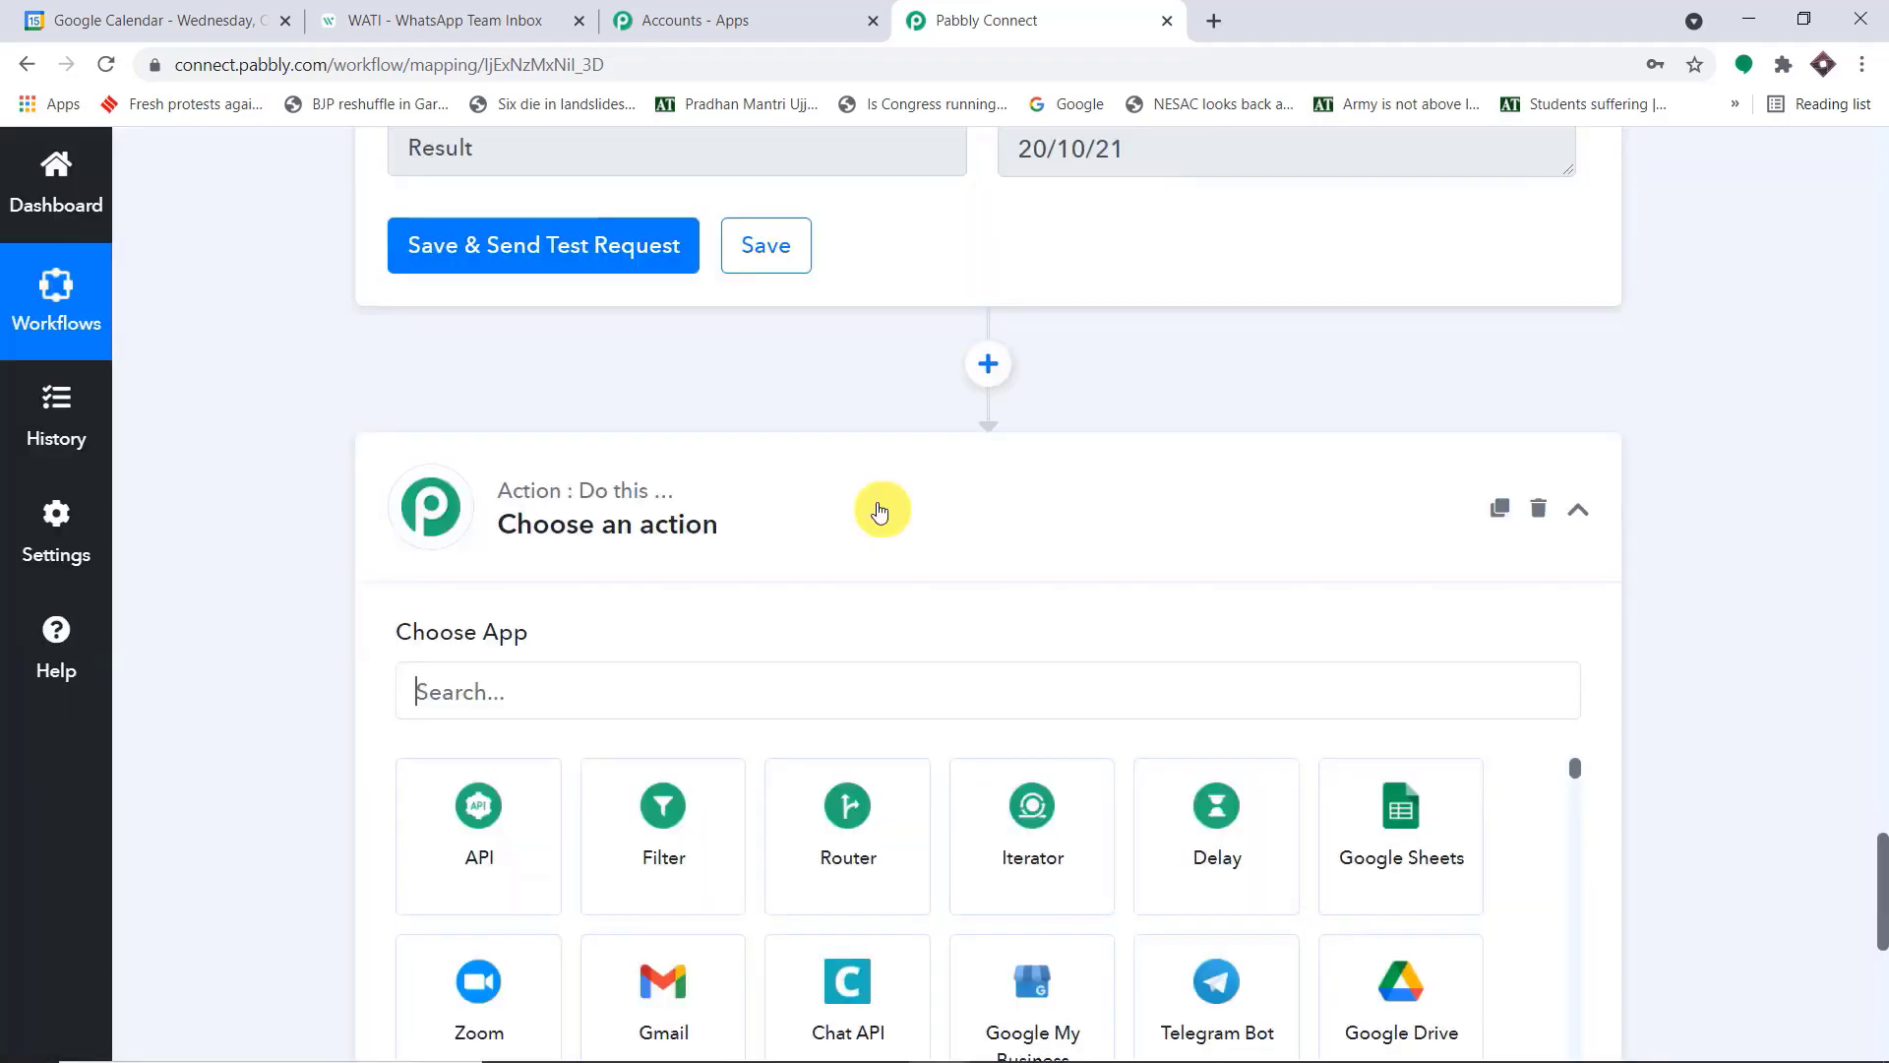
type("date")
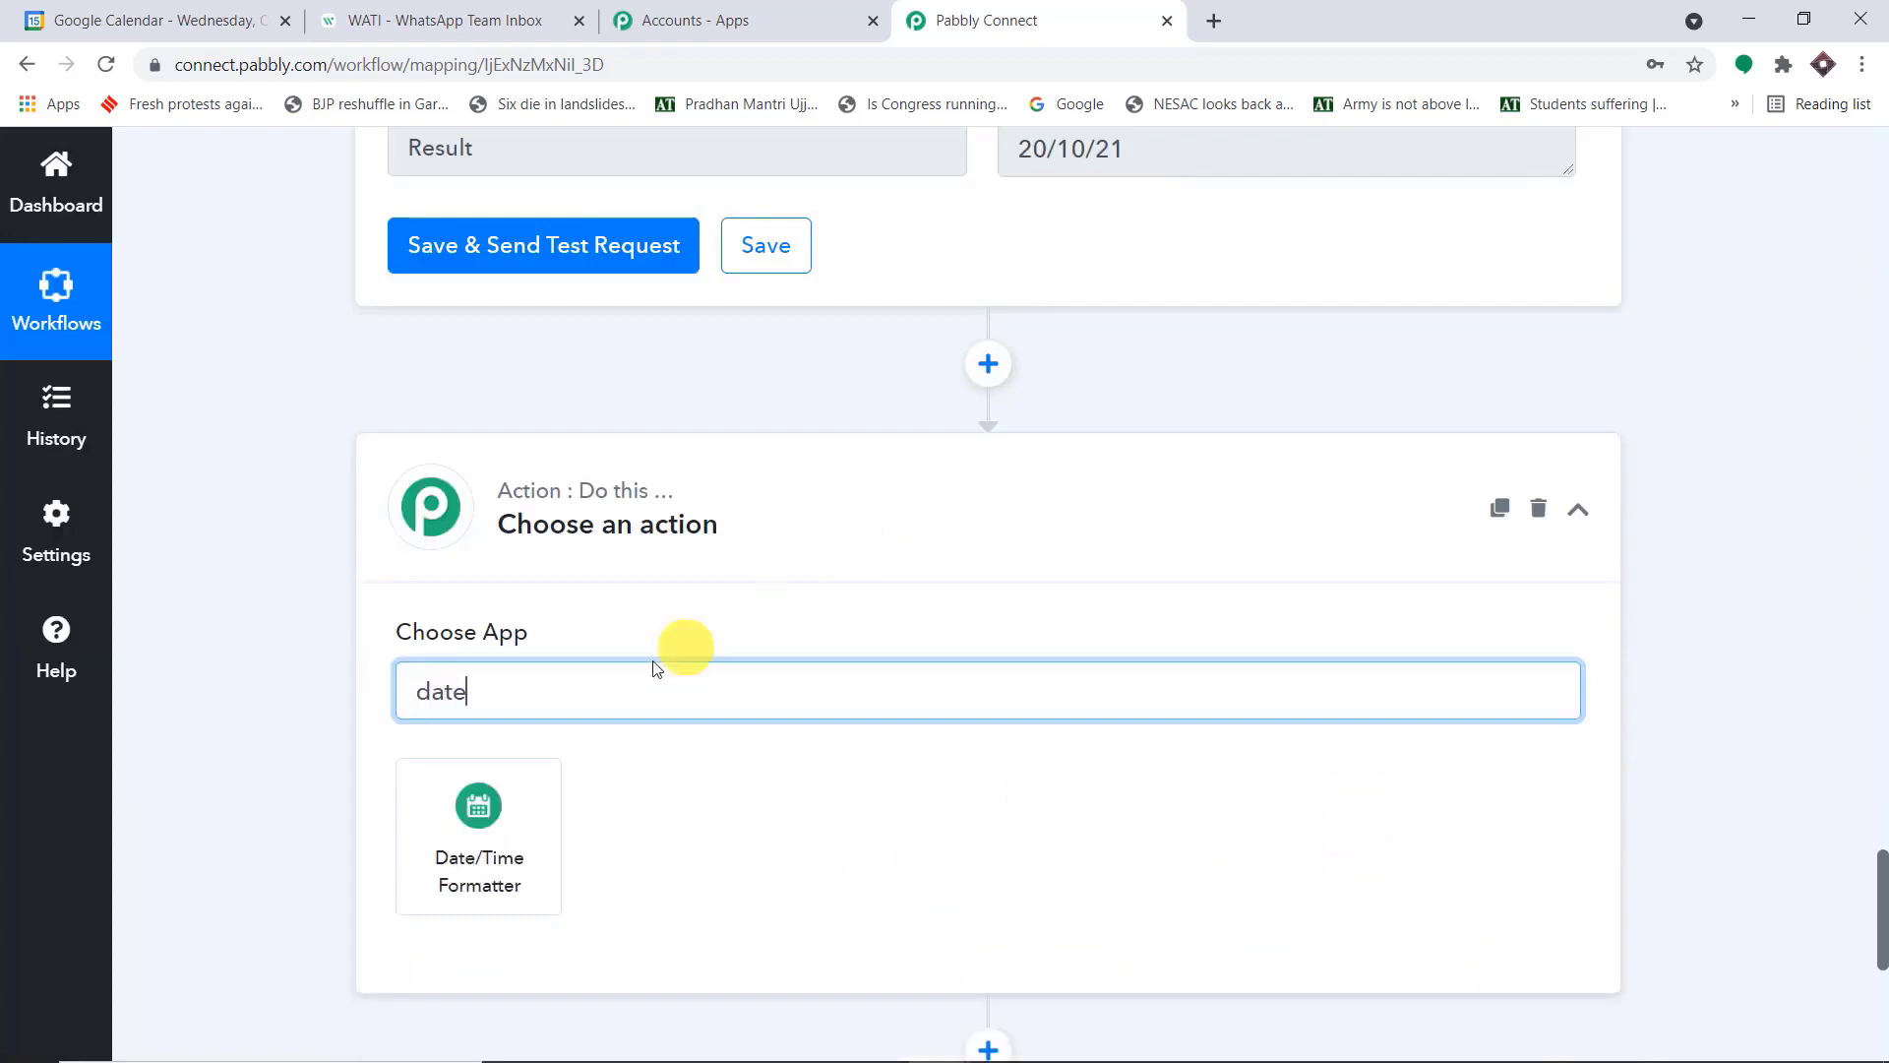
left_click(497, 805)
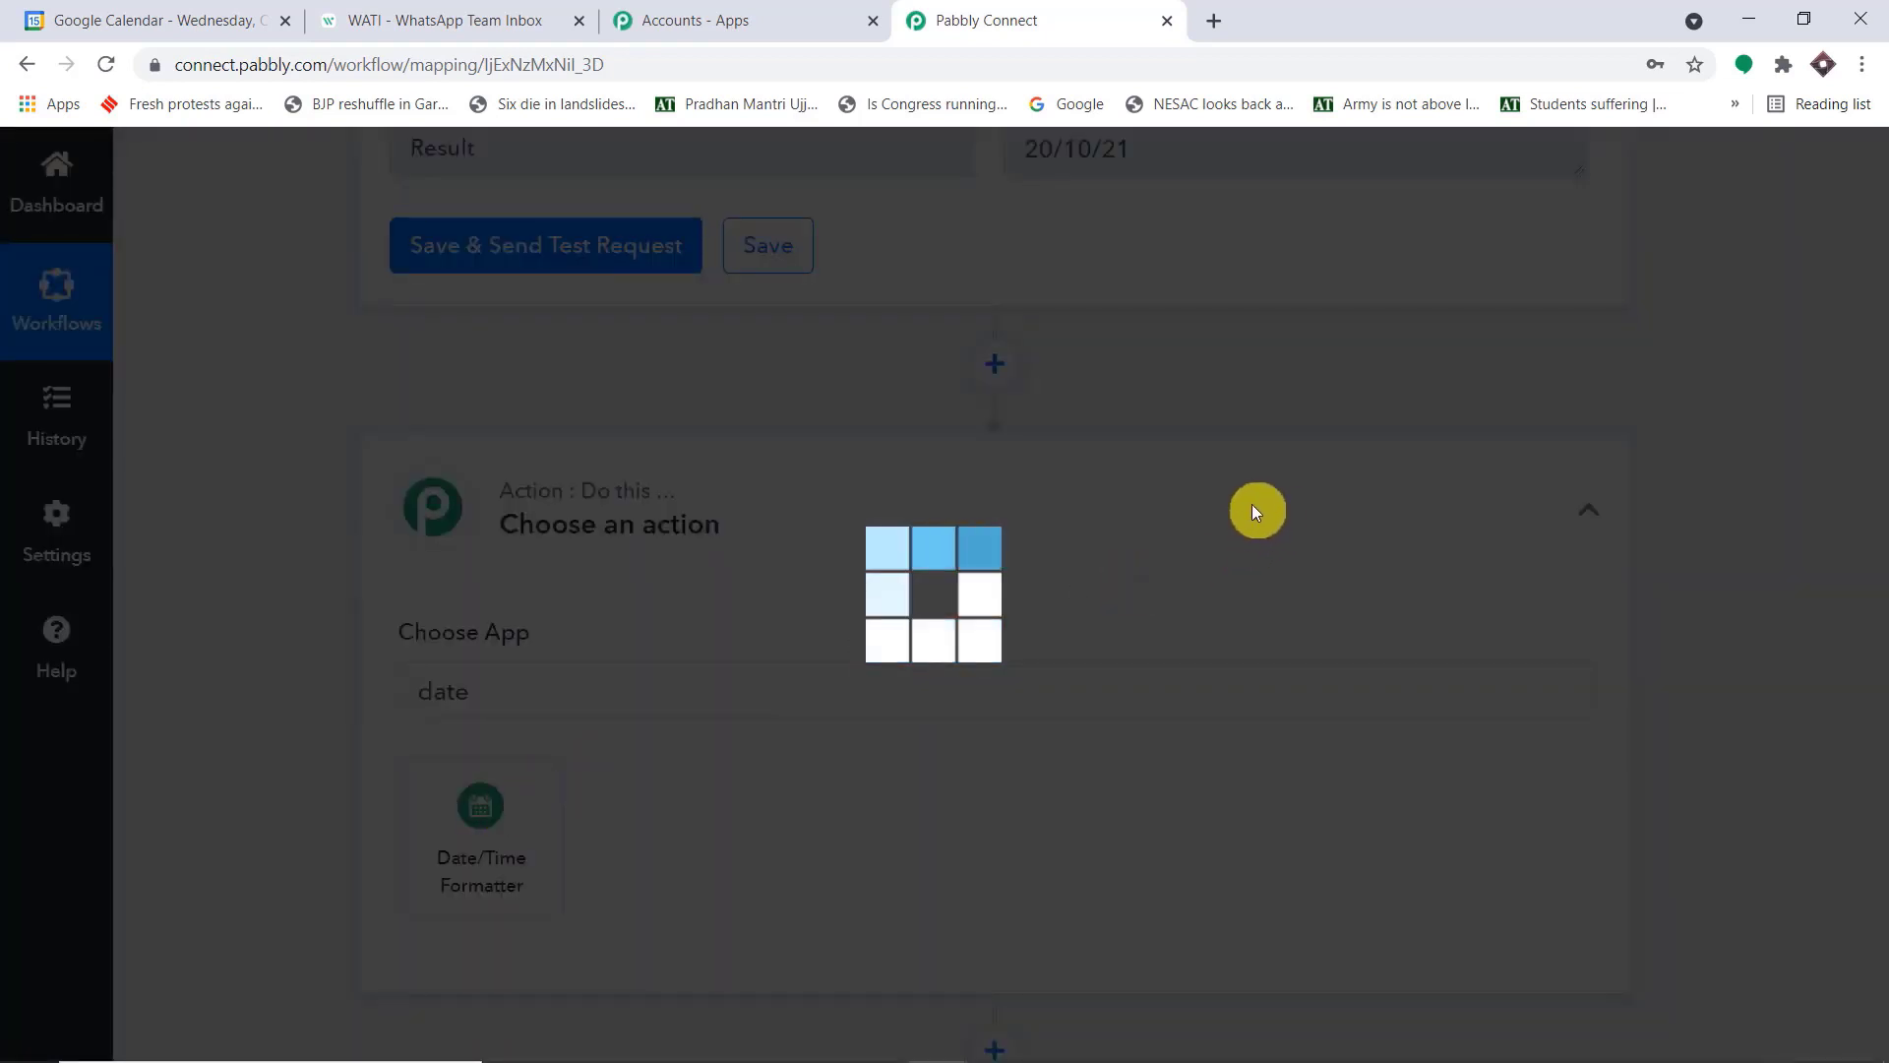
scroll(1247, 499, "down", 1)
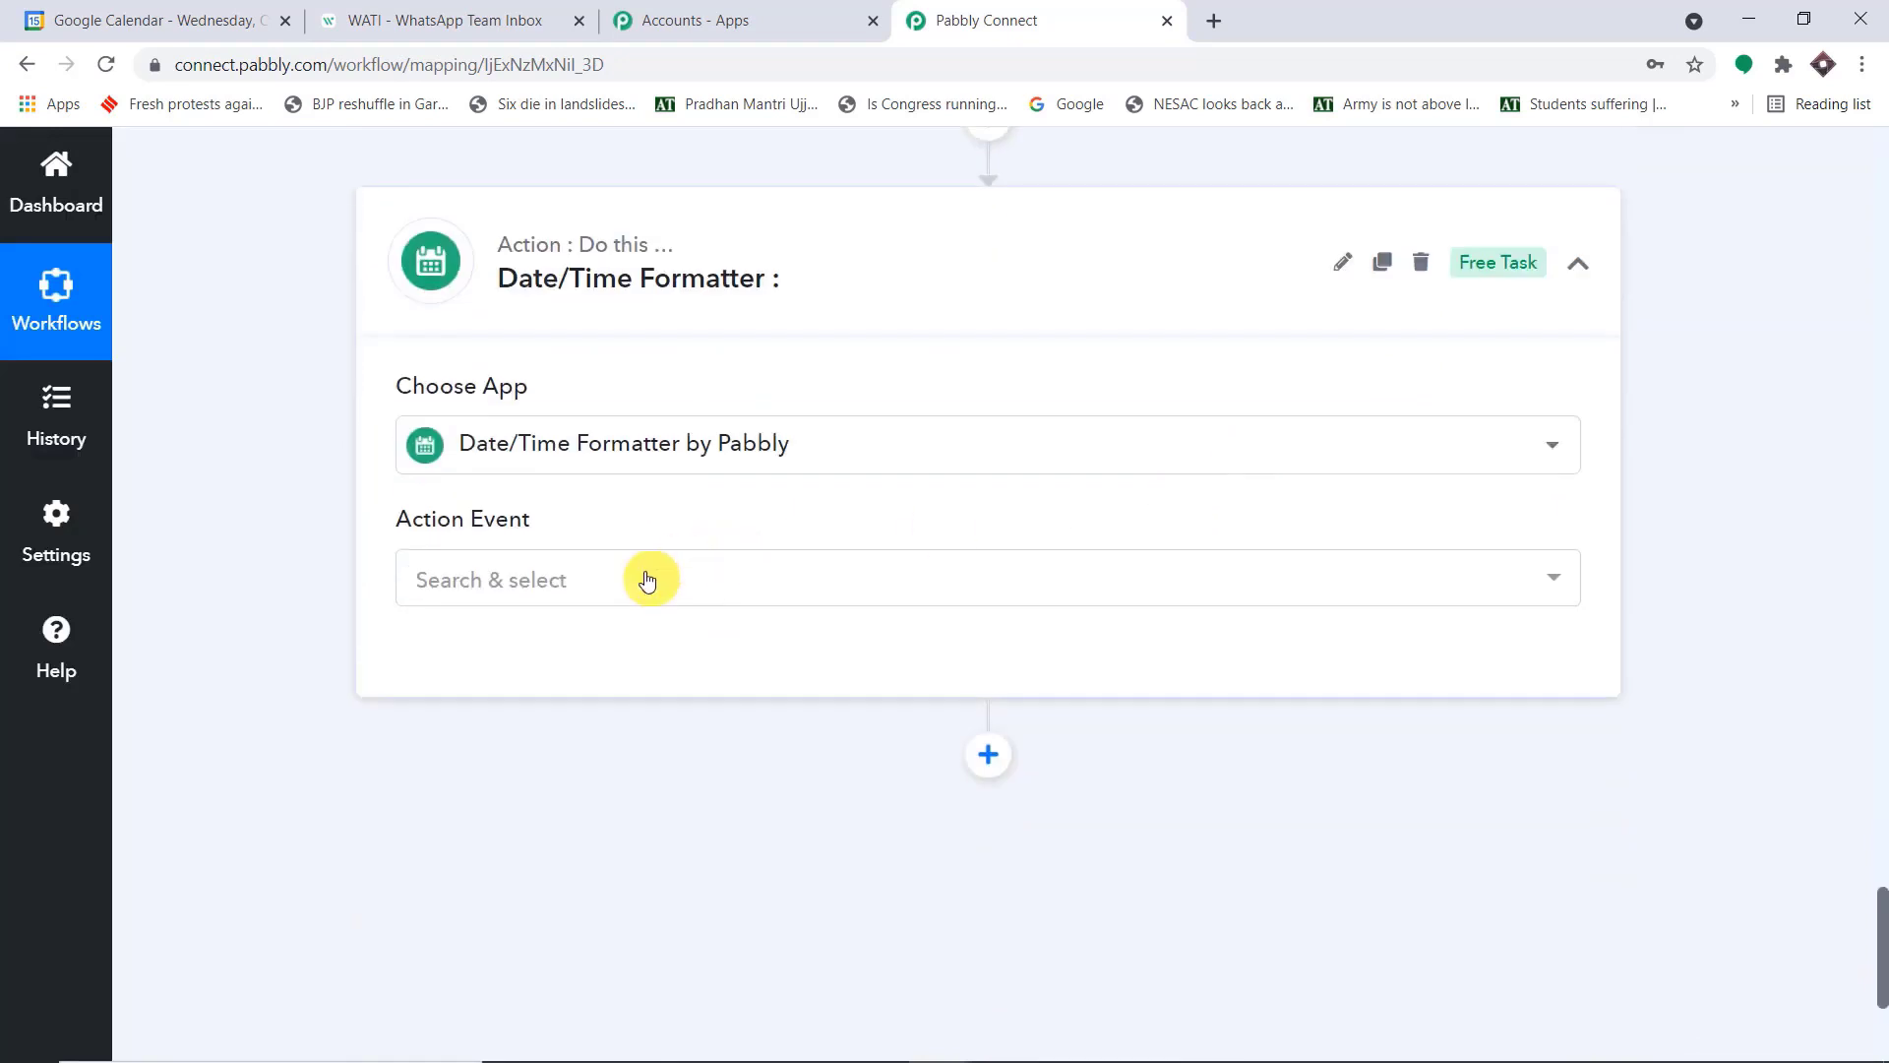
left_click(648, 580)
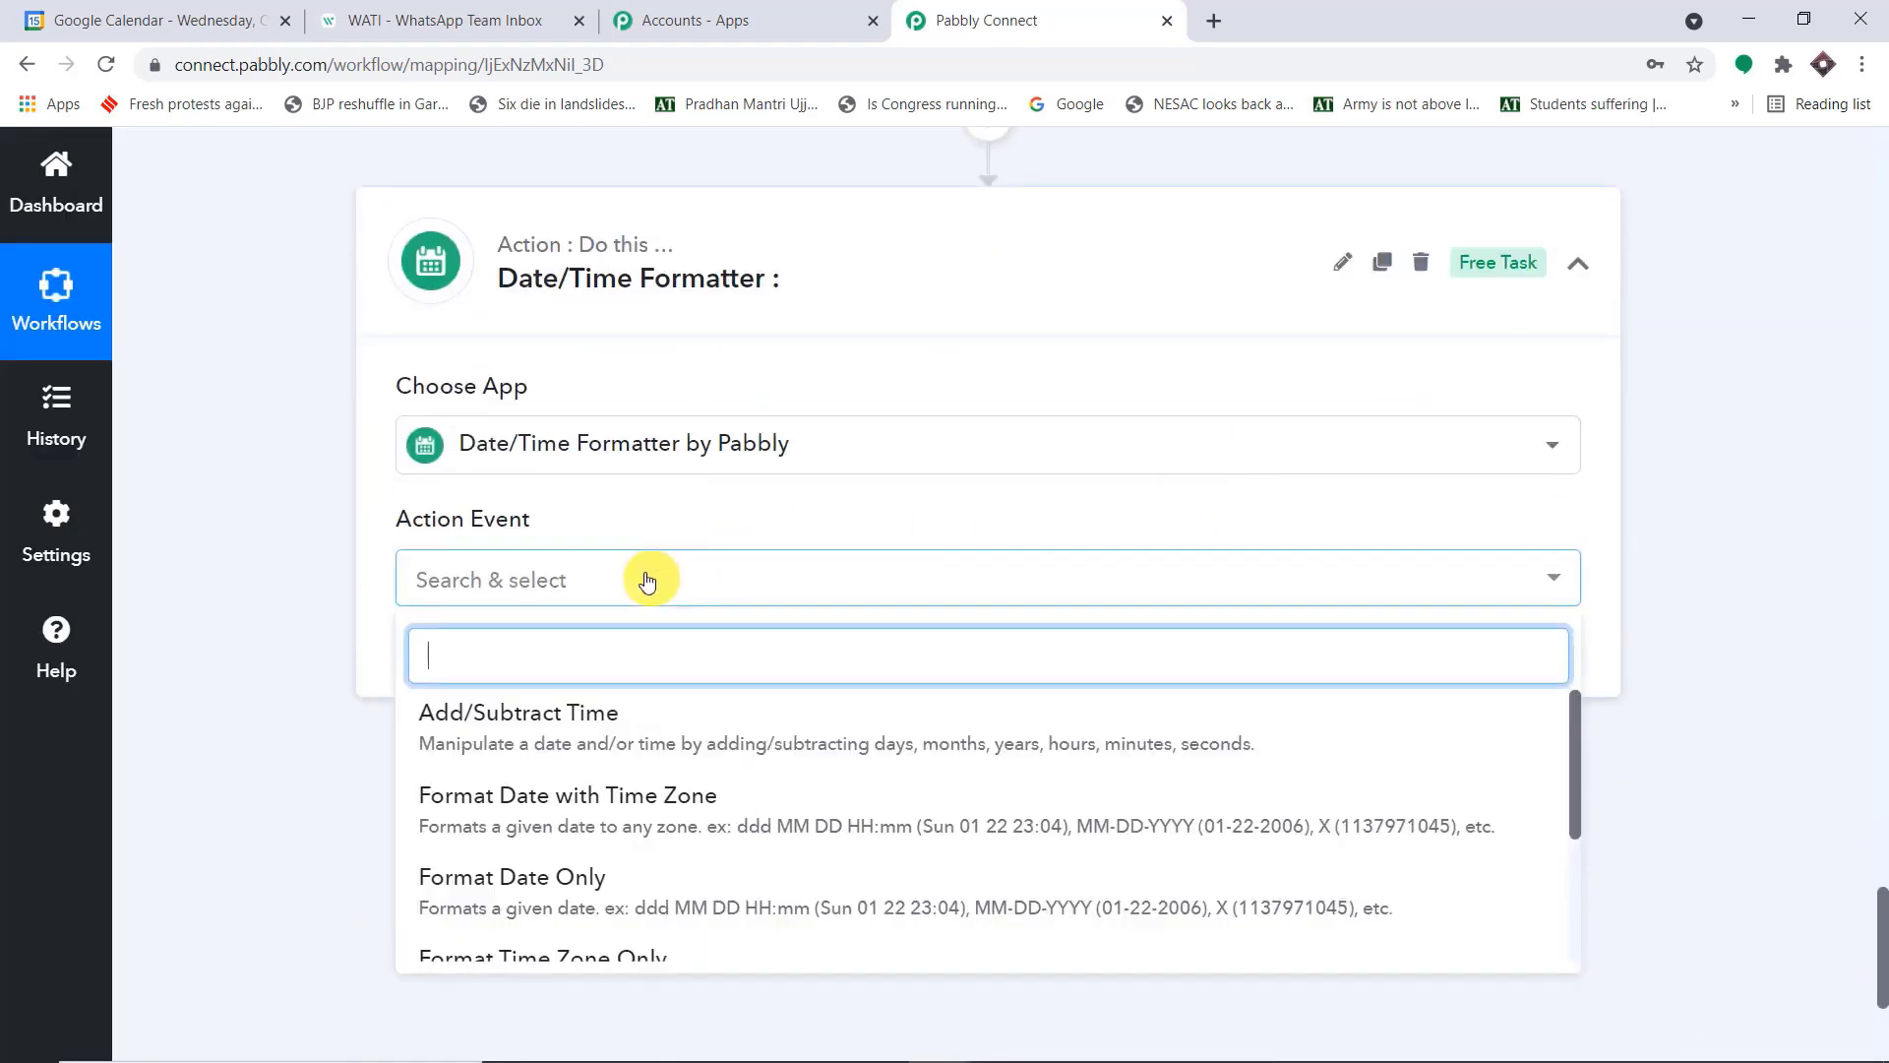
left_click(729, 825)
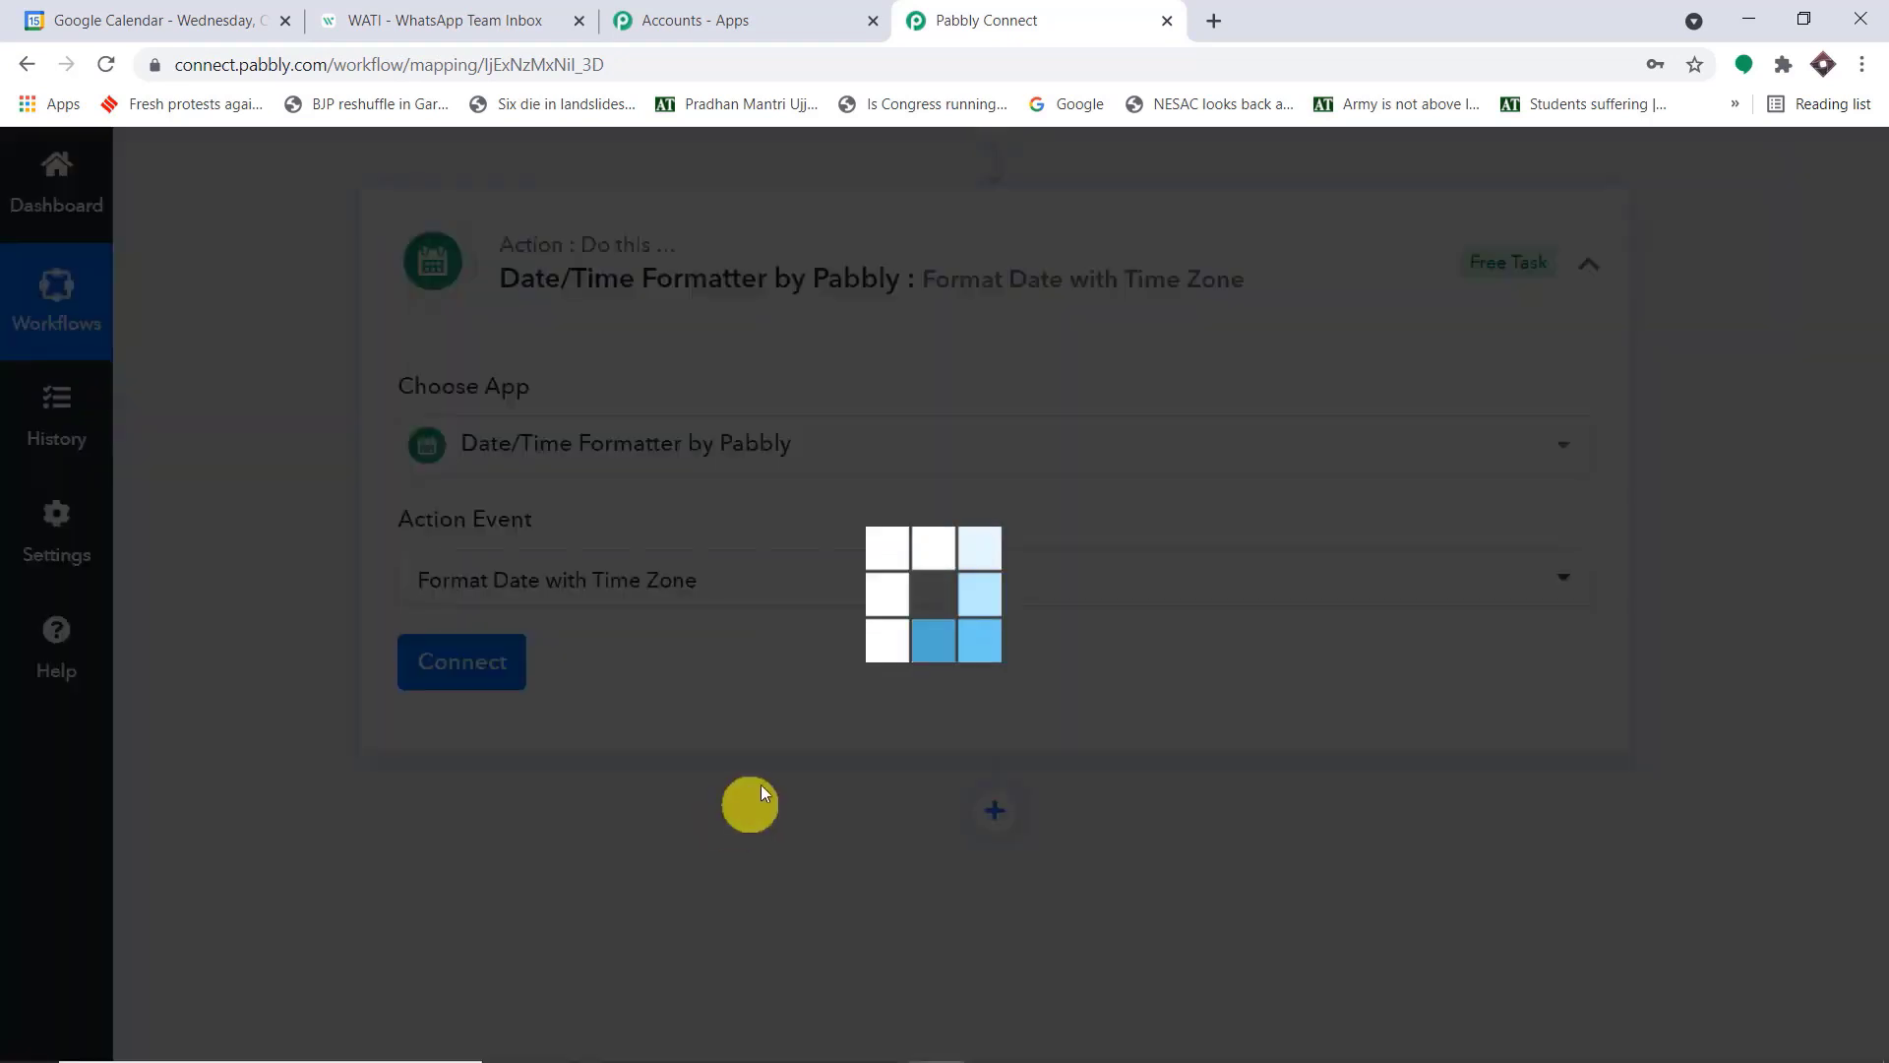
Connect the second Date/Time Formatter action and map the calendar event's Start DateTime into its Date field
left_click(441, 684)
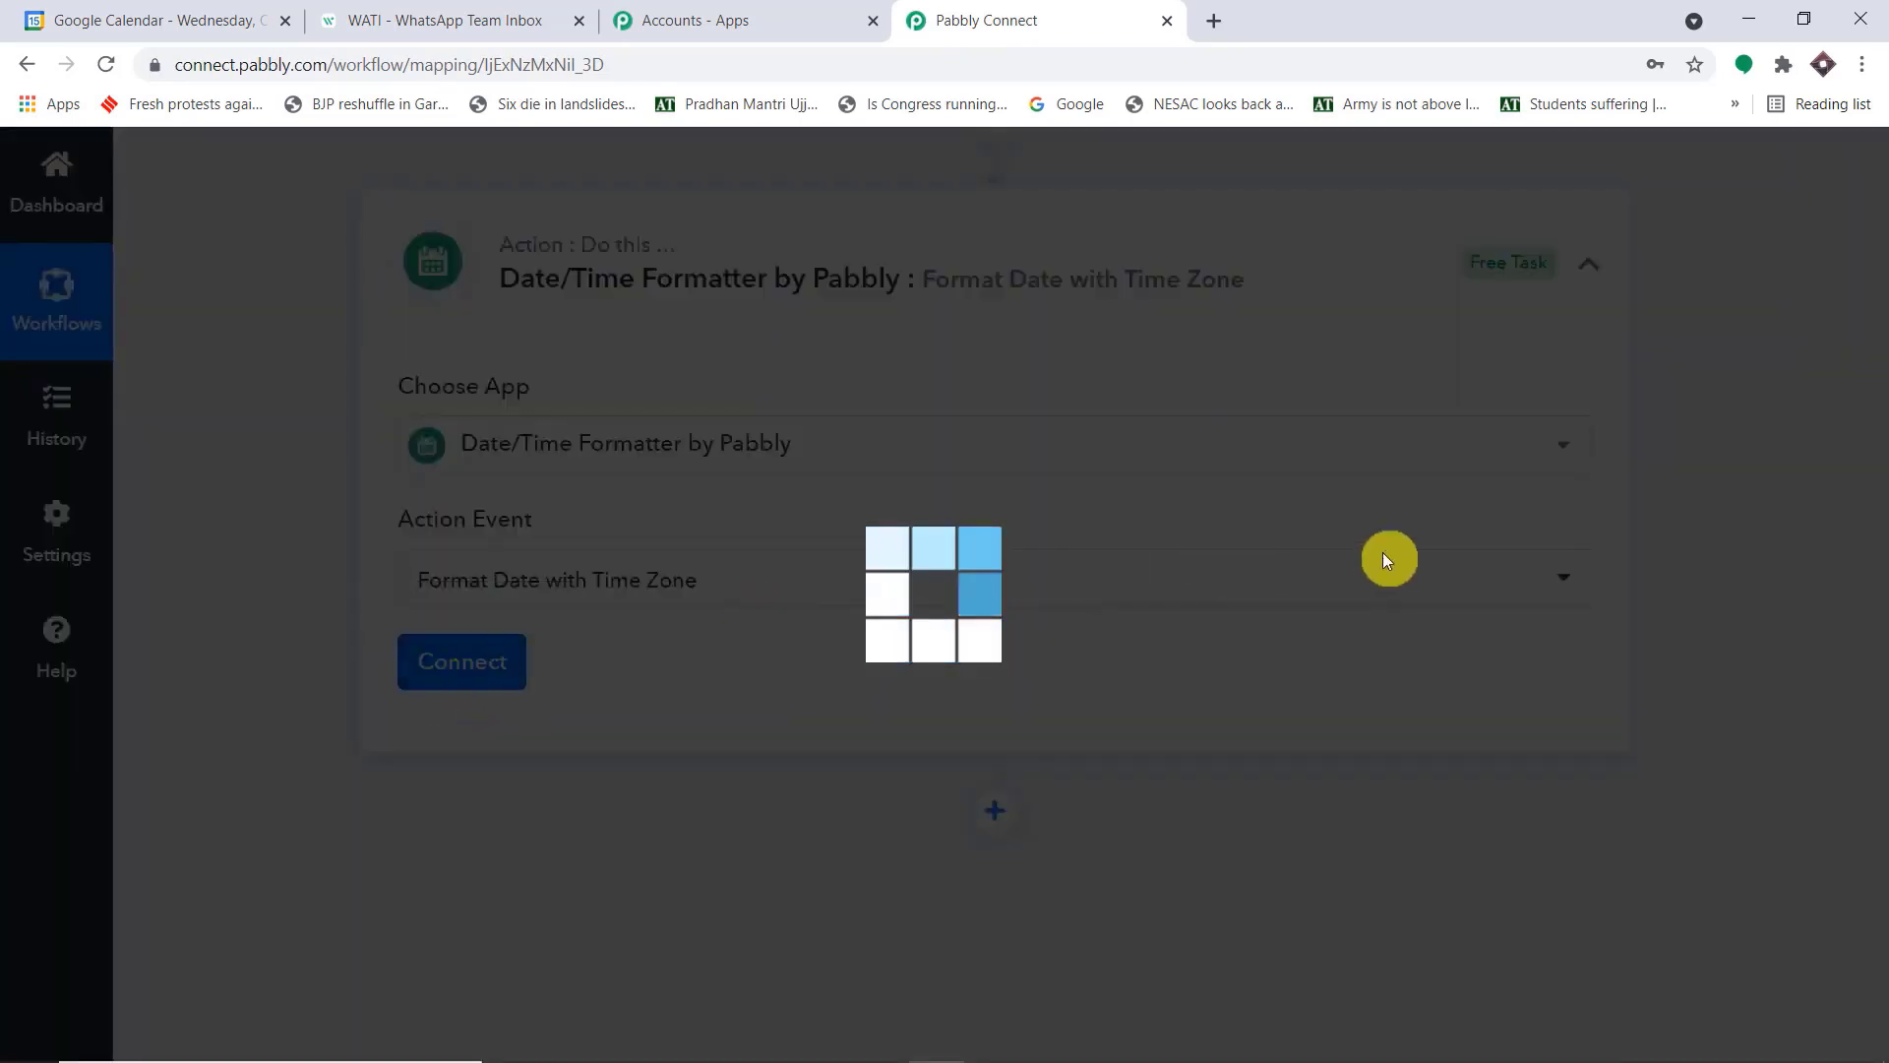
scroll(1383, 552, "down", 4)
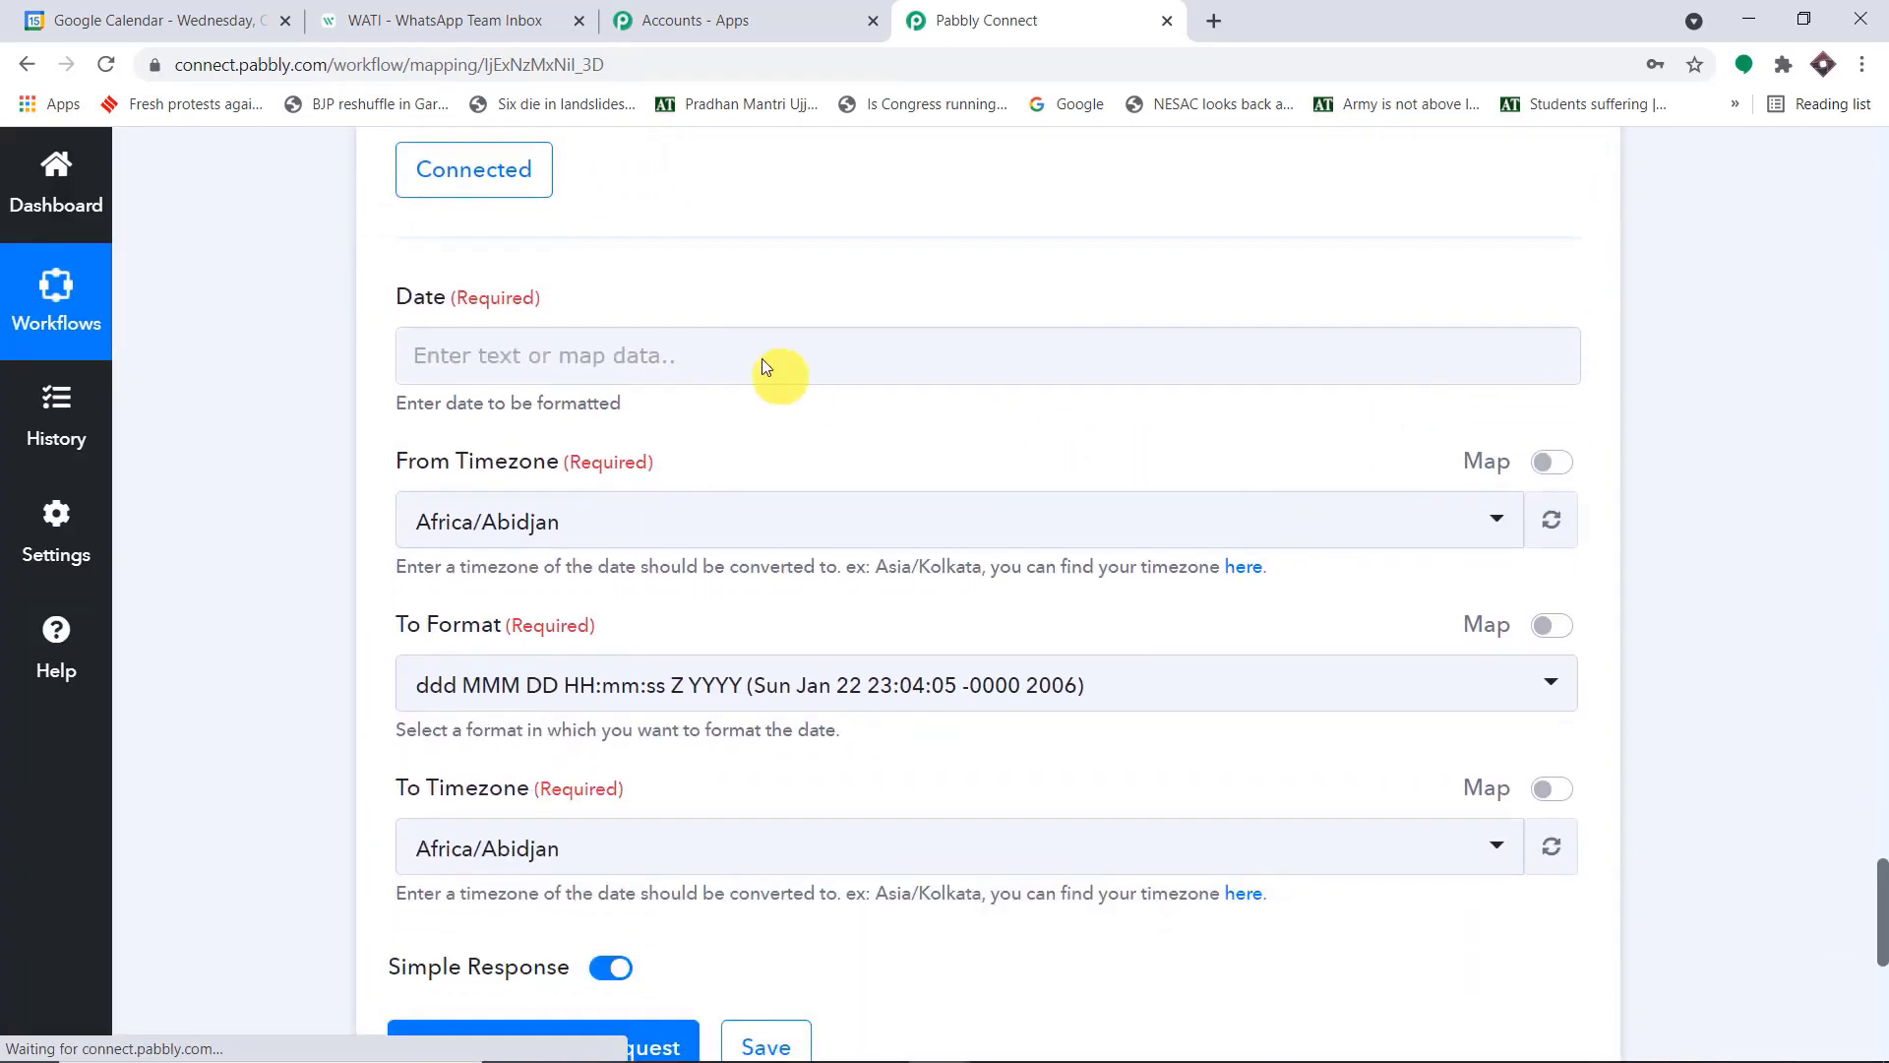
left_click(765, 362)
left_click(748, 589)
scroll(1028, 658, "down", 7)
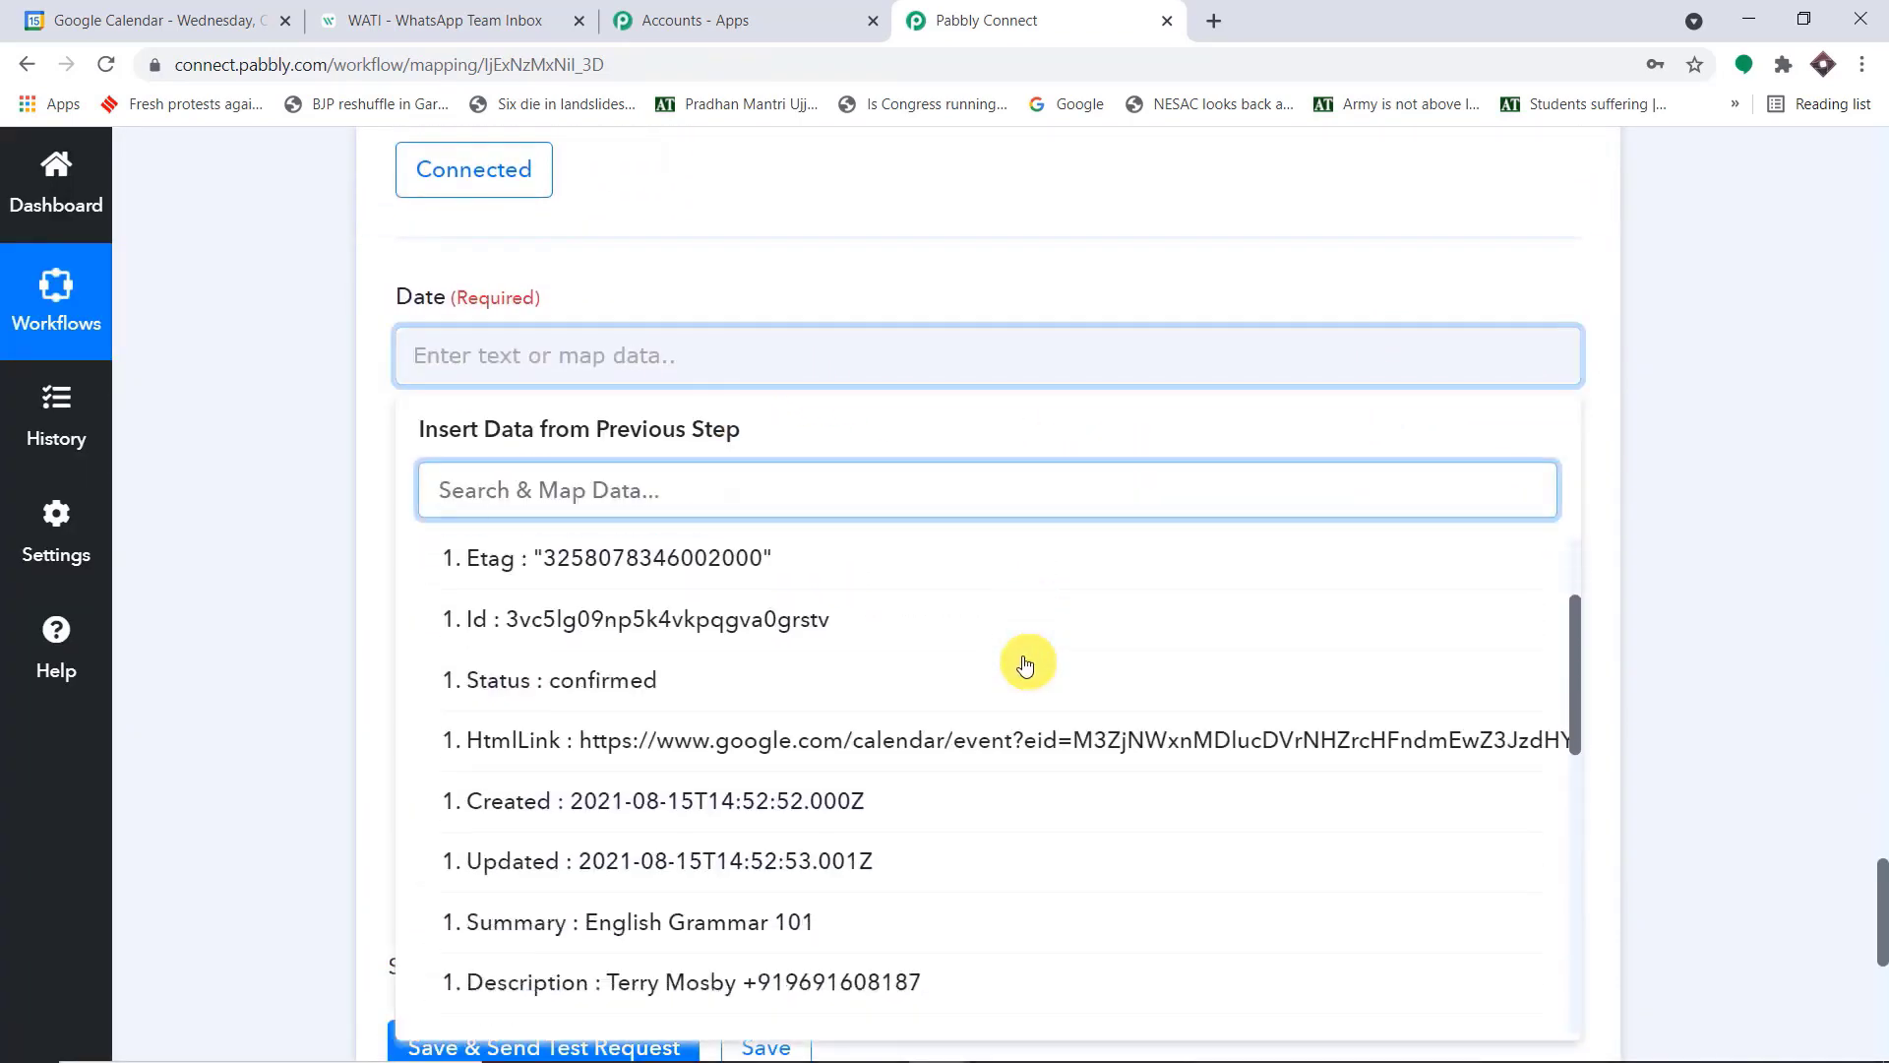
scroll(1033, 657, "down", 2)
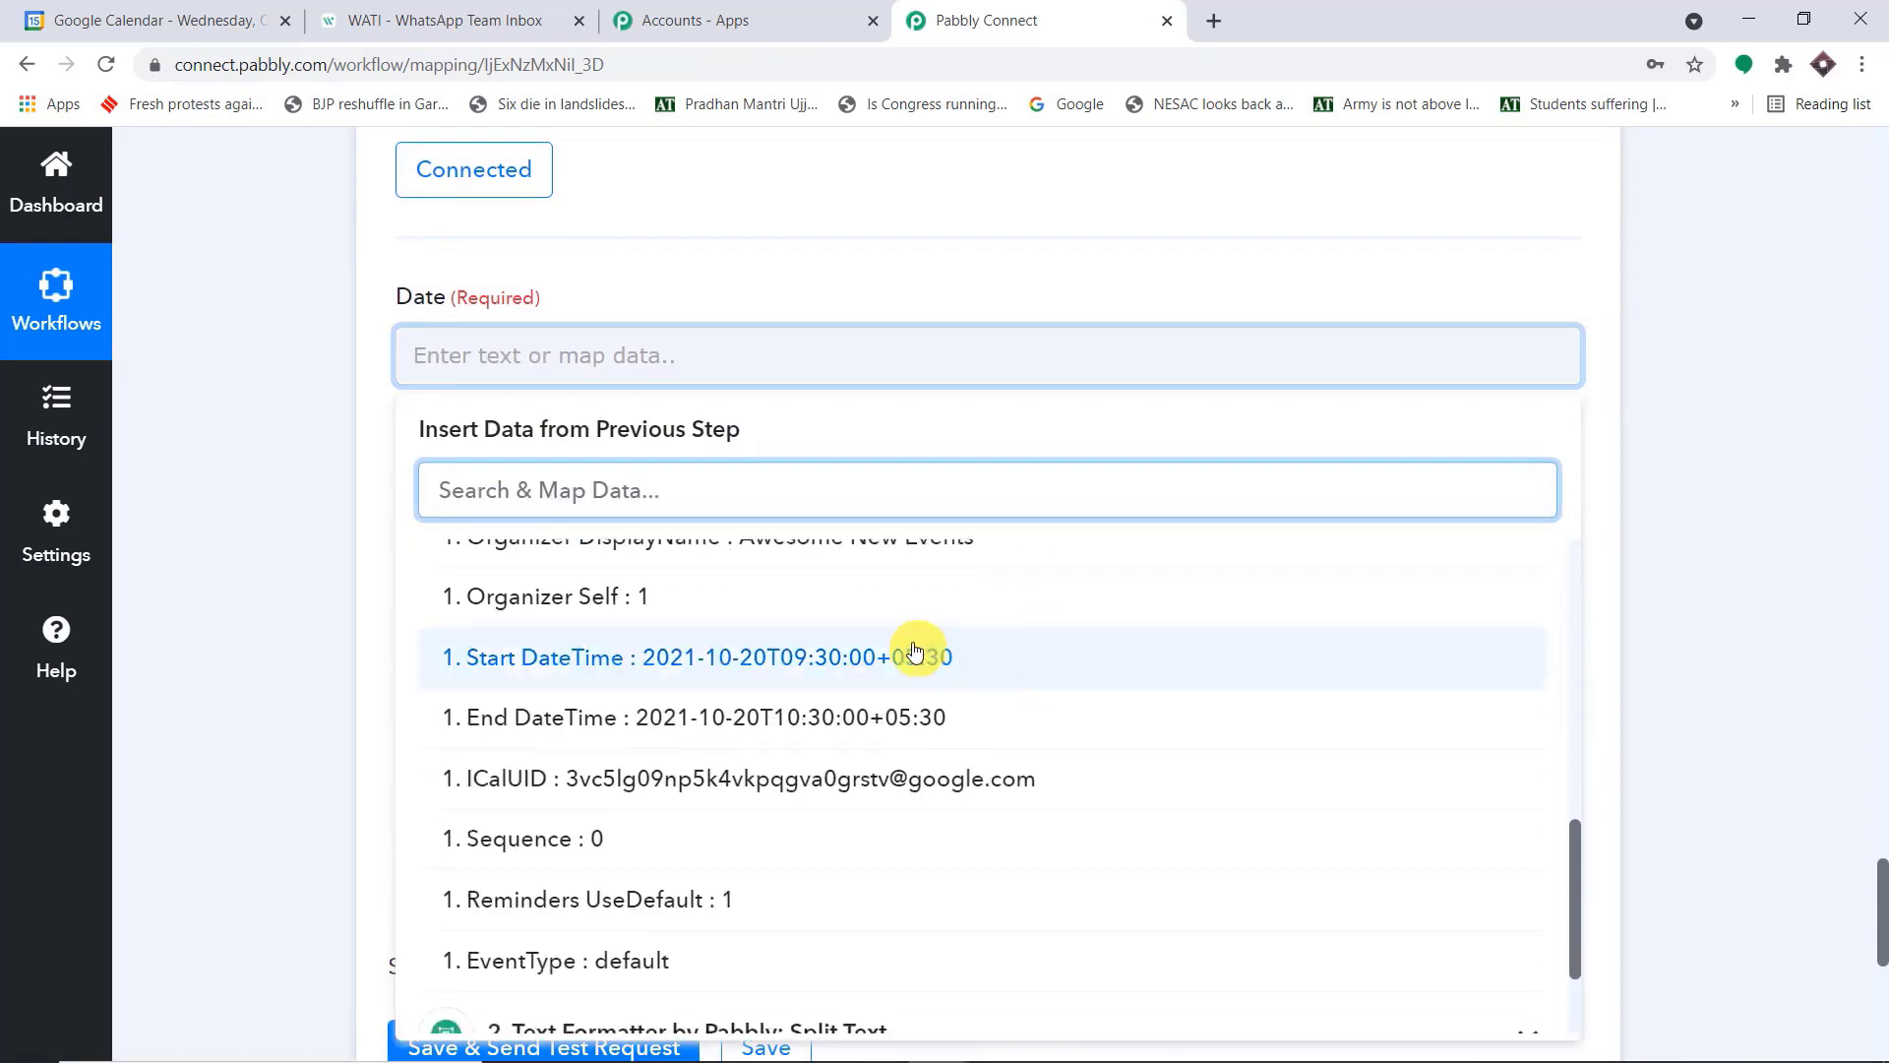
left_click(917, 655)
left_click(1177, 308)
scroll(1177, 308, "down", 1)
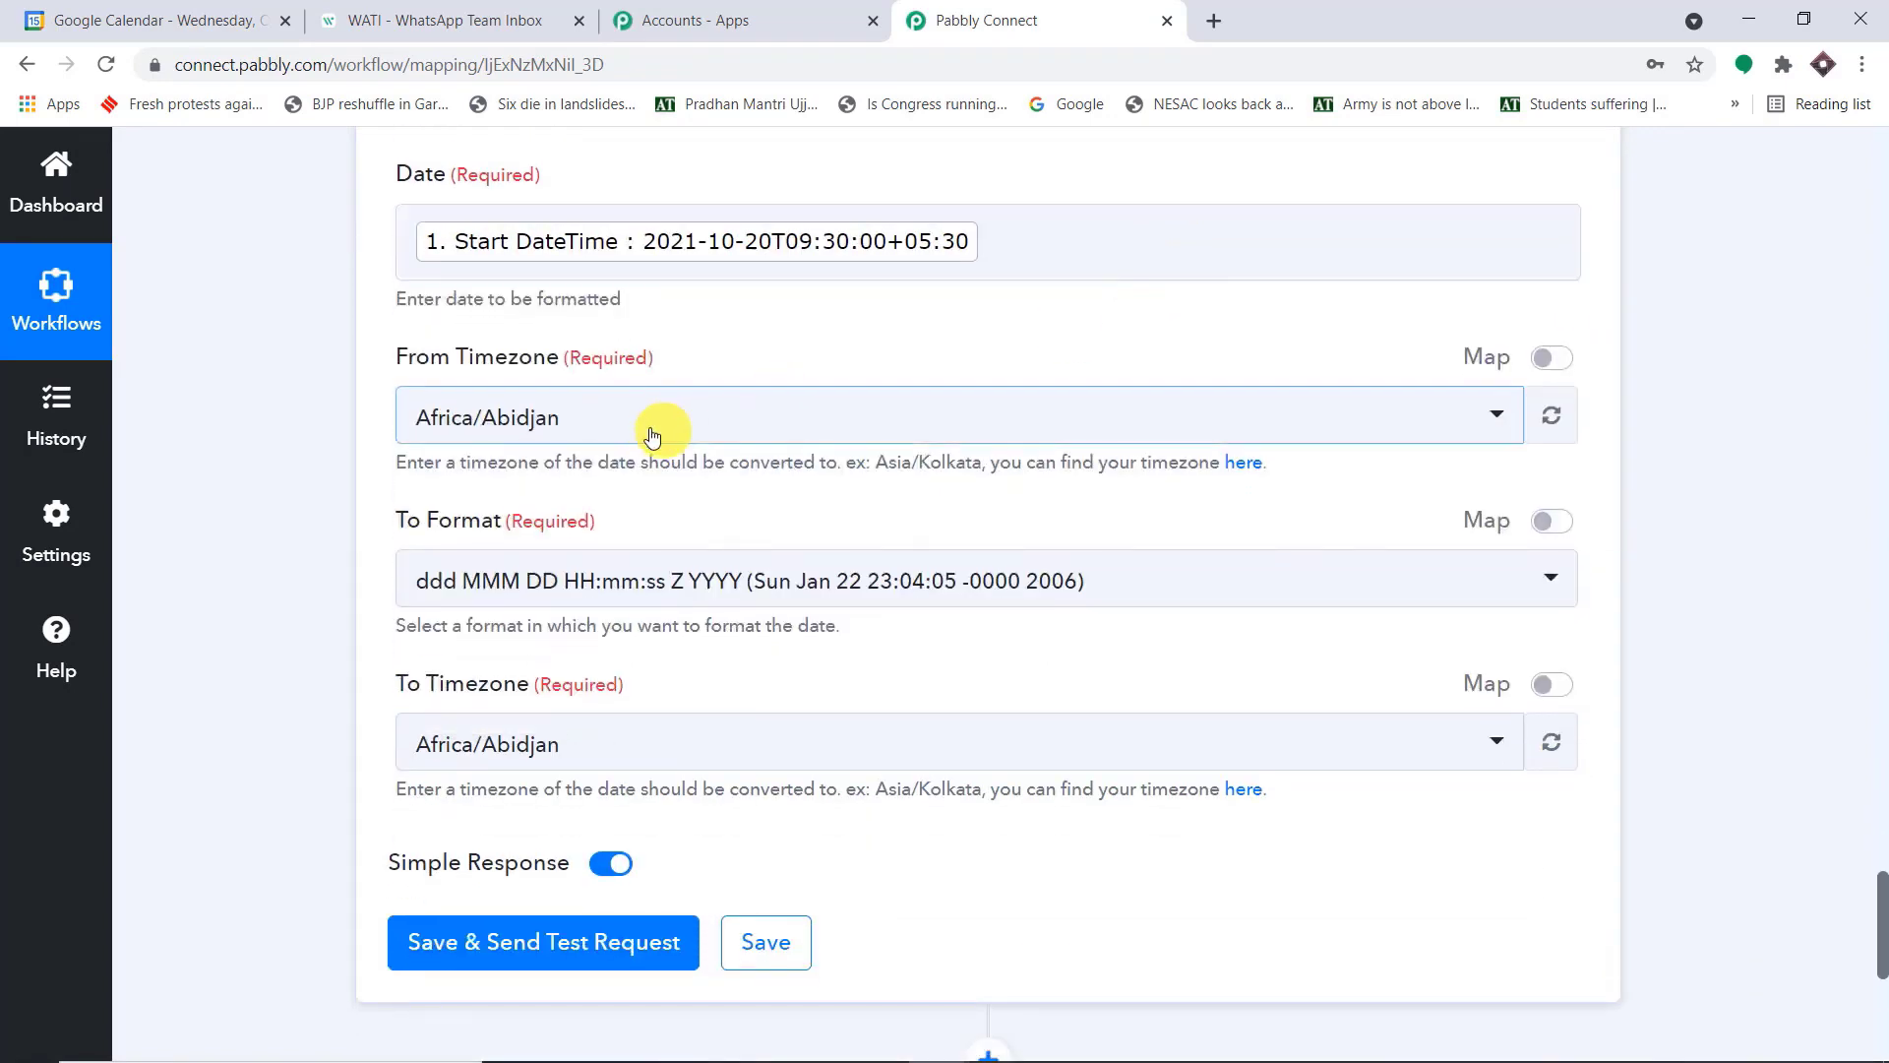
Set the second date formatter action's From Timezone to Asia/Kolkata
left_click(650, 434)
type("asia")
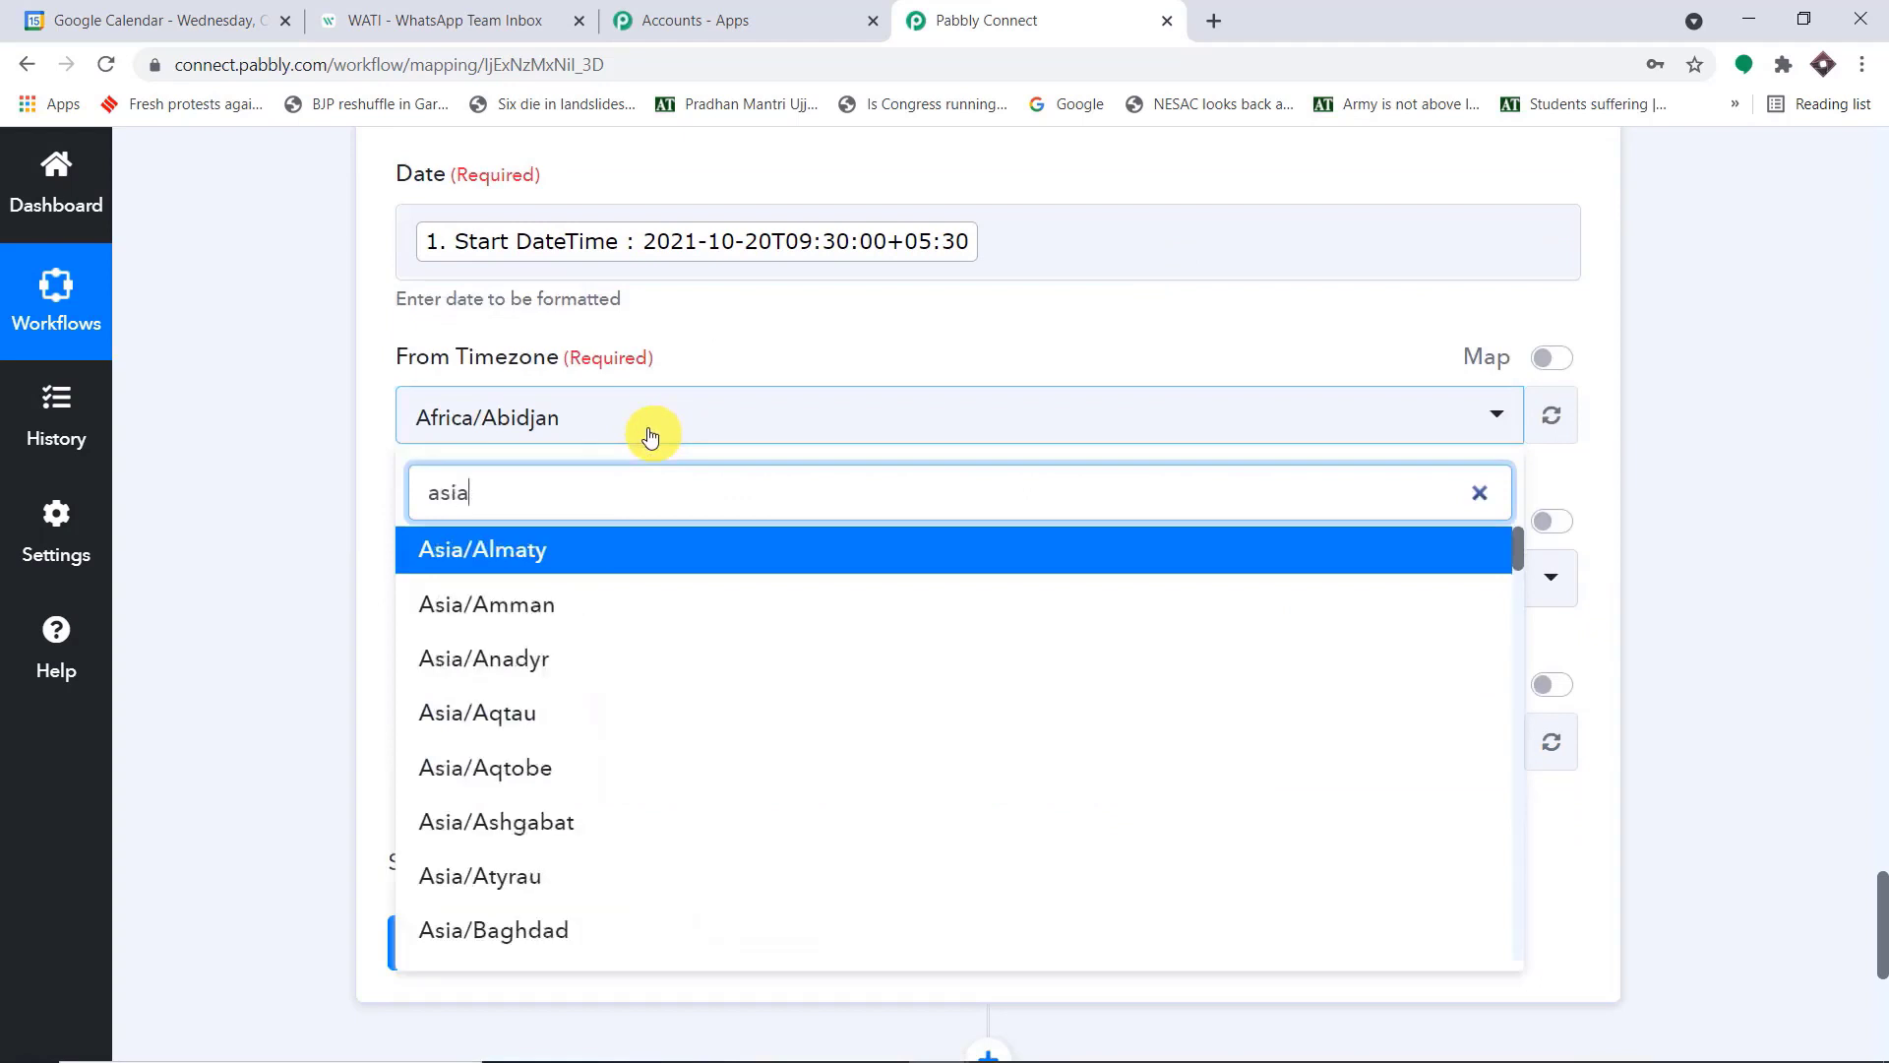
type("/kol")
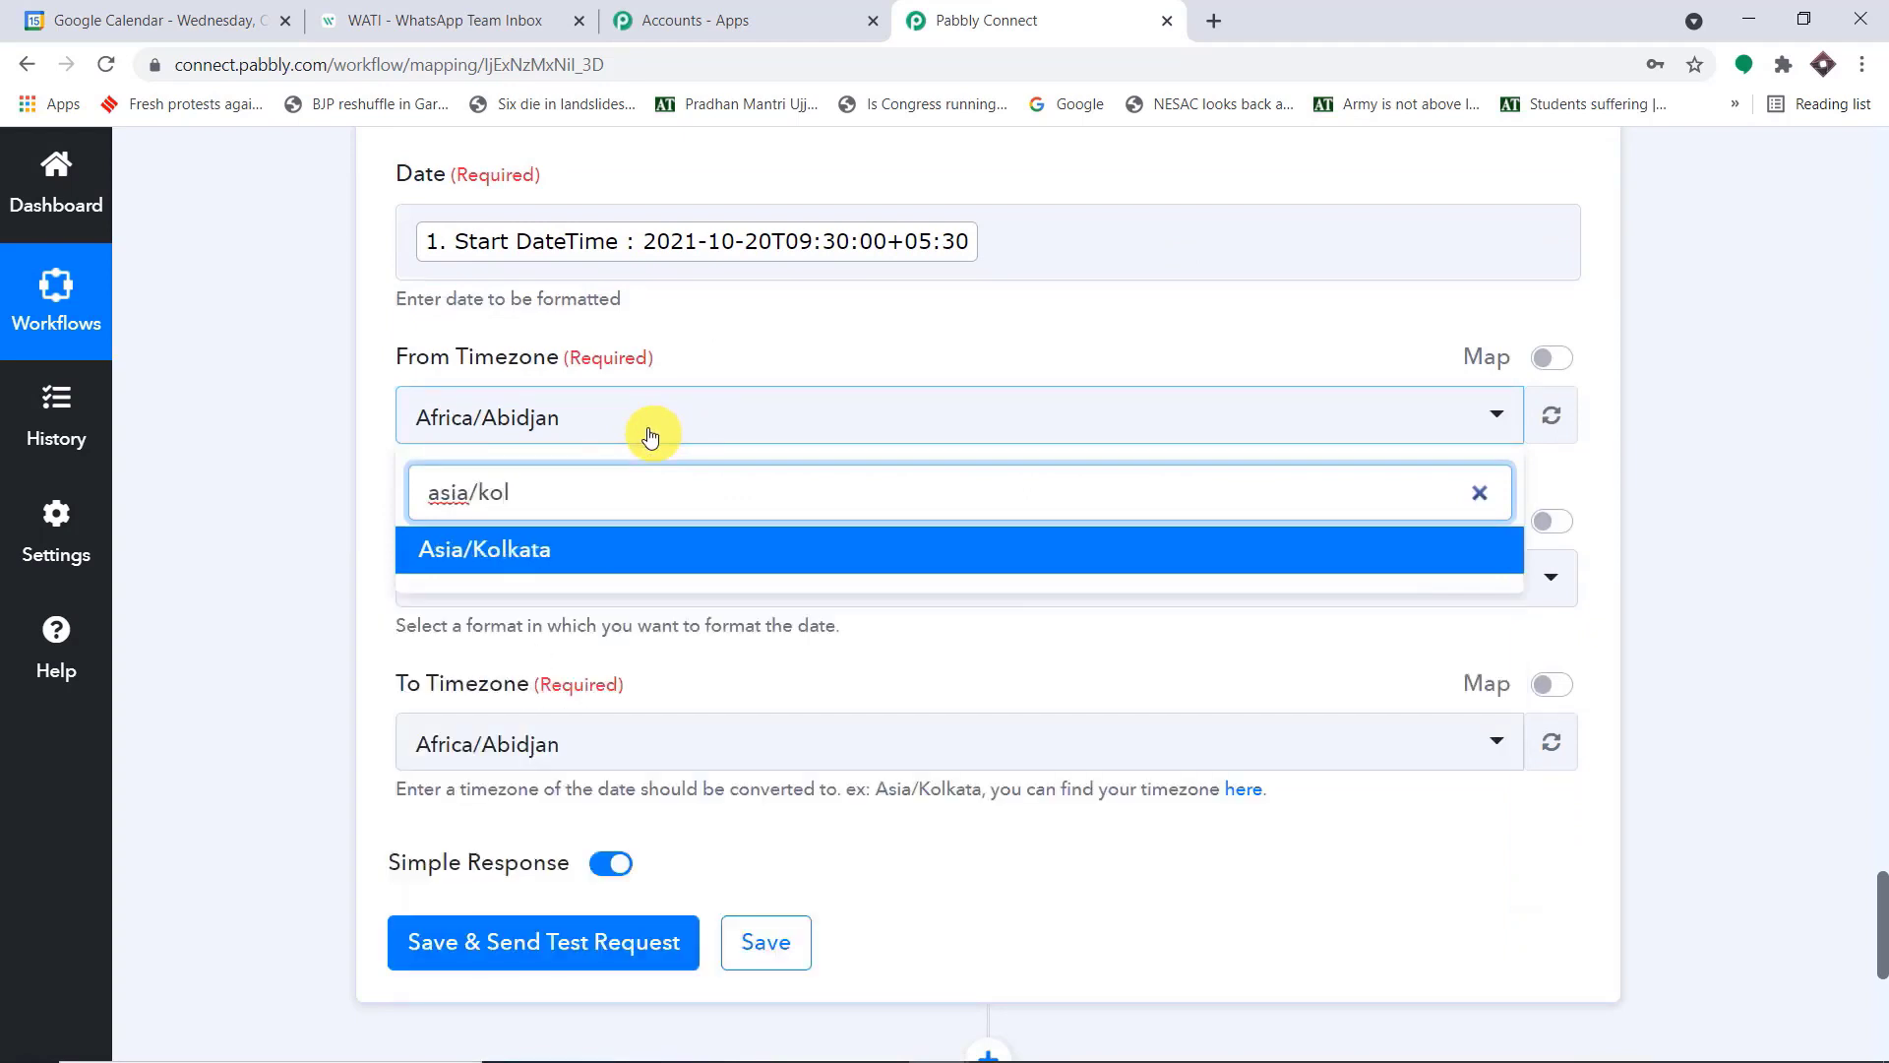
left_click(679, 566)
Choose HH:mm (13:08) as the To Format of the second date formatter action
left_click(648, 593)
scroll(807, 688, "down", 5)
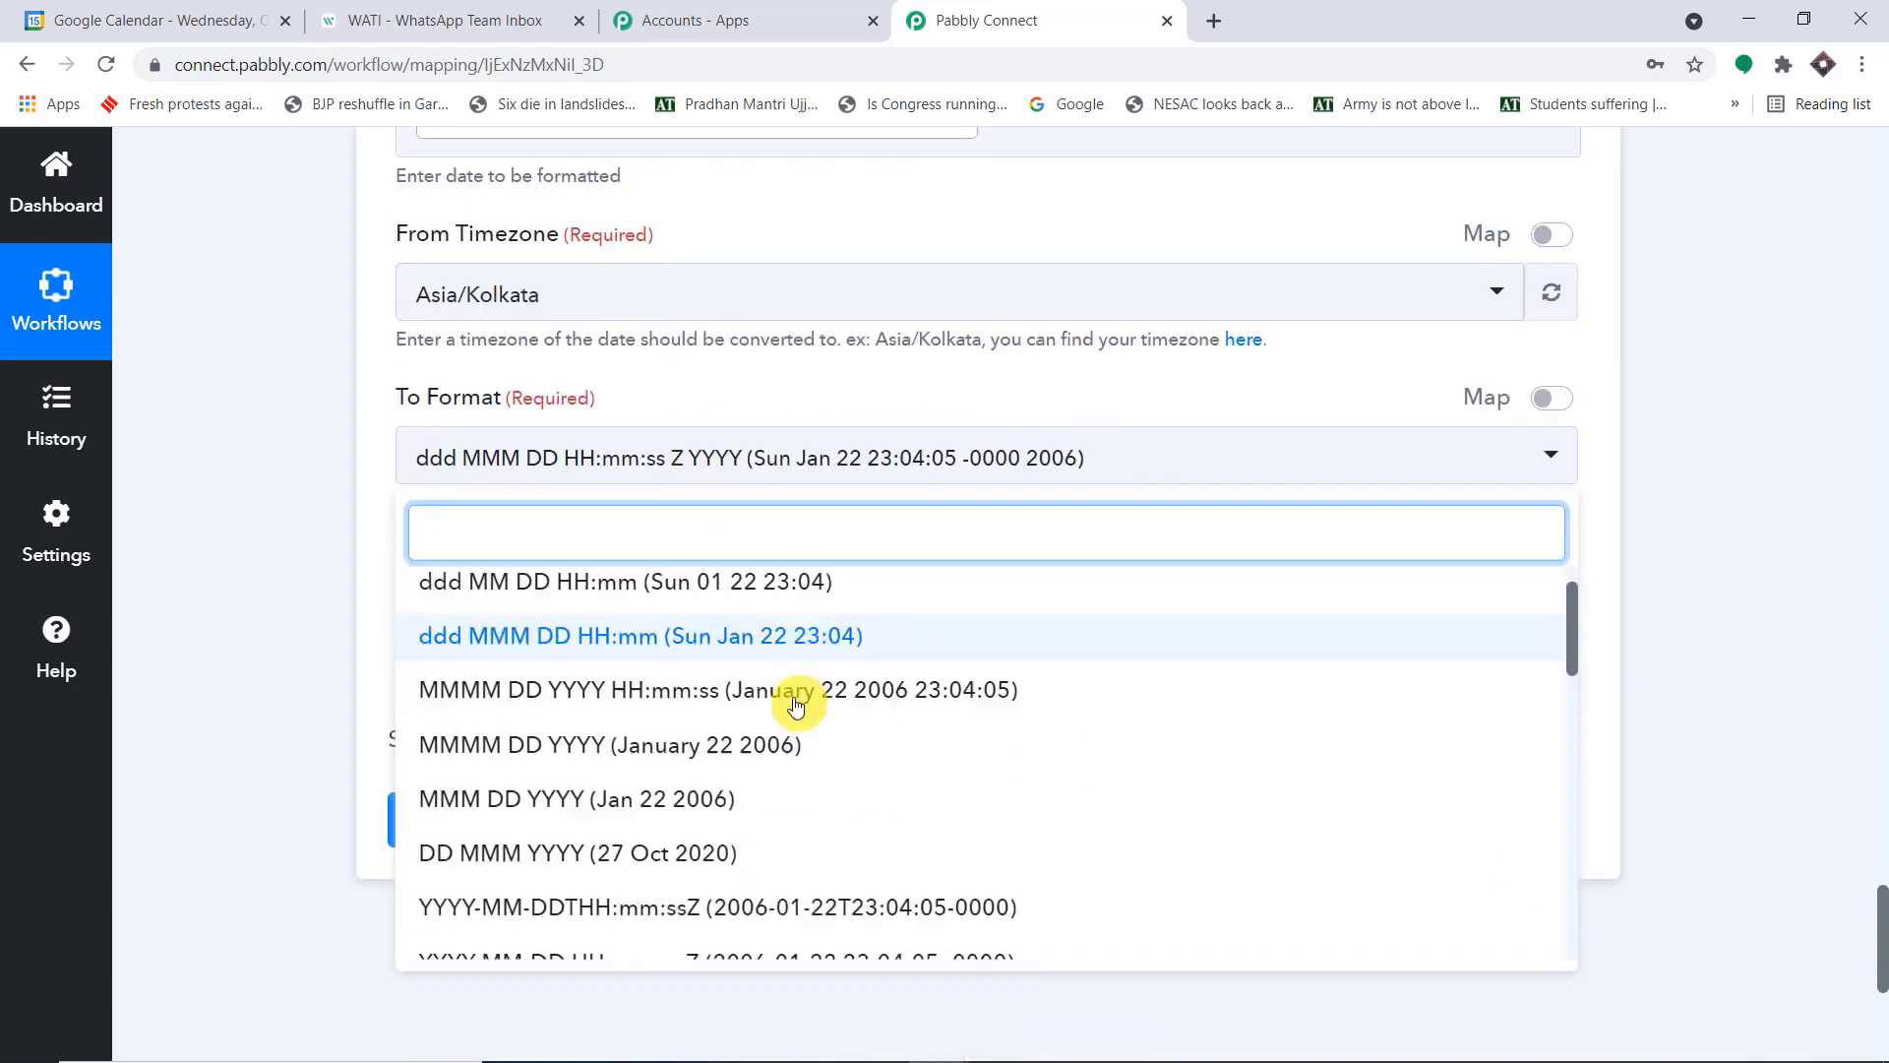
scroll(839, 703, "down", 8)
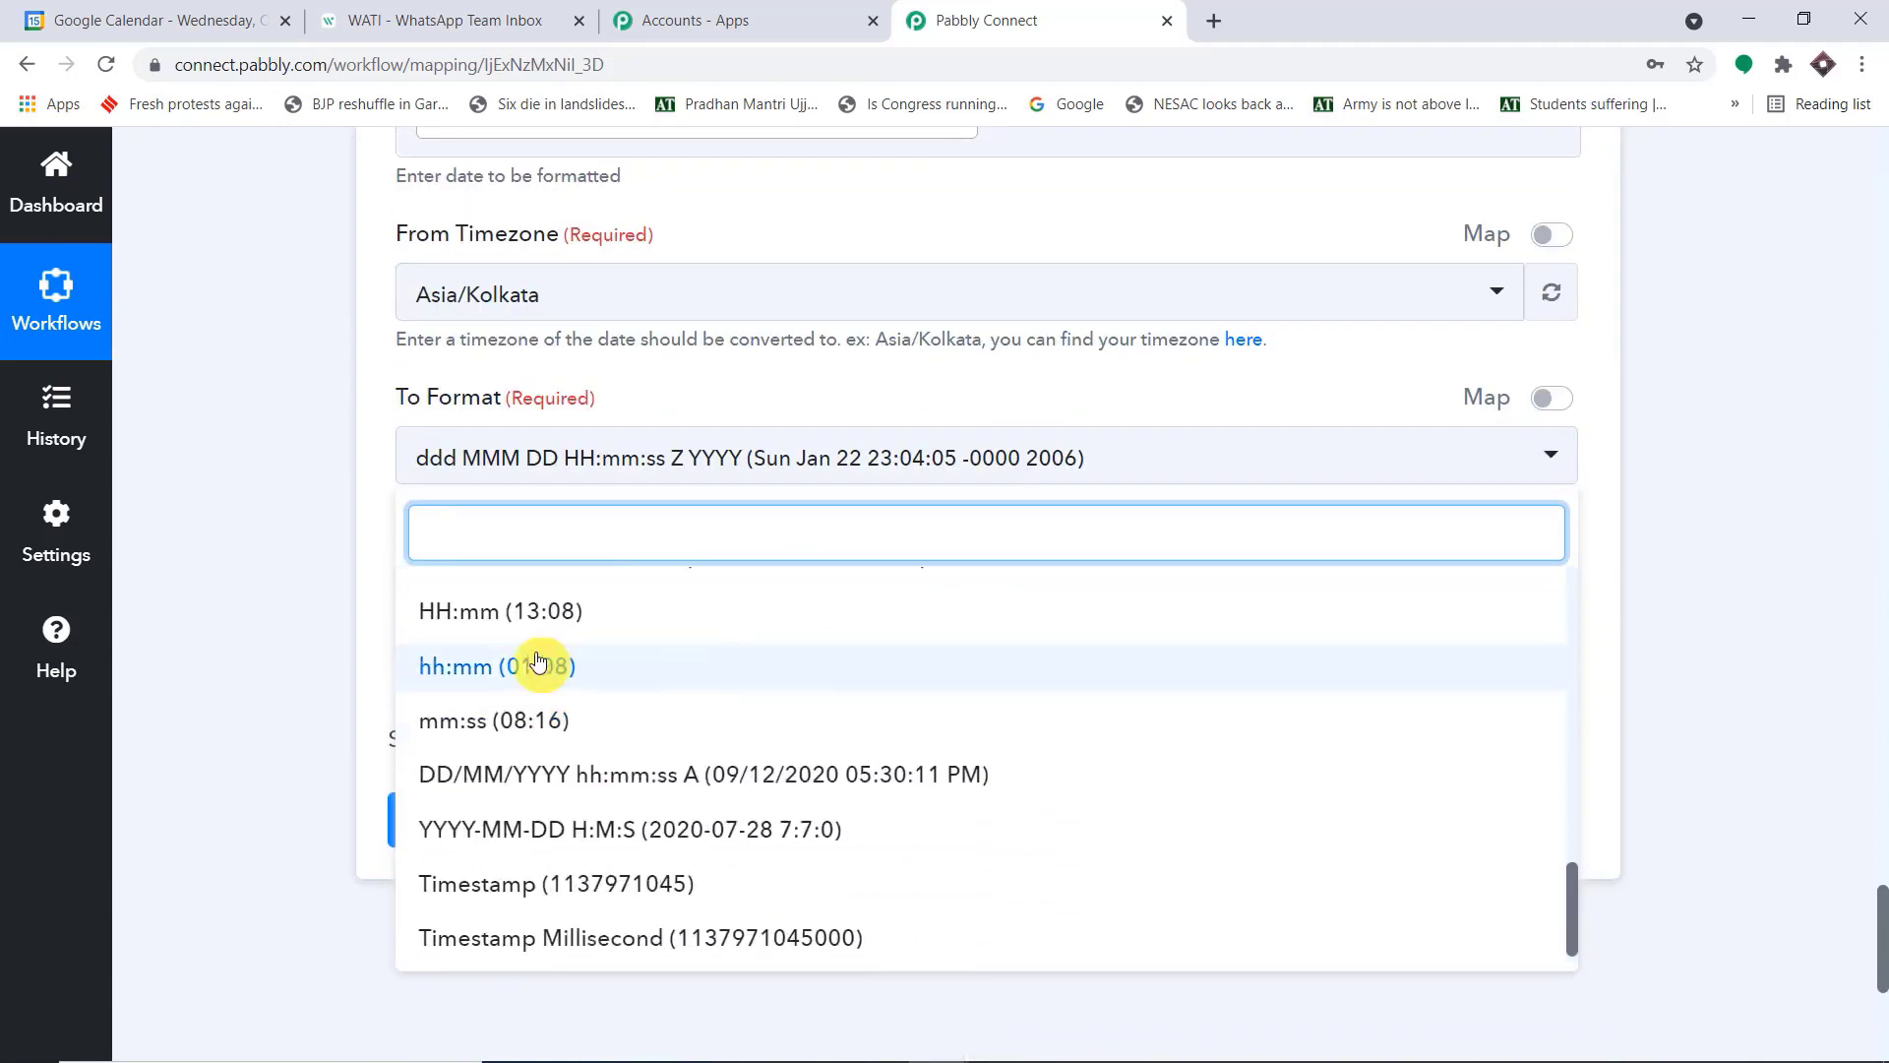
scroll(588, 632, "up", 1)
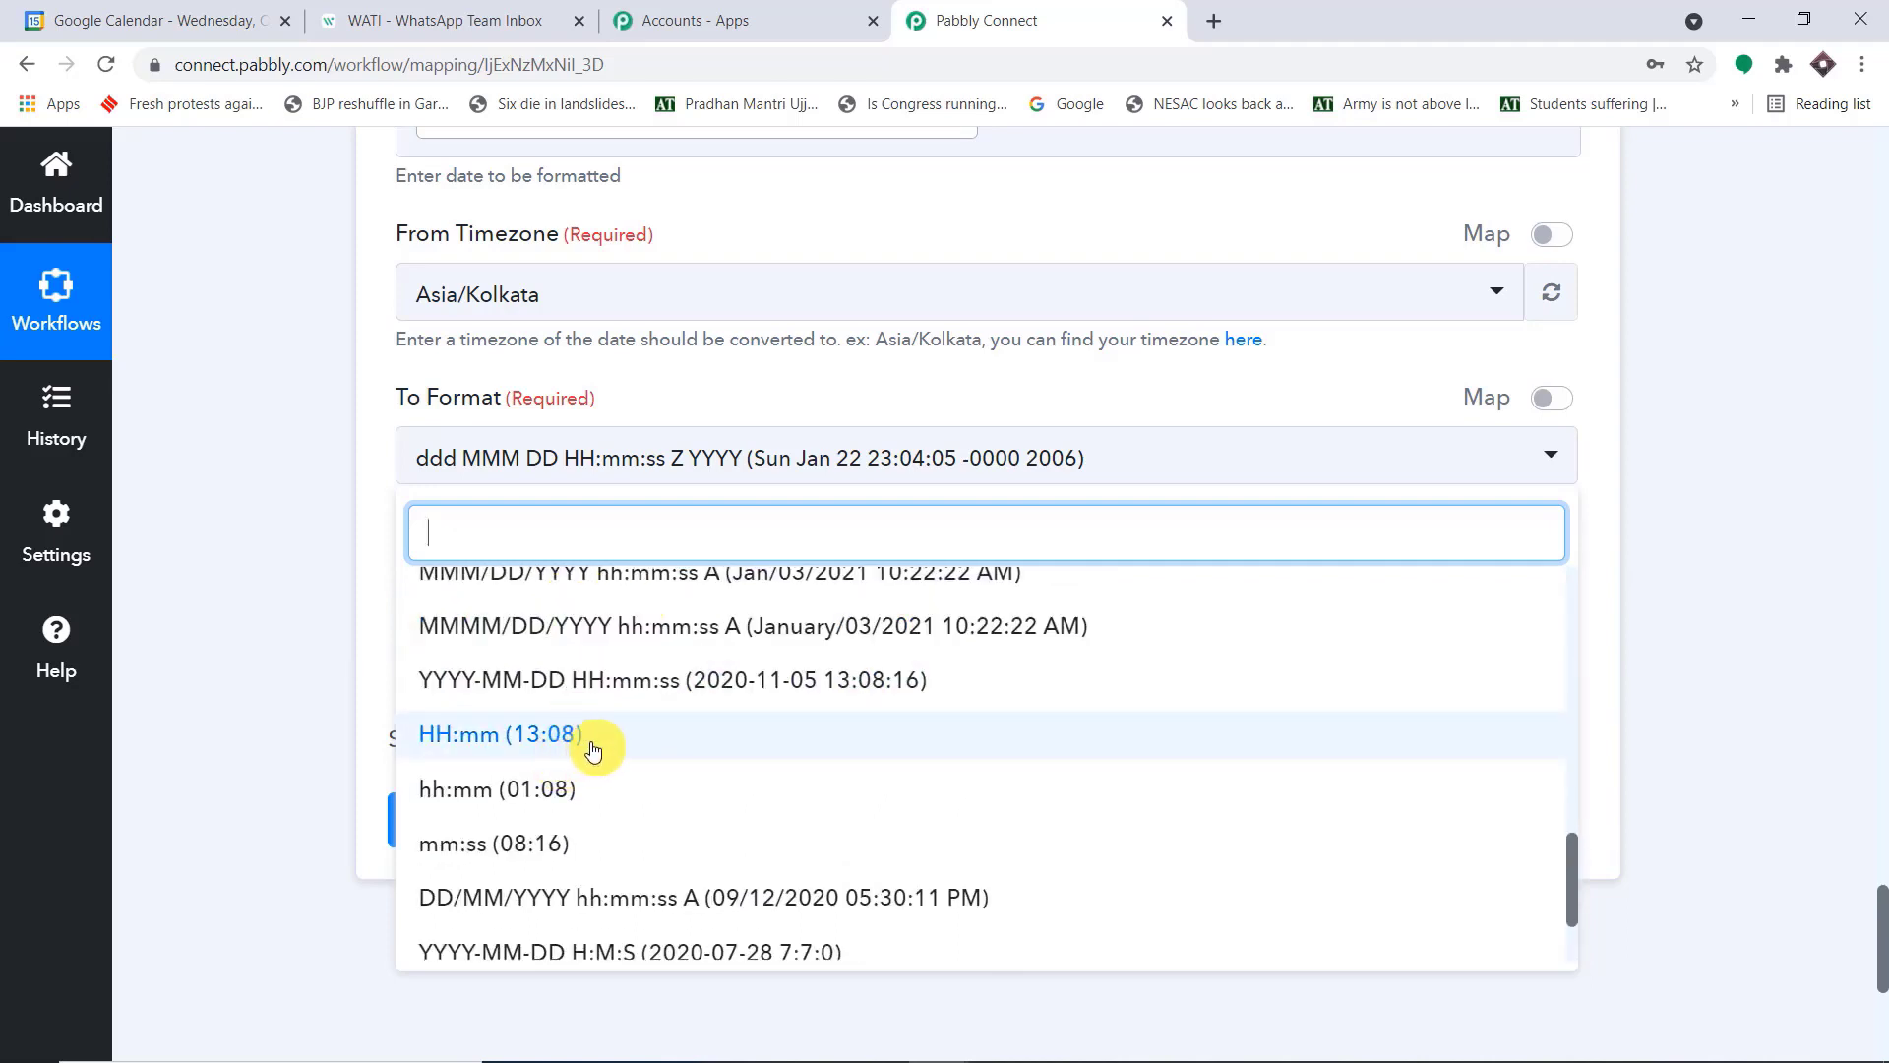
left_click(654, 743)
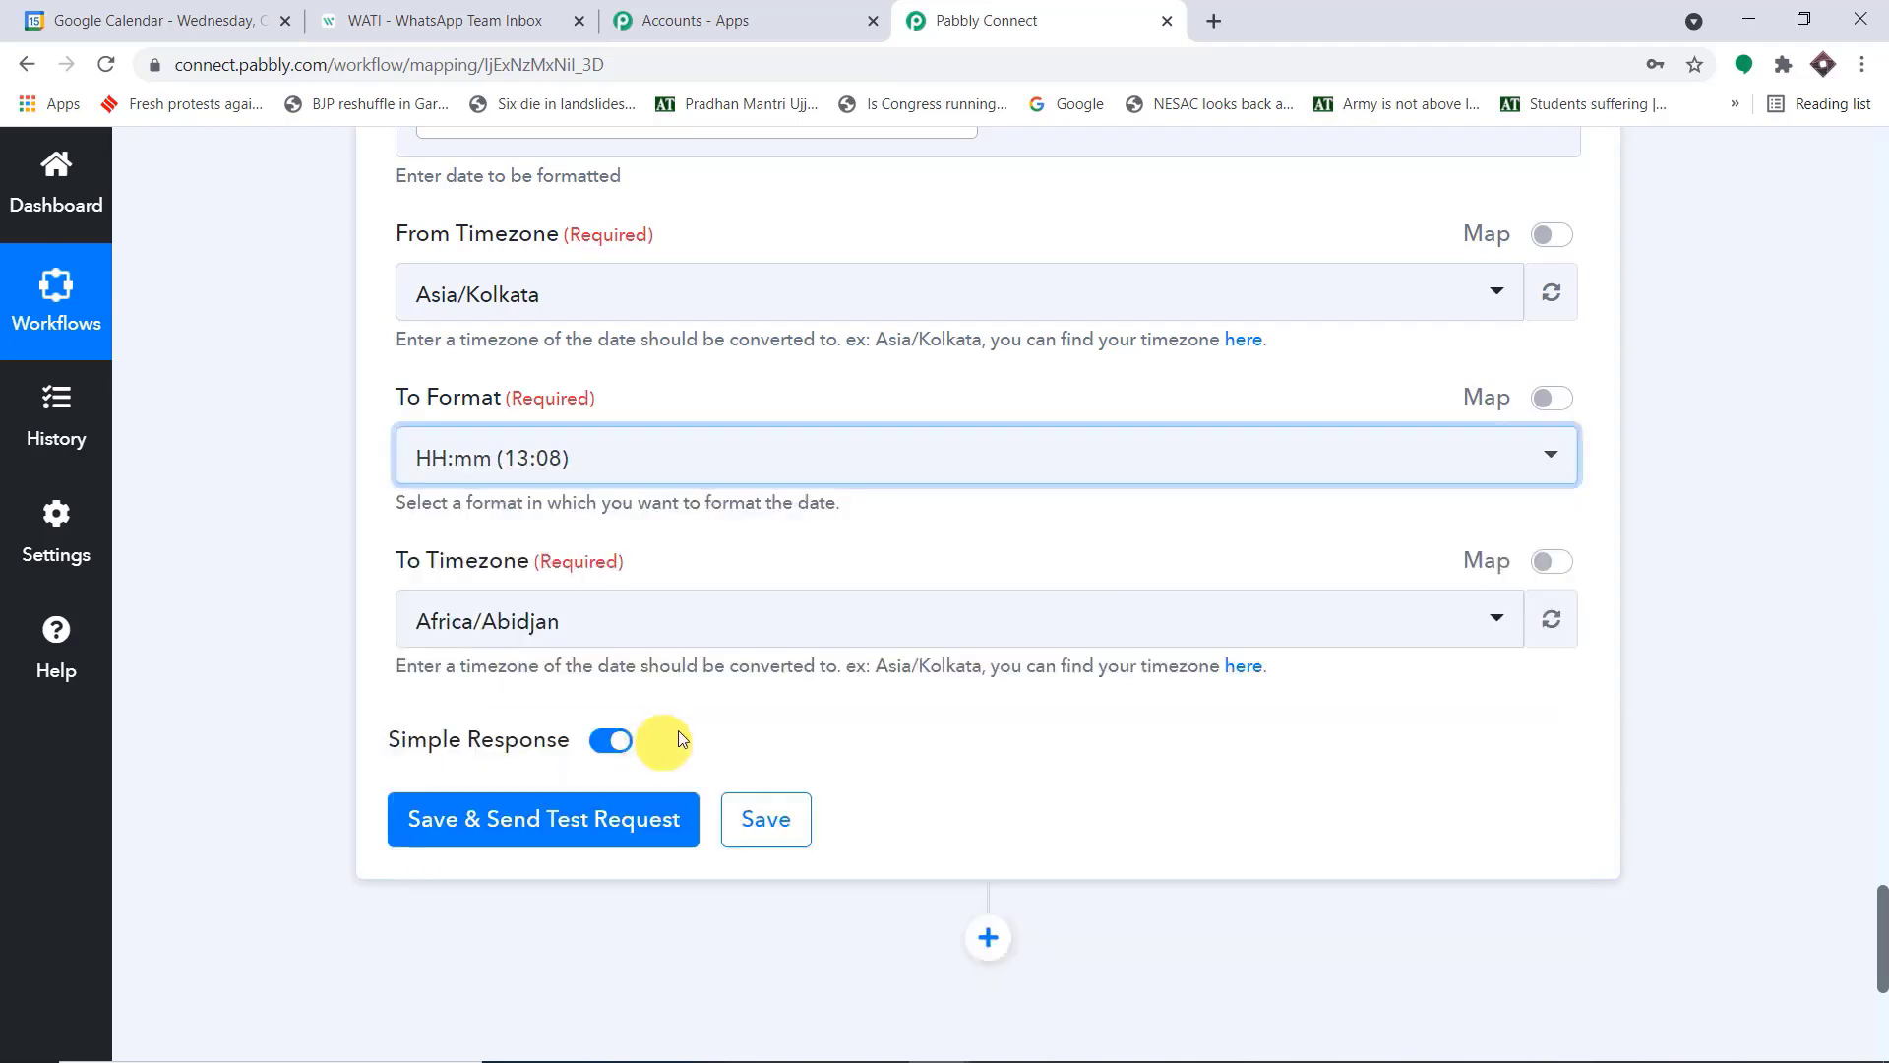
Set the second date formatter action's To Timezone to Asia/Kolkata
left_click(694, 627)
type("asia/ko")
left_click(591, 547)
Save the second date formatter action, send a test request, and check the formatted start time in the Result
scroll(611, 742, "down", 1)
scroll(746, 641, "up", 7)
scroll(753, 629, "up", 1)
scroll(778, 650, "down", 1)
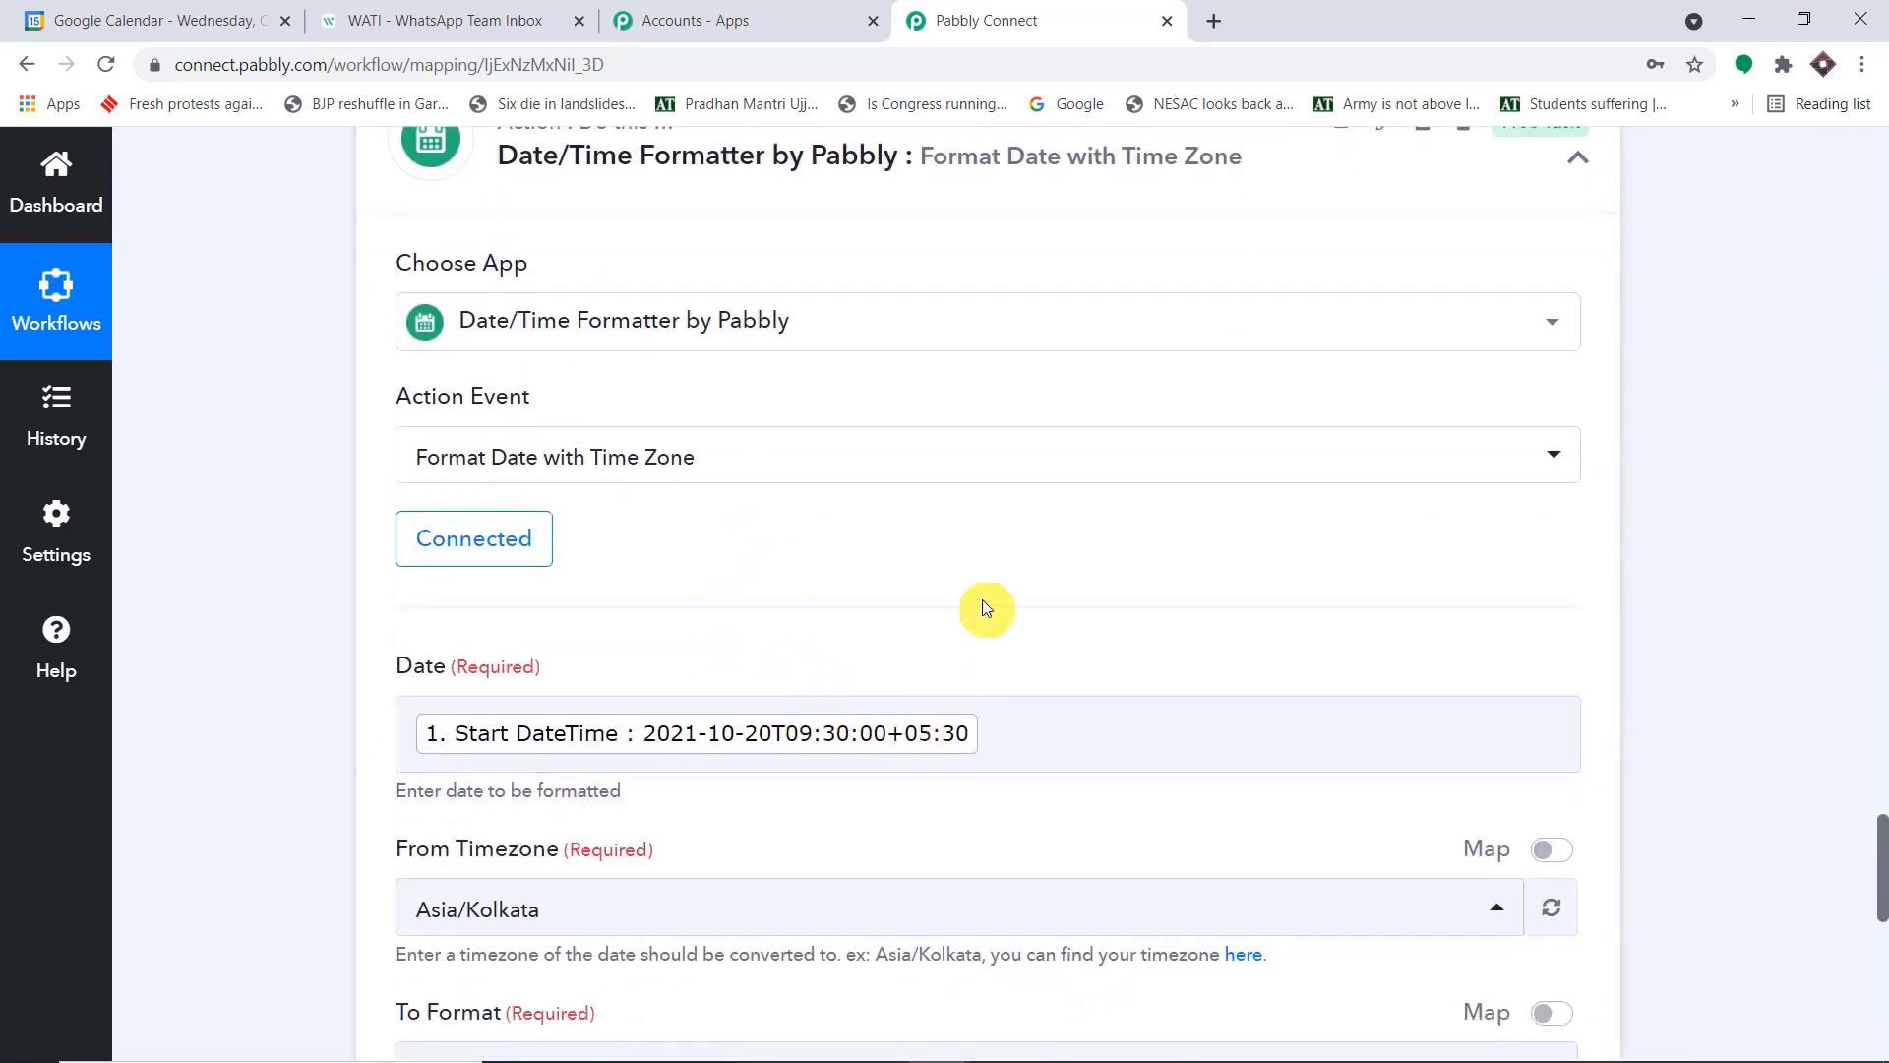
scroll(935, 561, "down", 8)
left_click(587, 593)
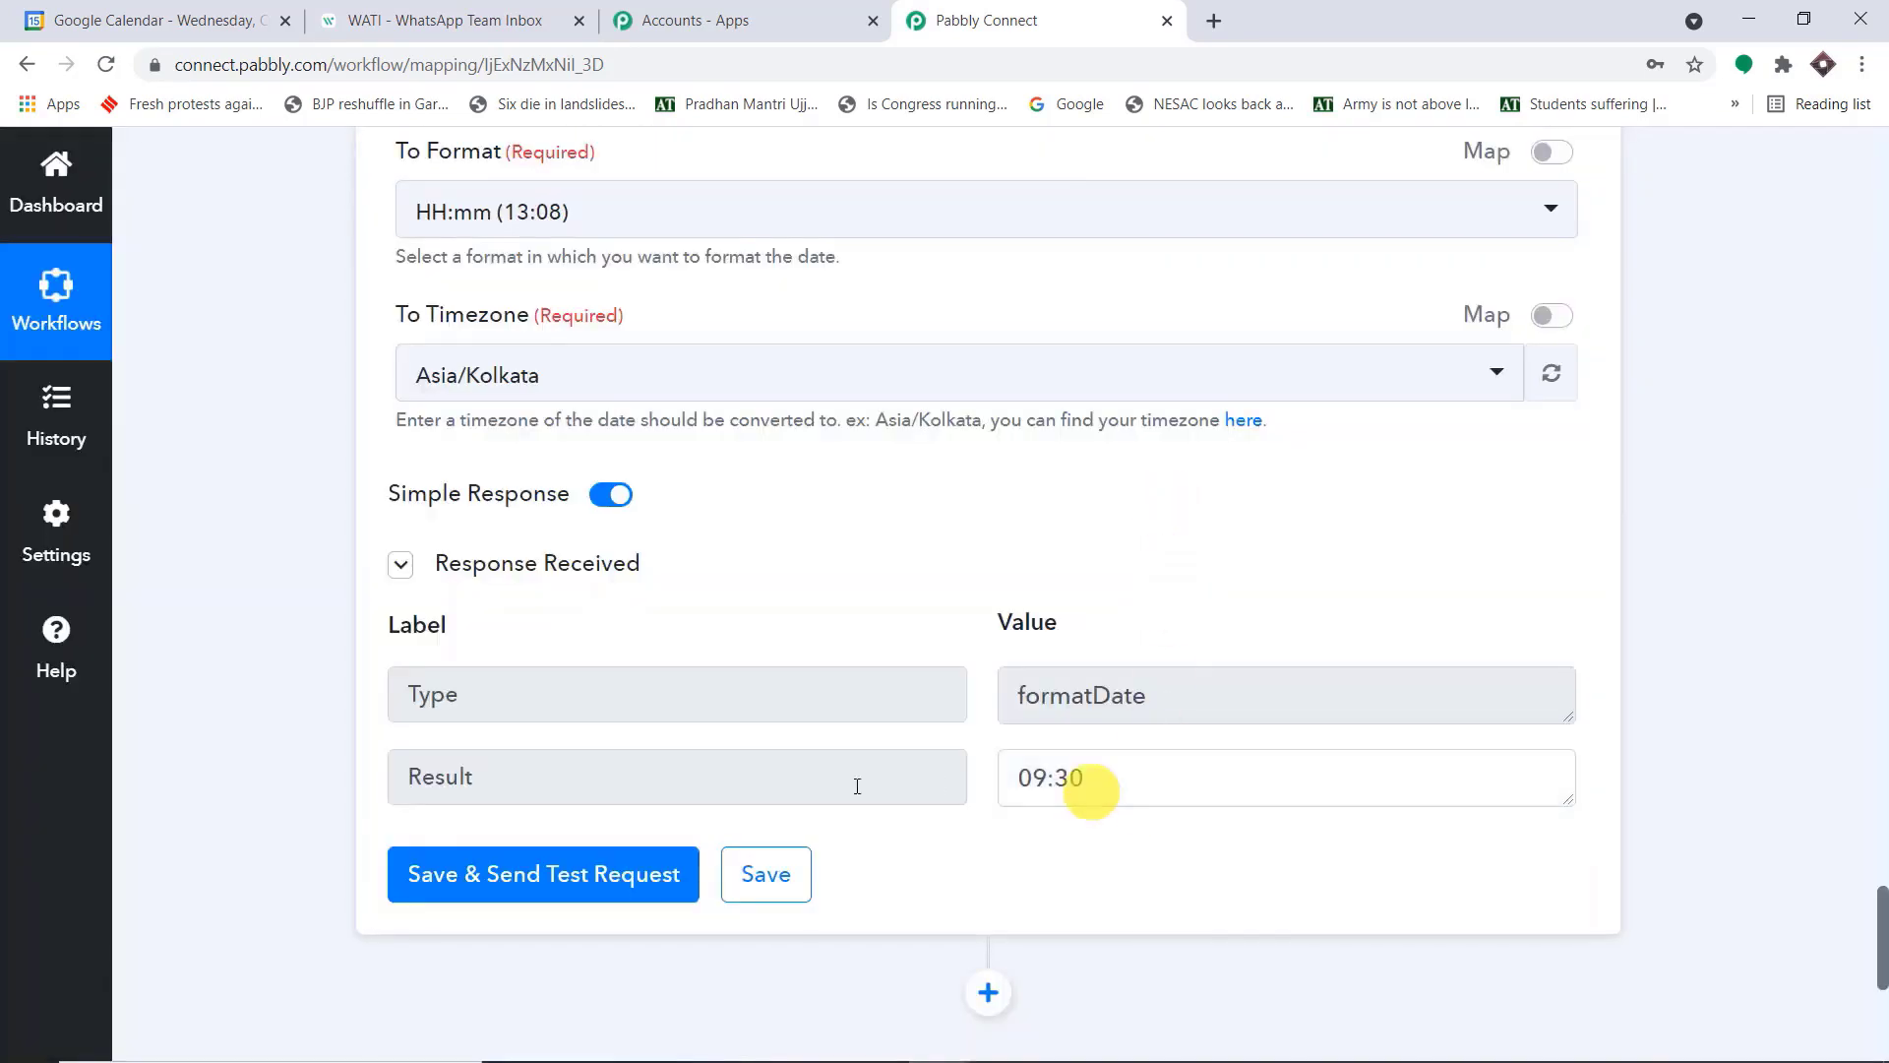
left_click_drag(1088, 780, 404, 771)
scroll(1523, 621, "down", 2)
scroll(1523, 622, "down", 2)
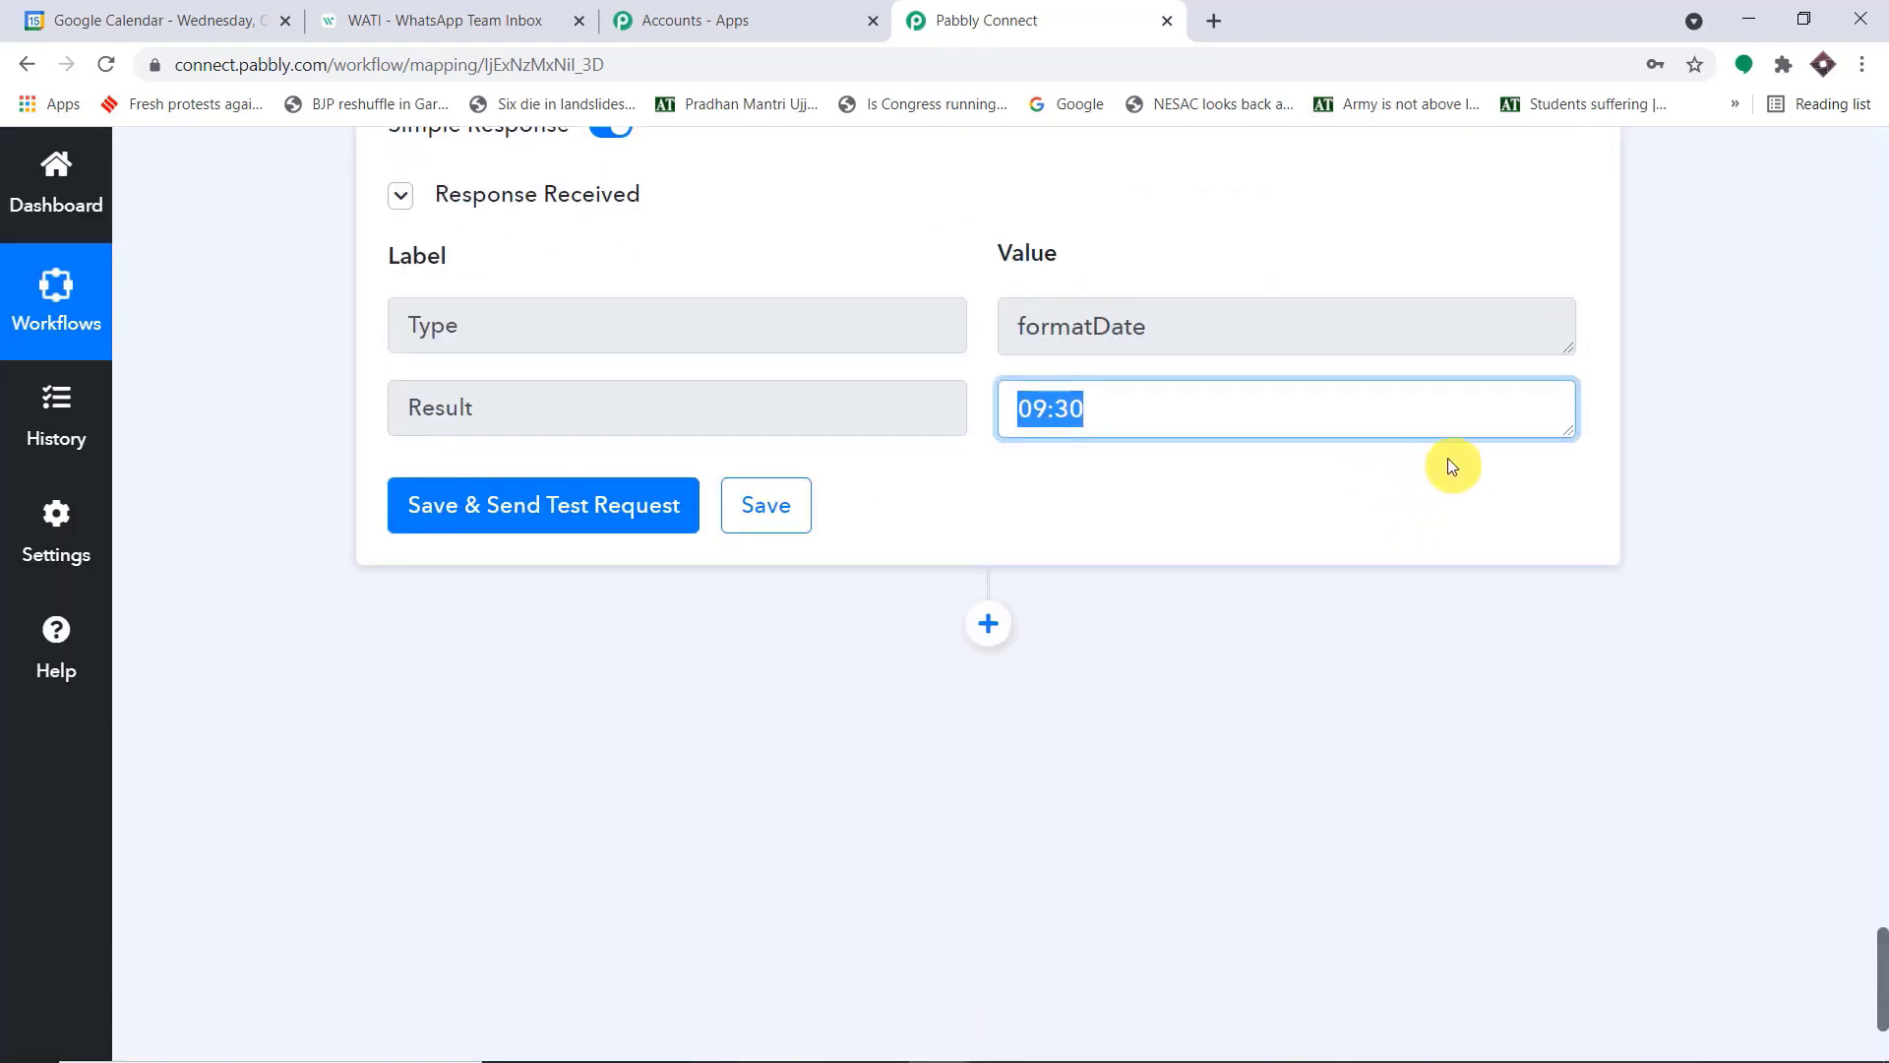
scroll(1378, 456, "up", 4)
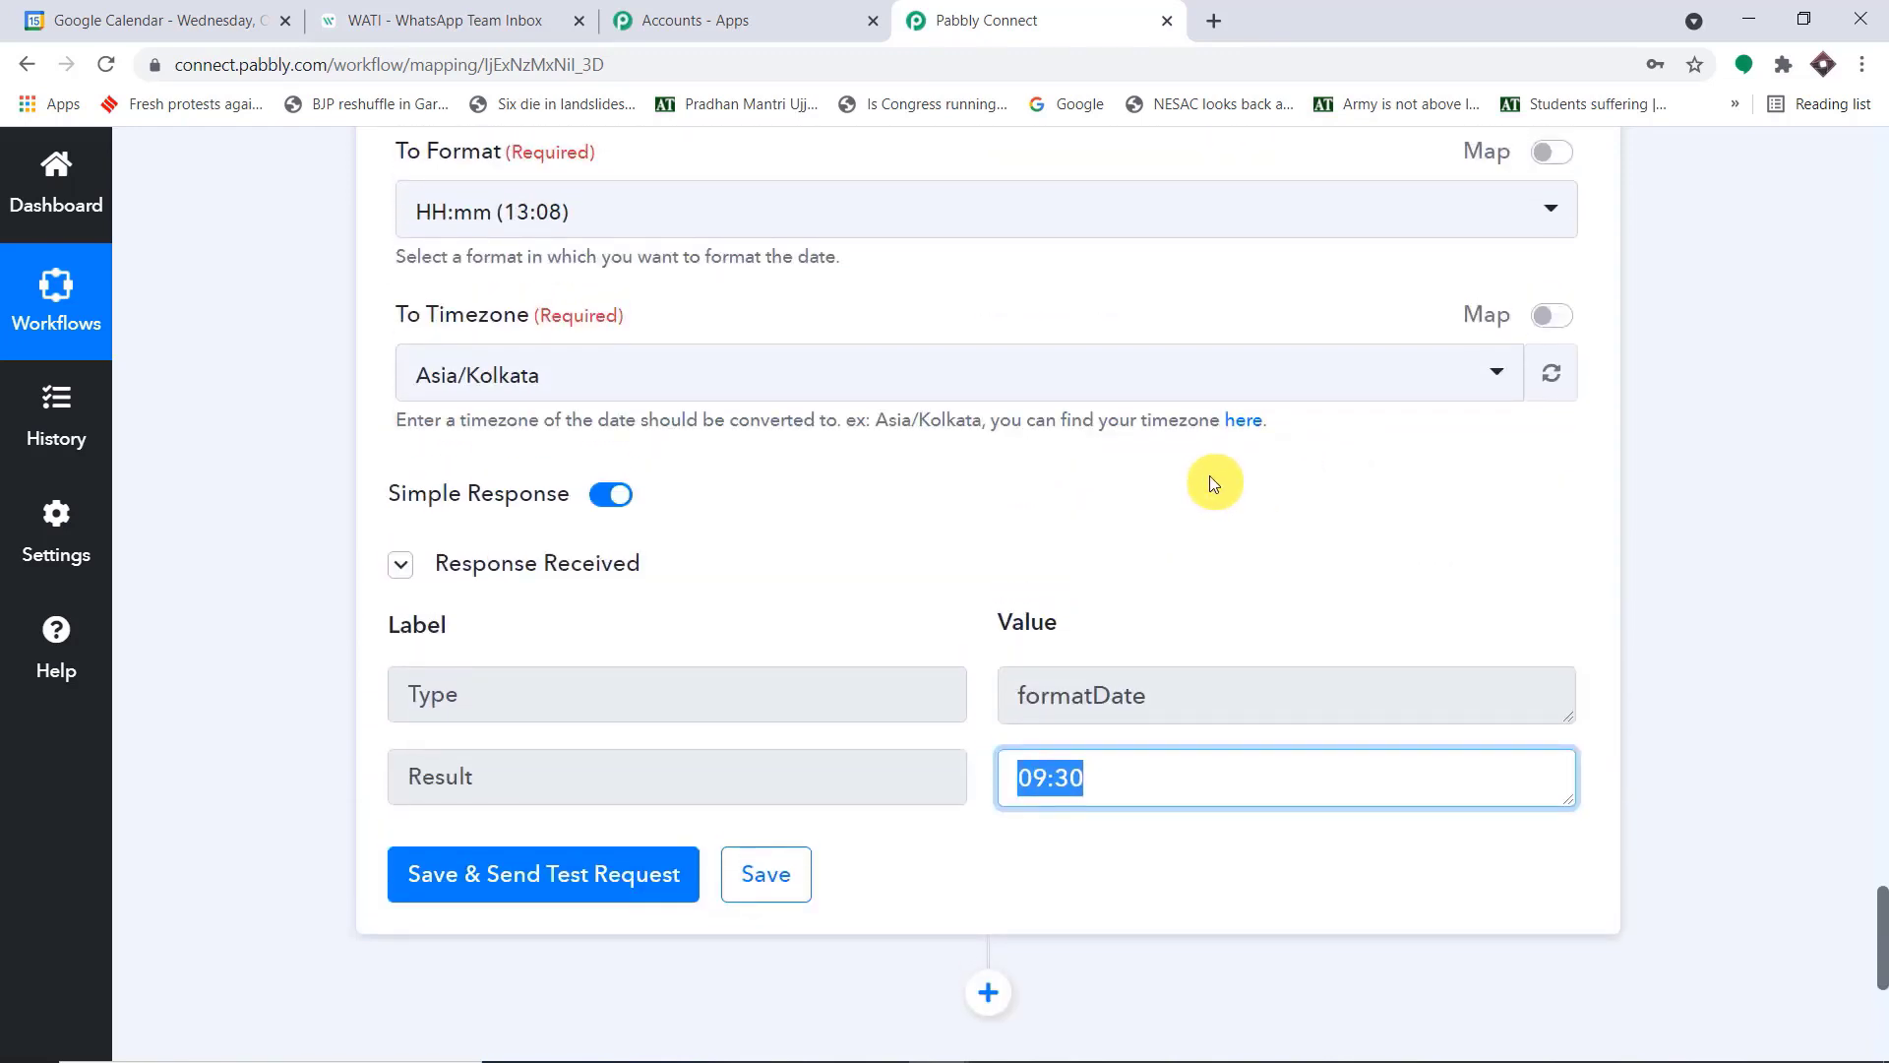
Add a WATI action after the second date formatter, with Send Template Message as its event
scroll(1218, 480, "down", 6)
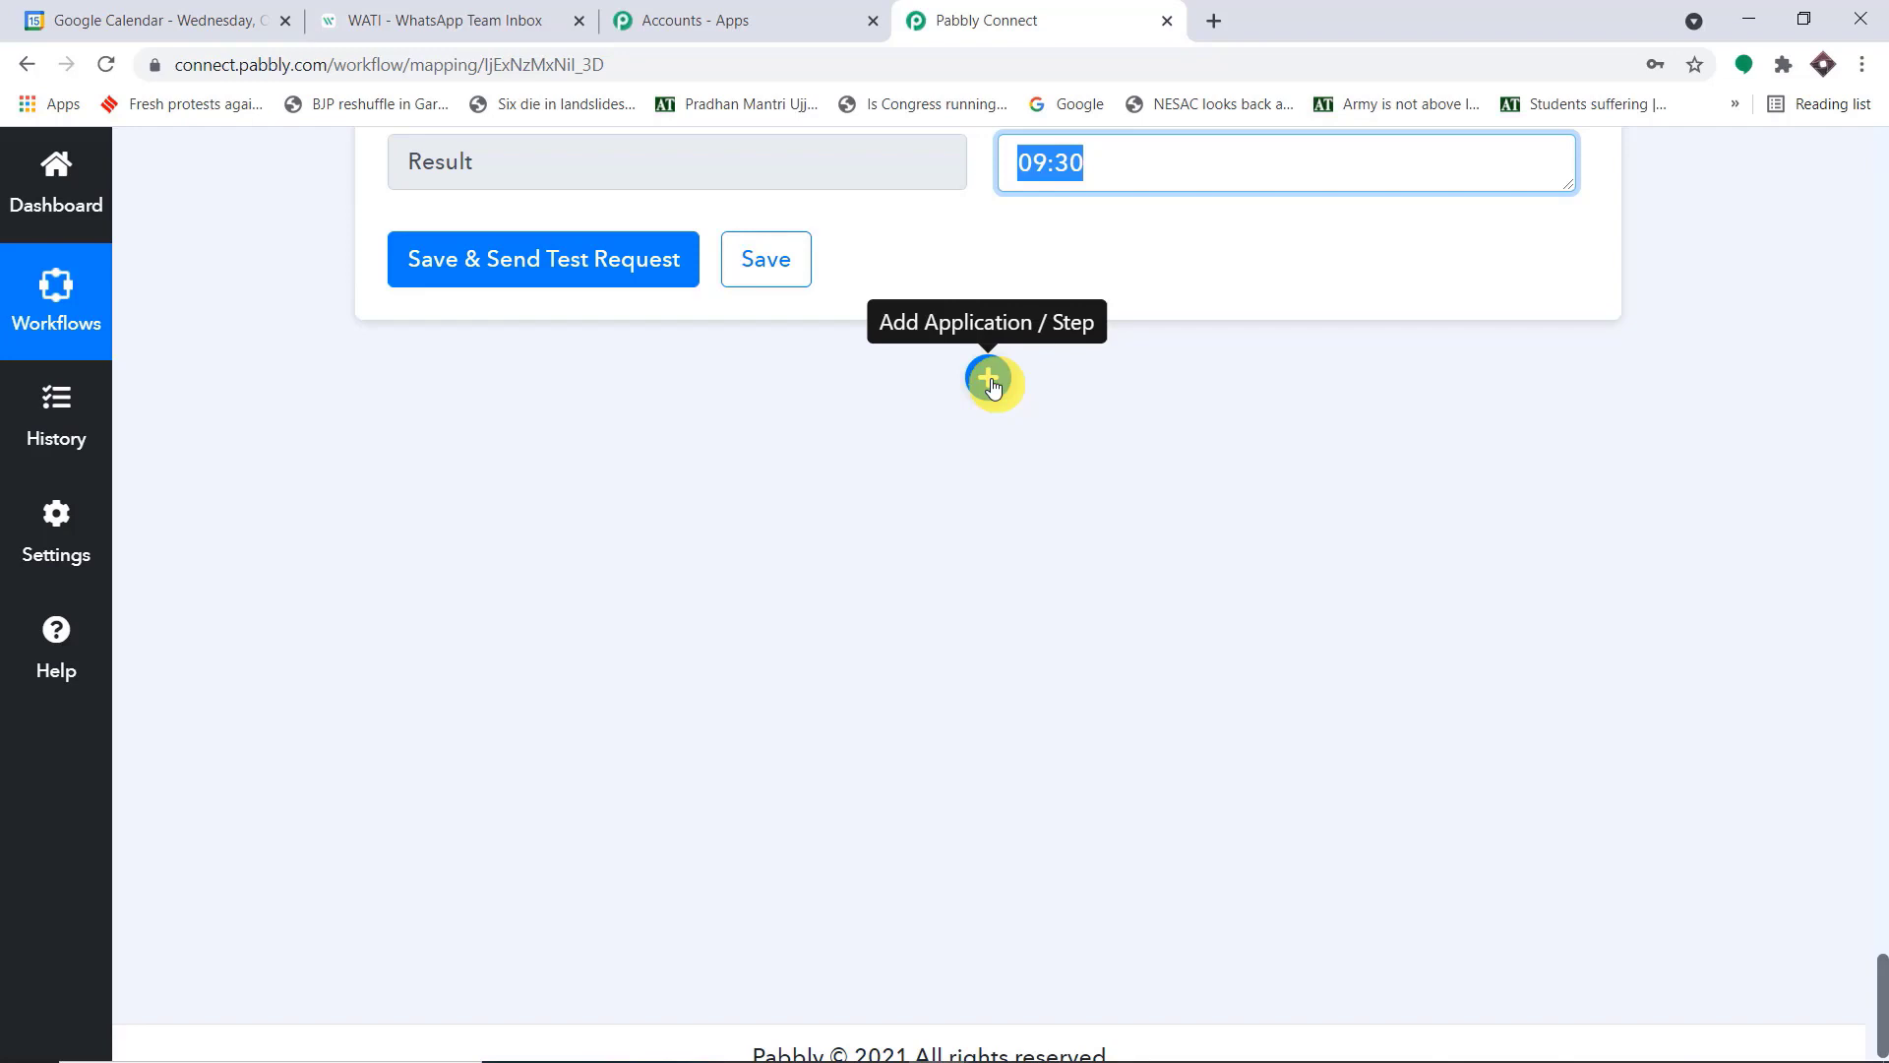
left_click(989, 380)
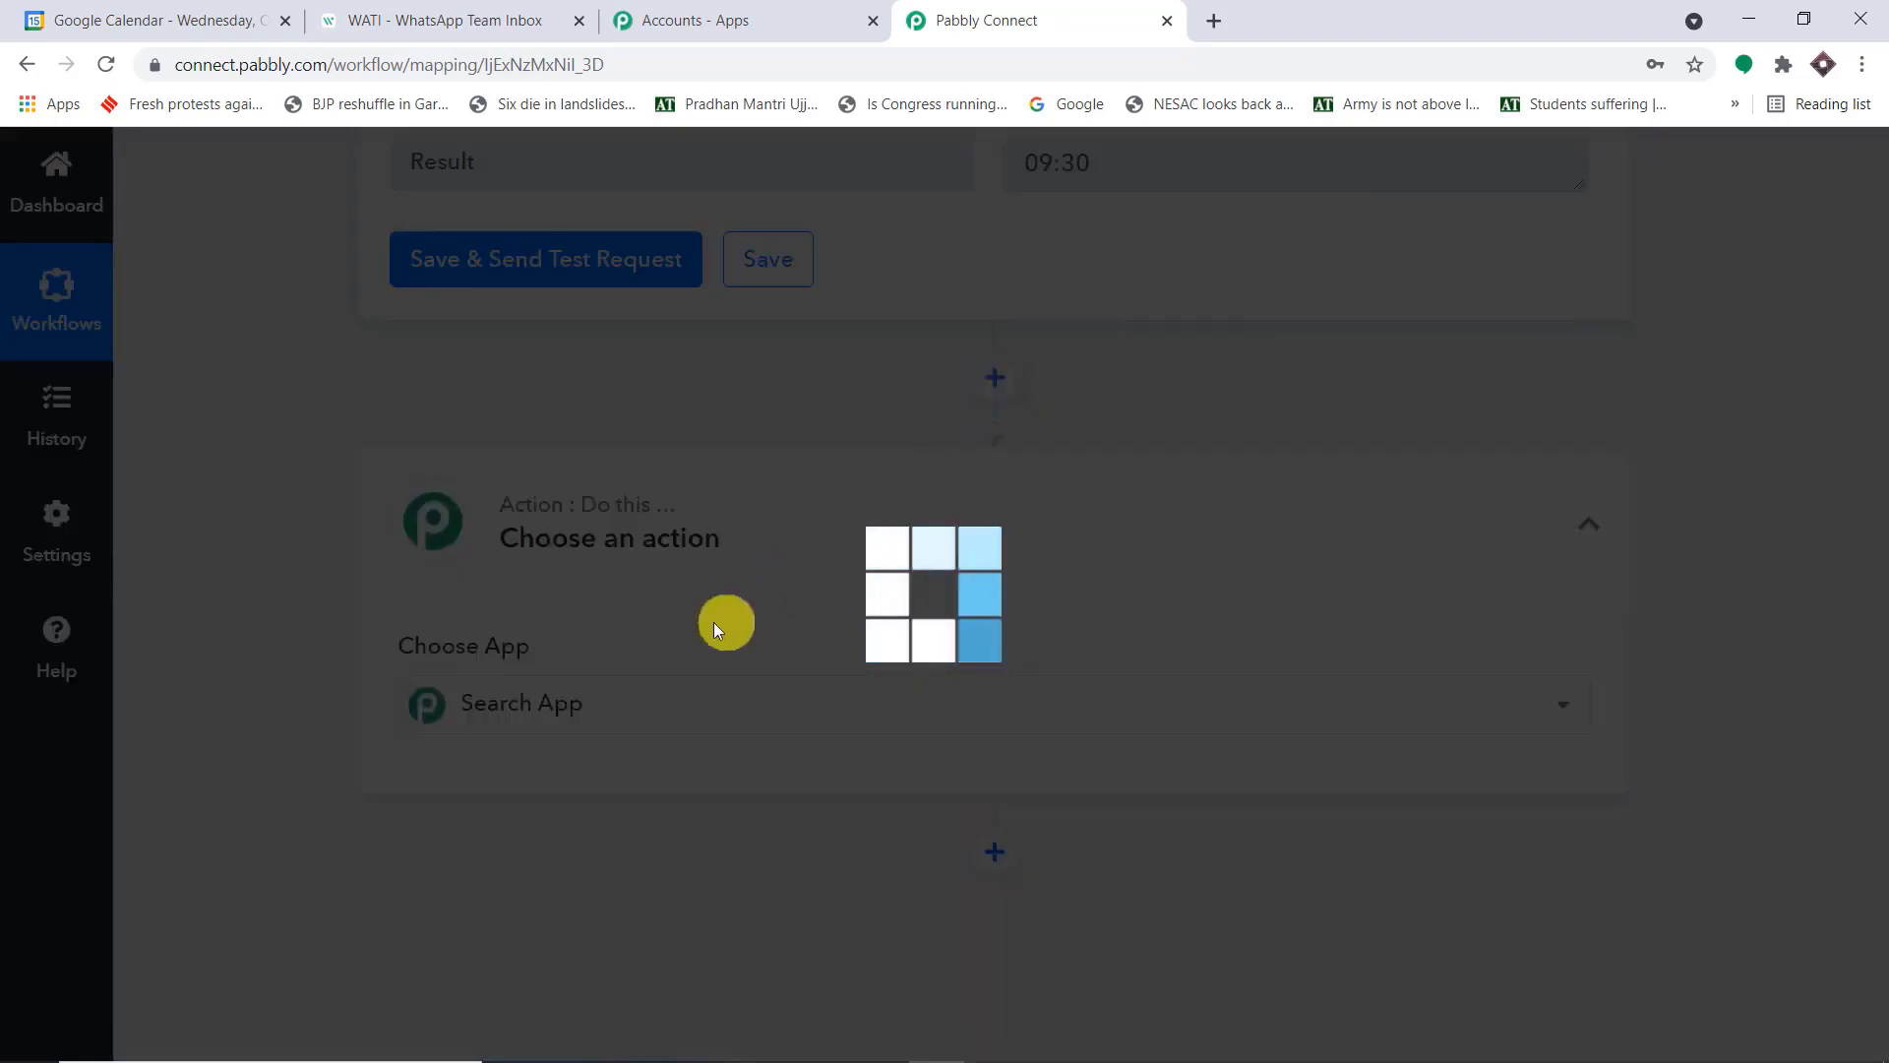
left_click(653, 694)
scroll(639, 687, "down", 1)
type("wati")
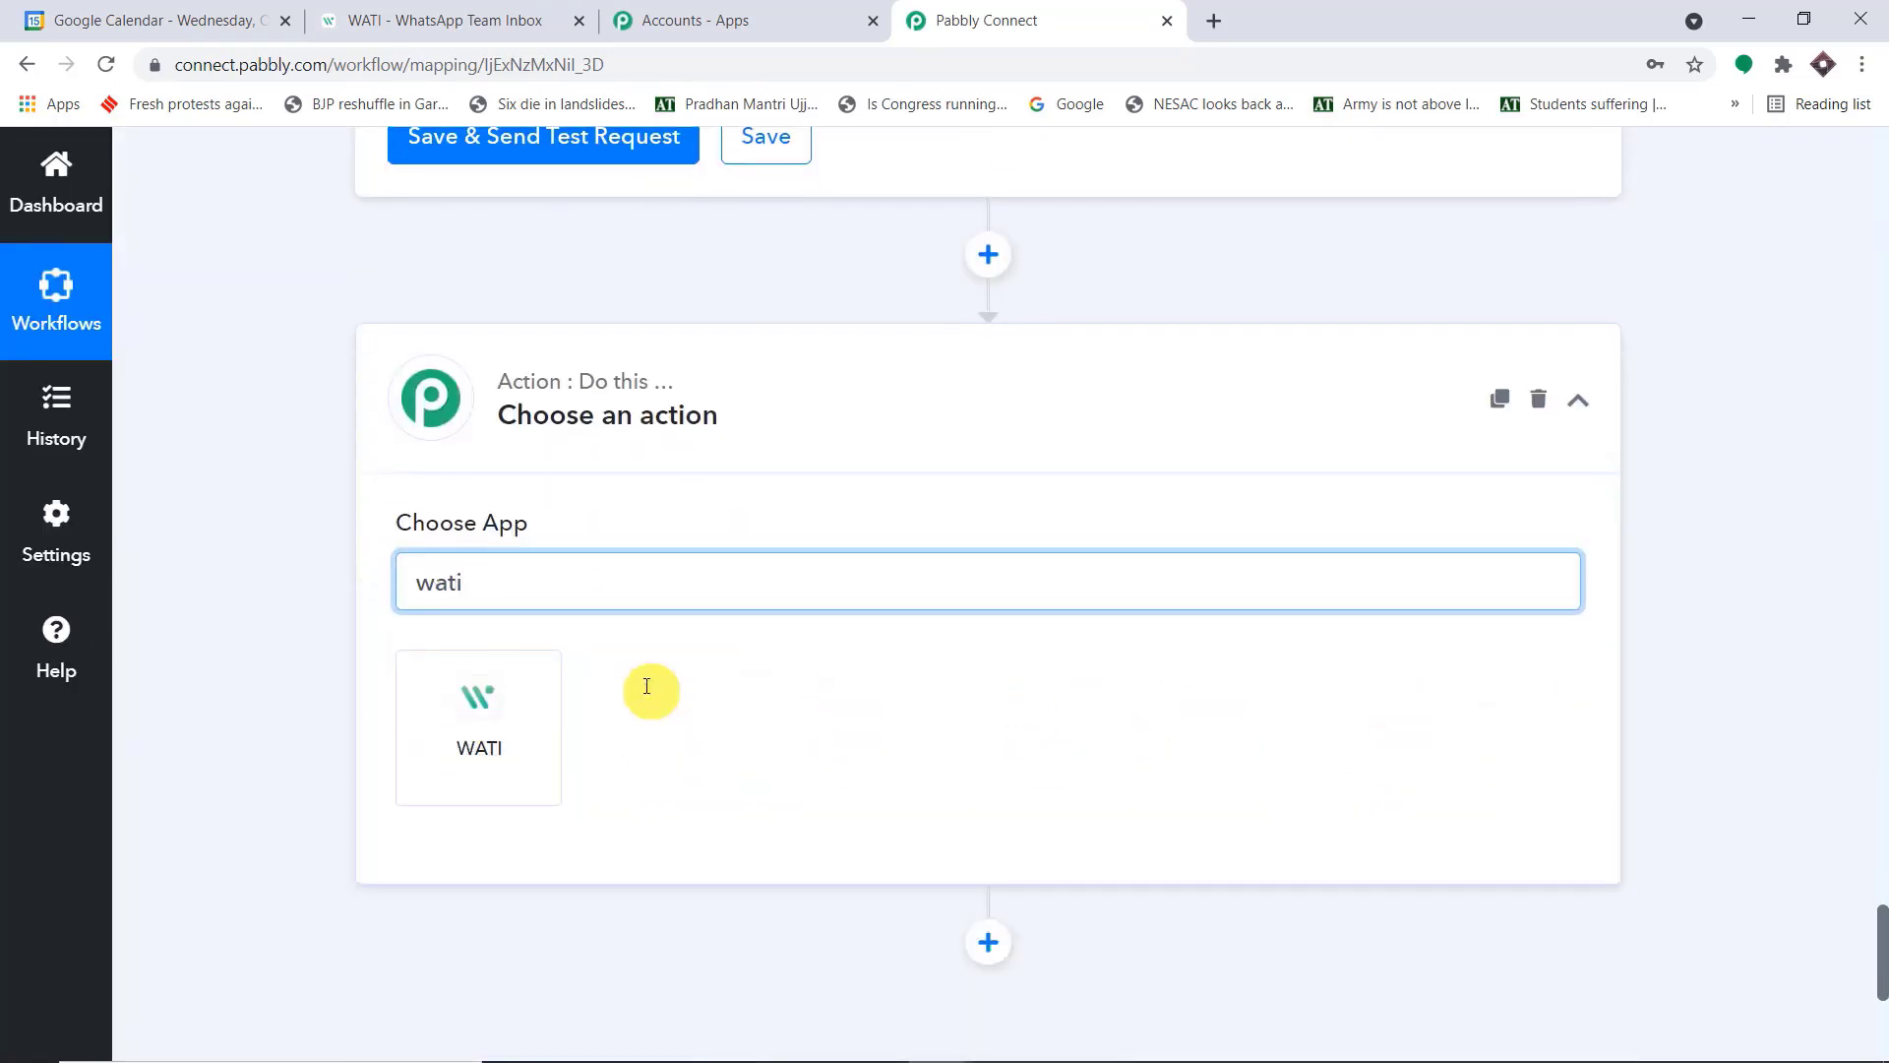
left_click(521, 725)
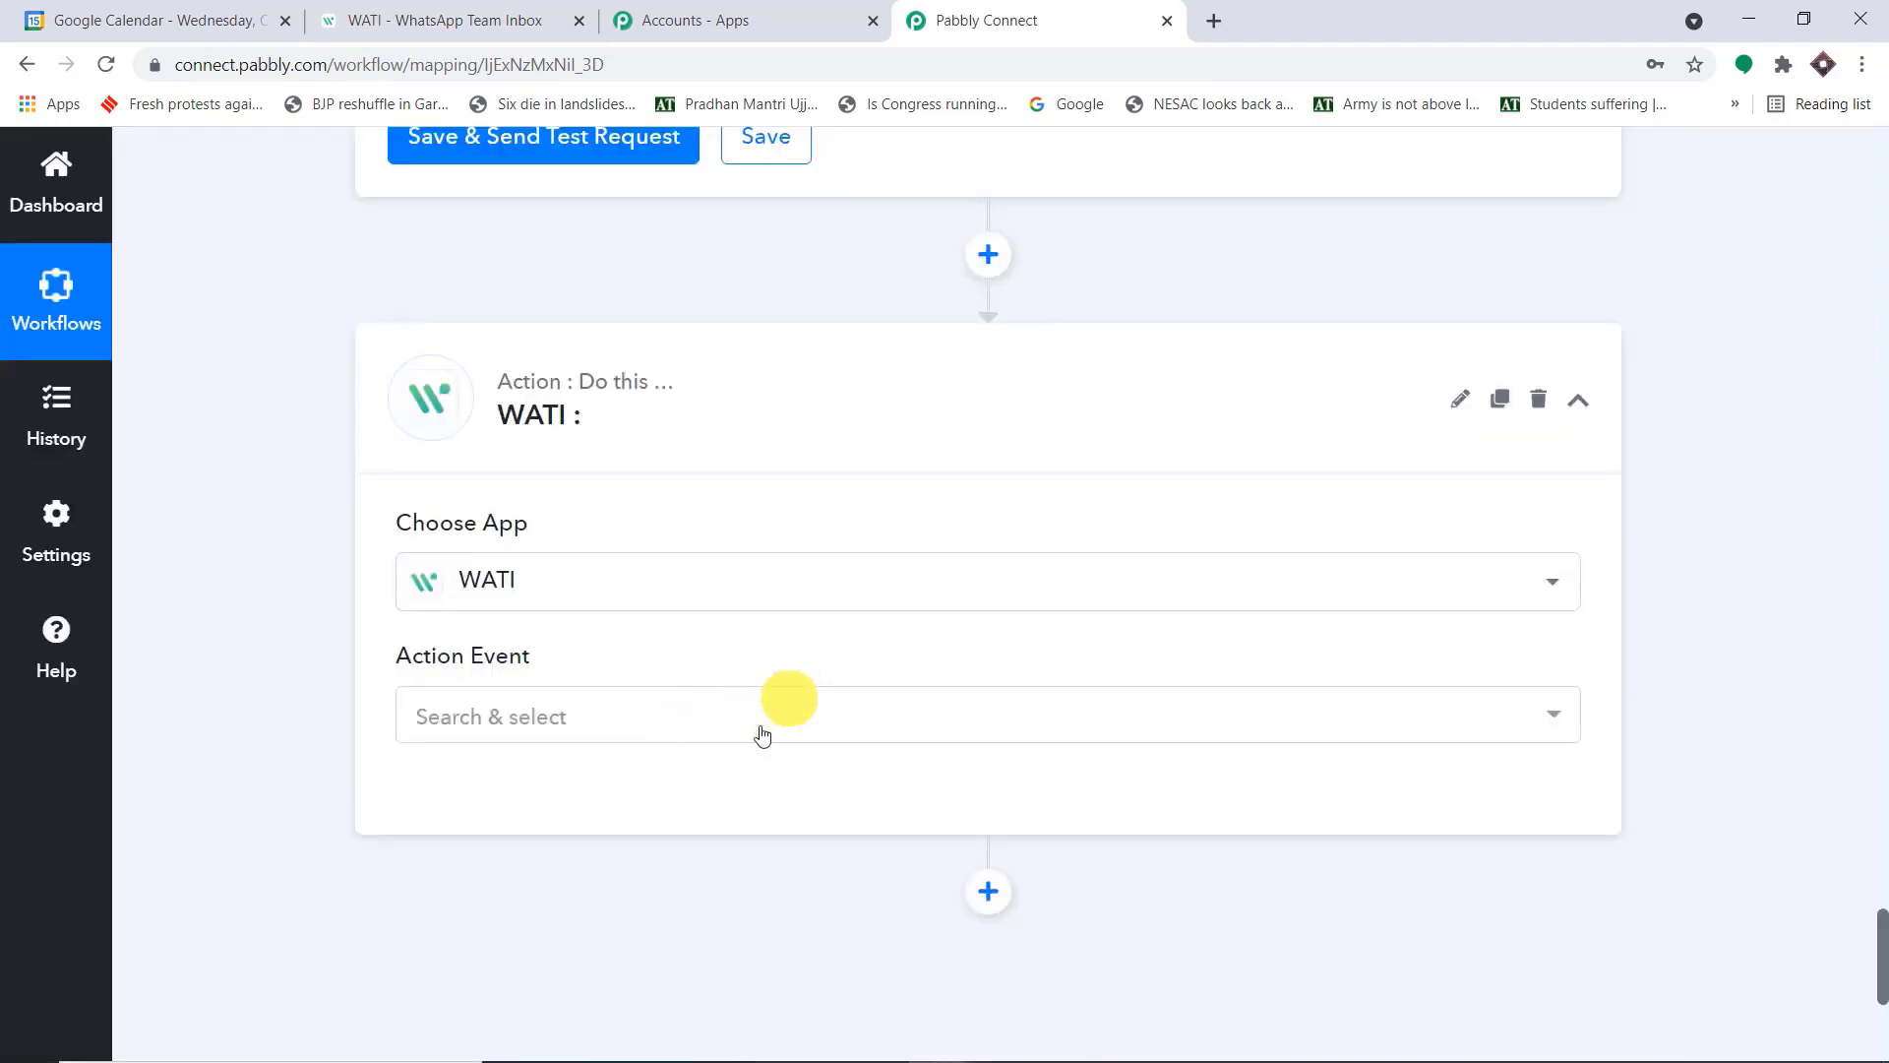
left_click(756, 734)
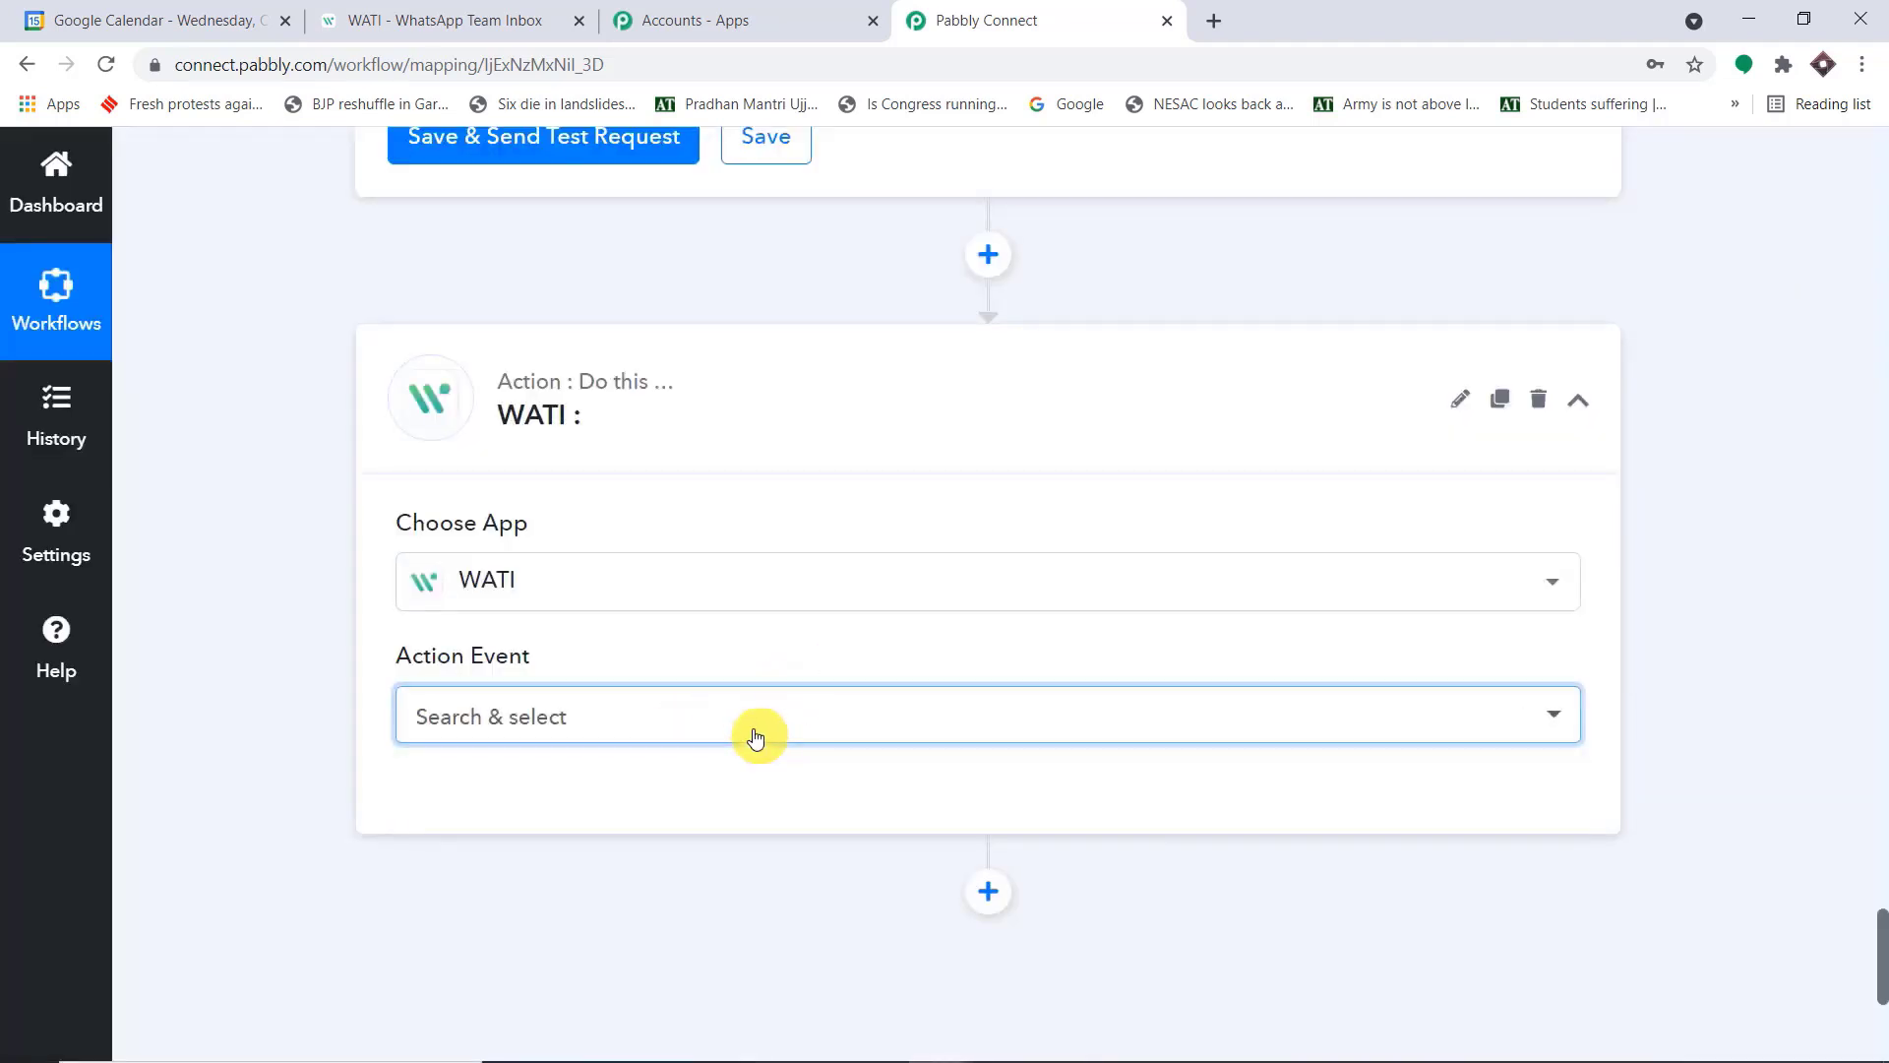
scroll(837, 669, "down", 2)
left_click(1003, 480)
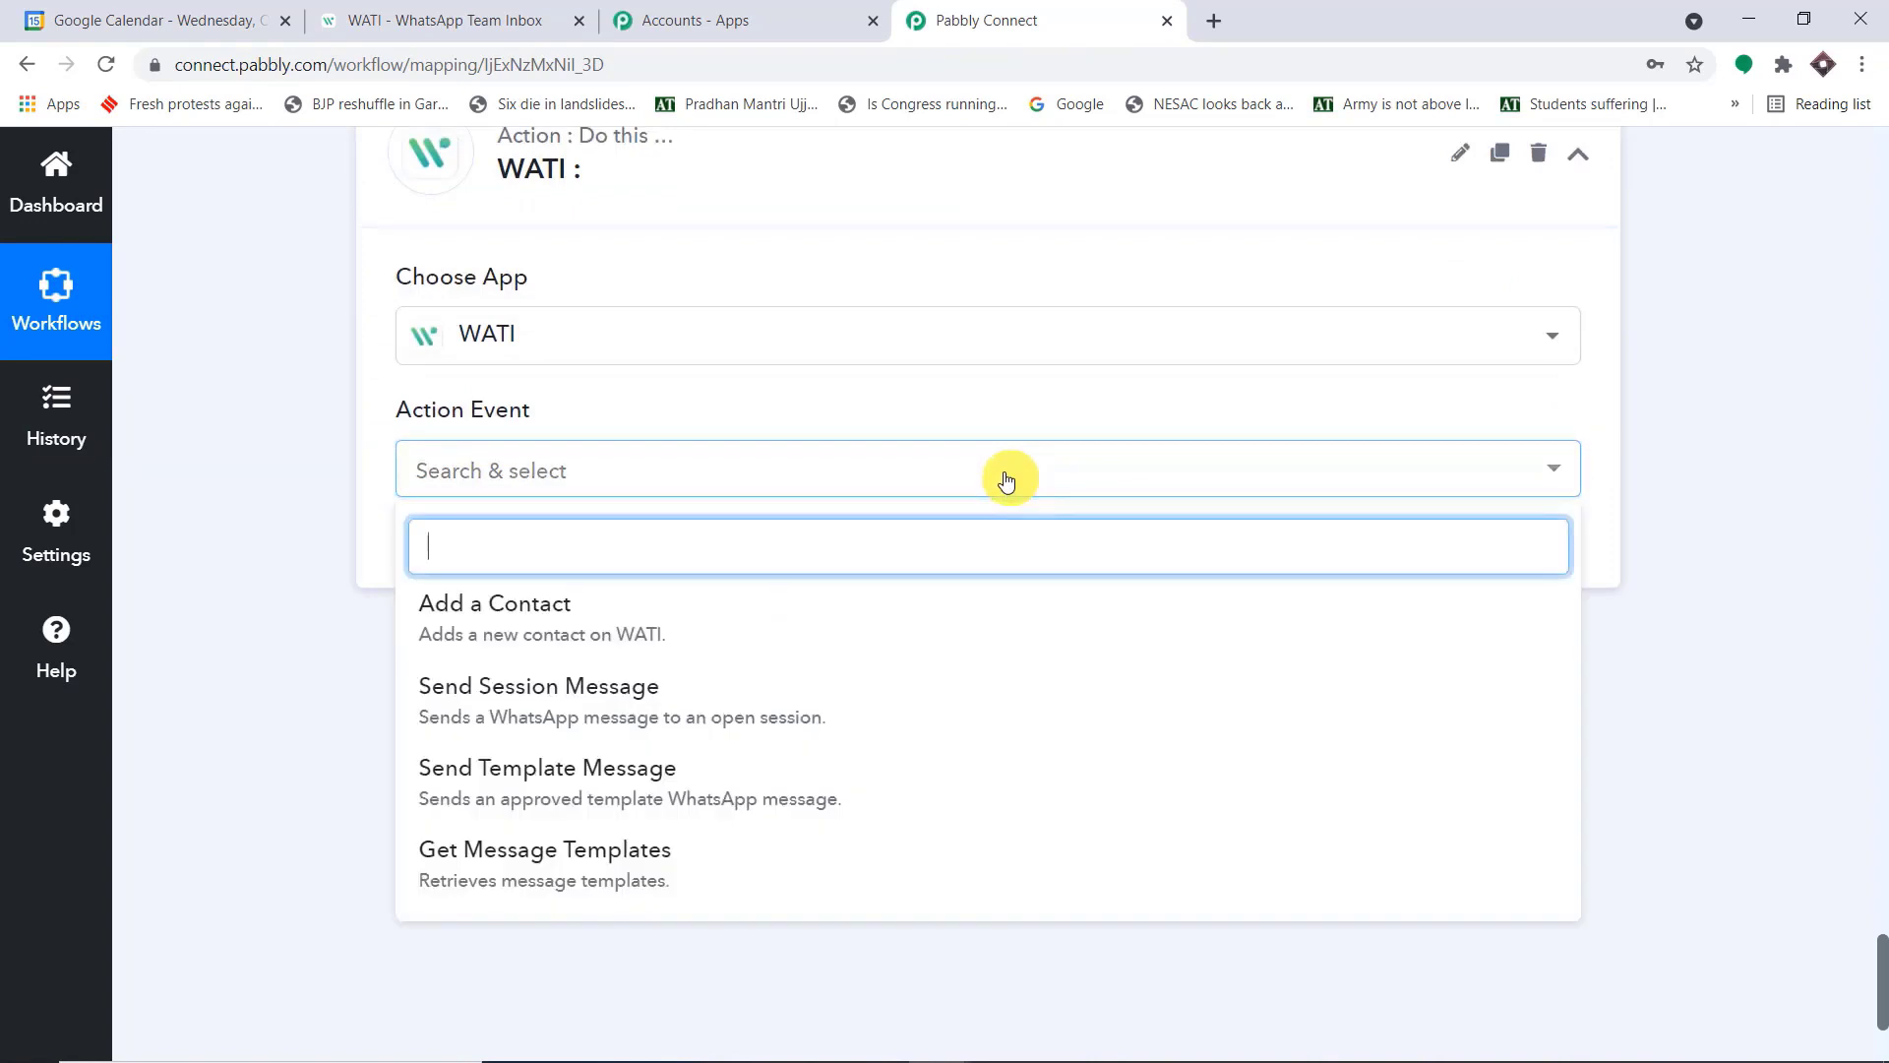
scroll(978, 510, "down", 1)
left_click(726, 655)
Start adding a new WATI connection for the Send Template Message action
left_click(470, 437)
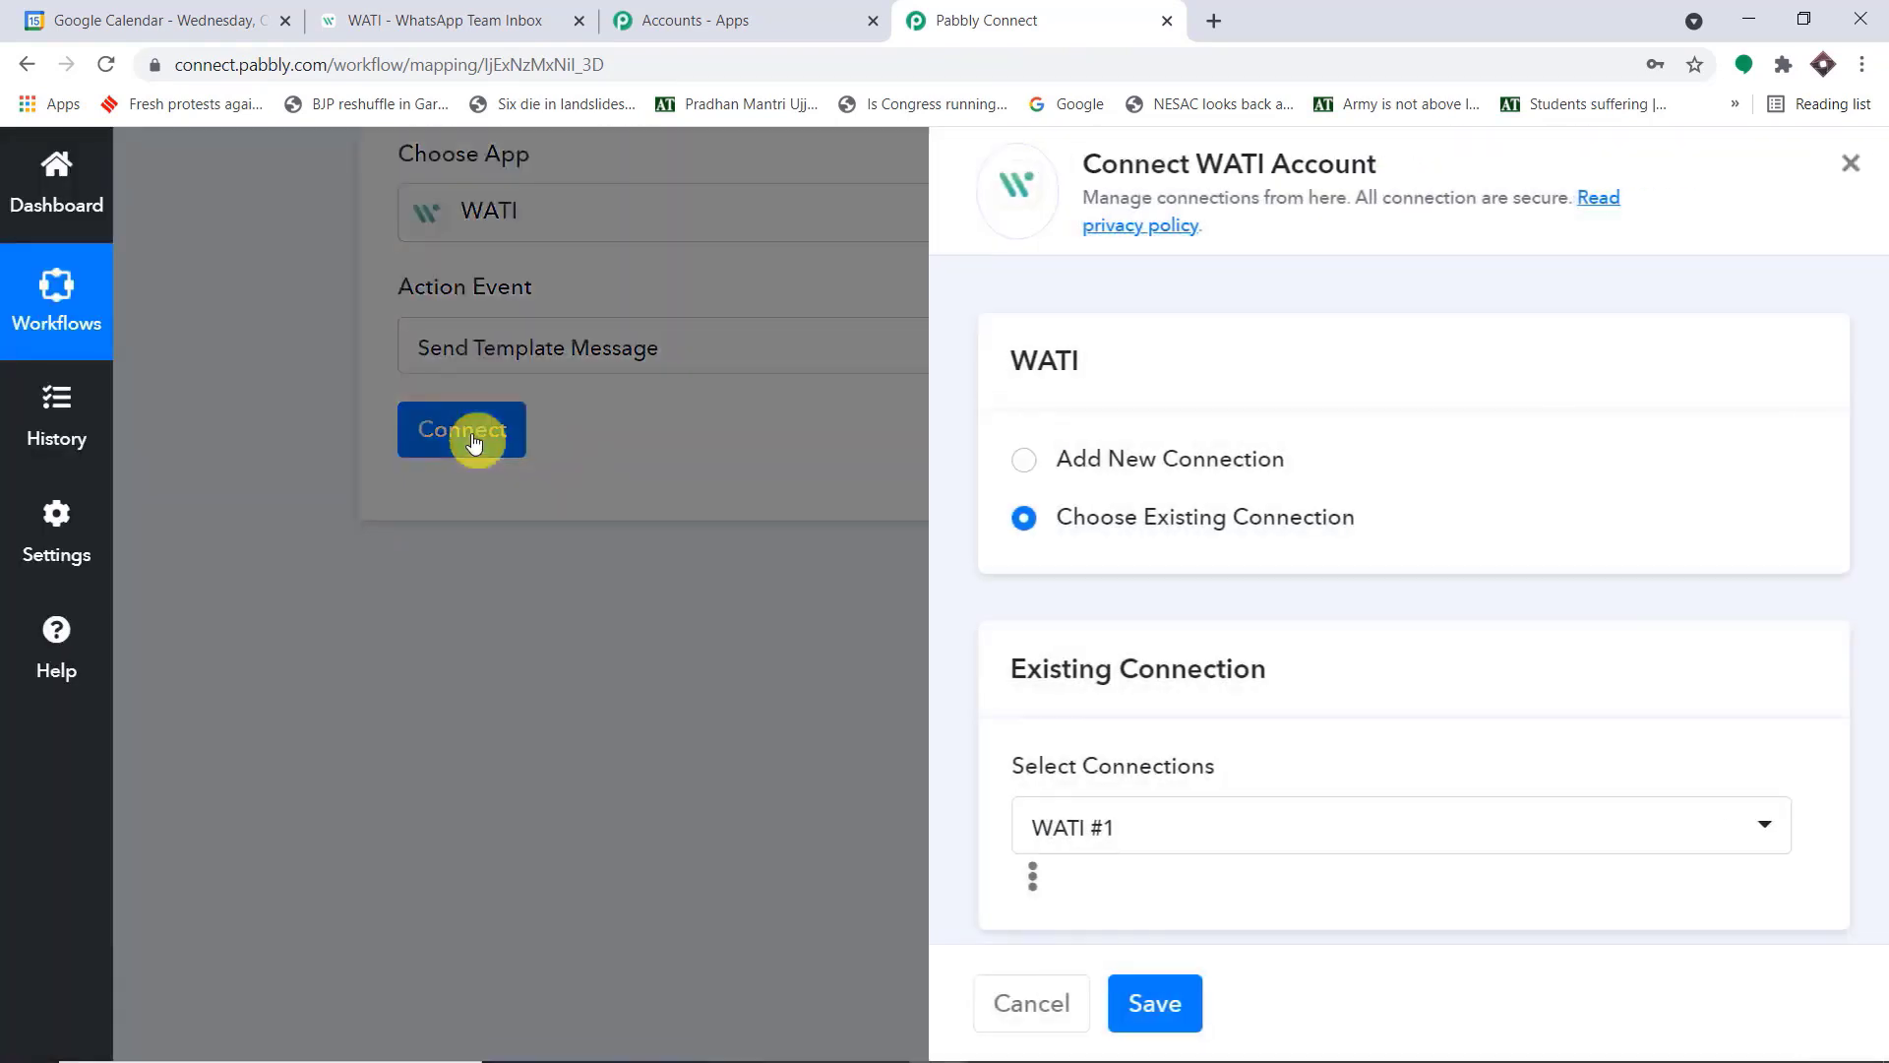
left_click(1154, 463)
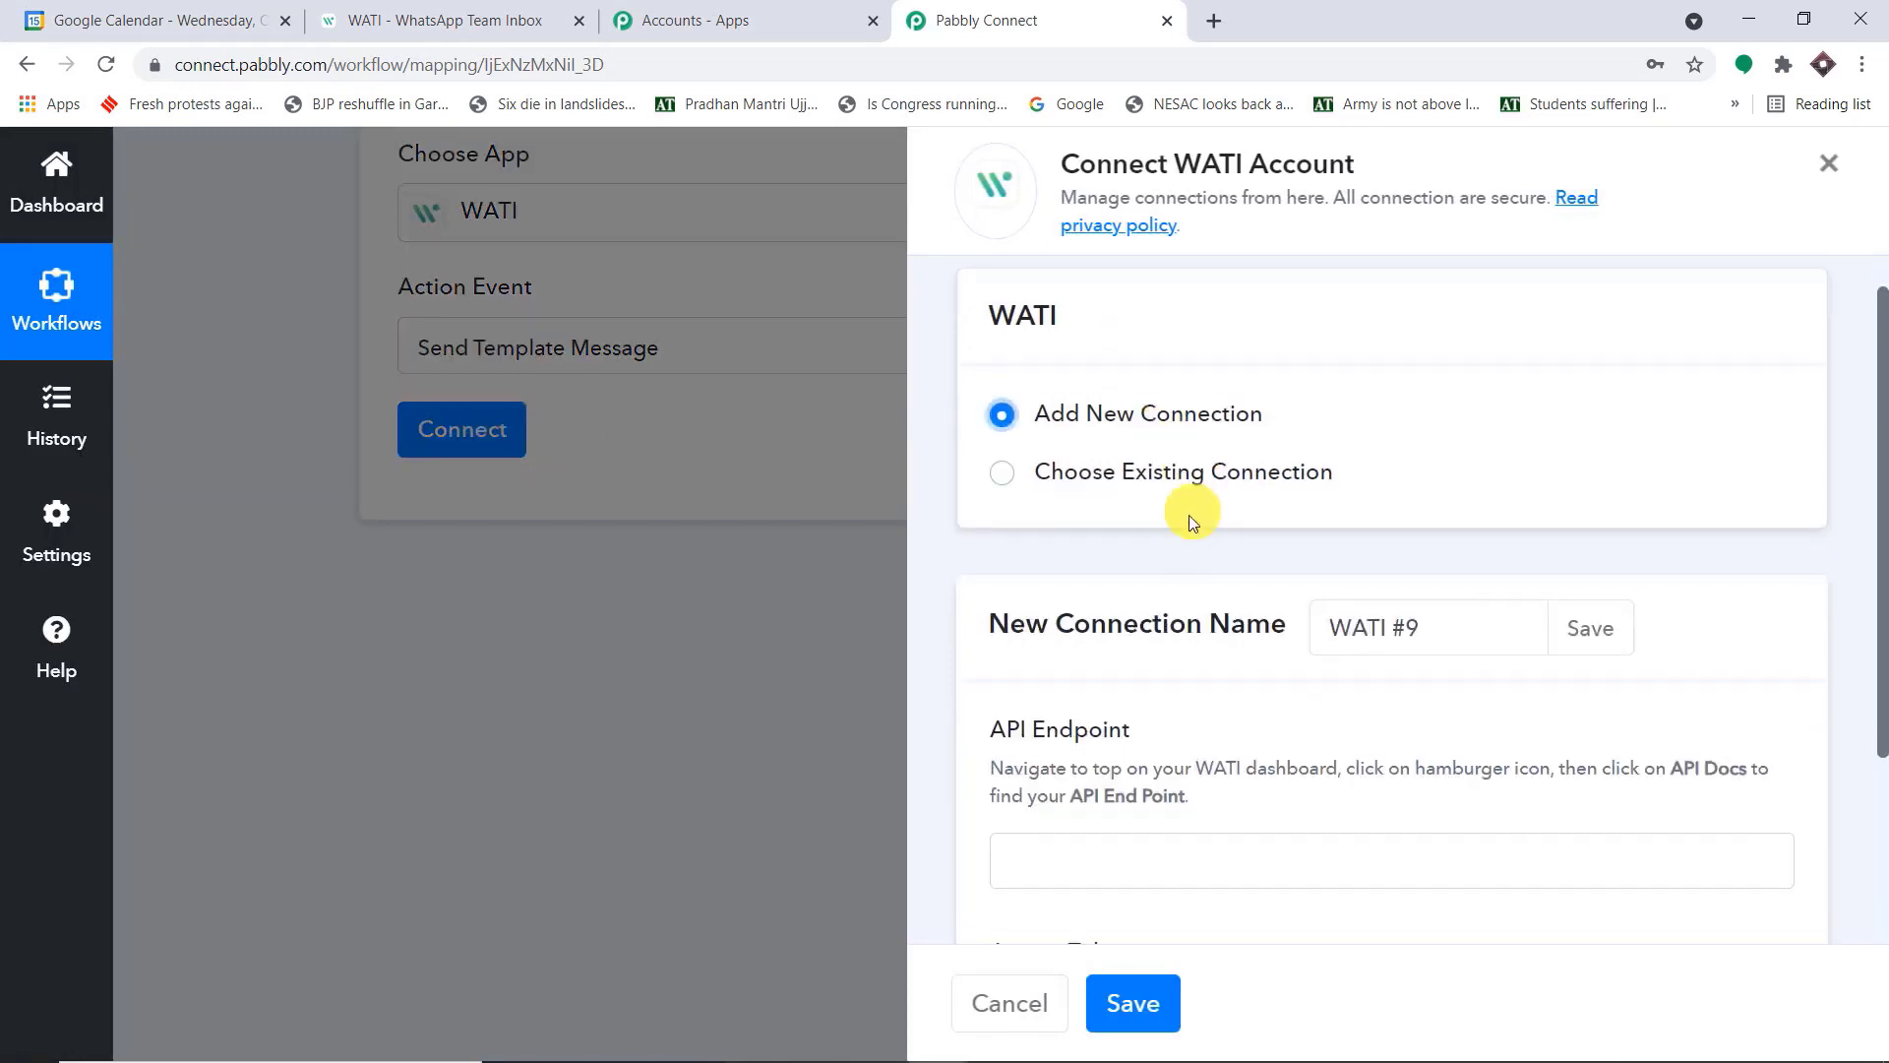
scroll(1201, 516, "down", 3)
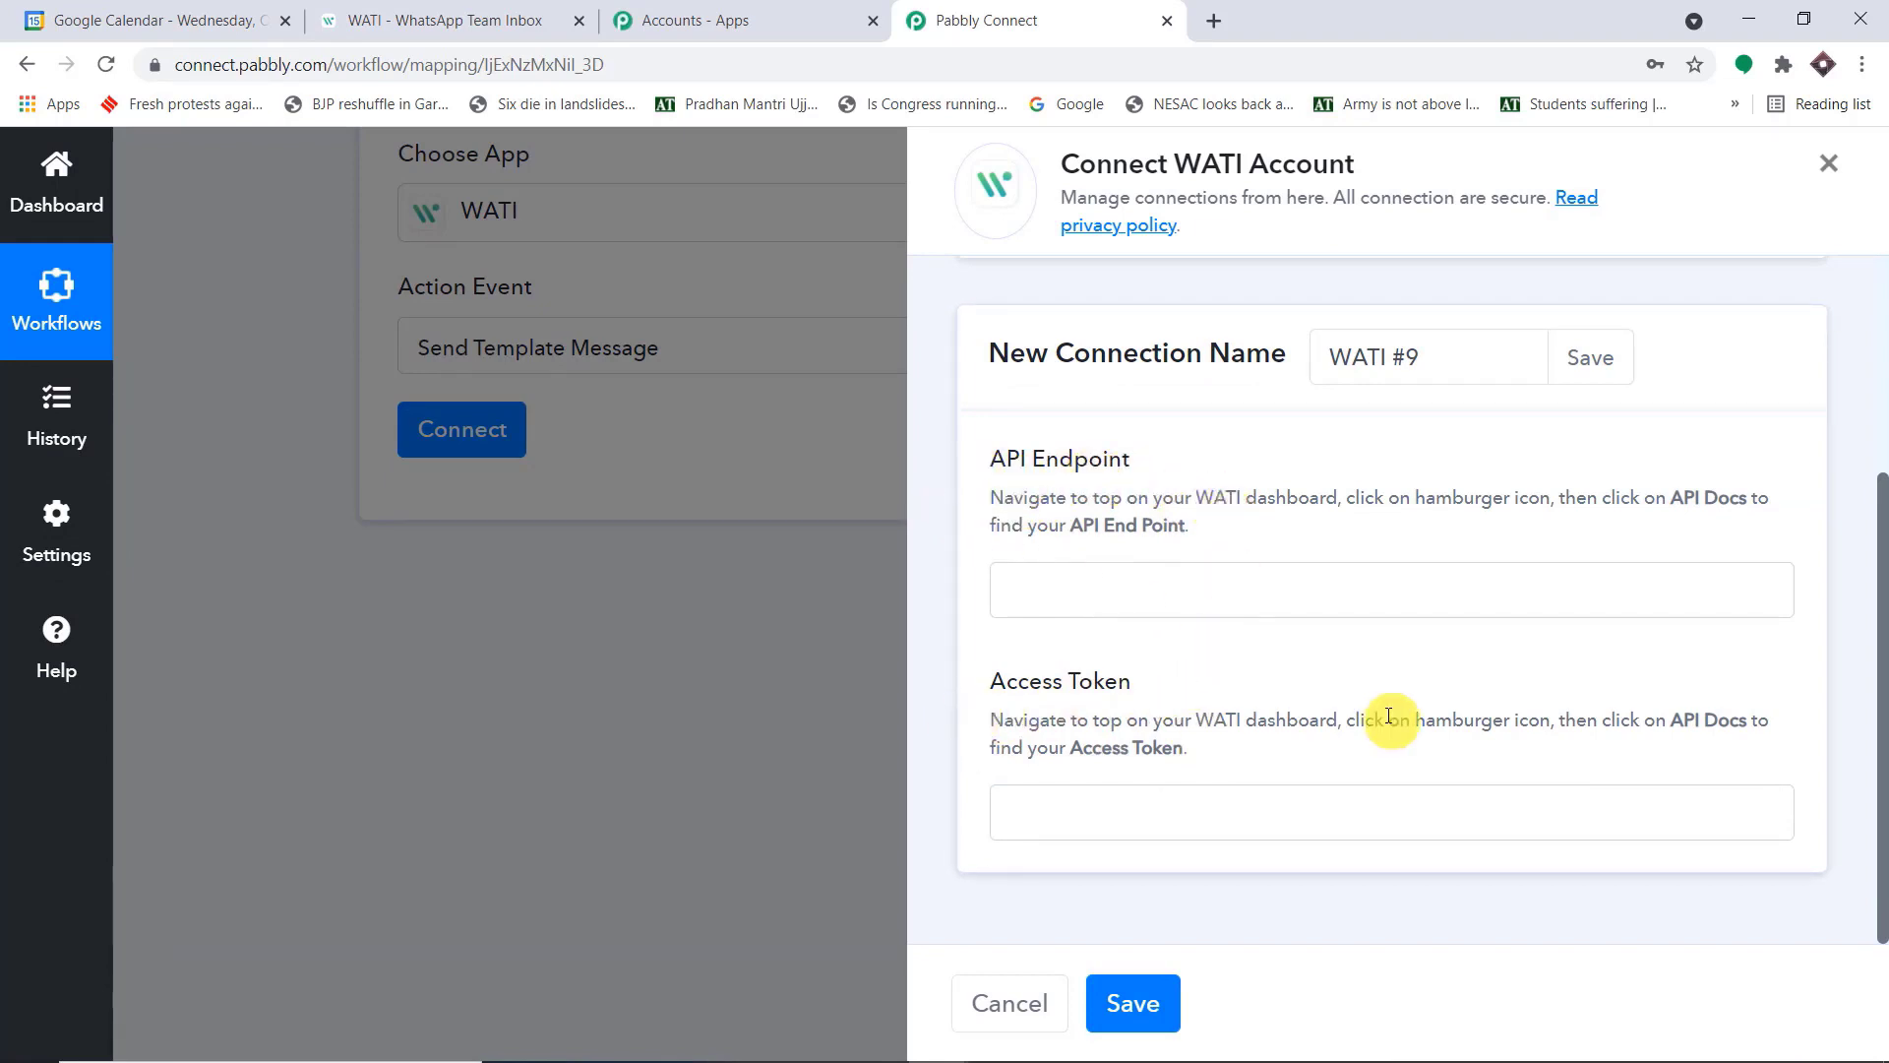
Copy the API endpoint from the API Docs page of the WATI account and paste it into the new connection's API Endpoint
left_click(523, 8)
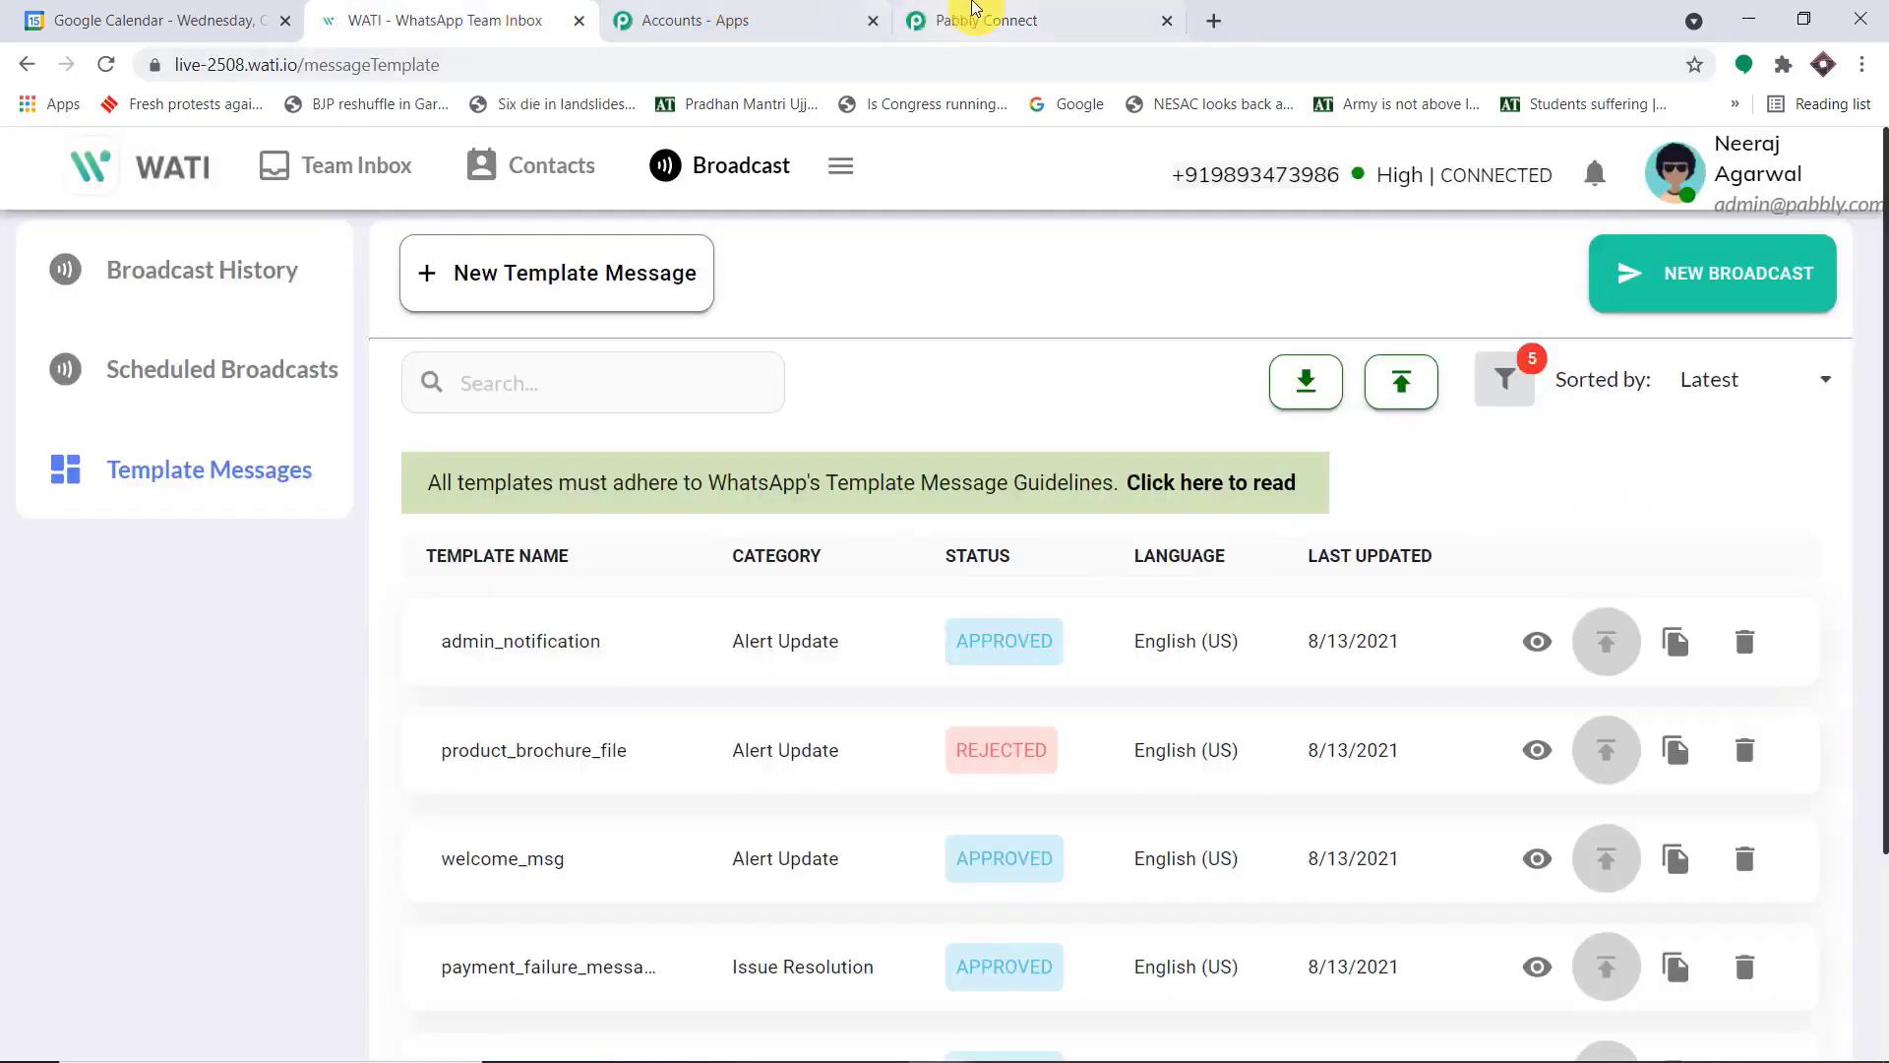
left_click(974, 20)
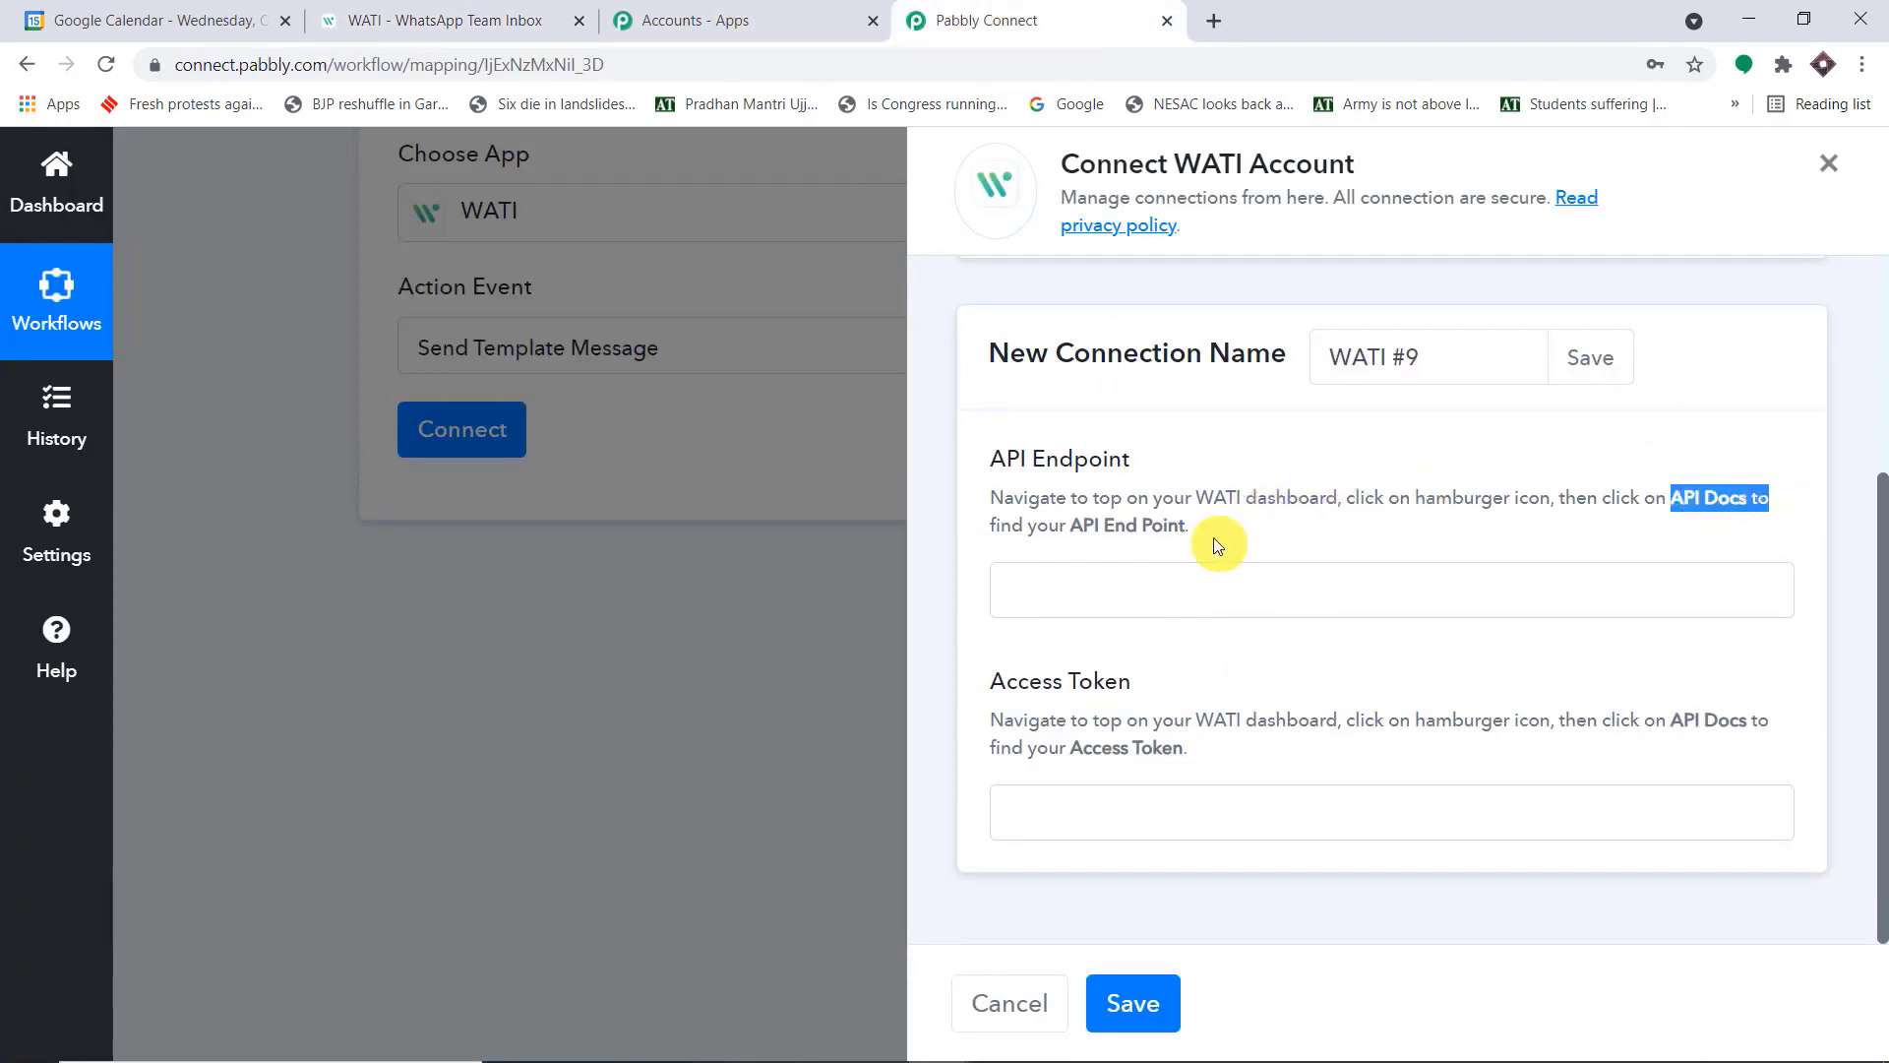
left_click_drag(1190, 526, 1088, 524)
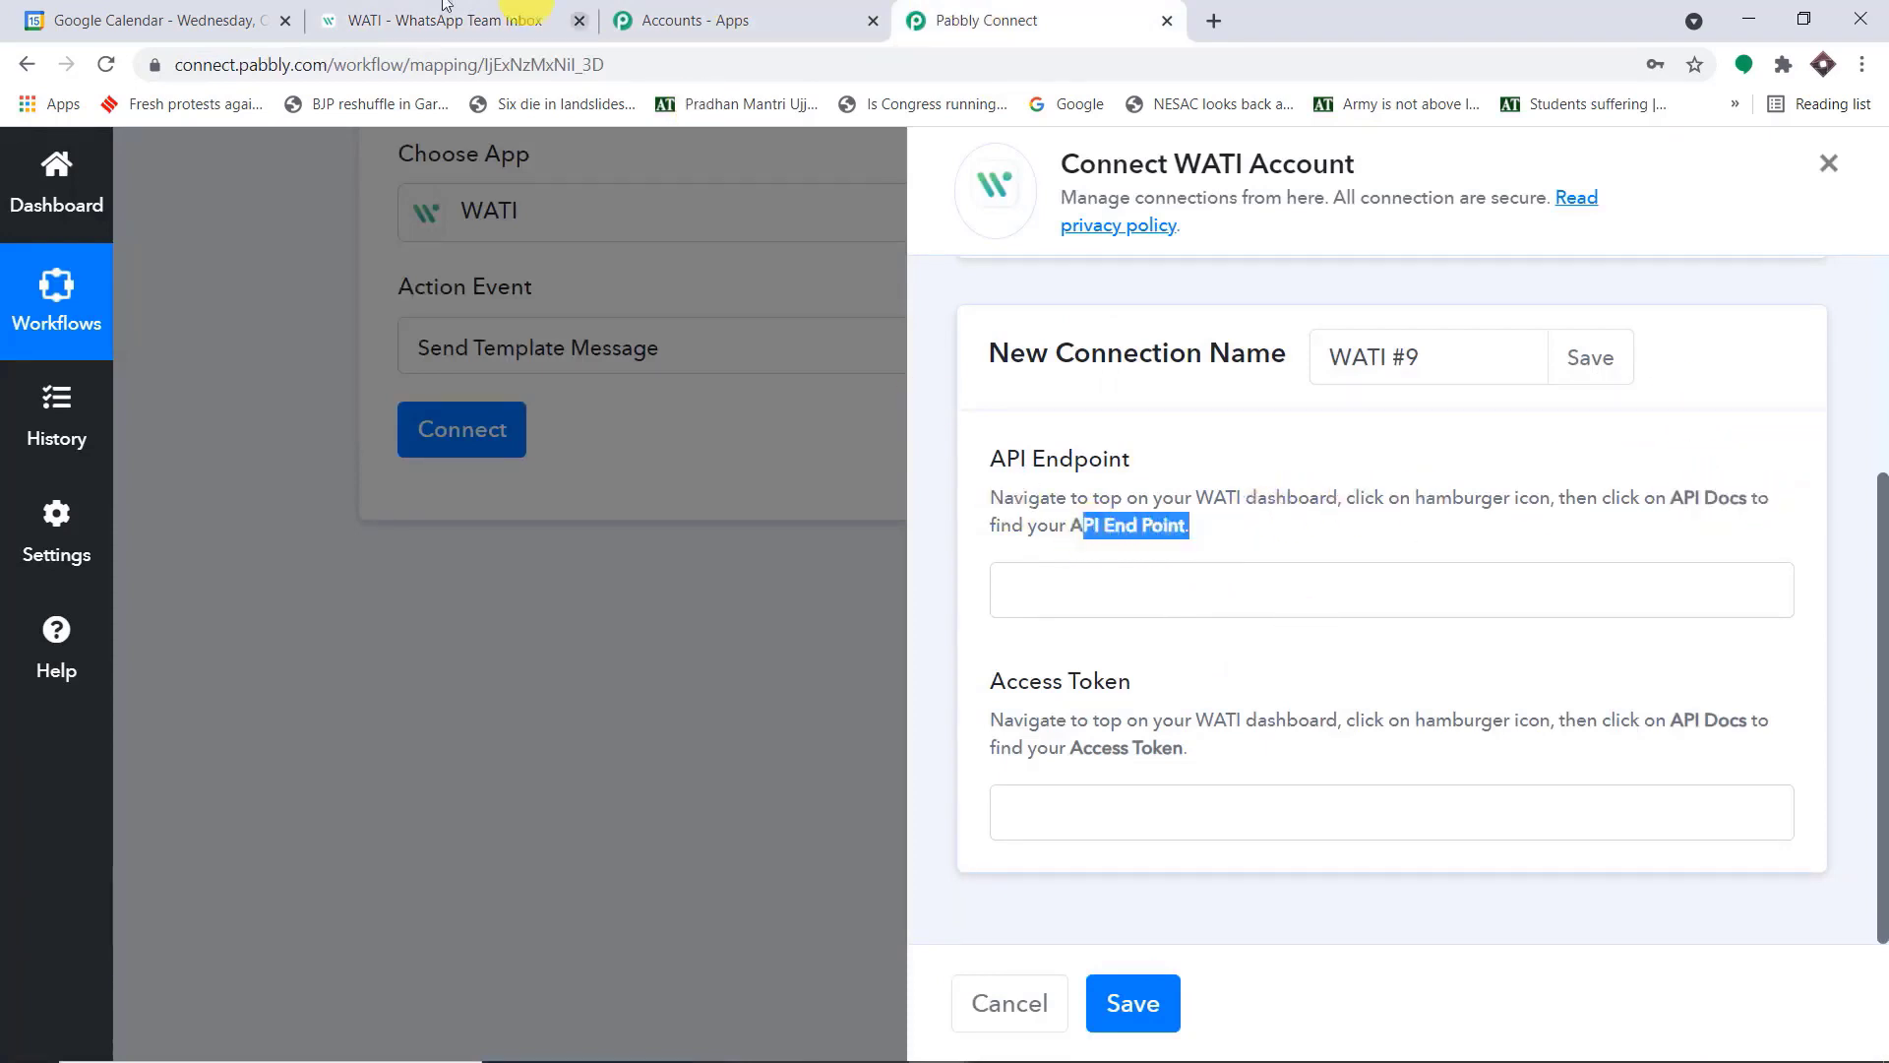
left_click(379, 18)
left_click(839, 179)
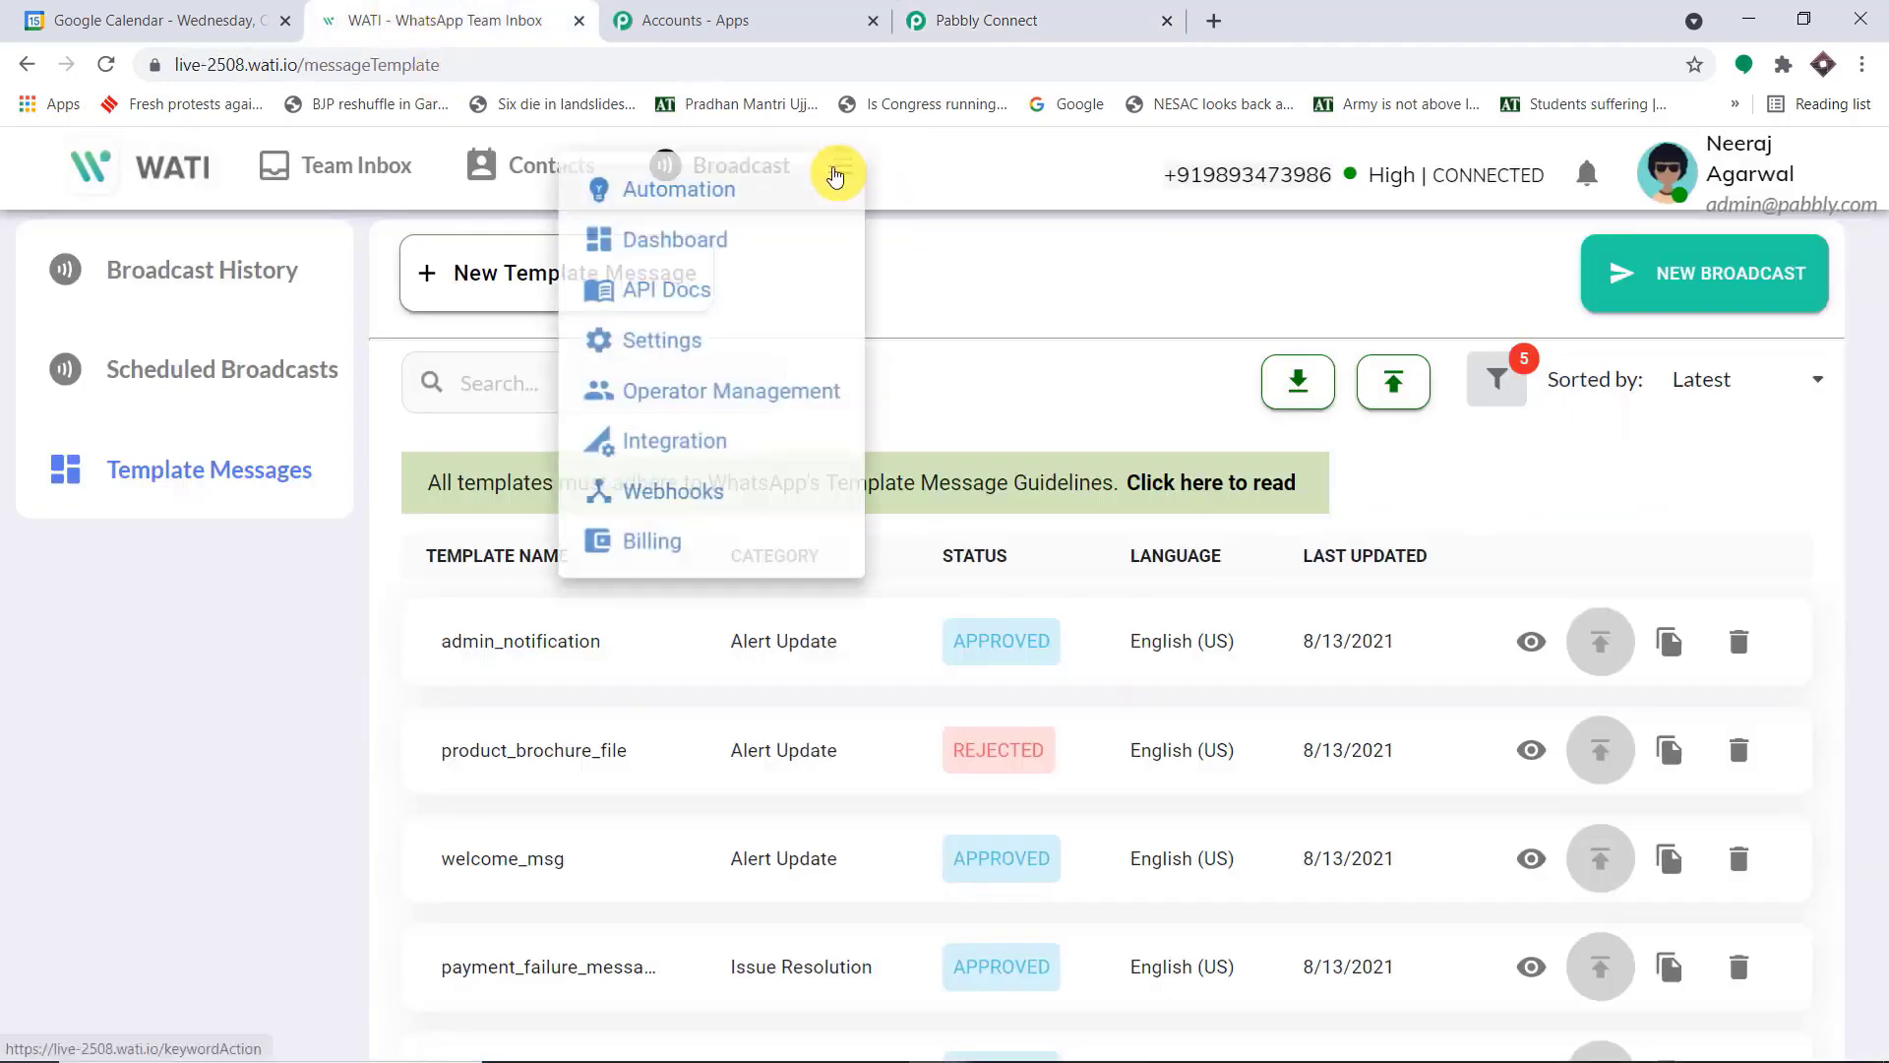
left_click(660, 289)
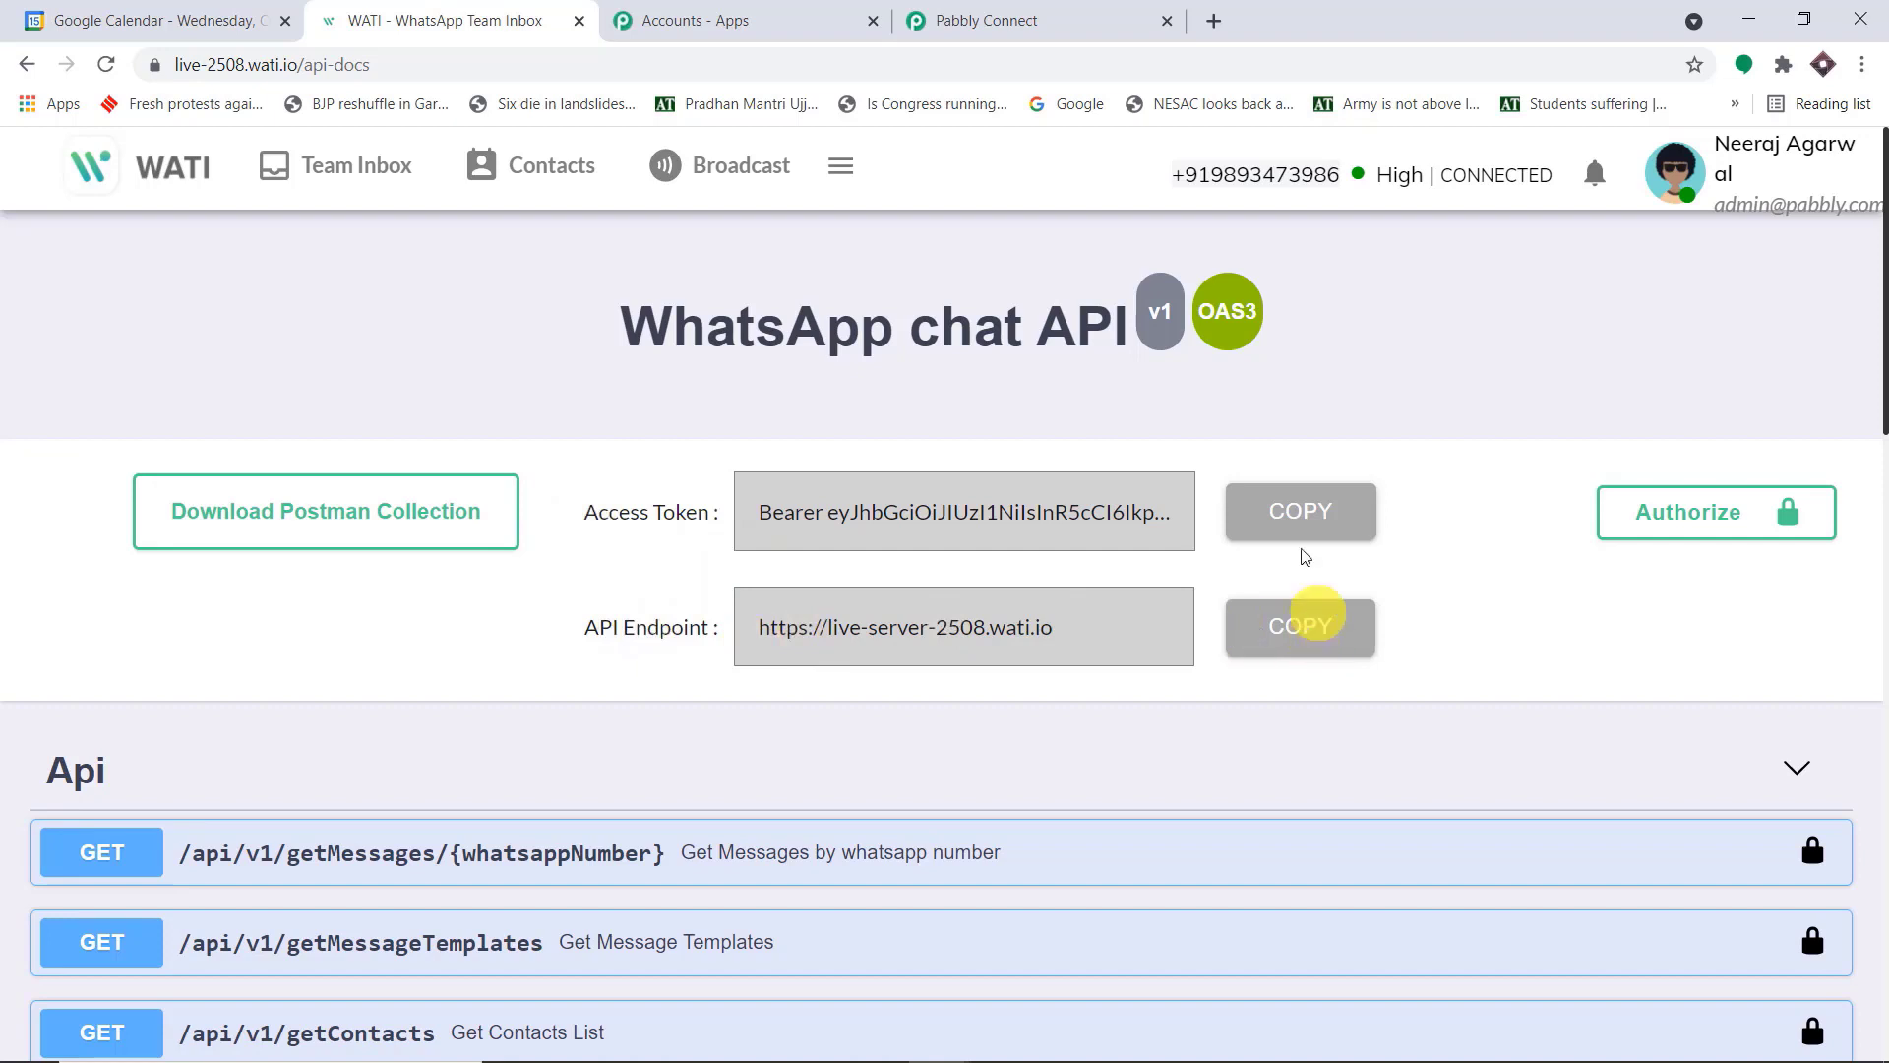
left_click(1130, 15)
left_click(1165, 607)
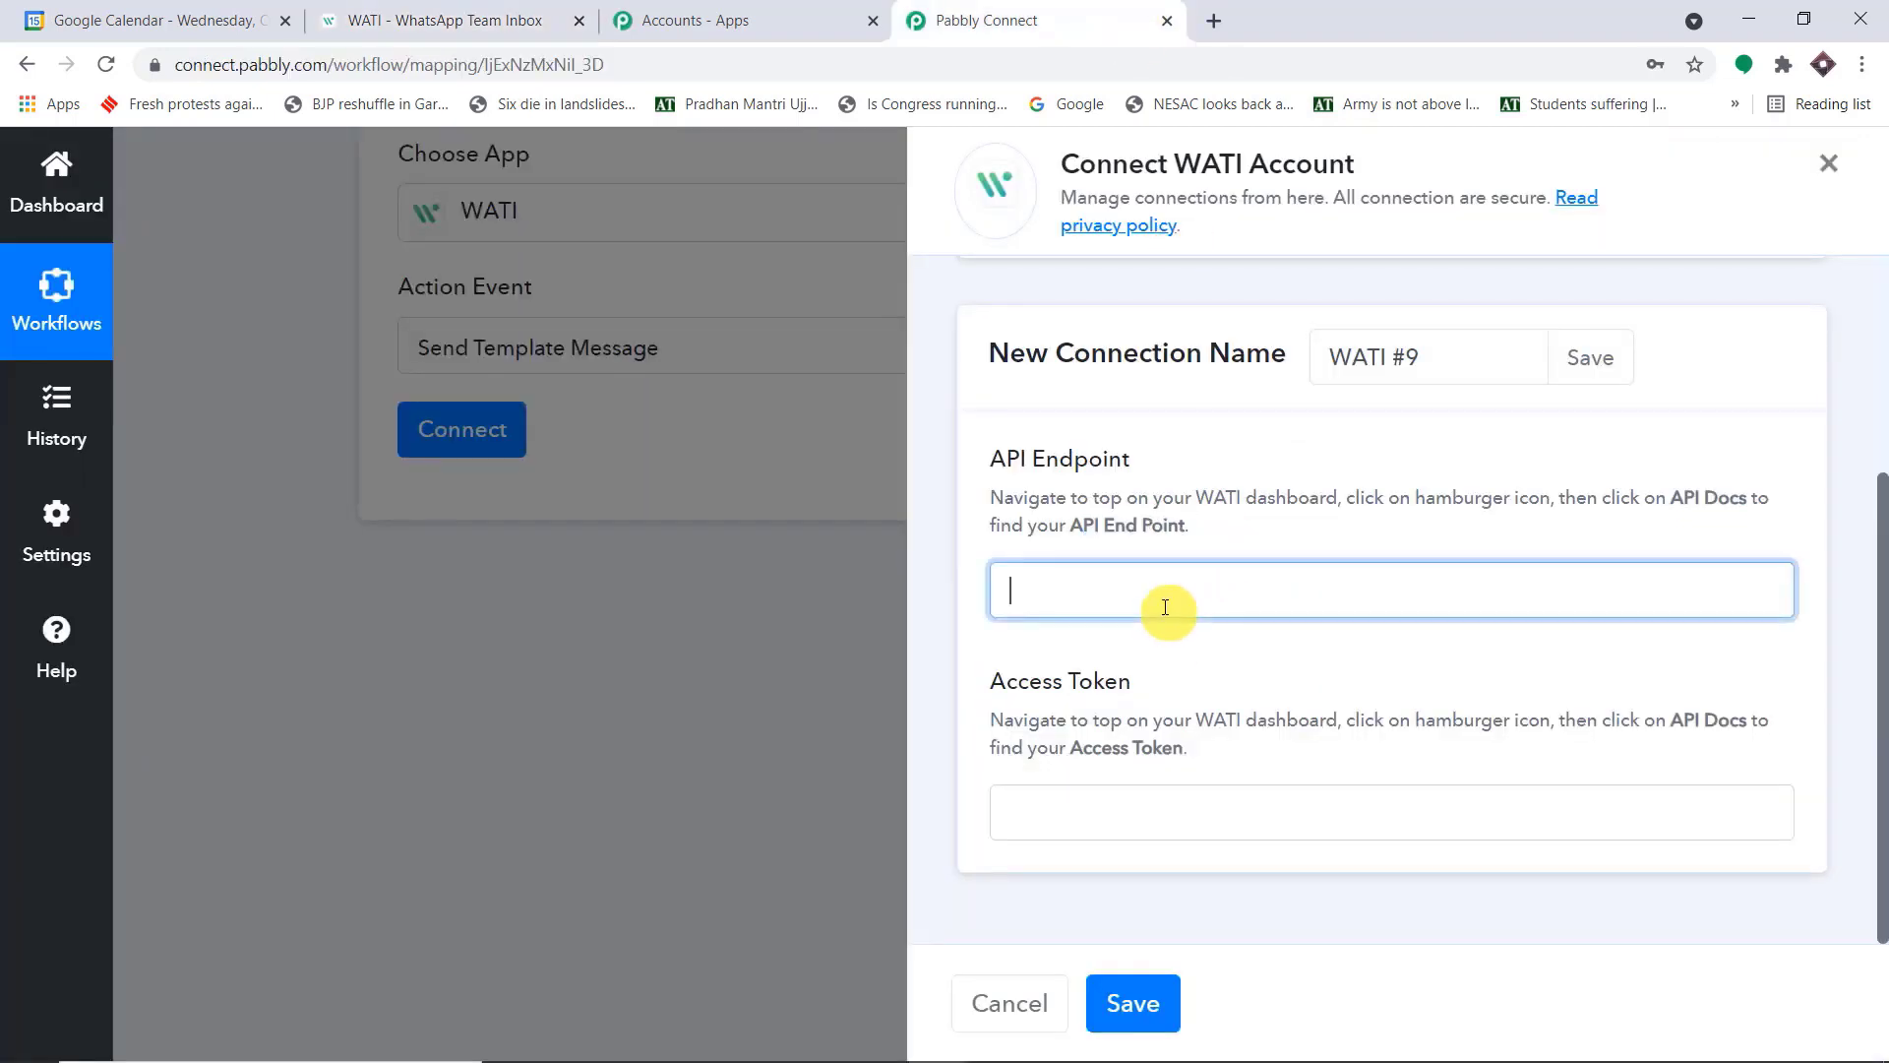
type("https://live-server-2508.wati.io")
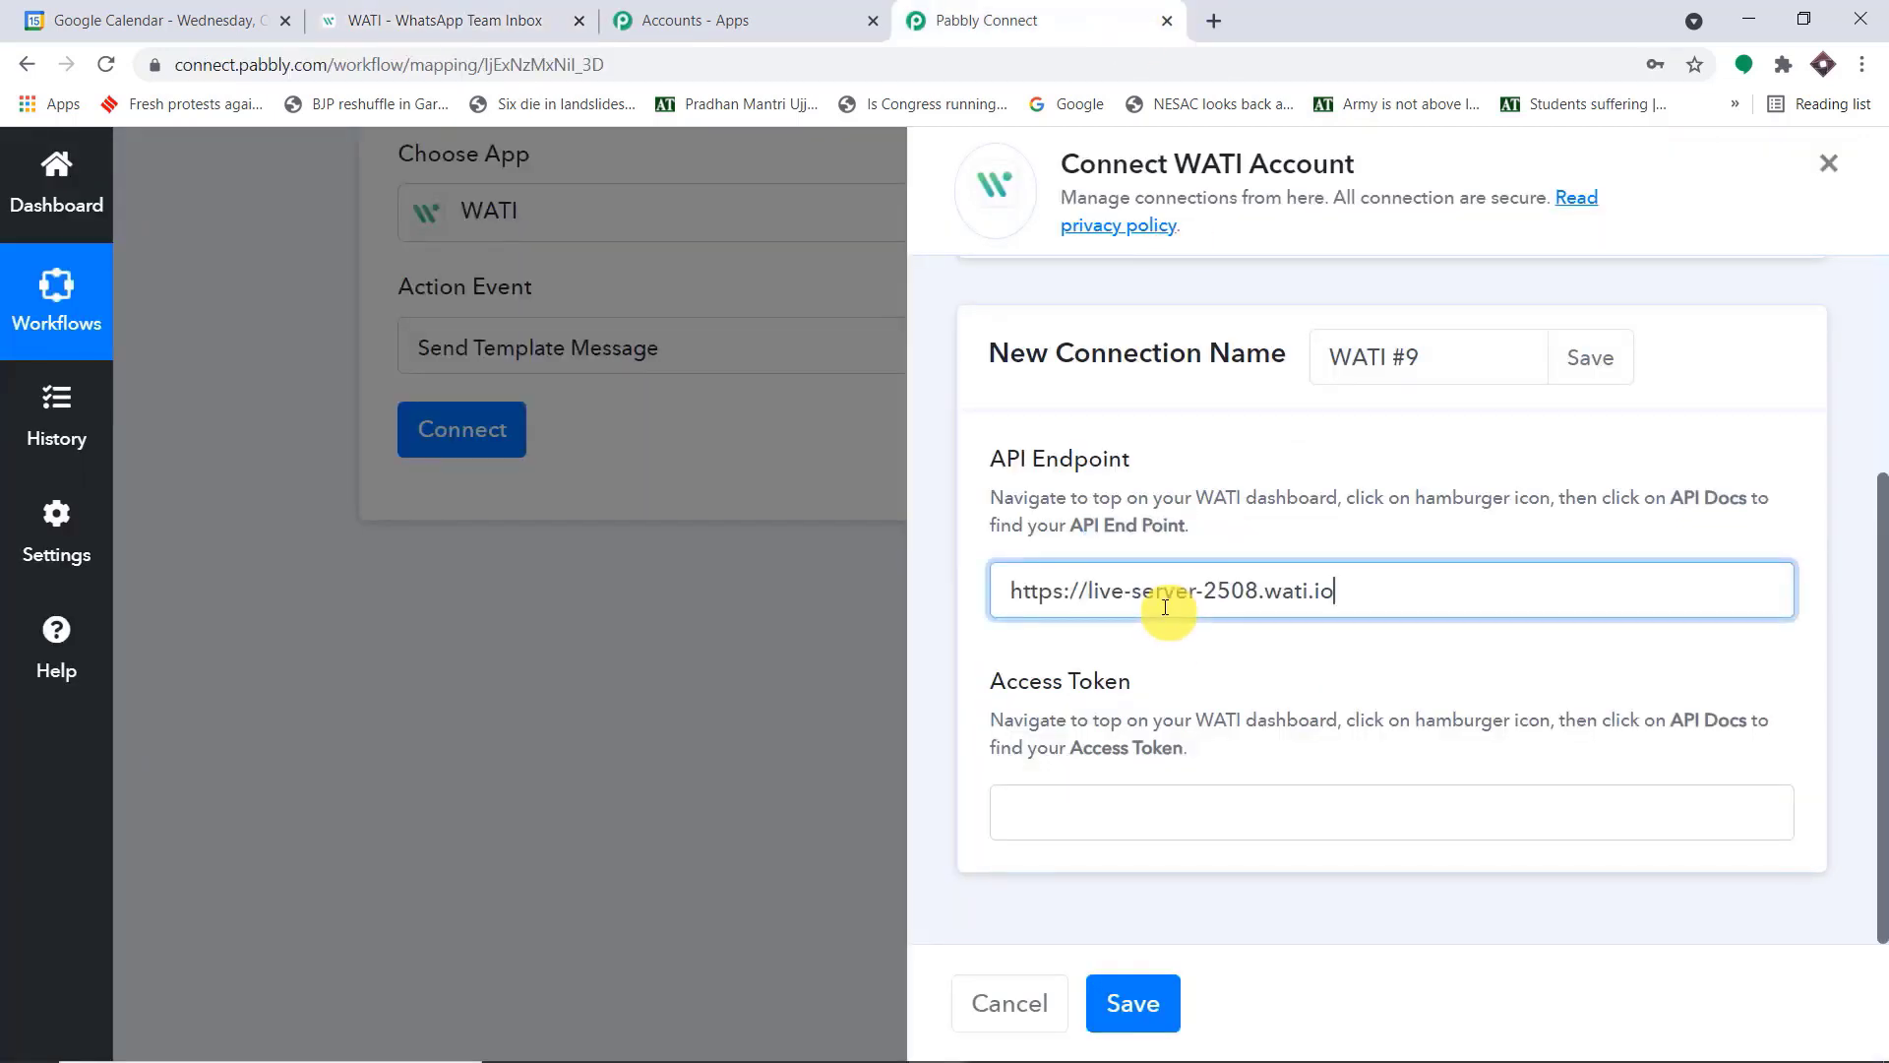
Copy the access token from WATI's API Docs page, paste it into the connection's Access Token, and save the connection
left_click(1195, 805)
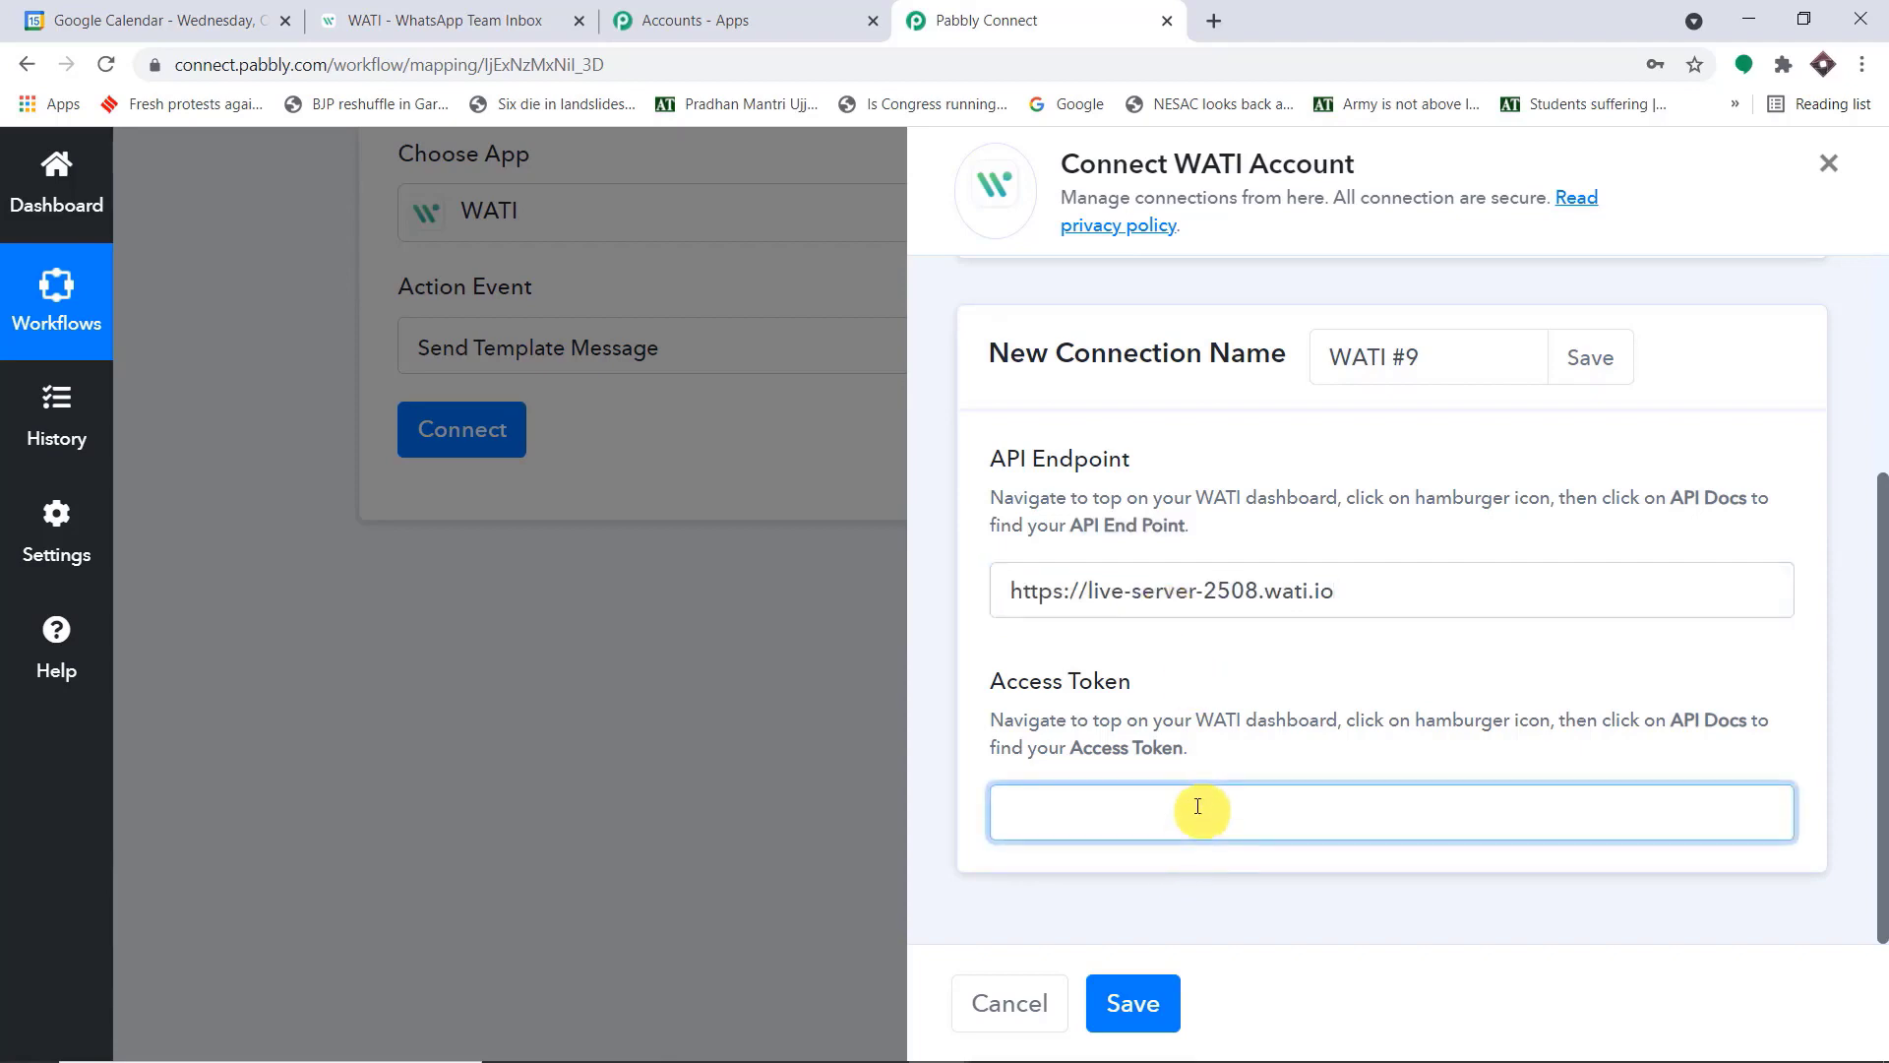
left_click(711, 30)
left_click(451, 19)
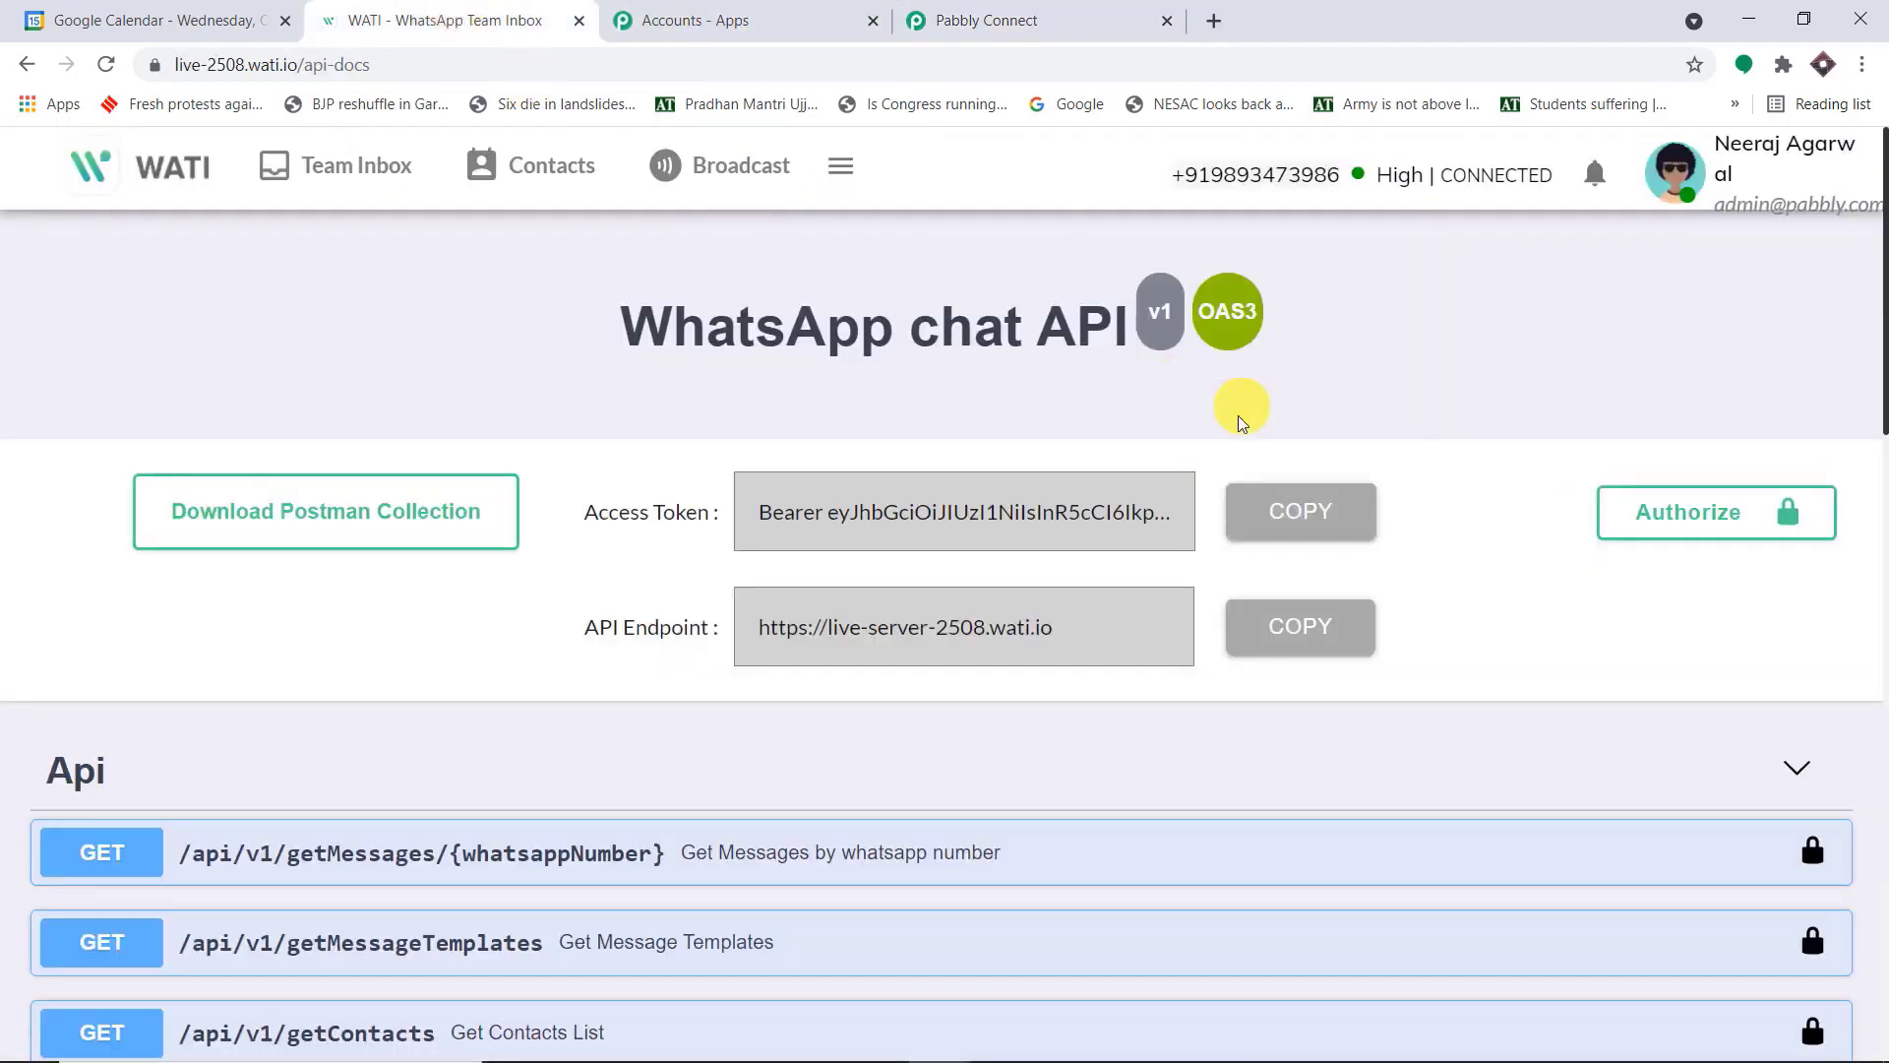
left_click(1301, 492)
left_click(1104, 15)
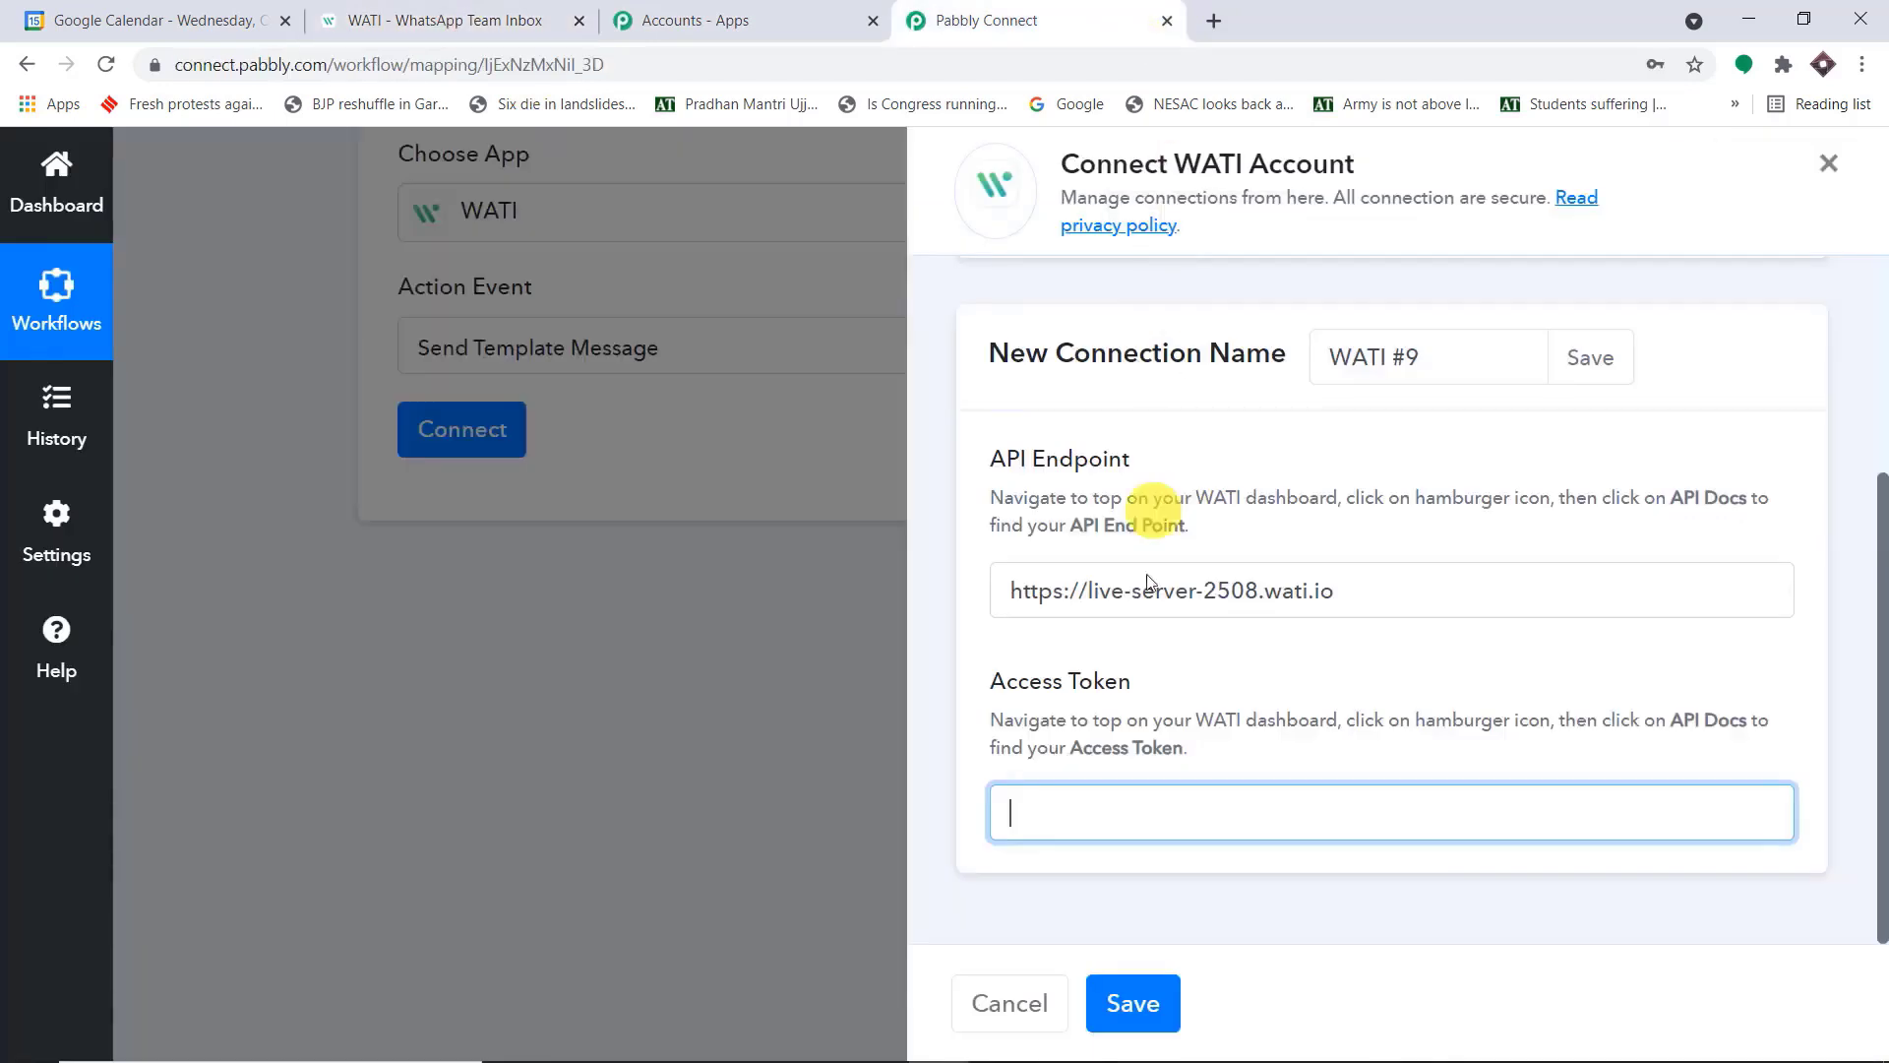
key("ctrl+v")
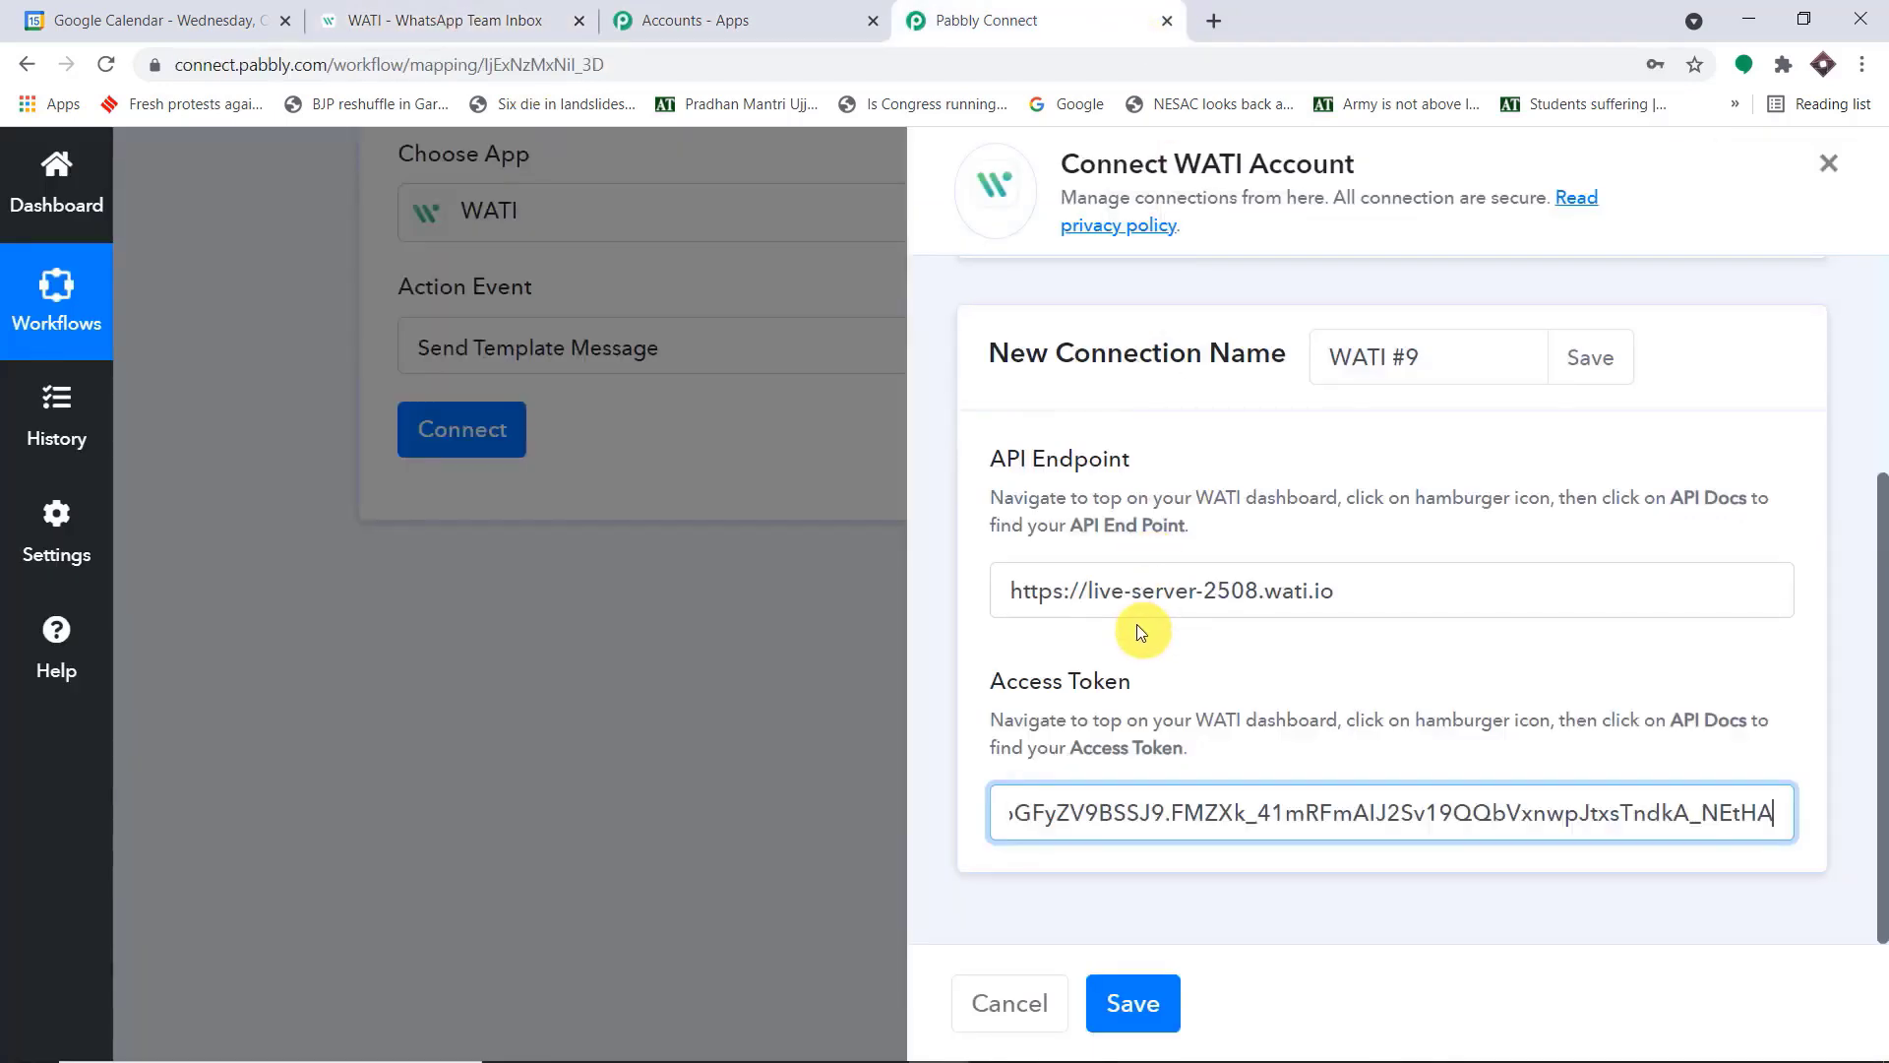
left_click(1141, 1014)
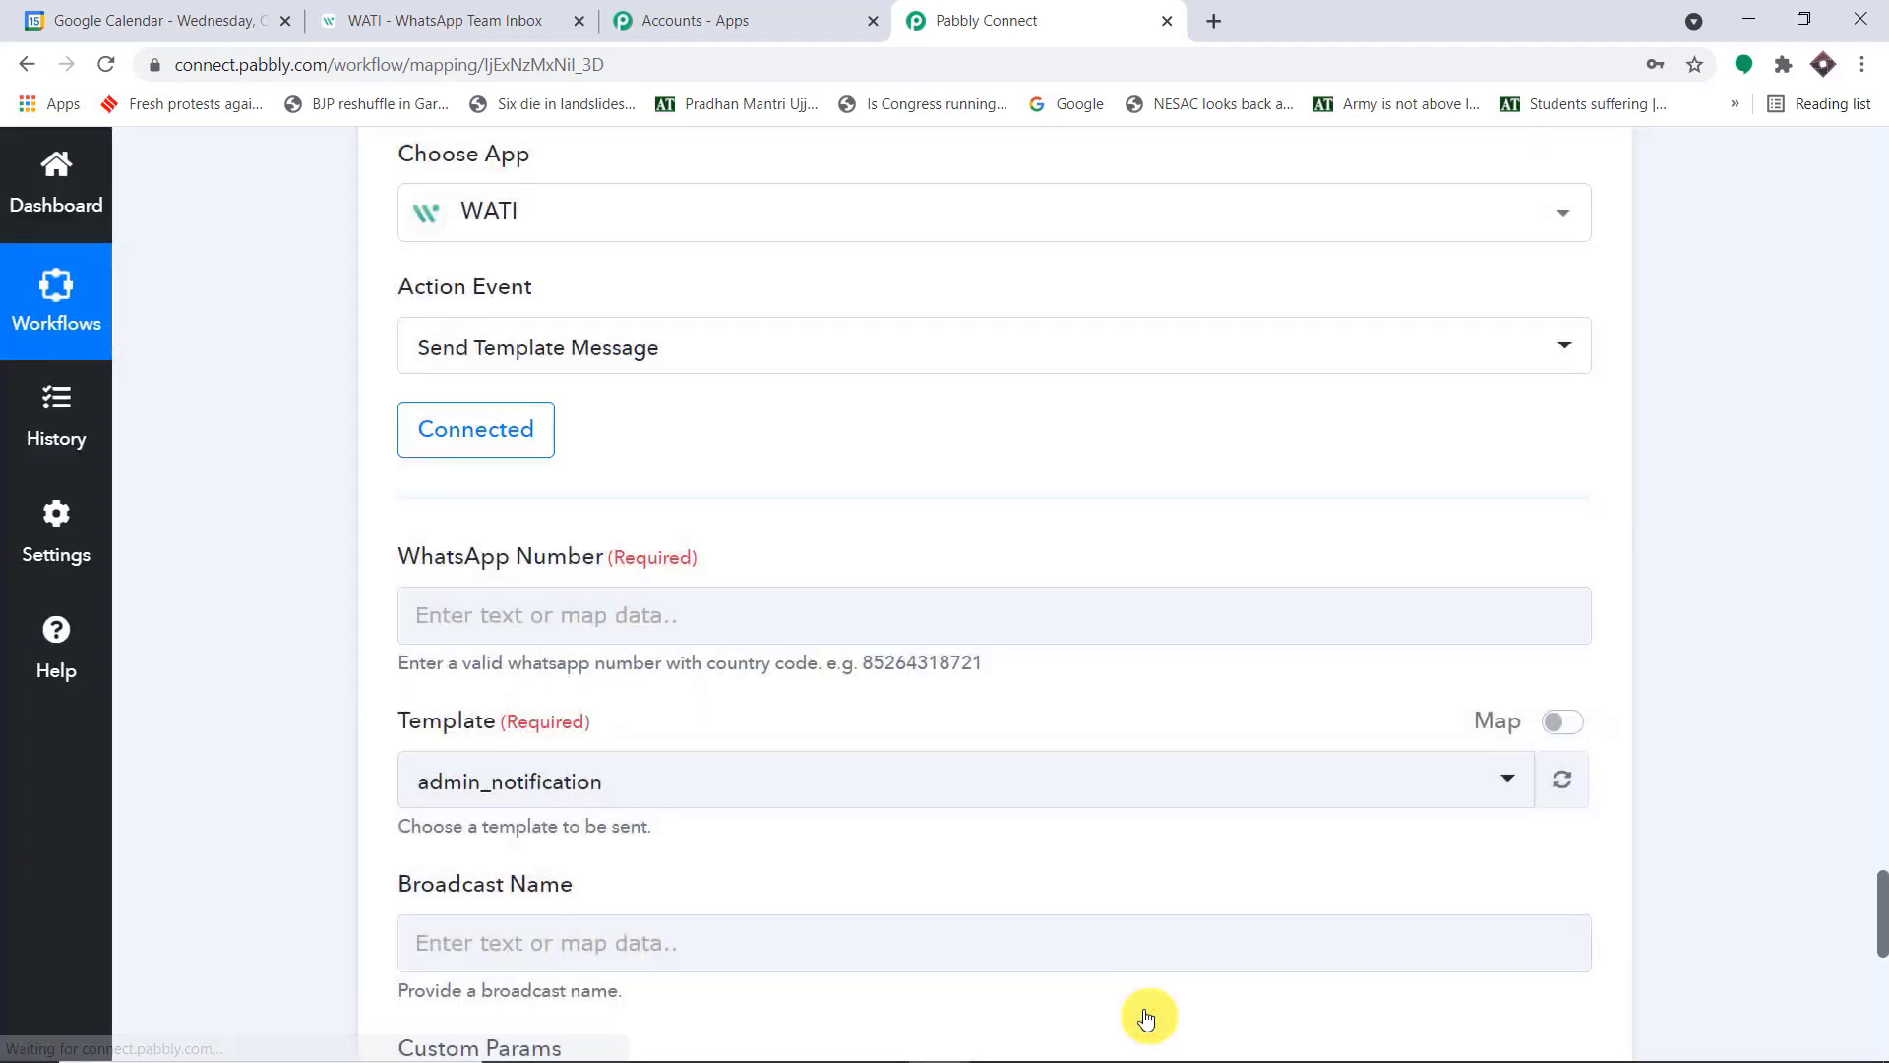
Review the phone number in the Split Text result and compare it with the number in the Google Calendar event's Description
scroll(1047, 519, "down", 2)
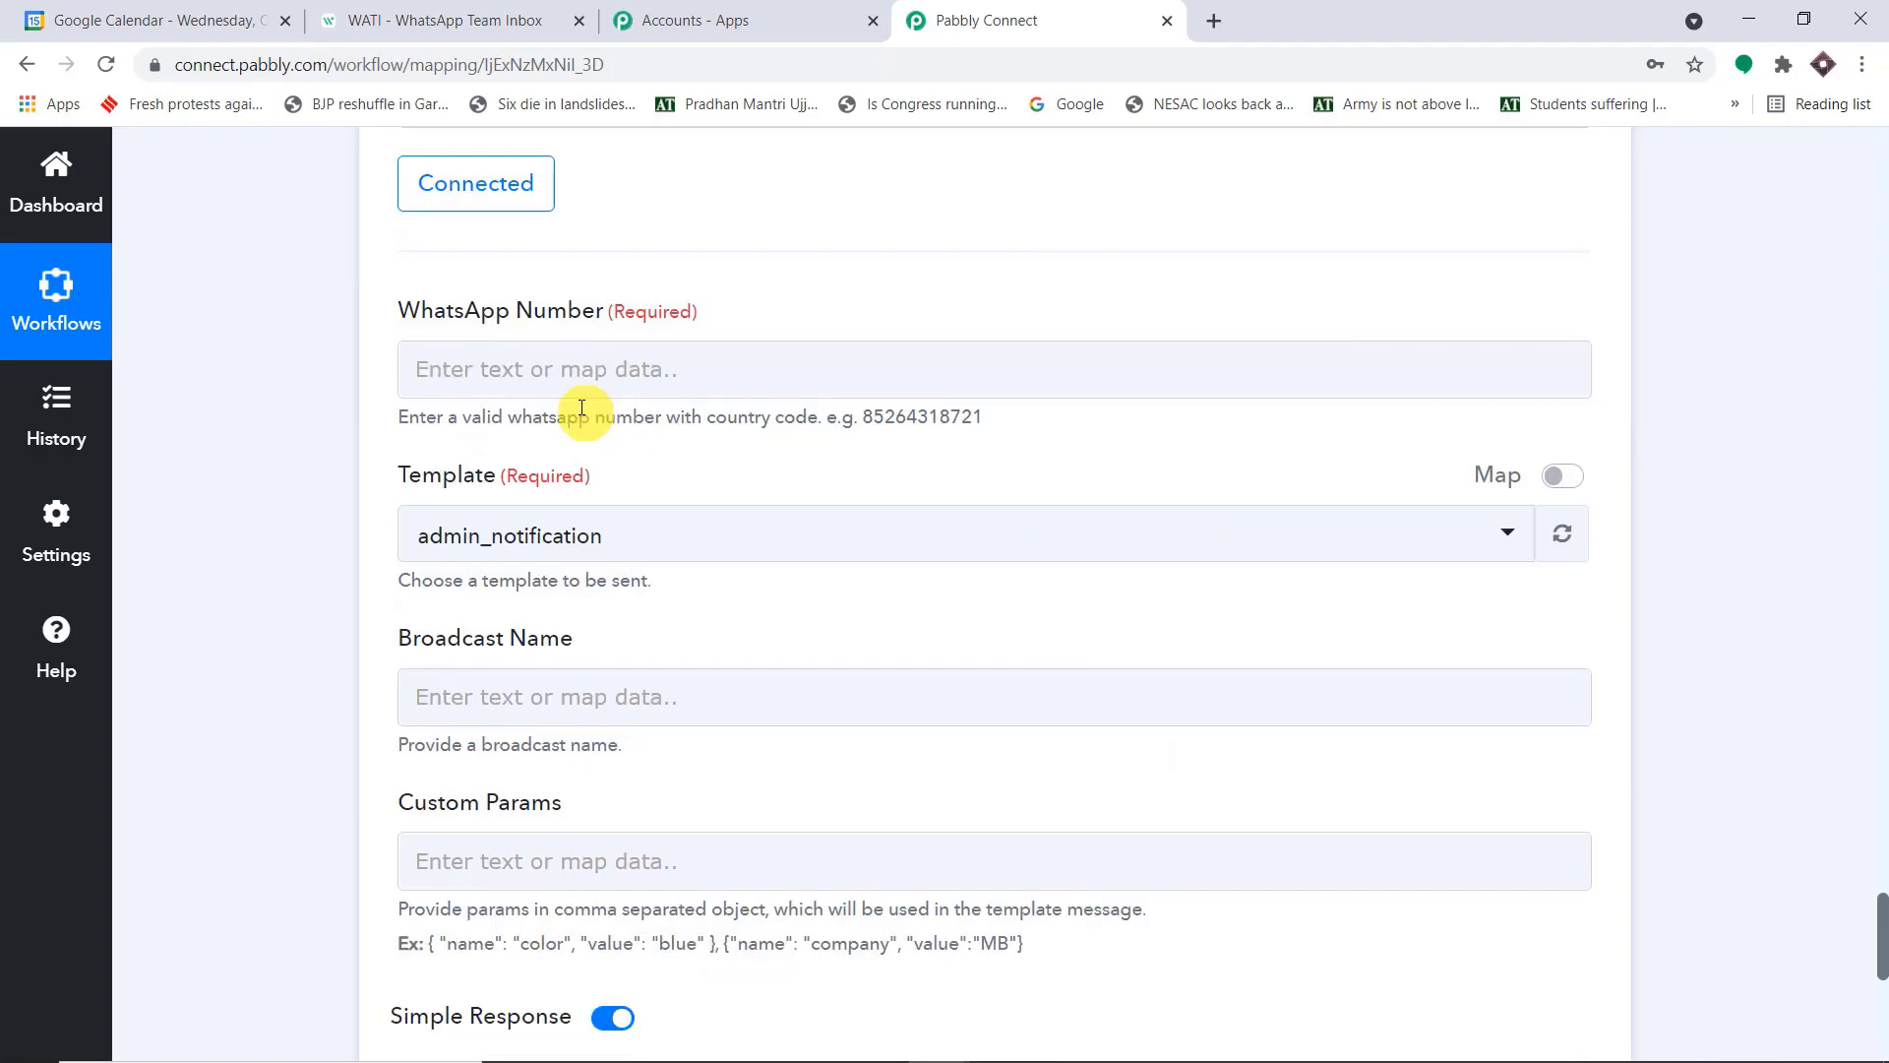
scroll(581, 408, "up", 15)
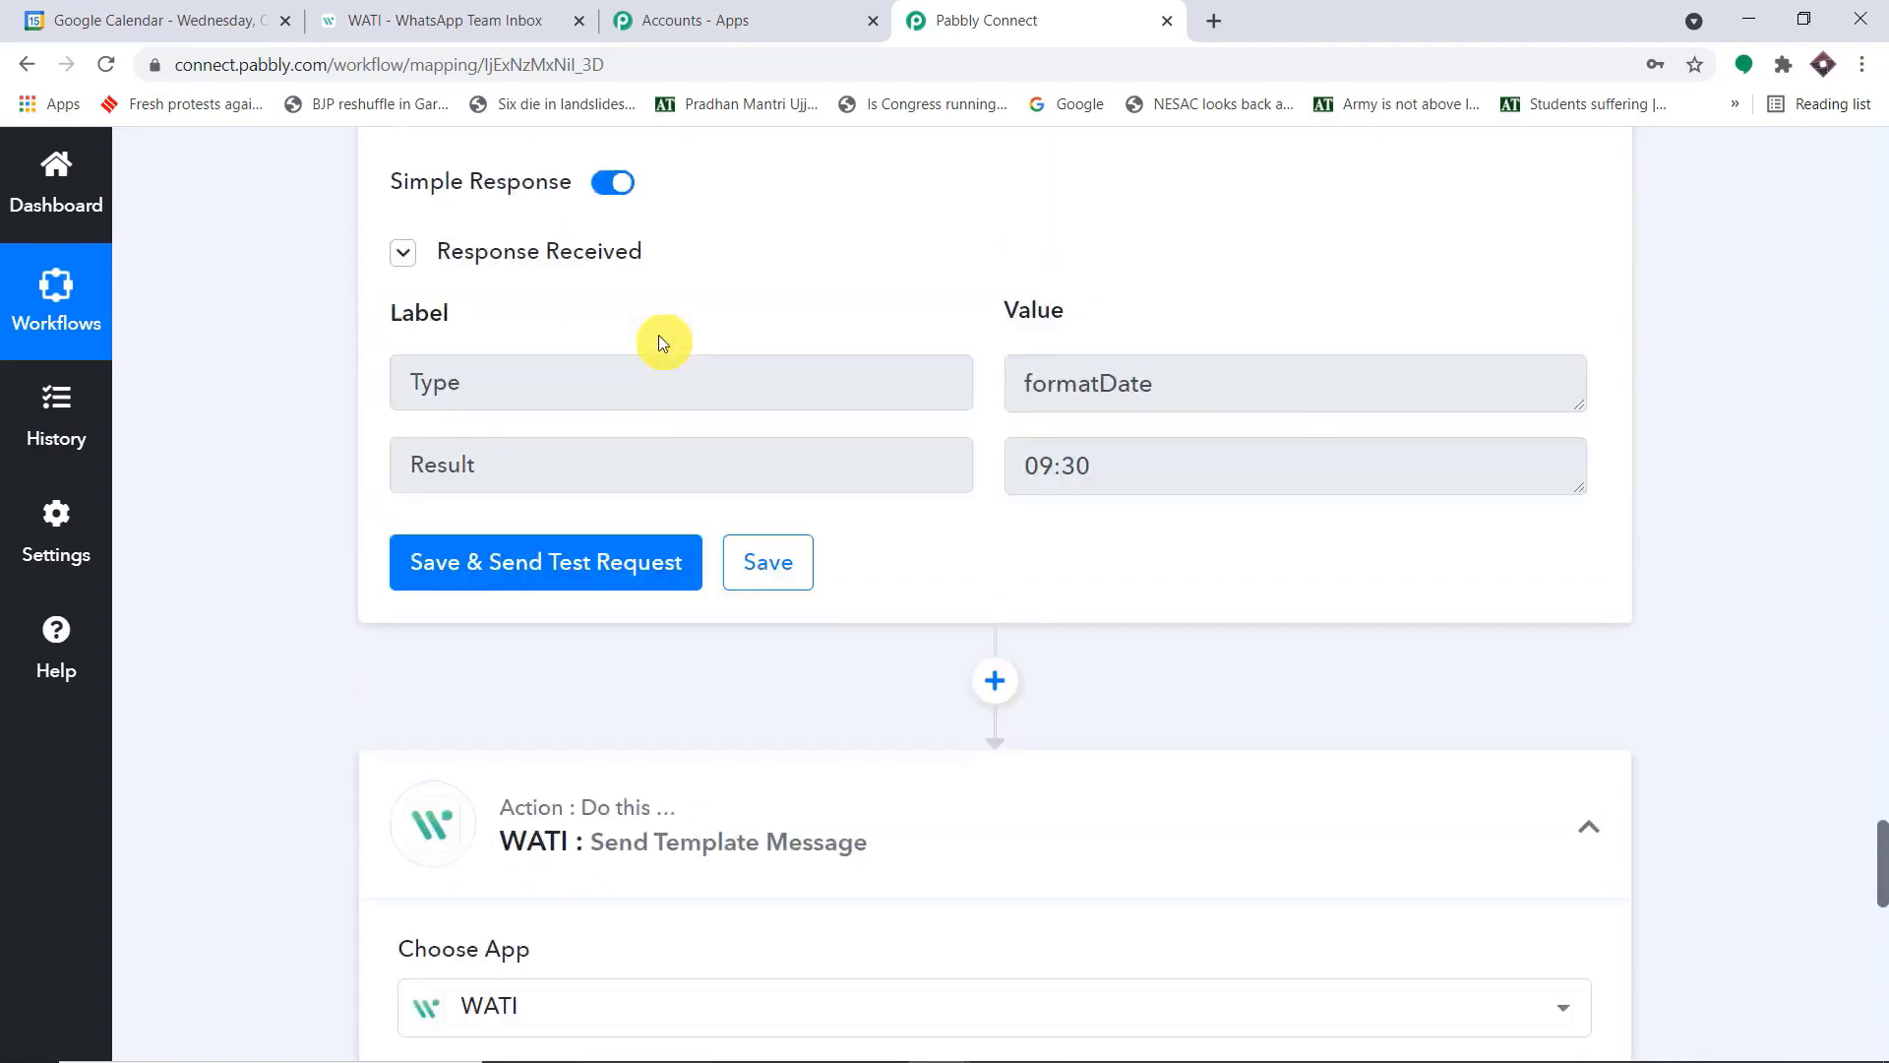
scroll(686, 341, "up", 9)
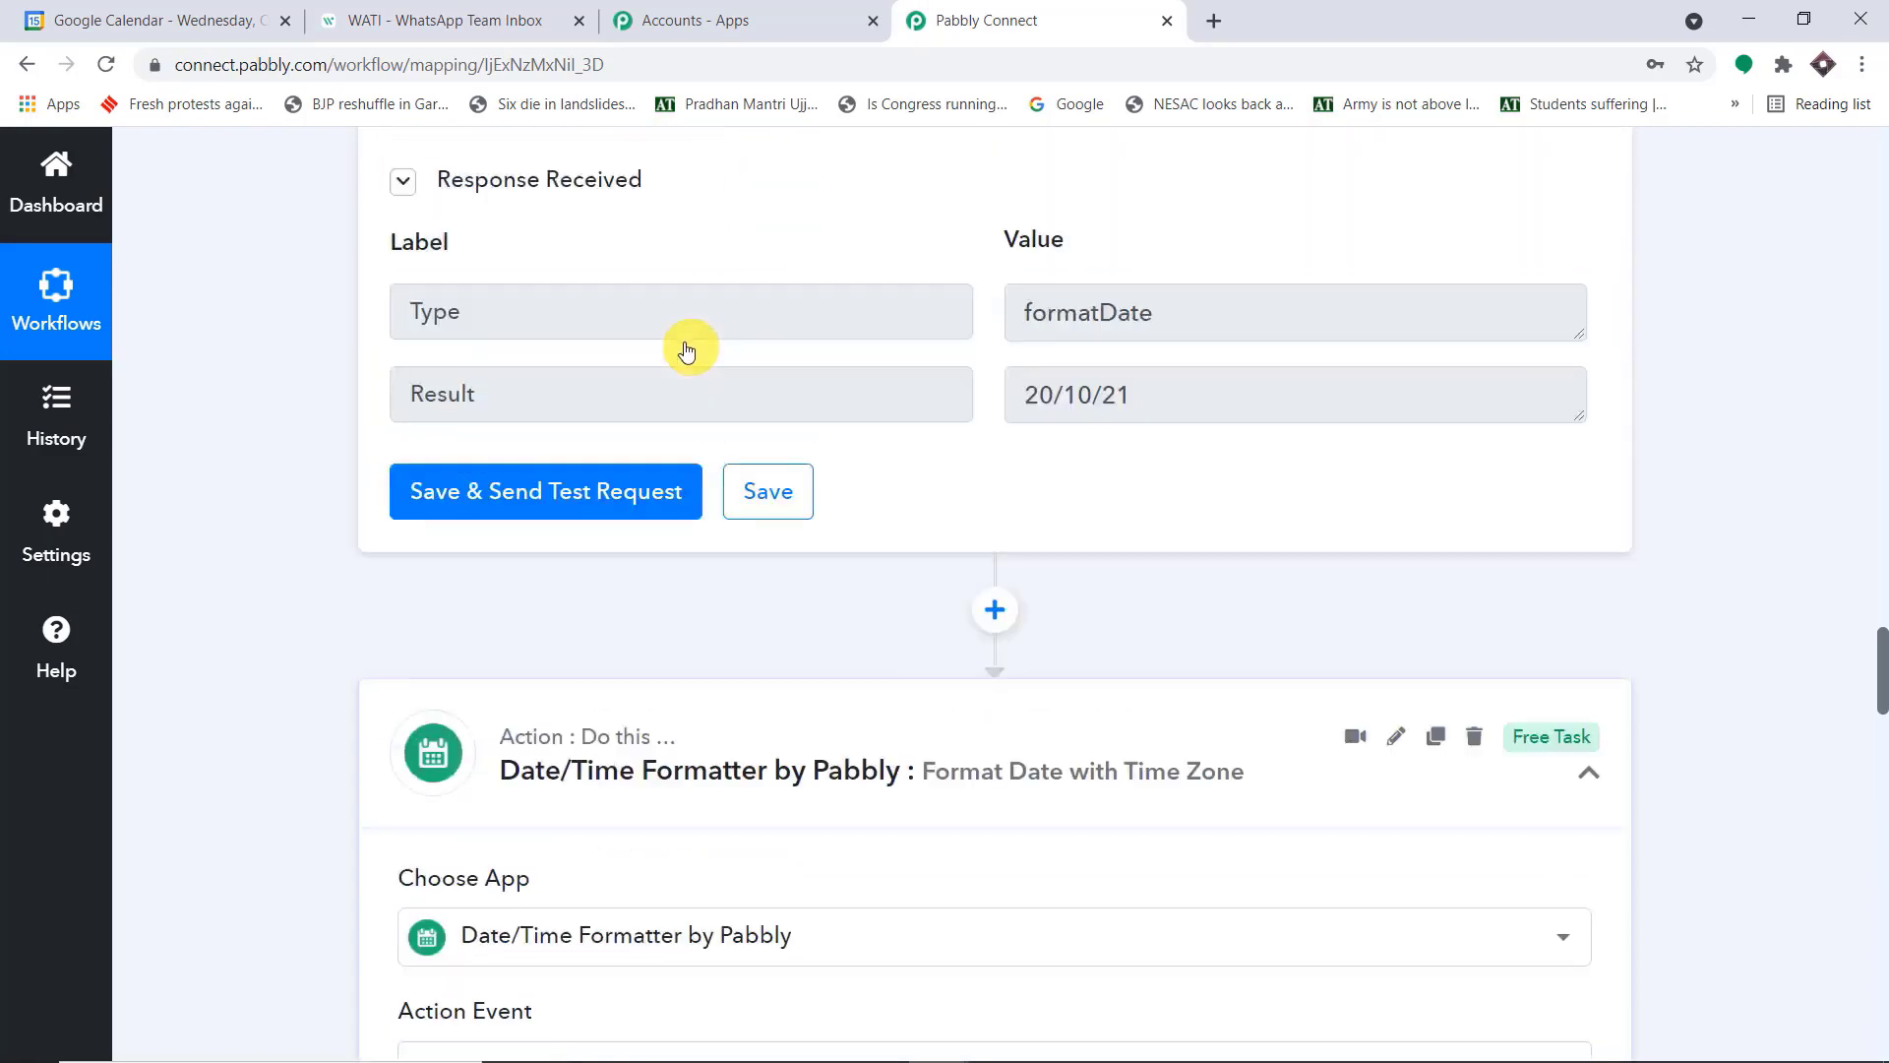
scroll(1172, 428, "up", 5)
scroll(1171, 421, "up", 15)
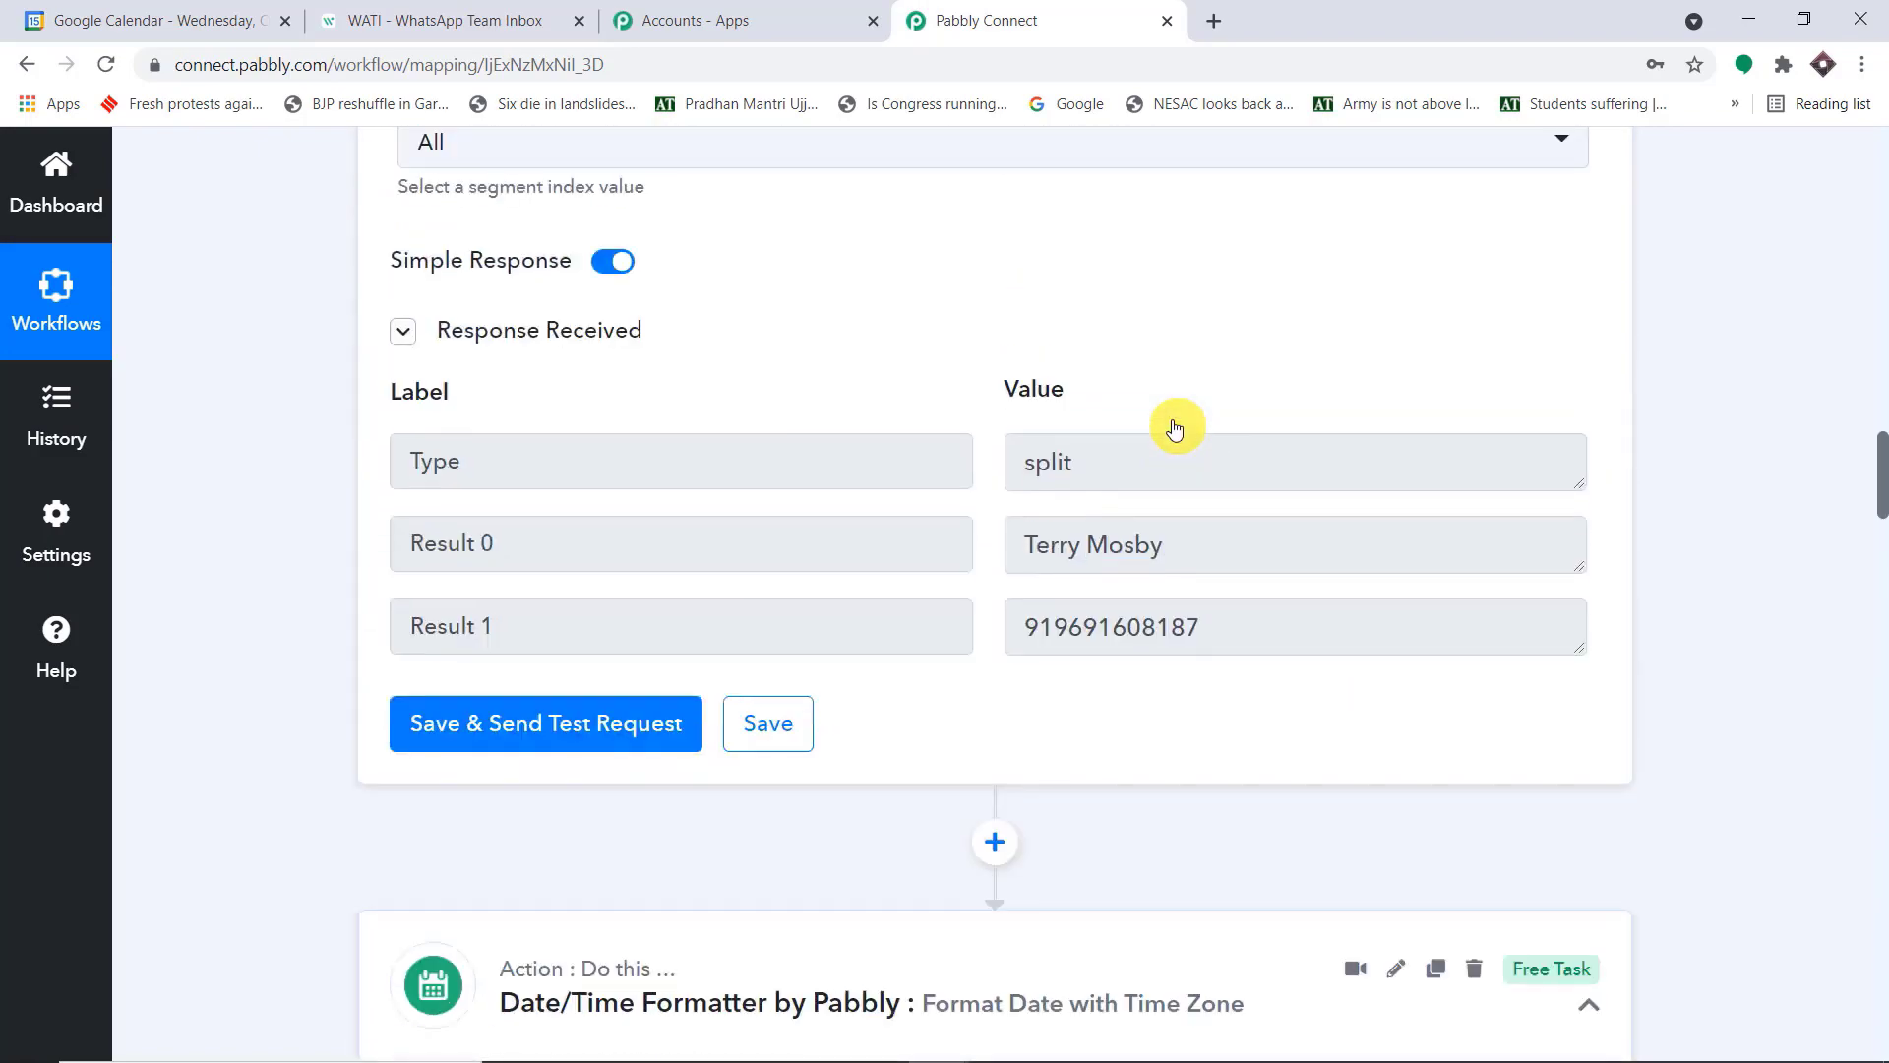
left_click_drag(1249, 623, 979, 627)
scroll(1128, 615, "up", 10)
scroll(1130, 604, "up", 5)
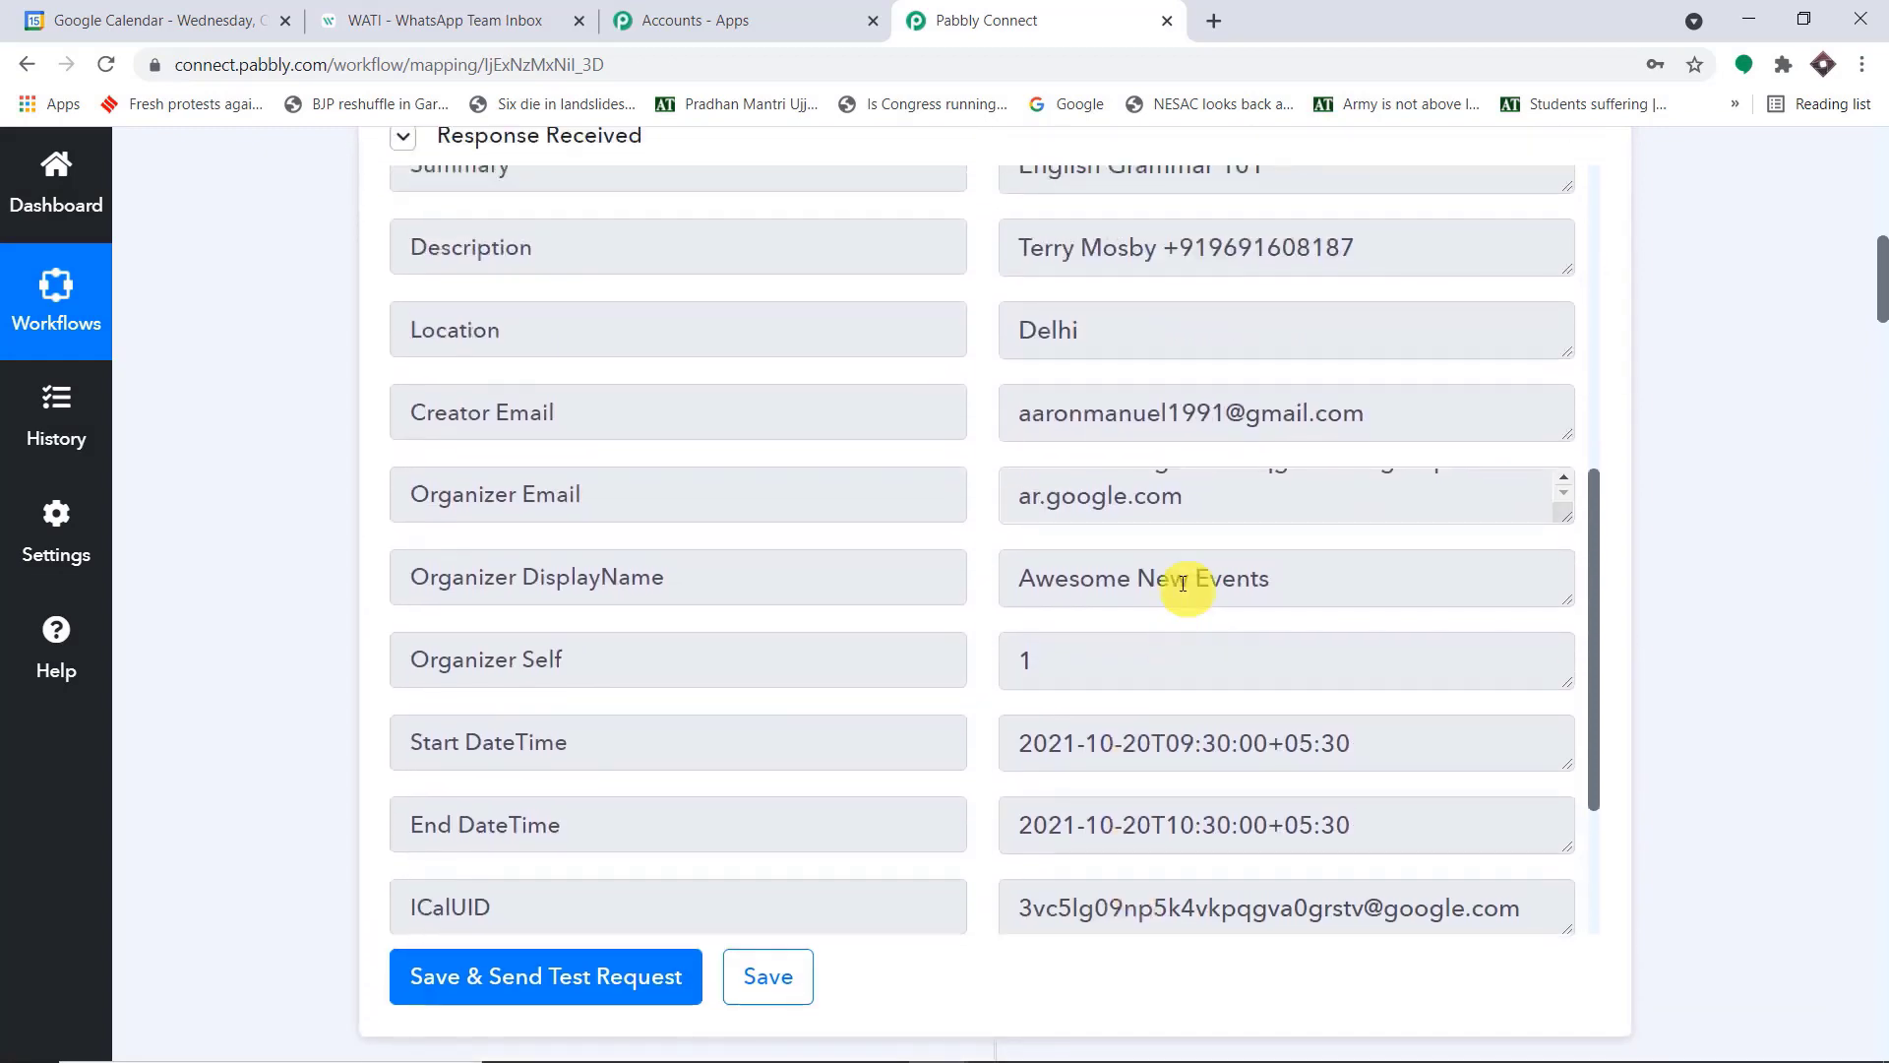
left_click_drag(1363, 315, 1191, 326)
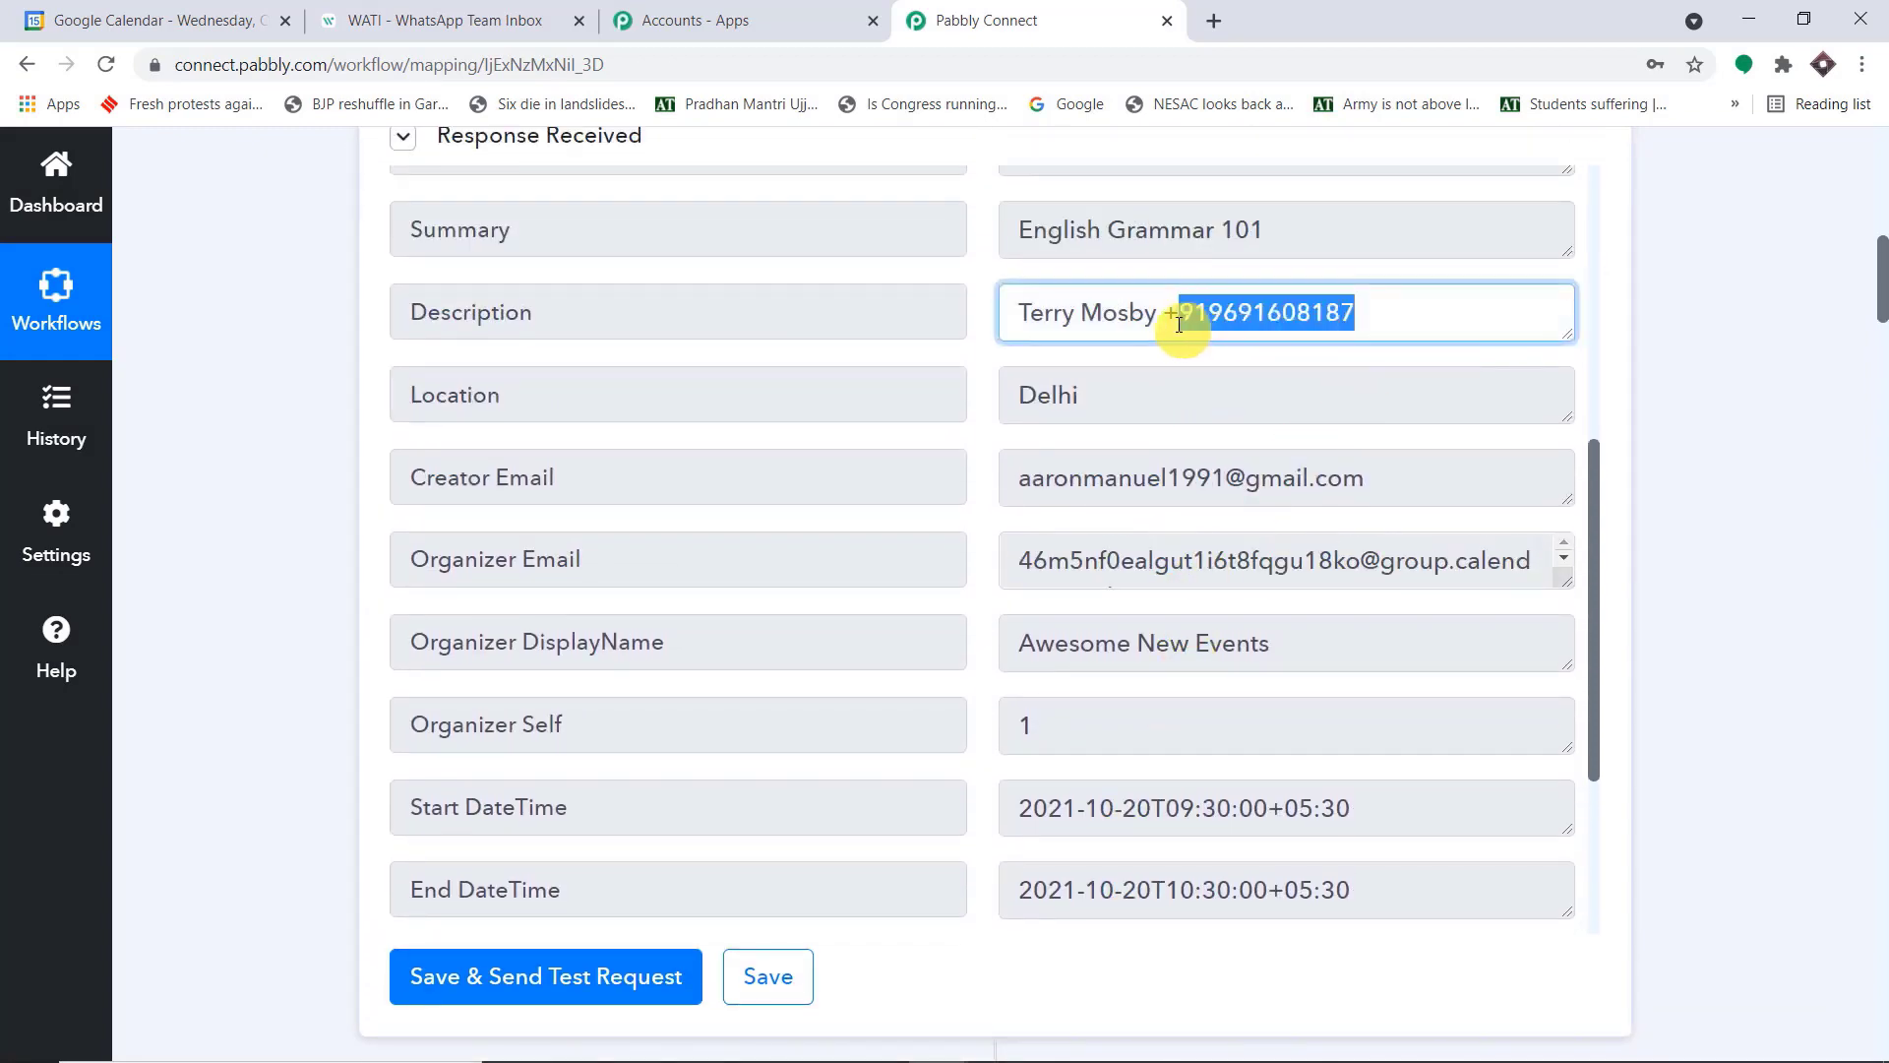
Map the WATI action's WhatsApp Number to Result 1 of the Text Formatter's Split Text step
left_click_drag(1881, 285, 1882, 945)
left_click(624, 430)
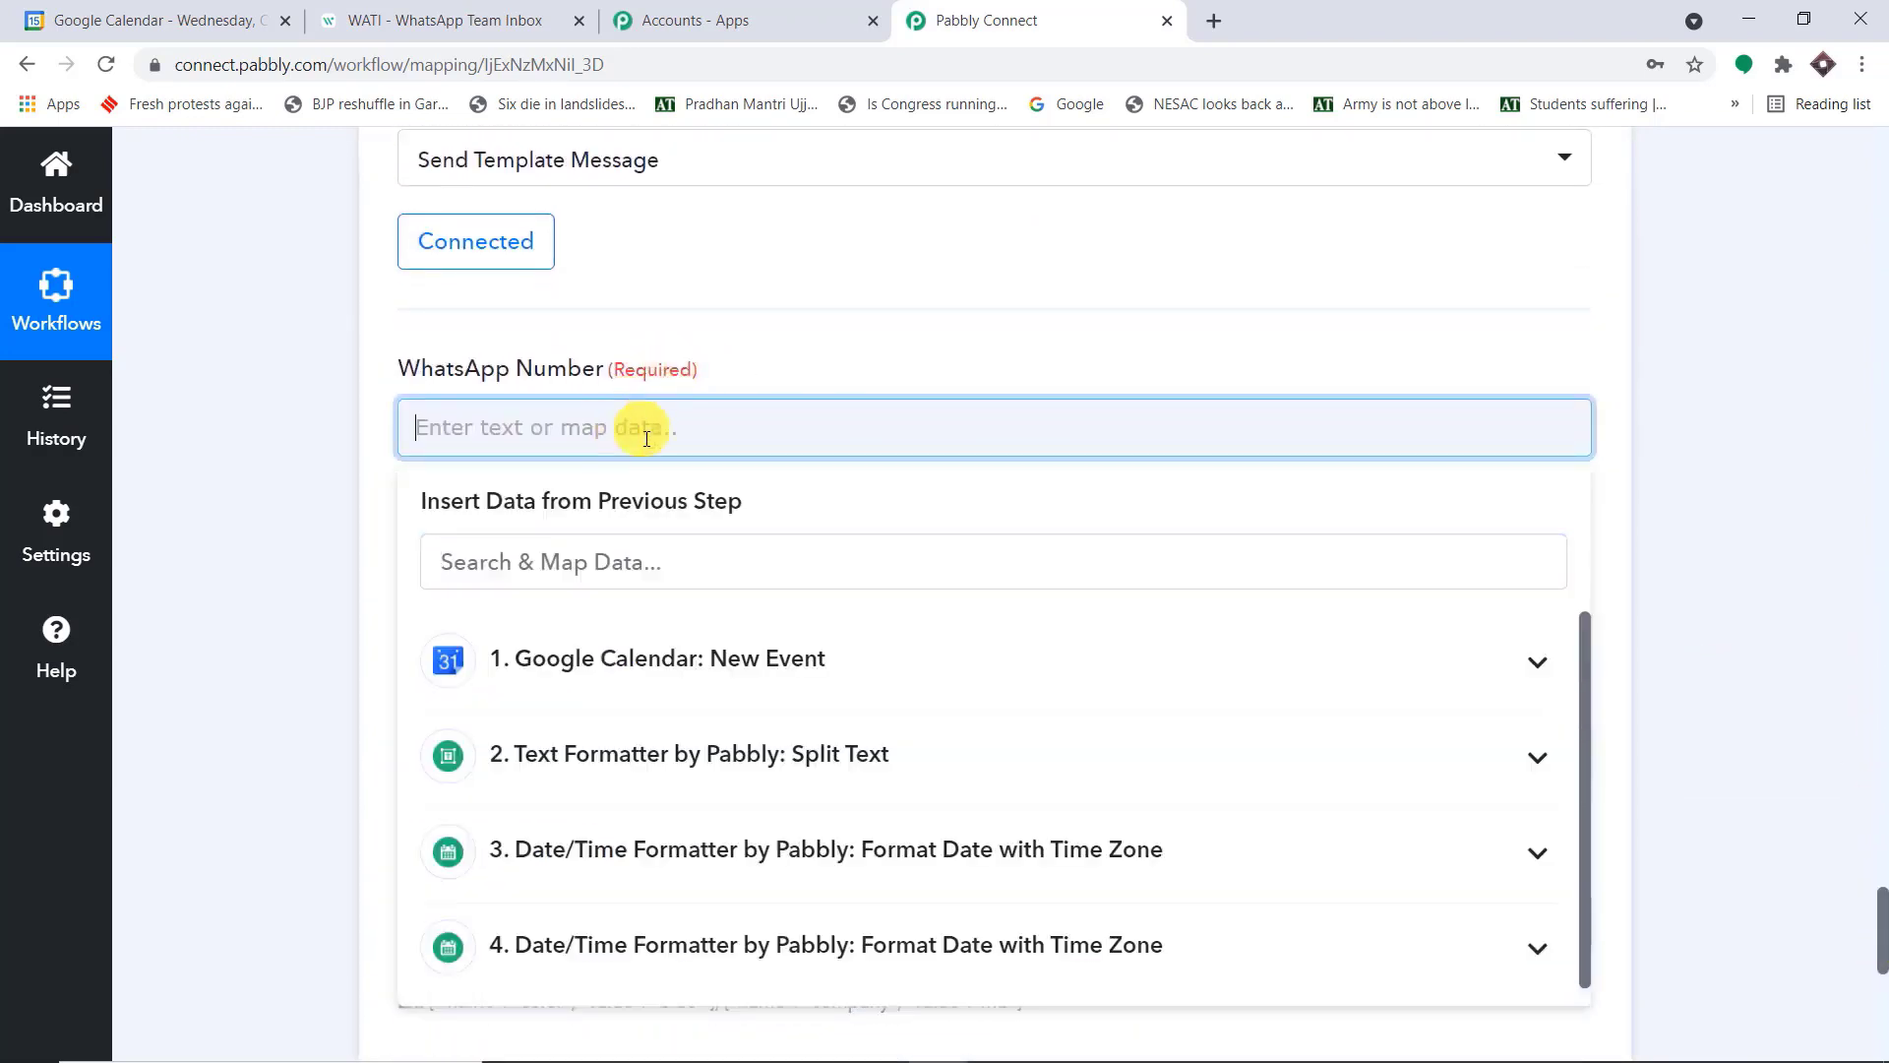
left_click(759, 773)
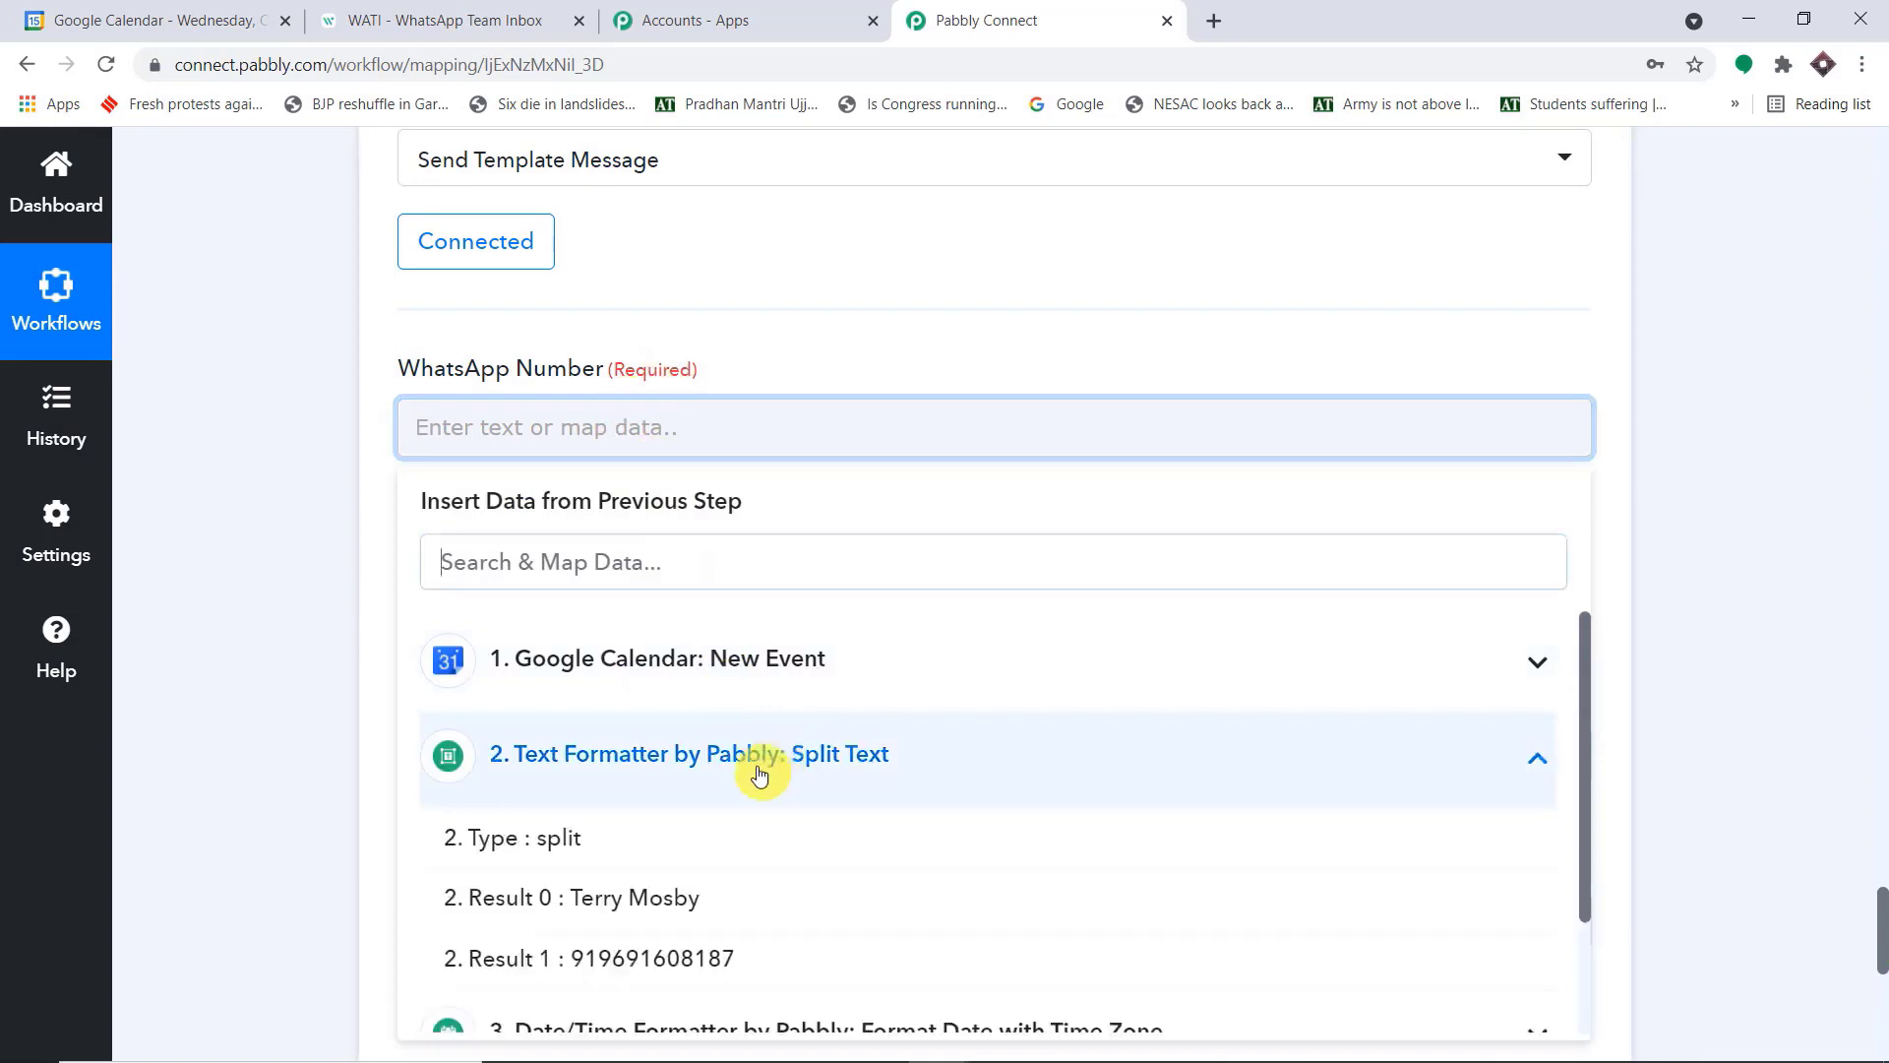
scroll(999, 780, "down", 2)
left_click(704, 846)
left_click(1673, 423)
Choose appointment_details as the template of the WATI message
scroll(1714, 412, "down", 3)
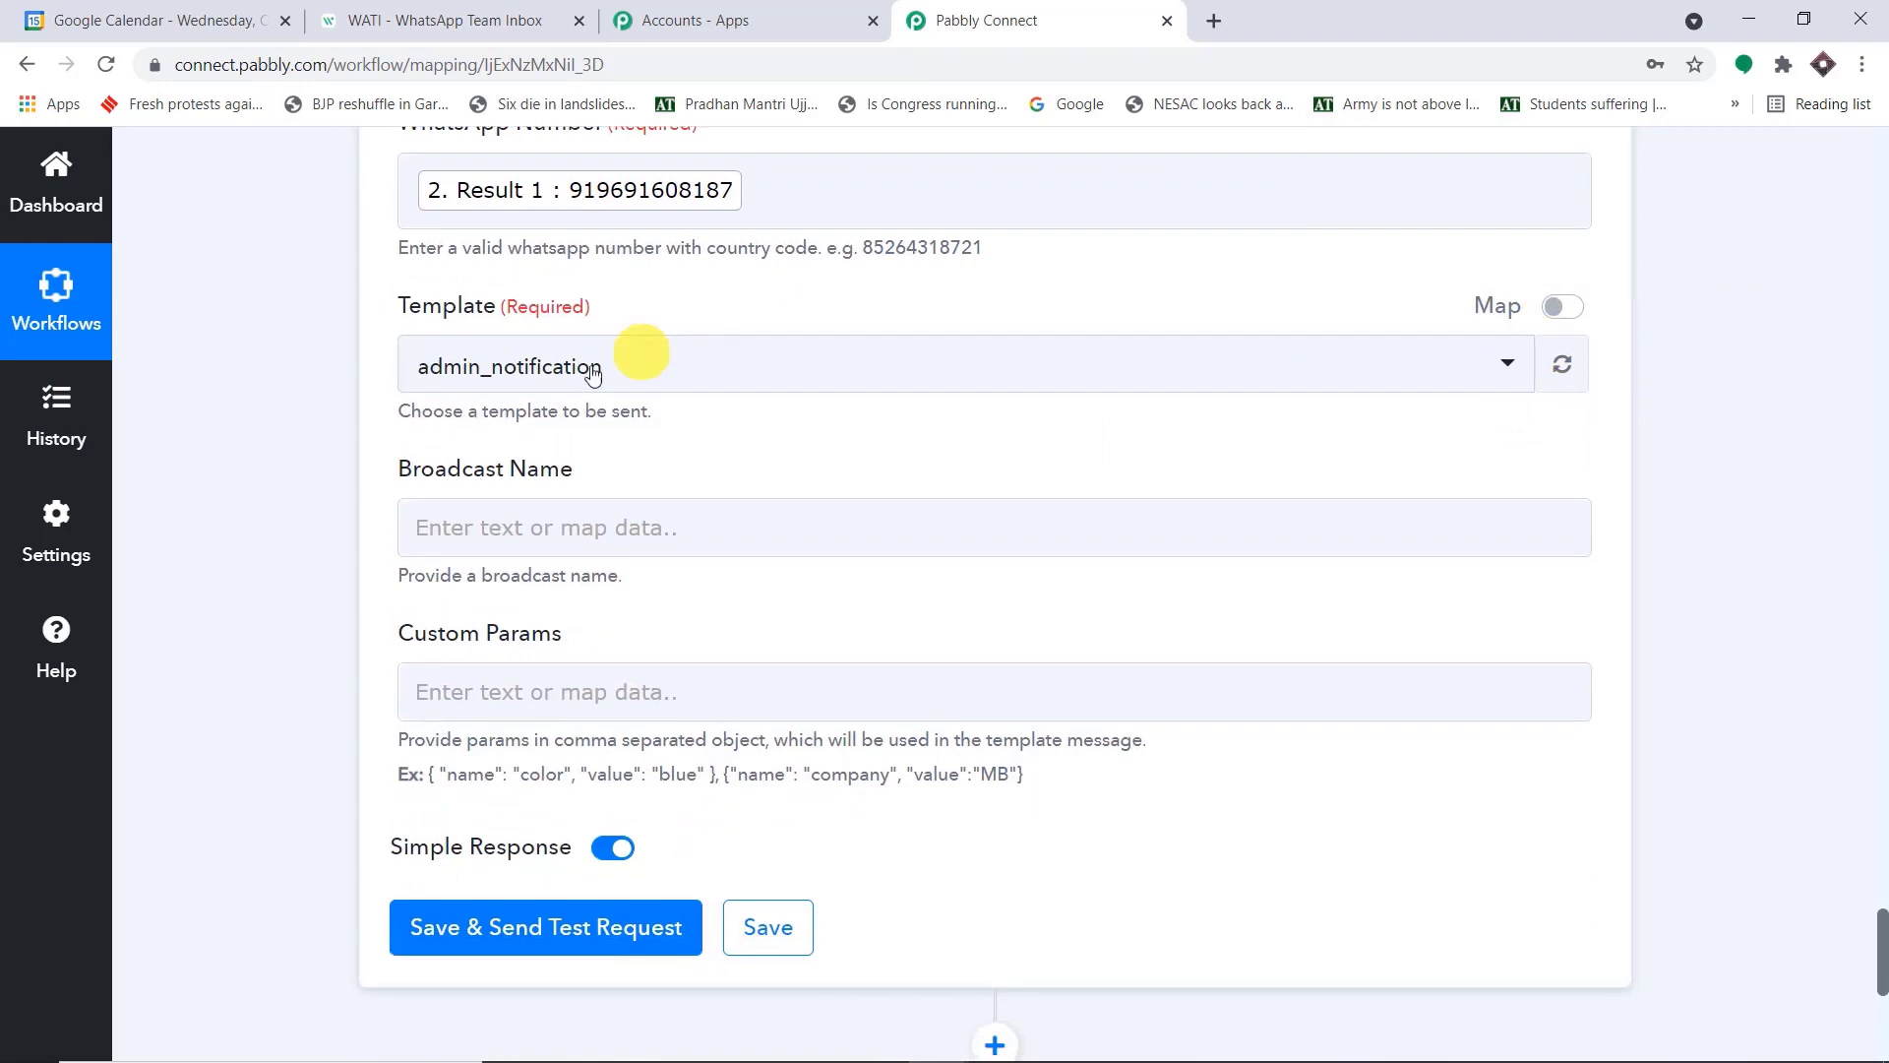
left_click(591, 372)
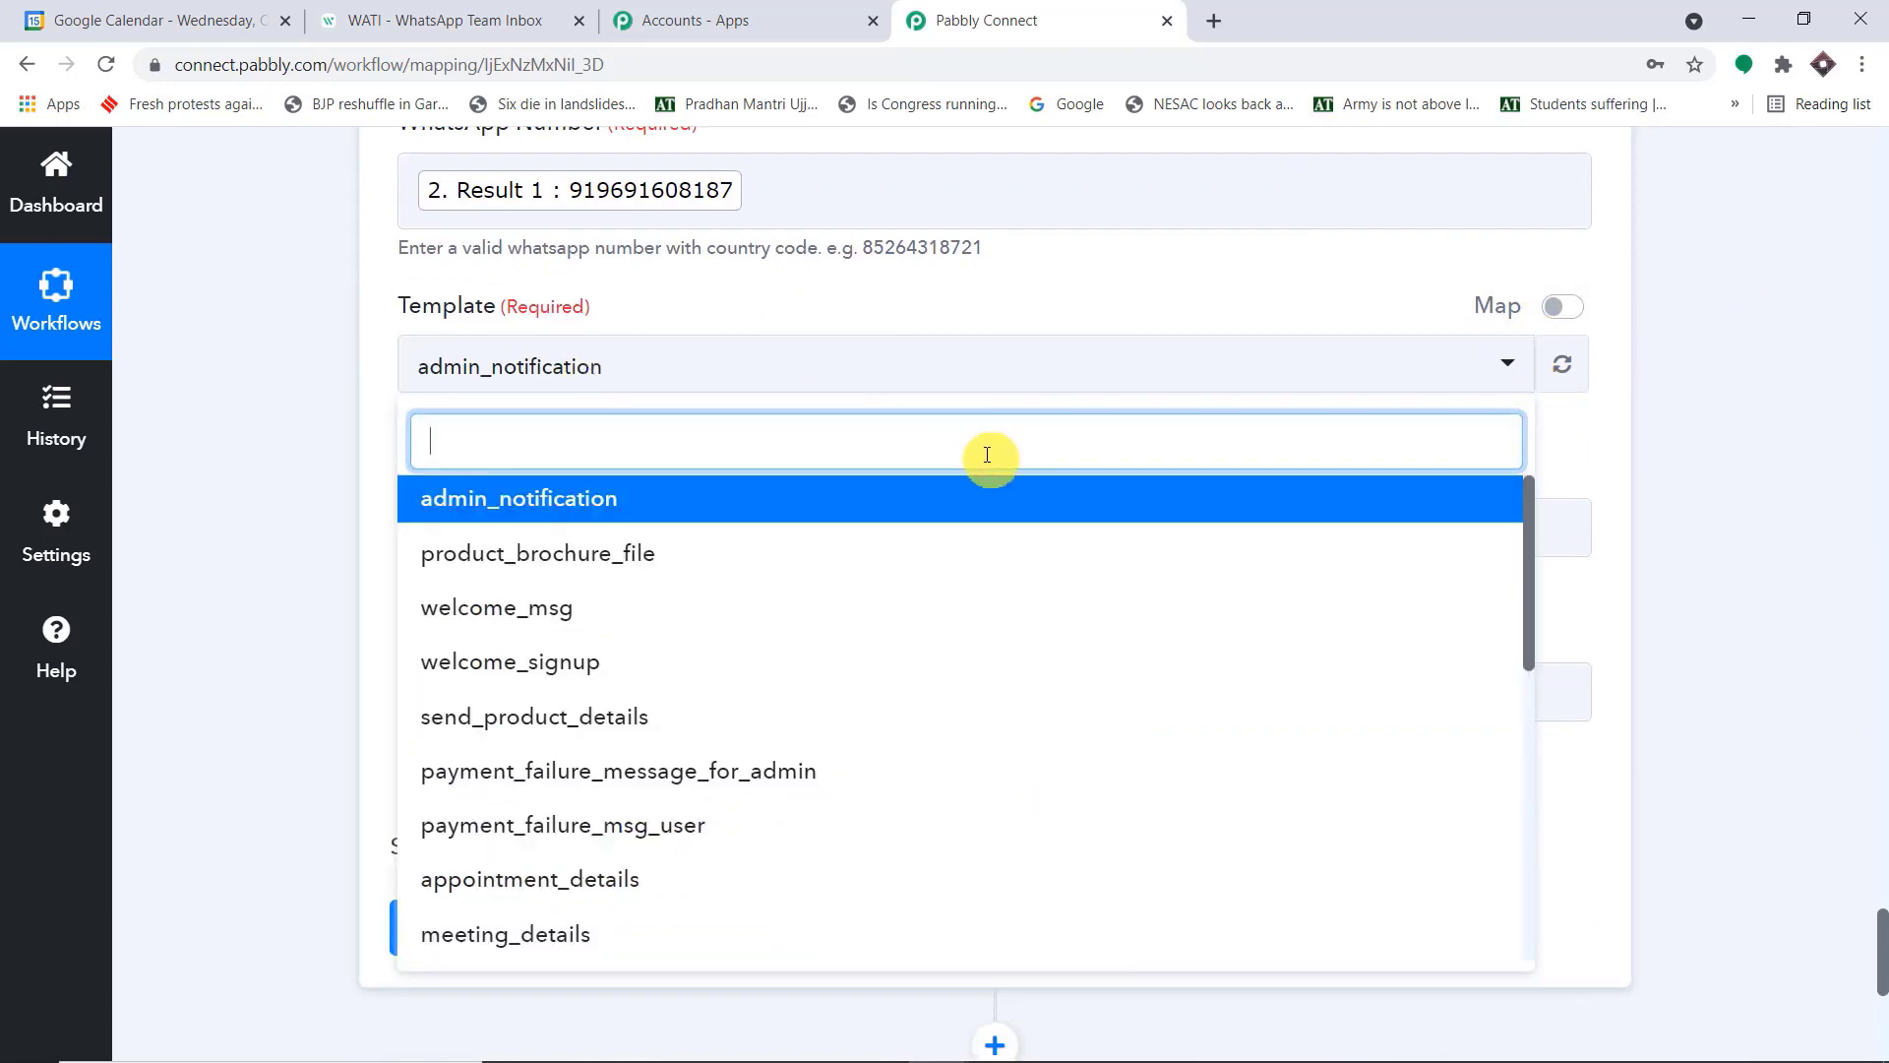
scroll(841, 561, "down", 2)
scroll(841, 561, "down", 1)
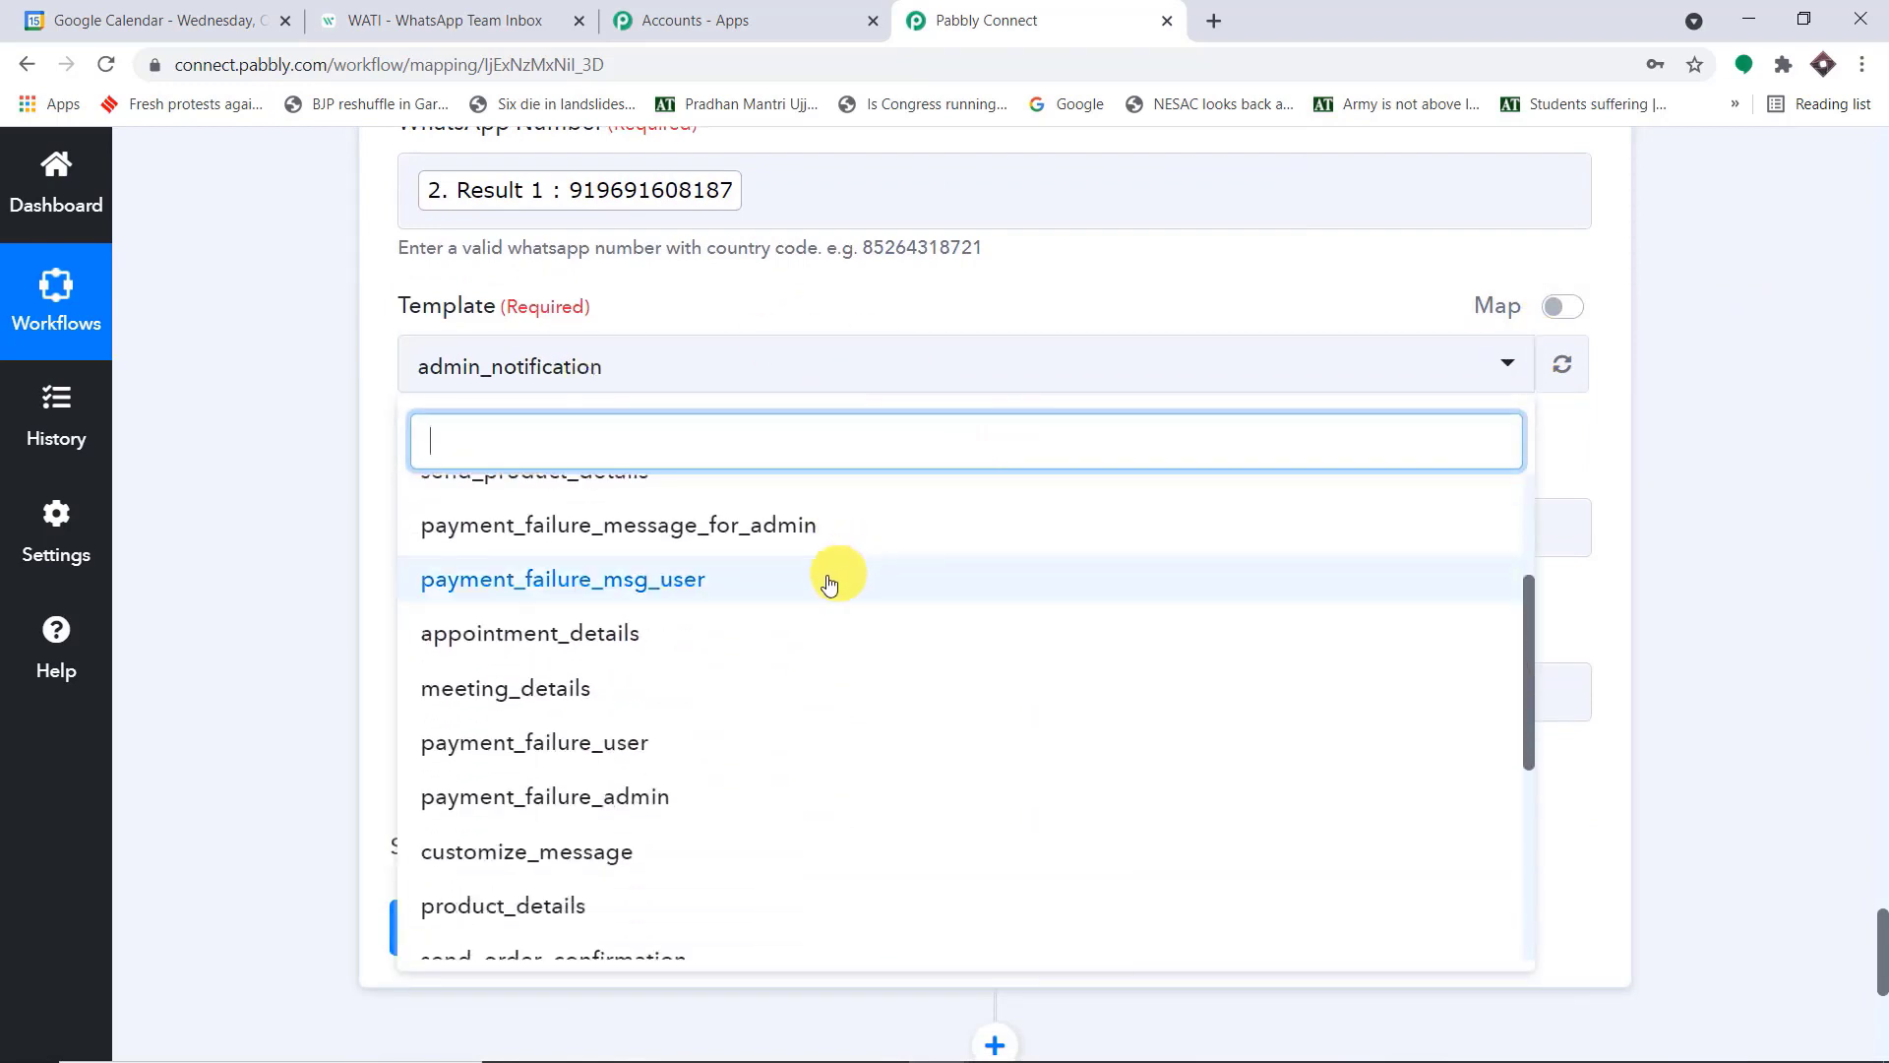
left_click(739, 637)
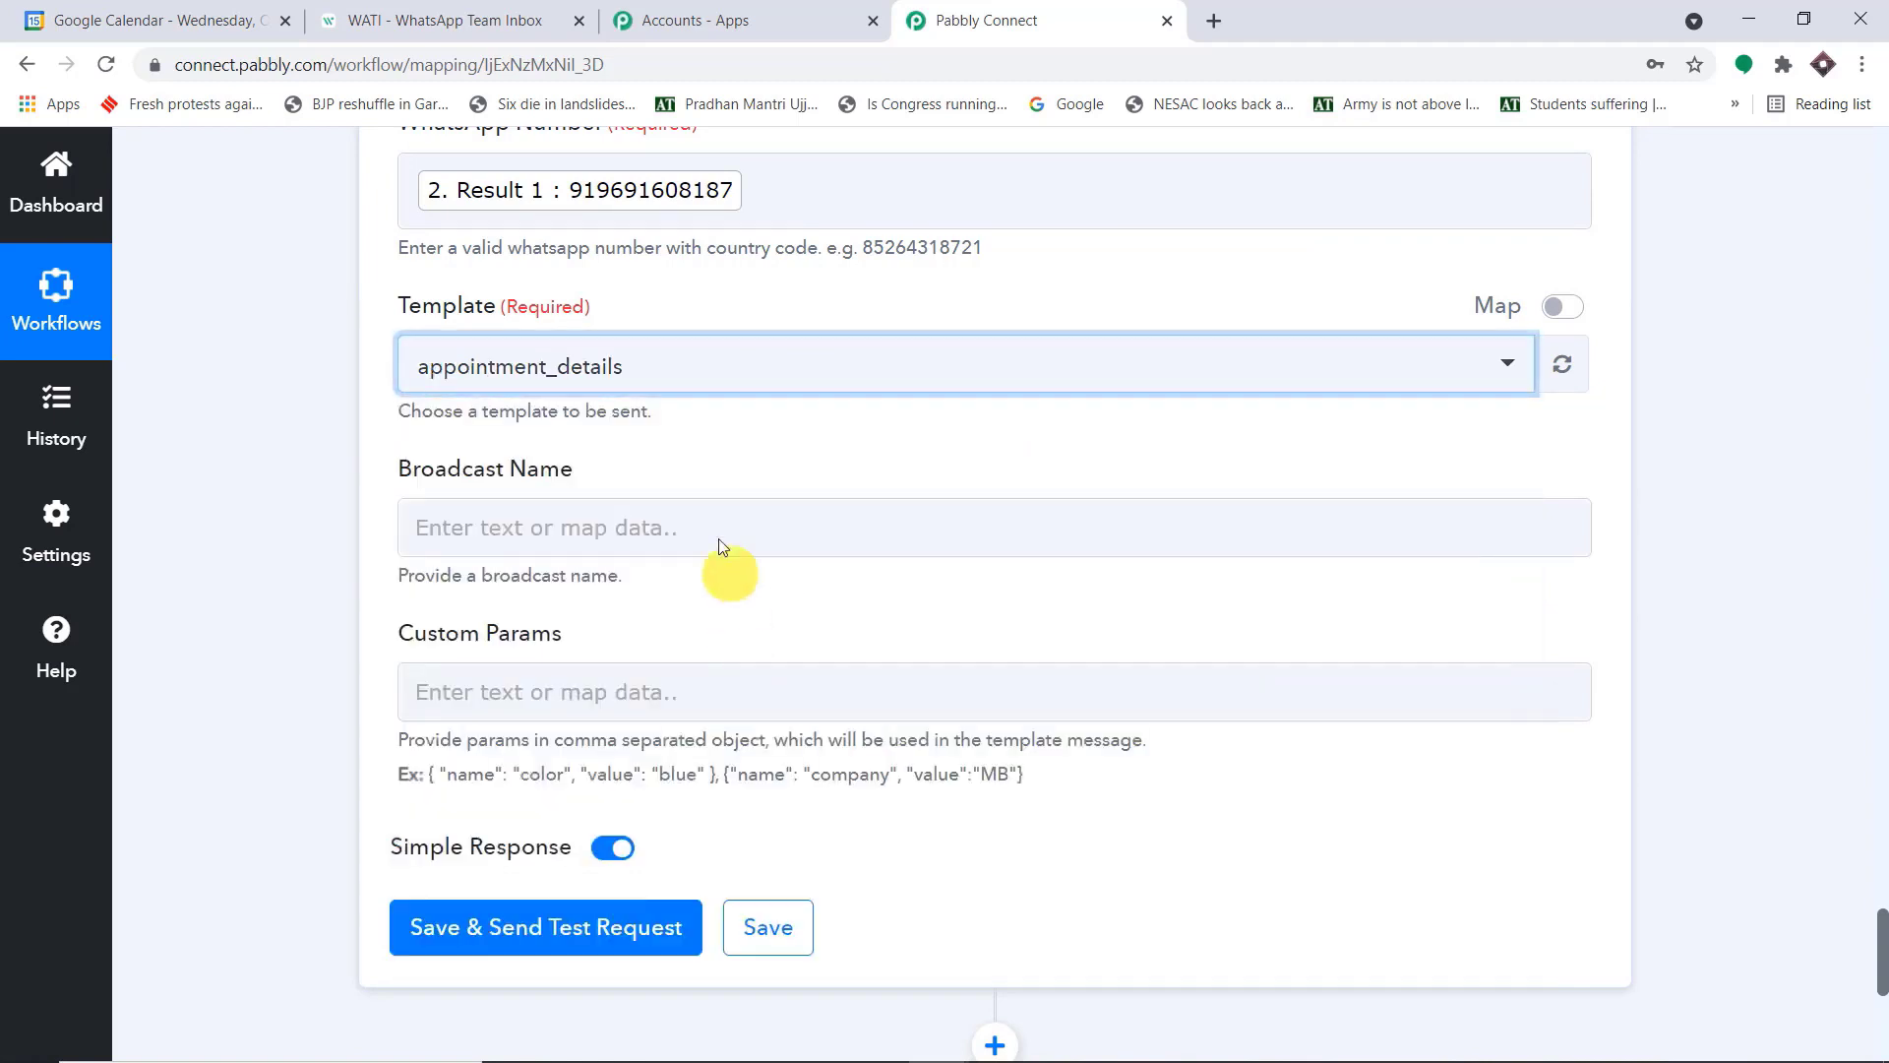
Switch to WATI, search its template messages for "appoi", and view the appointment_details template
left_click(549, 11)
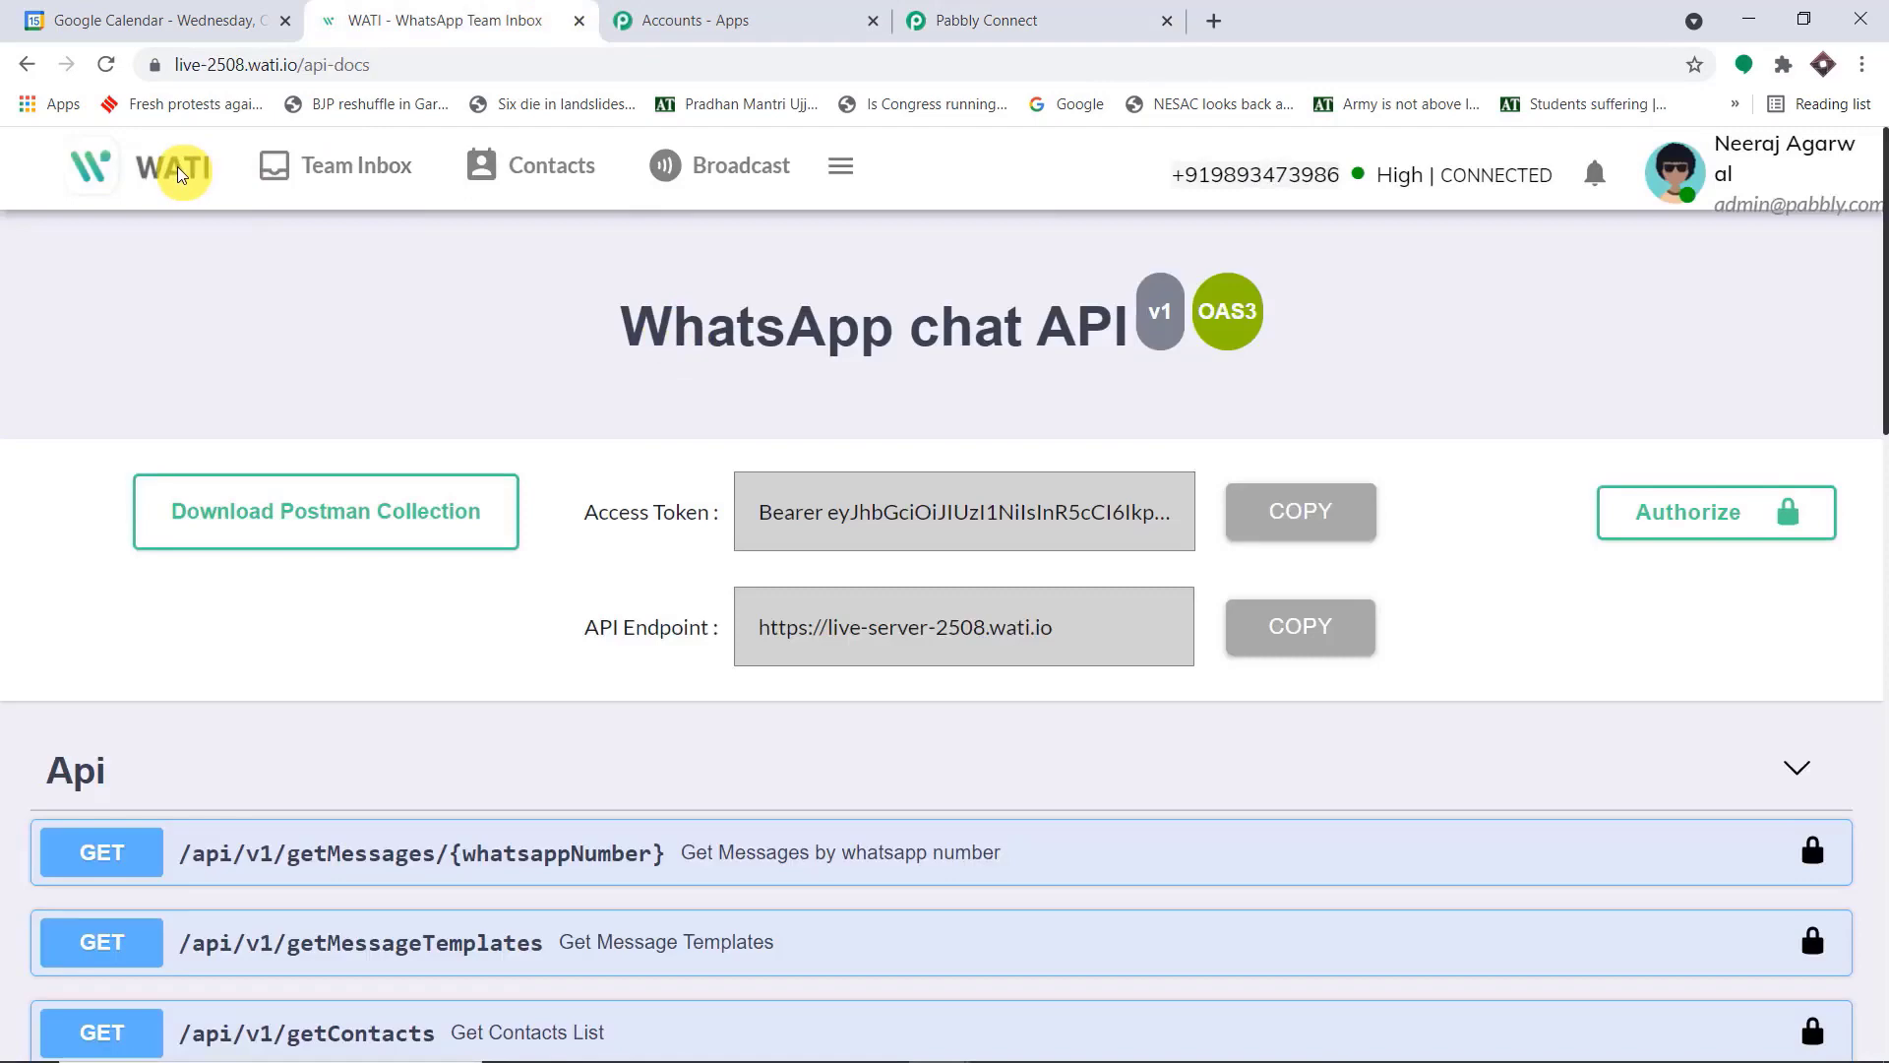
left_click(773, 165)
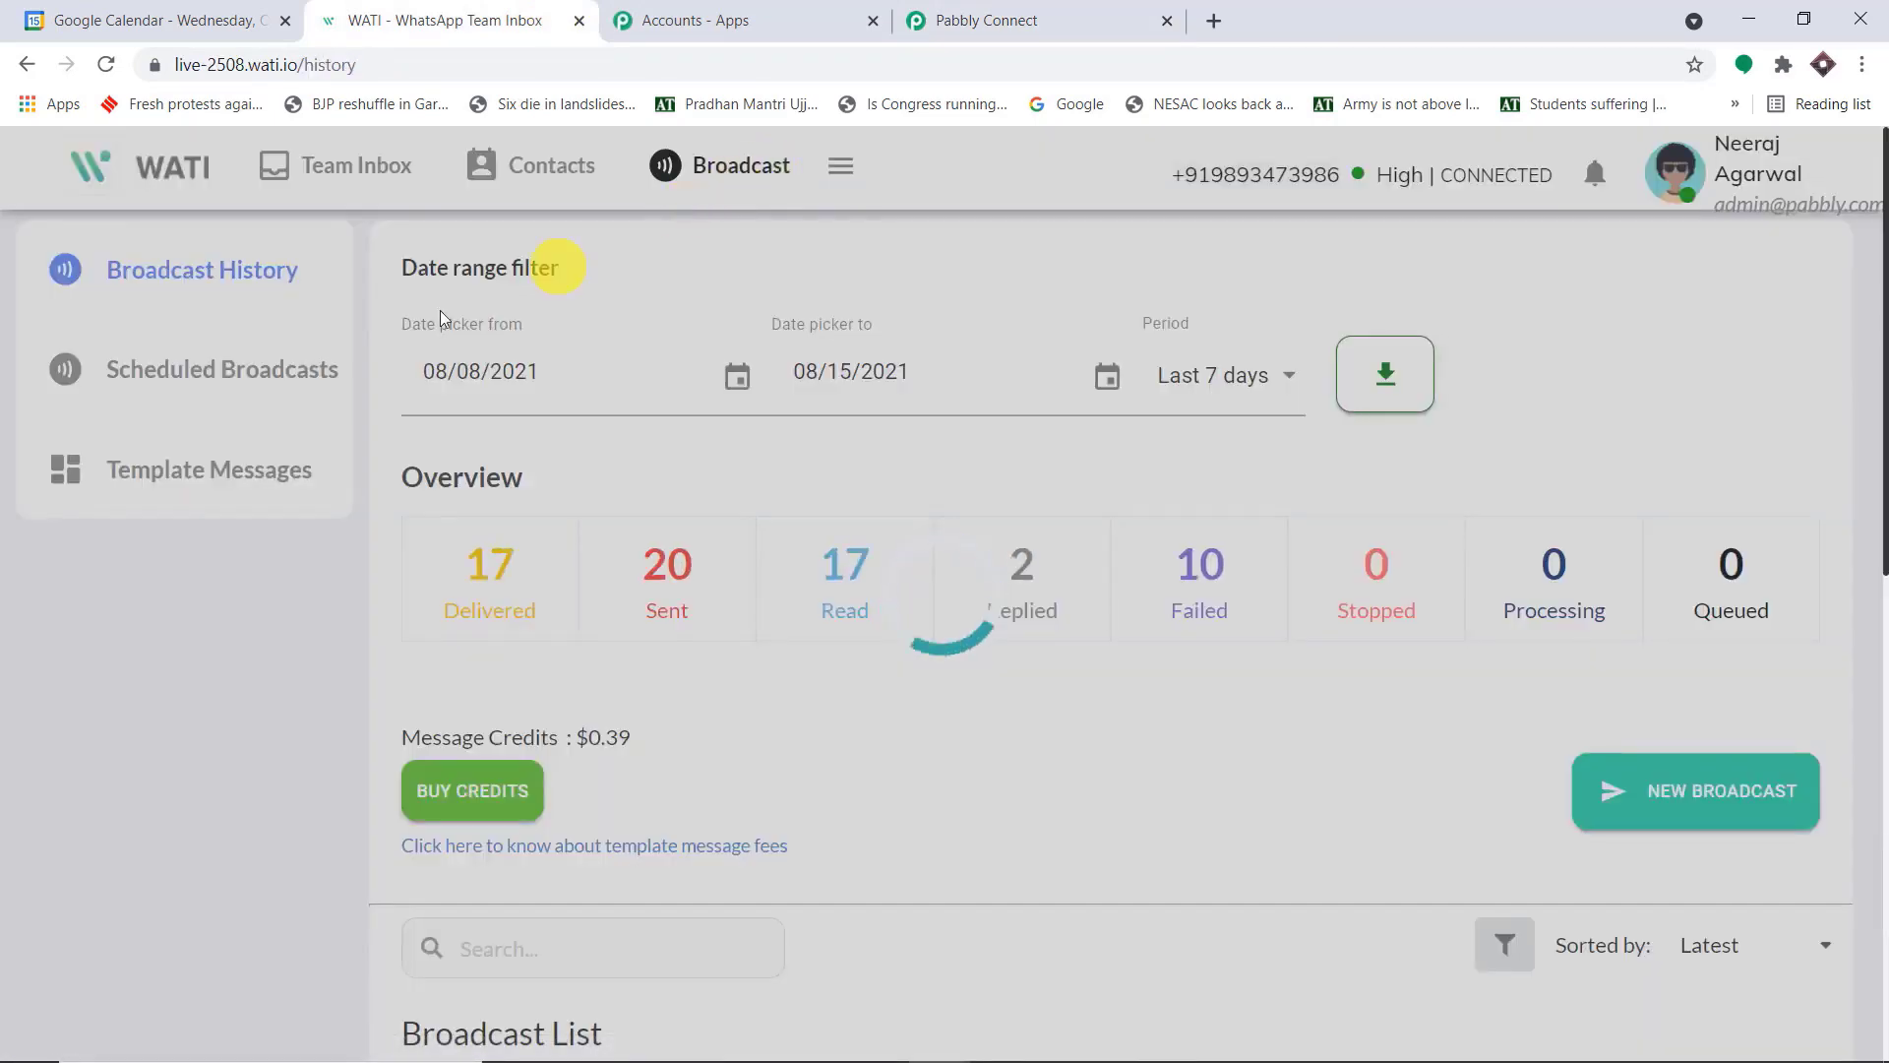
left_click(202, 466)
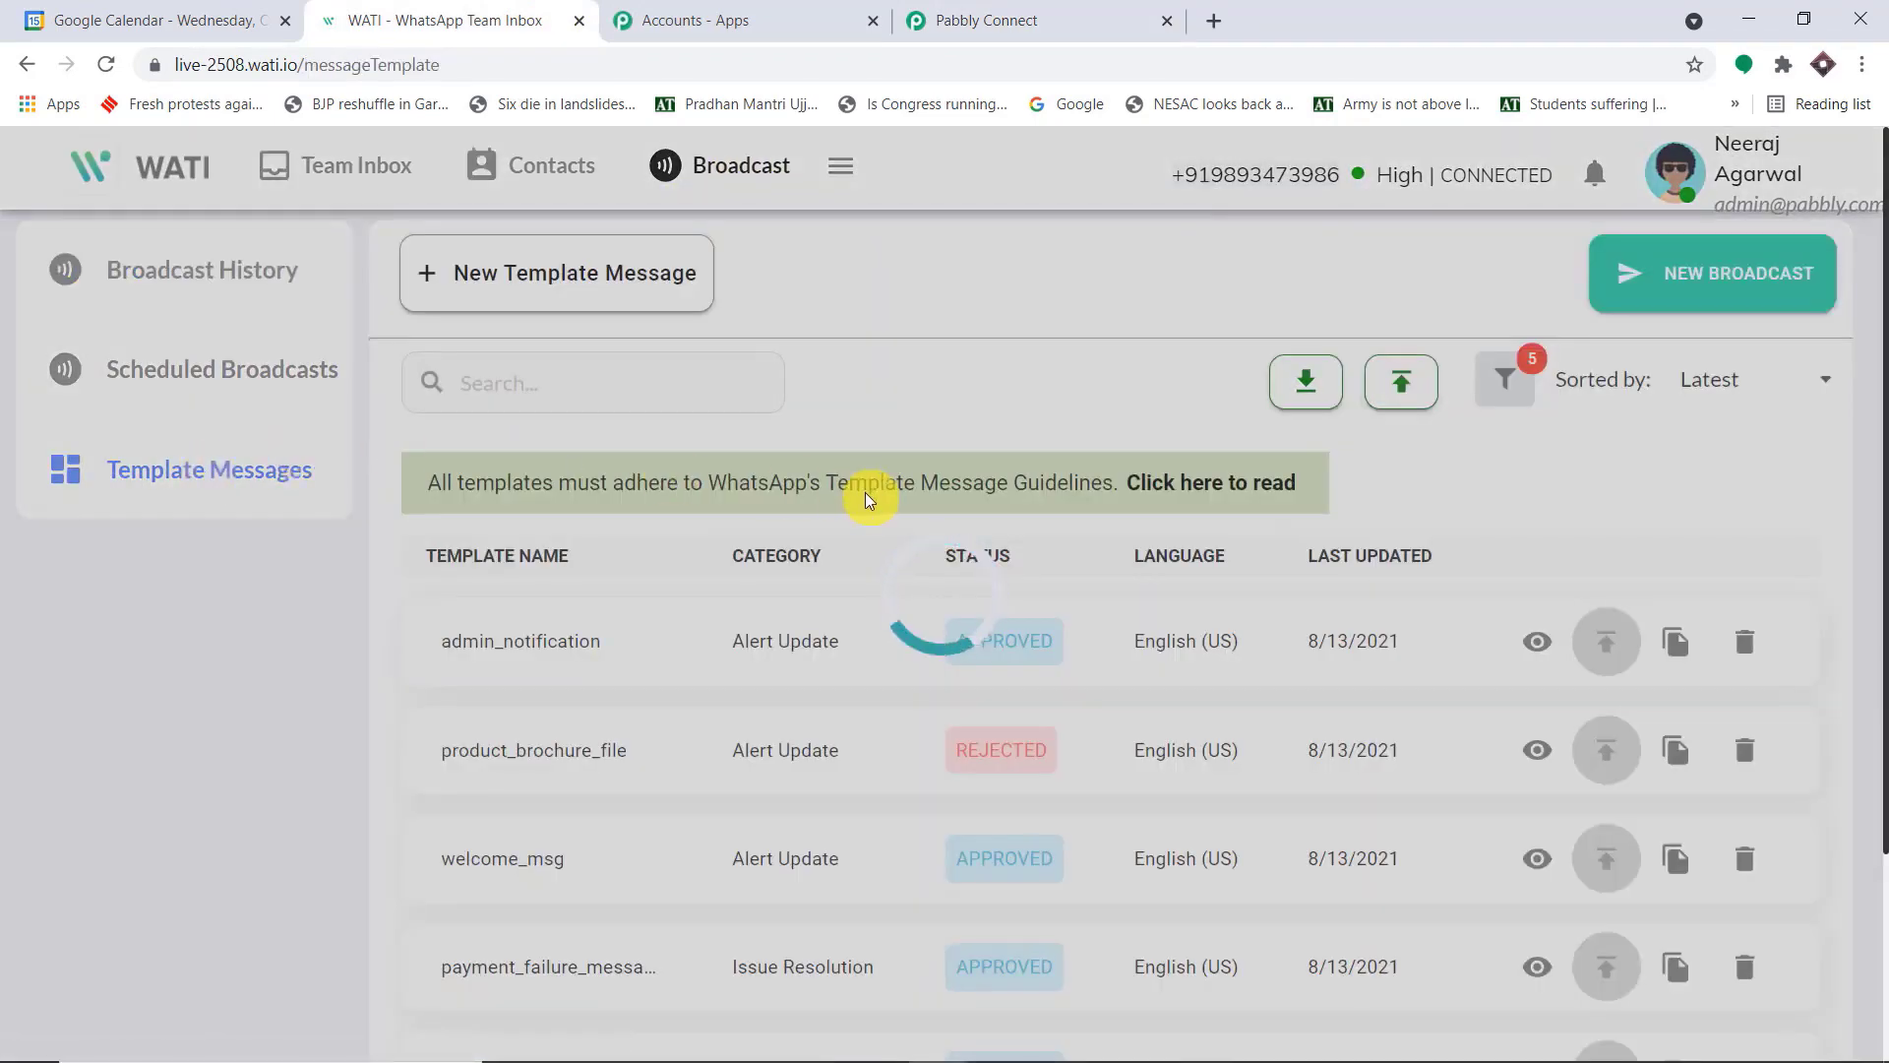
scroll(865, 522, "down", 3)
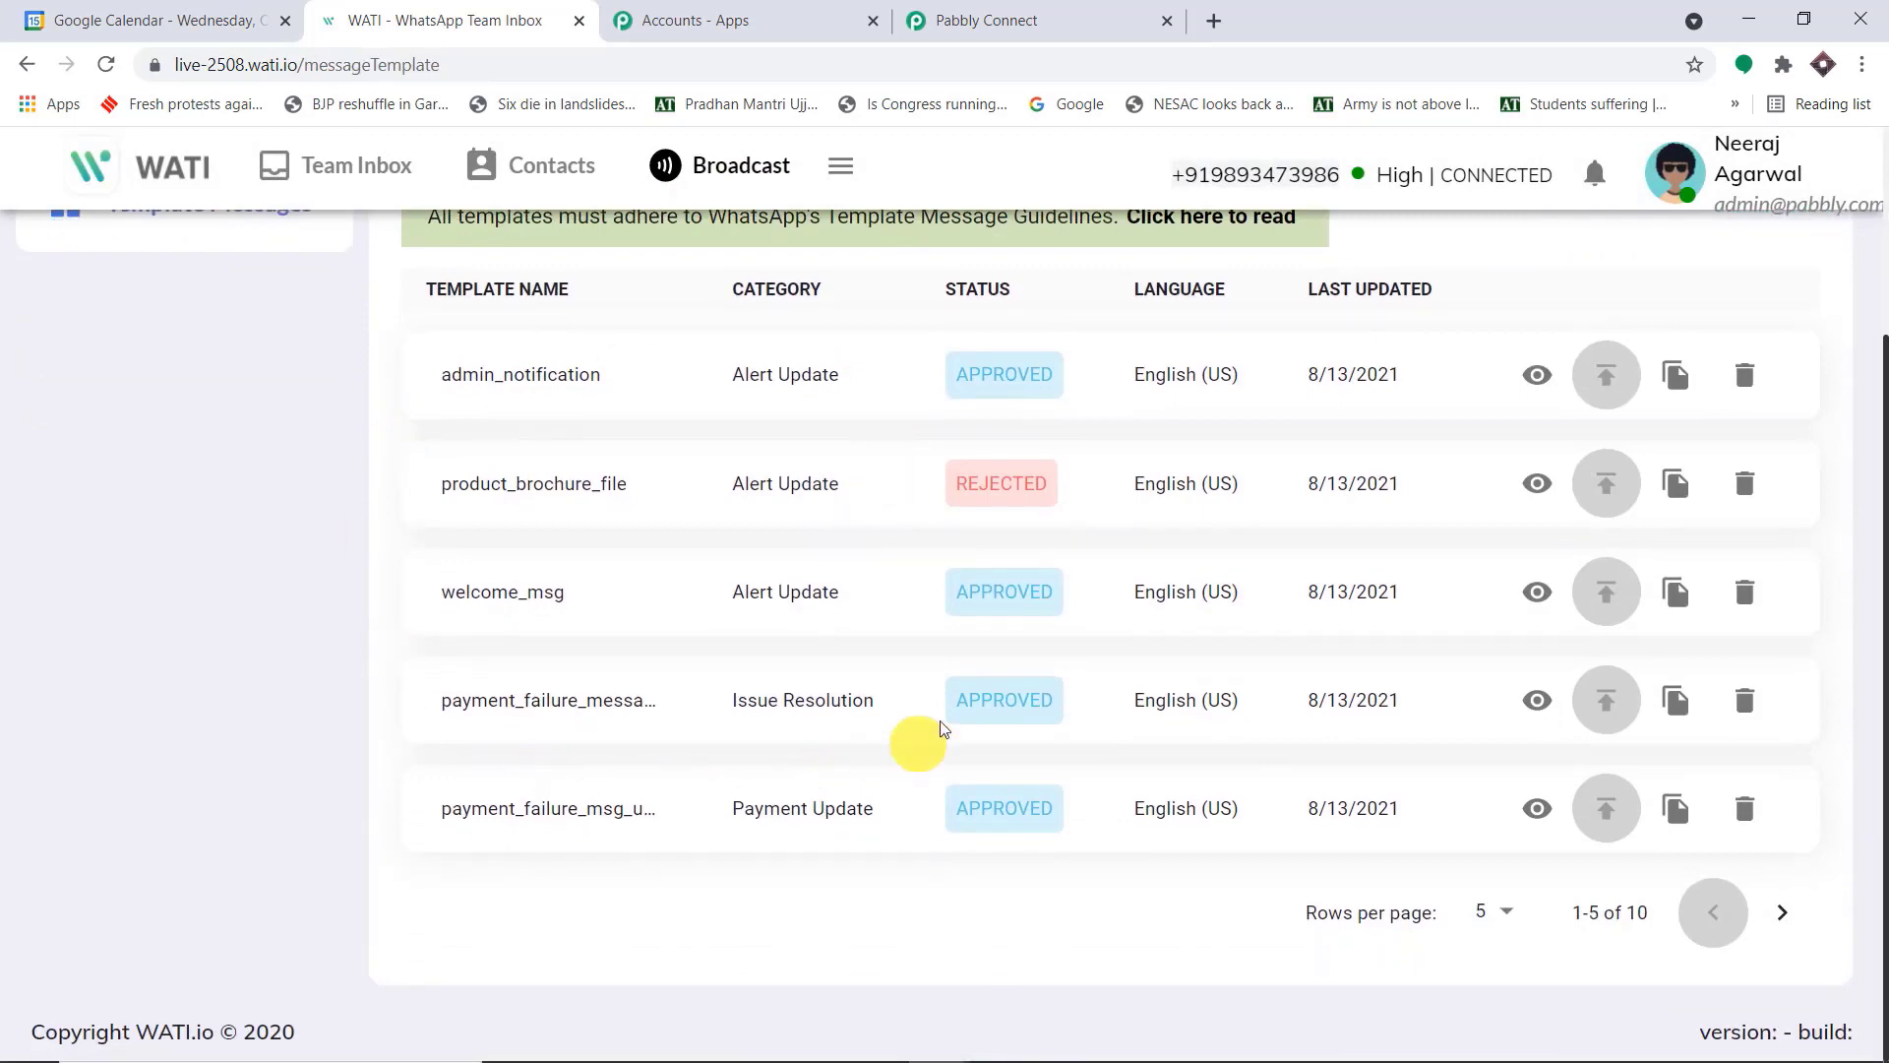
scroll(824, 504, "up", 3)
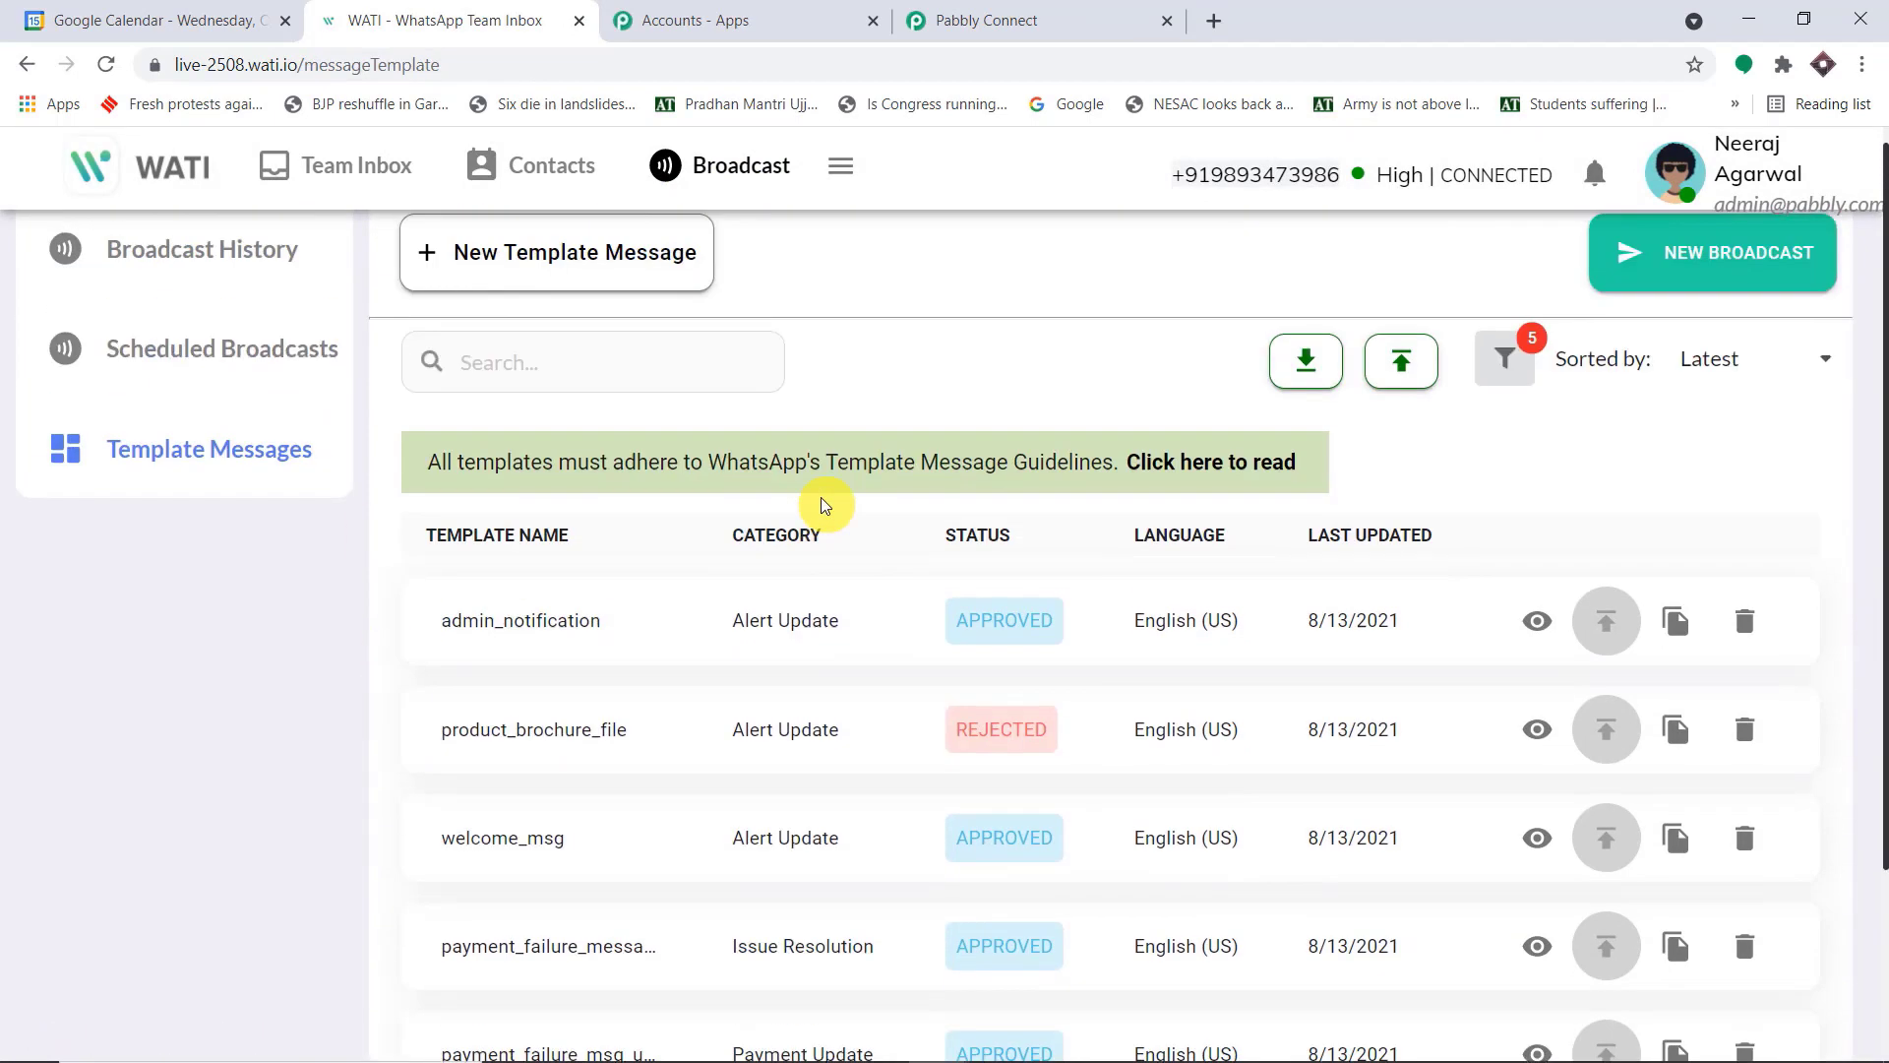
left_click(484, 370)
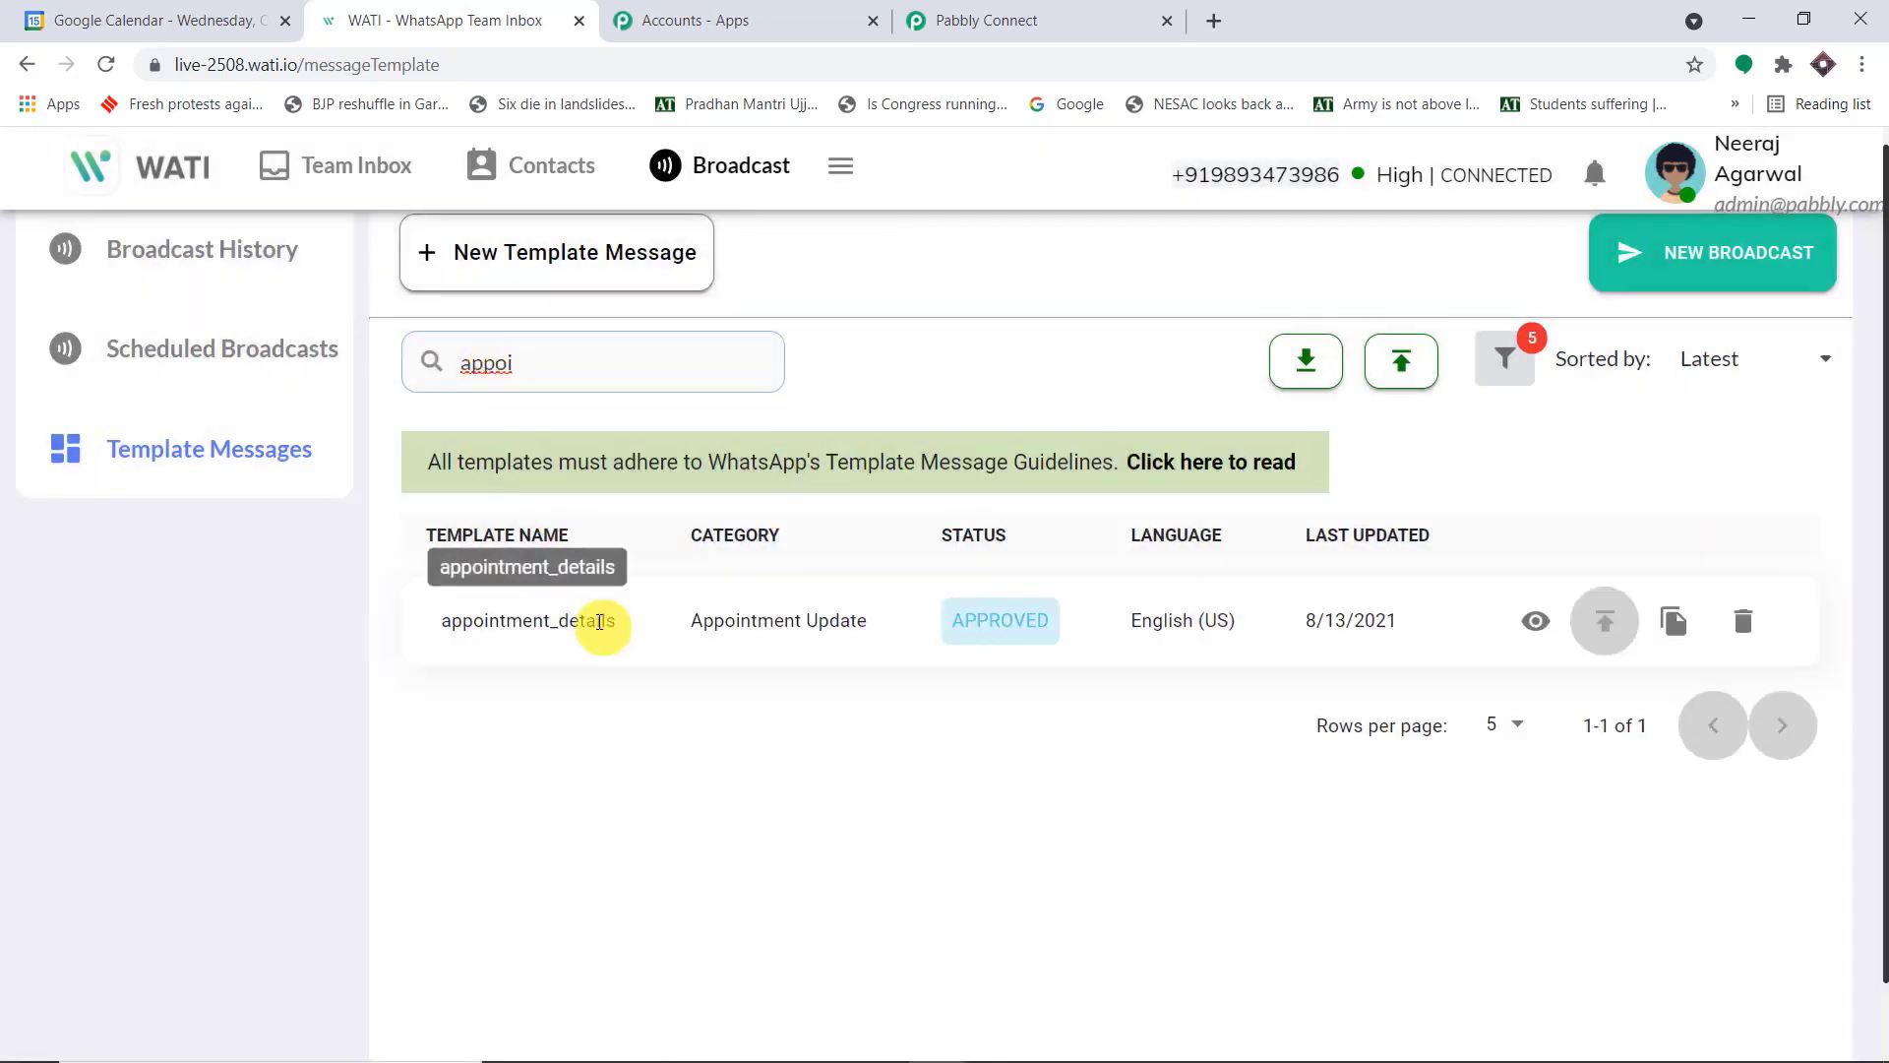
left_click(1536, 621)
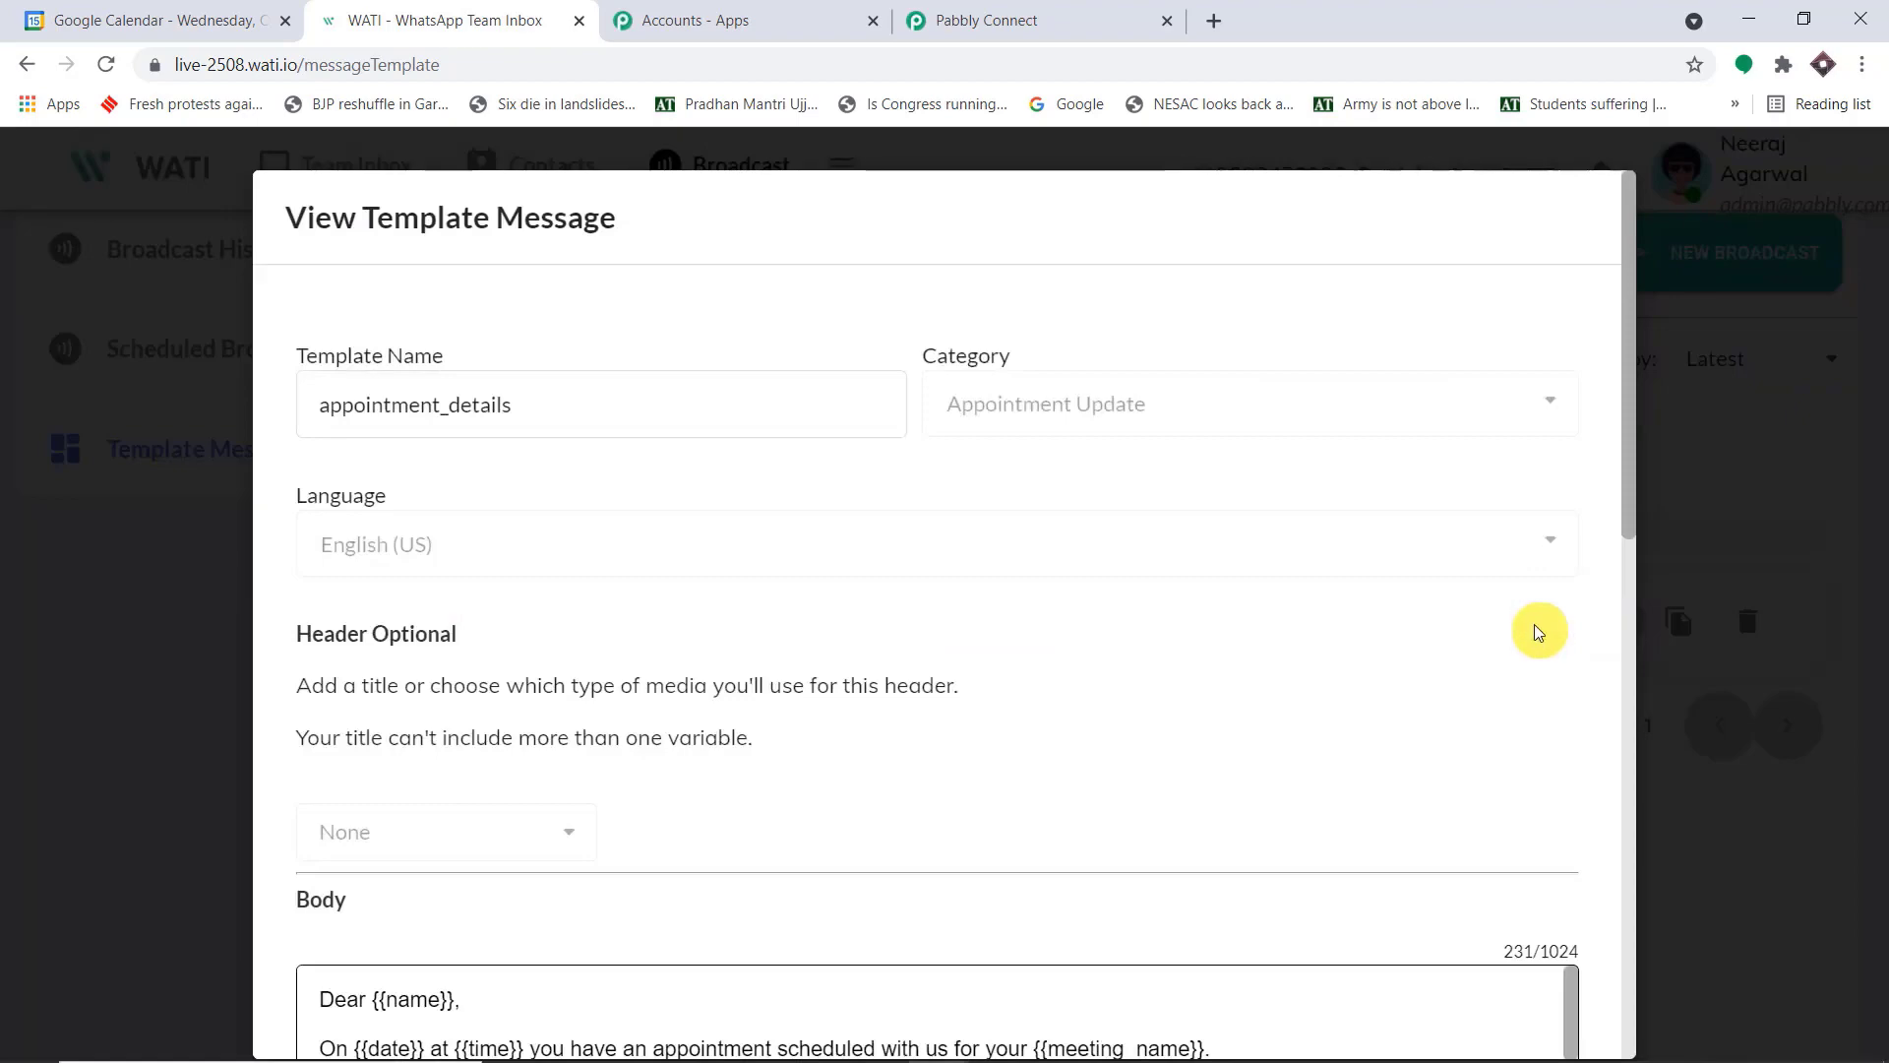
Examine the template's body text and its name, date, time, meeting_name and location placeholders
scroll(1029, 578, "down", 4)
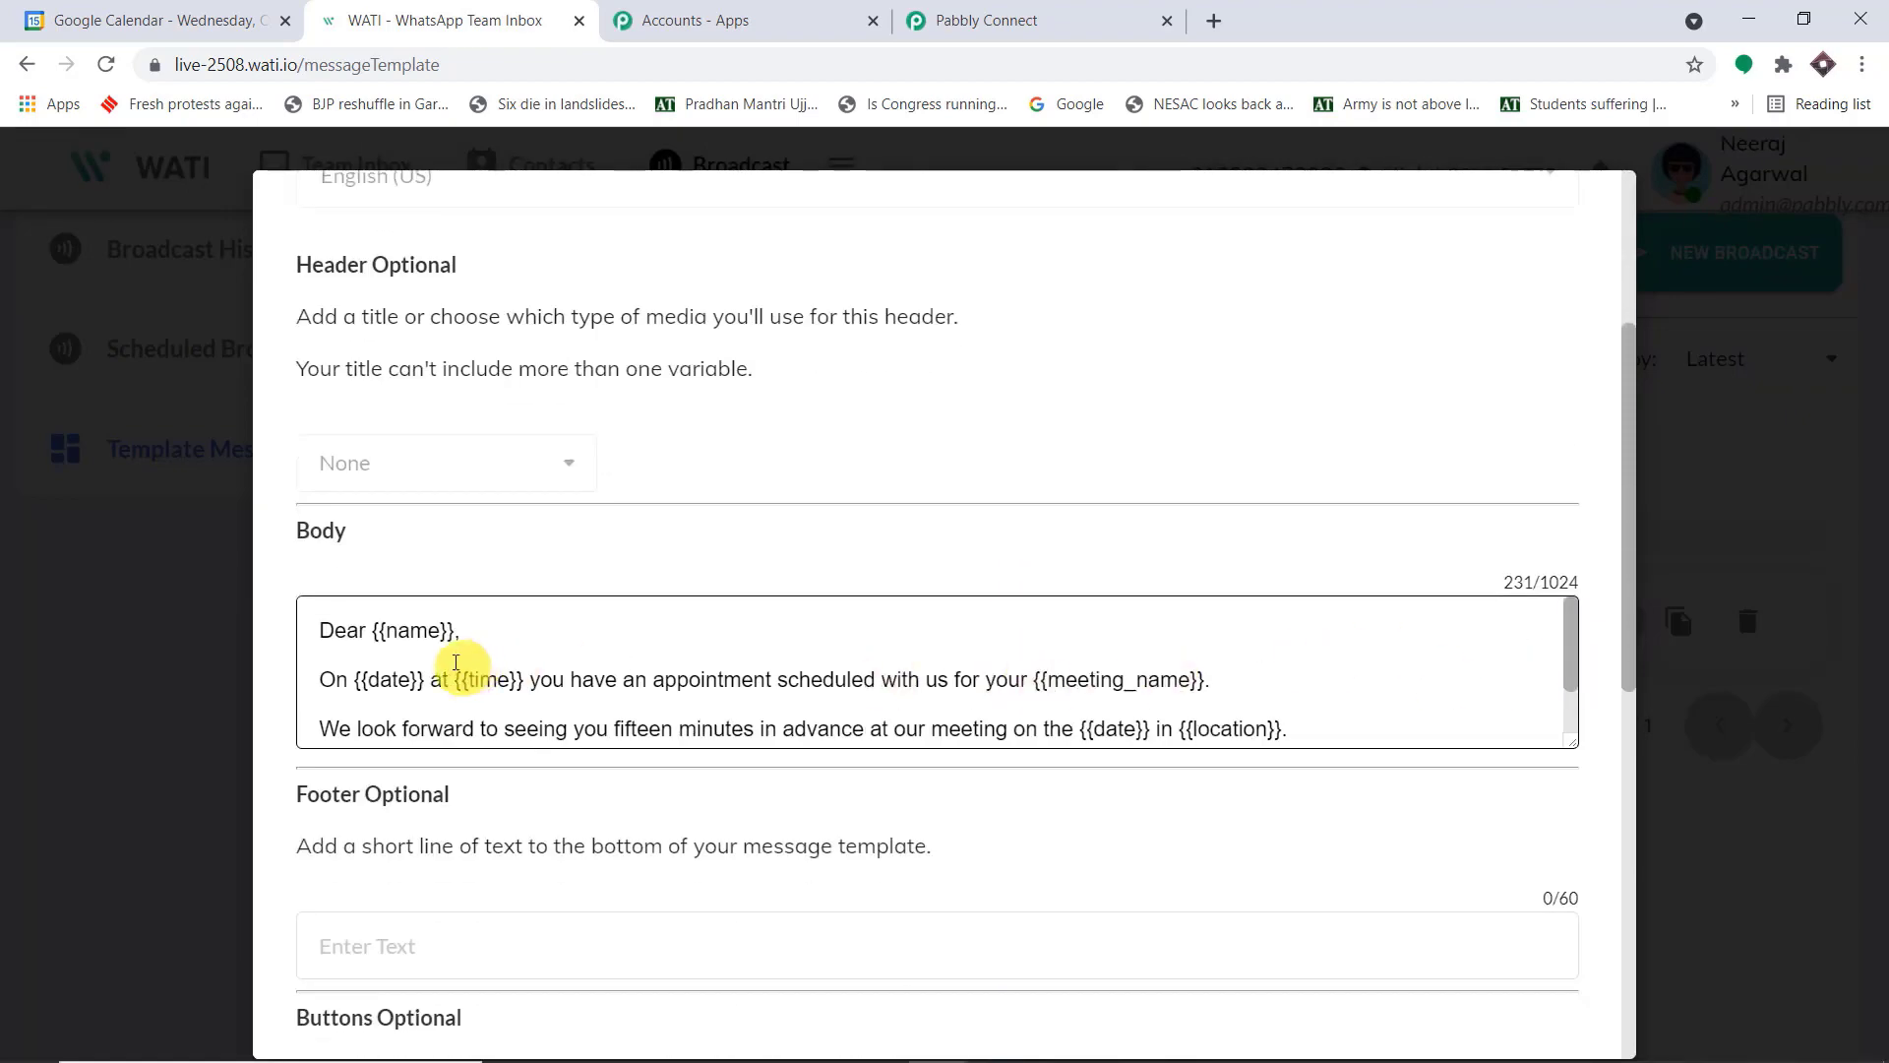
left_click_drag(467, 632, 371, 630)
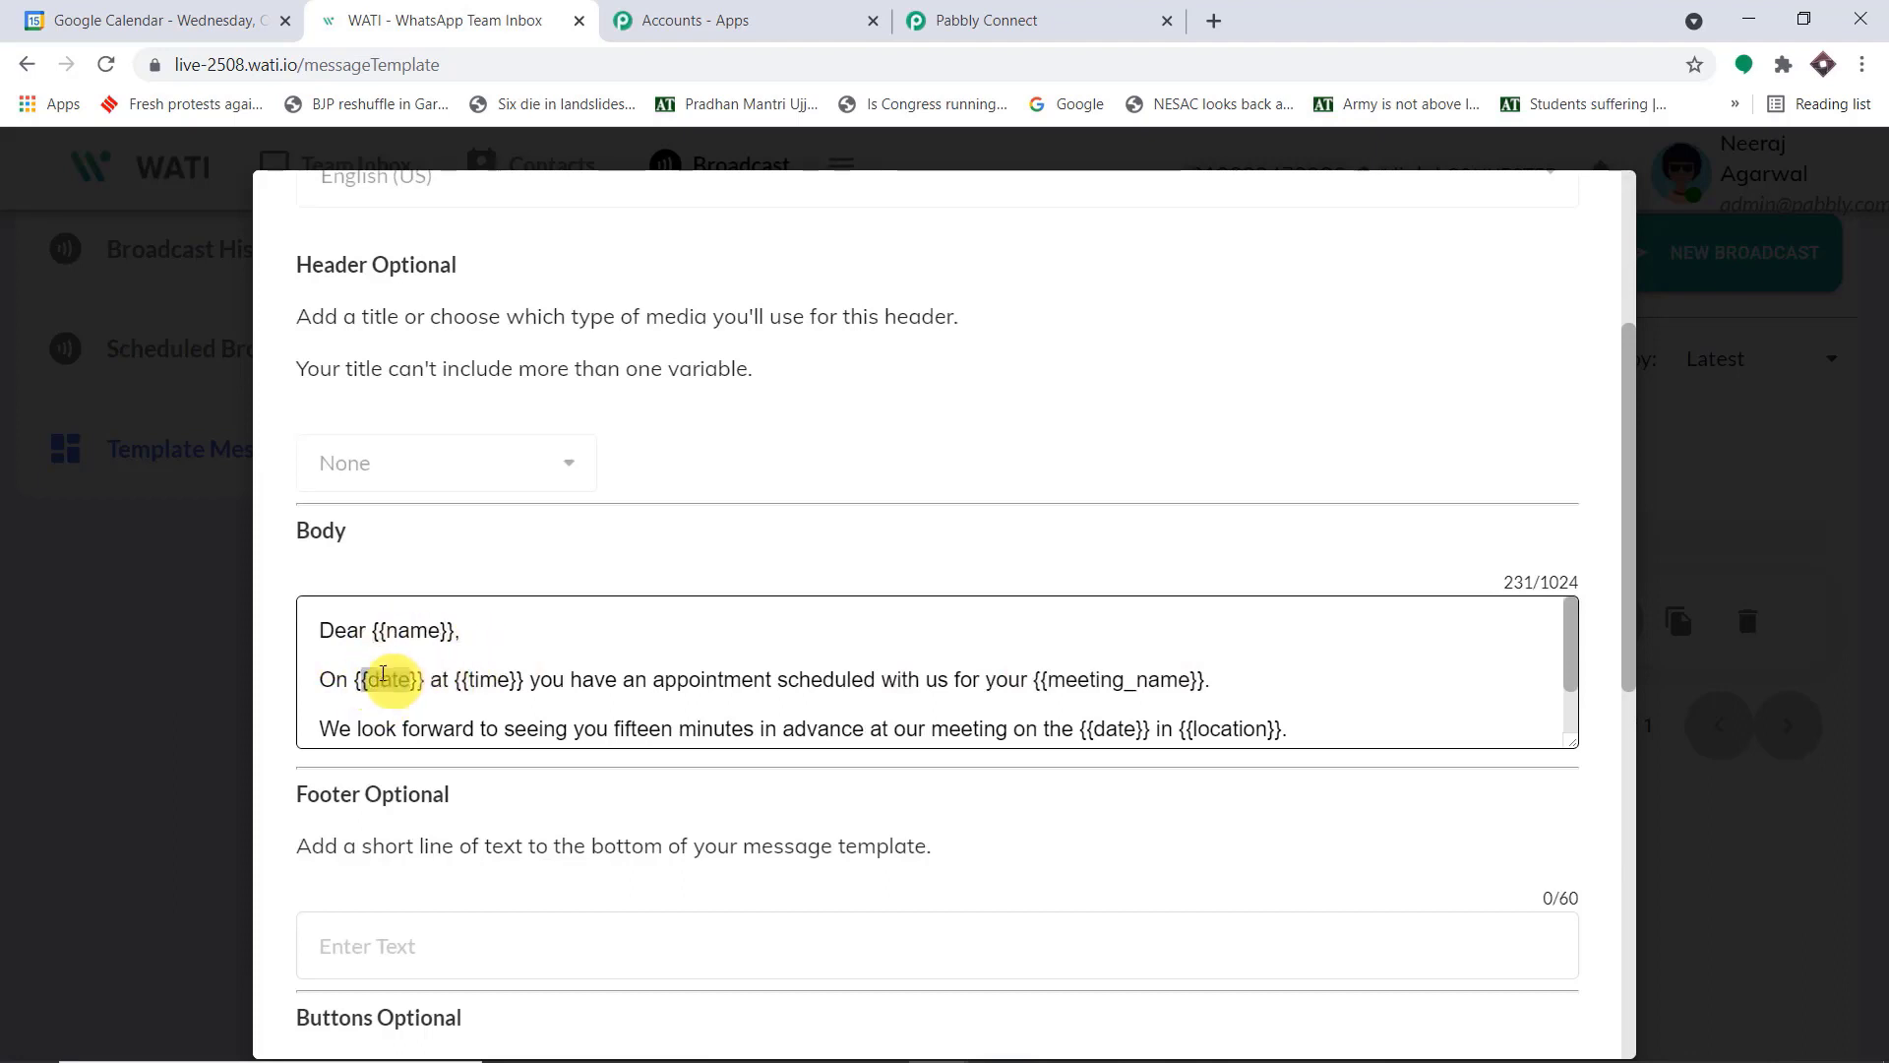
double_click(514, 679)
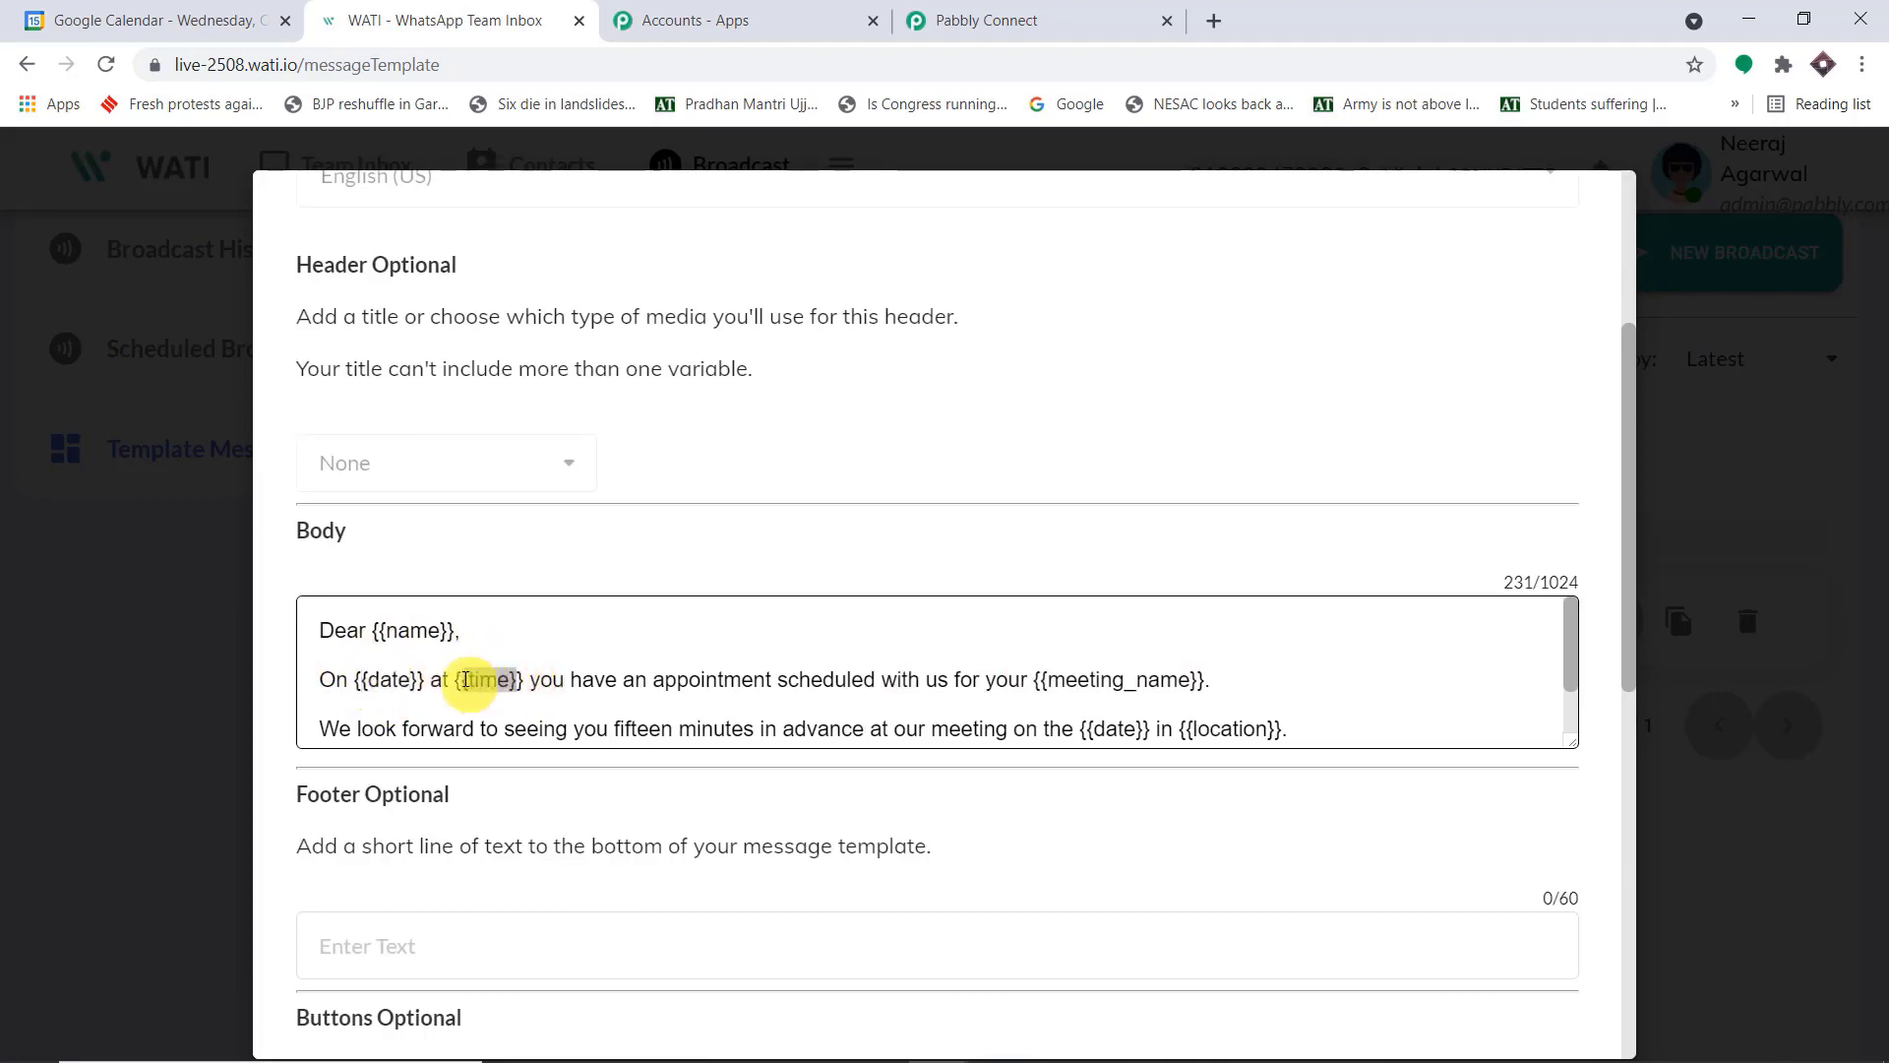
scroll(1202, 620, "down", 1)
left_click_drag(1226, 617, 1058, 620)
left_click_drag(1151, 662, 1088, 668)
left_click_drag(1307, 667, 1189, 667)
scroll(1181, 669, "up", 2)
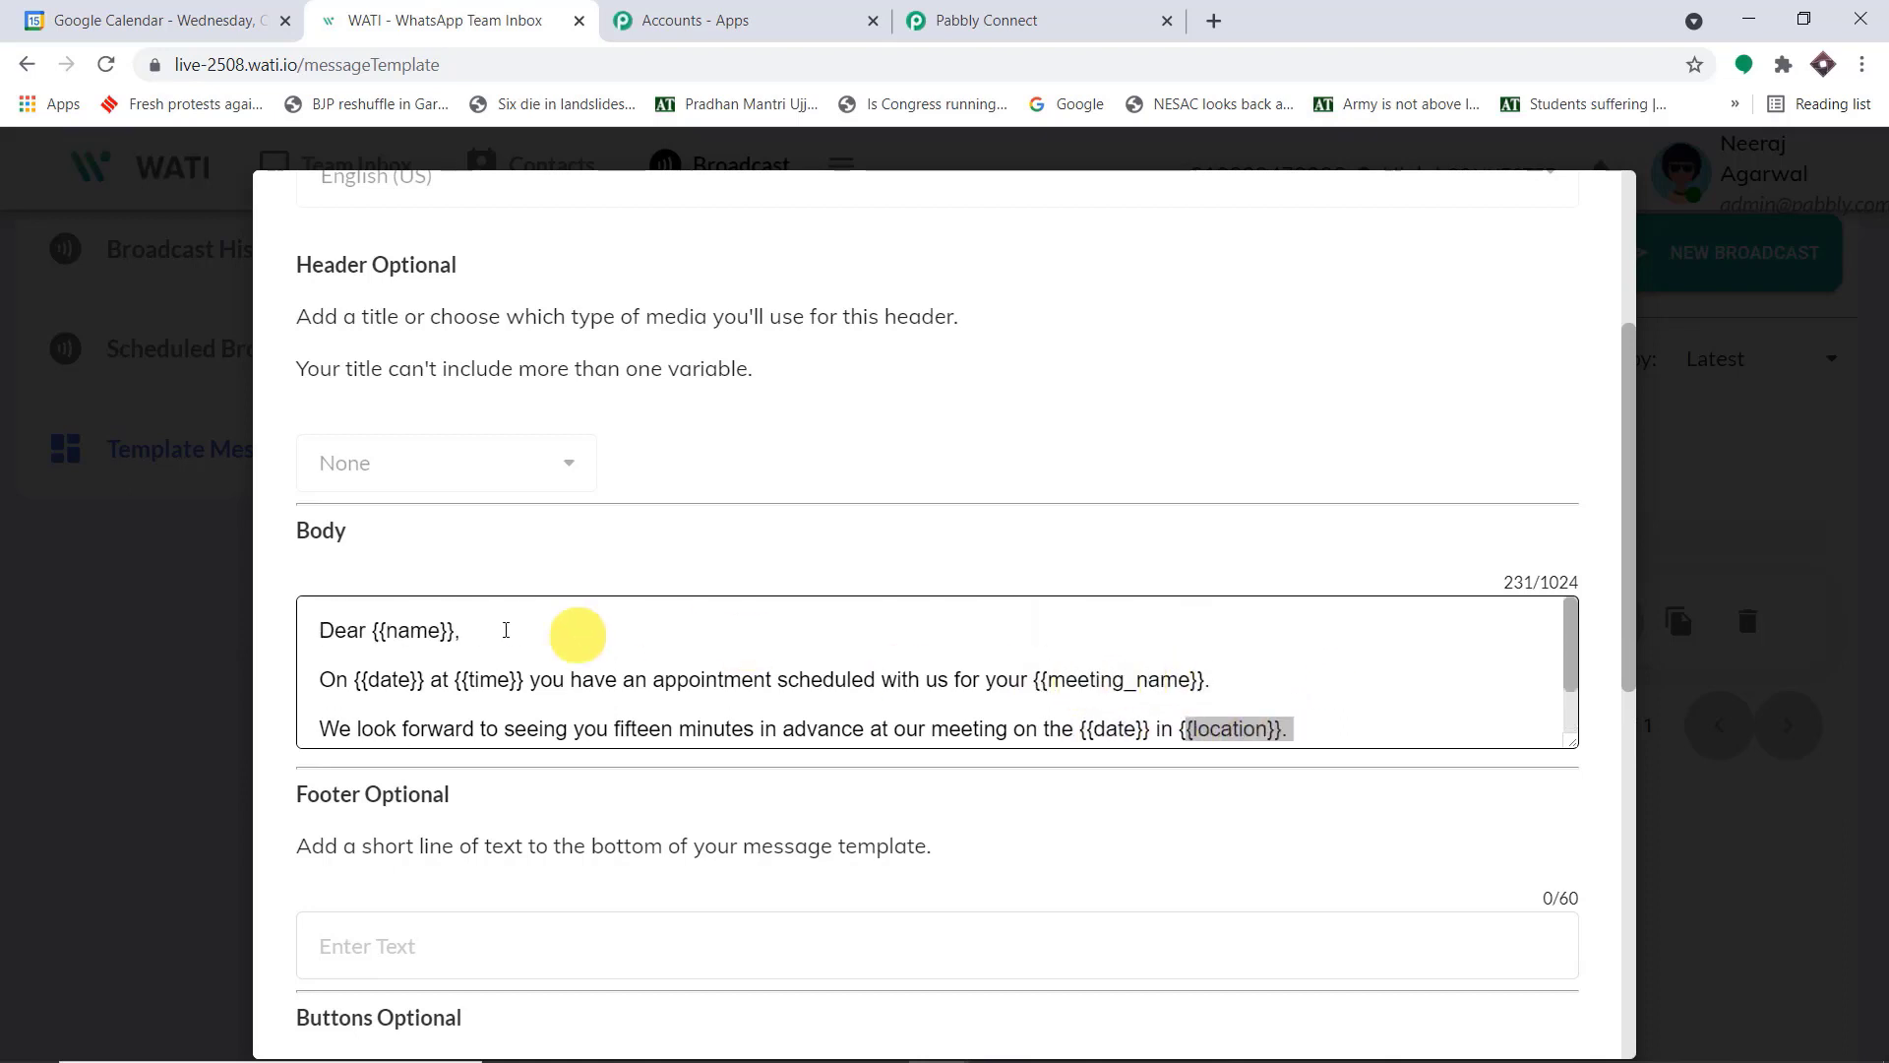
scroll(570, 696, "down", 1)
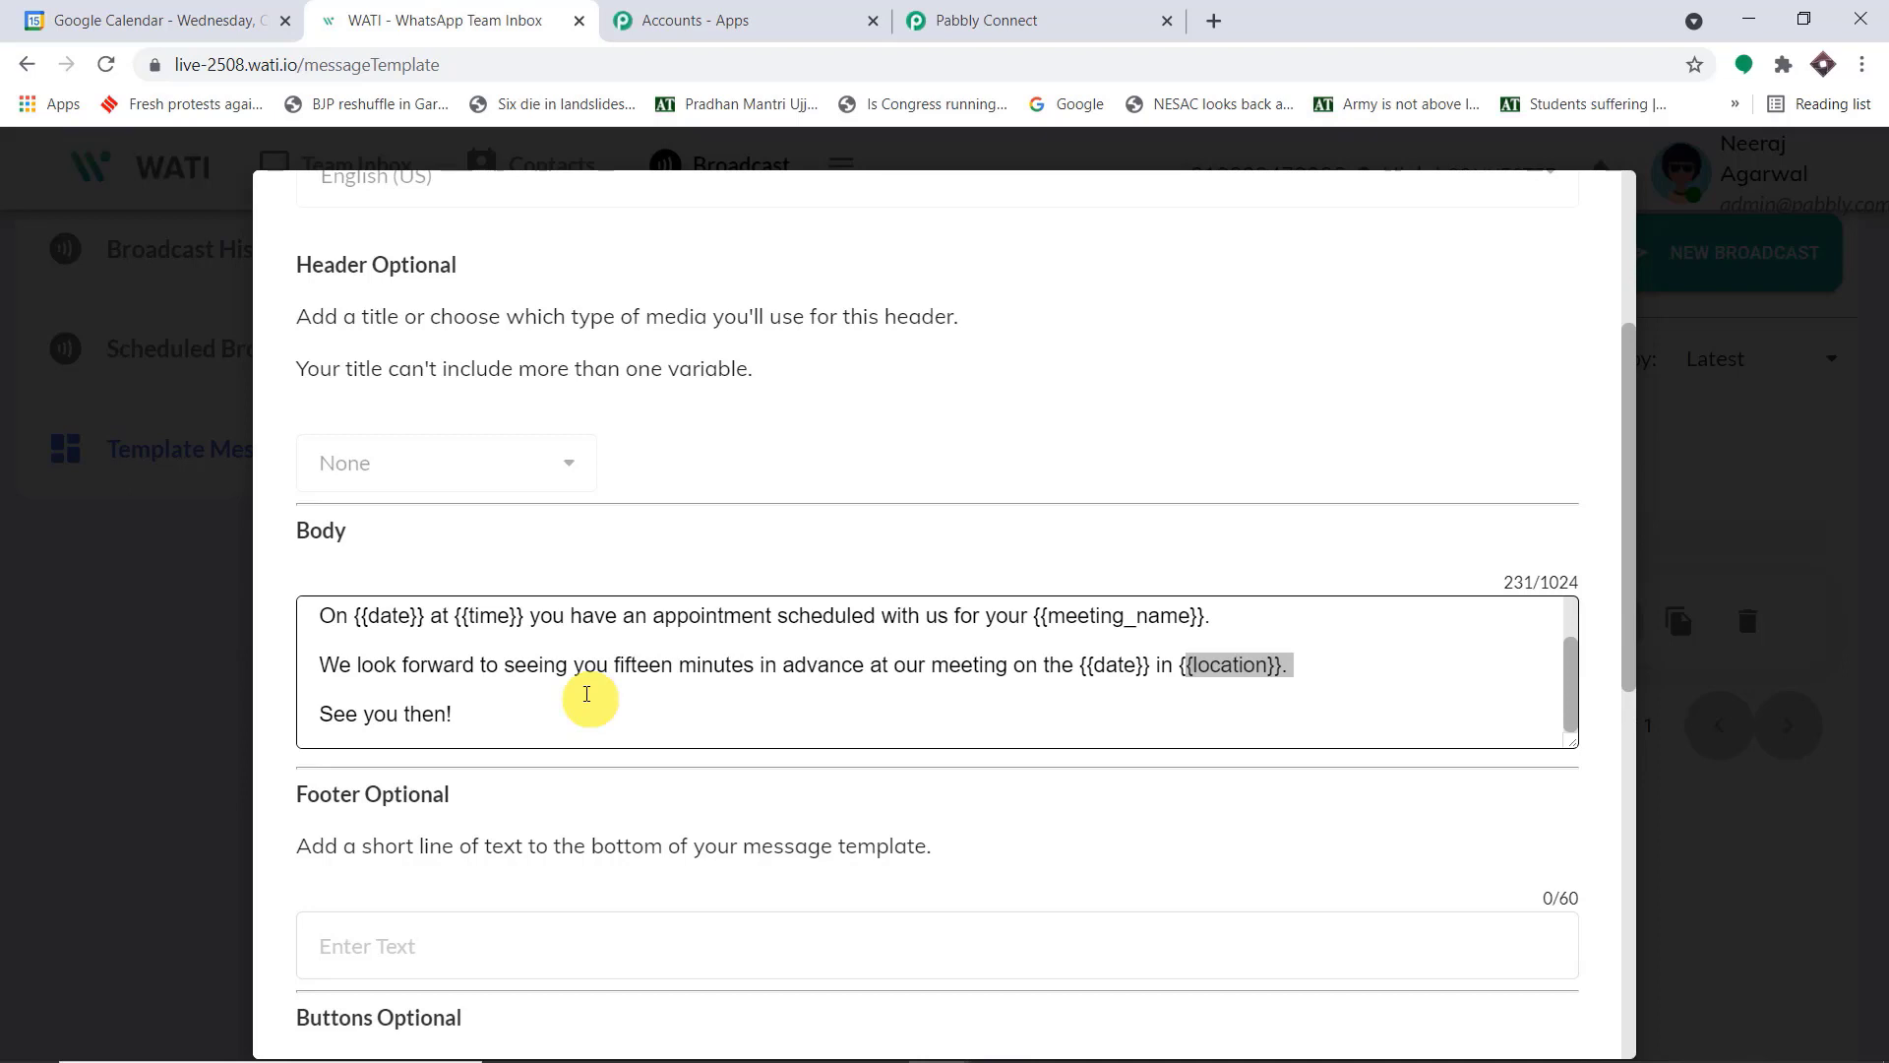
scroll(587, 694, "up", 1)
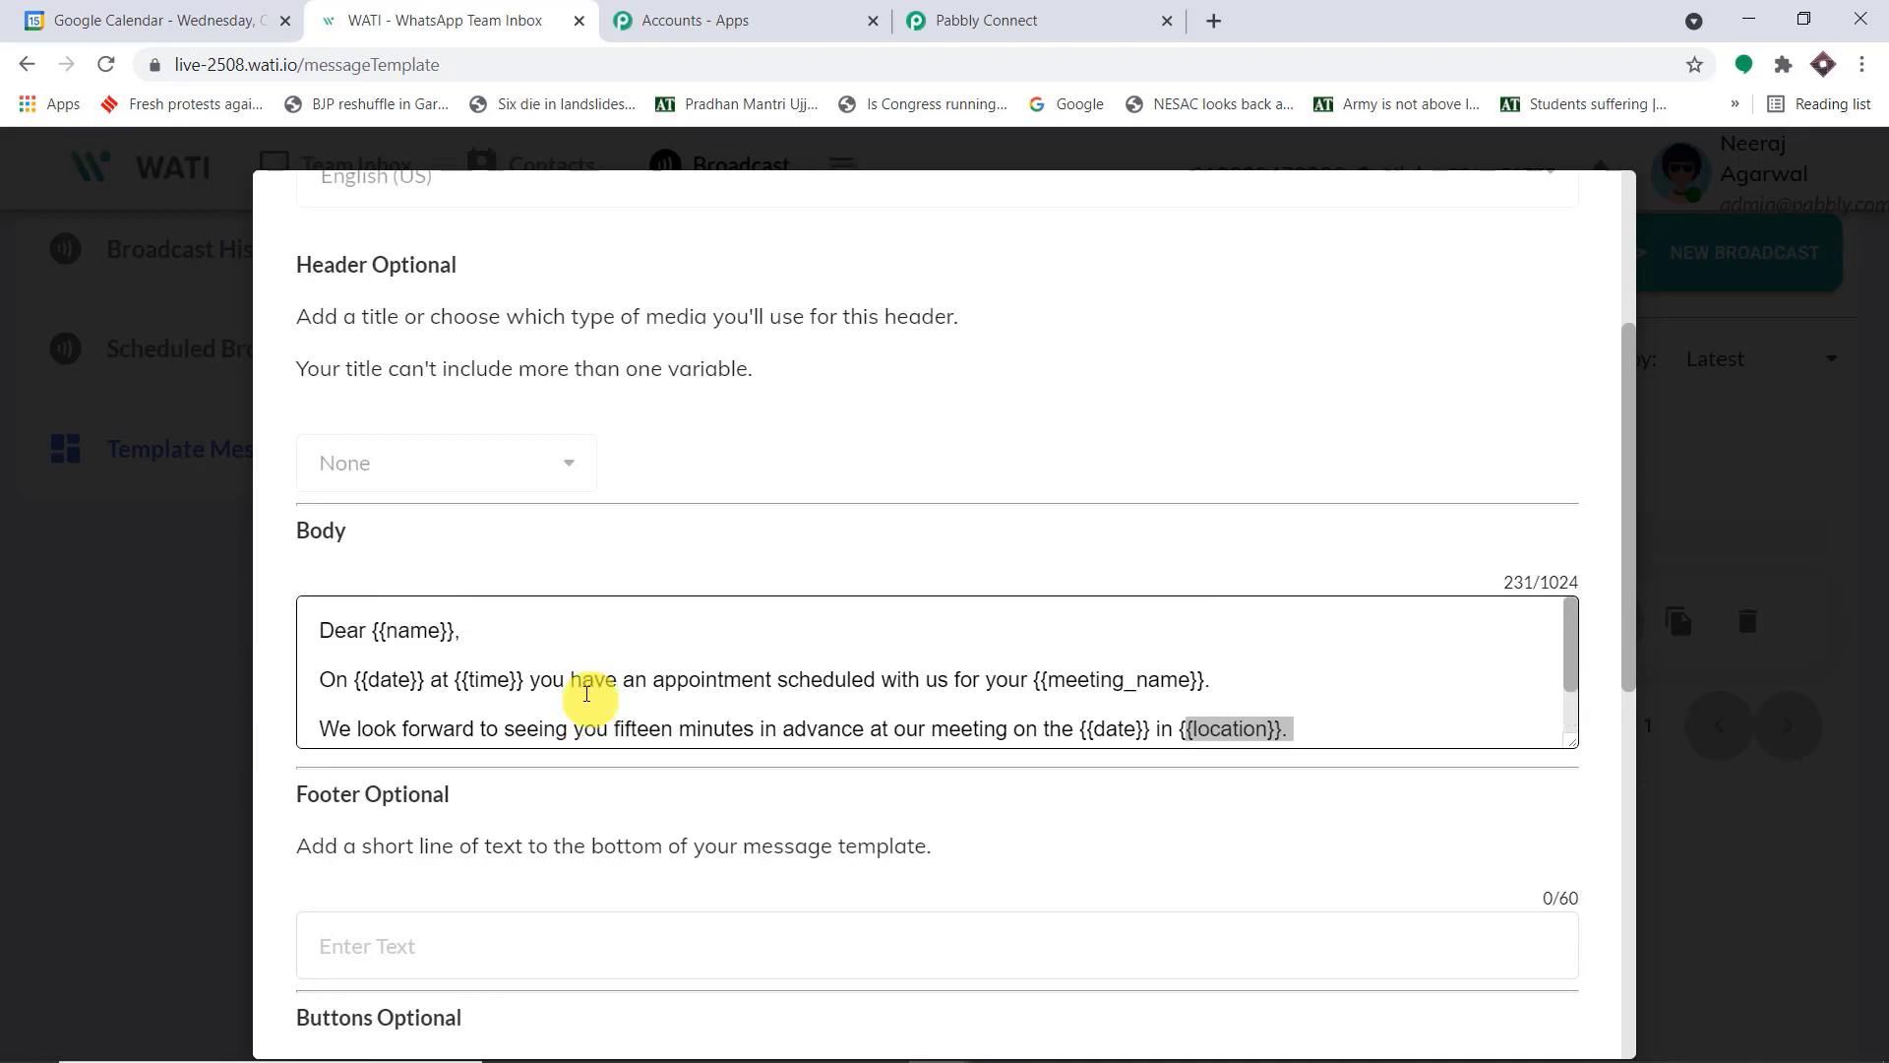
Switch back to Pabbly Connect and start filling in the WATI action's Broadcast Name
left_click(990, 10)
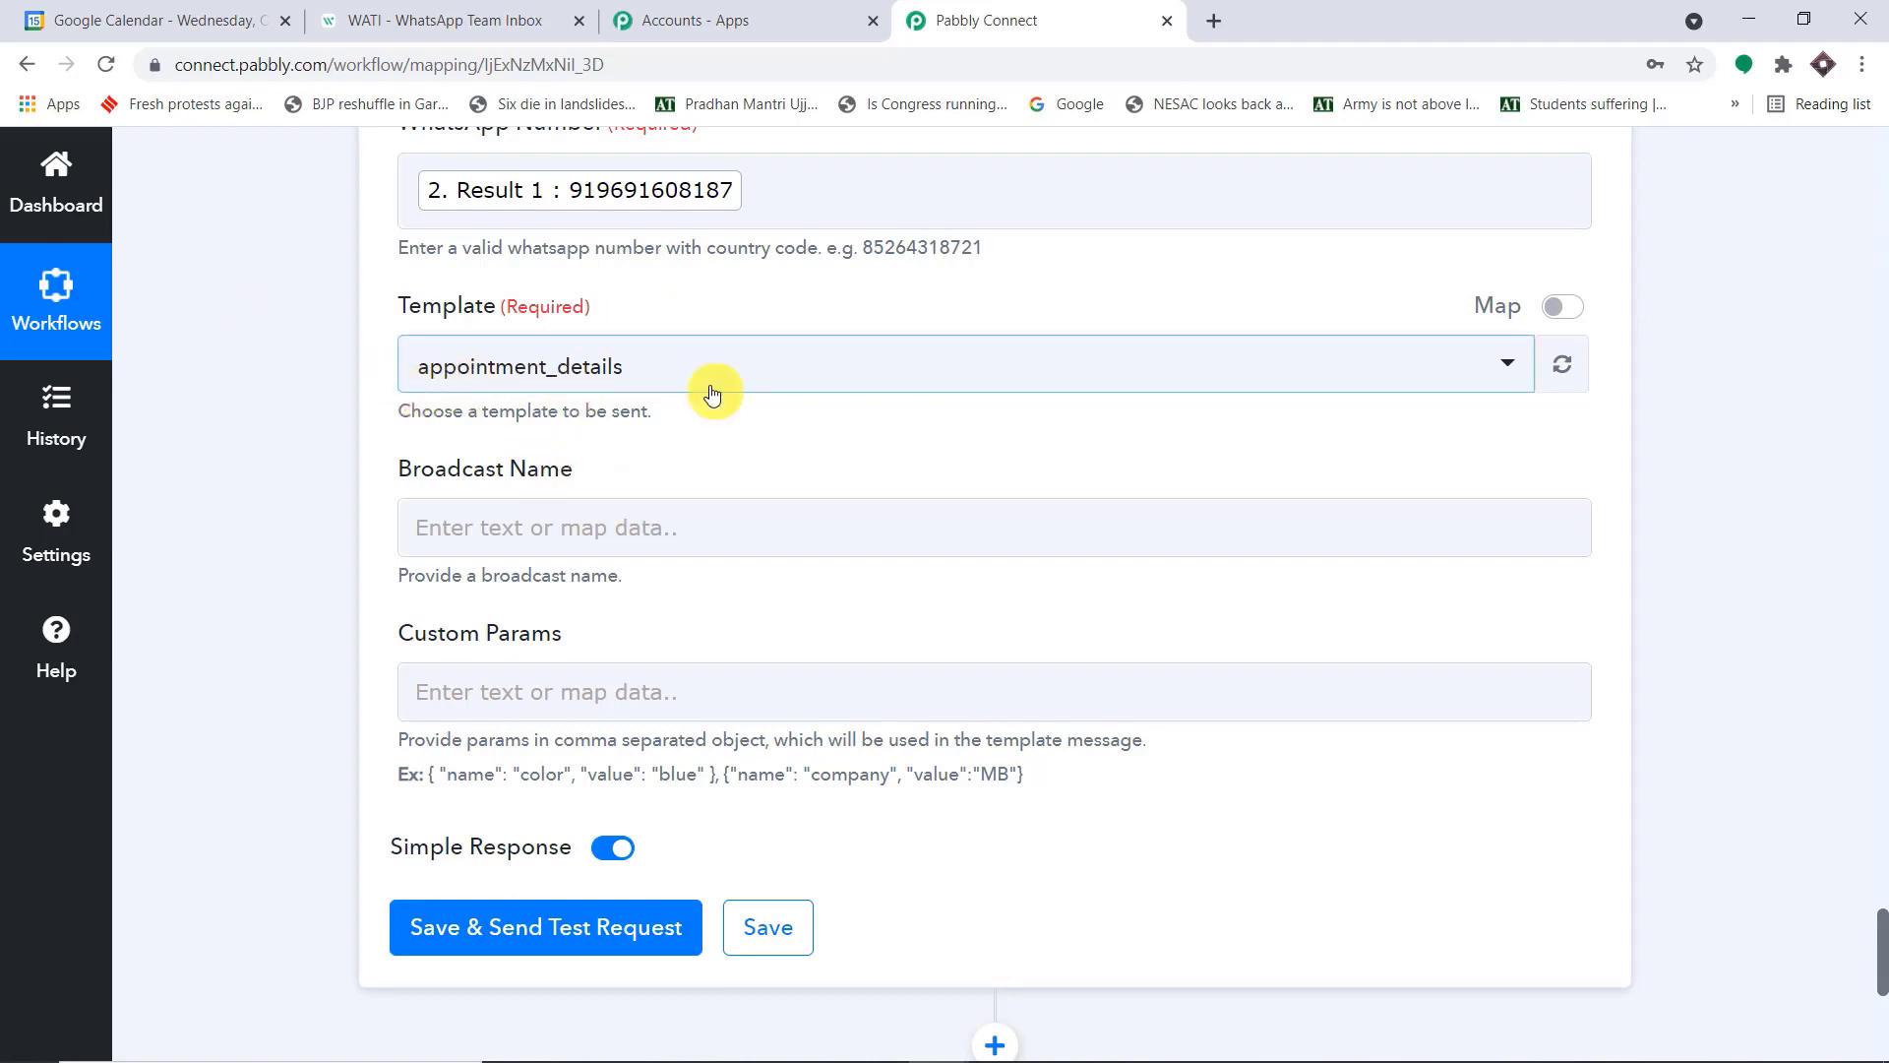
left_click(547, 536)
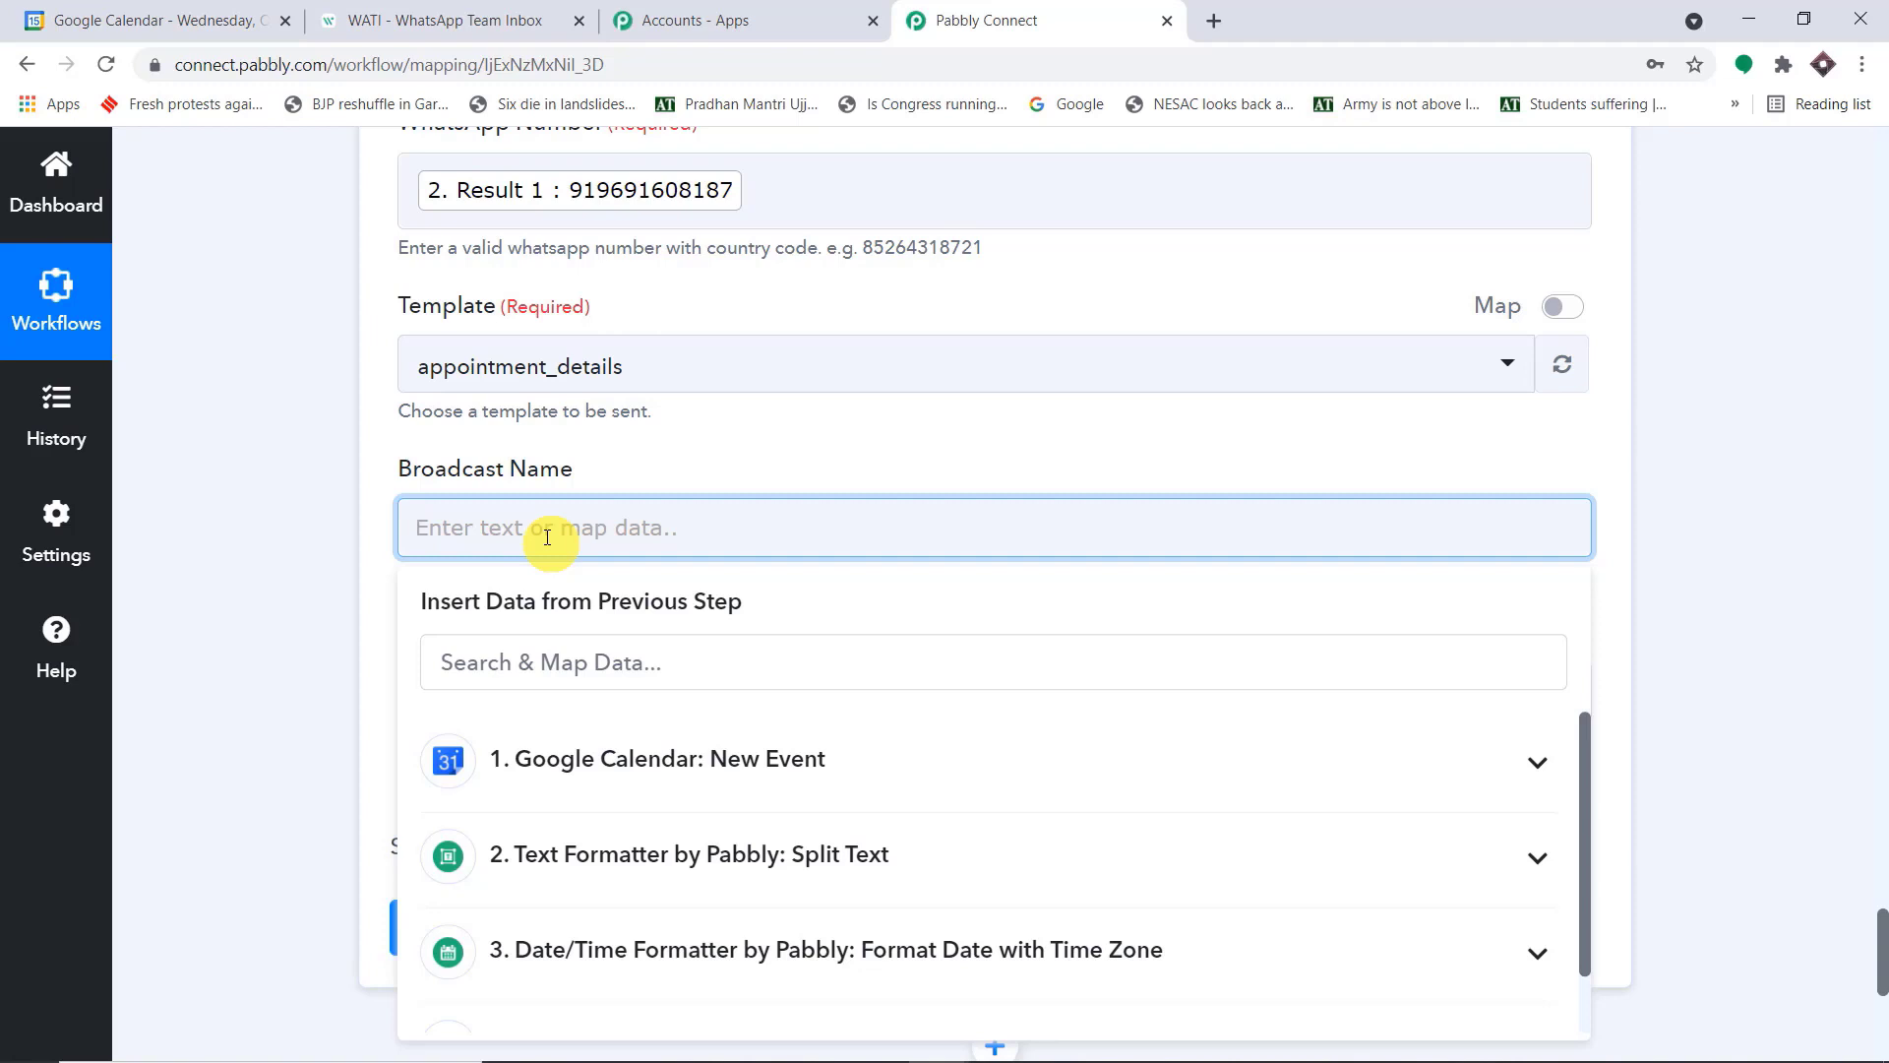
Set the WATI action's Broadcast Name to "Event Messages"
type("Event Messages")
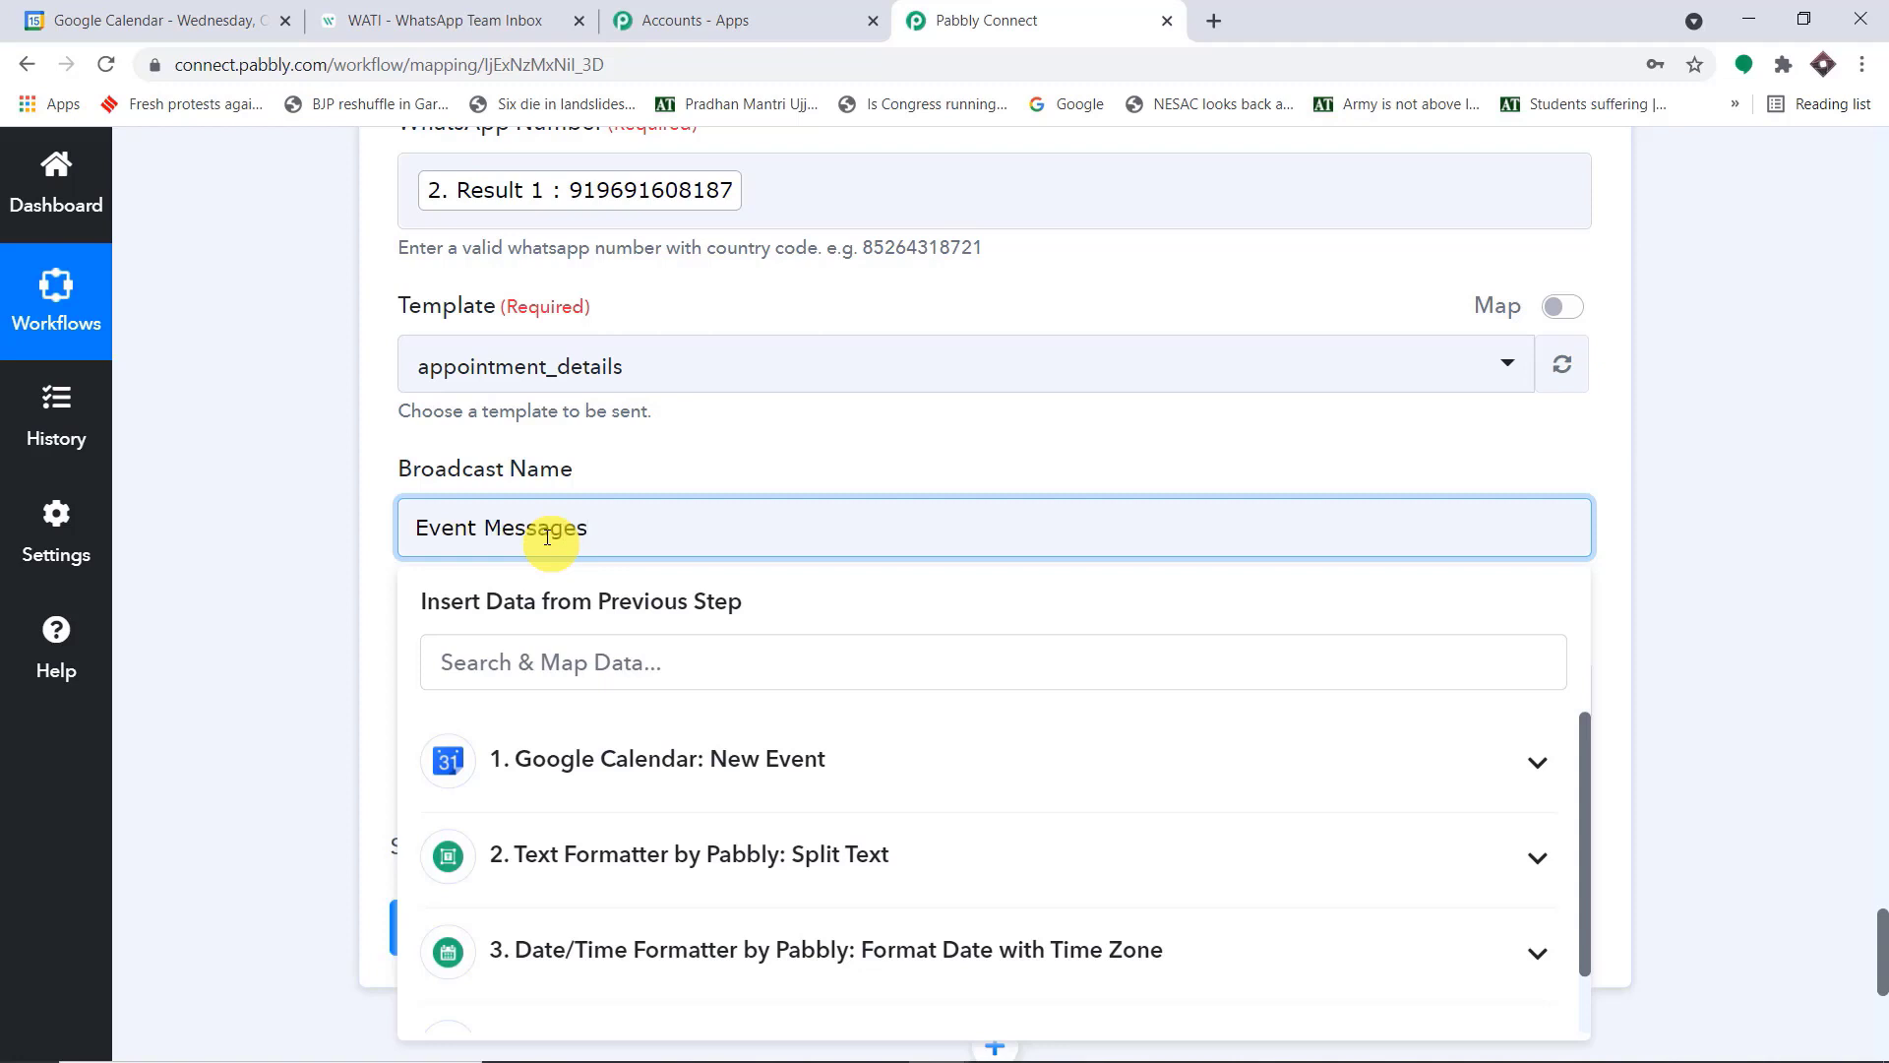
left_click(702, 475)
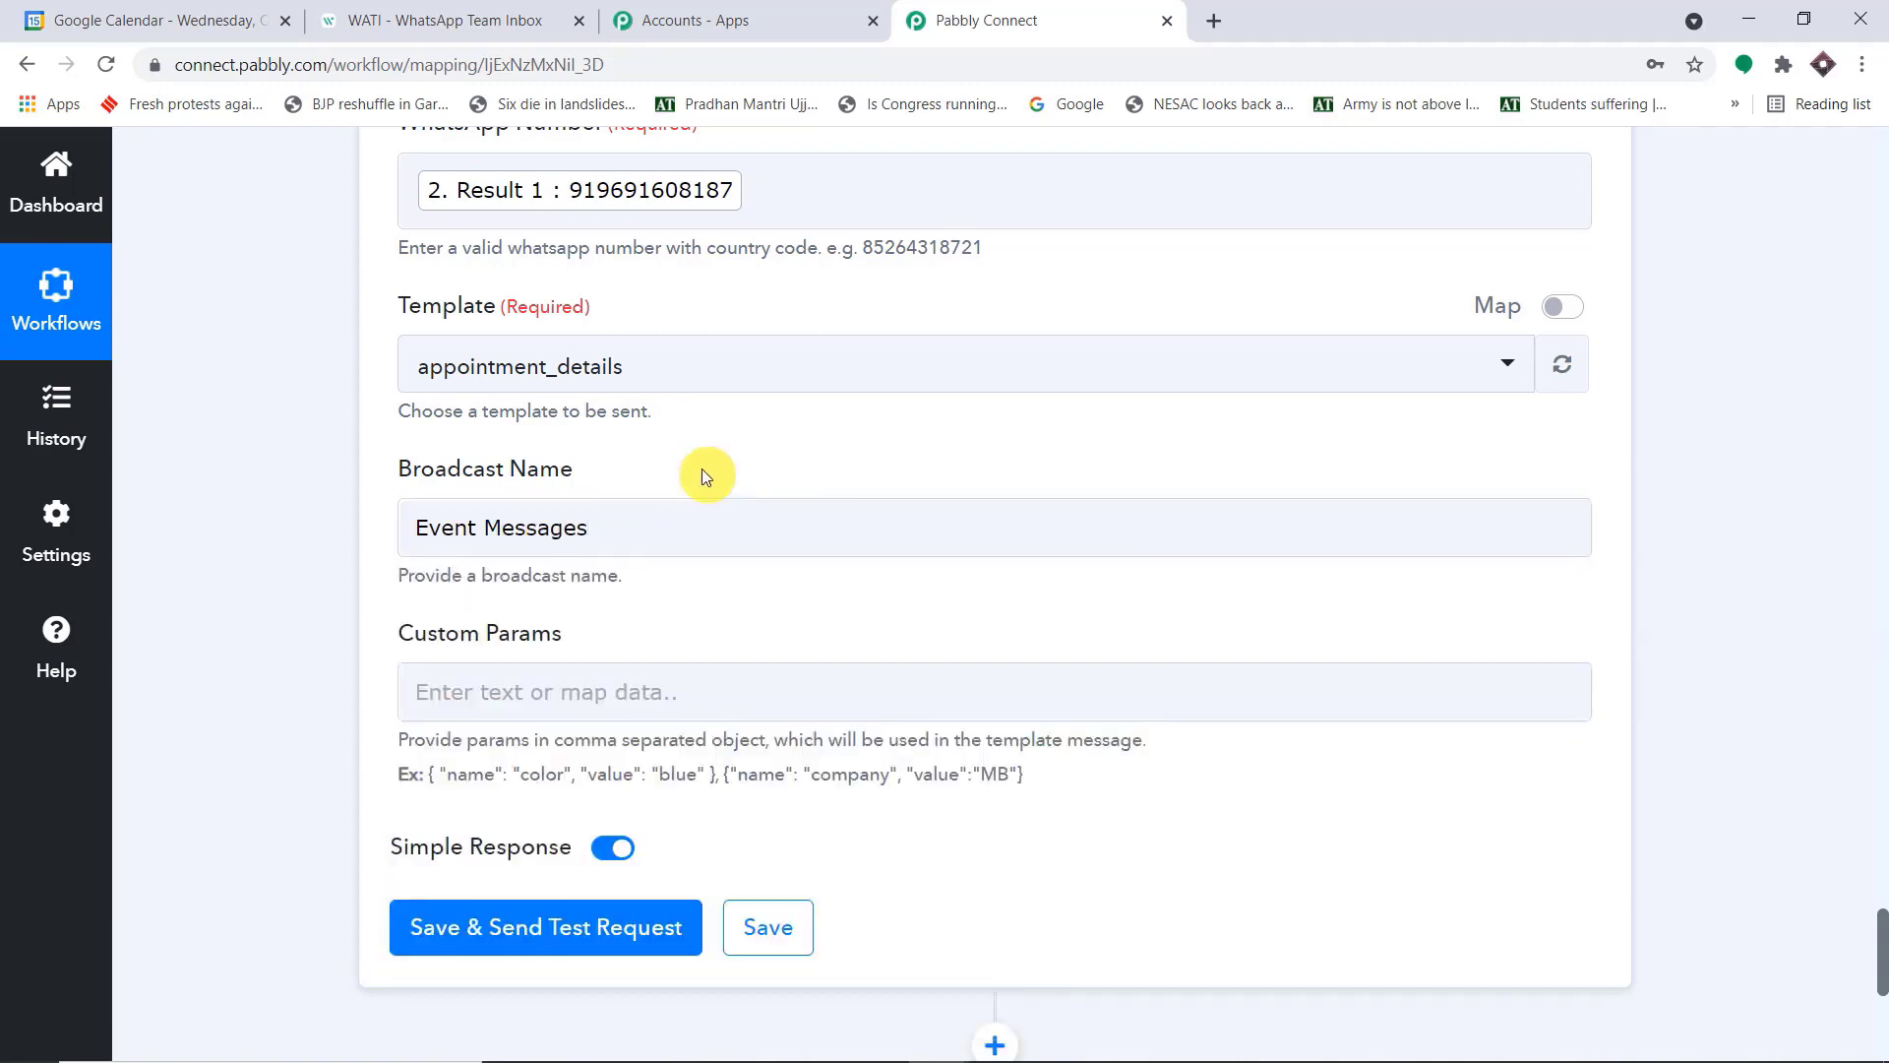
Copy the example object { "name": "color", "value": "blue" } from the hint into Custom Params
scroll(702, 472, "down", 3)
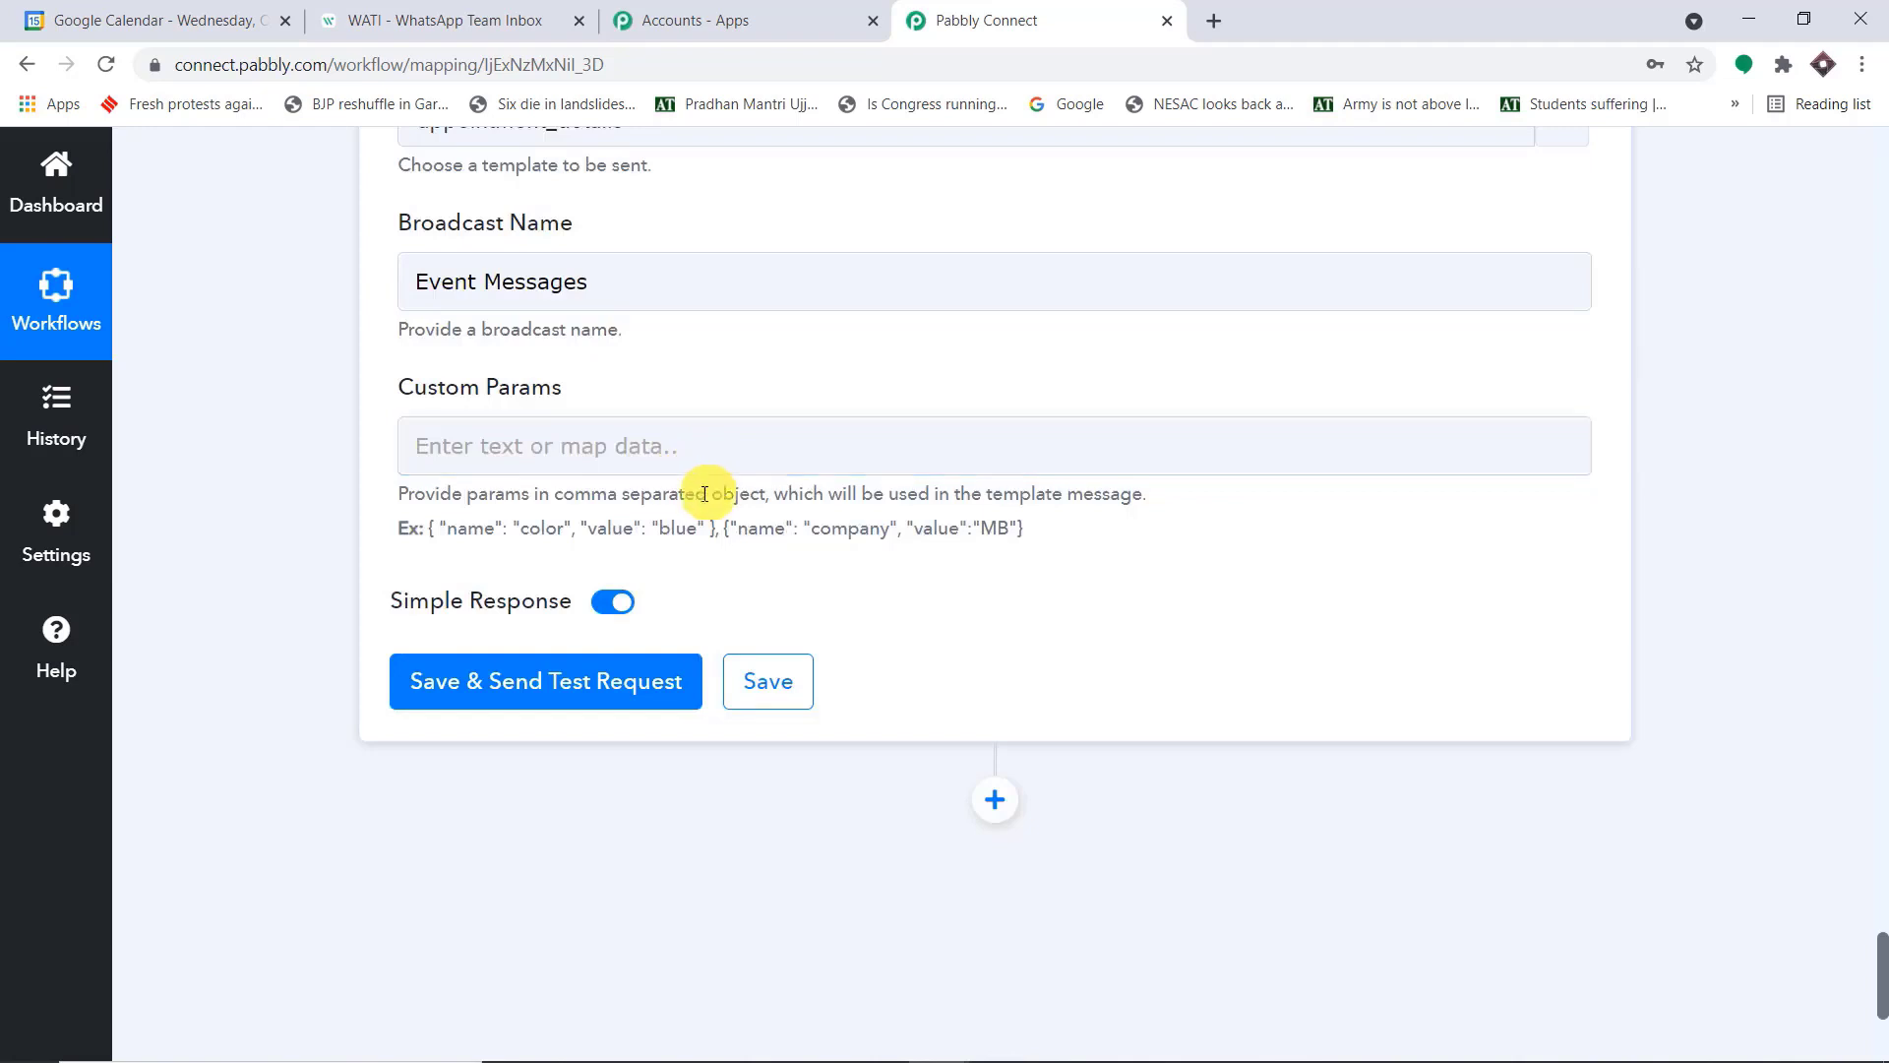
left_click_drag(717, 528, 432, 527)
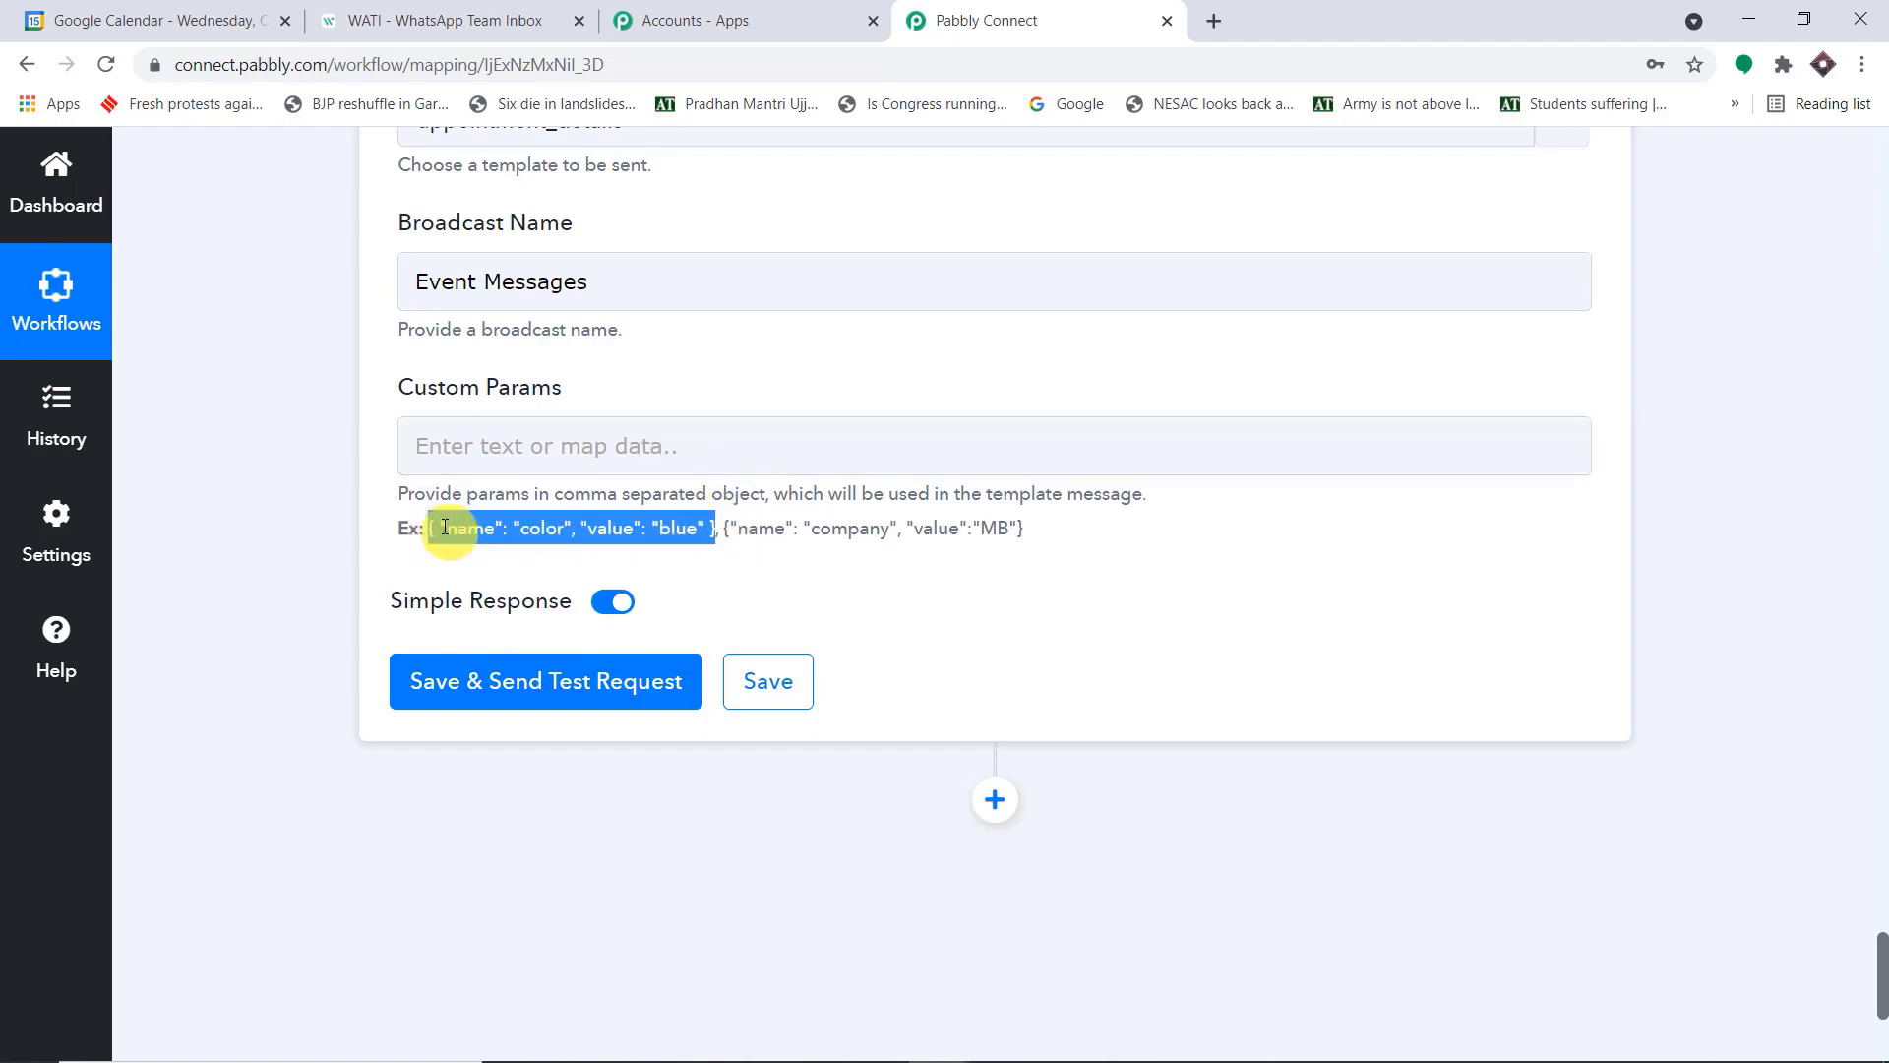
key("ctrl+c")
left_click(504, 439)
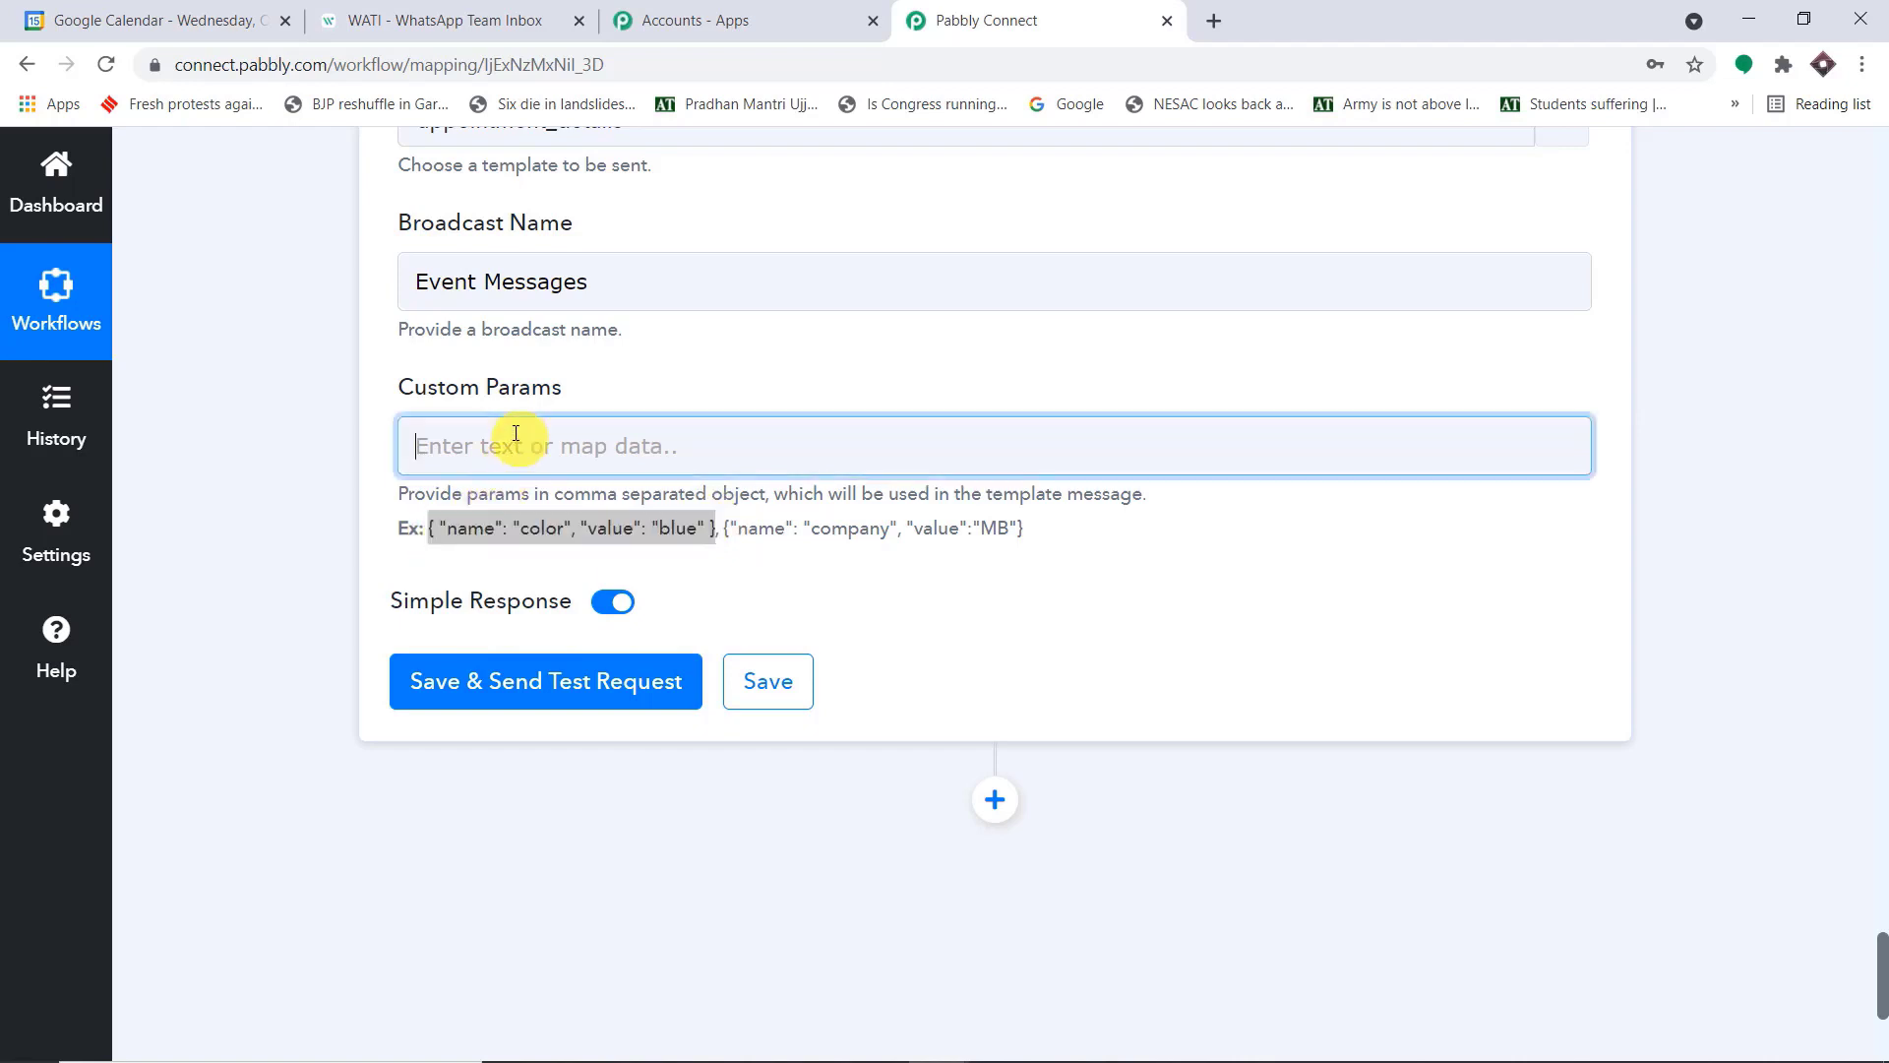
key("ctrl+v")
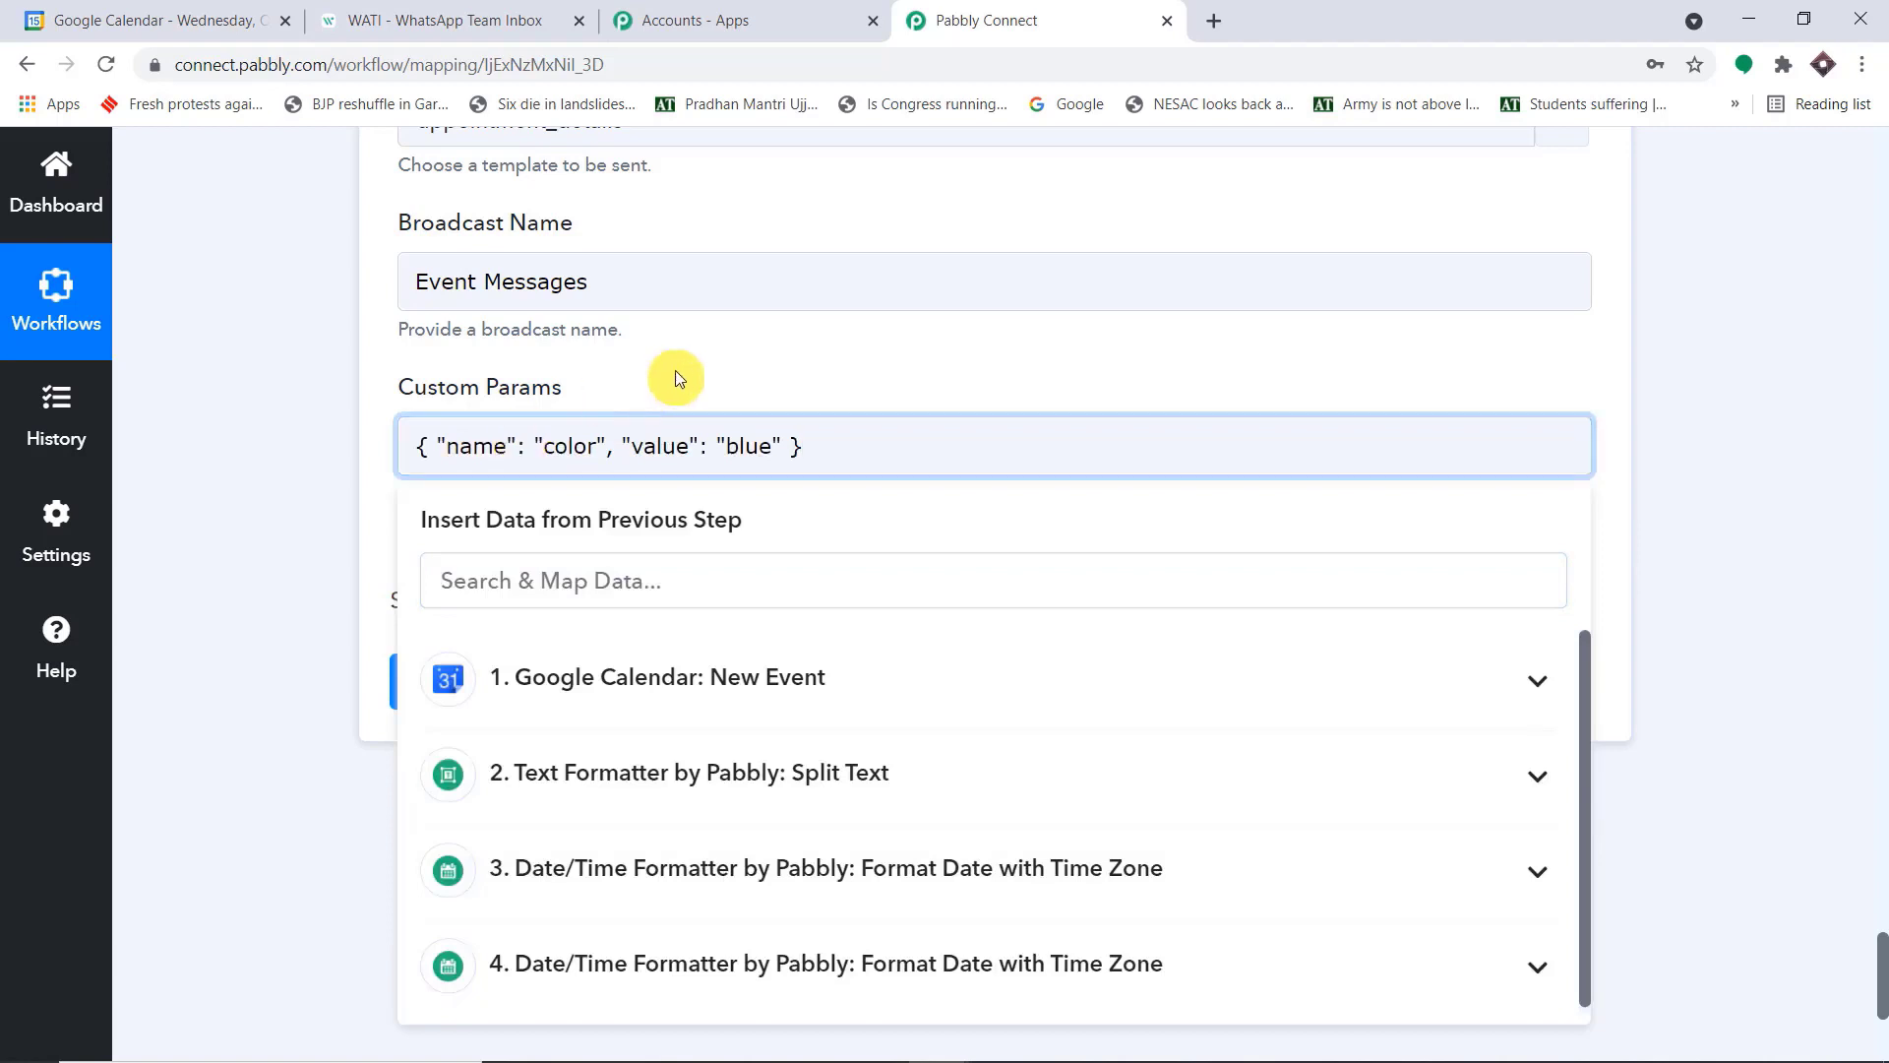
left_click(723, 354)
Switch to WATI and examine which distinct placeholders the appointment_details template body uses
left_click(407, 8)
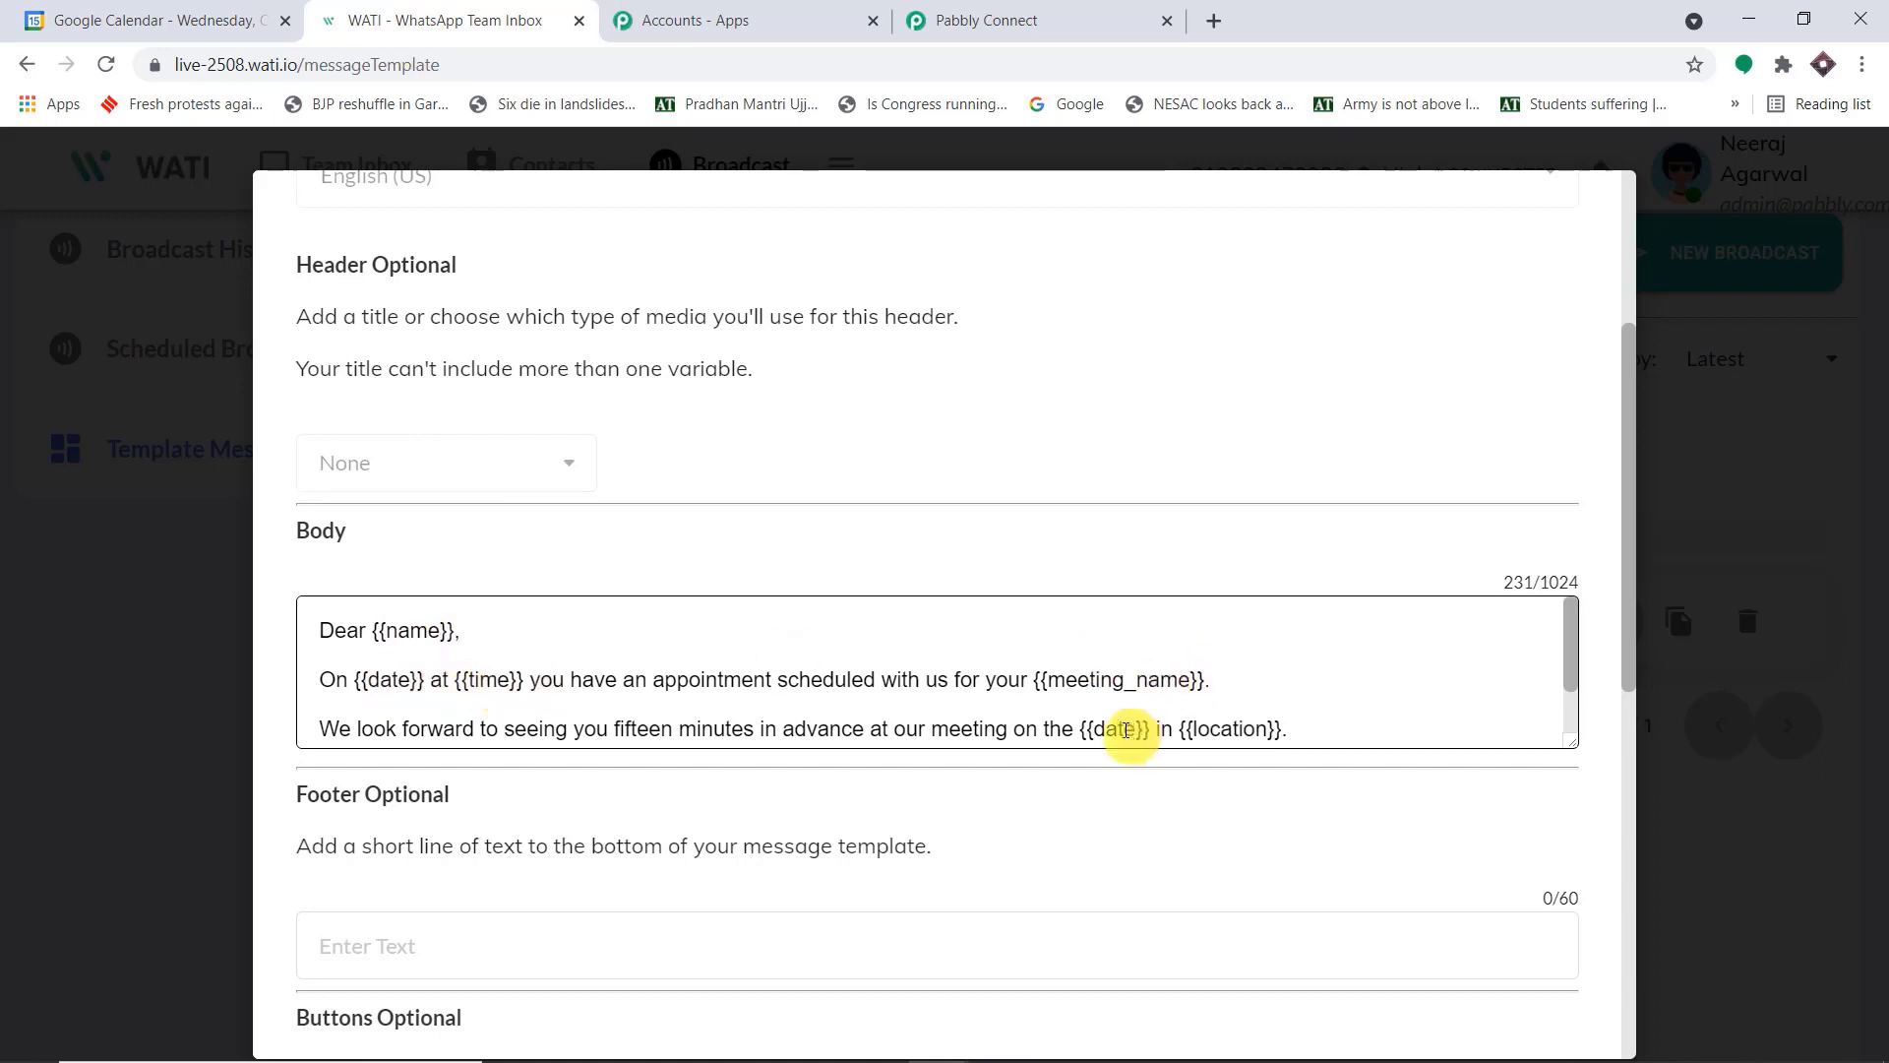
scroll(1247, 721, "down", 1)
scroll(1246, 722, "down", 2)
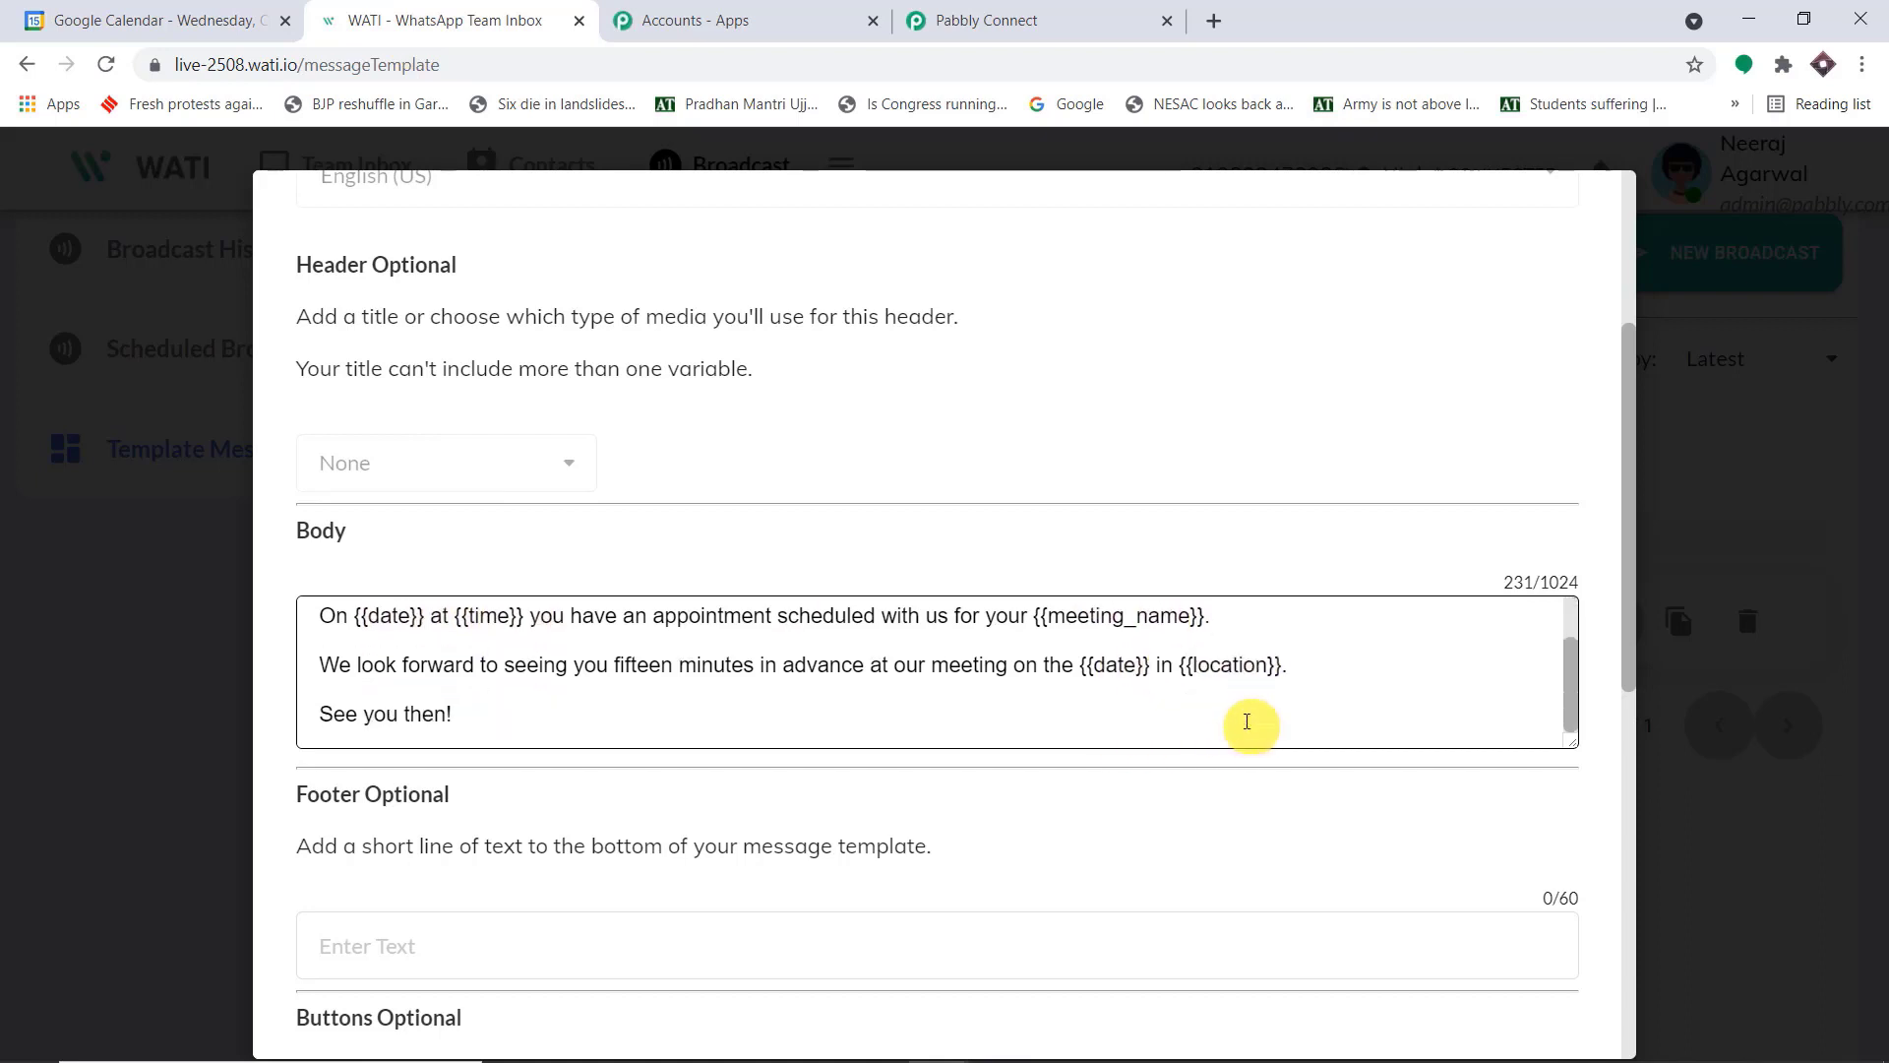
scroll(1243, 721, "up", 3)
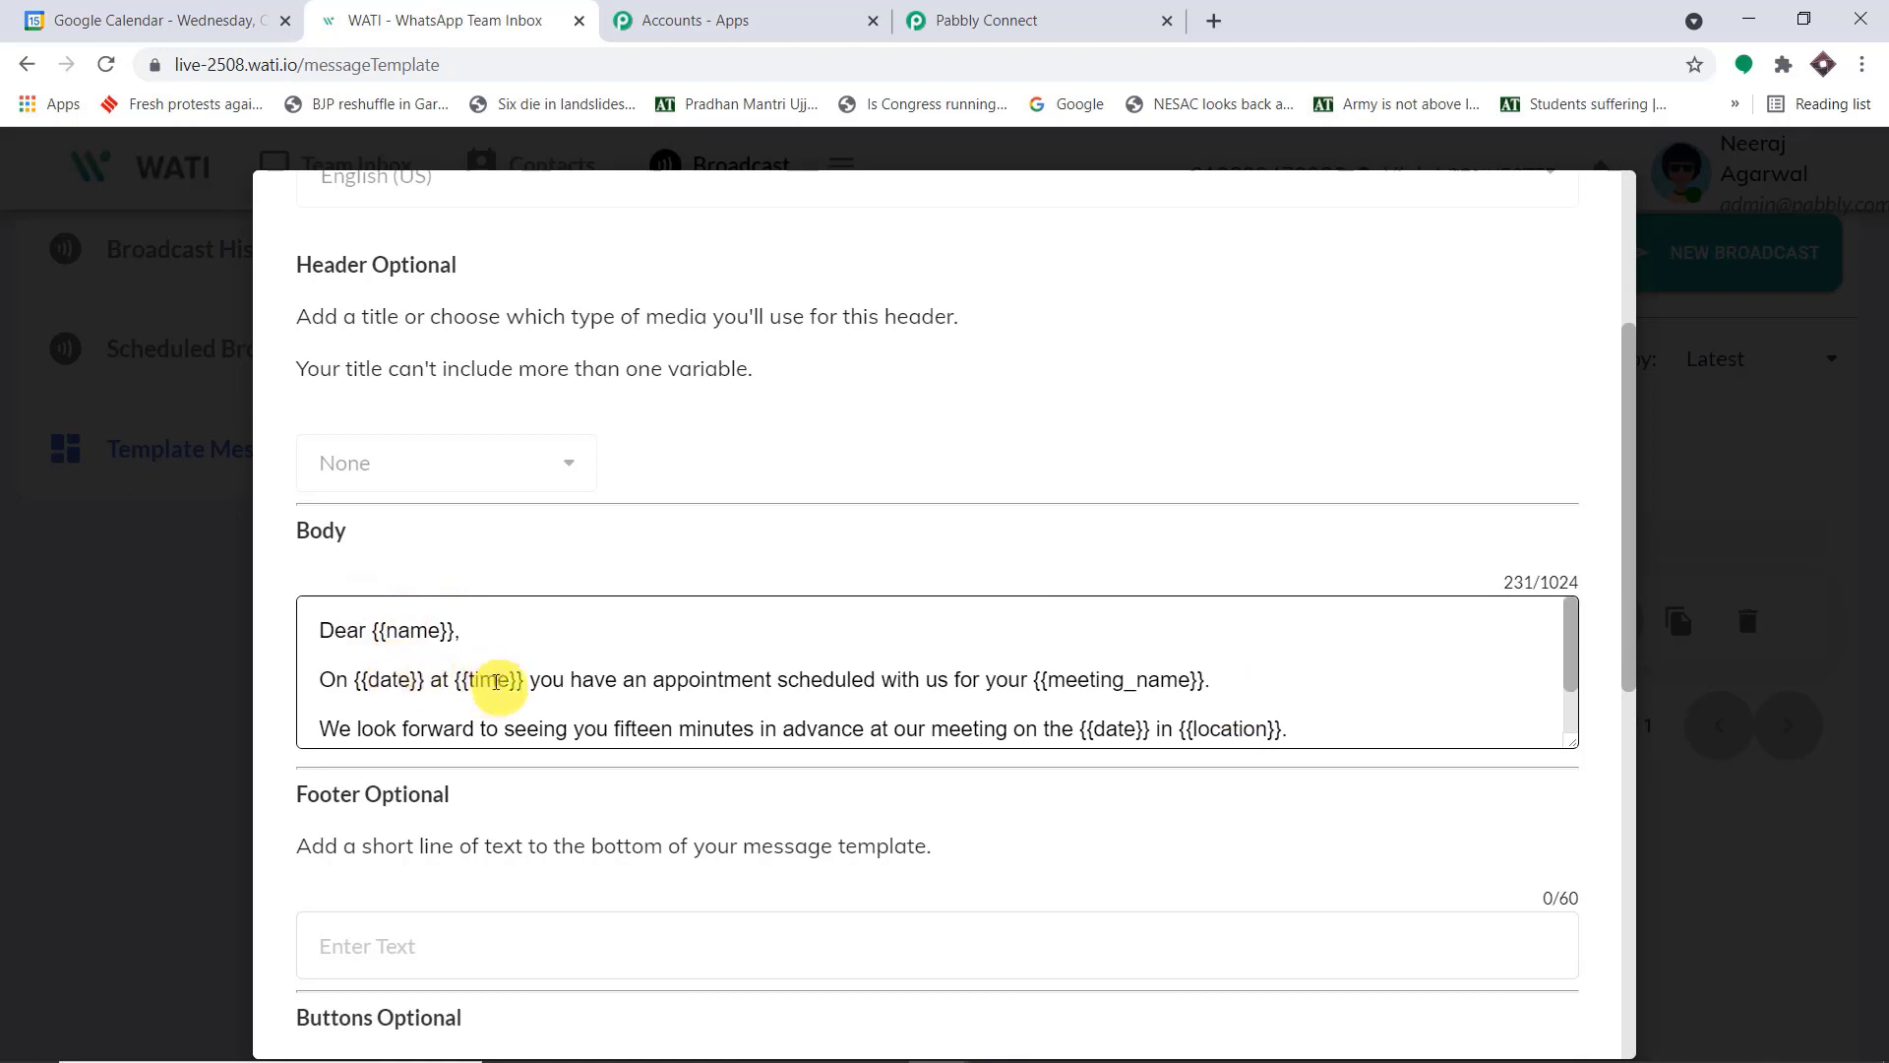
scroll(1141, 660, "down", 1)
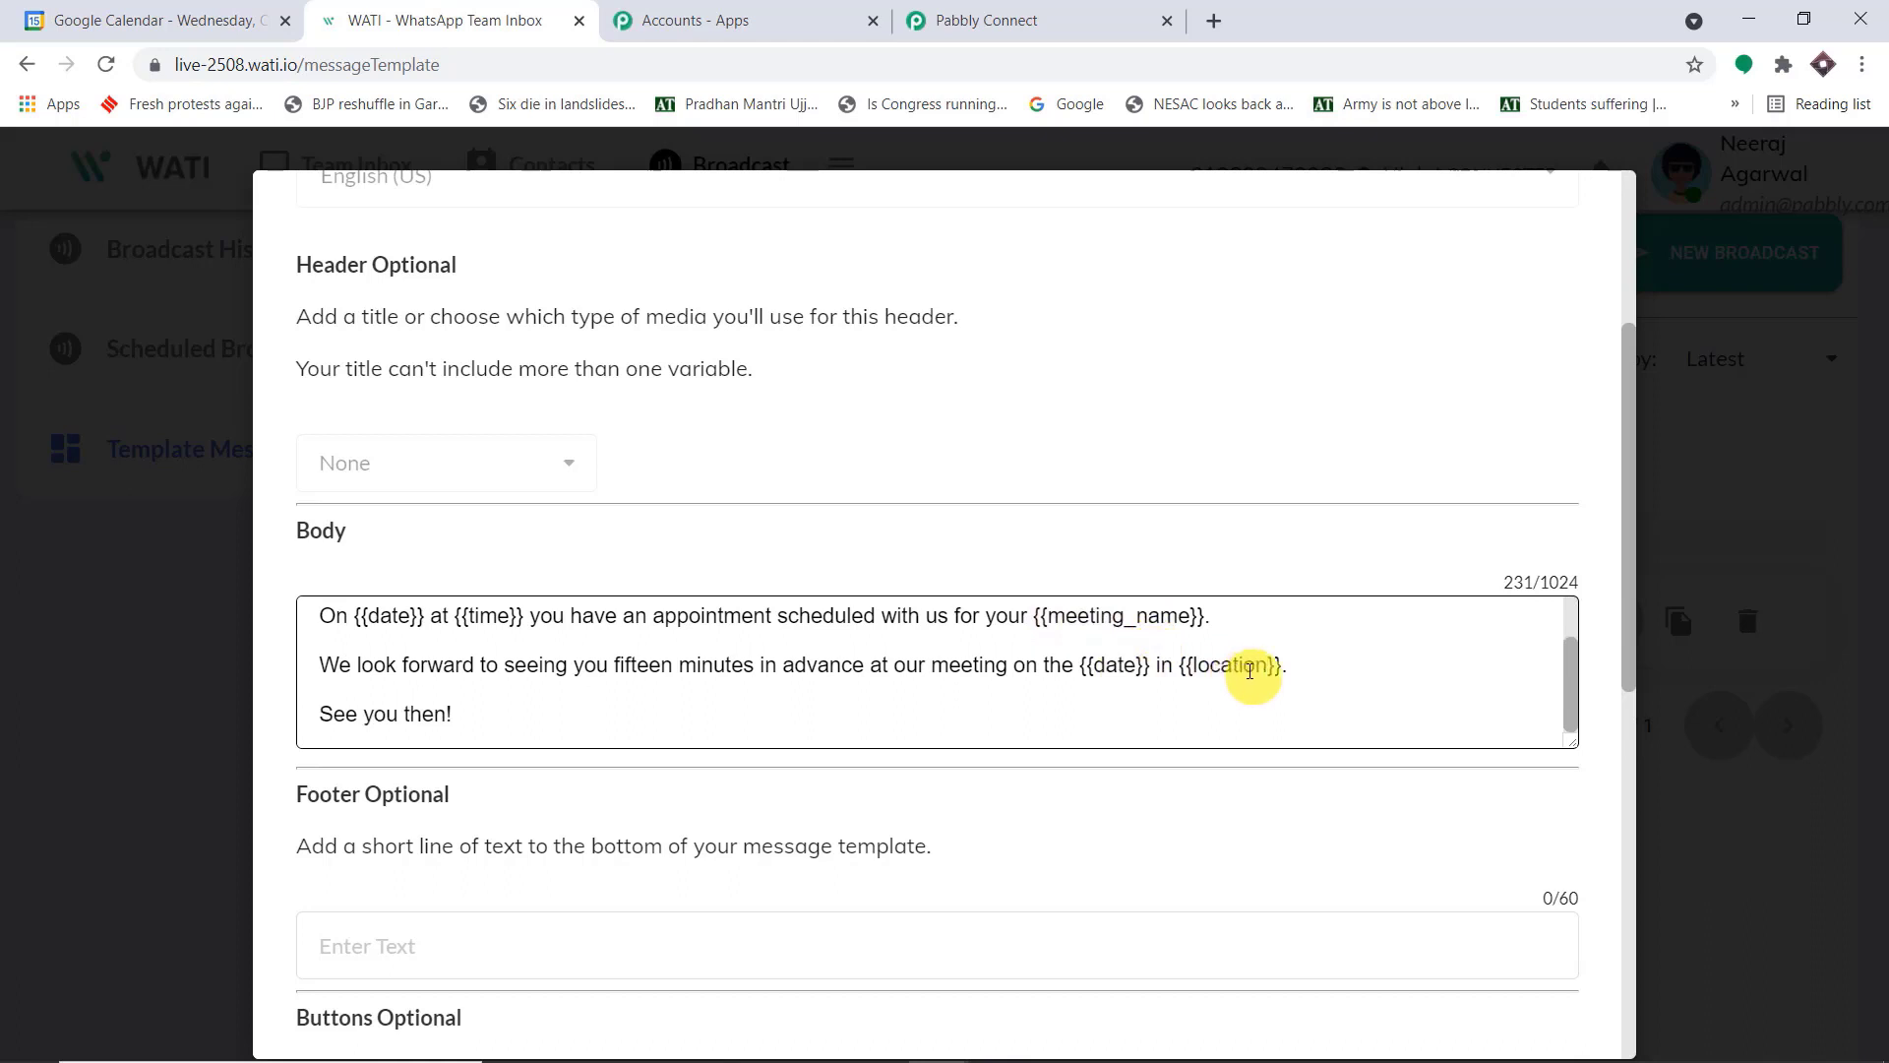
scroll(1225, 669, "up", 1)
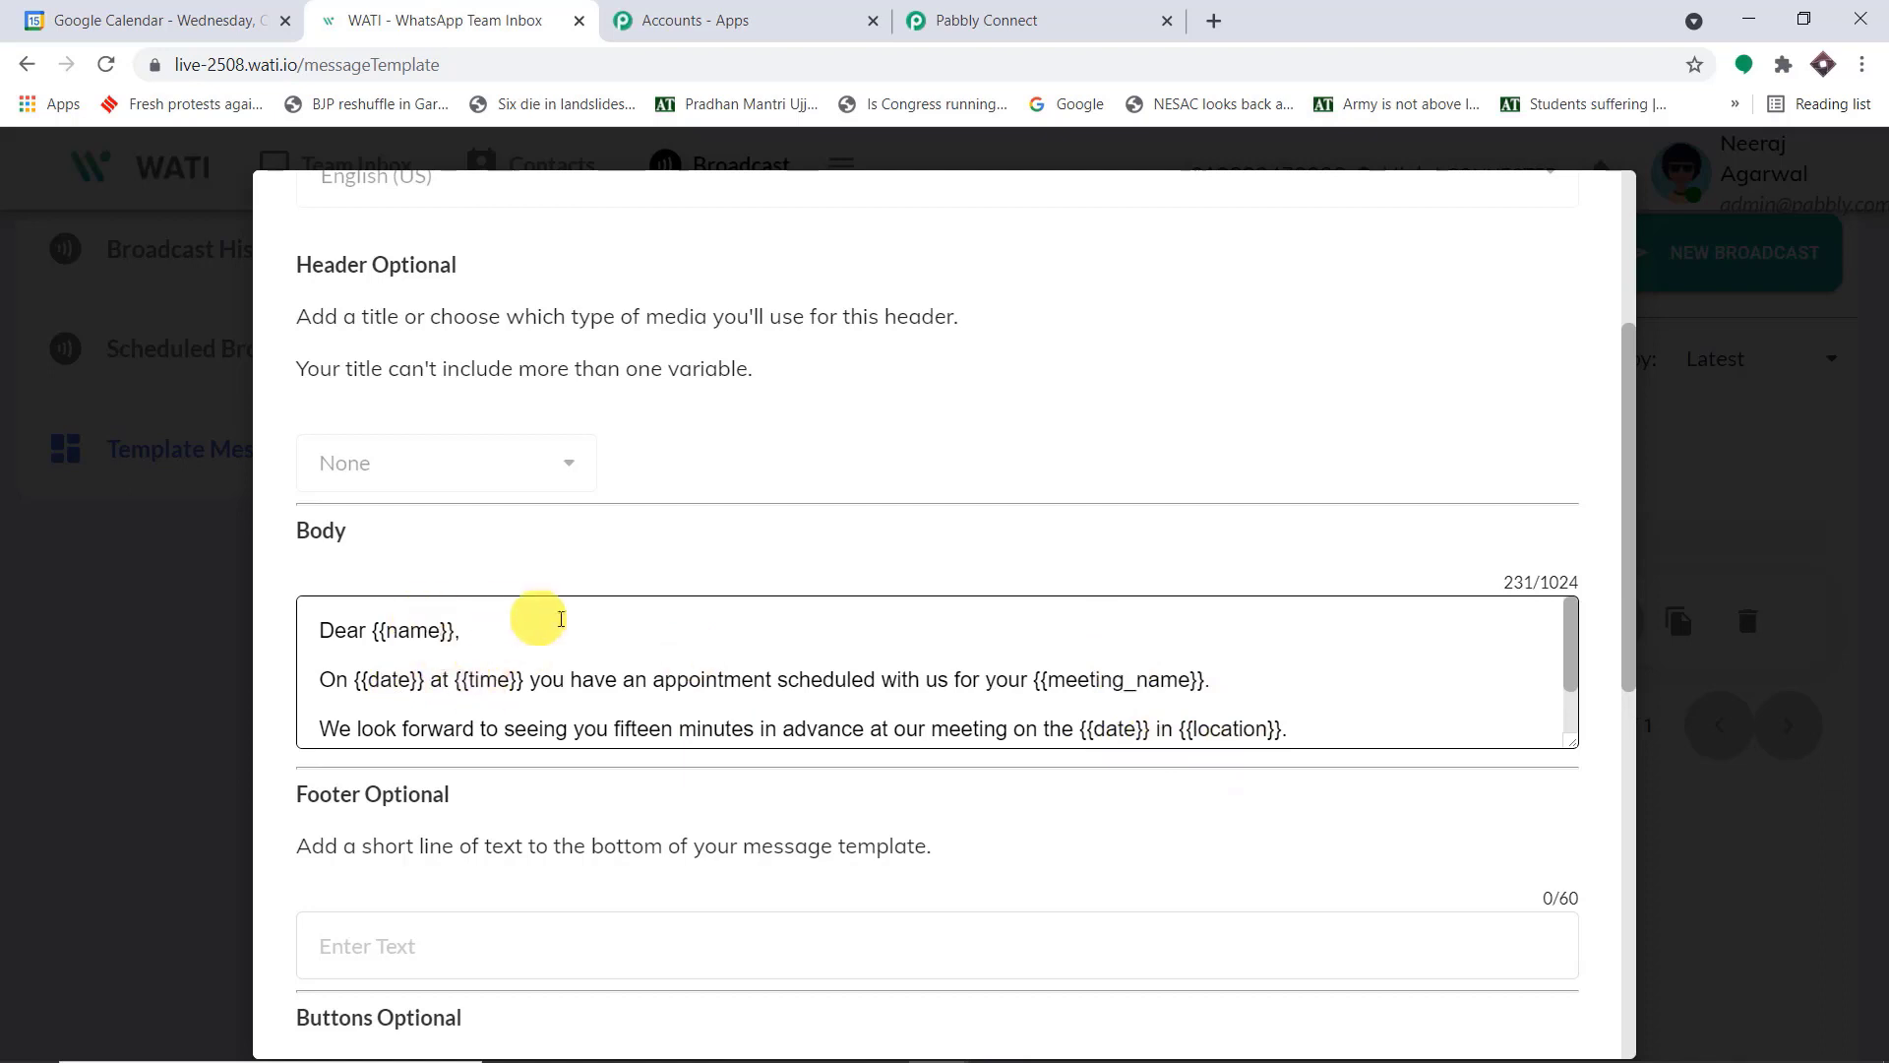
scroll(541, 622, "down", 1)
scroll(436, 629, "up", 1)
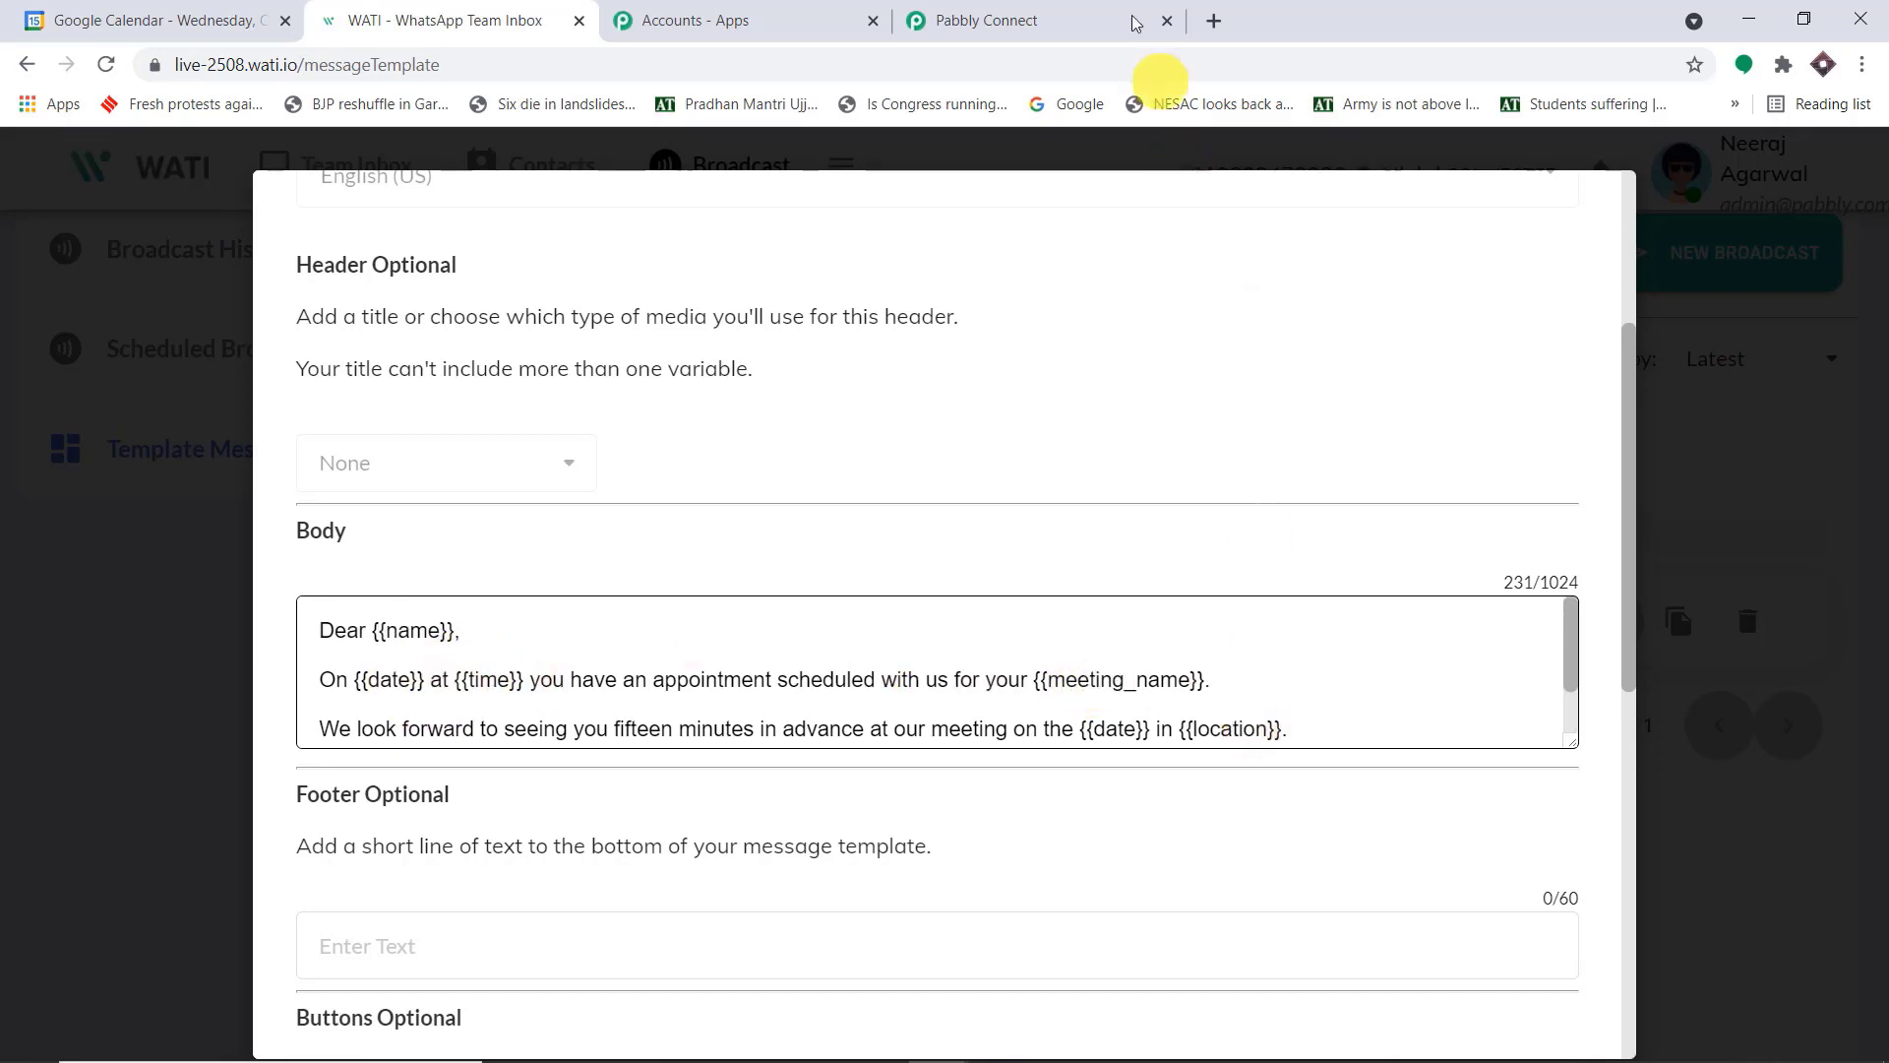
Switch back to Pabbly Connect and add four more comma-separated copies of the color/blue example object to Custom Params
left_click(1082, 14)
left_click(811, 451)
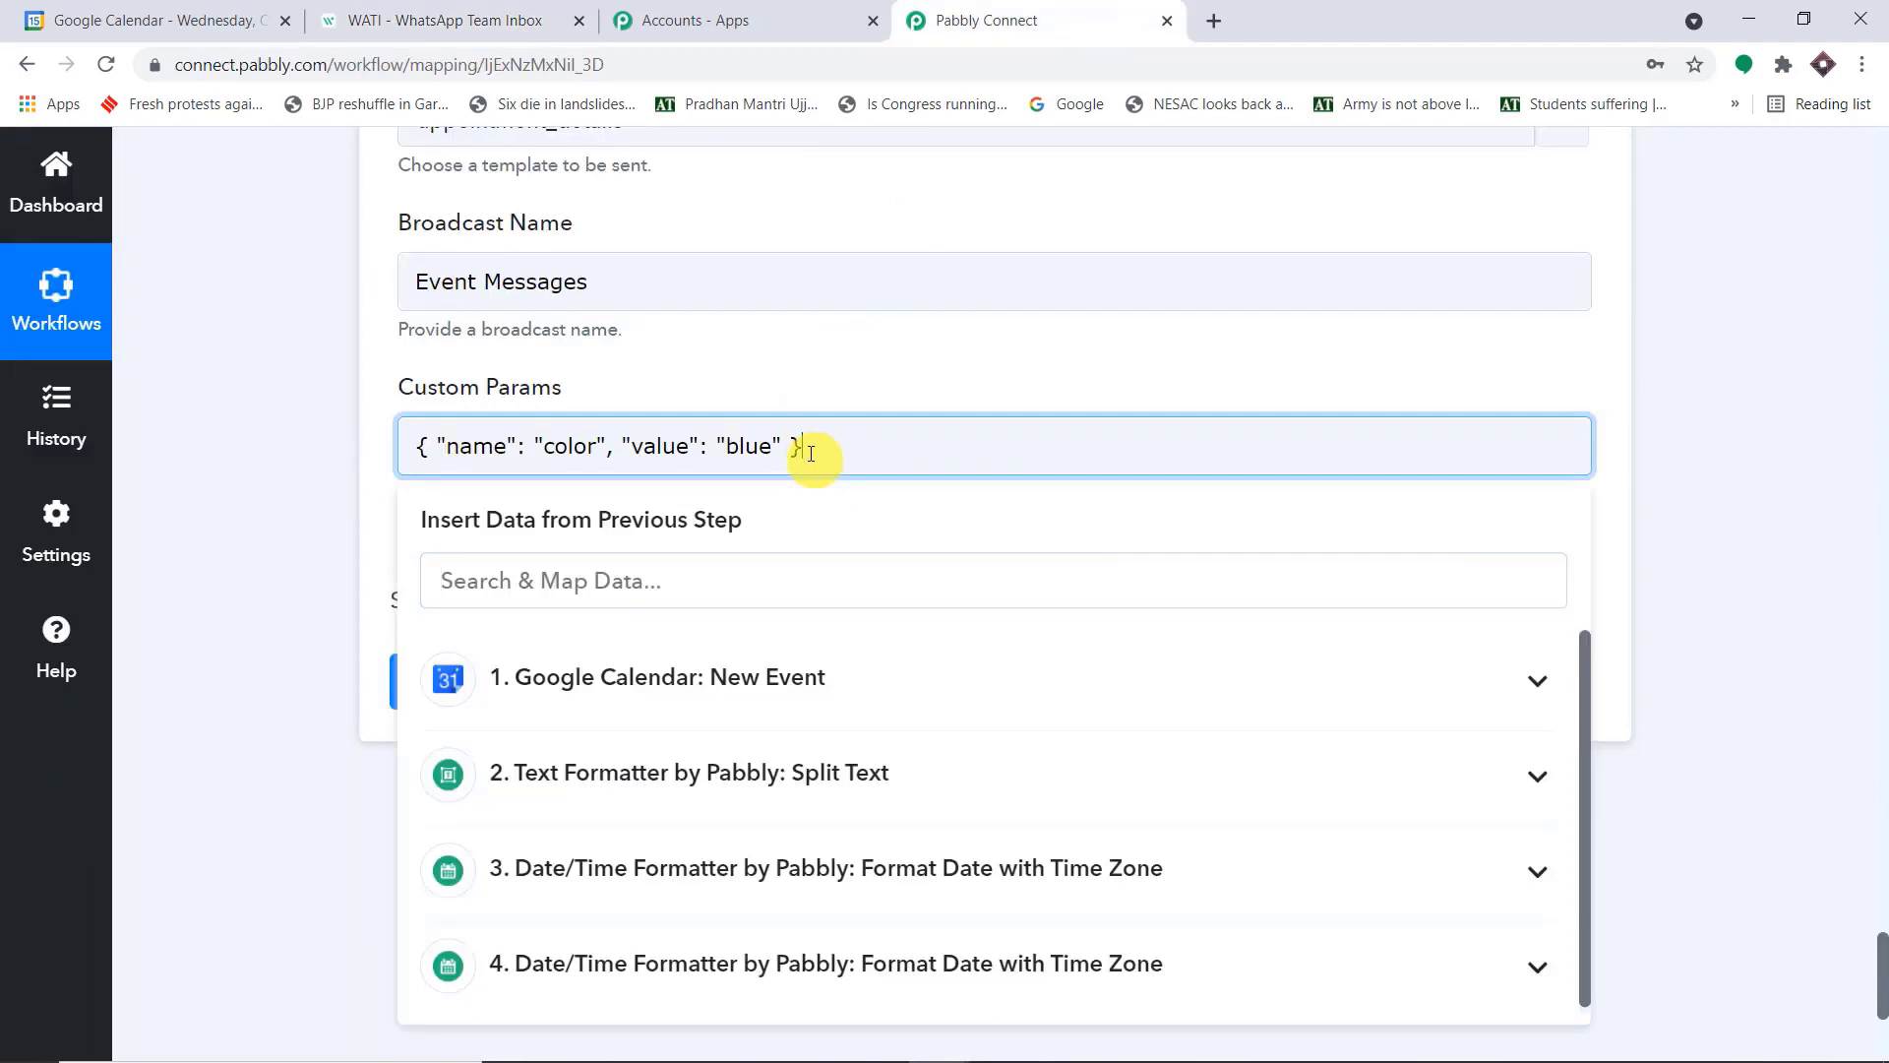
type(",")
key("ctrl+v")
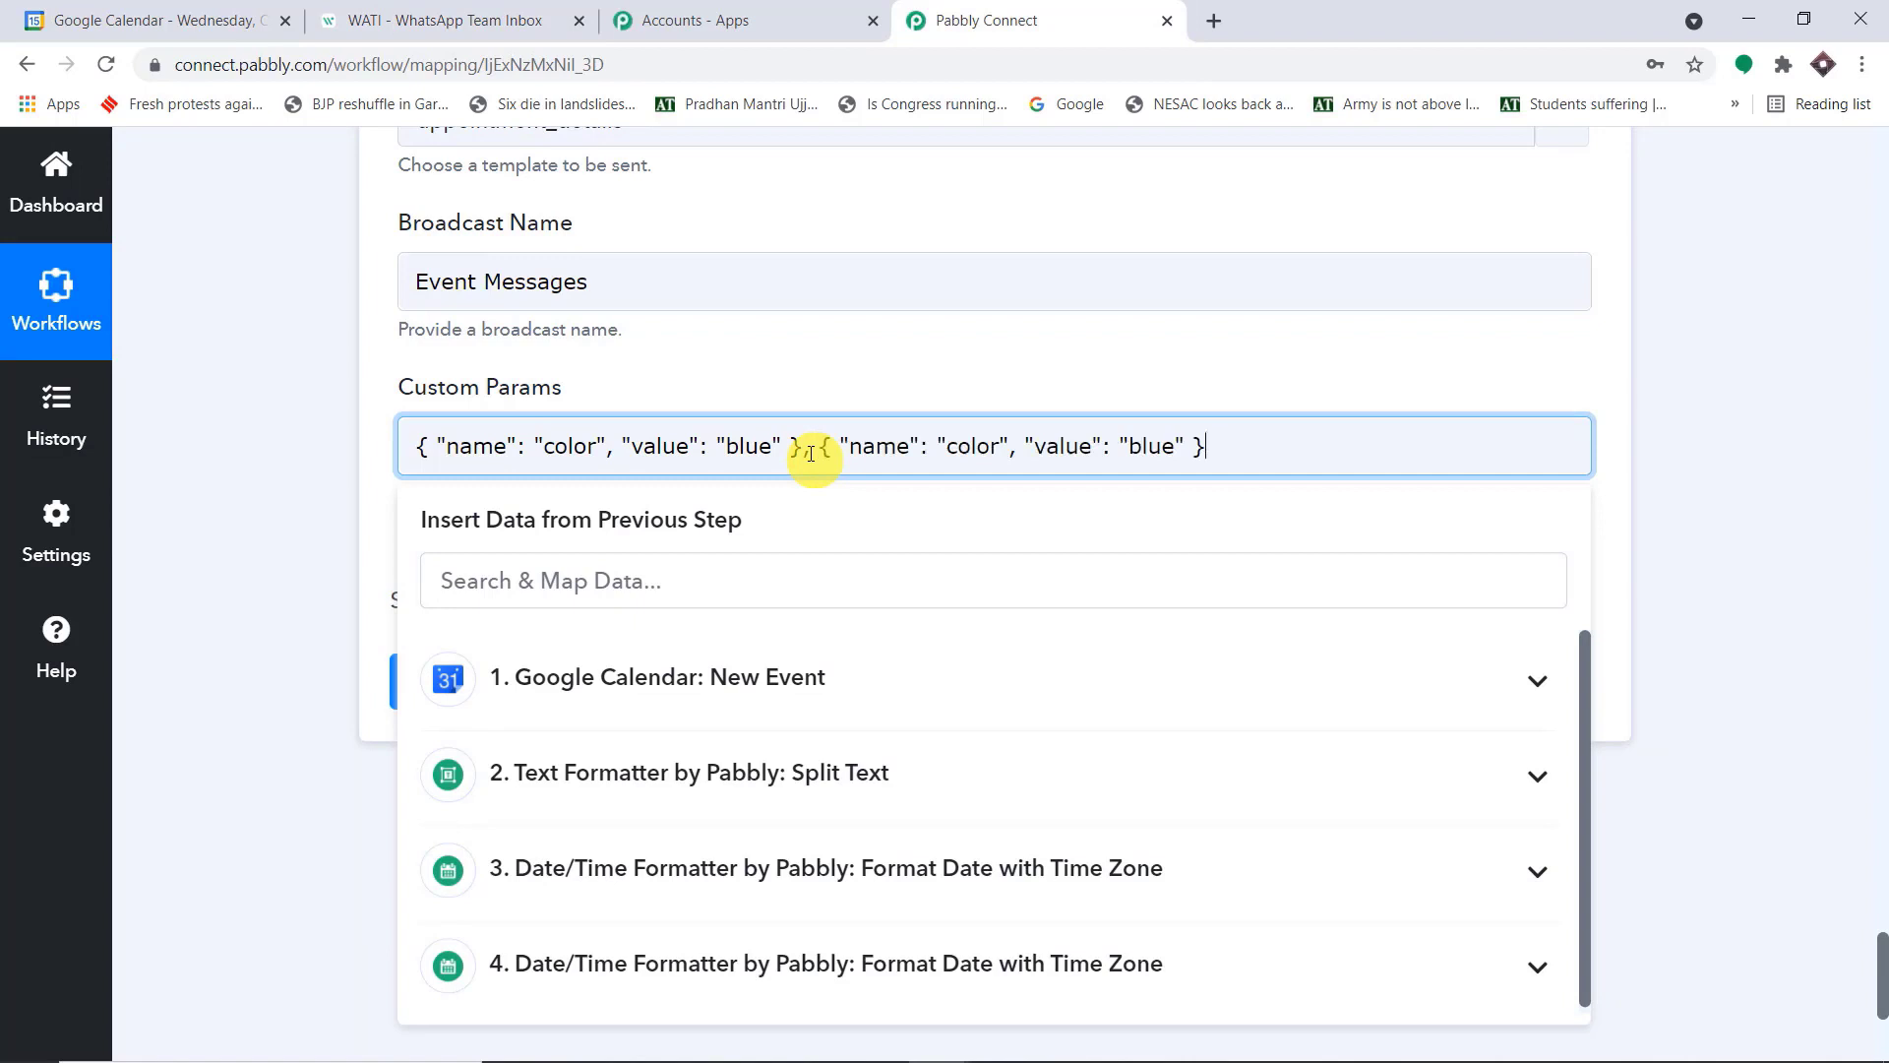
type(",")
key("ctrl+v")
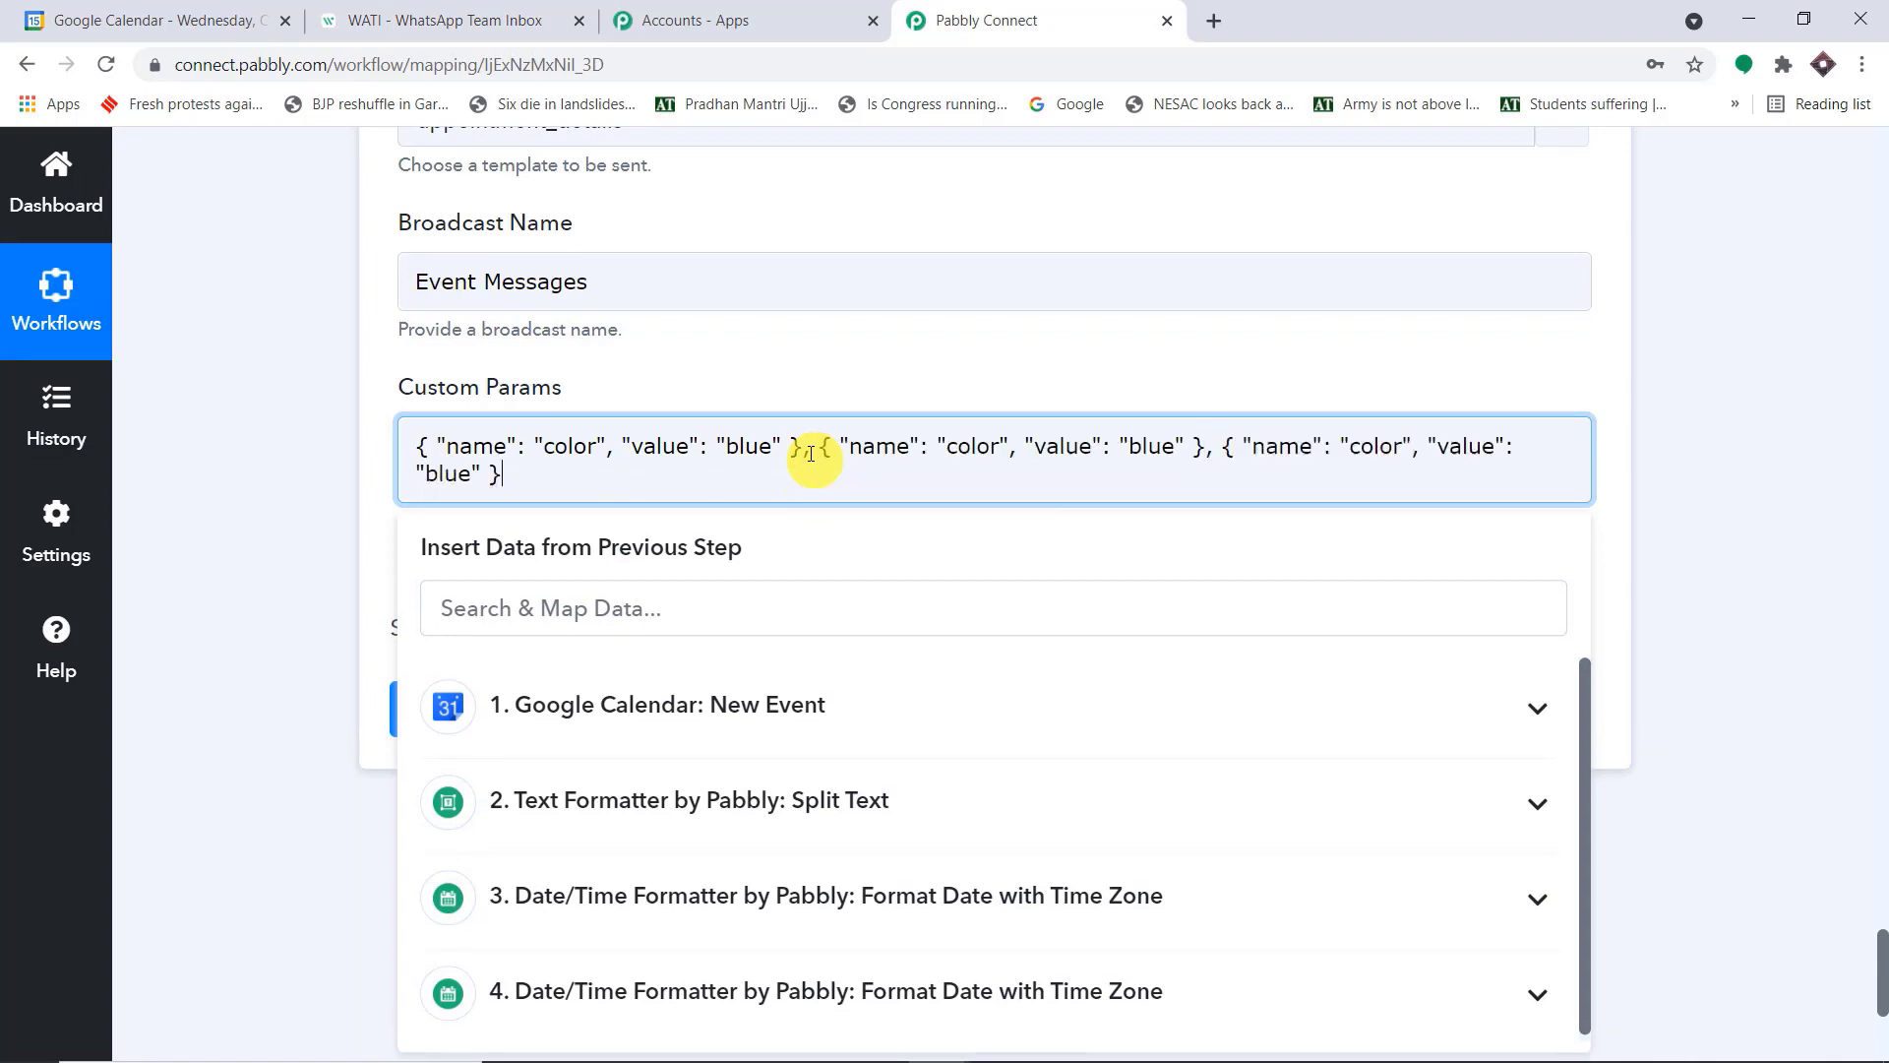
type(",")
key("ctrl+v")
type(",")
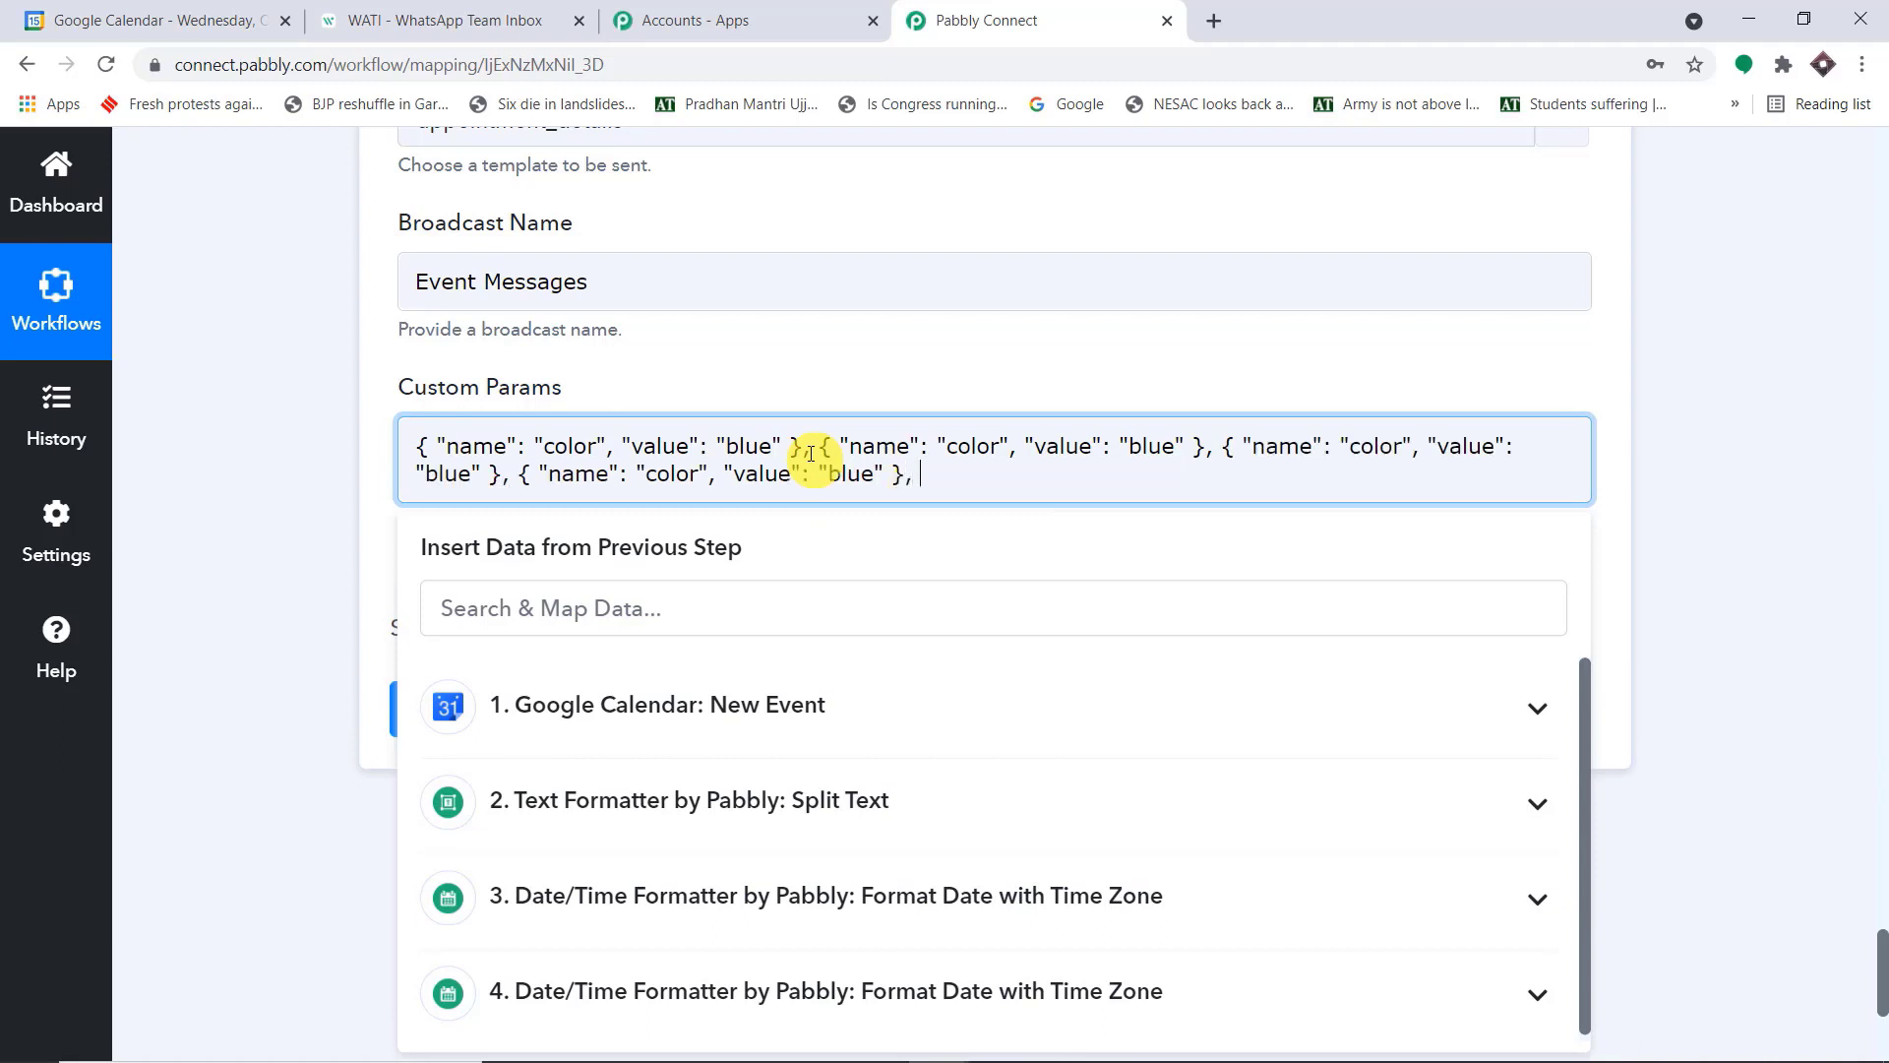
key("ctrl+v")
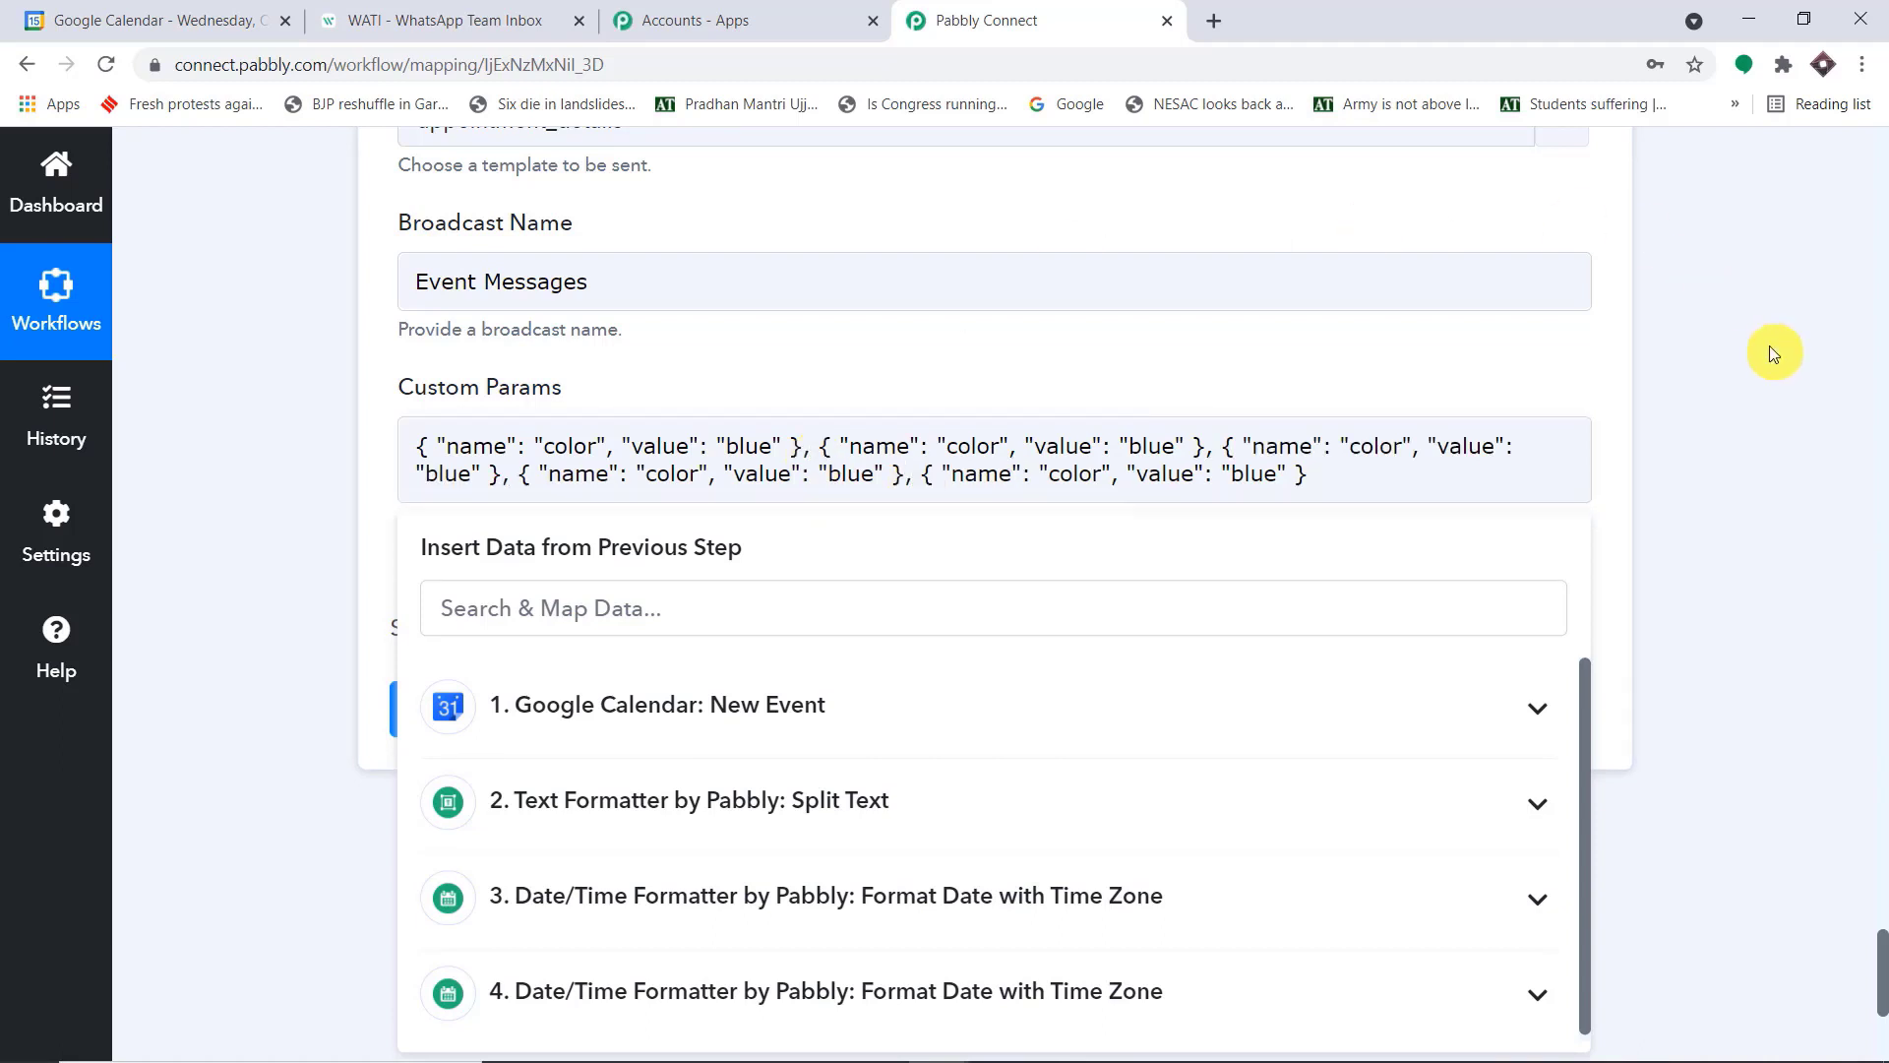
left_click(1771, 350)
Check the first placeholder in the WATI template and replace "color" with "name" in the first Custom Params object
left_click(492, 19)
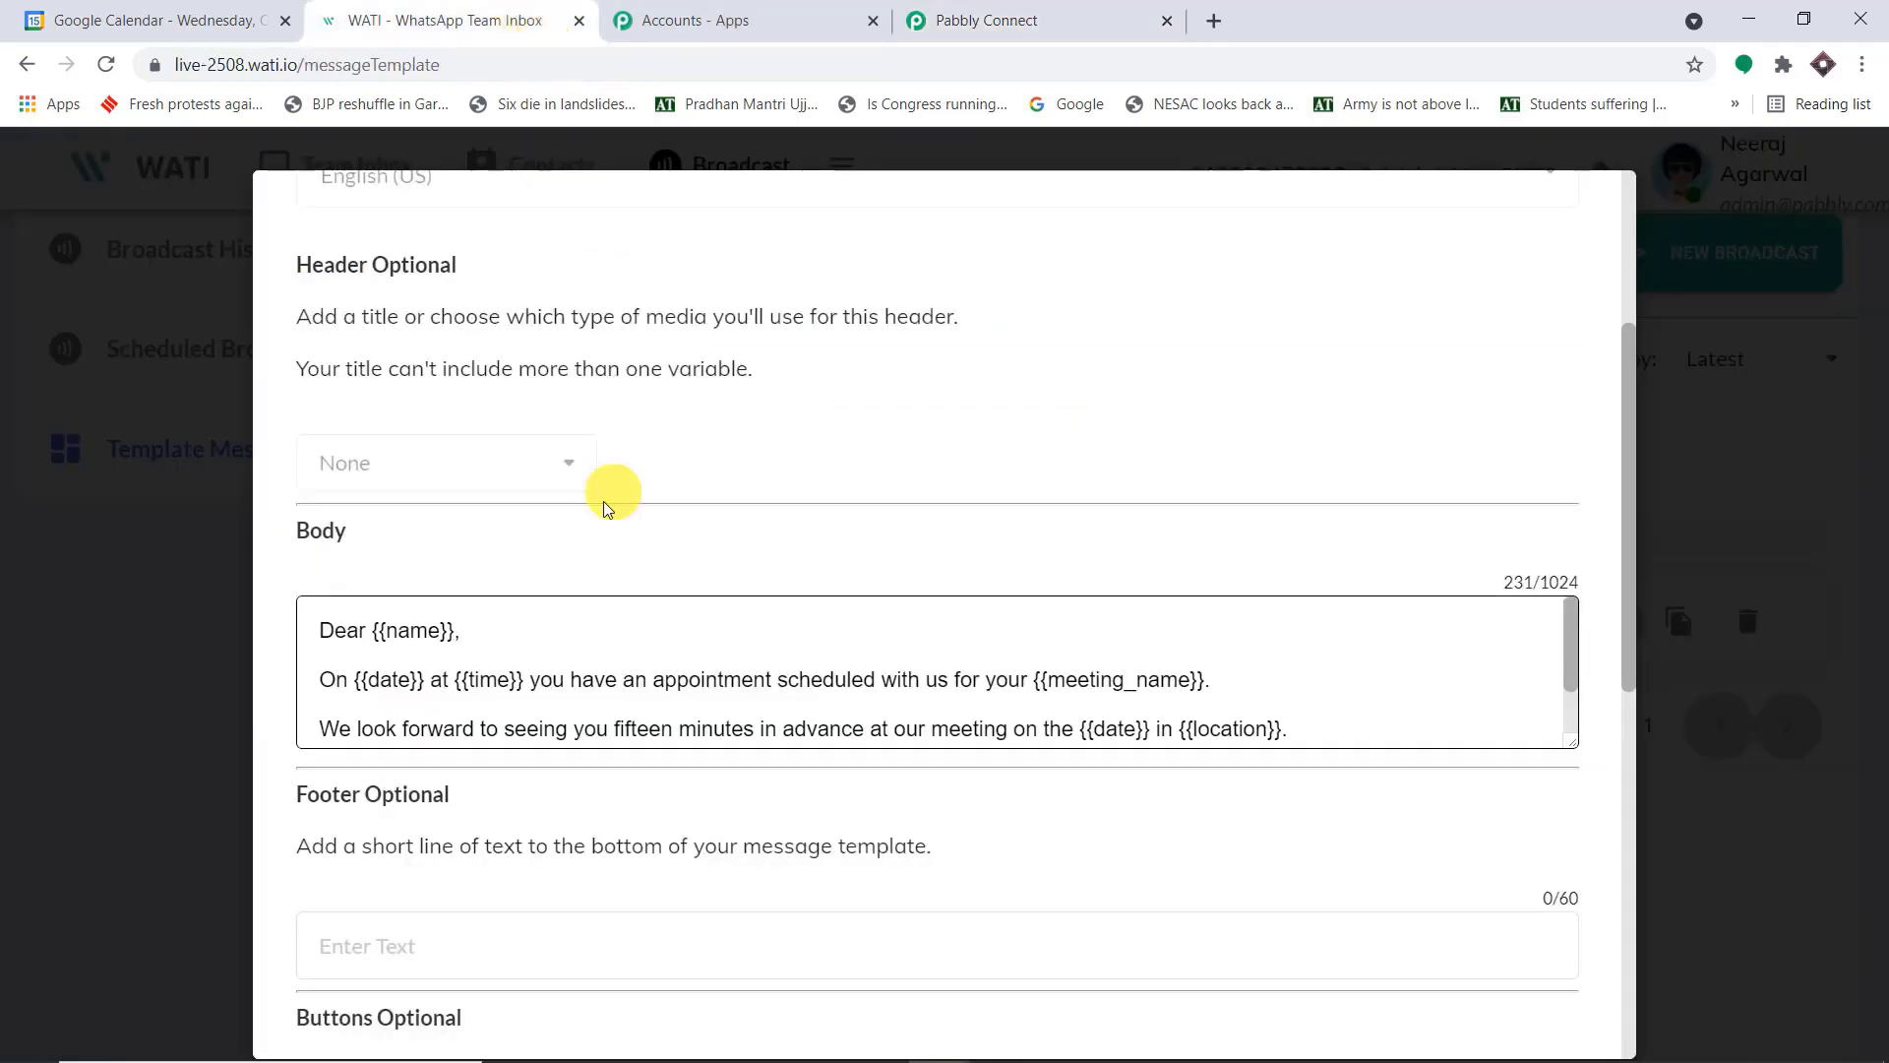
left_click(1116, 19)
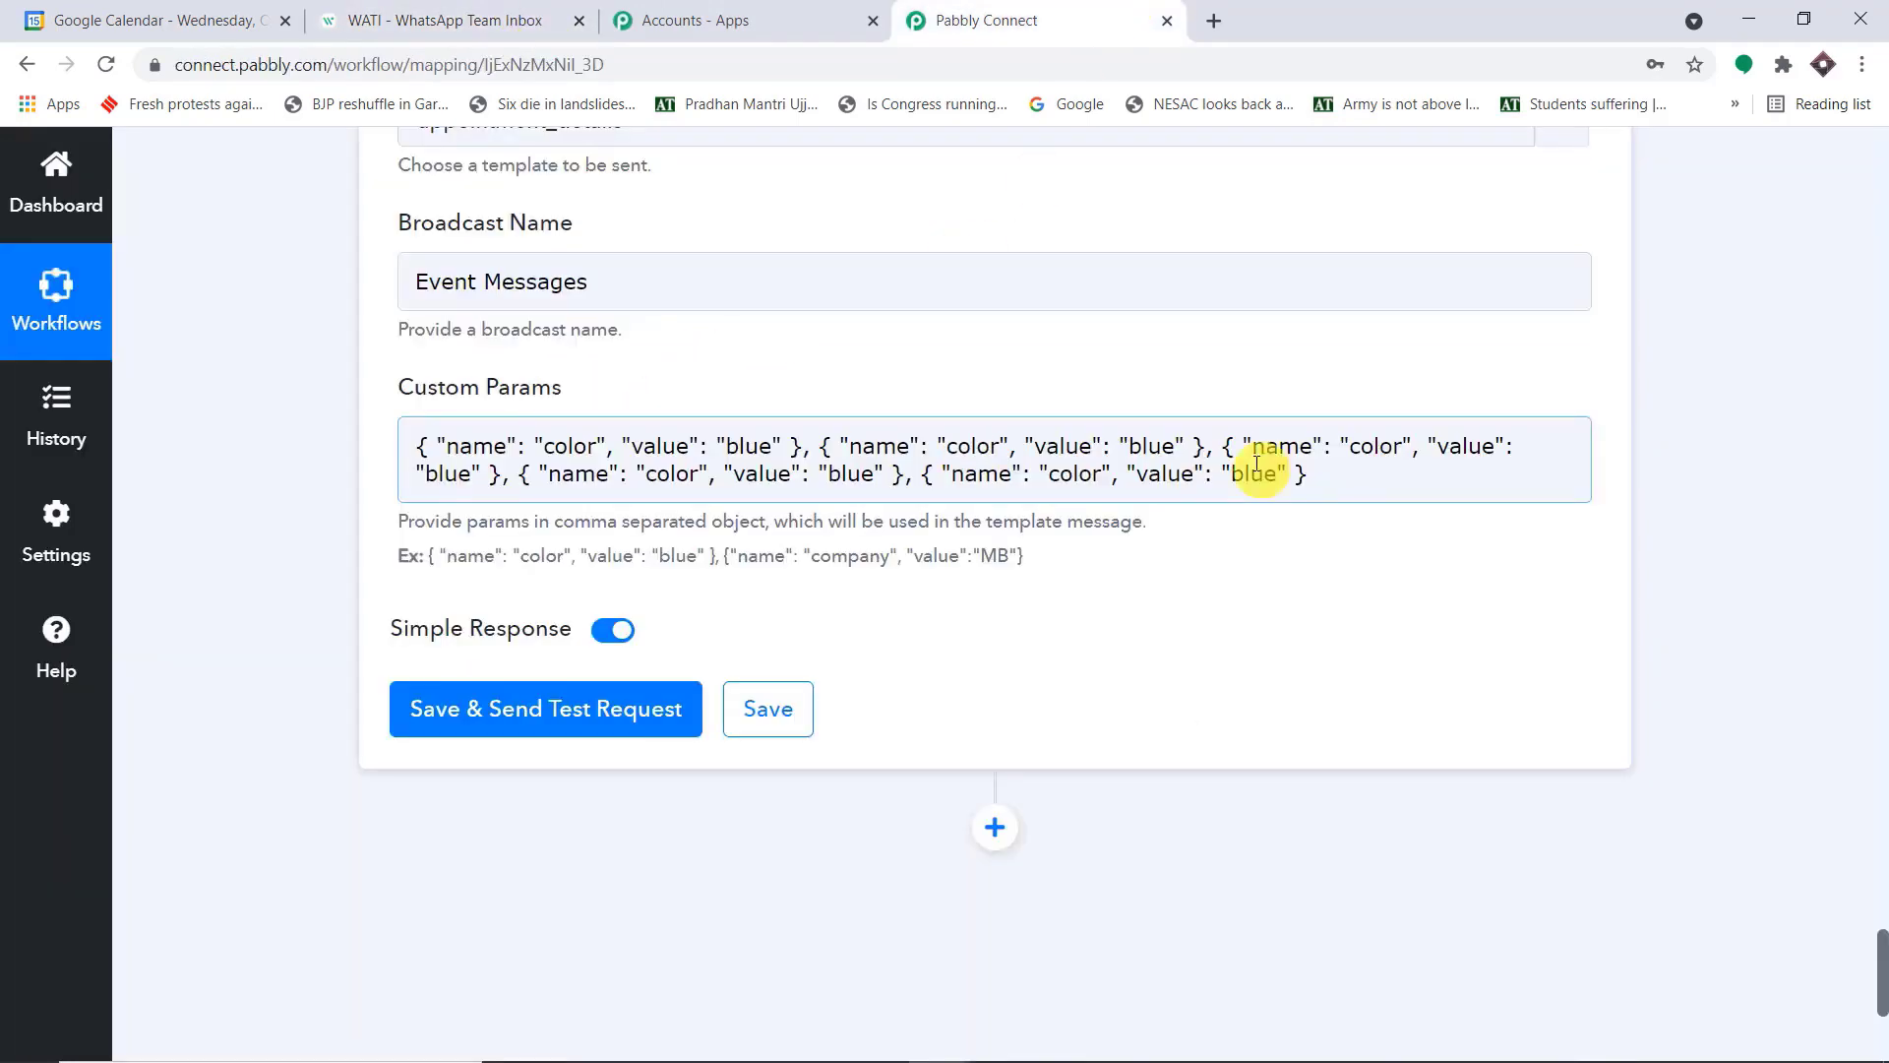
left_click(515, 19)
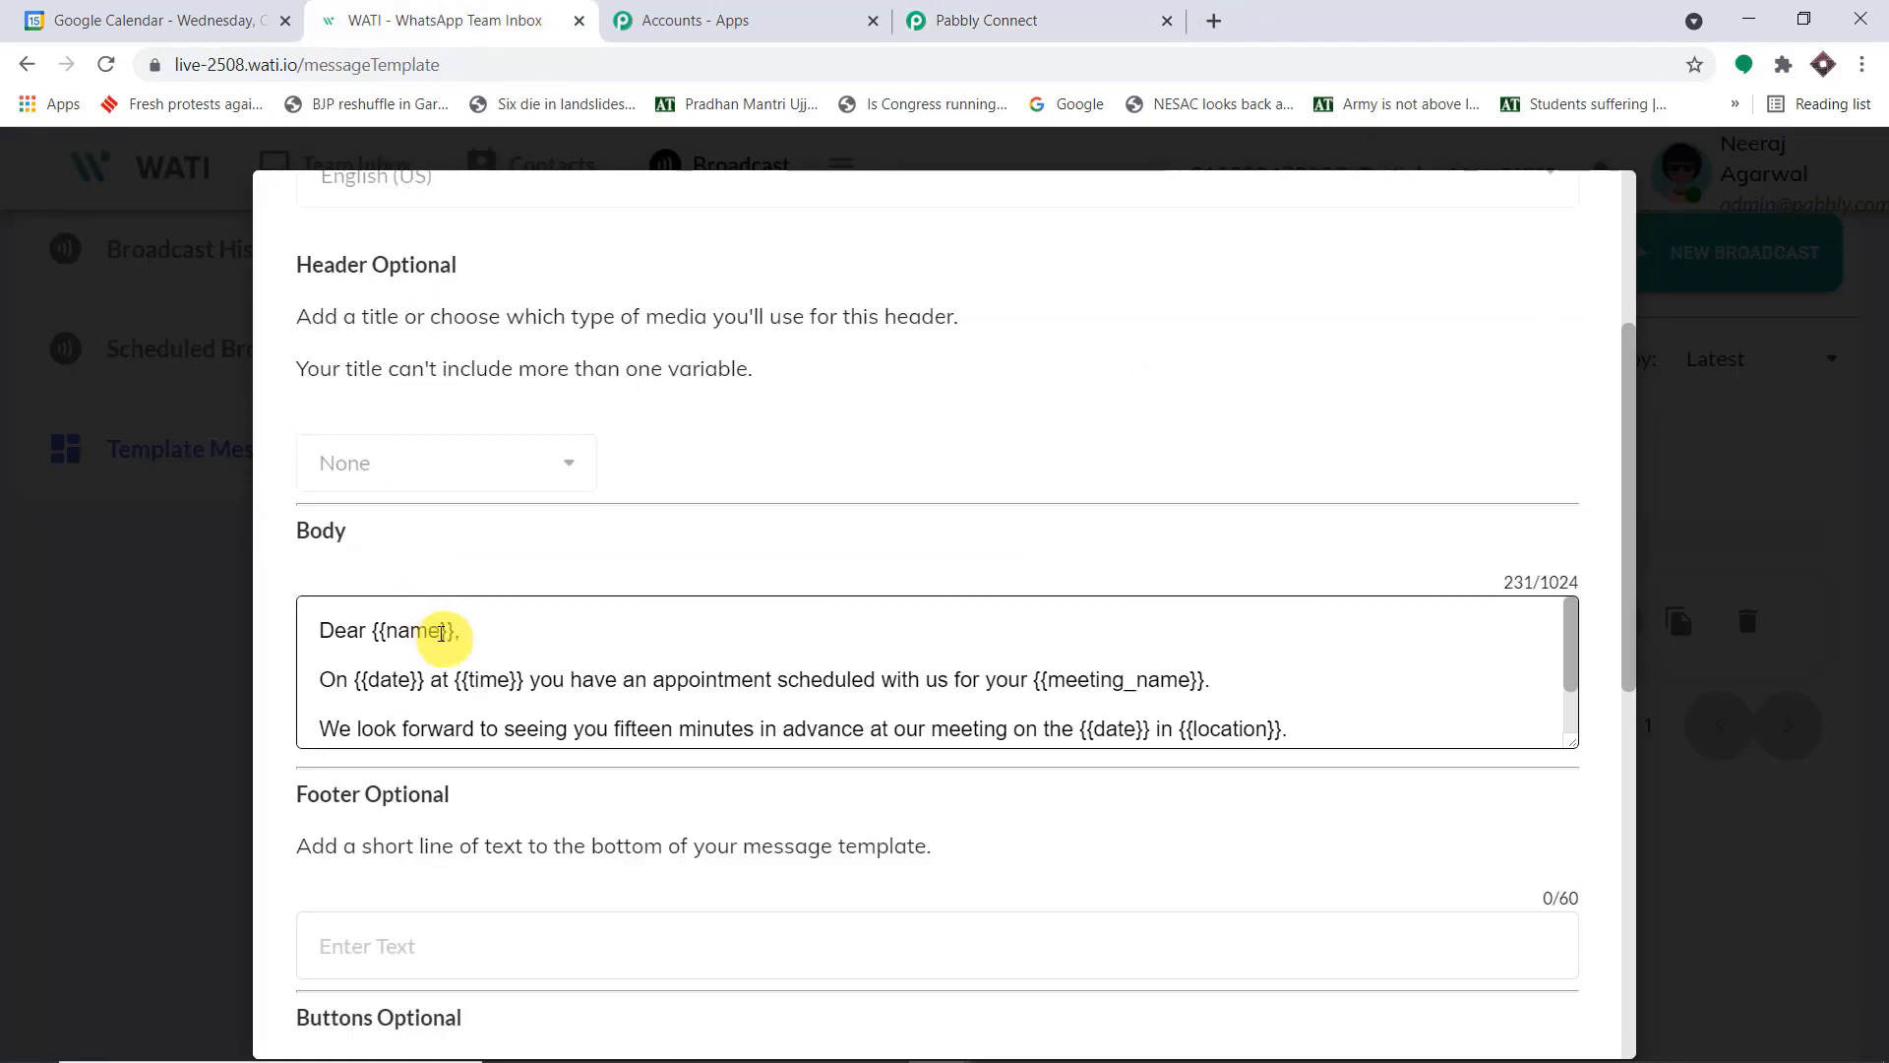
left_click_drag(440, 633, 392, 634)
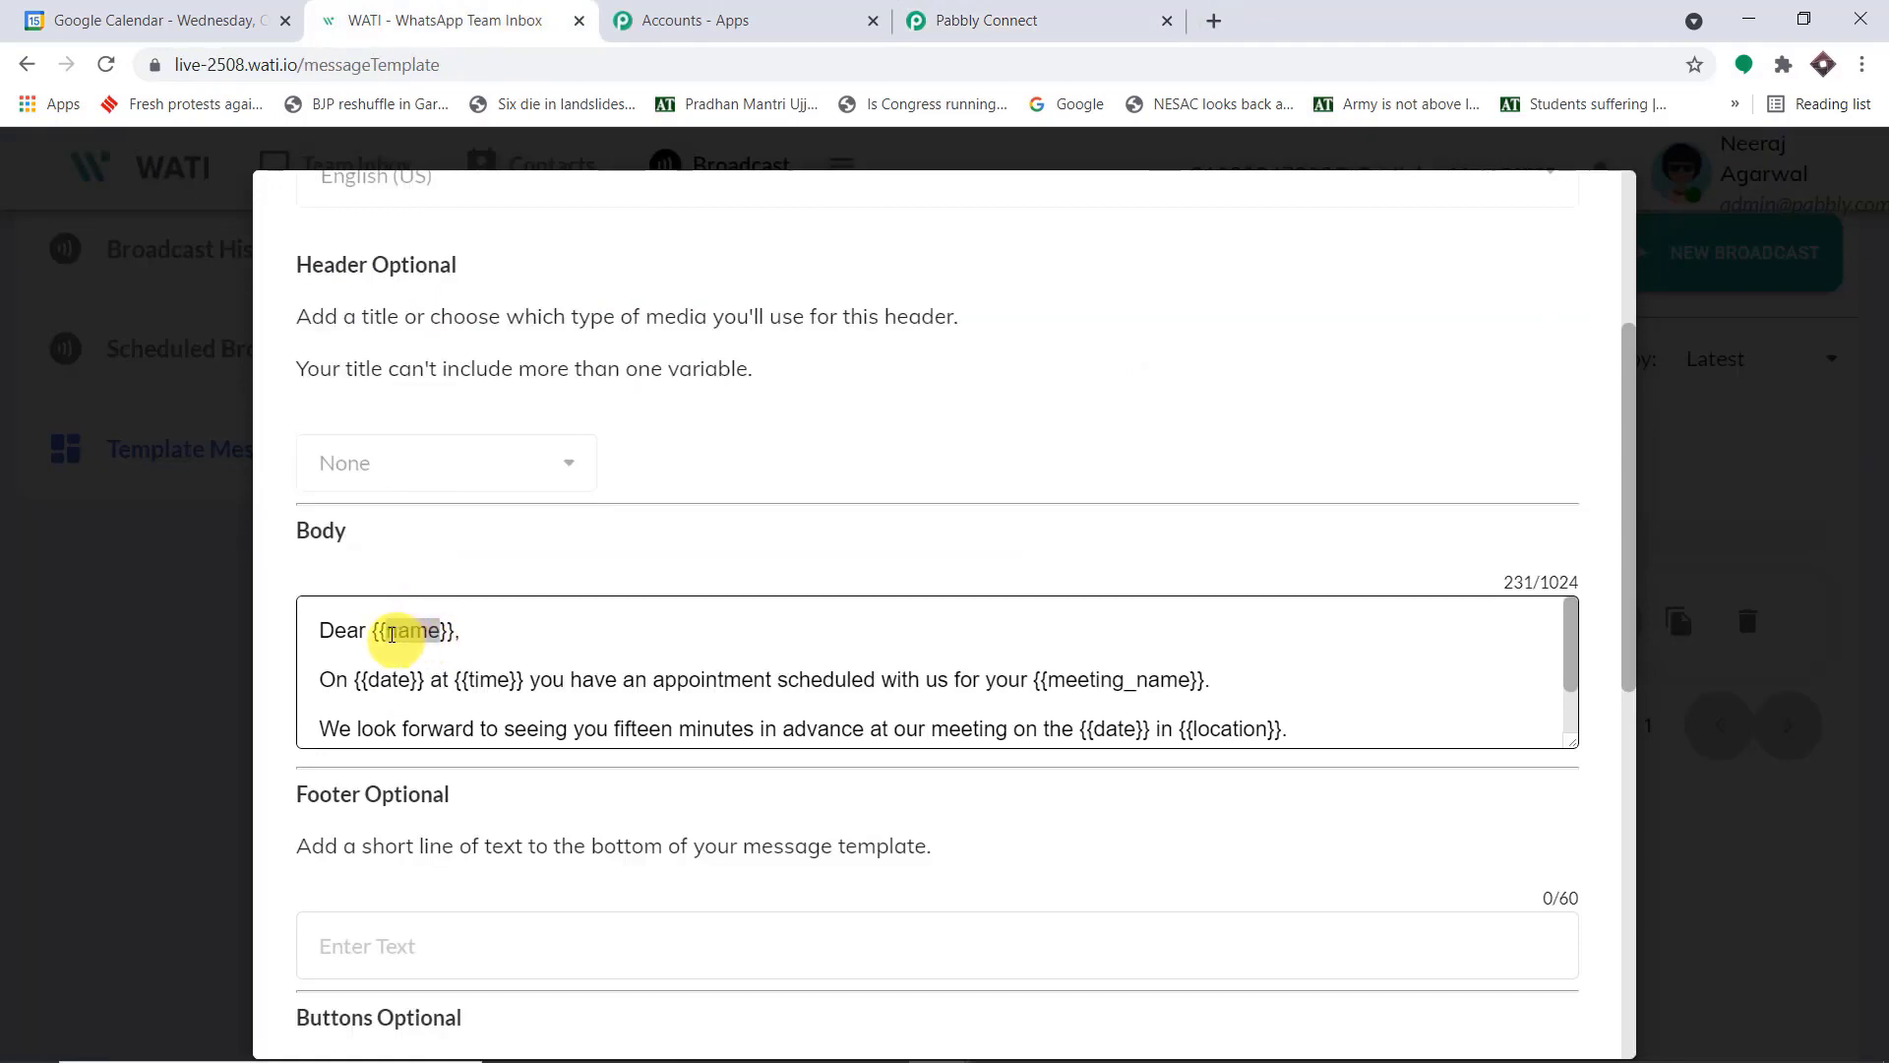
left_click(1062, 20)
left_click(594, 445)
left_click_drag(594, 445, 554, 446)
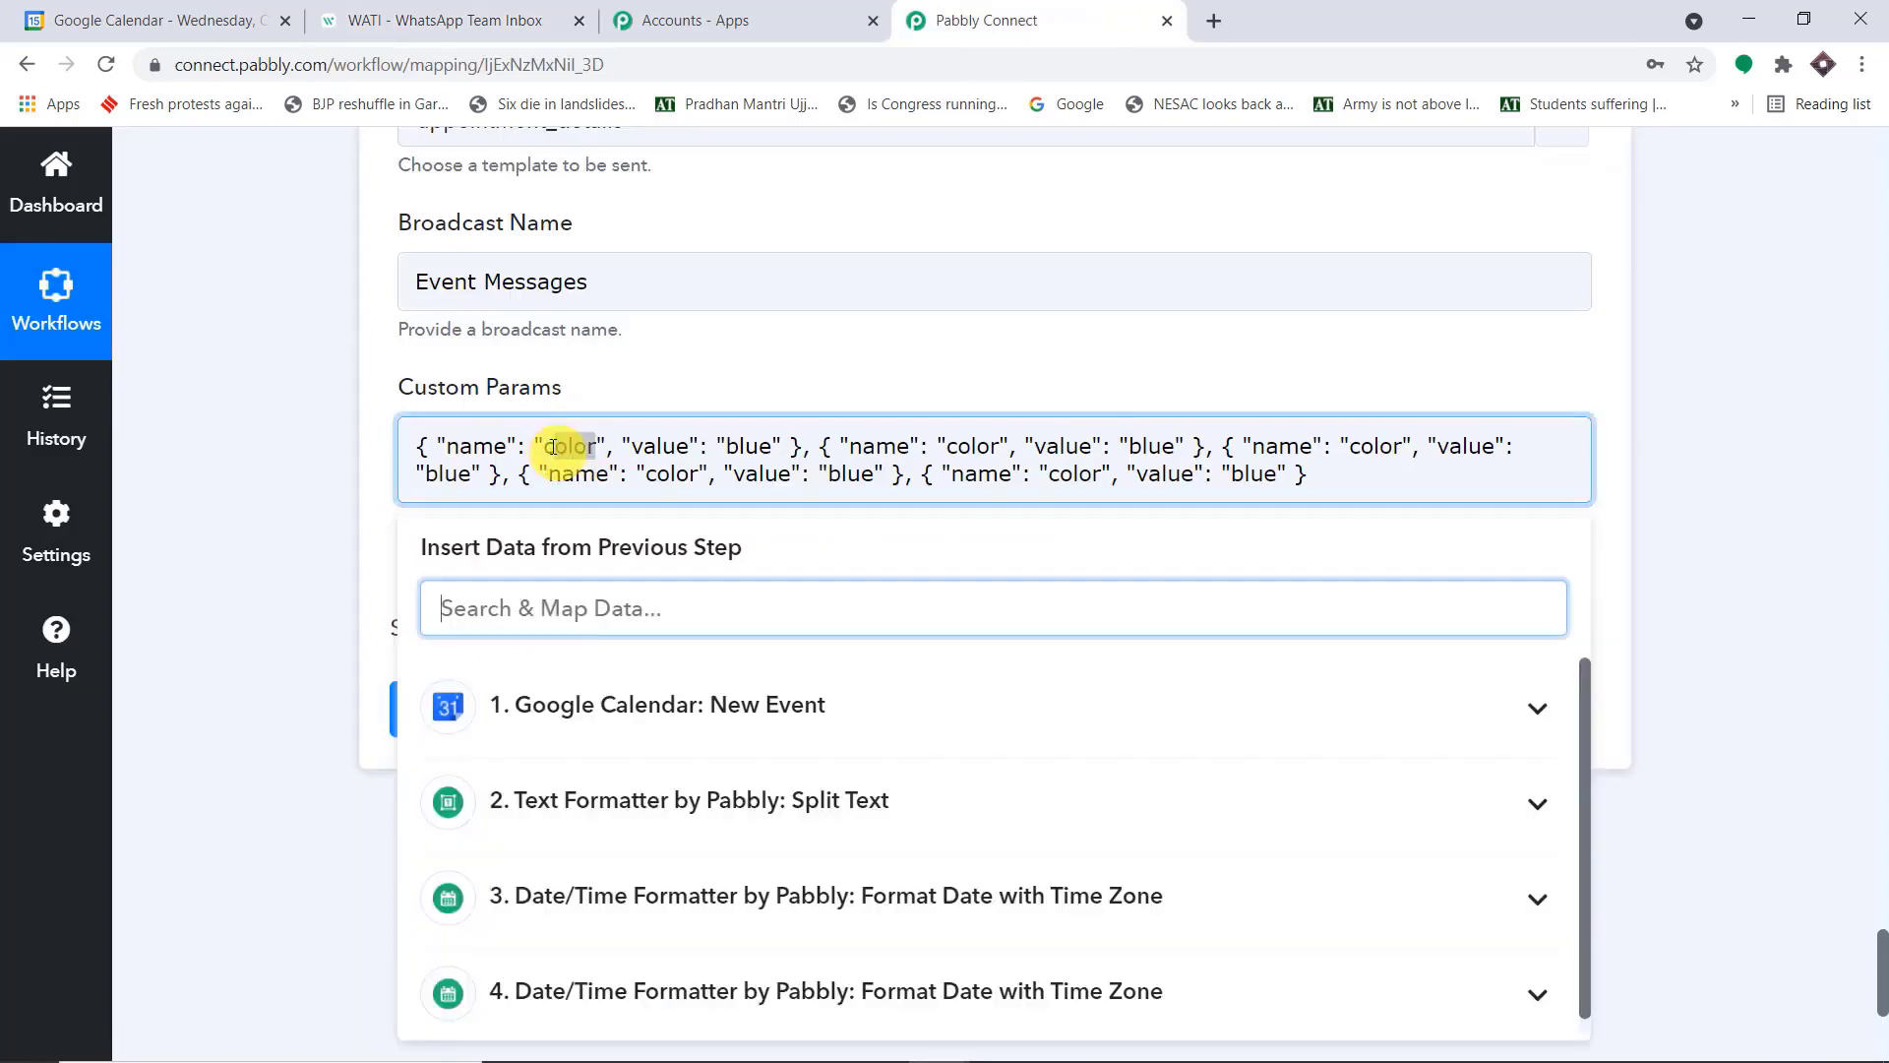
key("BackSpace")
key("BackSpace")
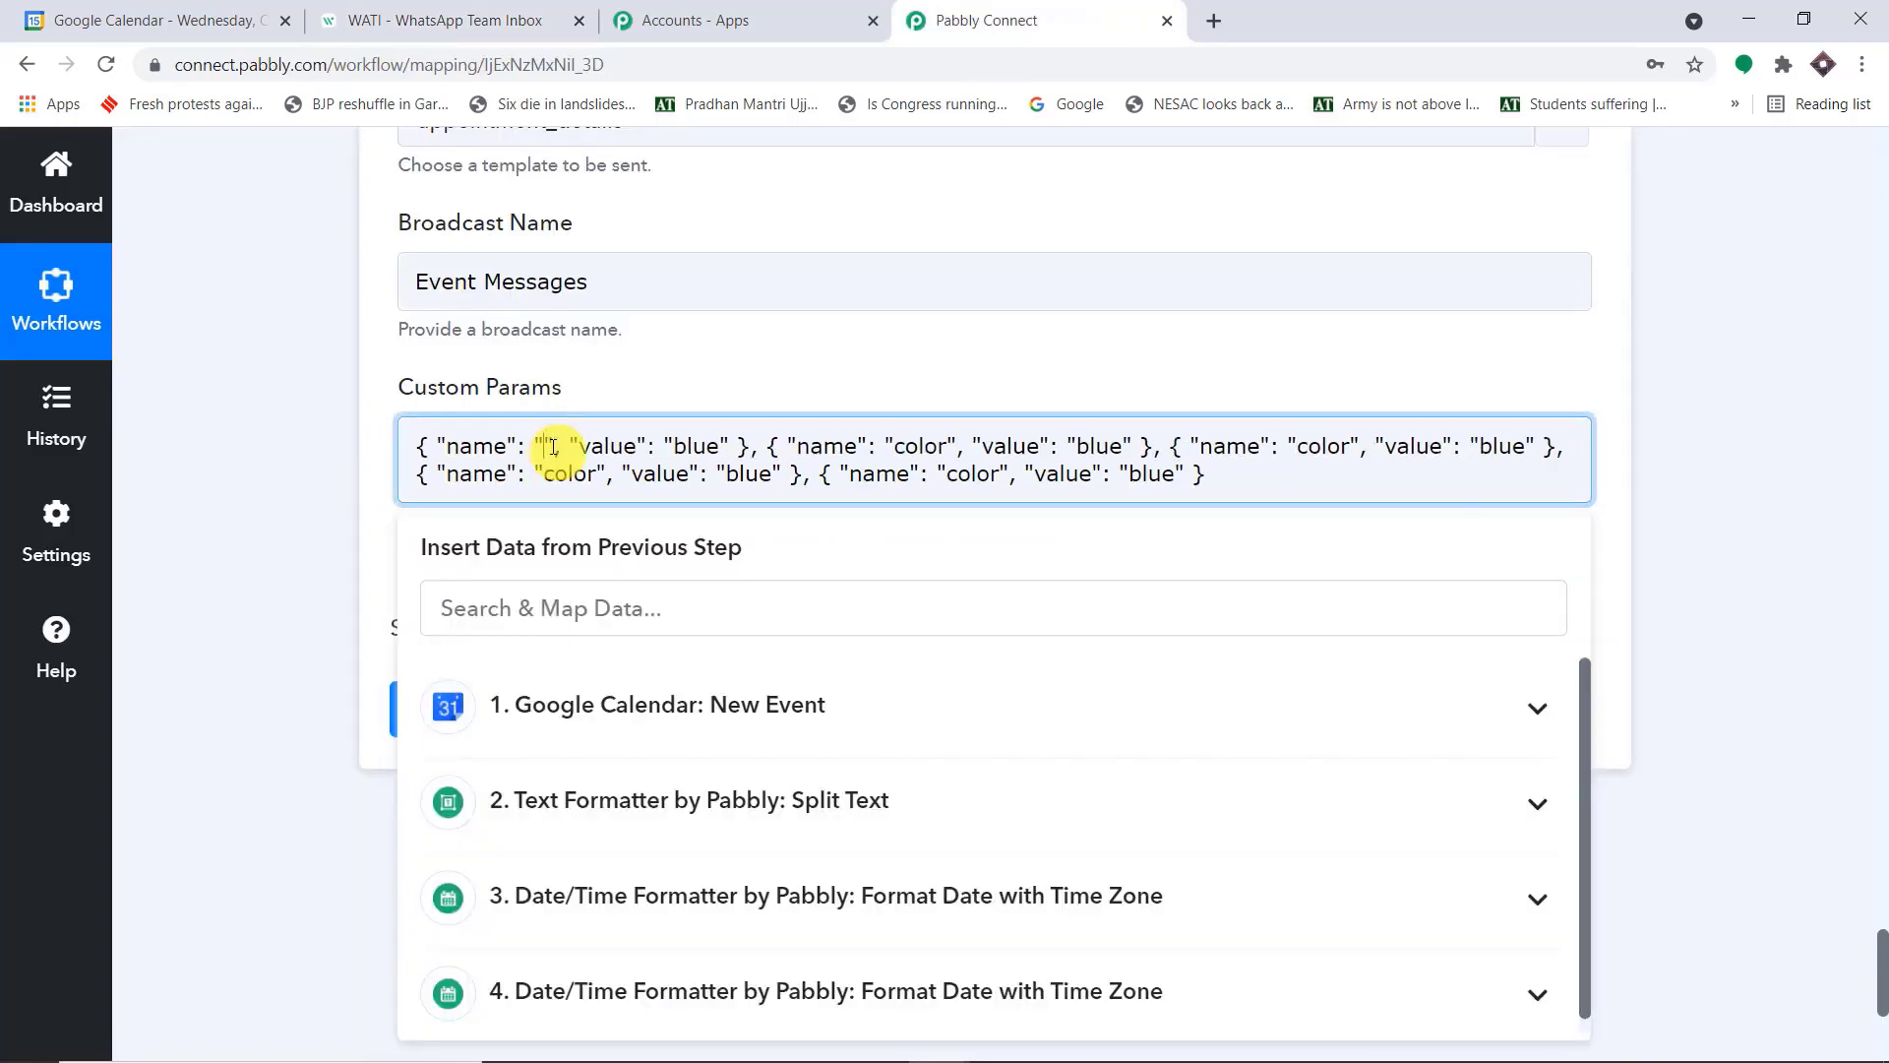
type("name")
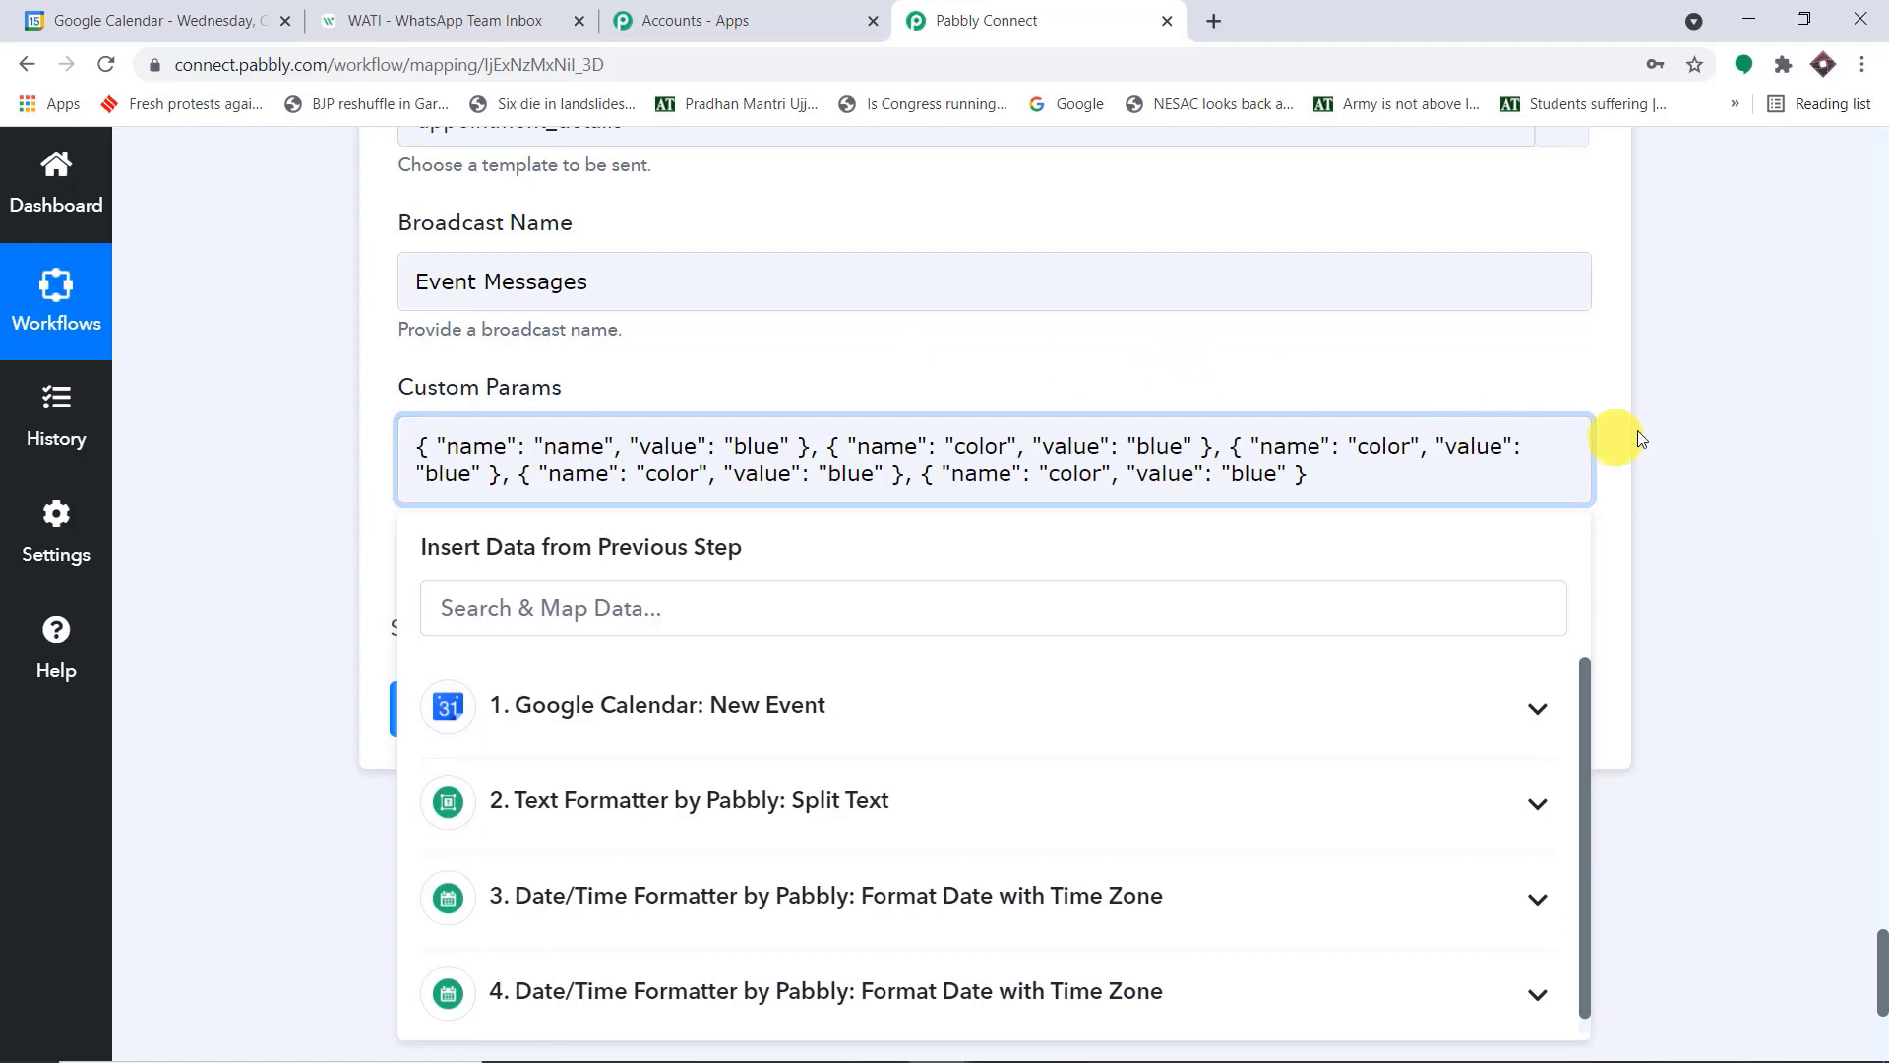
left_click(1733, 411)
Replace "blue" in the first Custom Params object with Result 0 of the Split Text step
left_click(479, 22)
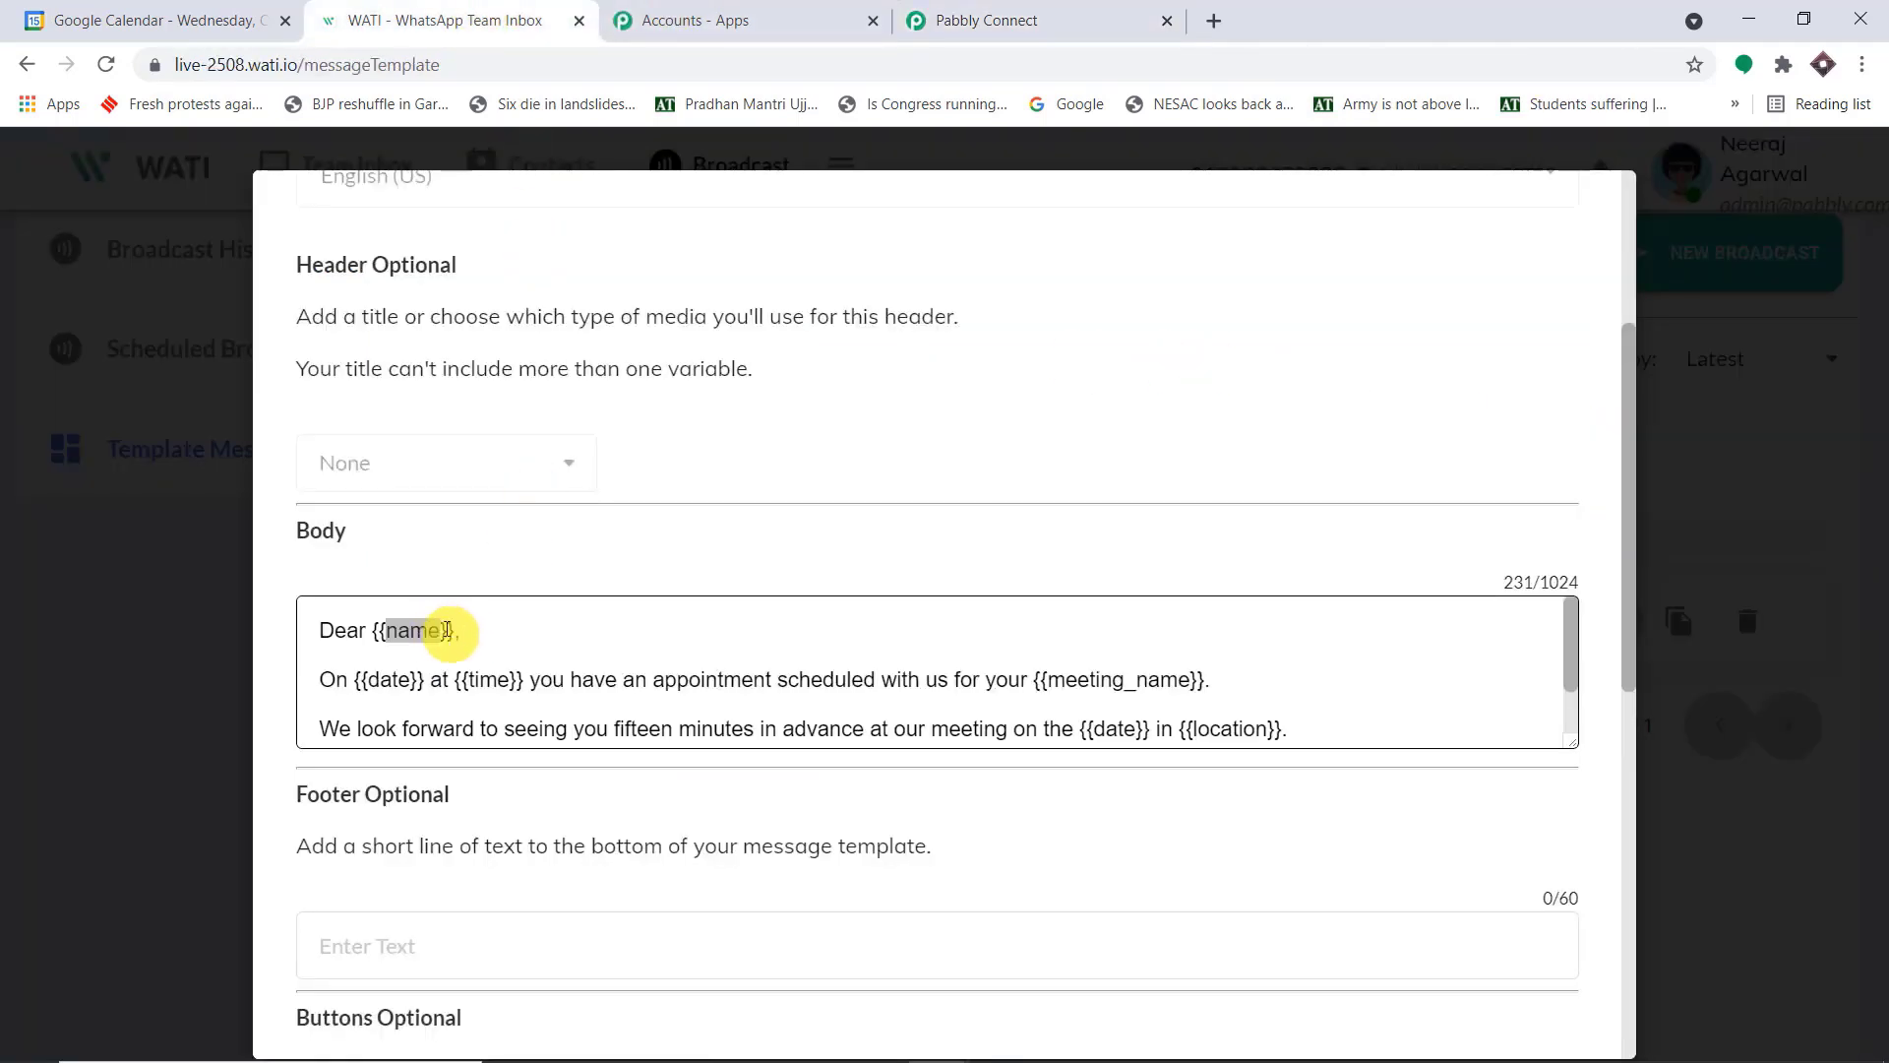
left_click(1066, 21)
double_click(731, 447)
key("BackSpace")
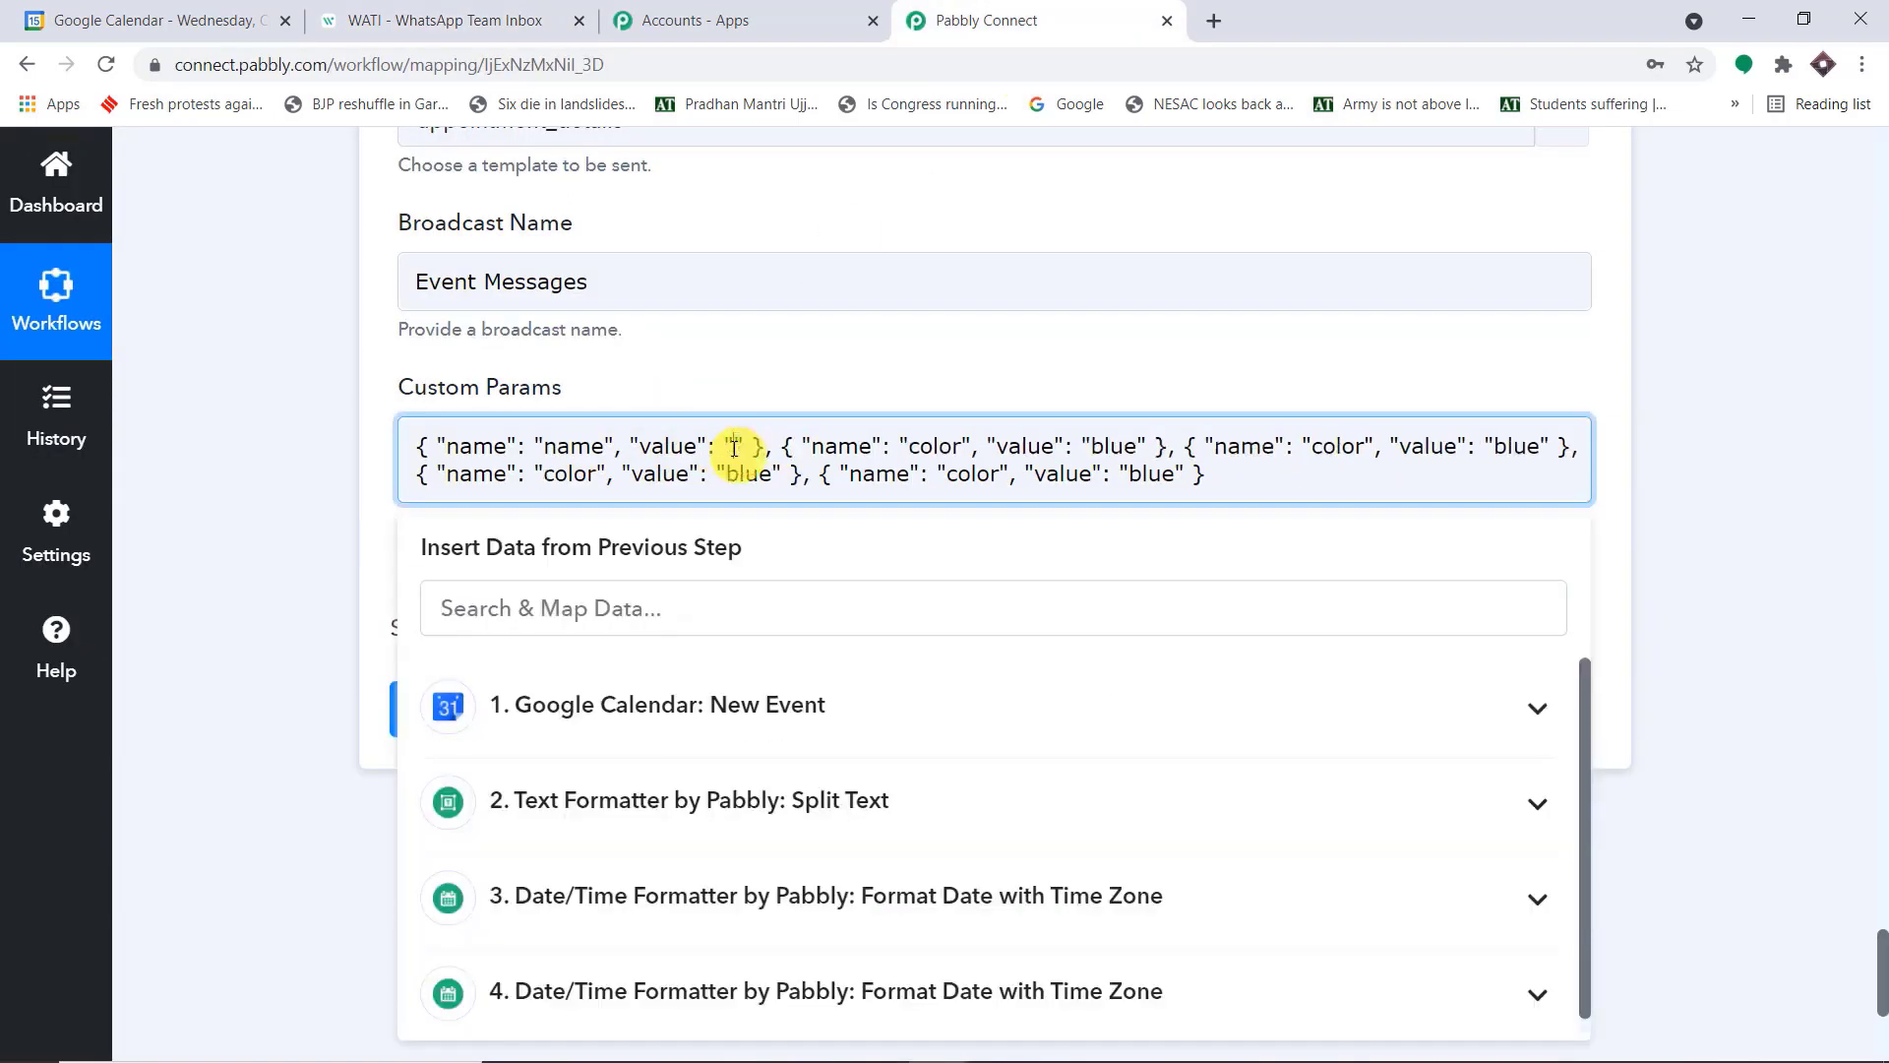
left_click(755, 802)
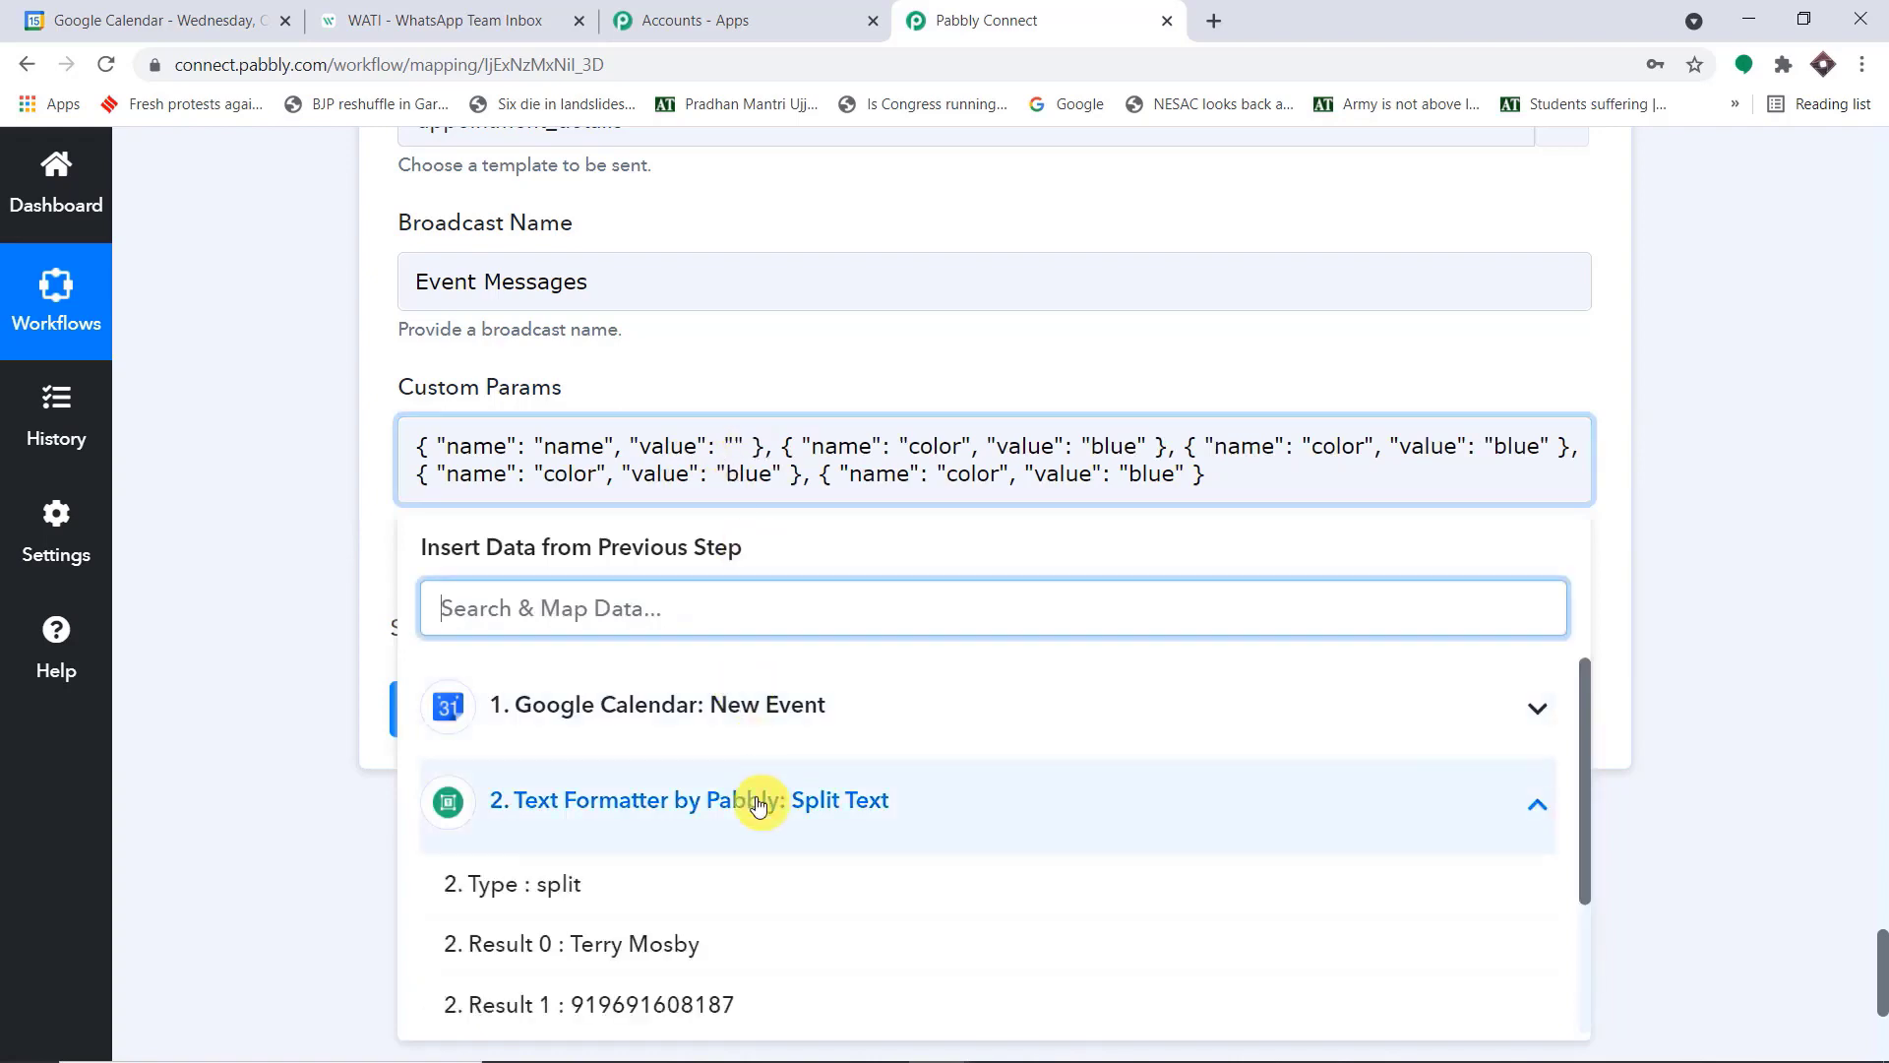
left_click(708, 947)
left_click(1885, 417)
scroll(1718, 563, "down", 9)
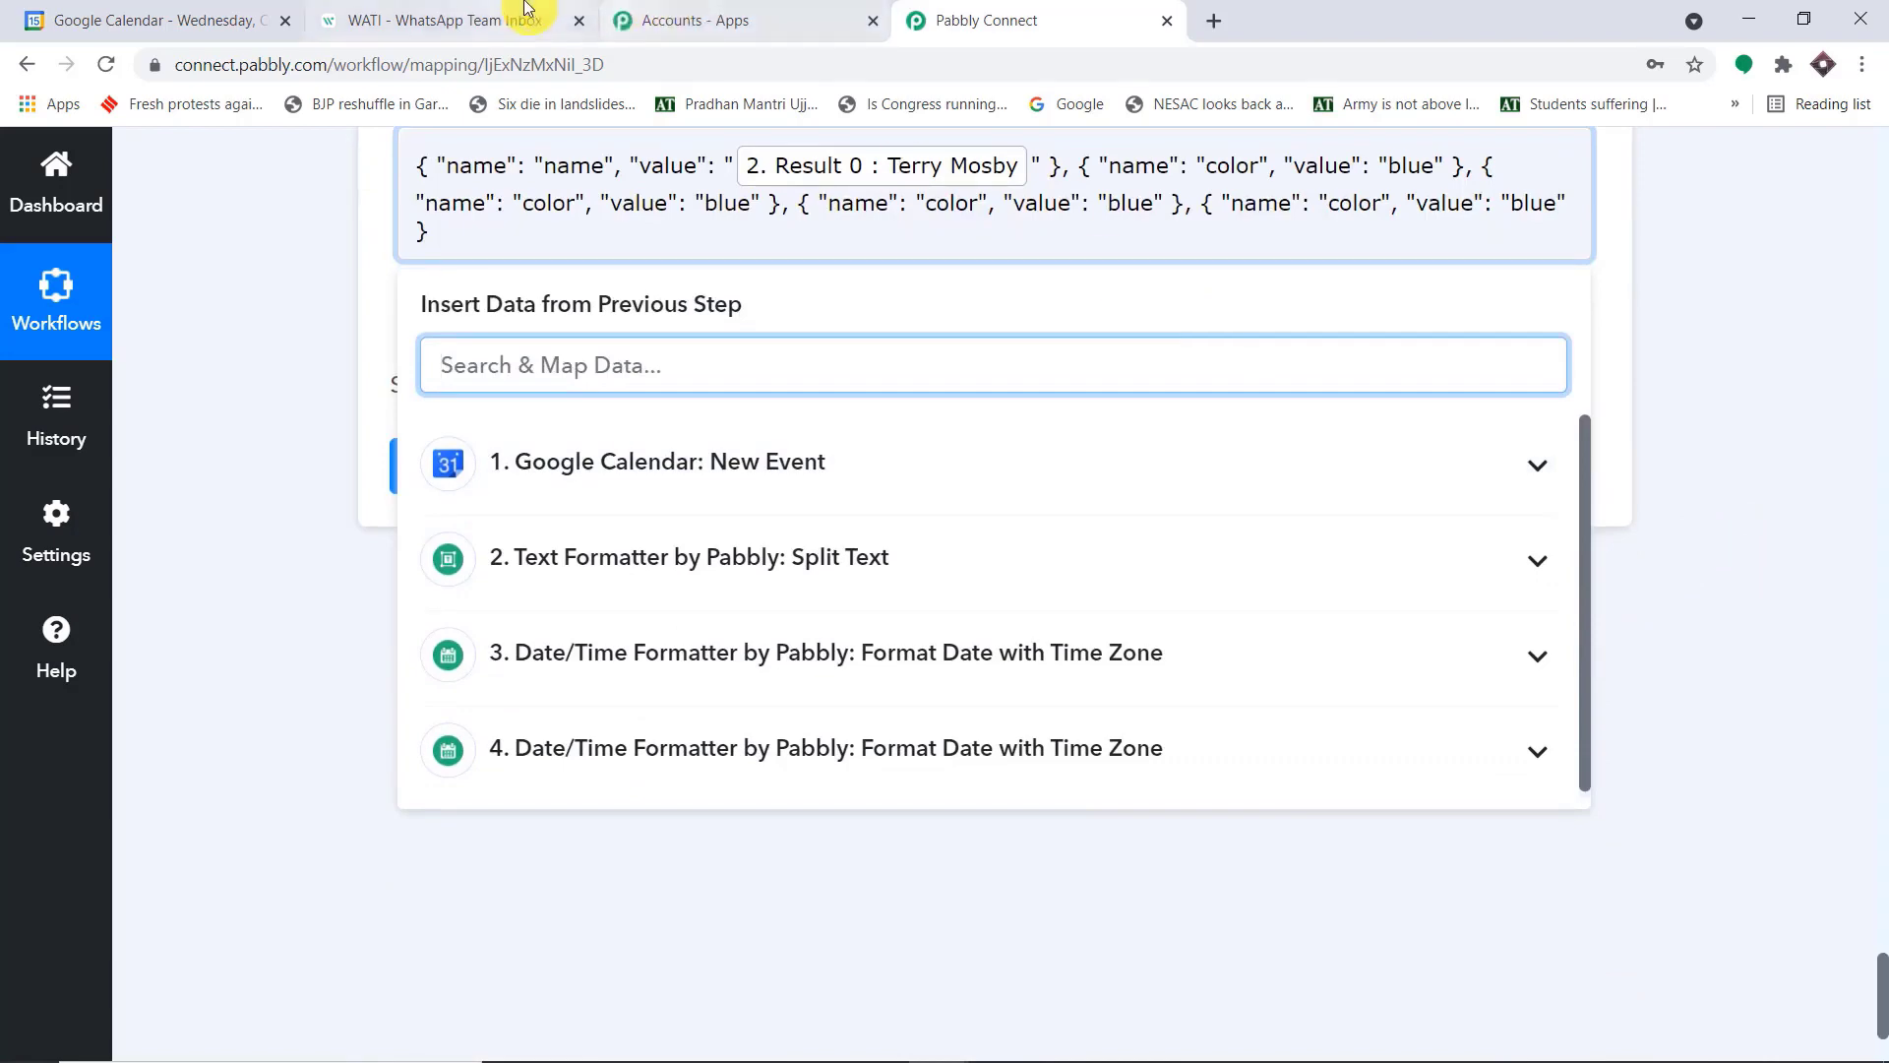
Compare the WATI template's name placeholder with the first Custom Params object in Pabbly Connect
left_click(524, 10)
double_click(412, 631)
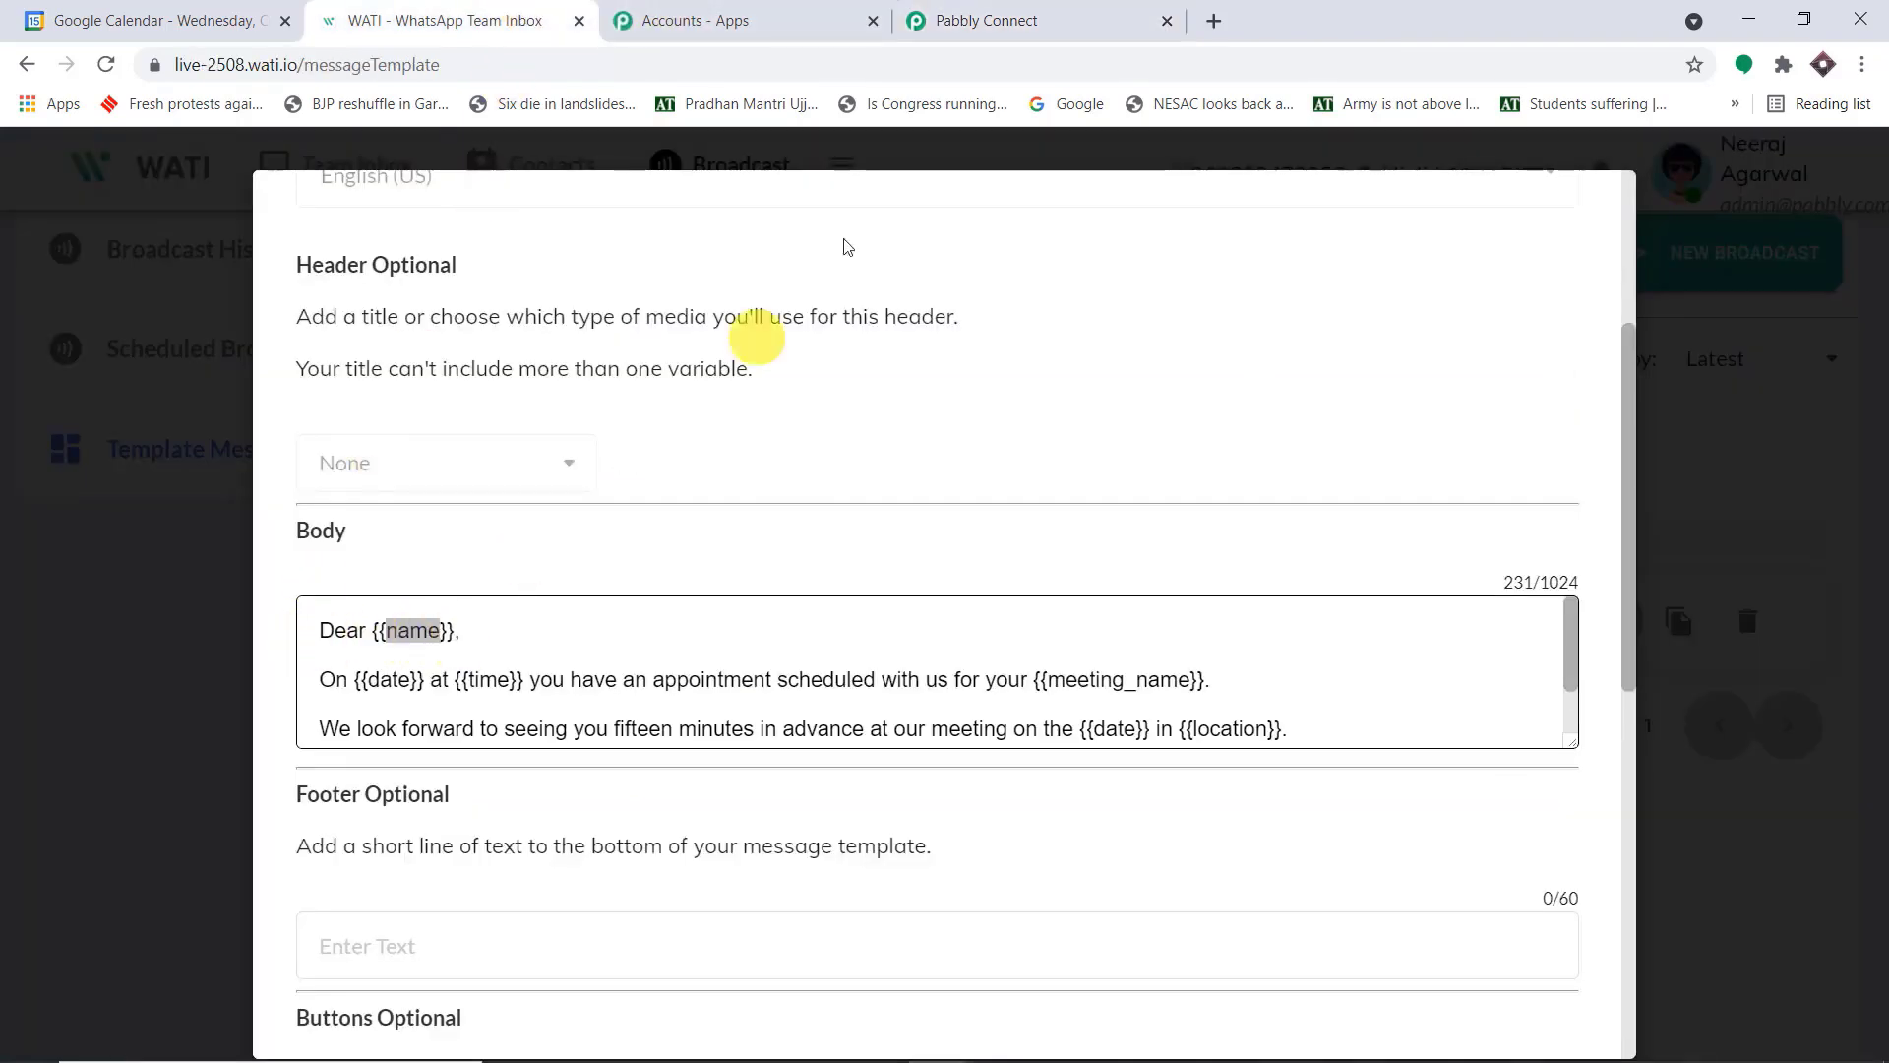
left_click(1019, 12)
left_click(1636, 418)
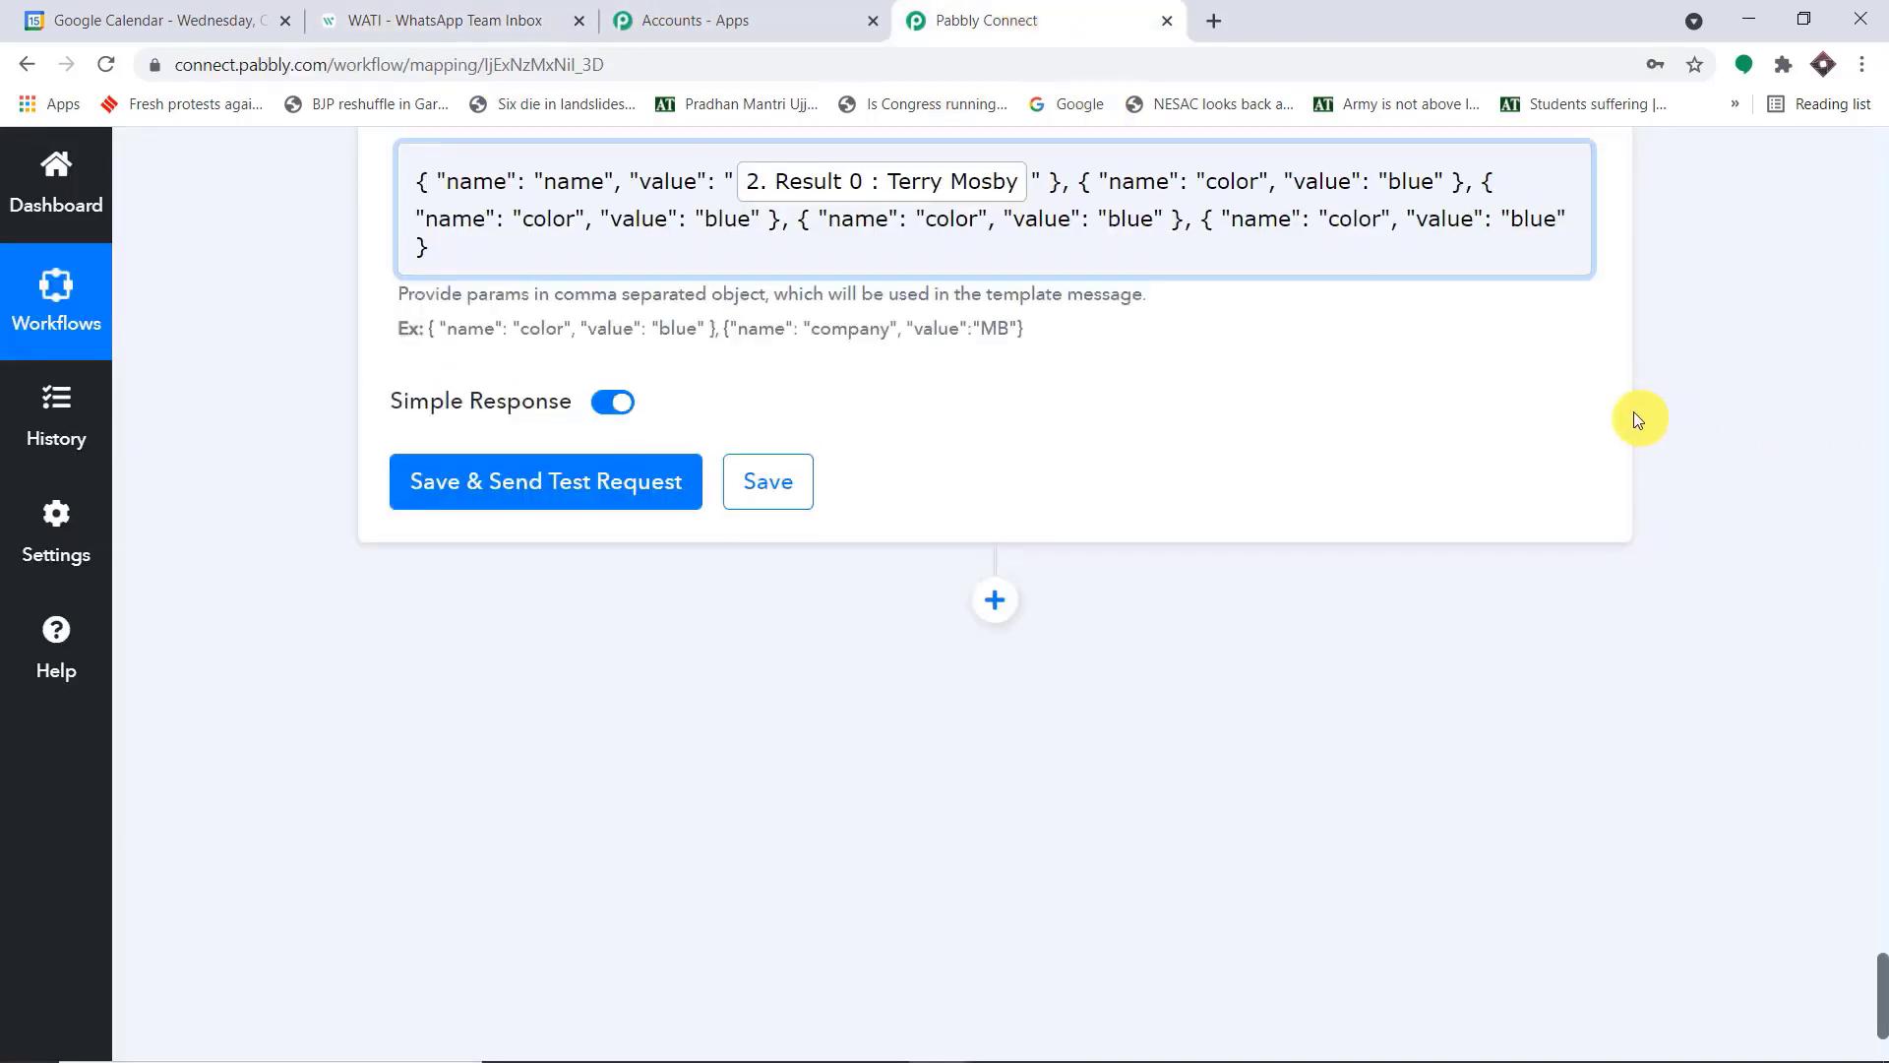
scroll(1636, 418, "up", 2)
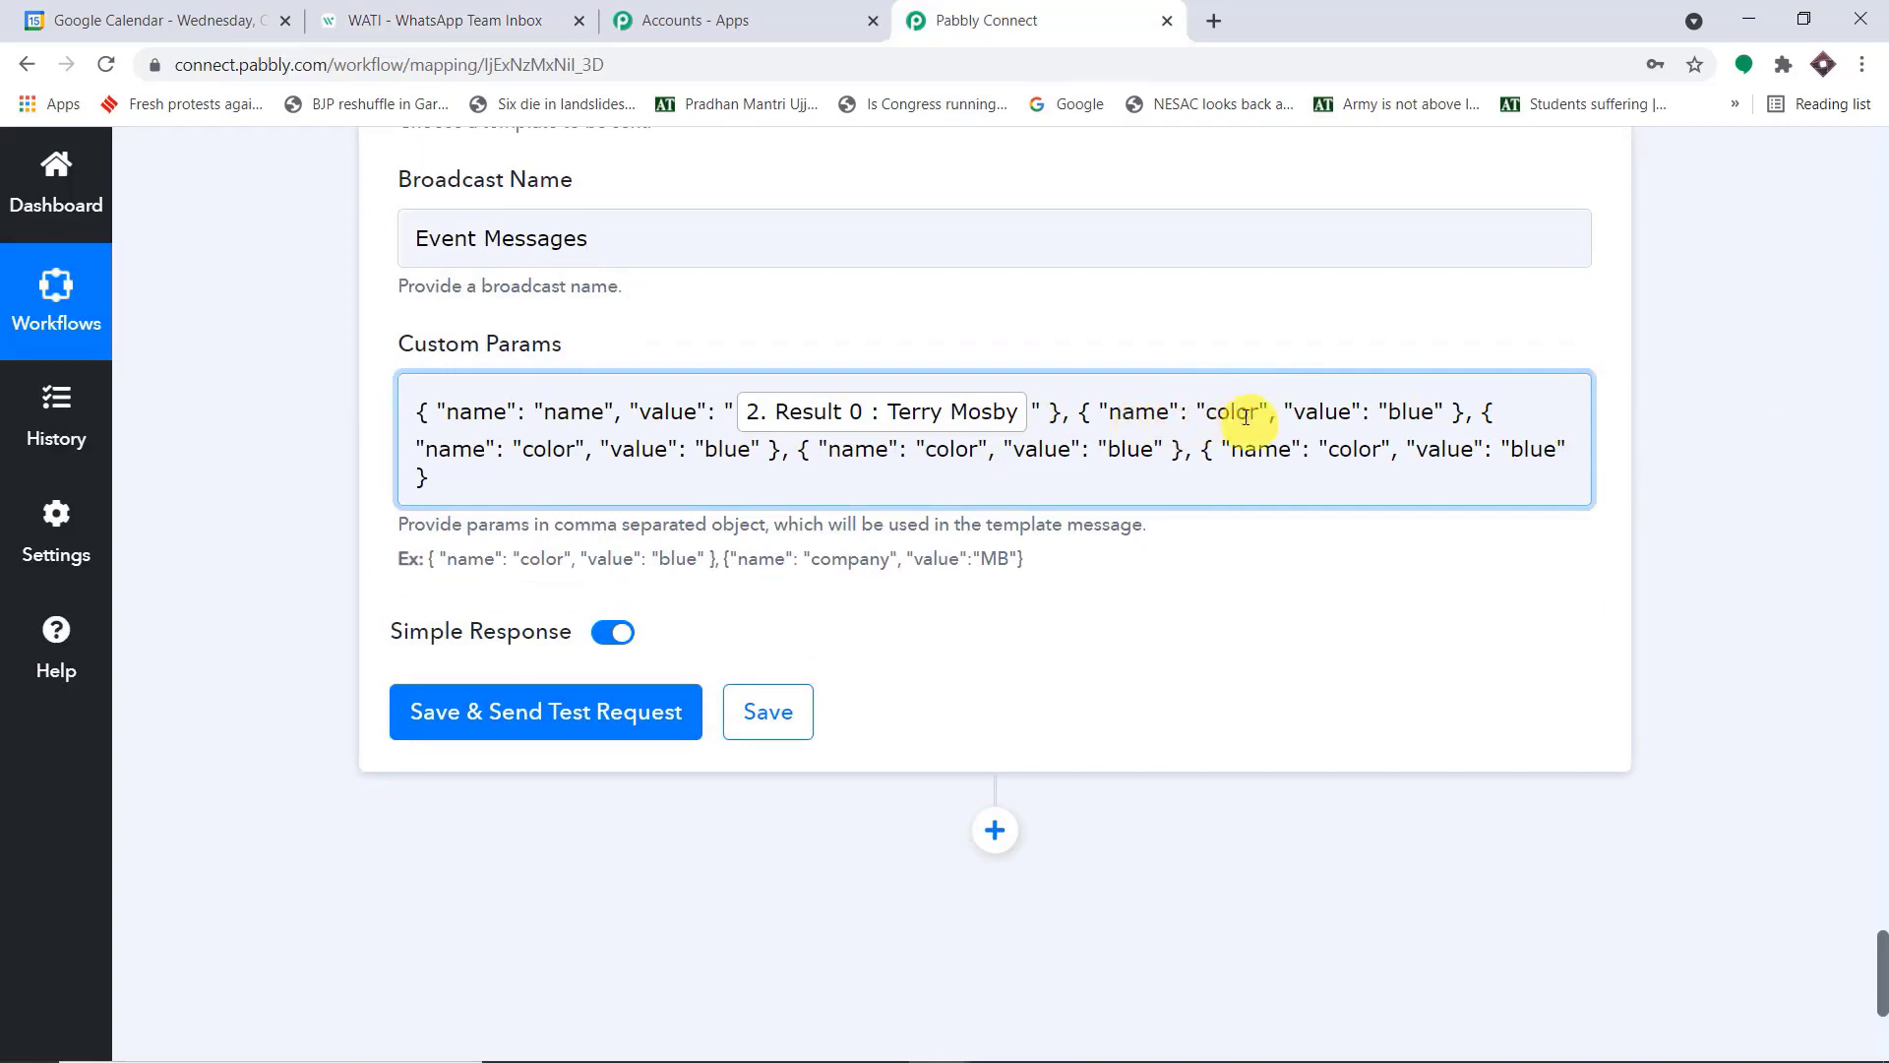
Copy the date placeholder name from the WATI template and replace "color" with "date" in Pabbly Connect's second Custom Params object
left_click(518, 8)
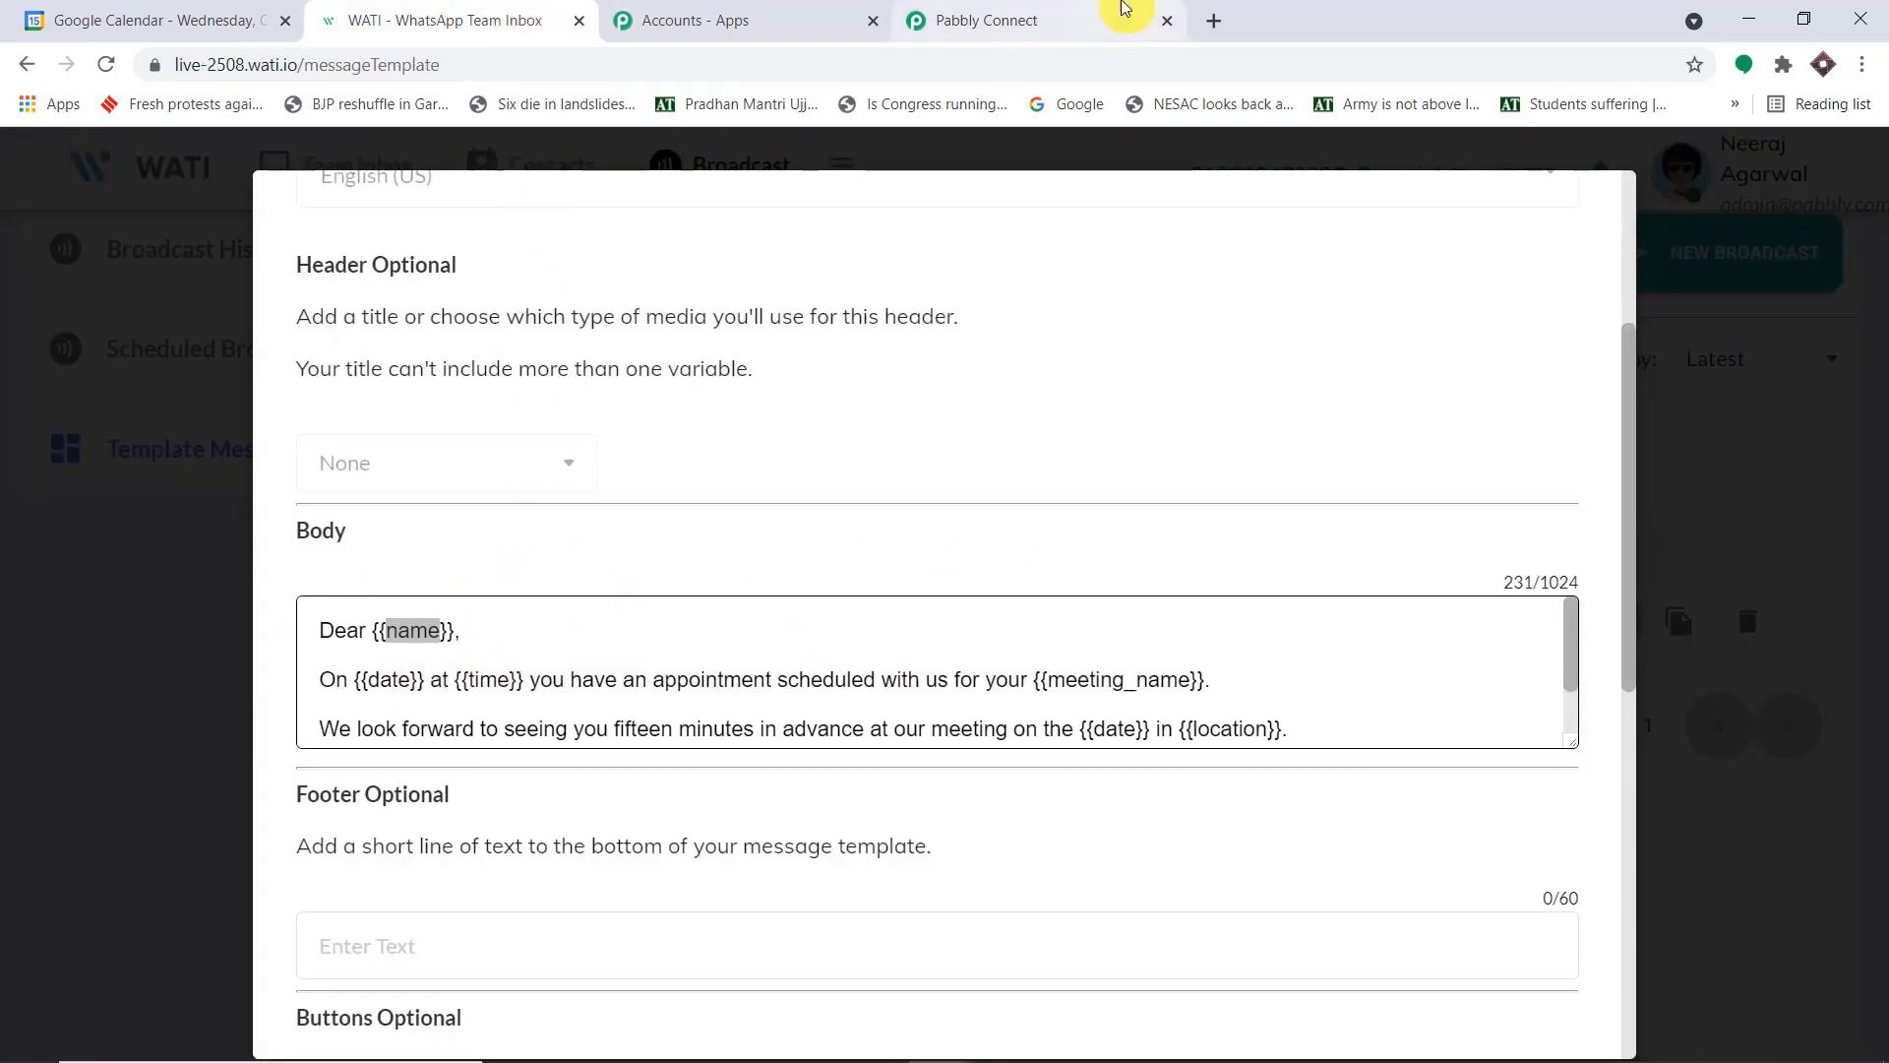
left_click(1082, 20)
left_click(1245, 418)
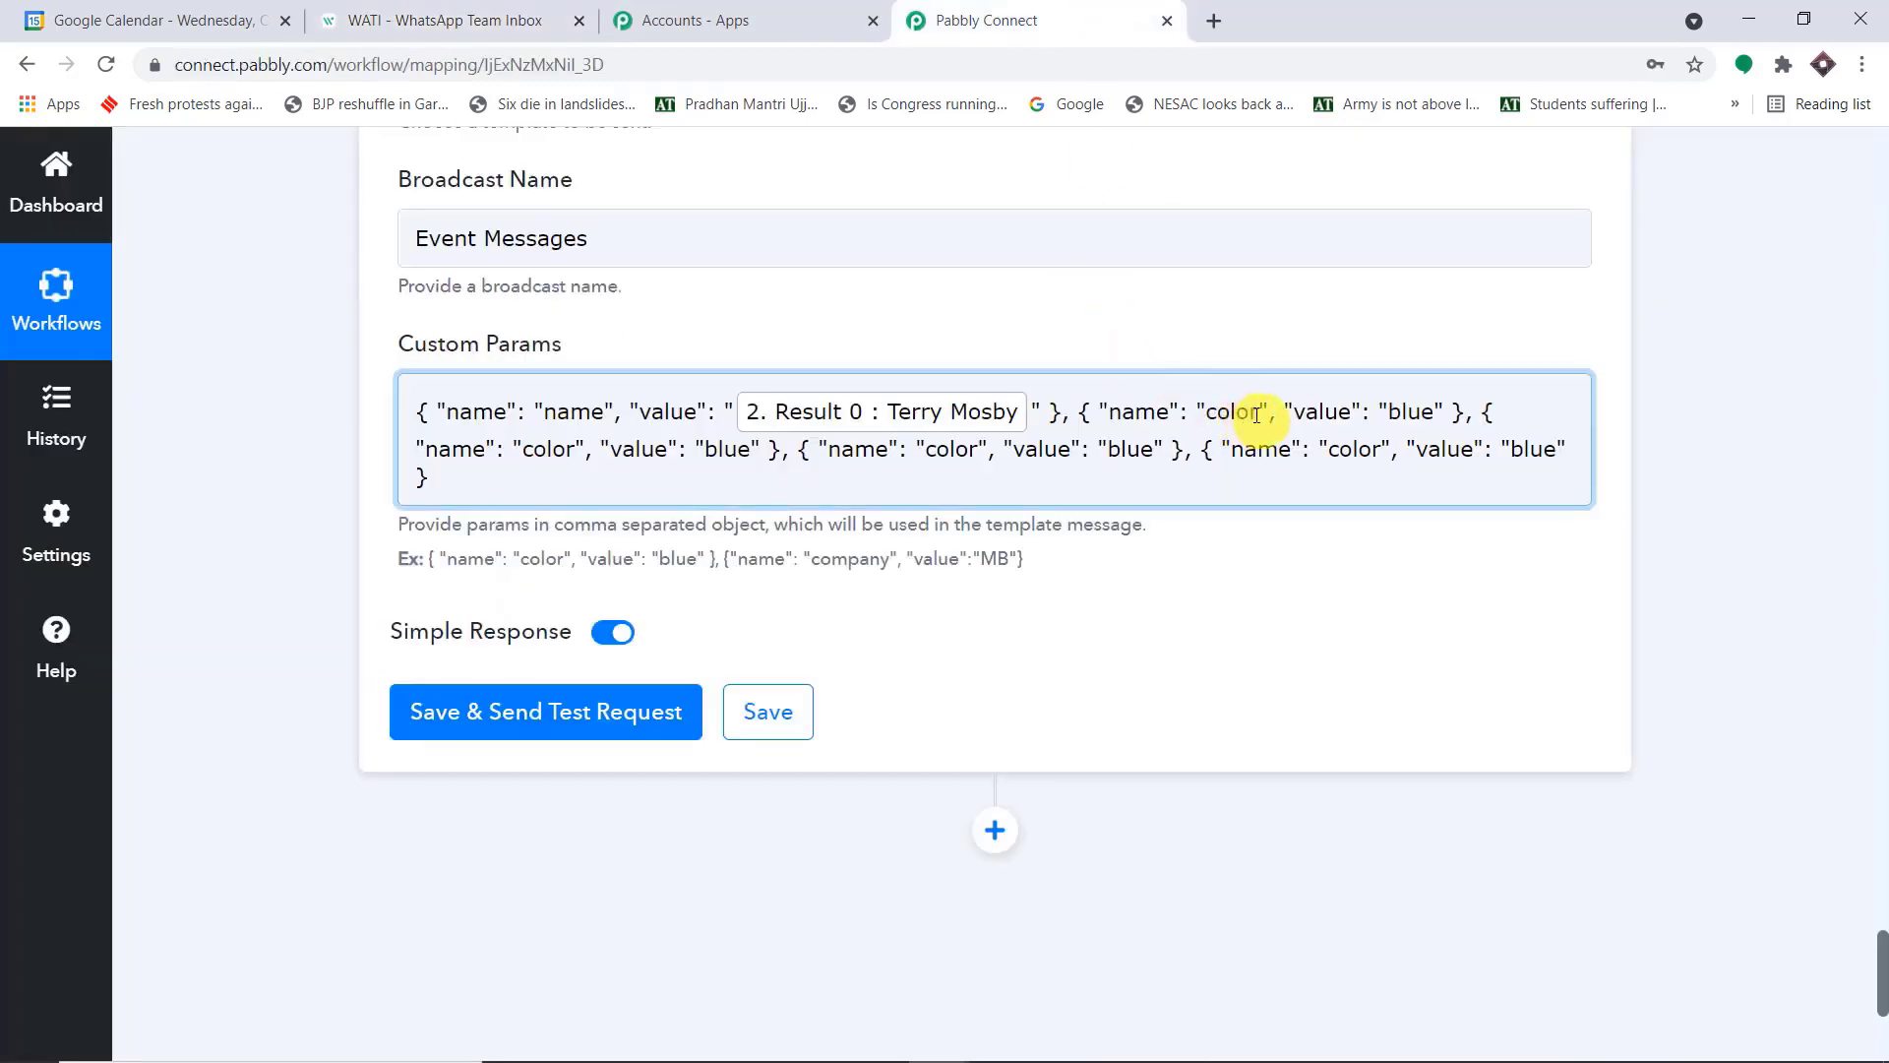
left_click(570, 22)
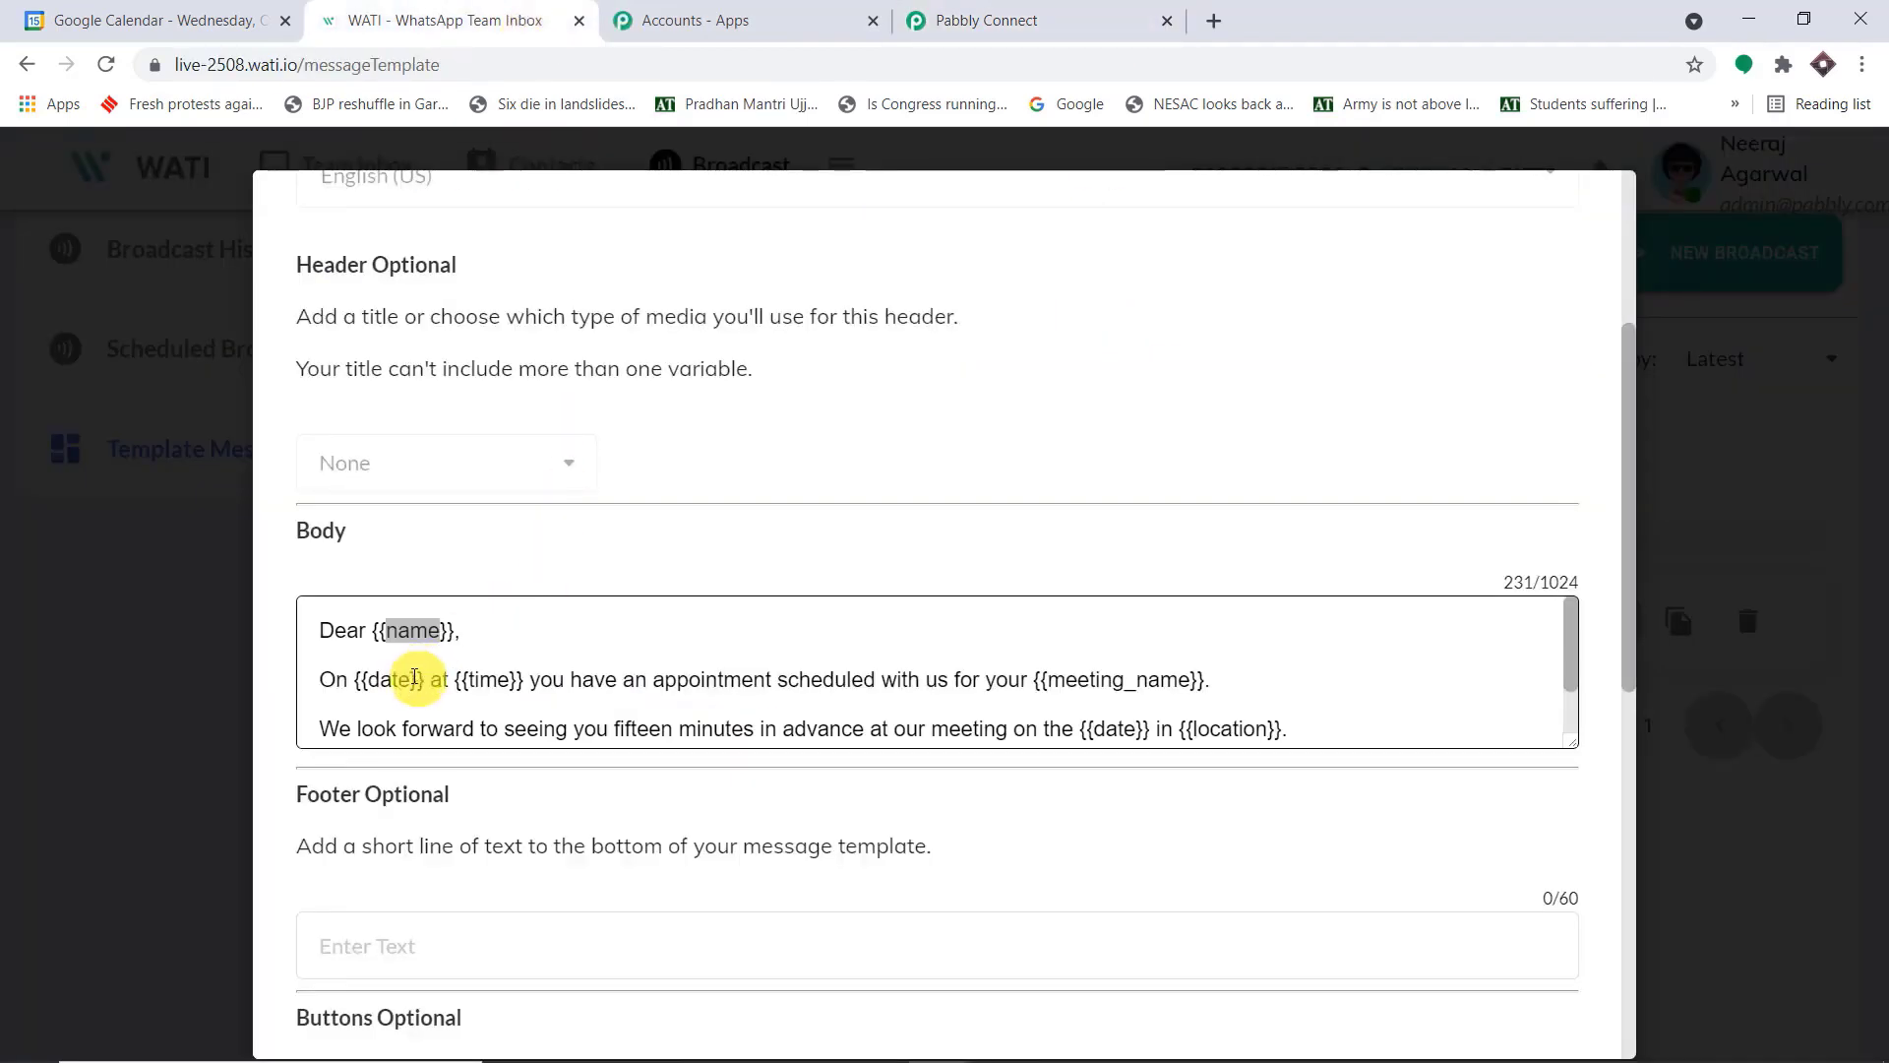
double_click(378, 679)
key("ctrl+c")
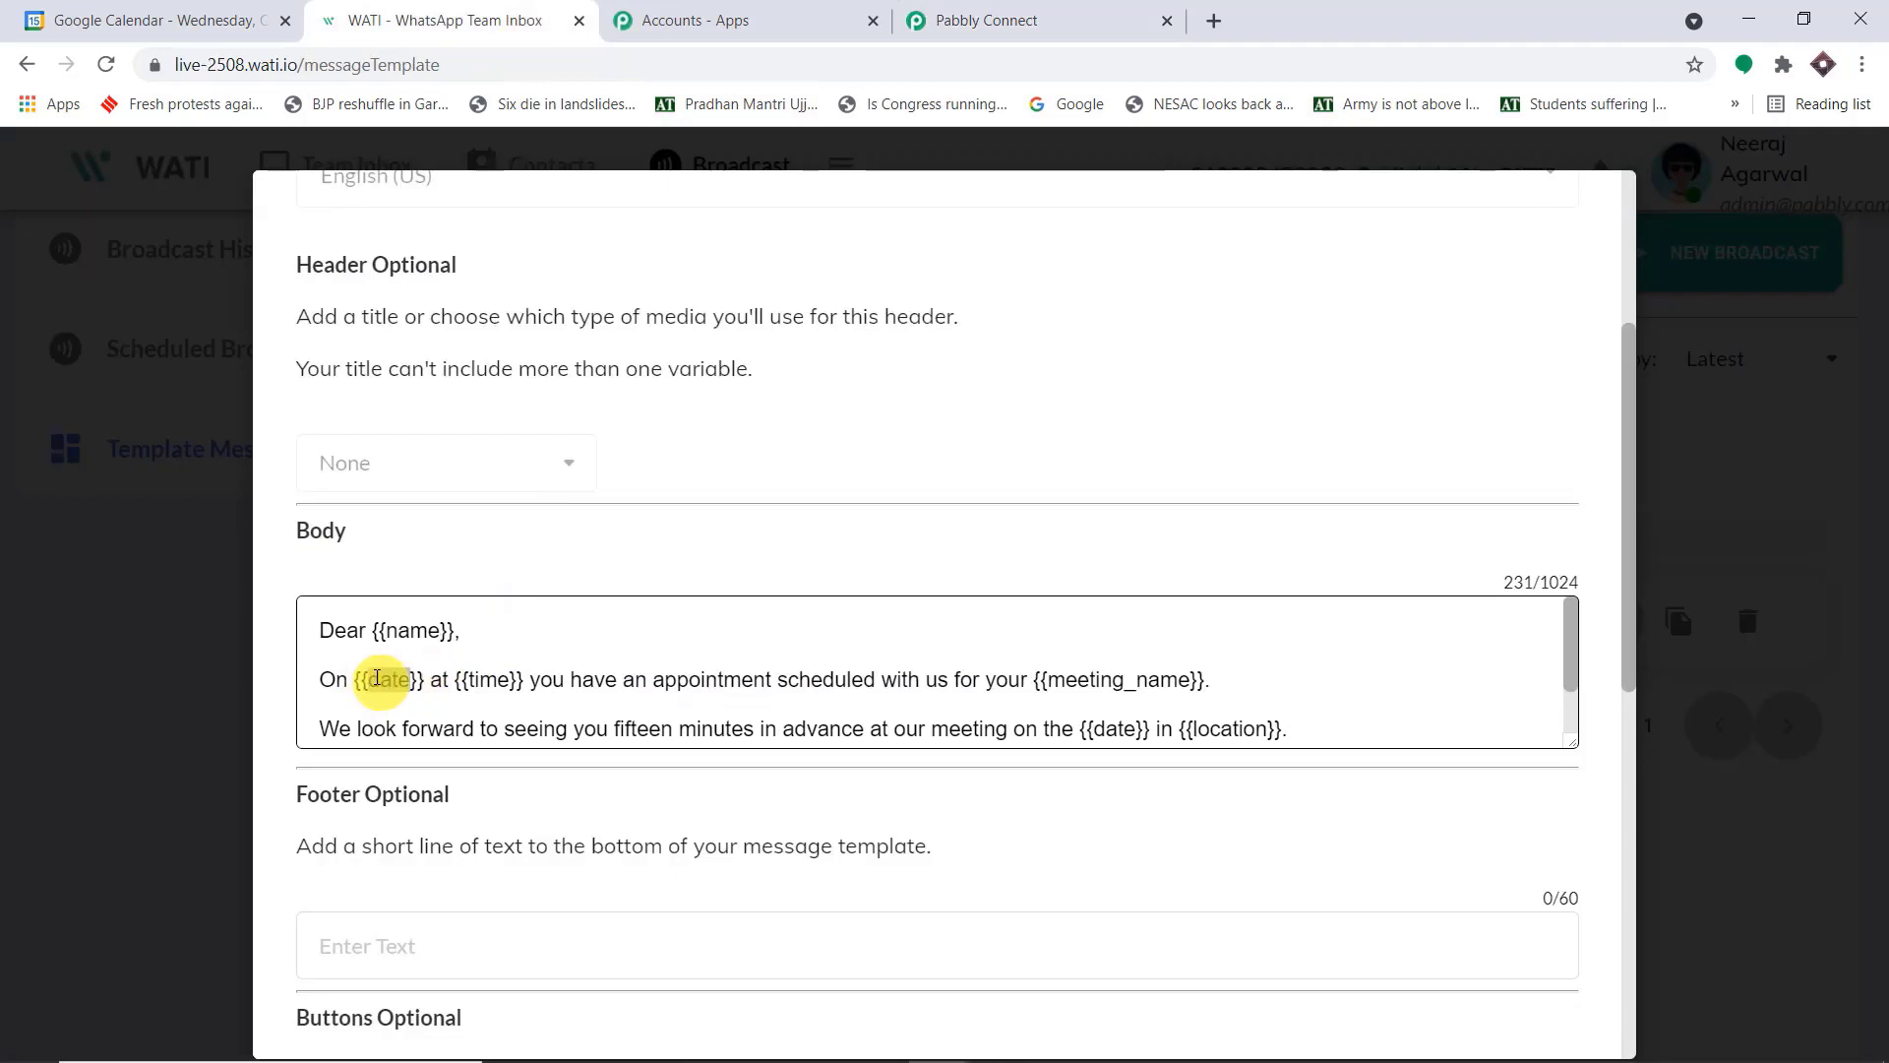
left_click(1068, 22)
left_click(1194, 430)
left_click_drag(1263, 411, 1206, 414)
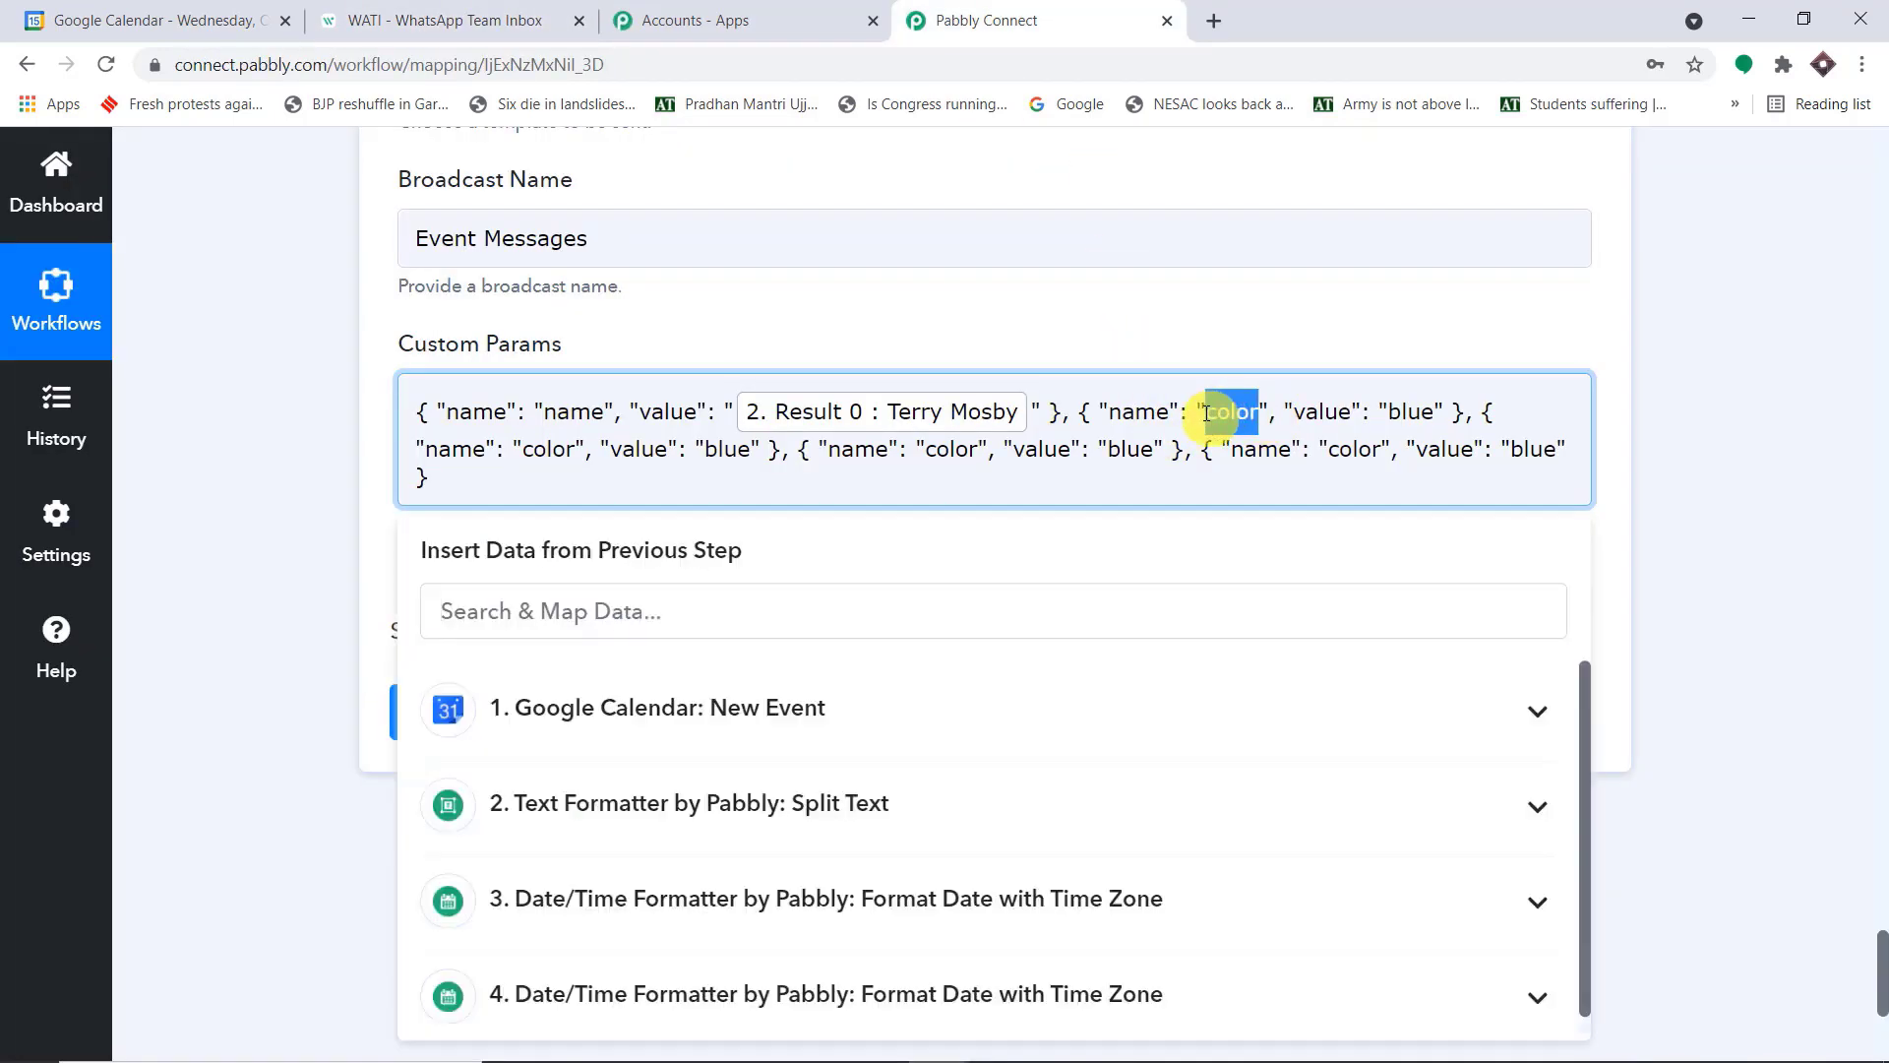
key("ctrl+v")
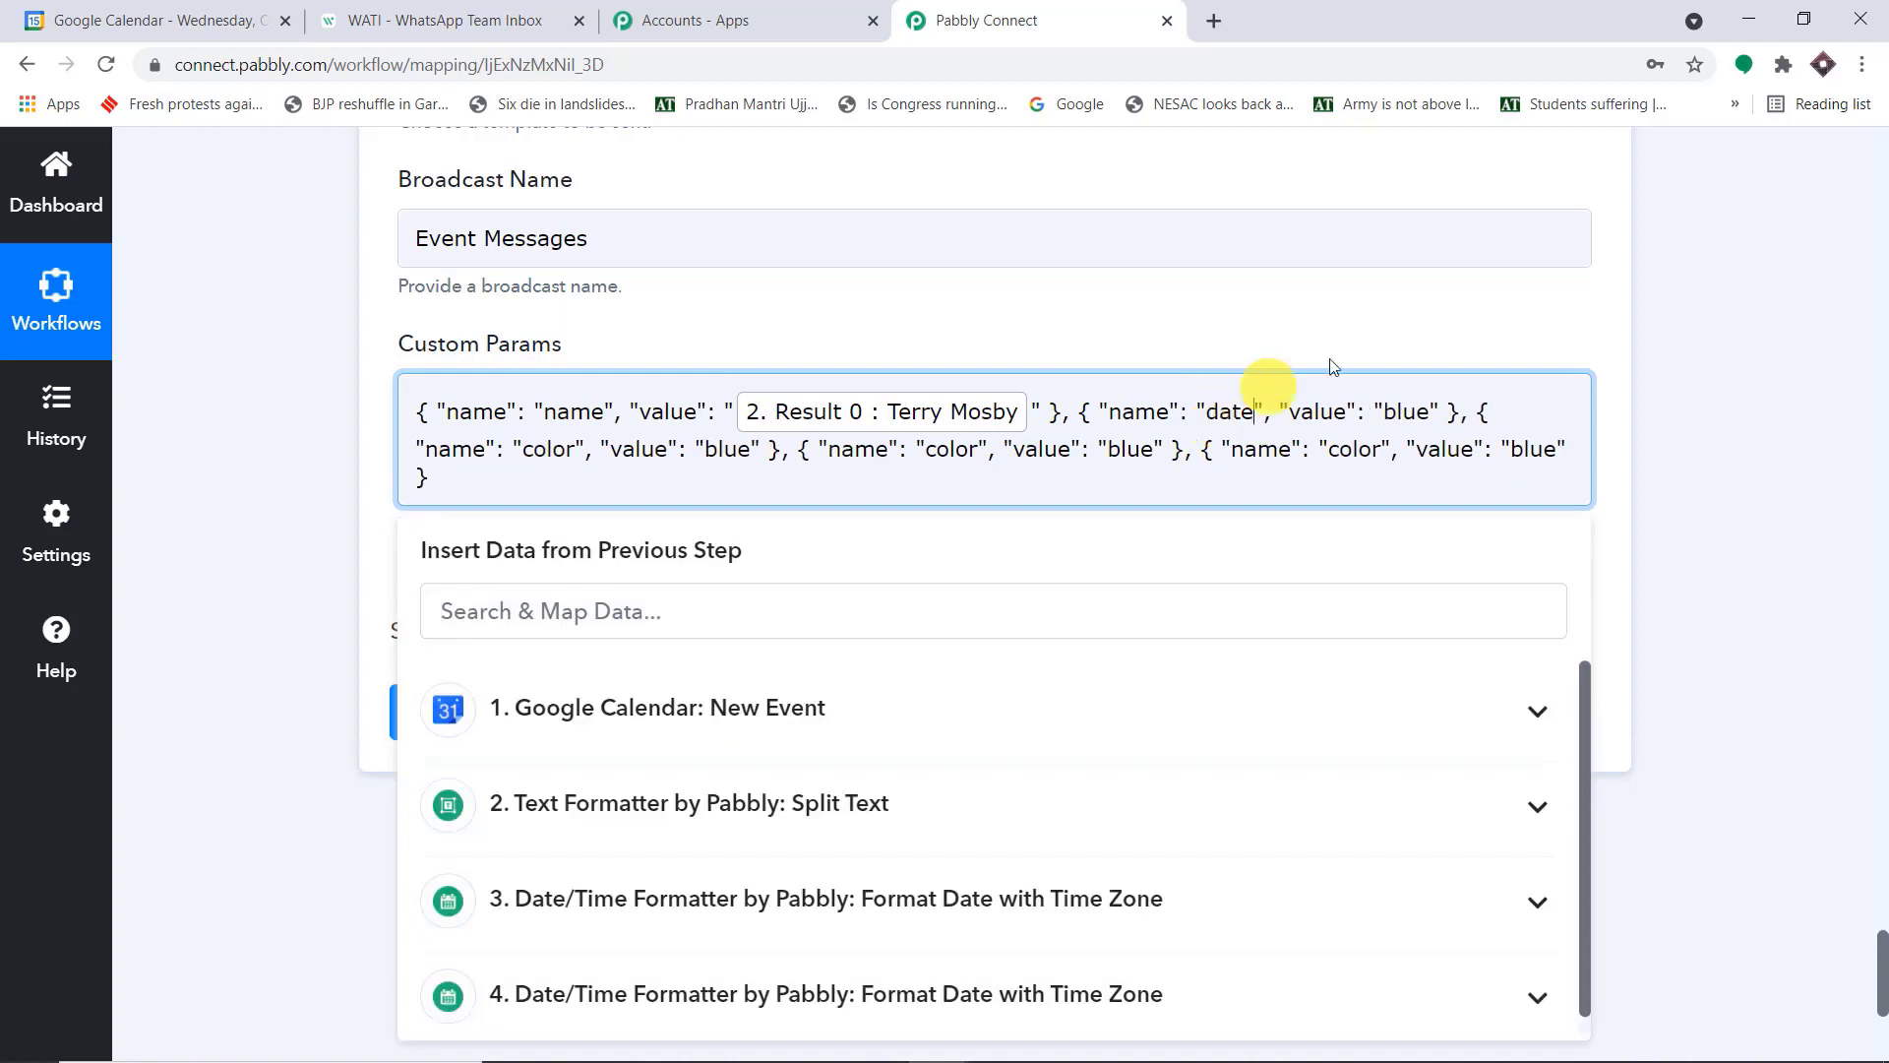
Replace "blue" in the date object of Custom Params with the Result of step 3, Format Date with Time Zone
left_click_drag(1431, 411, 1381, 404)
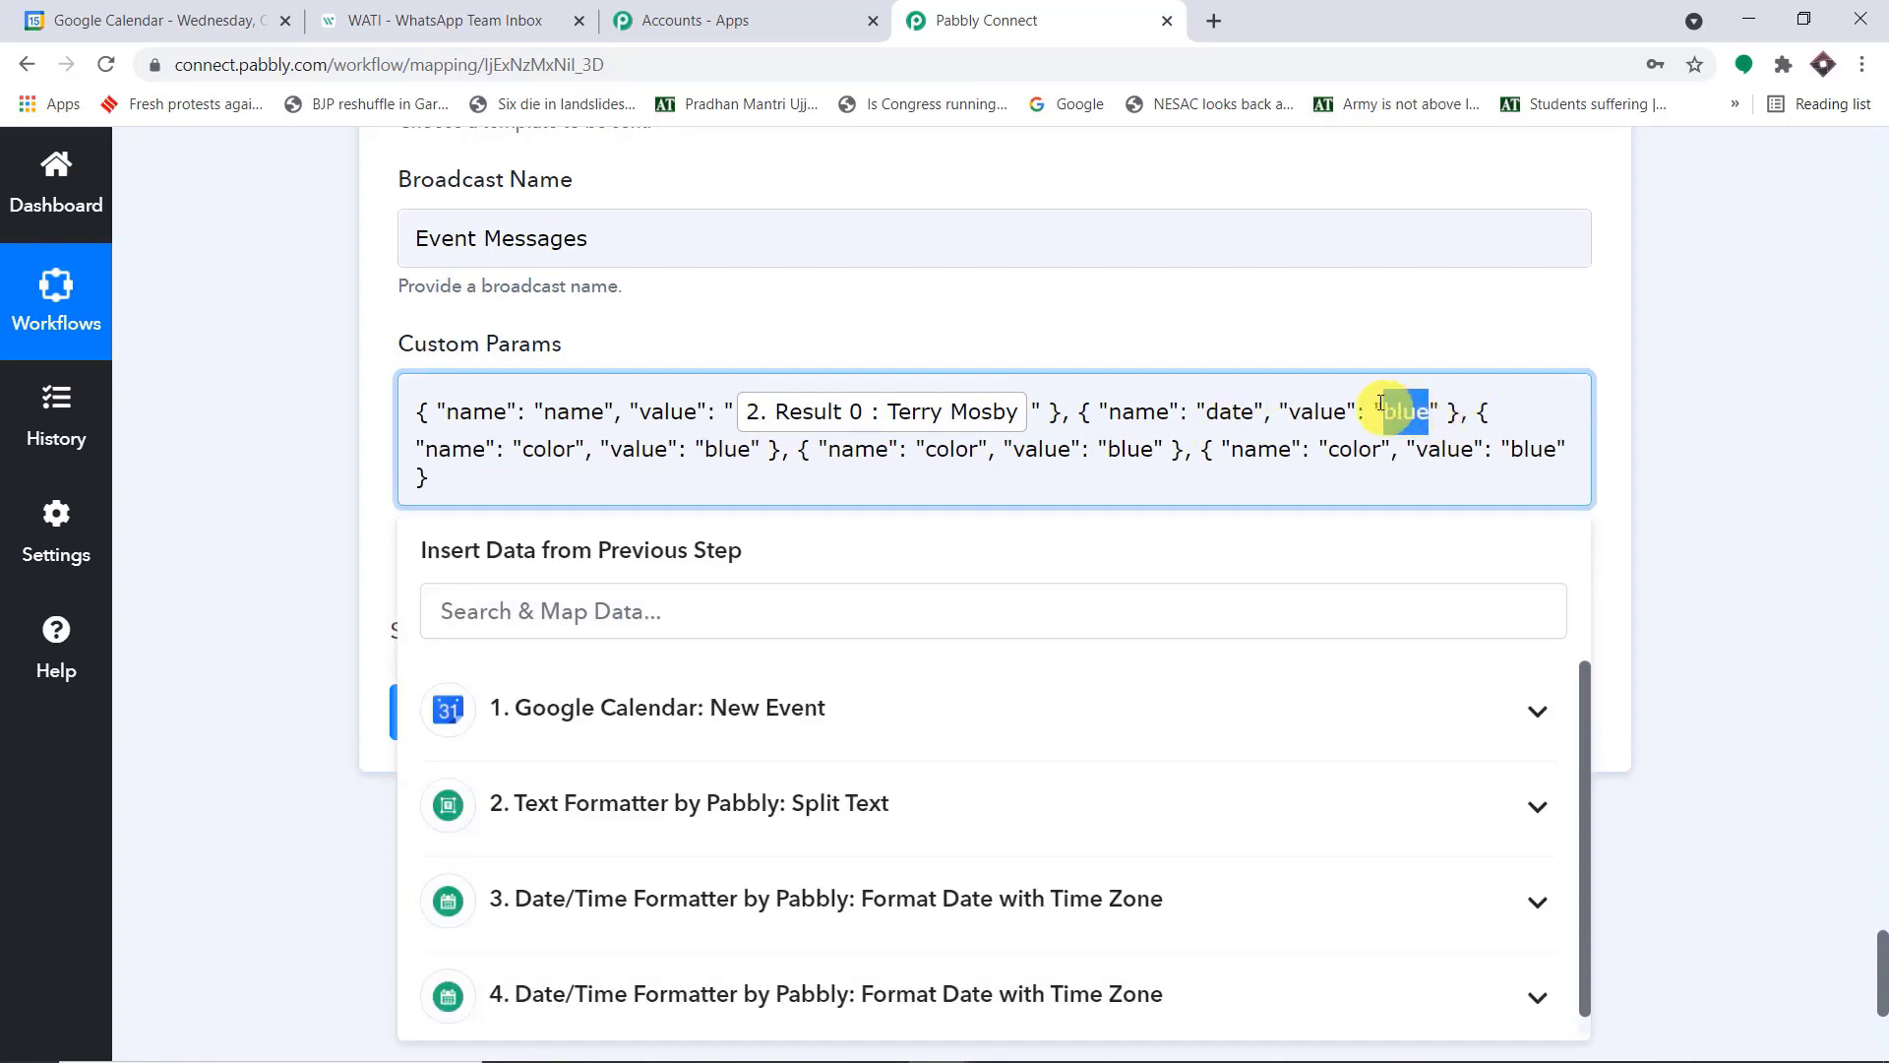
key("BackSpace")
left_click(847, 905)
scroll(1108, 806, "down", 2)
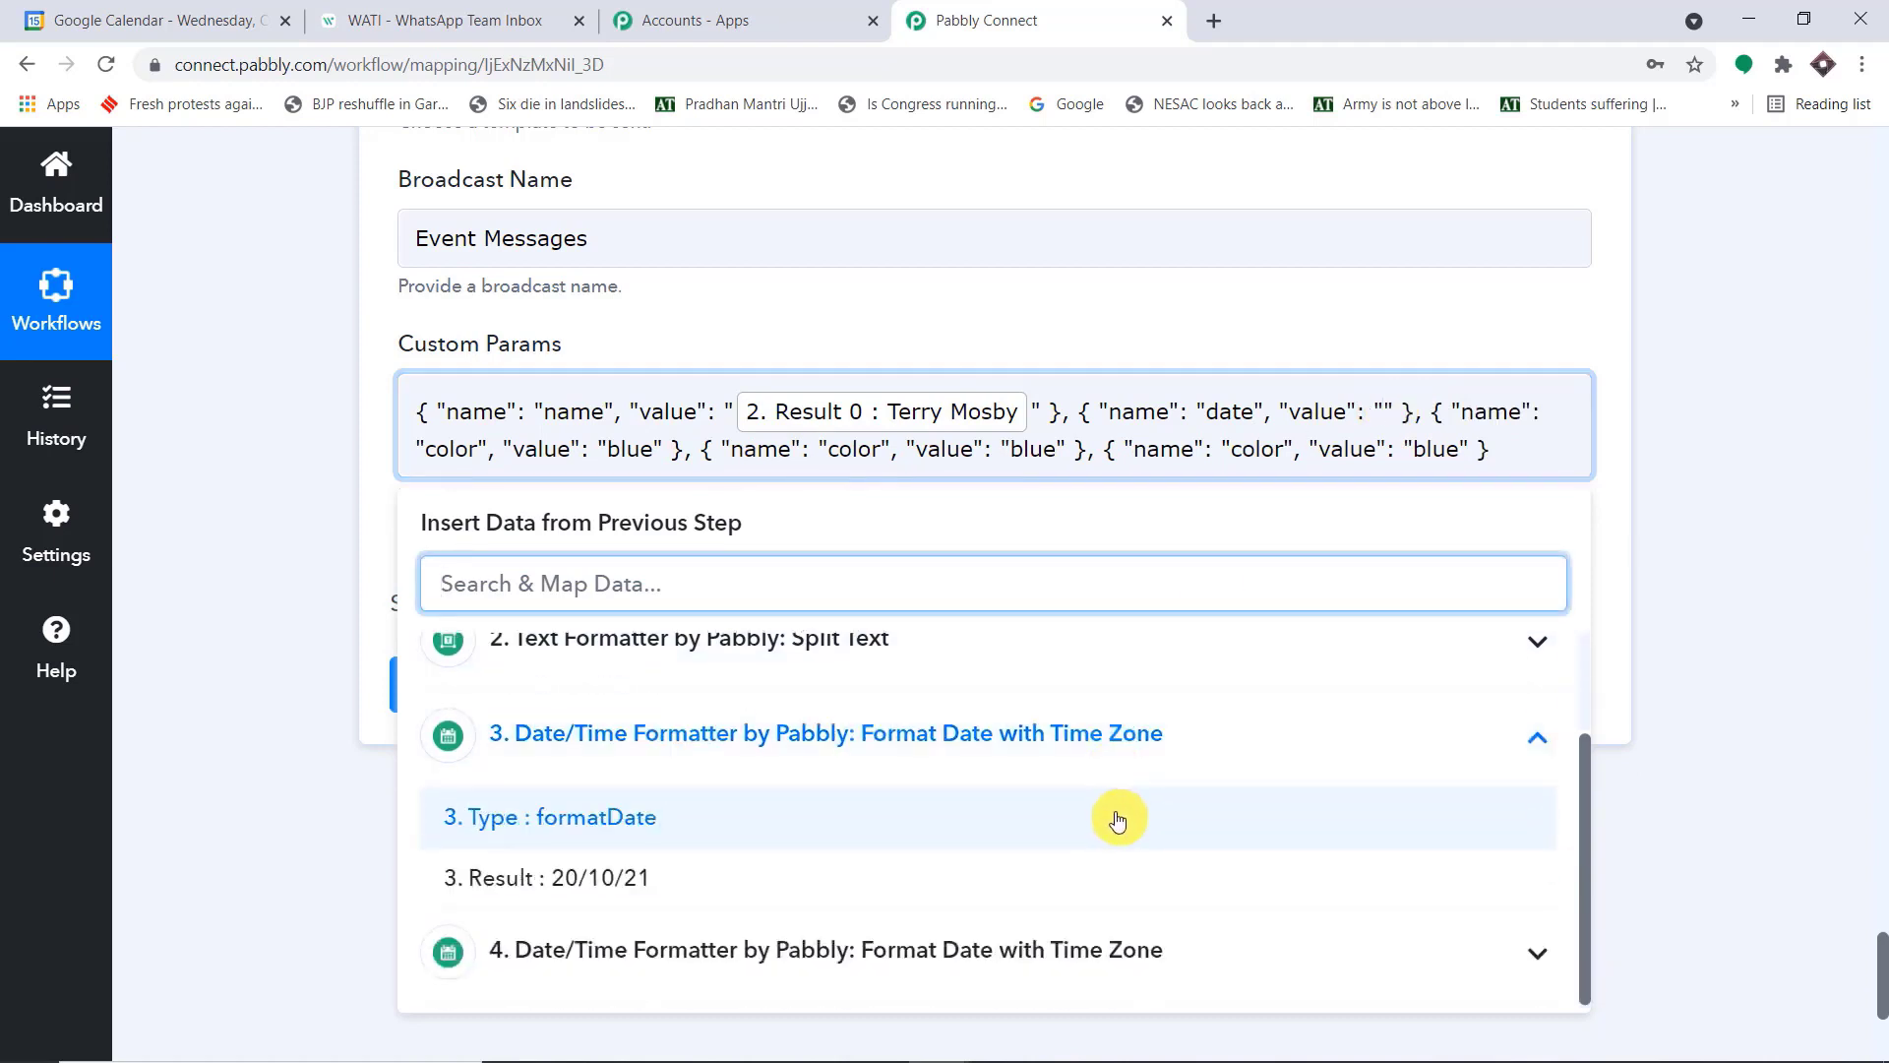
left_click(776, 882)
left_click(1734, 356)
Check the time placeholder in the WATI template and replace "color" with "time" in Pabbly Connect's third Custom Params object
left_click_drag(886, 462, 837, 462)
left_click(433, 10)
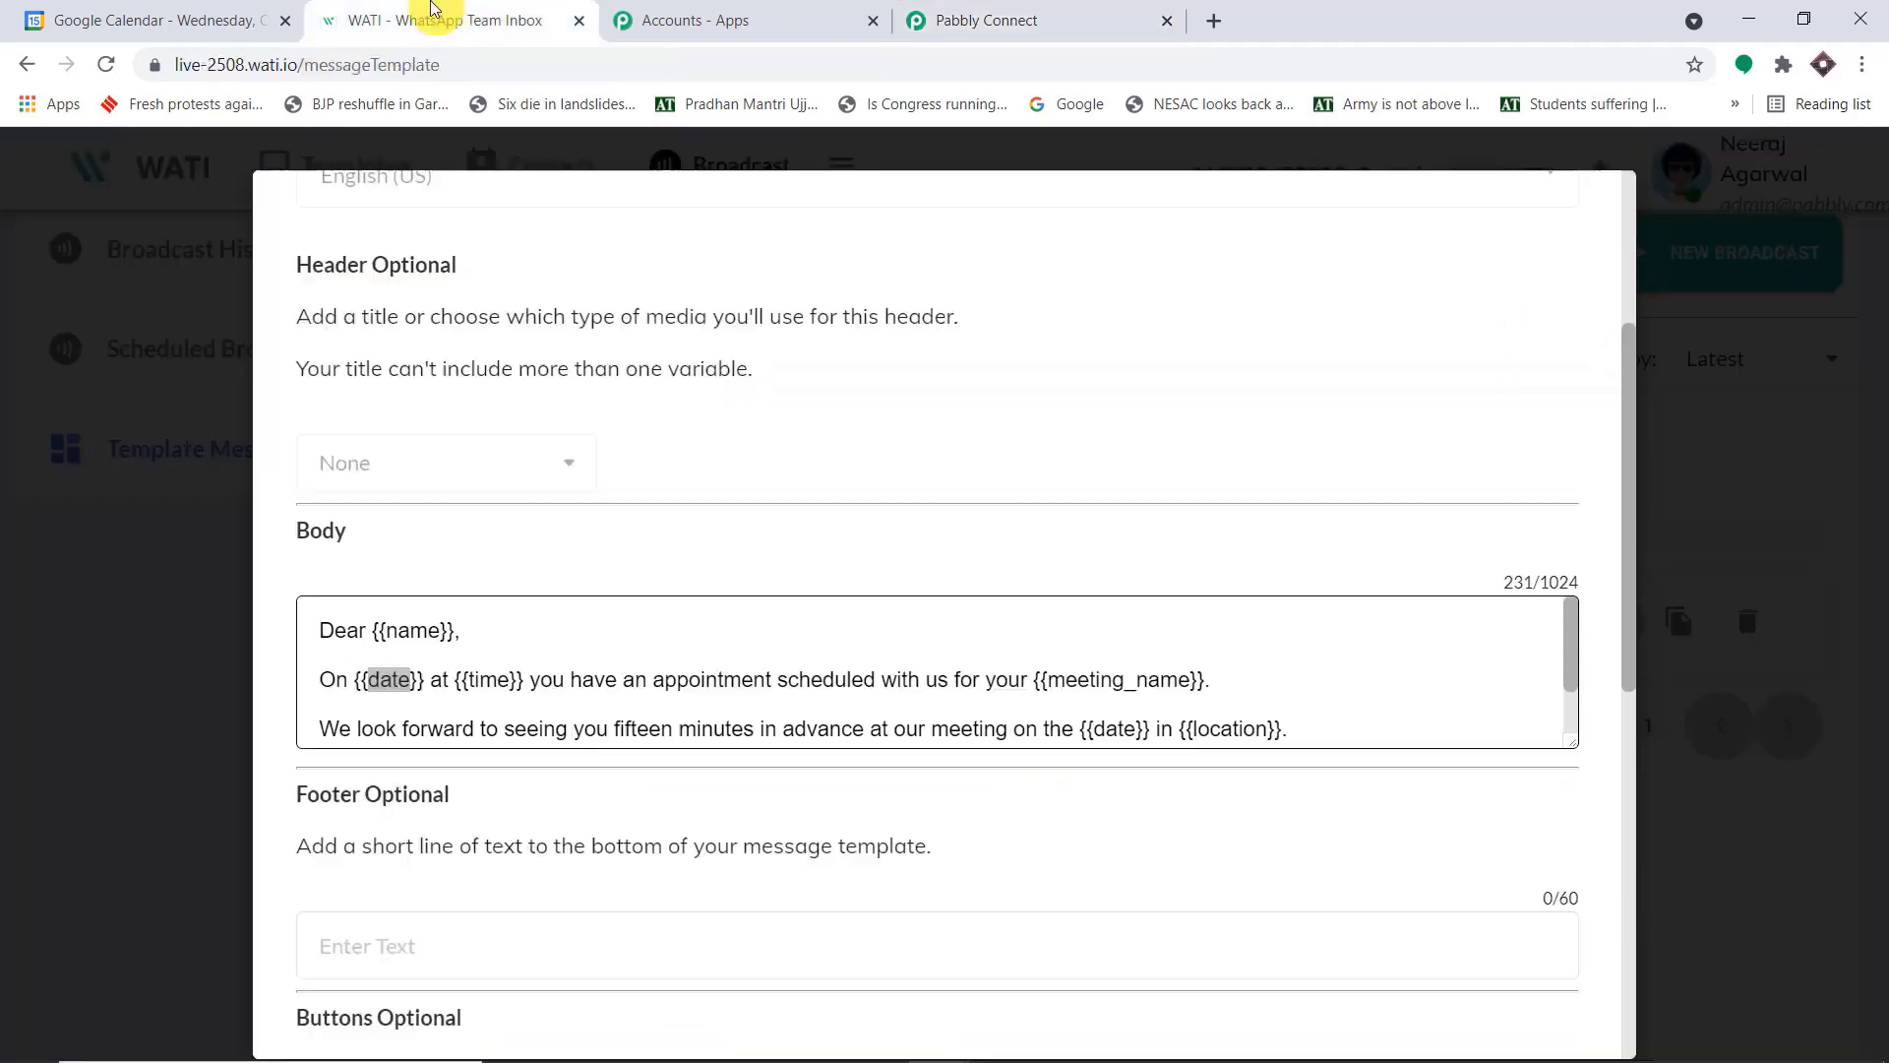
left_click_drag(511, 679, 476, 679)
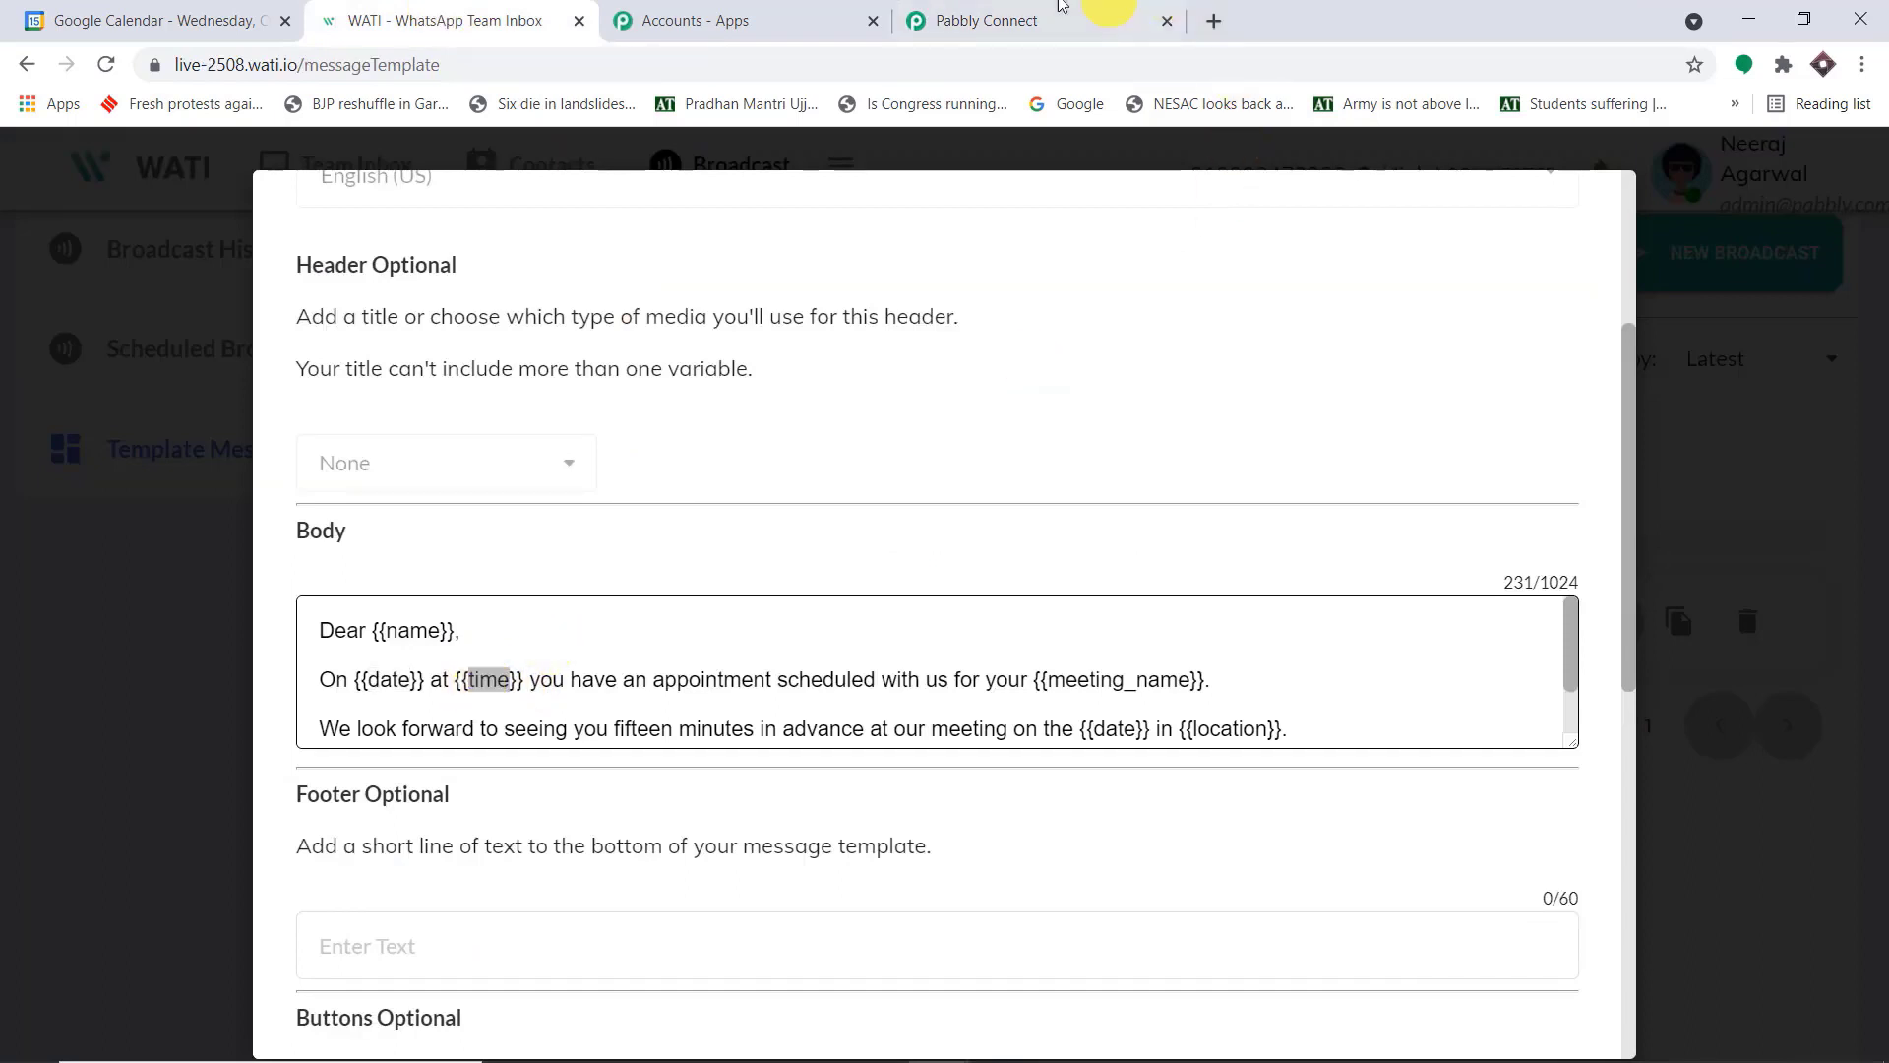
left_click(1014, 22)
key("BackSpace")
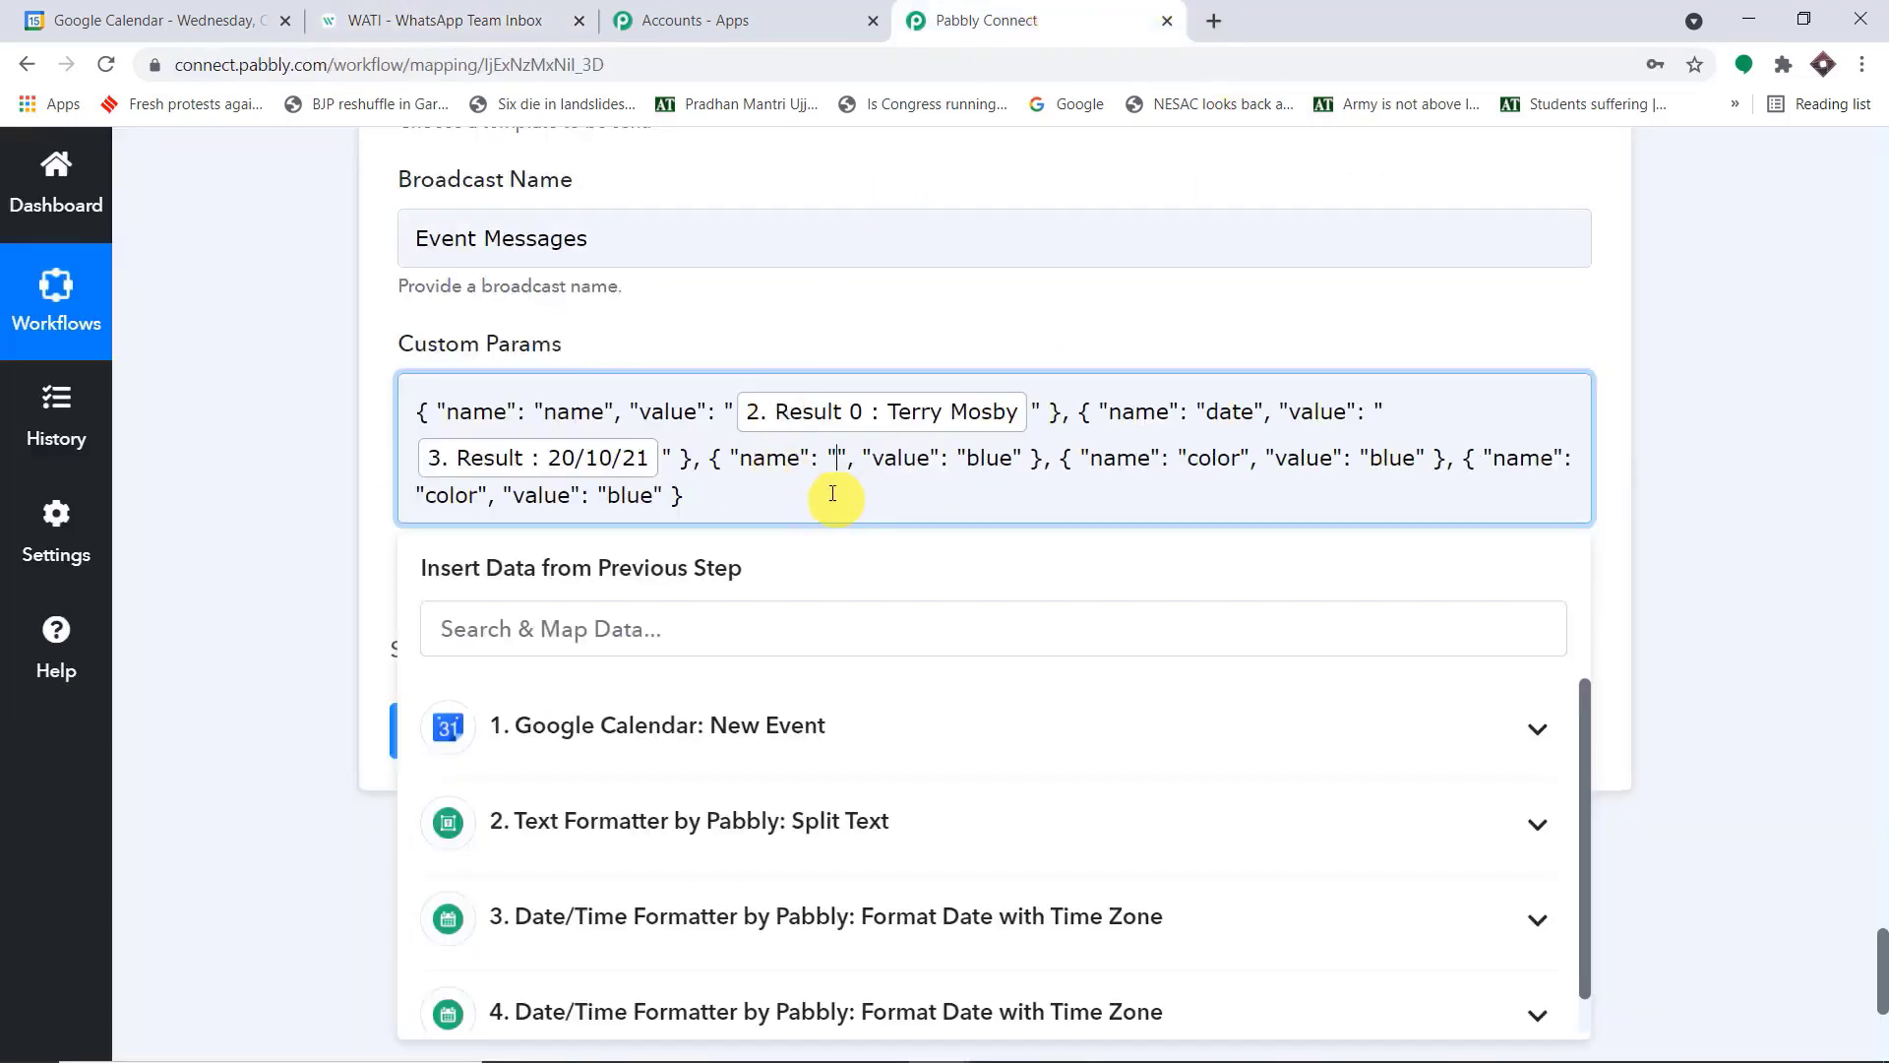
type("time")
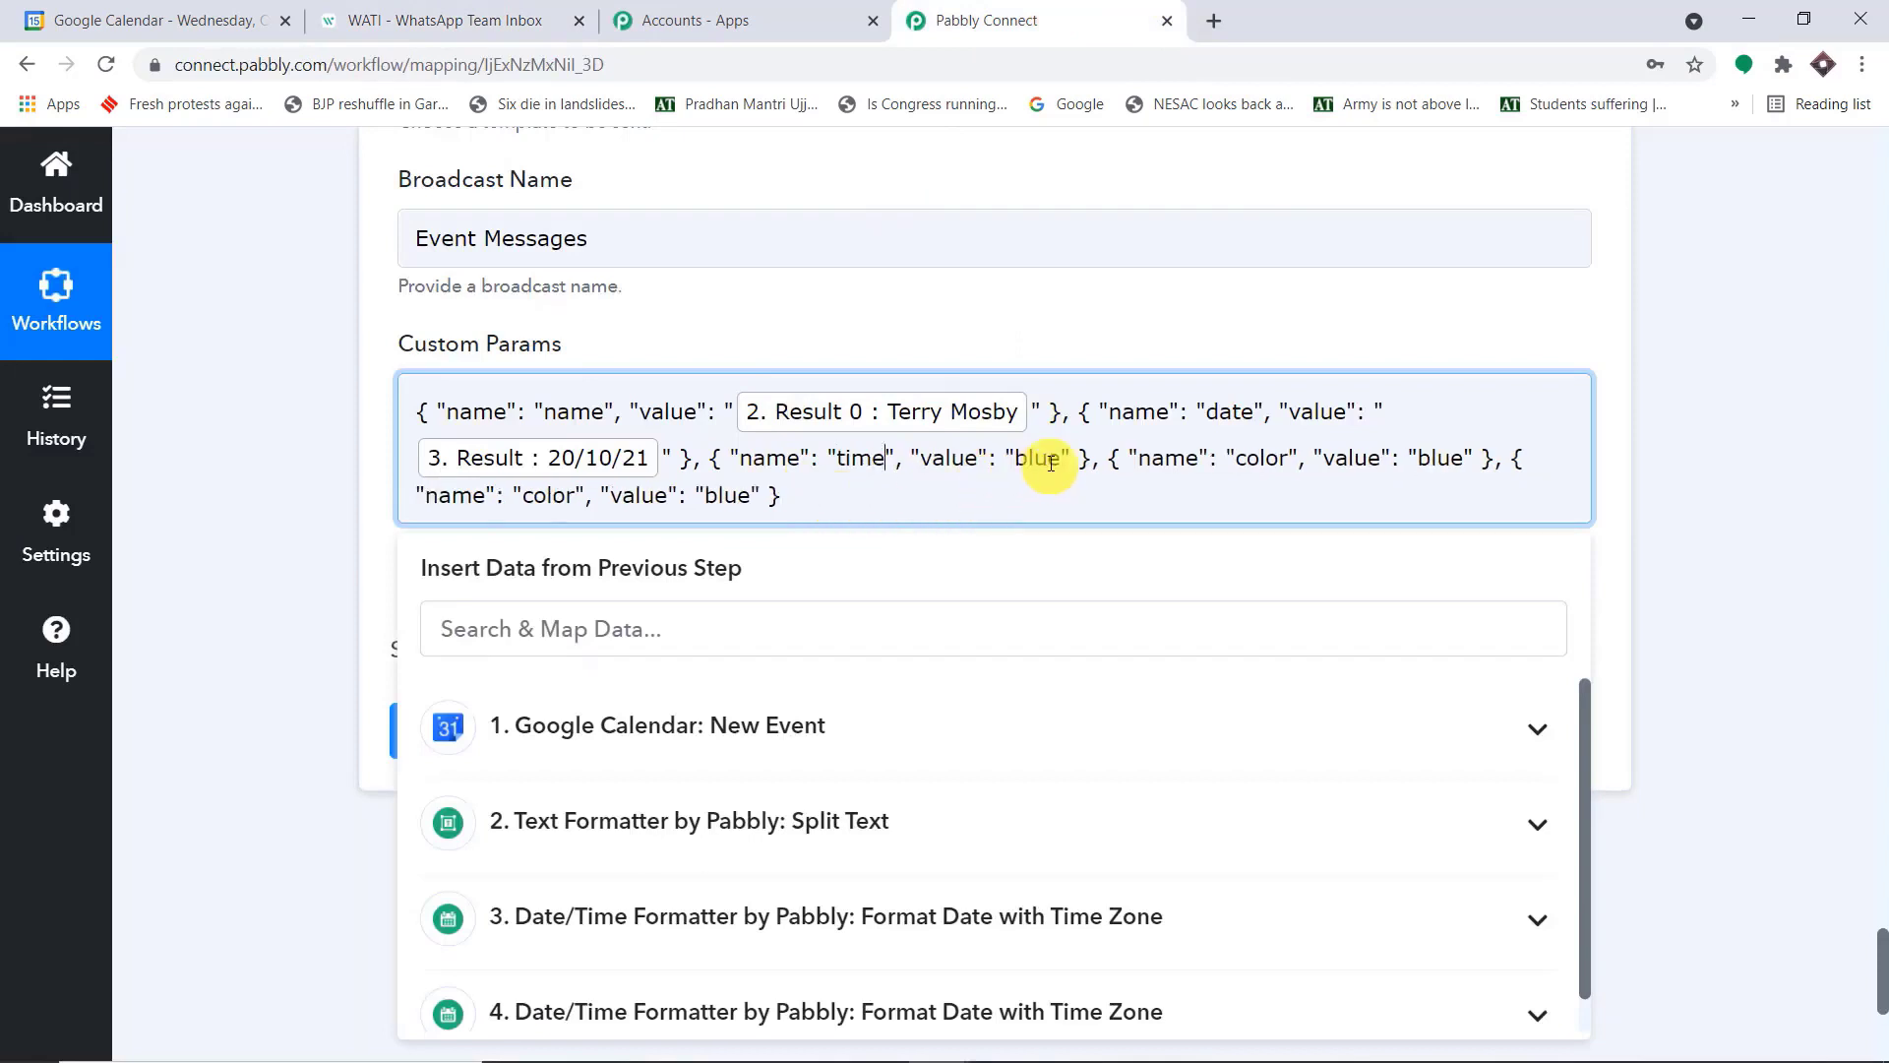
Replace "blue" in the time object of Custom Params with the Result of step 4, Format Date with Time Zone
left_click_drag(1063, 471, 1021, 465)
key("BackSpace")
scroll(1019, 473, "down", 2)
left_click(915, 649)
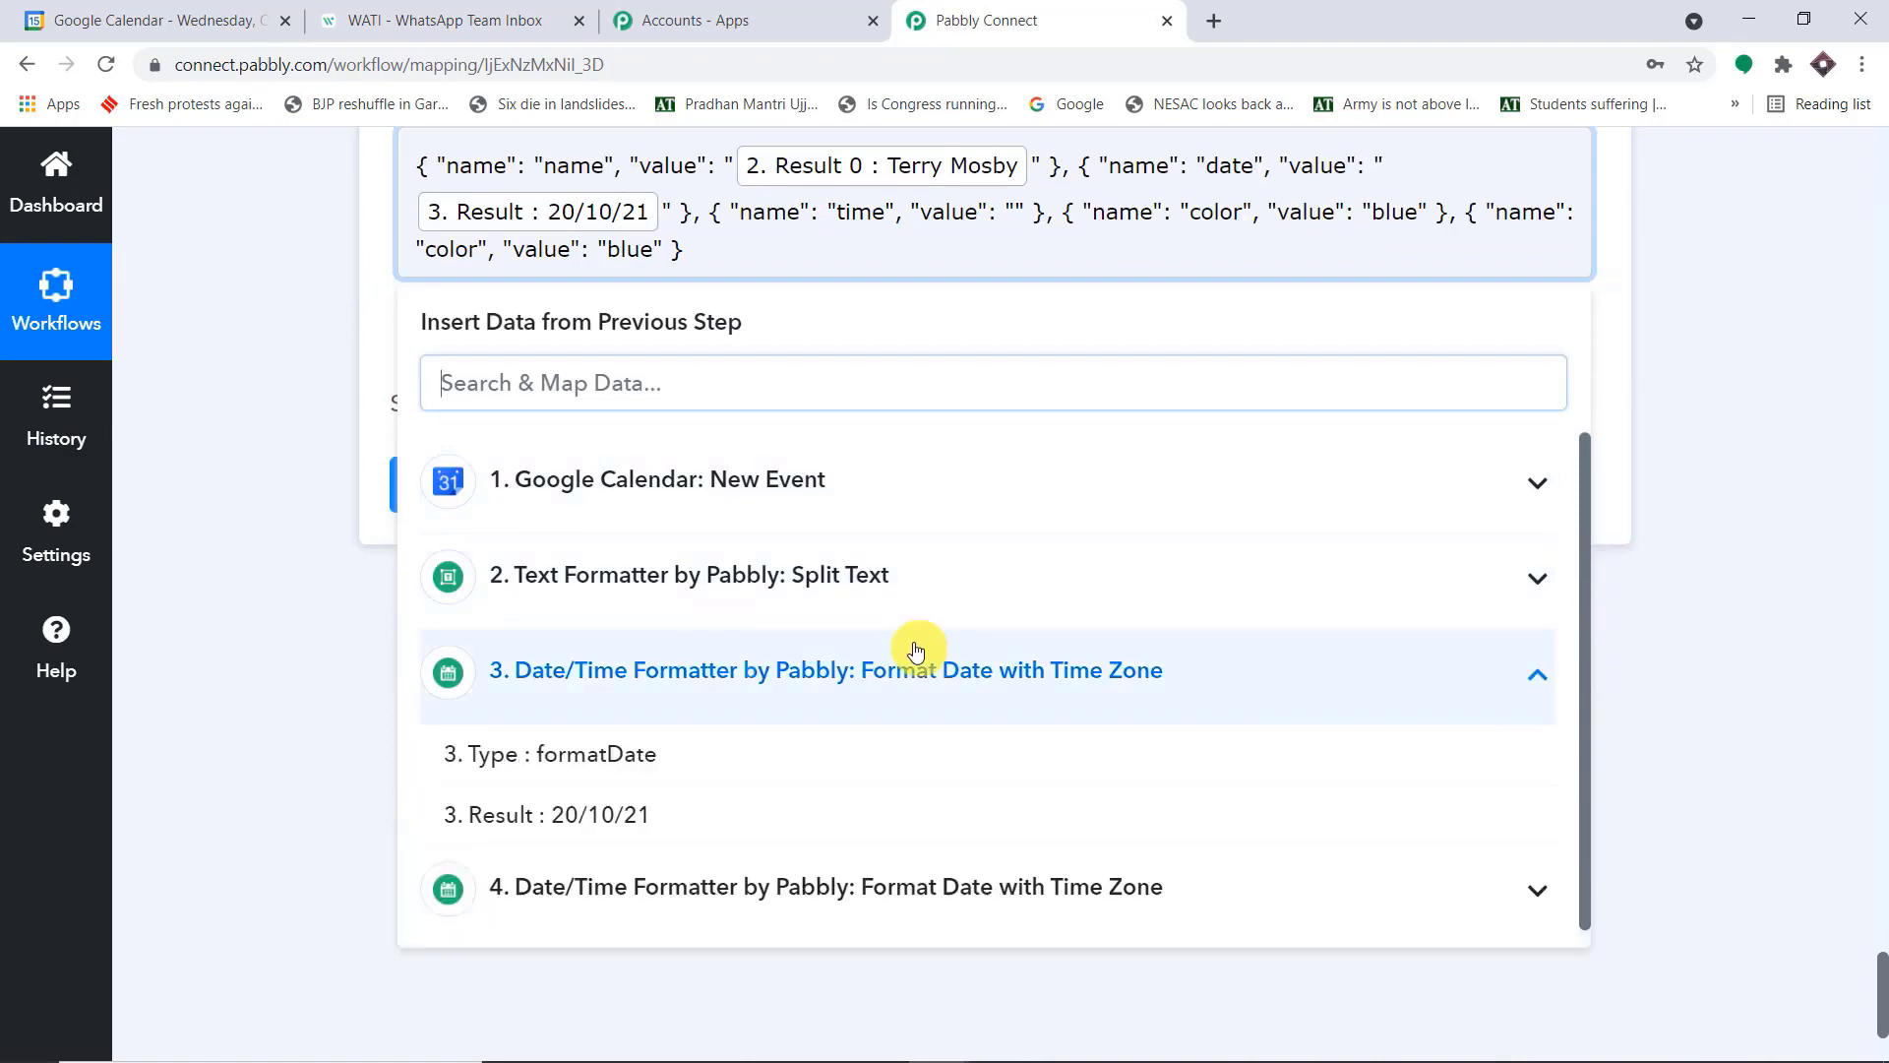
left_click(882, 689)
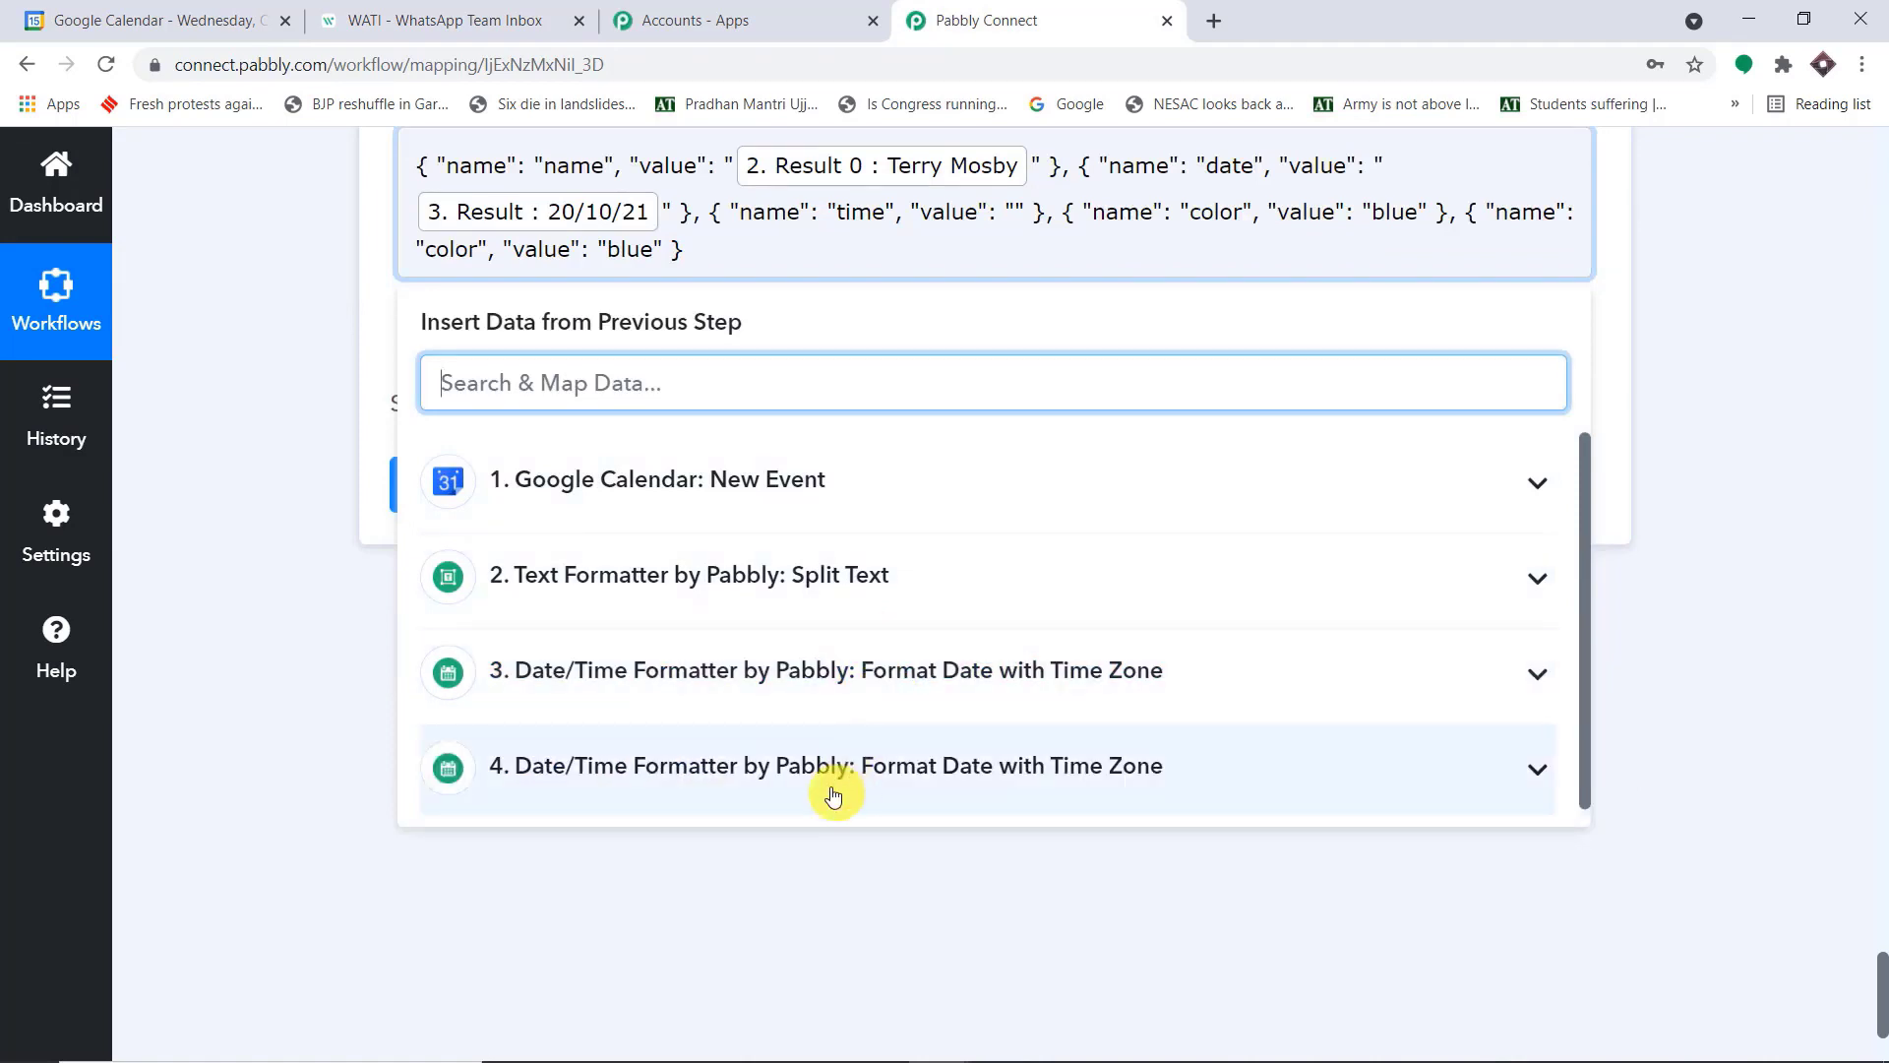
left_click(833, 793)
left_click(675, 896)
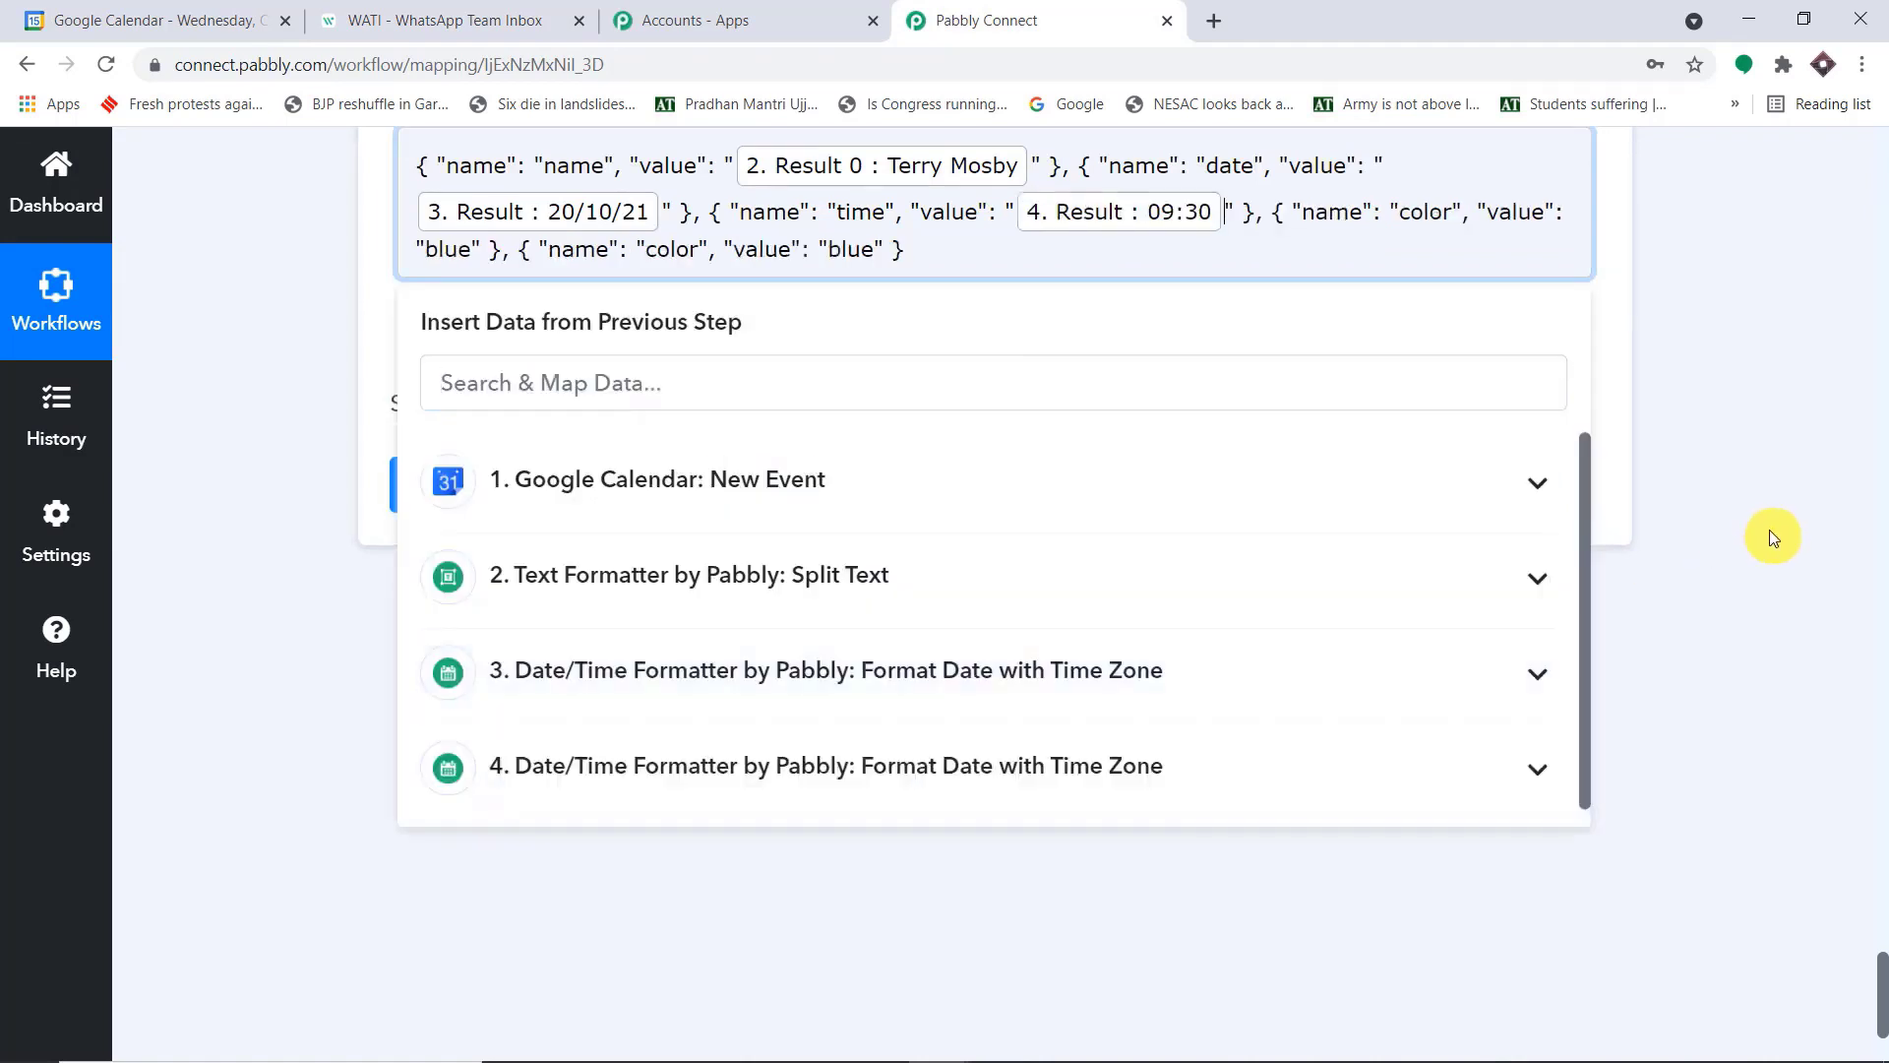
left_click(1769, 528)
scroll(1729, 505, "up", 1)
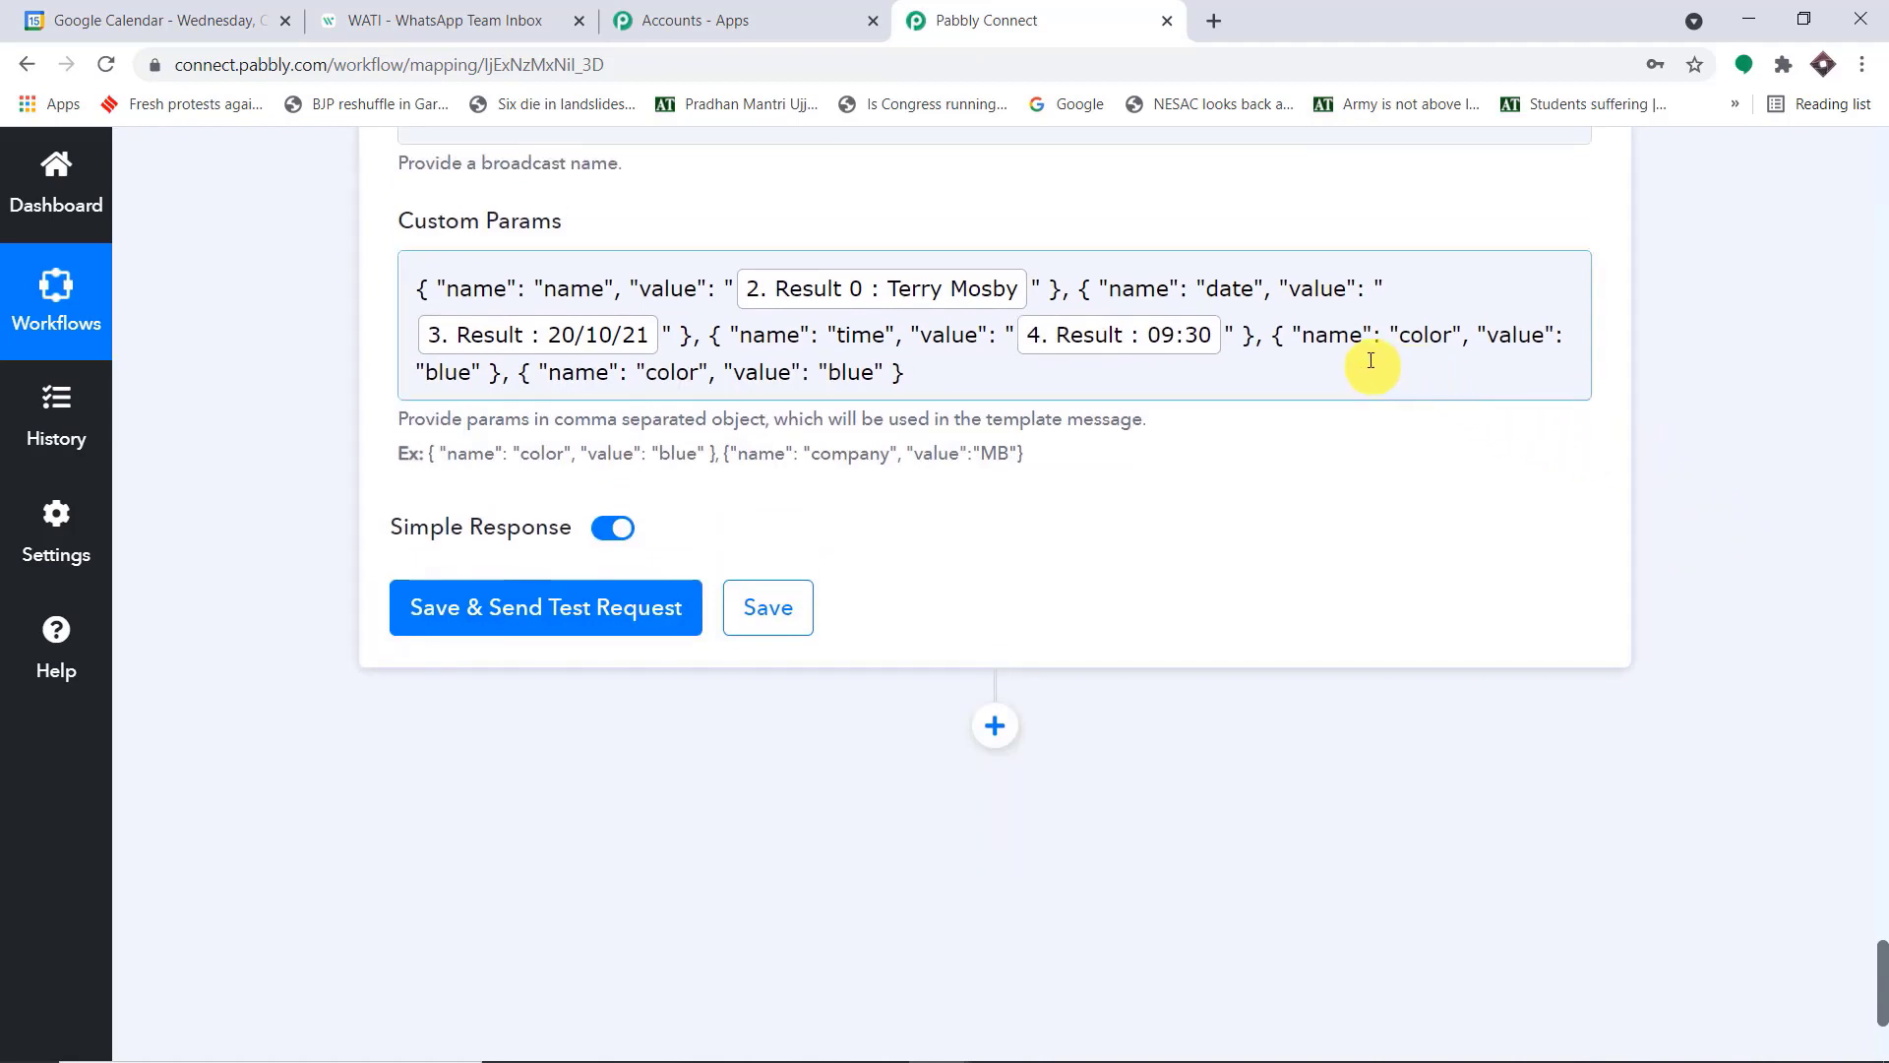
Copy meeting_name from the WATI template body and replace "color" with it in Pabbly Connect's fourth Custom Params object
left_click(462, 20)
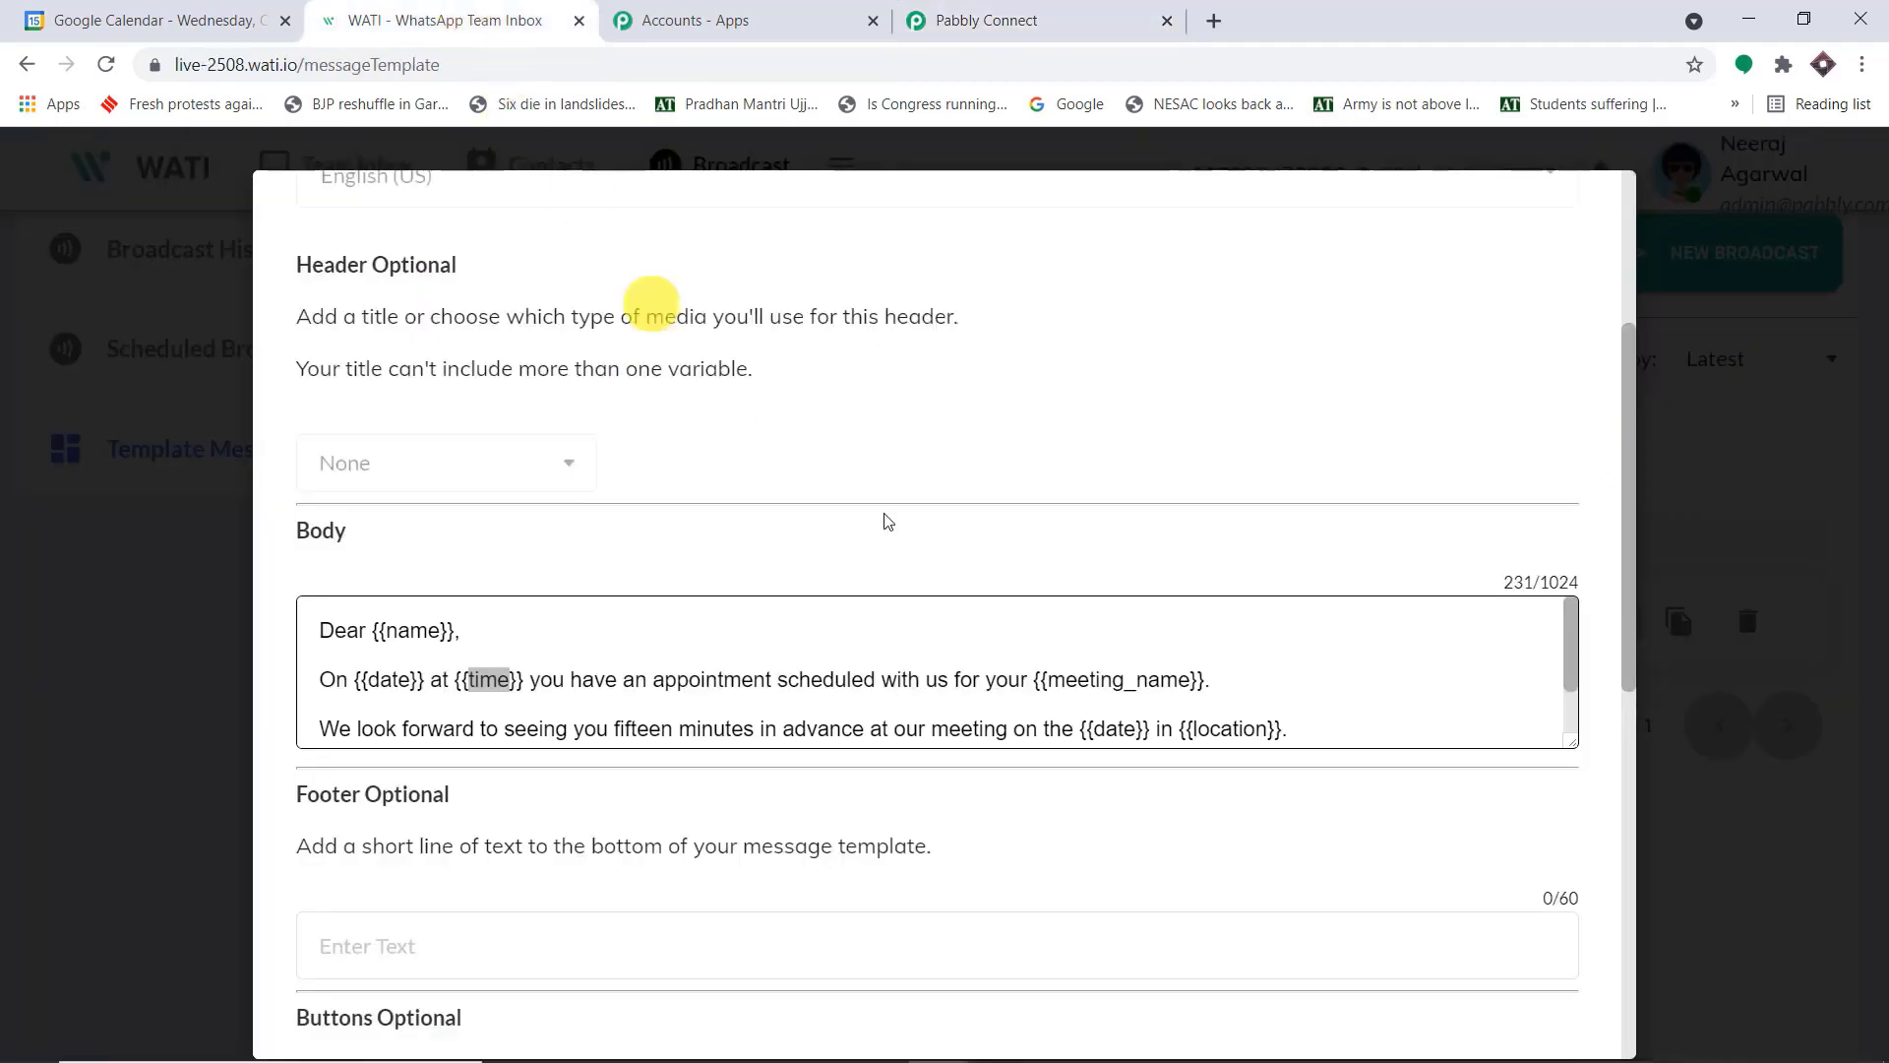
scroll(1151, 672, "down", 1)
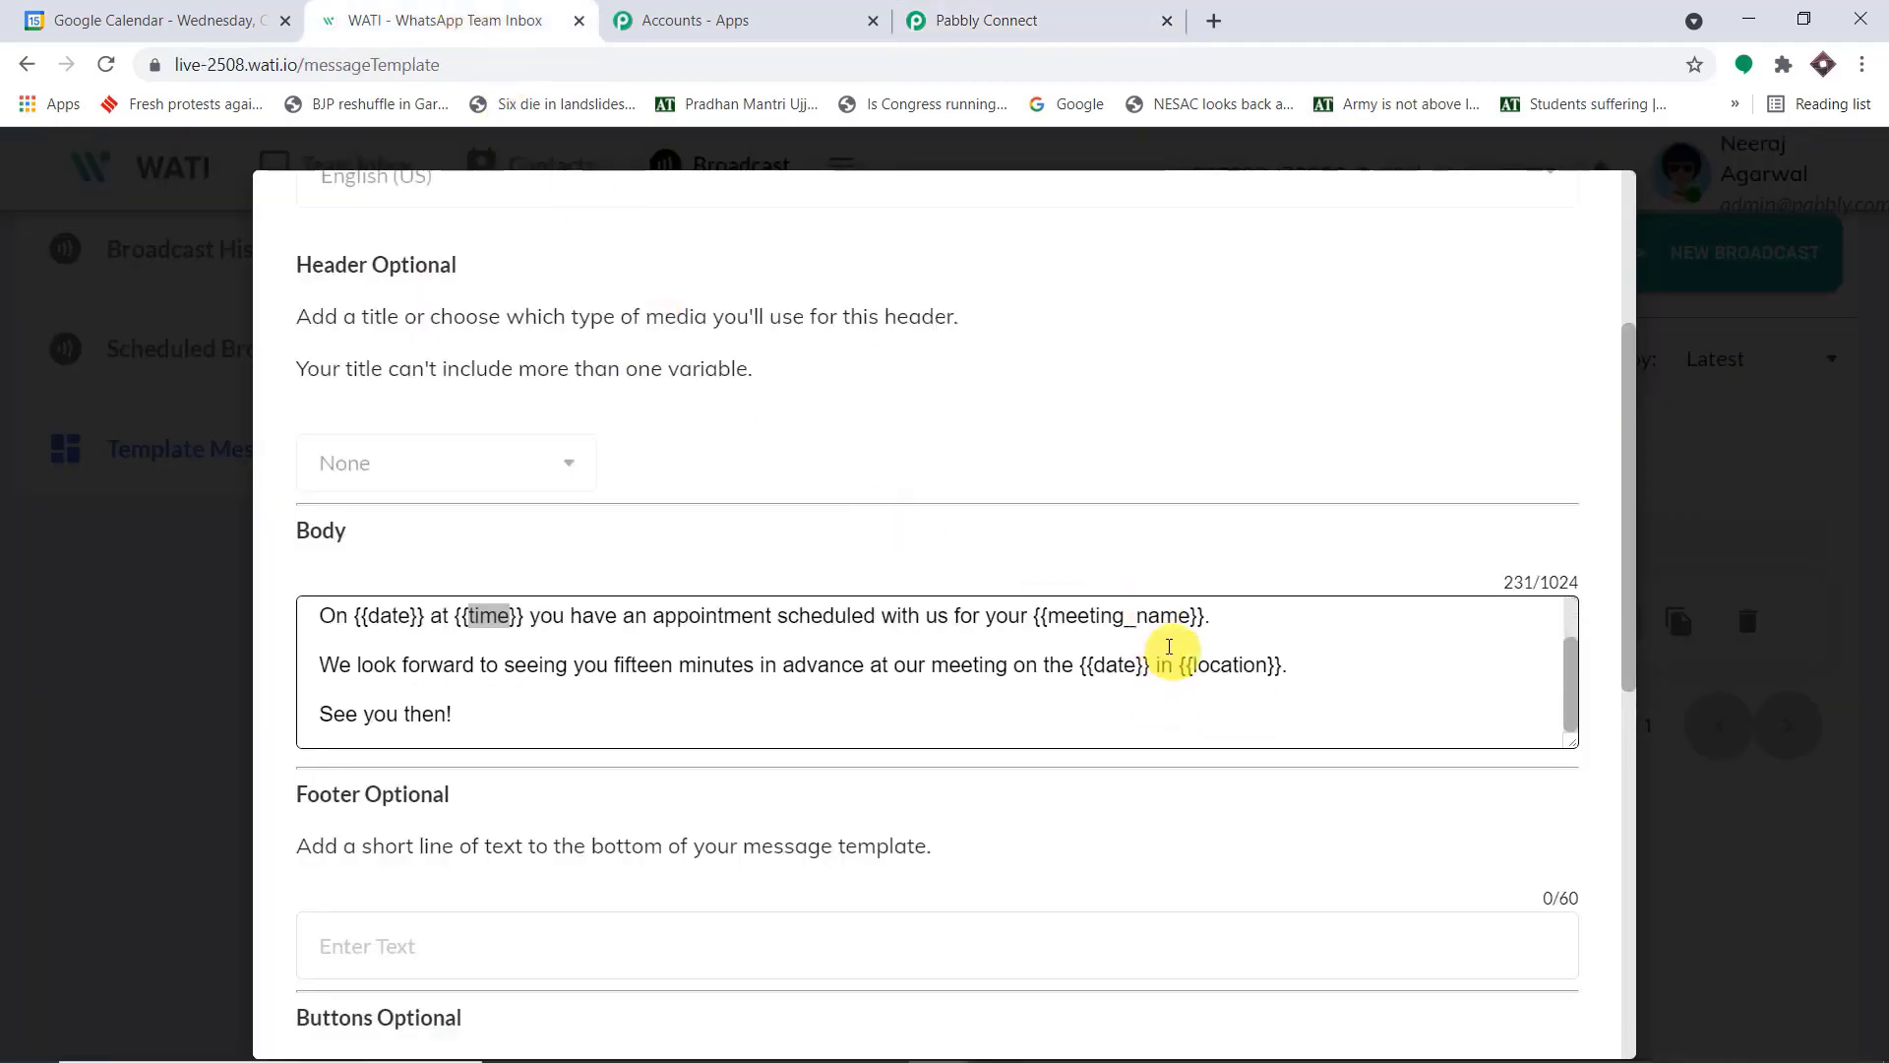
scroll(1194, 669, "up", 1)
left_click_drag(1190, 679, 1049, 679)
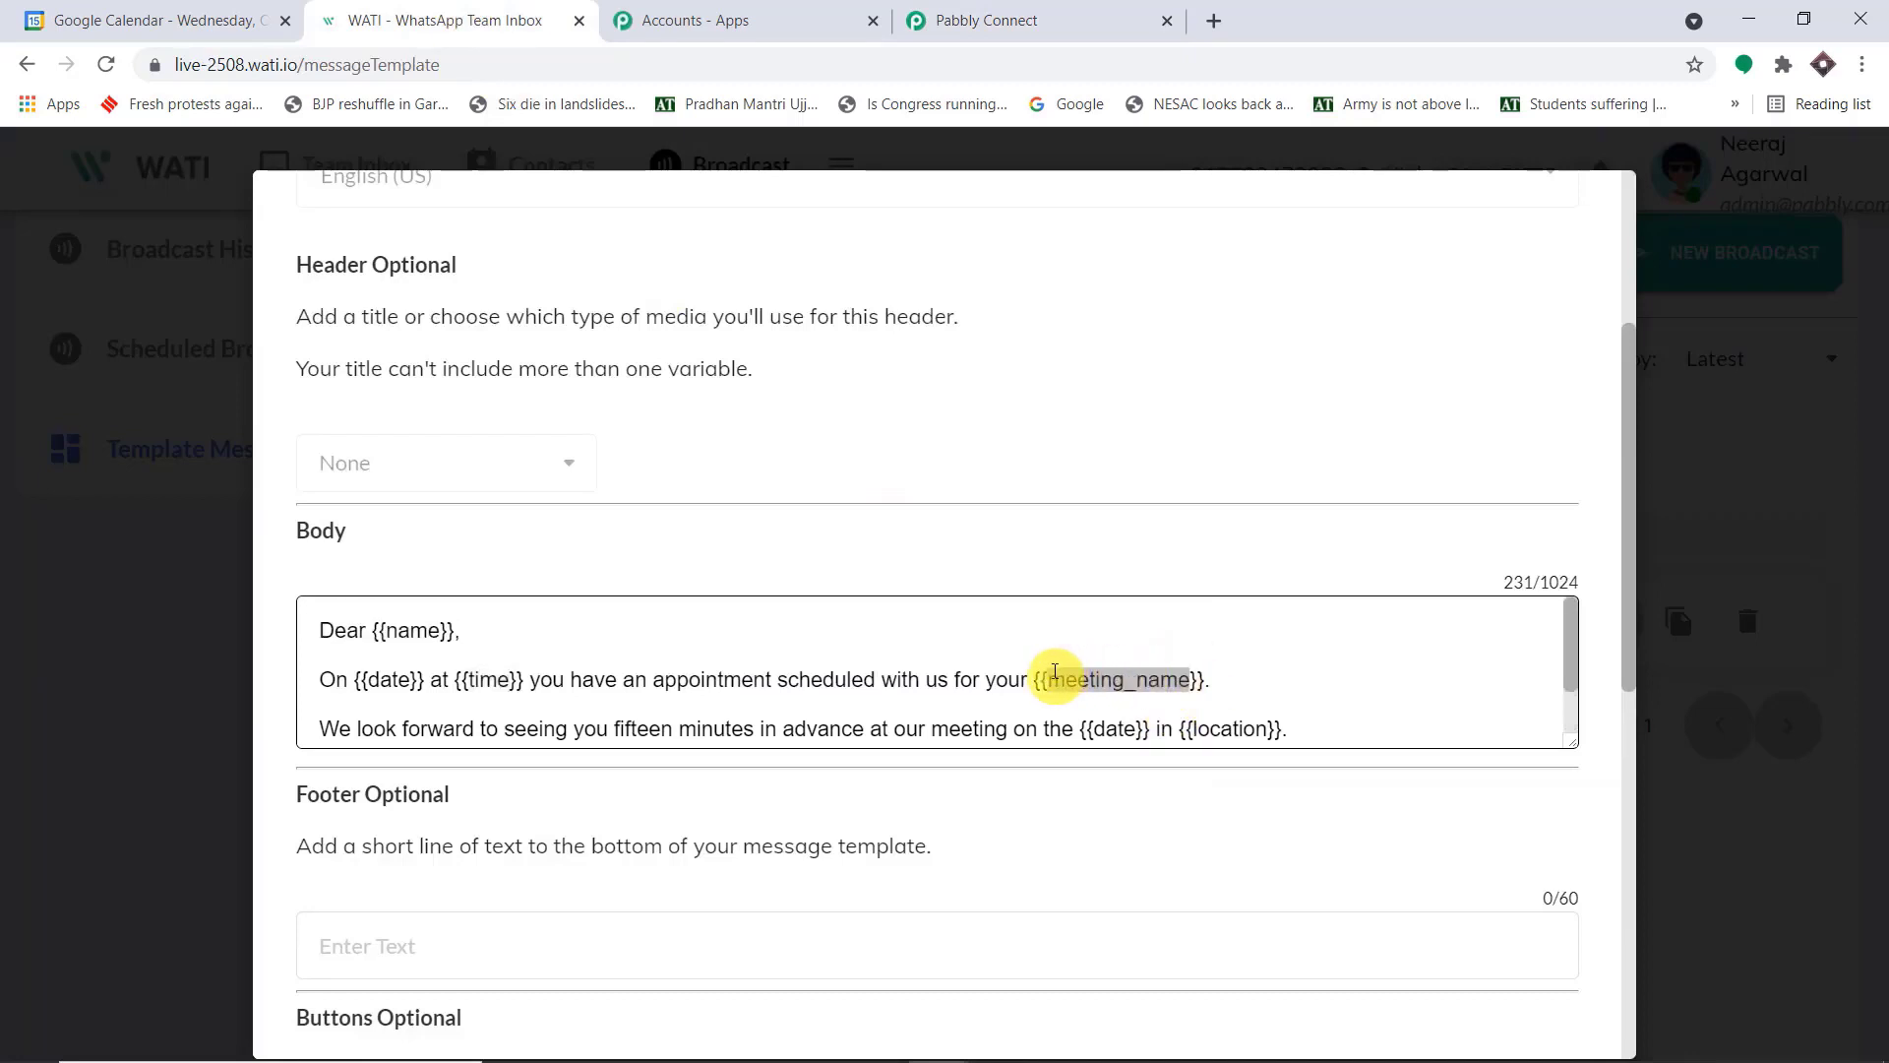
triple_click(1254, 725)
left_click(1137, 725)
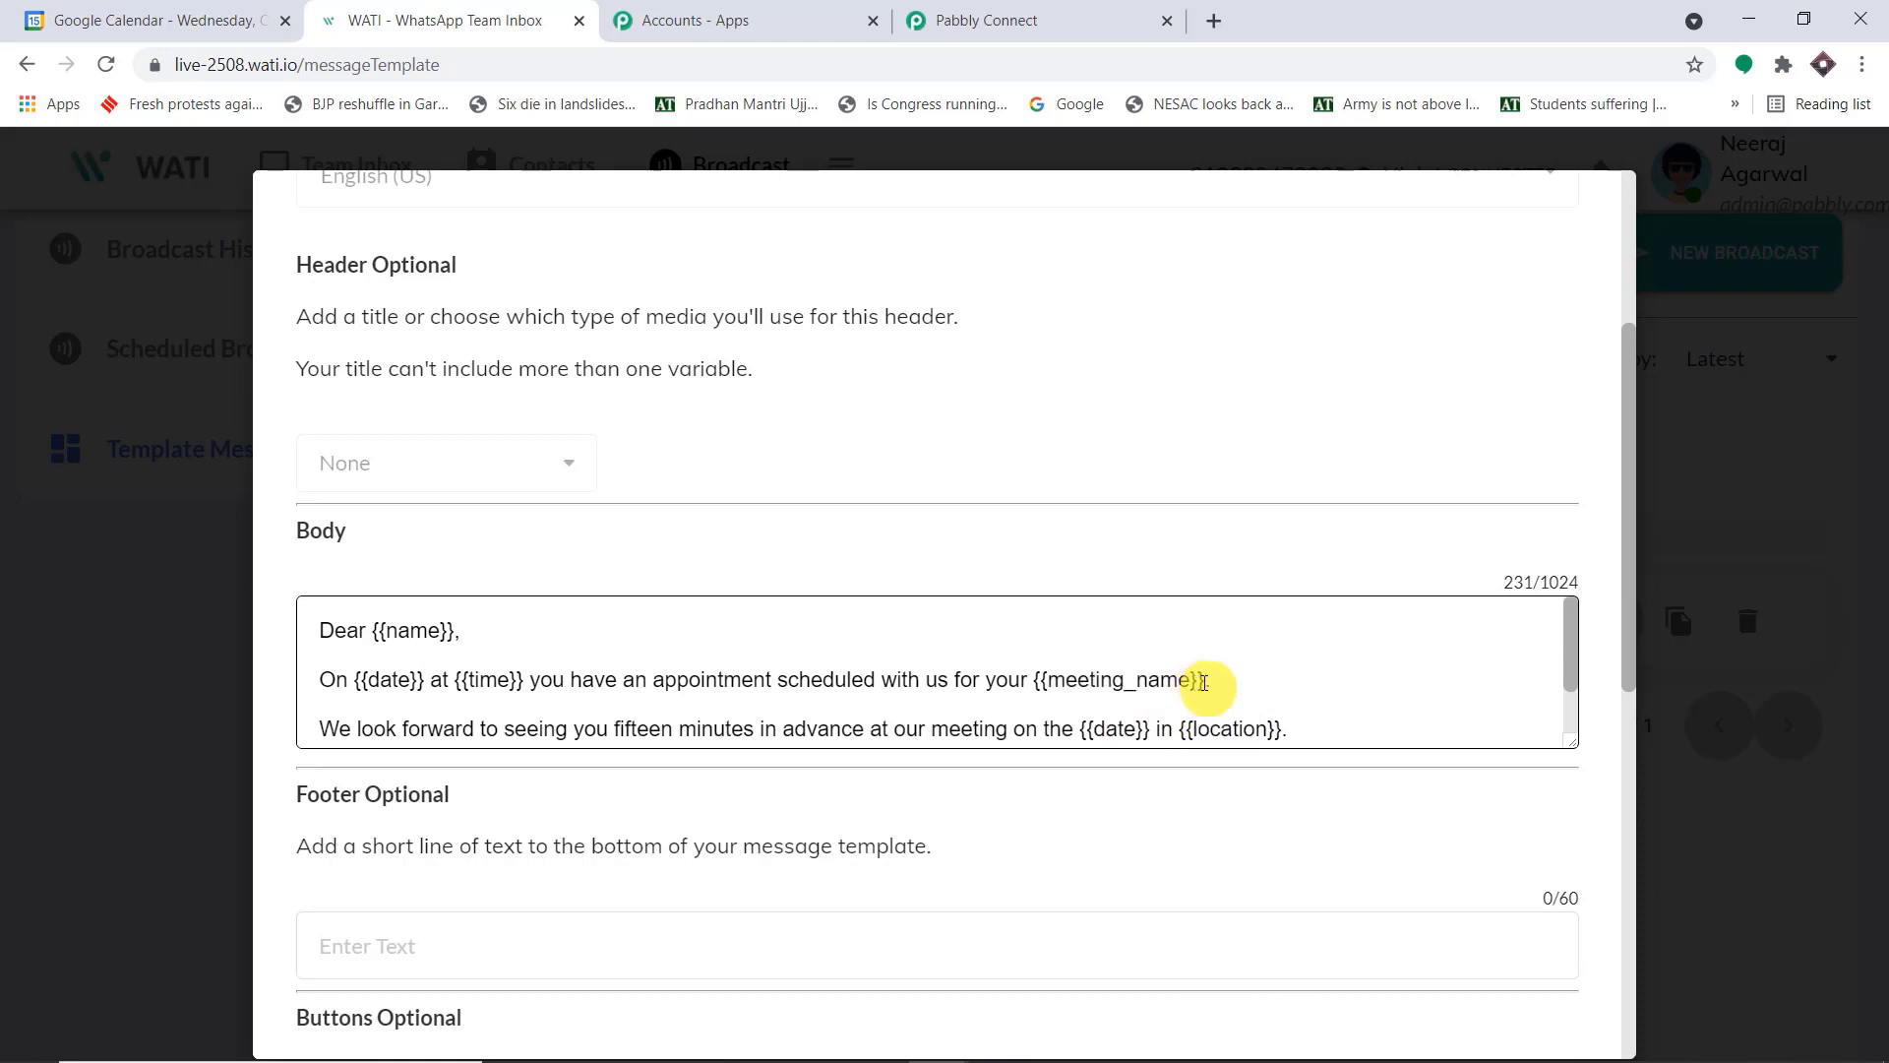
left_click_drag(1193, 681, 1052, 684)
key("ctrl+c")
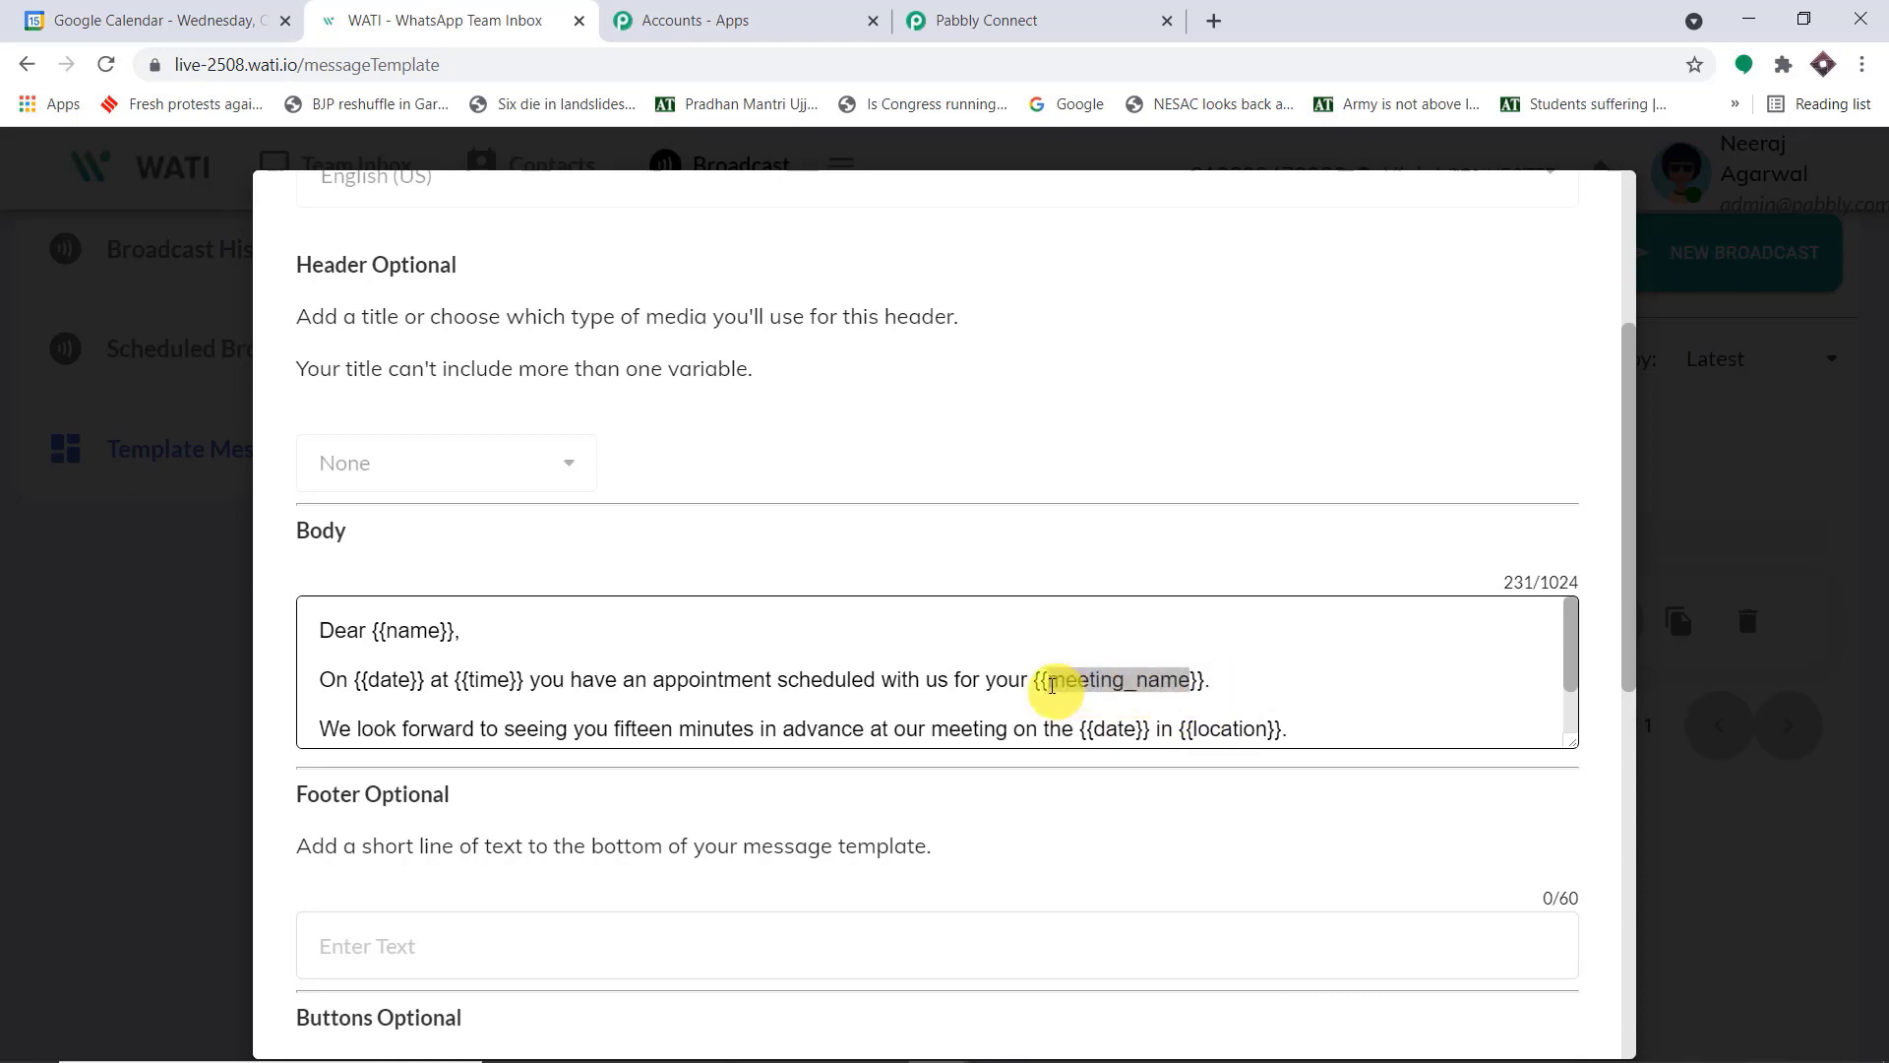
left_click(1095, 19)
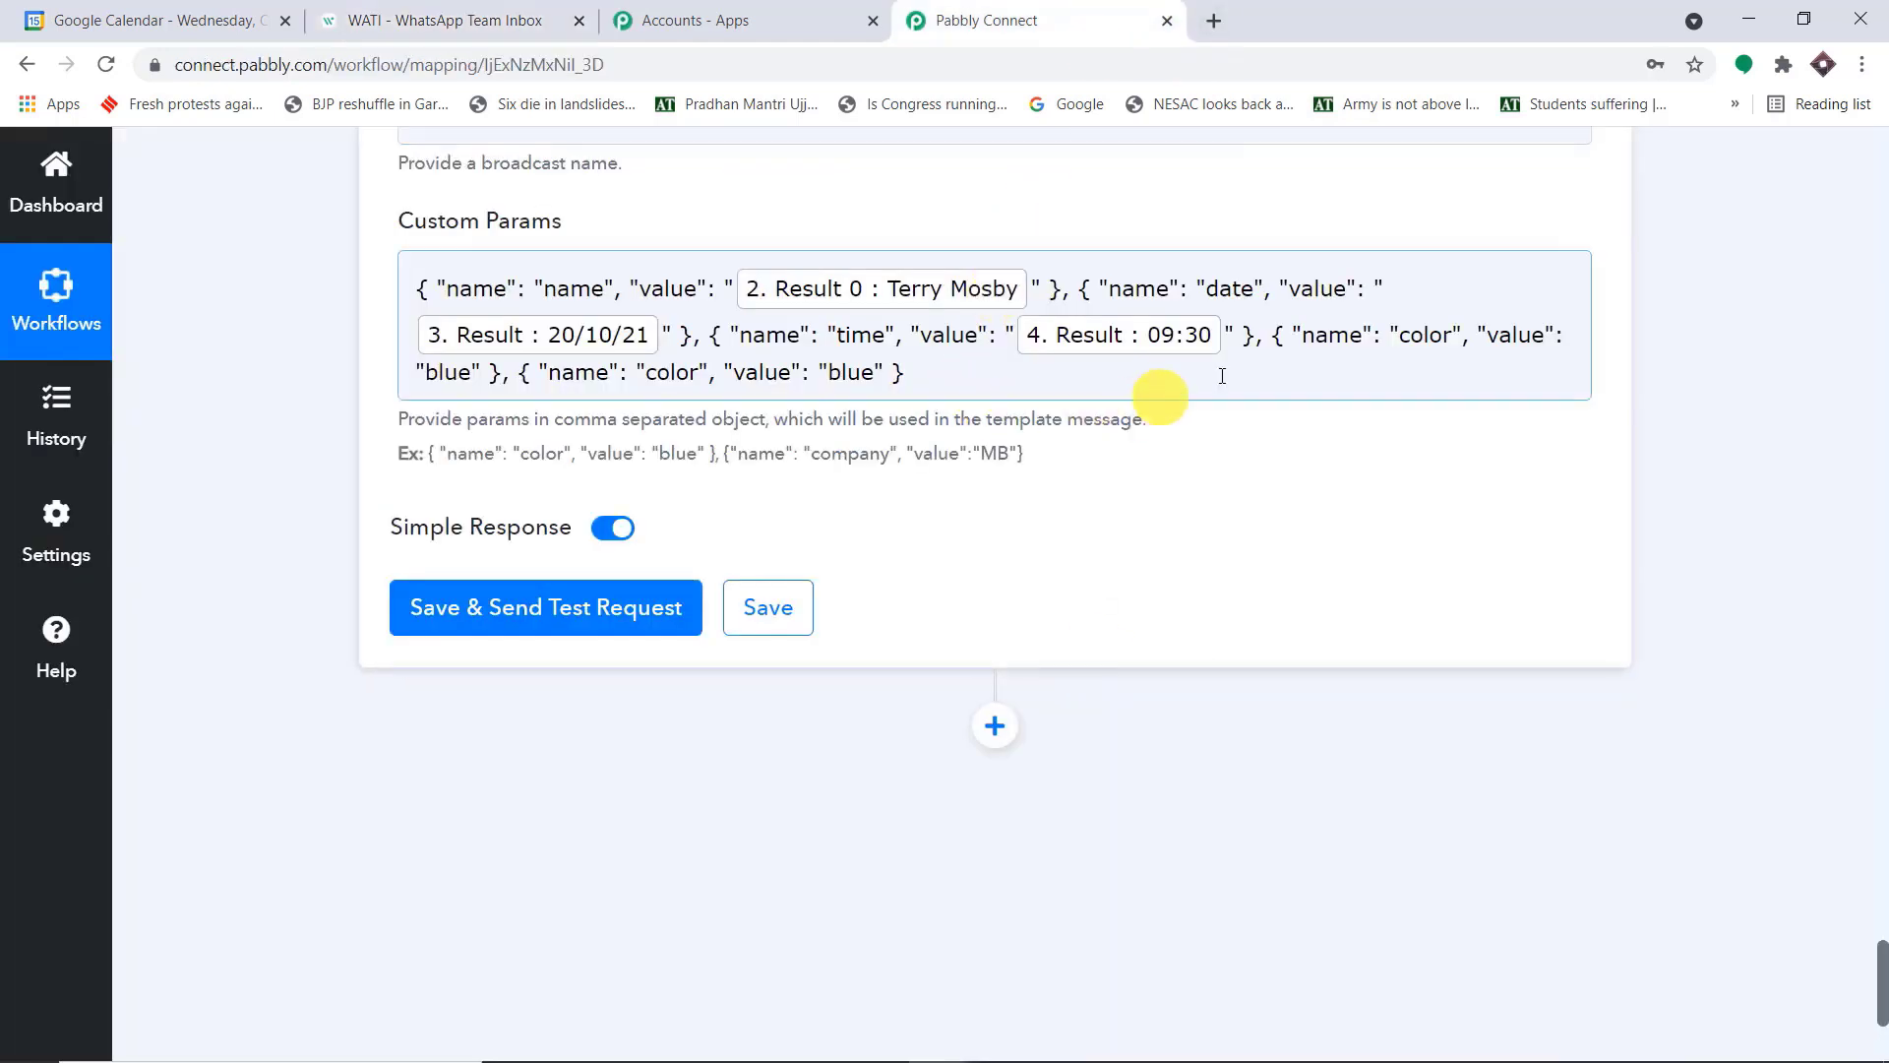
double_click(1449, 341)
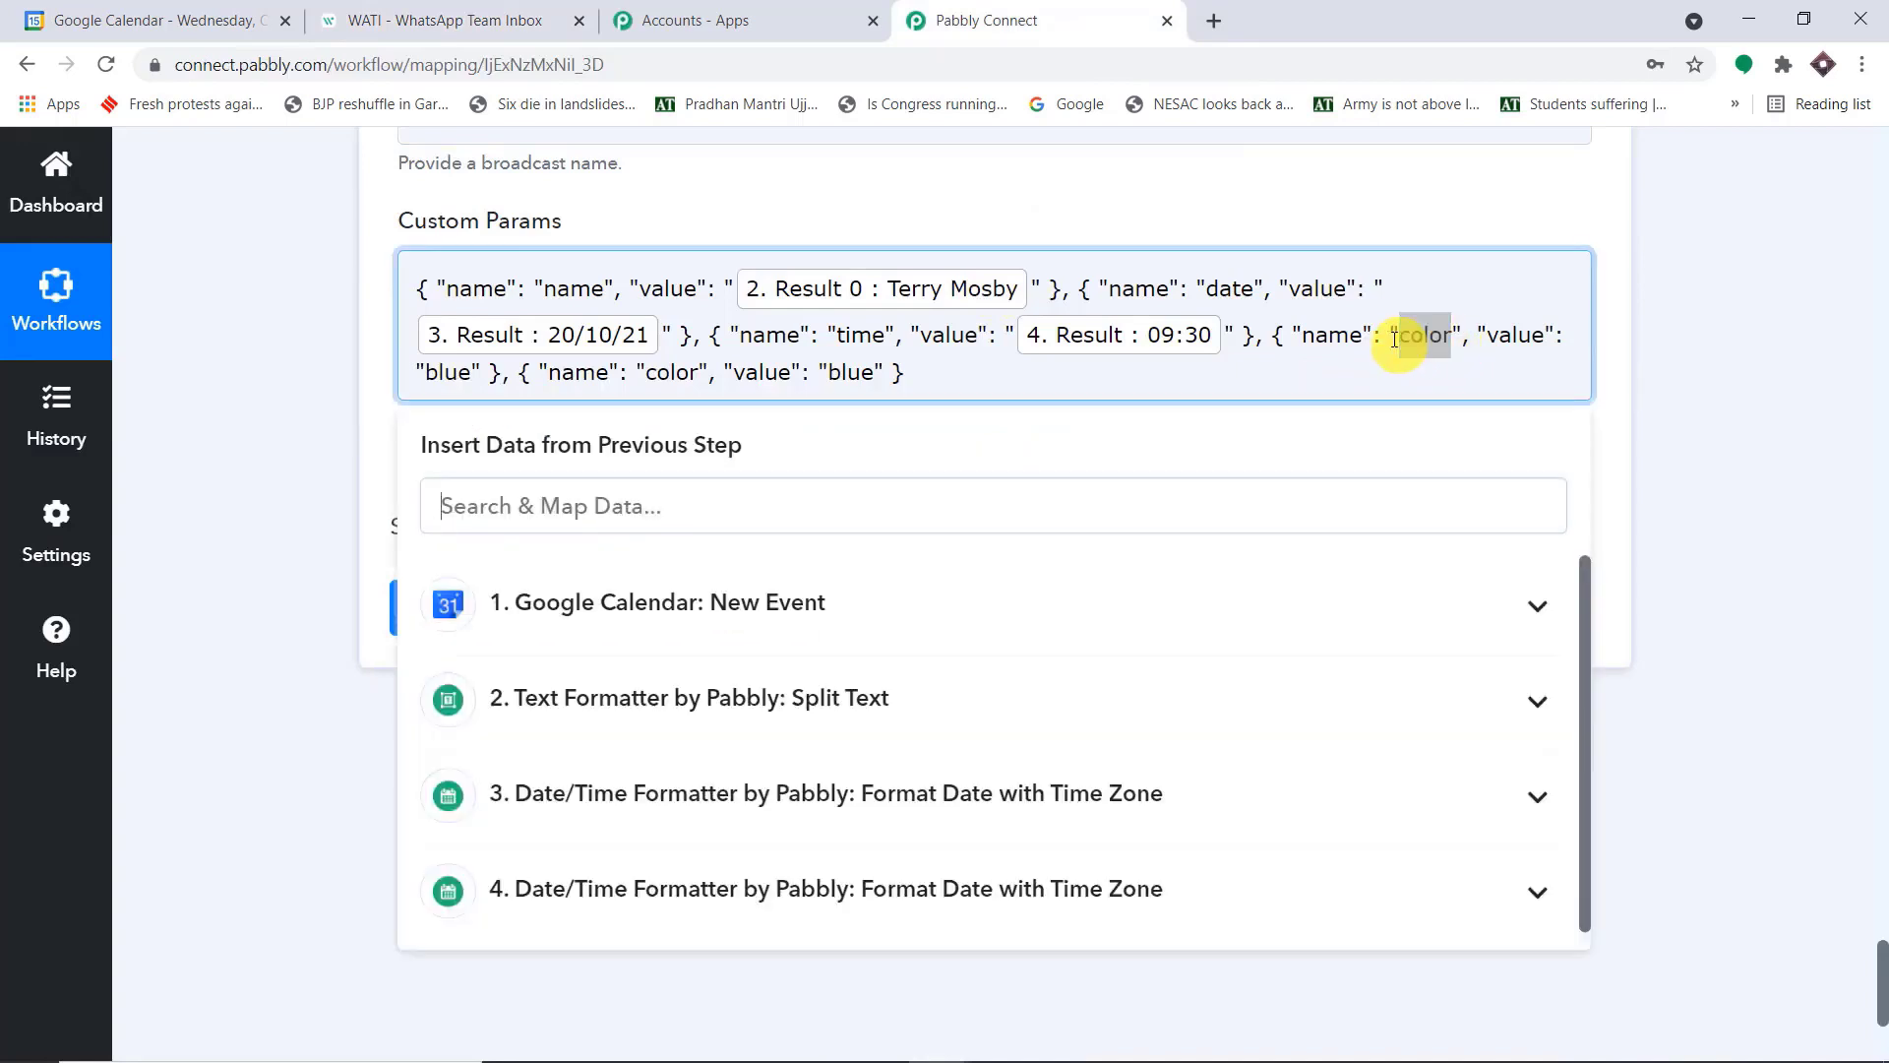
key("BackSpace")
key("ctrl+v")
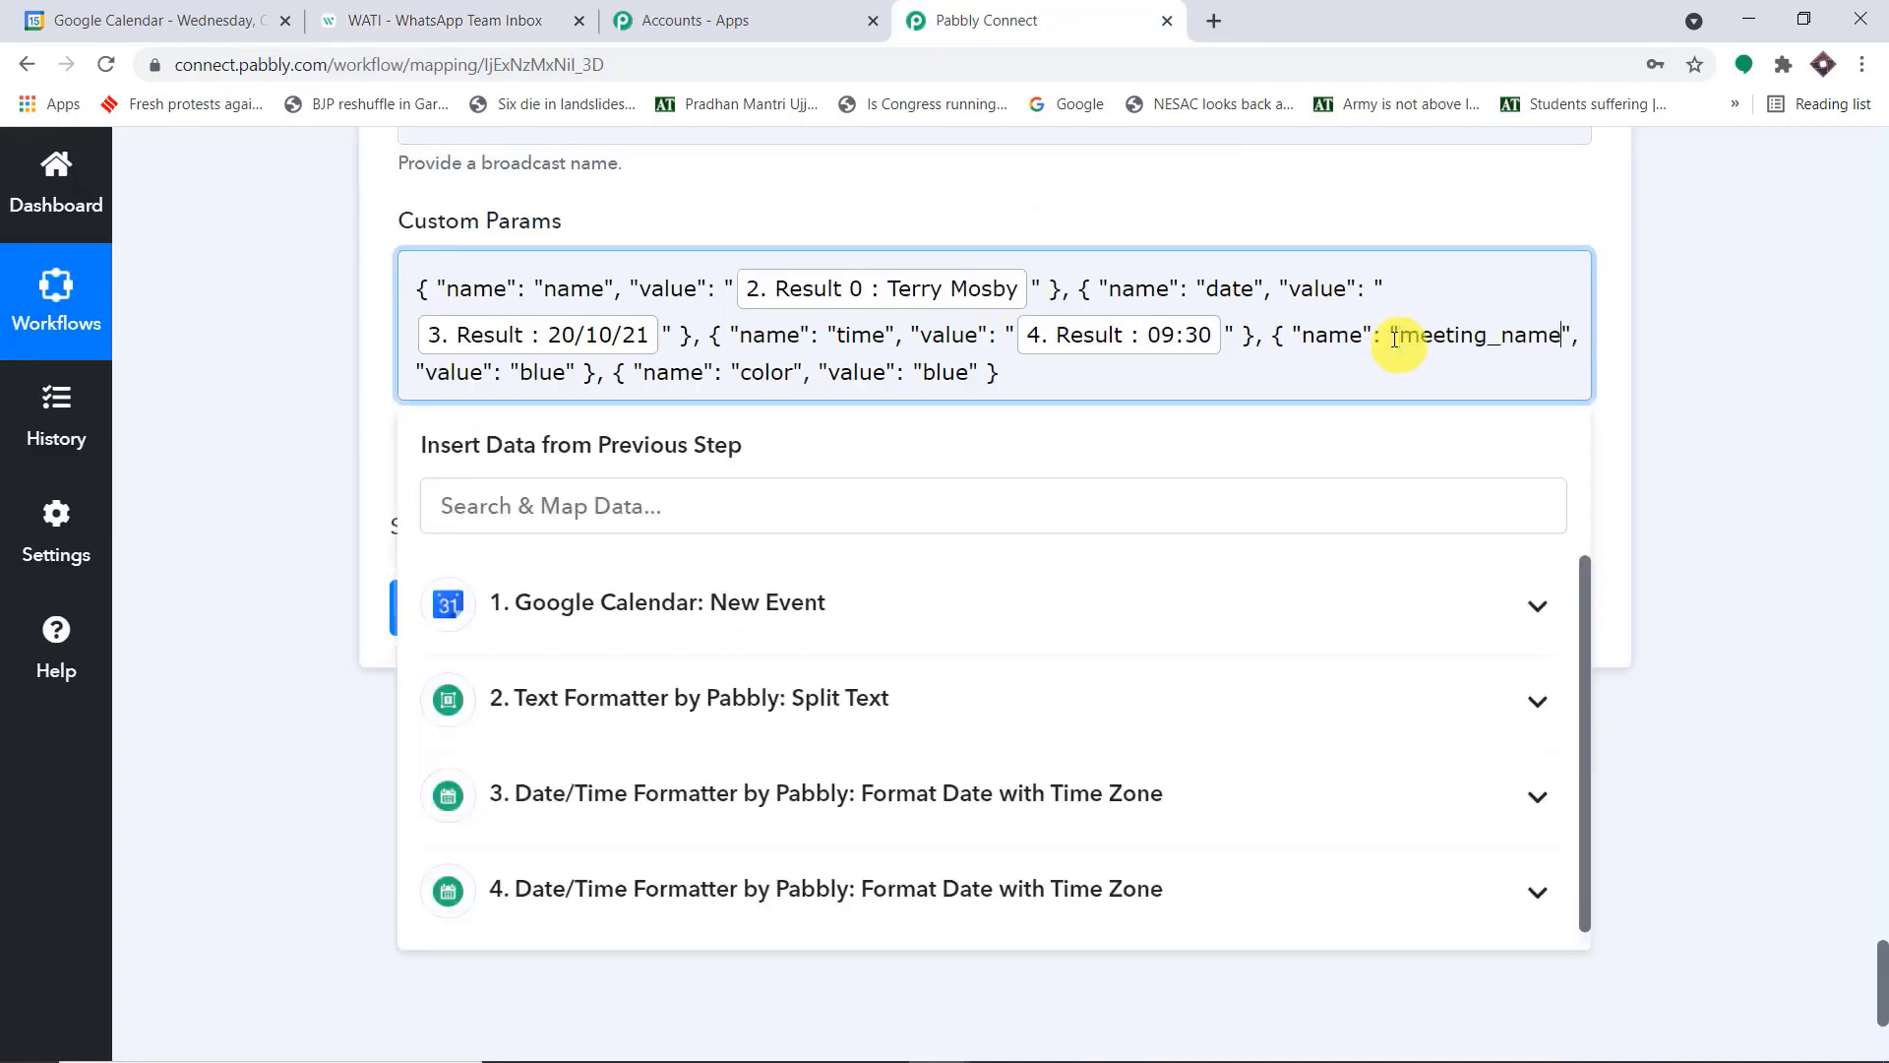
Replace "blue" in the meeting_name object of Custom Params with the Summary from the Google Calendar New Event step
double_click(524, 373)
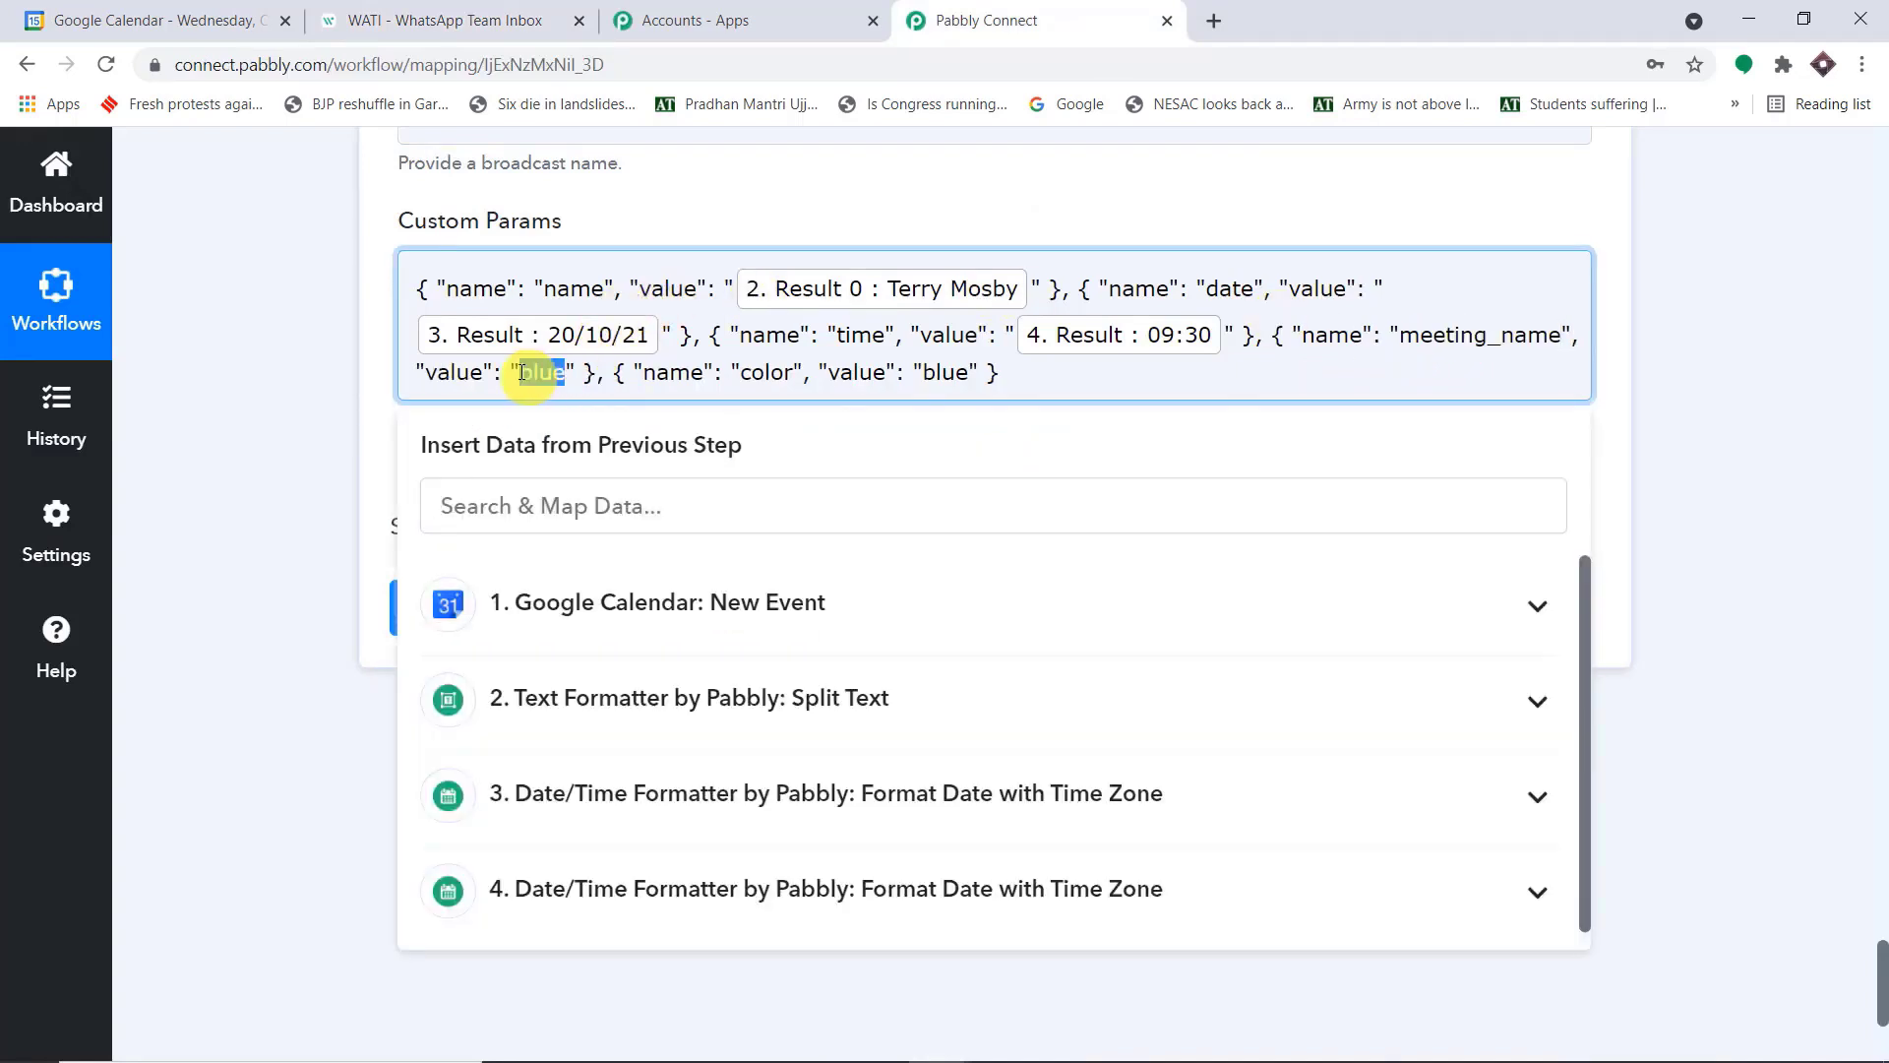
key("BackSpace")
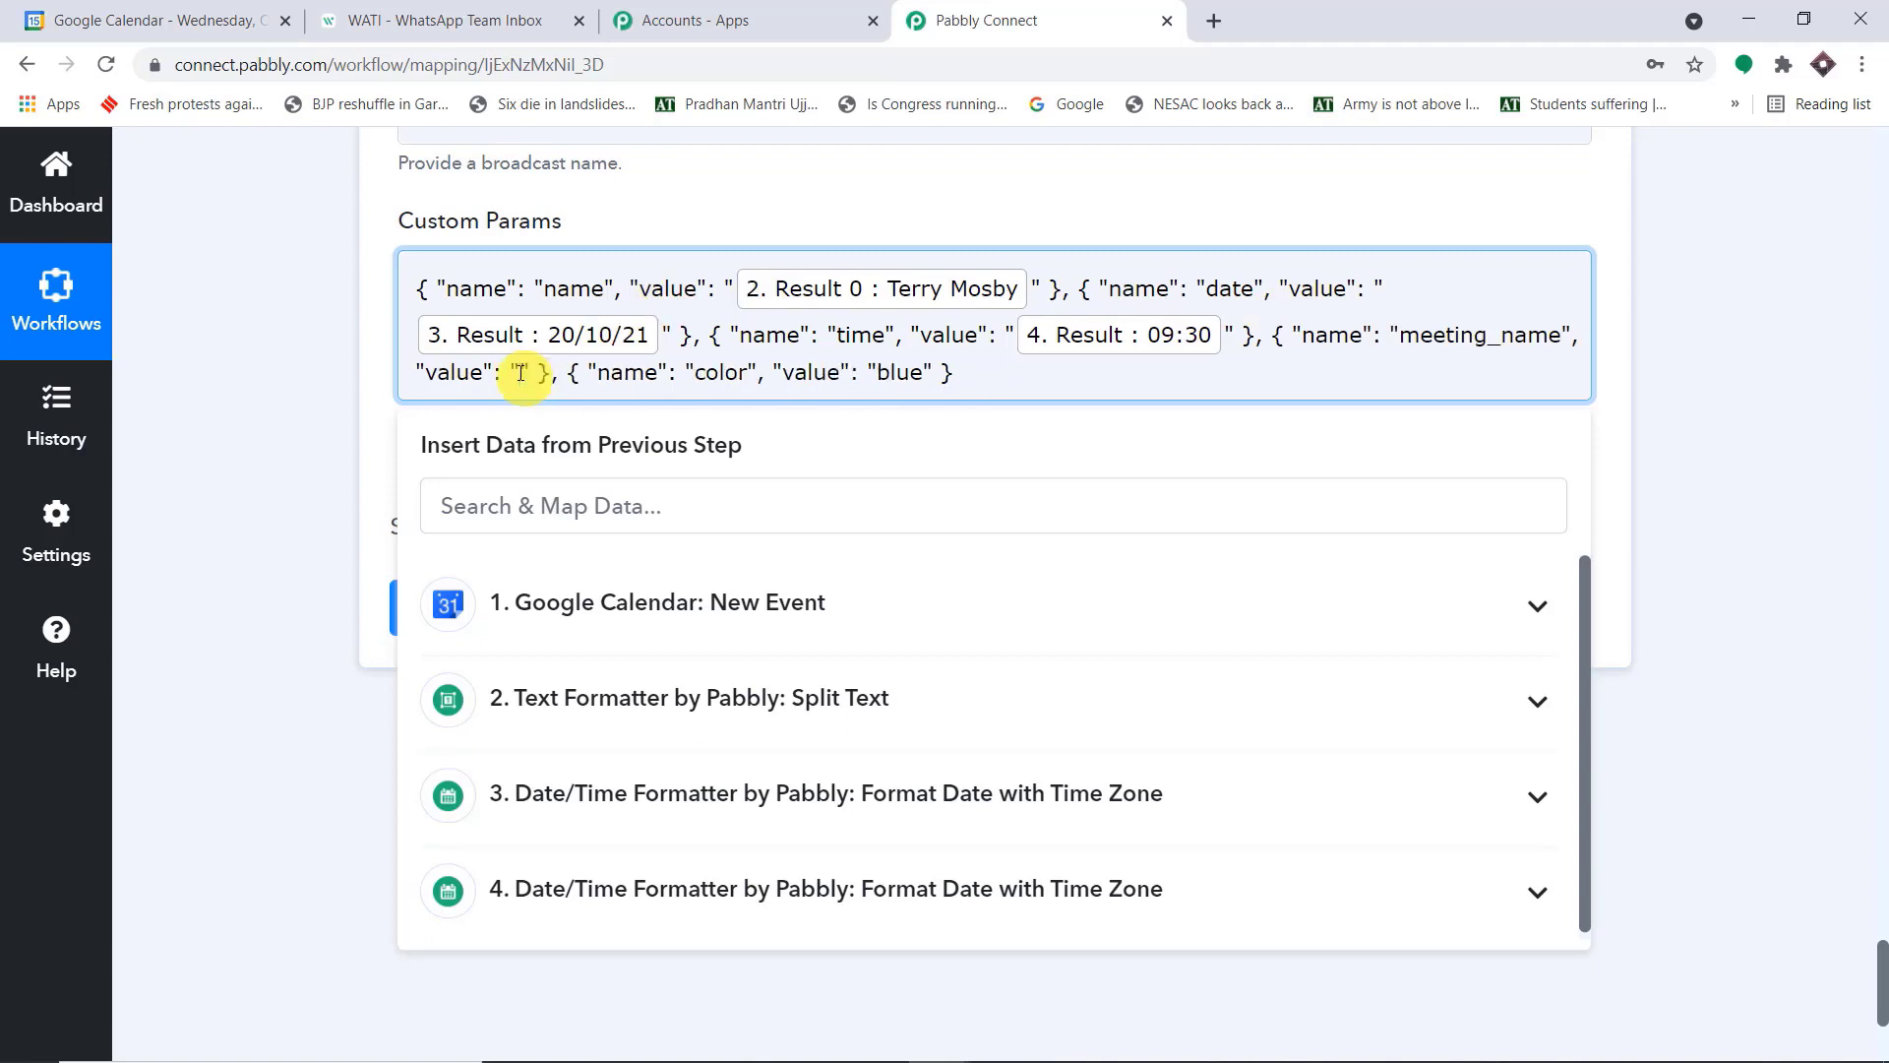
left_click(637, 793)
scroll(750, 822, "down", 1)
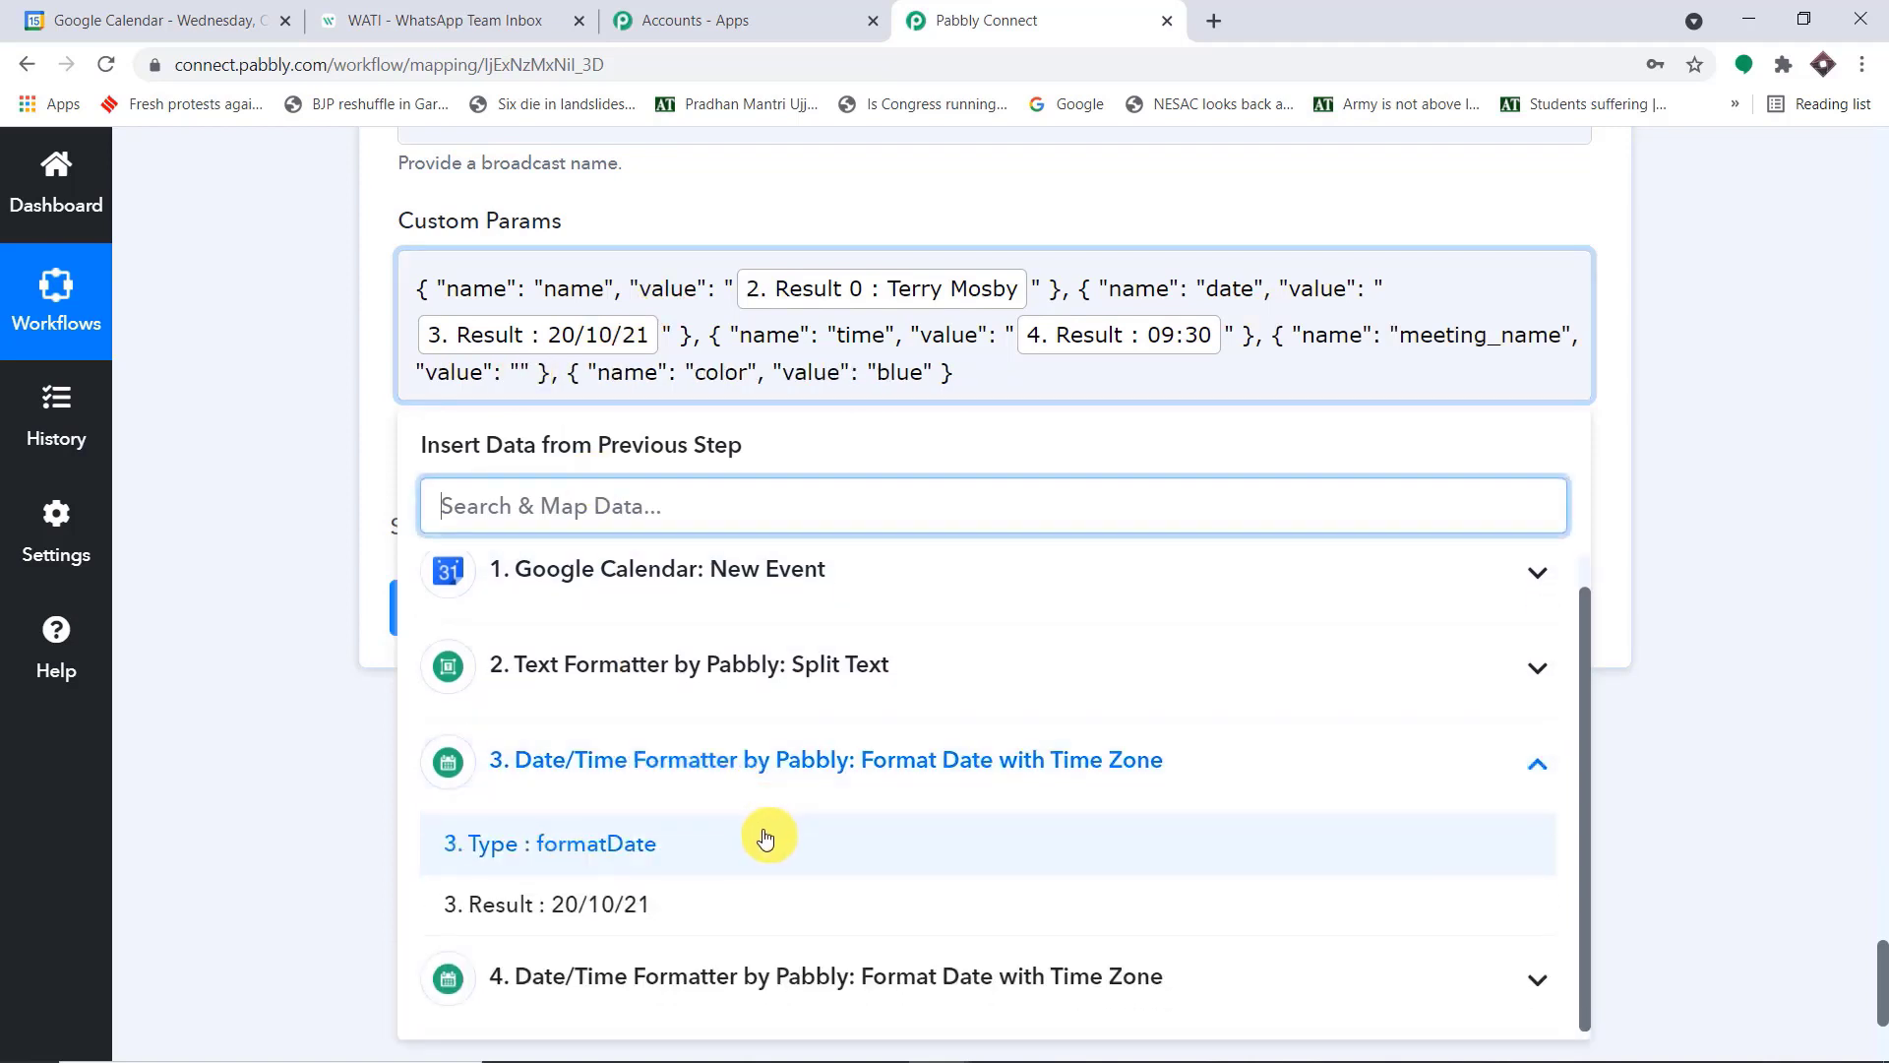
left_click(753, 764)
left_click(721, 596)
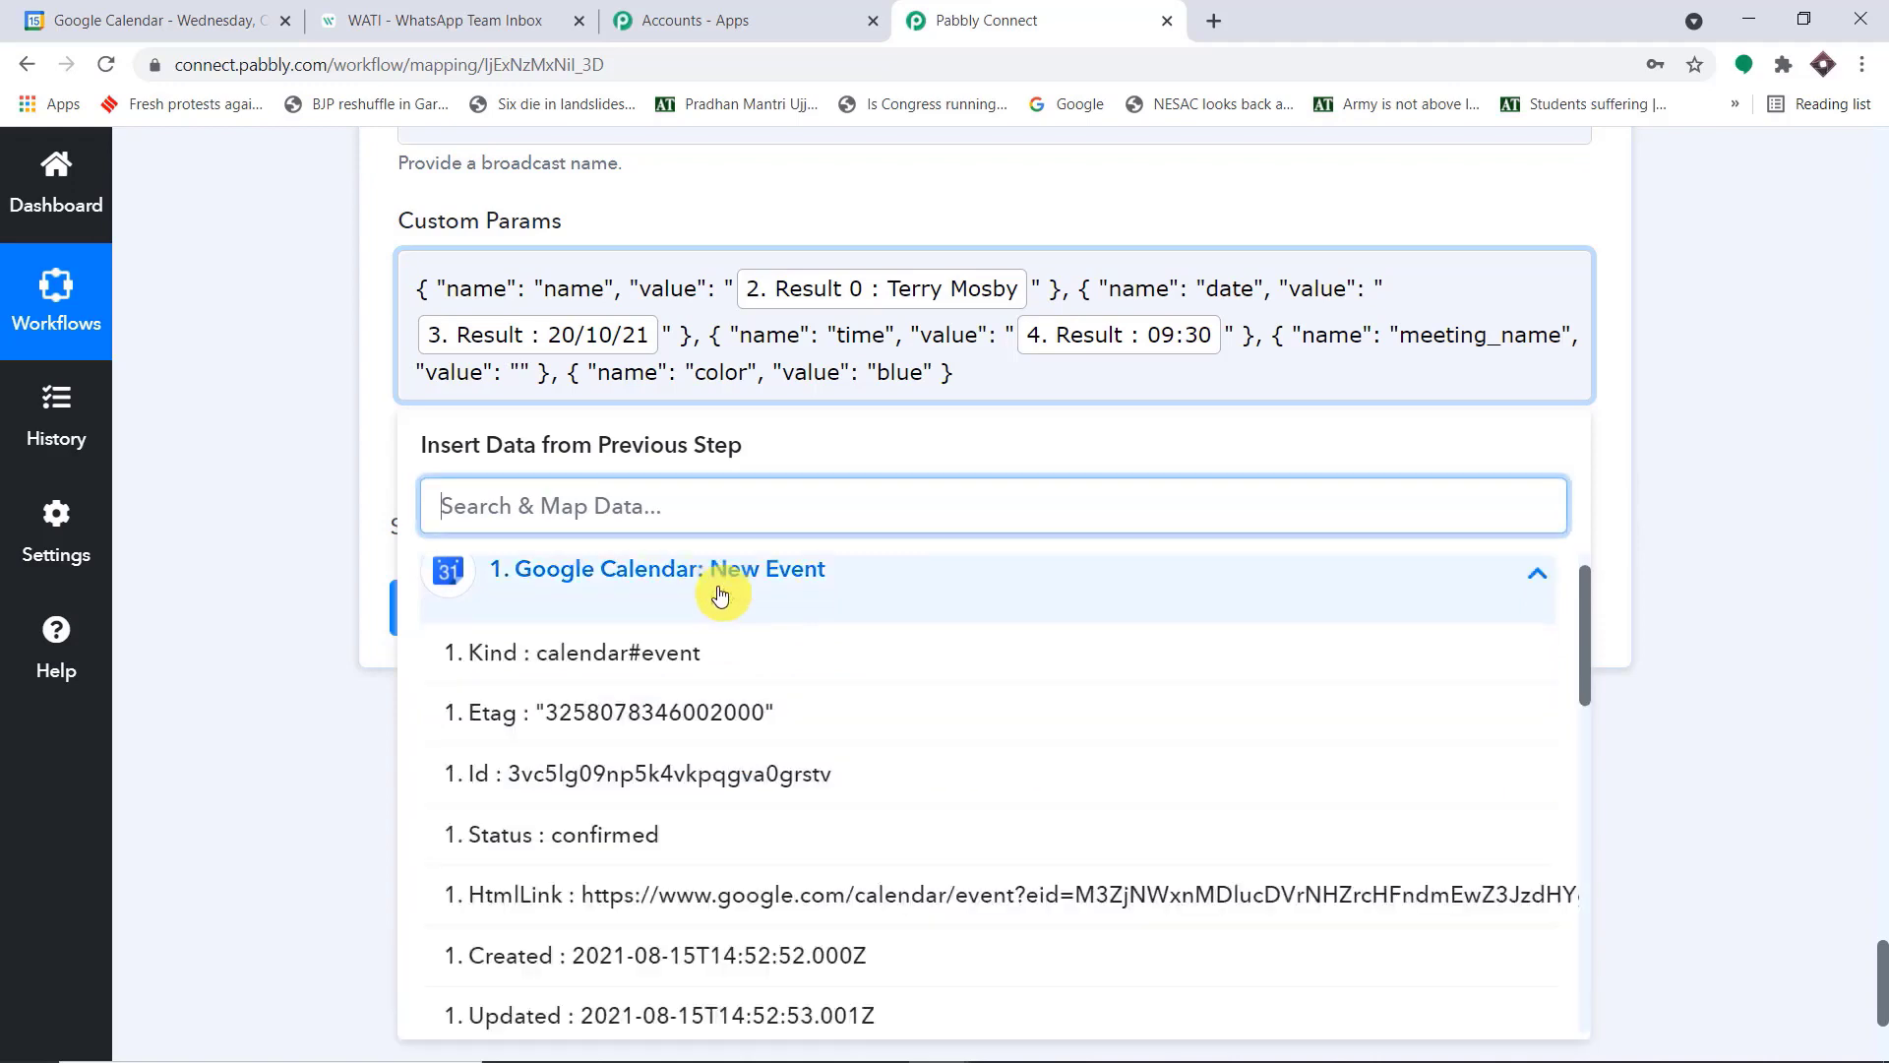
scroll(778, 728, "down", 3)
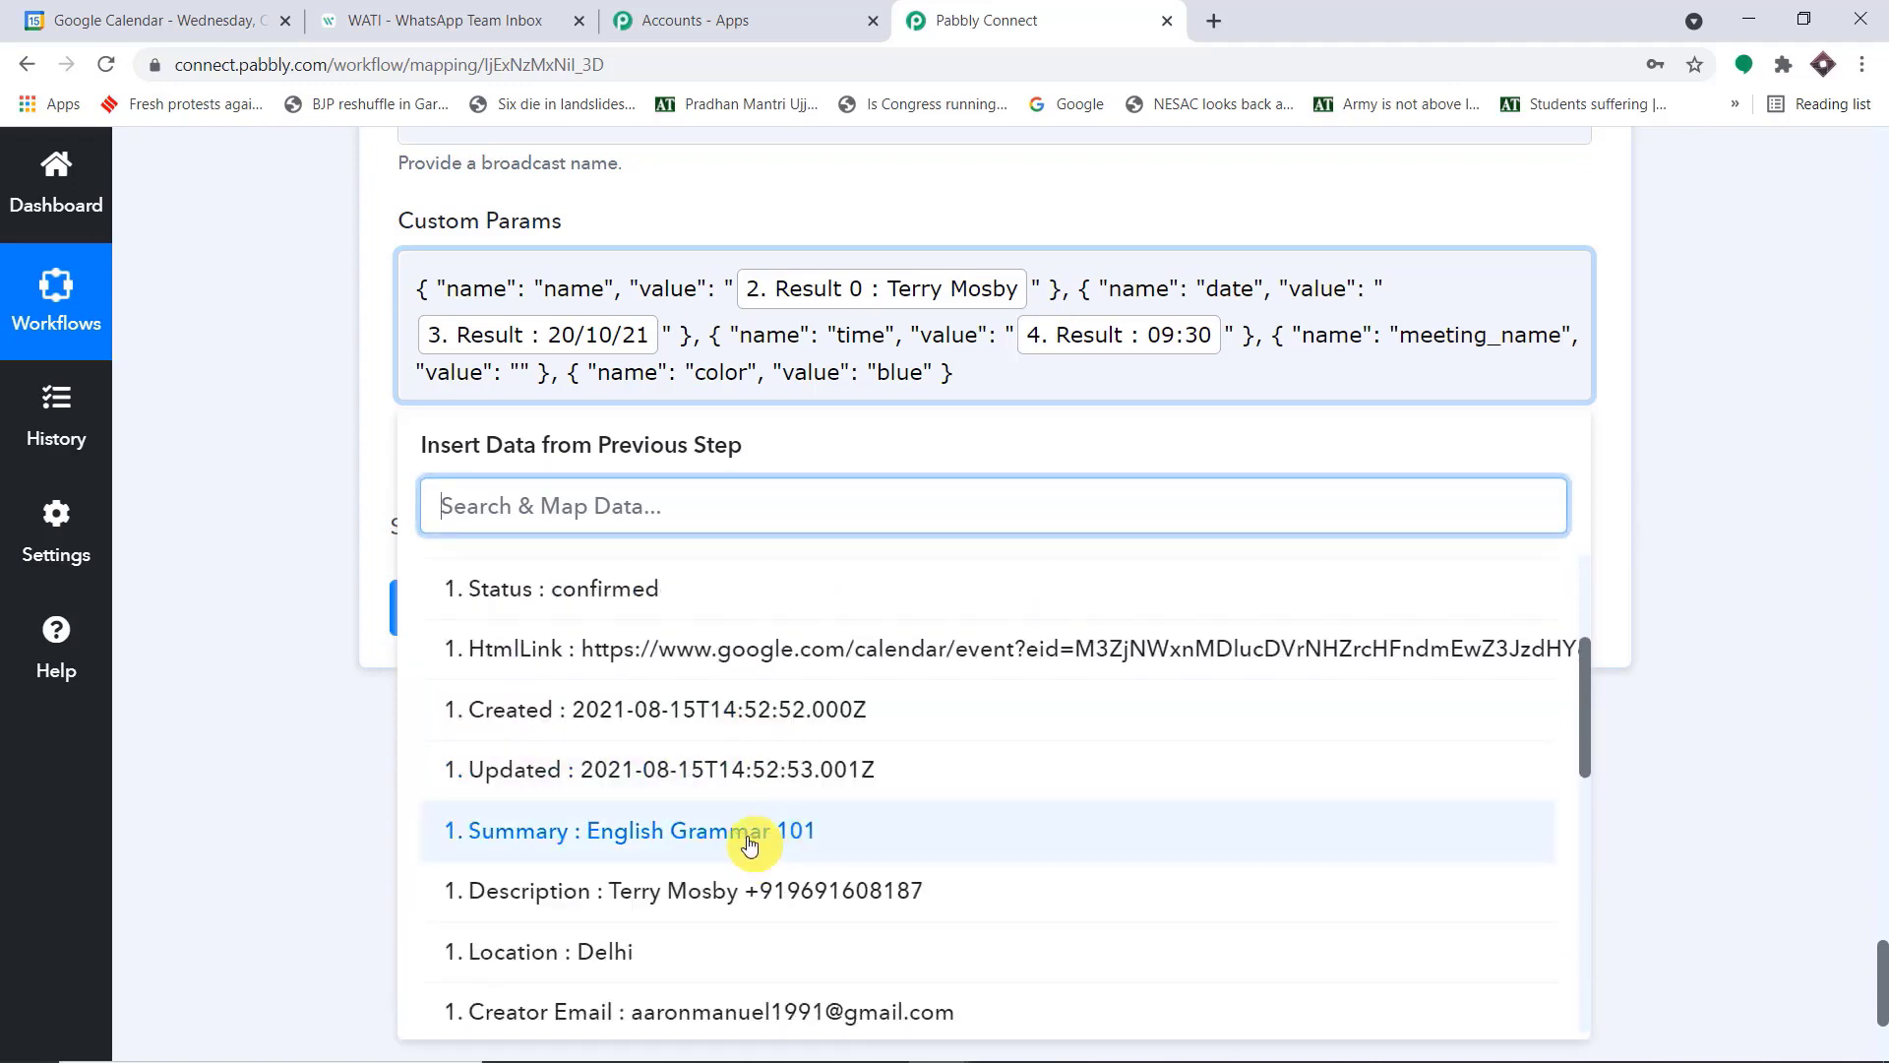
left_click(738, 843)
left_click(1678, 480)
Copy location from the WATI template body and replace "color" with it in Pabbly Connect's fifth Custom Params object
left_click_drag(1165, 384, 1120, 380)
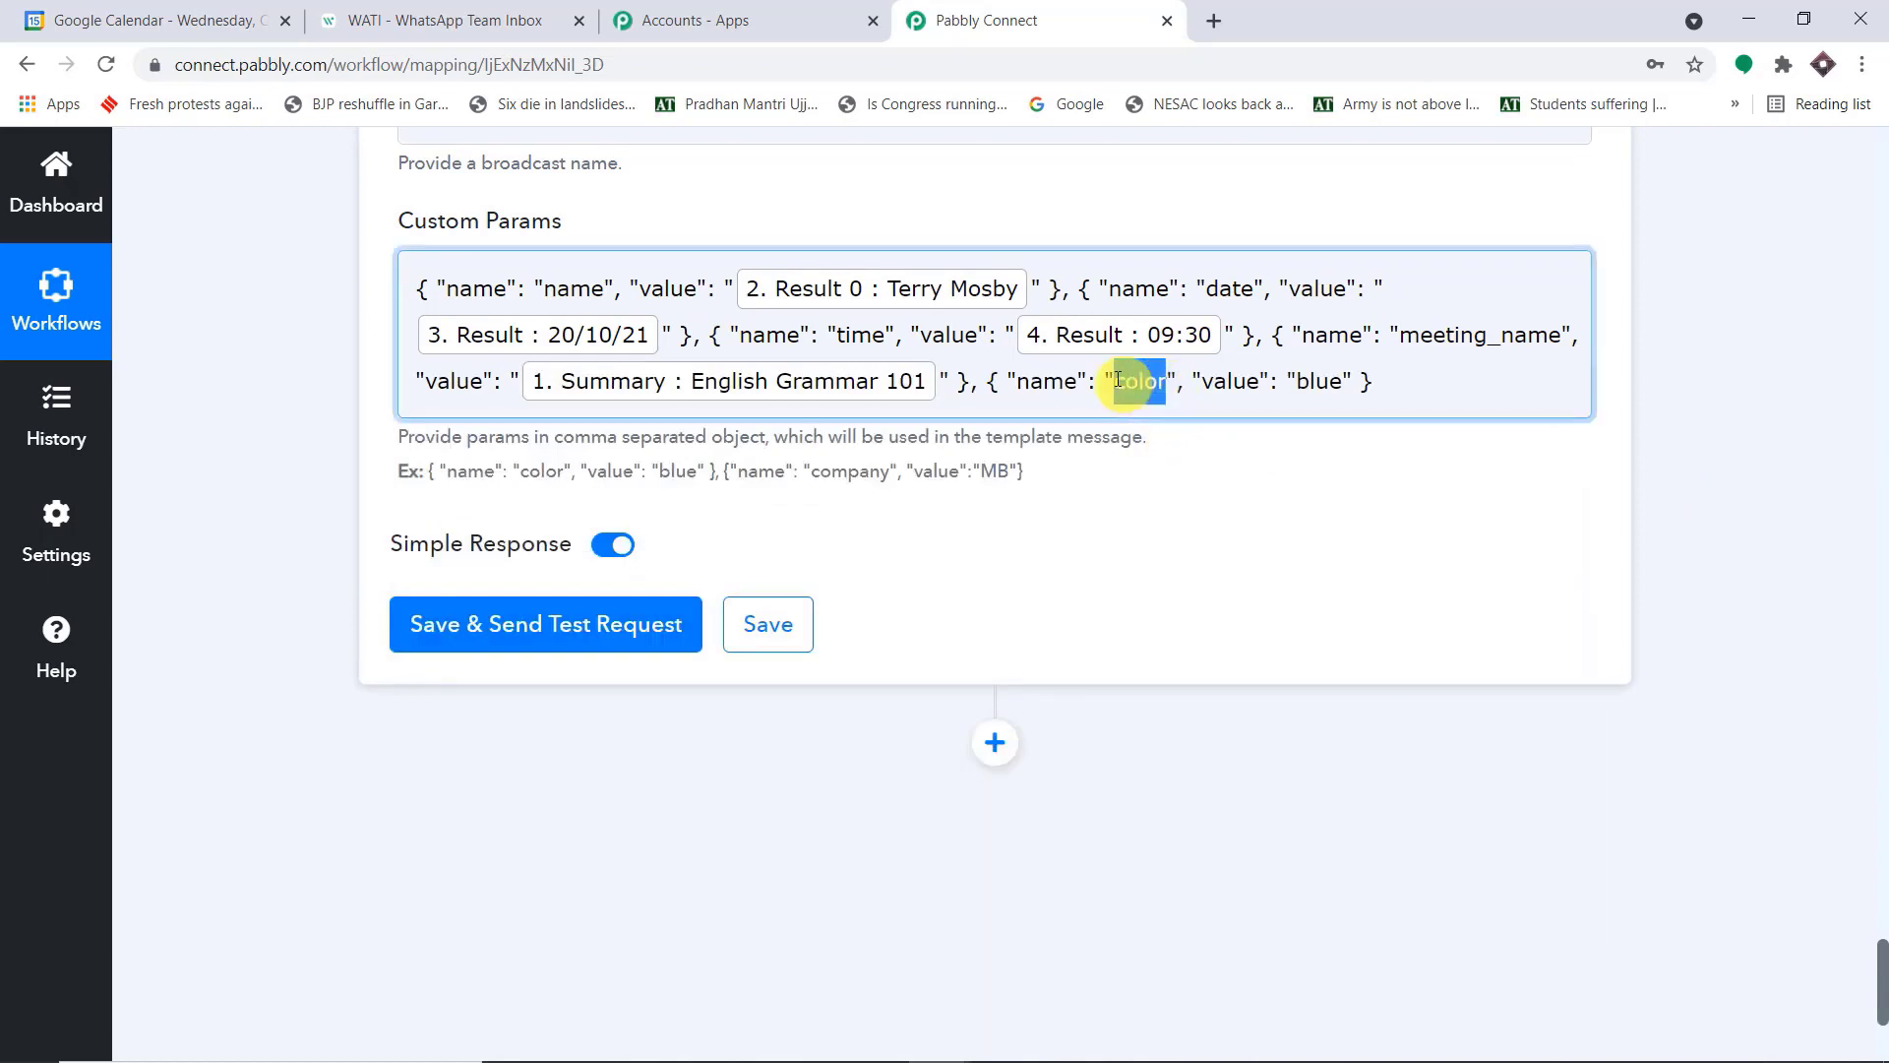
key("BackSpace")
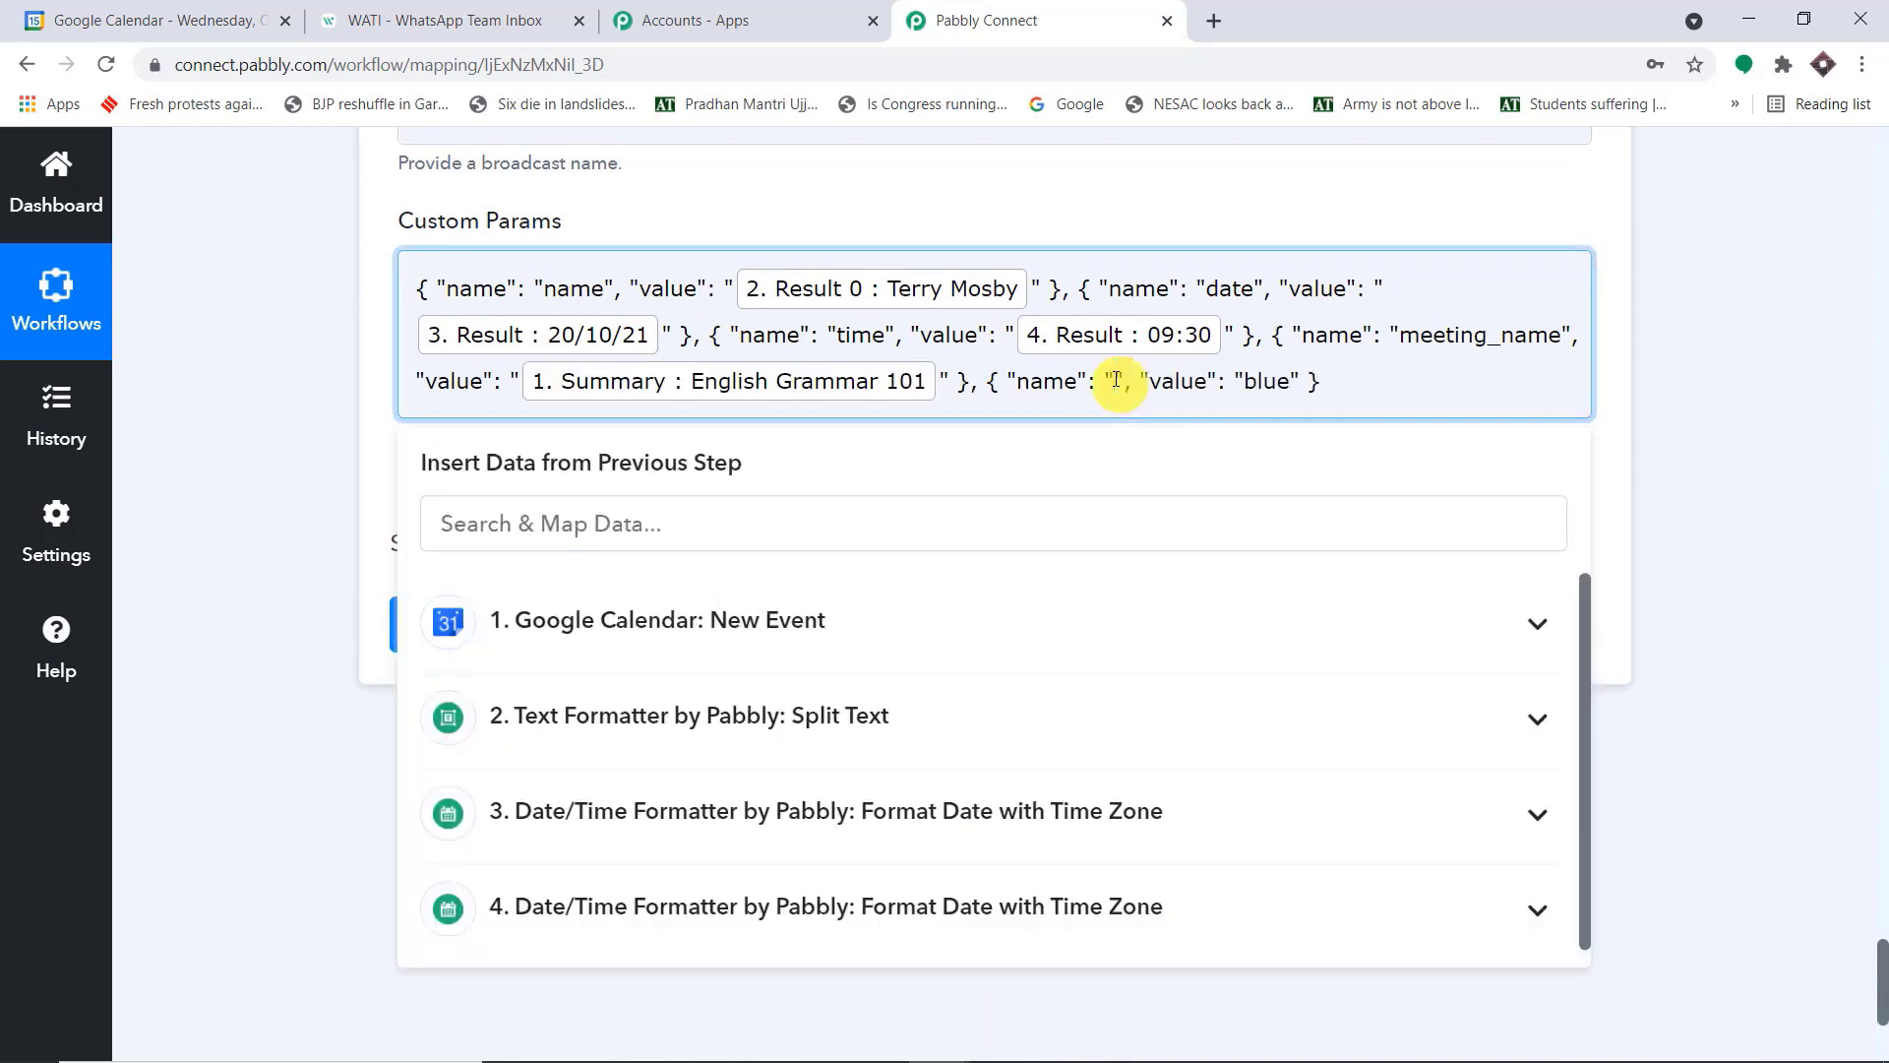
left_click(451, 13)
left_click(1111, 10)
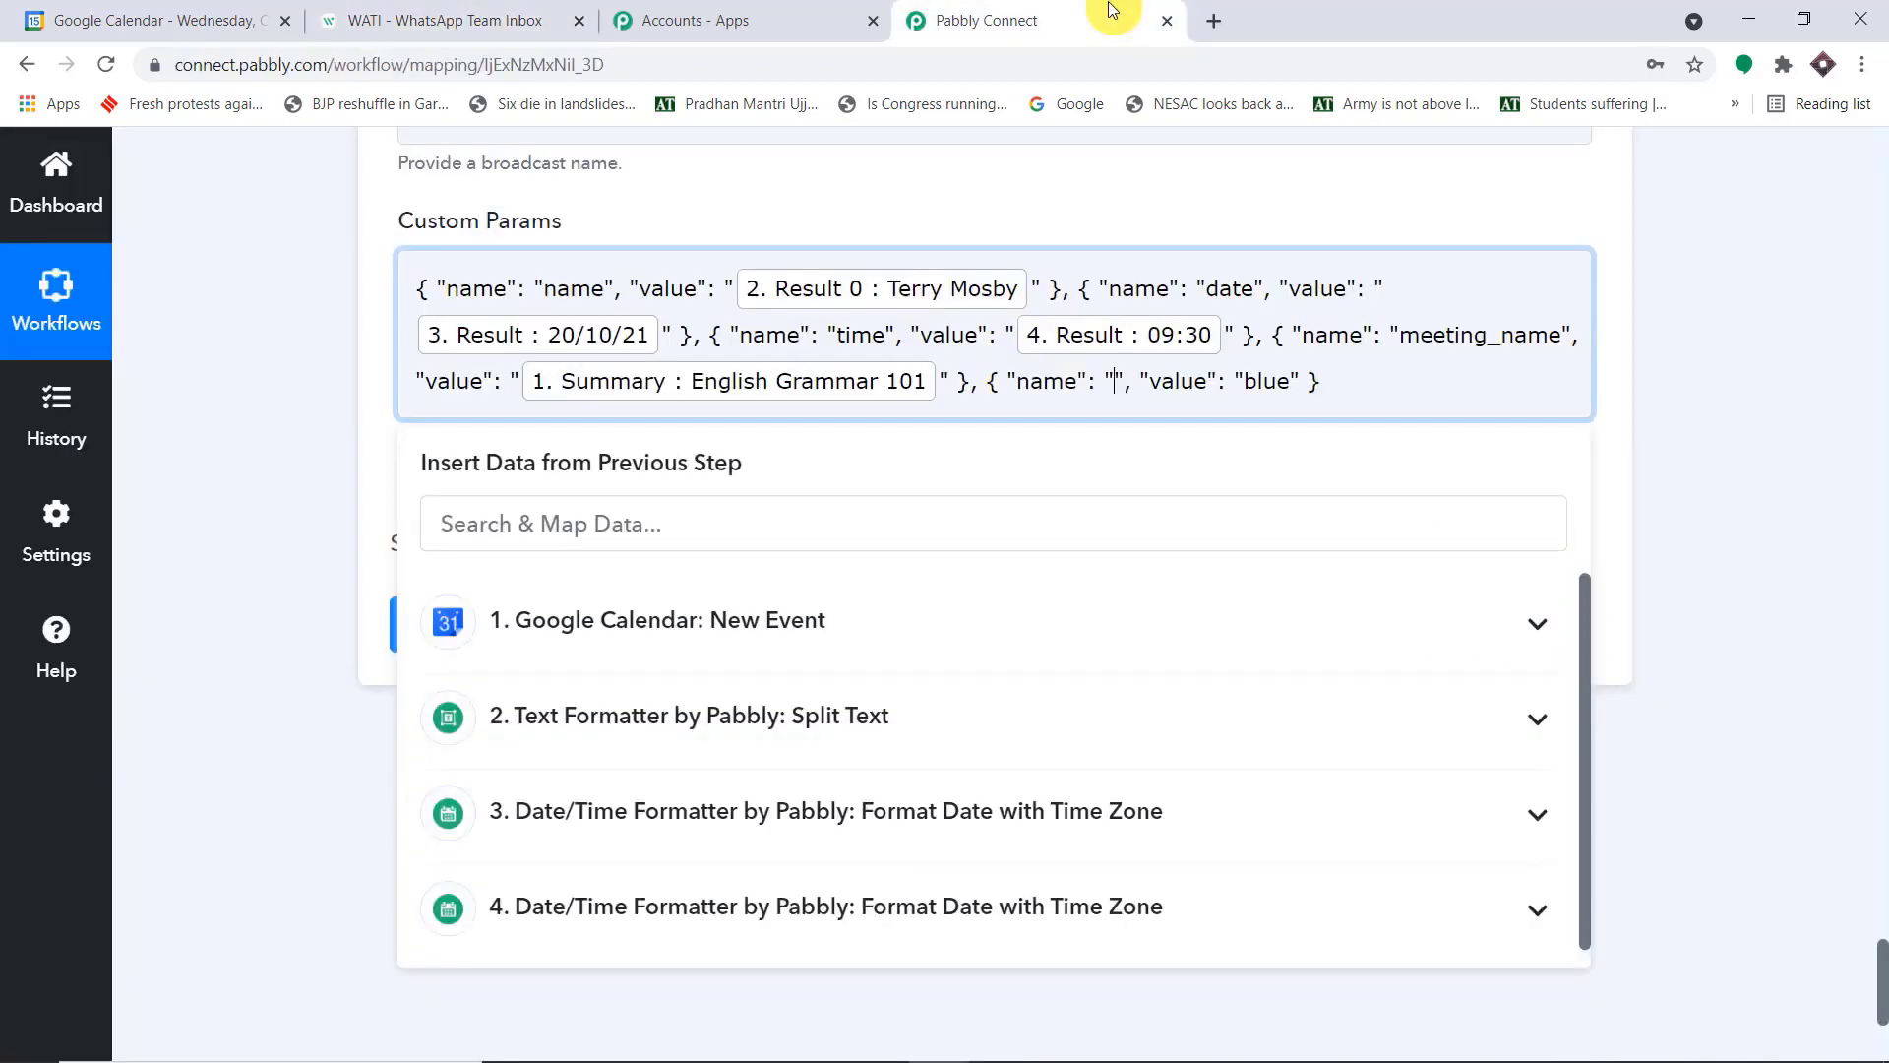
left_click(329, 15)
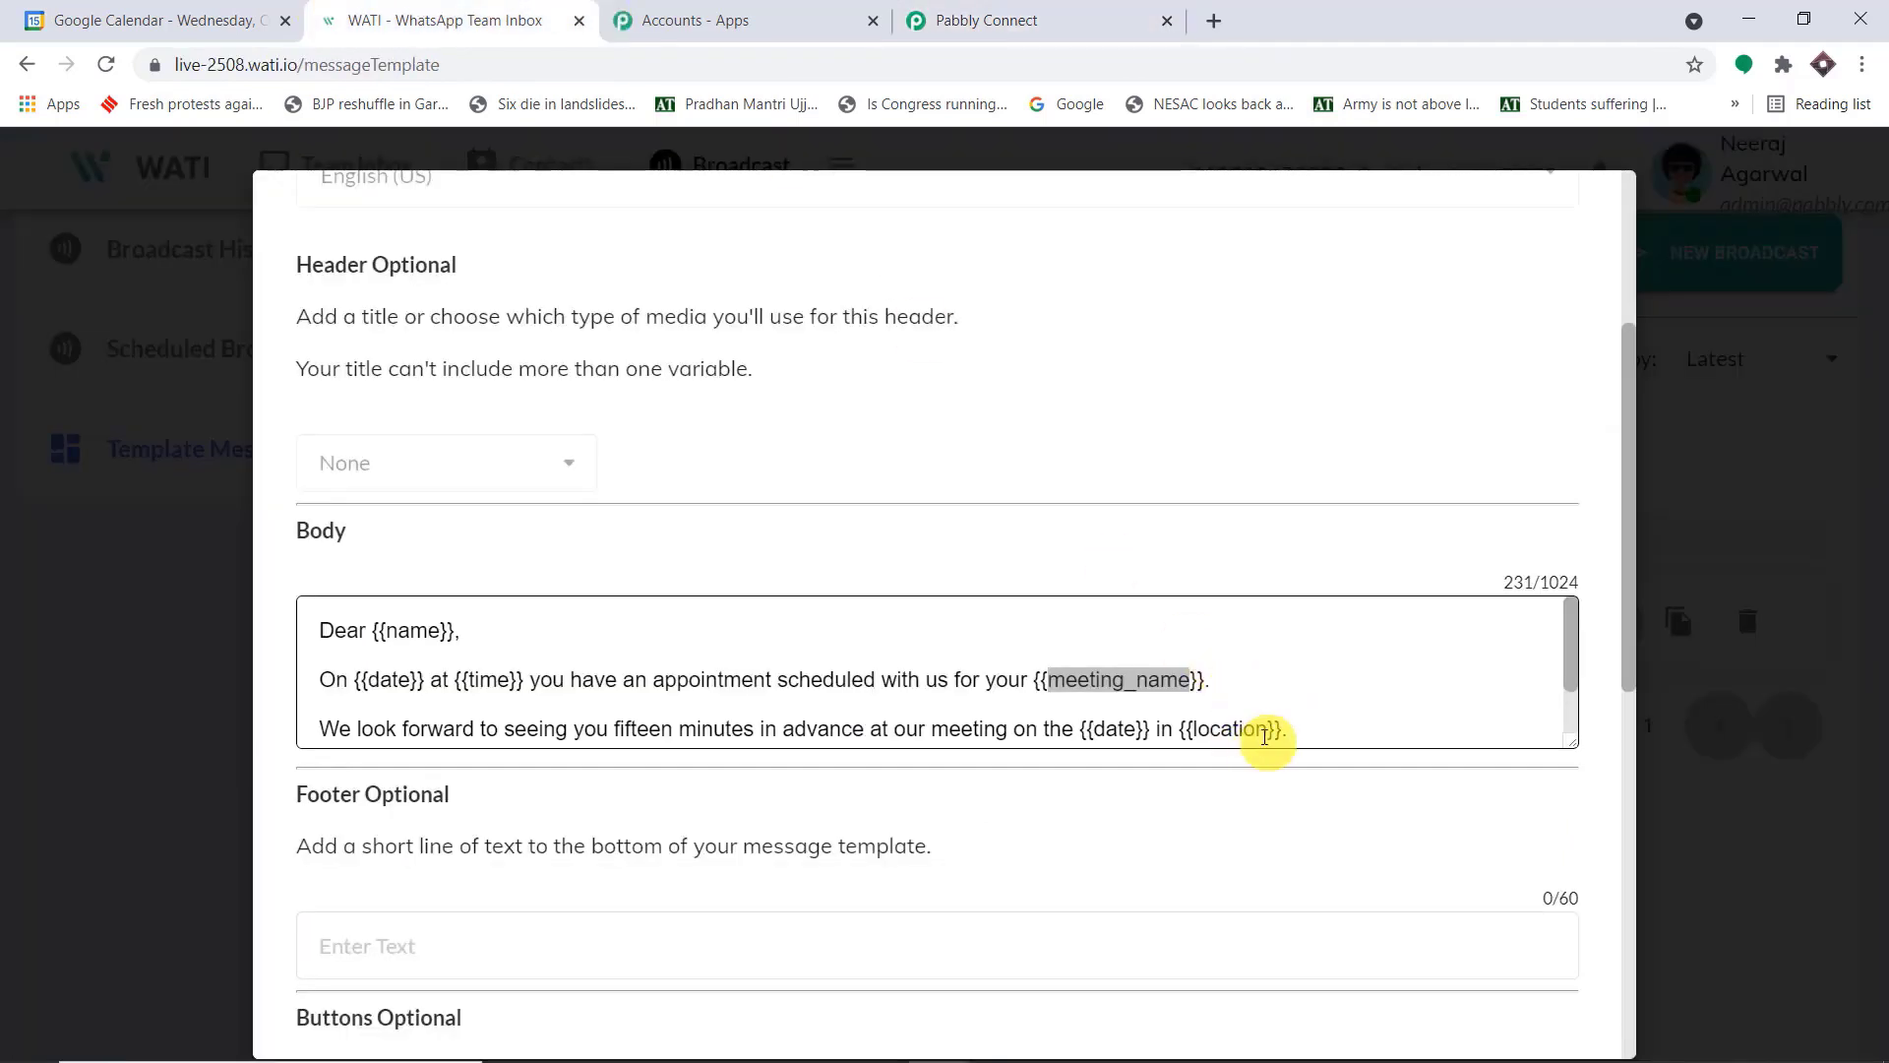
left_click_drag(1275, 734, 1192, 666)
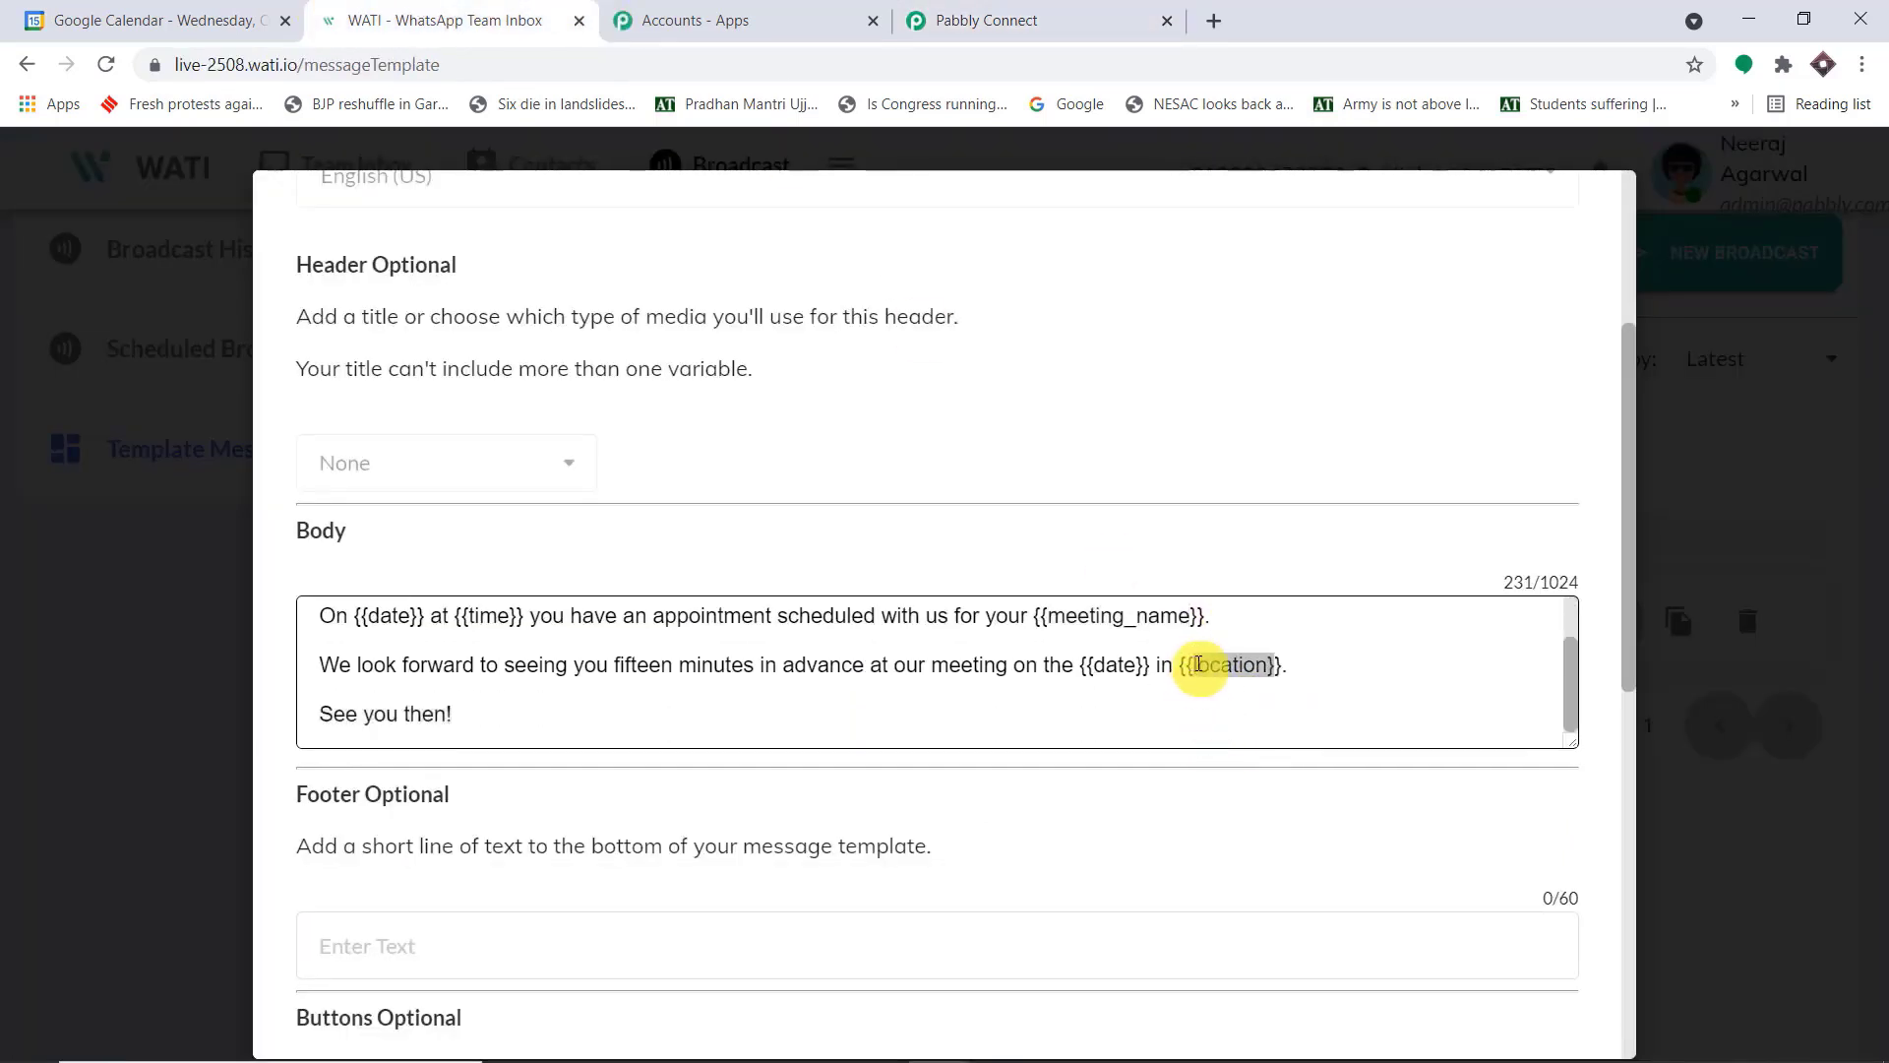
left_click(1199, 666)
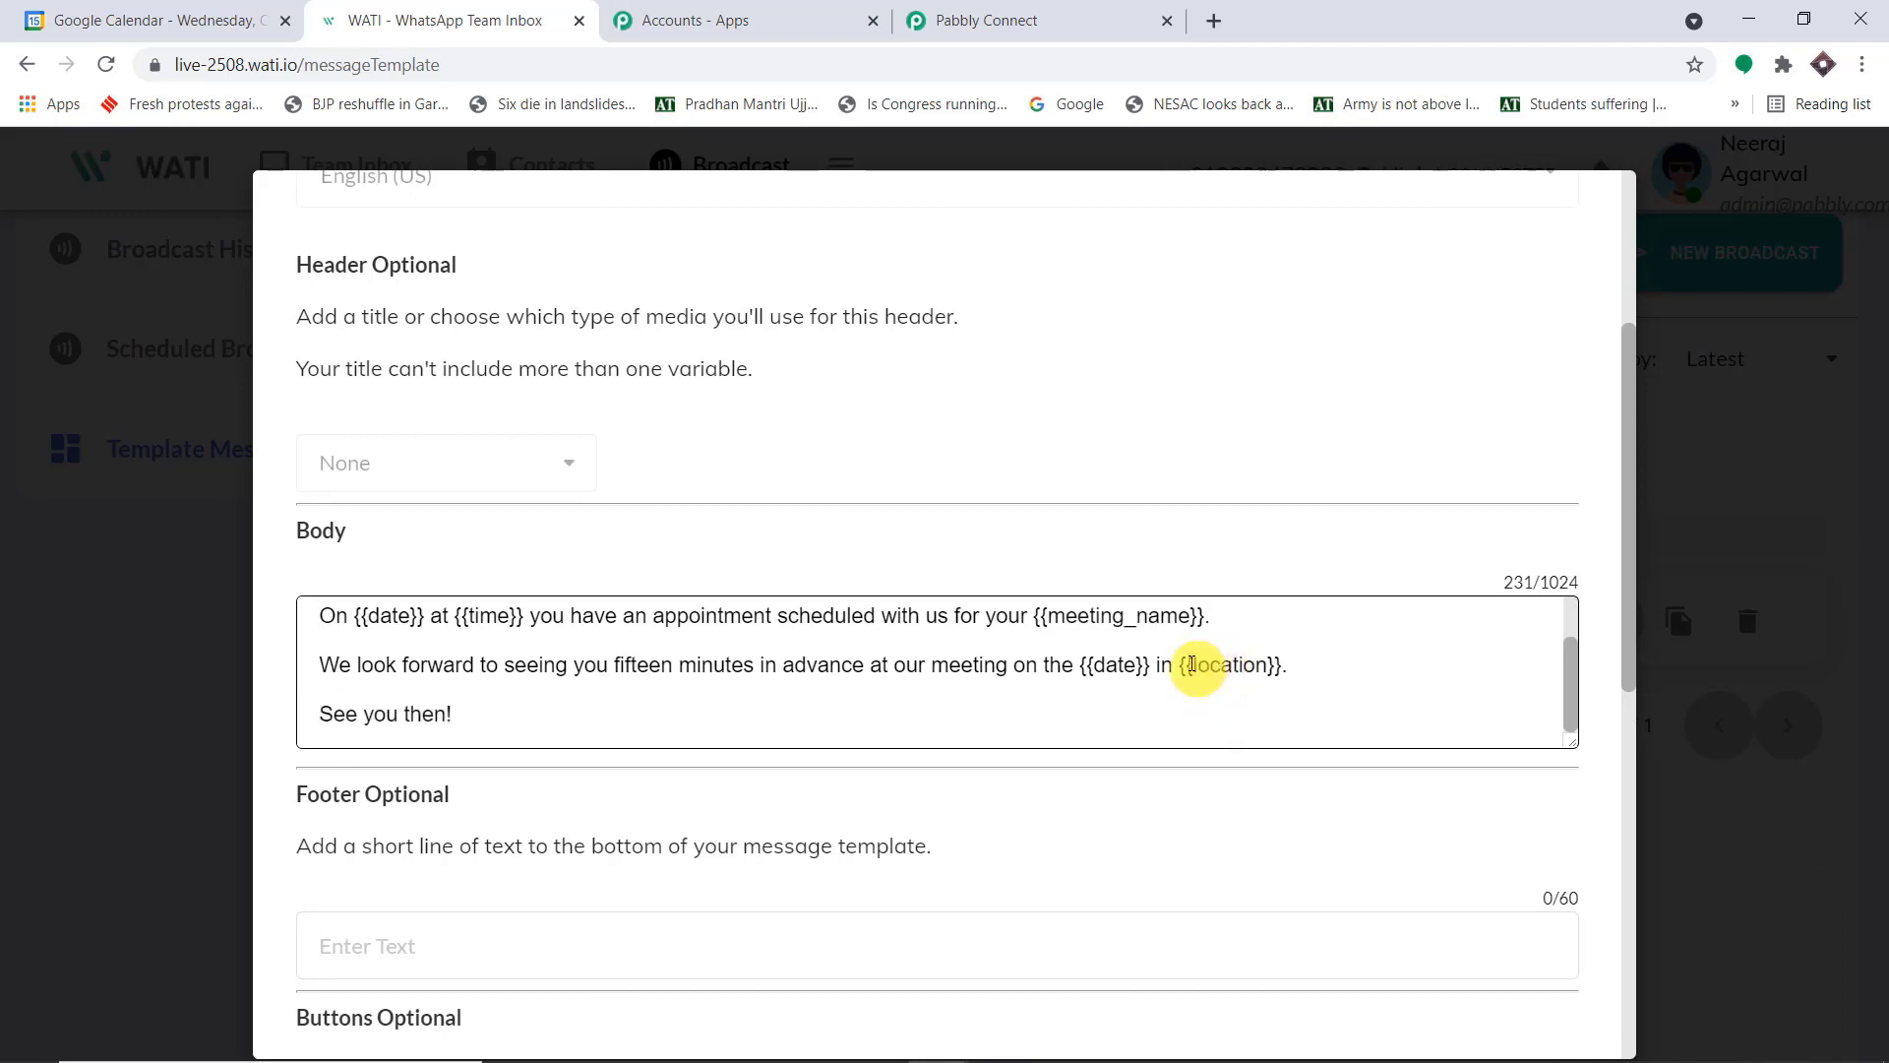
left_click_drag(1192, 665, 1269, 664)
key("ctrl+c")
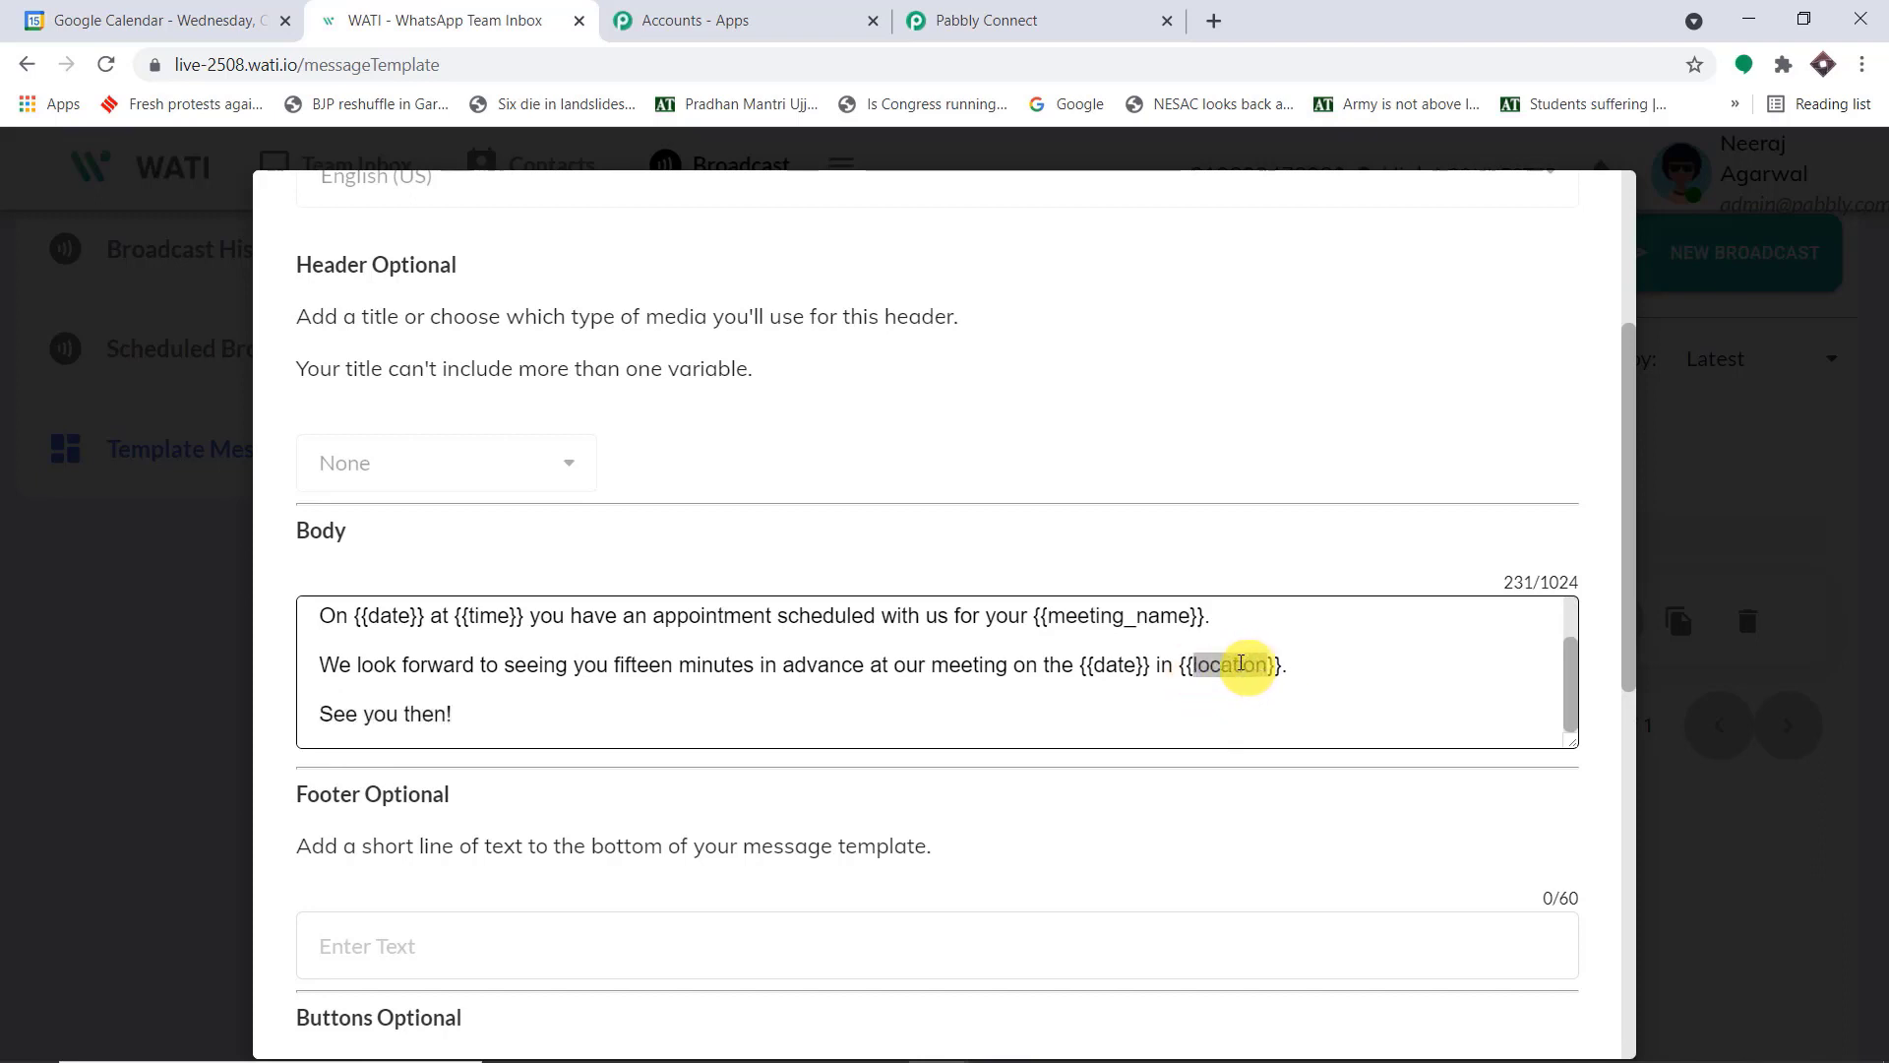
left_click(1102, 20)
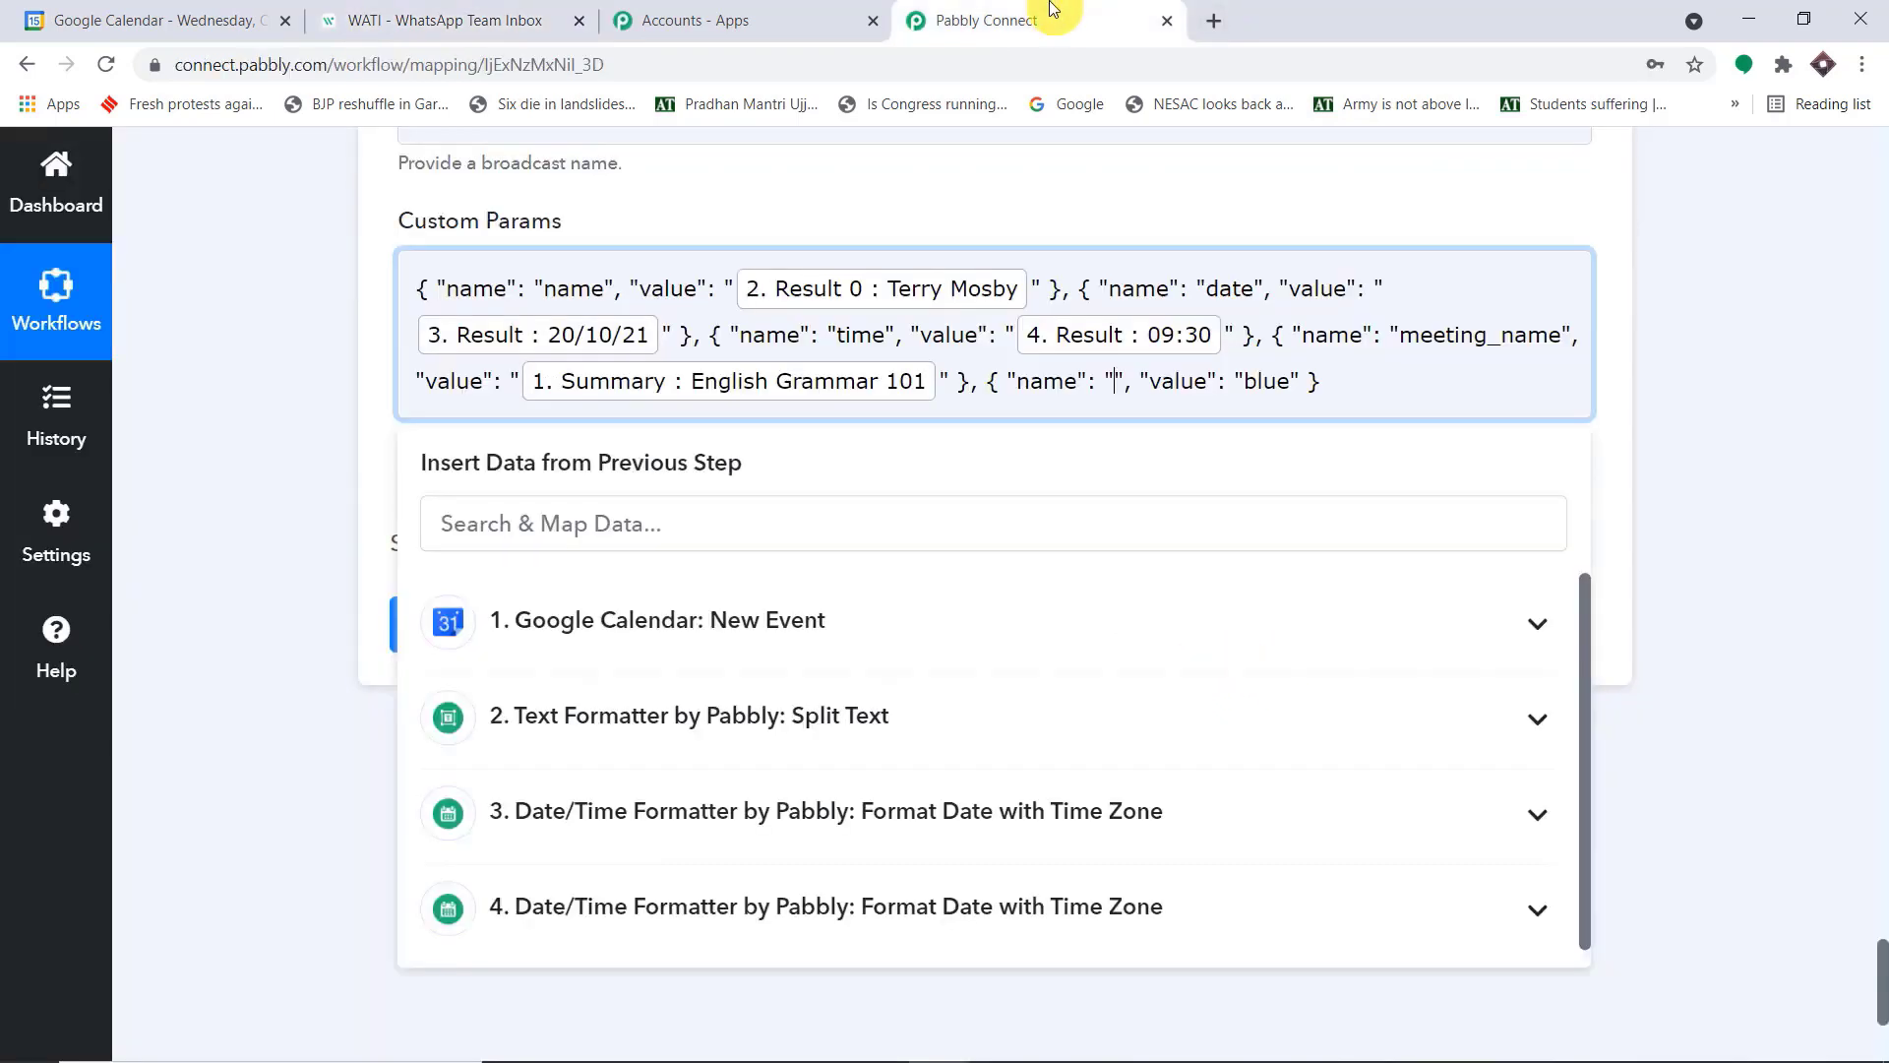
left_click(1089, 383)
key("ctrl+v")
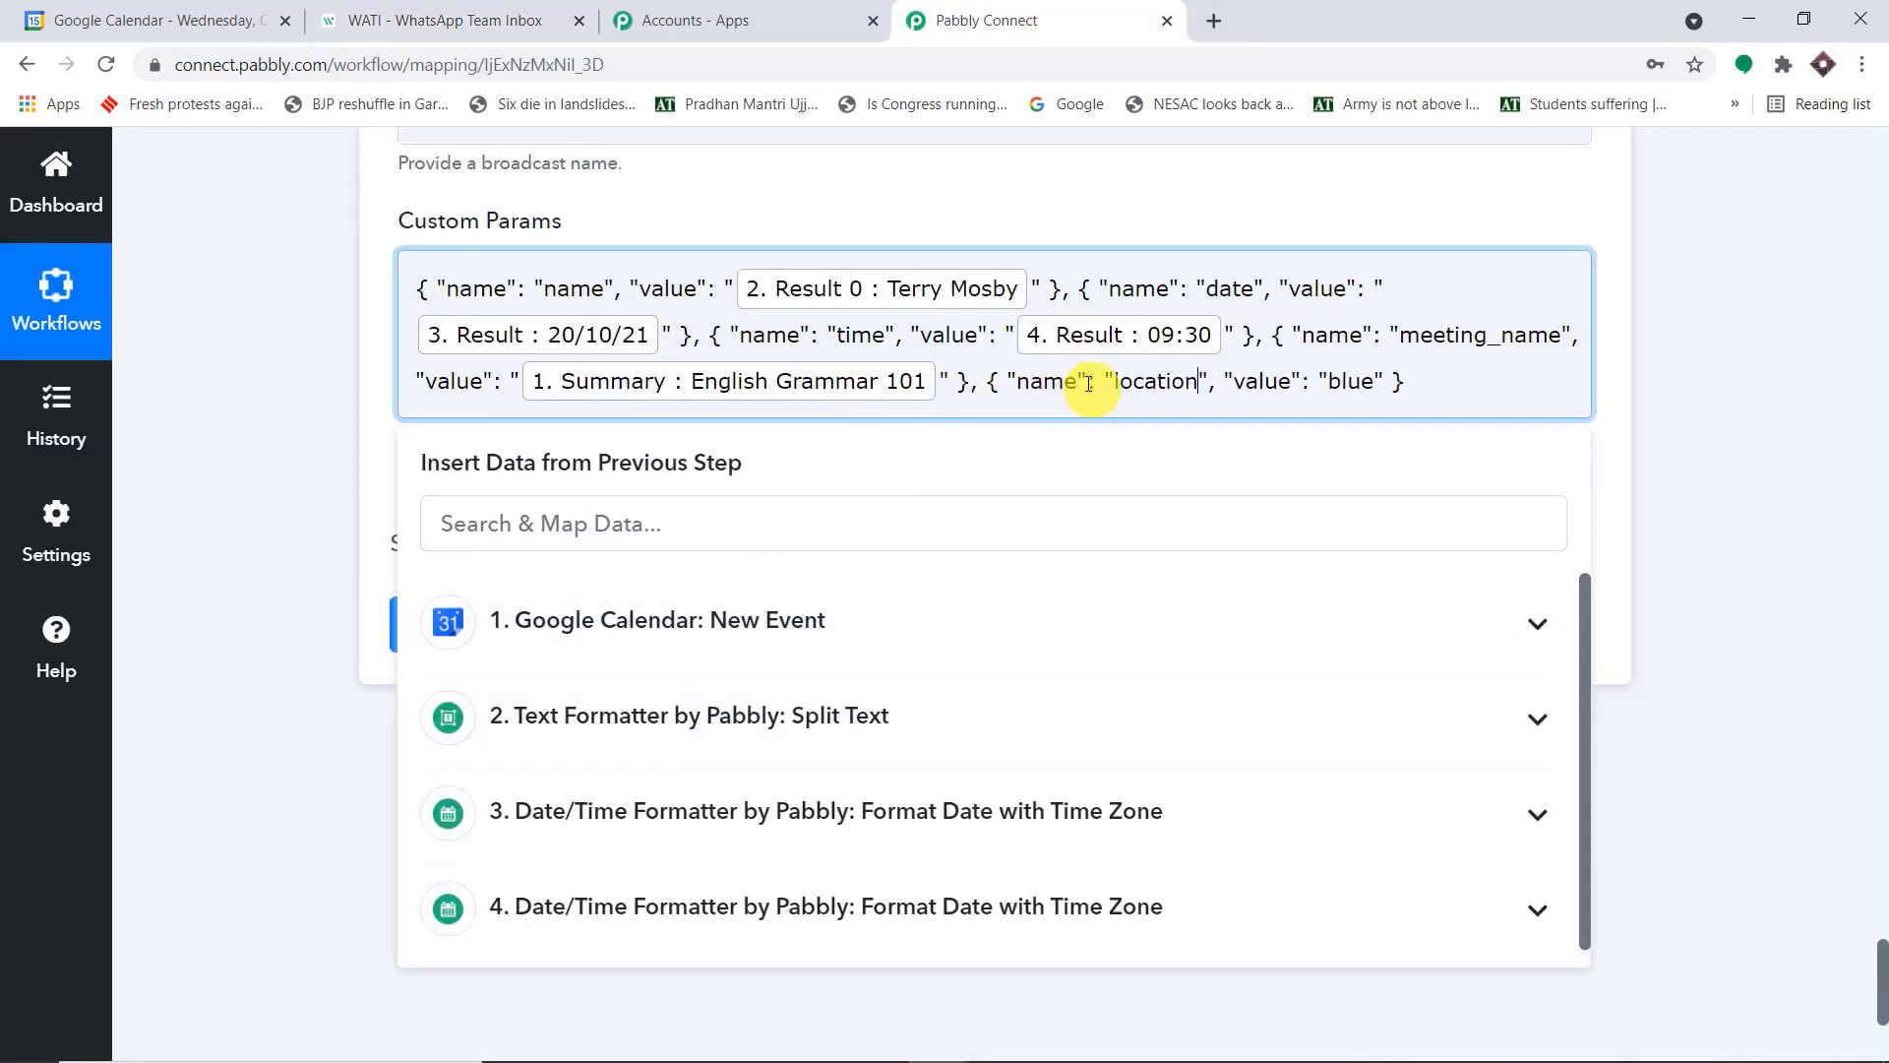
Replace "blue" in the location object of Custom Params with the Location from the Google Calendar New Event step
left_click_drag(1375, 381, 1330, 376)
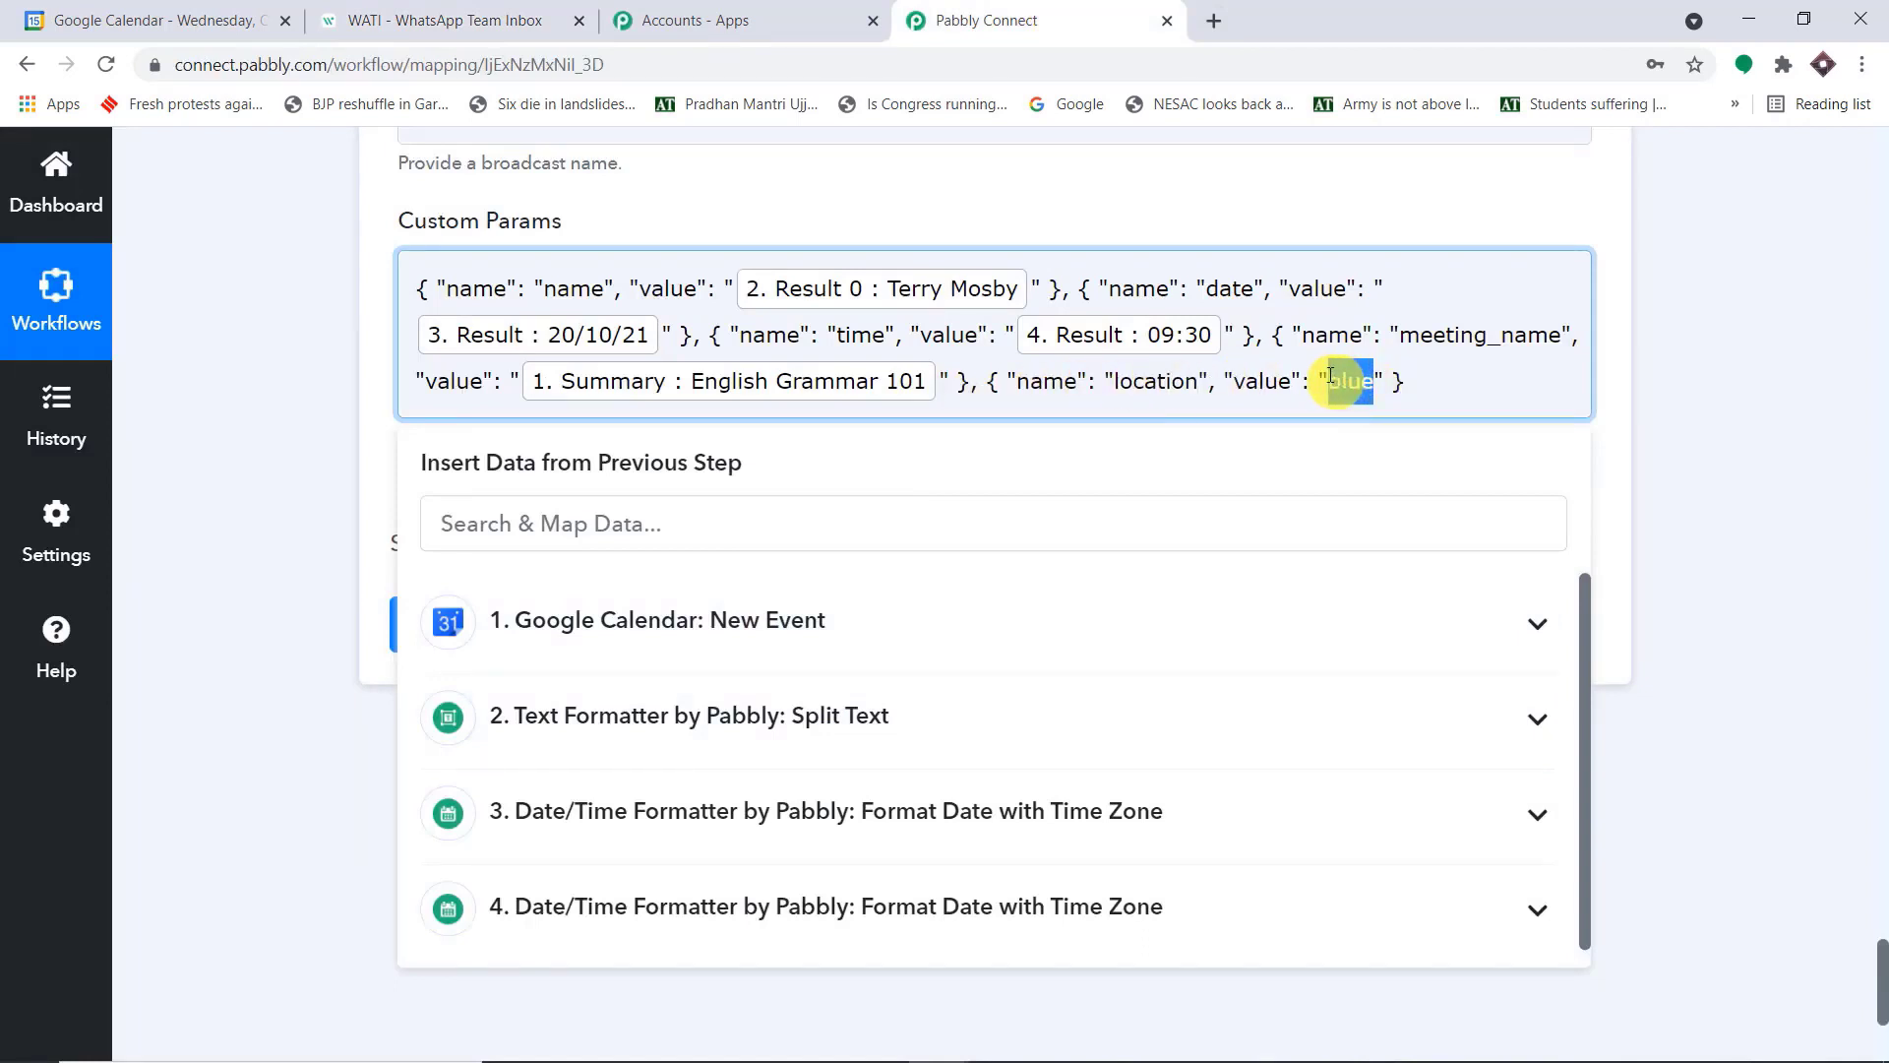
key("BackSpace")
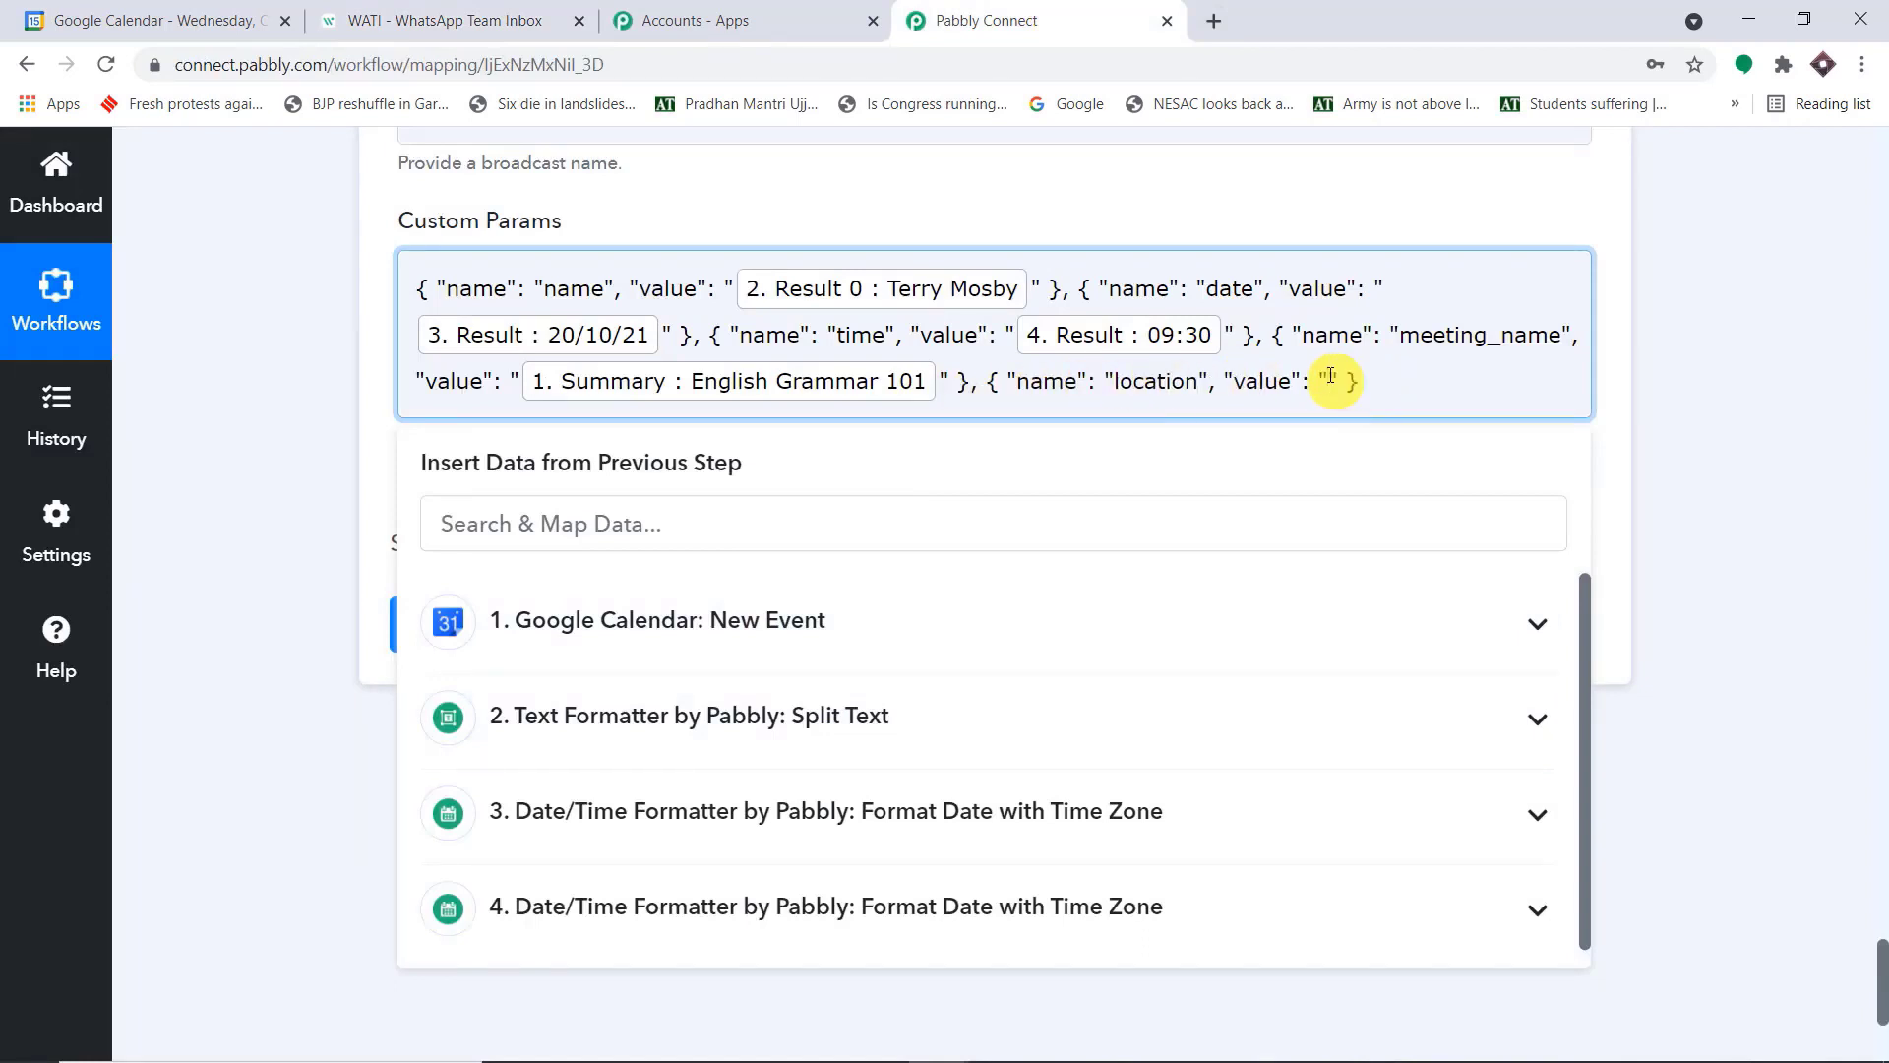
left_click(770, 628)
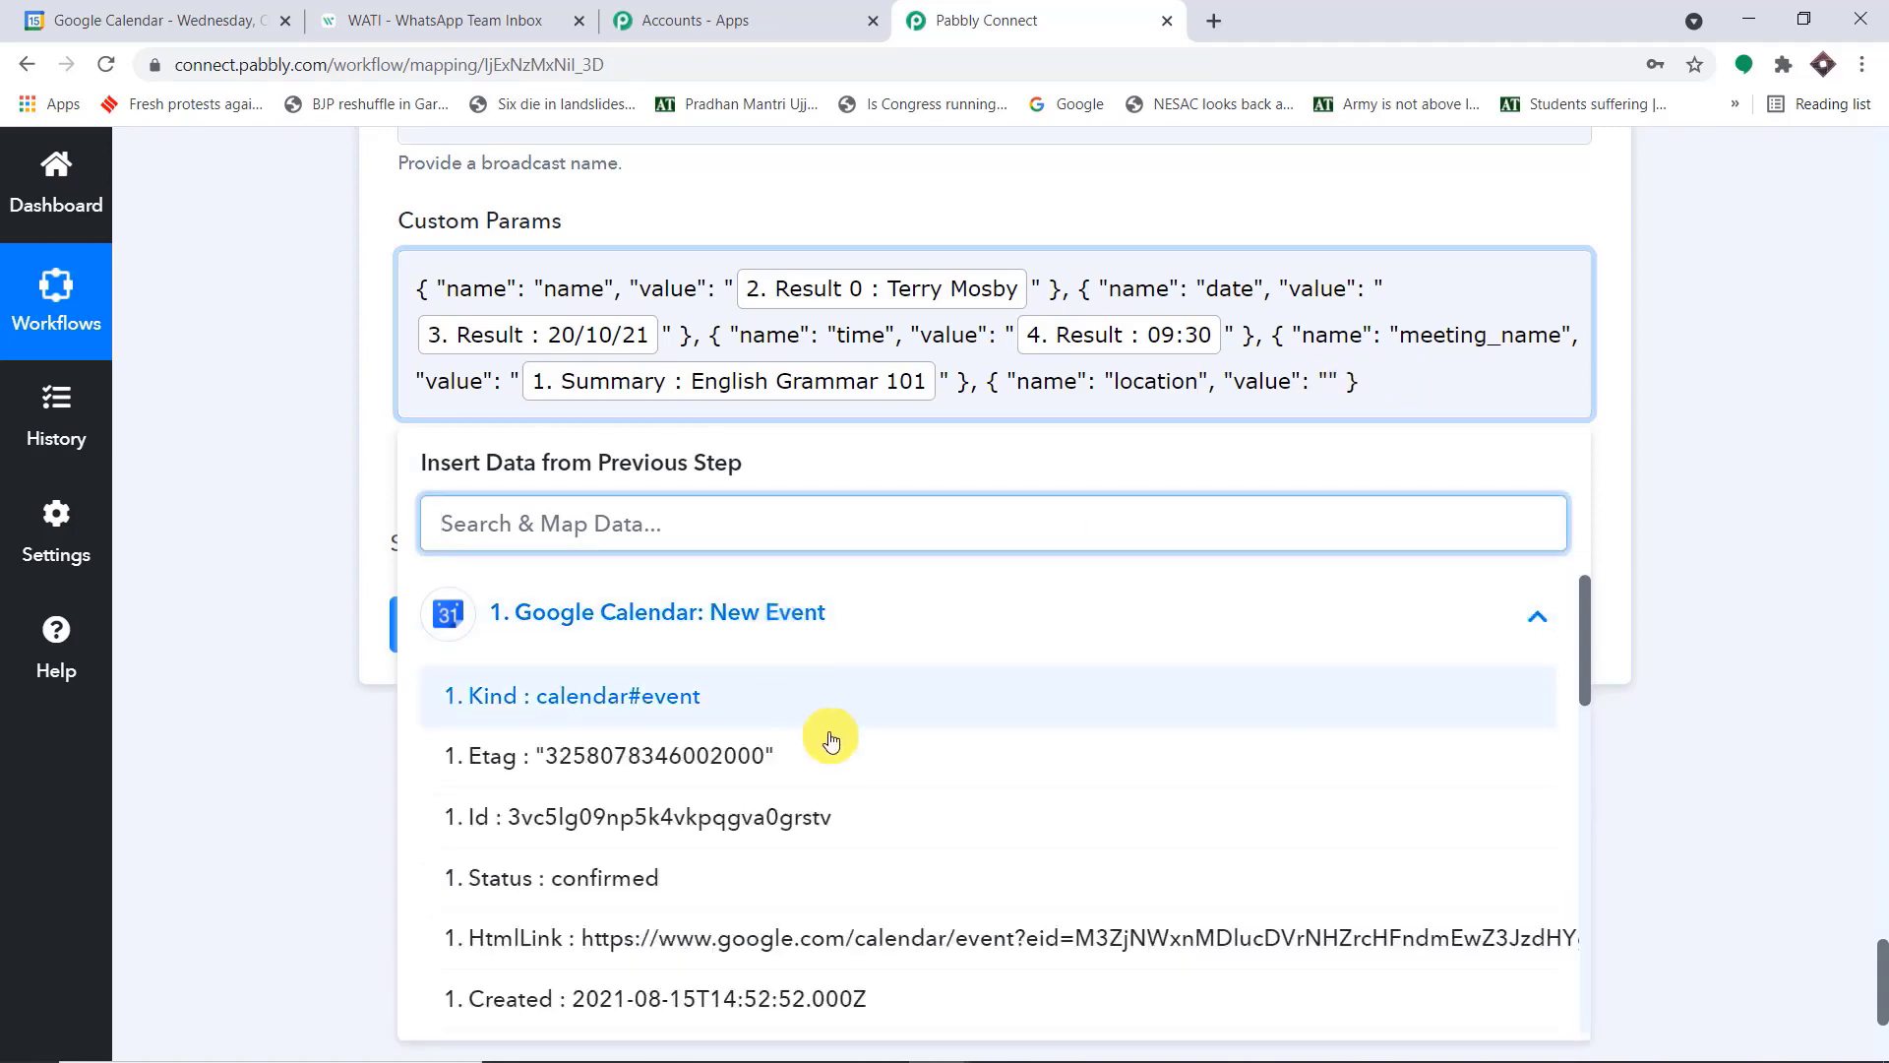
scroll(828, 738, "down", 5)
left_click(708, 881)
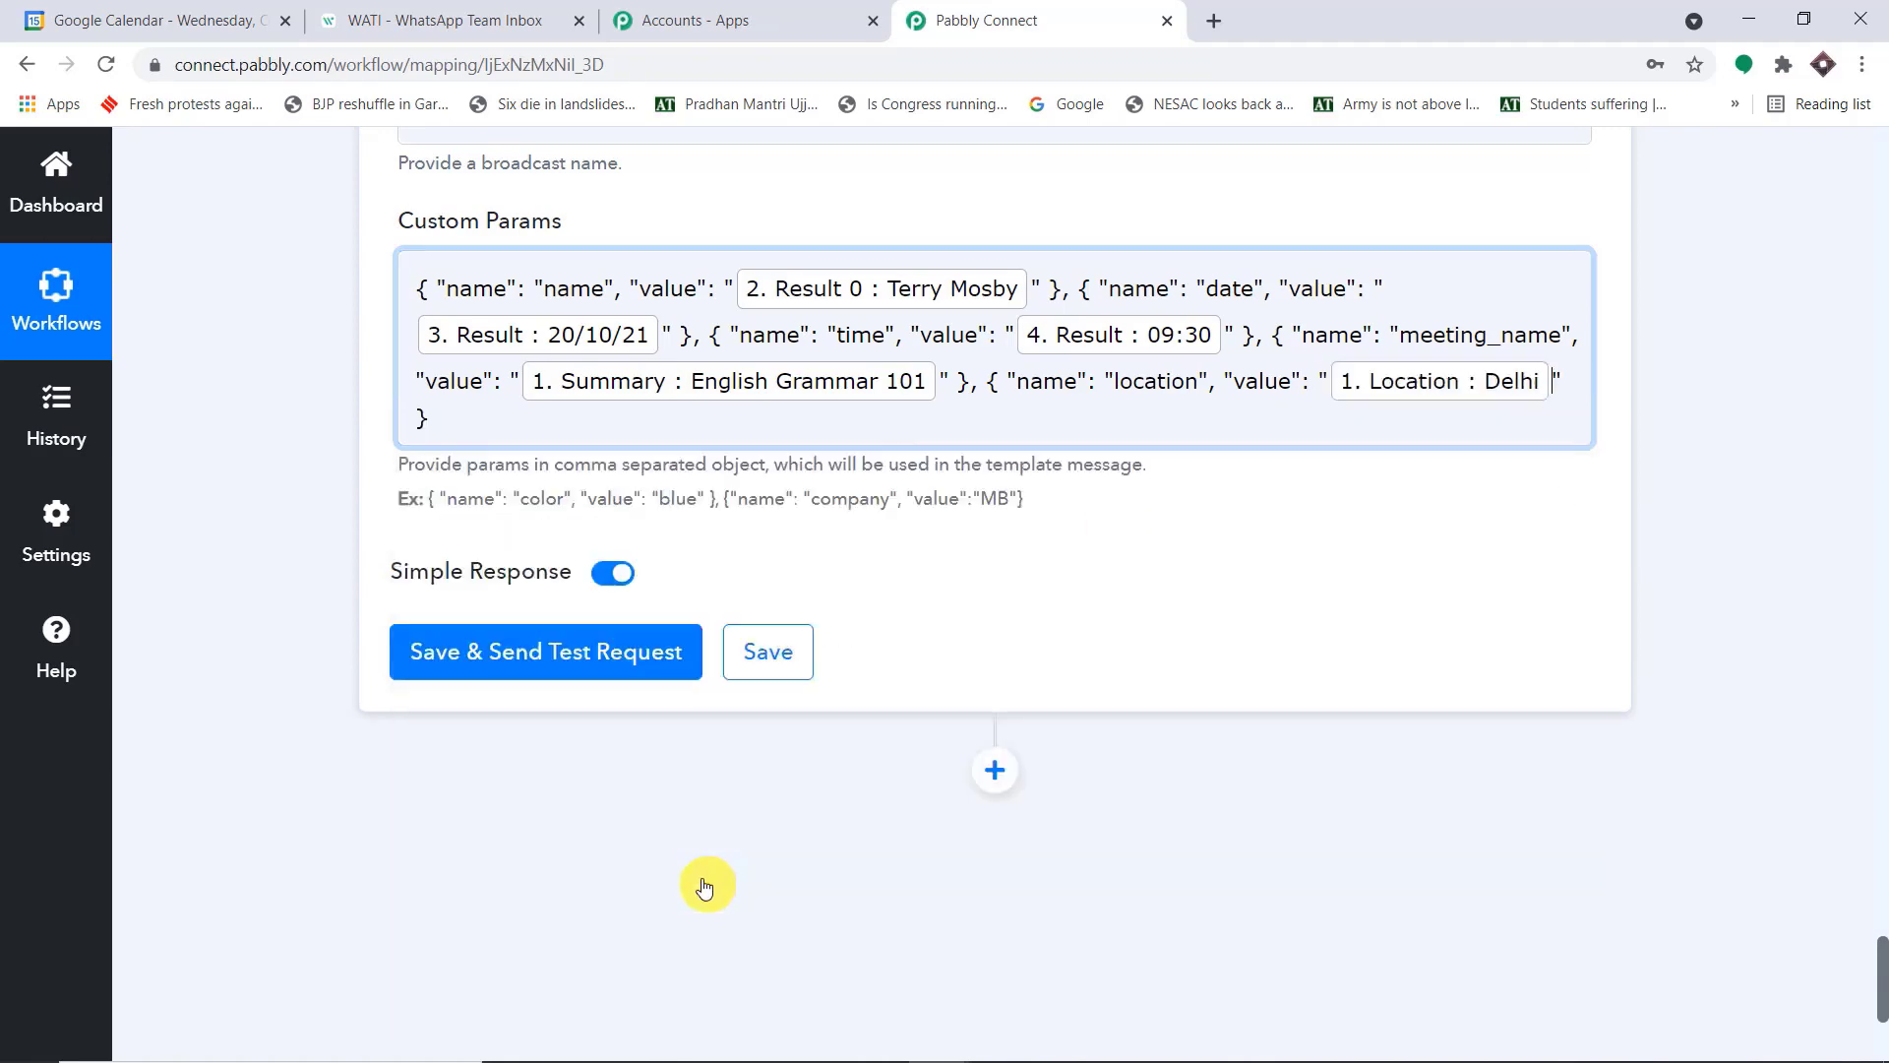
left_click(1728, 427)
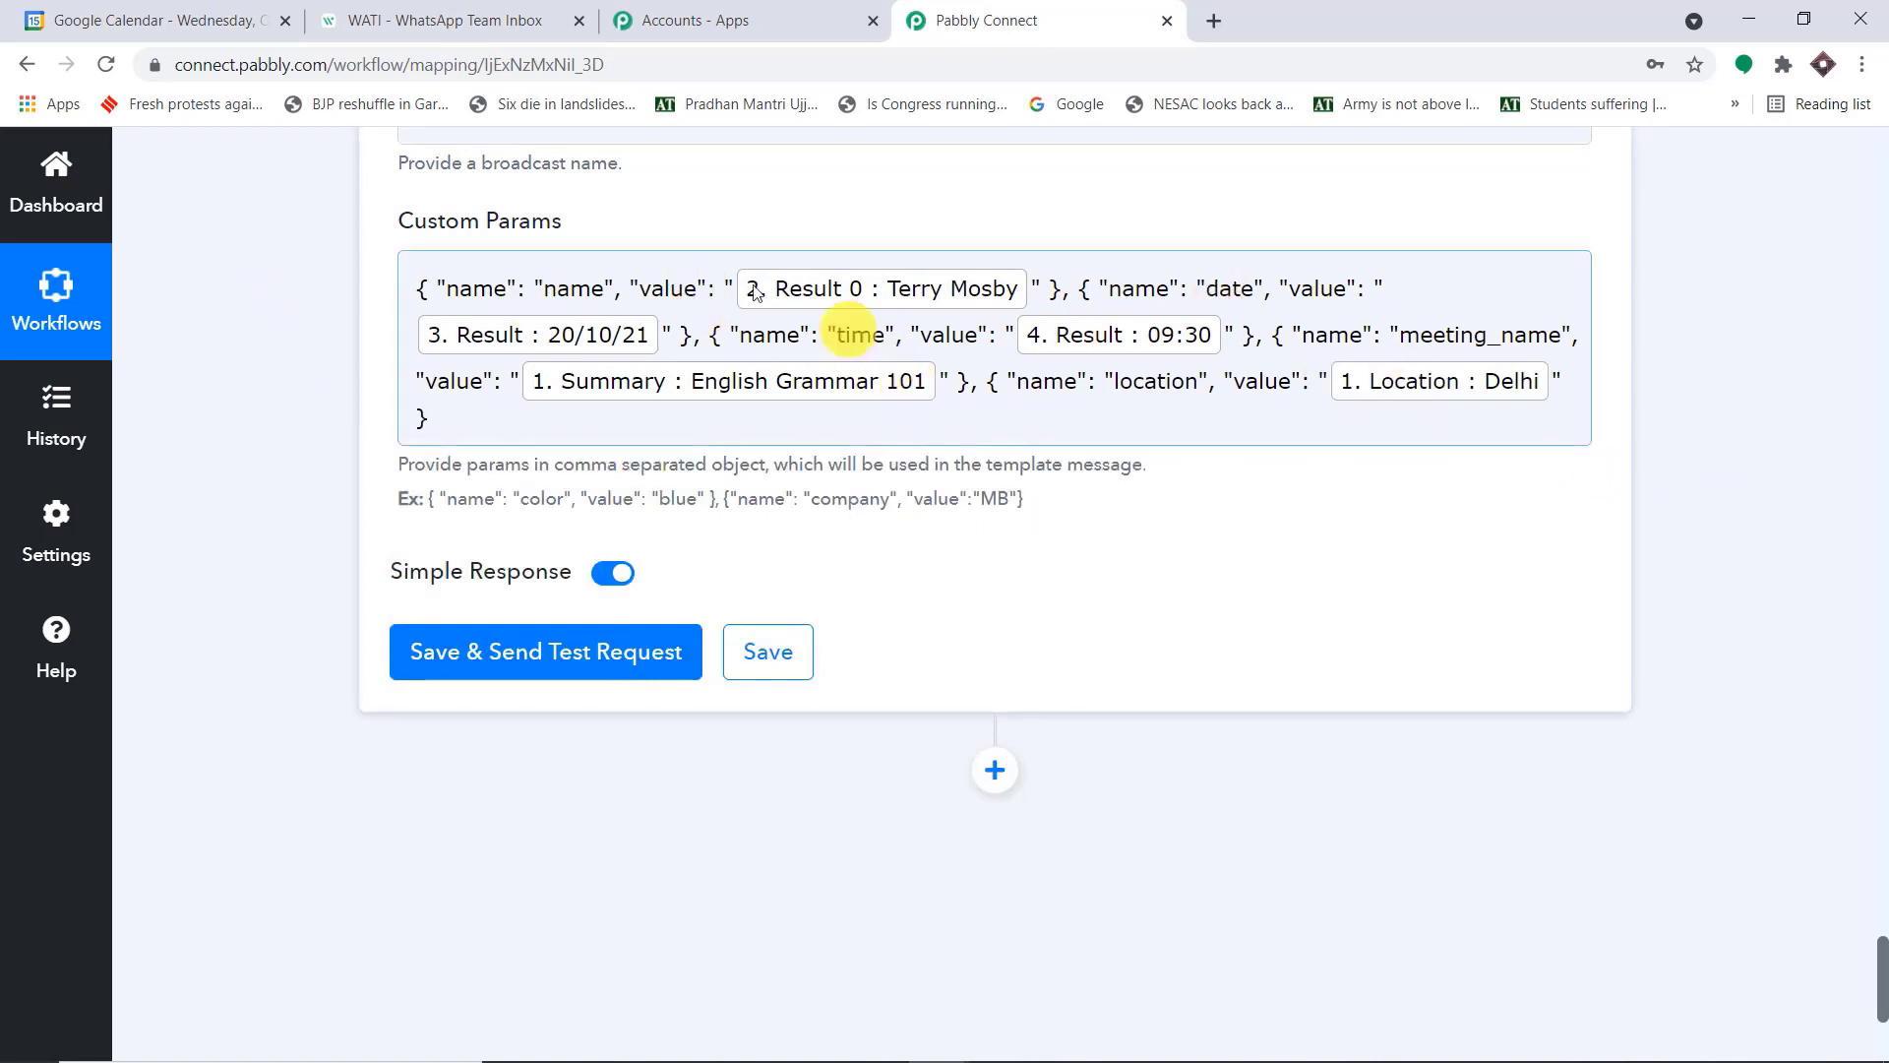
Compare the placeholders in the WATI template body with the names and mapped values in Pabbly Connect's Custom Params
left_click(403, 12)
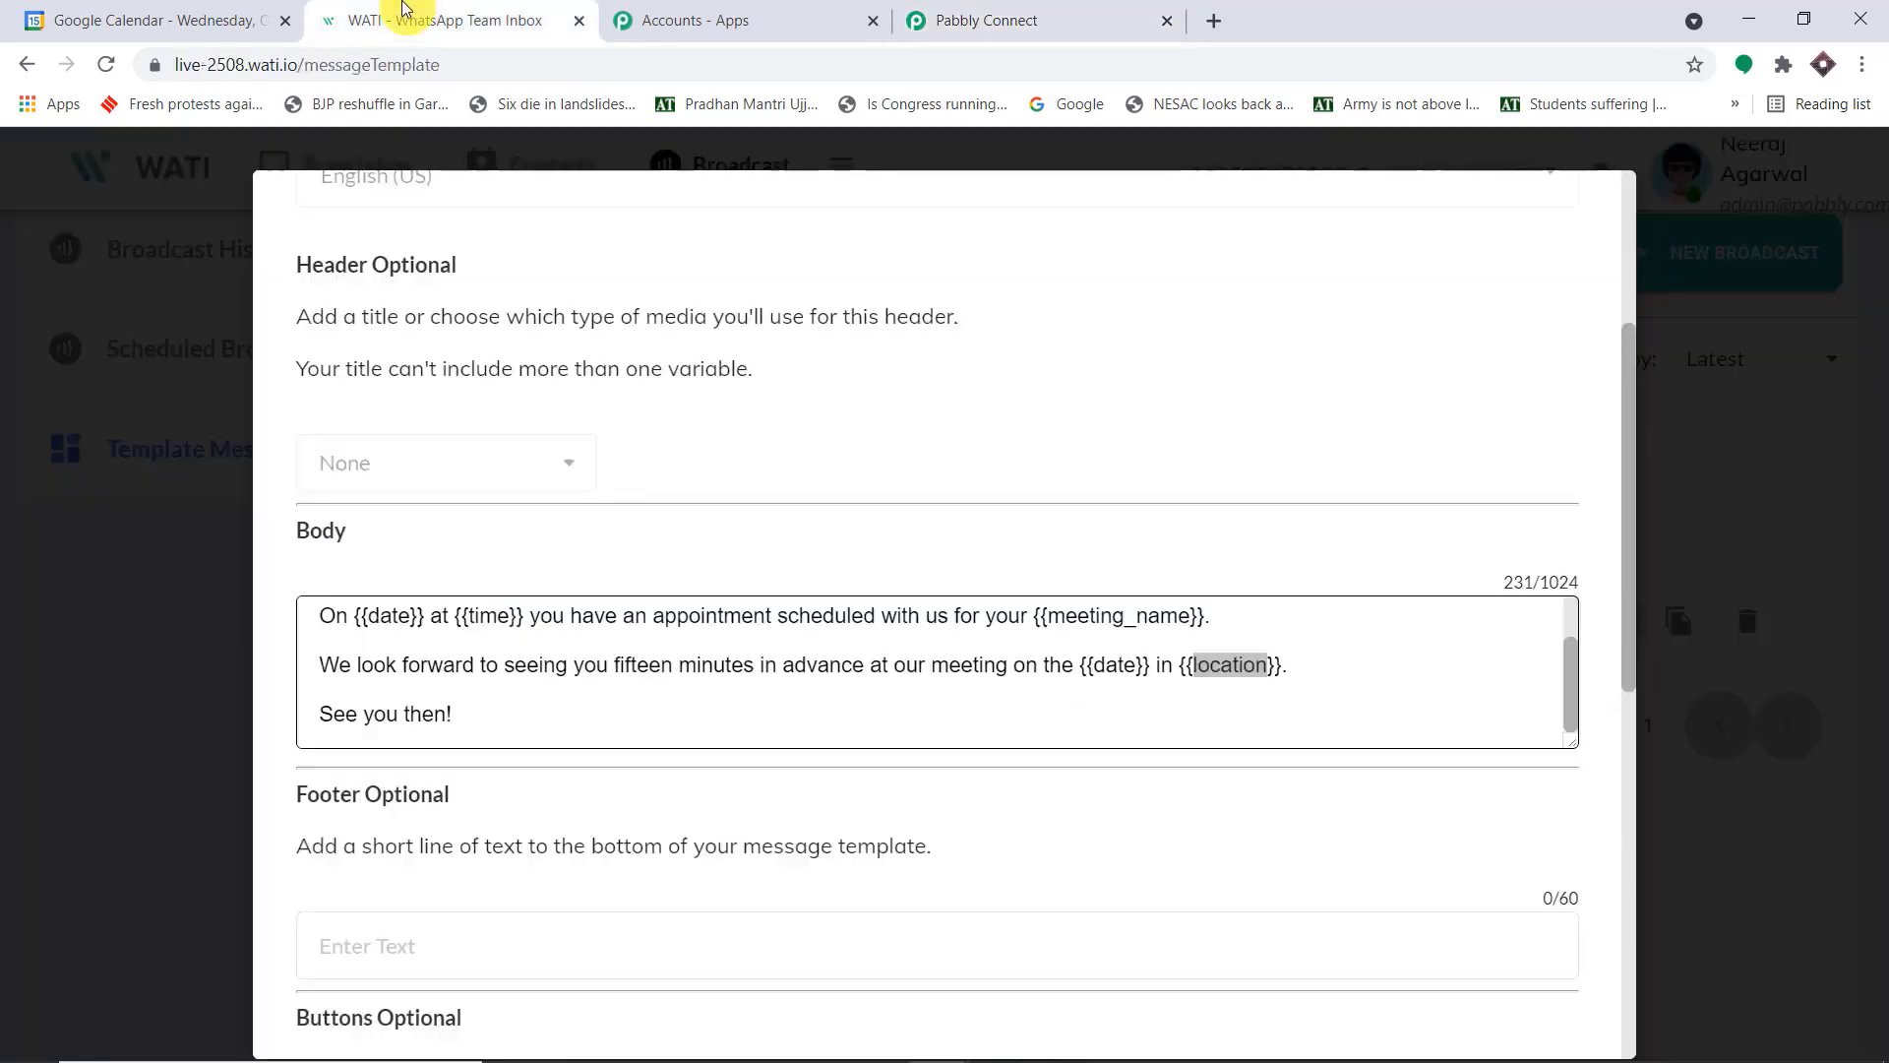
scroll(419, 639, "up", 2)
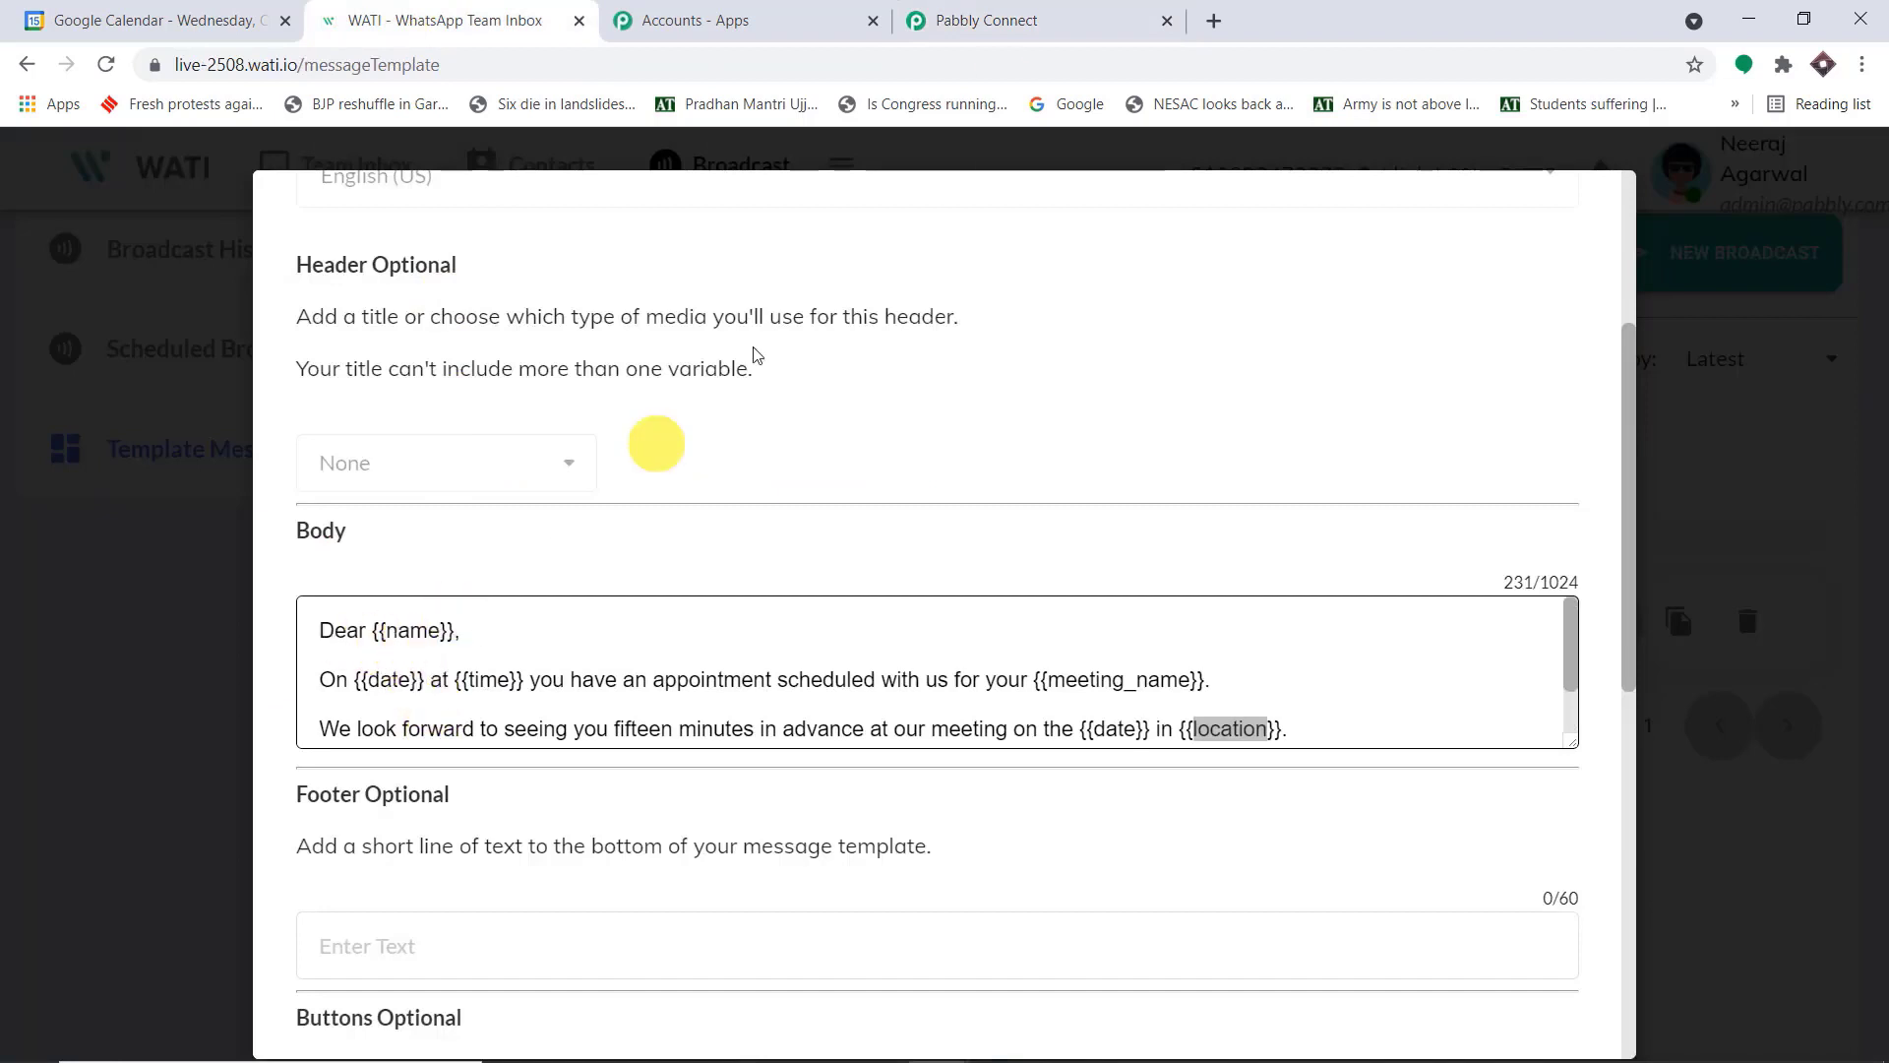
left_click(972, 16)
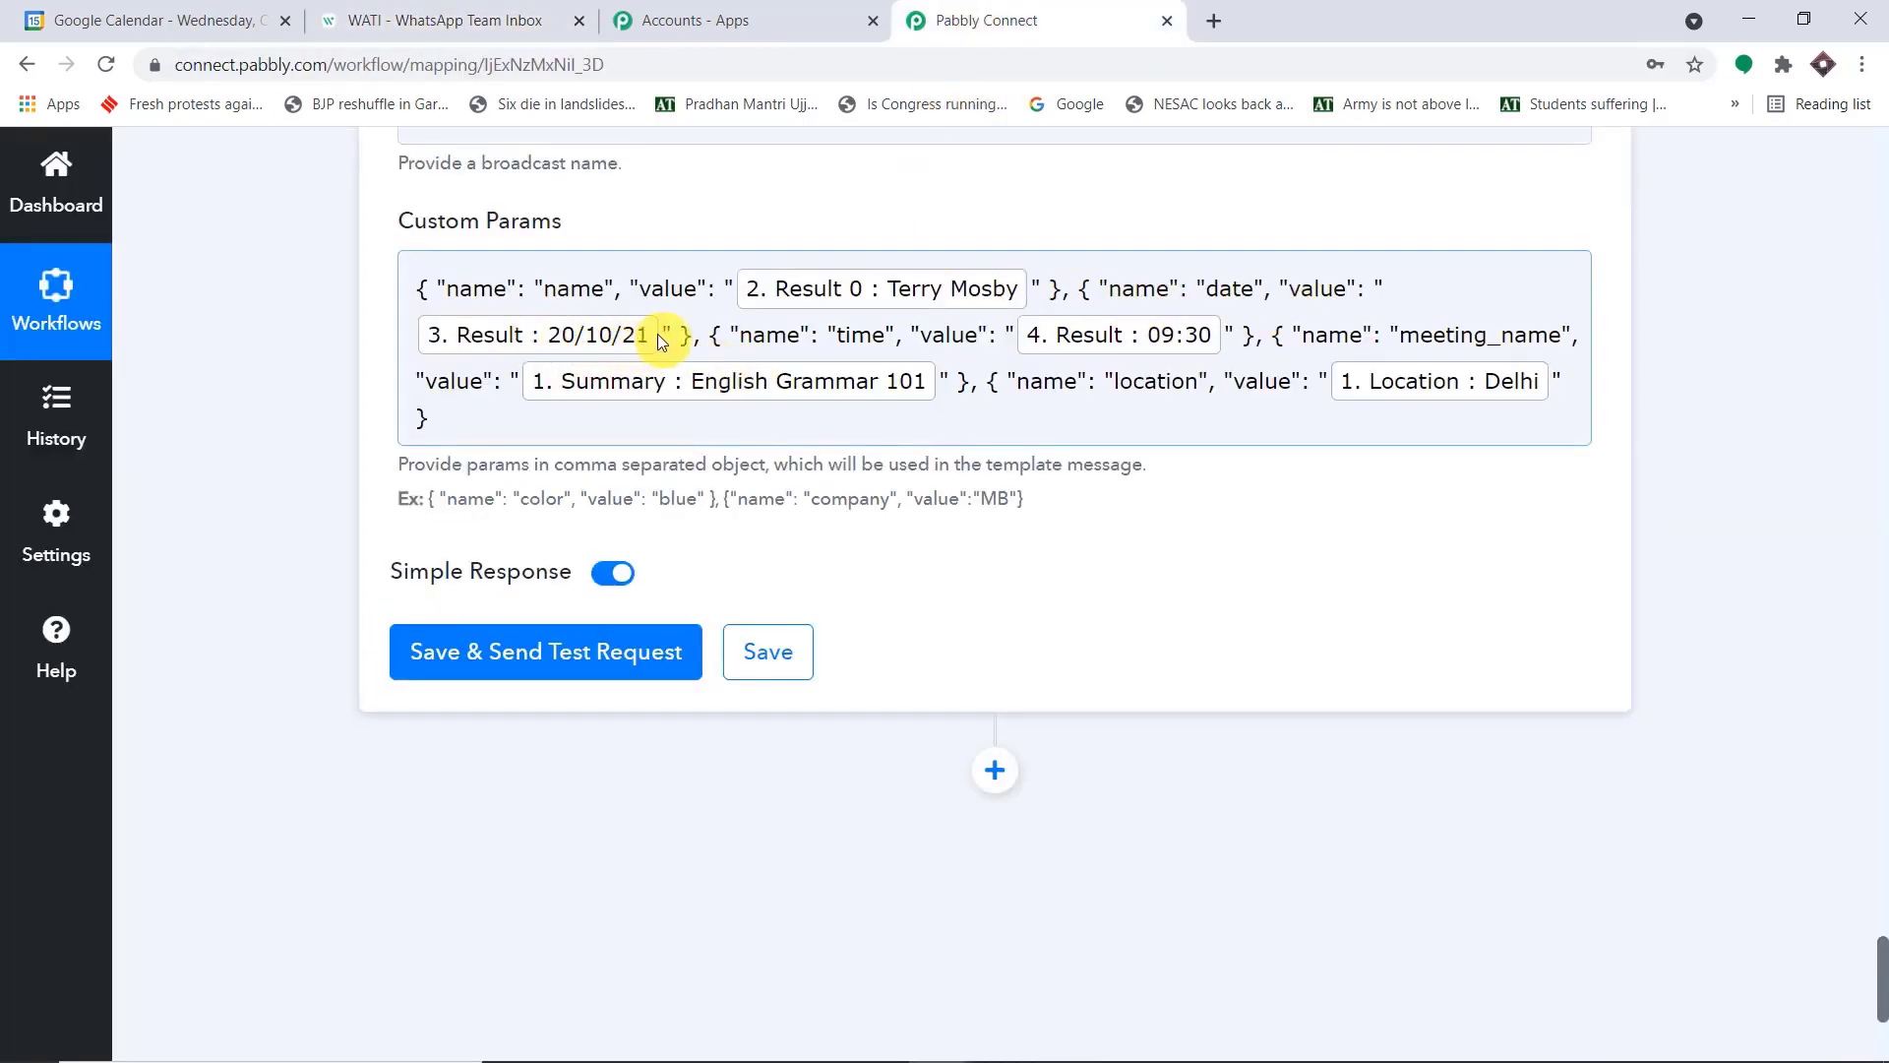
left_click(418, 8)
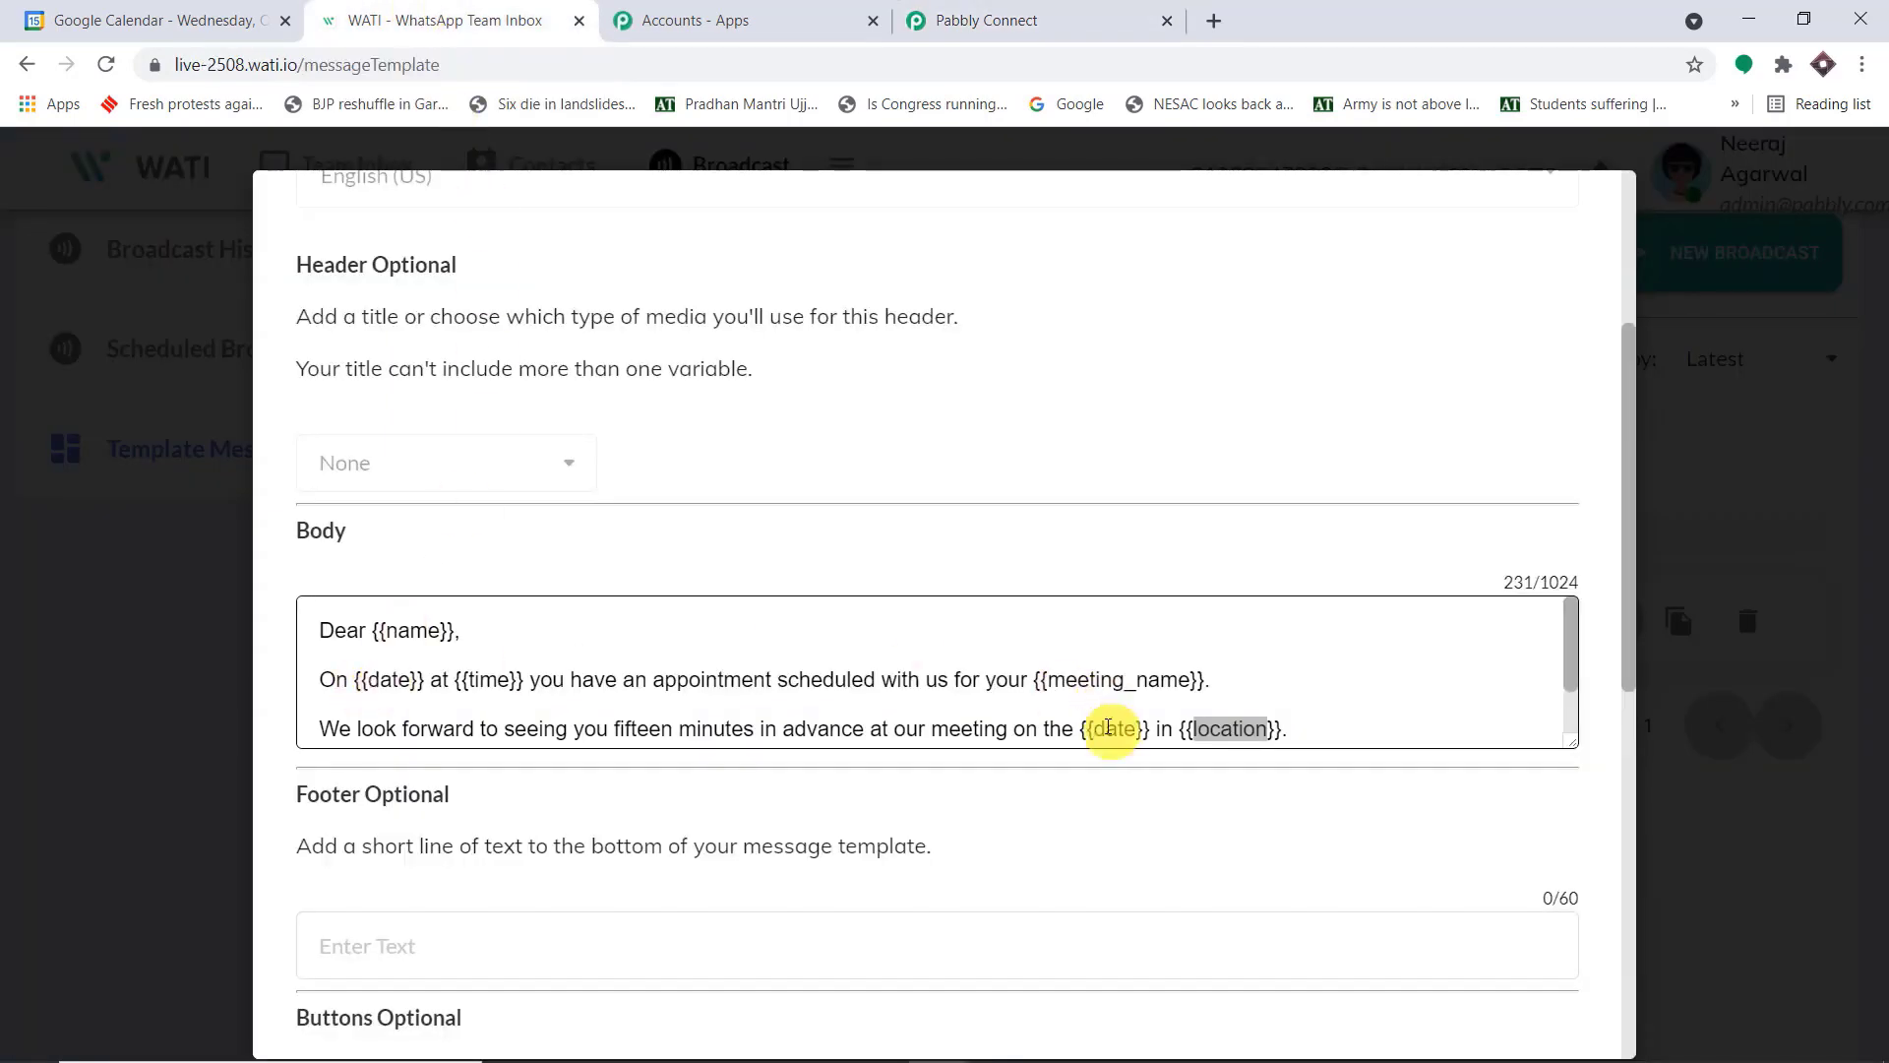
left_click(974, 16)
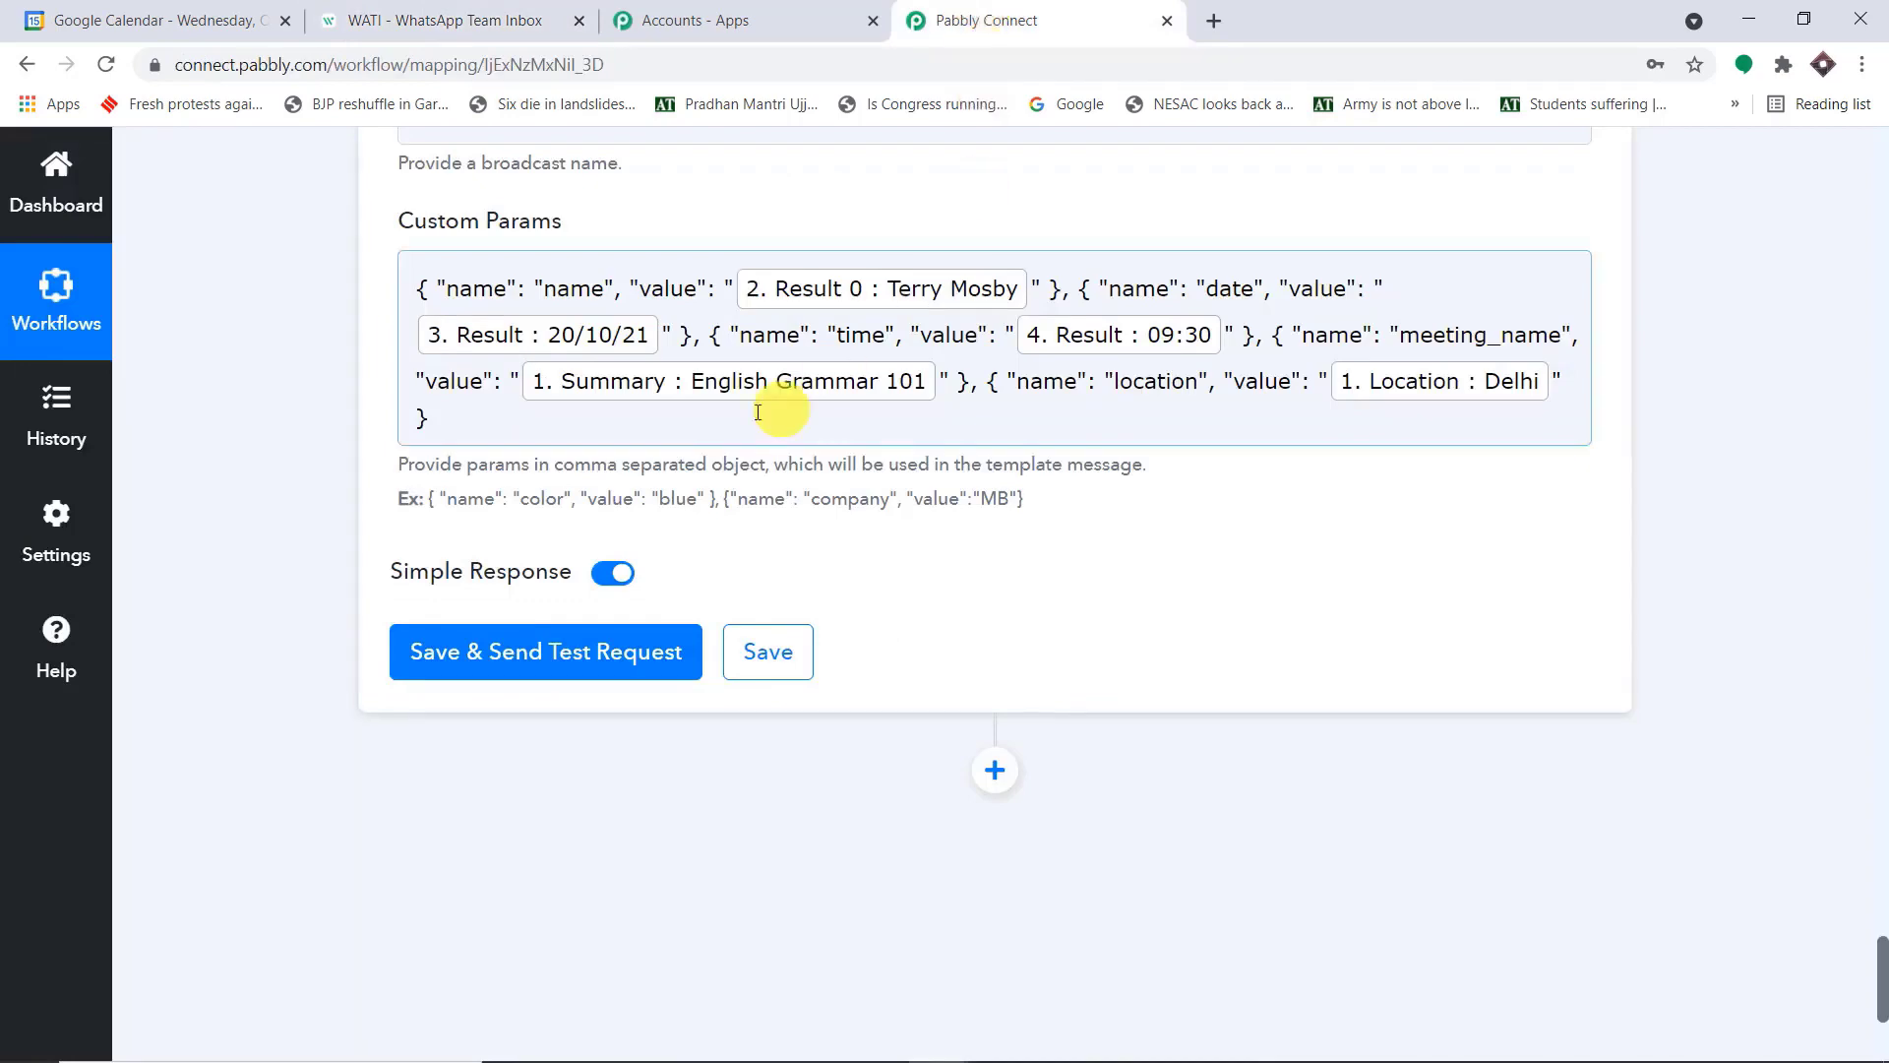
left_click(421, 19)
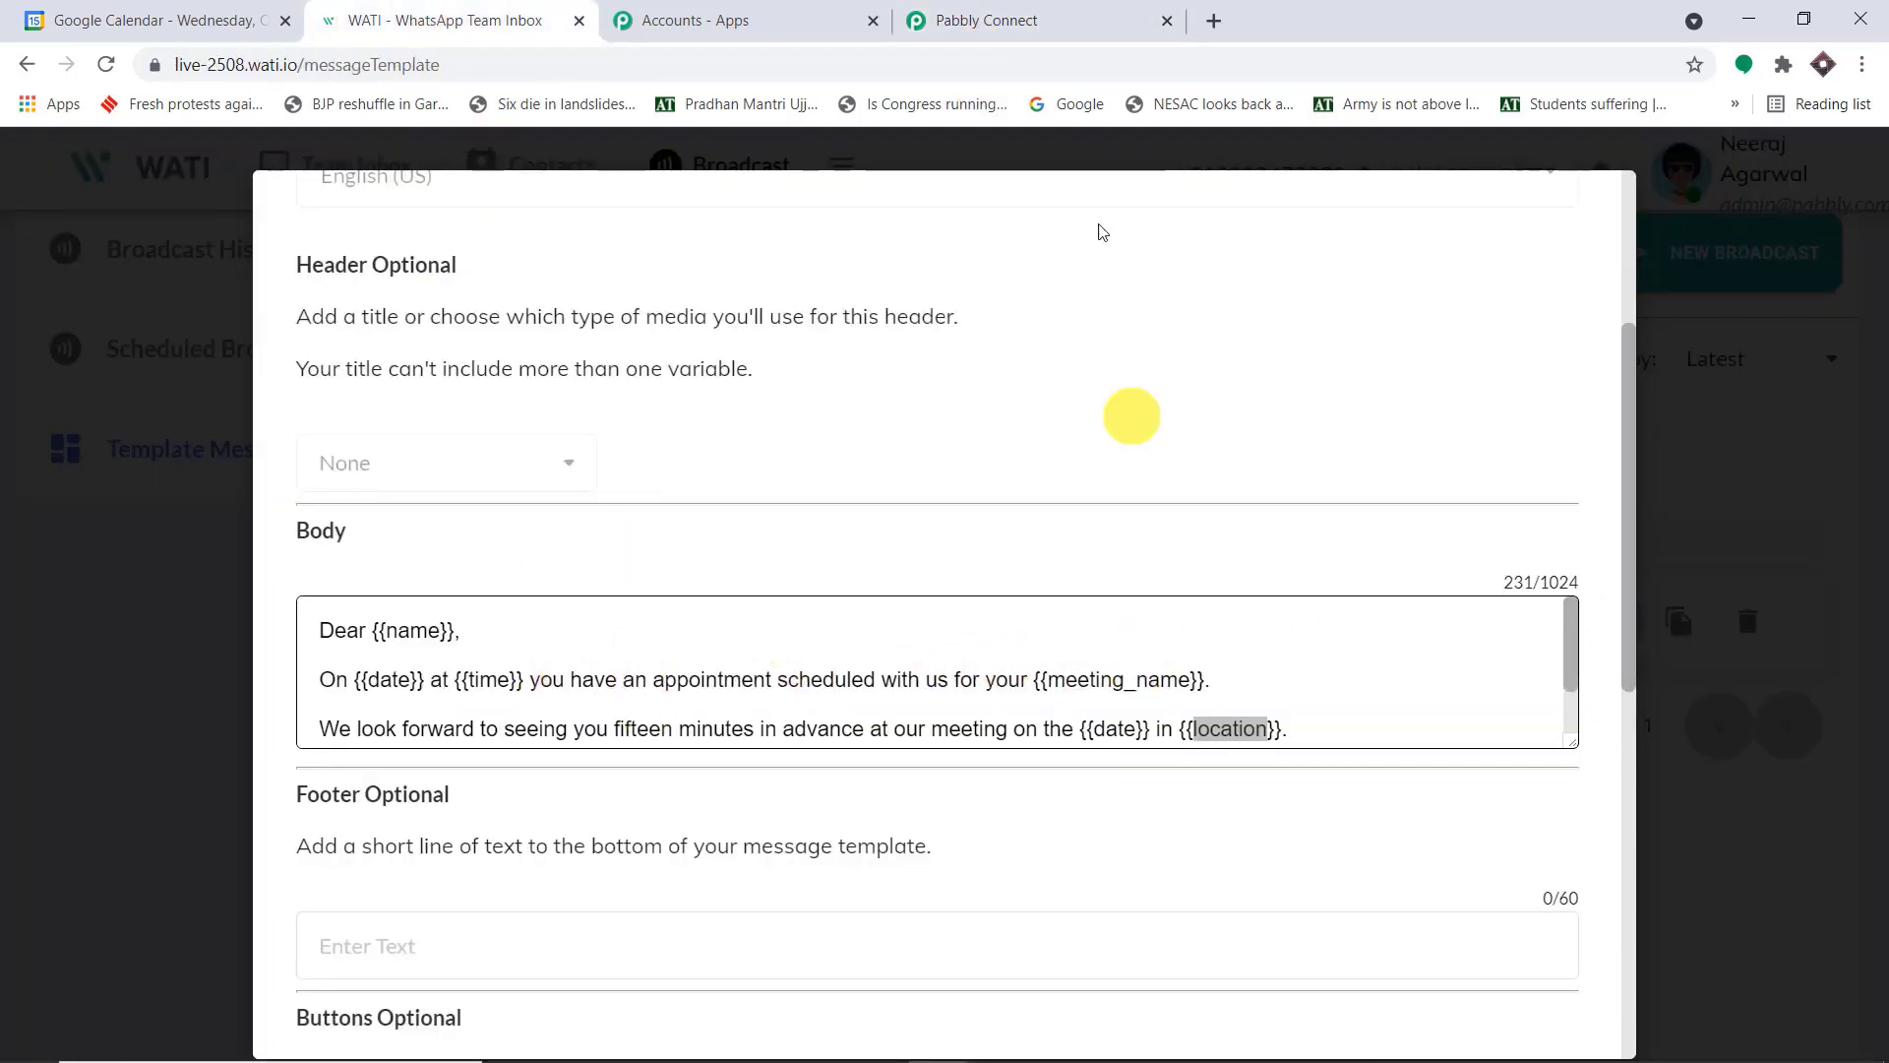
left_click(964, 22)
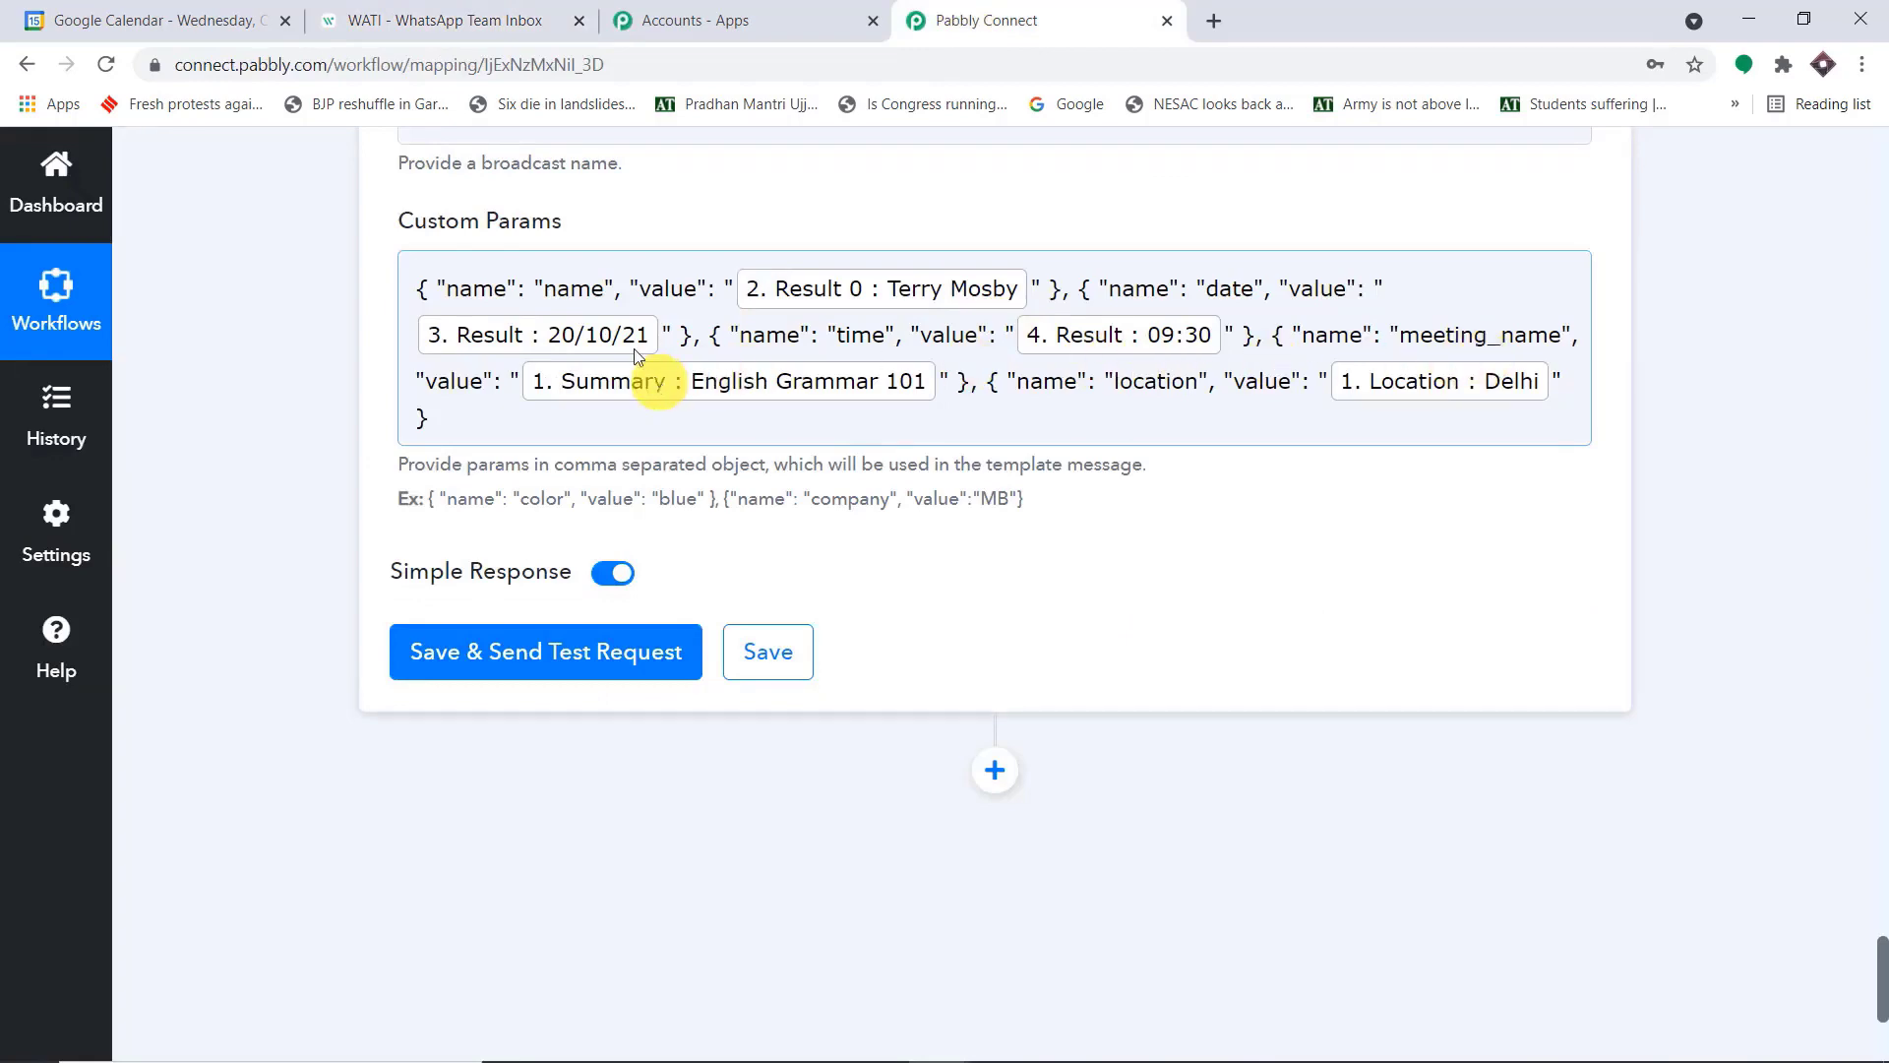
left_click(427, 10)
scroll(925, 679, "down", 1)
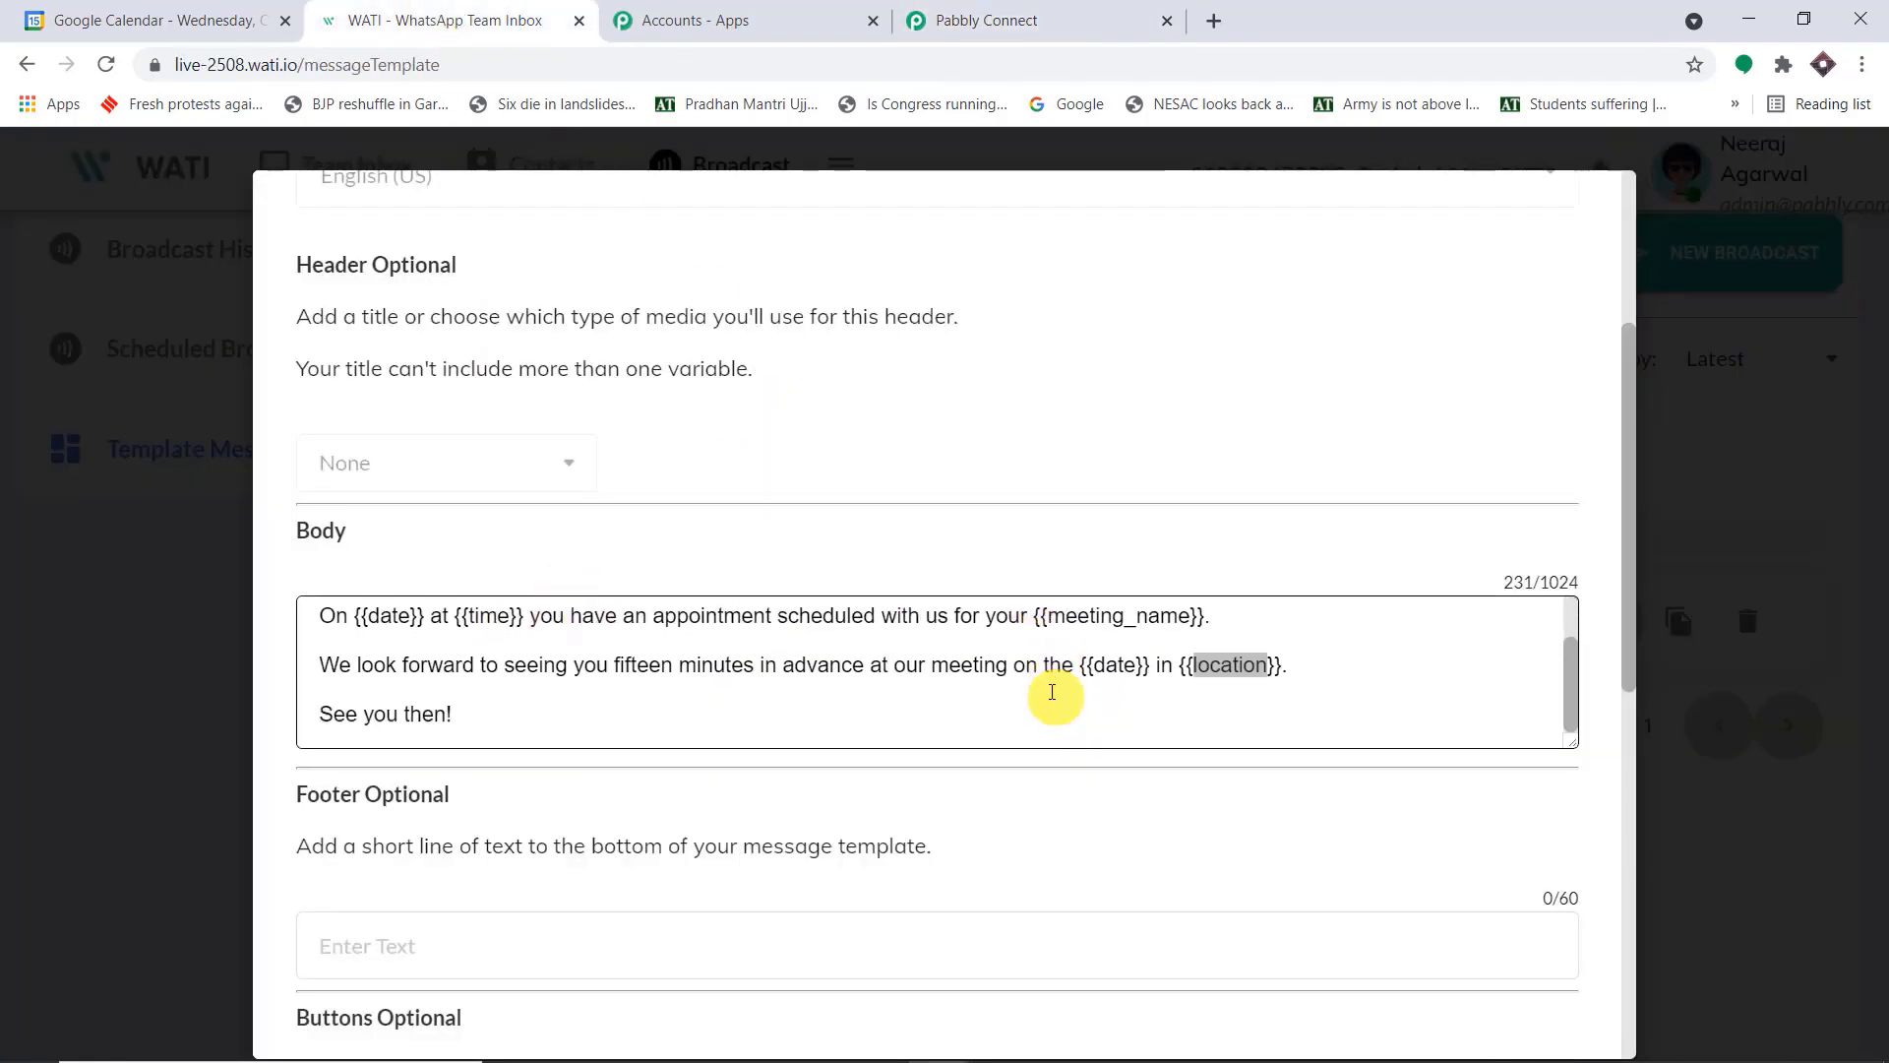
left_click(969, 21)
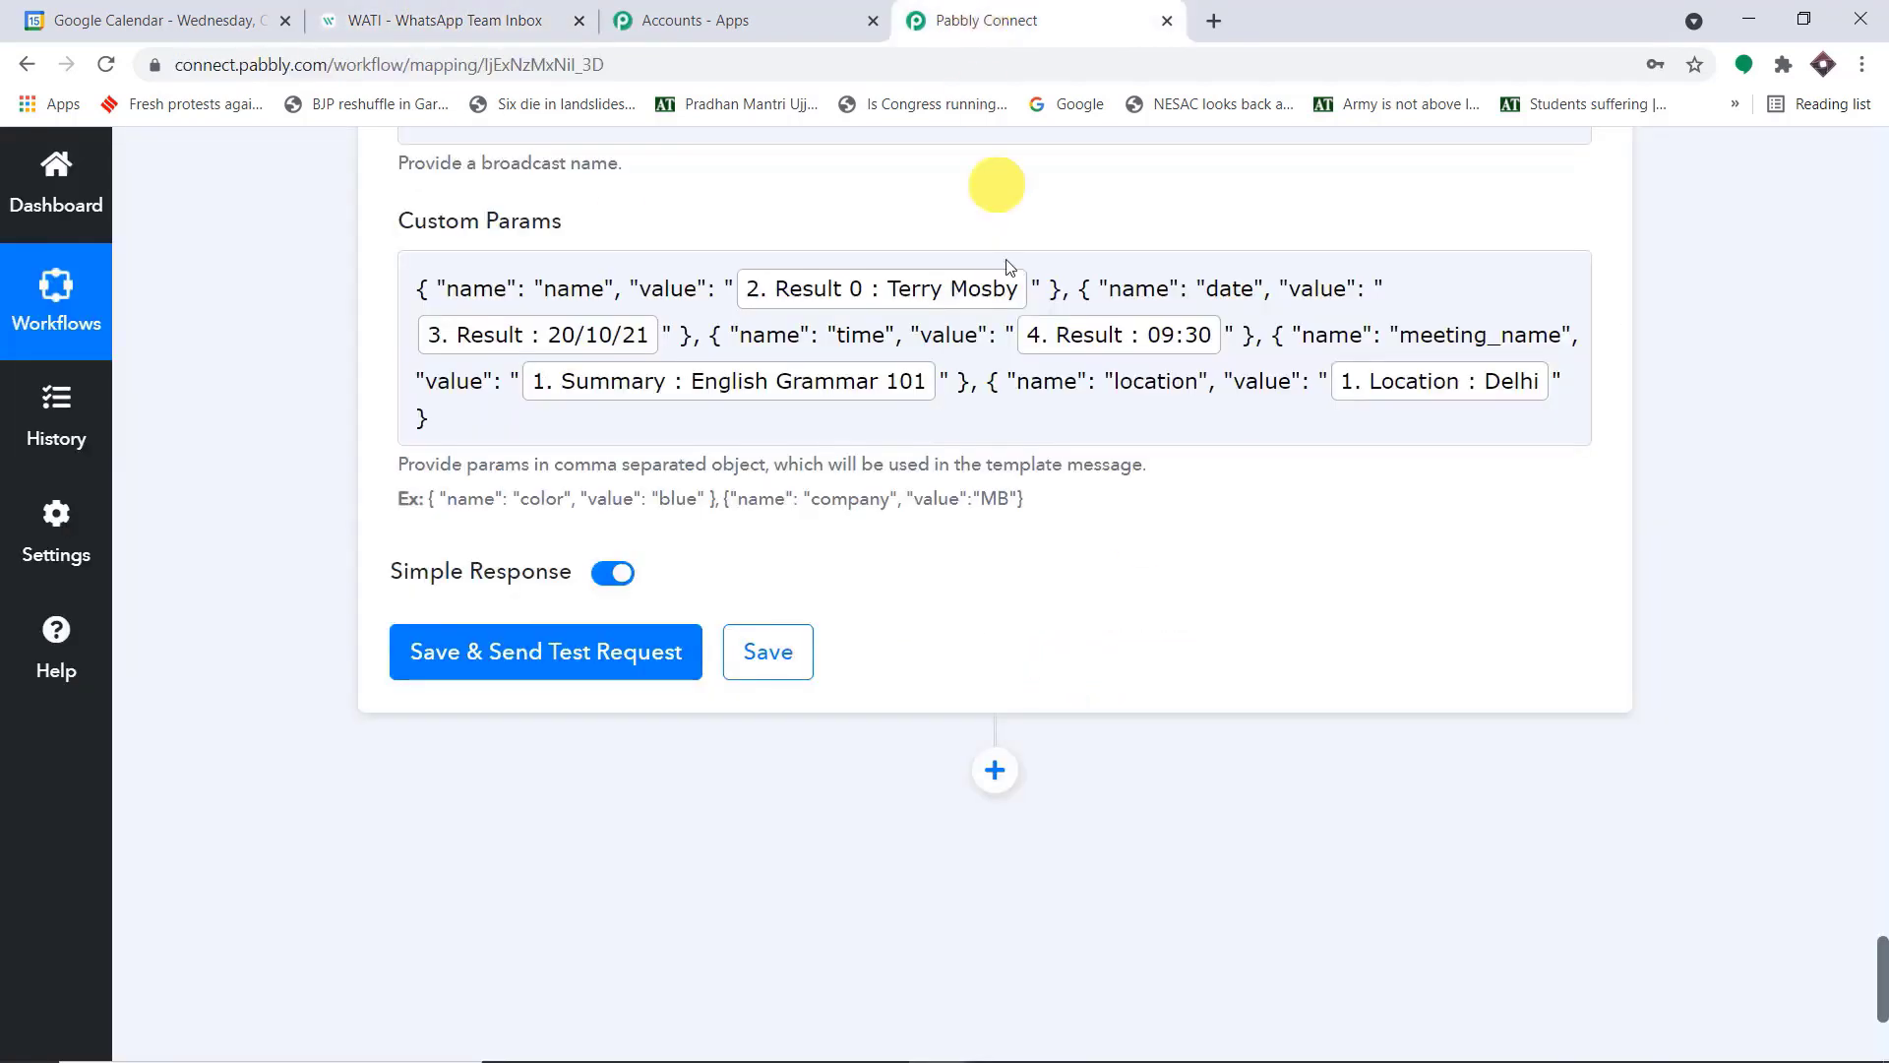
left_click(493, 20)
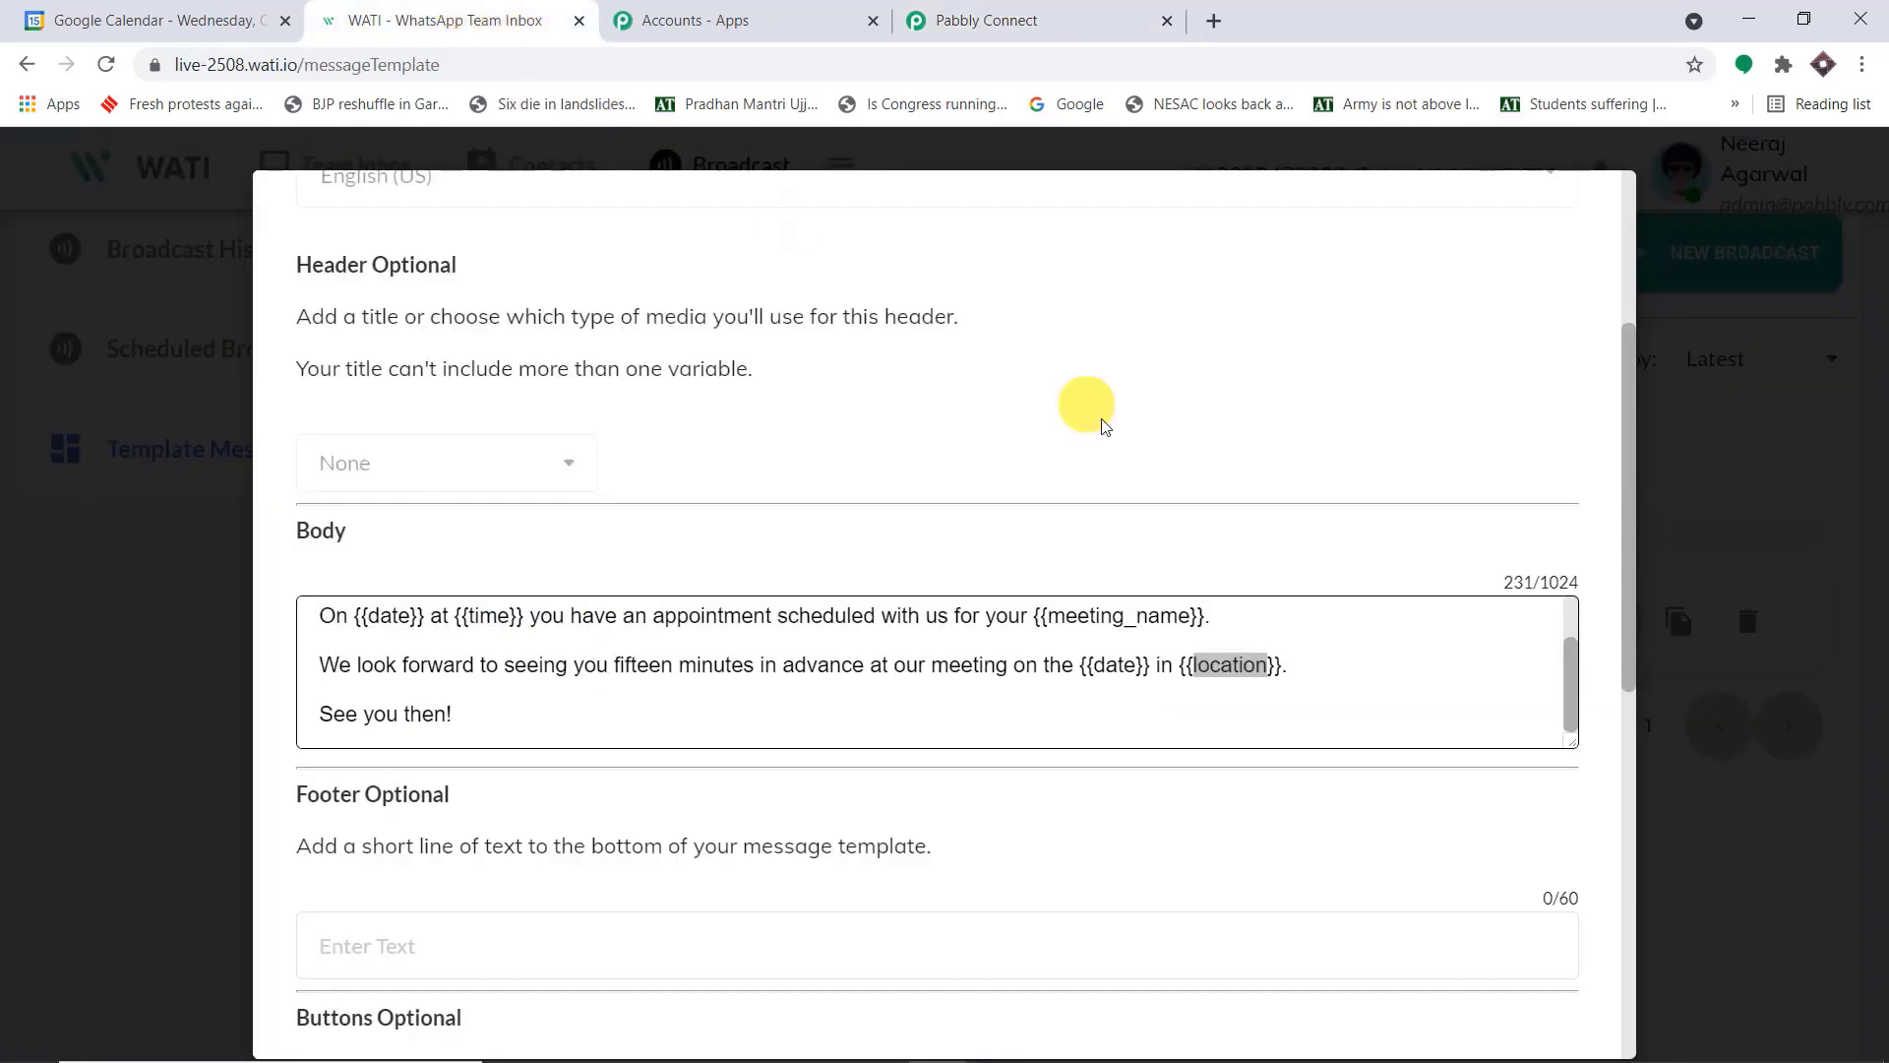
scroll(678, 693, "up", 2)
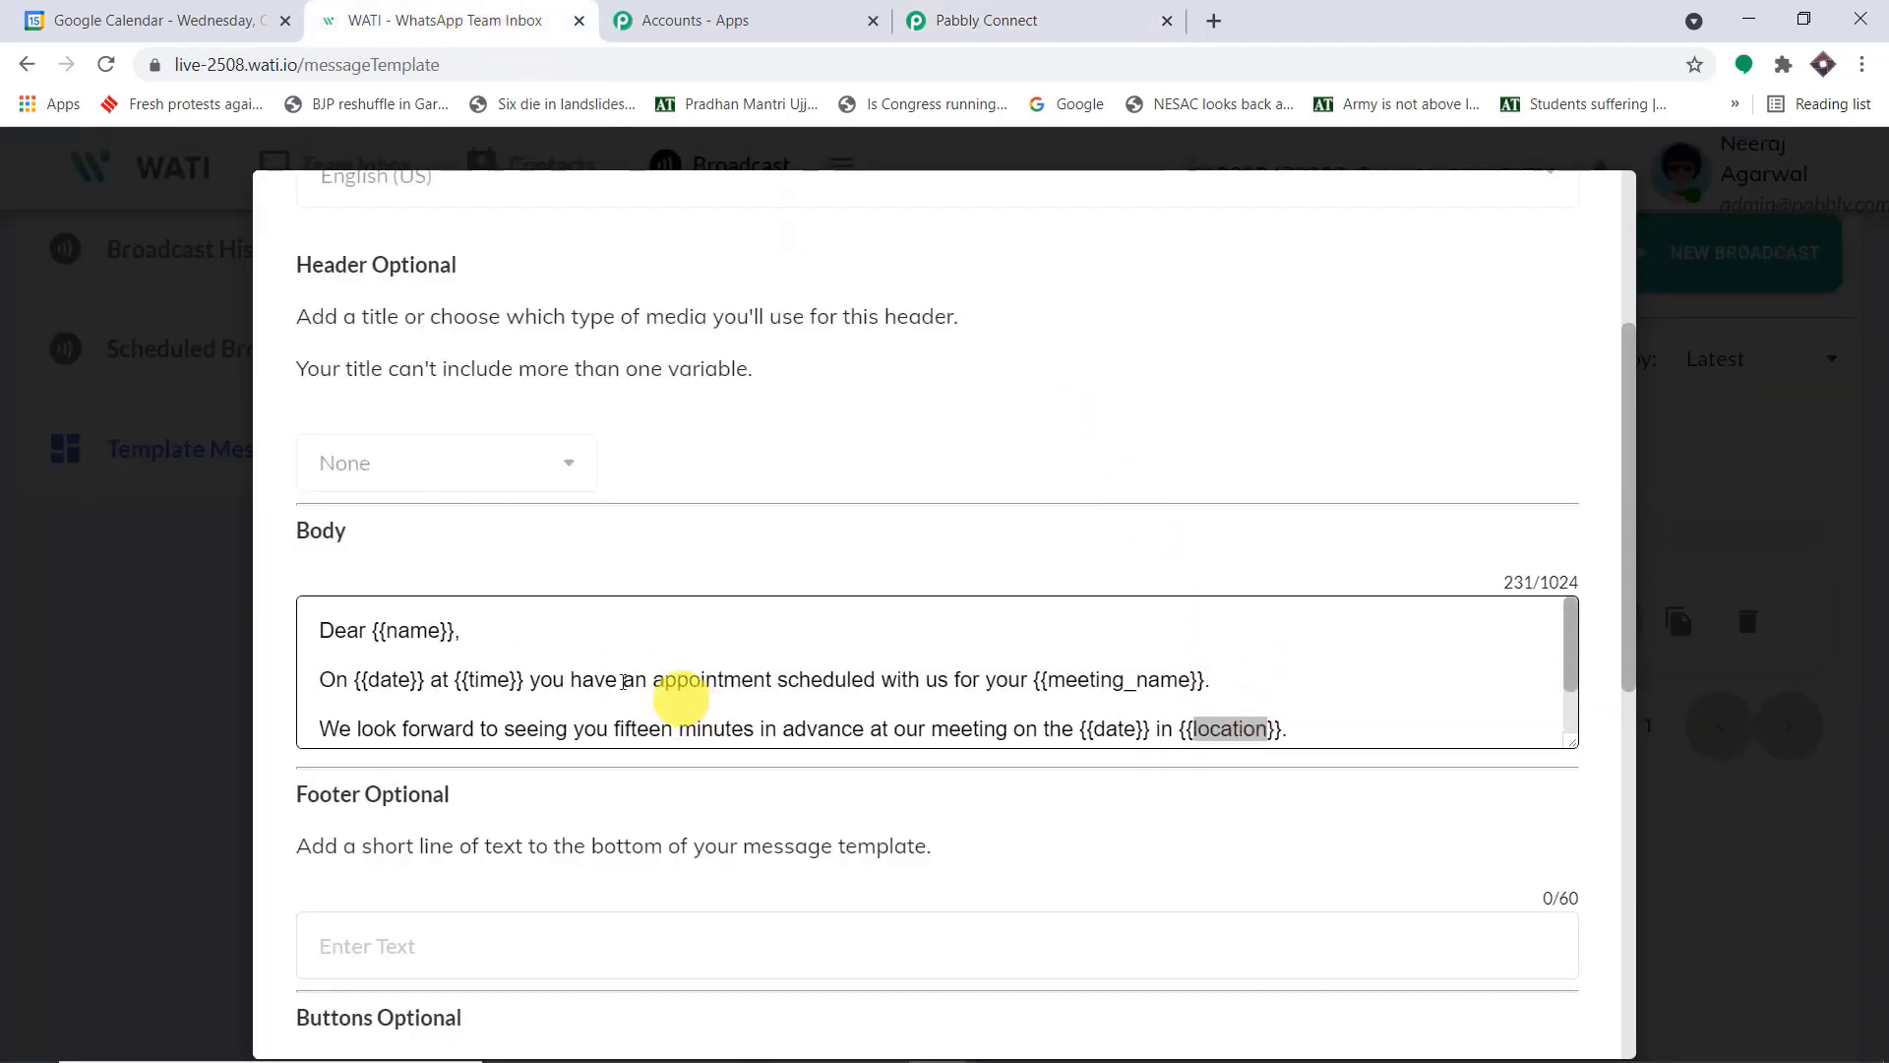
scroll(596, 552, "down", 2)
left_click(919, 20)
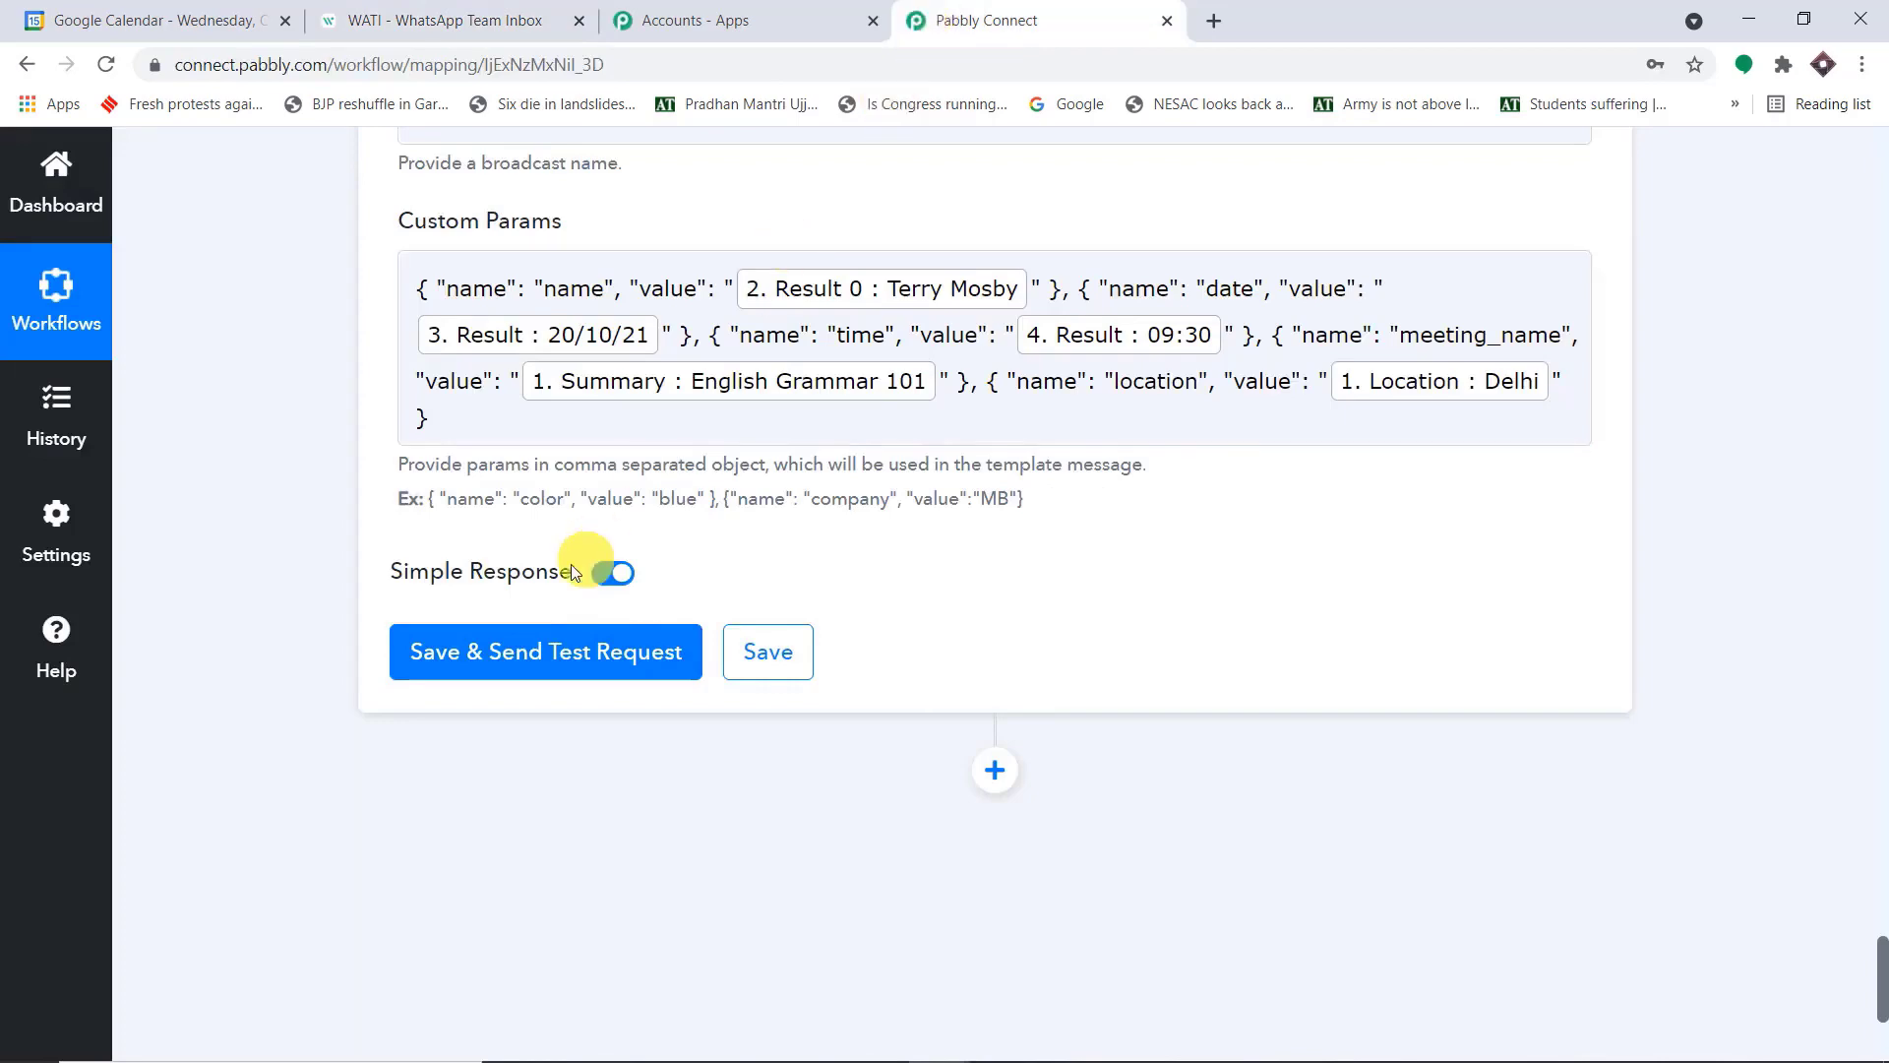
Save the WATI Send Template Message step with a test request, and collapse the step
left_click(511, 668)
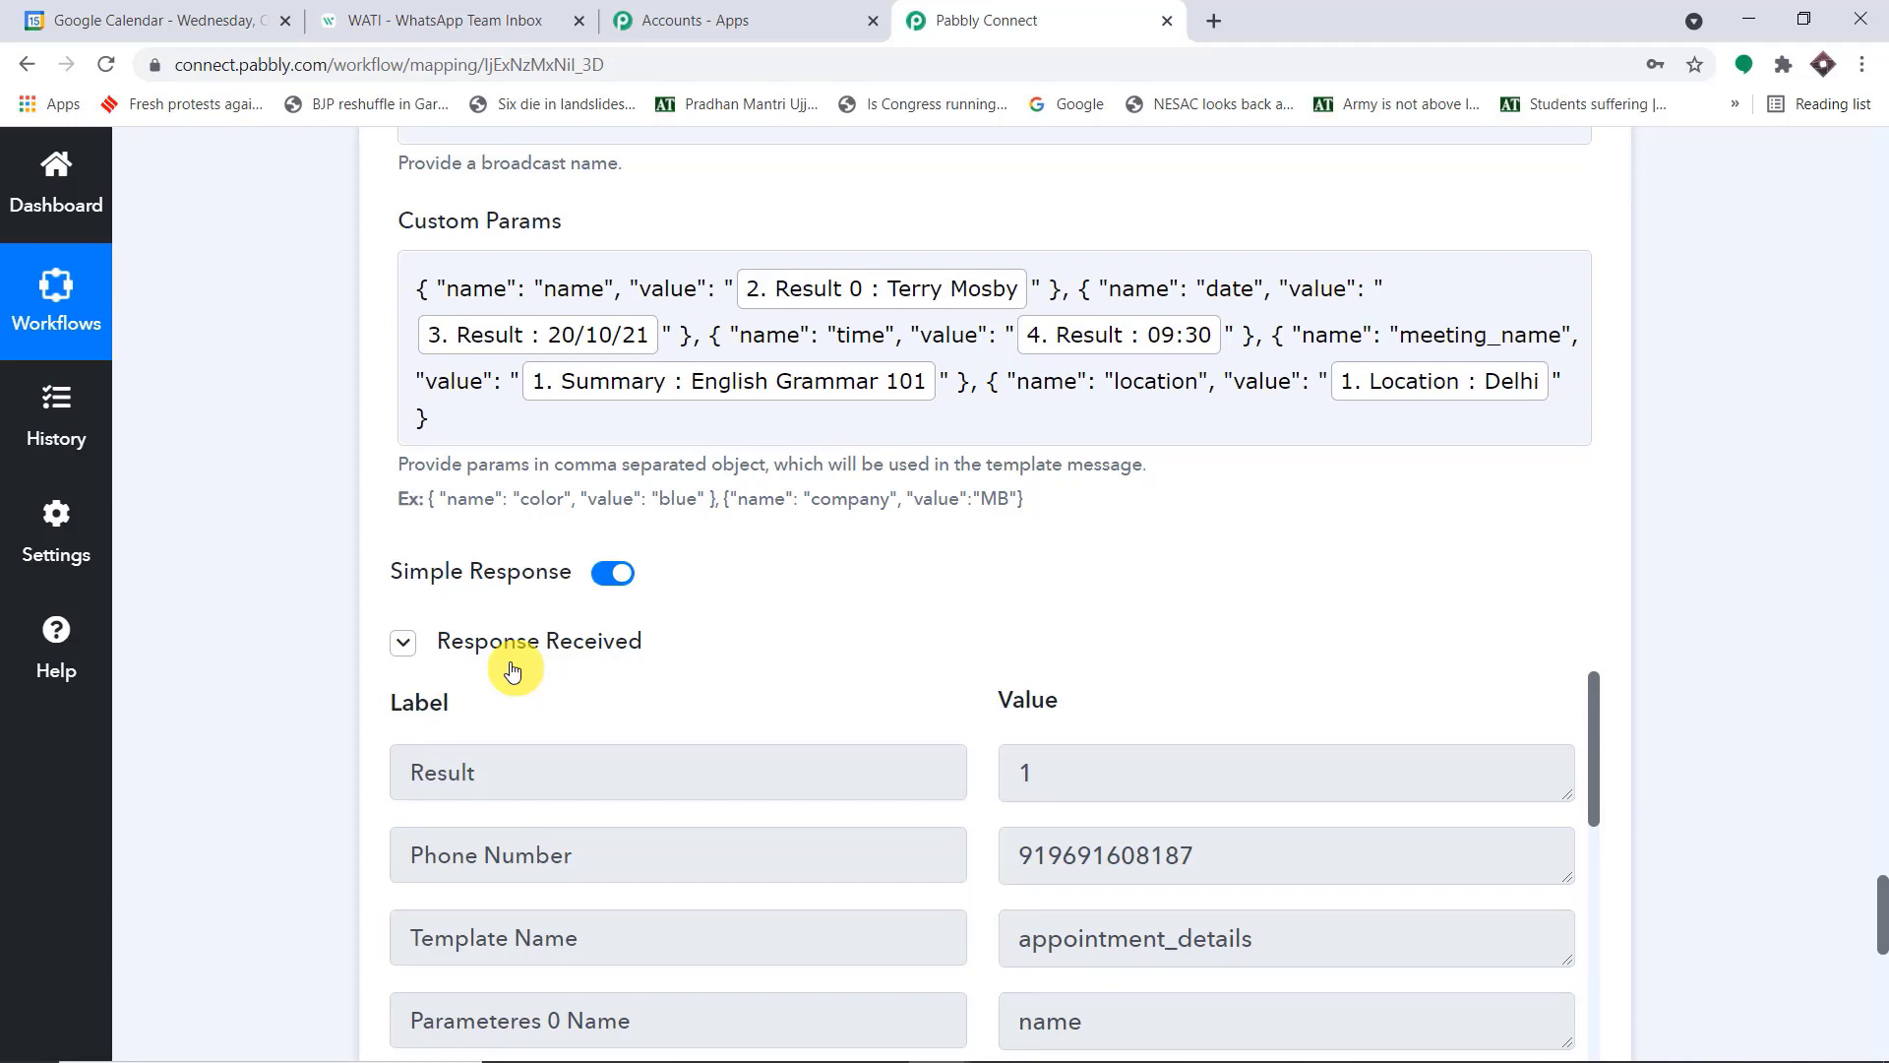
scroll(512, 670, "up", 15)
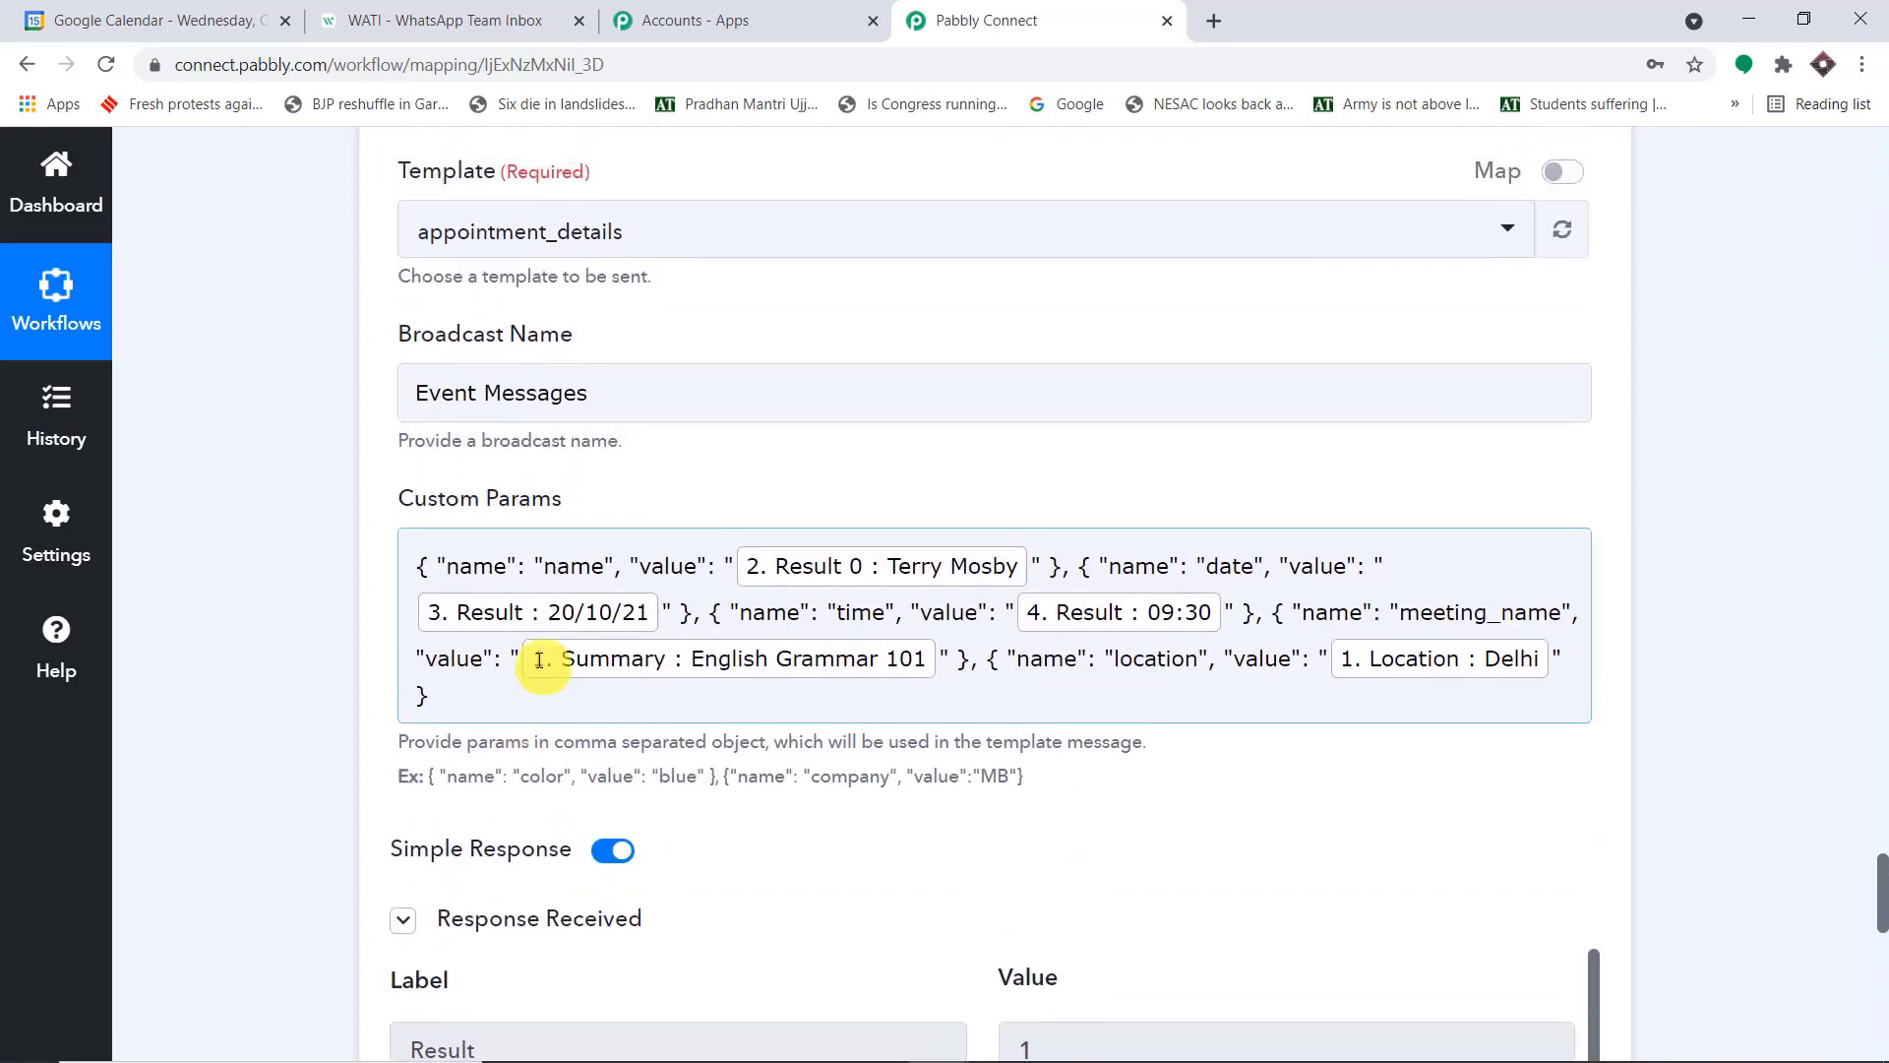
left_click(677, 634)
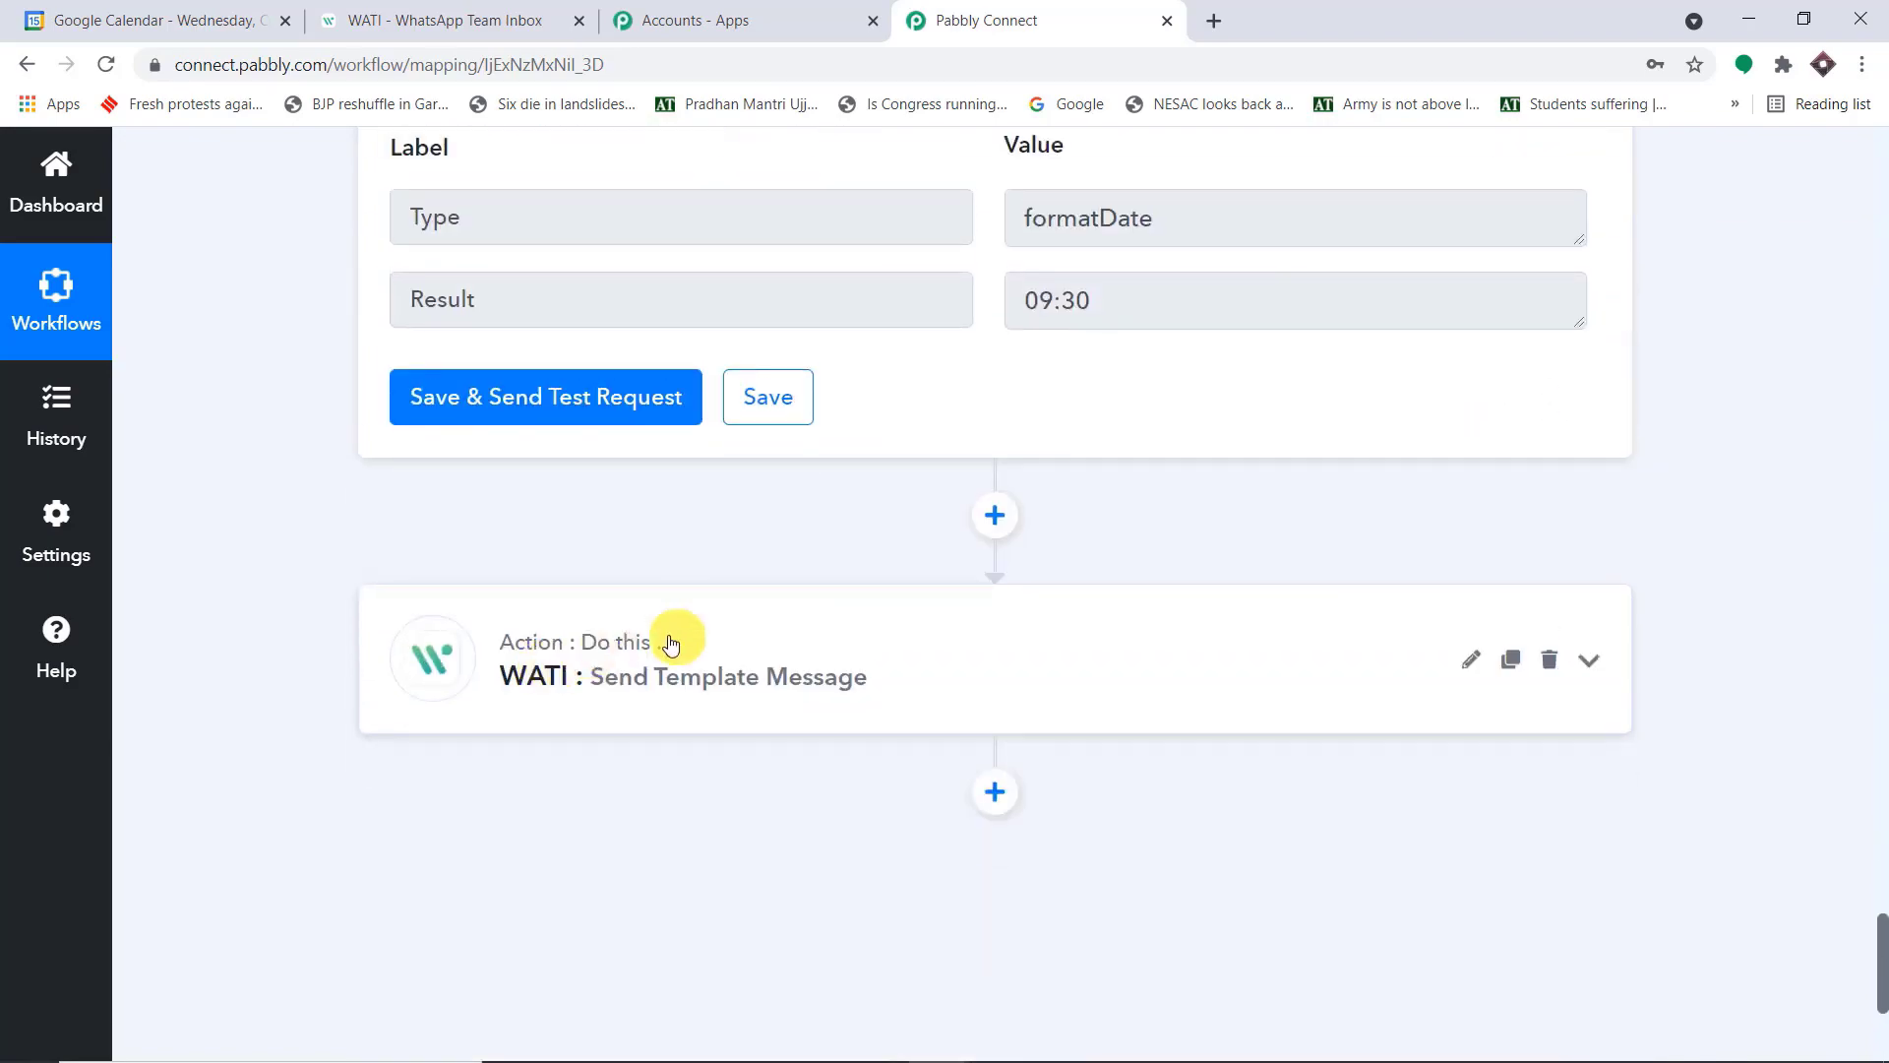
Collapse both Date/Time Formatter steps, the Text Formatter Split Text step and the Google Calendar trigger
scroll(669, 640, "up", 18)
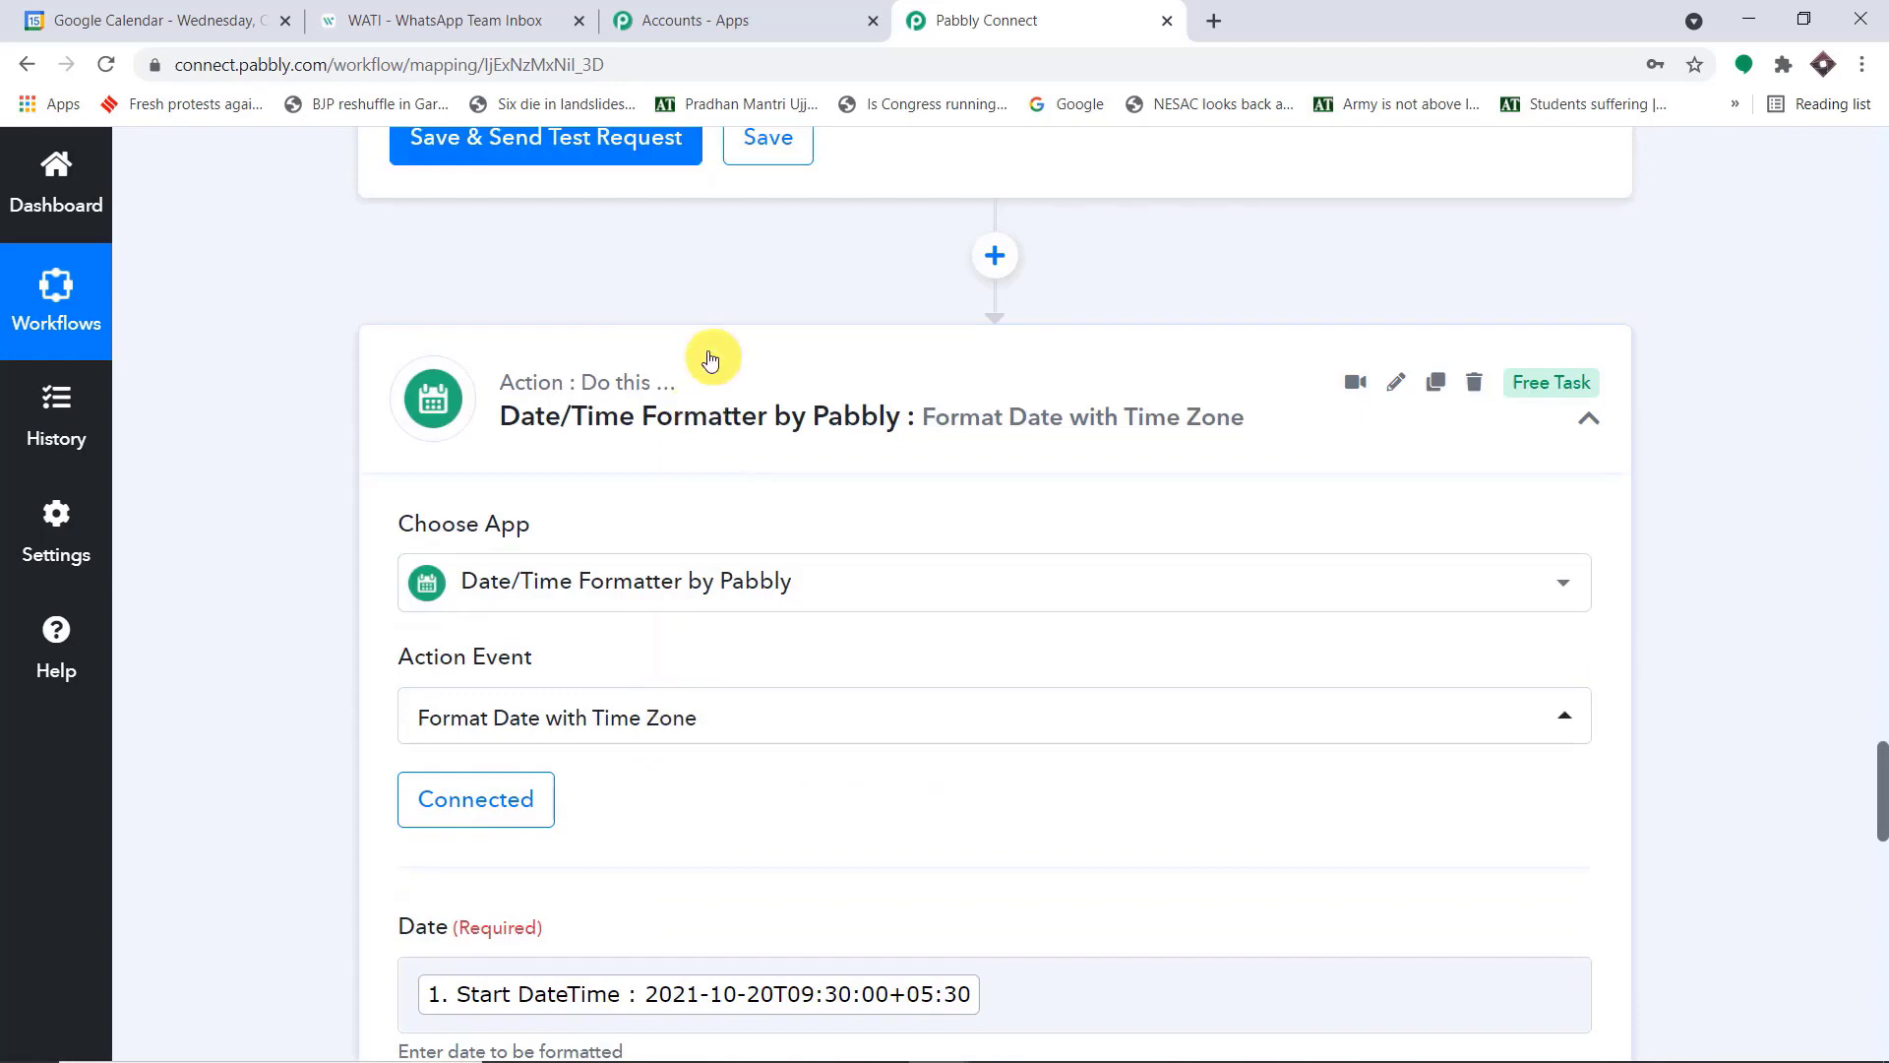
left_click(723, 423)
scroll(734, 476, "up", 12)
scroll(734, 476, "up", 8)
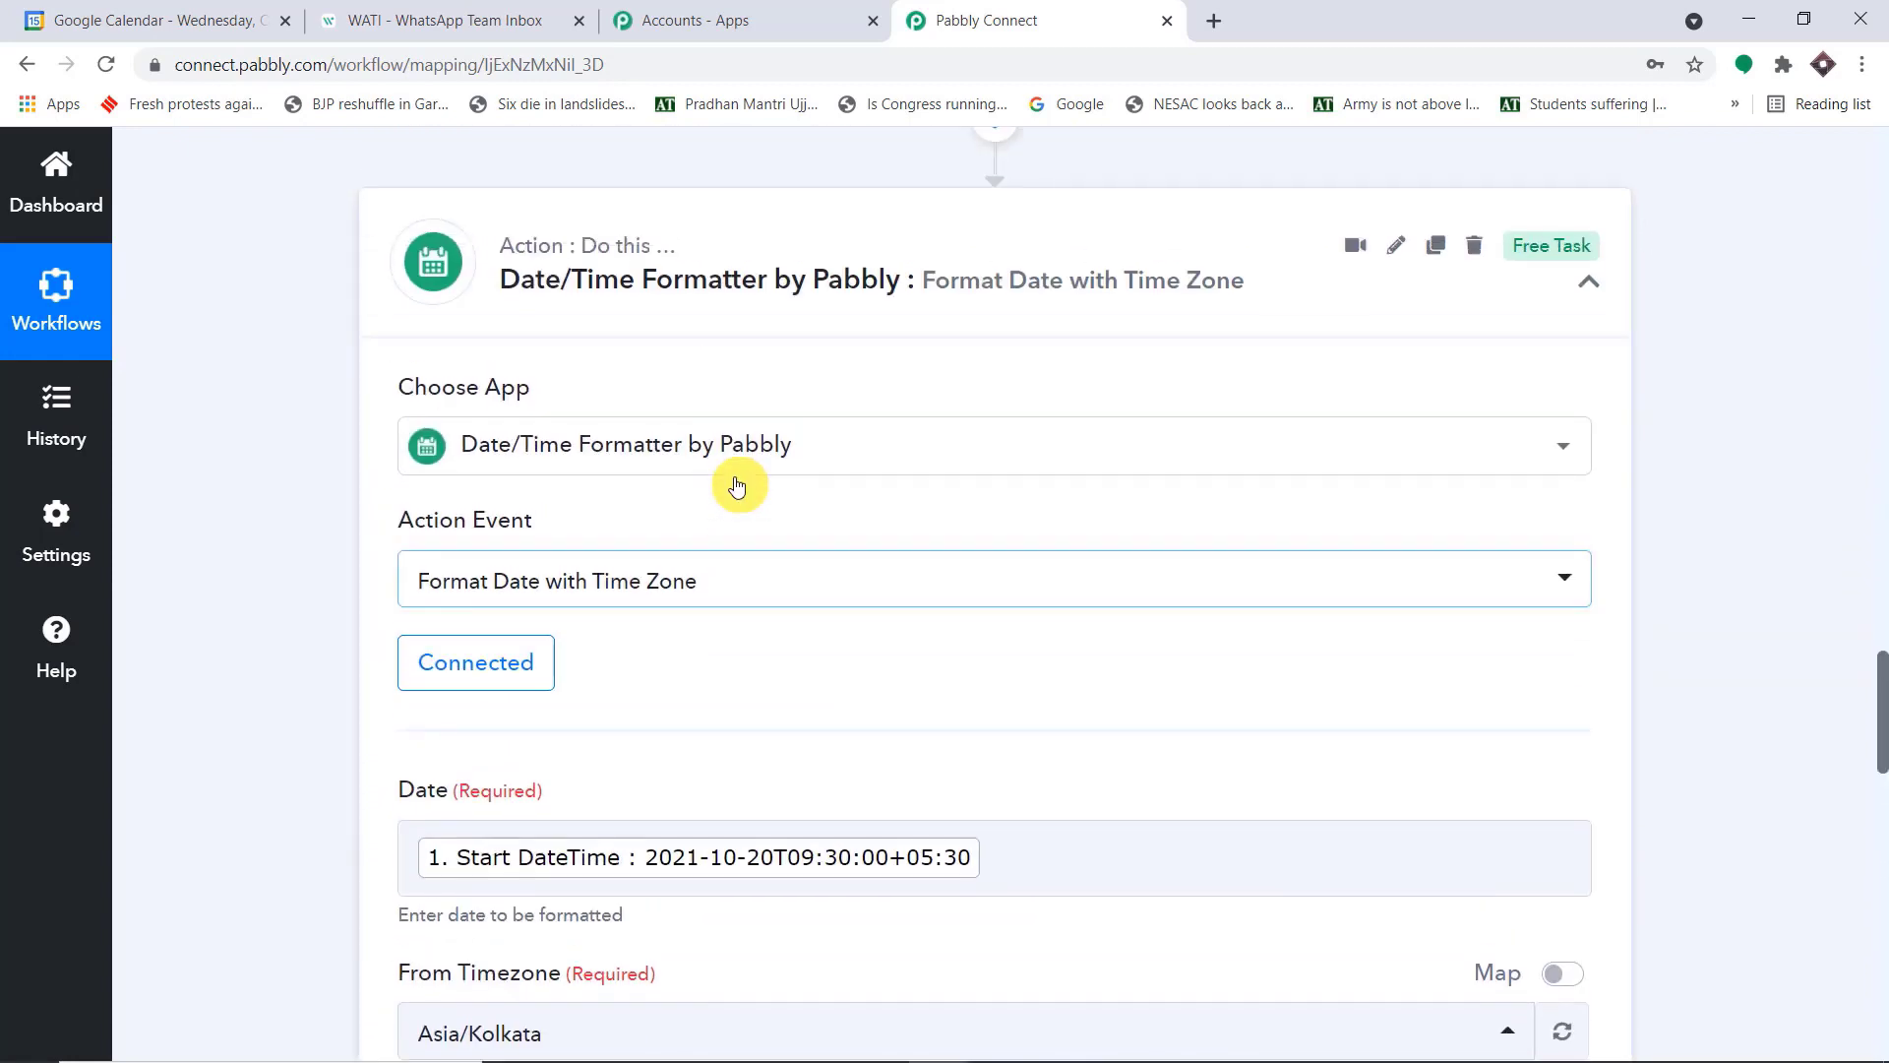
left_click(734, 476)
scroll(734, 476, "up", 6)
scroll(738, 489, "up", 11)
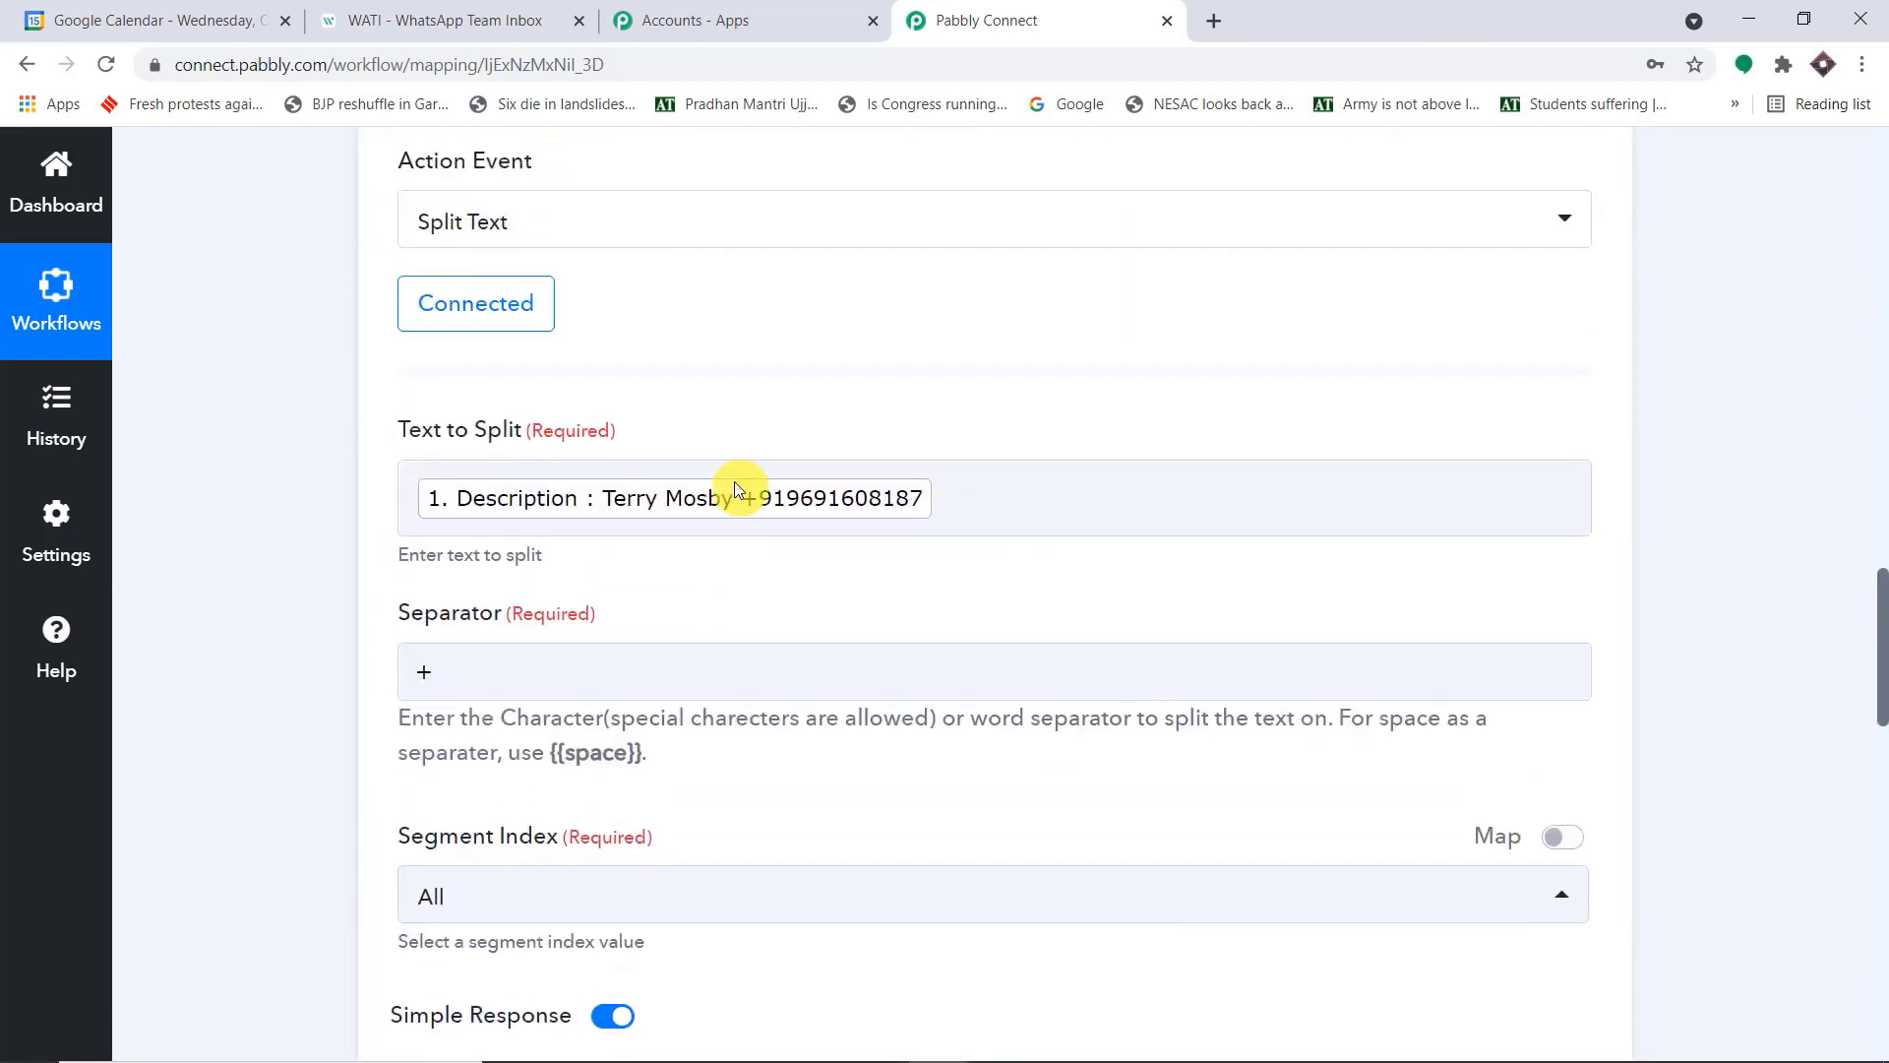
left_click(797, 418)
scroll(787, 433, "up", 15)
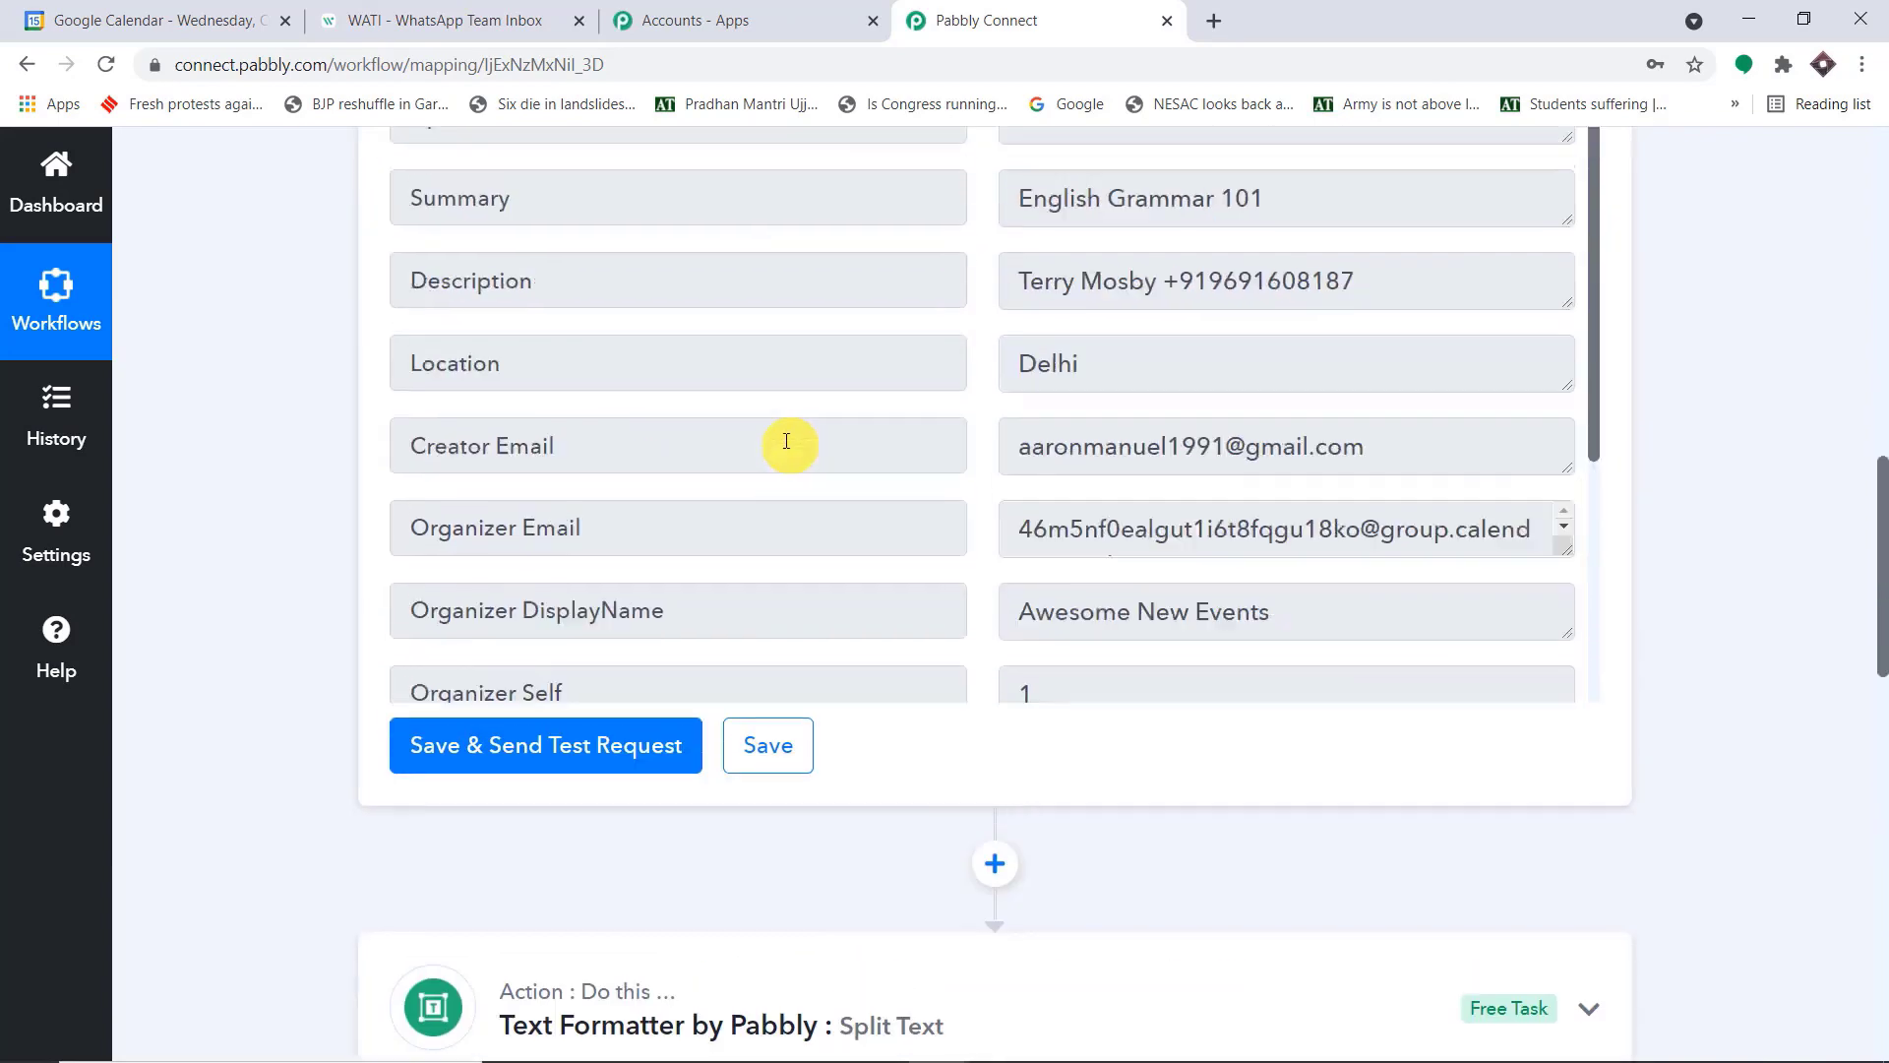
scroll(1127, 374, "up", 5)
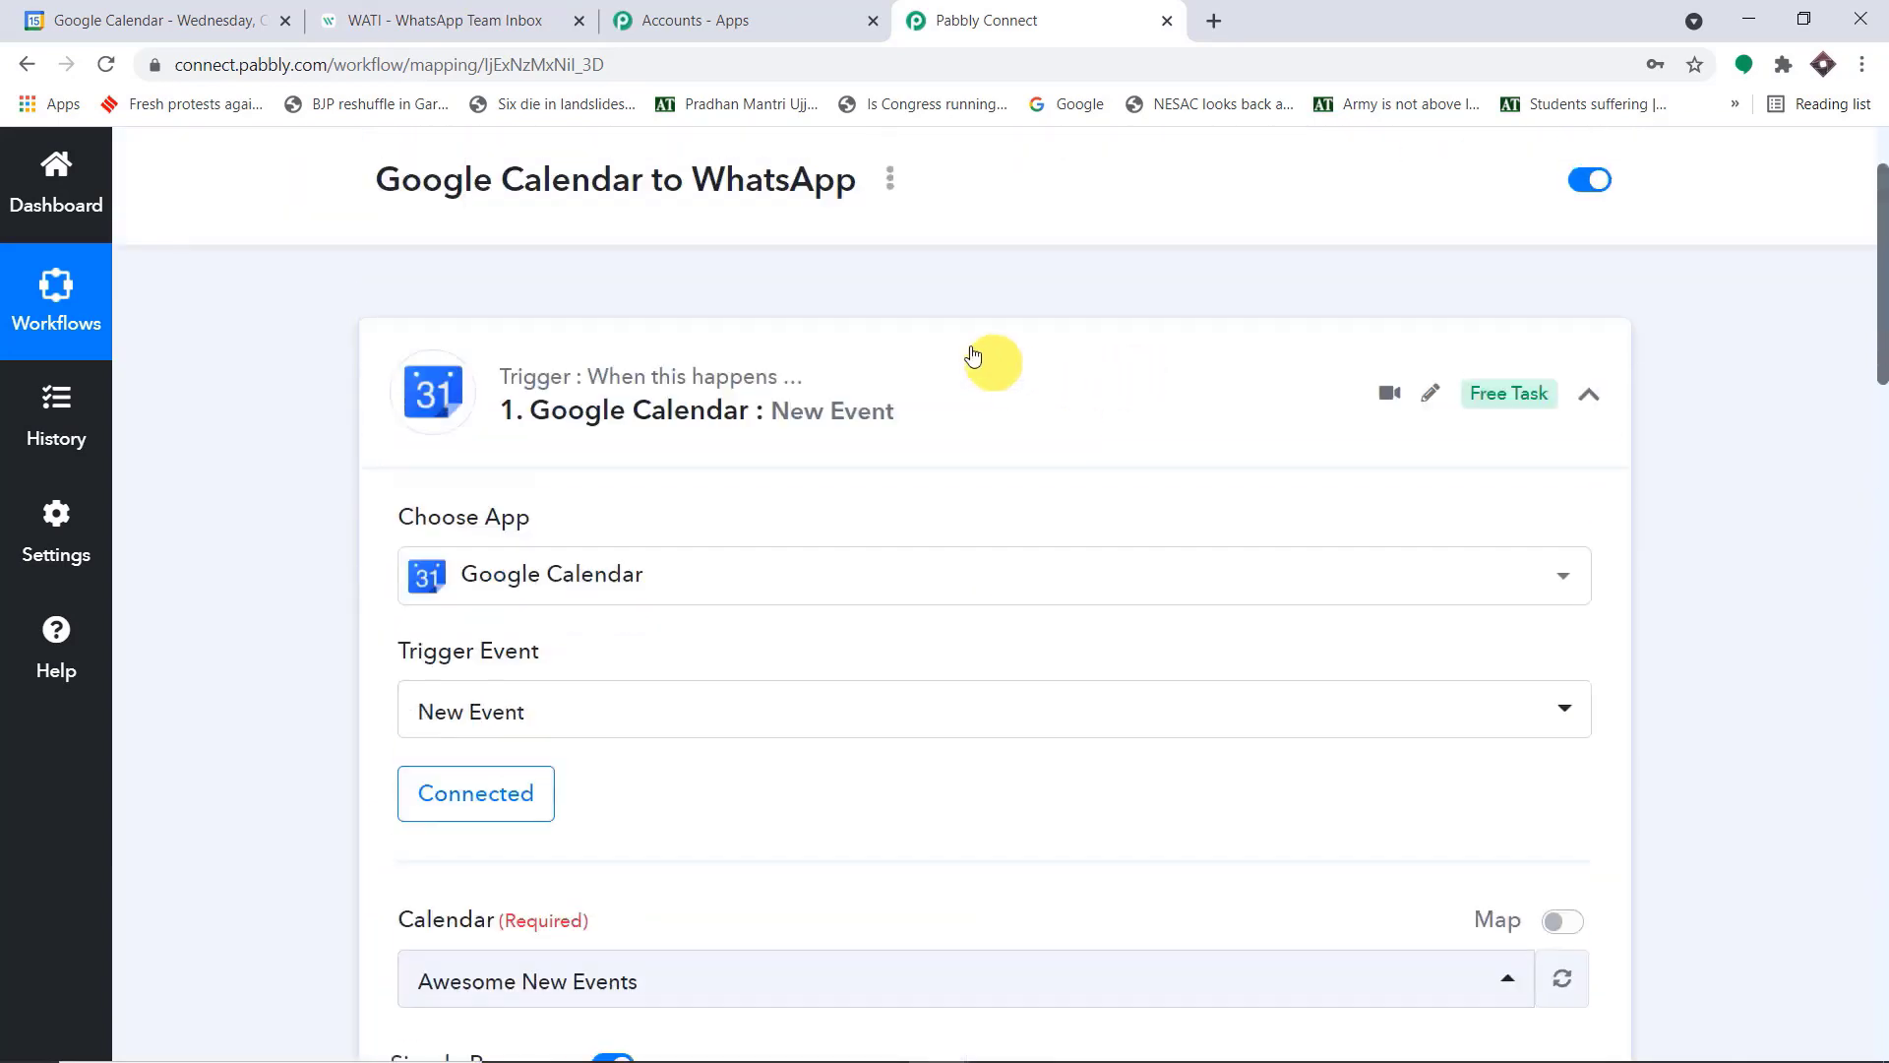
left_click(898, 380)
Review the workflow's sequence of collapsed steps from the Google Calendar trigger to the WATI Send Template Message action
scroll(913, 391, "down", 2)
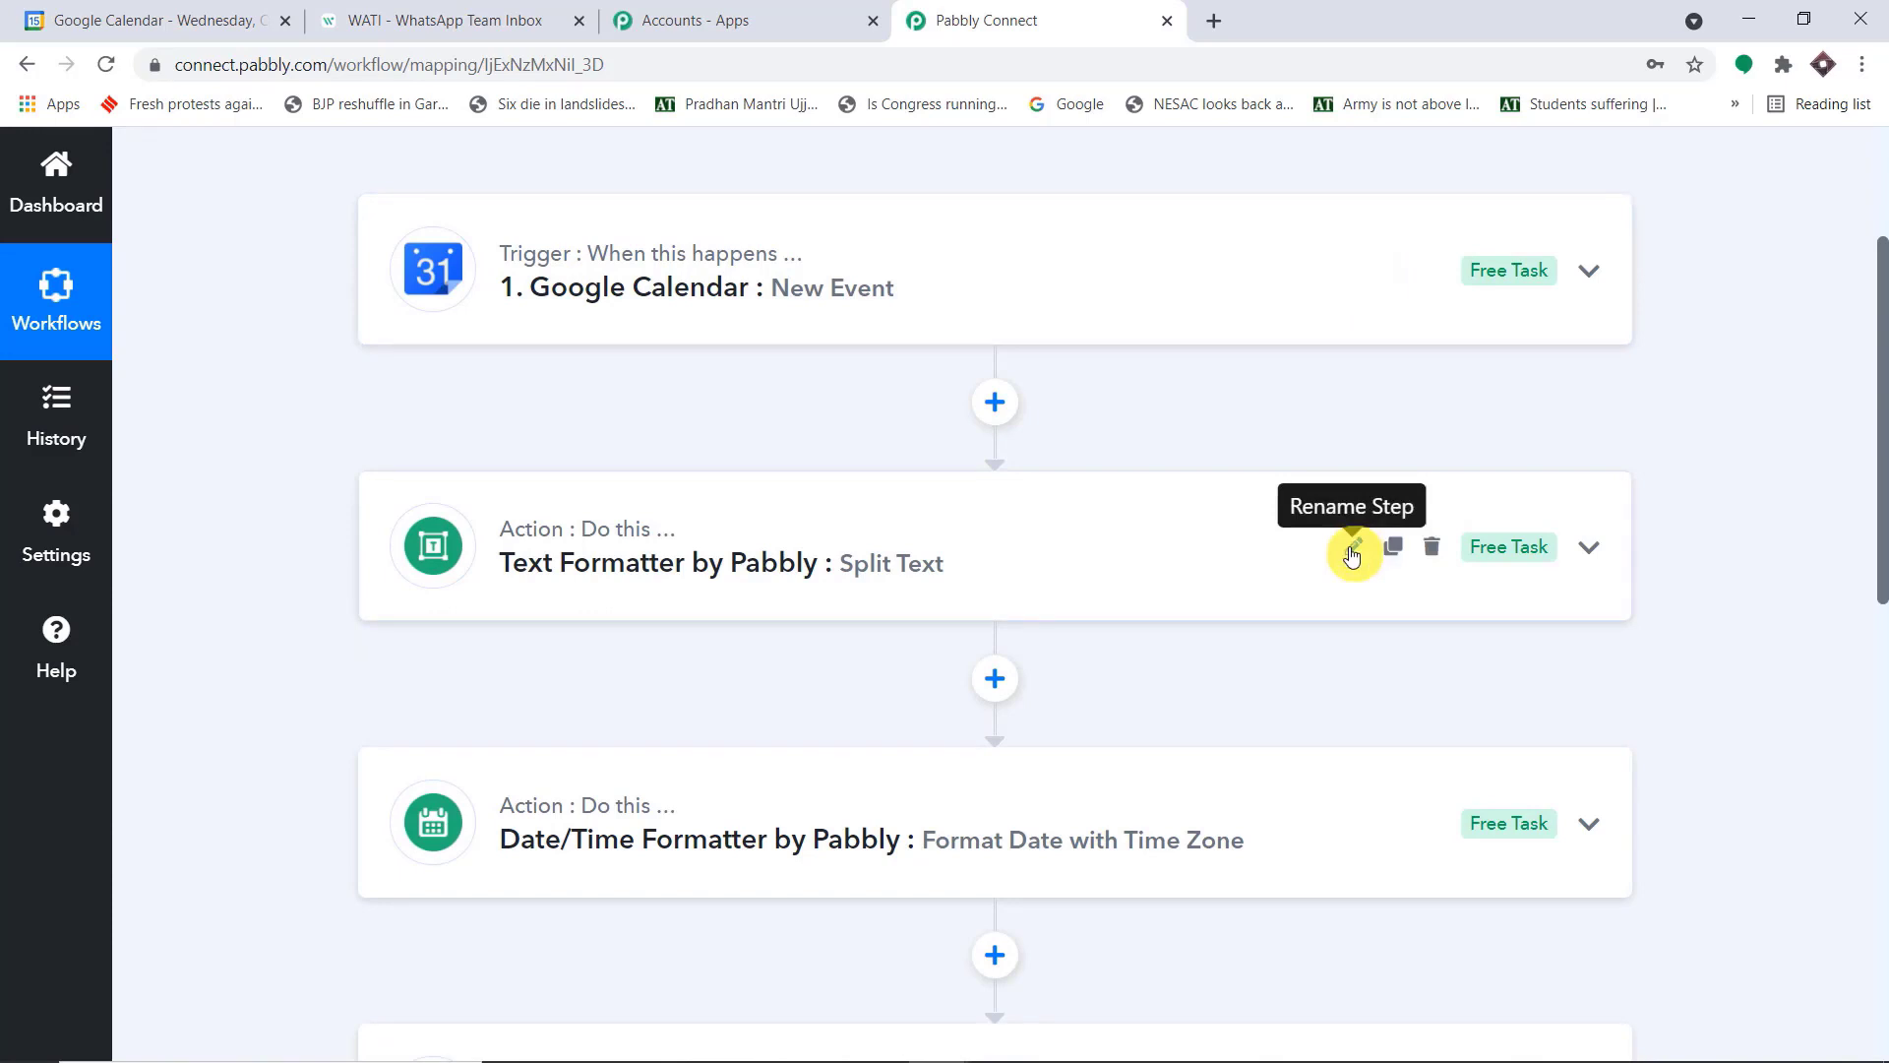
scroll(1329, 580, "down", 4)
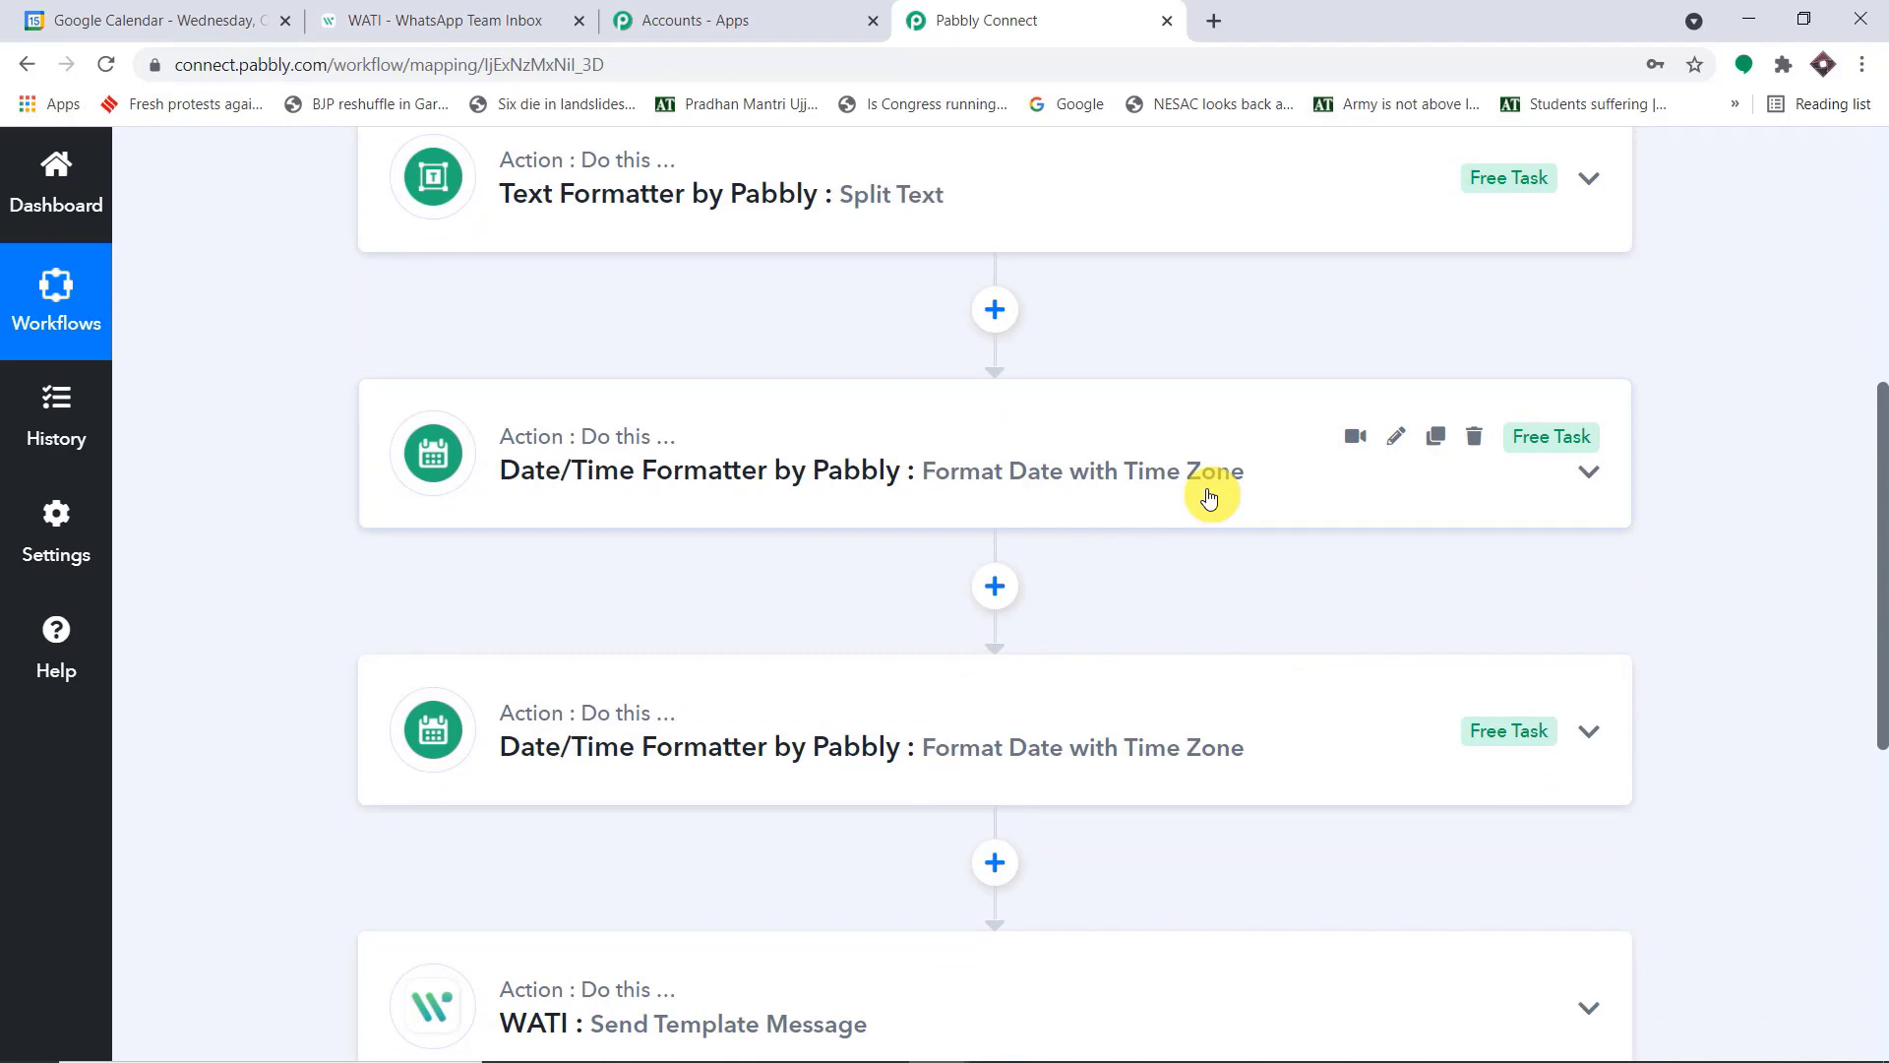
scroll(1092, 535, "down", 3)
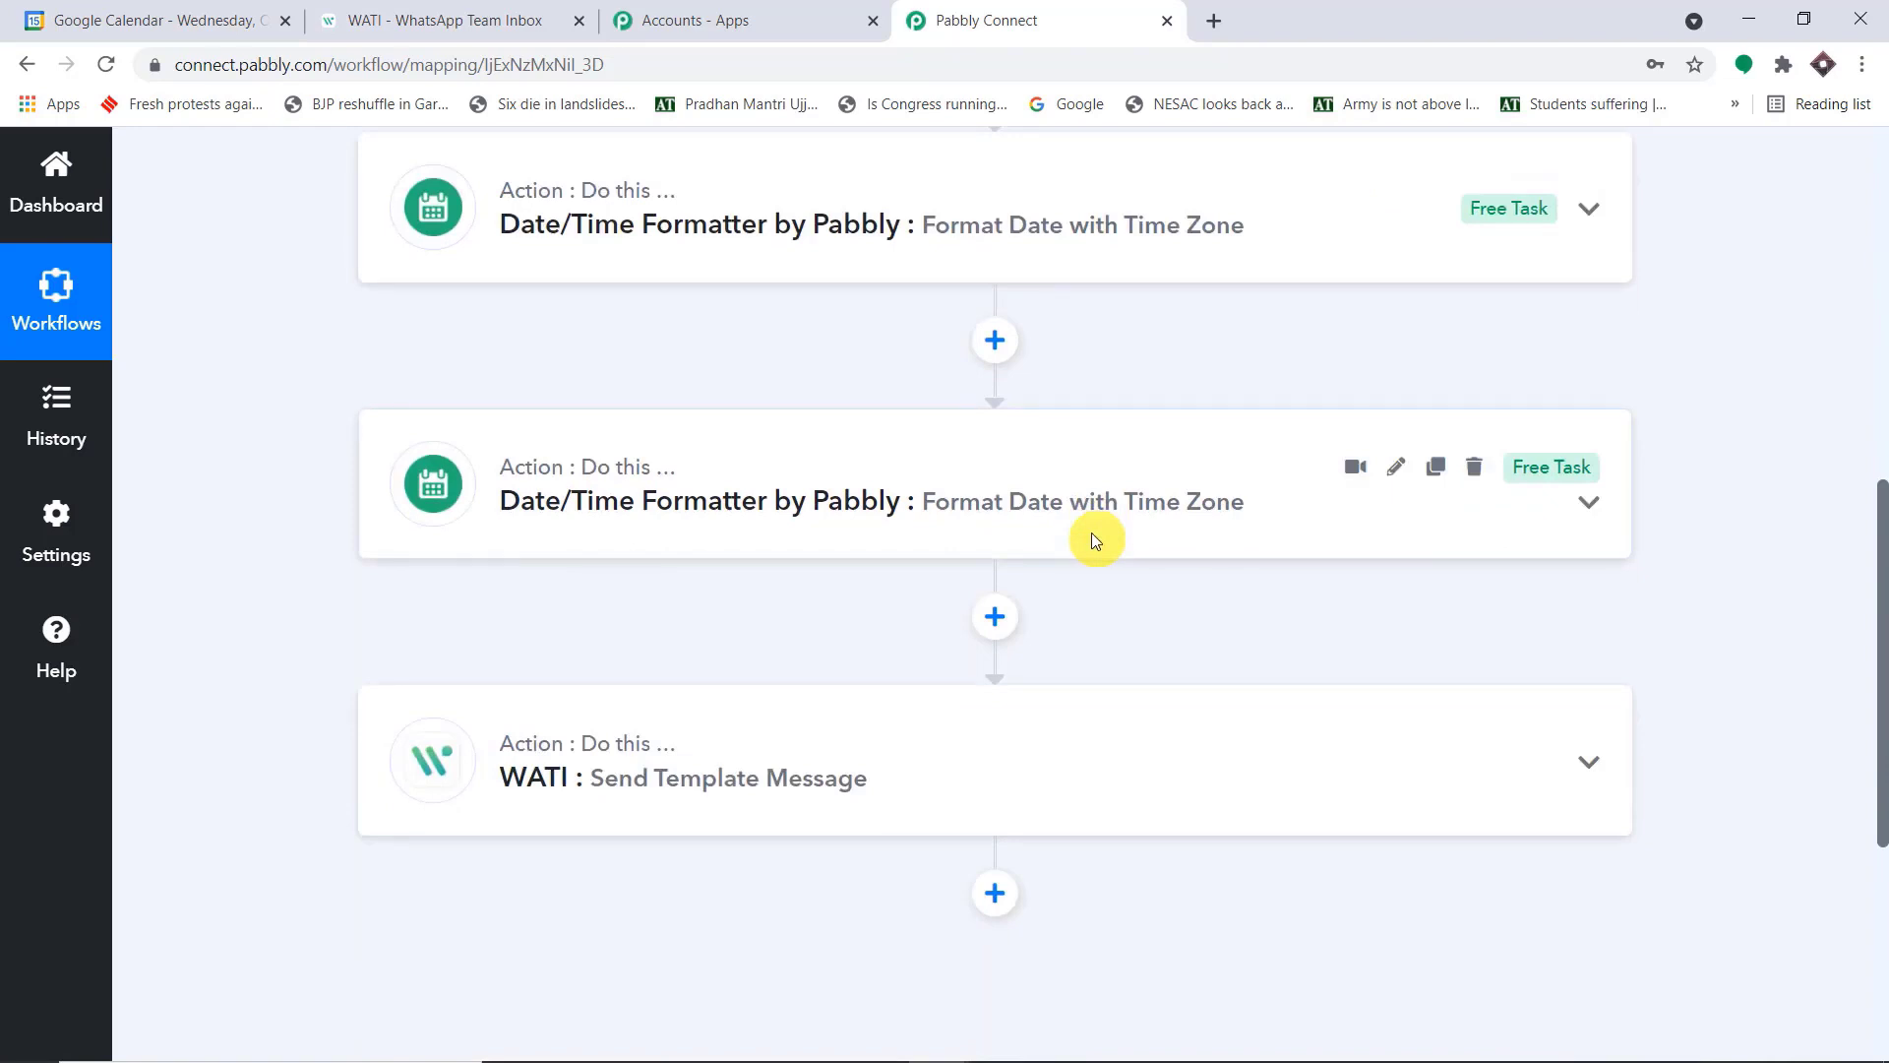
scroll(1090, 539, "down", 3)
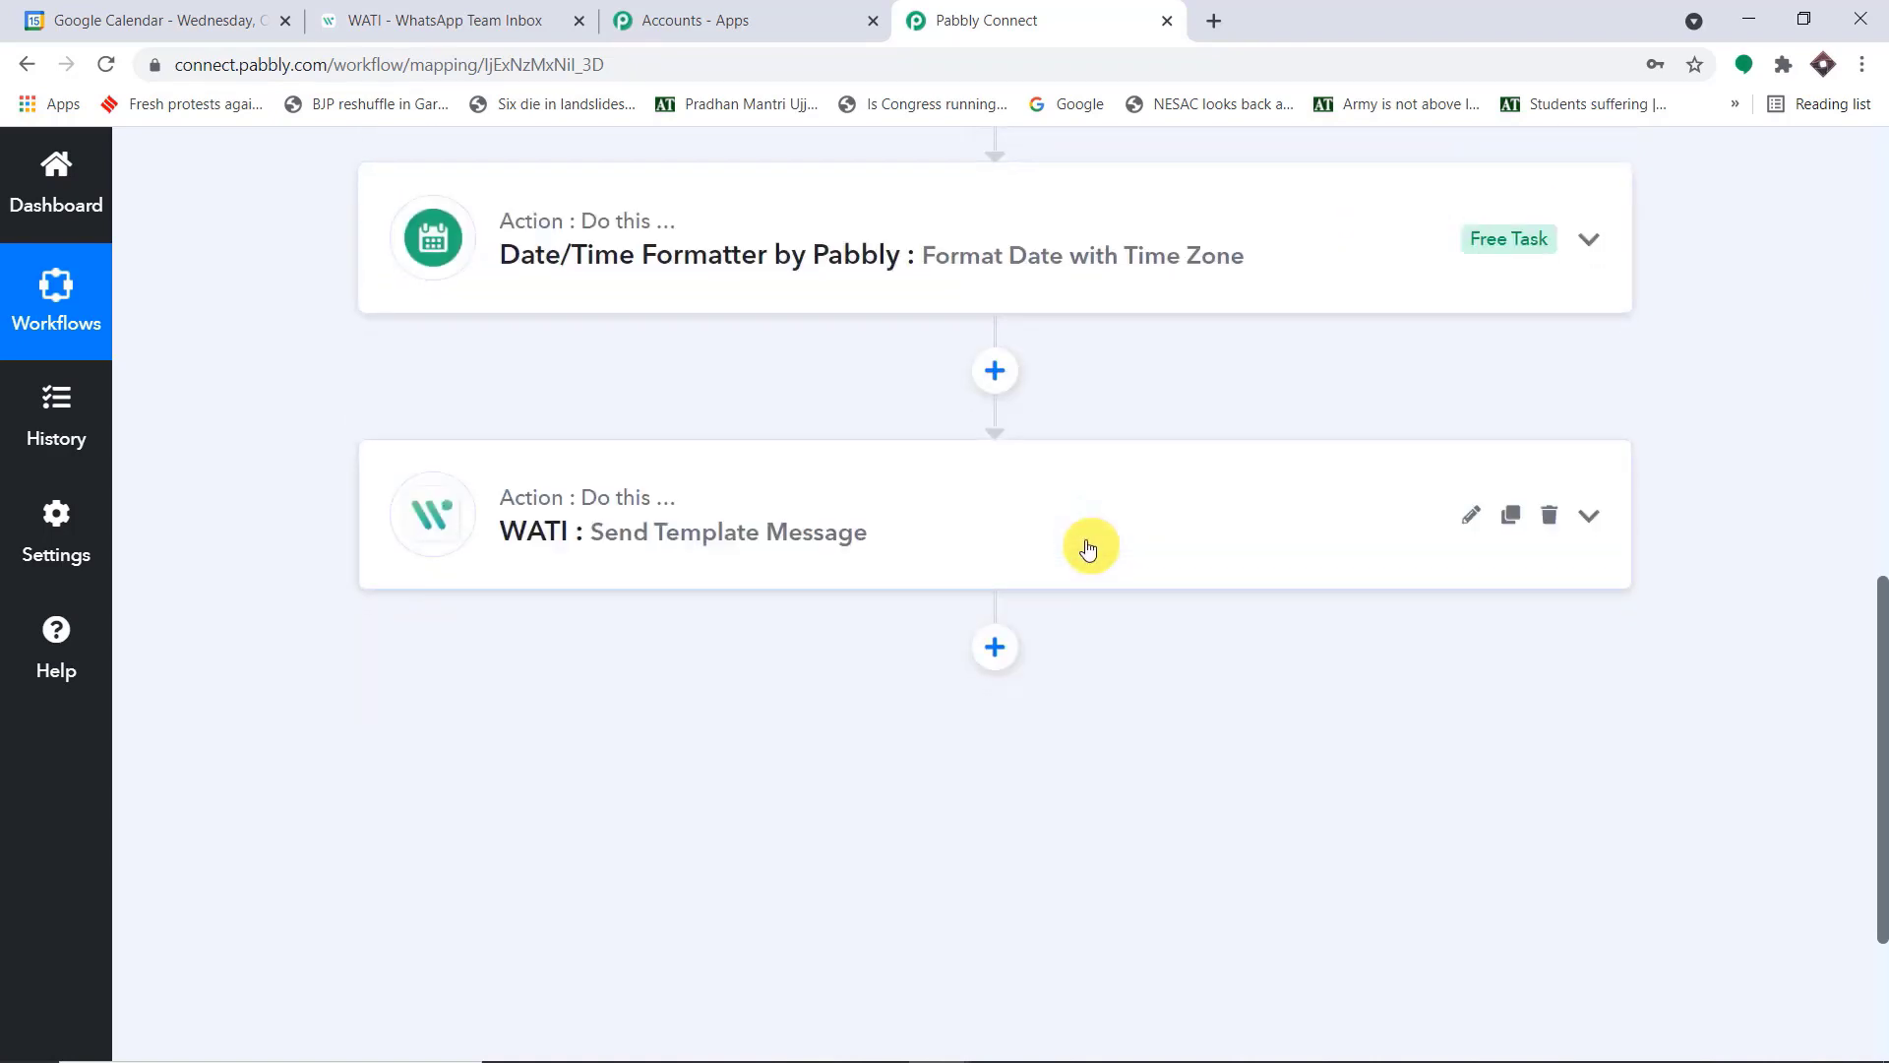
scroll(1070, 548, "up", 8)
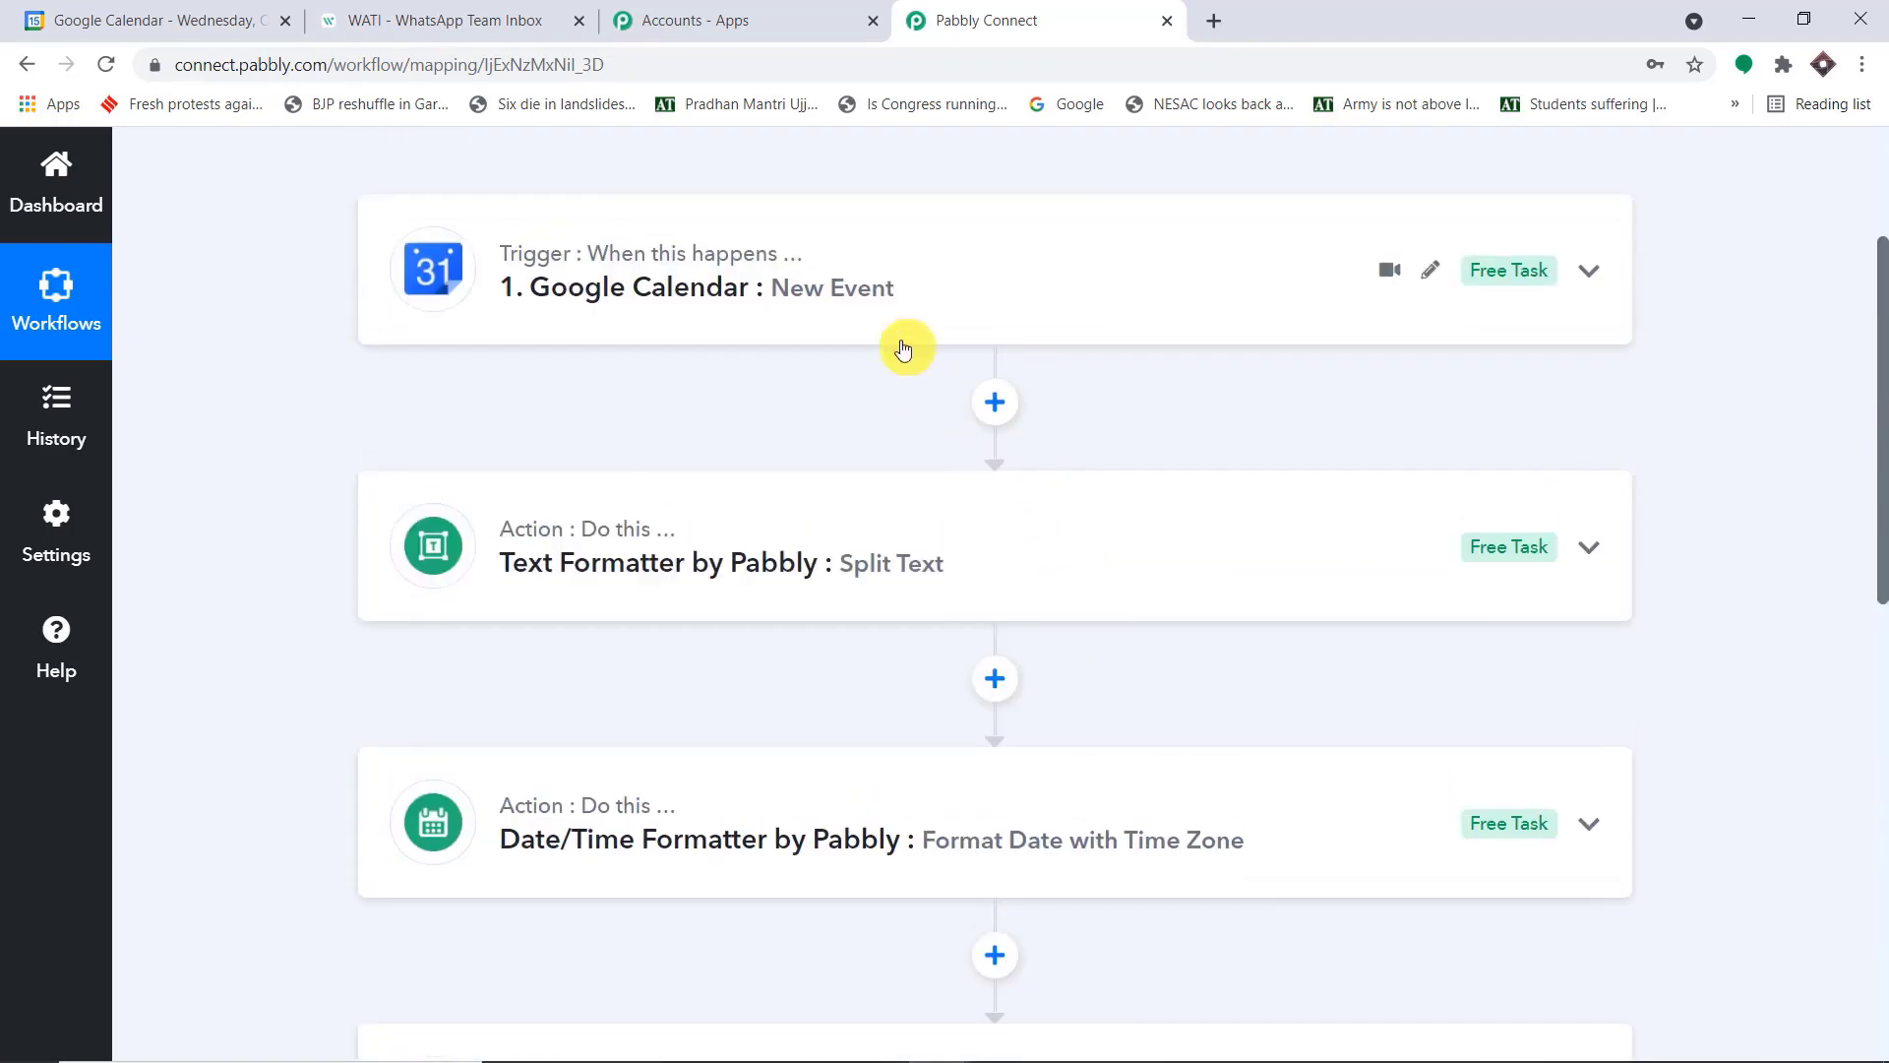
scroll(903, 346, "down", 6)
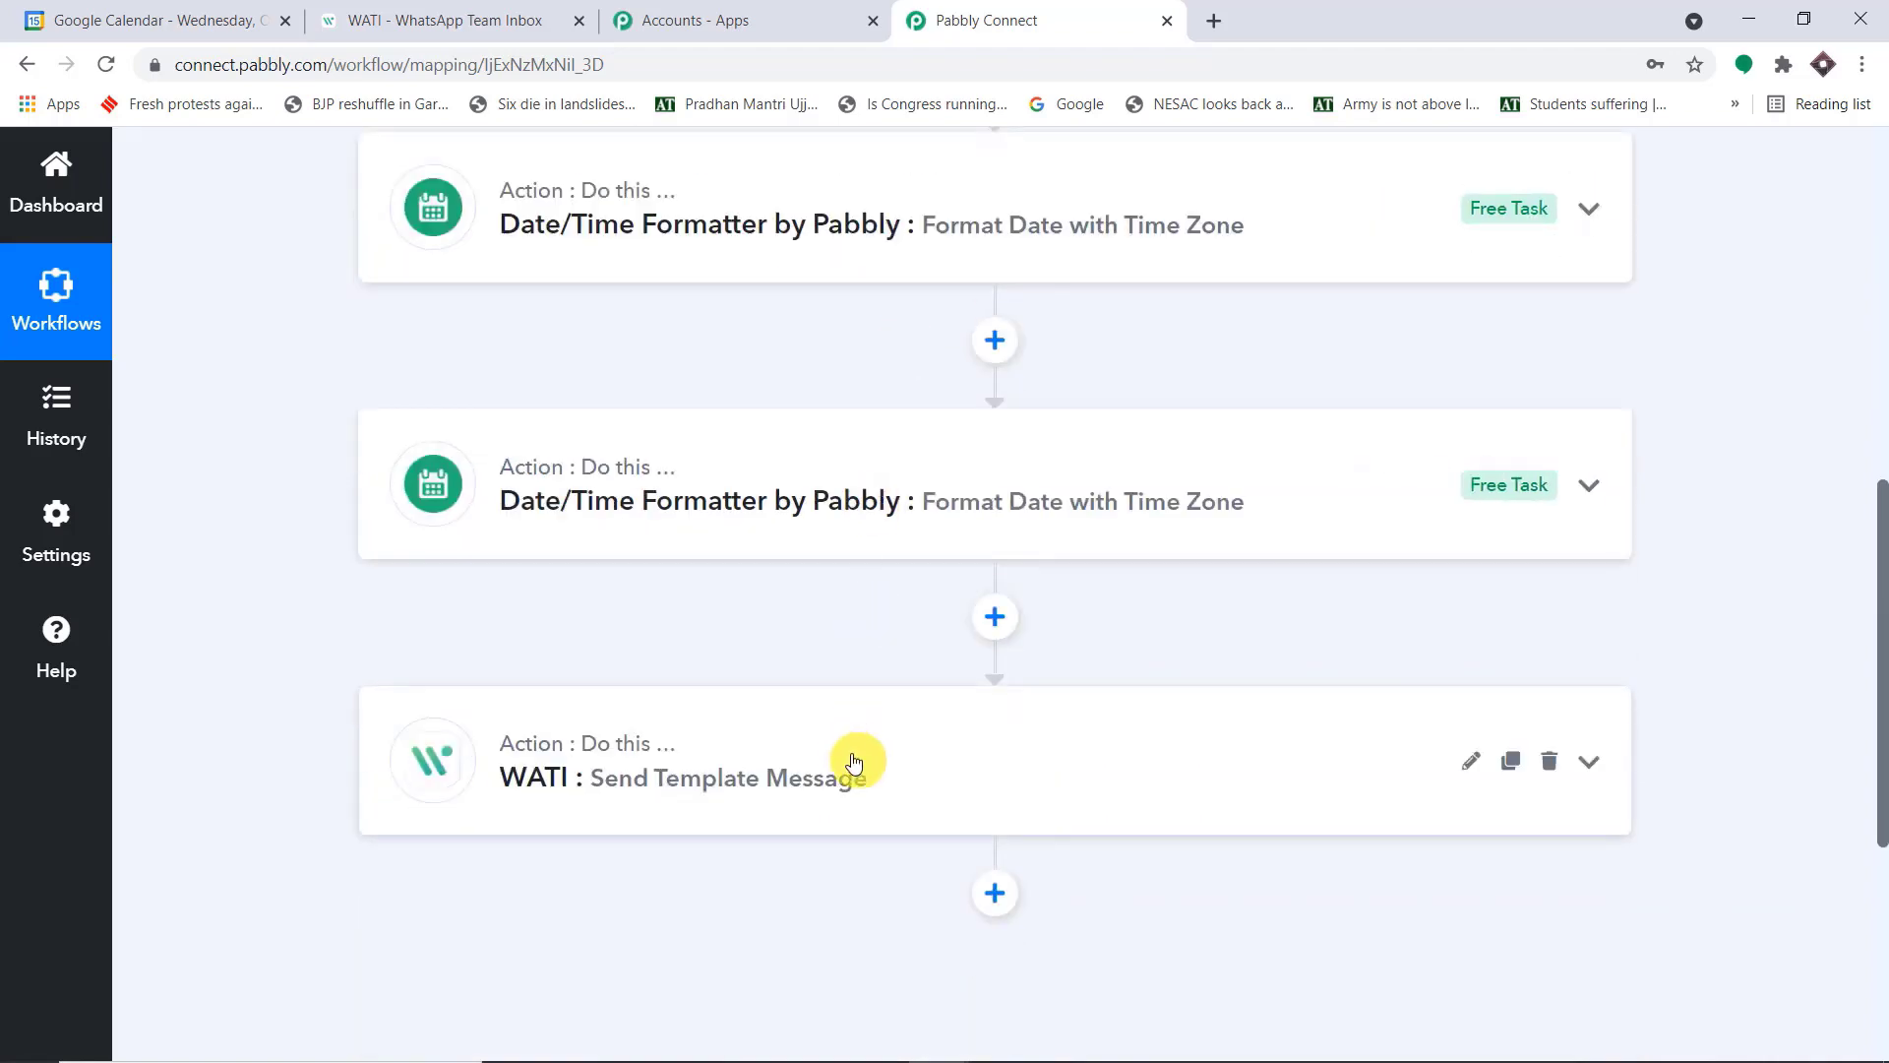
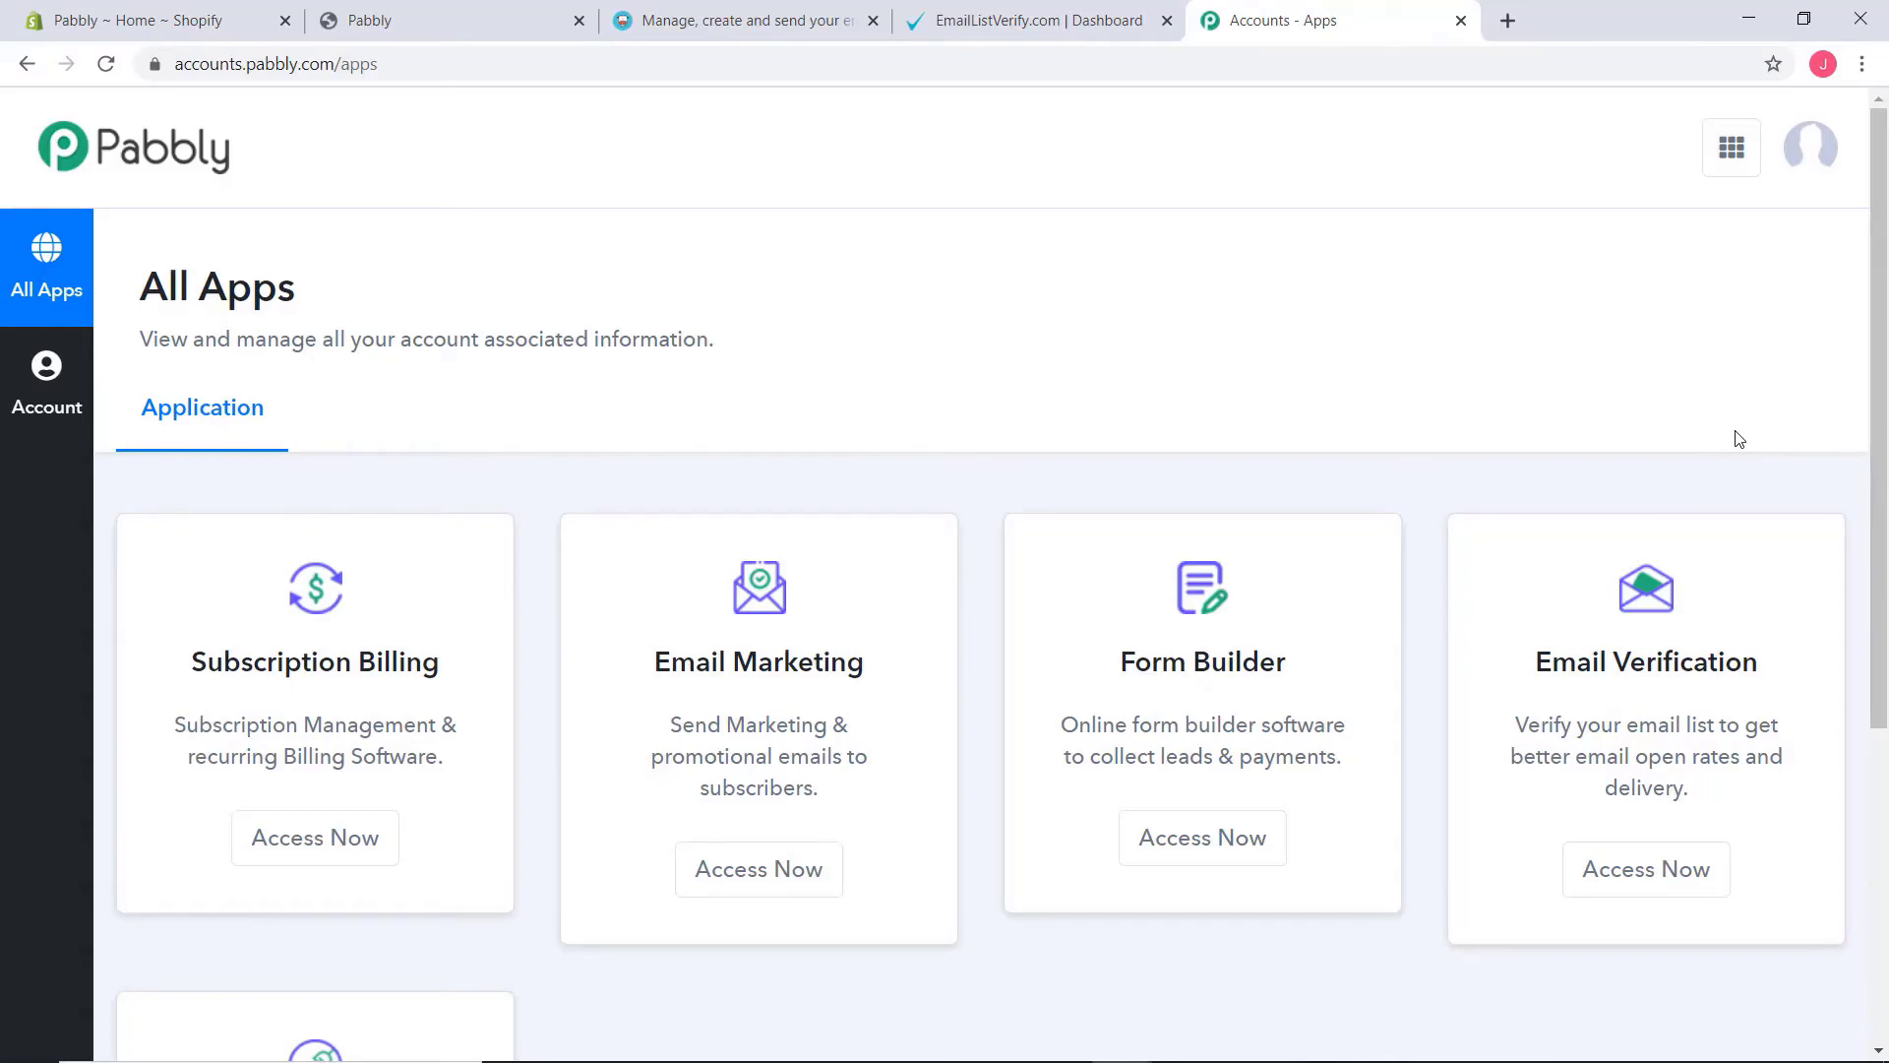
Open the Connect application from the Pabbly apps page and look through the list of existing workflows
scroll(1721, 374, "down", 5)
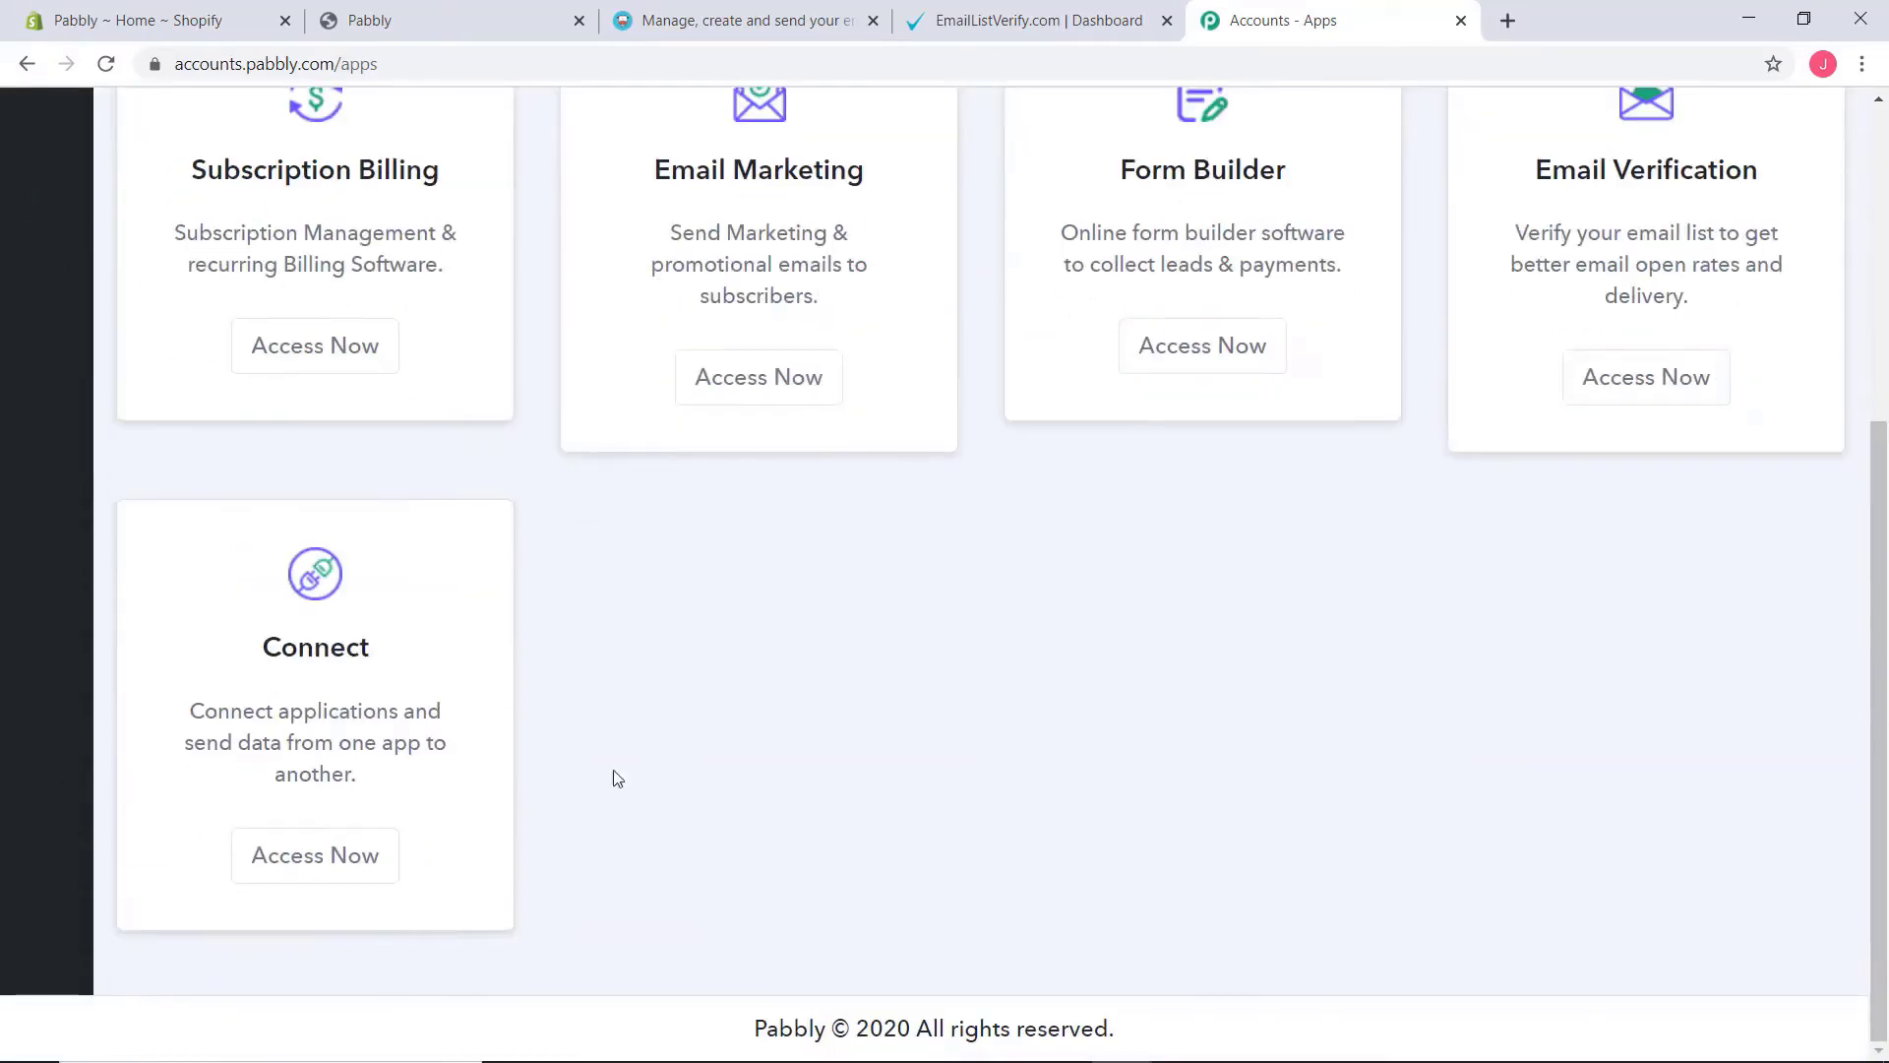
left_click(321, 854)
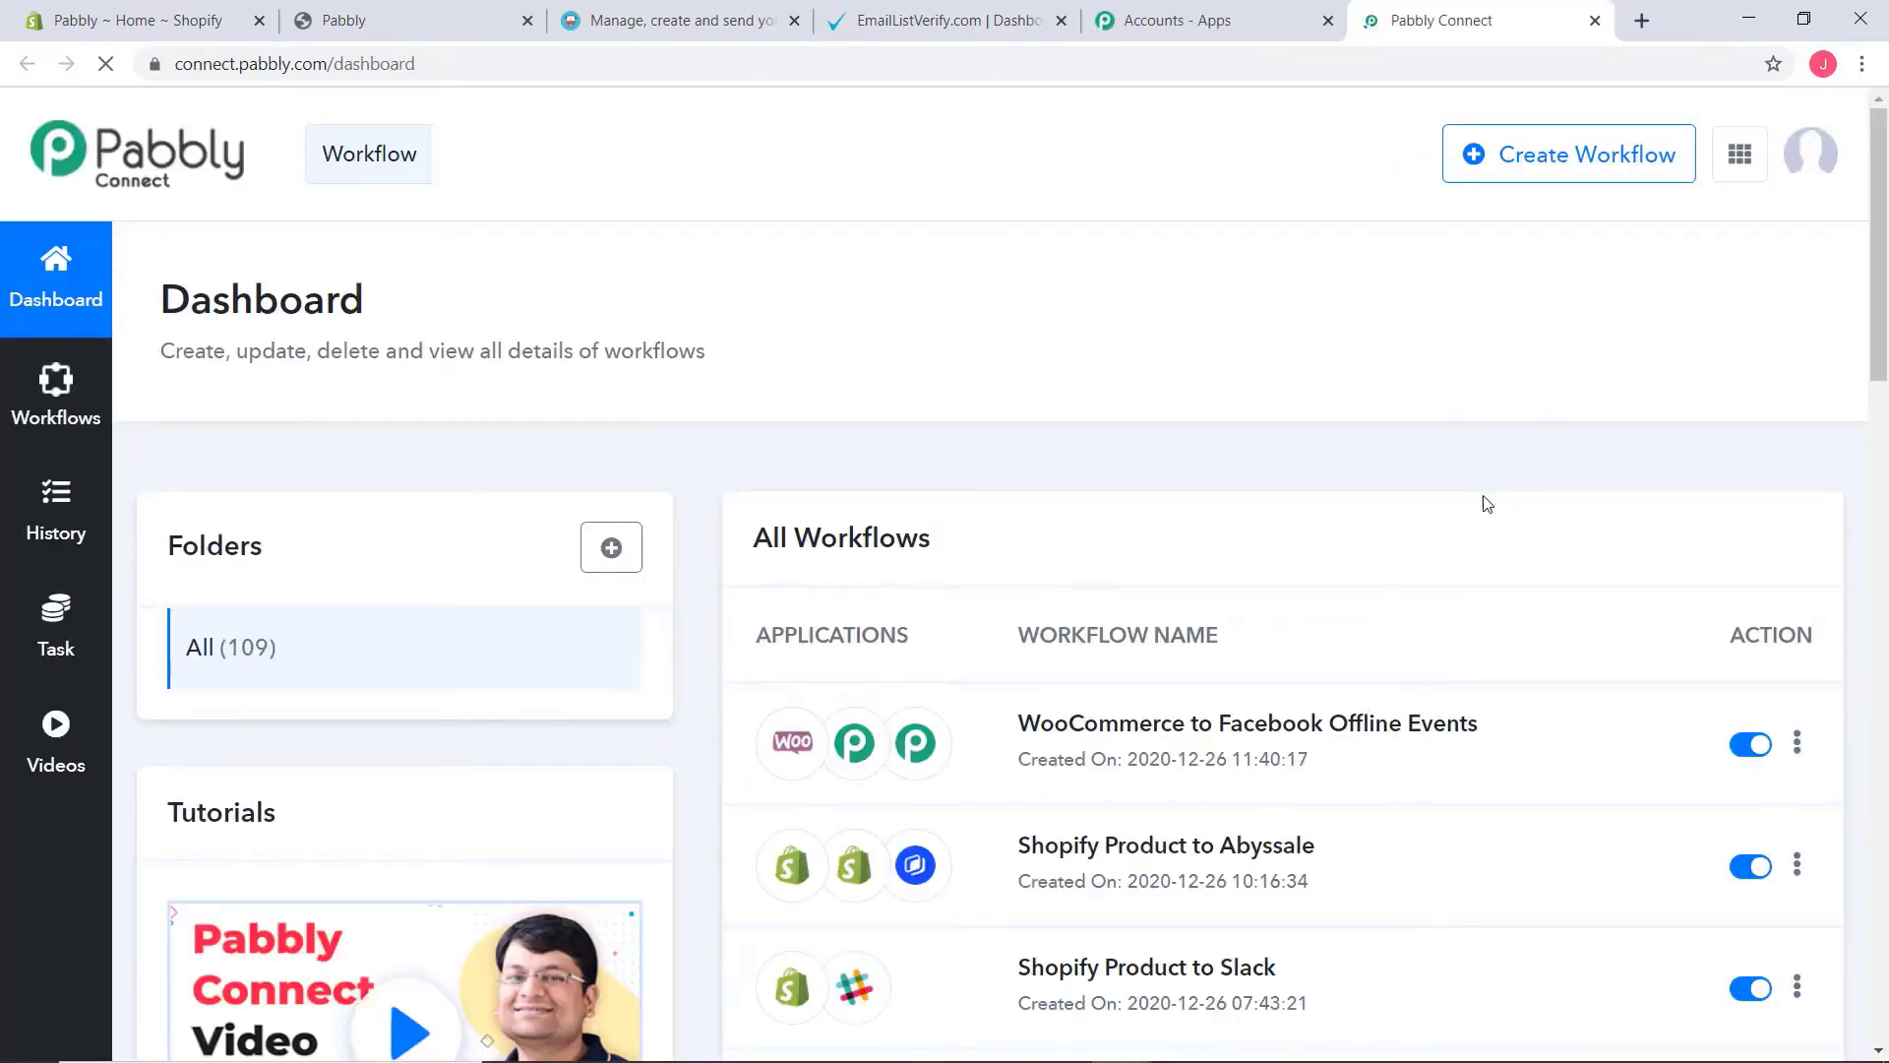
scroll(1482, 520, "down", 2)
scroll(1482, 519, "down", 4)
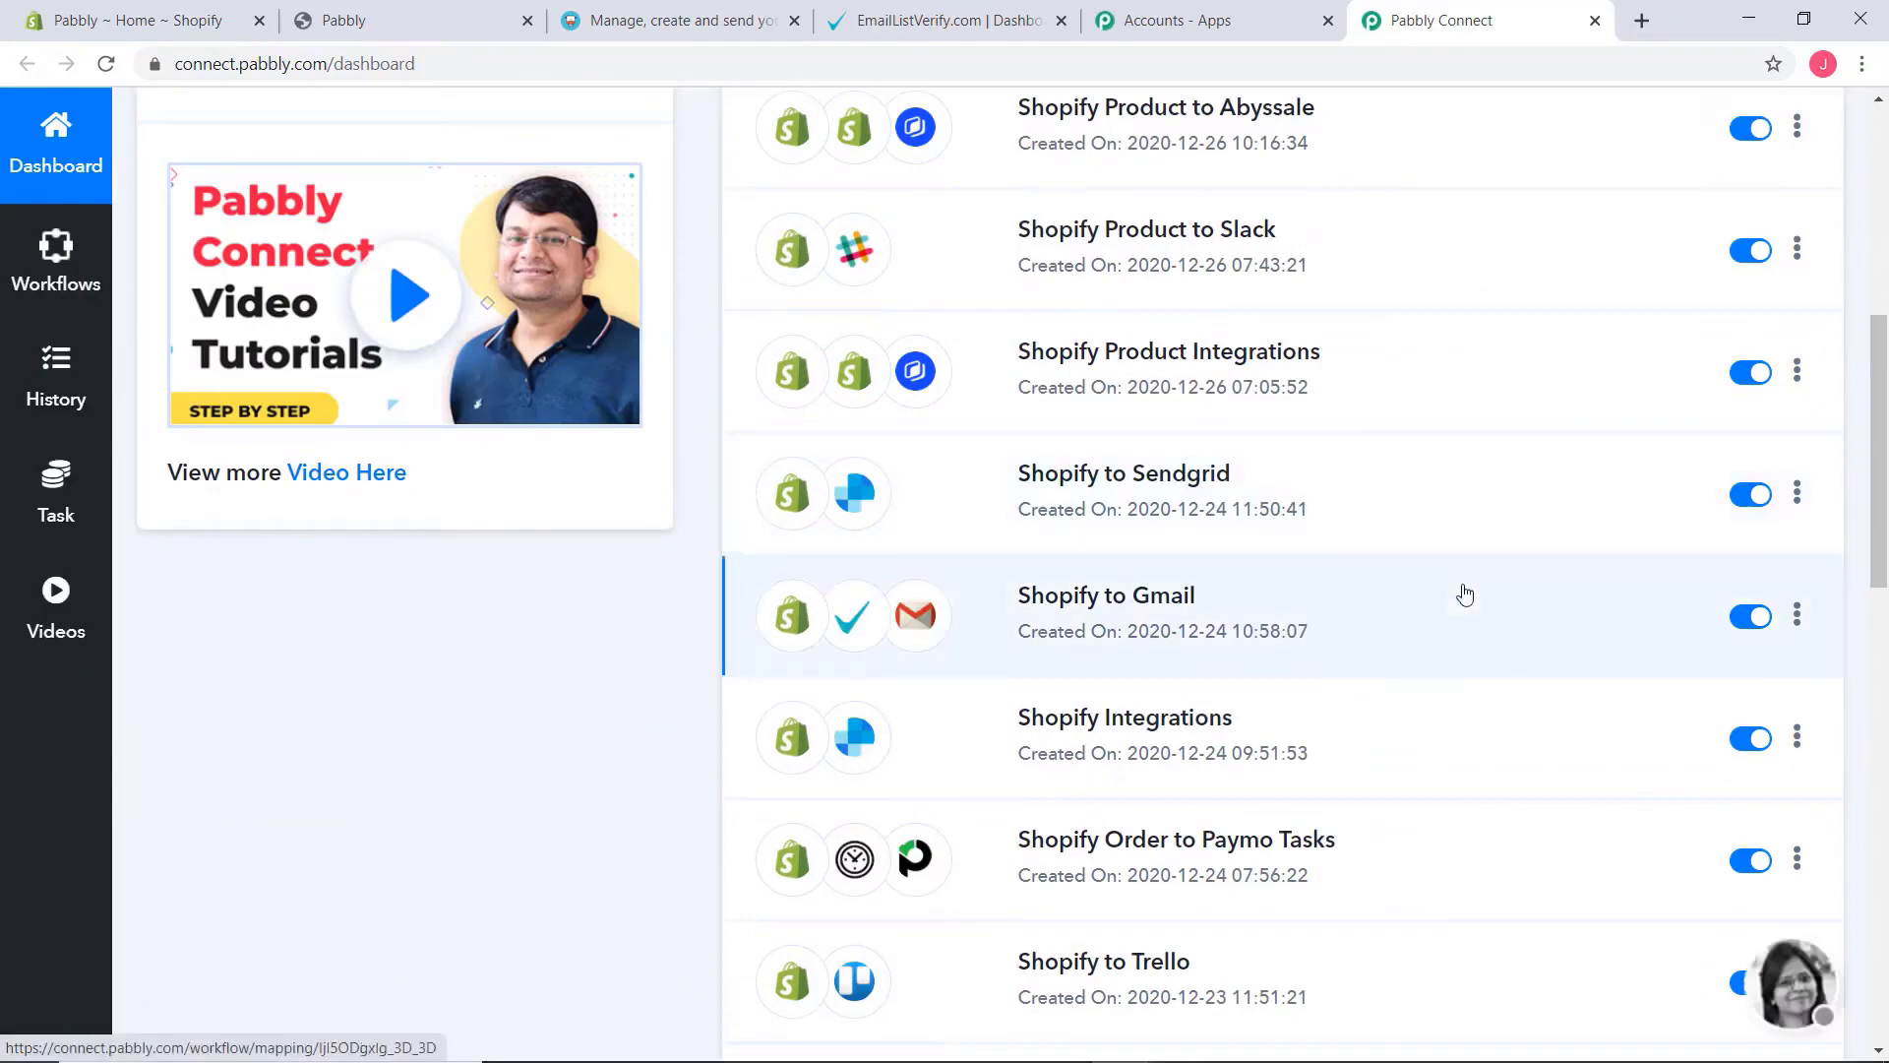
scroll(1454, 646, "up", 6)
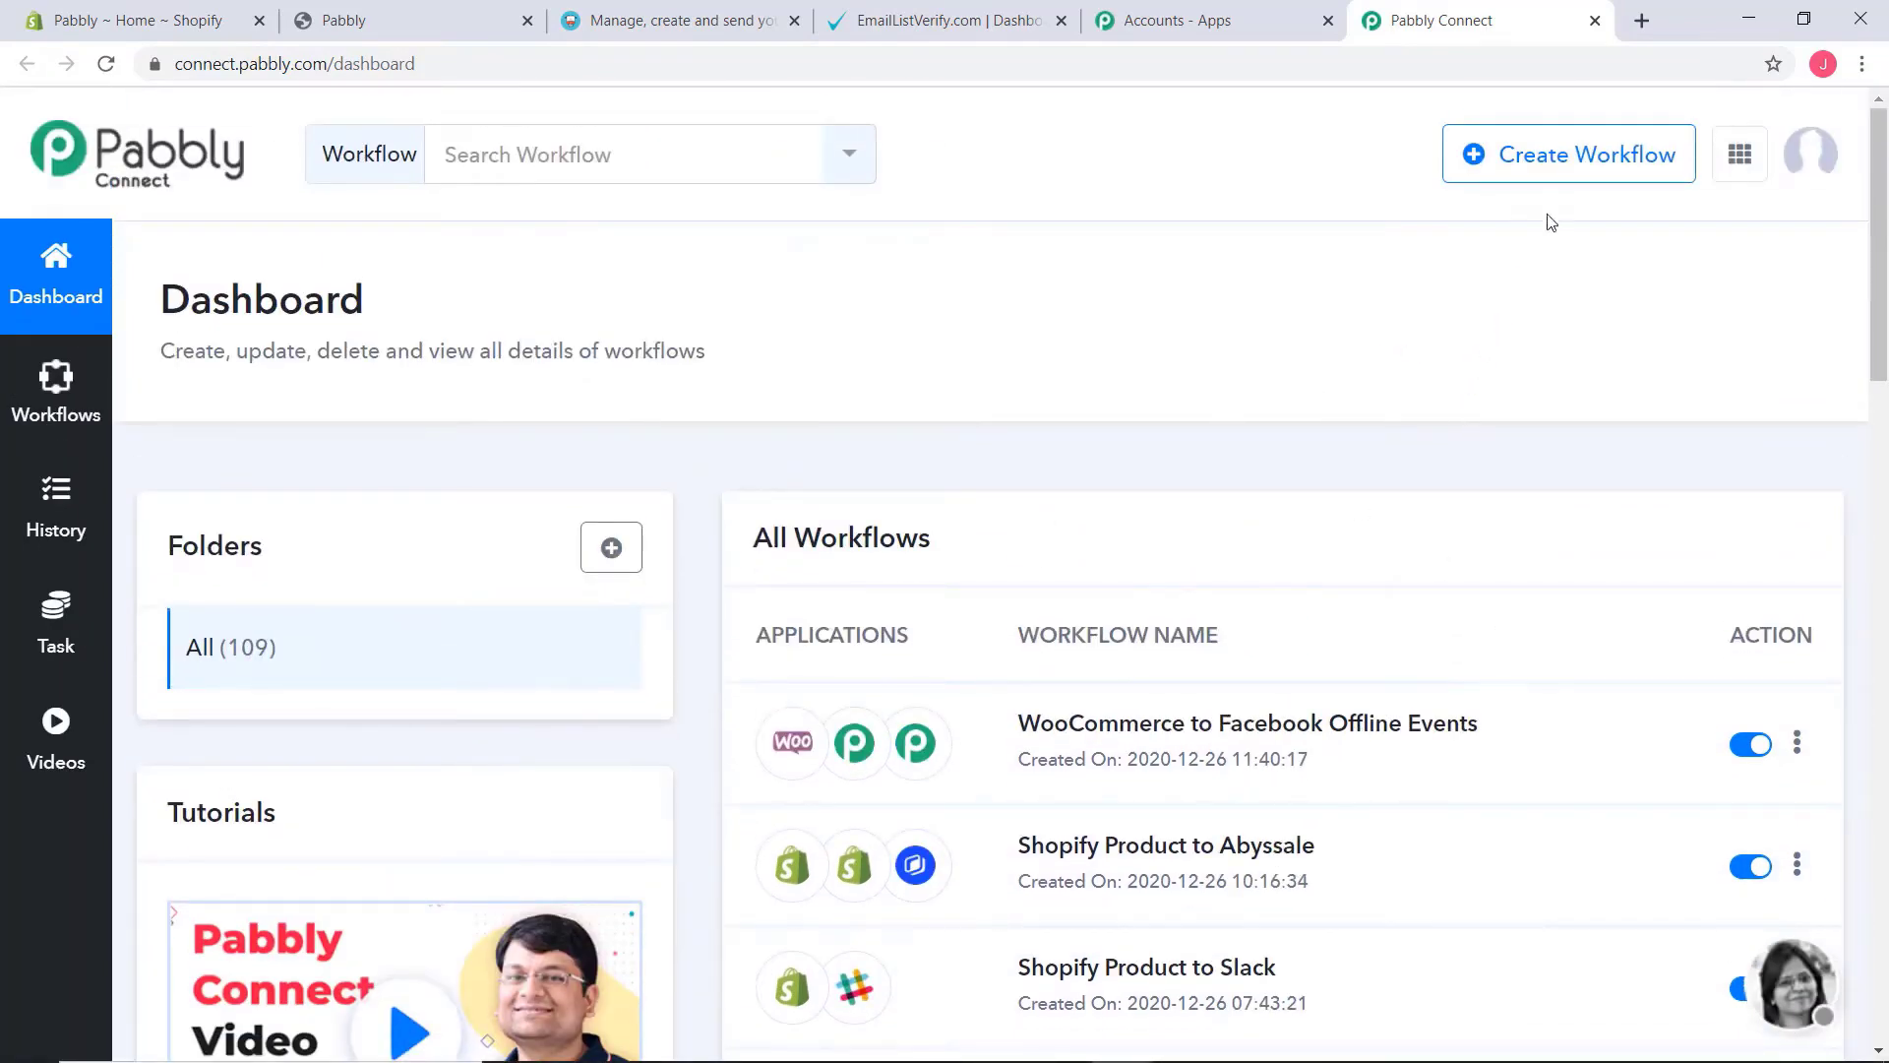
Create a new workflow named "Google Calendar to Discord"
left_click(1549, 155)
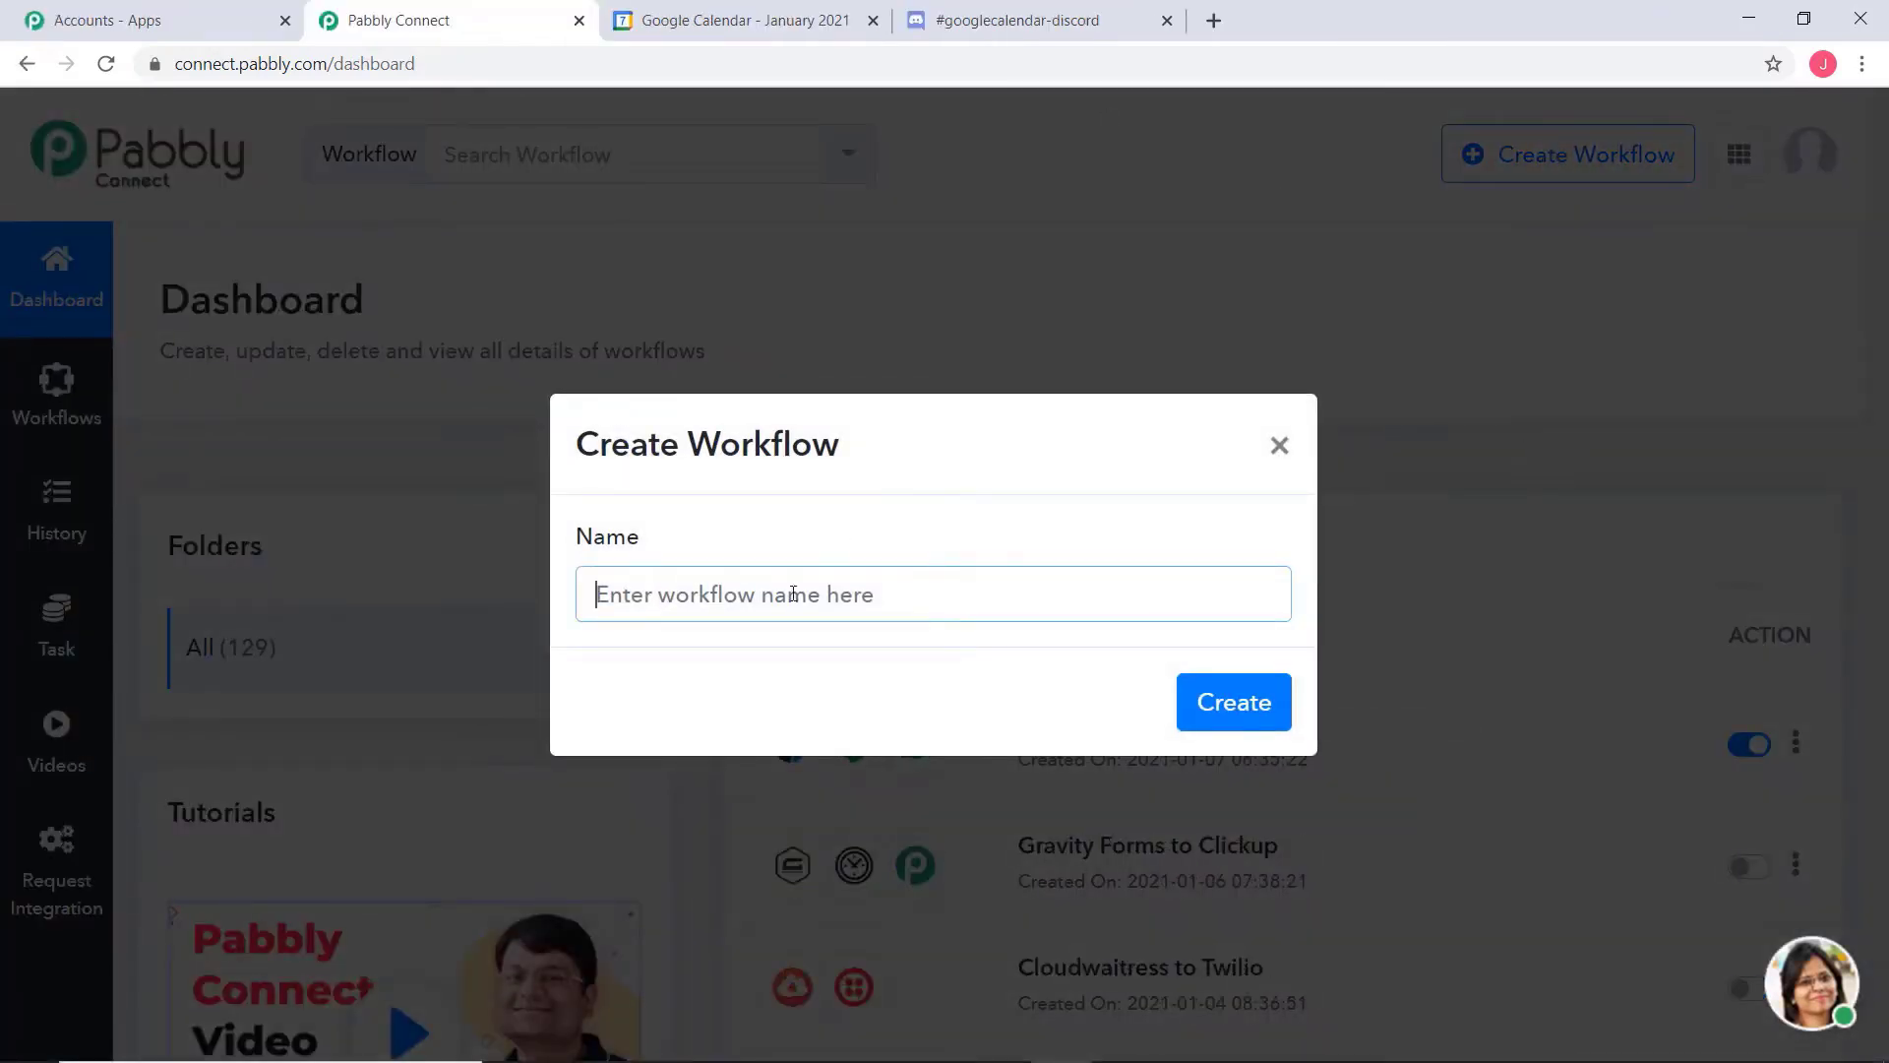
type("Googl")
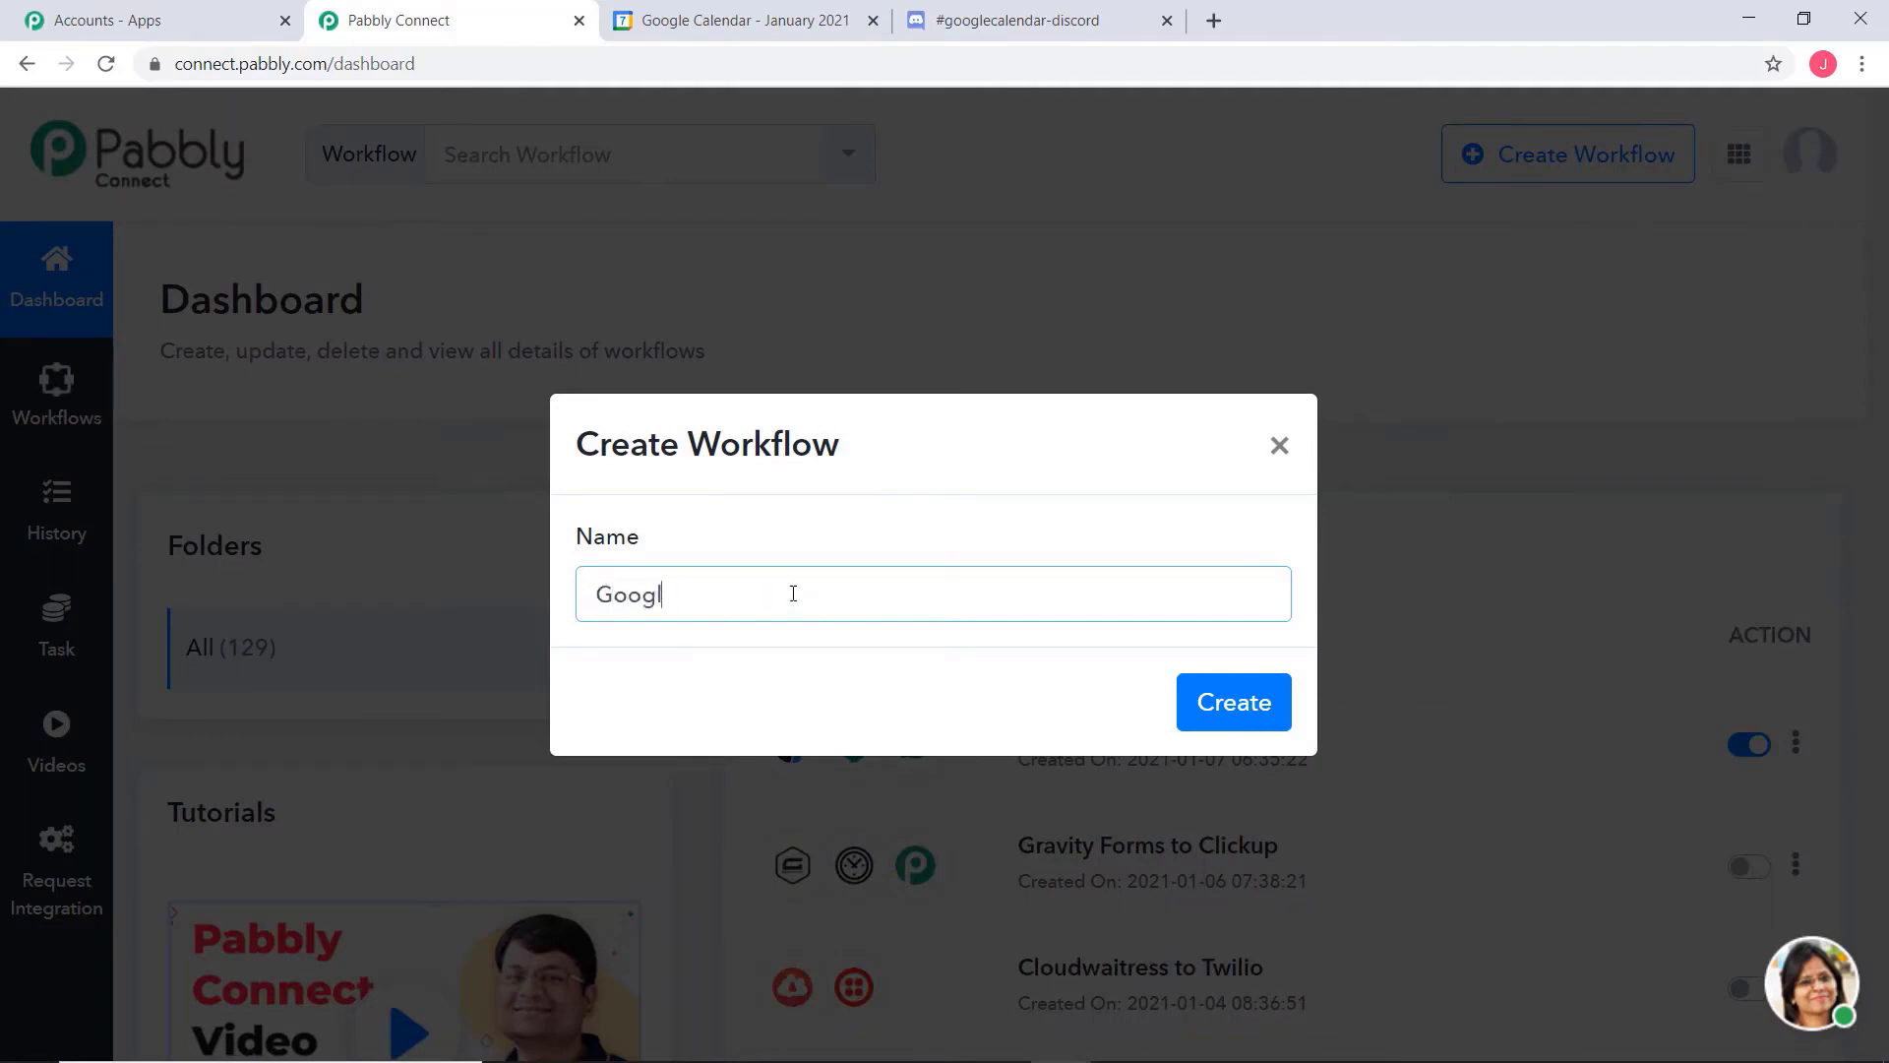
type("e Calendar to Discord")
left_click(1242, 704)
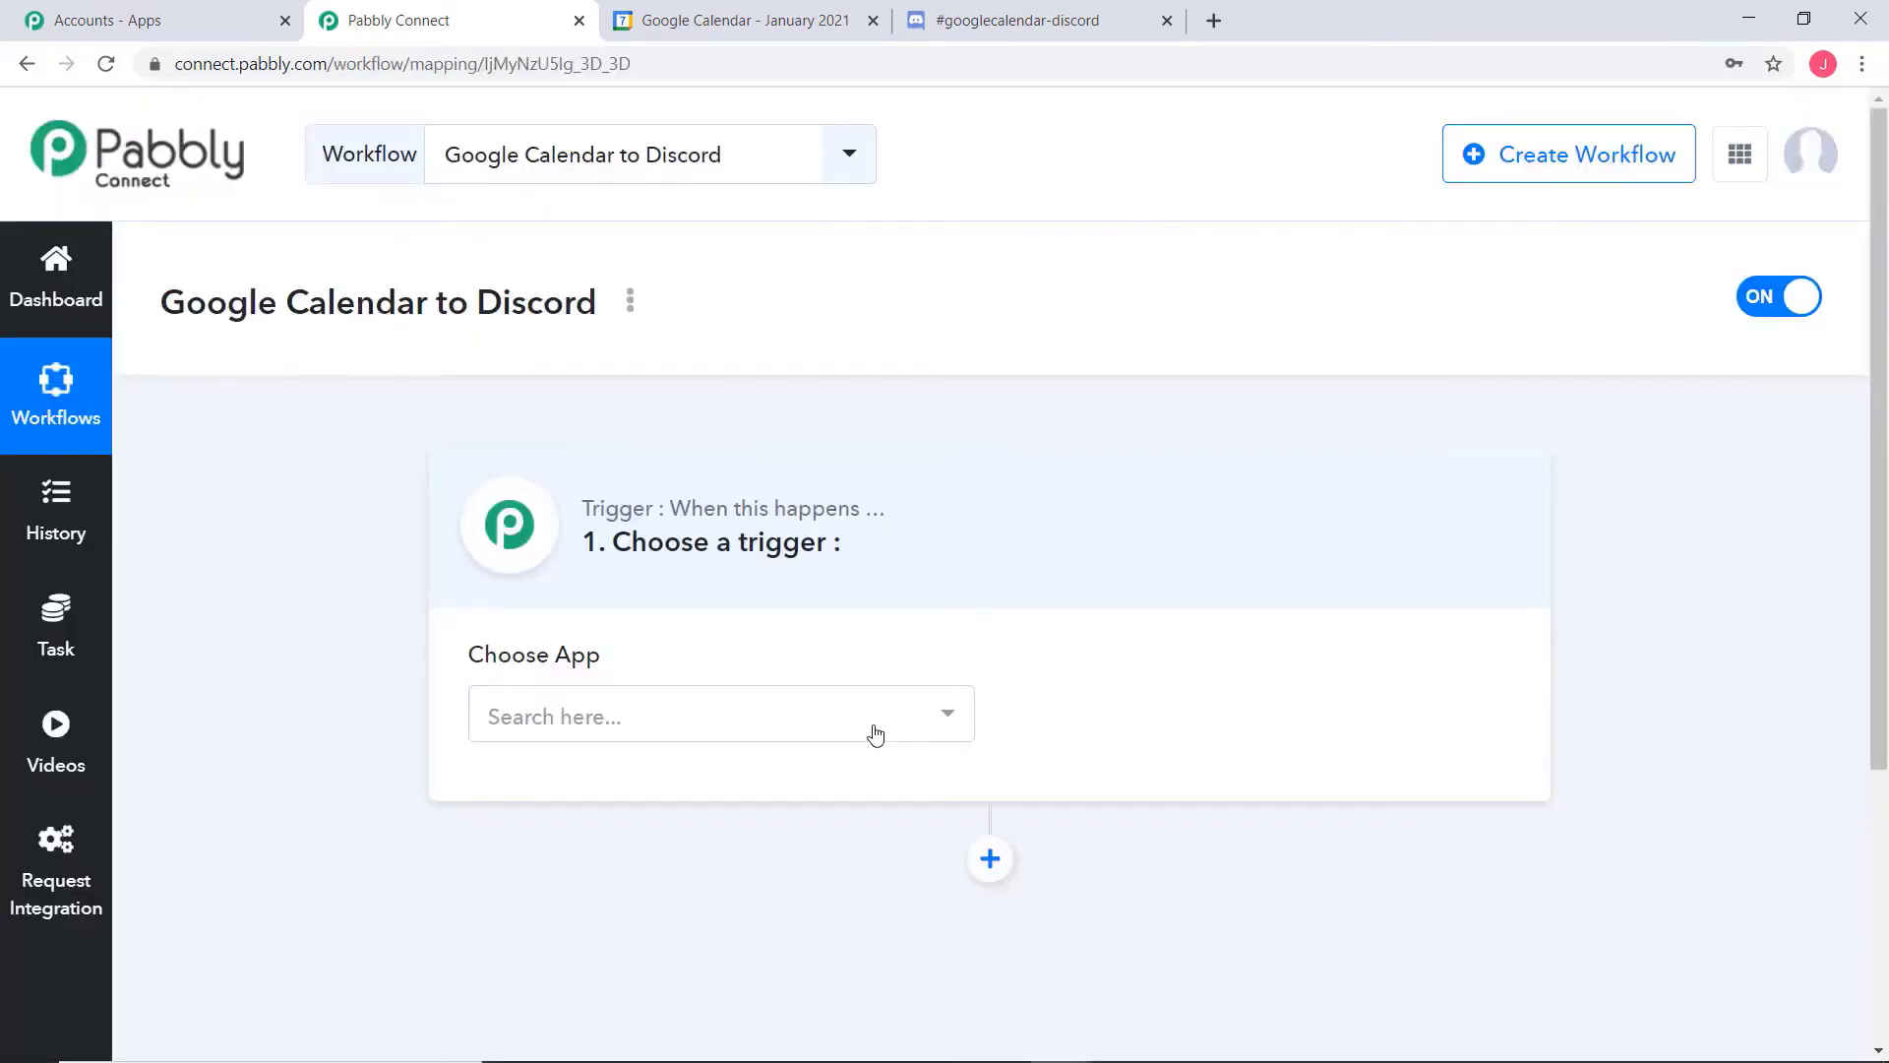
Set the workflow's trigger app to Google Calendar with New Event as the trigger event
left_click(875, 734)
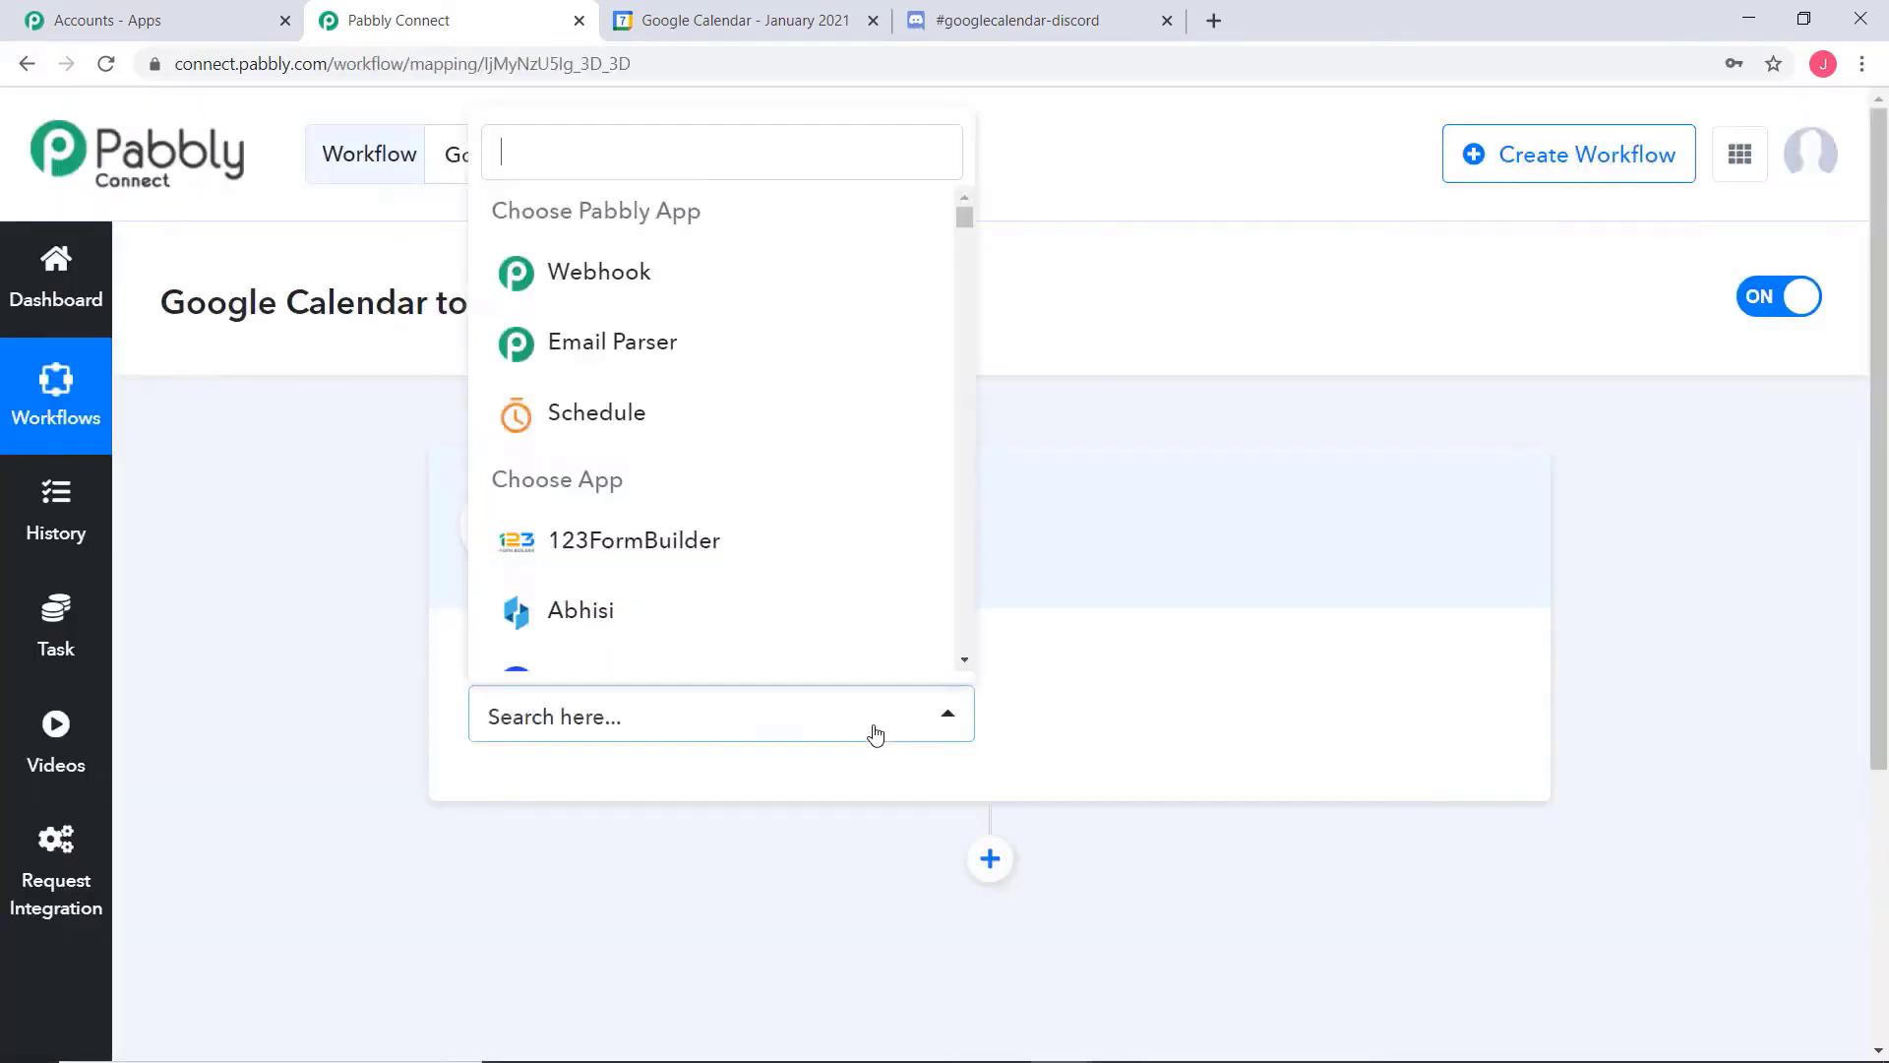
type("goo")
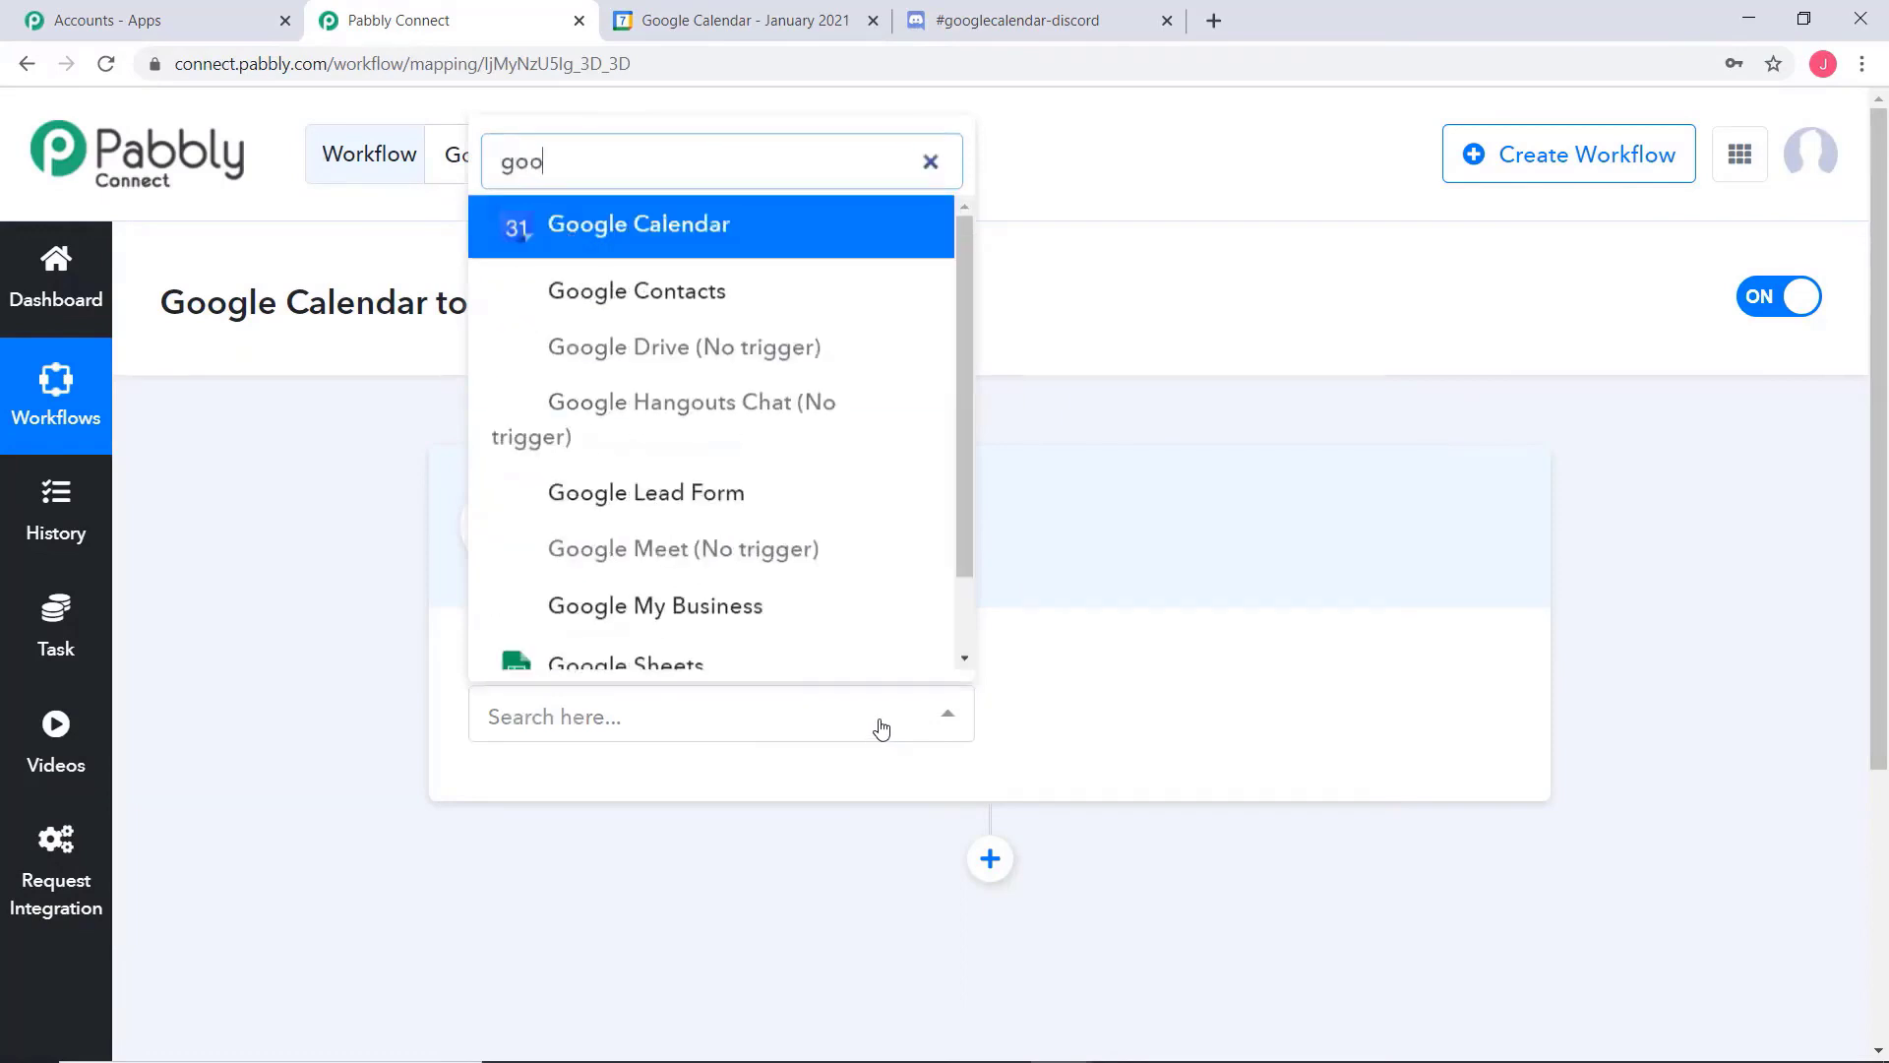
left_click(689, 241)
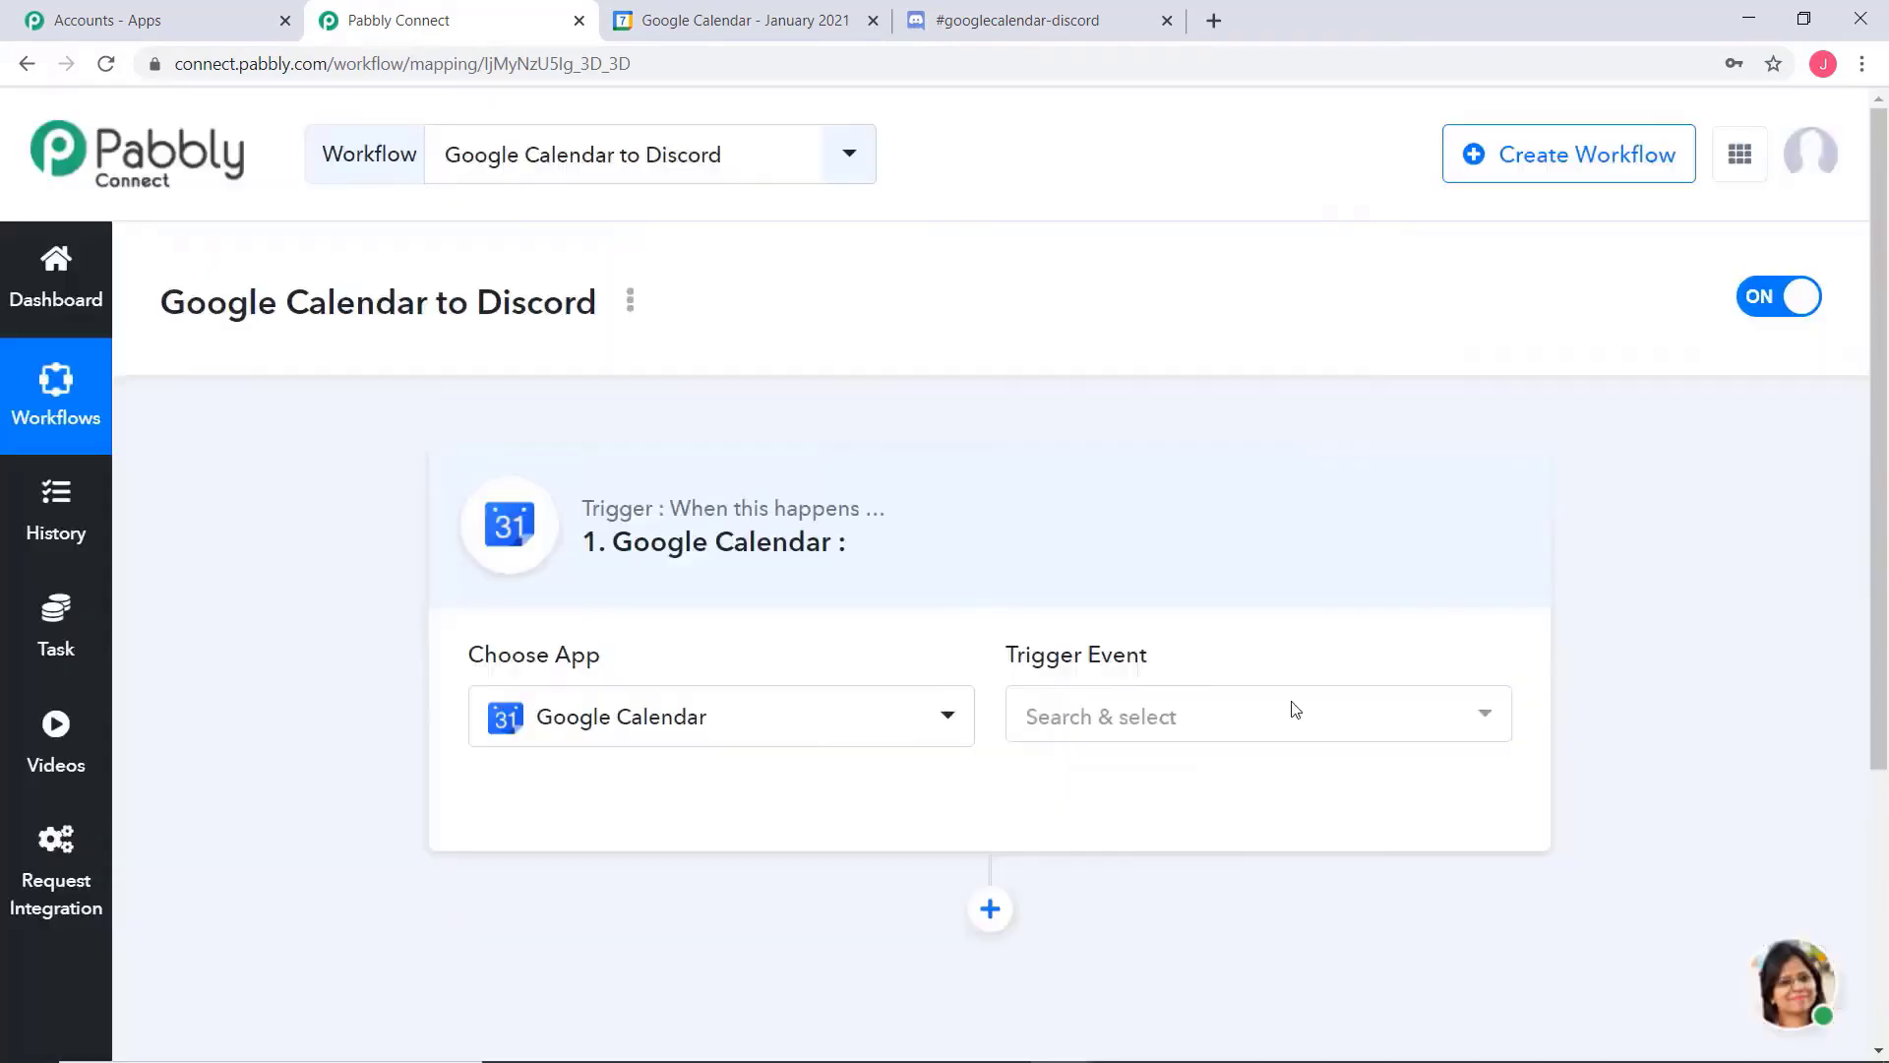
left_click(1209, 708)
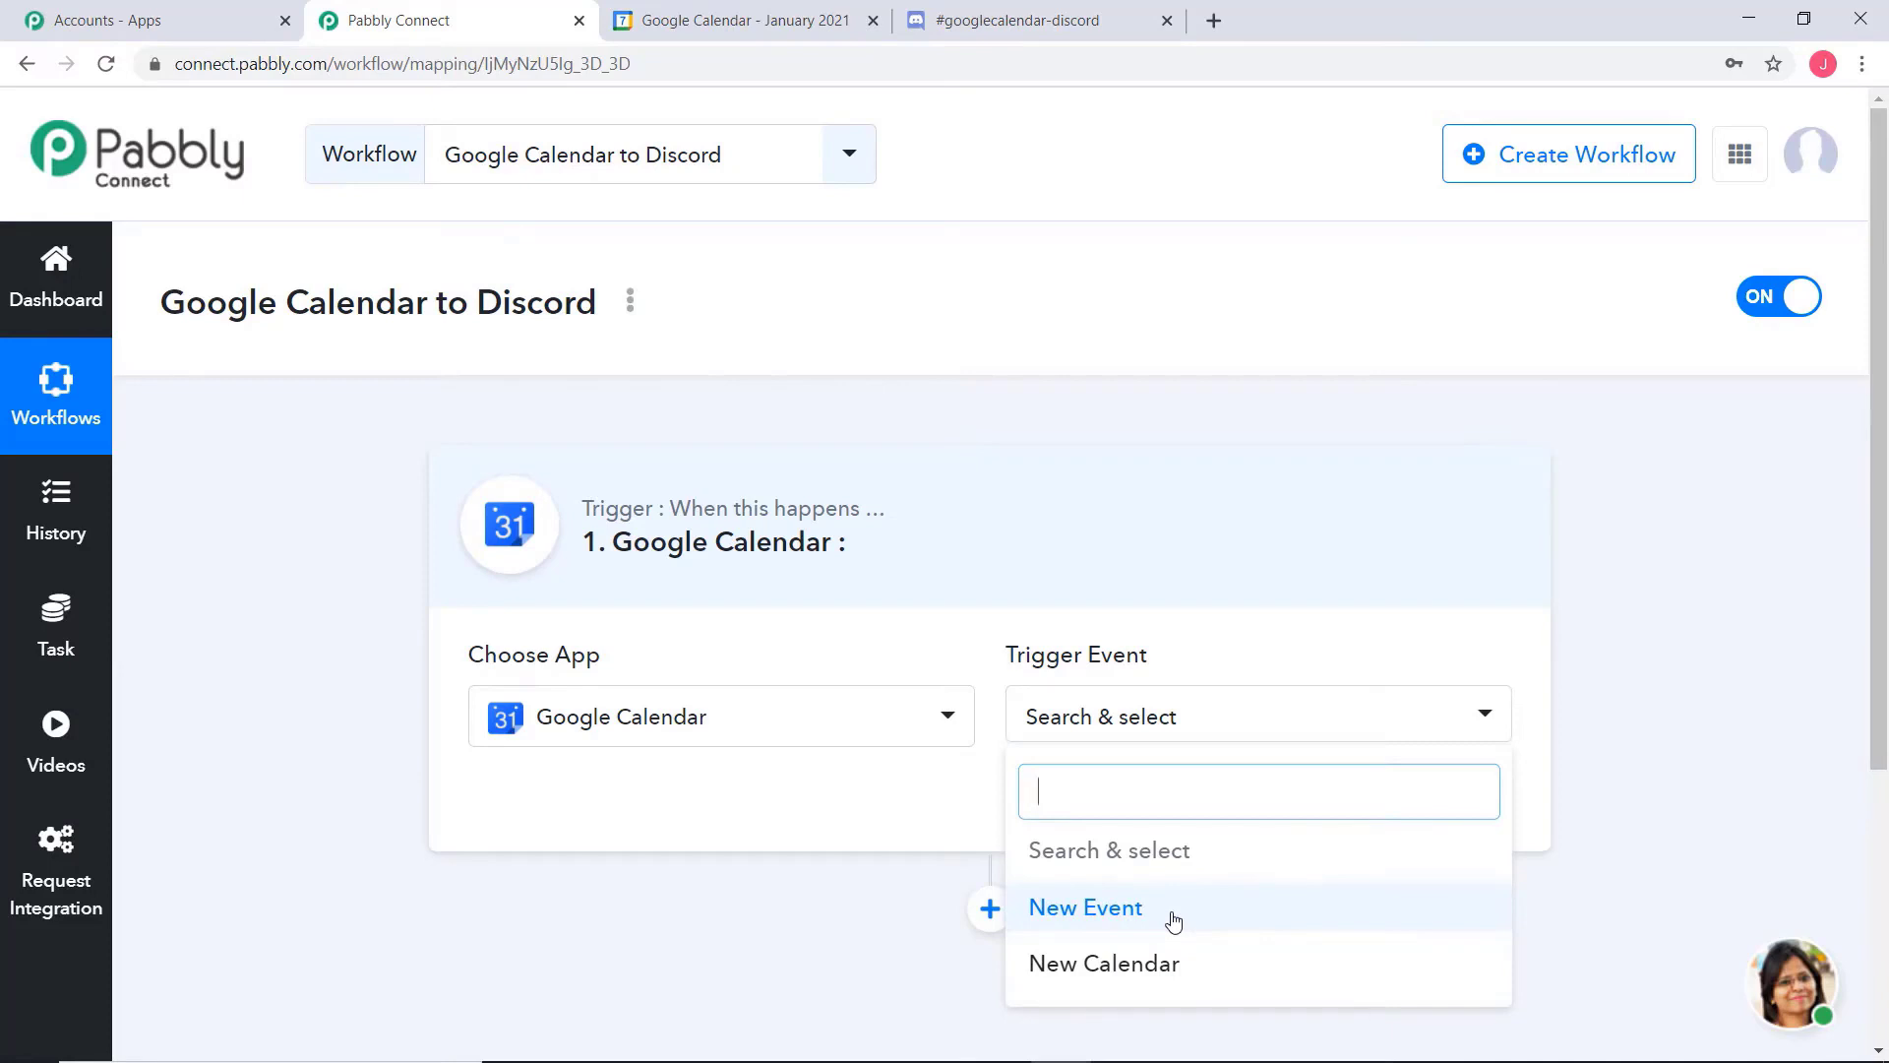
left_click(1090, 918)
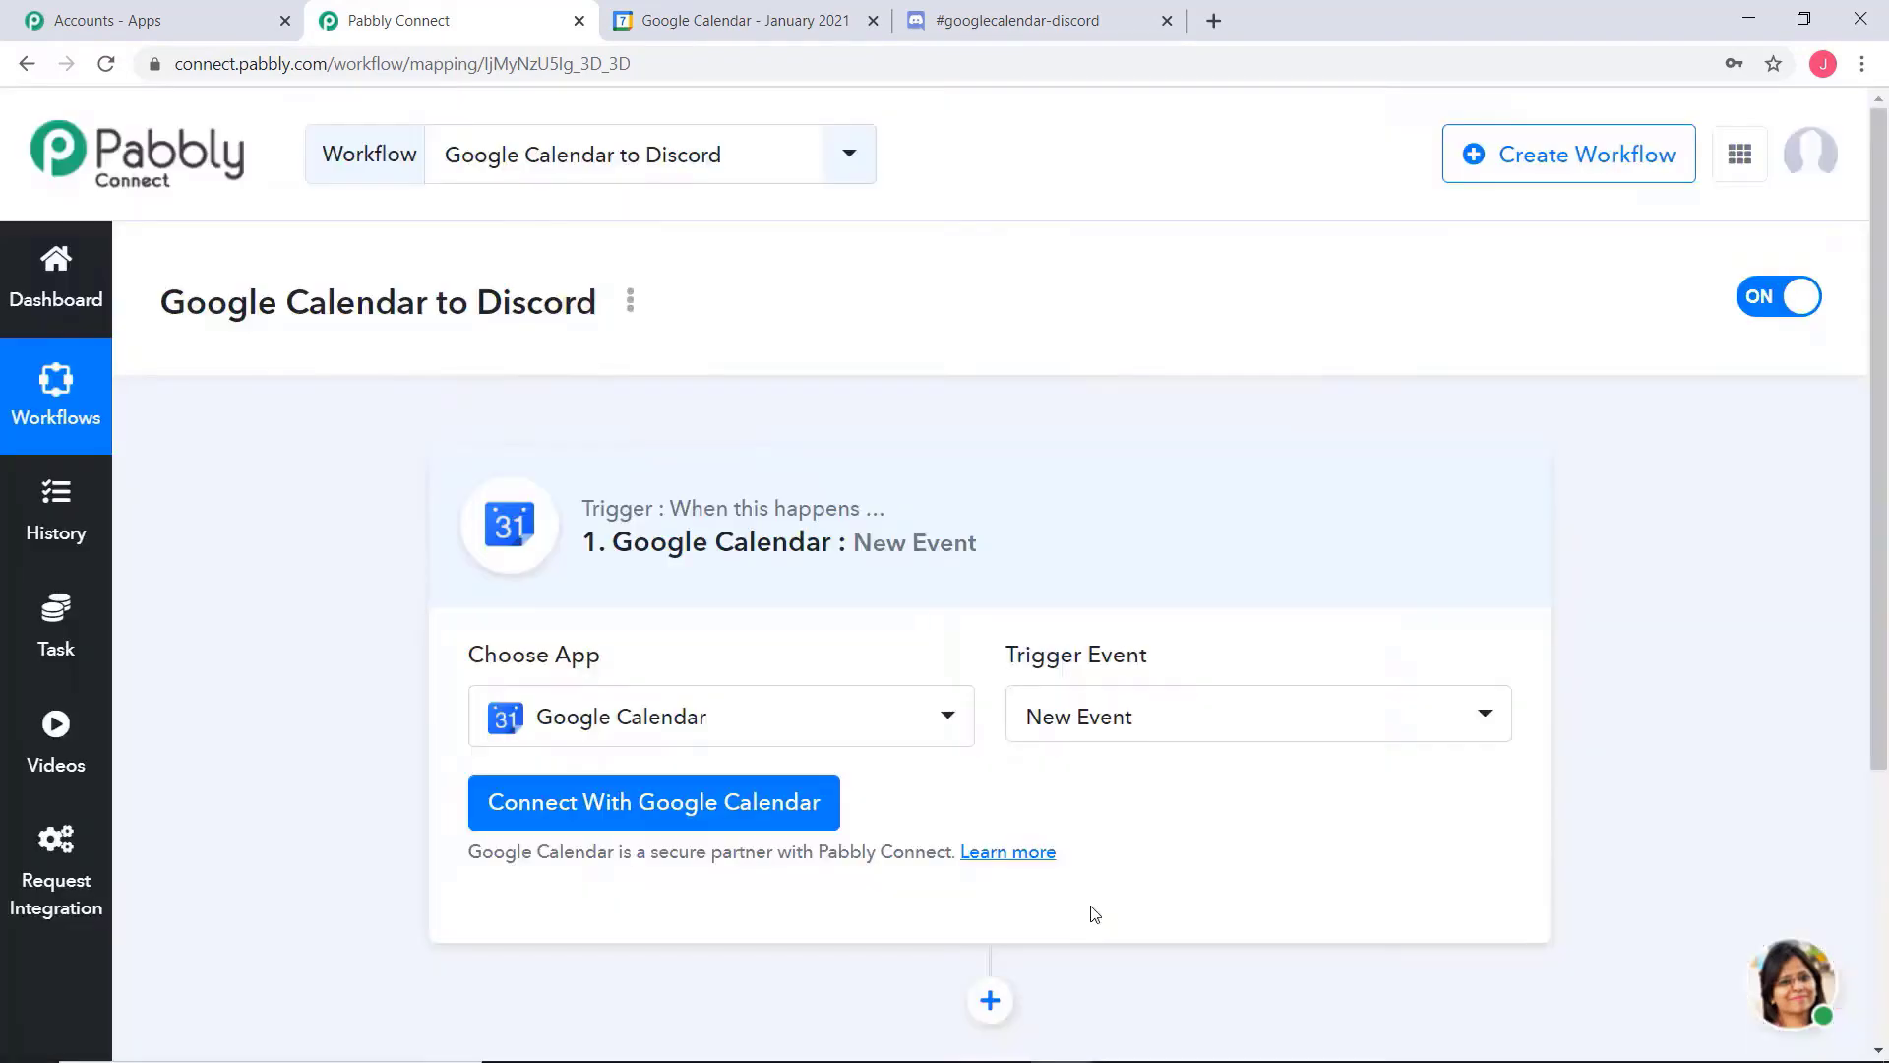
left_click_drag(1006, 656, 1157, 657)
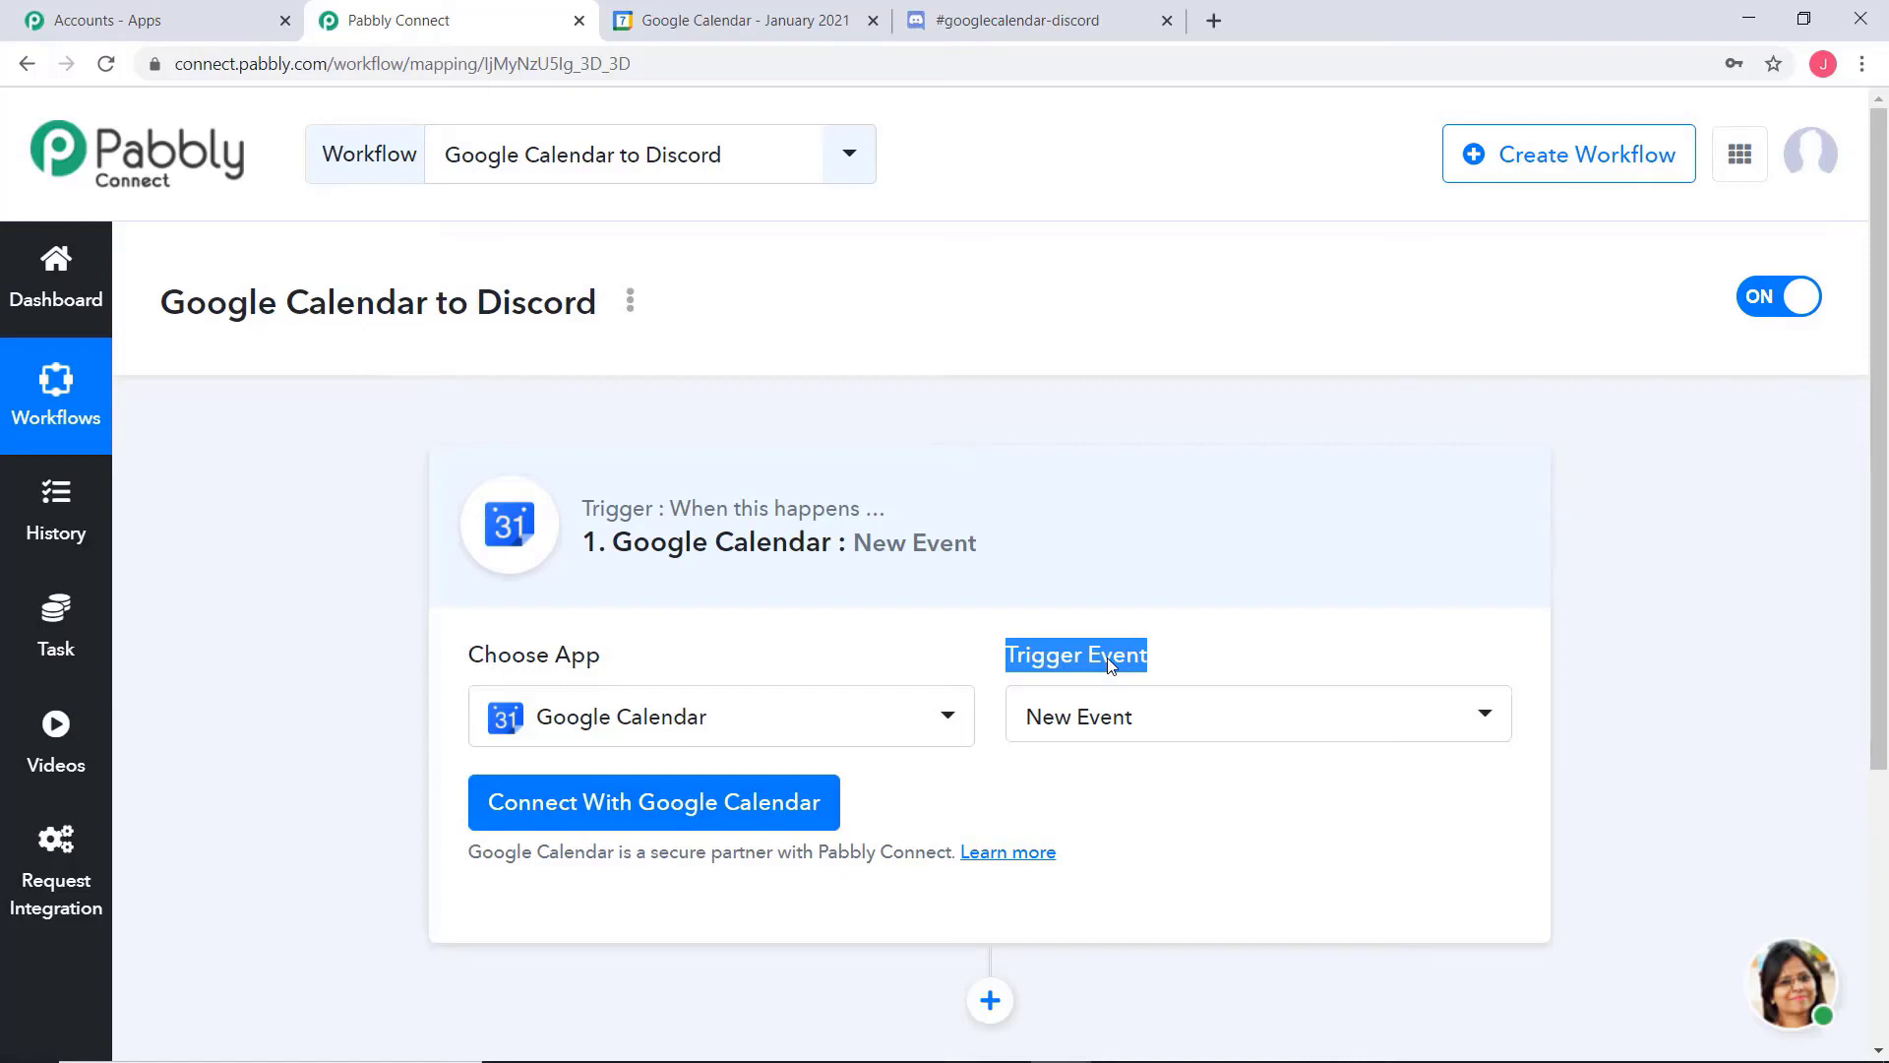
left_click(1106, 656)
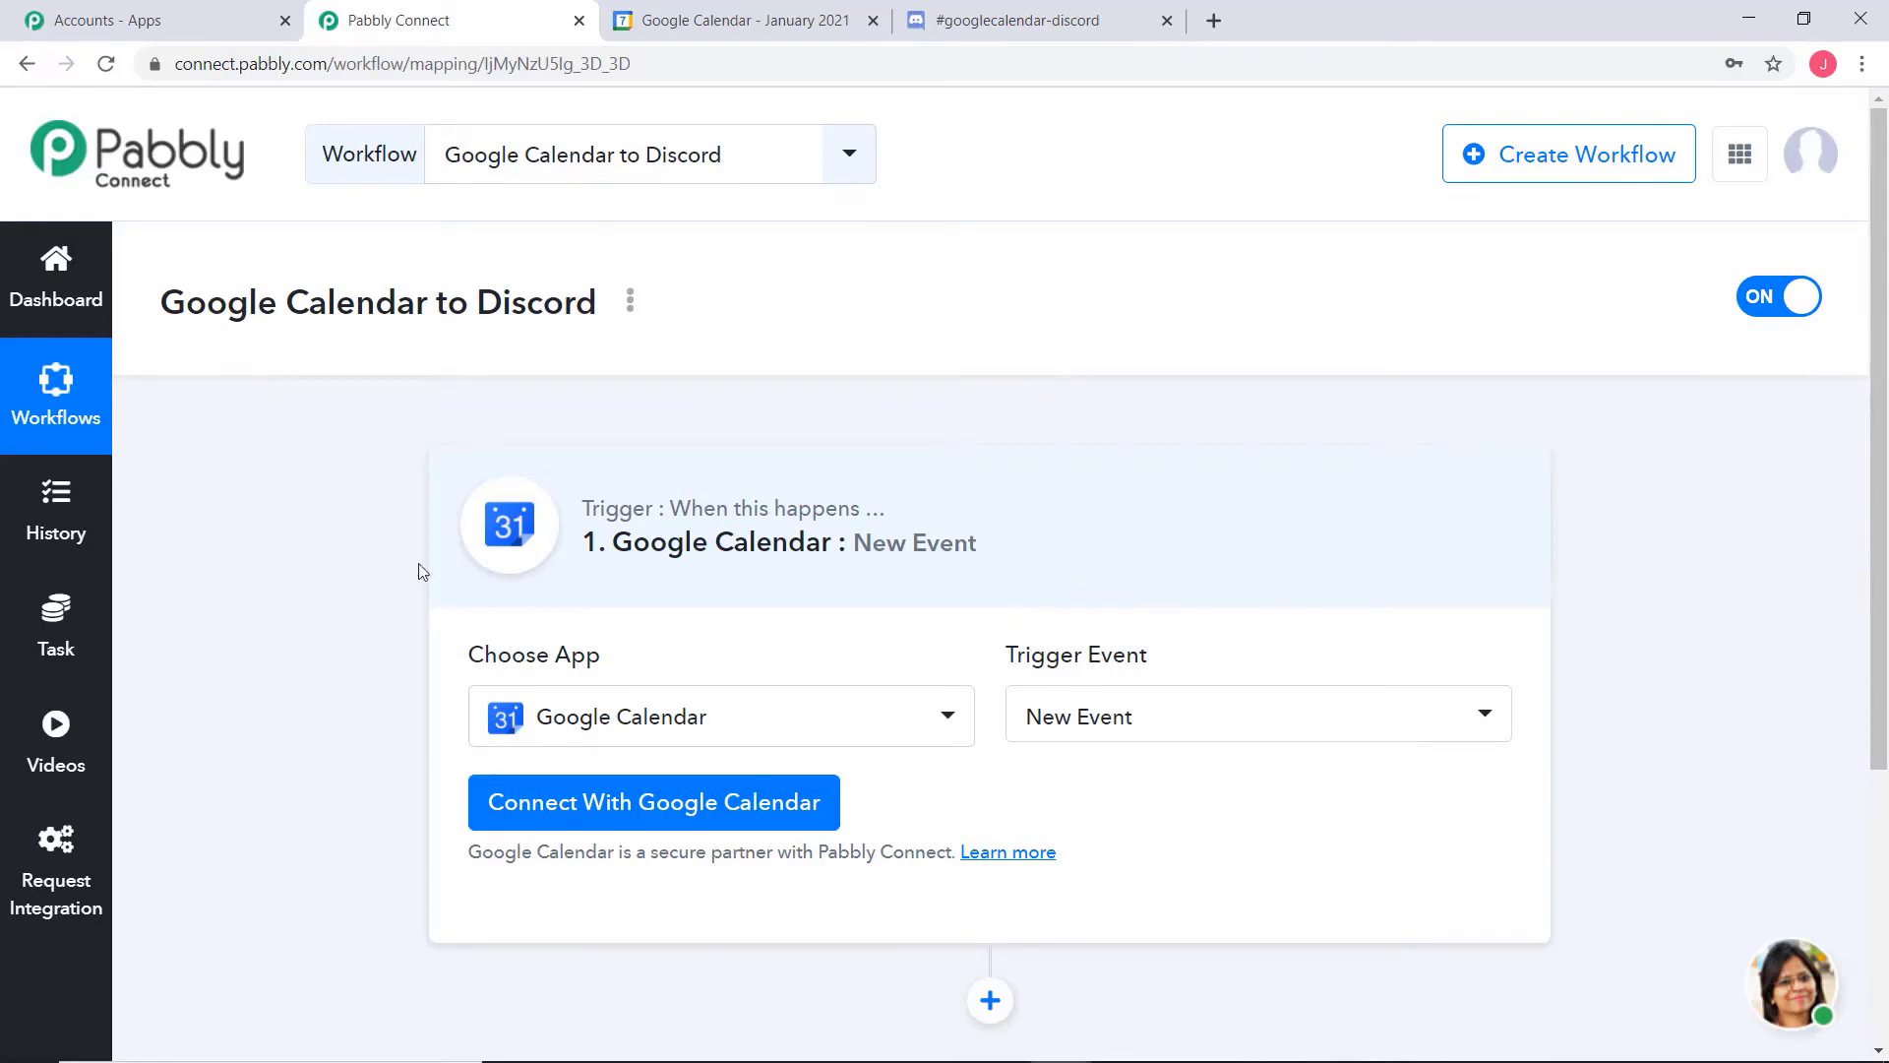
Connect the trigger through new Google Calendar credentials, authorizing the Google account that owns the calendar
left_click(655, 802)
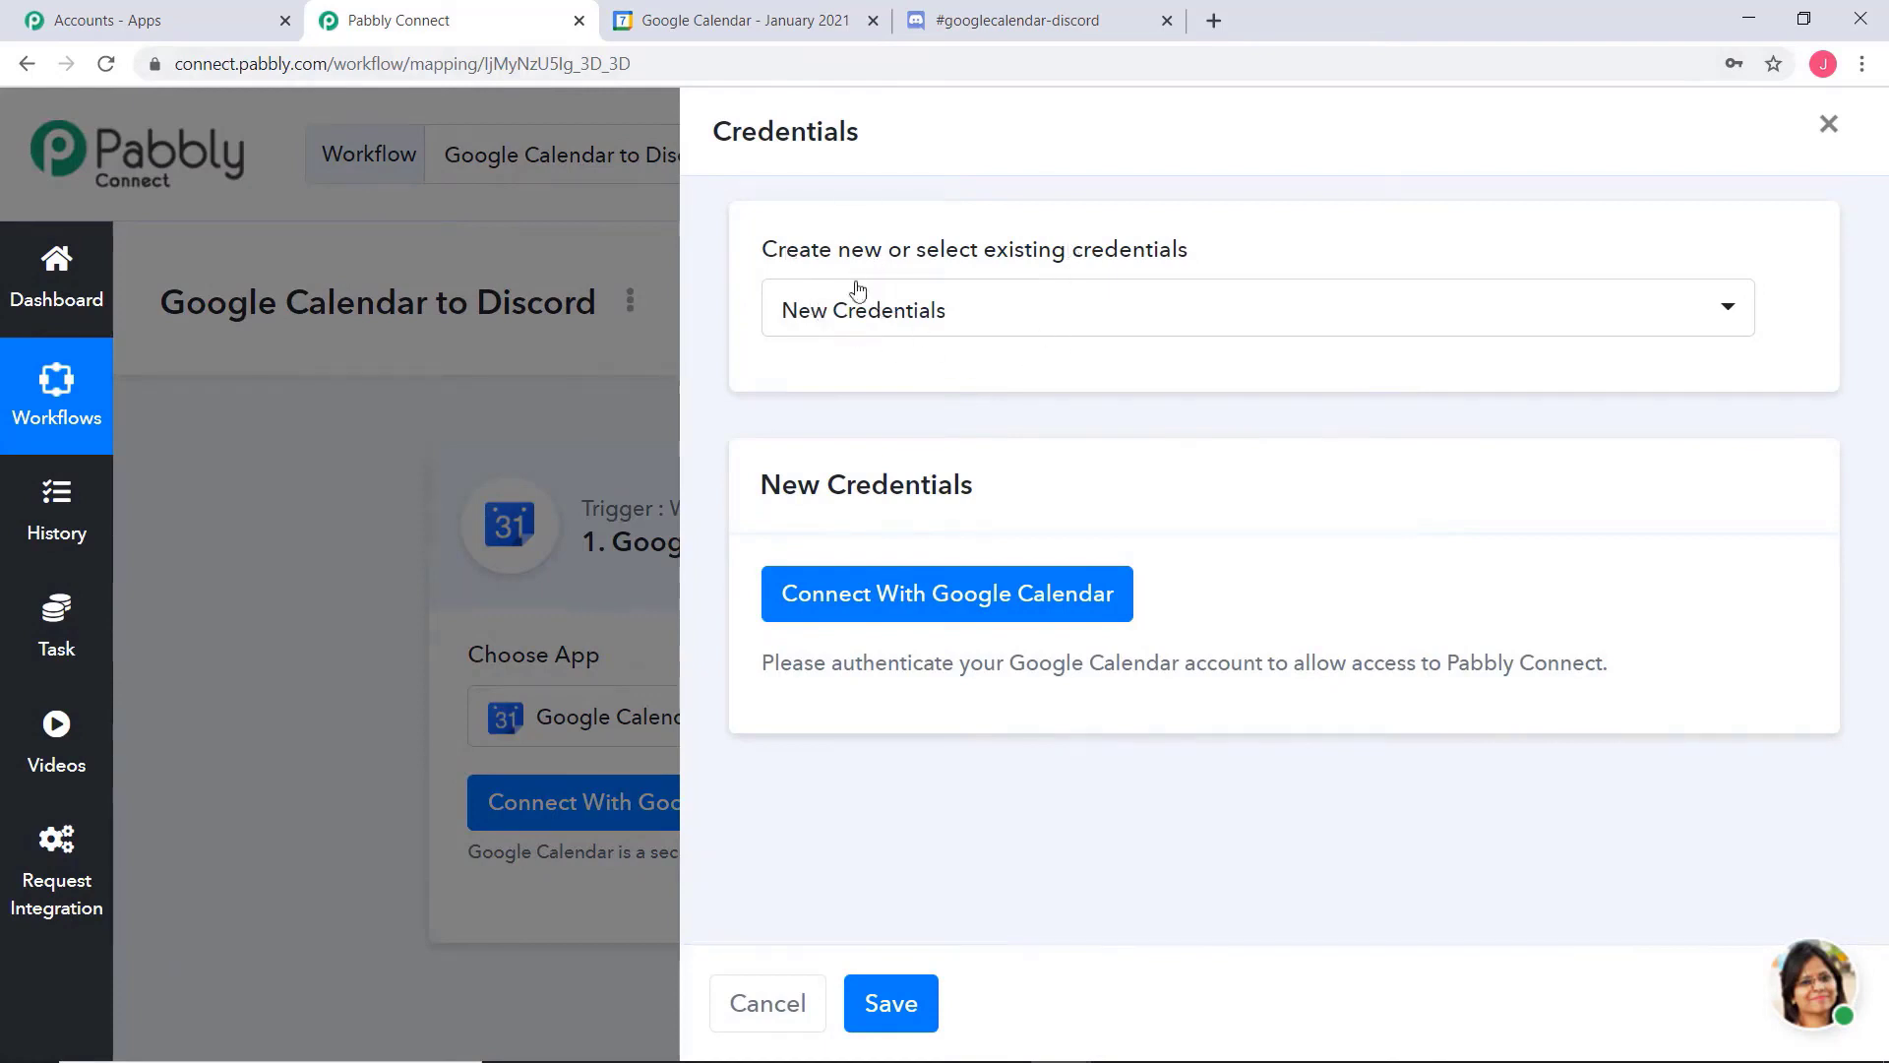
left_click(1014, 314)
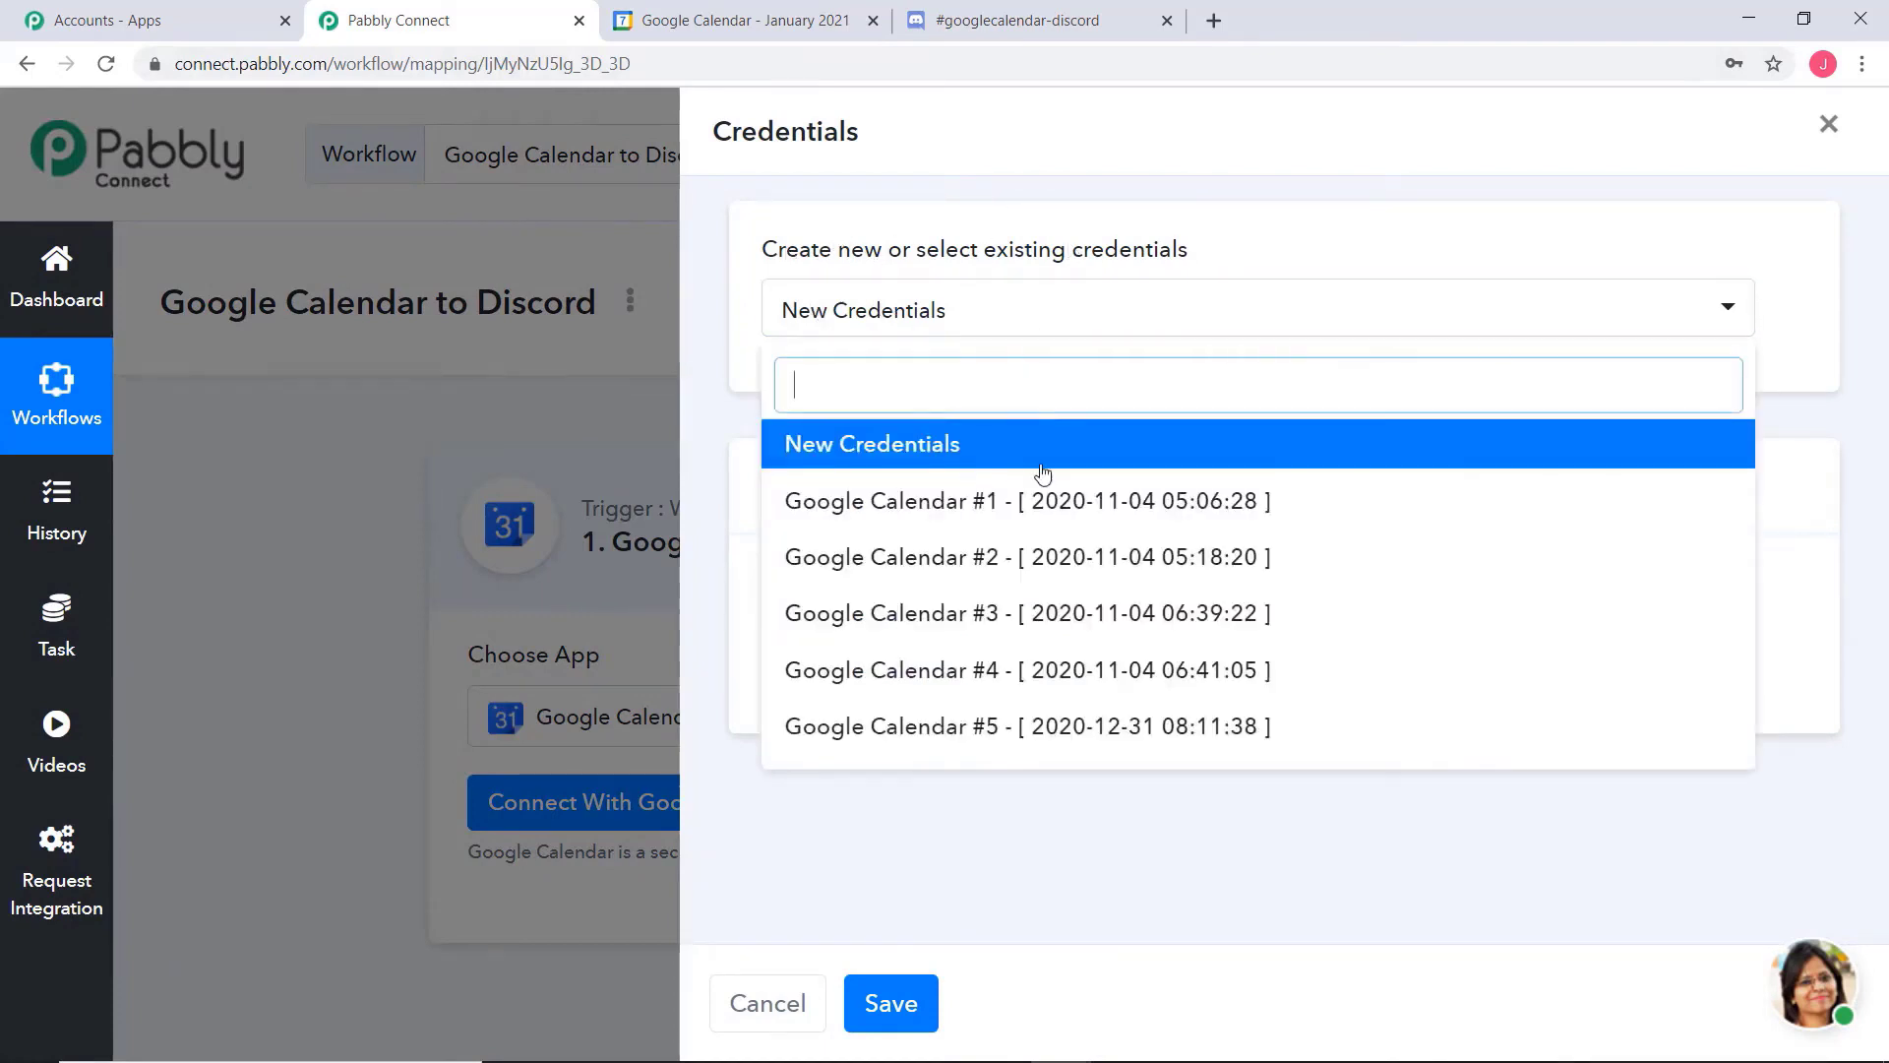
left_click(1303, 226)
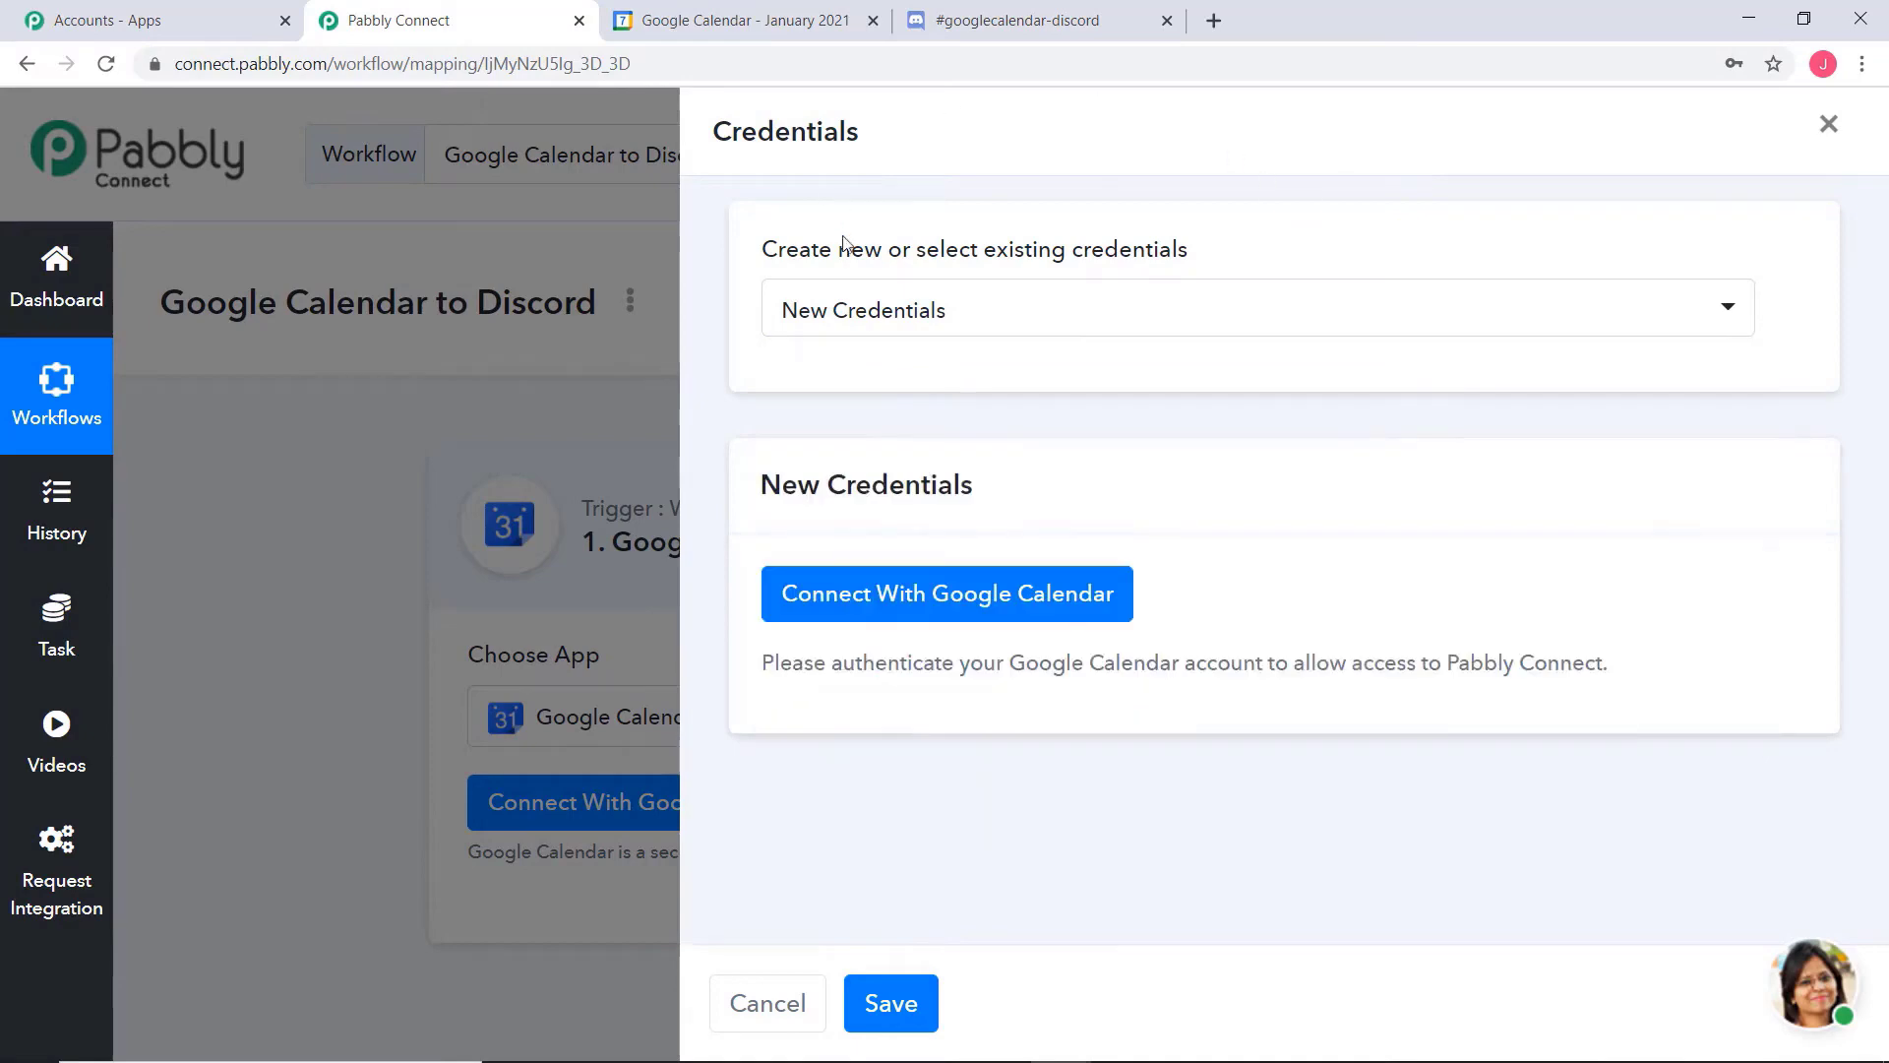
left_click(1021, 594)
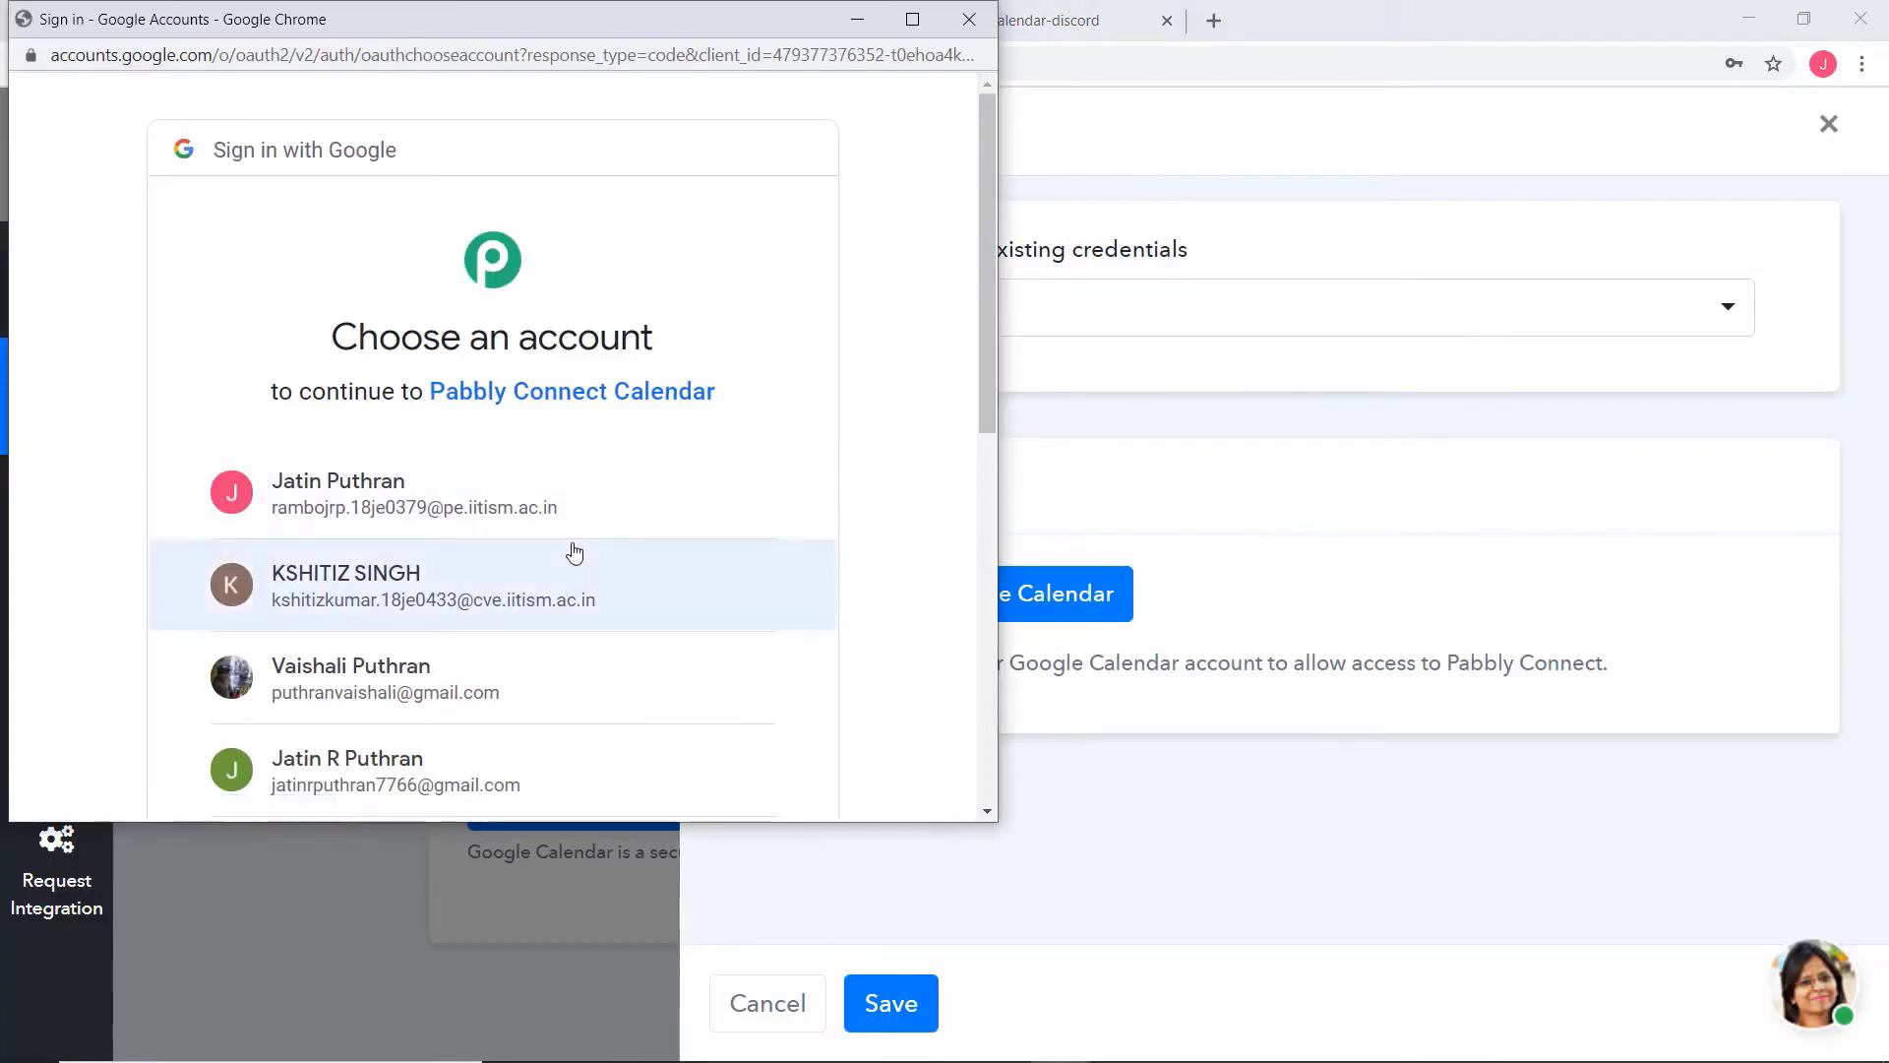
scroll(570, 549, "down", 7)
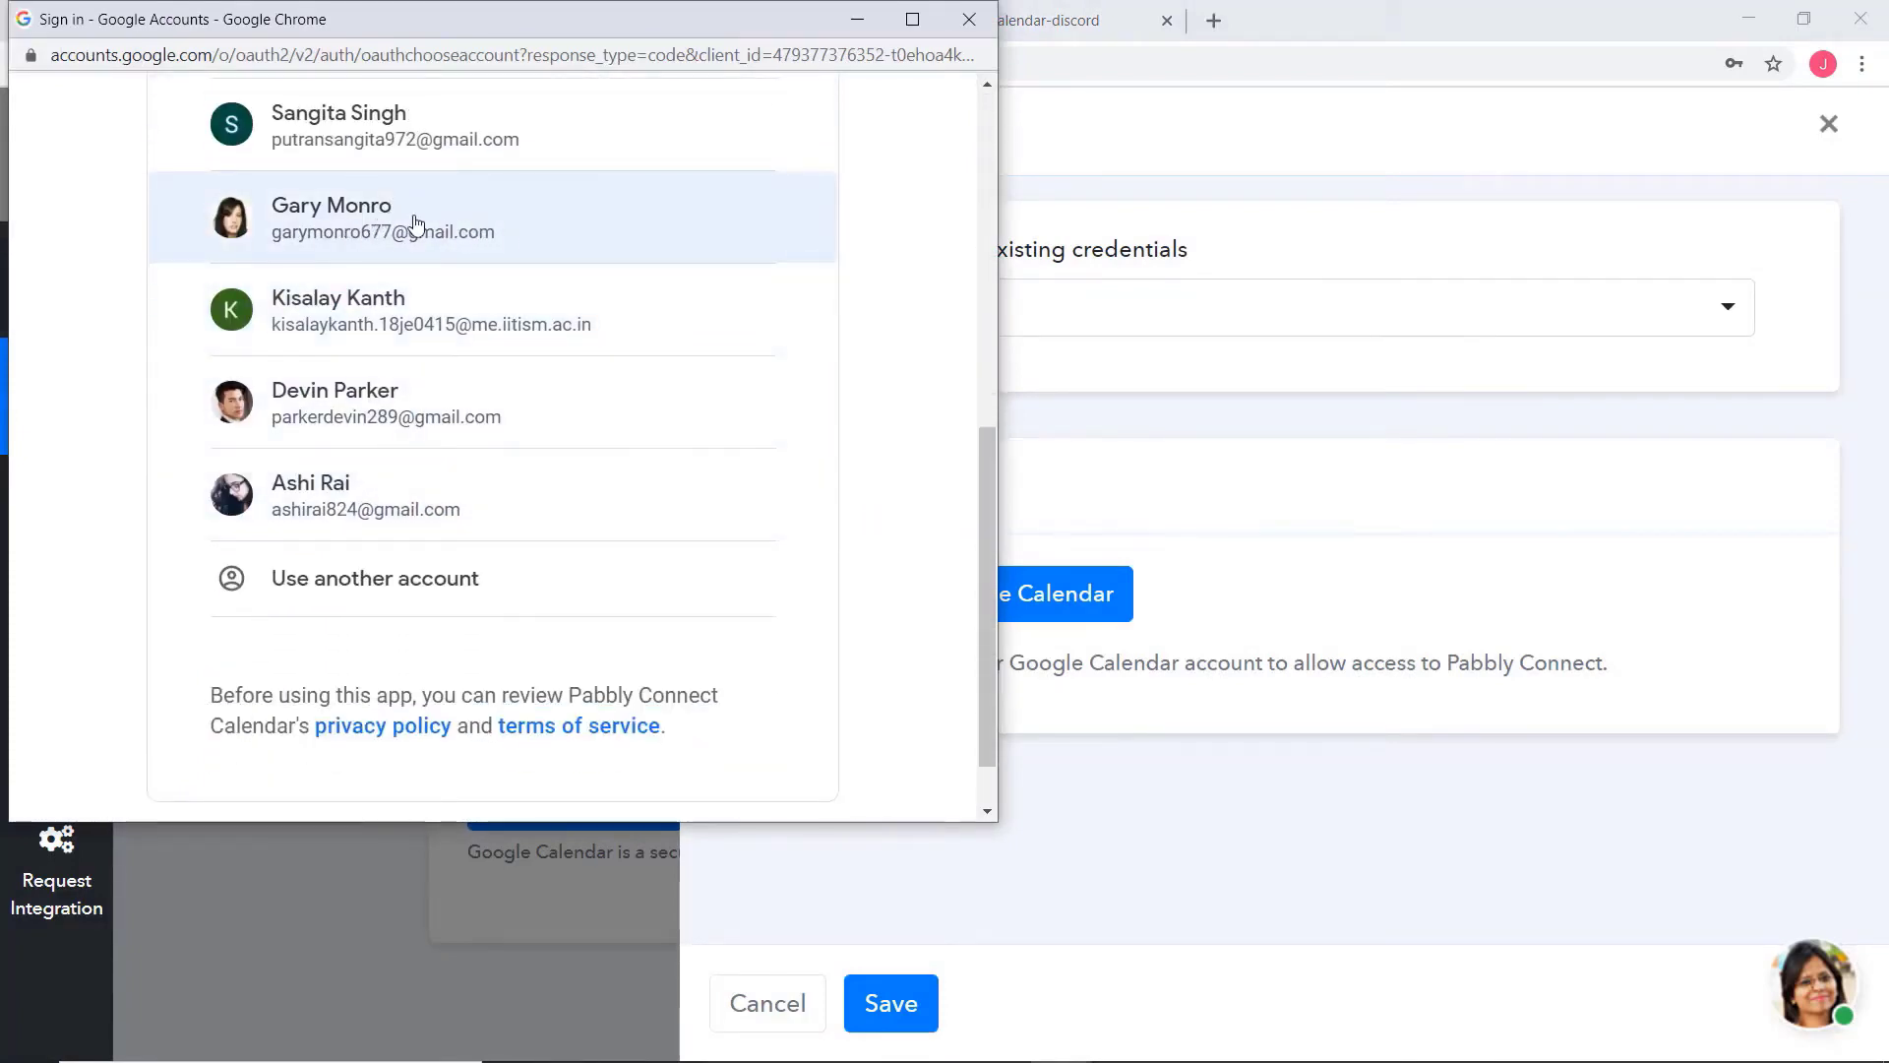
left_click(415, 228)
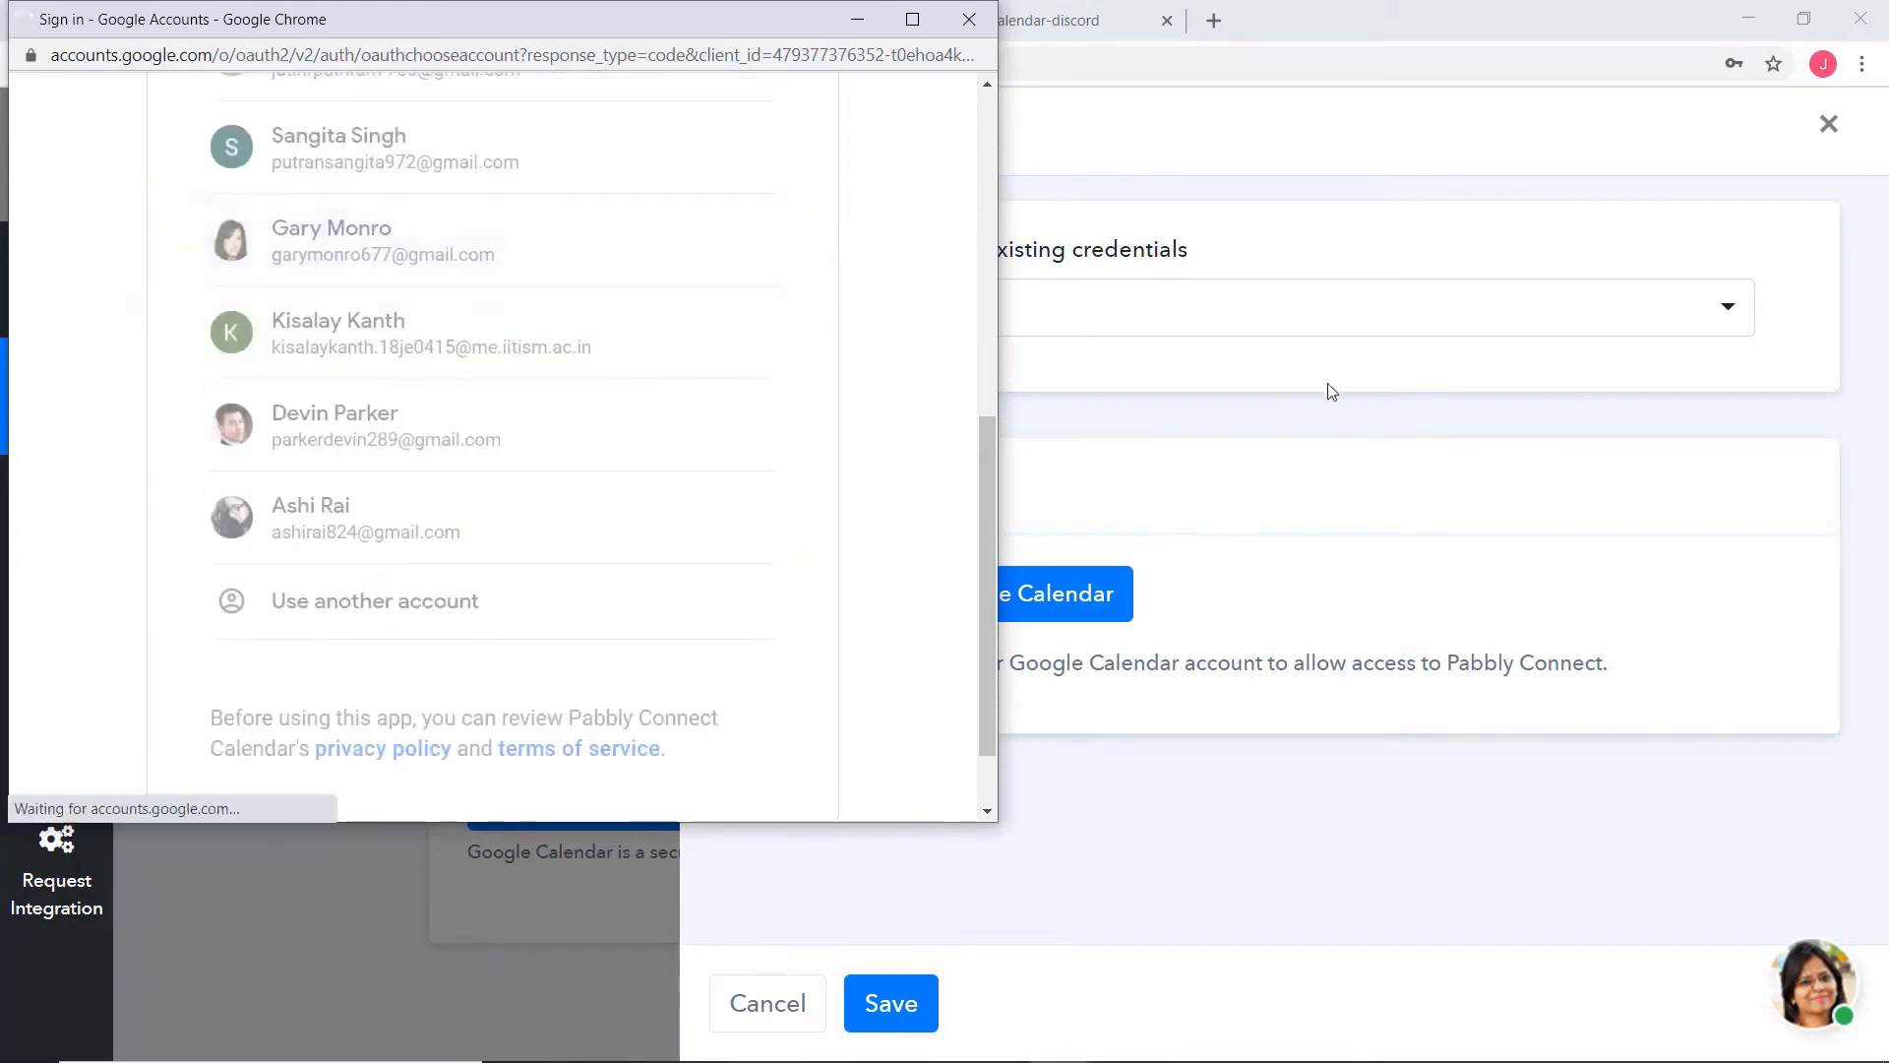
scroll(560, 548, "down", 4)
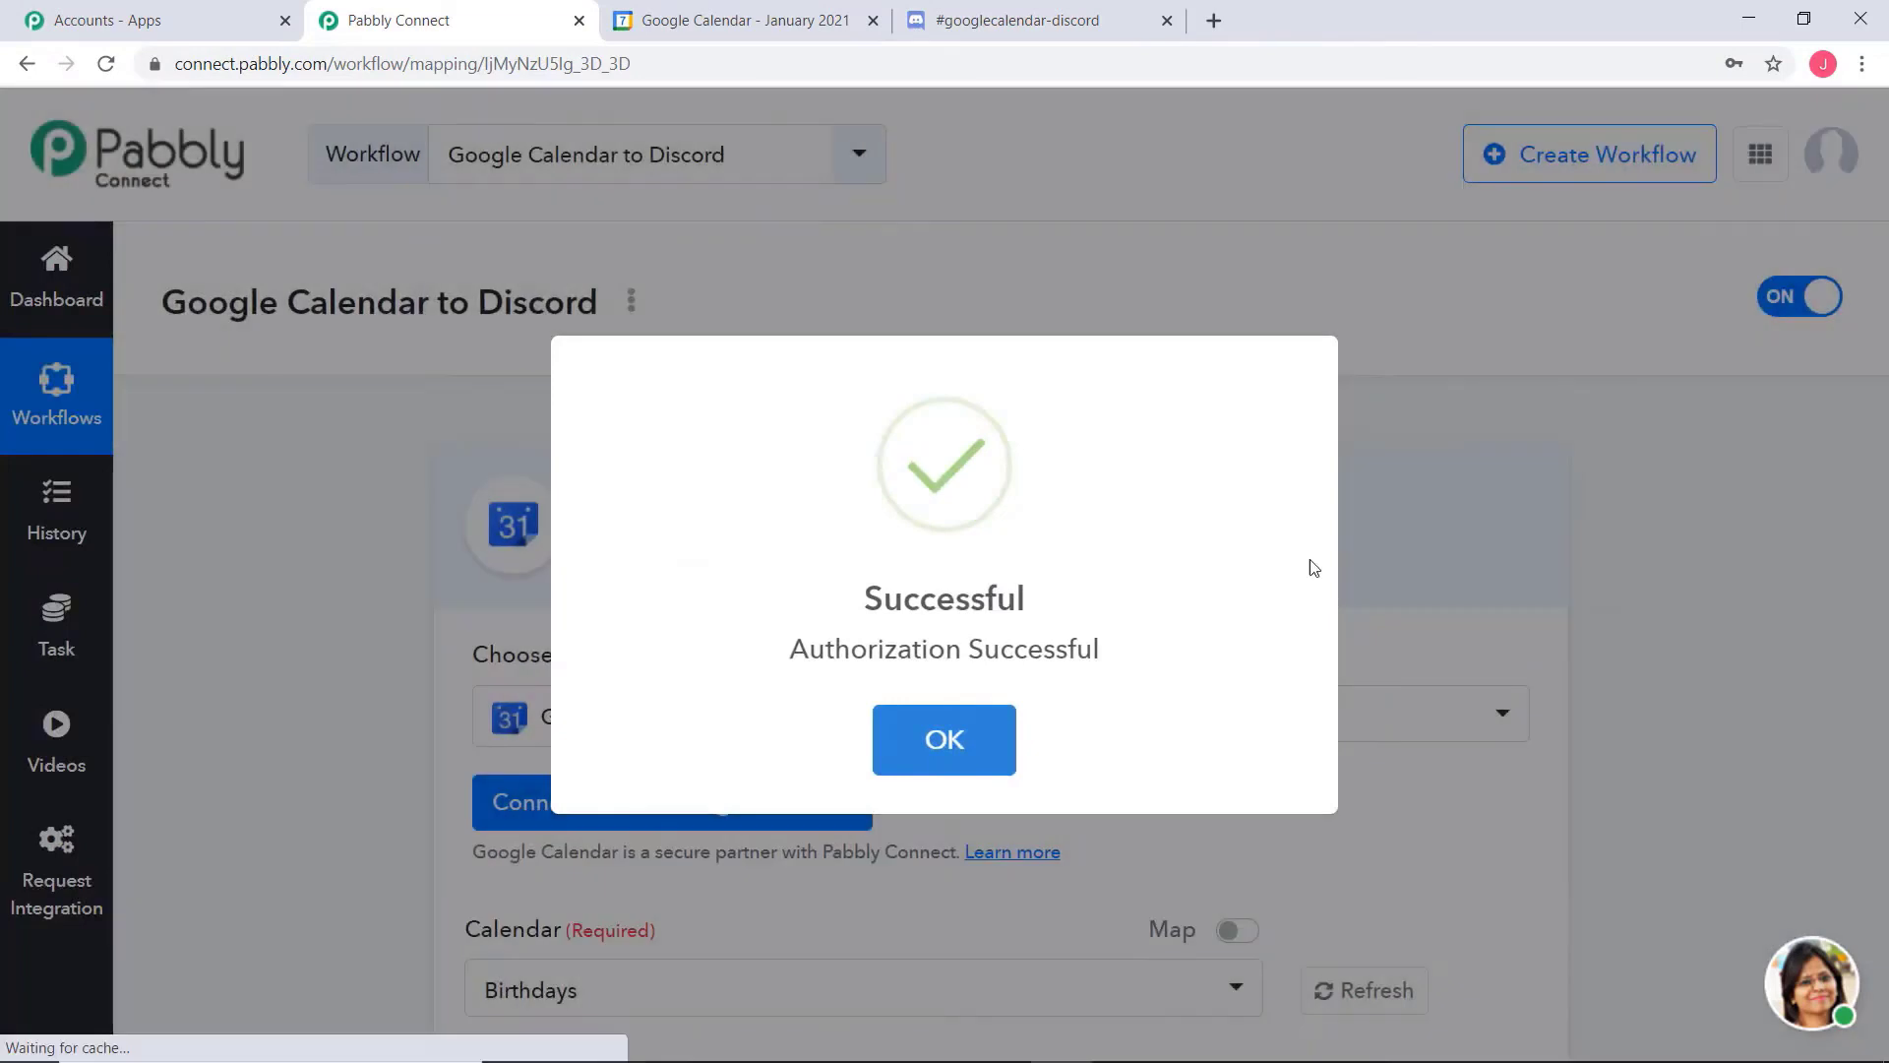
left_click(961, 734)
Choose the account's own e-mail-named calendar for the trigger, save it with a test request, and review the API response
left_click(591, 499)
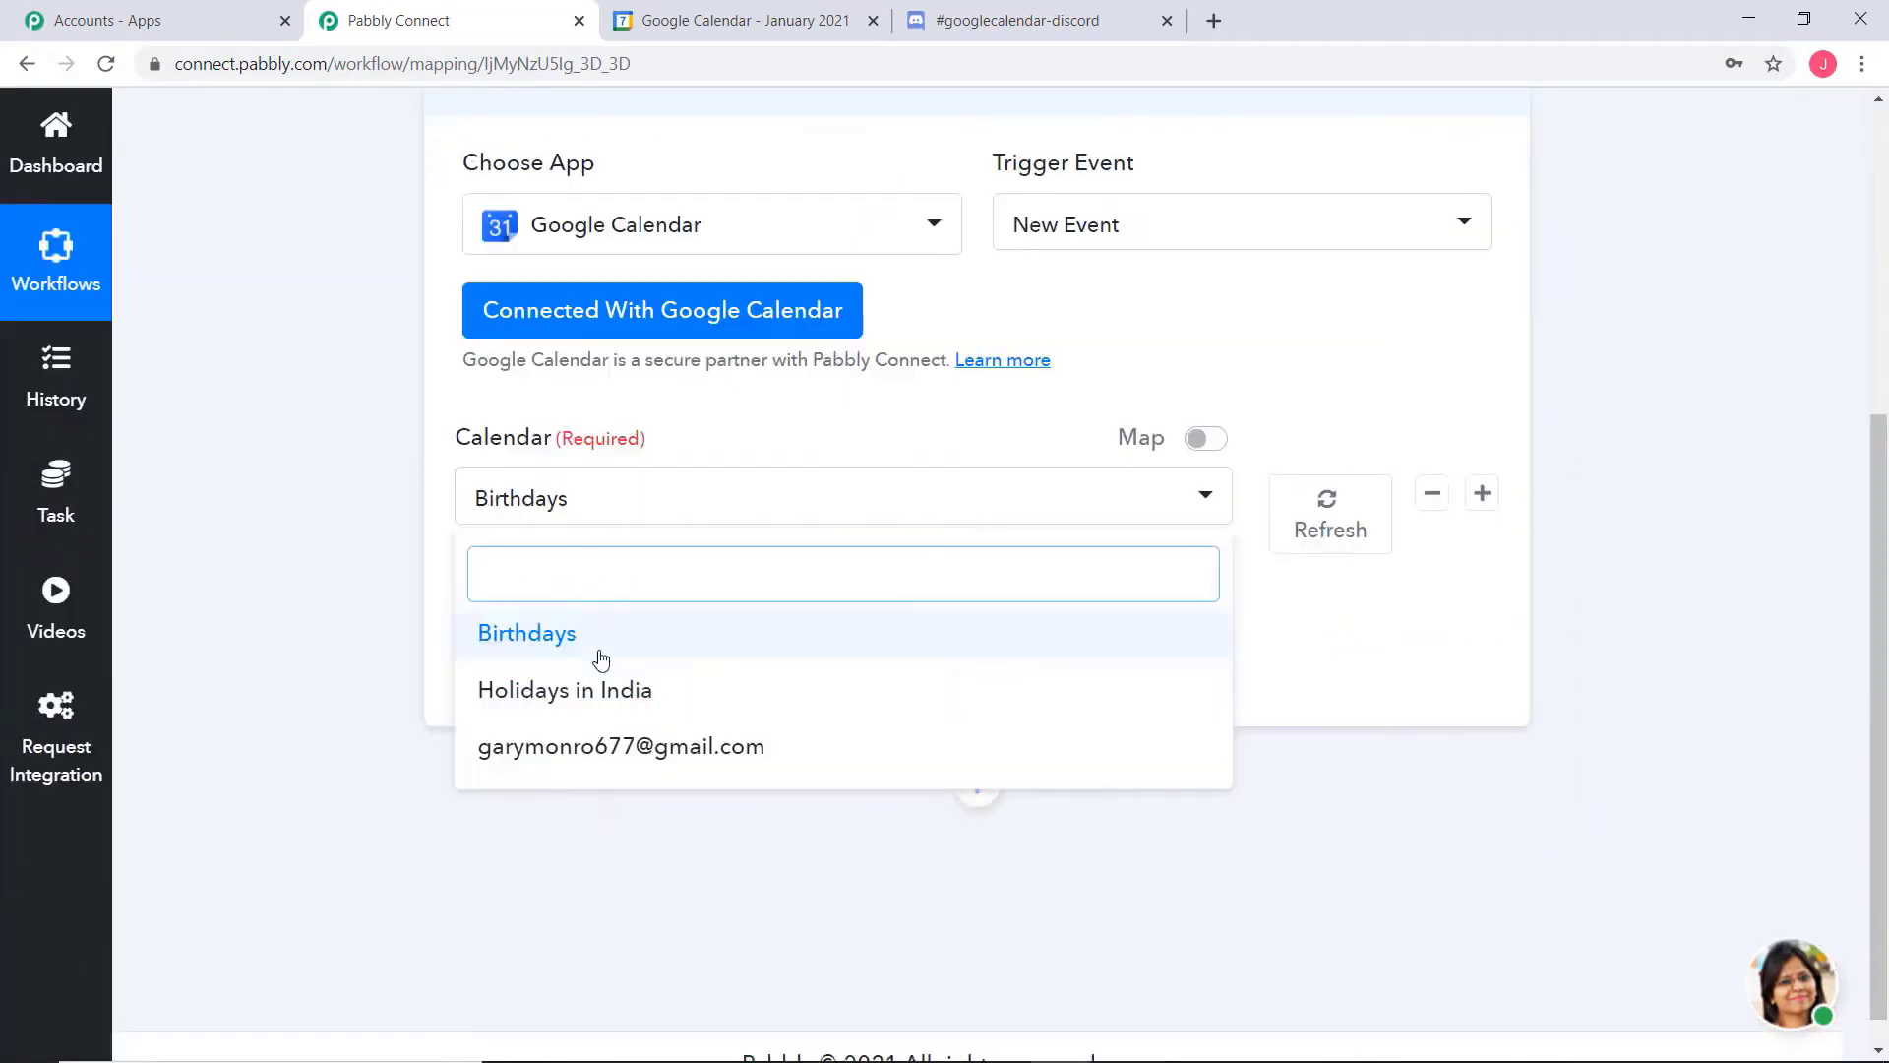
left_click(591, 750)
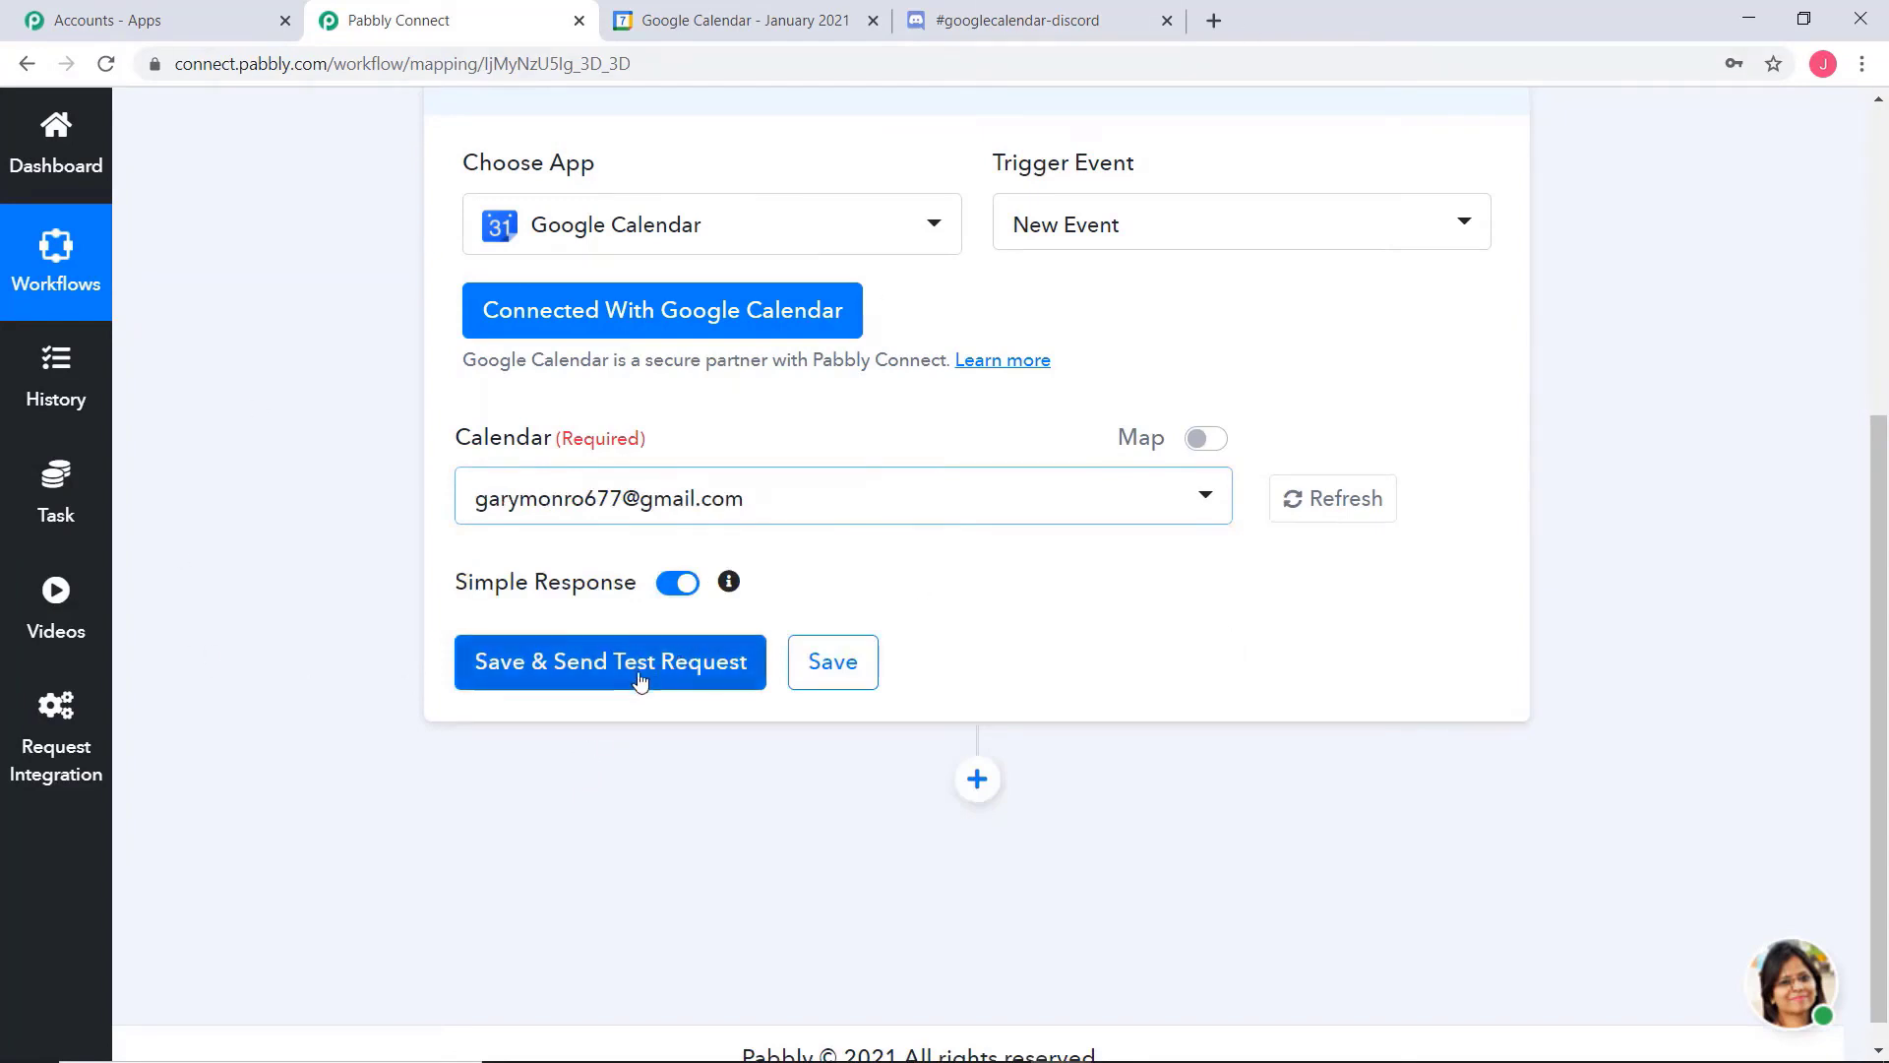
left_click(546, 679)
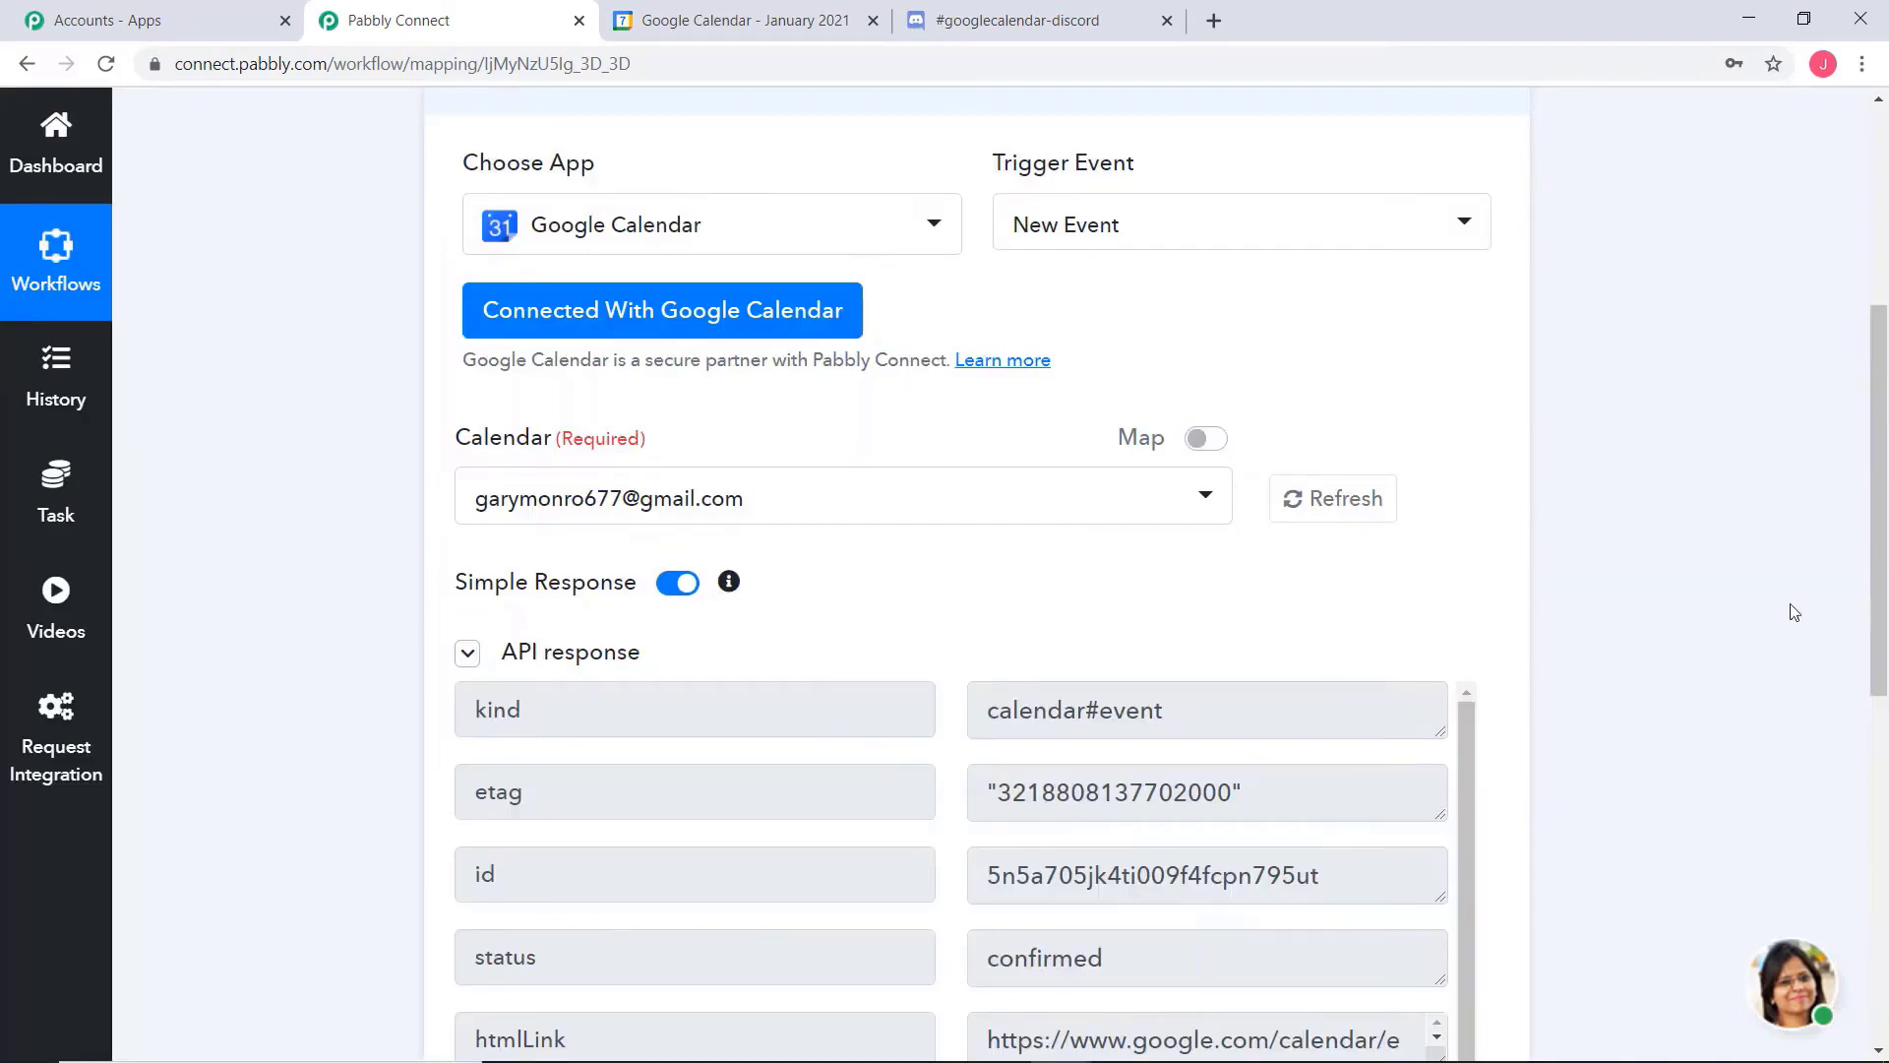
scroll(1792, 612, "down", 5)
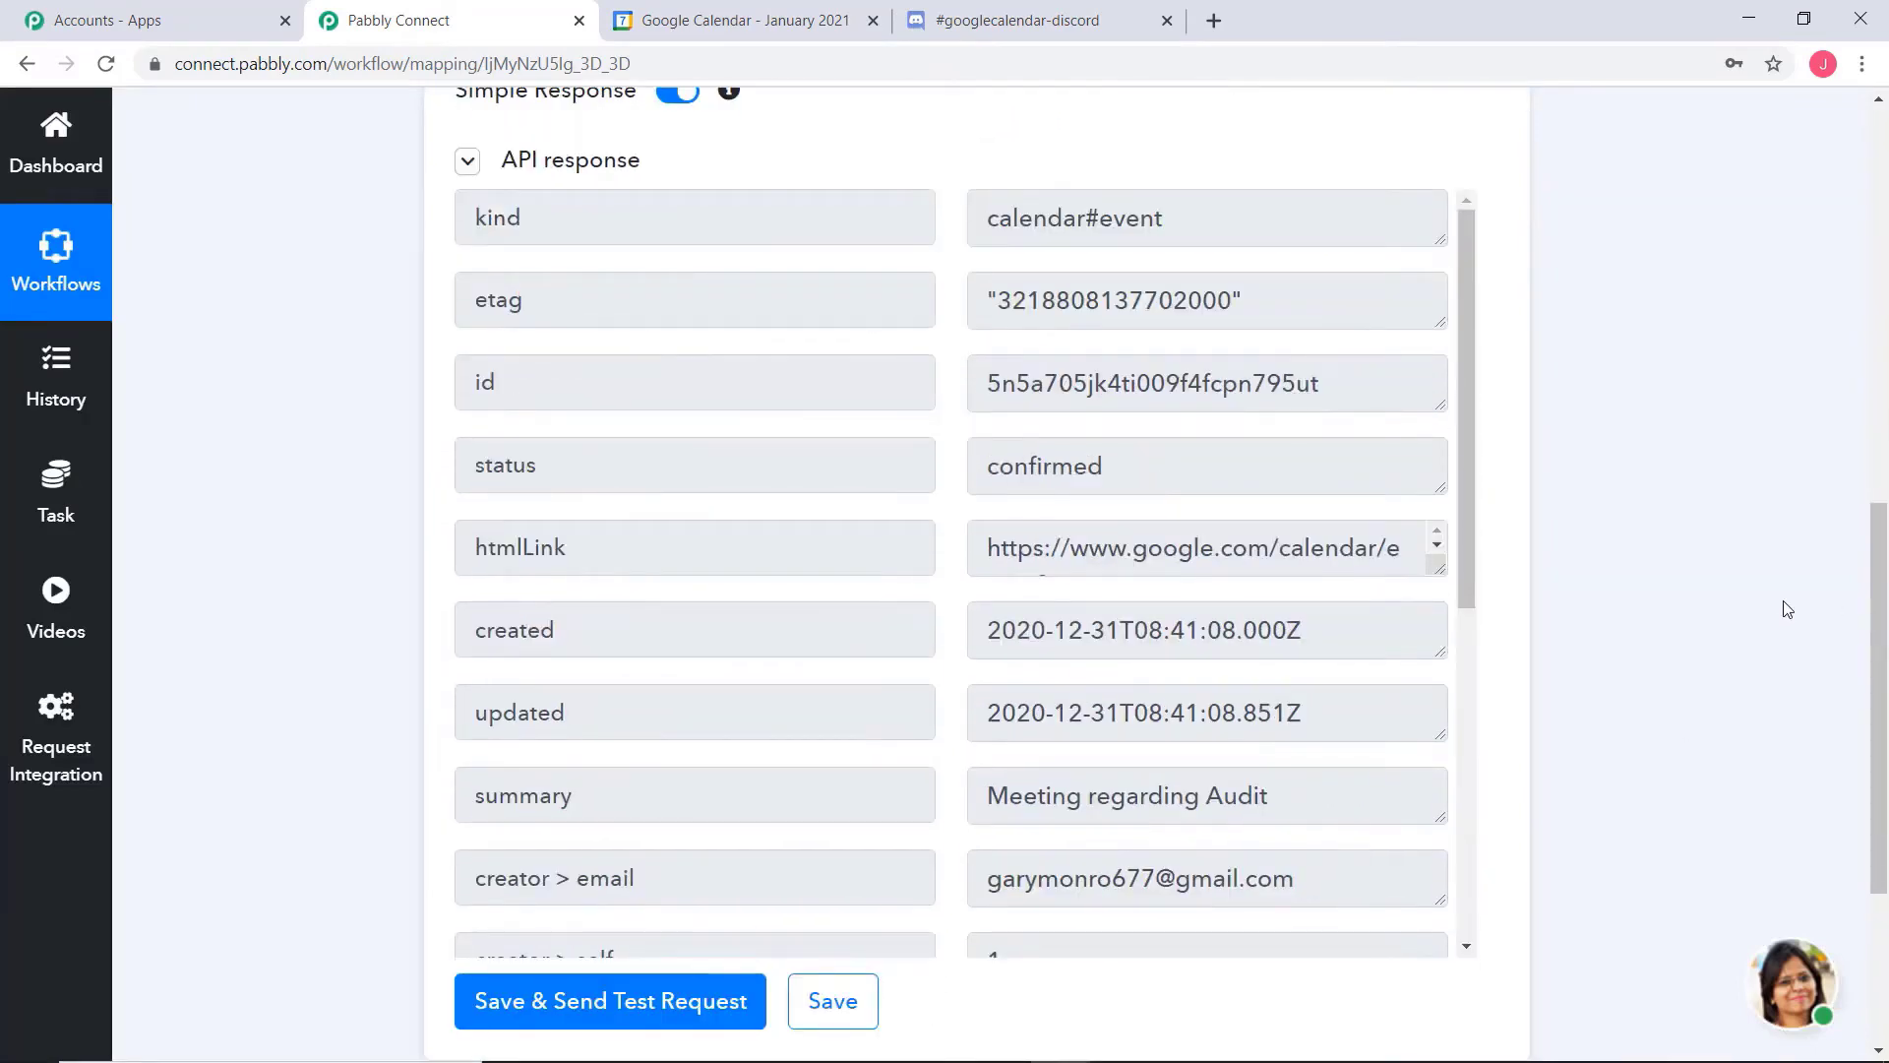
scroll(1787, 609, "down", 3)
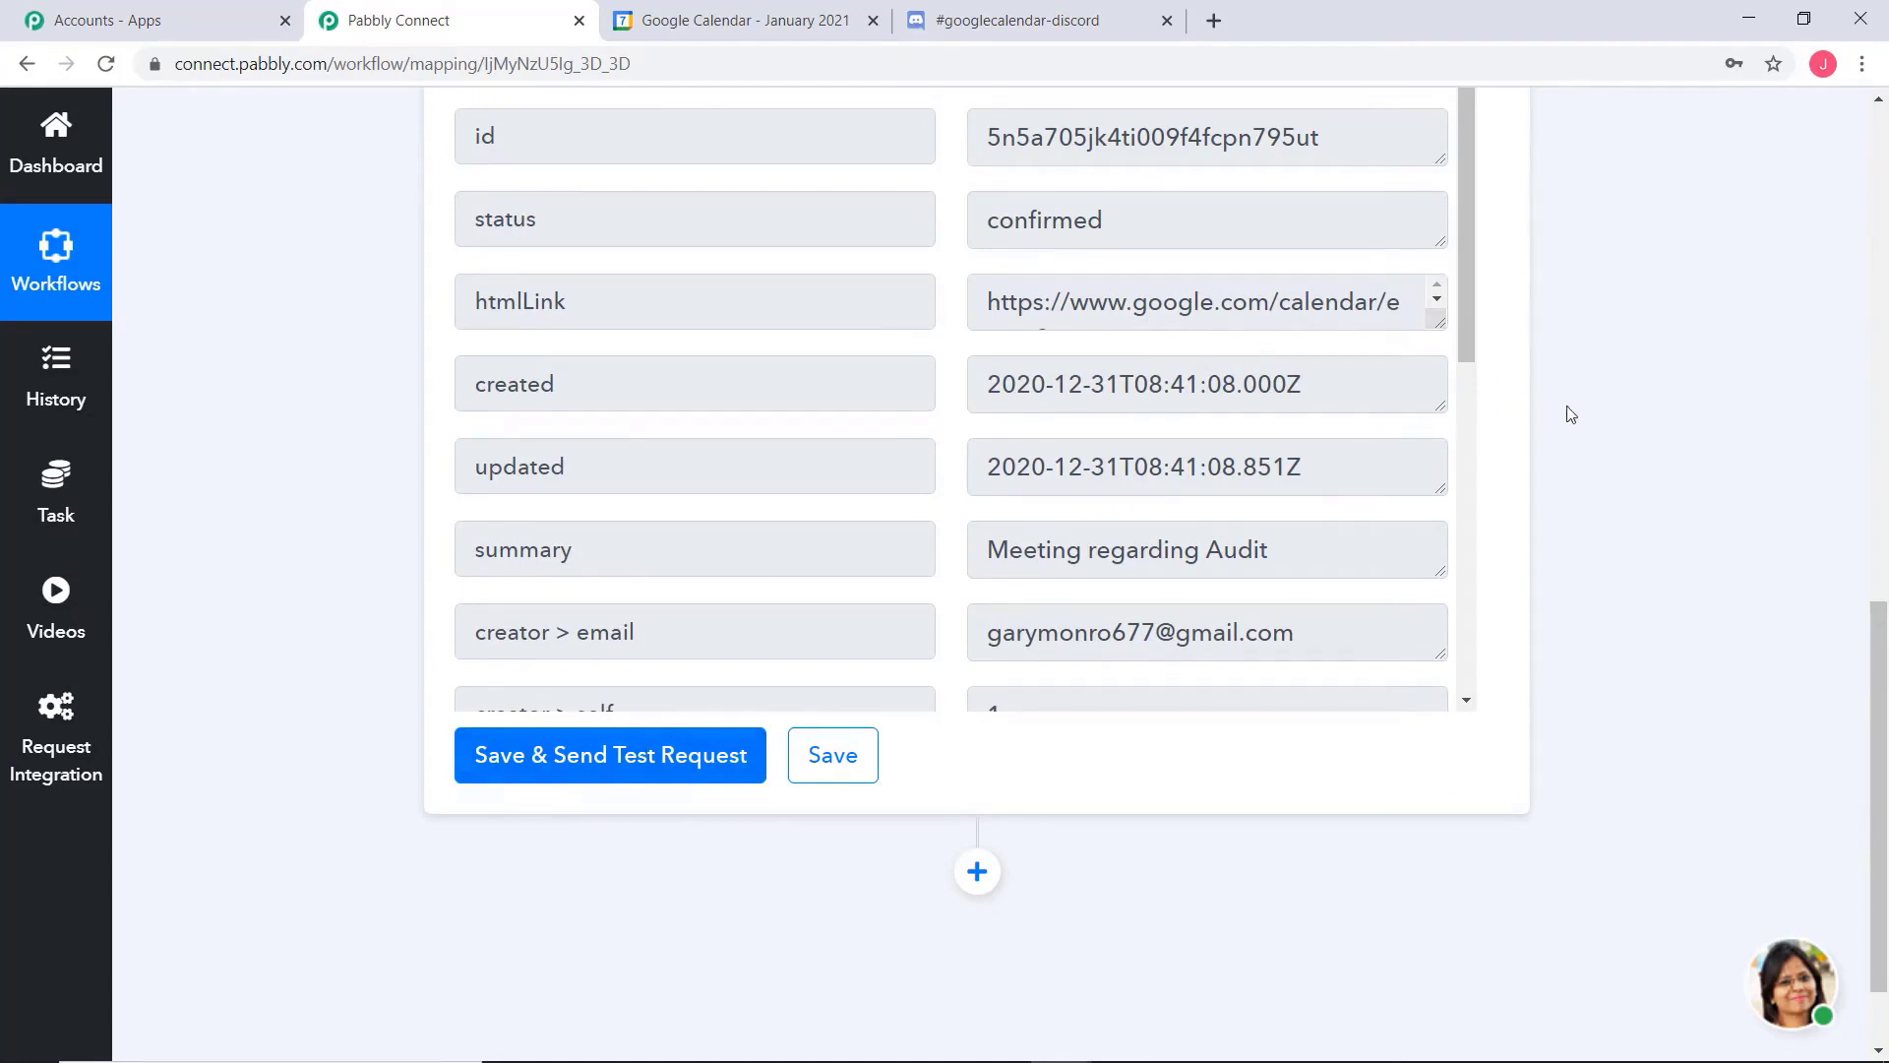
Switch to Google Calendar and start a new event on January 28, 2021 titled "Meeting regarding Audit"
left_click(758, 24)
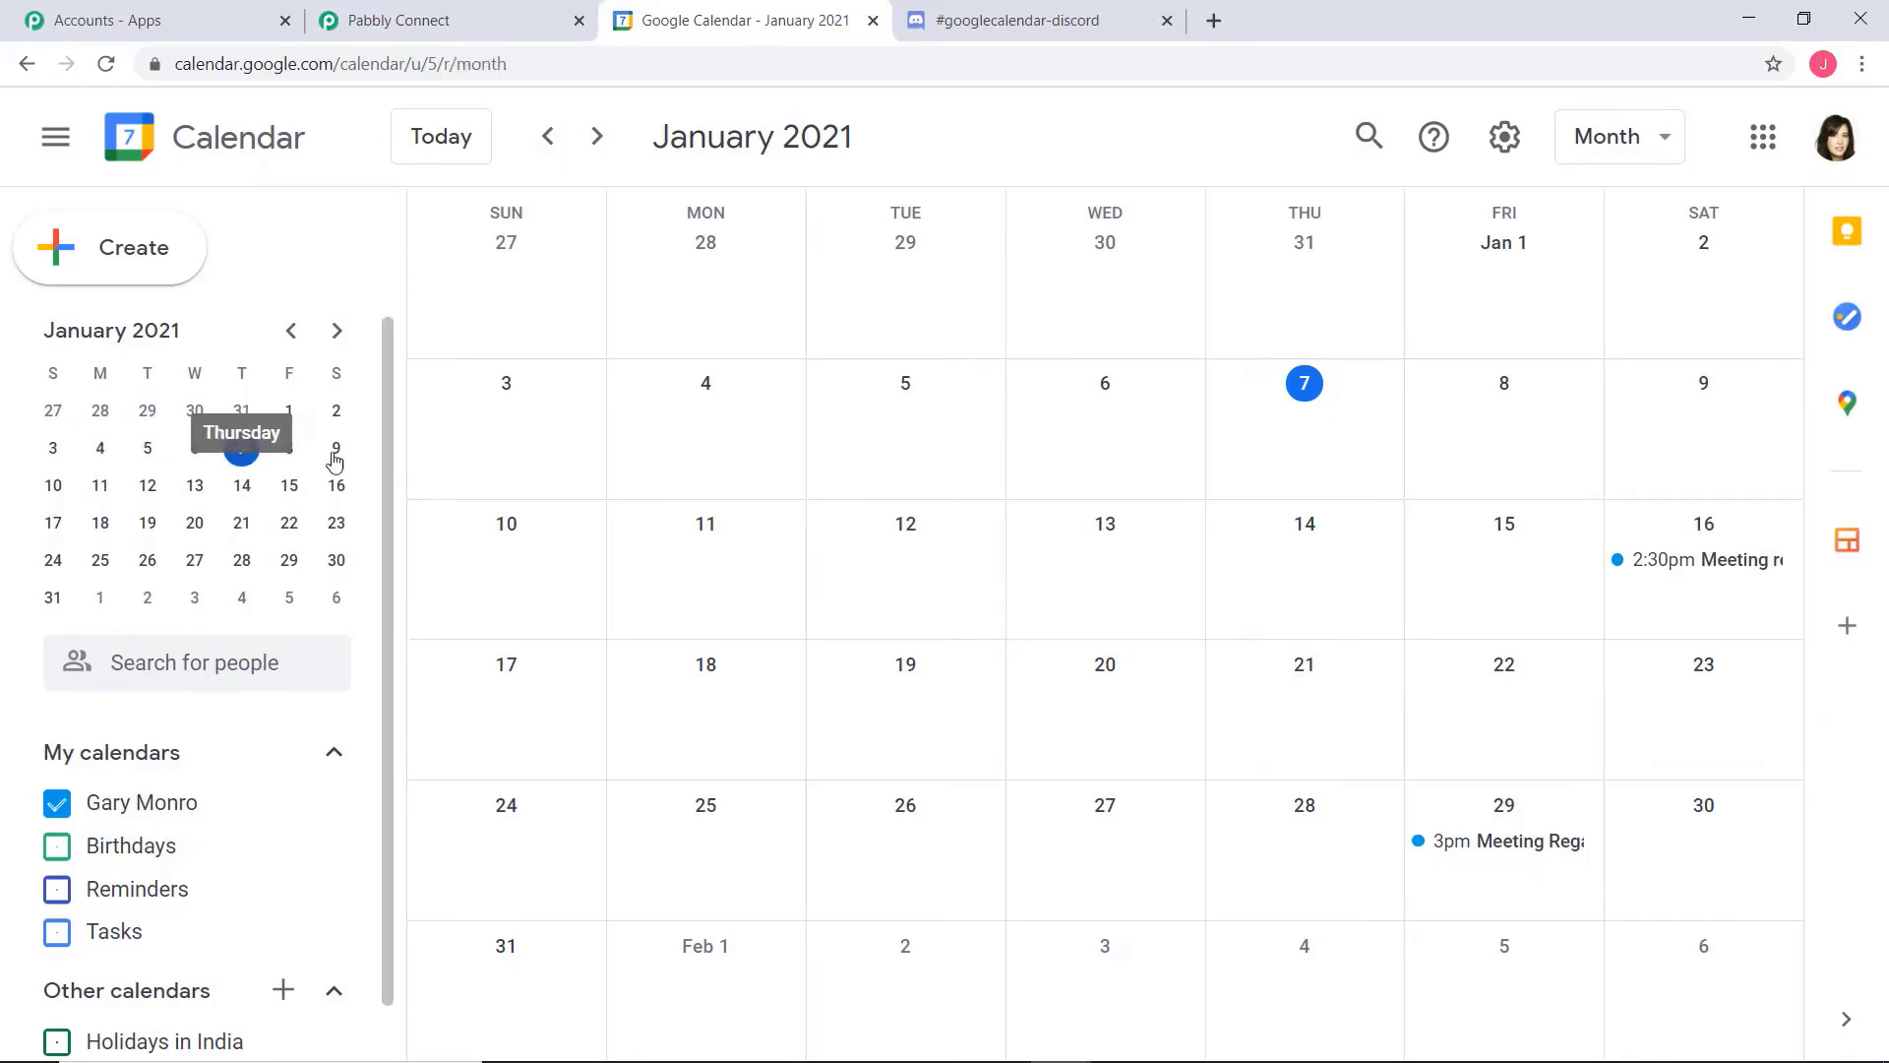
left_click(242, 561)
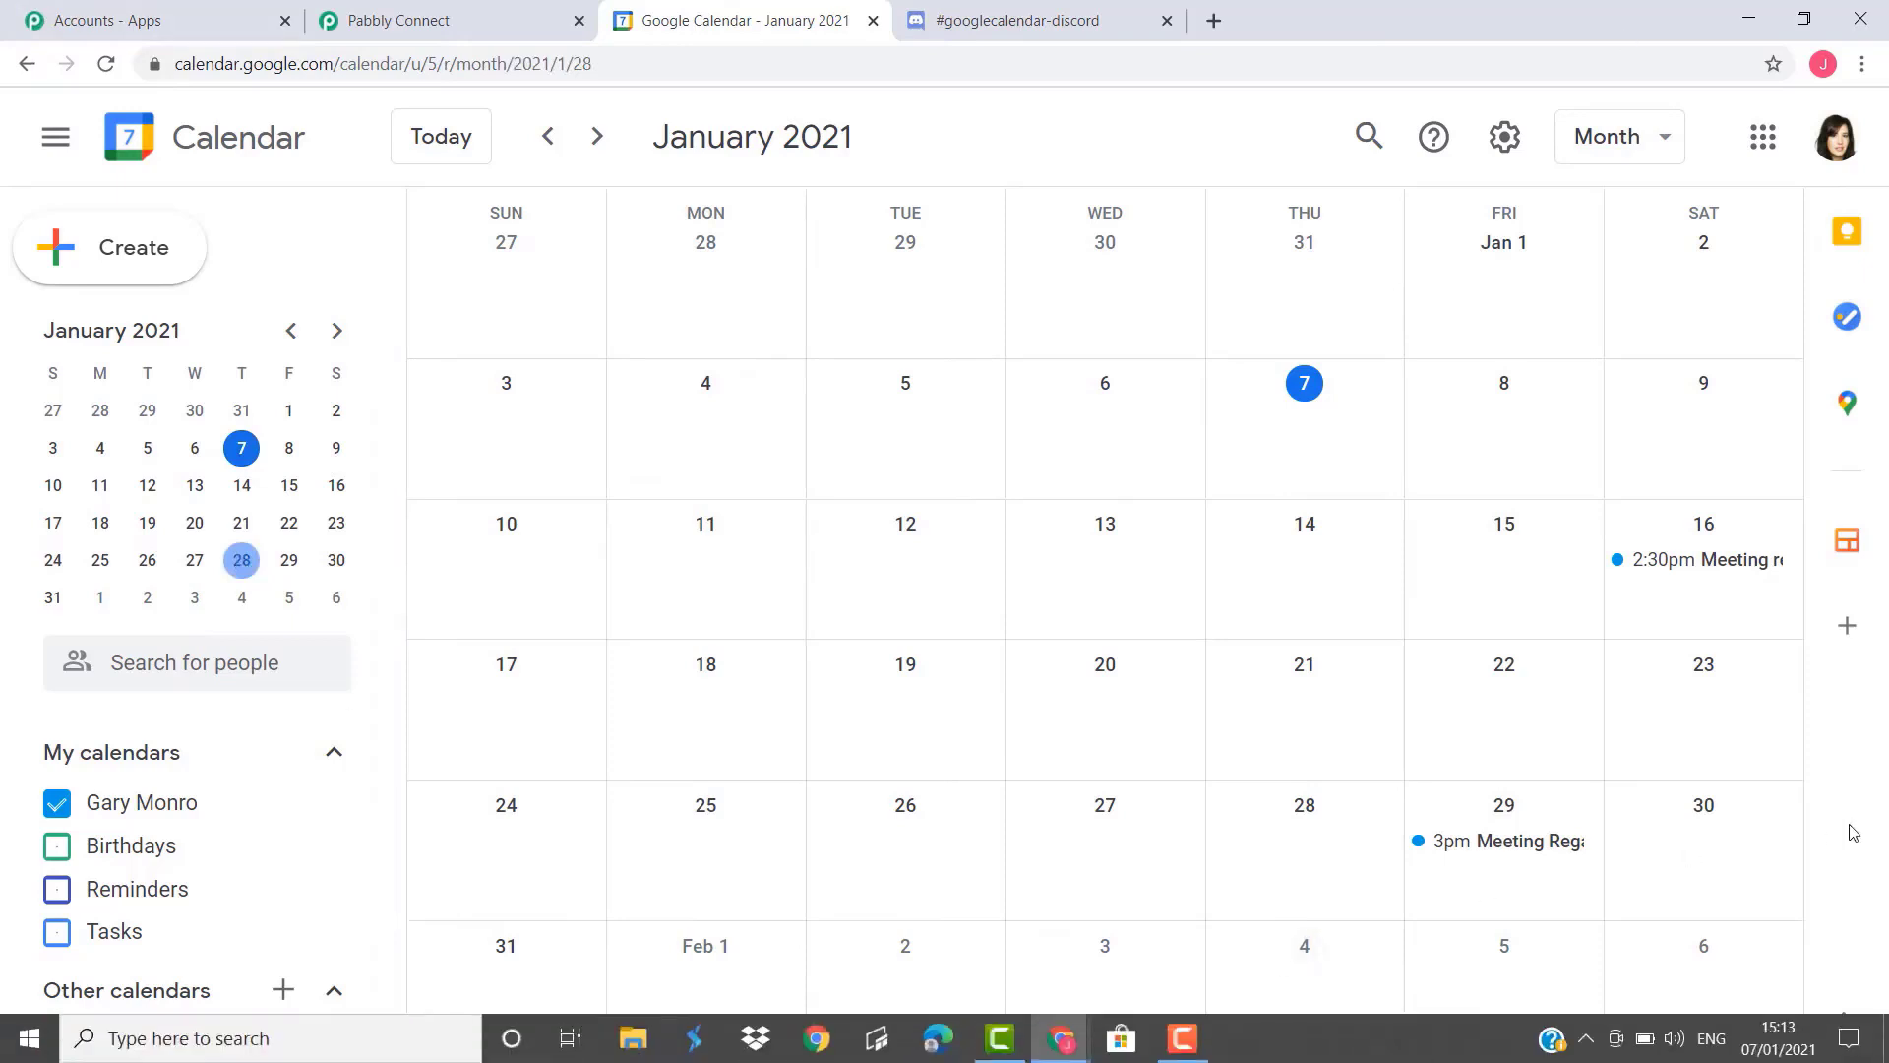
left_click(1291, 839)
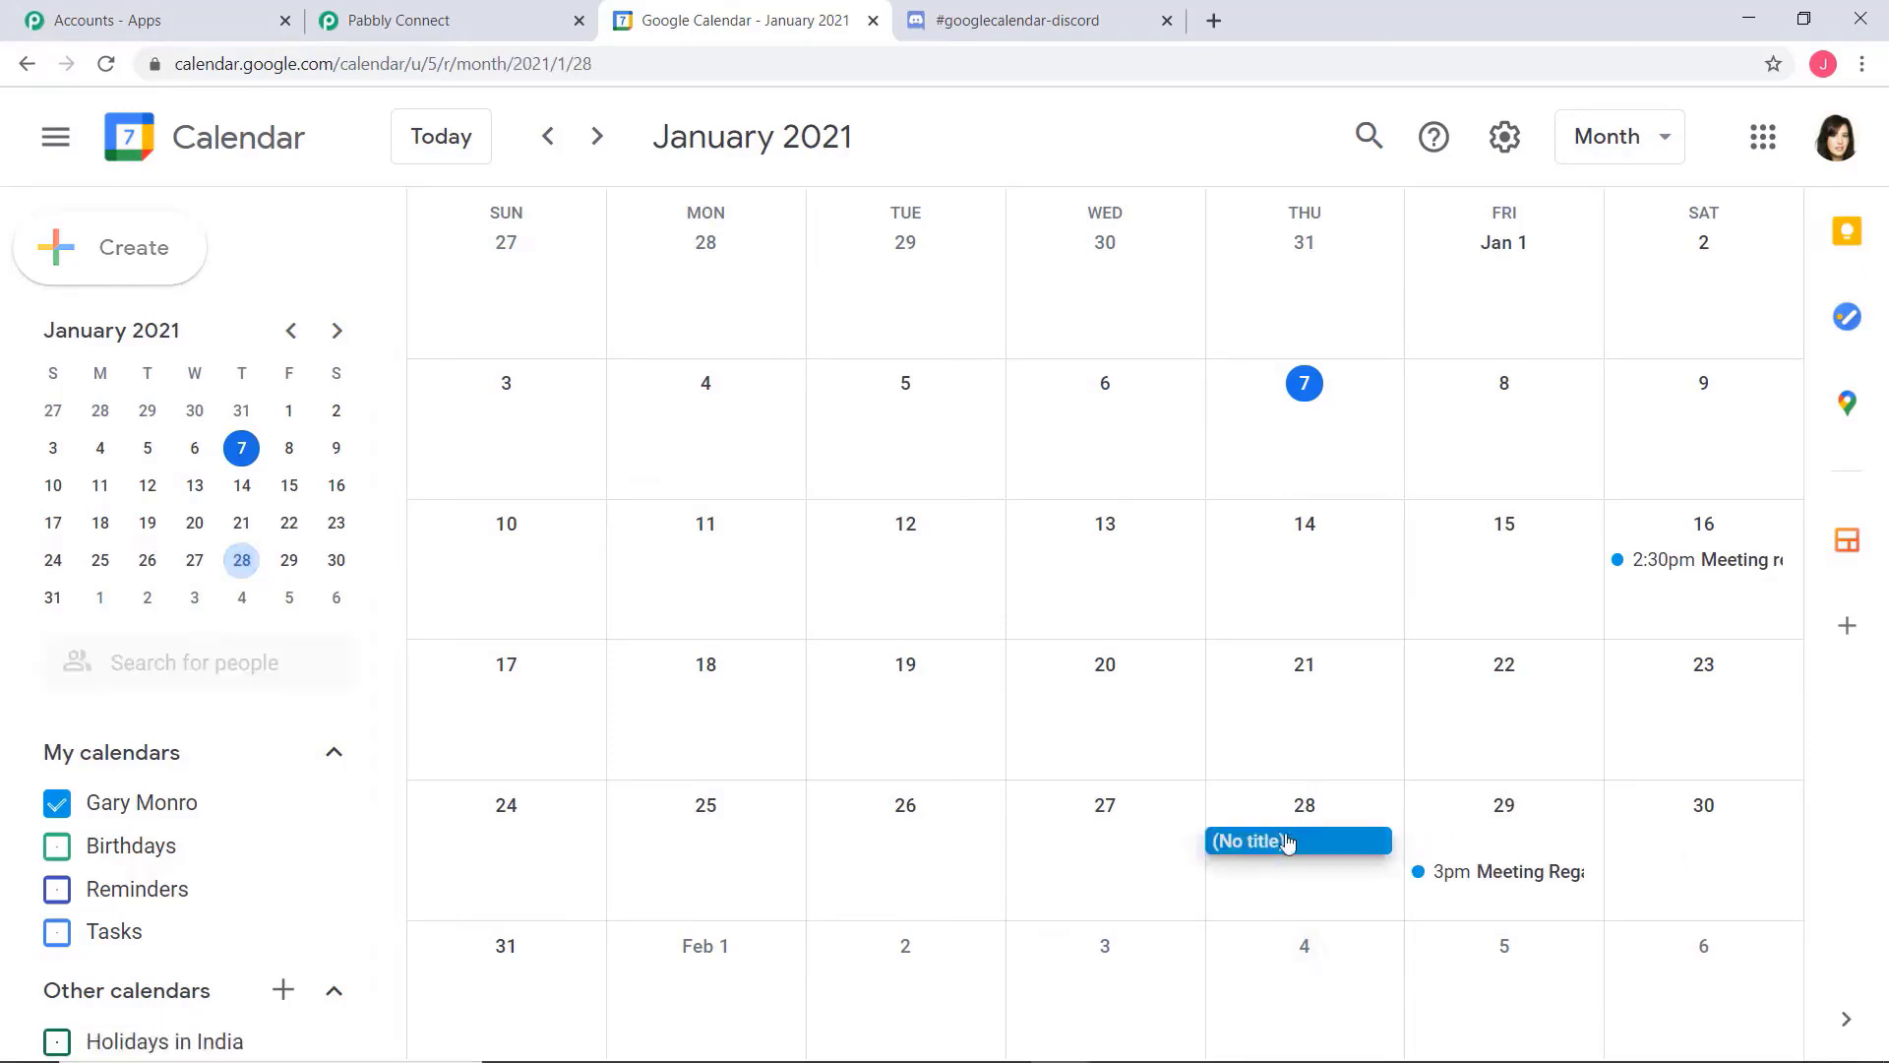
left_click(1274, 845)
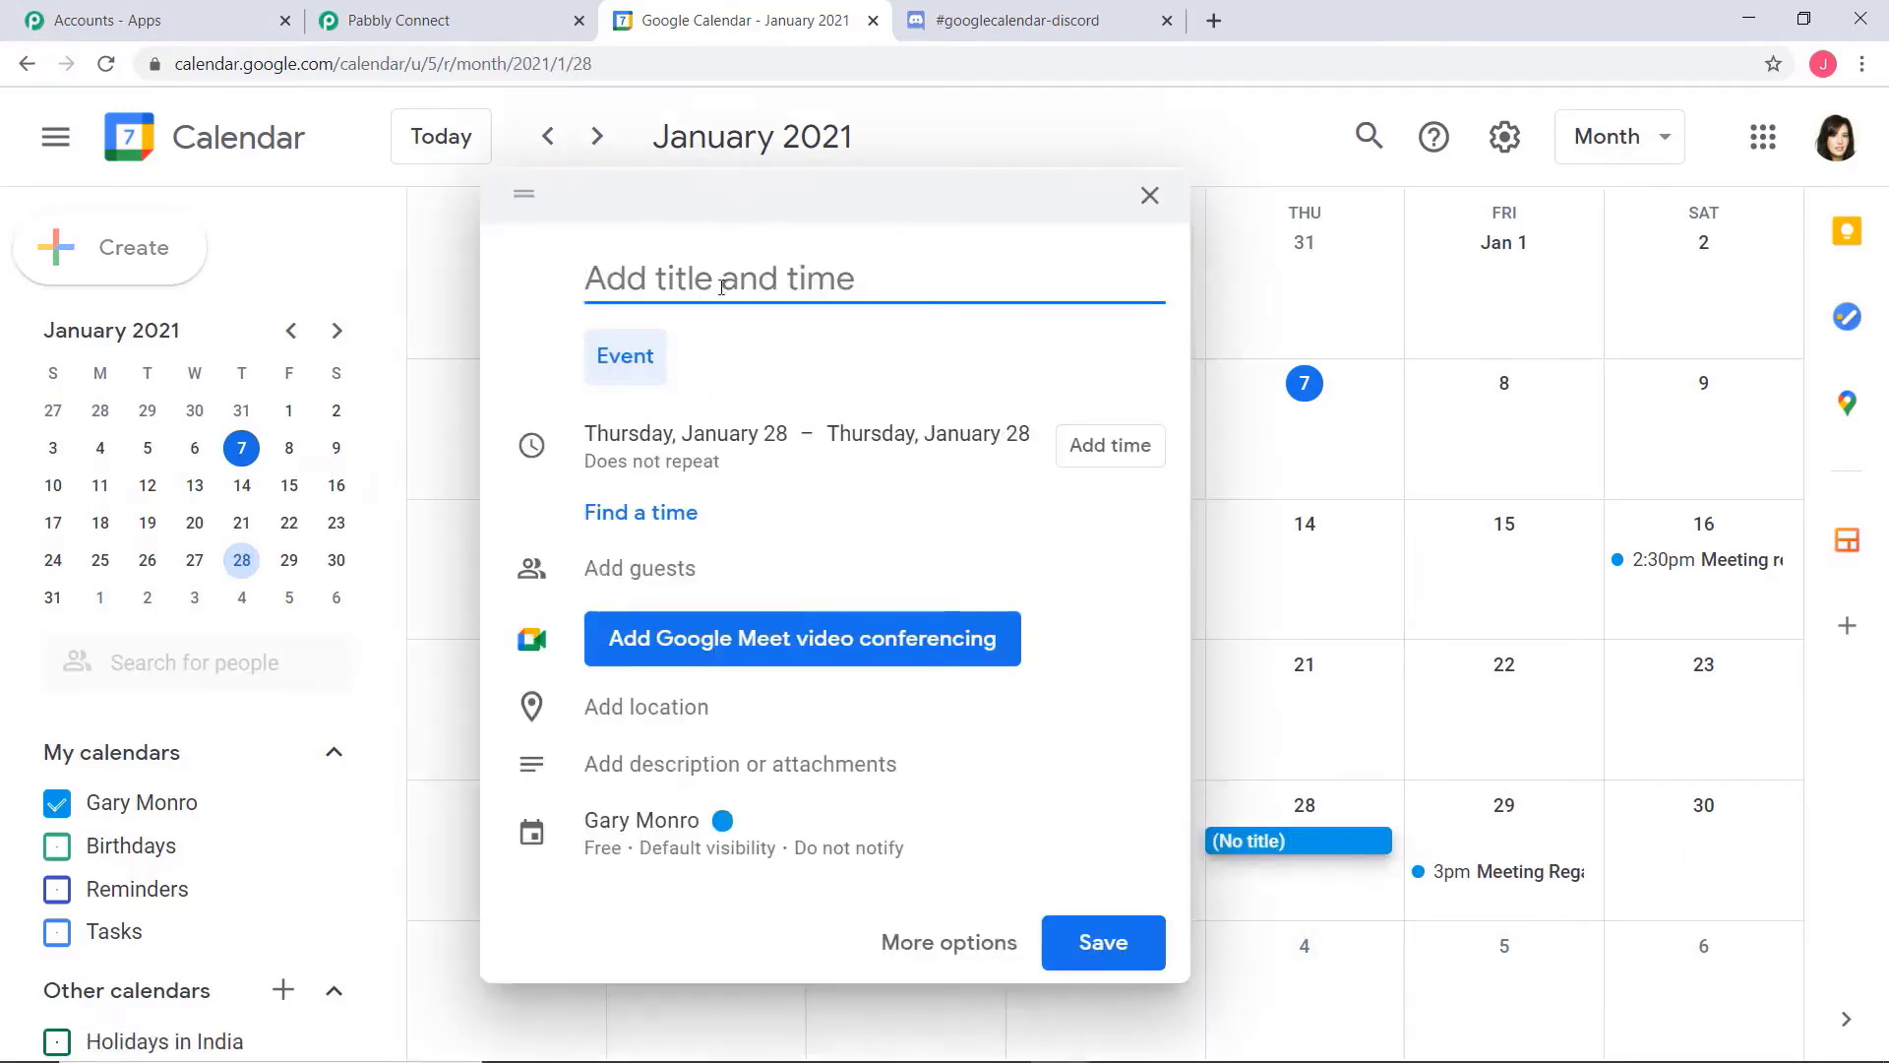
type("Mee")
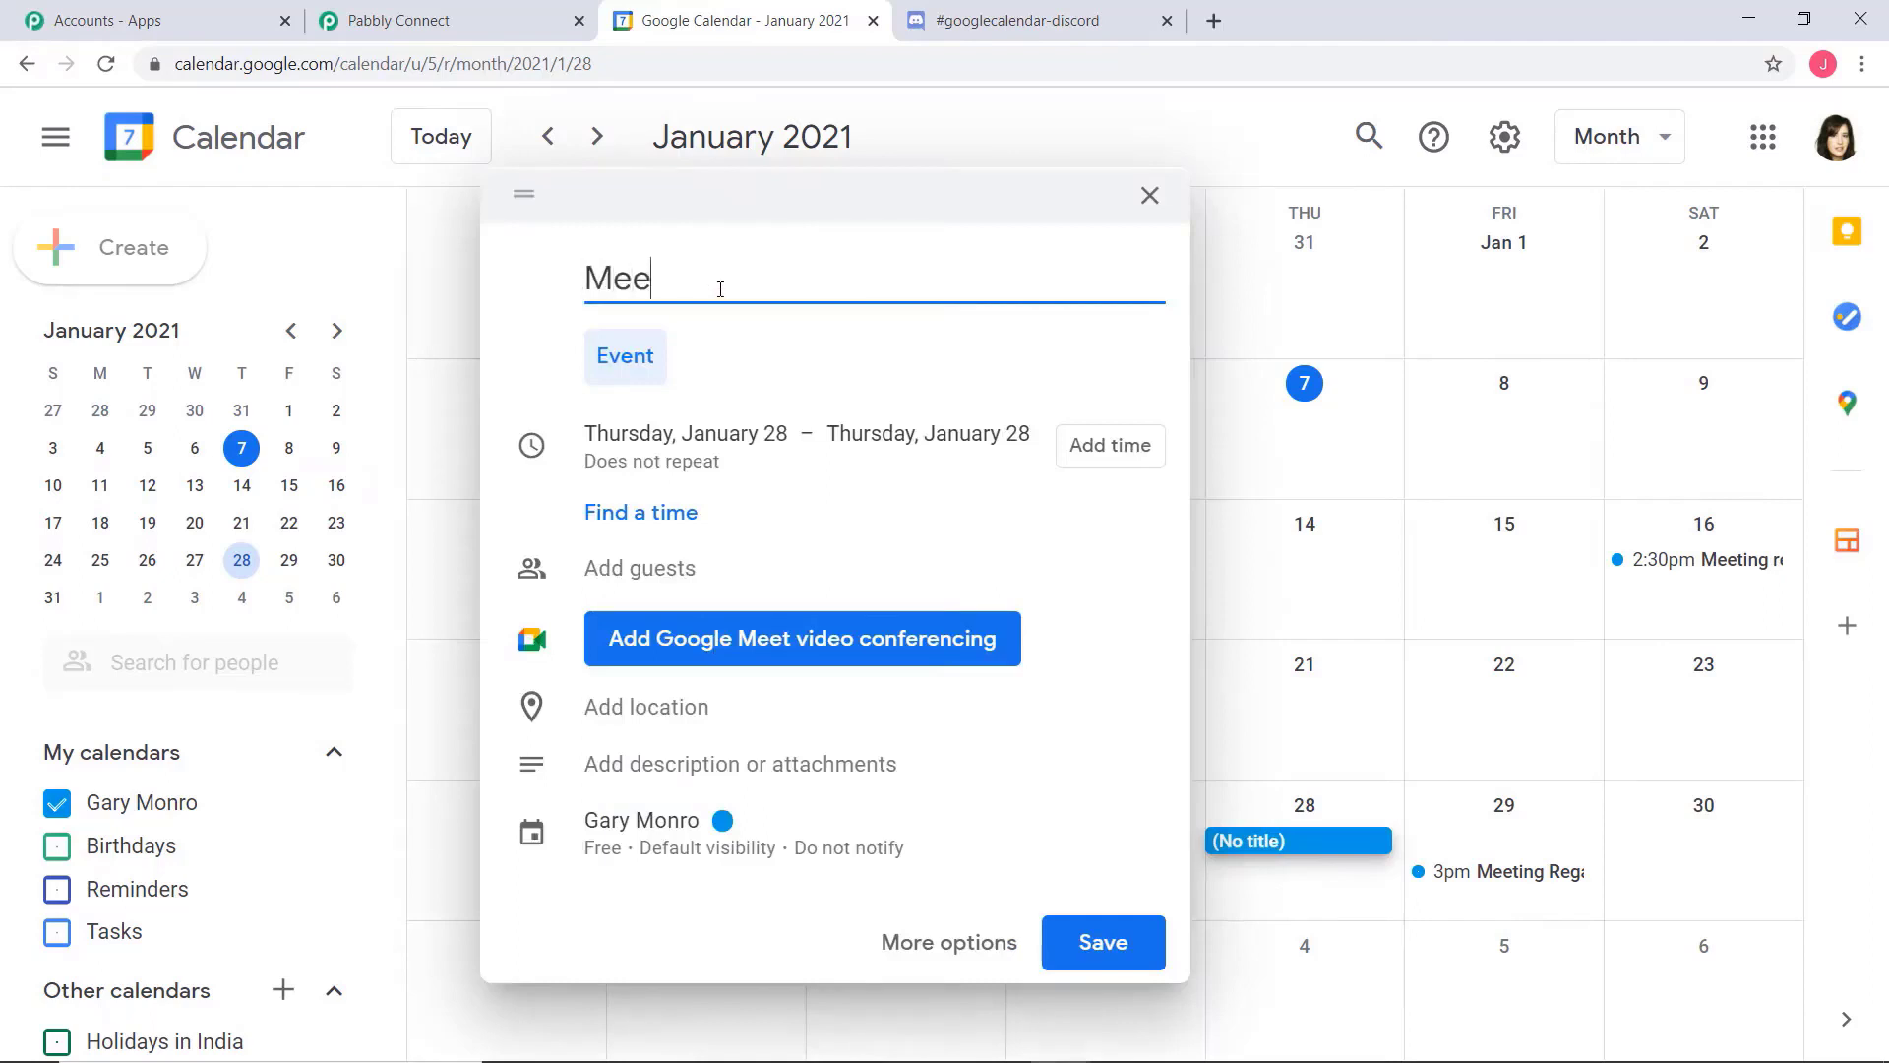
type("ting regar")
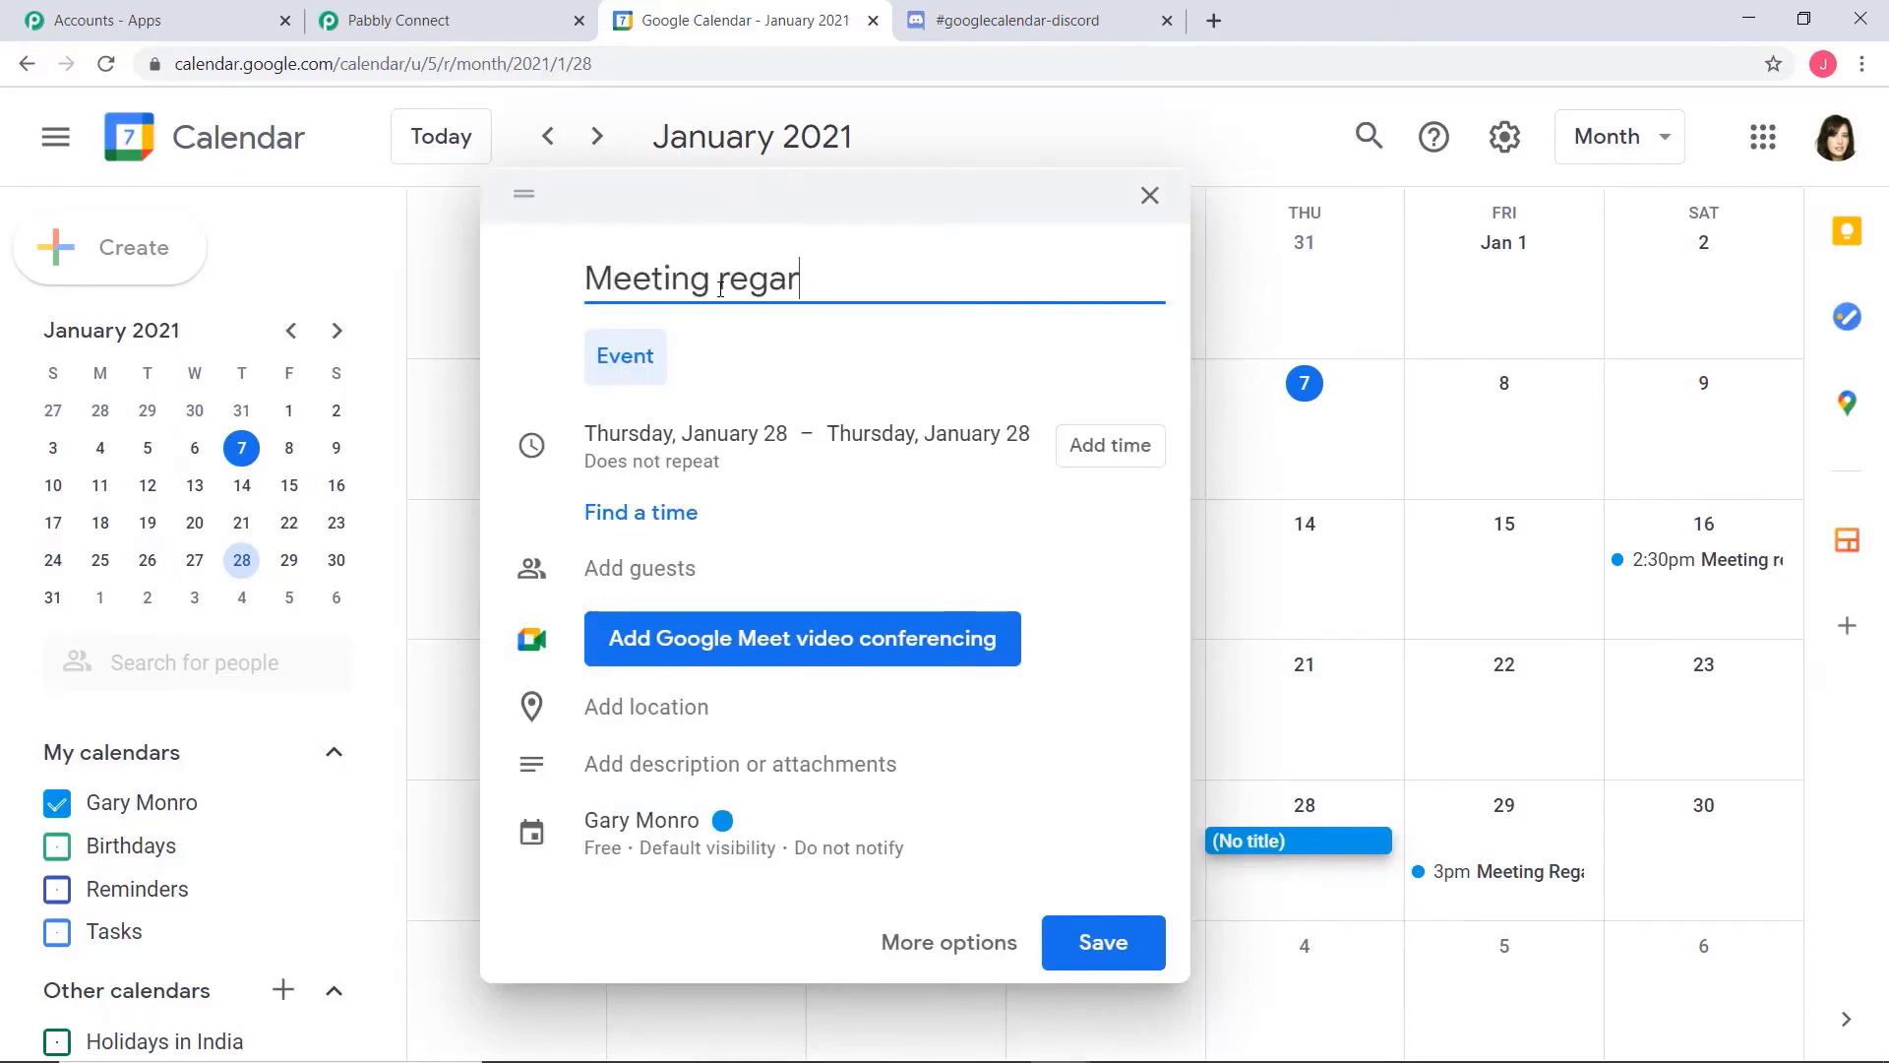
type("ding Audit")
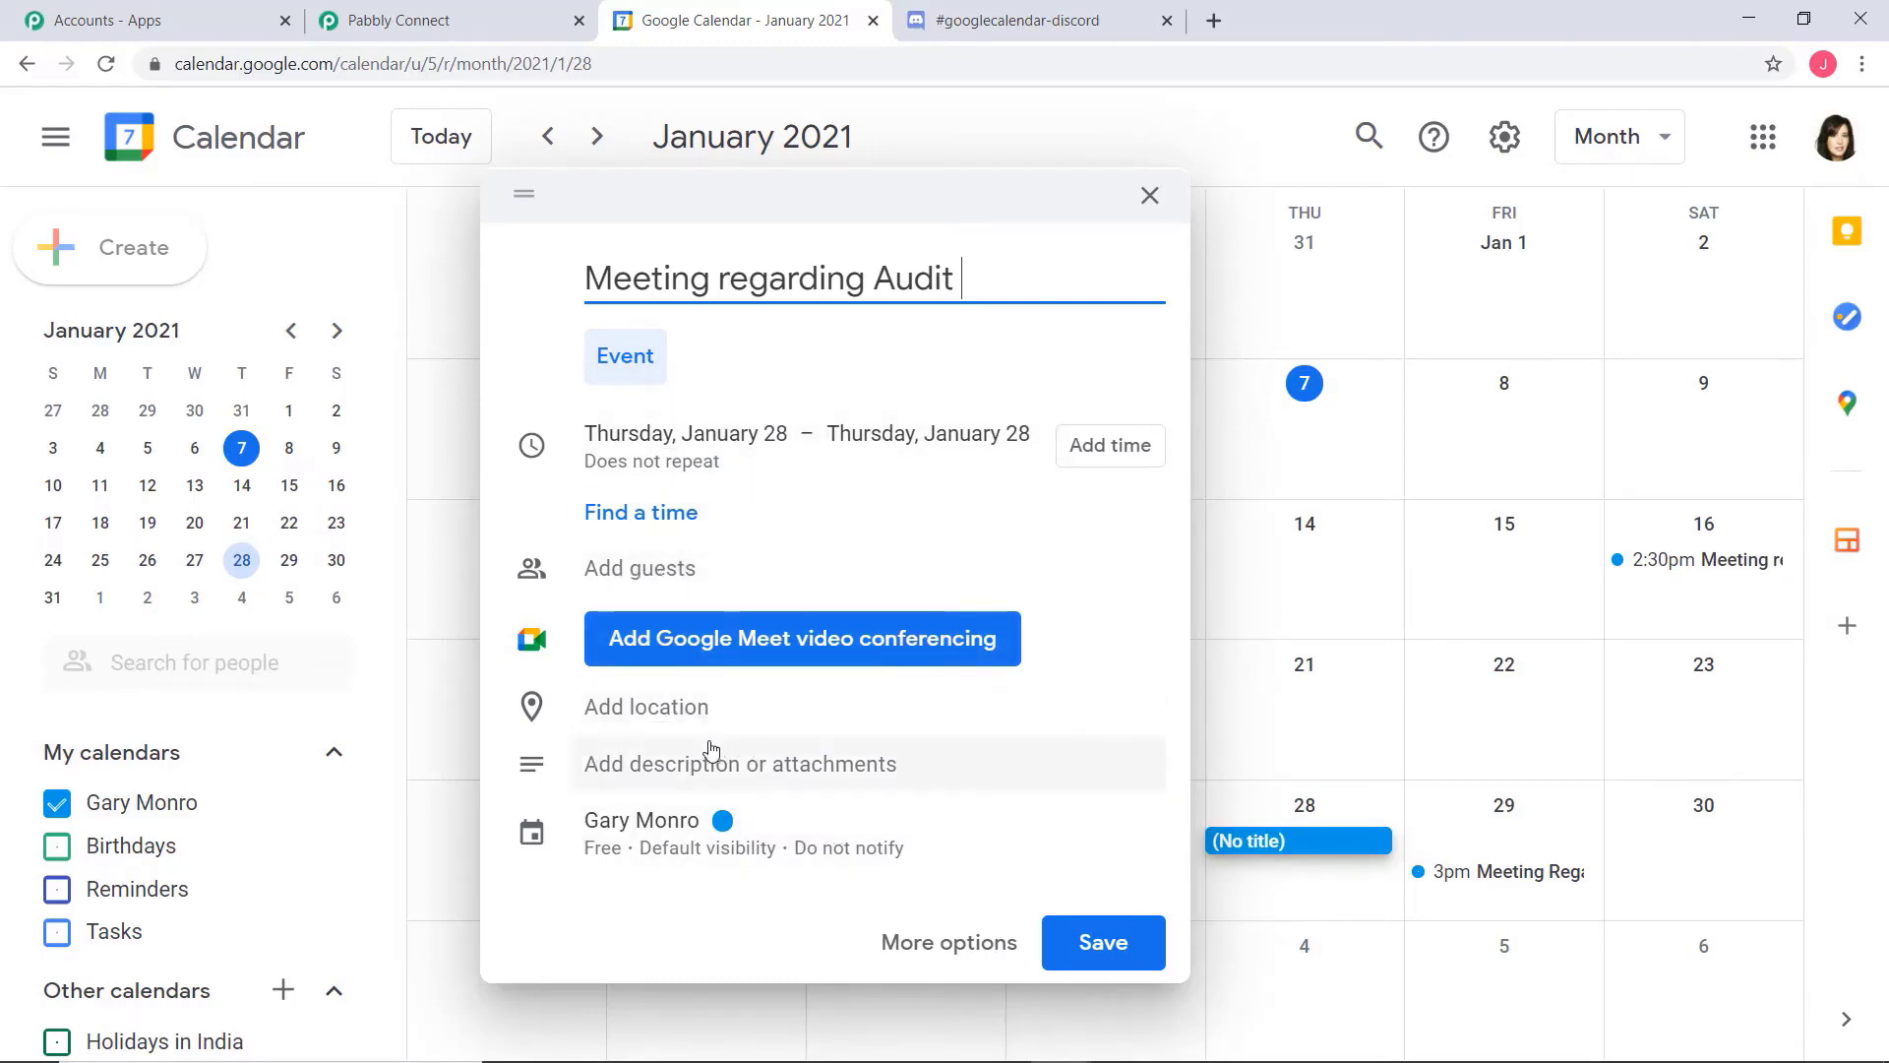
Describe the event as "Meeting for Audit. Everyone from the Finance department have to attend the meeting.", save it, and check its details
left_click(664, 769)
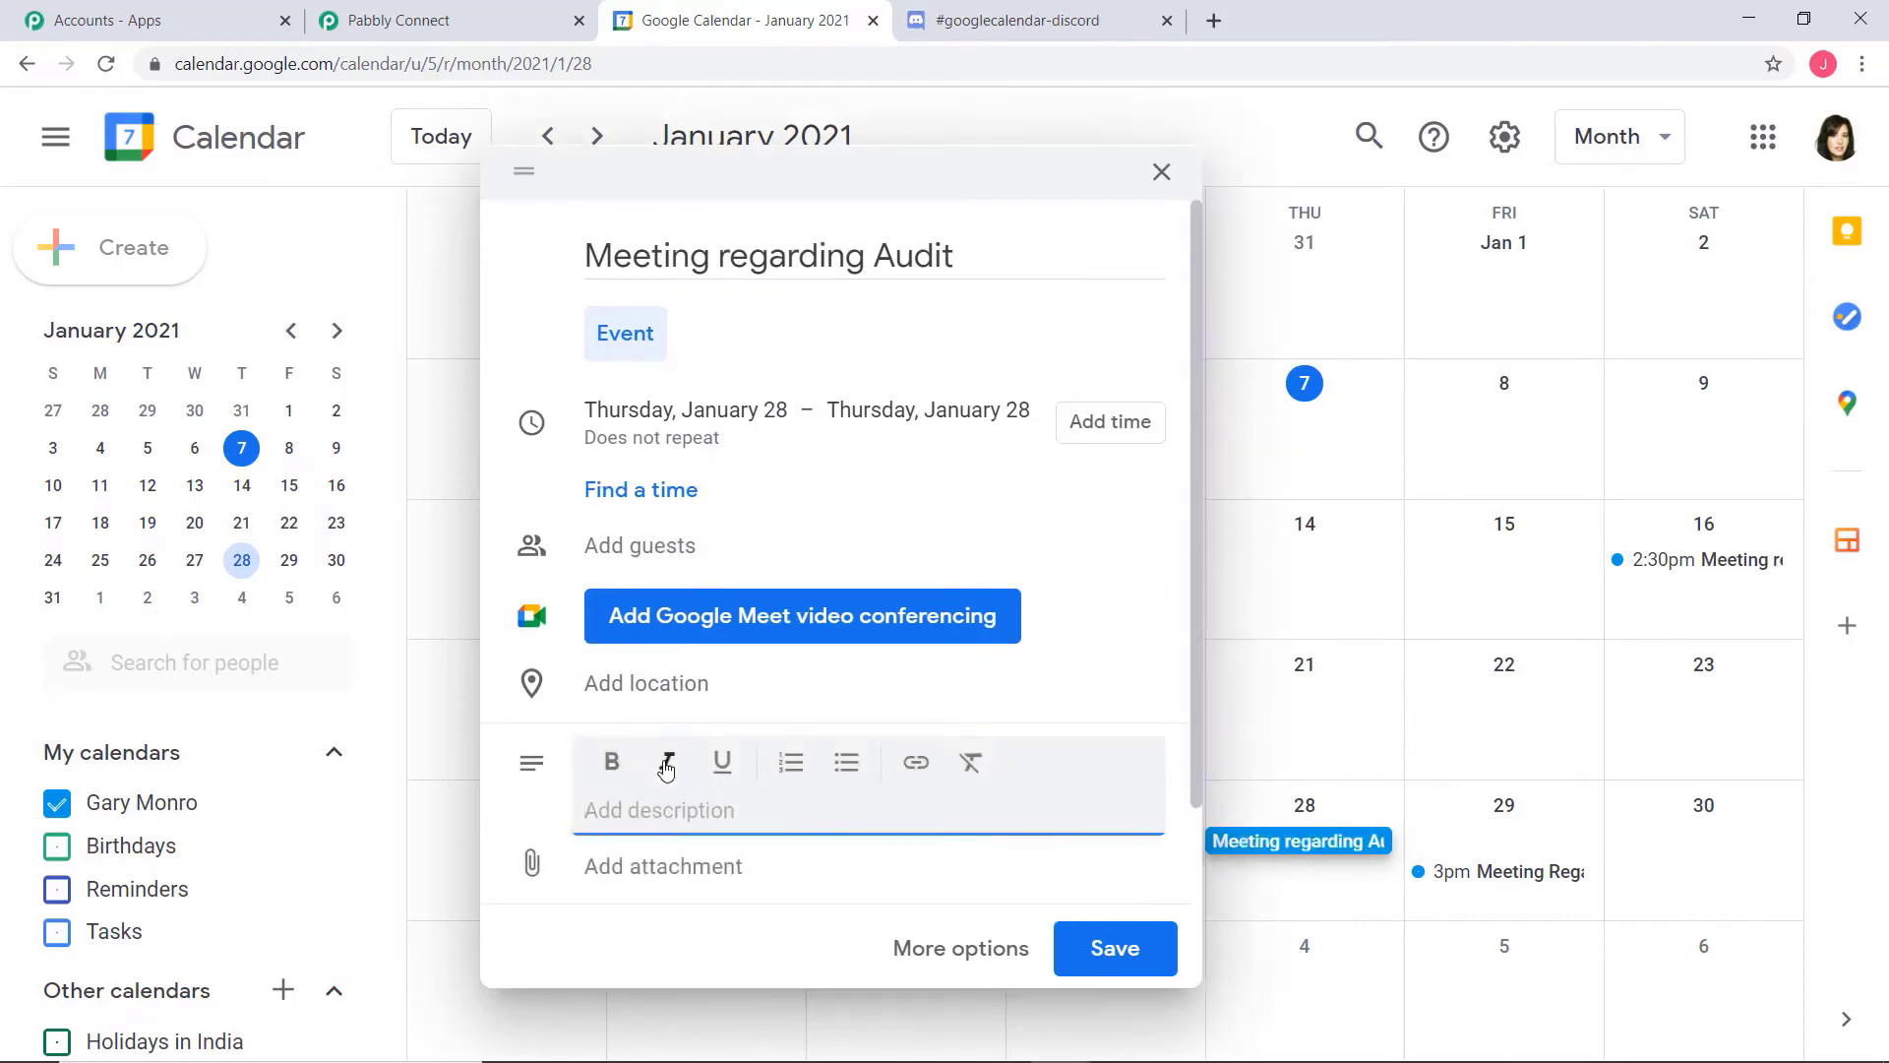
type("Meeting for Audit. Every")
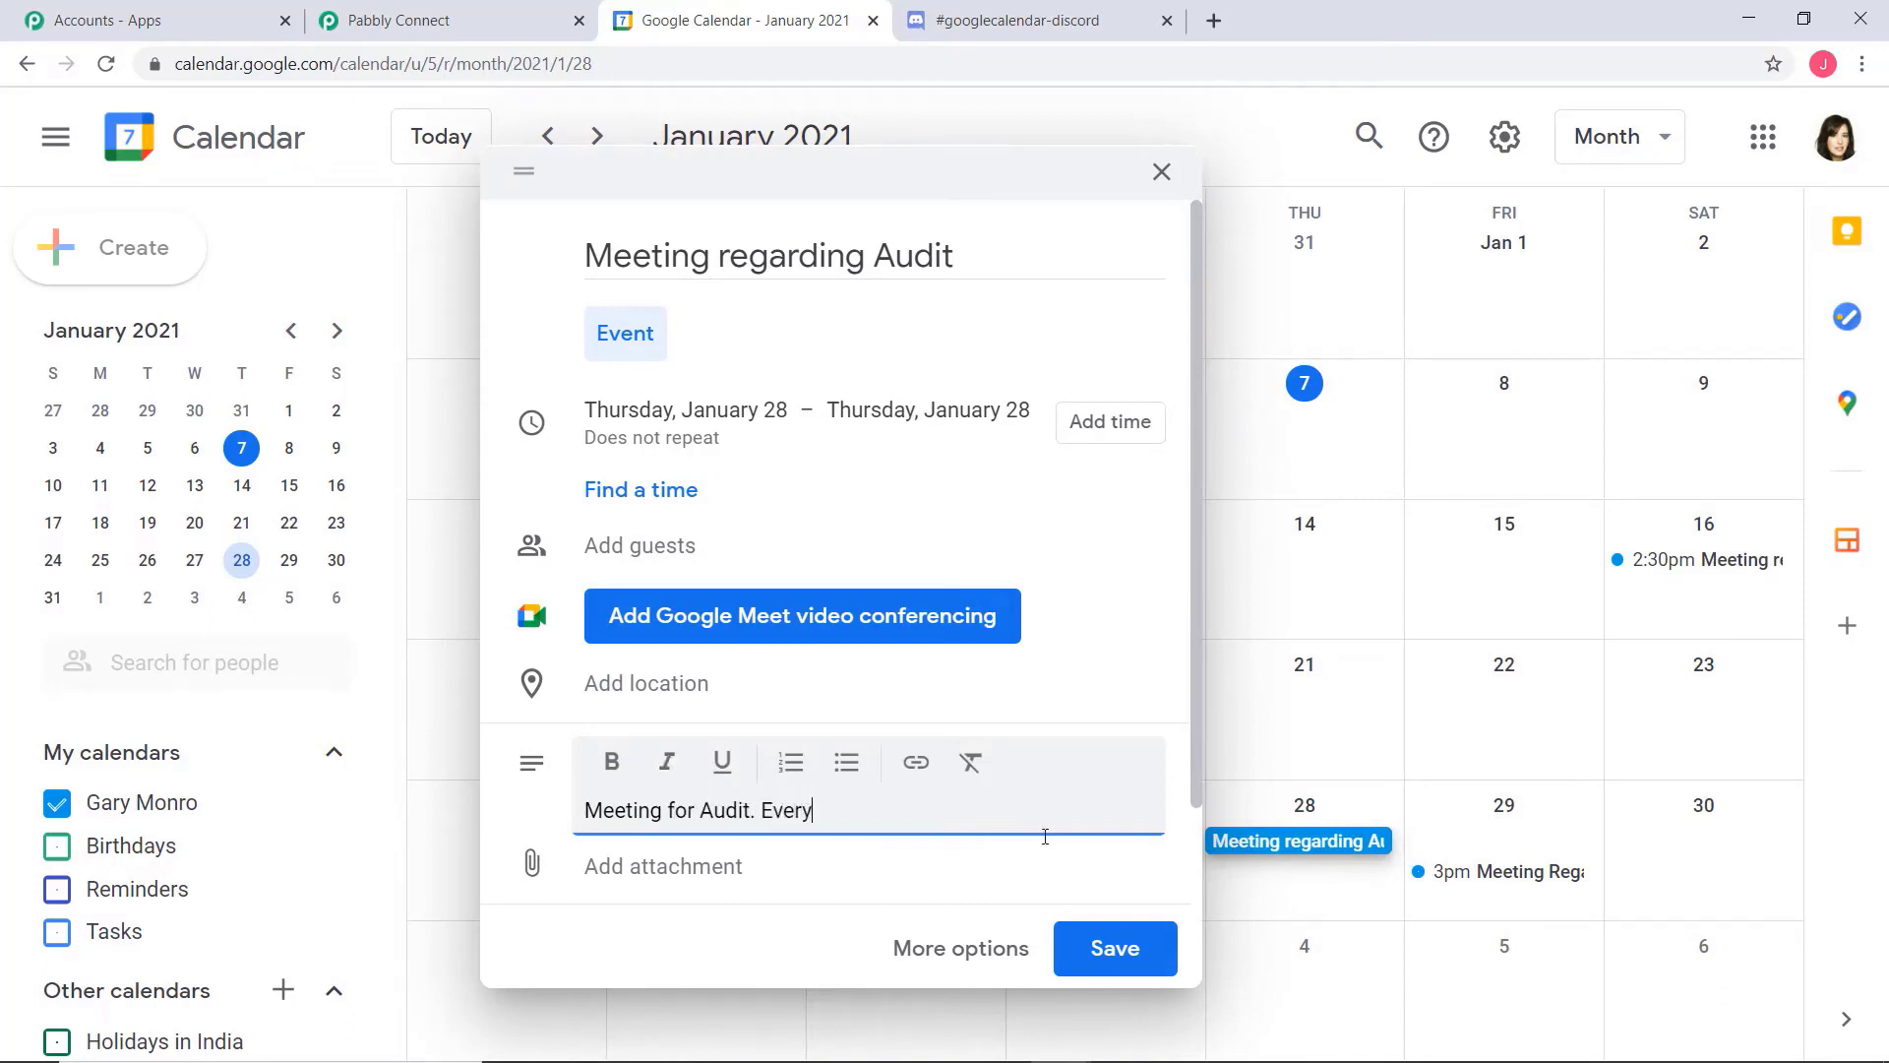
type("one from the Finance department")
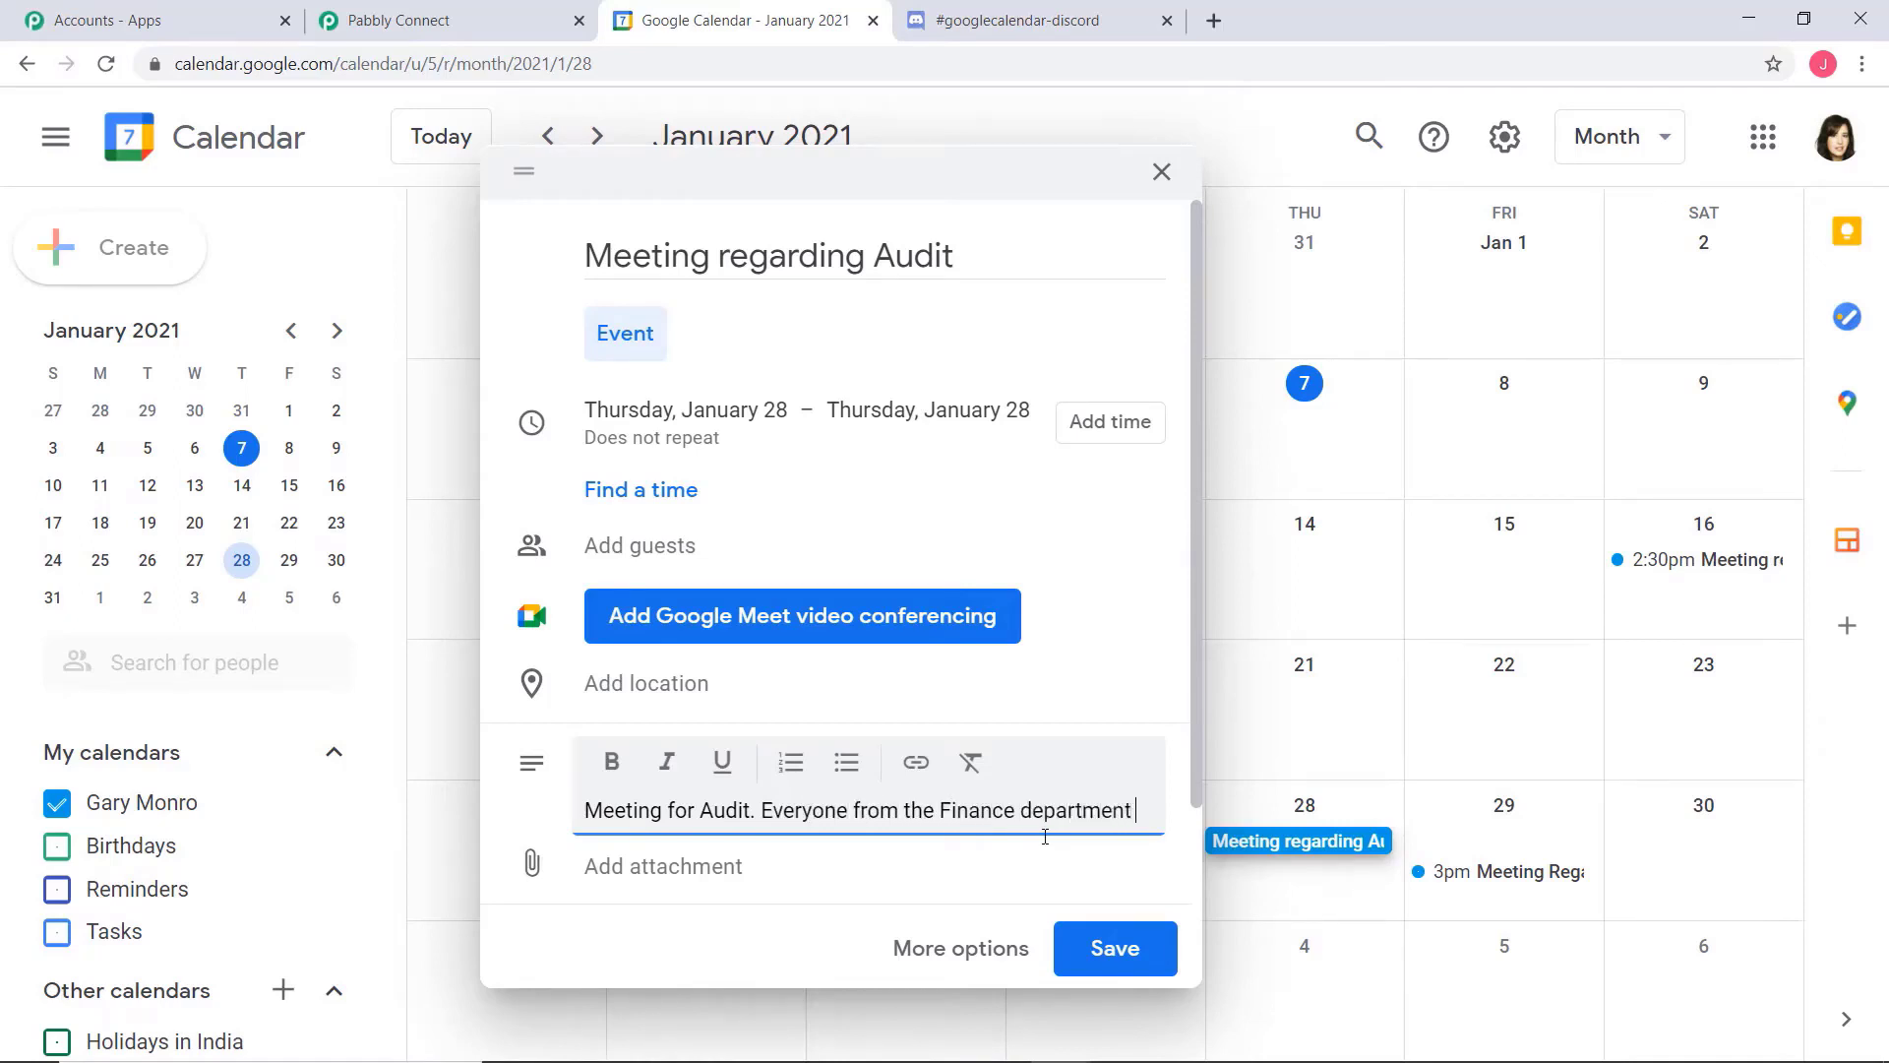
type("hav")
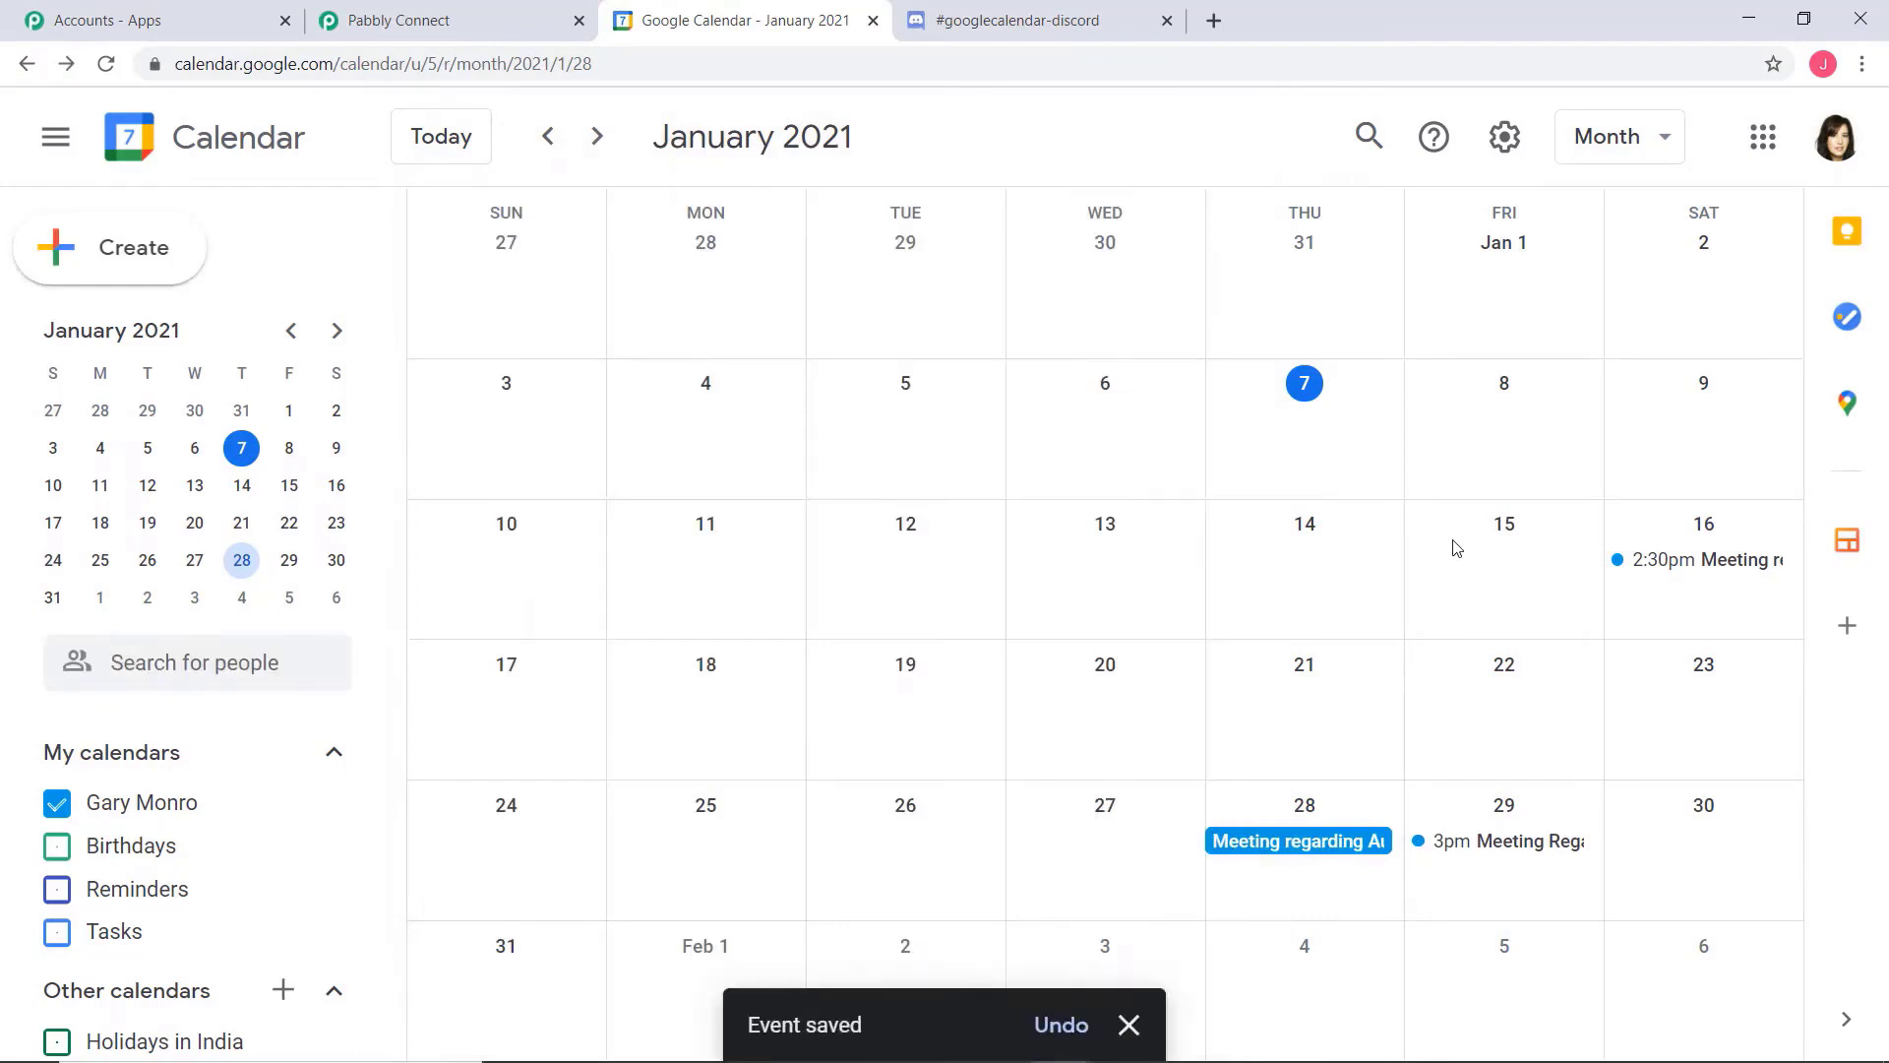
left_click(1267, 847)
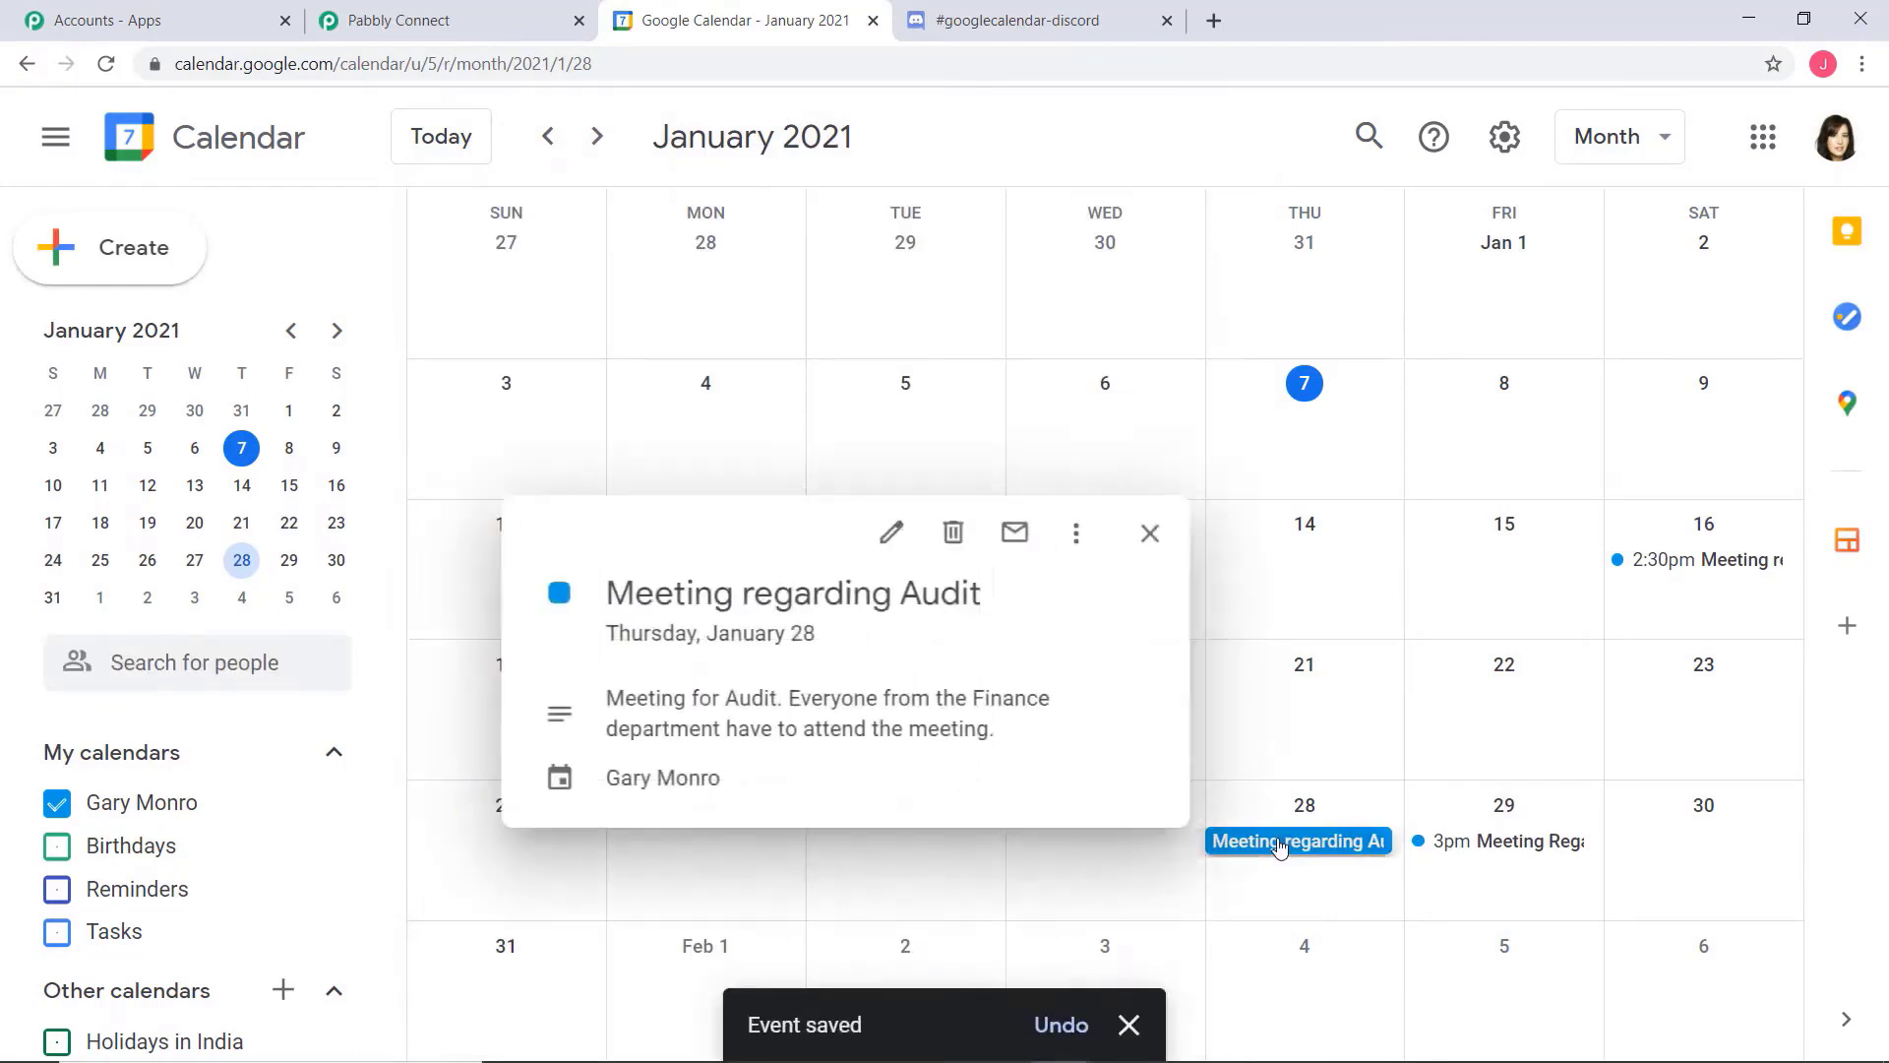
left_click(1322, 592)
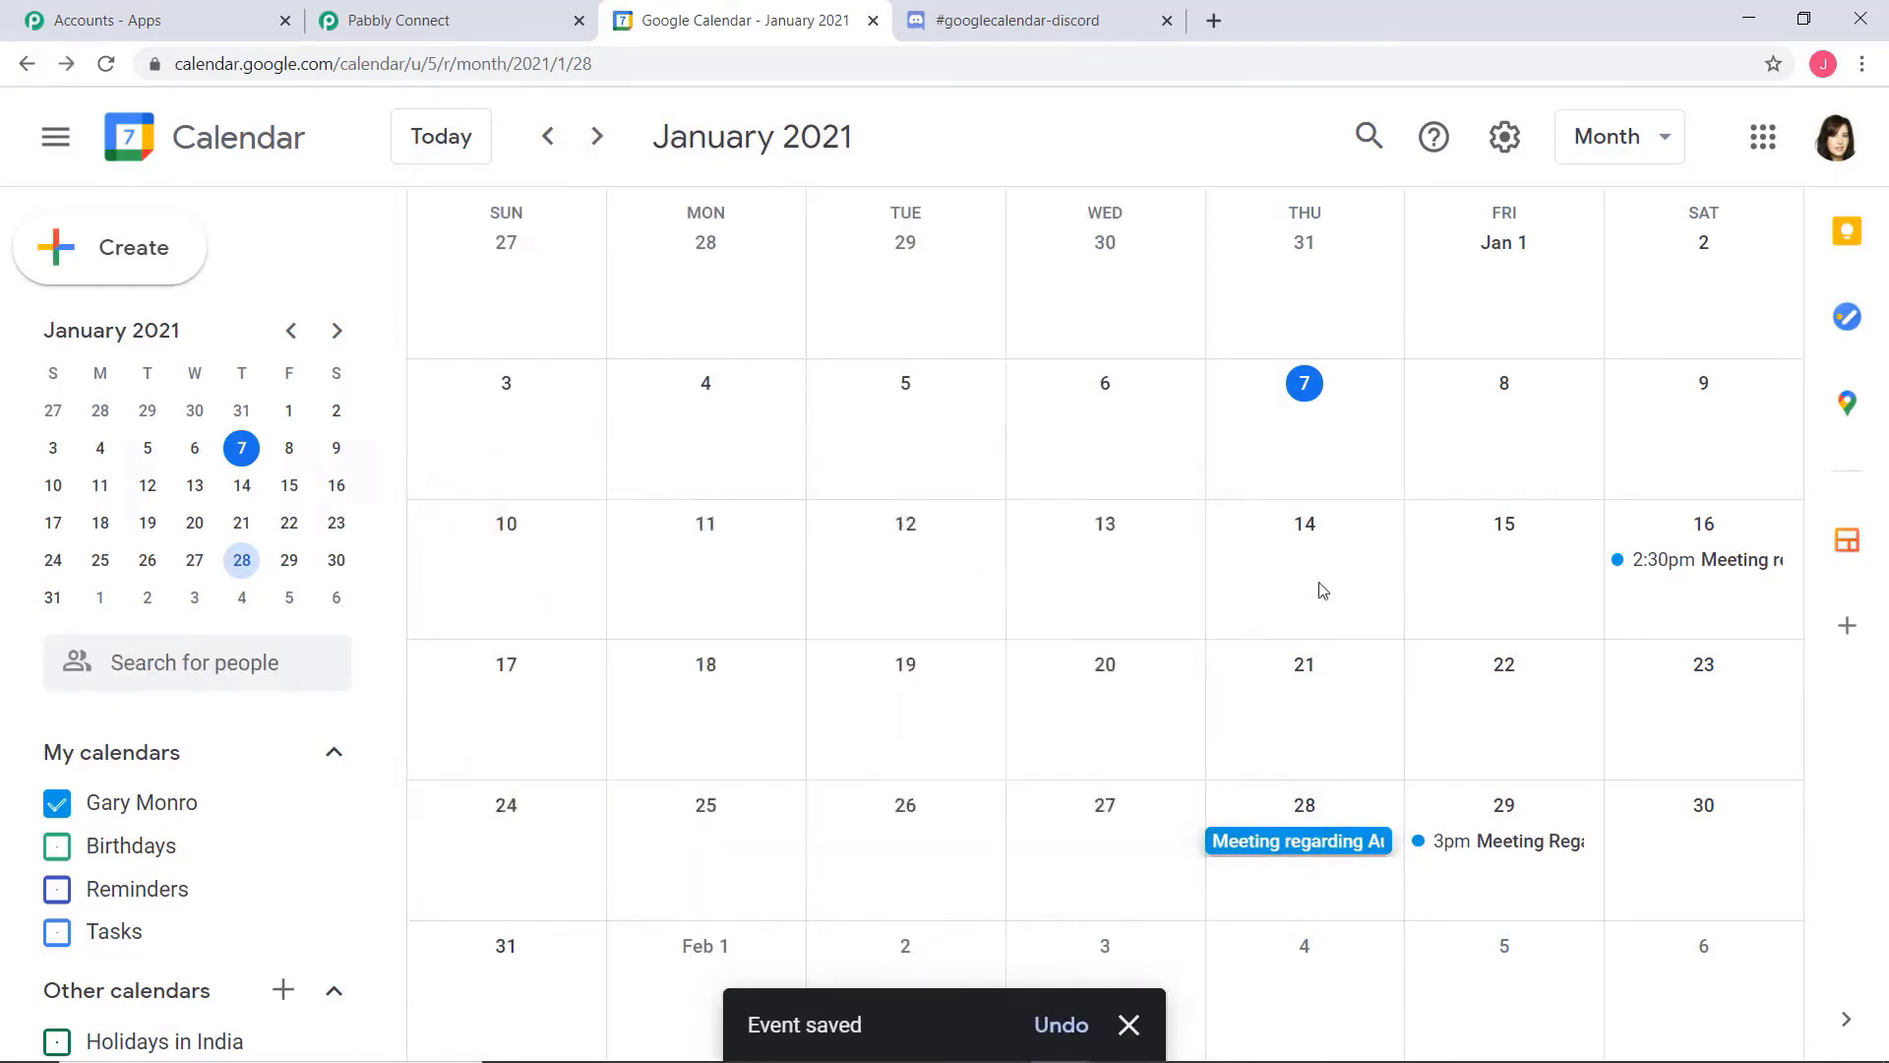
Switch to Pabbly Connect, save the trigger with a fresh test request, and review the event's summary and full description in the response
left_click(471, 21)
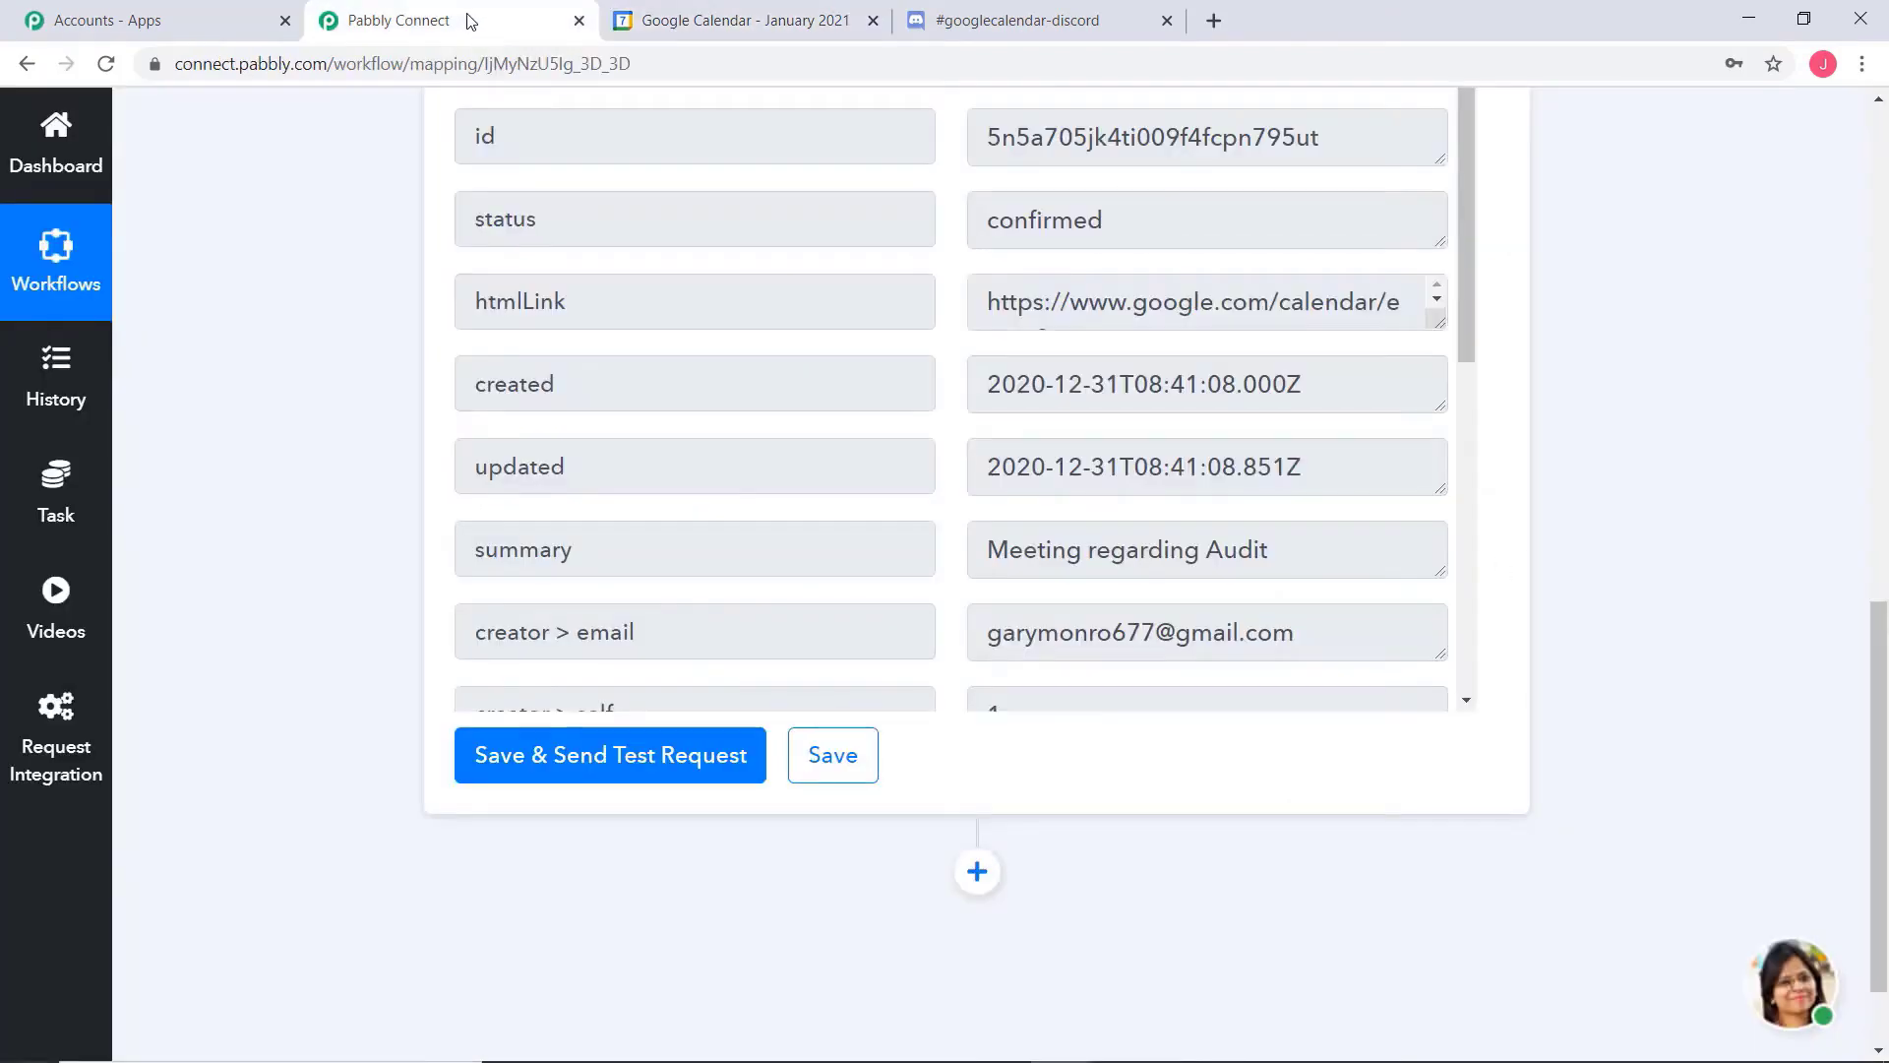
left_click(588, 769)
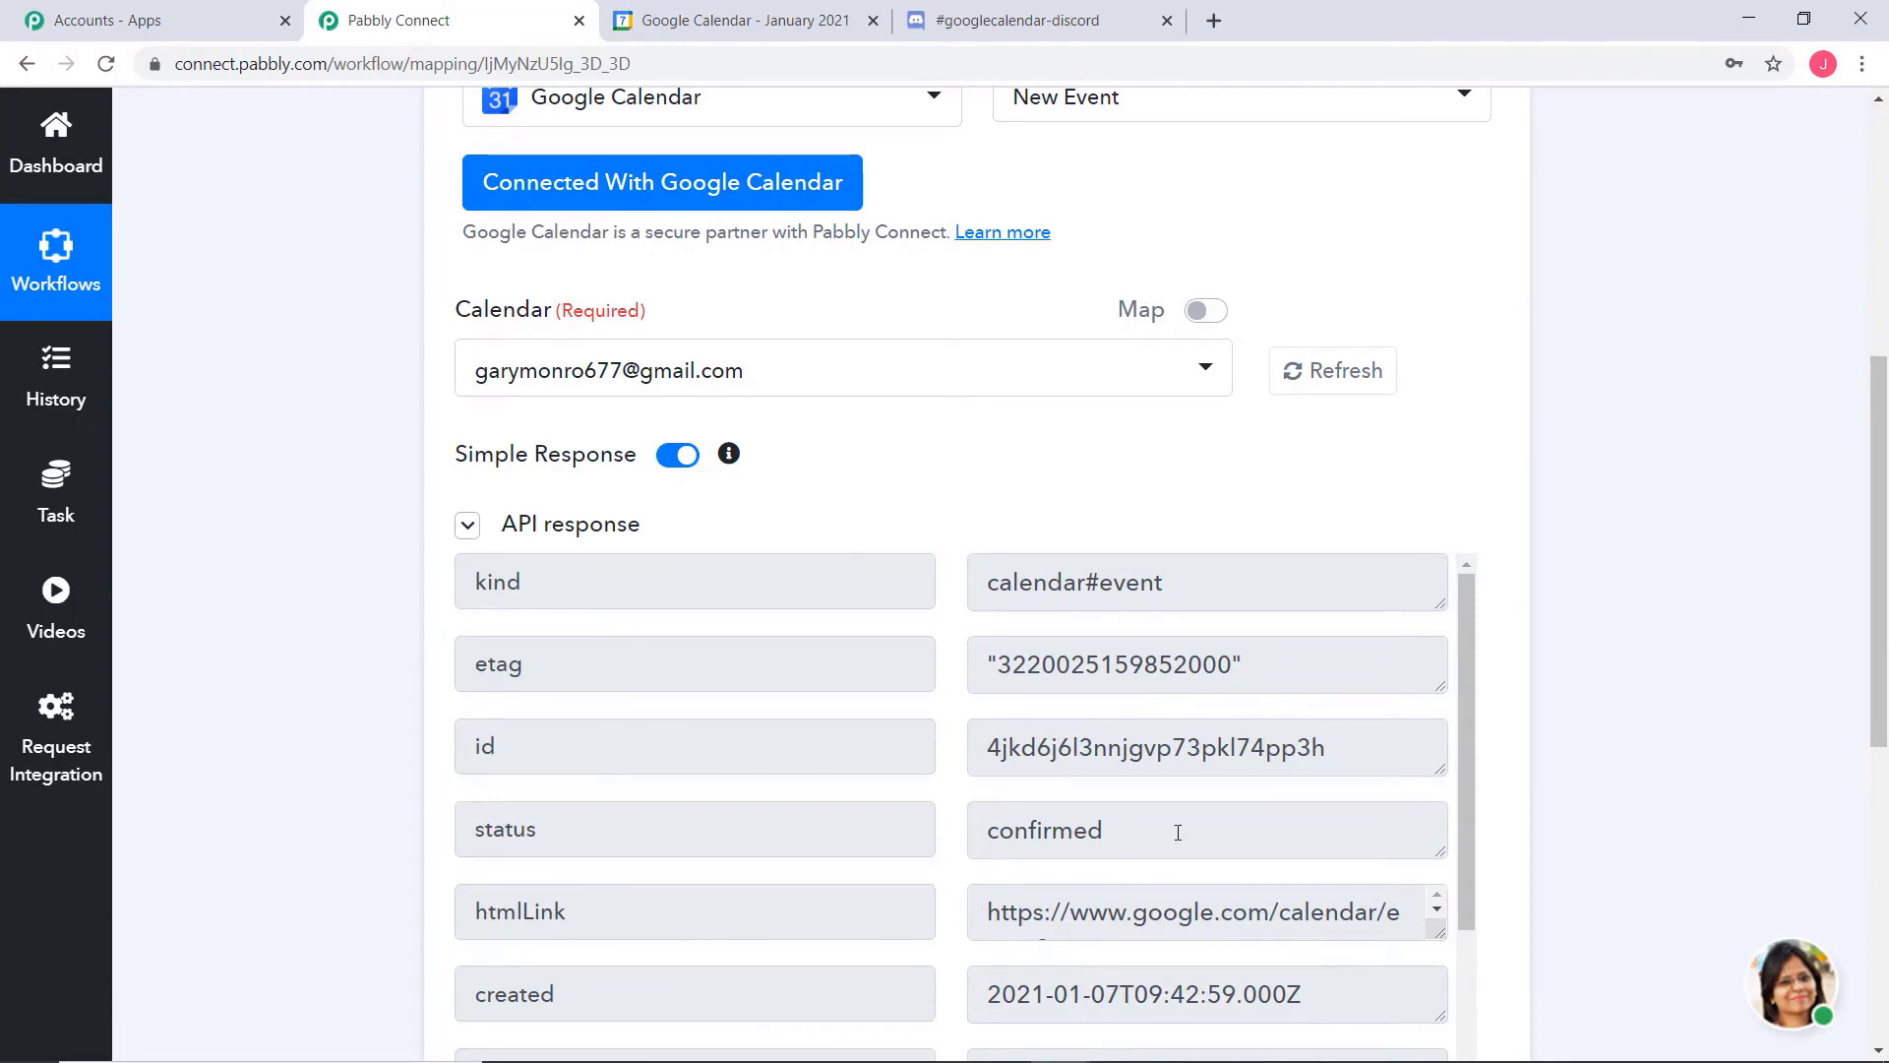
scroll(1177, 832, "down", 3)
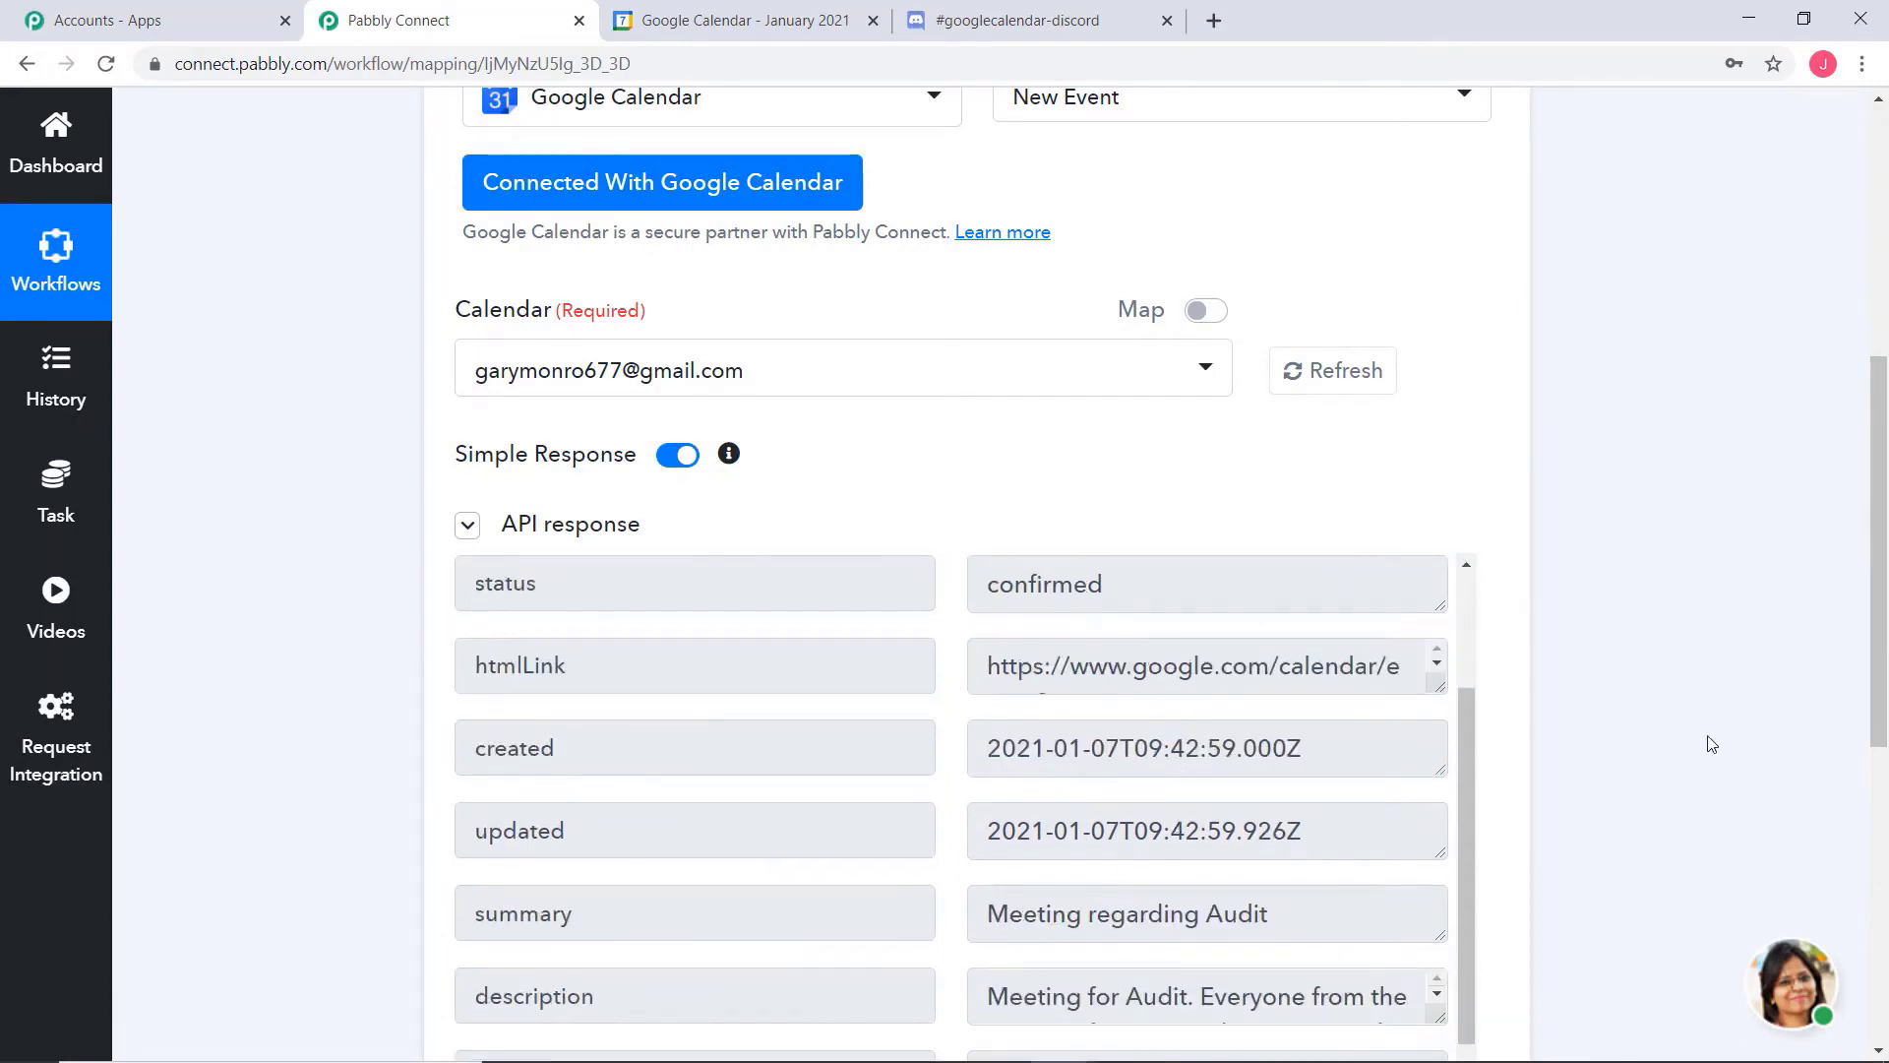
scroll(1712, 744, "down", 2)
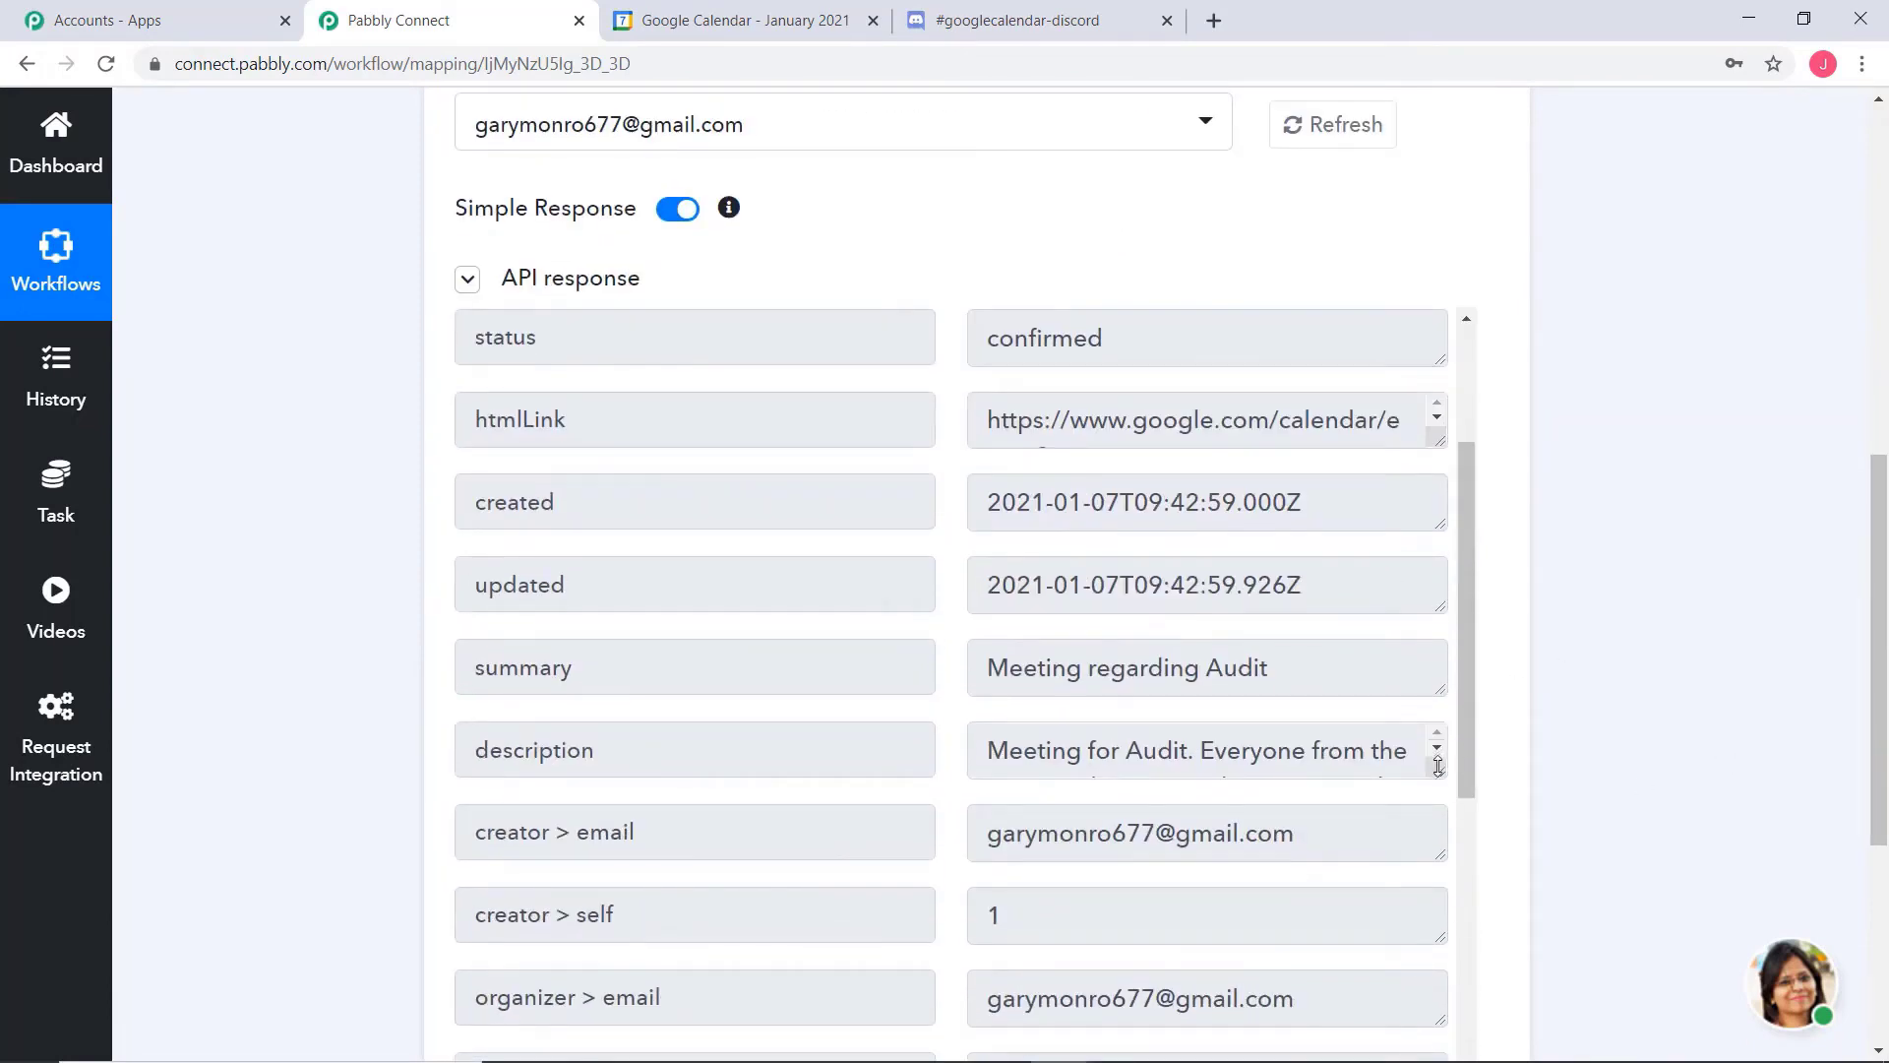
left_click_drag(1437, 766, 1439, 834)
scroll(1686, 624, "down", 4)
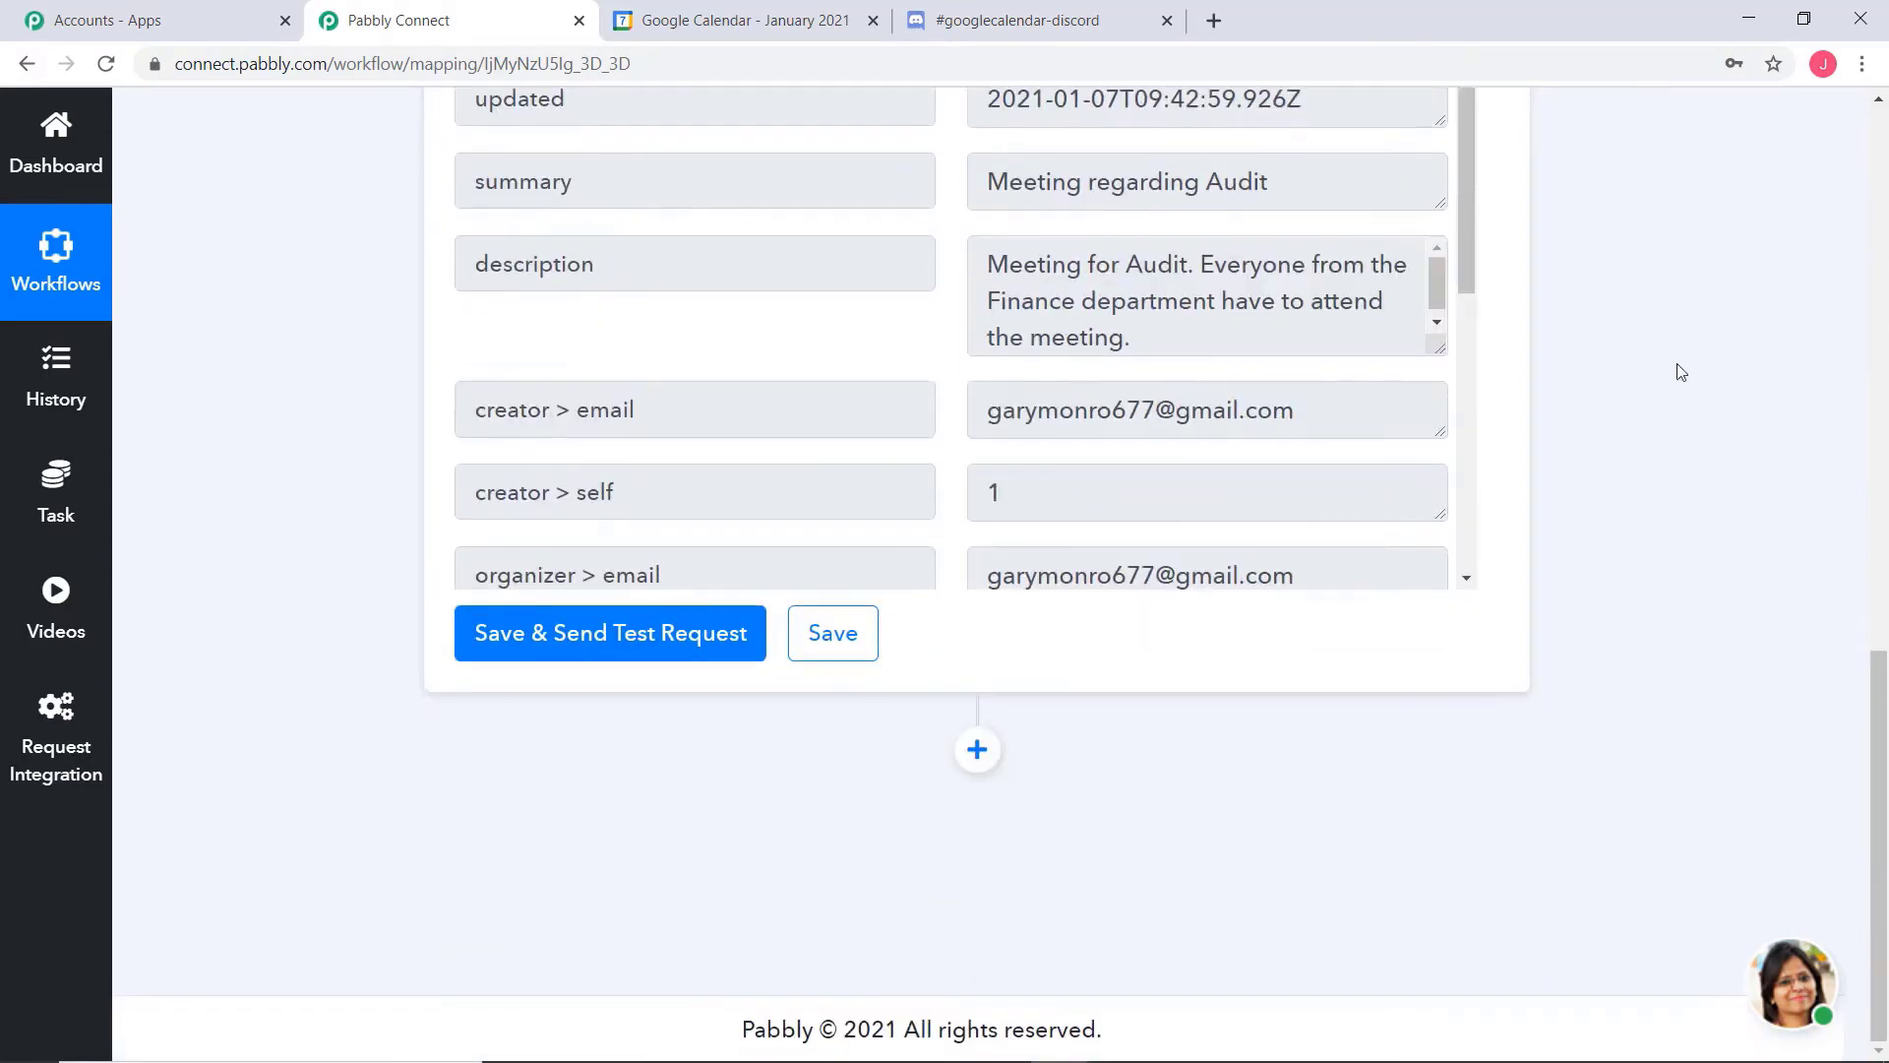
Save the Google Calendar trigger and look over its settings and captured response
left_click(856, 641)
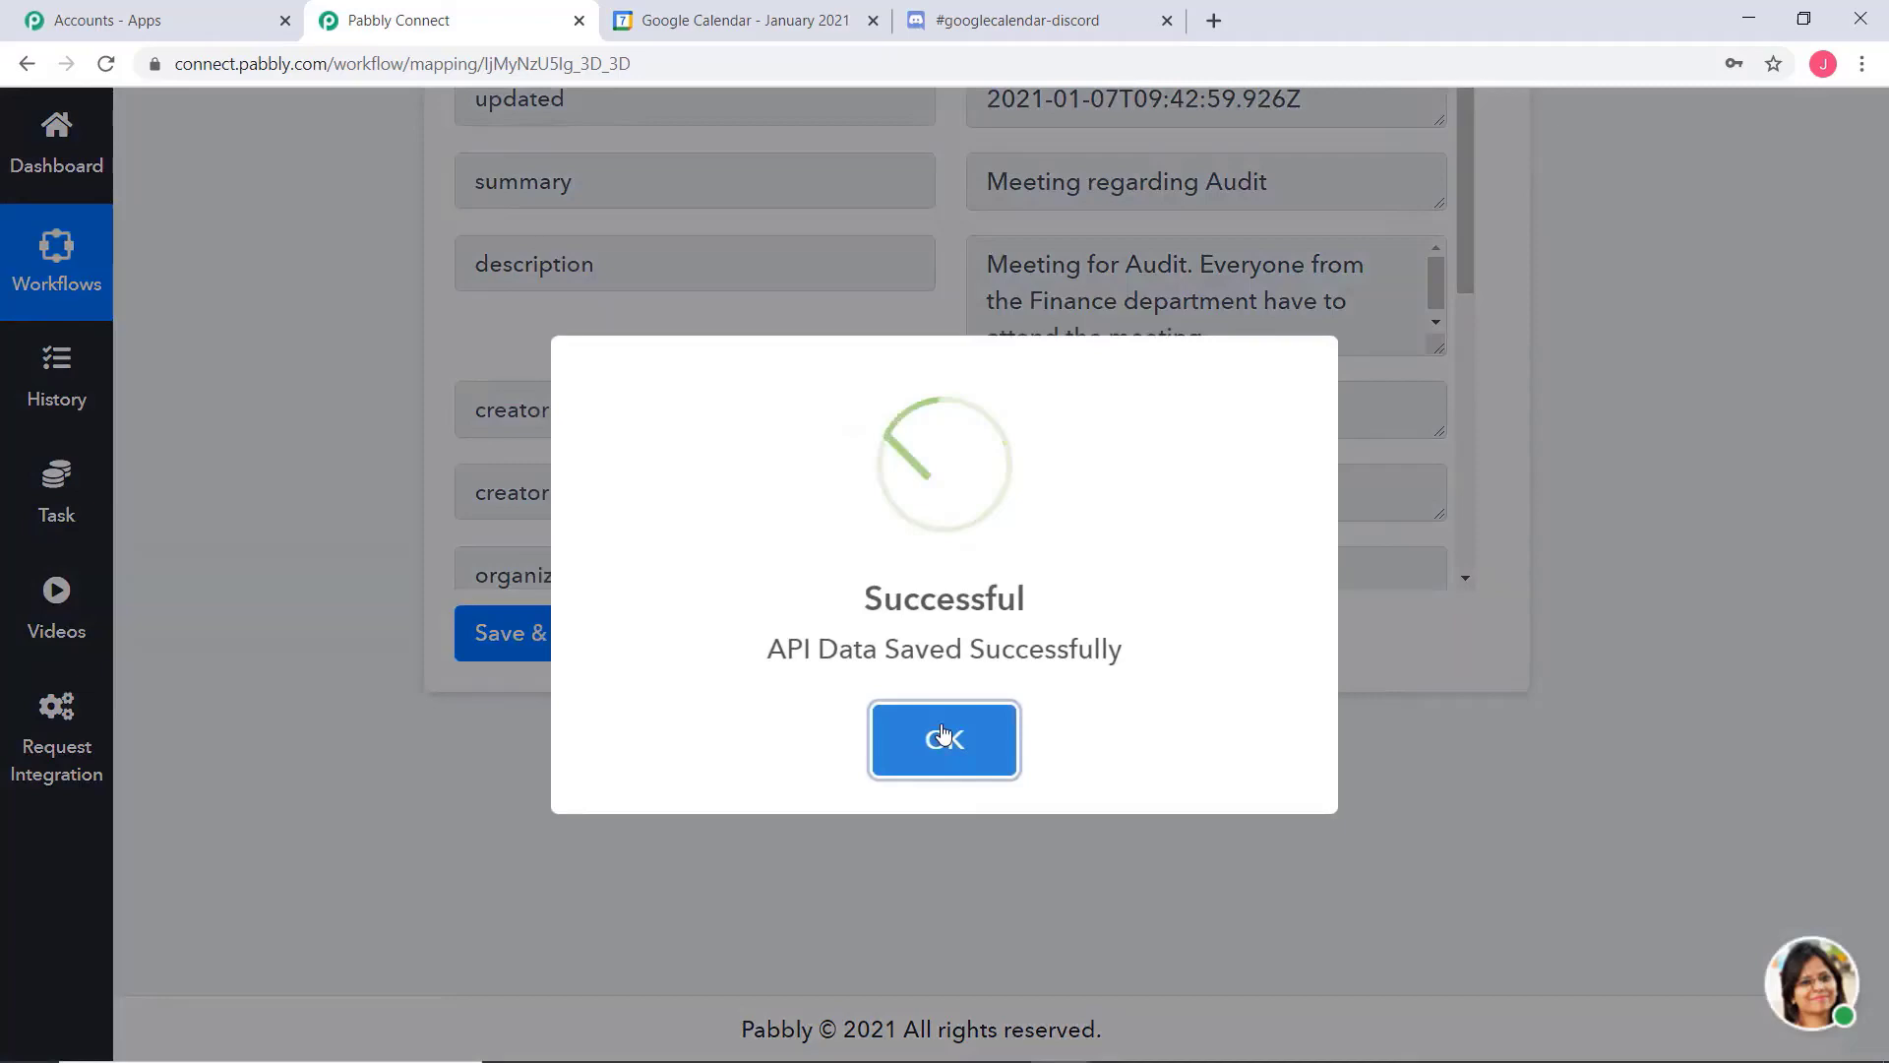
left_click(944, 713)
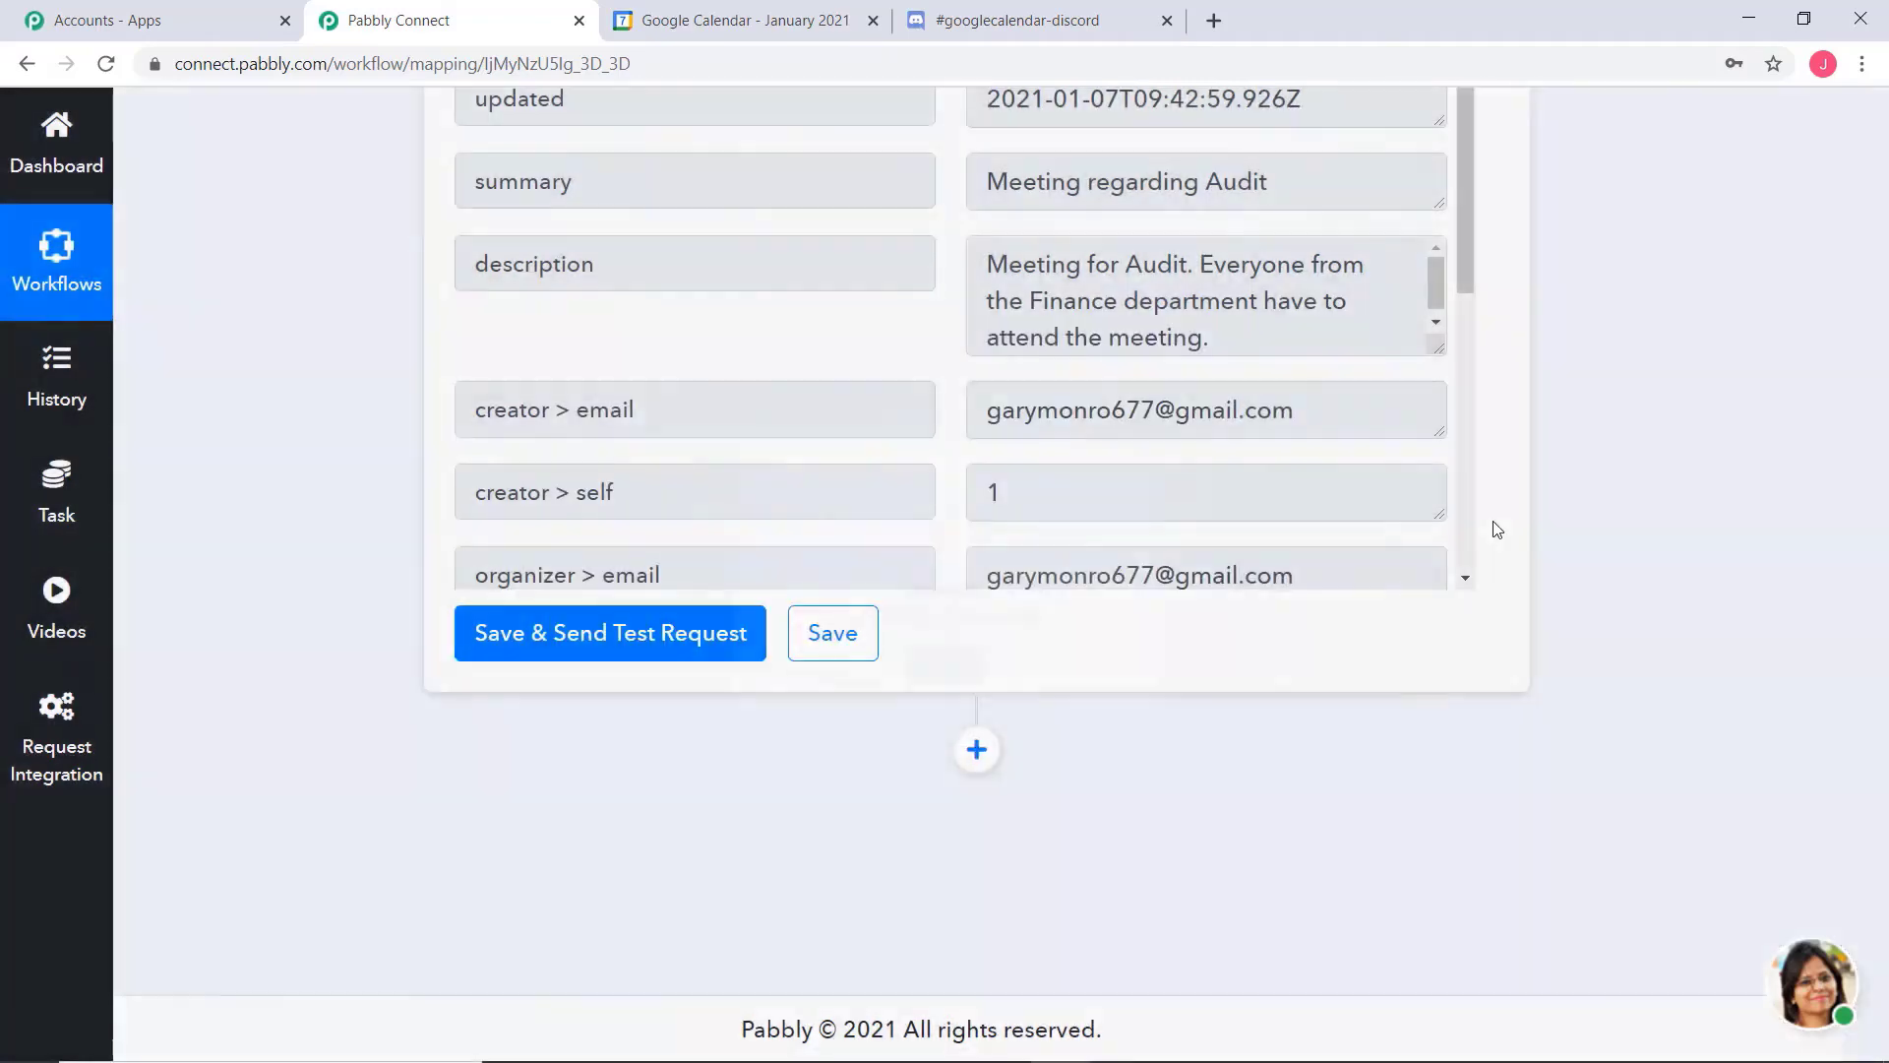
scroll(1682, 425, "up", 8)
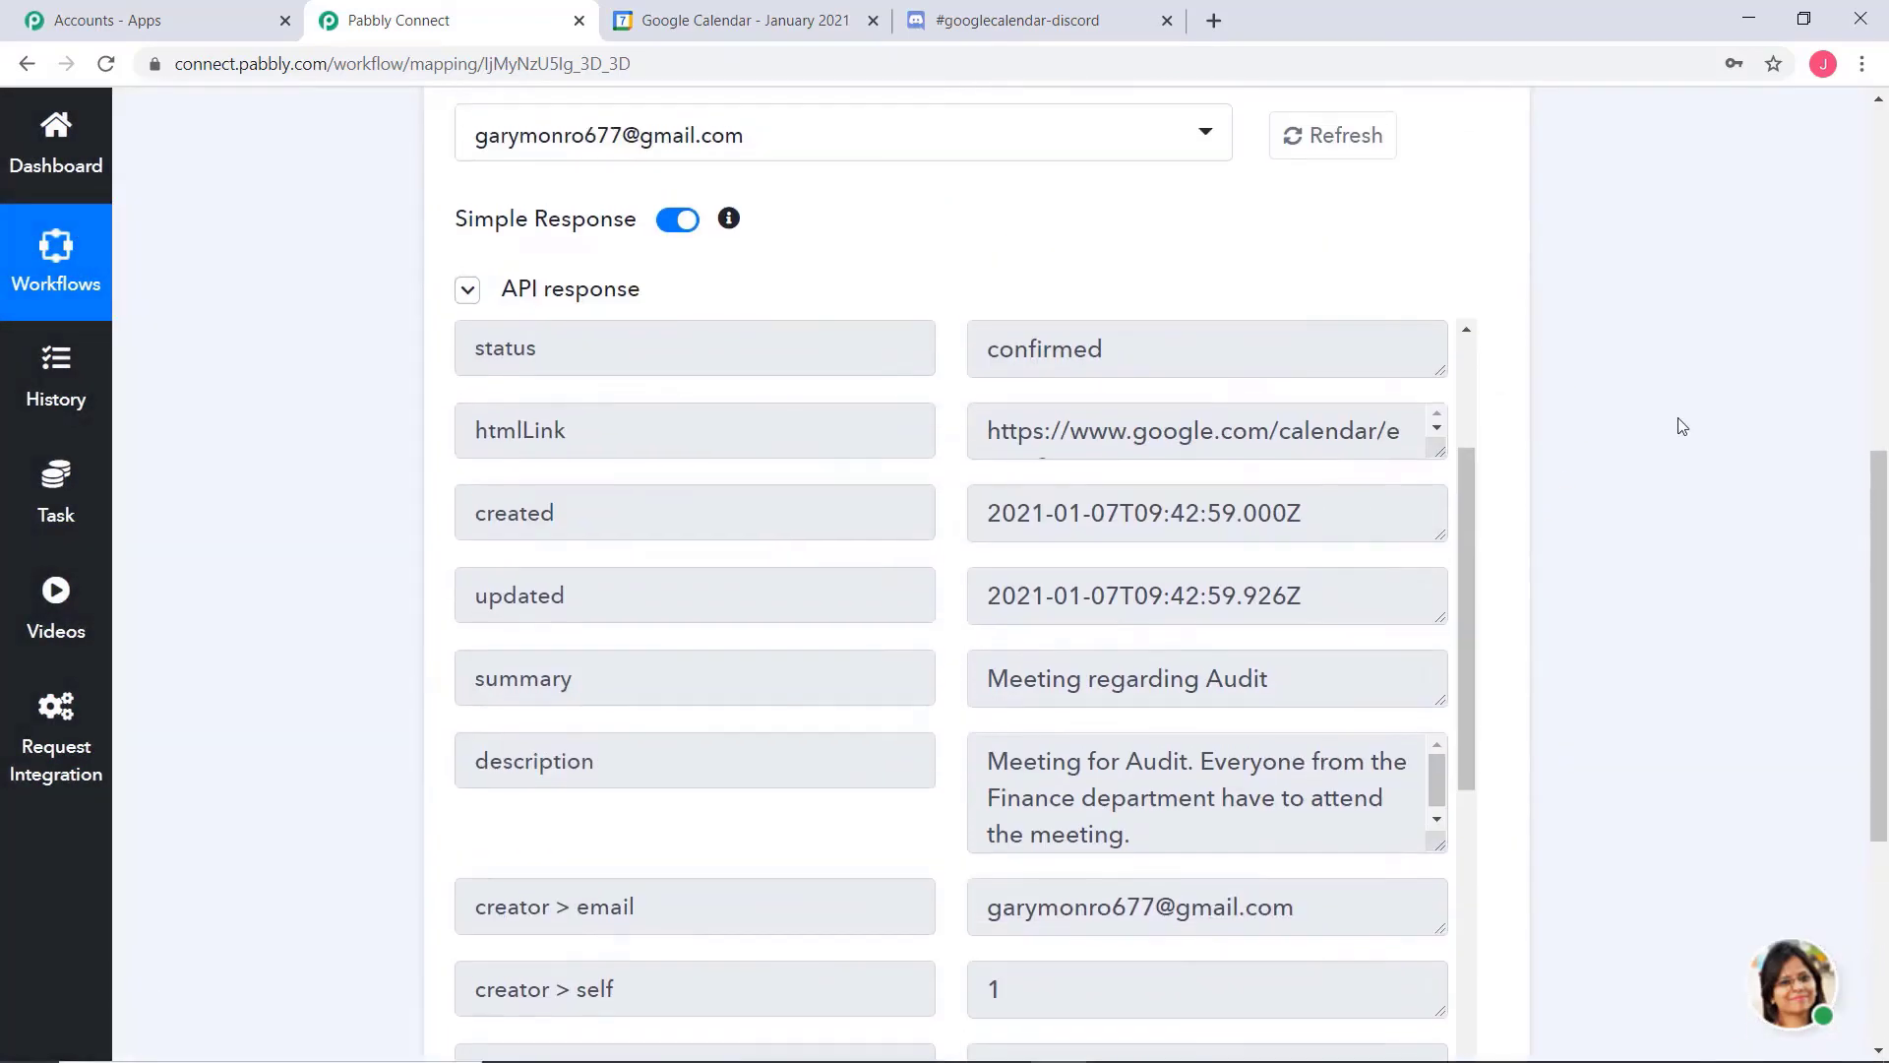
scroll(1630, 371, "up", 3)
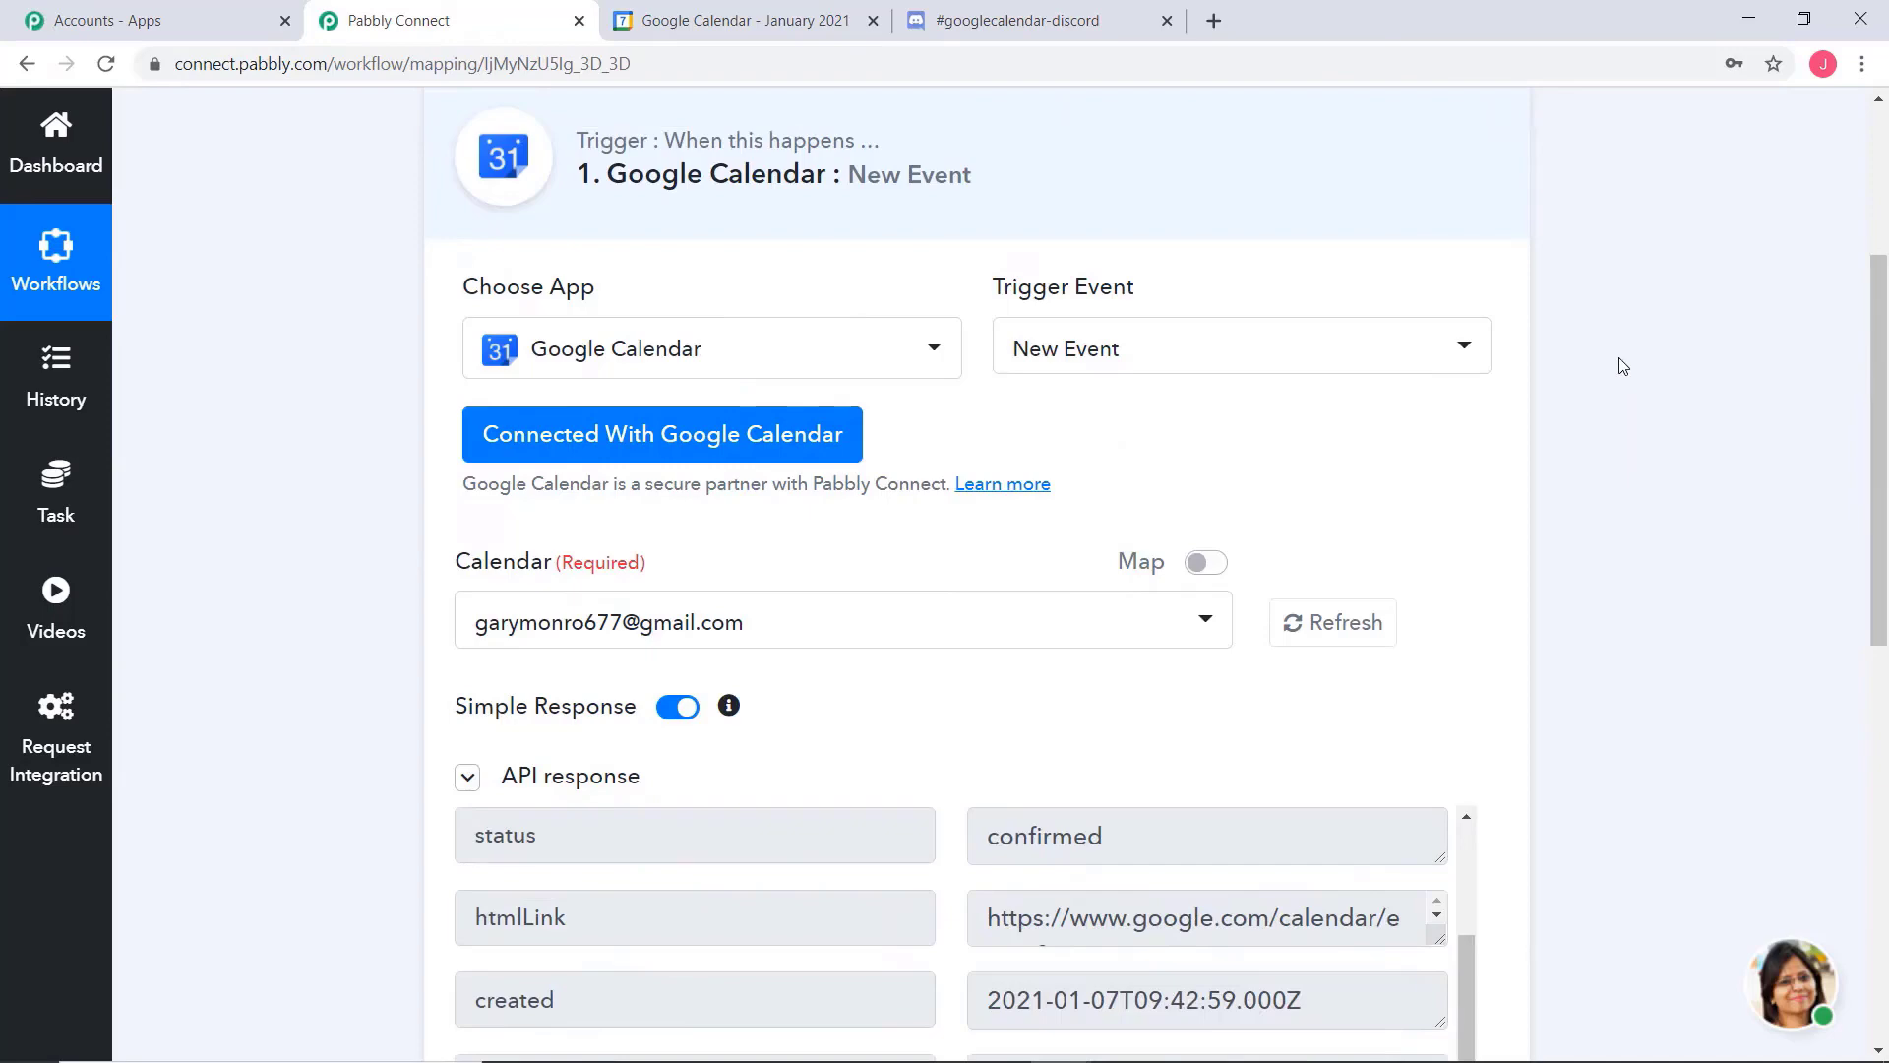
scroll(1622, 366, "down", 10)
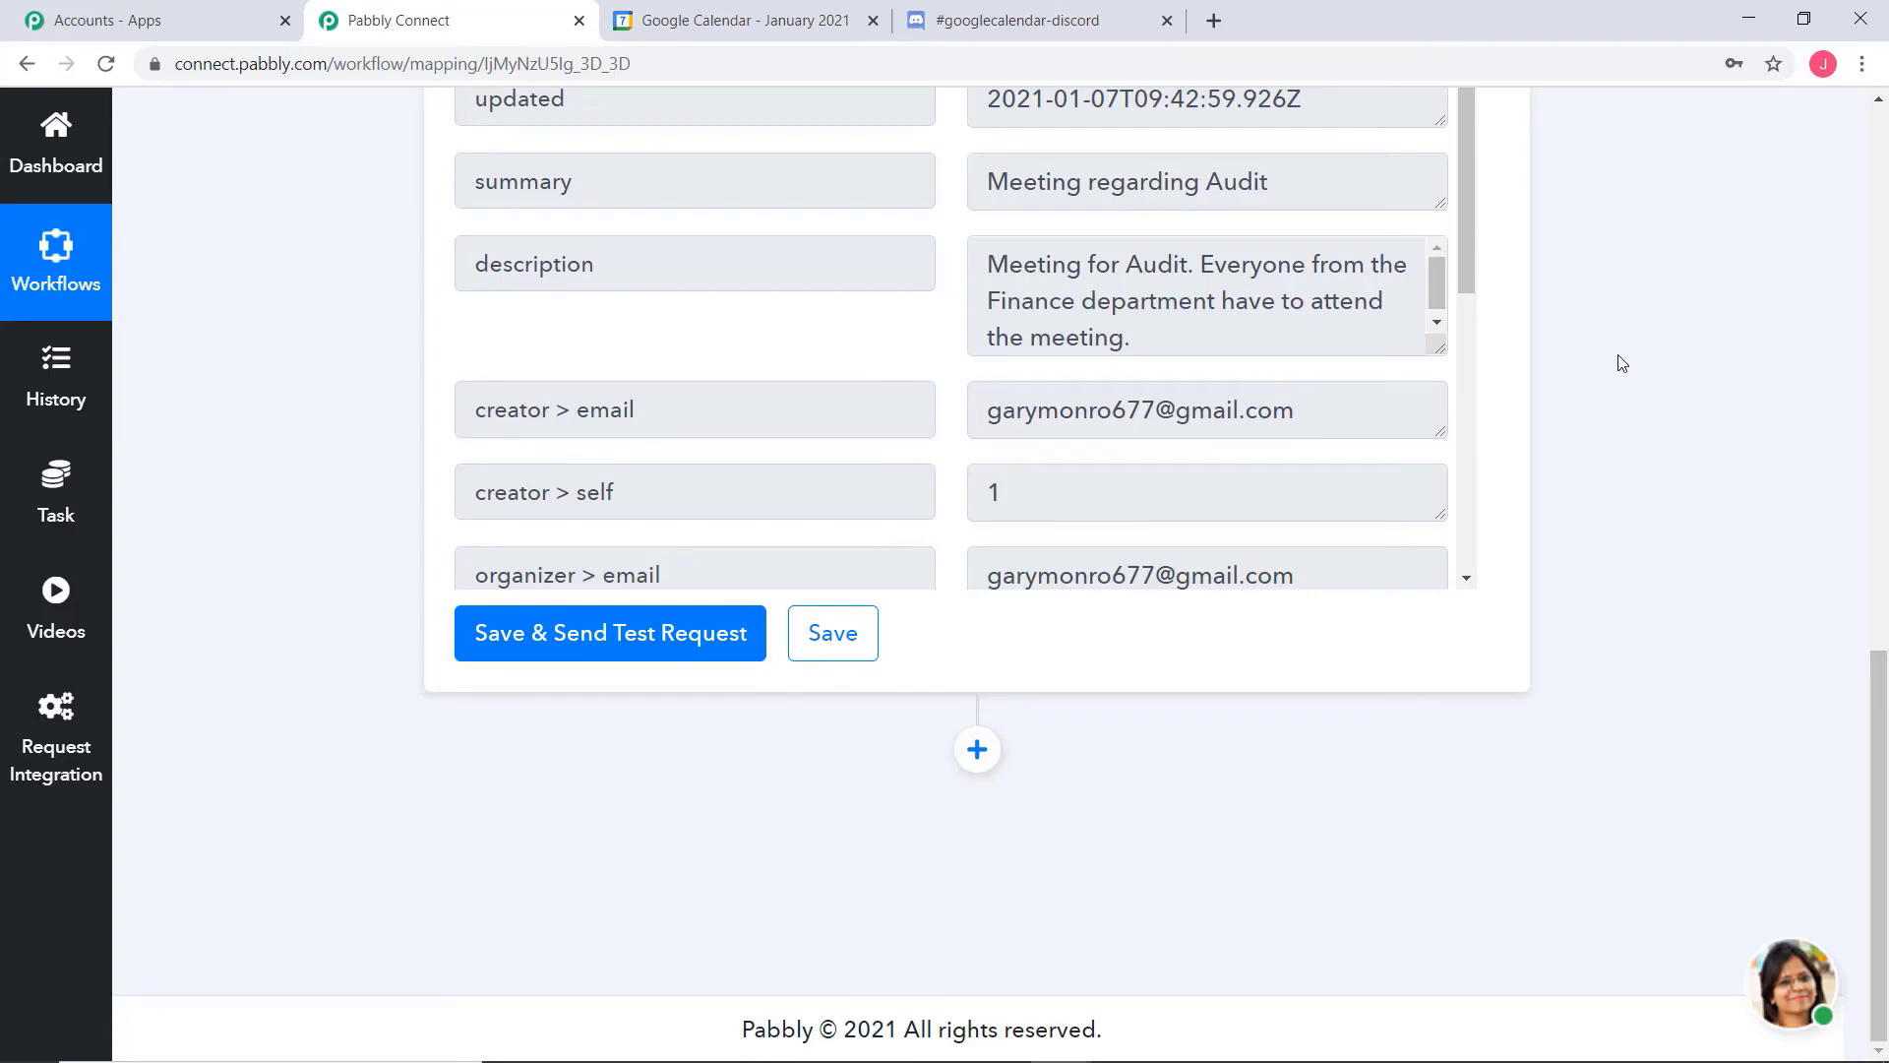
Add an action after the trigger using Discord as the app and Send Channel Message as the action event
left_click(987, 740)
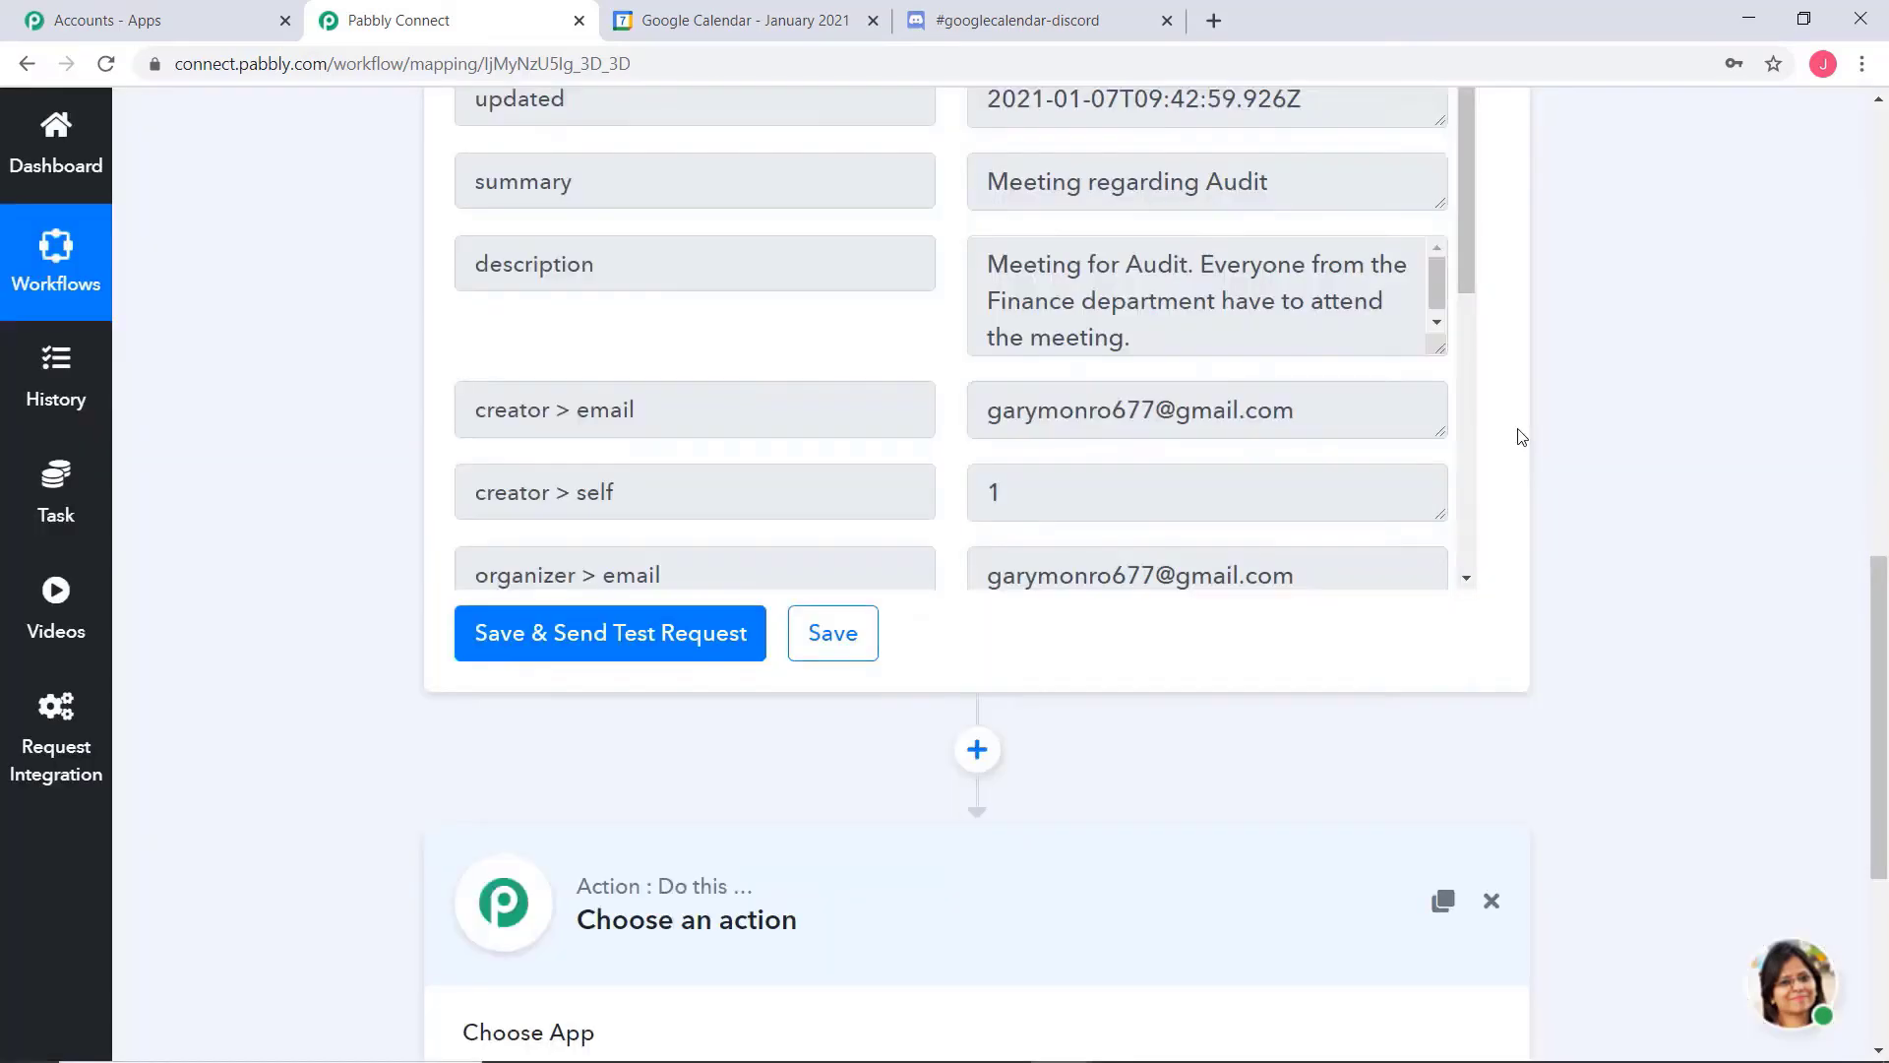
scroll(1699, 541, "down", 5)
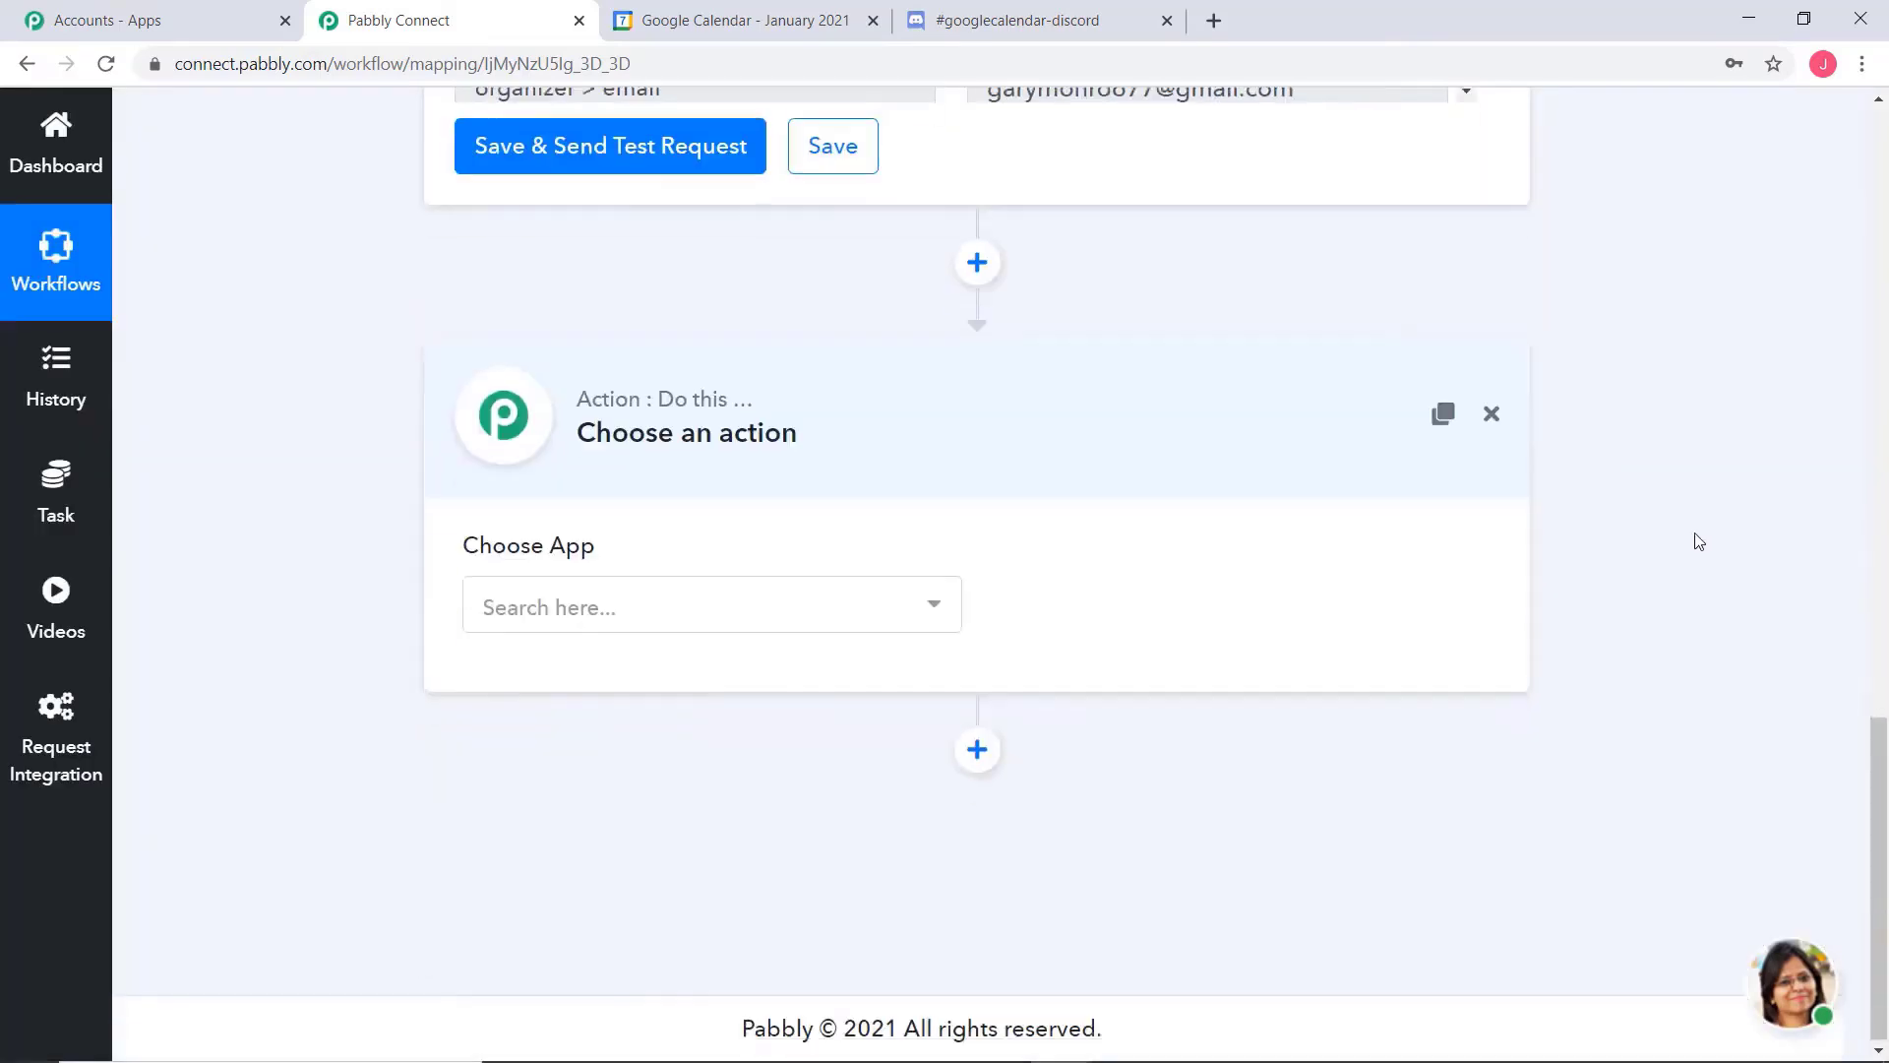
left_click(758, 599)
type("dis")
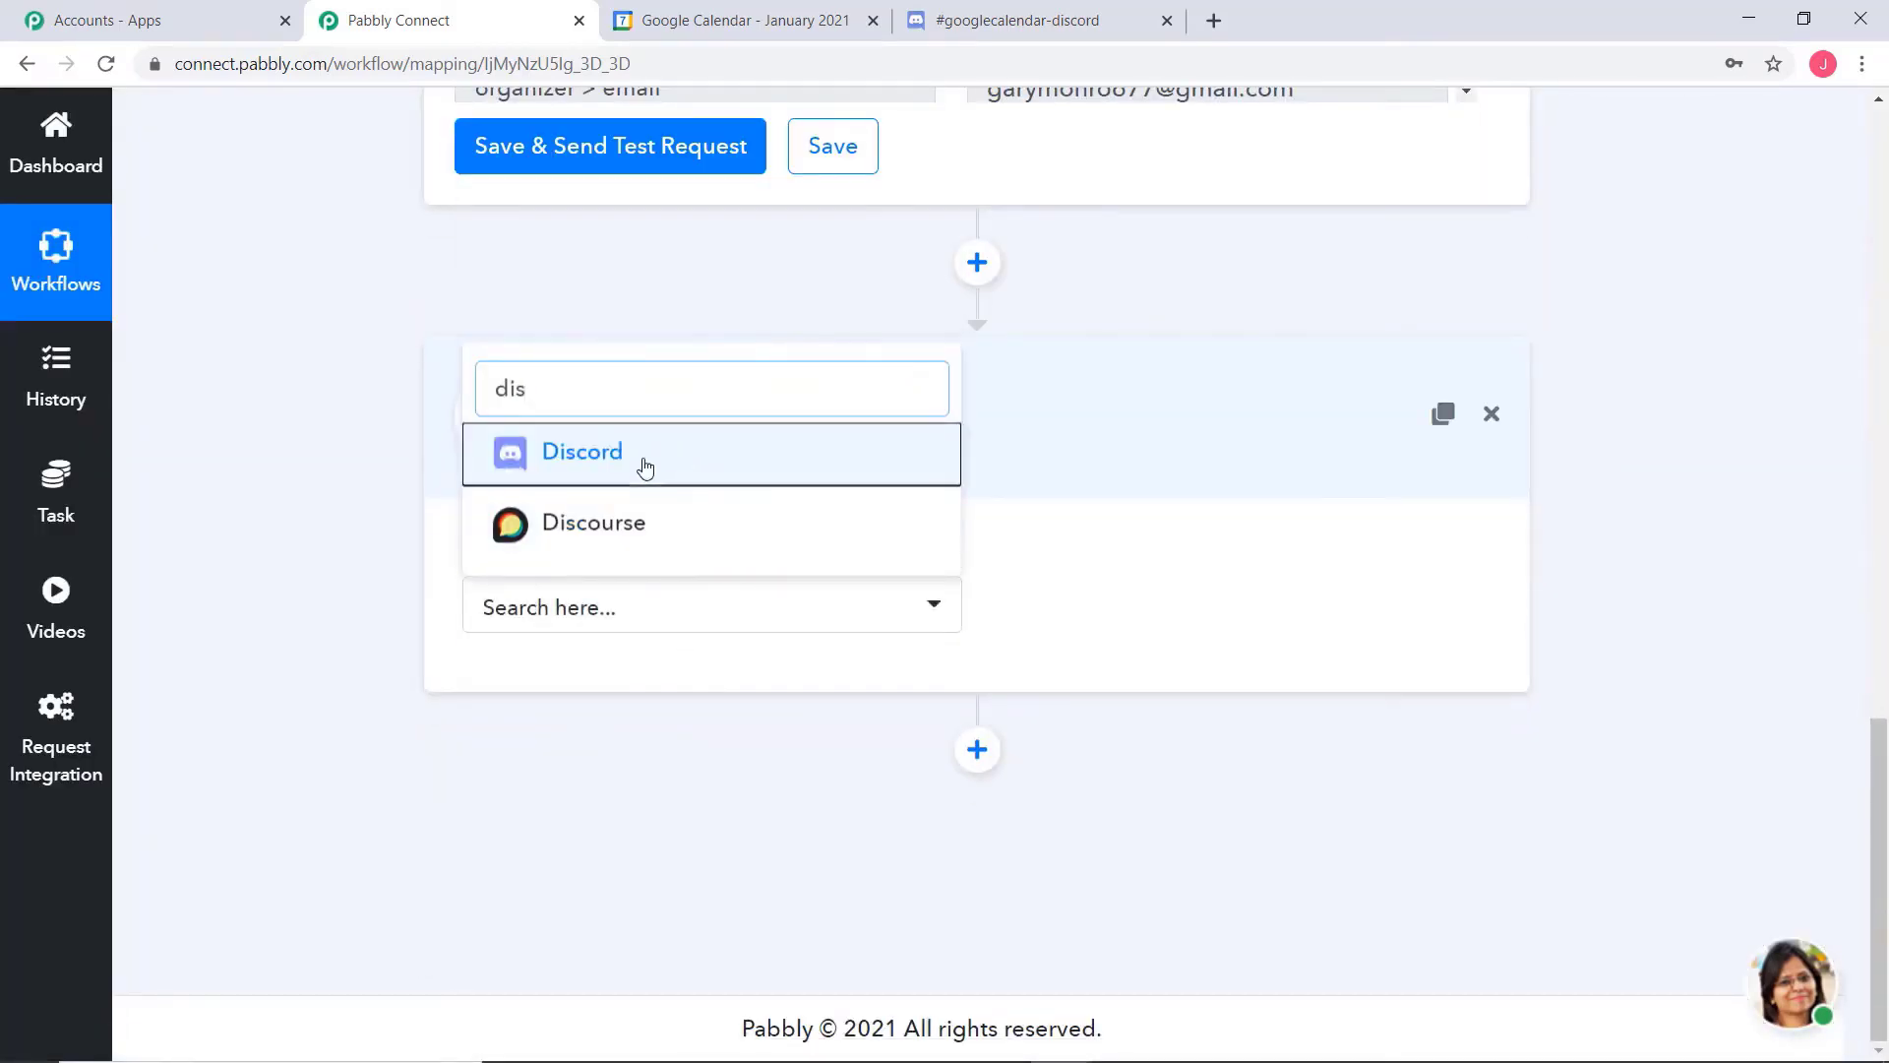
left_click(642, 469)
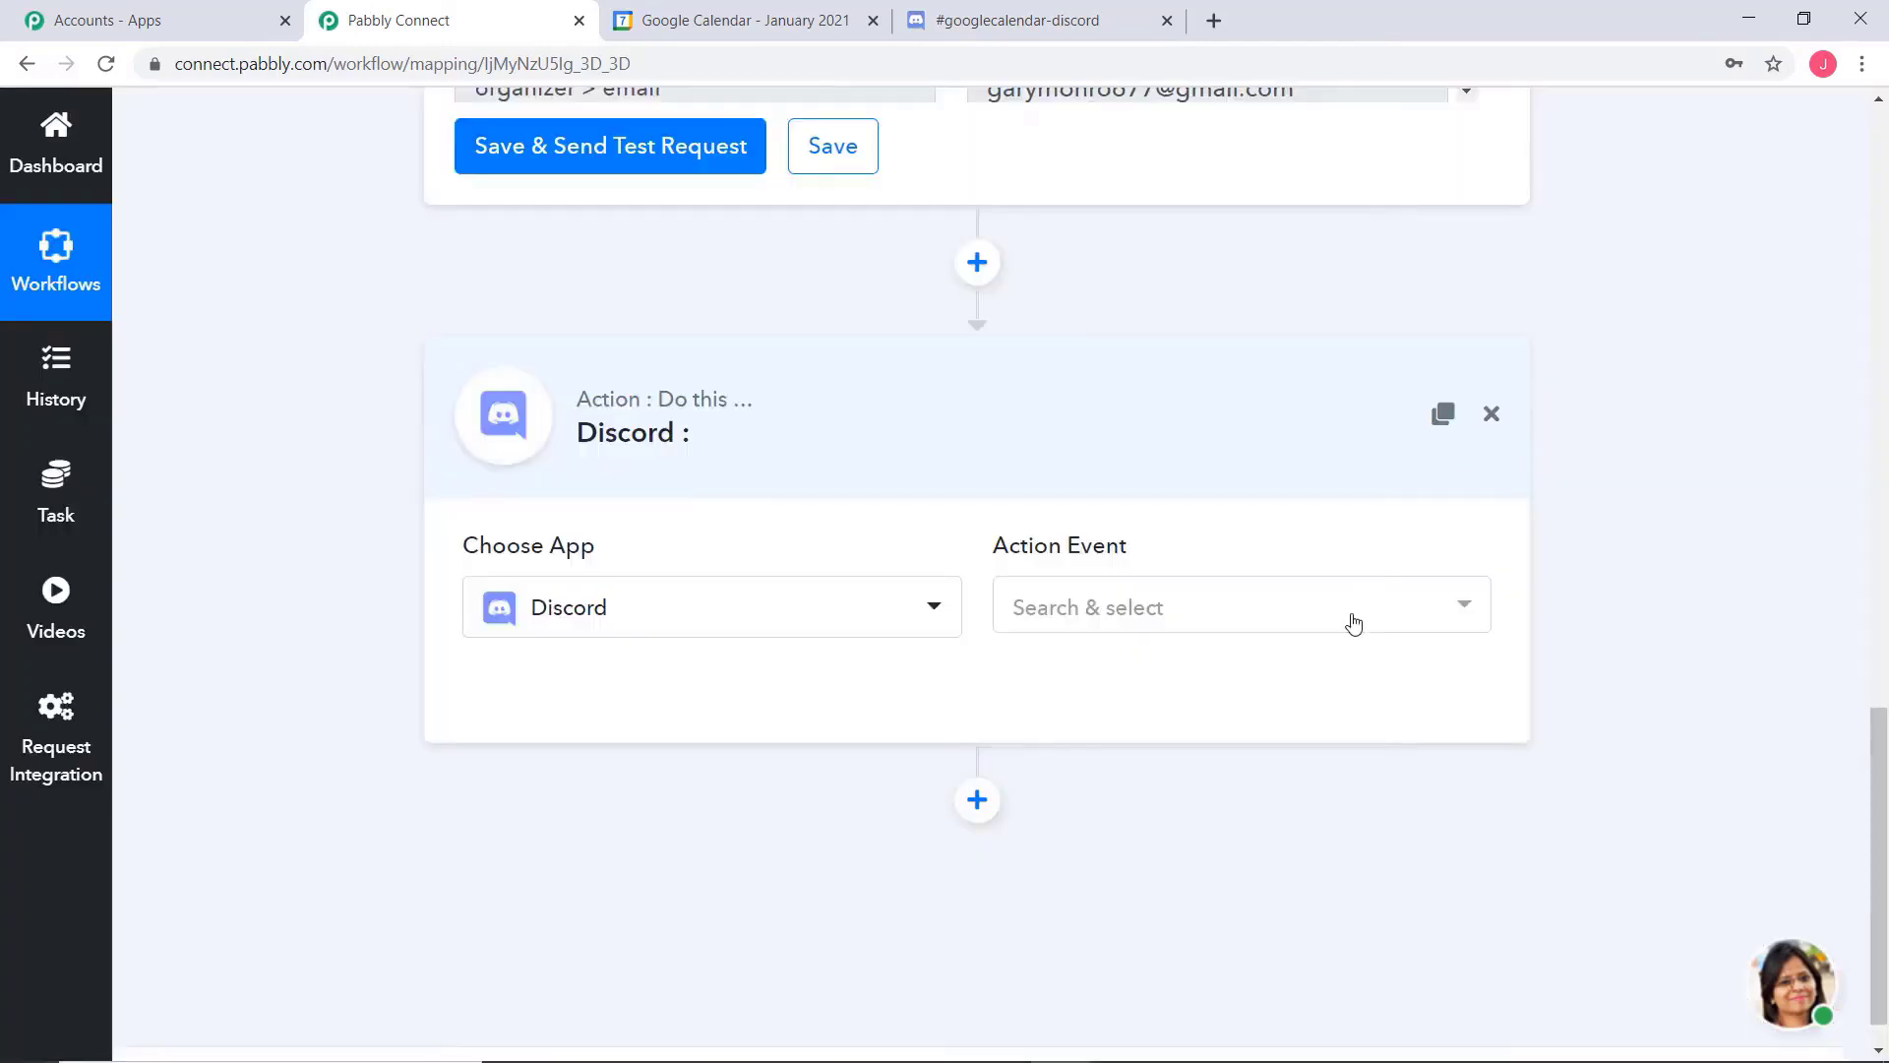
left_click(1218, 603)
scroll(1686, 632, "down", 1)
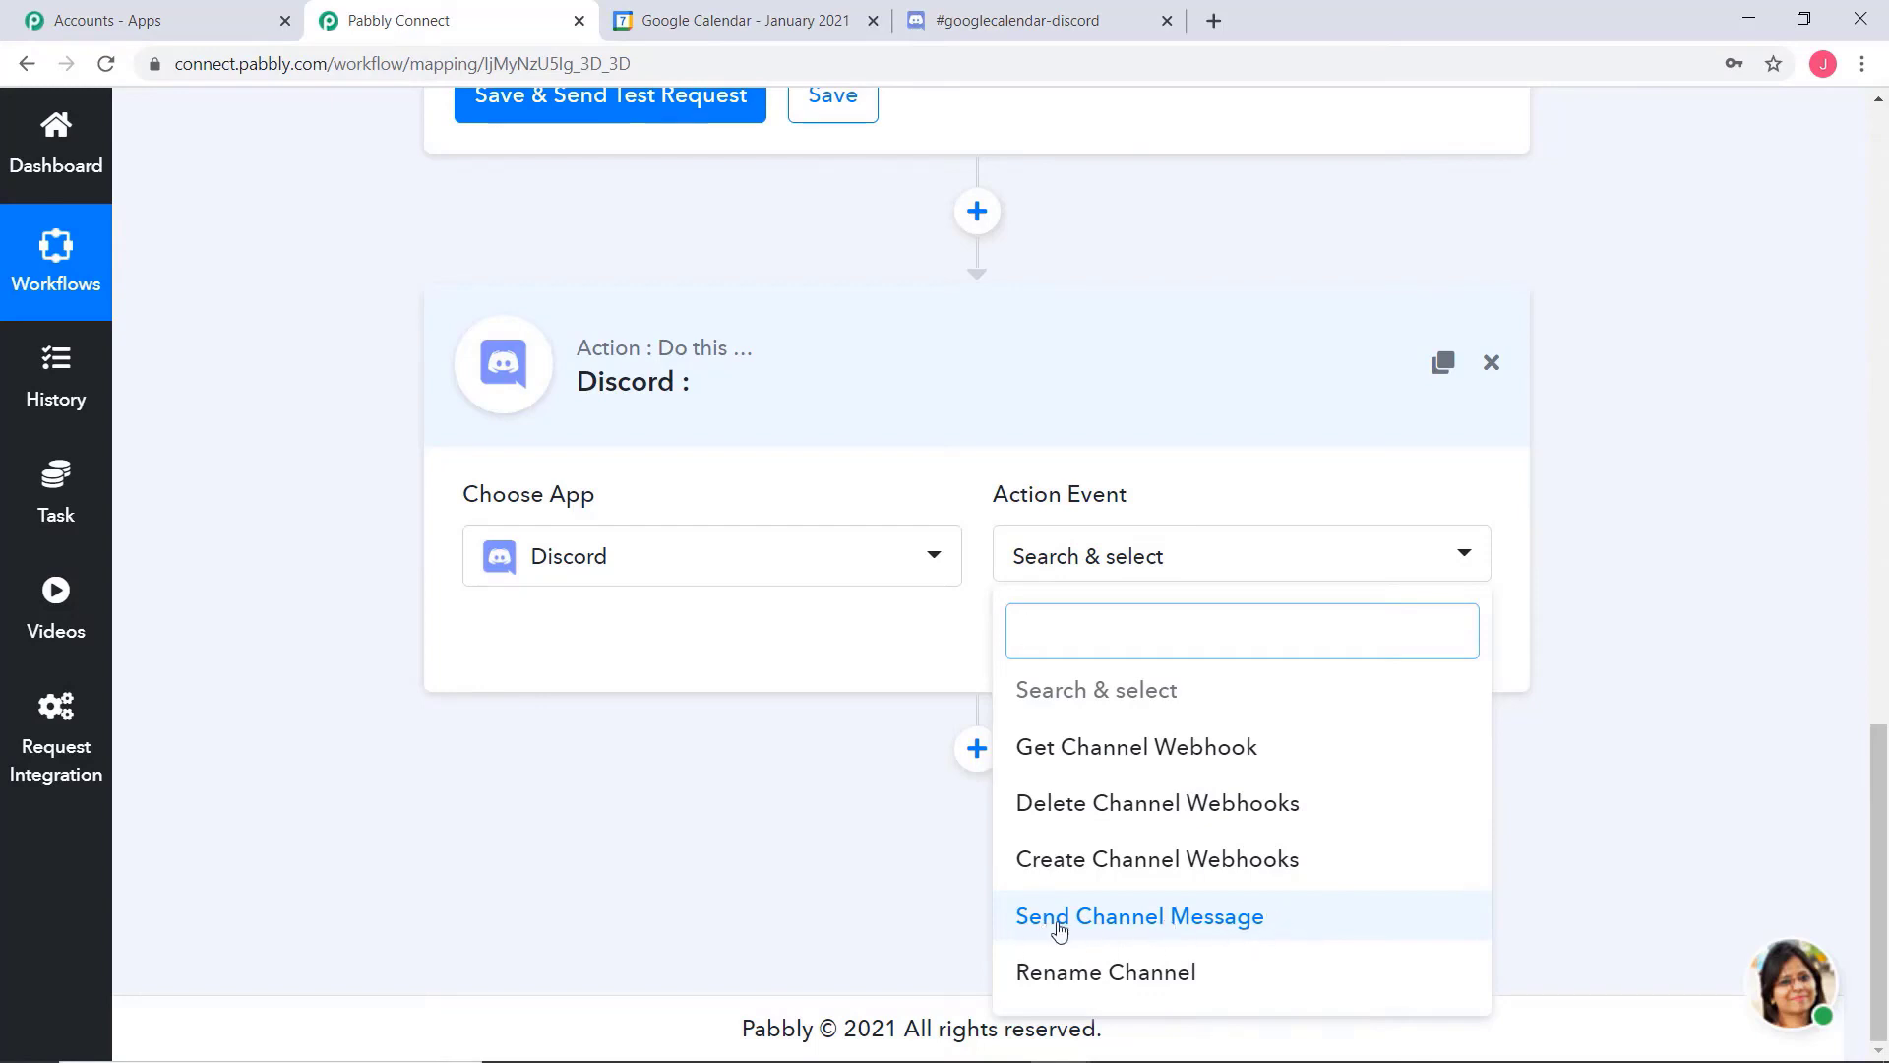
left_click(1148, 926)
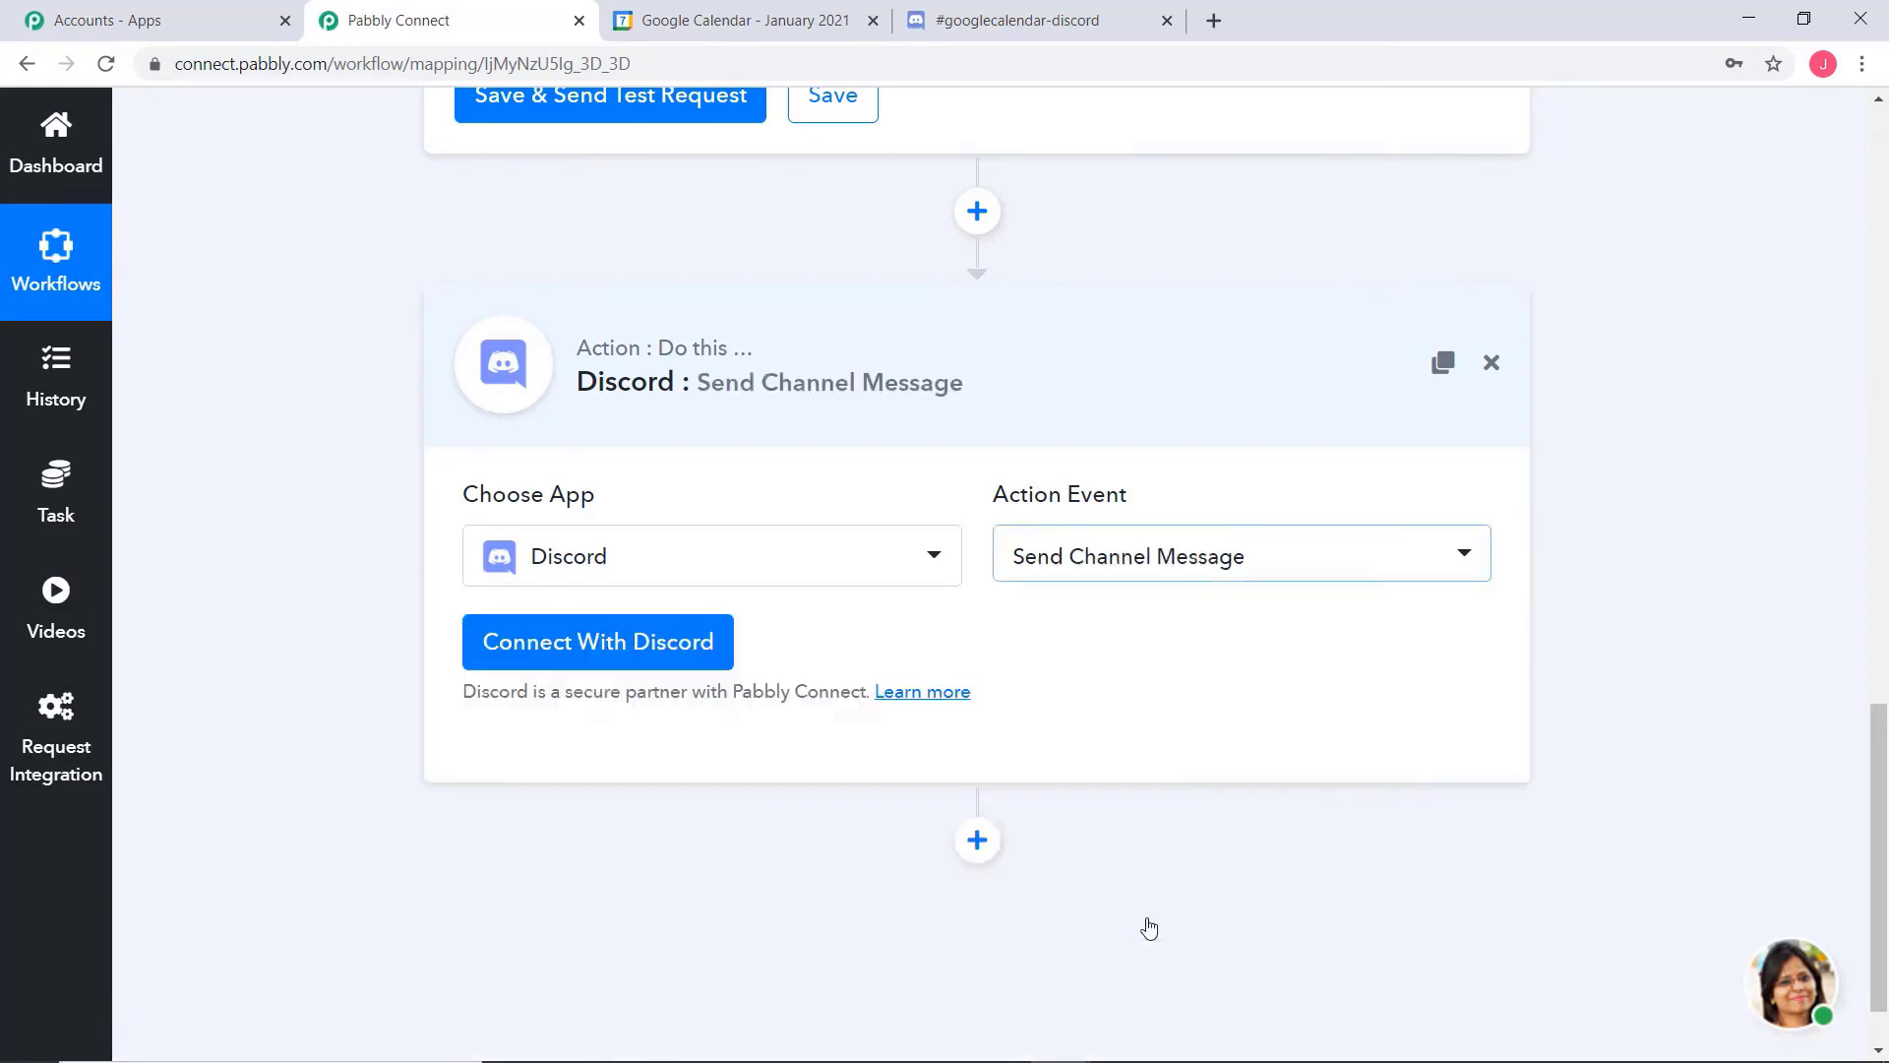
Connect the action through new Discord credentials, authorizing the Pabbly bot with its requested permissions on the account's own server
left_click(584, 655)
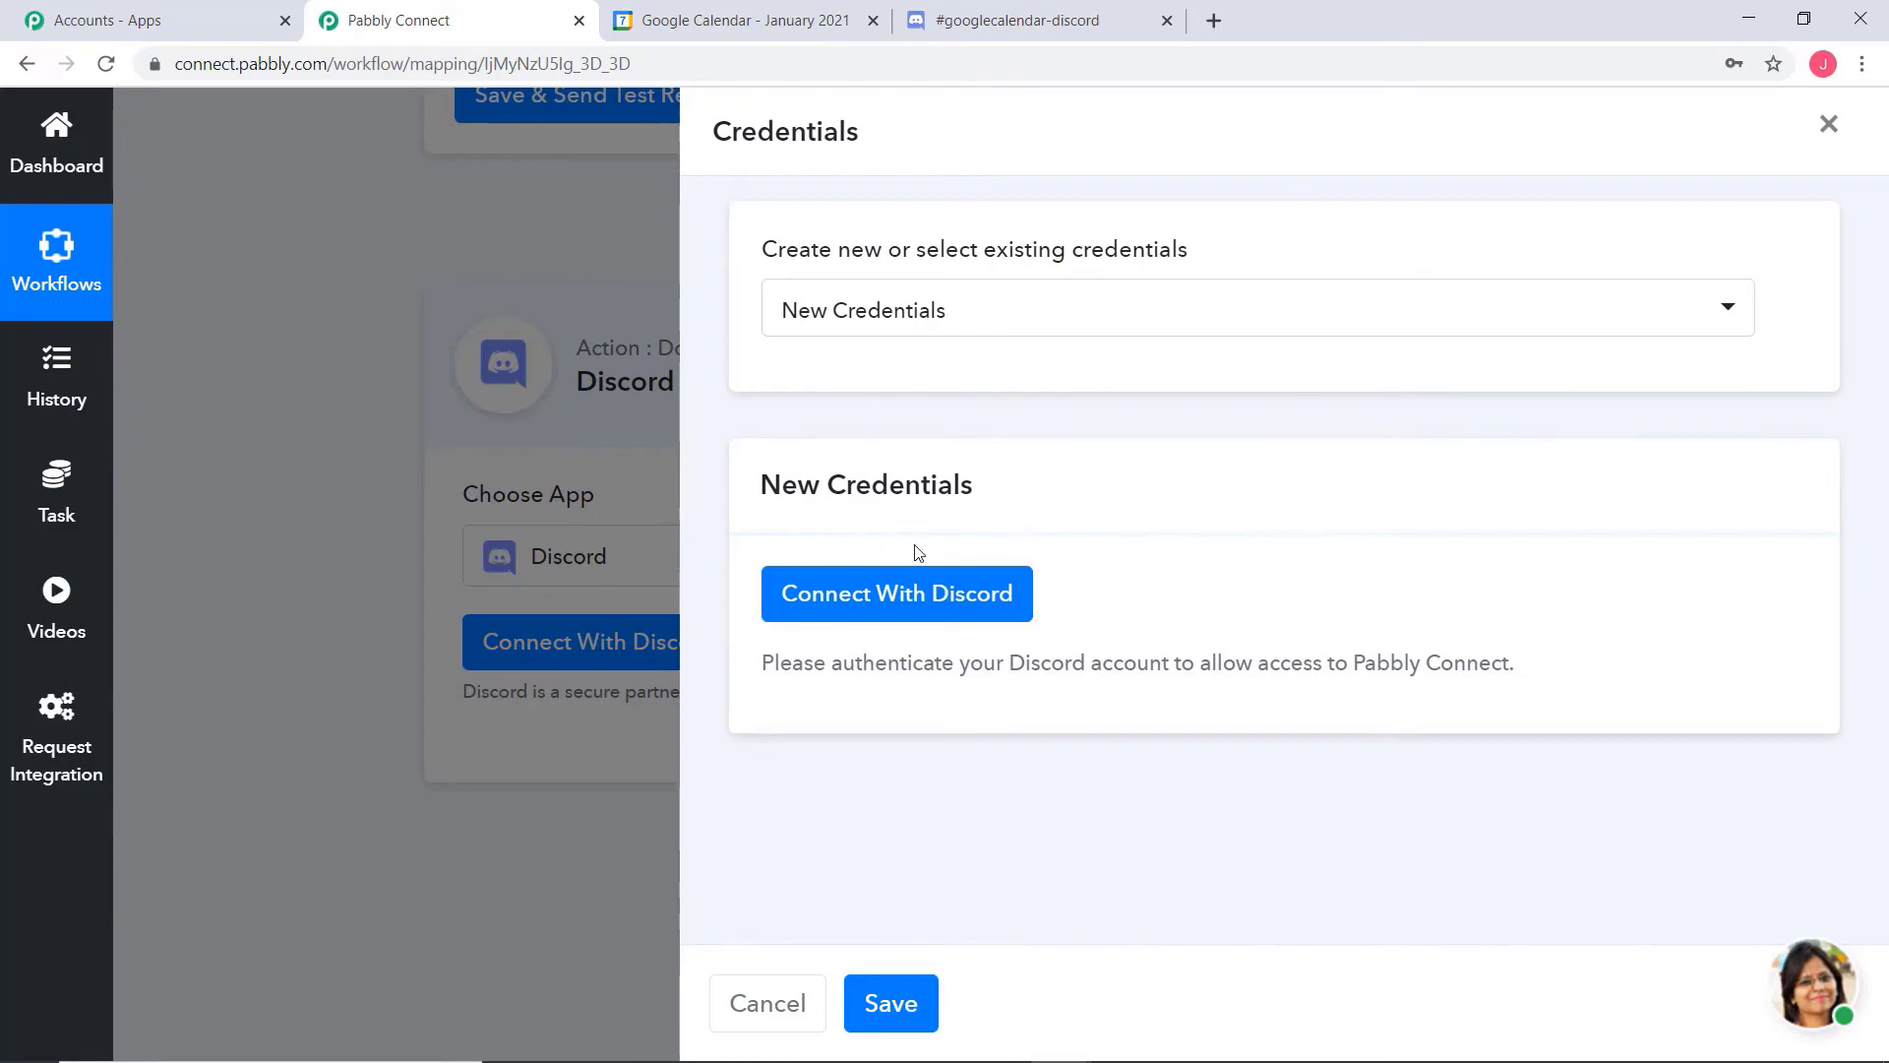
left_click(923, 594)
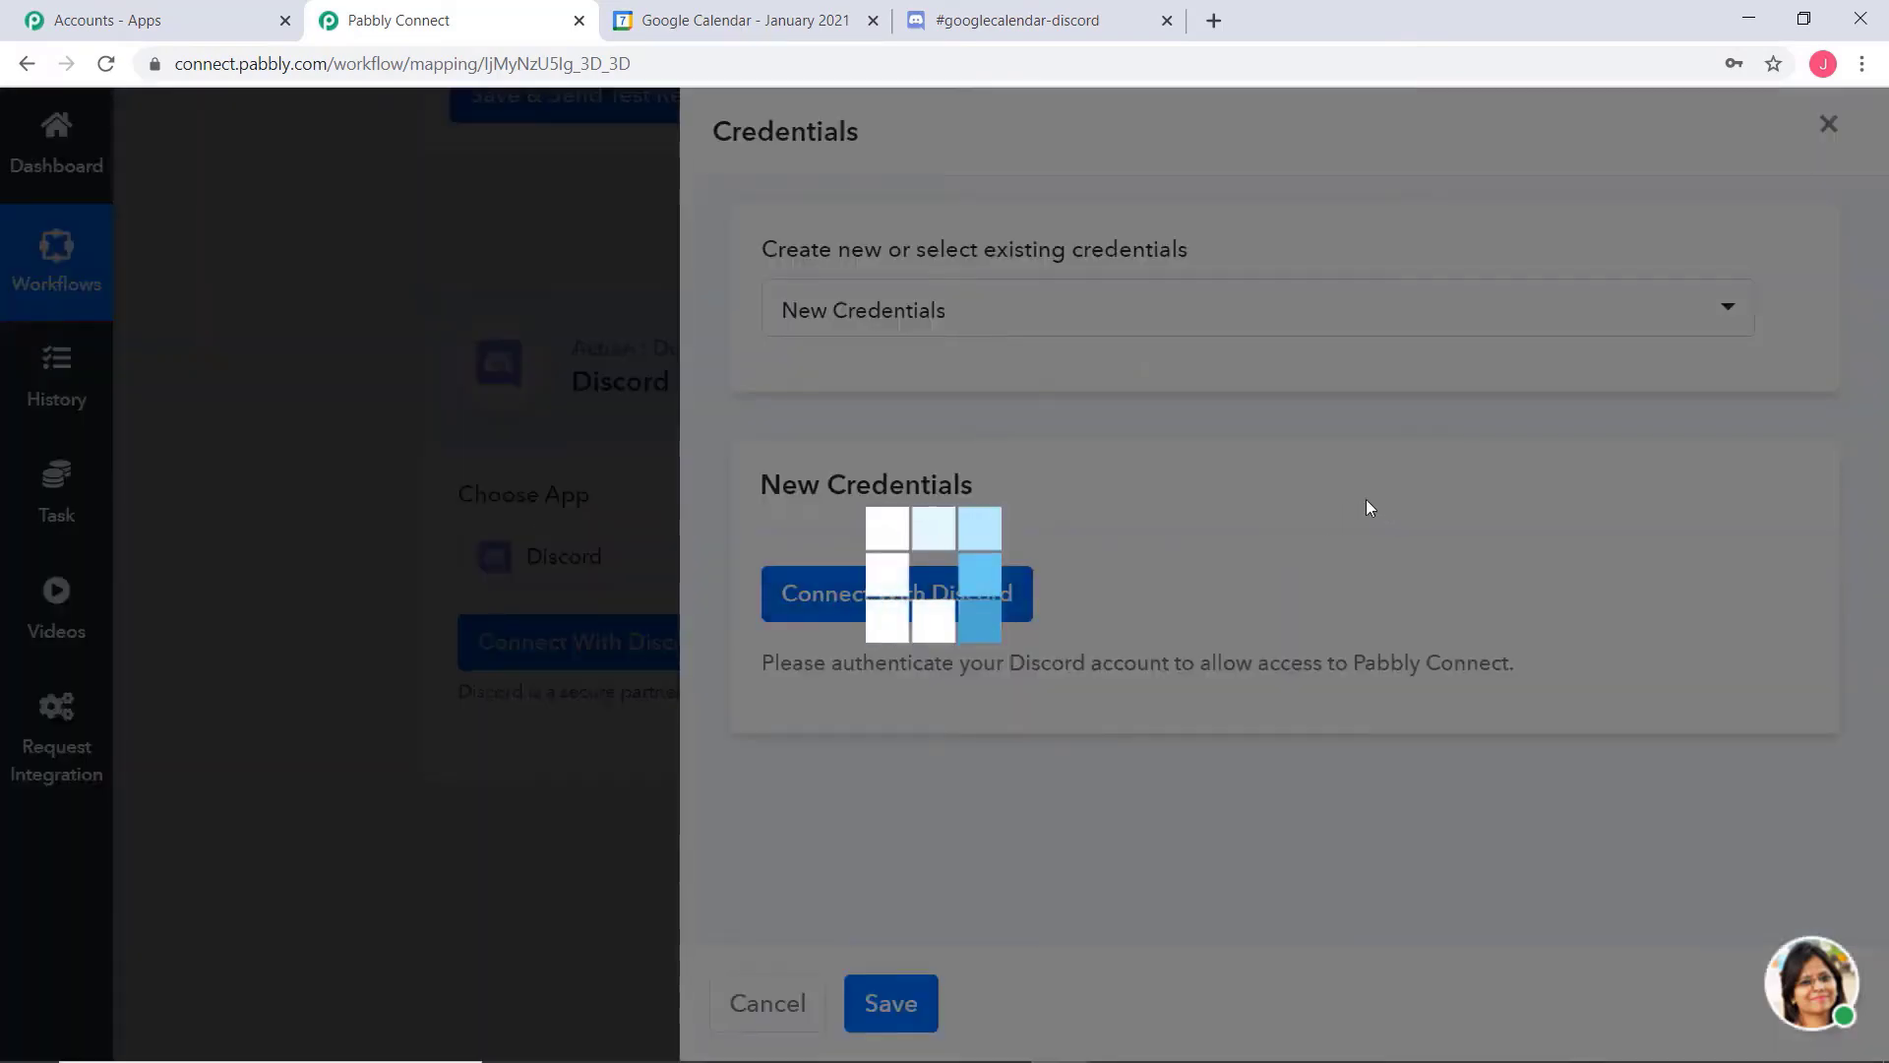
scroll(871, 441, "down", 3)
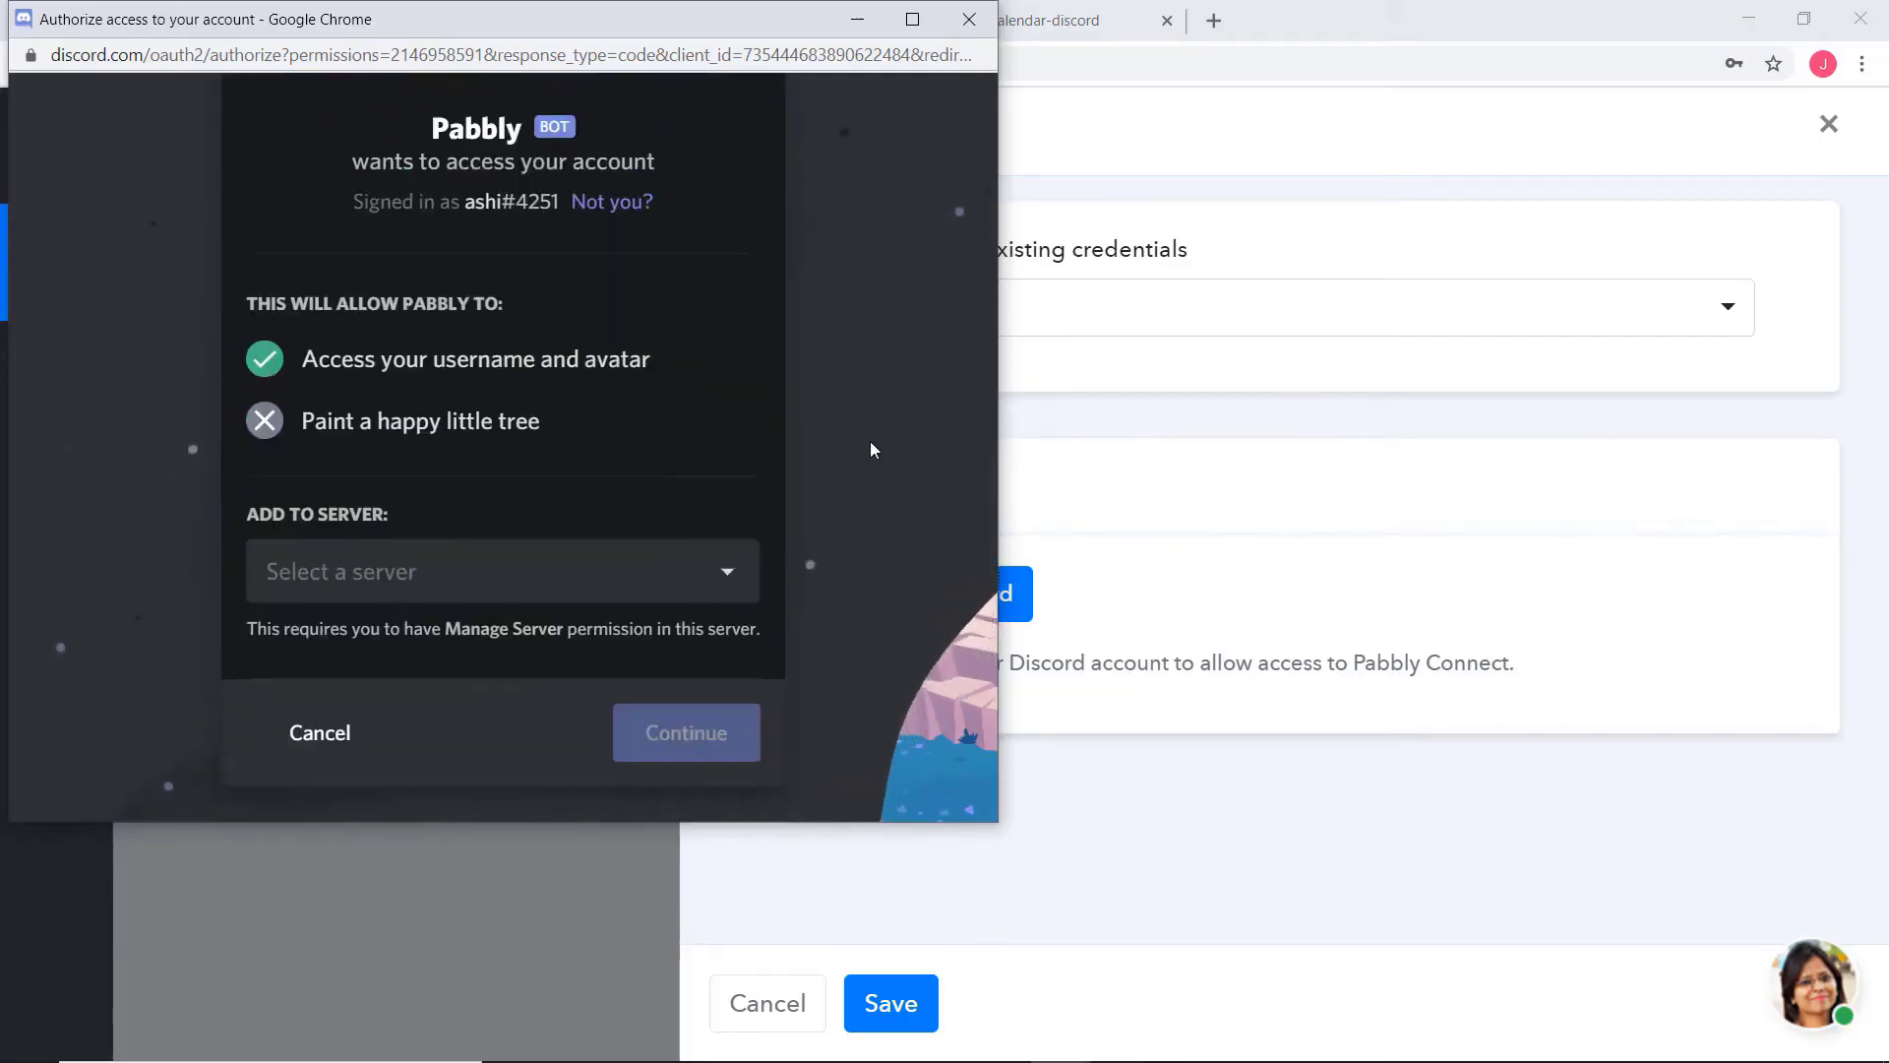
left_click(603, 596)
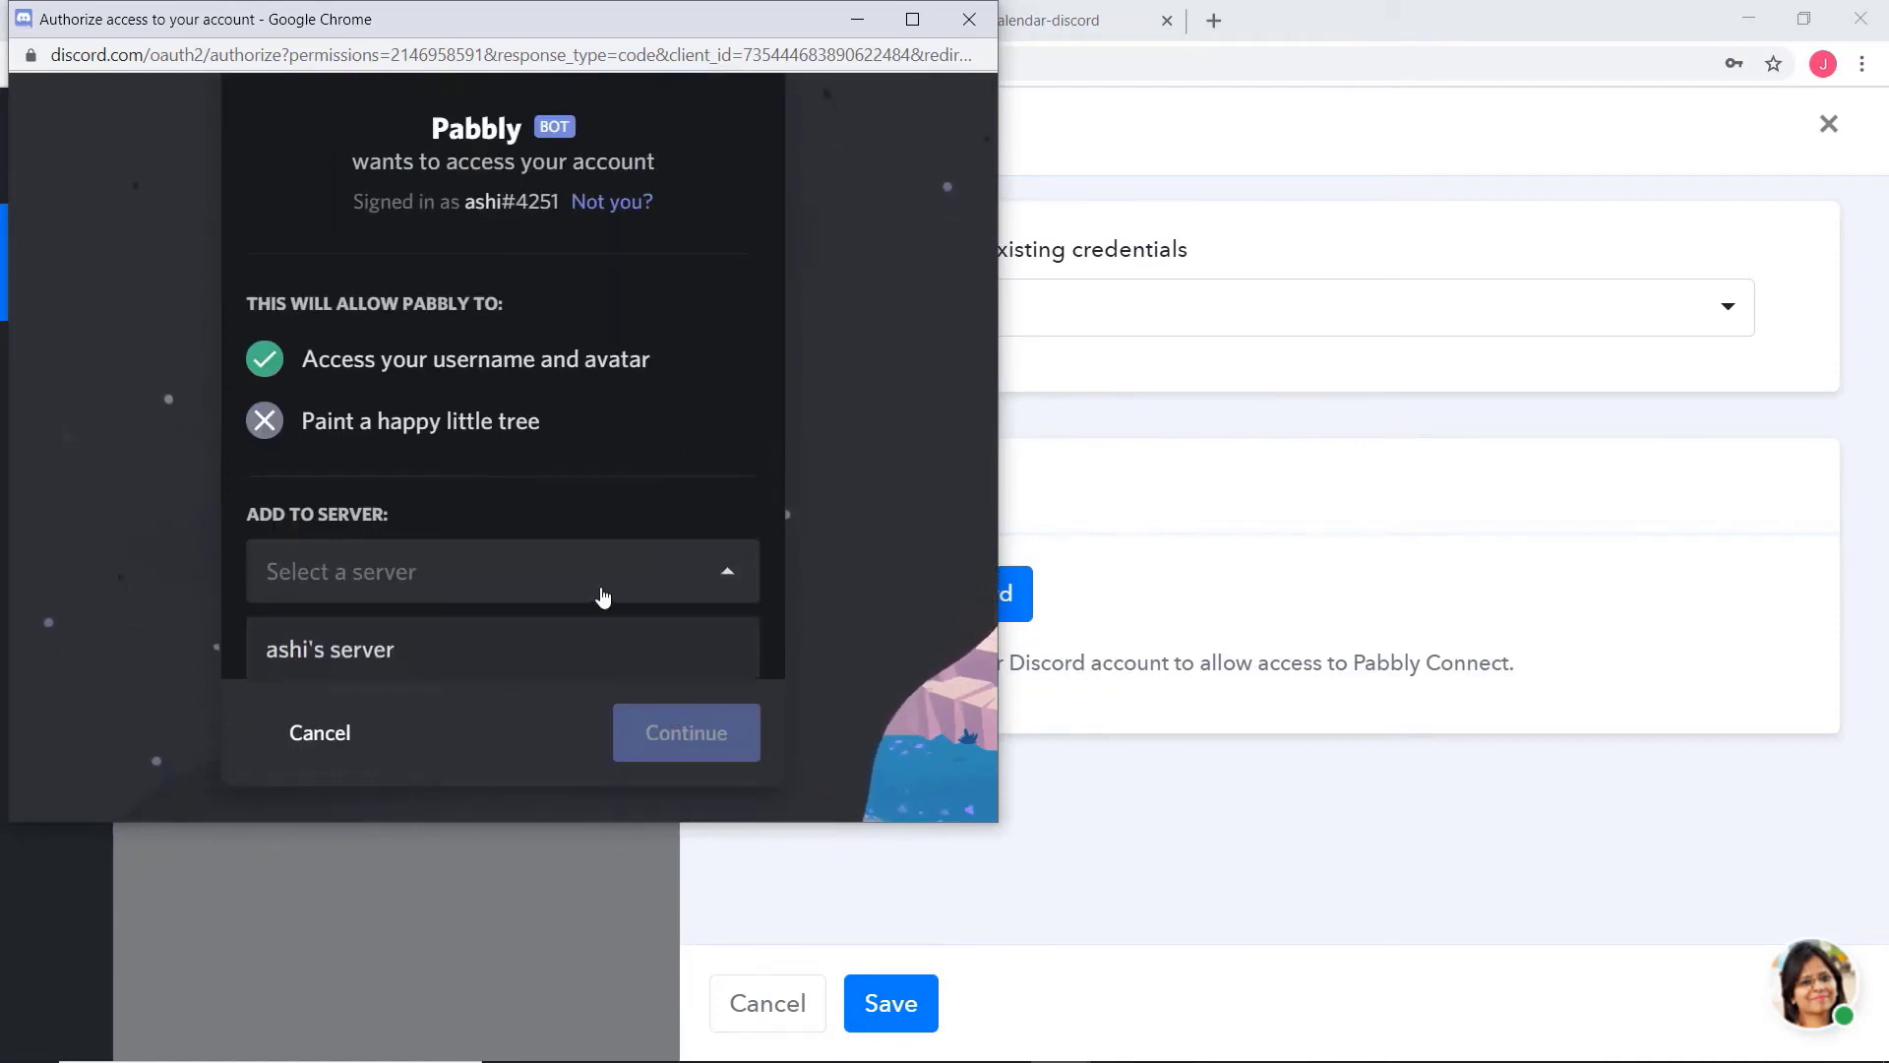
left_click(441, 649)
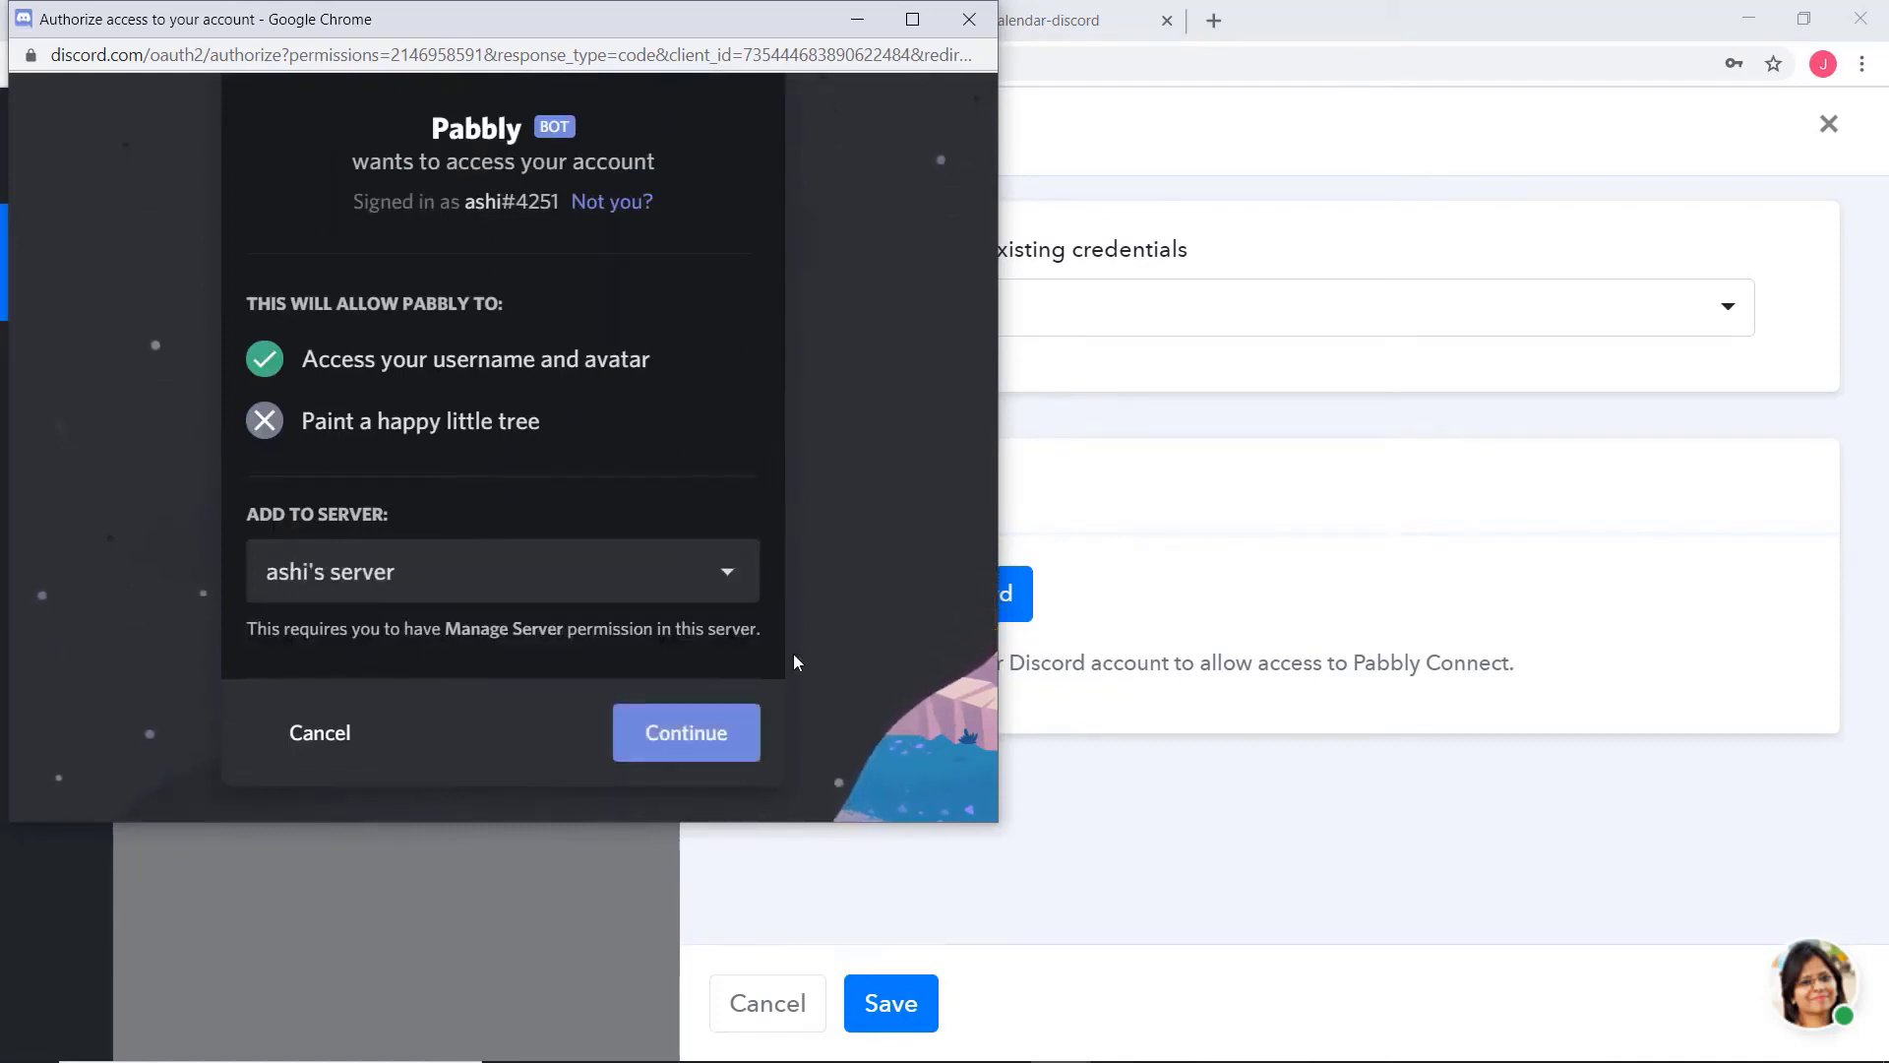
left_click(717, 733)
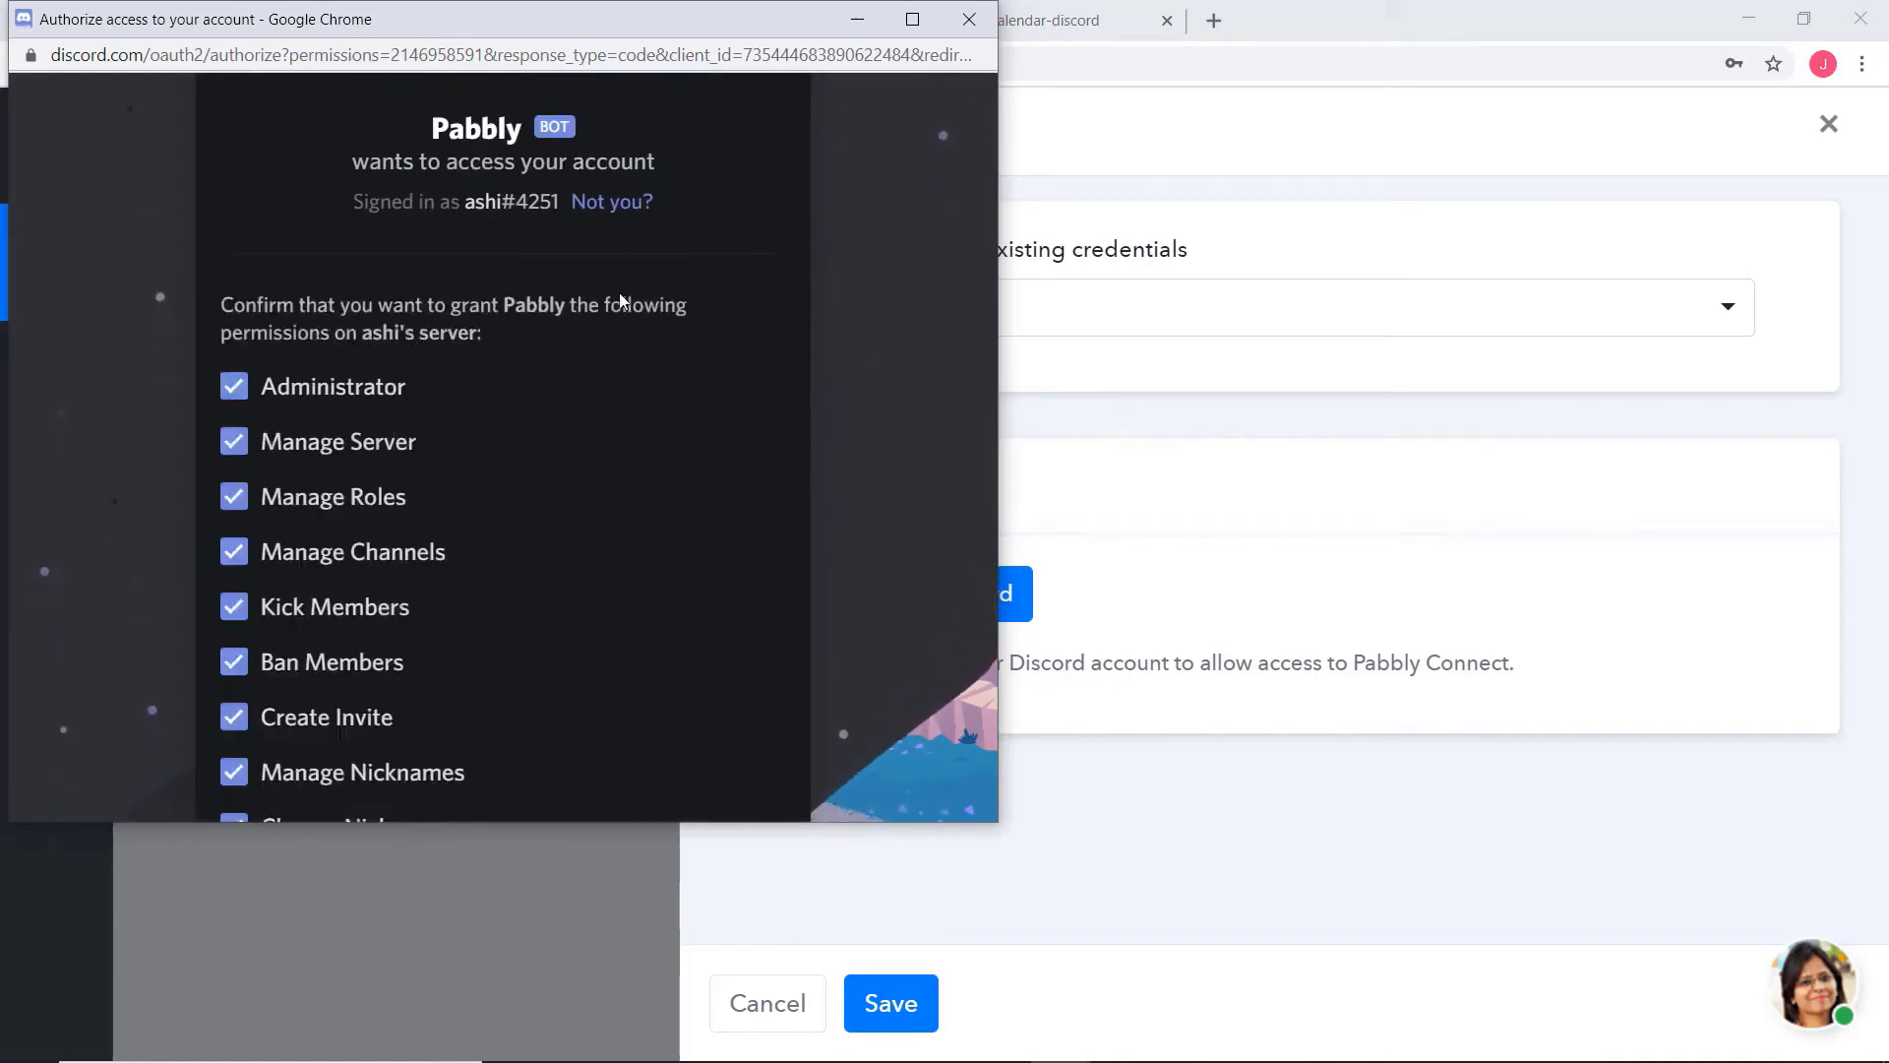
scroll(697, 499, "down", 10)
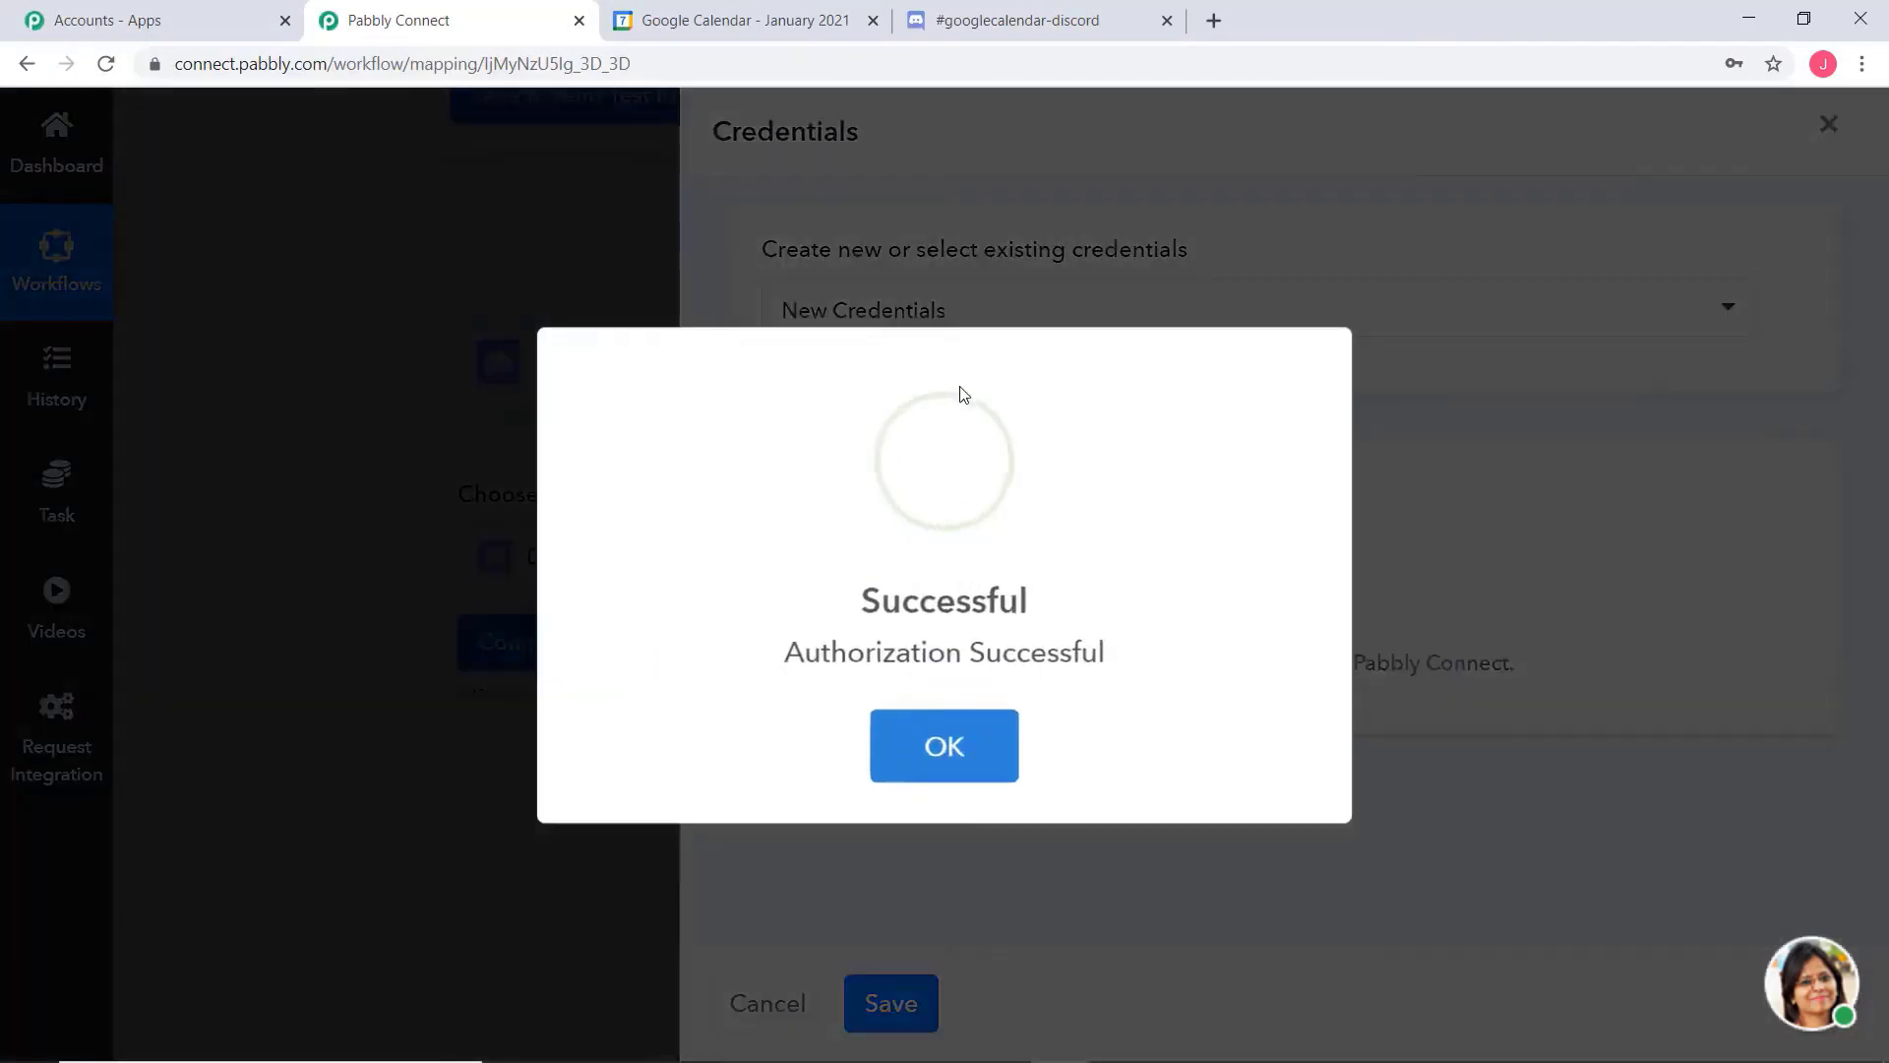
left_click(920, 728)
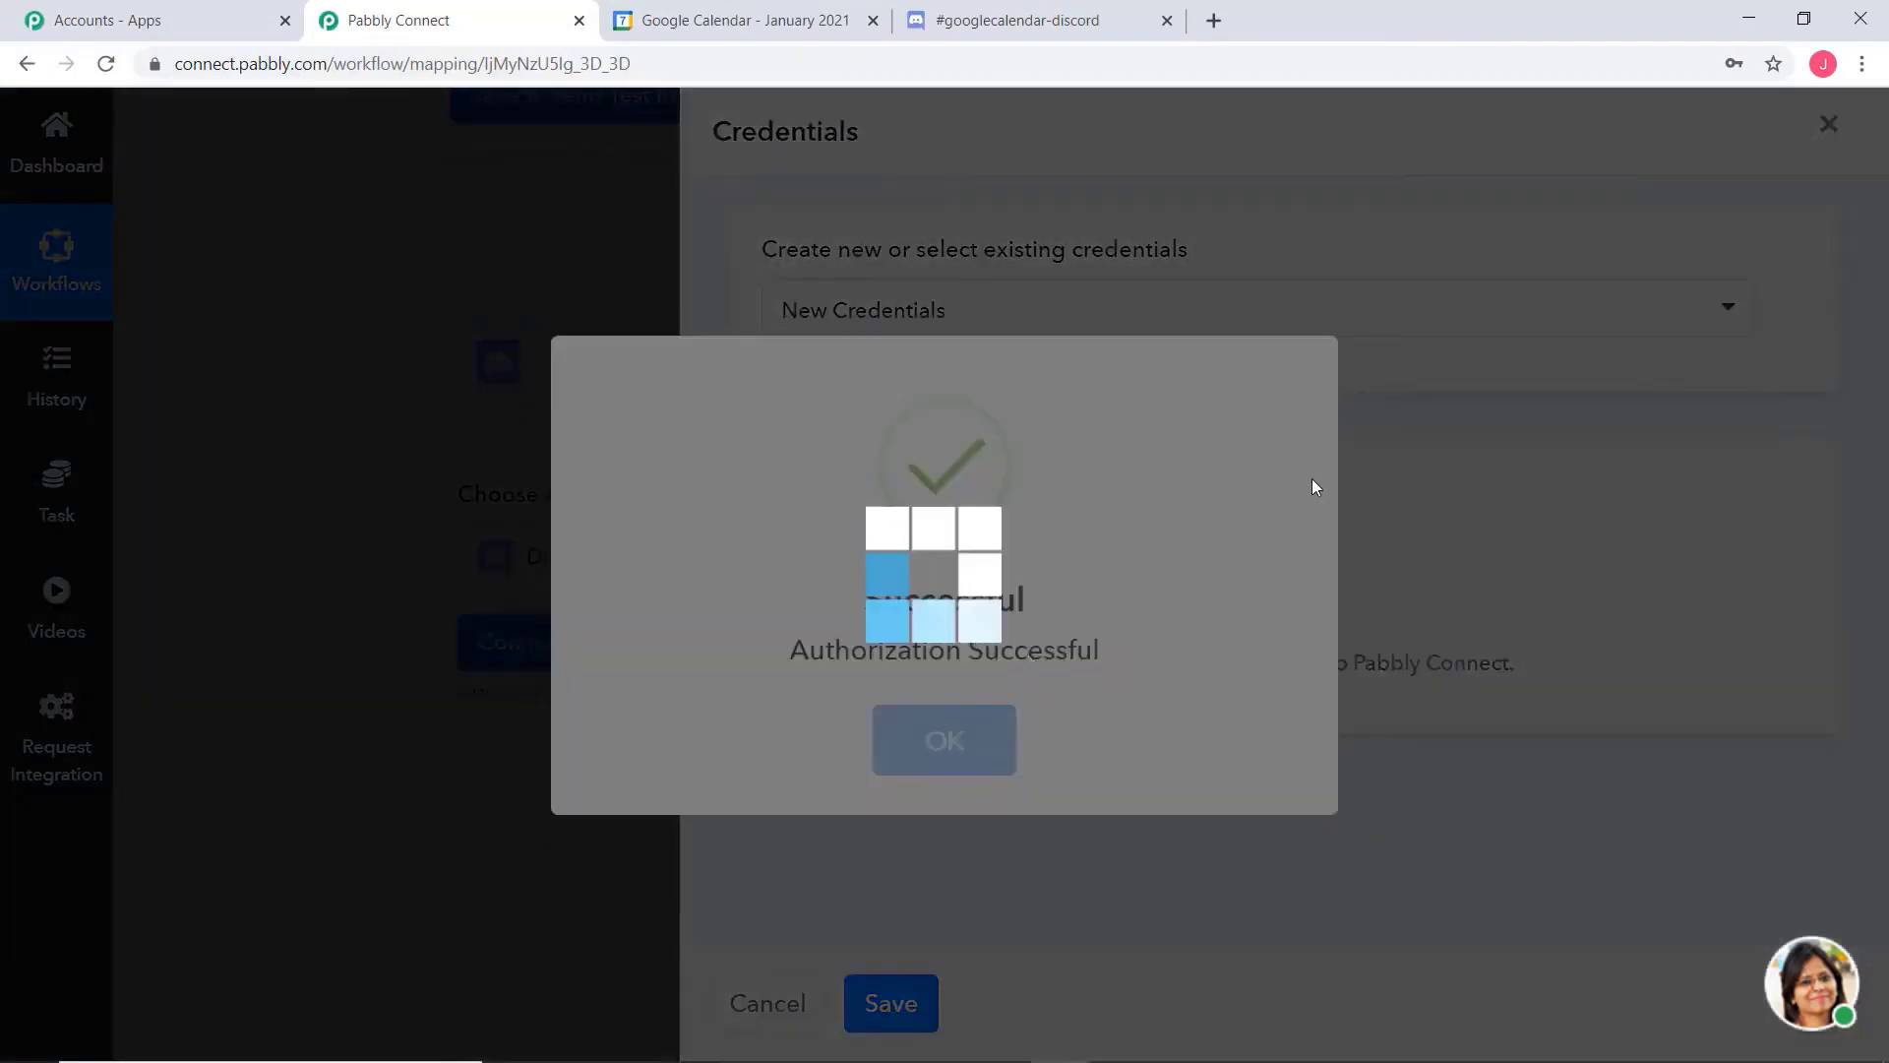
Examine the Send Channel Message fields, the webhook ID and token notes, and the trigger's event data available for the message
scroll(1707, 474, "down", 10)
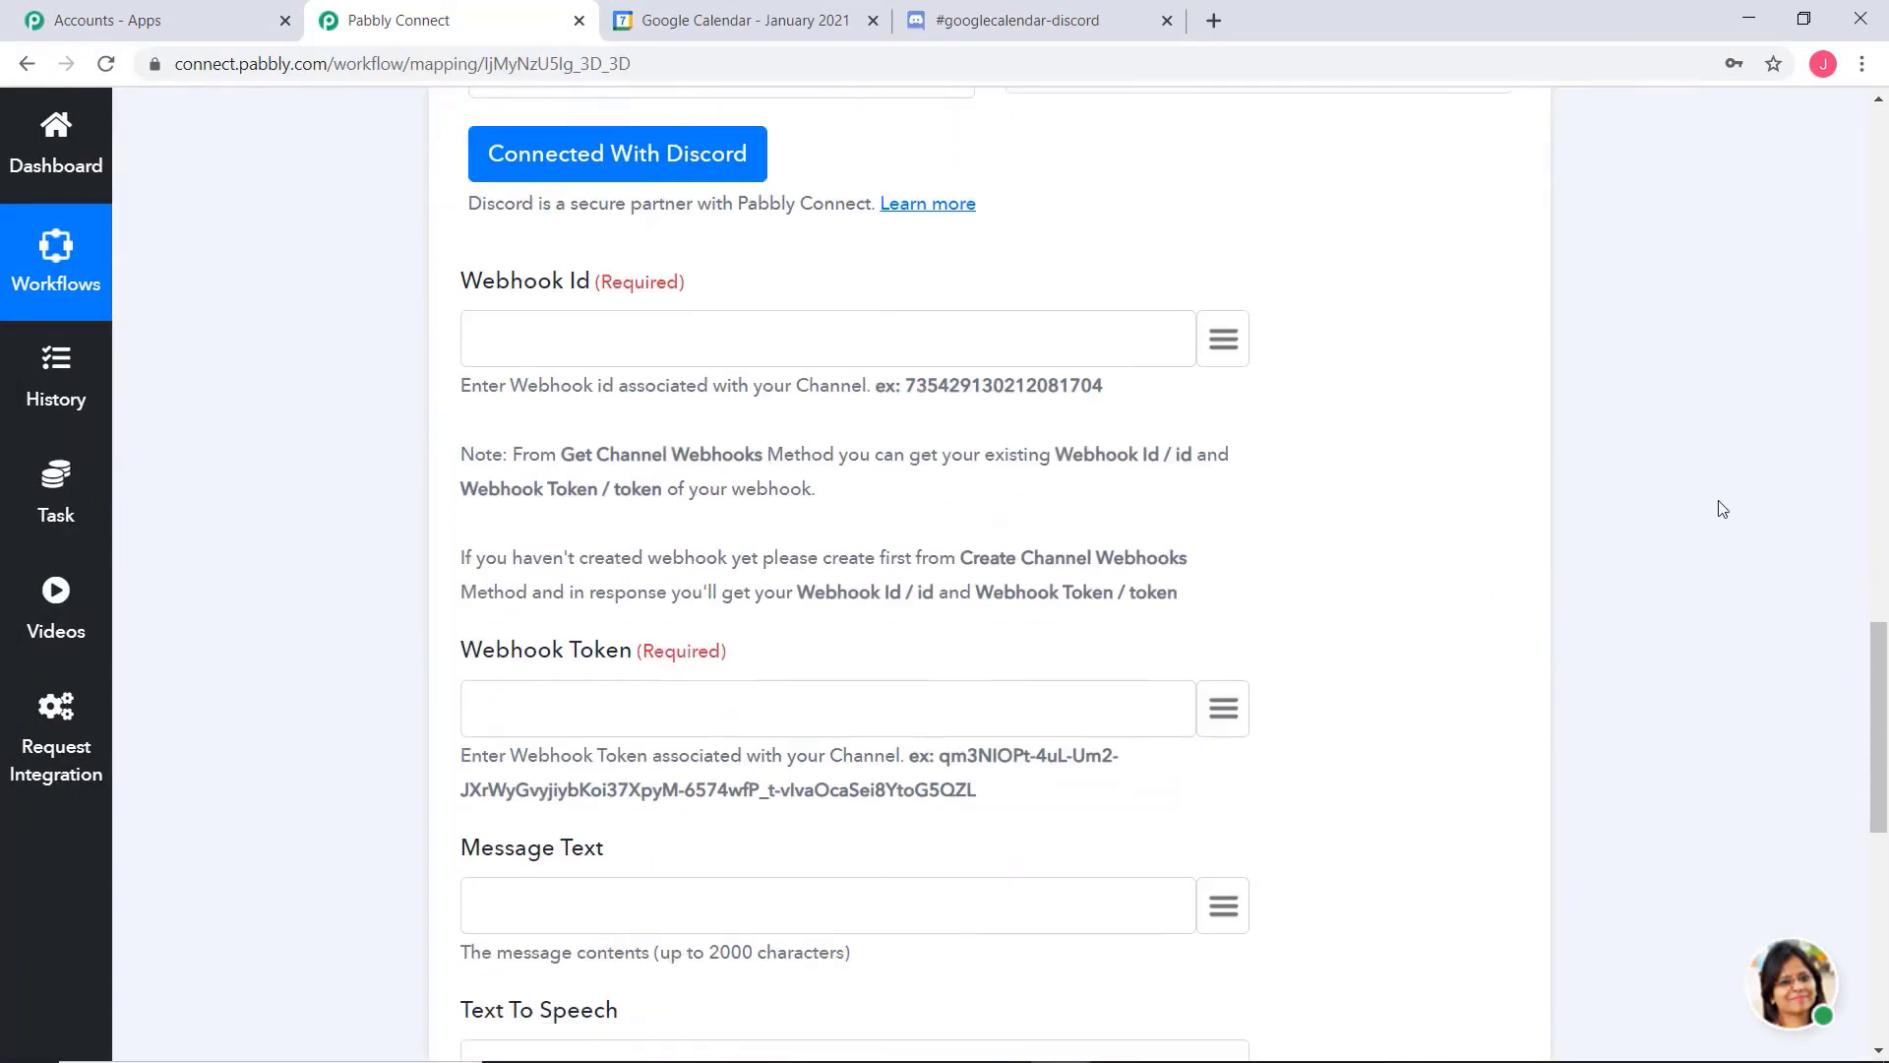
scroll(1714, 483, "down", 2)
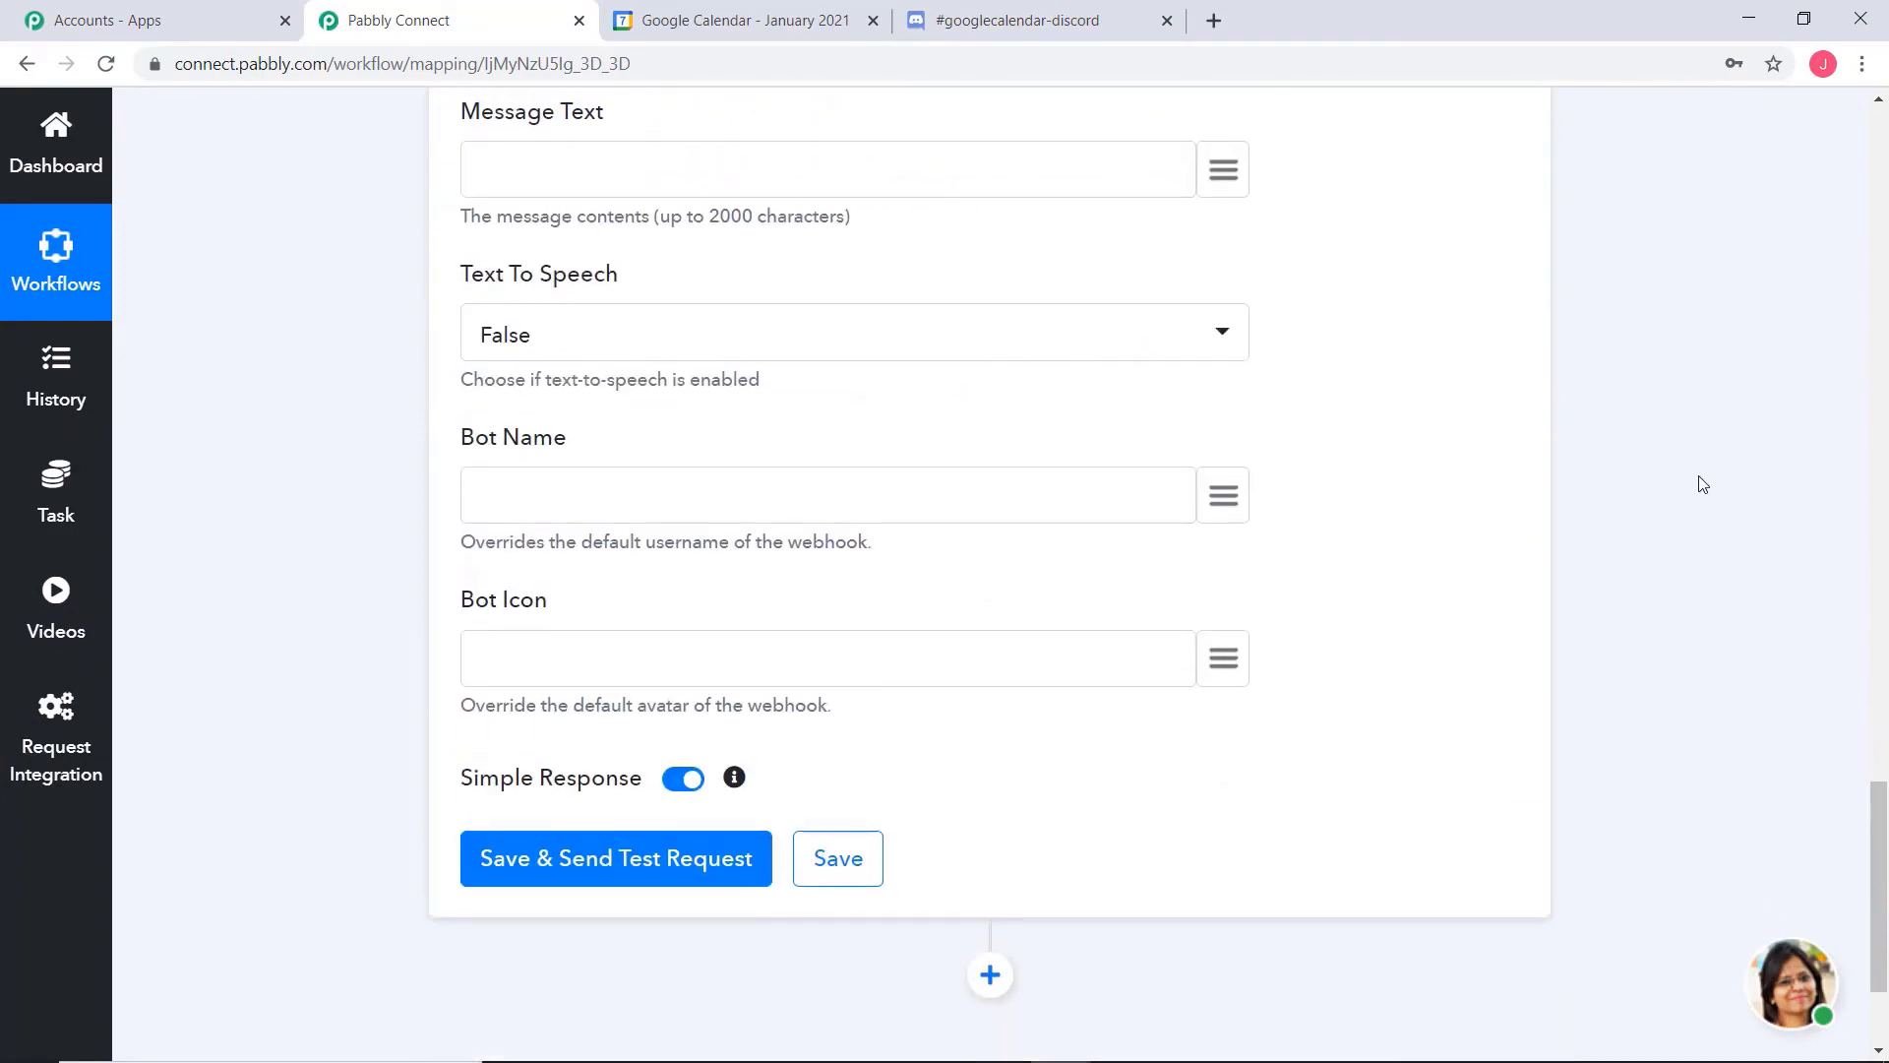
scroll(1707, 482, "up", 13)
scroll(1689, 466, "up", 7)
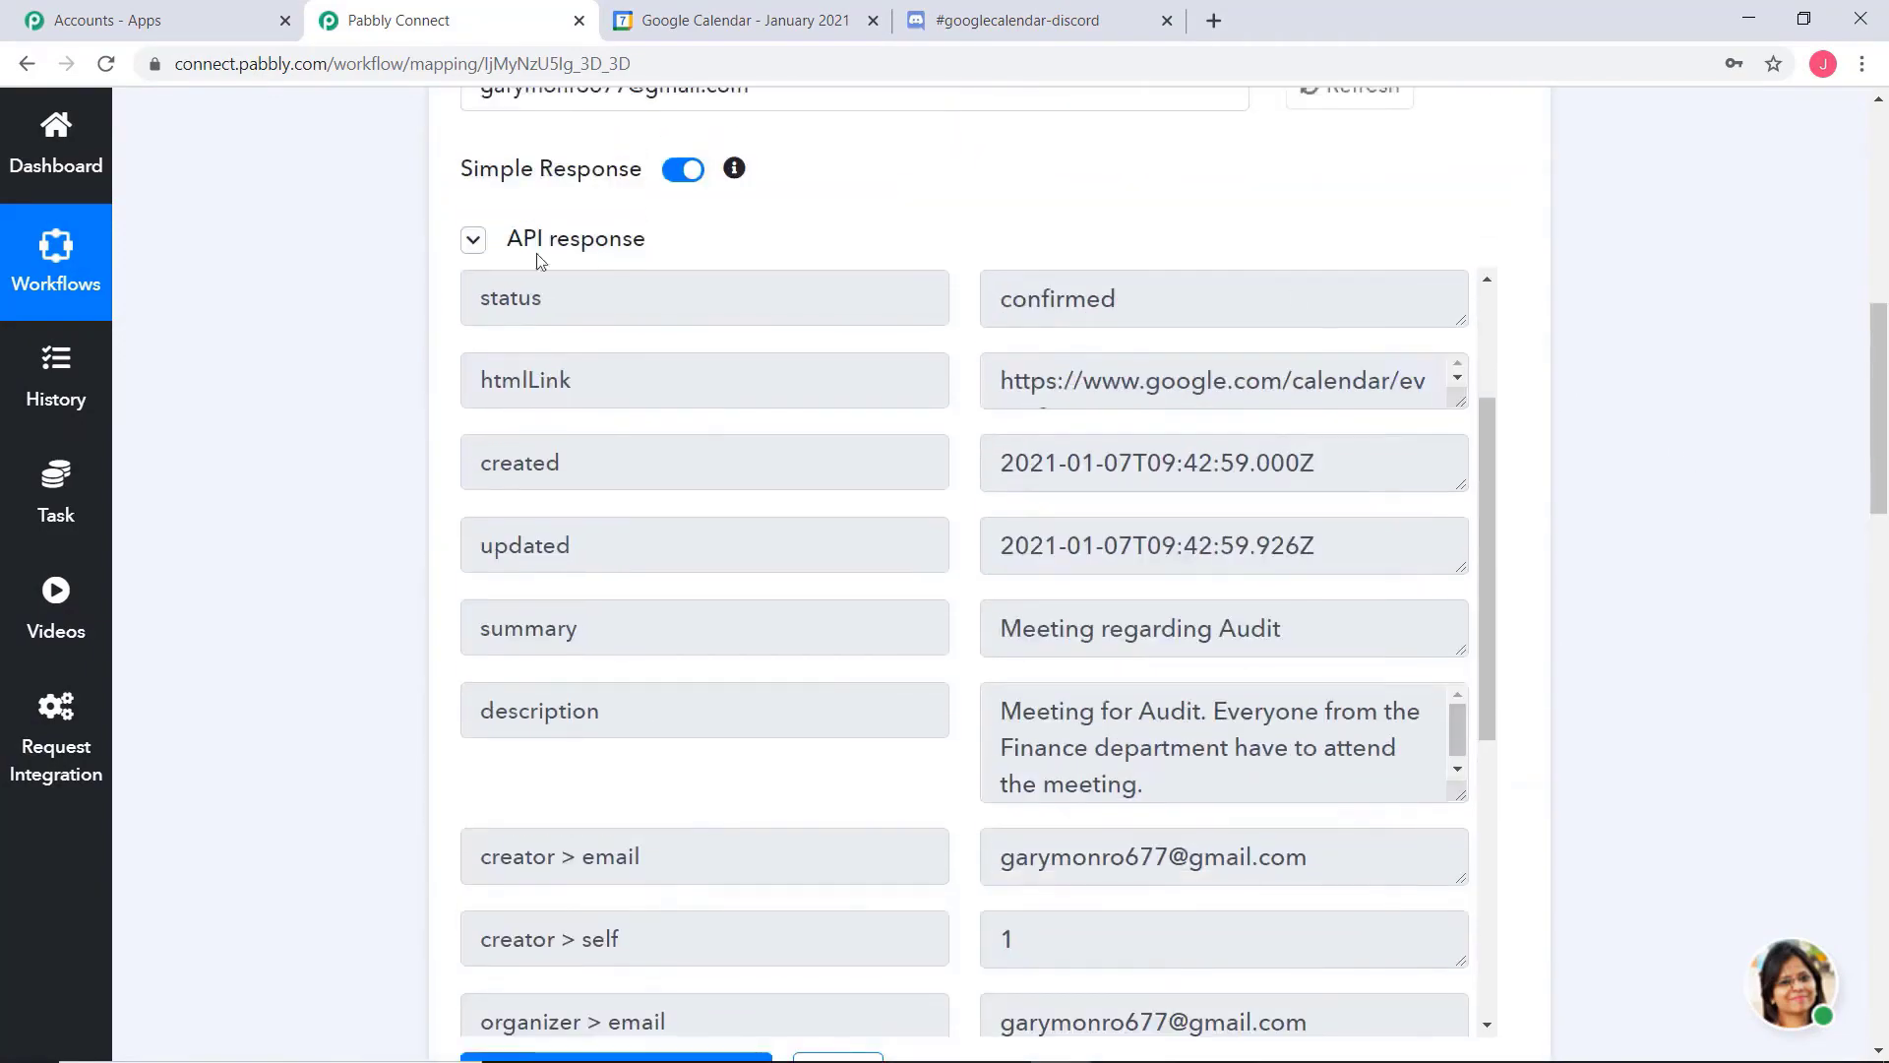
scroll(1691, 485, "down", 11)
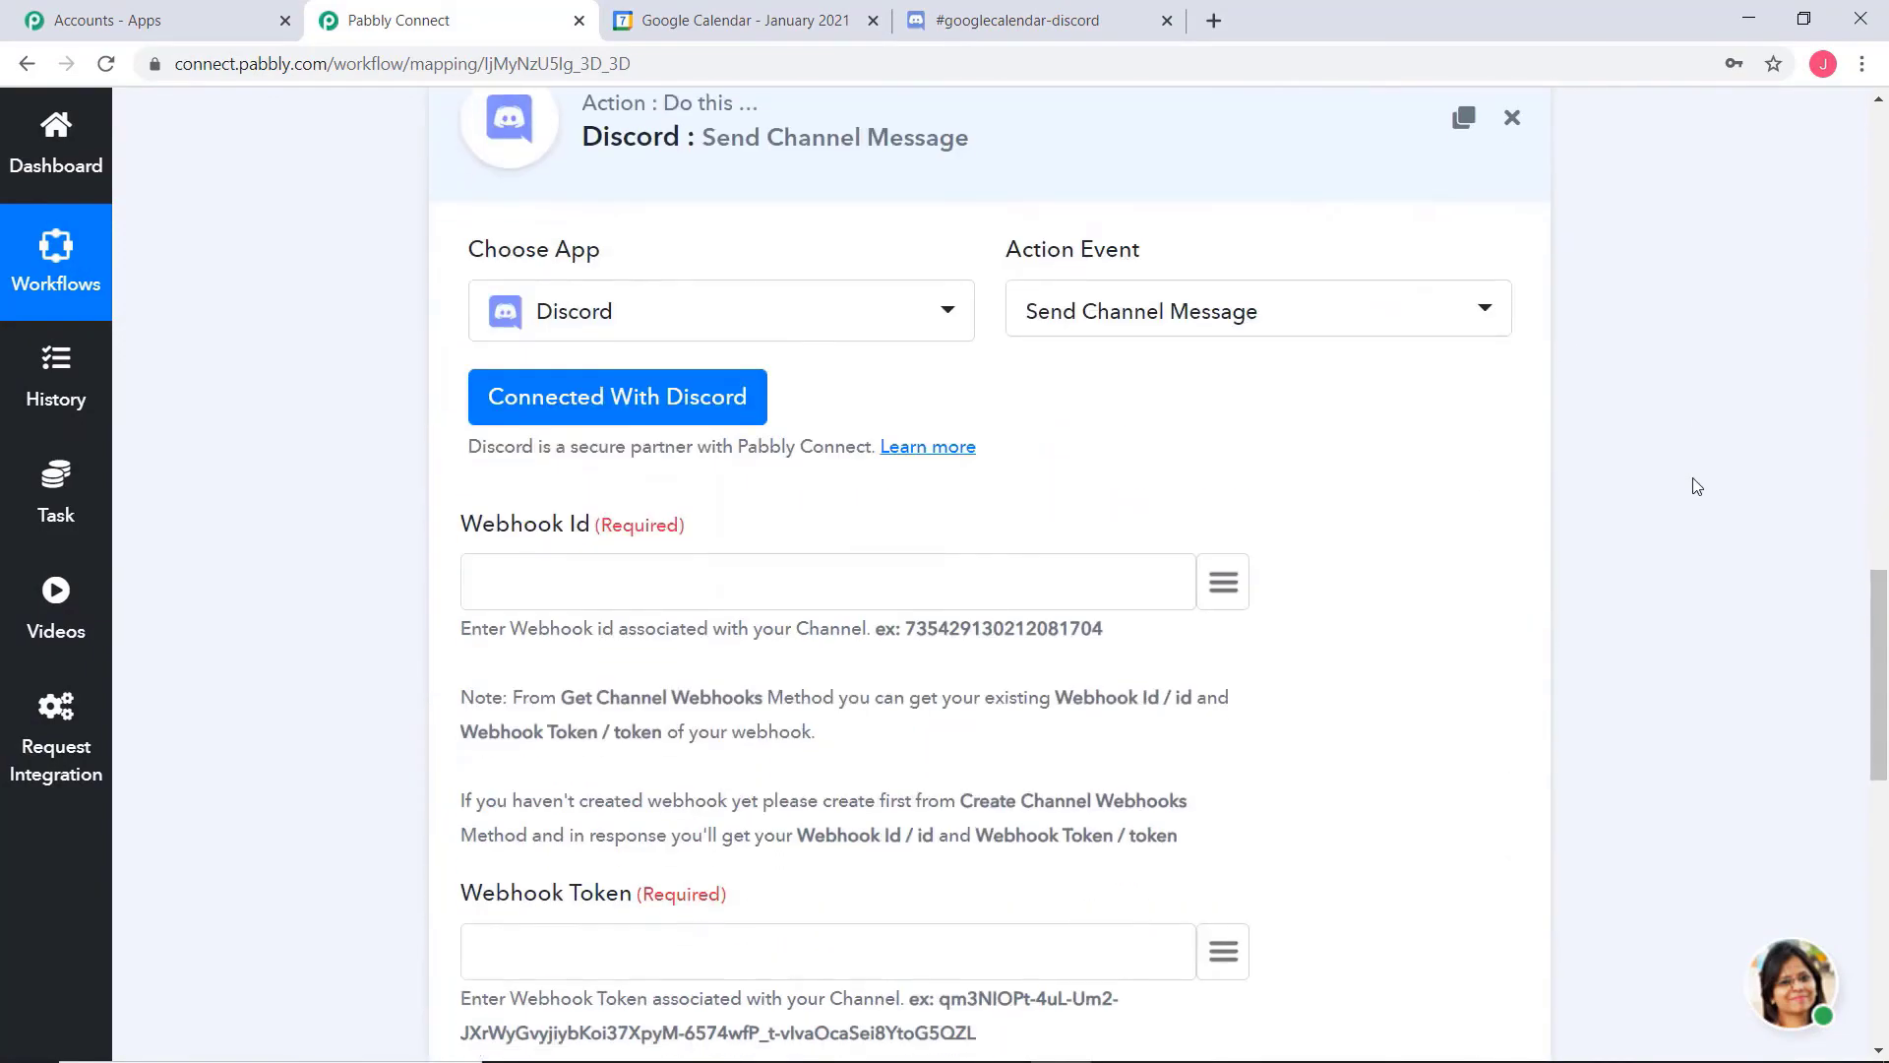
scroll(1692, 485, "down", 2)
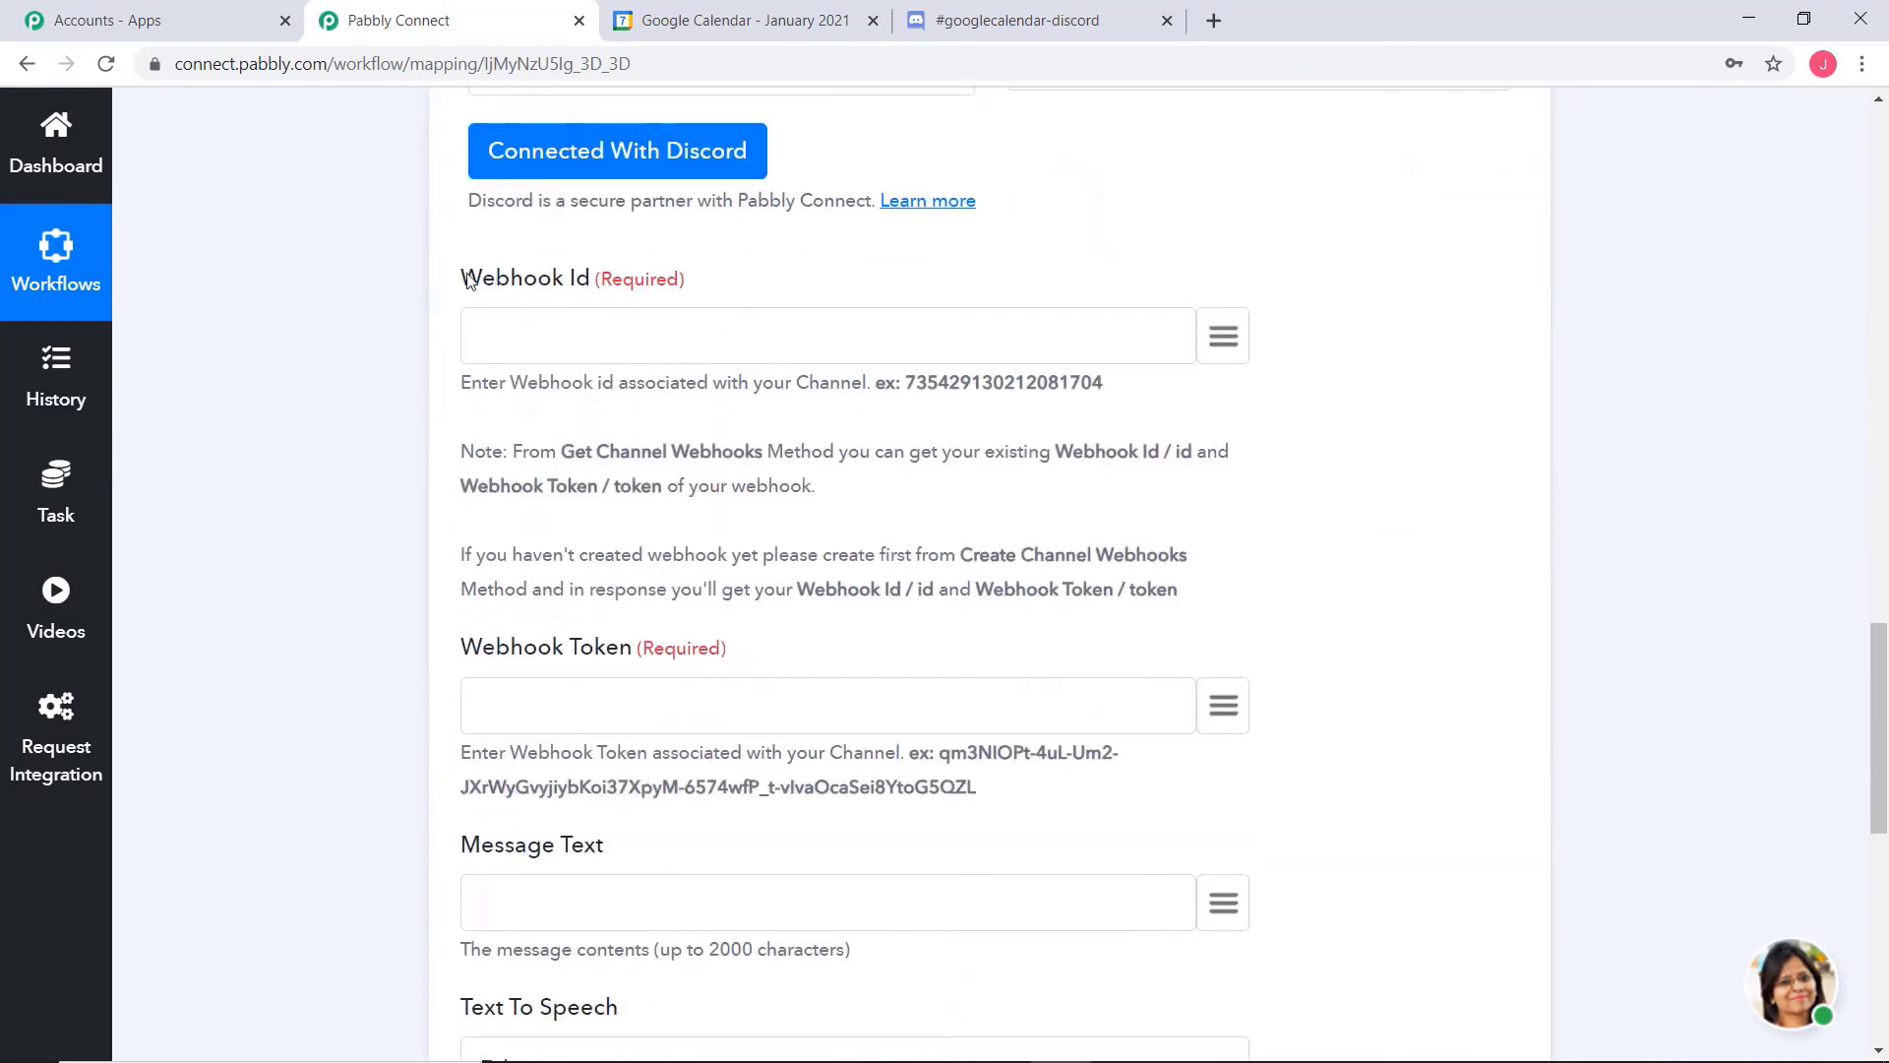
Review the Webhook Id and Webhook Token requirements and the note about the Get Channel Webhooks method
left_click_drag(470, 280, 582, 282)
left_click_drag(470, 650, 624, 653)
left_click(624, 654)
left_click_drag(562, 451, 843, 451)
left_click(934, 448)
Insert a Discord action with the Get Channel Webhook event between the Google Calendar trigger and the Send Channel Message action
scroll(1685, 559, "up", 7)
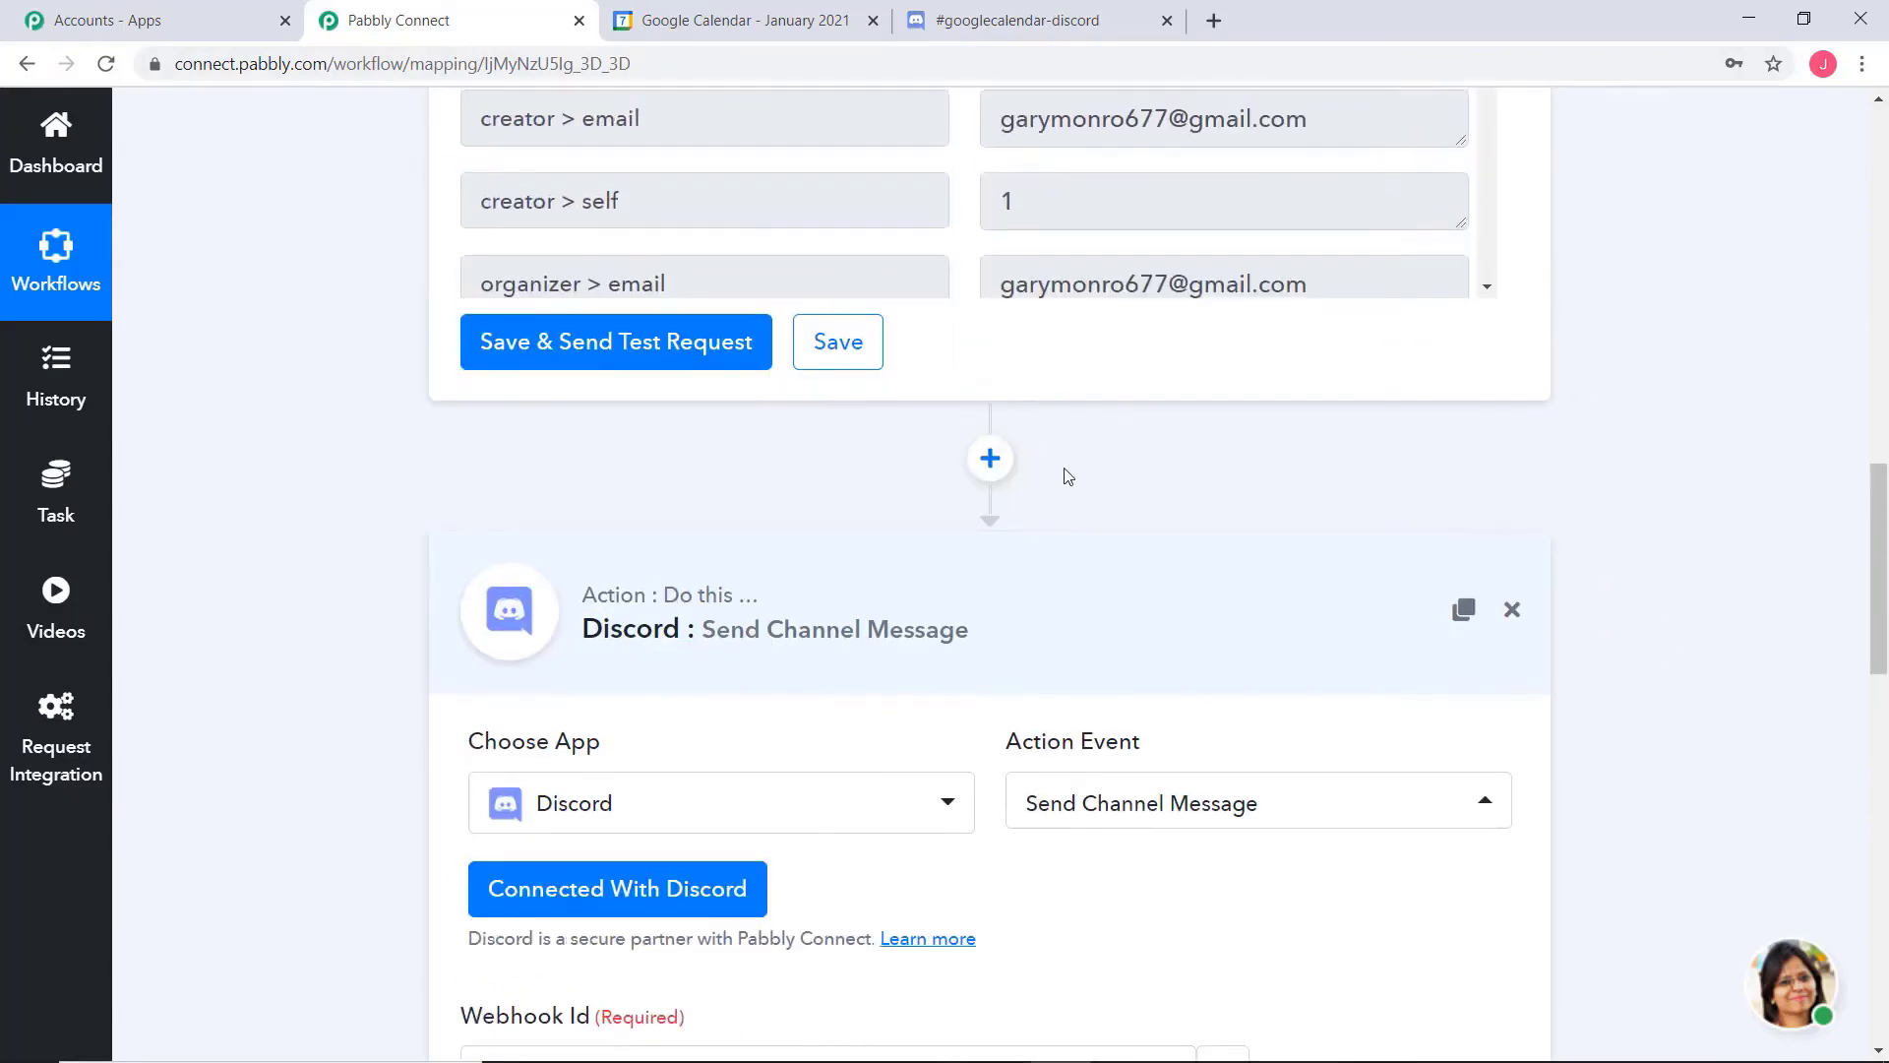
left_click(989, 457)
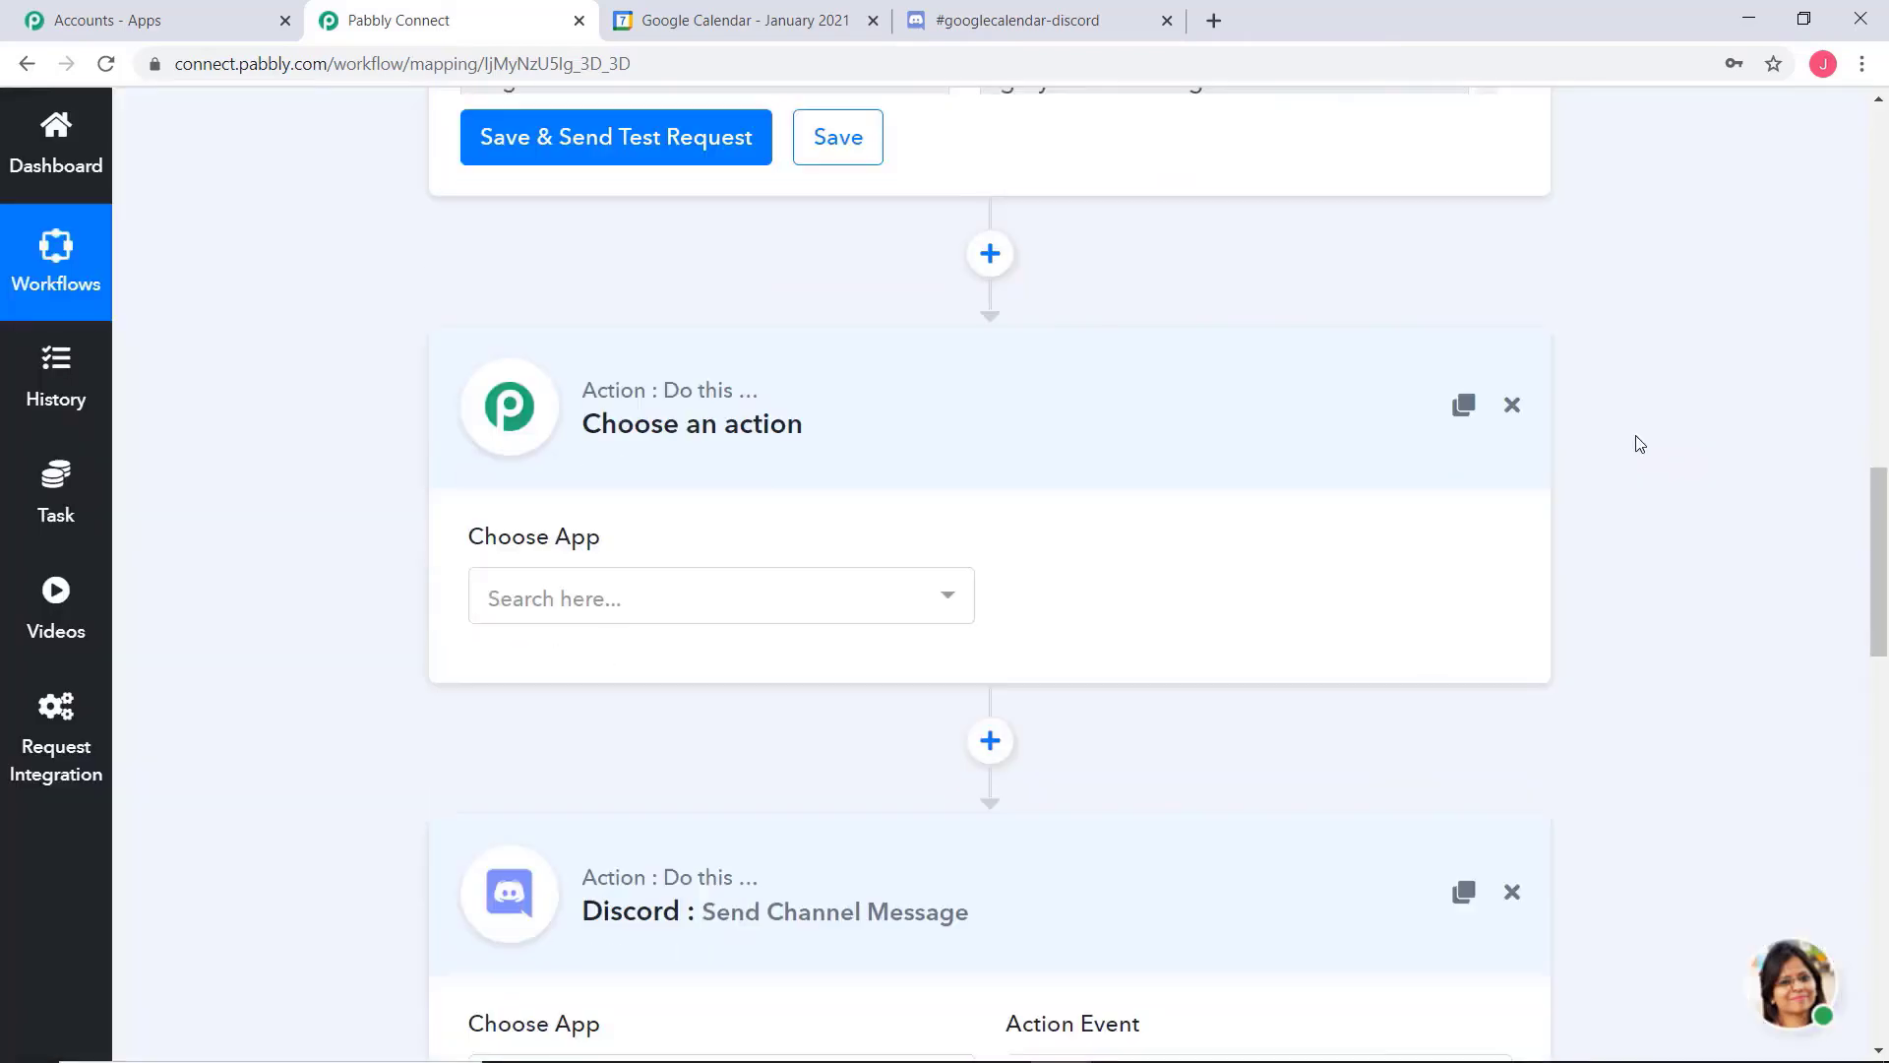
scroll(1639, 444, "down", 1)
left_click(879, 574)
type("is")
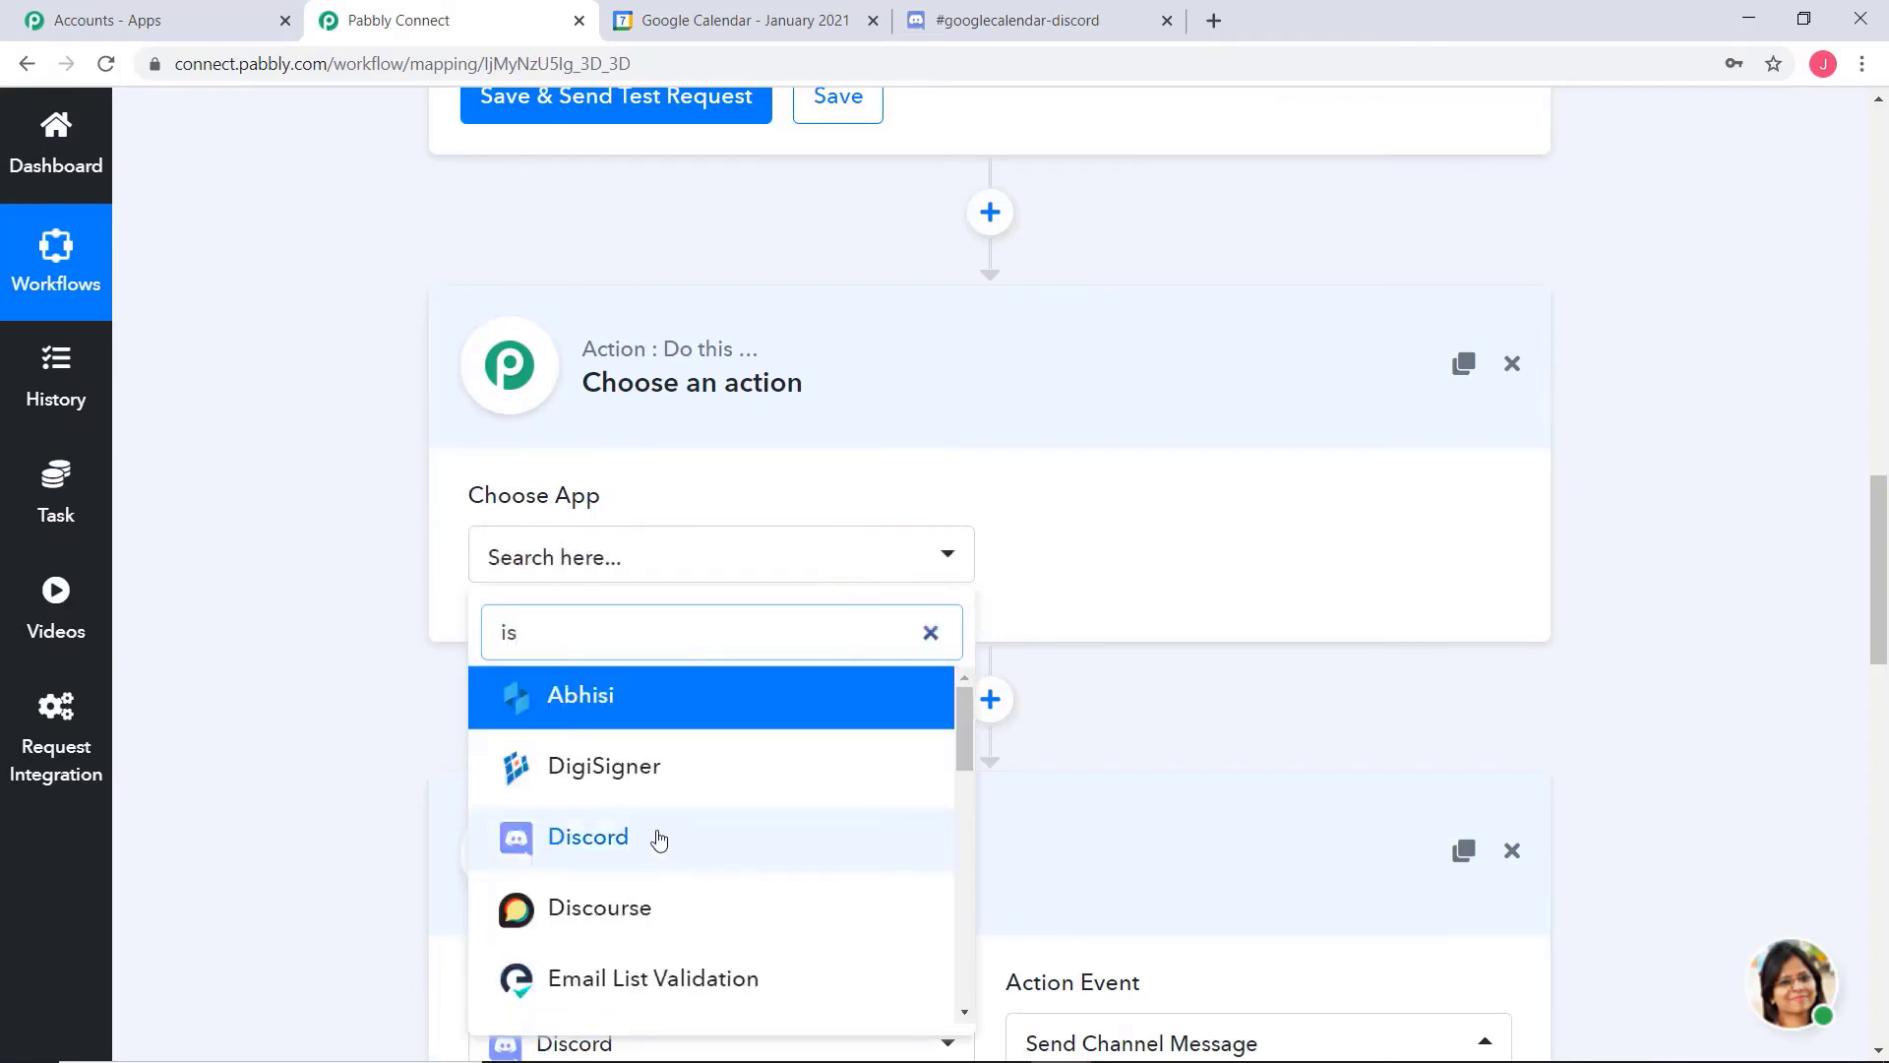
left_click(660, 838)
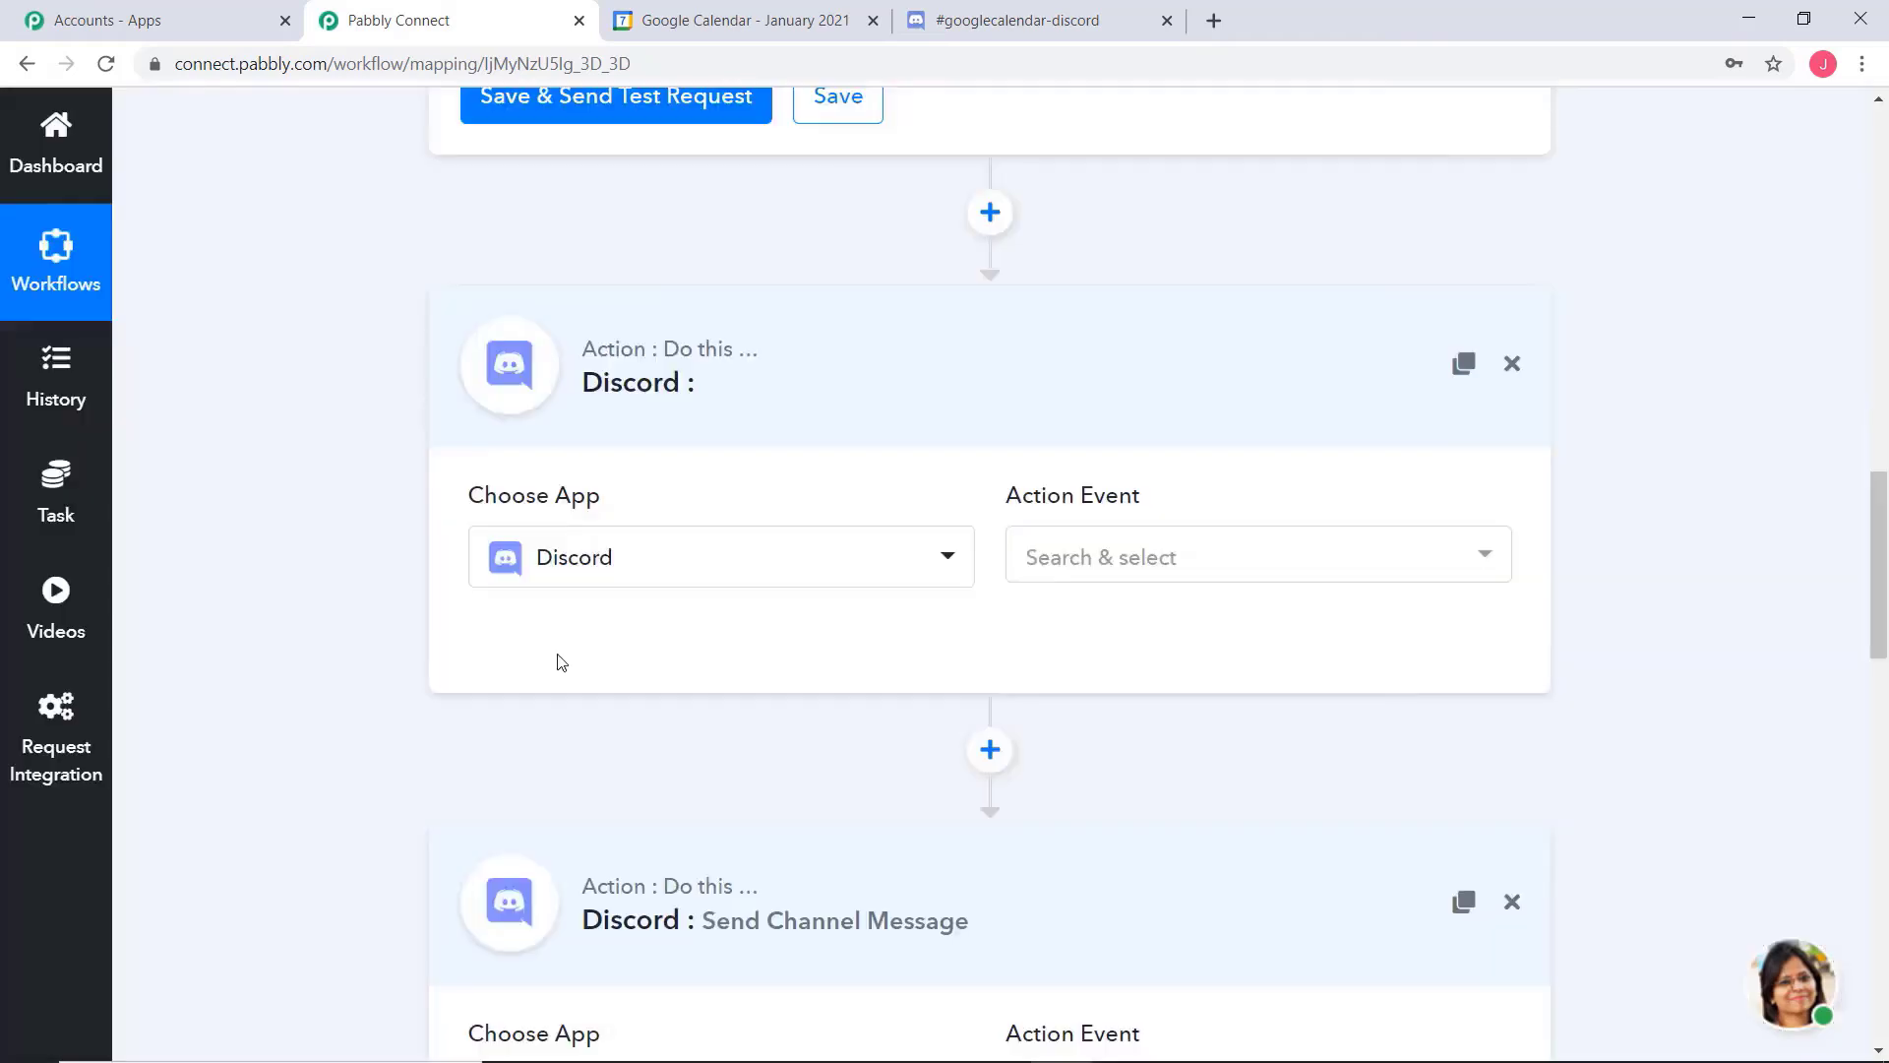
left_click(1131, 561)
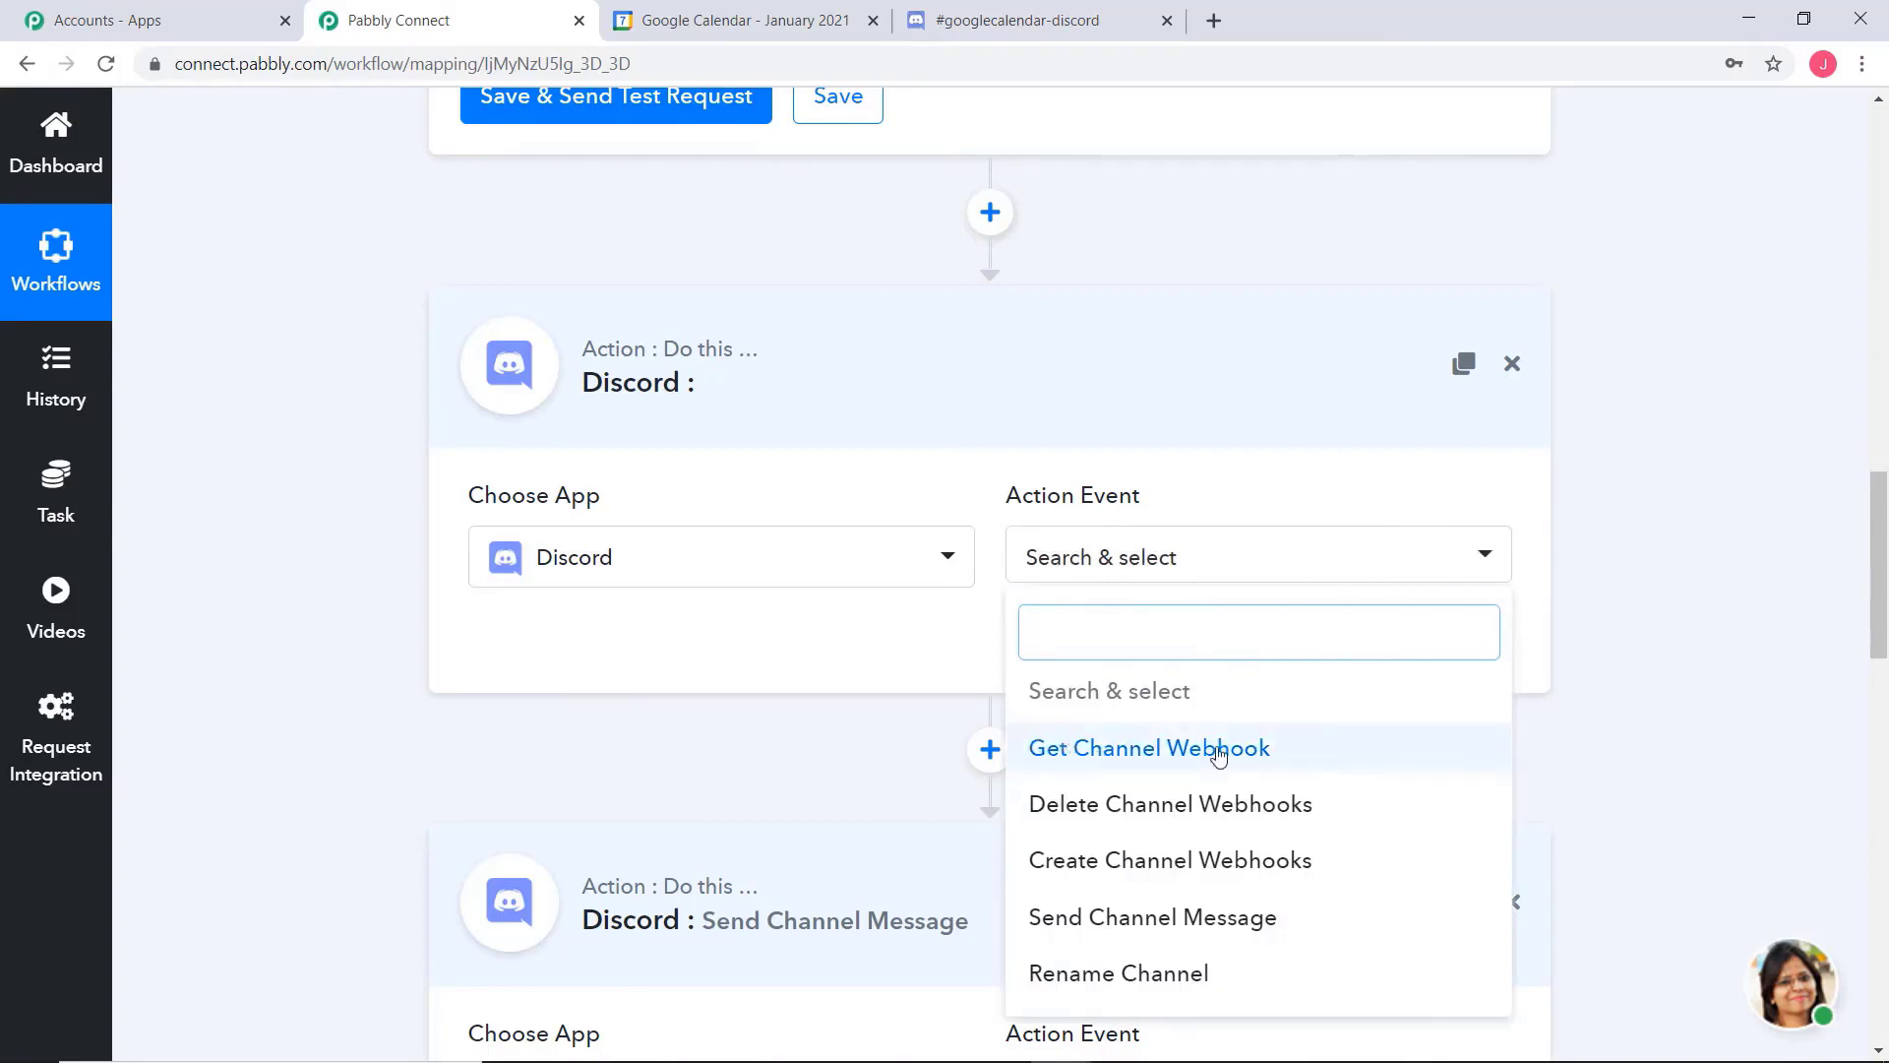
left_click(1181, 760)
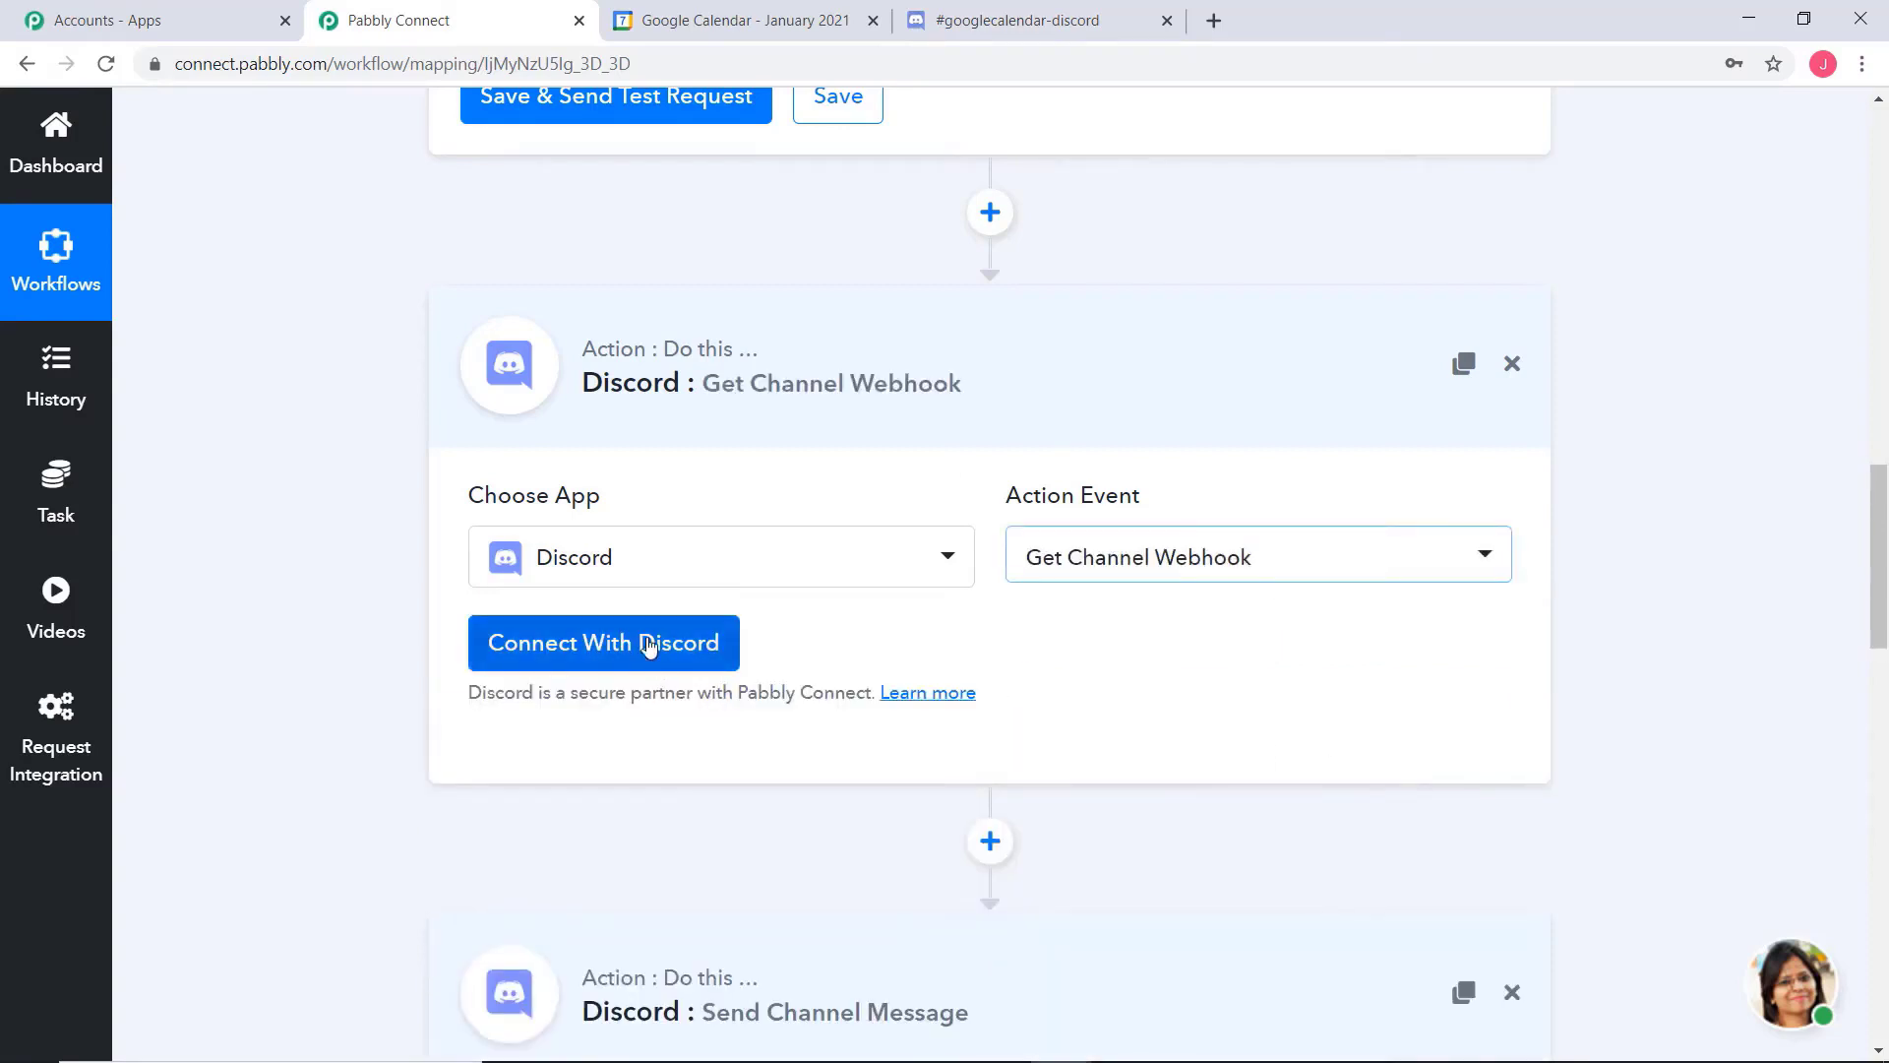
Connect the Get Channel Webhook action using the existing Discord #1 credentials and save the connection
left_click(708, 641)
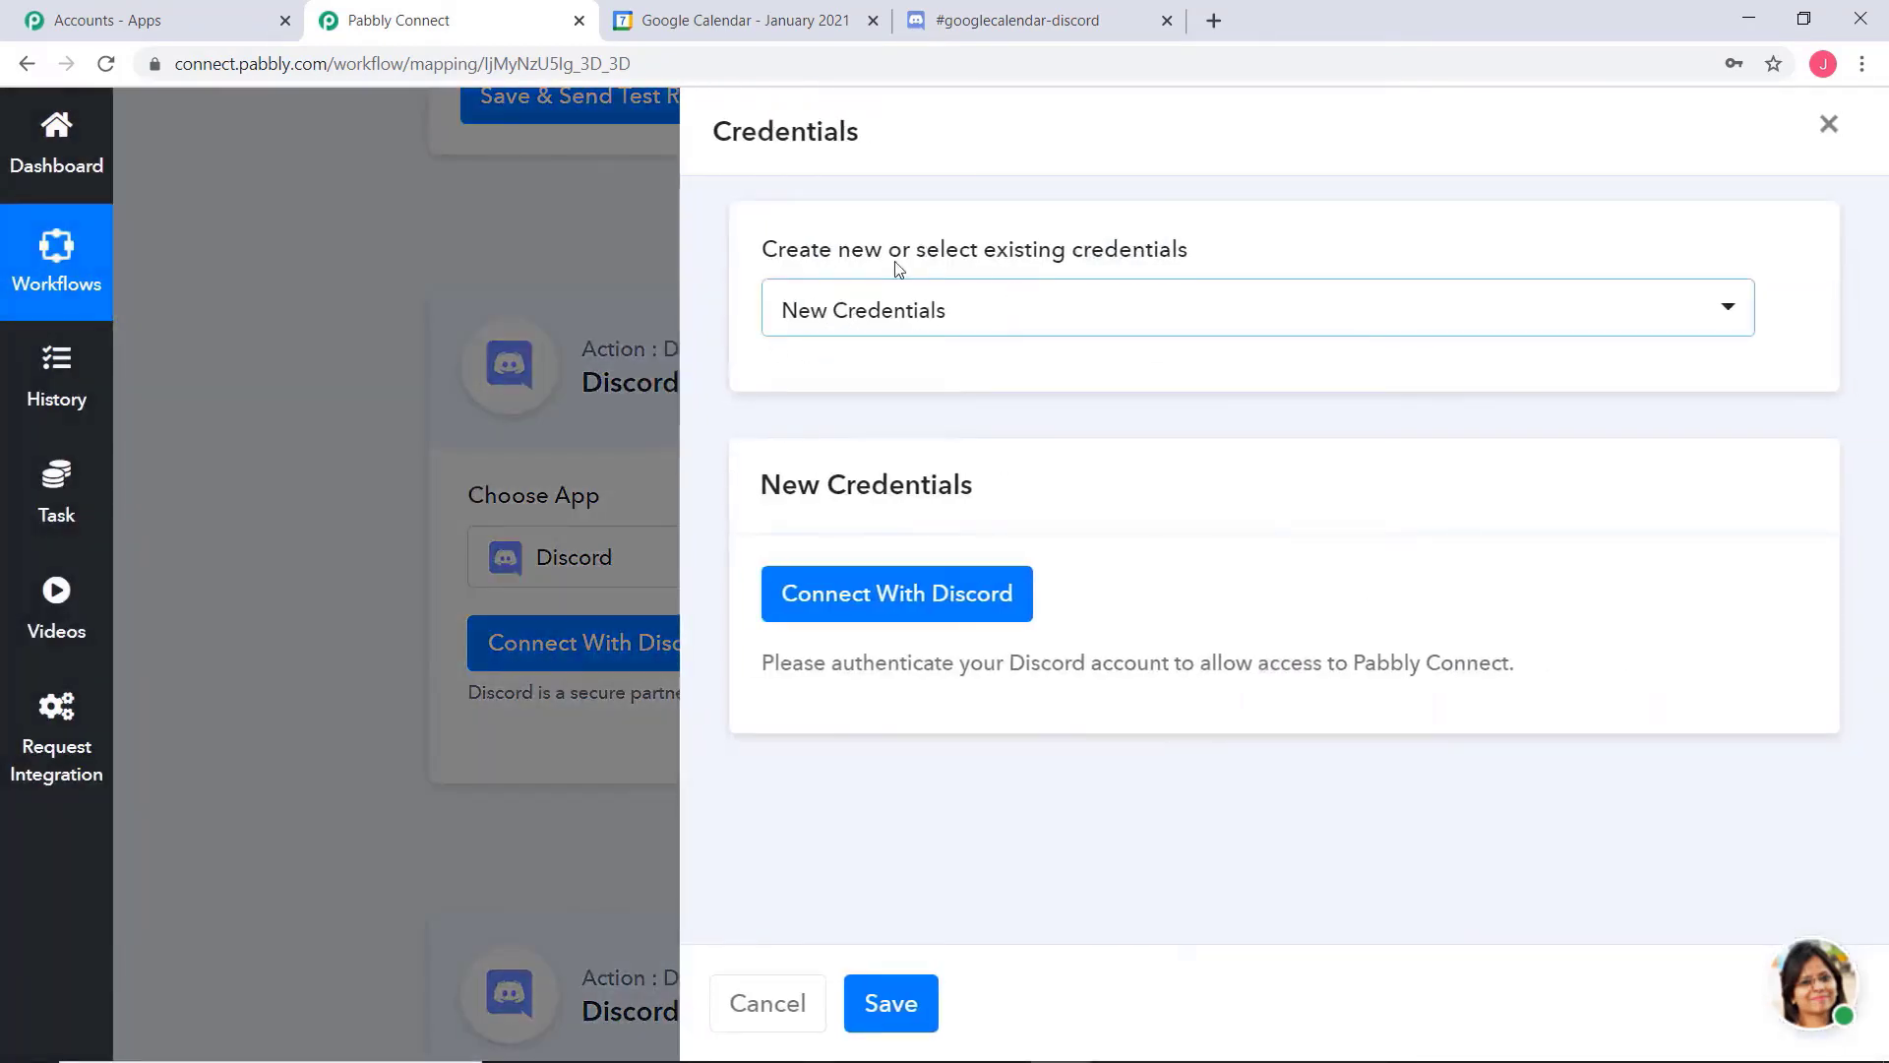
left_click(954, 310)
left_click(1054, 511)
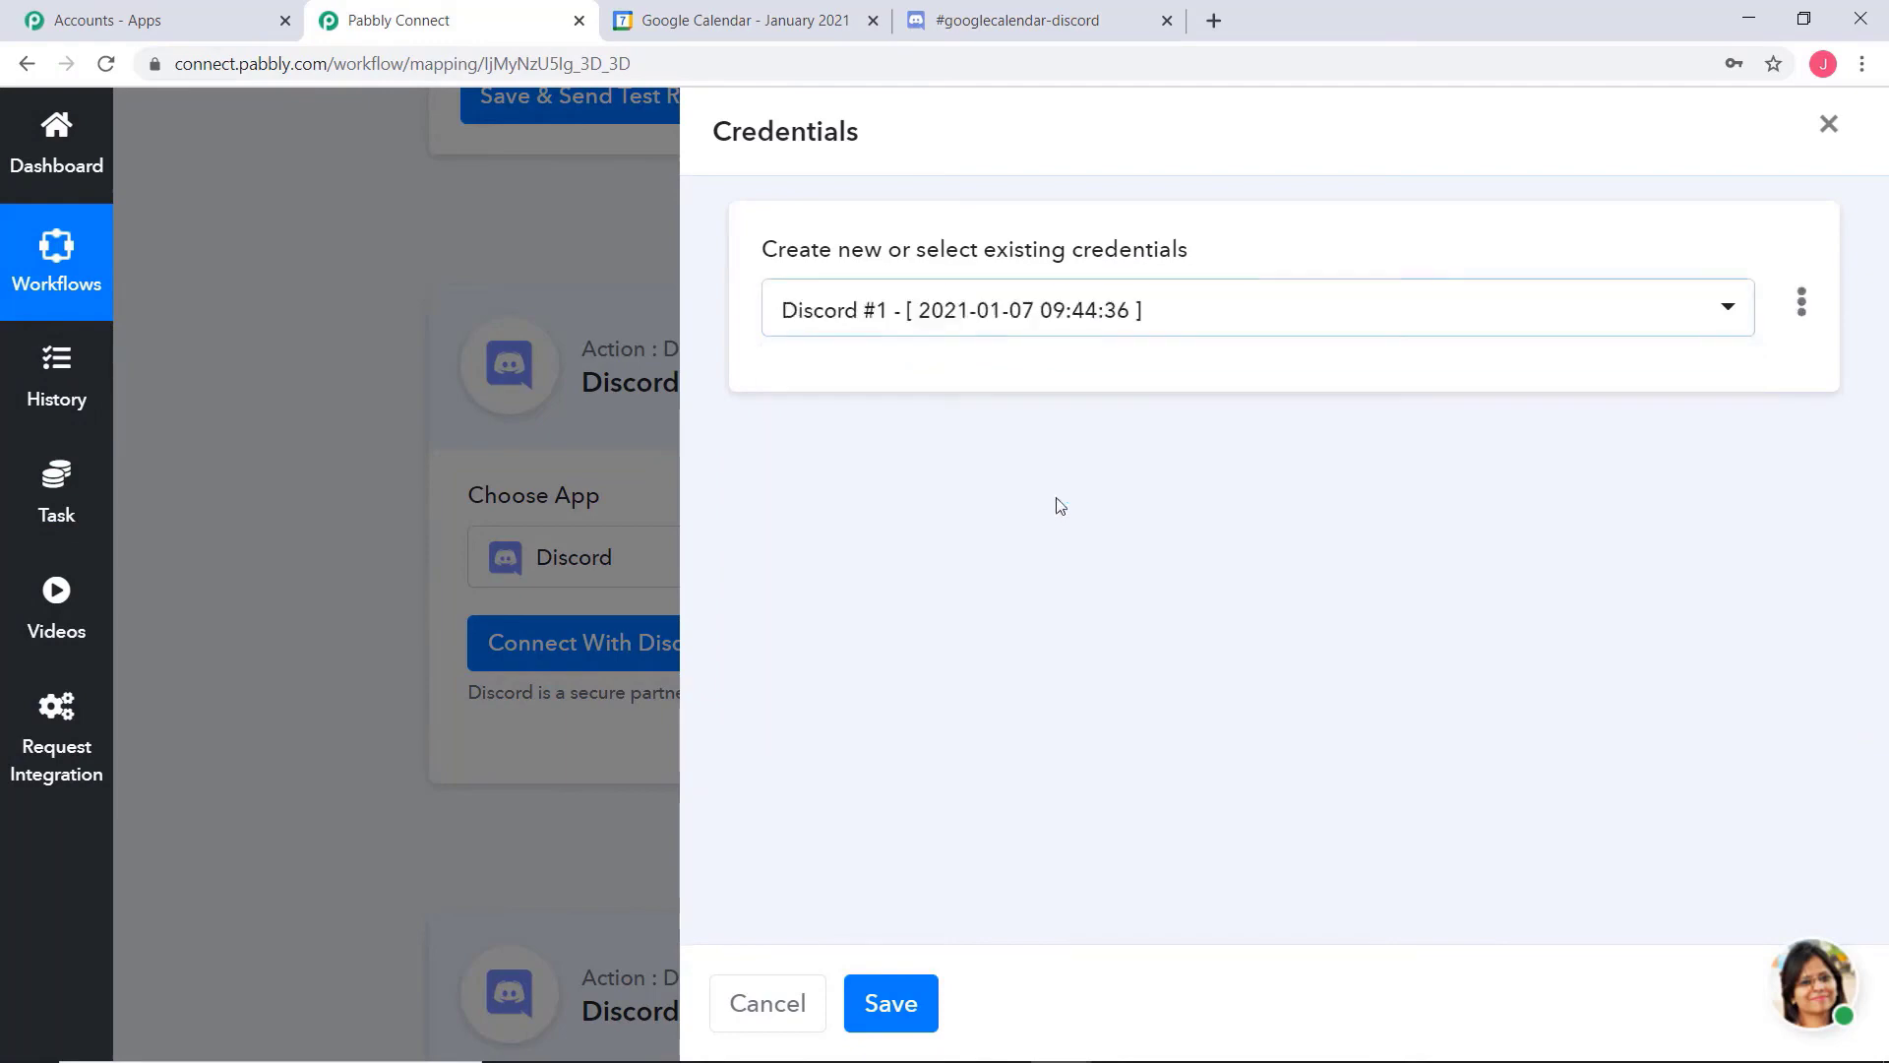
left_click(930, 1018)
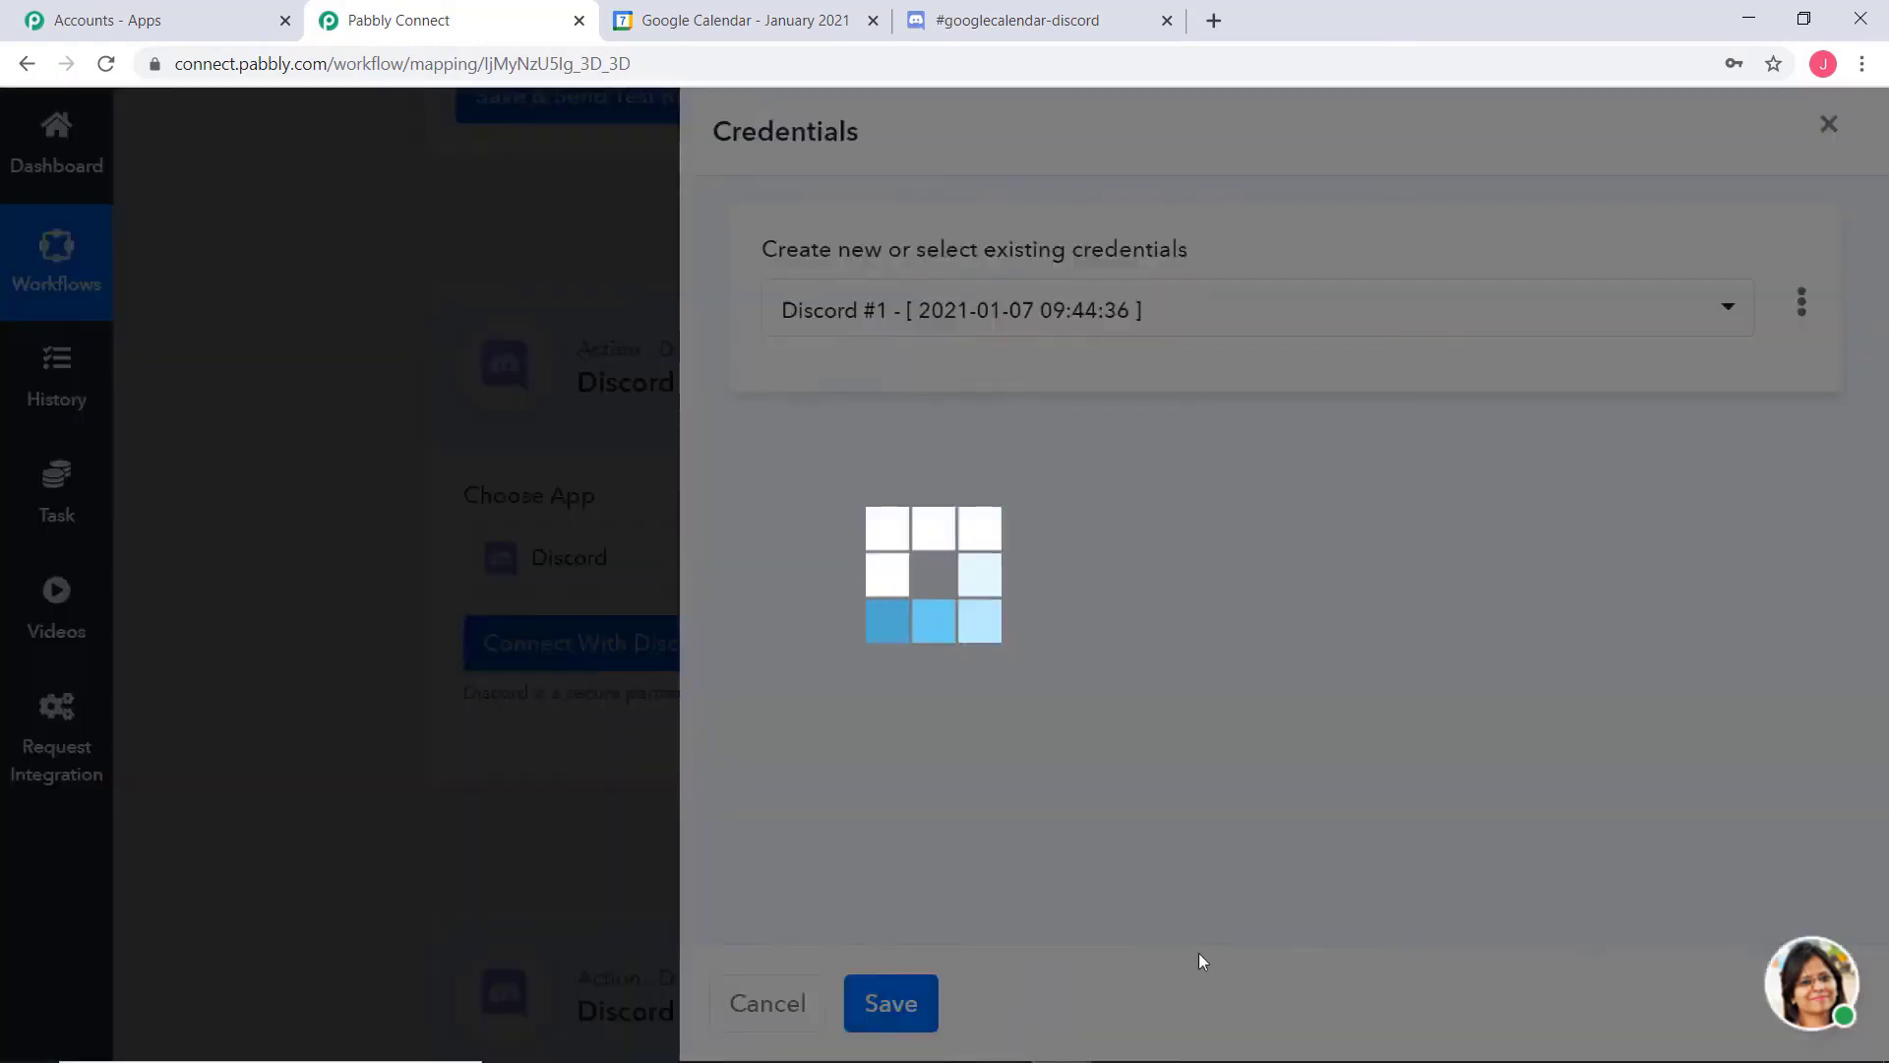
Check the target channel's name in Discord, set the action's channel to googlecalendar-discord, and look for its available webhooks
scroll(1623, 472, "down", 5)
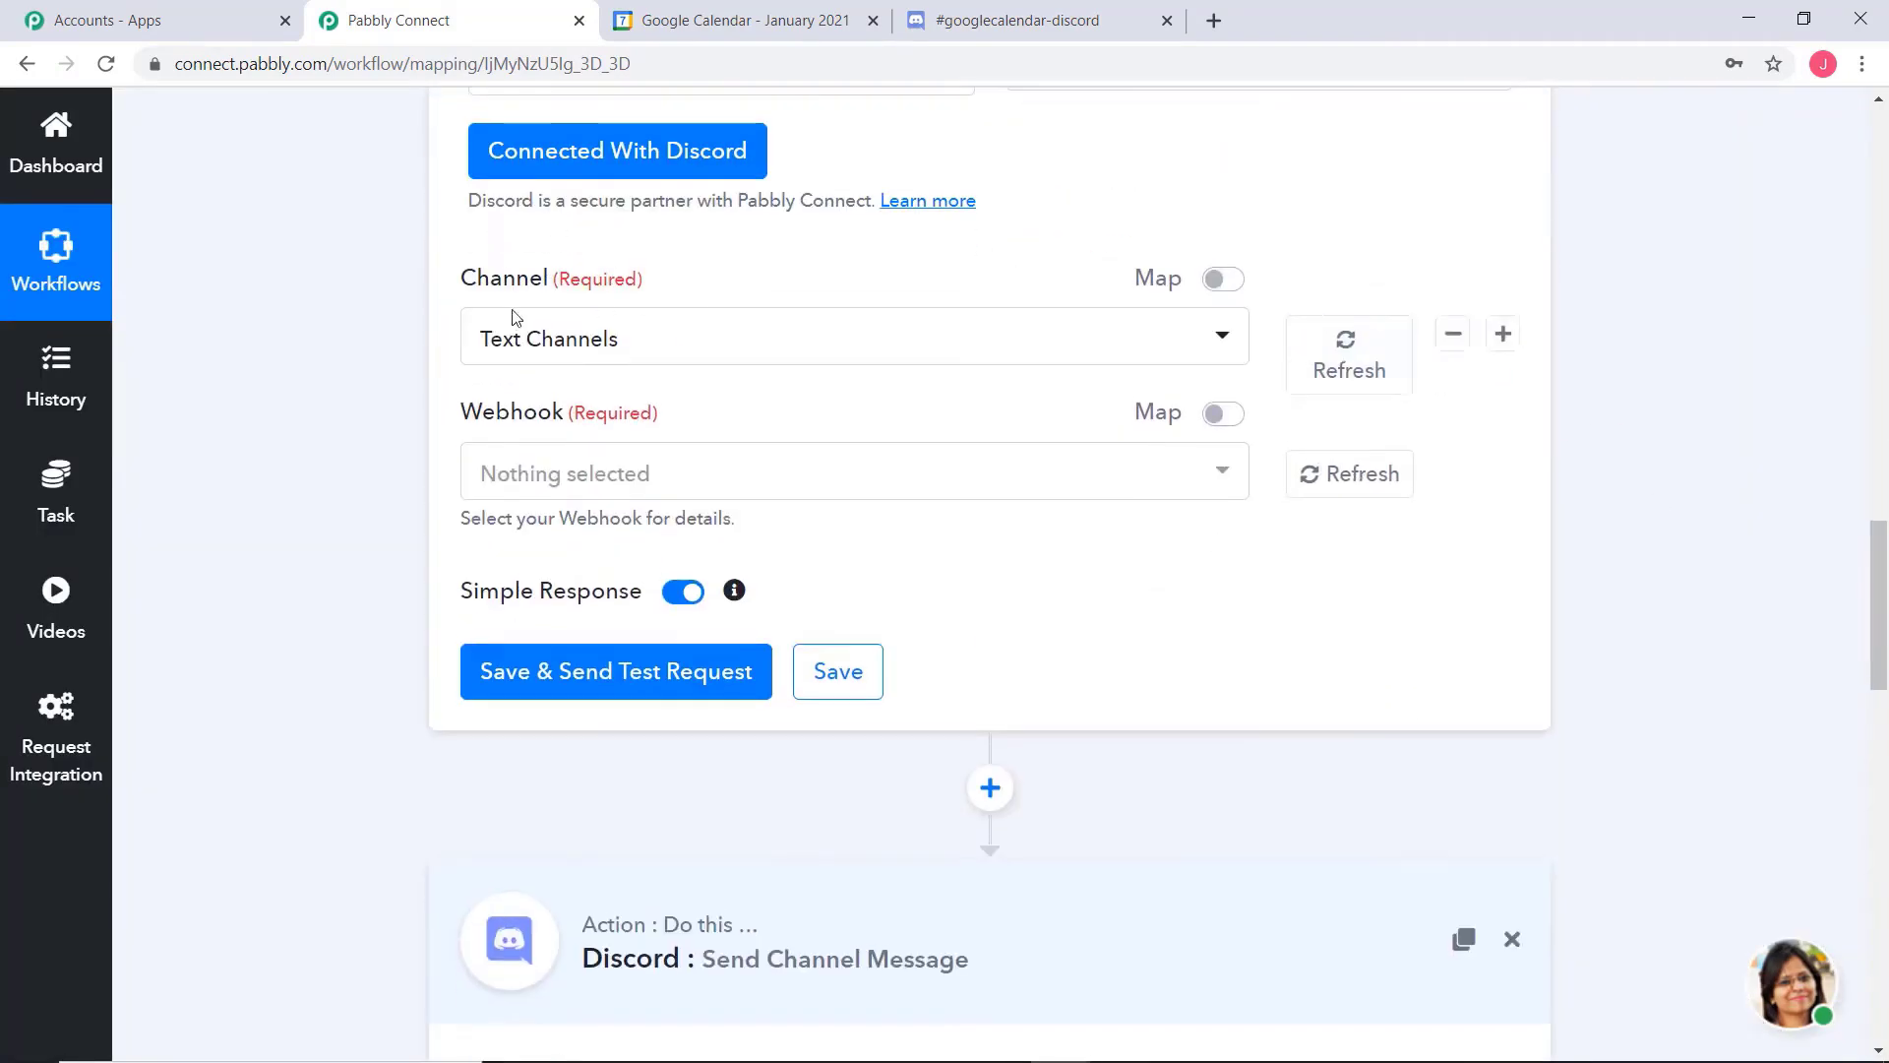
left_click(1032, 28)
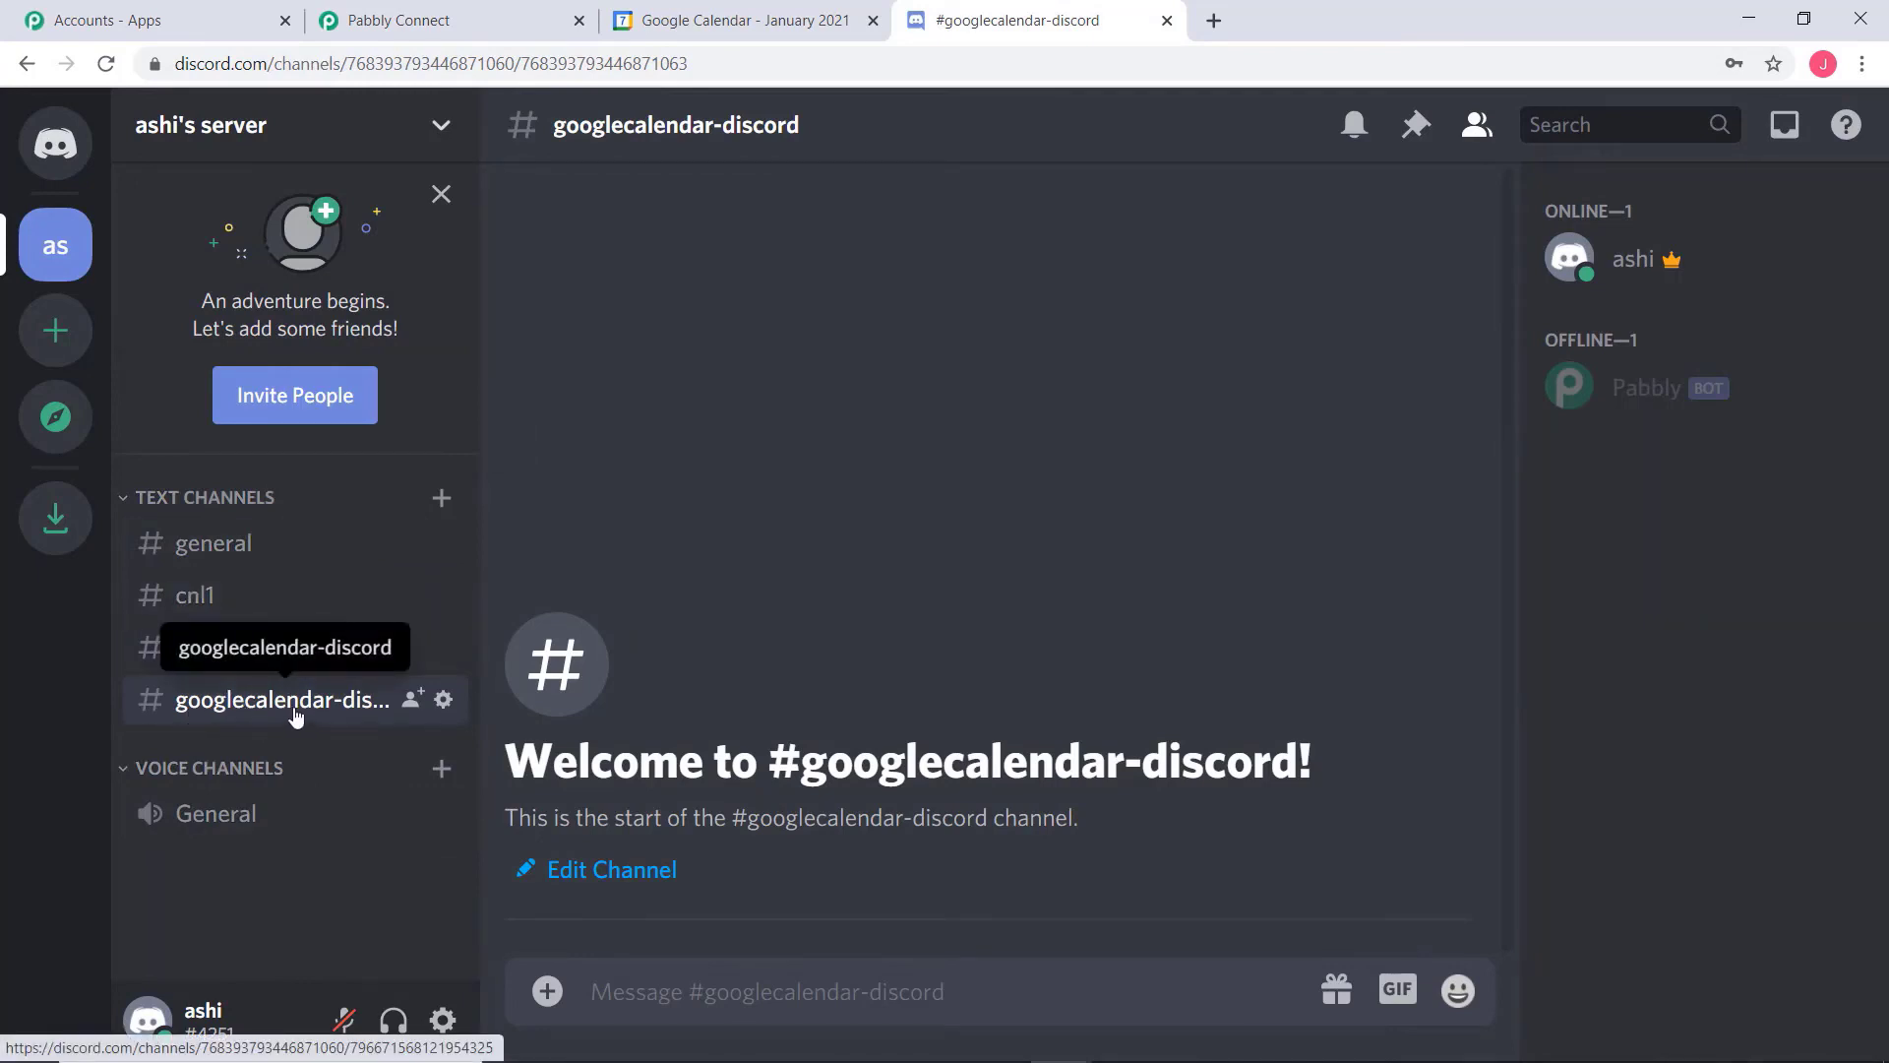
left_click(423, 21)
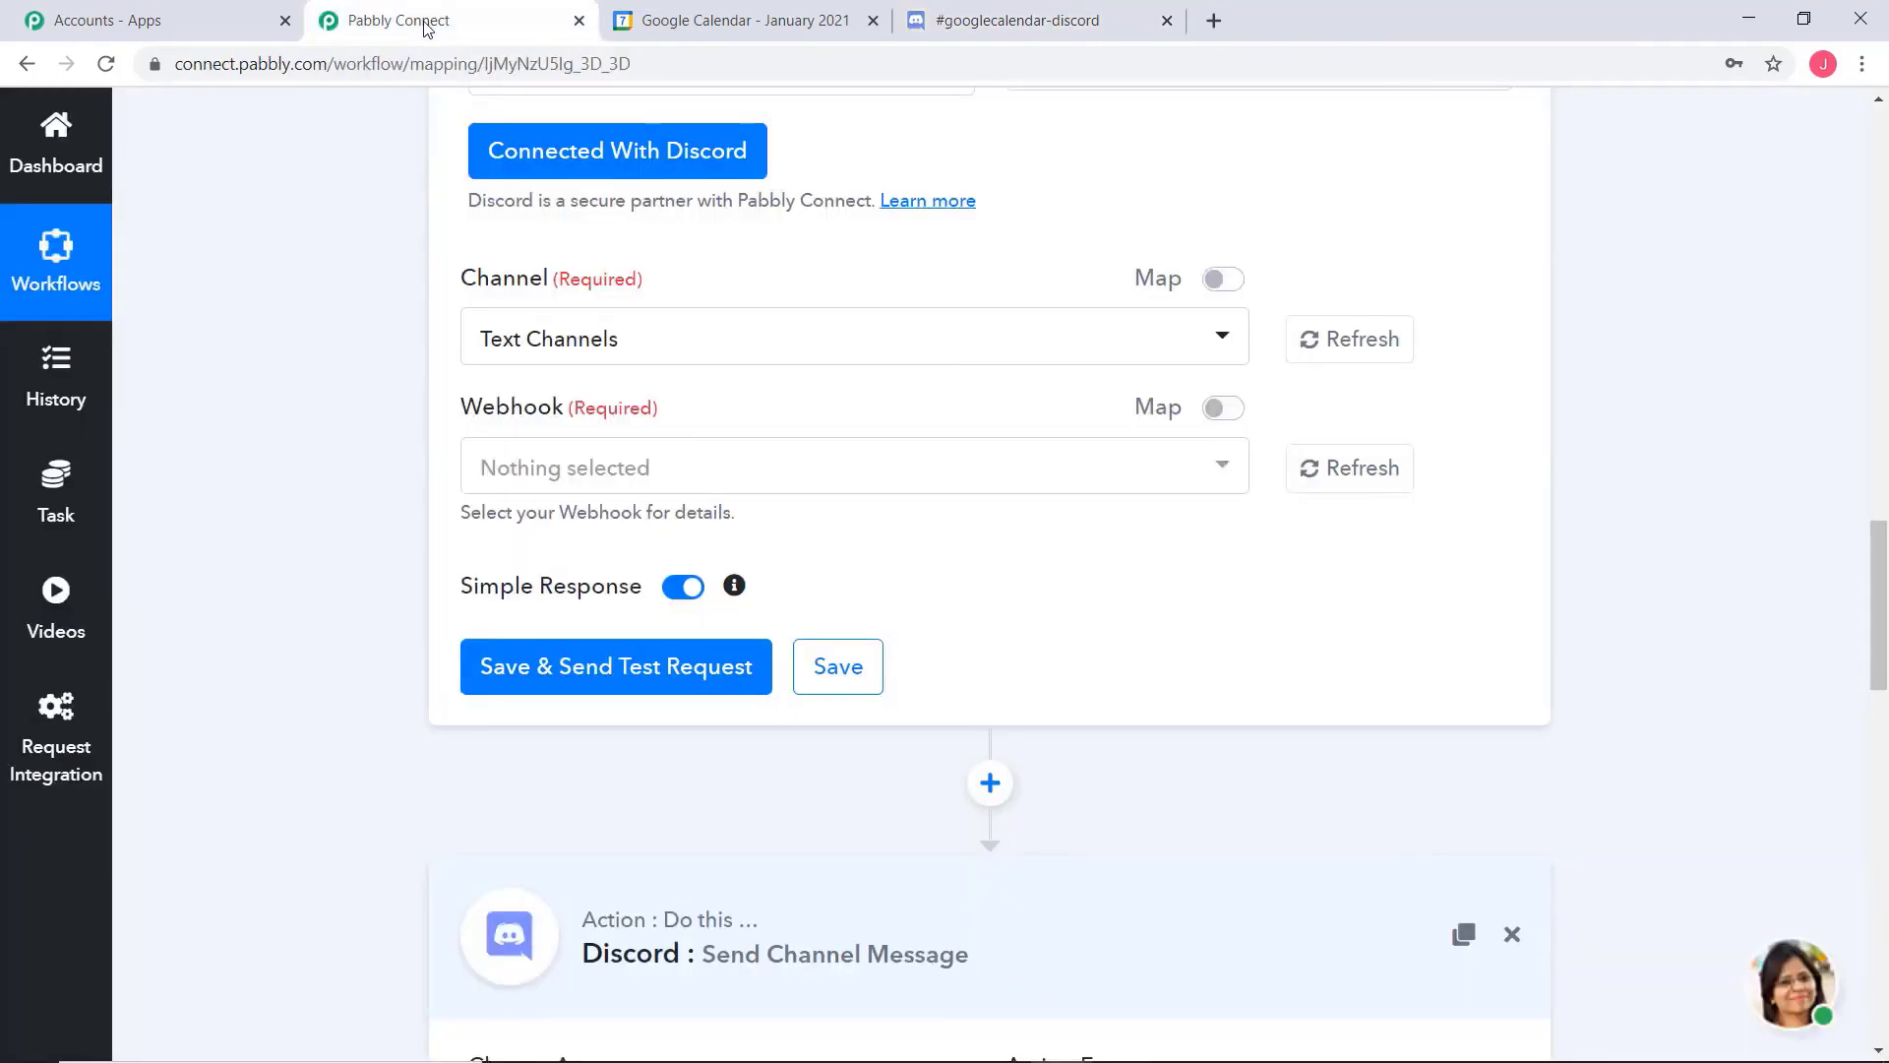
left_click(933, 346)
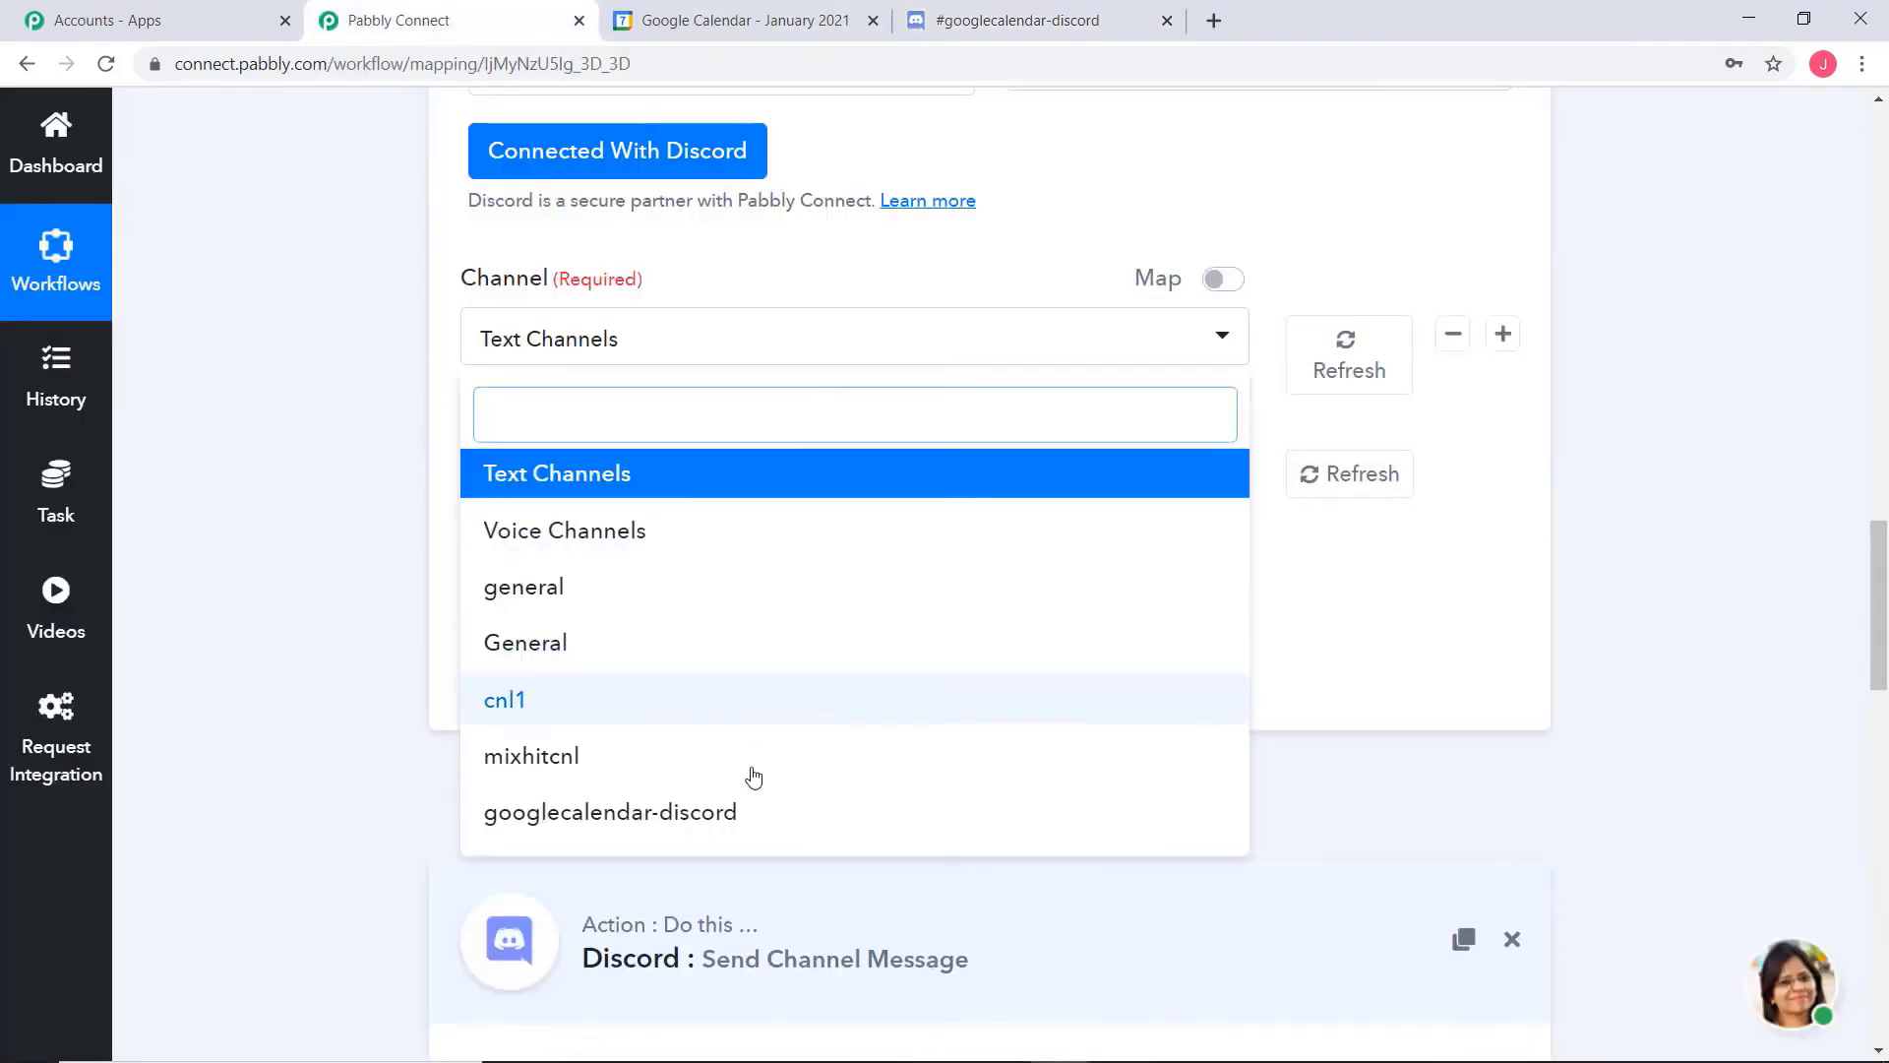
left_click(734, 810)
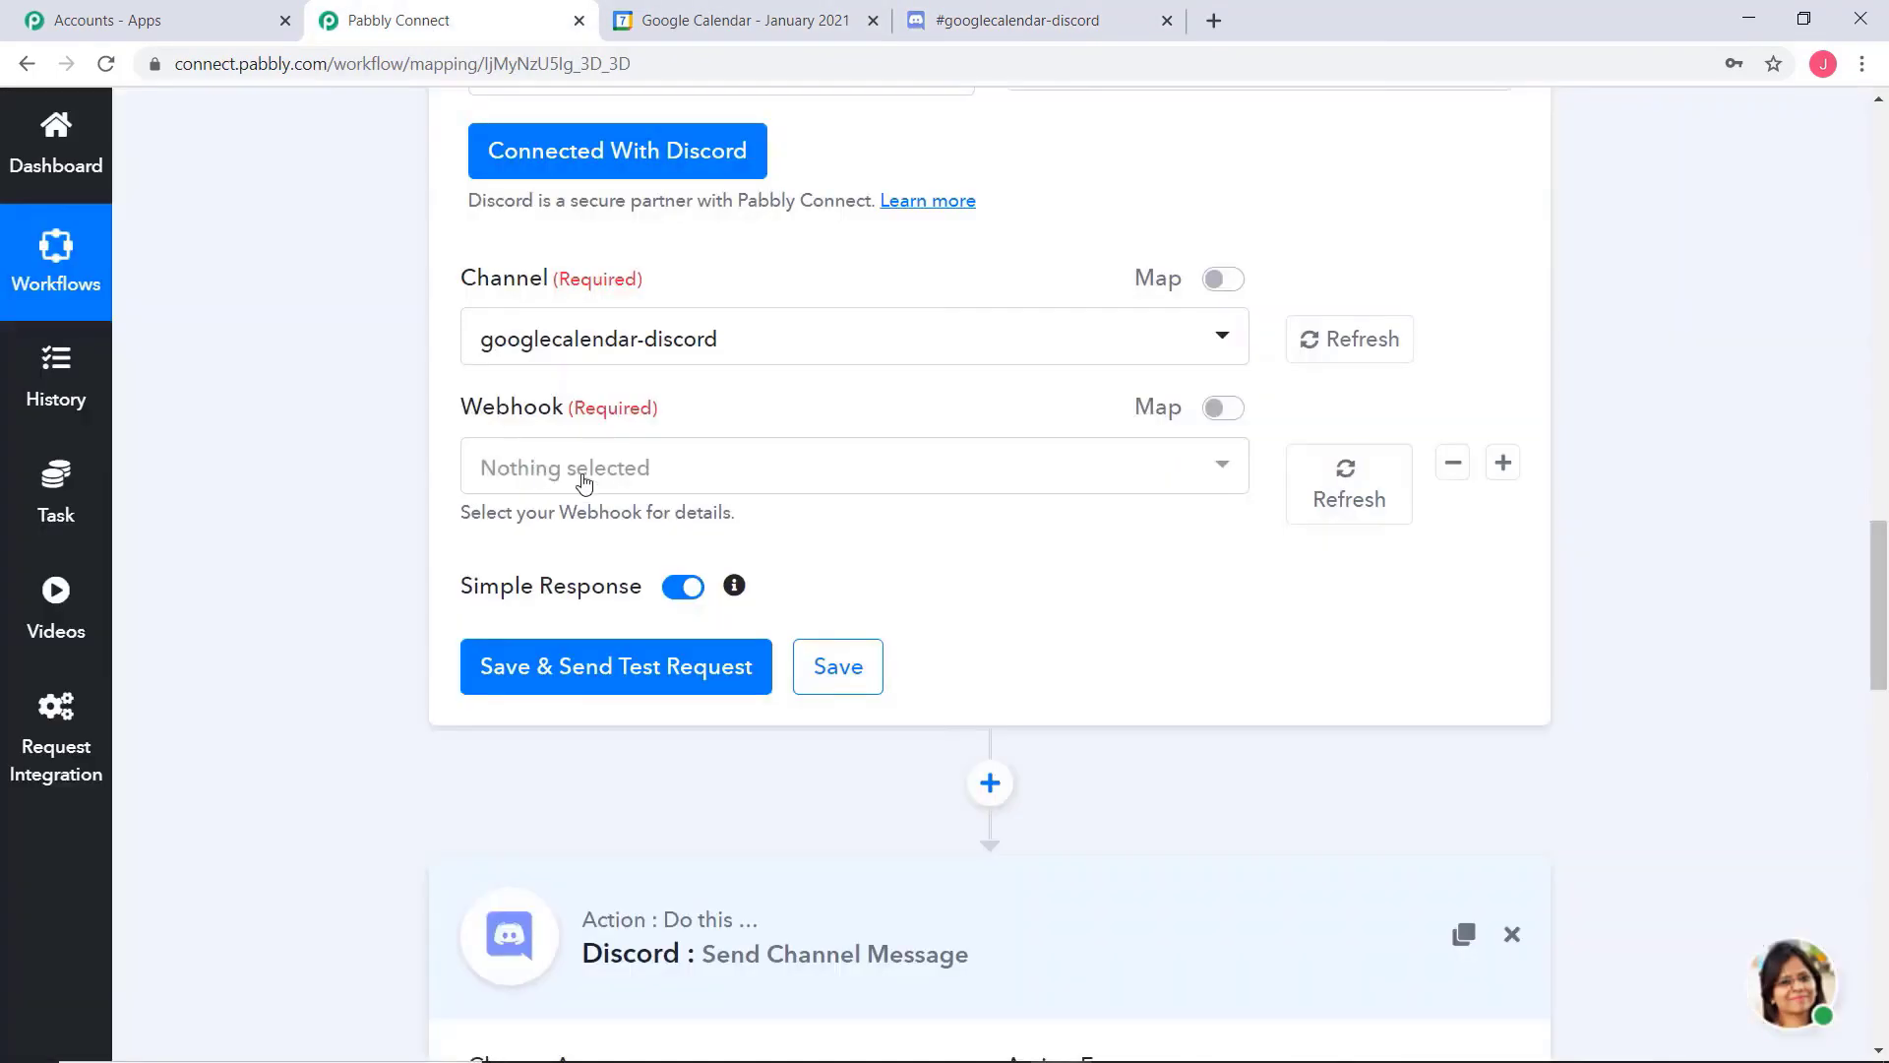
left_click(576, 473)
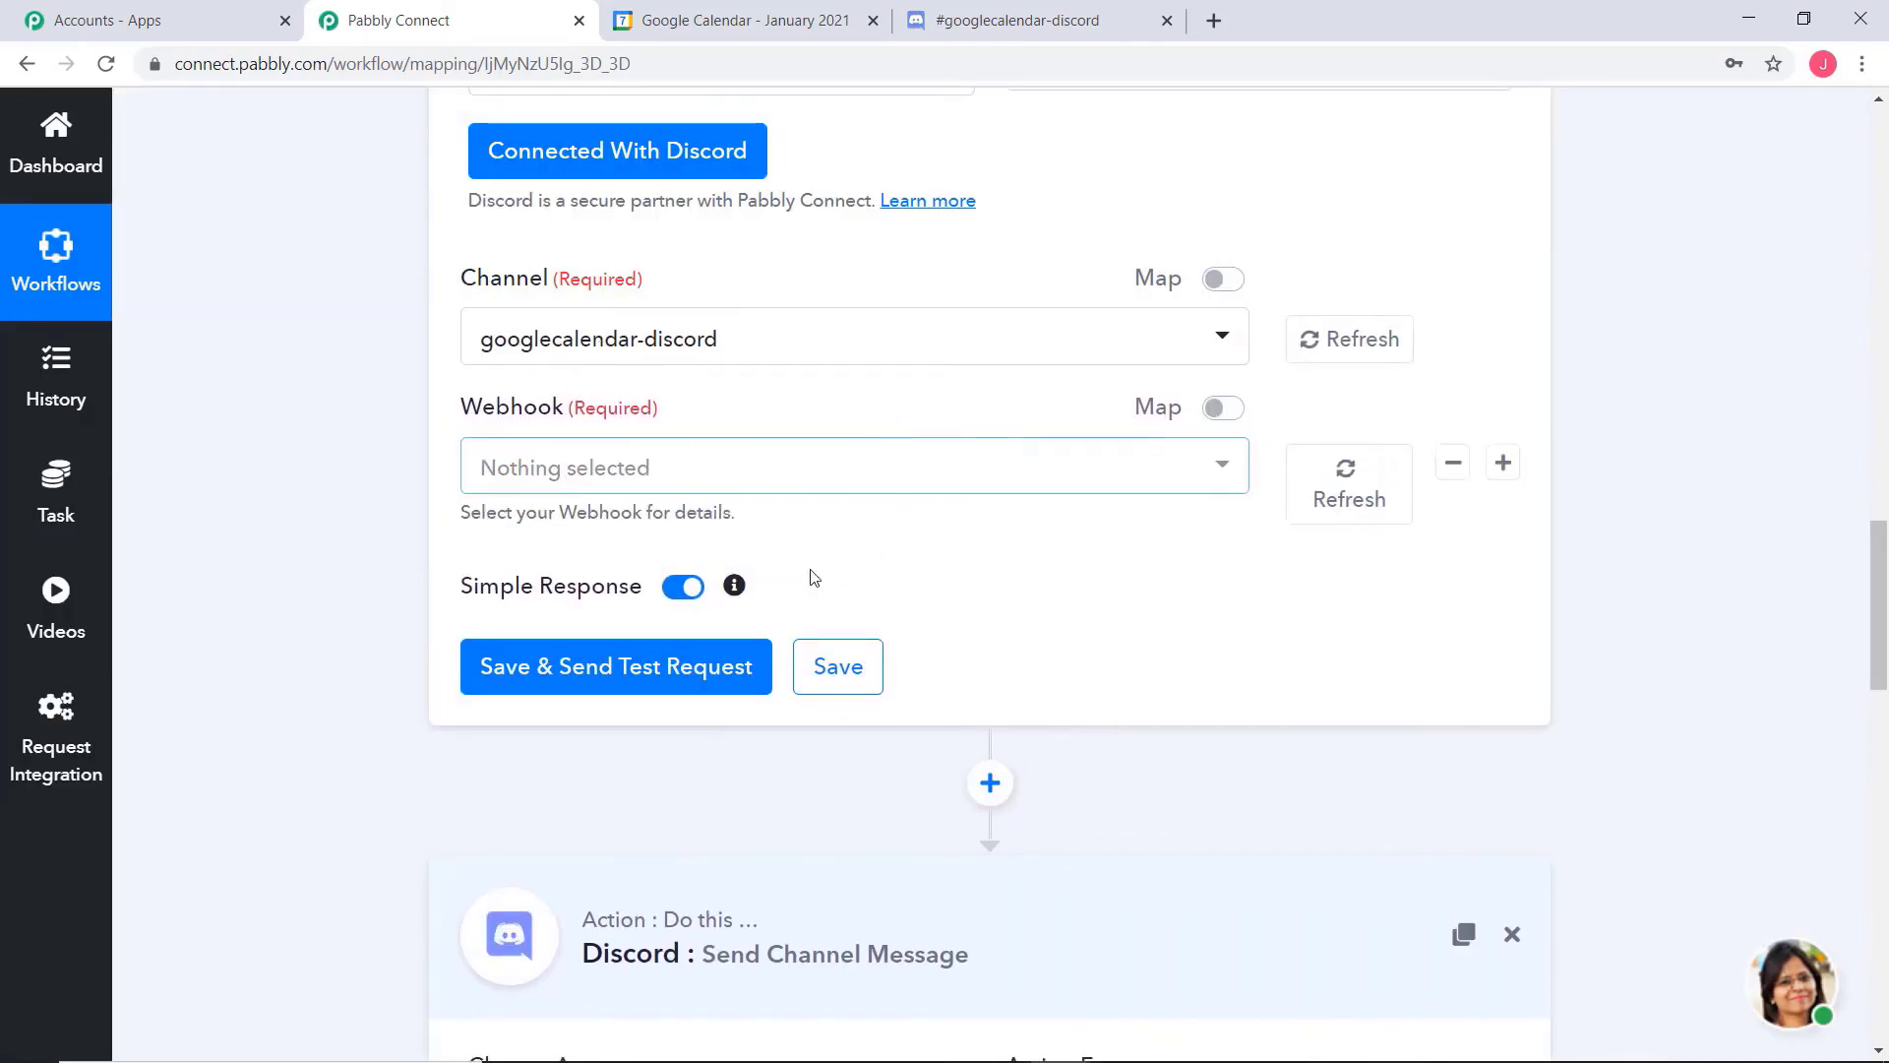
Switch to Discord and create a webhook in the googlecalendar-discord channel's integration settings, keeping its default name and channel
left_click(1059, 23)
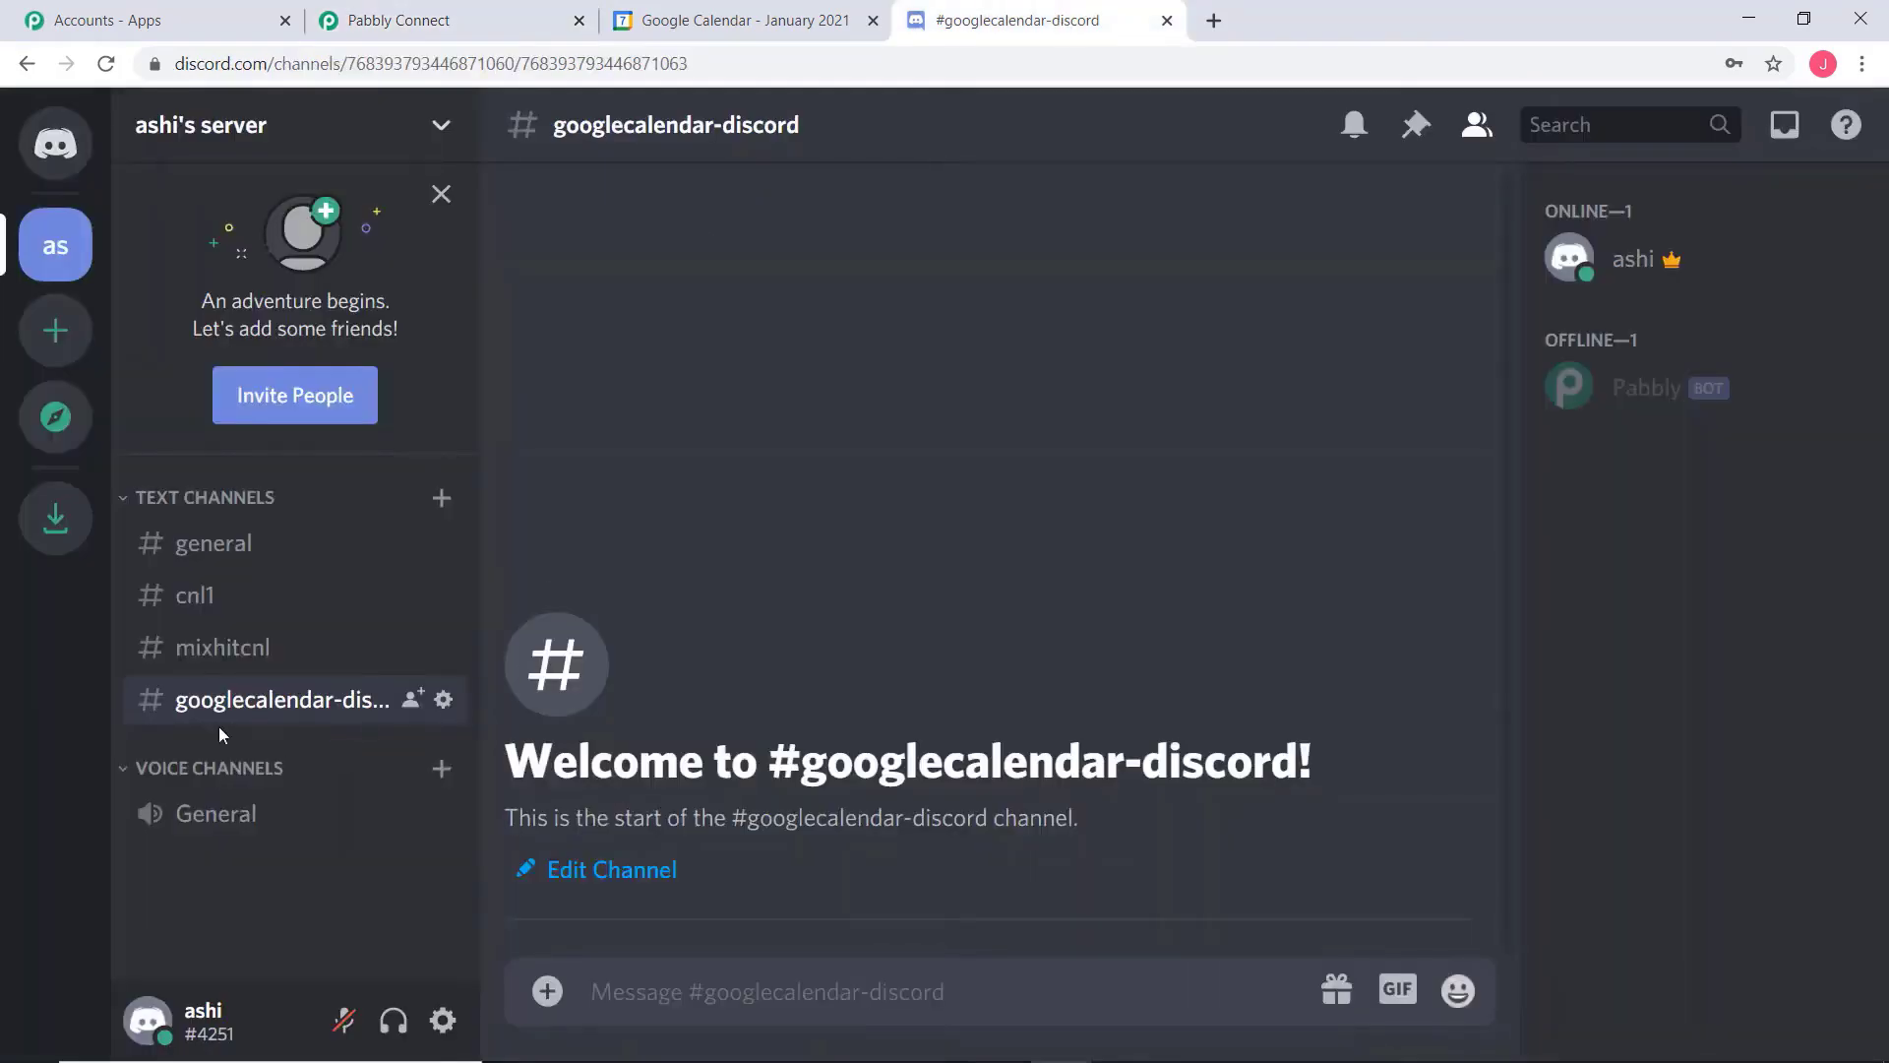
left_click(444, 701)
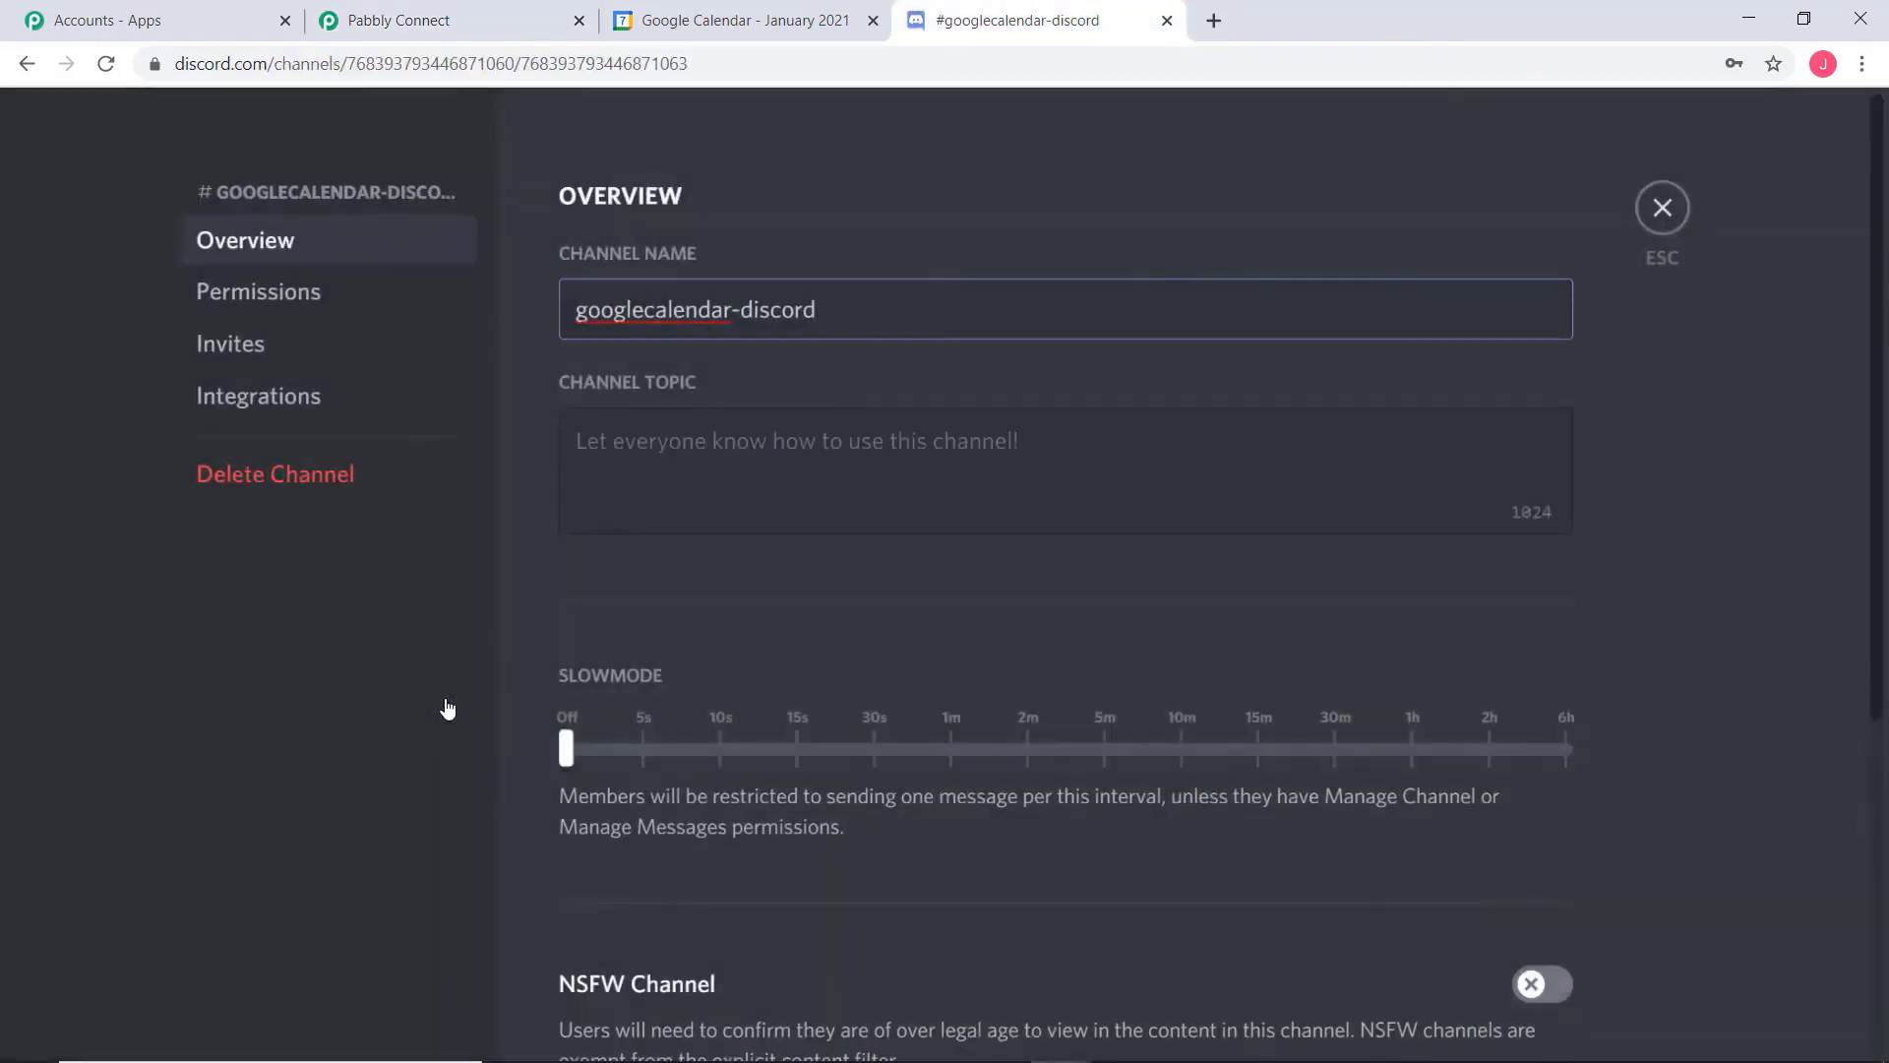
left_click(243, 397)
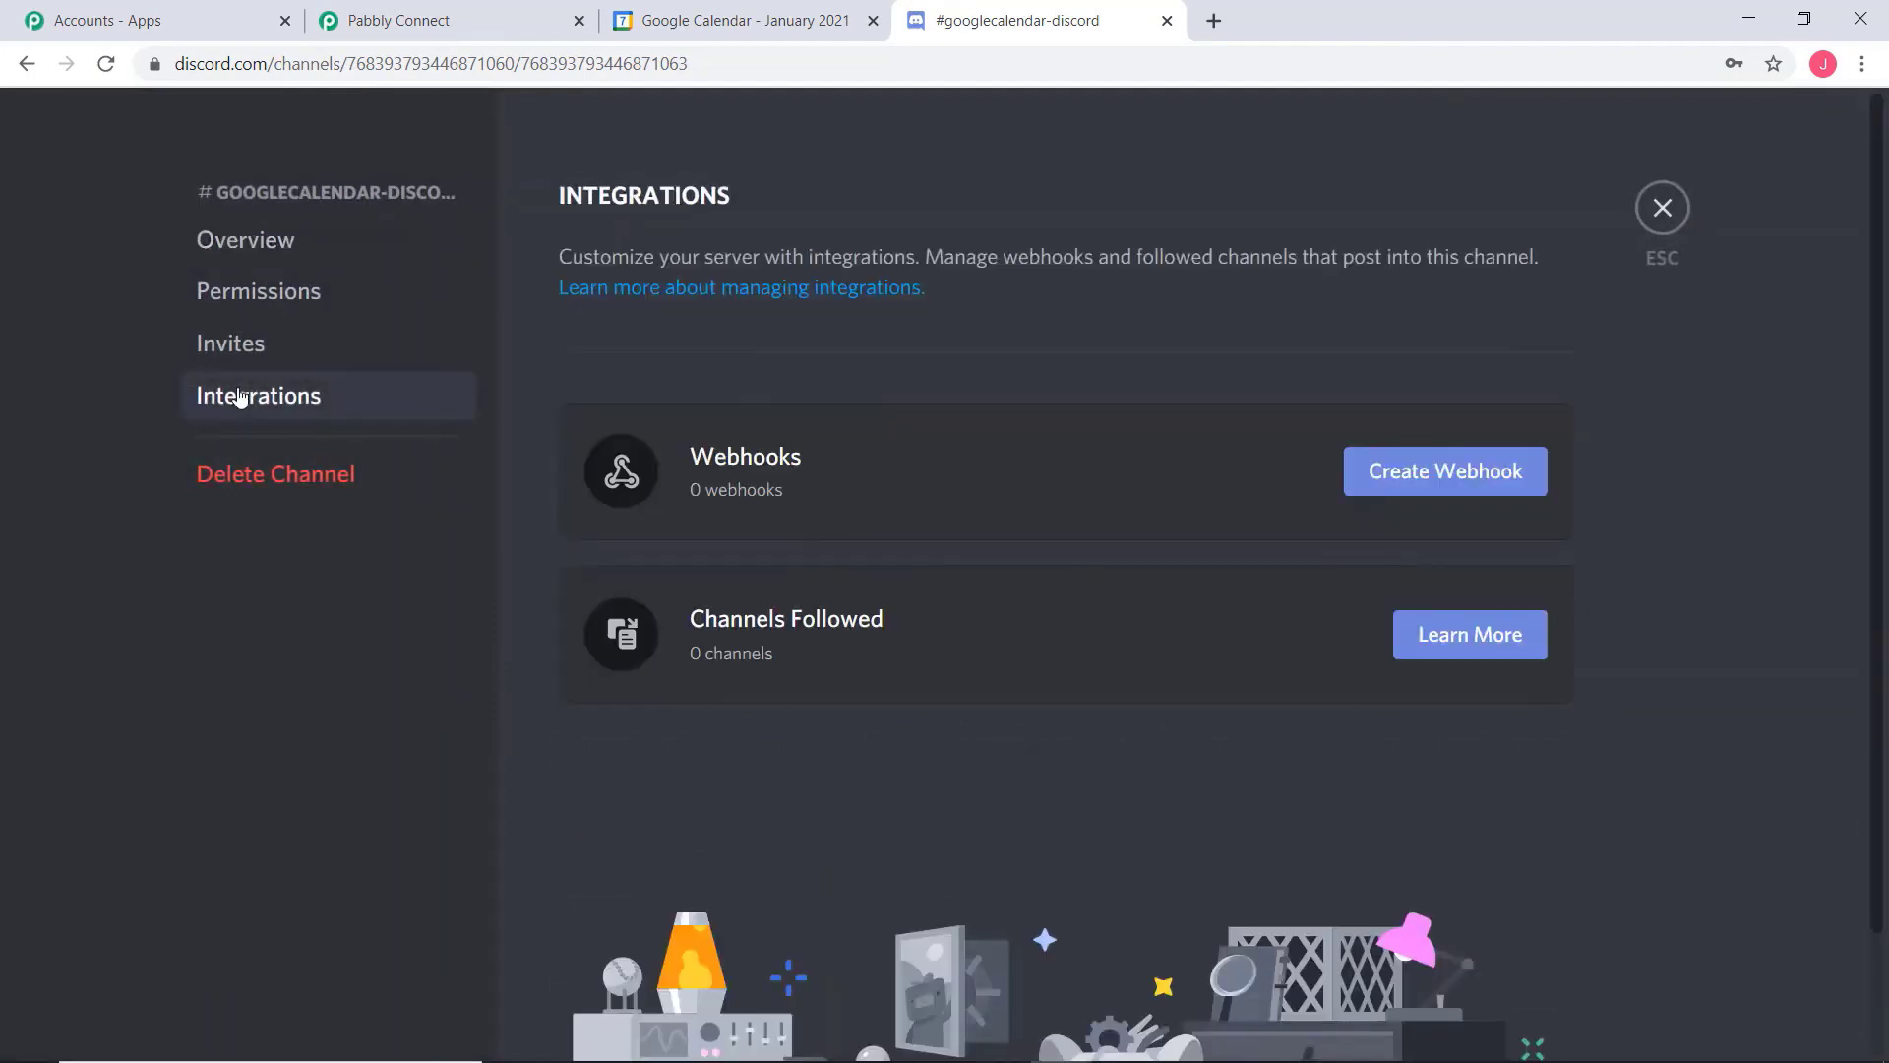
left_click(1448, 470)
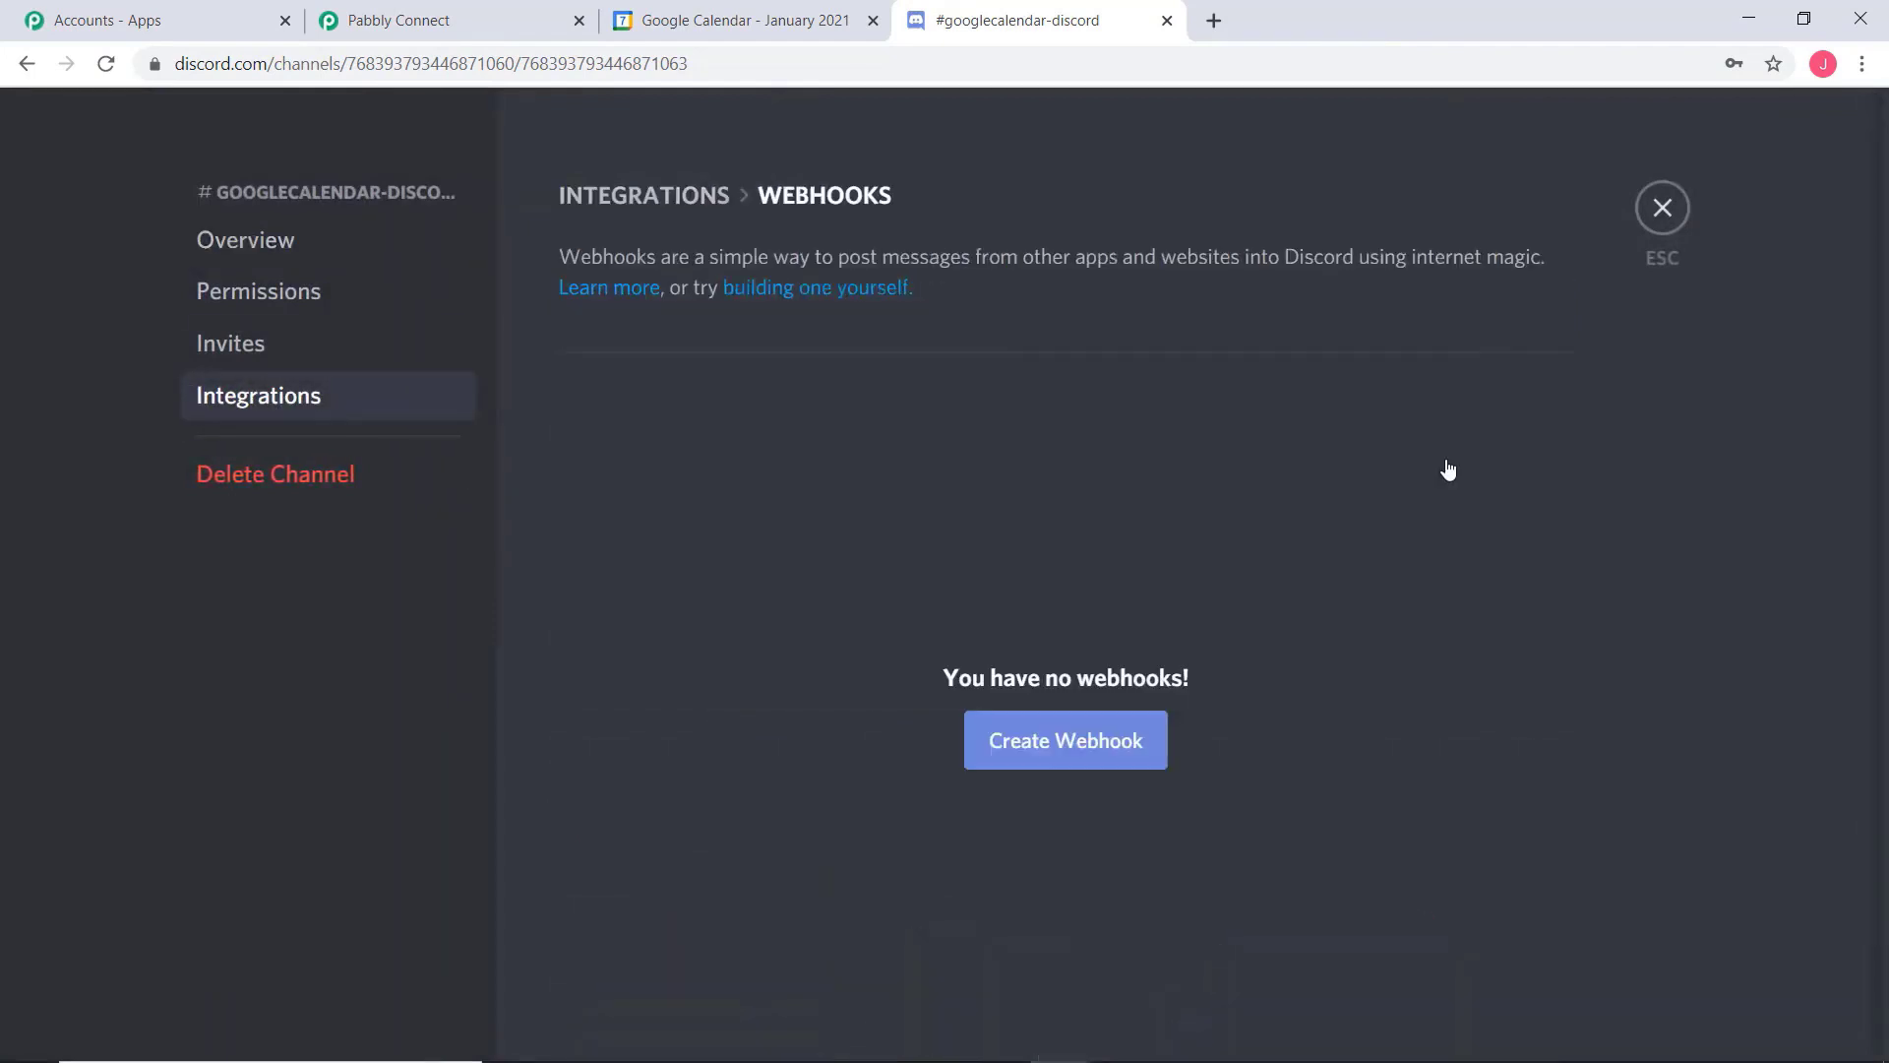
left_click(1053, 740)
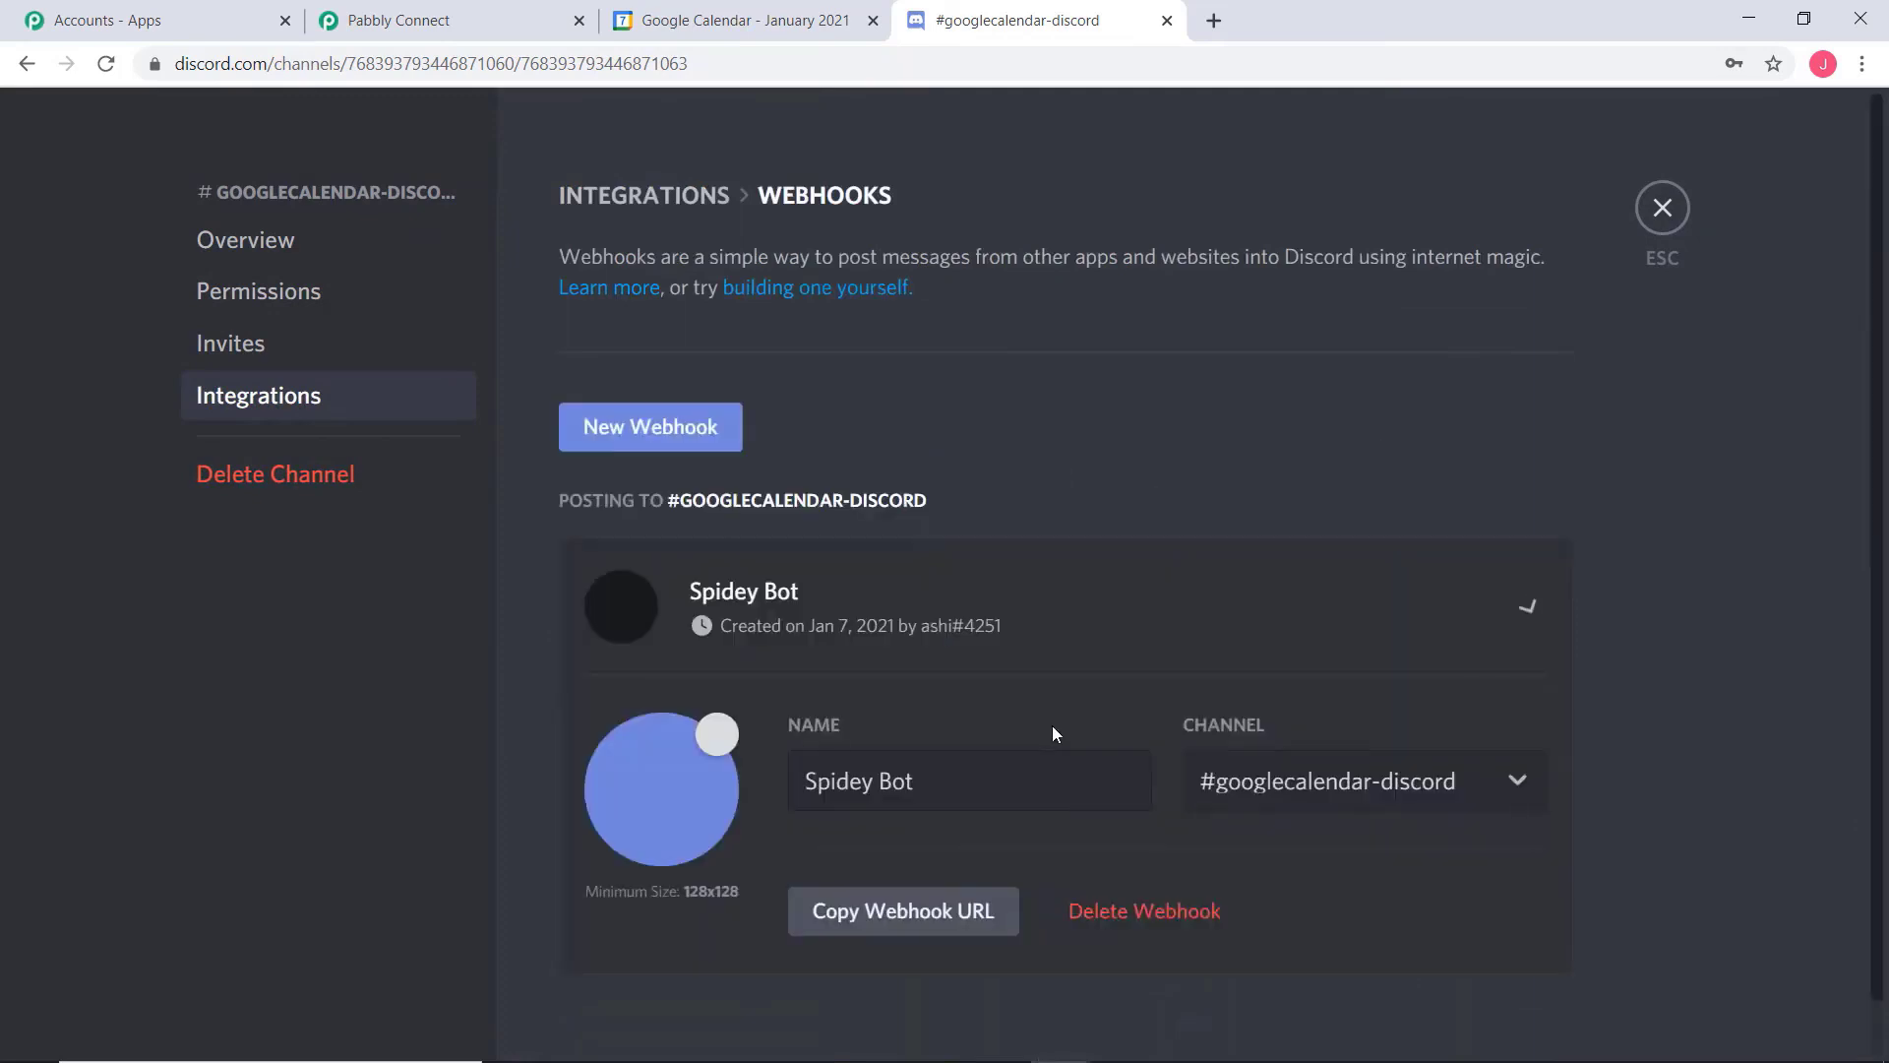
left_click(945, 790)
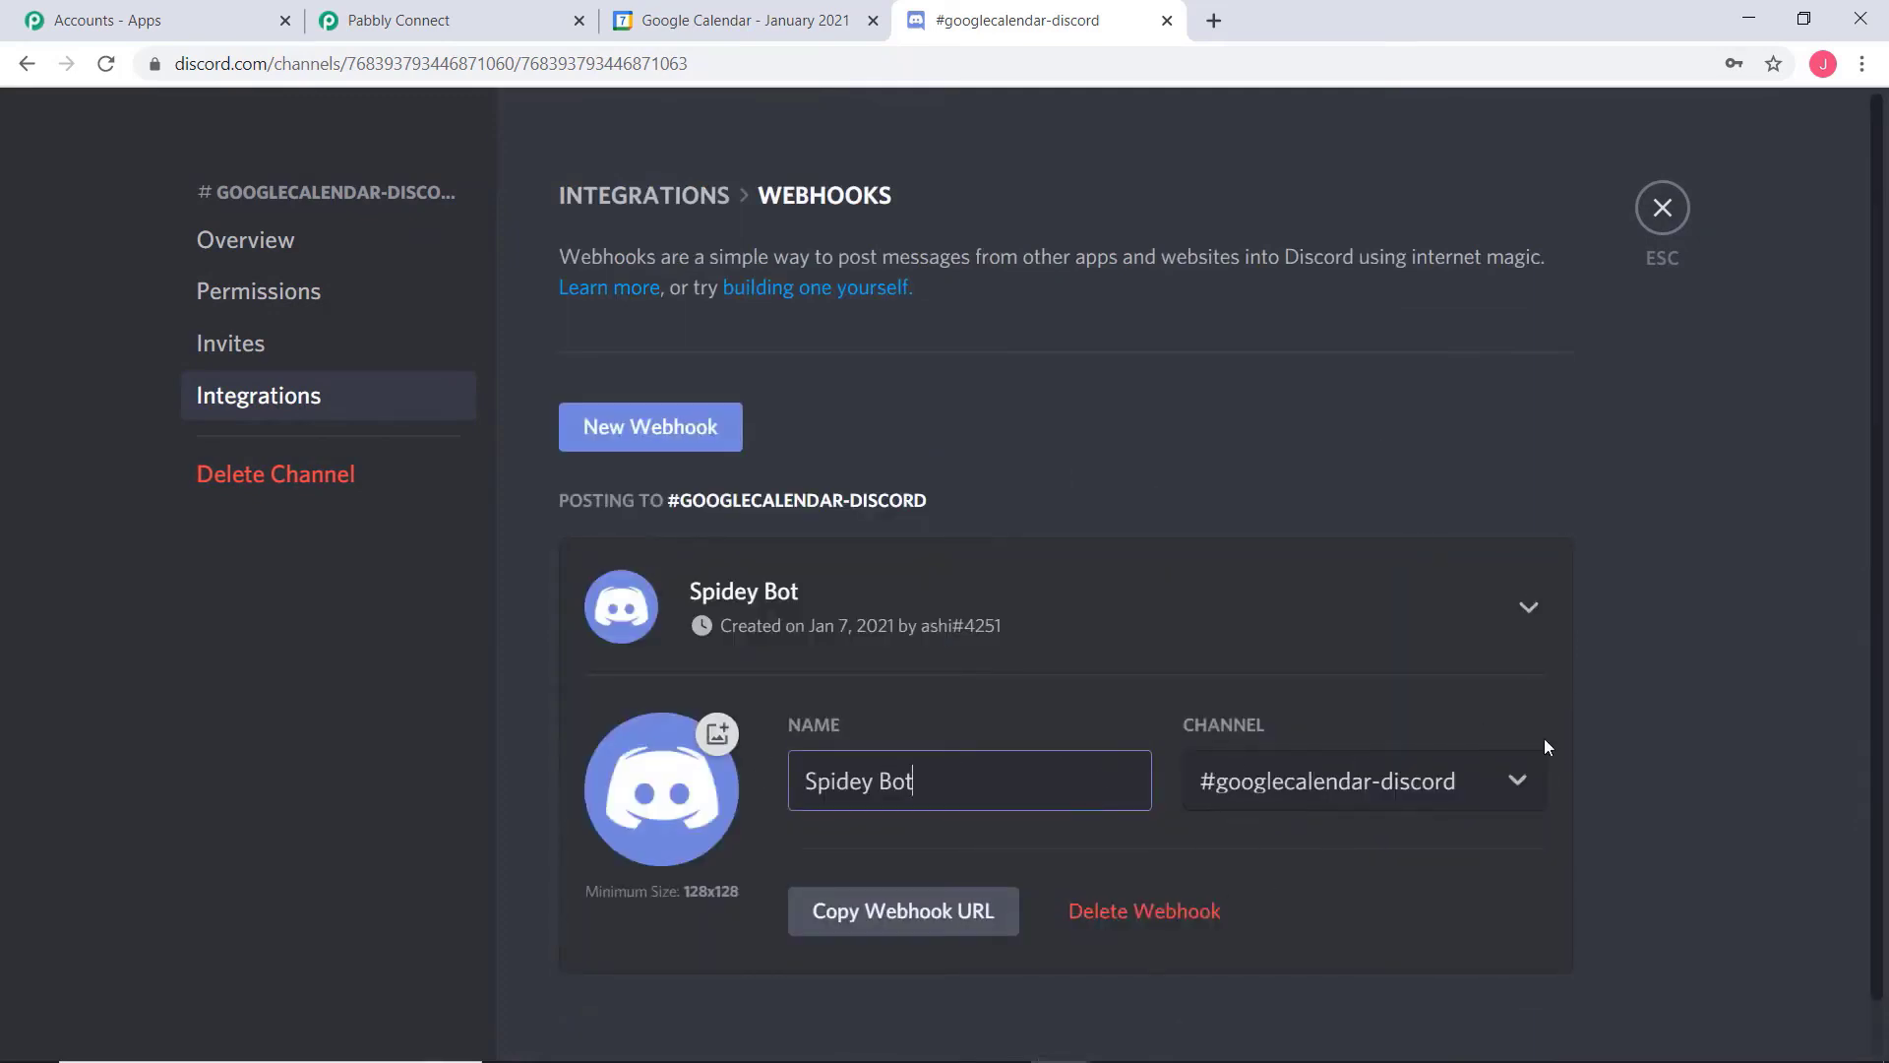
scroll(1769, 754, "down", 1)
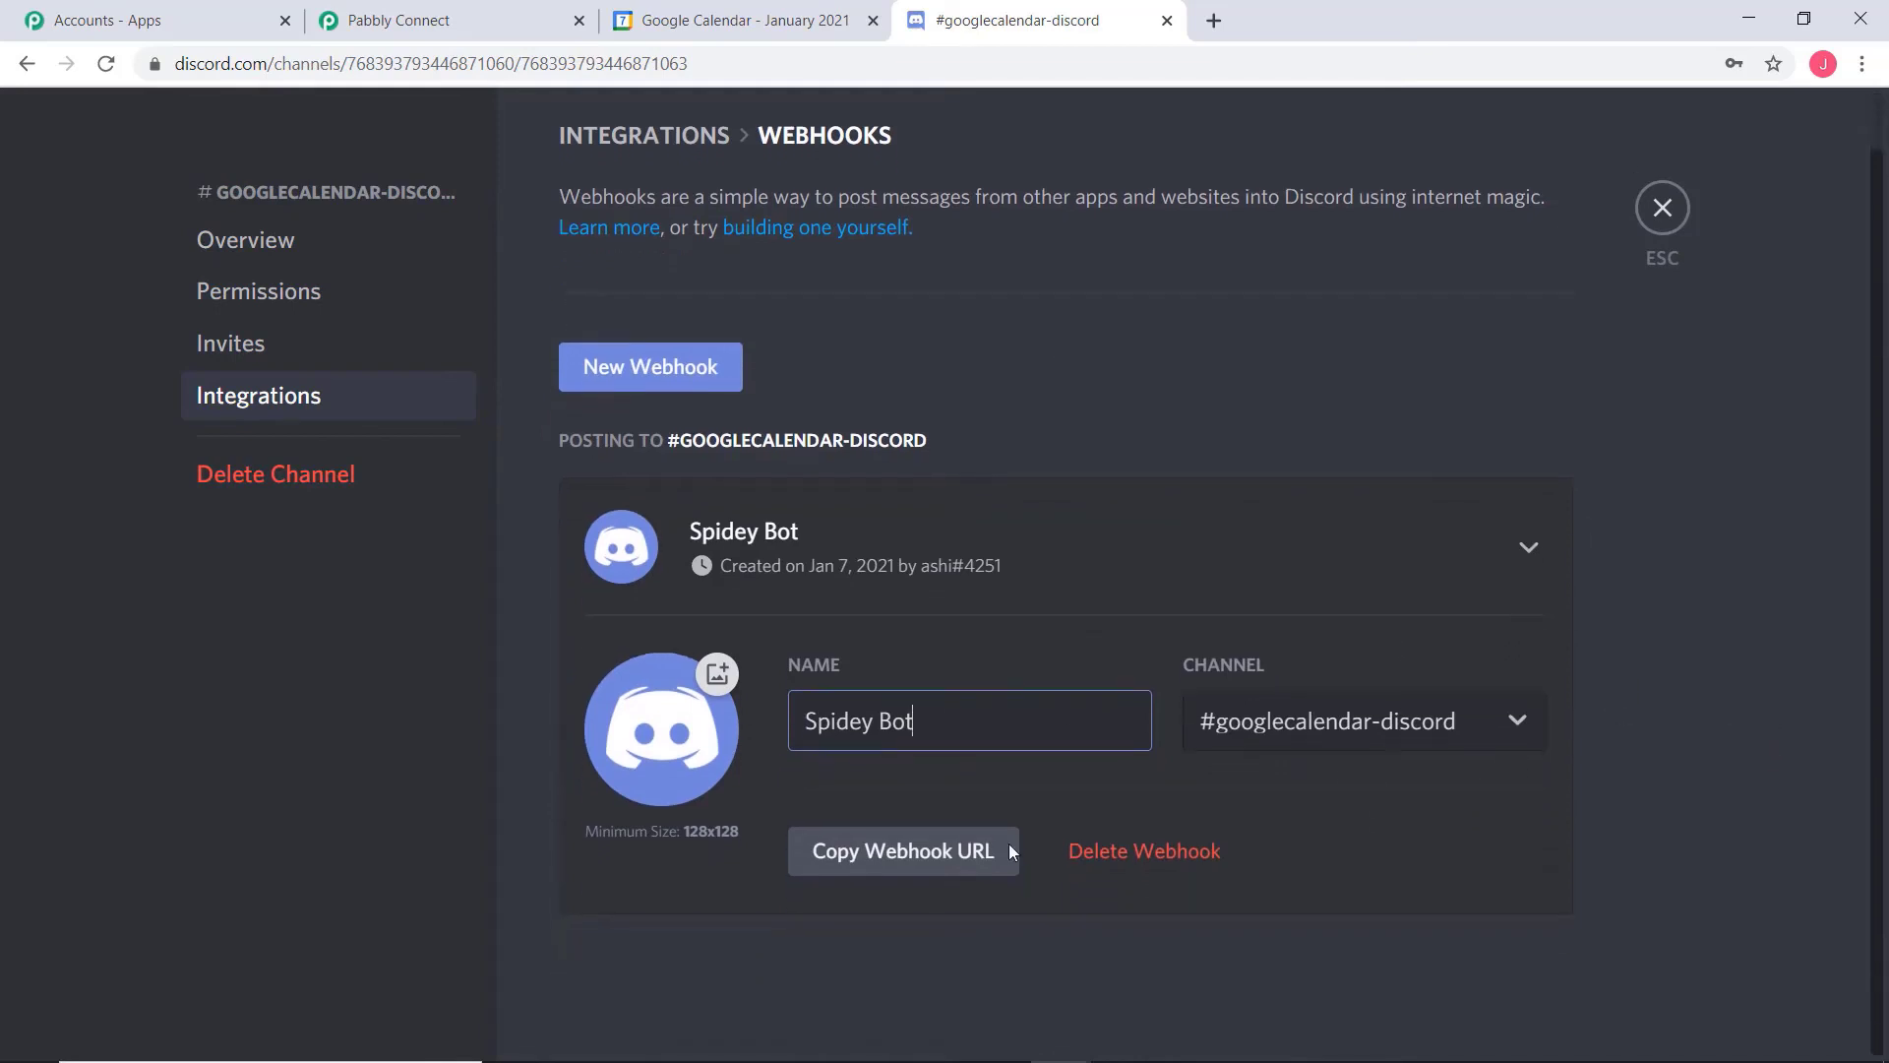
left_click(1825, 584)
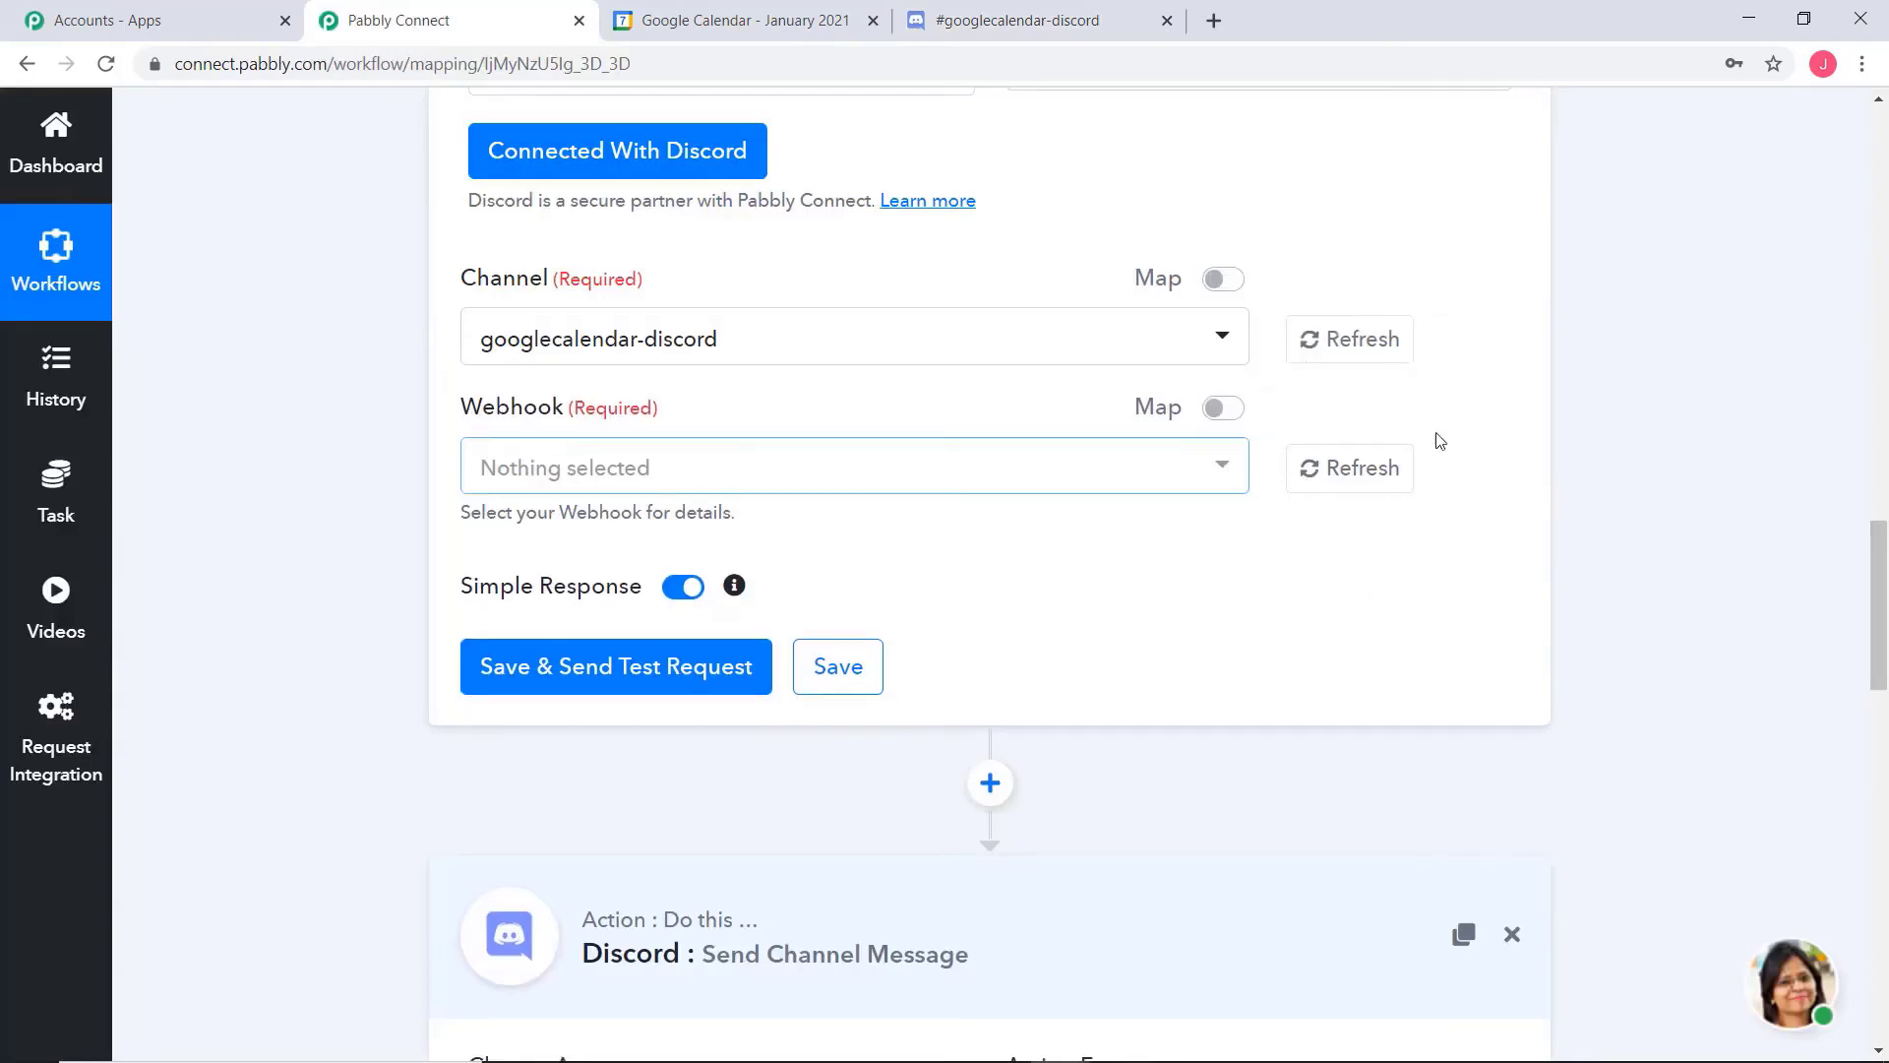
In Pabbly Connect, refresh the webhook choices to load Spidey Bot, and save the action with a test request
left_click(1357, 482)
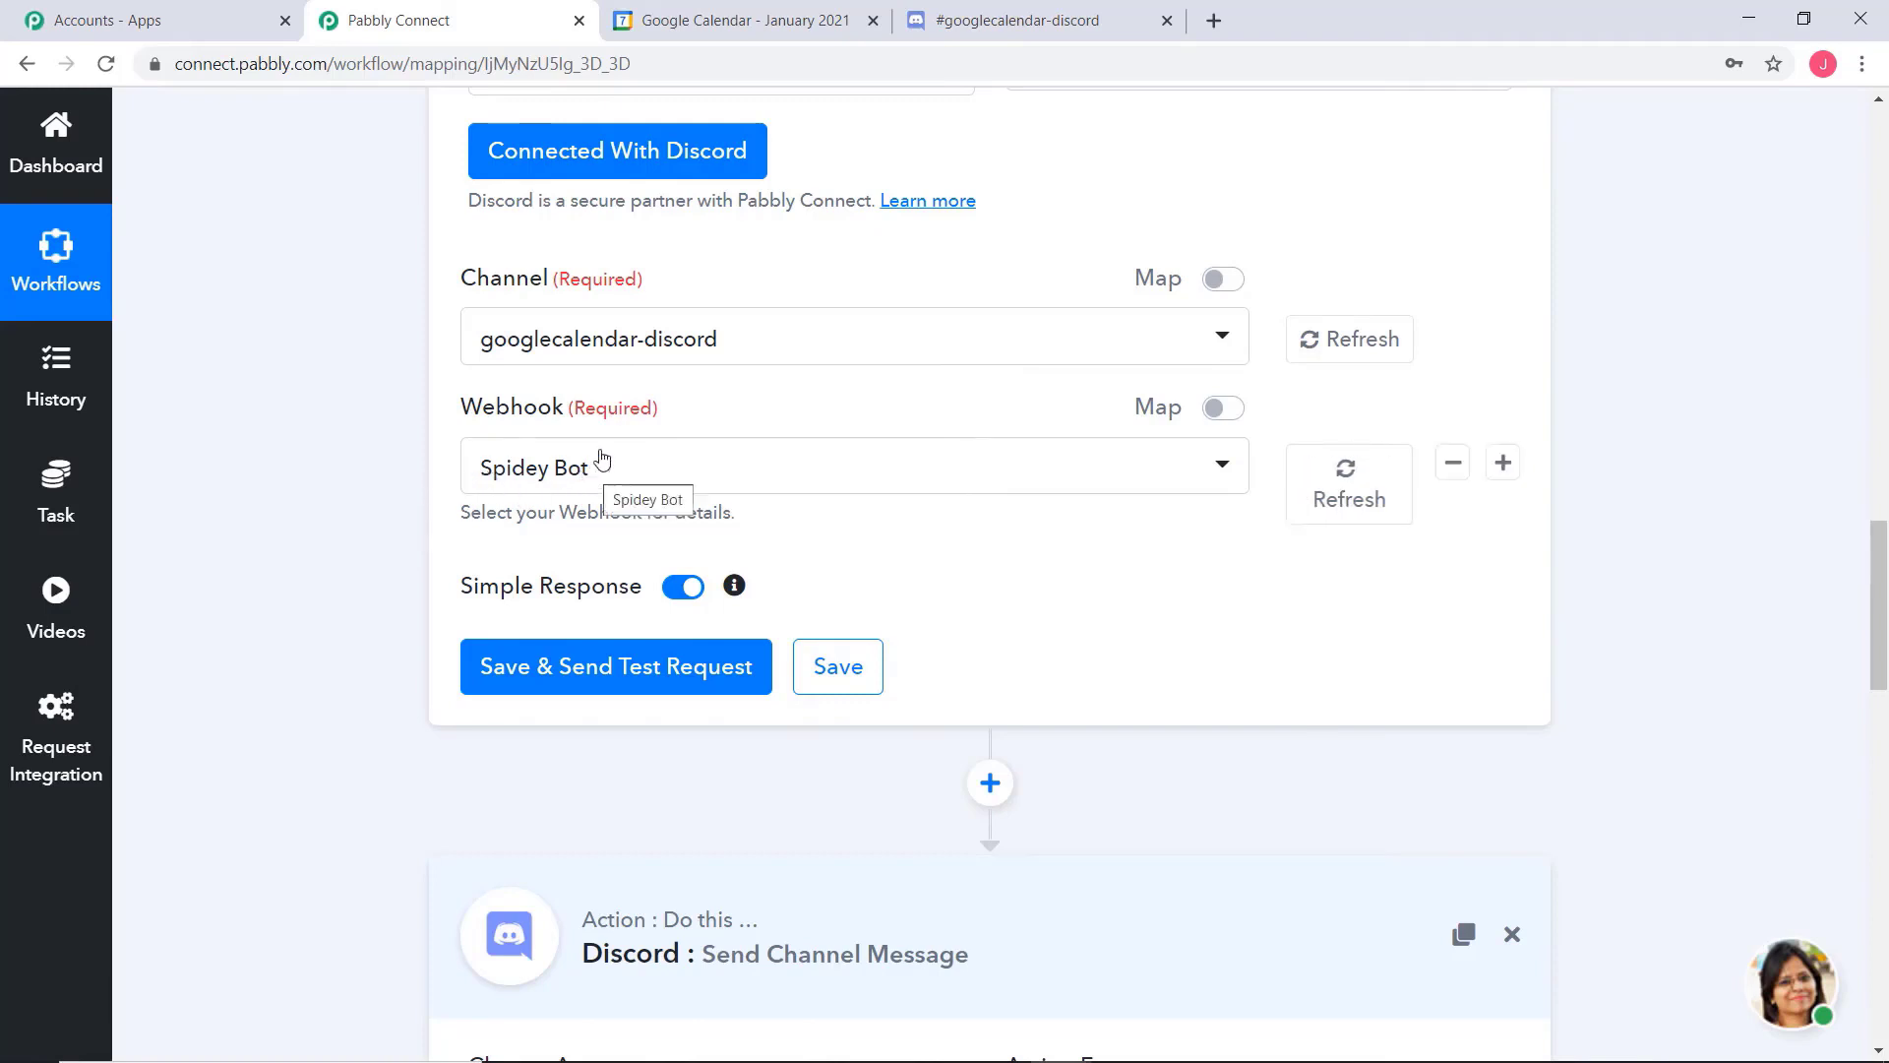
left_click(569, 675)
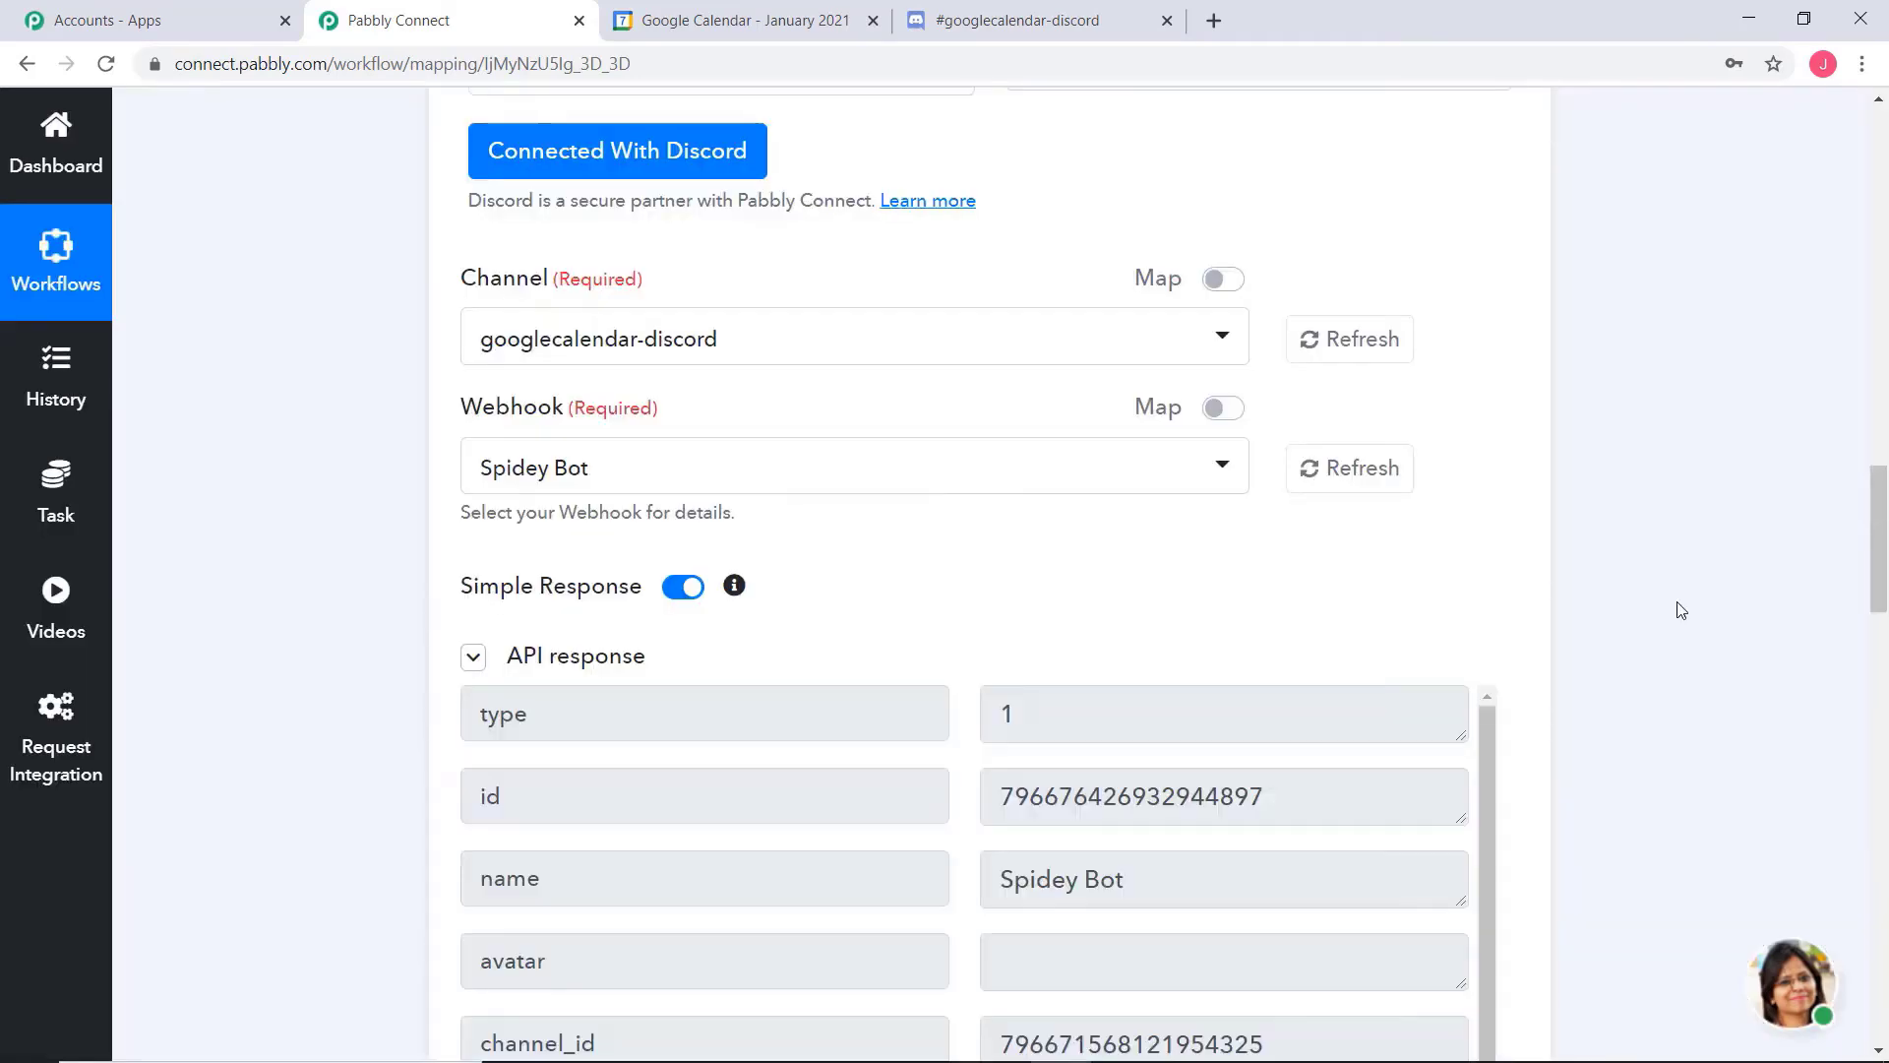
scroll(1751, 549, "down", 2)
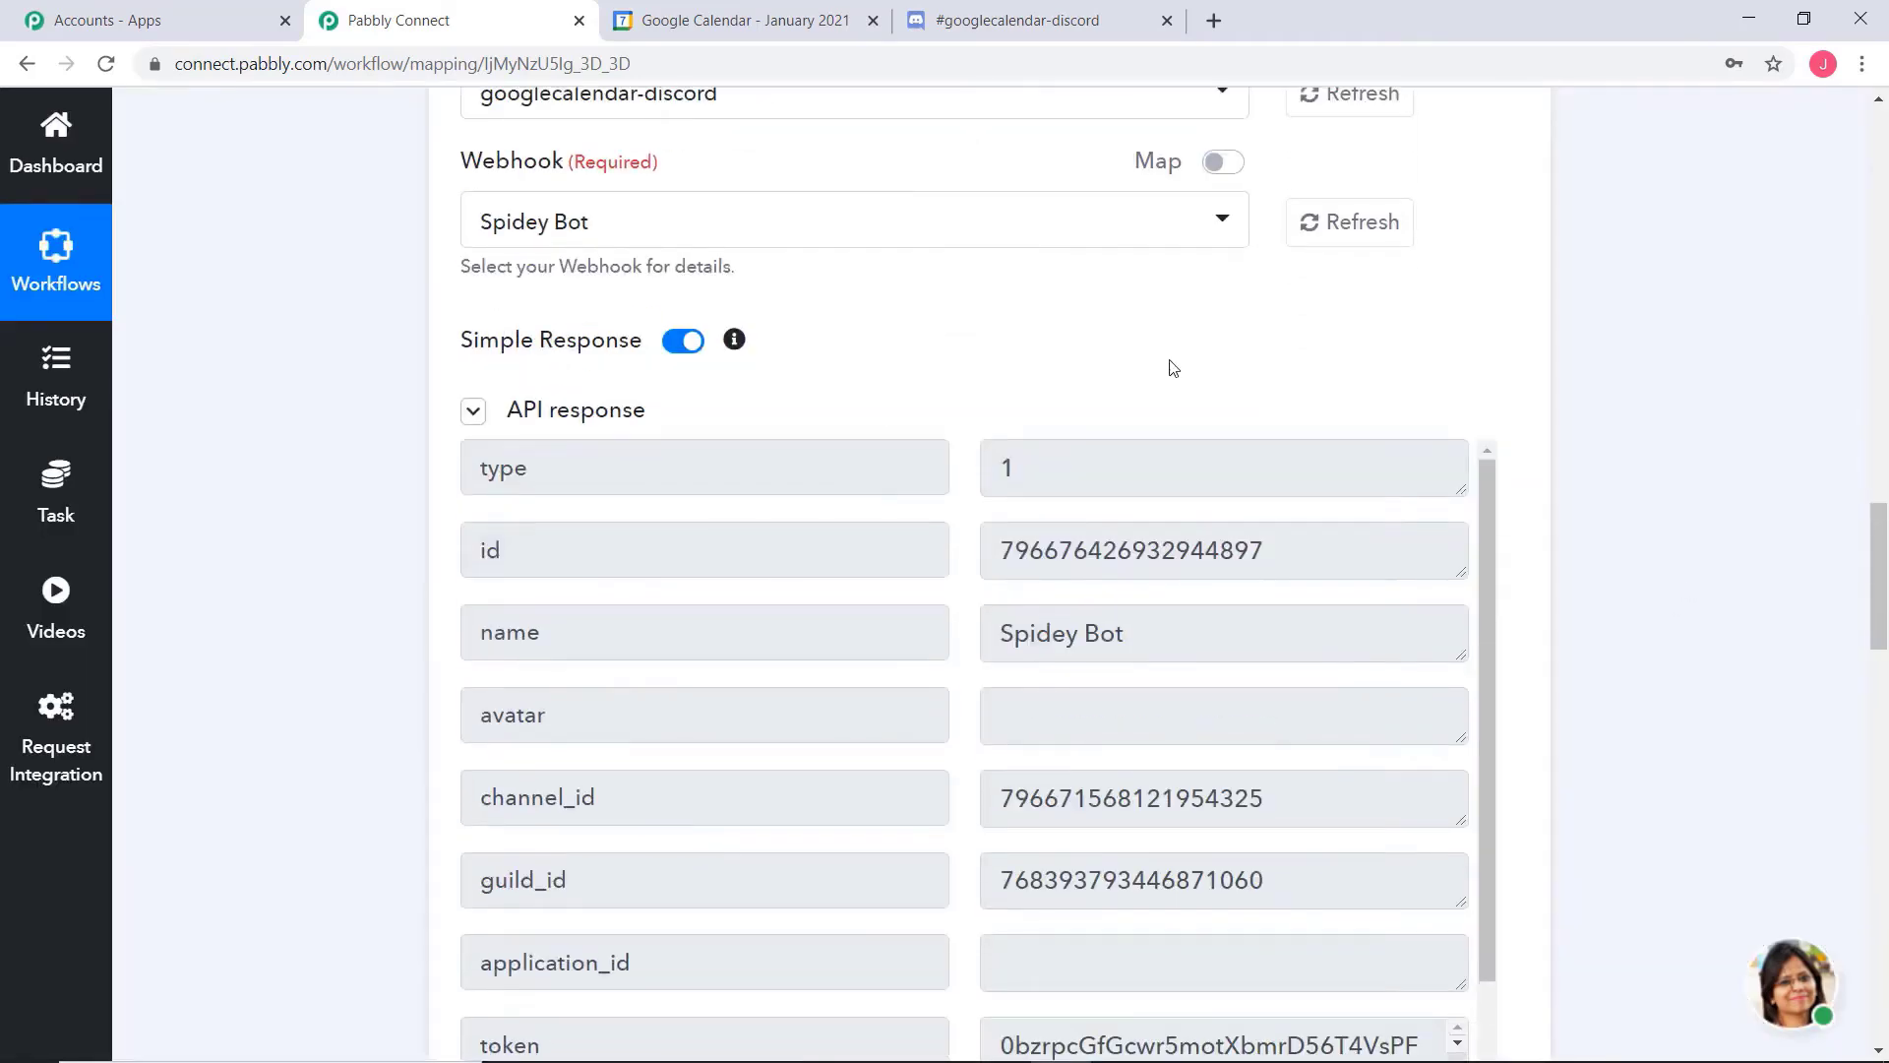
scroll(1766, 495, "down", 4)
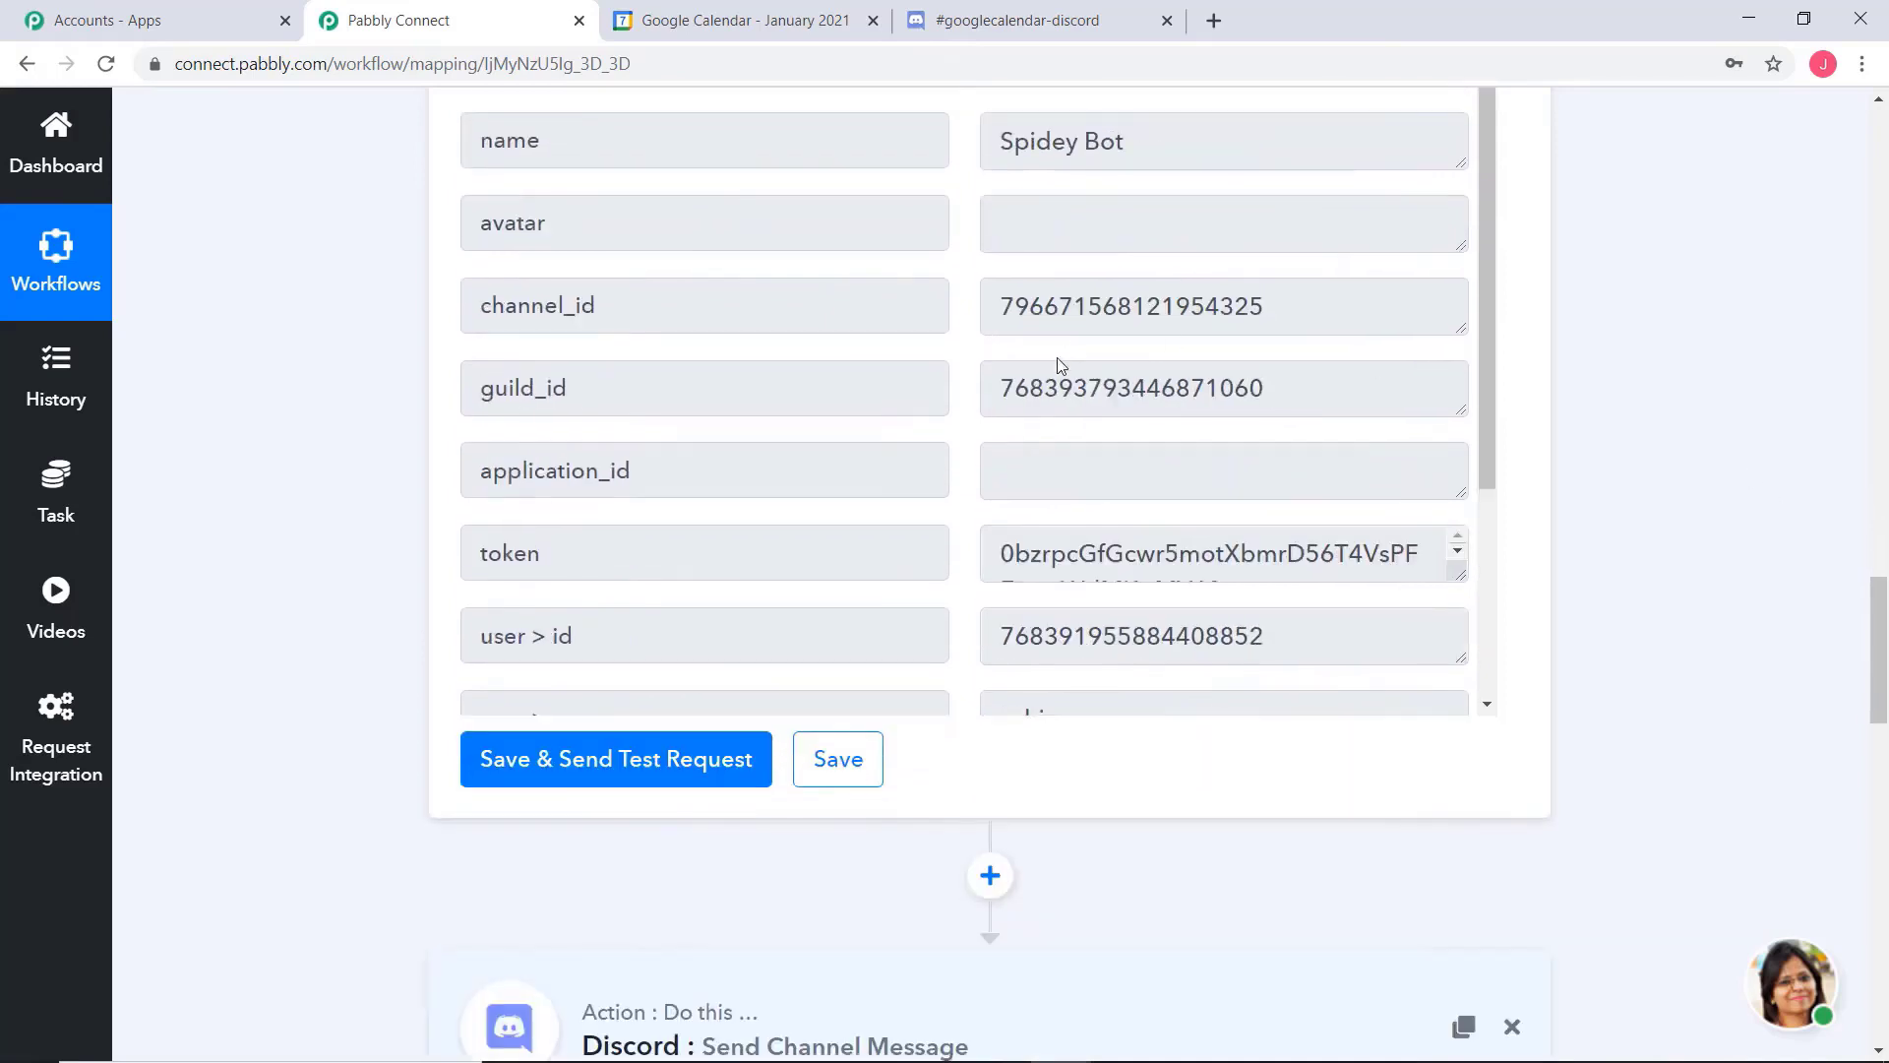
scroll(1262, 396, "up", 2)
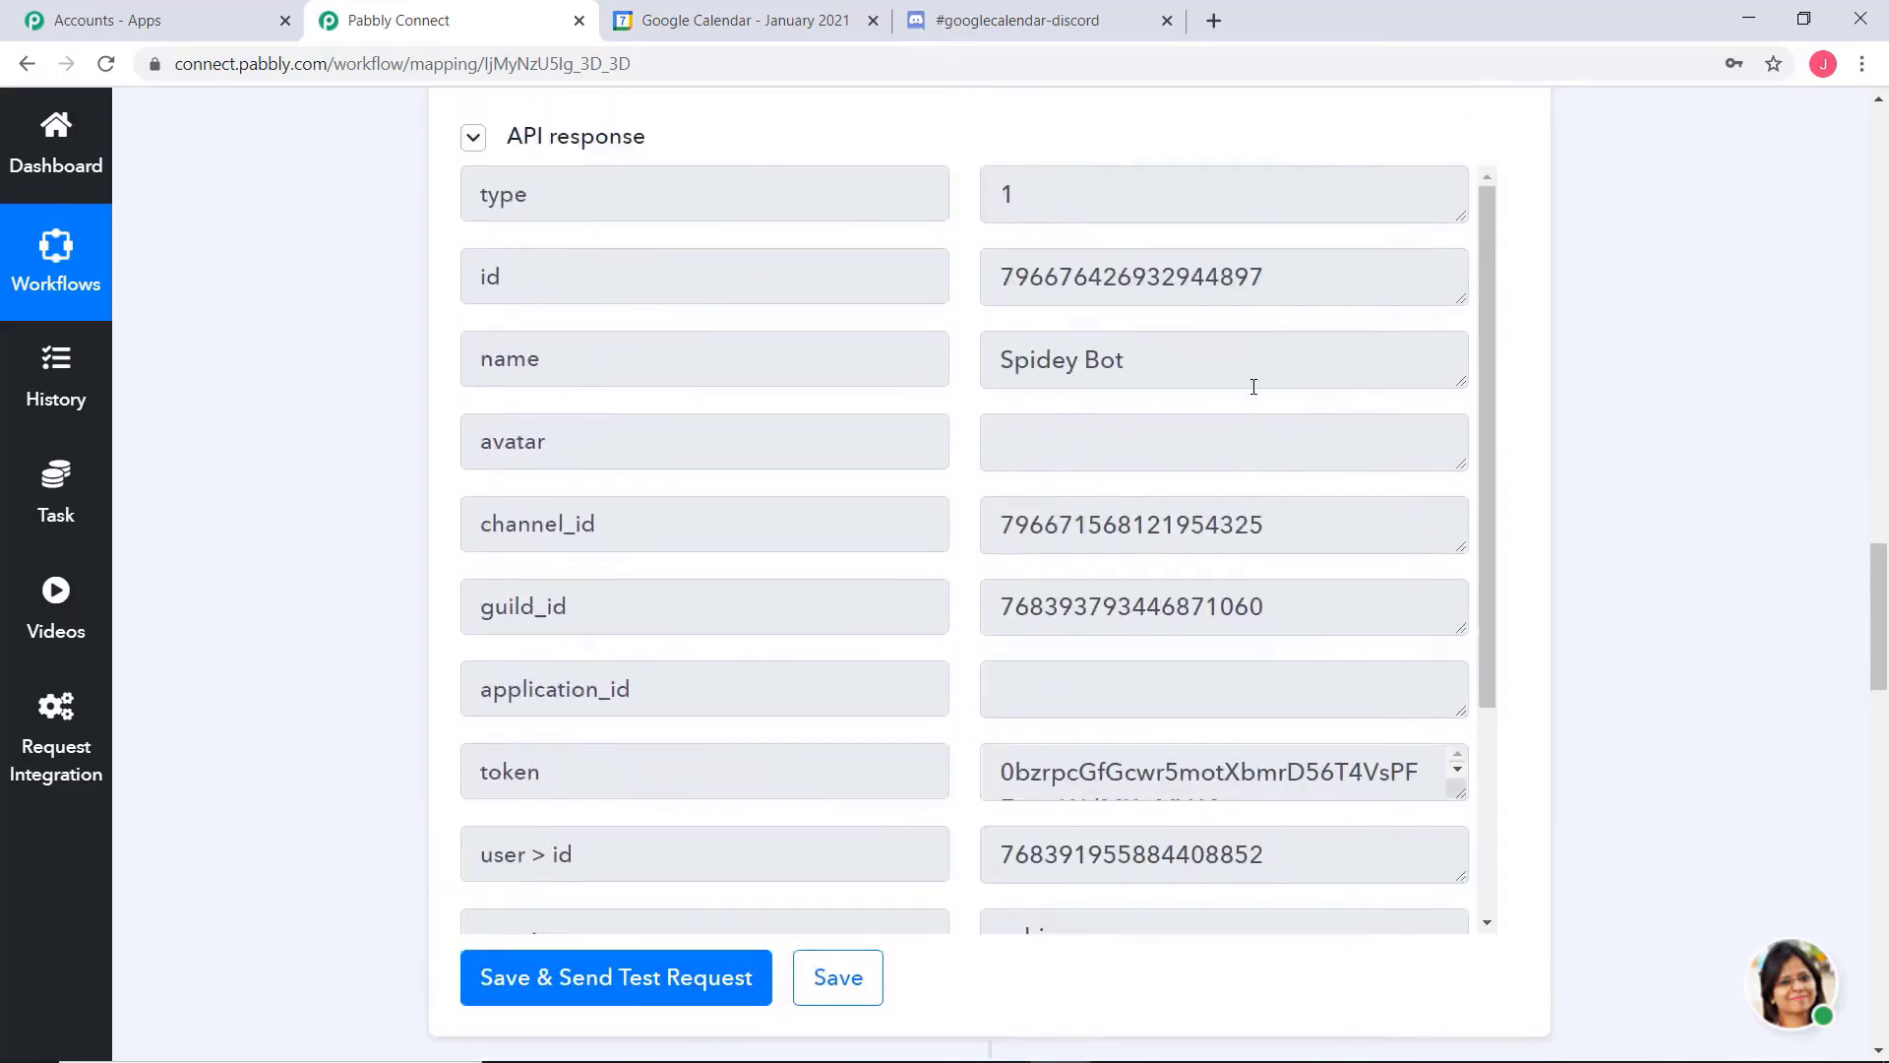
Check the webhook id and the full token in the API response, and save the Get Channel Webhook action
double_click(1226, 300)
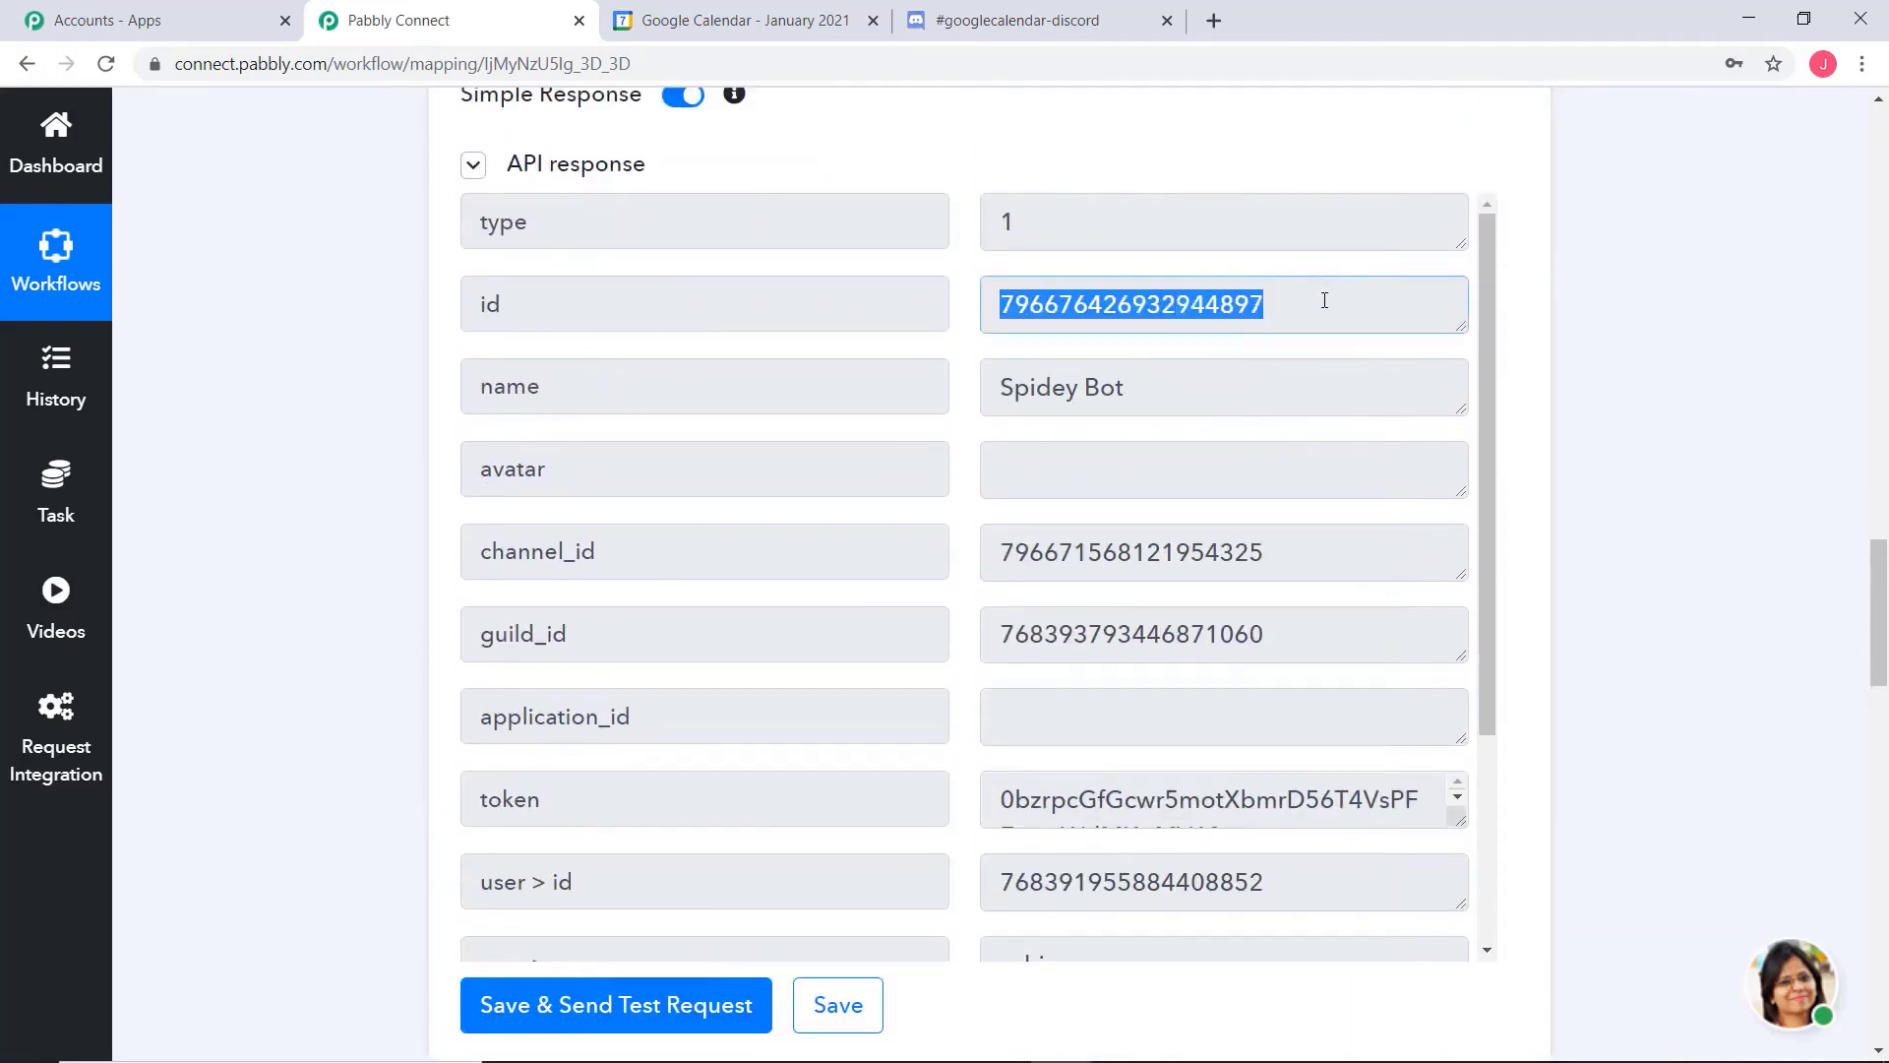
left_click(1325, 300)
scroll(1122, 638, "down", 2)
scroll(1122, 638, "down", 1)
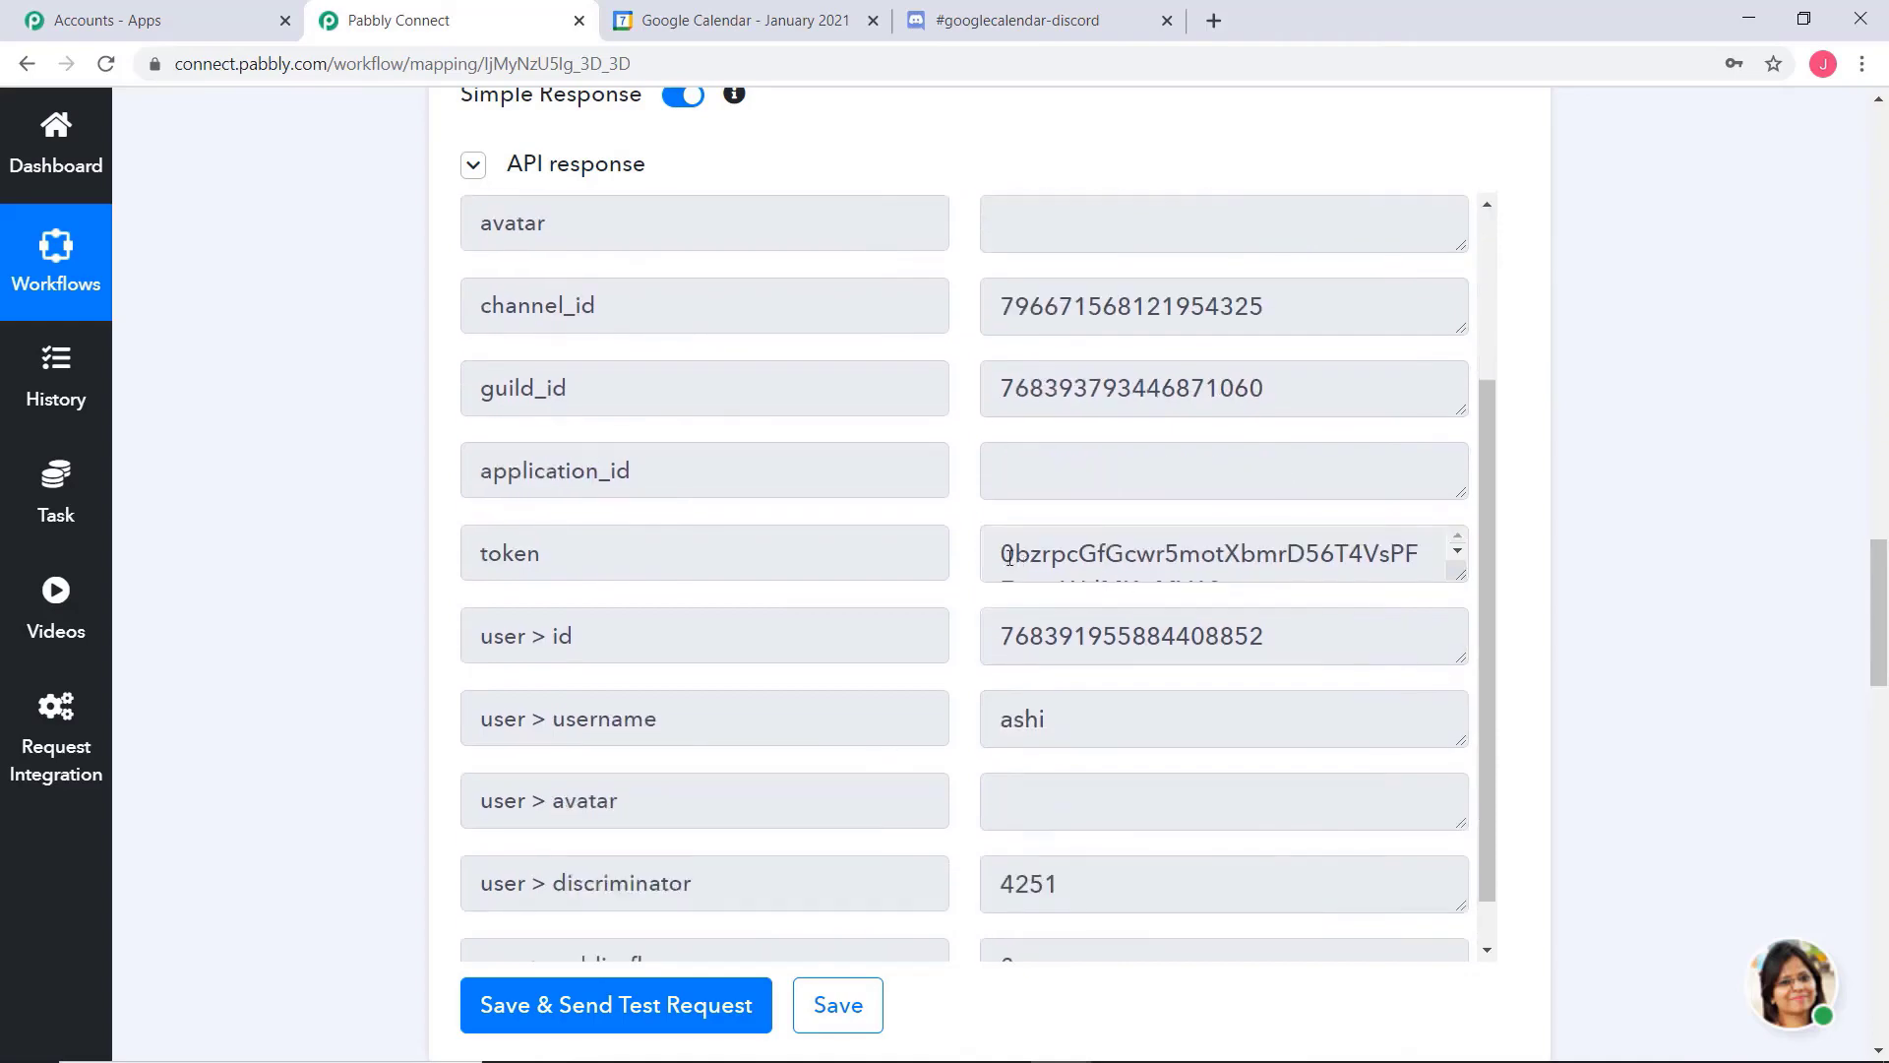
left_click_drag(1462, 576, 1467, 661)
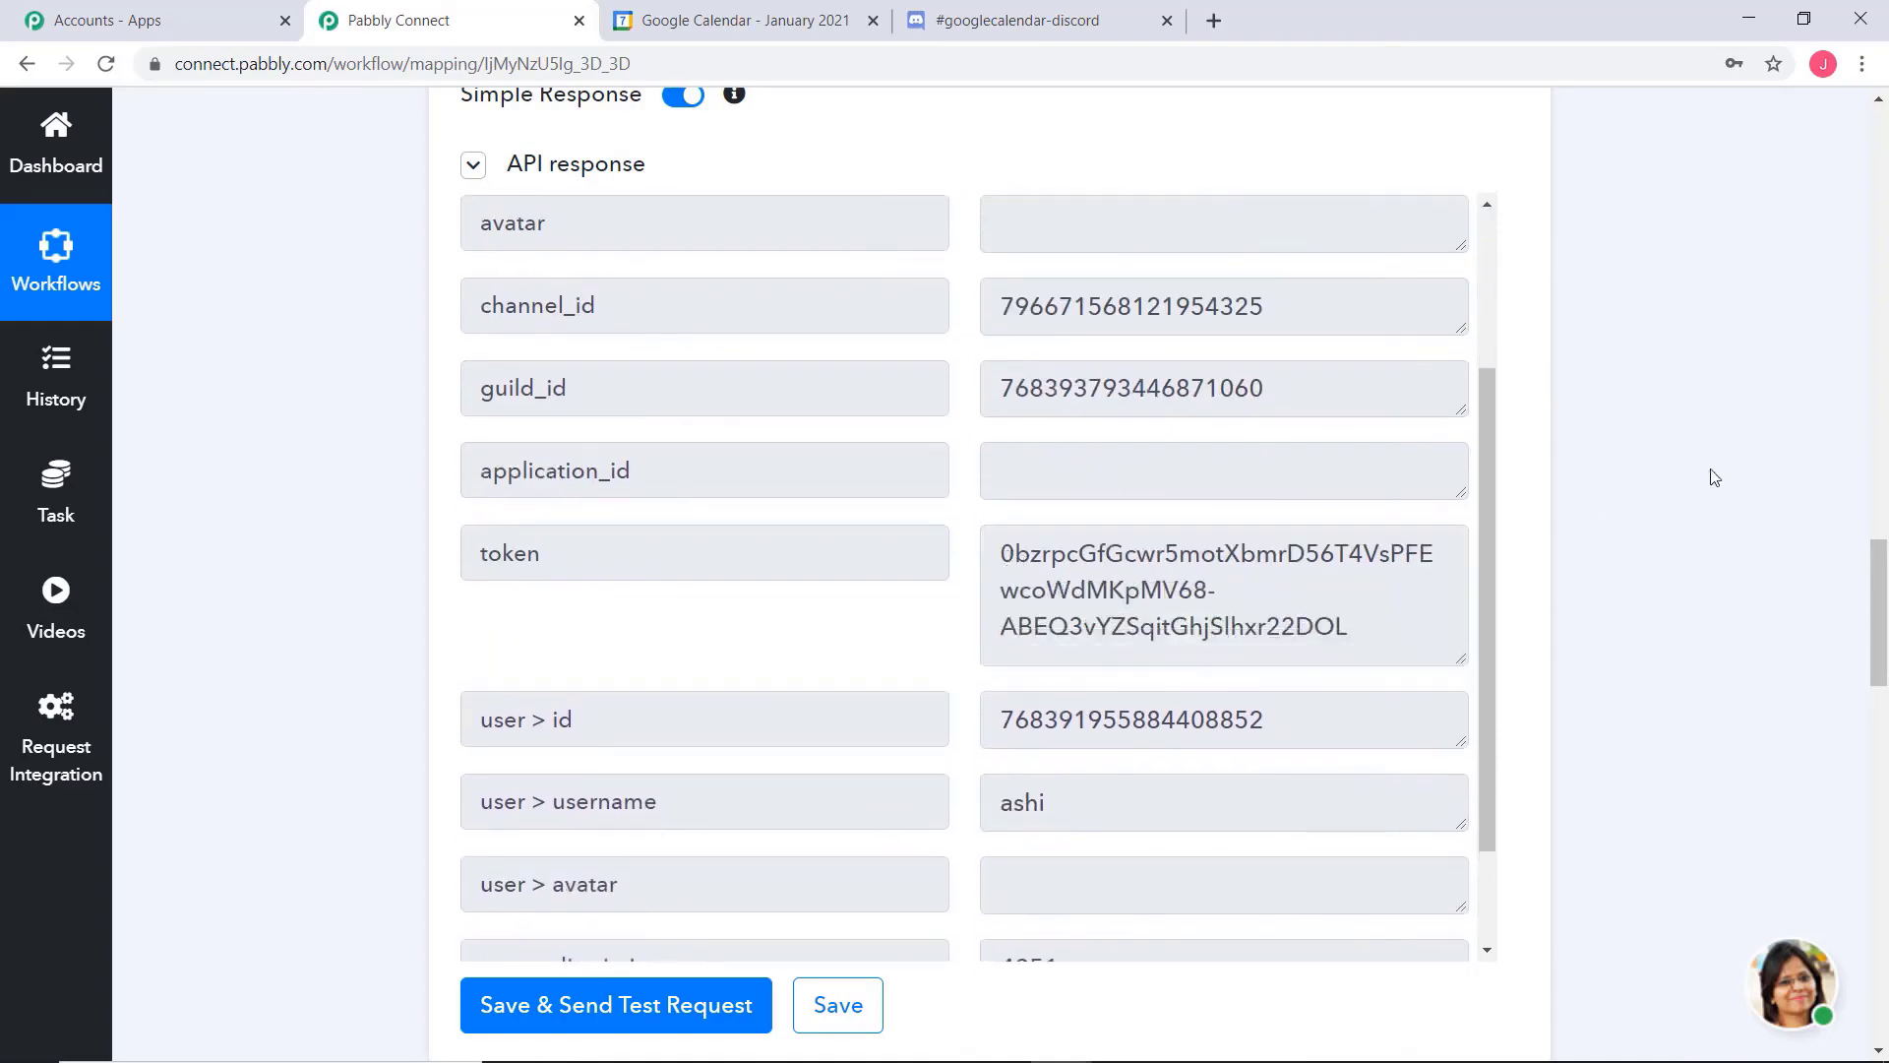
scroll(1673, 479, "down", 5)
left_click(844, 514)
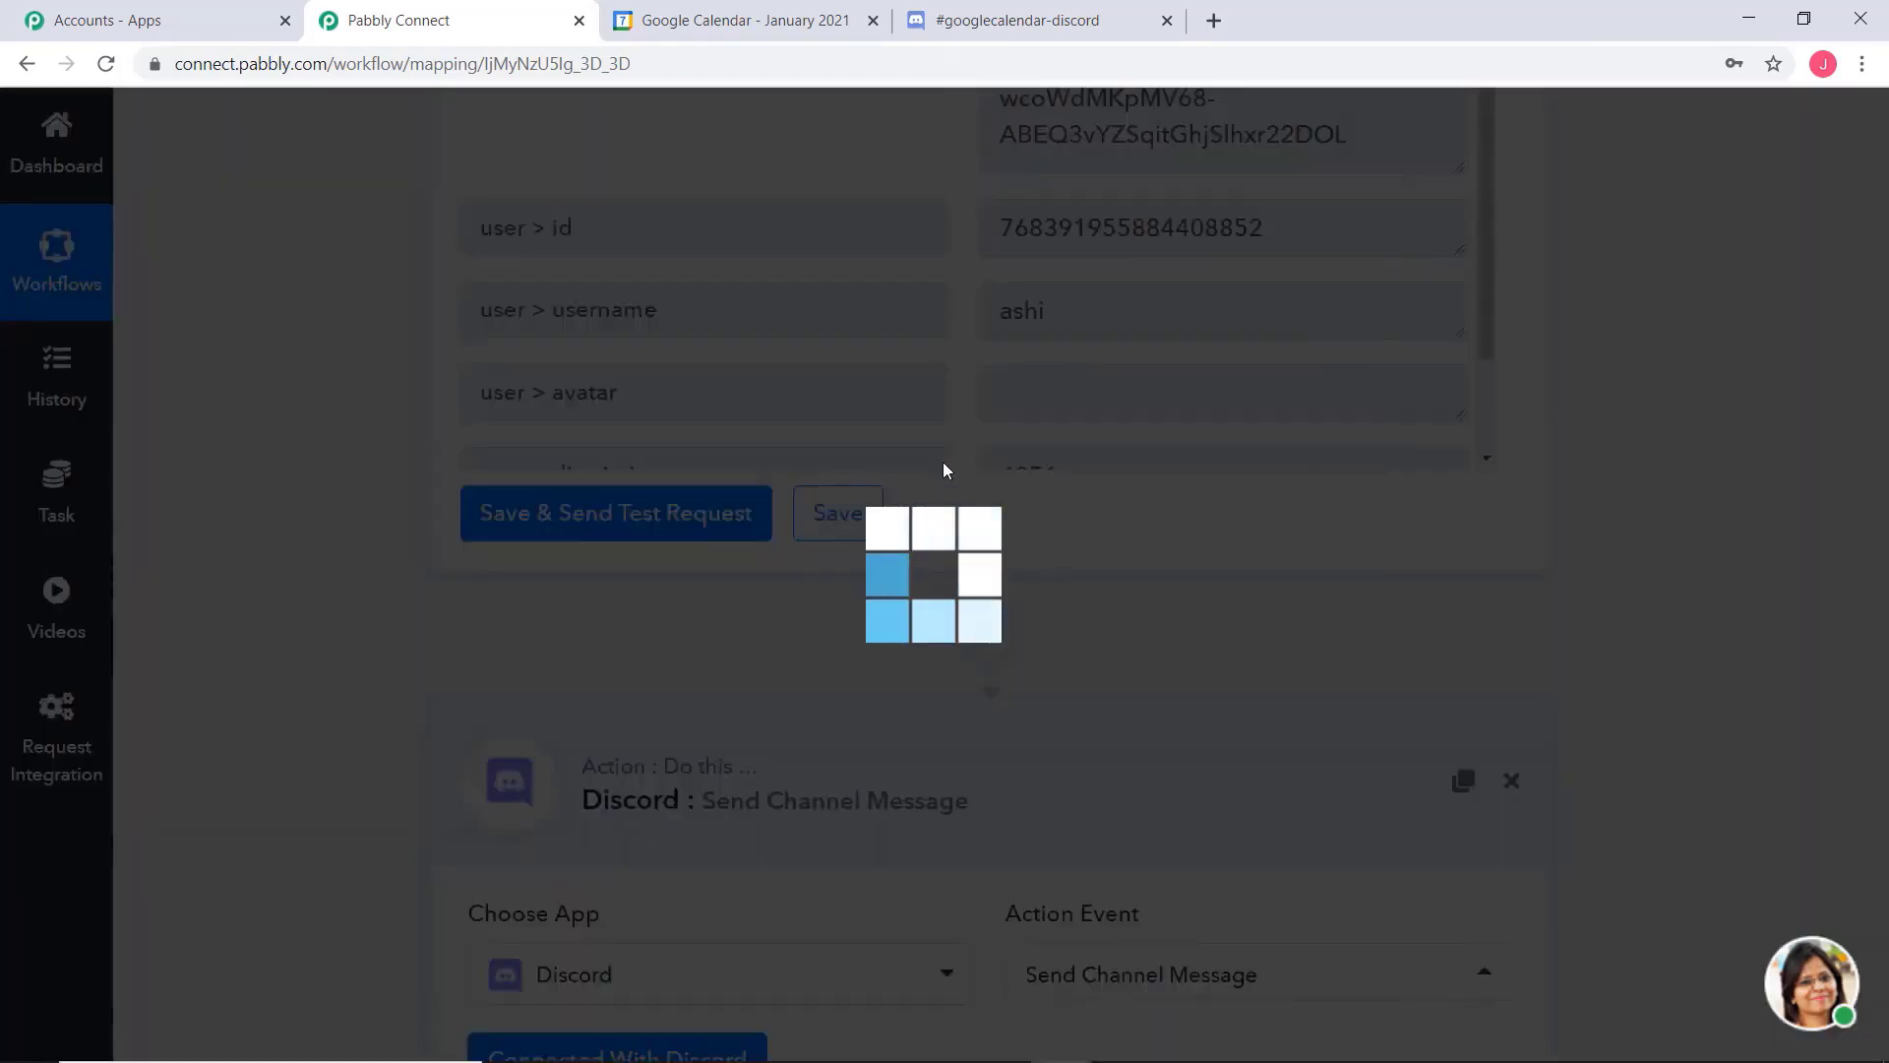
Reopen the Send Channel Message action's Discord connection and save it with the existing Discord #1 credentials
scroll(1687, 552, "down", 10)
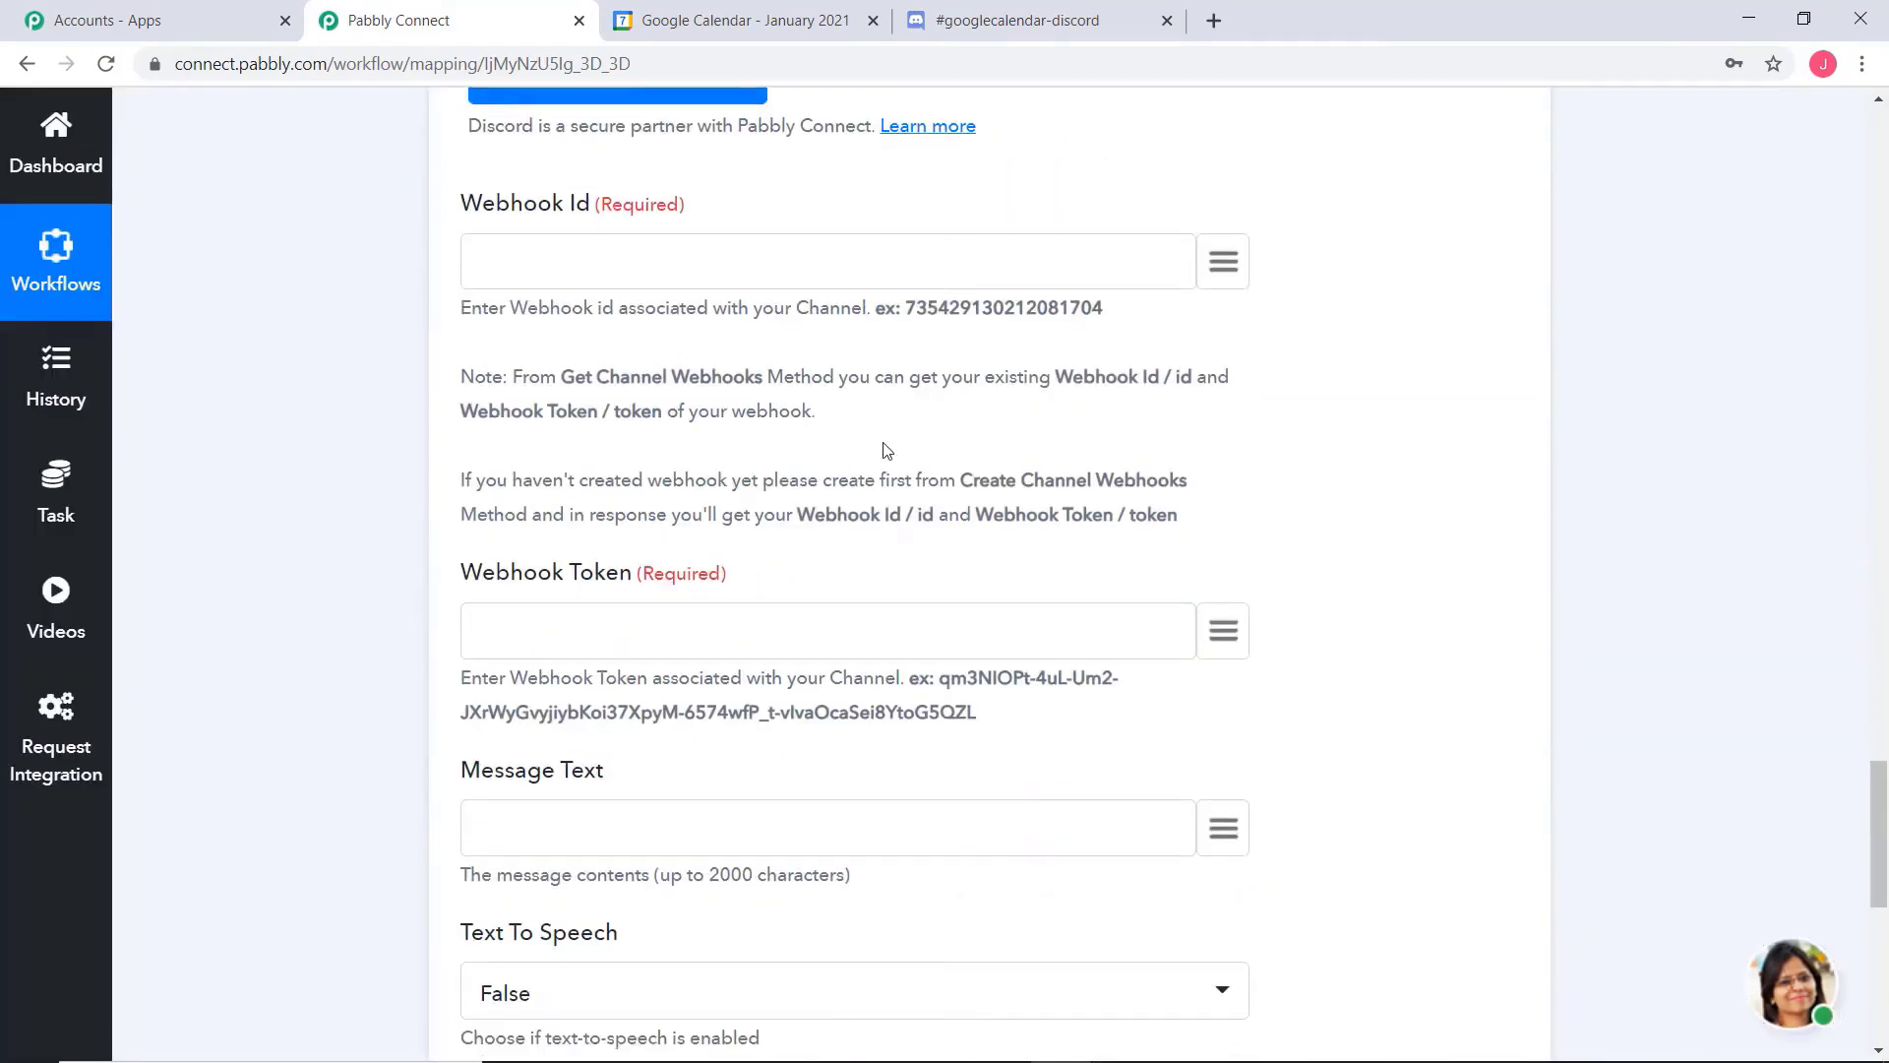
scroll(885, 450, "up", 3)
left_click(663, 319)
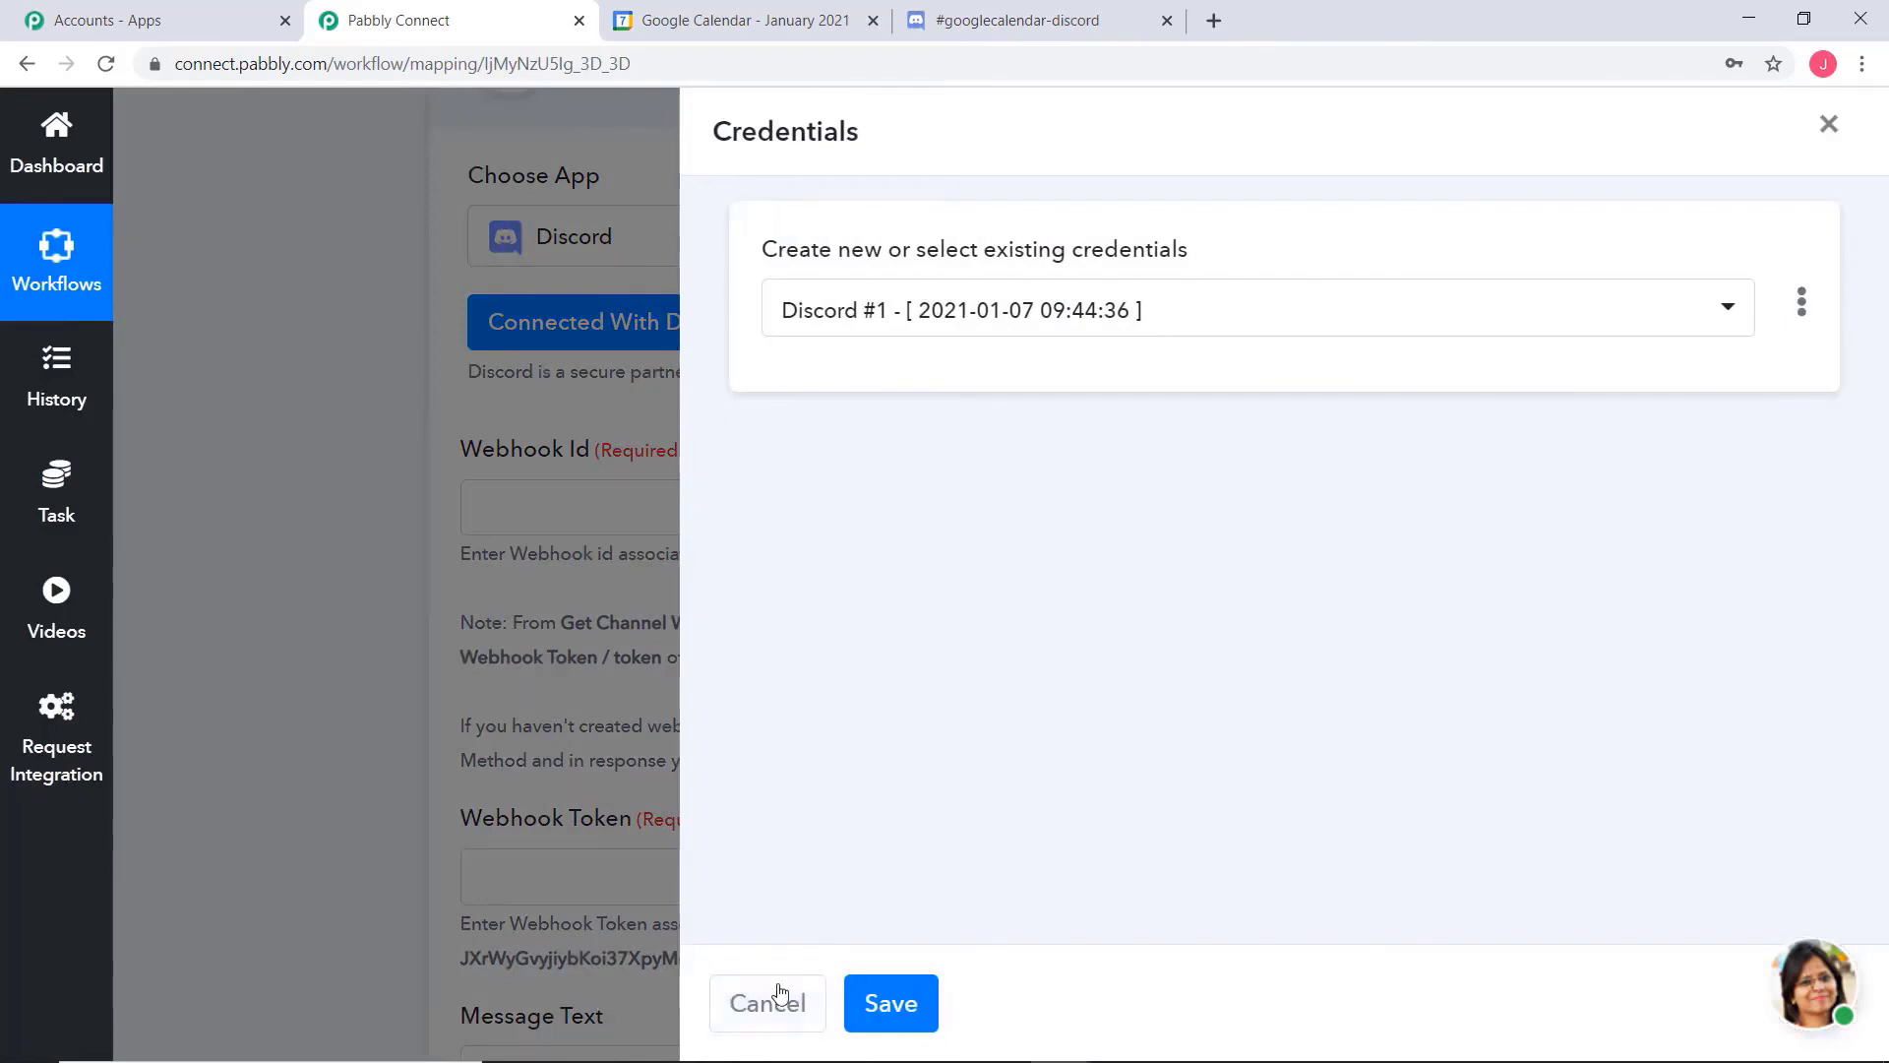
left_click(868, 1005)
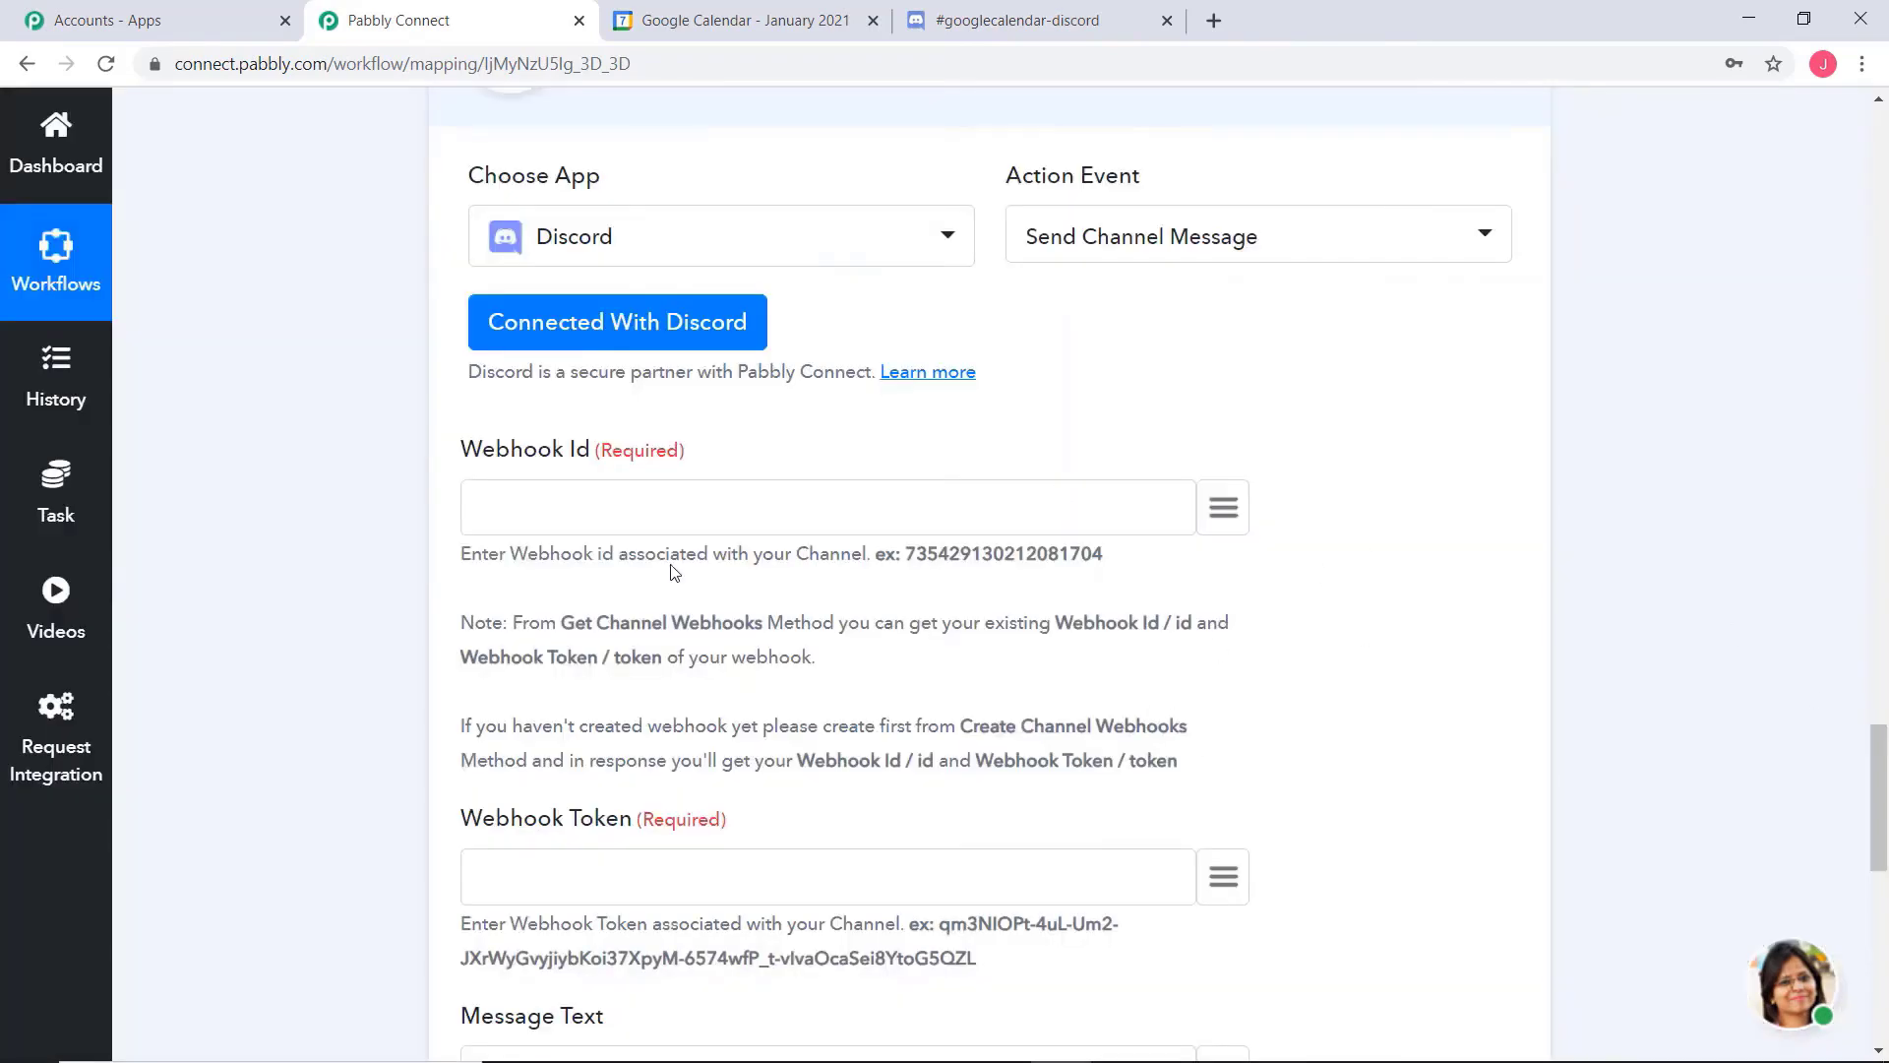
Map the Webhook Id and Webhook Token fields to the id and token from the Get Channel Webhook response
left_click(1225, 513)
left_click_drag(1468, 687, 1490, 890)
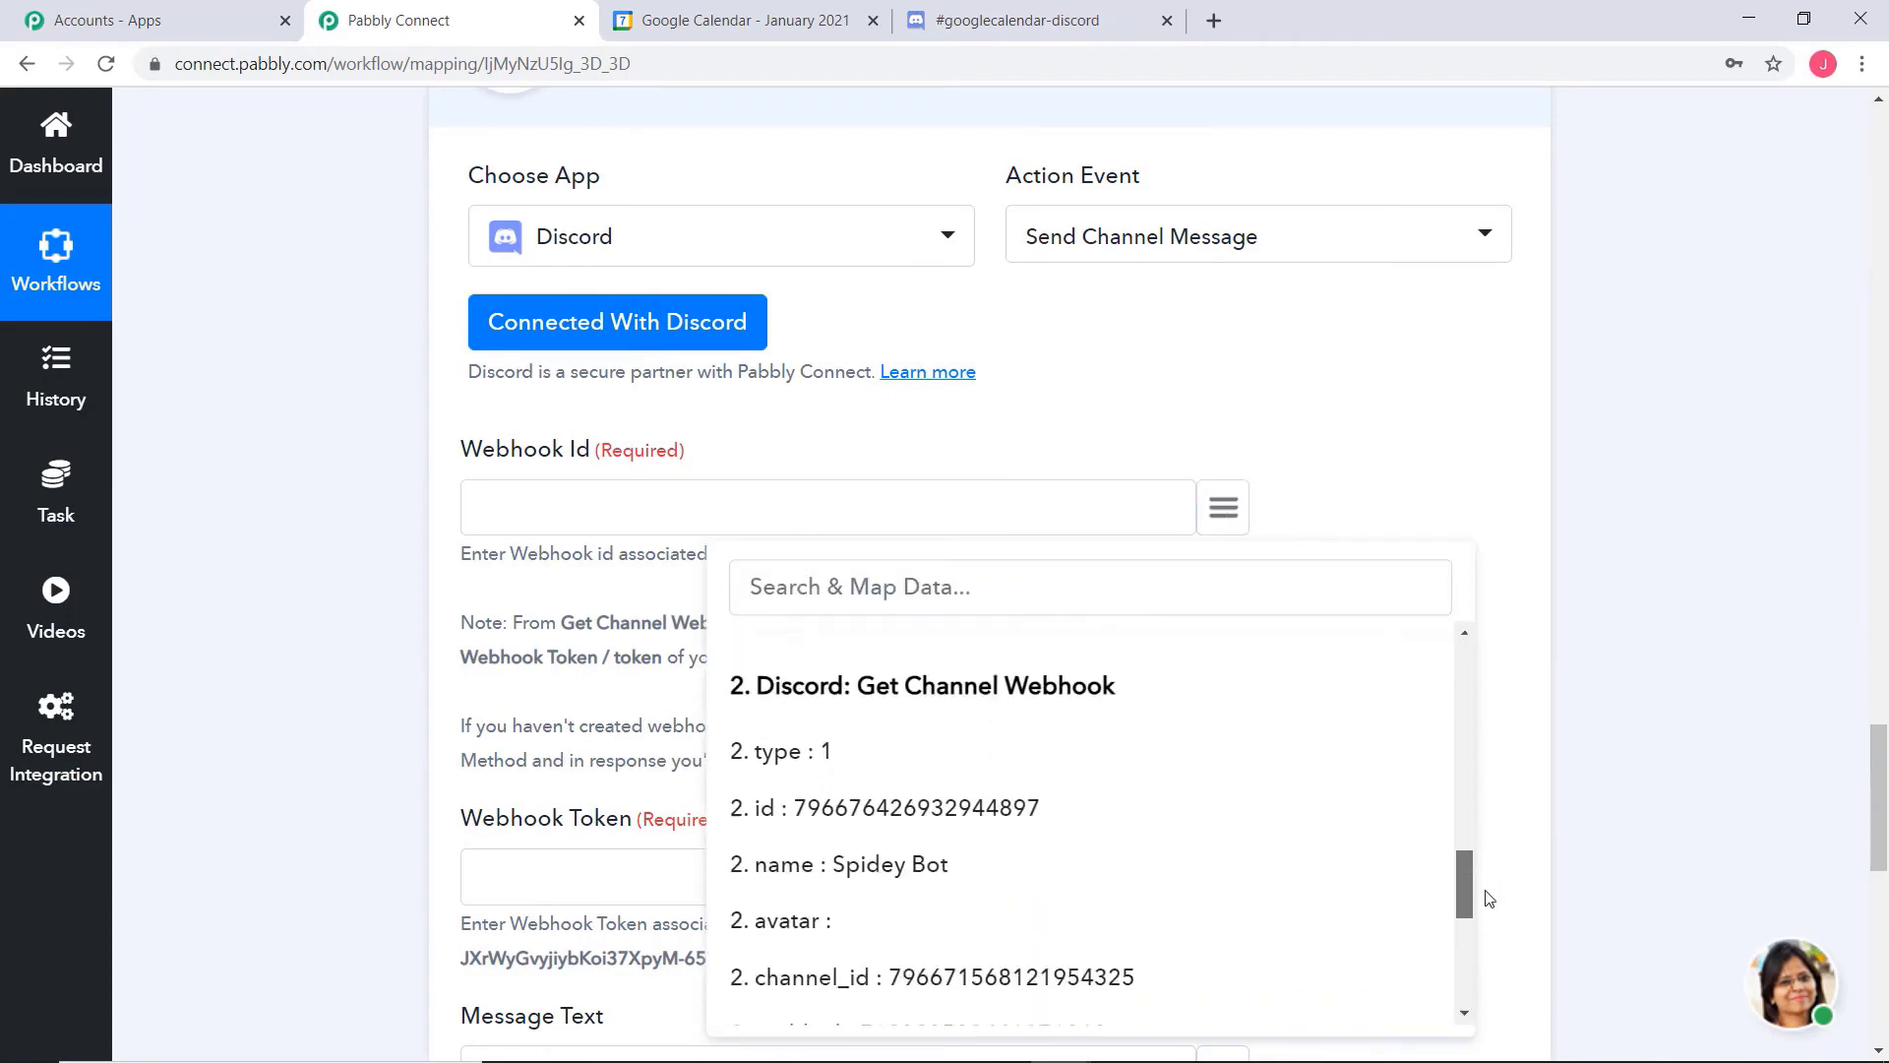
left_click(1018, 802)
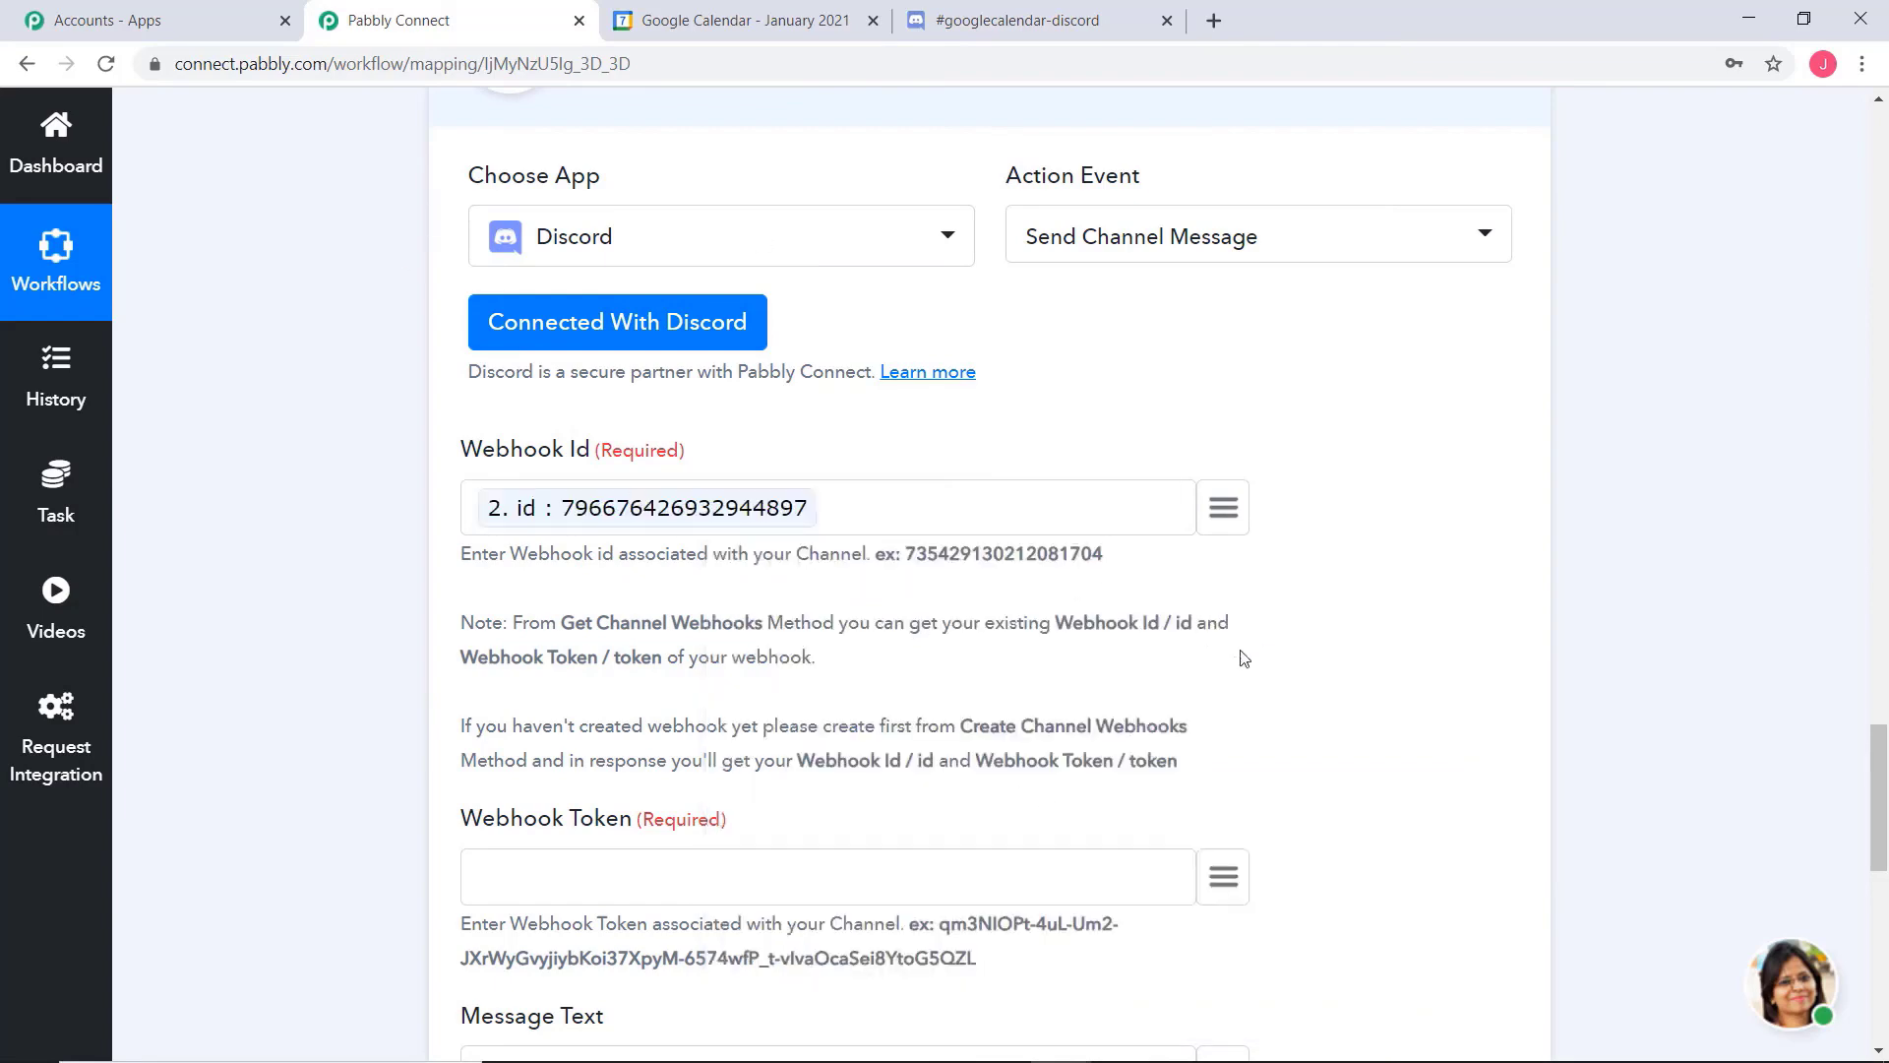
scroll(679, 630, "down", 3)
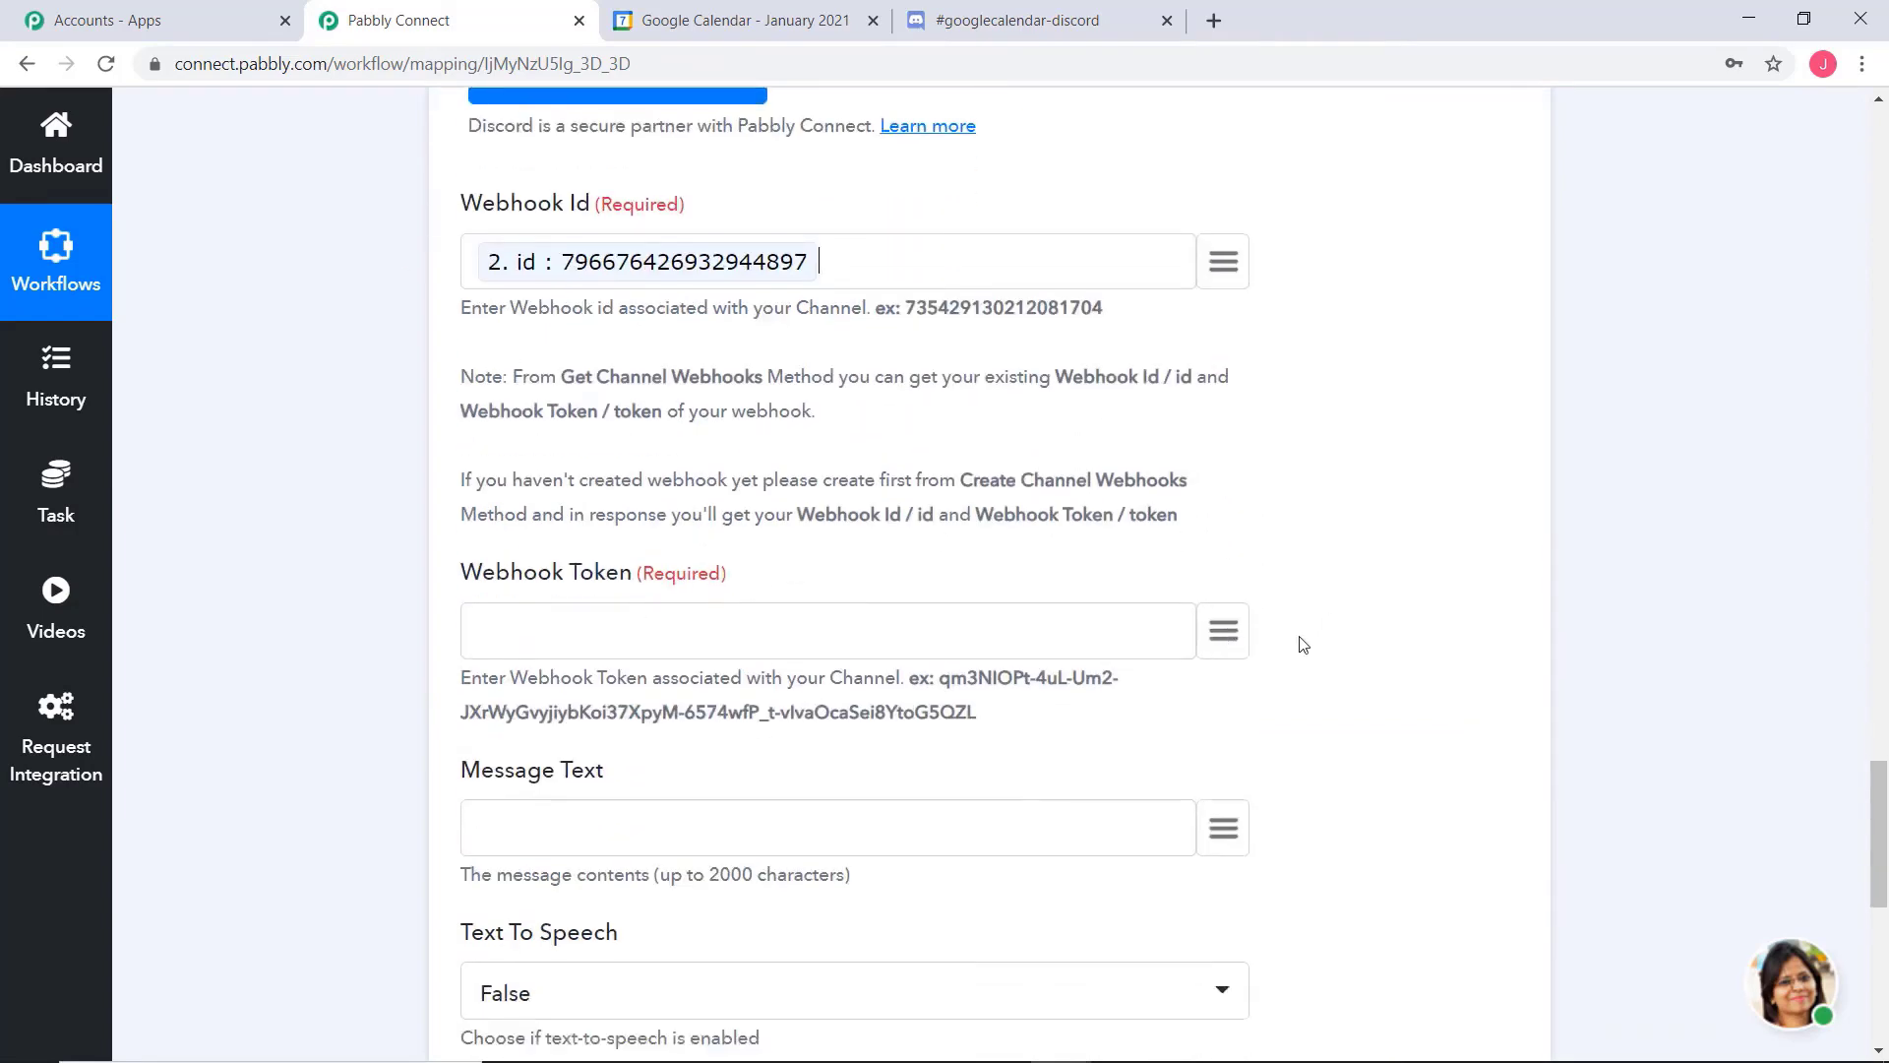
left_click(1223, 631)
scroll(1224, 394, "down", 2)
scroll(1229, 397, "down", 10)
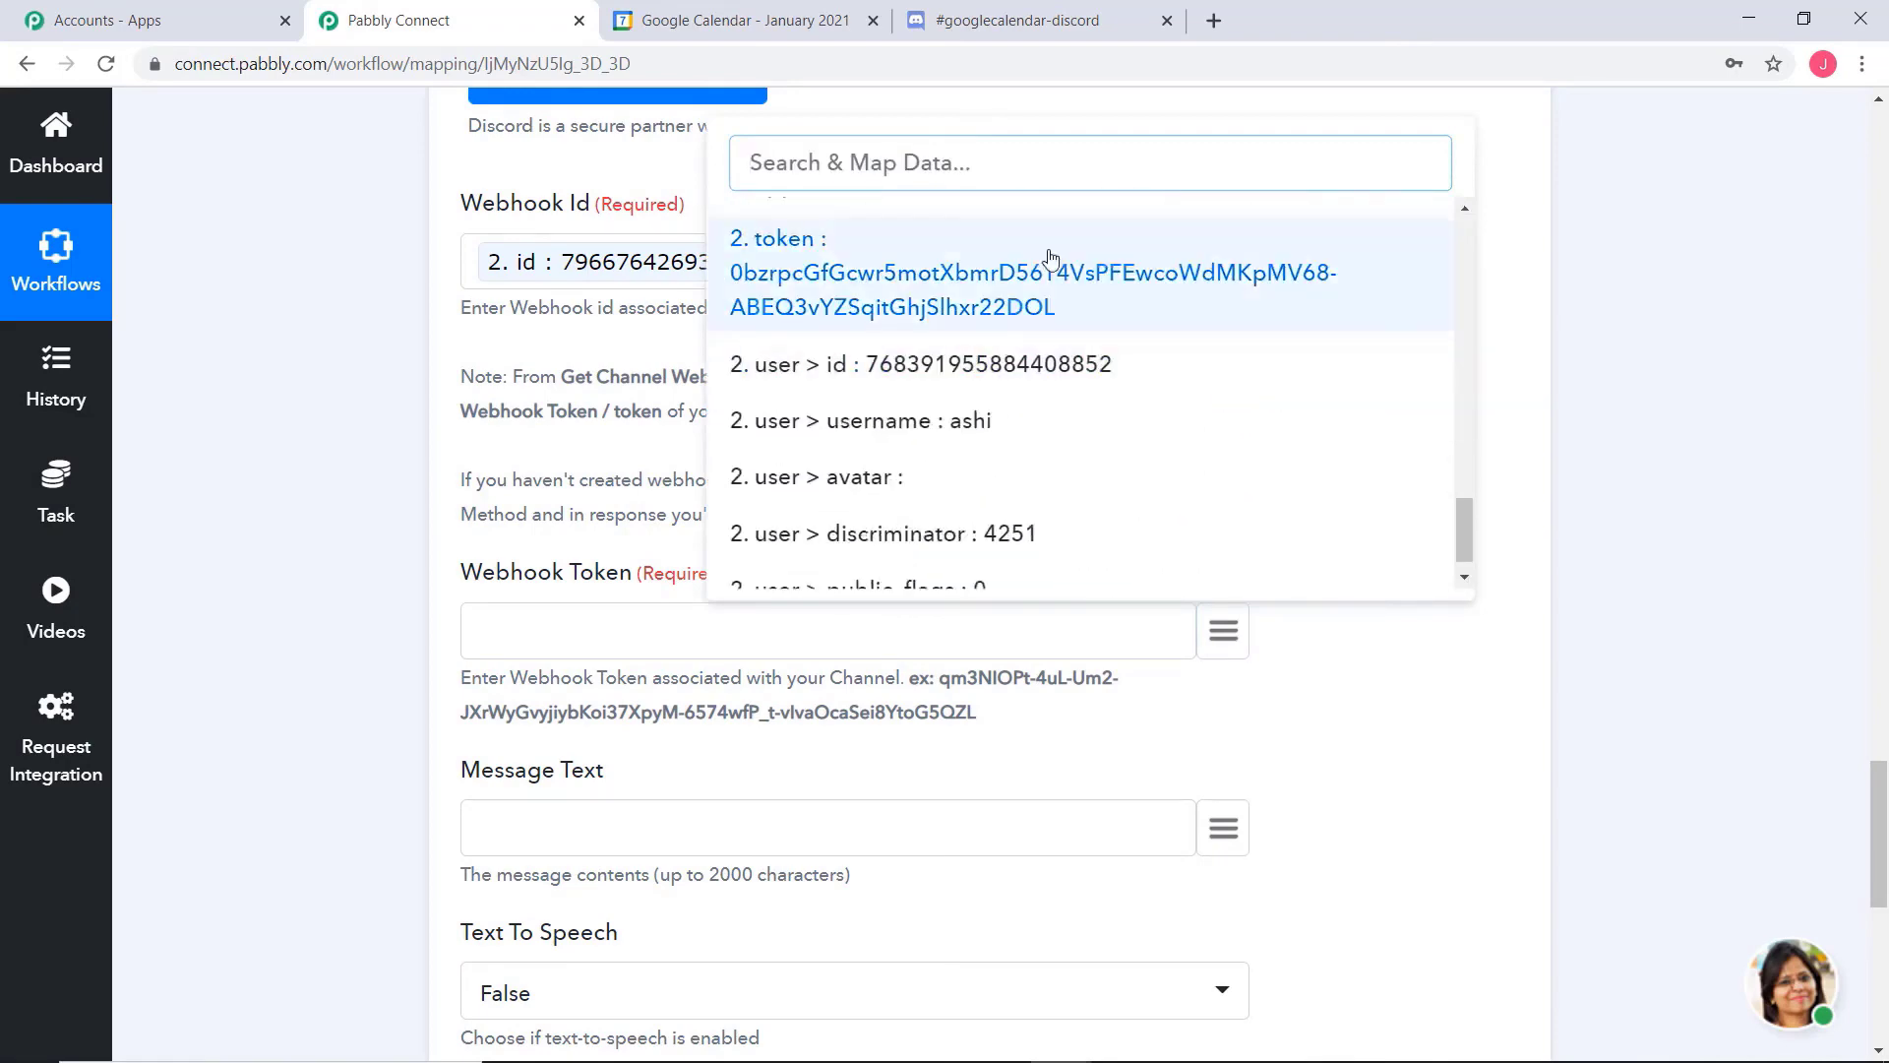
left_click(1014, 292)
Map the trigger's event description as the Message Text and set the Bot Name to "Google Calendar"
scroll(1487, 665, "down", 5)
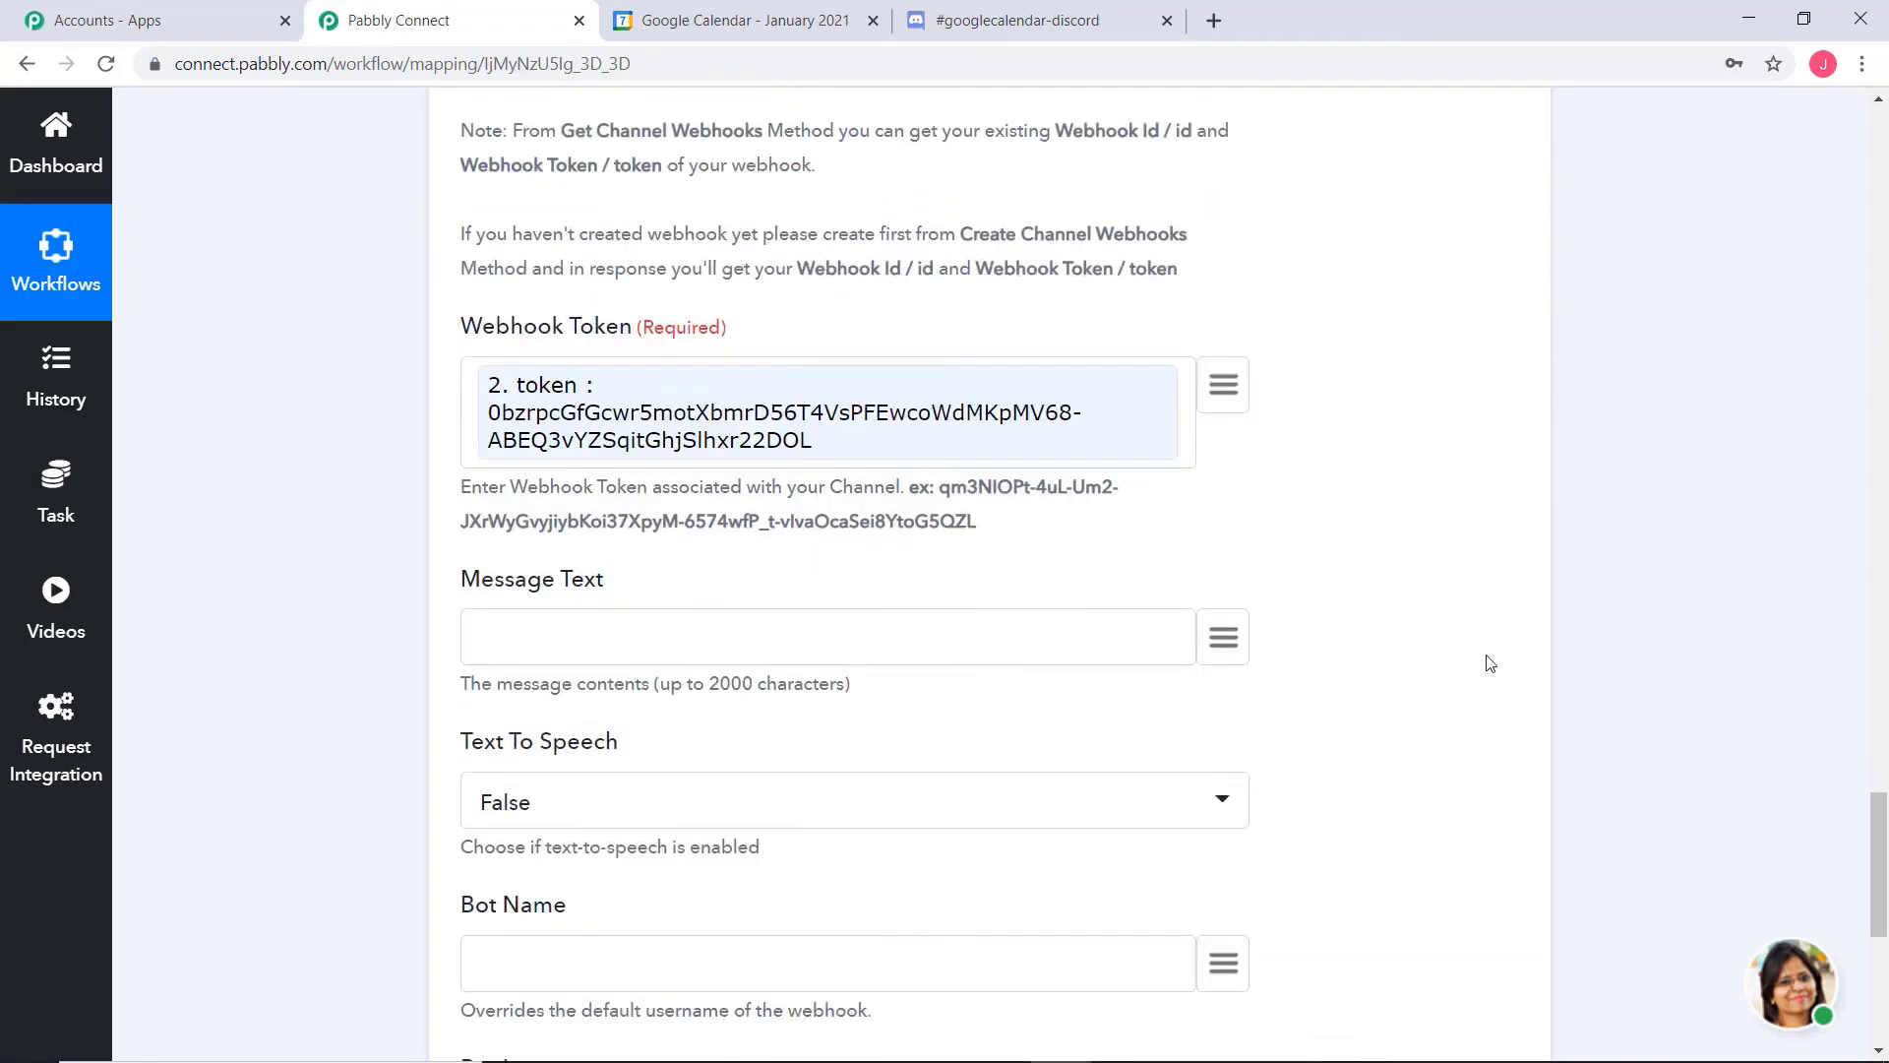
left_click(1221, 398)
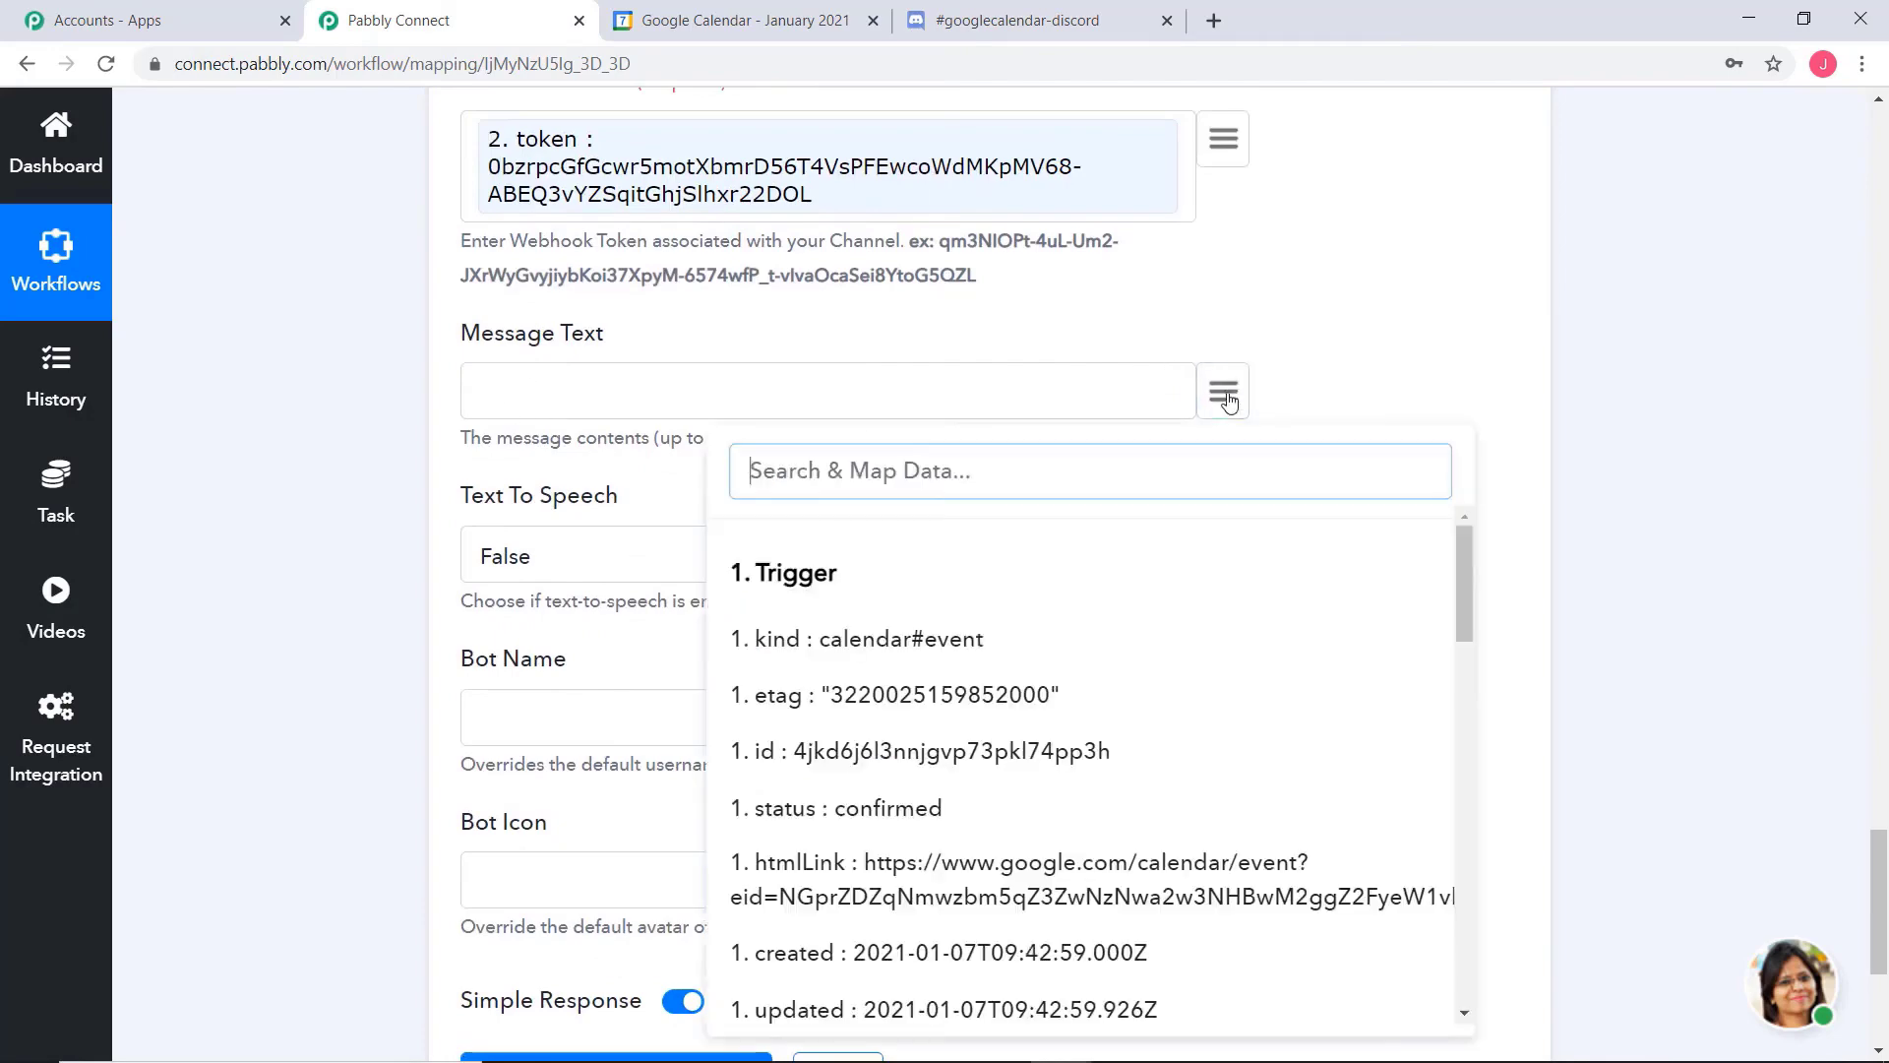
scroll(1199, 706, "down", 5)
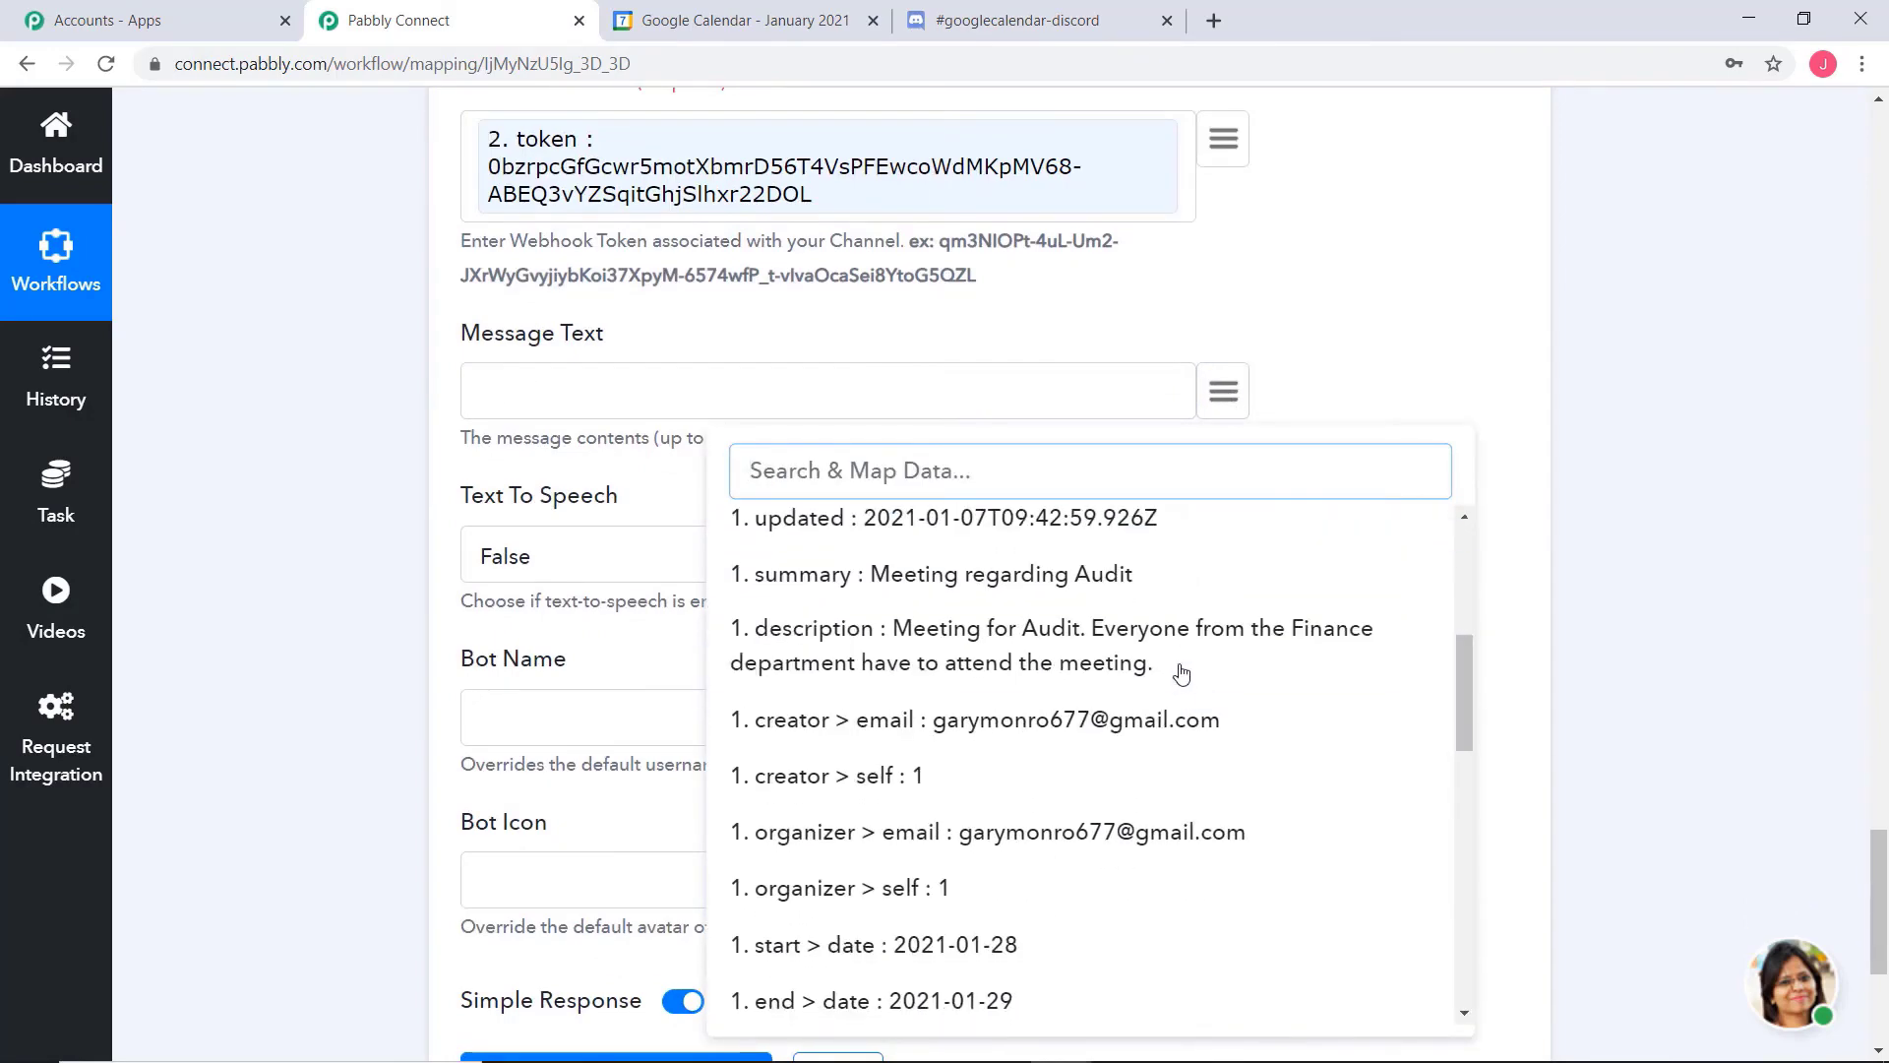
left_click(1086, 659)
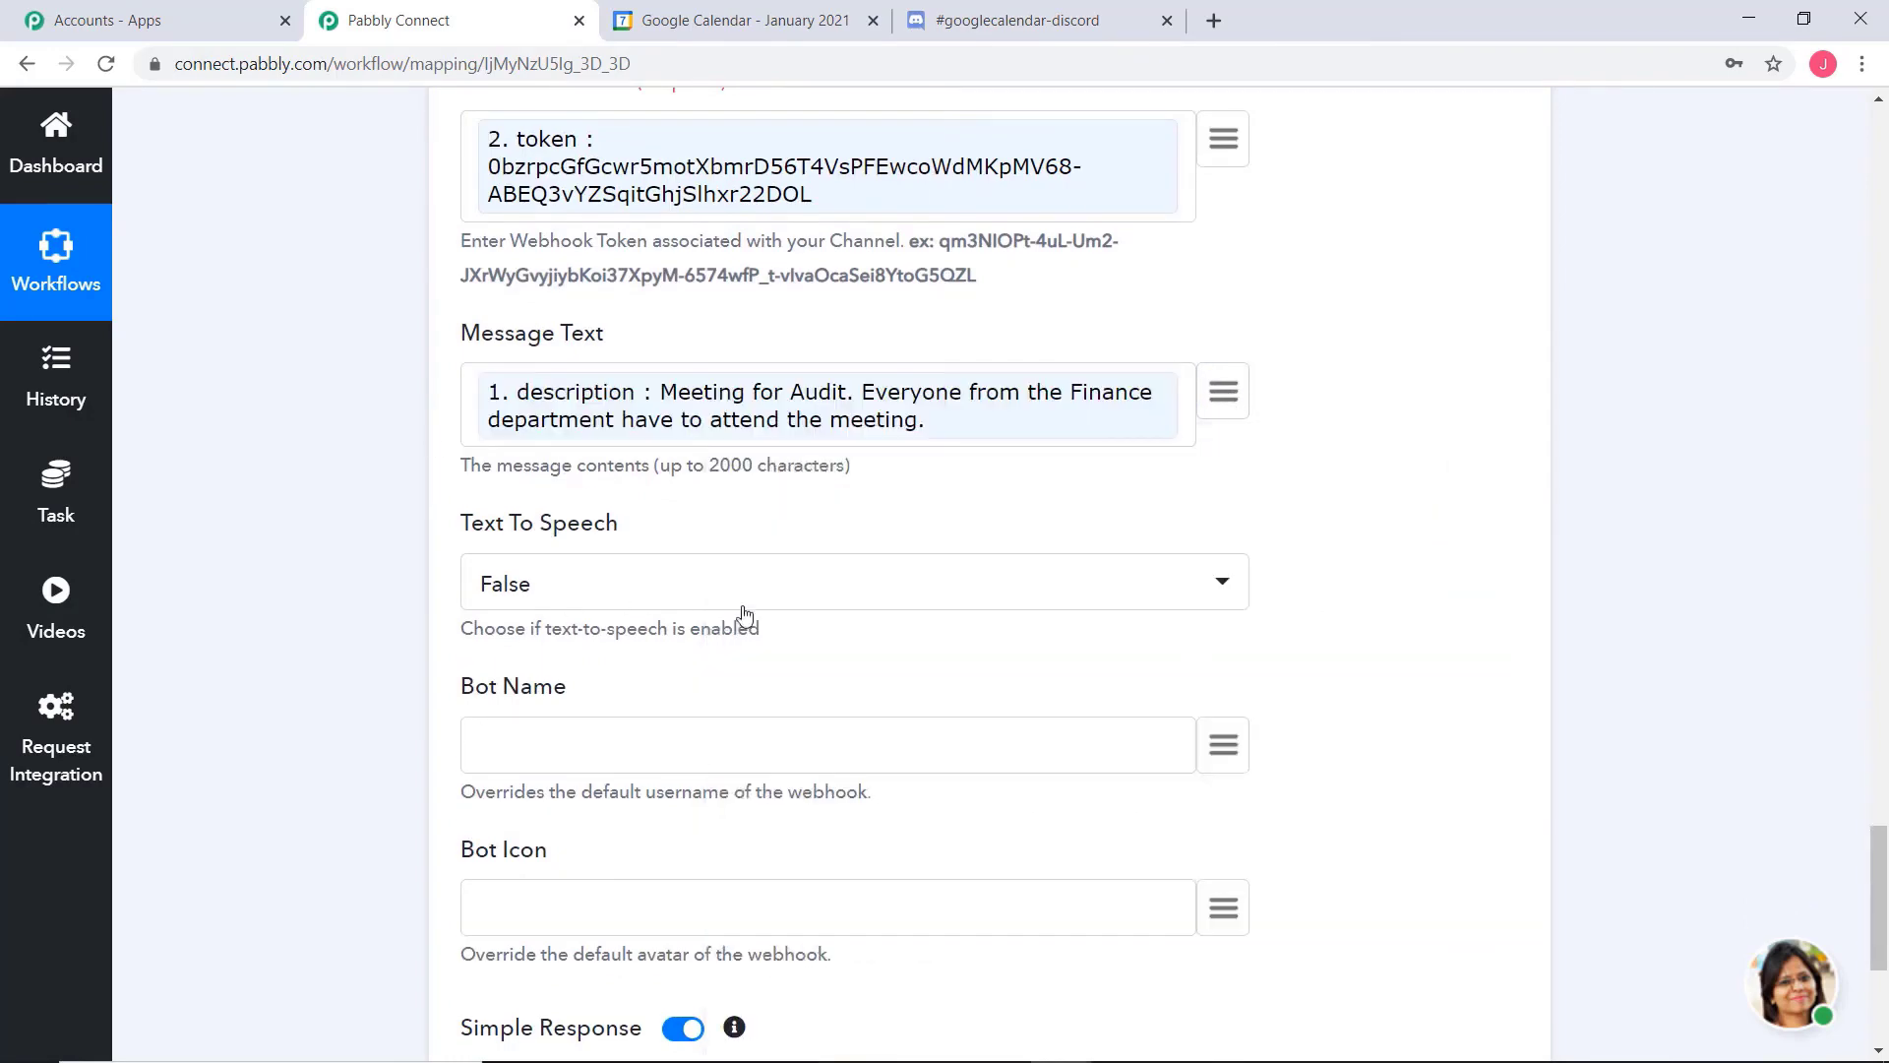
scroll(1118, 544, "down", 3)
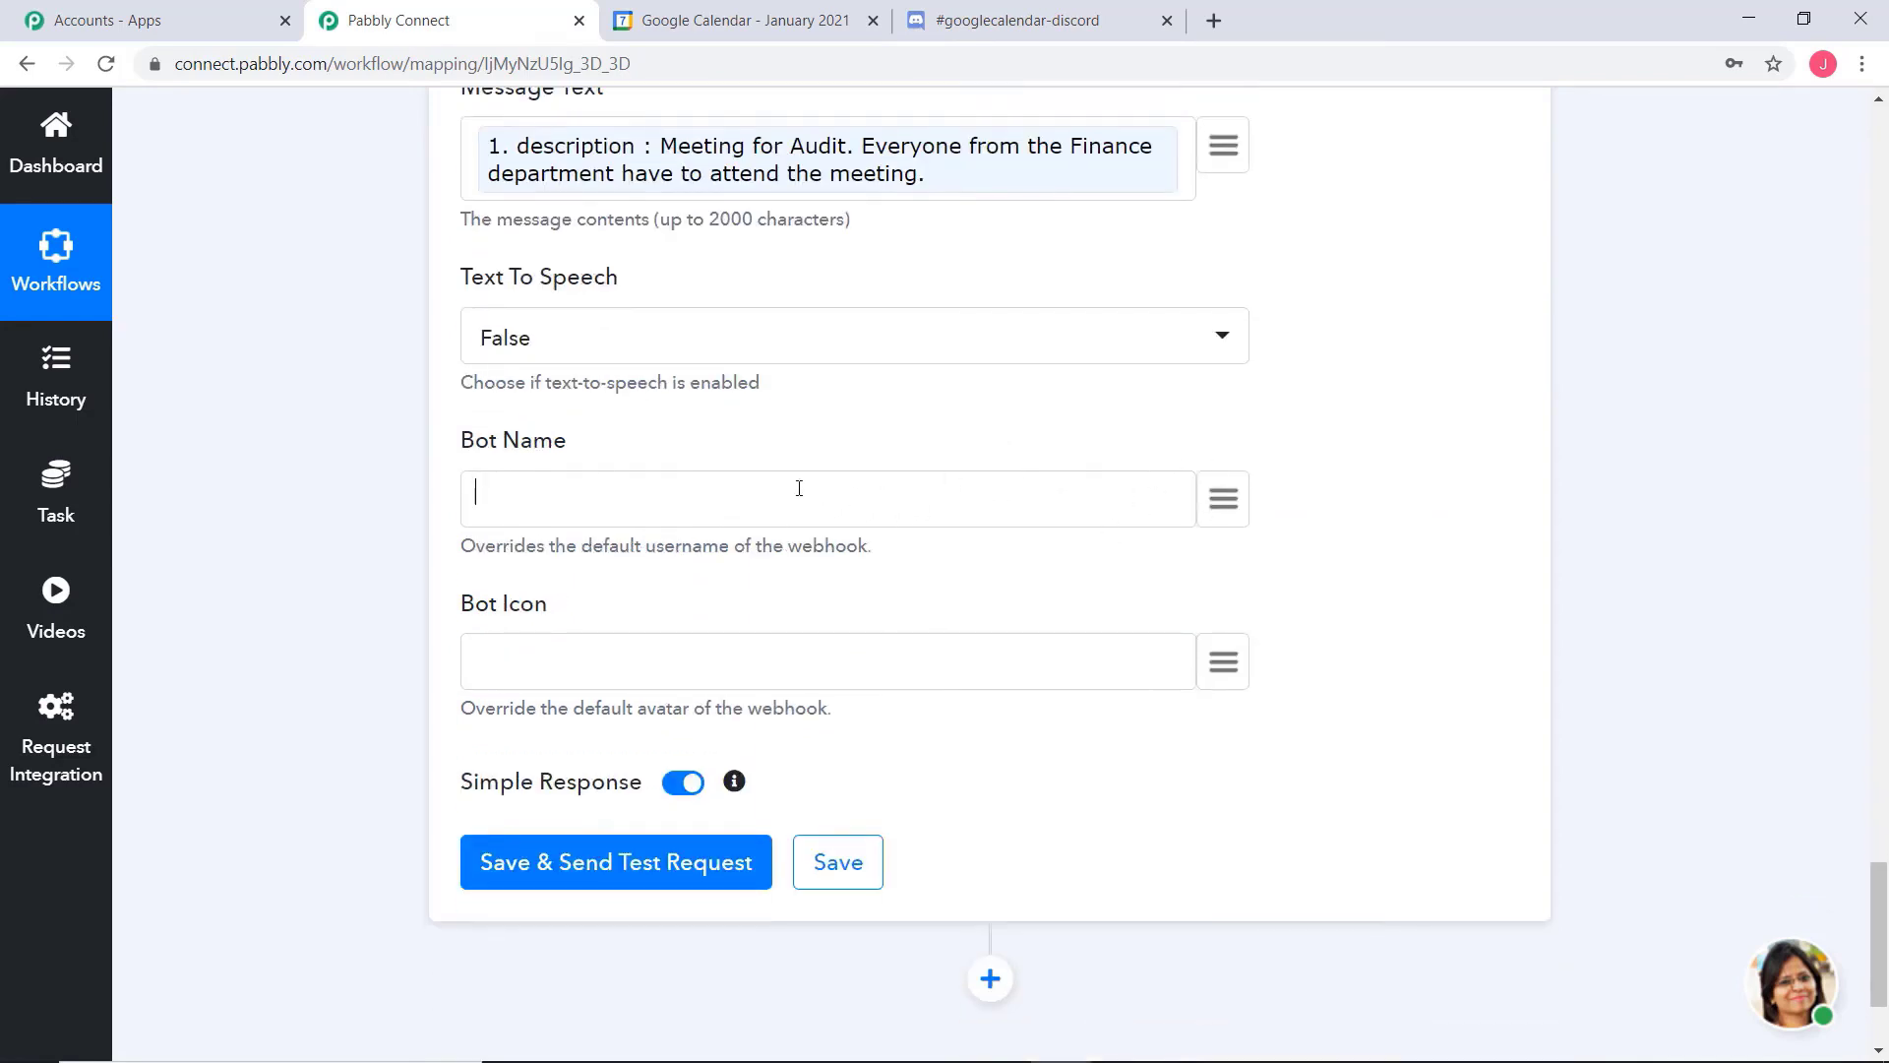
type("Google Calendar")
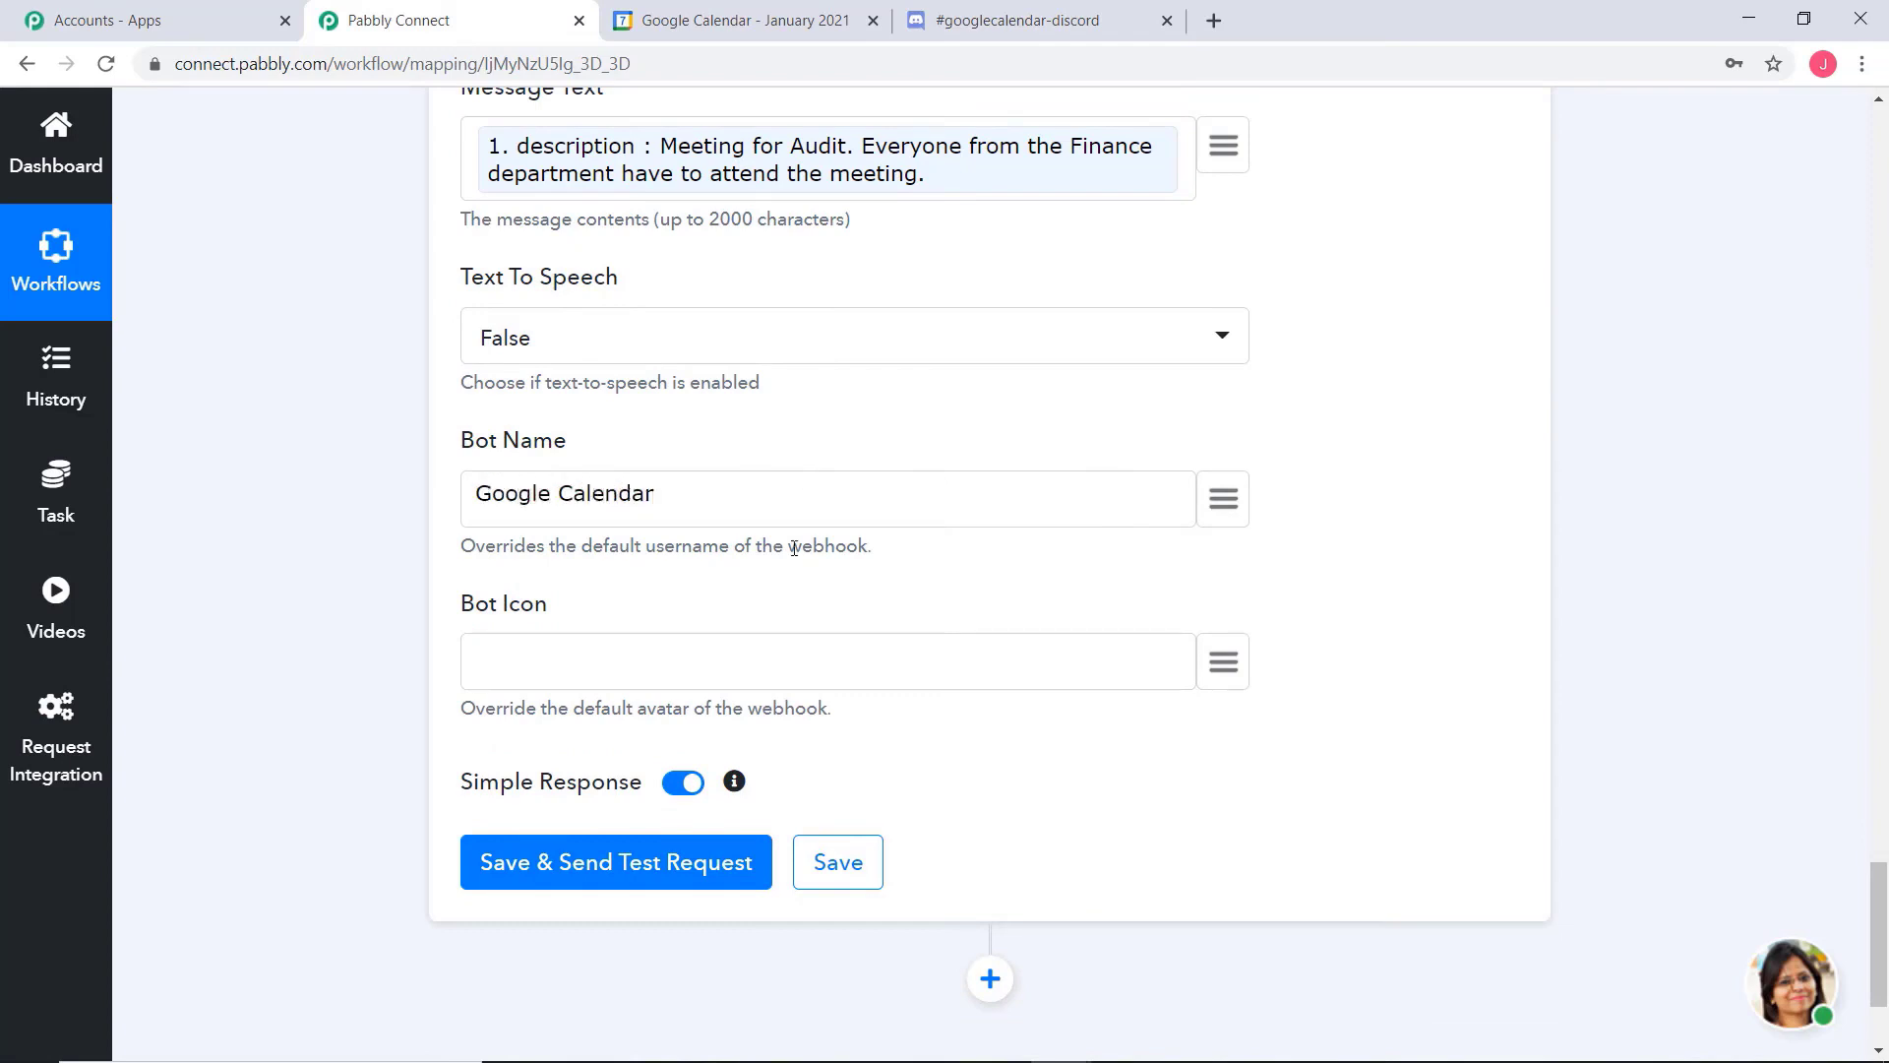
Send a test request for the Send Channel Message action and save the action
left_click(528, 871)
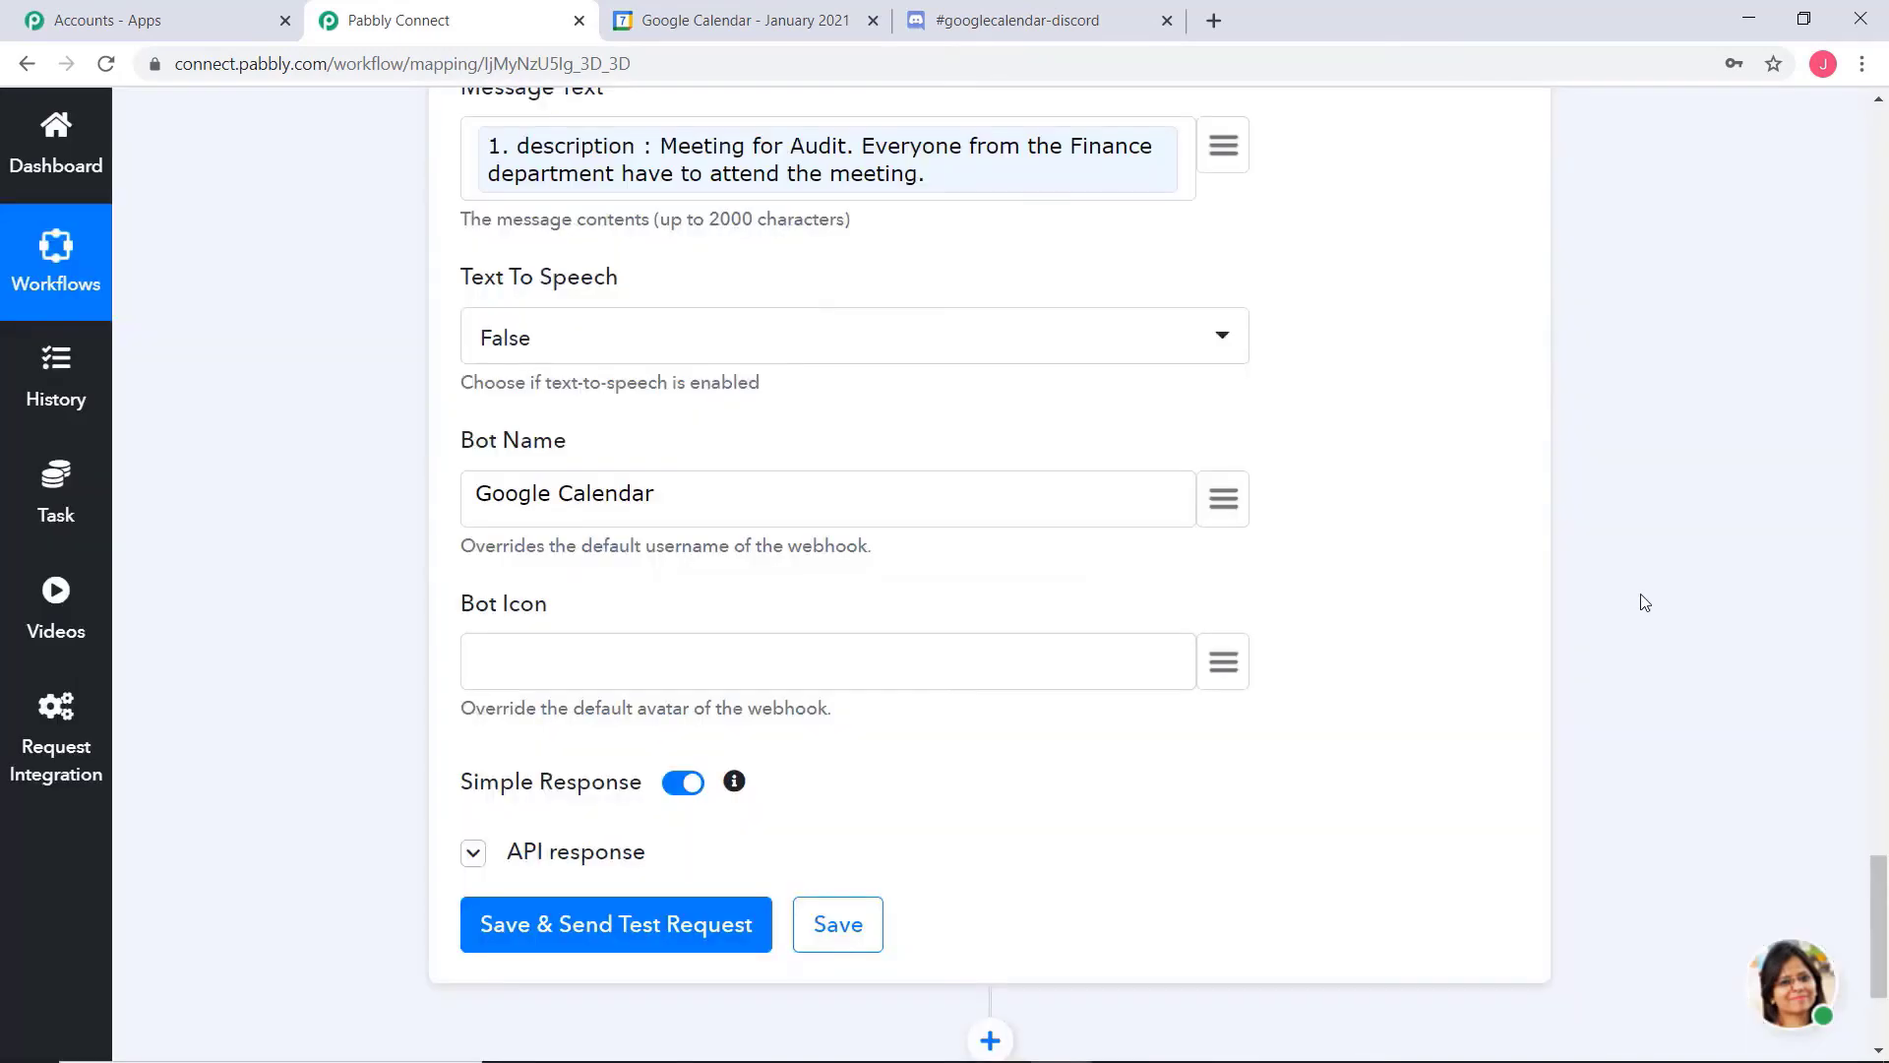
scroll(1606, 607, "down", 2)
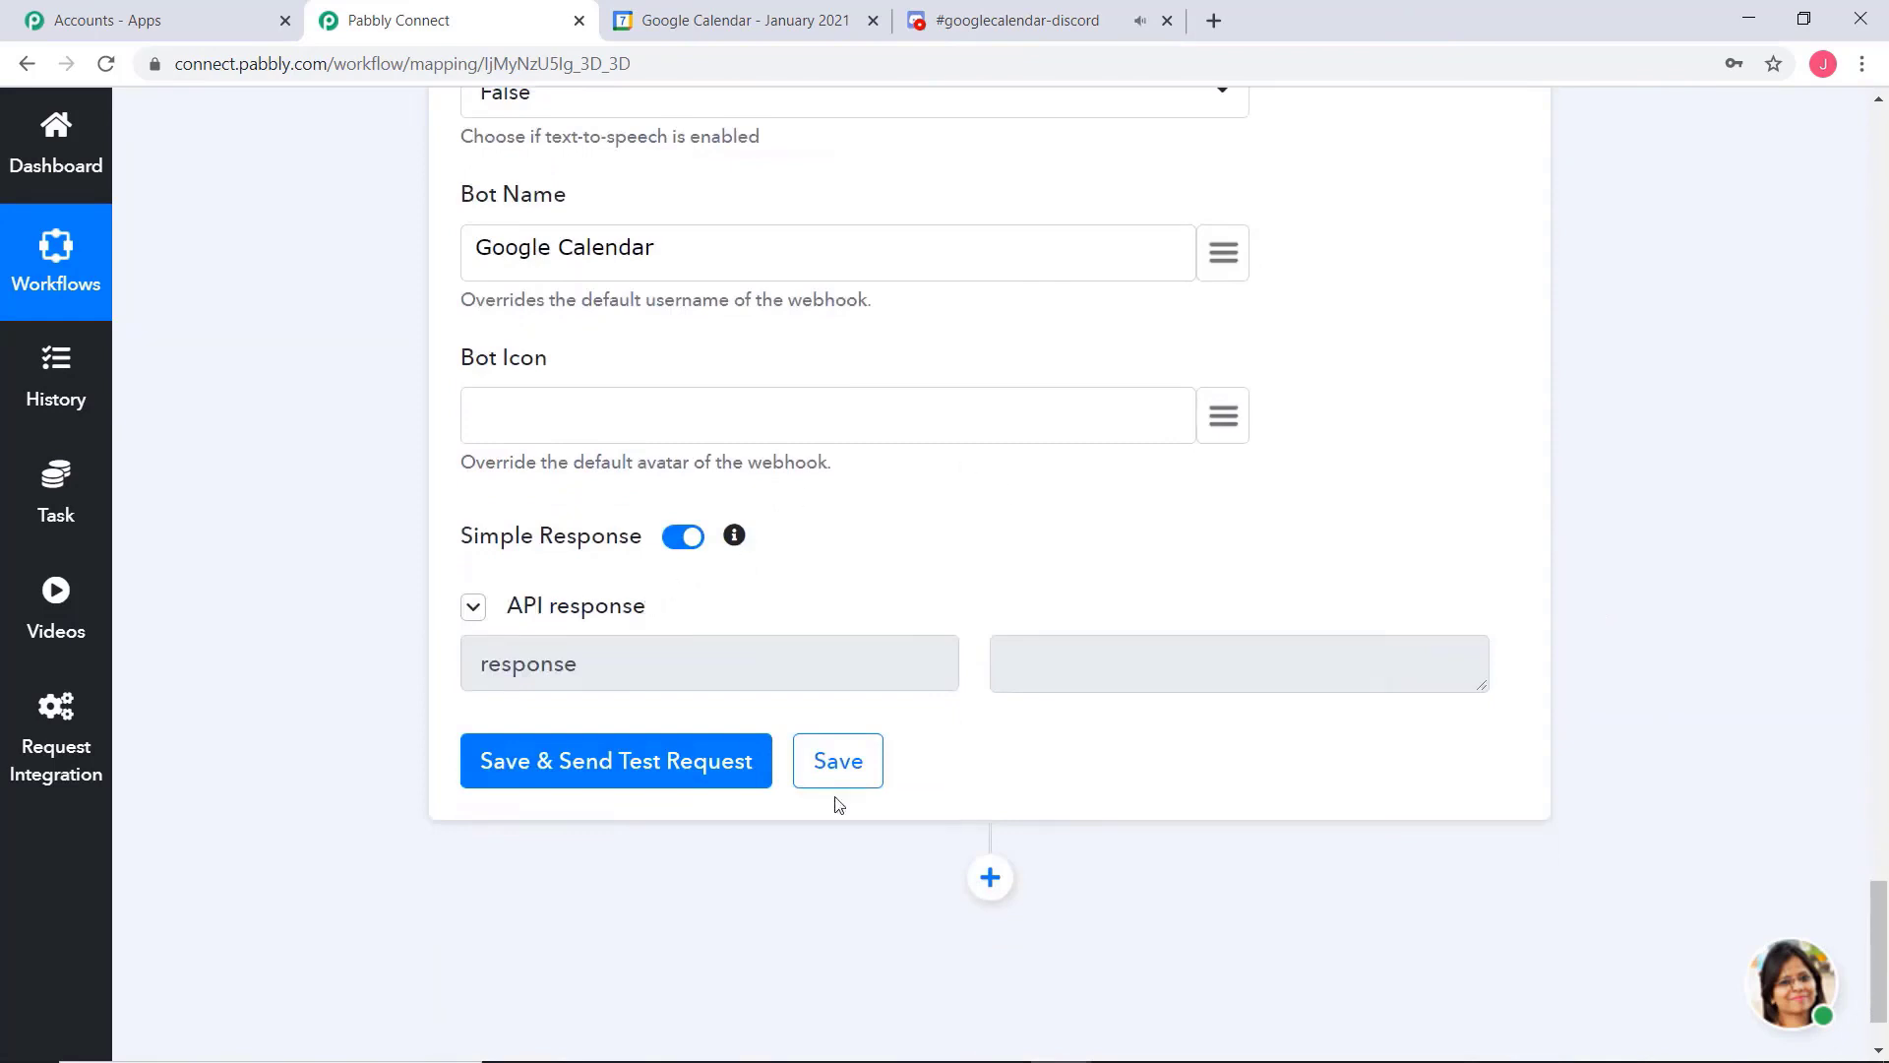
left_click(835, 761)
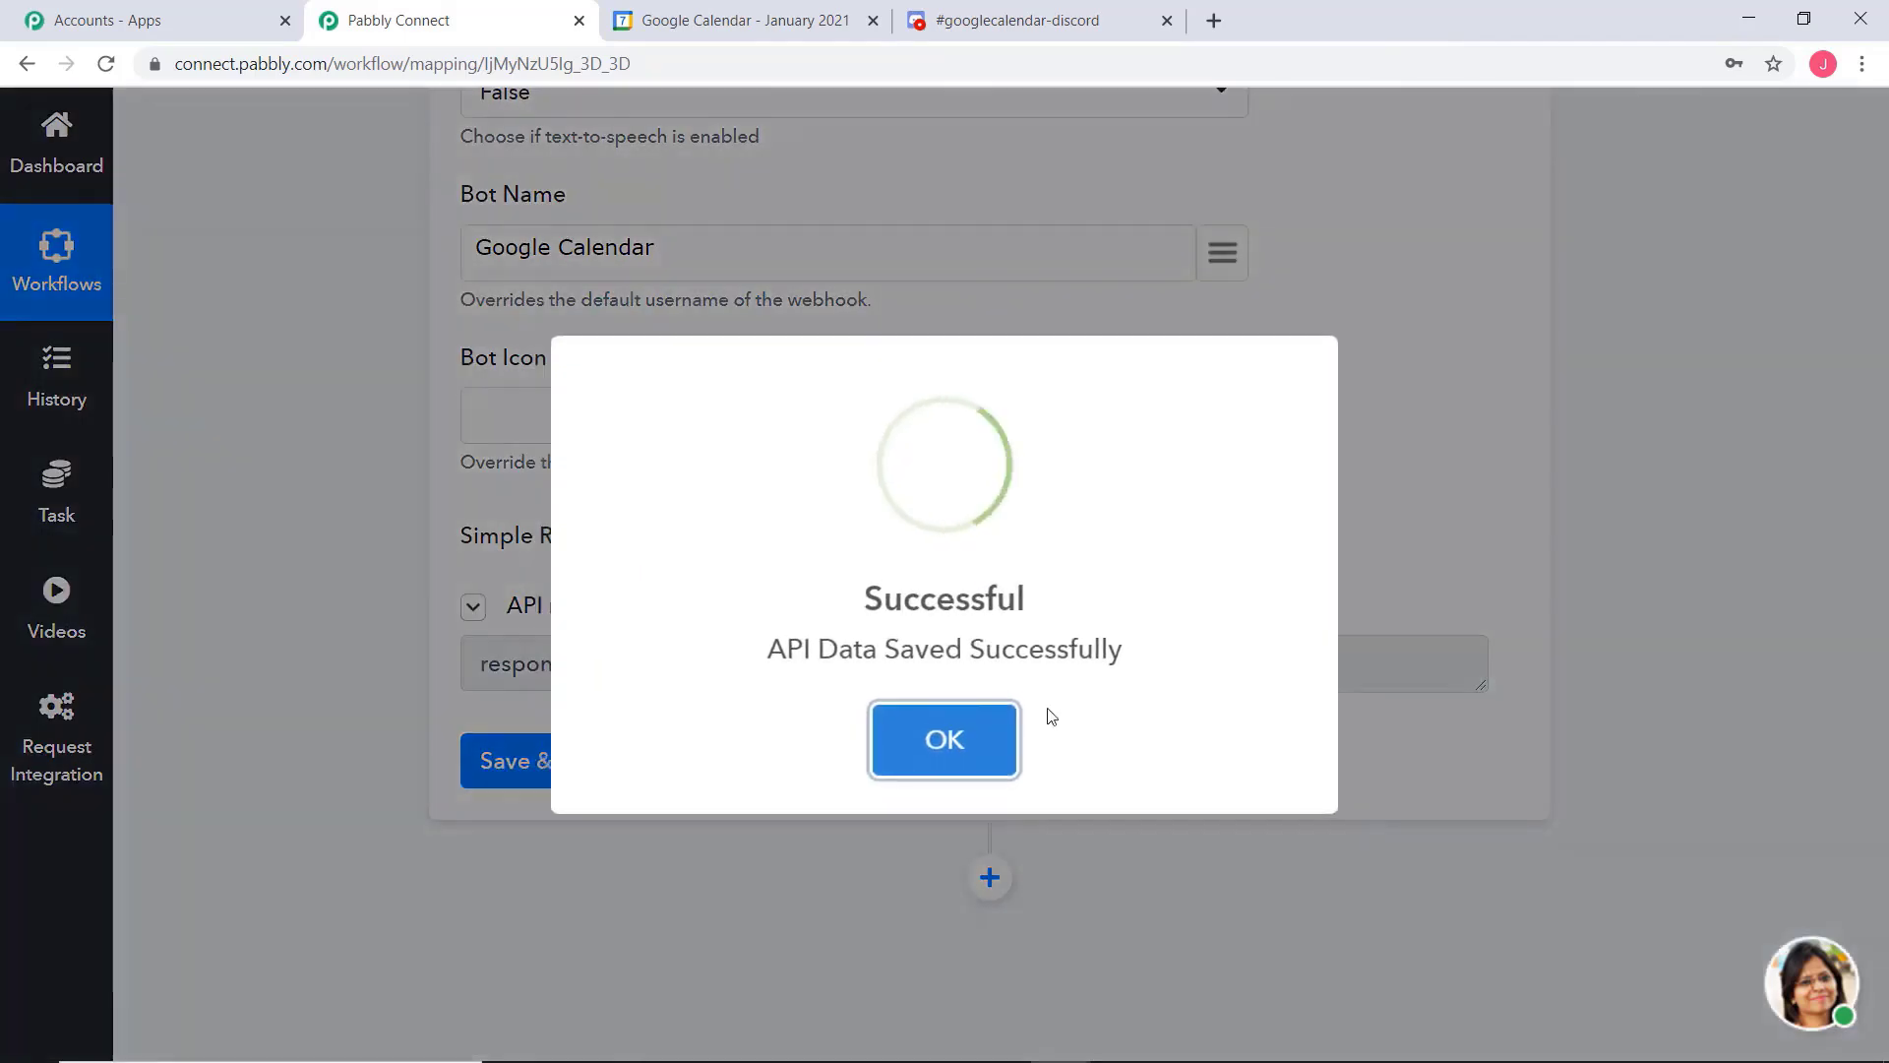
left_click(994, 740)
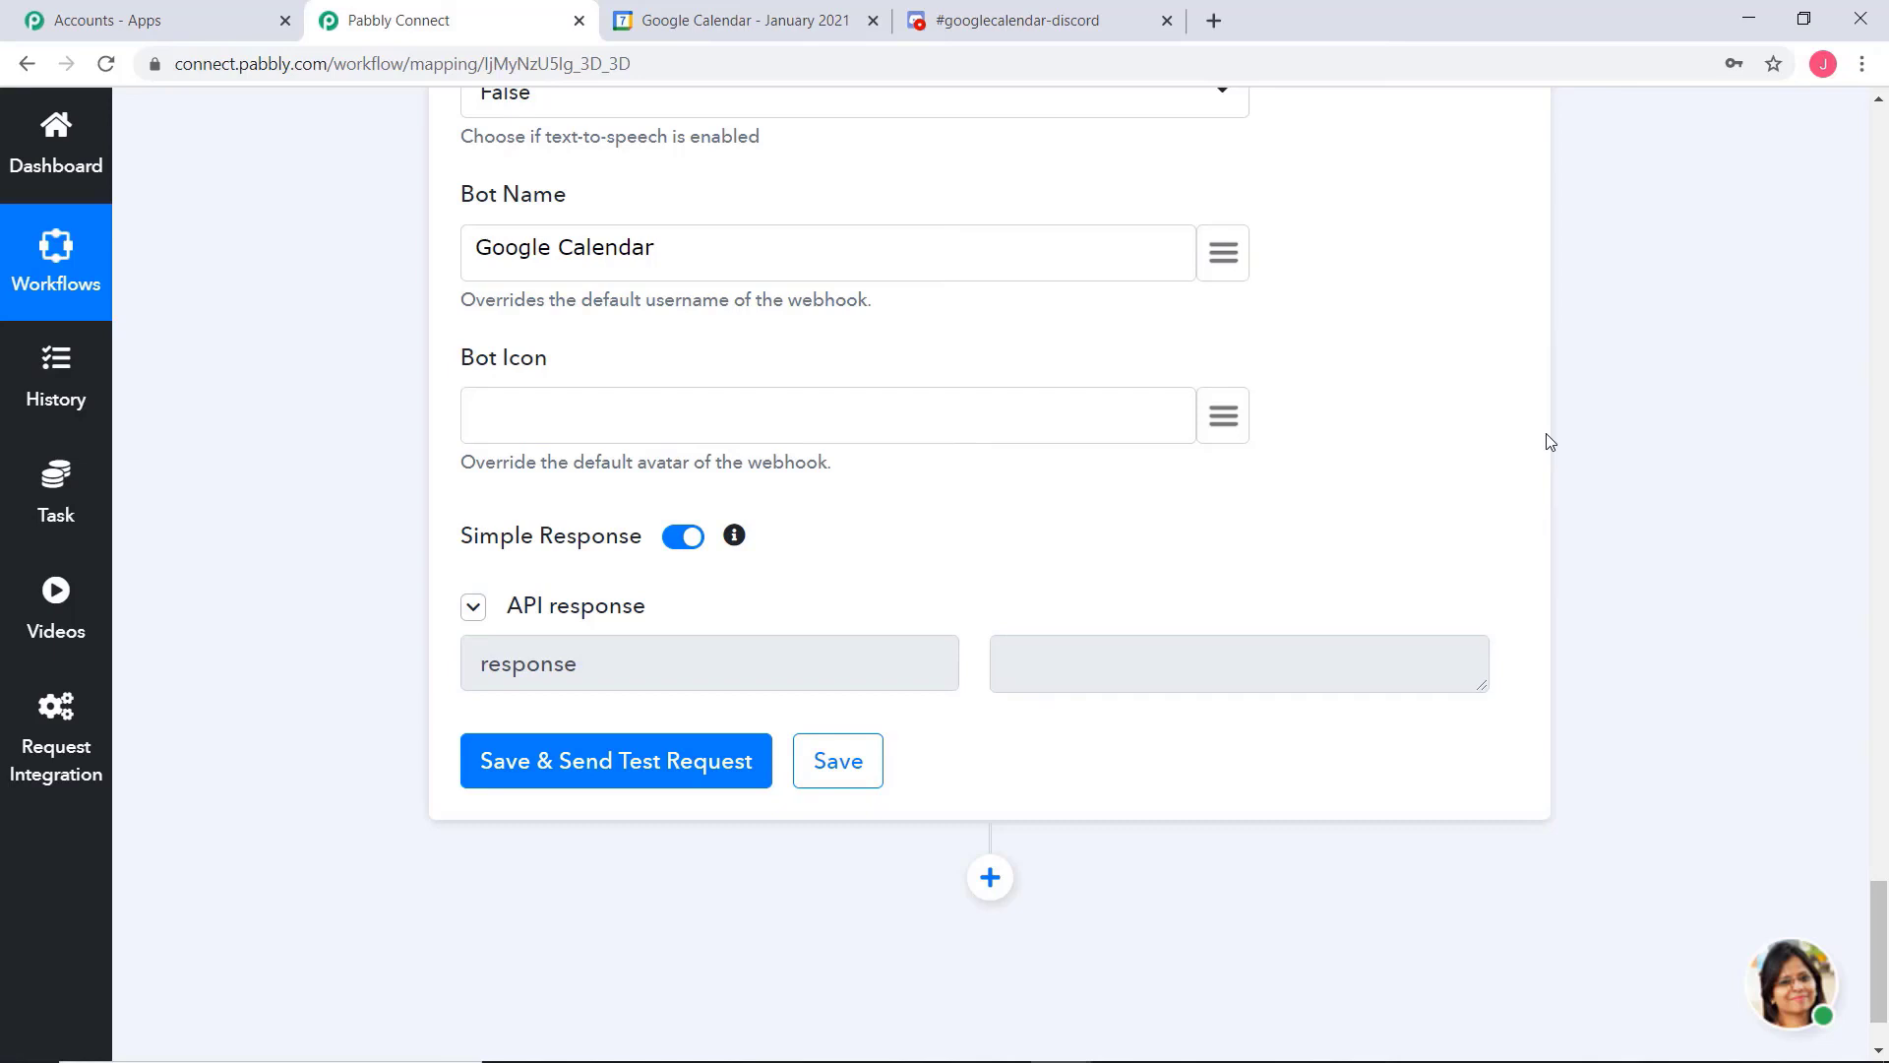
Switch to Discord and close the webhook settings to check the test message in the googlecalendar-discord channel
left_click(1055, 22)
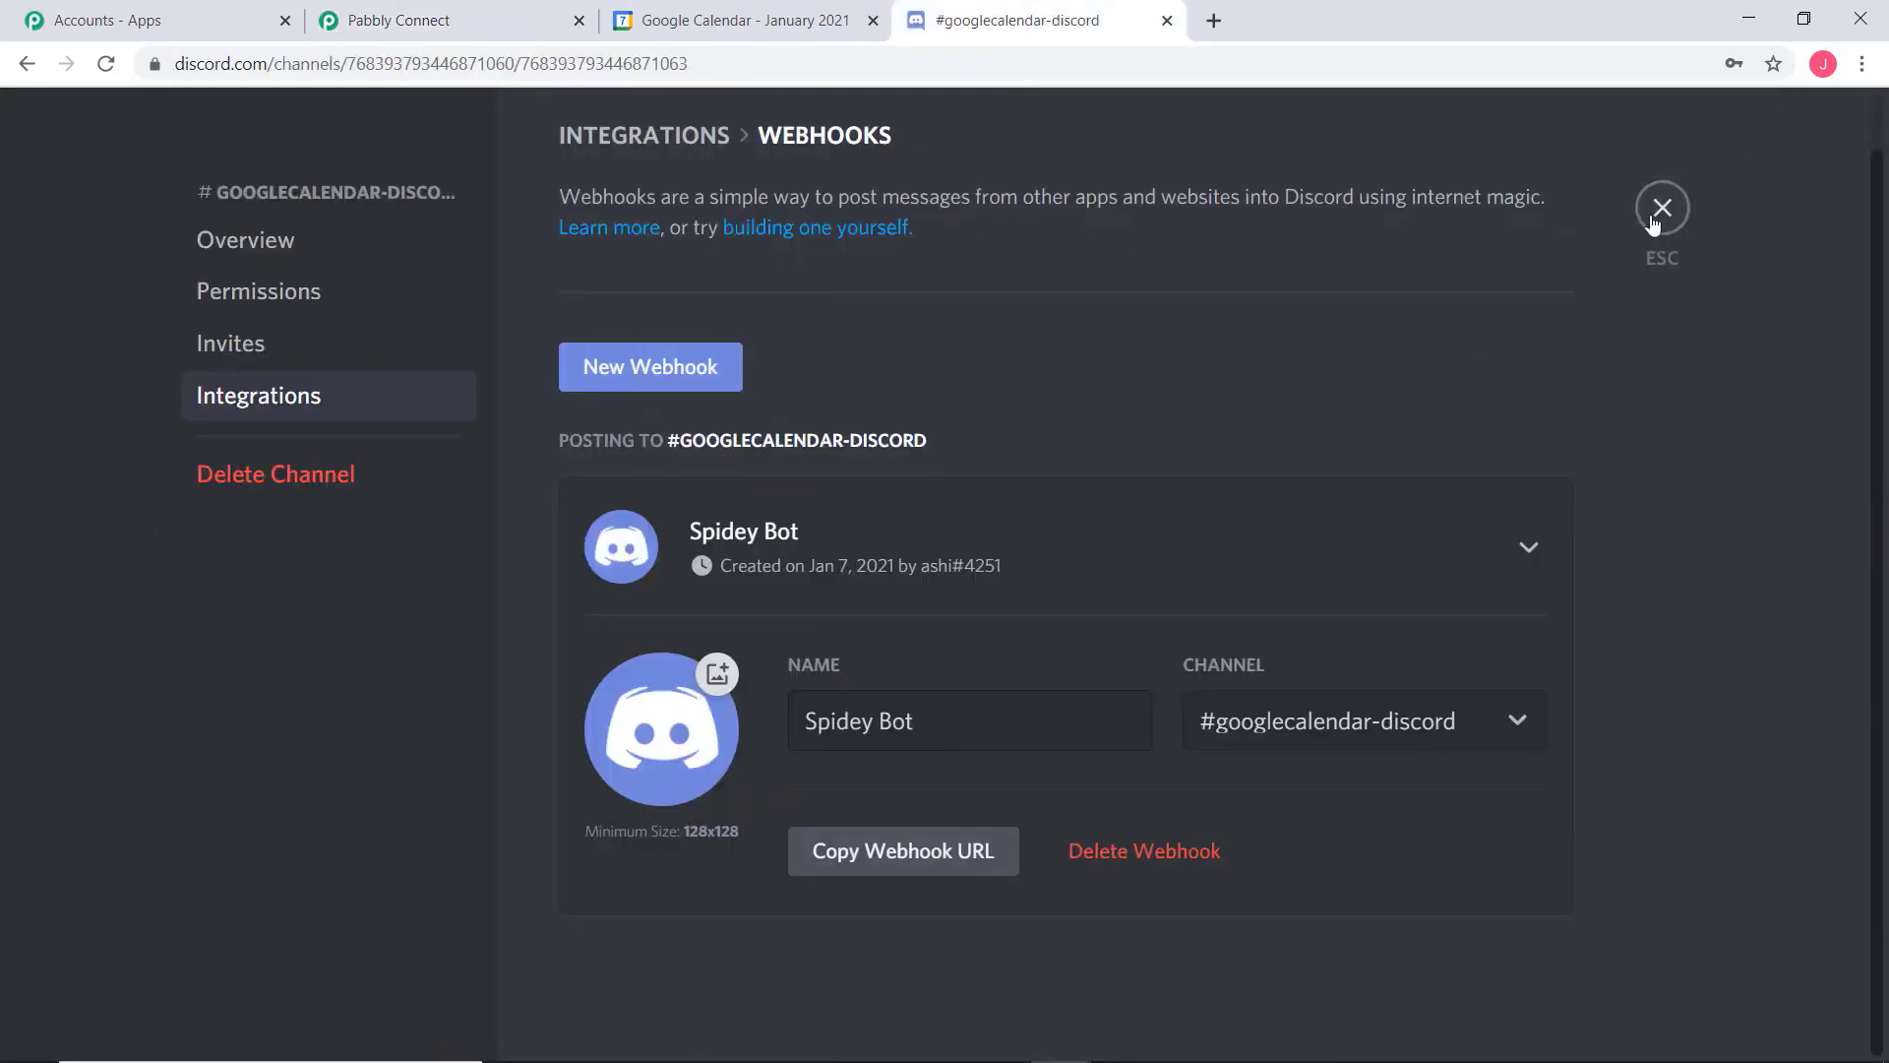
left_click(1654, 222)
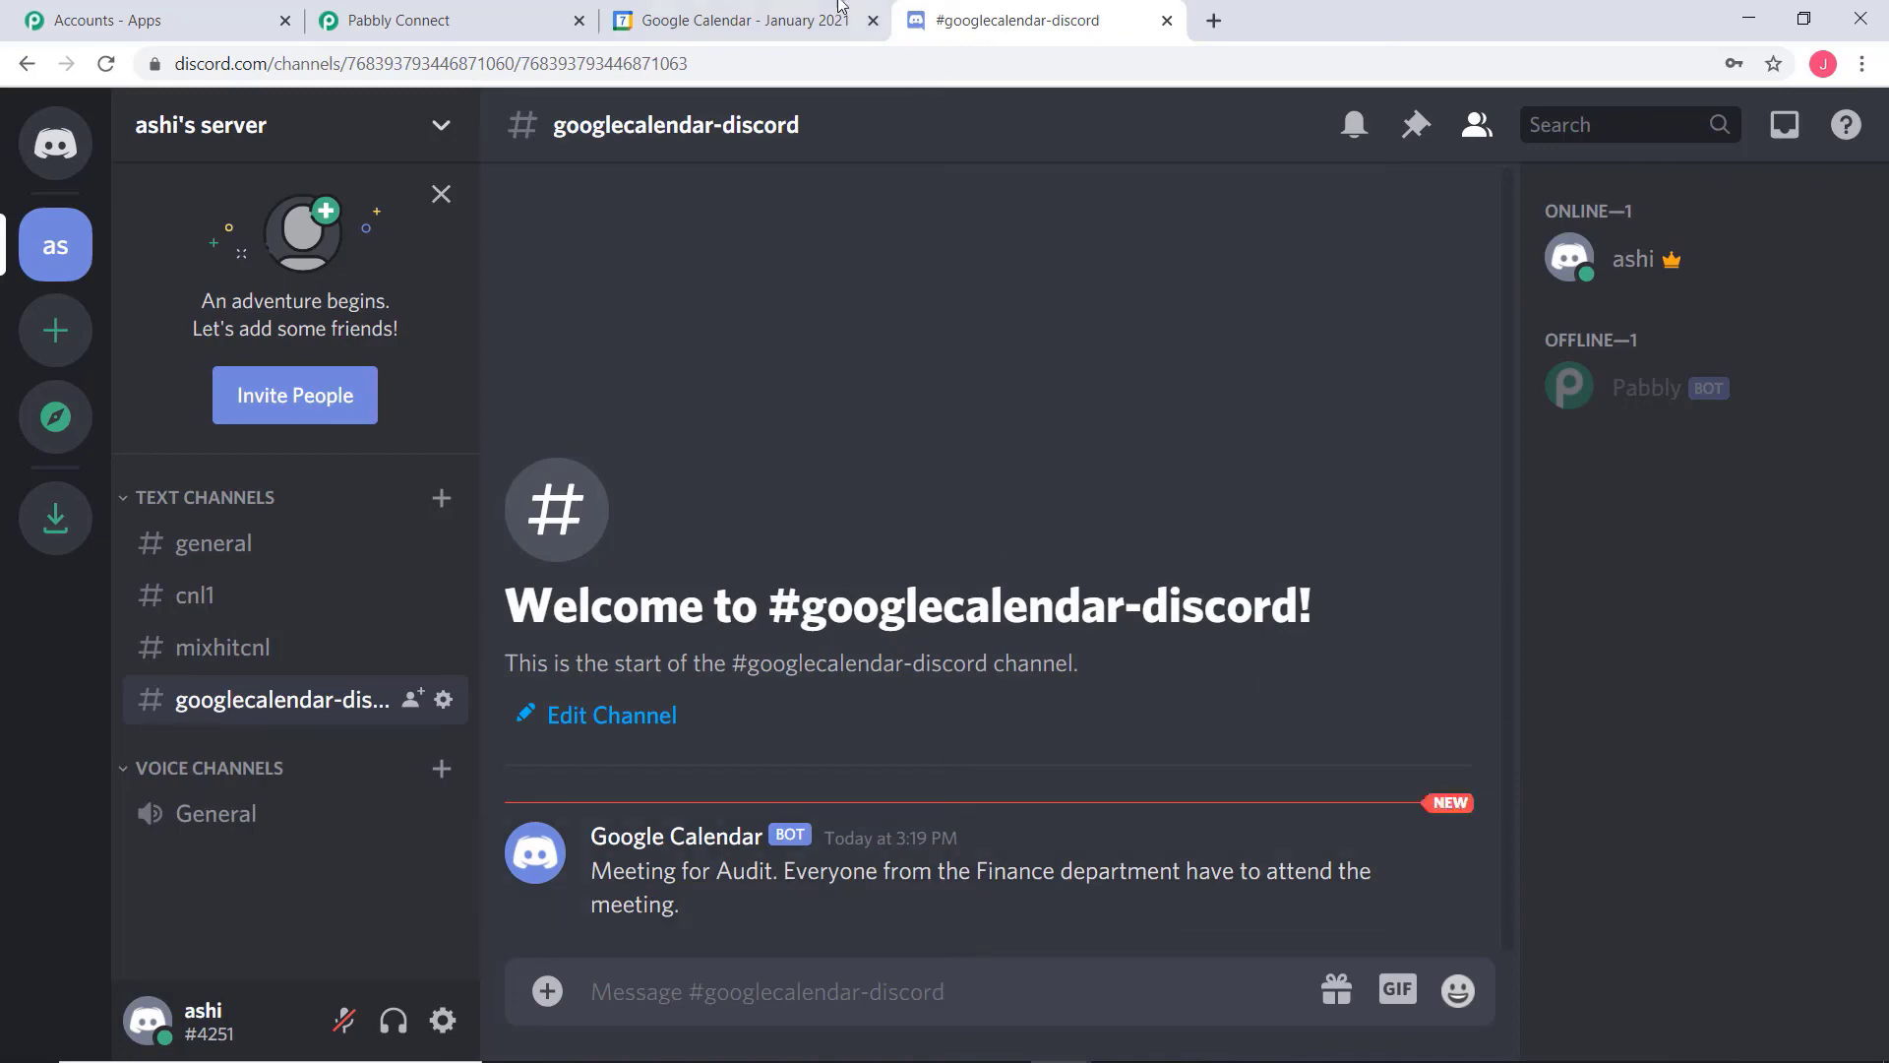
Switch to Google Calendar and start an all-day event on January 13, 2021 titled "Meeting regarding new Recruitment"
left_click(733, 22)
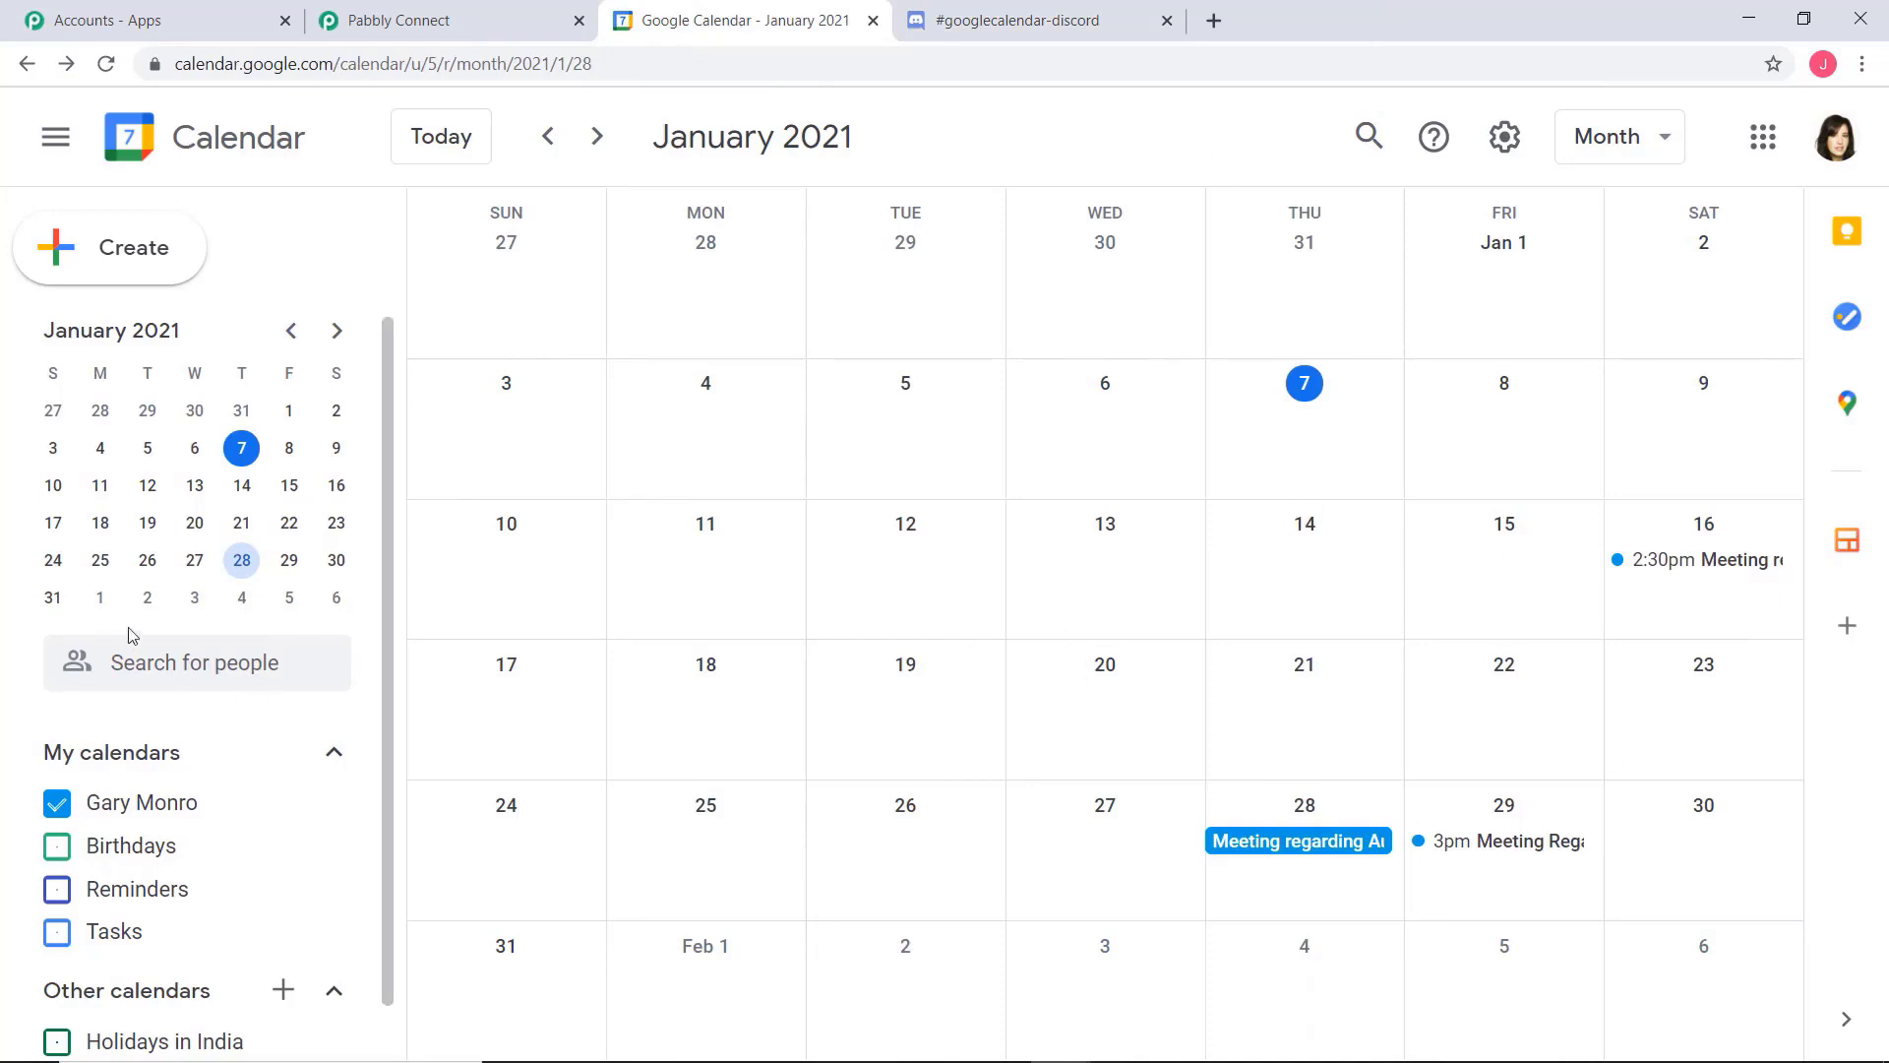
left_click(194, 486)
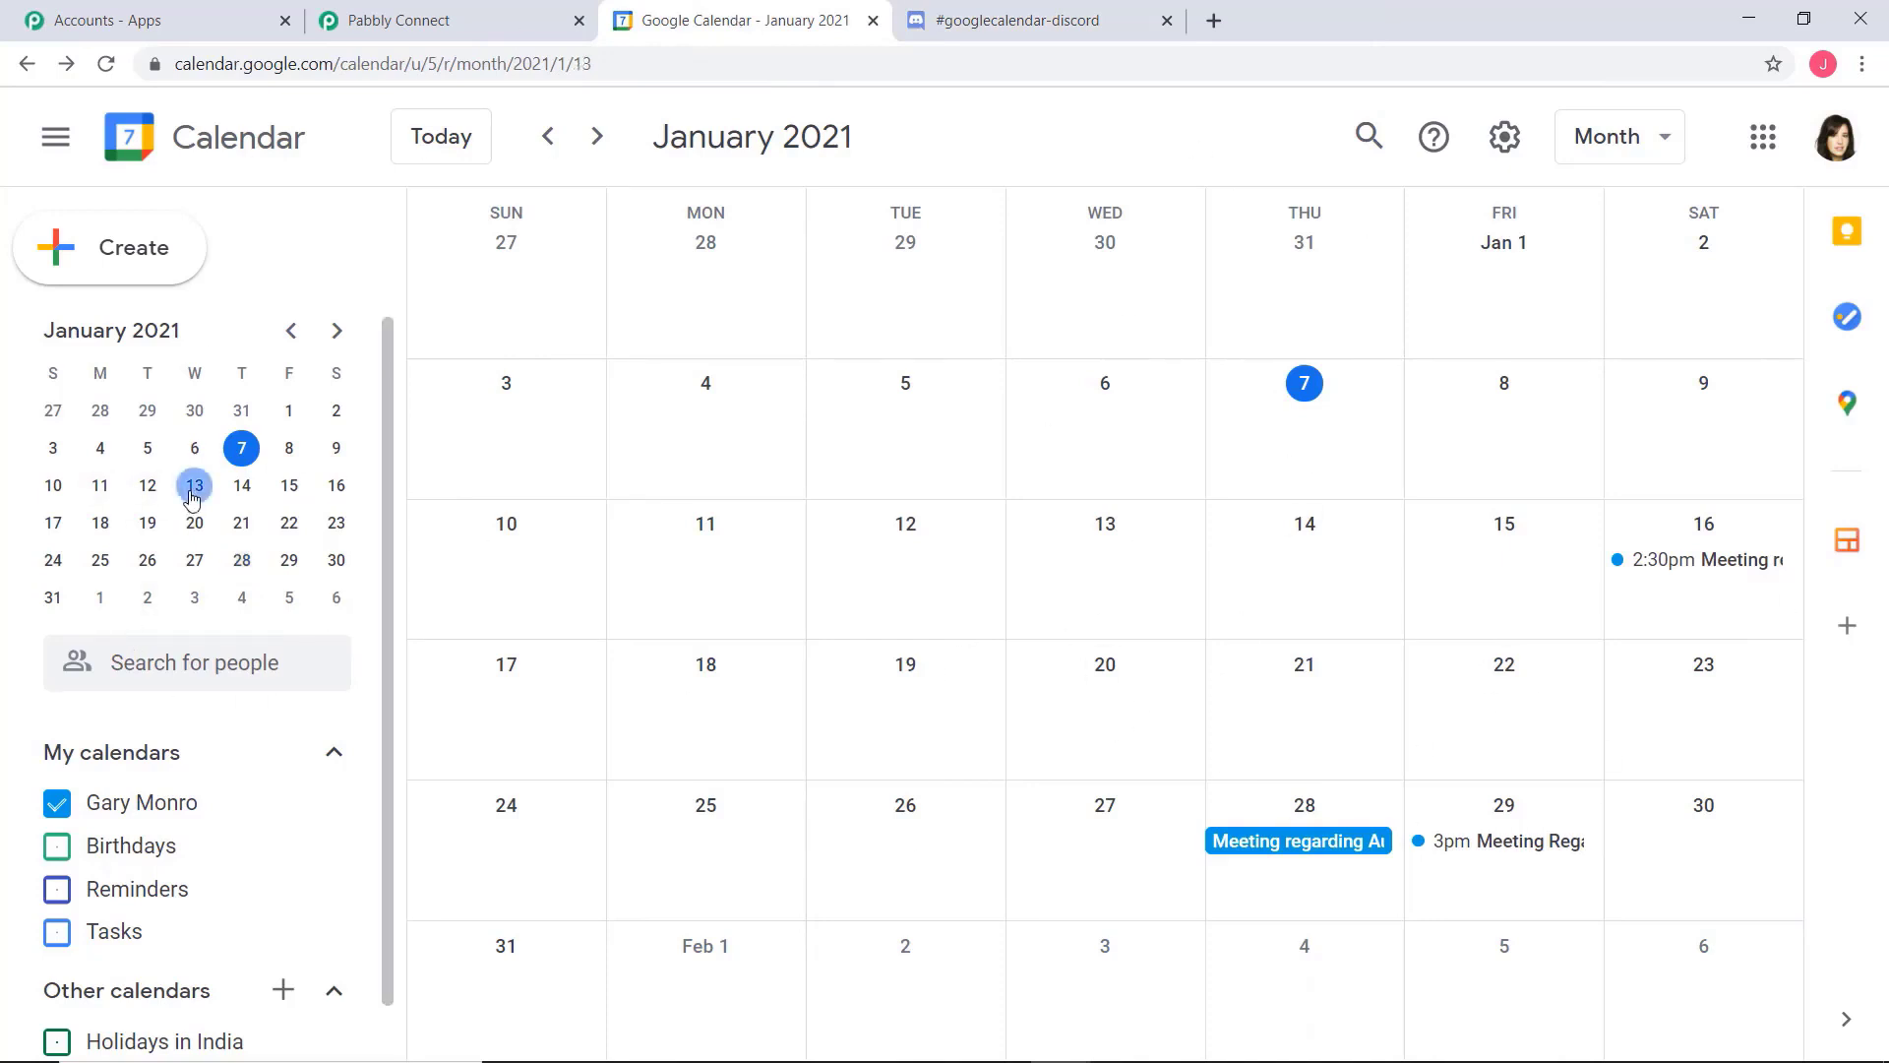
left_click(1108, 561)
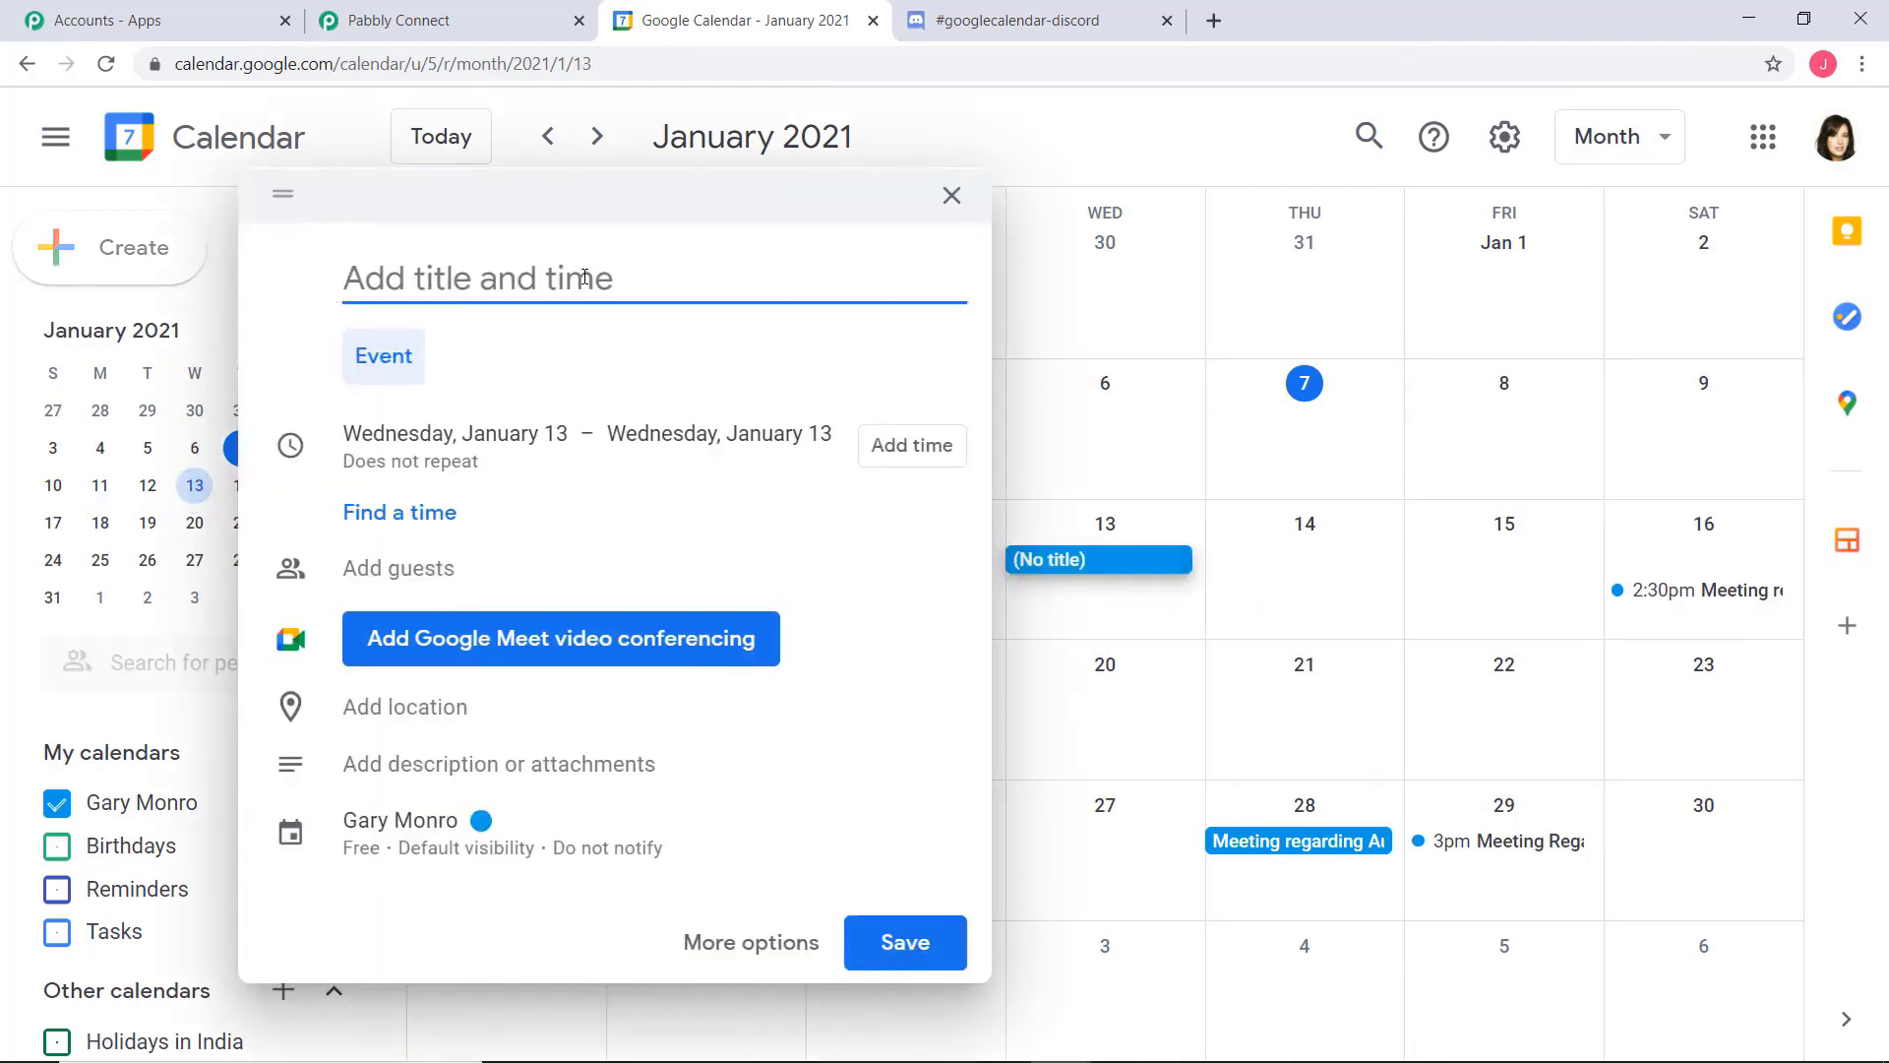
type("Meeting ")
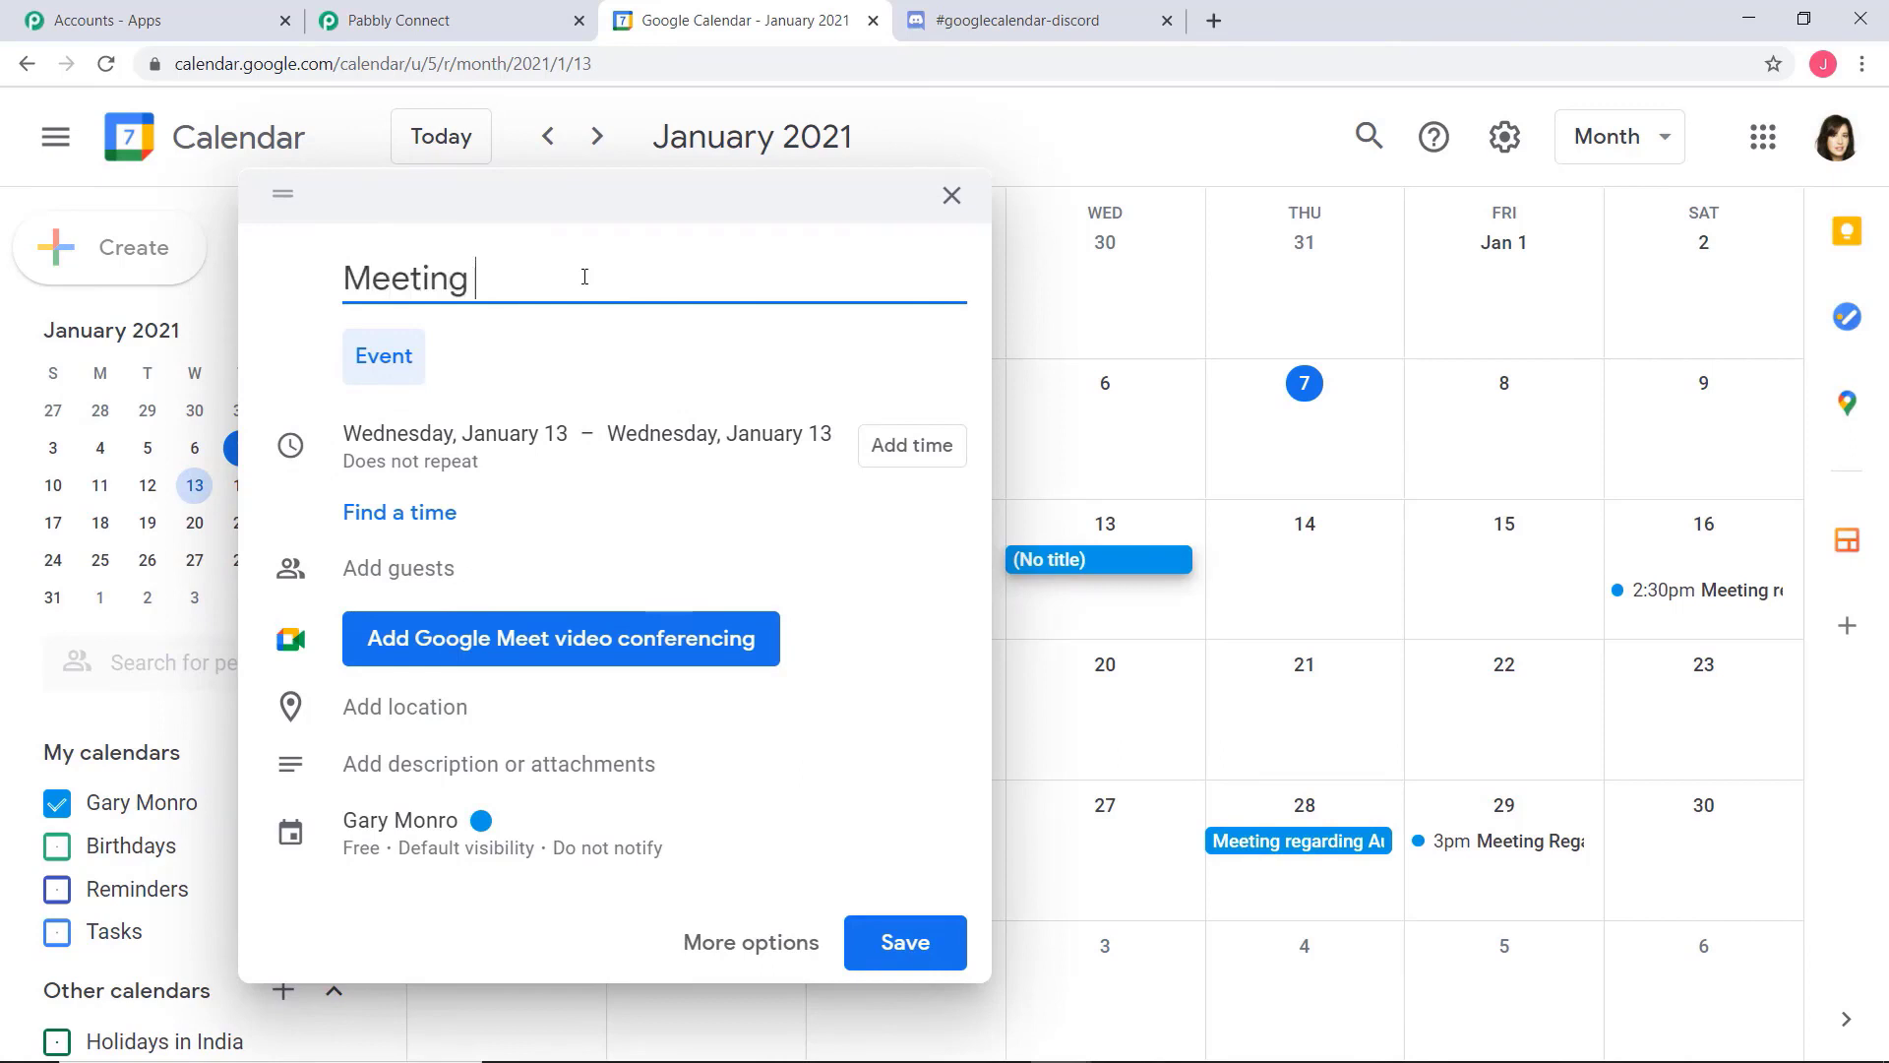
type("regarding ")
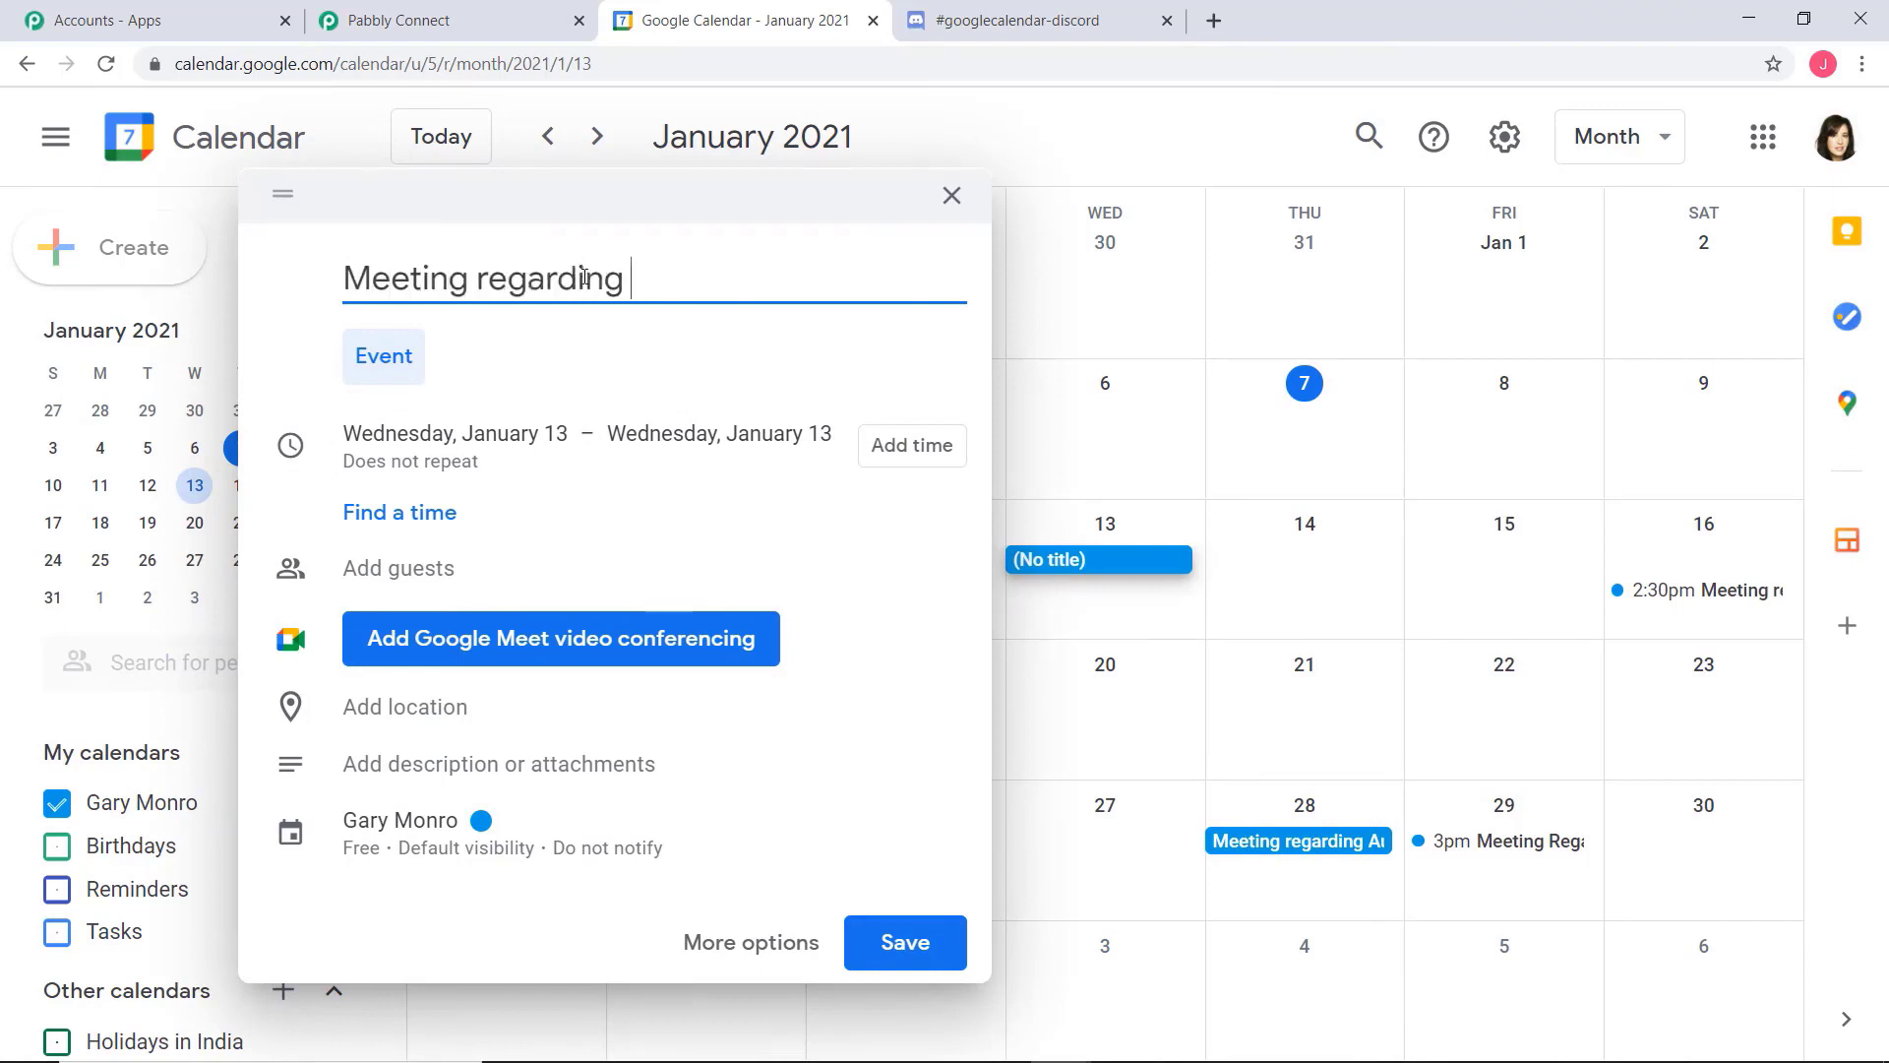
type("new Recruitment")
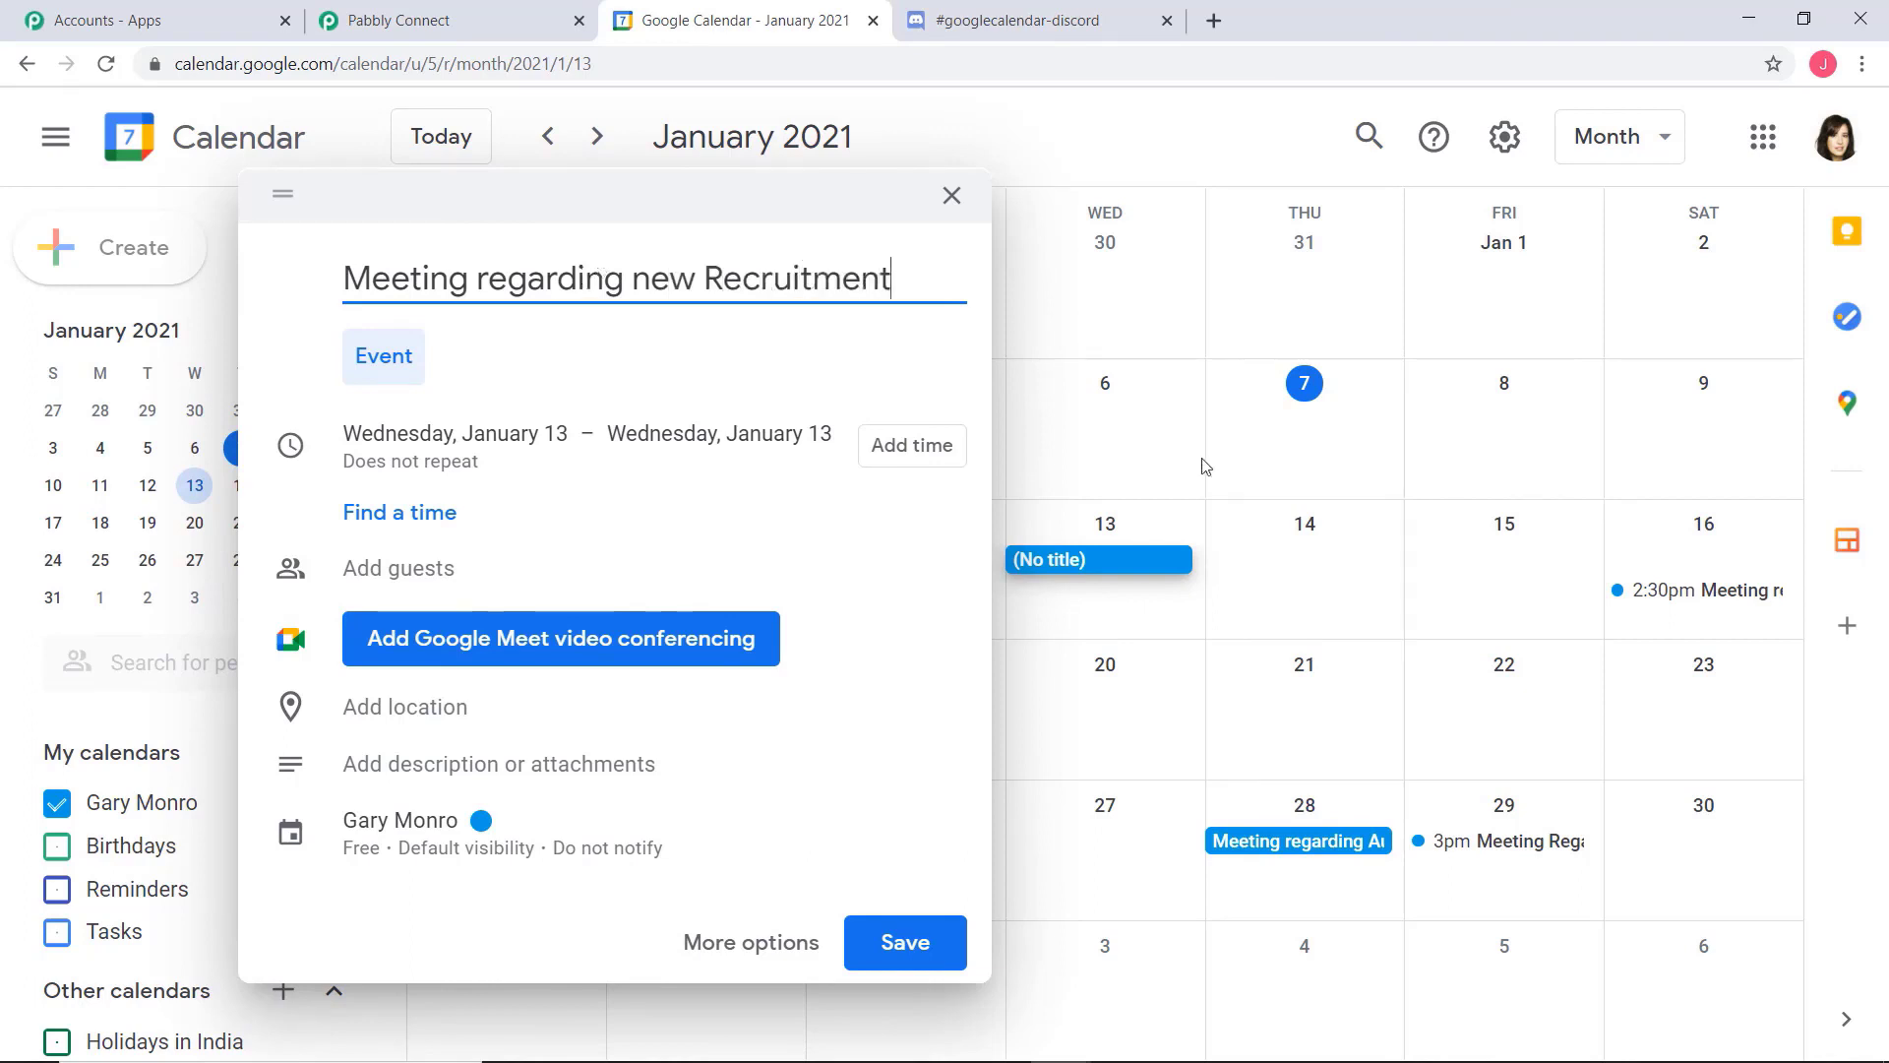
Add the description "This meeting will be held for HR department. Kindly be present." and save the event
left_click(492, 779)
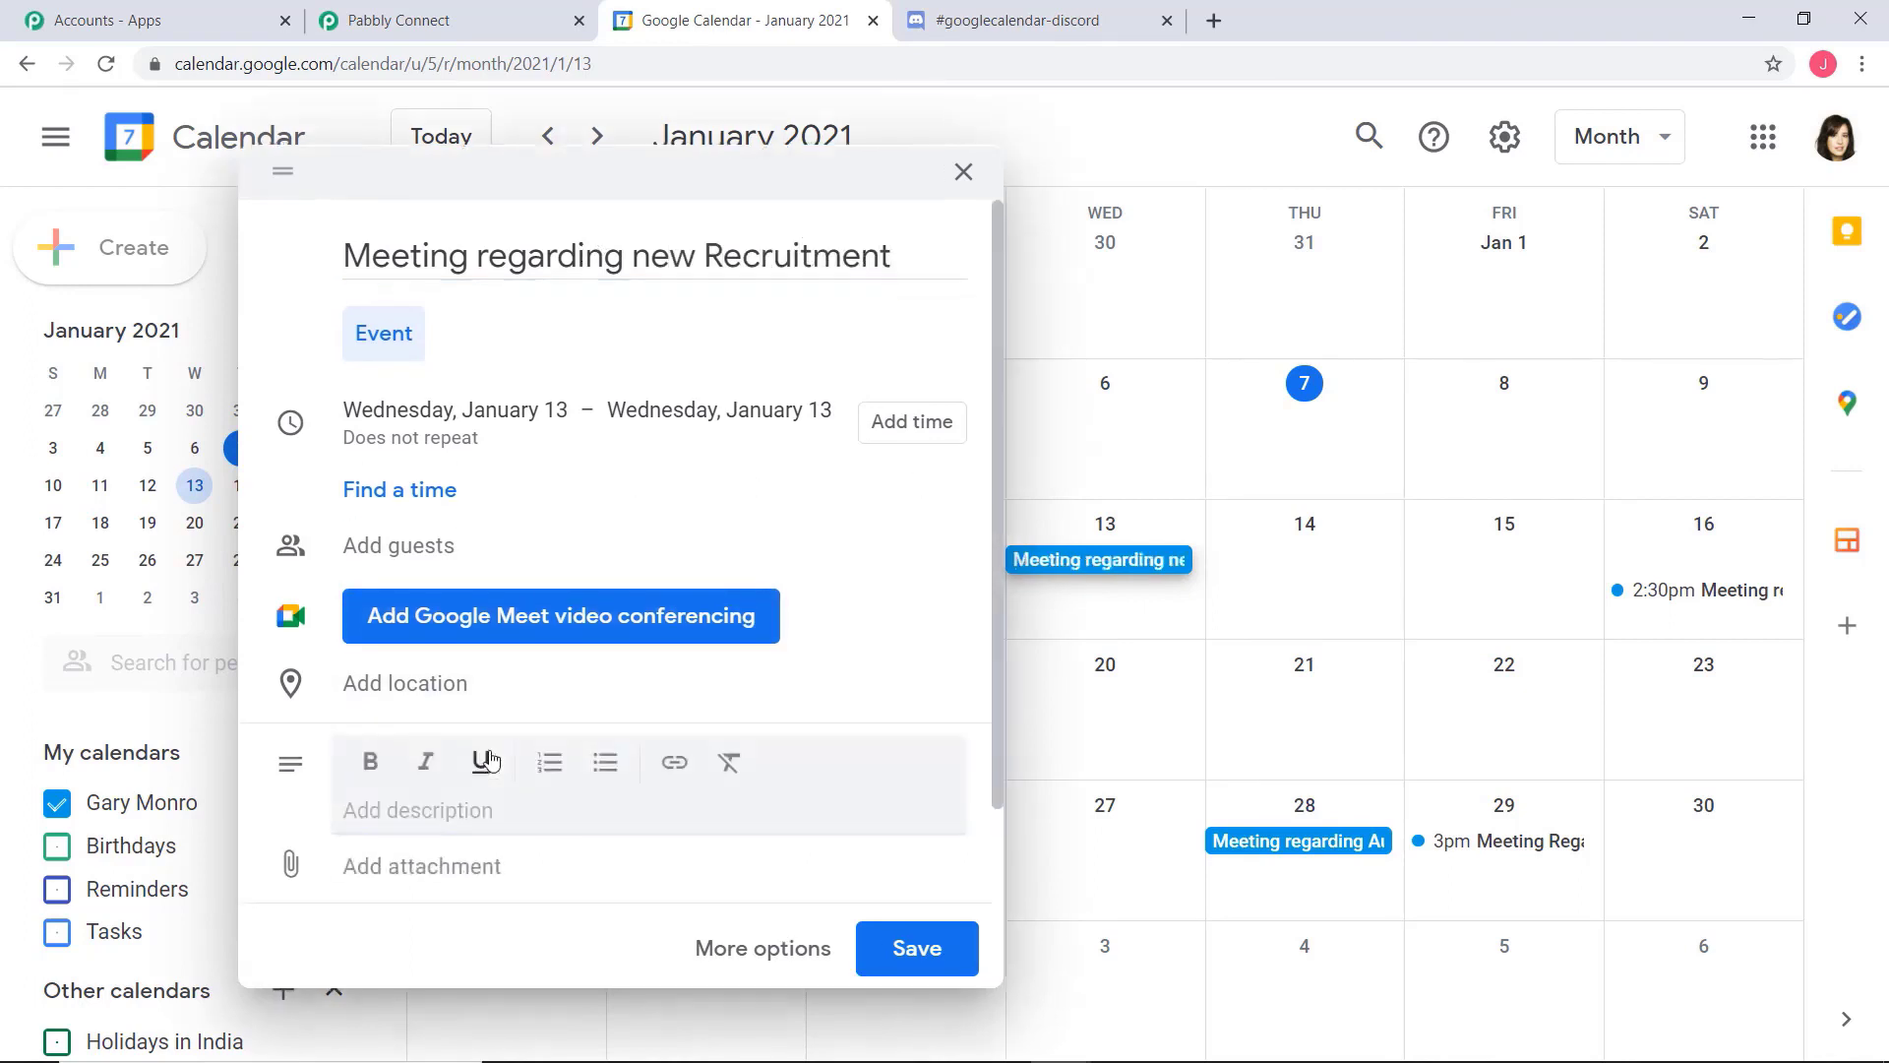
type("This ")
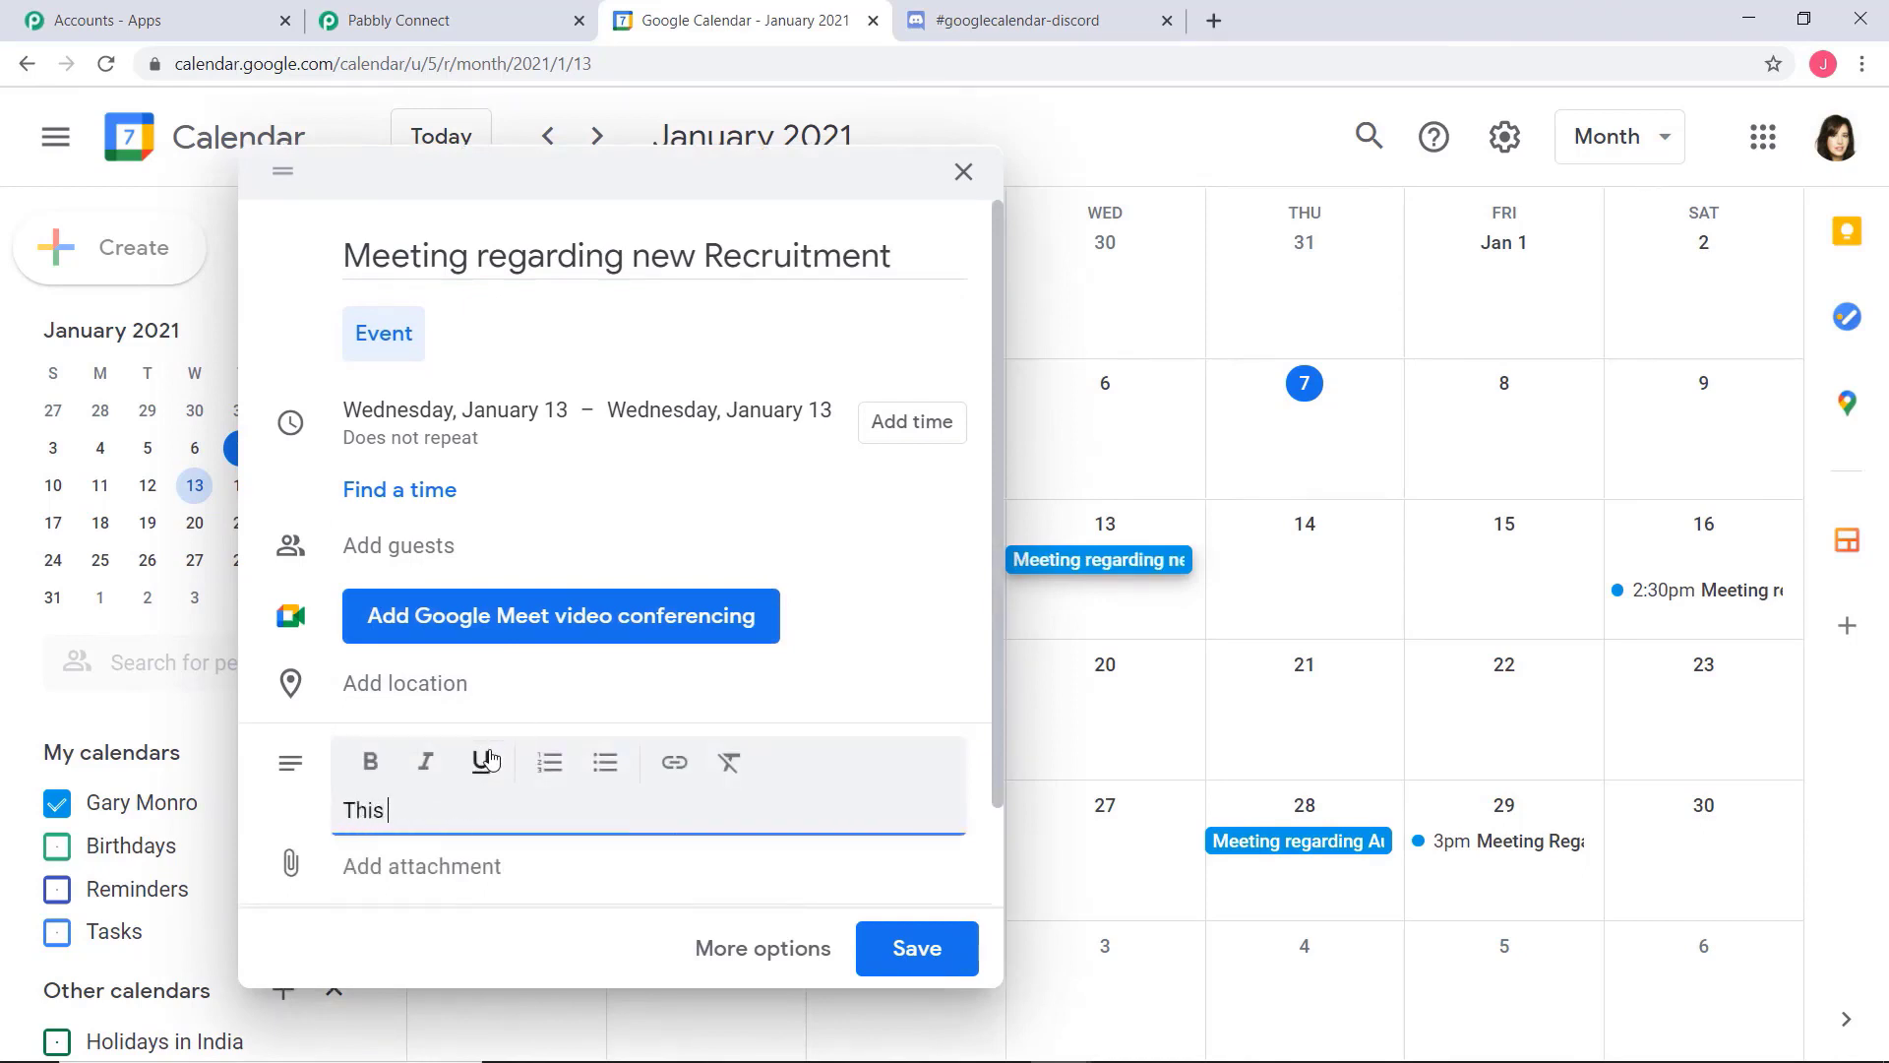
type("meeting will be held f")
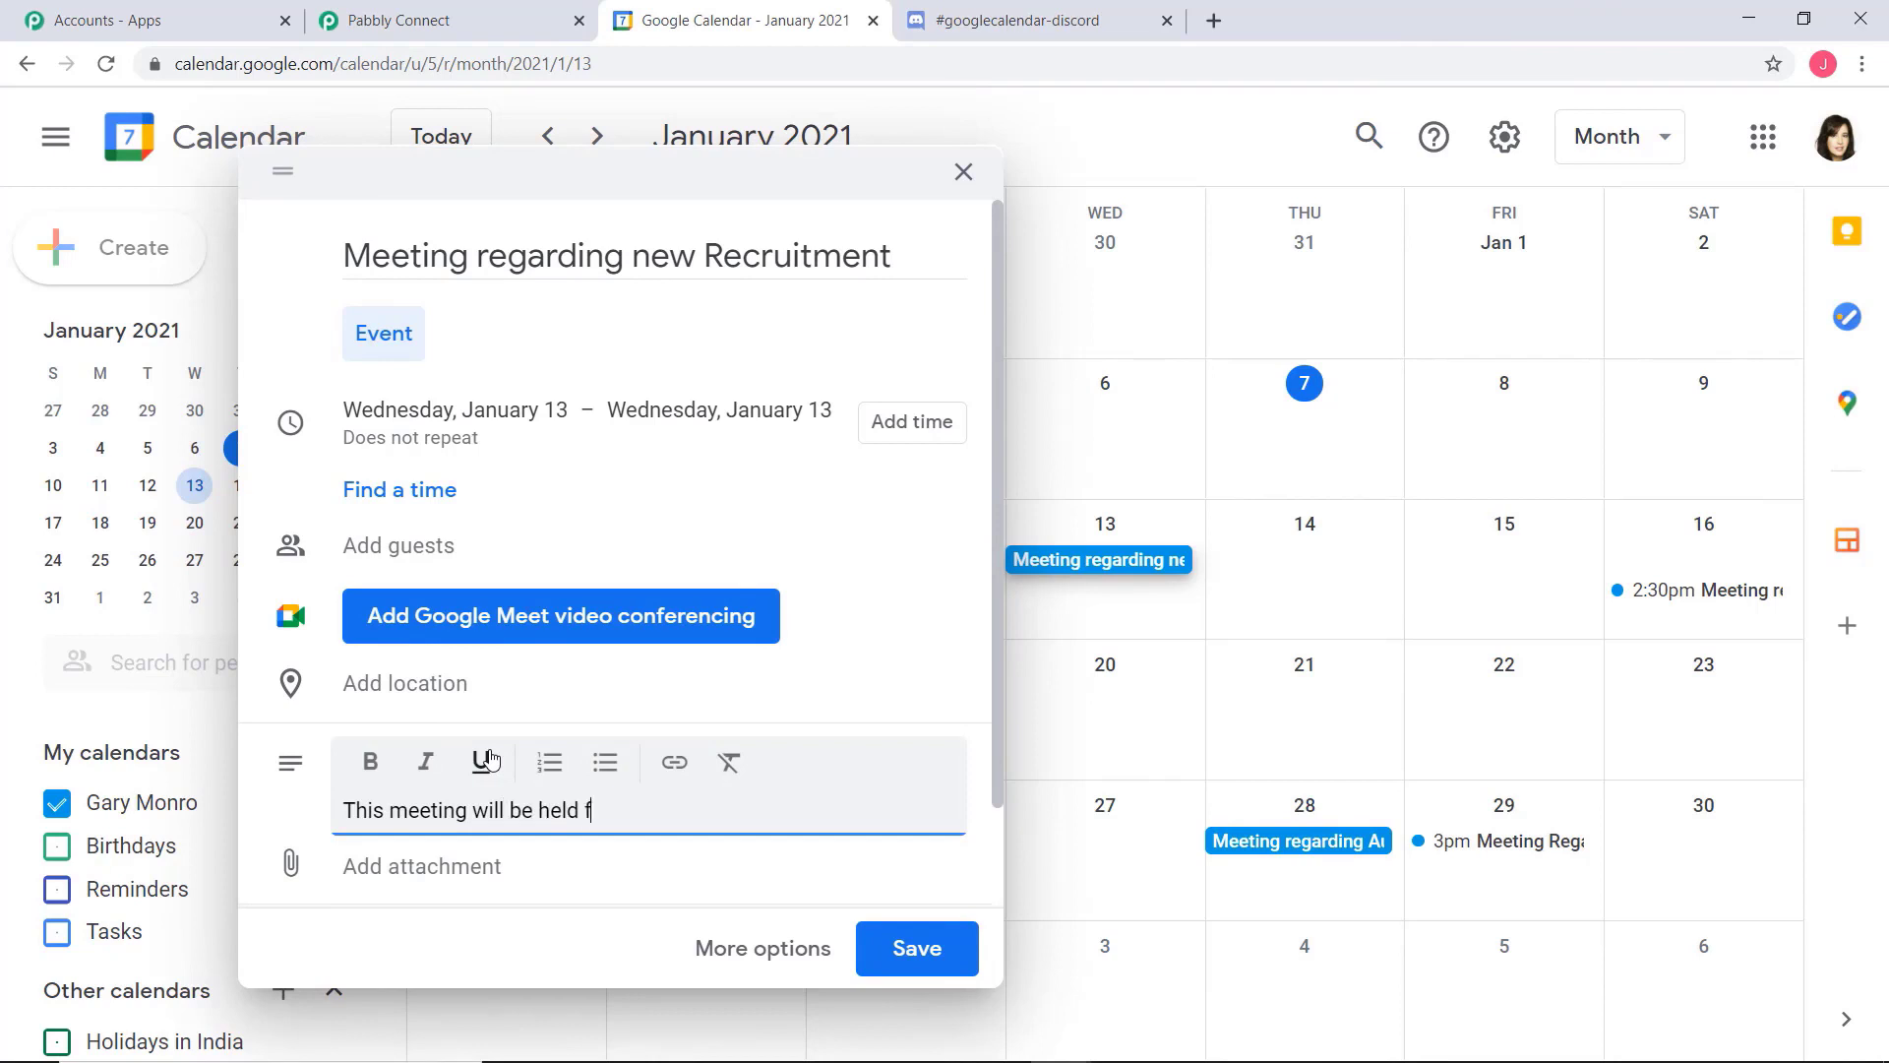
type("or HR department. Ki")
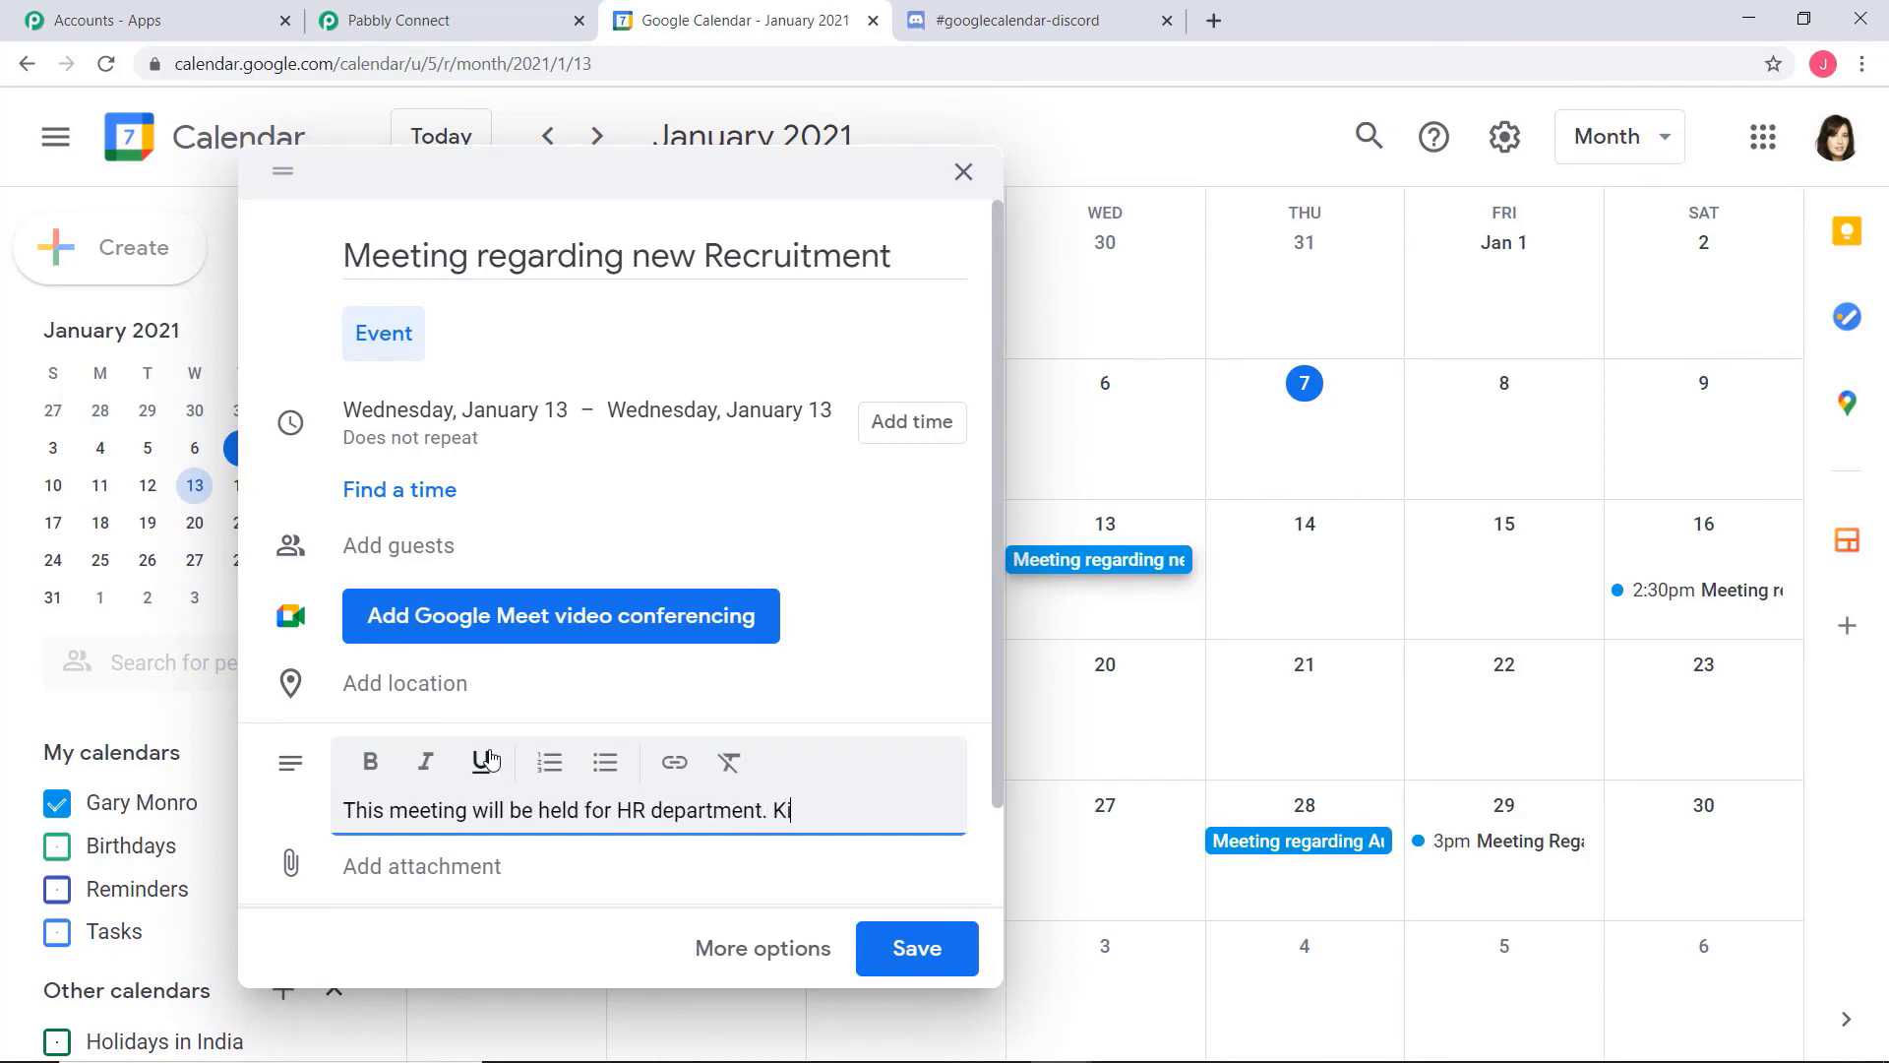
type("ndly be present.")
left_click(913, 945)
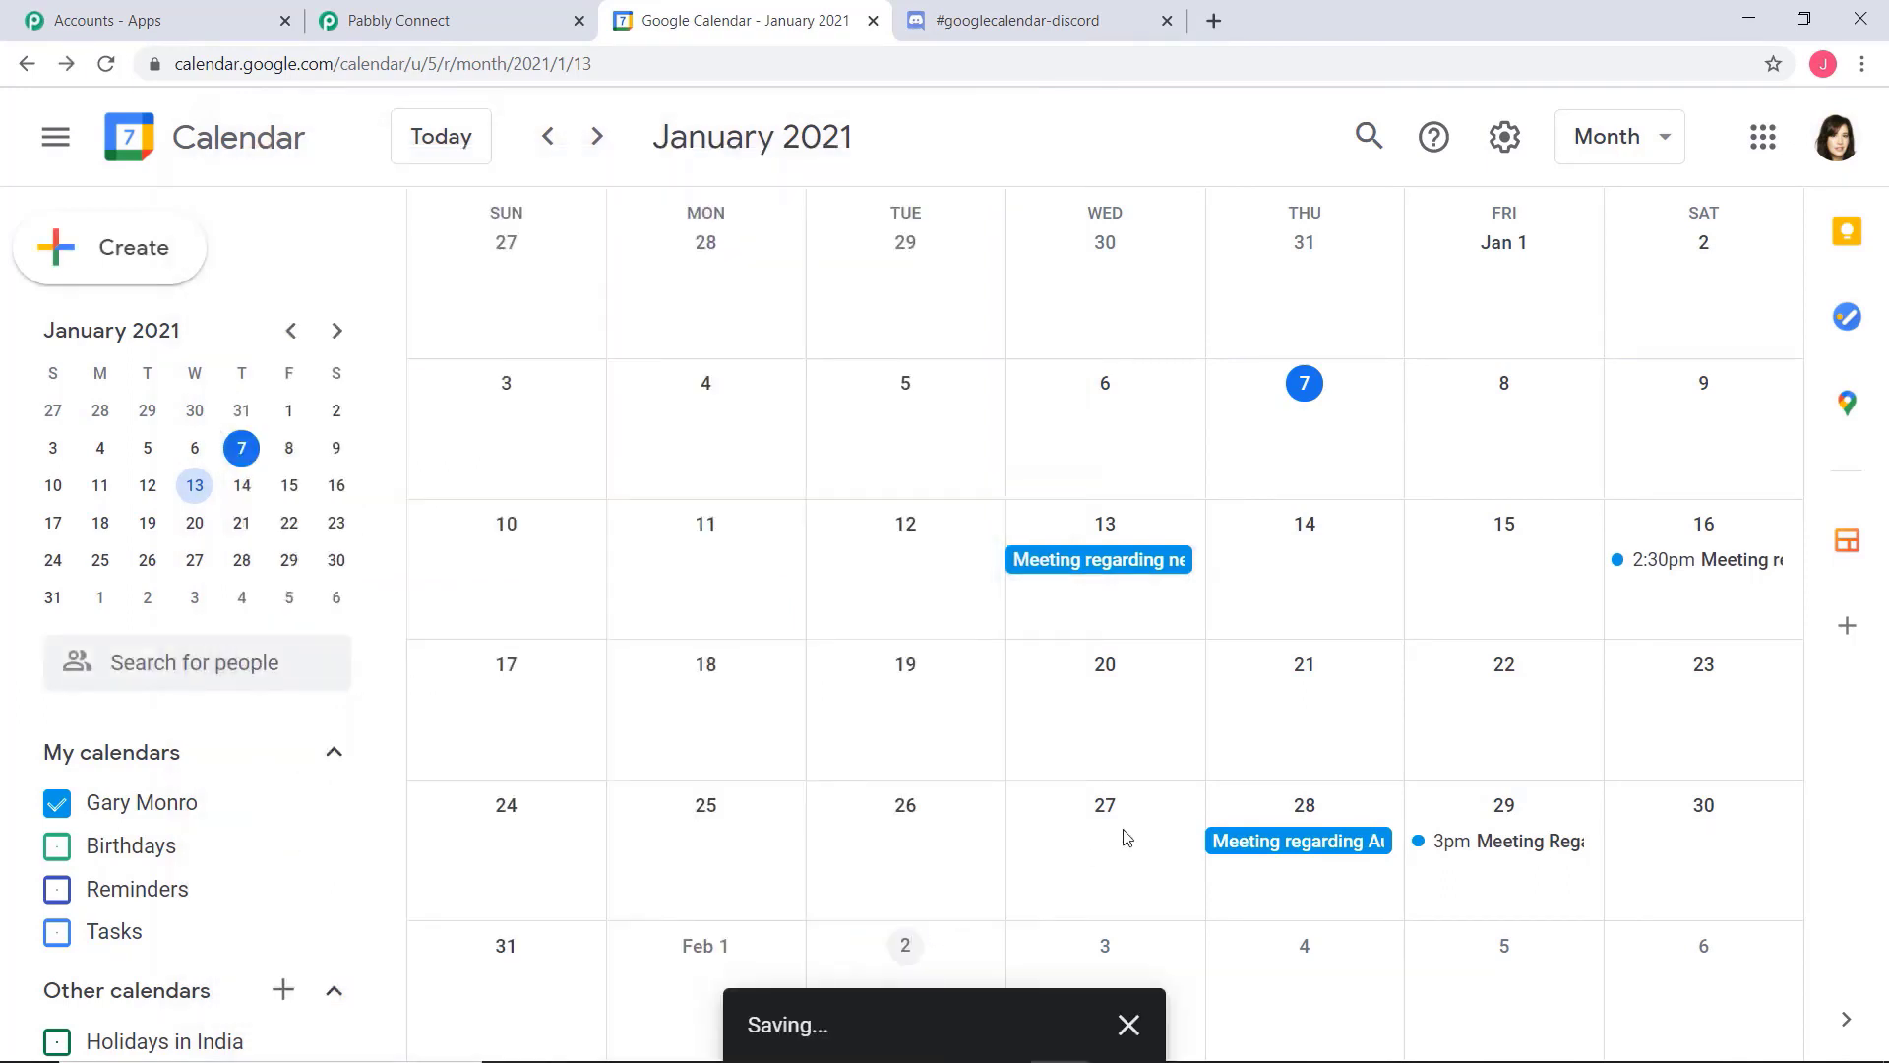
Check the saved January 13 event's details, and switch to Discord to look for its message in the googlecalendar-discord channel
left_click(1078, 571)
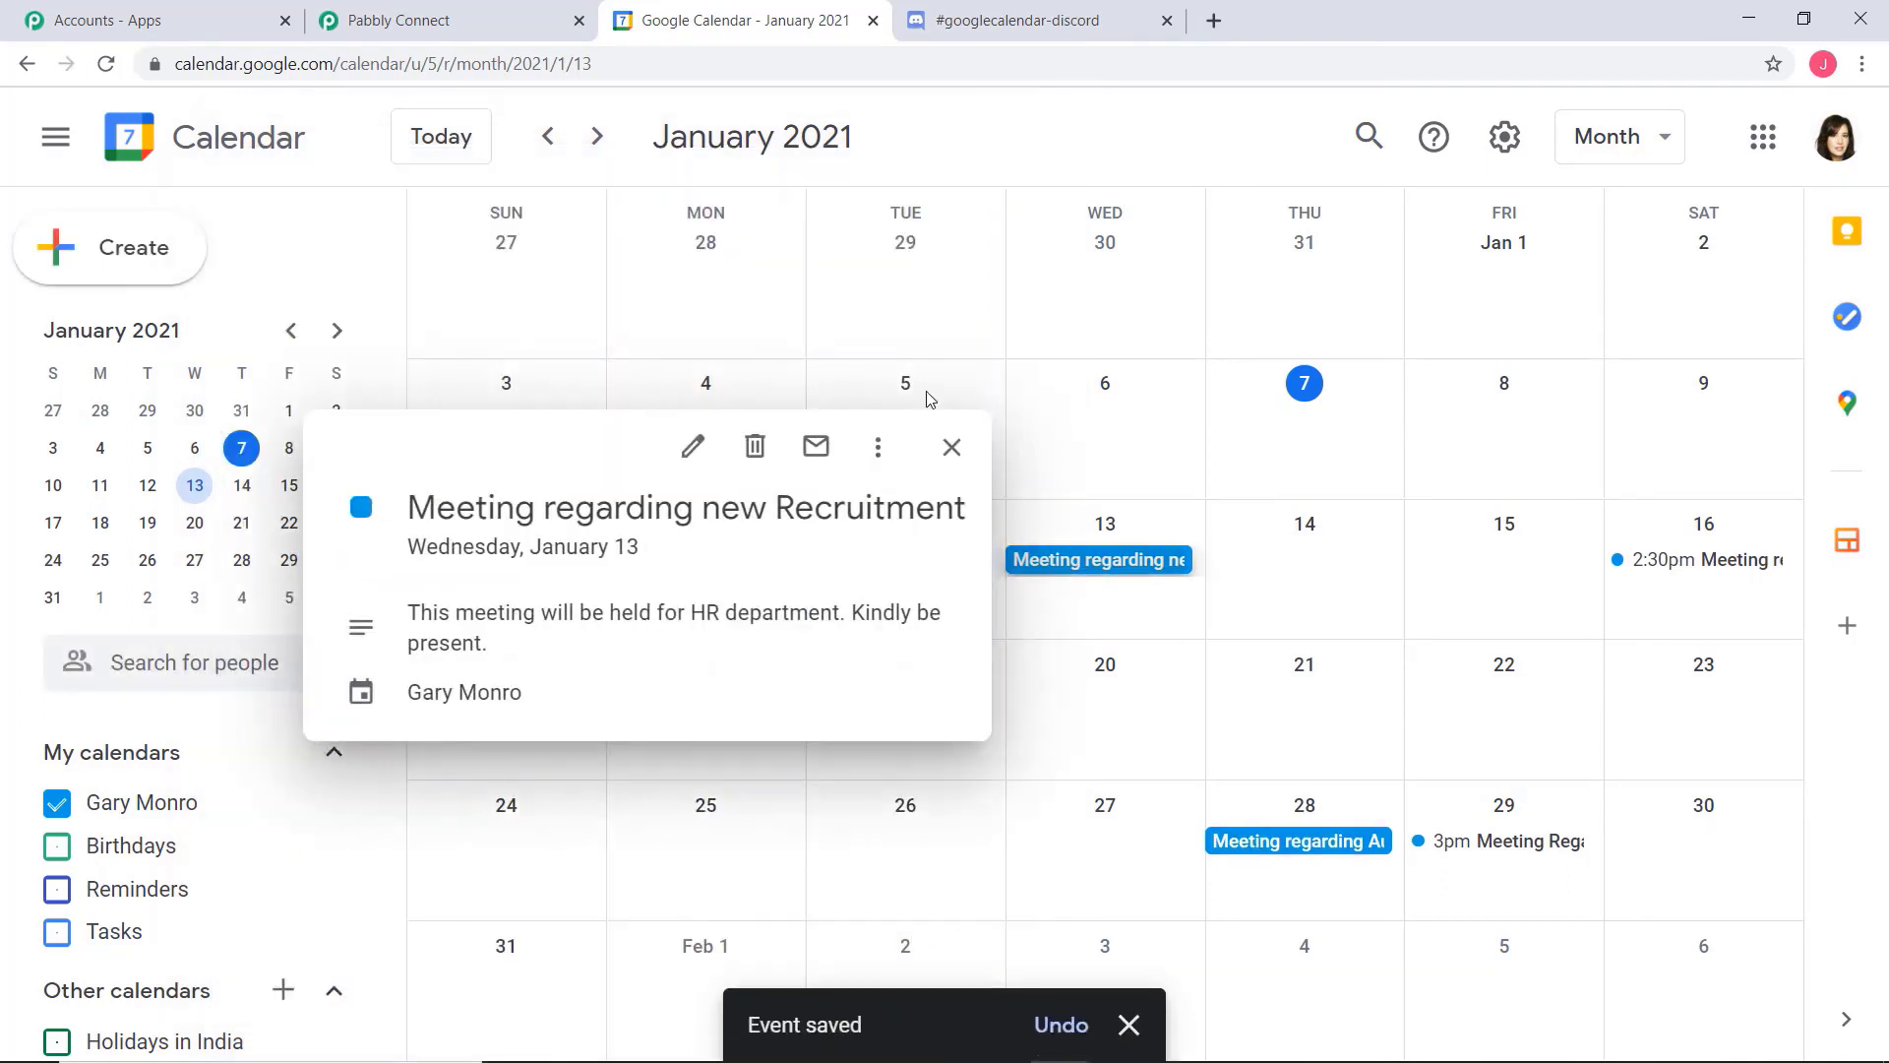
left_click(1124, 627)
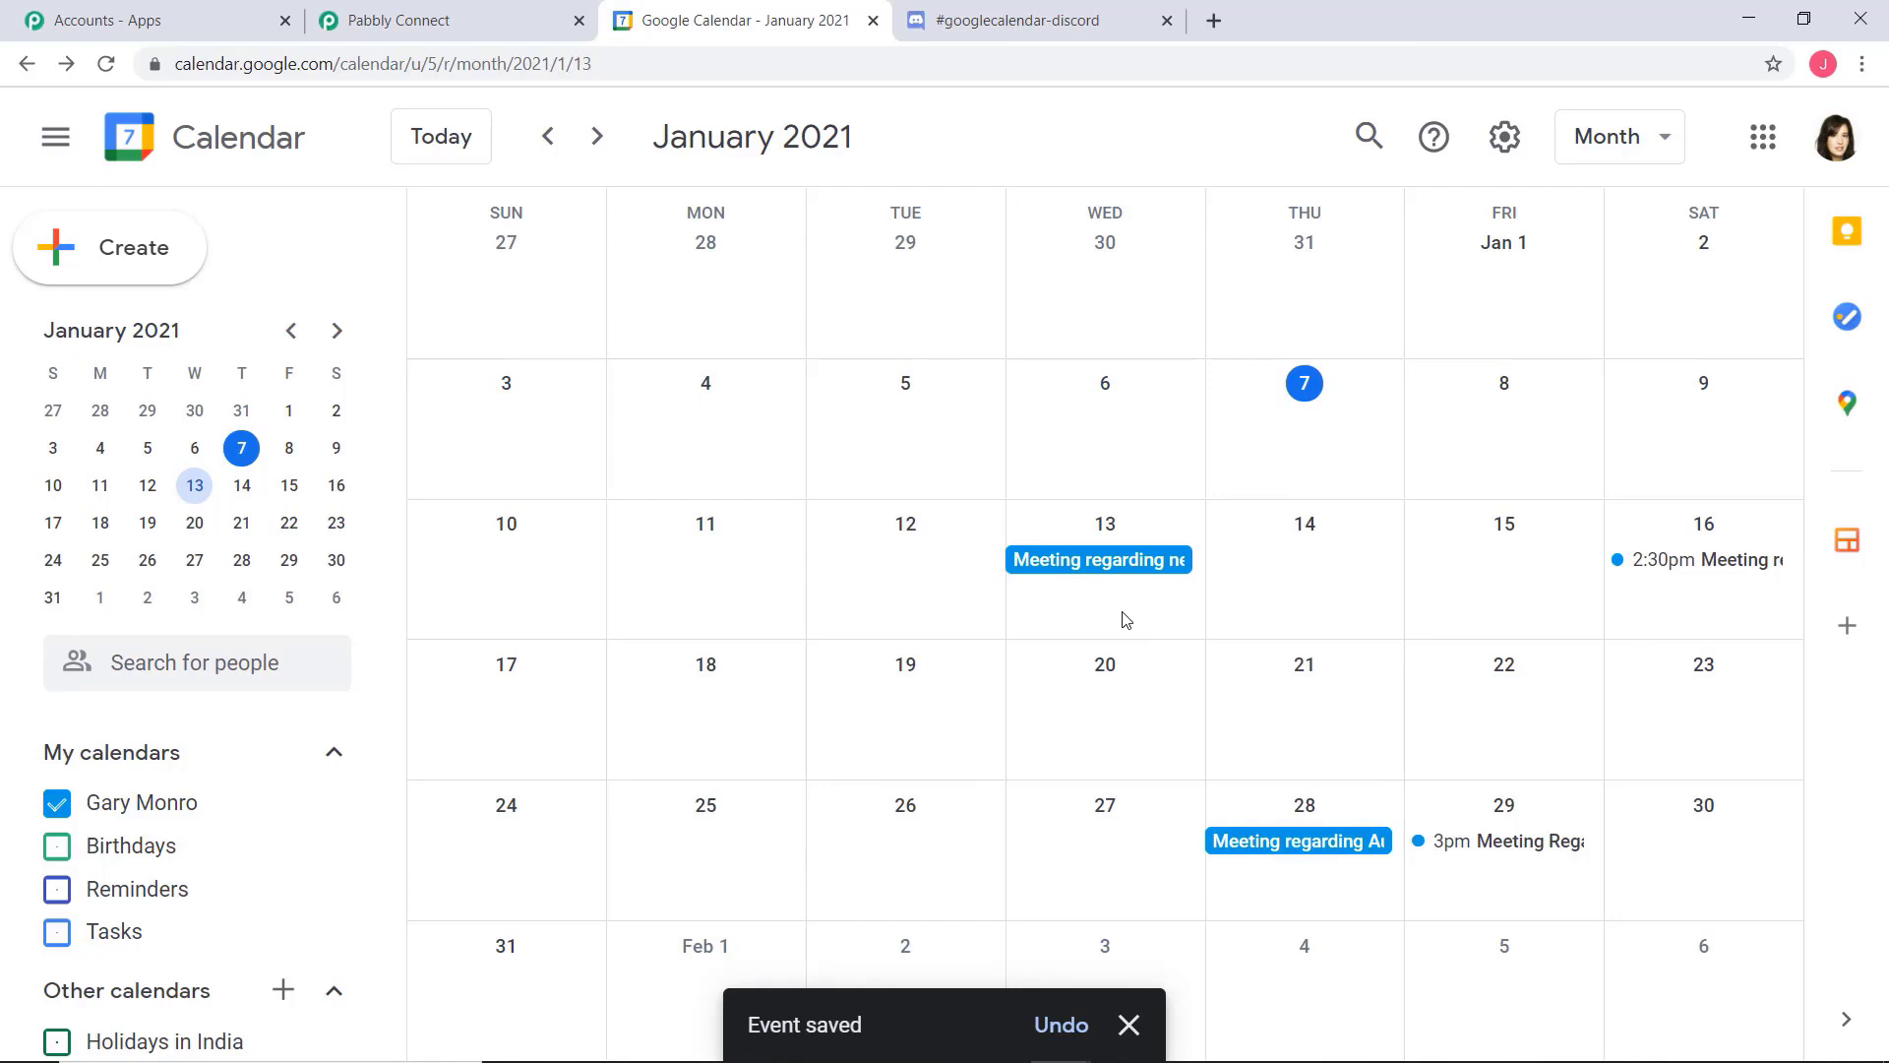
key("ctrl+Tab")
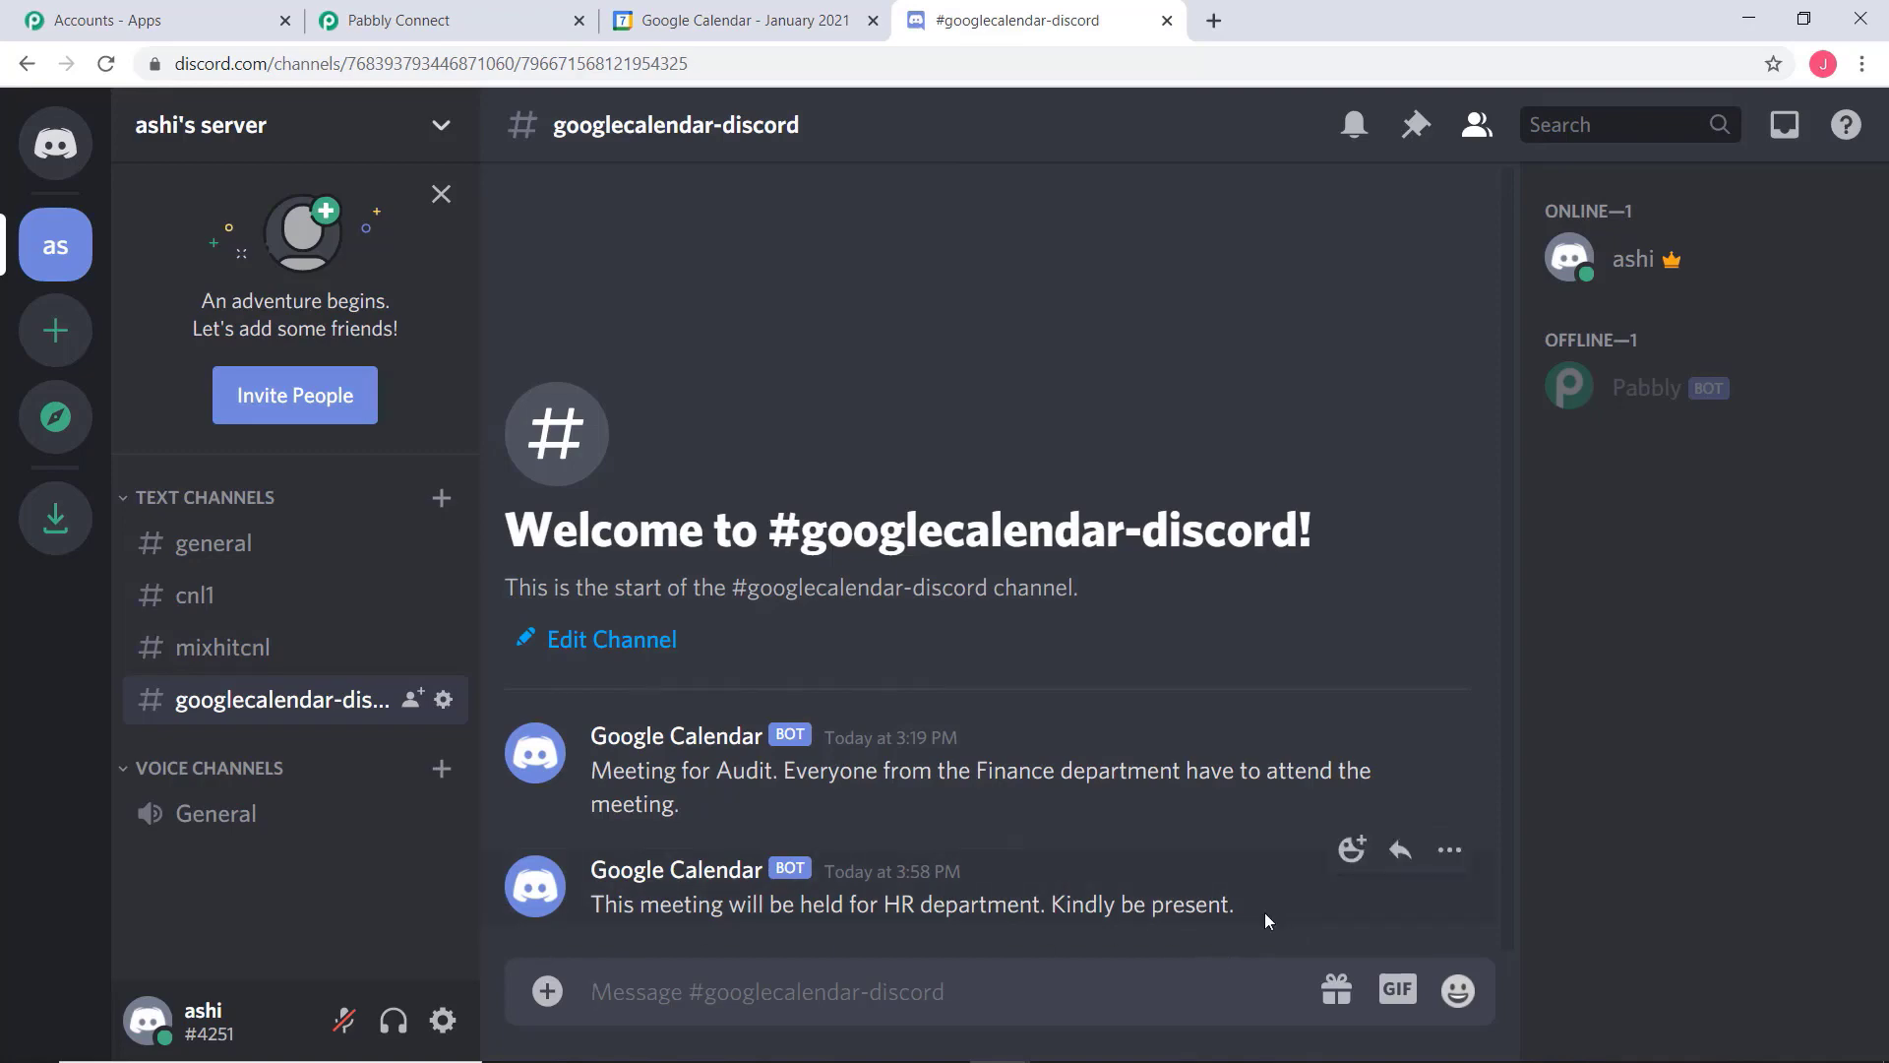
Switch to Pabbly Connect and review the trigger and both Discord actions of the Google Calendar to Discord workflow
left_click(375, 22)
scroll(1710, 583, "up", 10)
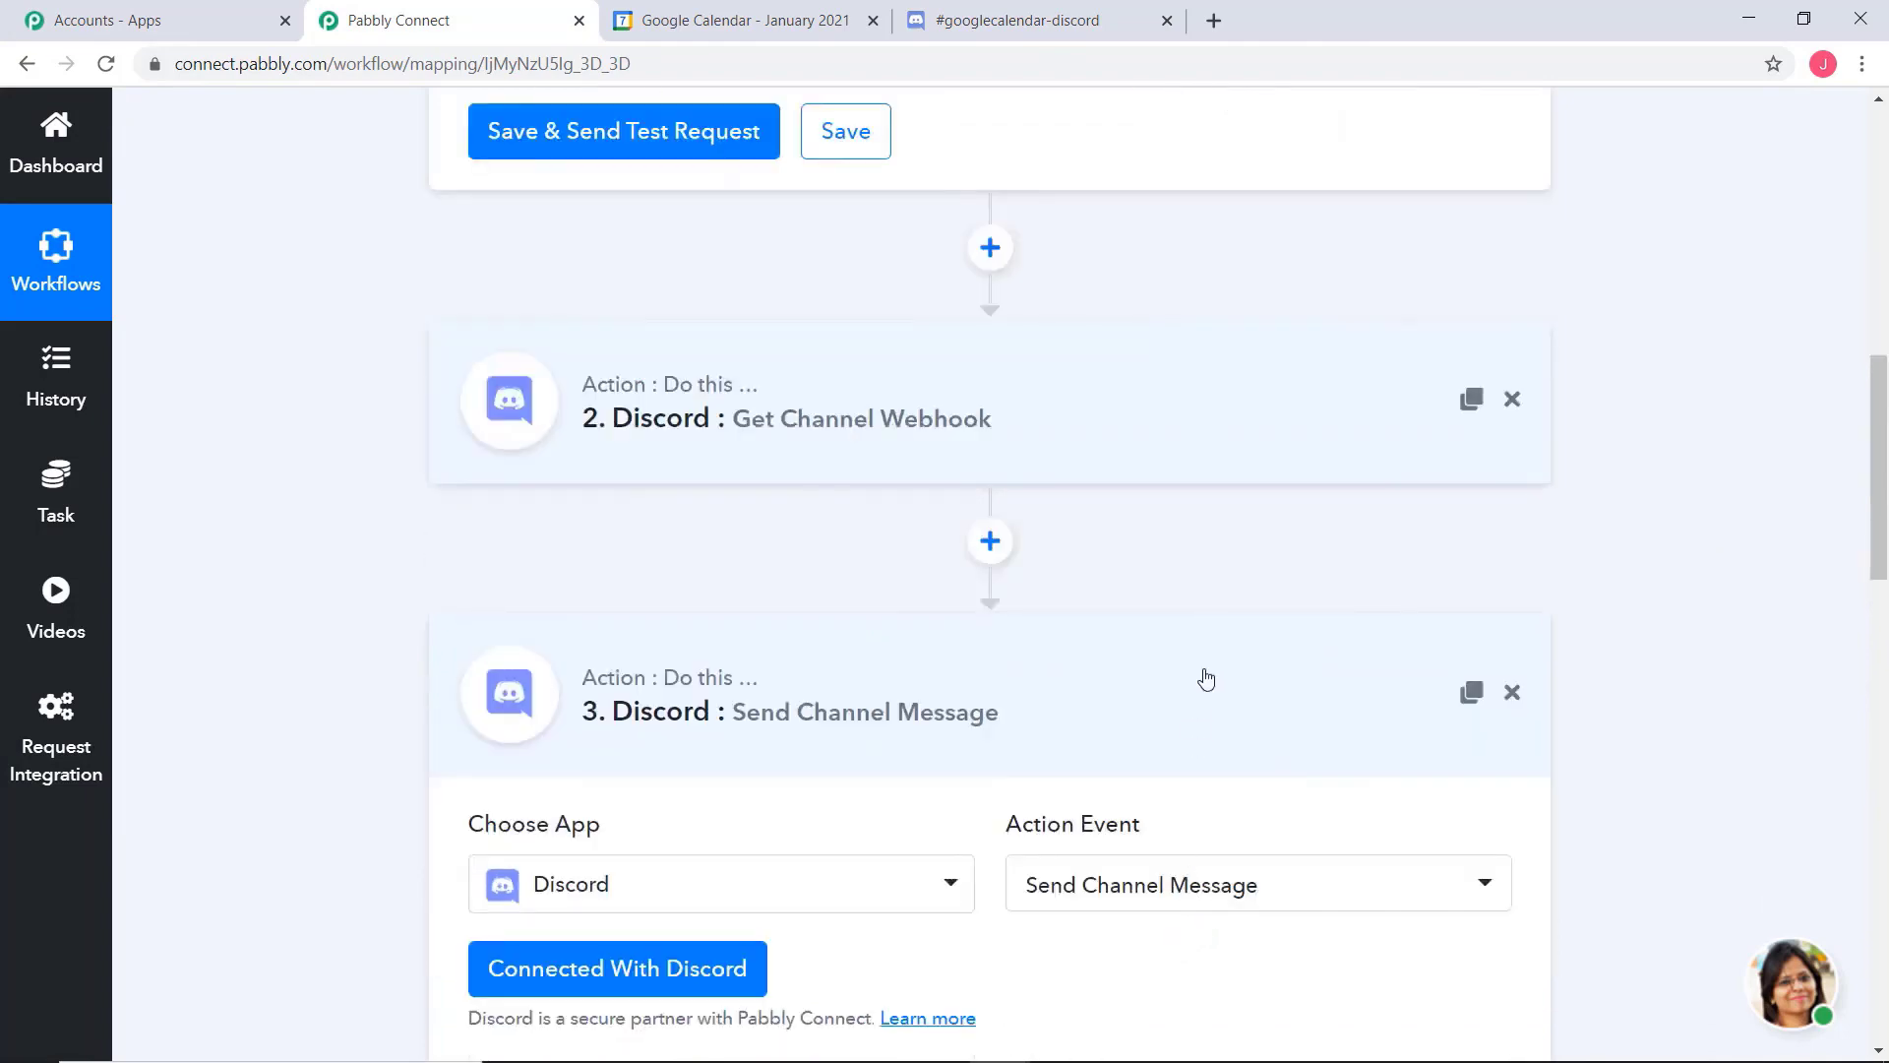
scroll(1785, 537, "up", 5)
scroll(1786, 537, "up", 5)
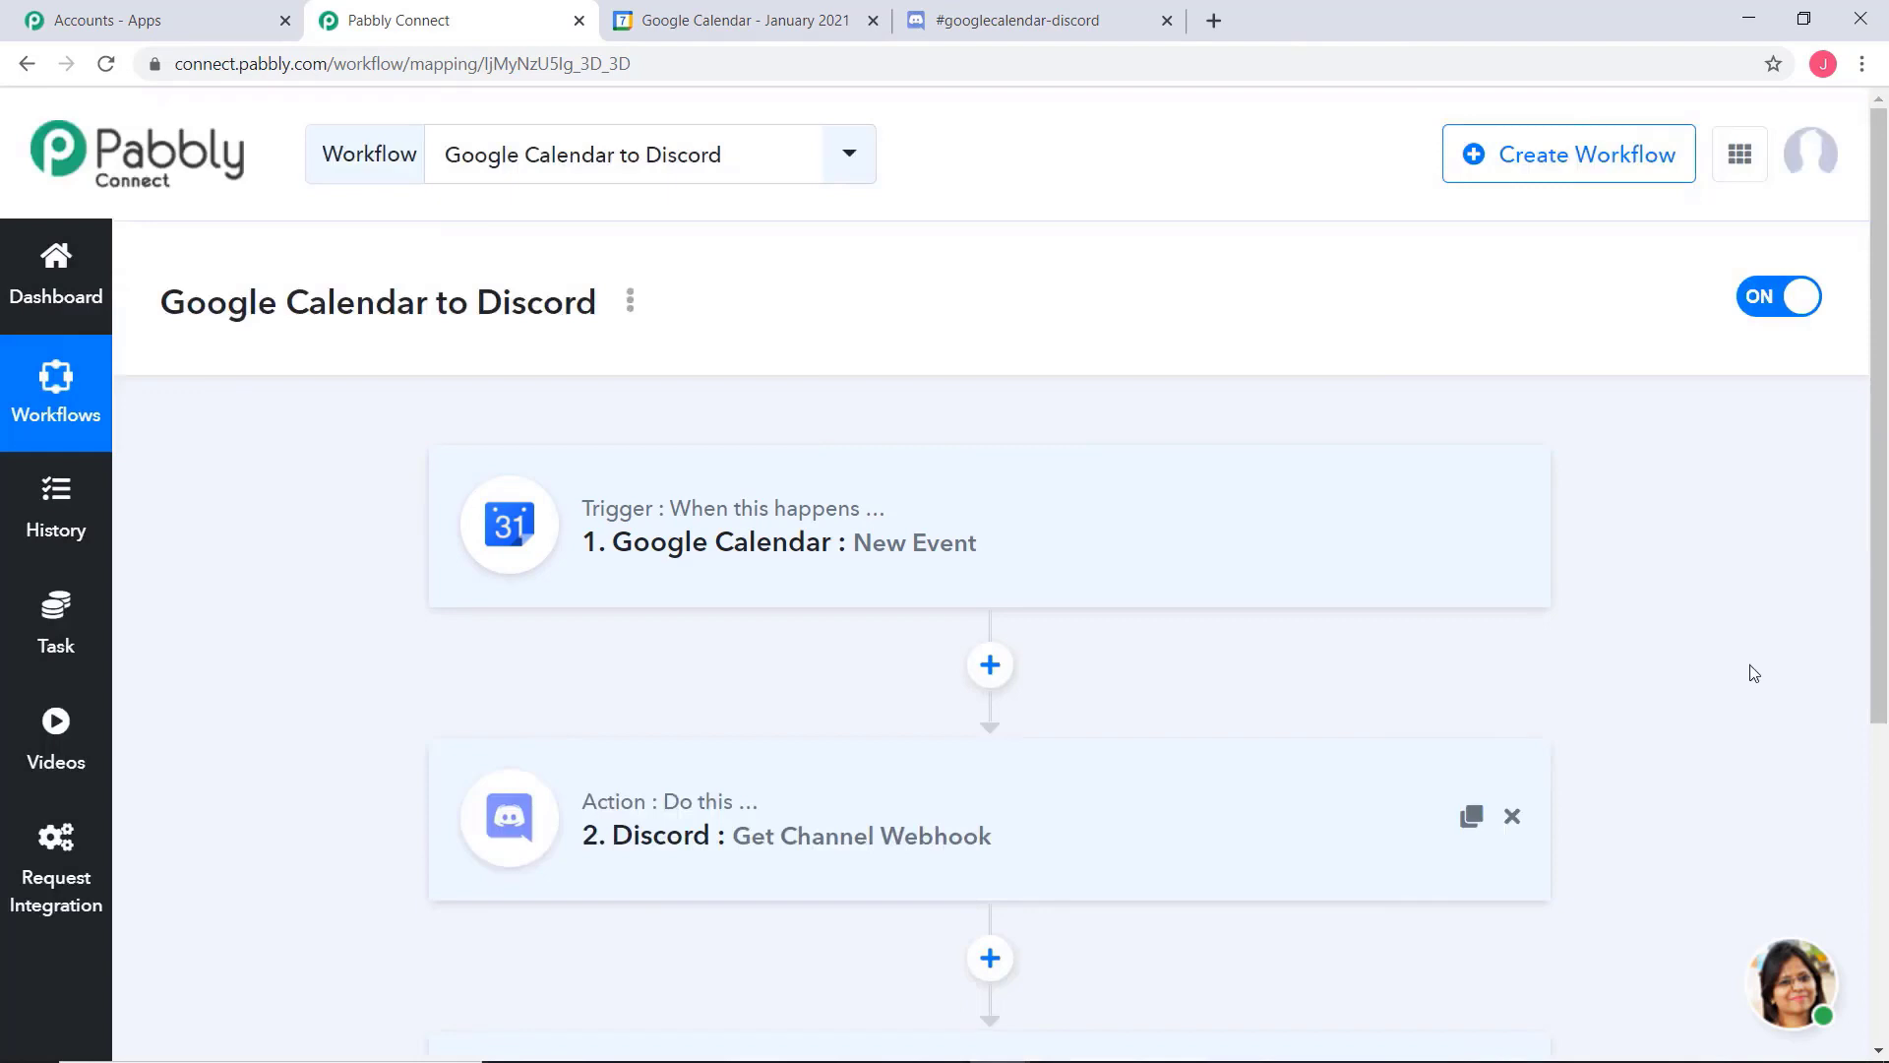
scroll(1754, 673, "down", 5)
scroll(1754, 673, "up", 3)
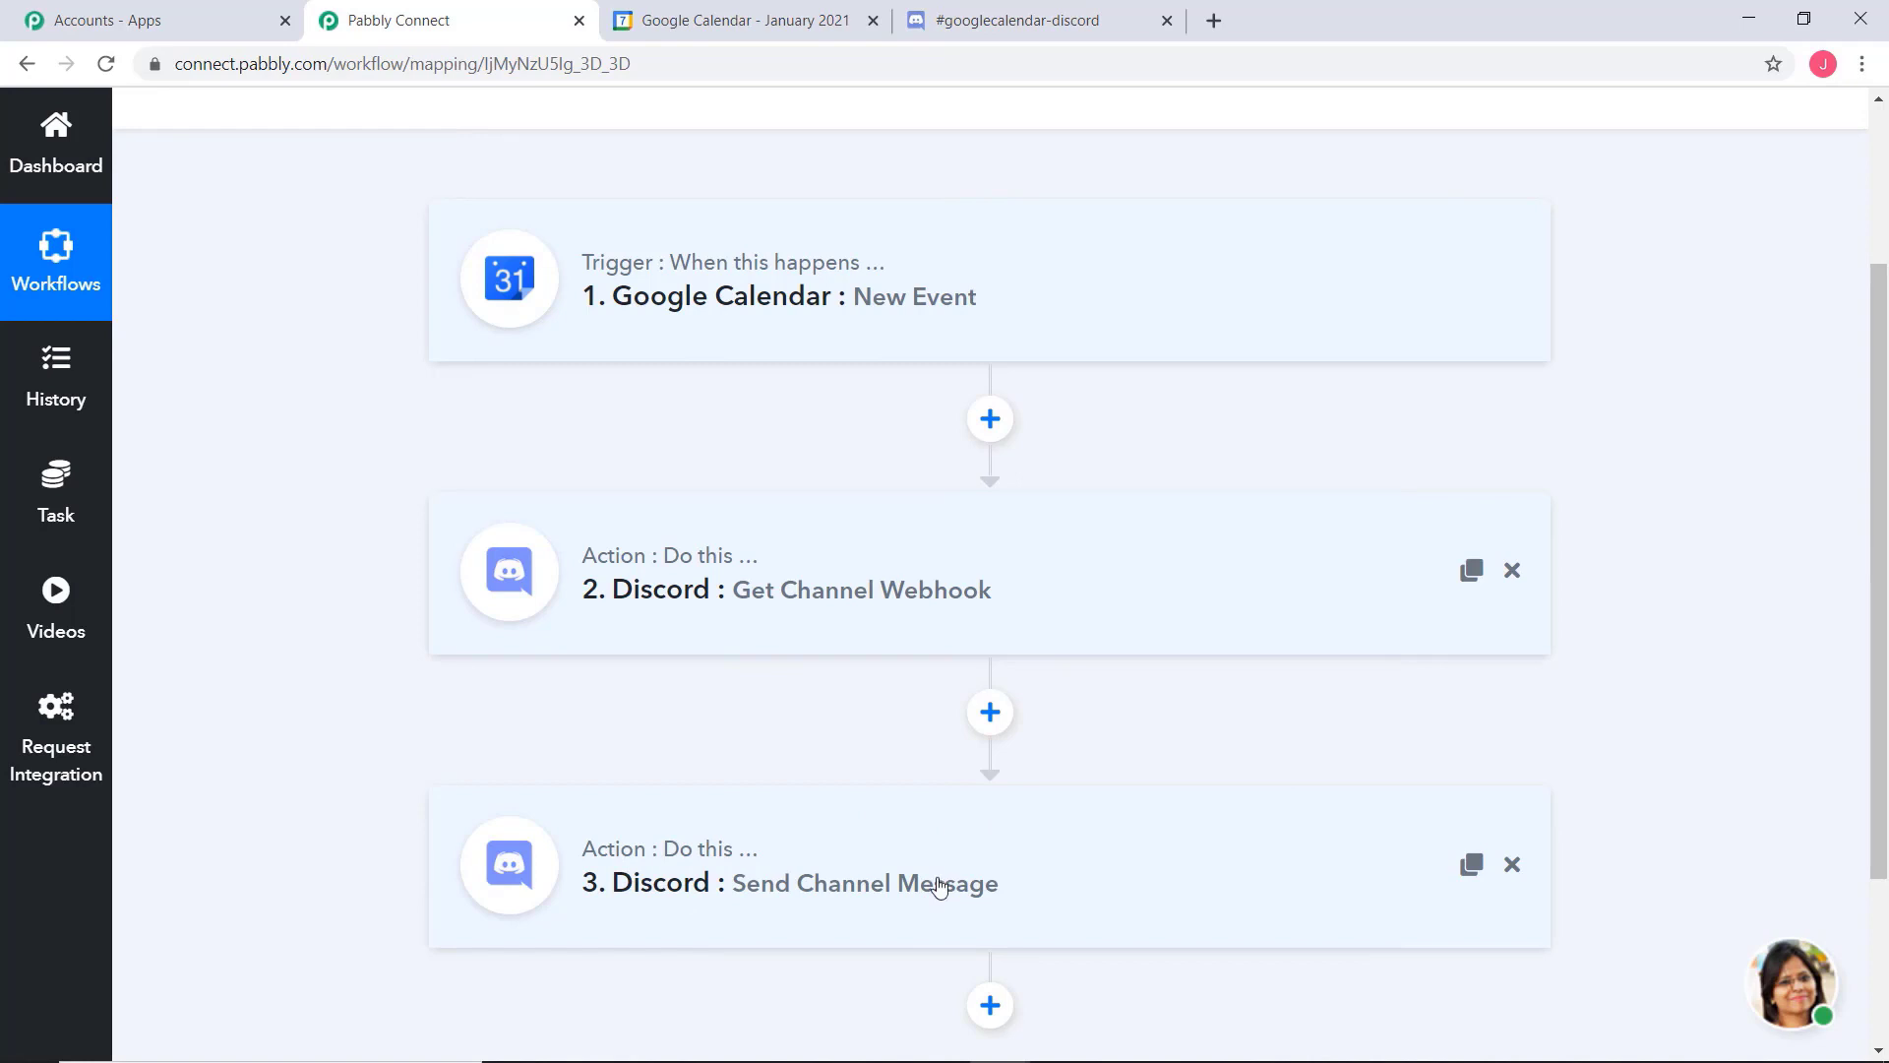
scroll(906, 865, "up", 3)
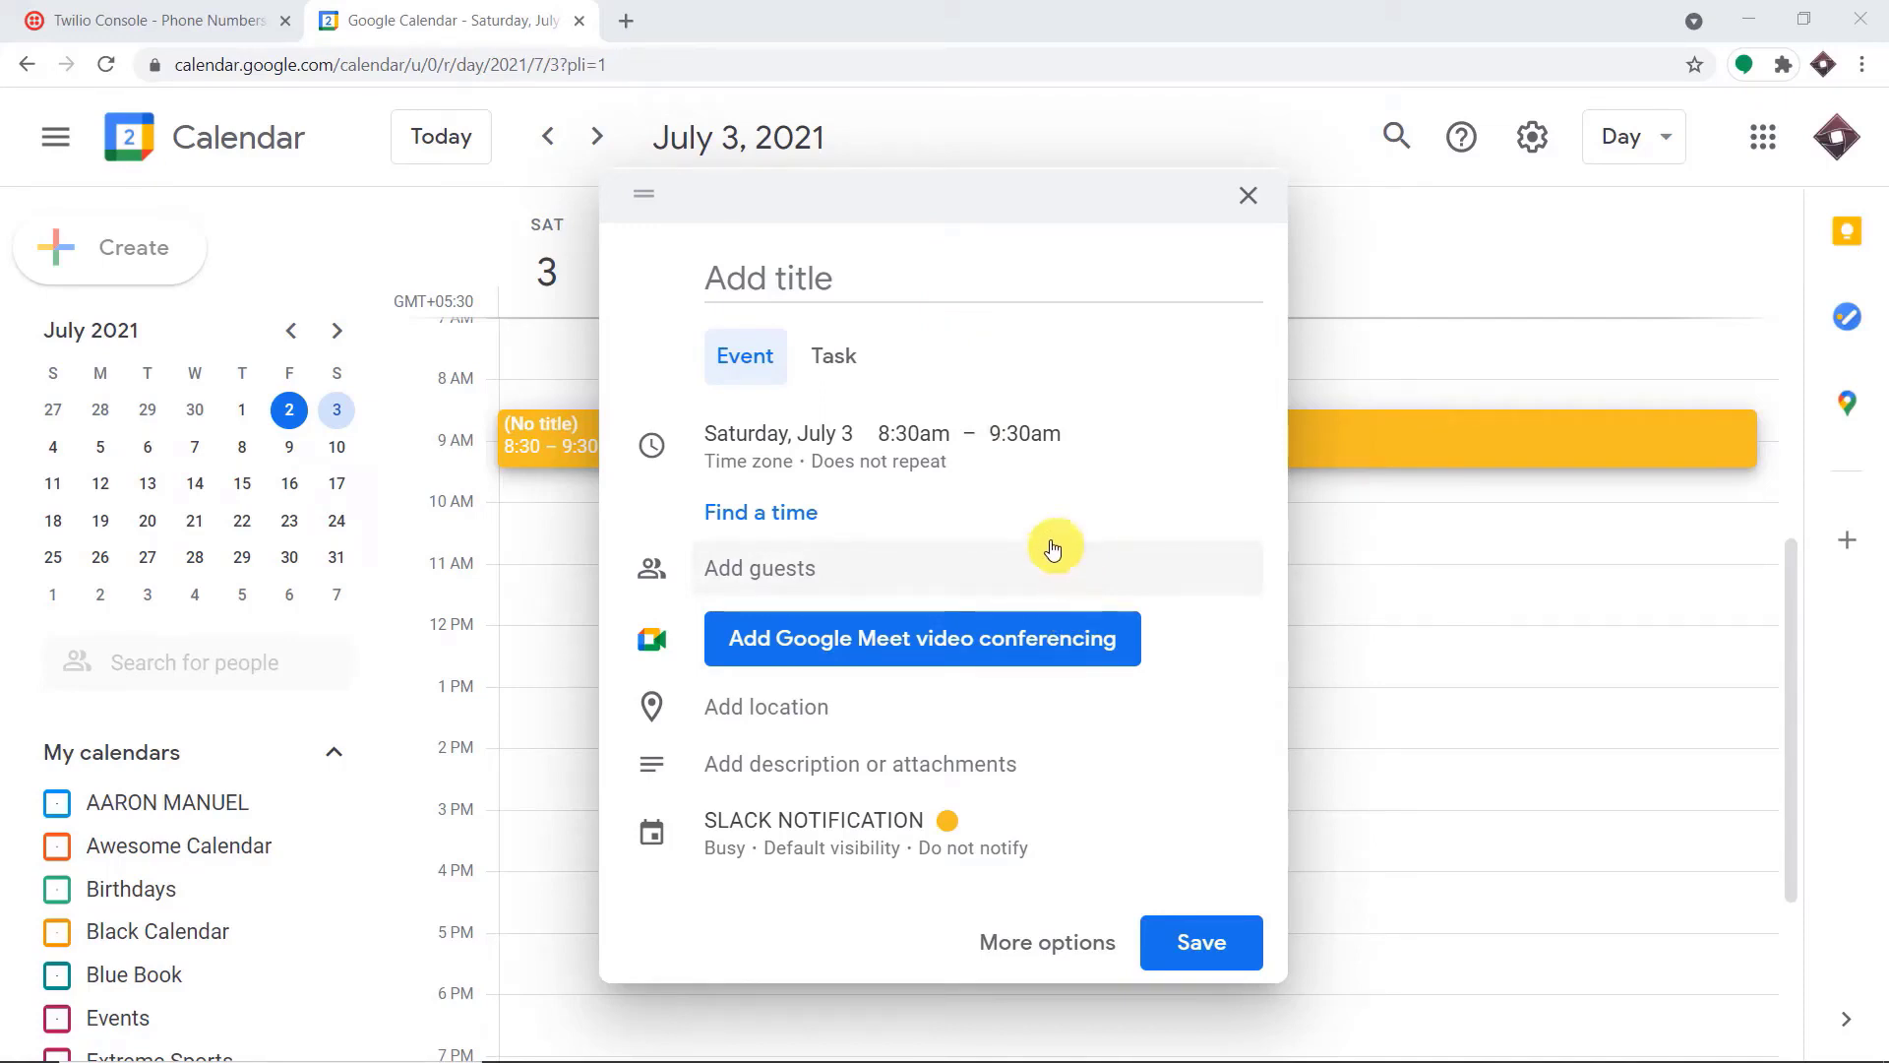
Title the new July 3, 2021 calendar event "Lecture on Biology"
left_click(819, 263)
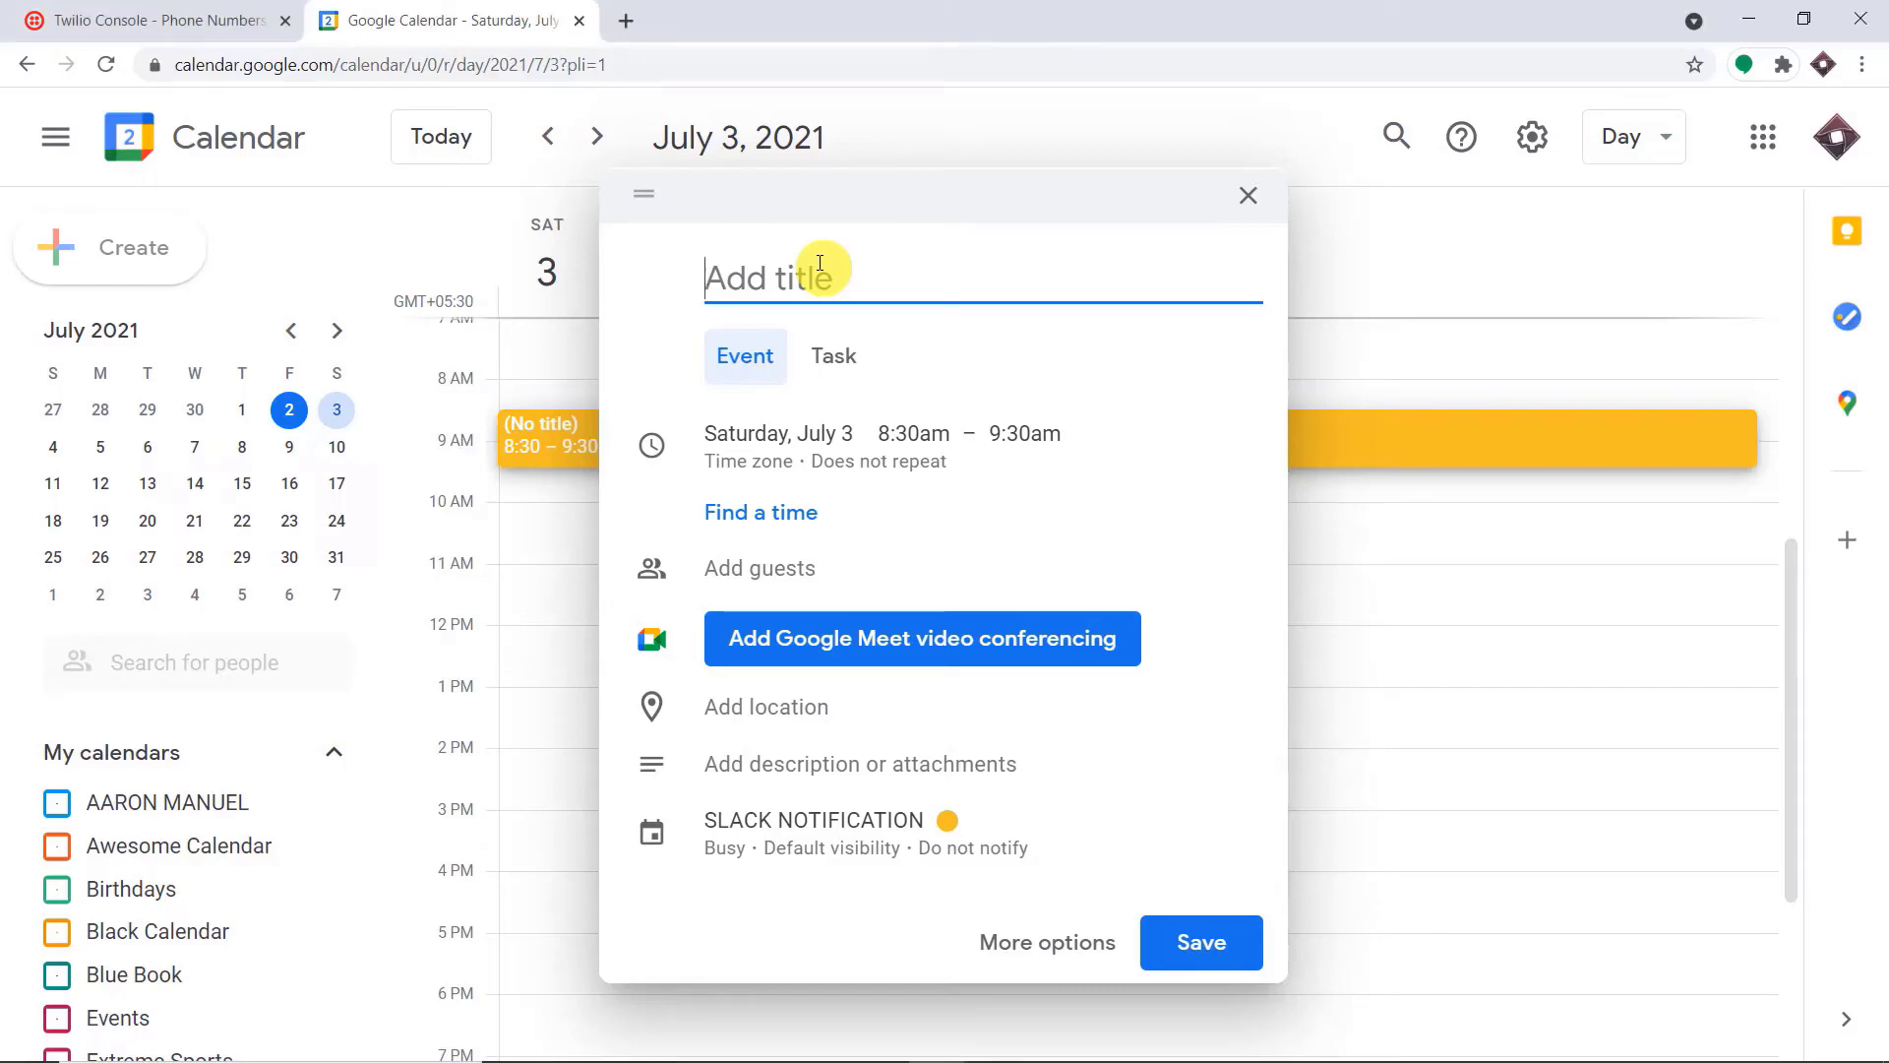
type("Lecture onn B")
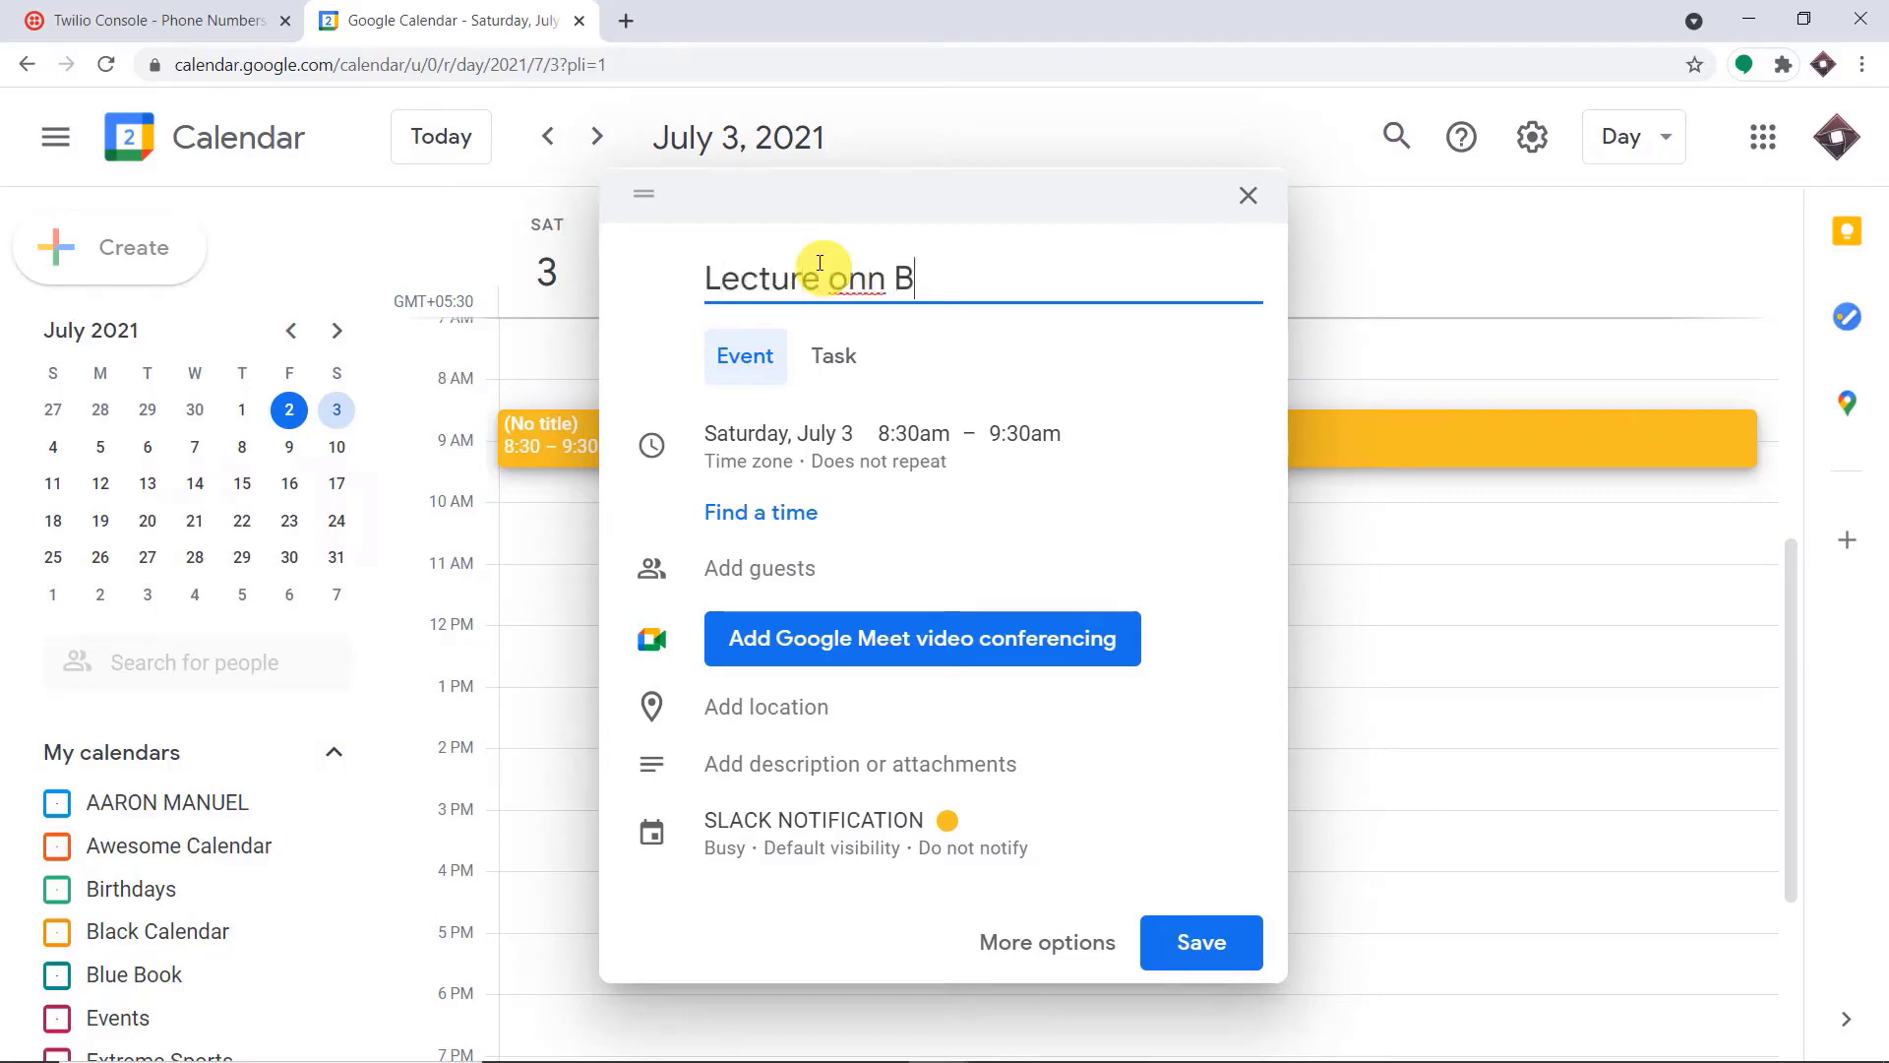
type("iology")
left_click(881, 280)
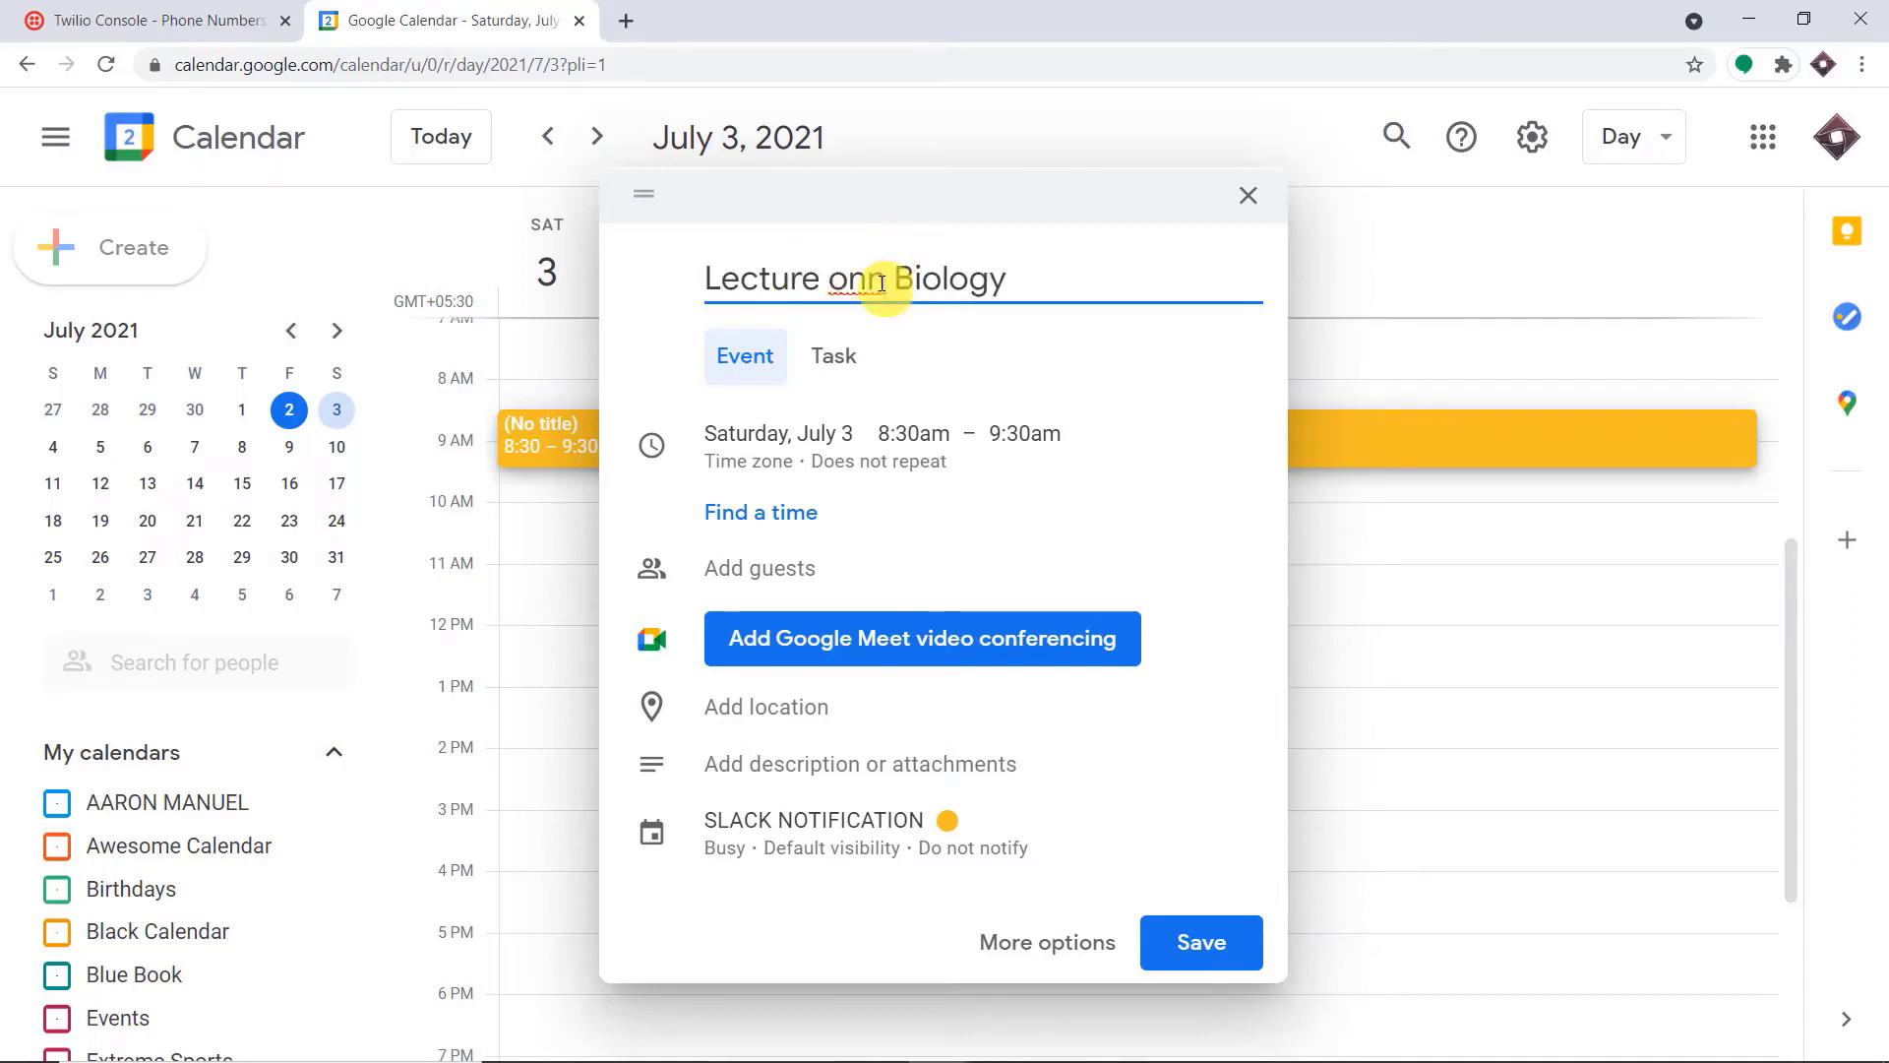
key("BackSpace")
Add the guest with the suggested Gmail contact to the Lecture on Biology event
left_click(841, 566)
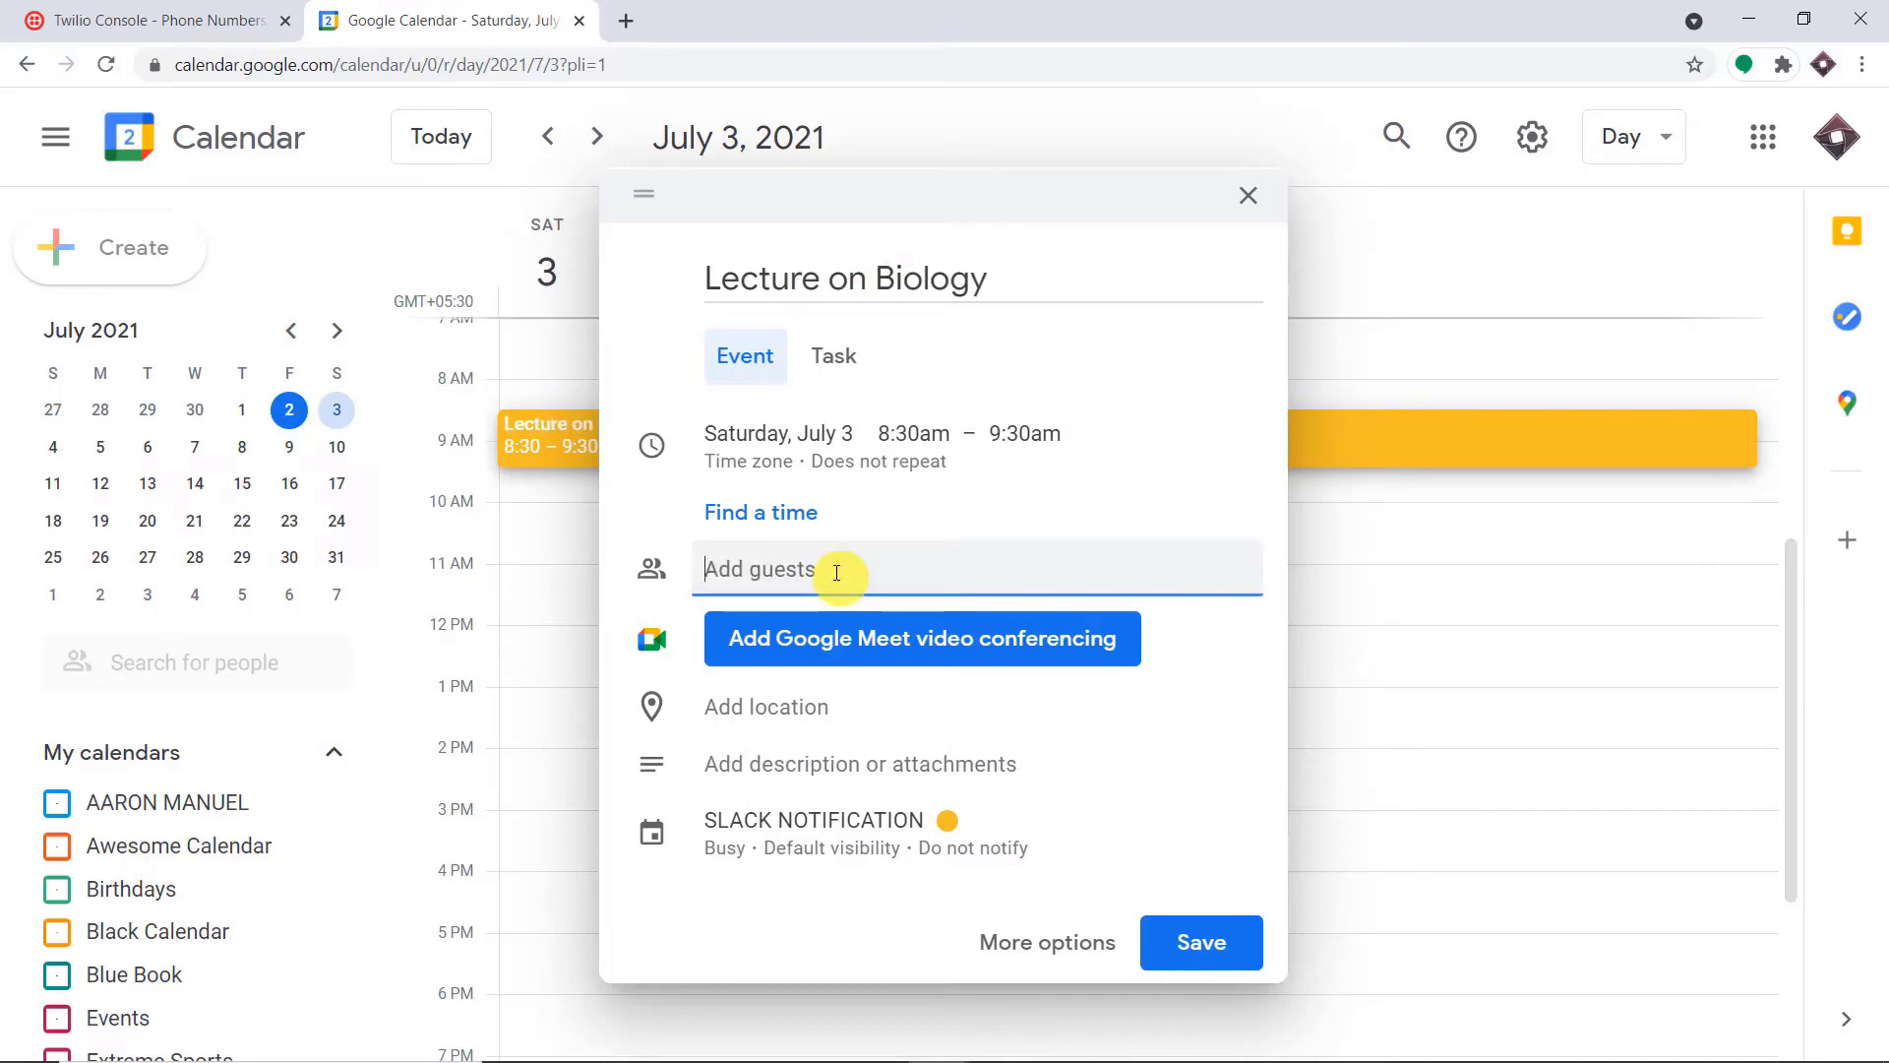
type("lit")
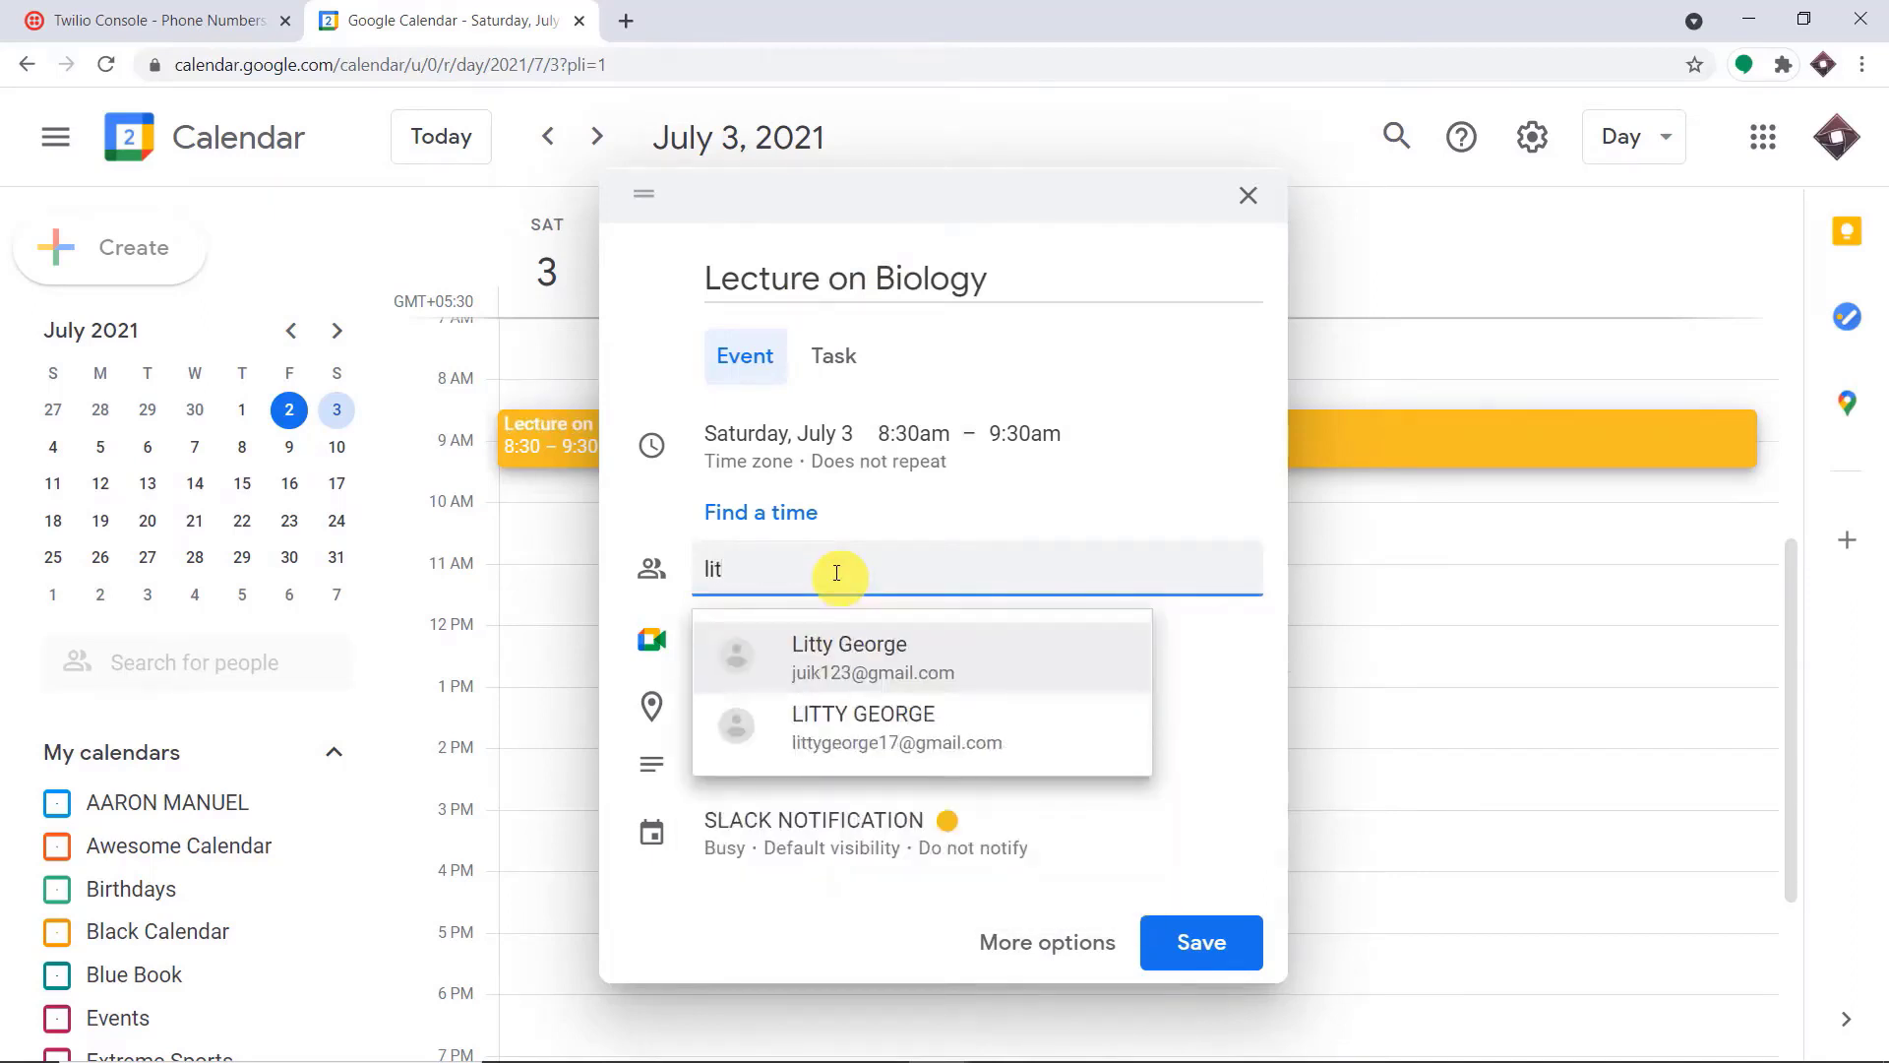
left_click(903, 673)
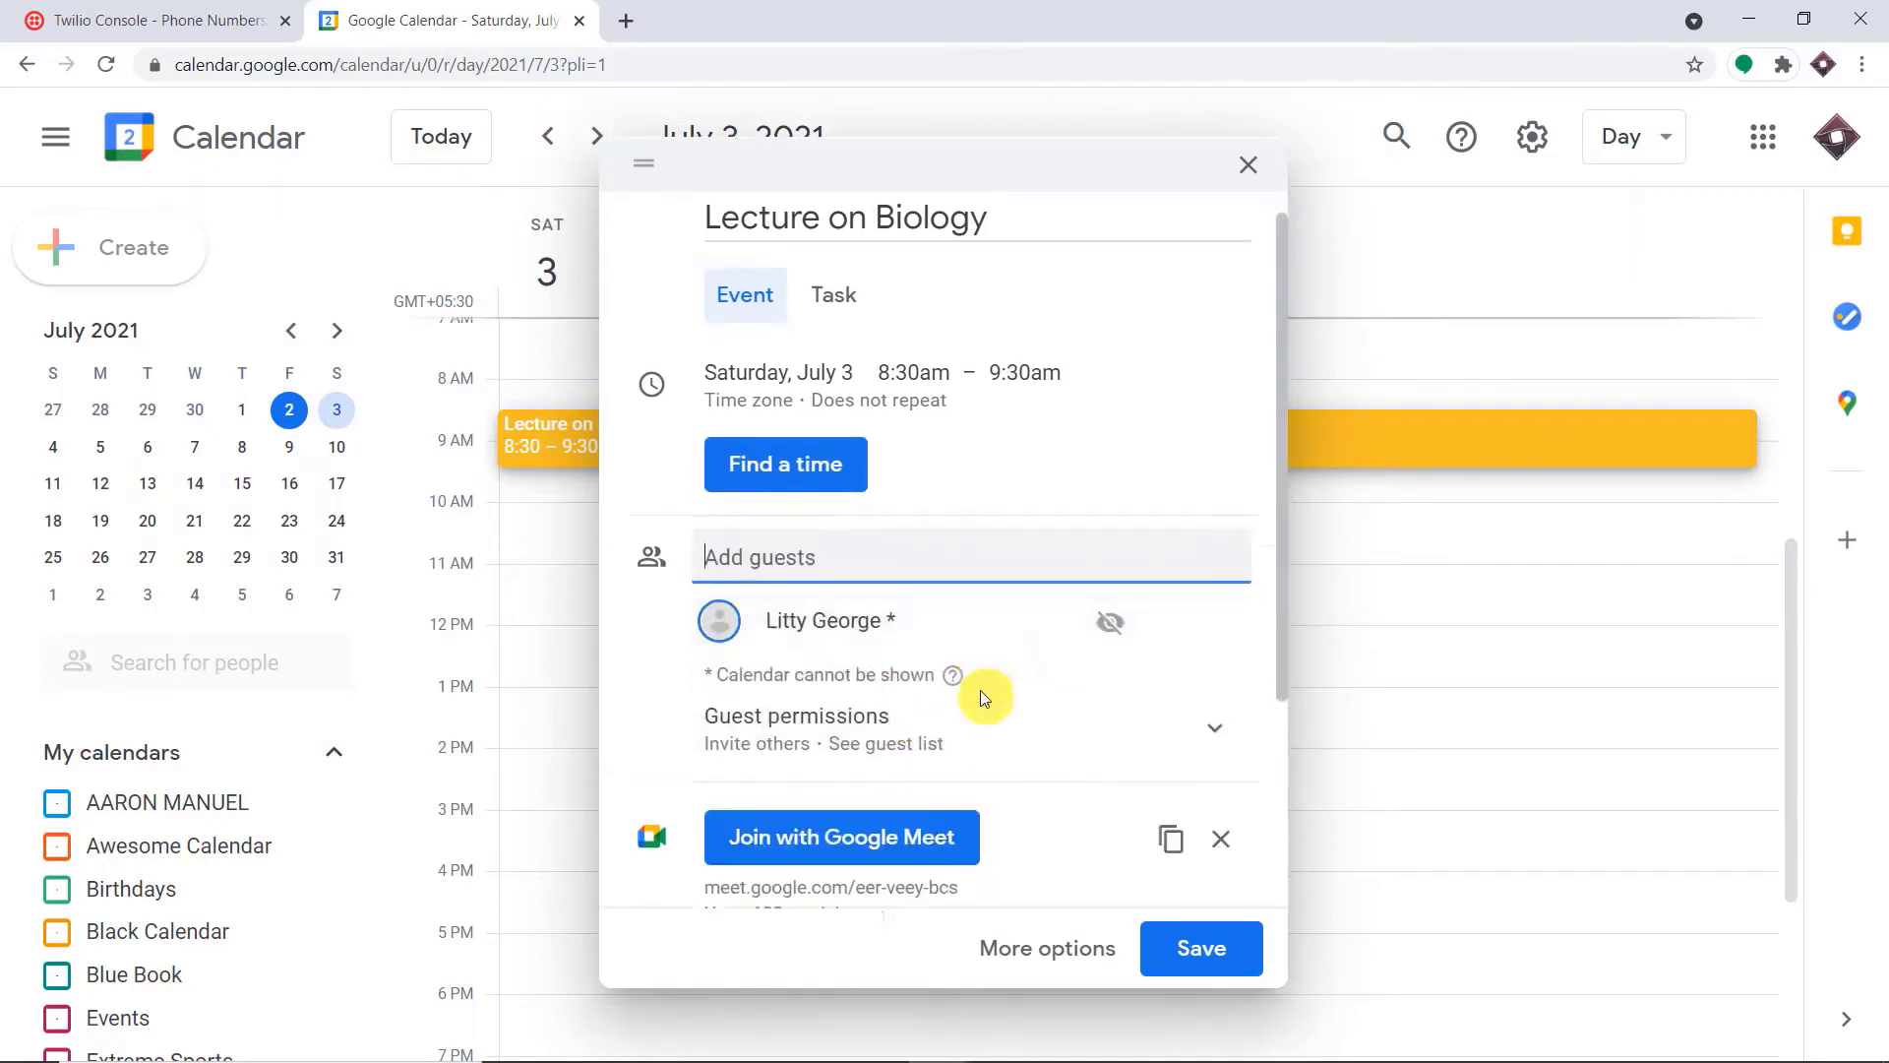
Fill in the event description with "Phone - " followed by the guest's phone number
scroll(980, 688, "down", 3)
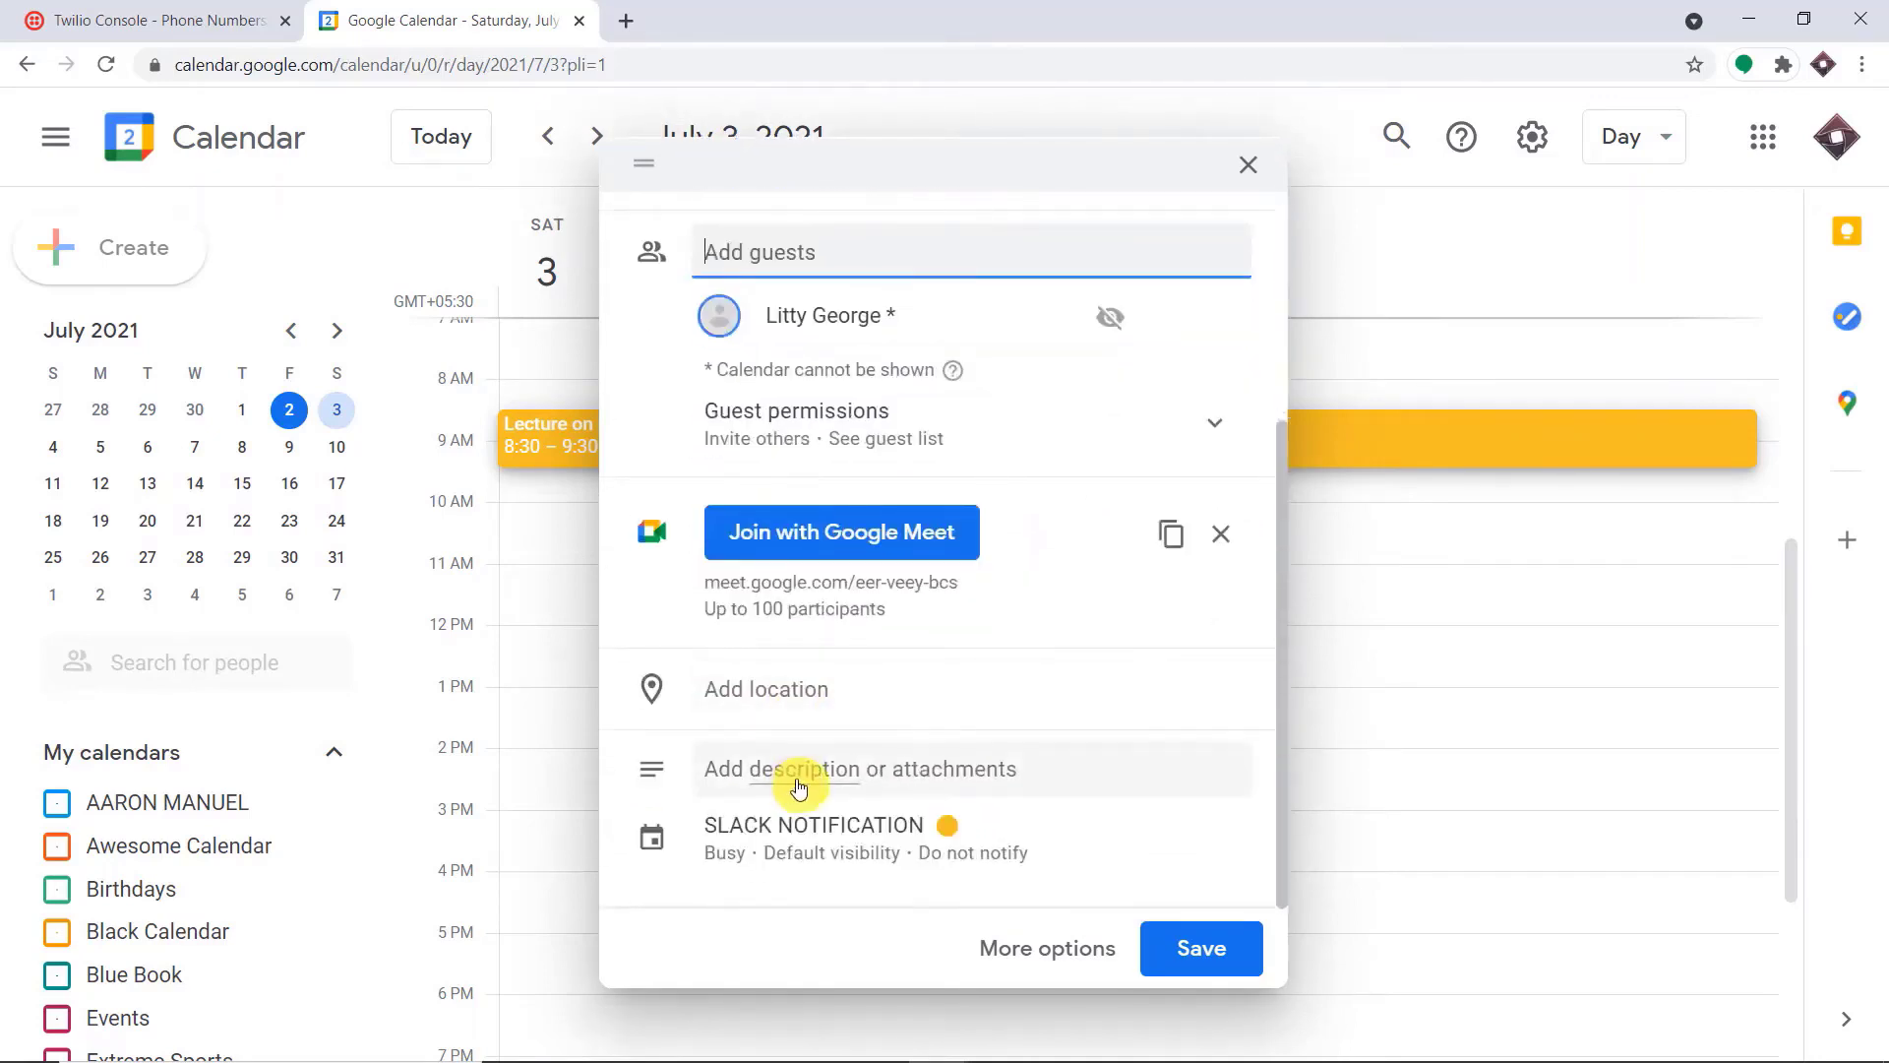
left_click(830, 775)
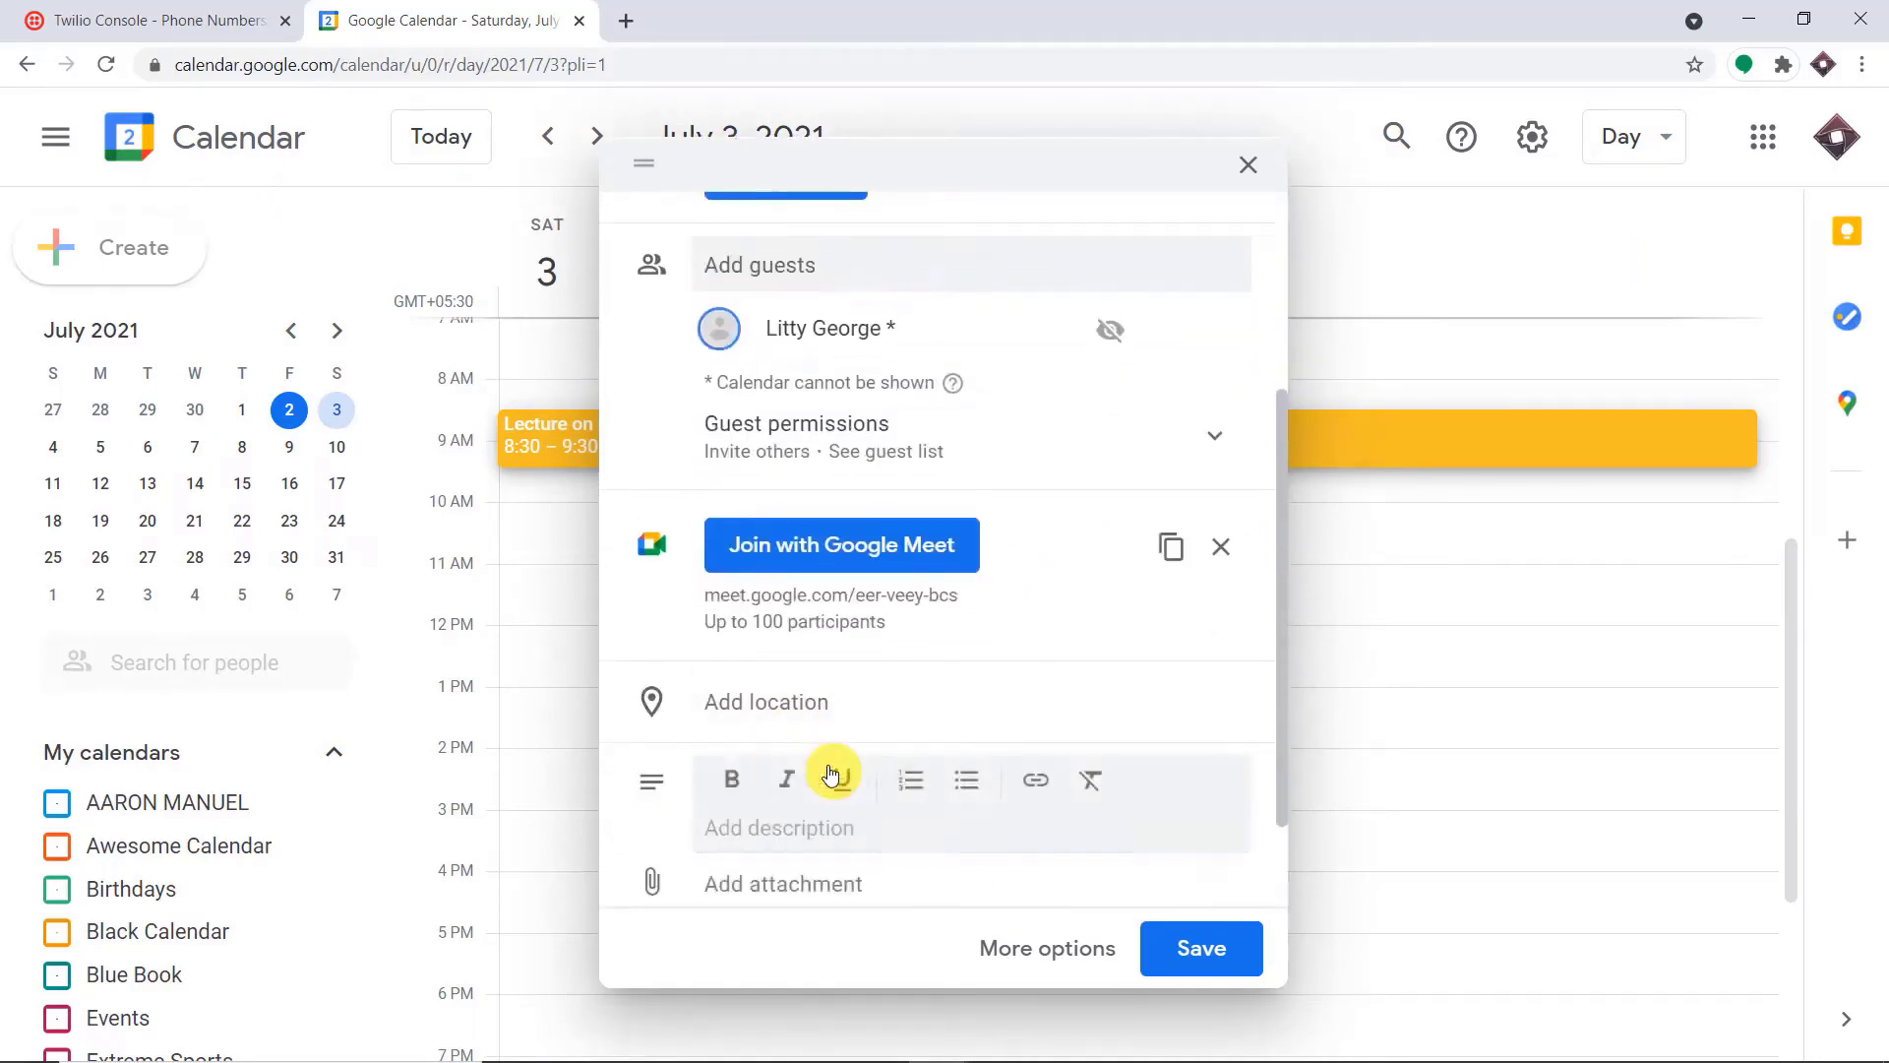
type("Phone")
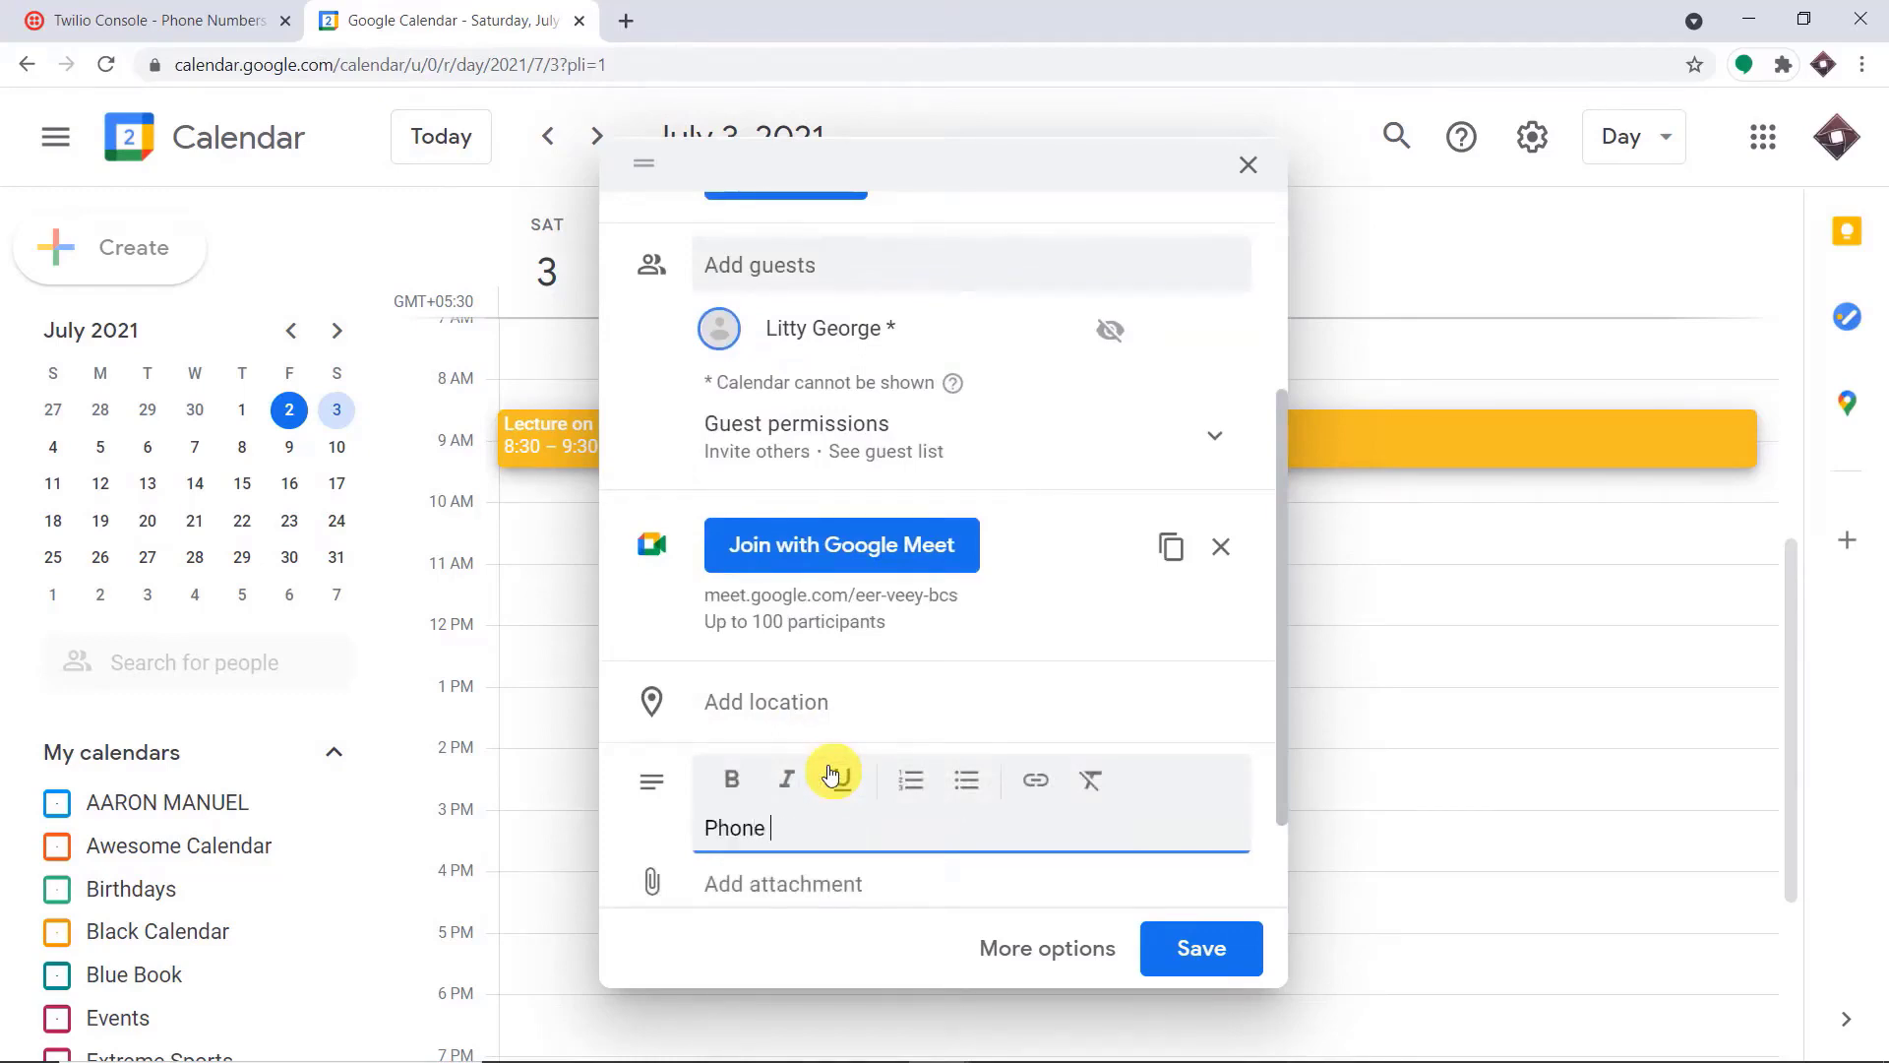
type(" -")
key("ctrl+v")
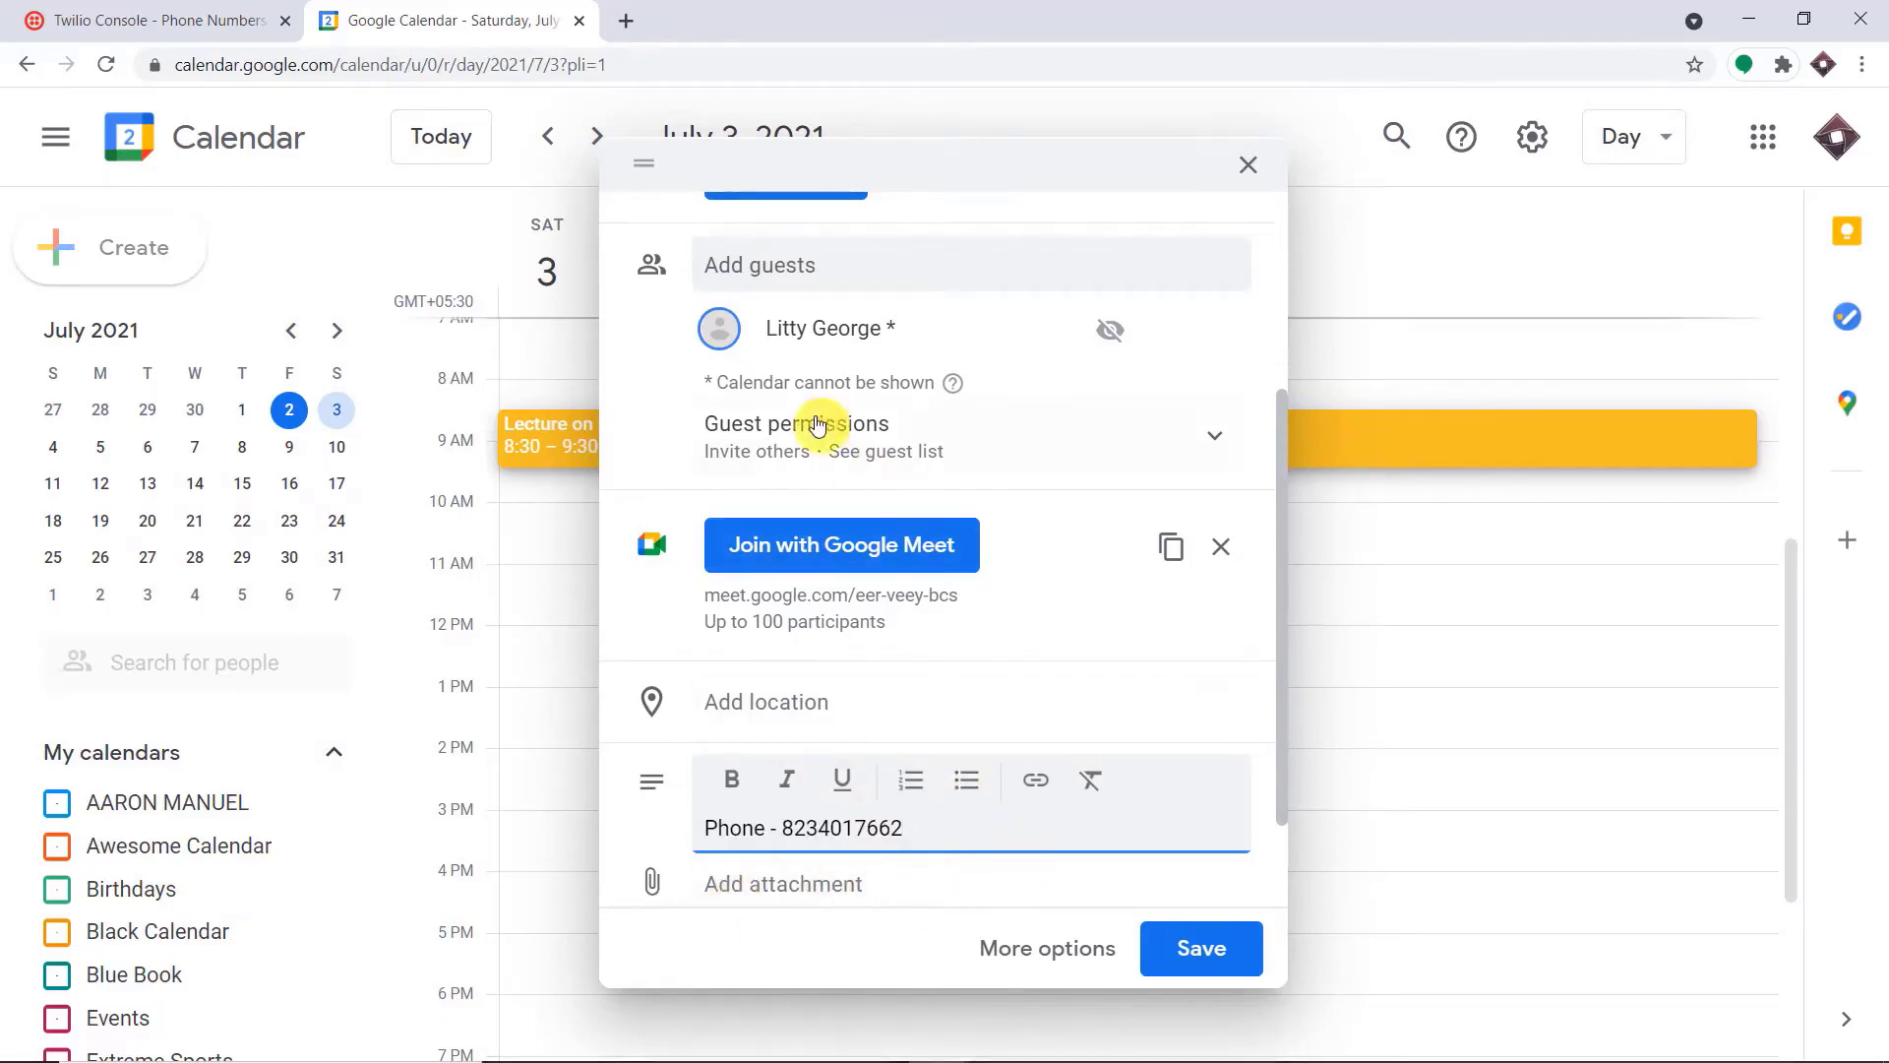
Review the event's title, time, guest and description, and save it without sending invitation emails to guests
scroll(817, 324, "up", 3)
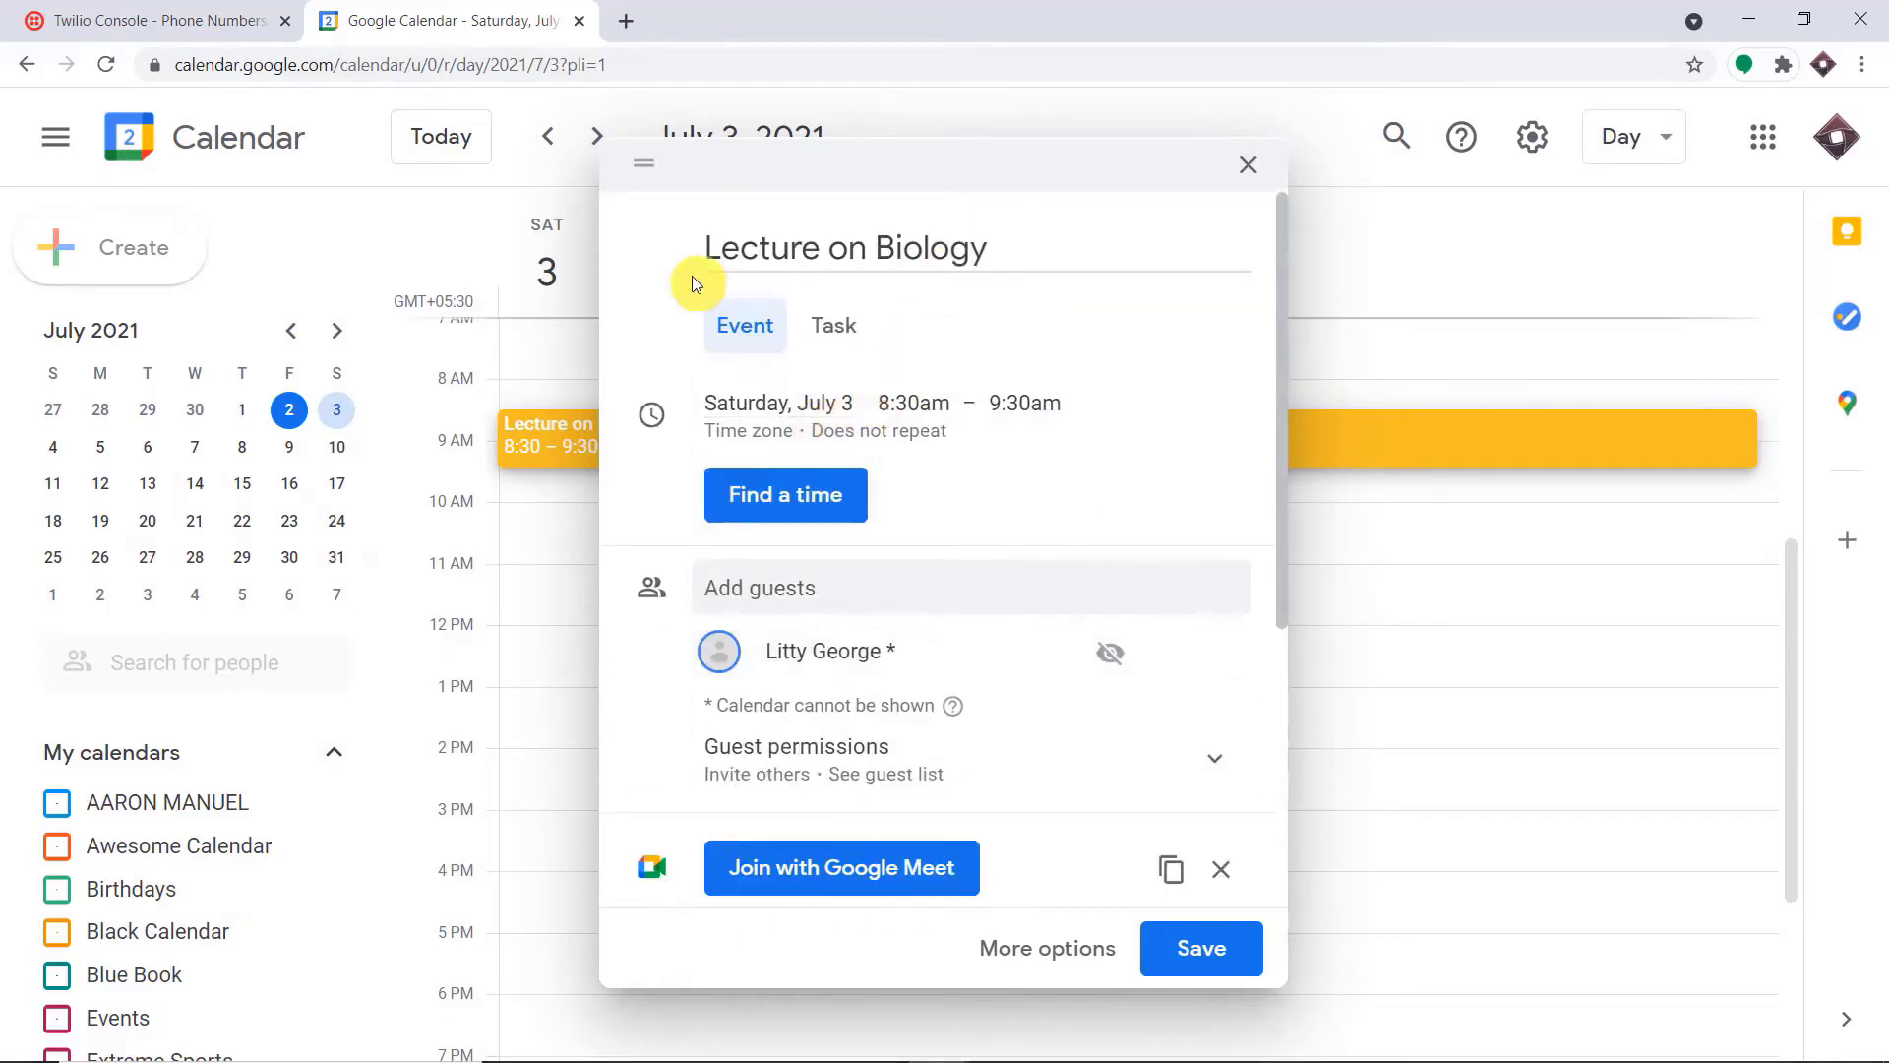
scroll(960, 414, "down", 1)
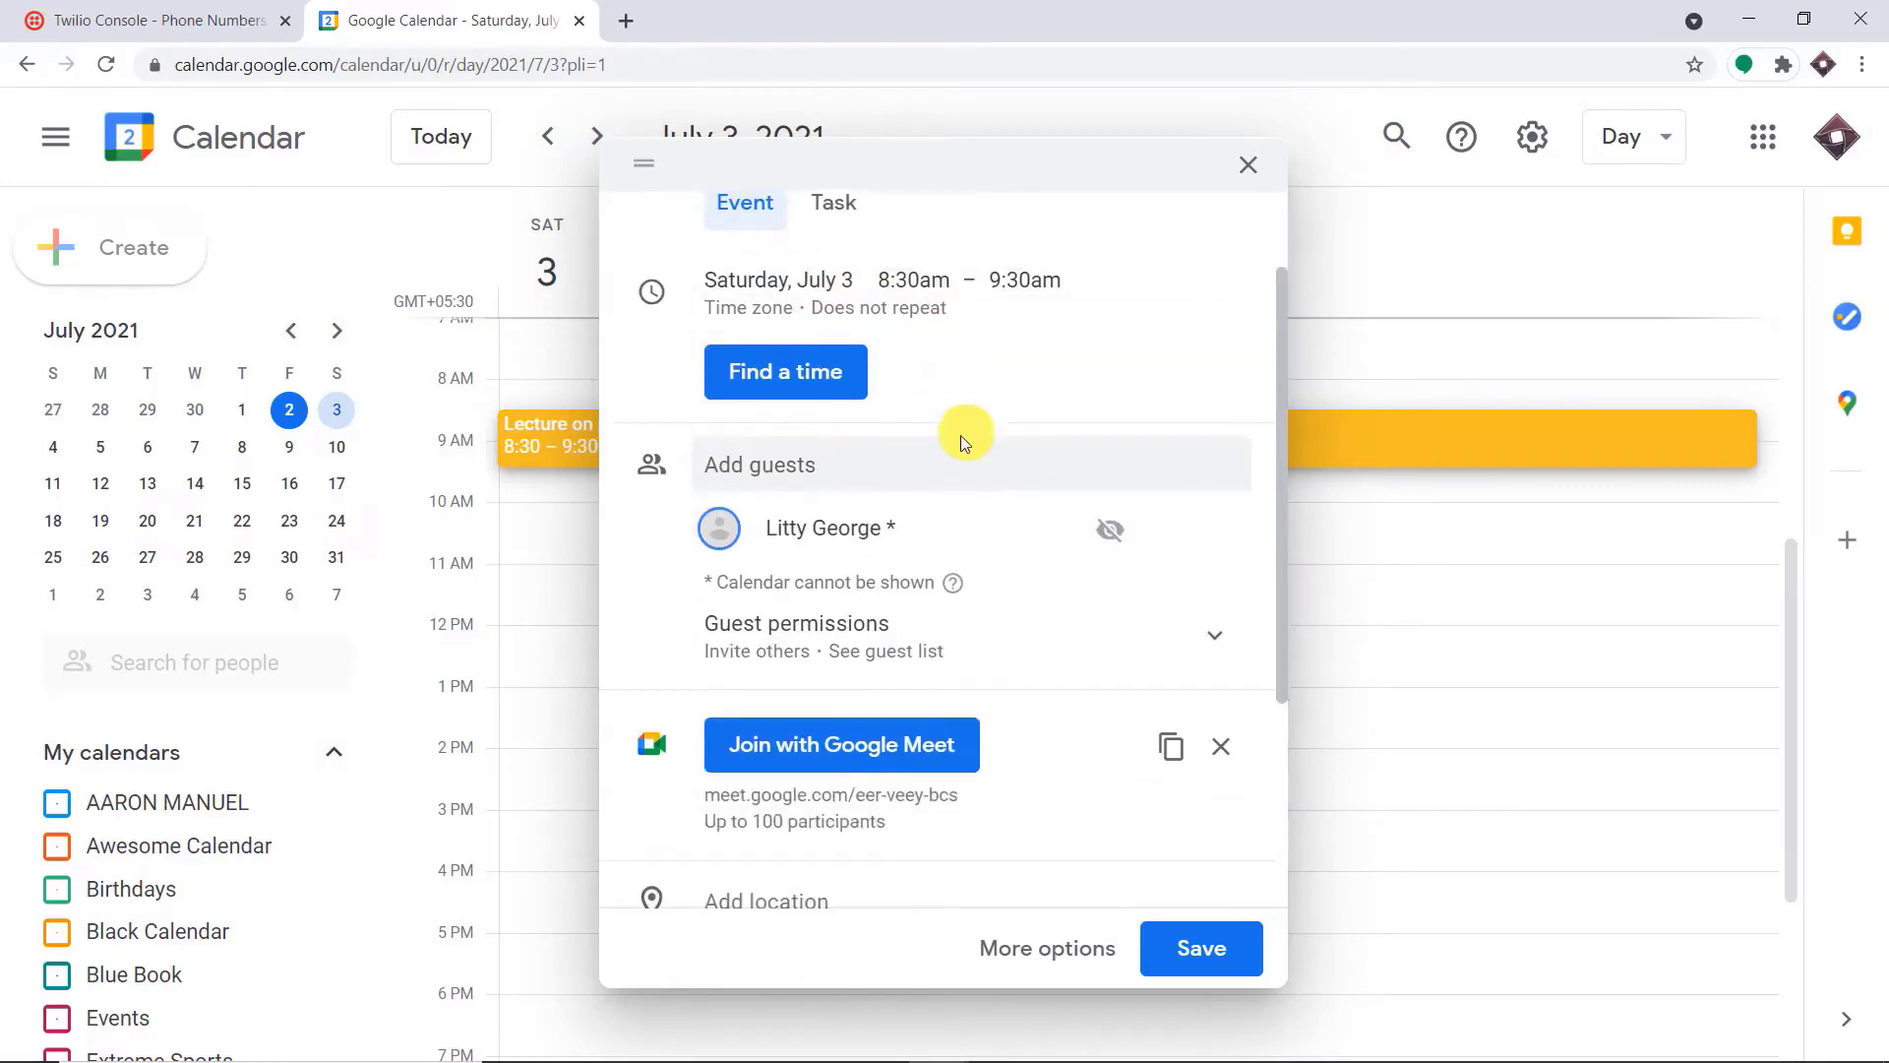
scroll(962, 551, "down", 3)
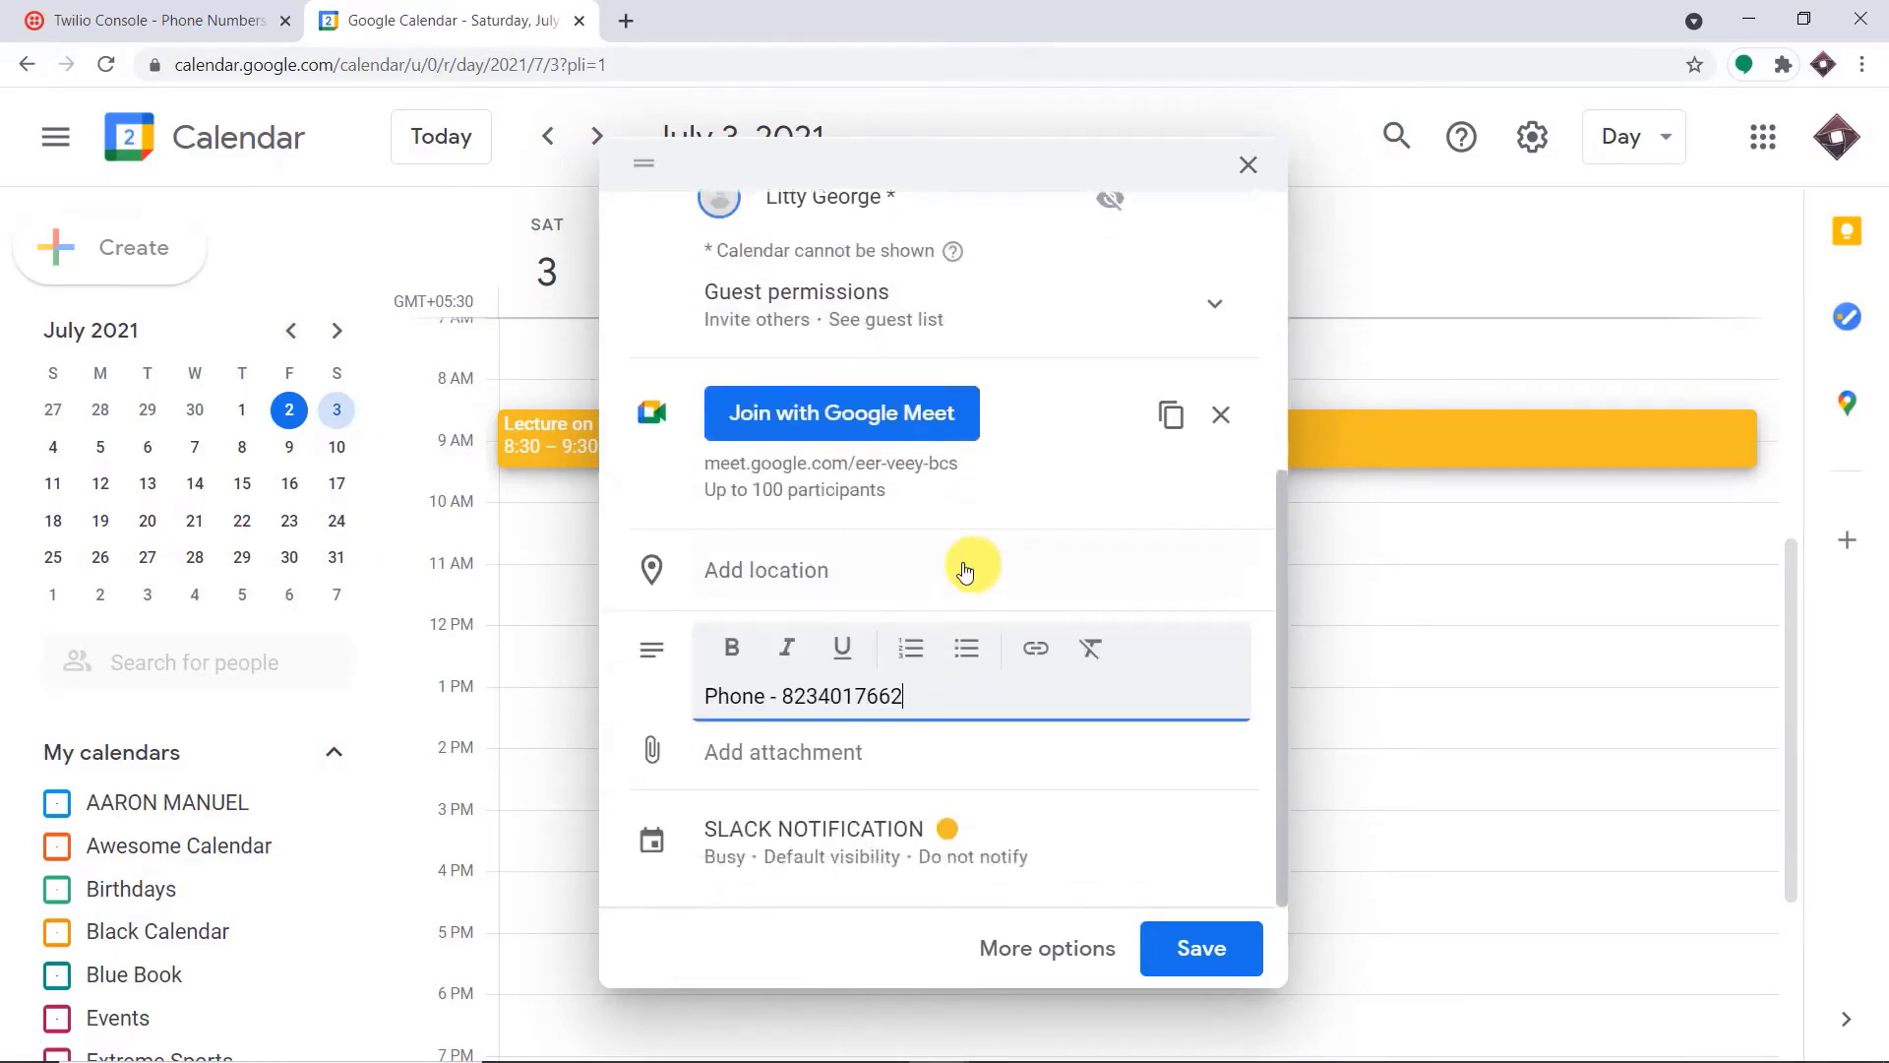
left_click_drag(918, 691, 785, 691)
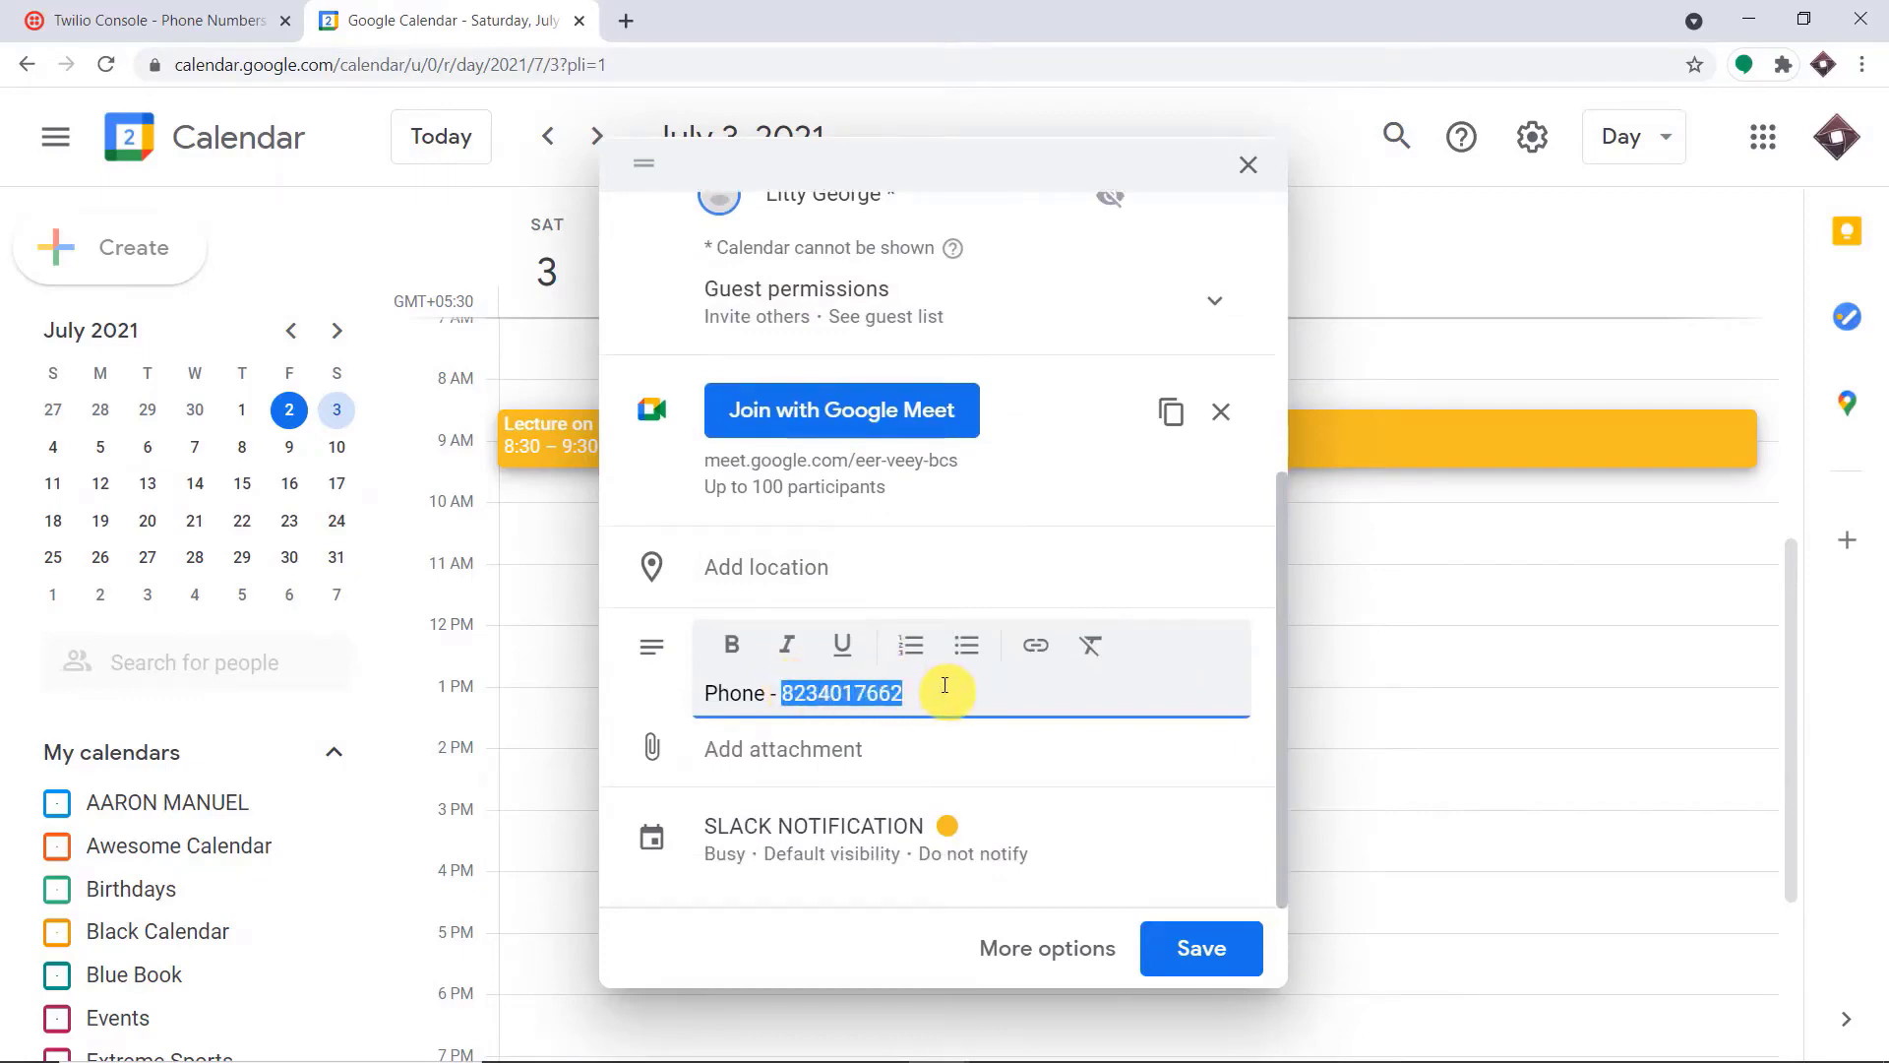
scroll(949, 580, "up", 5)
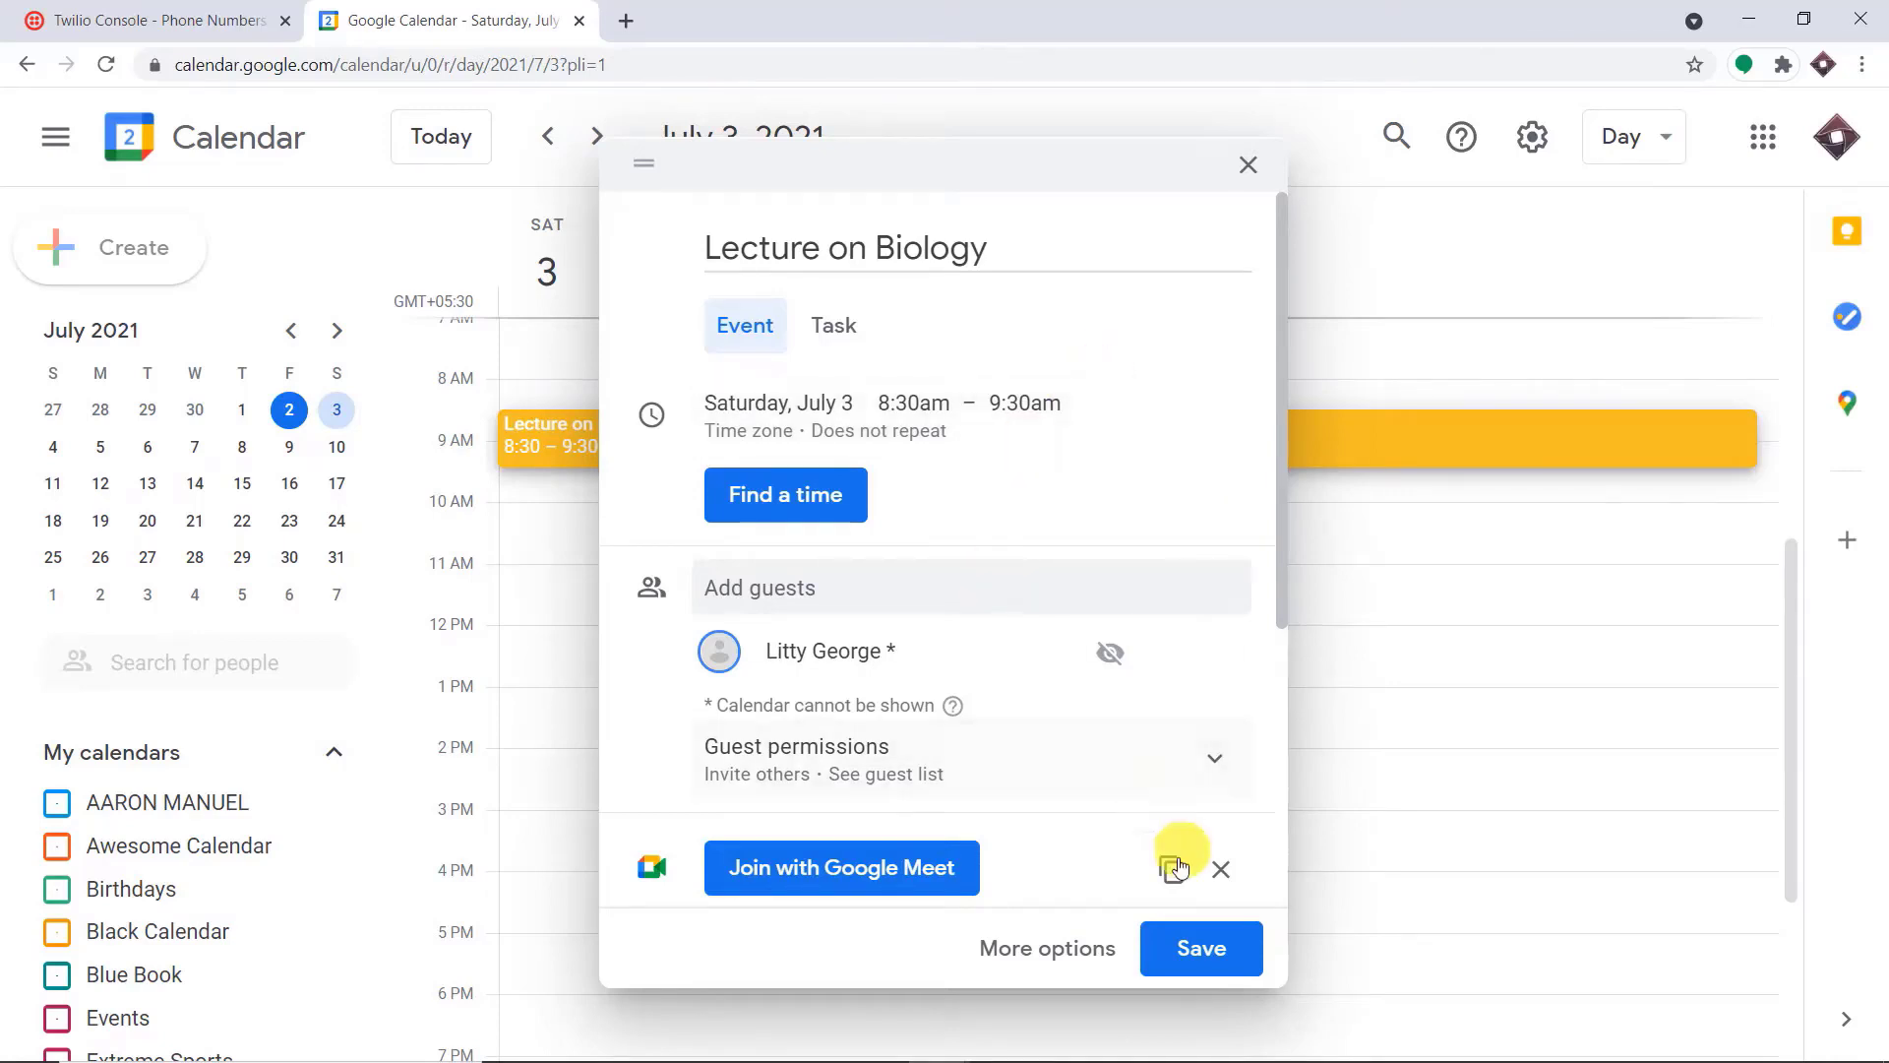
left_click(1211, 955)
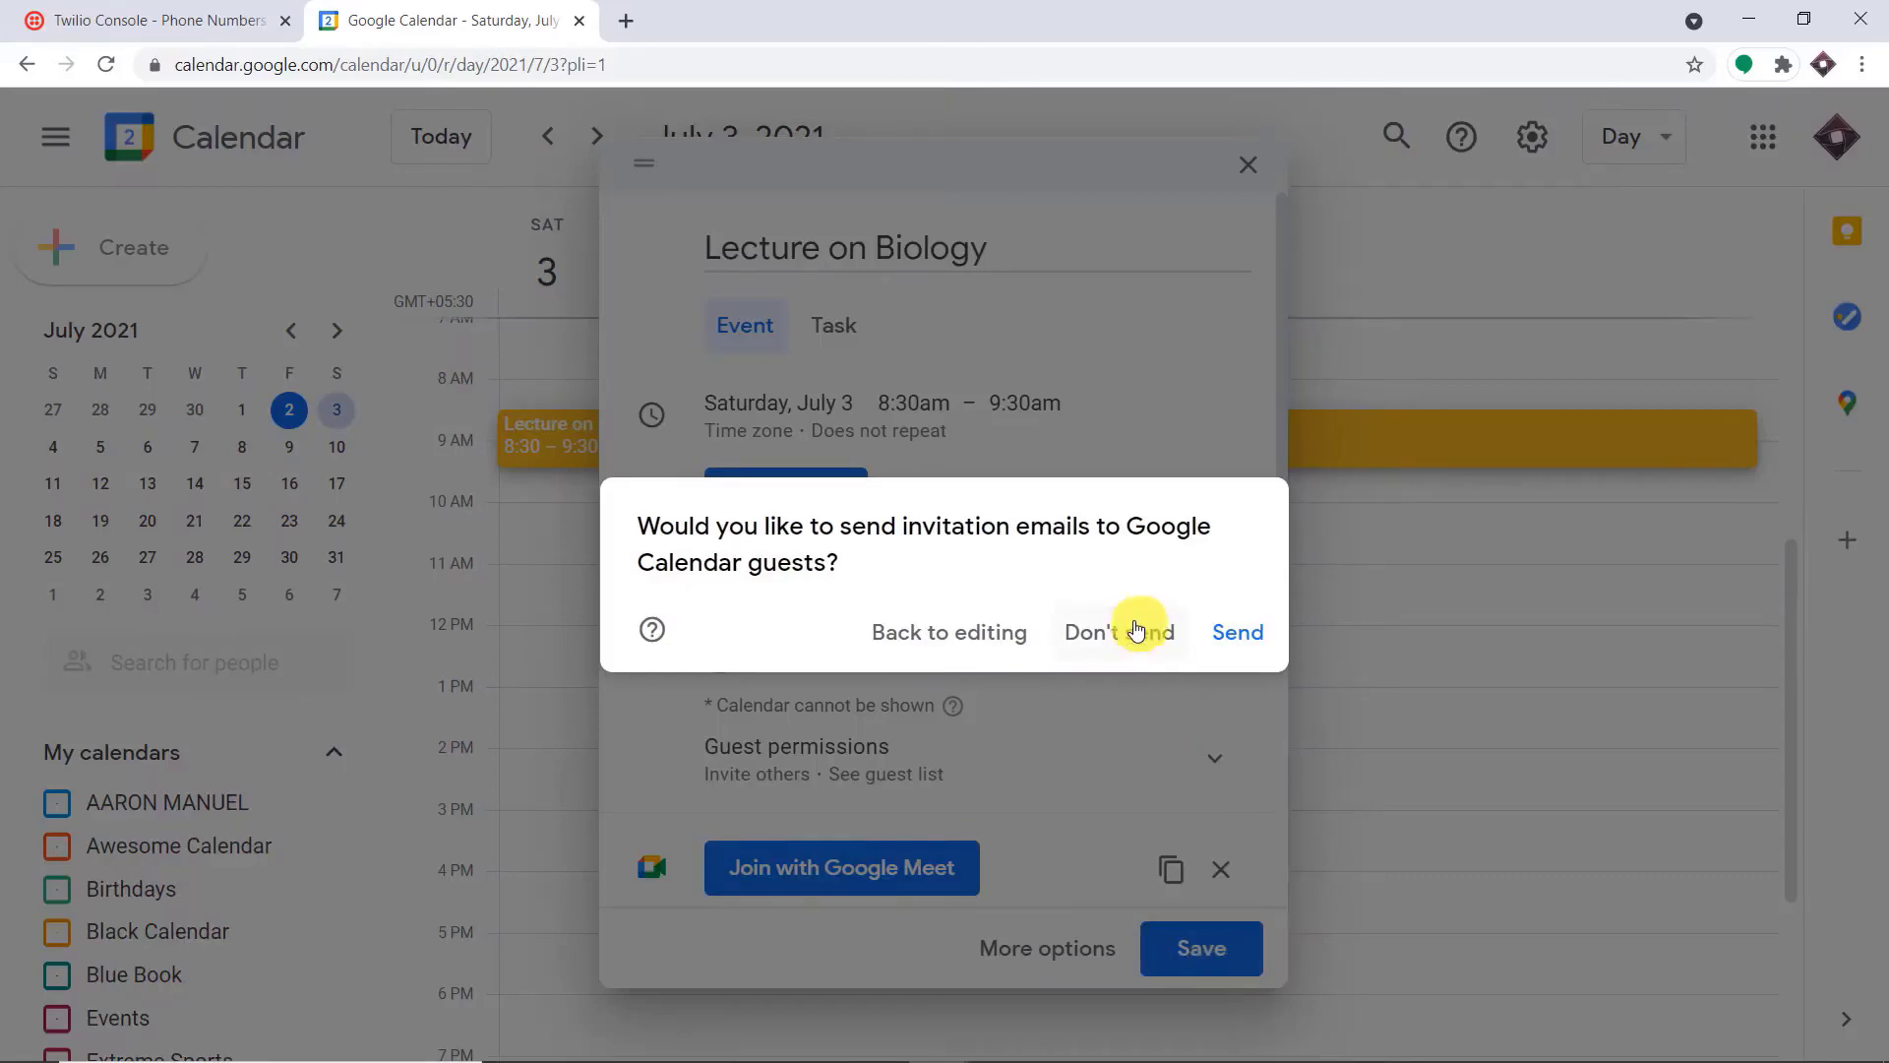
left_click(1133, 629)
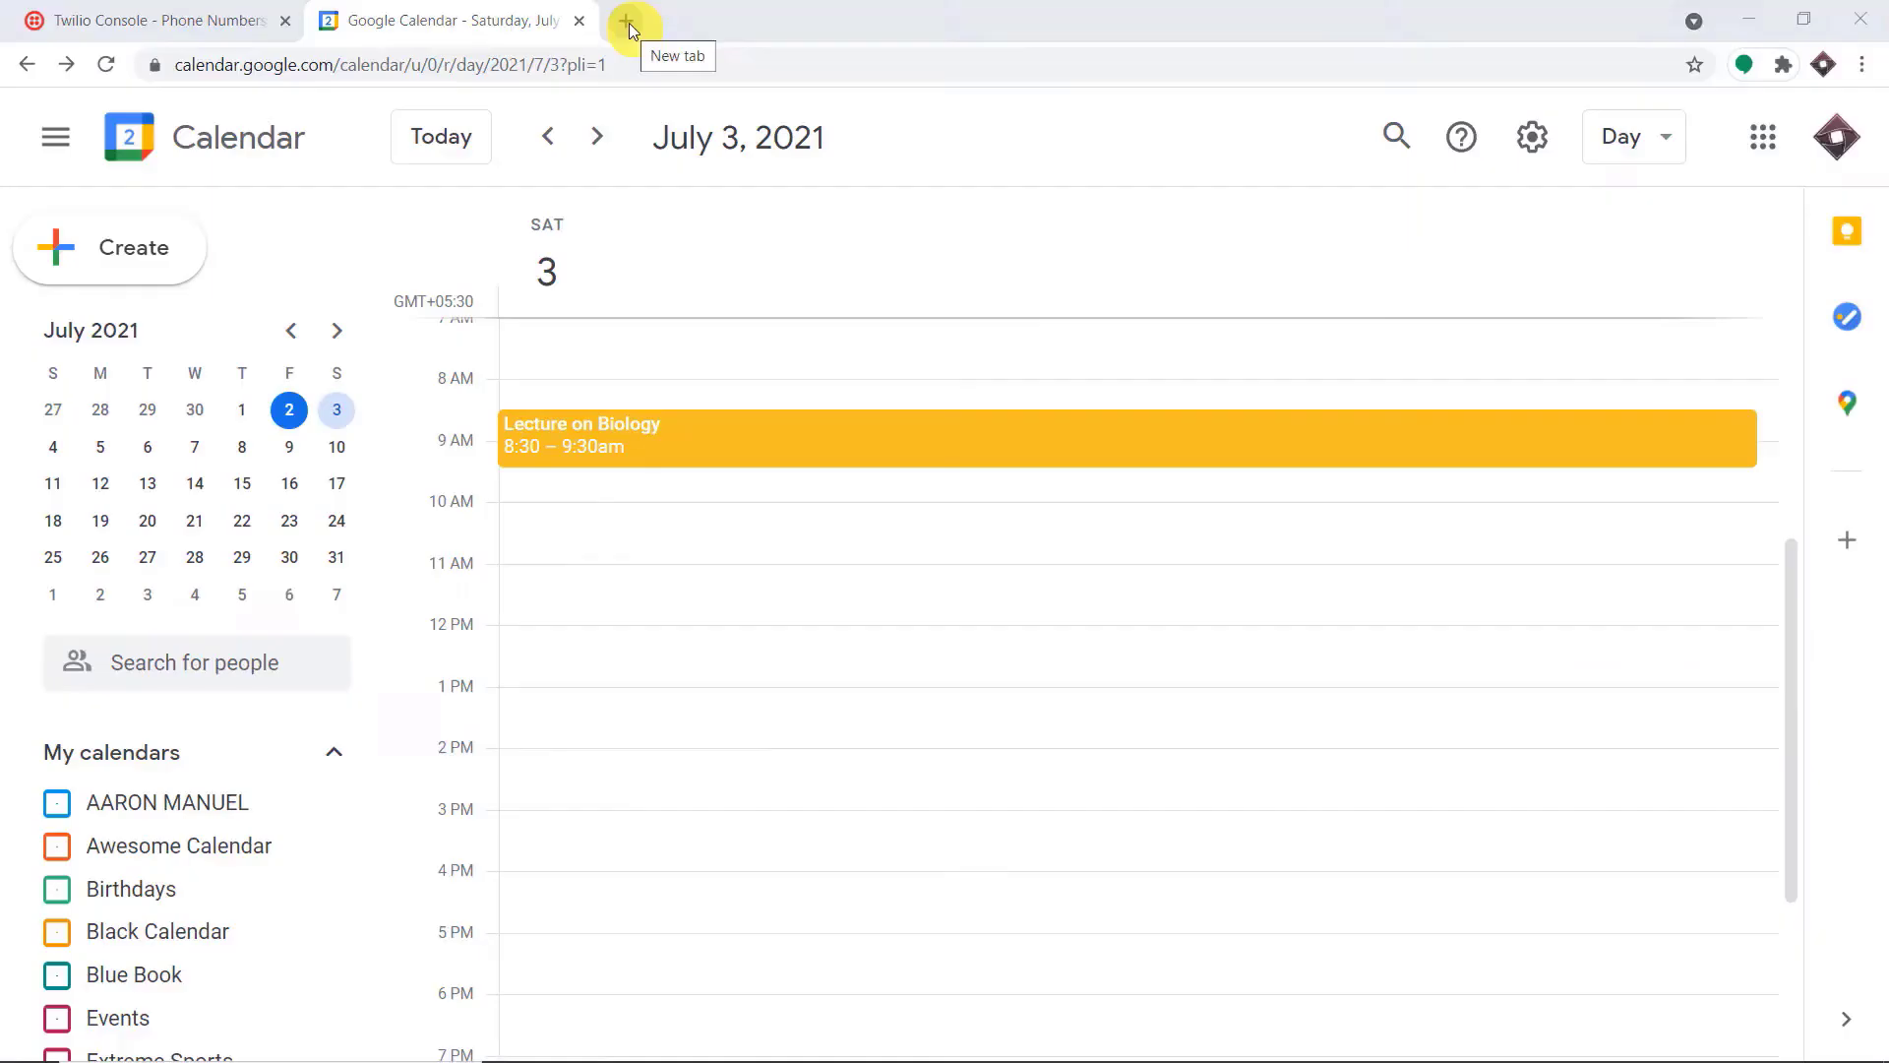
Open pabbly.com in a new browser tab and go to the Connect product page
left_click(629, 21)
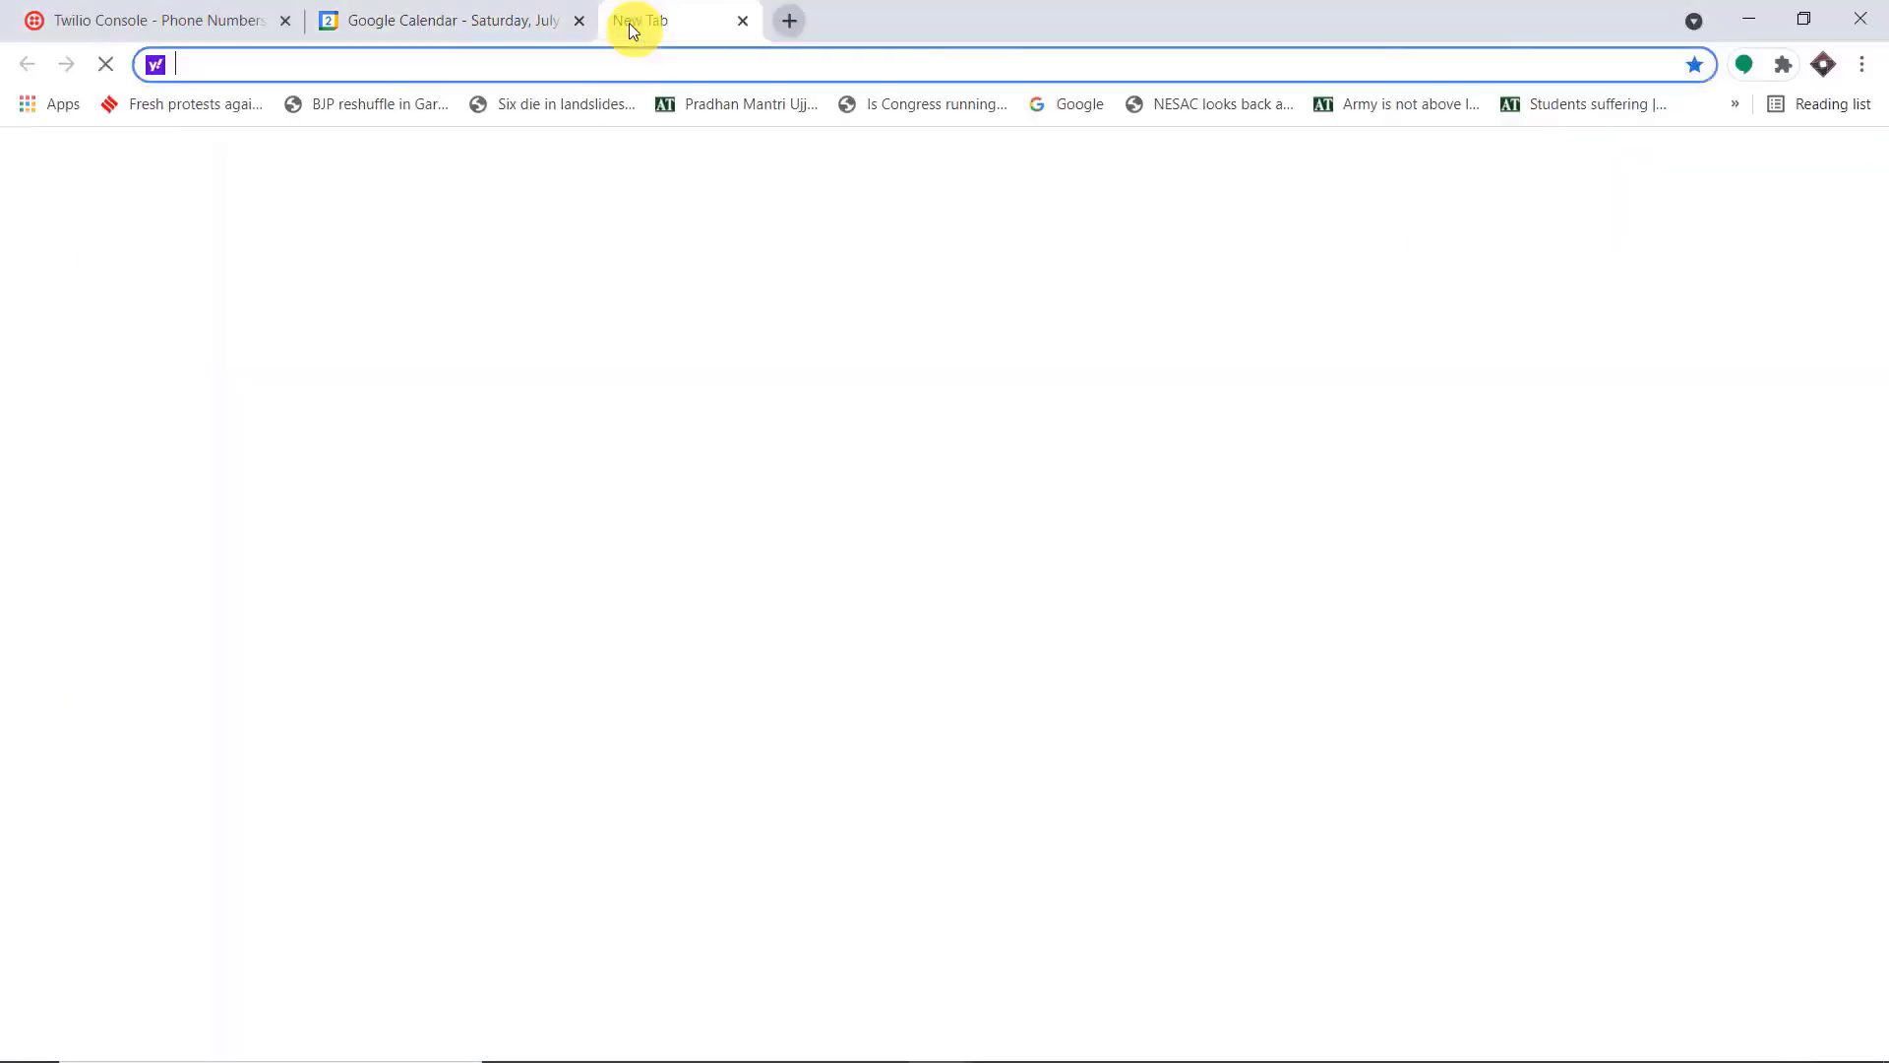
type("pab")
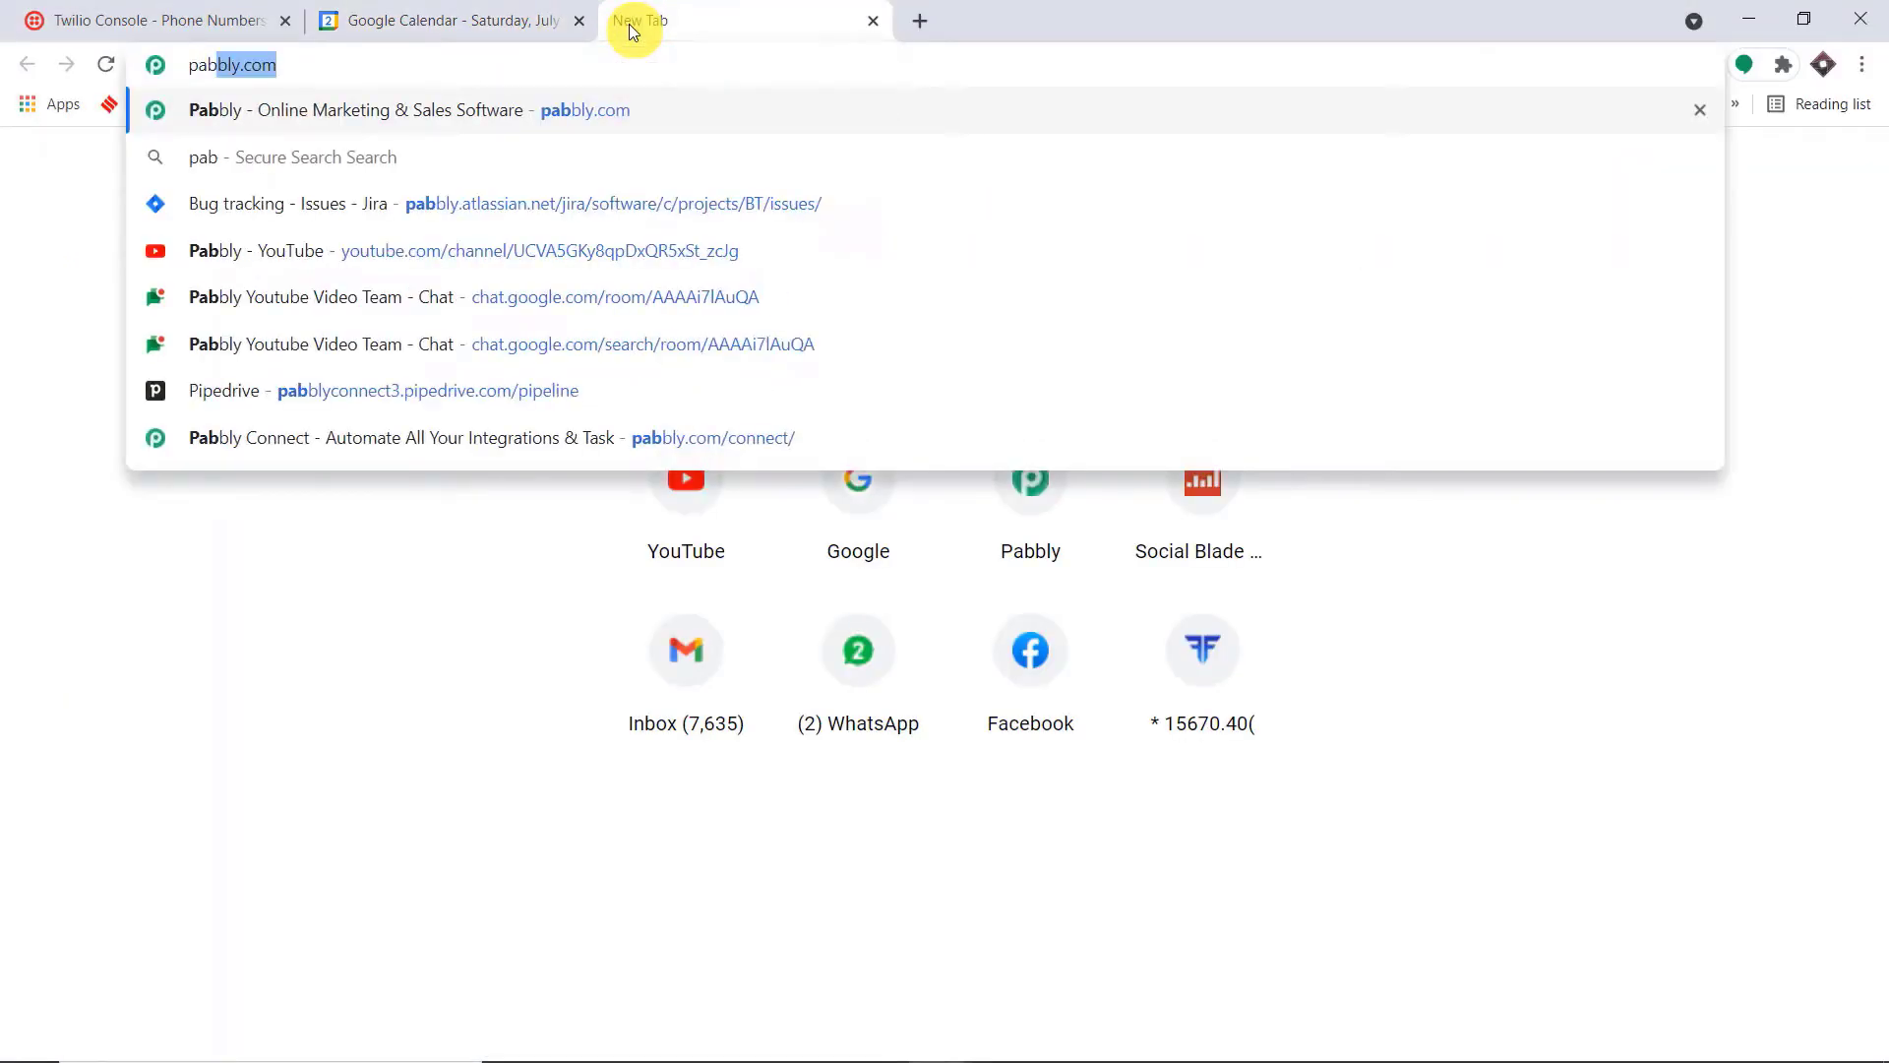
left_click(682, 114)
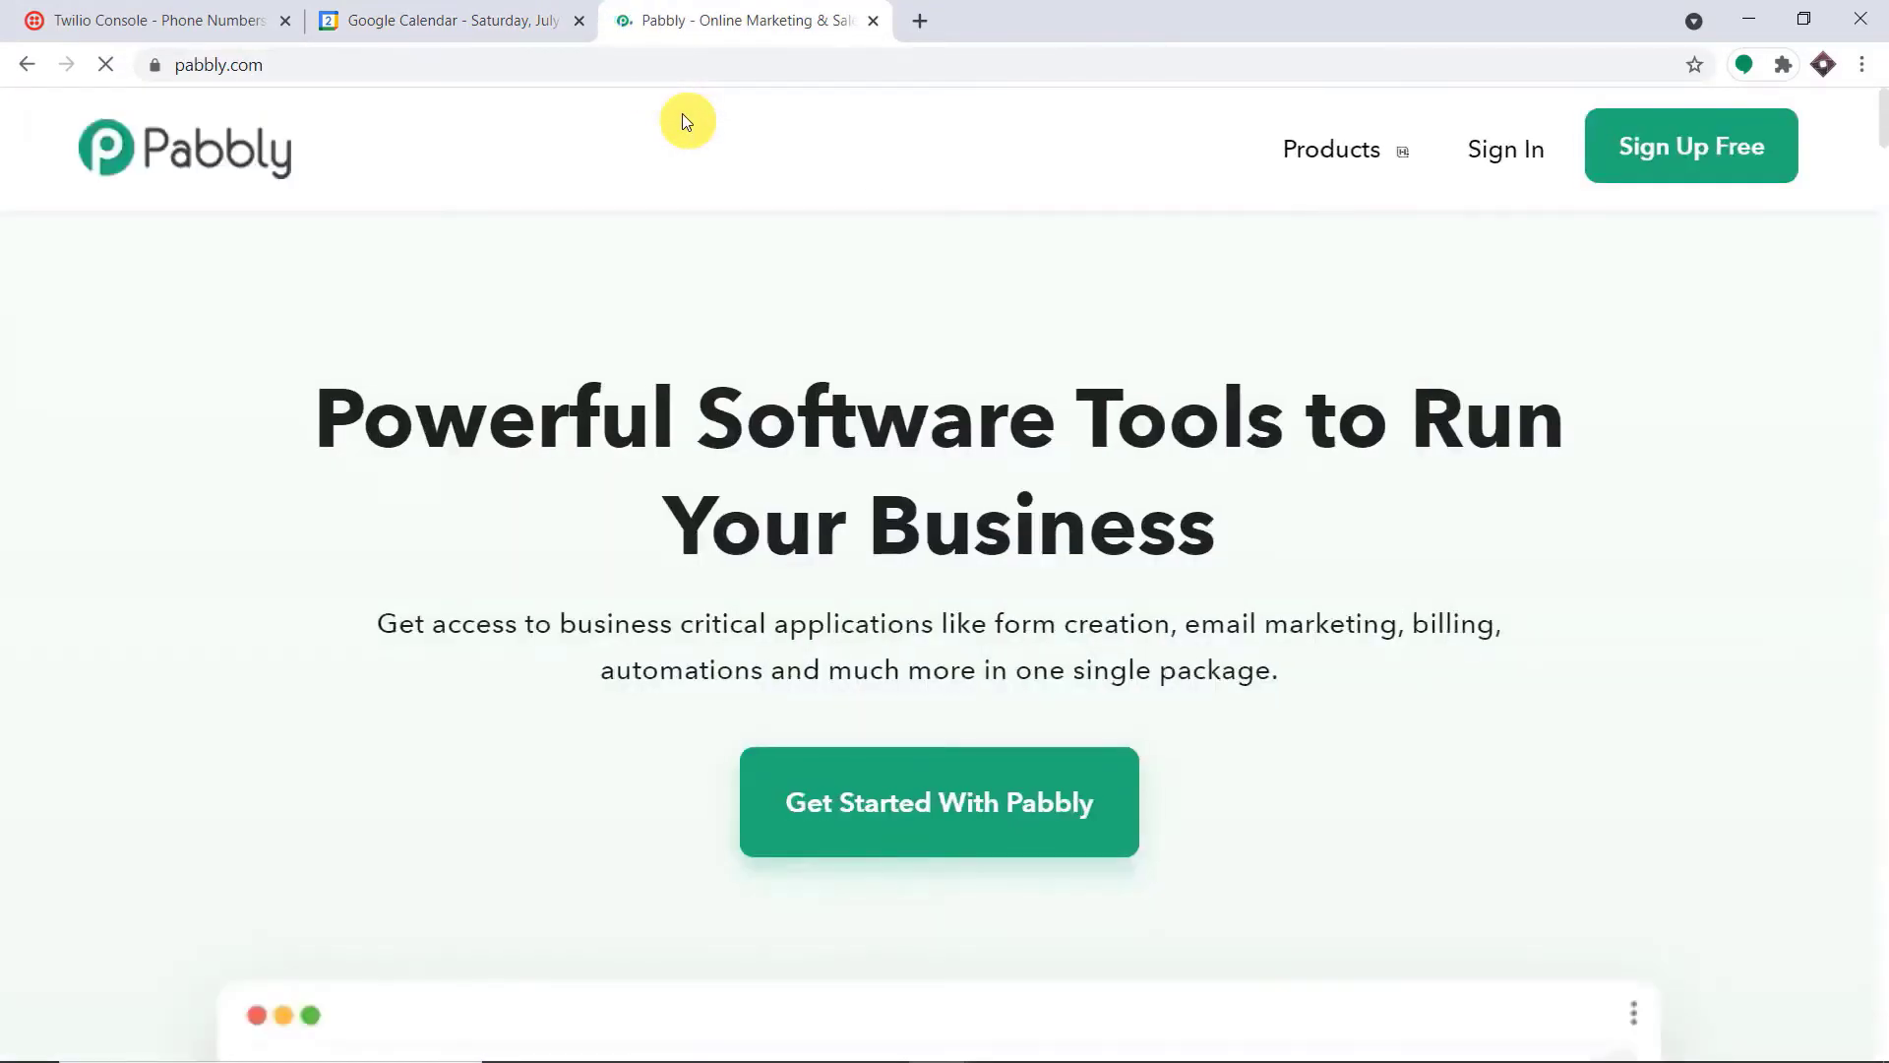
mouse_move(1368, 138)
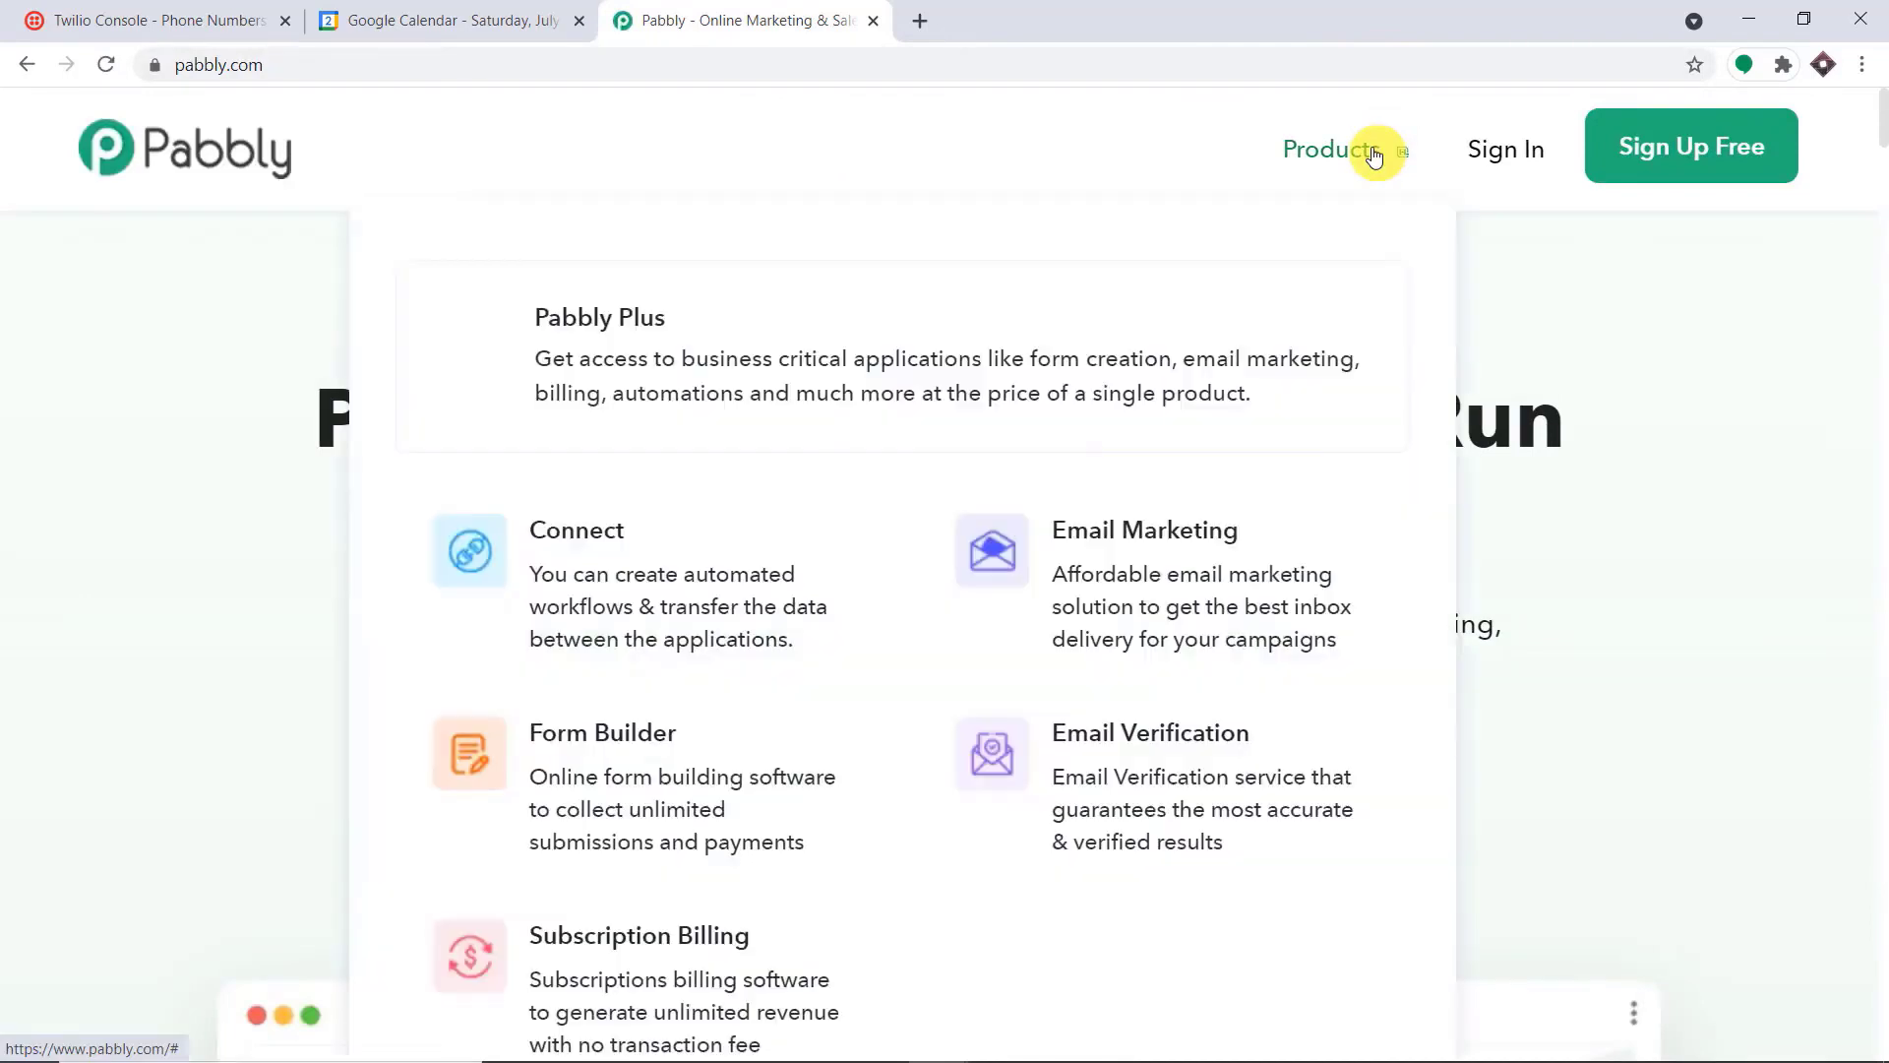
left_click(717, 584)
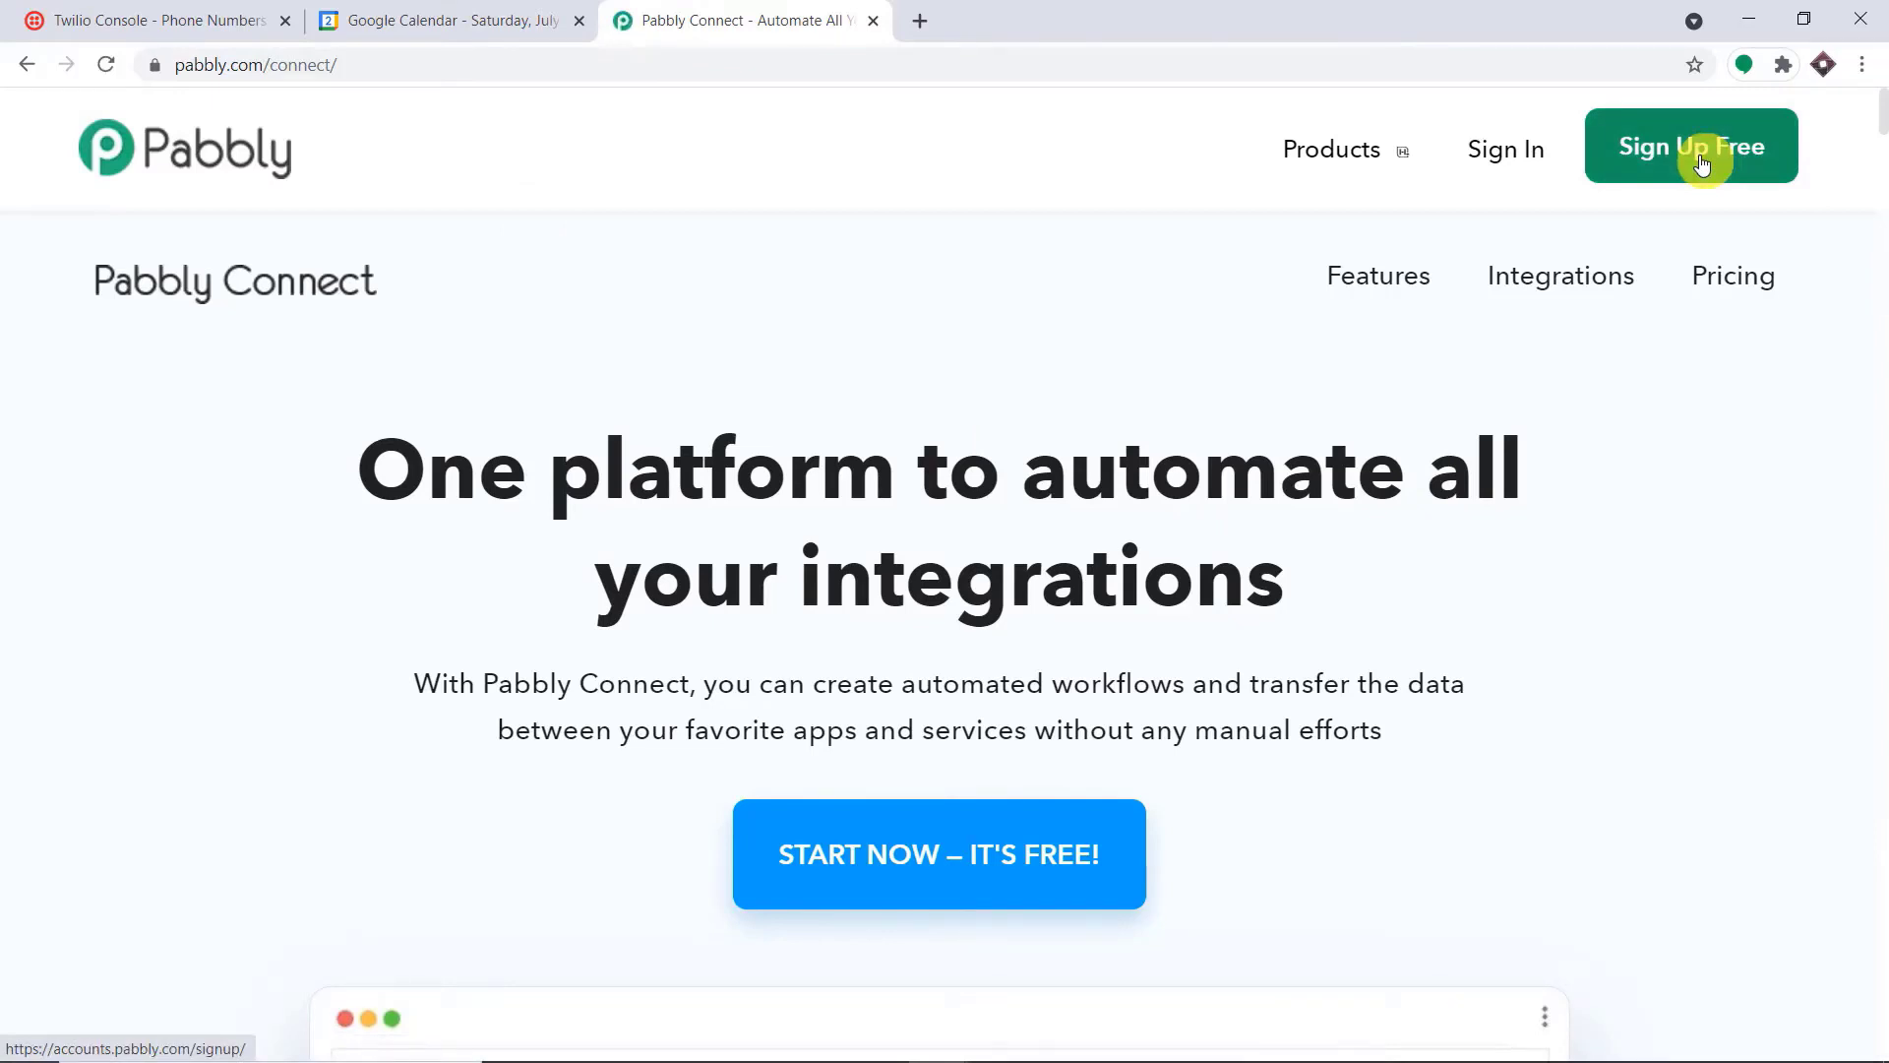
Sign in to the Pabbly account and access the Connect app from the list of all apps
left_click(1495, 161)
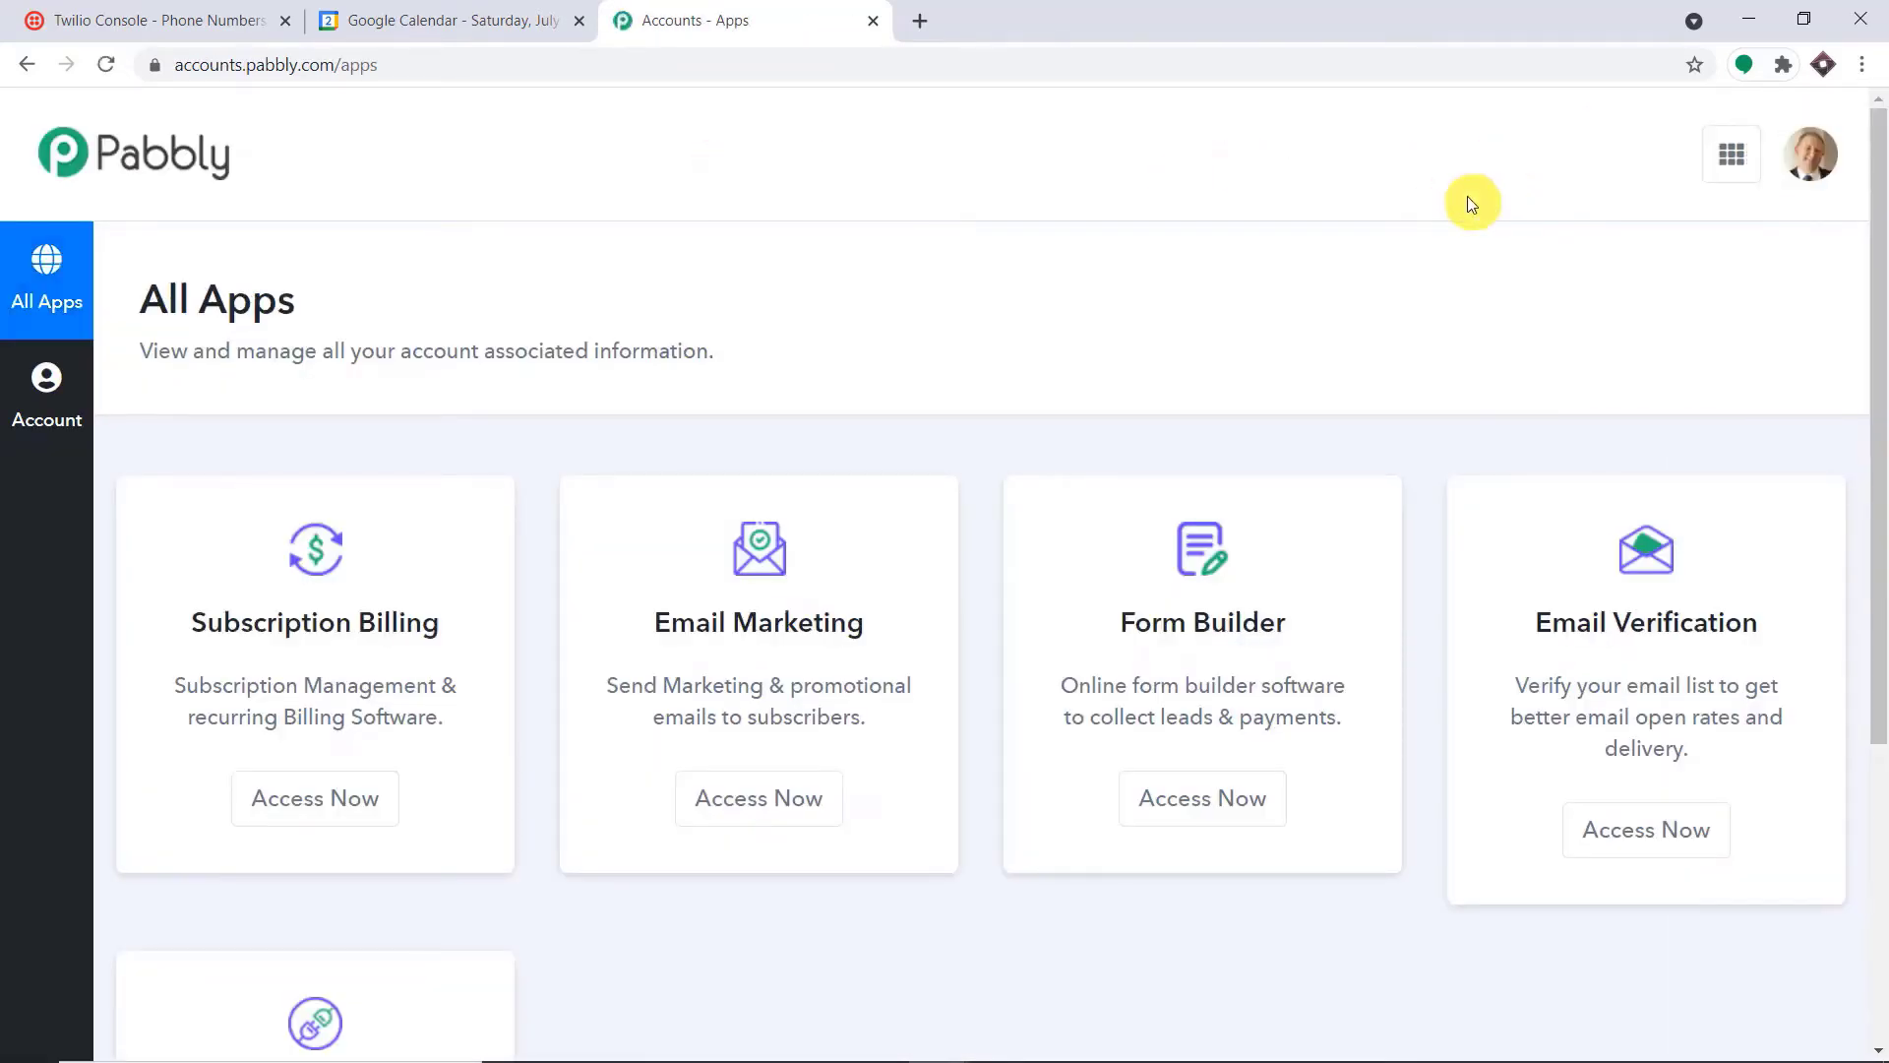
scroll(1509, 261, "down", 5)
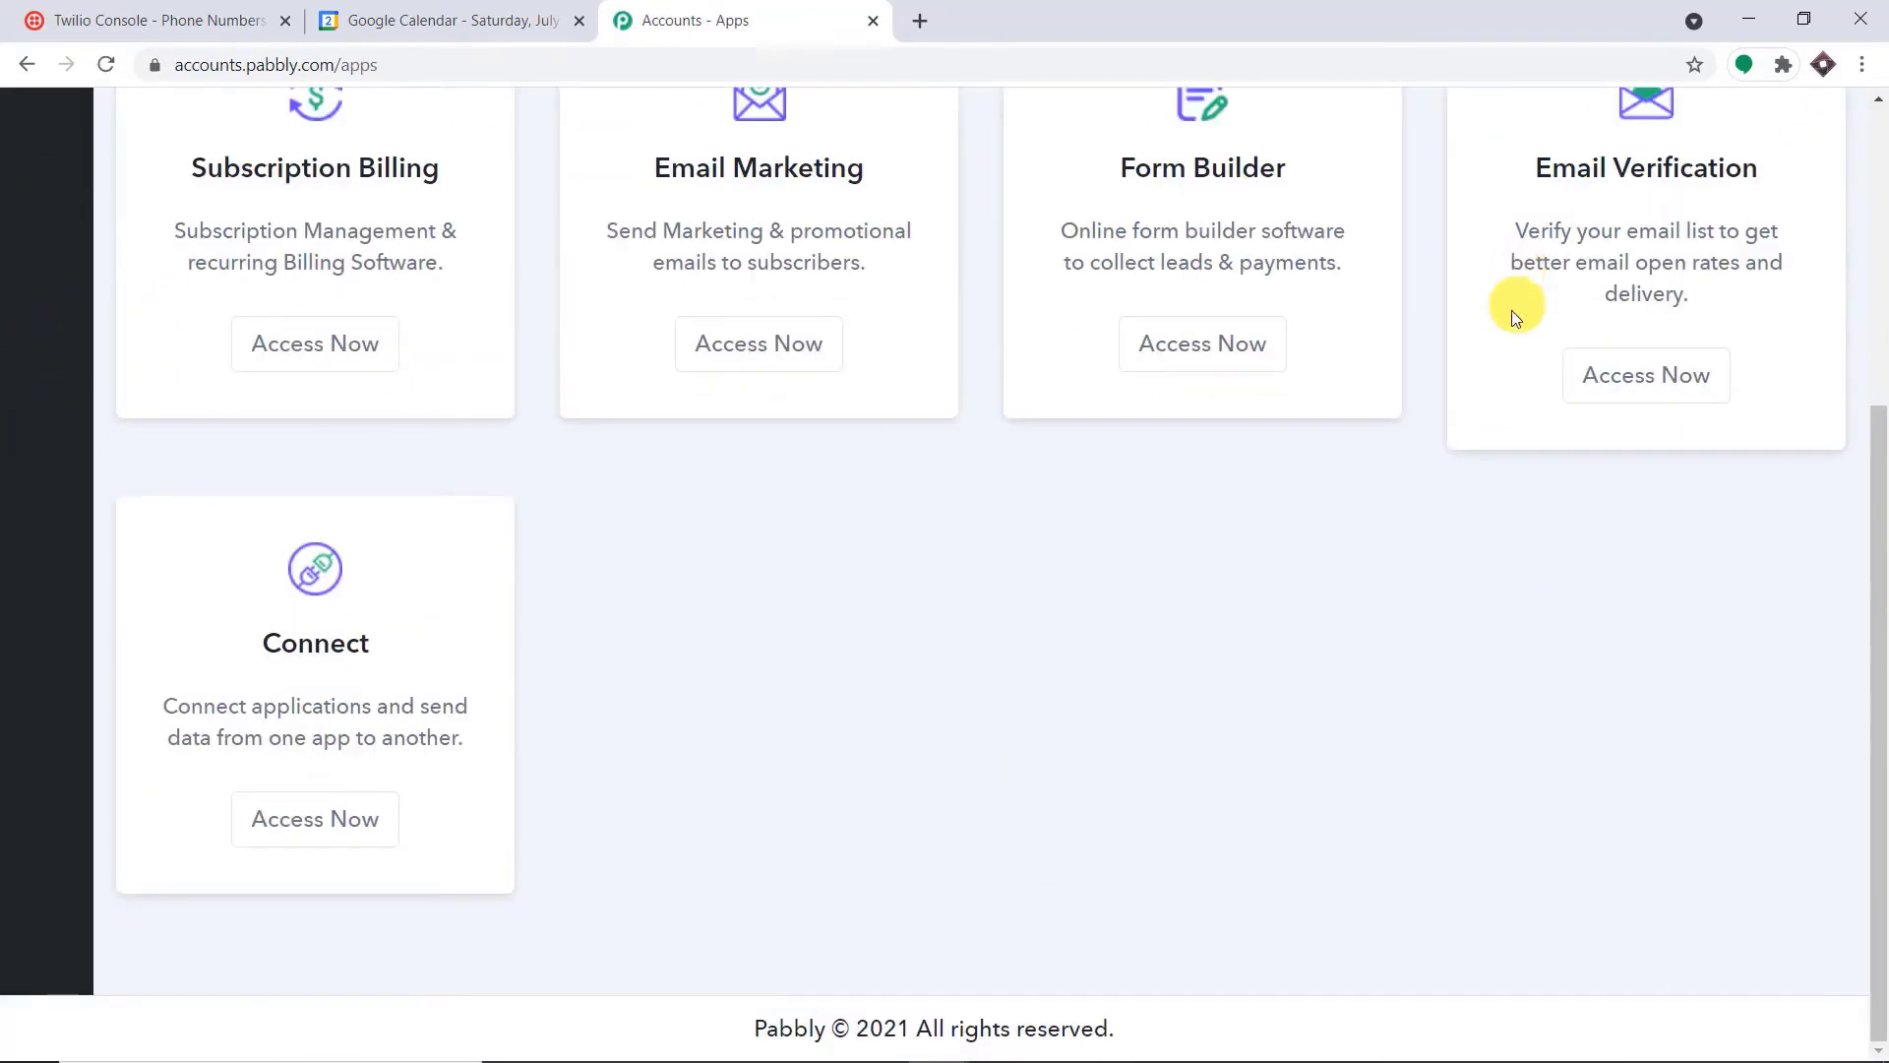
left_click(349, 817)
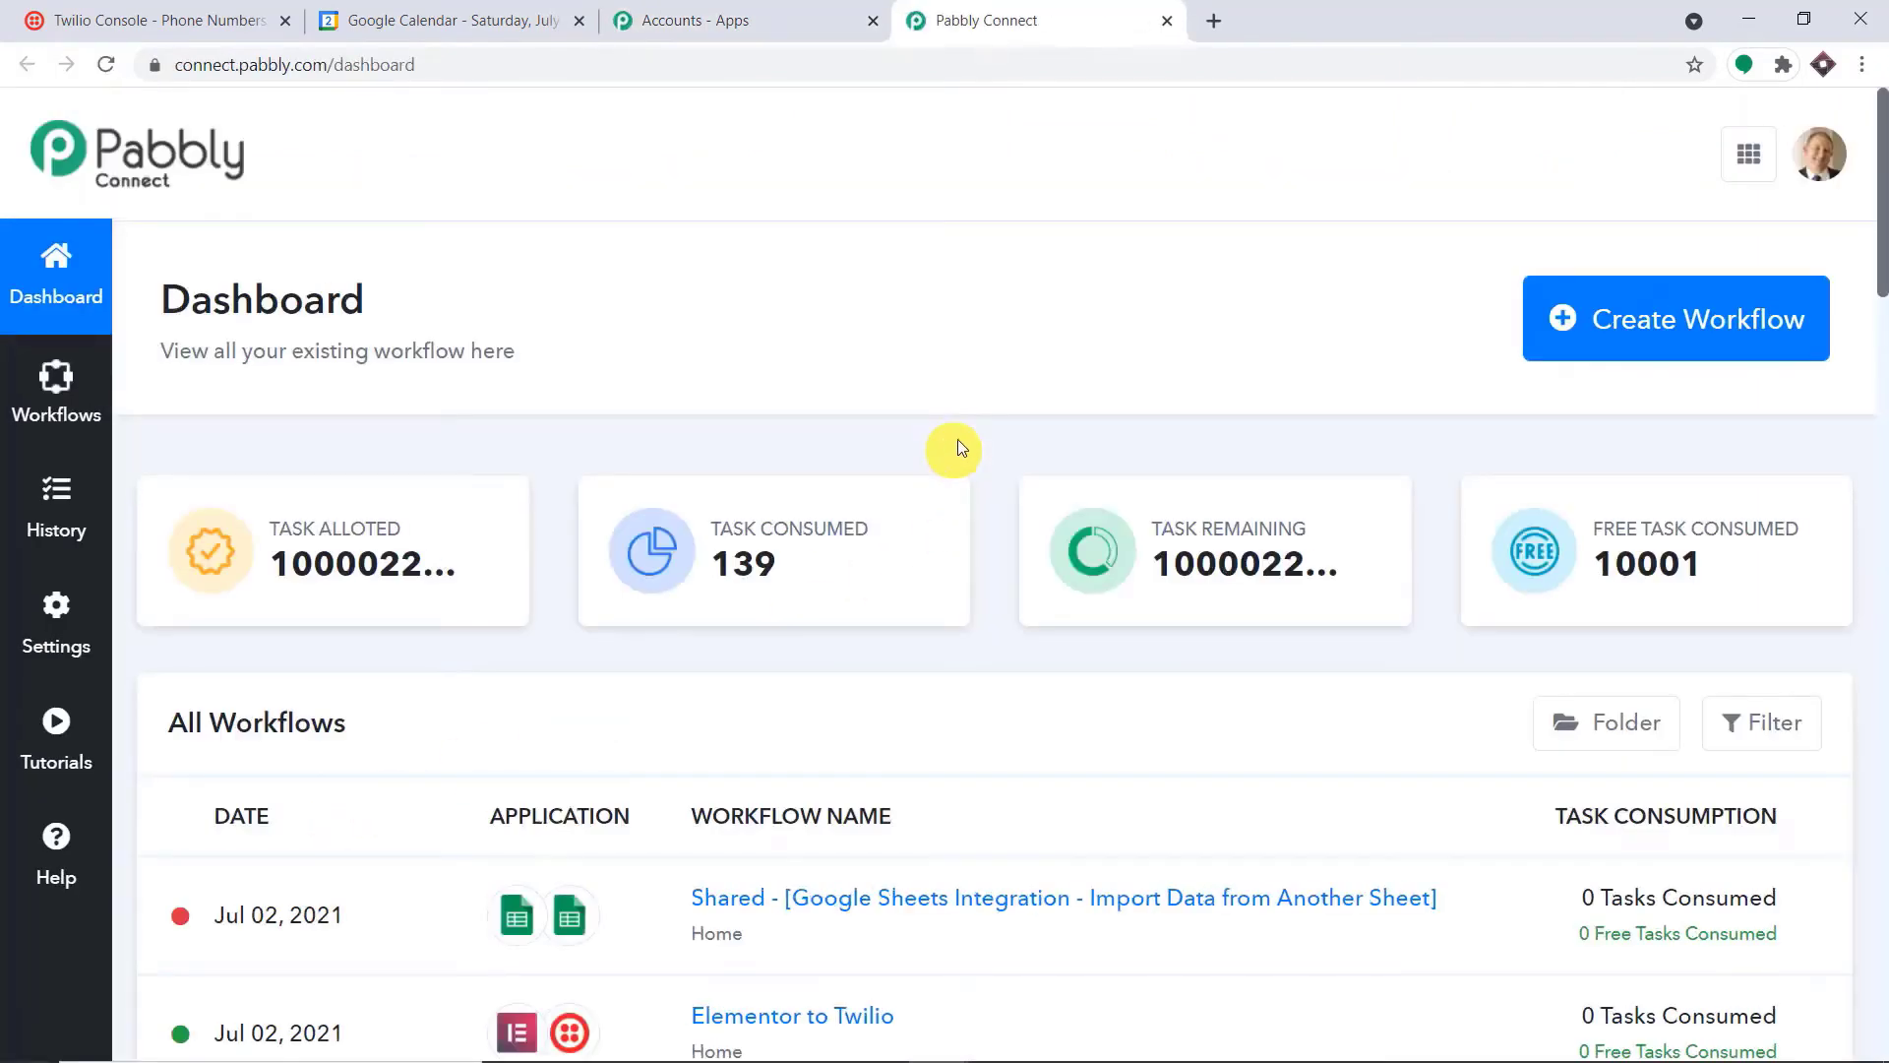
Create a new workflow named "Google Calendar To Twilio"
left_click(1629, 354)
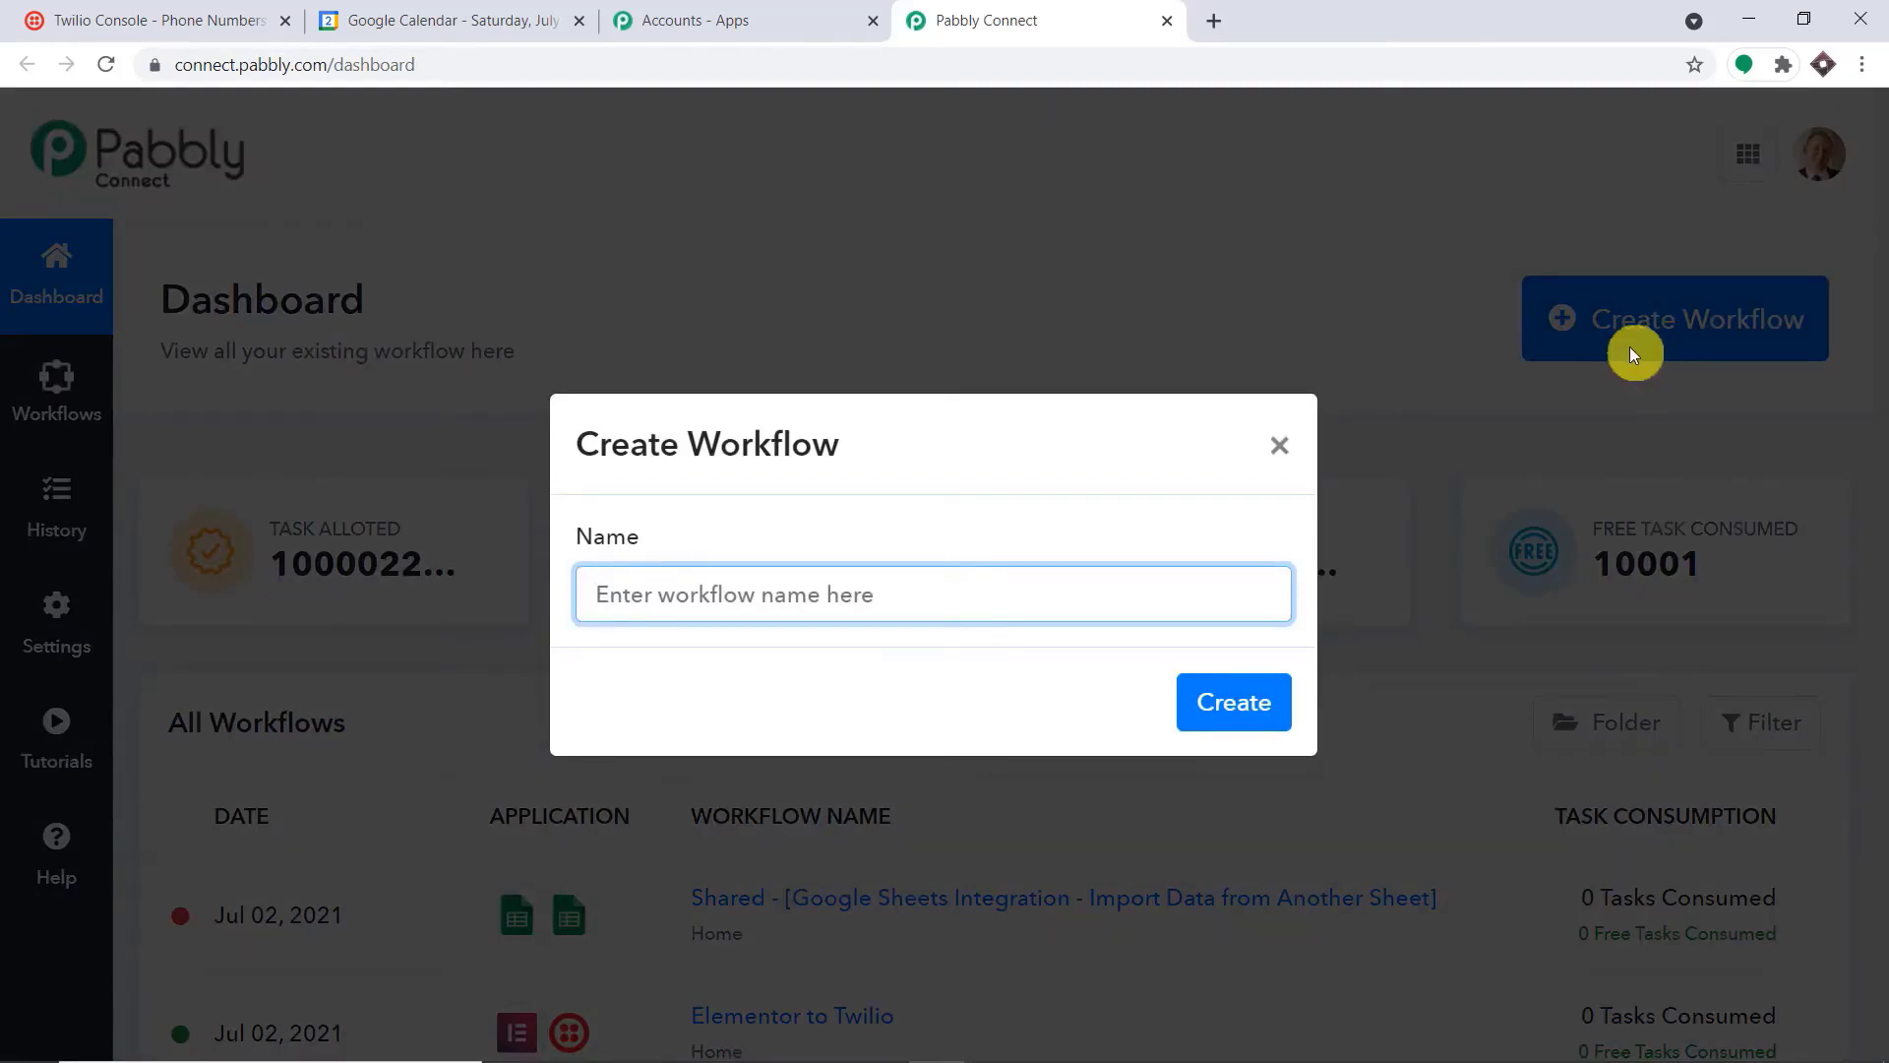
type("Google Calender To Twilio")
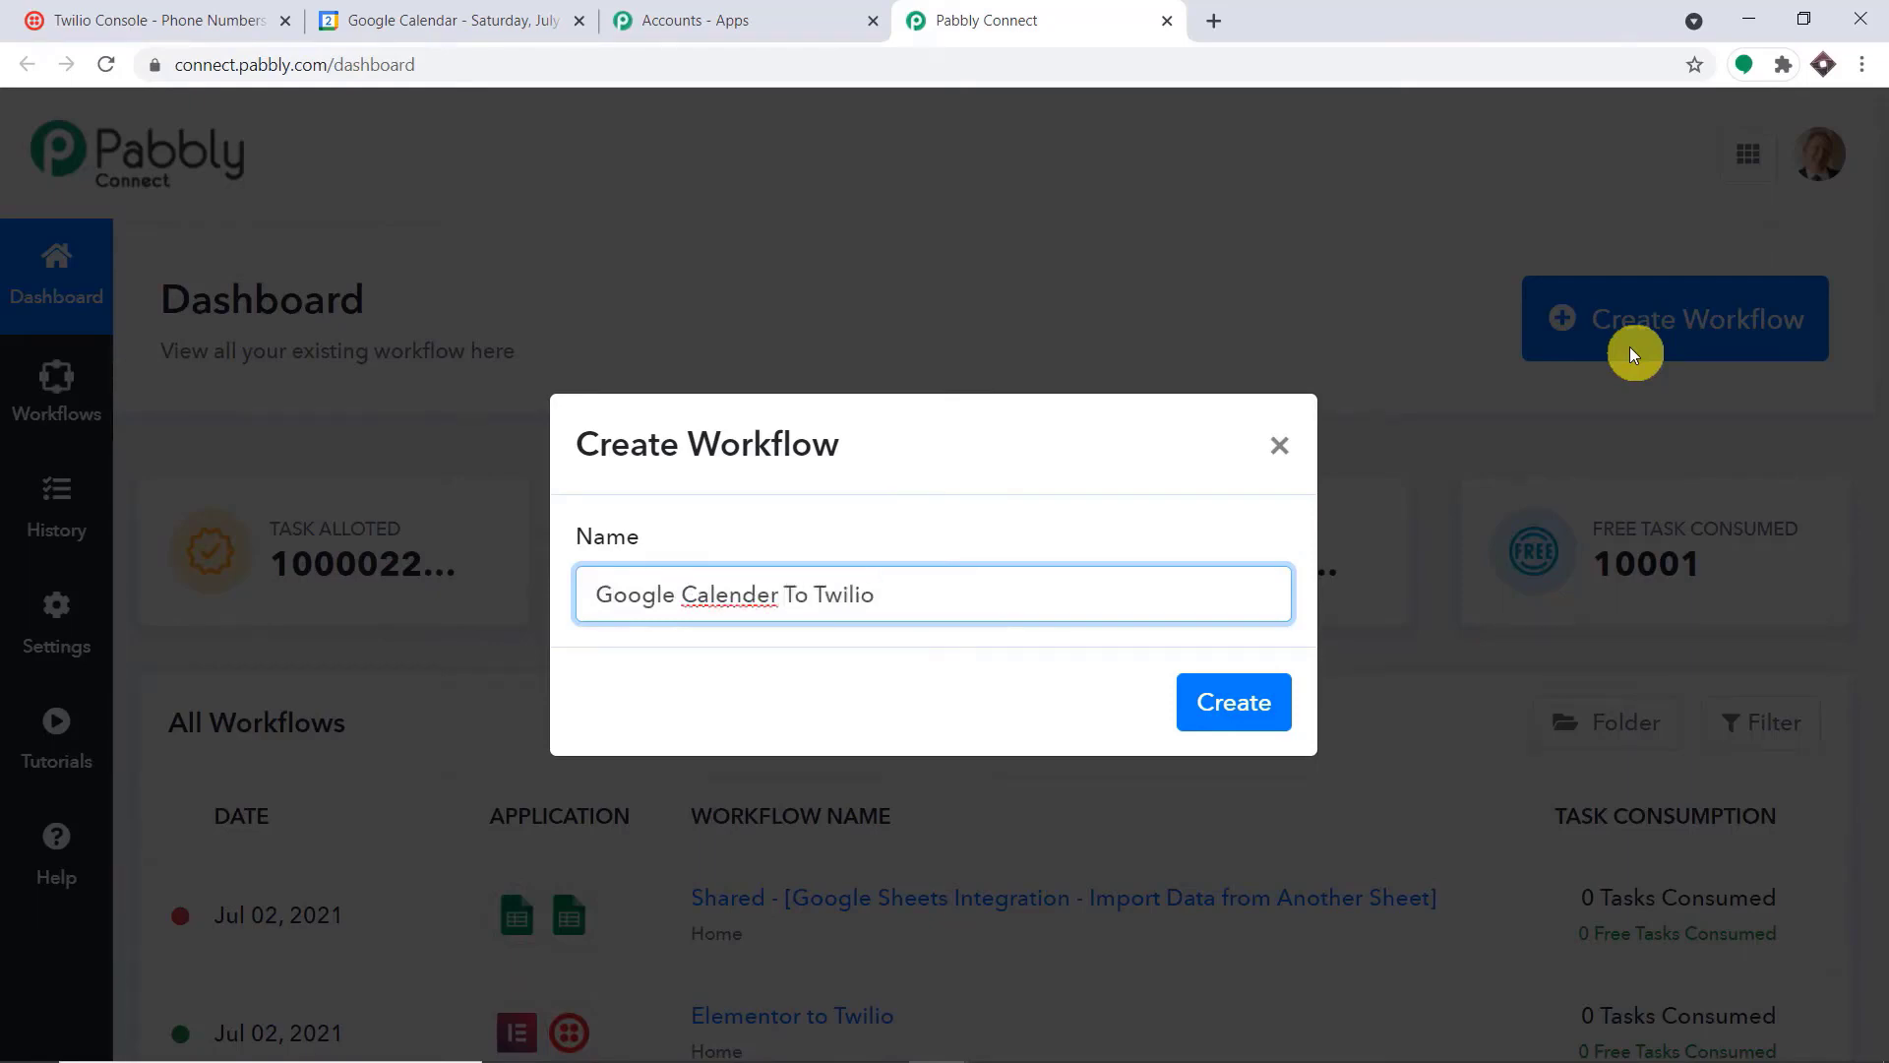
left_click(729, 594)
key("BackSpace")
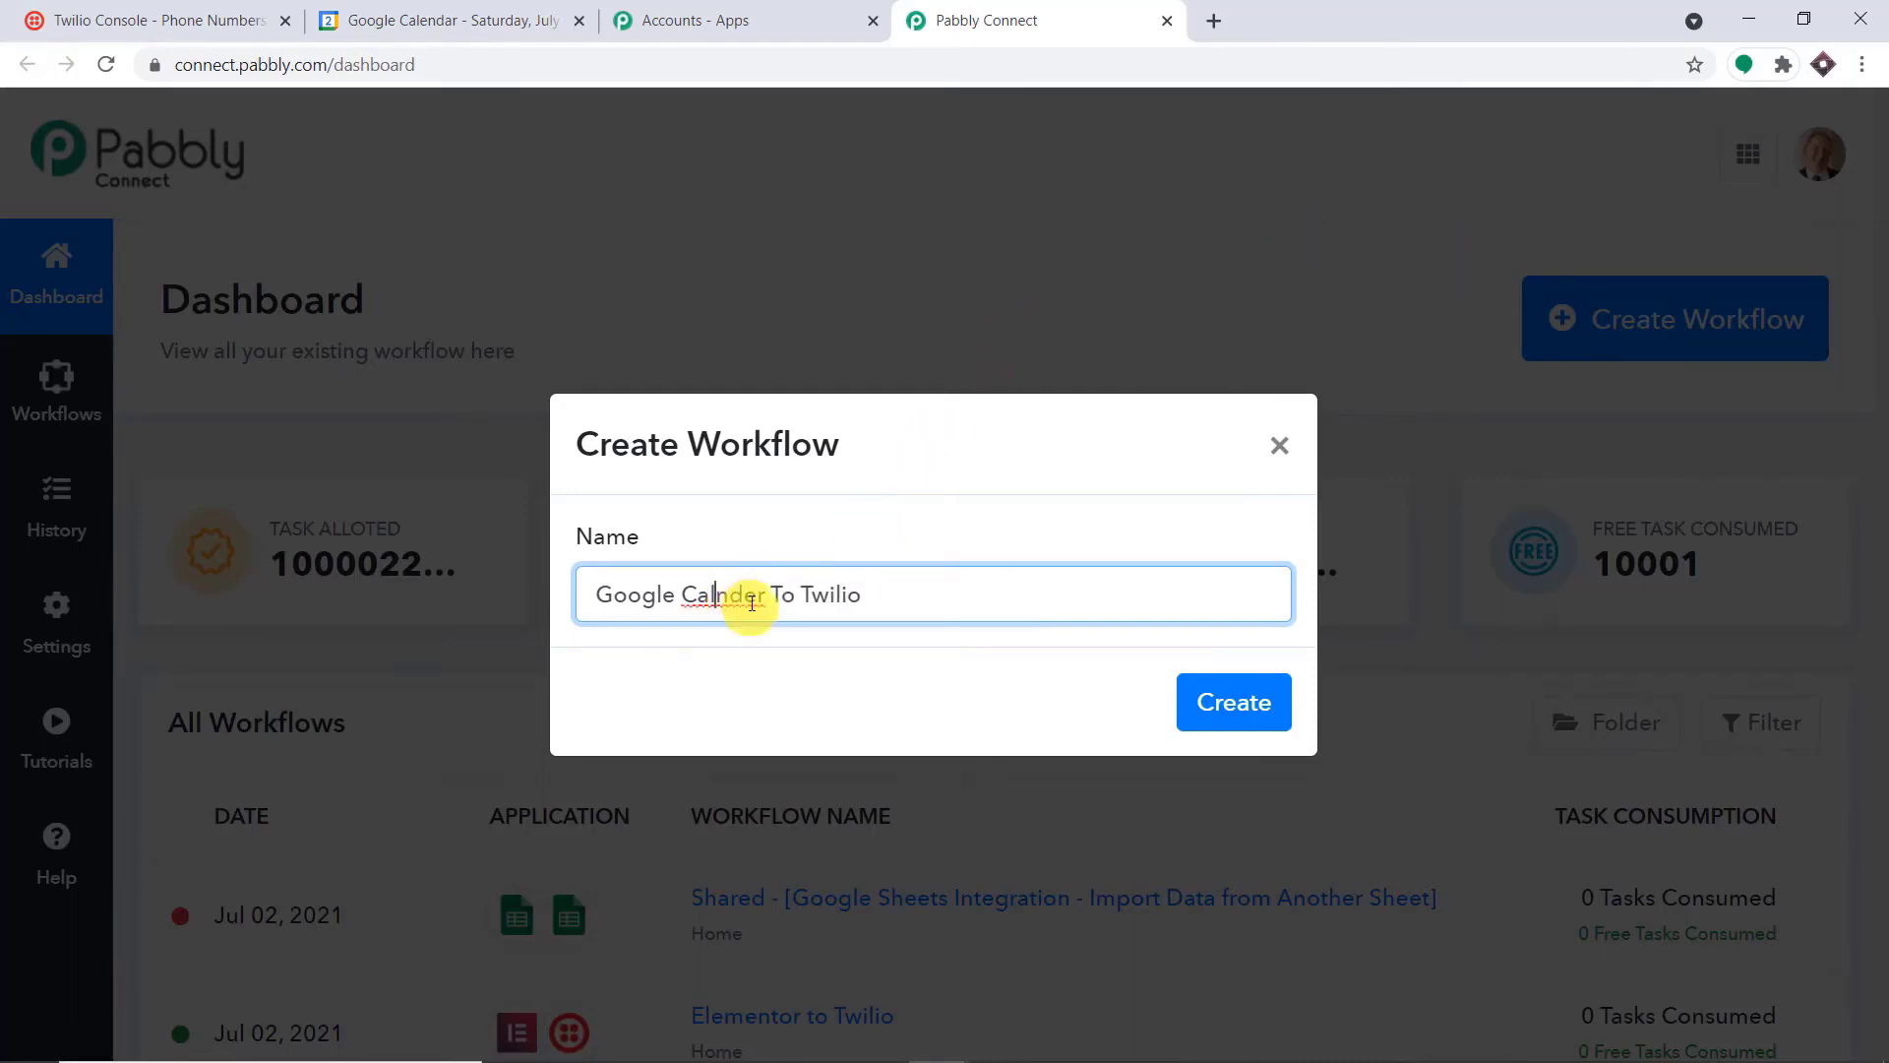
left_click(763, 599)
key("BackSpace")
type("a")
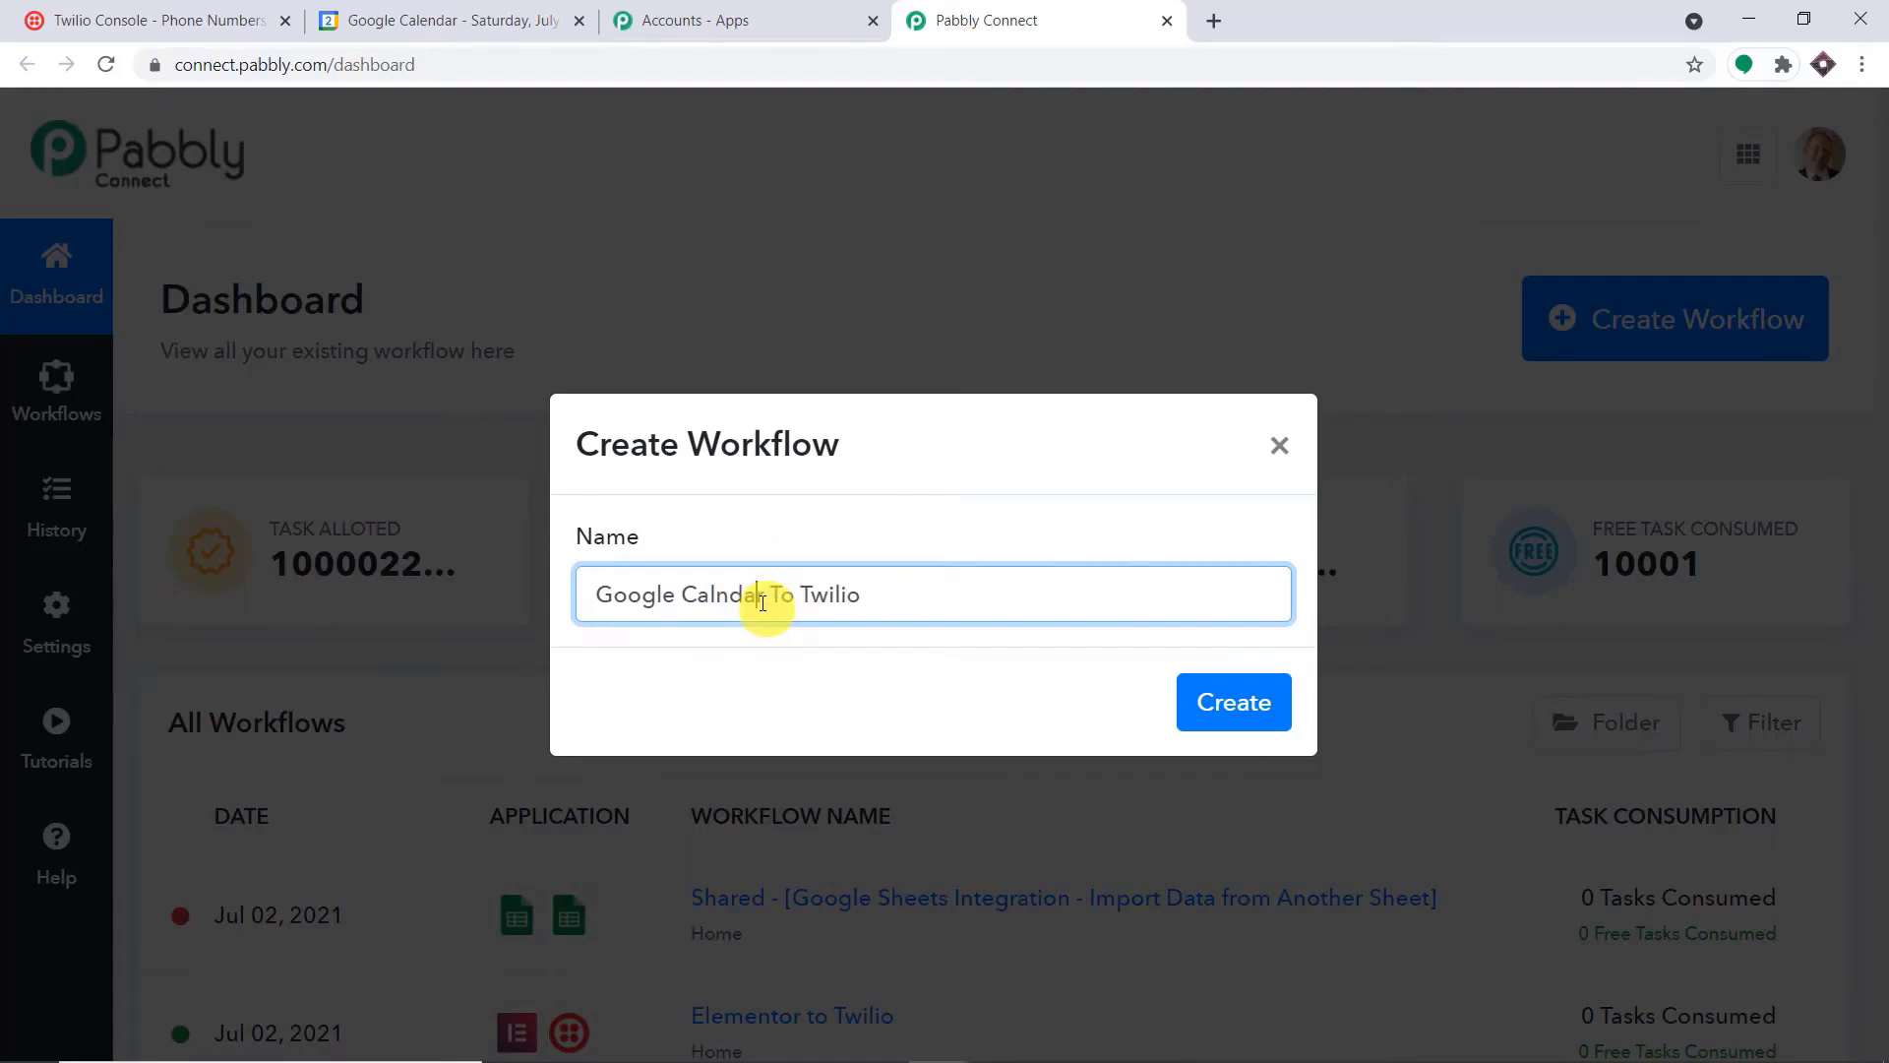
left_click(722, 598)
type("e")
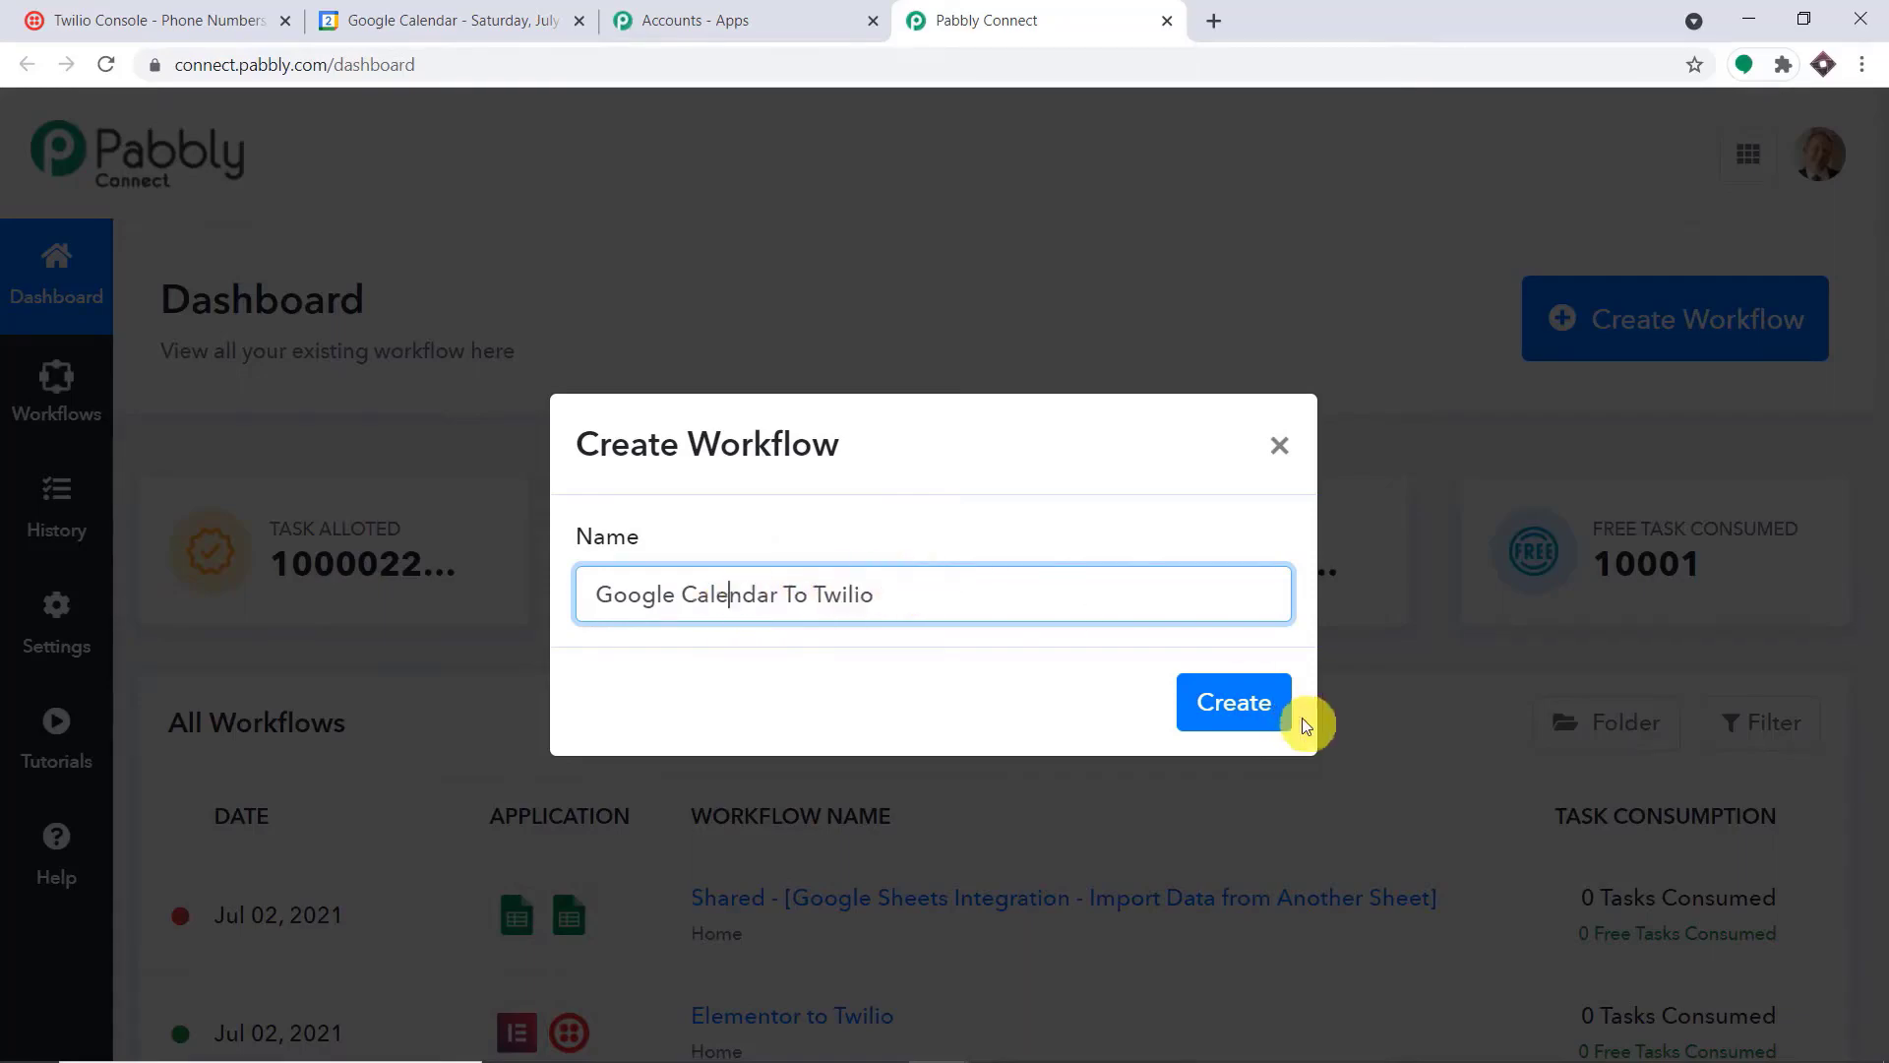
left_click(1282, 713)
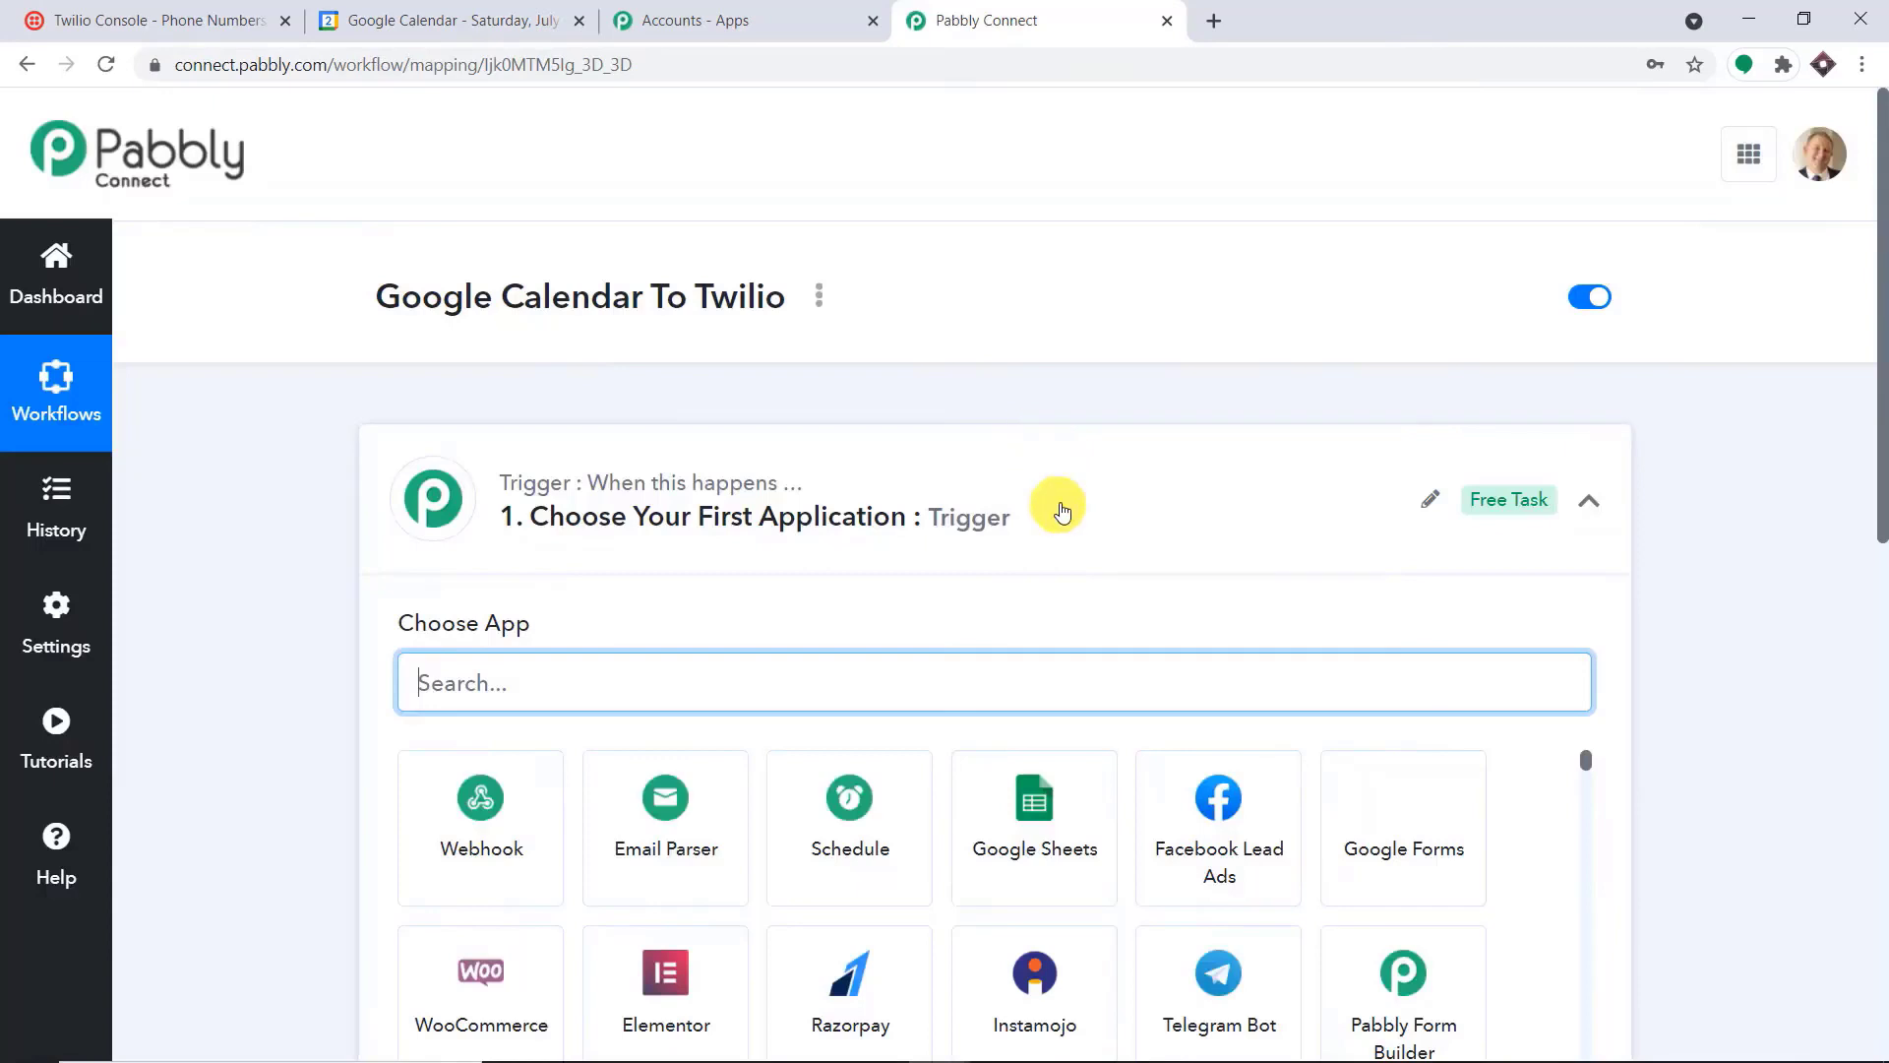
left_click(1062, 509)
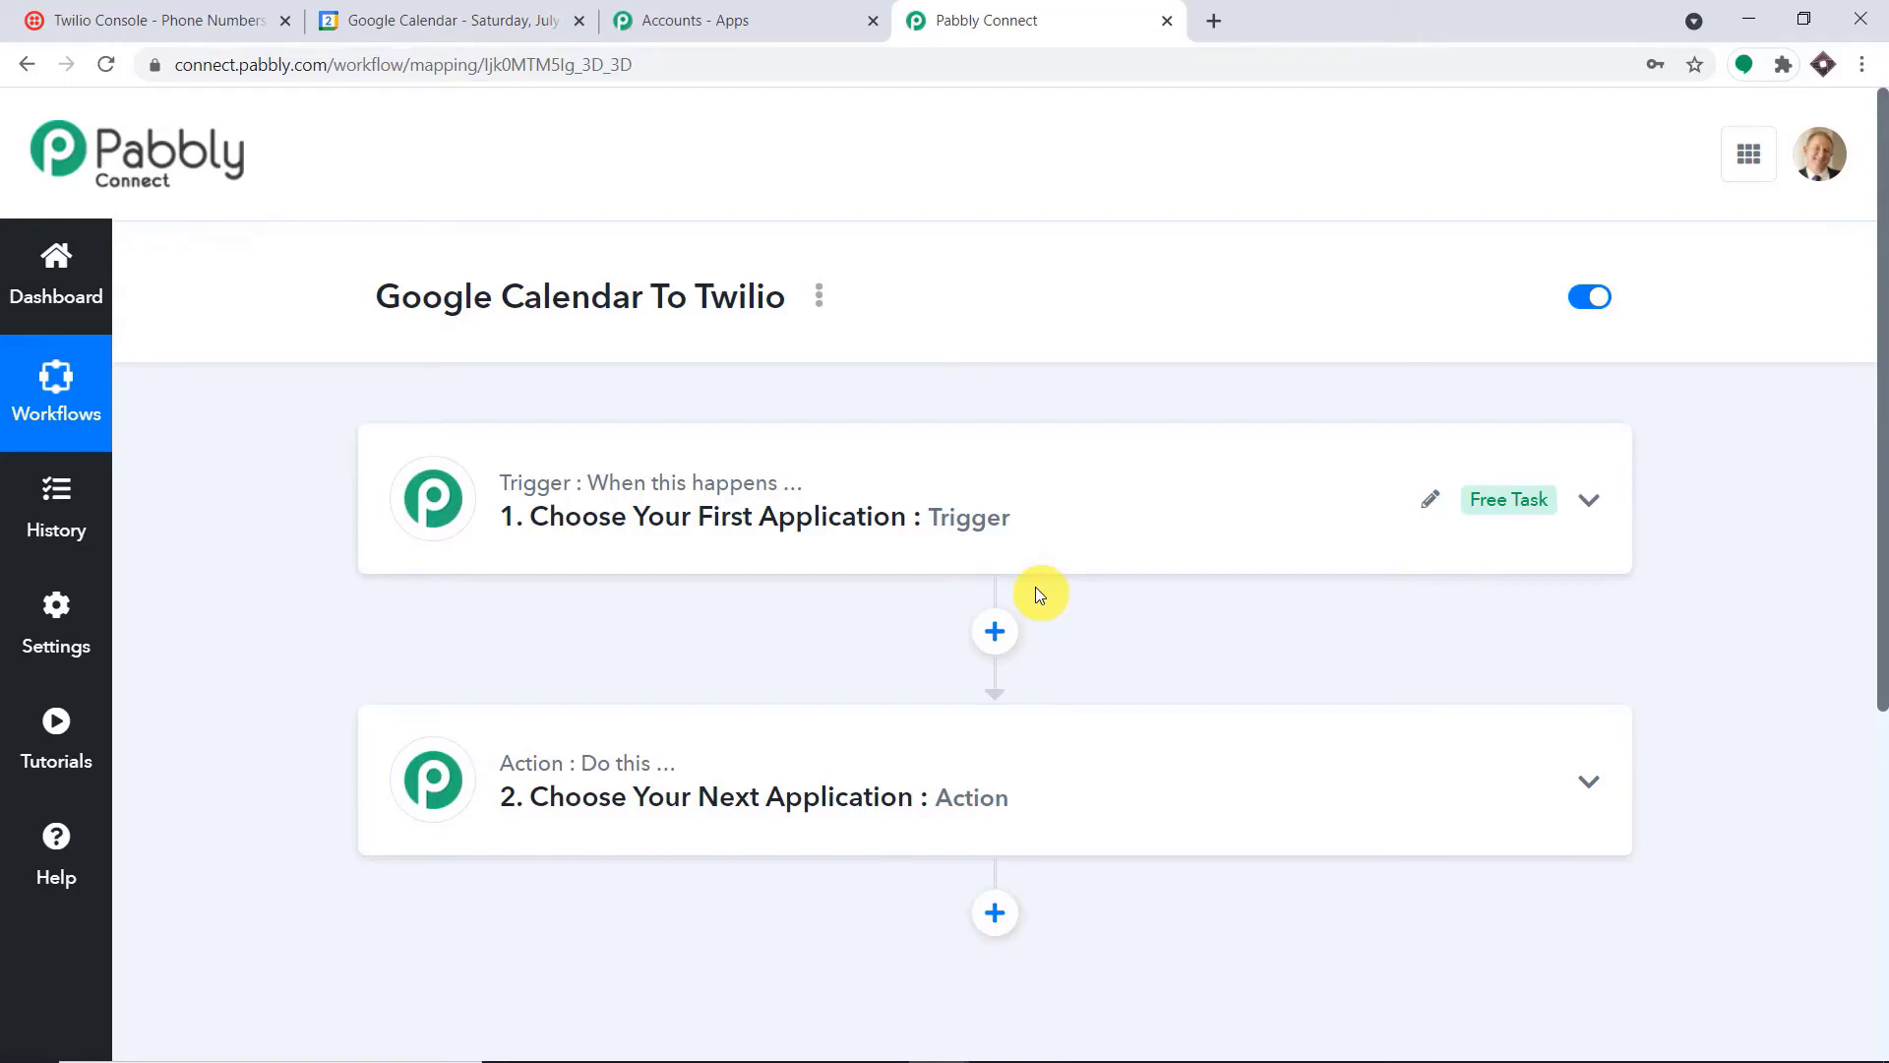
left_click(995, 513)
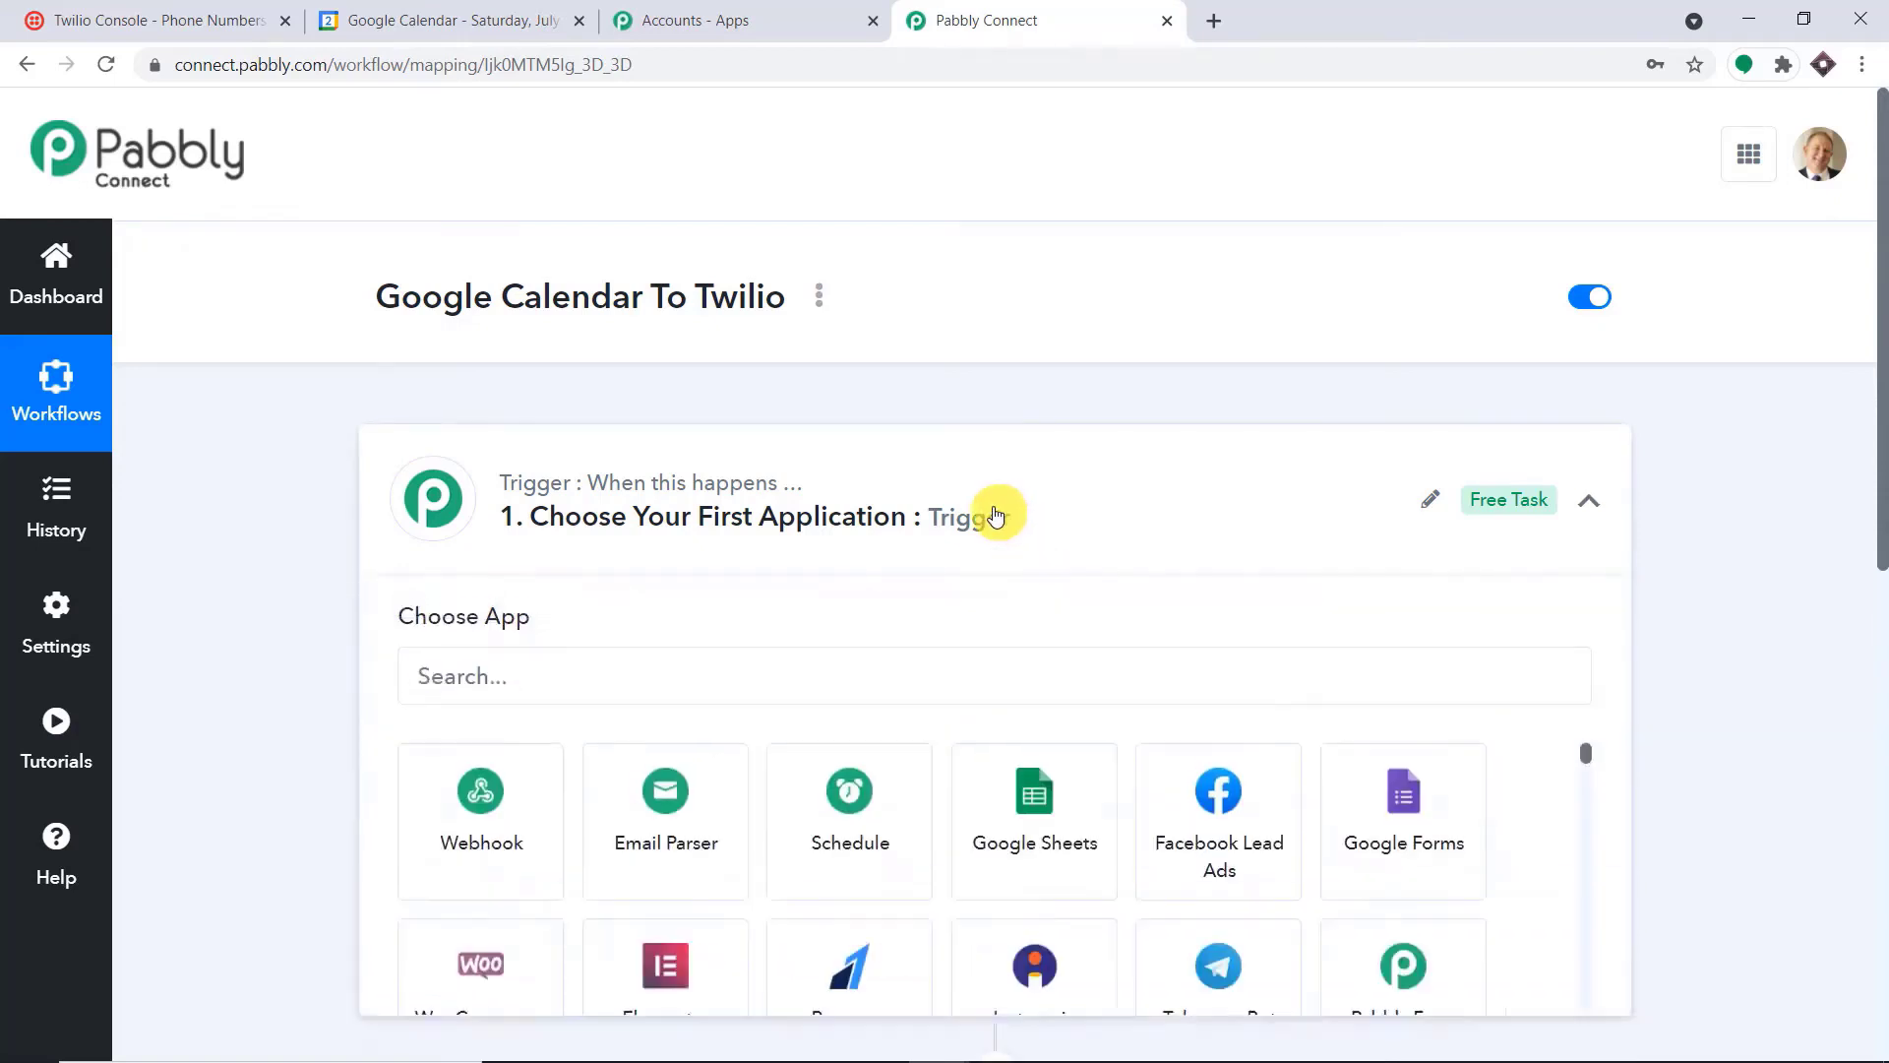
left_click(995, 513)
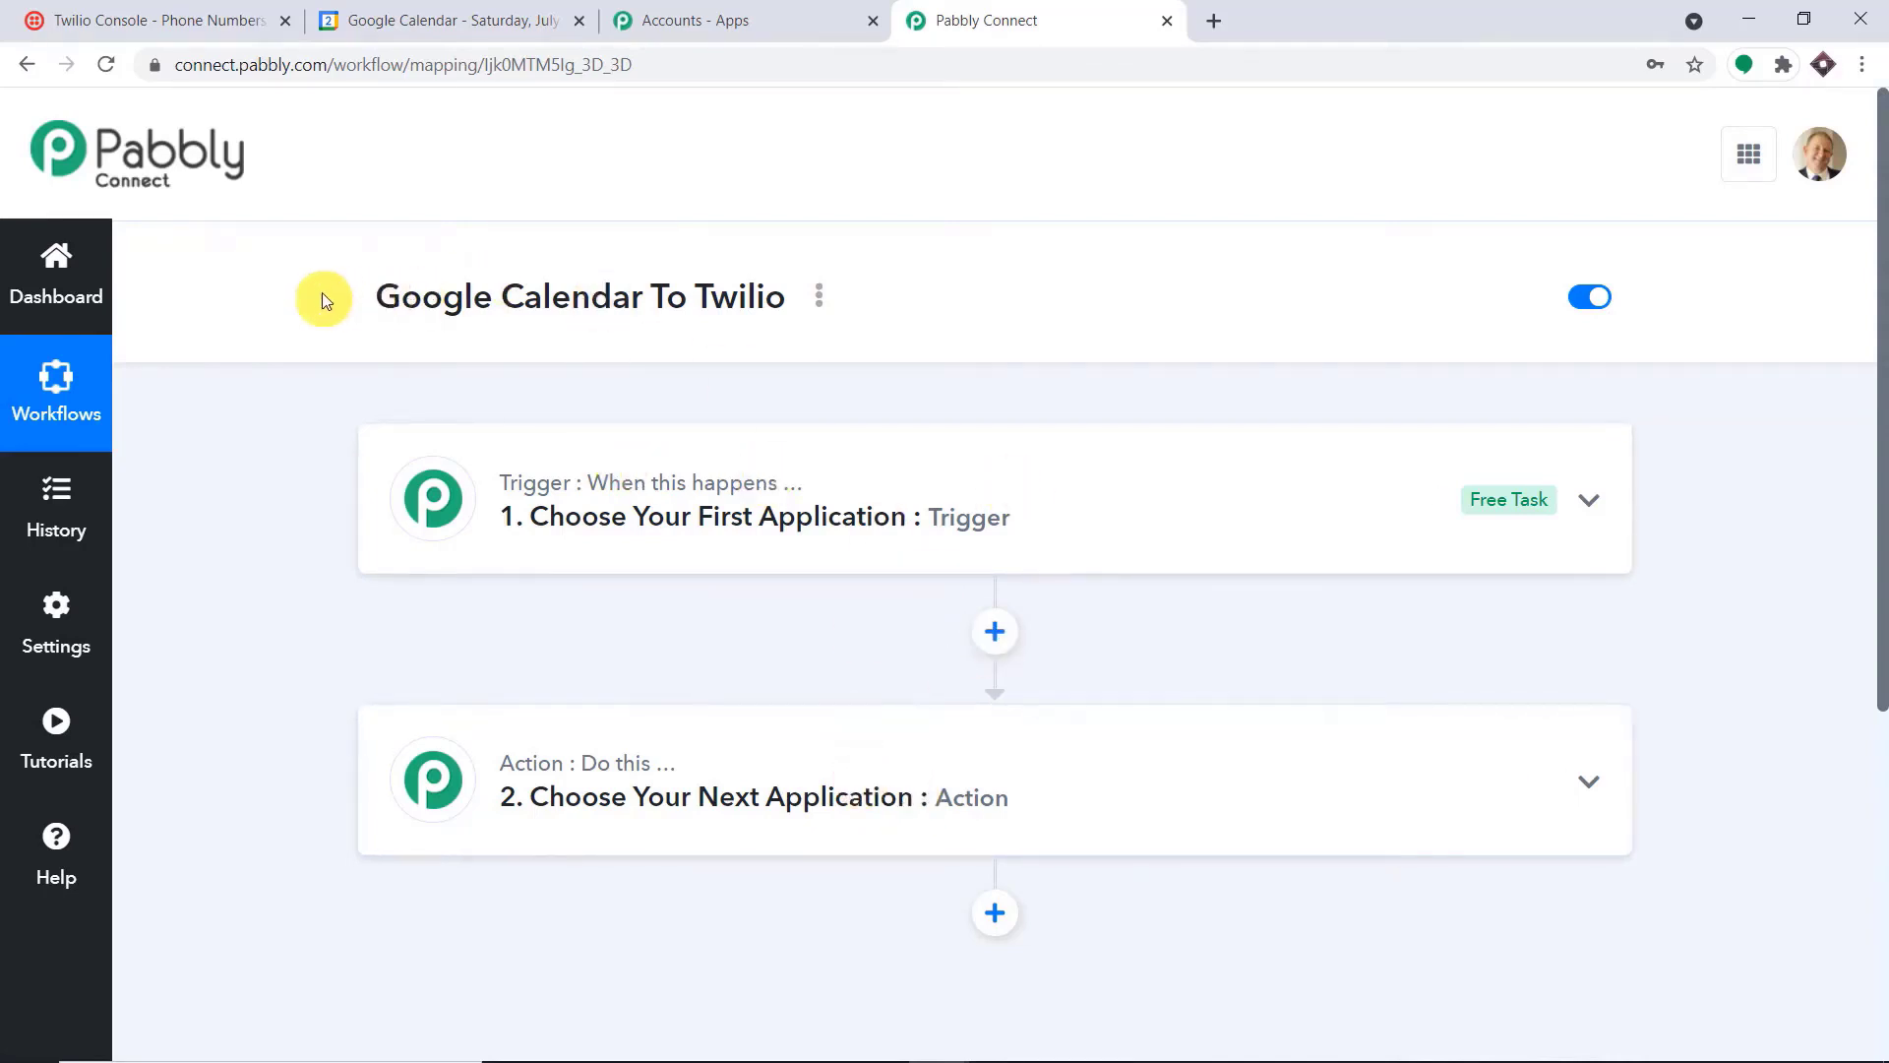
left_click_drag(627, 324, 918, 263)
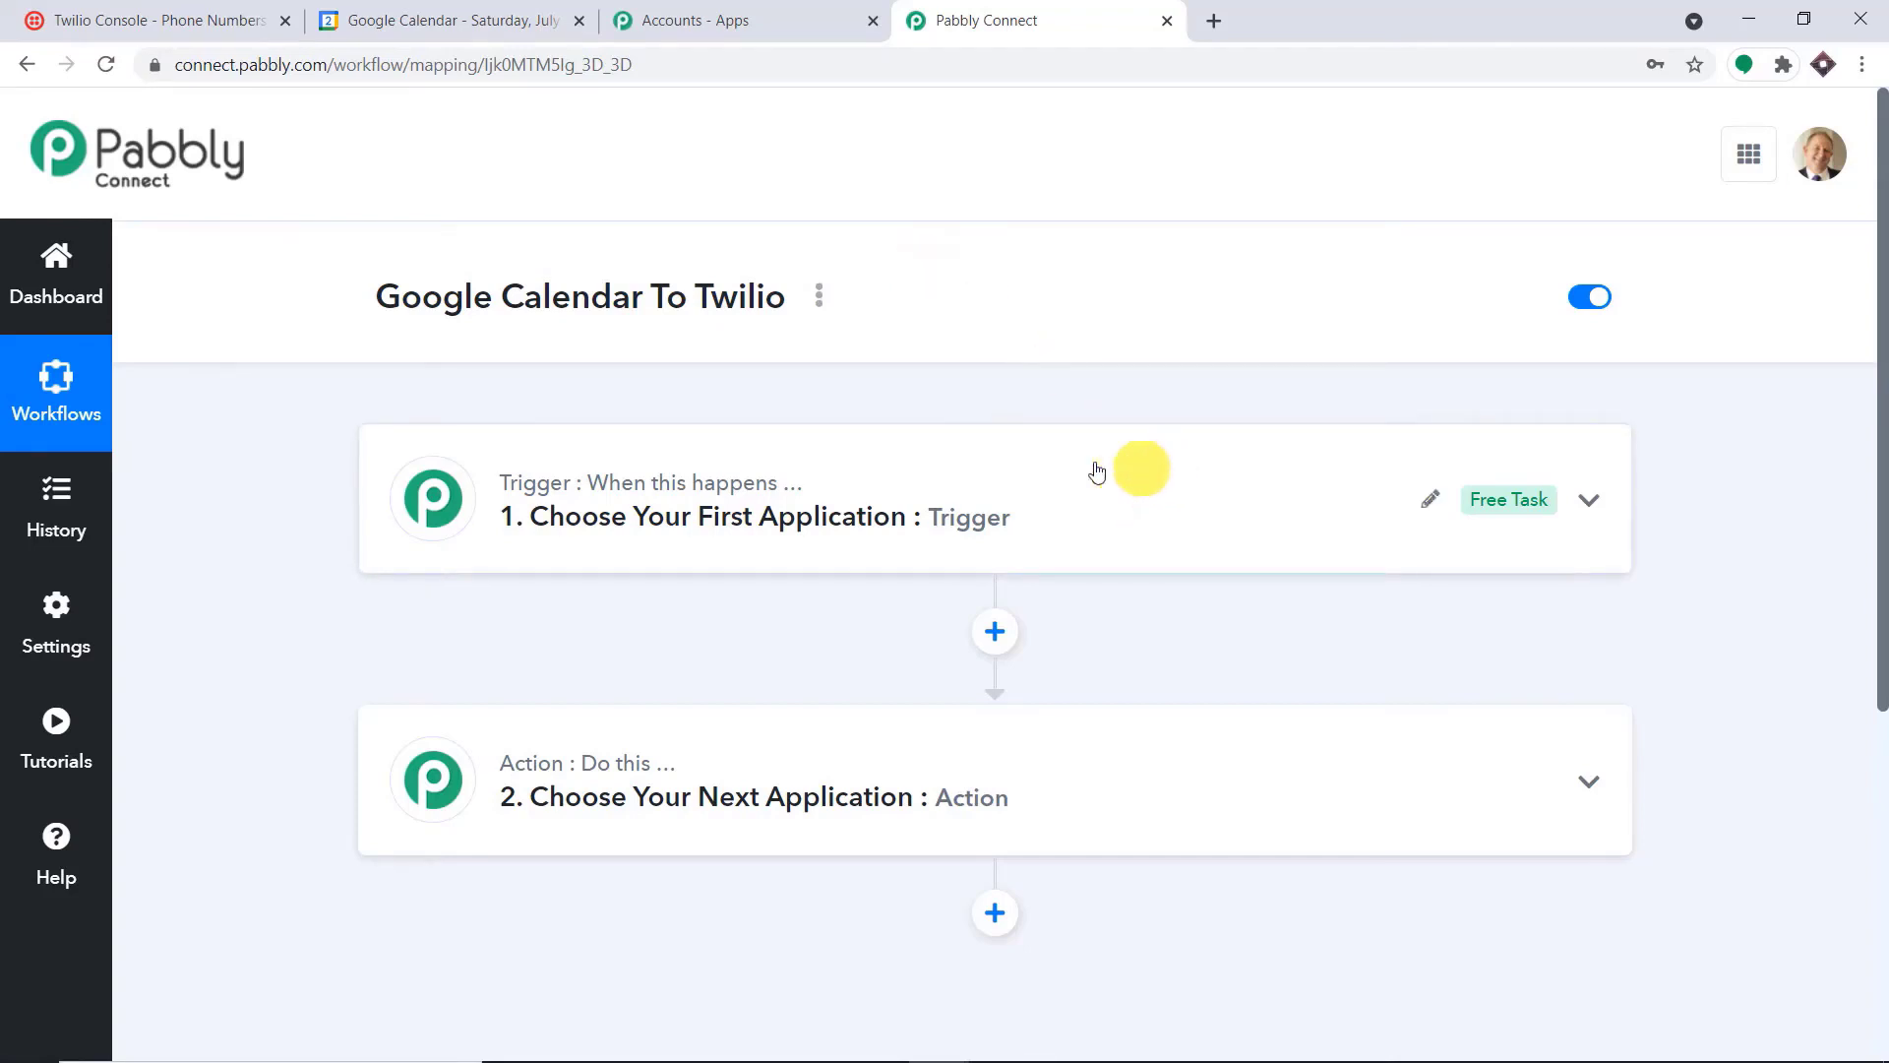
Set the workflow's trigger to Google Calendar with the New Event trigger event
left_click(762, 506)
scroll(807, 492, "down", 2)
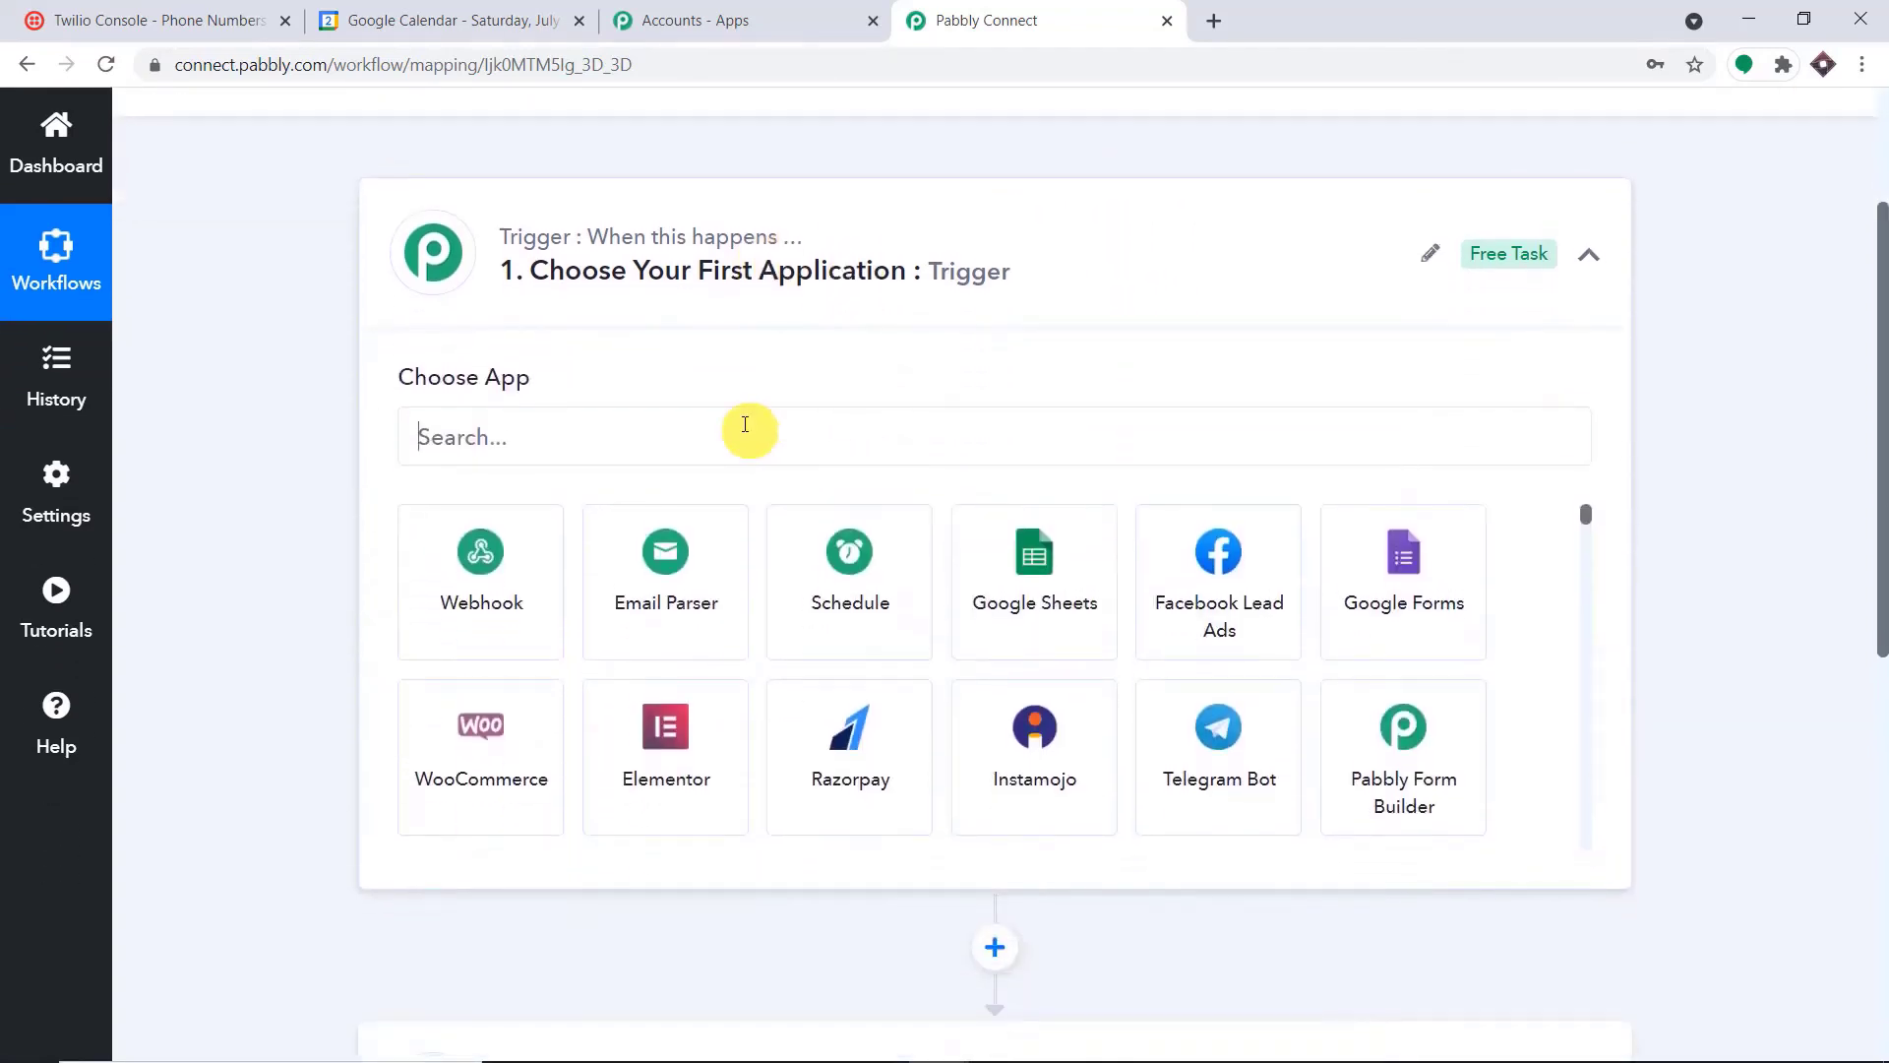
left_click(745, 424)
type("go")
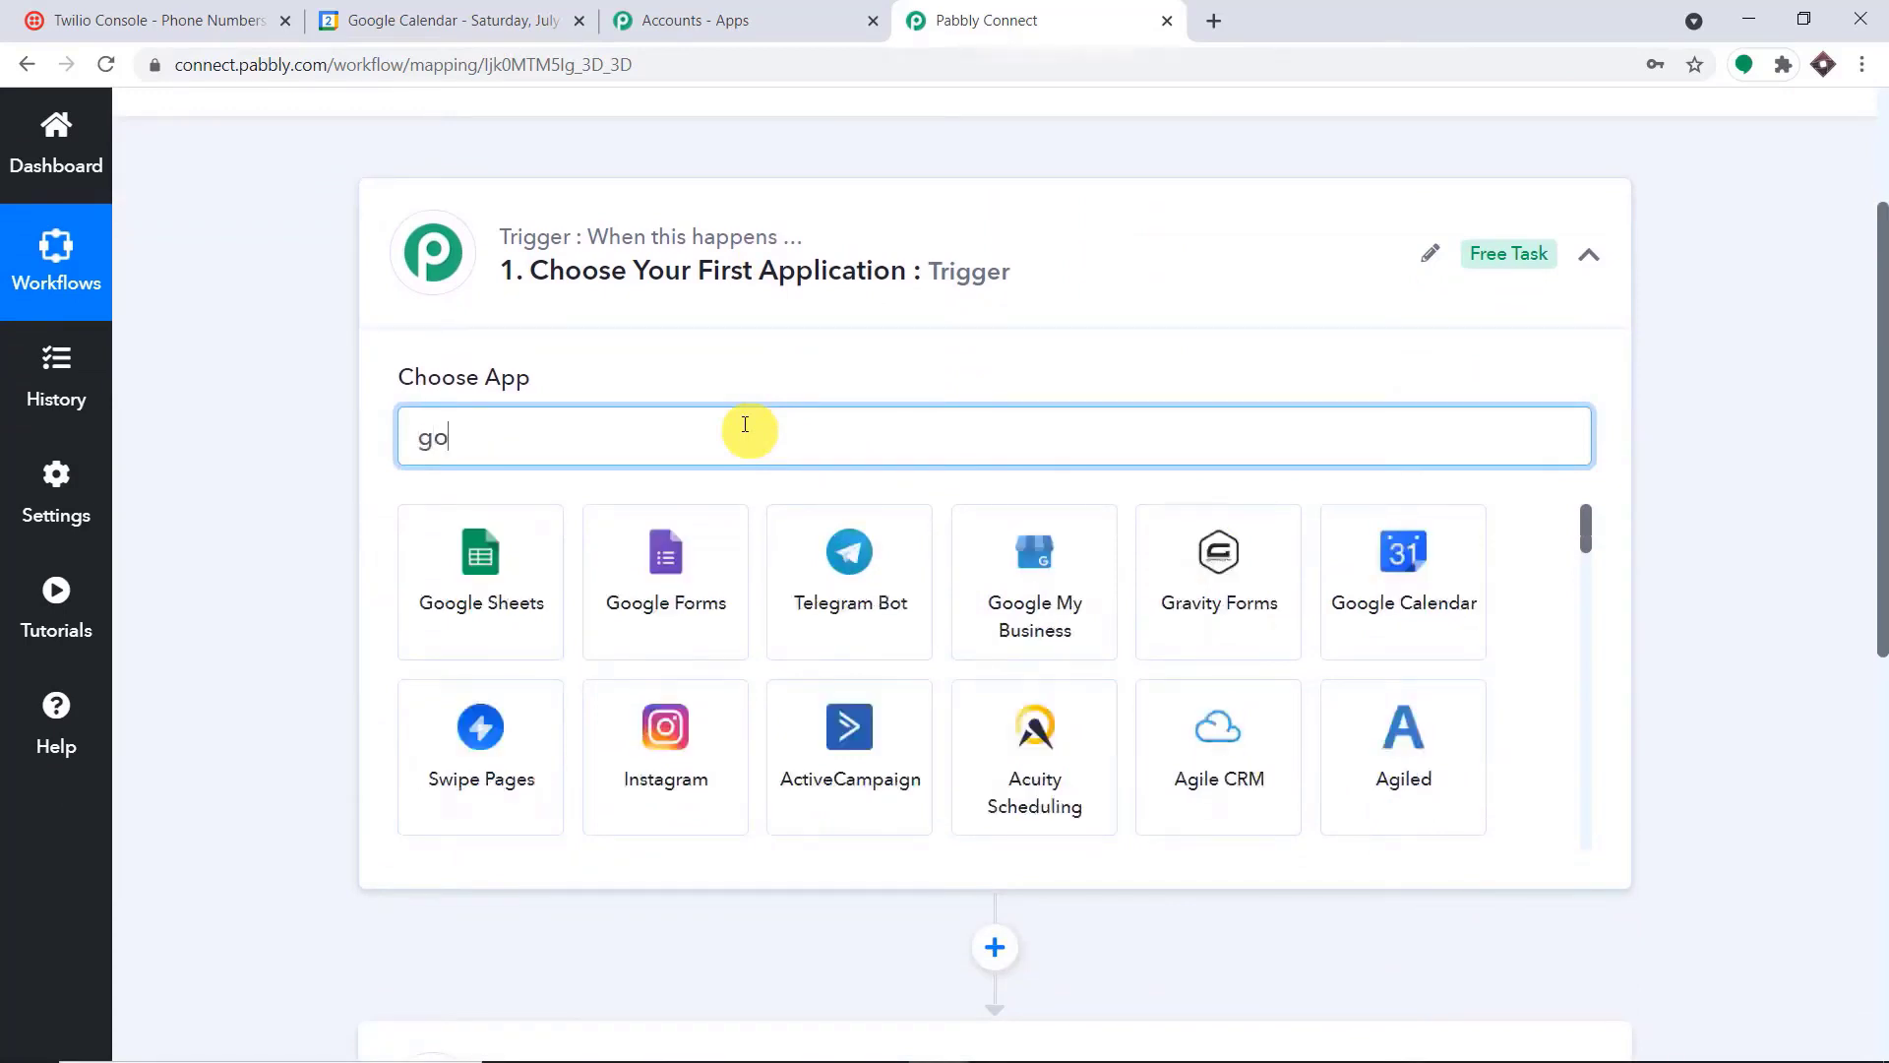
type("ogle")
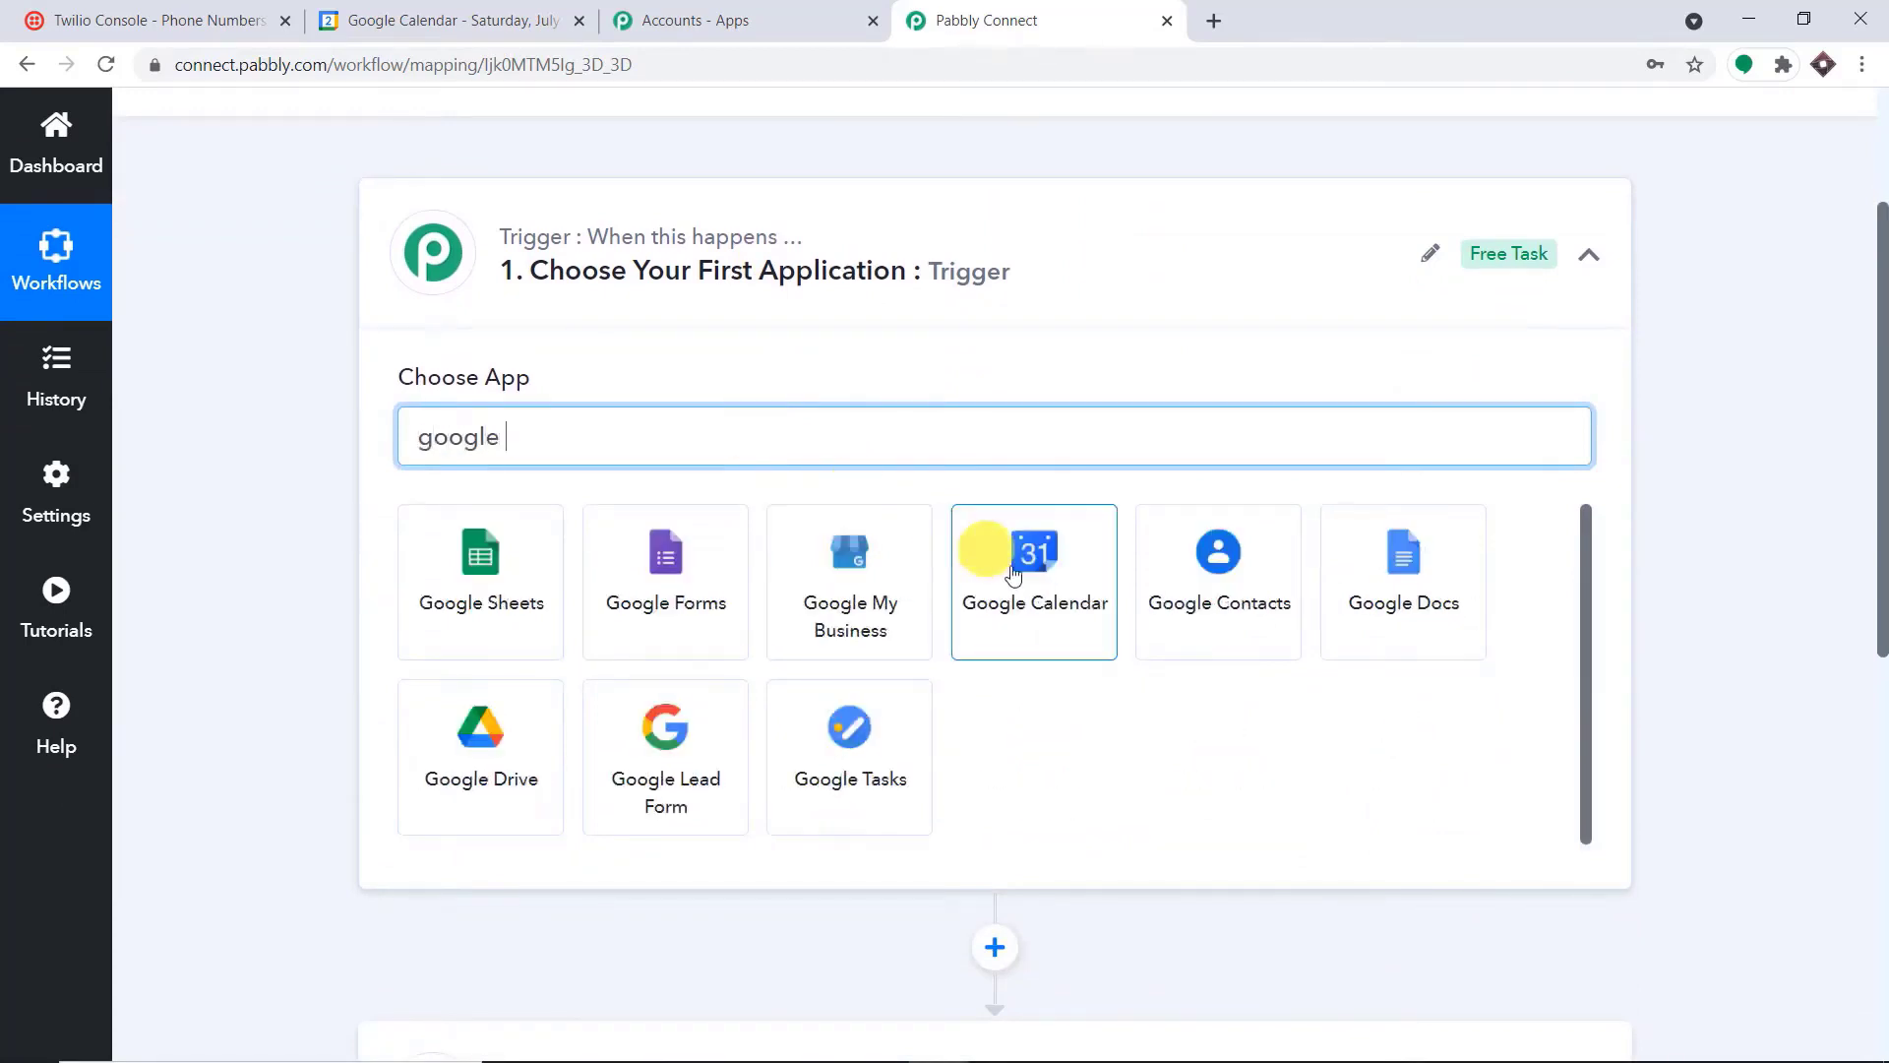
left_click(1041, 588)
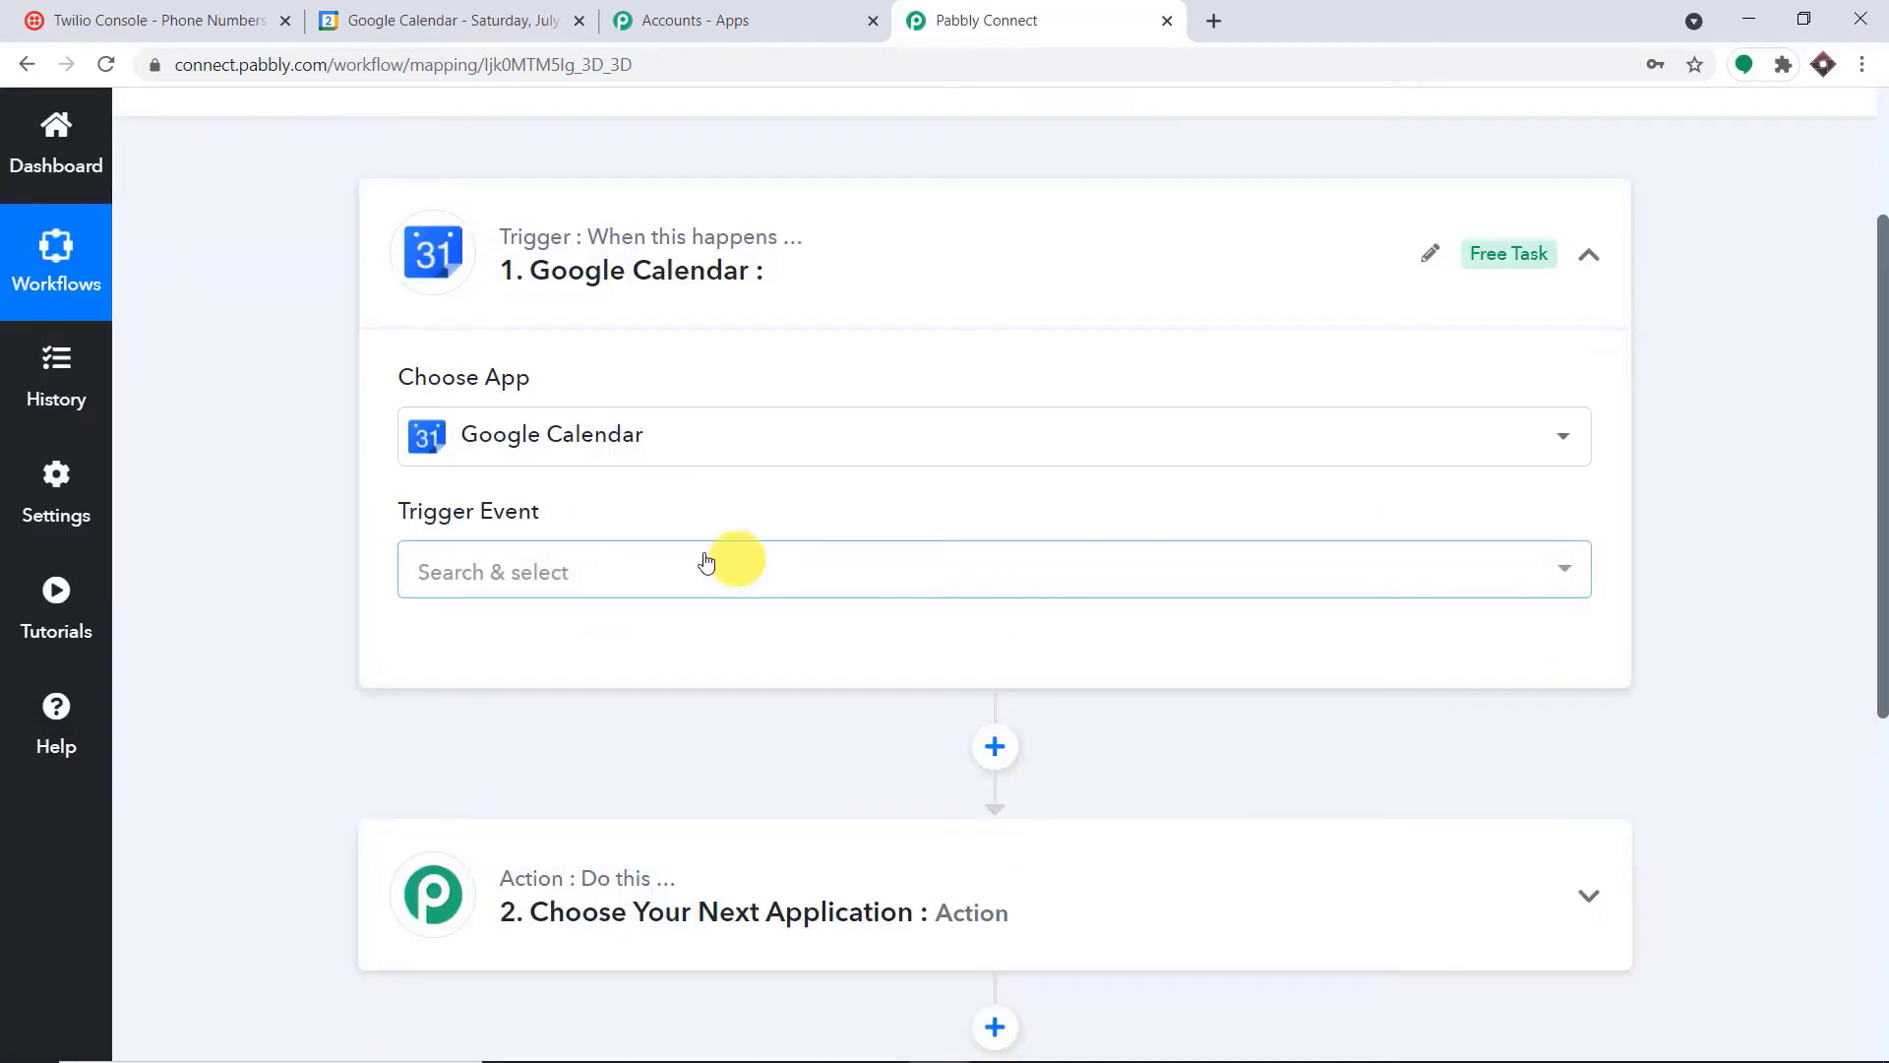
left_click(701, 569)
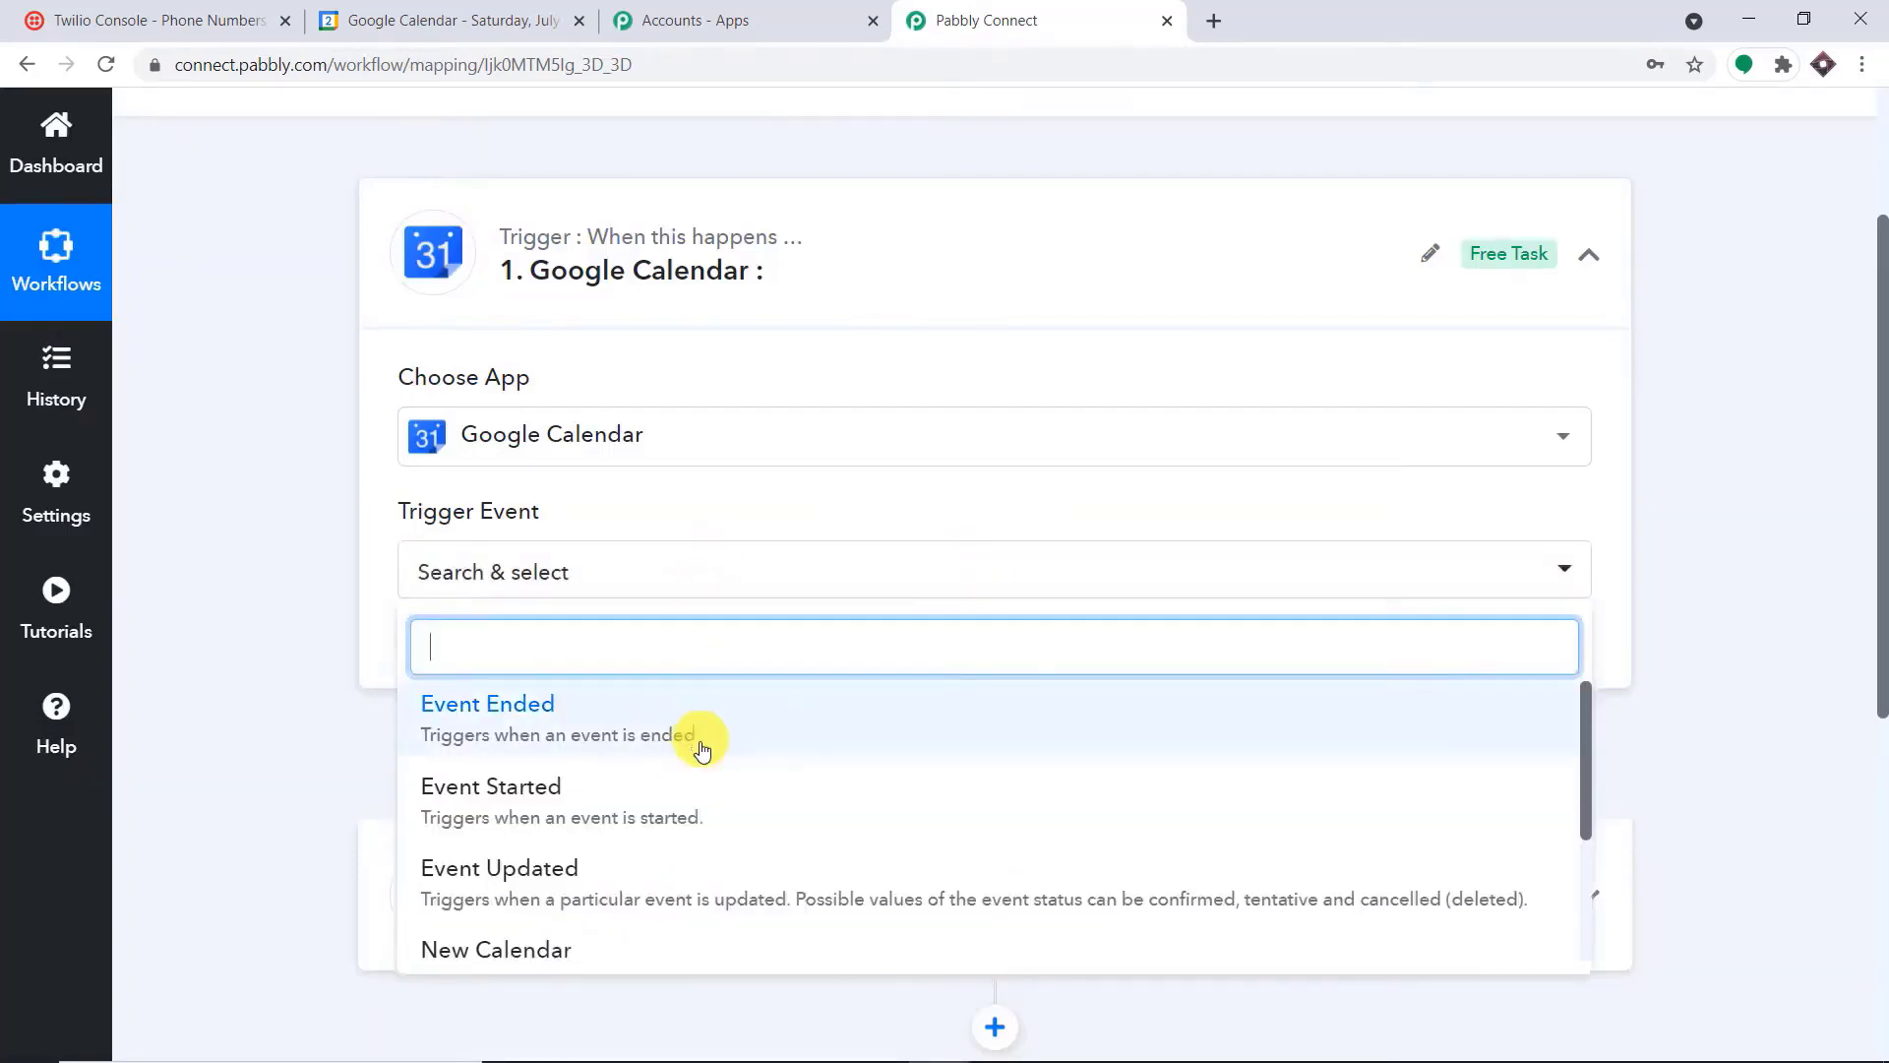
scroll(709, 767, "down", 1)
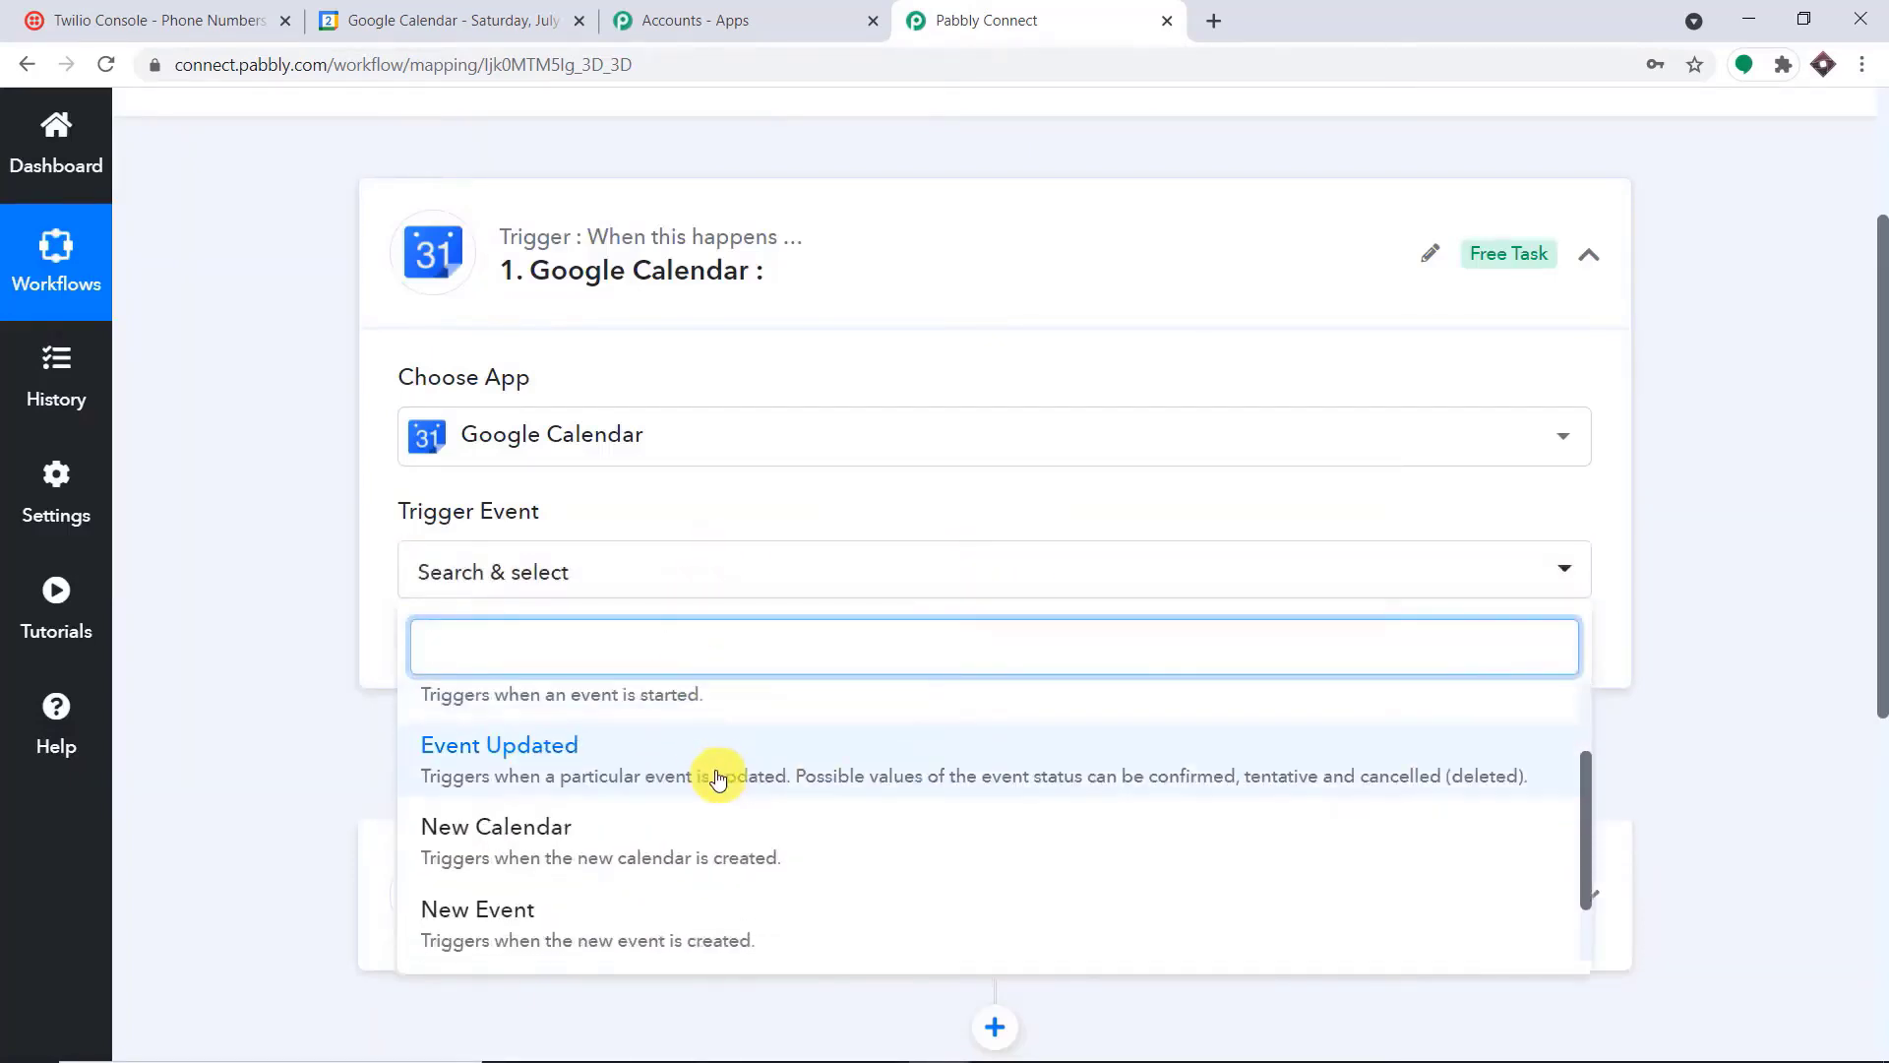
left_click(604, 915)
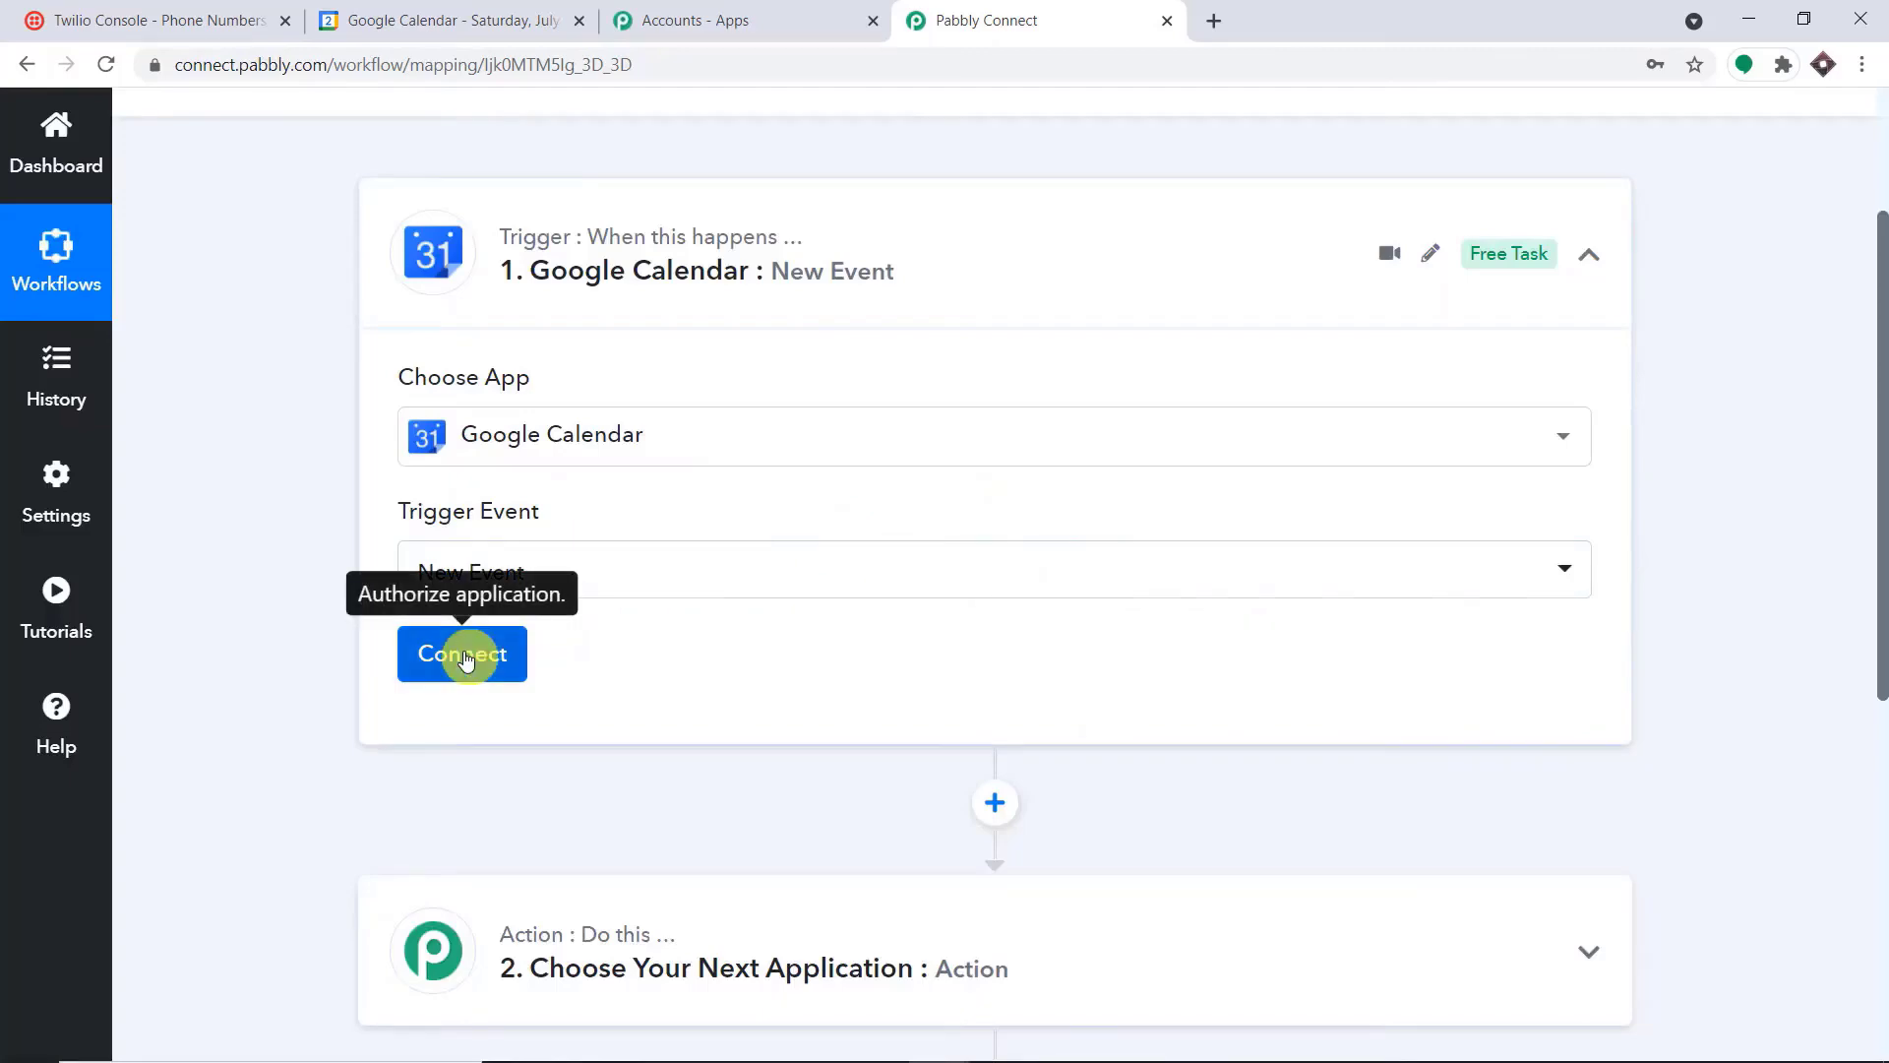
Add a new Google Calendar connection to the trigger, choosing the calendar owner's Google account and allowing Pabbly Connect Calendar access
left_click(462, 653)
left_click(1131, 418)
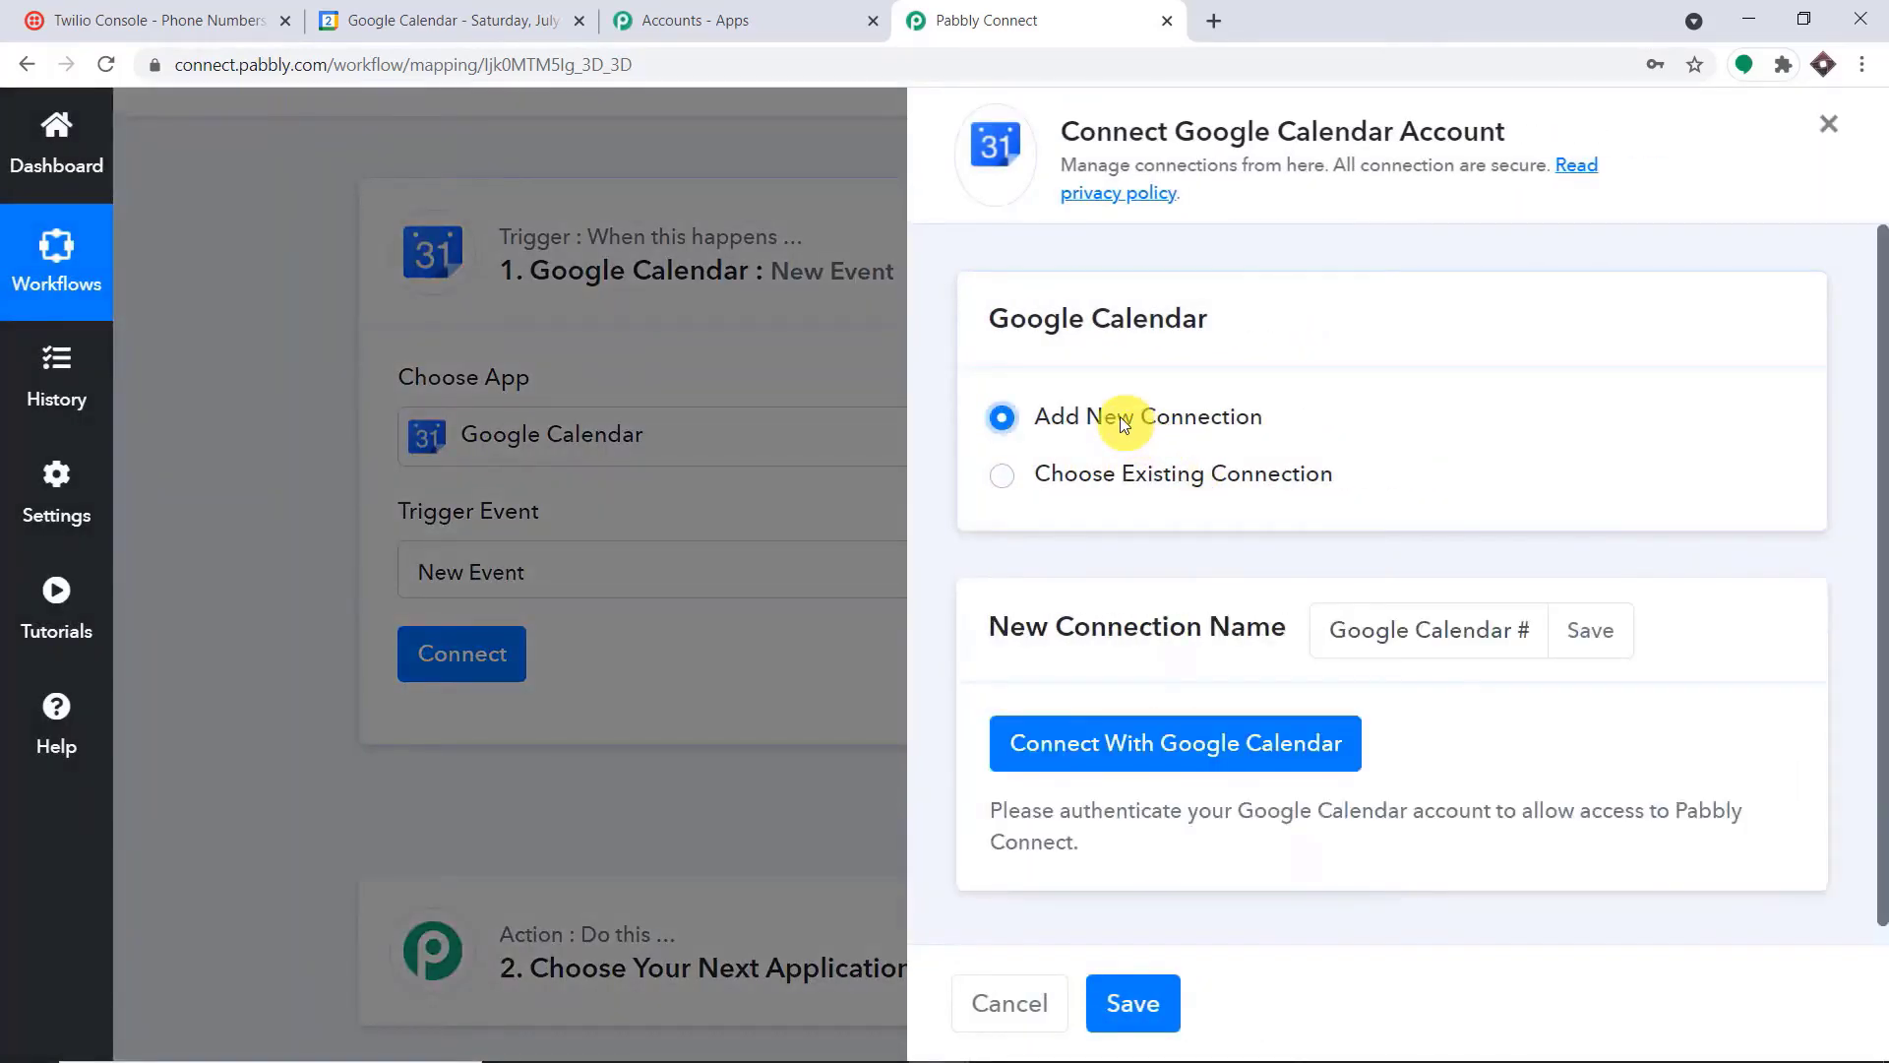
left_click(1128, 756)
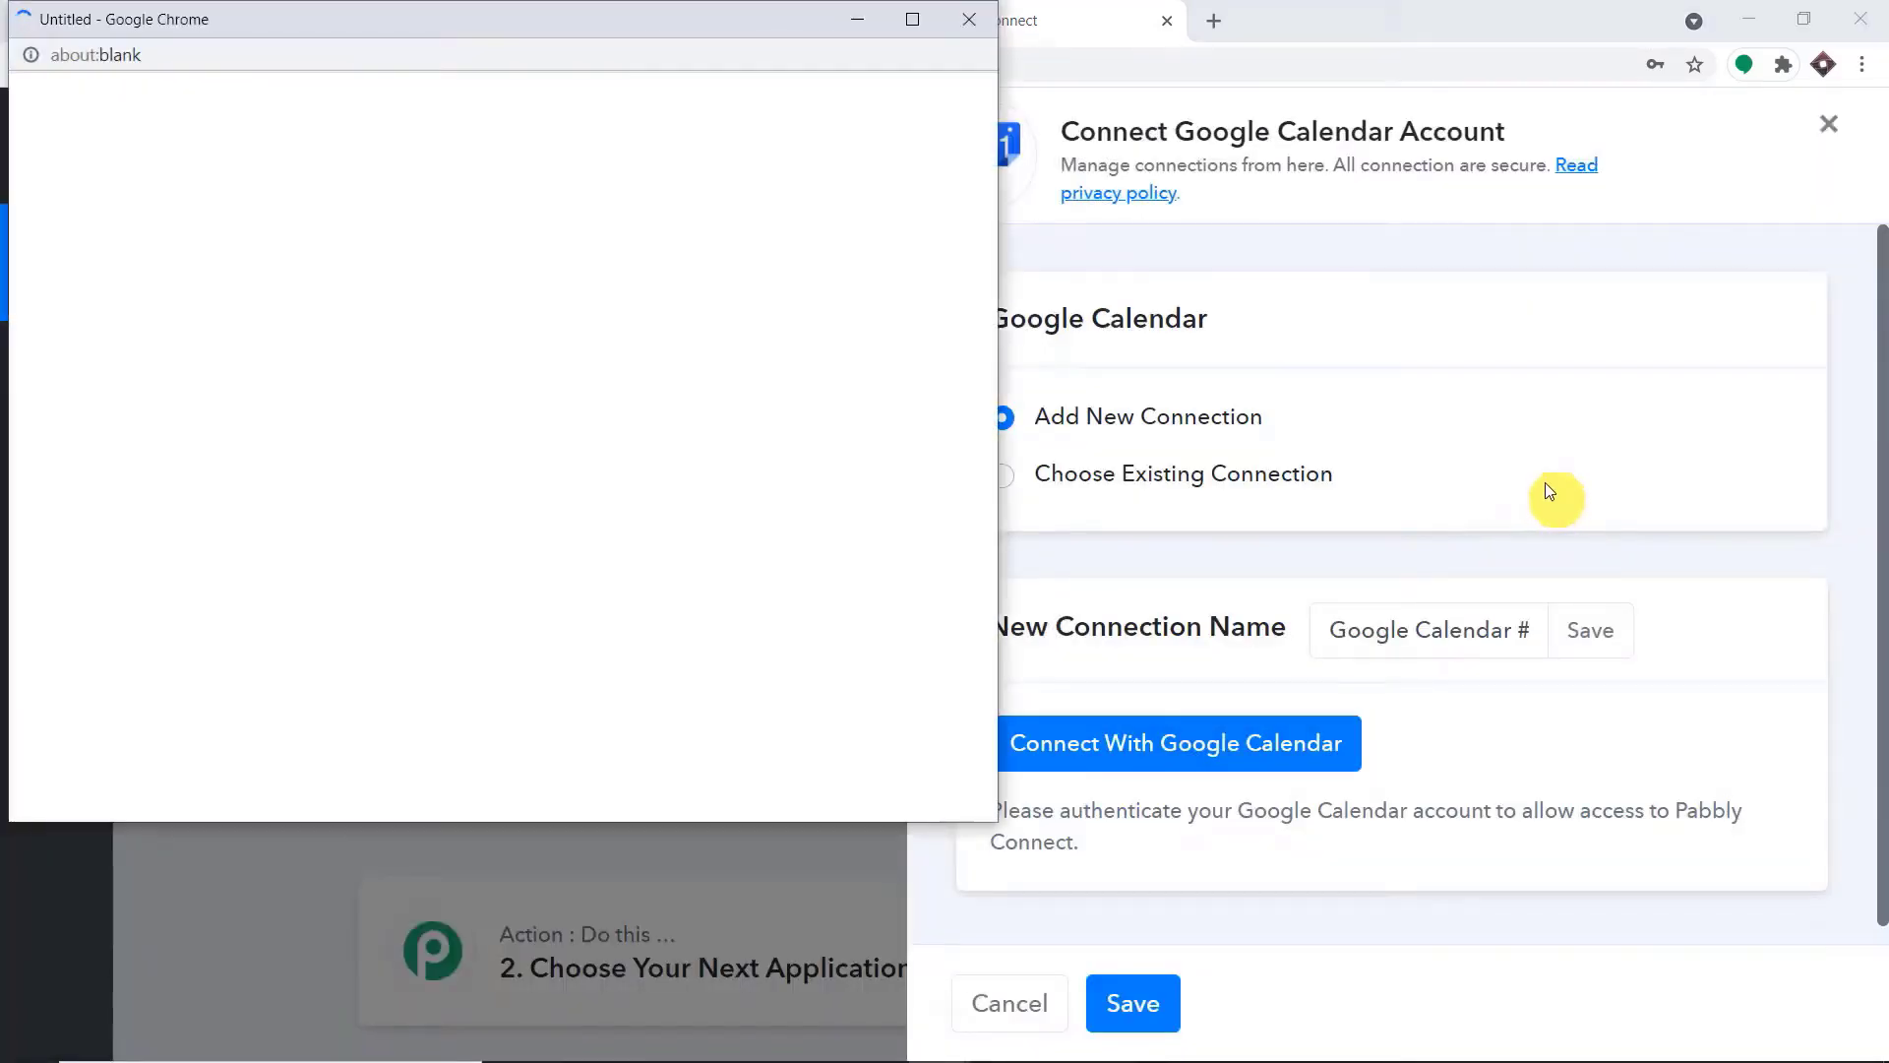
left_click_drag(558, 26, 1340, 74)
scroll(1296, 433, "down", 10)
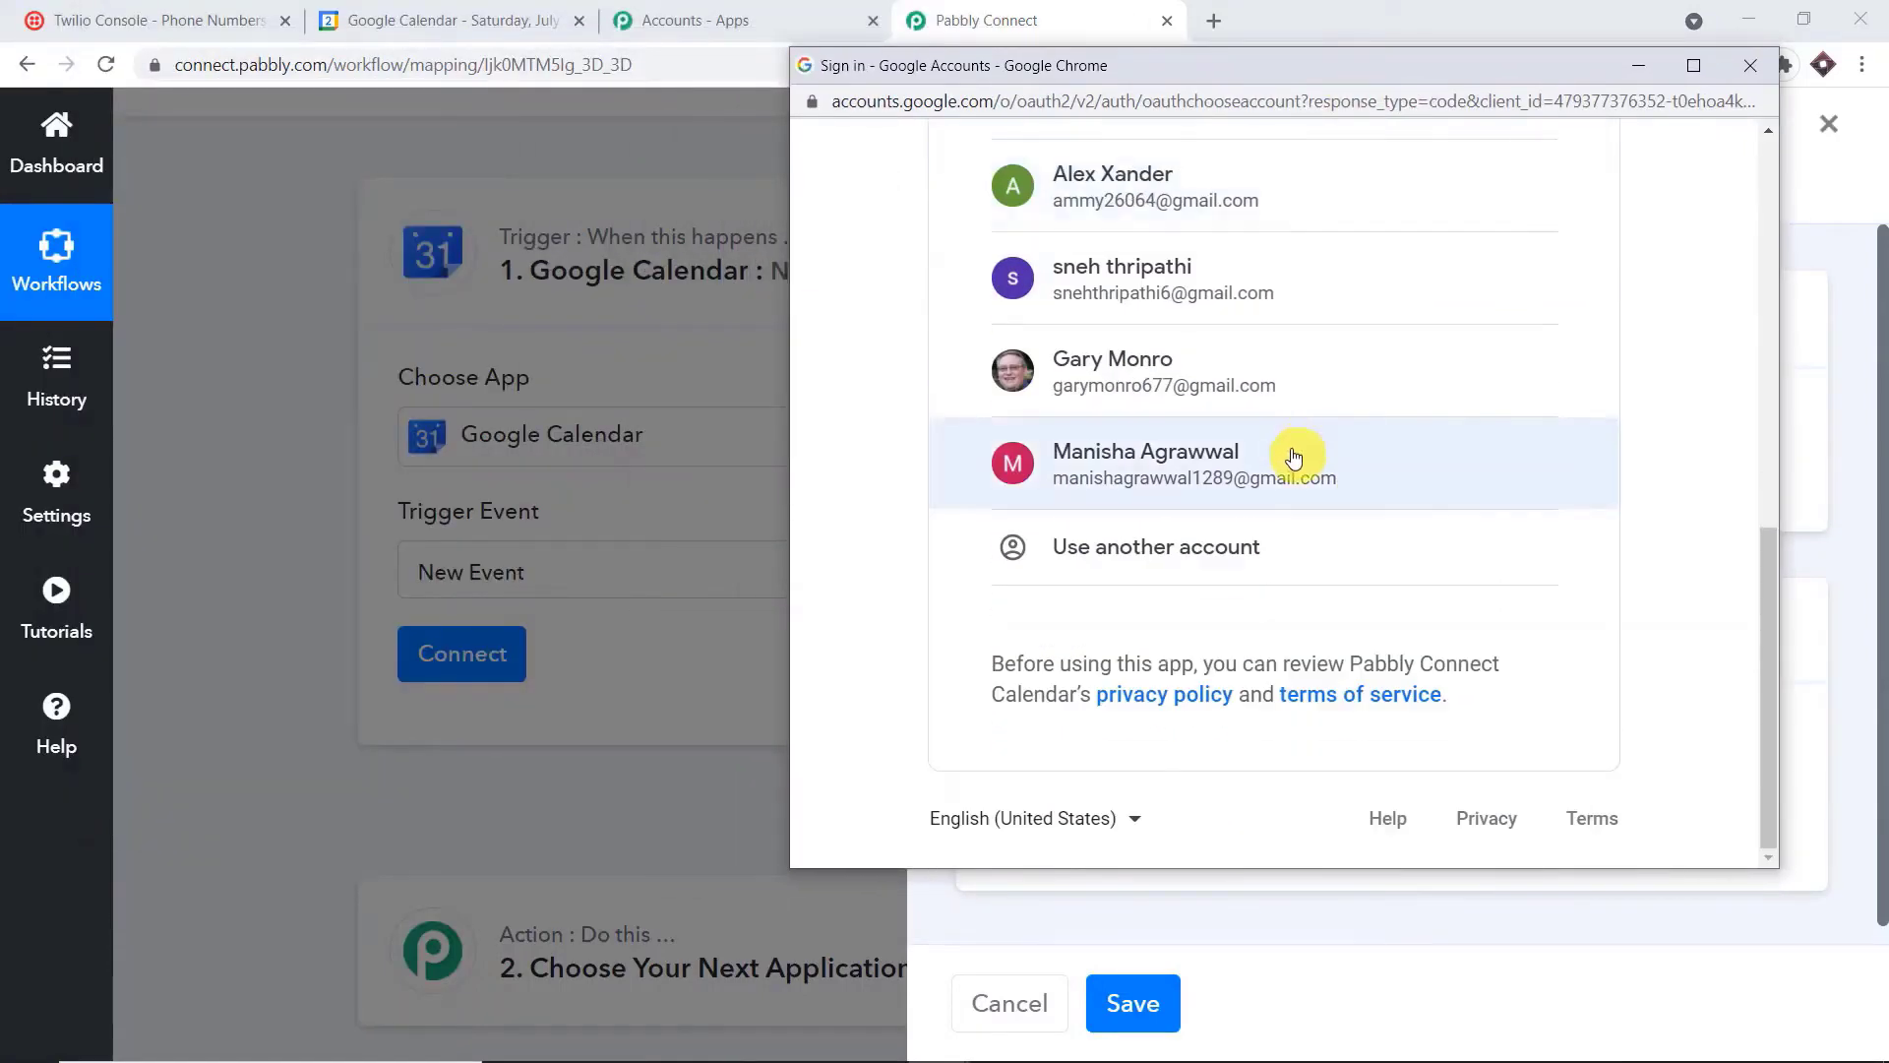
scroll(1297, 433, "up", 10)
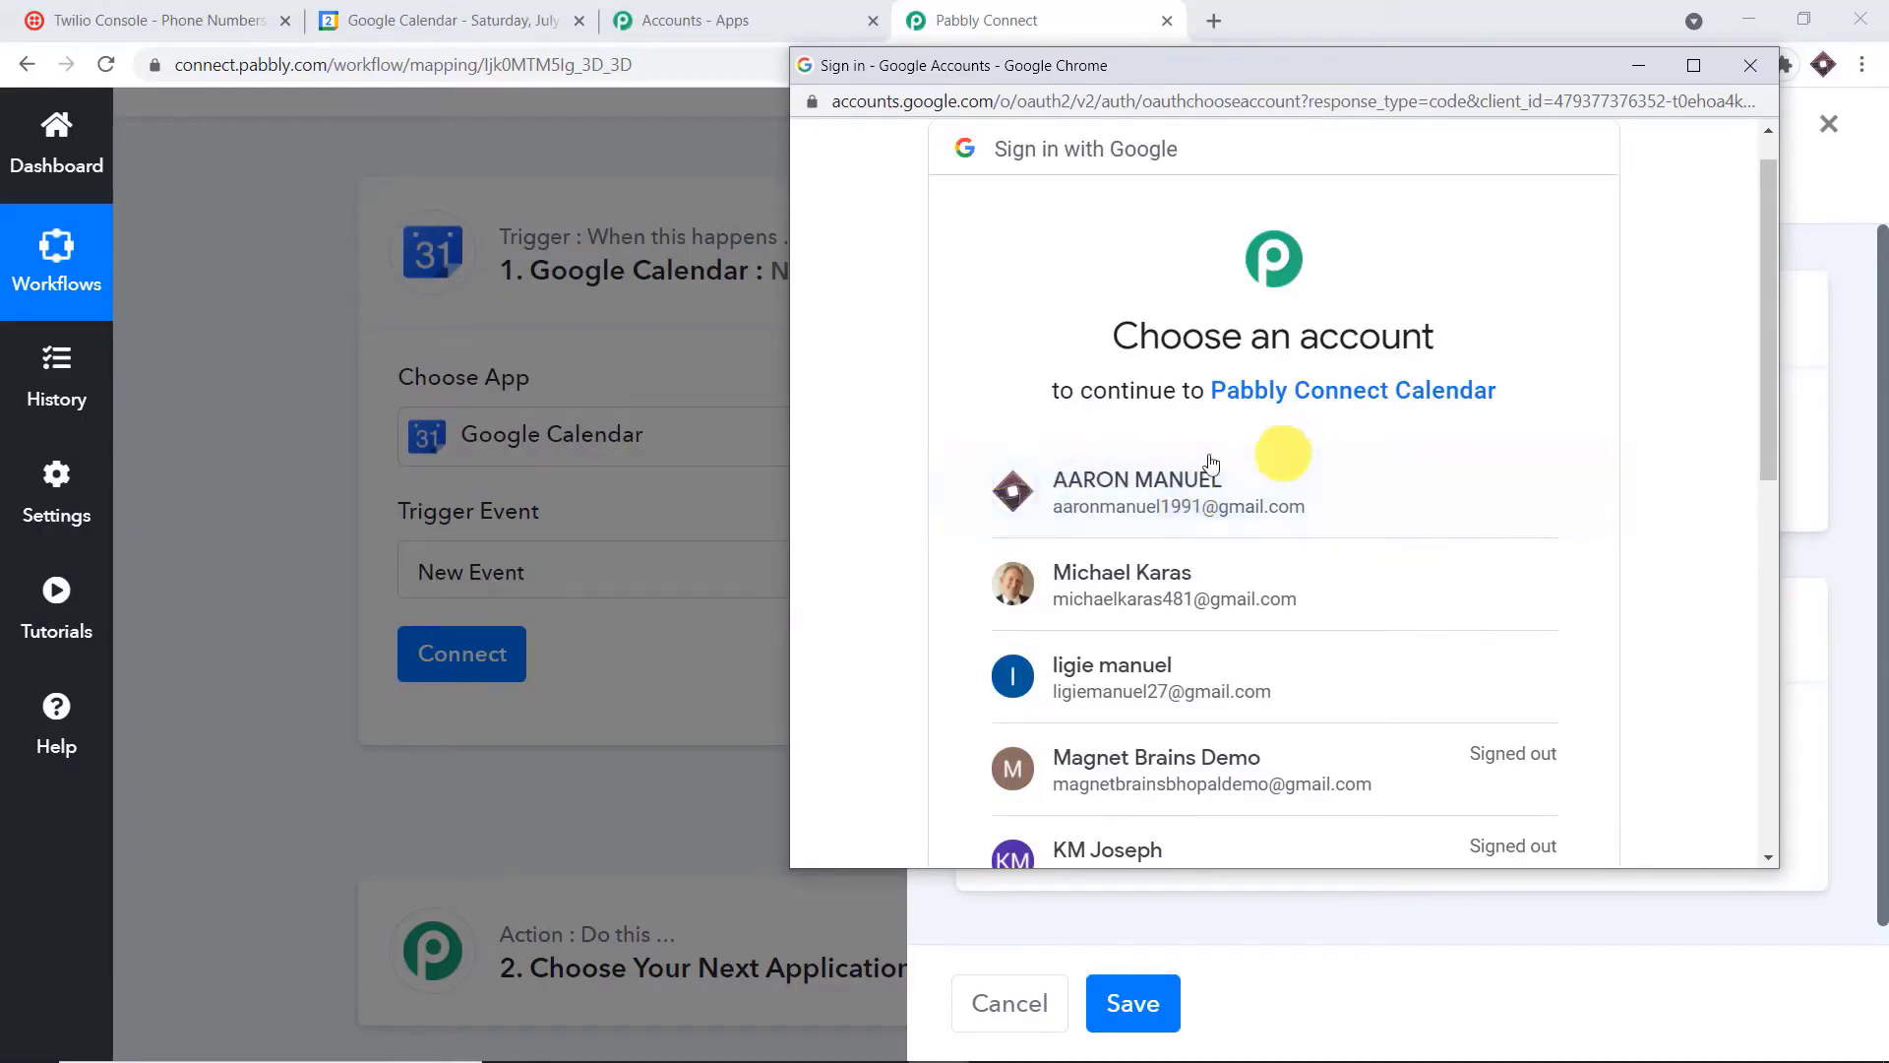
left_click(1174, 481)
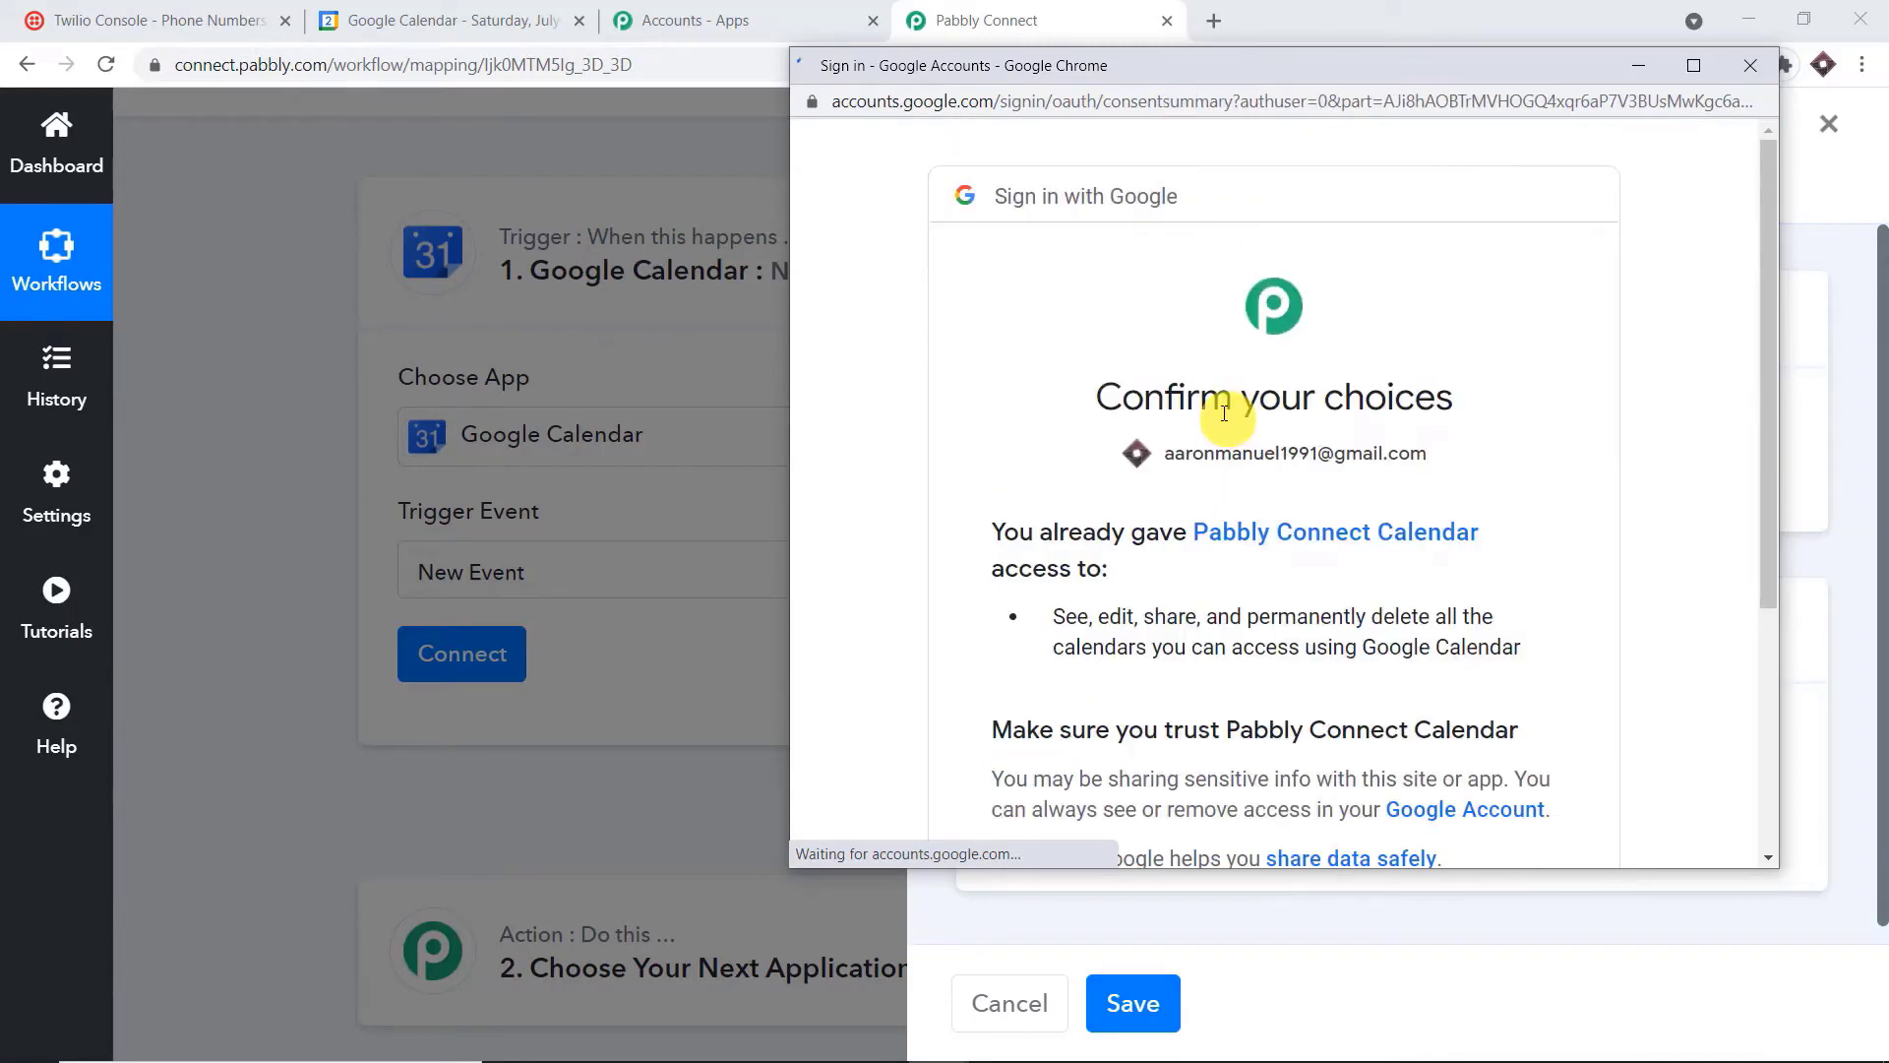
scroll(1267, 431, "down", 5)
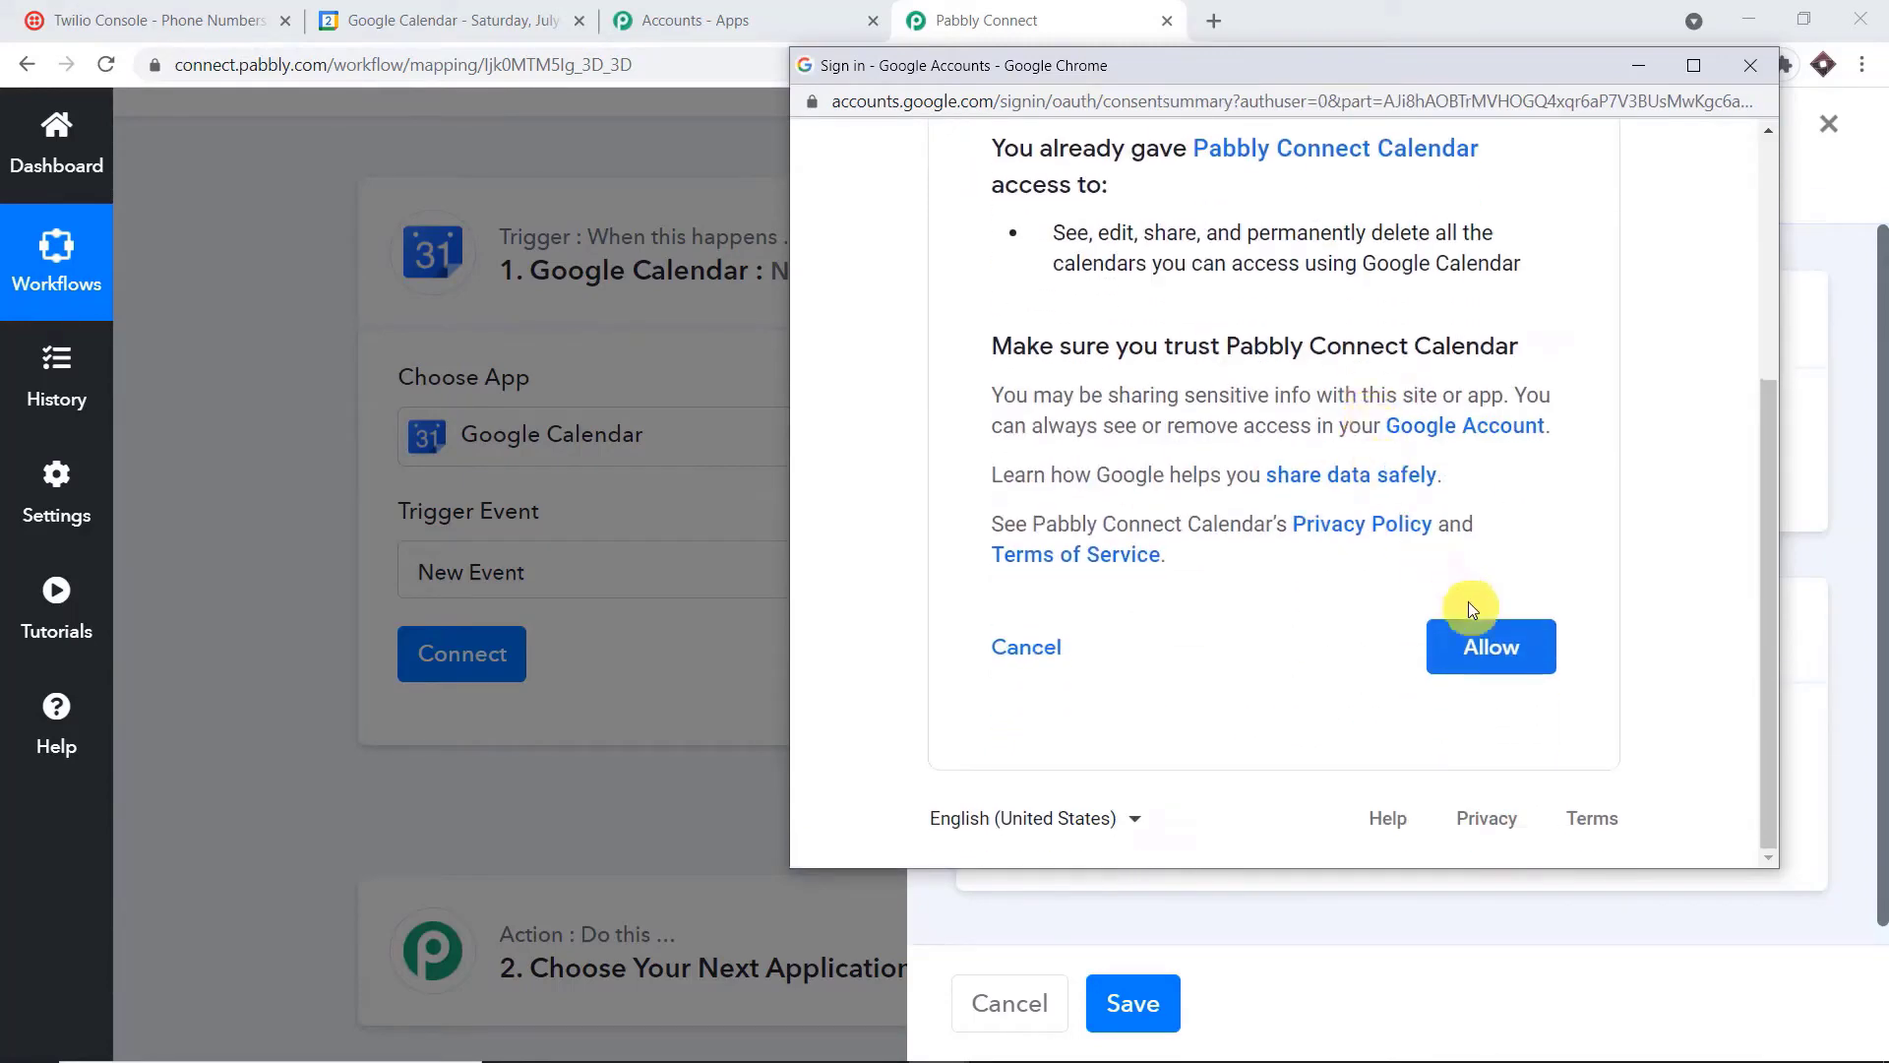
left_click(1486, 644)
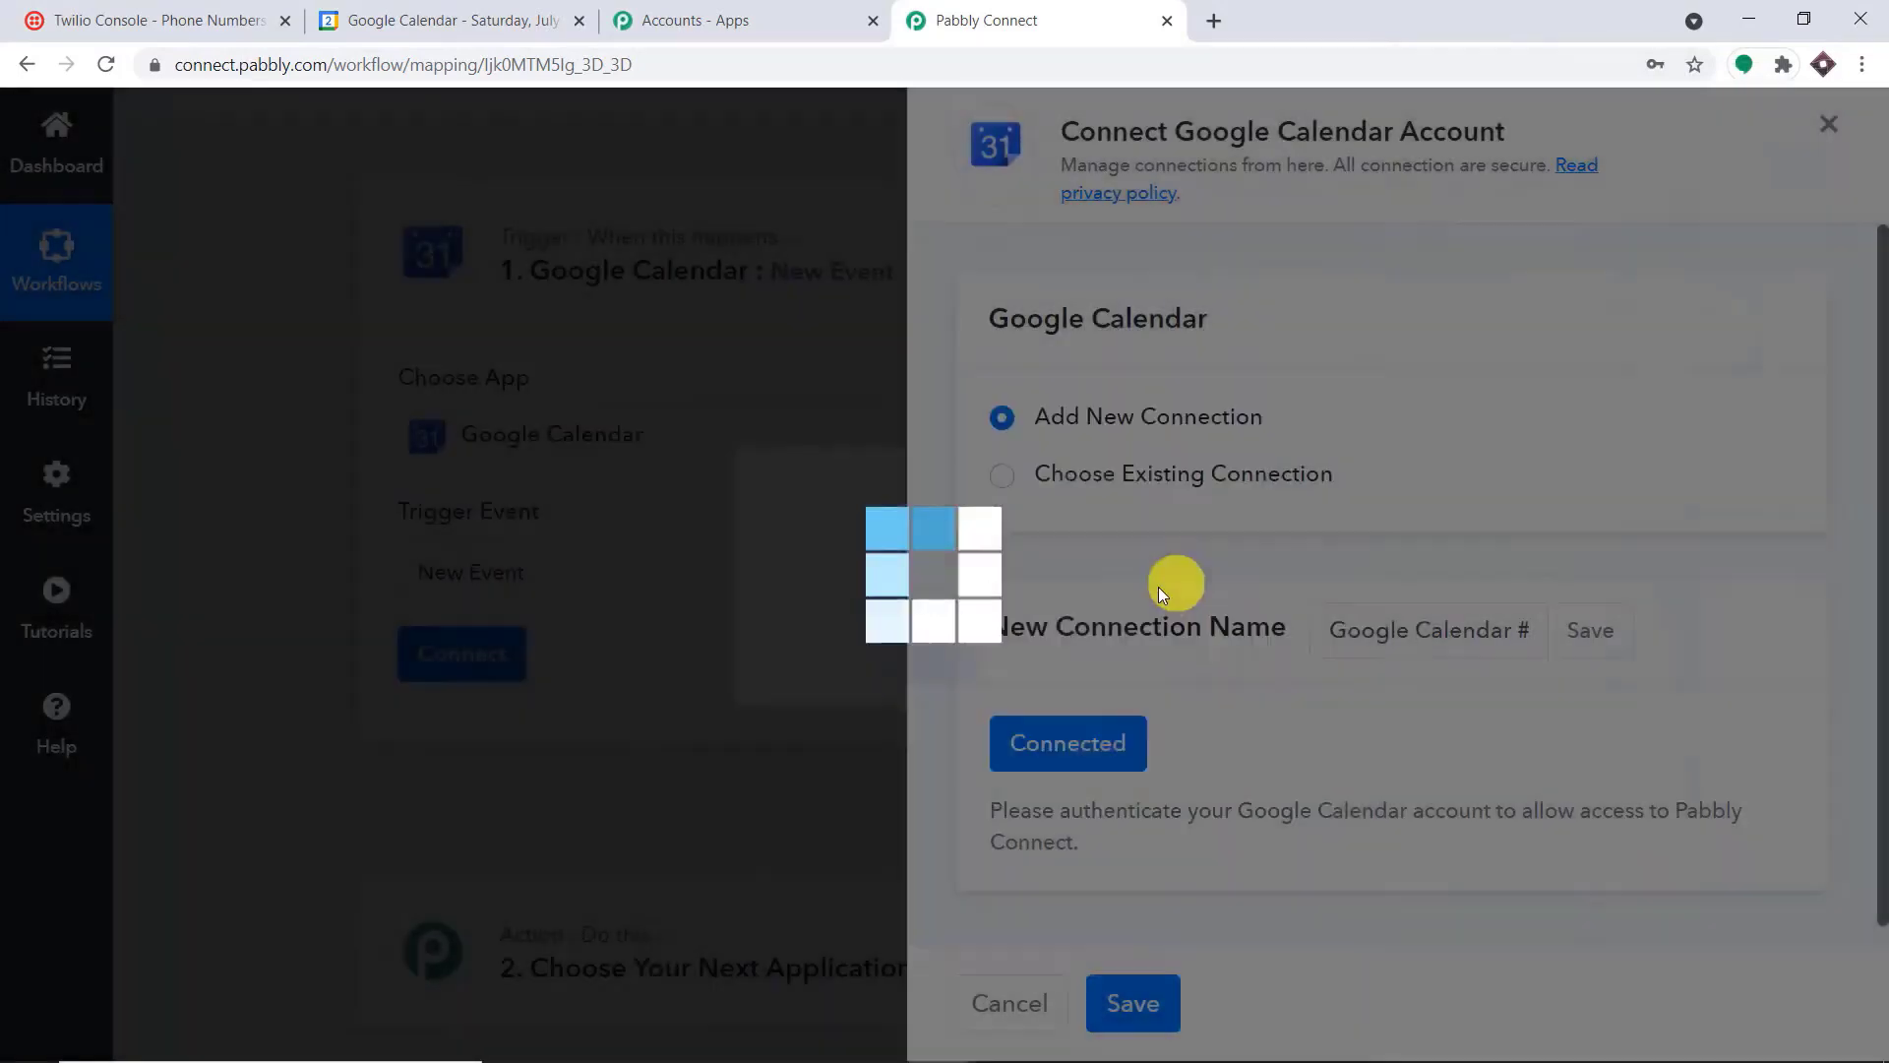
Compare the calendars offered for the trigger with the My calendars list in Google Calendar
scroll(1340, 389, "down", 5)
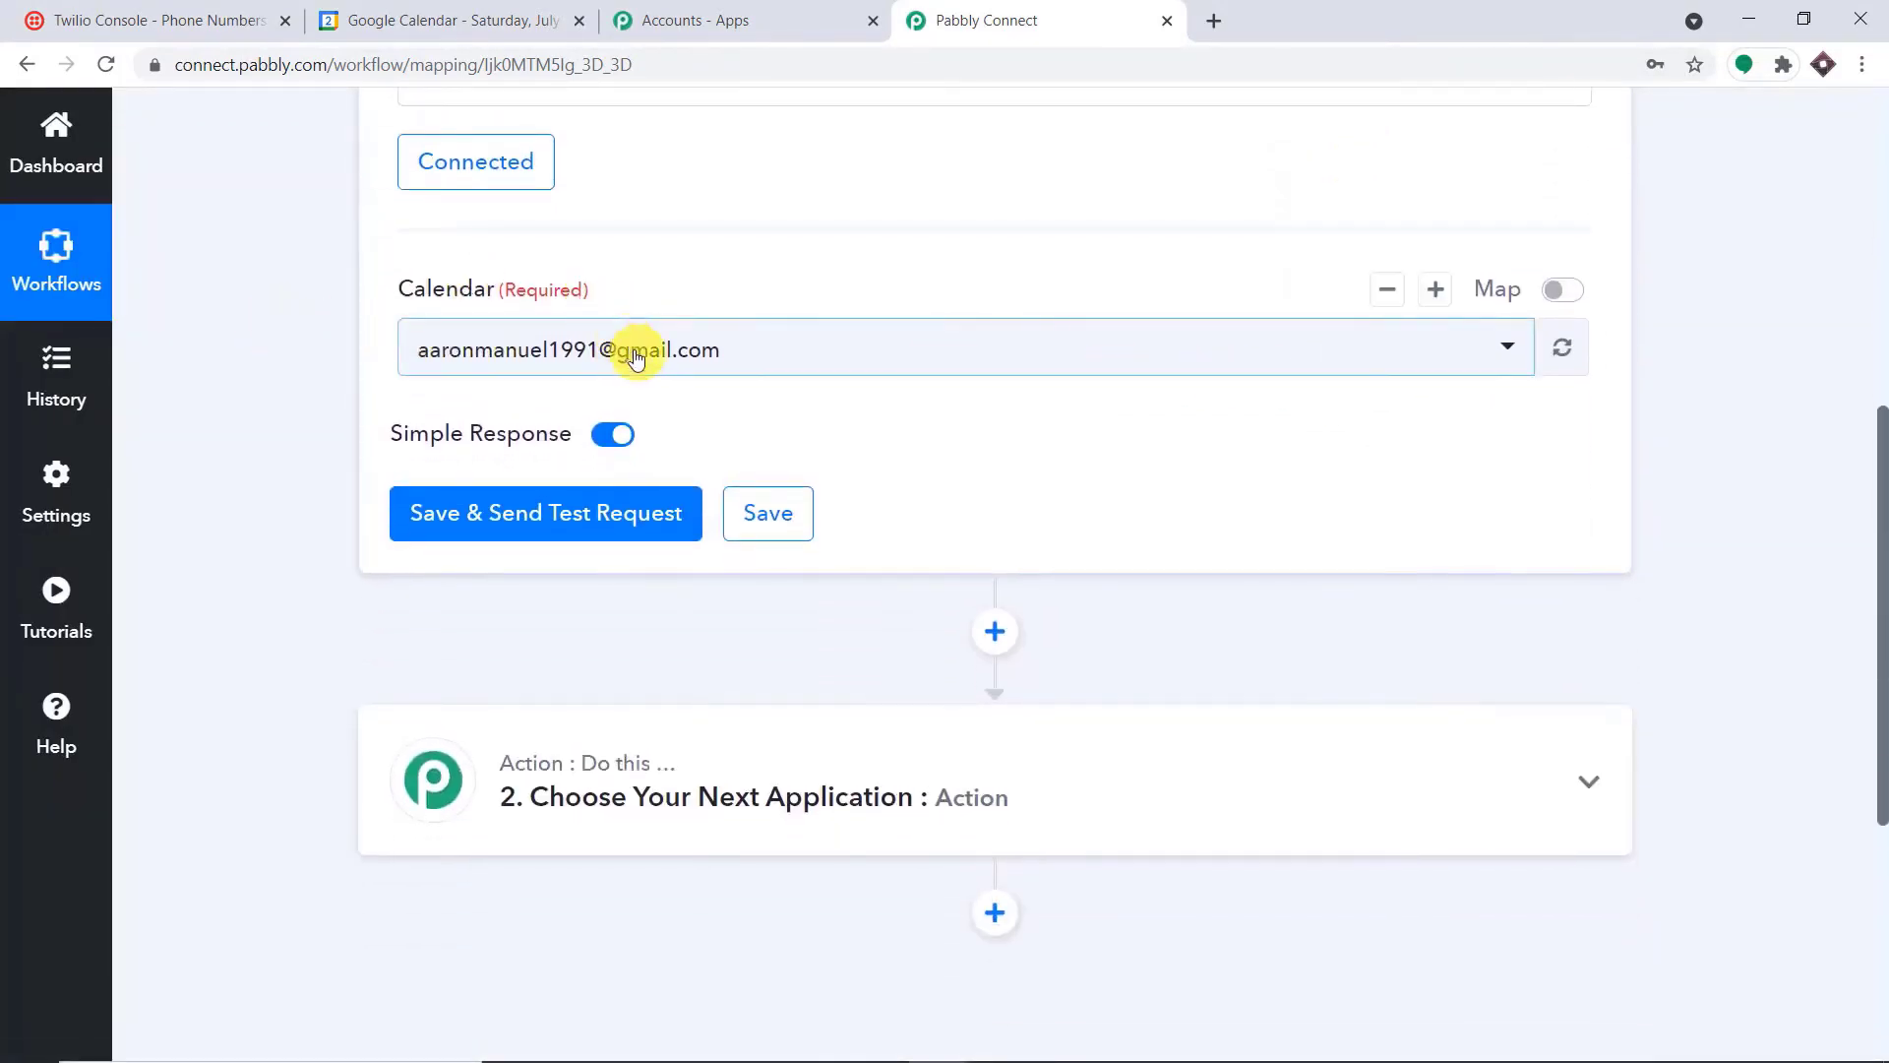
left_click(695, 356)
scroll(915, 561, "down", 5)
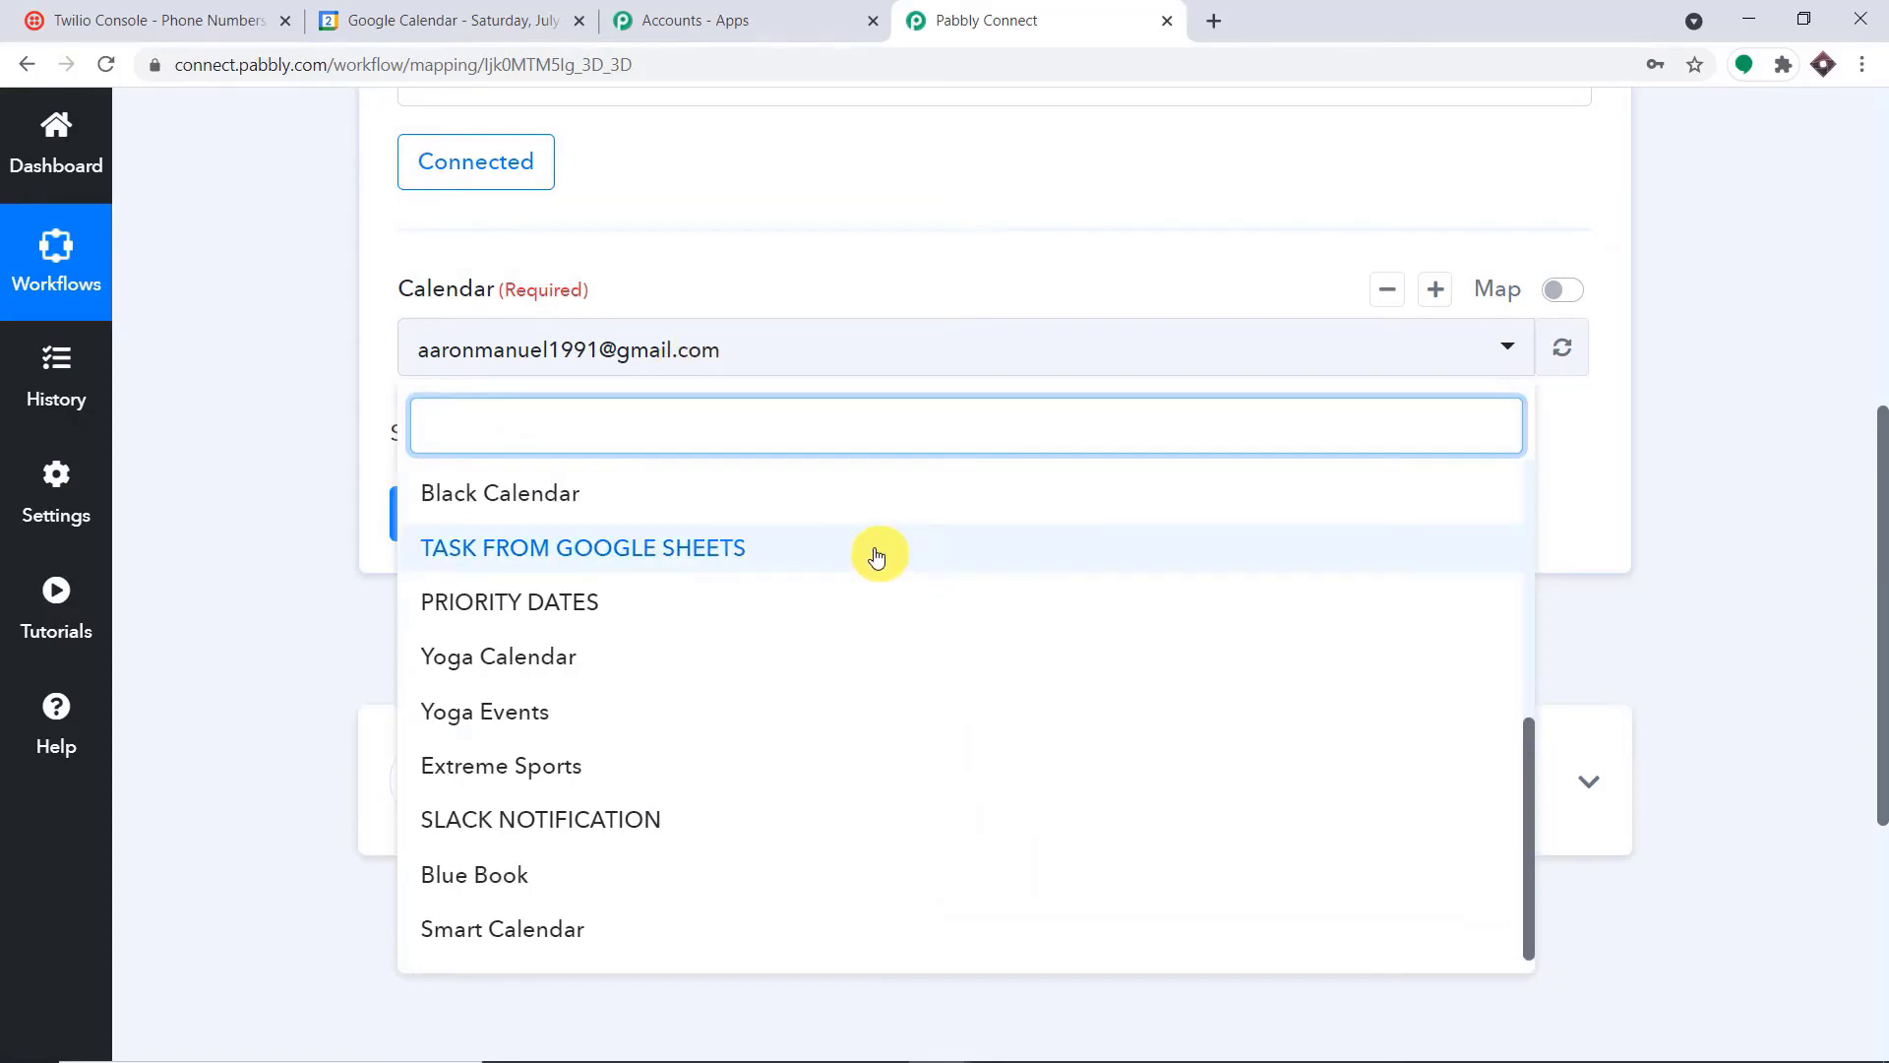
scroll(881, 560, "up", 5)
left_click(465, 16)
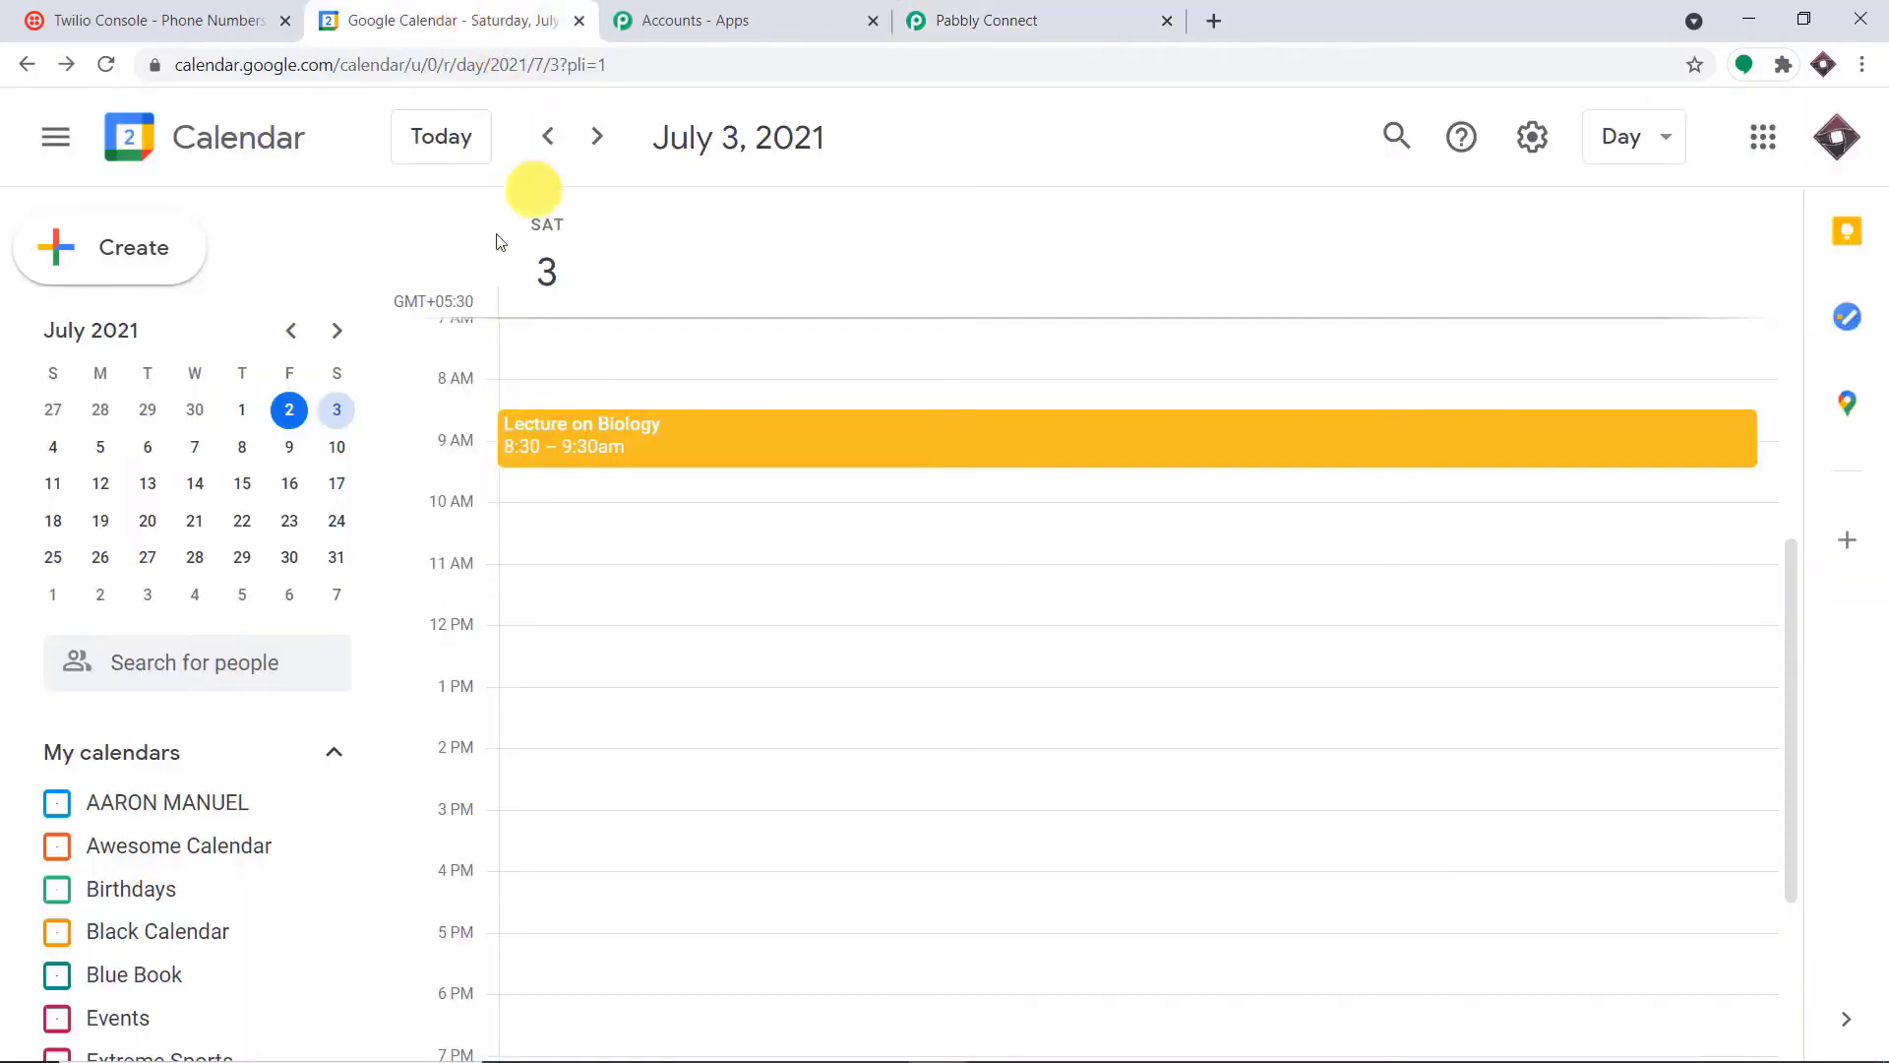
scroll(228, 713, "down", 3)
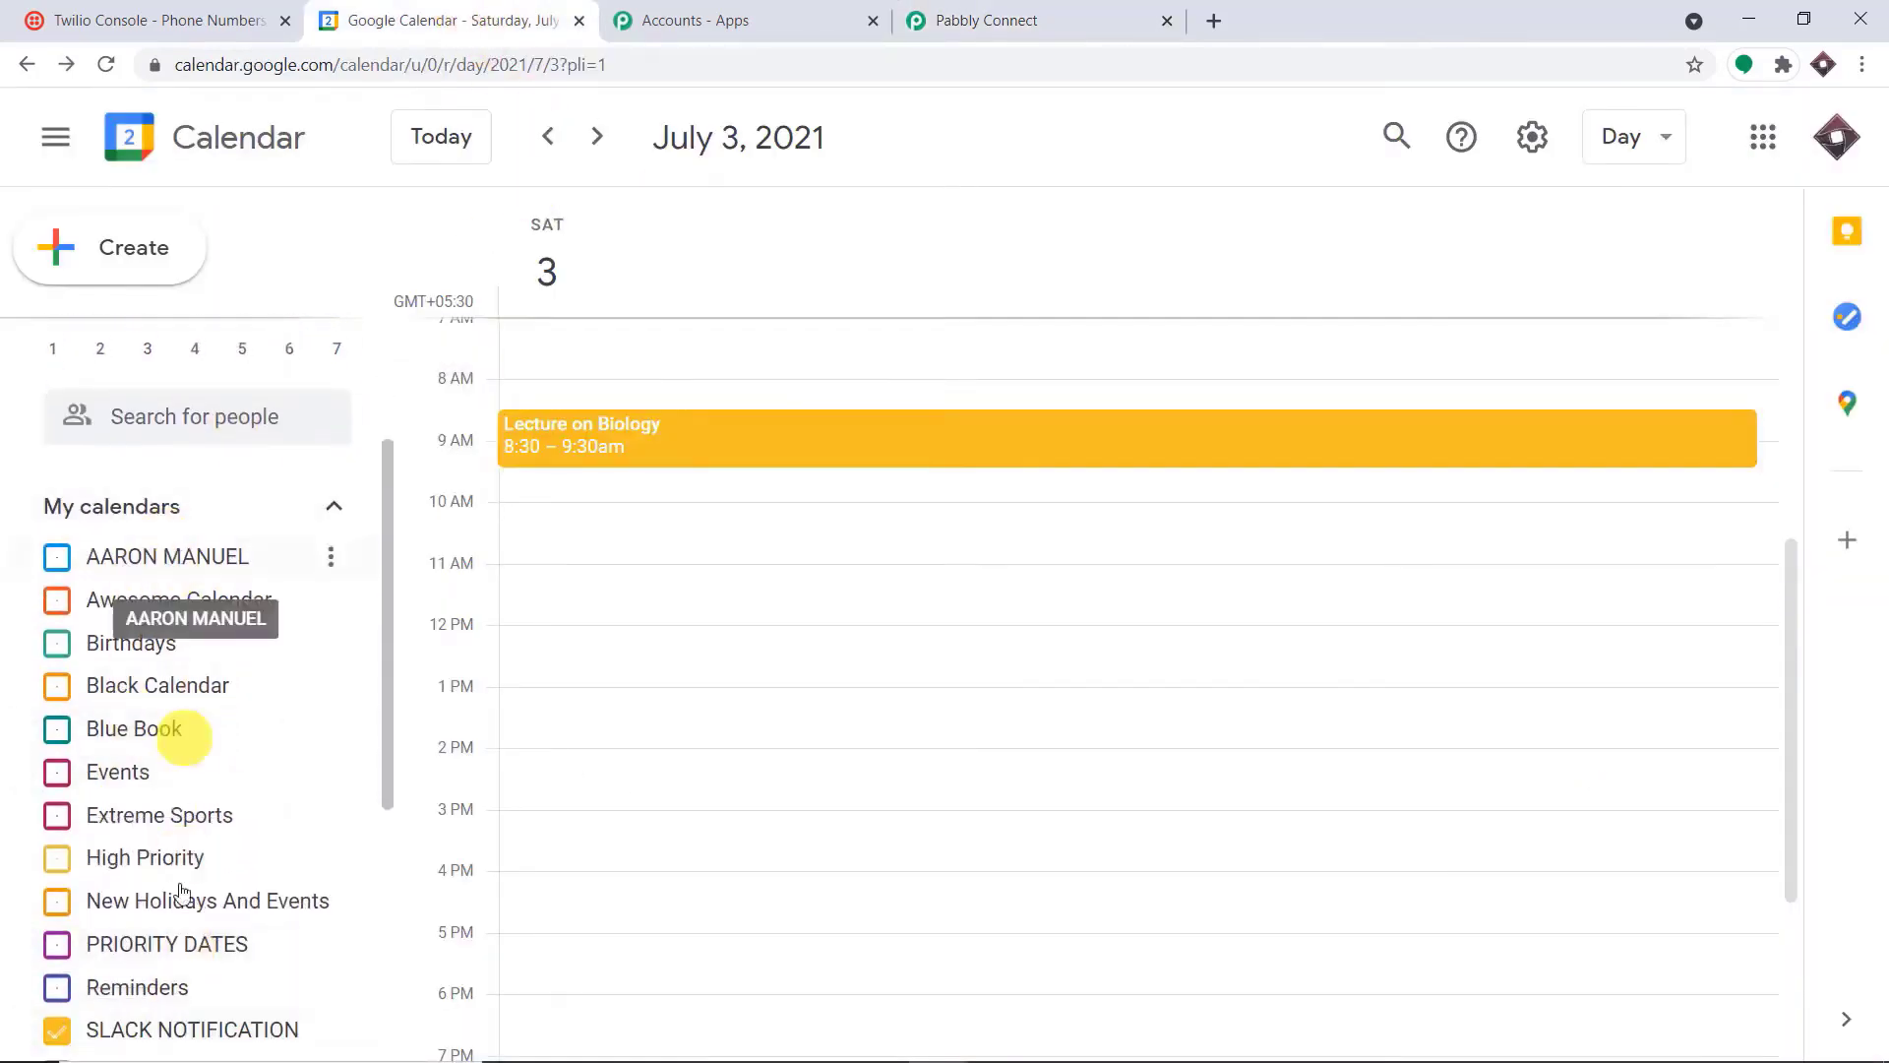
left_click(1063, 16)
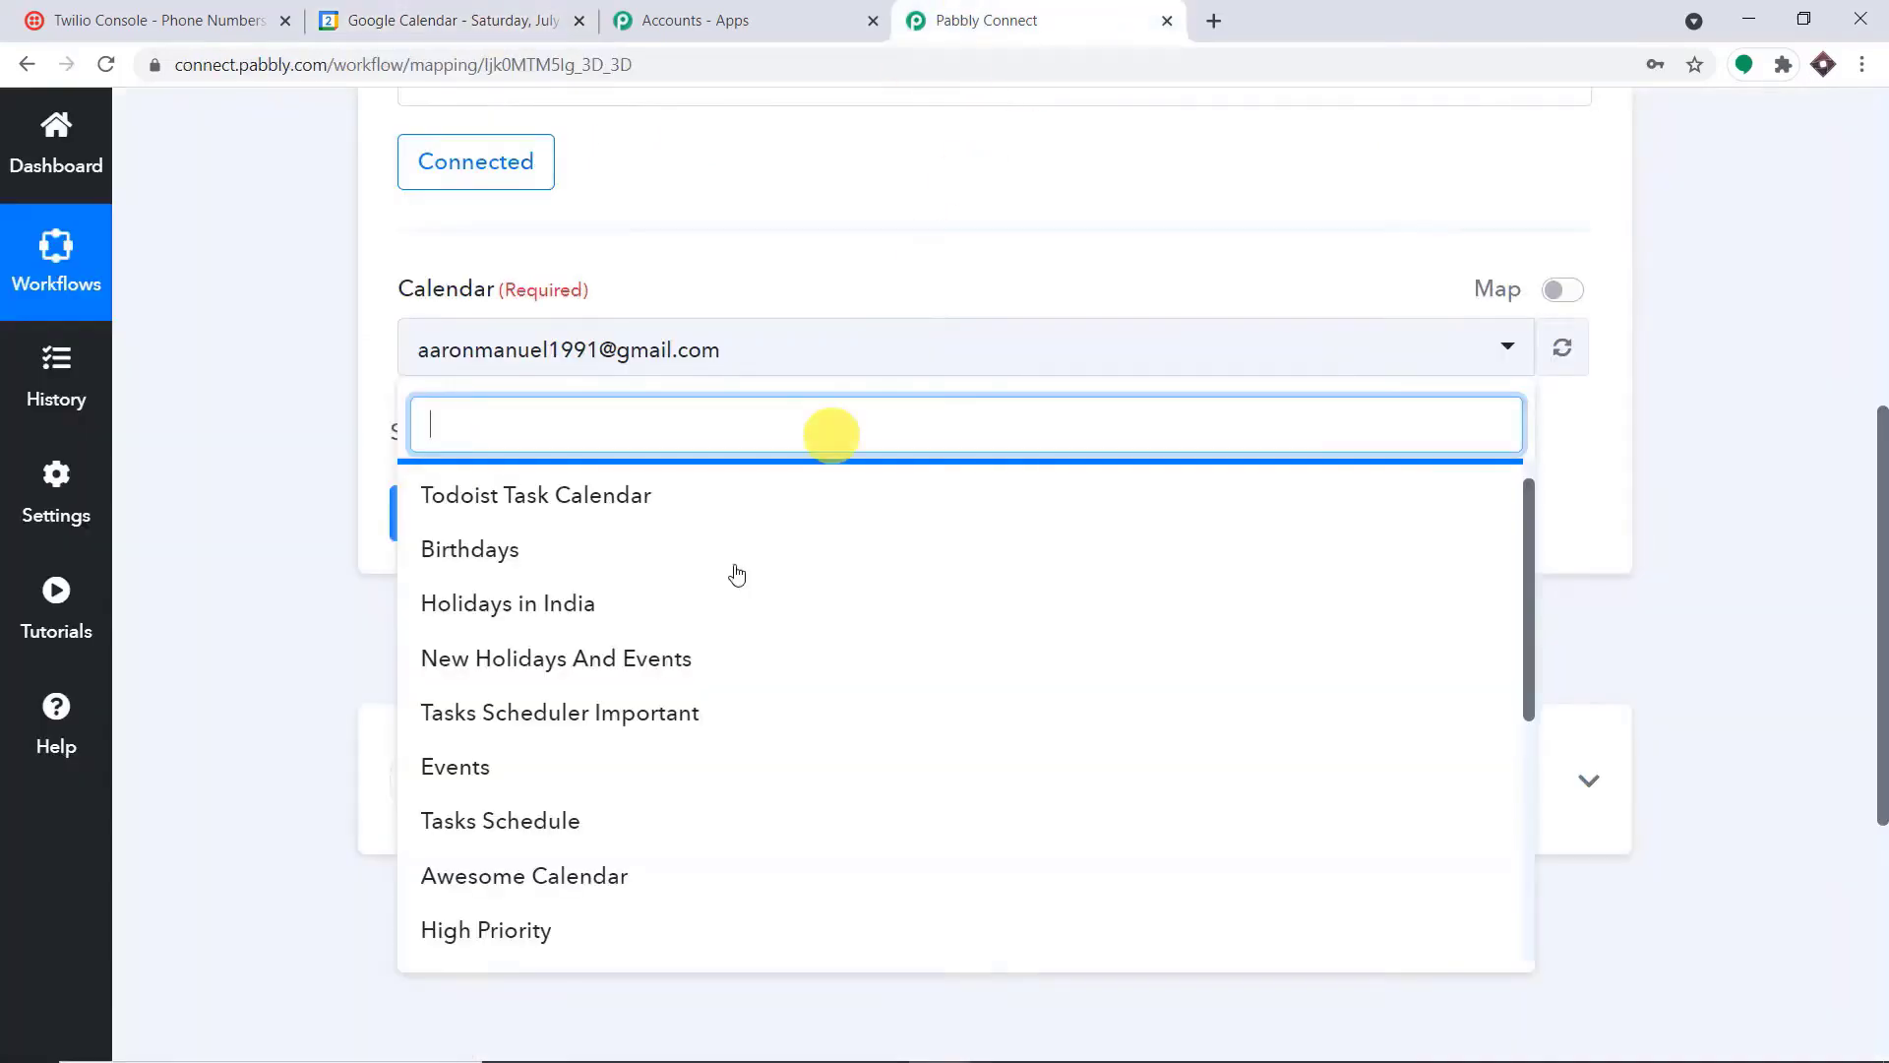
left_click(1707, 366)
In Google Calendar, create a new calendar named "Event and SMS" and return to the main calendar view
left_click(461, 17)
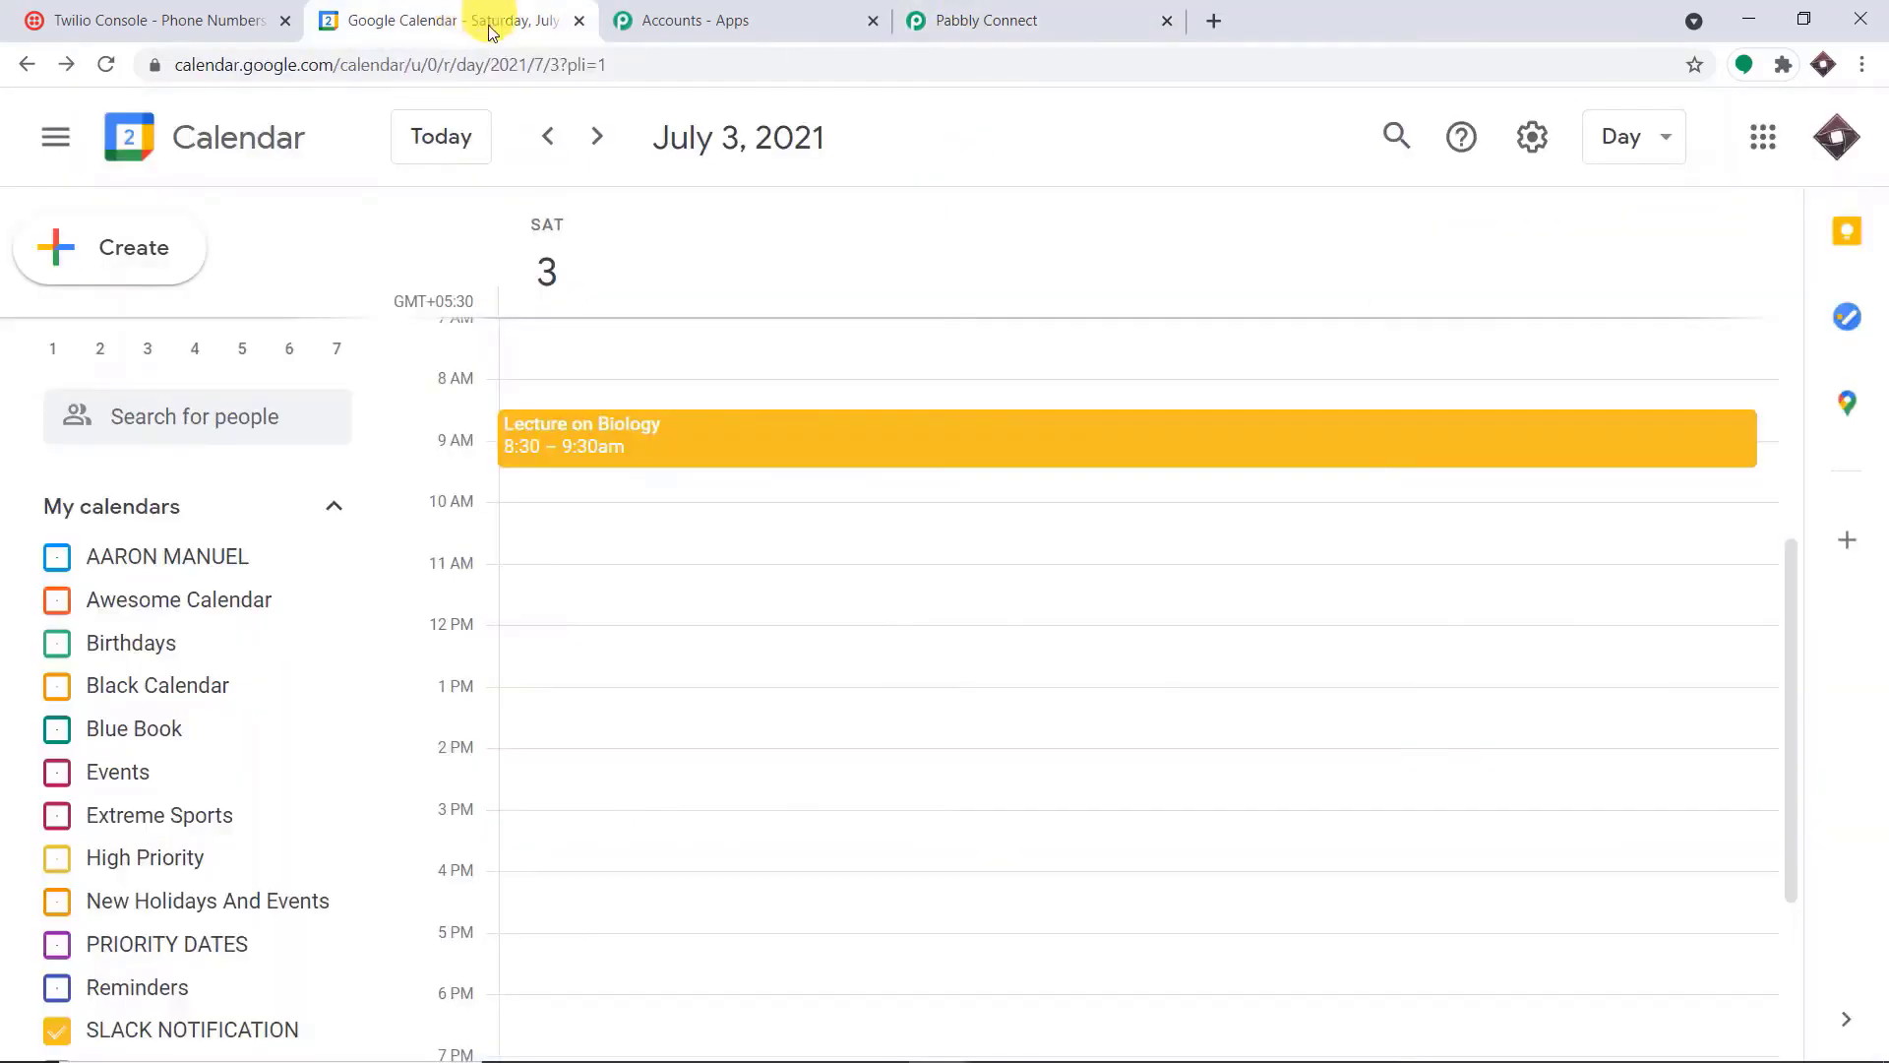
scroll(270, 738, "down", 5)
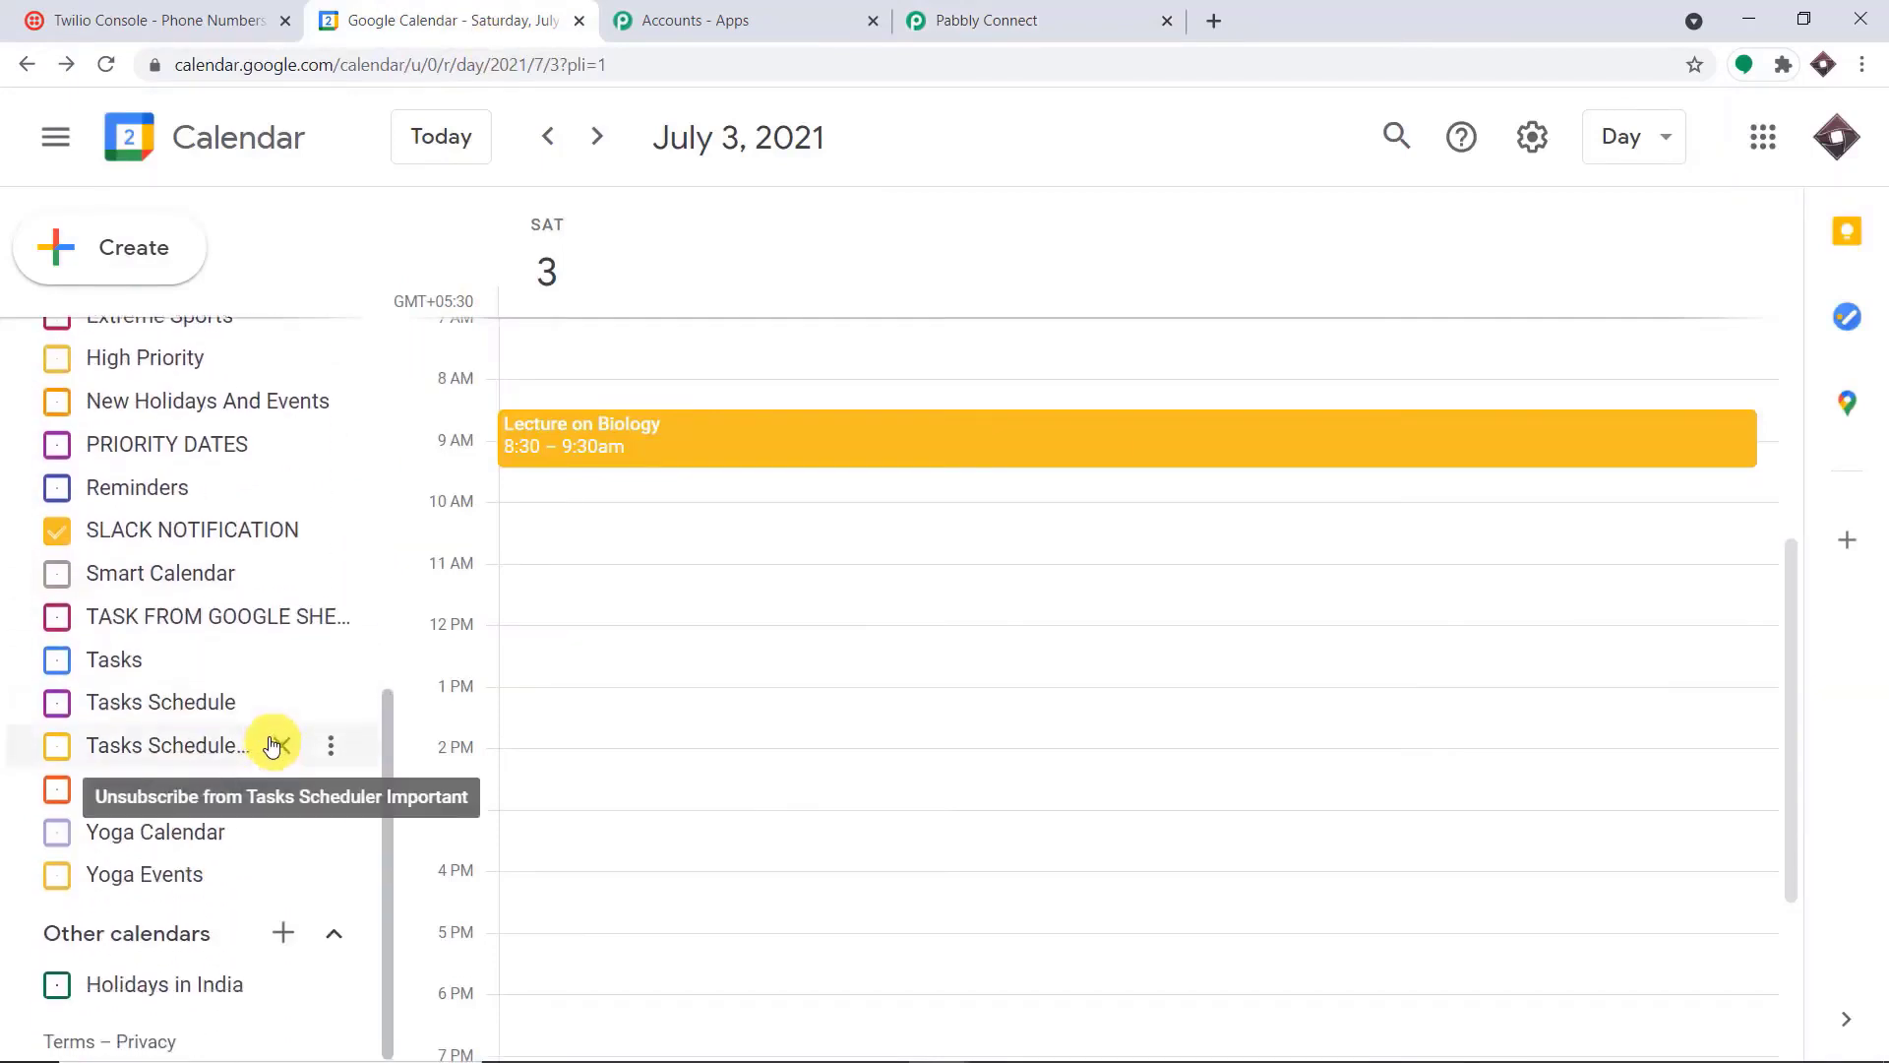
left_click(283, 928)
left_click(372, 854)
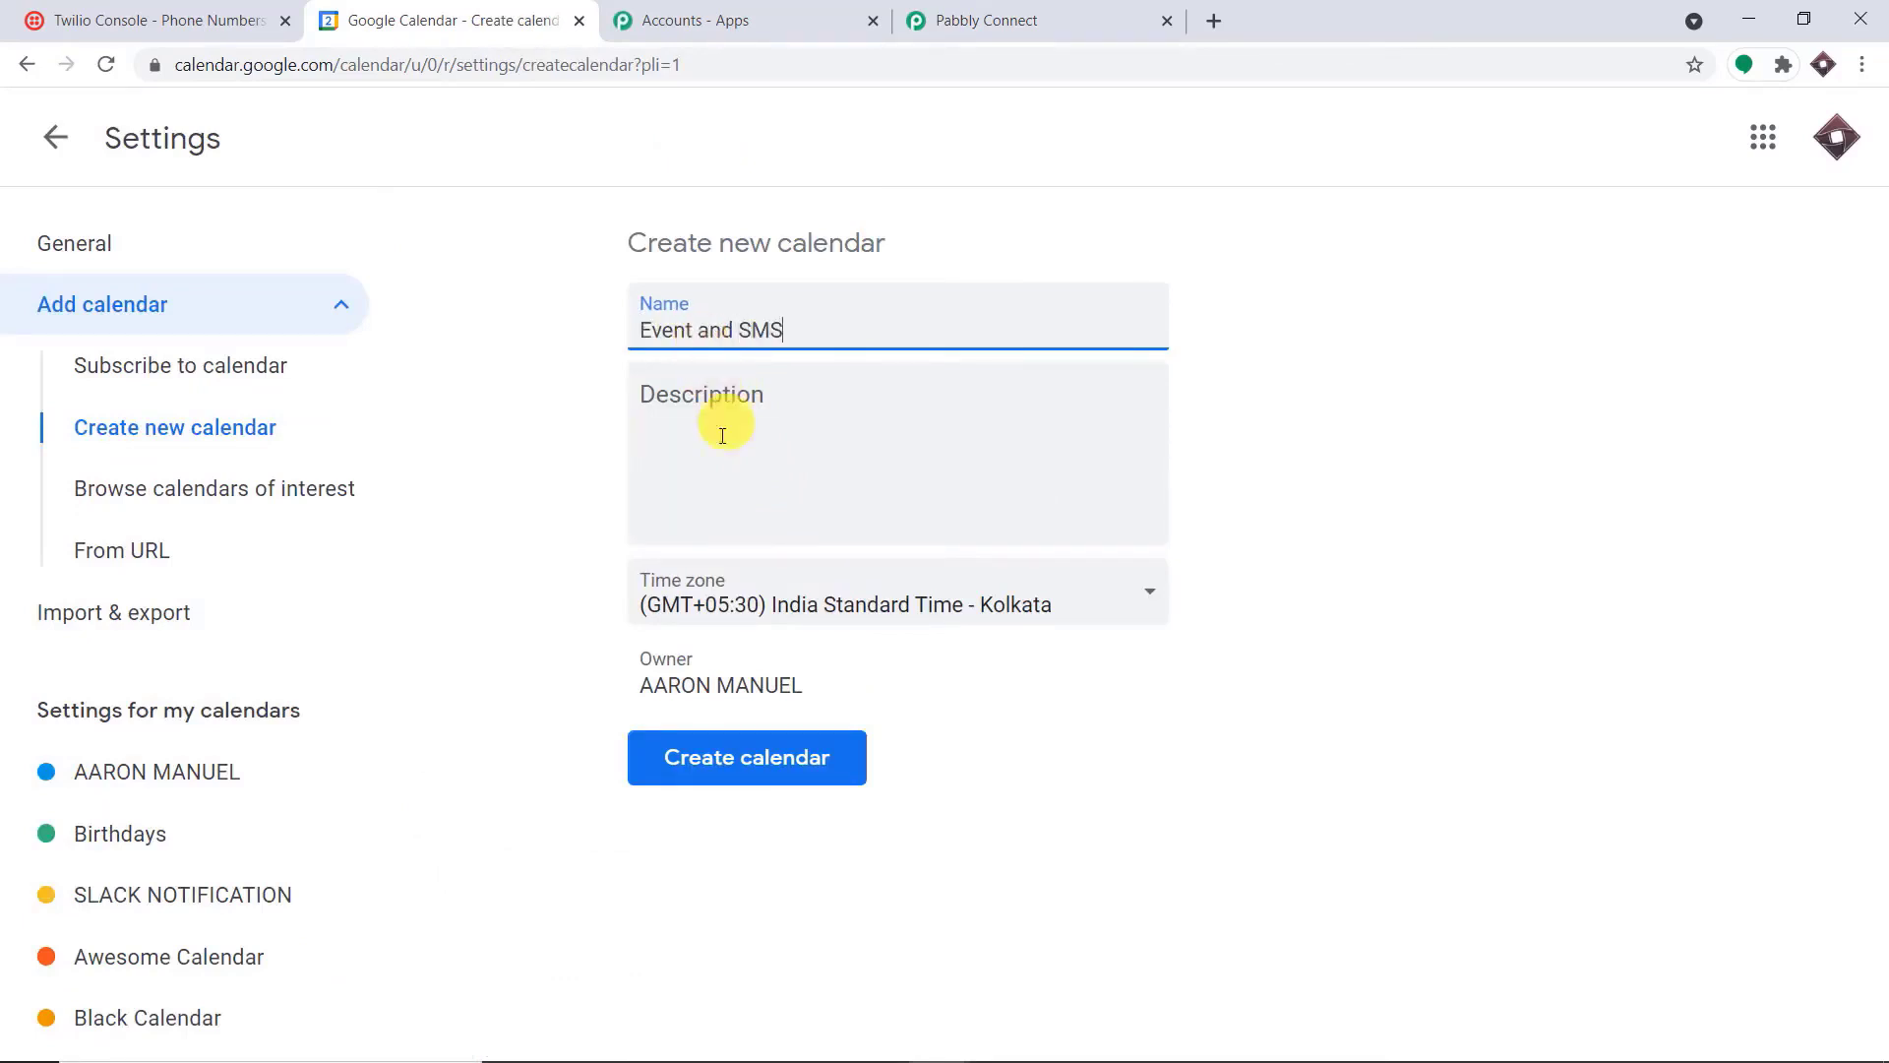
left_click(710, 762)
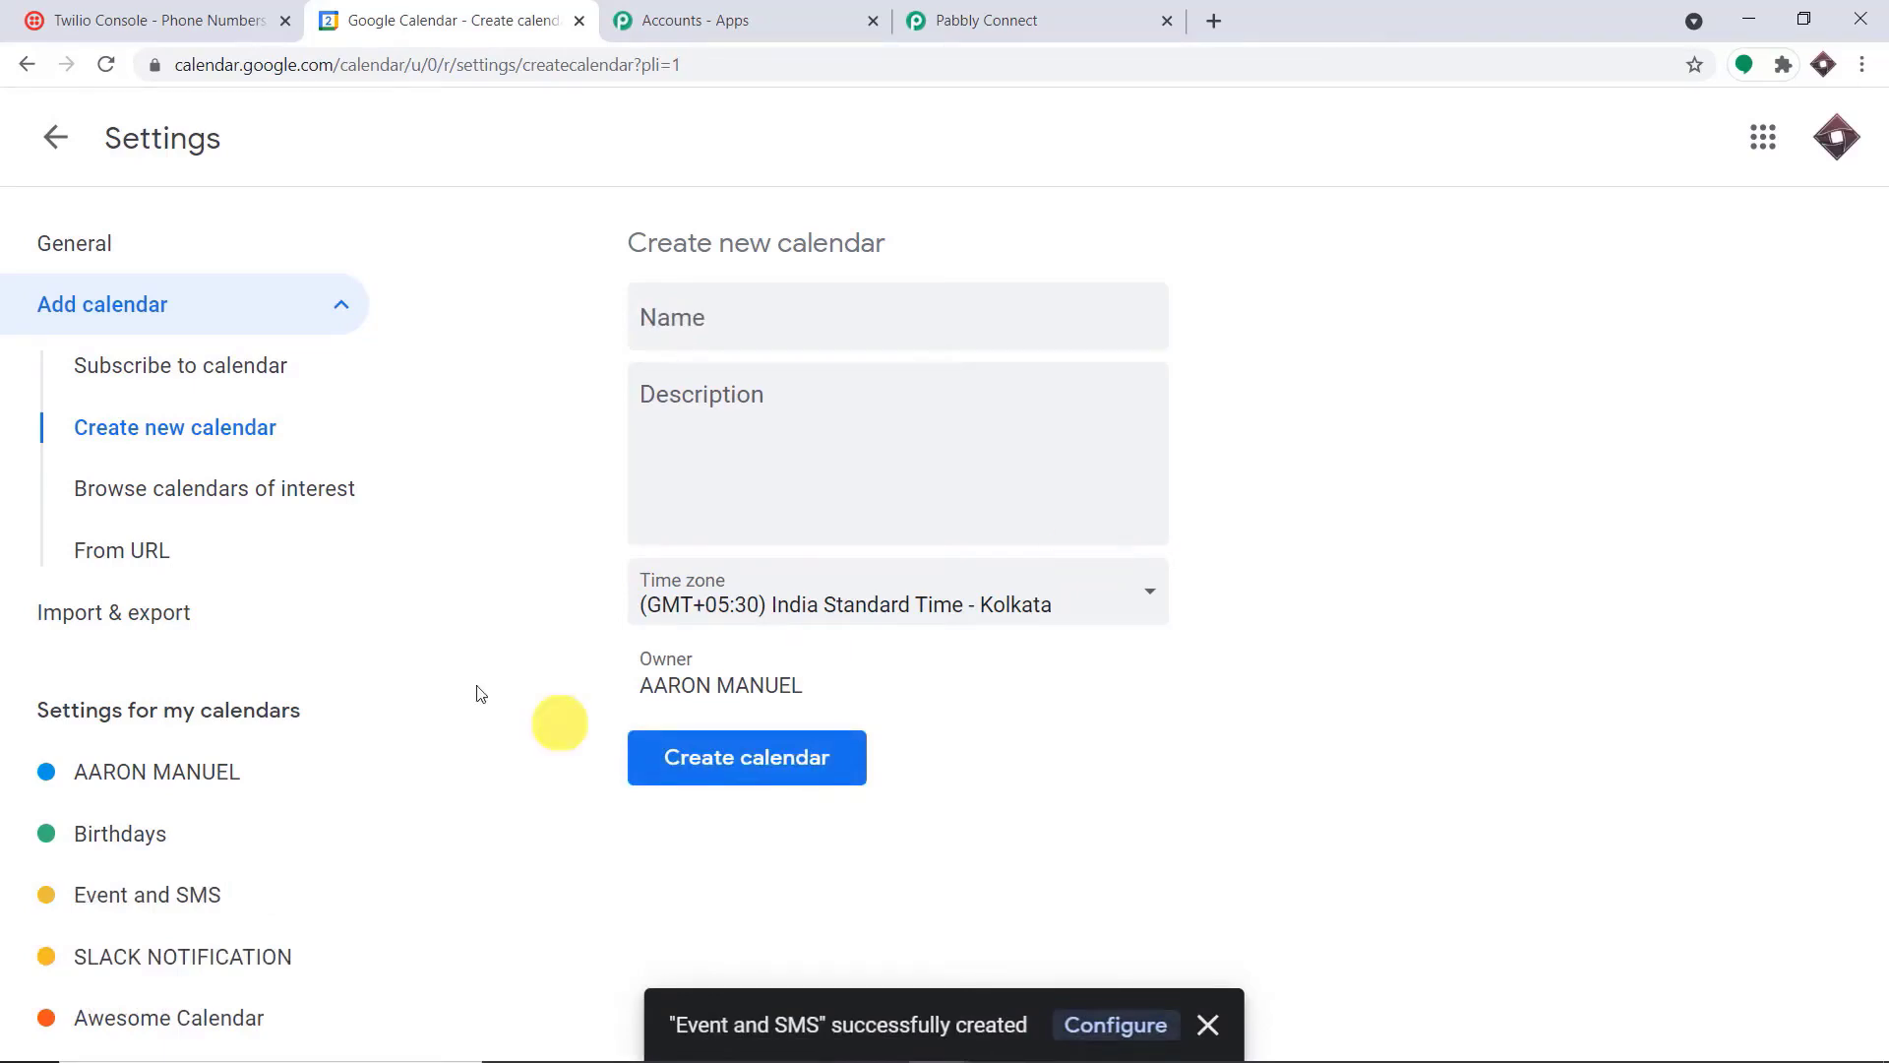
left_click(55, 138)
Back in Pabbly Connect, refresh the trigger's available calendars and select "Event and SMS"
left_click(999, 8)
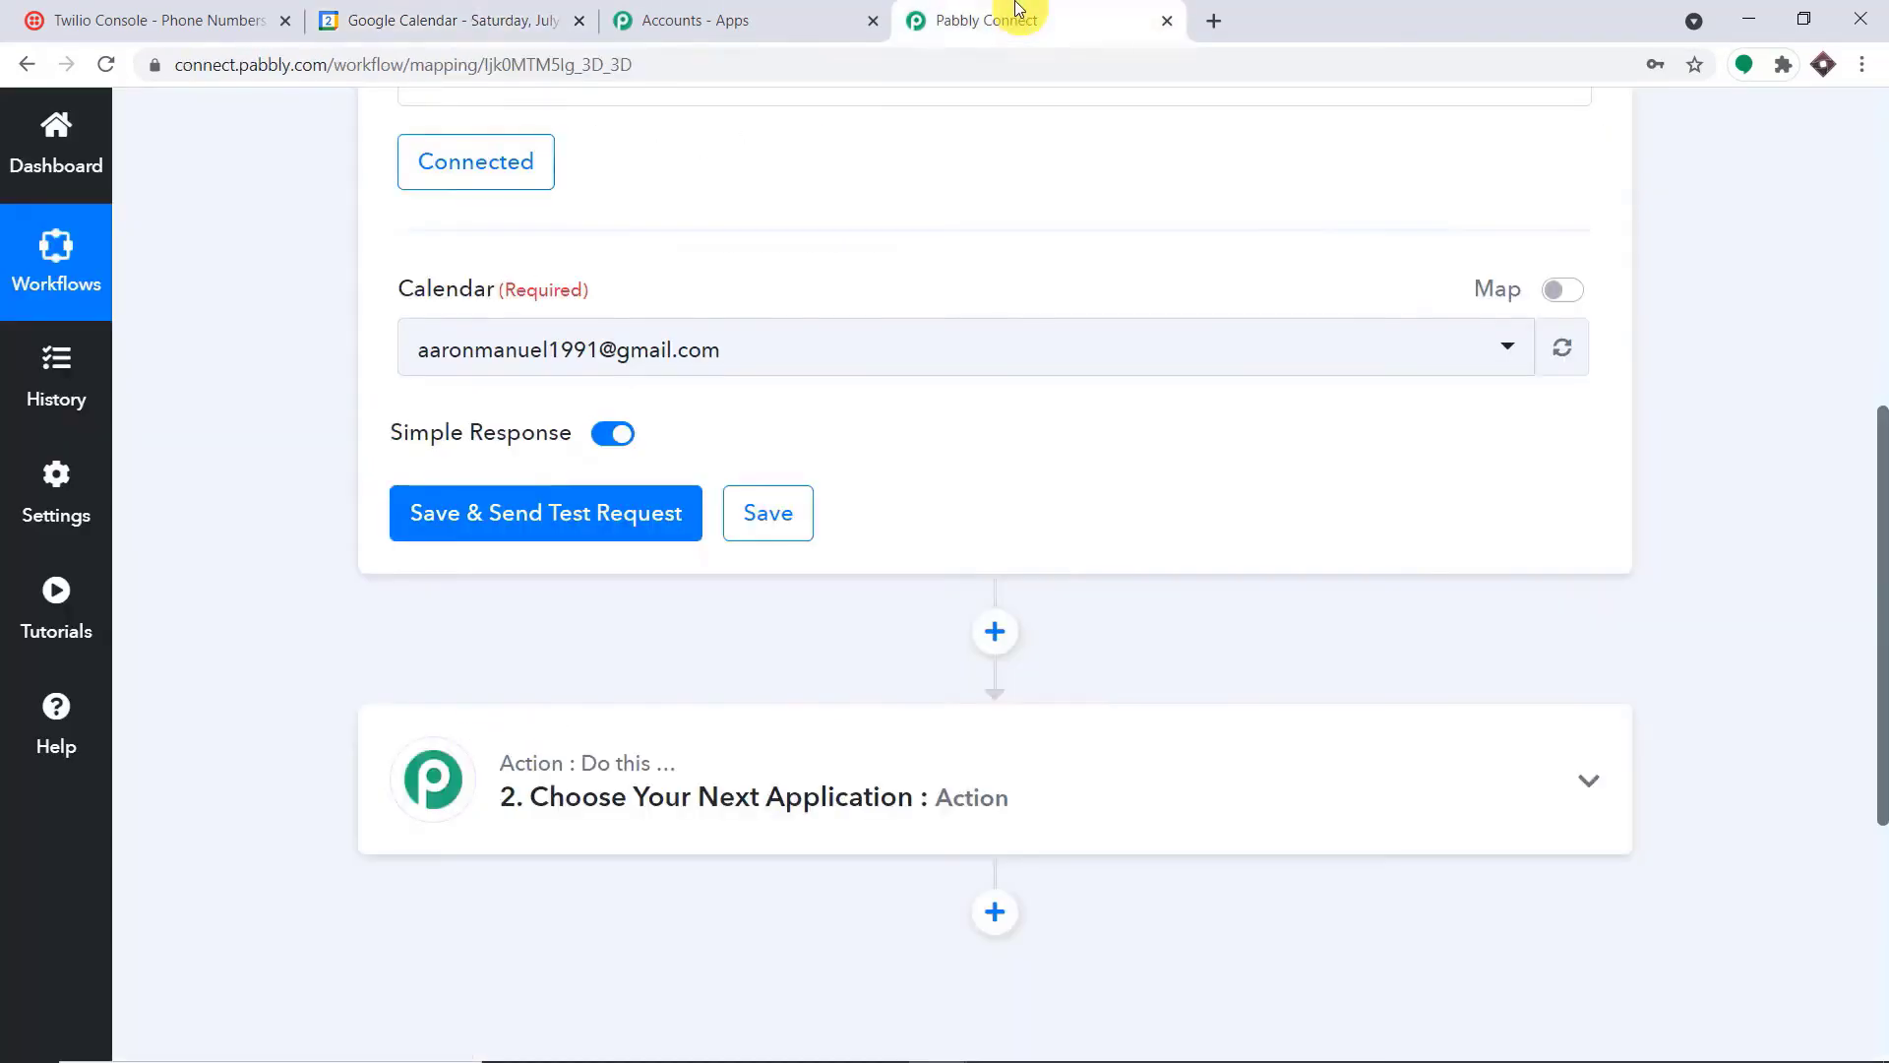
left_click(1565, 354)
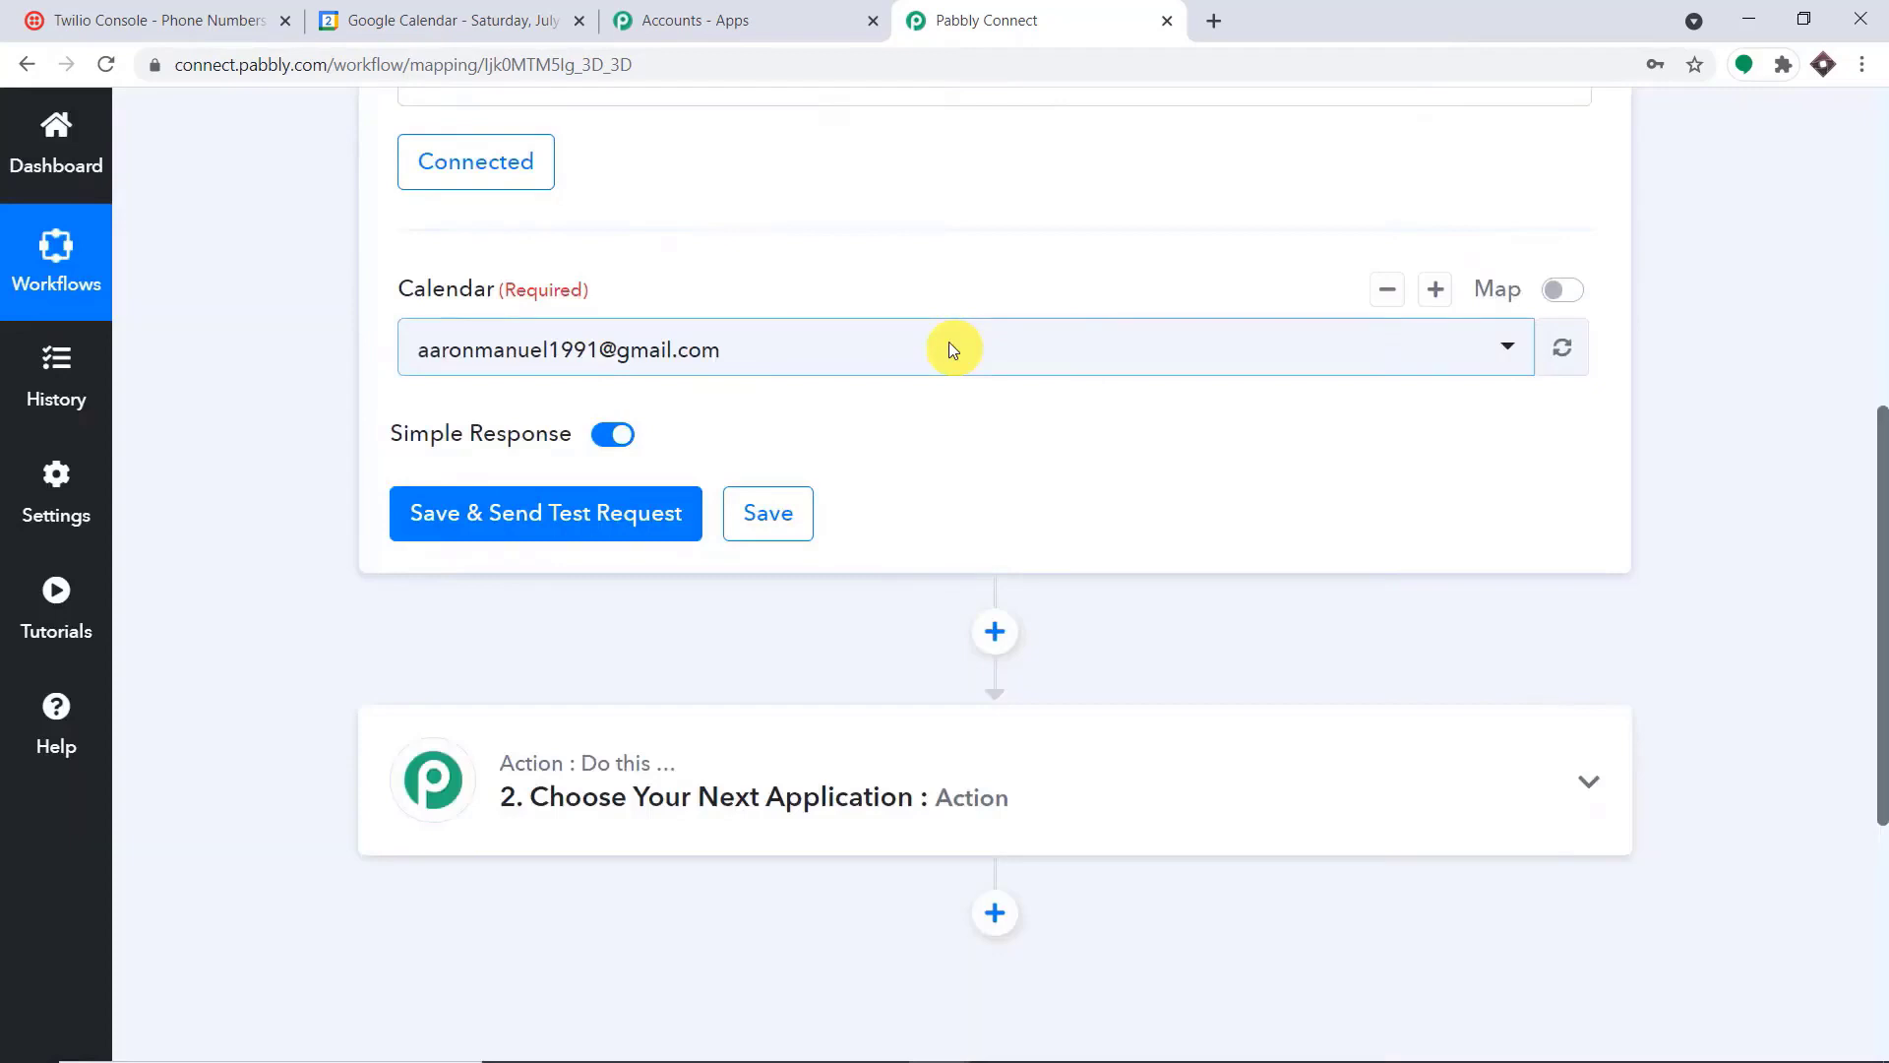
left_click(948, 349)
scroll(882, 620, "down", 5)
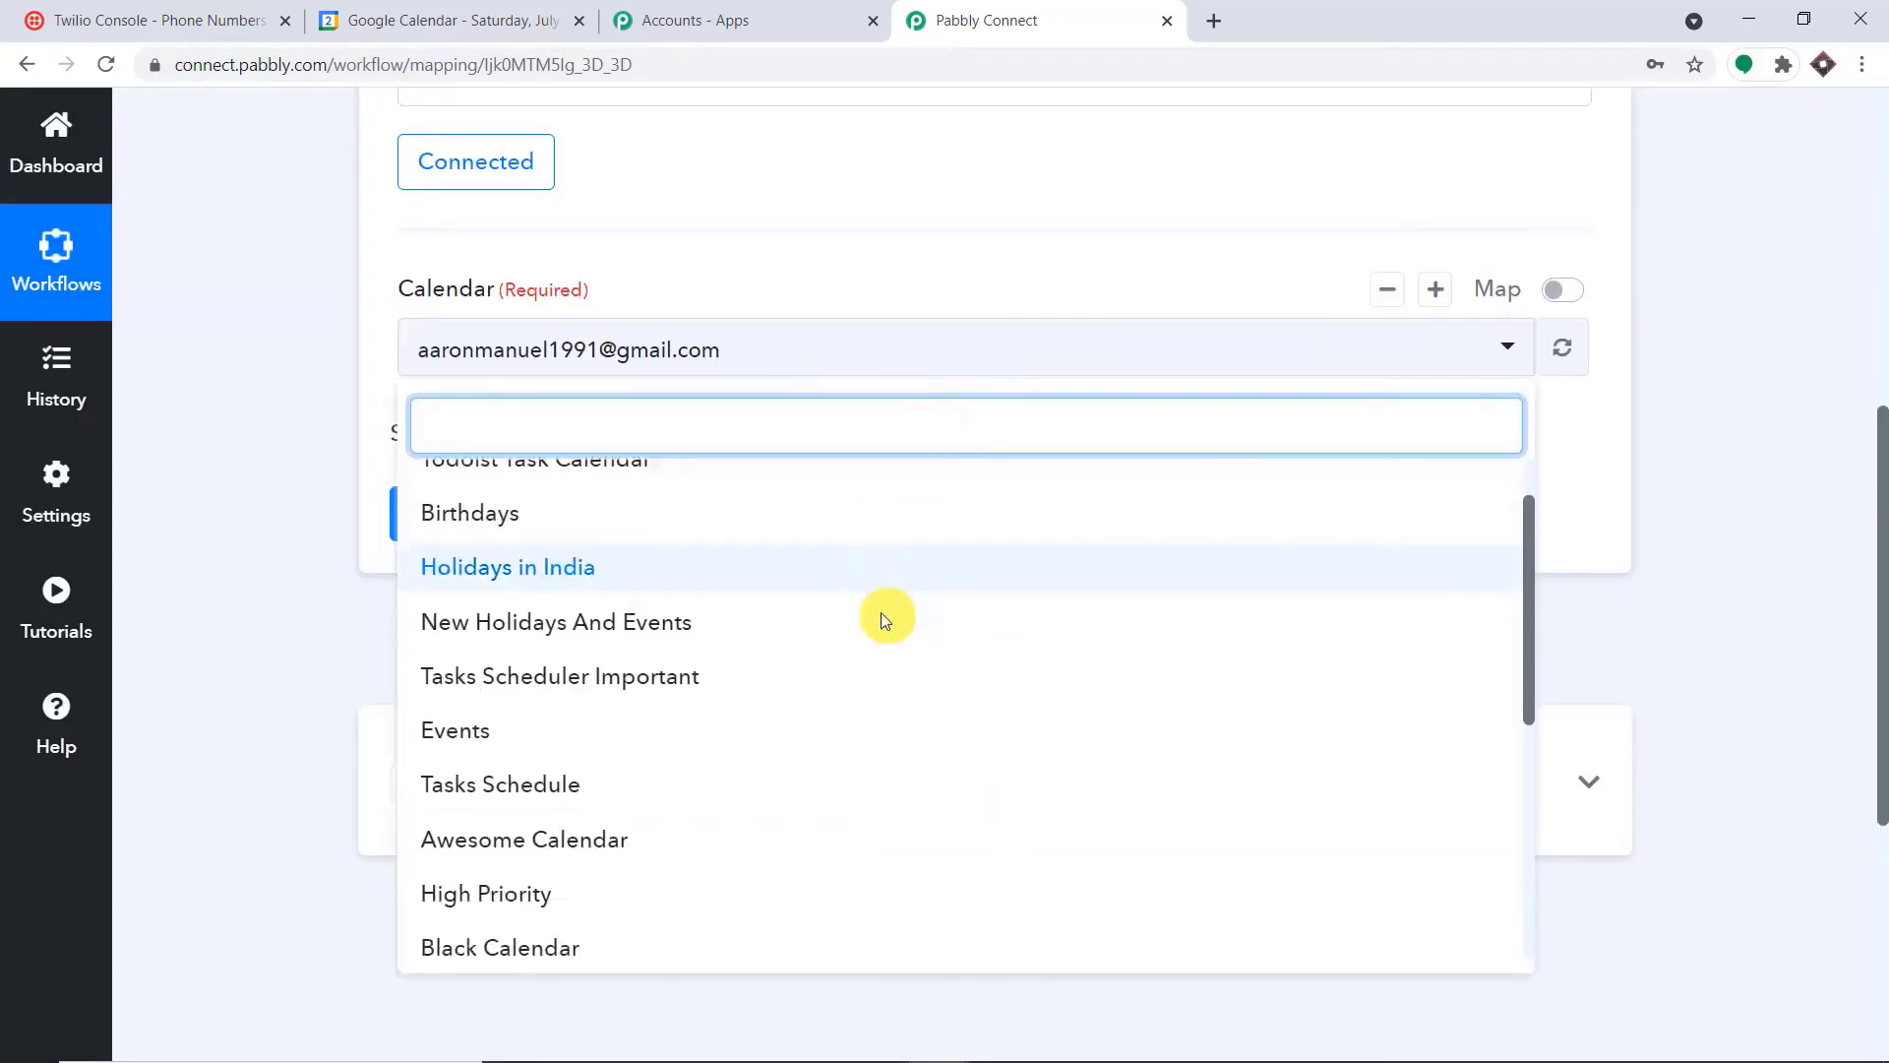
scroll(570, 787, "down", 3)
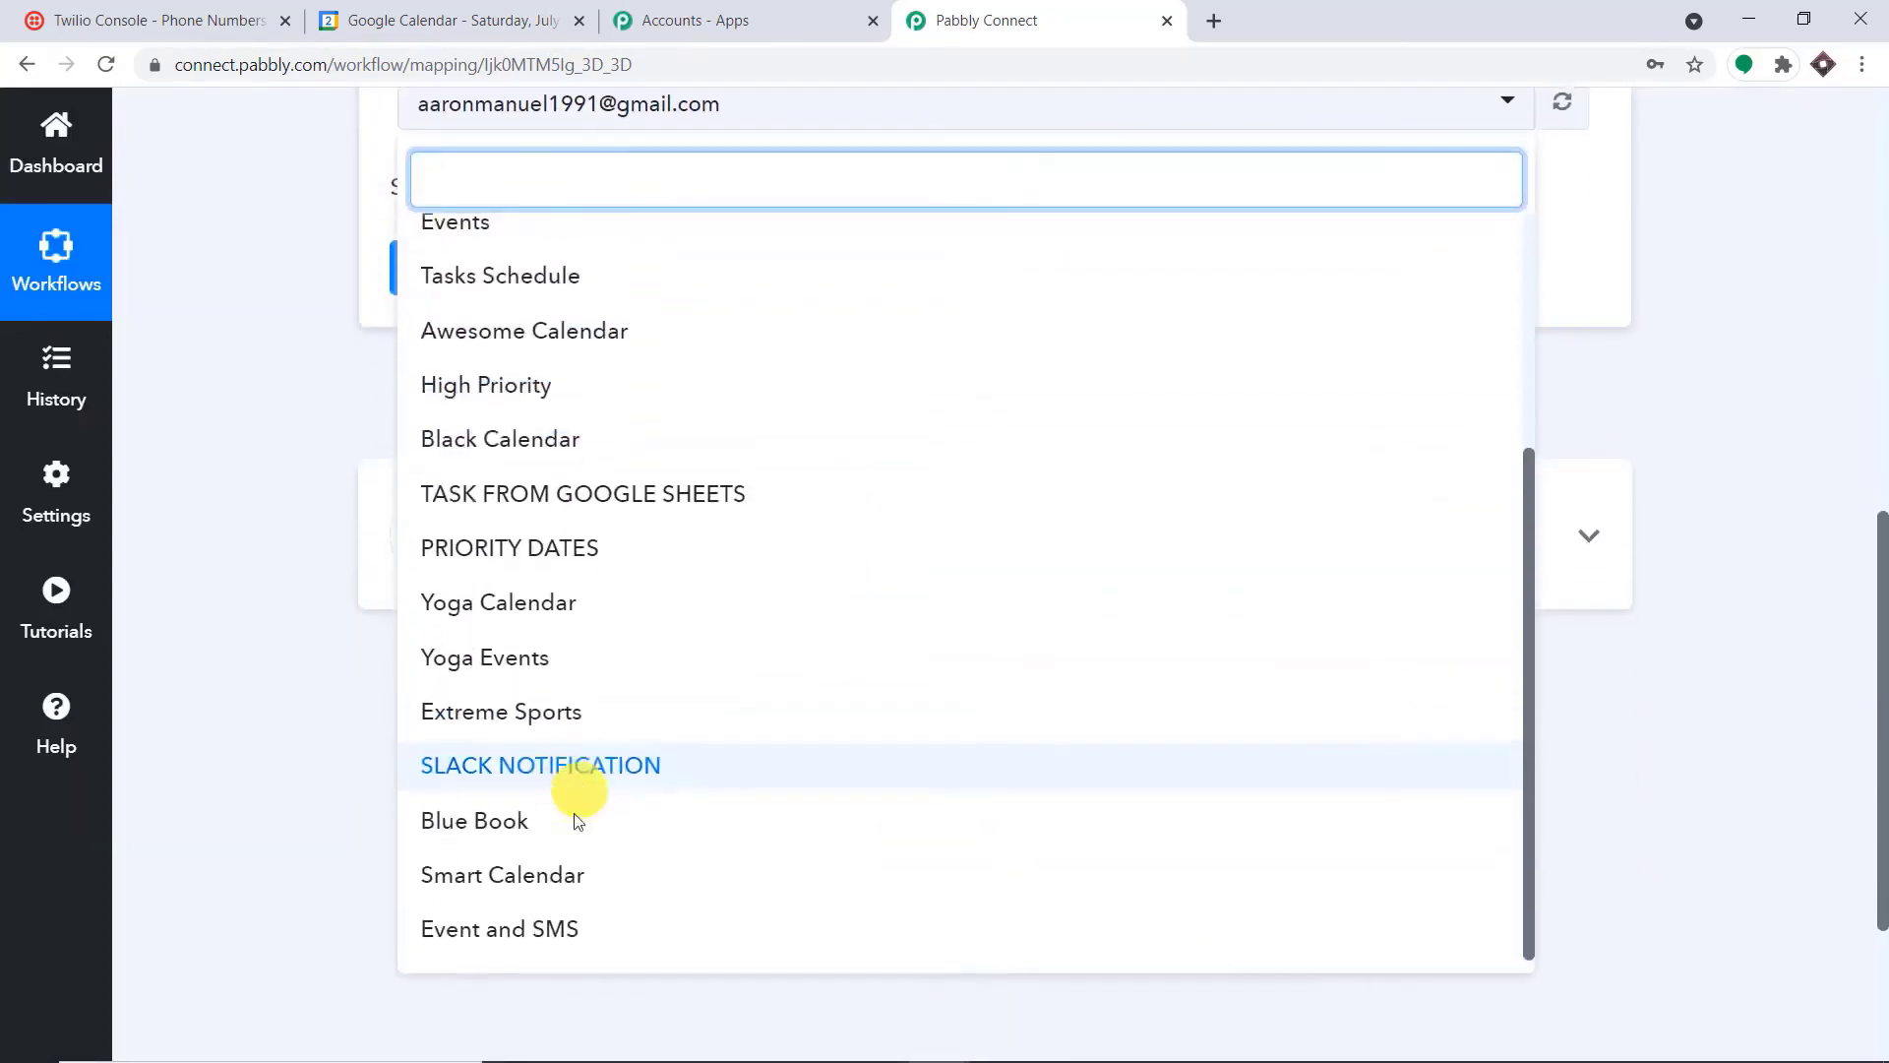
left_click(568, 948)
scroll(1593, 308, "up", 4)
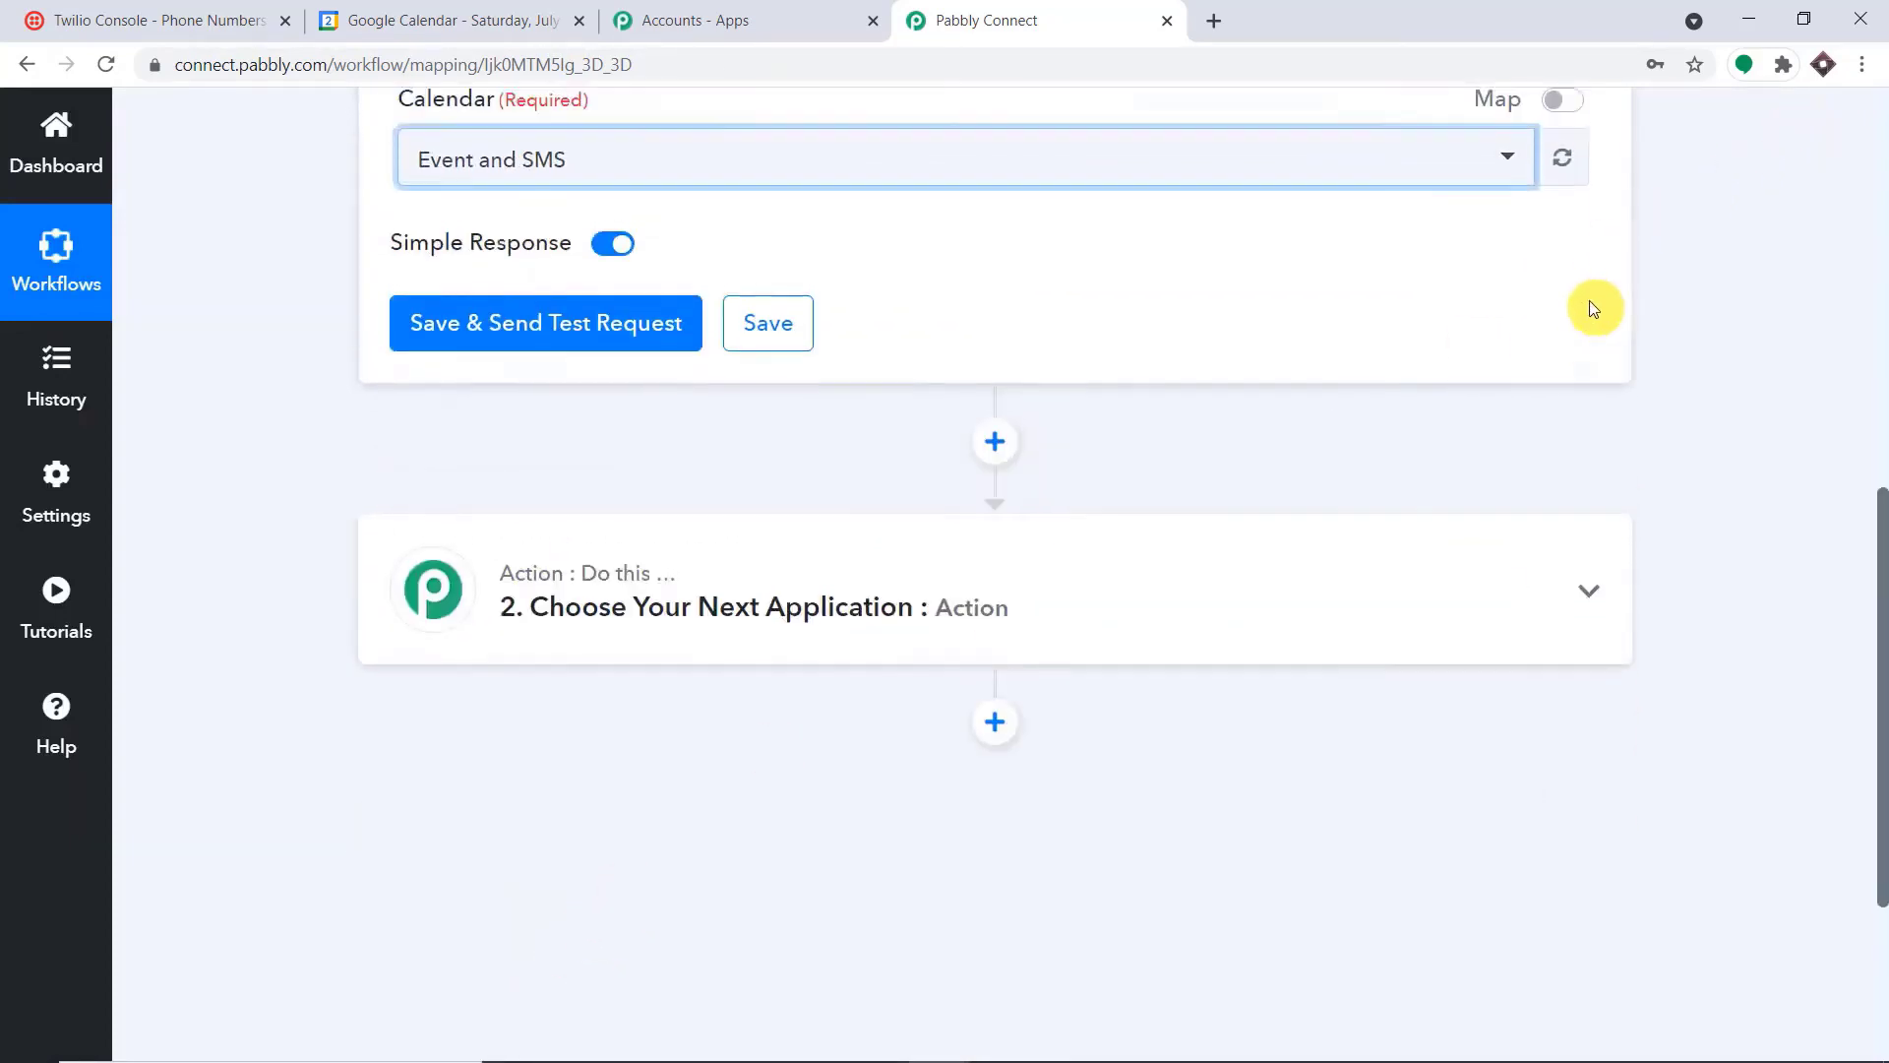
In Google Calendar, hide the SLACK NOTIFICATION calendar and leave the Event and SMS calendar displayed
left_click(447, 20)
scroll(308, 653, "down", 3)
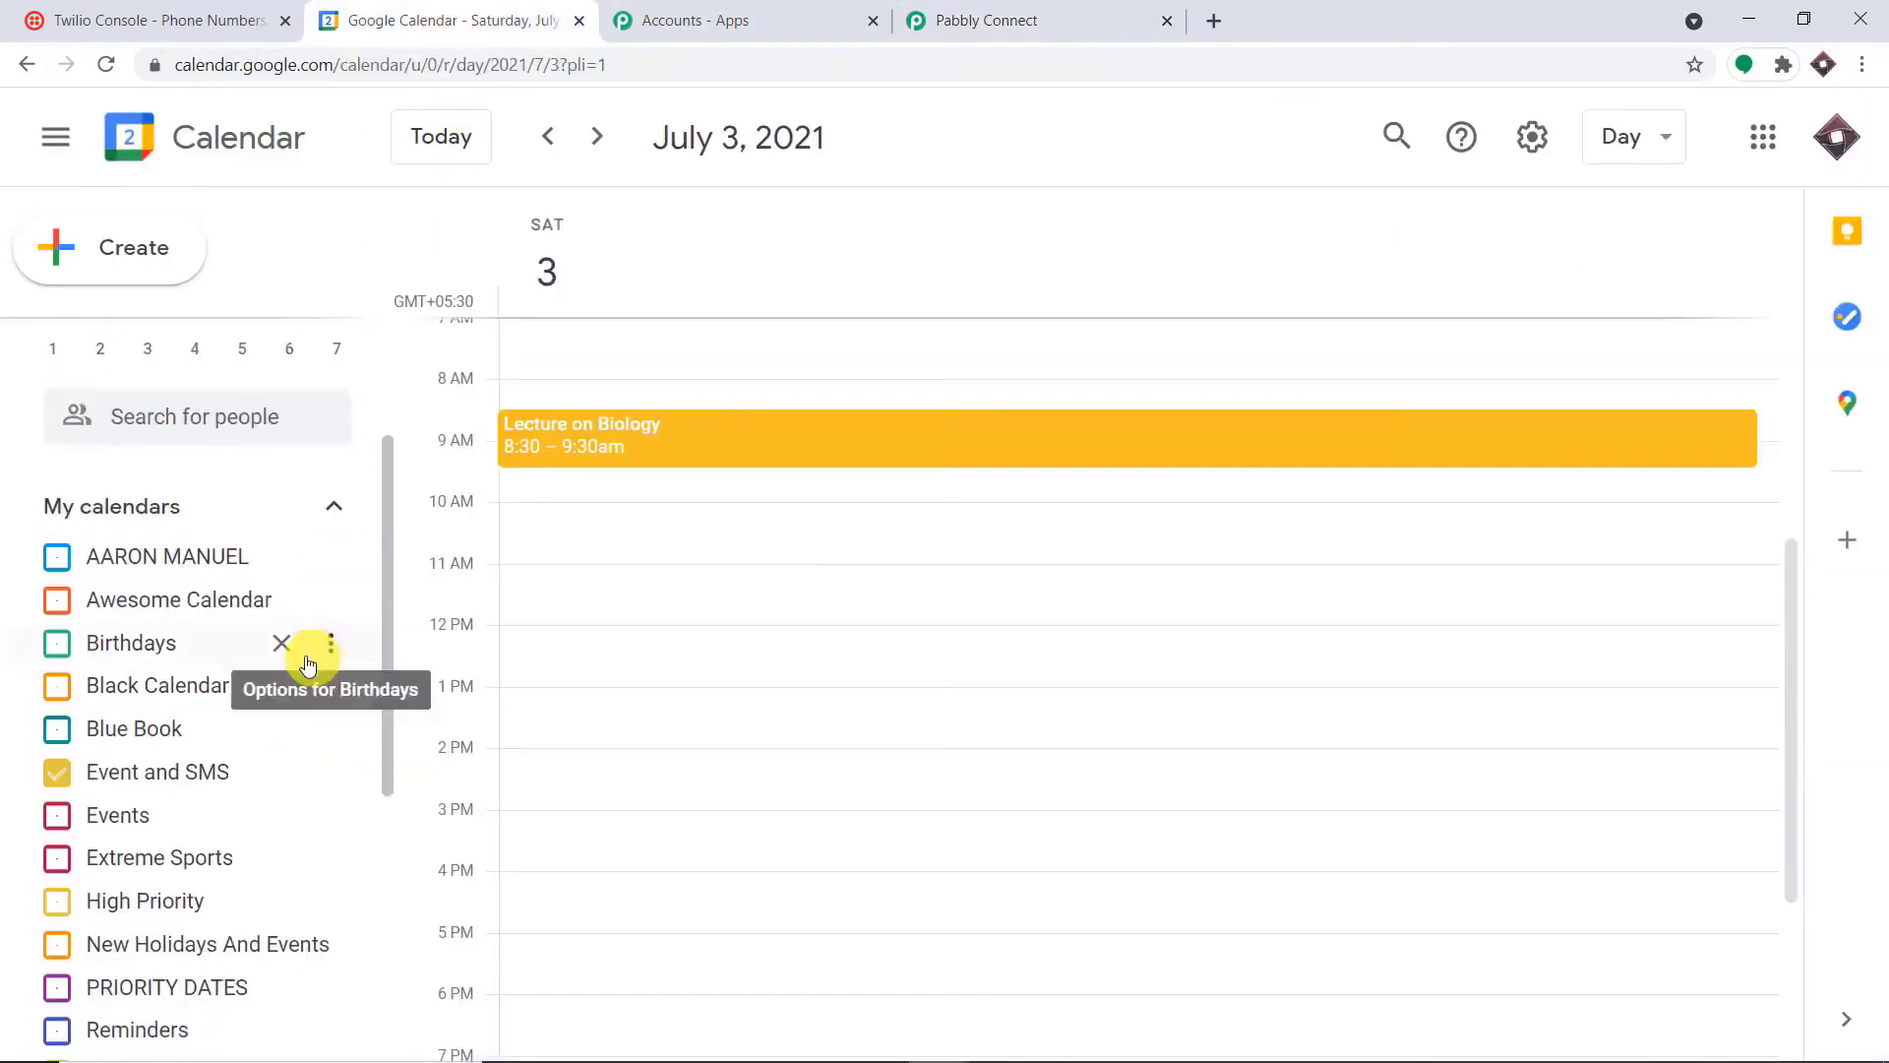
scroll(184, 733, "down", 4)
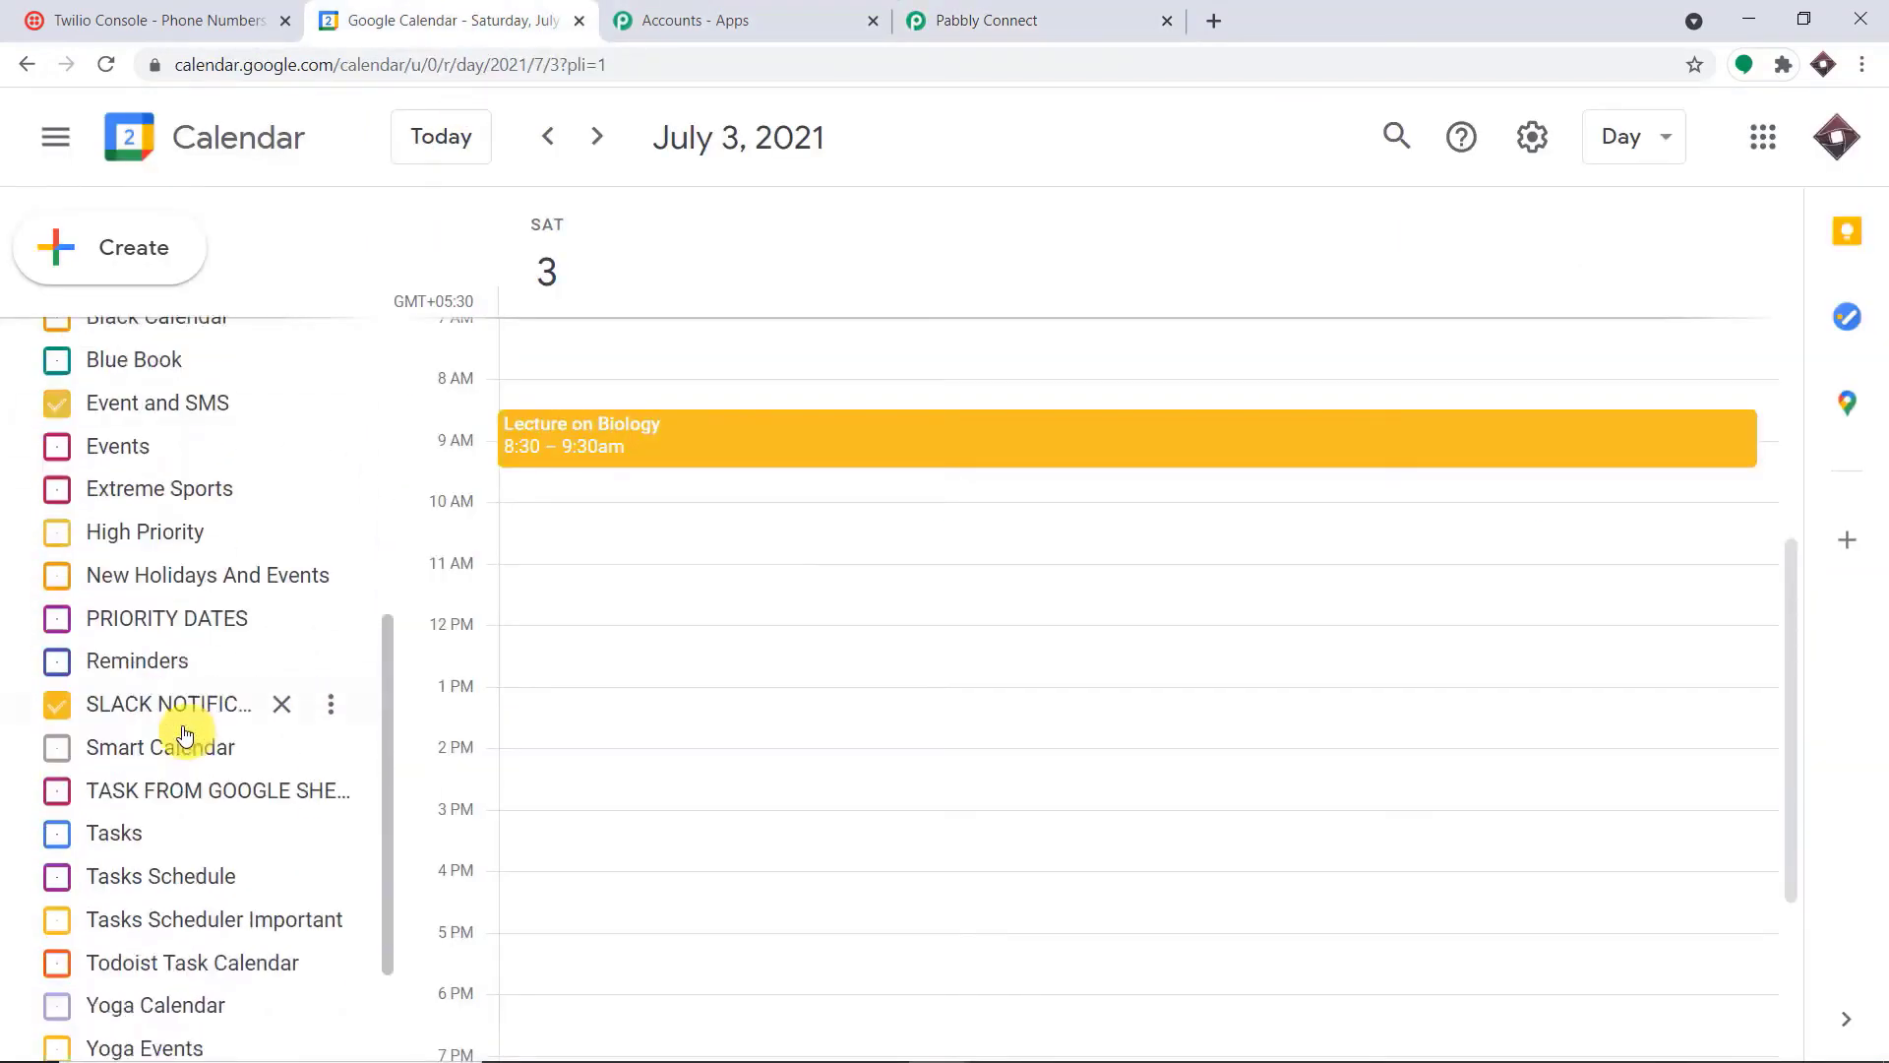
left_click(57, 705)
scroll(217, 413, "up", 2)
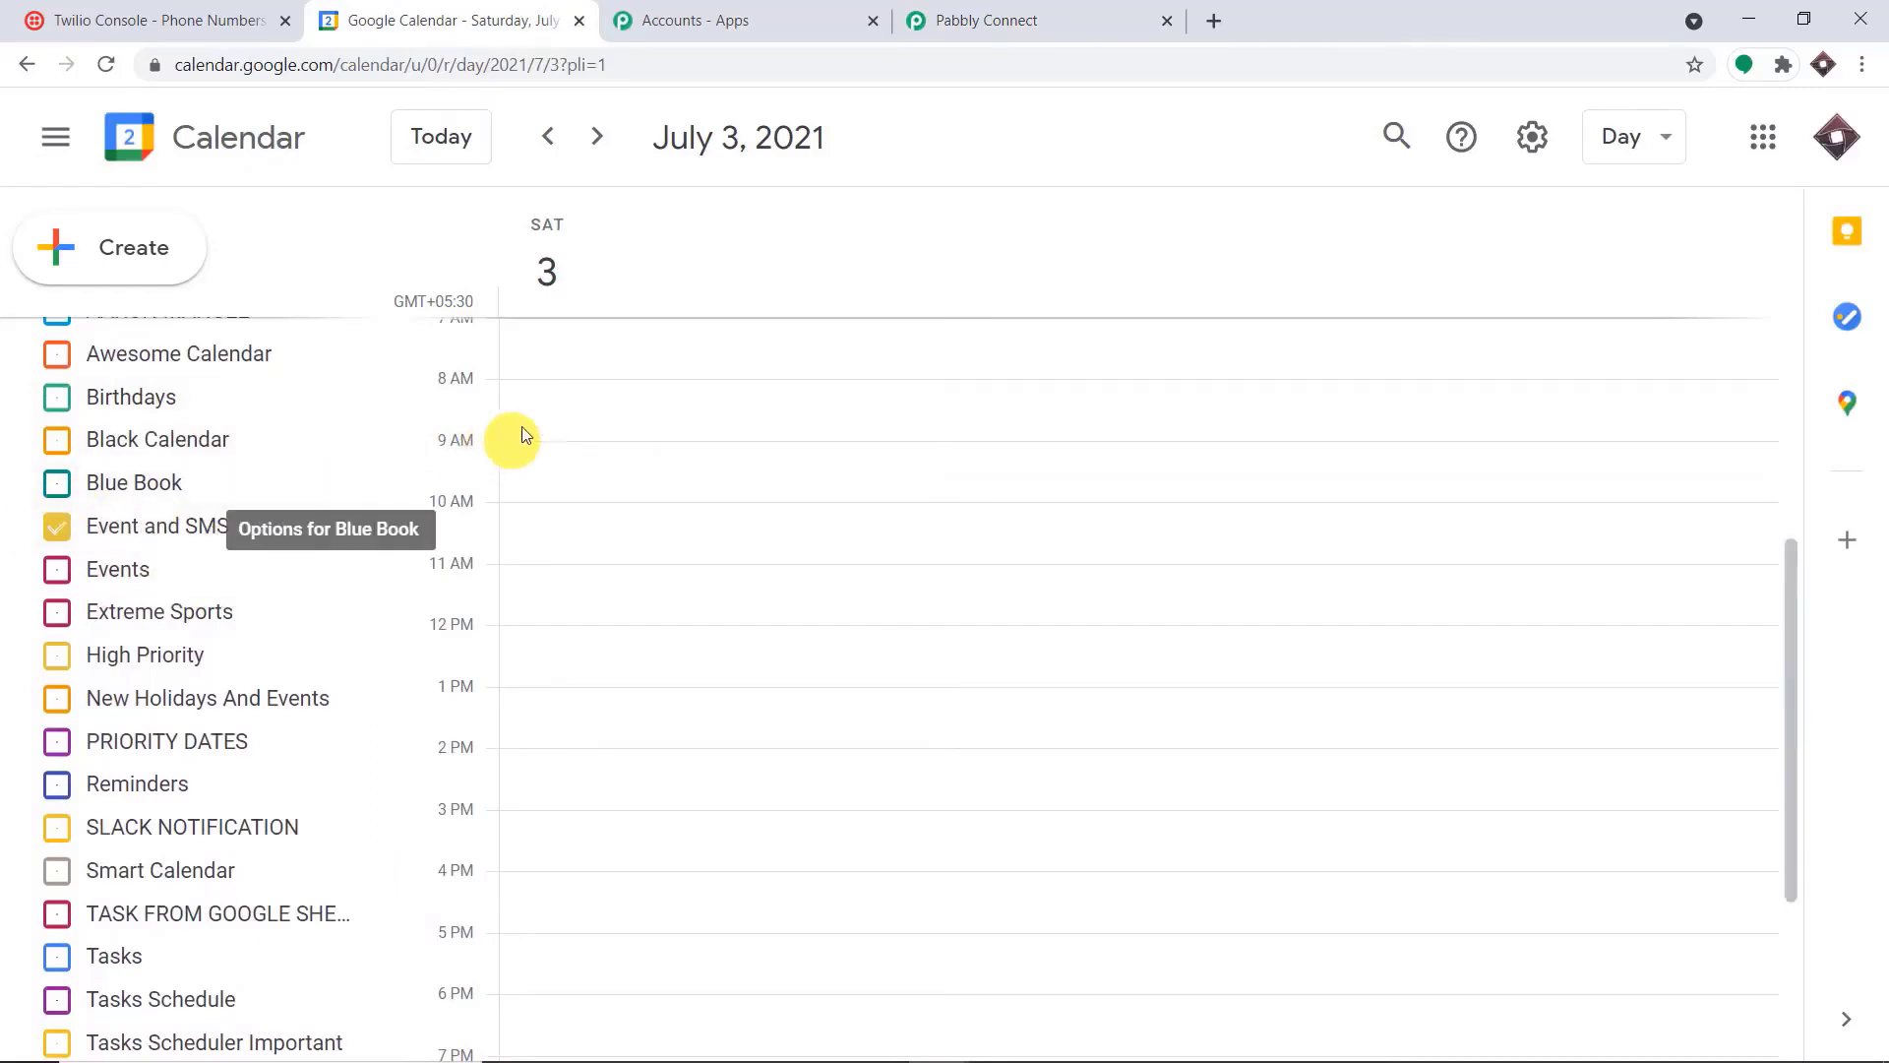
scroll(527, 493, "down", 3)
scroll(200, 630, "down", 1)
scroll(202, 590, "up", 3)
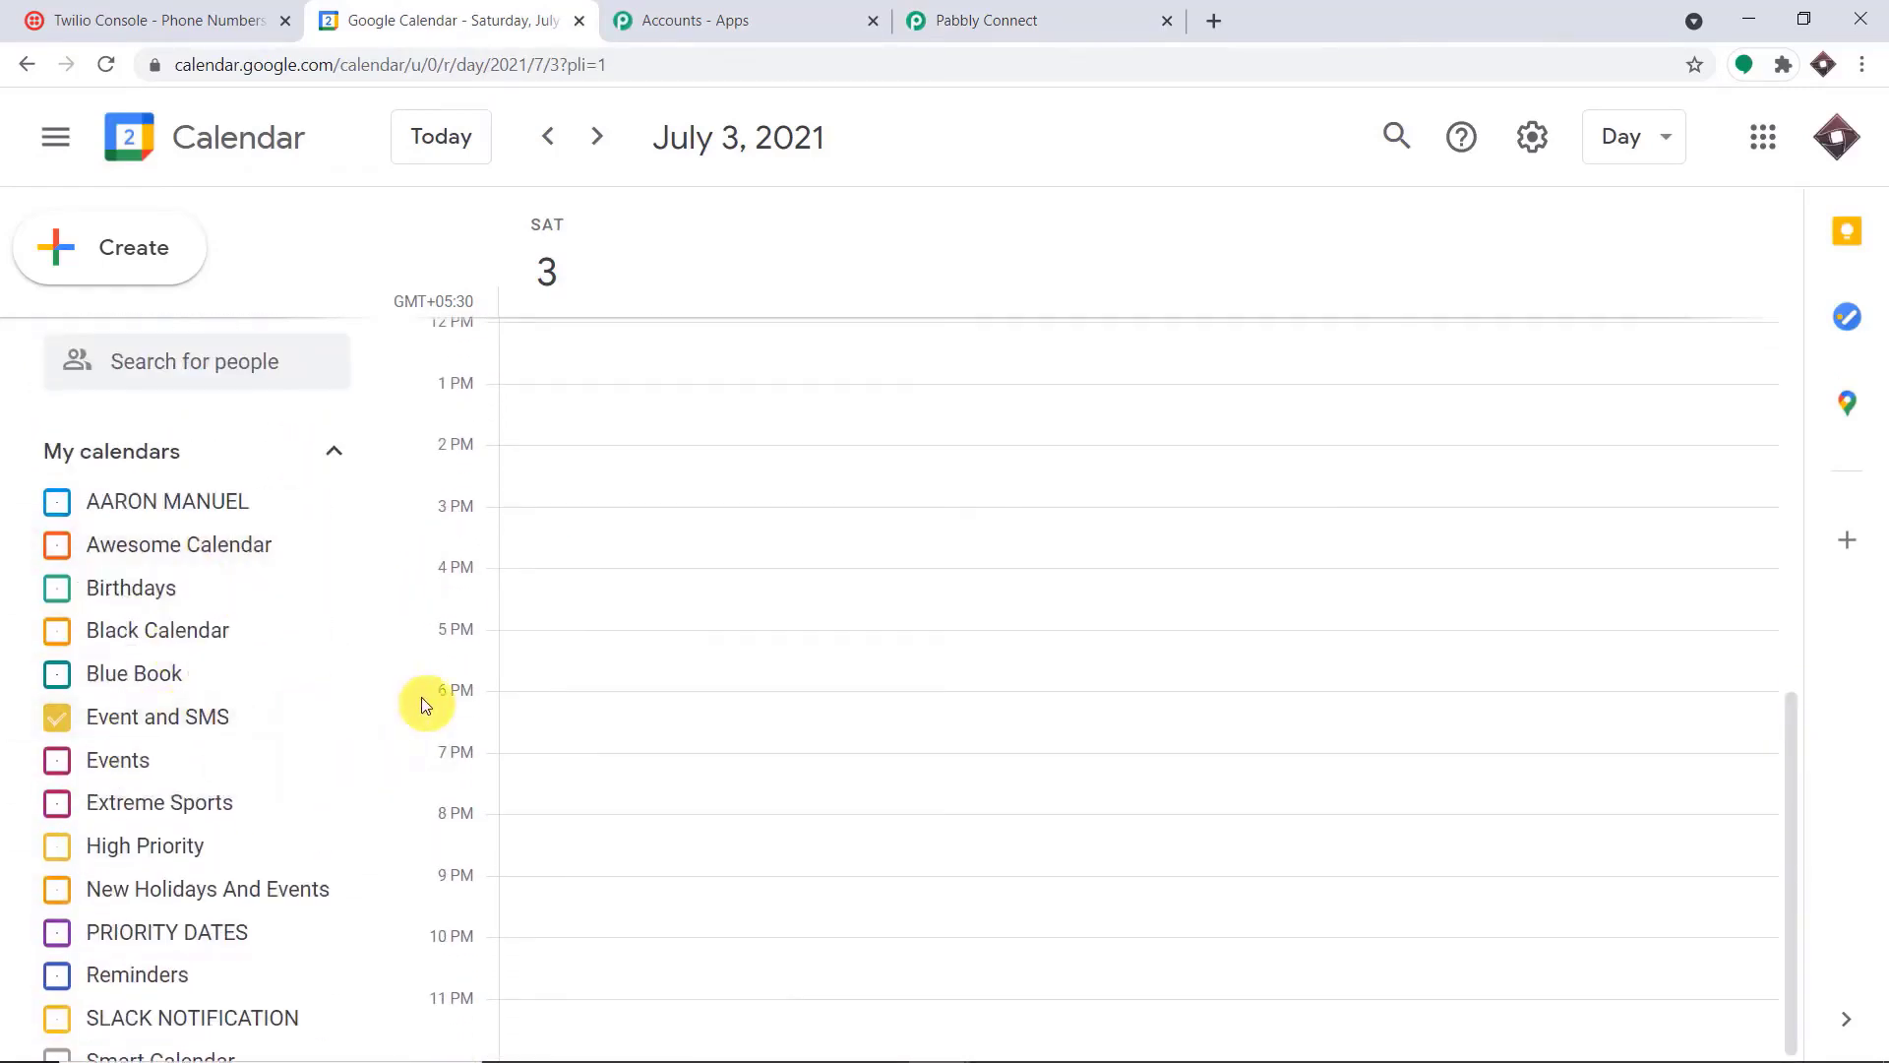
In Google Calendar, start an event titled "Lecture on English" on Friday, July 16, 2021, from 3:00pm to 4:00pm
left_click(999, 19)
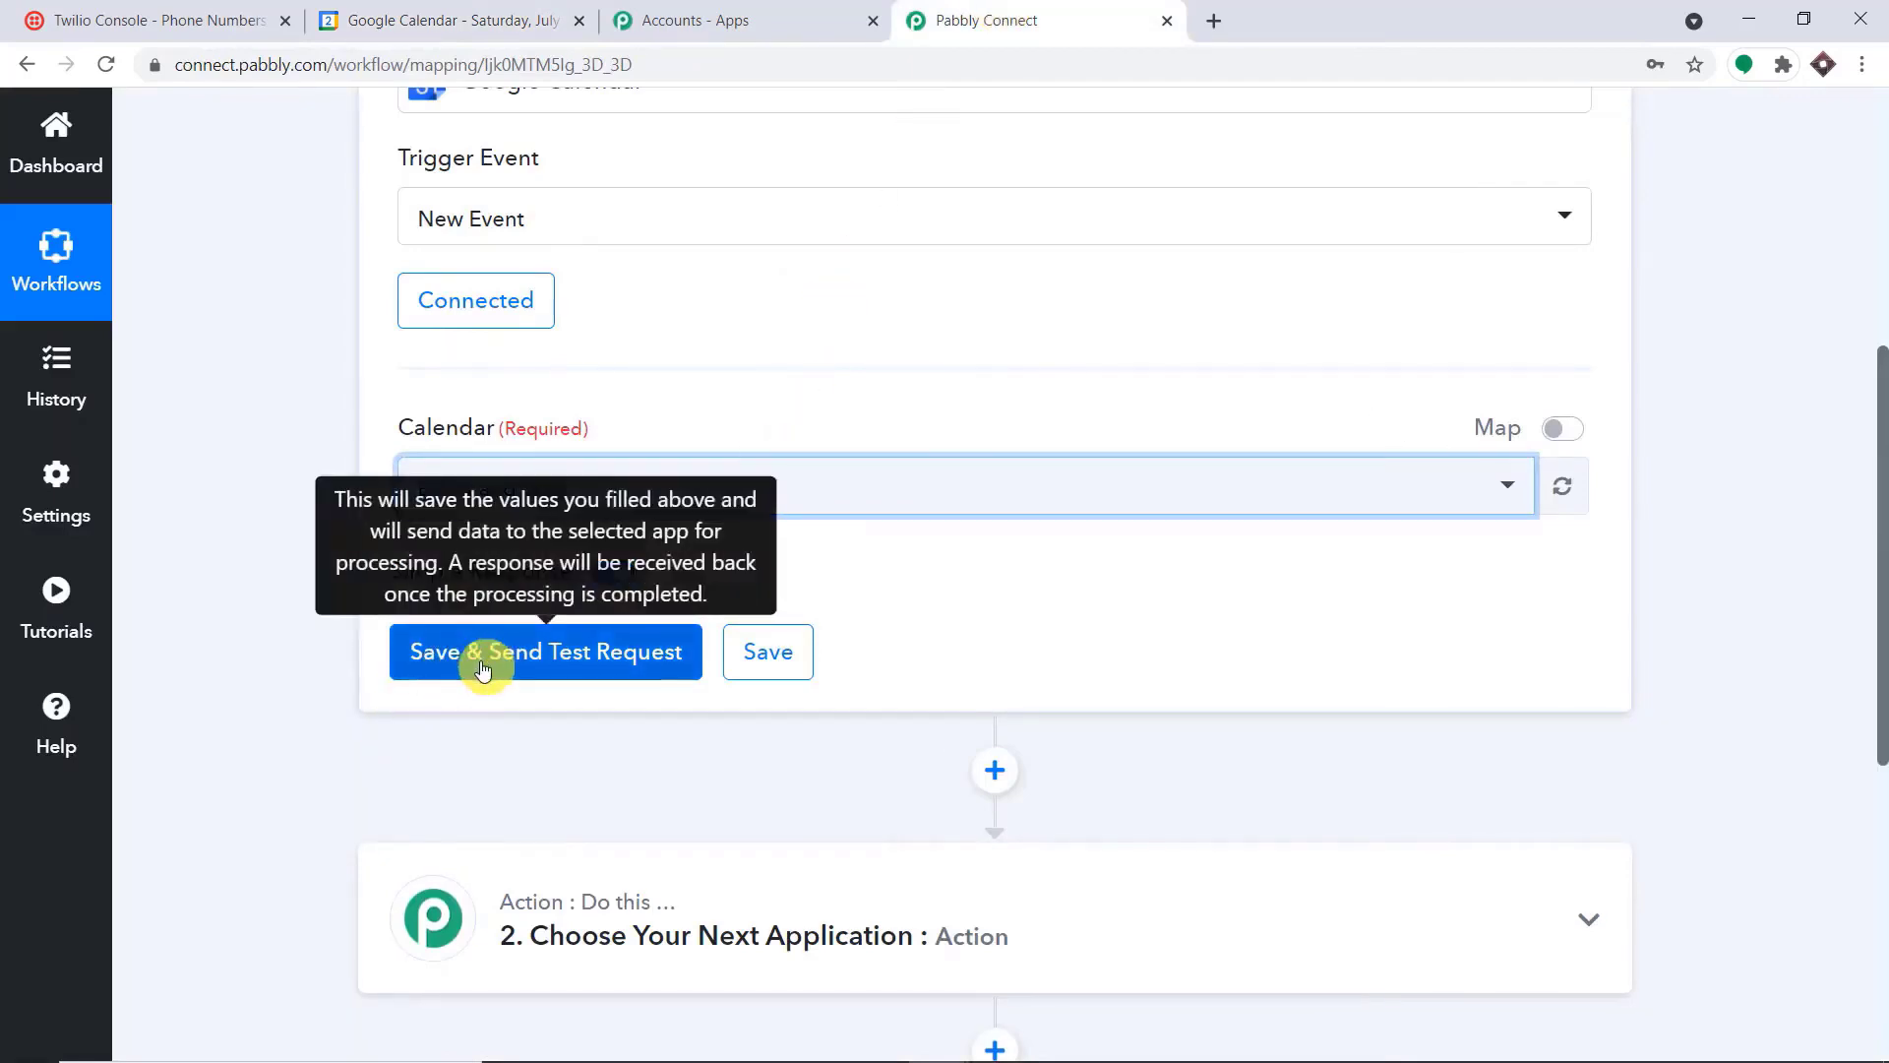
left_click(504, 15)
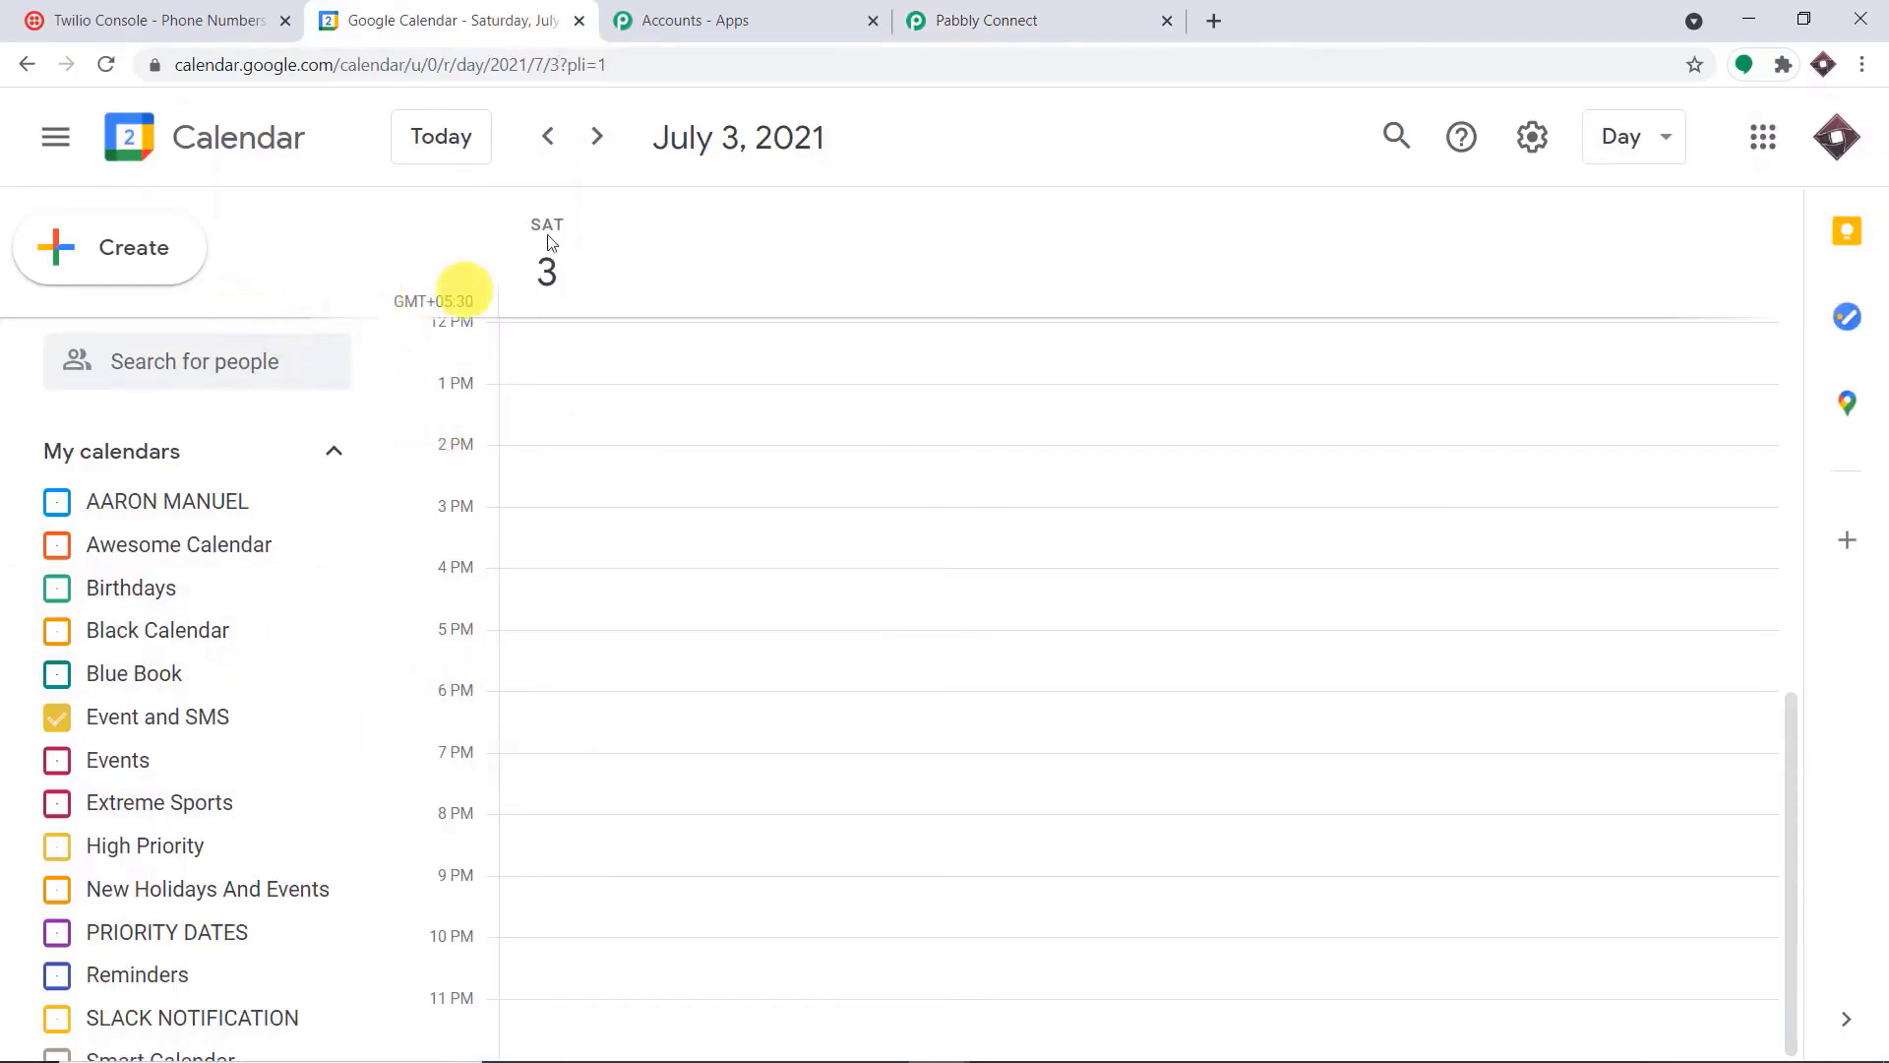
left_click(601, 137)
left_click(600, 137)
left_click(600, 136)
left_click(601, 137)
left_click(601, 136)
left_click(601, 136)
left_click(601, 136)
left_click(601, 135)
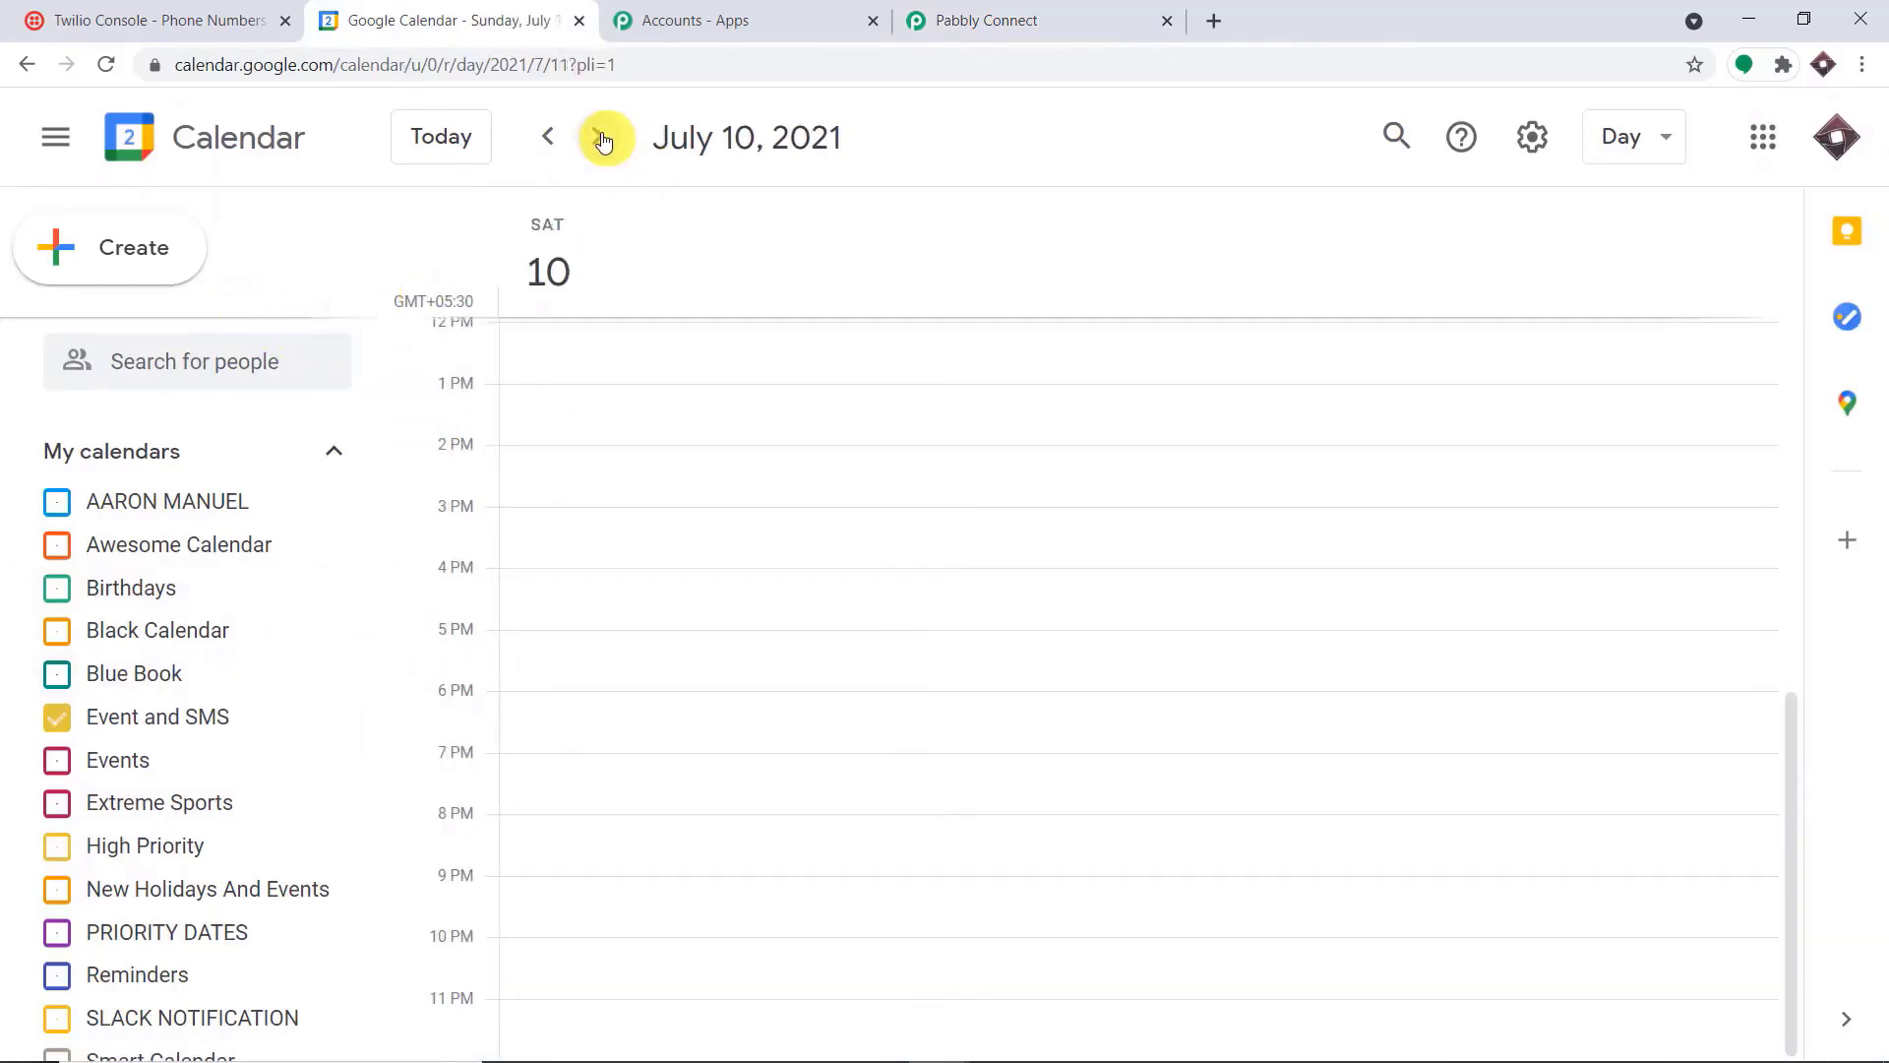
left_click(601, 138)
left_click(601, 137)
left_click(601, 138)
left_click(602, 137)
left_click(602, 138)
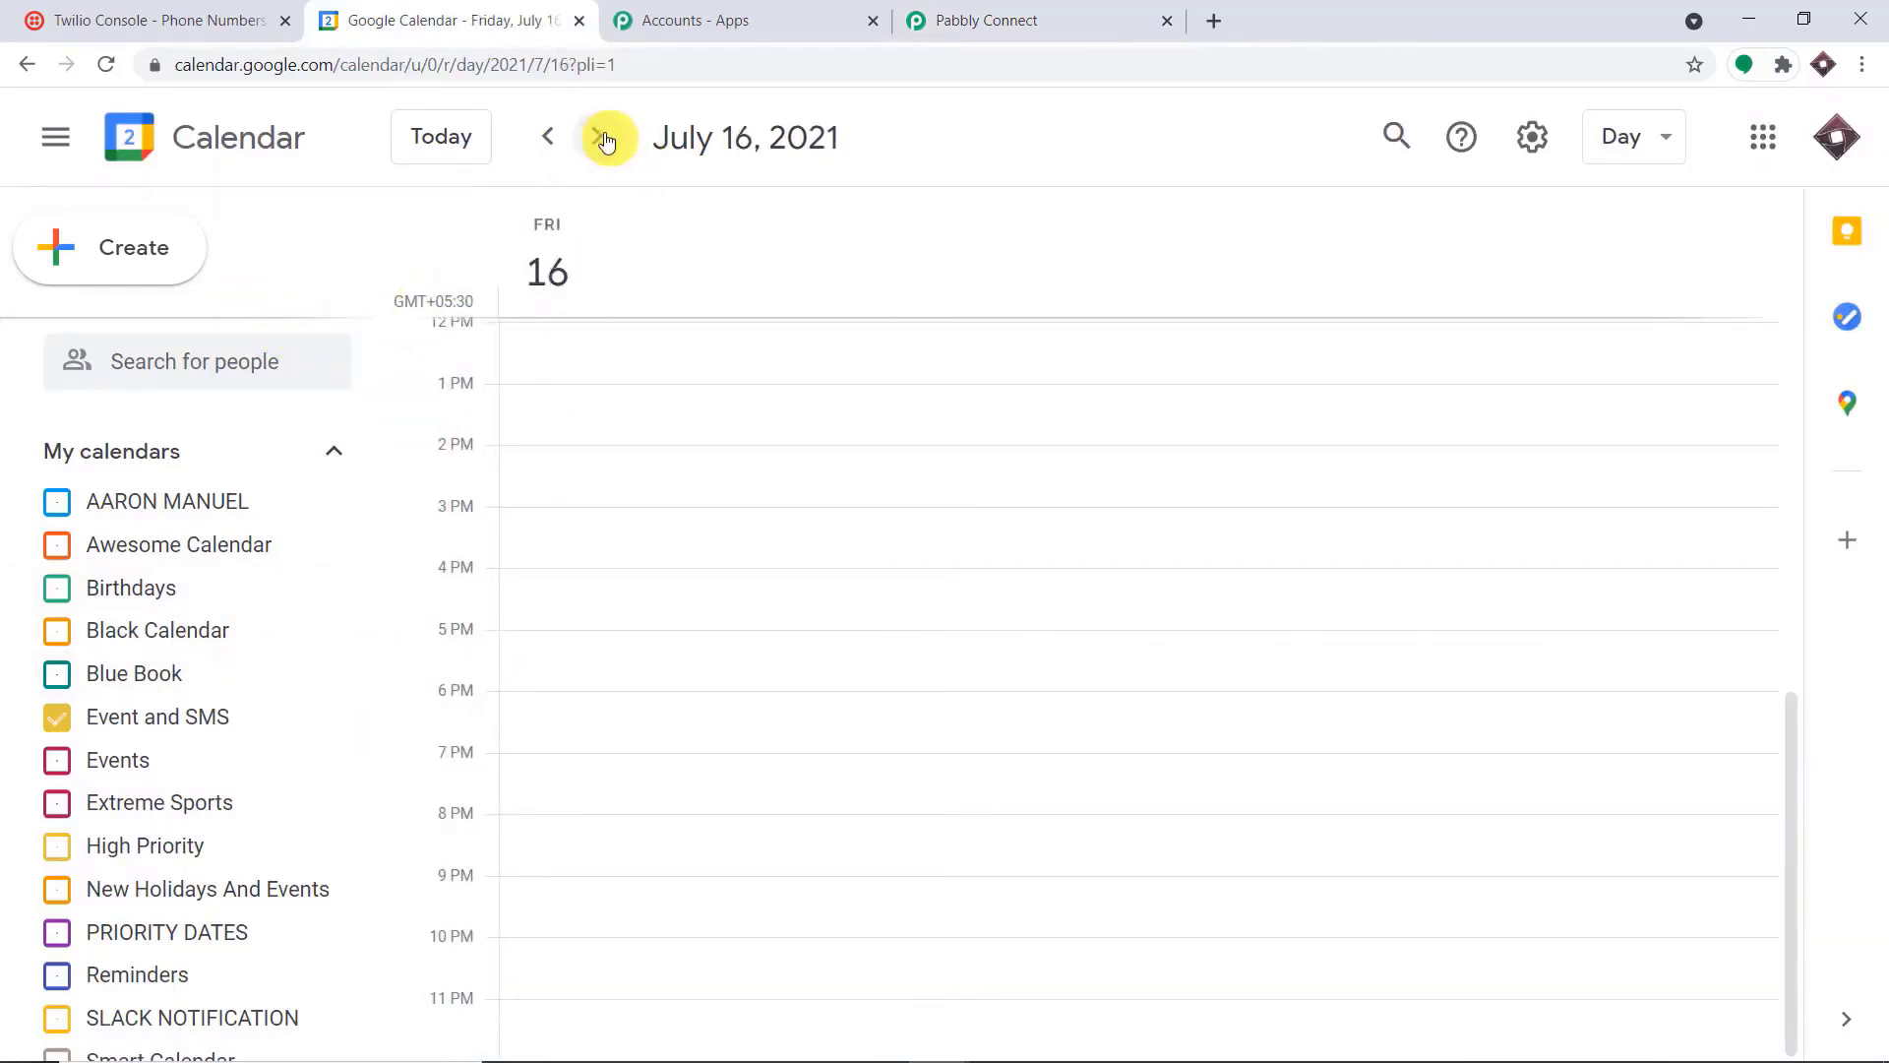
left_click(677, 516)
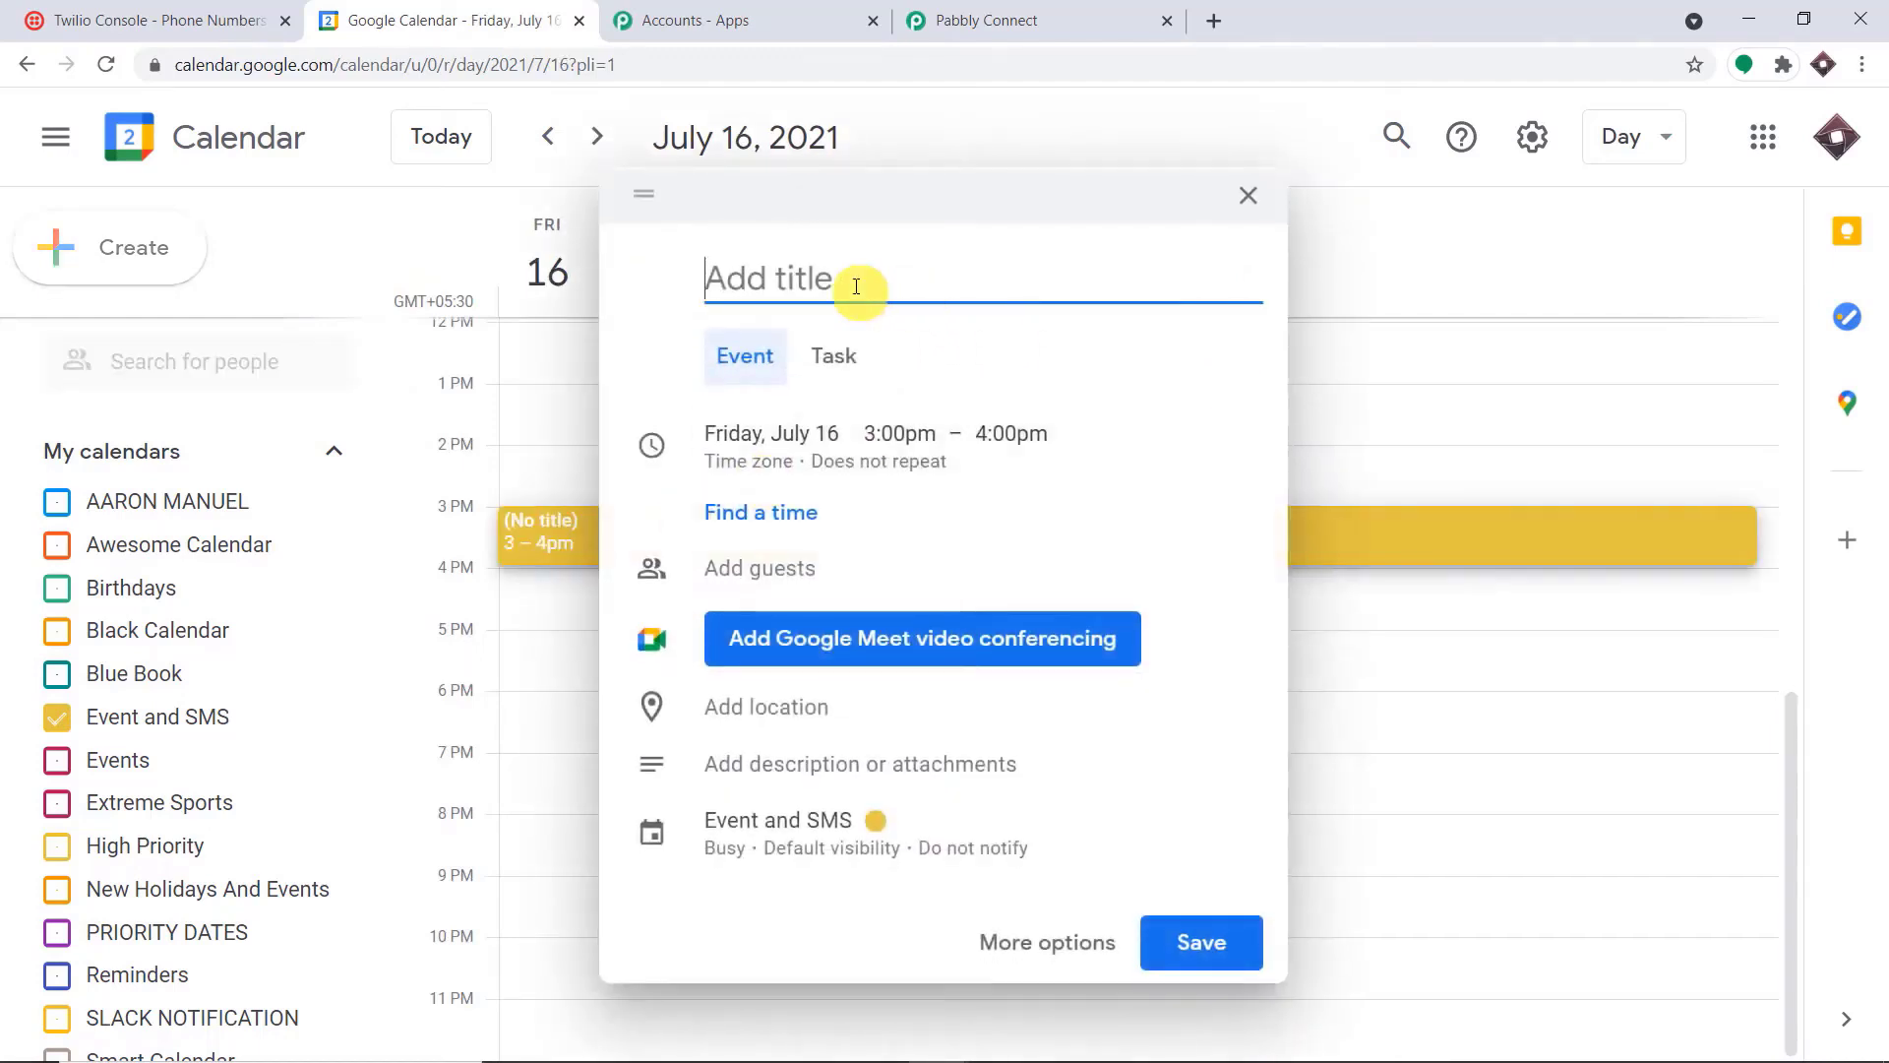
type("L")
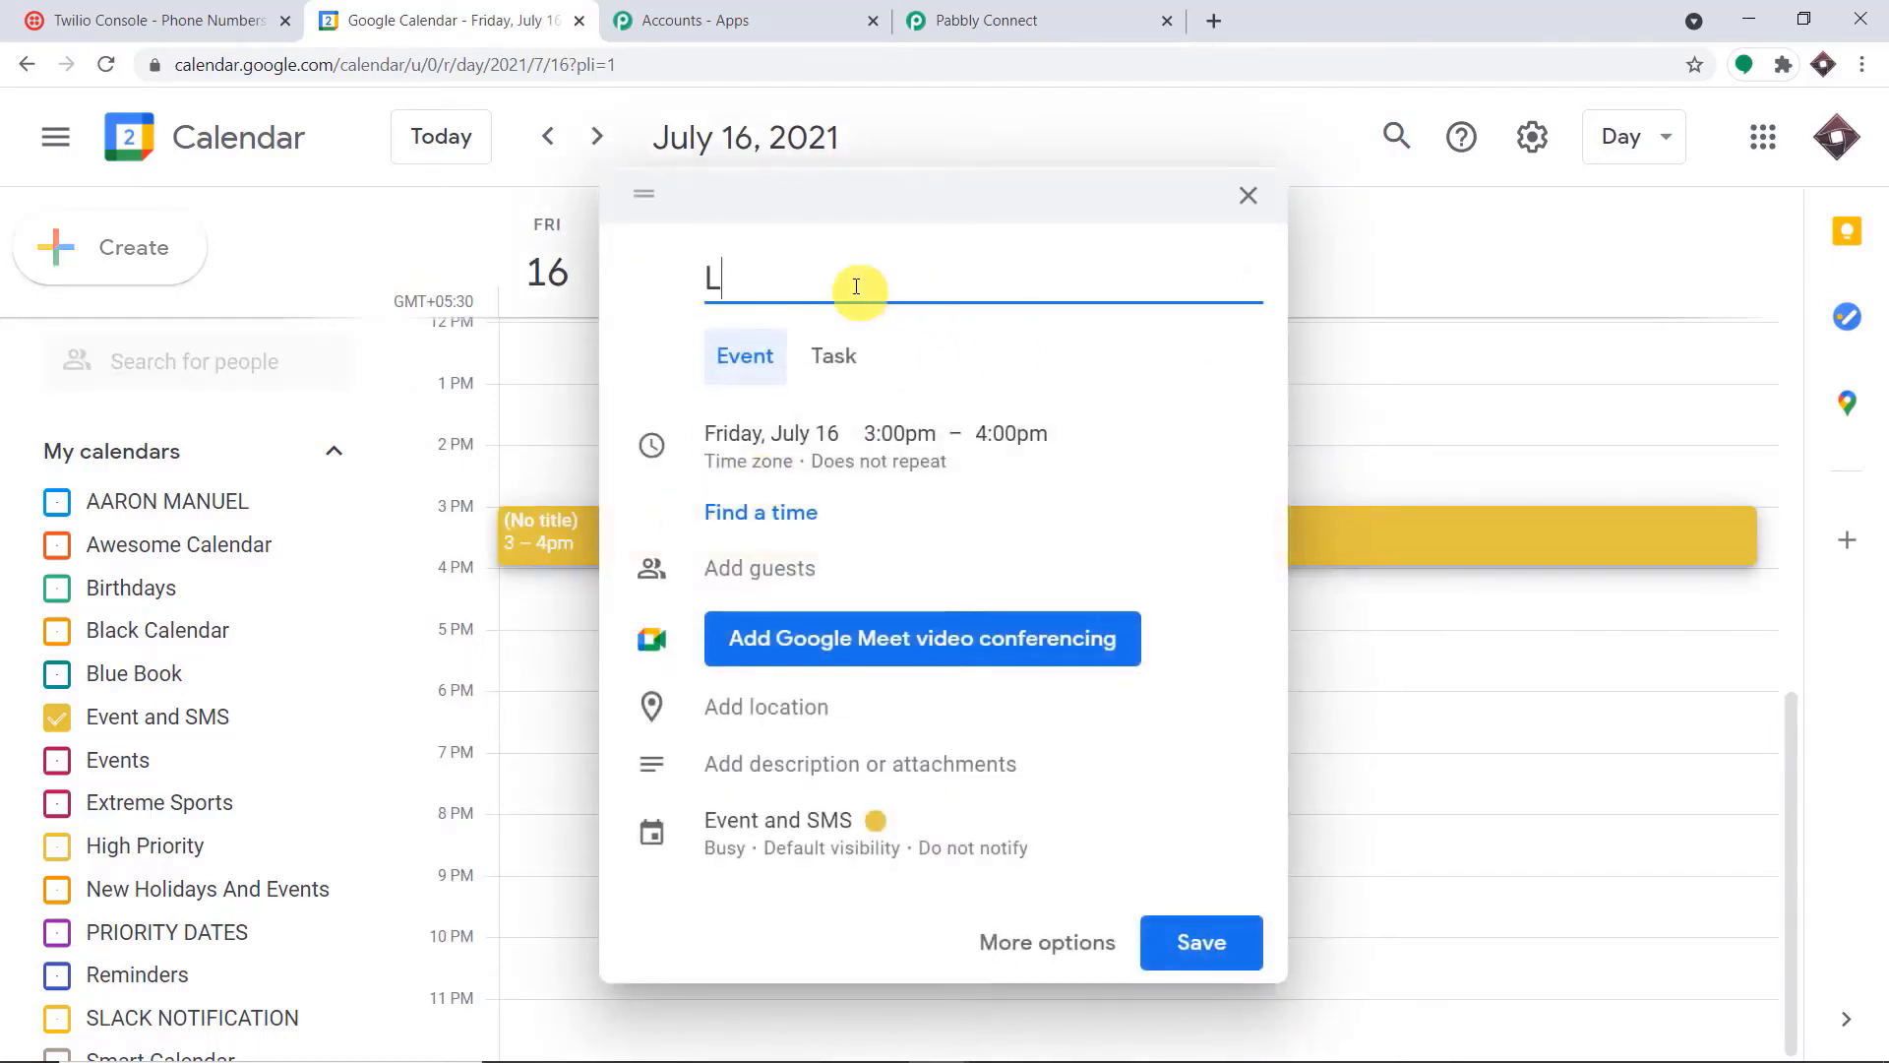
type("ecture")
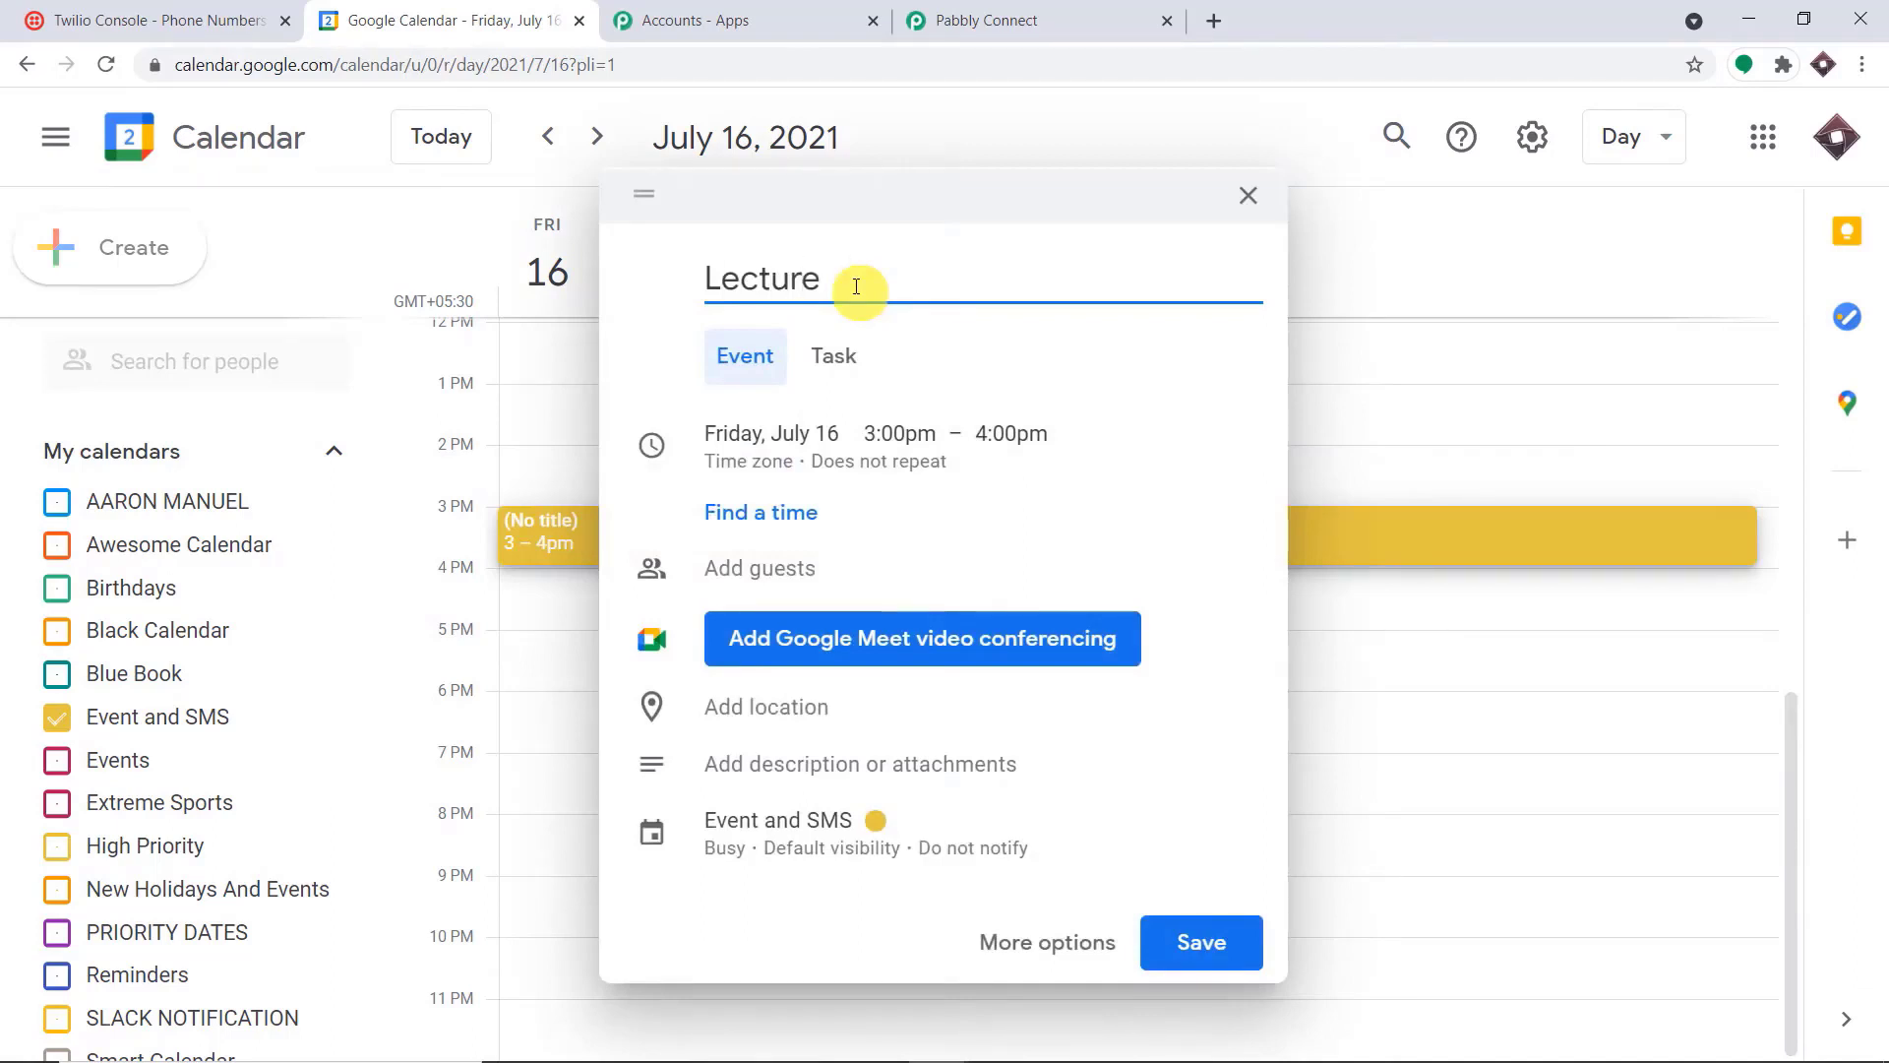
type(" on English")
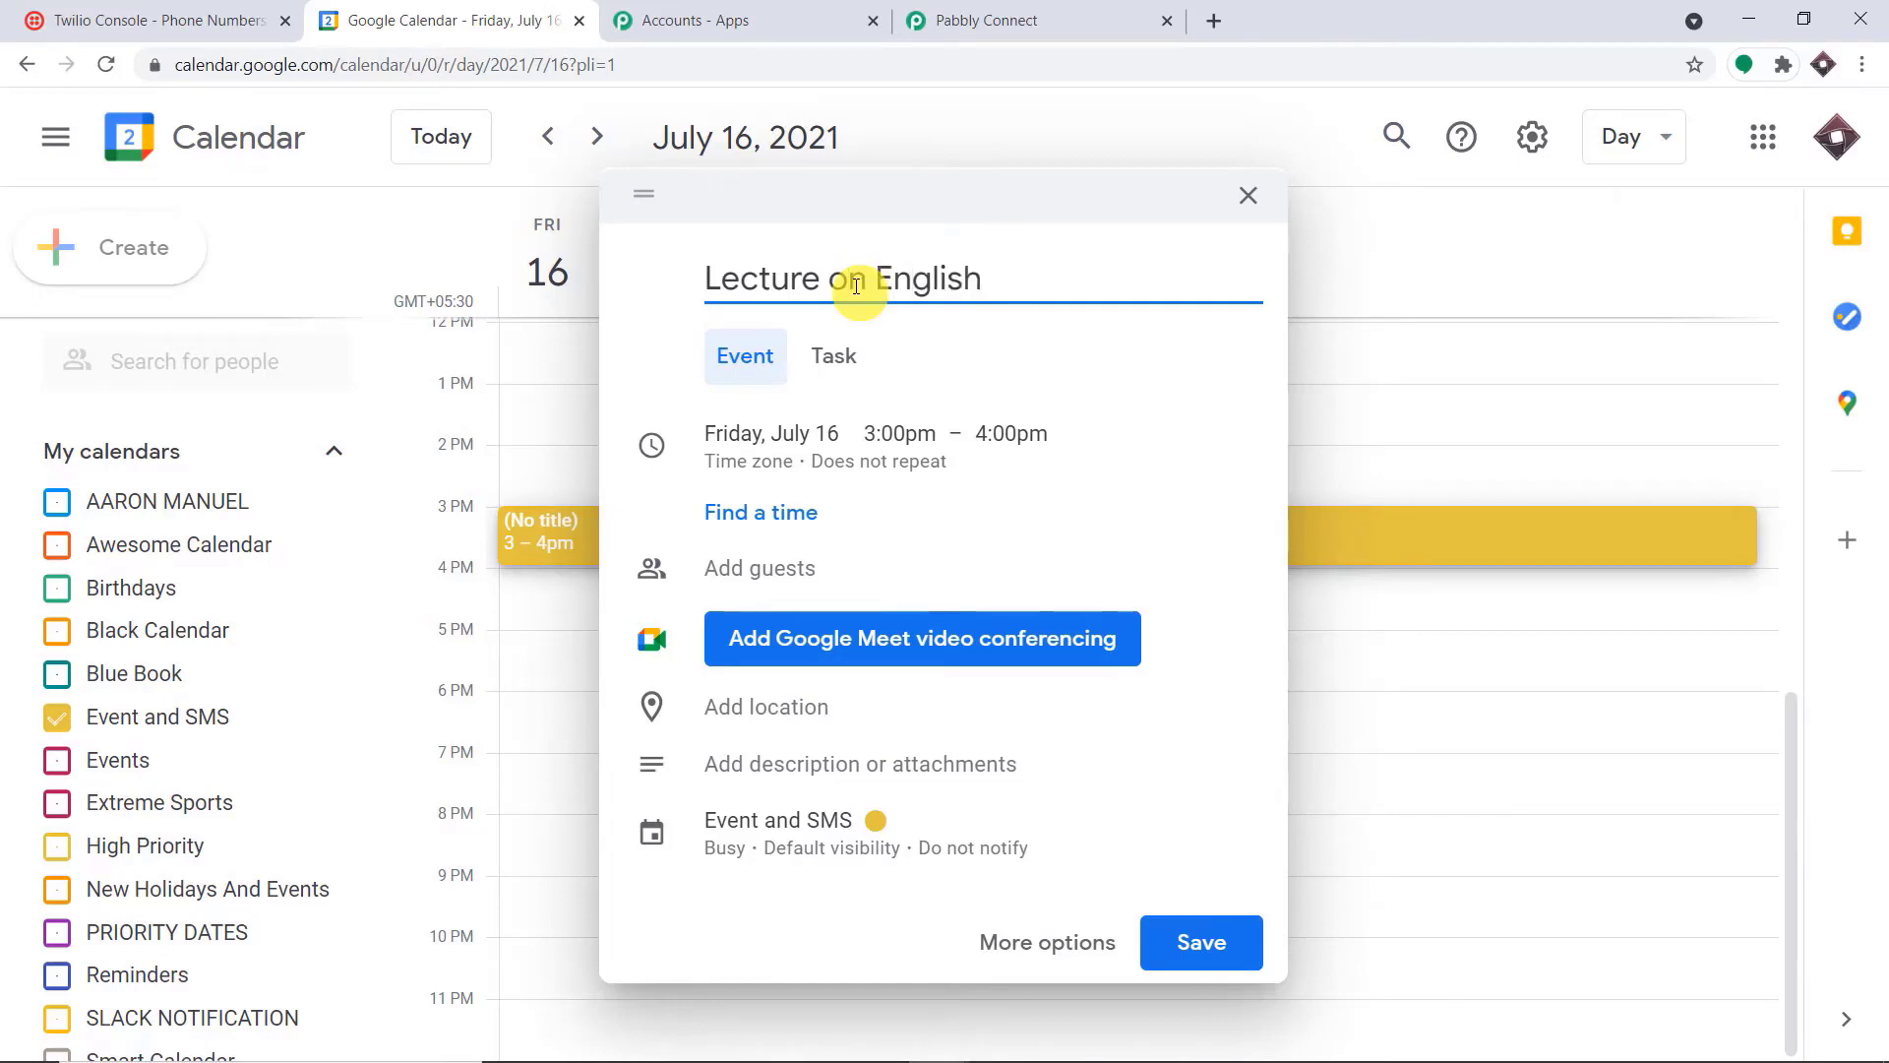
Add the suggested contact's e-mail as a guest of the Lecture on English event
left_click(838, 584)
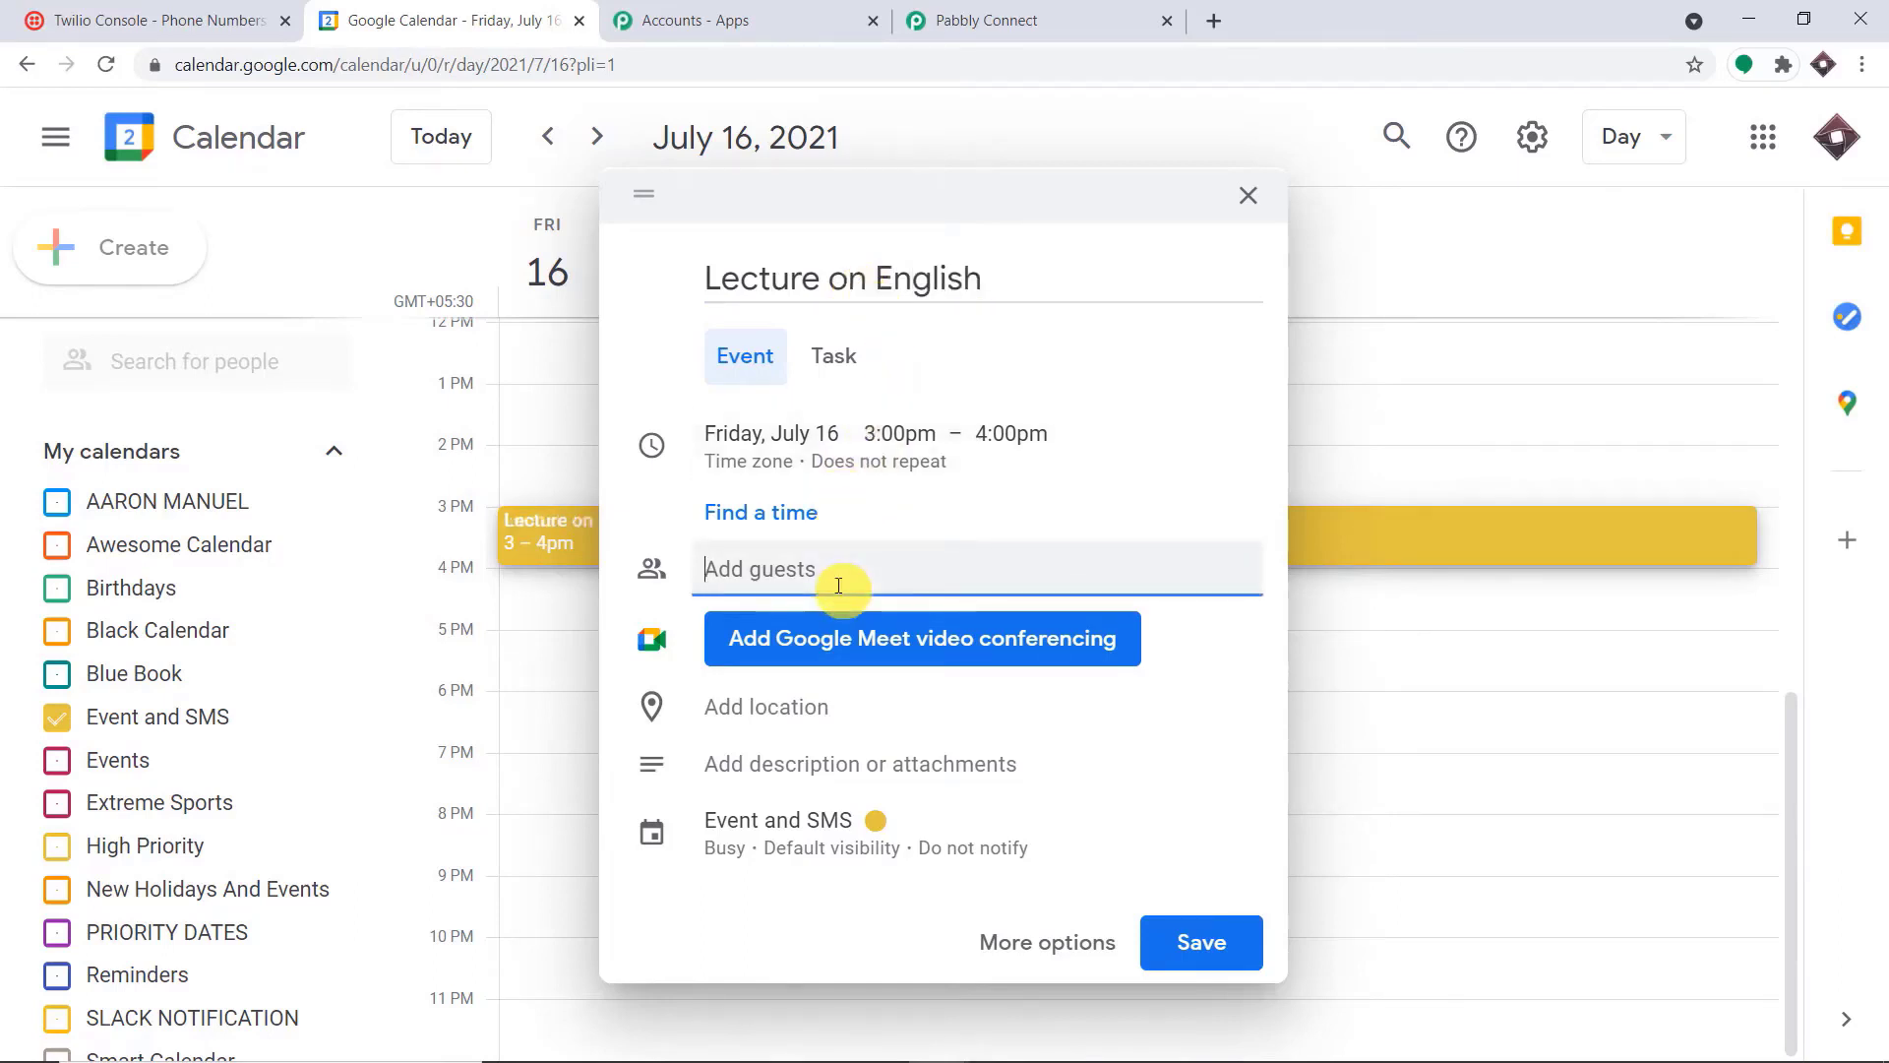
type("t")
left_click(872, 673)
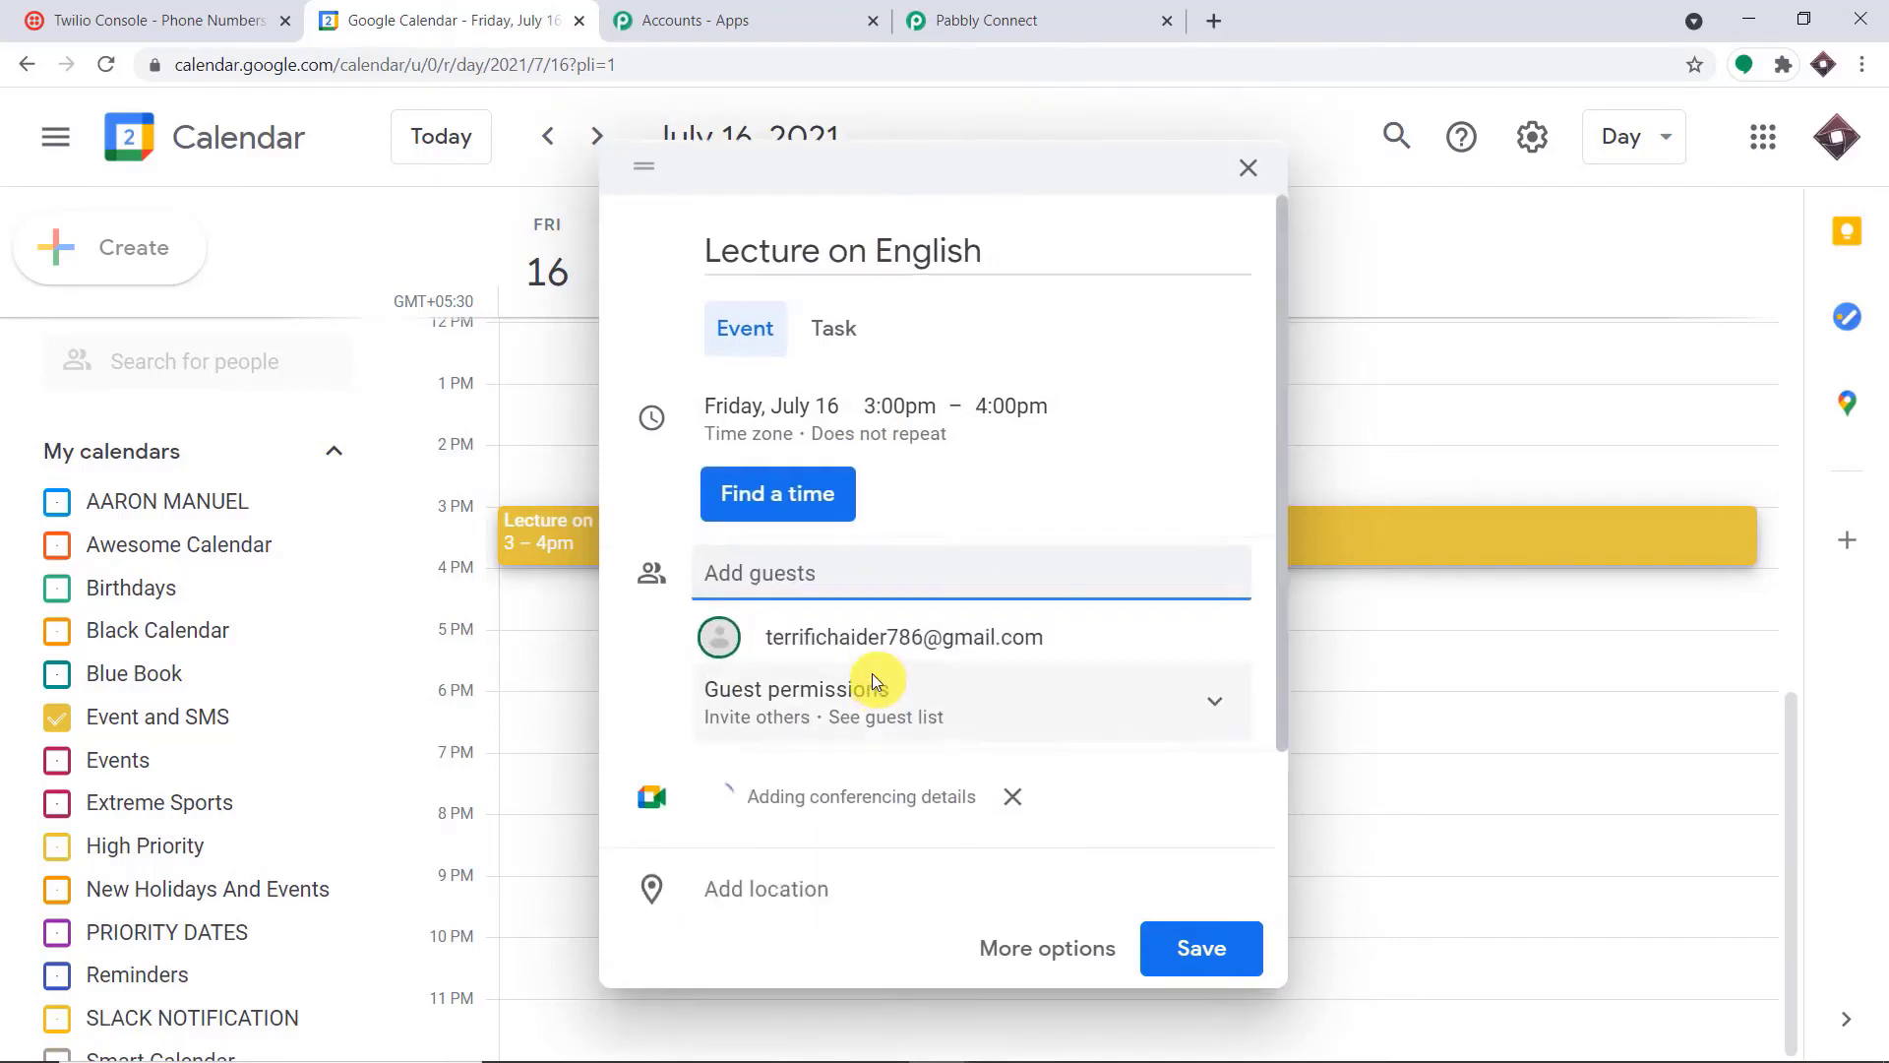
left_click(1104, 248)
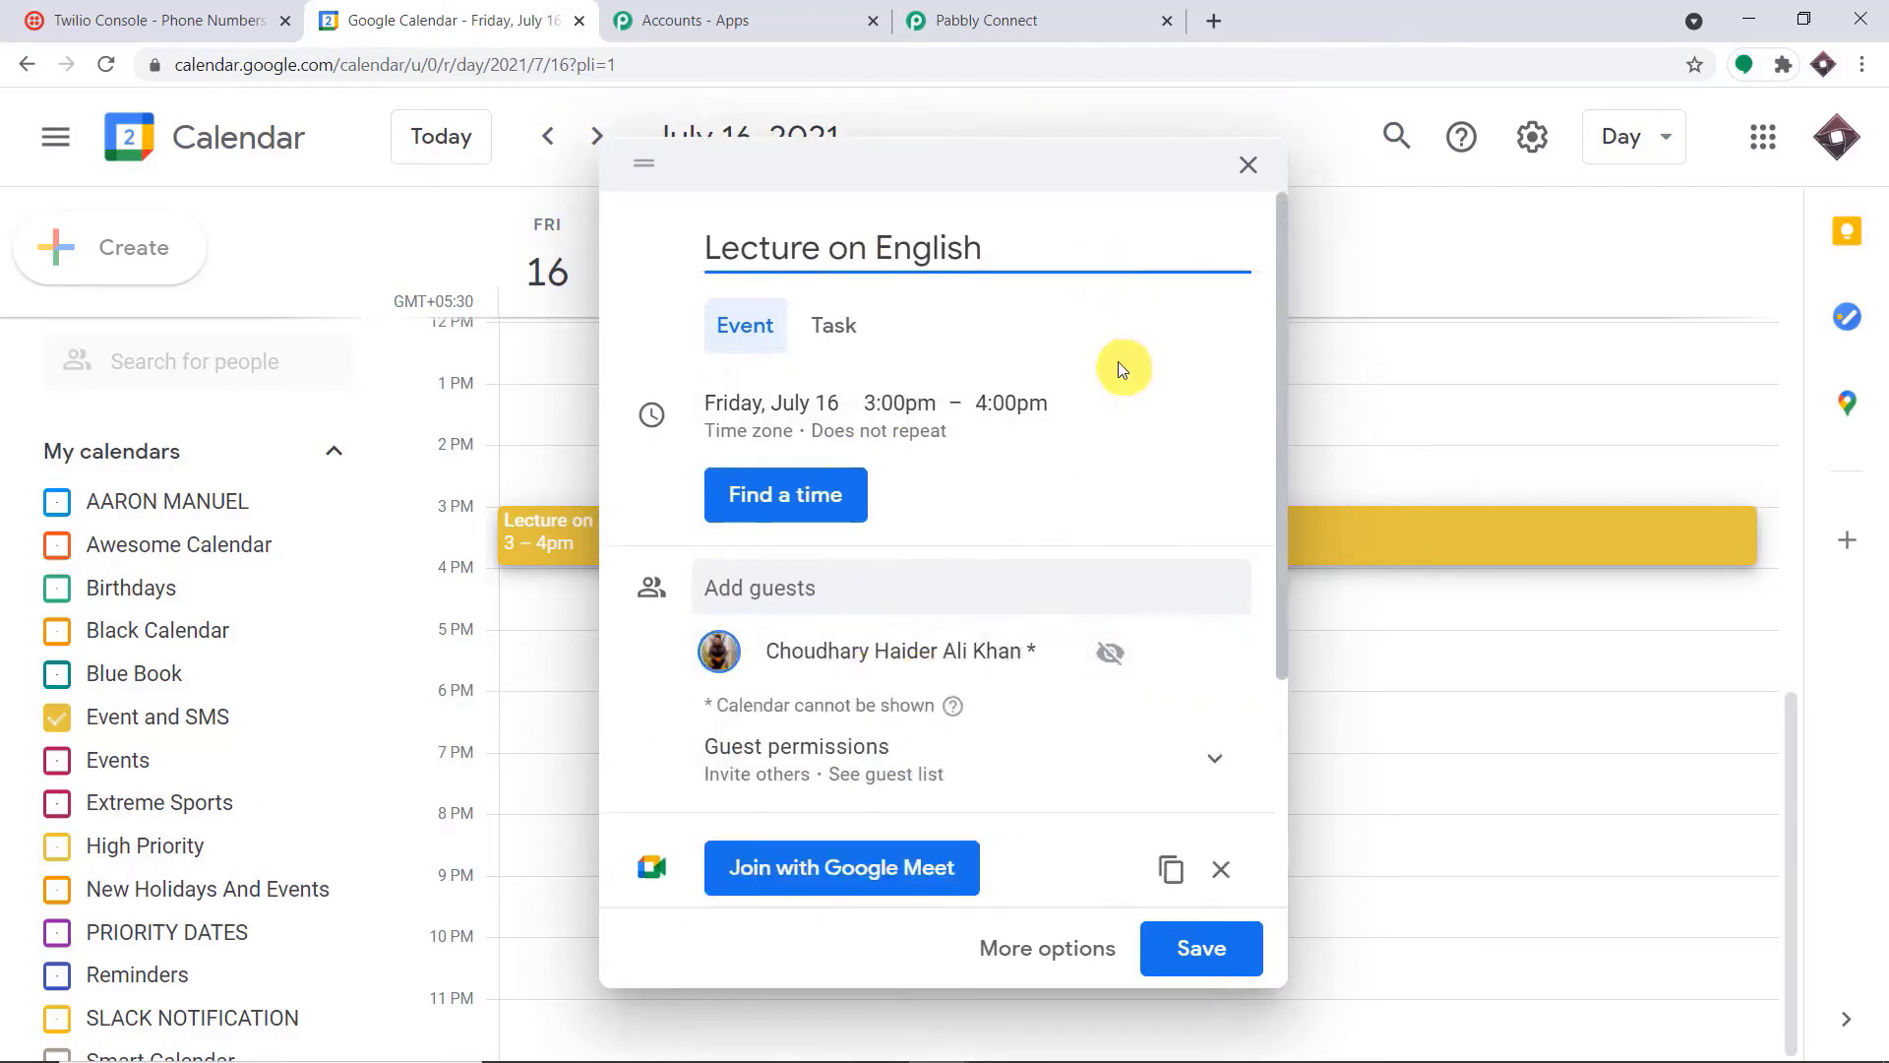
Fill the event description with "Phone - " followed by the guest's phone number
scroll(1141, 442, "down", 3)
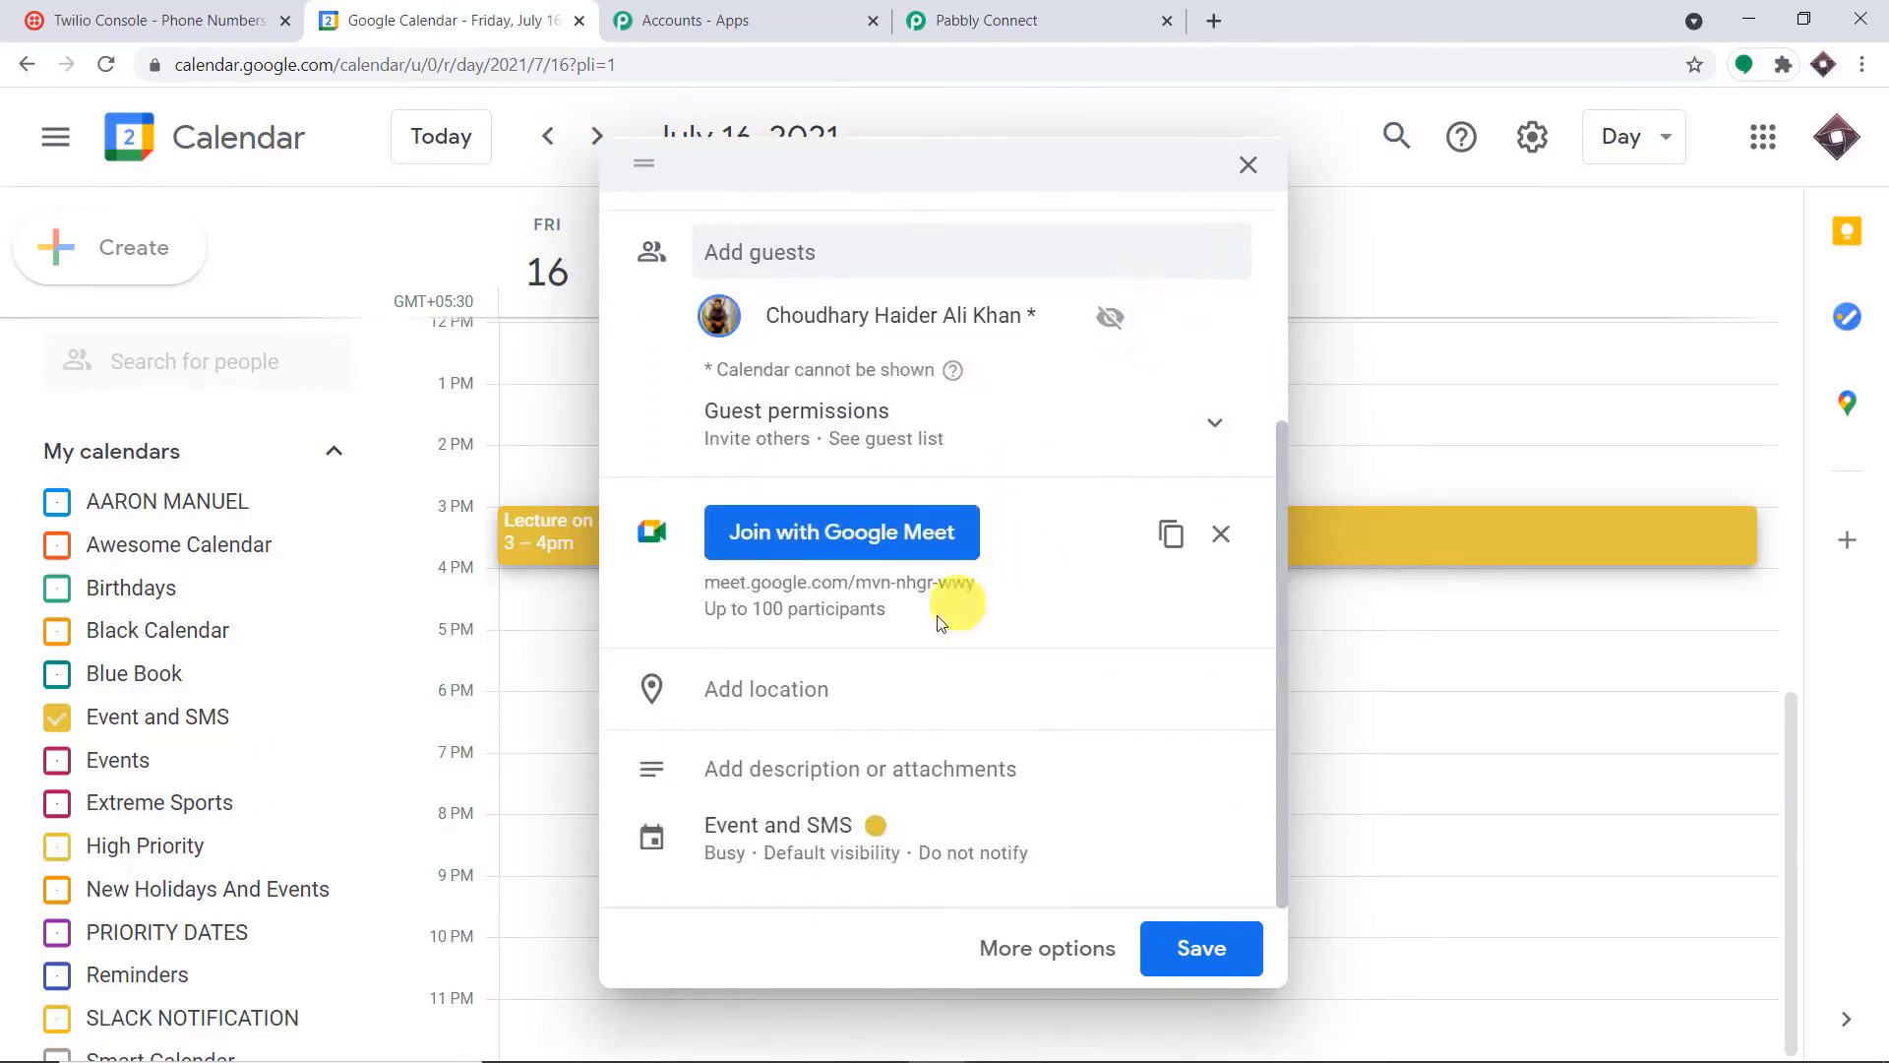
left_click(792, 772)
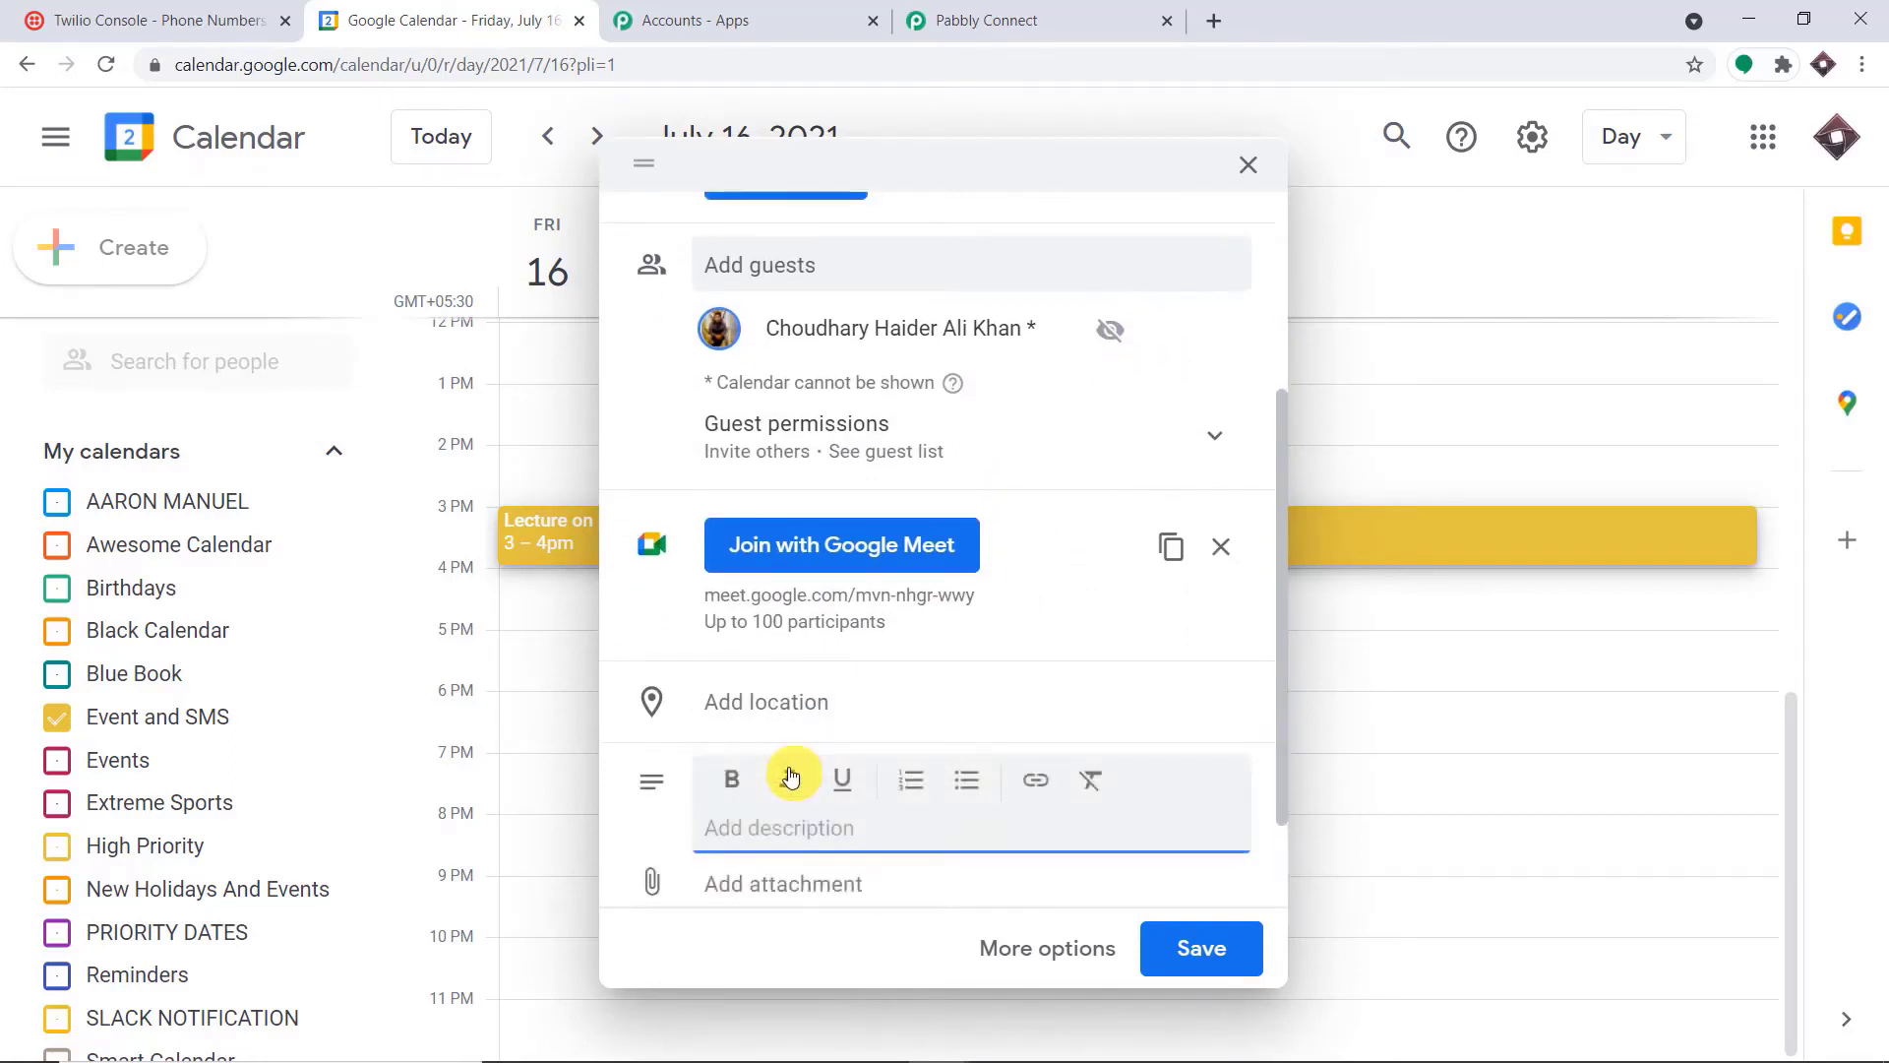
type("Phone -")
key("ctrl+v")
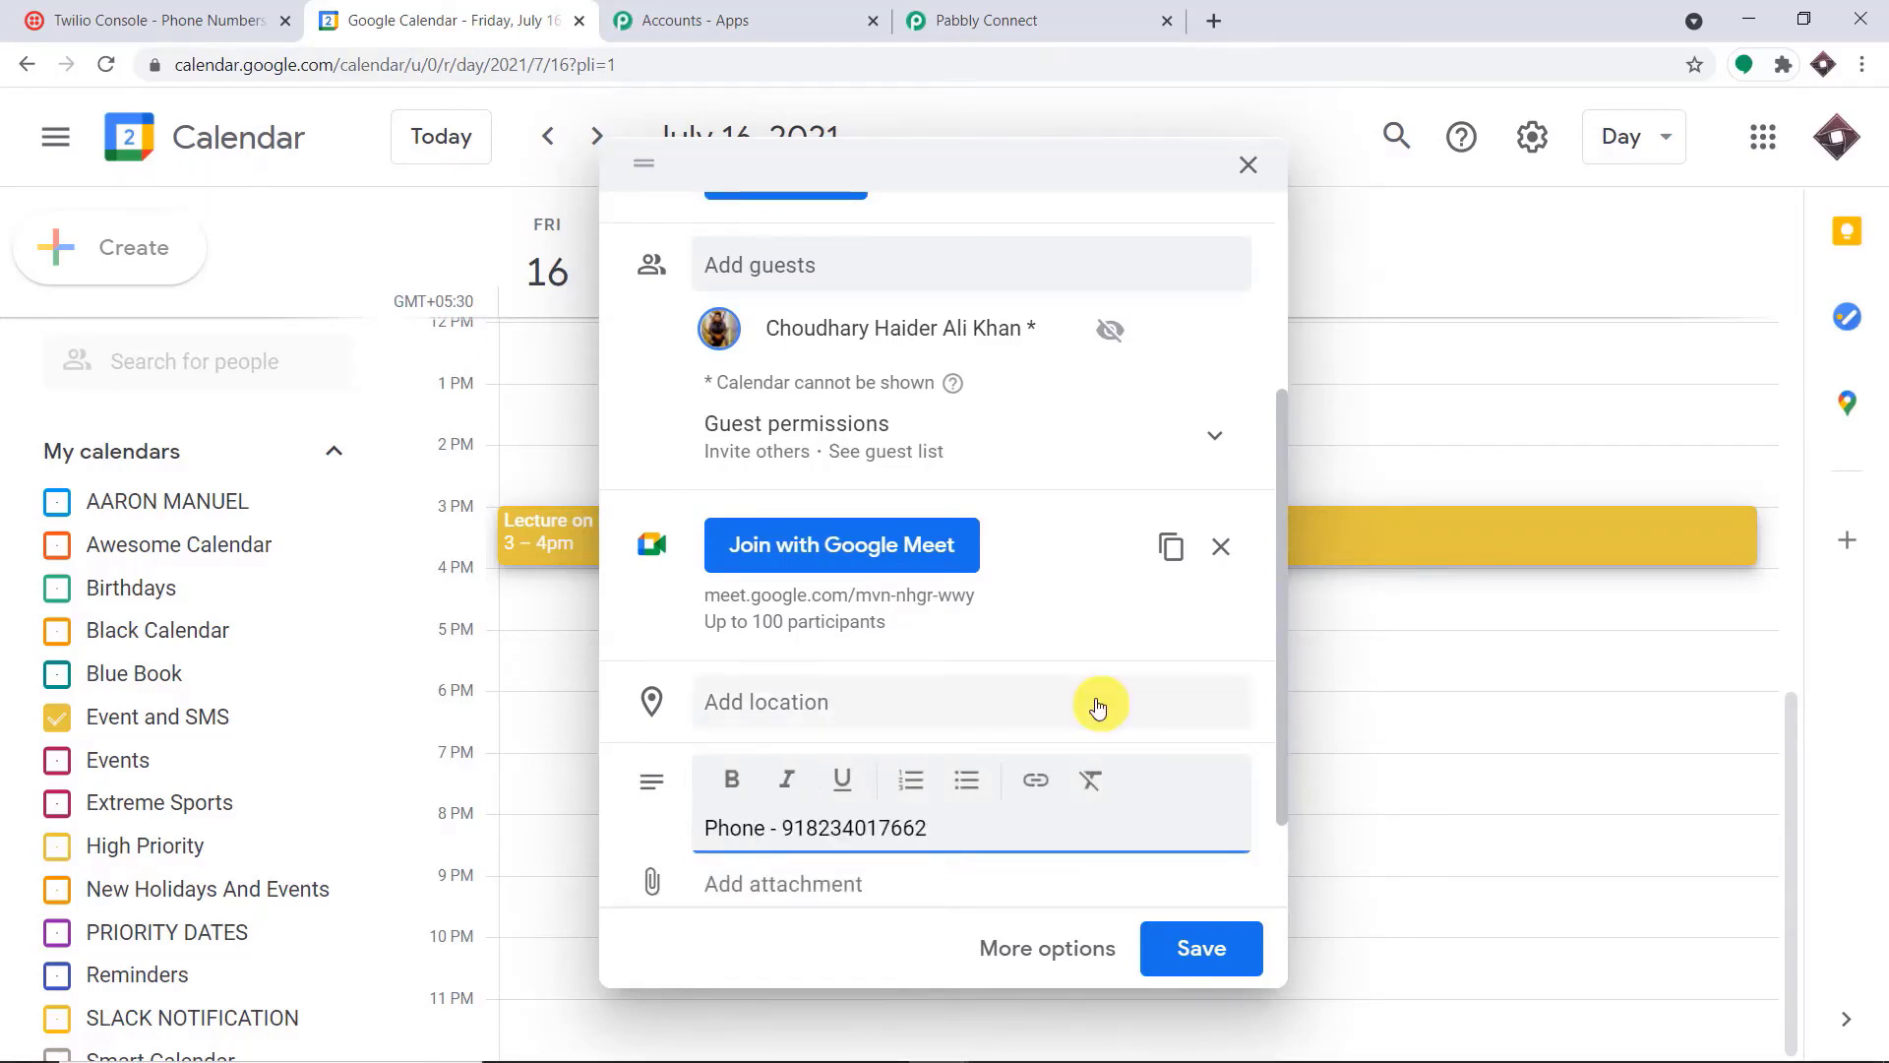
Review the event details, save the event without sending invitation emails, and return to Pabbly Connect
scroll(962, 700, "up", 3)
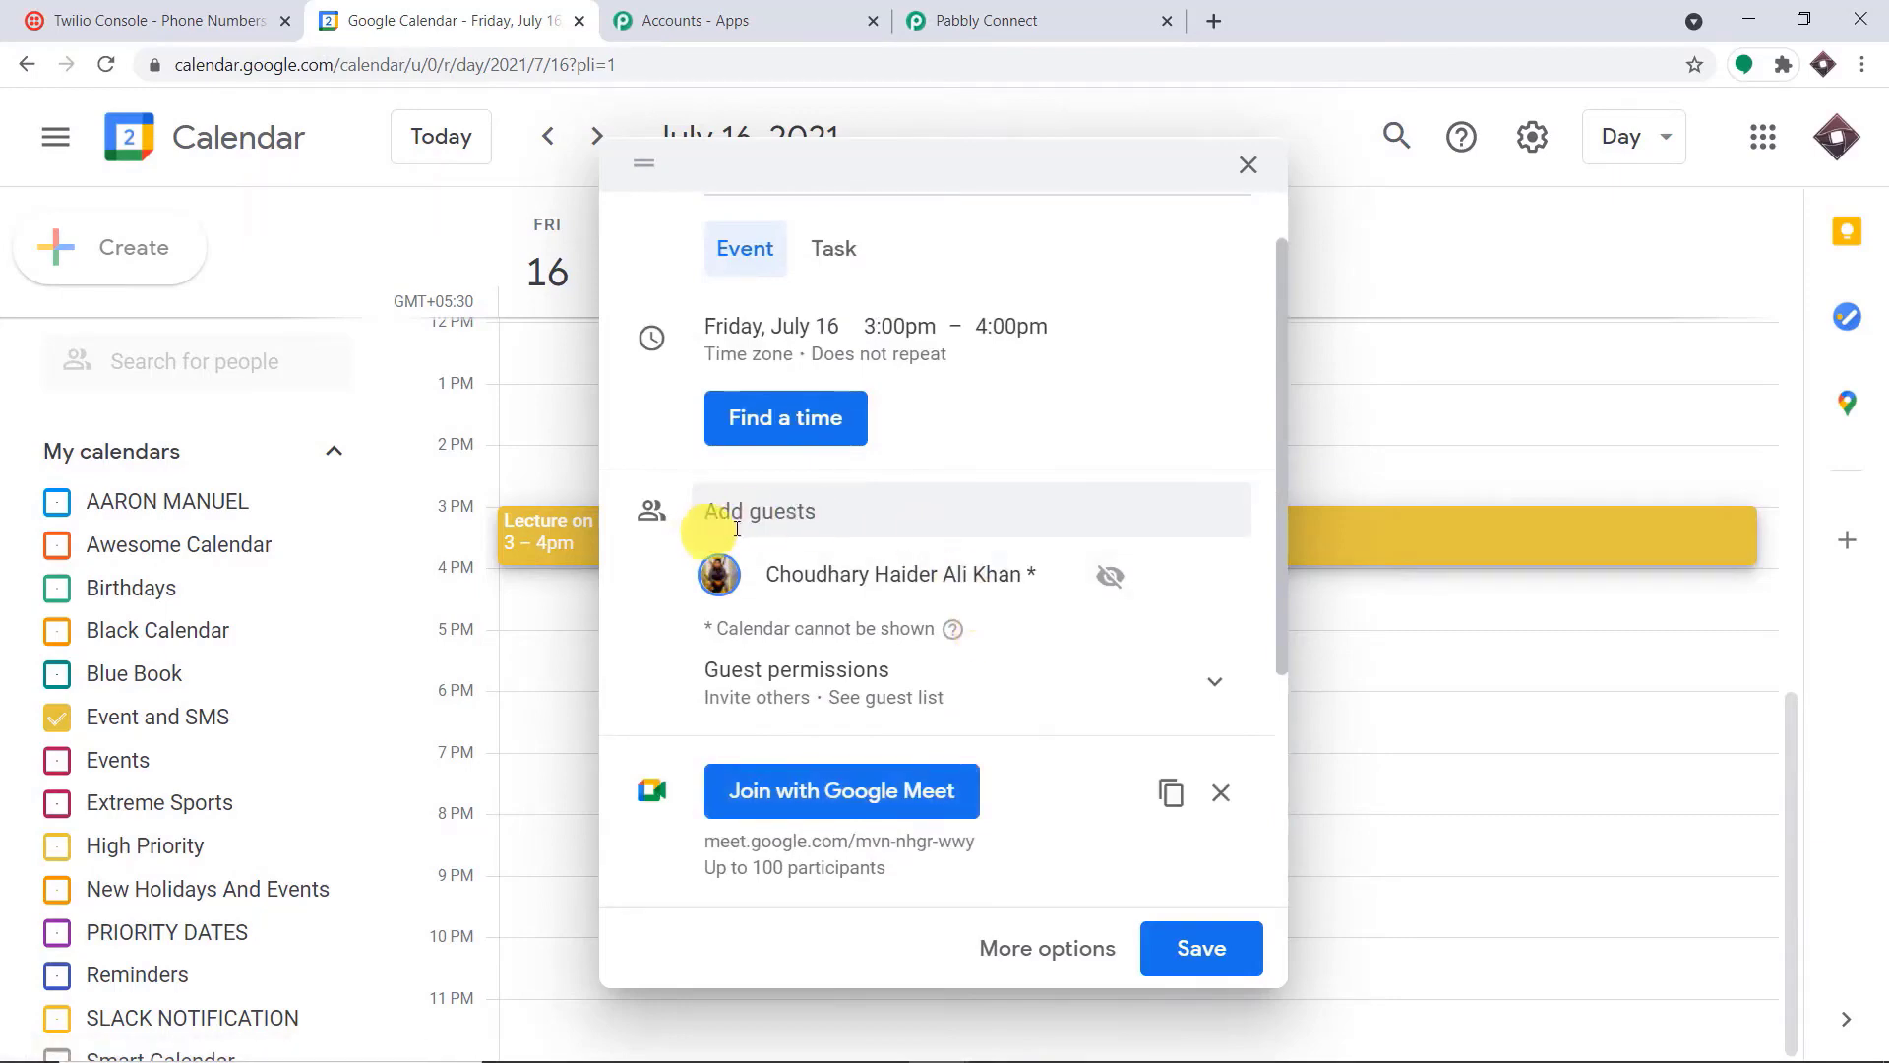
scroll(889, 556, "up", 1)
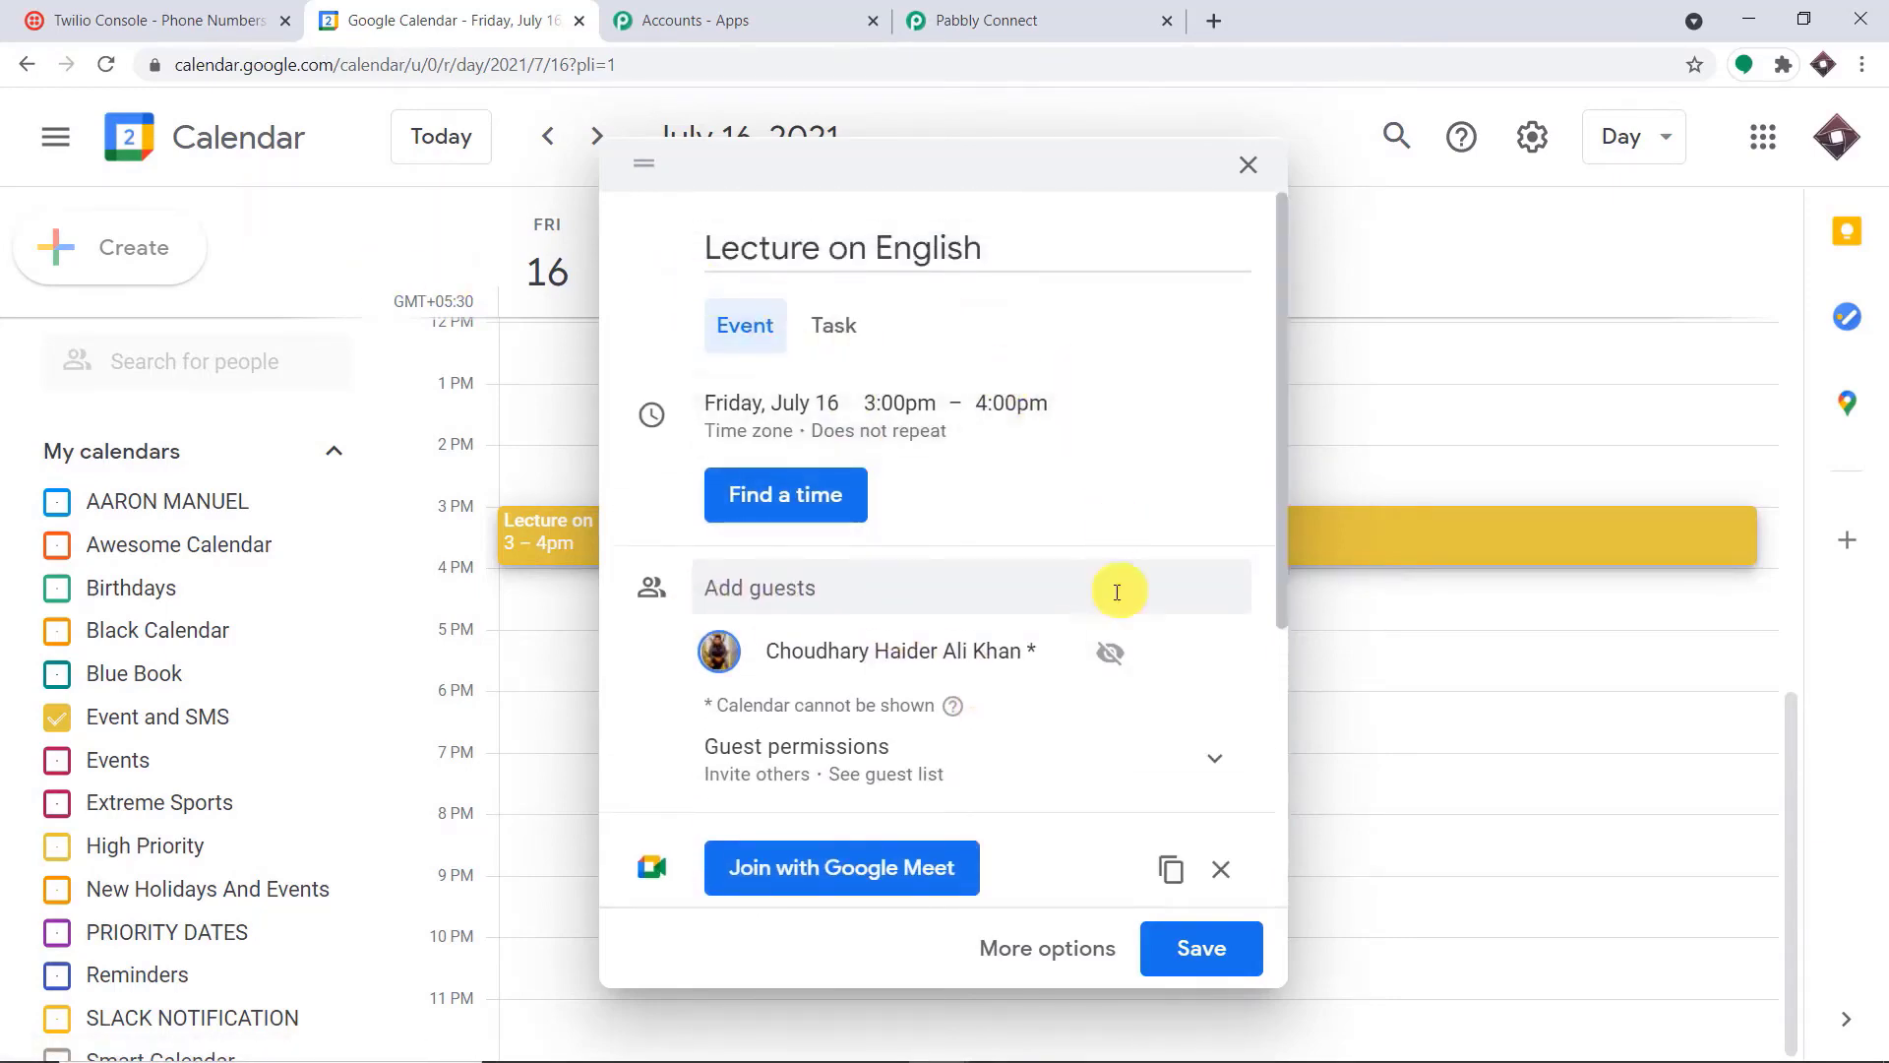
scroll(1122, 640, "down", 4)
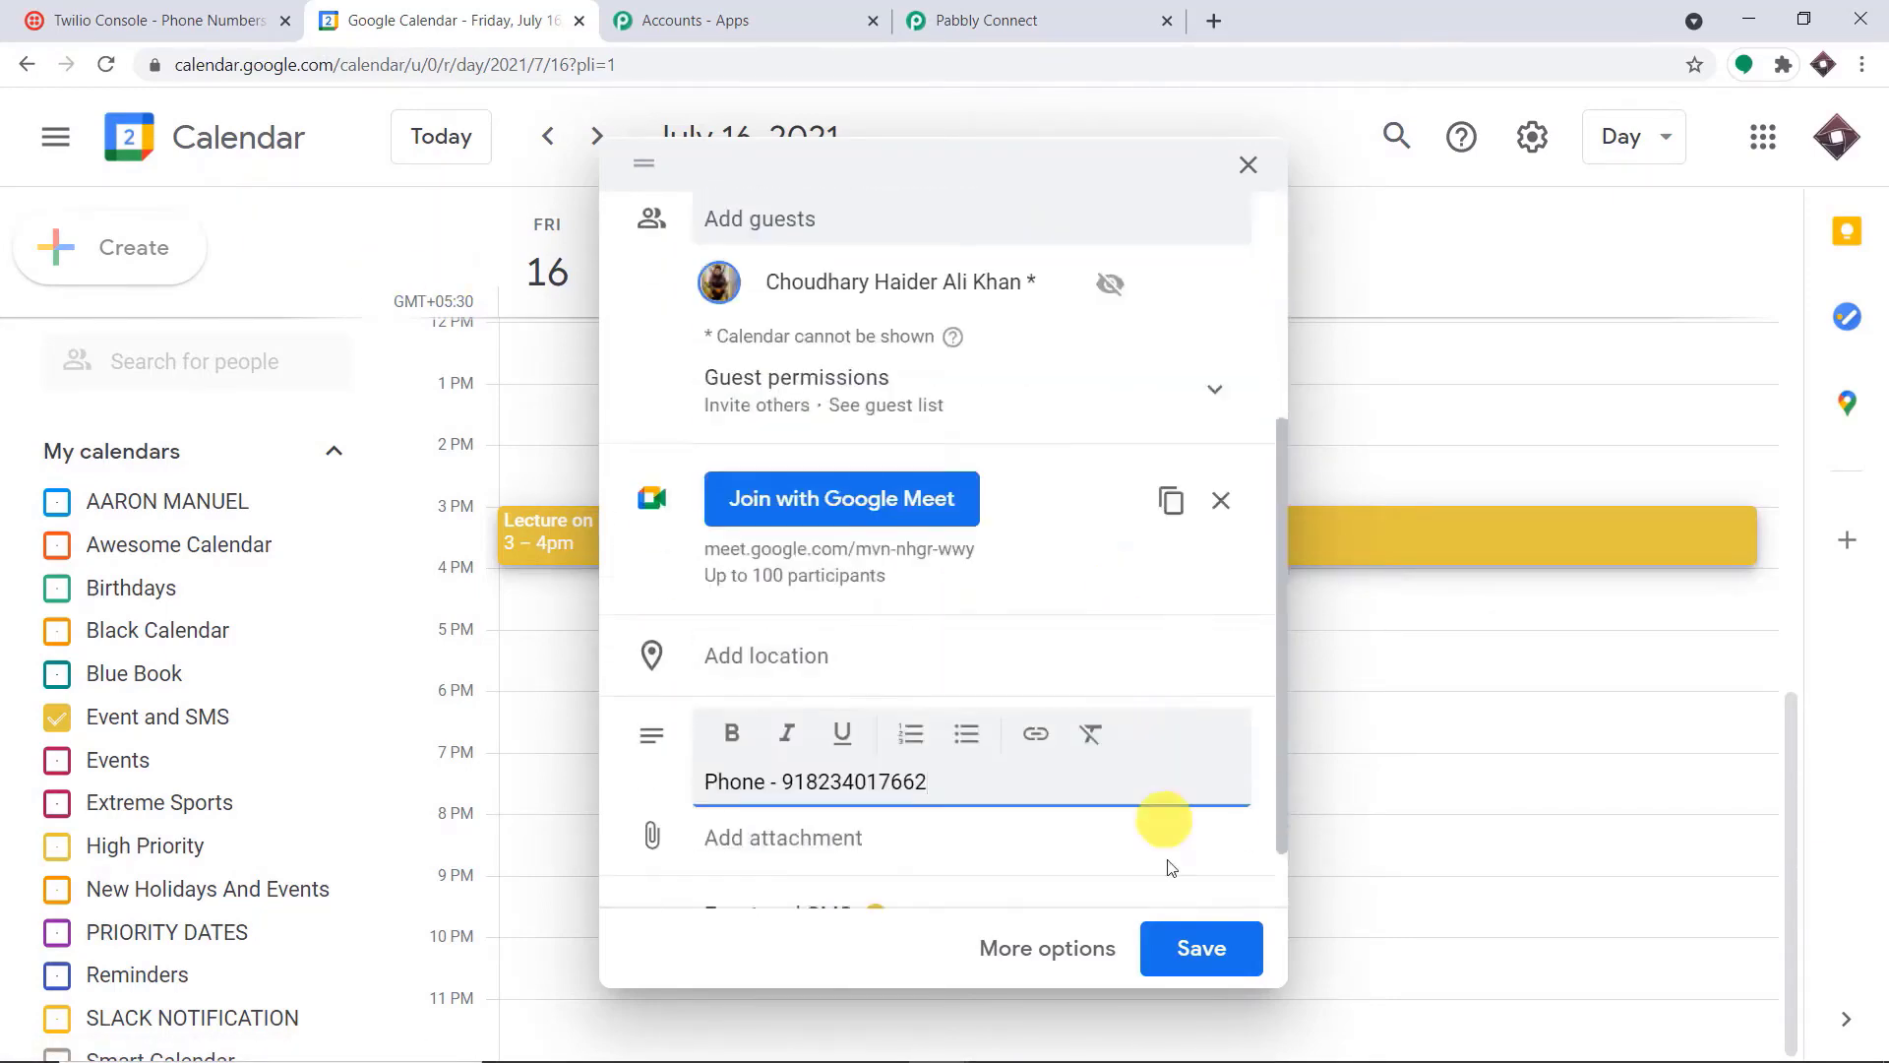
left_click(1218, 947)
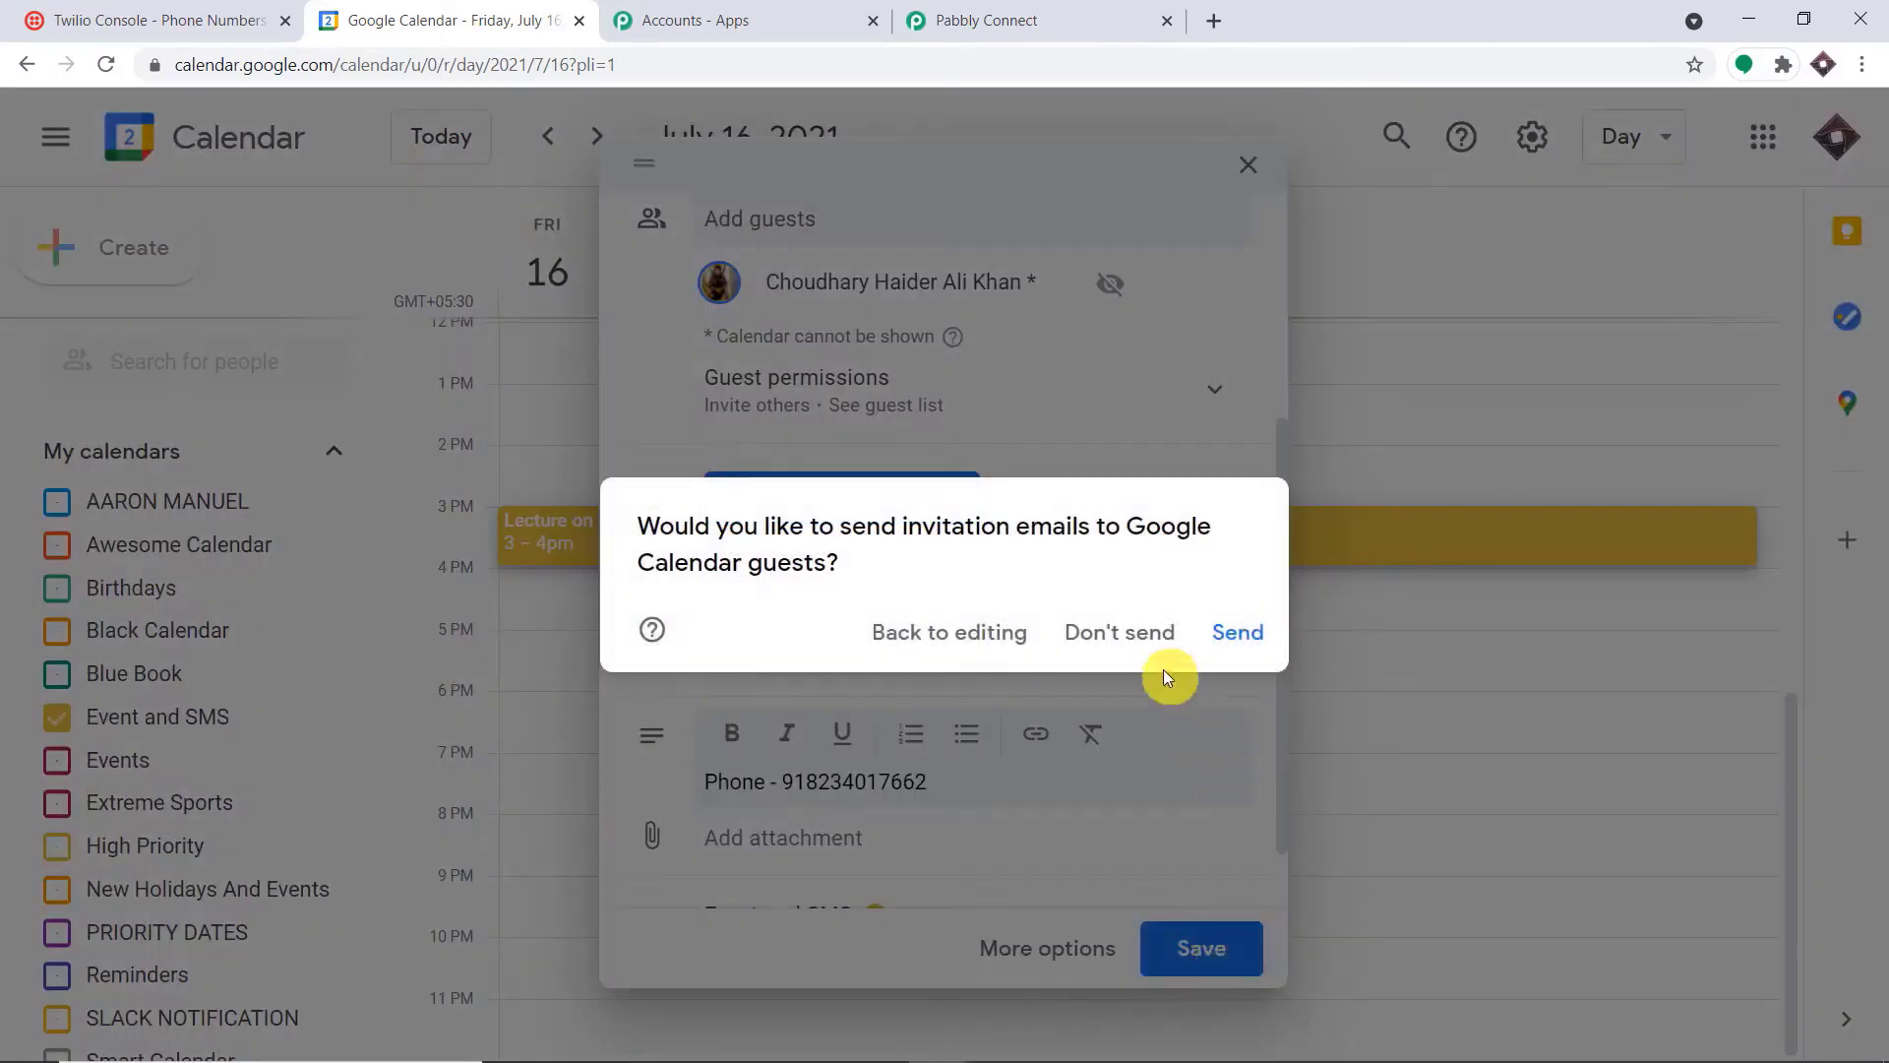
left_click(1135, 630)
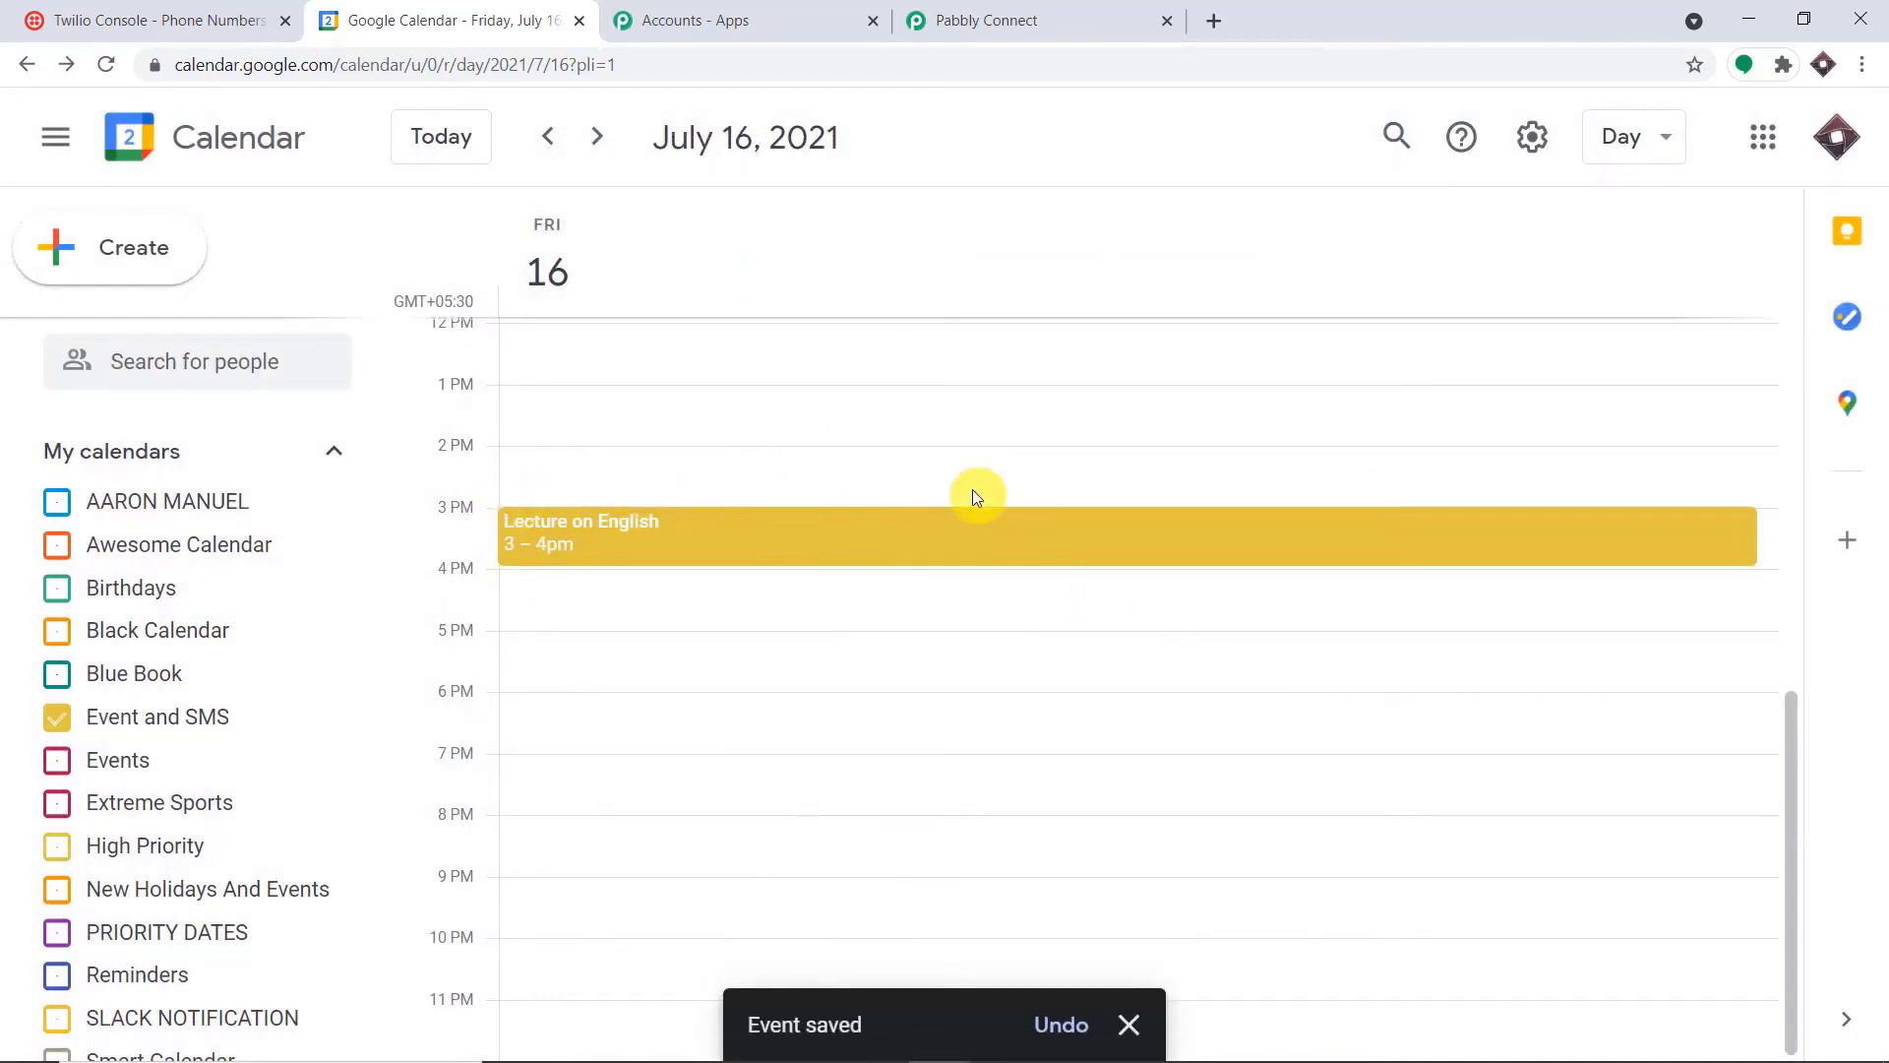
left_click(1080, 20)
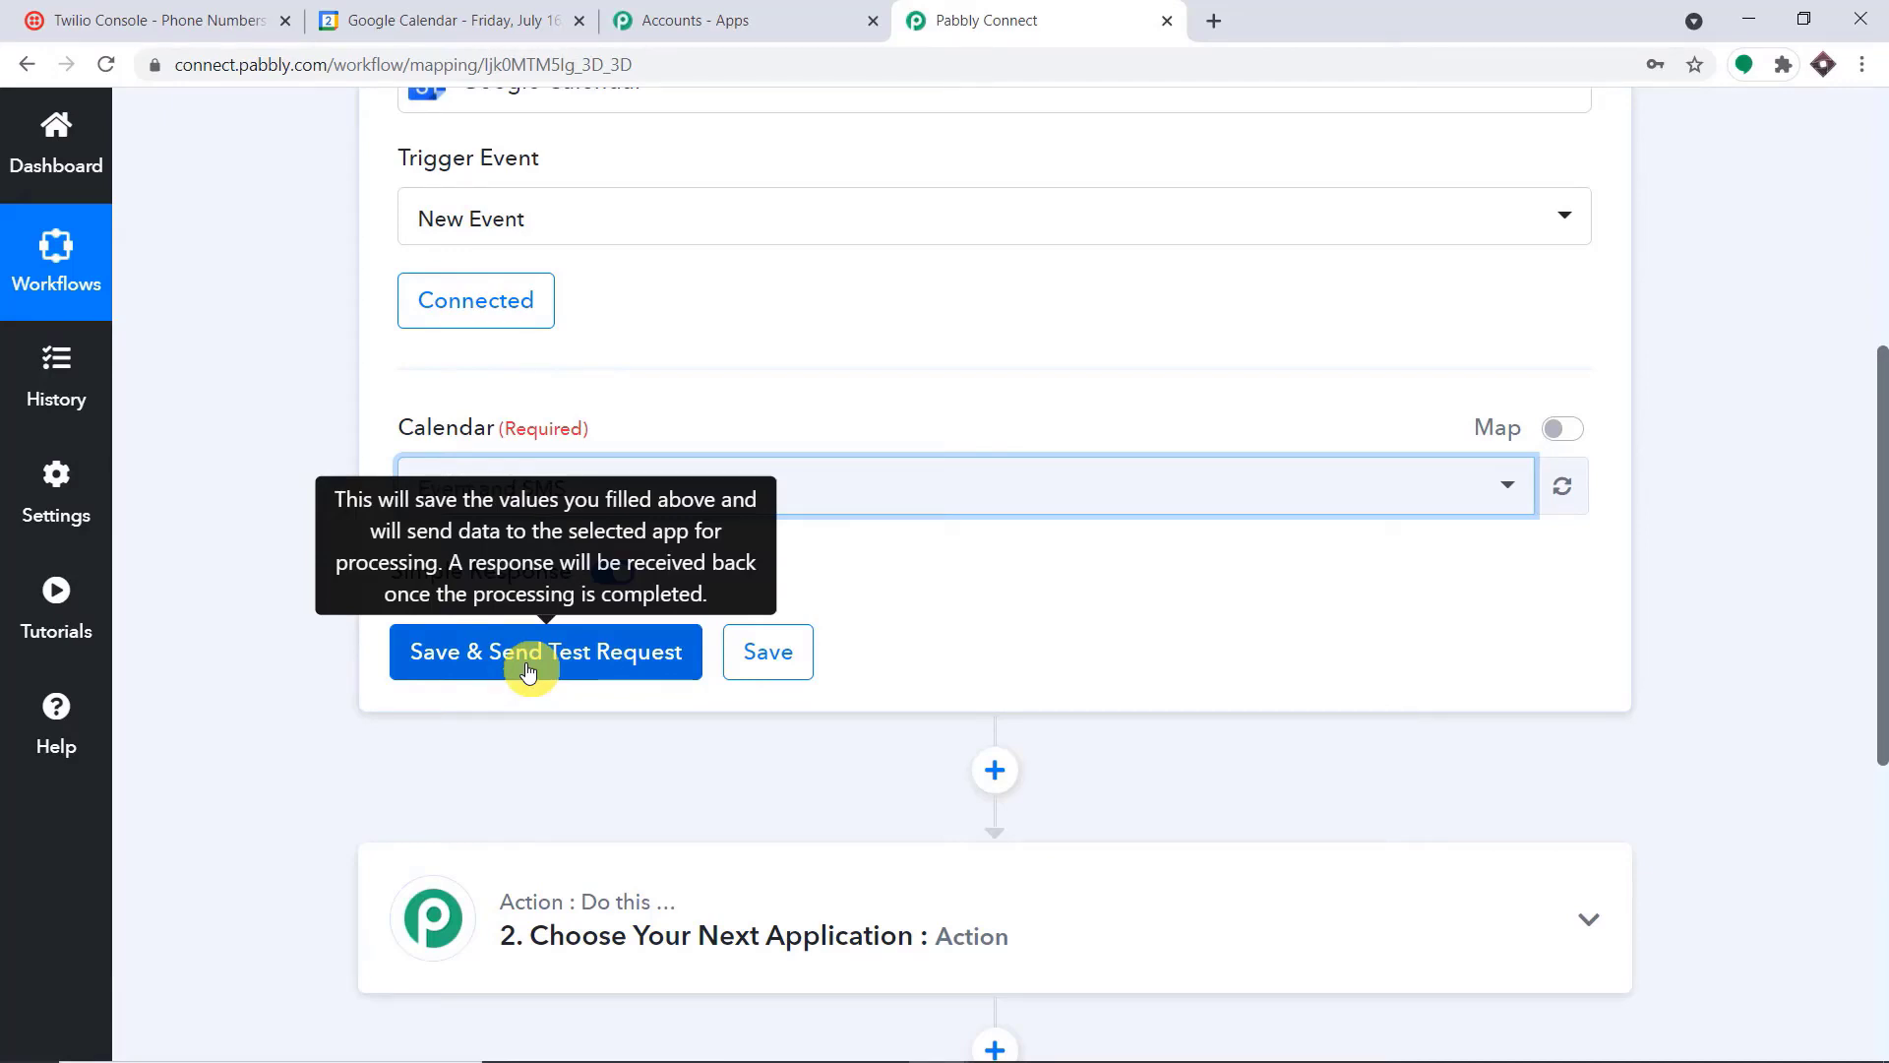
Save and test the Google Calendar trigger, and check the event summary, description and attendee e-mail in the response
left_click(528, 669)
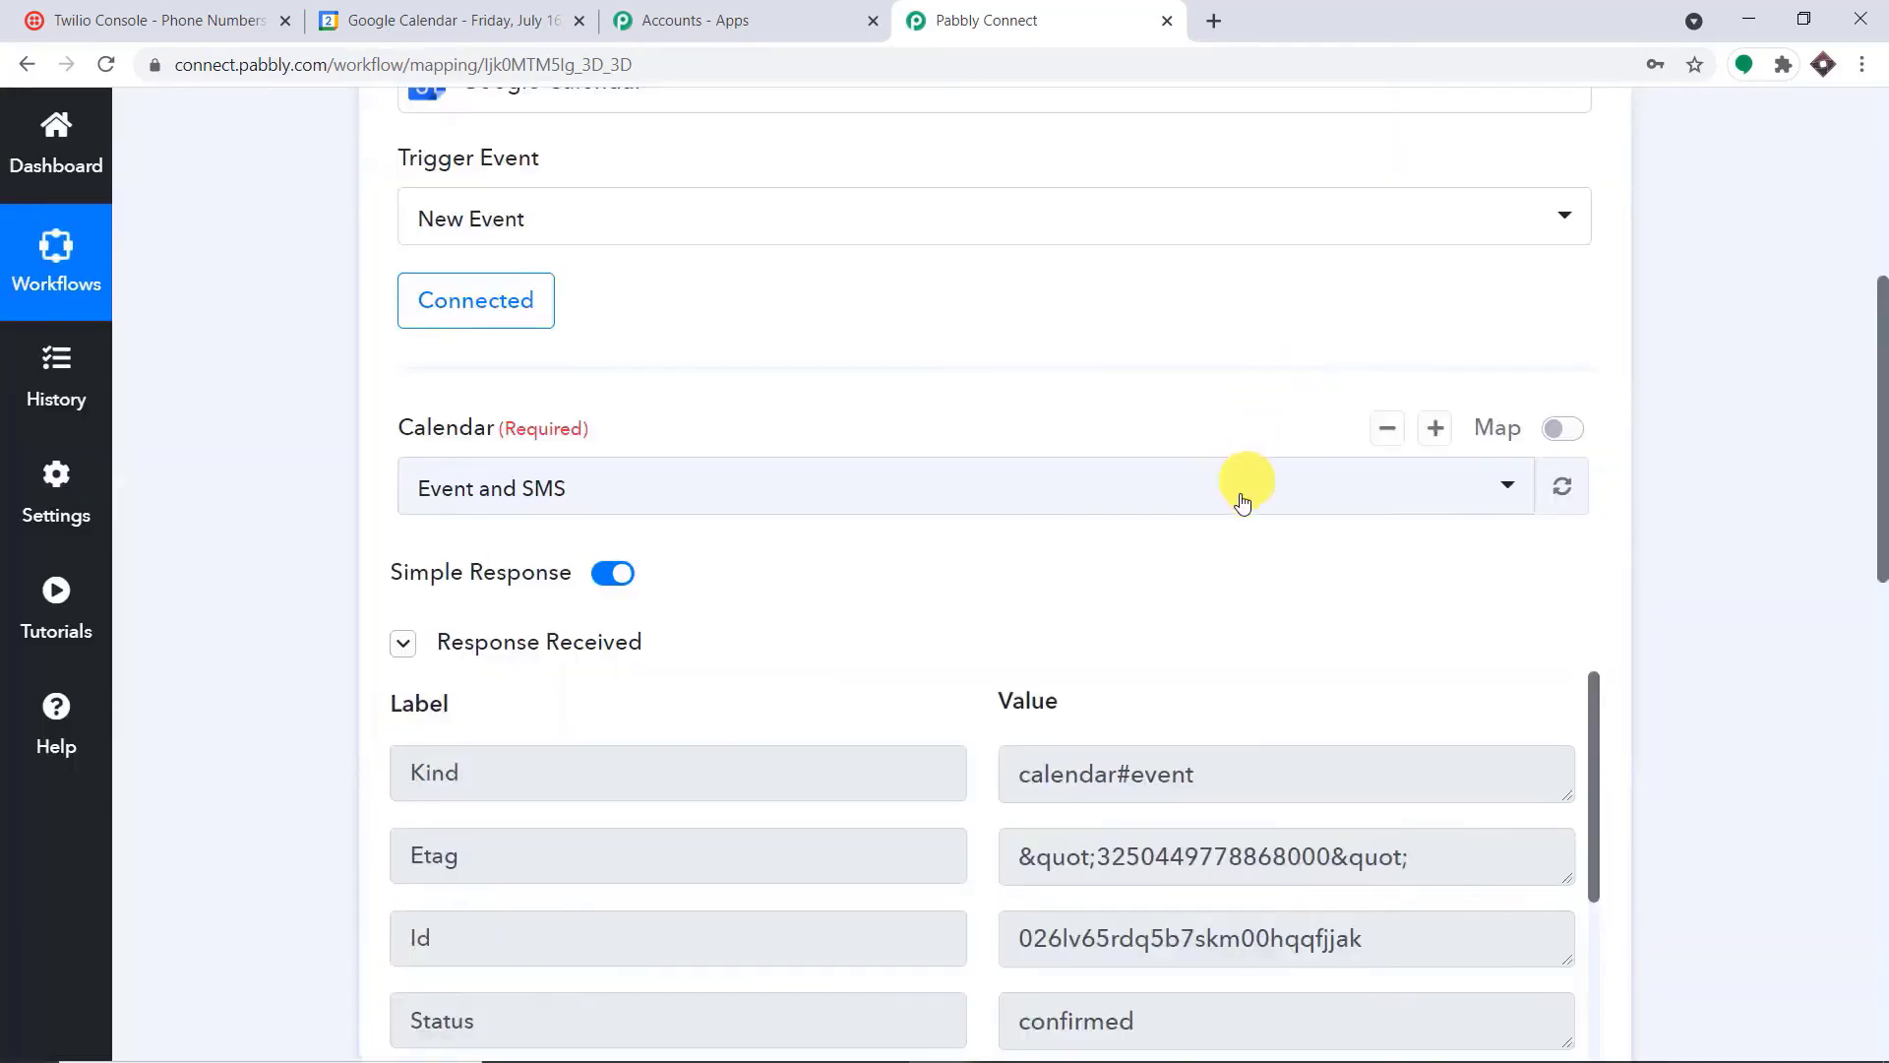
scroll(1306, 600, "down", 8)
left_click(1252, 515)
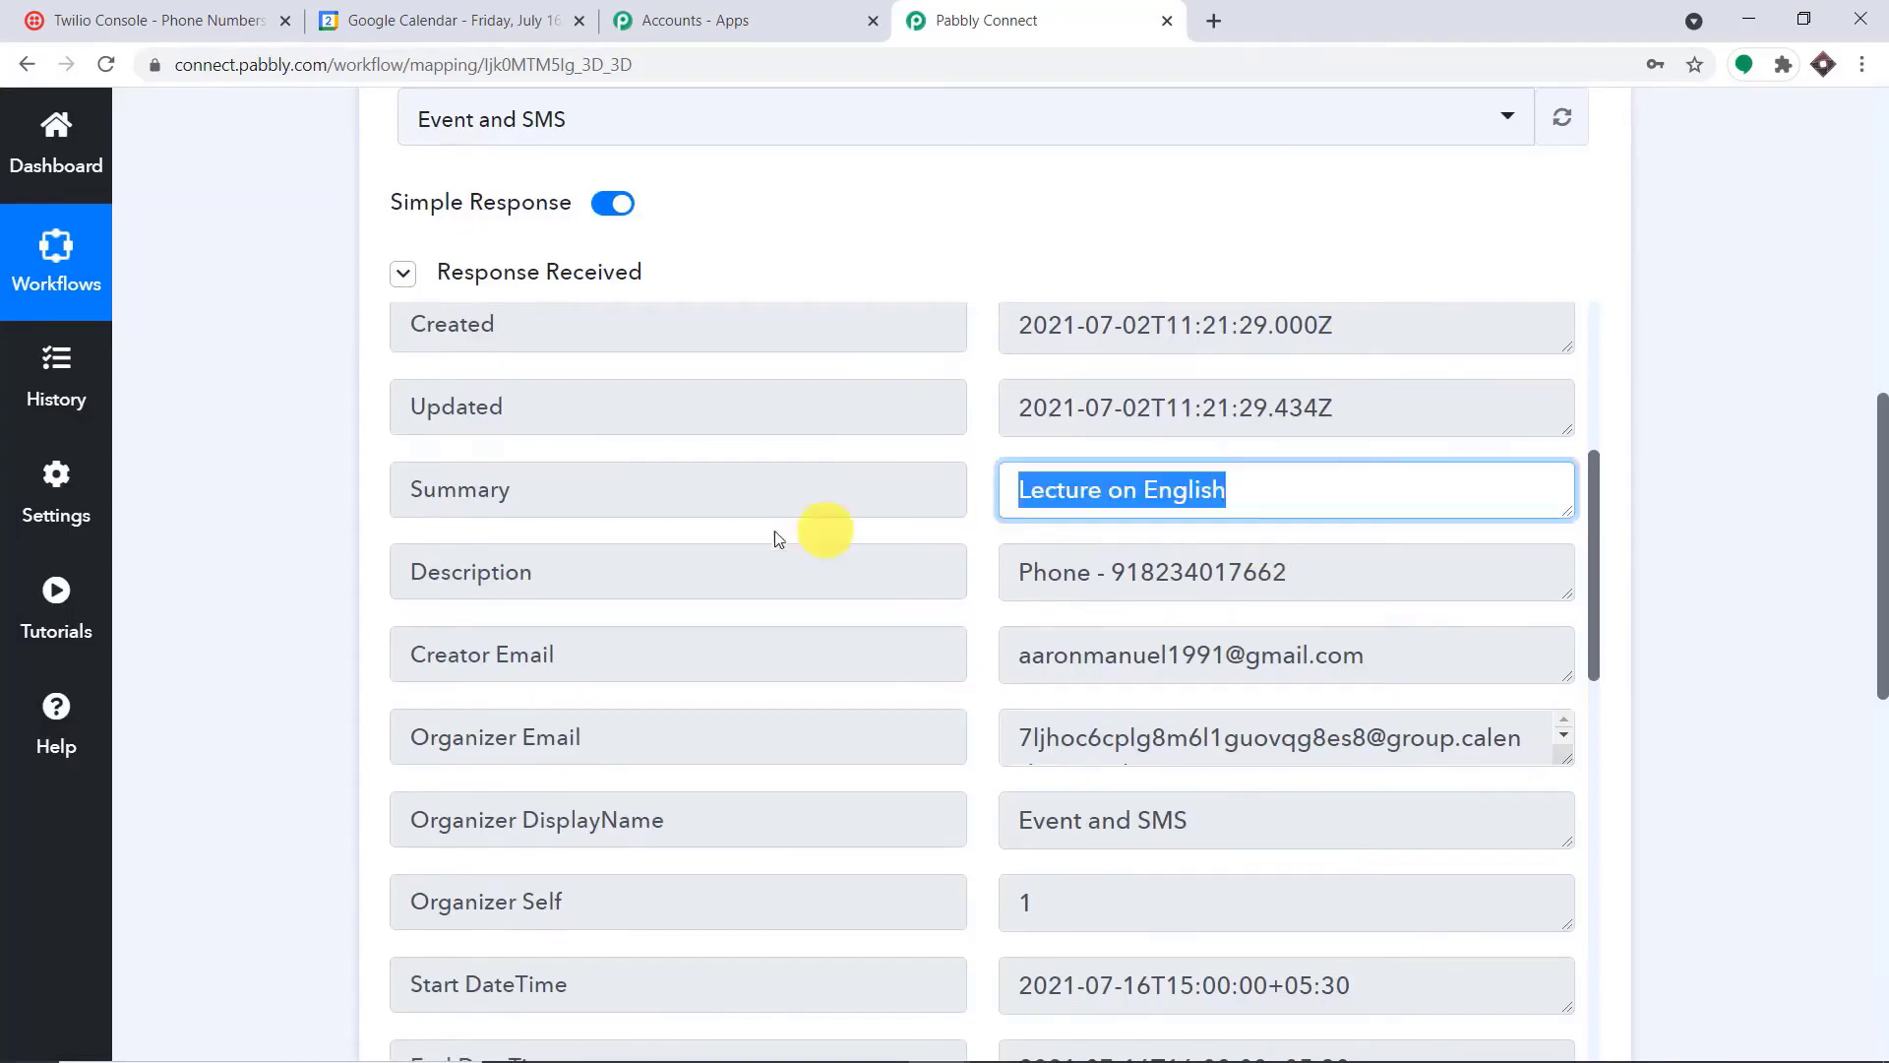
left_click(1323, 570)
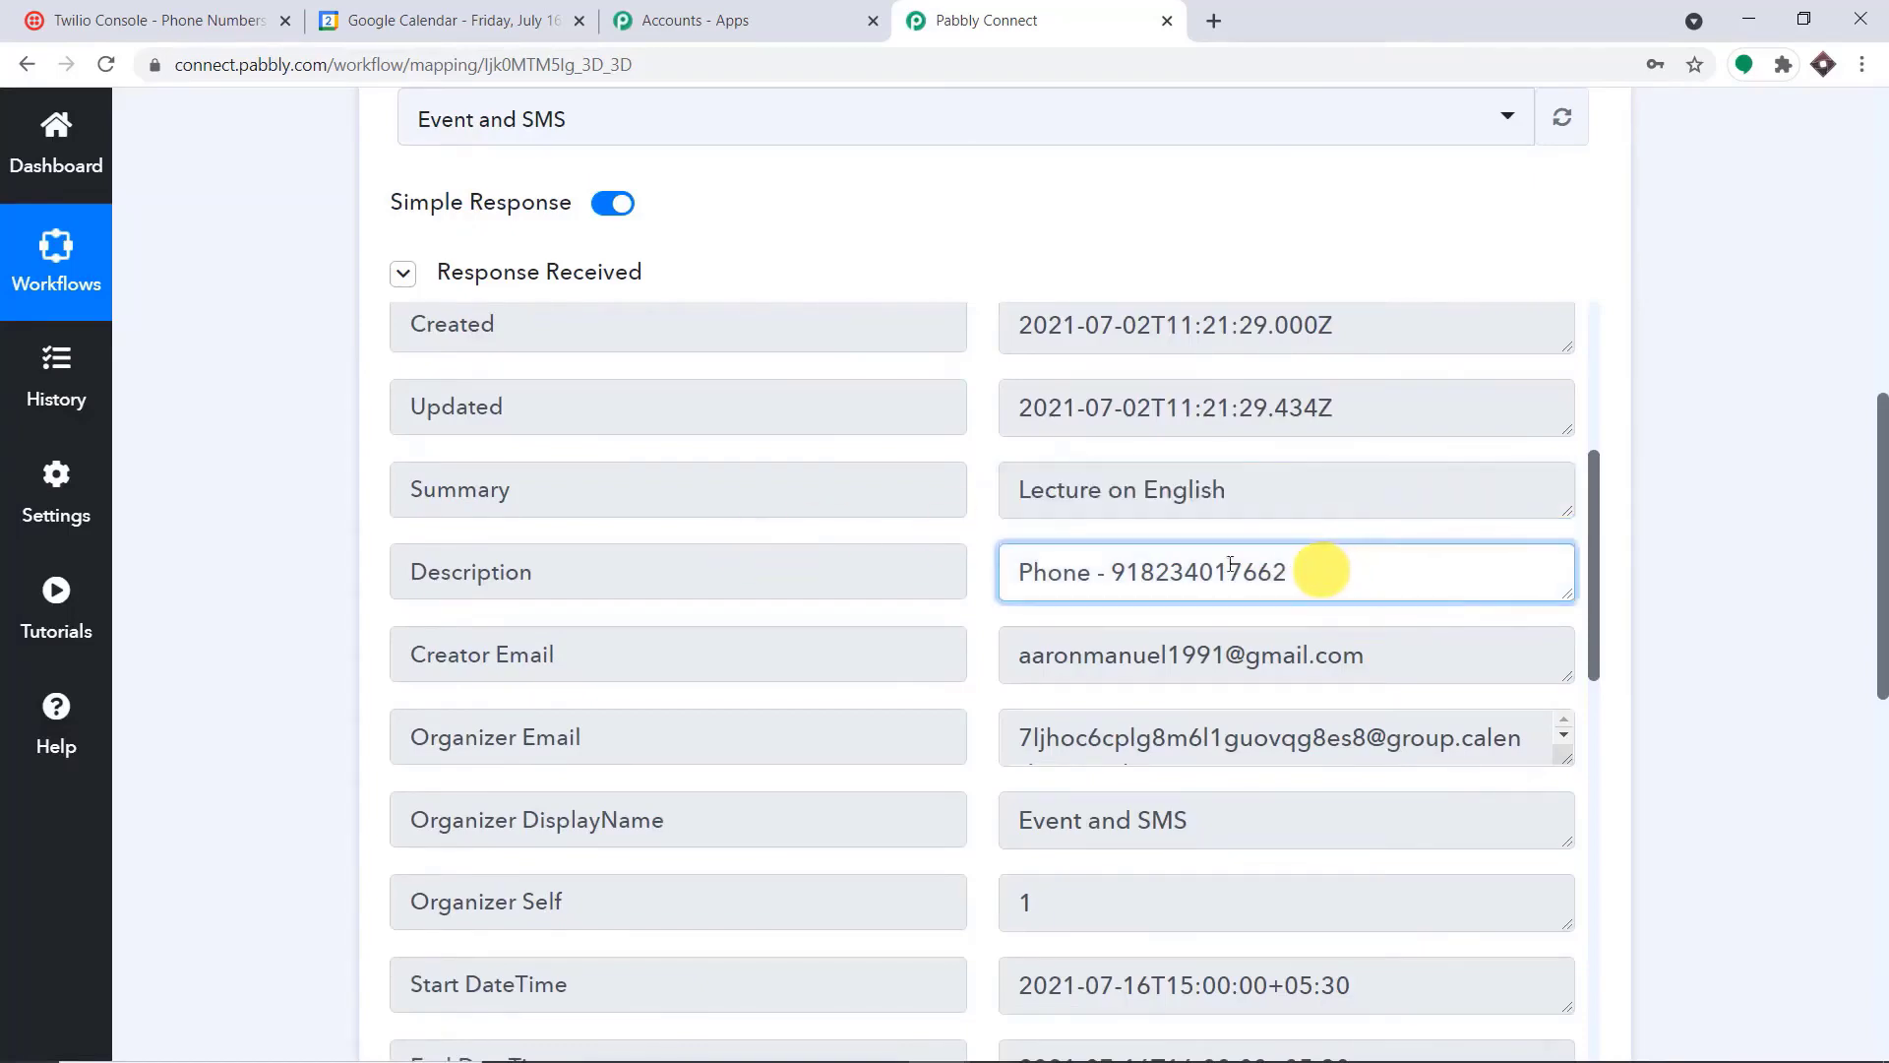
scroll(1266, 563, "down", 6)
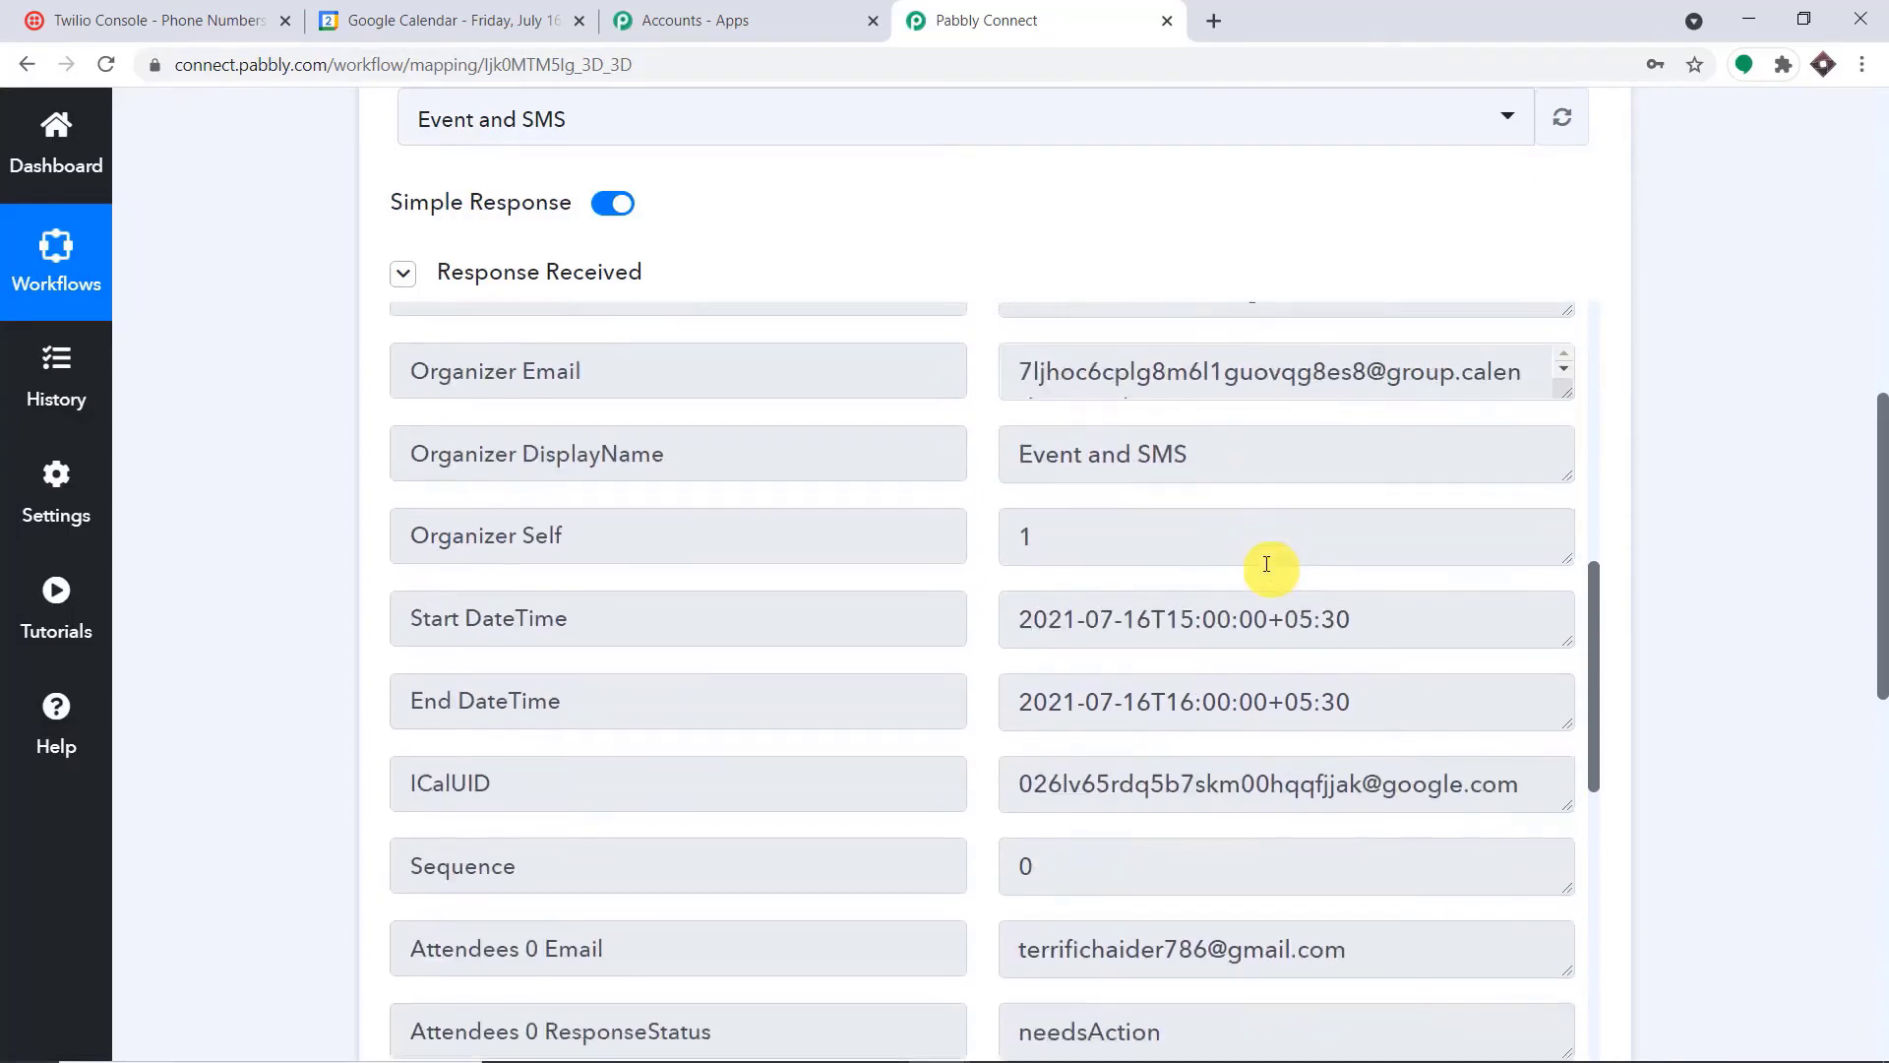
scroll(1269, 568, "down", 3)
left_click(1374, 473)
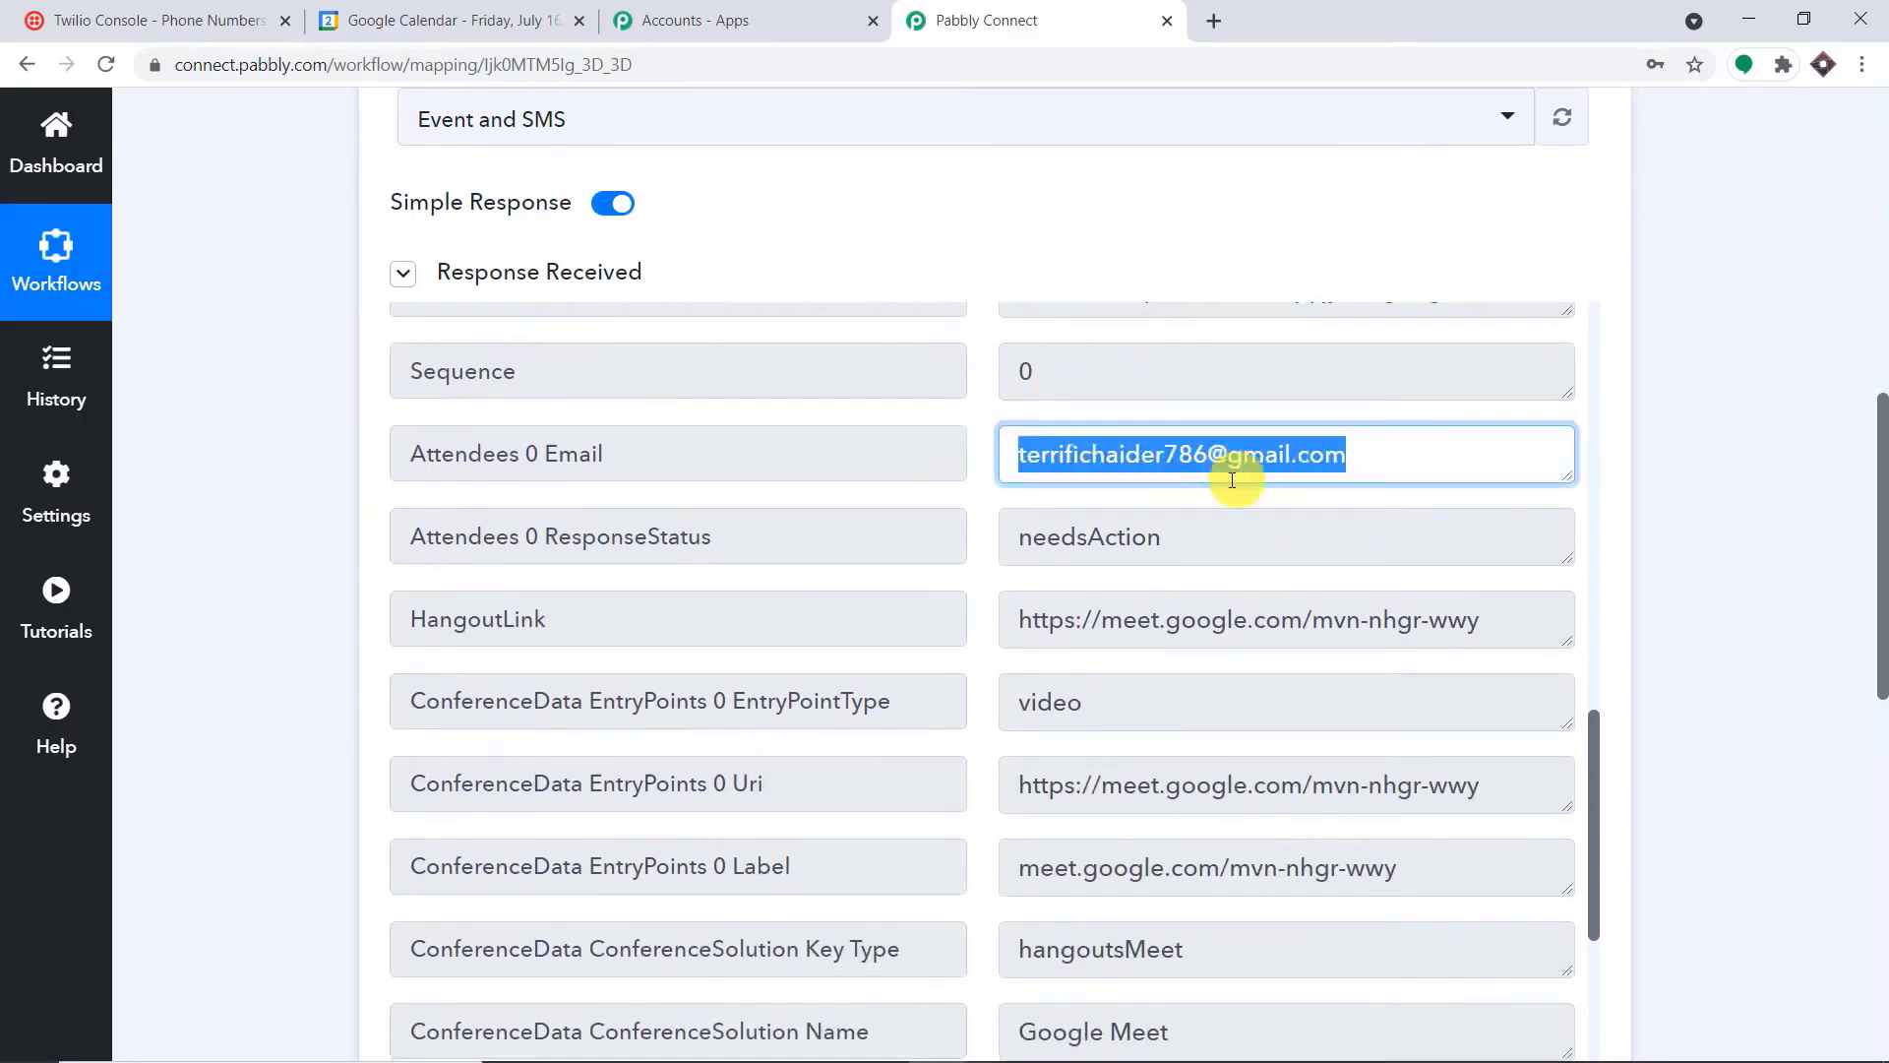
Examine the Description value in the trigger response, separating the "Phone -" label from the phone number
scroll(1230, 512, "down", 3)
scroll(1227, 540, "up", 7)
scroll(1215, 512, "up", 3)
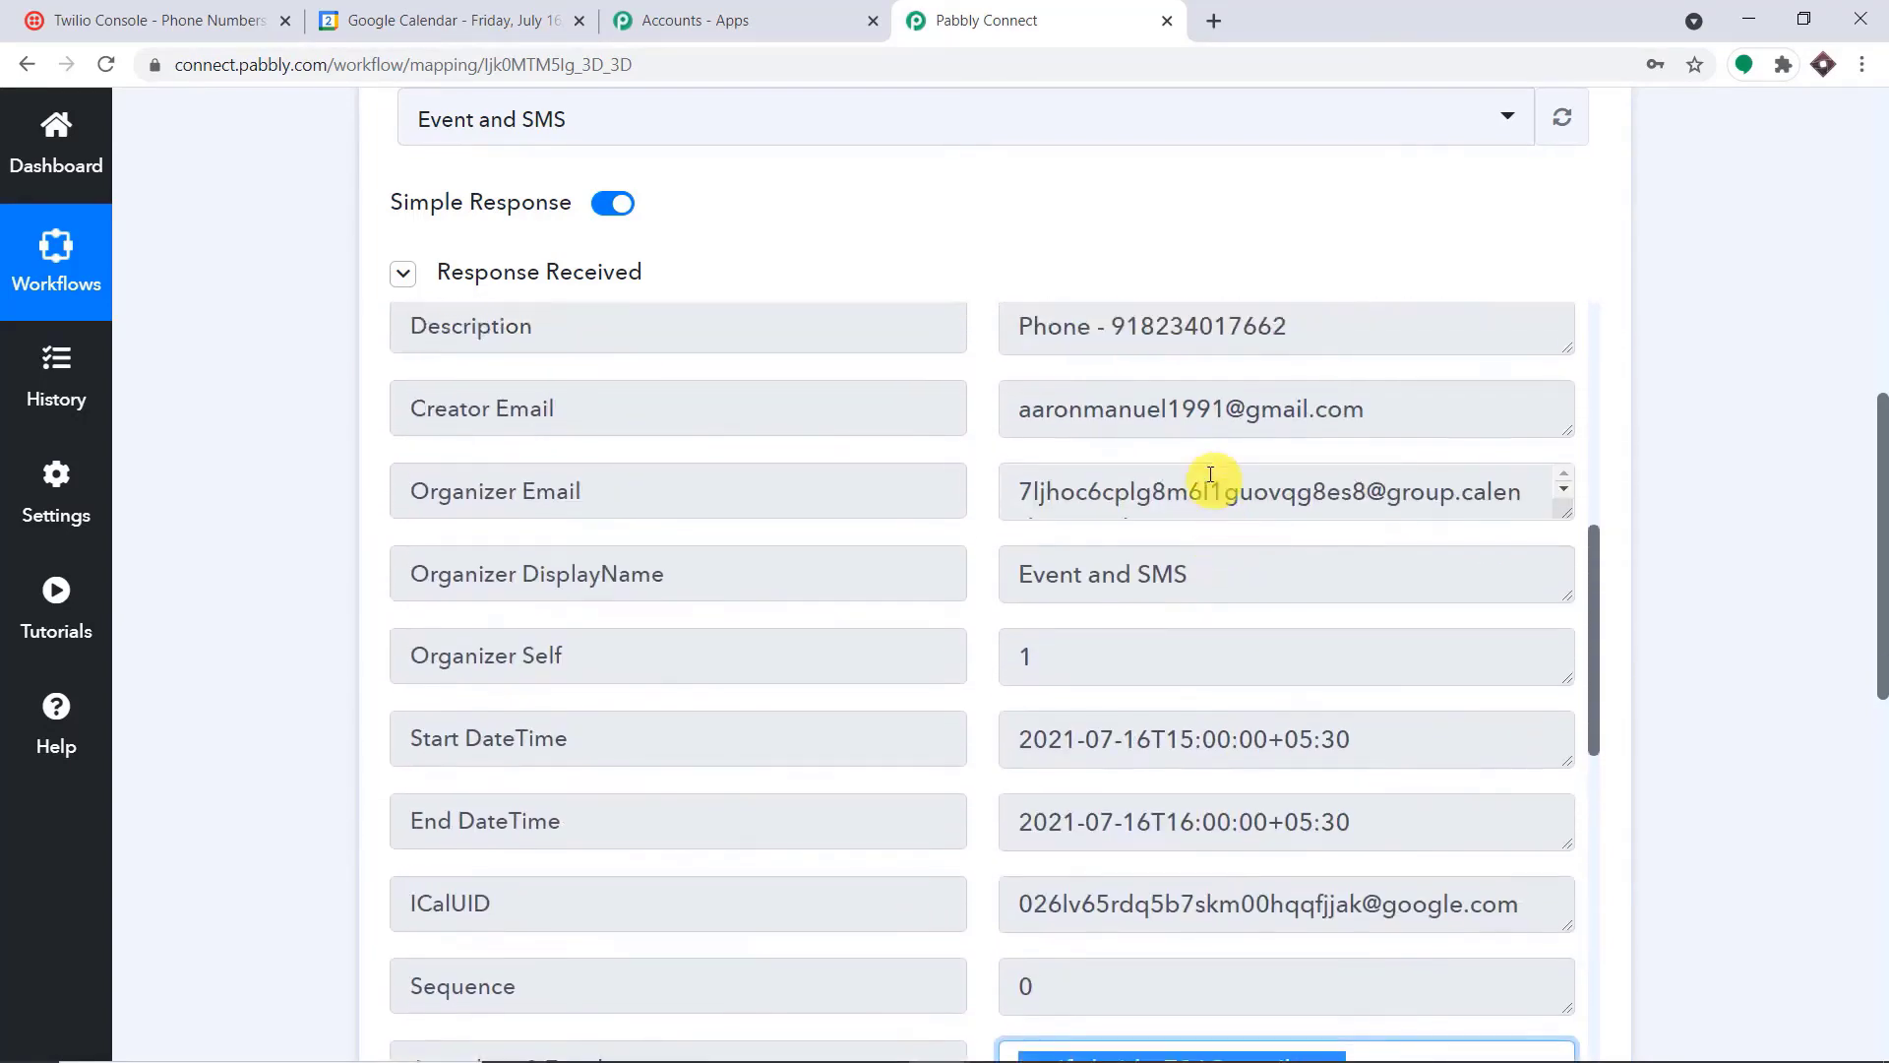
scroll(1218, 435, "up", 2)
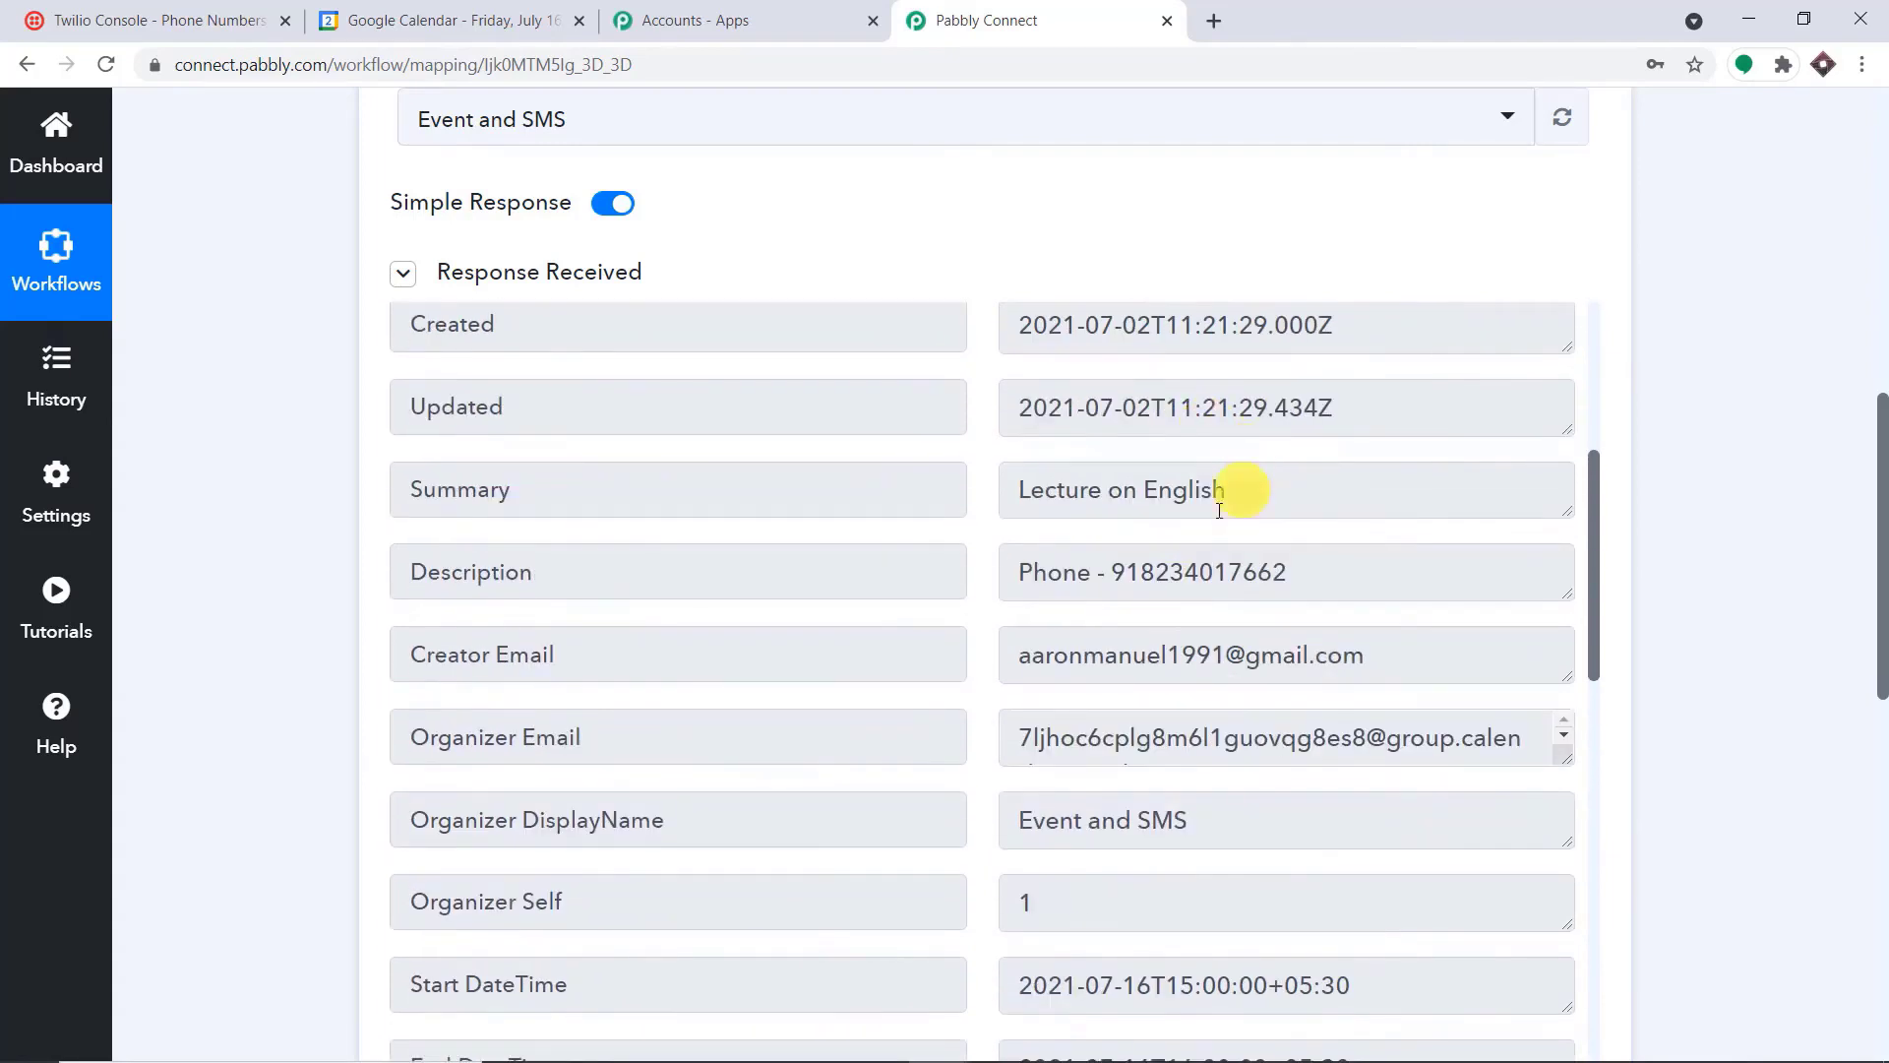
left_click_drag(1315, 574, 990, 549)
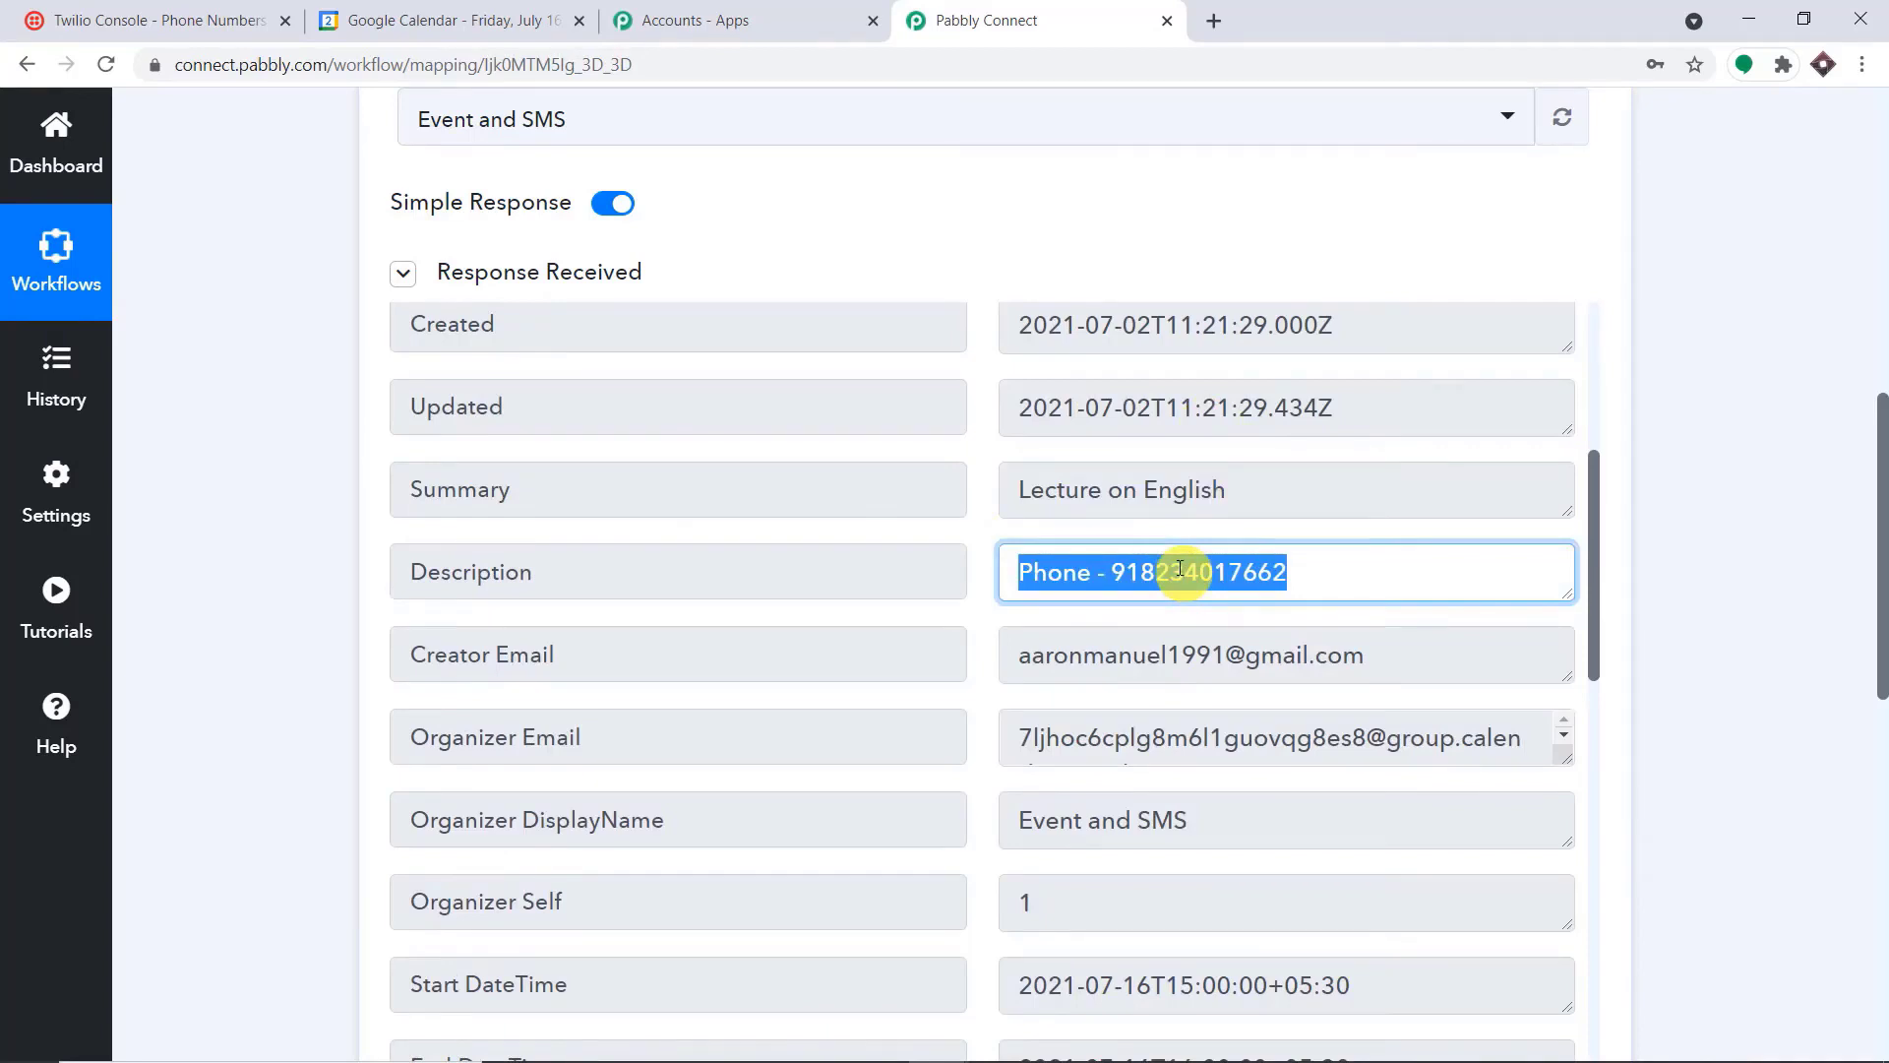
left_click(1116, 569)
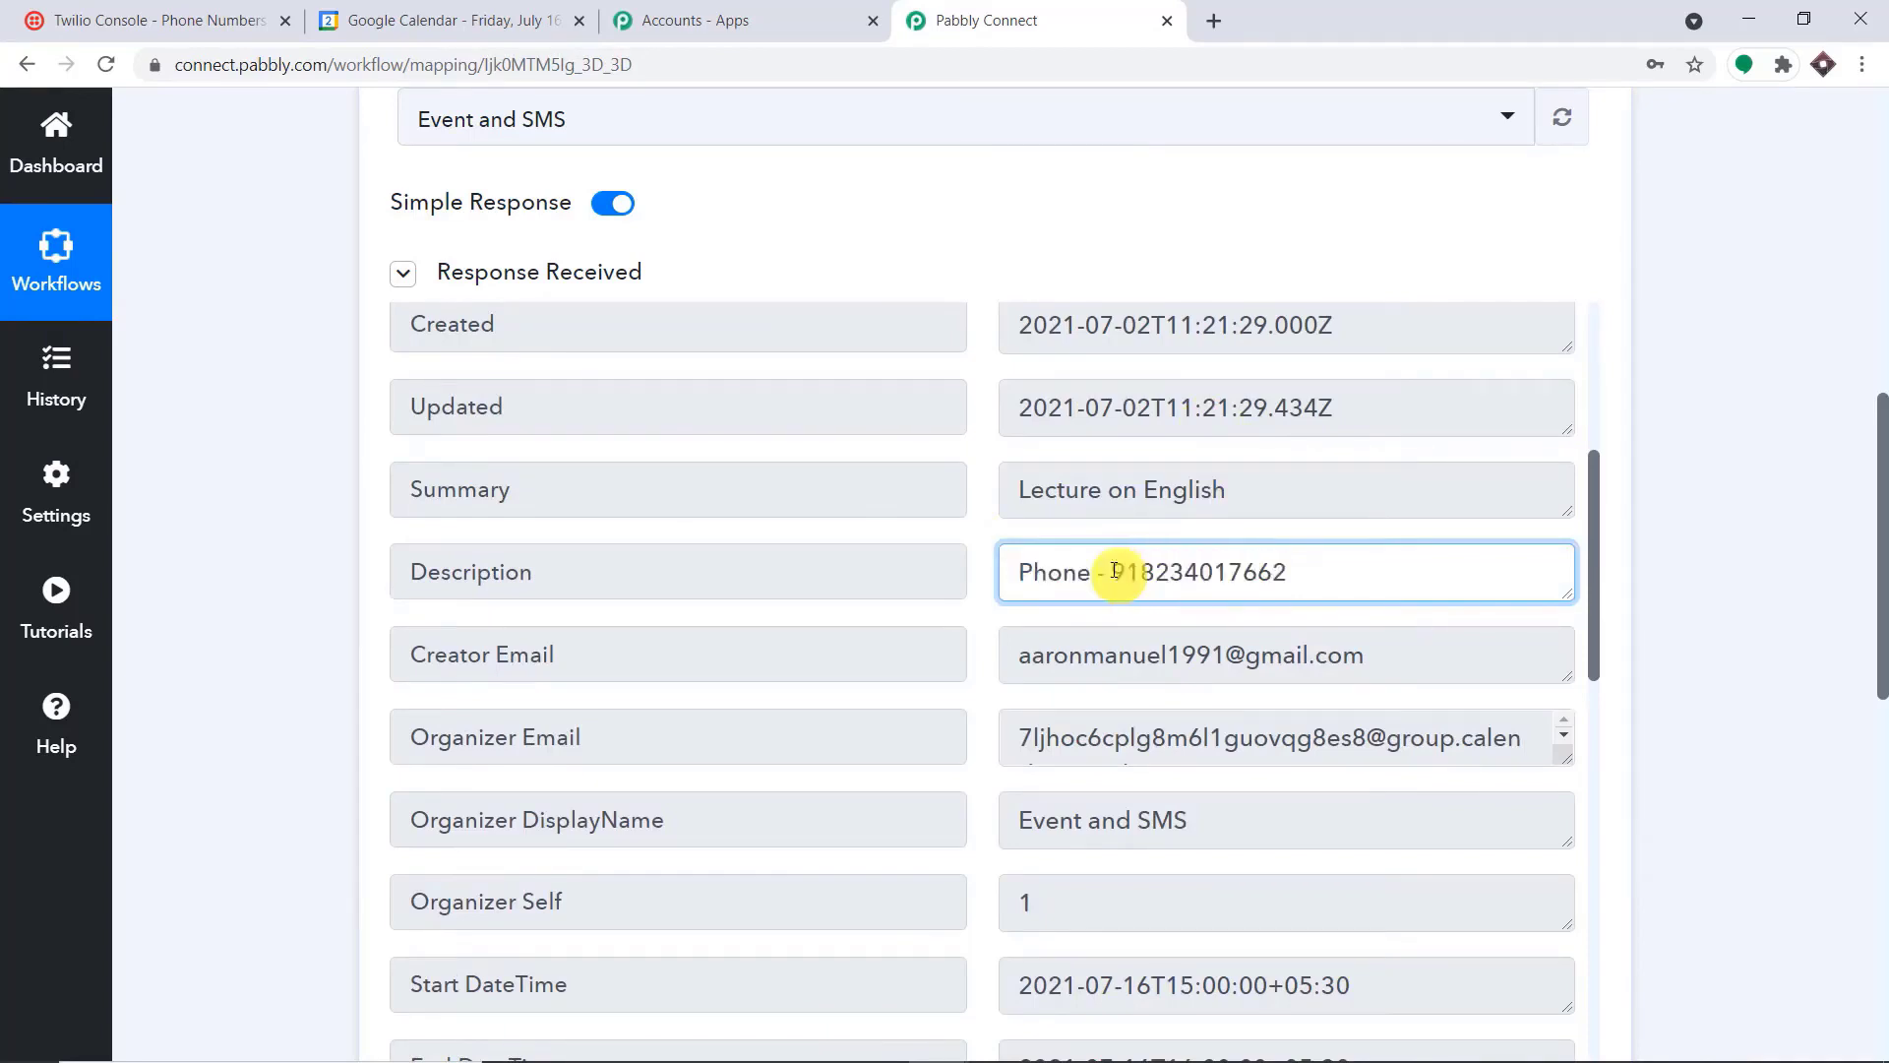
double_click(1231, 570)
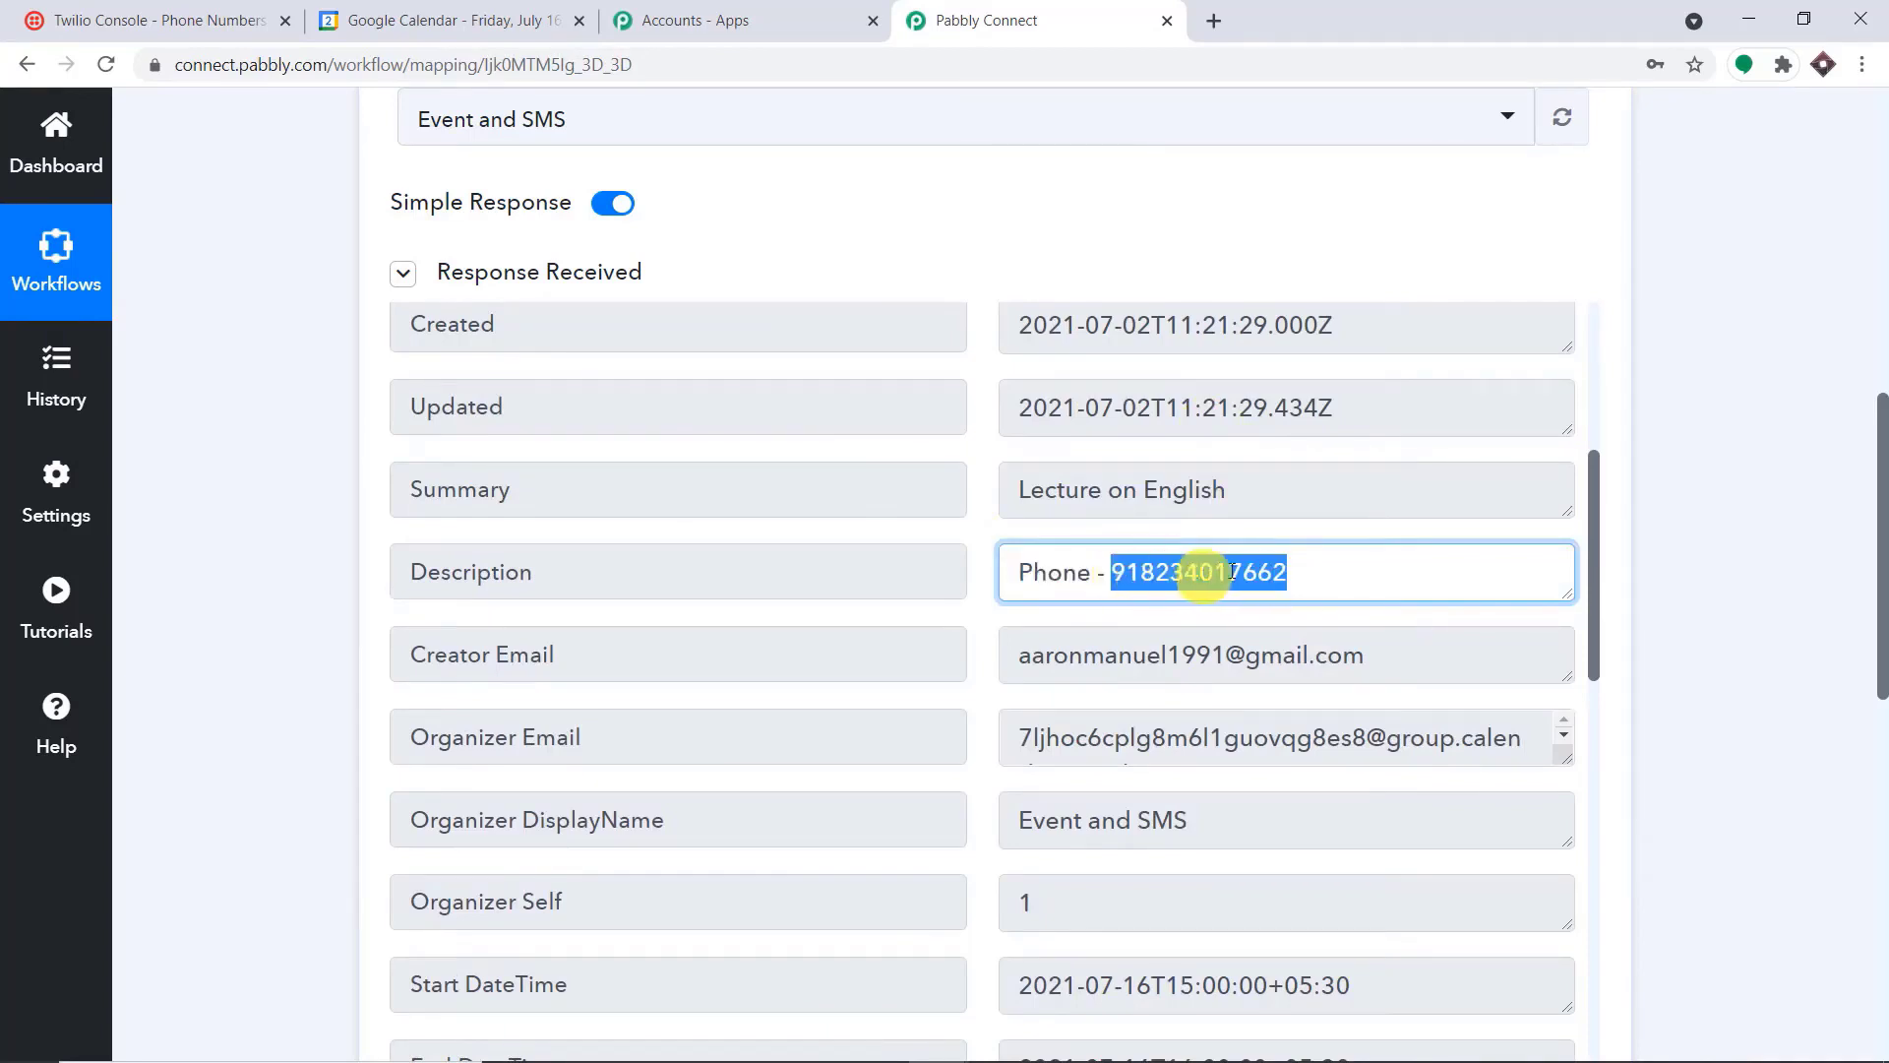
left_click(1108, 569)
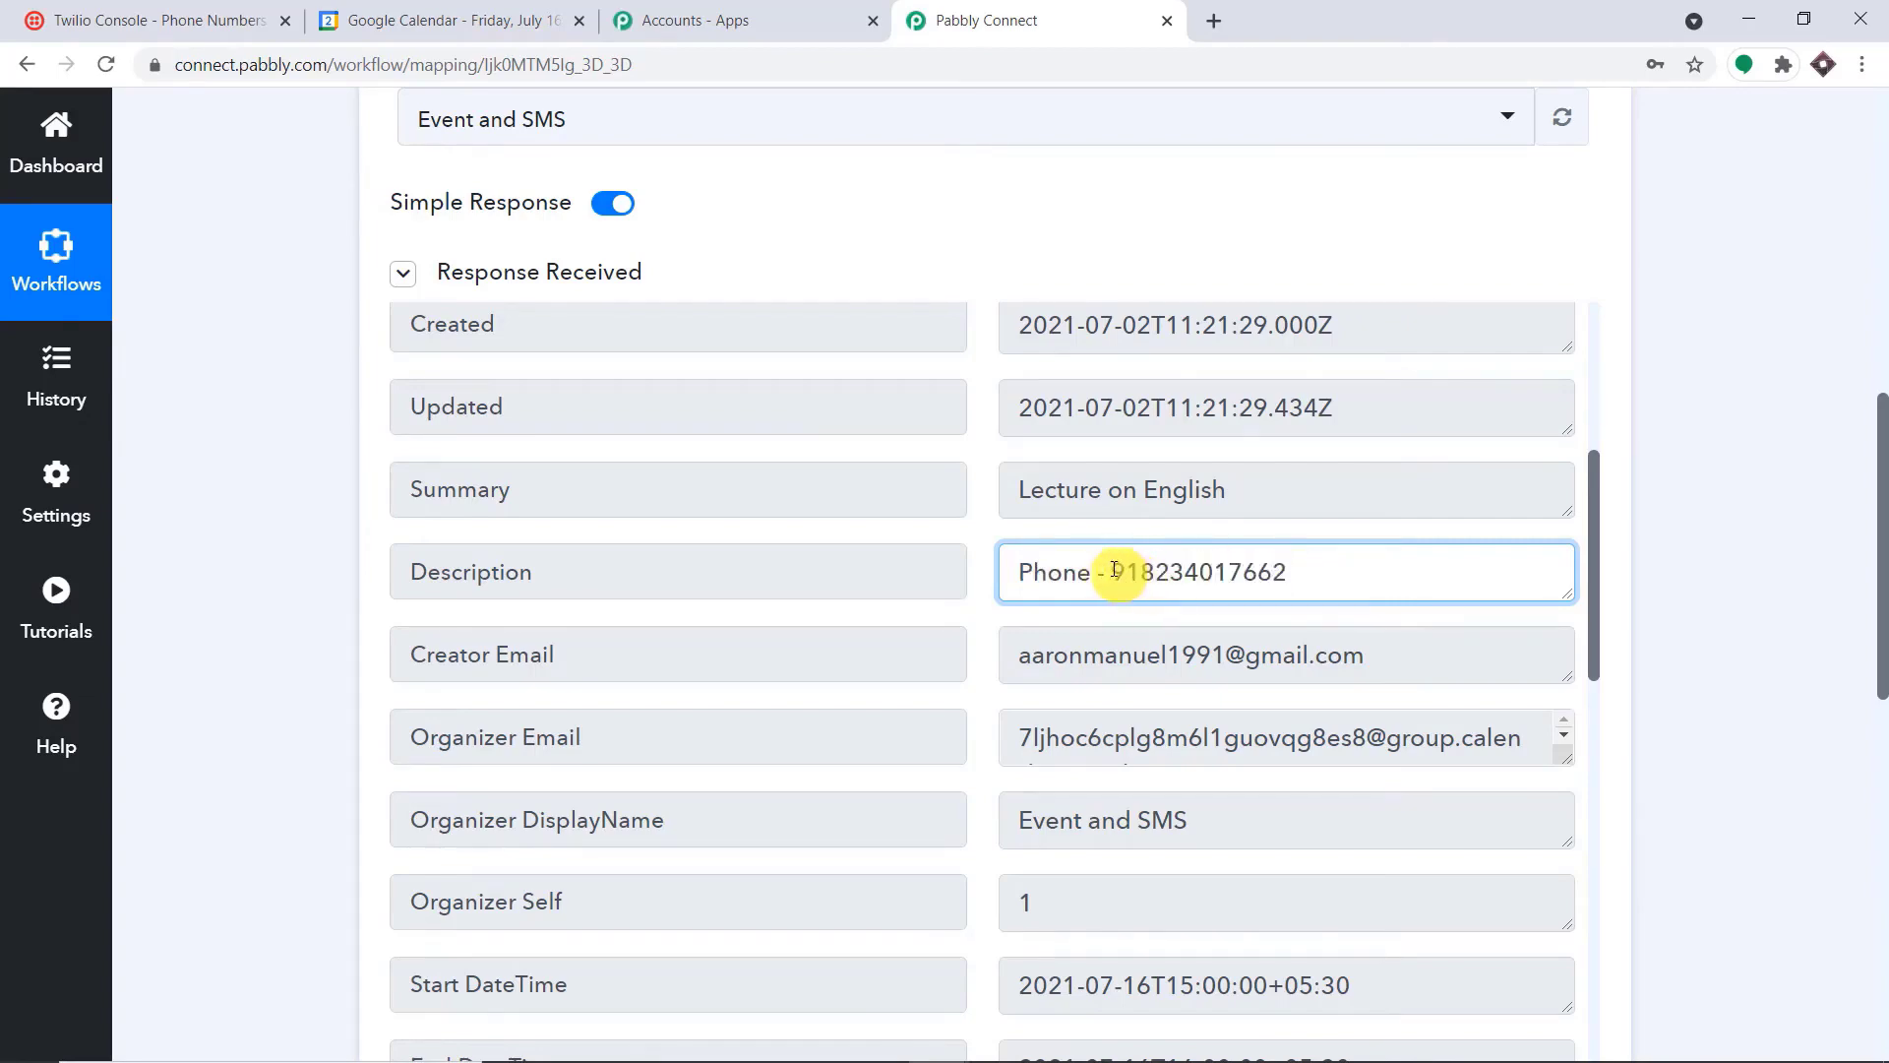
left_click_drag(1106, 570, 1299, 571)
Choose Text Formatter by Pabbly as the app for the workflow's second step
left_click_drag(1881, 498, 1880, 825)
left_click(783, 440)
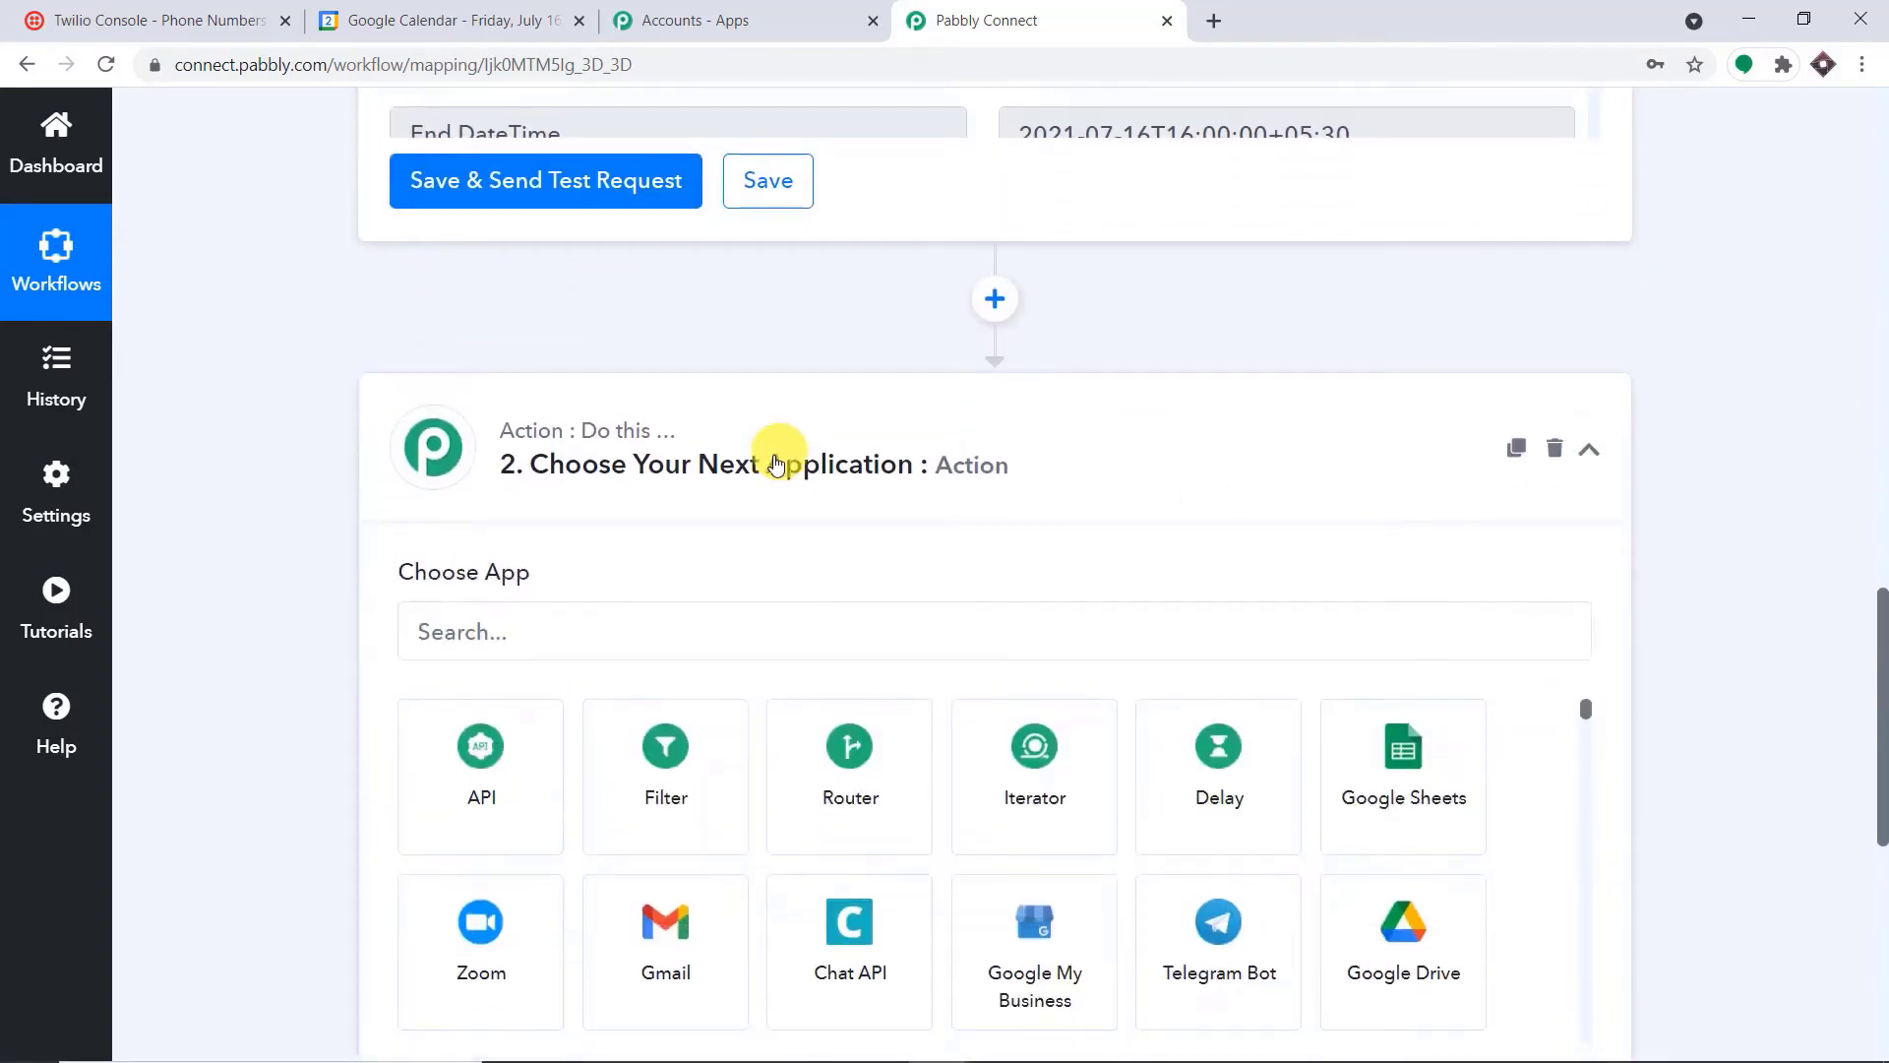
scroll(771, 446, "down", 3)
left_click(659, 425)
type("text")
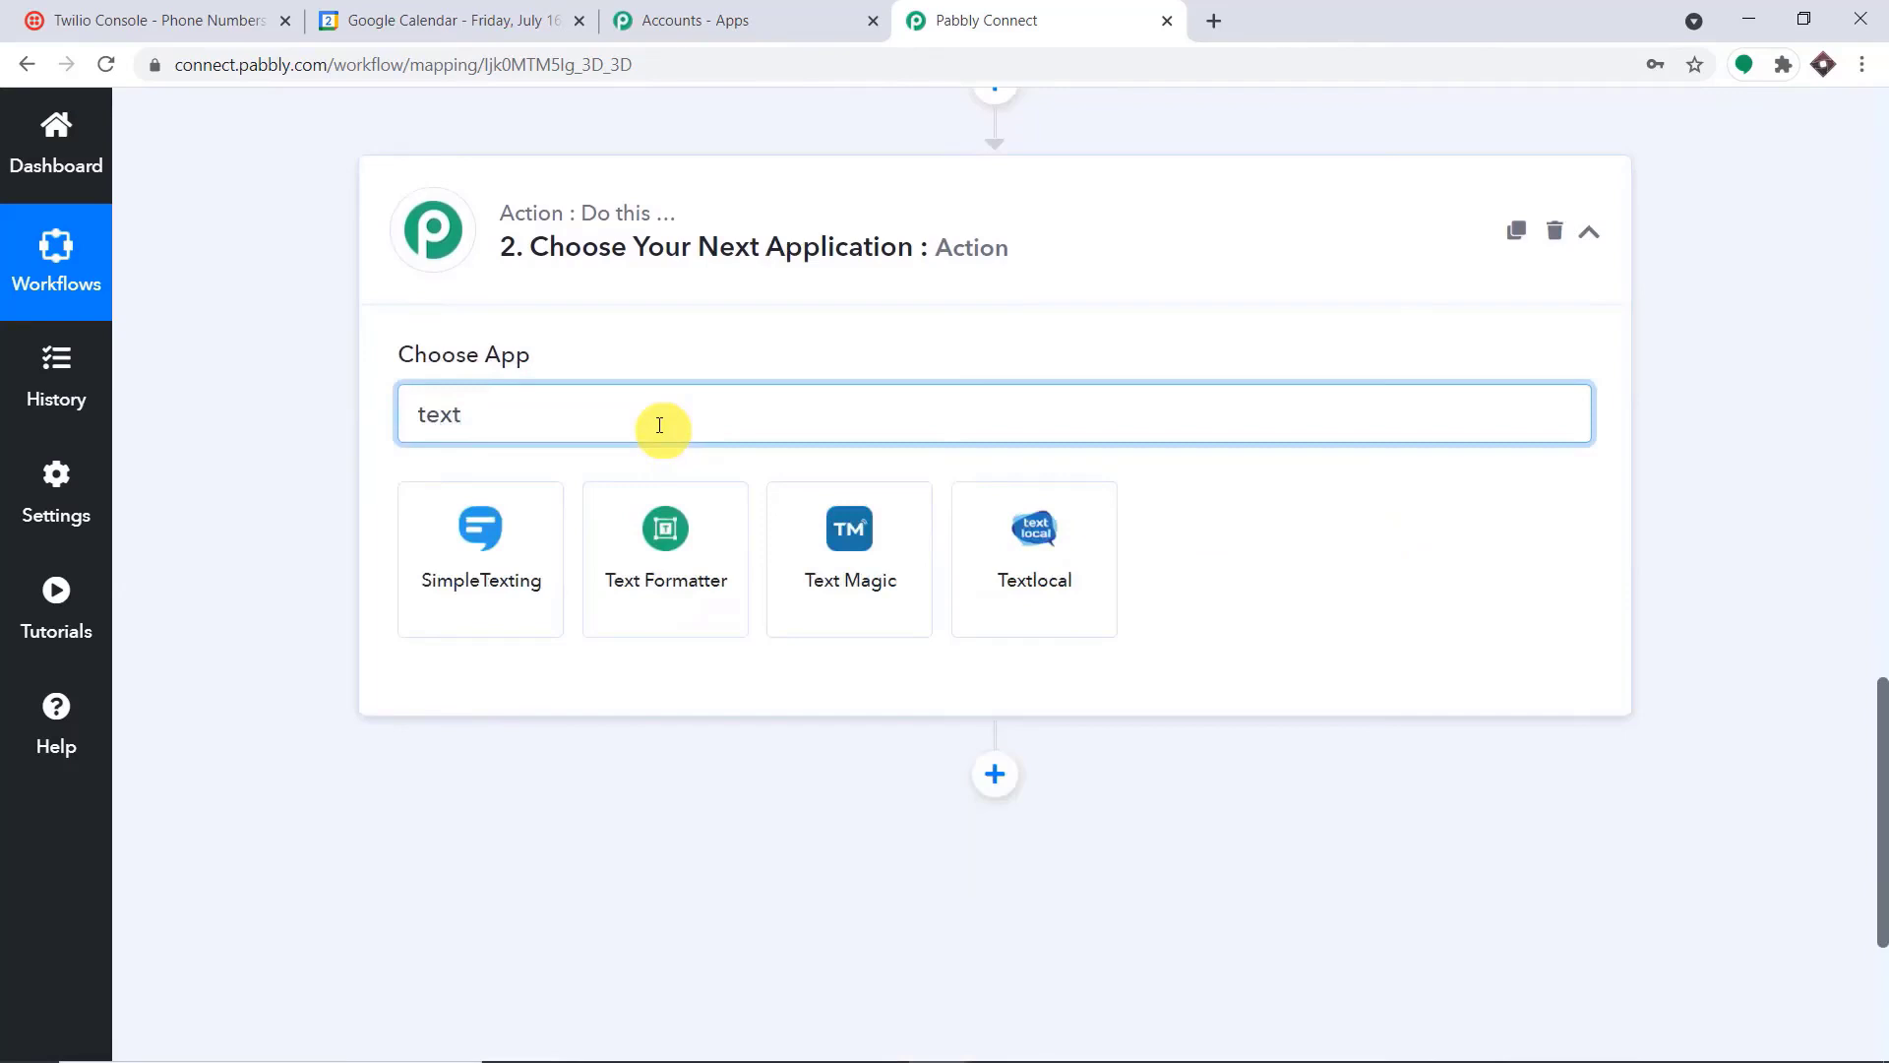
left_click(657, 533)
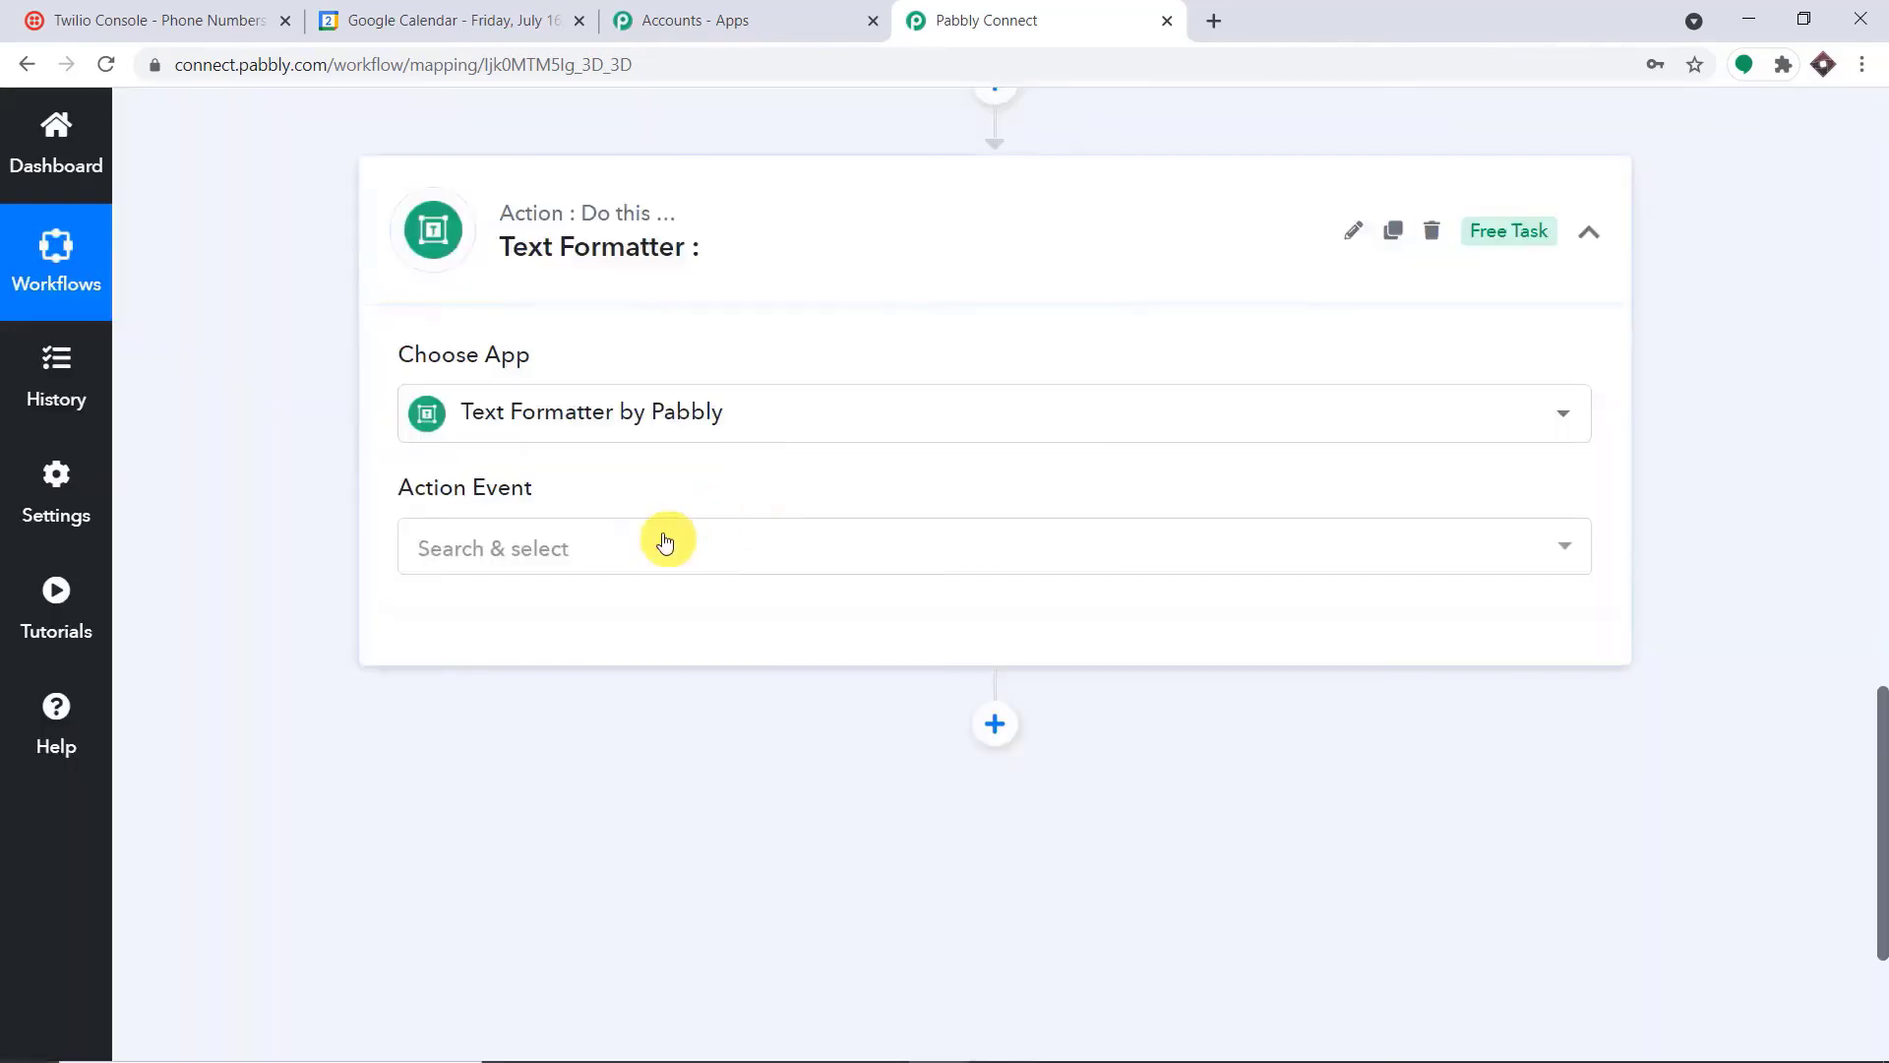
Set the Text Formatter action event to Text (Basic Formatting) and connect it
left_click(663, 542)
scroll(625, 815, "down", 1)
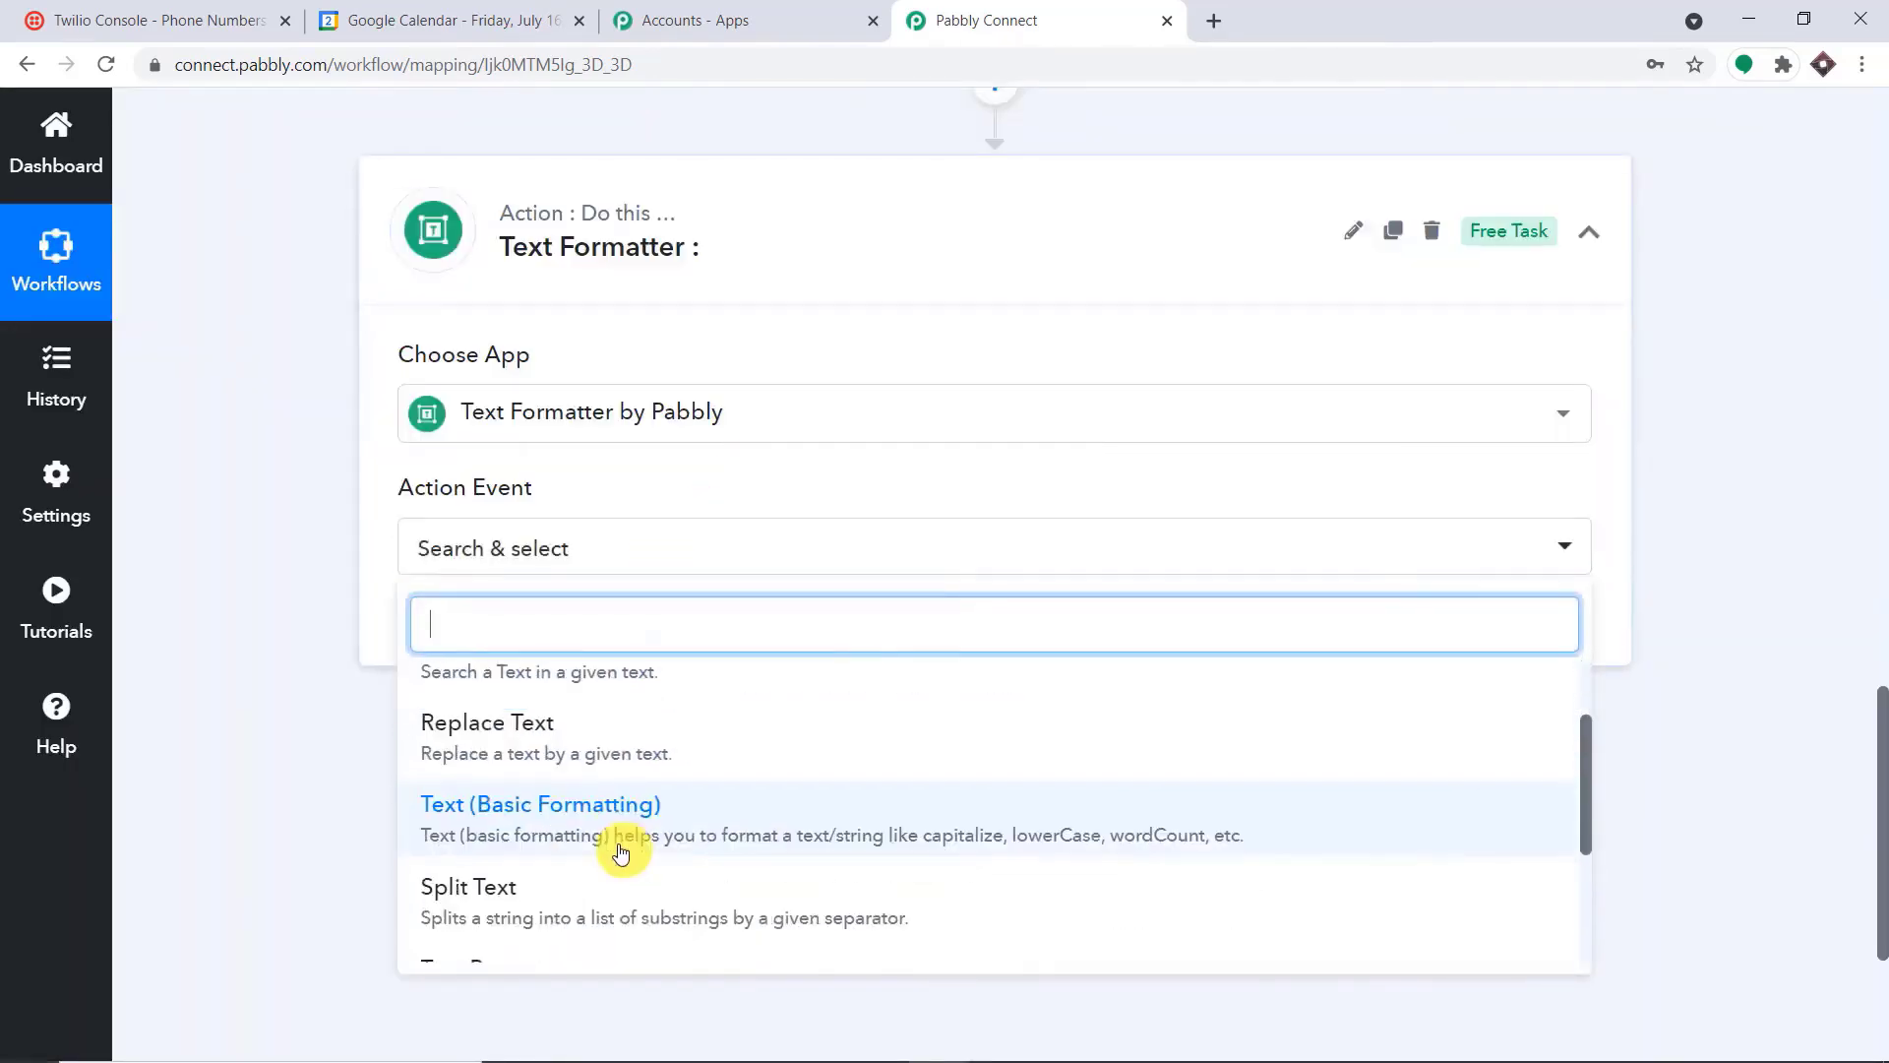
left_click(614, 821)
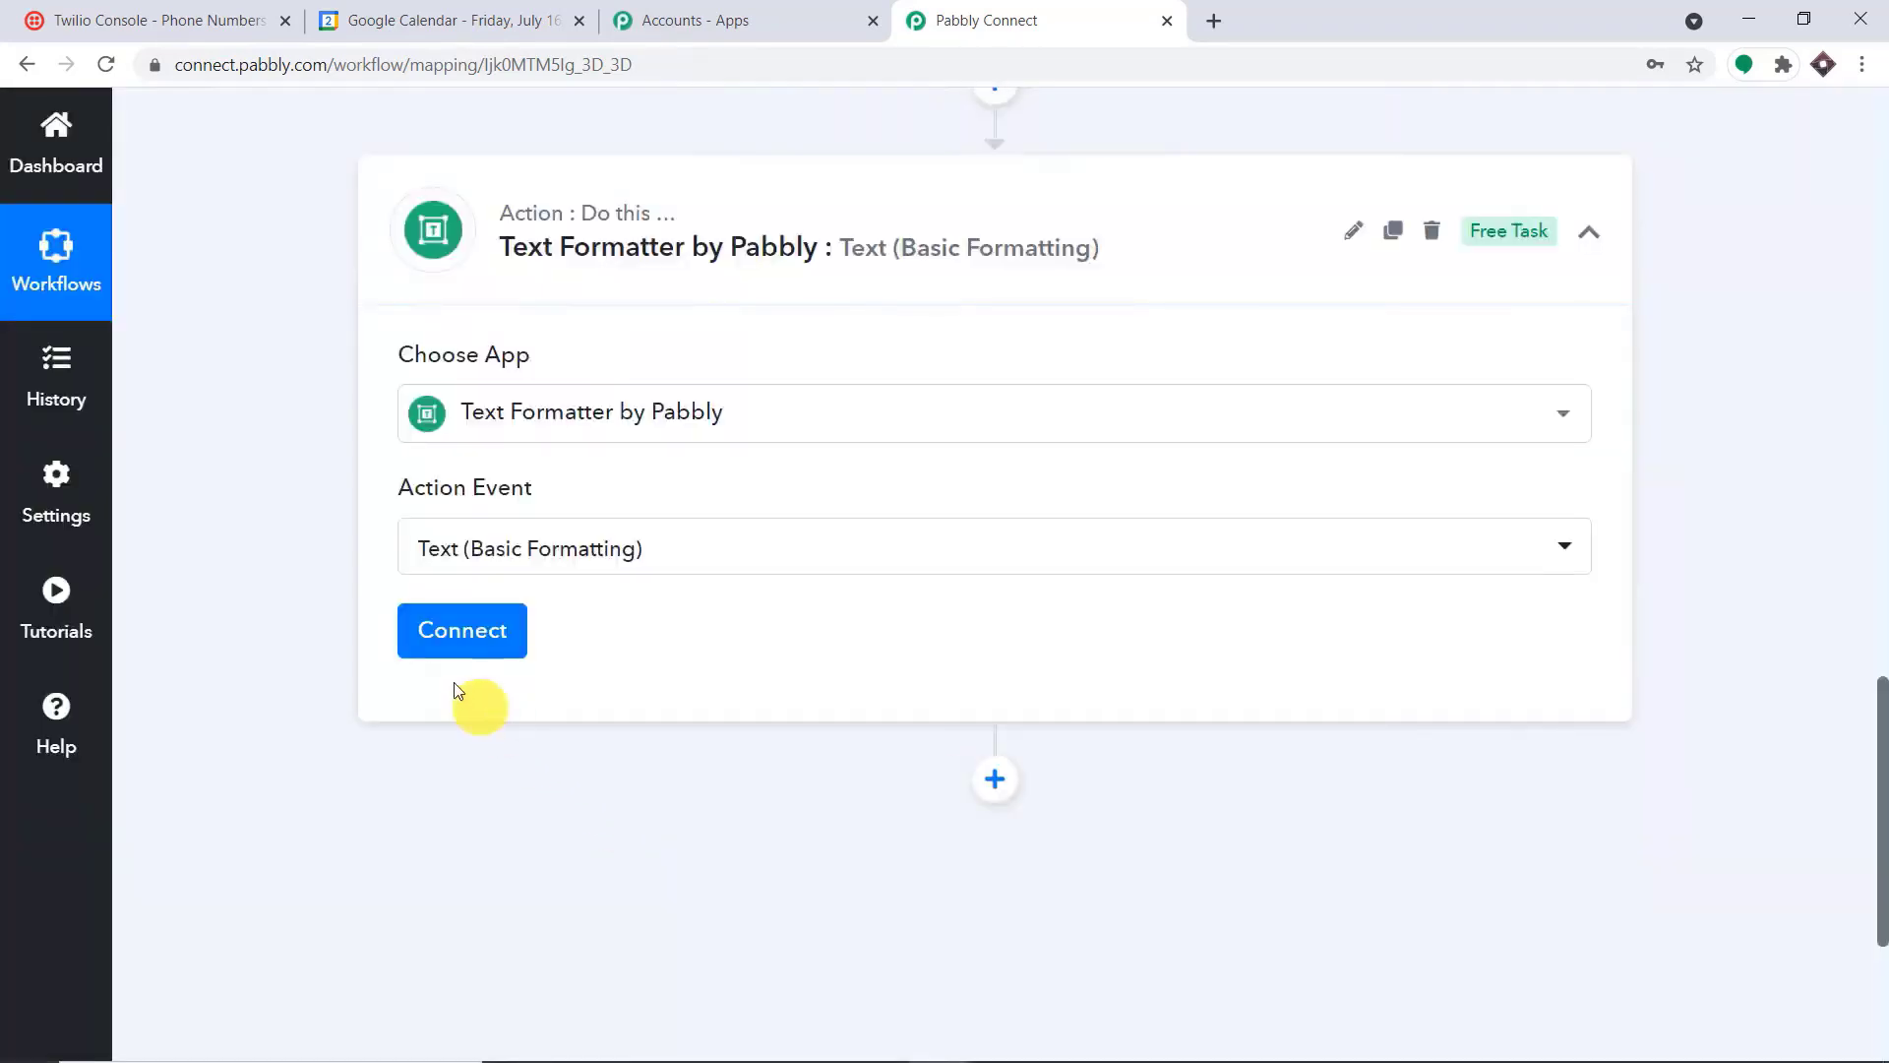
left_click(448, 629)
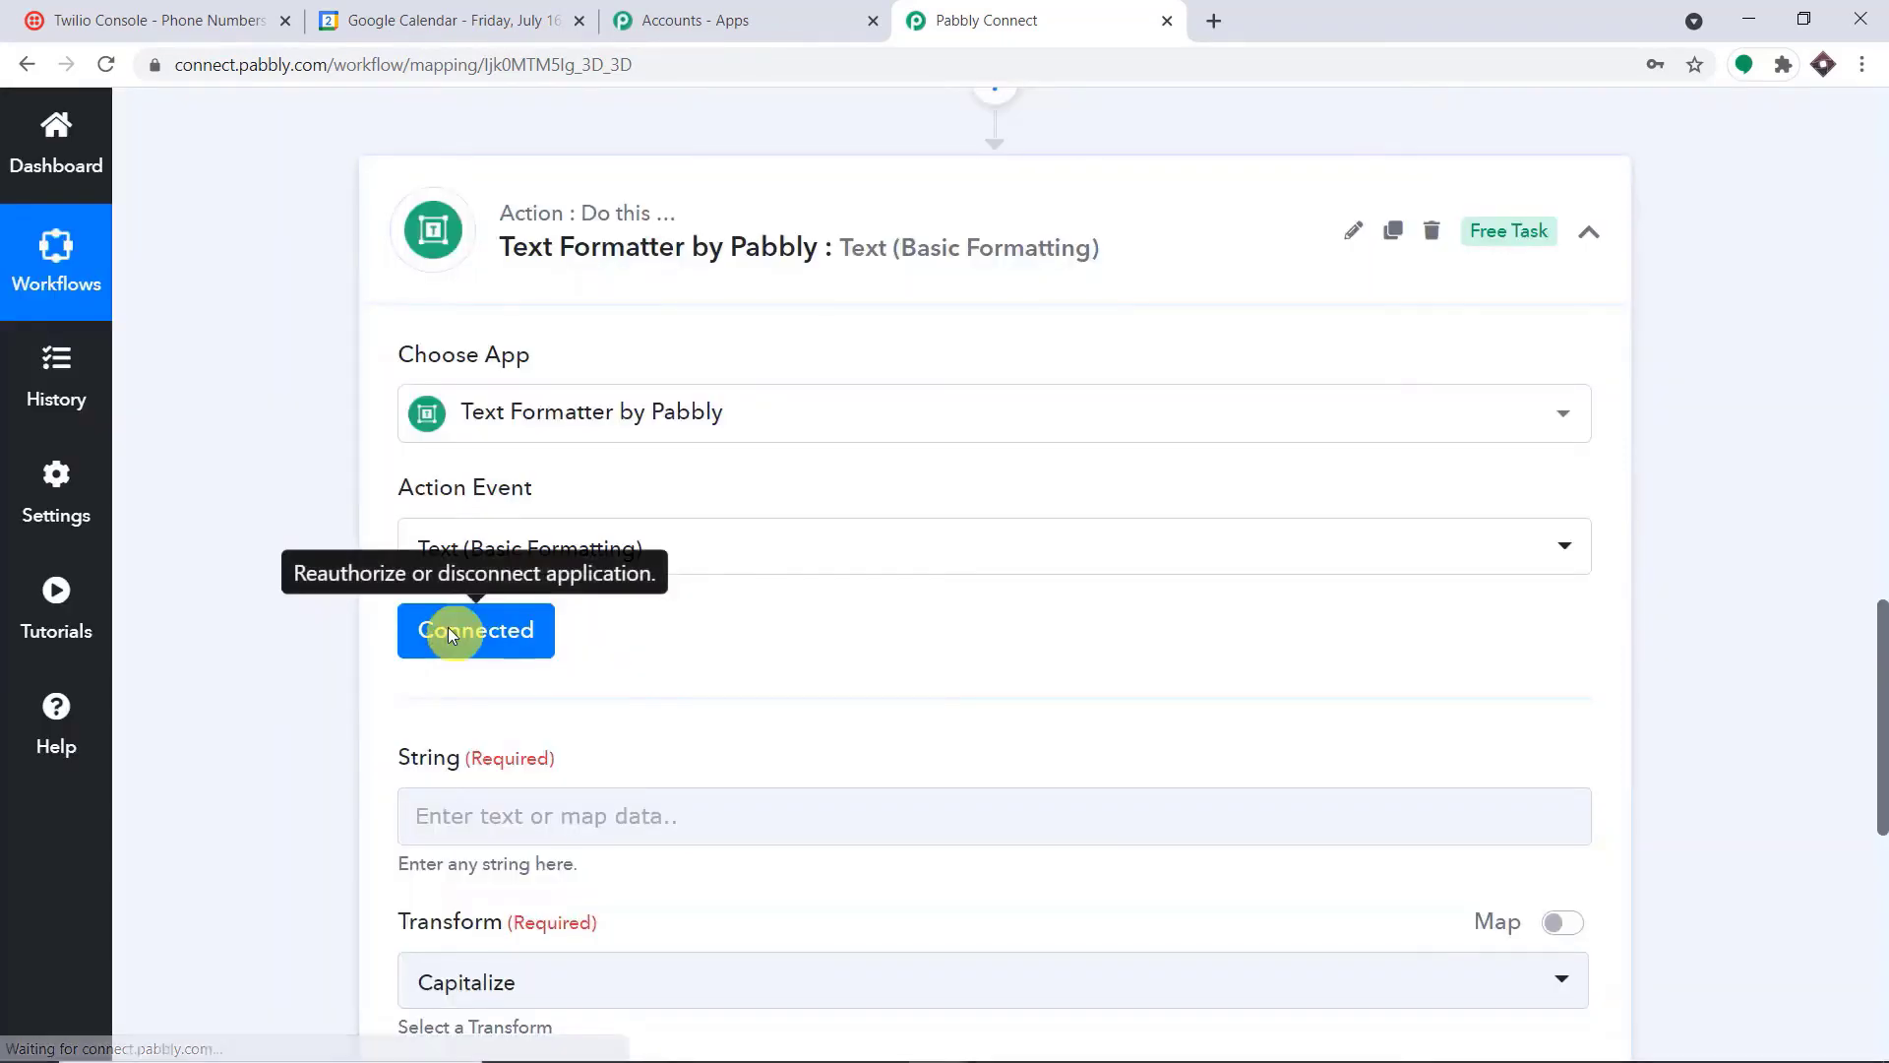
Map the Description from the Google Calendar new event into the Text Formatter's String field
scroll(452, 625, "down", 3)
left_click(534, 562)
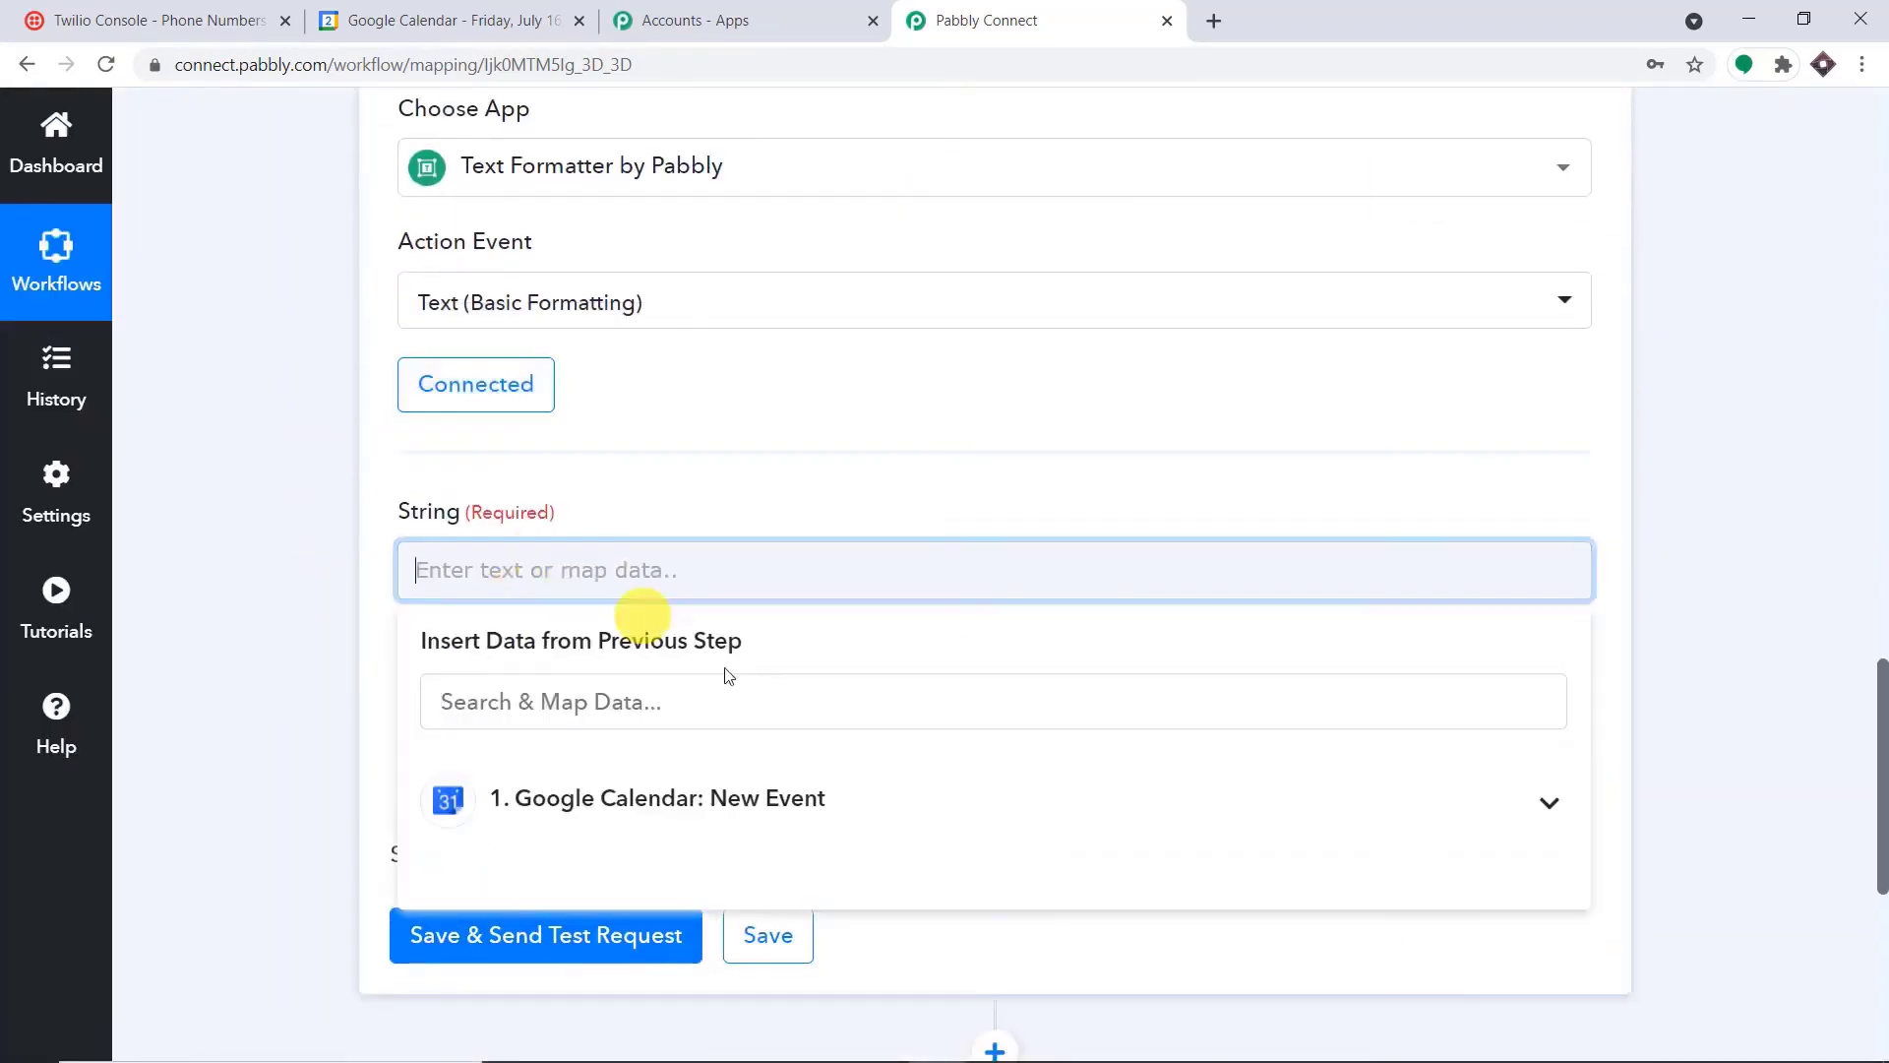
left_click(725, 799)
scroll(759, 810, "down", 4)
scroll(791, 846, "down", 3)
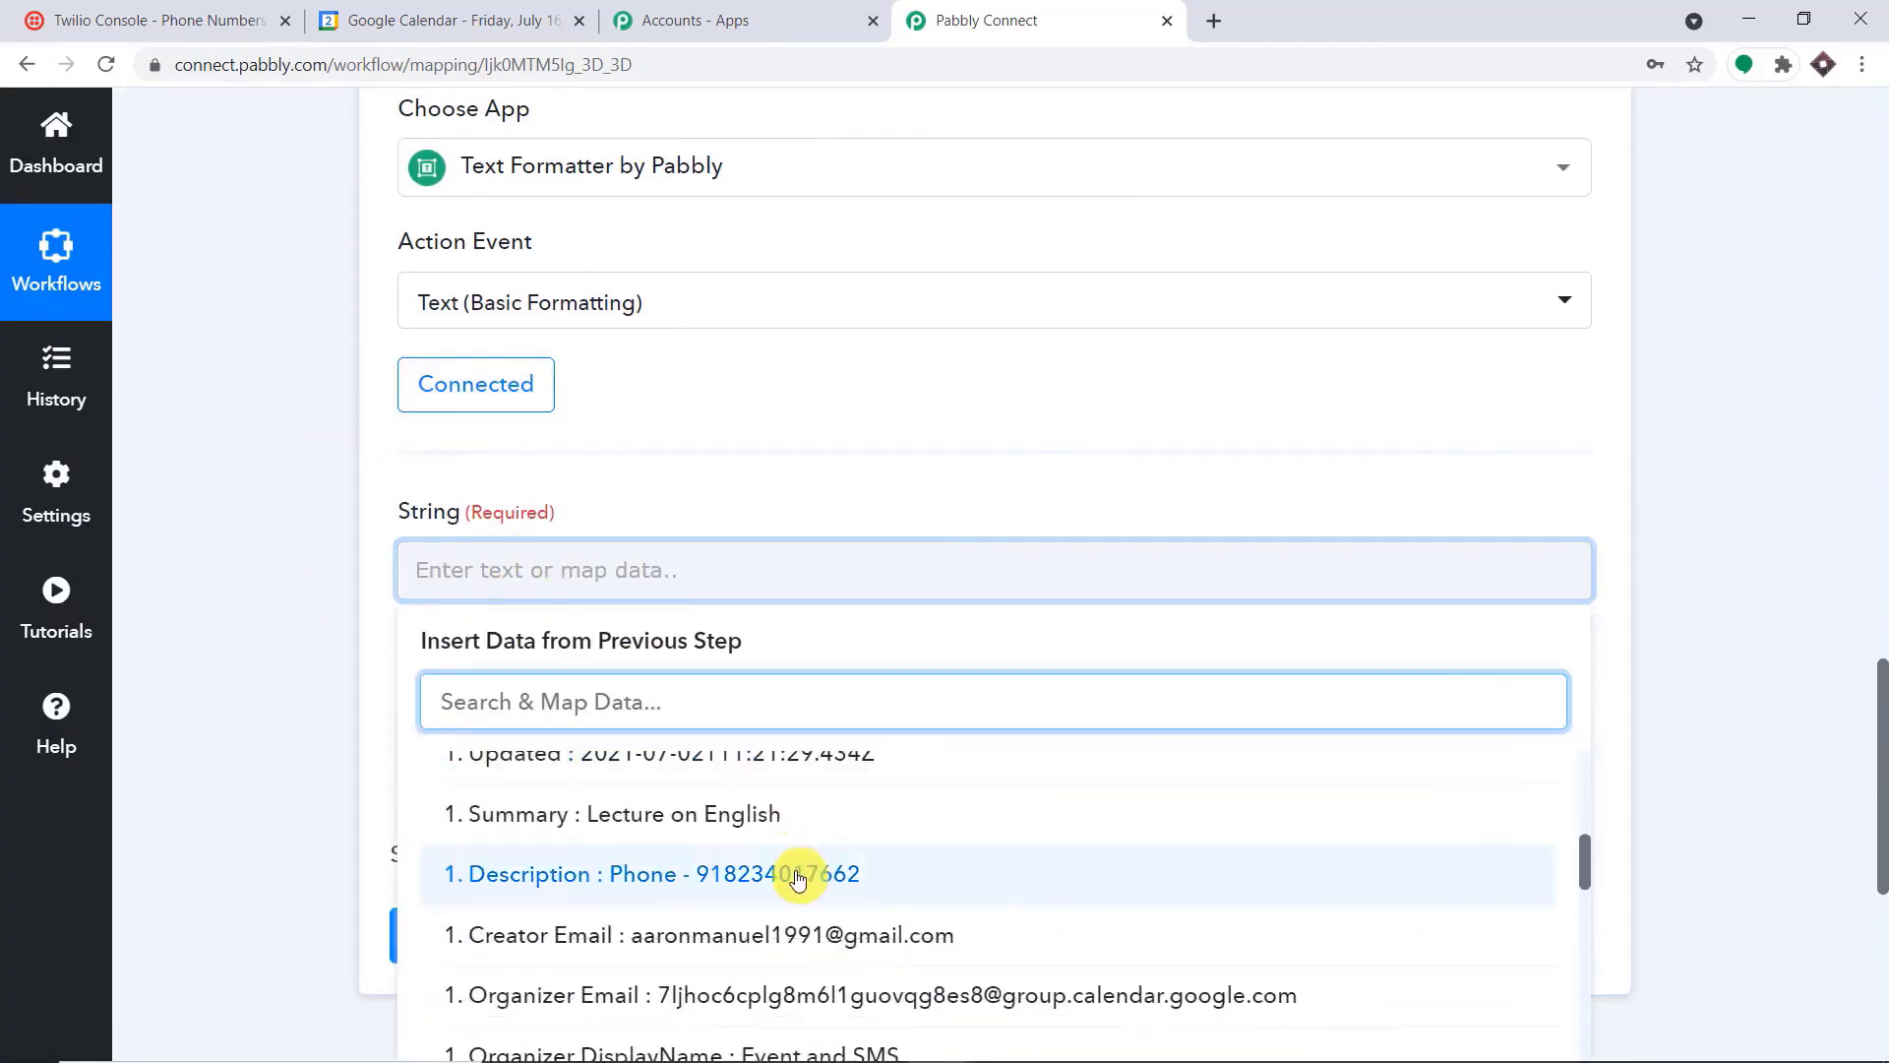
left_click(793, 873)
left_click(928, 451)
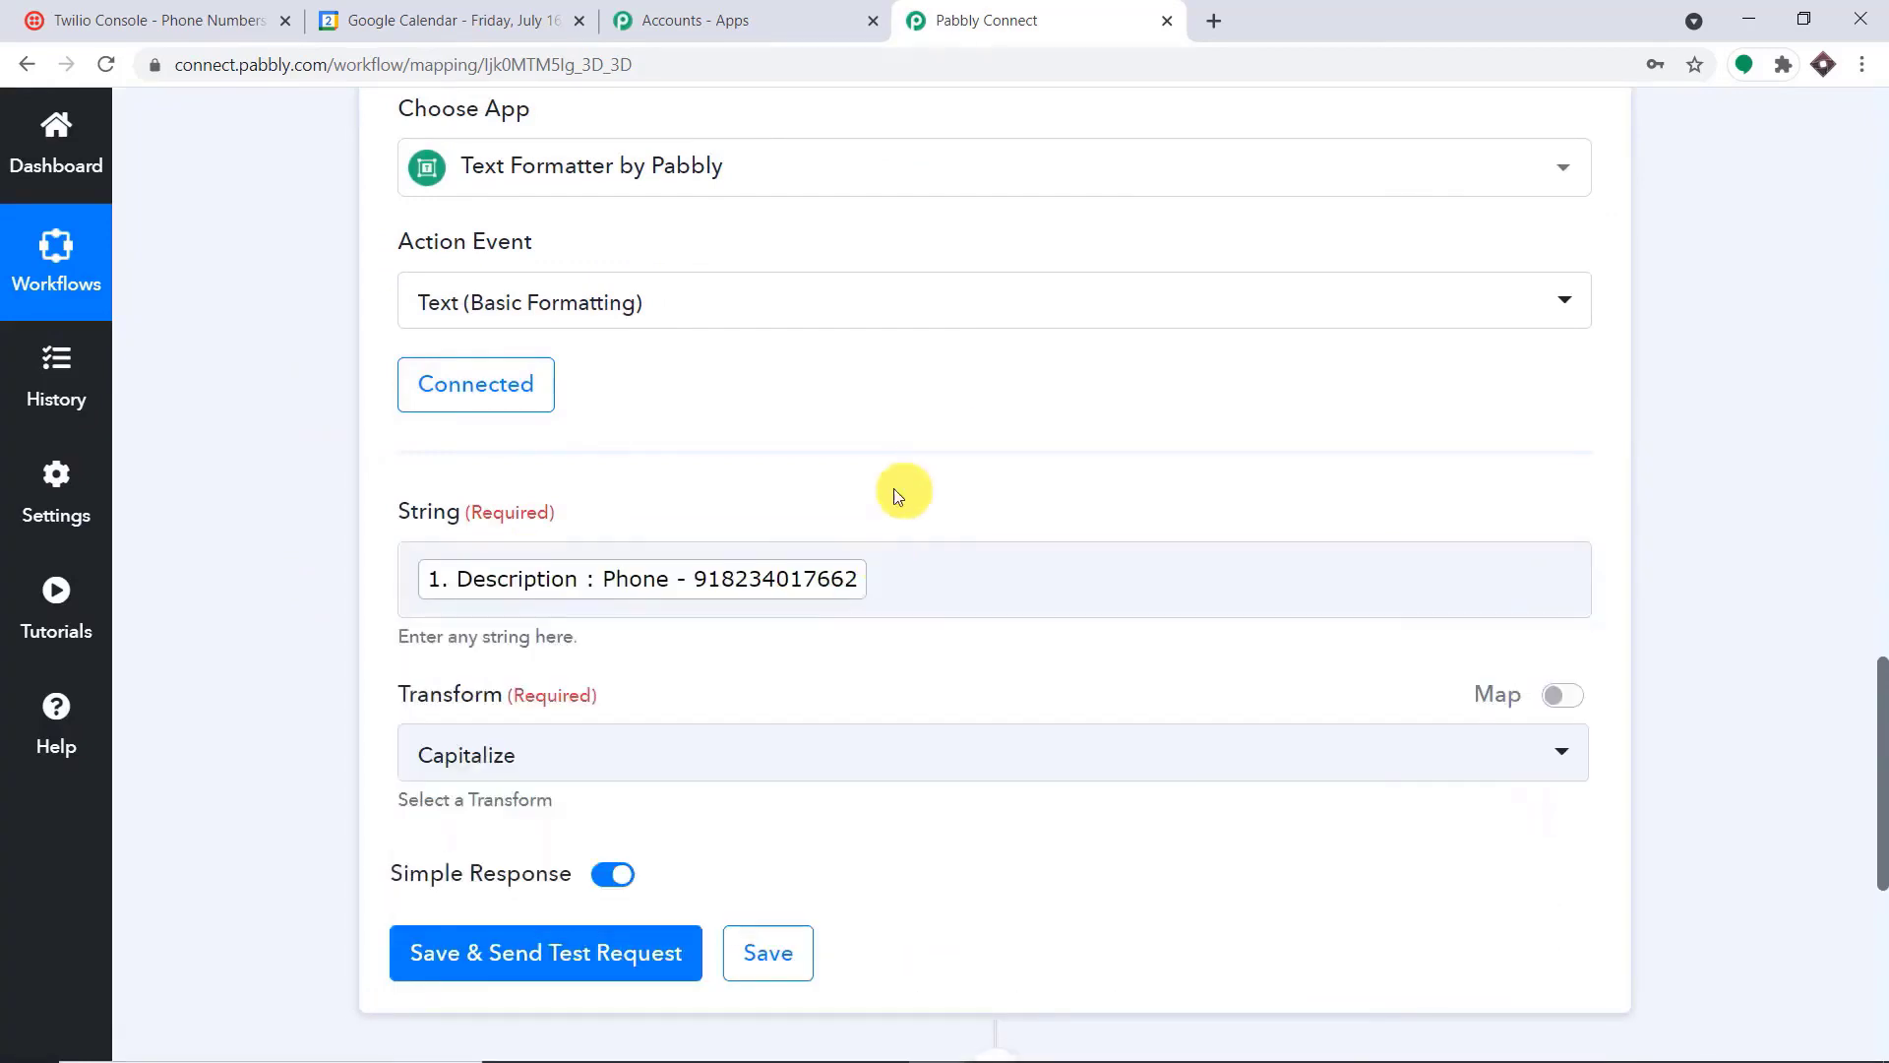
left_click(868, 581)
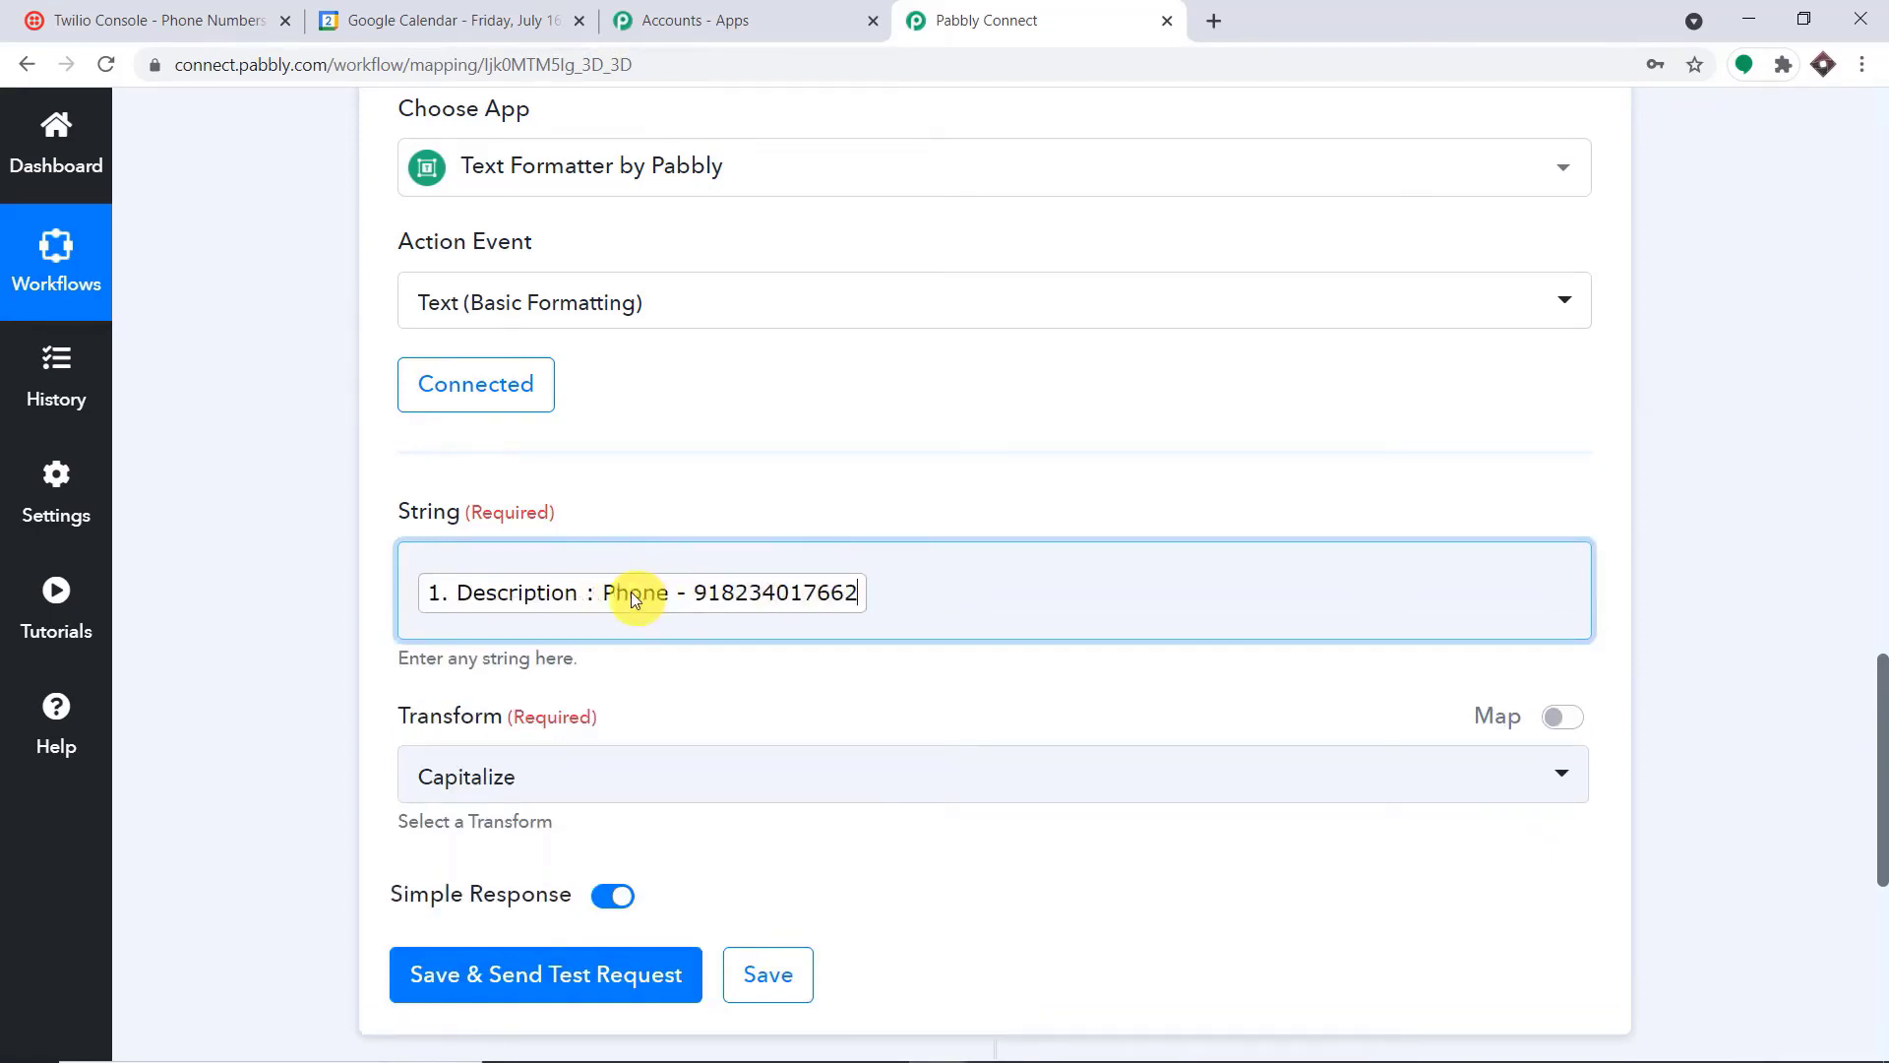
Set the transform to Extract Phone Number, save and test the Text Formatter step, and check the extracted result
scroll(686, 605, "down", 3)
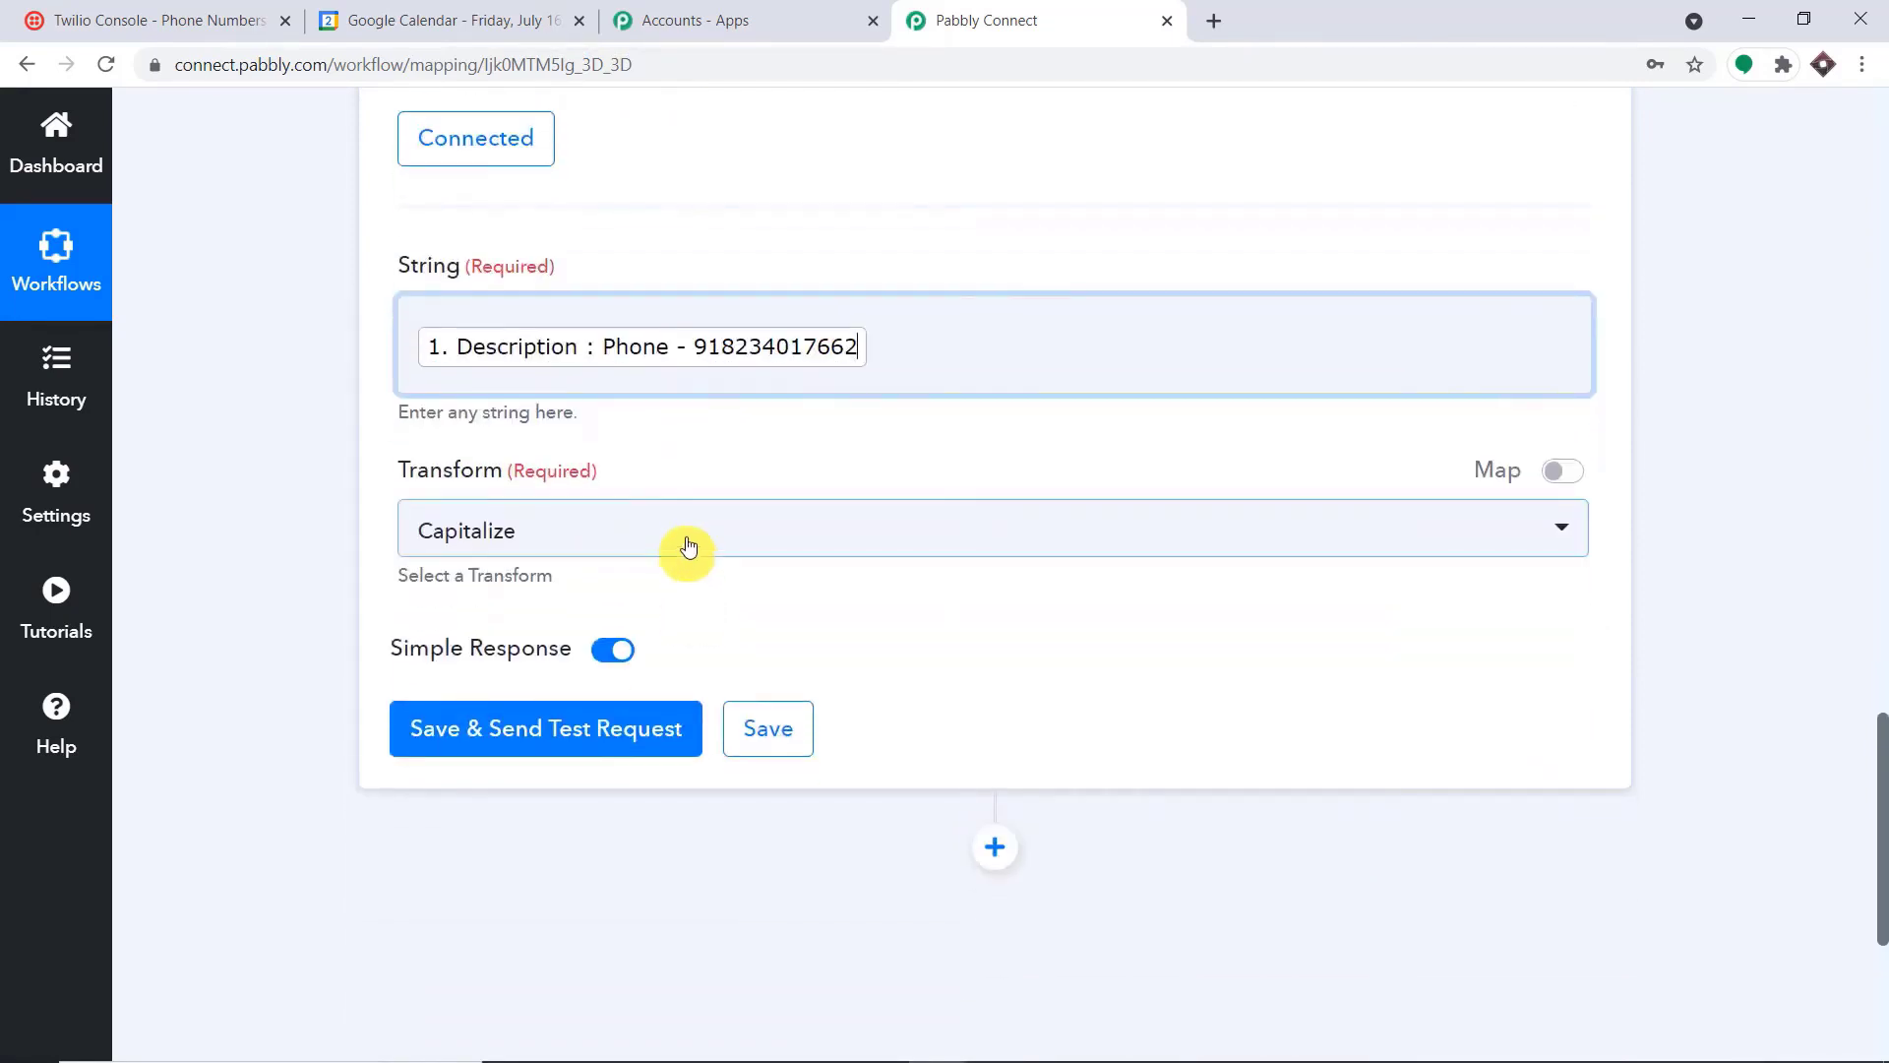
left_click(688, 531)
scroll(725, 751, "down", 5)
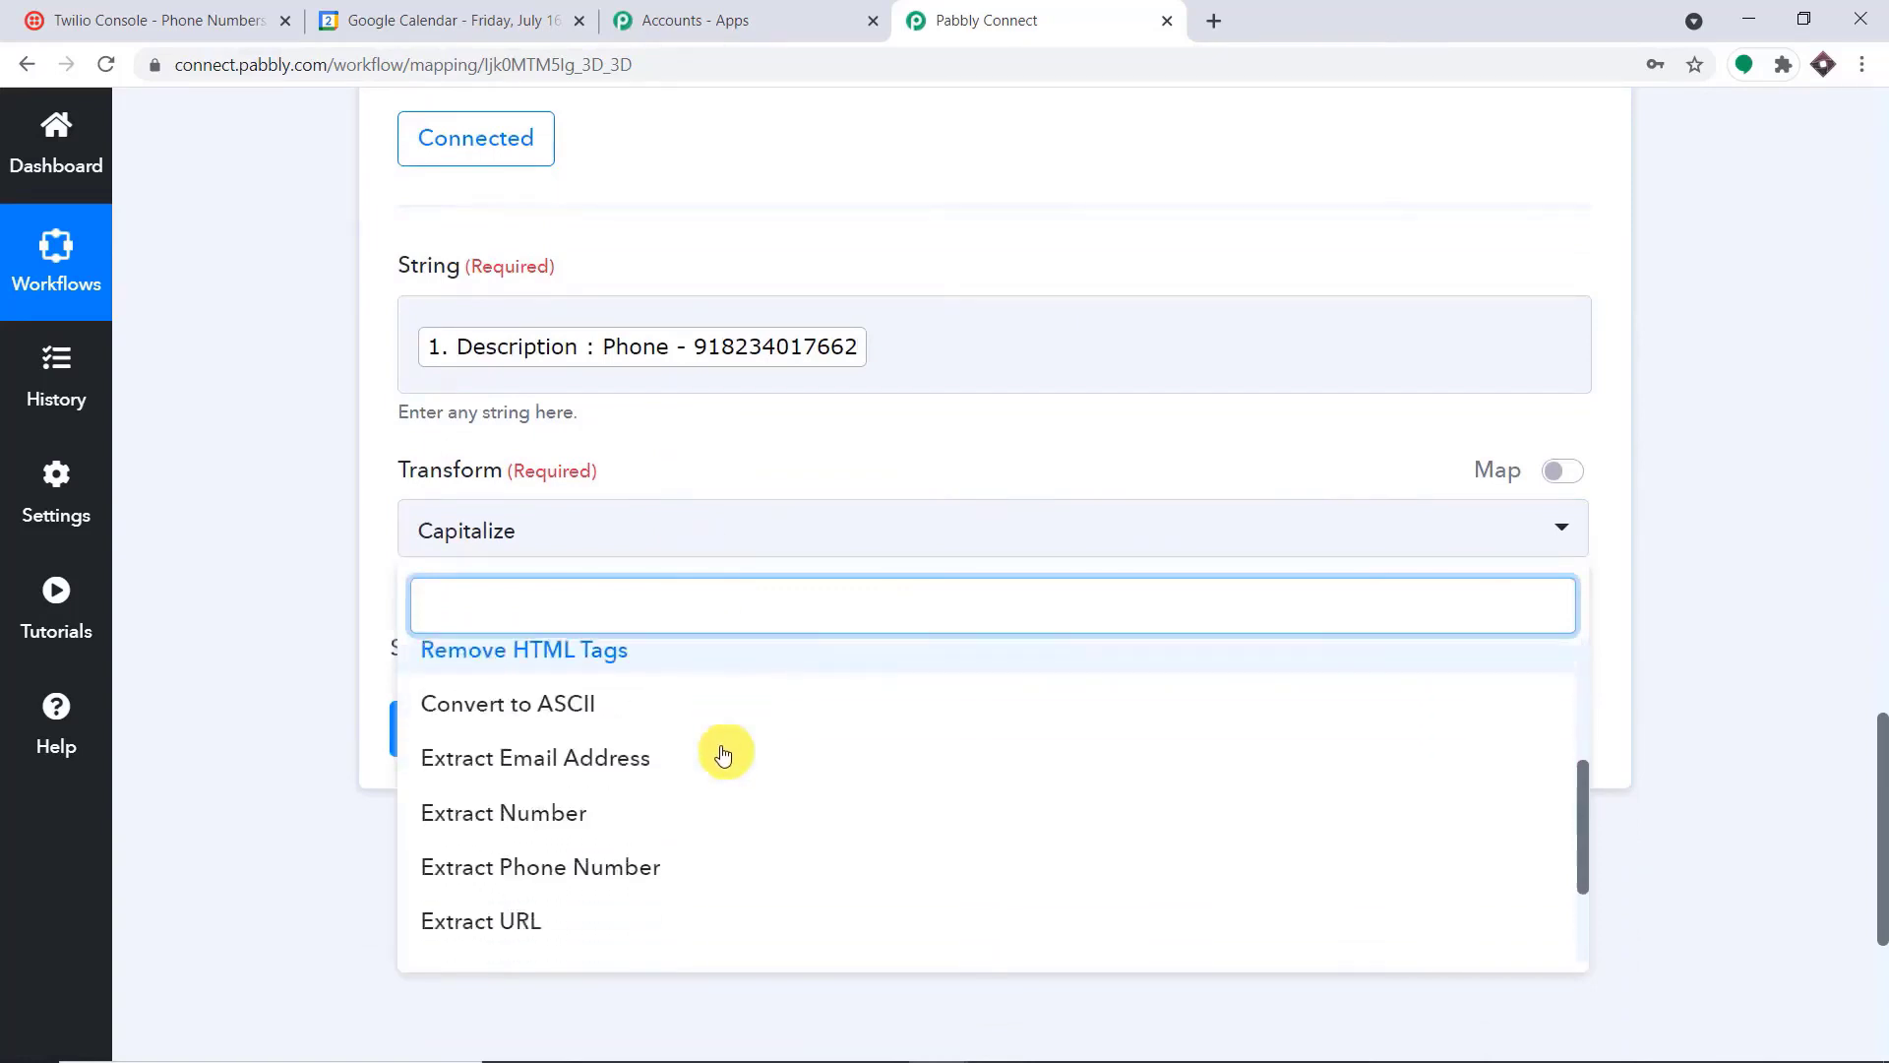
left_click(657, 716)
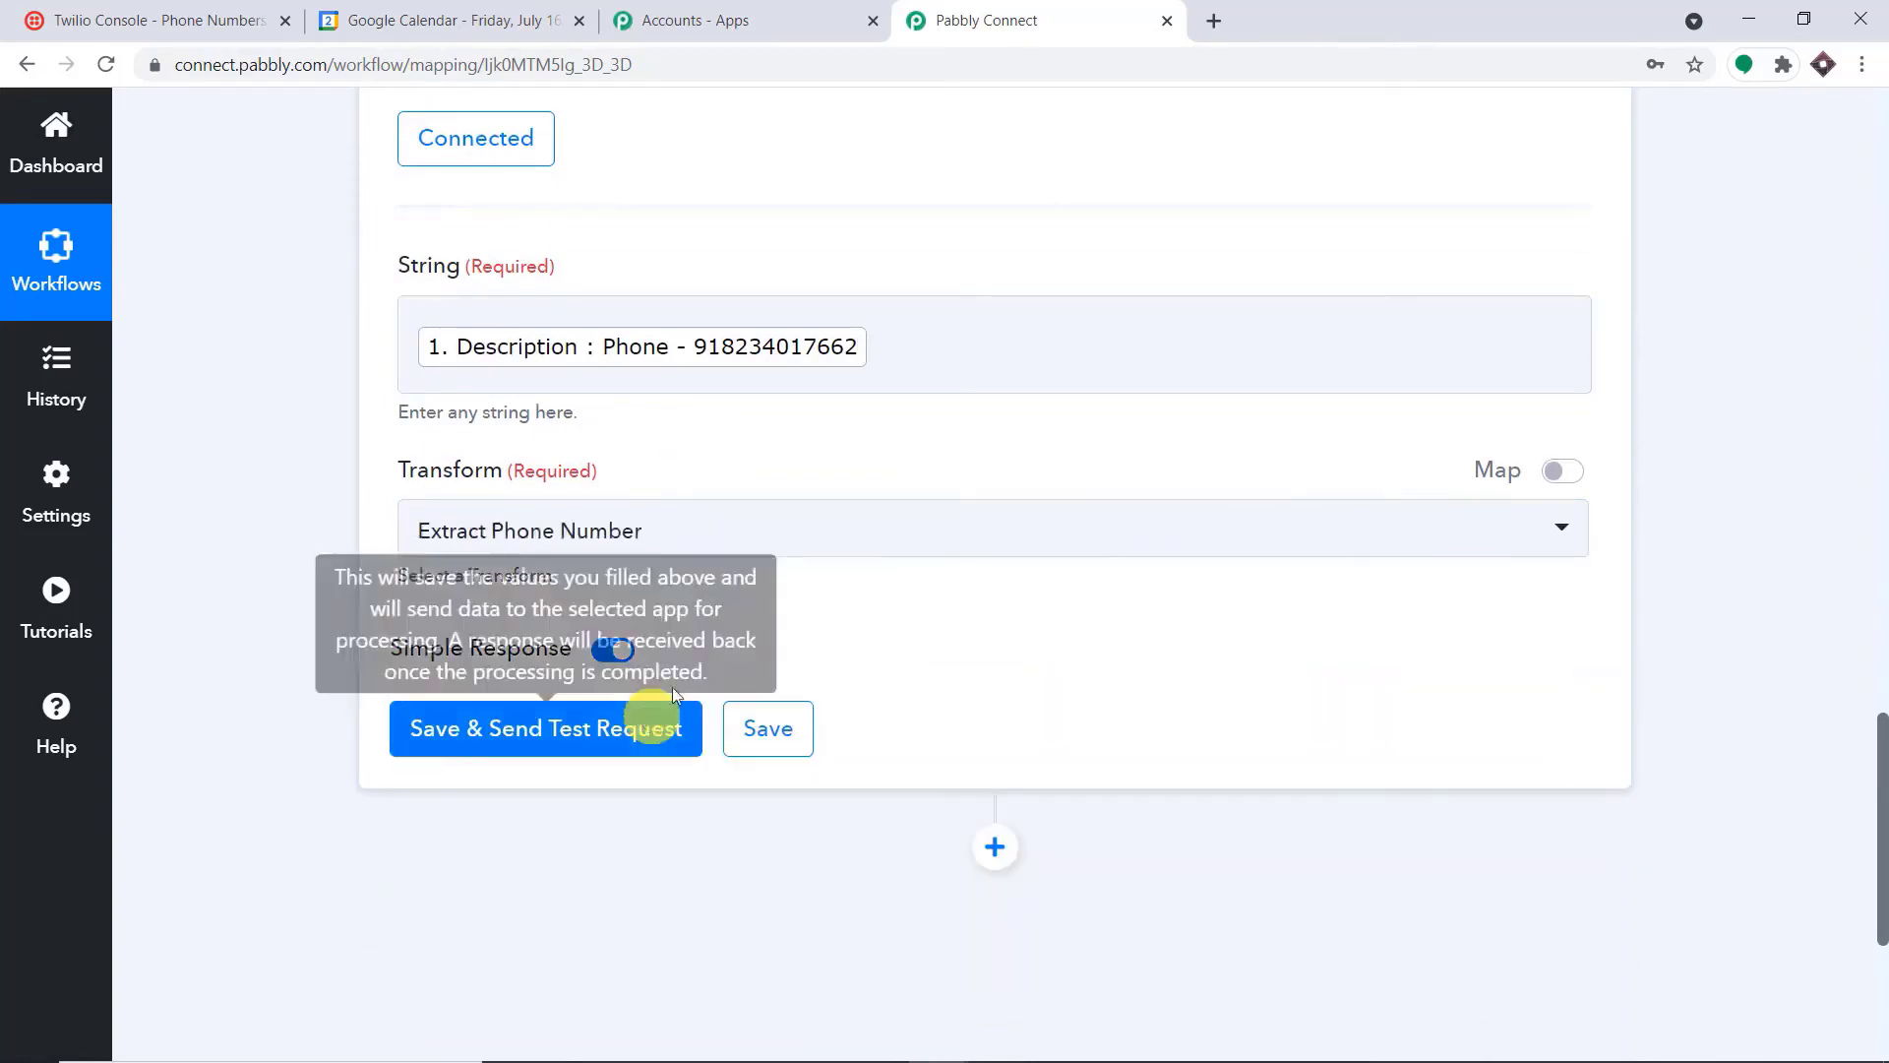
left_click(451, 725)
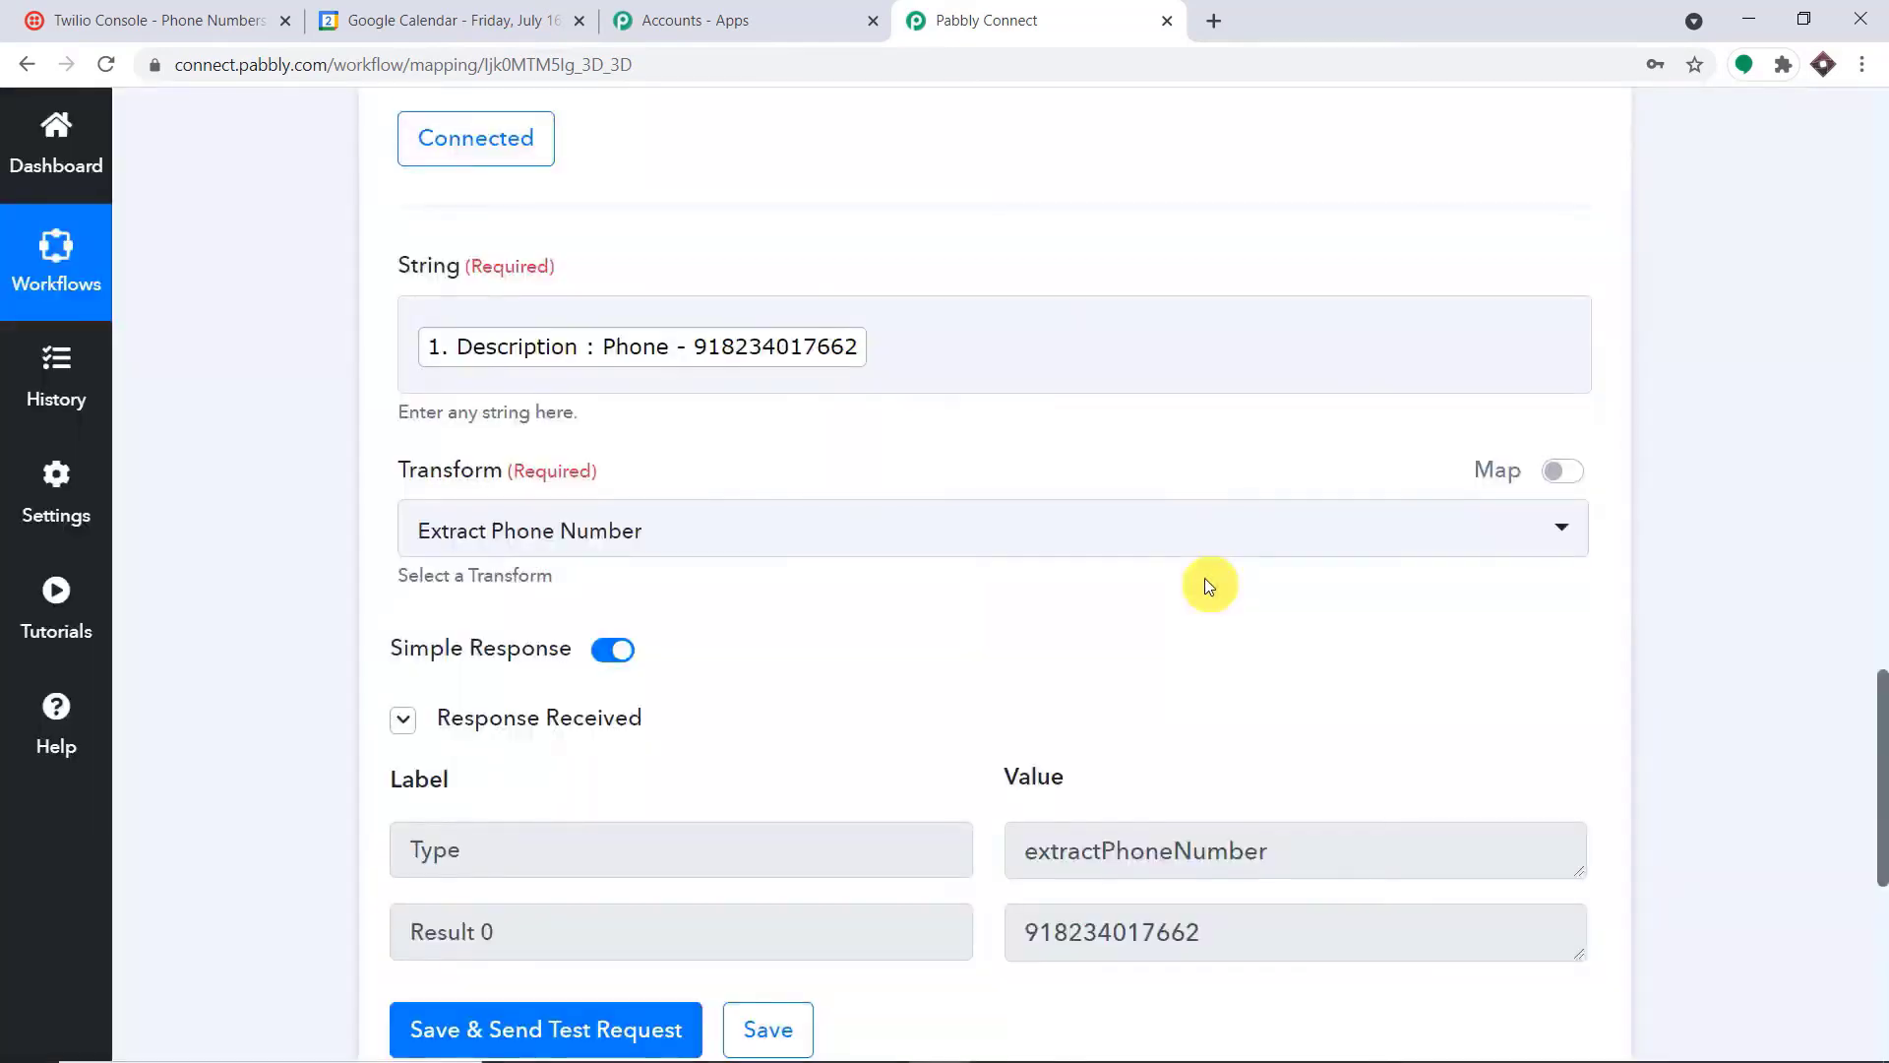
scroll(1204, 580, "down", 4)
left_click_drag(1208, 572, 1017, 560)
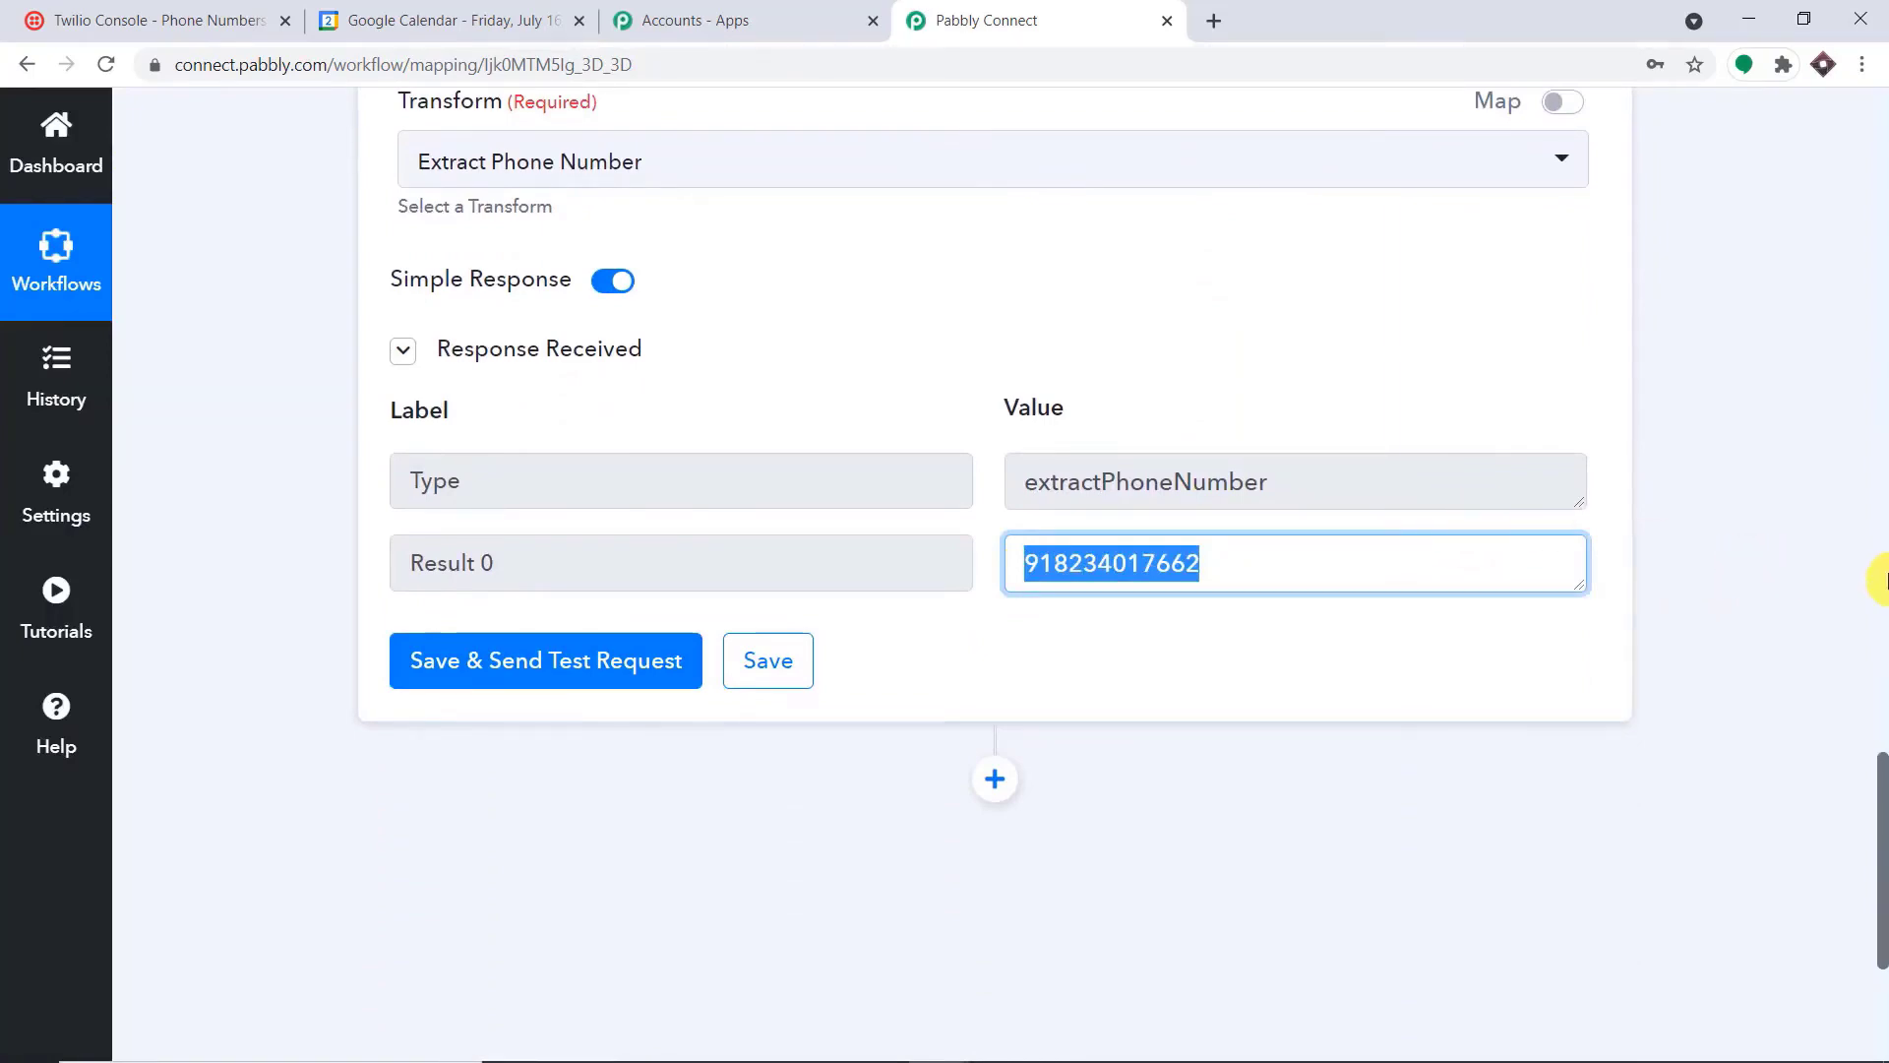
Review the phone number in the Description and the Start DateTime format in the Google Calendar trigger response
left_click(1885, 580)
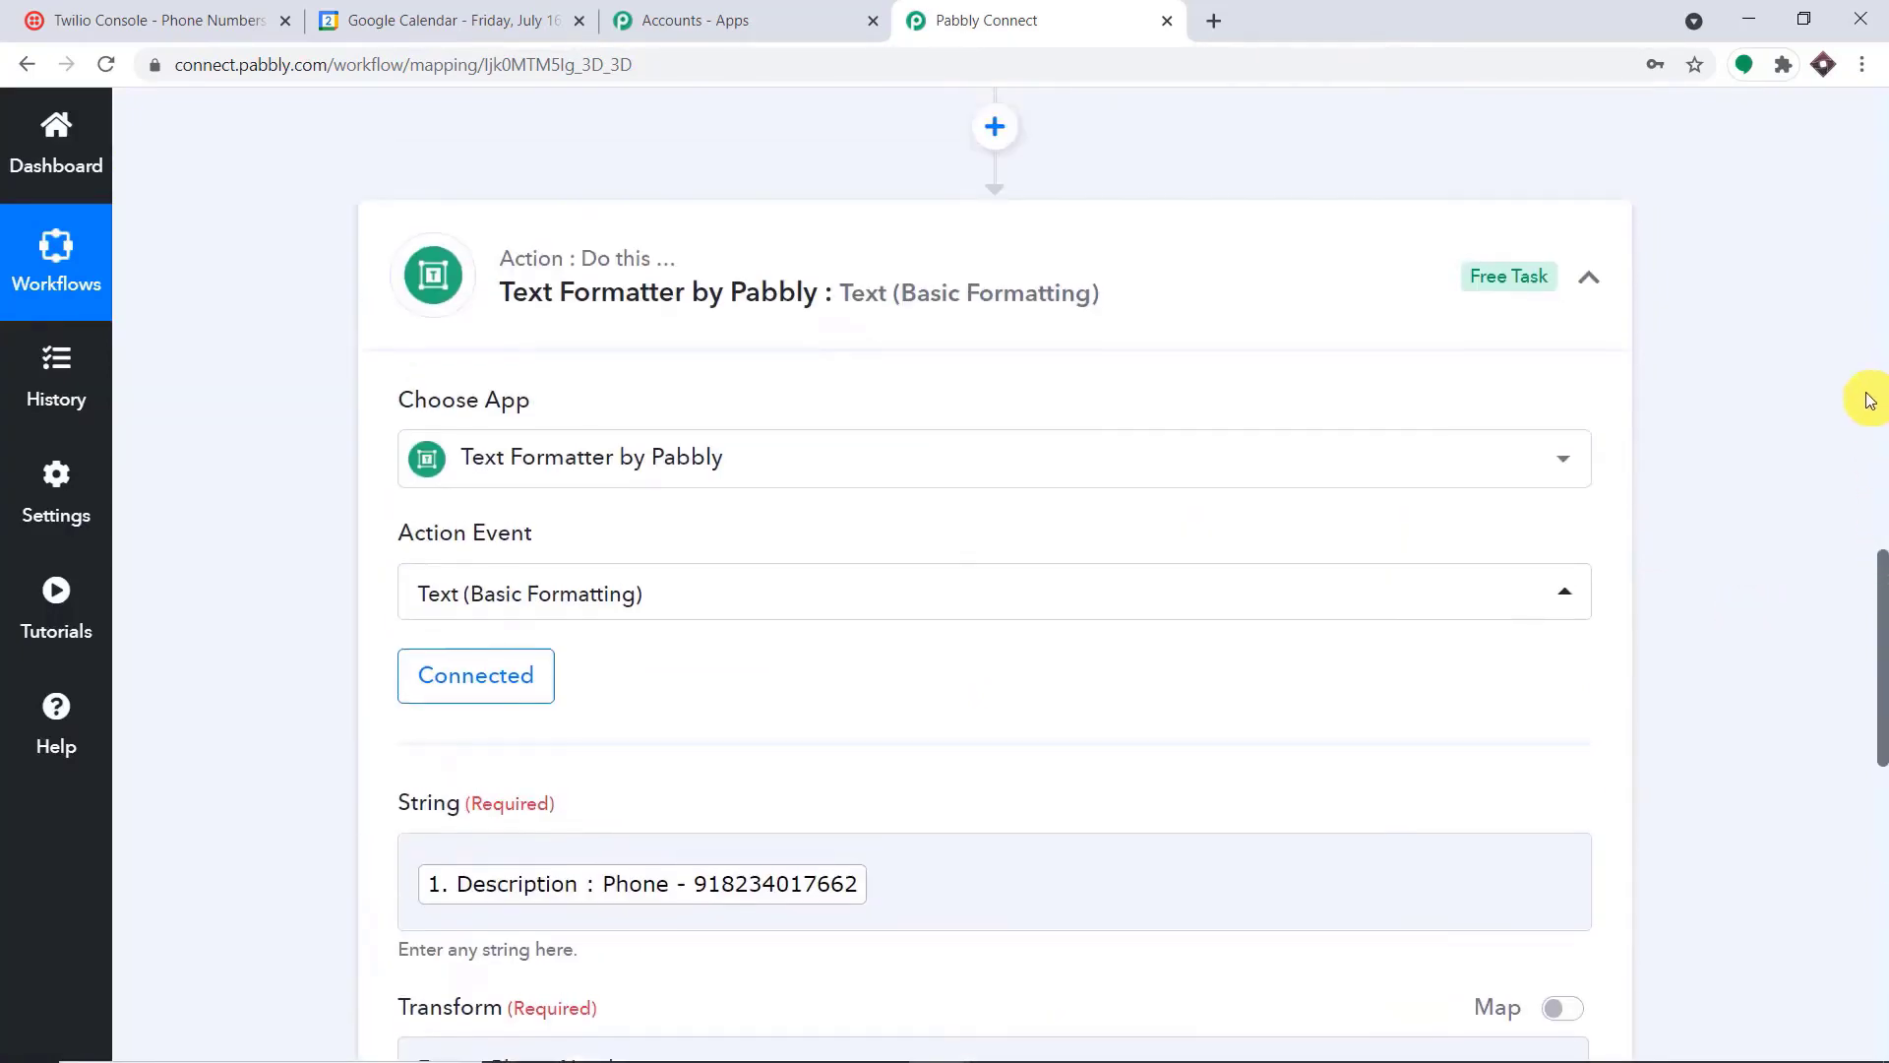
left_click(1869, 403)
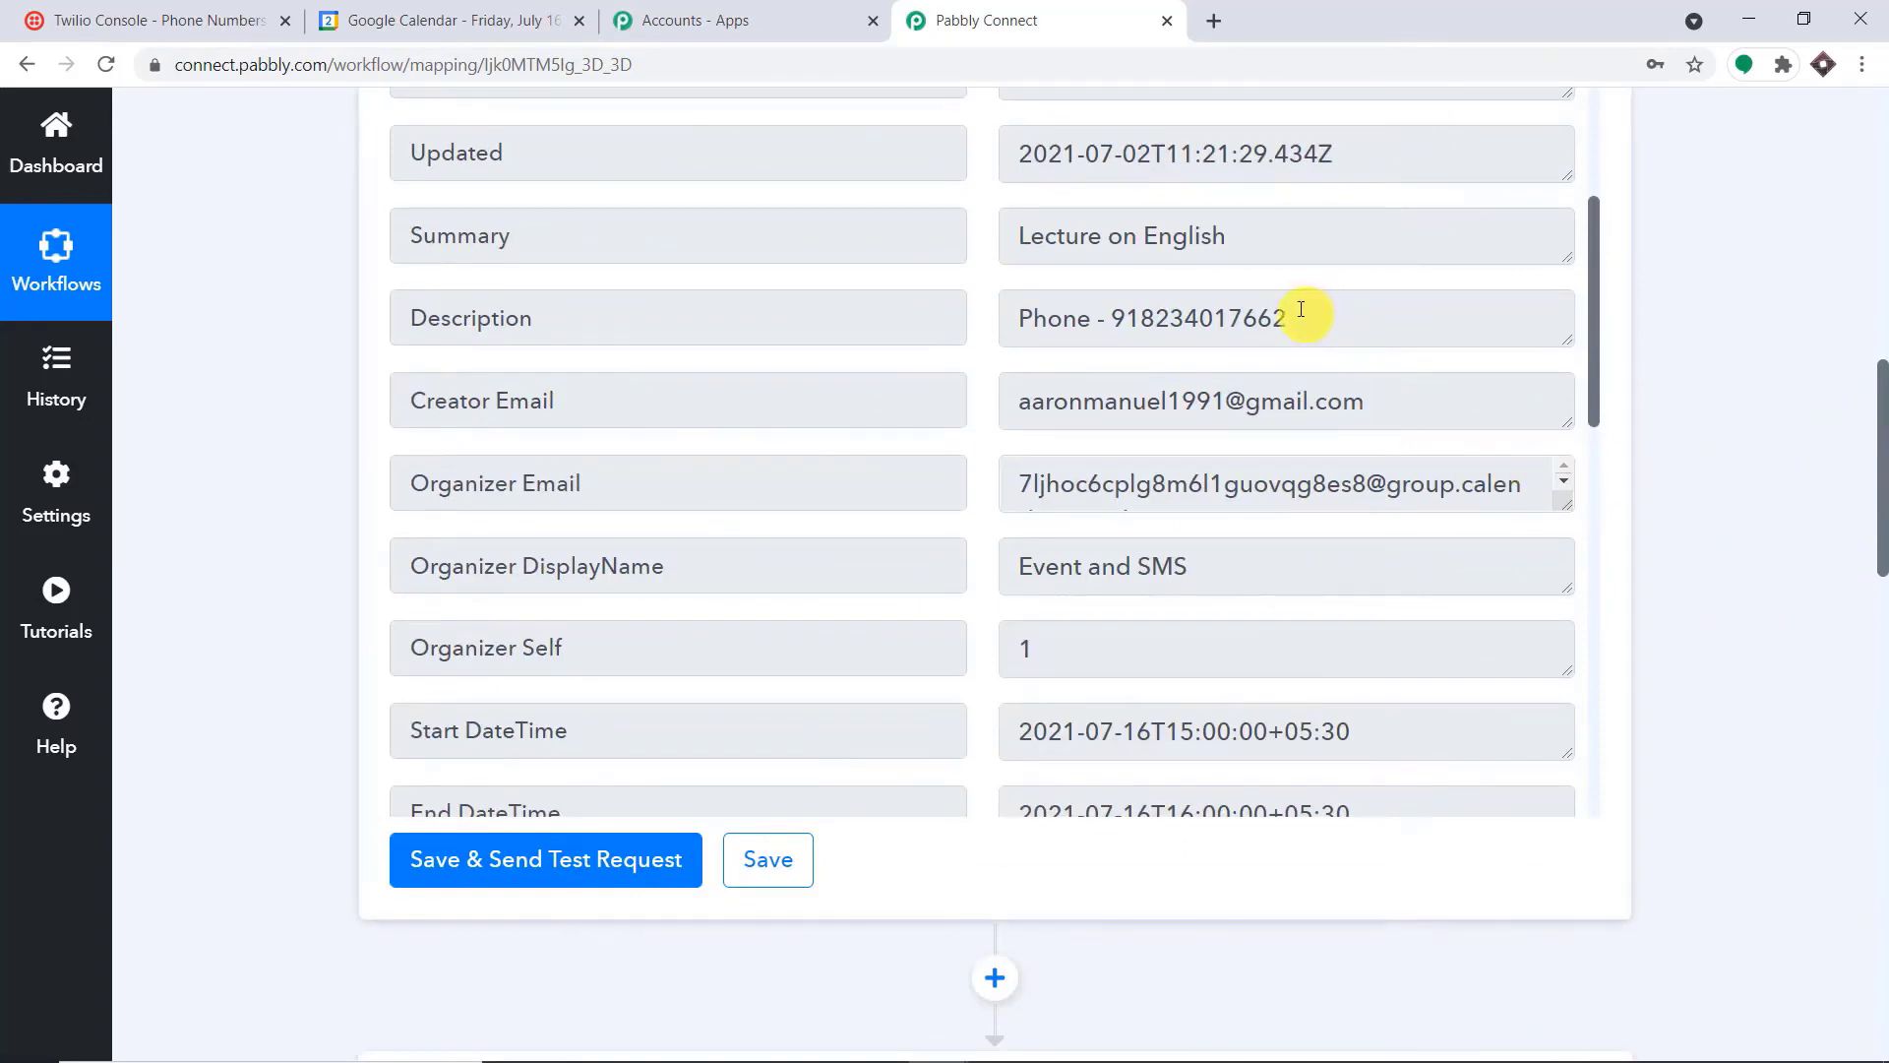
left_click_drag(1303, 312, 1116, 308)
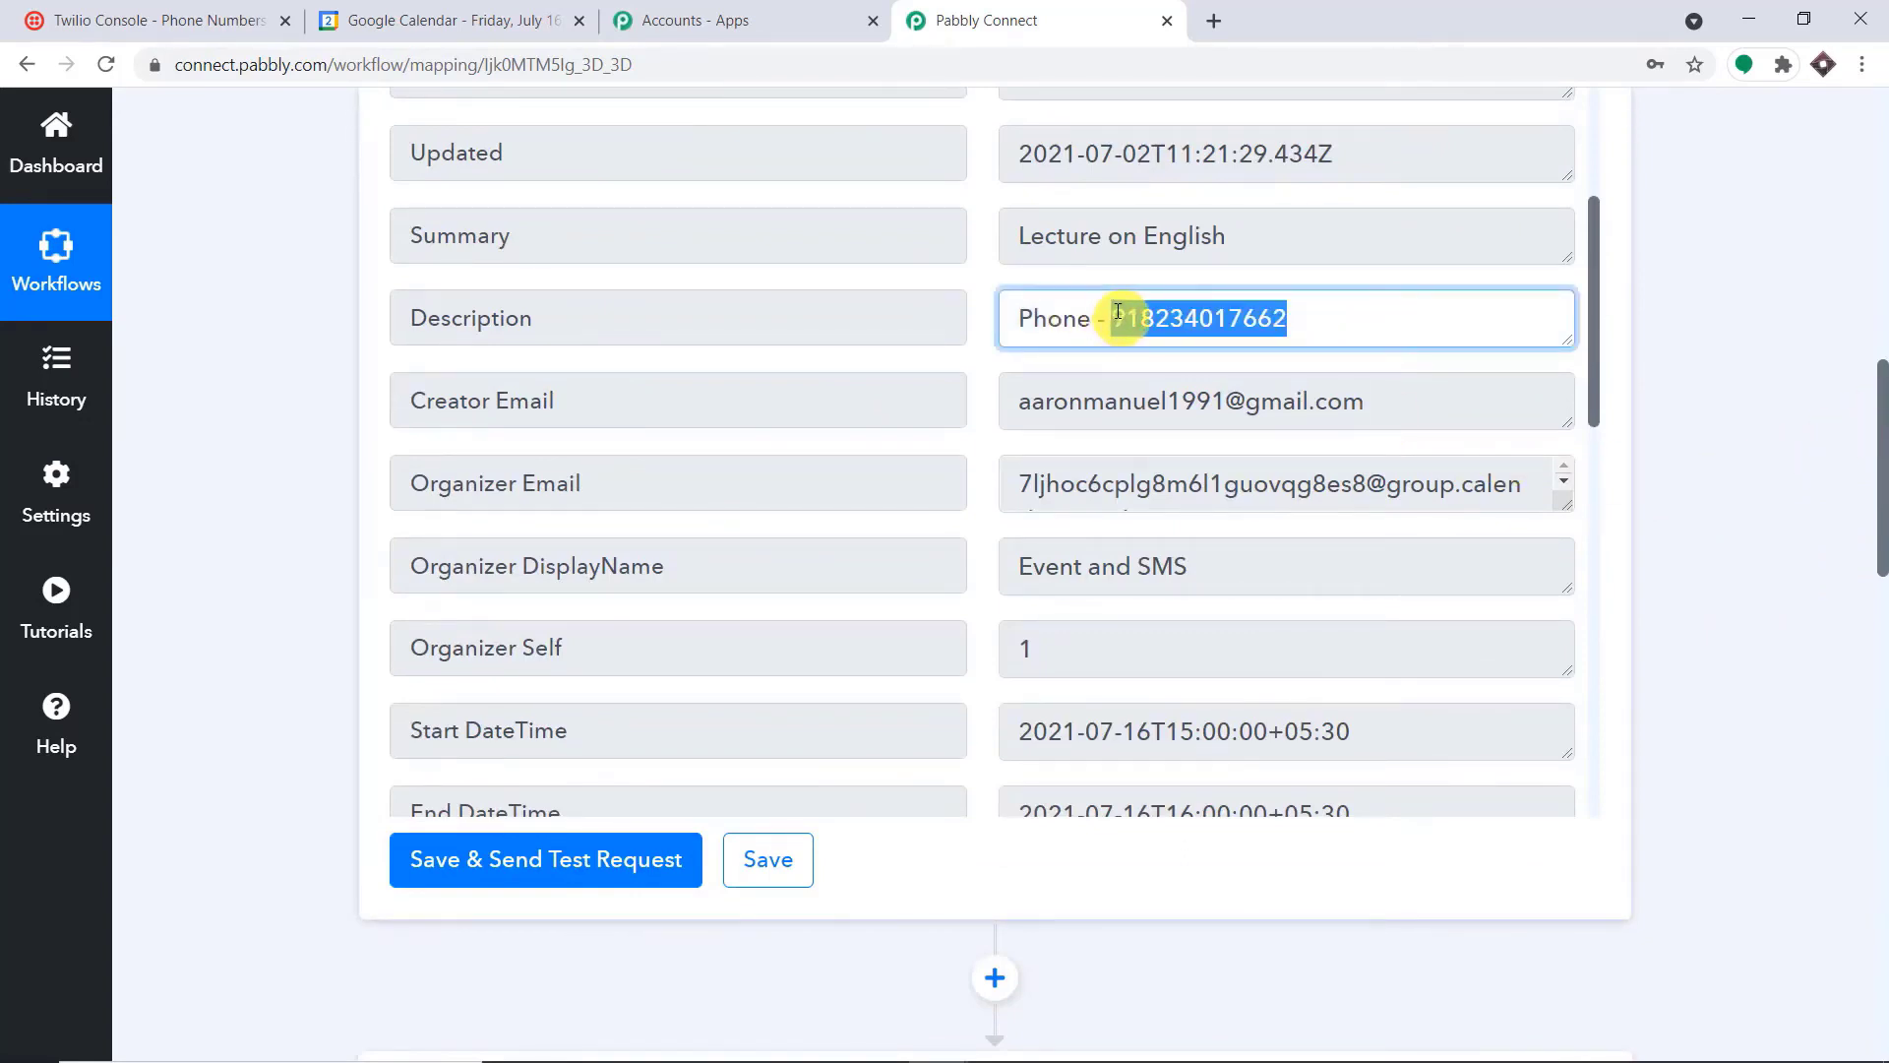
scroll(1265, 338, "up", 2)
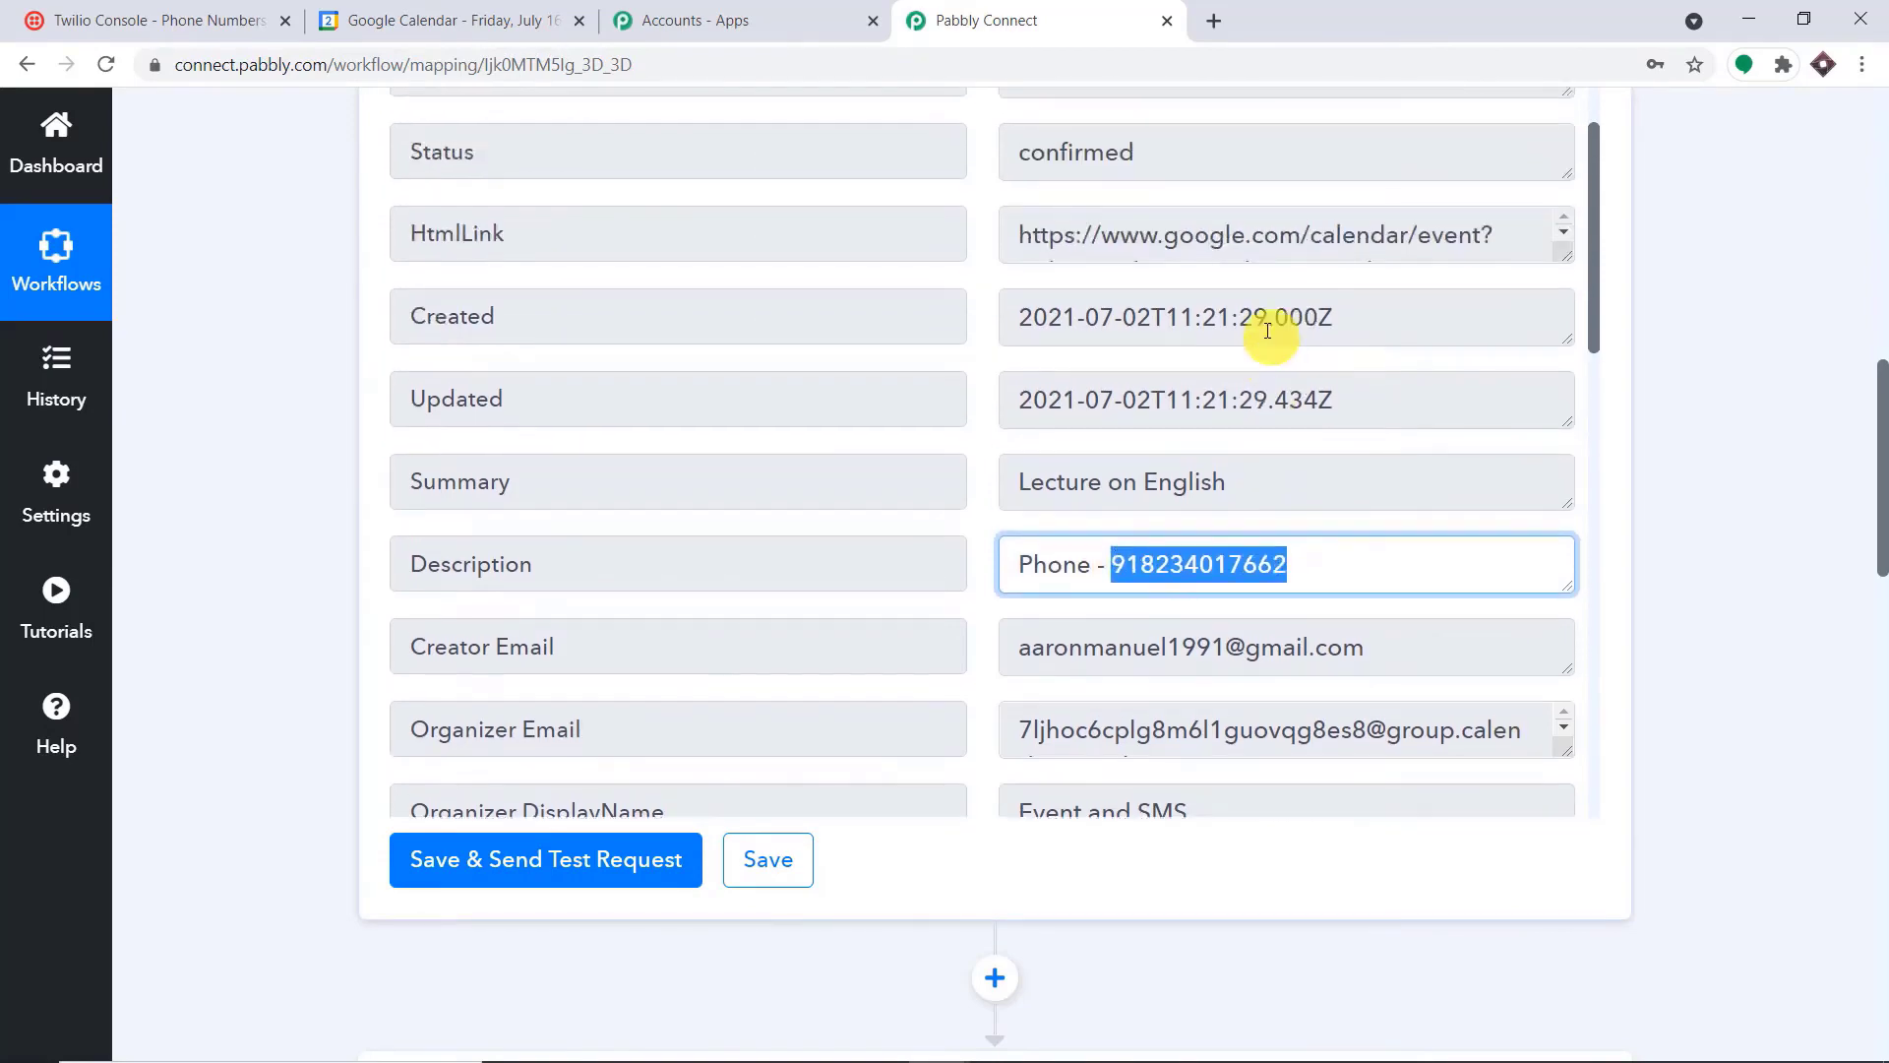
scroll(1338, 362, "down", 4)
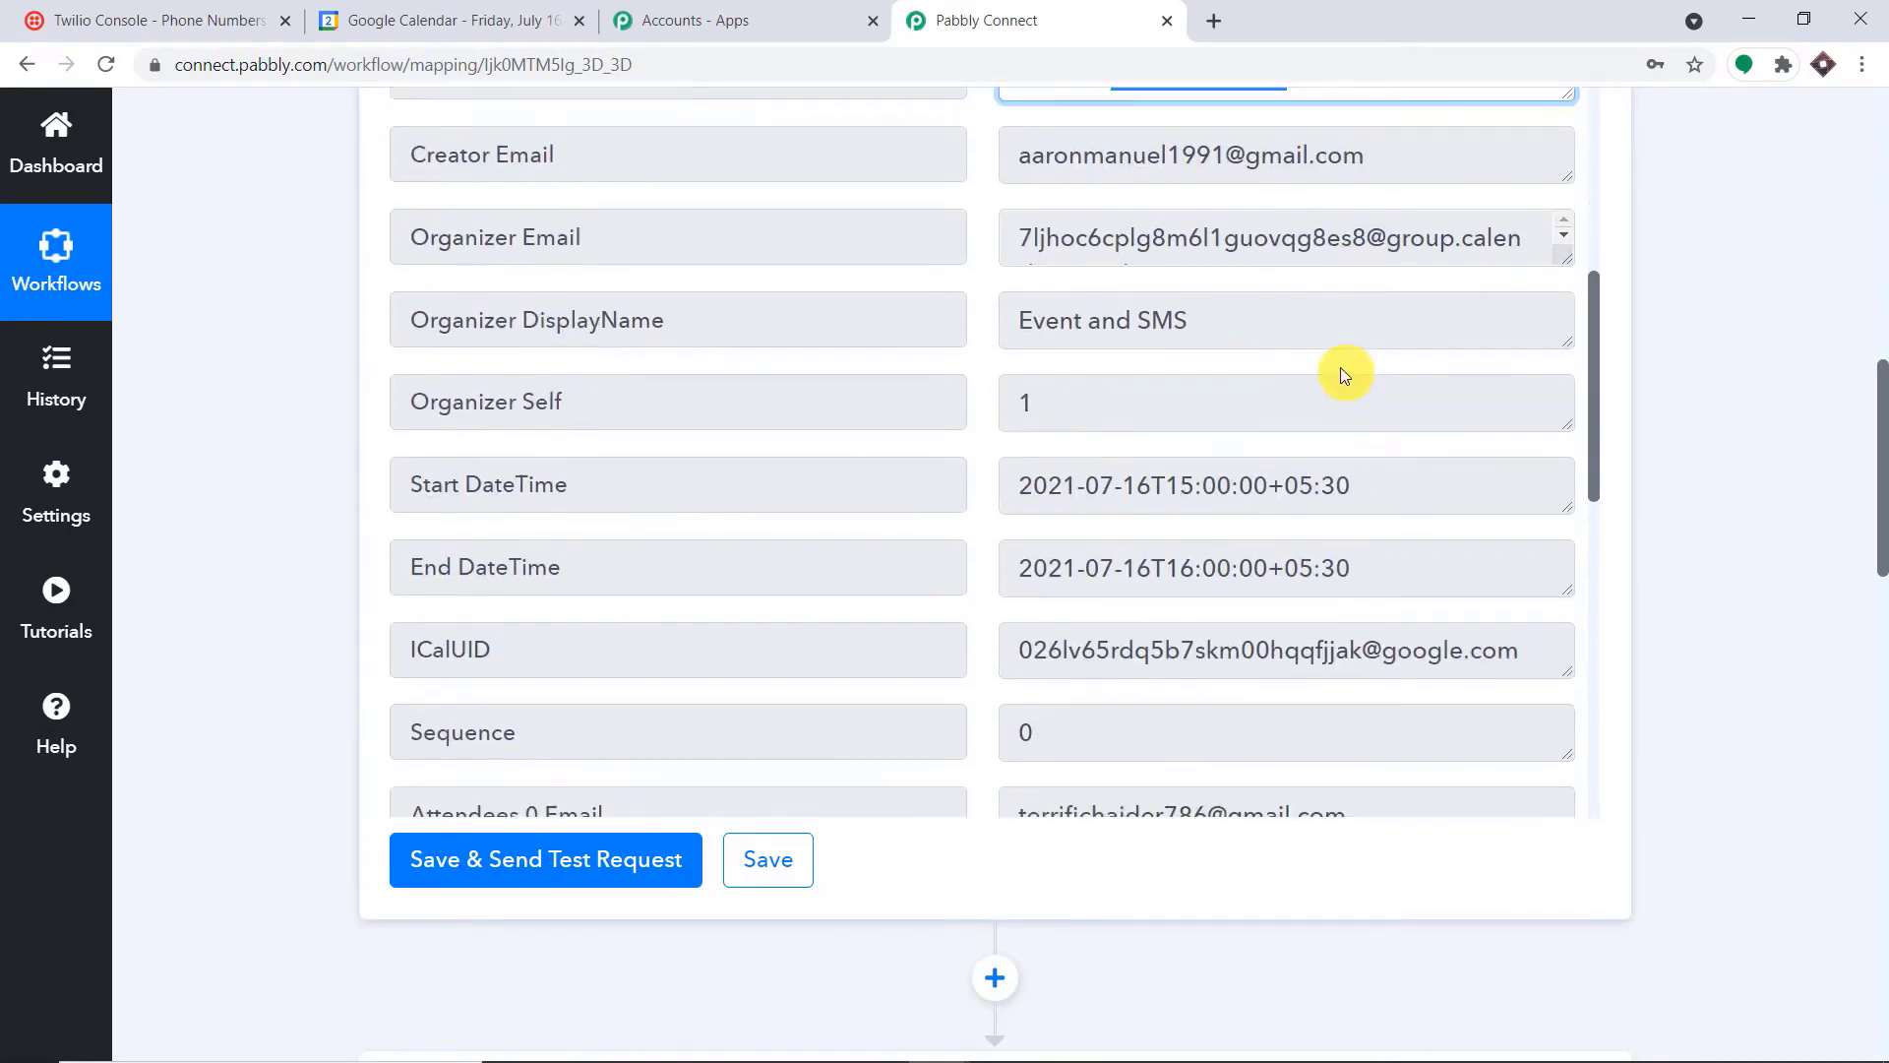
scroll(1344, 372, "down", 1)
left_click_drag(1013, 366, 1358, 353)
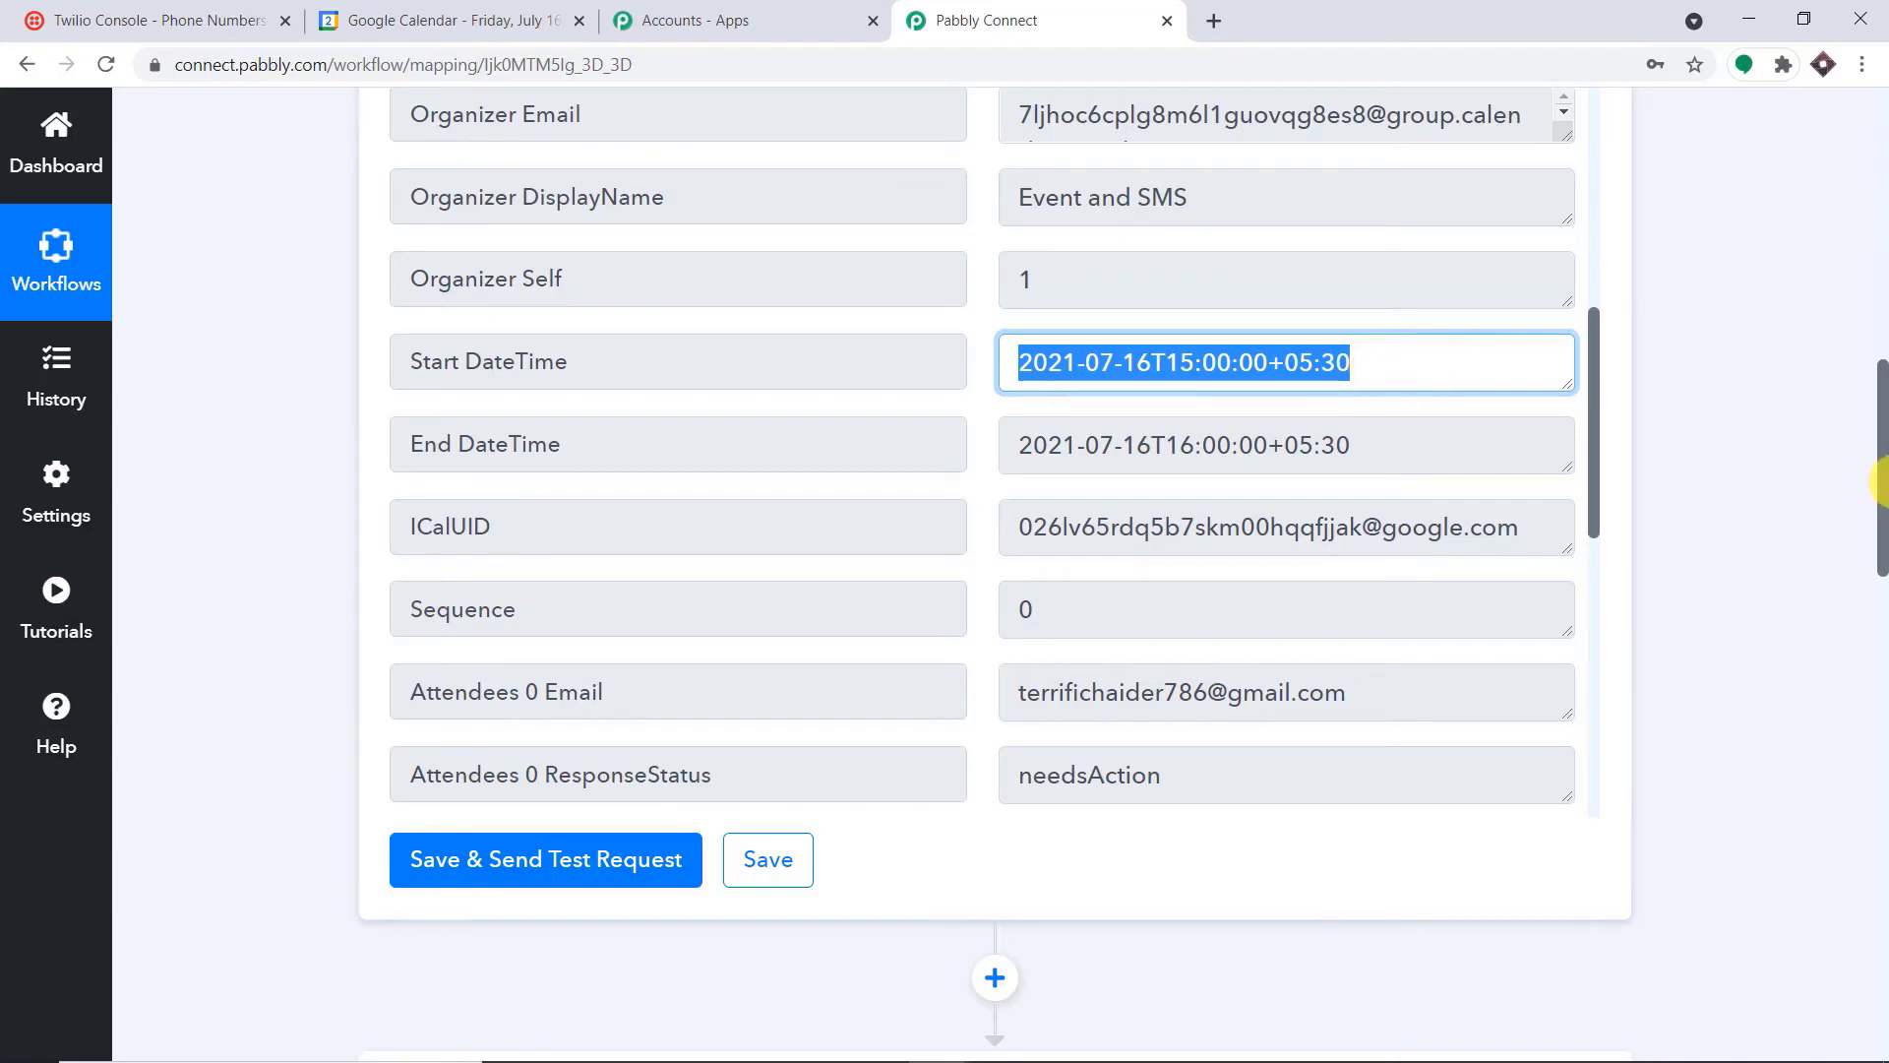
mouse_move(1881, 481)
left_mouse_down()
mouse_move(1883, 538)
mouse_move(1881, 504)
left_mouse_up()
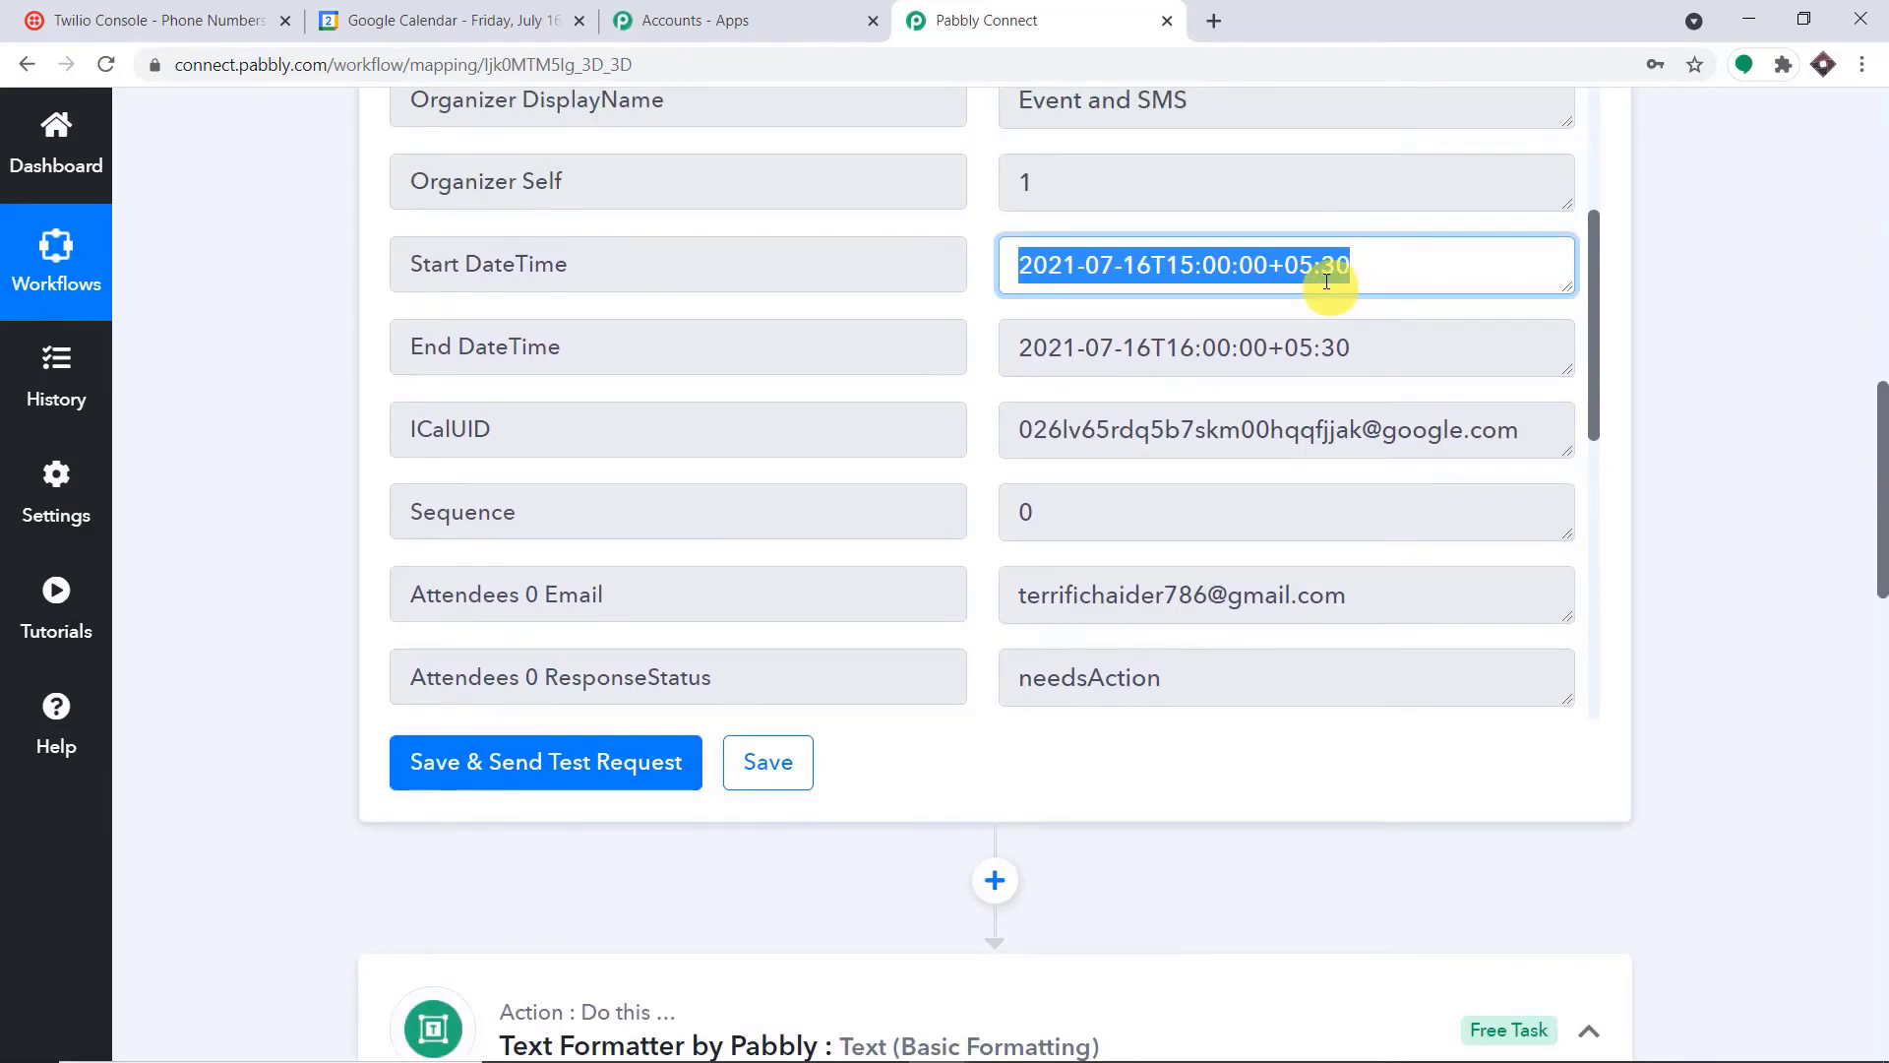
Add a new action step after the Text Formatter step
left_click_drag(1876, 548, 1880, 920)
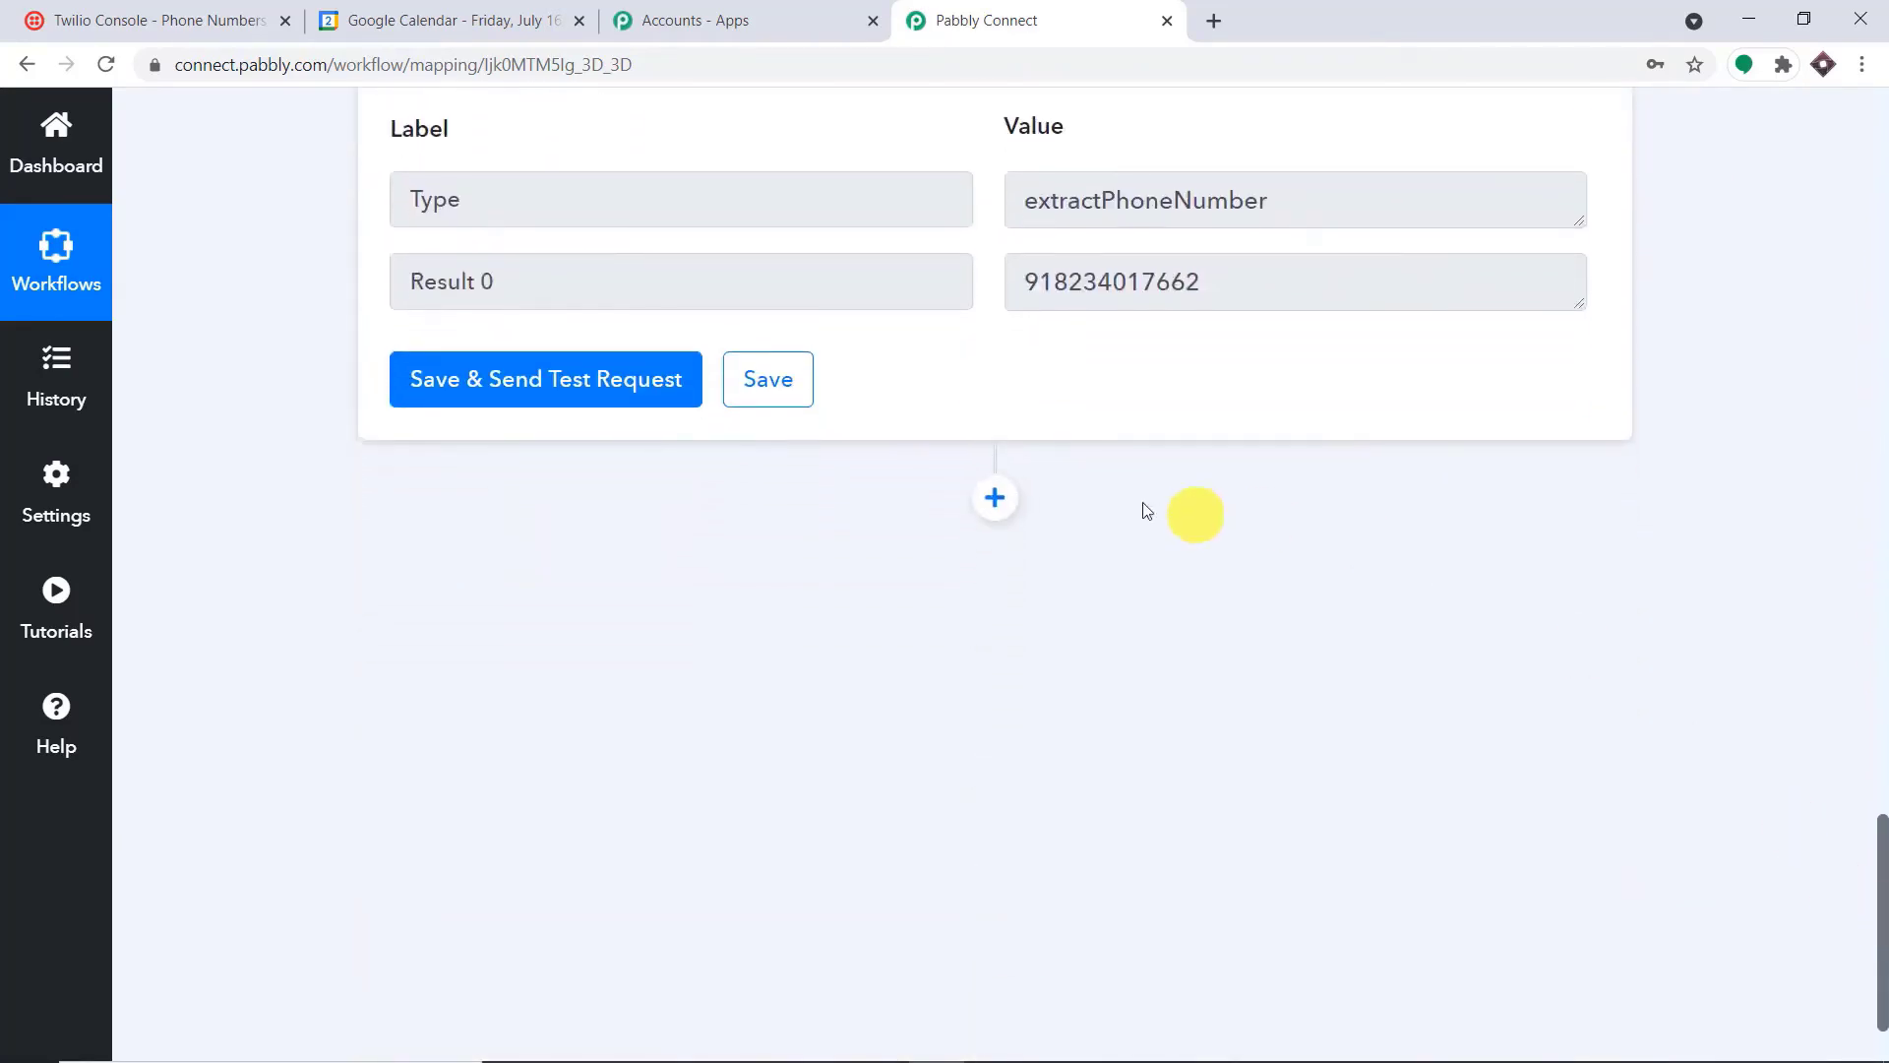
left_click(995, 495)
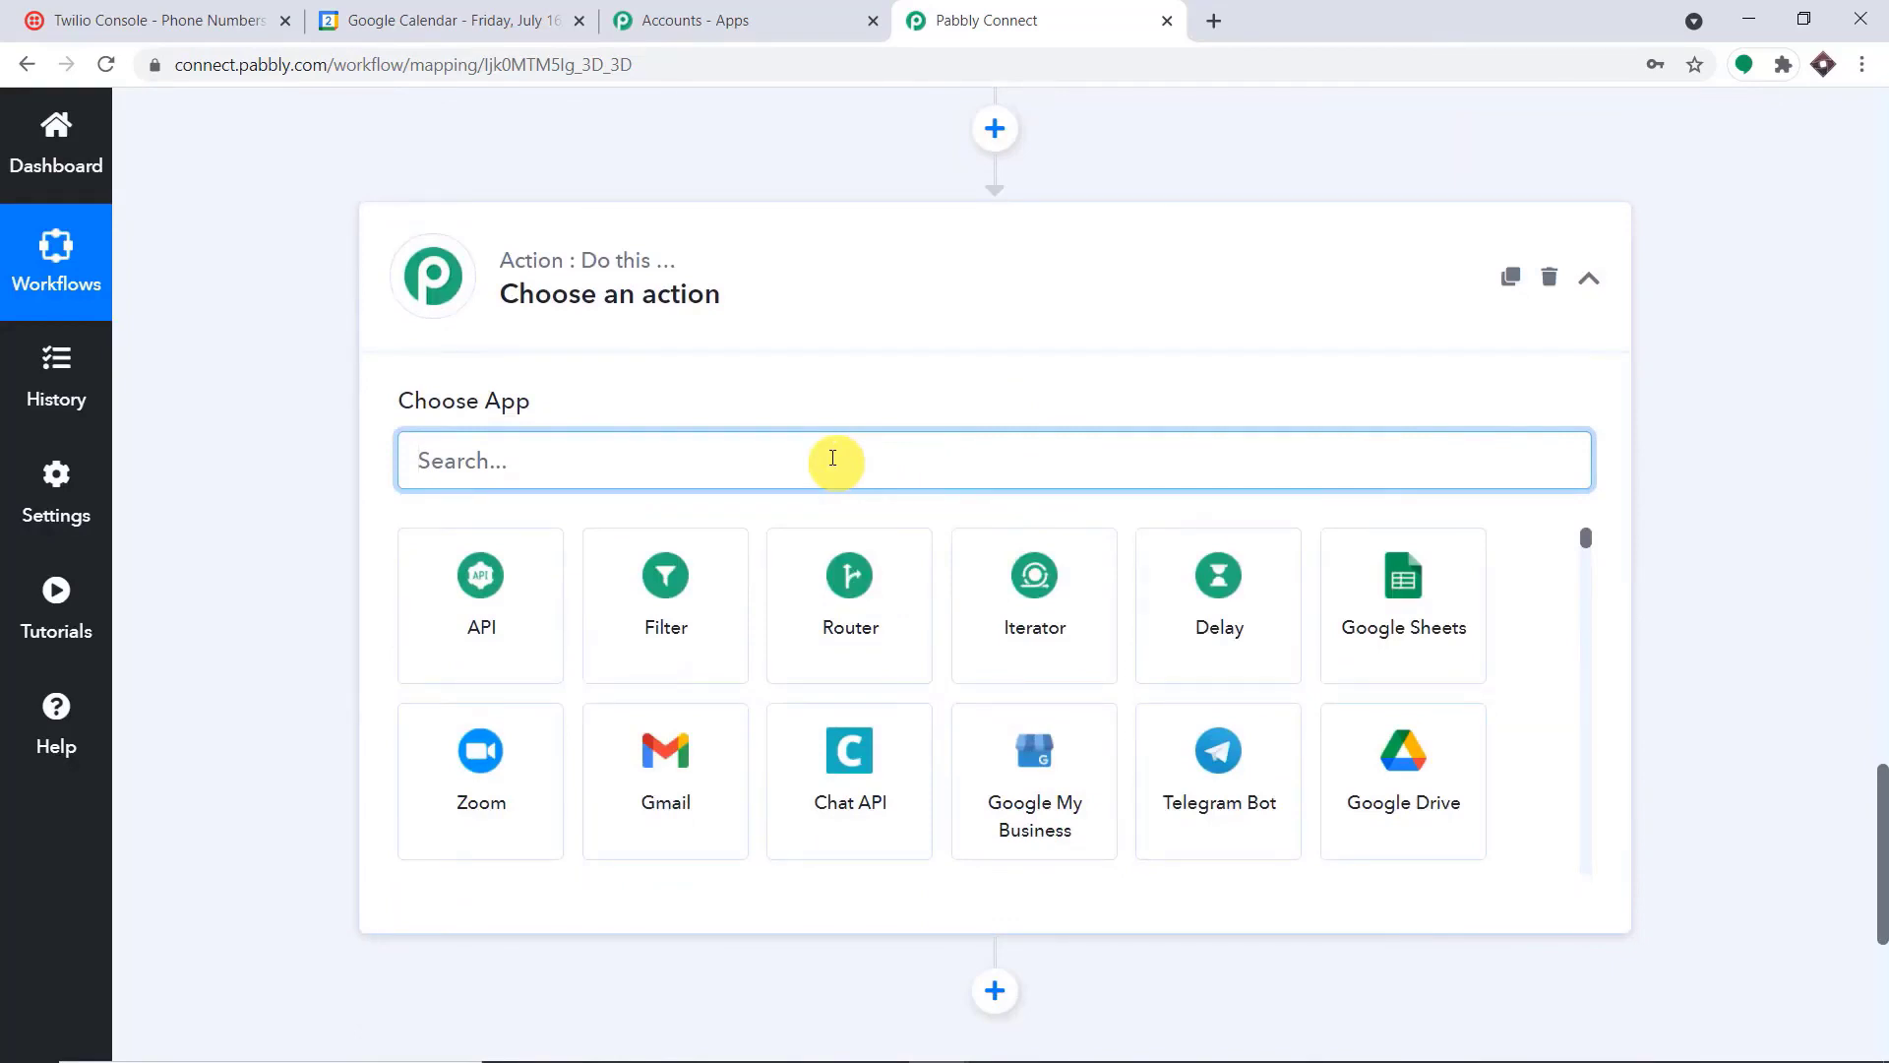
Choose Date/Time Formatter by Pabbly with the Add/Subtract Time event for the new action and connect it
type("dat")
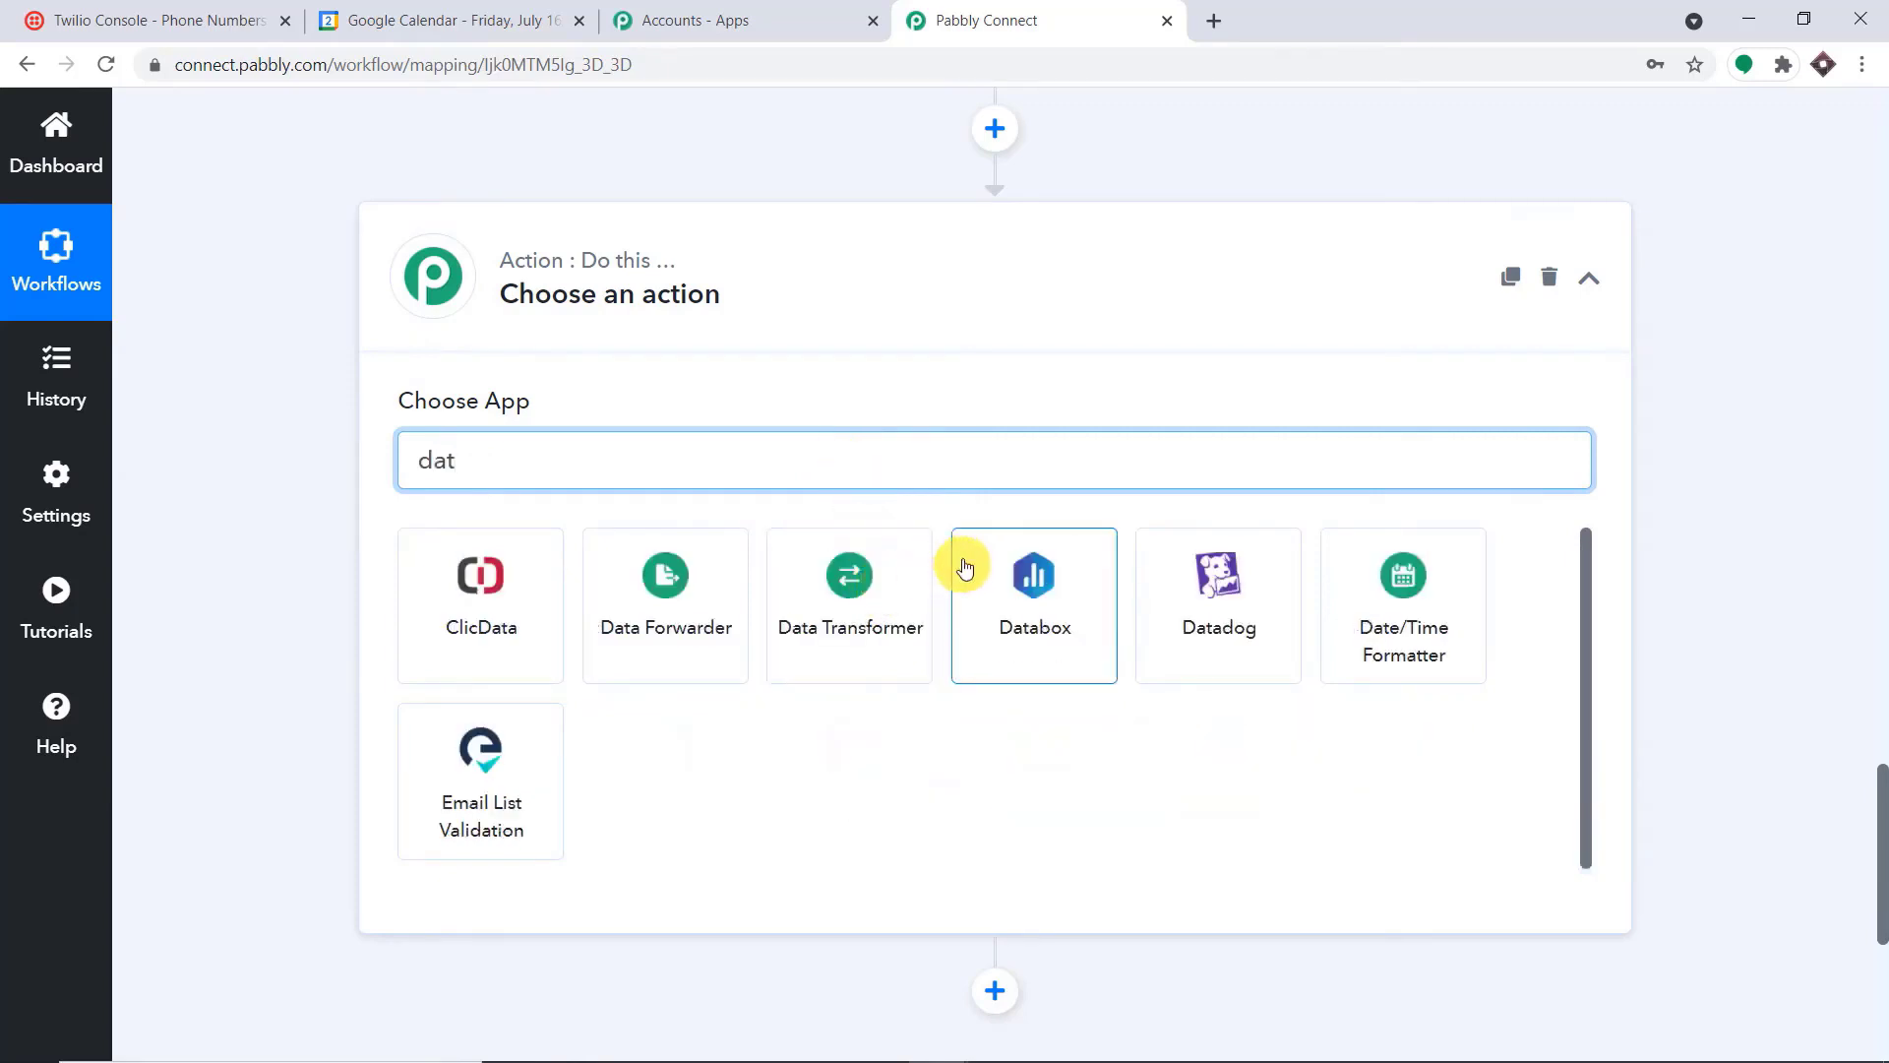
left_click(1416, 563)
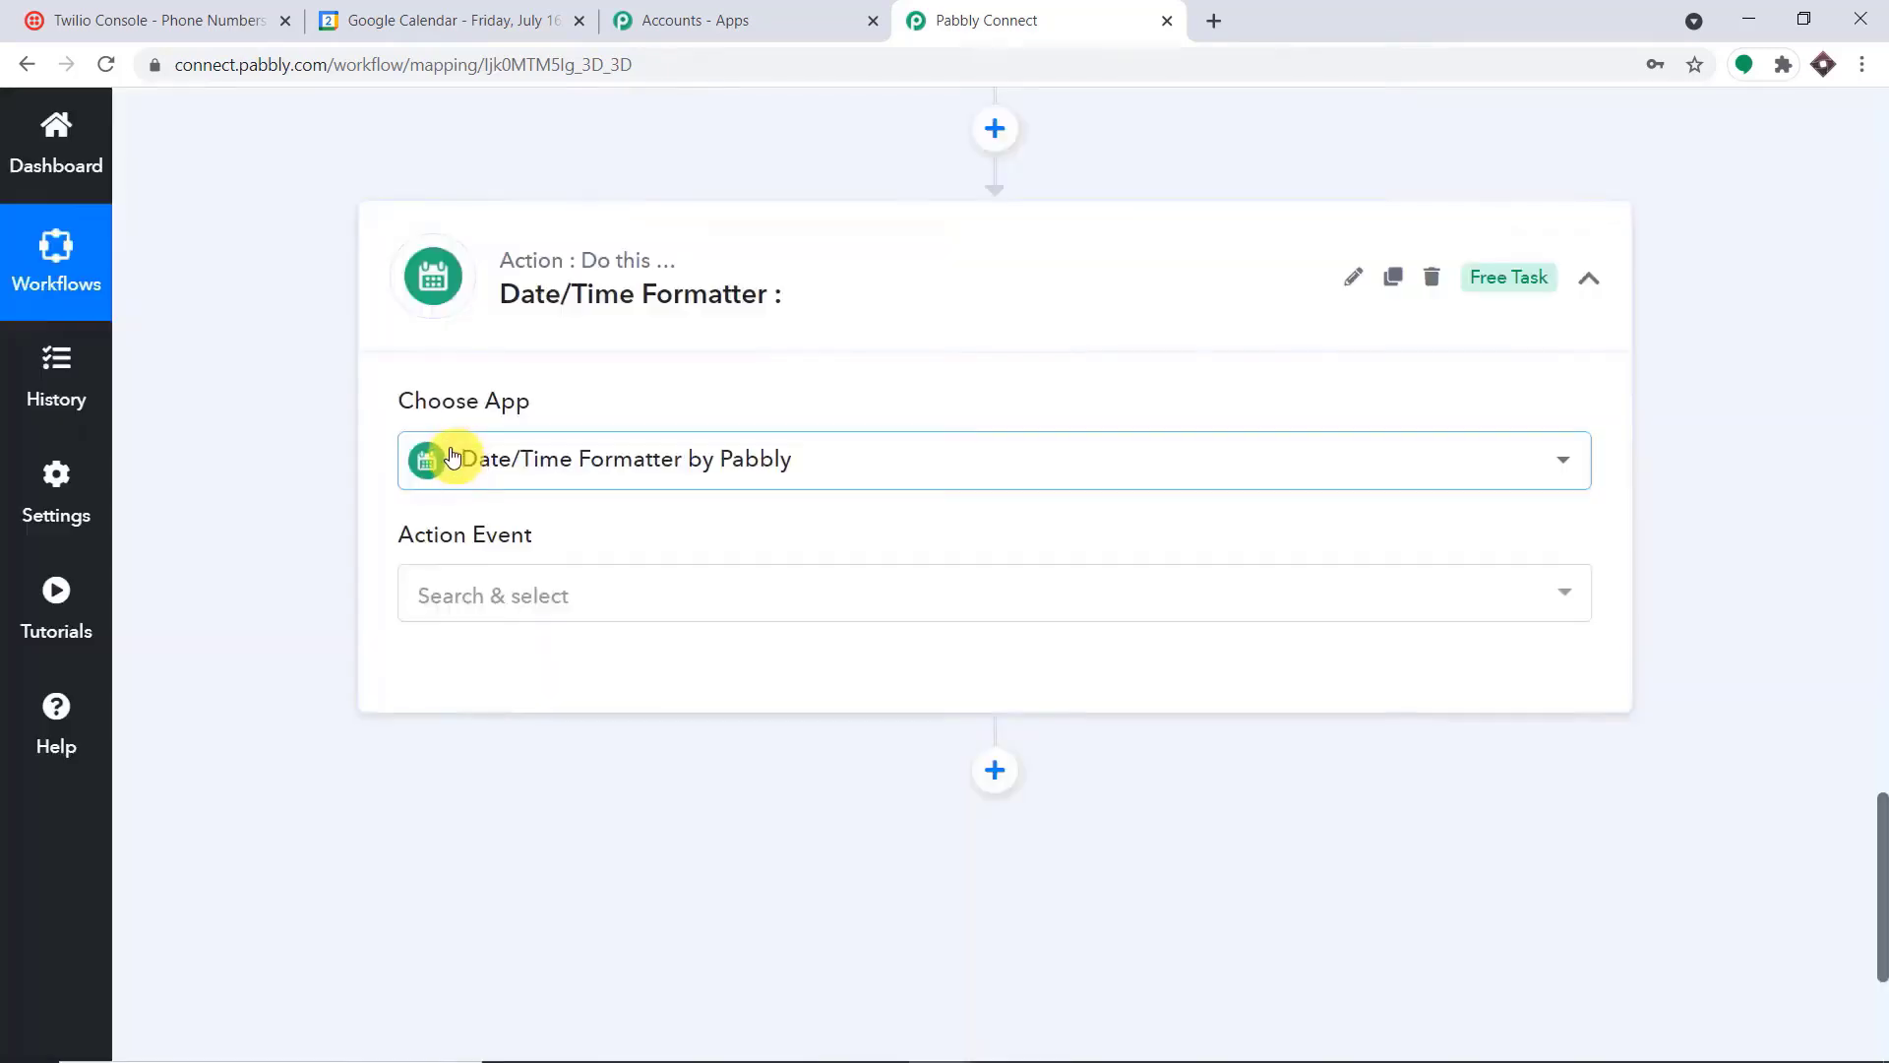
left_click(551, 592)
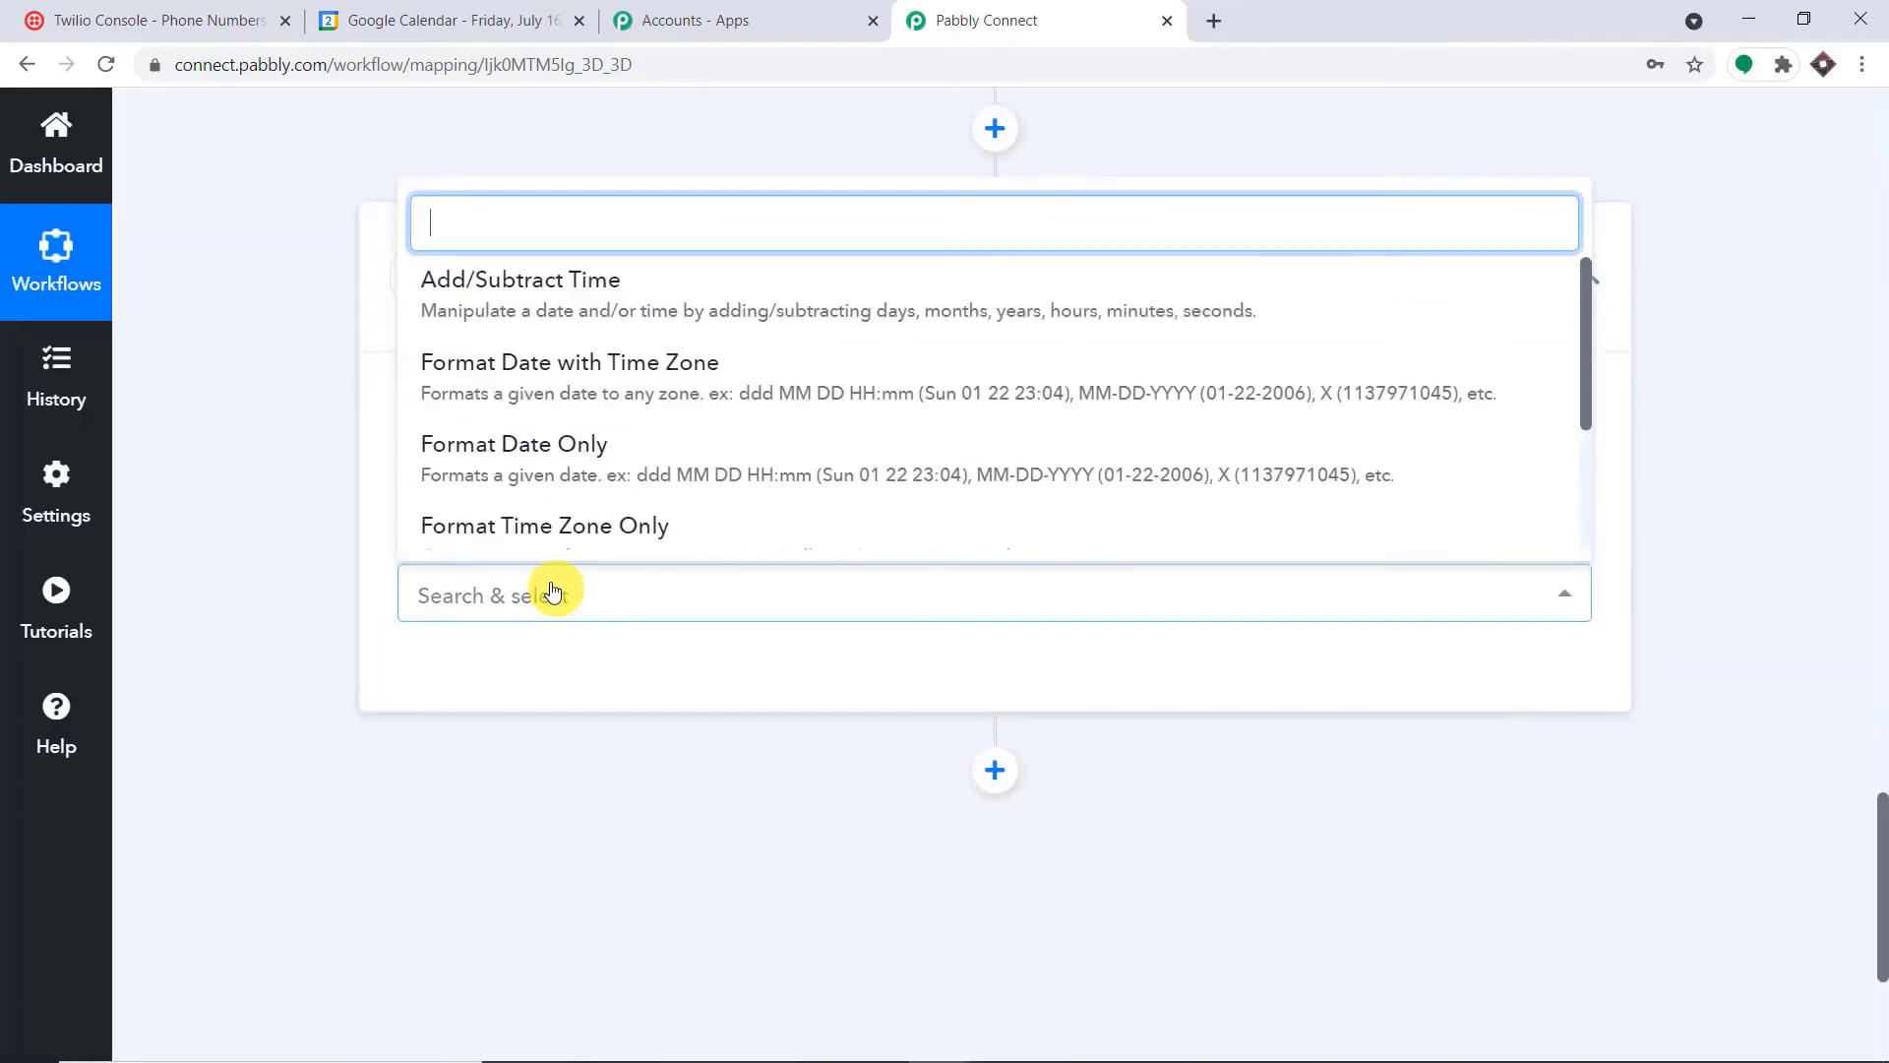
left_click(616, 280)
scroll(1046, 329, "down", 3)
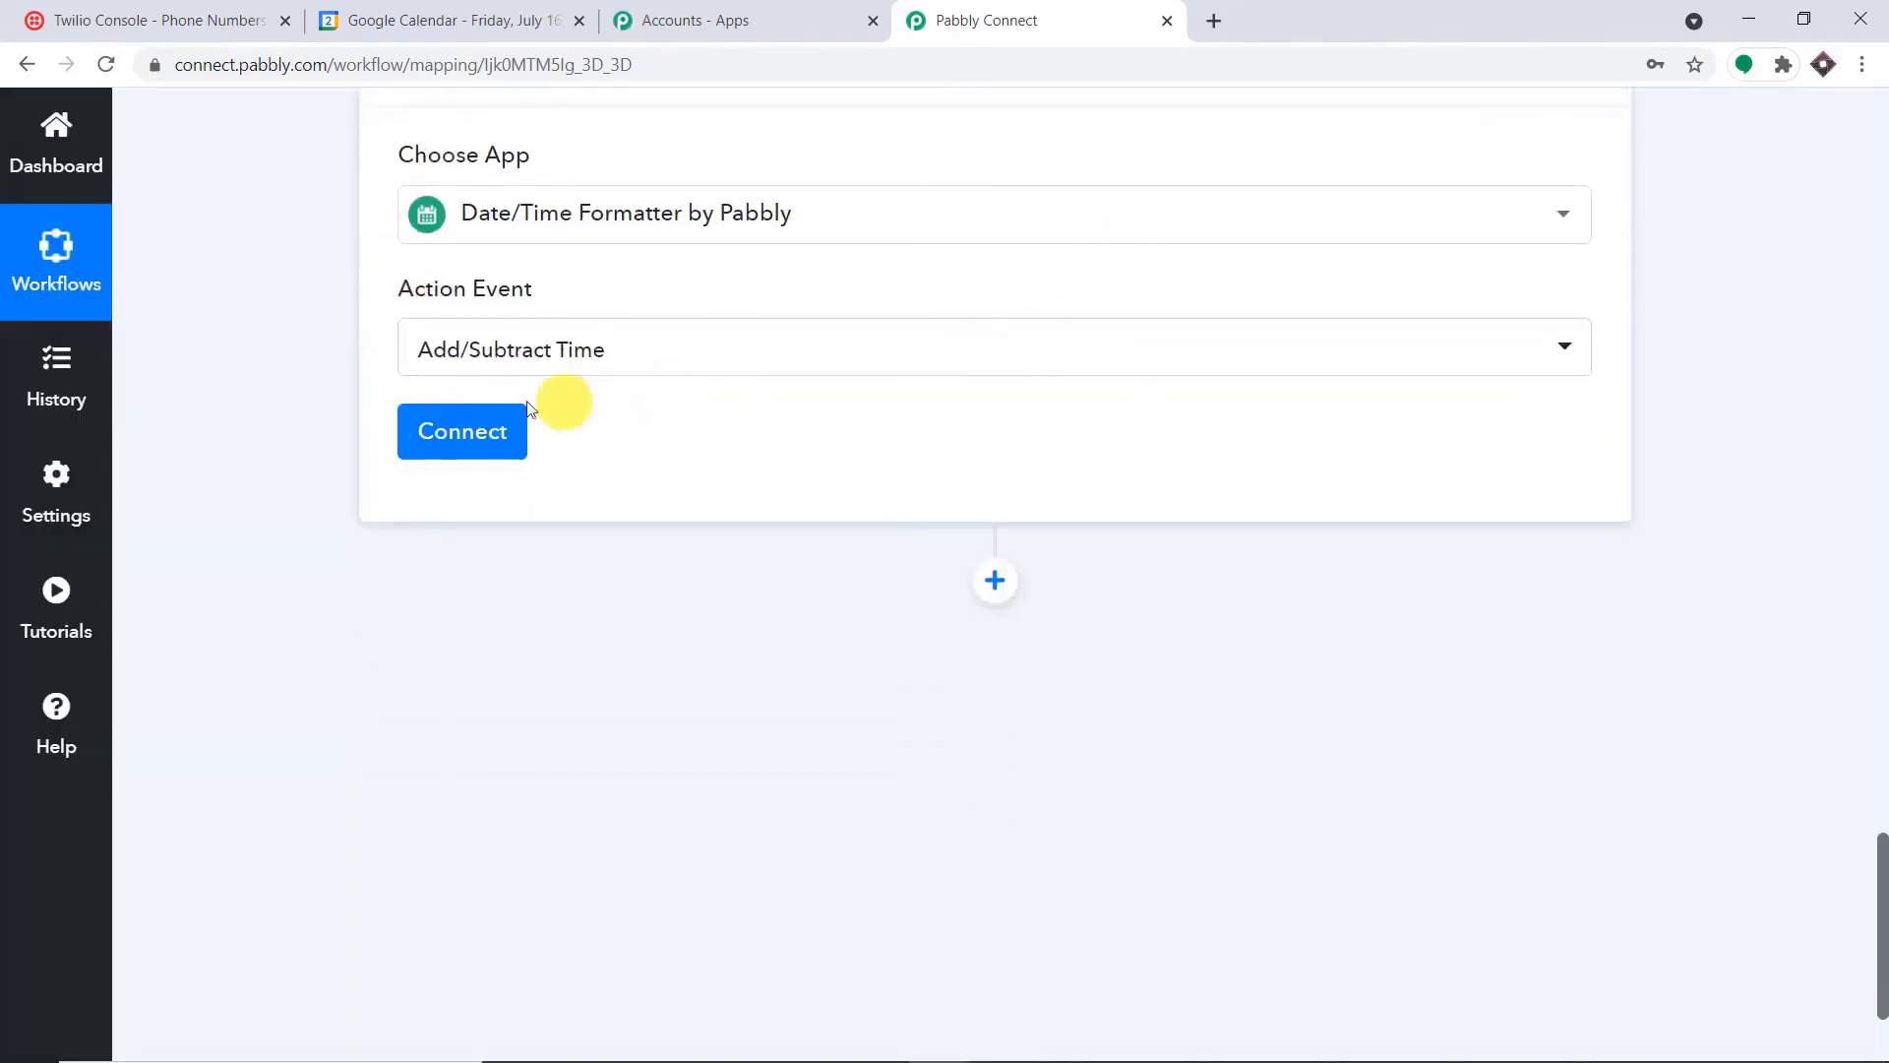
left_click(485, 431)
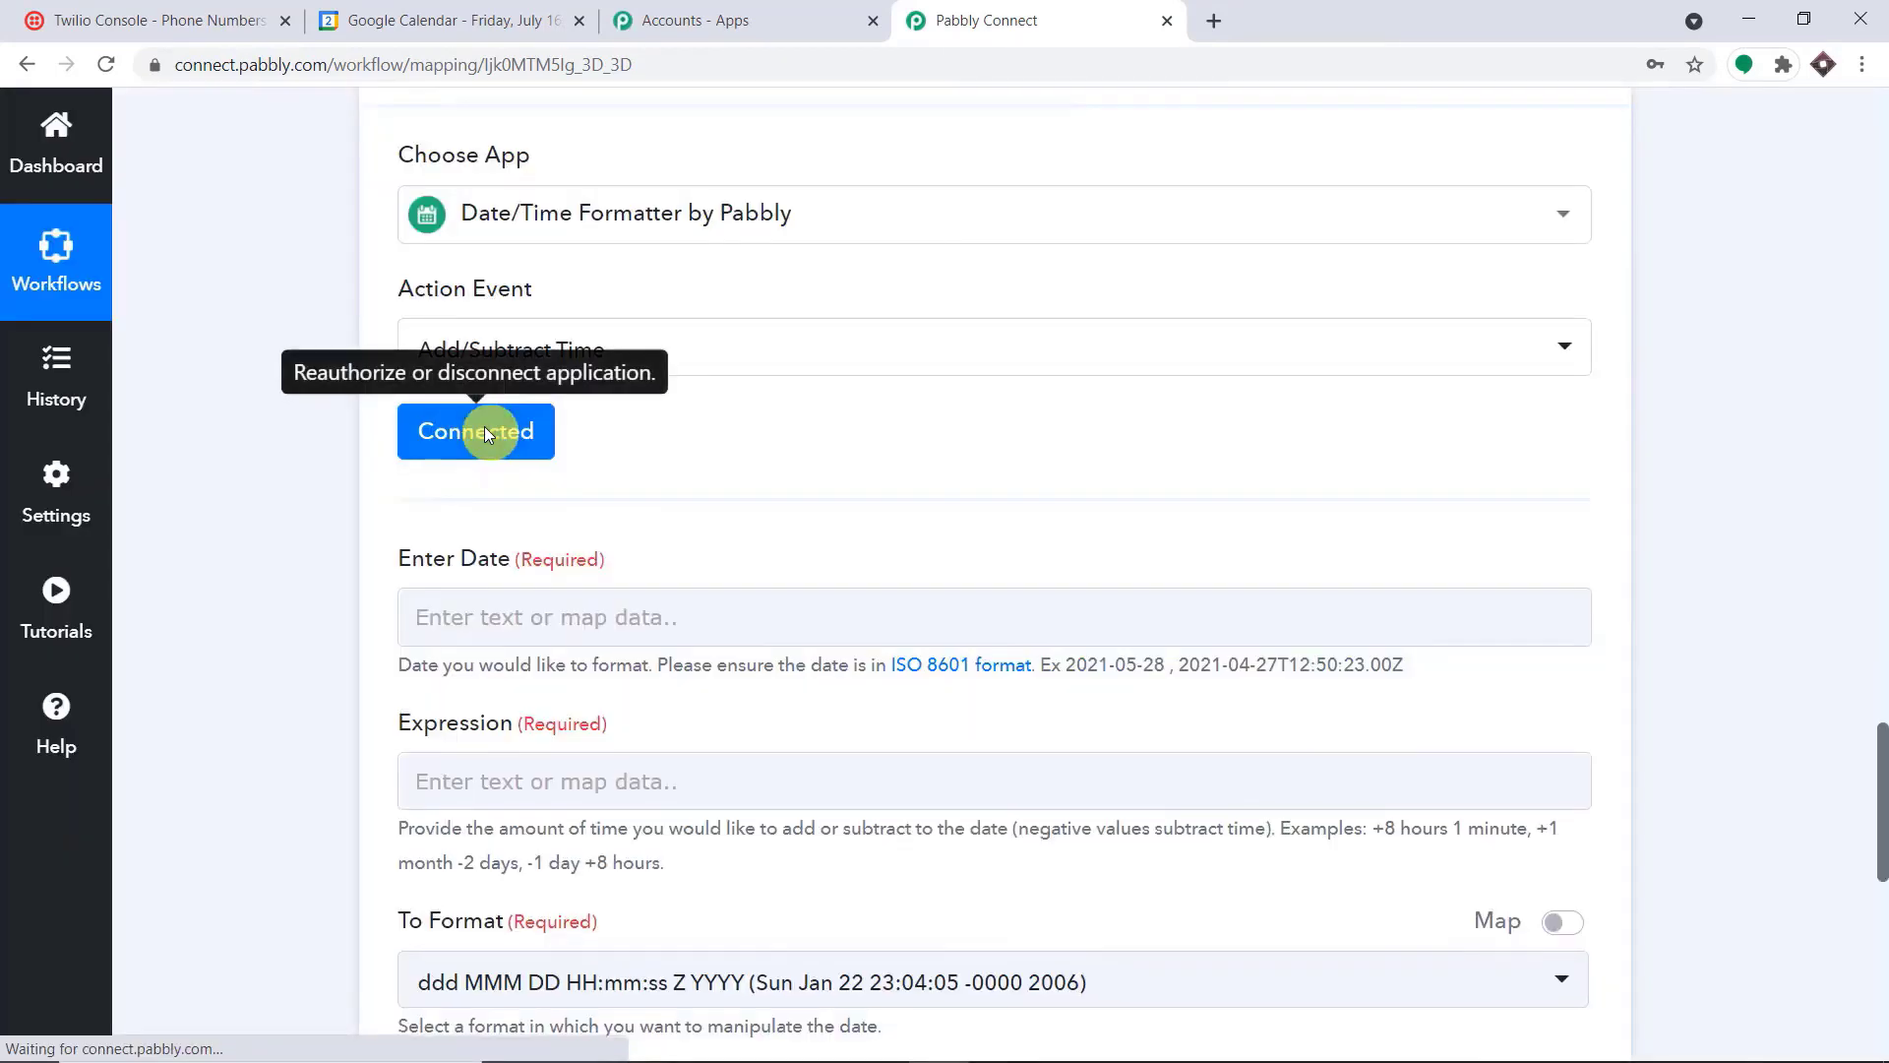
Check the Start DateTime in the trigger response and map it from the Google Calendar new event into the Enter Date field
scroll(1880, 610, "up", 20)
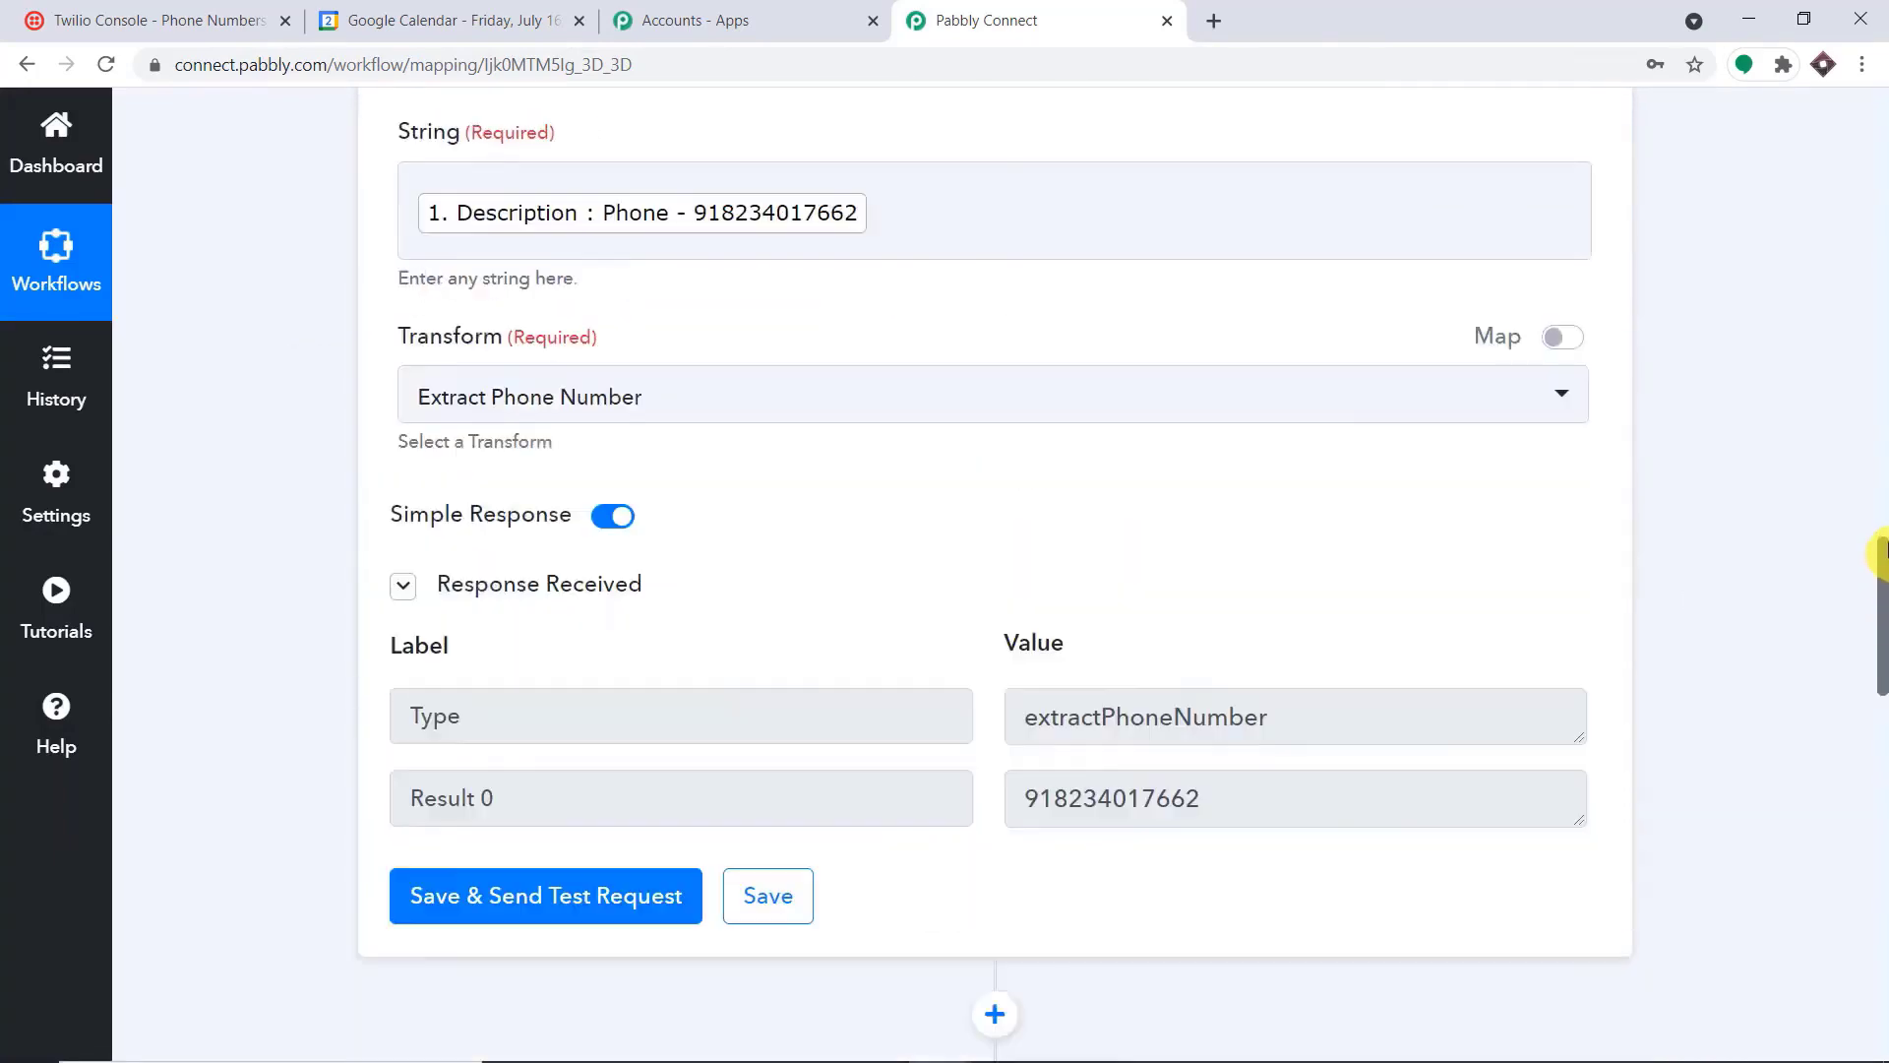
scroll(1881, 384, "up", 10)
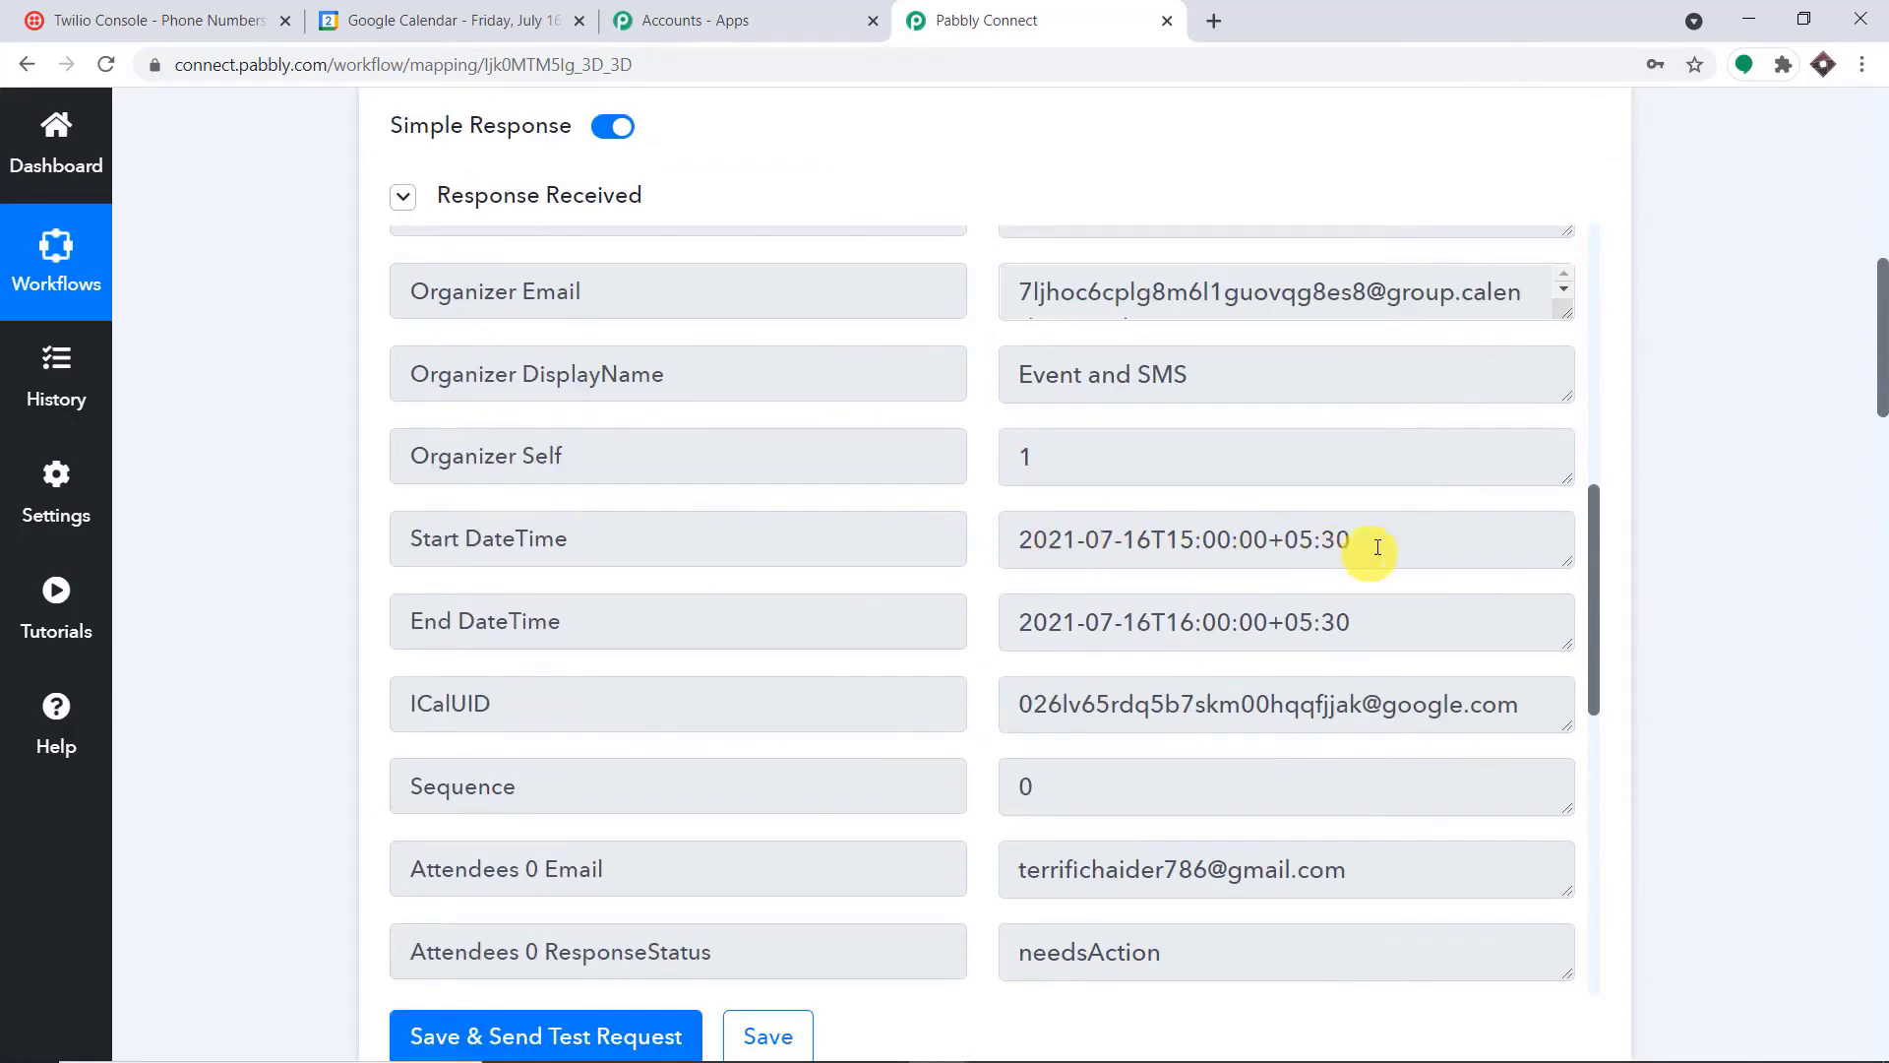
left_click_drag(1389, 540, 1024, 537)
left_click_drag(1882, 335, 1880, 848)
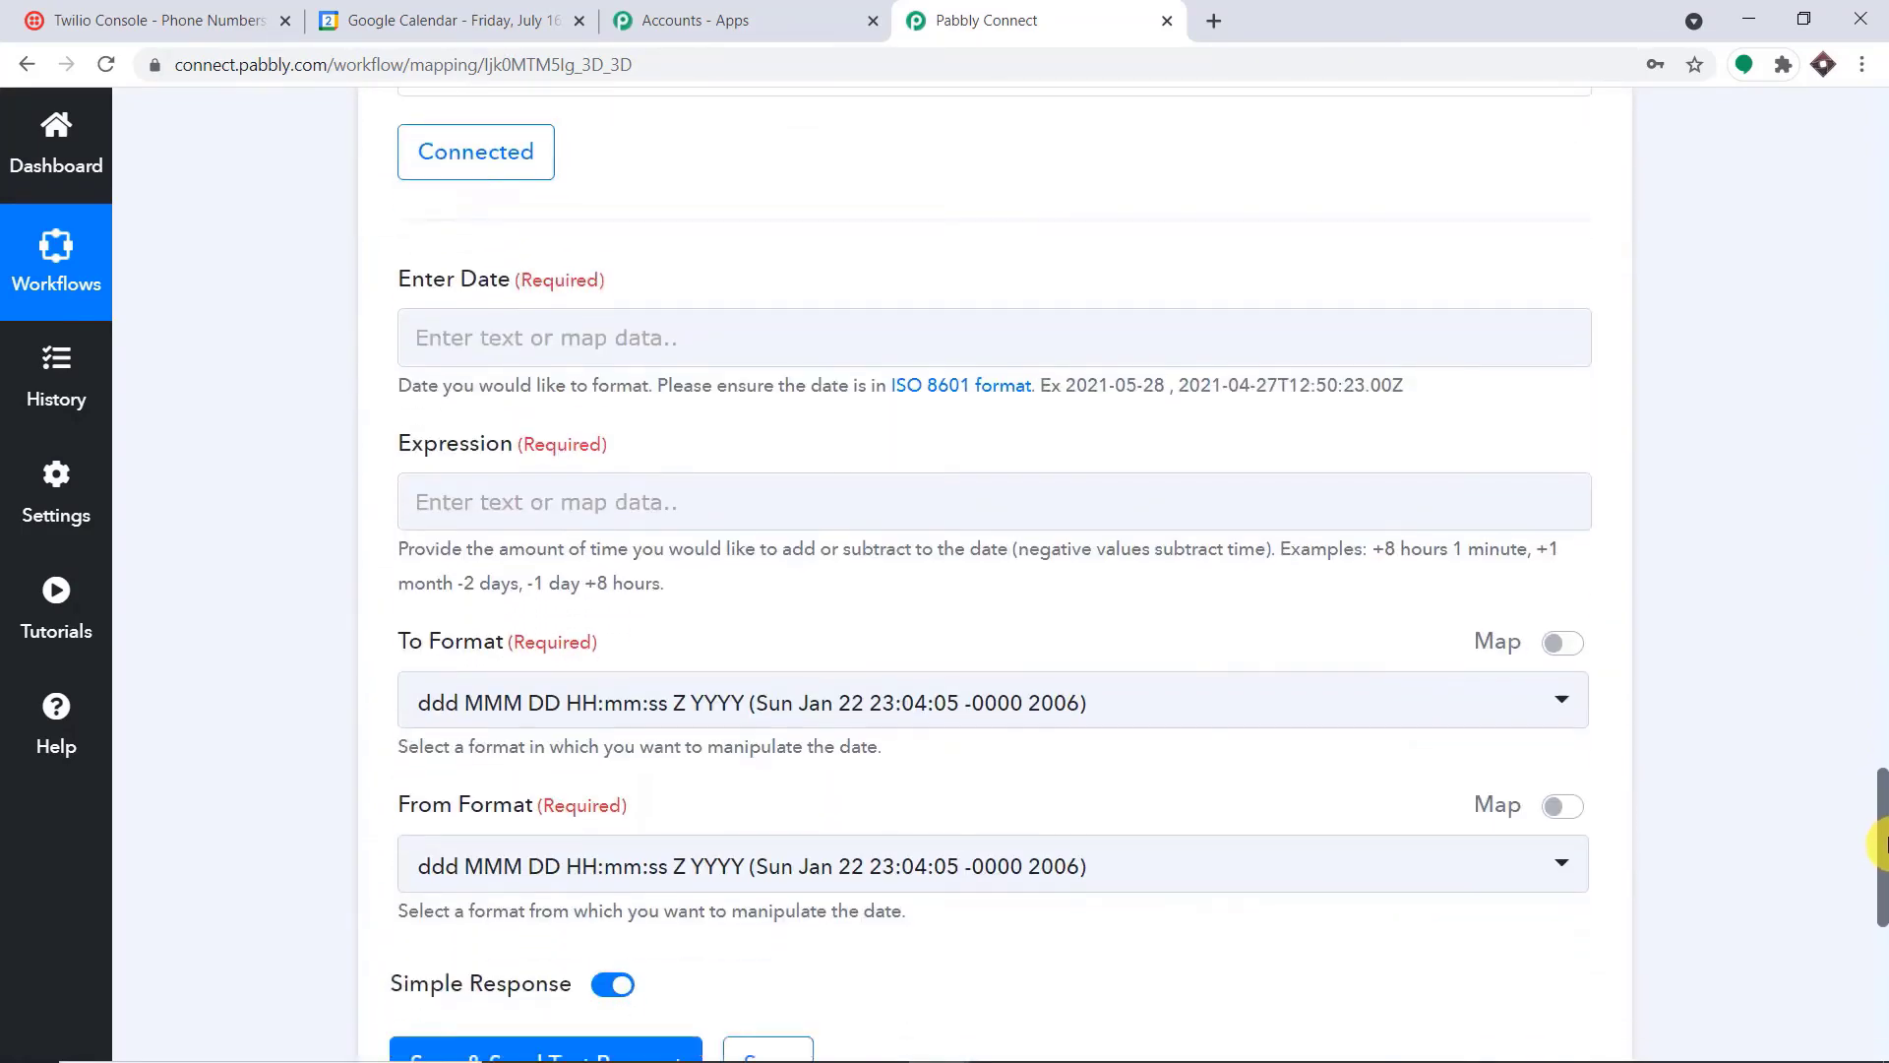
left_click(534, 342)
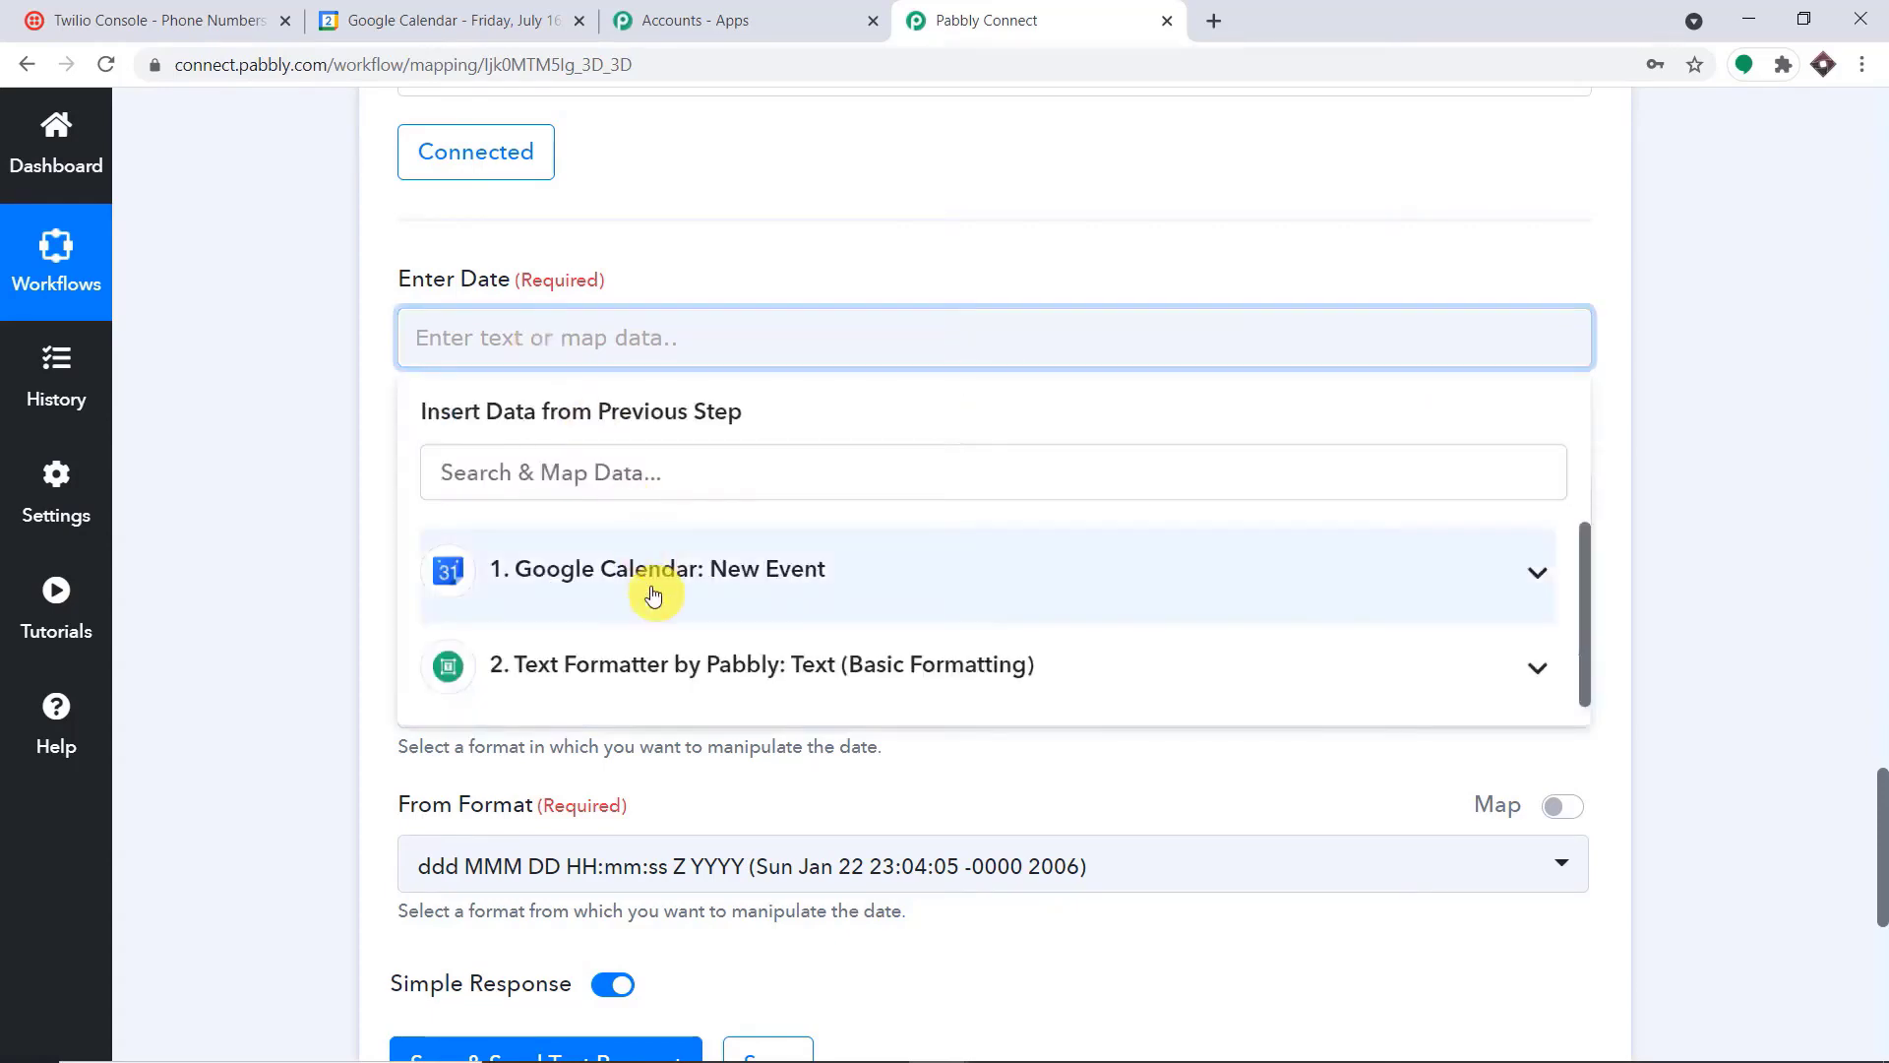
left_click(646, 580)
scroll(841, 748, "down", 3)
scroll(833, 792, "down", 4)
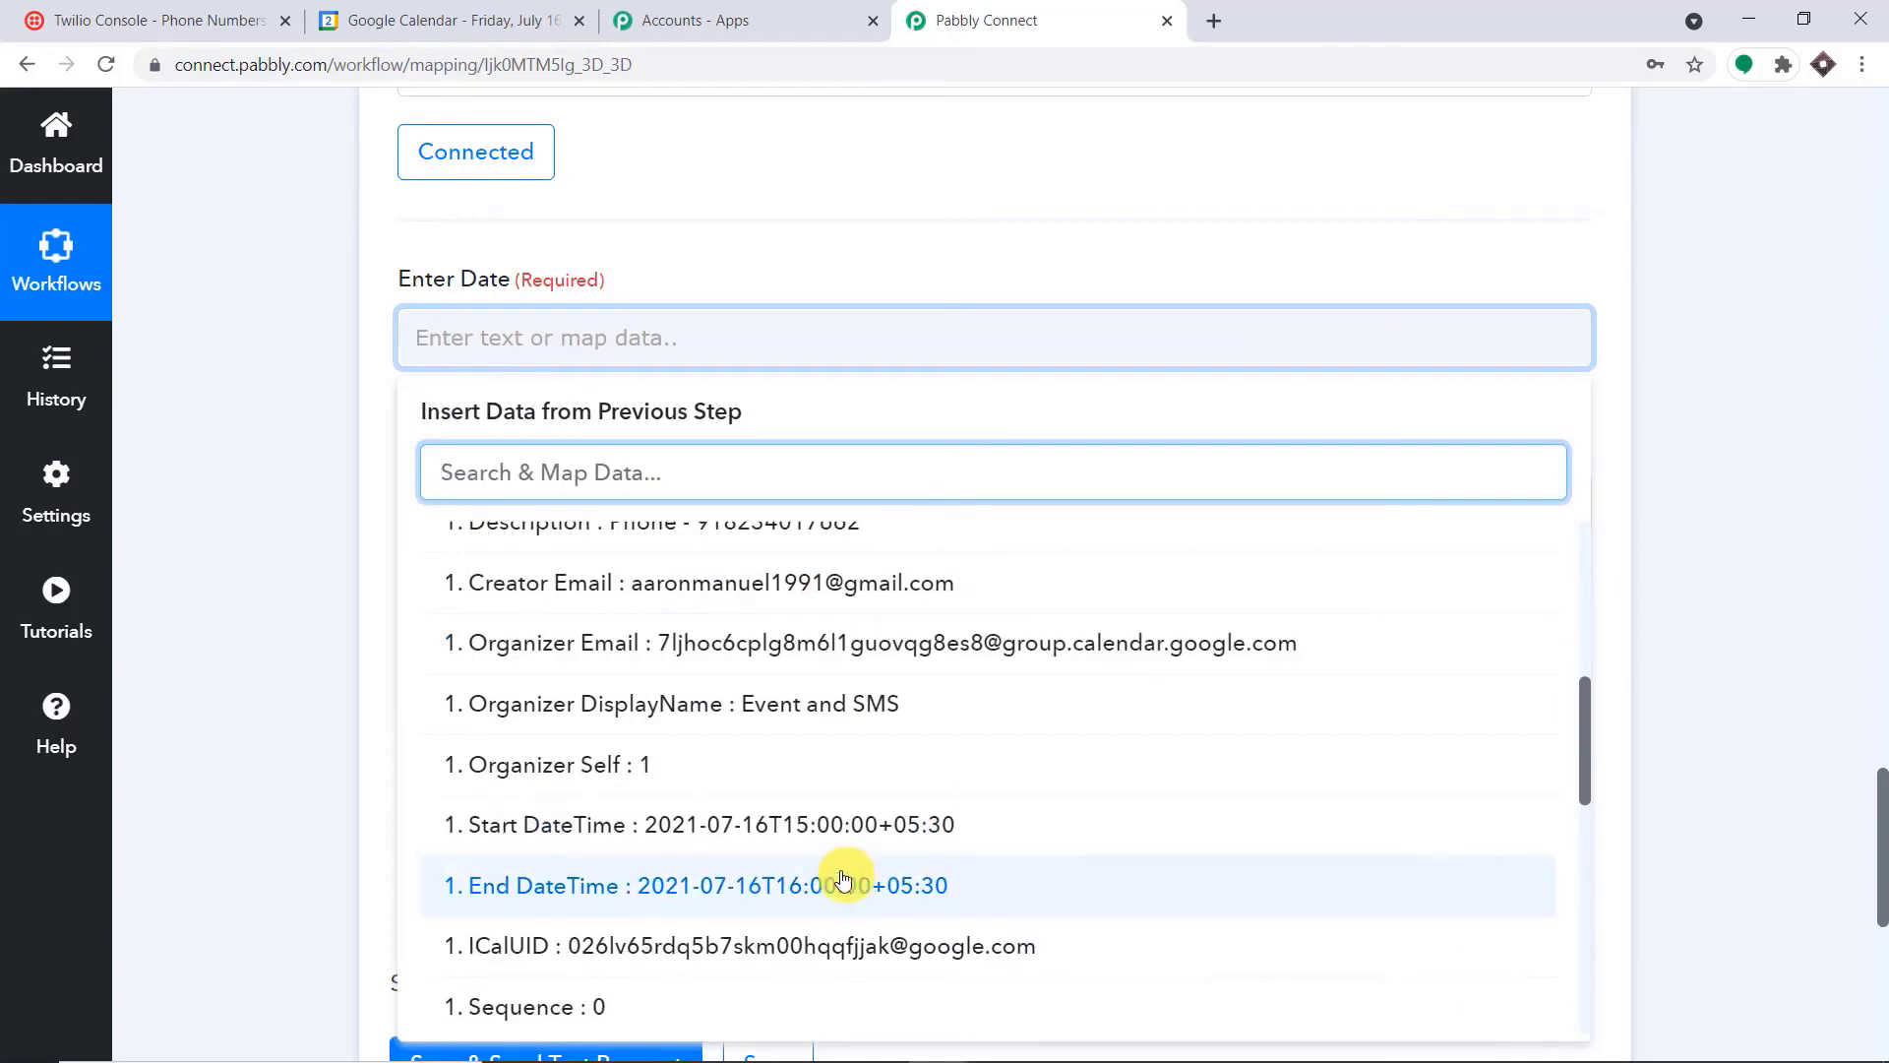
left_click(835, 837)
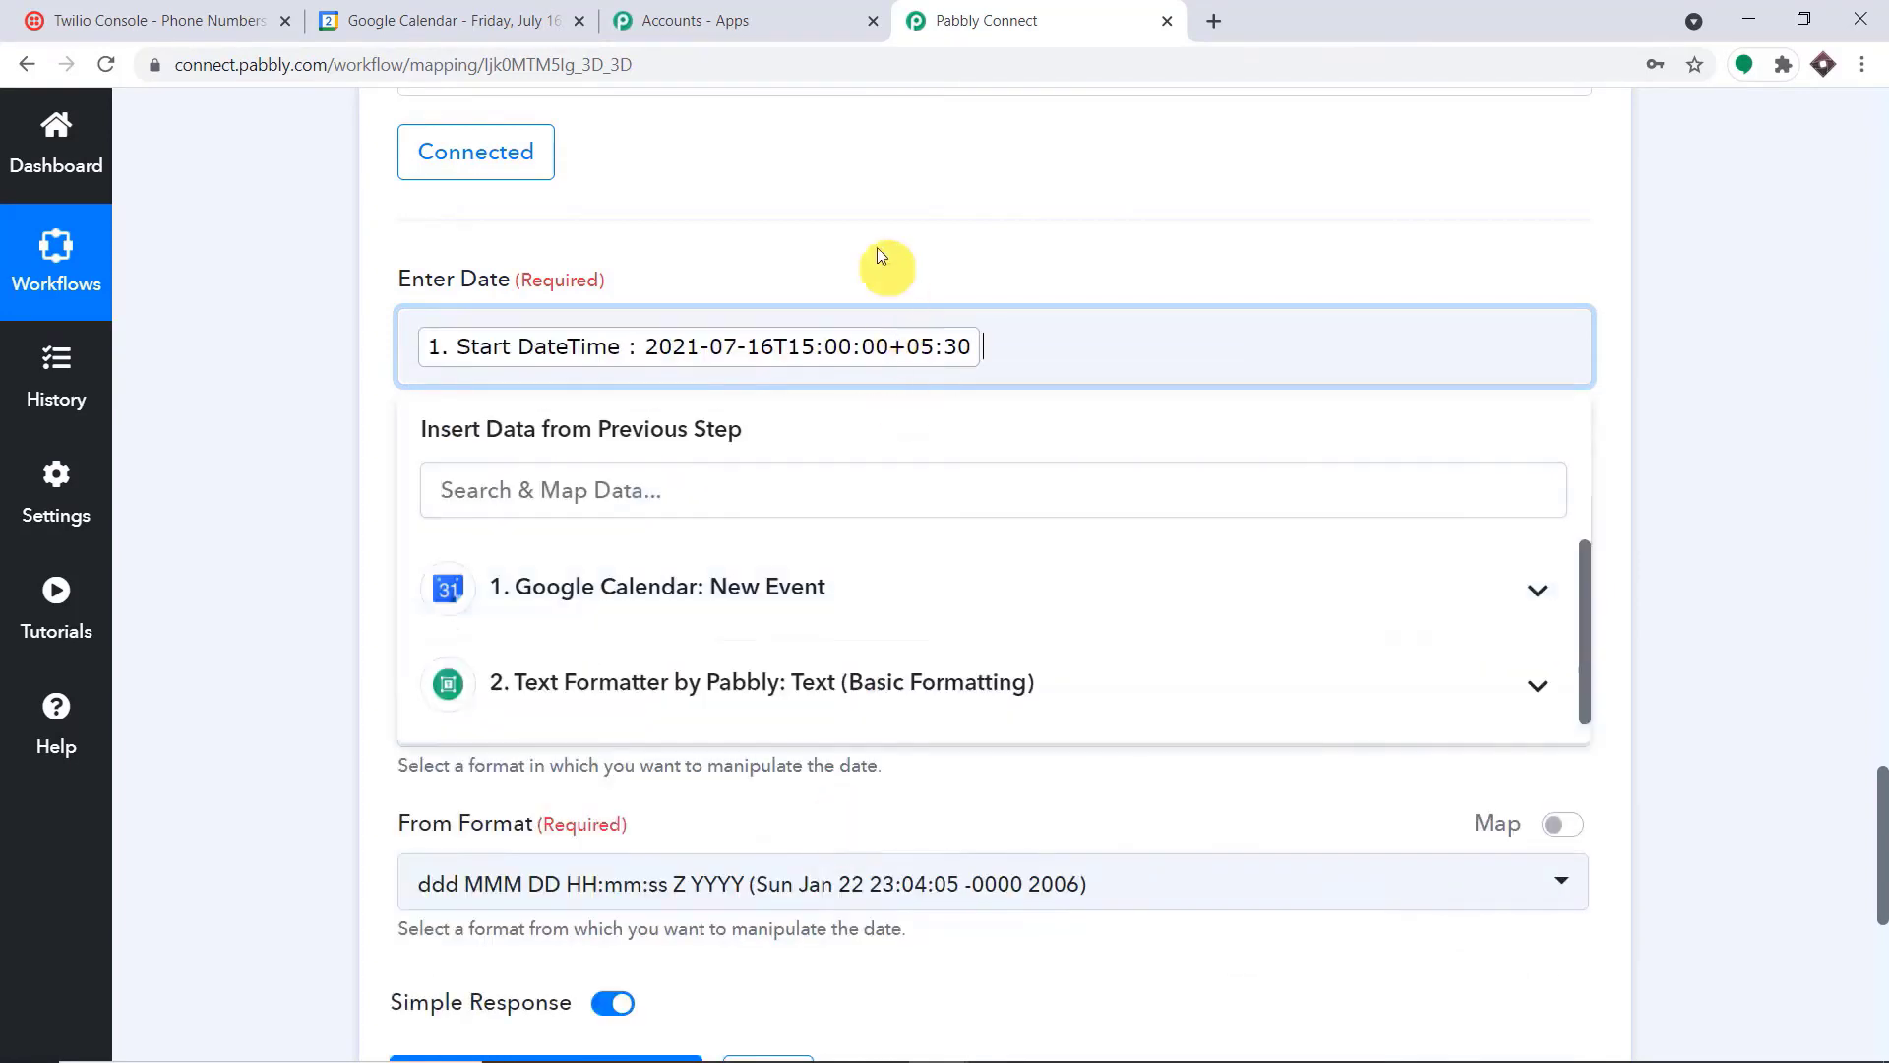
left_click(877, 251)
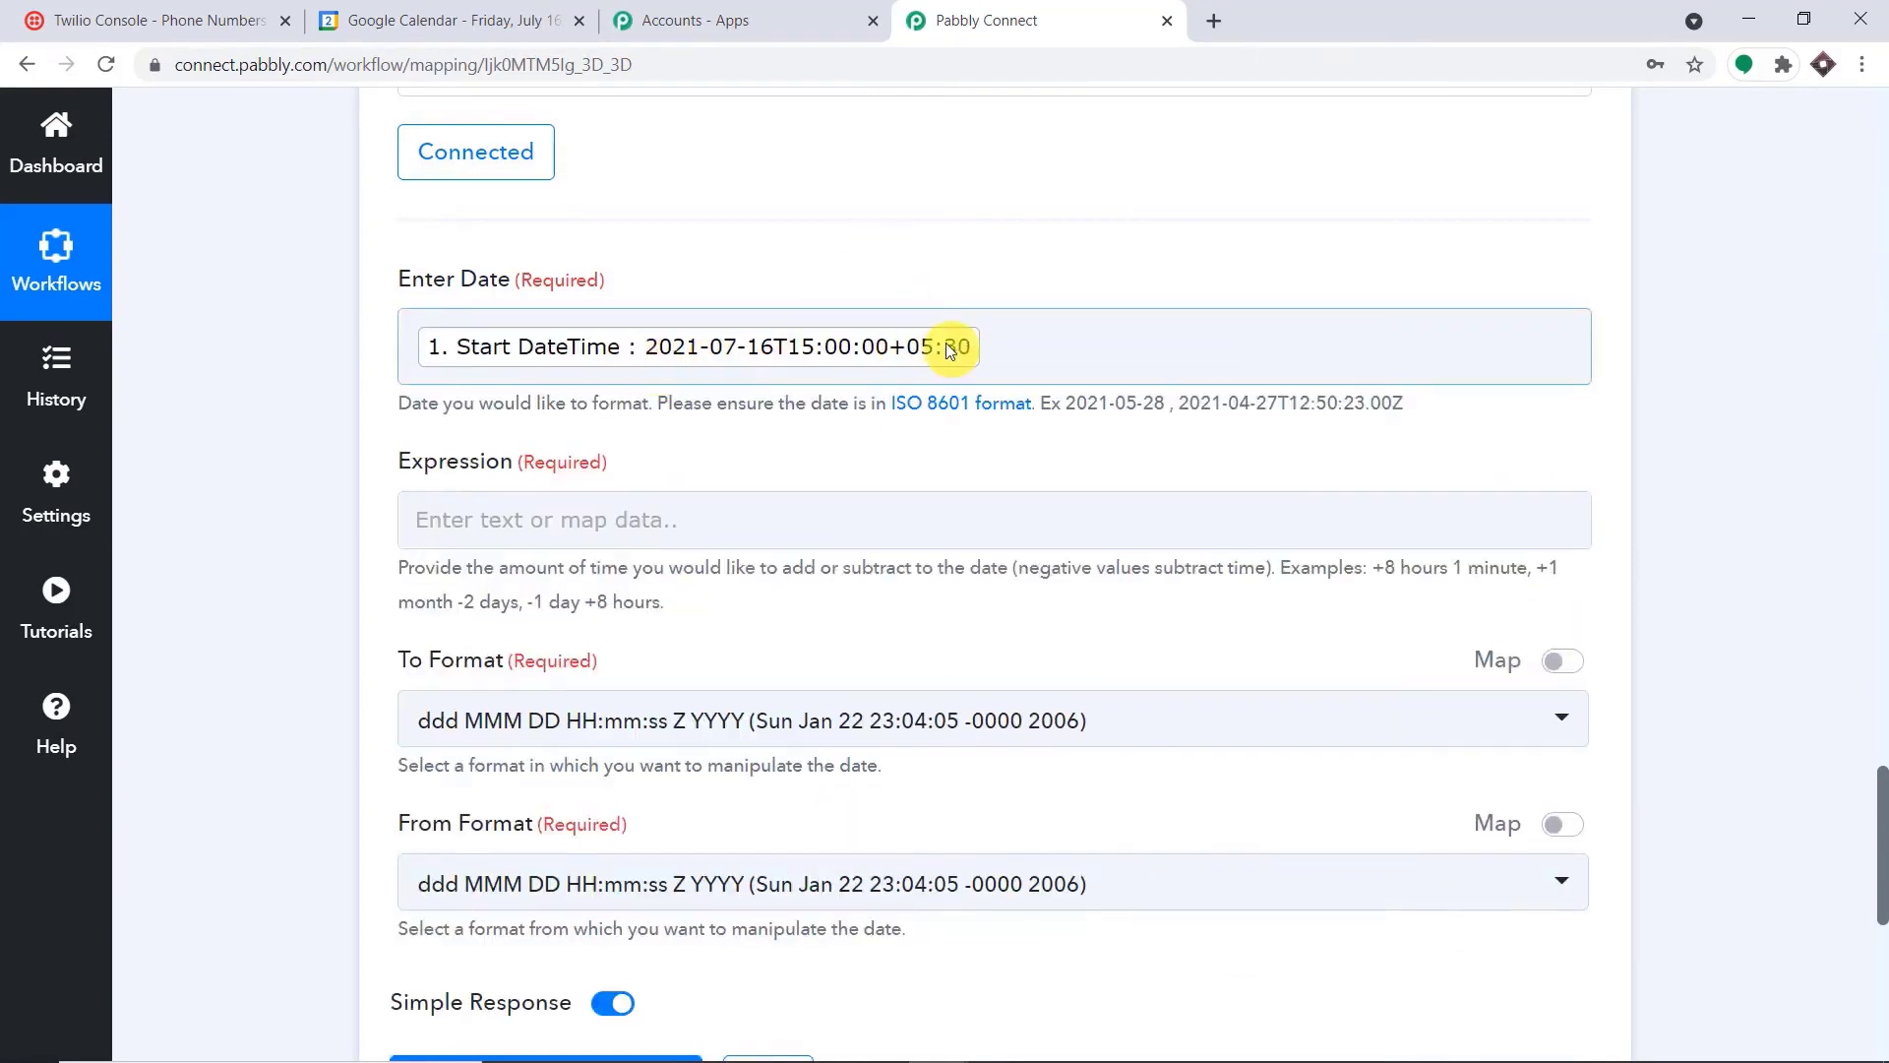
Set the Date/Time Formatter's Expression to "-1 day"
scroll(837, 357, "down", 1)
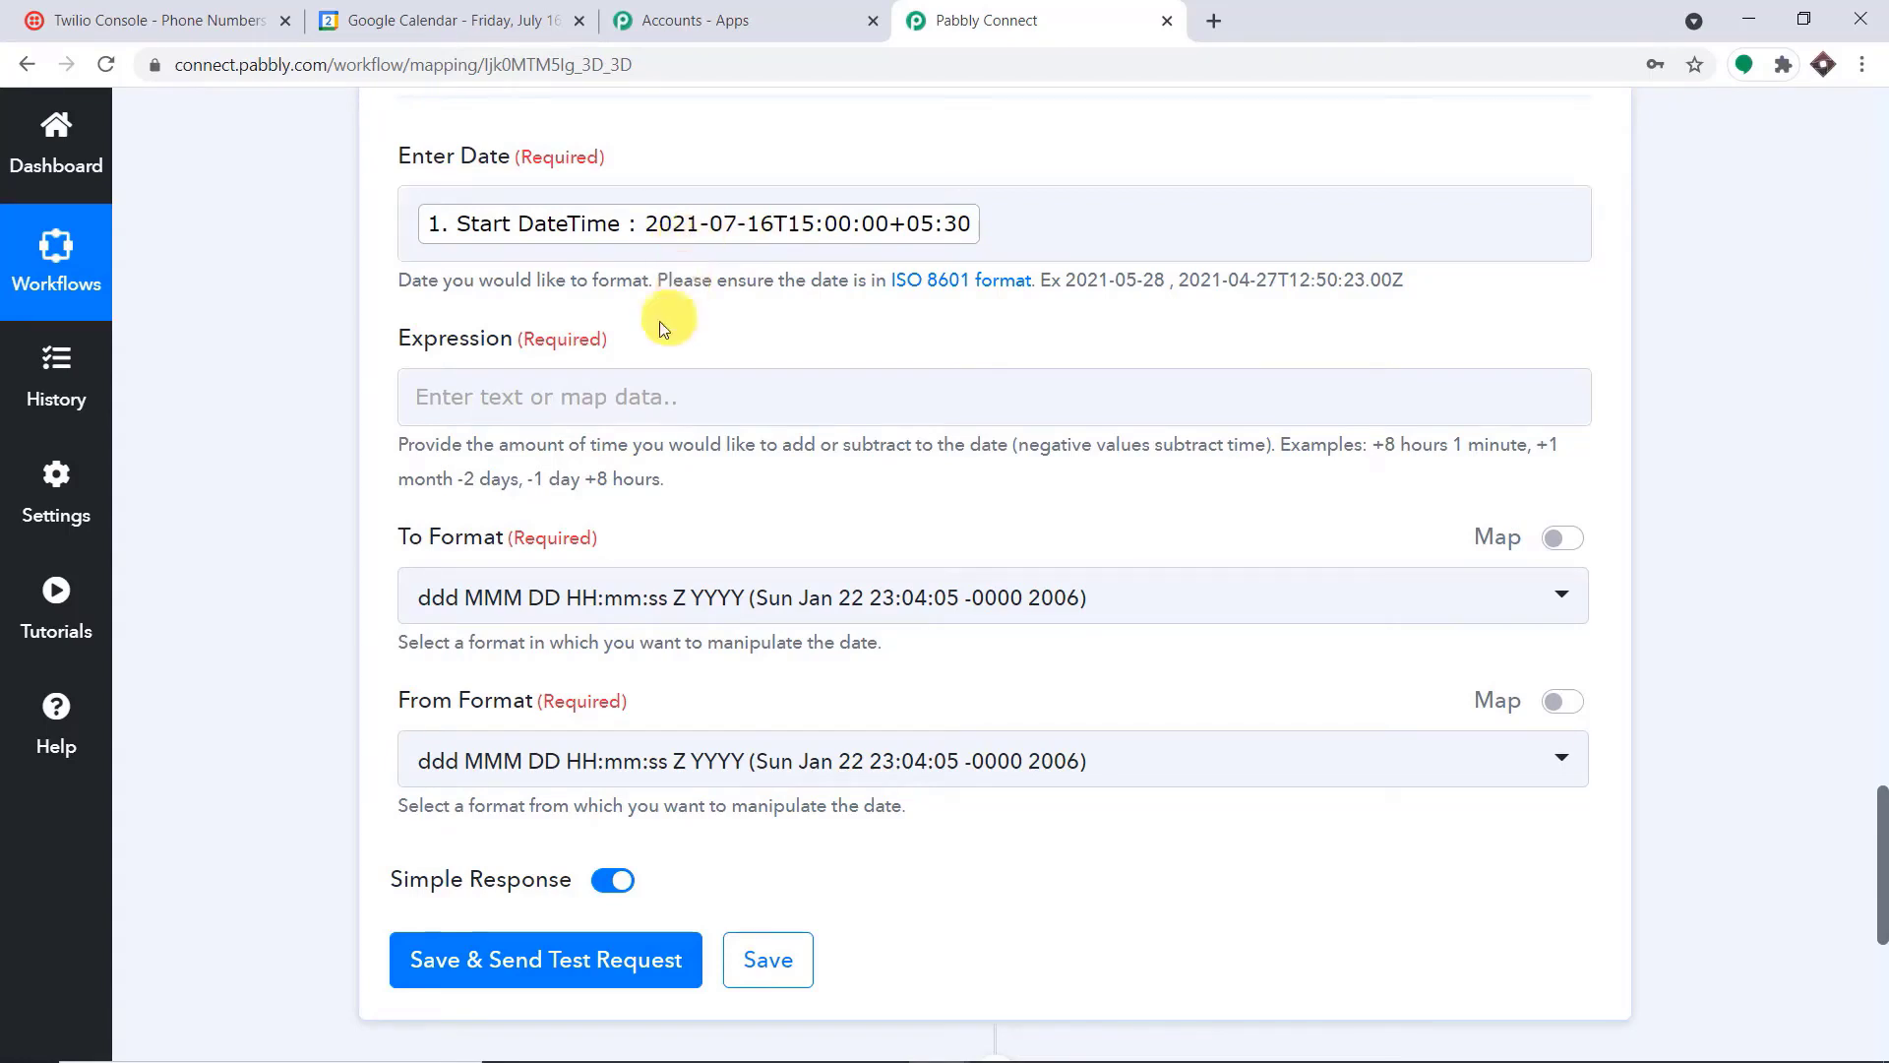
left_click(613, 391)
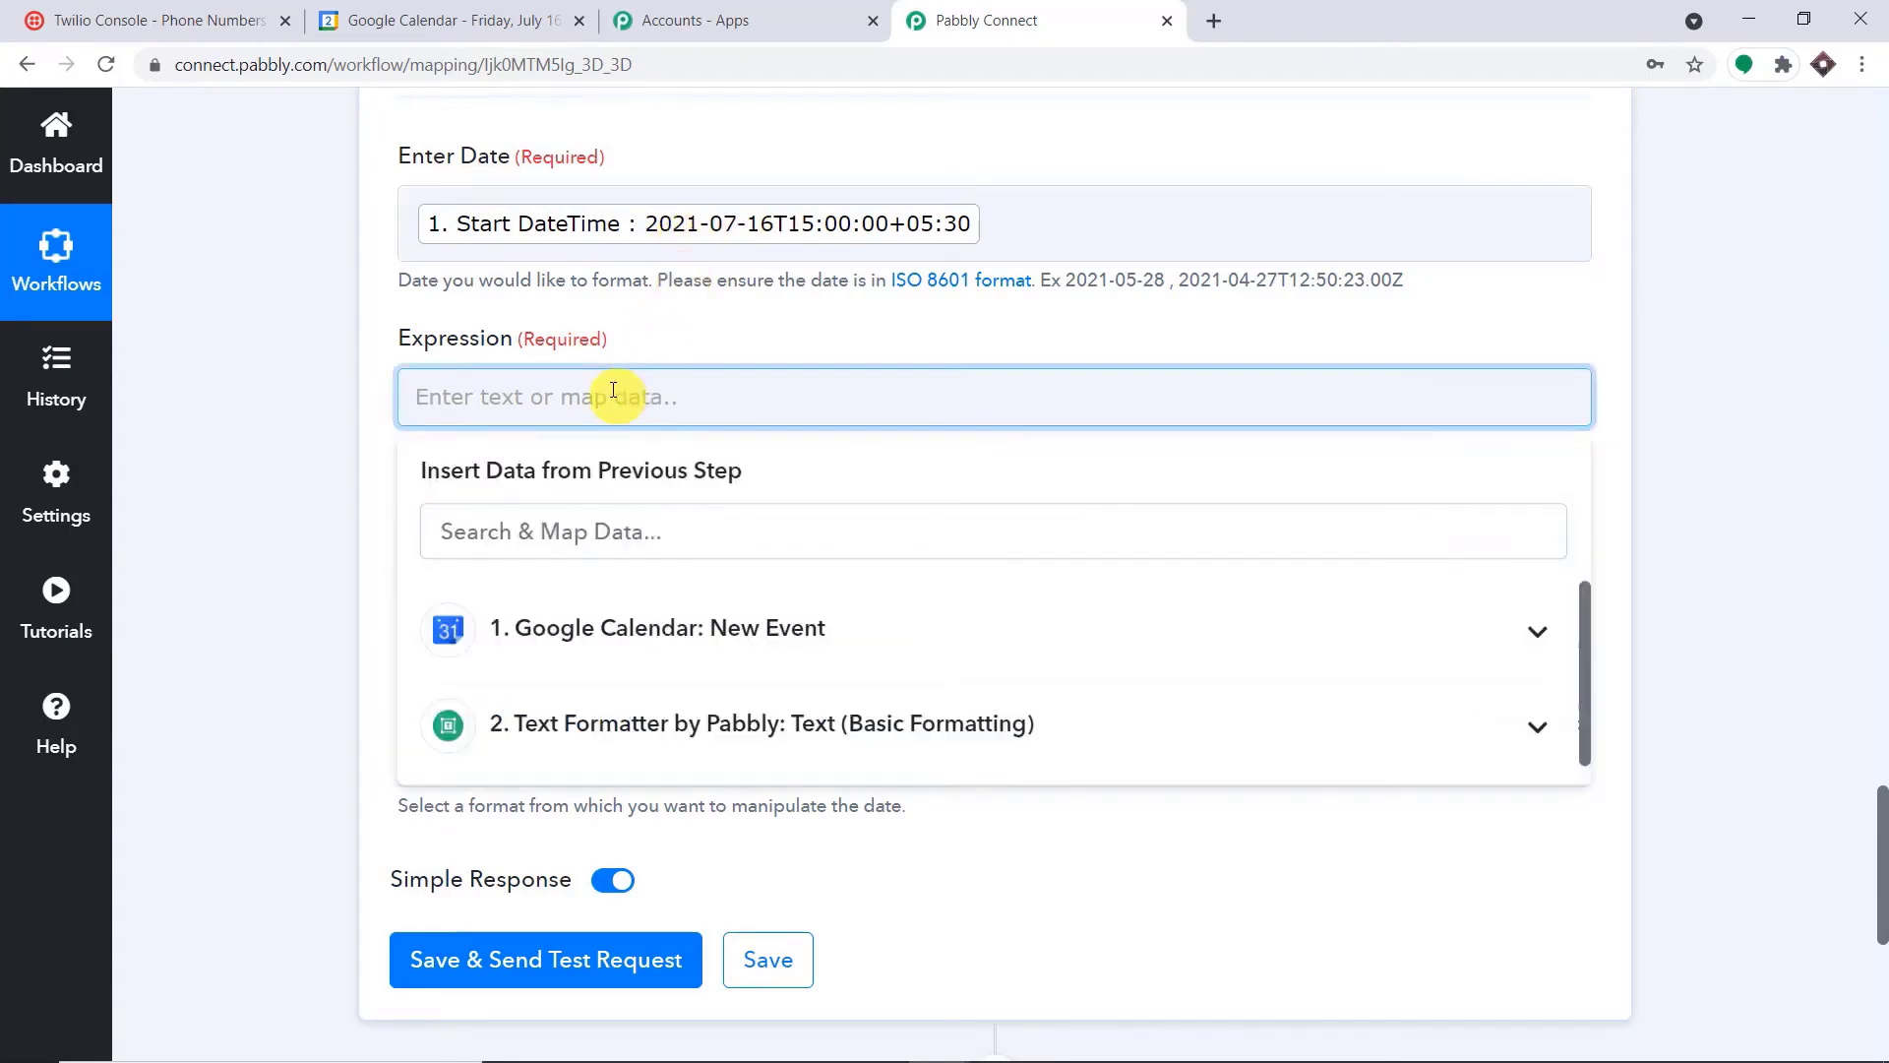
type("-1 day")
left_click(812, 299)
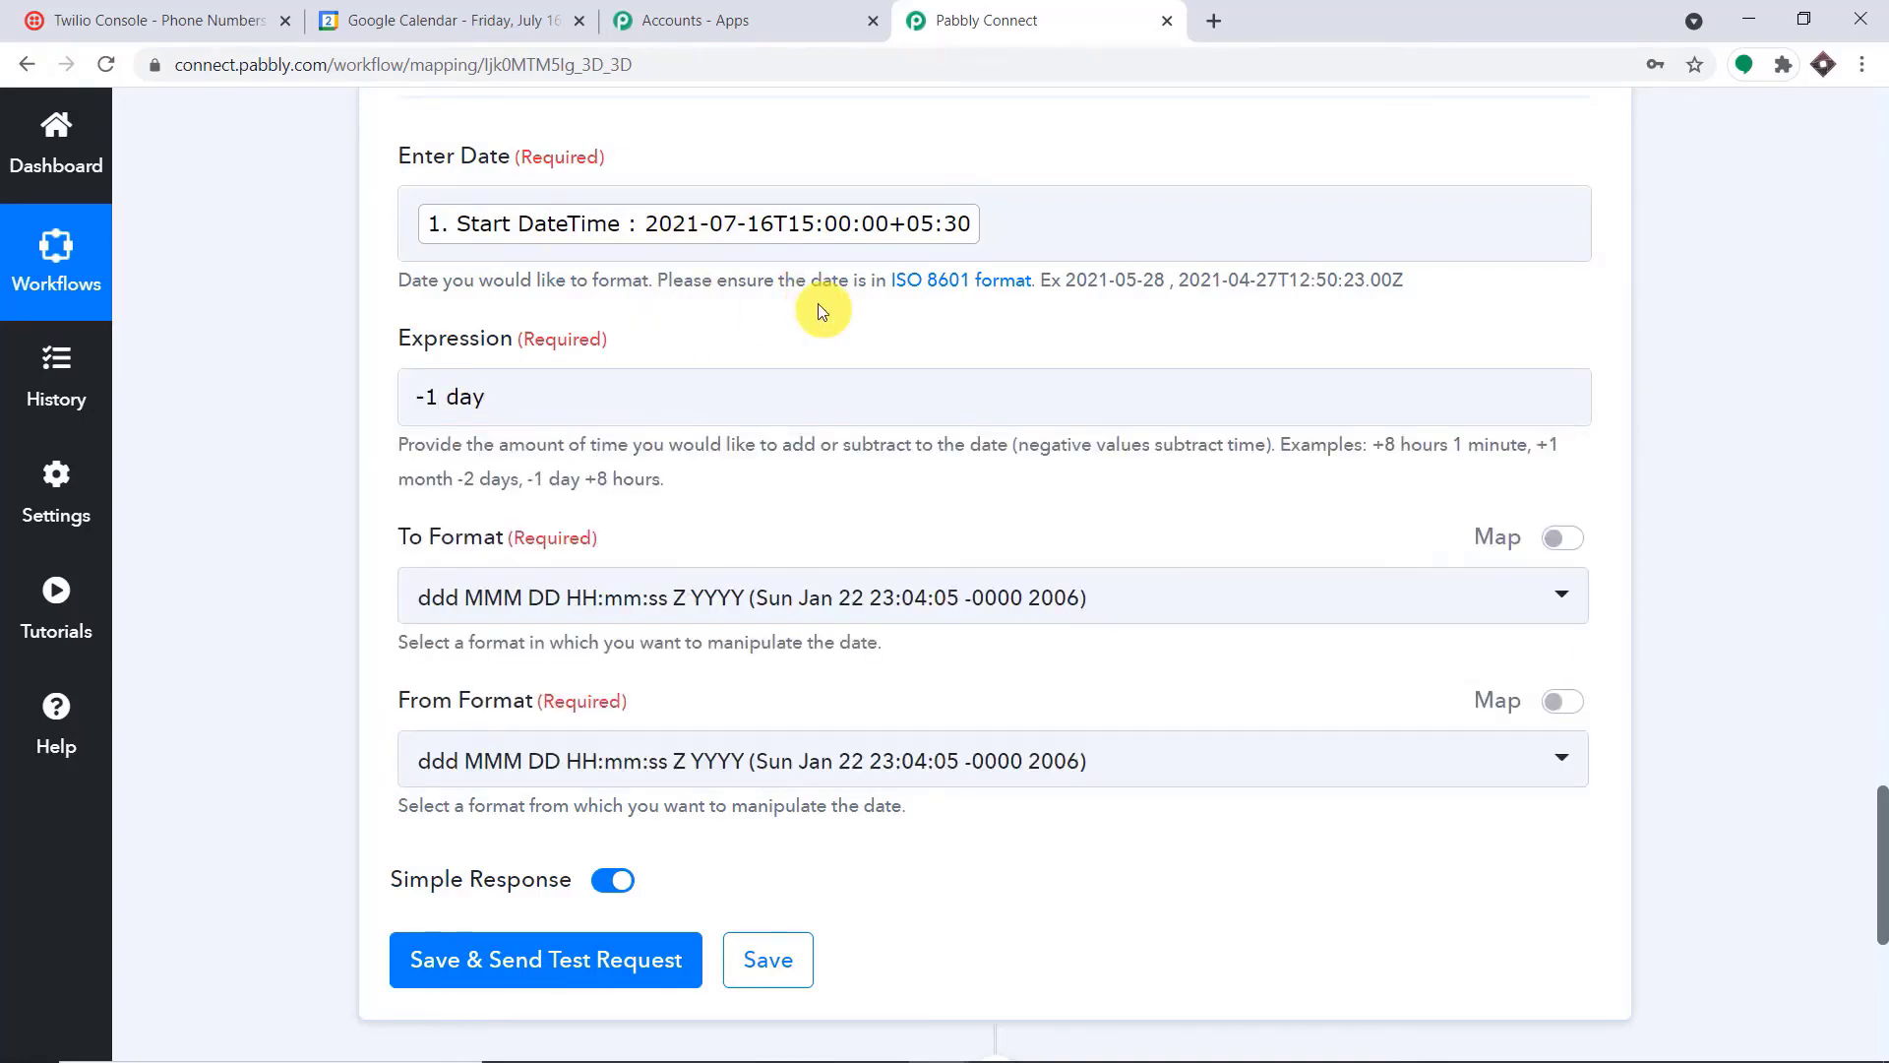
Set To Format to YYYY-MM-DD HH:mm:ss and From Format to YYYY-MM-DDTHH:mm:ssZ
left_click(827, 595)
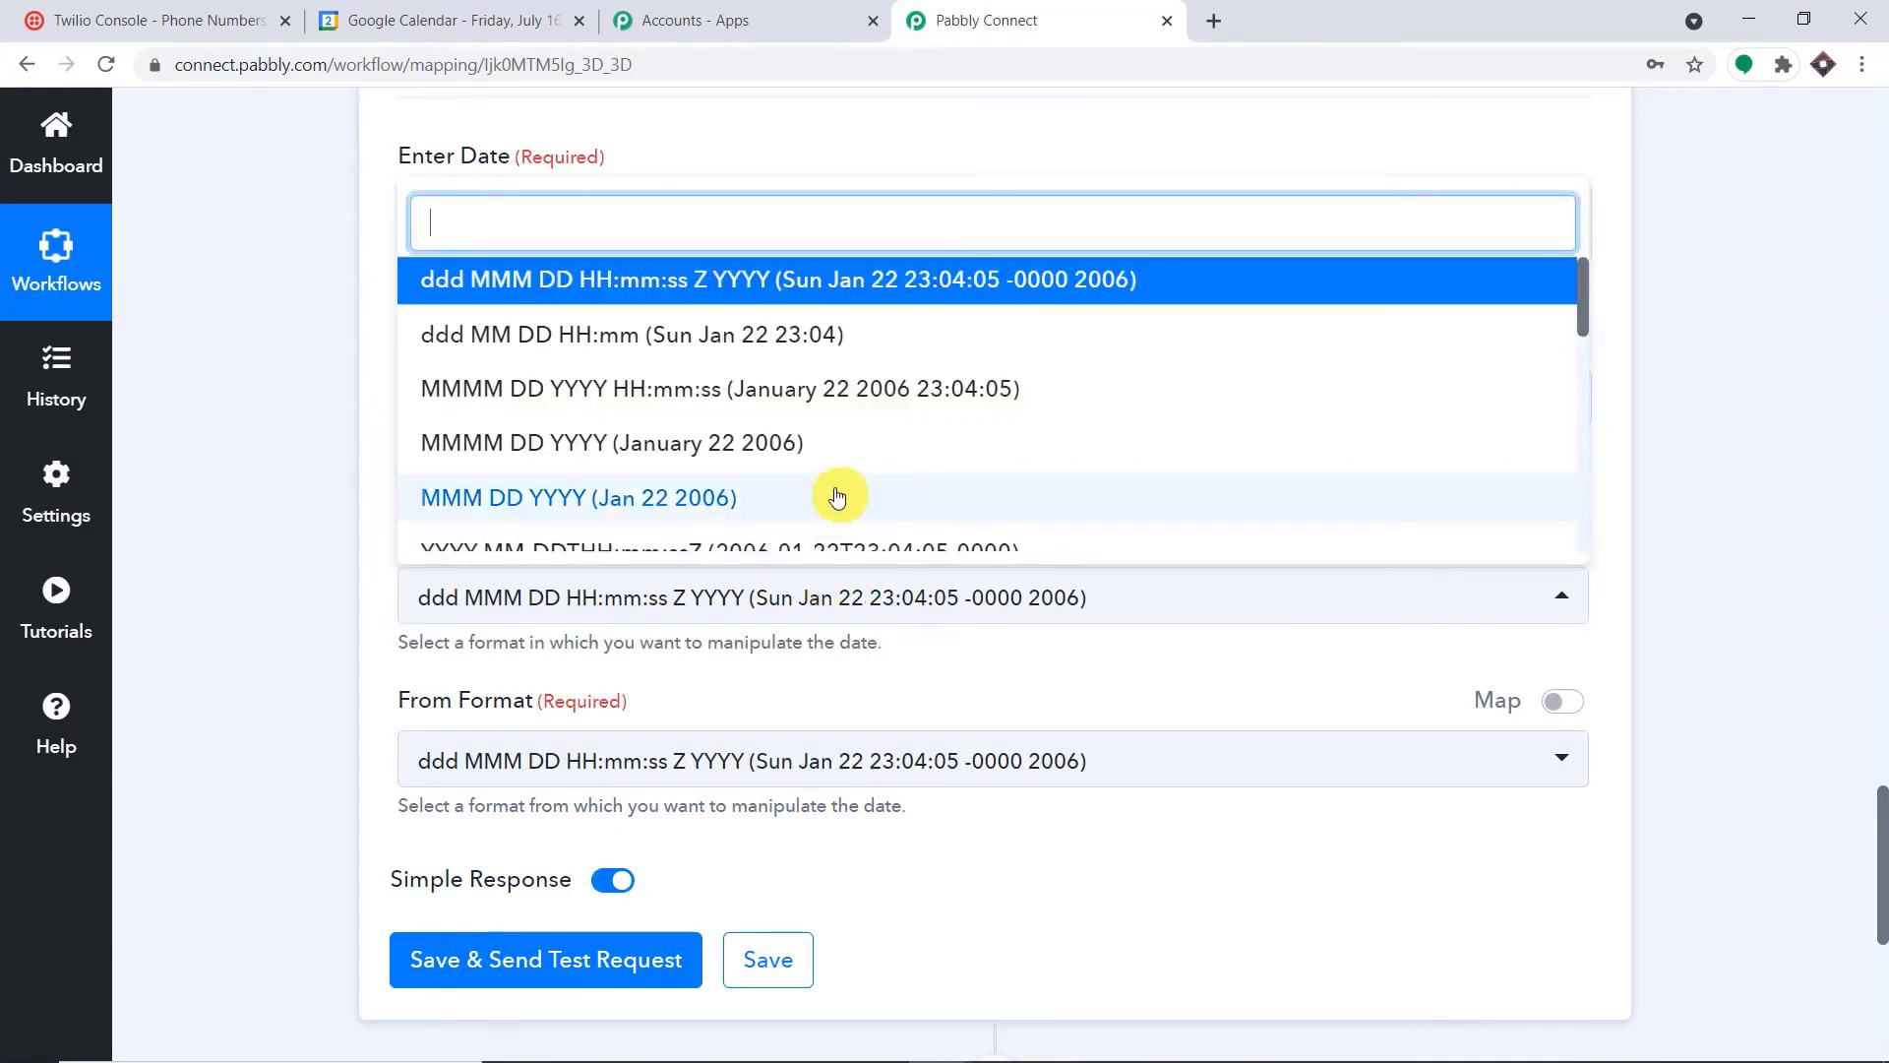
type("13")
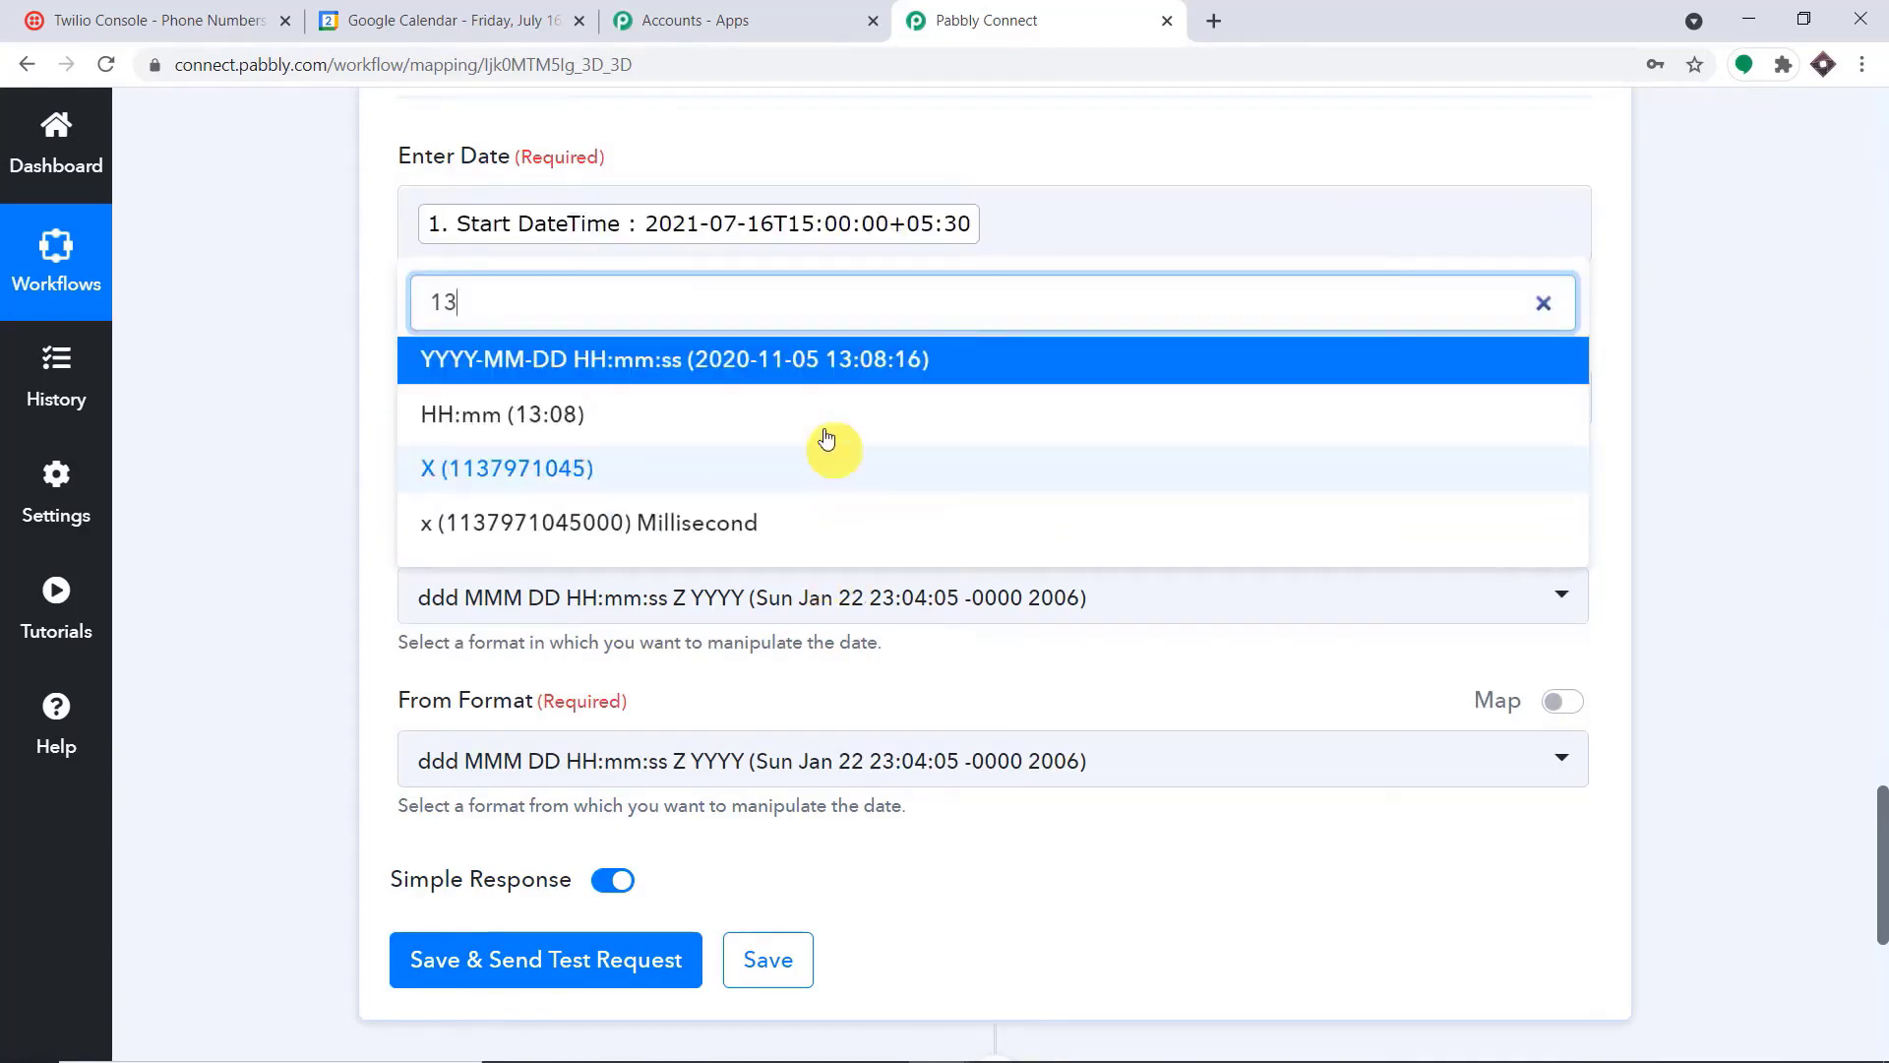
left_click(797, 360)
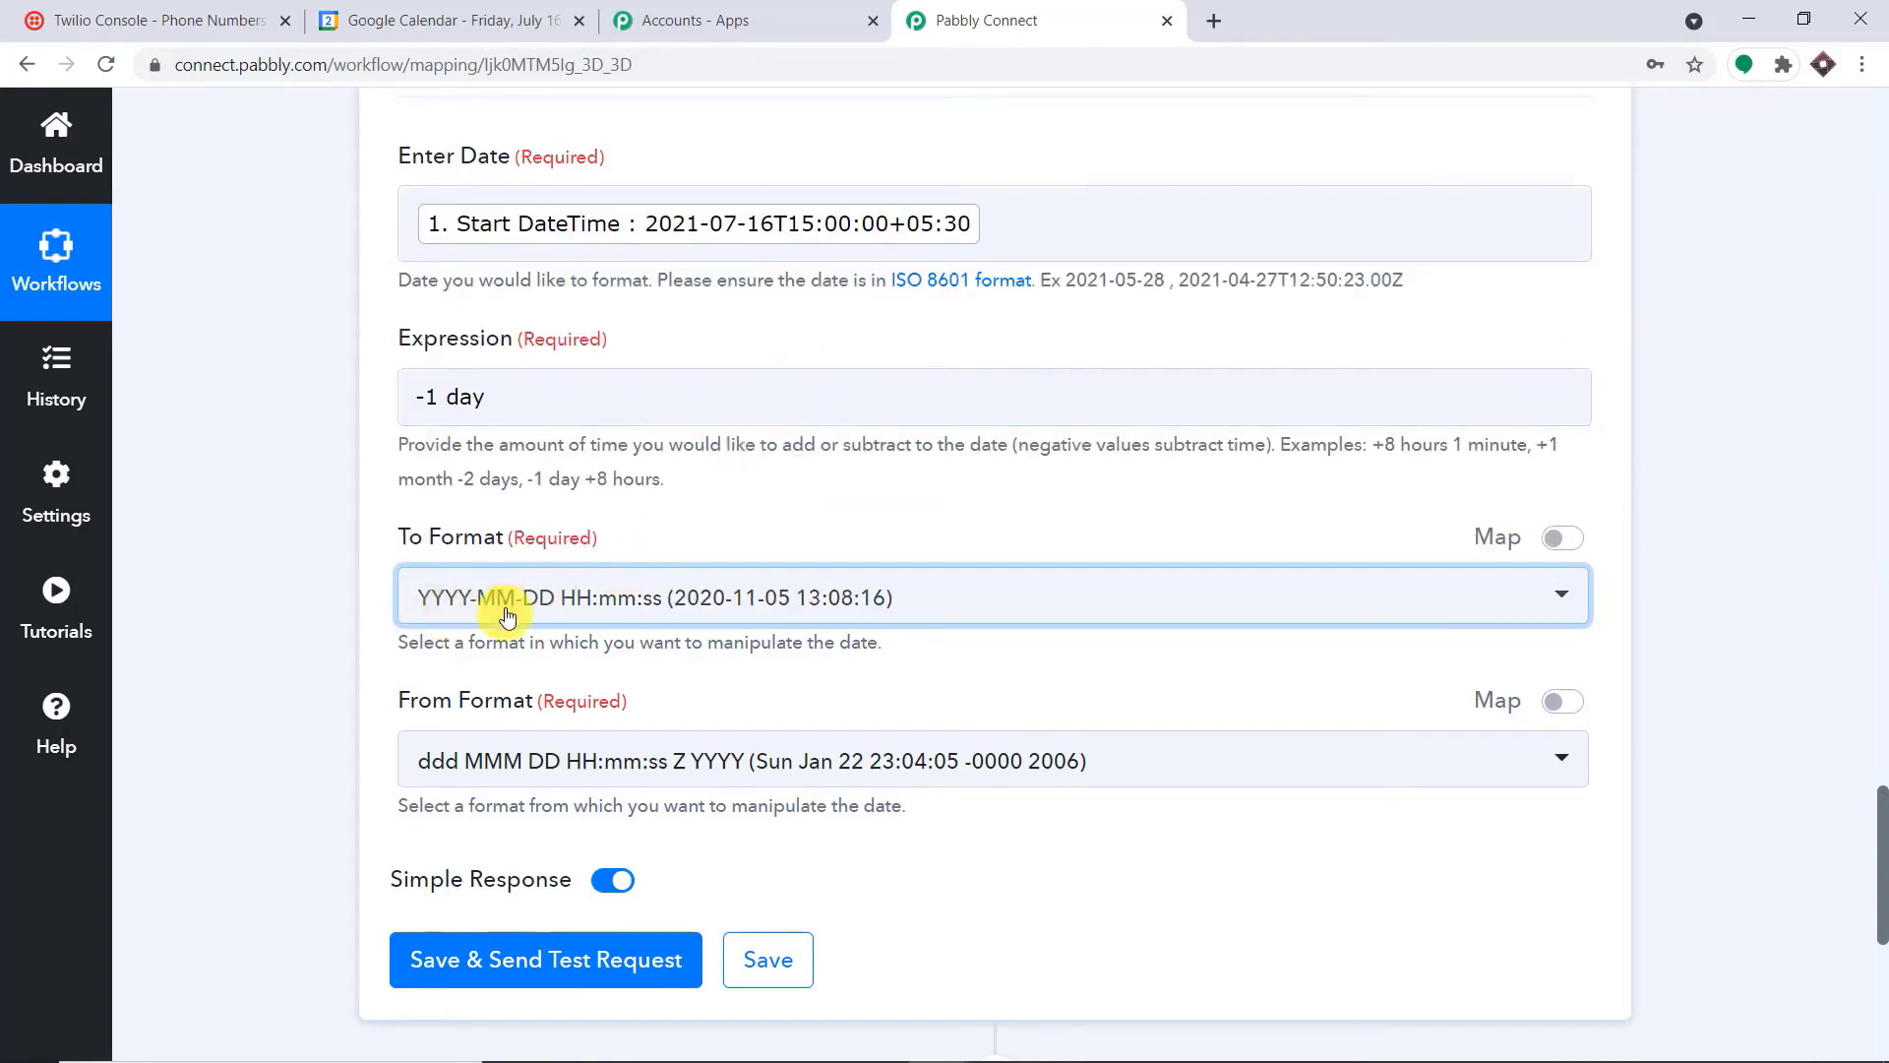
scroll(687, 610, "down", 1)
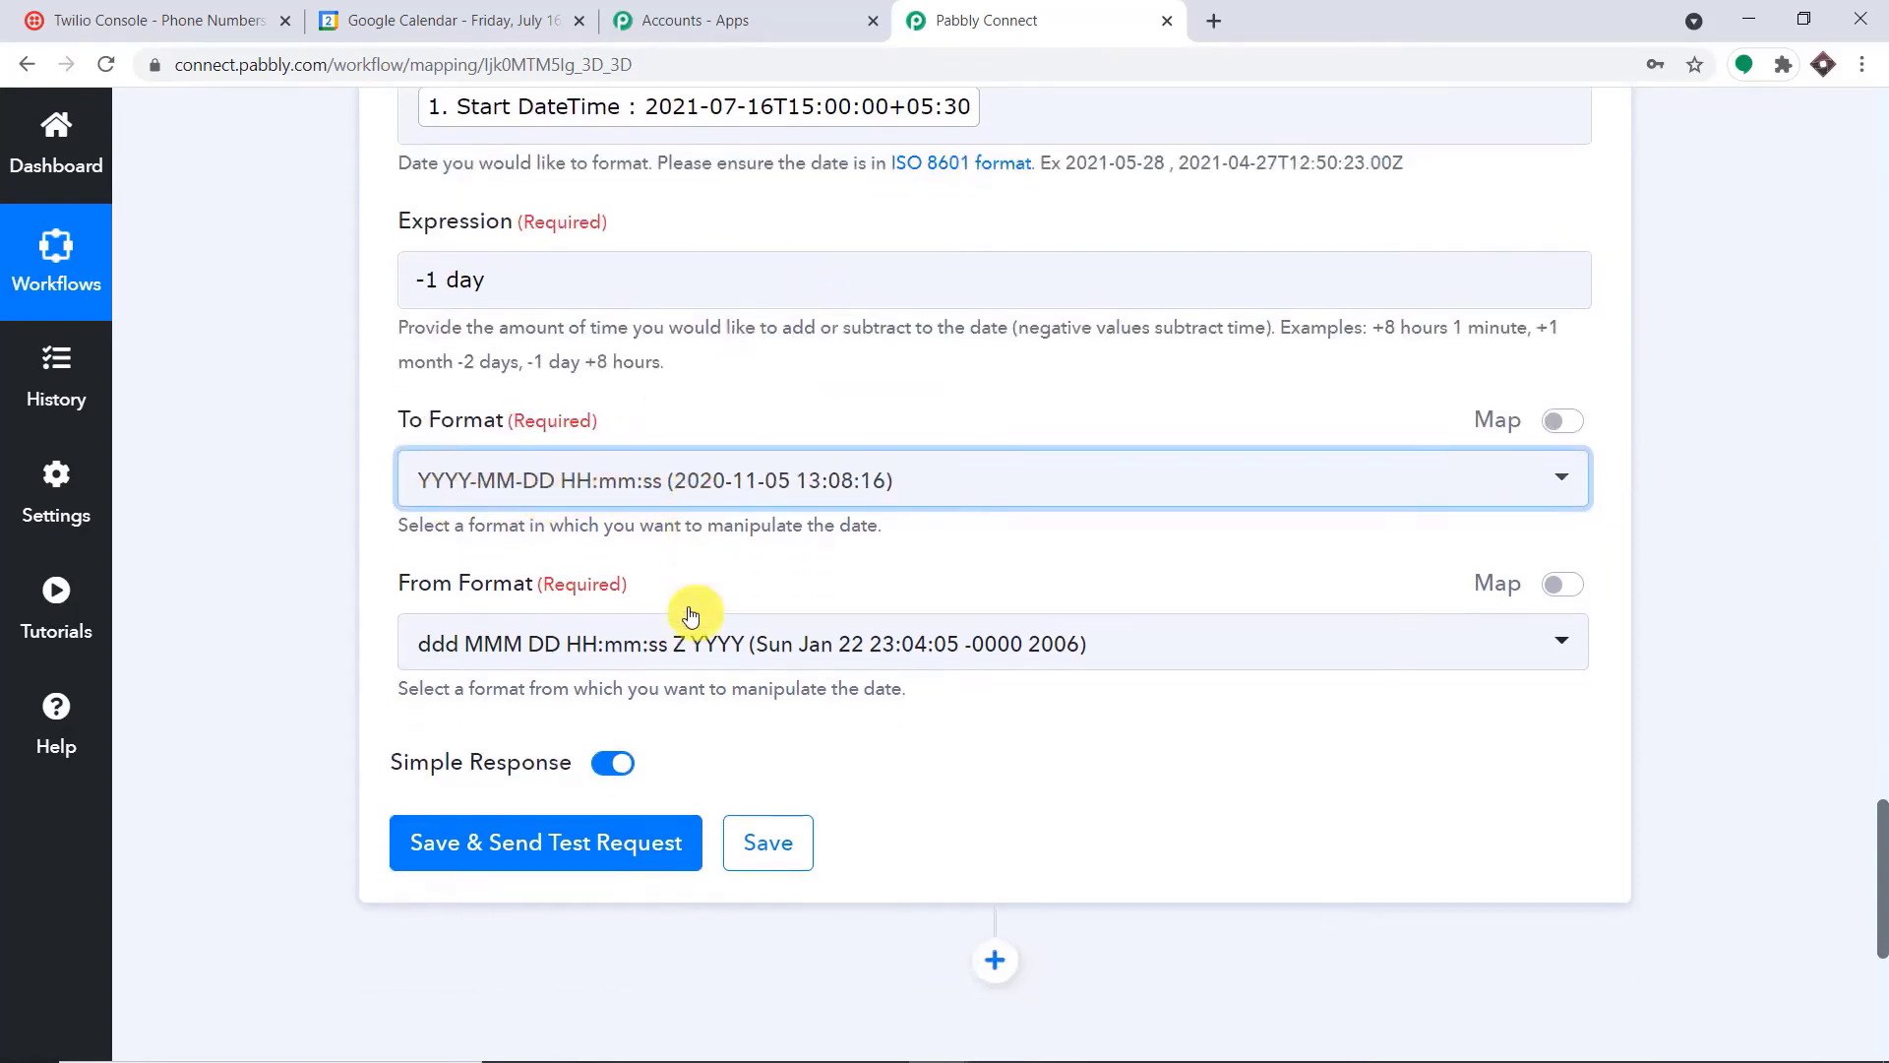
scroll(675, 509, "up", 2)
scroll(885, 349, "down", 2)
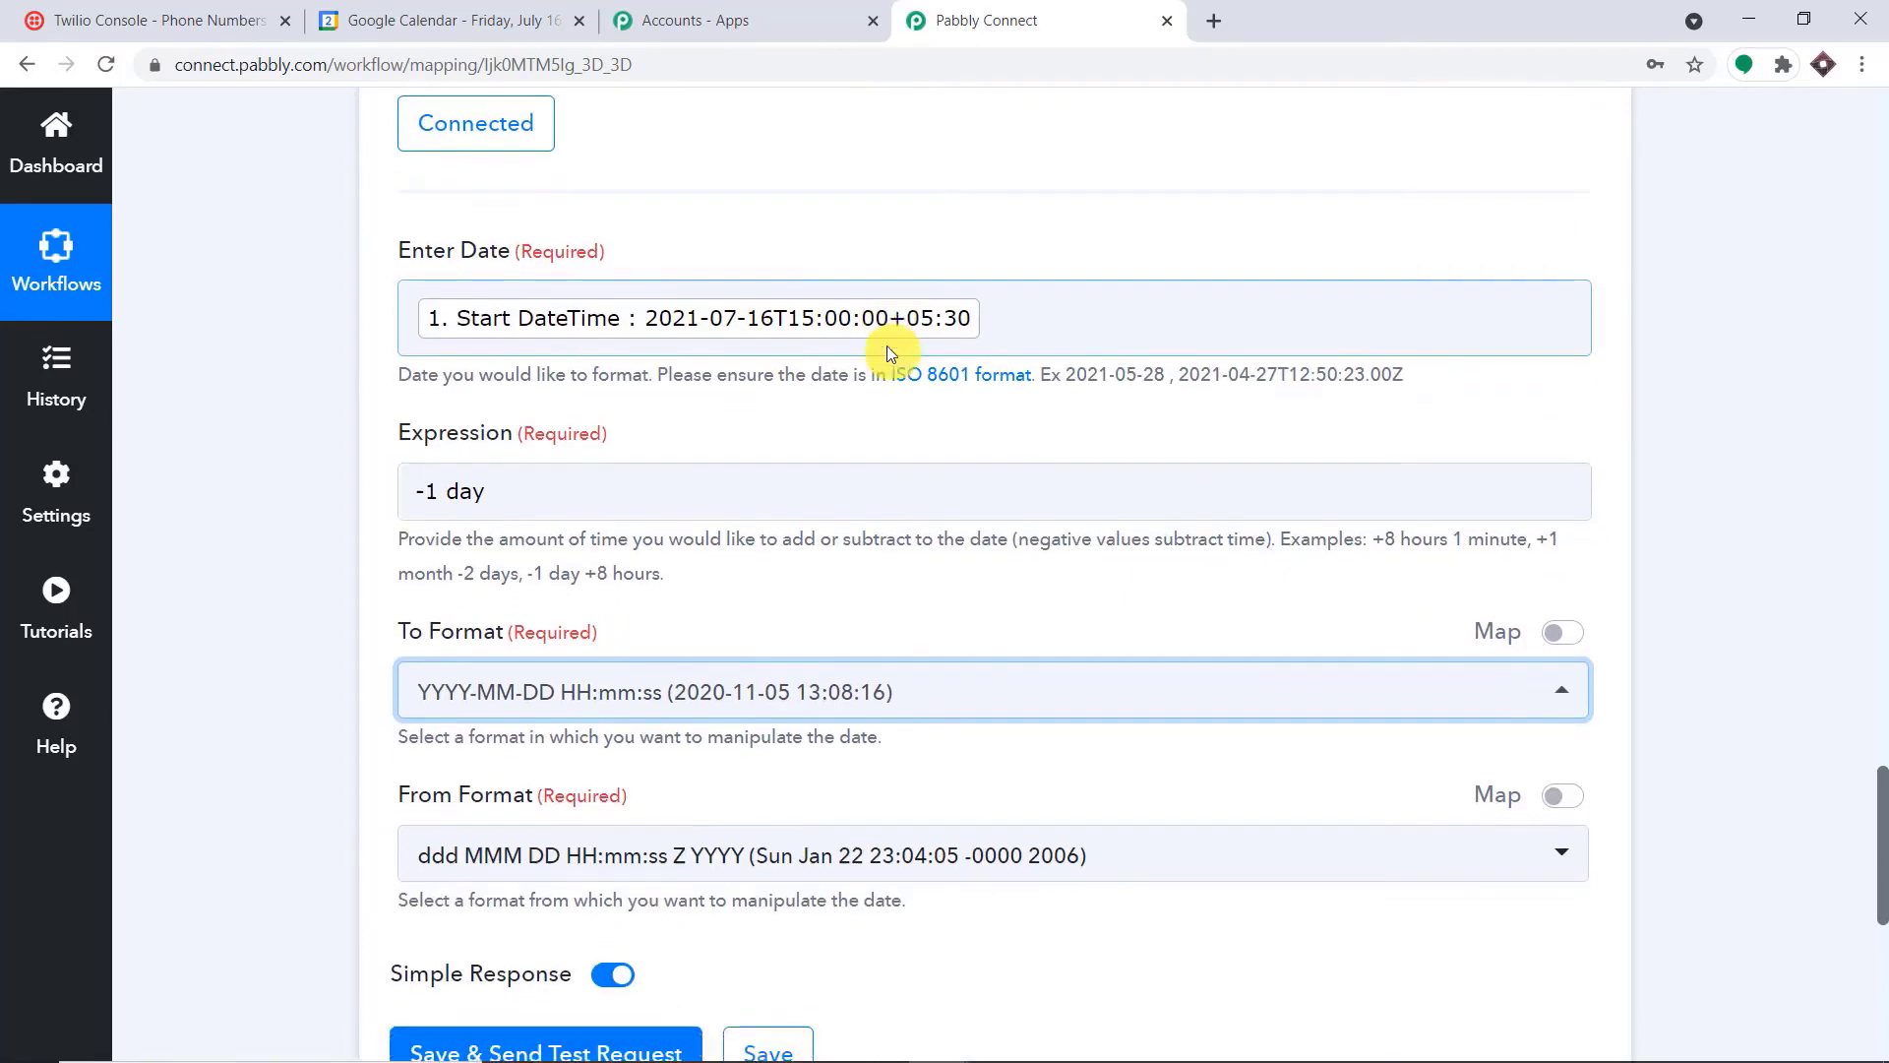
left_click(605, 633)
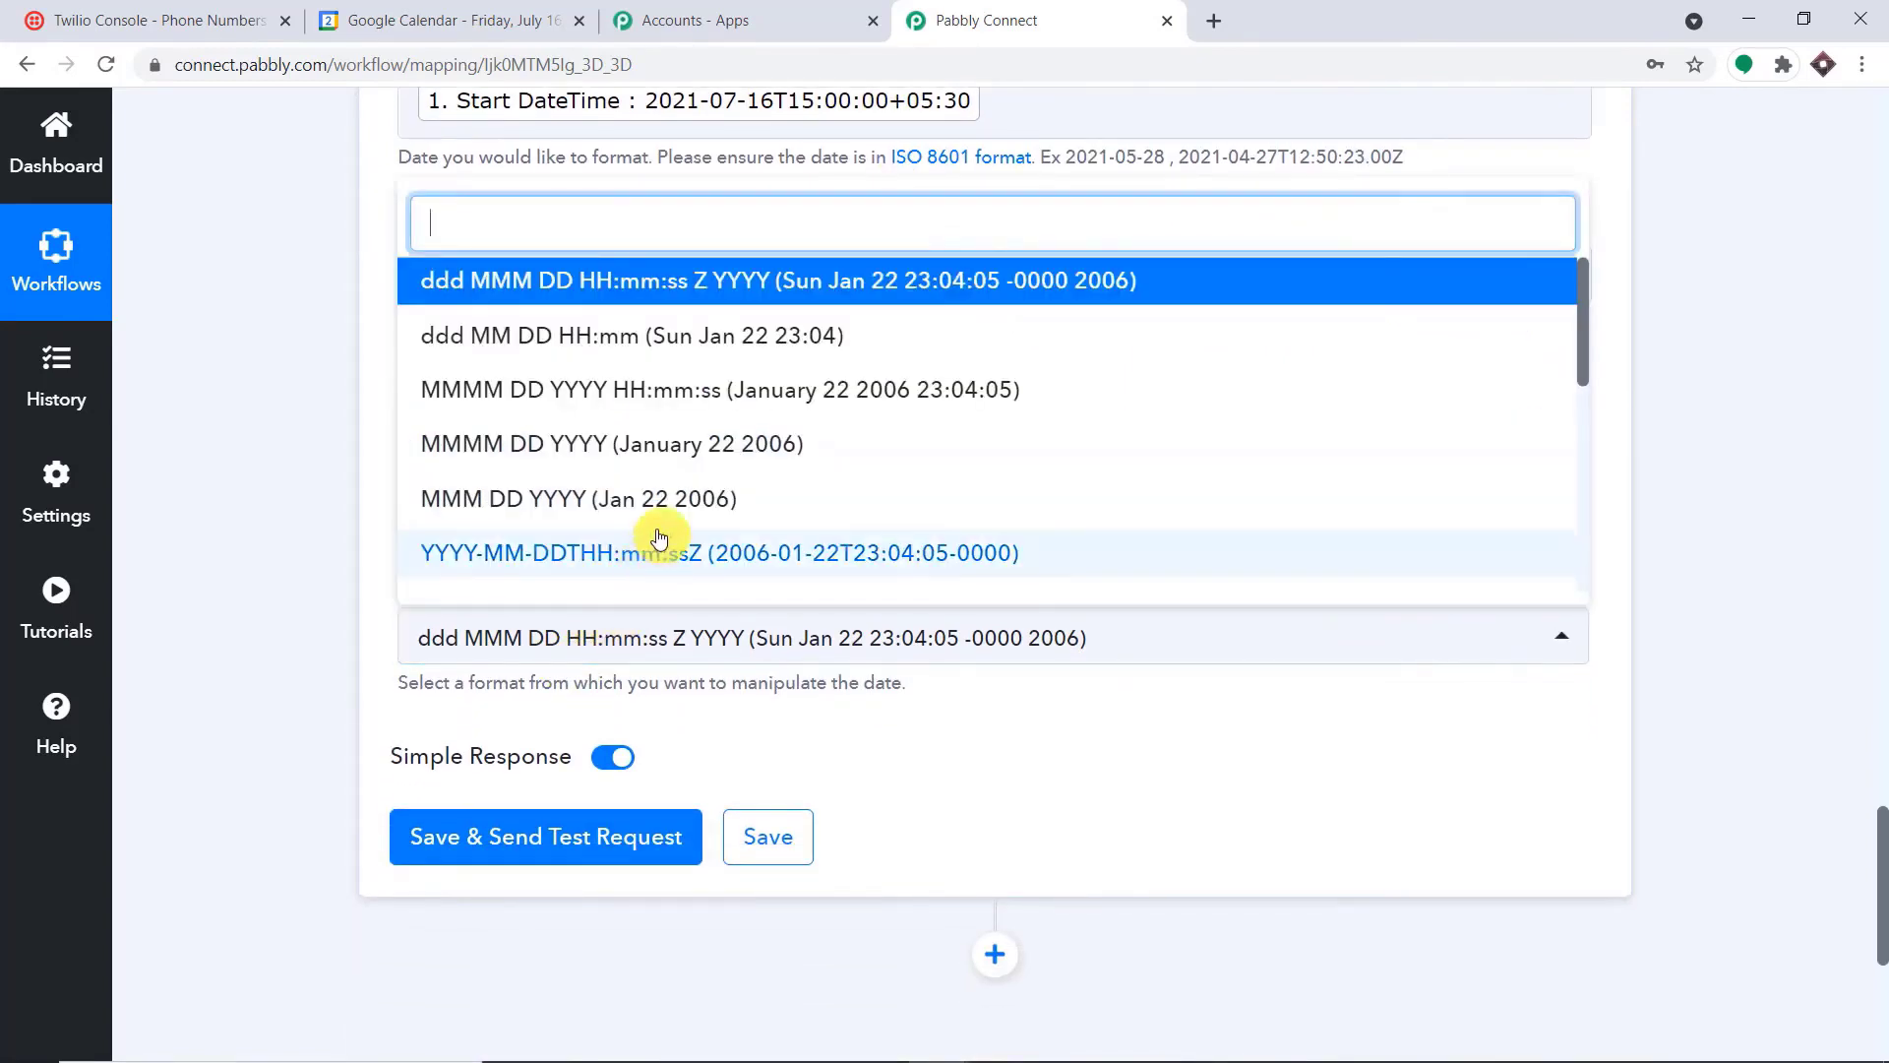
left_click(737, 557)
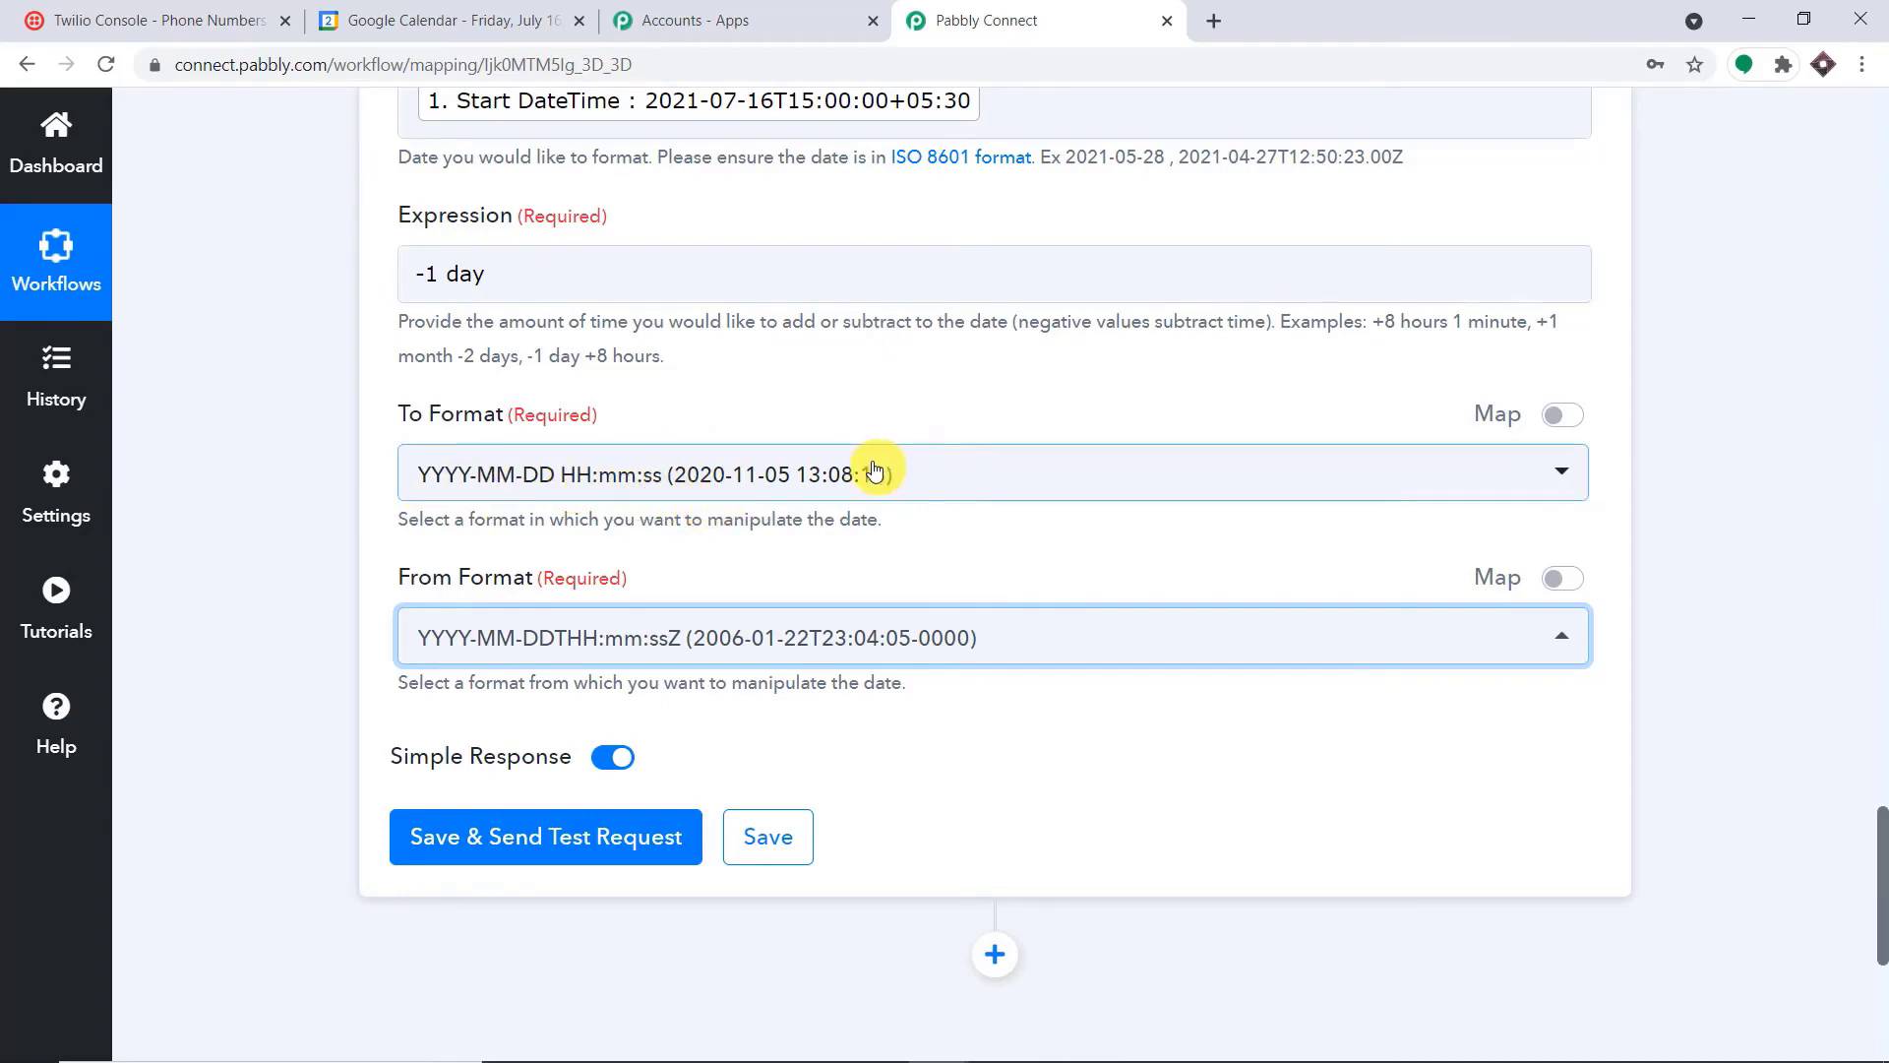
Save and test the Date/Time Formatter step, and compare the resulting date with the mapped start date
scroll(875, 470, "down", 3)
left_click(541, 464)
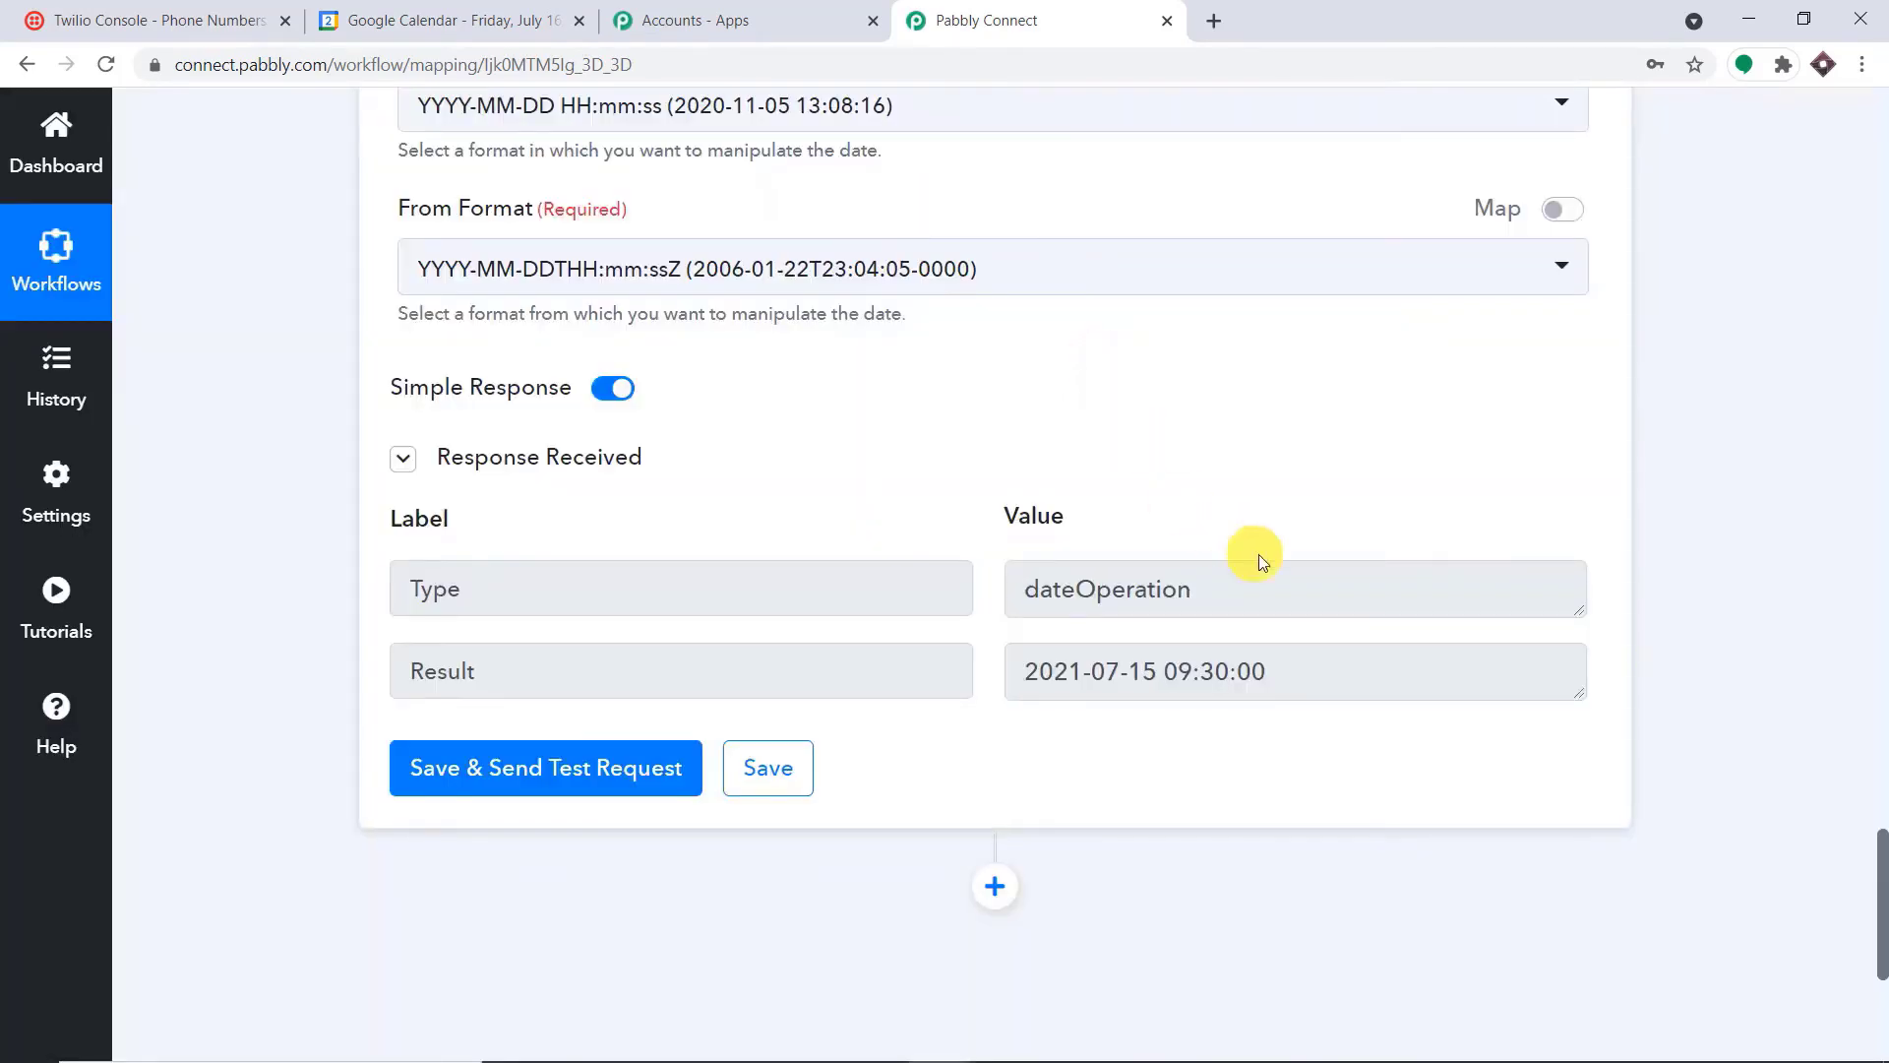
triple_click(1316, 663)
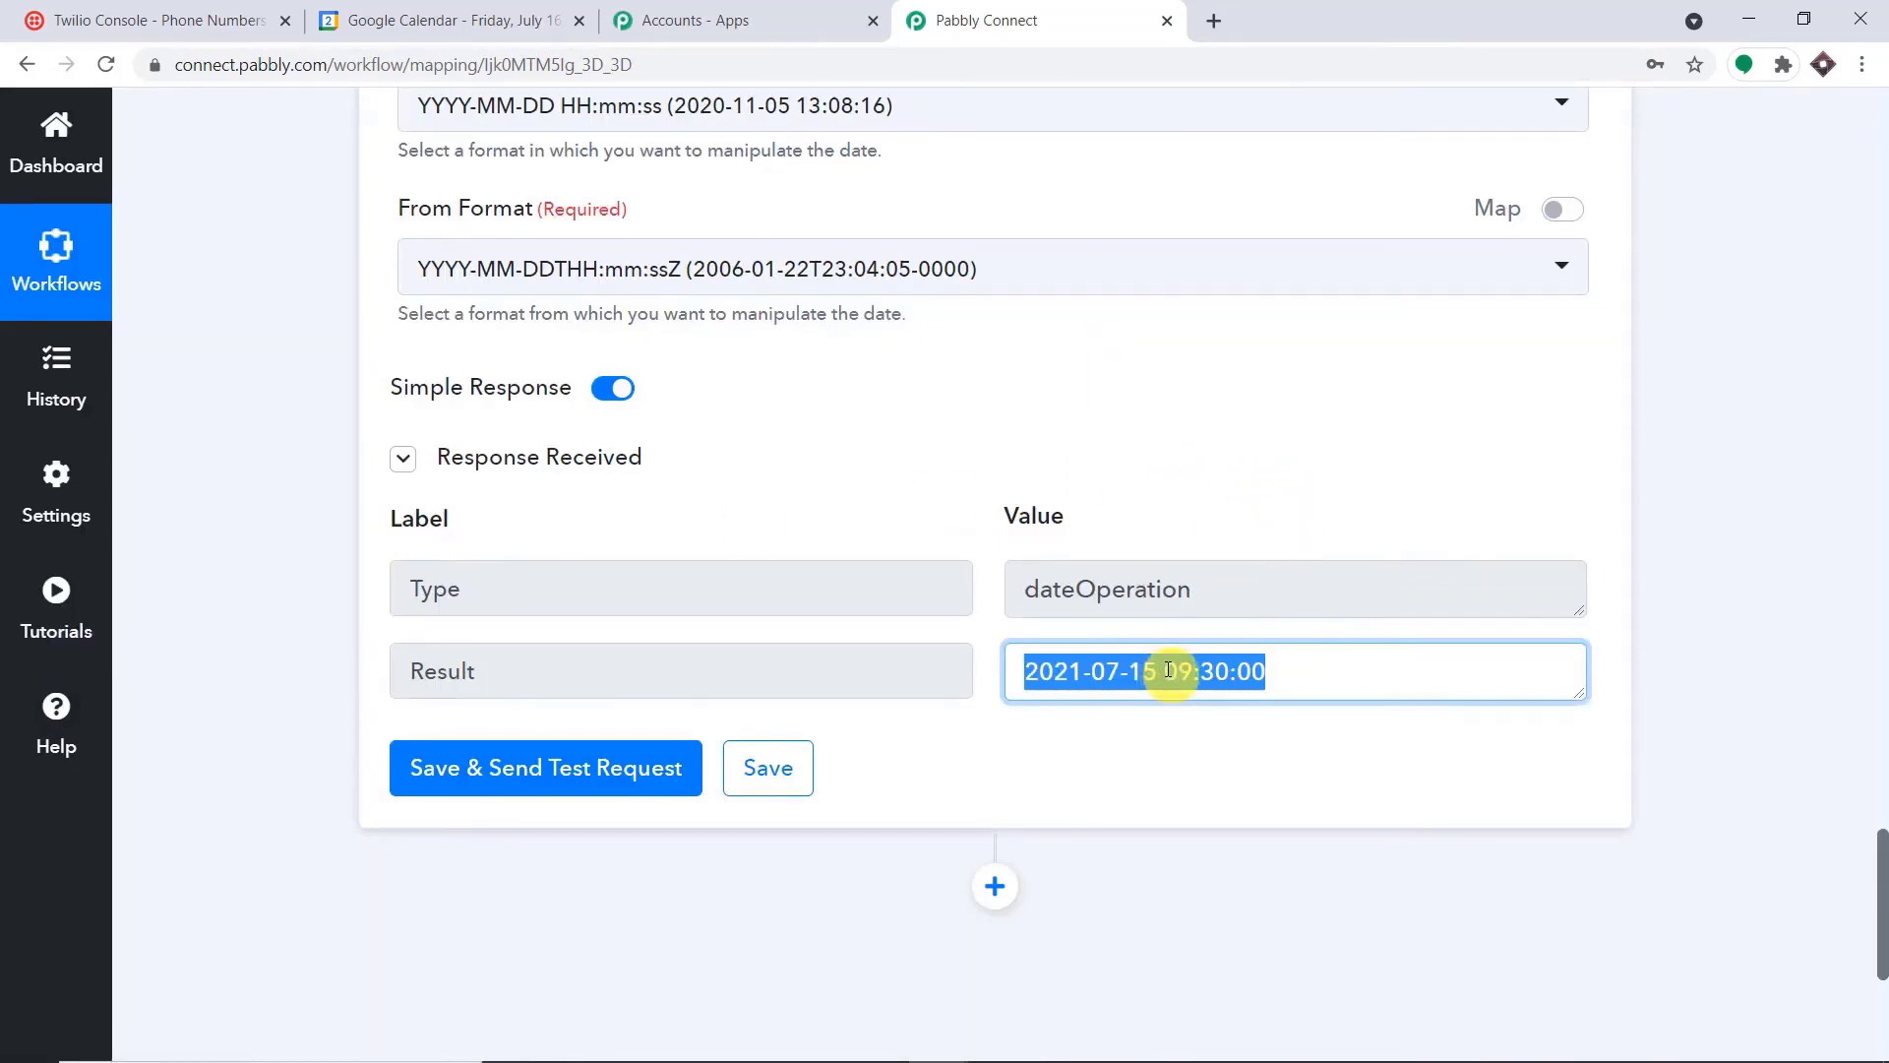
scroll(1017, 382, "up", 9)
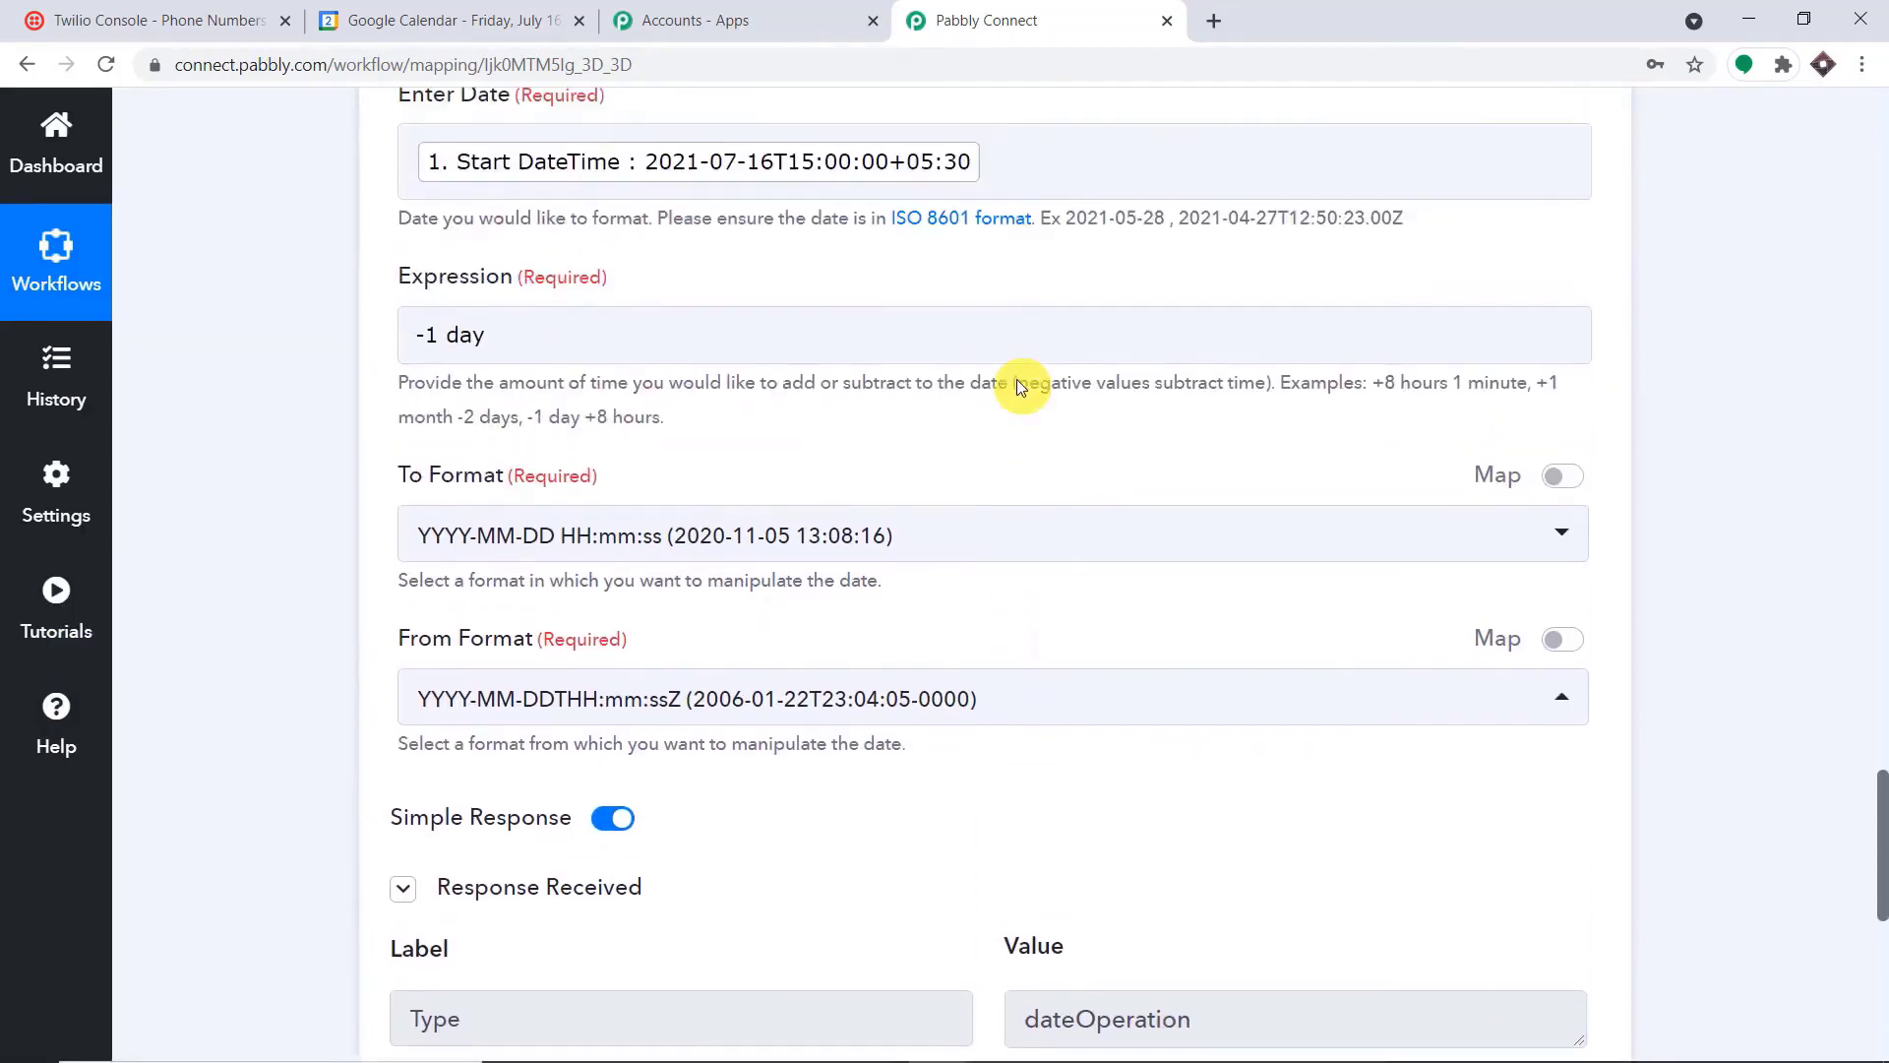
scroll(1017, 382, "down", 10)
scroll(1019, 389, "down", 4)
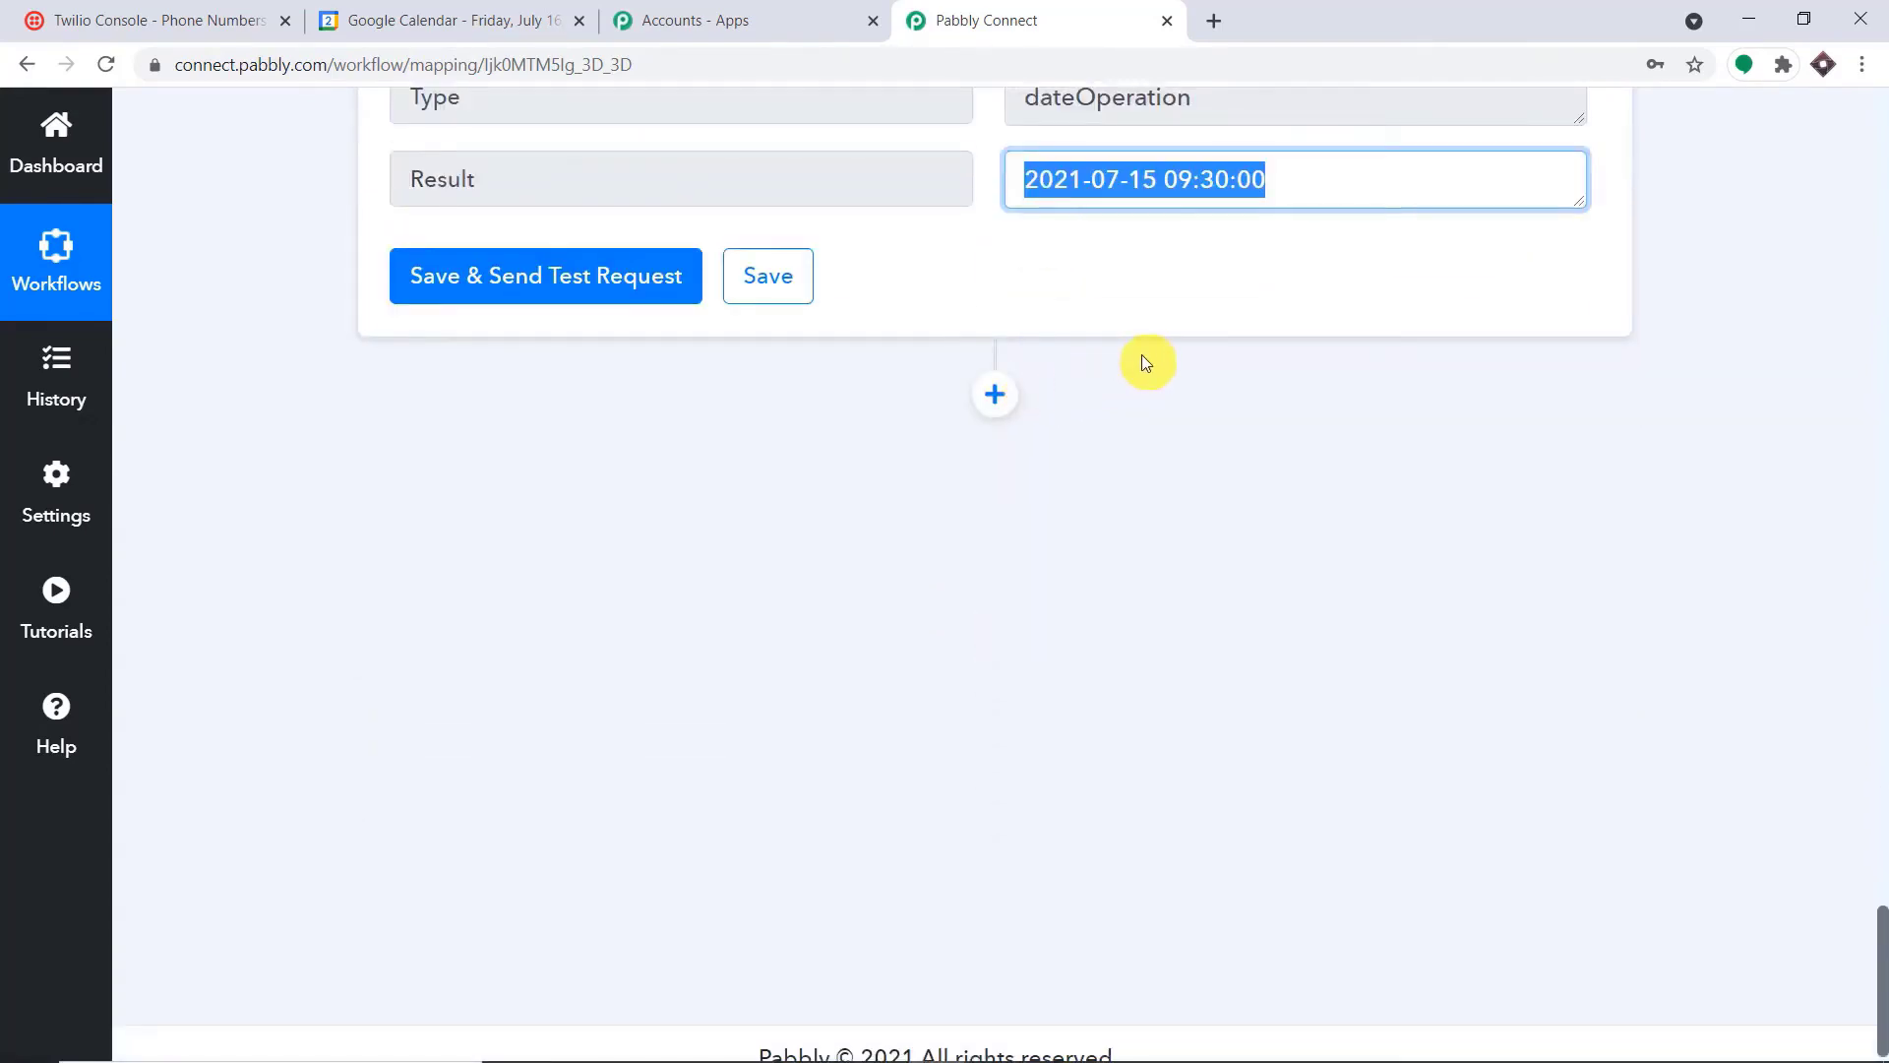
scroll(1139, 357, "up", 1)
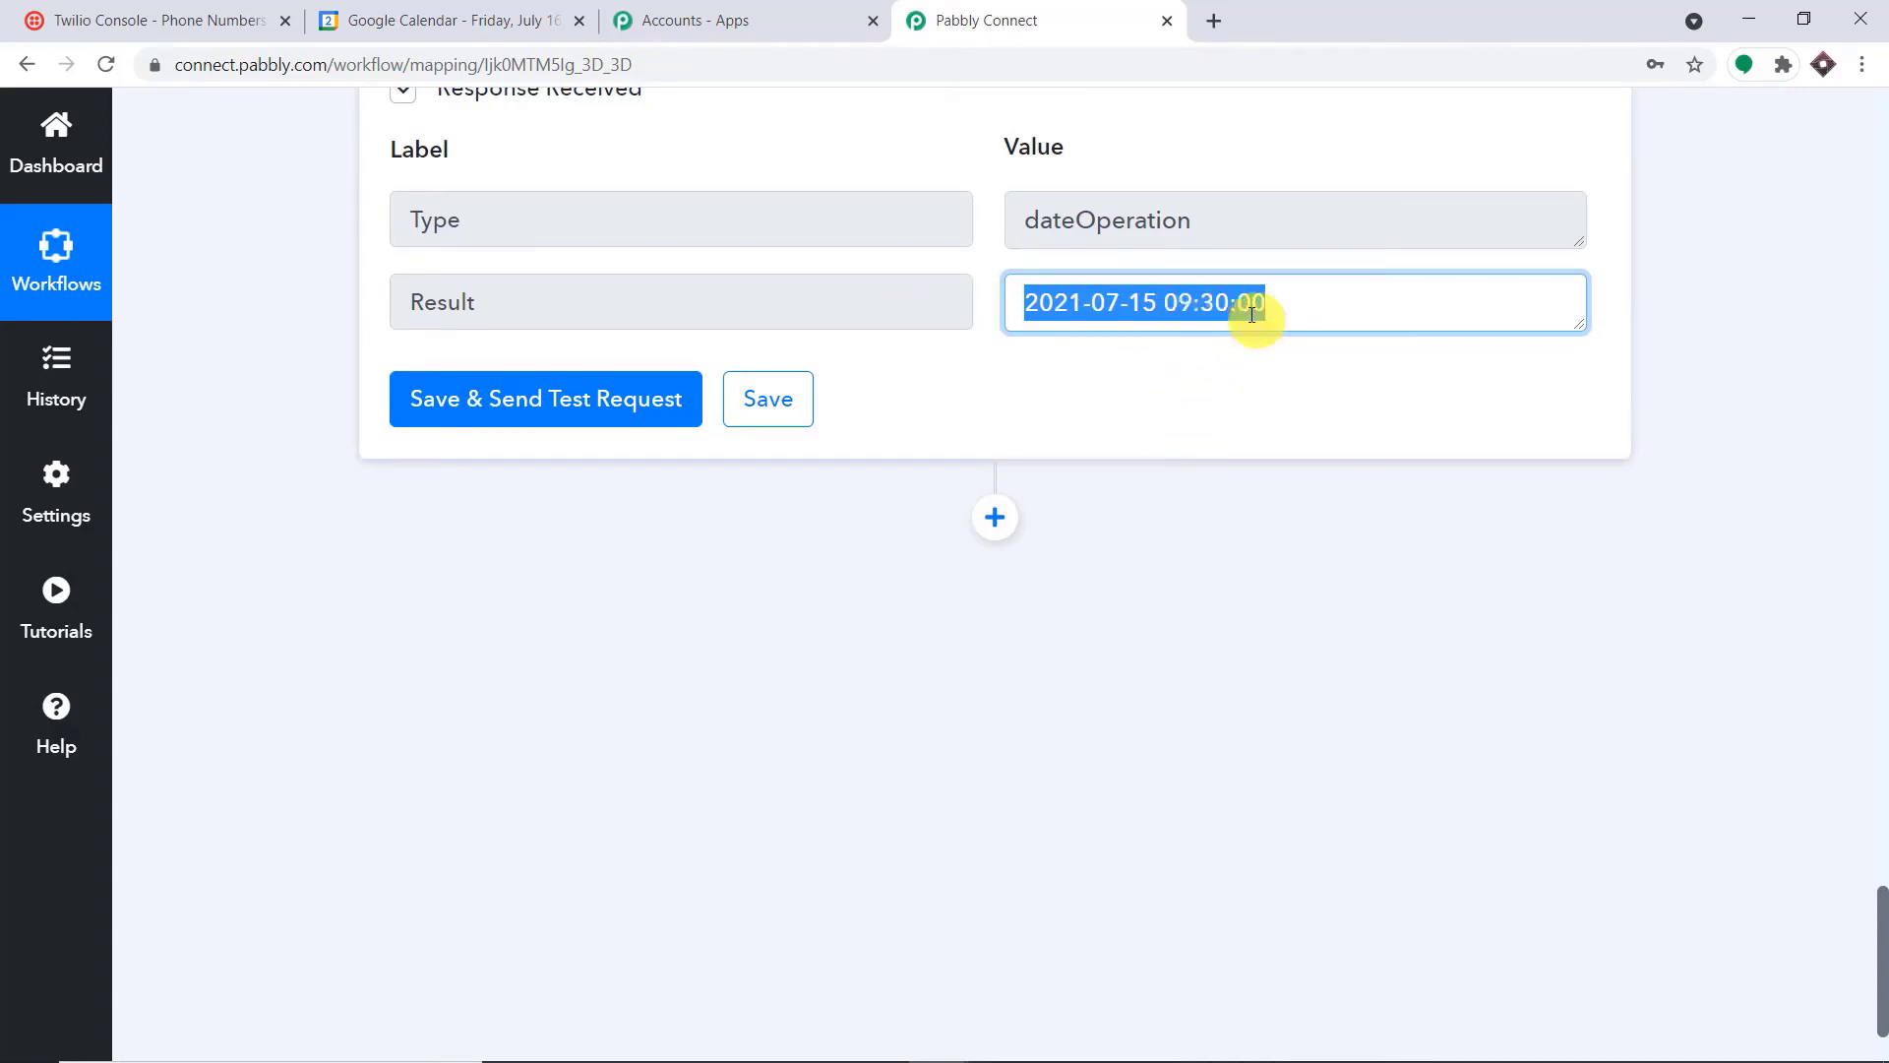
Add a Delay by Pabbly action after the Date/Time Formatter step and set its delay type to Delay Until
mouse_move(1769, 1047)
scroll(1132, 295, "down", 2)
left_click(999, 363)
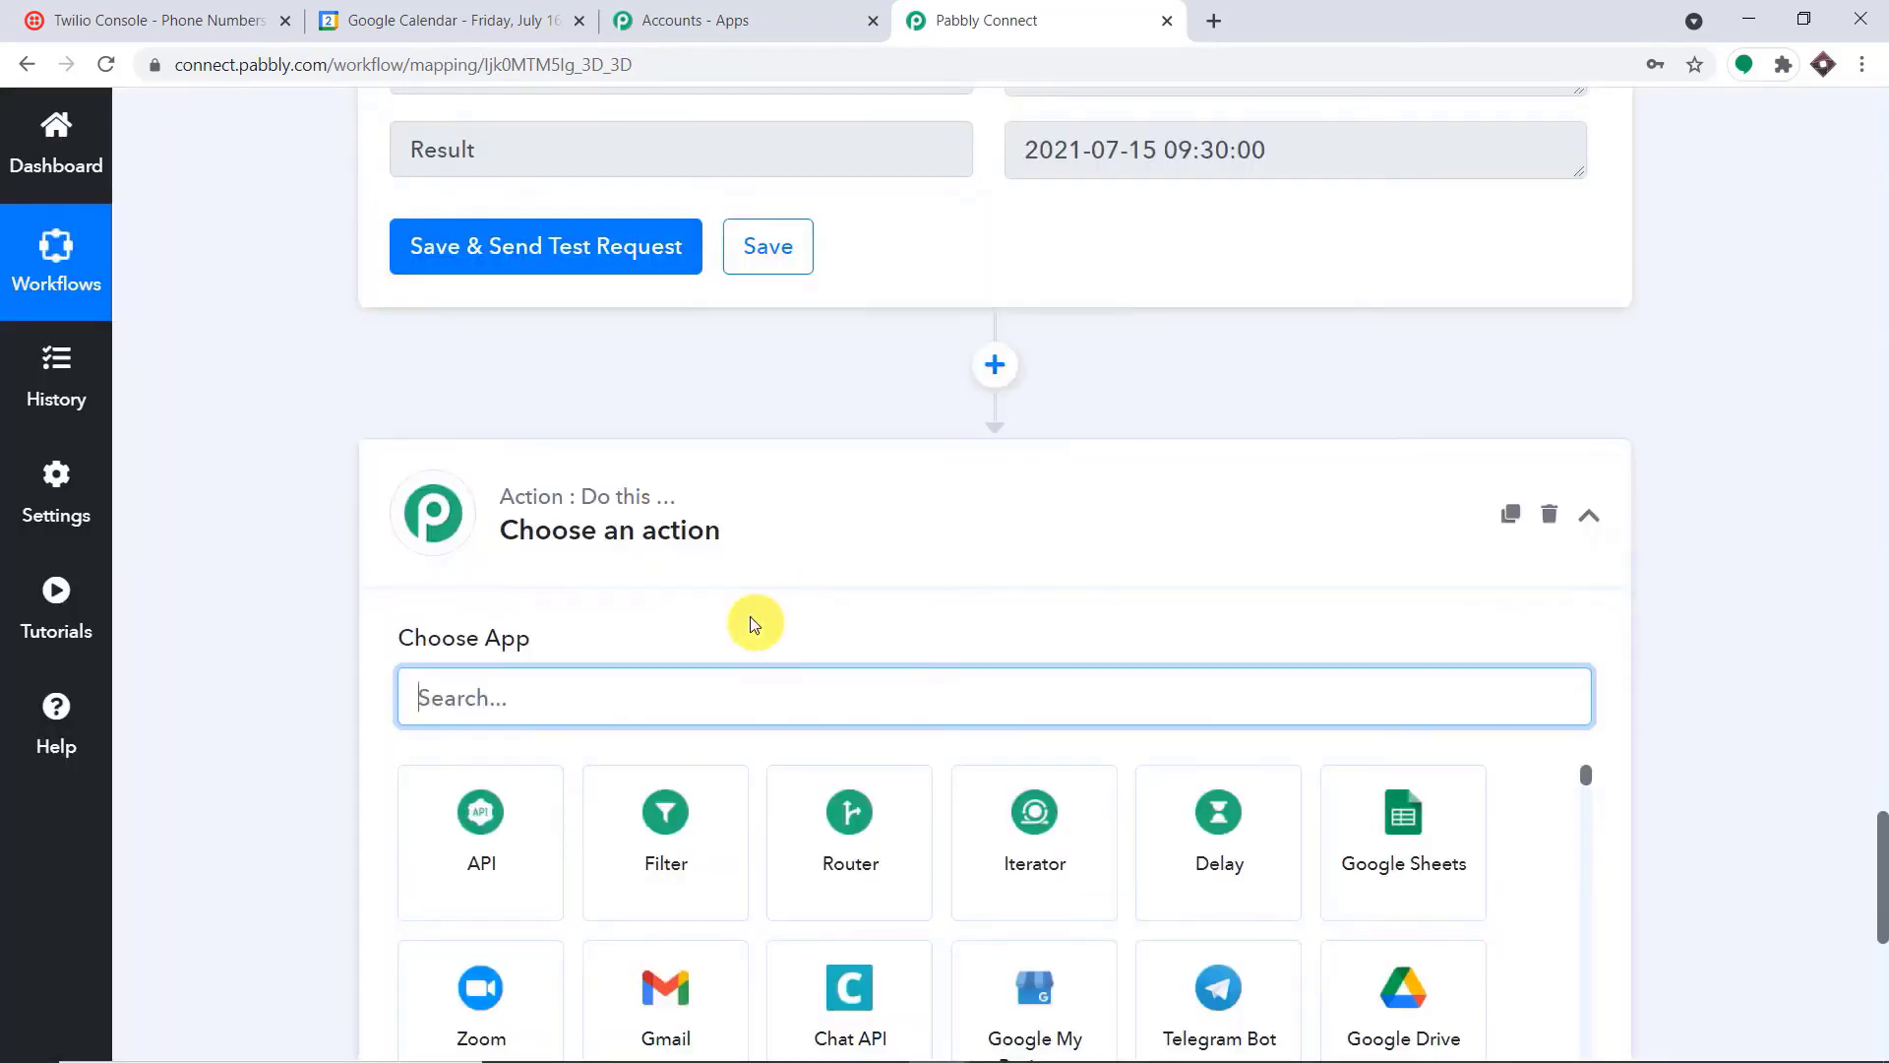
type("del")
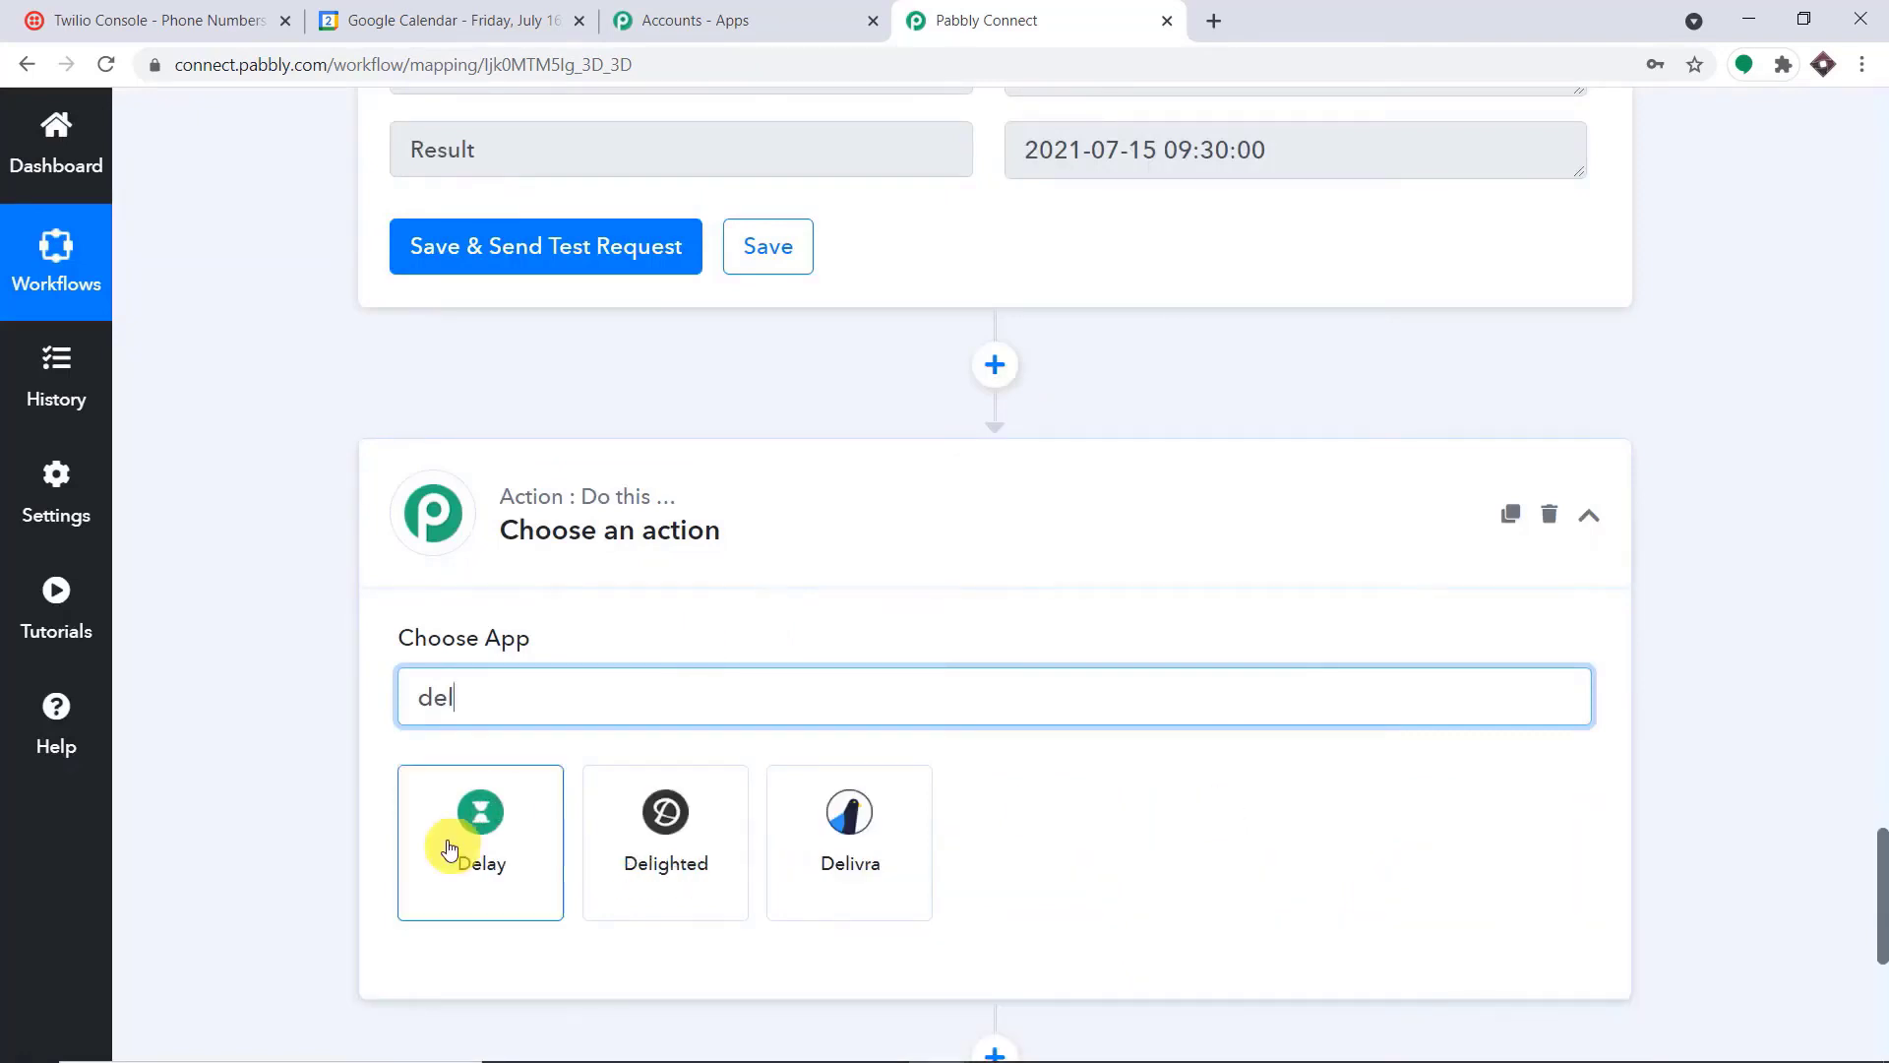
left_click(450, 848)
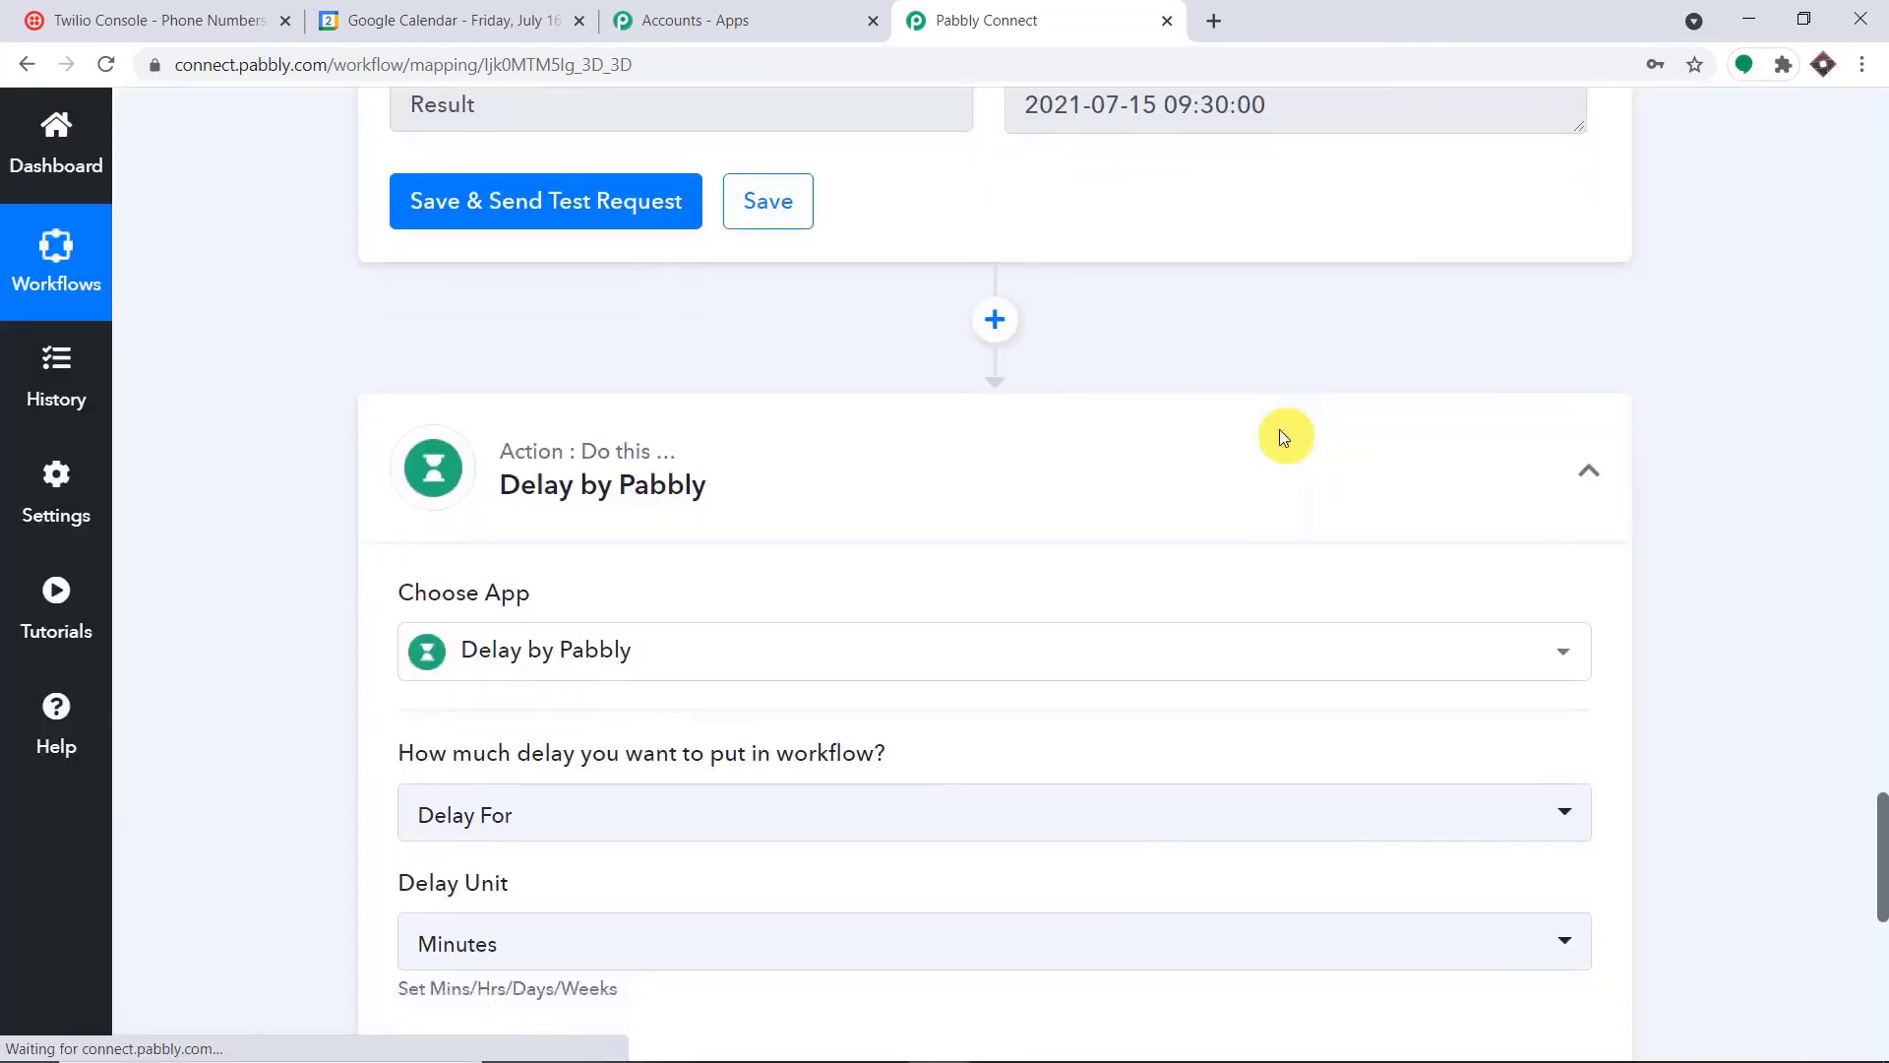
scroll(1280, 429, "down", 5)
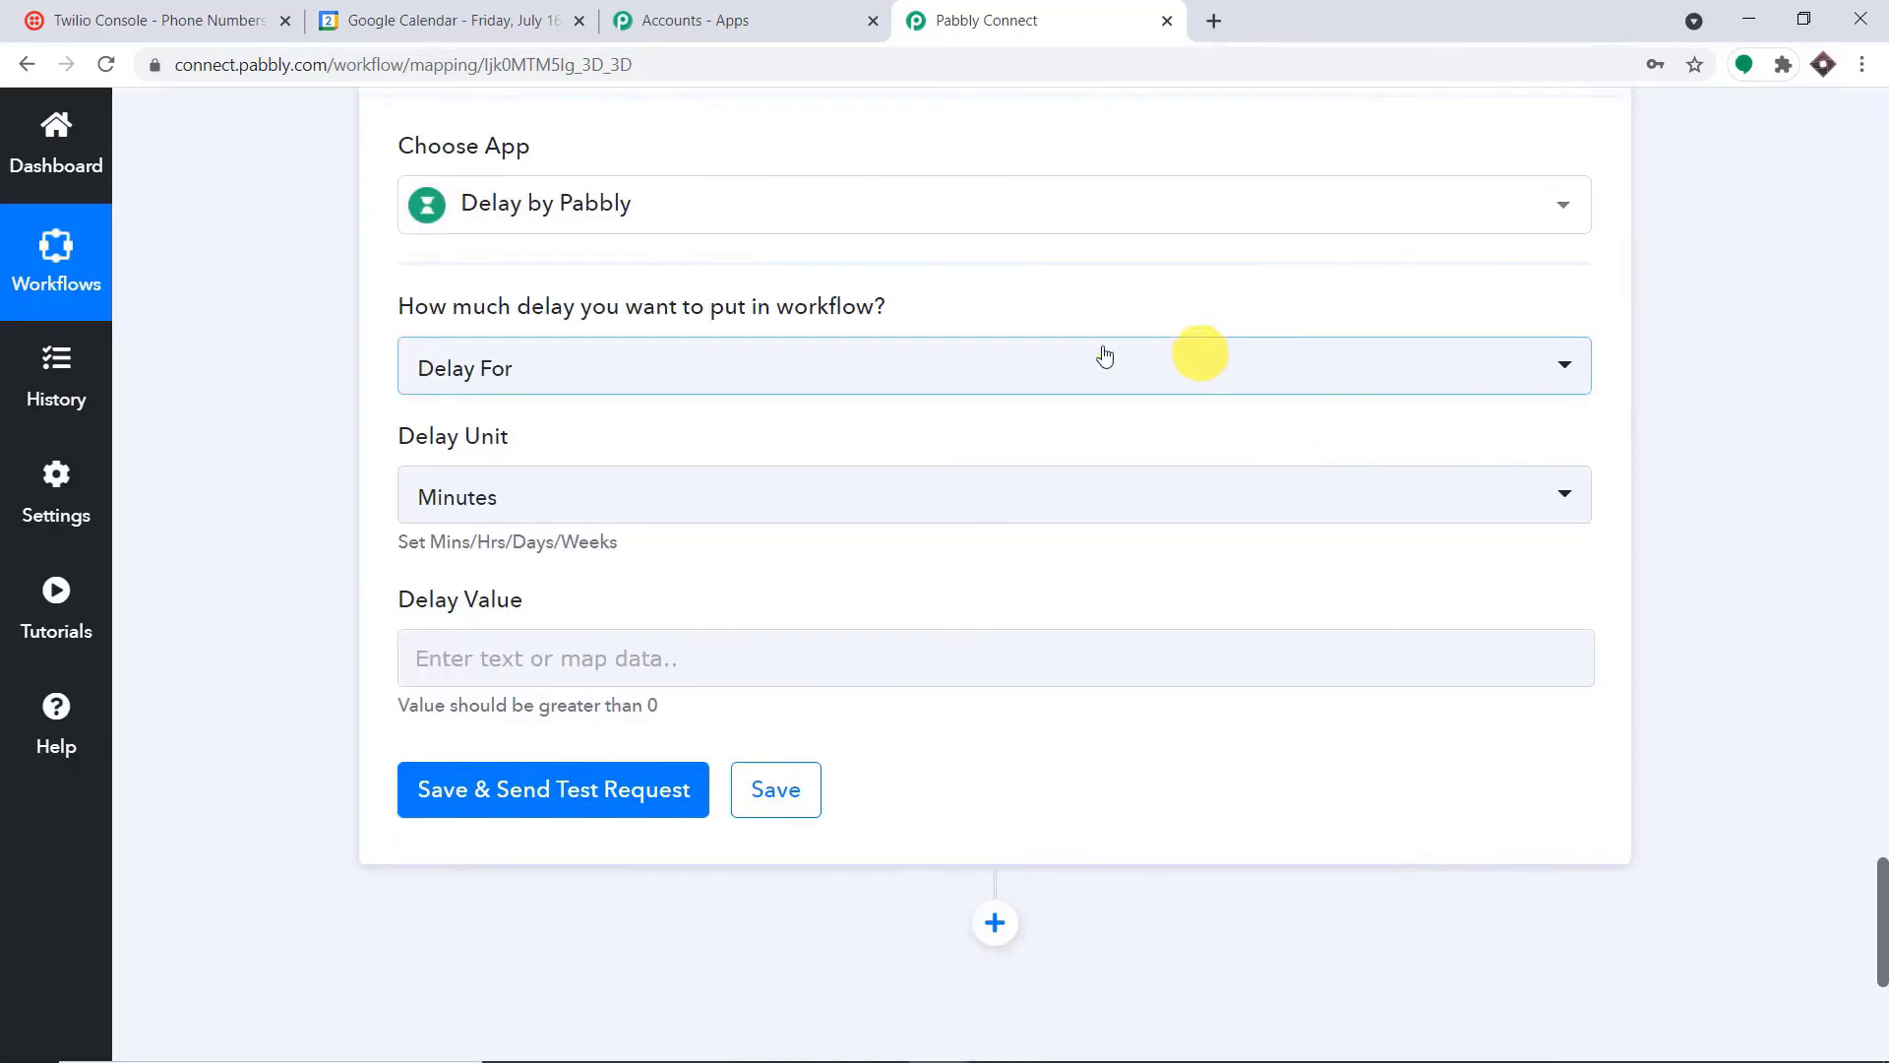
left_click(843, 371)
left_click(615, 576)
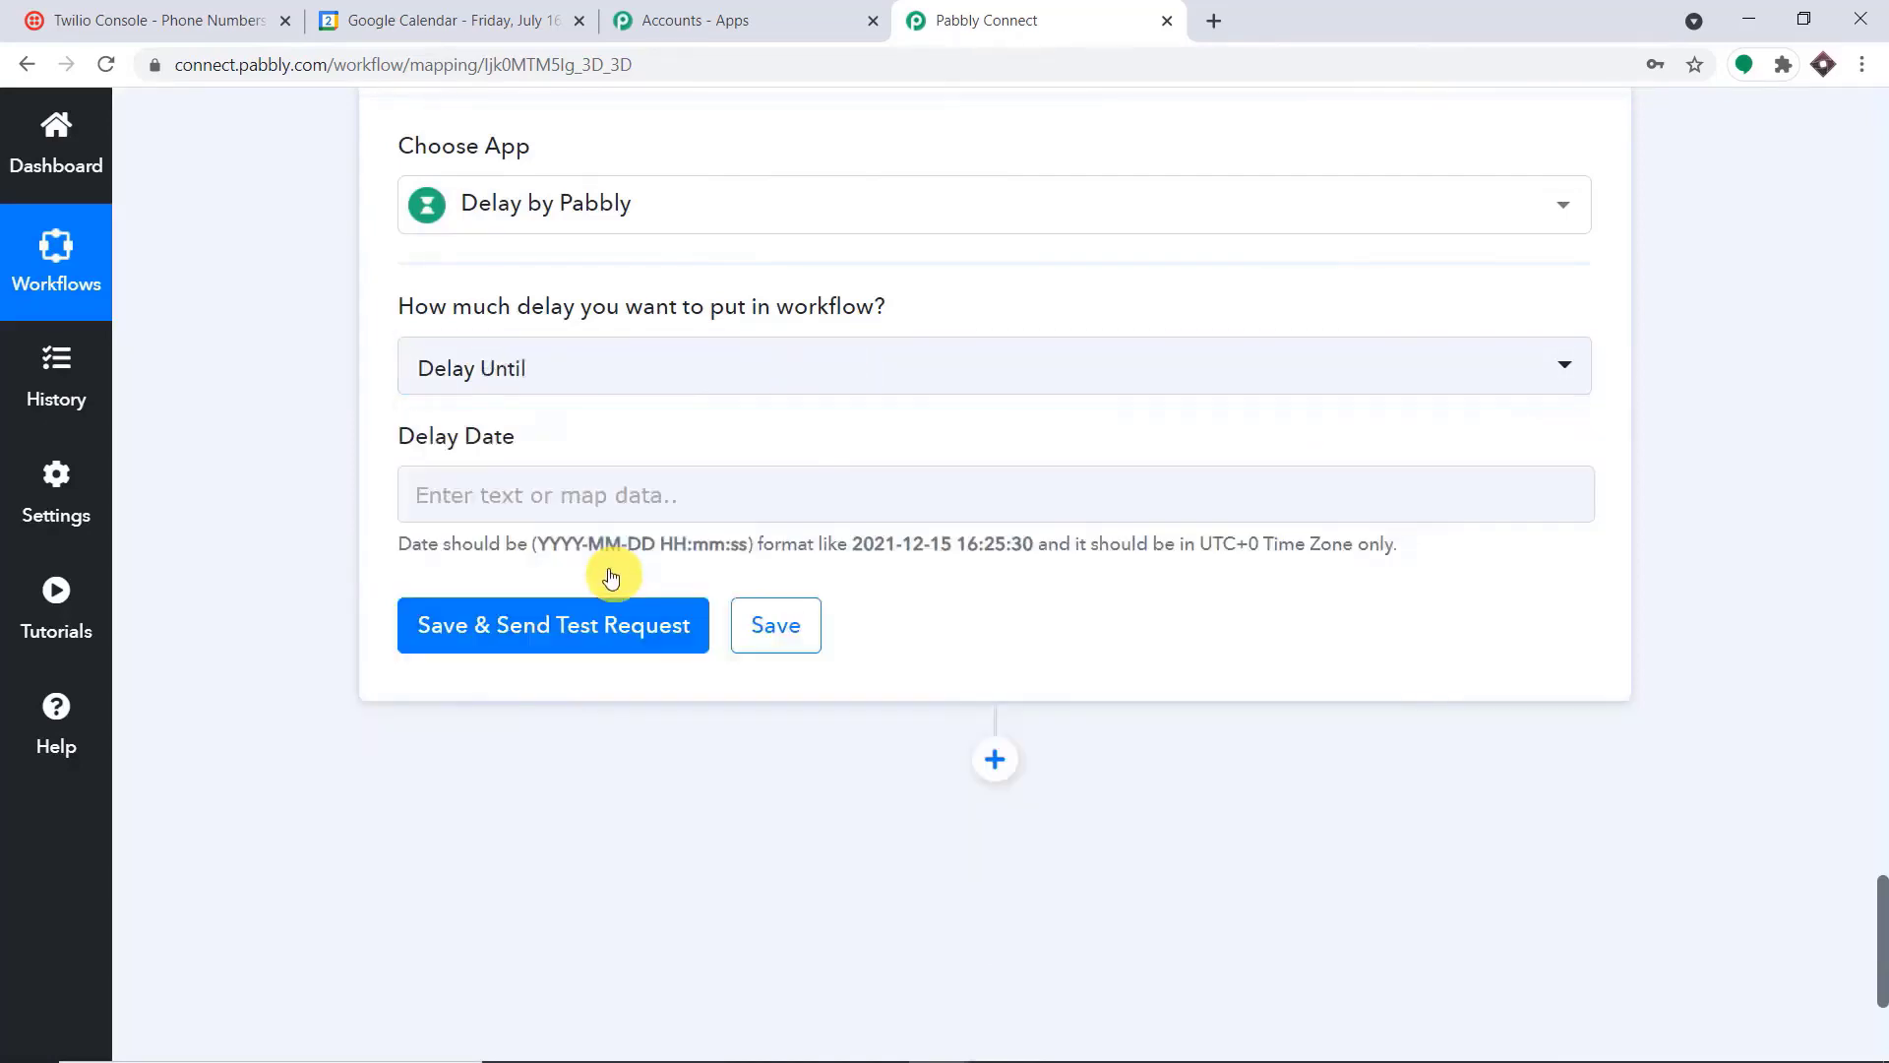
Map the Result of the Date/Time Formatter's Add/Subtract Time step into the Delay Date field
left_click(548, 480)
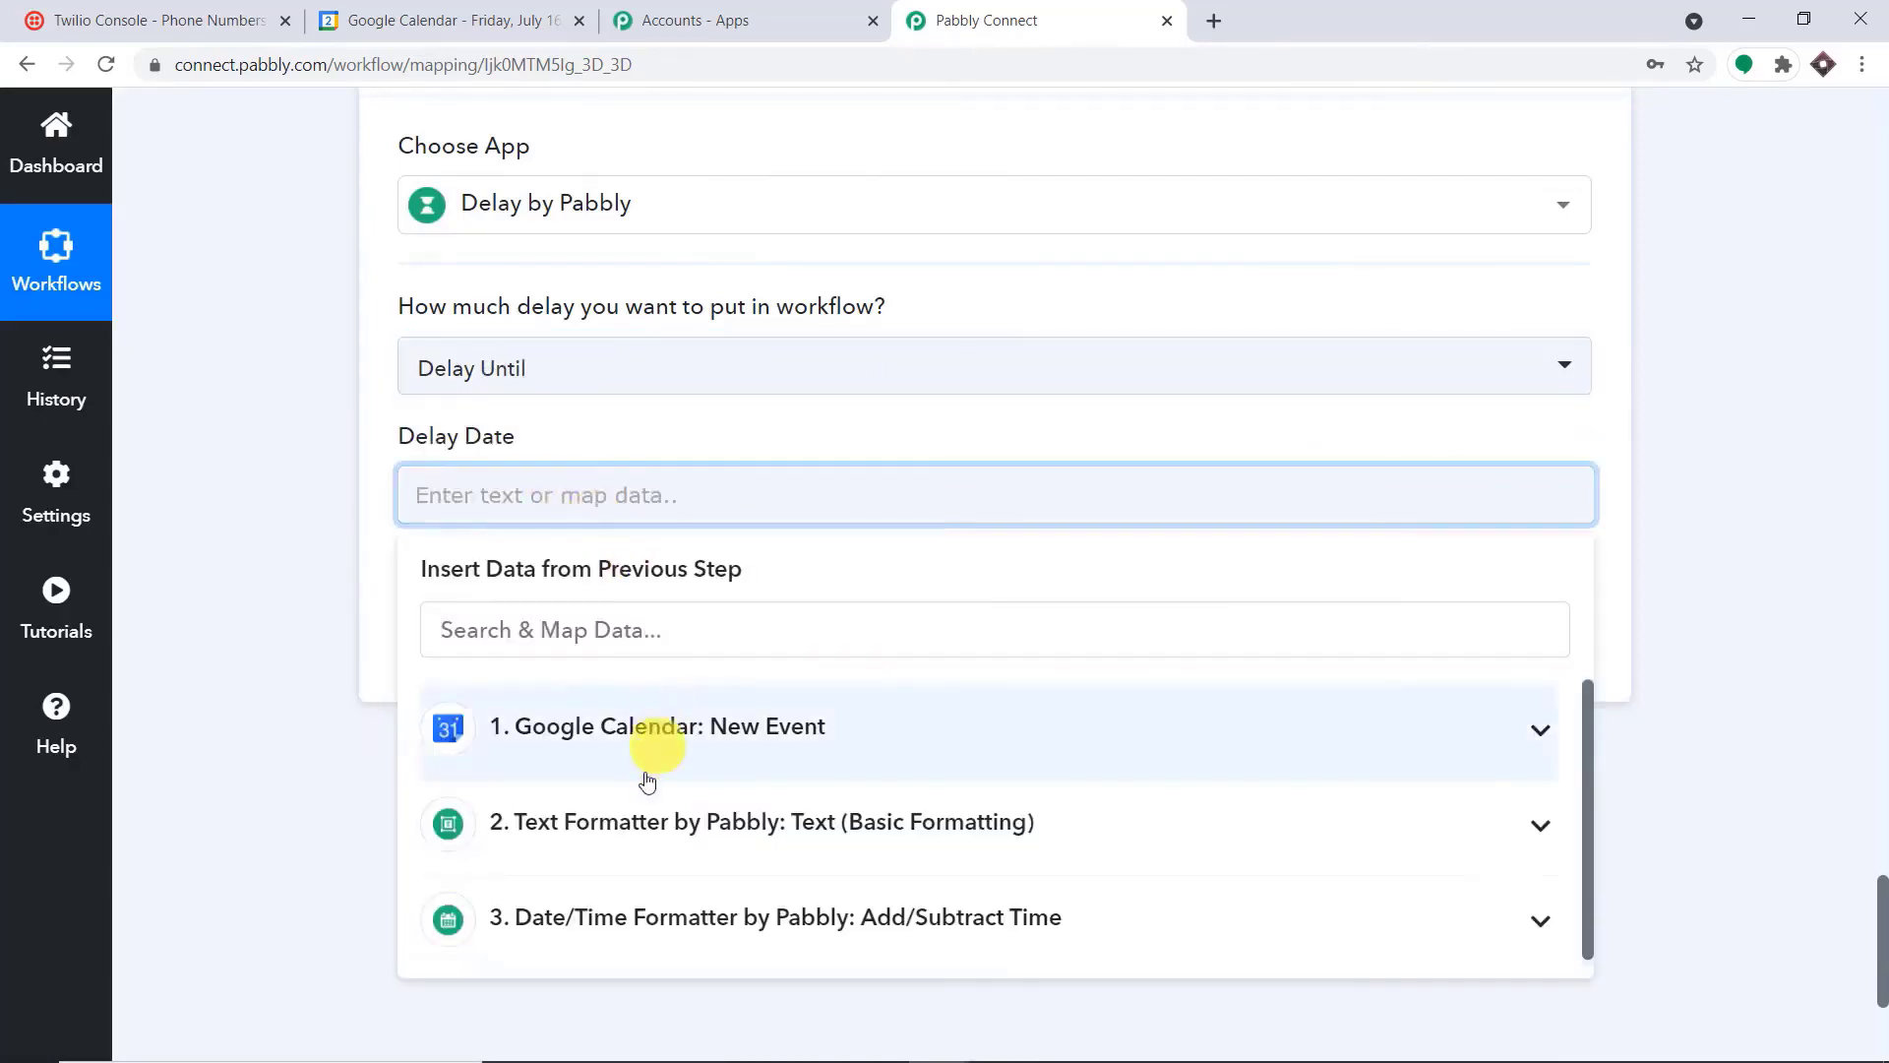
left_click(584, 902)
scroll(650, 943, "down", 1)
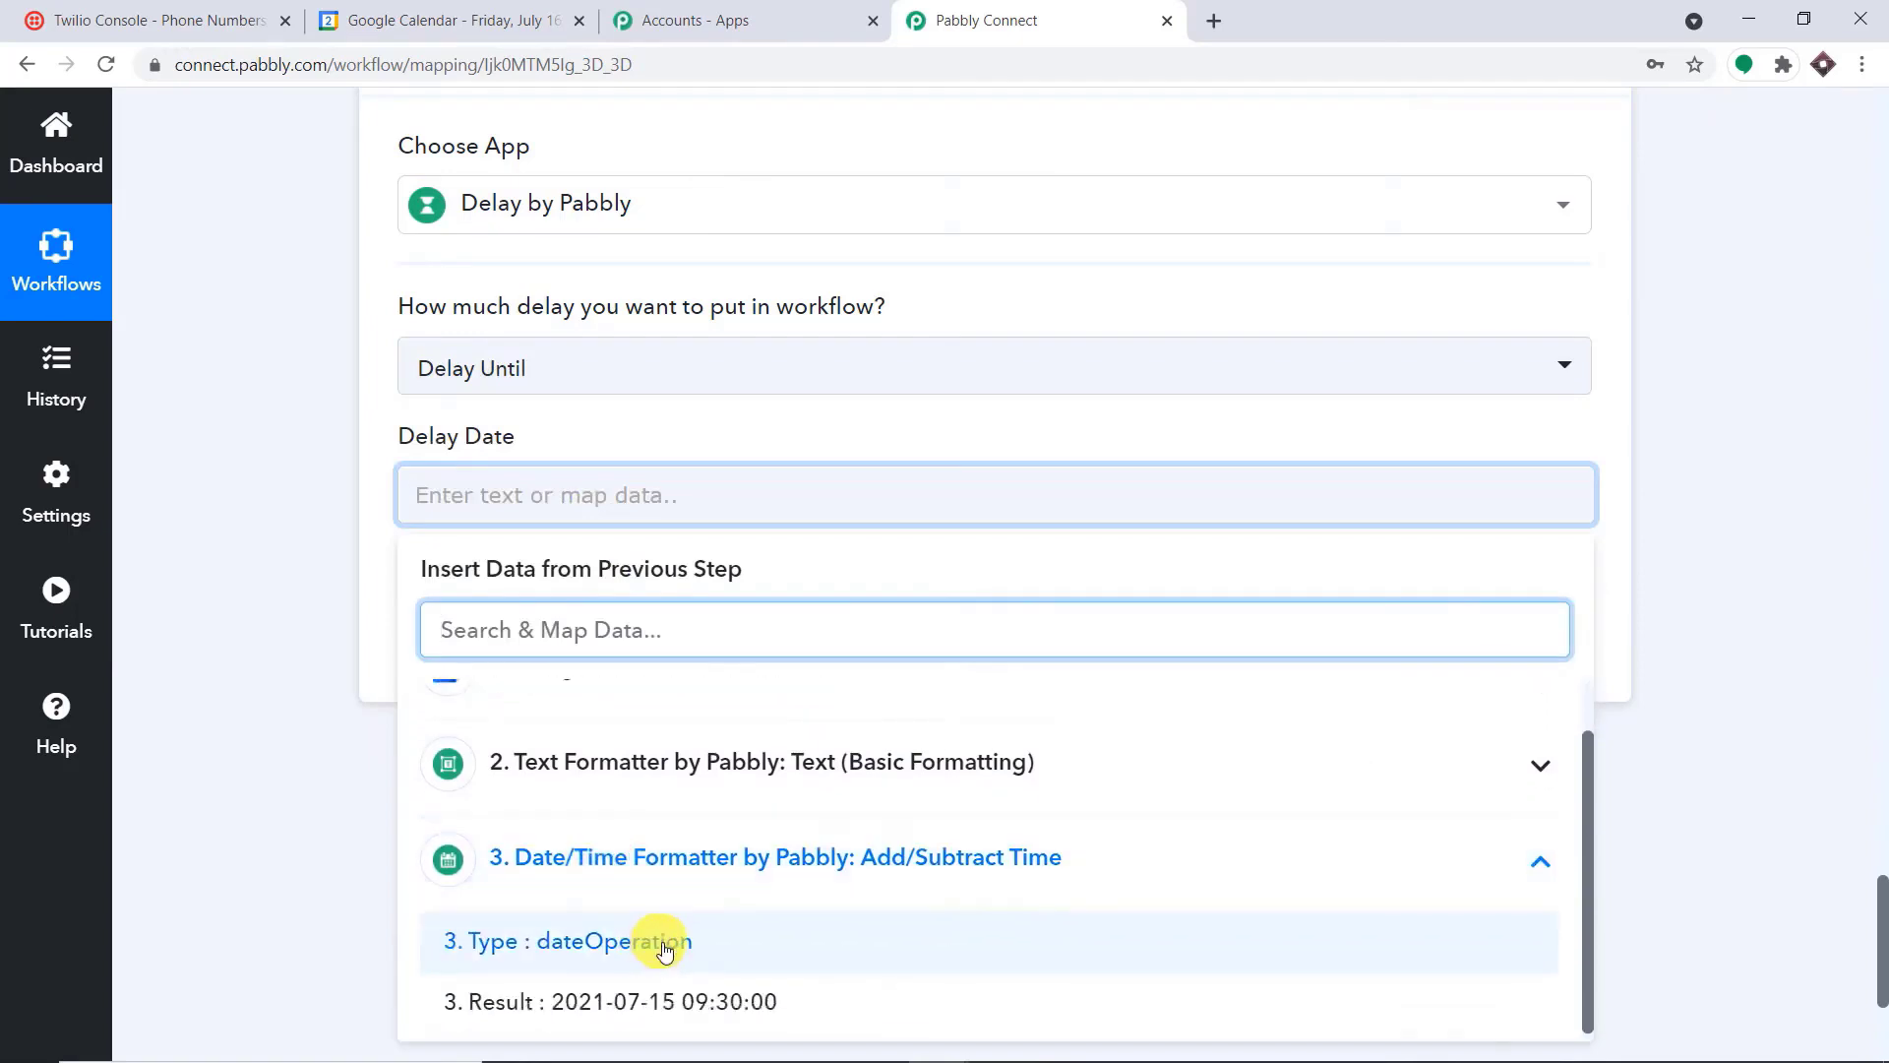
left_click(721, 1003)
left_click(981, 433)
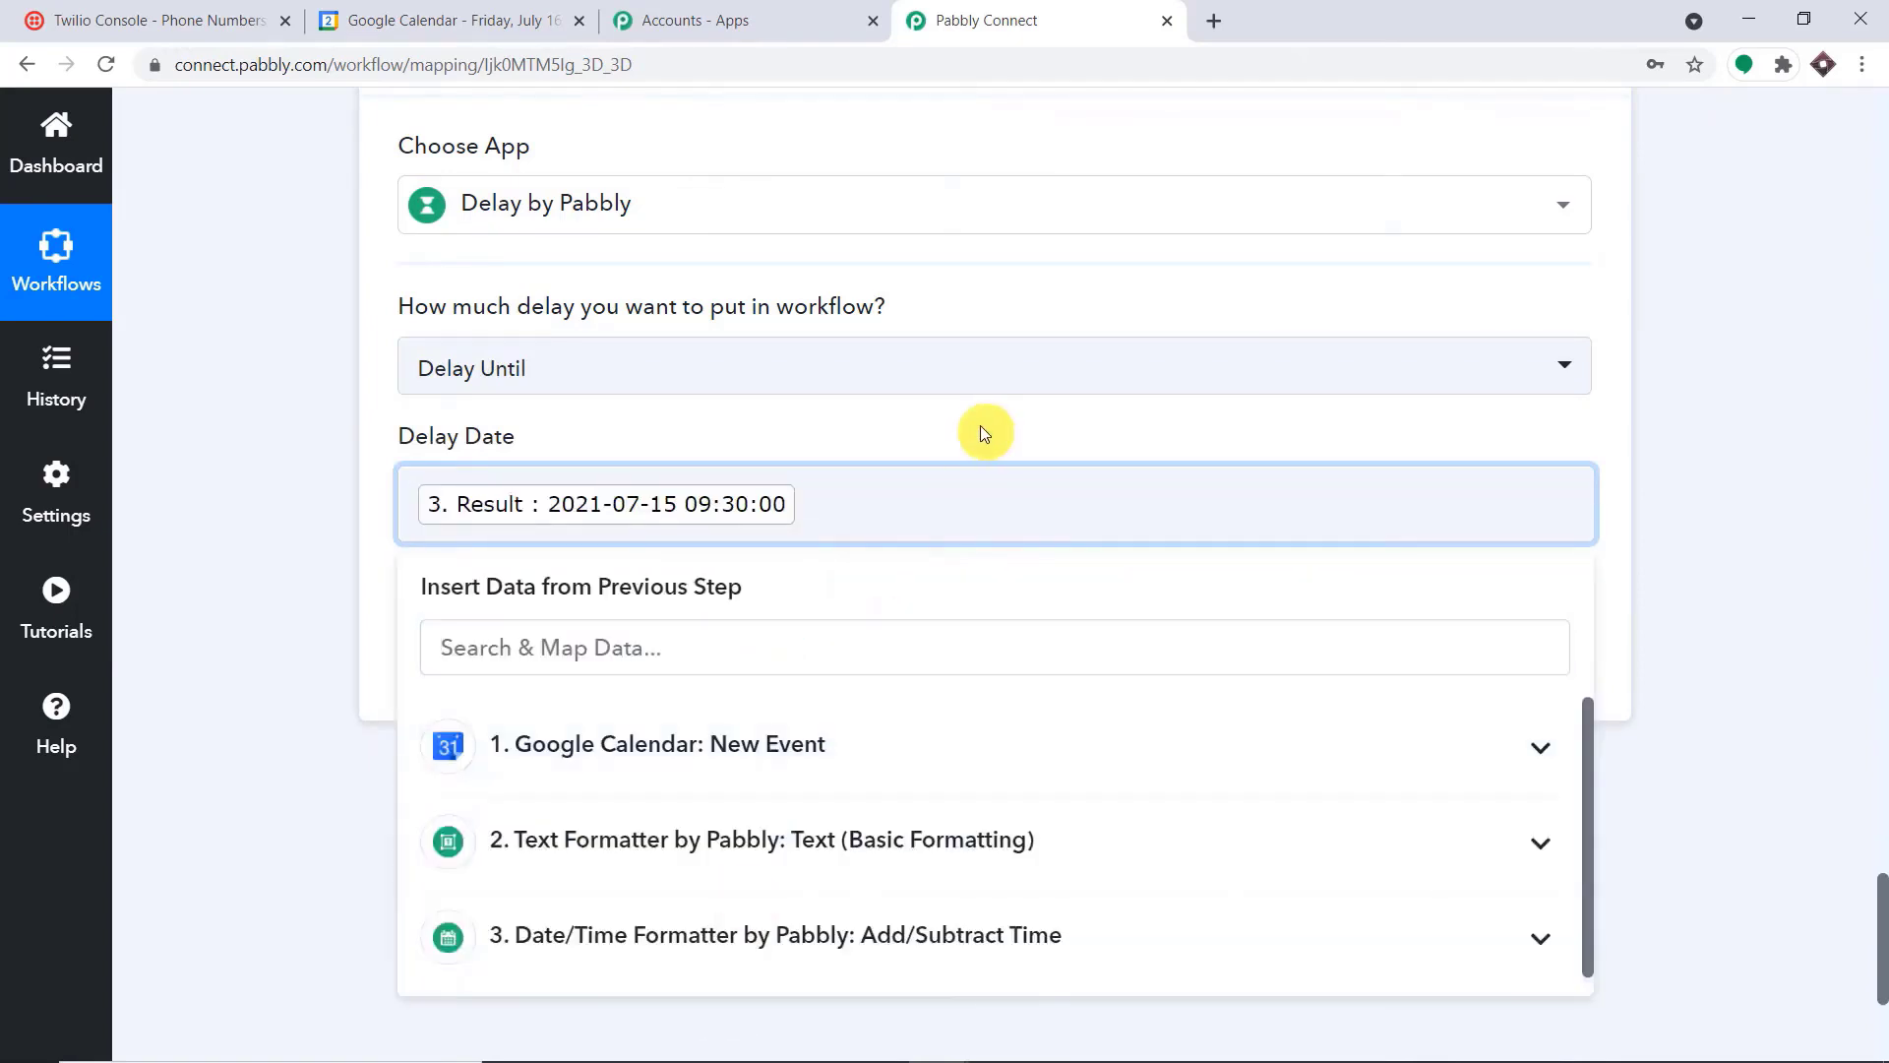
Save and test the Delay step, and check the delay date in the response message
left_click(981, 433)
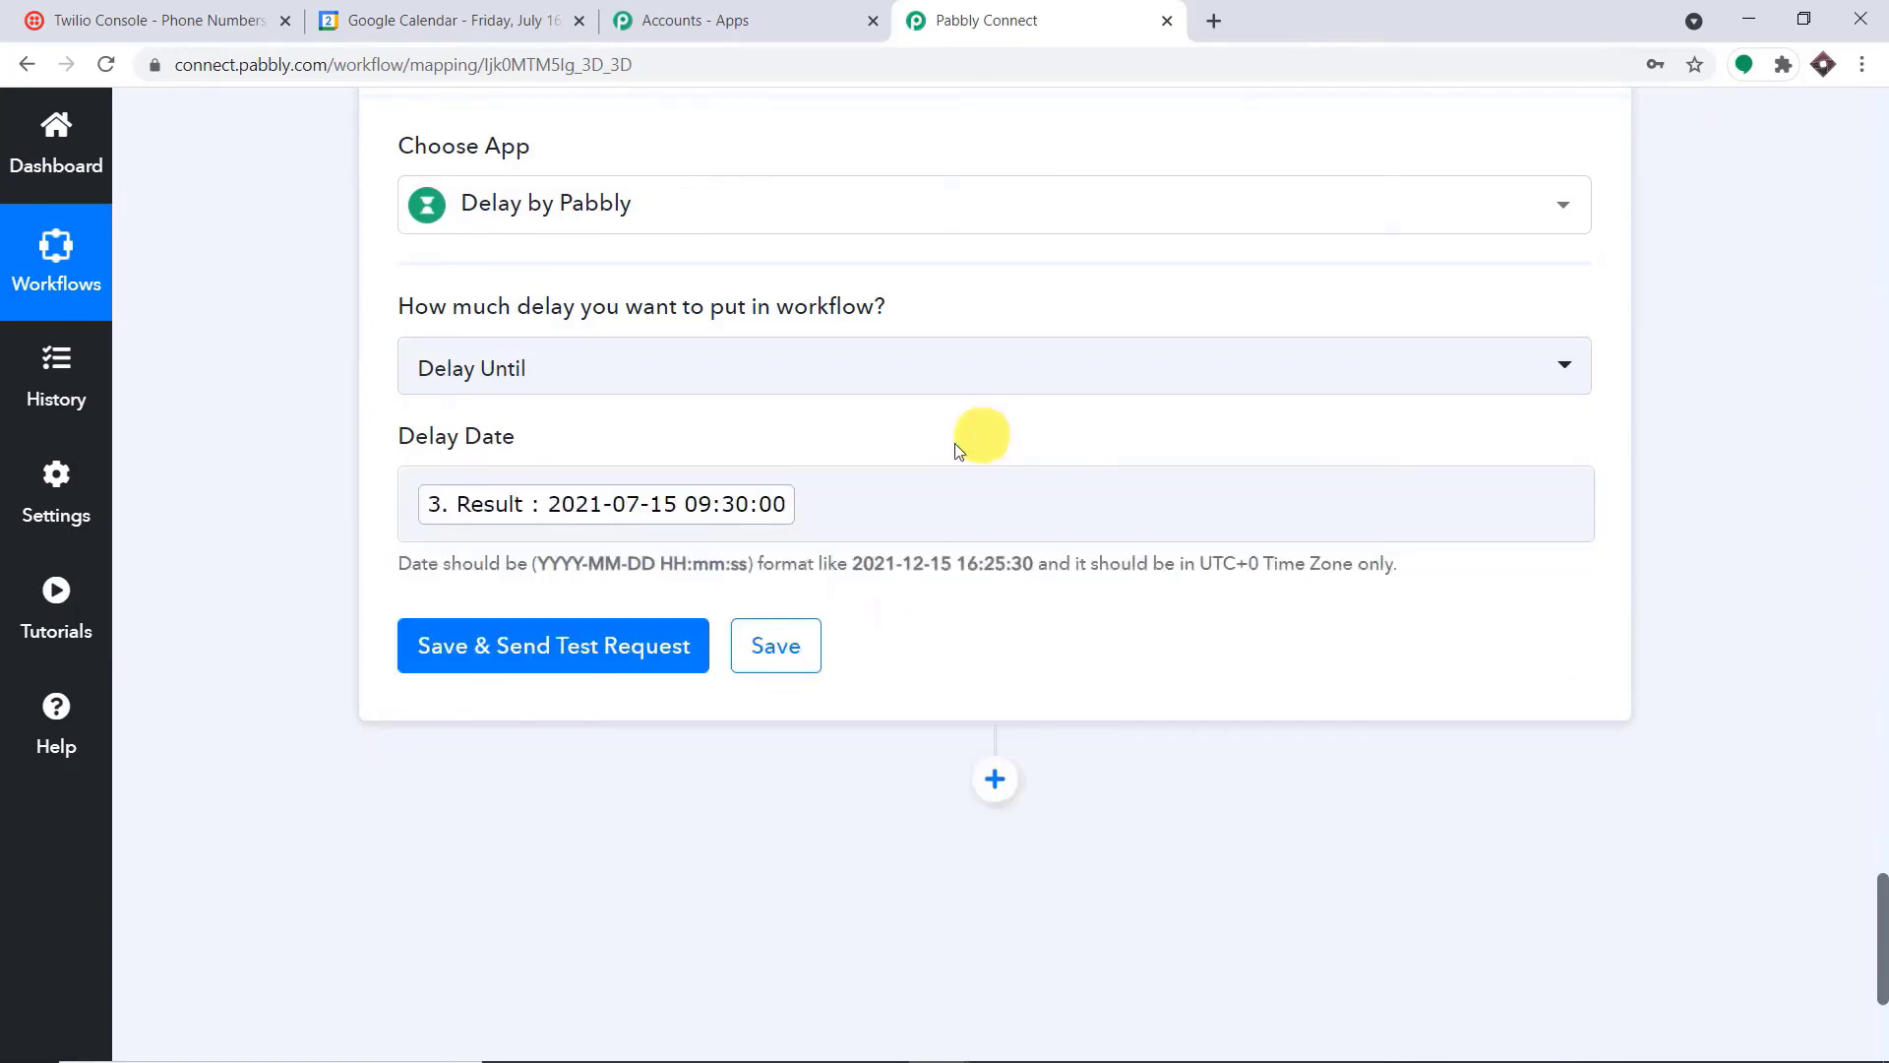
left_click(551, 646)
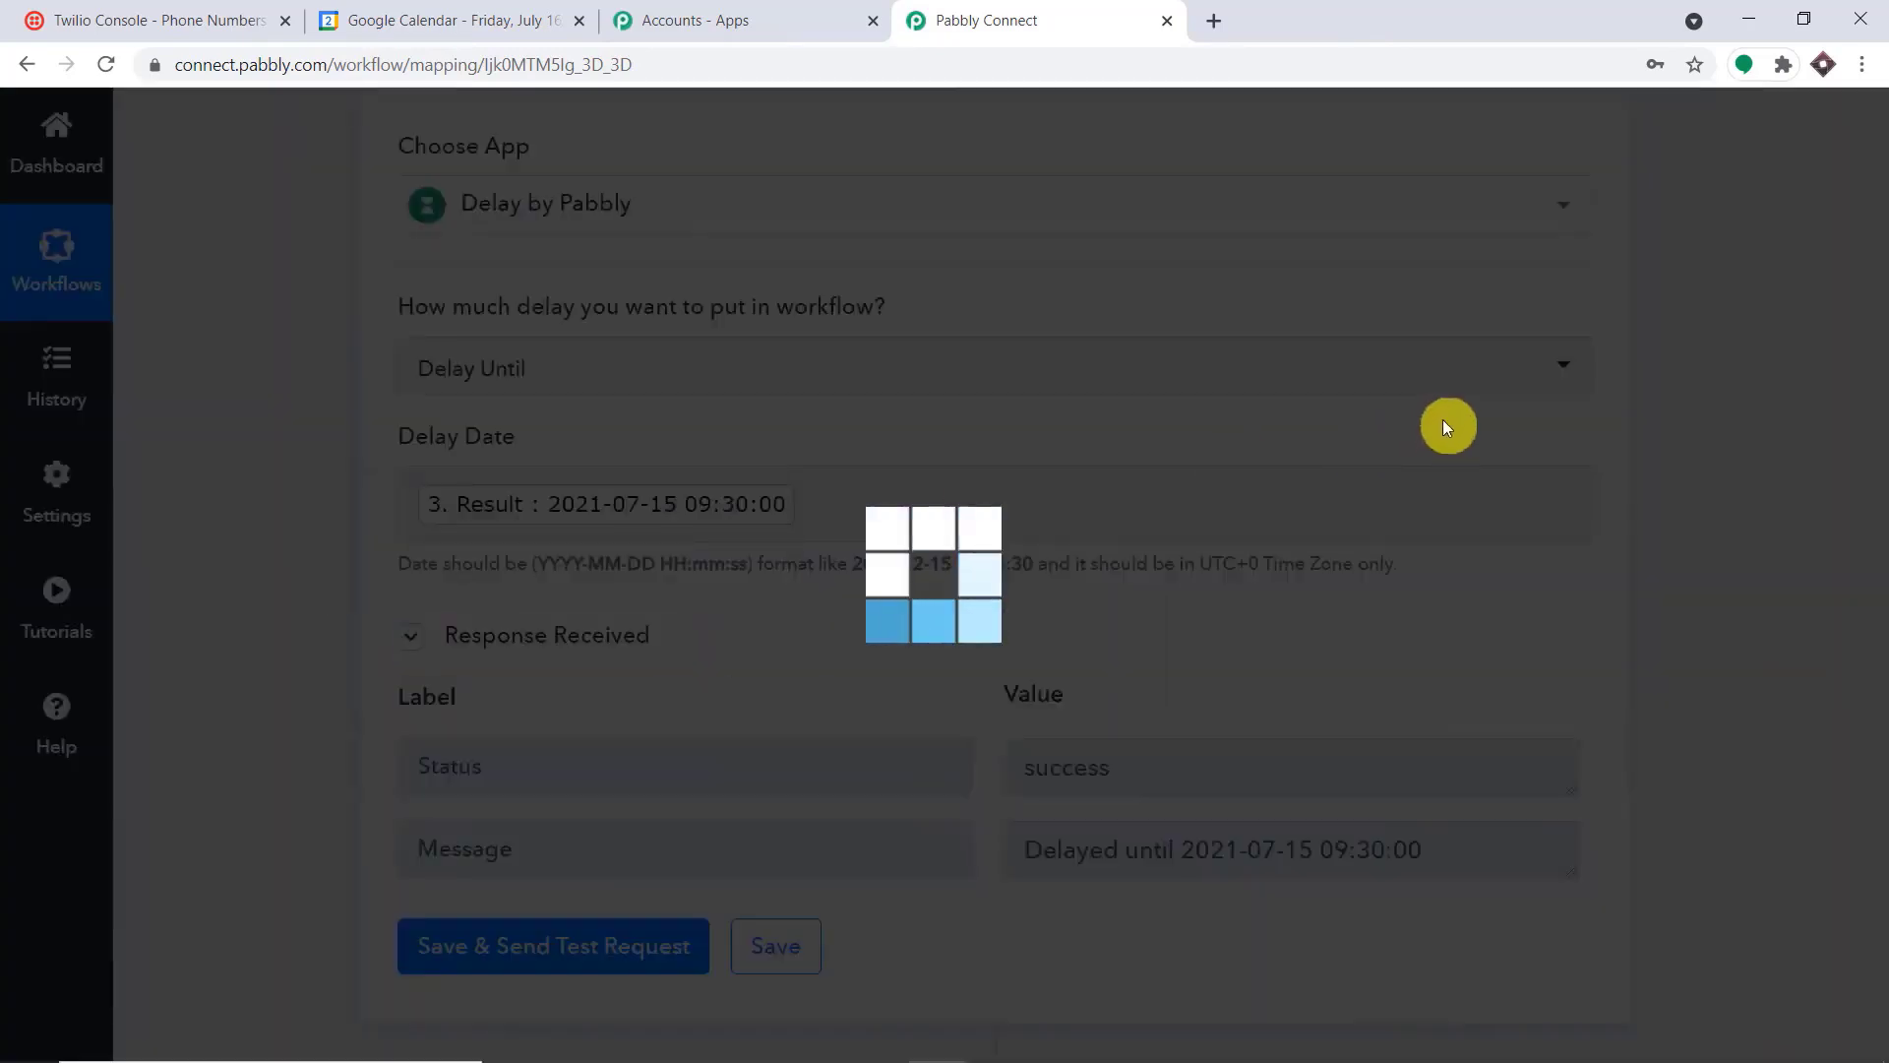
scroll(1443, 419, "down", 4)
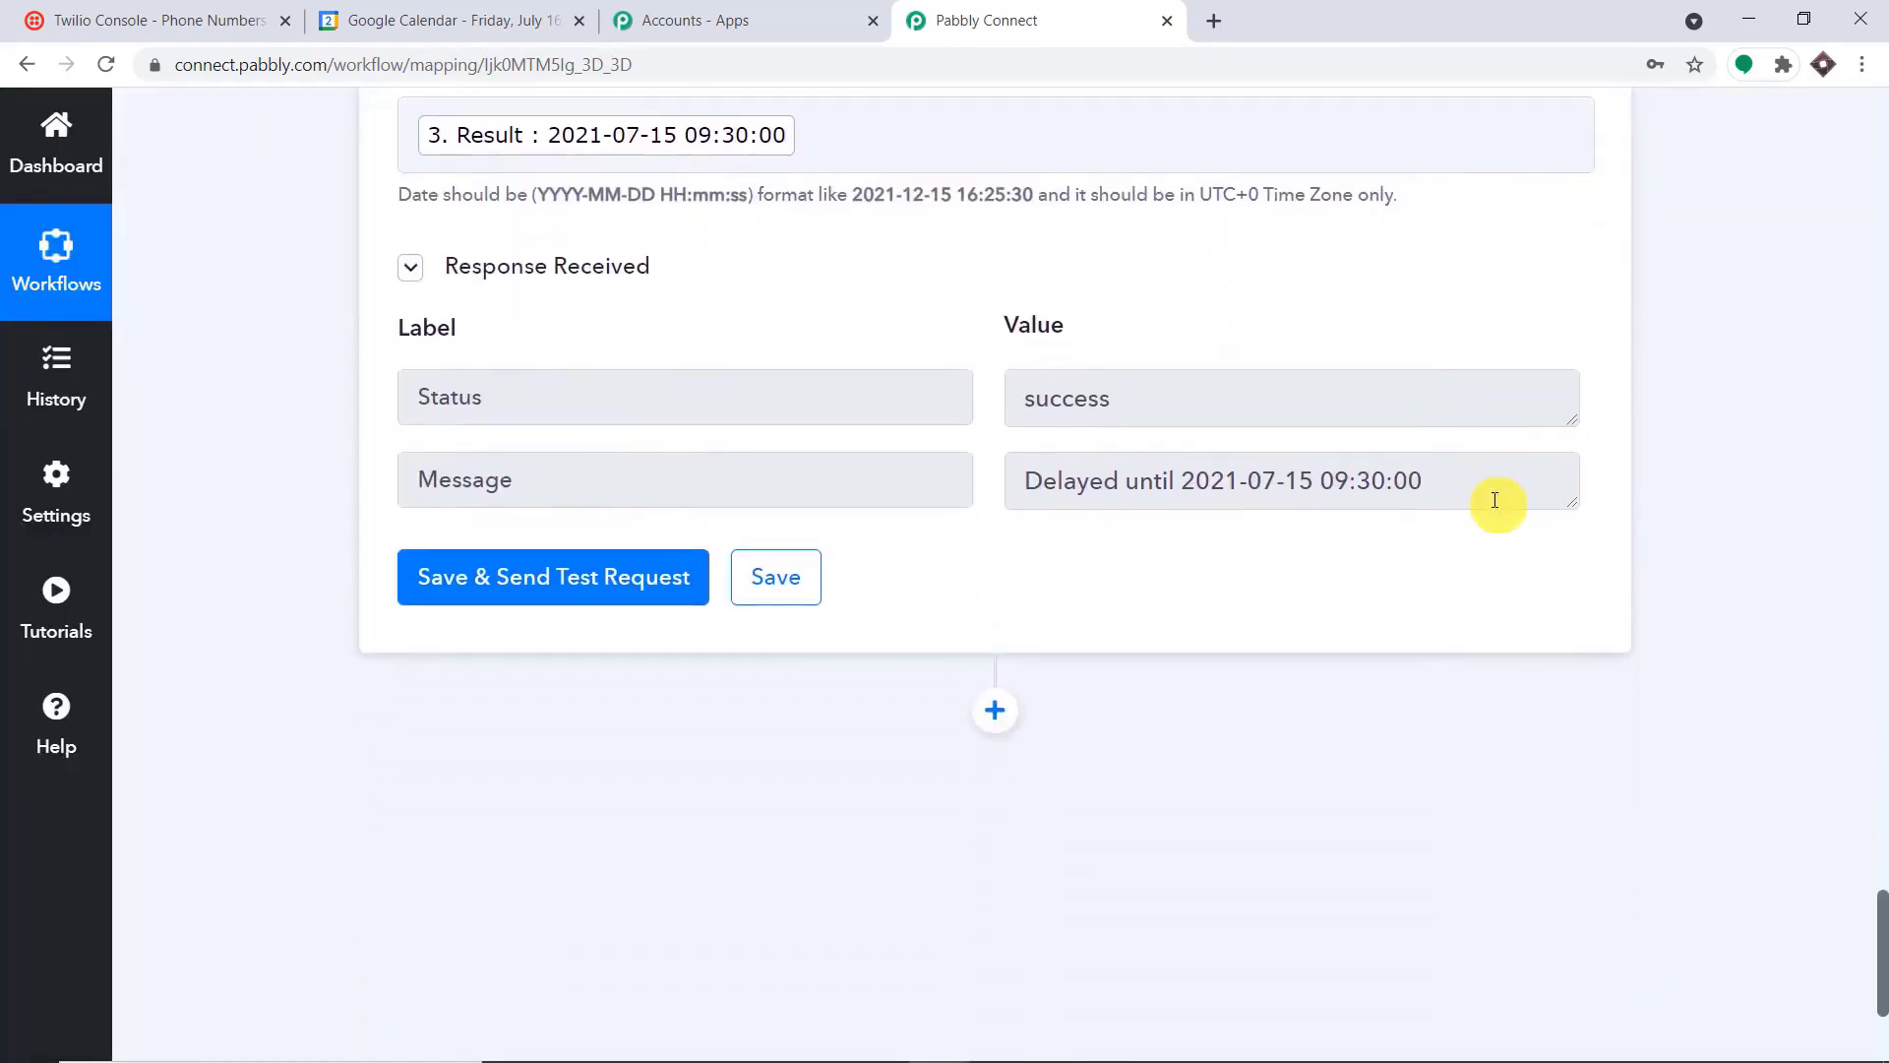
left_click_drag(1493, 498, 1014, 466)
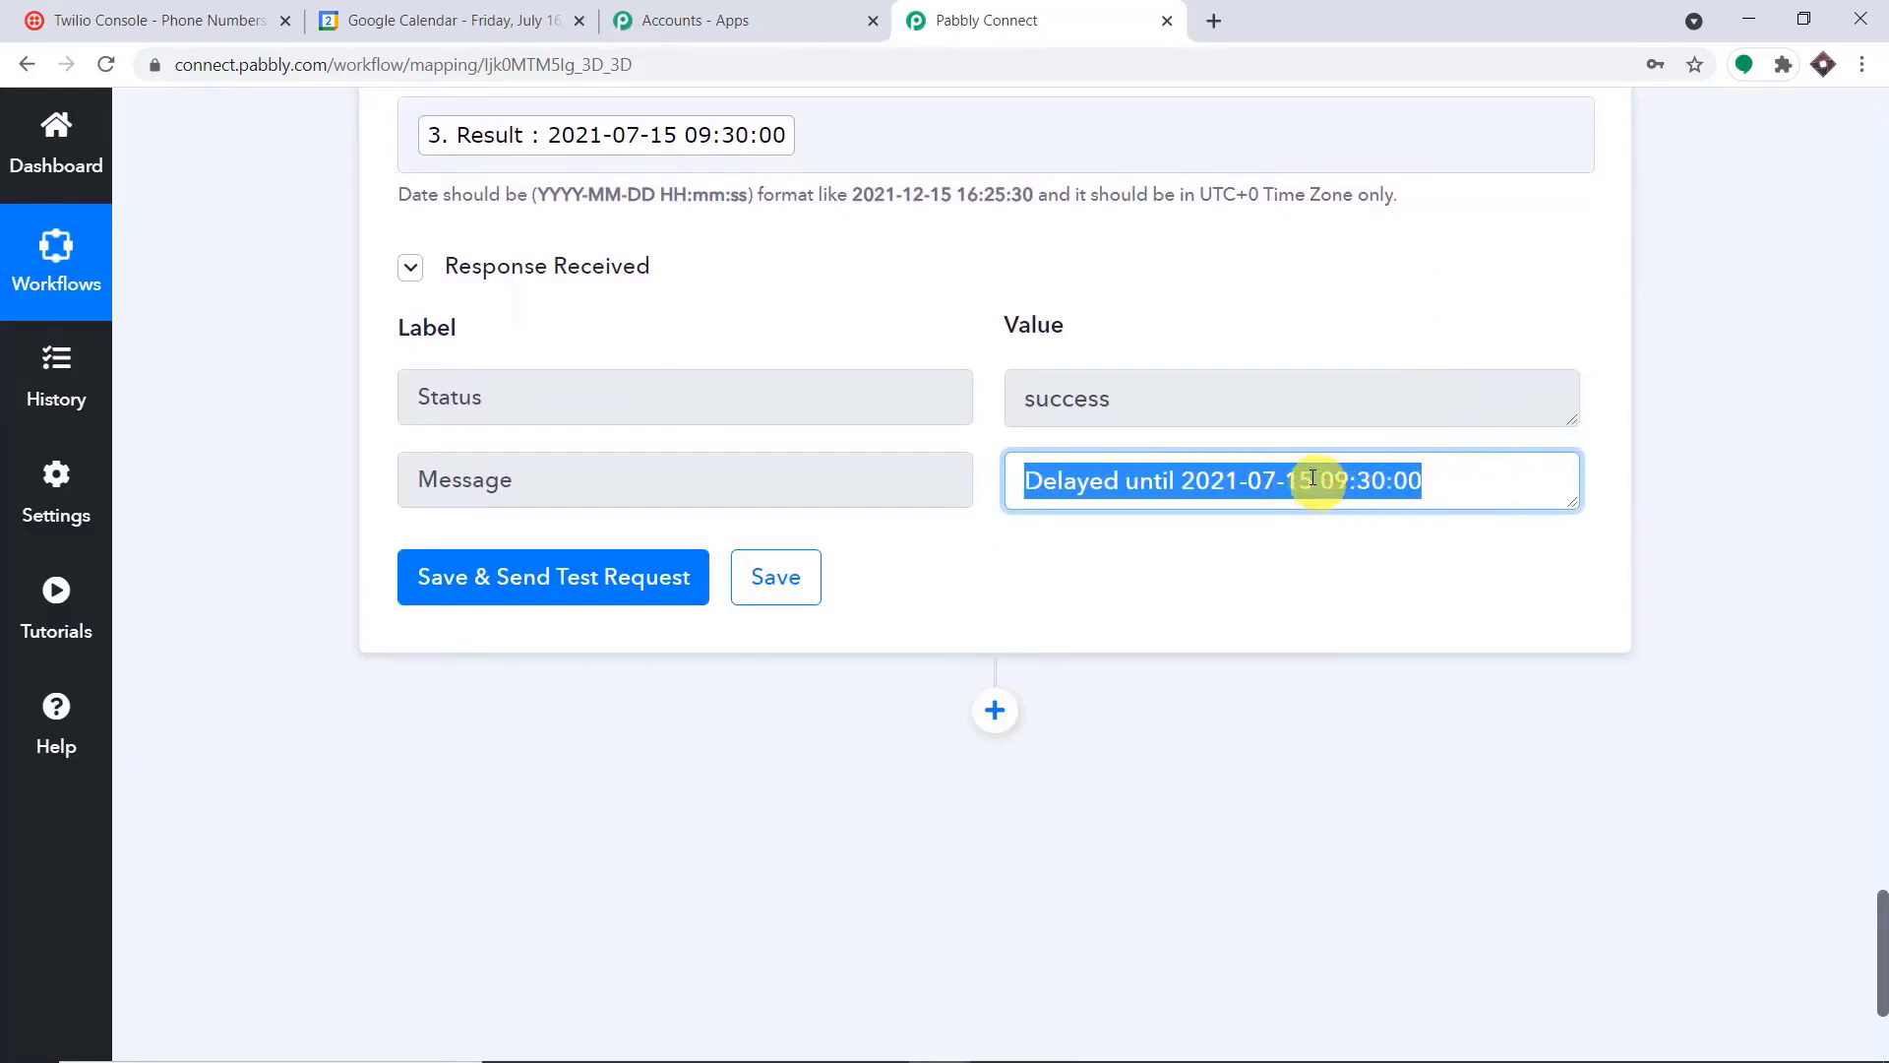
Add a Twilio action after the Delay step with Send SMS Message as its action event
scroll(1319, 455, "down", 4)
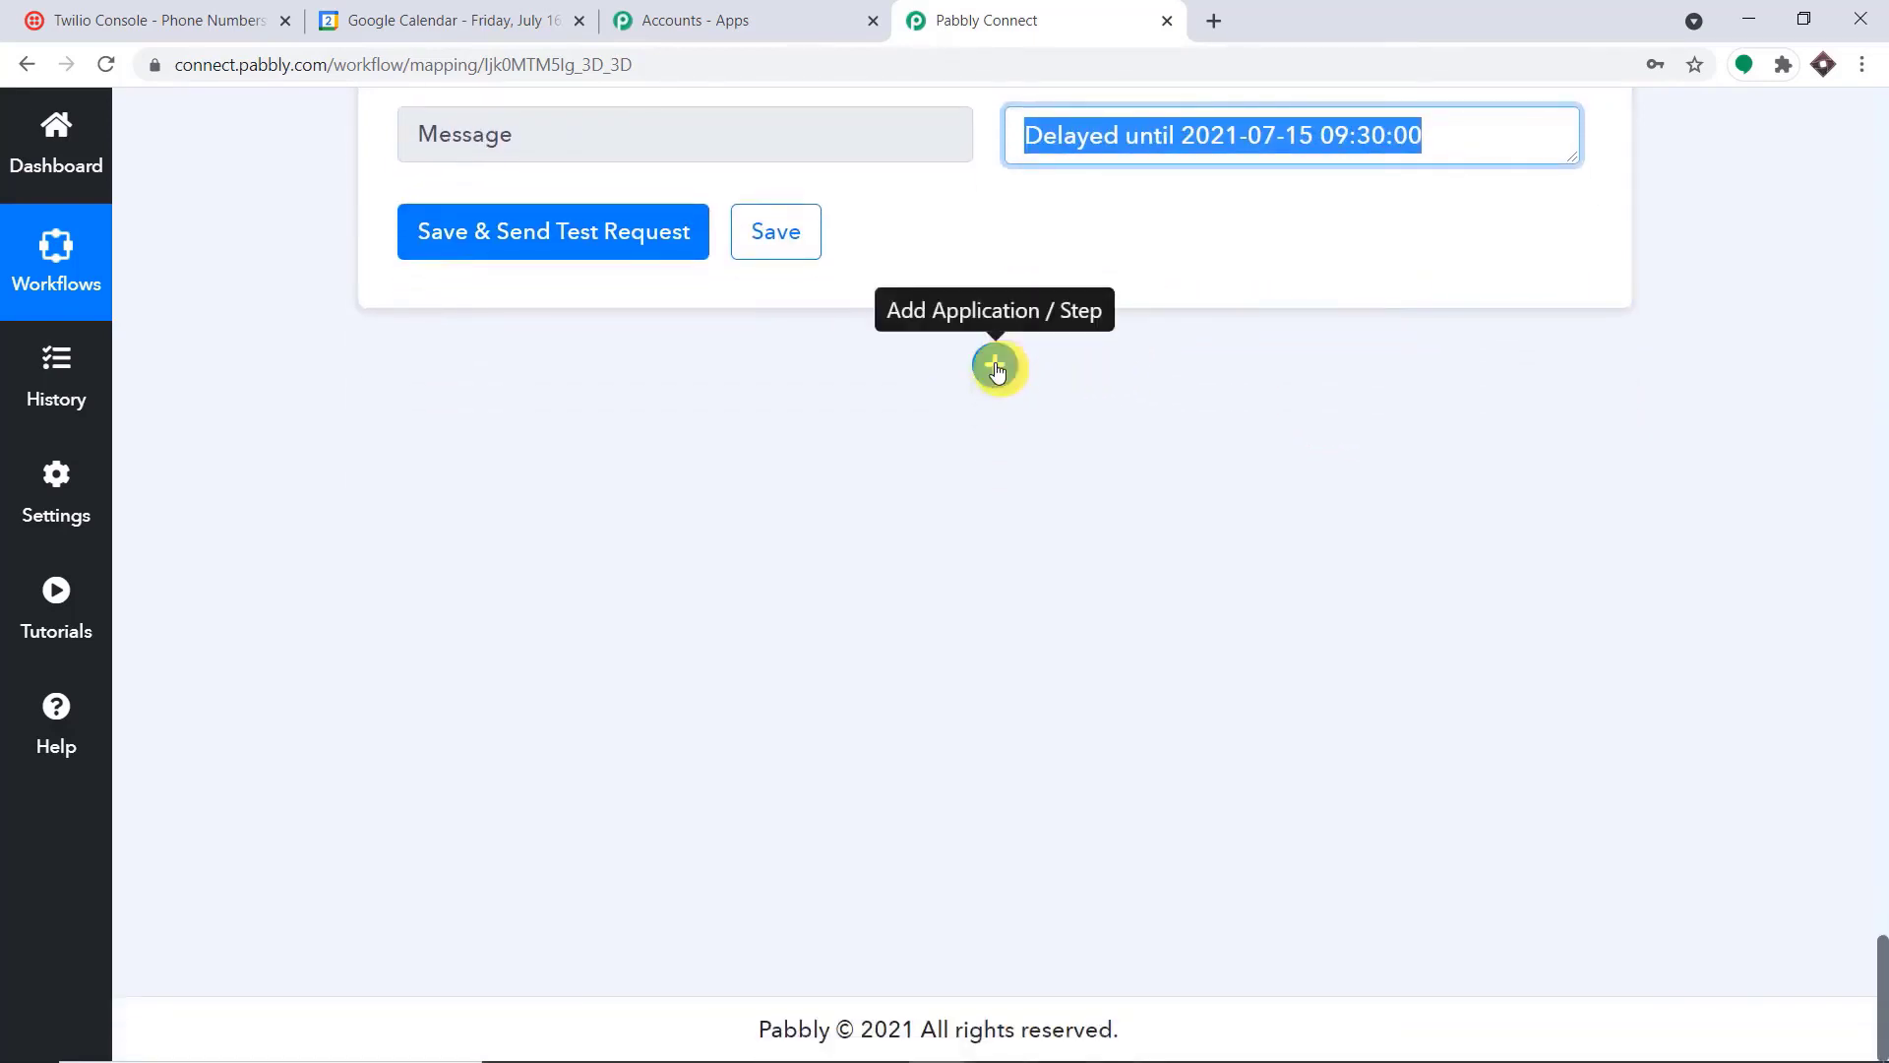
left_click(994, 365)
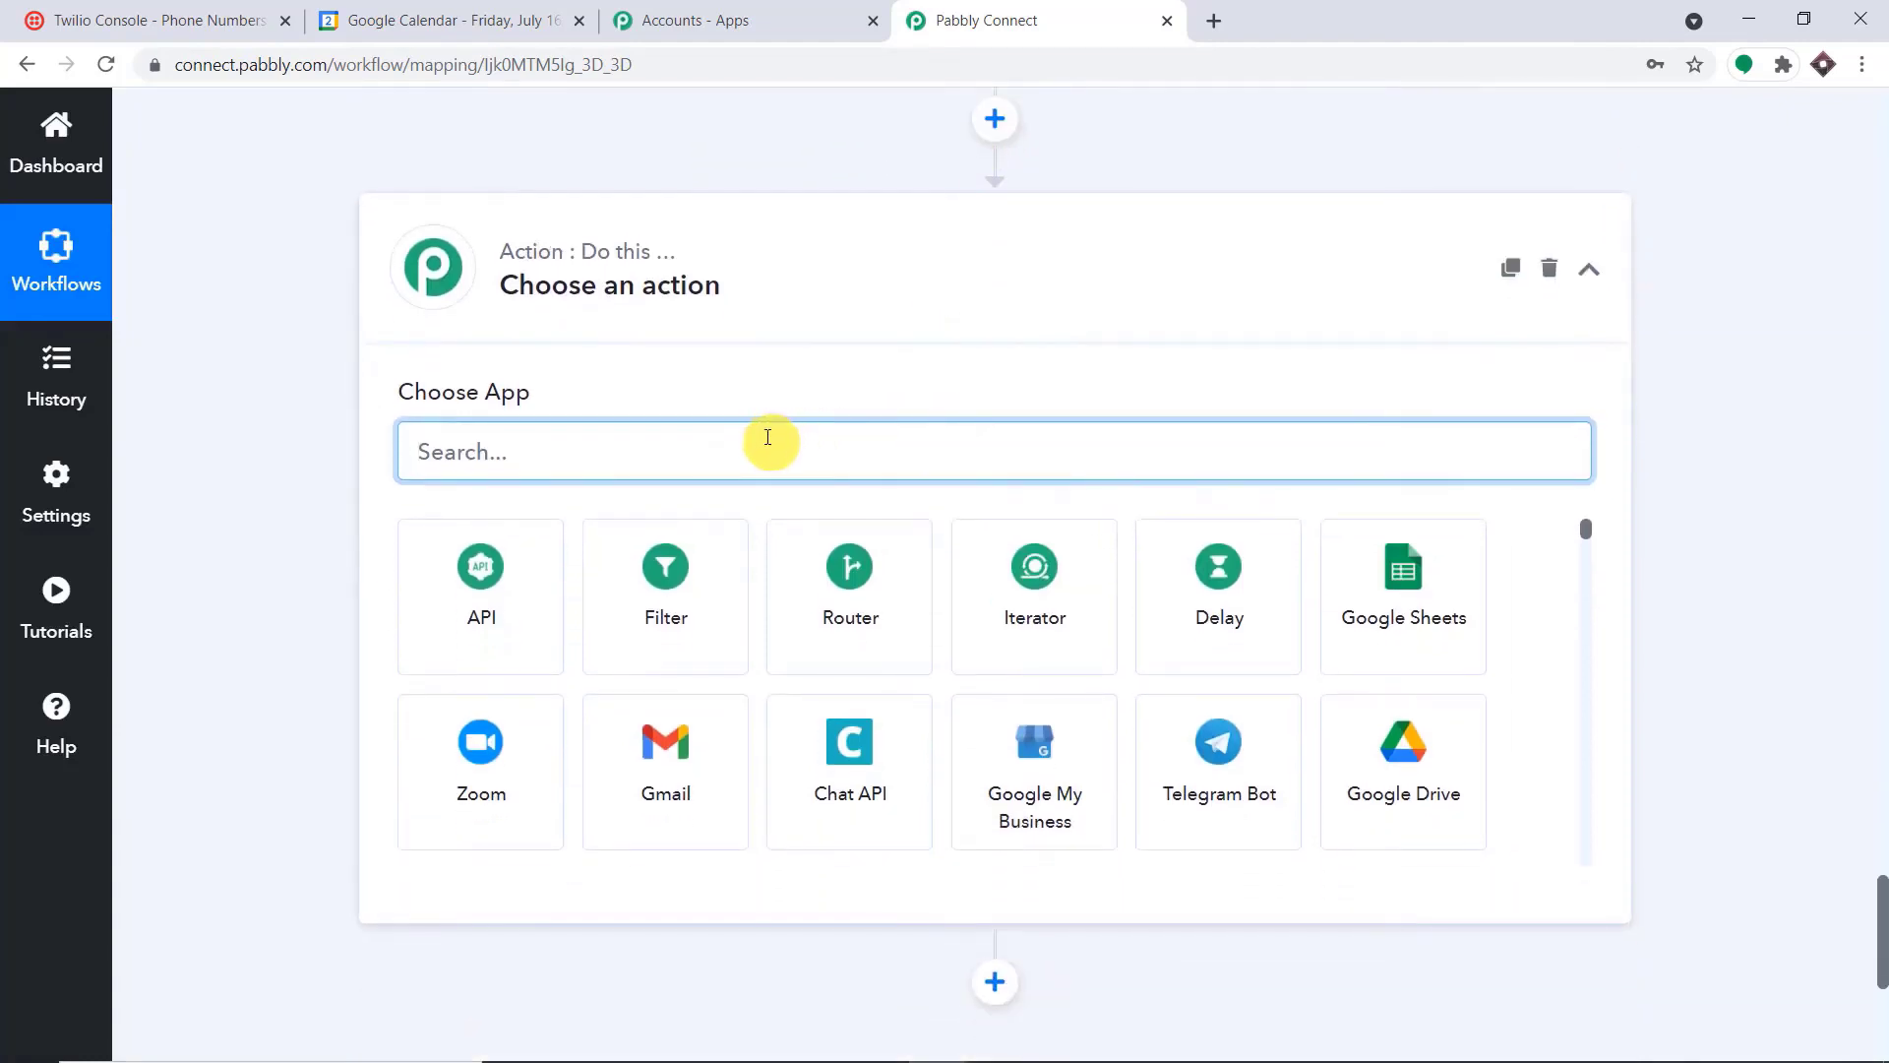
type("twili")
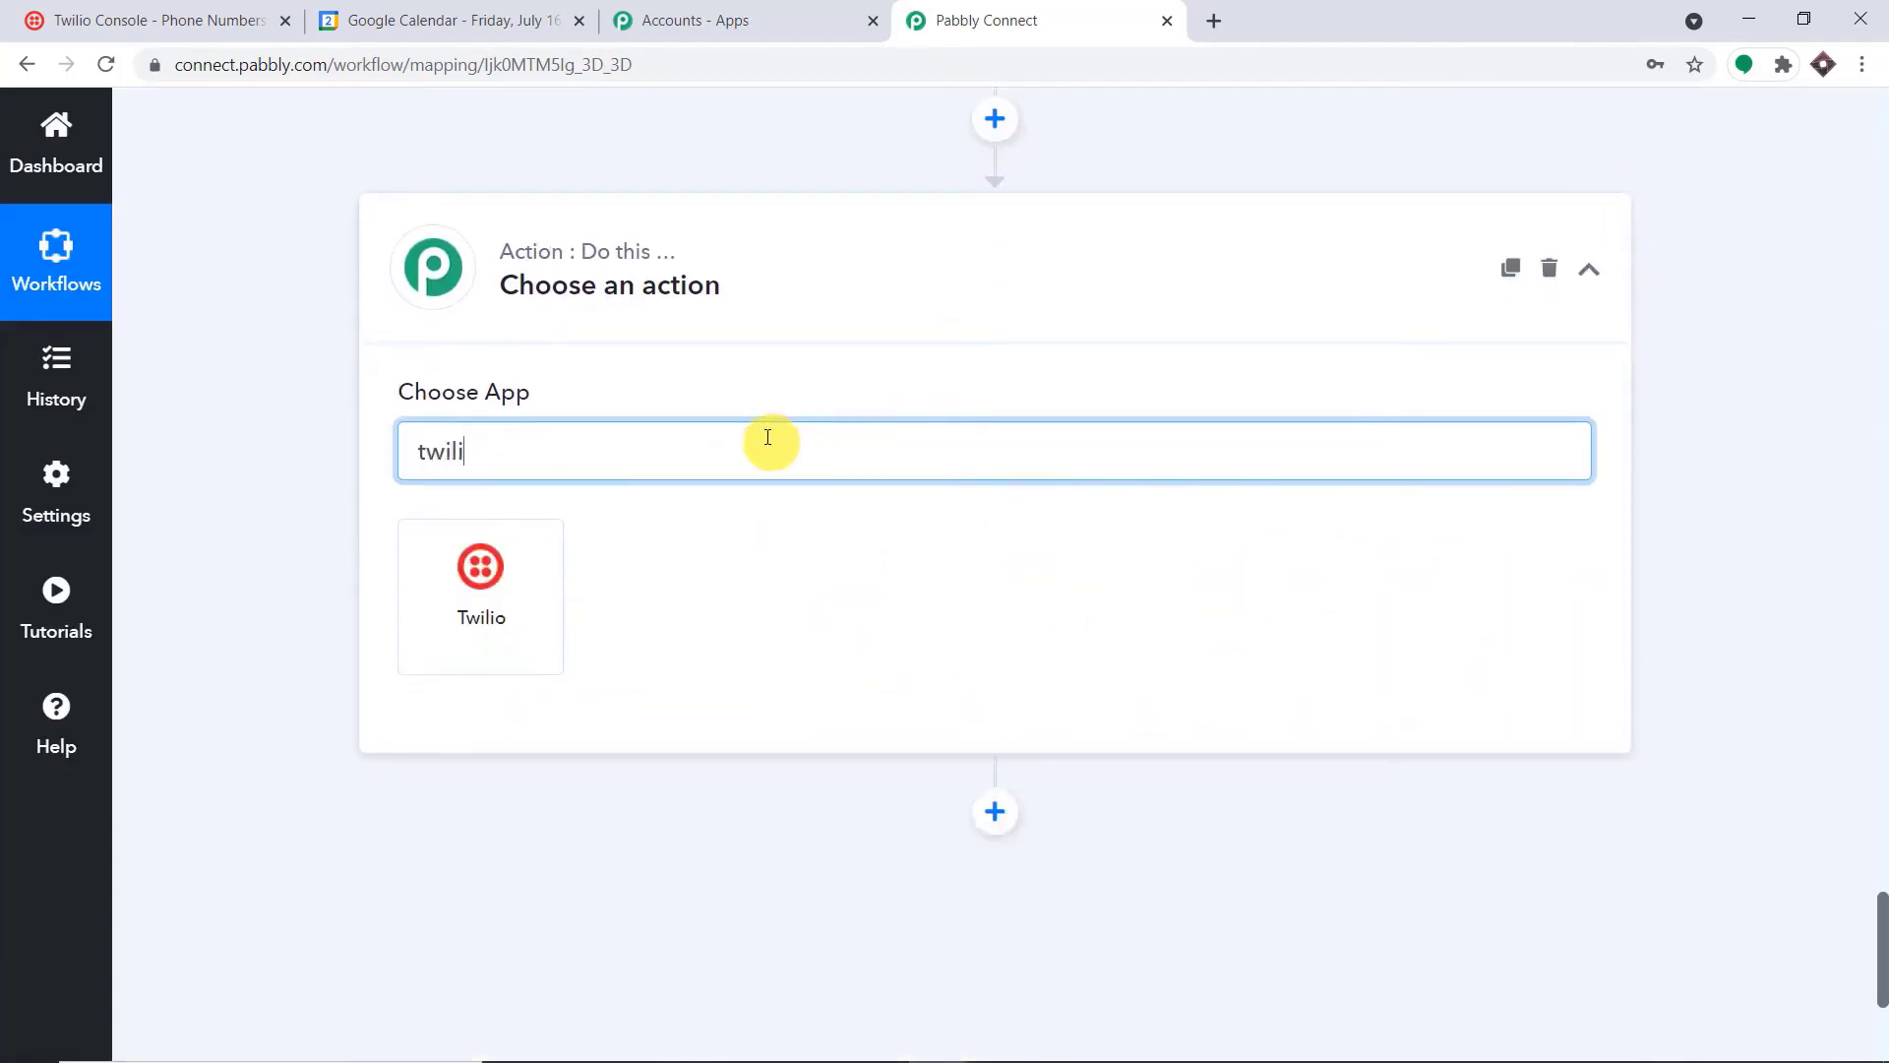
left_click(441, 561)
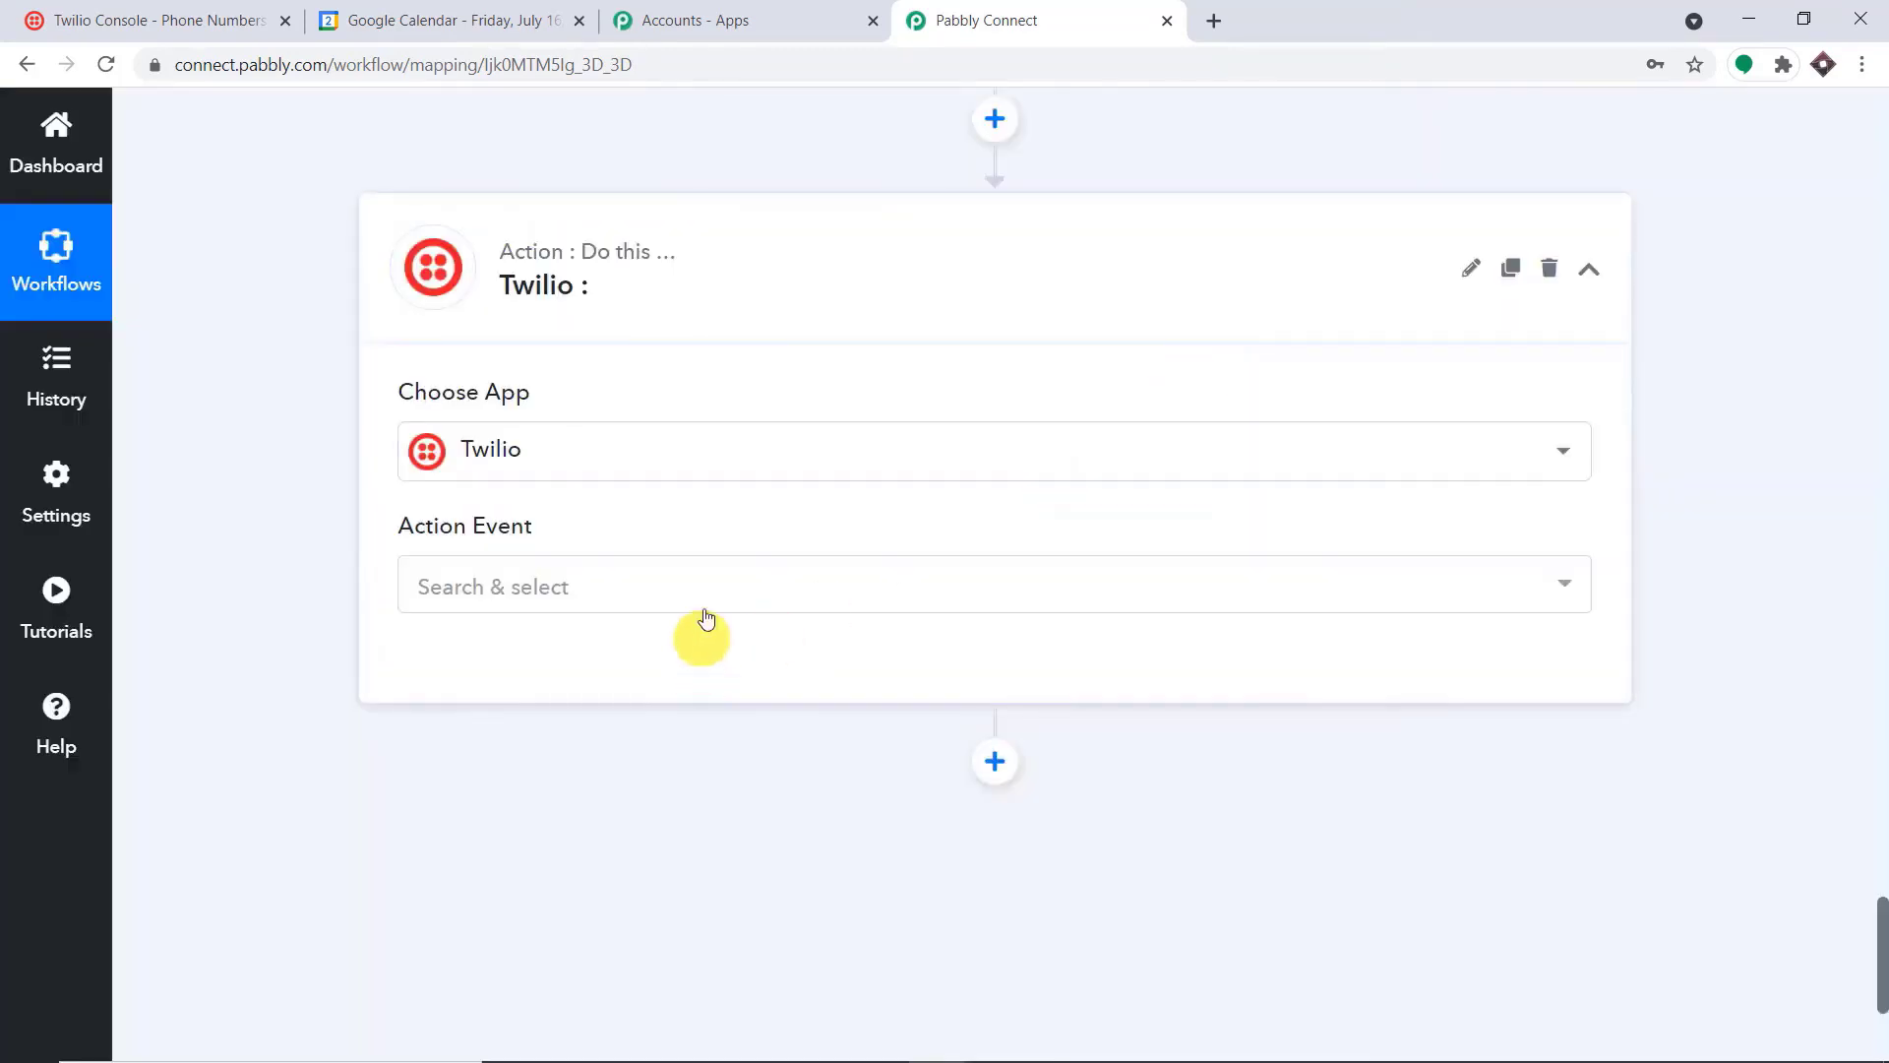
left_click(721, 588)
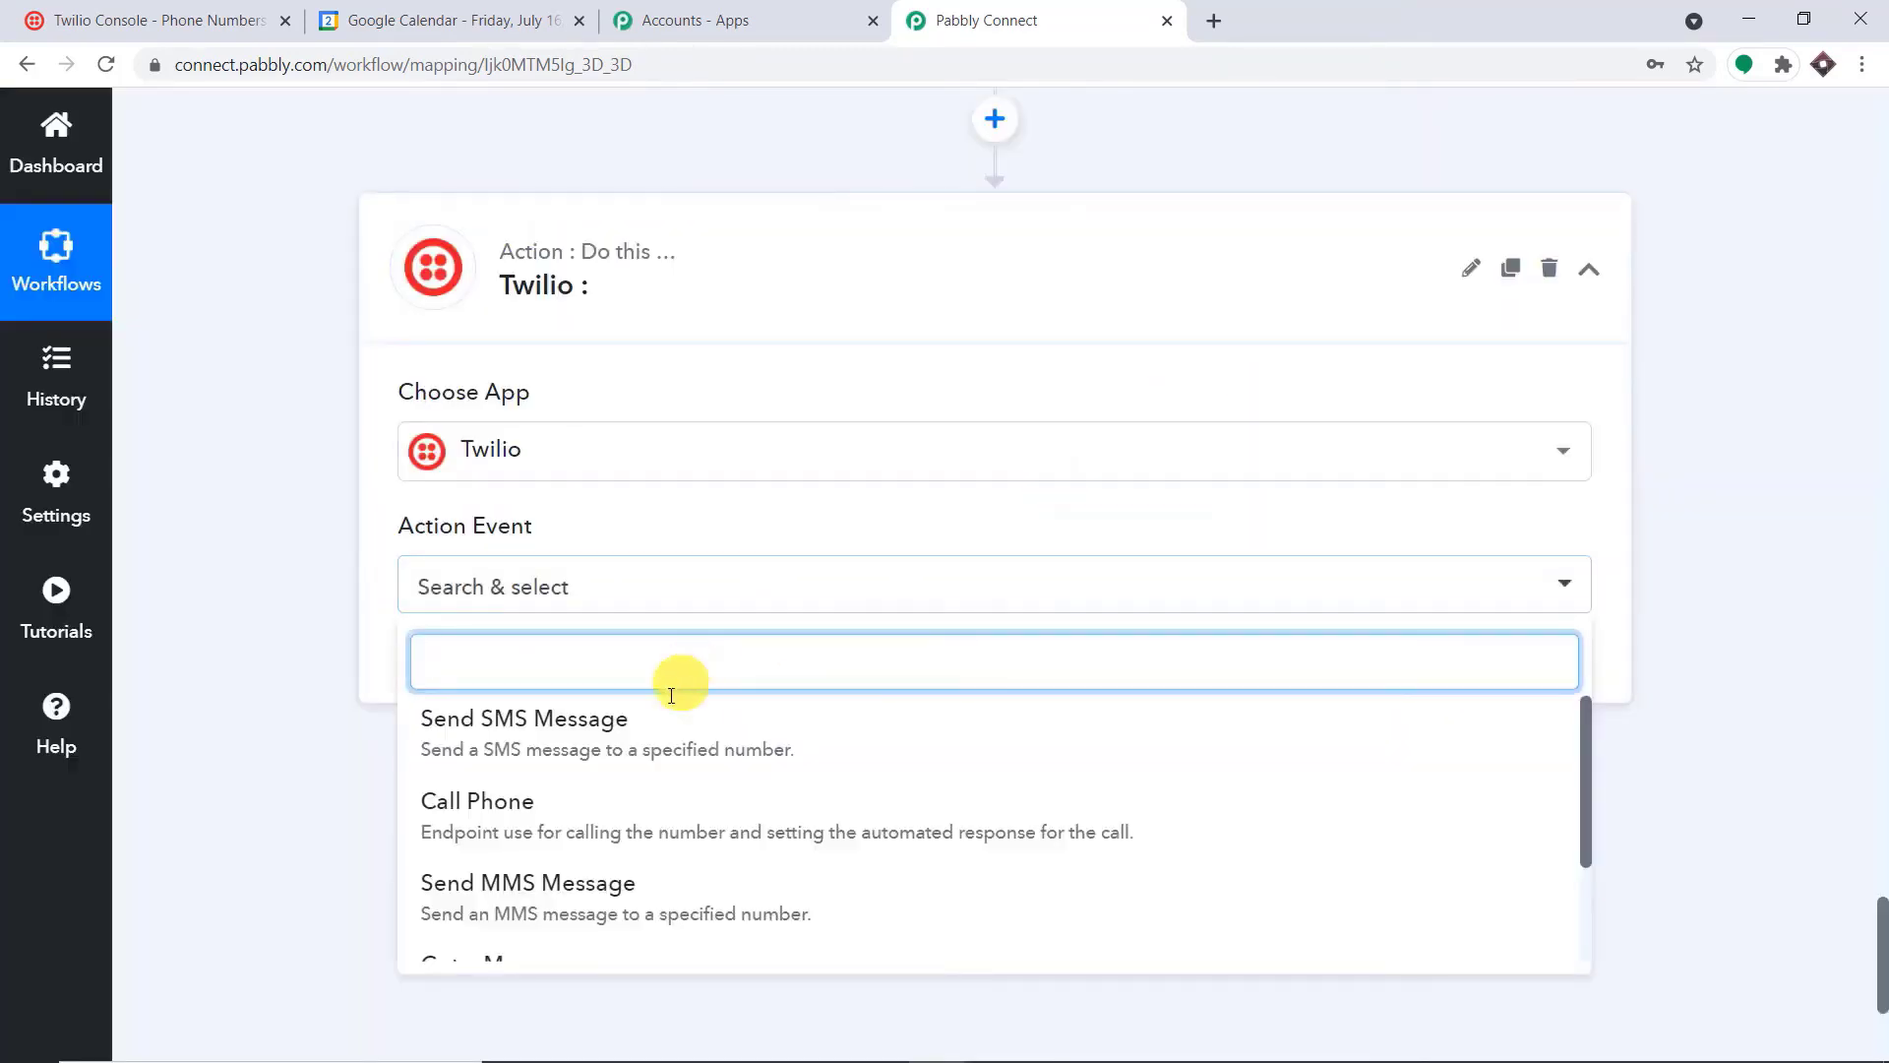
left_click(656, 733)
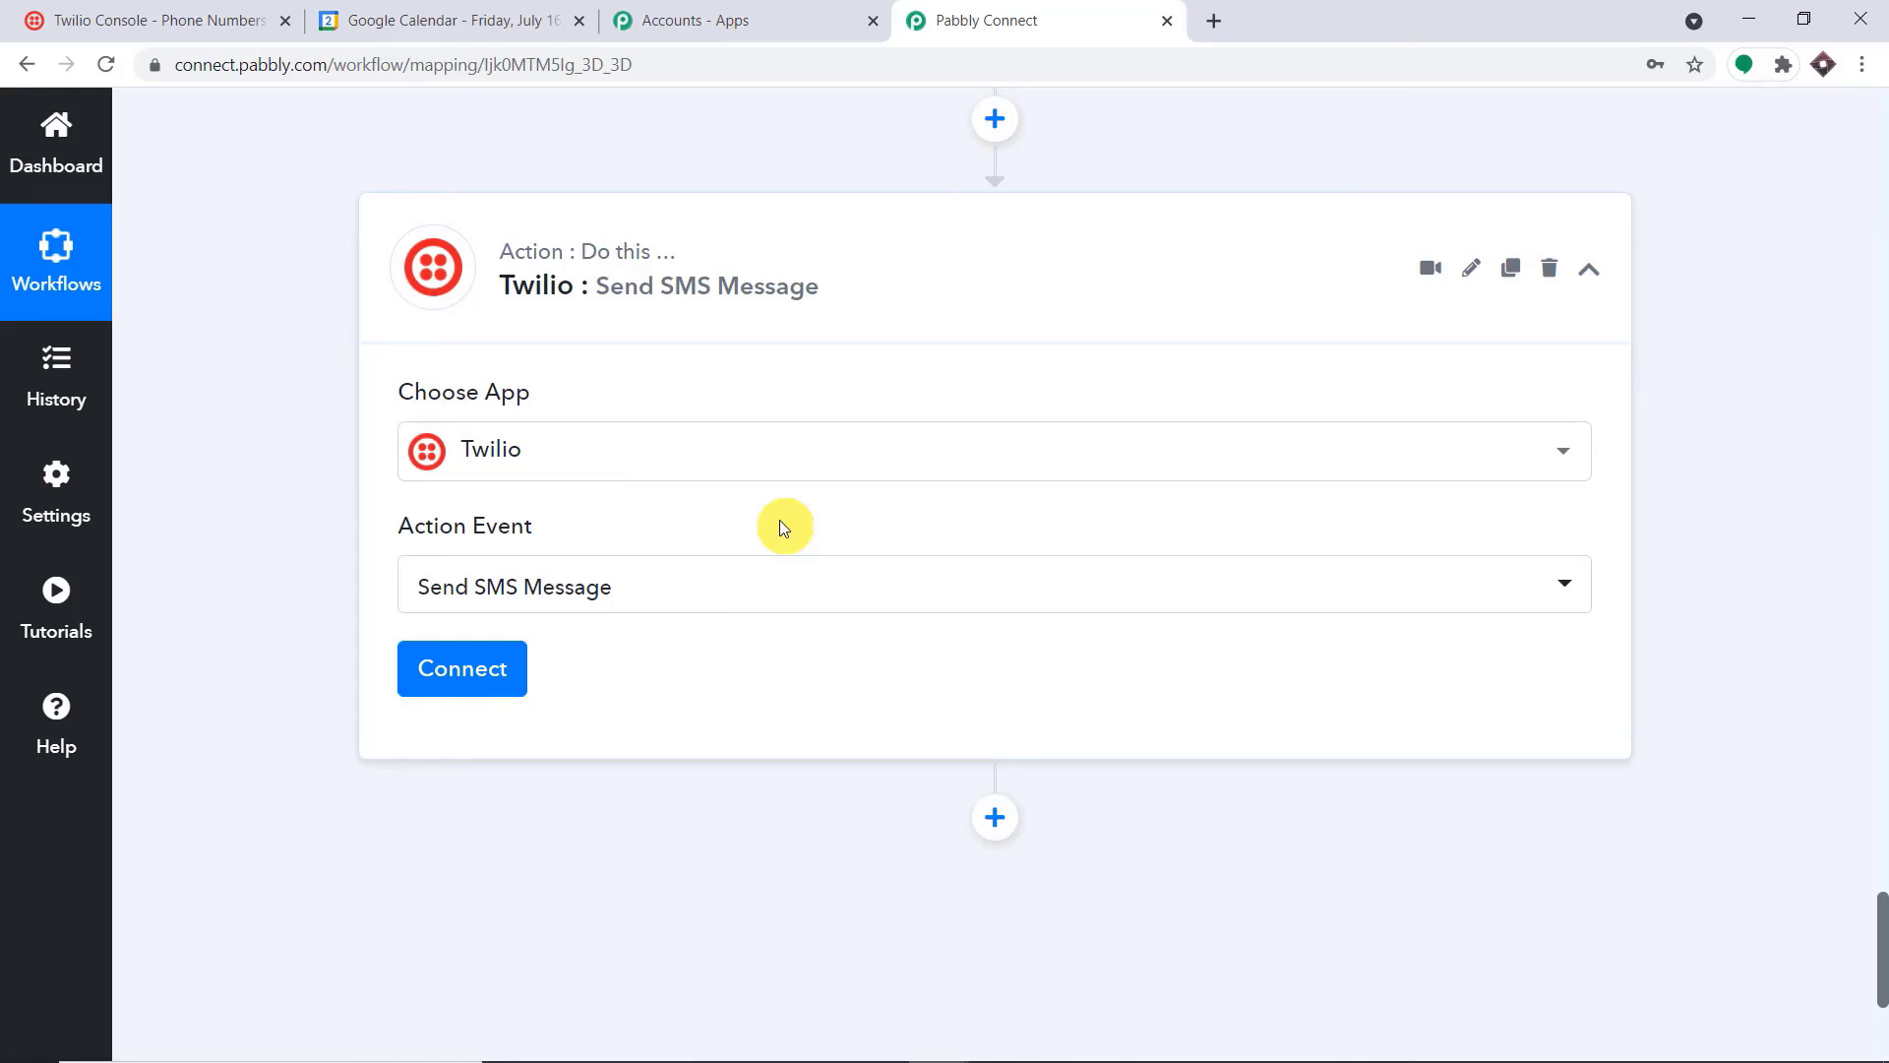
Start a new Twilio connection for the Send SMS Message action and review the credential fields it requires
left_click(468, 686)
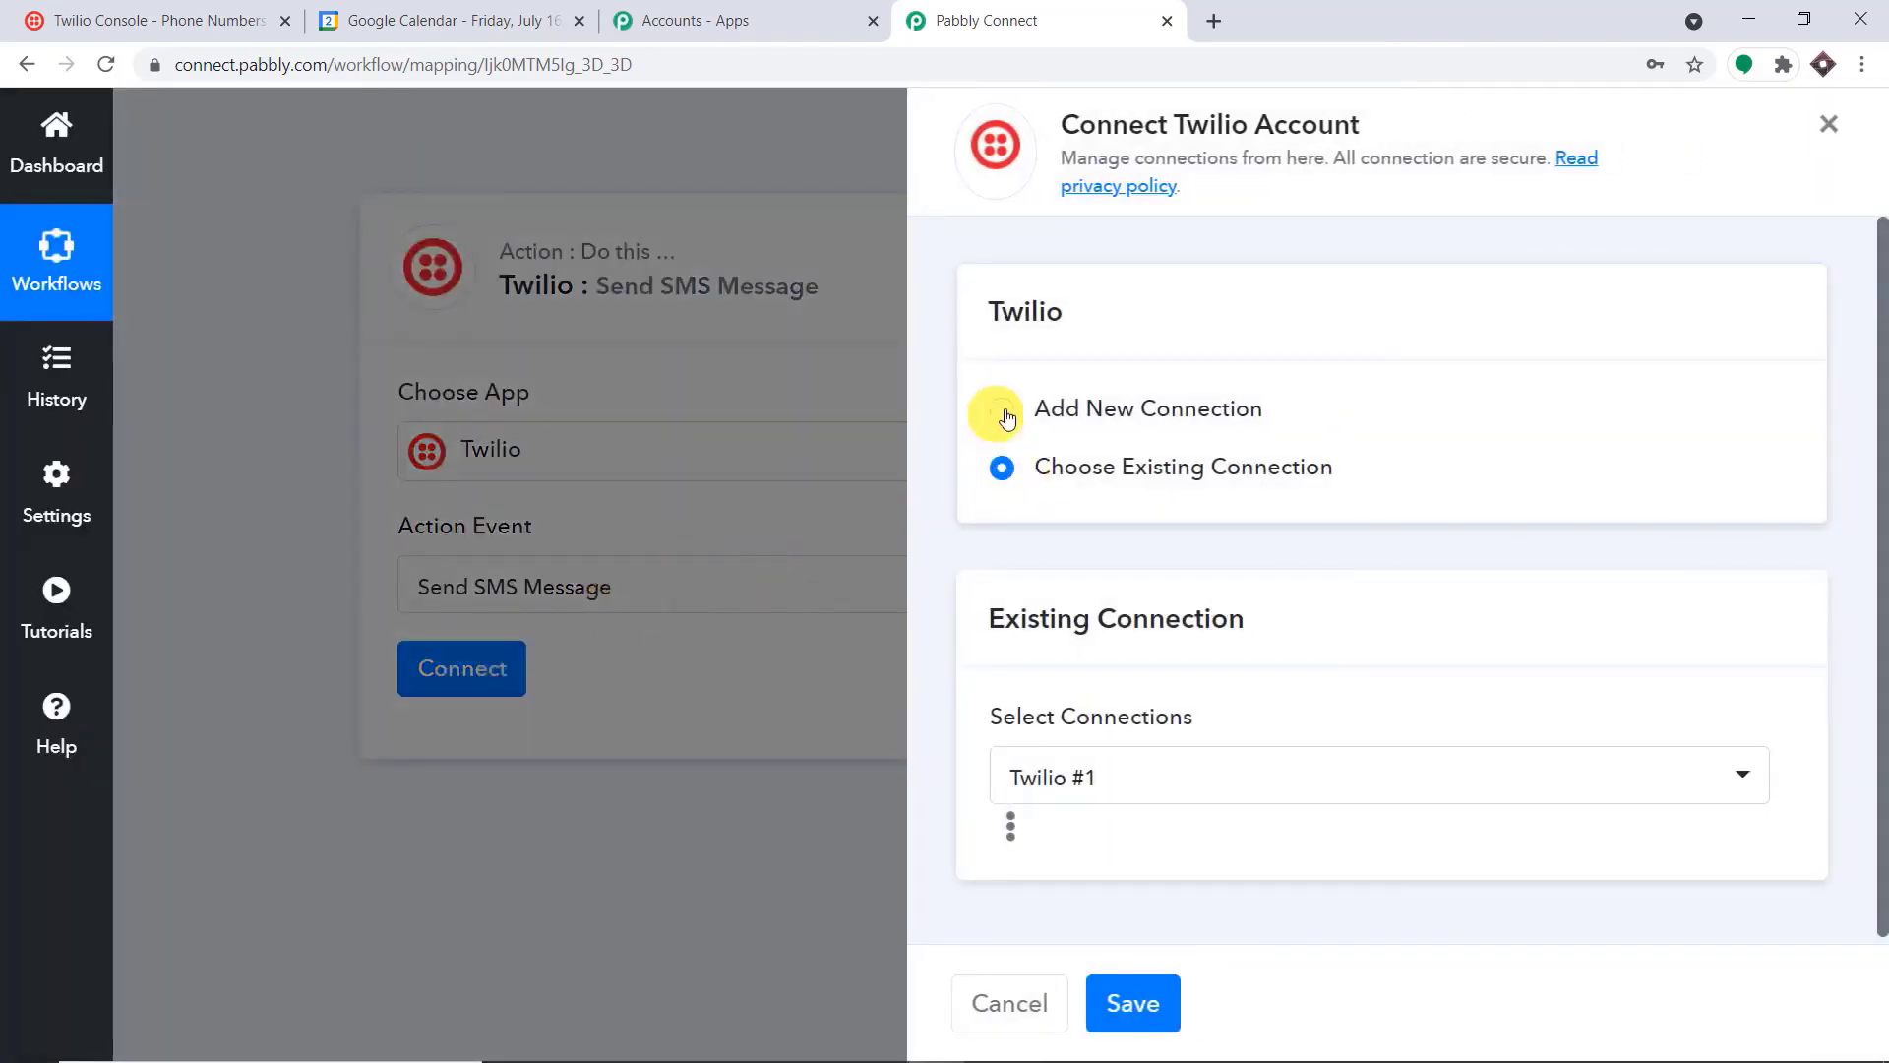
left_click(1011, 419)
scroll(1129, 484, "down", 3)
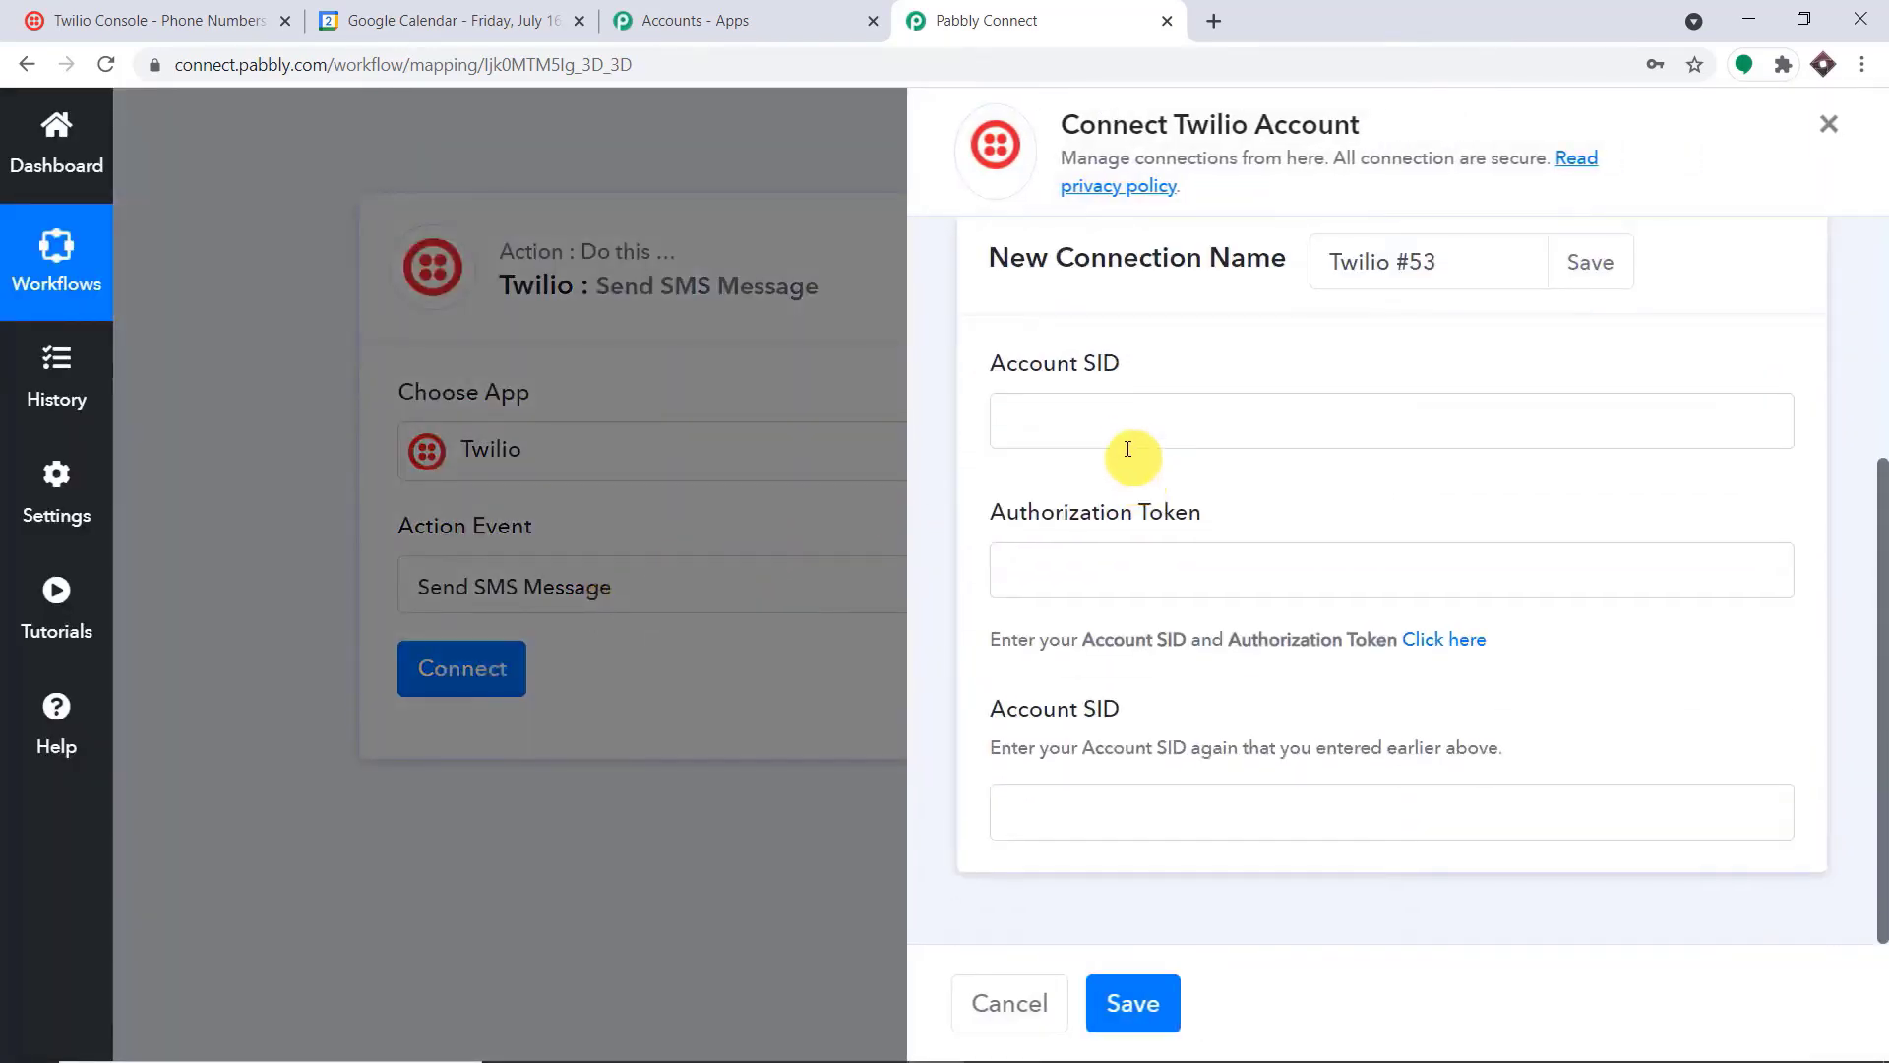
left_click(1111, 423)
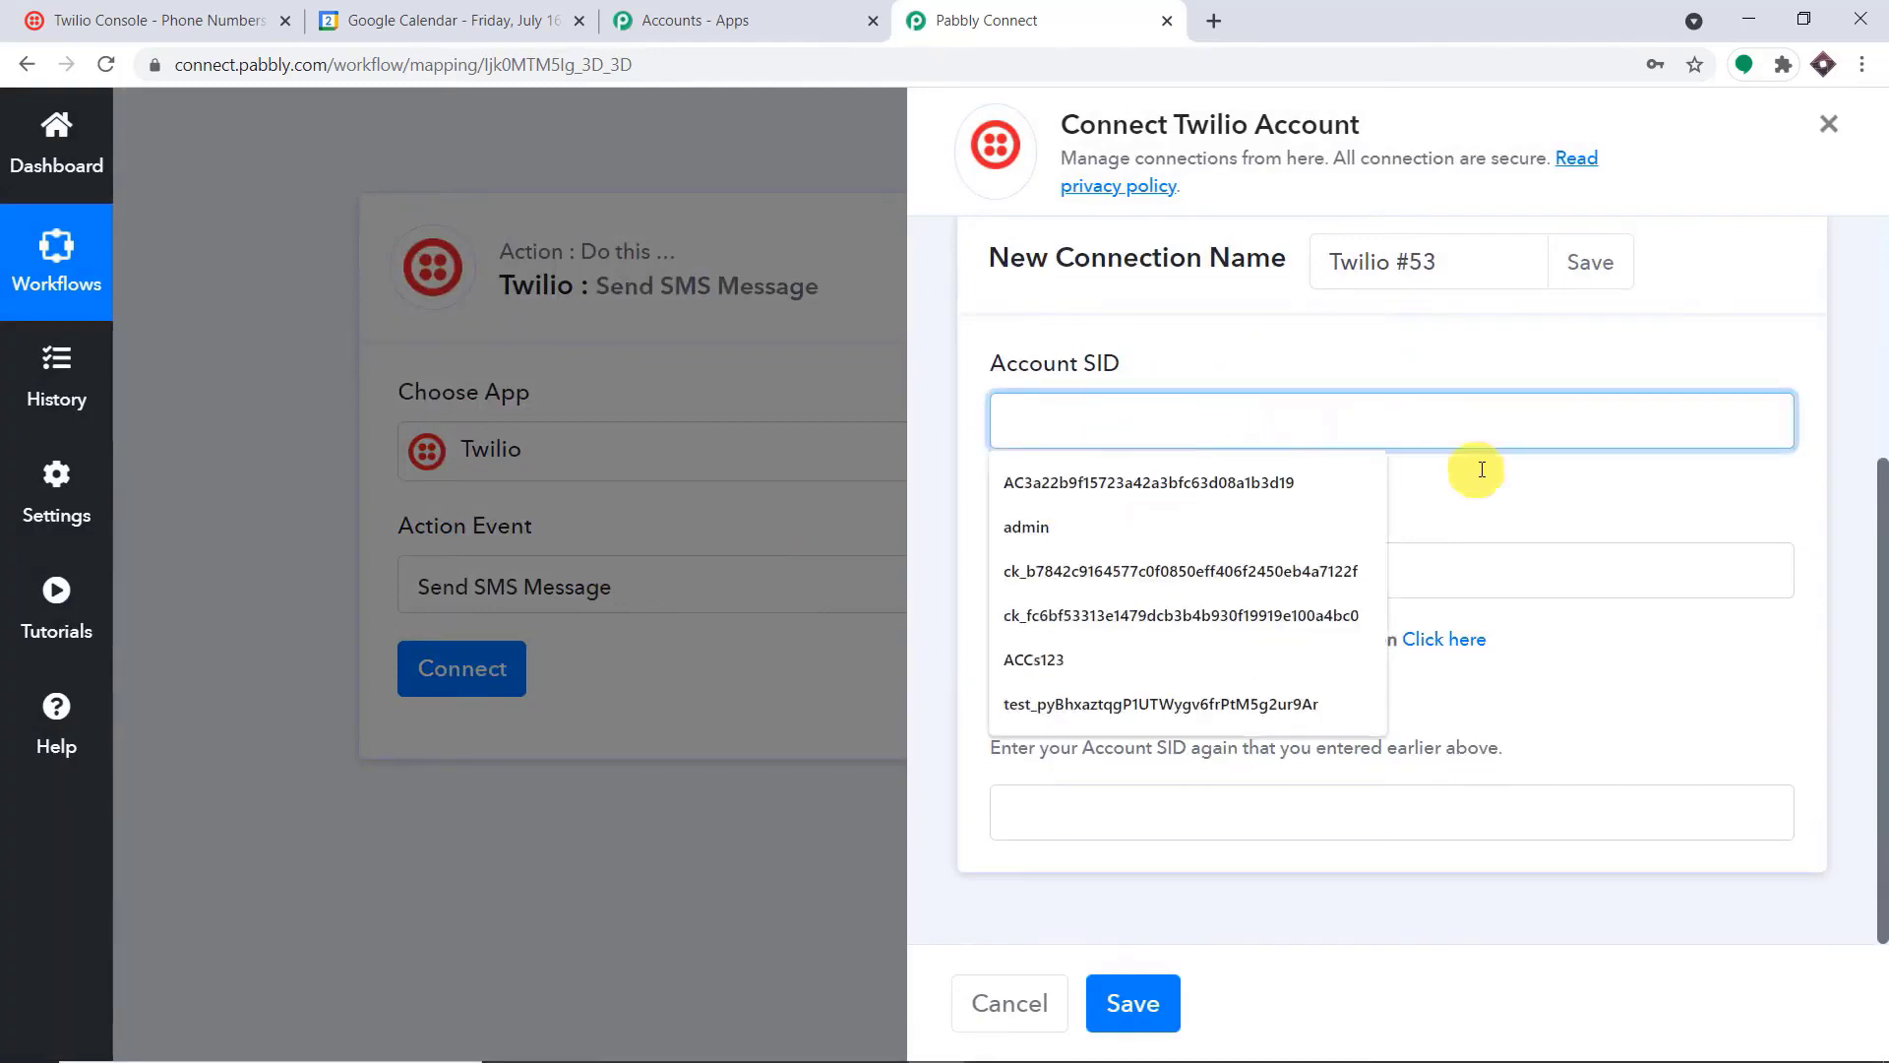
left_click(1571, 551)
left_click(1472, 792)
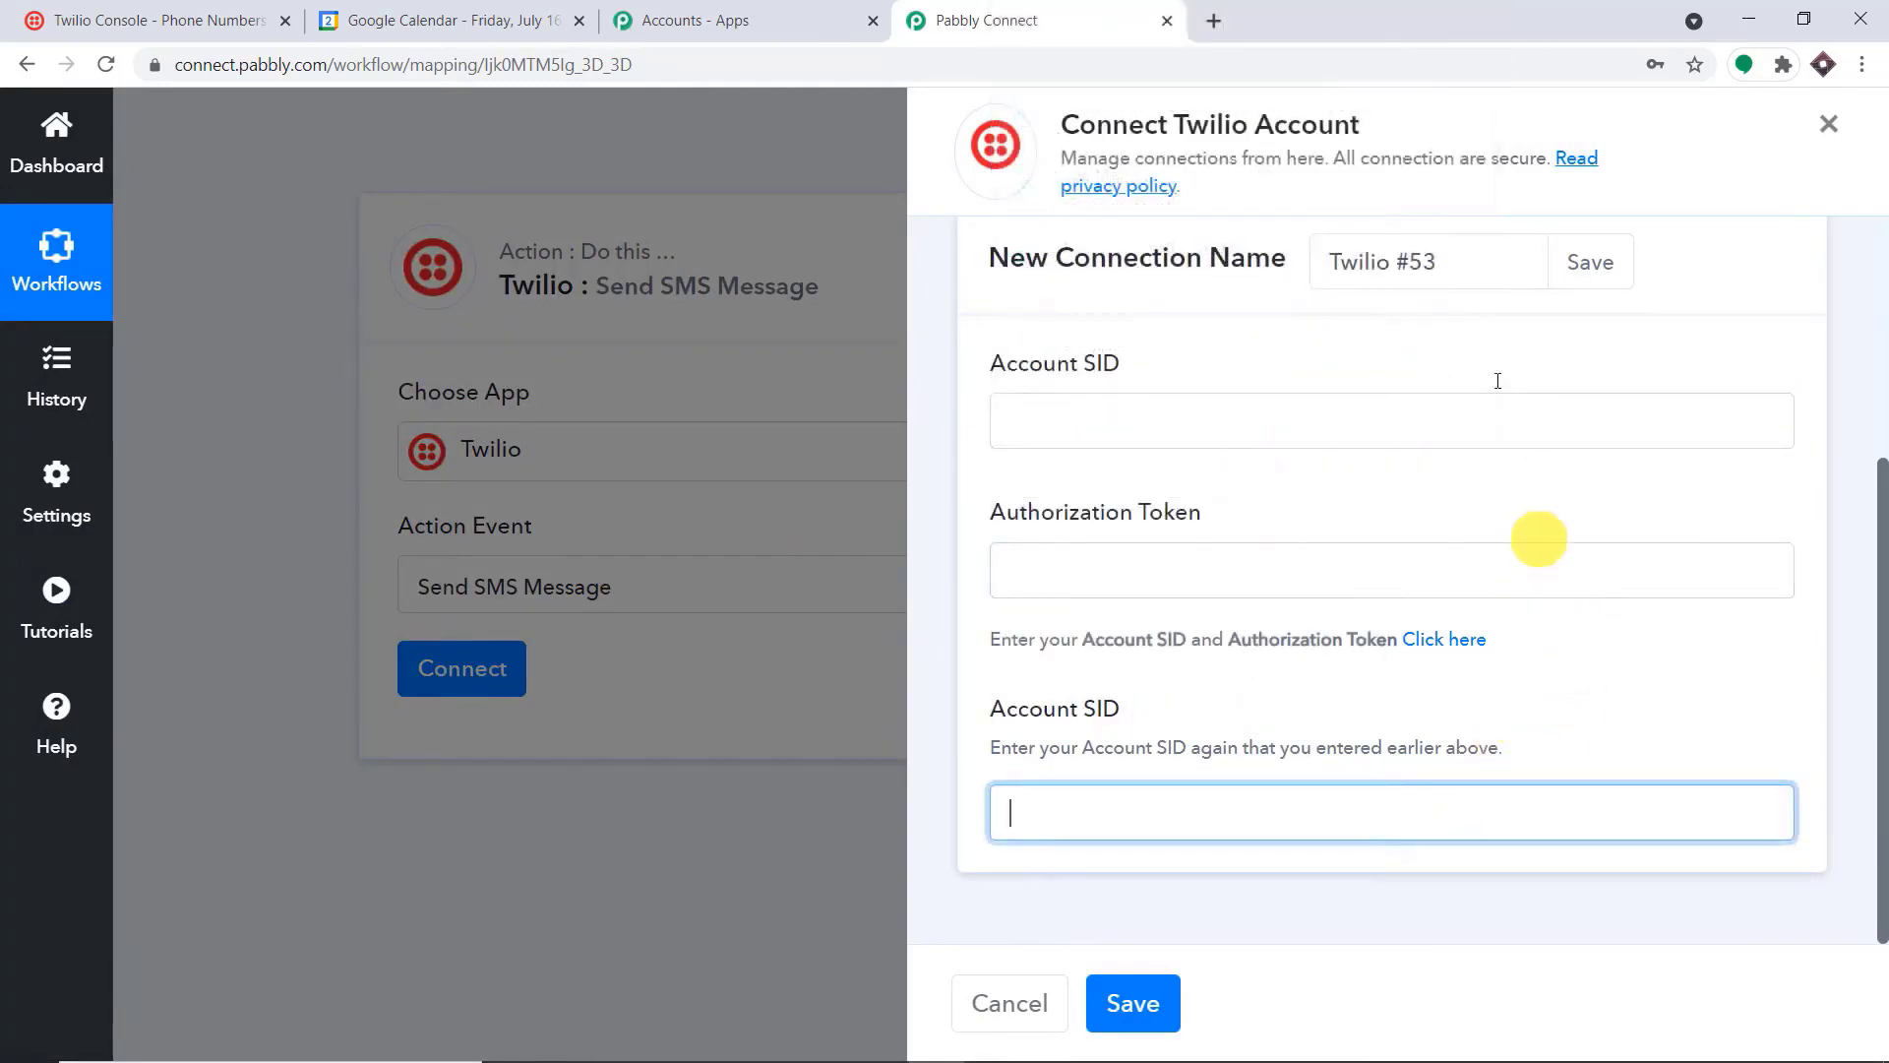
Switch to the Twilio Console, open the project's general settings, and authenticate with the account password
left_click(90, 14)
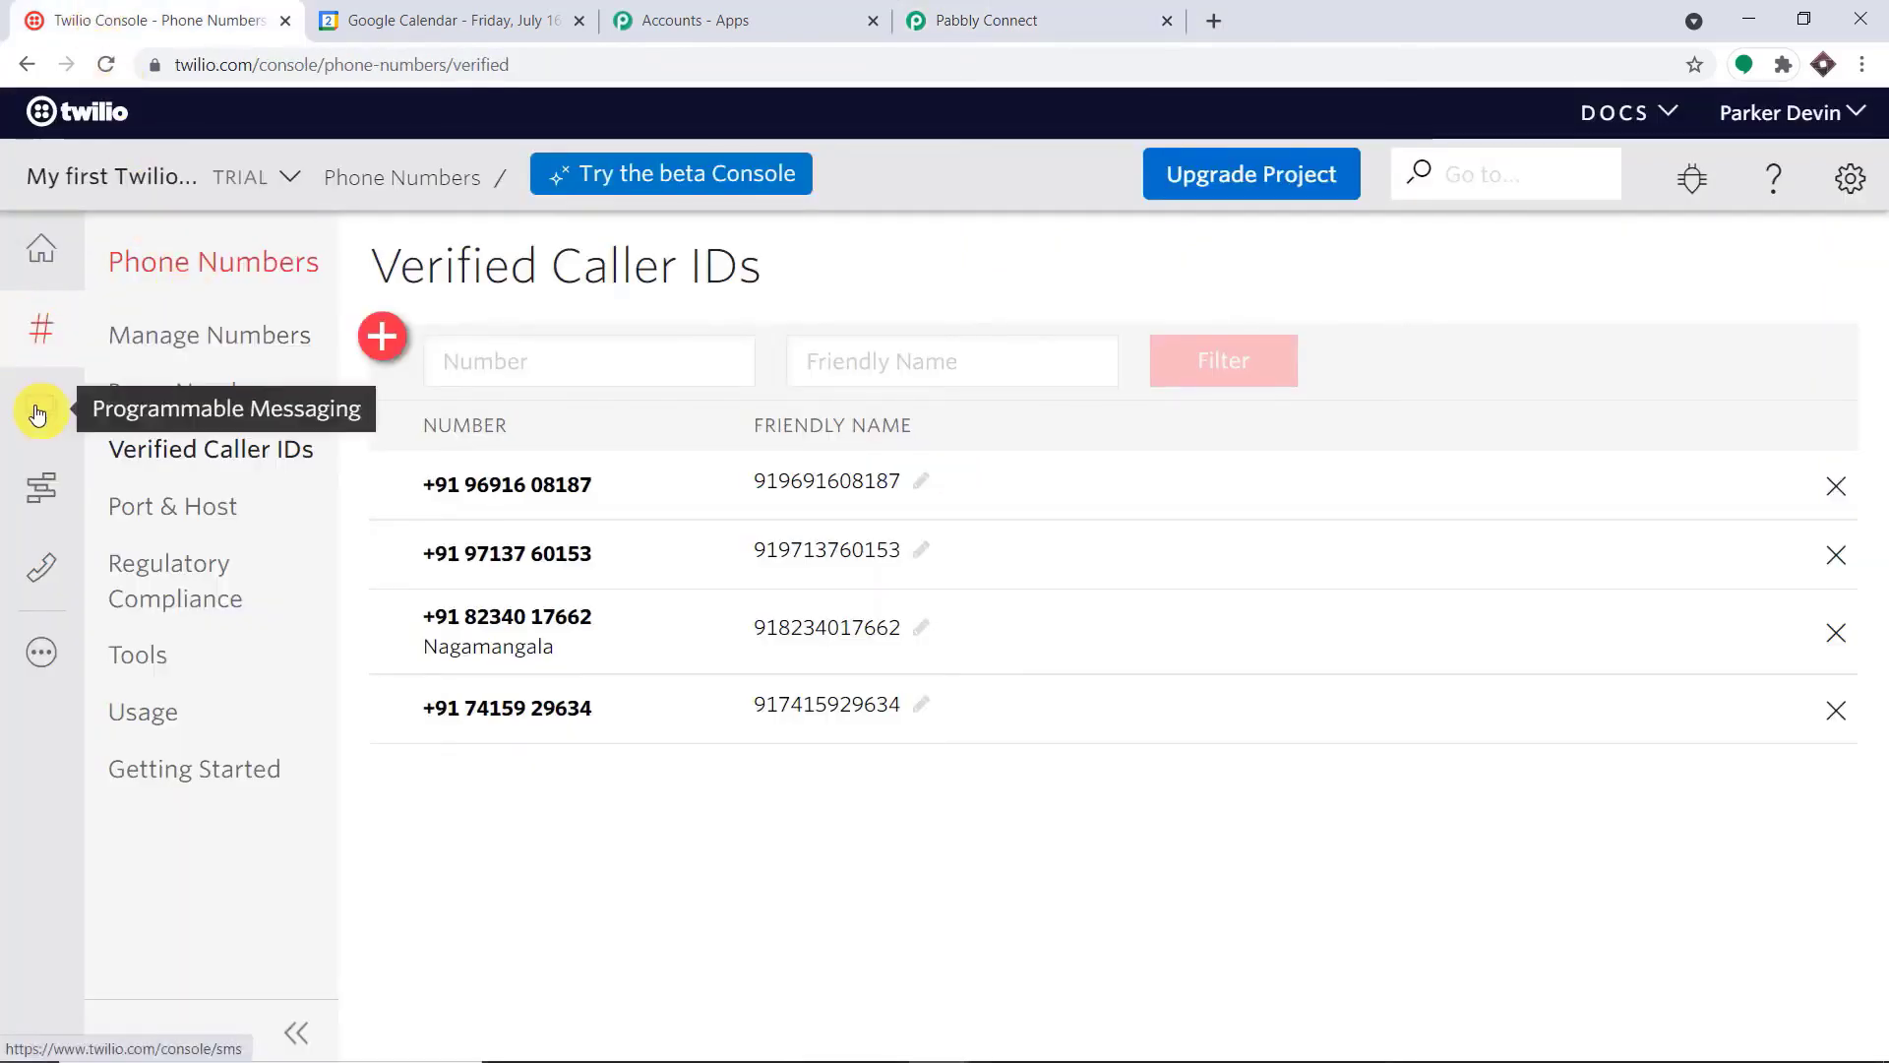
left_click(1849, 178)
left_click(1754, 238)
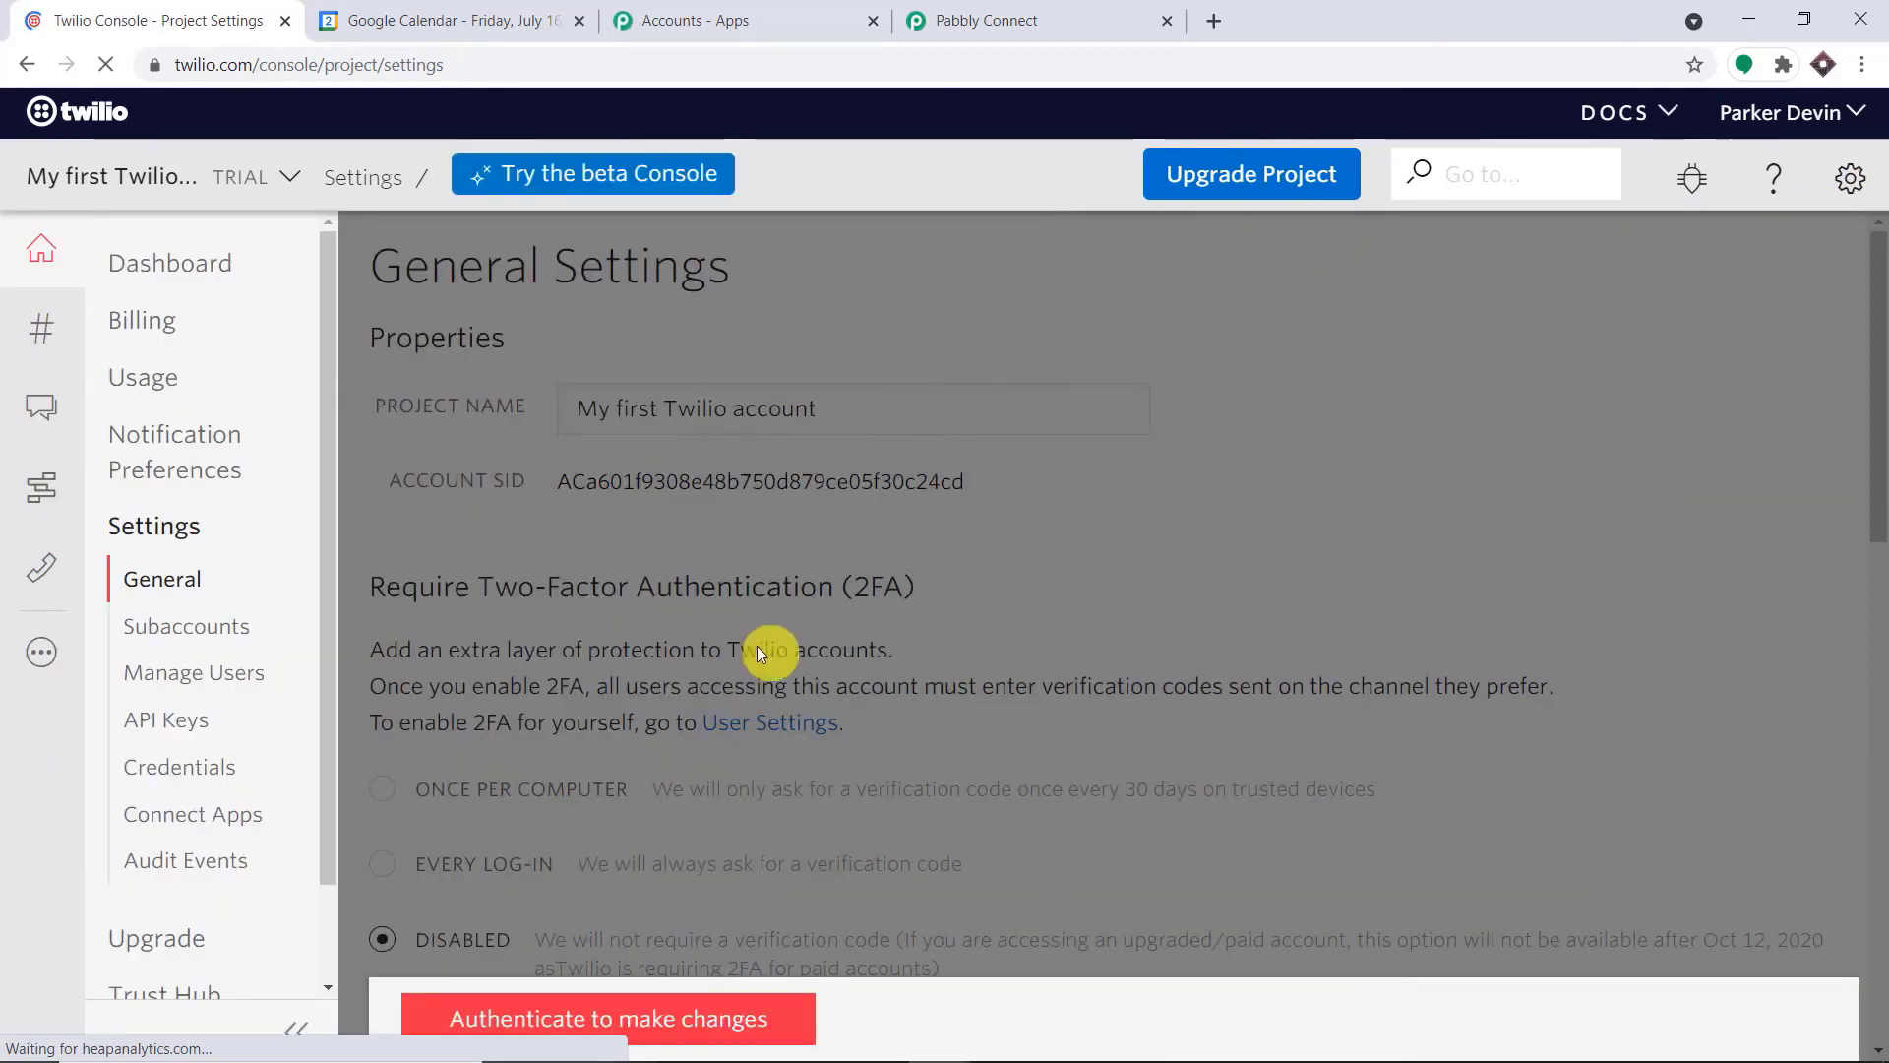
left_click(603, 1013)
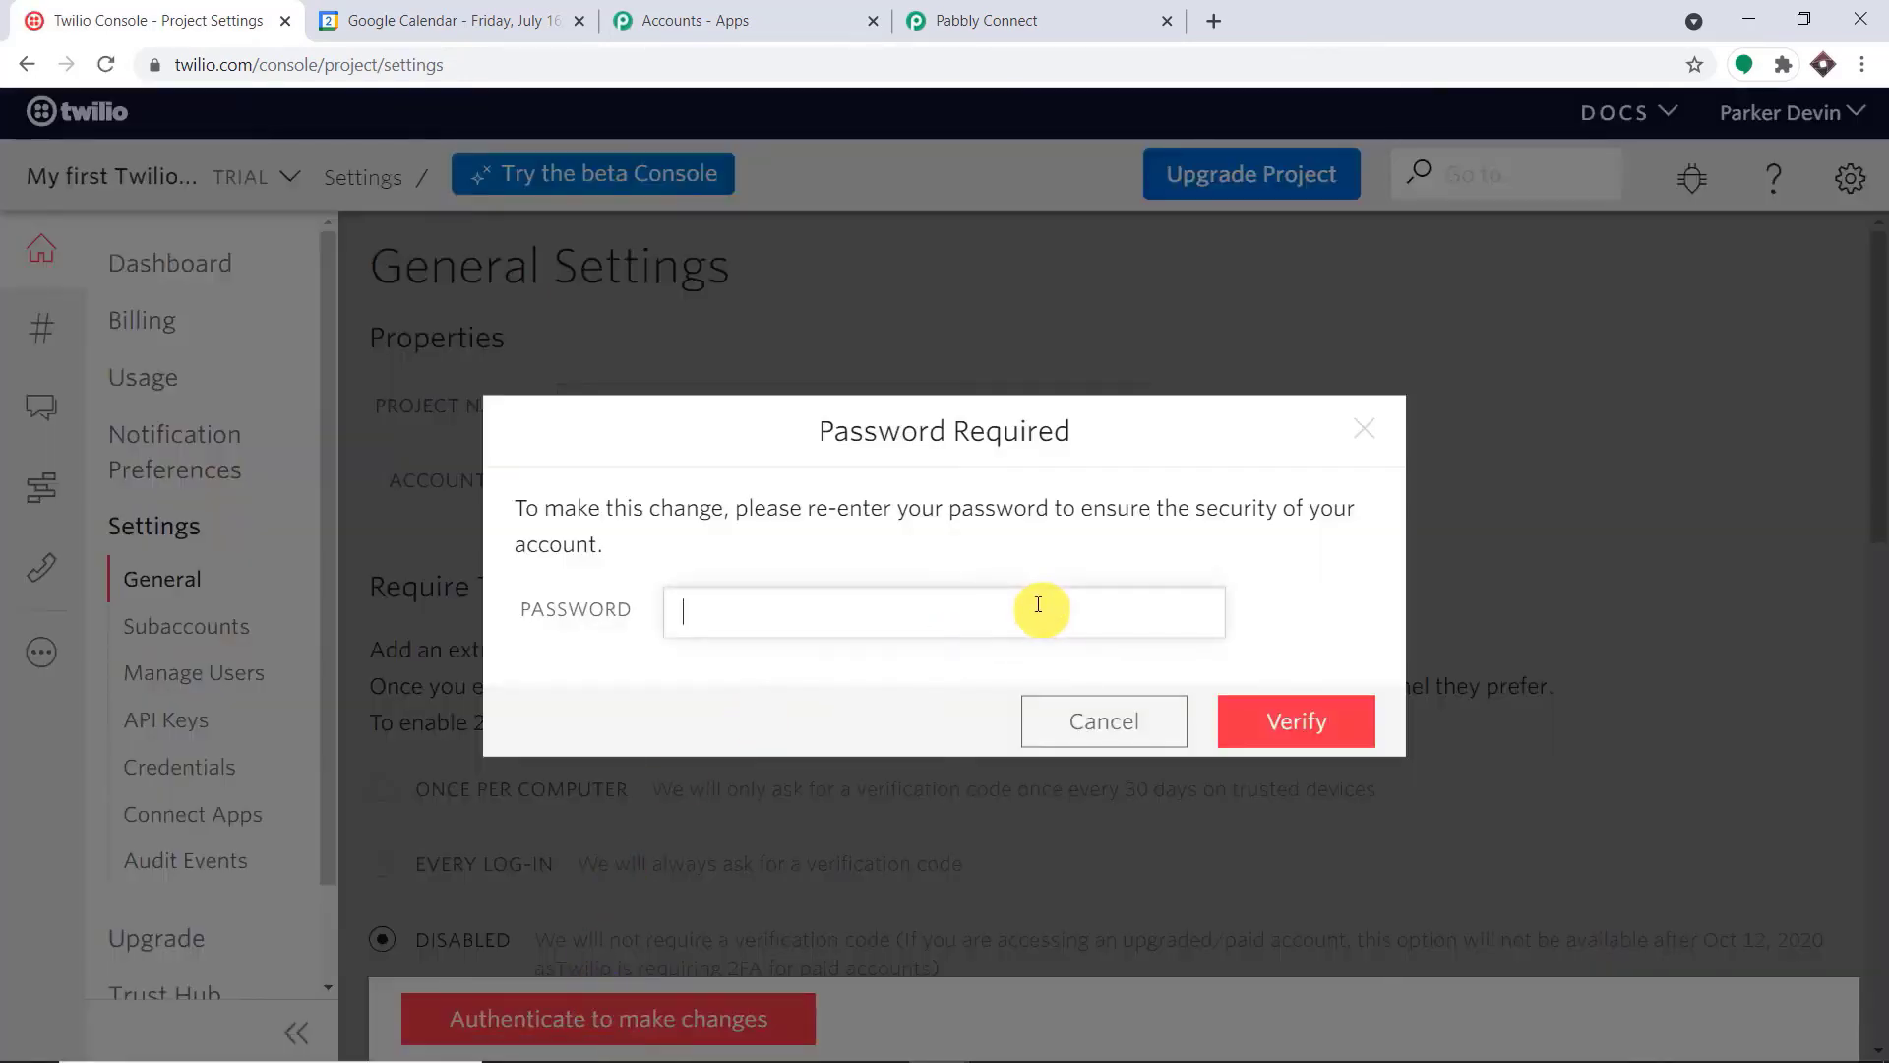
type("•")
key("Return")
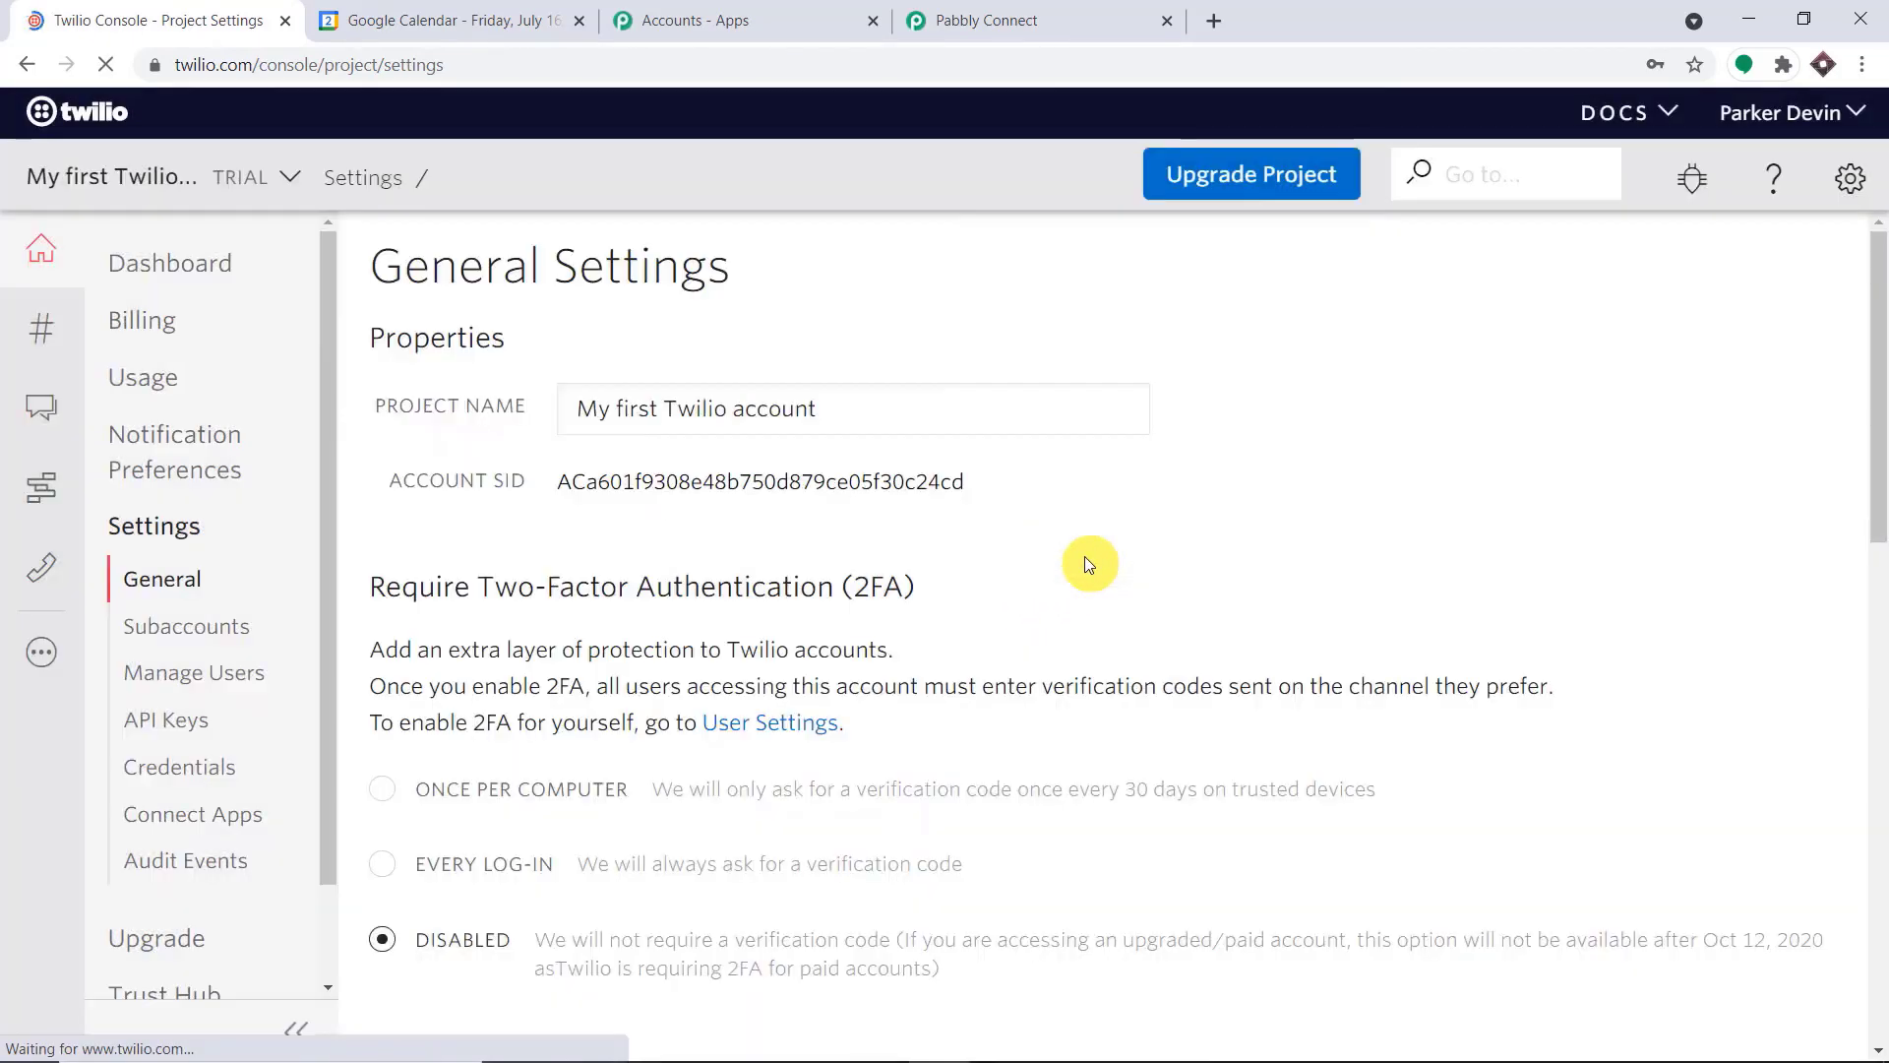
Copy the Account SID from the LIVE Credentials of the Twilio project
scroll(1089, 554, "down", 4)
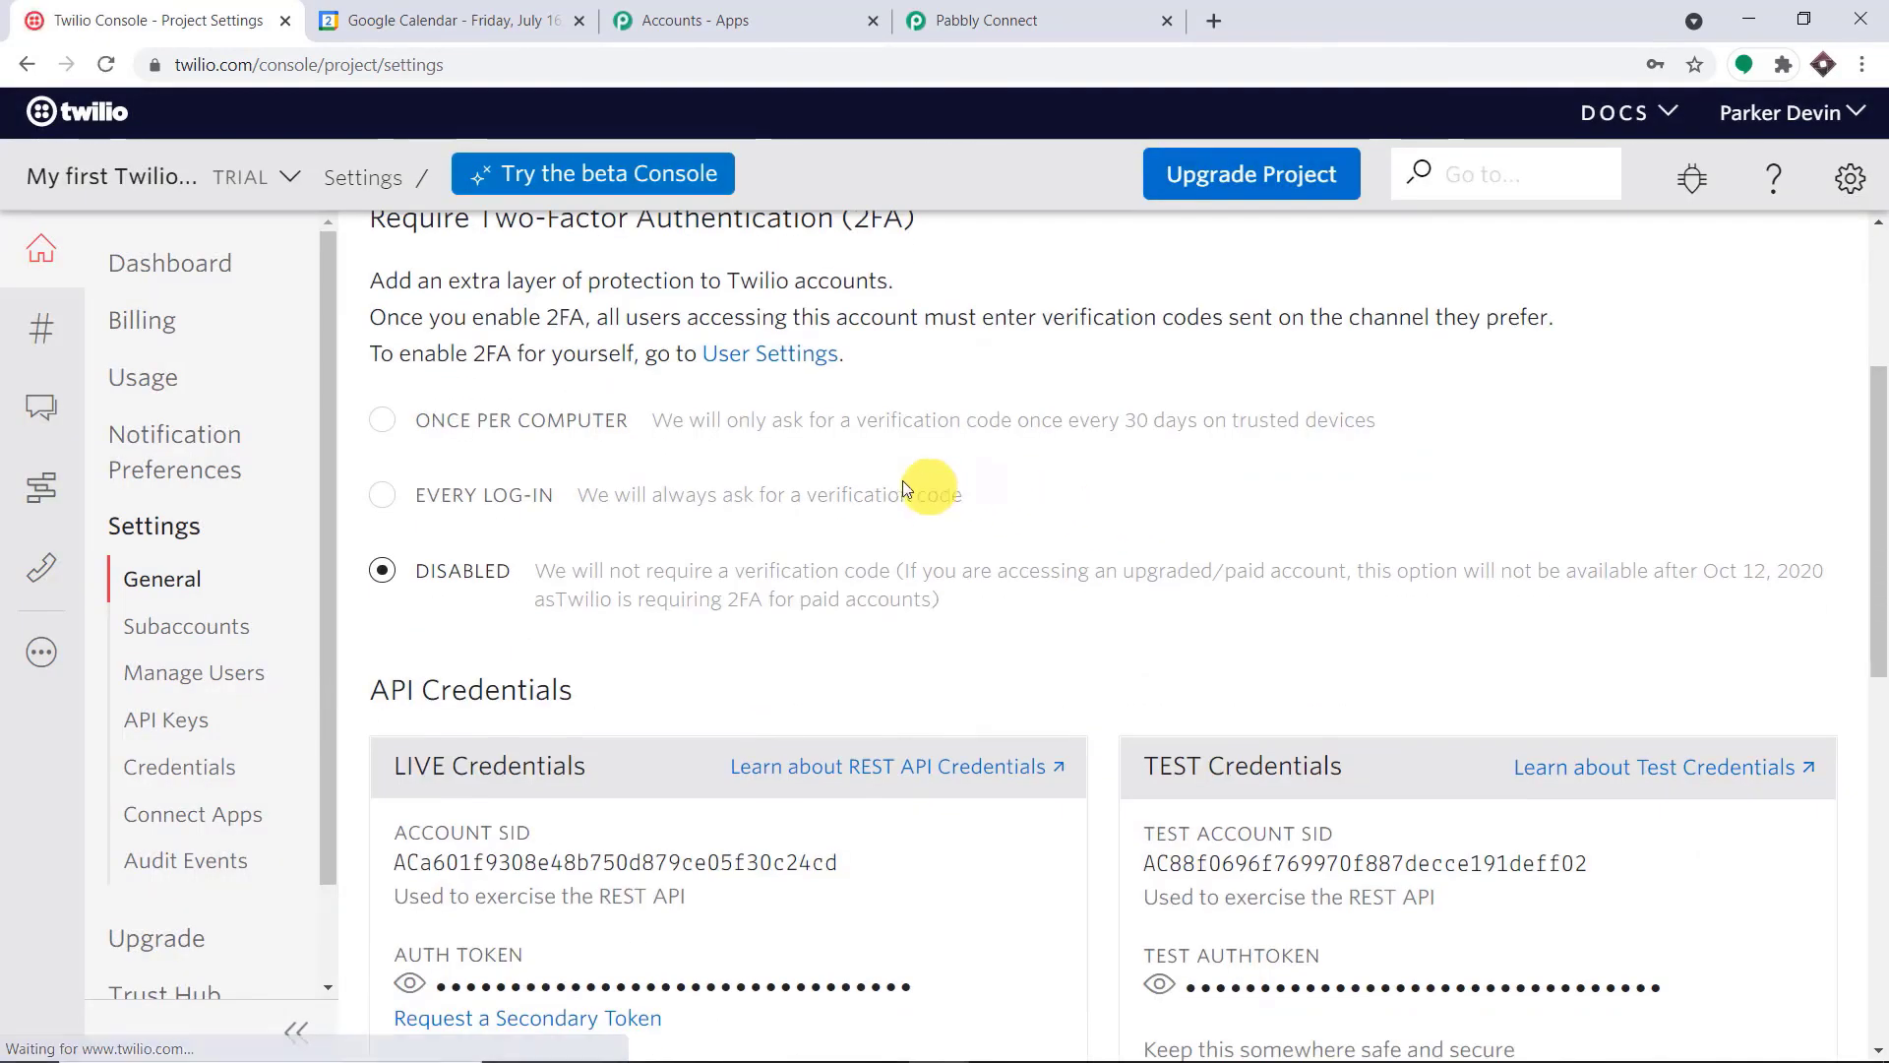
scroll(885, 496, "down", 3)
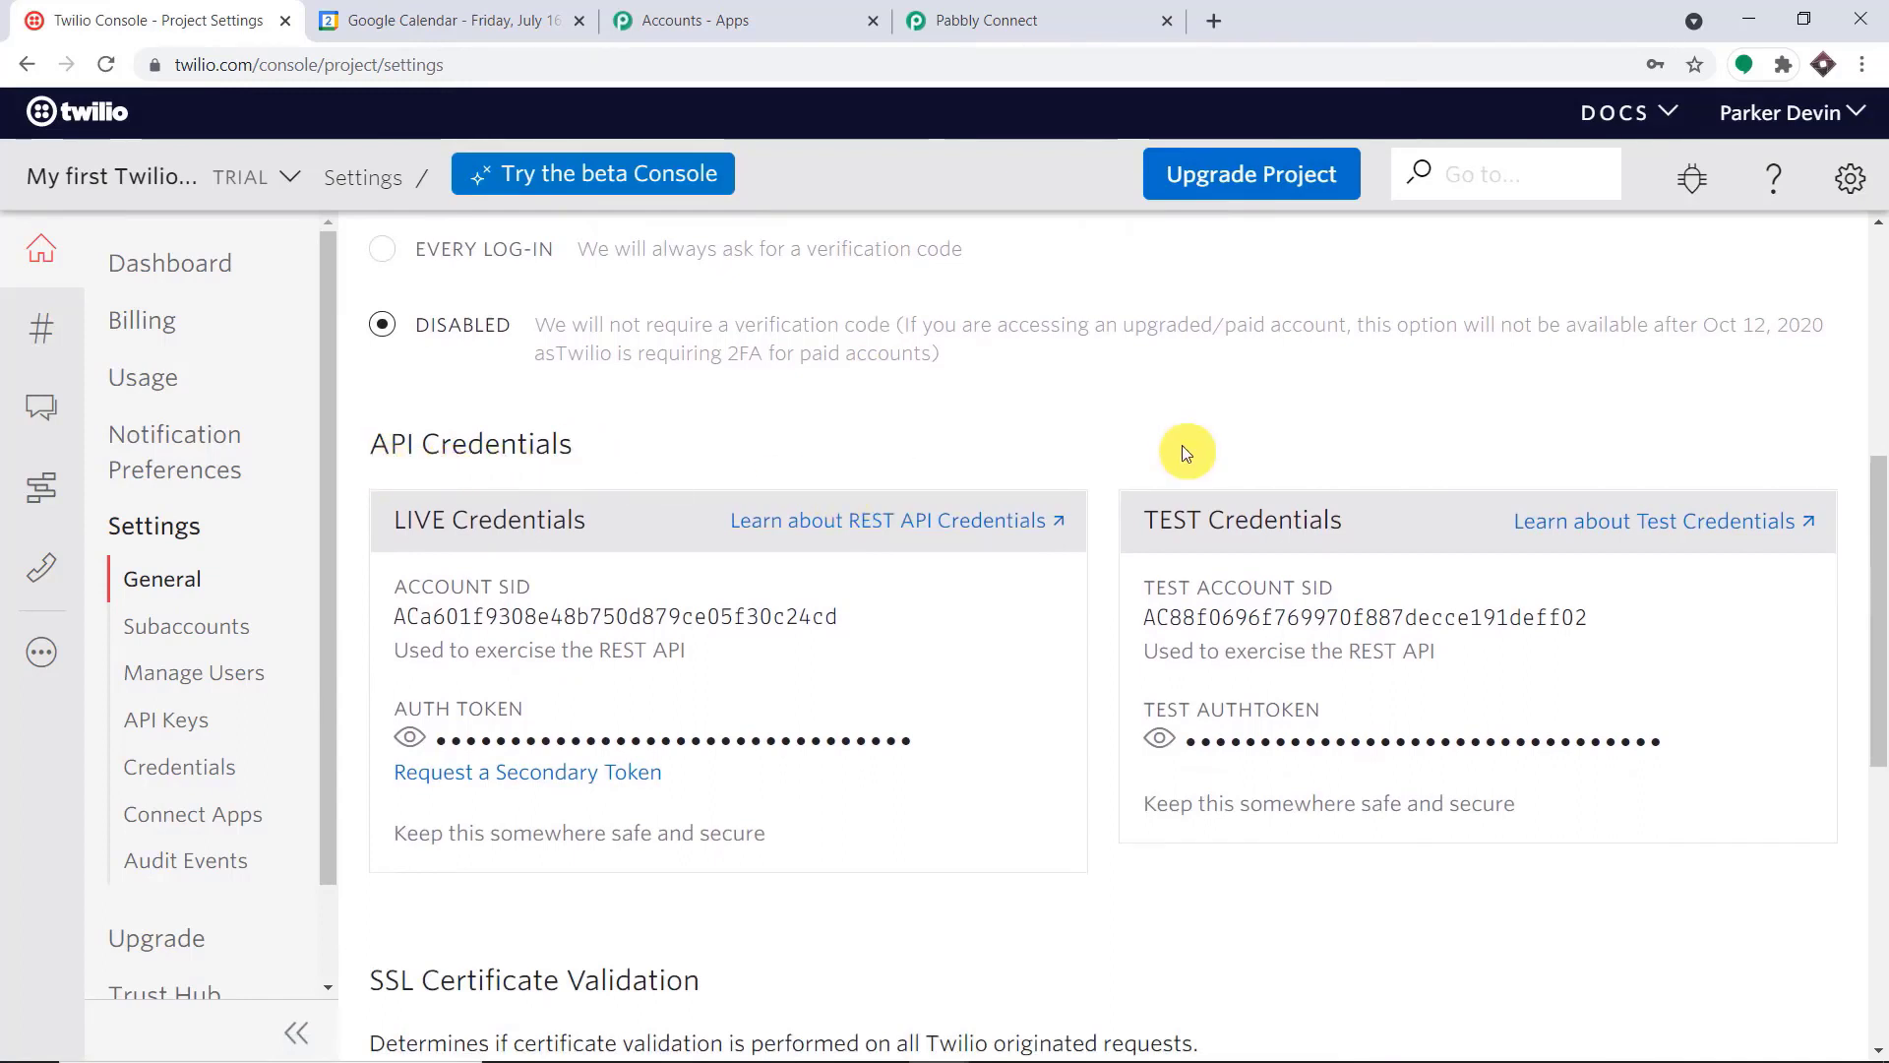
scroll(1082, 423, "down", 1)
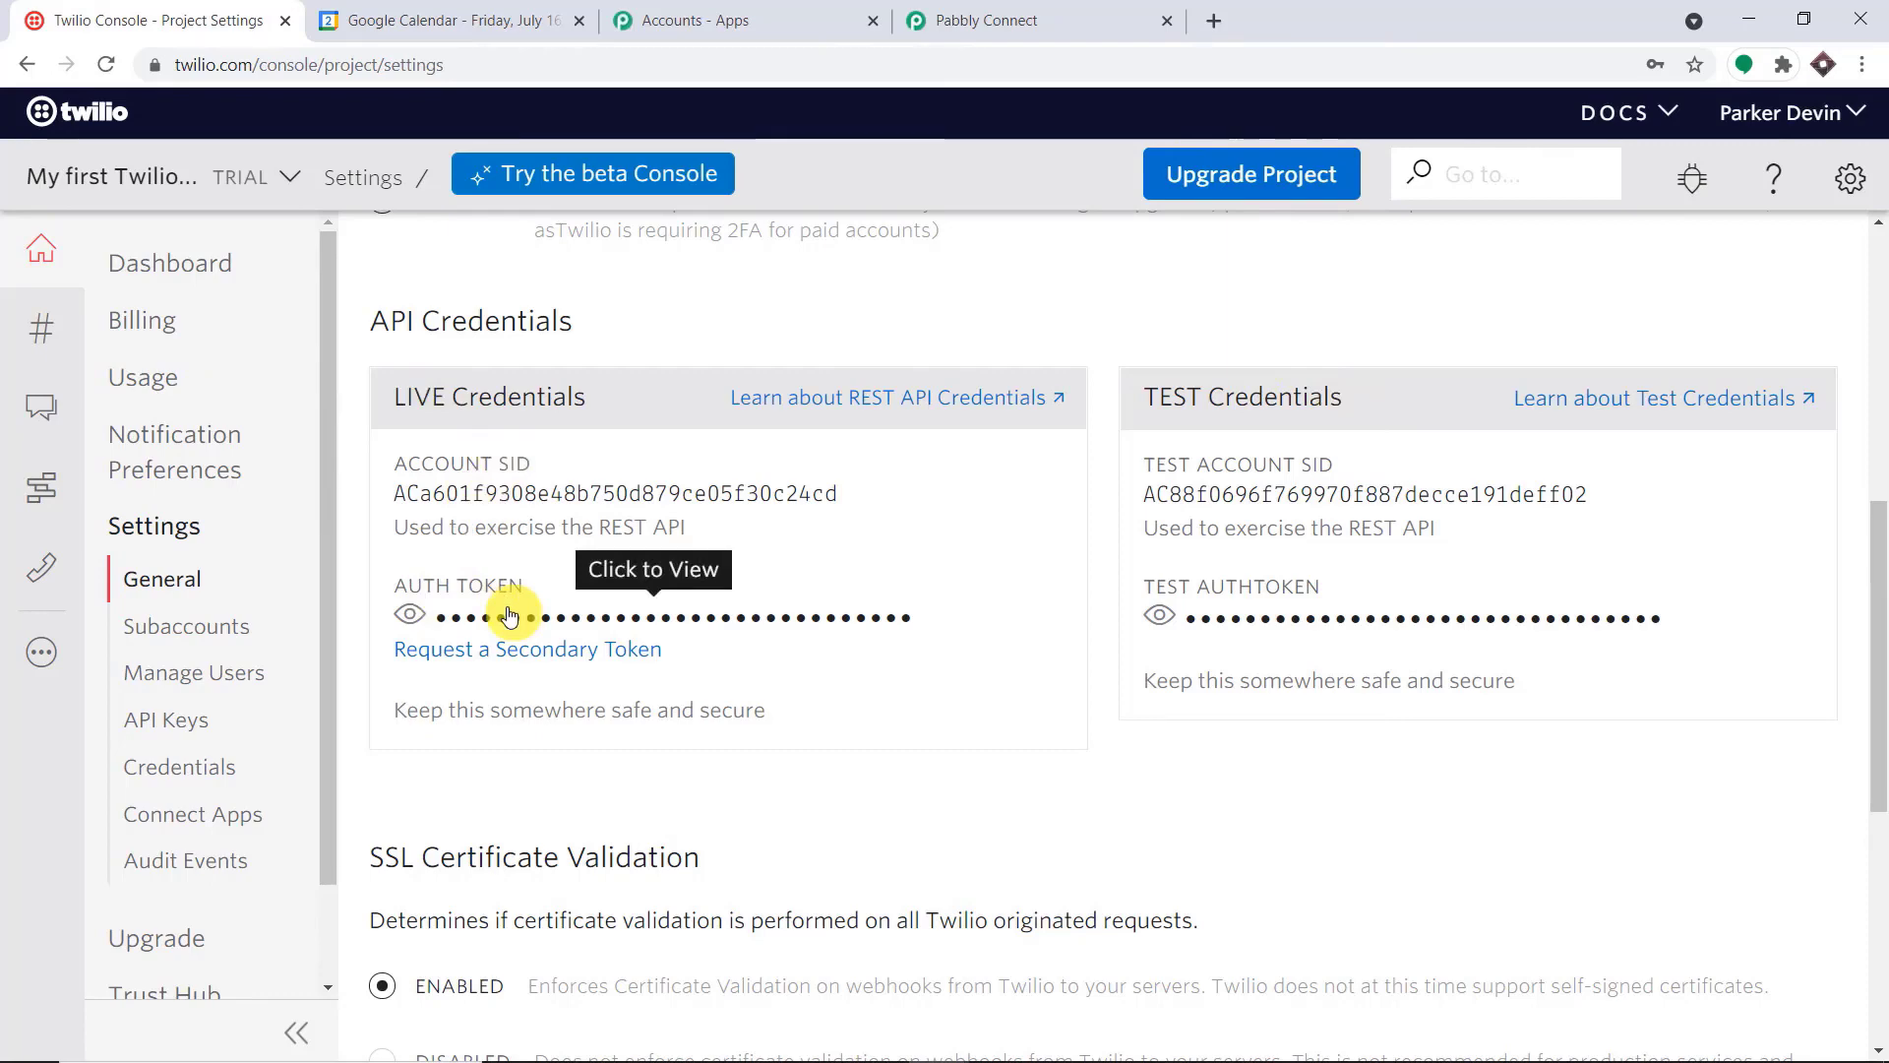
double_click(521, 489)
right_click(520, 489)
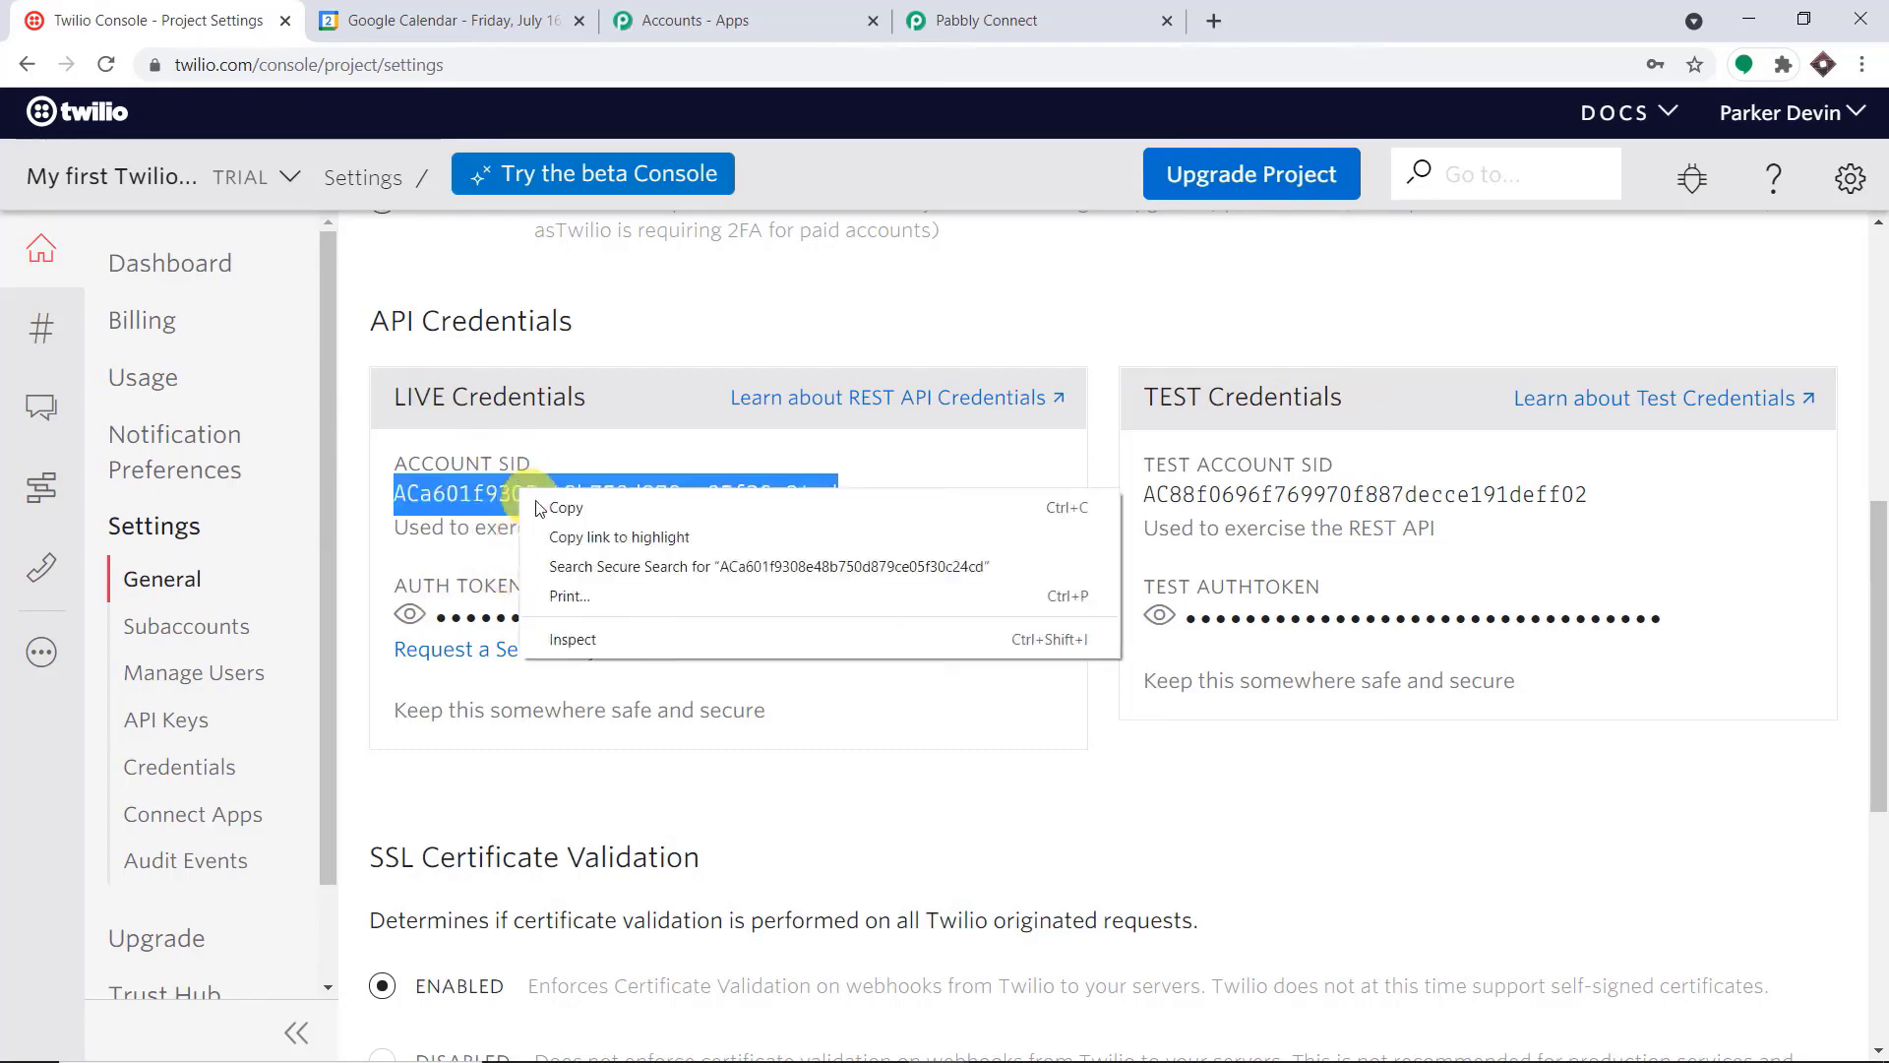
left_click(551, 502)
Switch back to Pabbly Connect and paste the copied SID into both Account SID fields of the new connection
left_click(1004, 20)
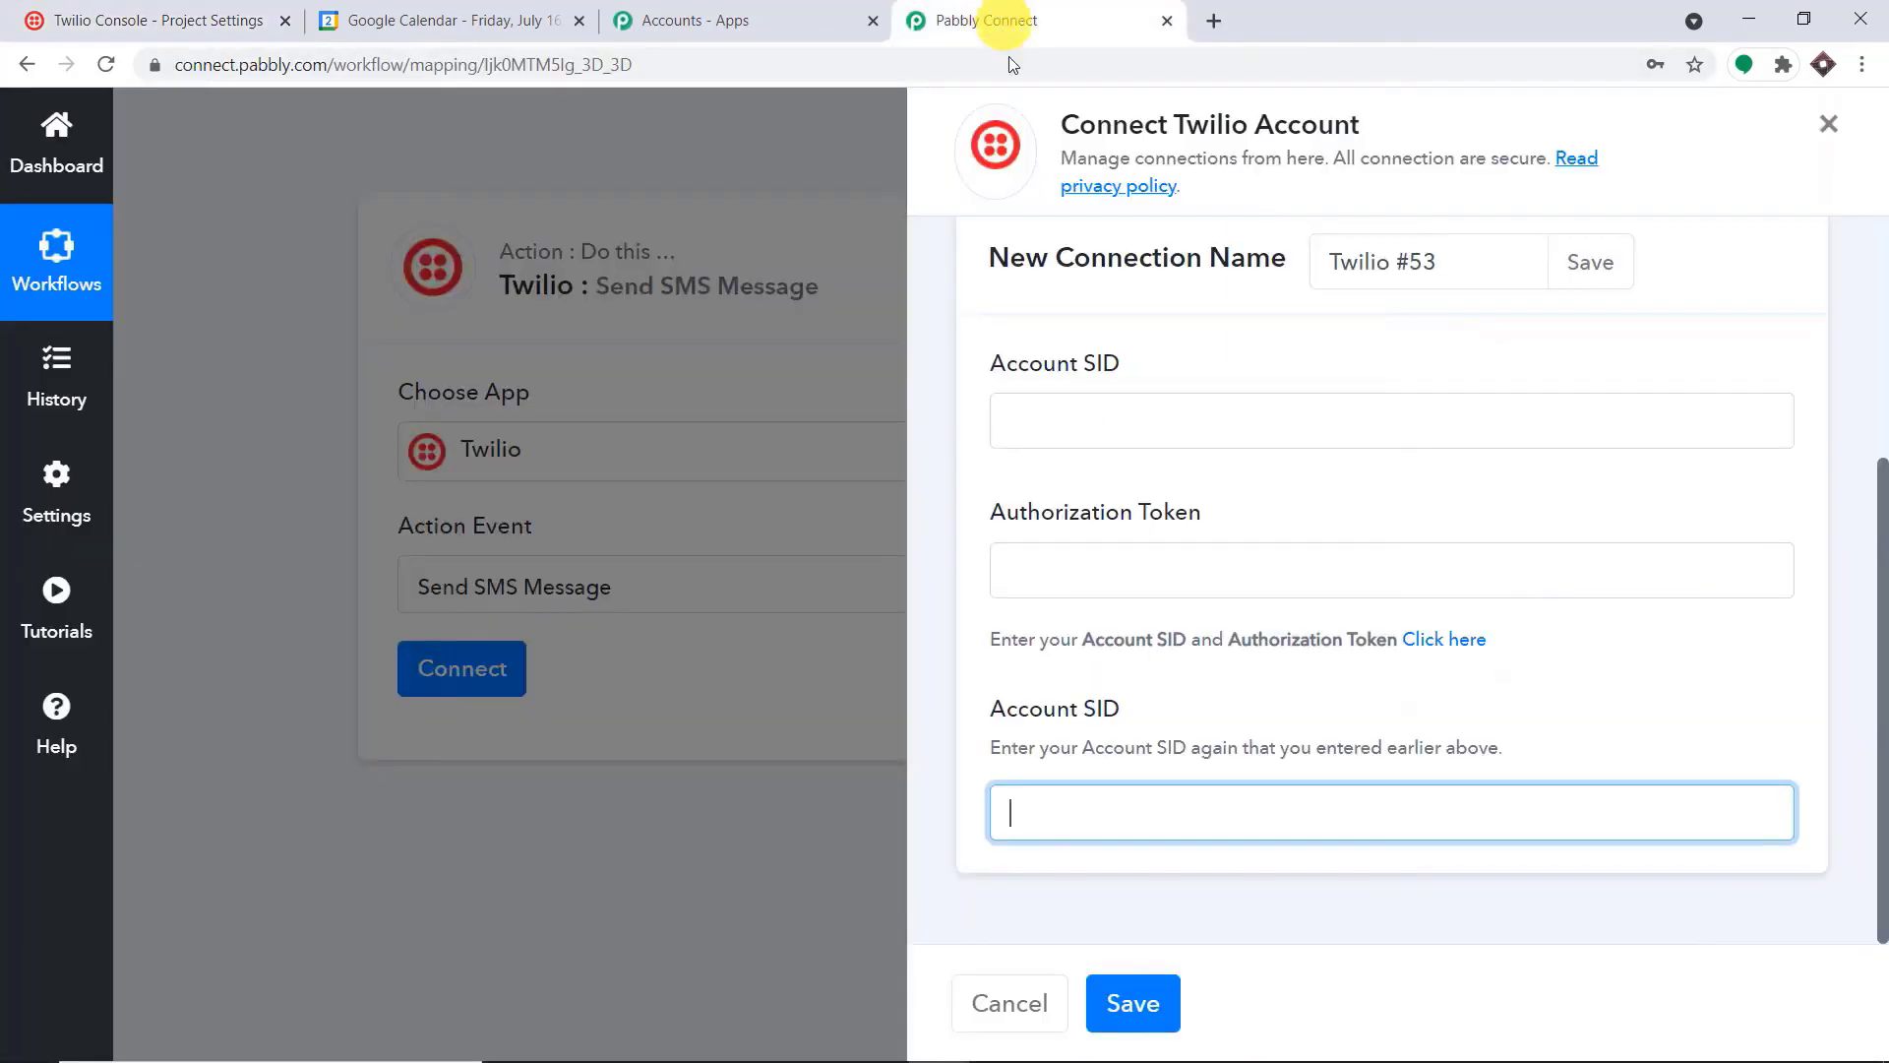
left_click(1084, 418)
right_click(1083, 413)
left_click(1130, 607)
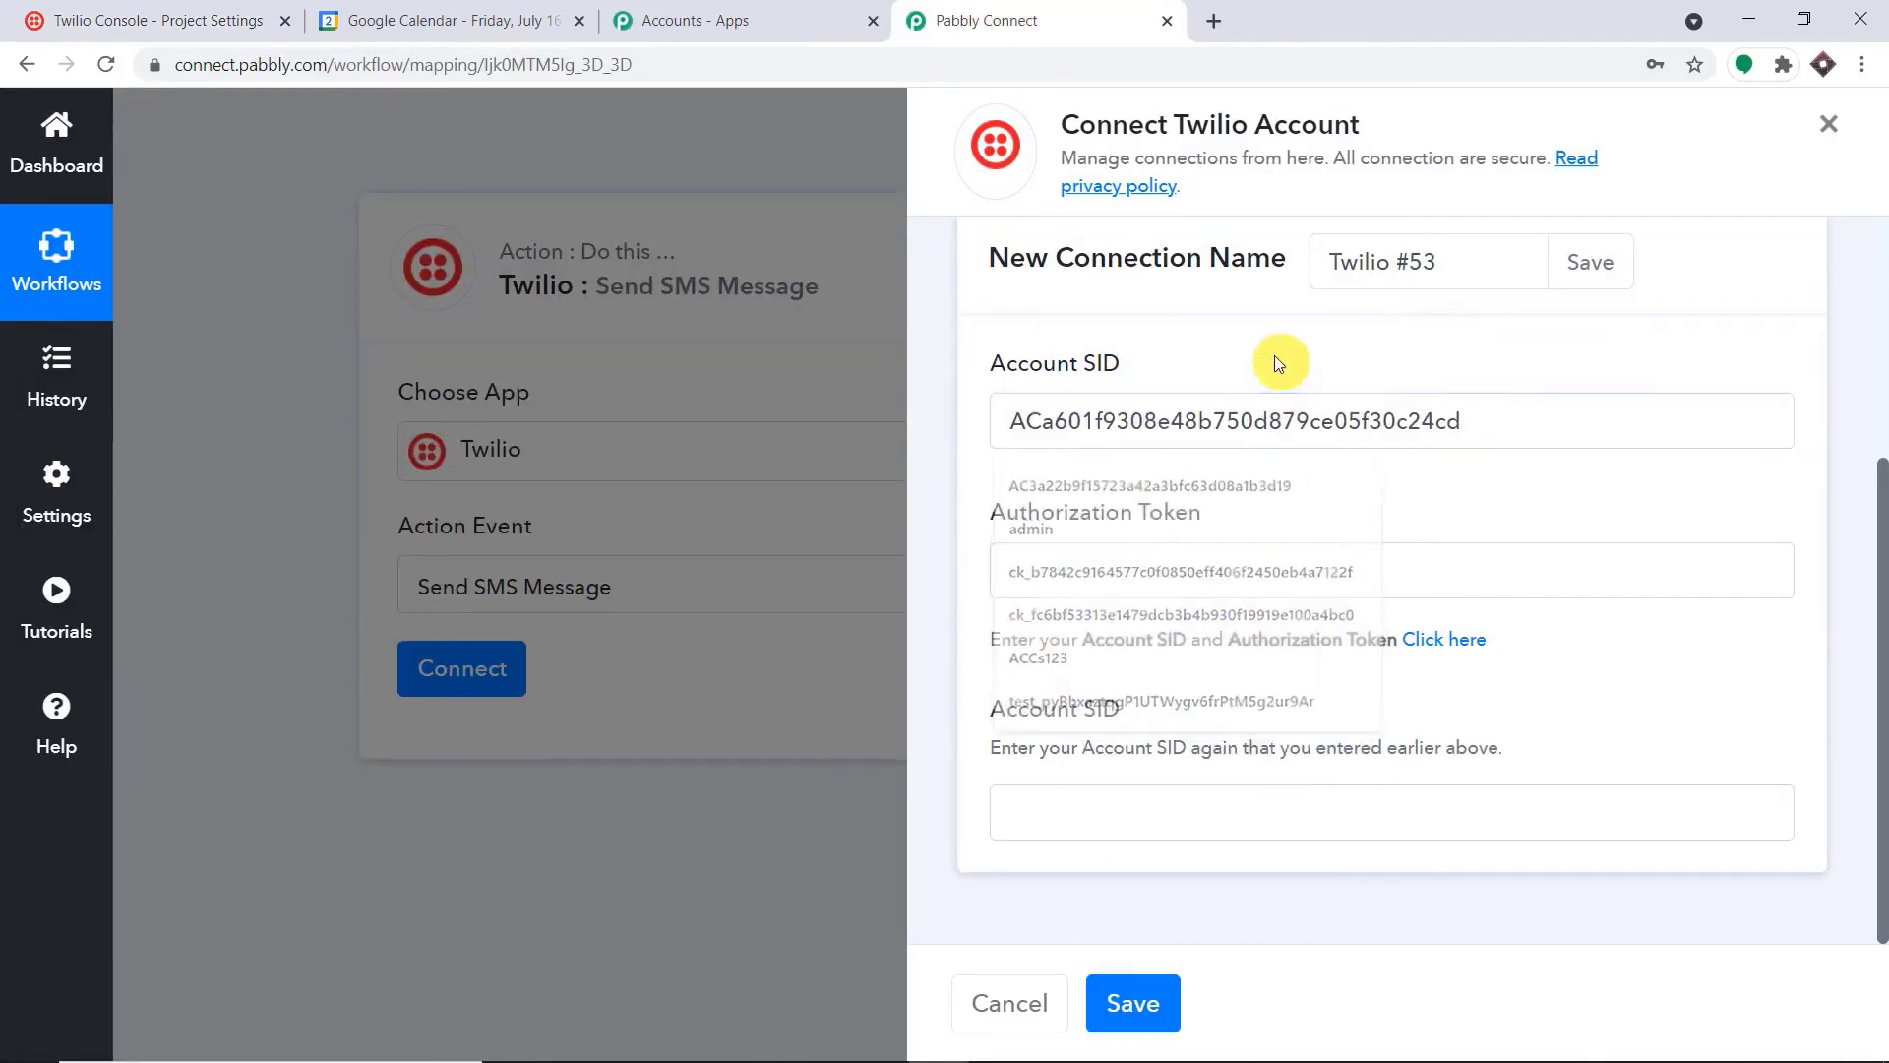
left_click(1079, 827)
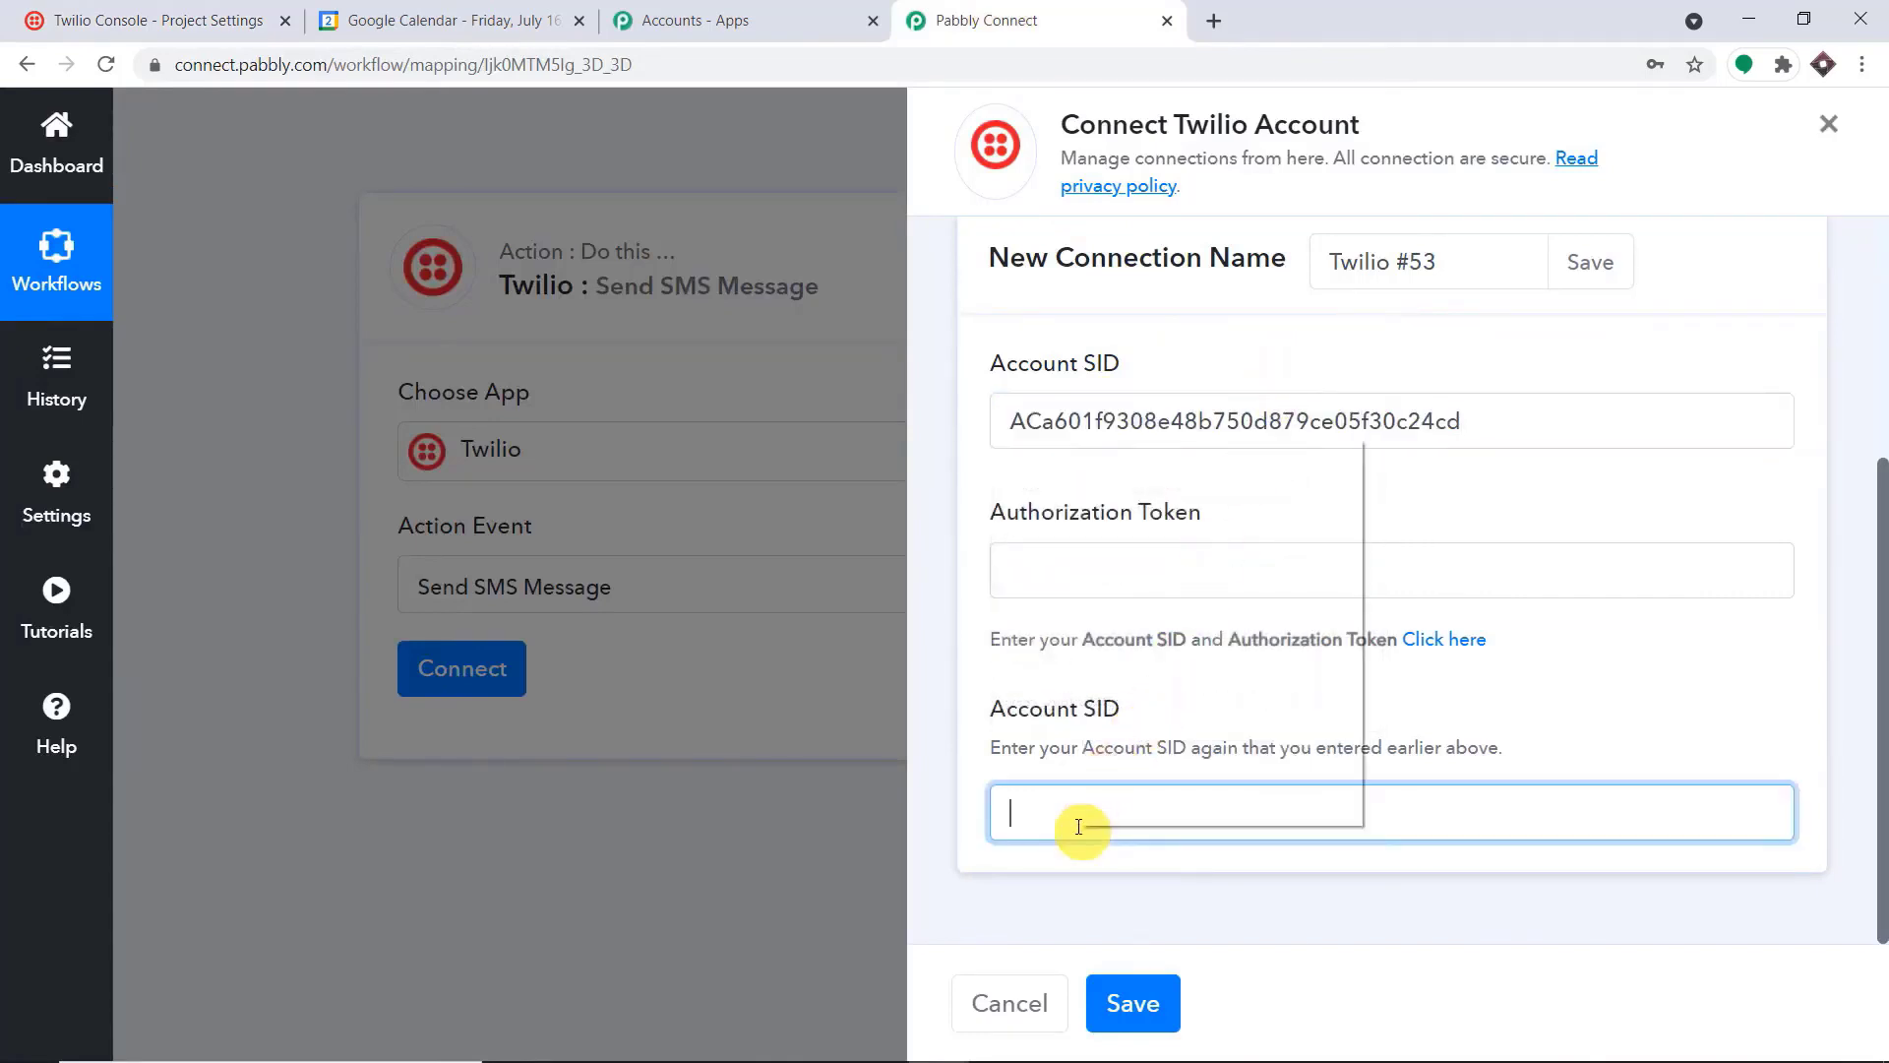
right_click(1082, 824)
left_click(1162, 633)
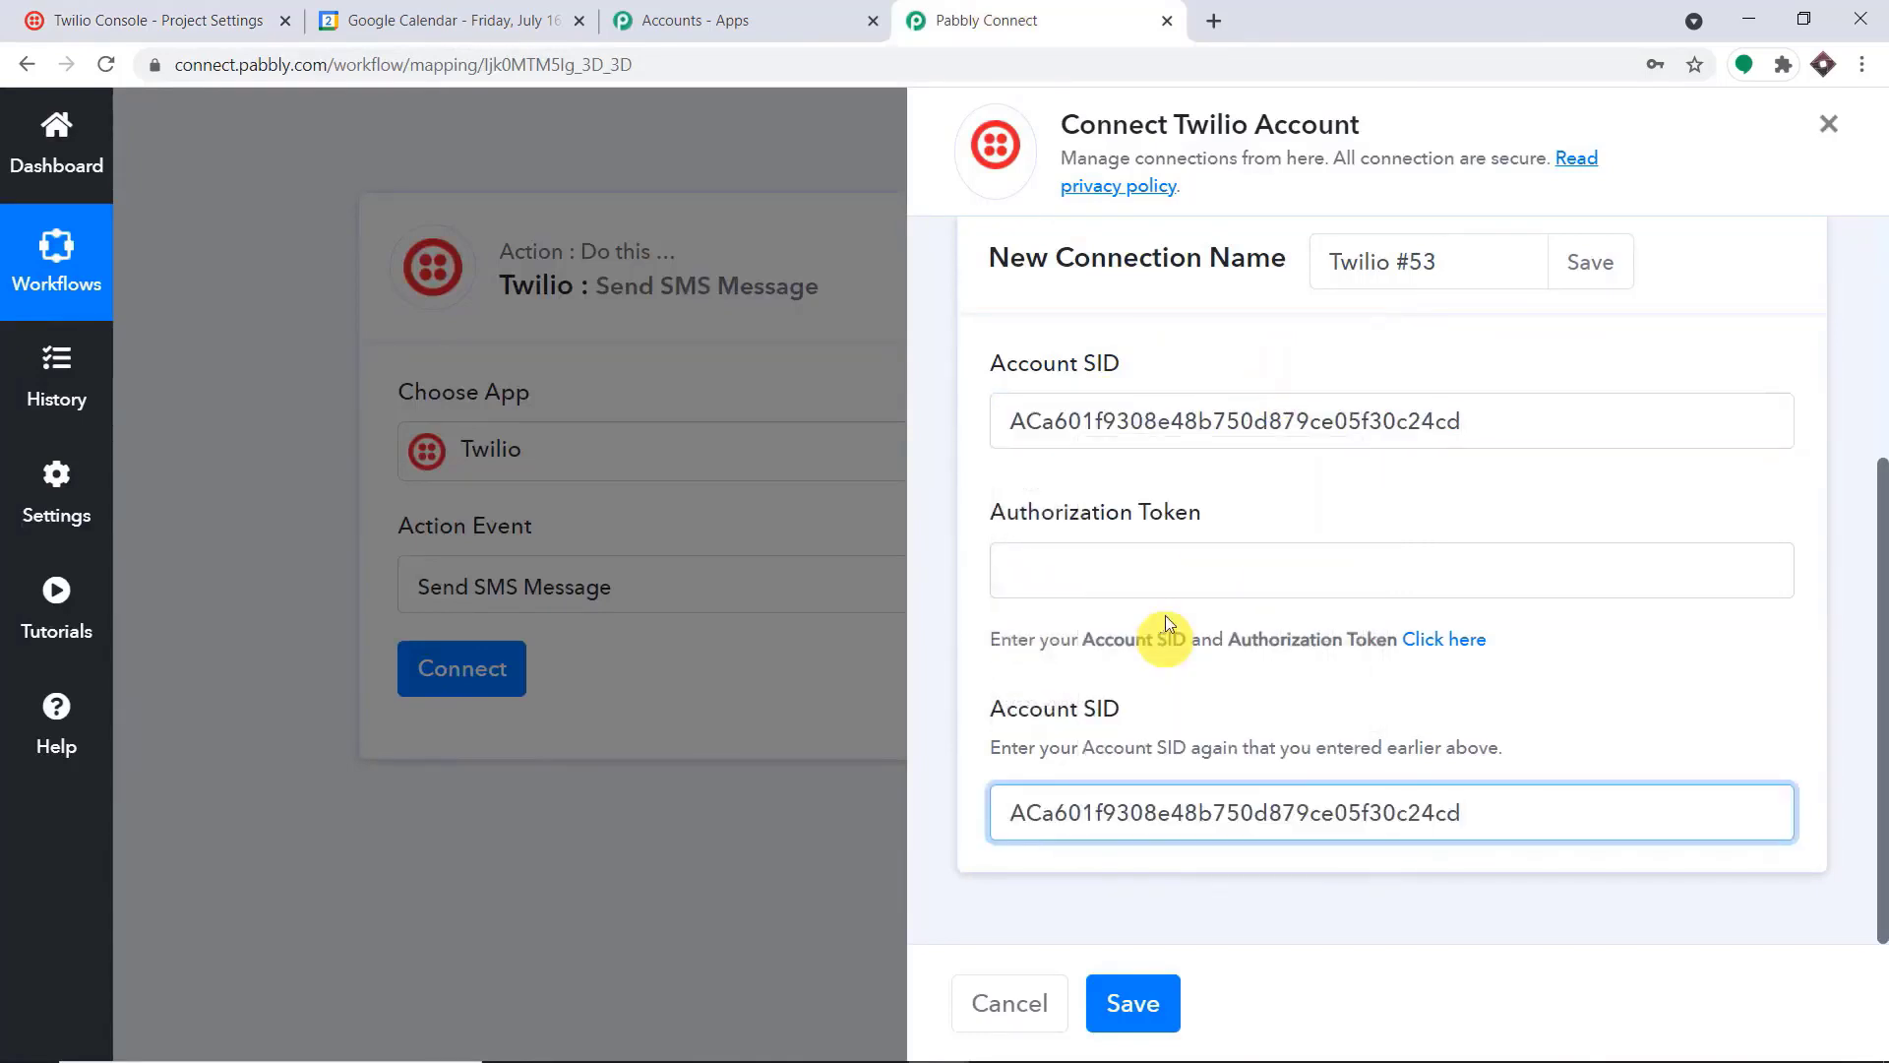
Reveal and copy the live Auth Token in the Twilio Console, paste it into Pabbly Connect's Authorization Token field, and save the connection
left_click(1176, 565)
left_click(195, 10)
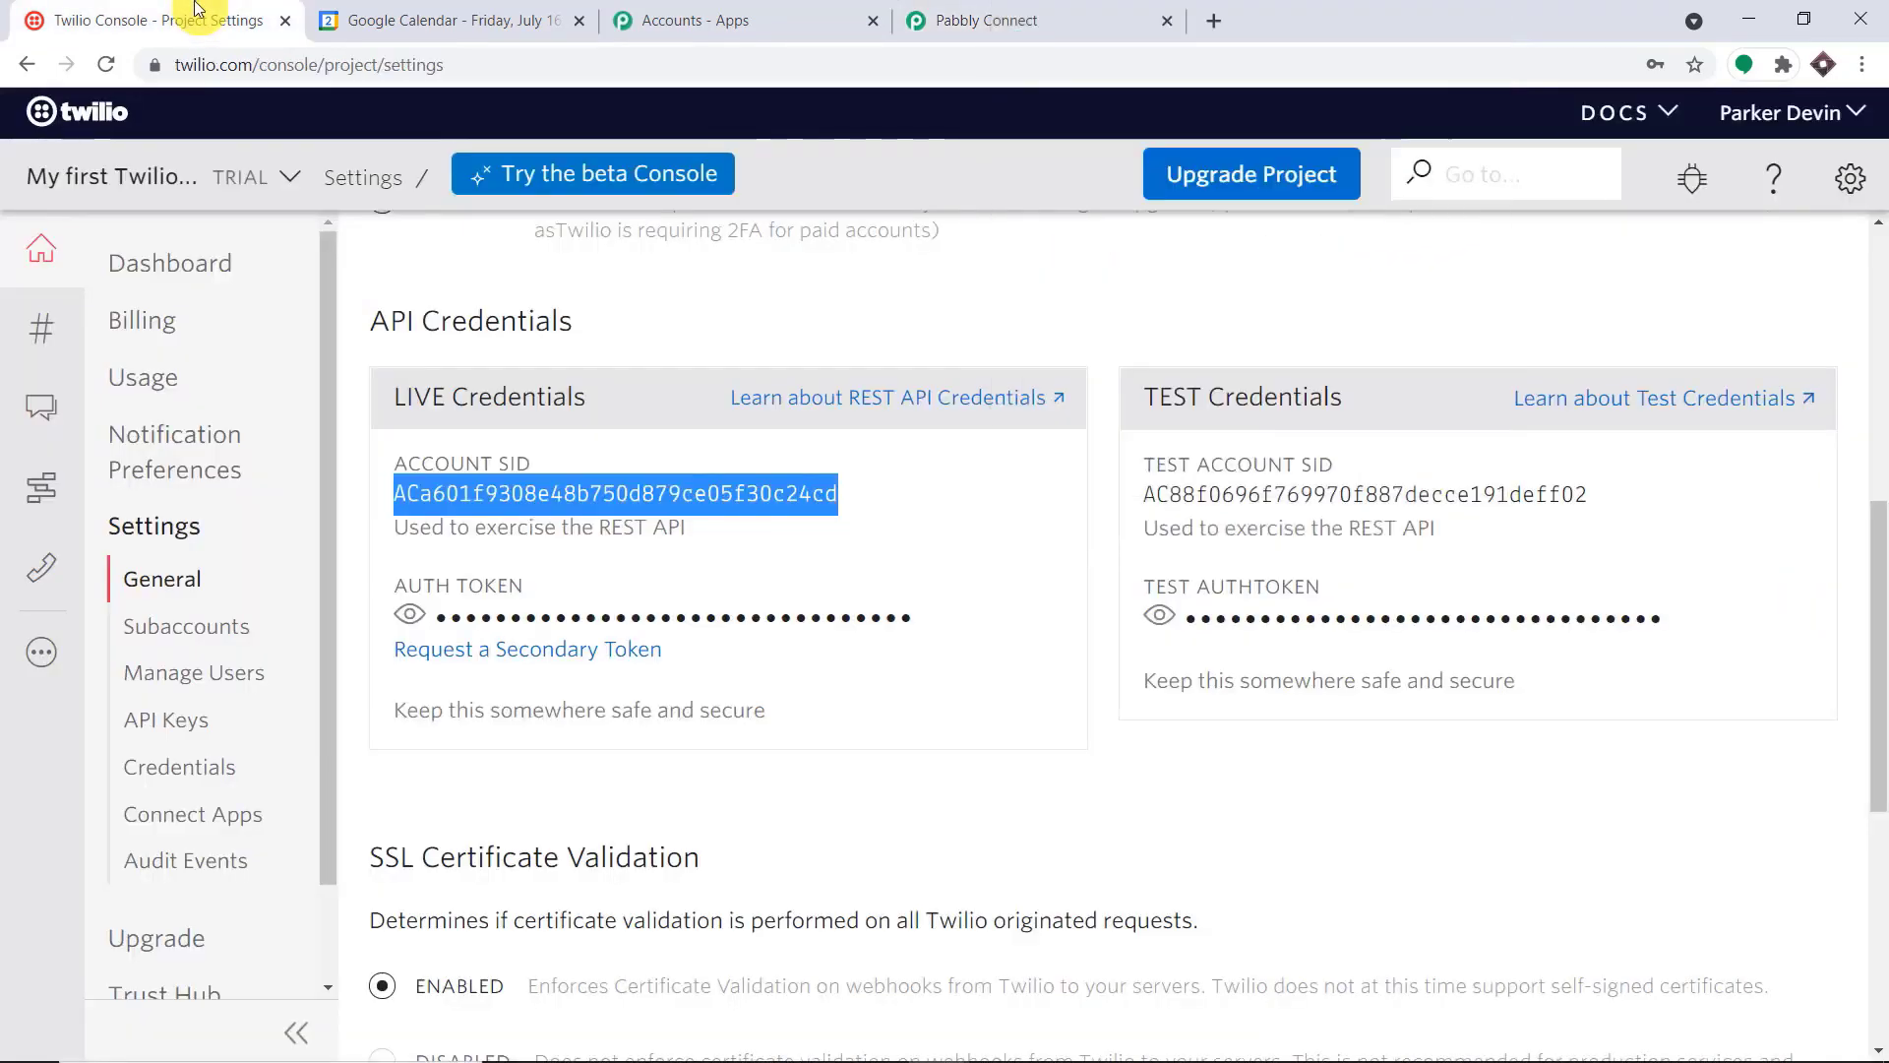
left_click(410, 615)
double_click(486, 617)
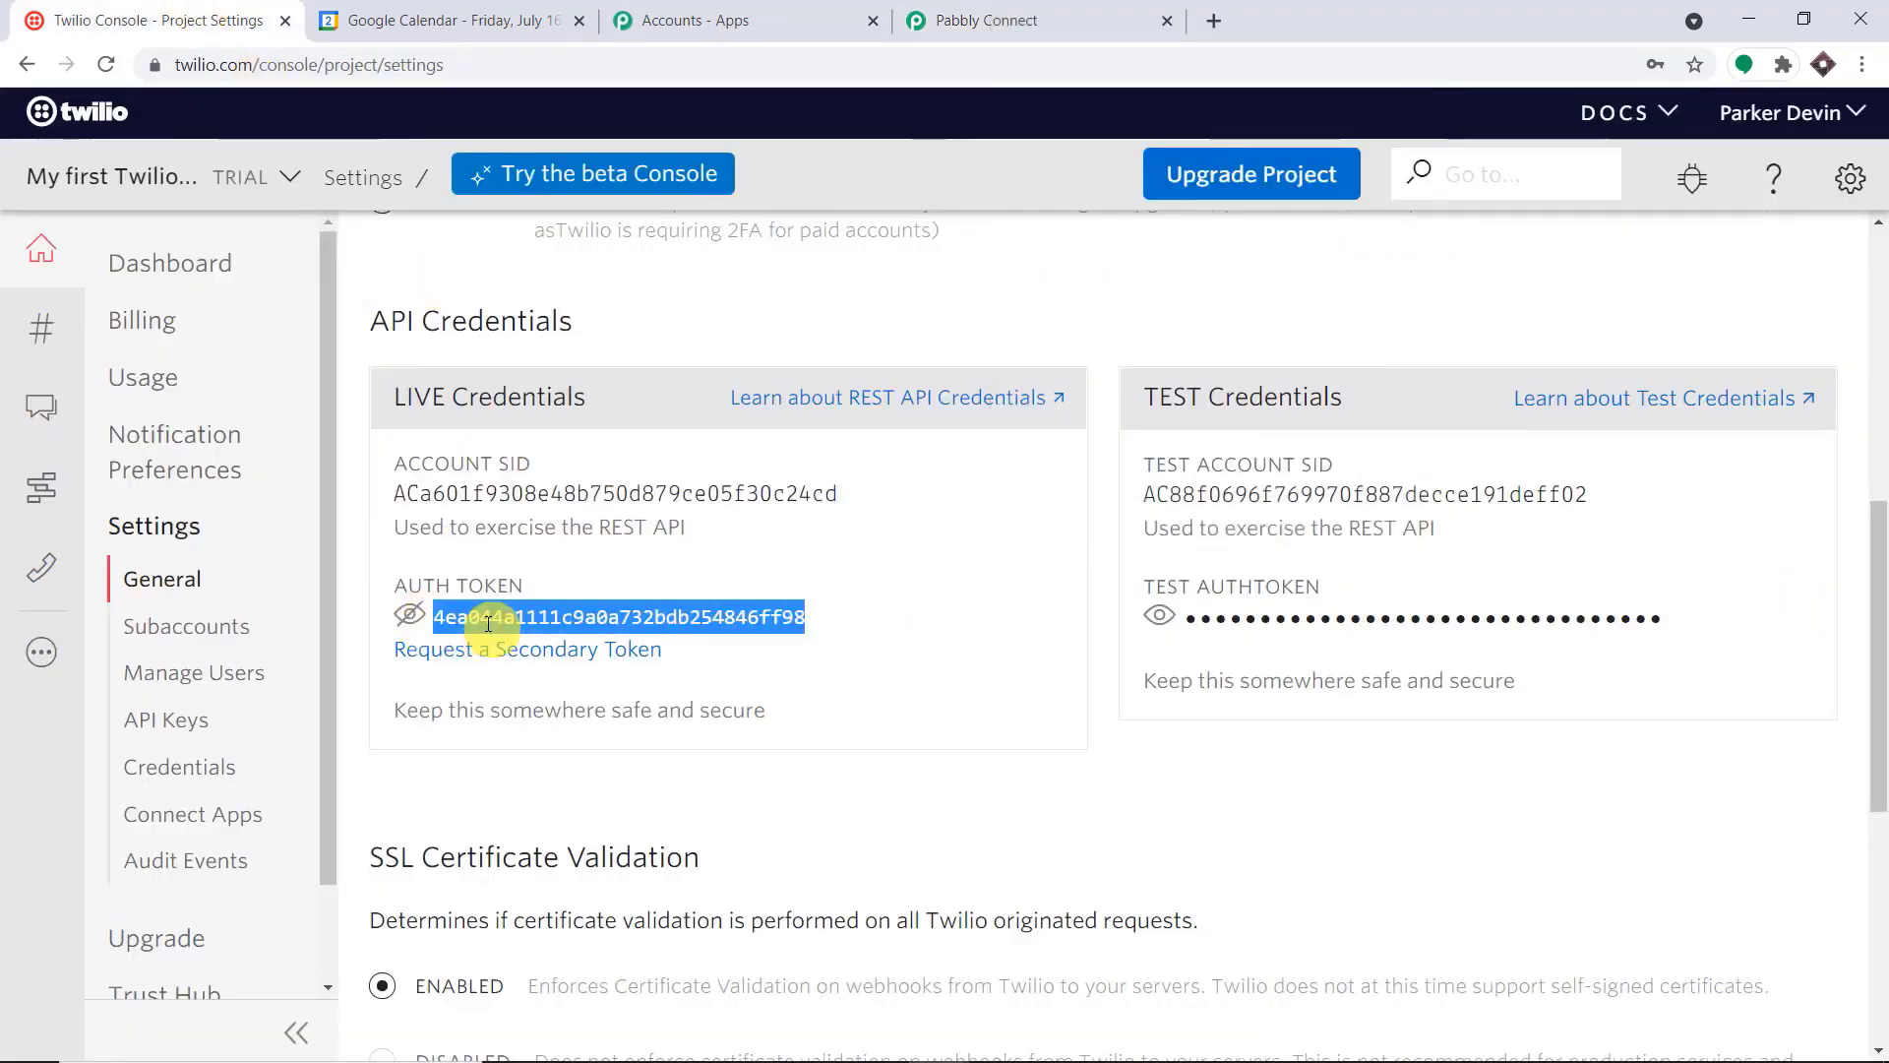
right_click(488, 624)
left_click(524, 647)
left_click(984, 20)
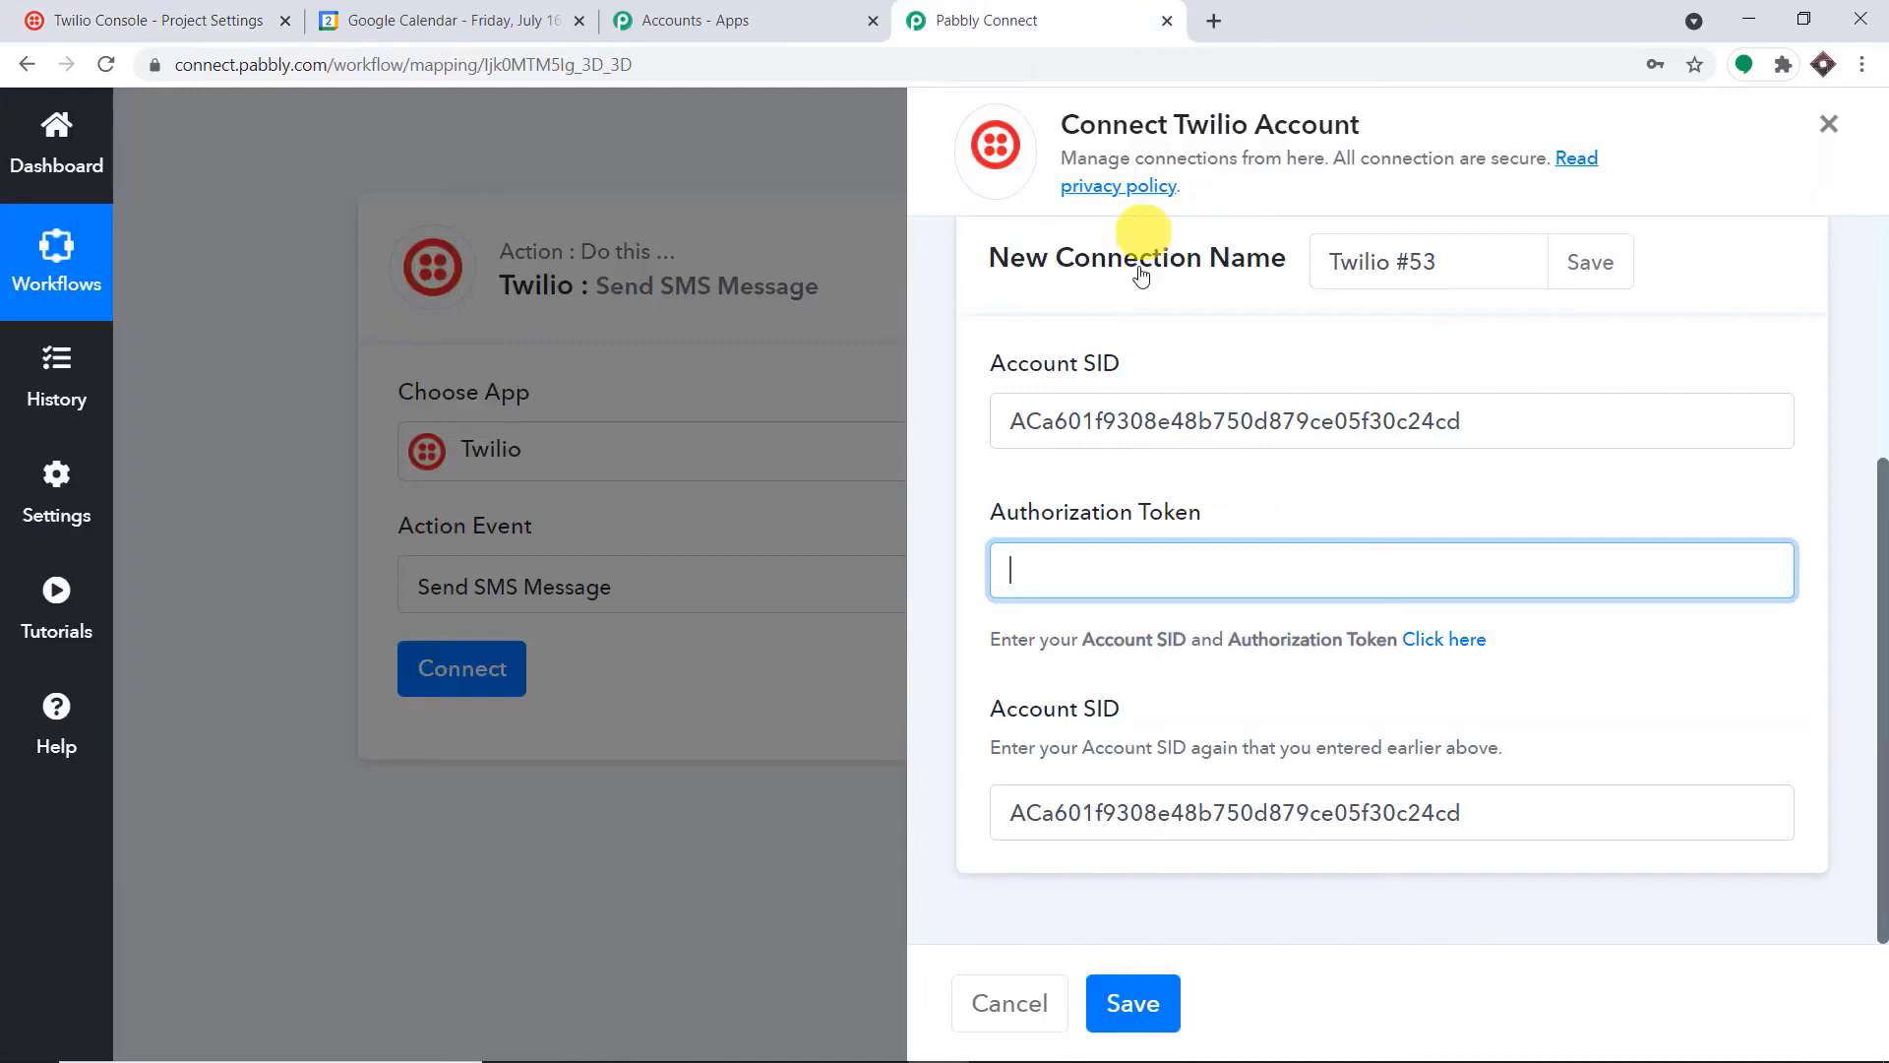
right_click(1102, 584)
left_click(1192, 842)
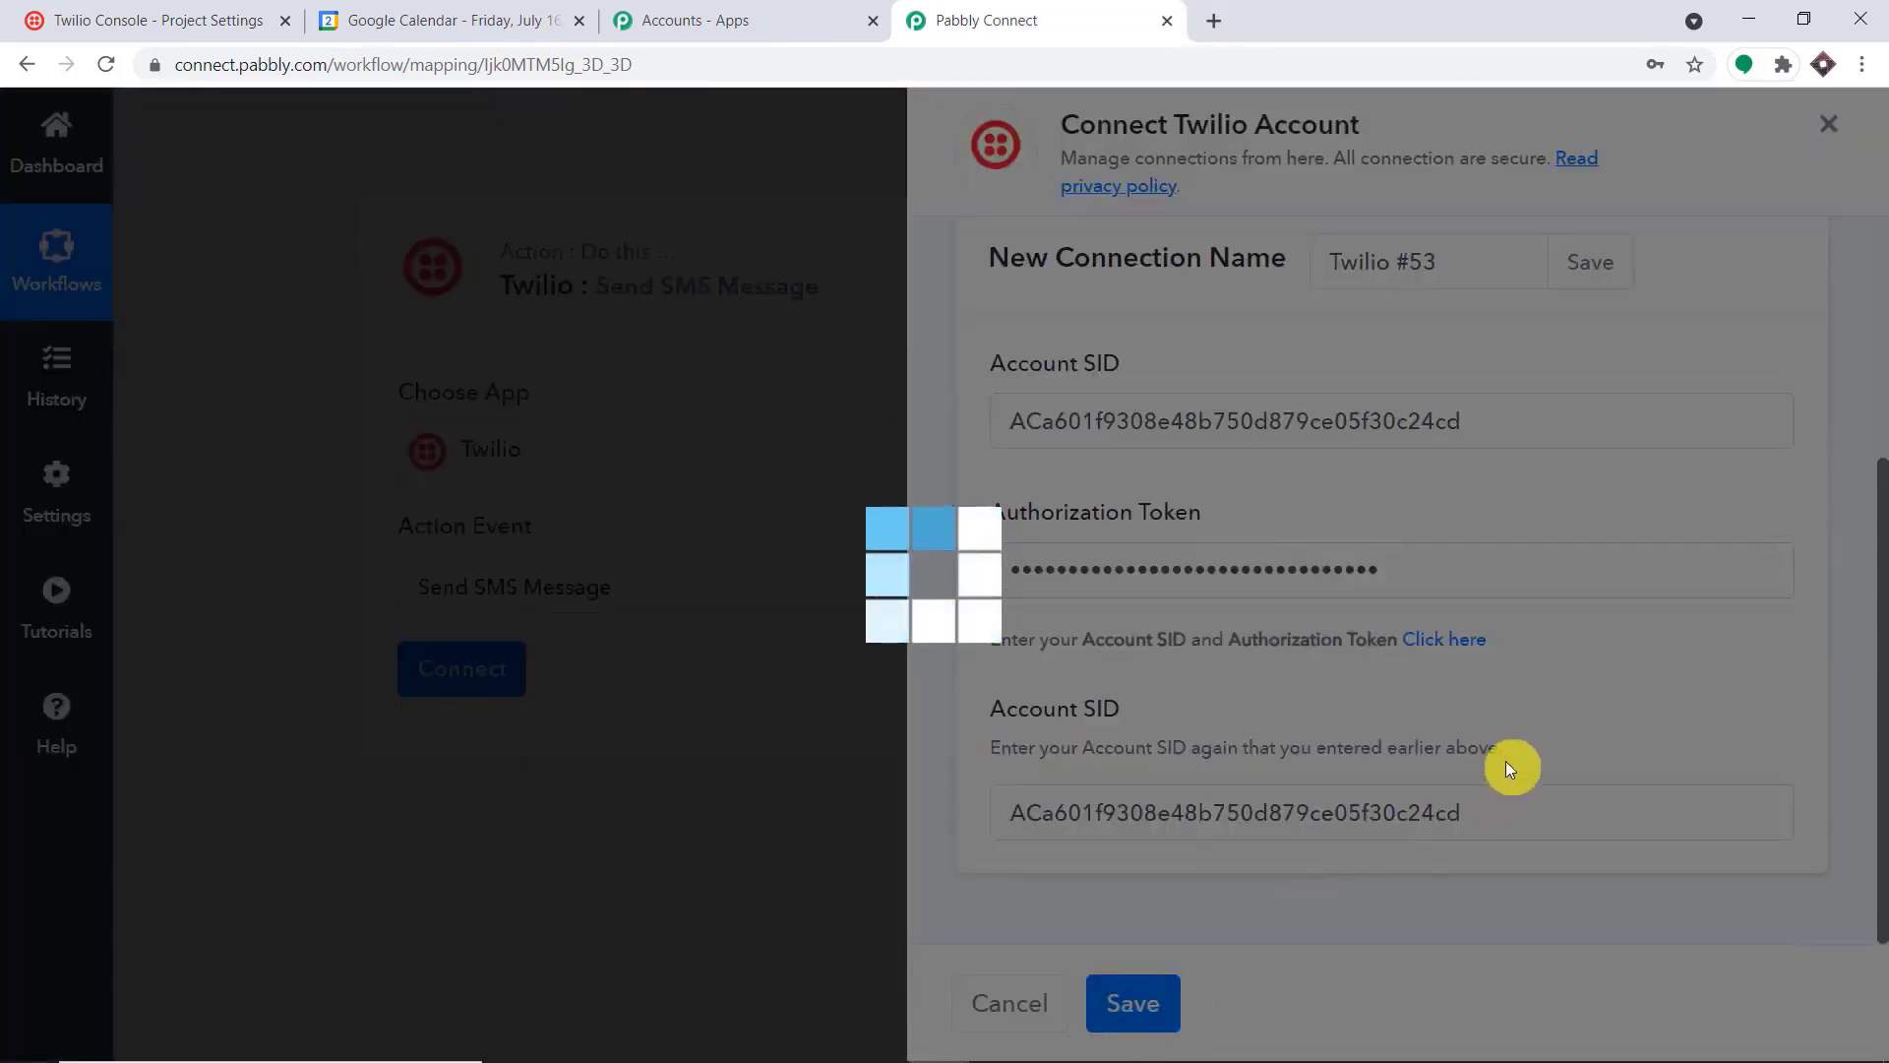
Map Result 0 of the Text Formatter step into the Recipient Number field of the Twilio SMS action
scroll(1191, 605, "down", 5)
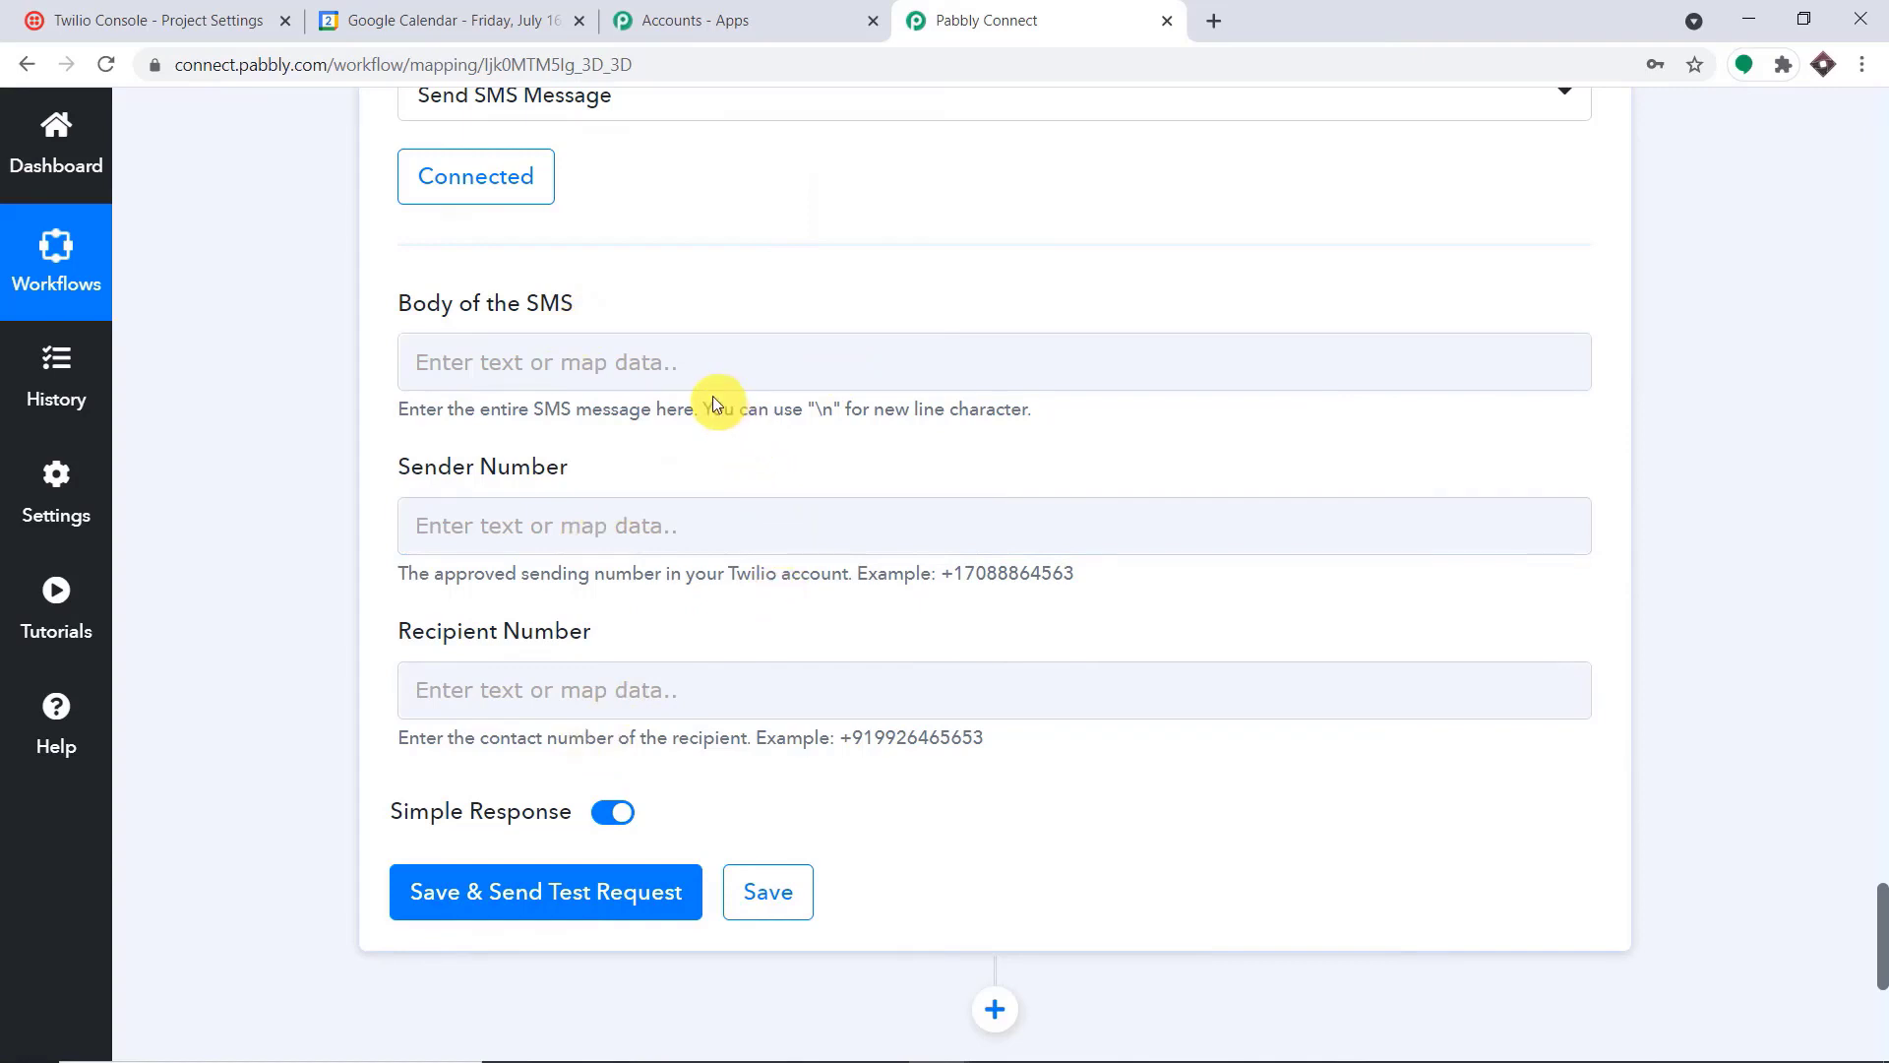
scroll(712, 398, "down", 3)
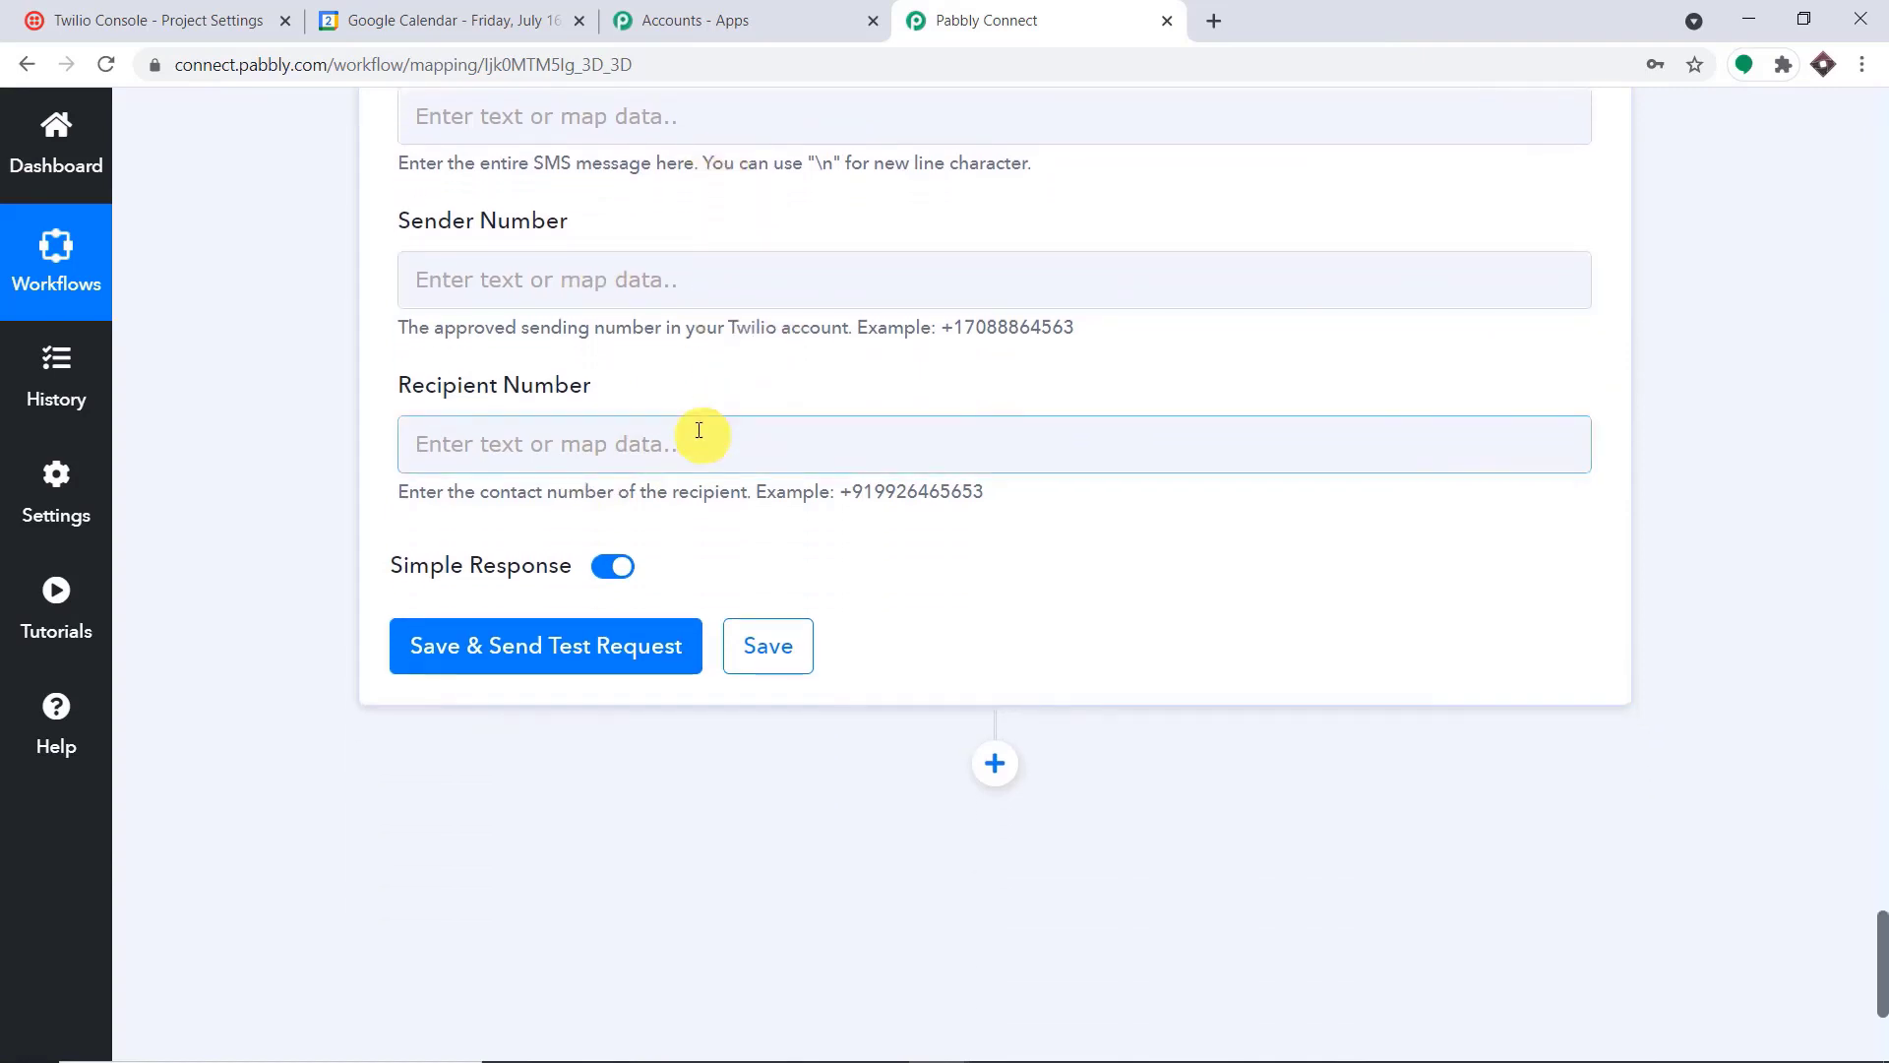
left_click(698, 430)
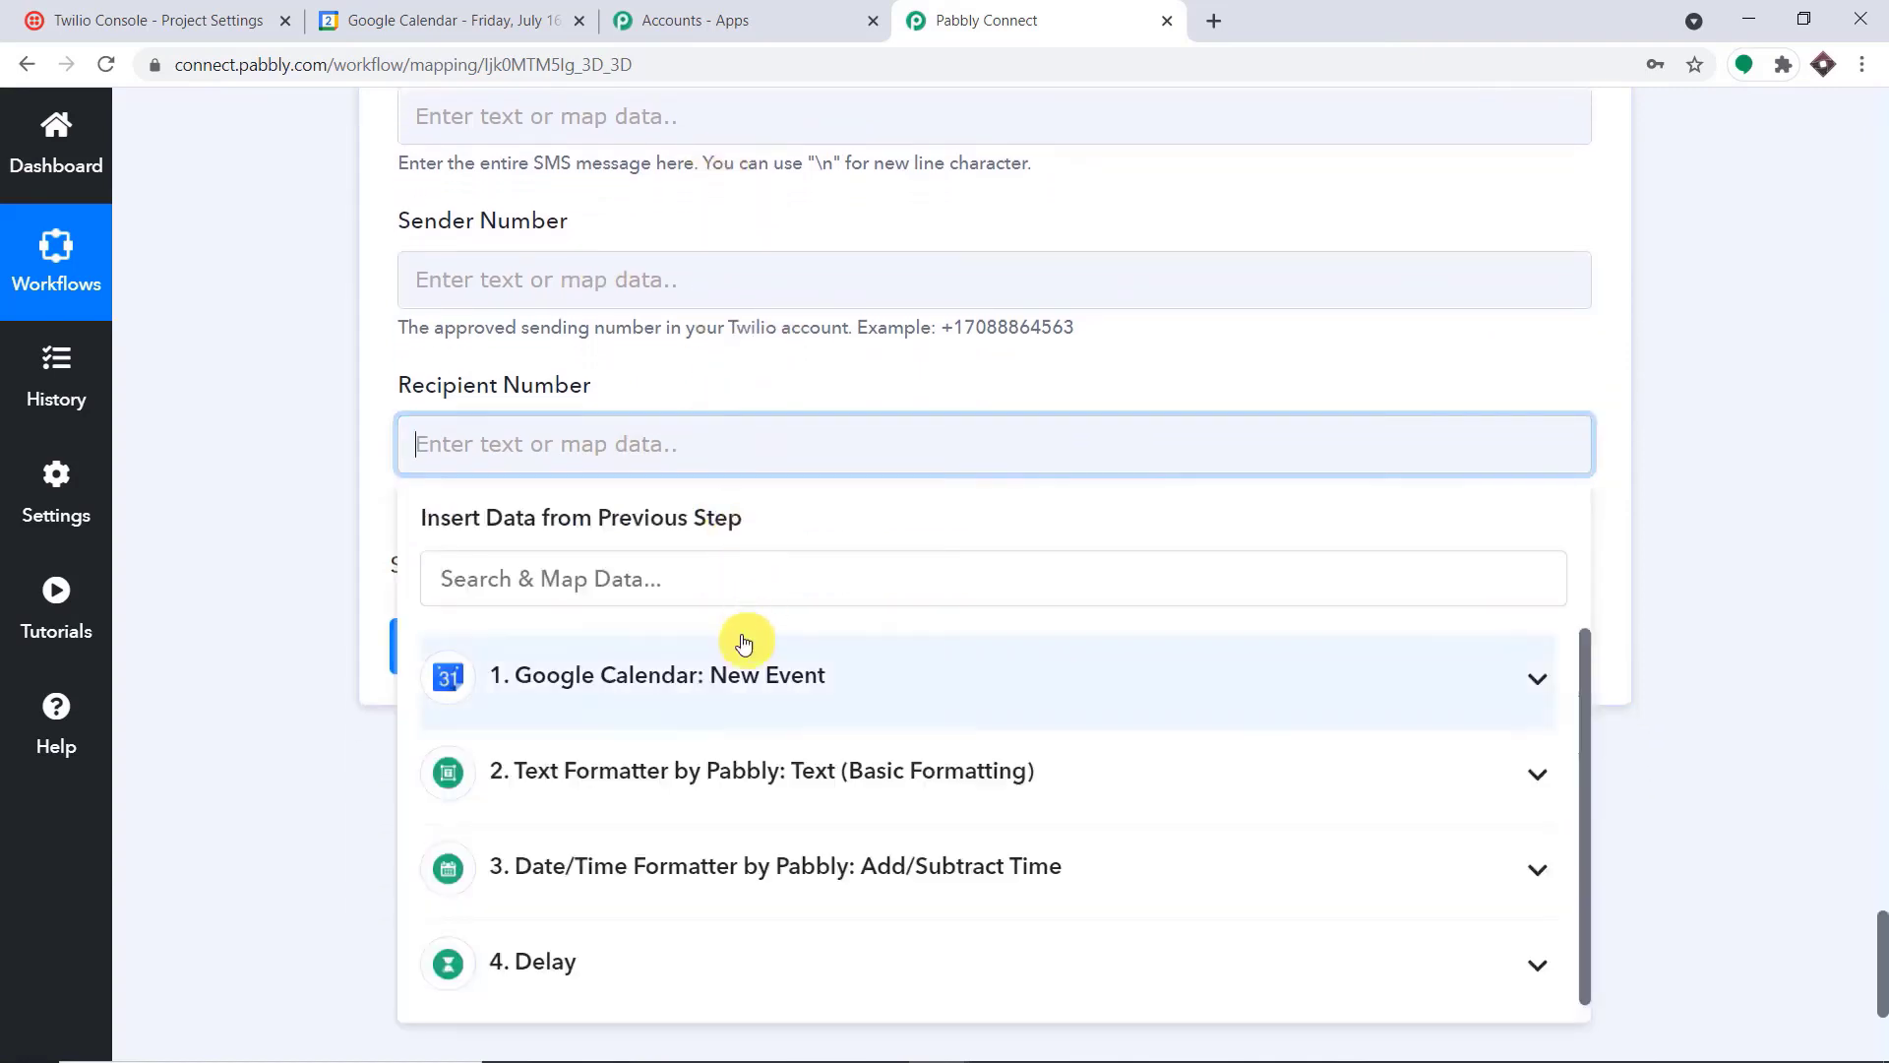
left_click(861, 790)
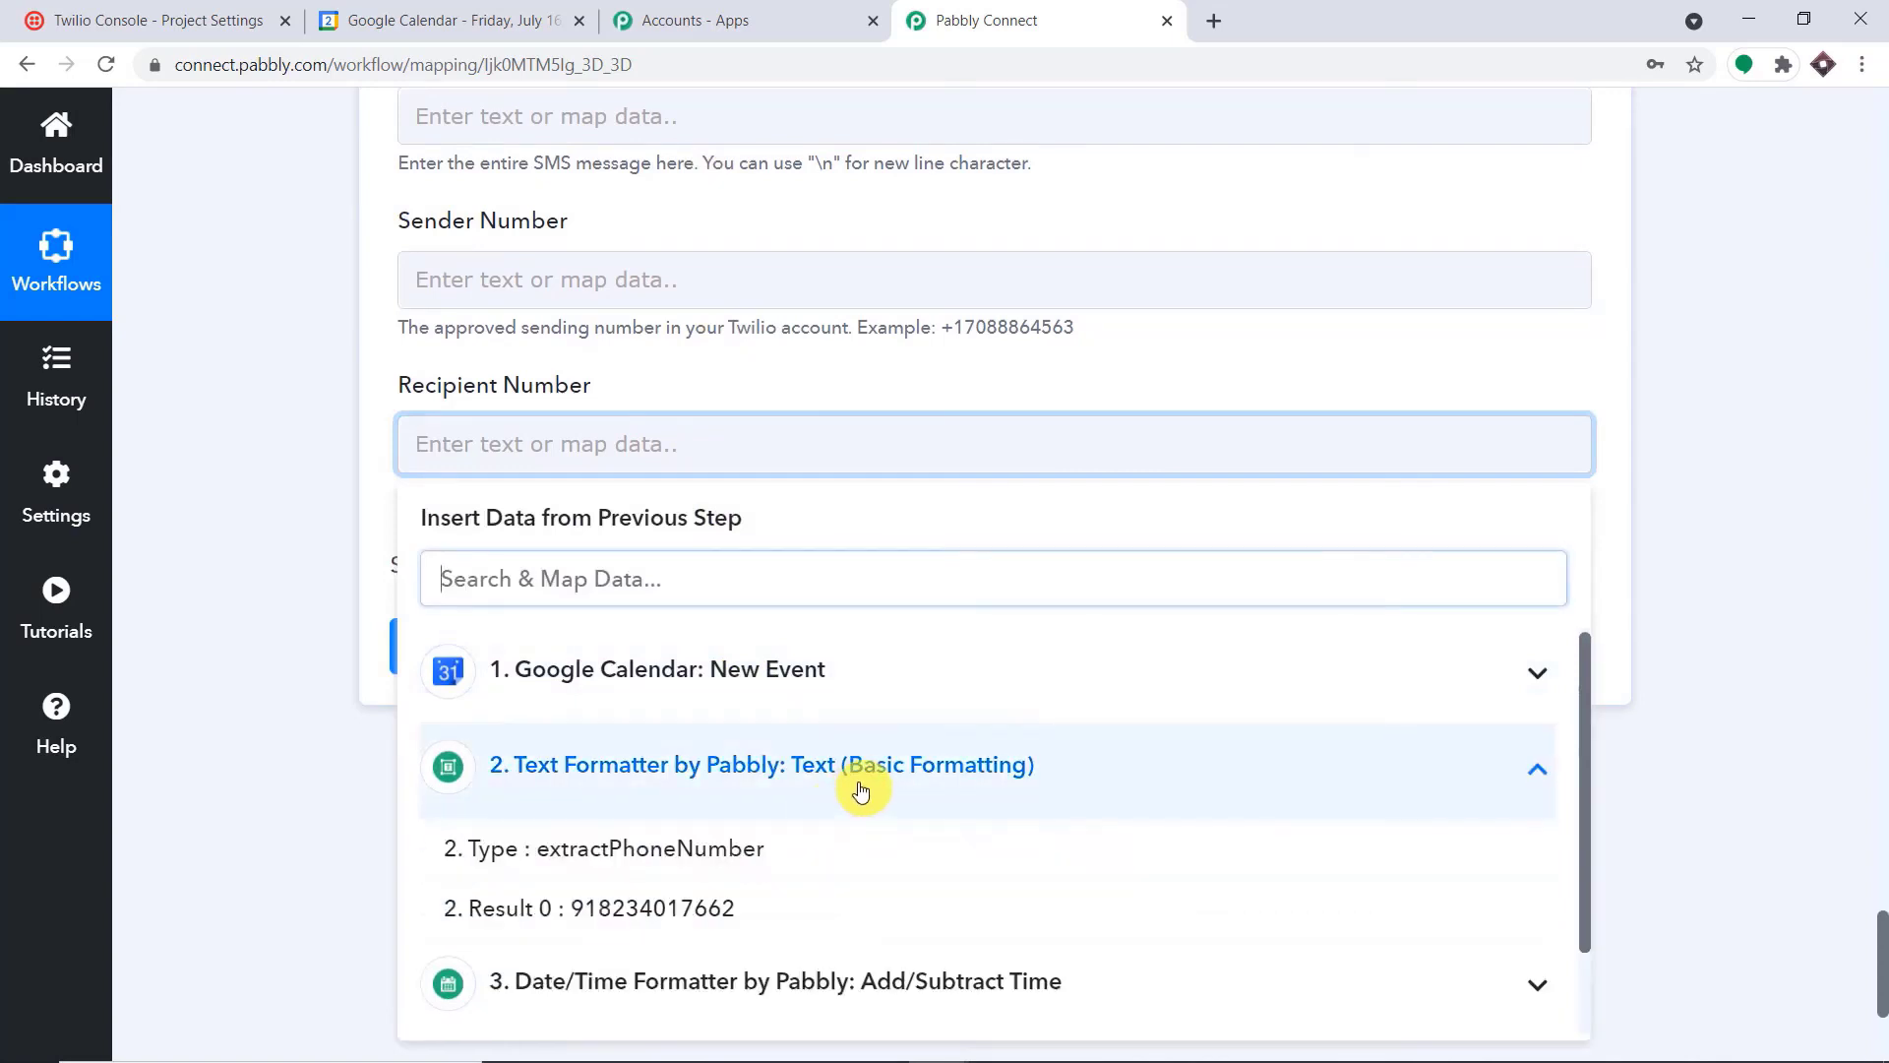
left_click(733, 910)
left_click(1072, 392)
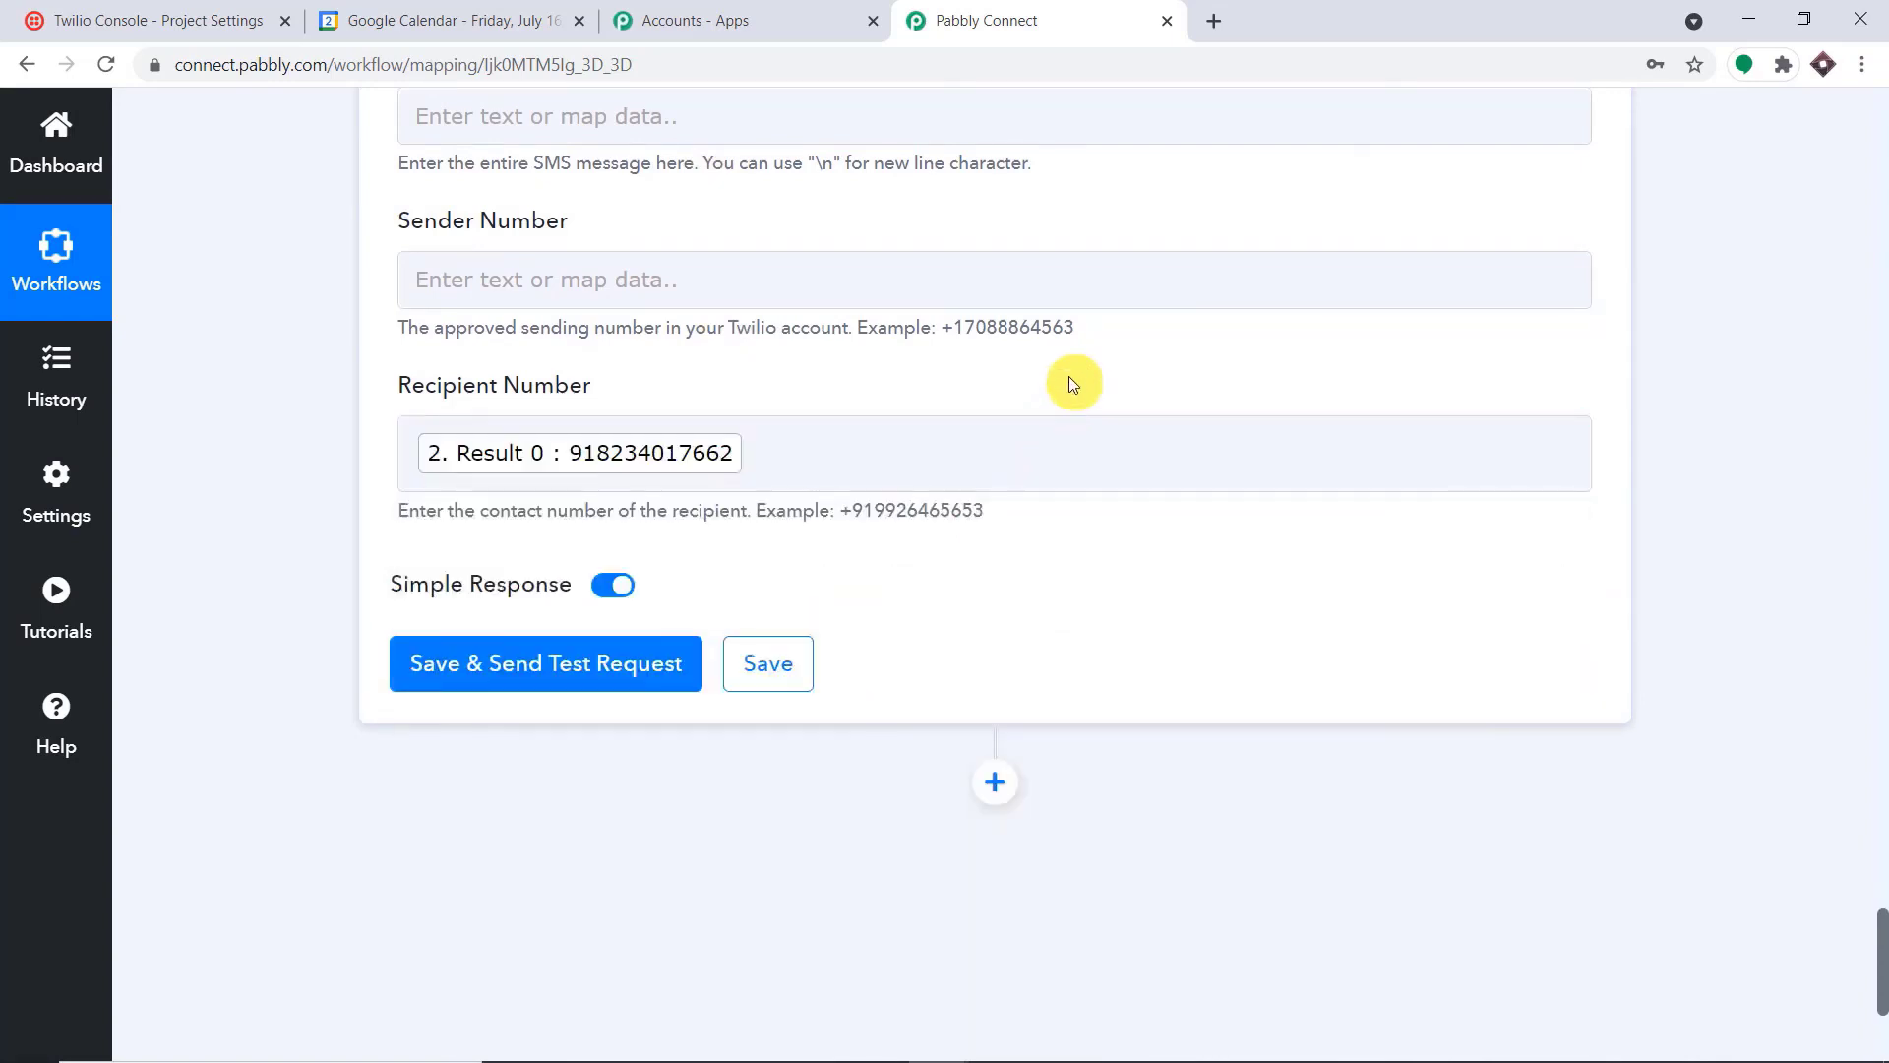
Add a "+" prefix before the mapped Result 0 value in the Recipient Number field
left_click_drag(984, 511, 836, 509)
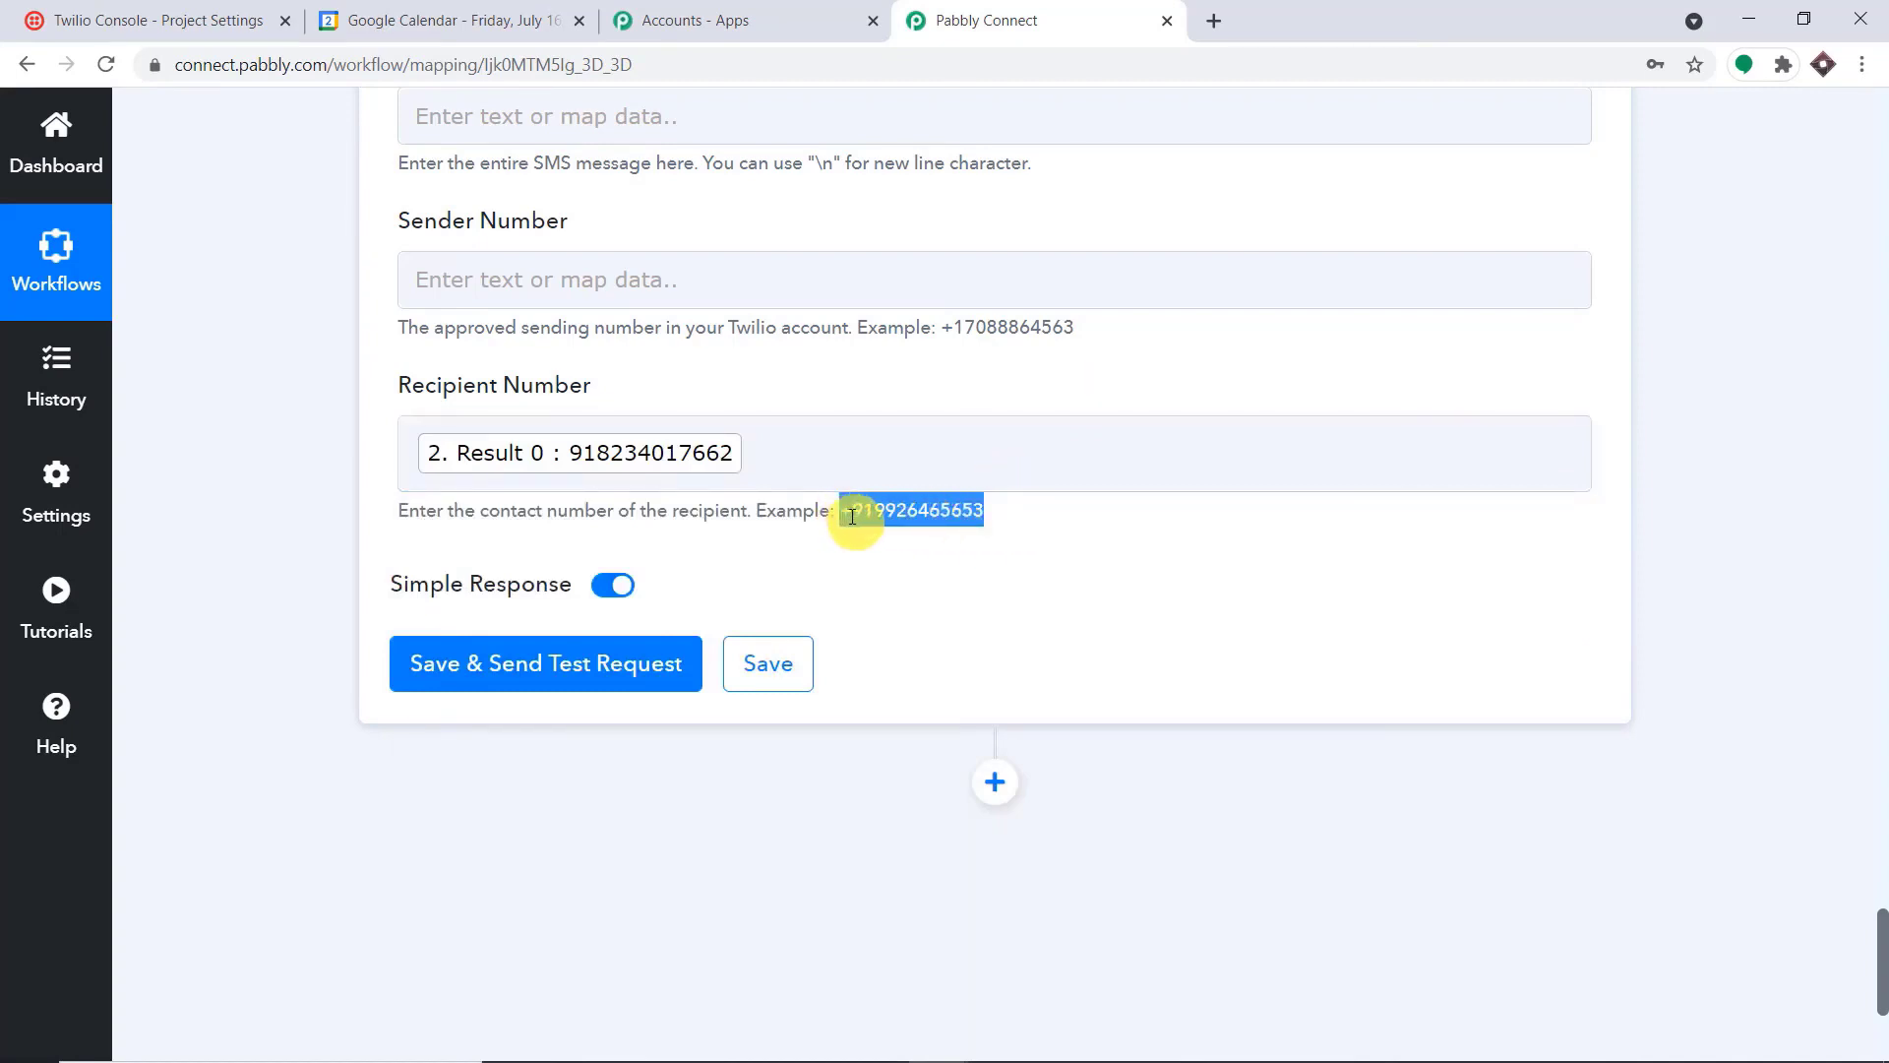
left_click(713, 448)
left_click(415, 452)
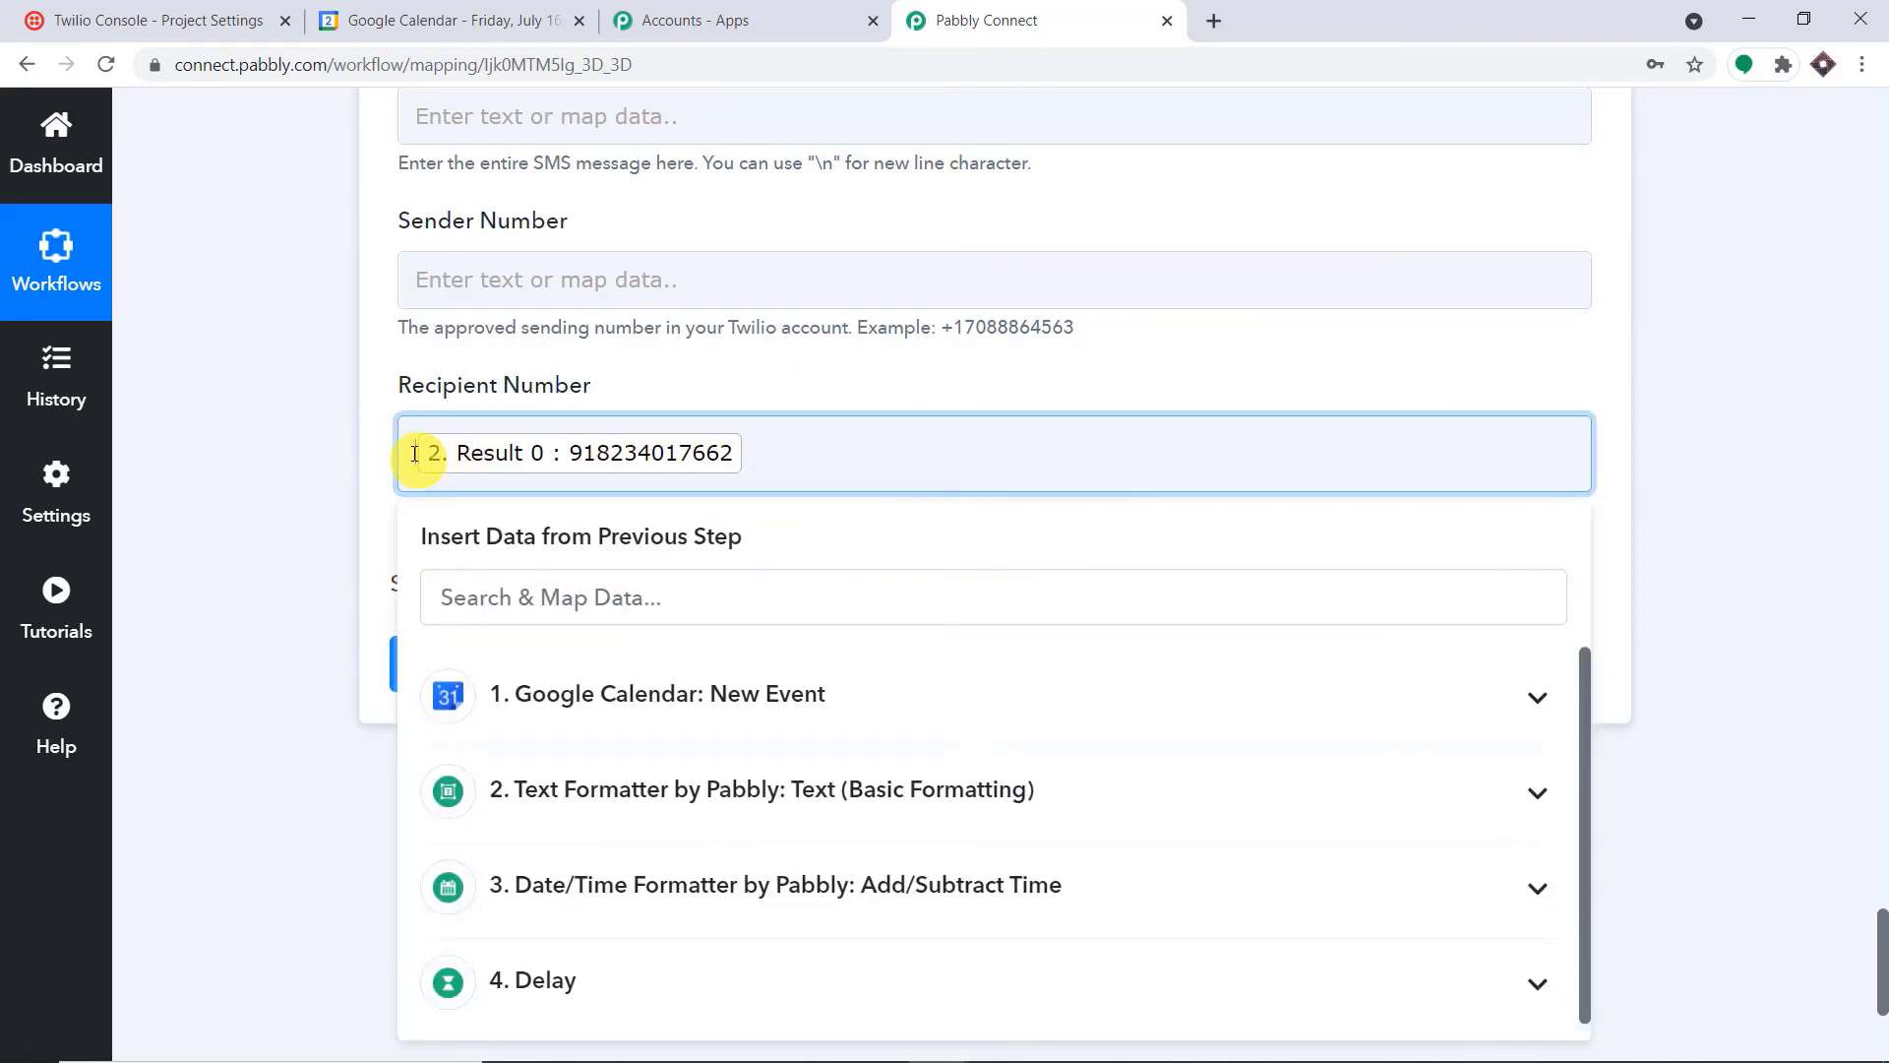
type("+")
left_click(742, 376)
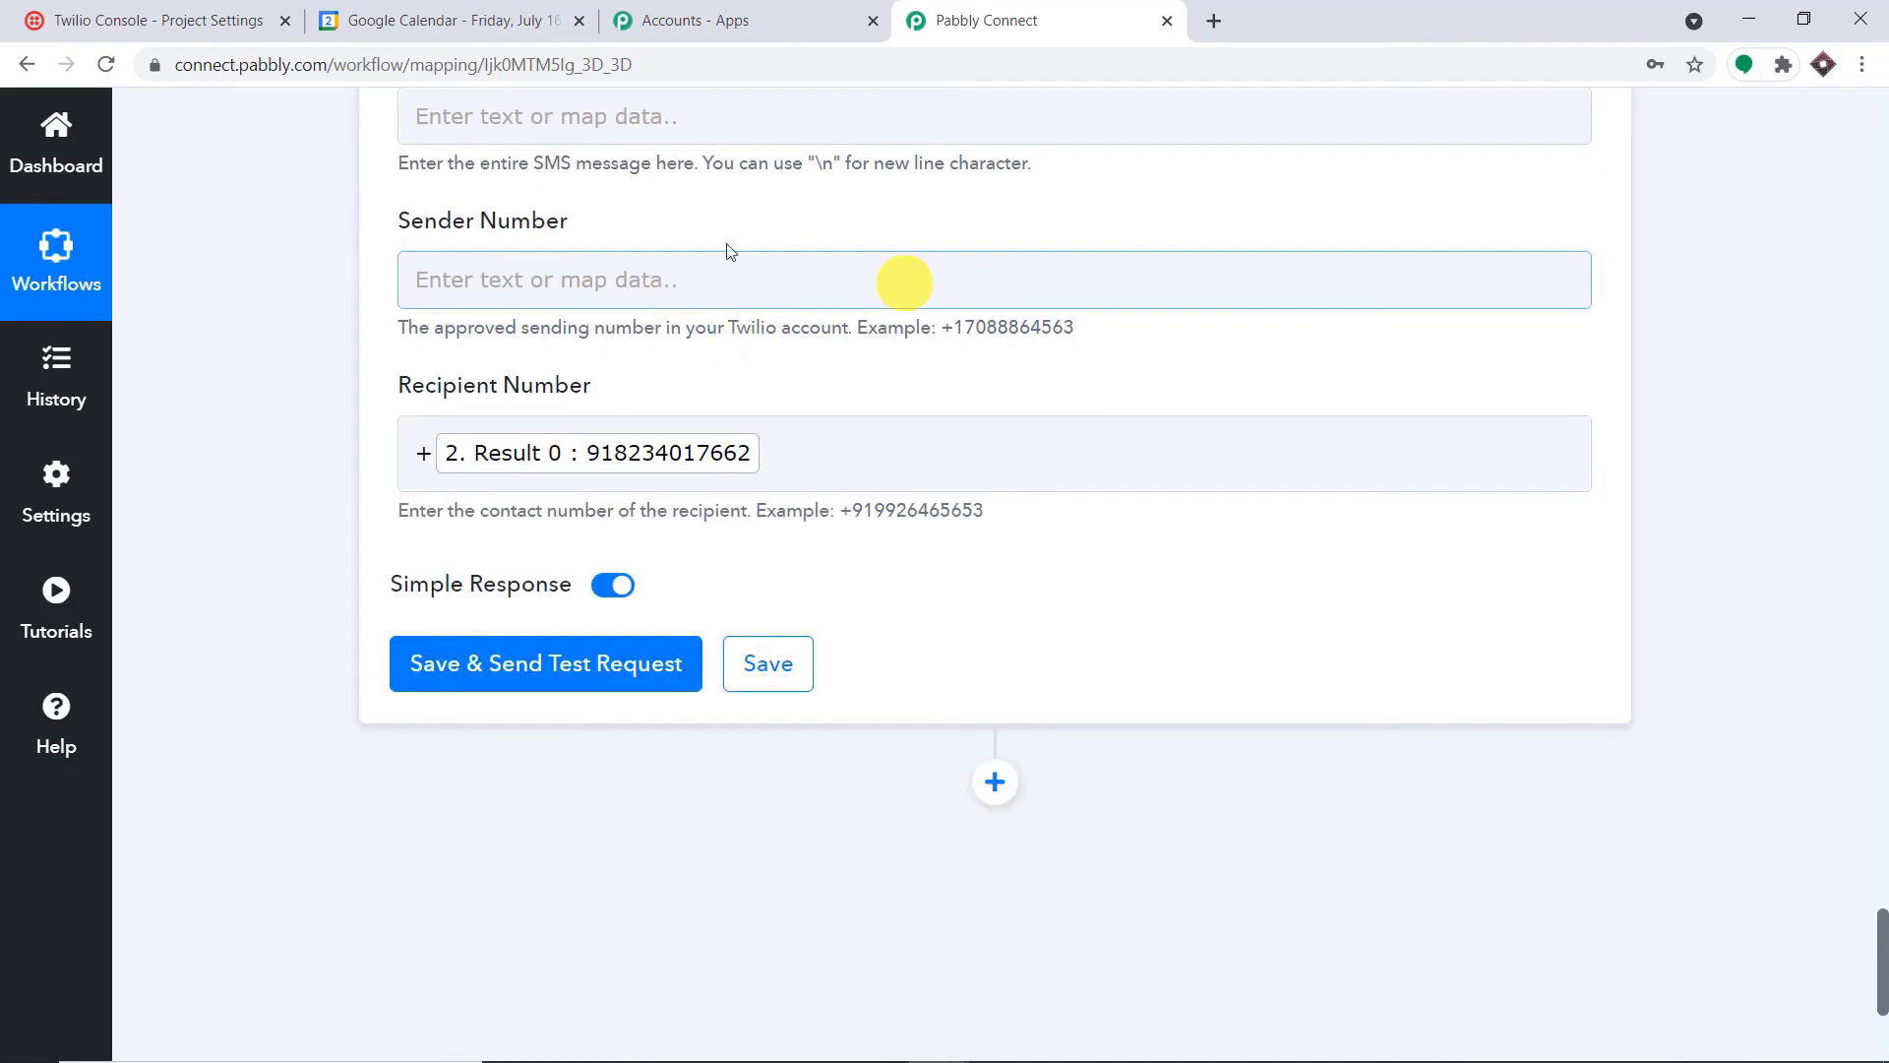
Switch to the Twilio Console, show the project's active phone numbers and copy the listed number
left_click(224, 20)
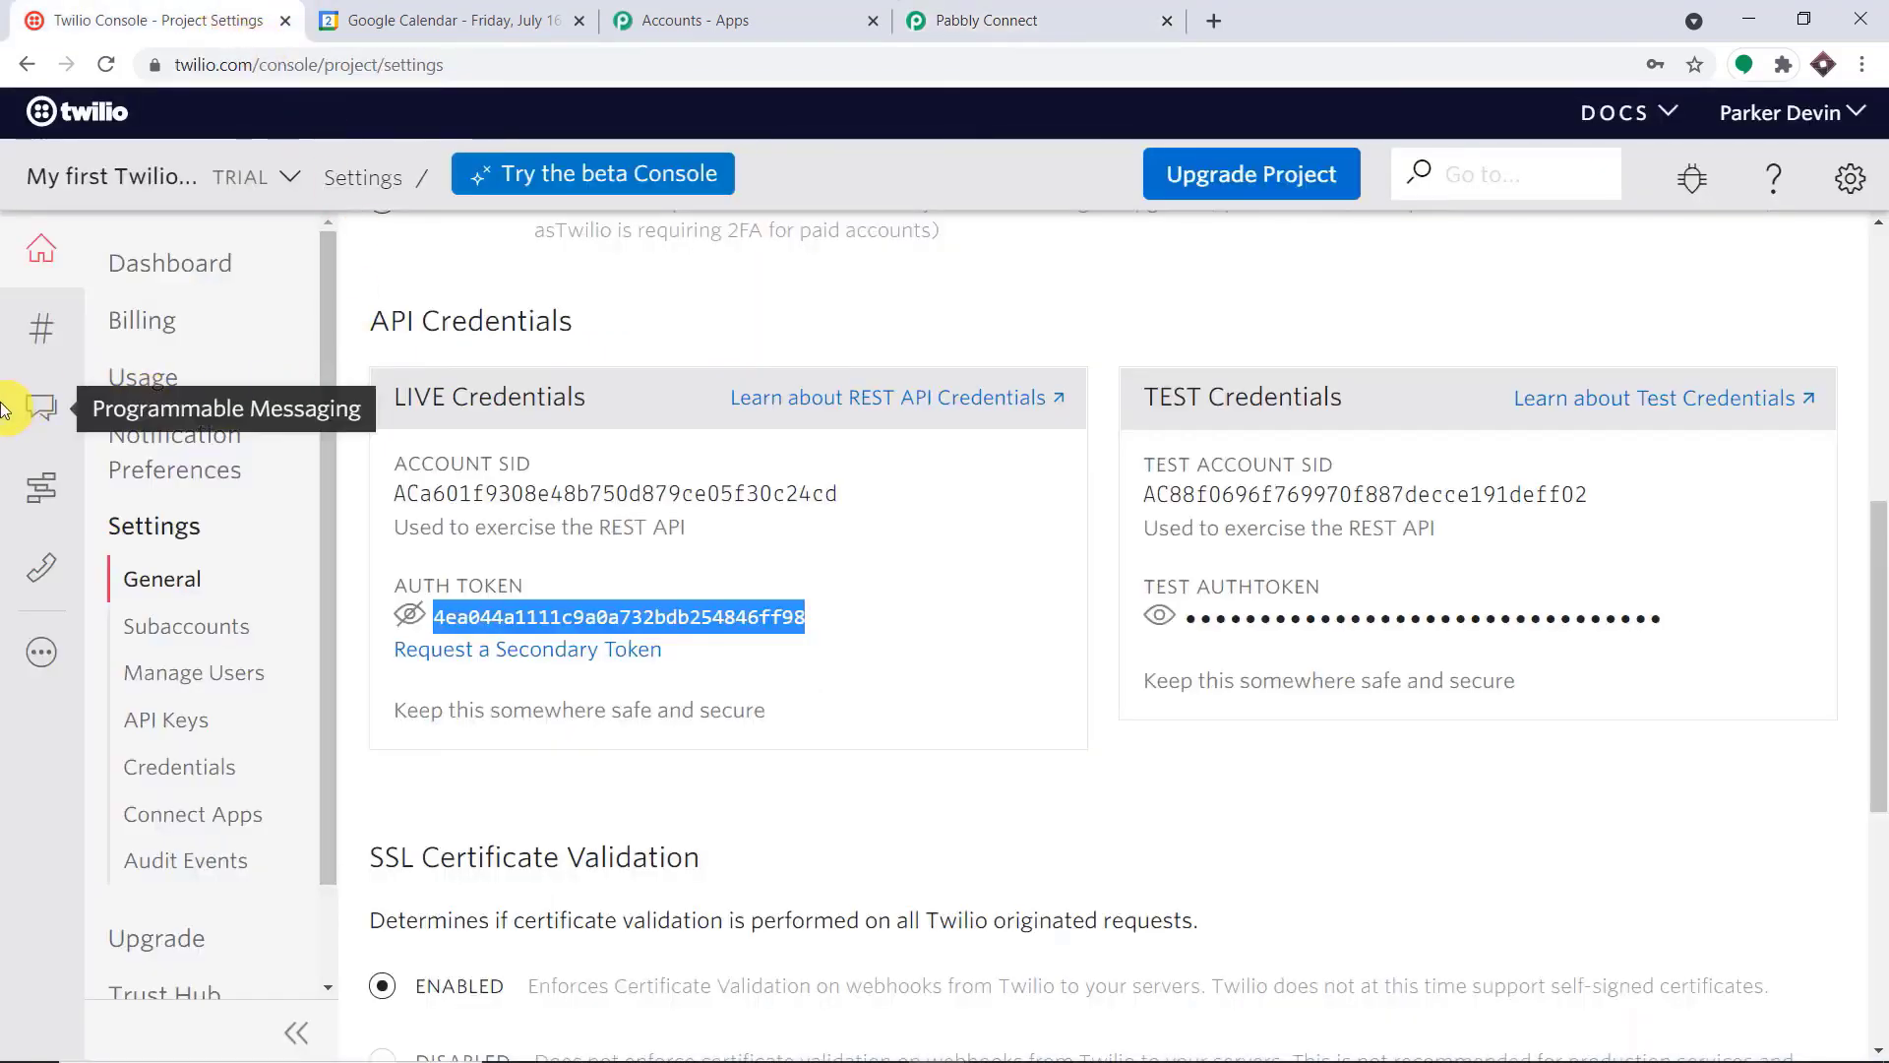
left_click(43, 328)
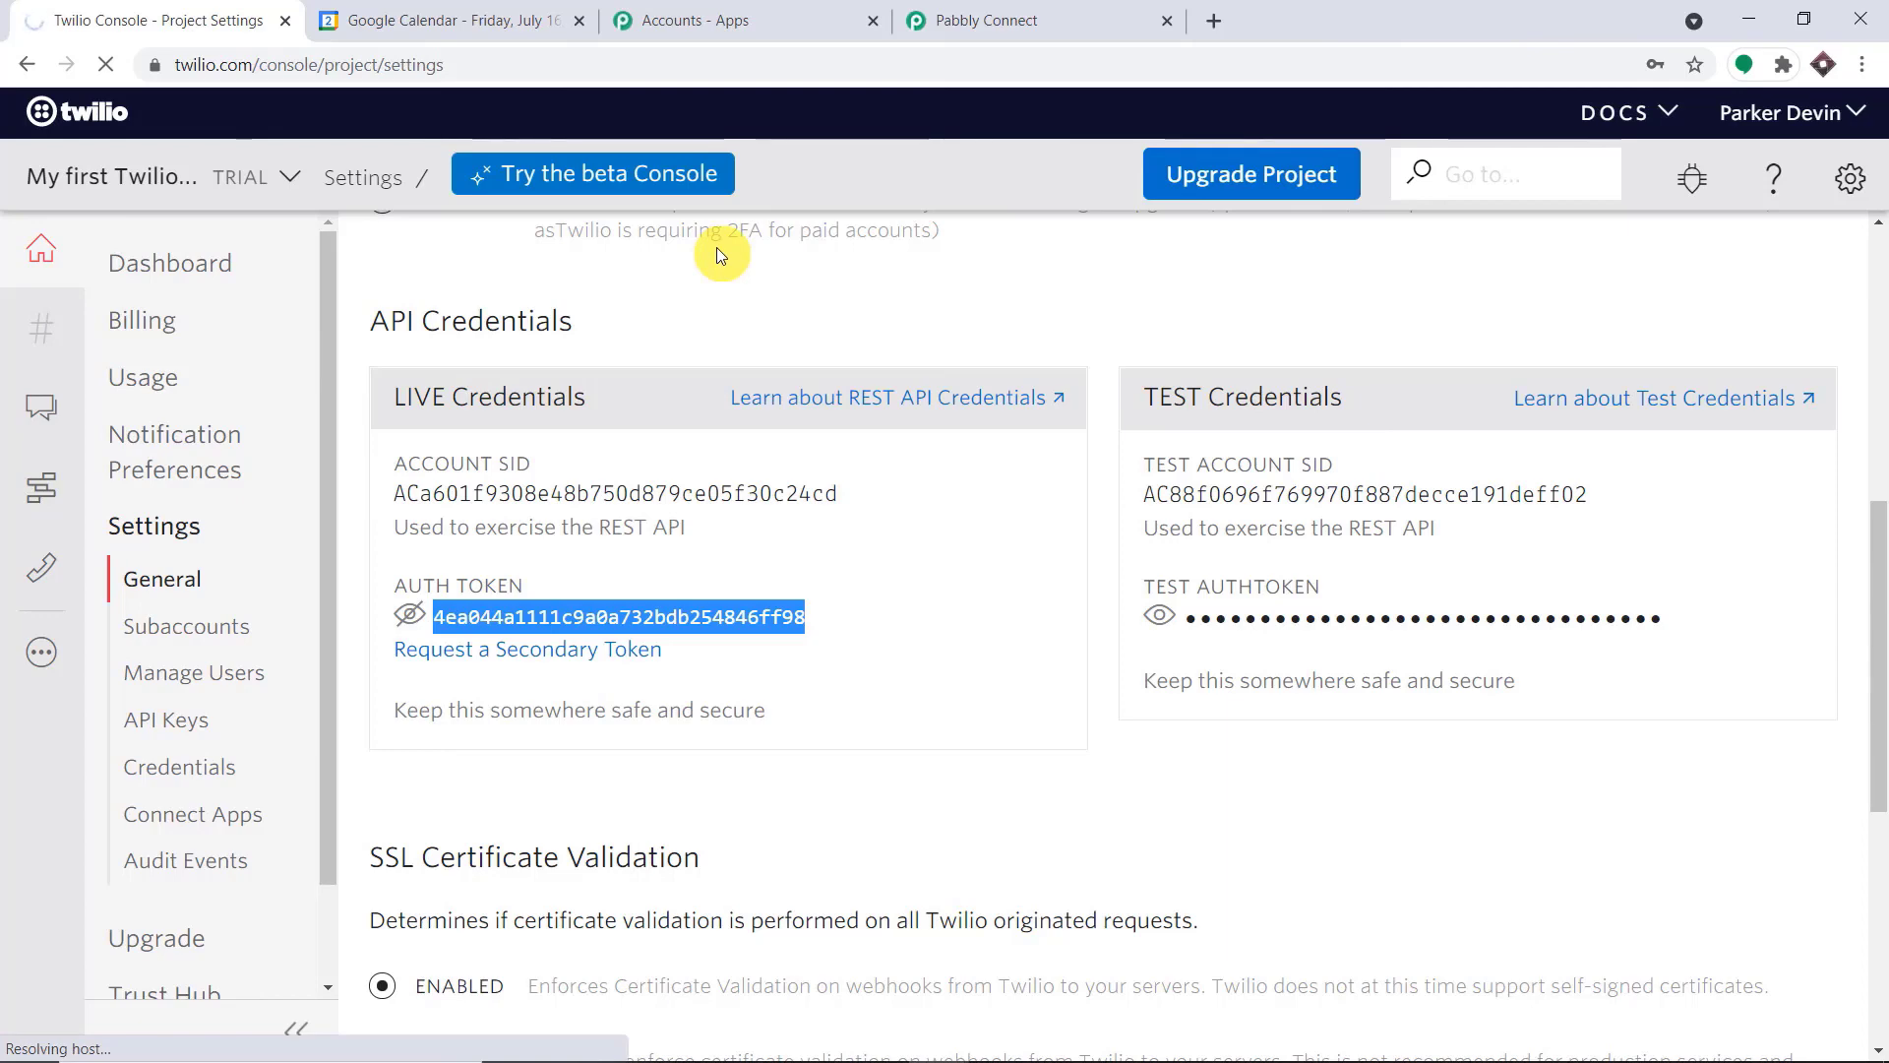
triple_click(428, 780)
right_click(433, 779)
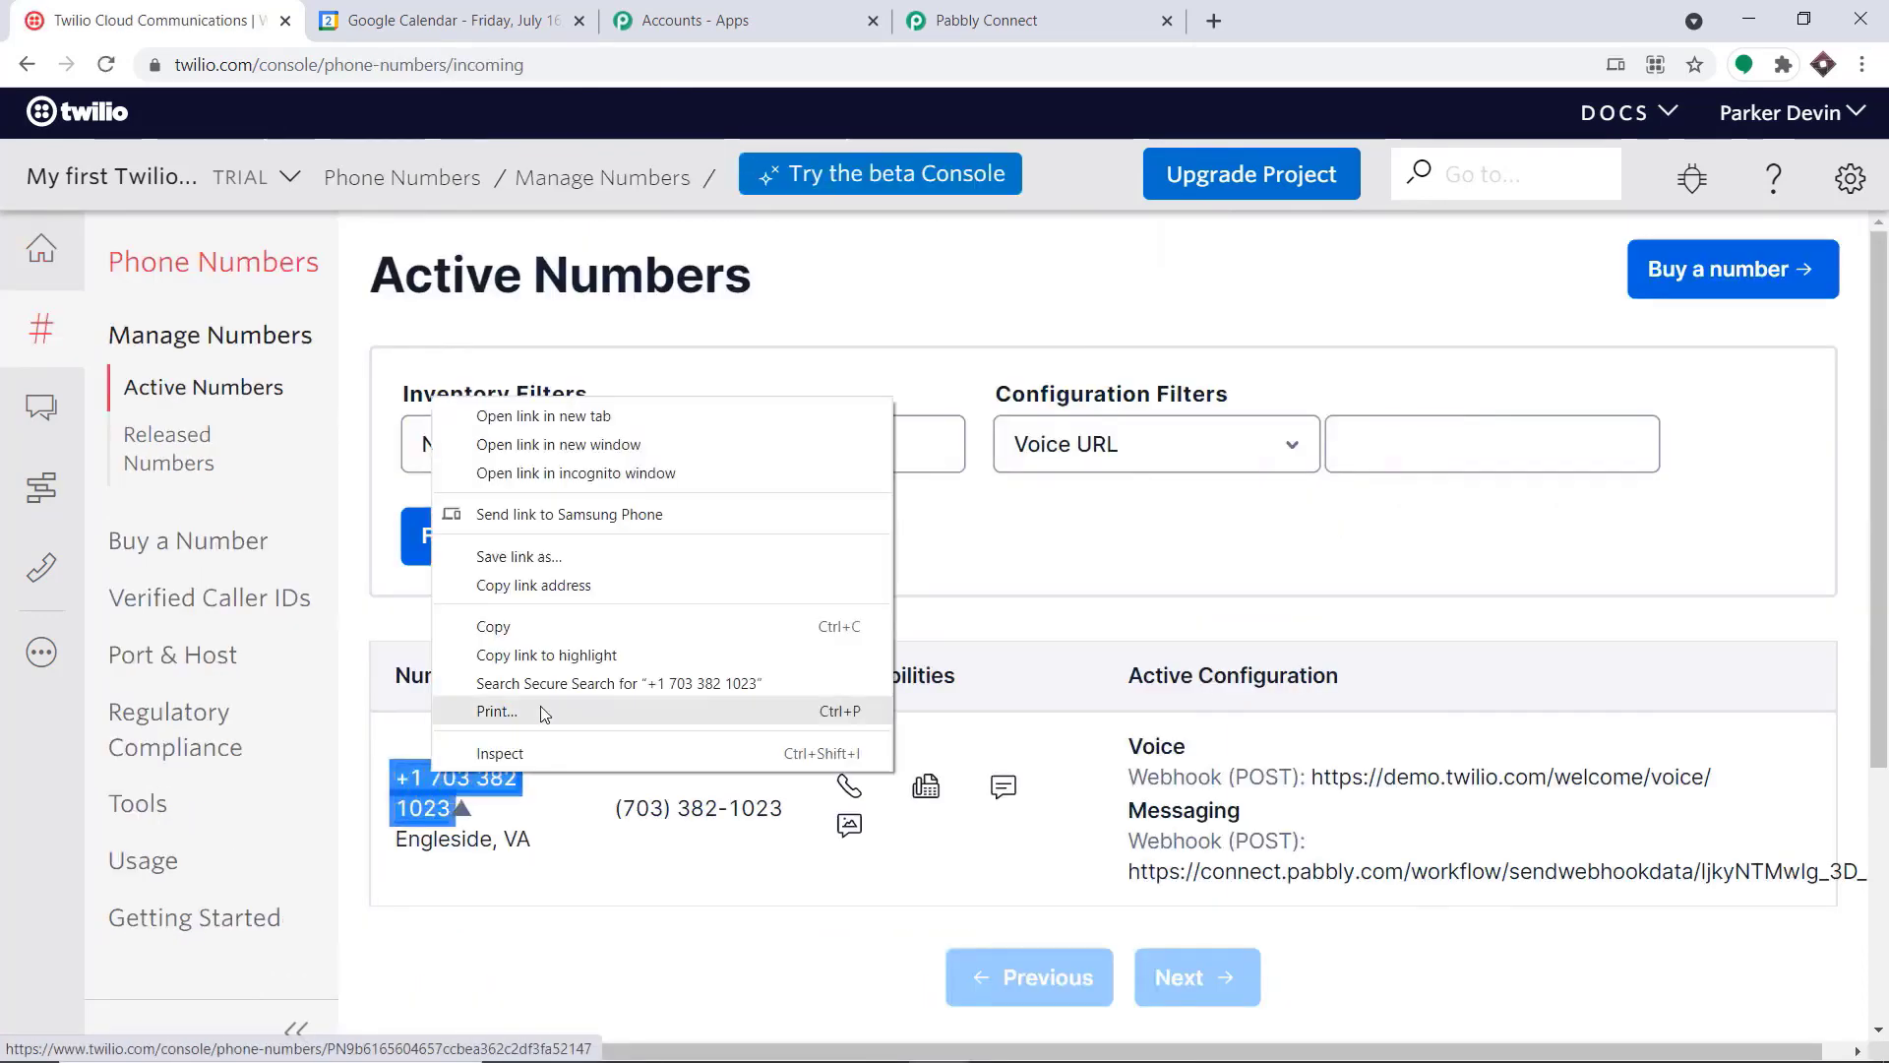
left_click(472, 626)
Return to Pabbly Connect and paste the copied Twilio phone number into the Sender Number field
left_click(1087, 8)
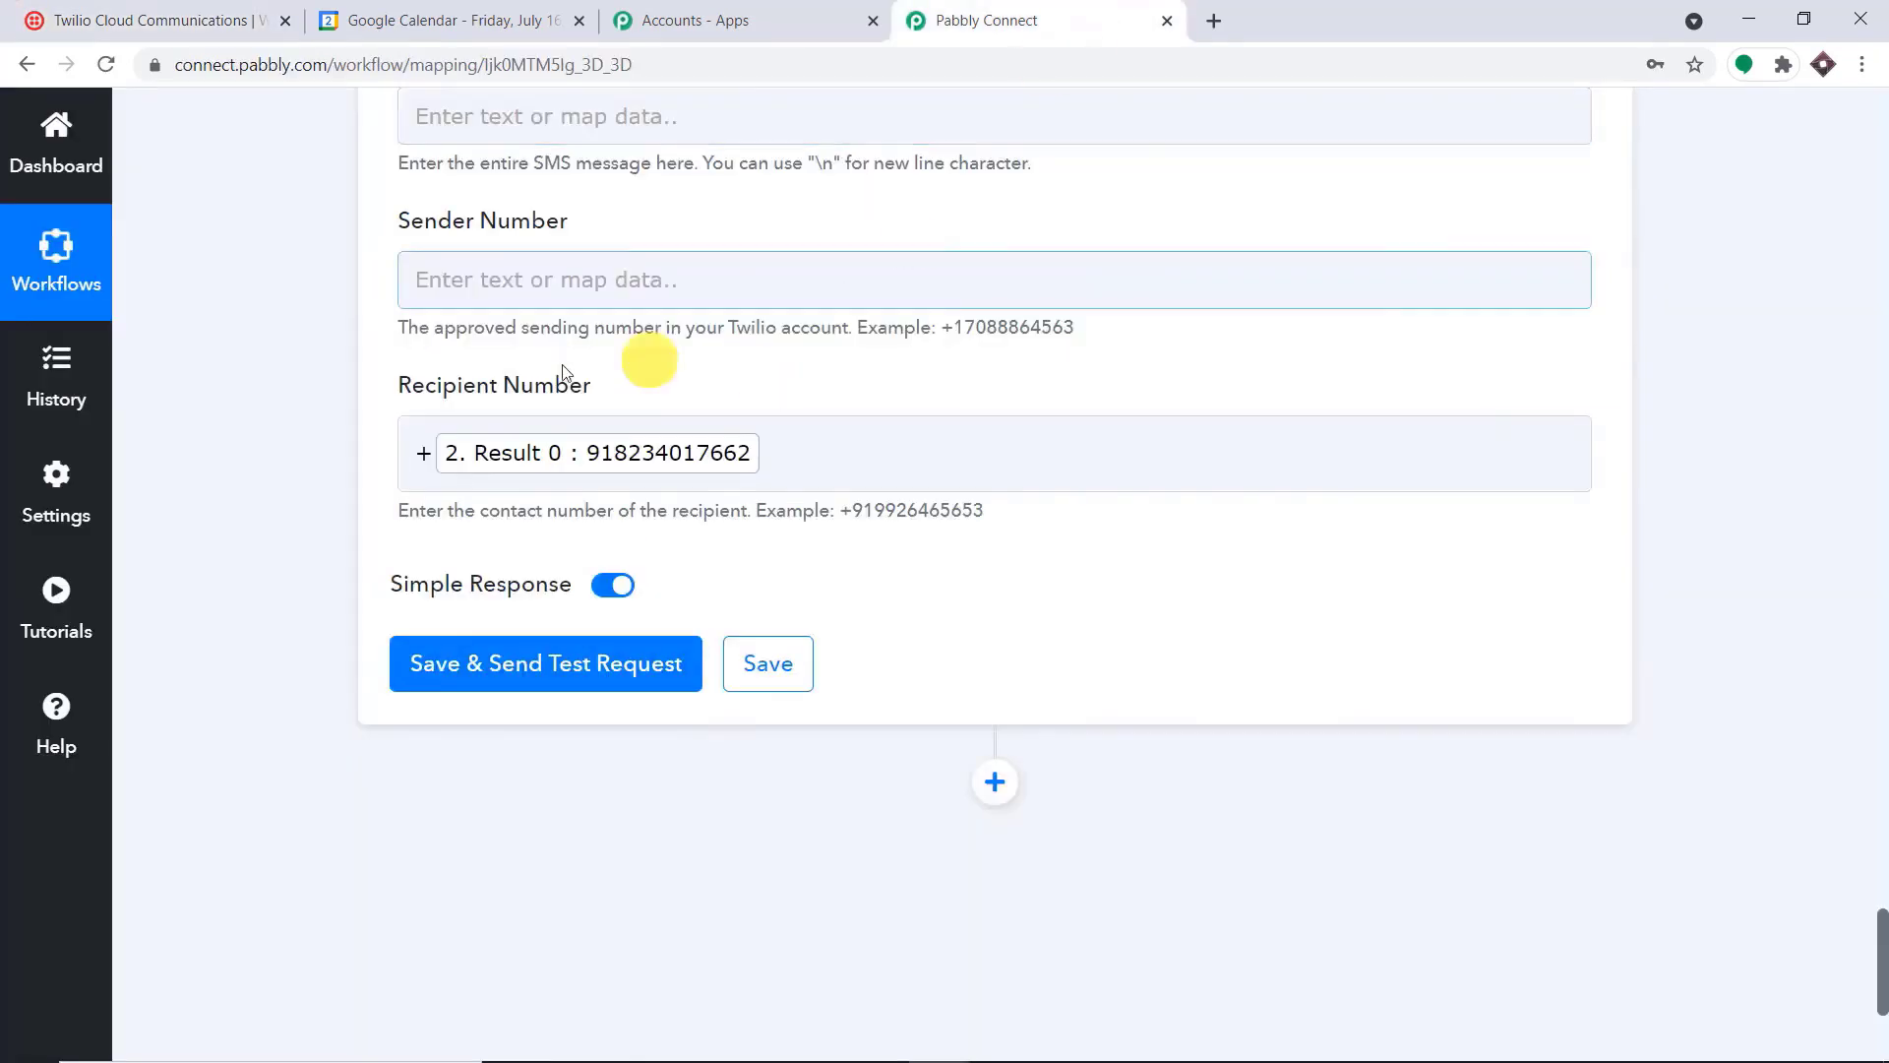
left_click(532, 275)
right_click(526, 265)
left_click(585, 458)
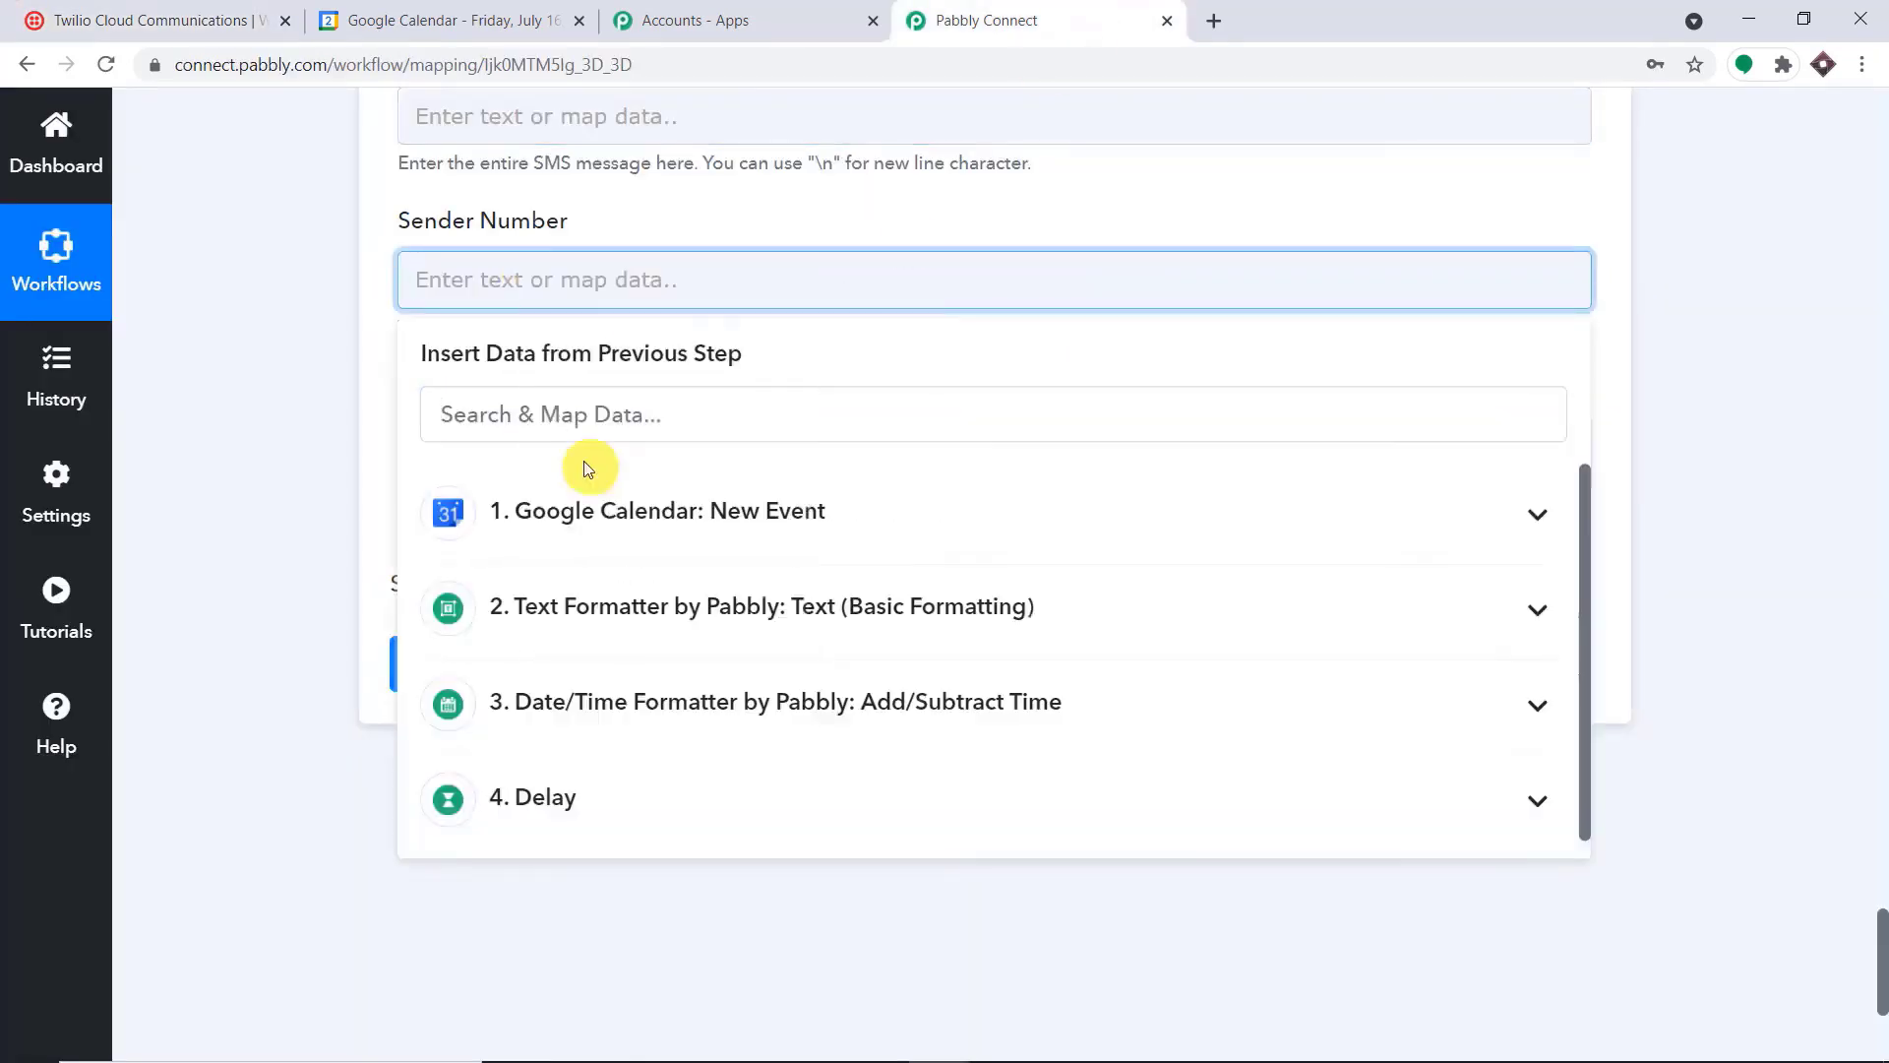
left_click(687, 219)
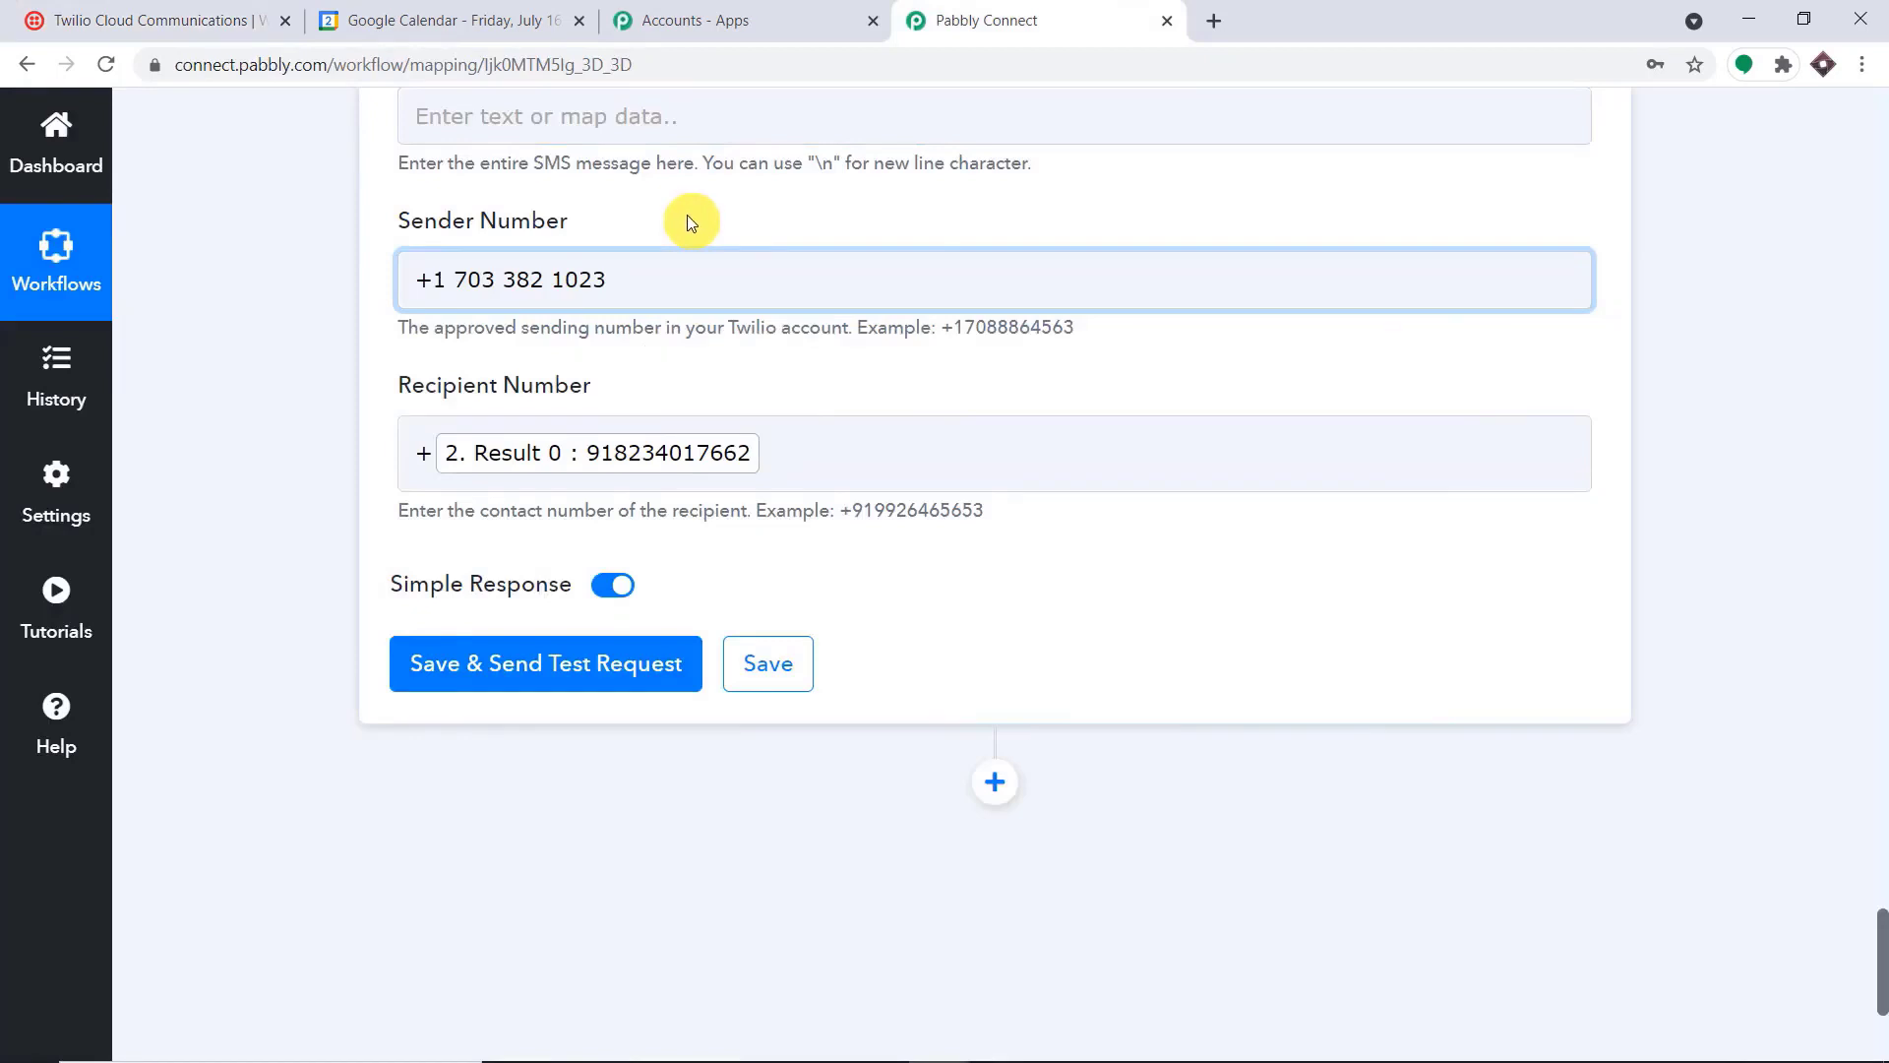
Enter "This is an automated reminder for the event" as the body of the SMS
scroll(635, 347, "up", 2)
left_click(629, 357)
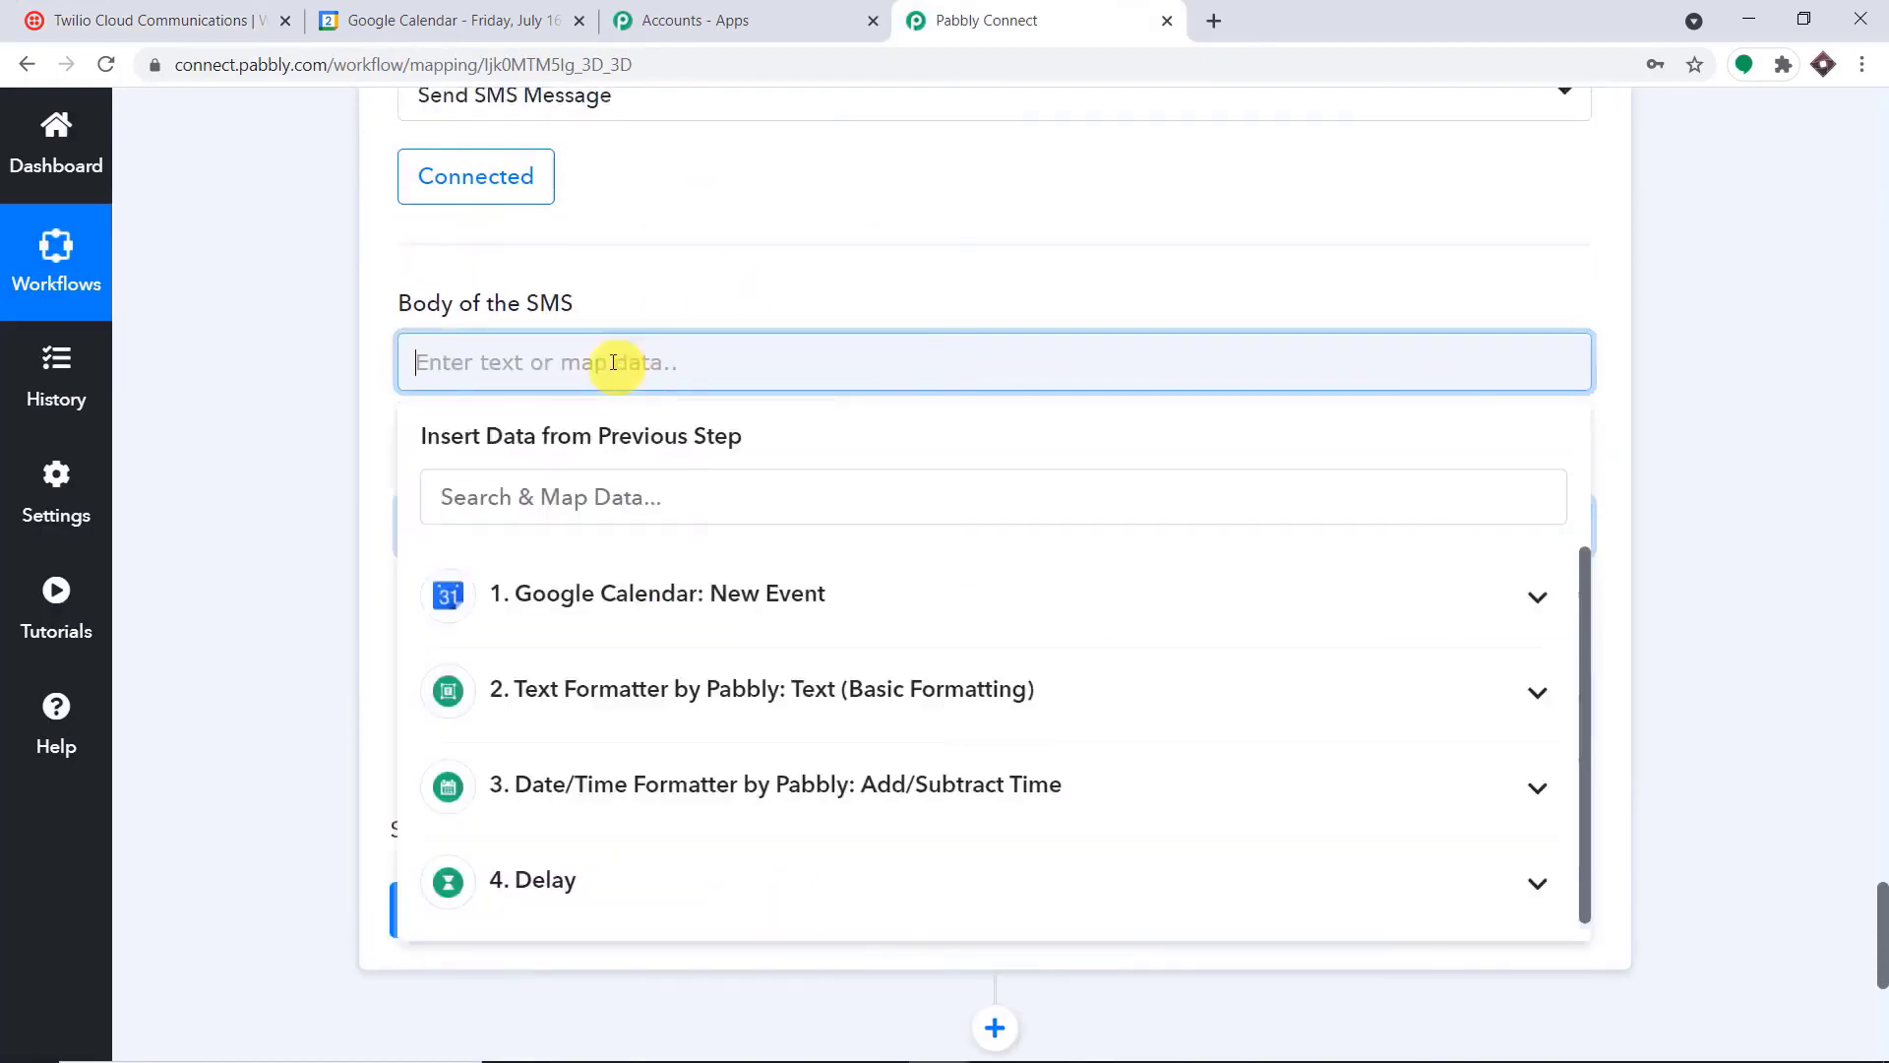
type("Hel")
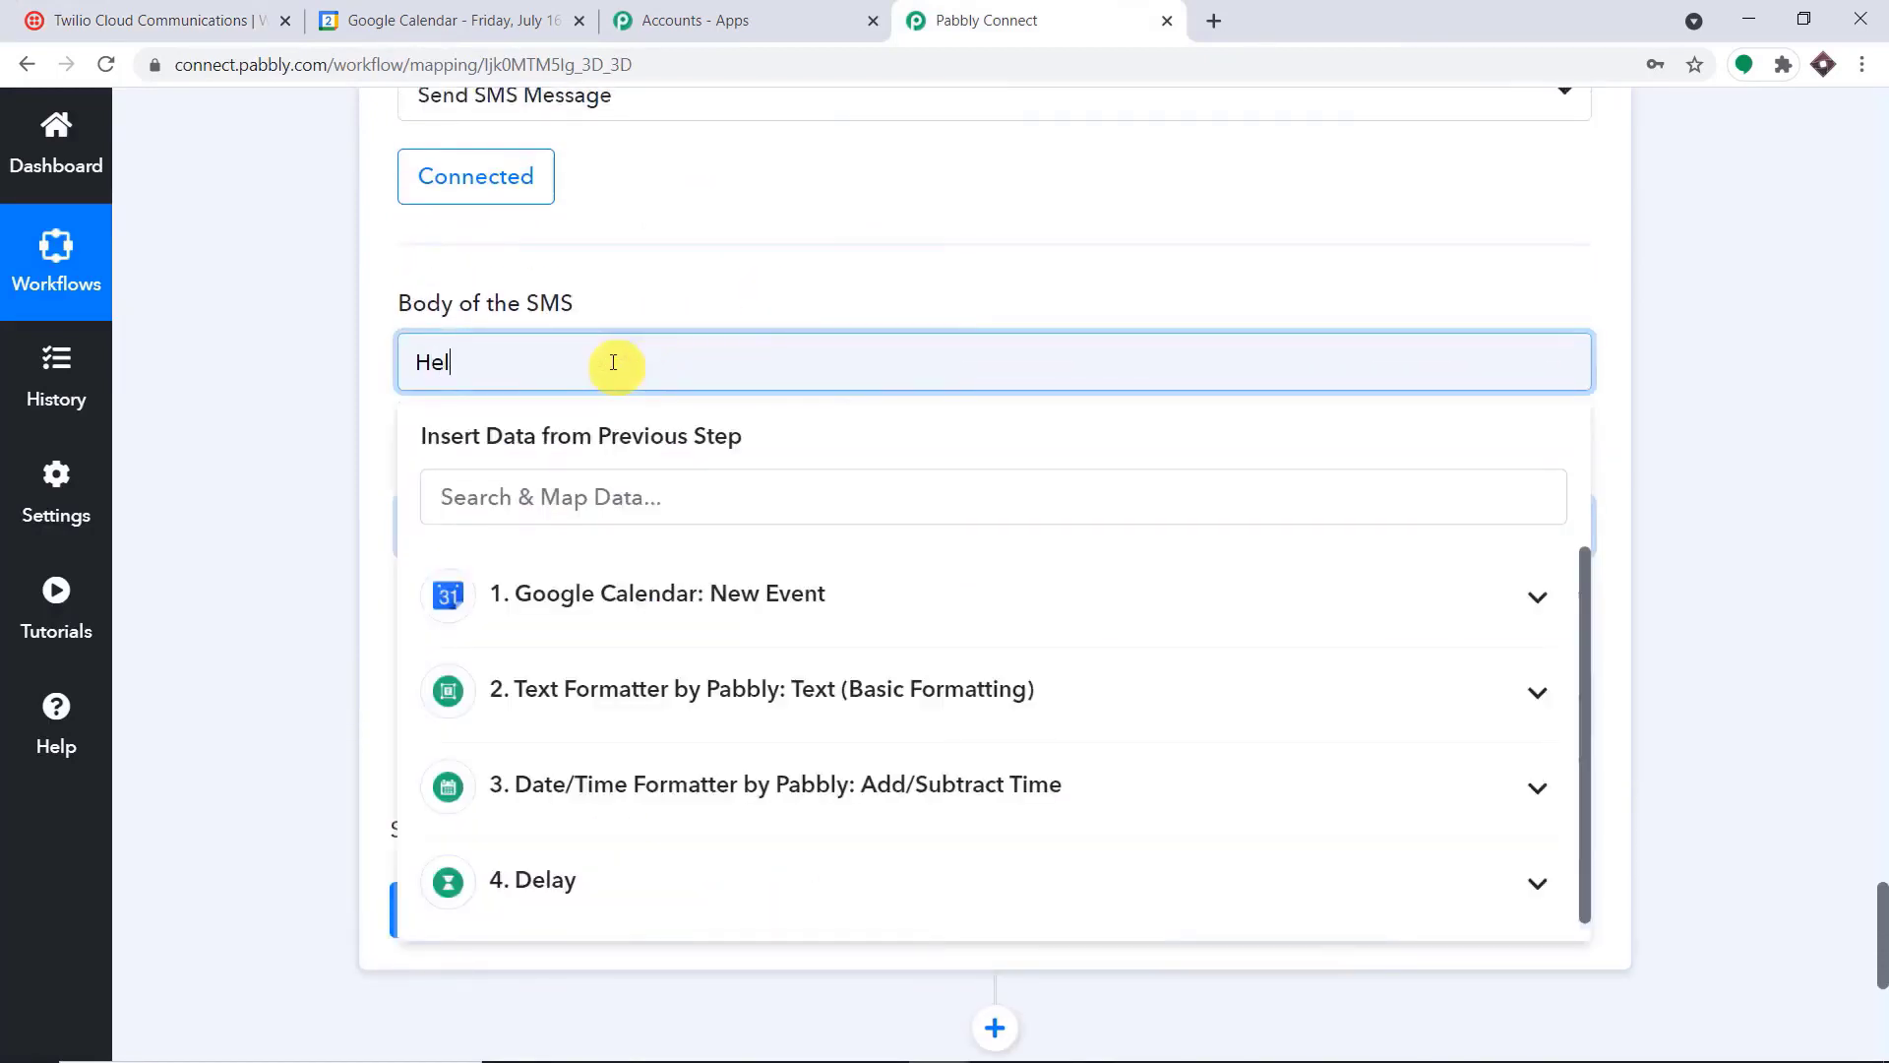
key("BackSpace")
type("This is an automated re")
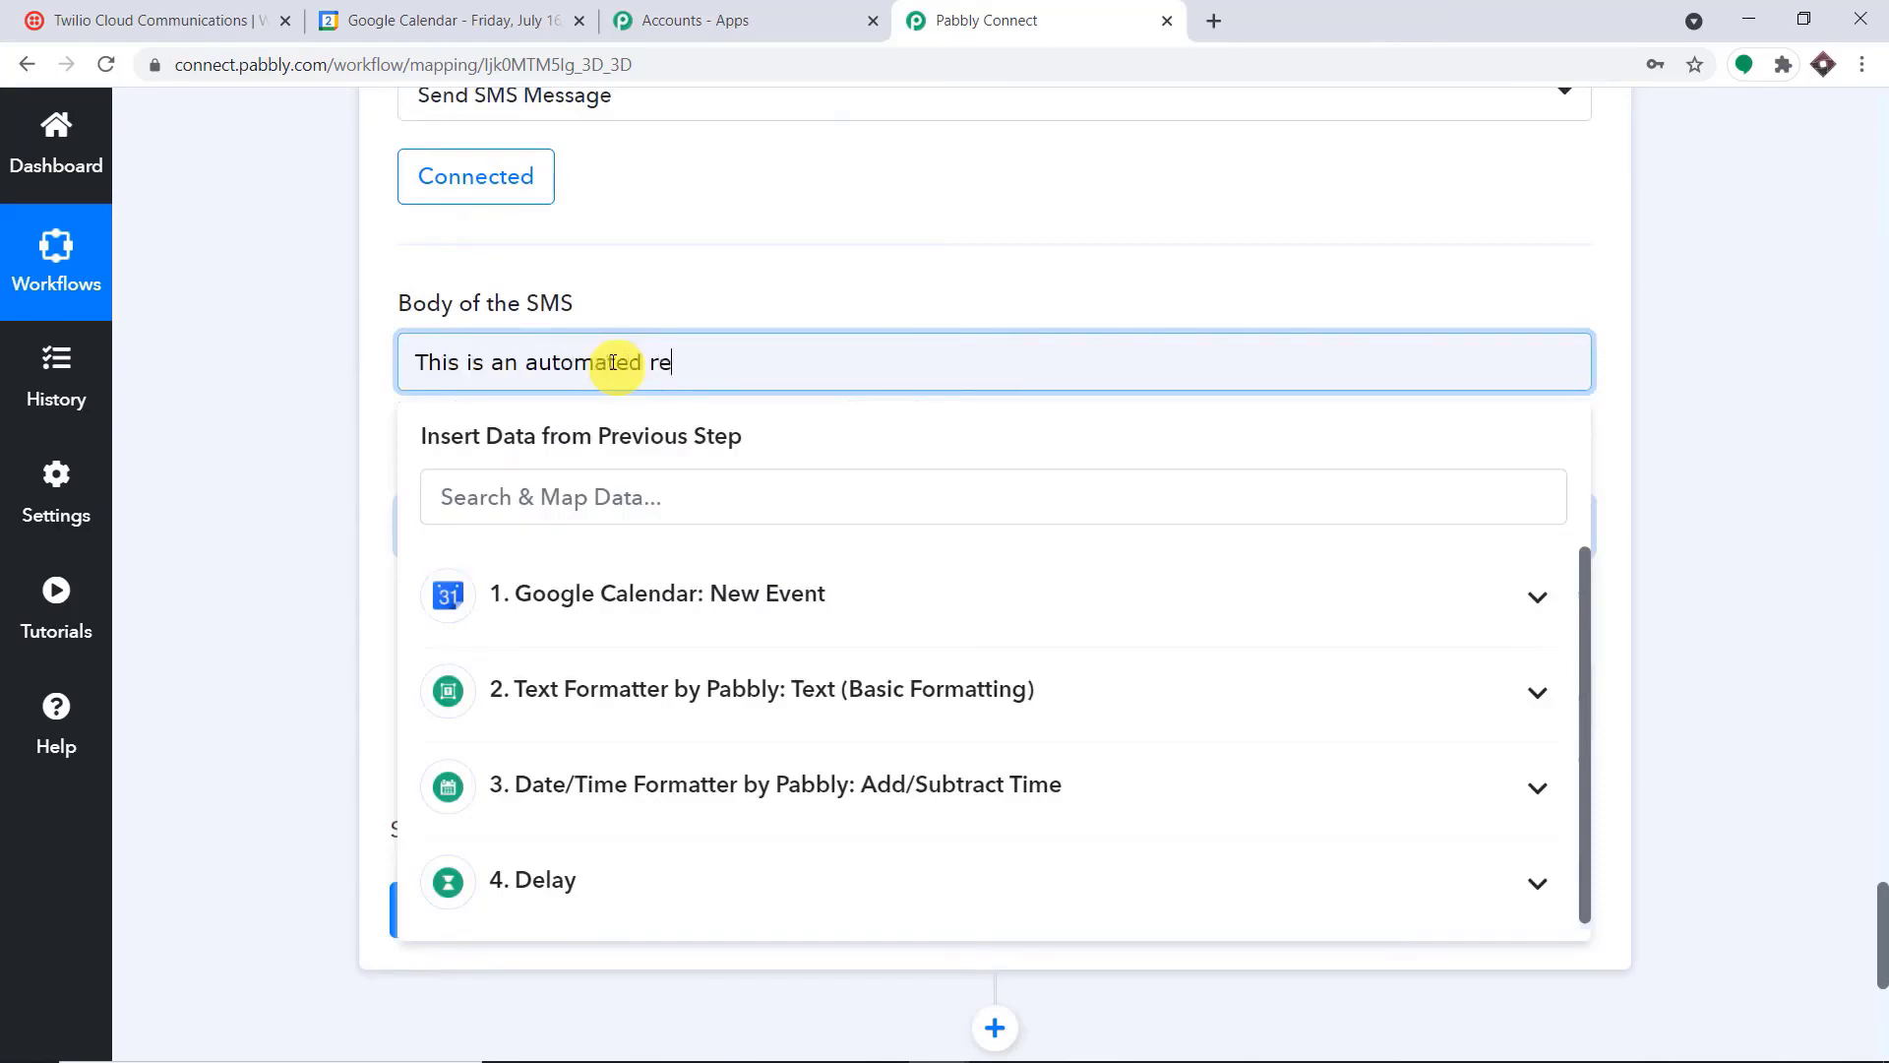
type("minder for the event")
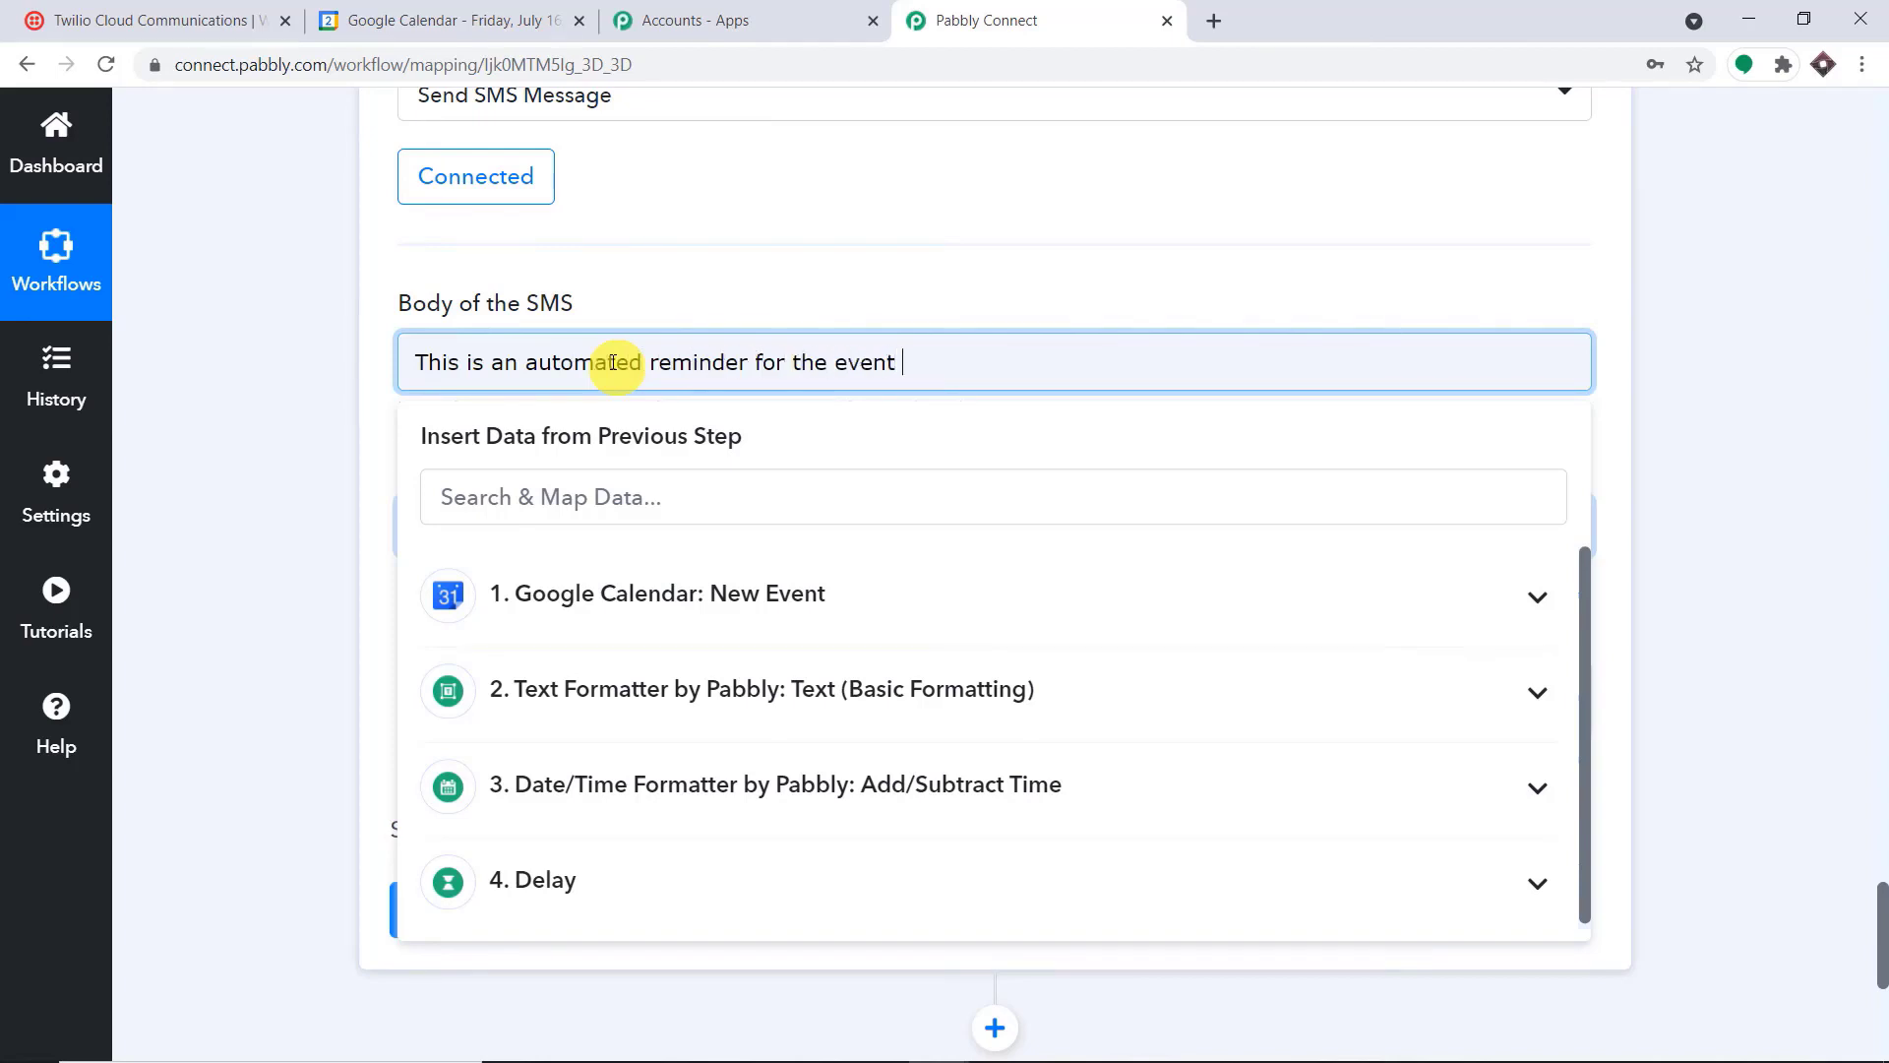
Append the Google Calendar event's Summary to the SMS body, followed by the text "scheduled on"
left_click(700, 565)
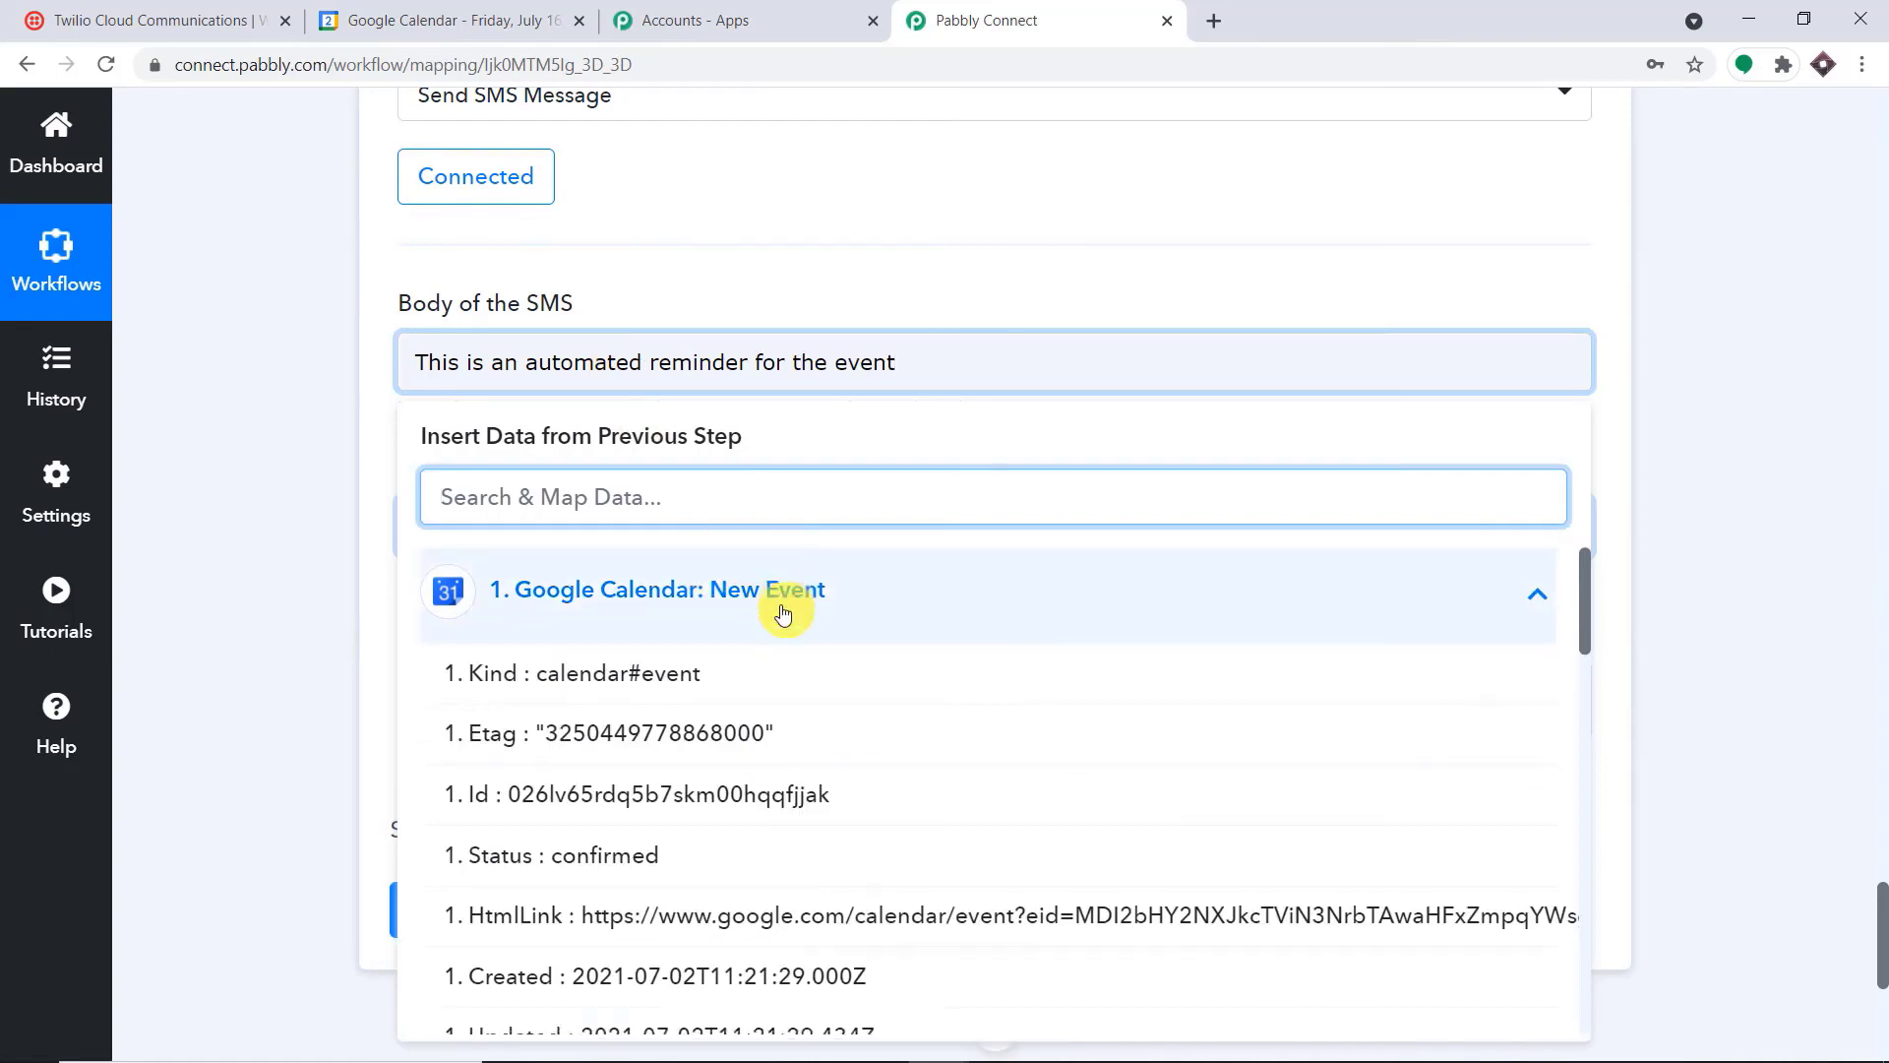
scroll(792, 640, "down", 2)
scroll(792, 659, "down", 1)
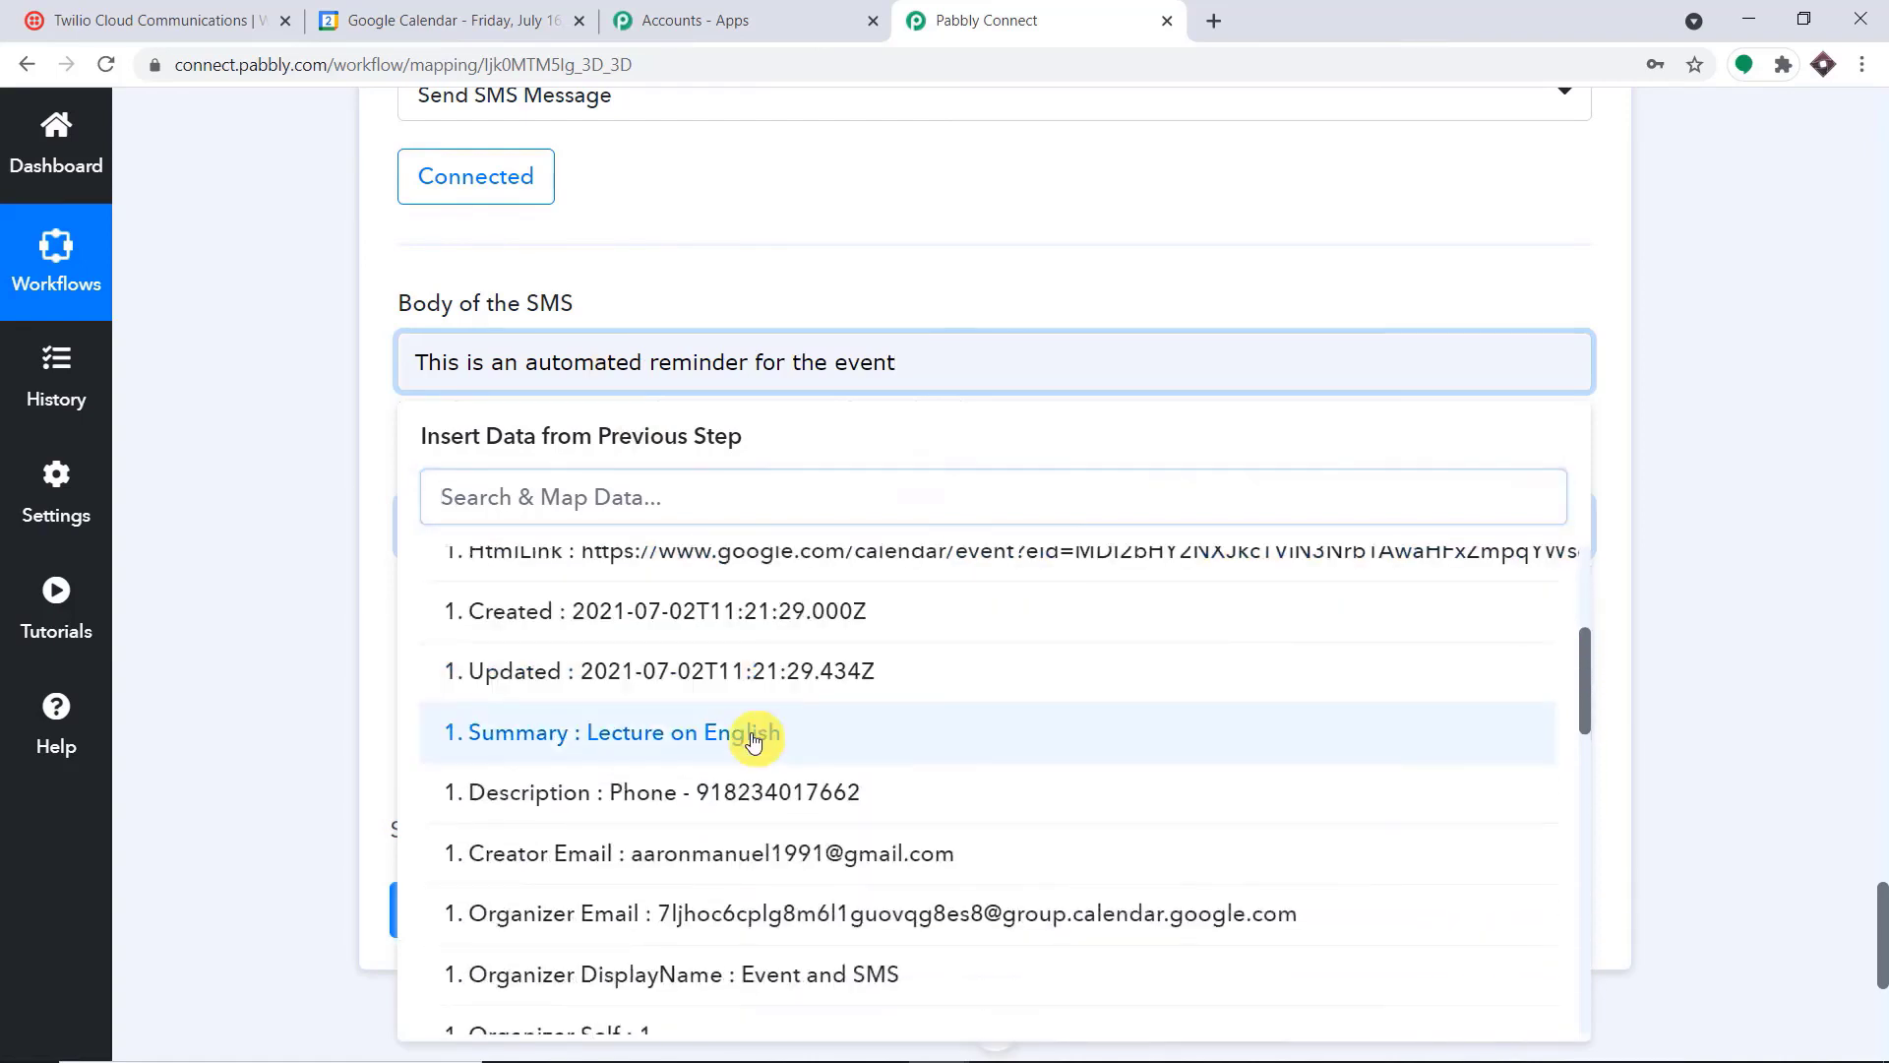
left_click(686, 736)
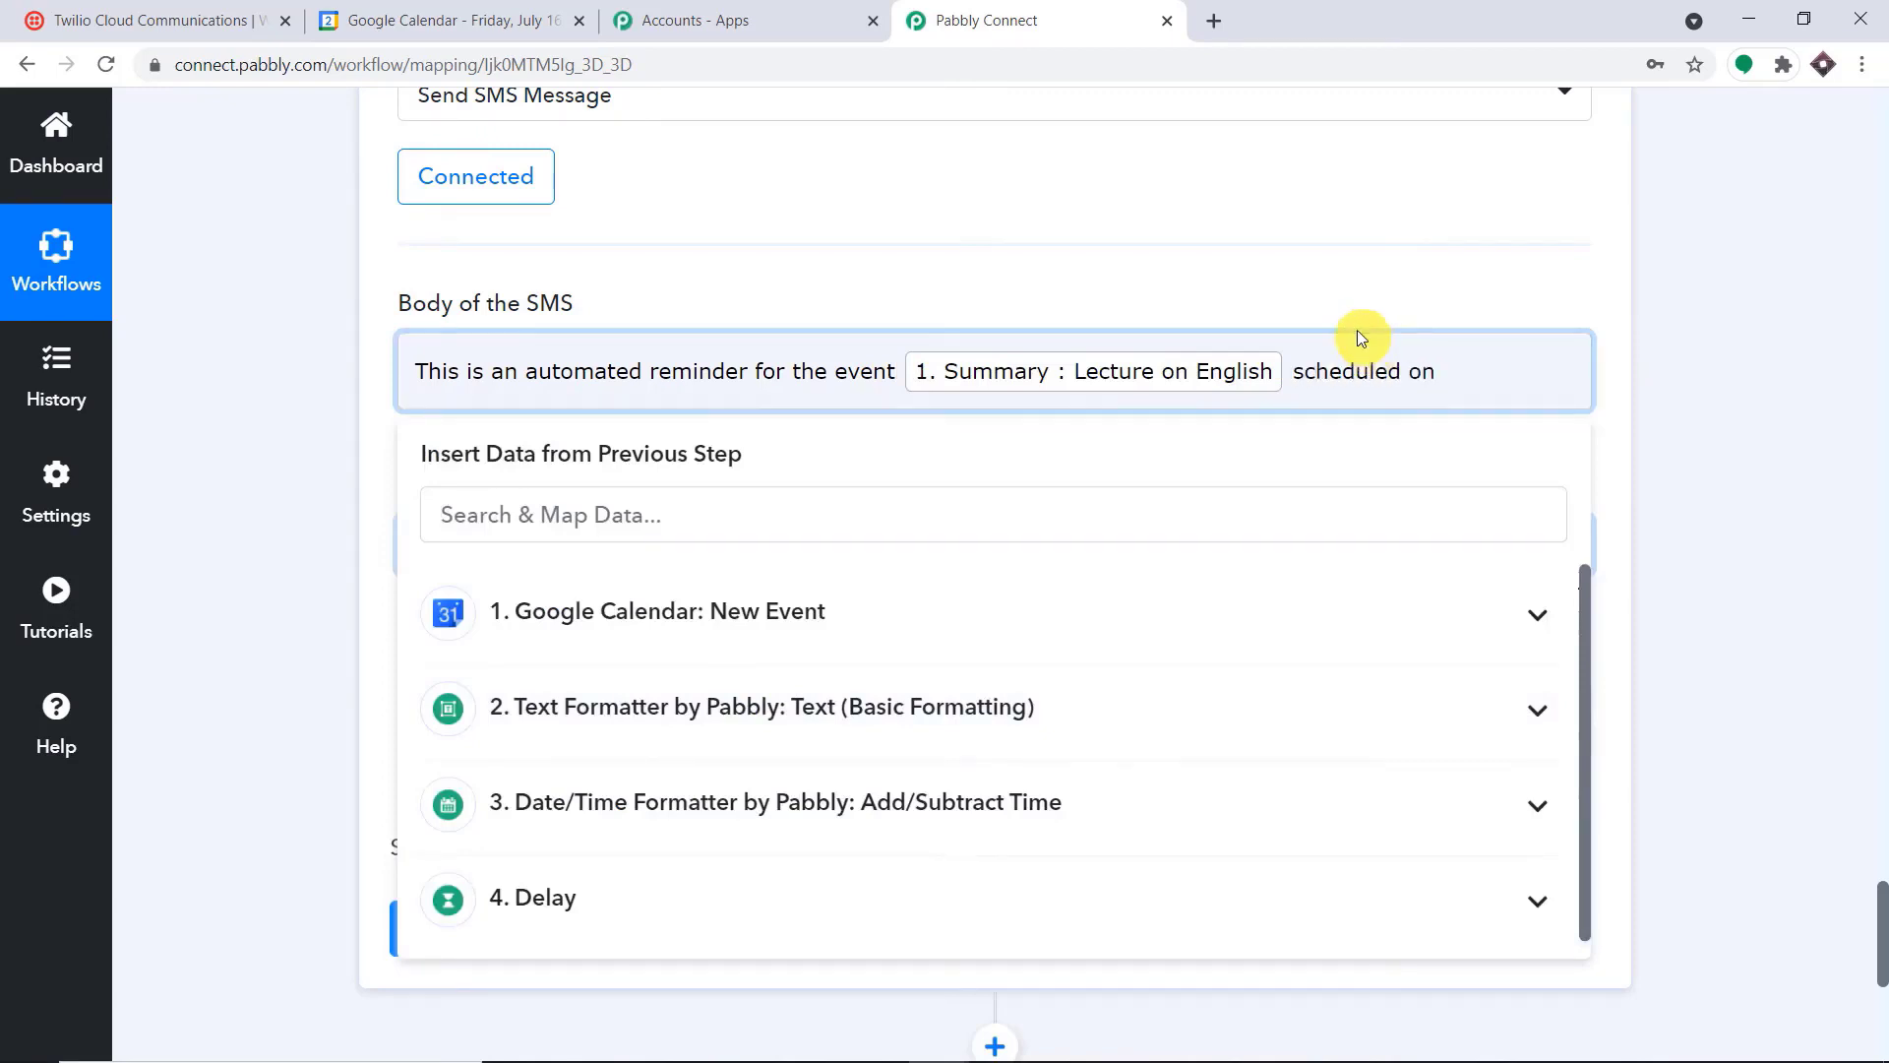
Map the Google Calendar event's Start DateTime at the end of the SMS body
left_click(644, 625)
scroll(774, 728, "down", 3)
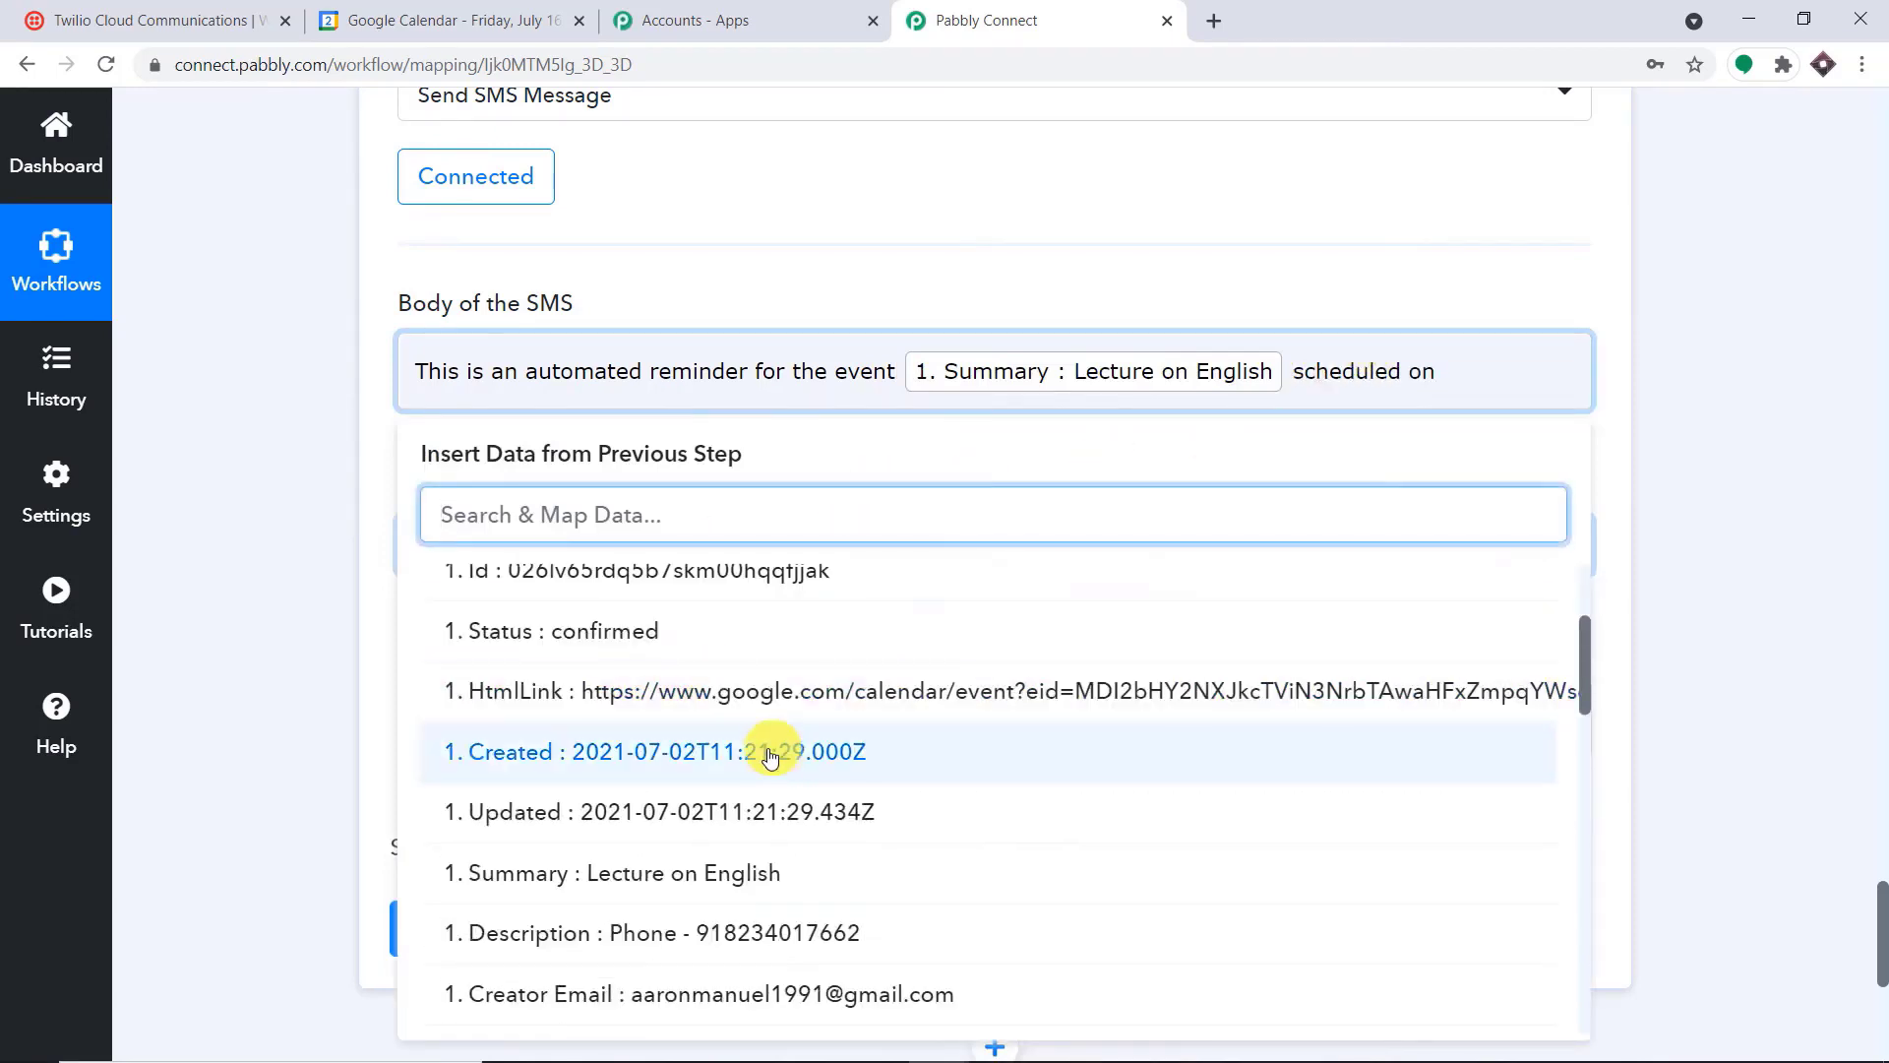
scroll(822, 780, "down", 2)
scroll(820, 787, "down", 4)
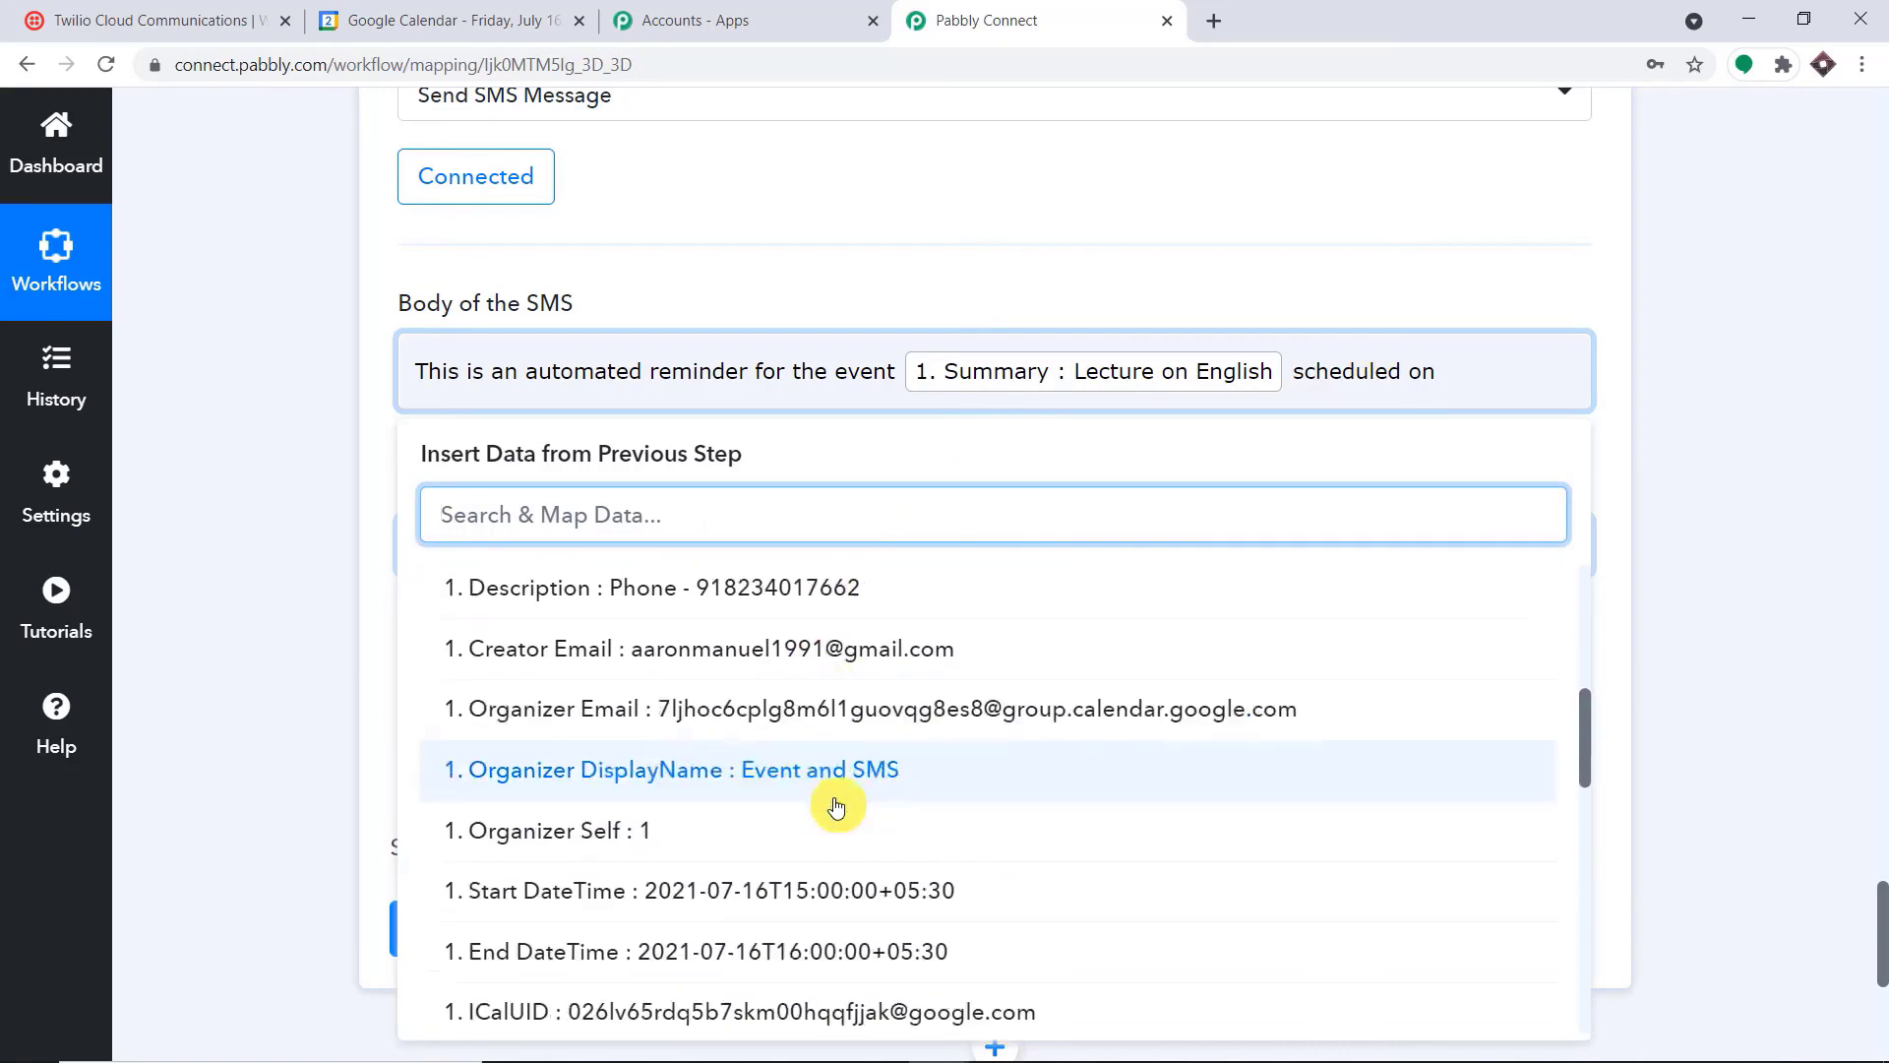
left_click(920, 760)
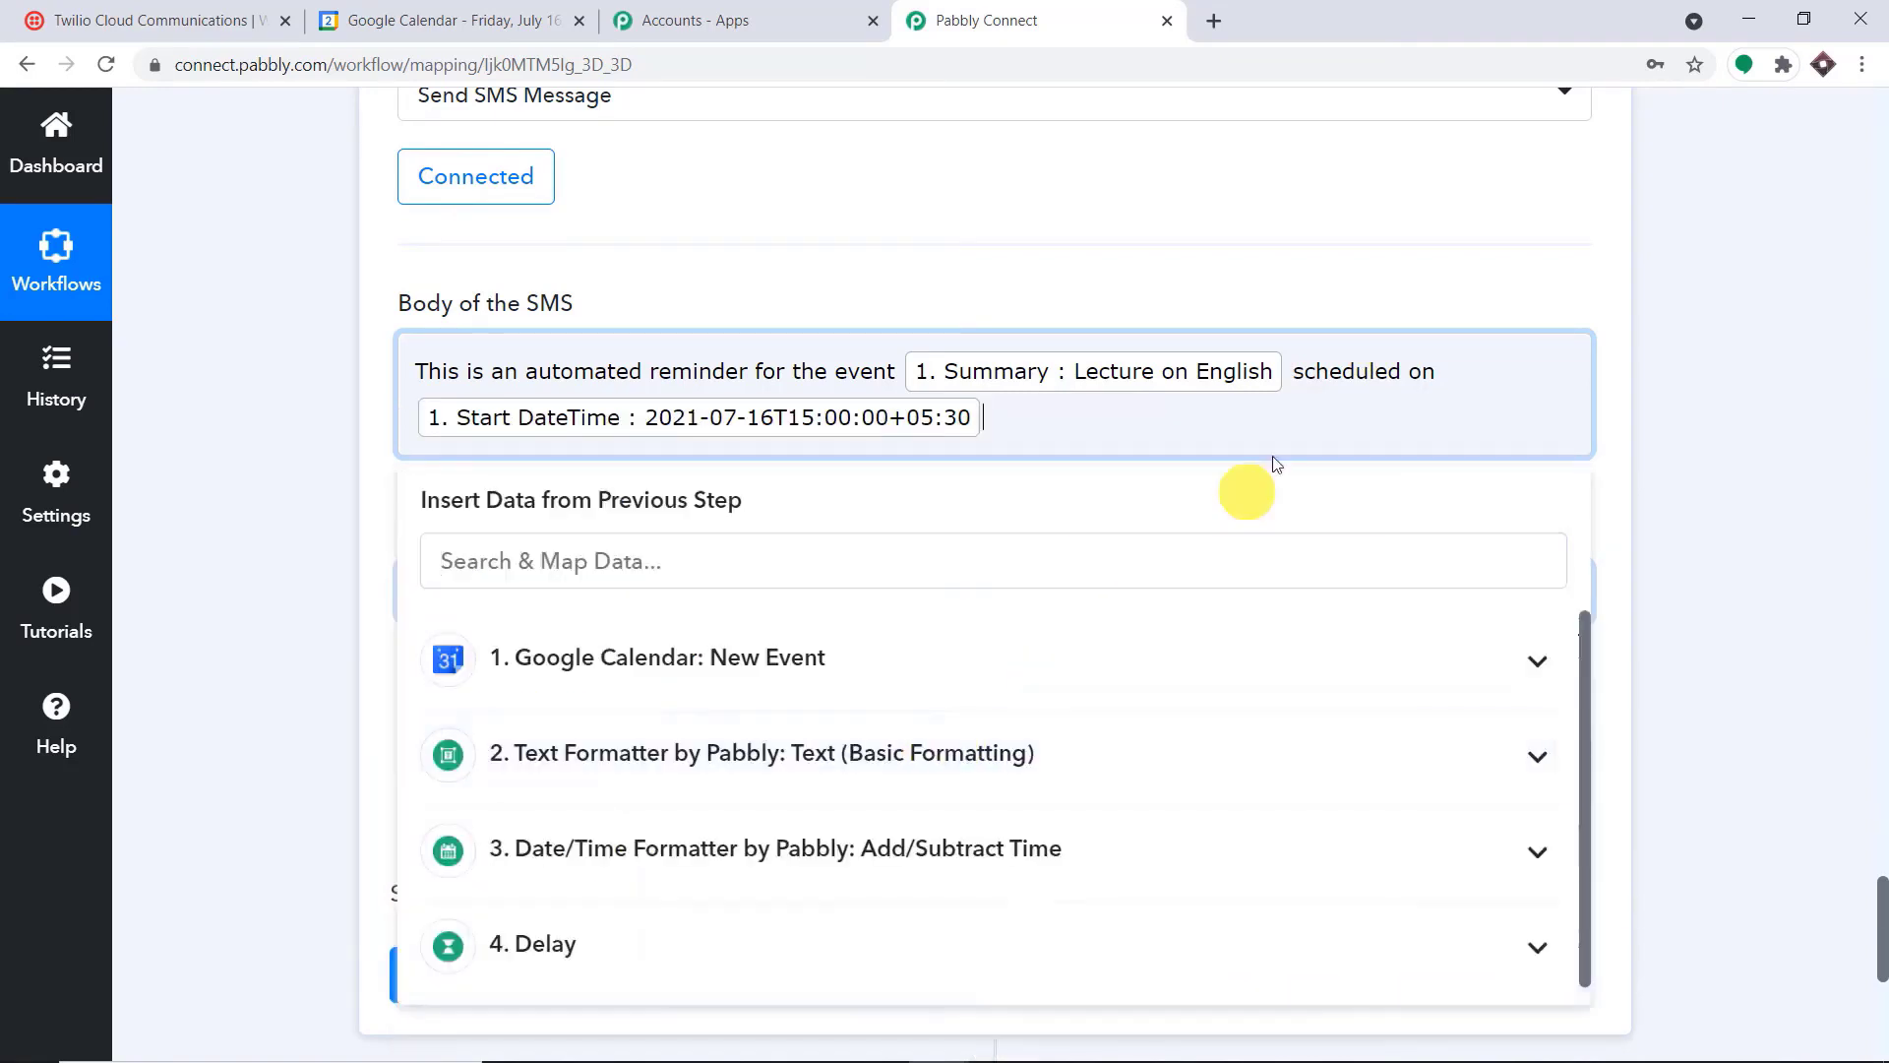
left_click(1387, 267)
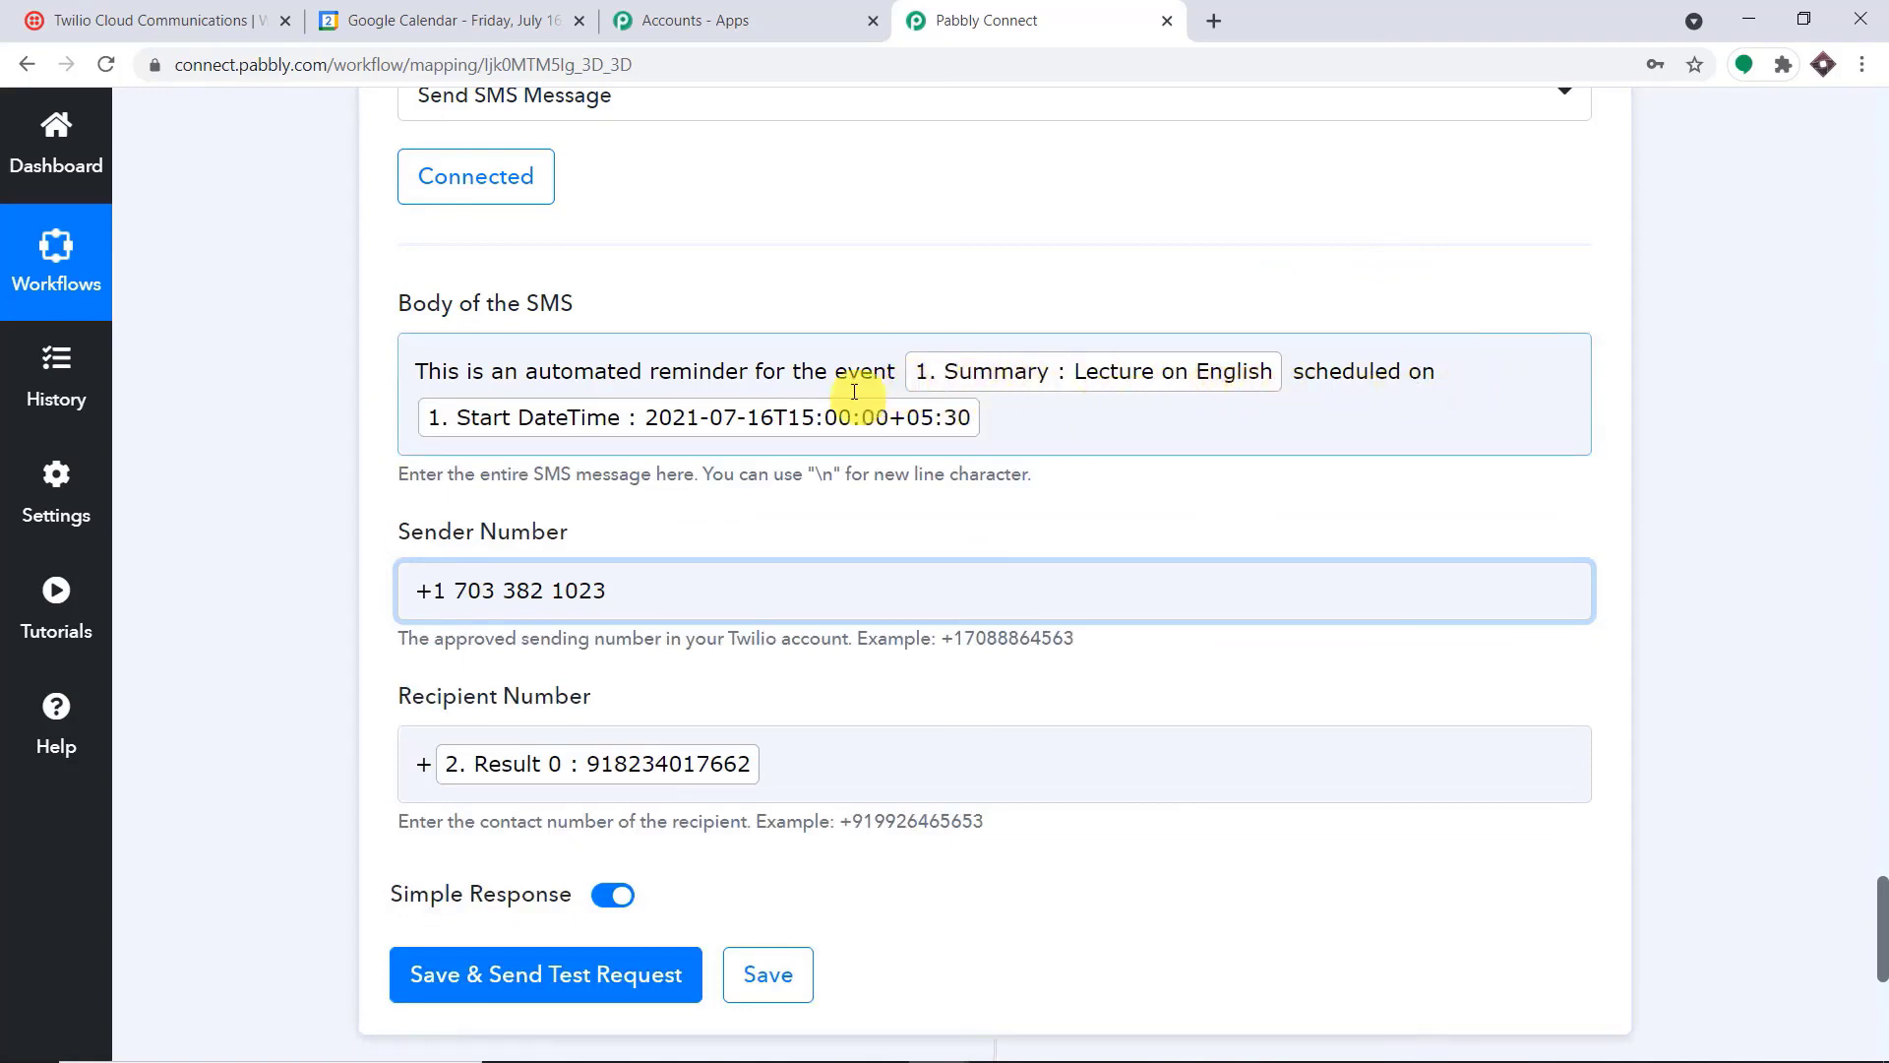
Save the Twilio SMS action and send a test request
scroll(738, 540, "down", 4)
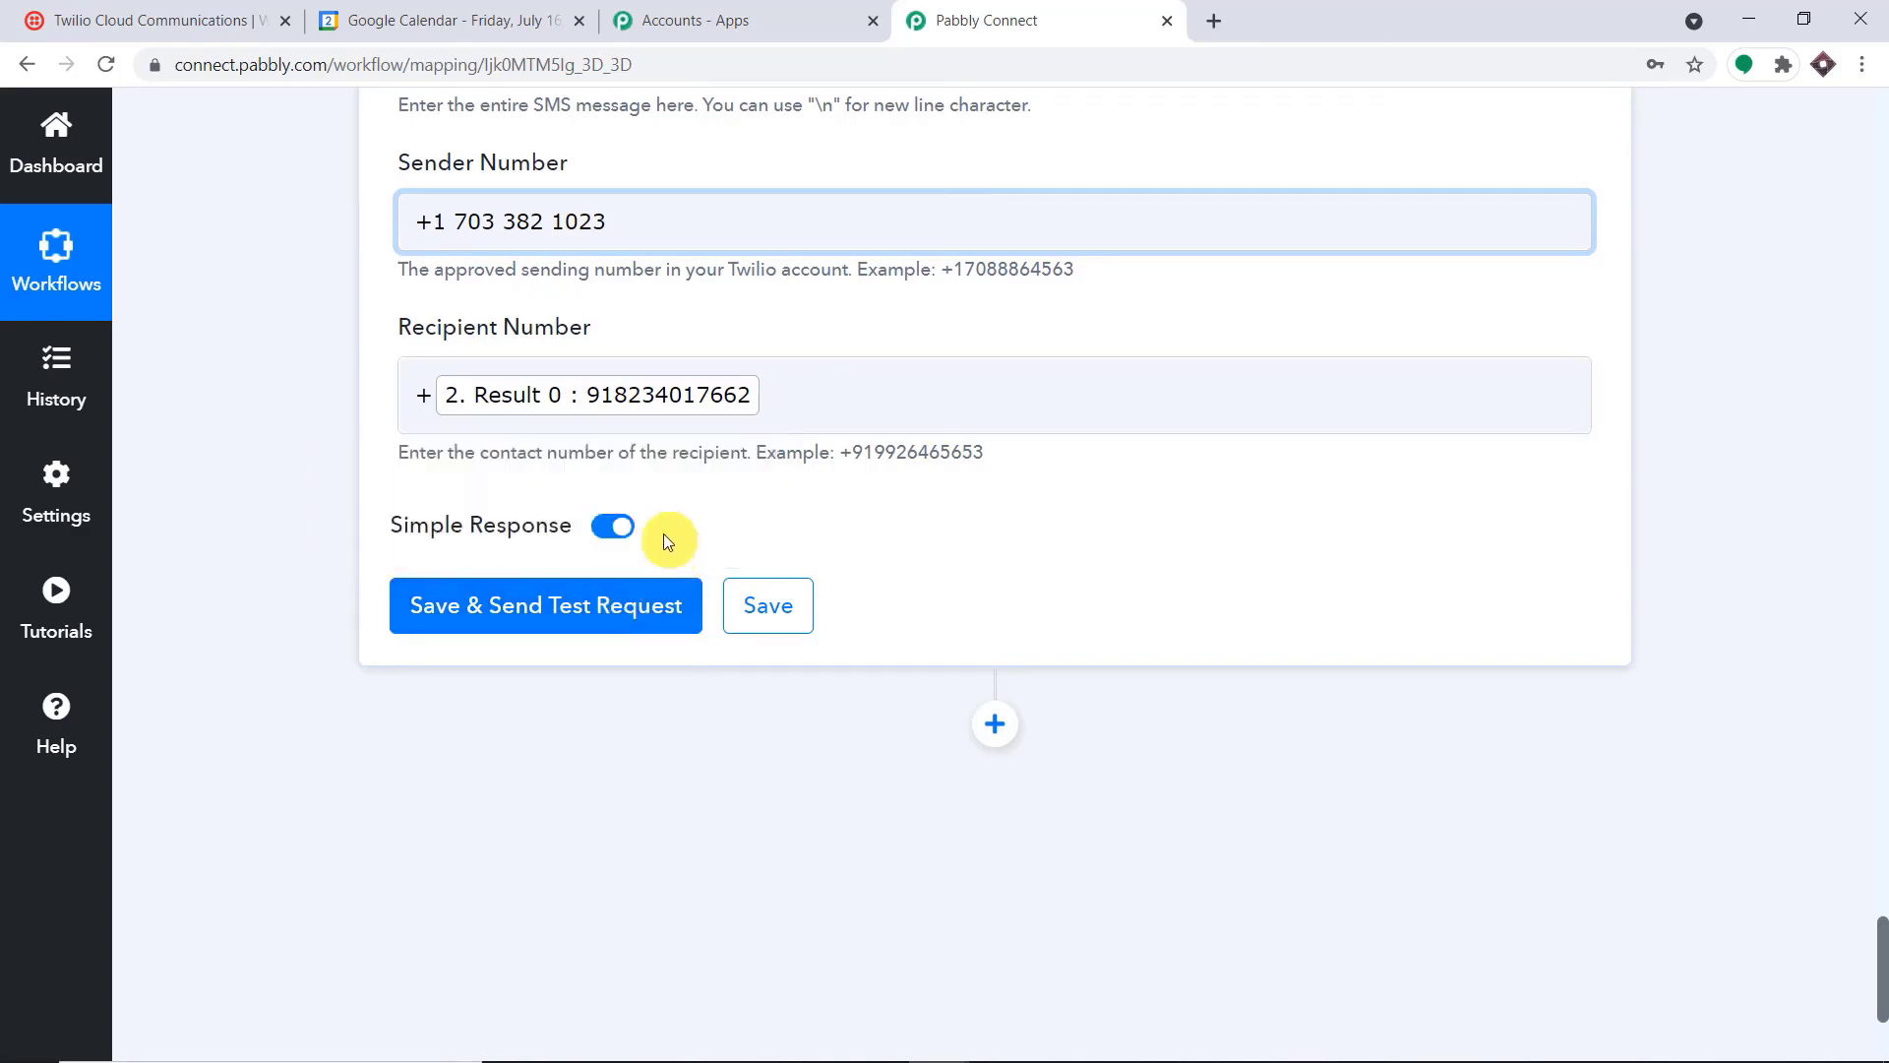
left_click(607, 612)
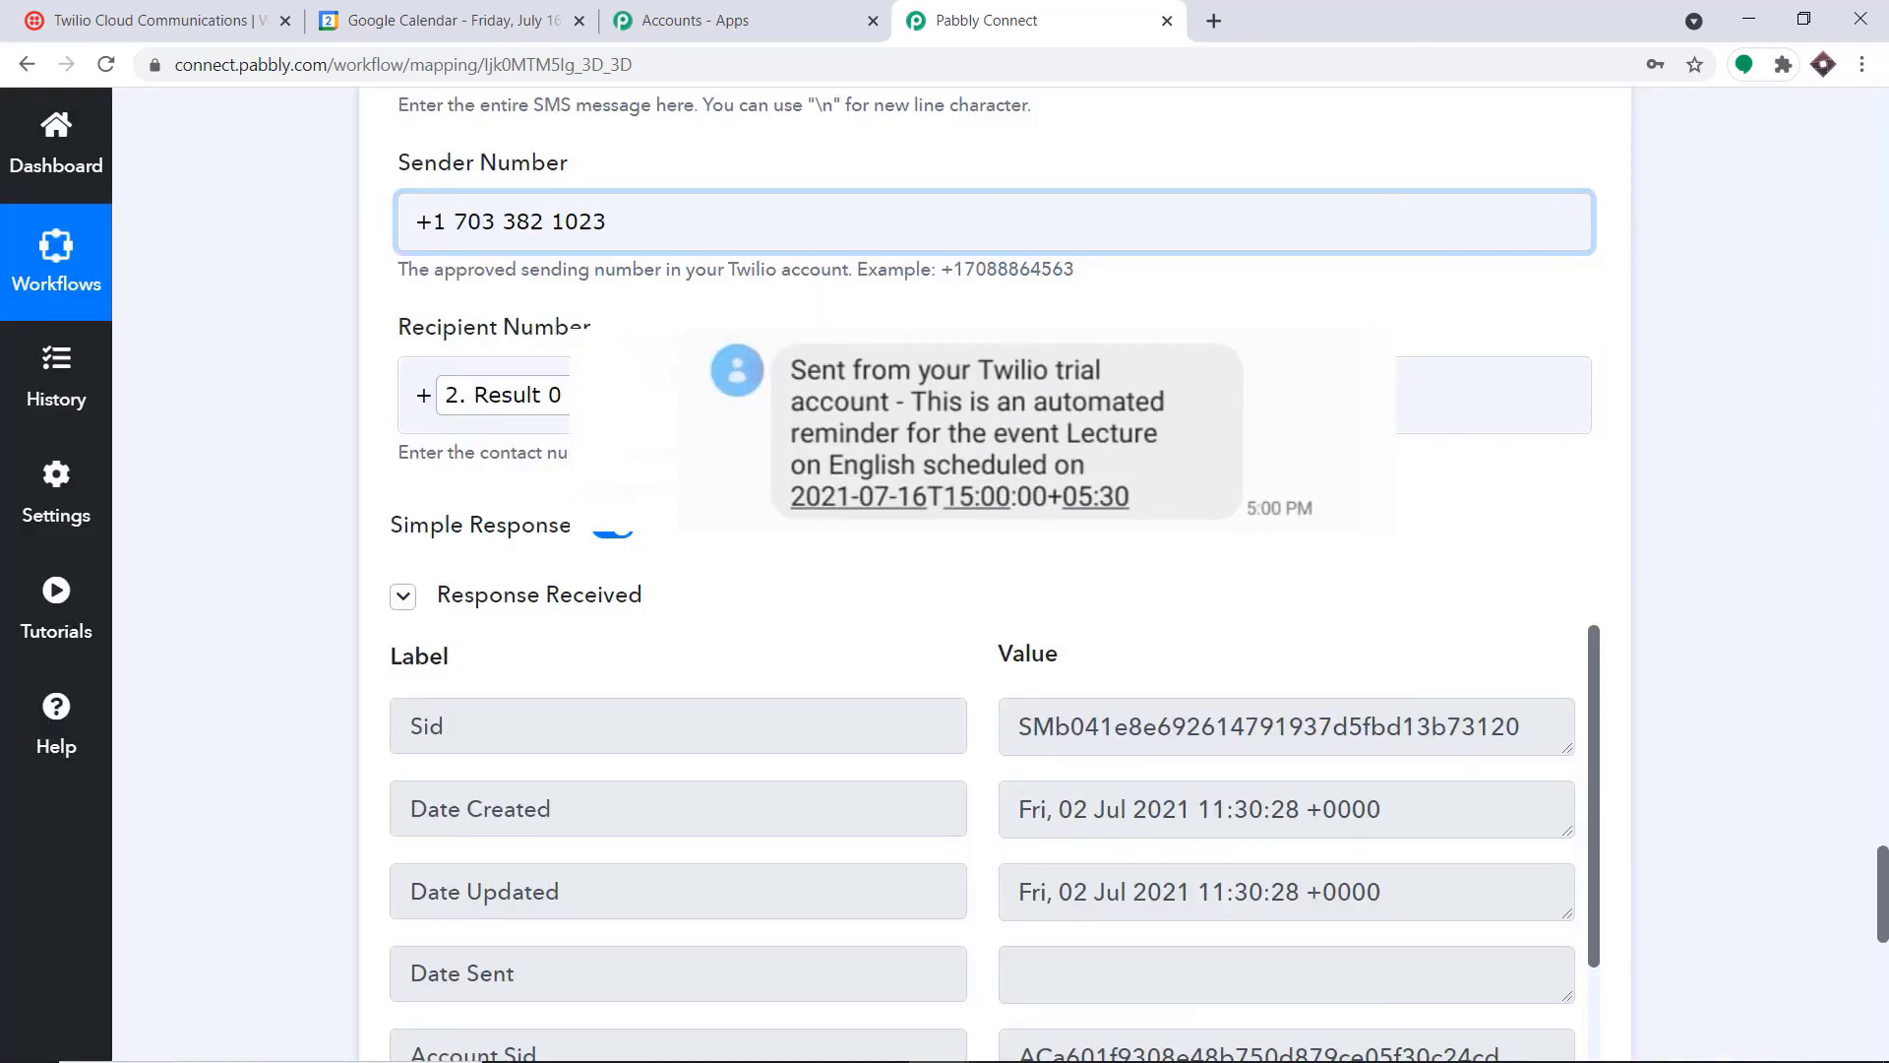
Collapse the Twilio, Delay, Date/Time Formatter, Text Formatter and Google Calendar steps of the workflow
scroll(1836, 495, "up", 9)
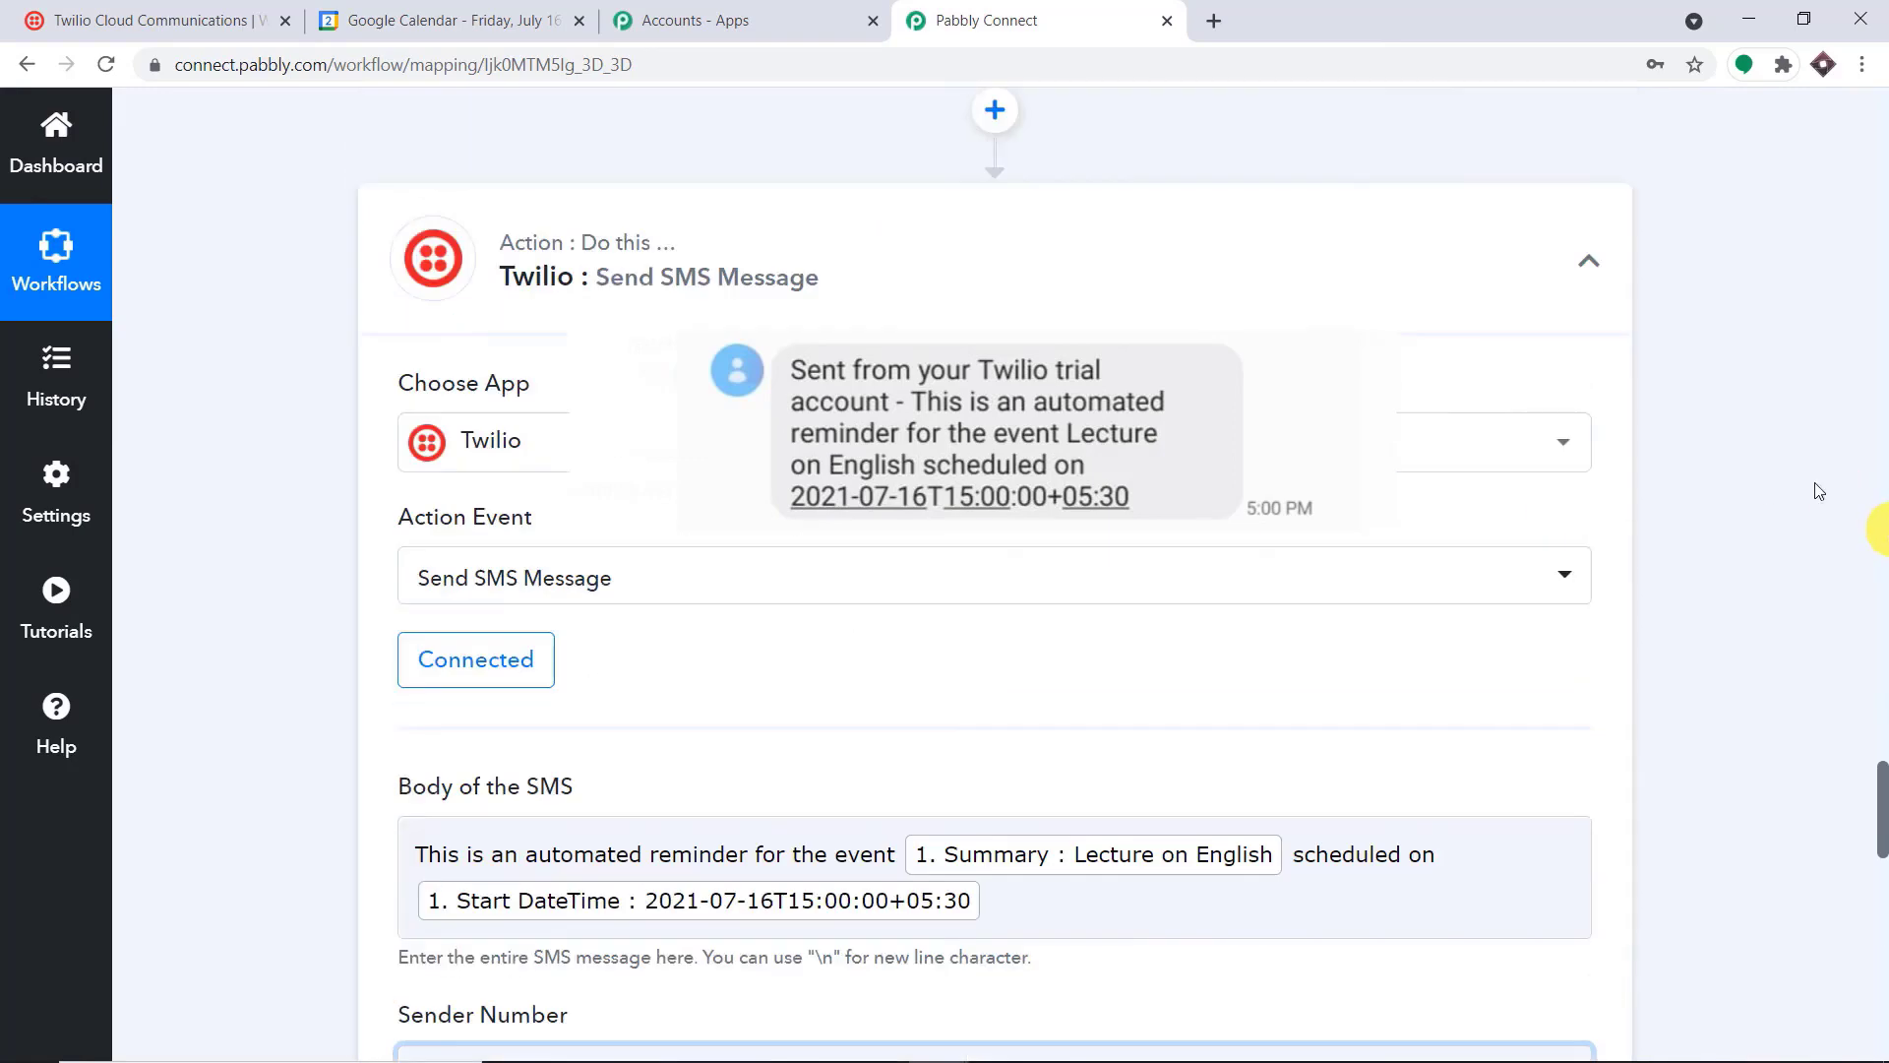
left_click(704, 260)
scroll(1847, 264, "up", 18)
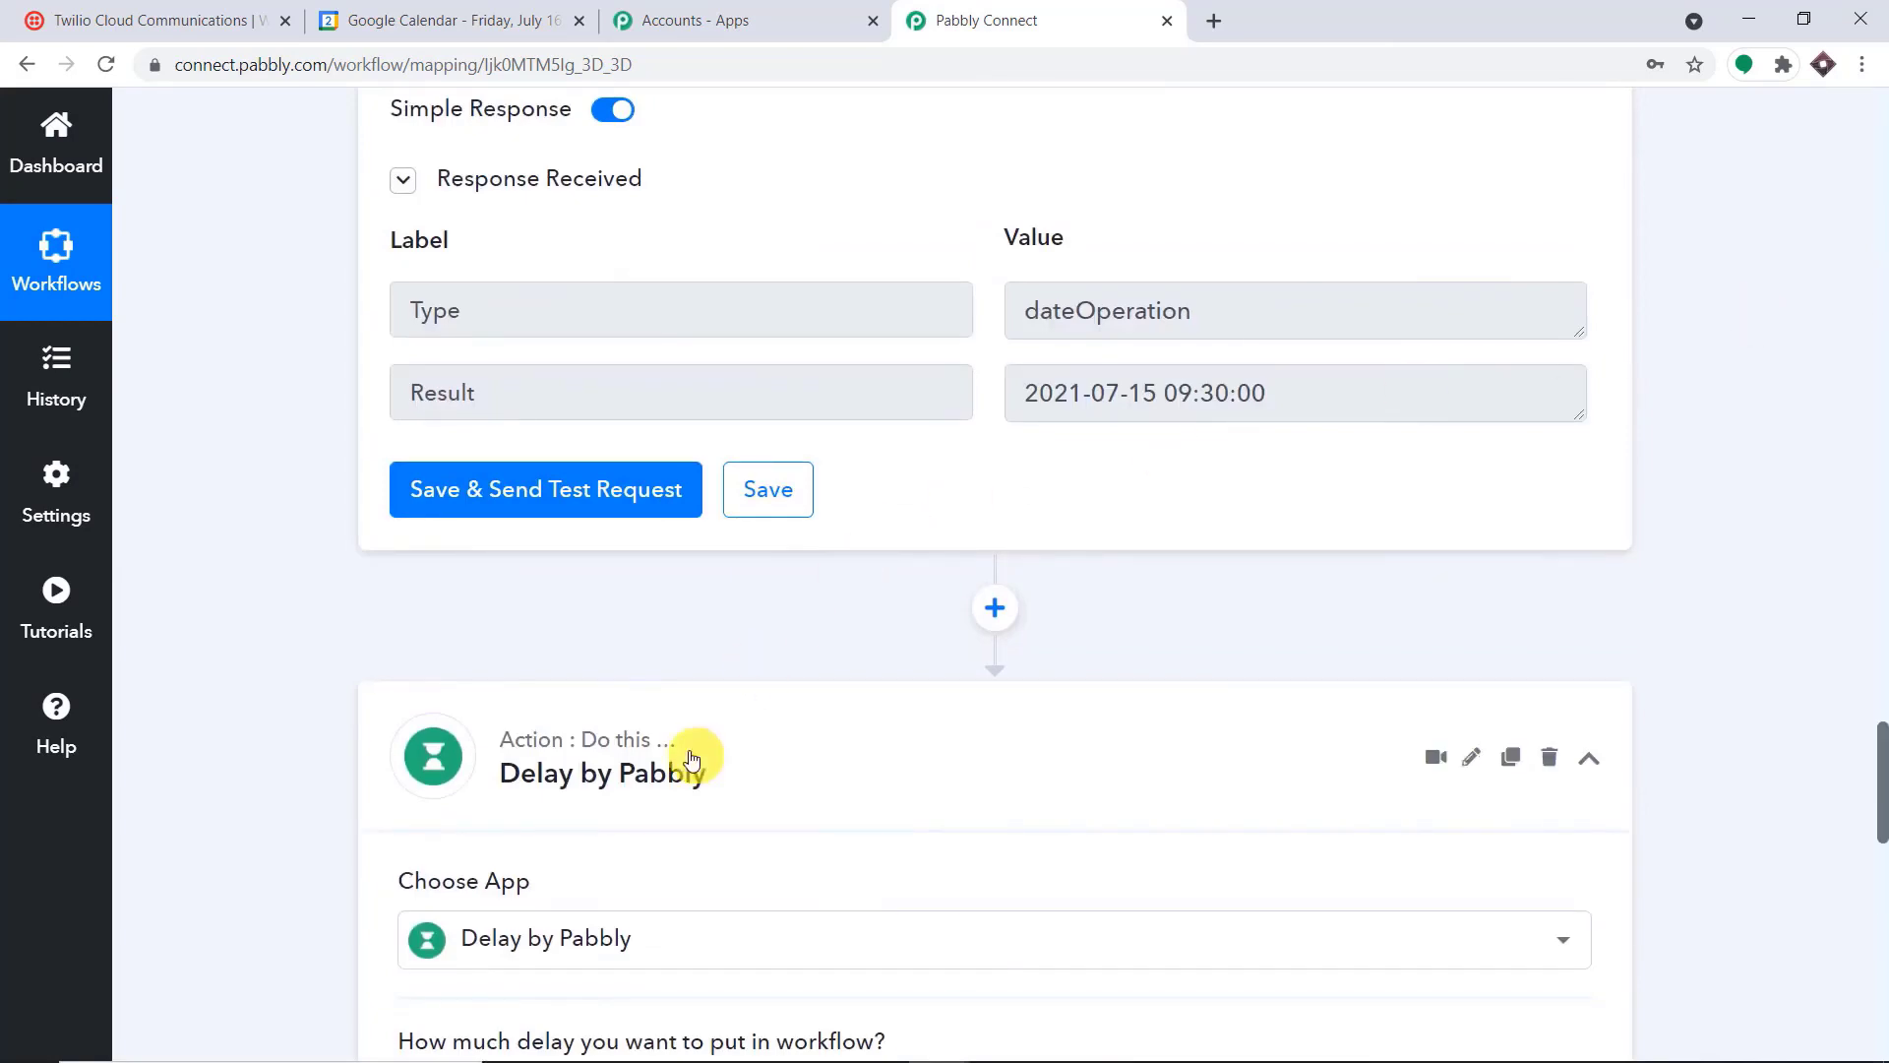
left_click(692, 760)
scroll(610, 595, "up", 16)
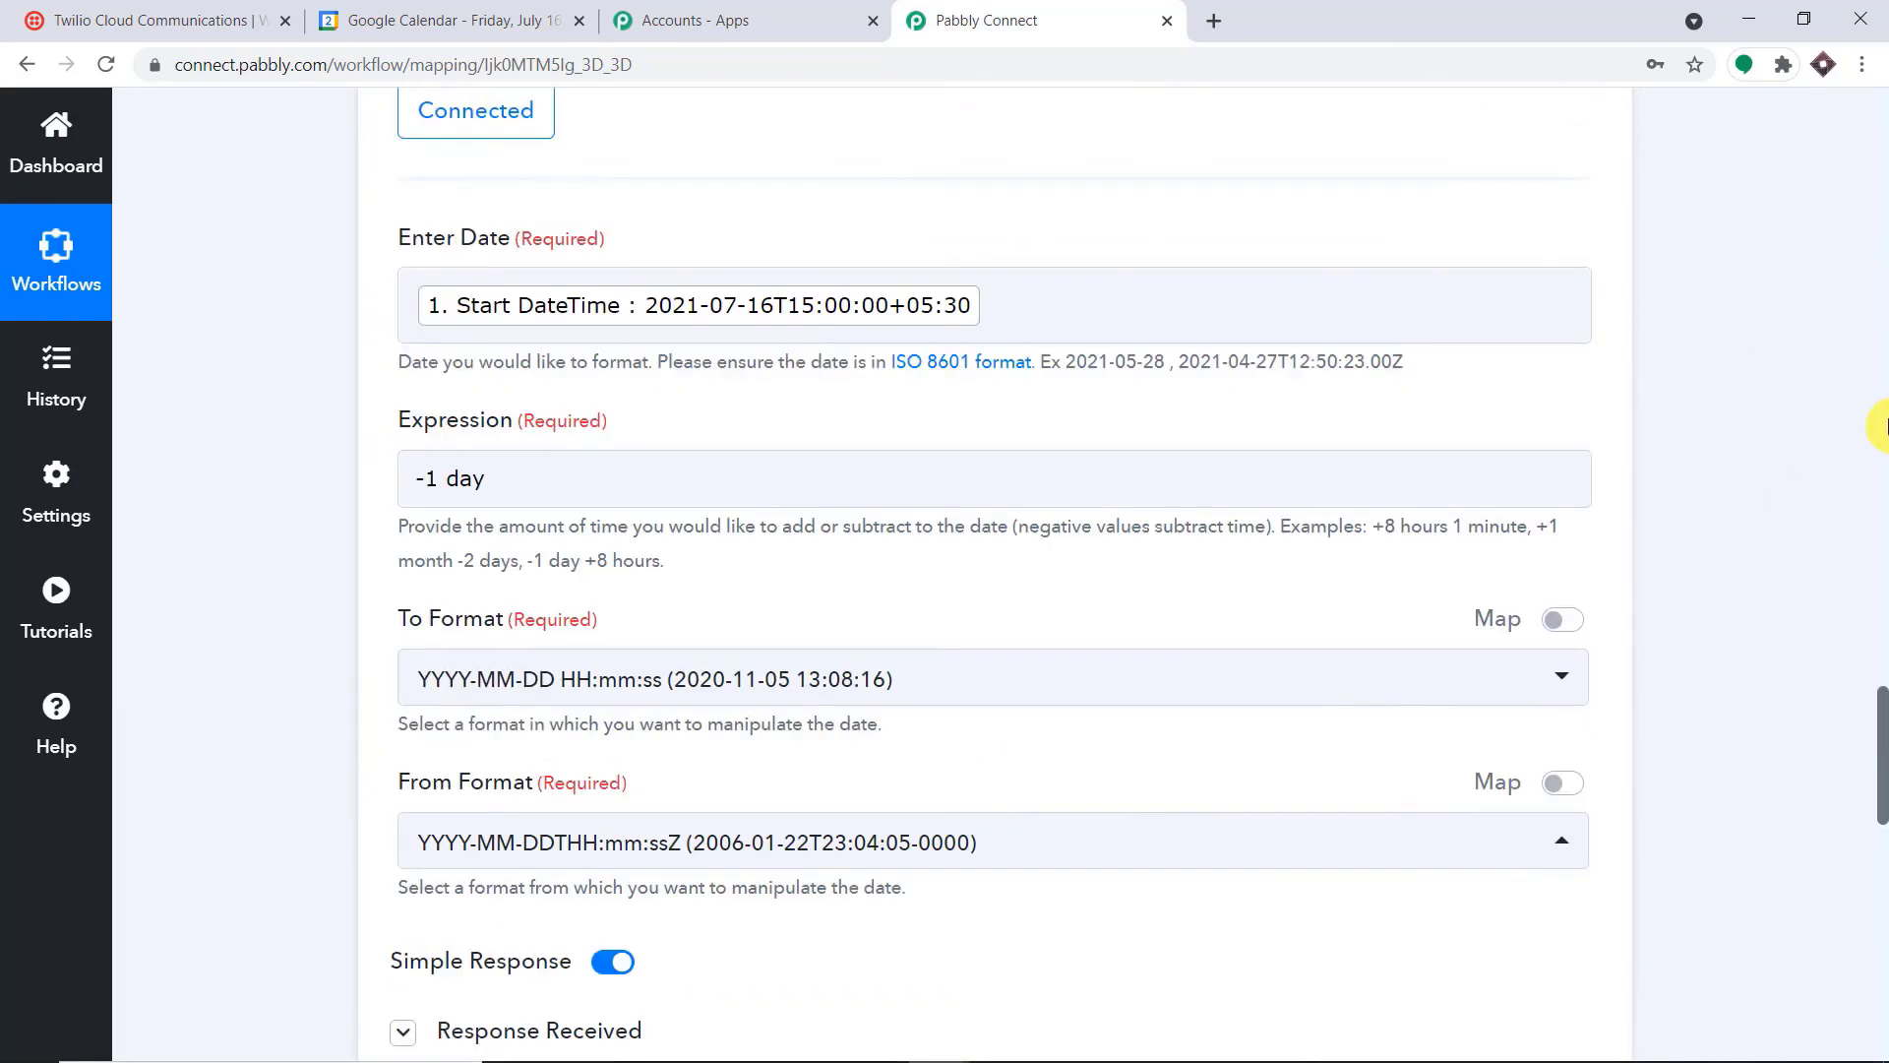
left_click(630, 582)
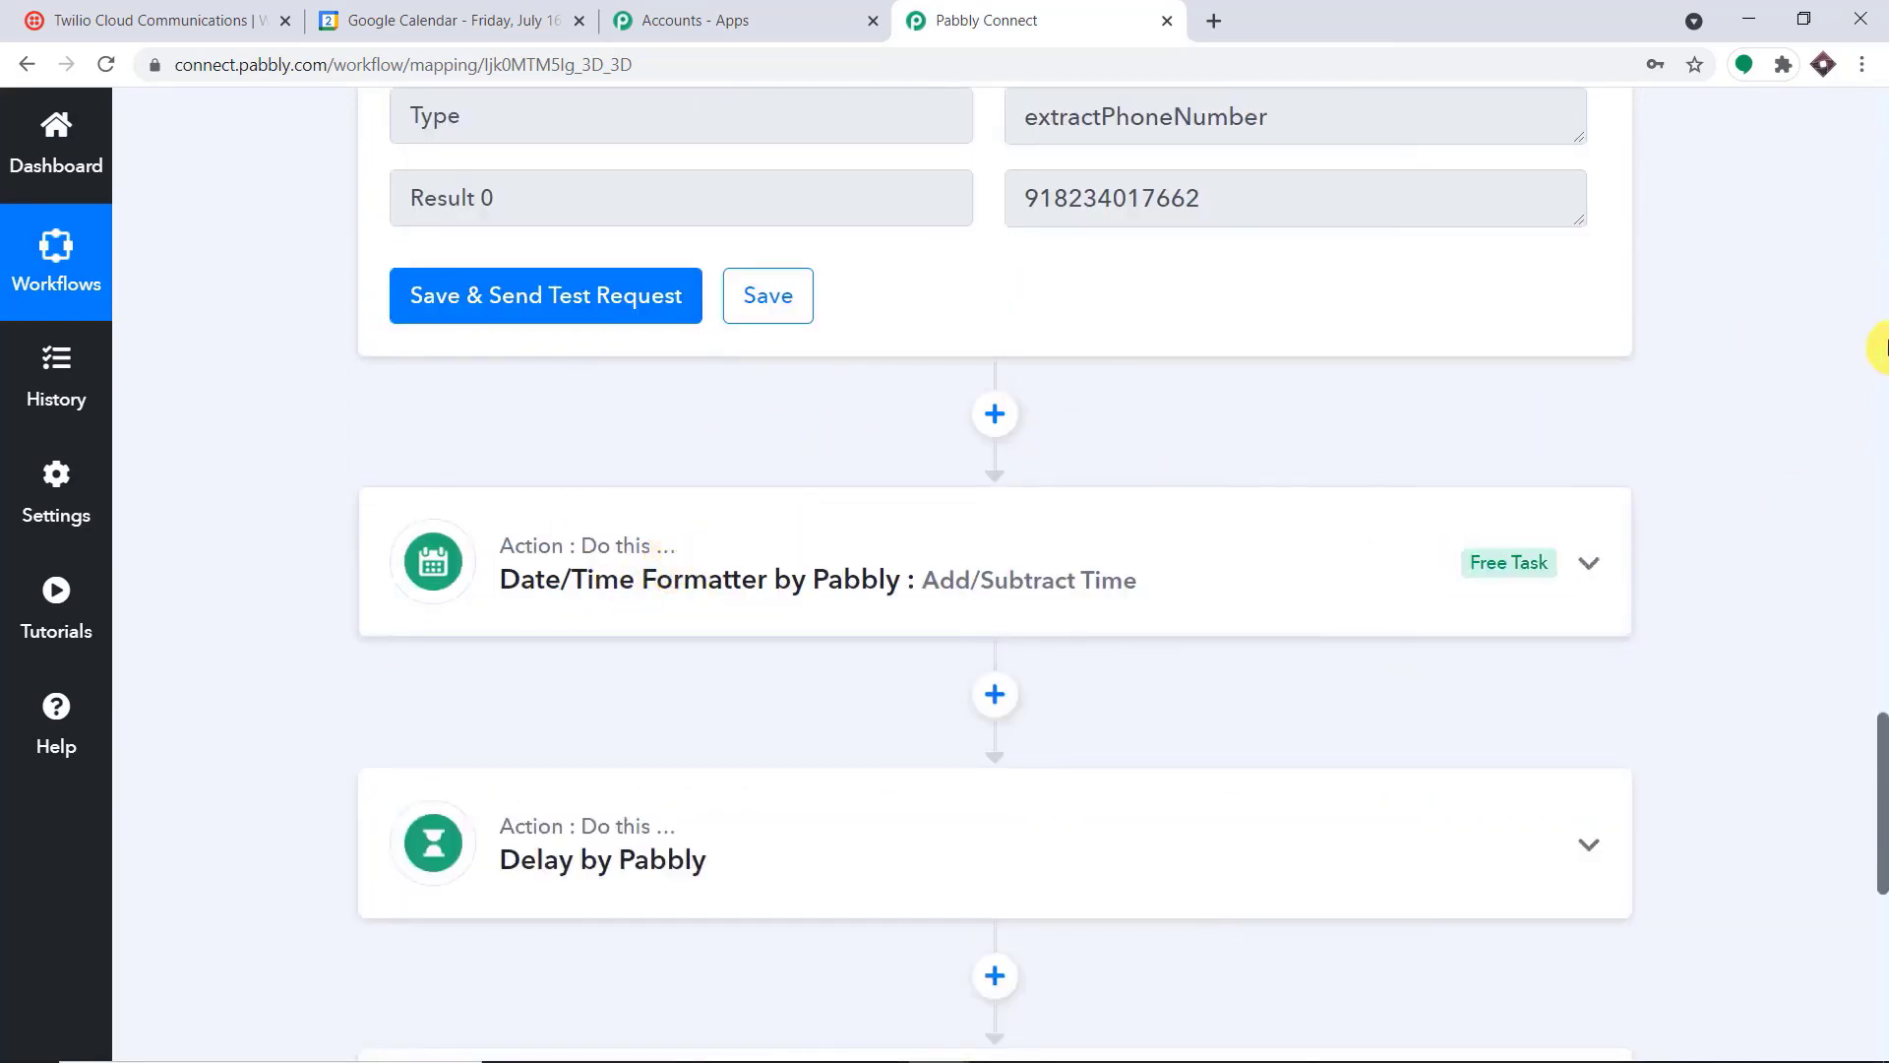
scroll(1860, 346, "up", 9)
scroll(1869, 339, "up", 8)
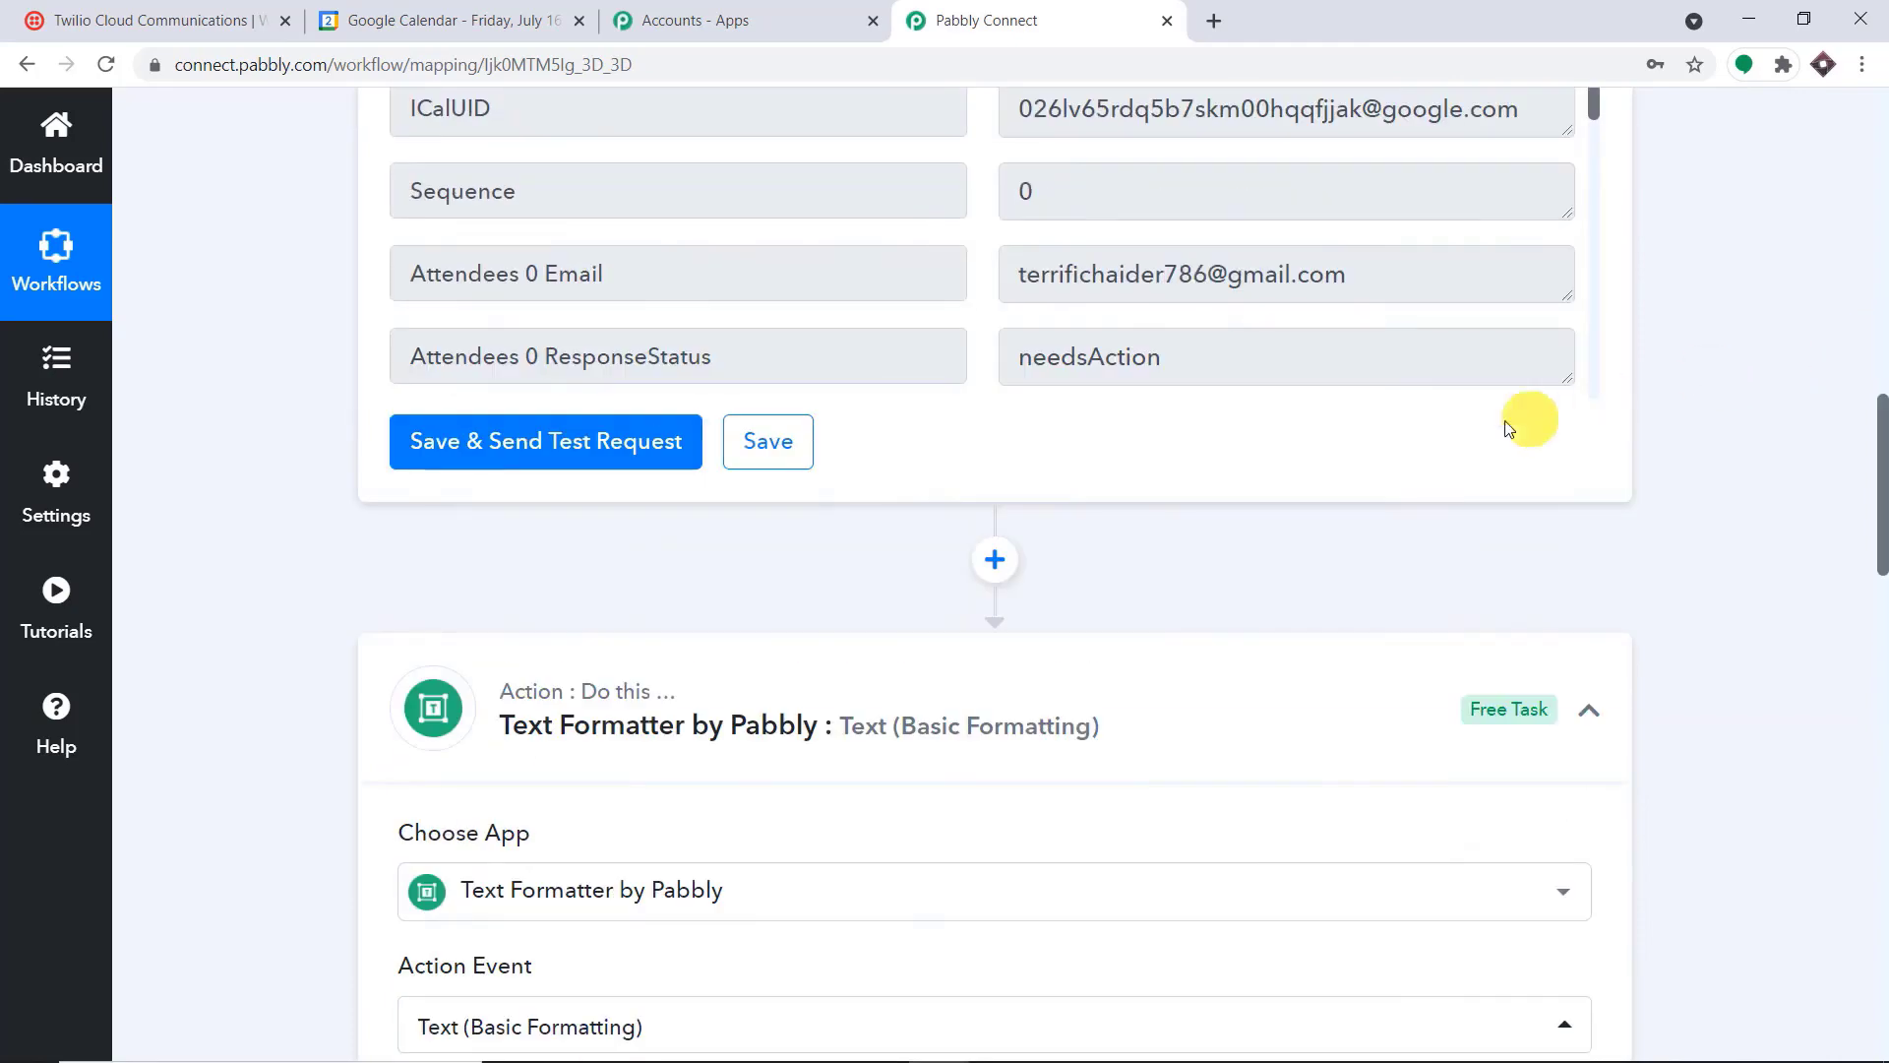
left_click(750, 688)
scroll(1879, 382, "up", 12)
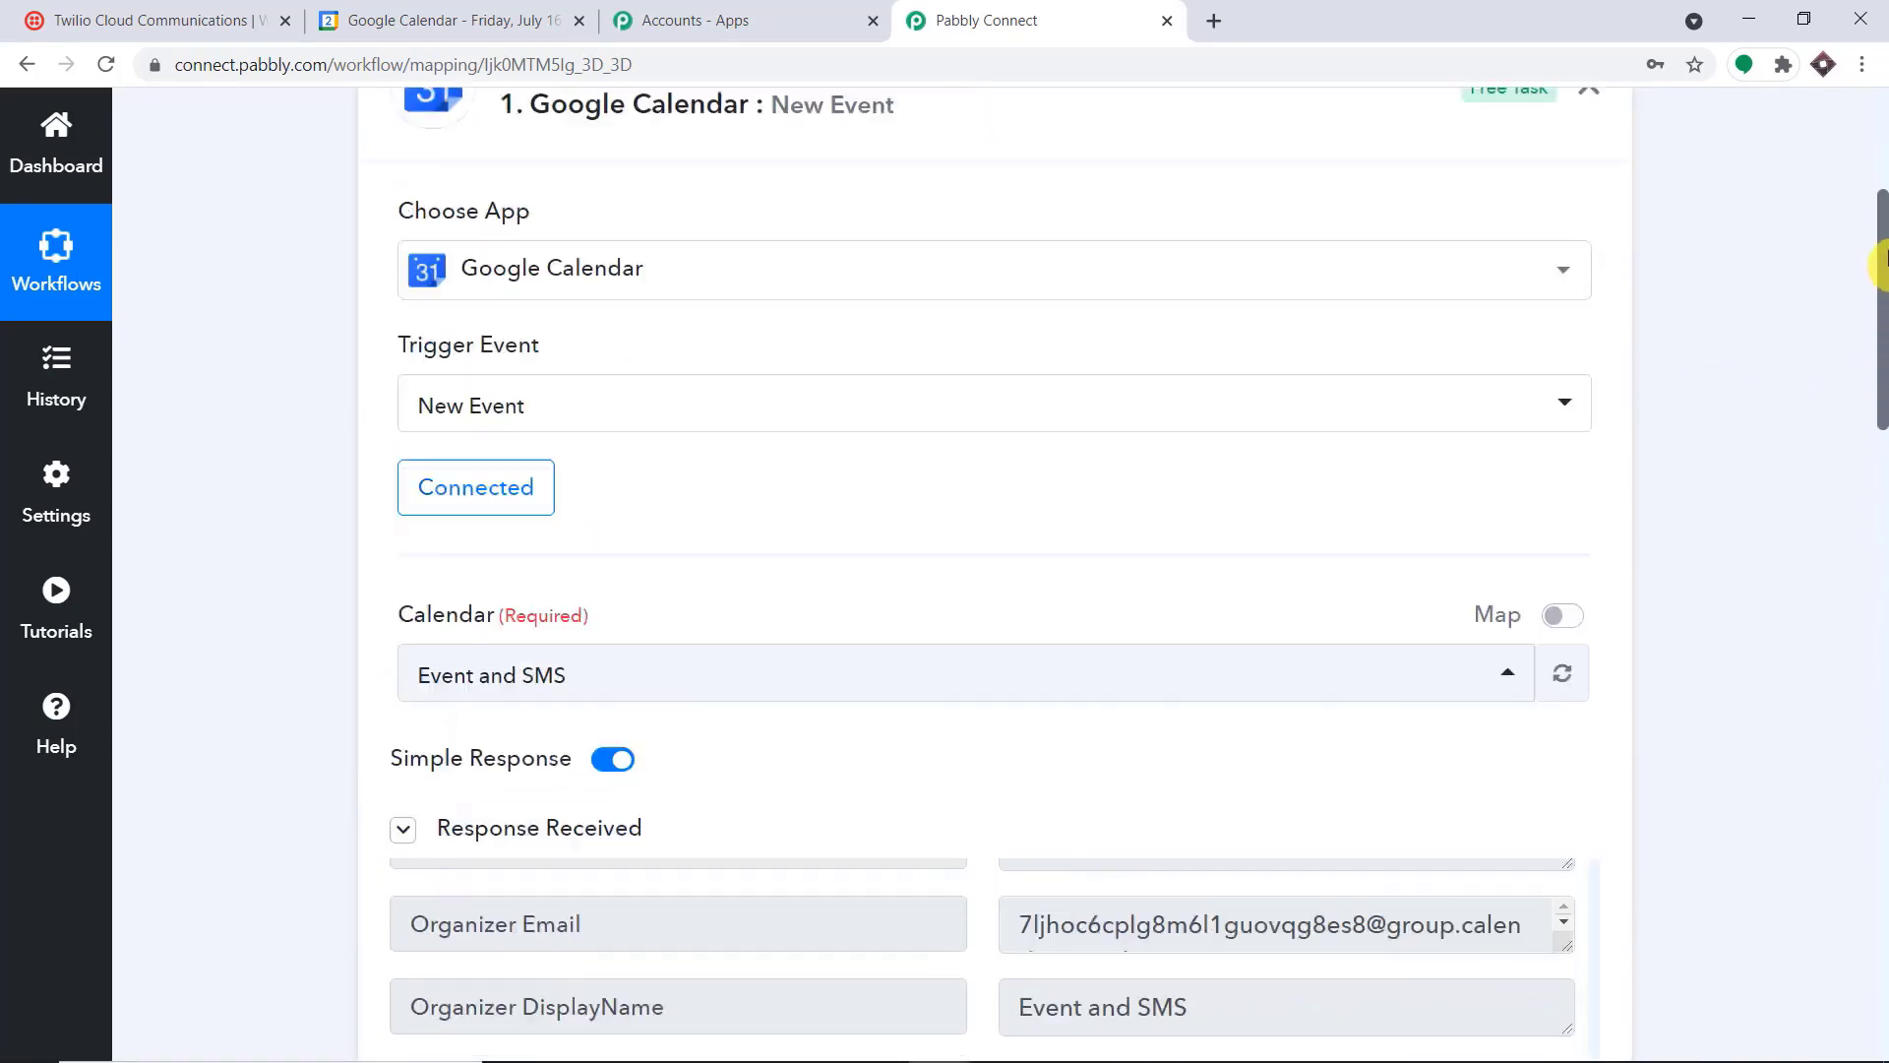
scroll(1879, 148, "up", 1)
left_click(872, 338)
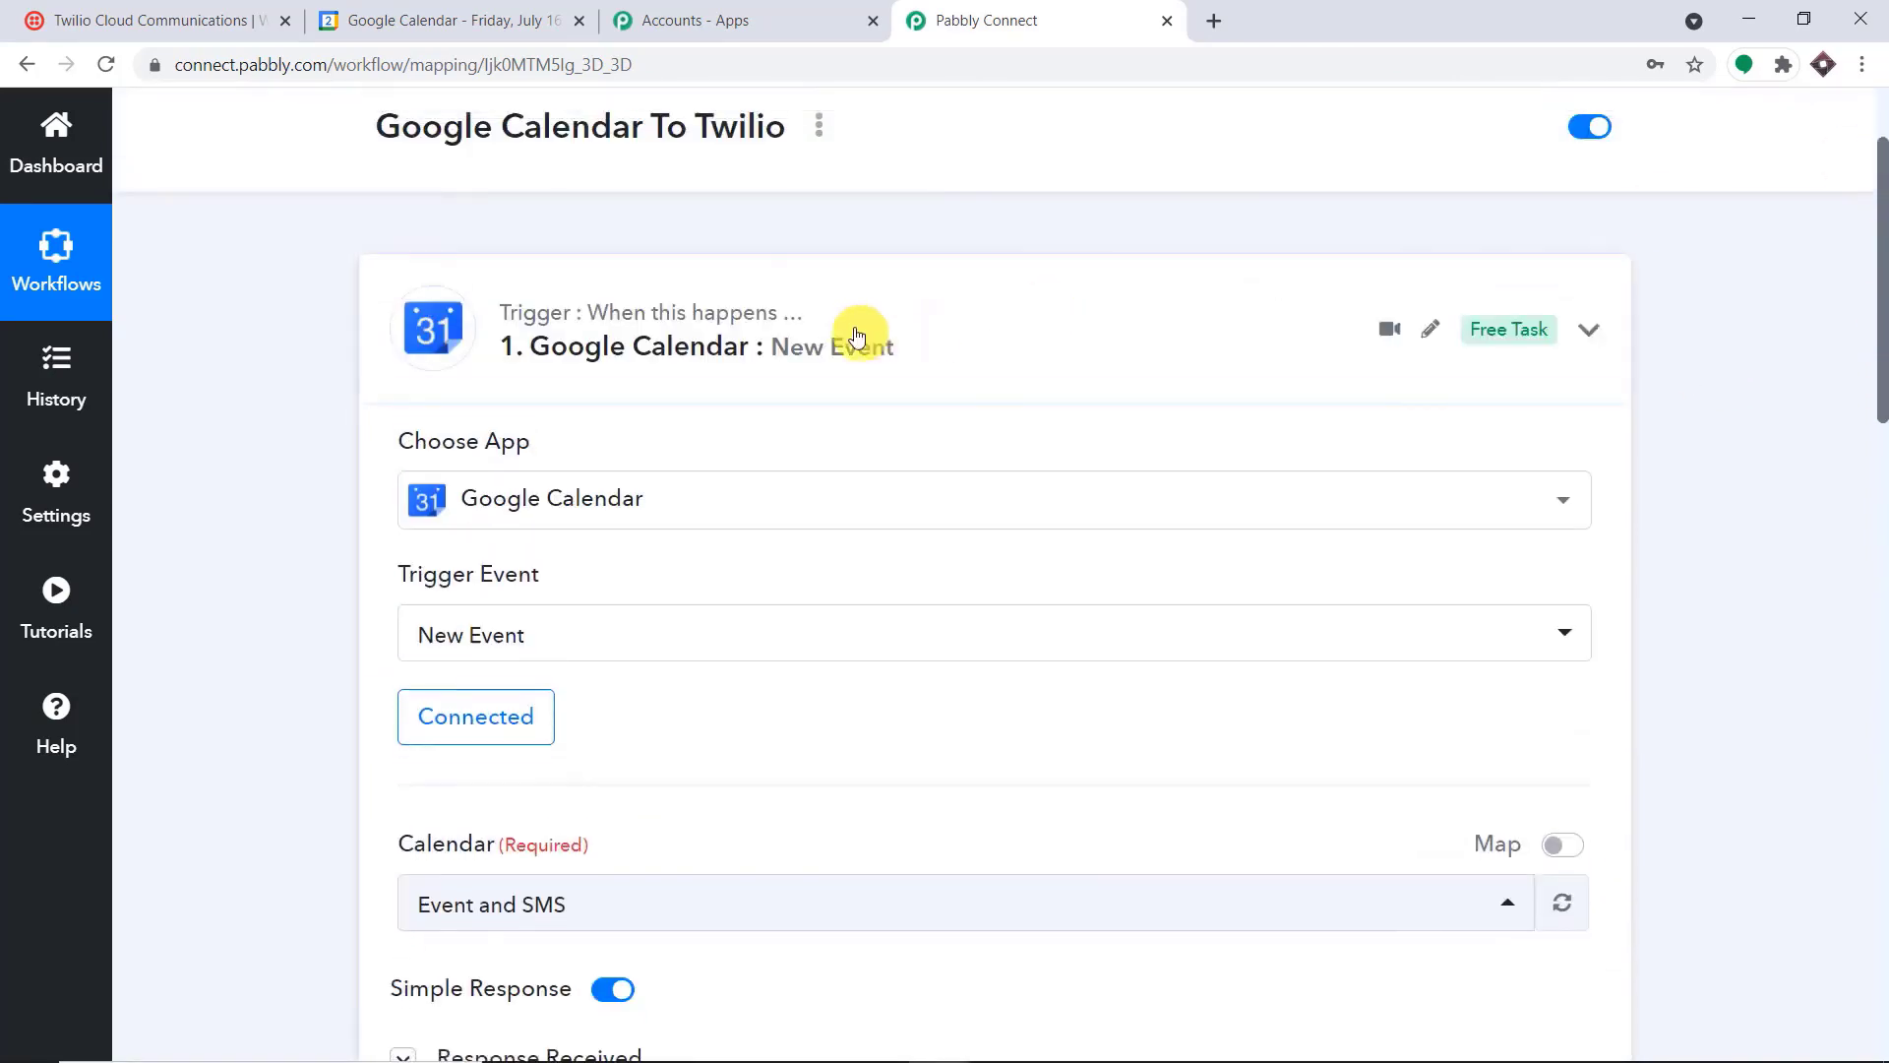
Review the collapsed workflow from the Google Calendar trigger through the formatters and delay to the Twilio SMS action
scroll(907, 364, "down", 1)
scroll(908, 364, "down", 2)
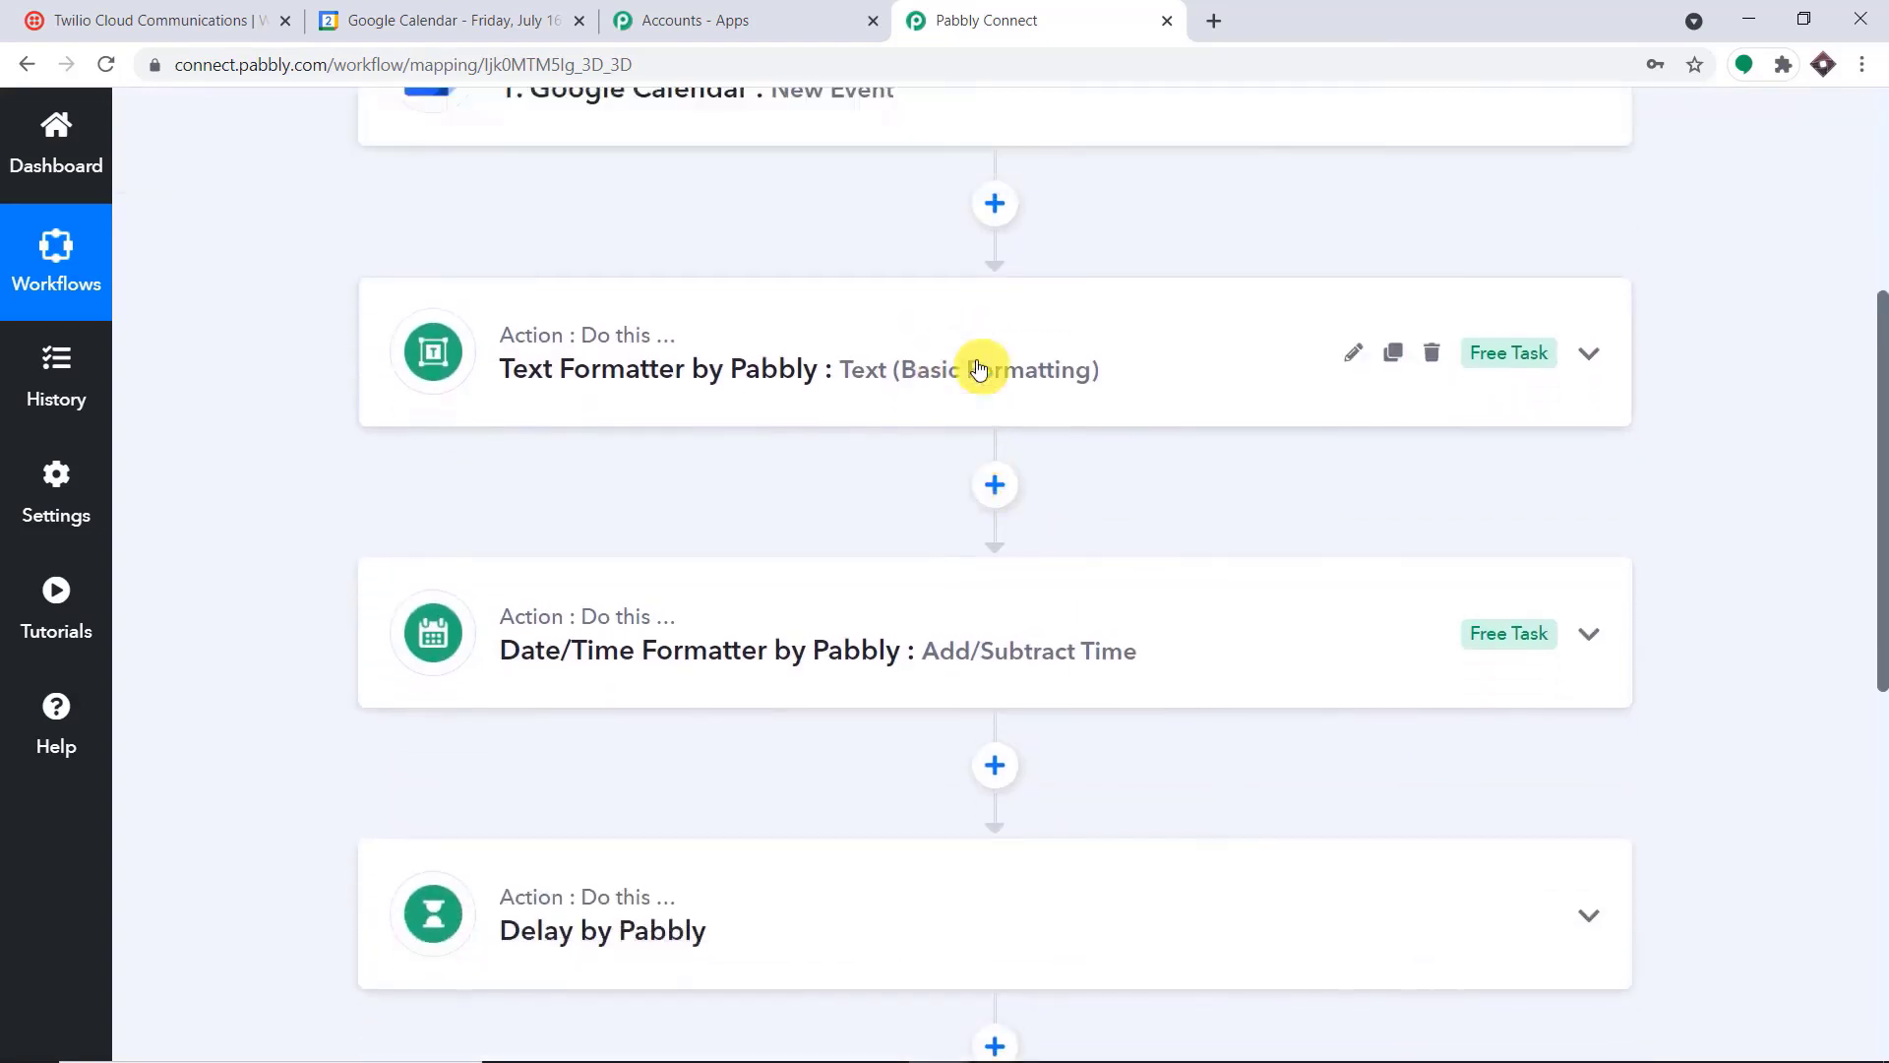
scroll(961, 370, "up", 1)
mouse_move(1532, 199)
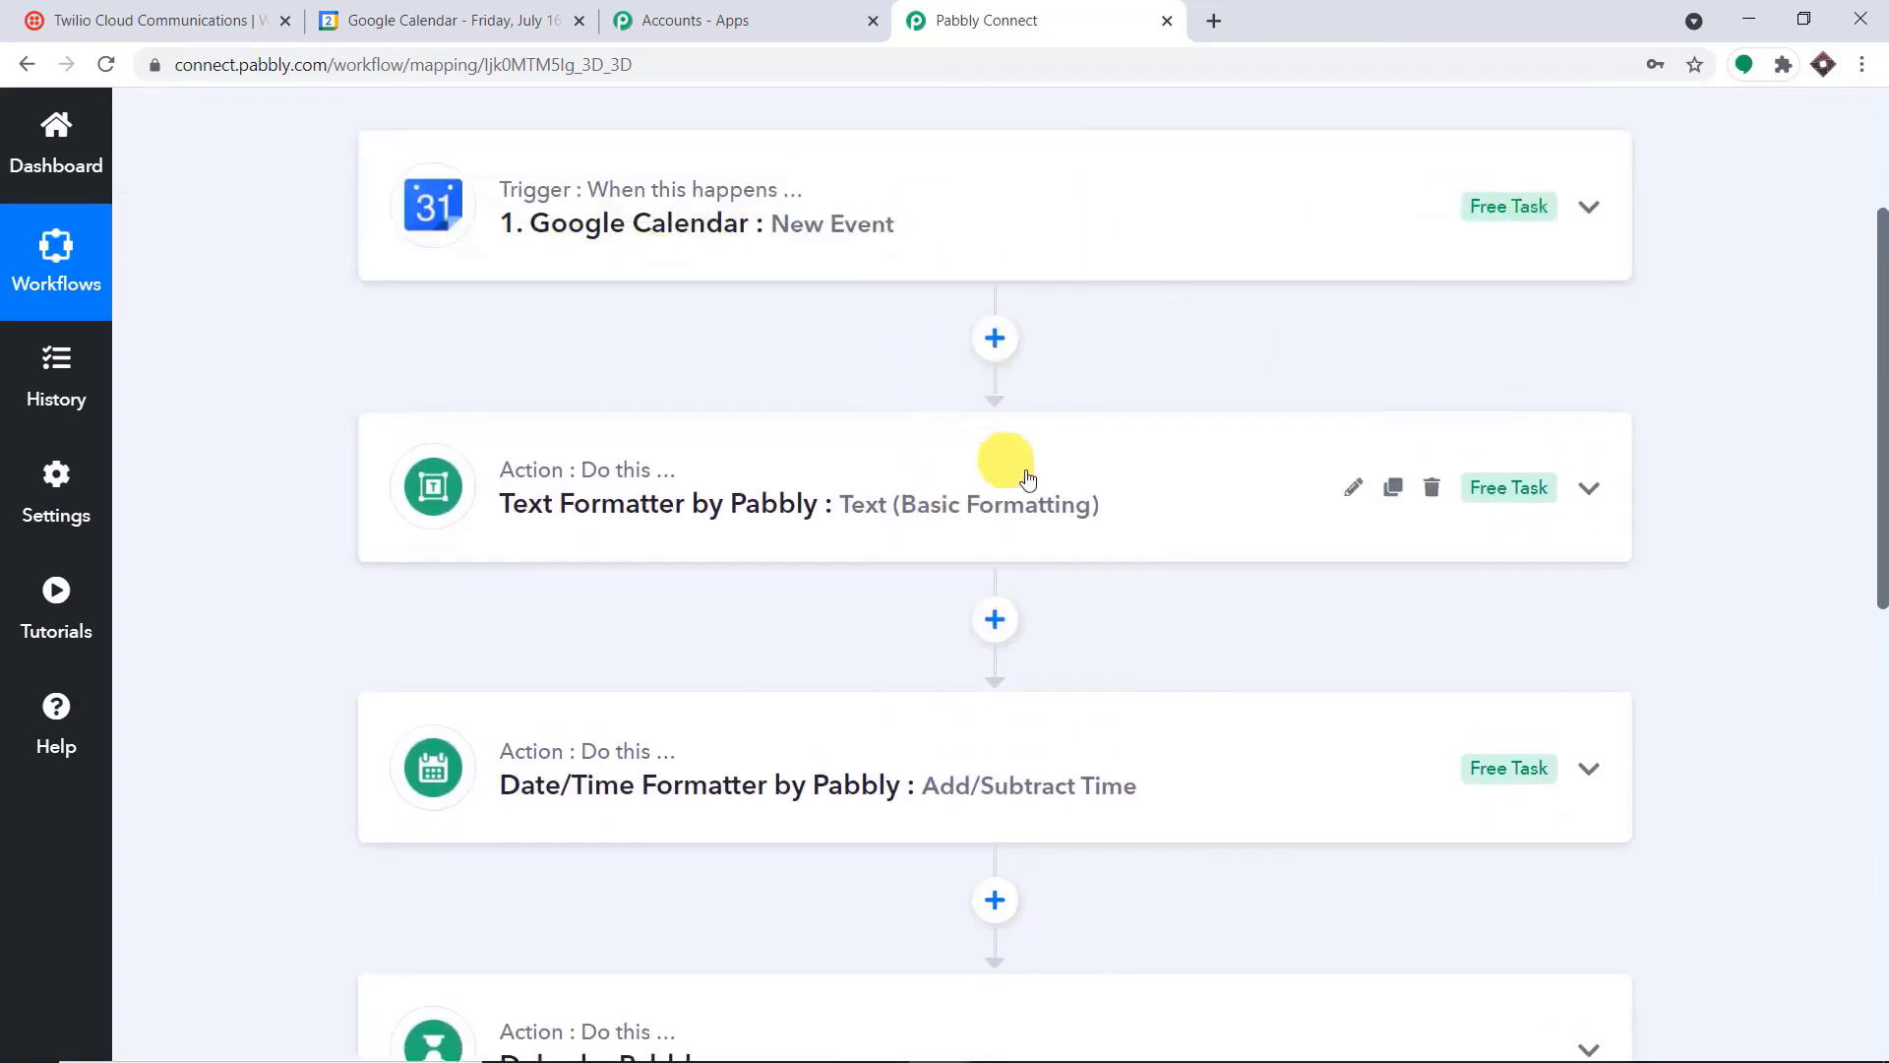
scroll(1239, 527, "down", 3)
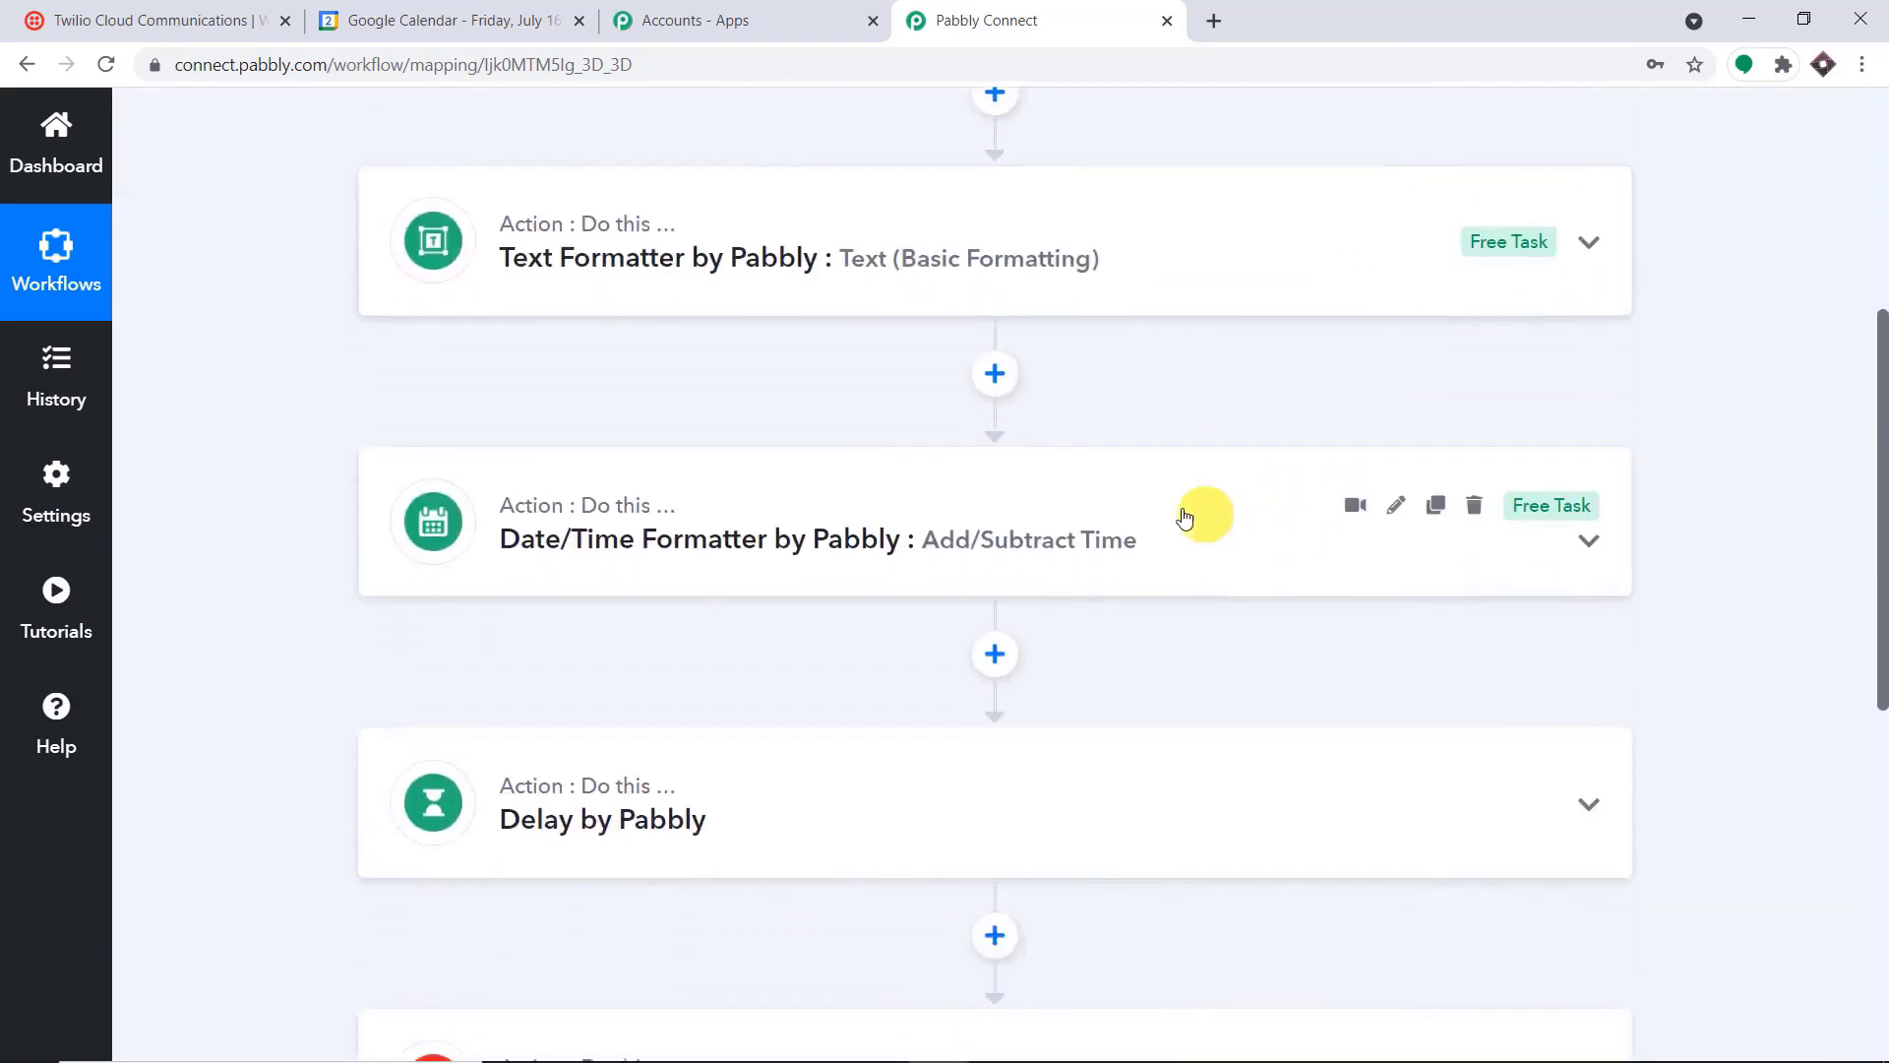
scroll(1220, 517, "down", 1)
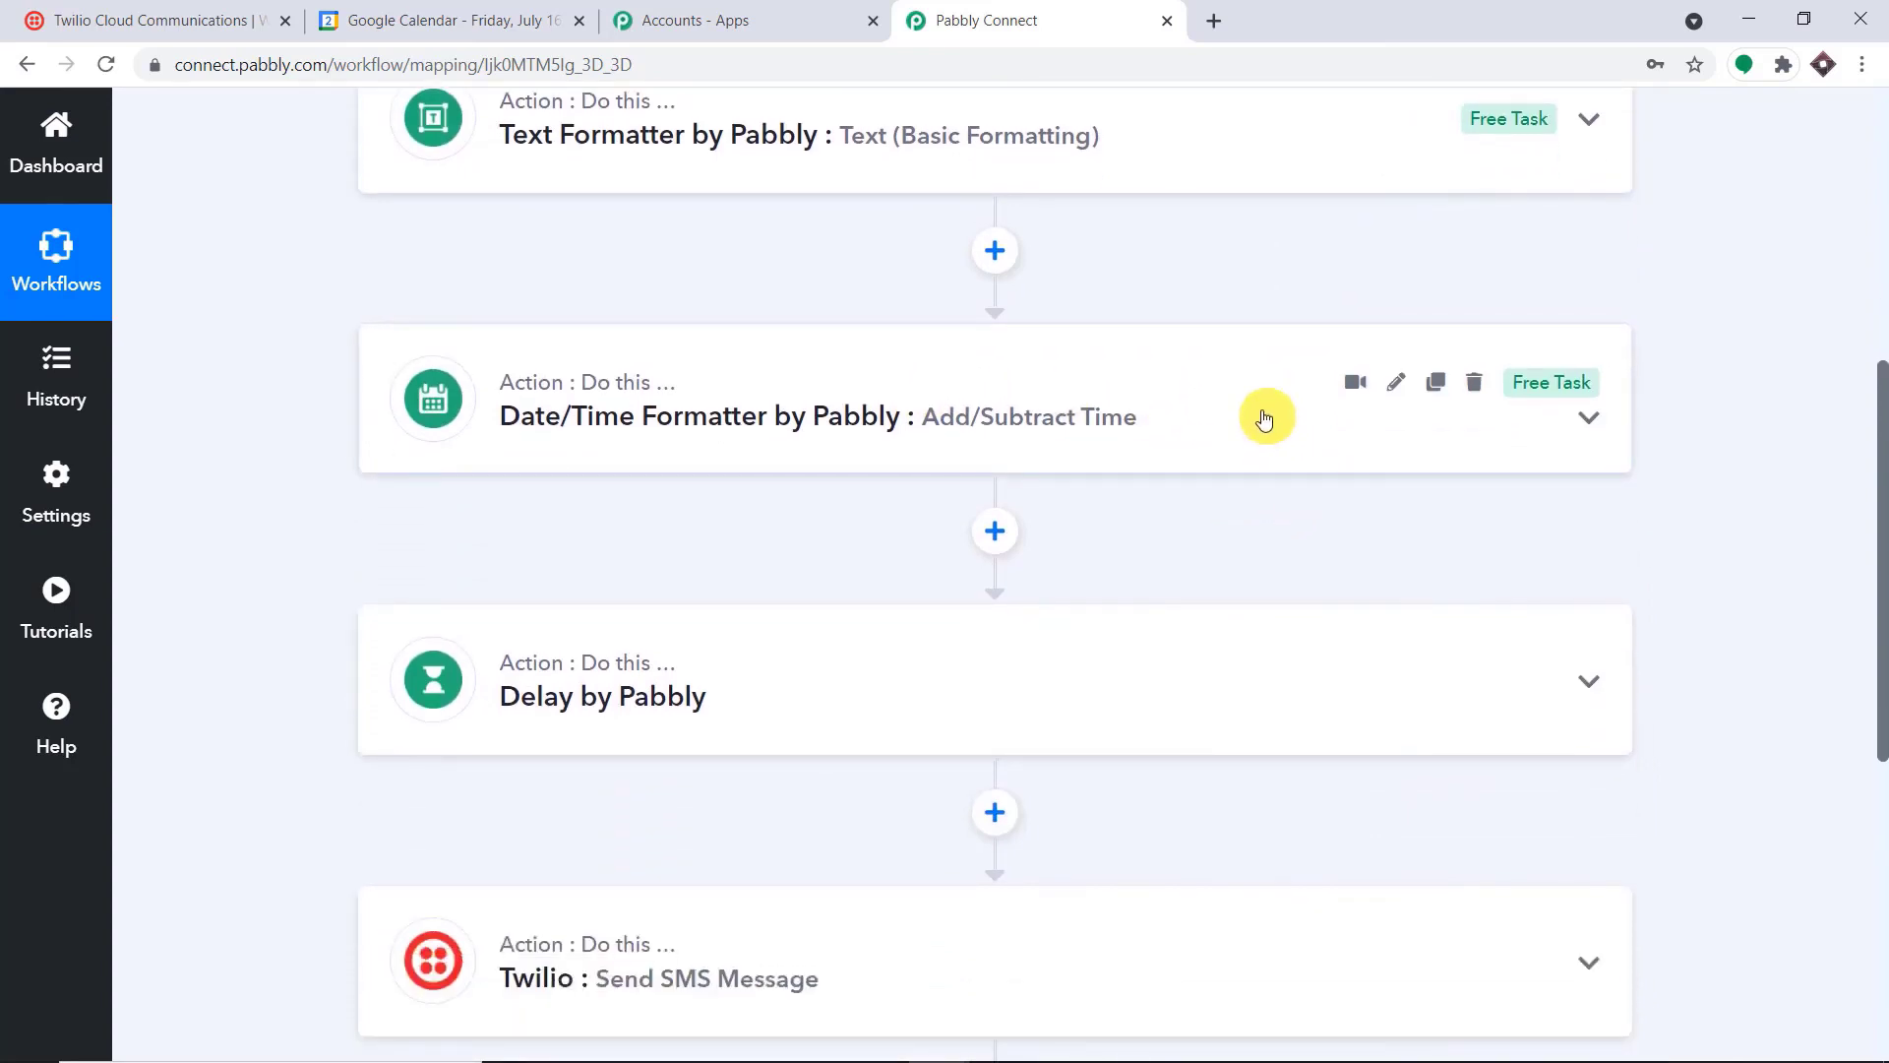
scroll(1269, 408, "down", 3)
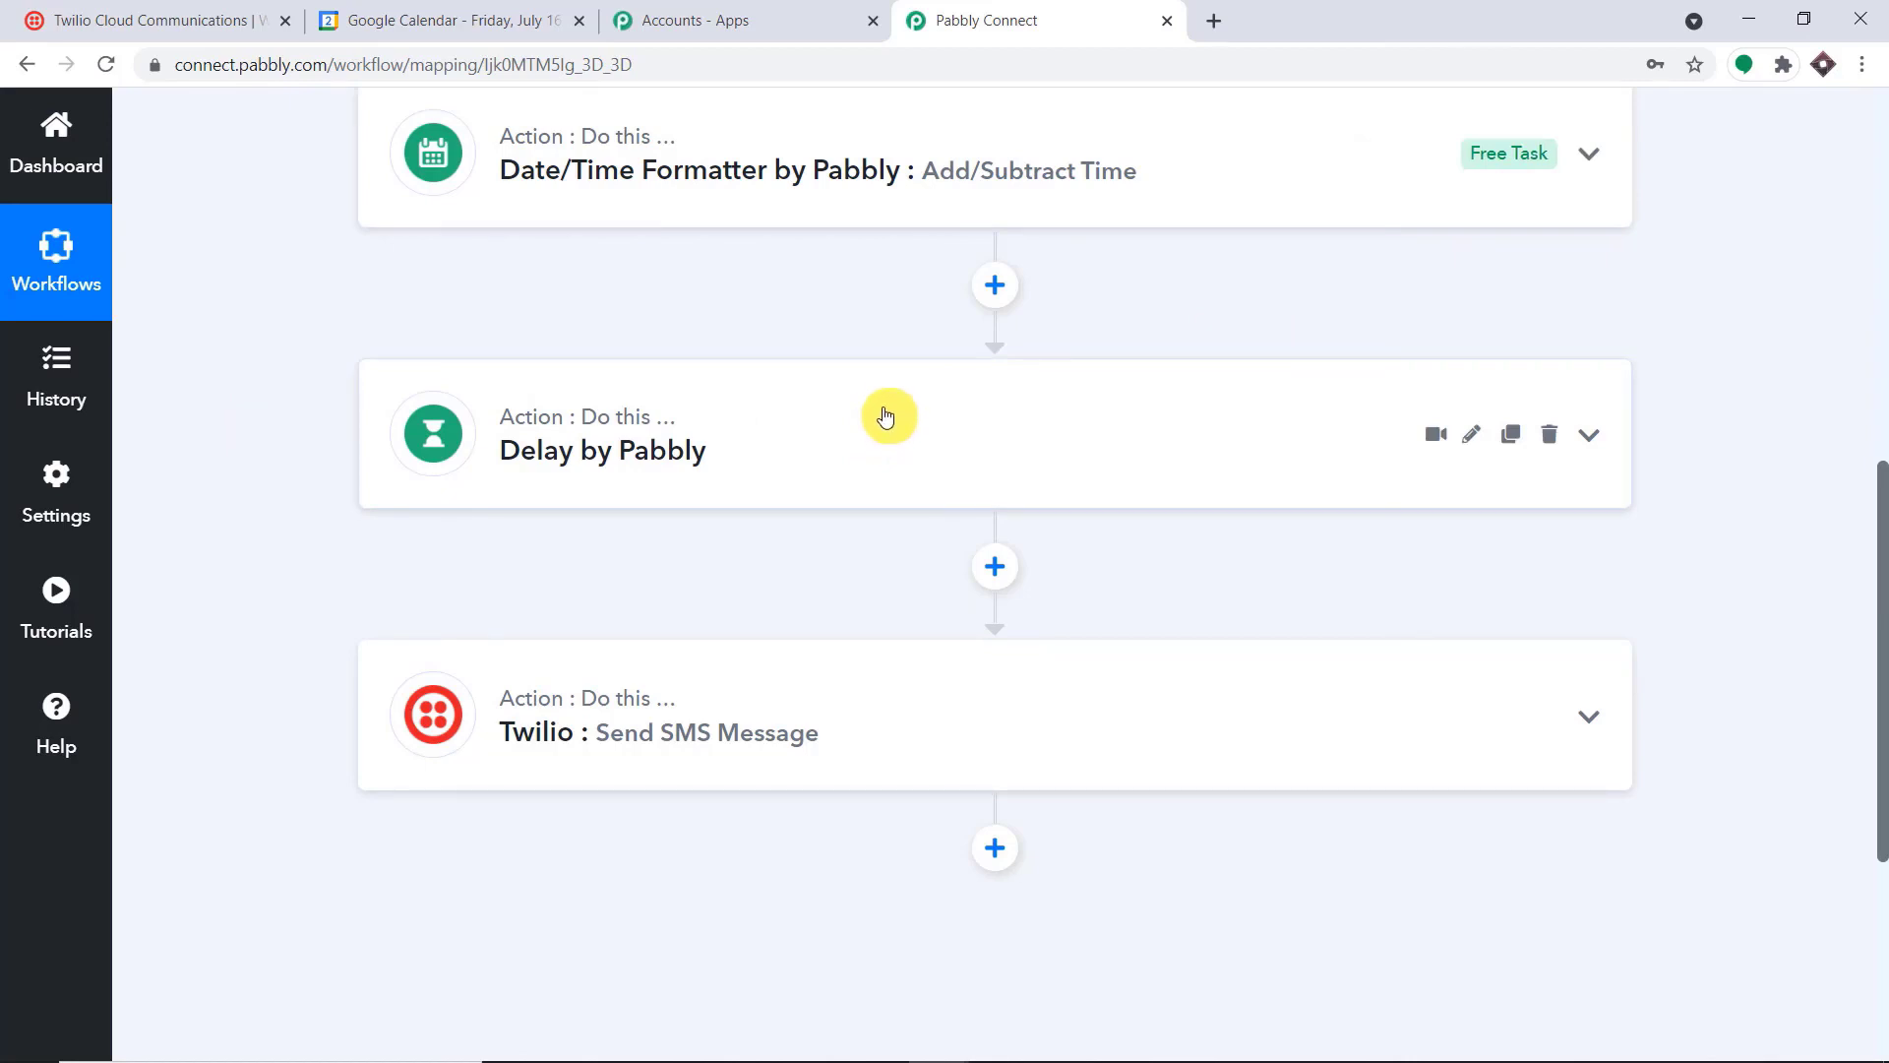
scroll(891, 423, "down", 3)
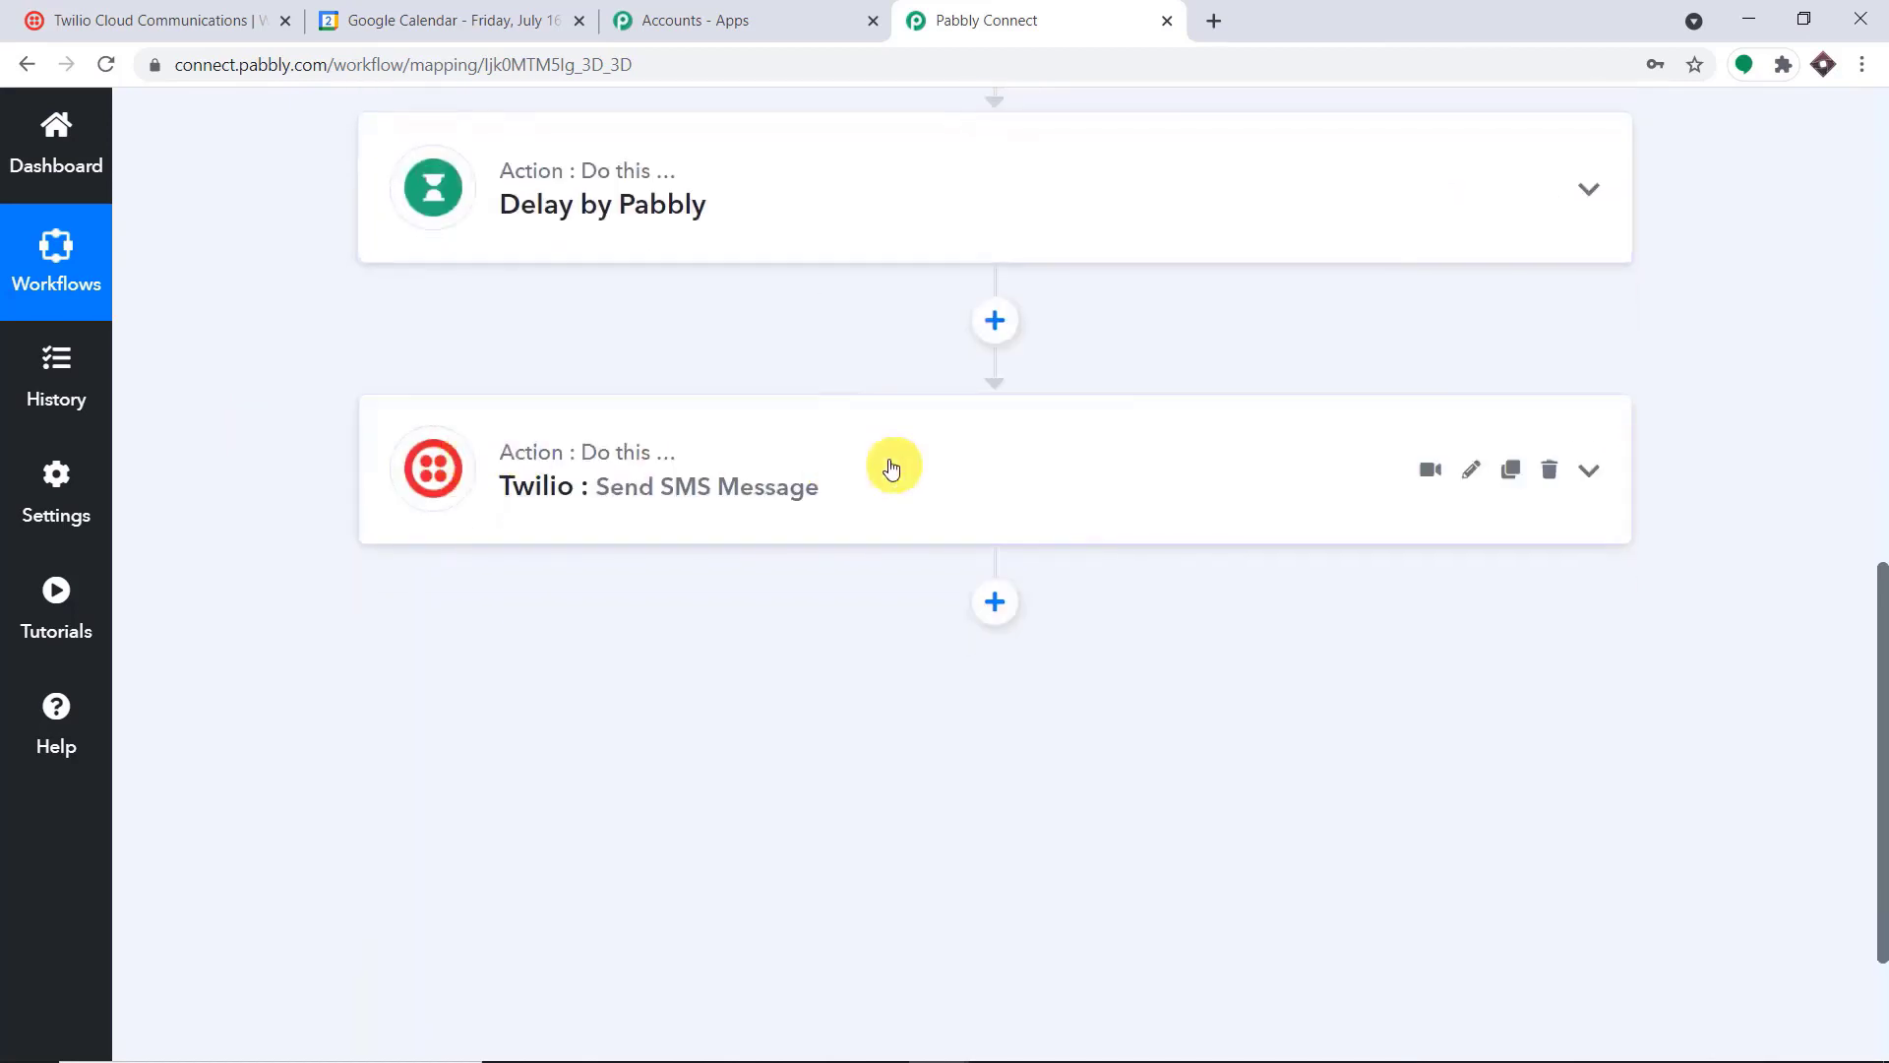
scroll(885, 456, "up", 9)
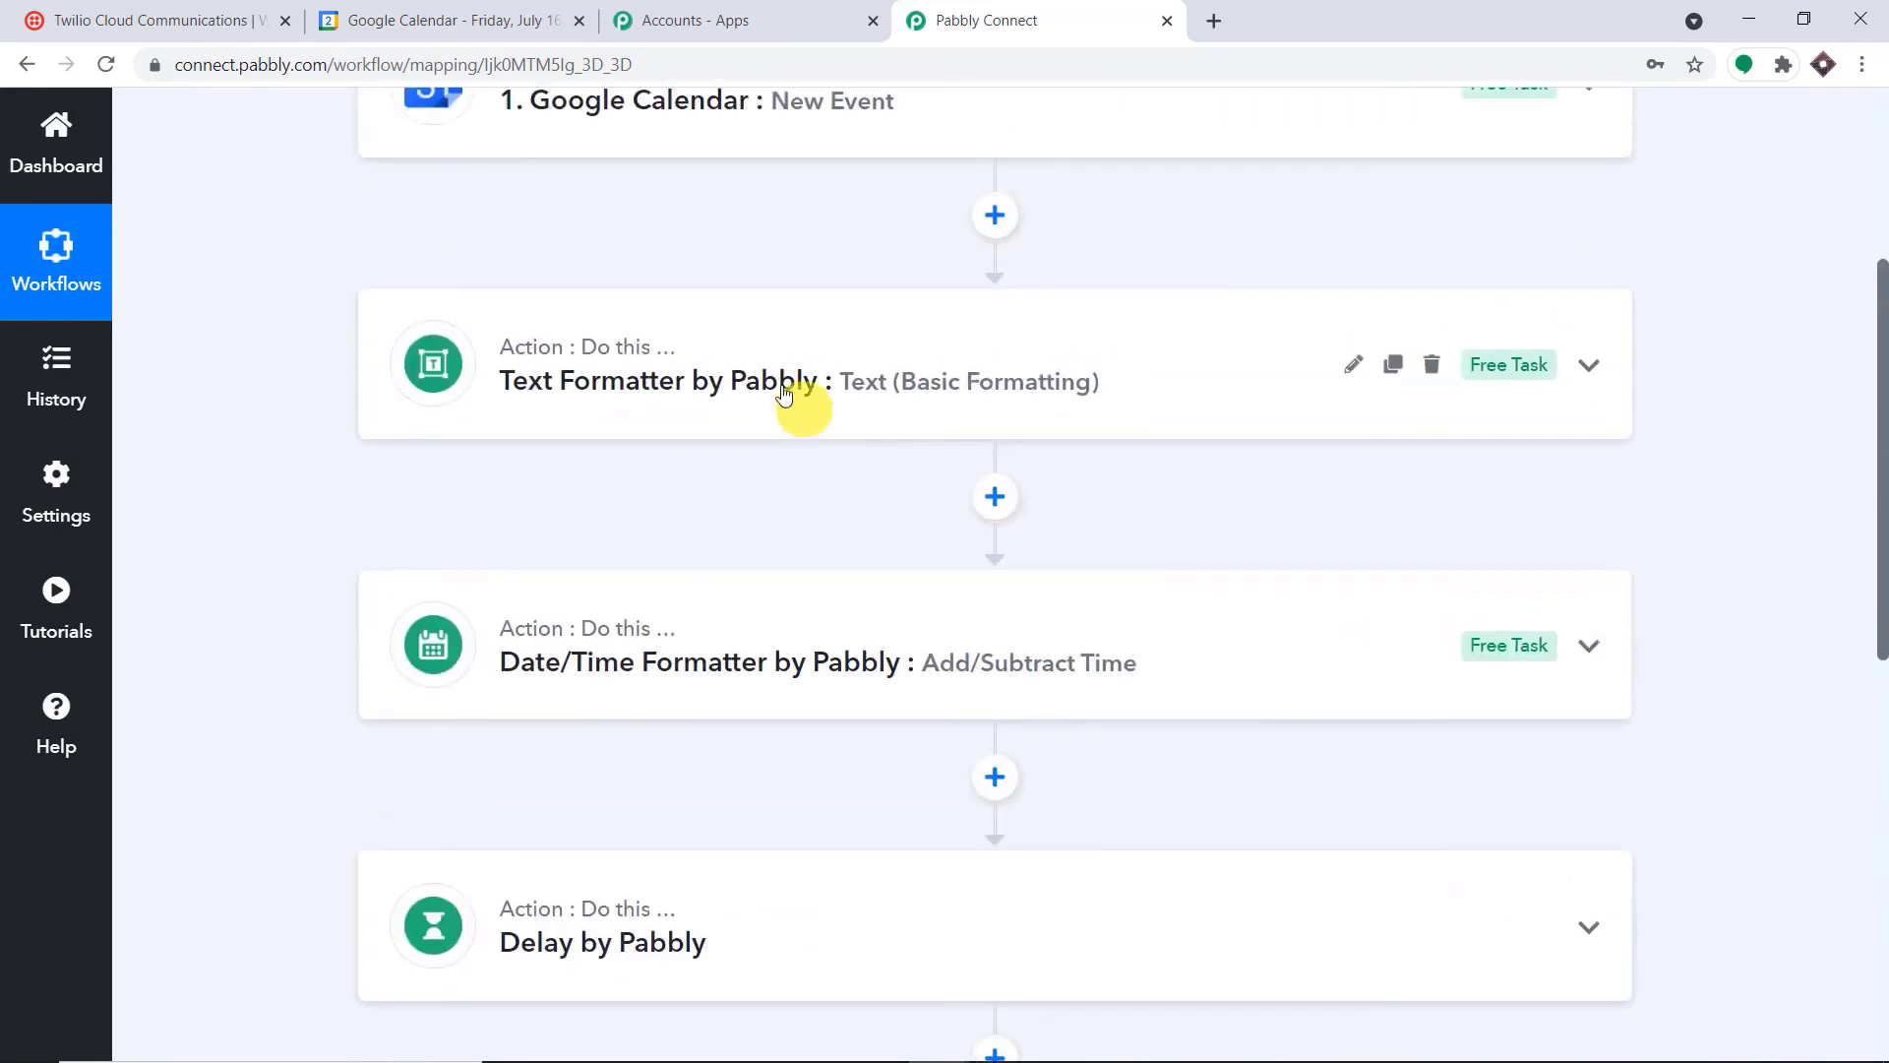
scroll(640, 345, "down", 10)
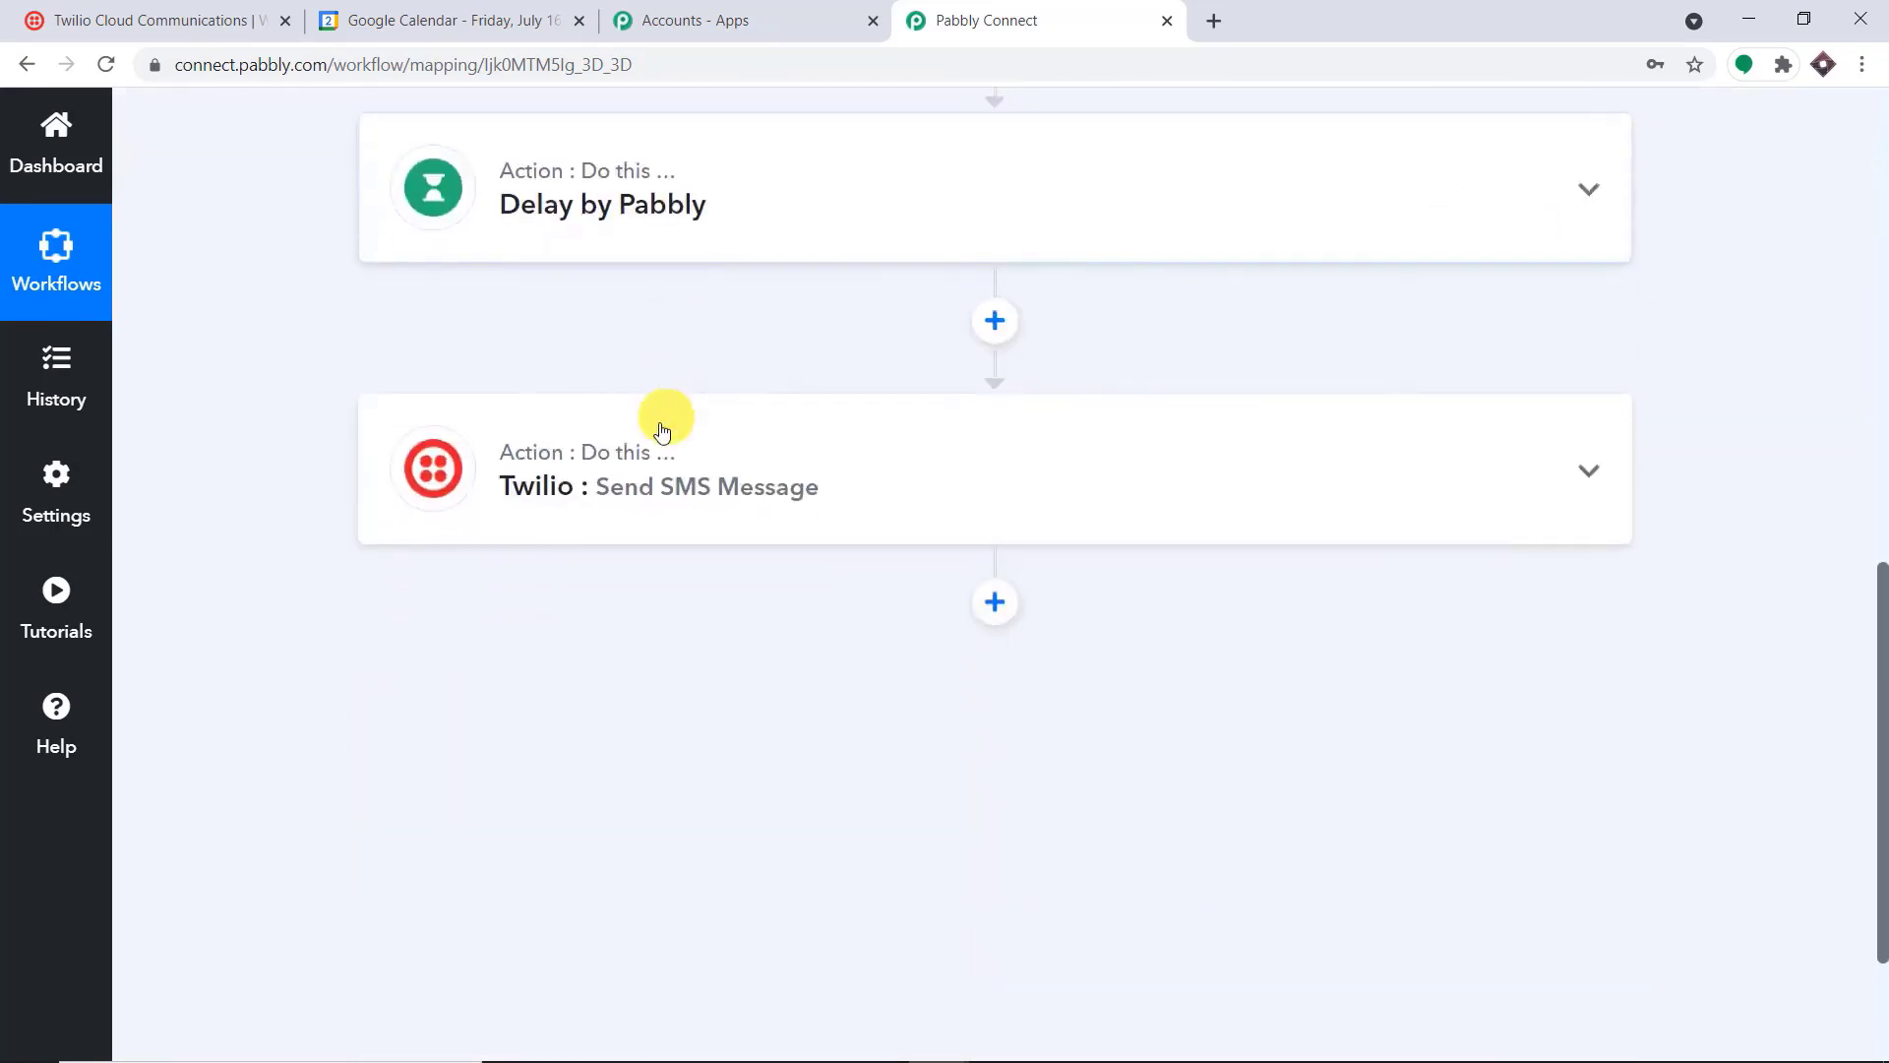
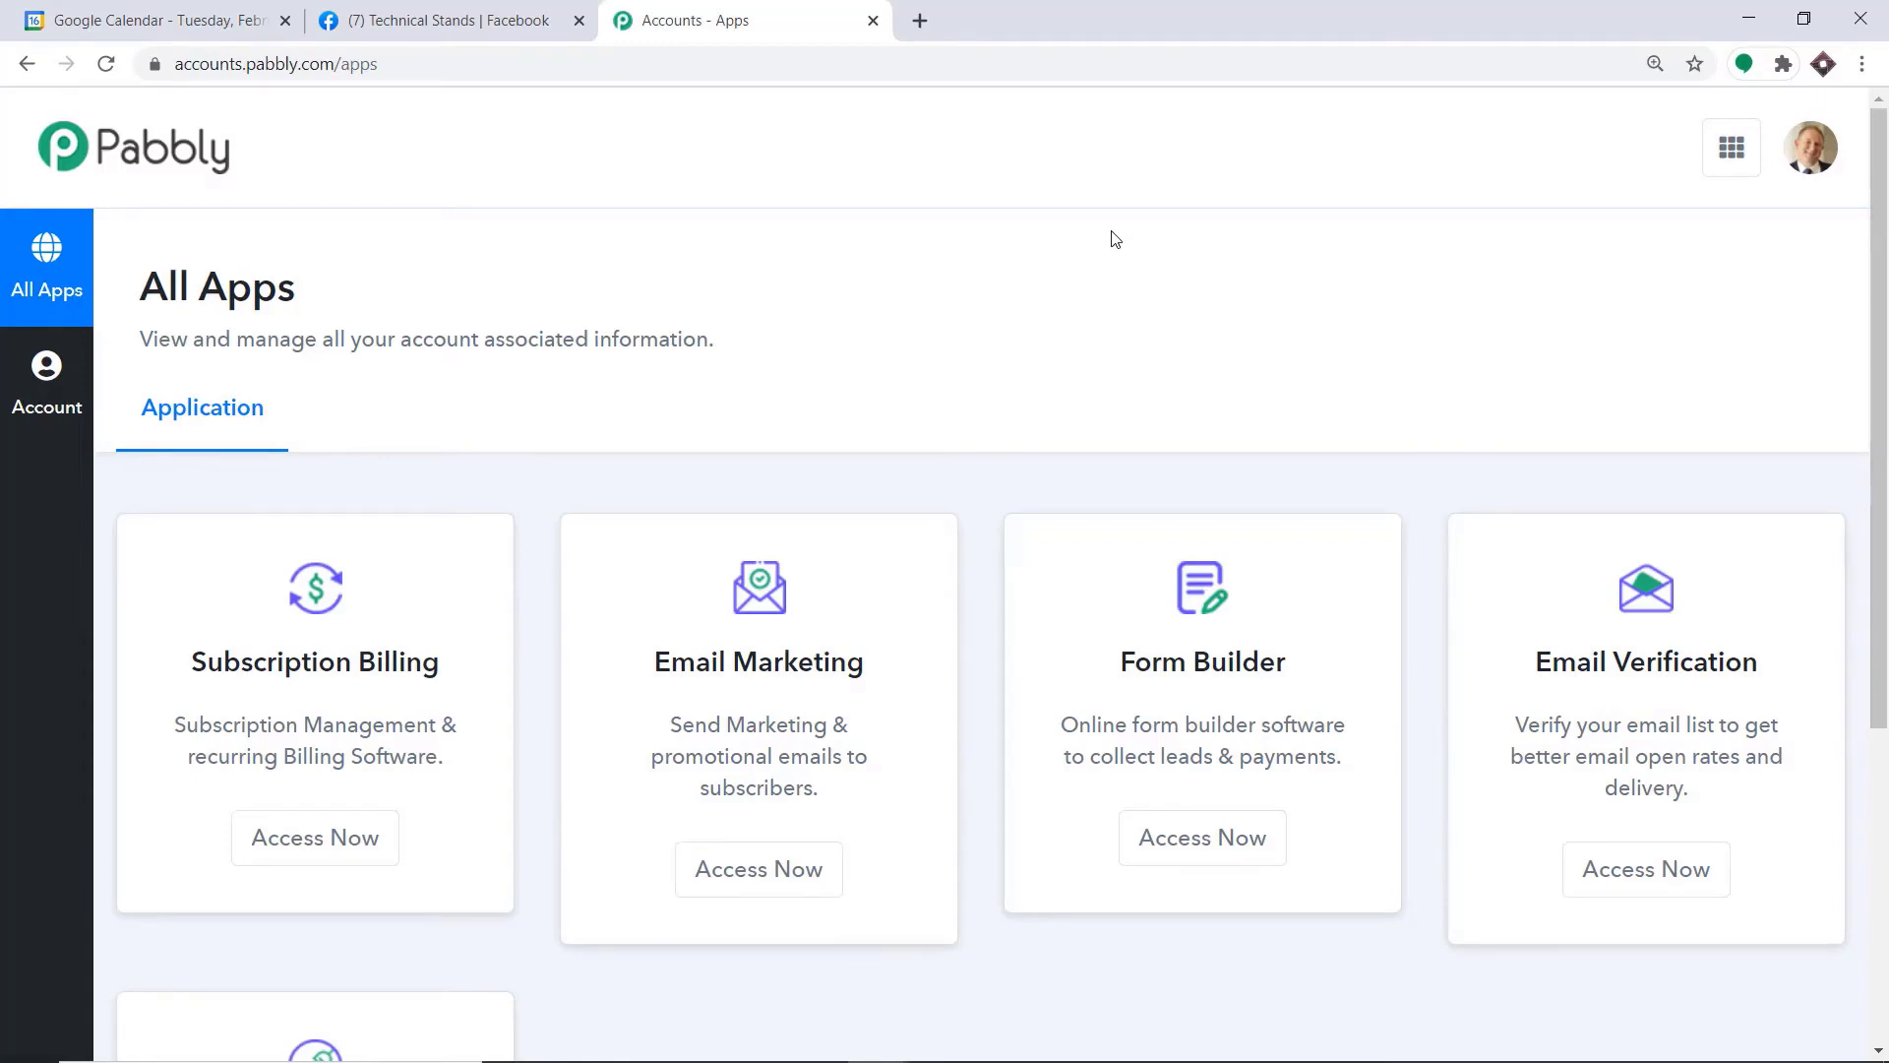
Open Pabbly Connect from the All Apps page and create a workflow named "Google Calendar to Facebook"
scroll(1117, 240, "down", 5)
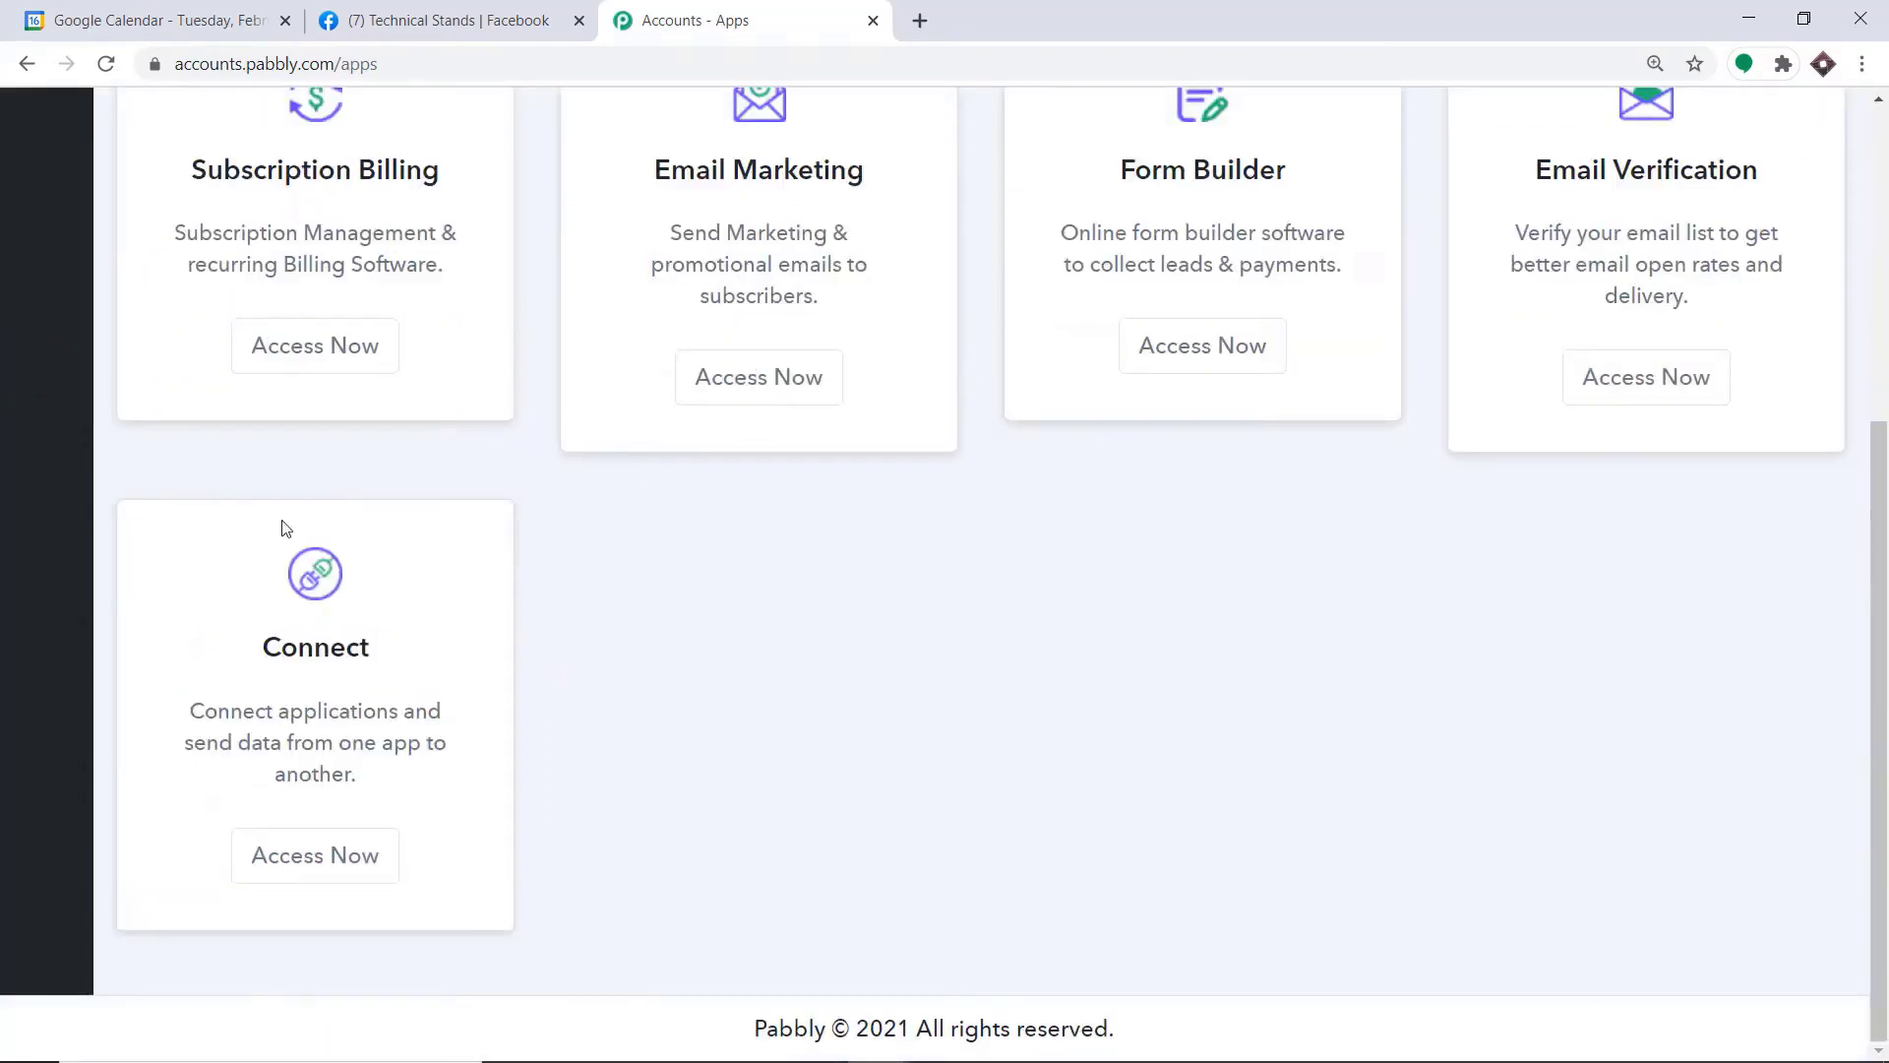
left_click(344, 866)
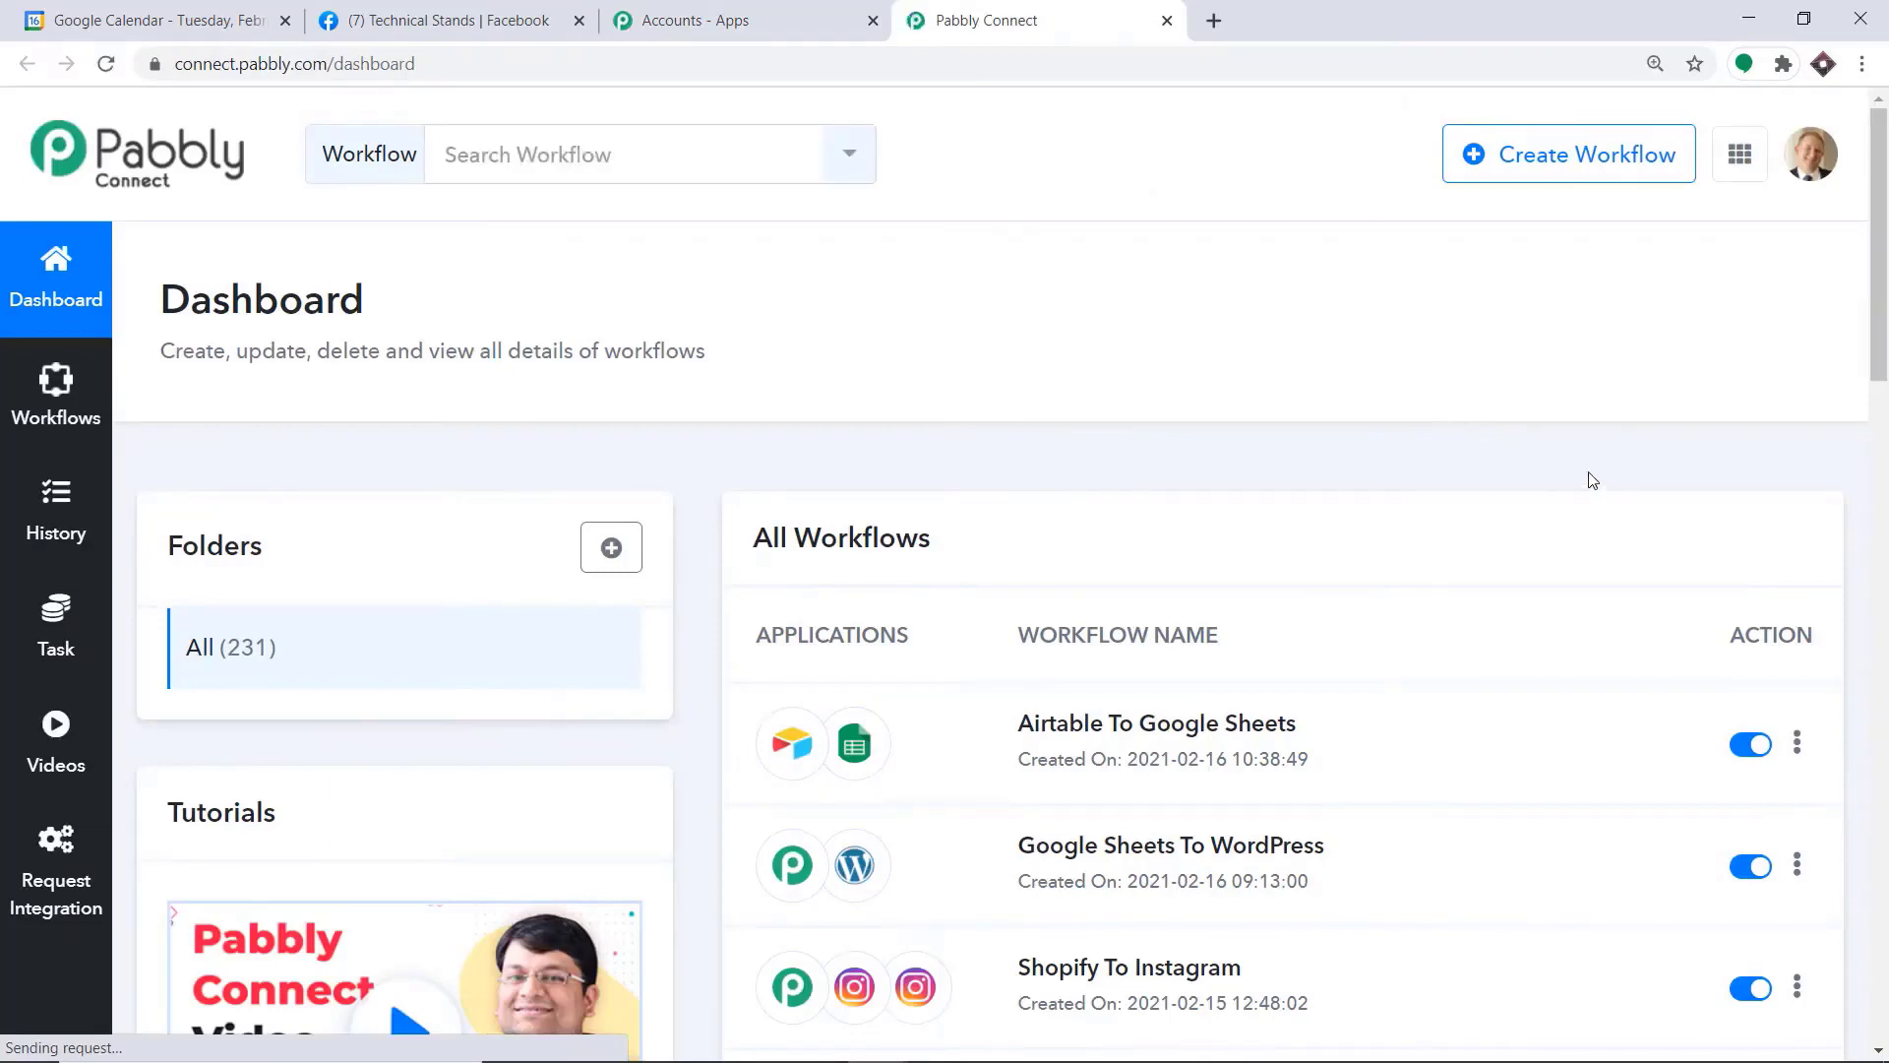
left_click(1590, 155)
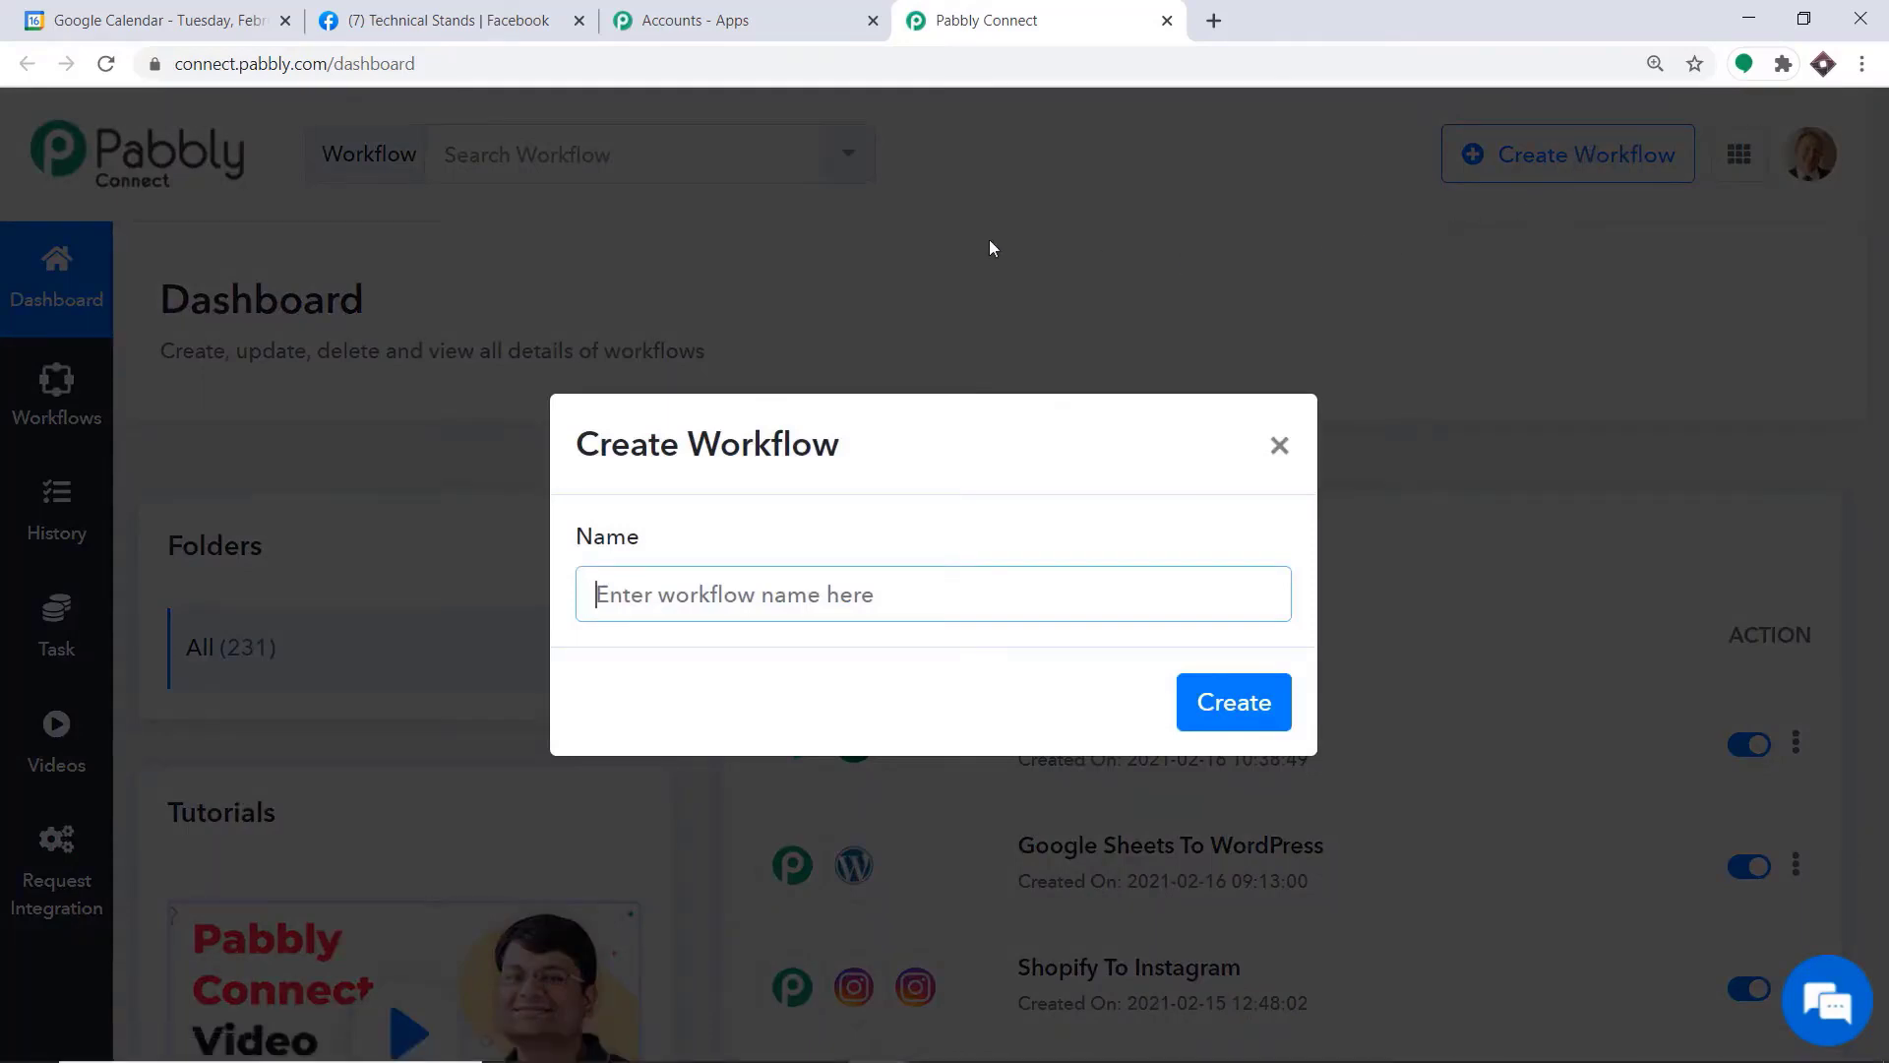
type("Go")
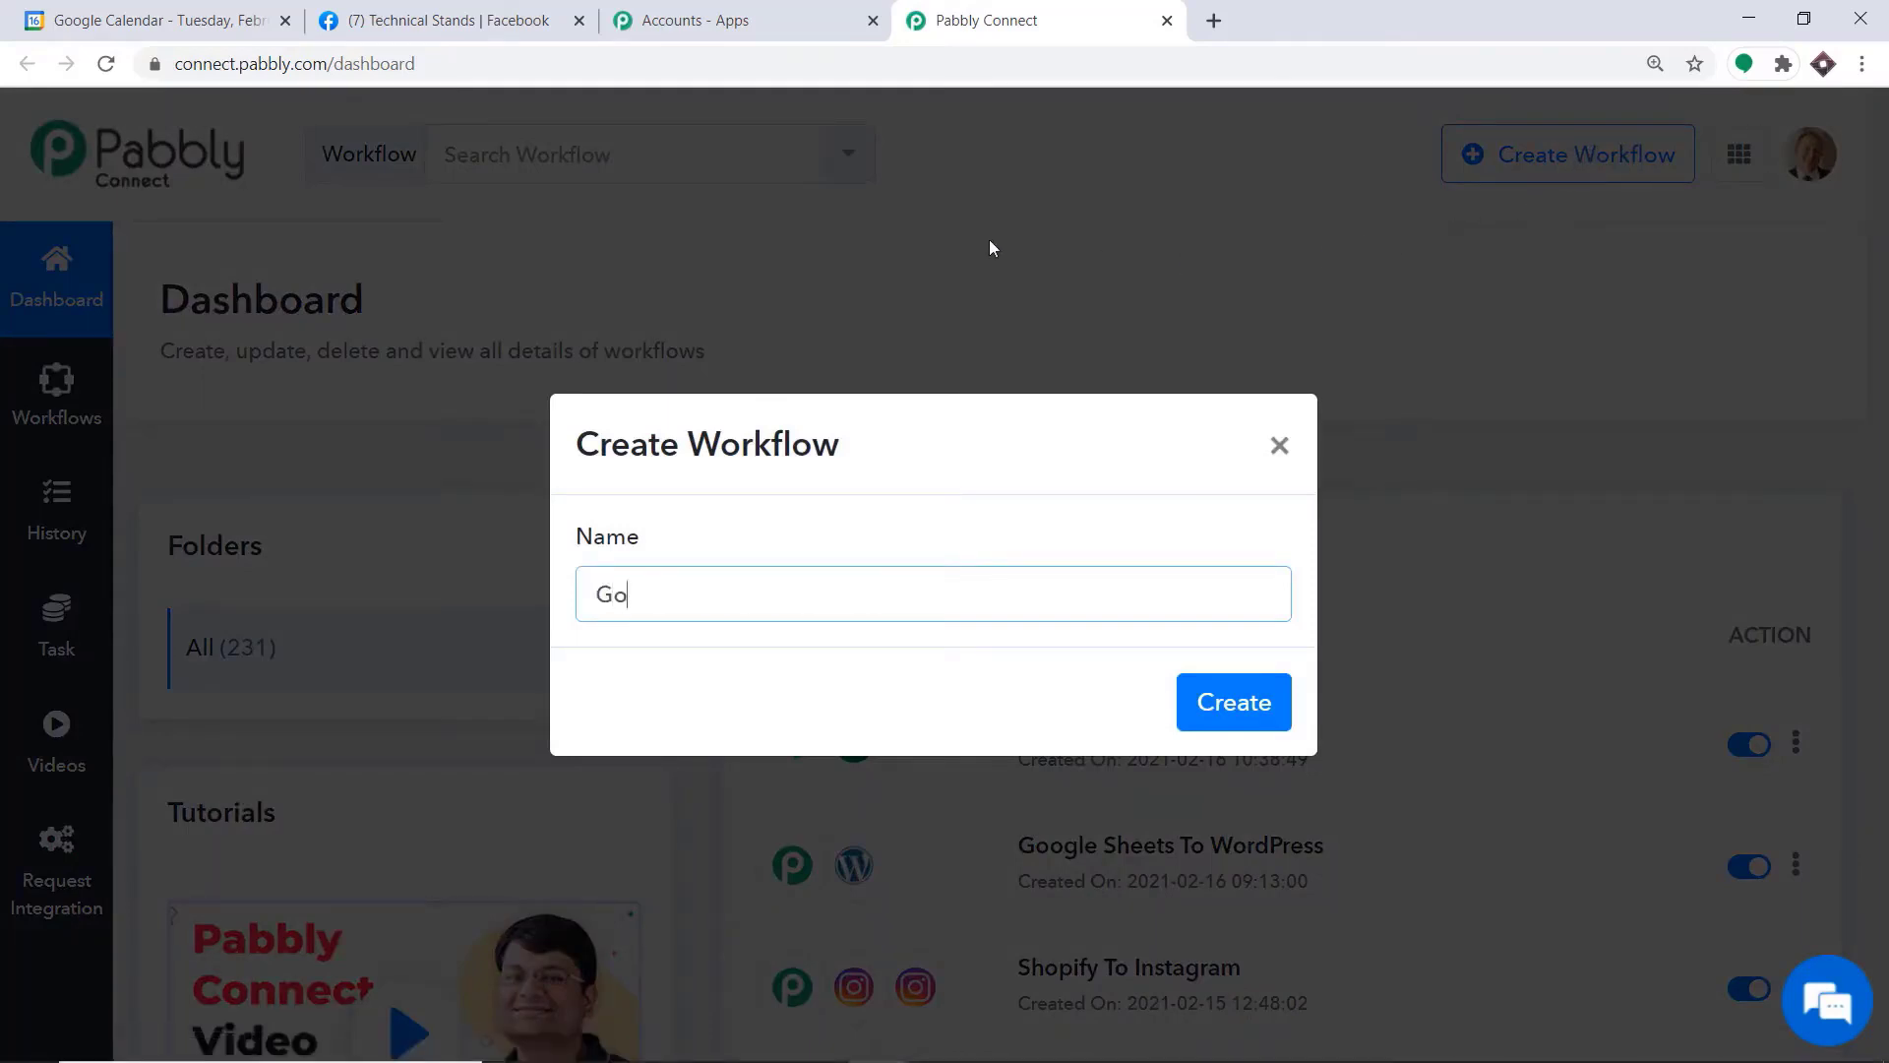
type("ogle Calendar to Facebook")
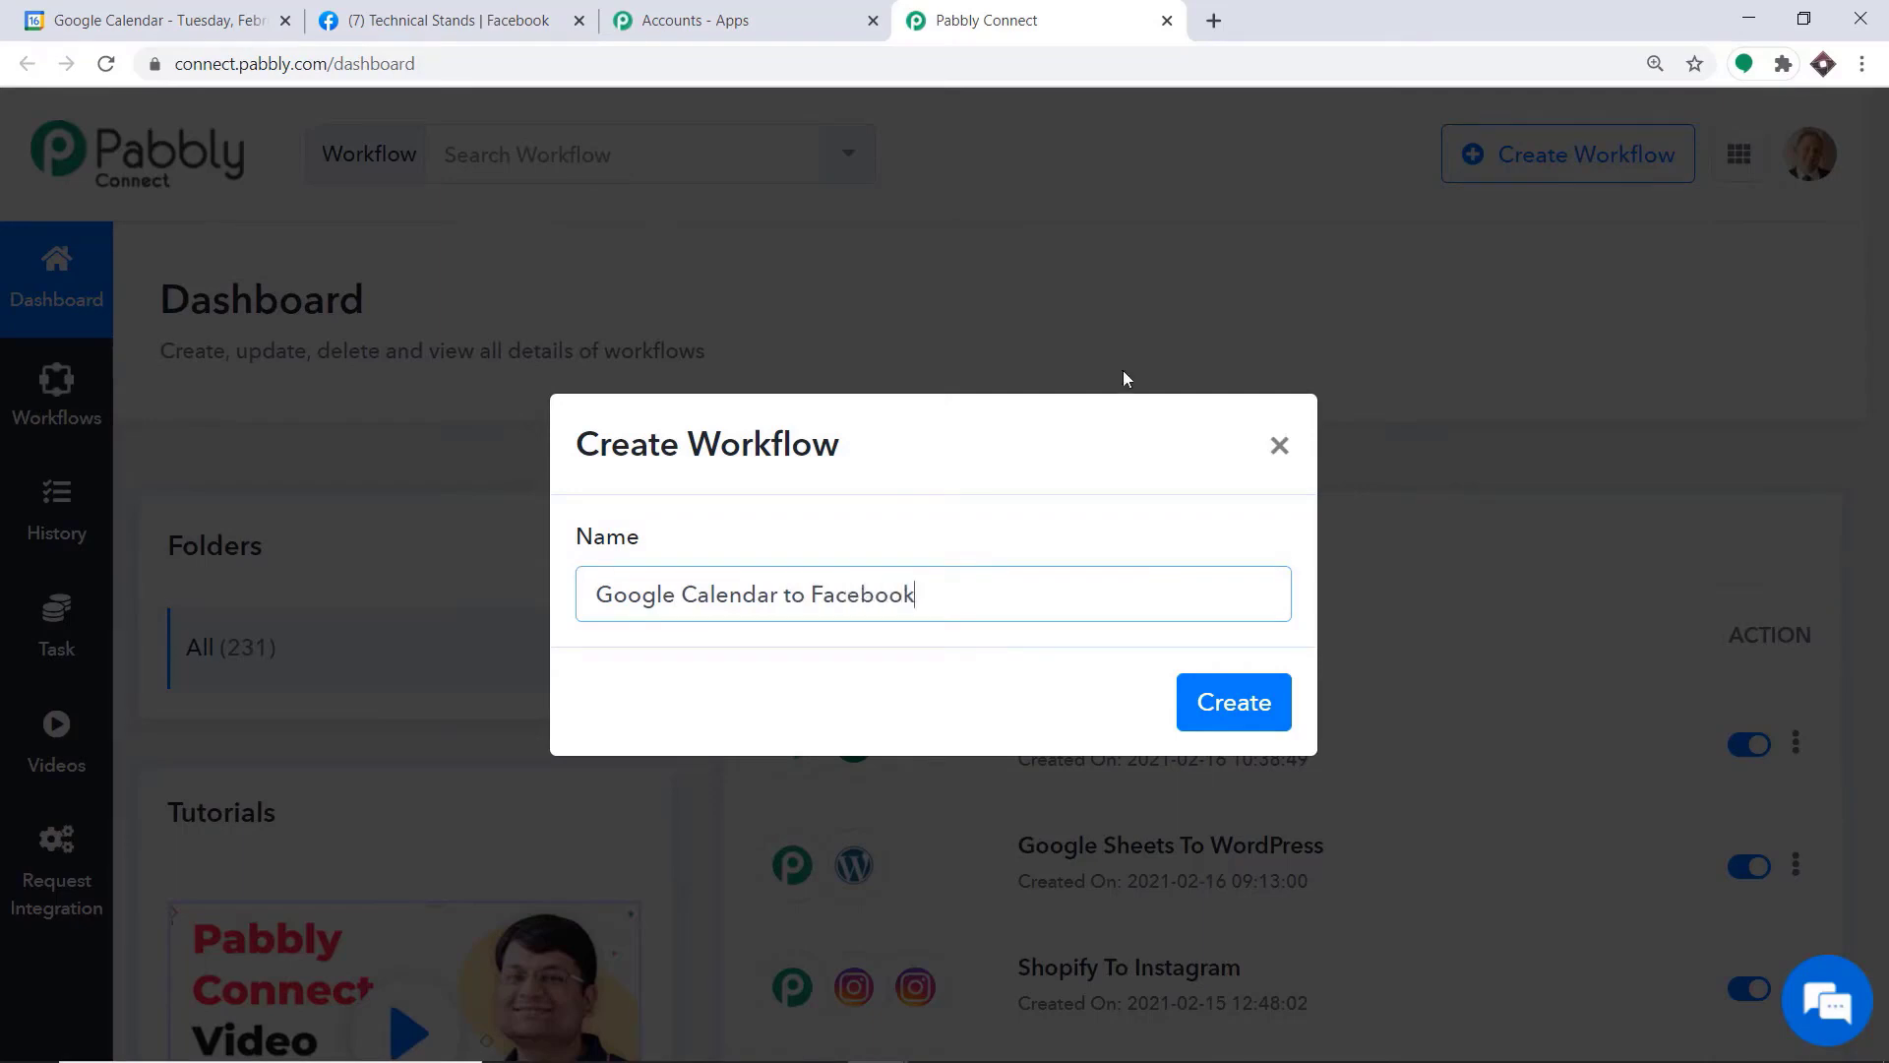
left_click(1274, 703)
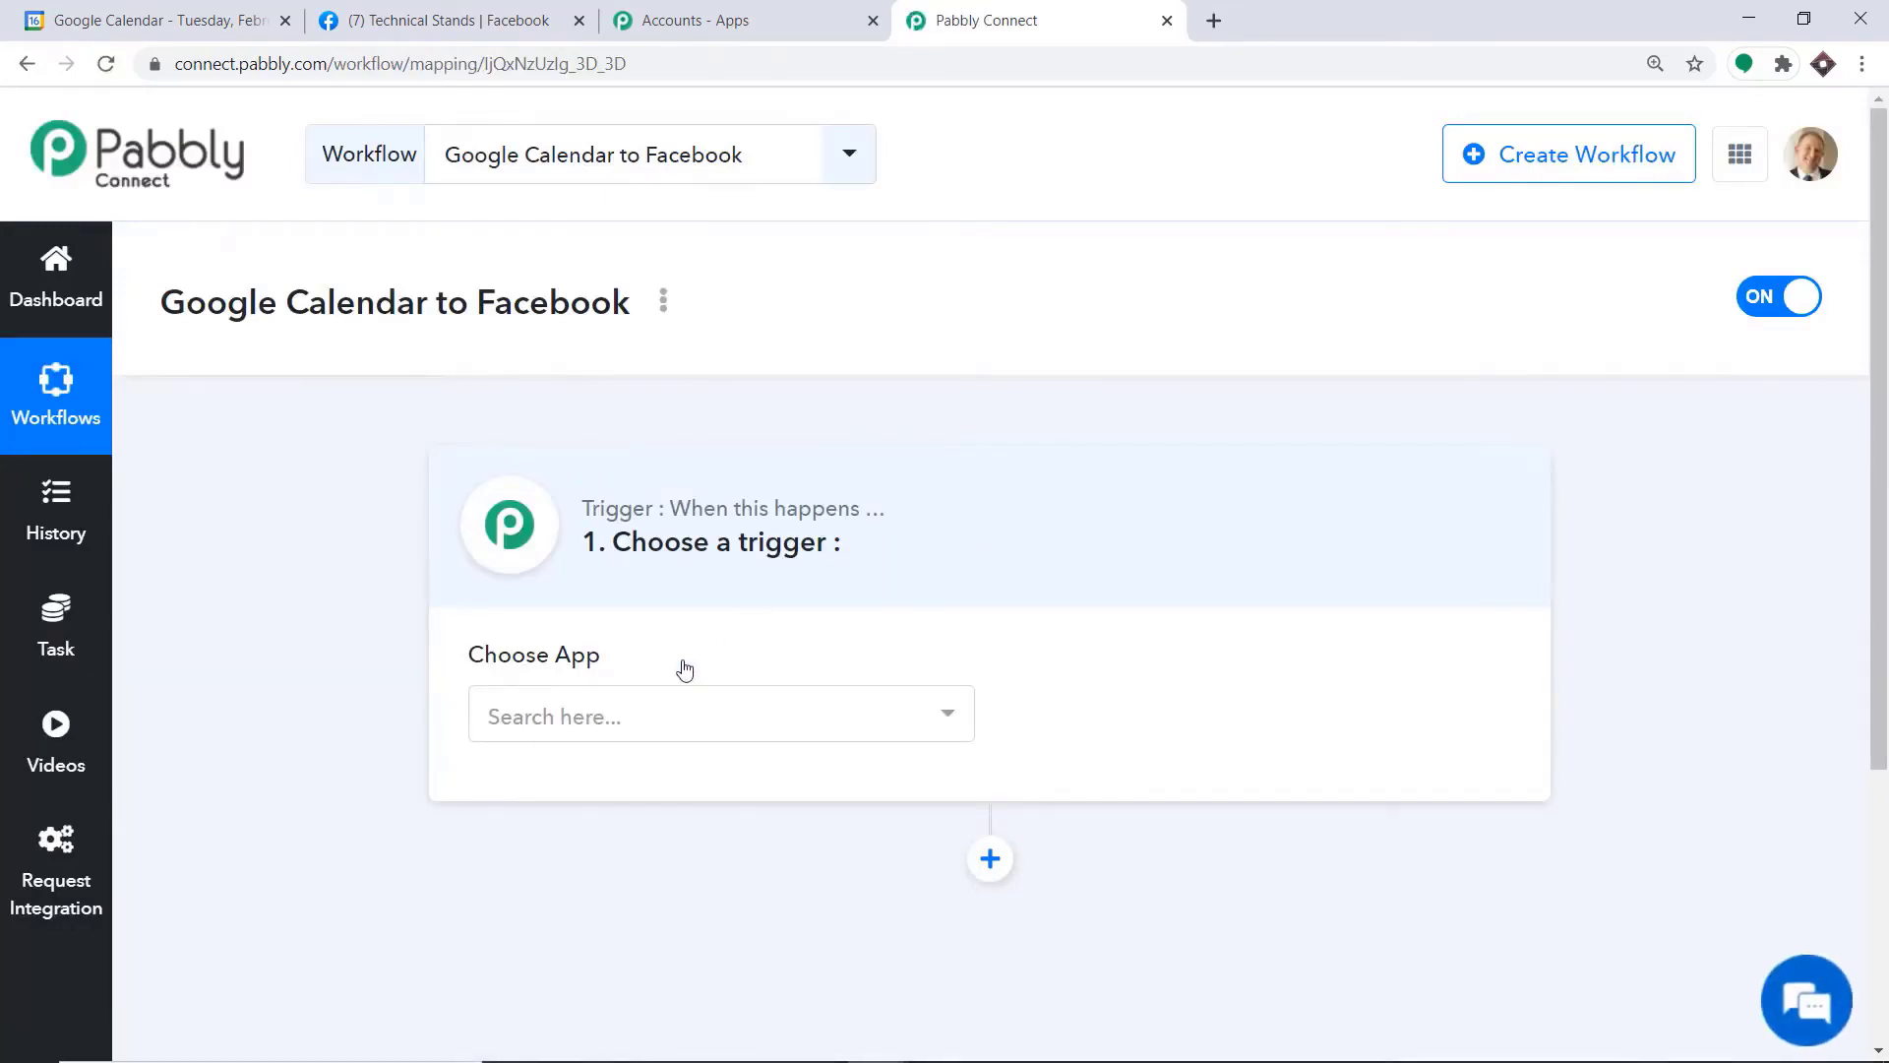
Set the workflow's trigger app to Google Calendar with New Event as the trigger event
left_click(673, 713)
type("google cal")
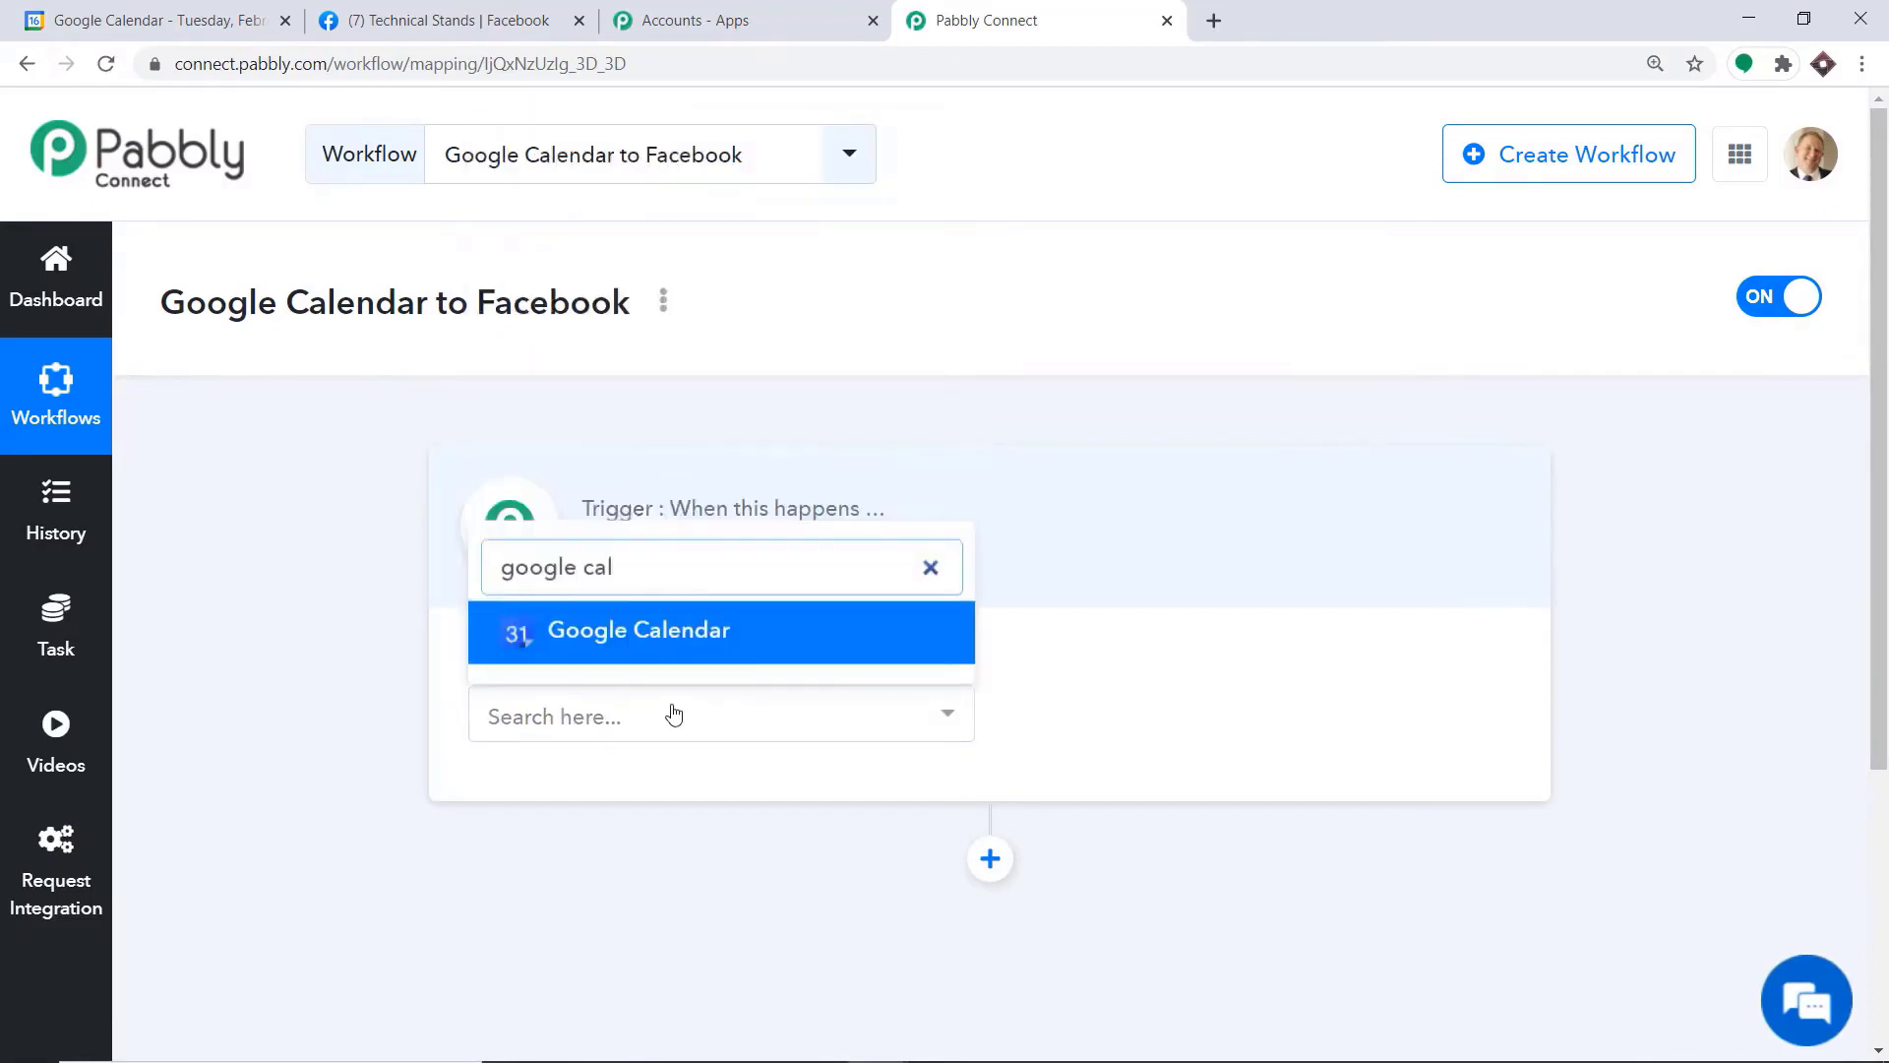
left_click(699, 627)
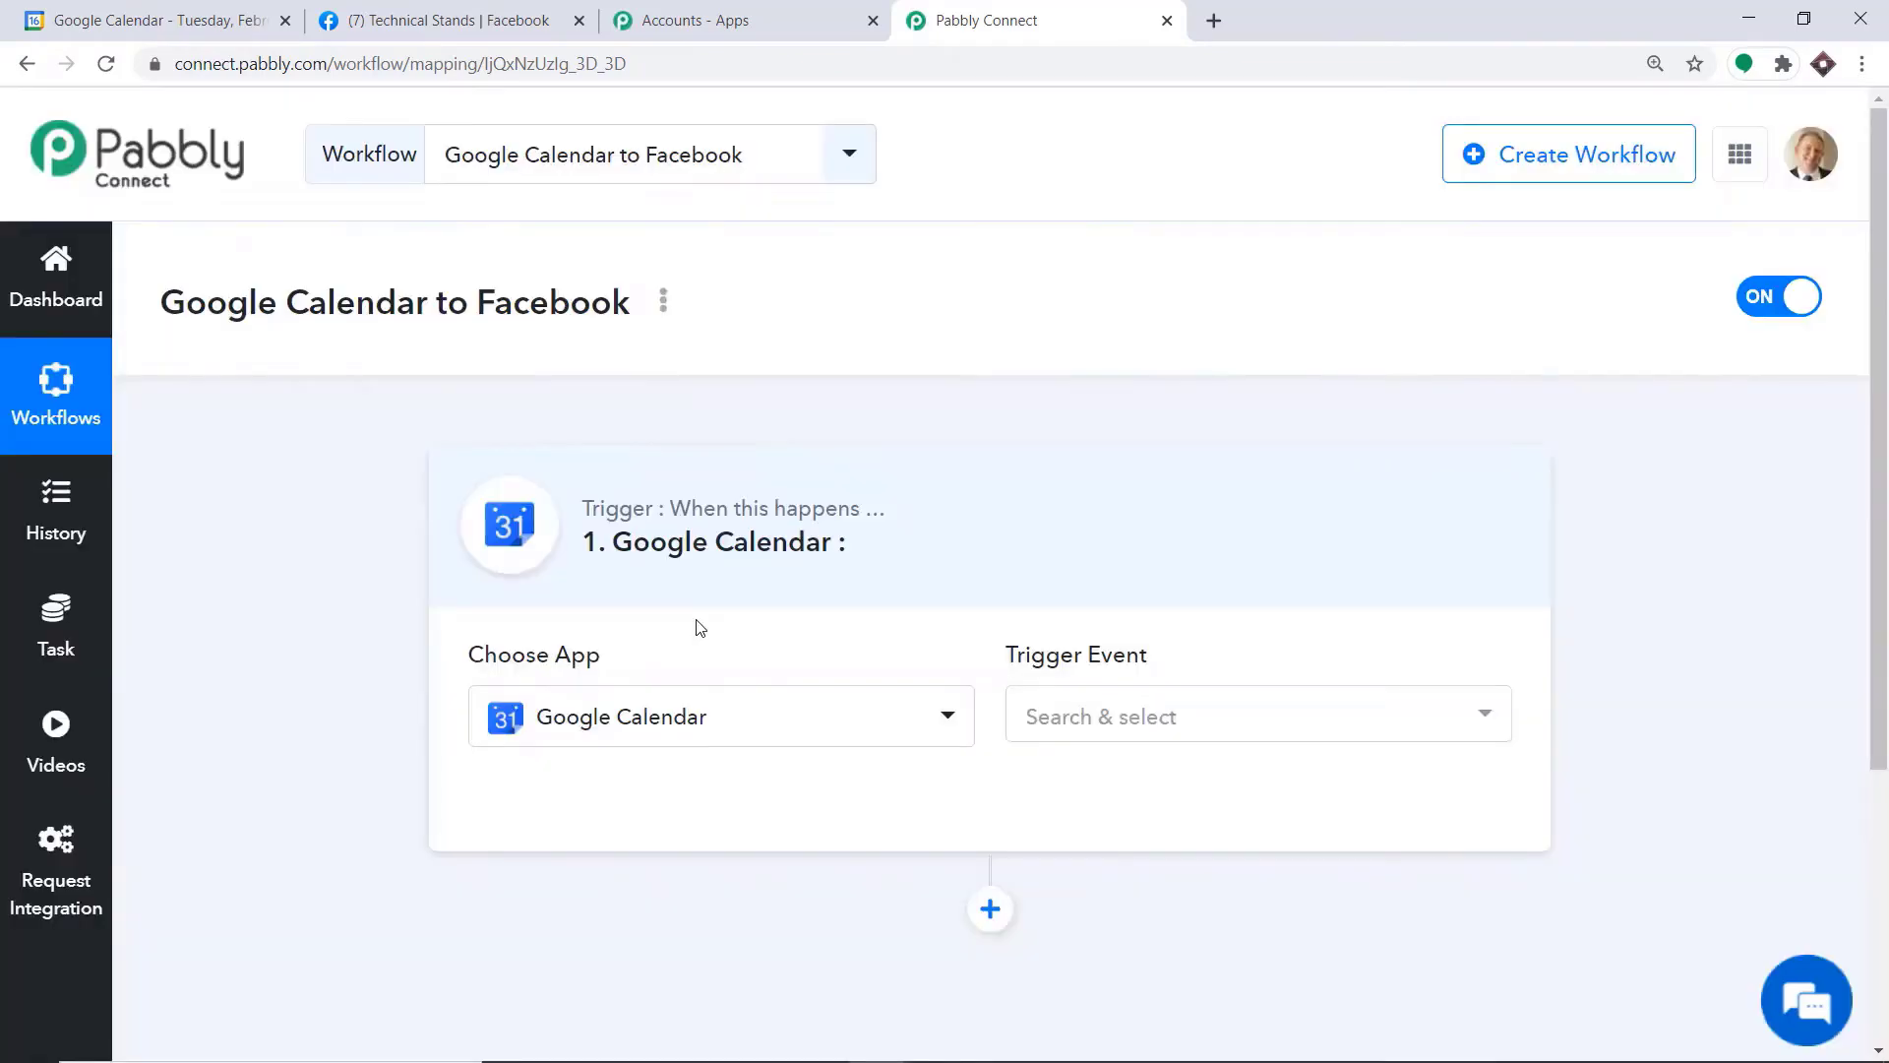
left_click(1256, 722)
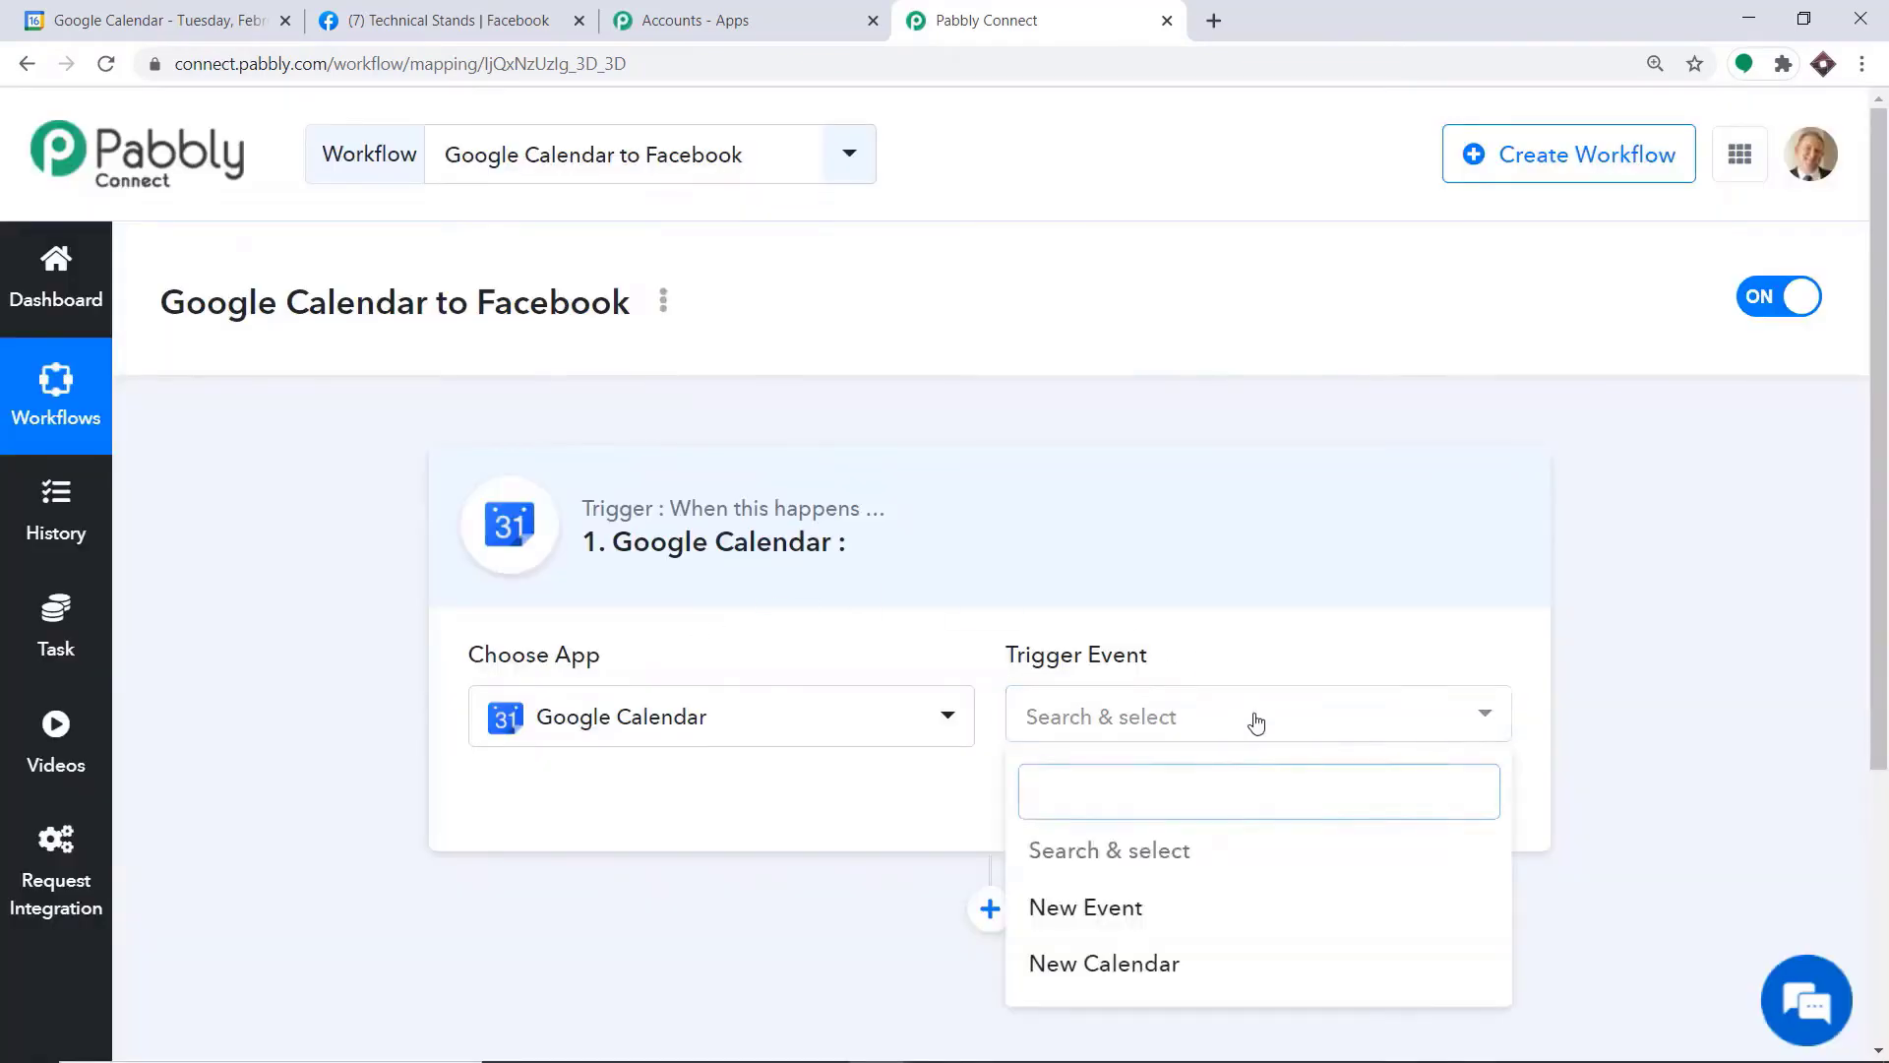
left_click(1087, 903)
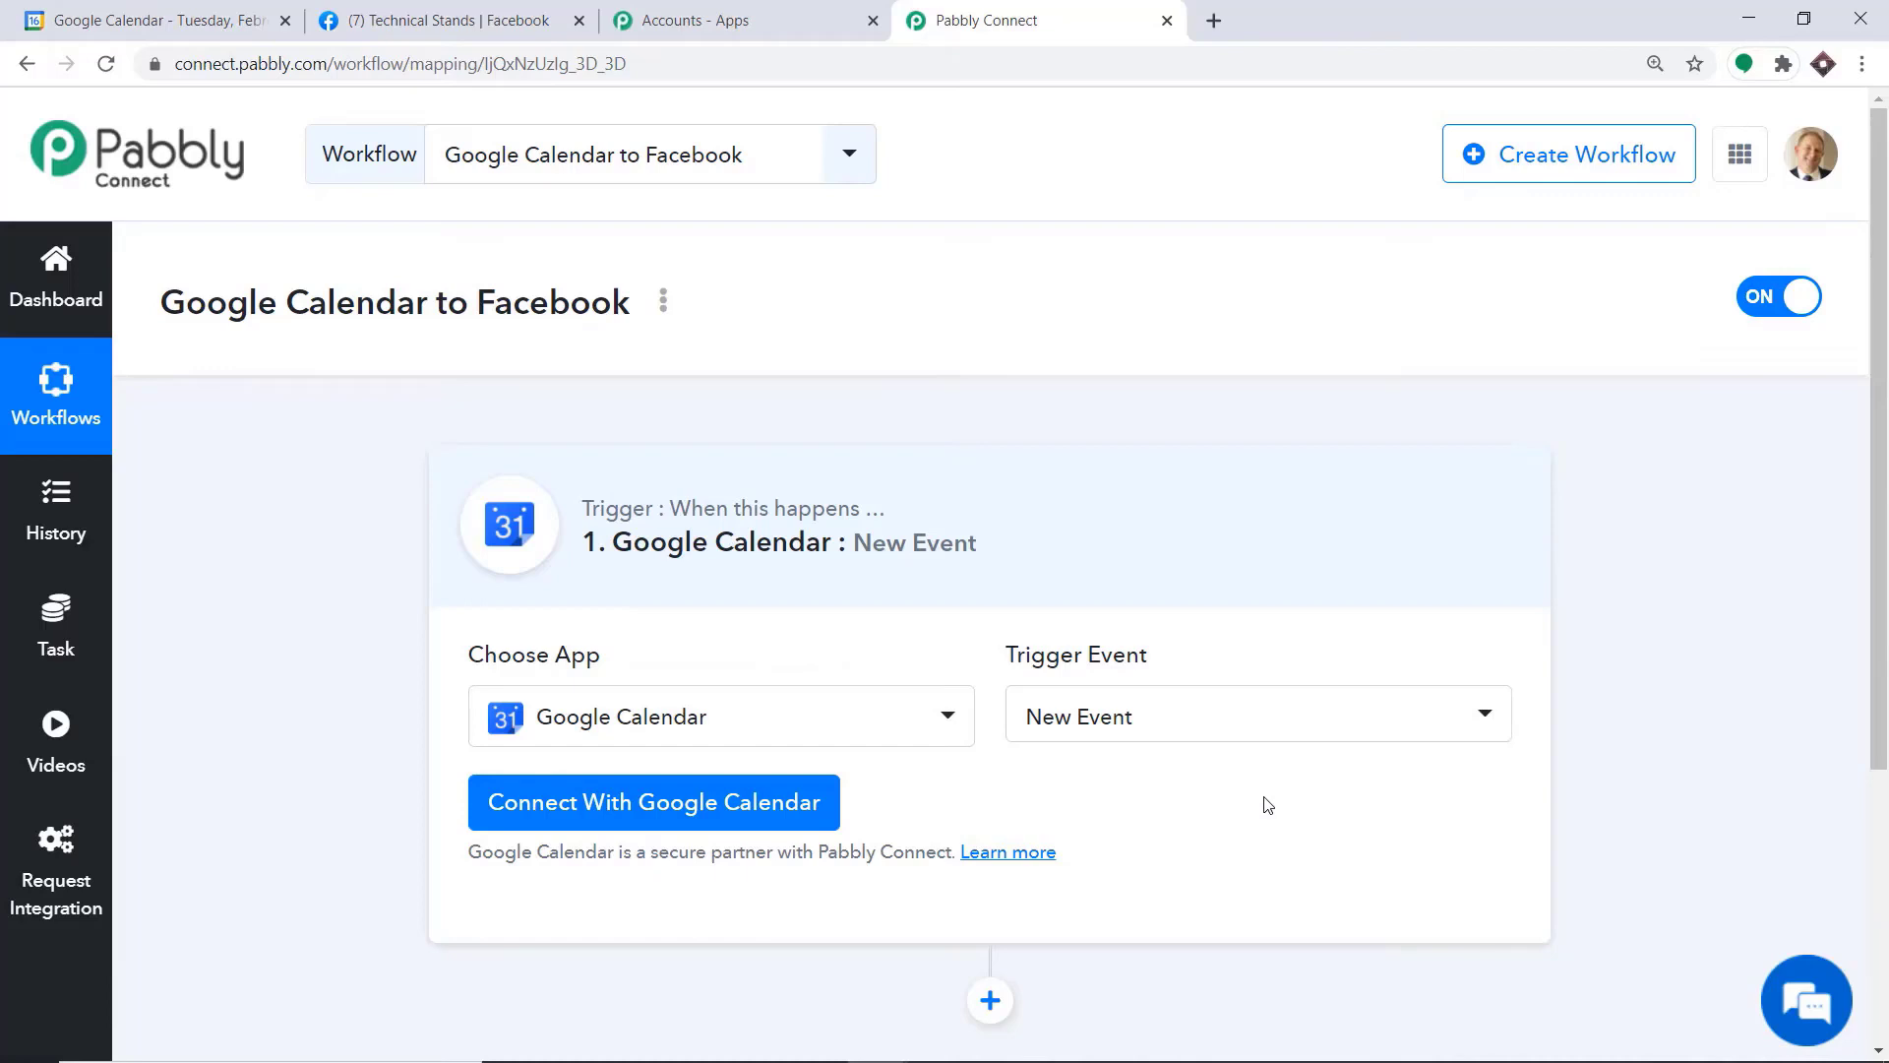
left_click(1168, 725)
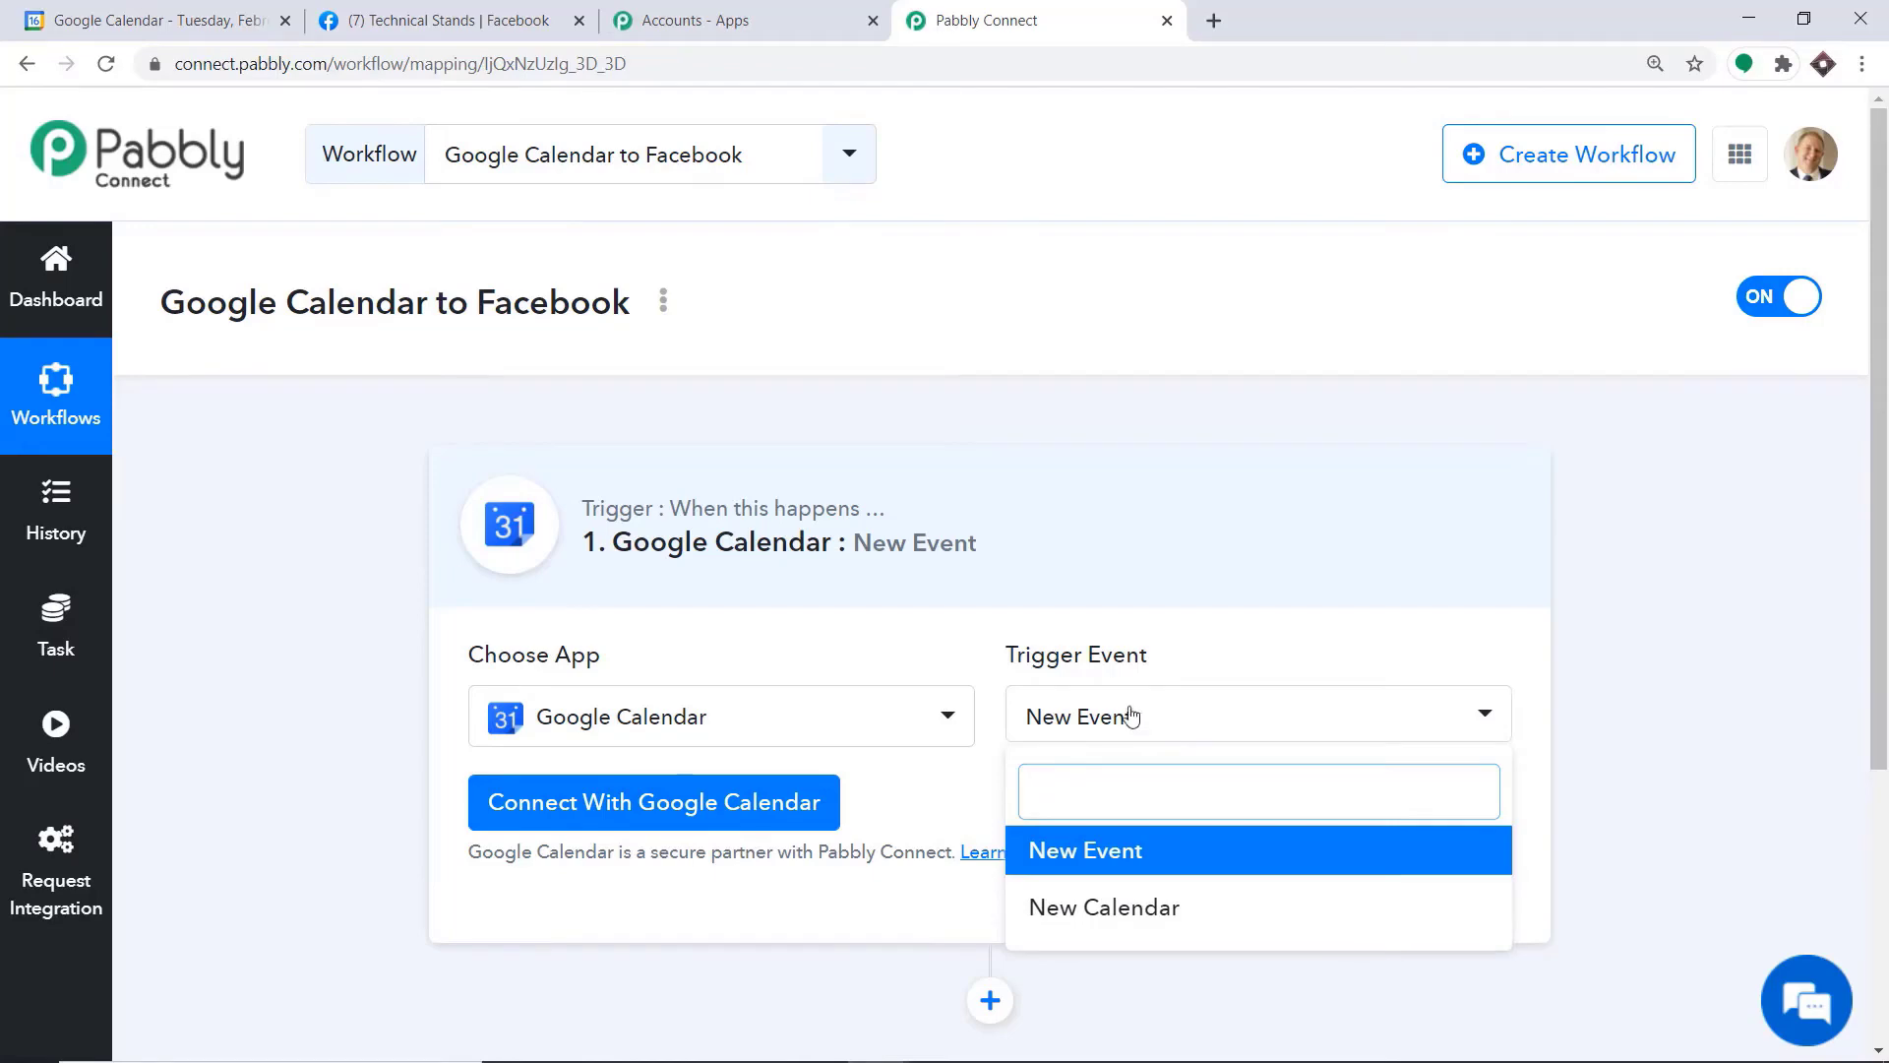
Connect the trigger to Google Calendar with new credentials, choosing the Google account and allowing Pabbly Connect Calendar access
left_click(648, 801)
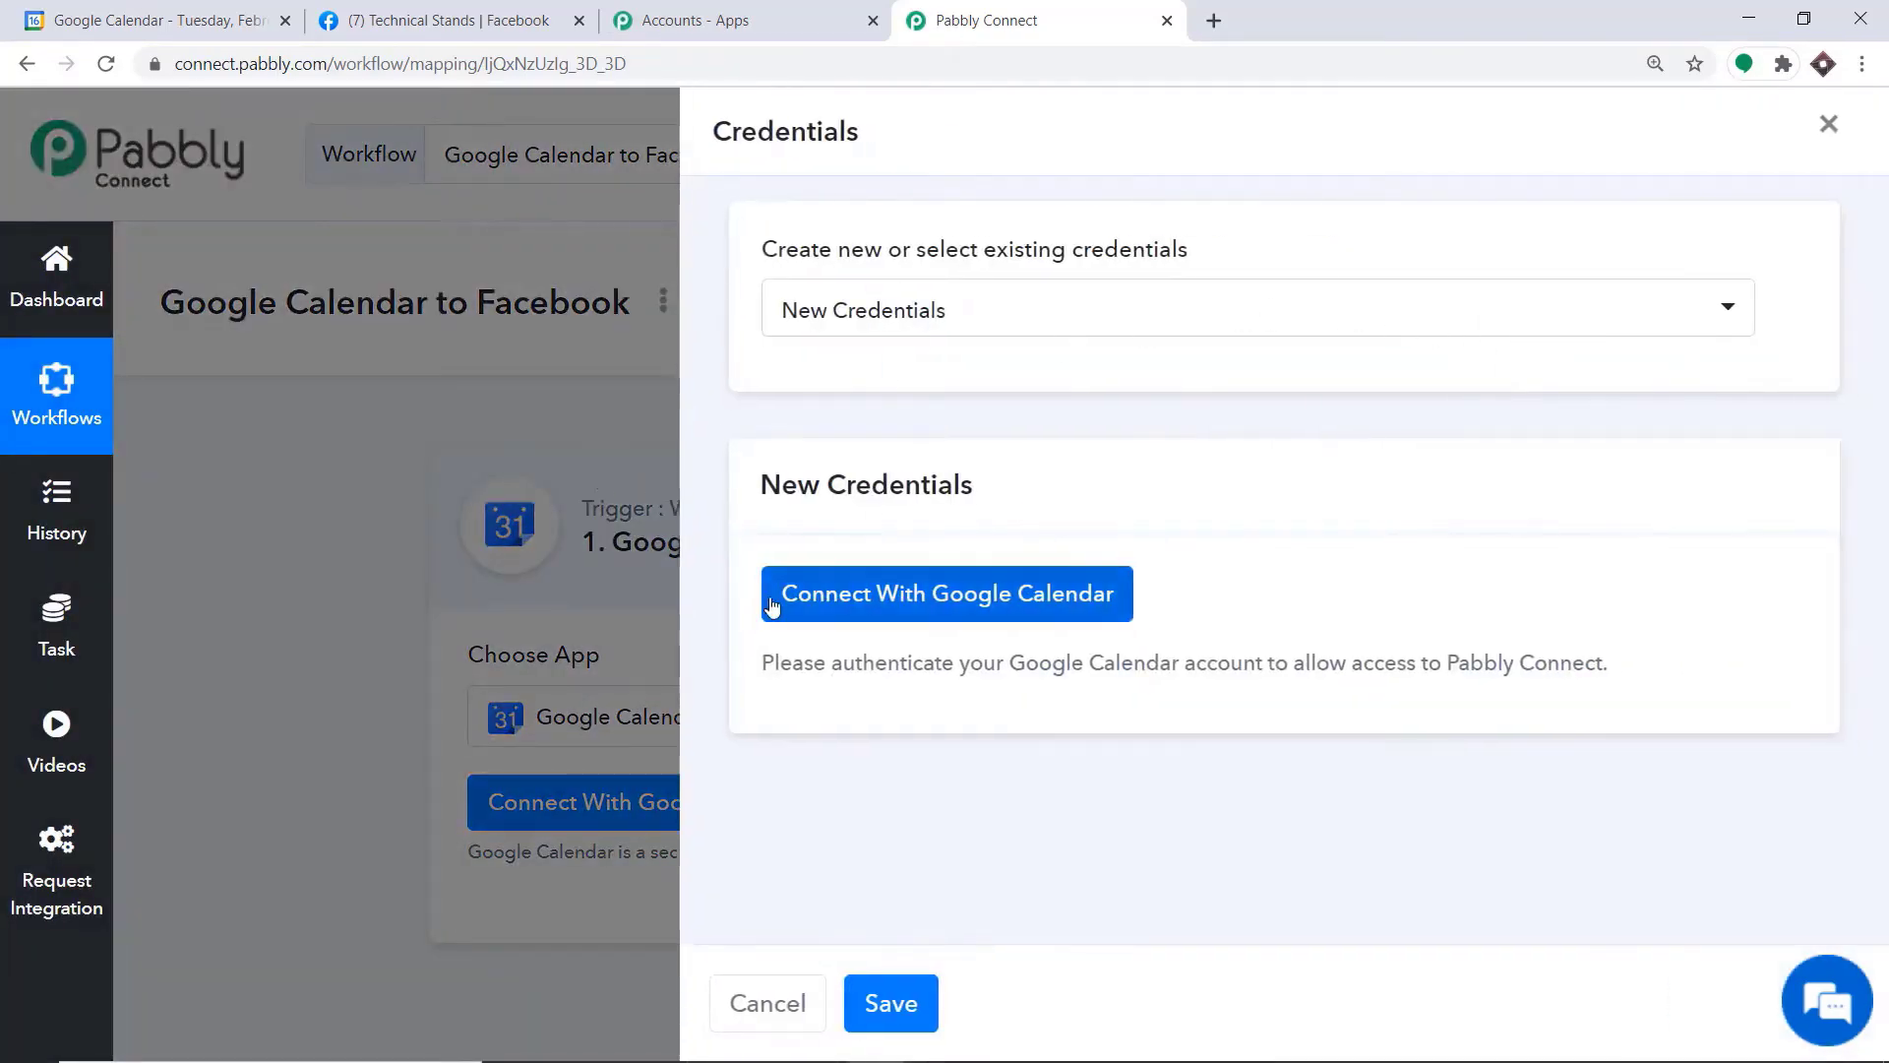
left_click(942, 600)
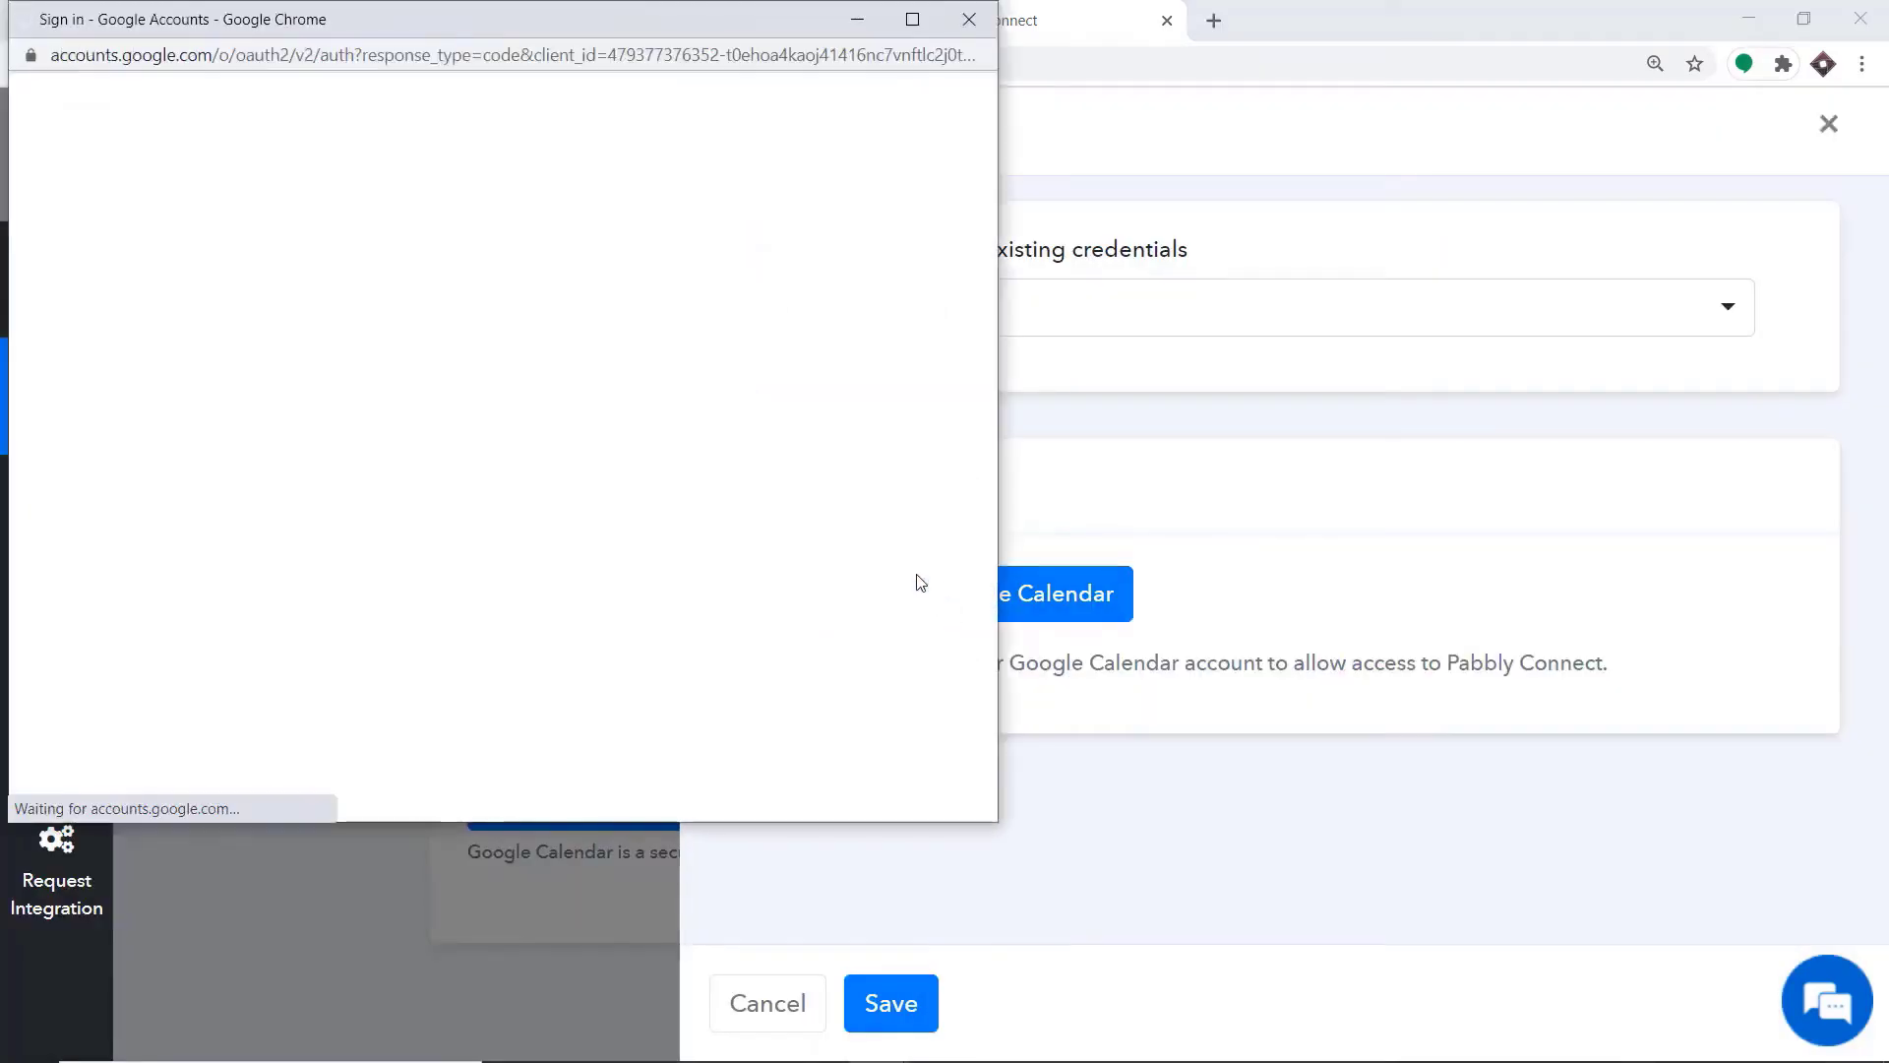
left_click_drag(568, 30, 1551, 81)
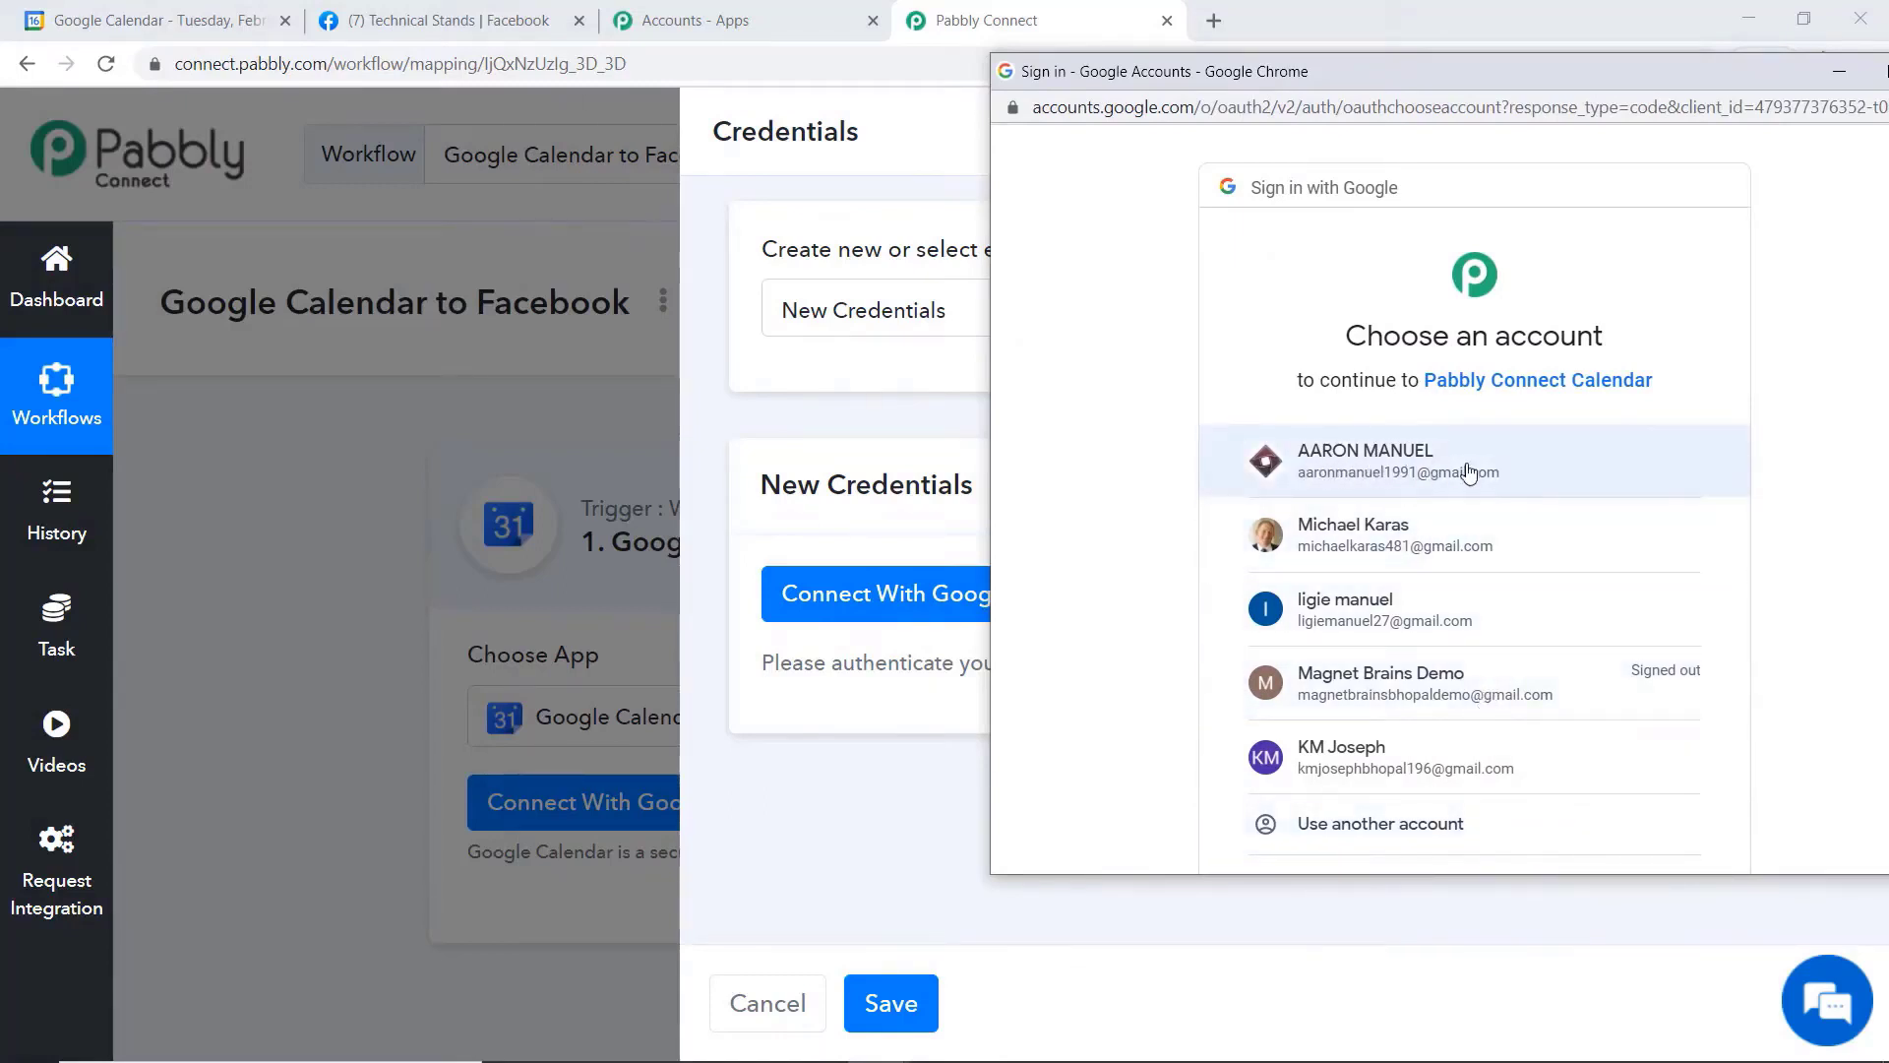
left_click(1356, 471)
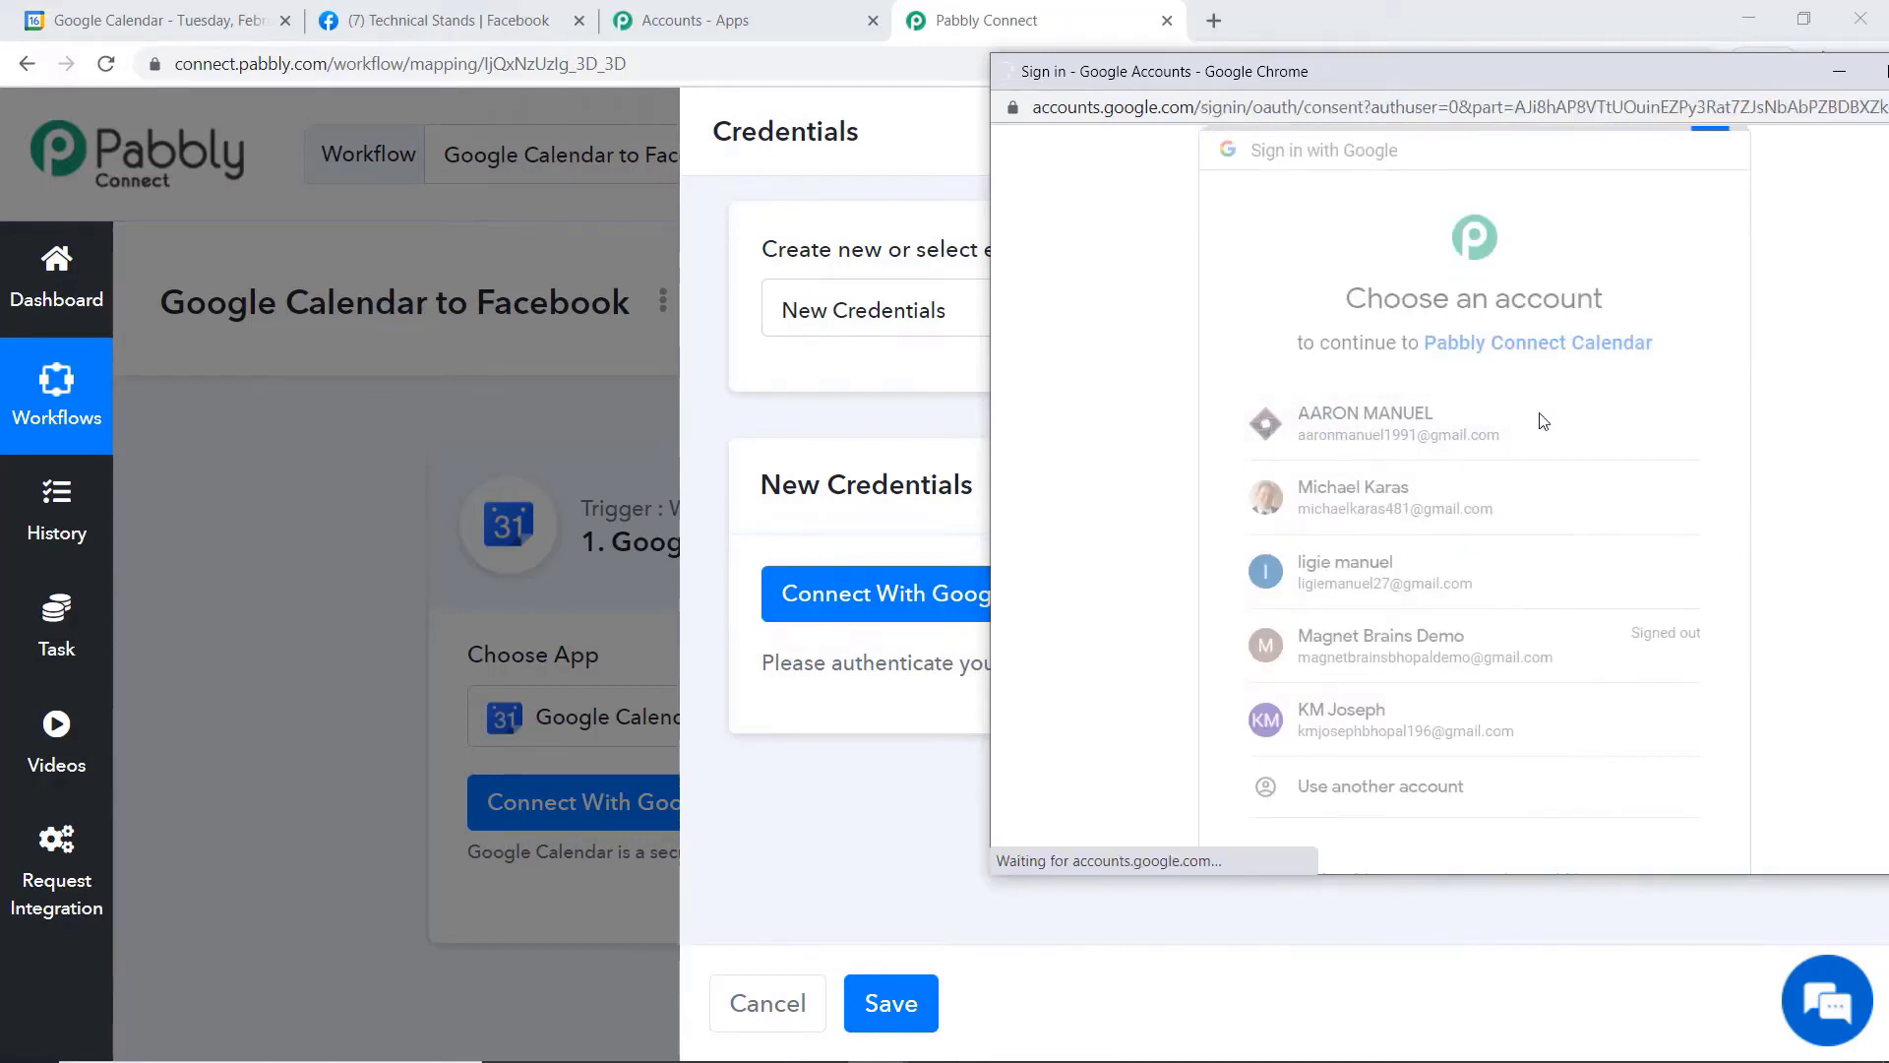
scroll(1575, 403, "down", 2)
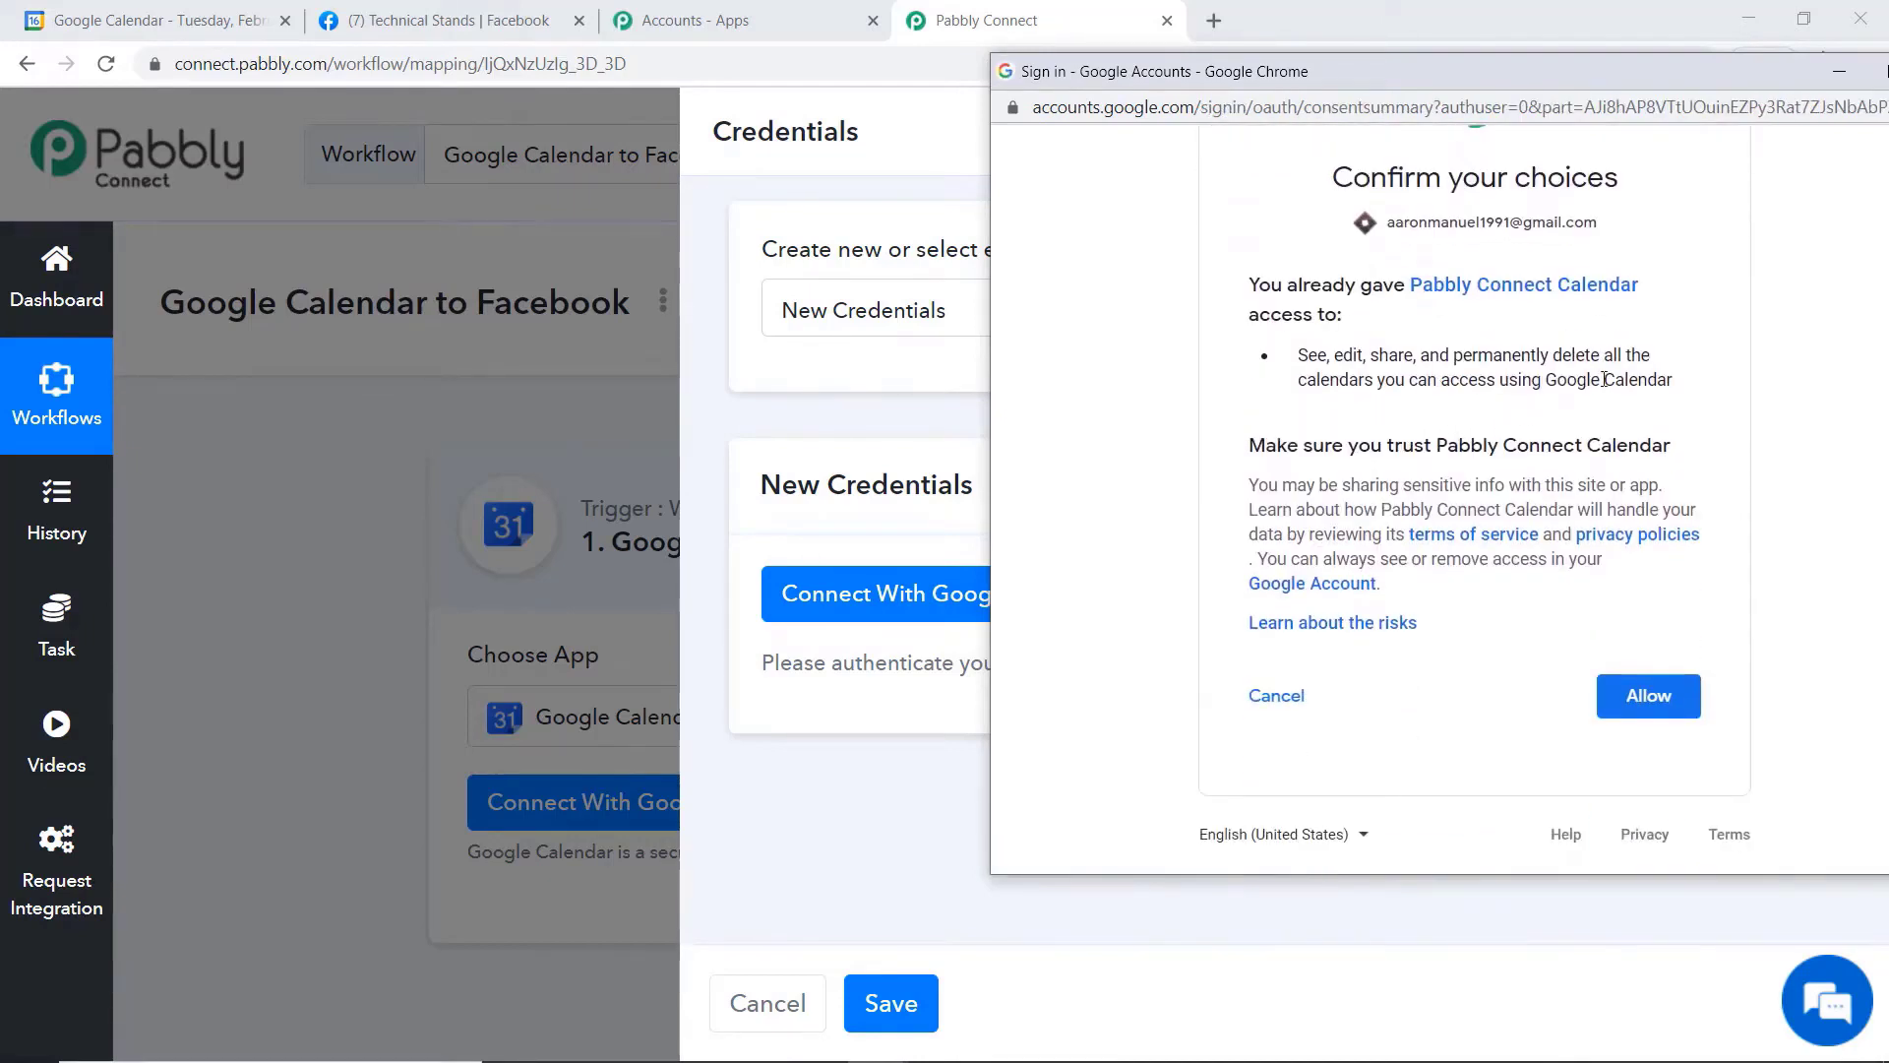
left_click(1652, 699)
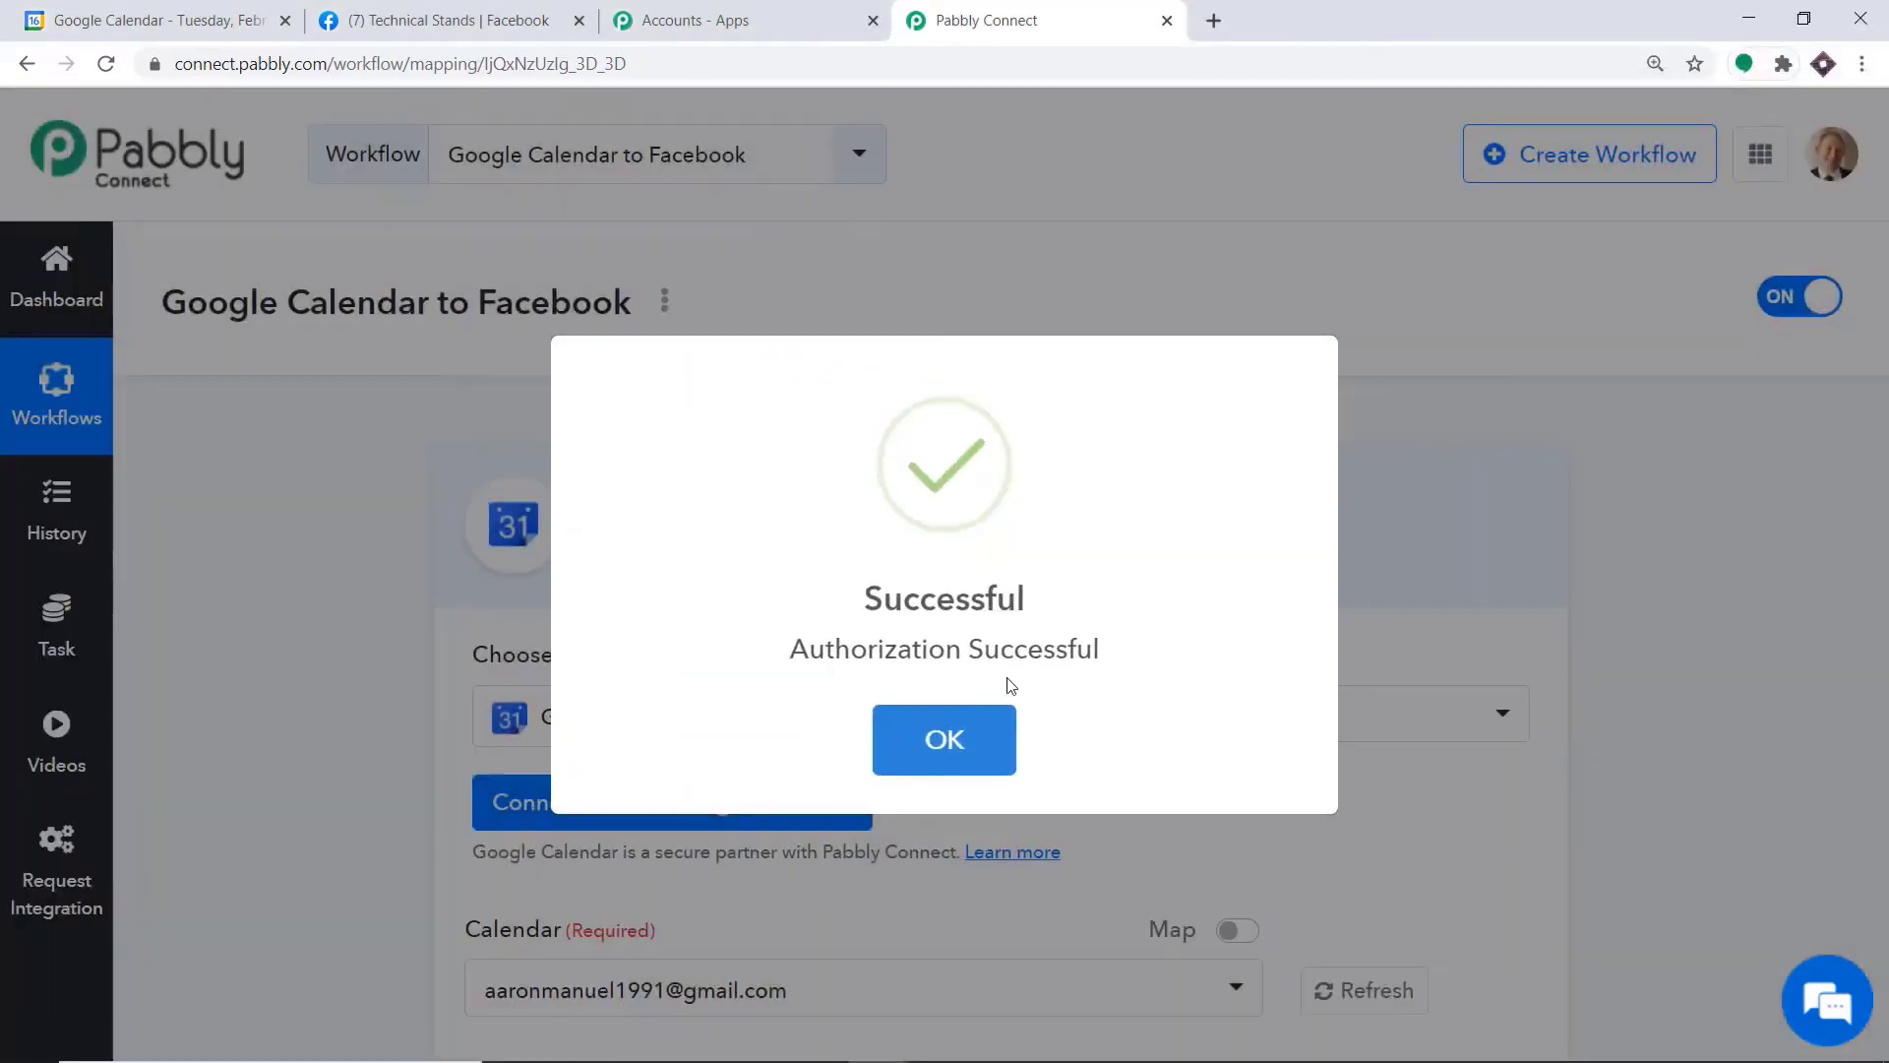
left_click(986, 739)
Compare the trigger's list of selectable calendars with the calendars in the Google Calendar account
scroll(1008, 433, "down", 1)
scroll(1009, 433, "down", 4)
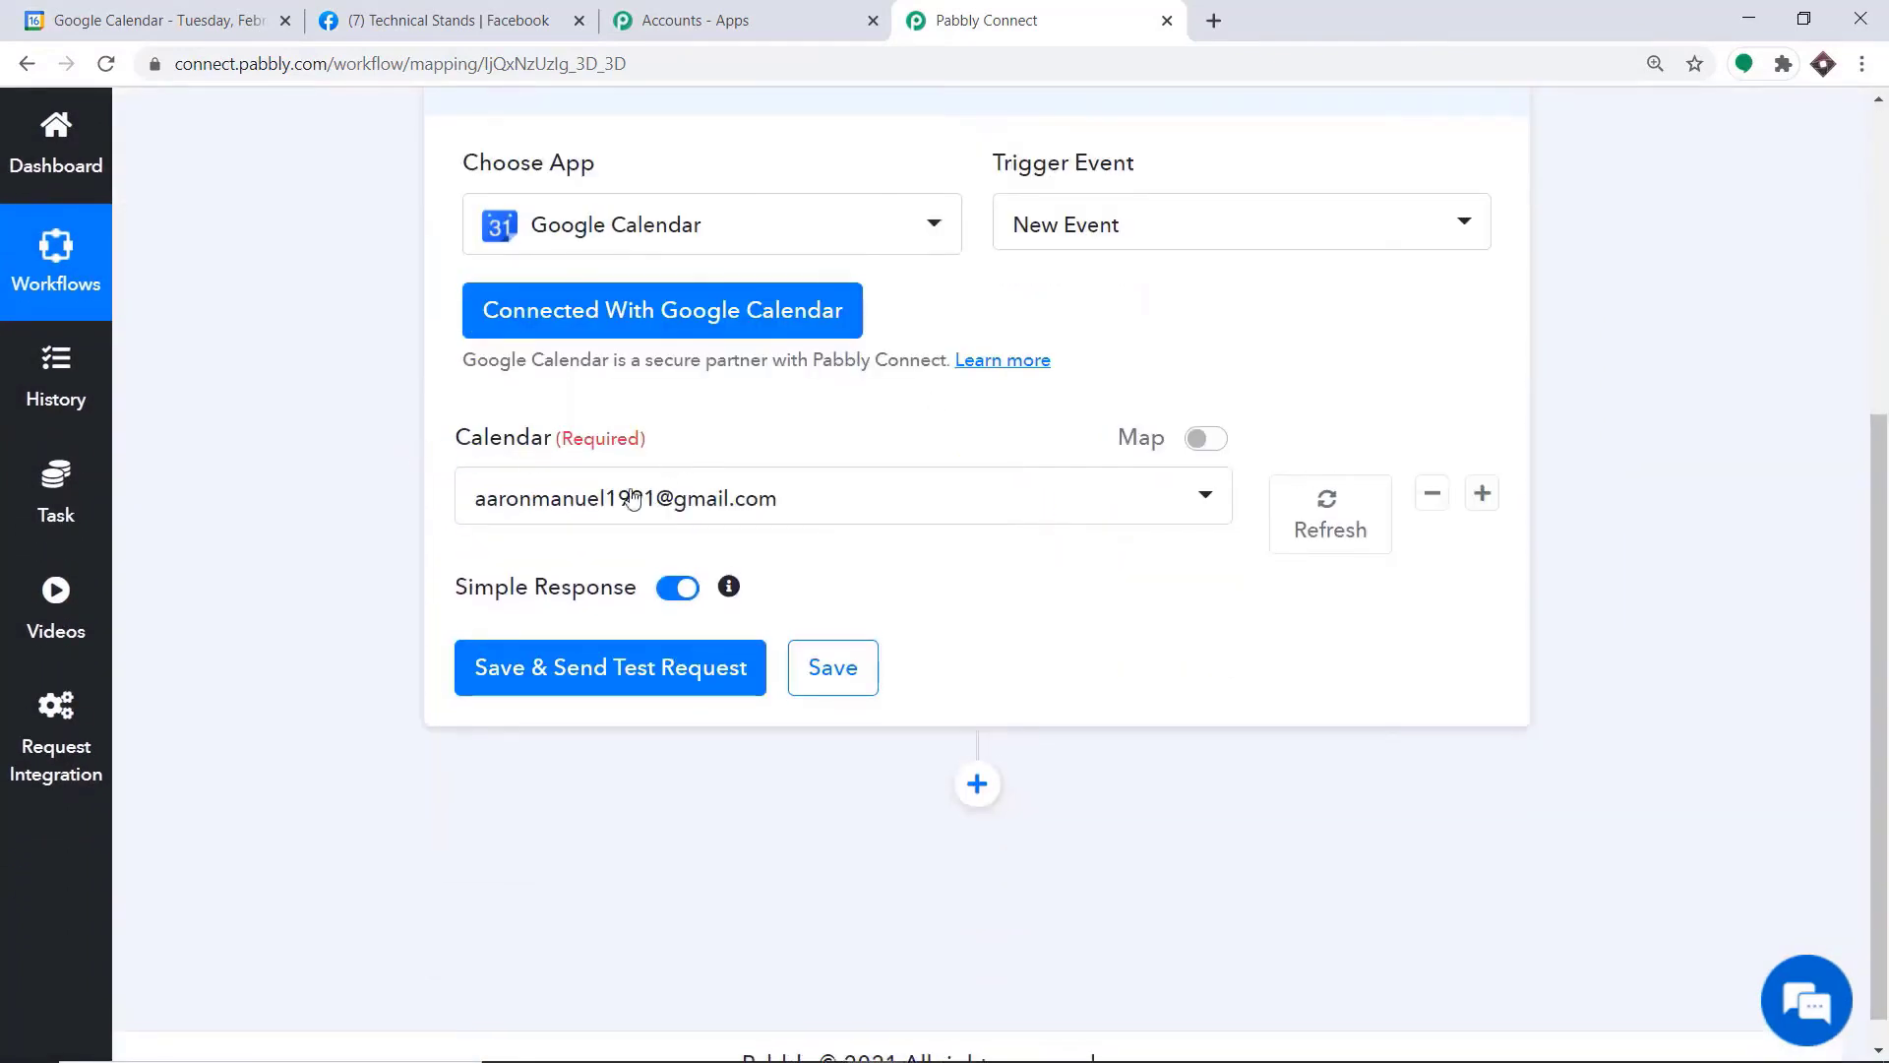
left_click(691, 513)
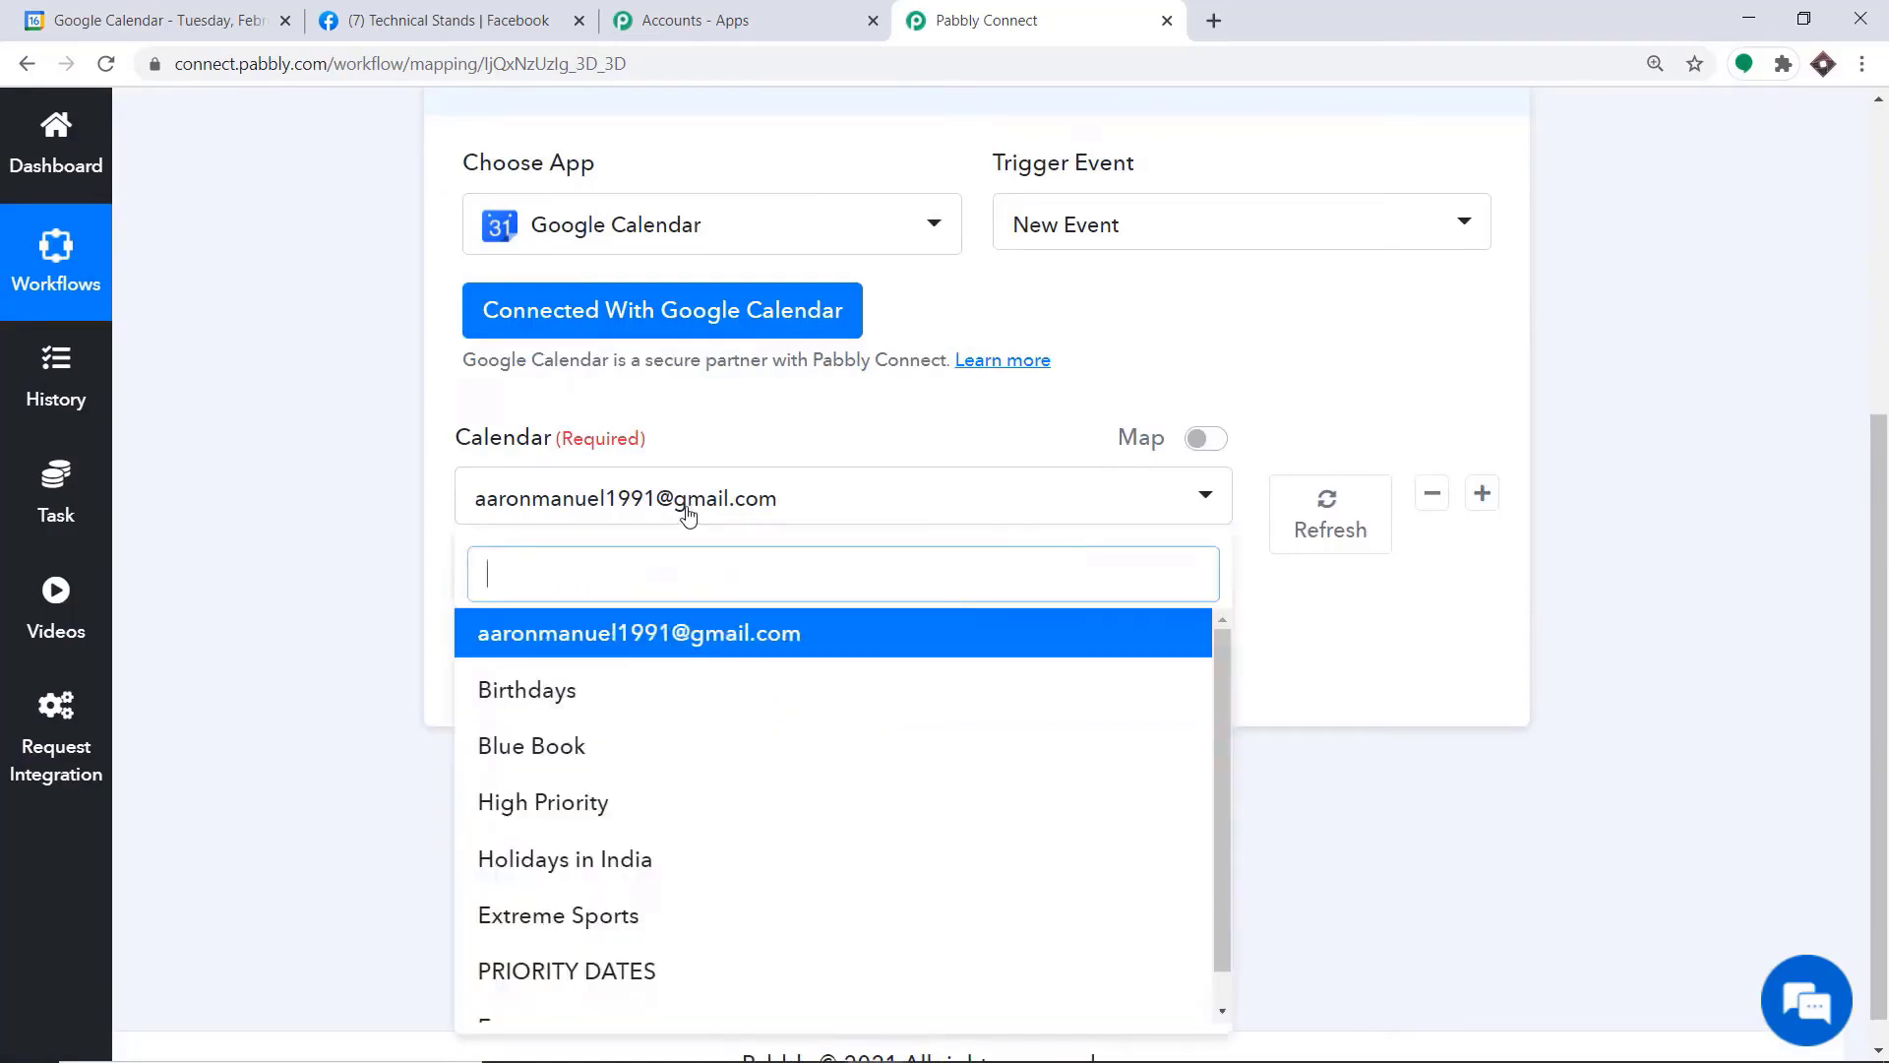
scroll(622, 728, "down", 1)
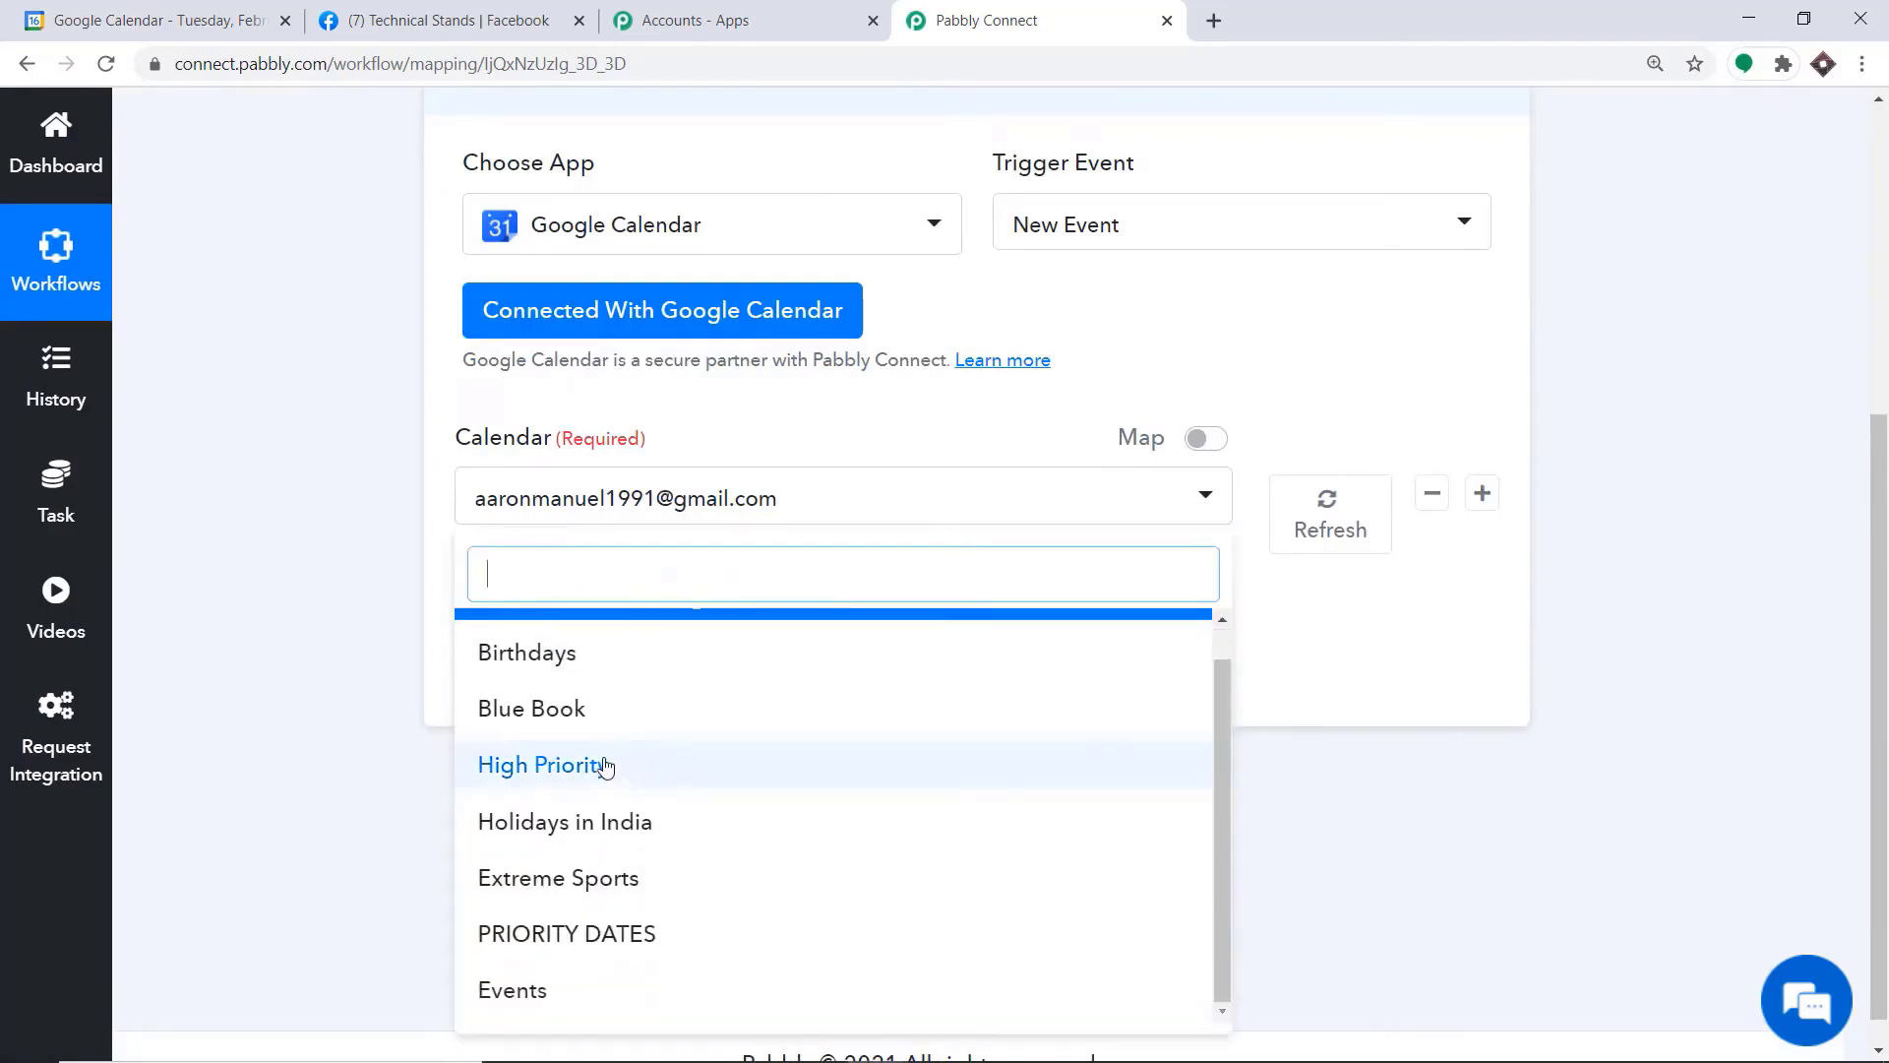
left_click(184, 9)
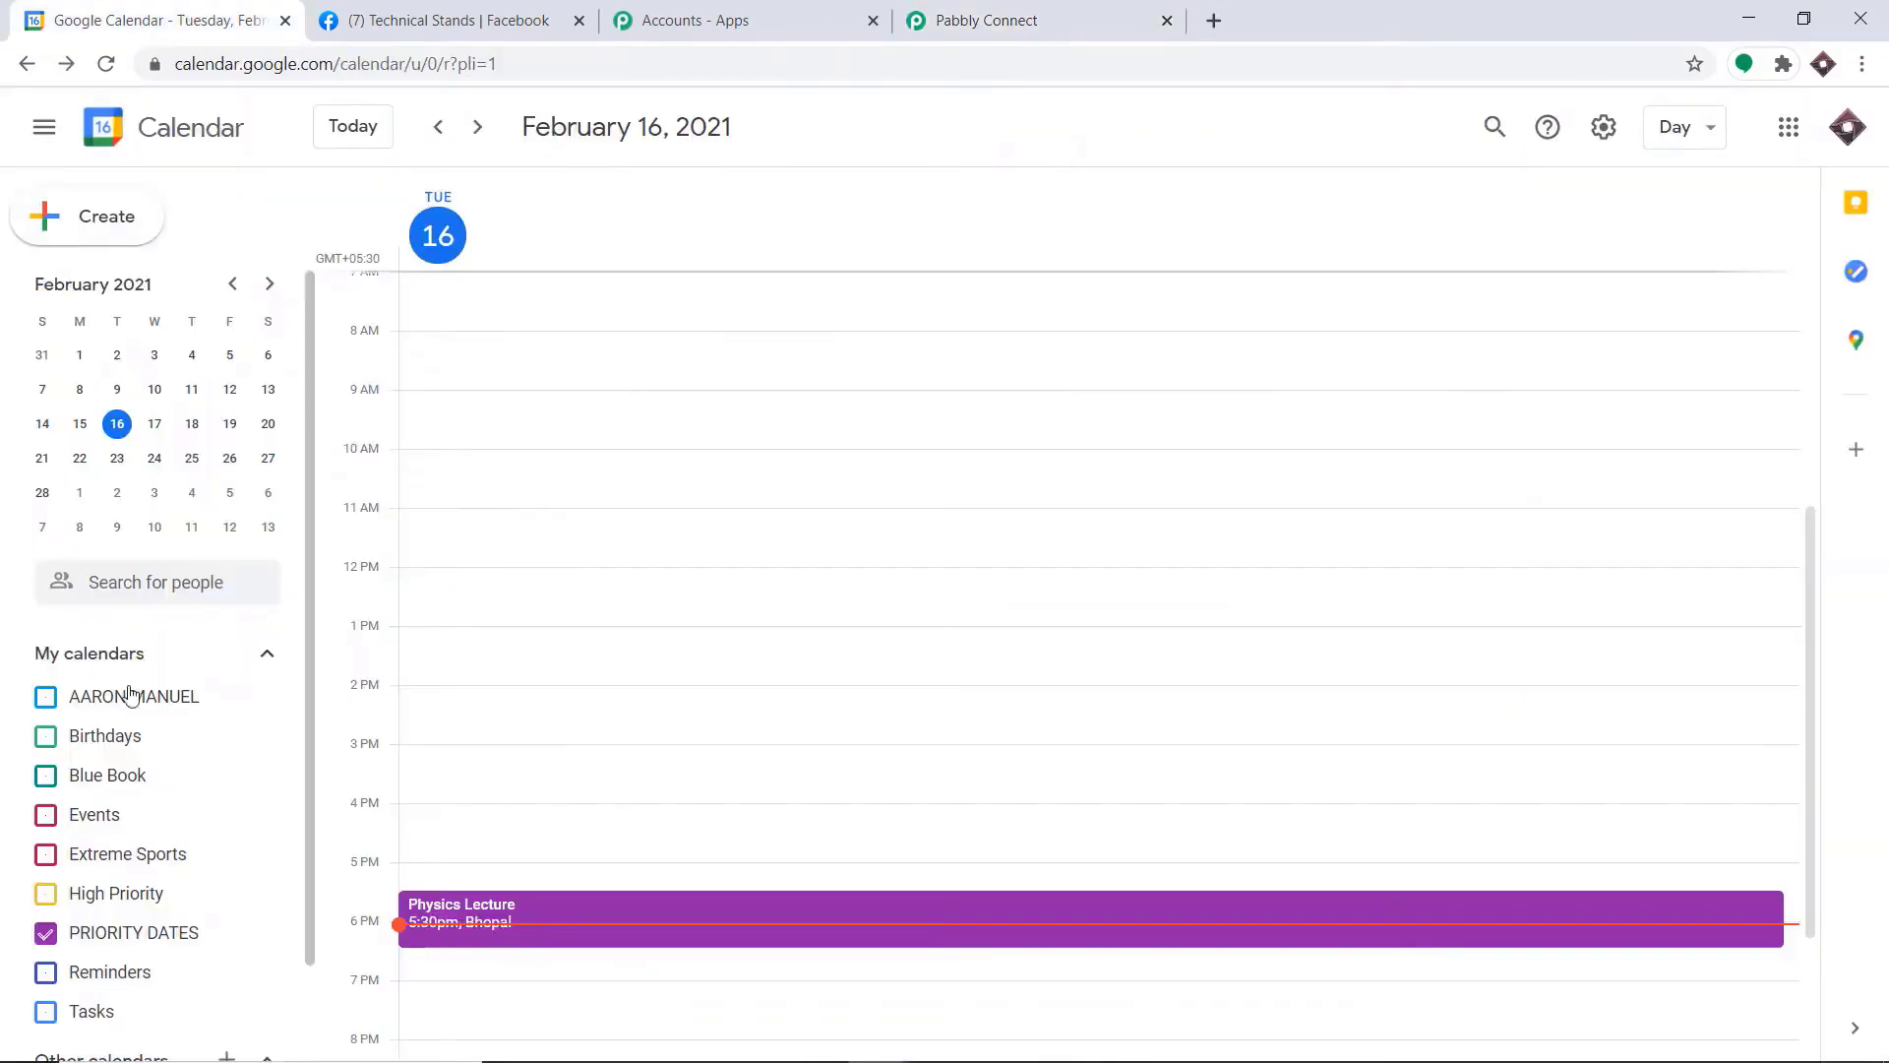
scroll(138, 974, "down", 1)
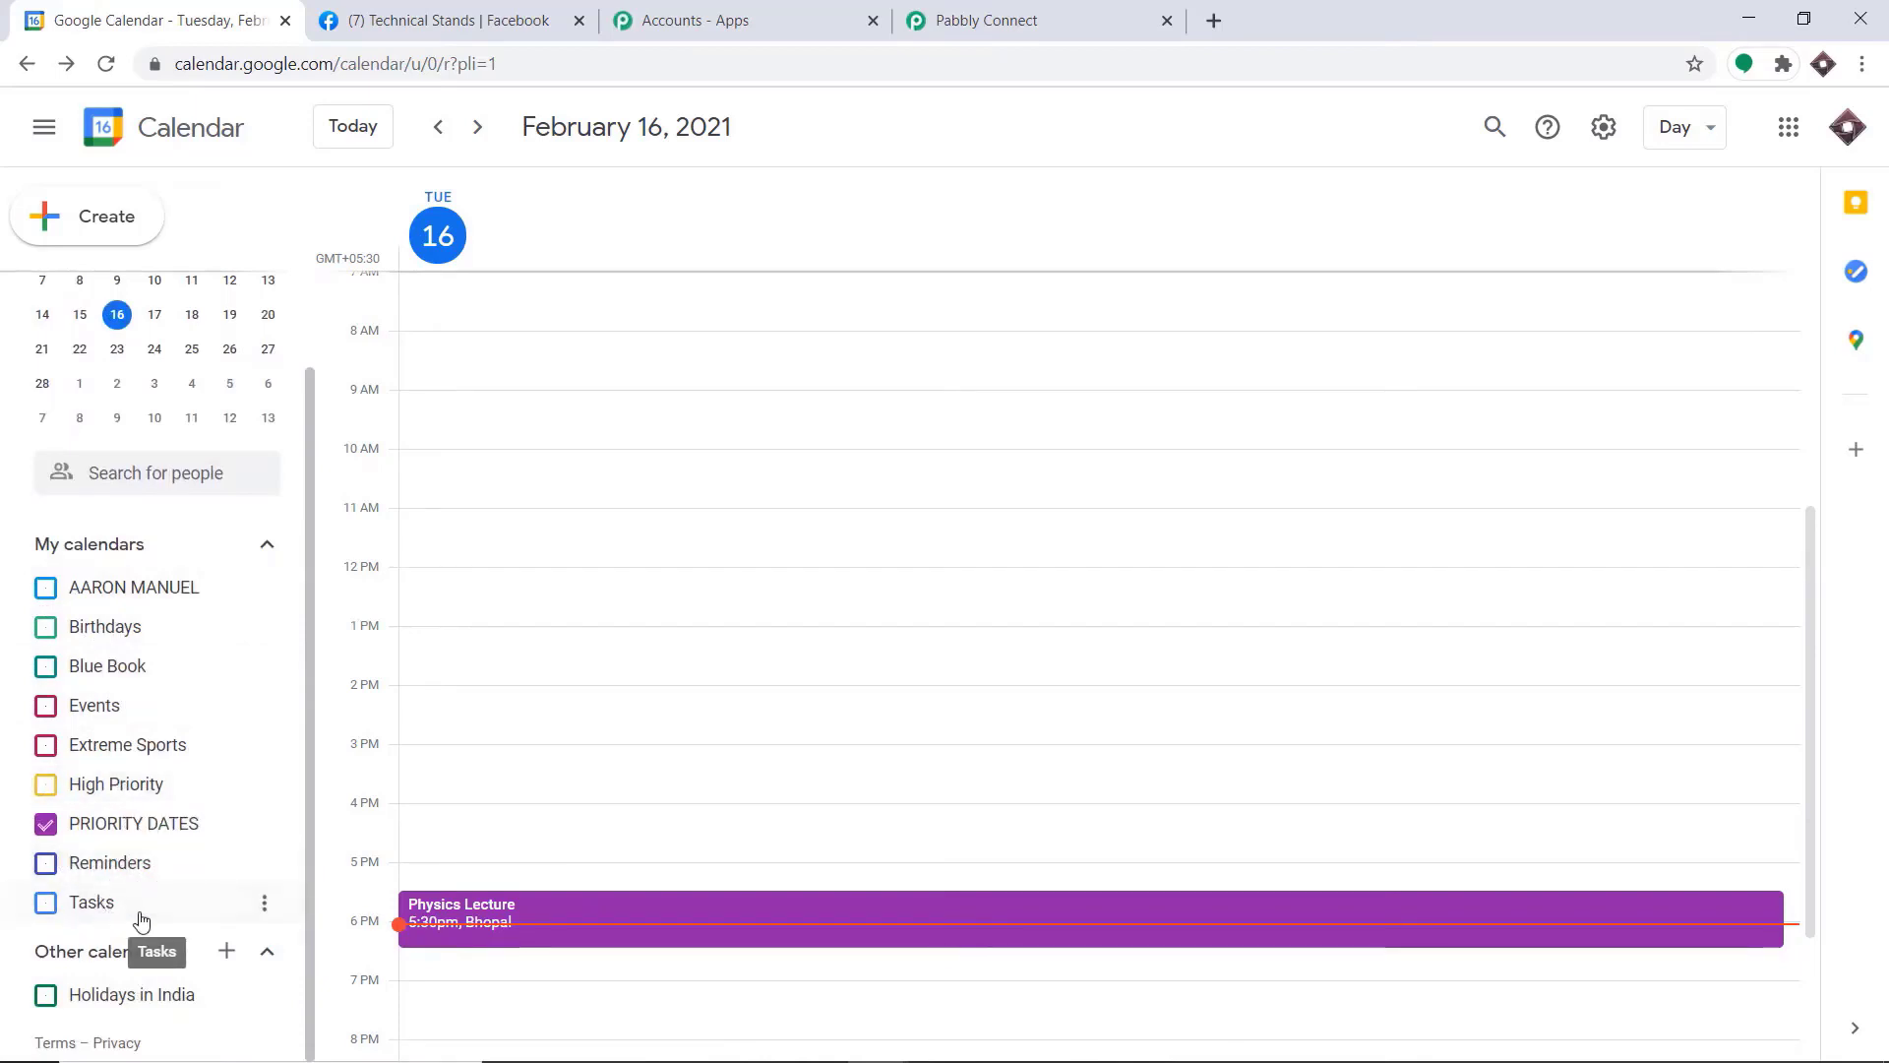
left_click(1080, 8)
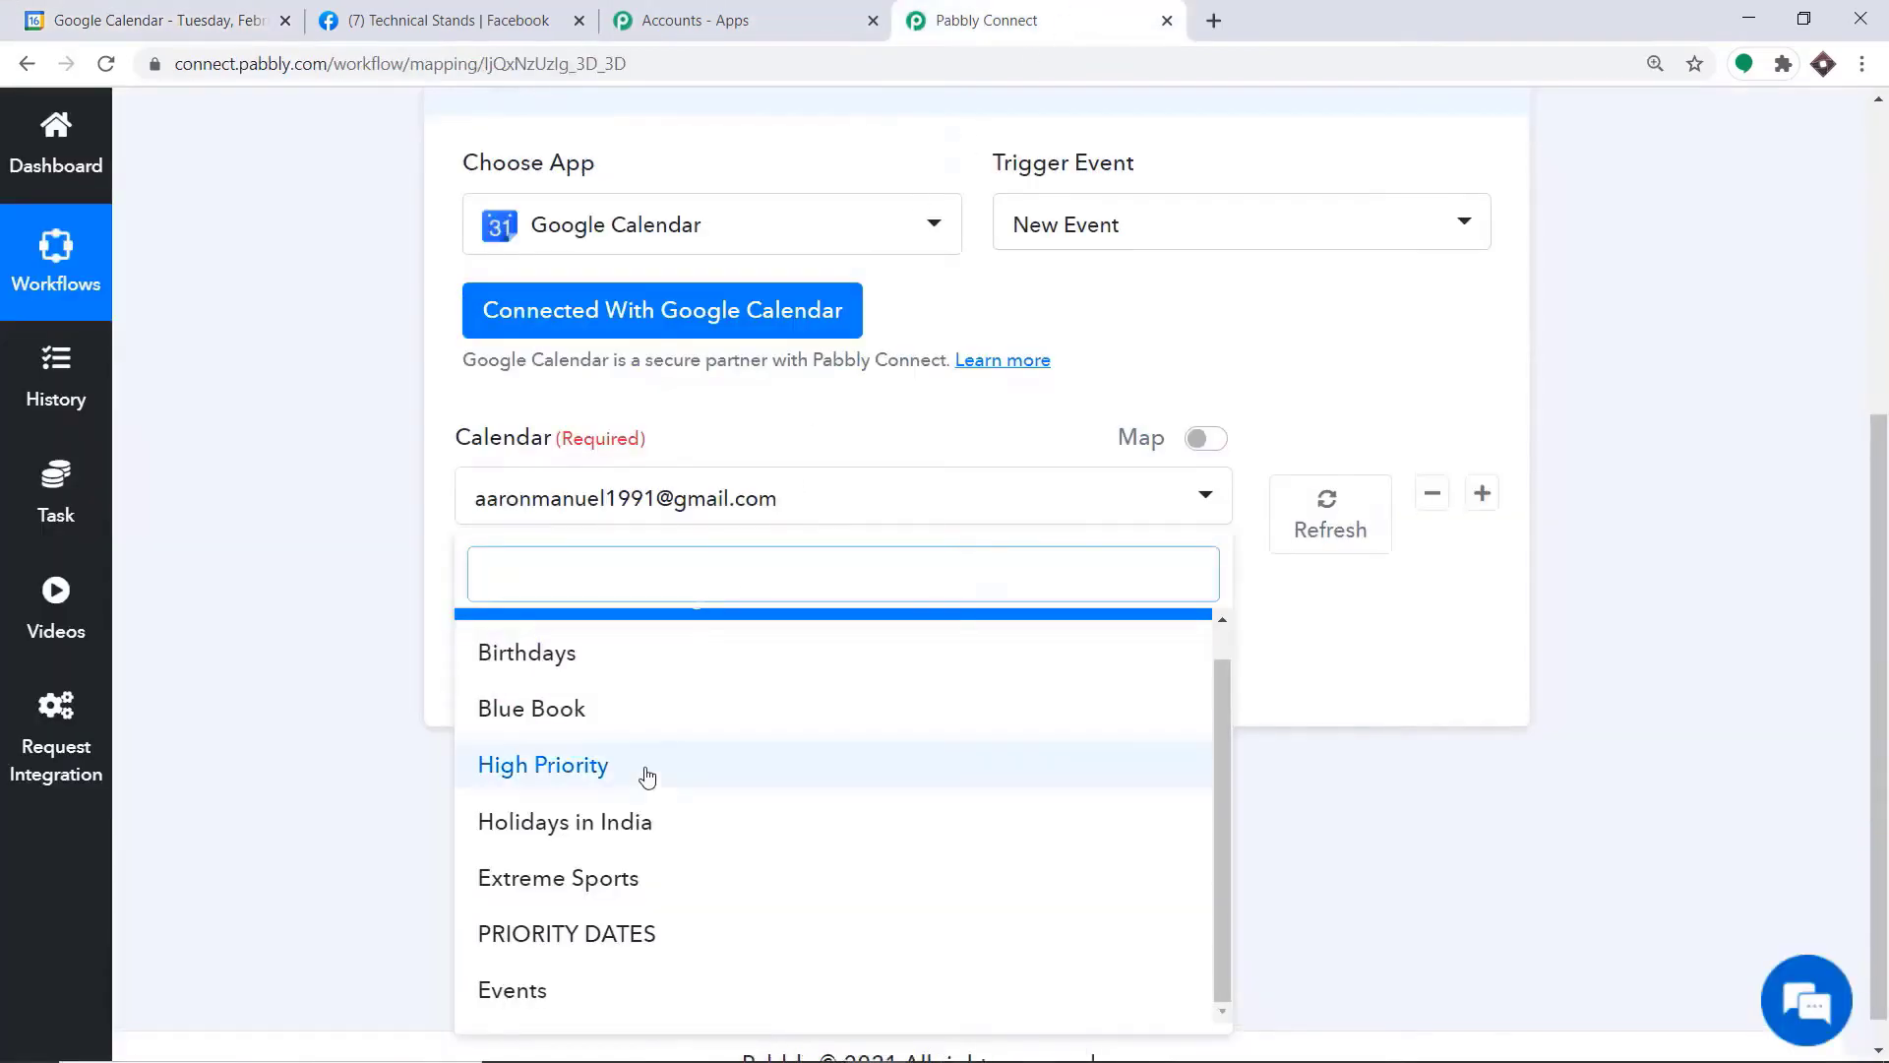
left_click(134, 7)
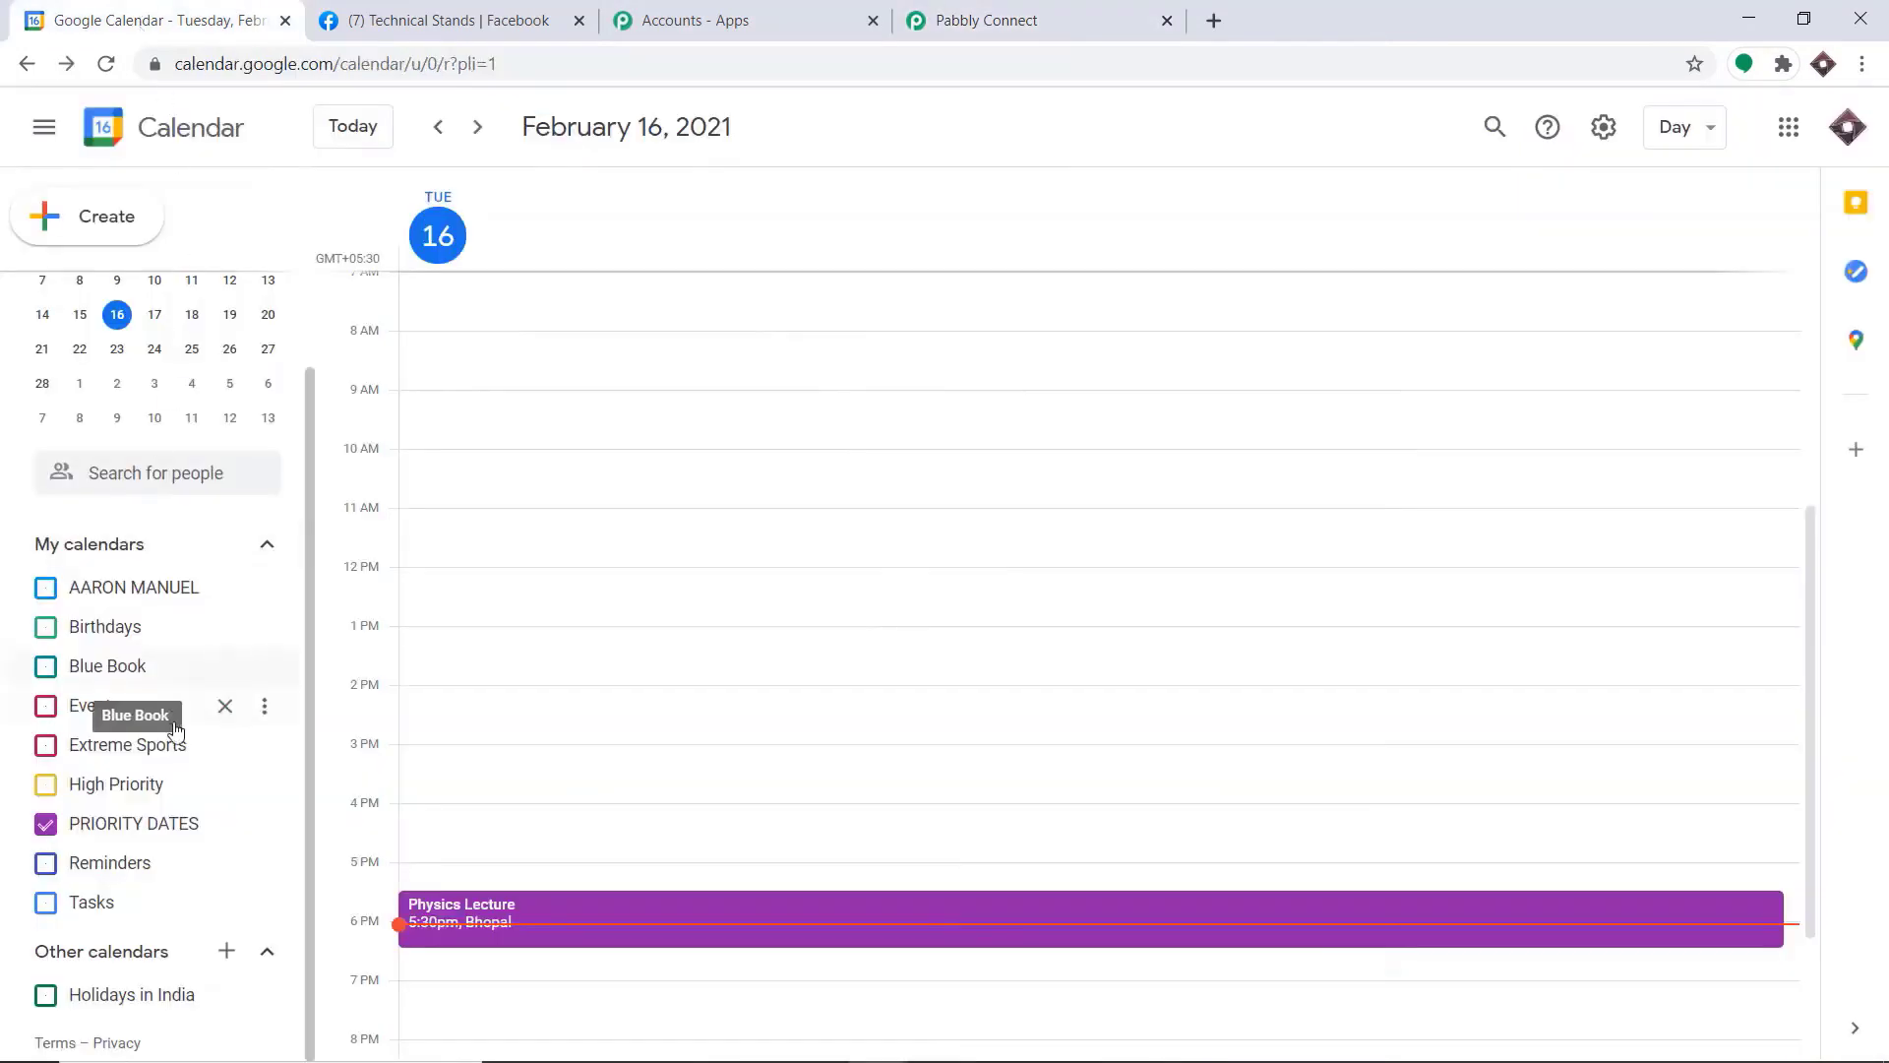
left_click(1074, 8)
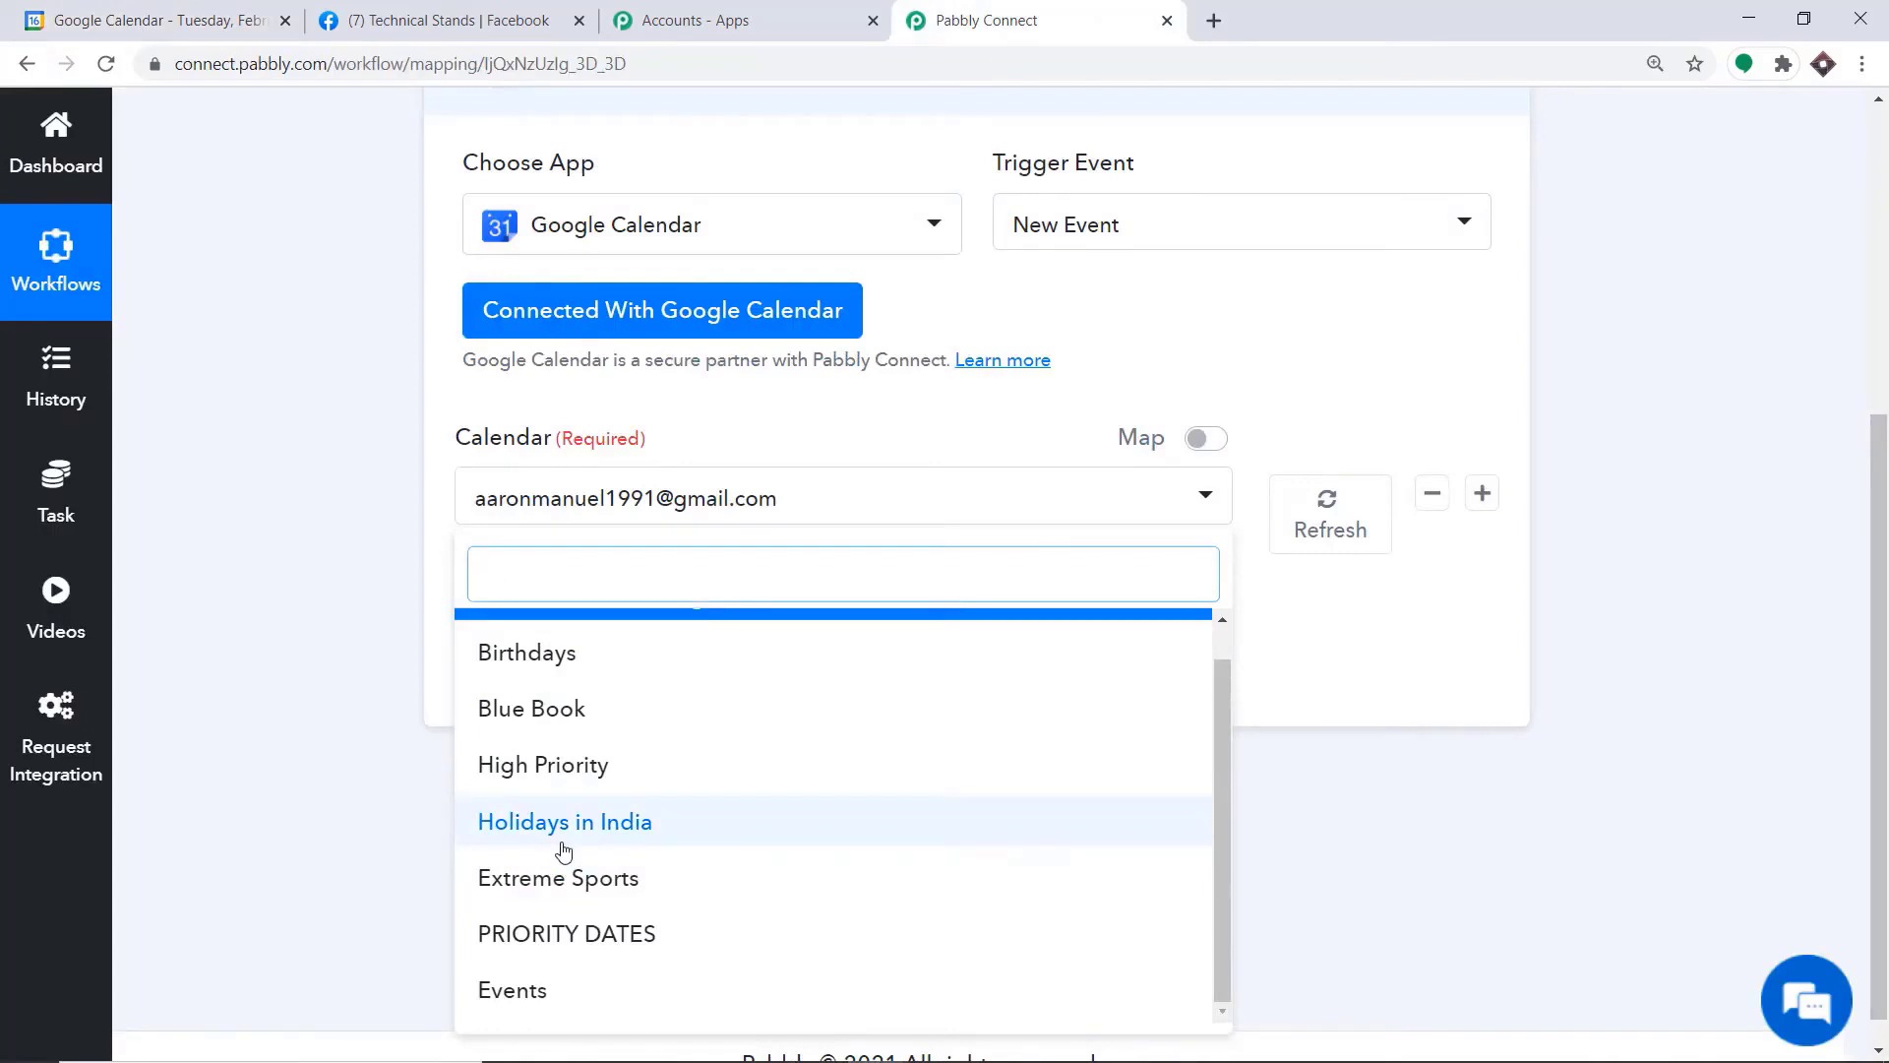
Switch to Google Calendar and create a new calendar named "Important Events"
left_click(135, 20)
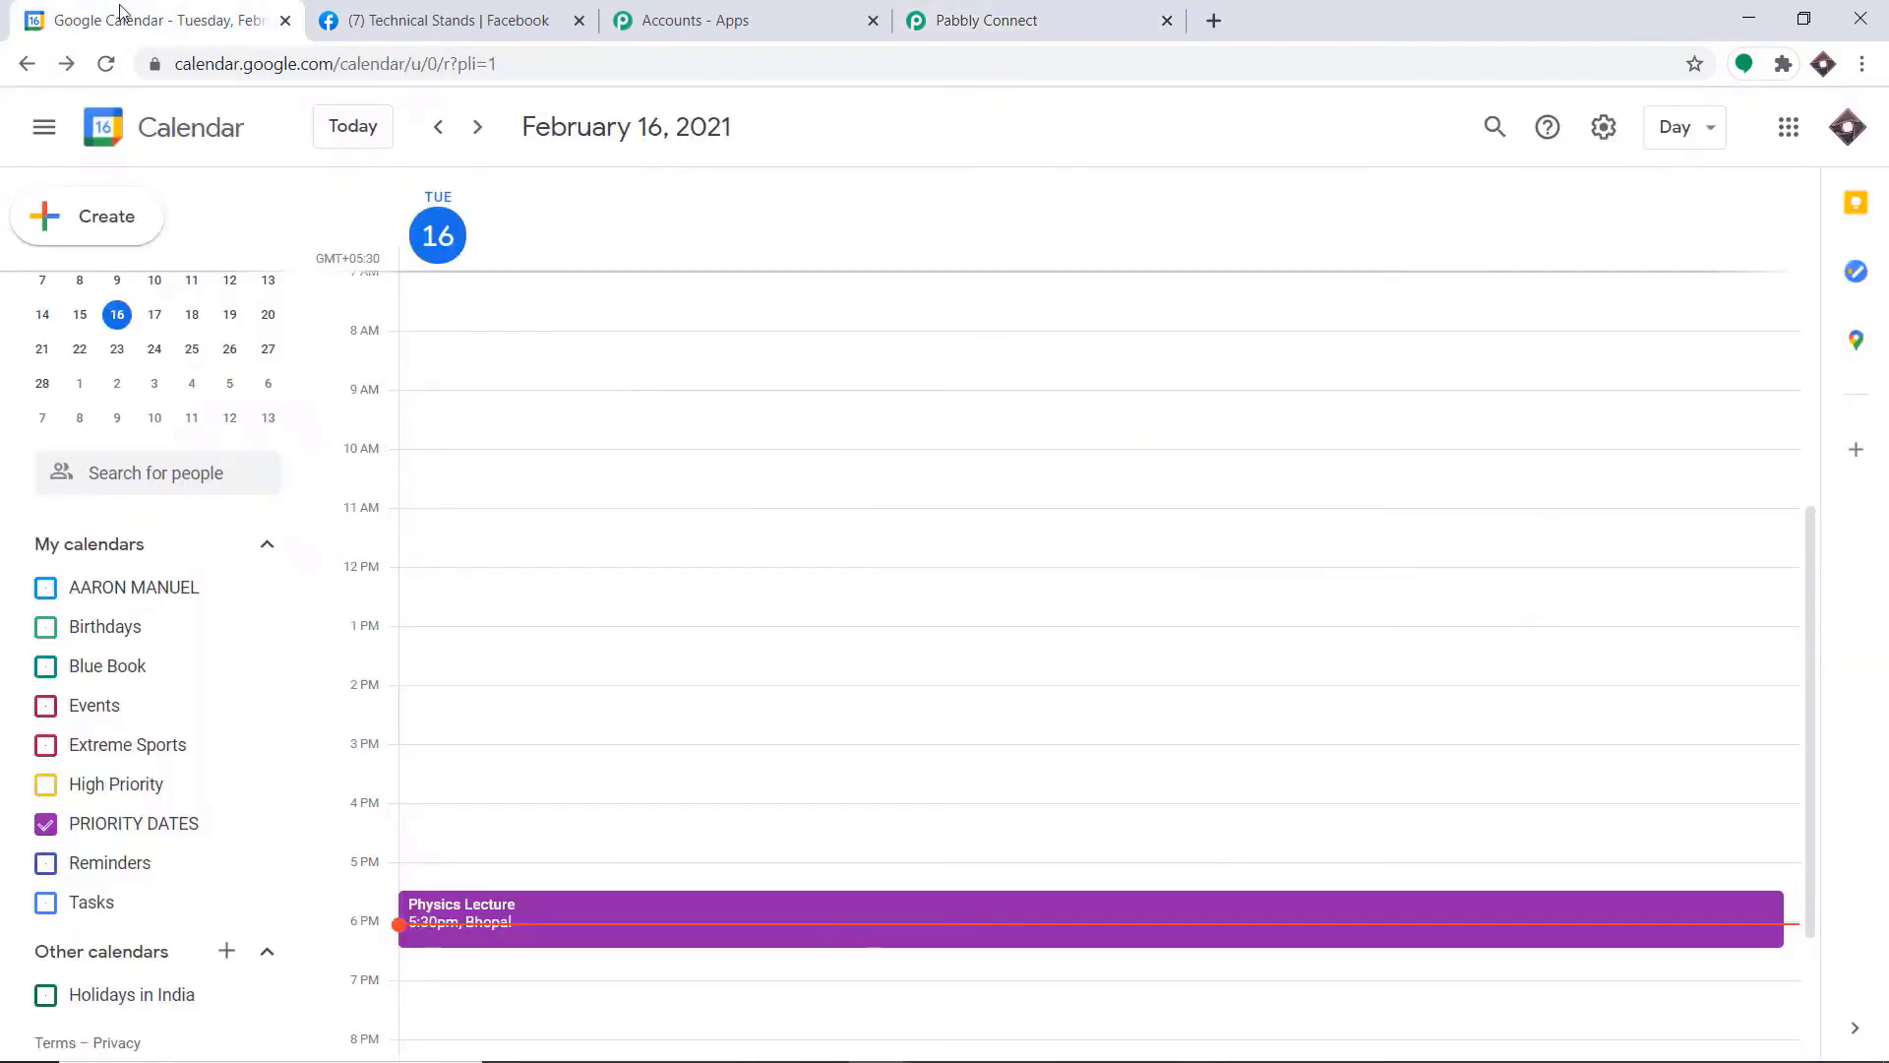
left_click(227, 951)
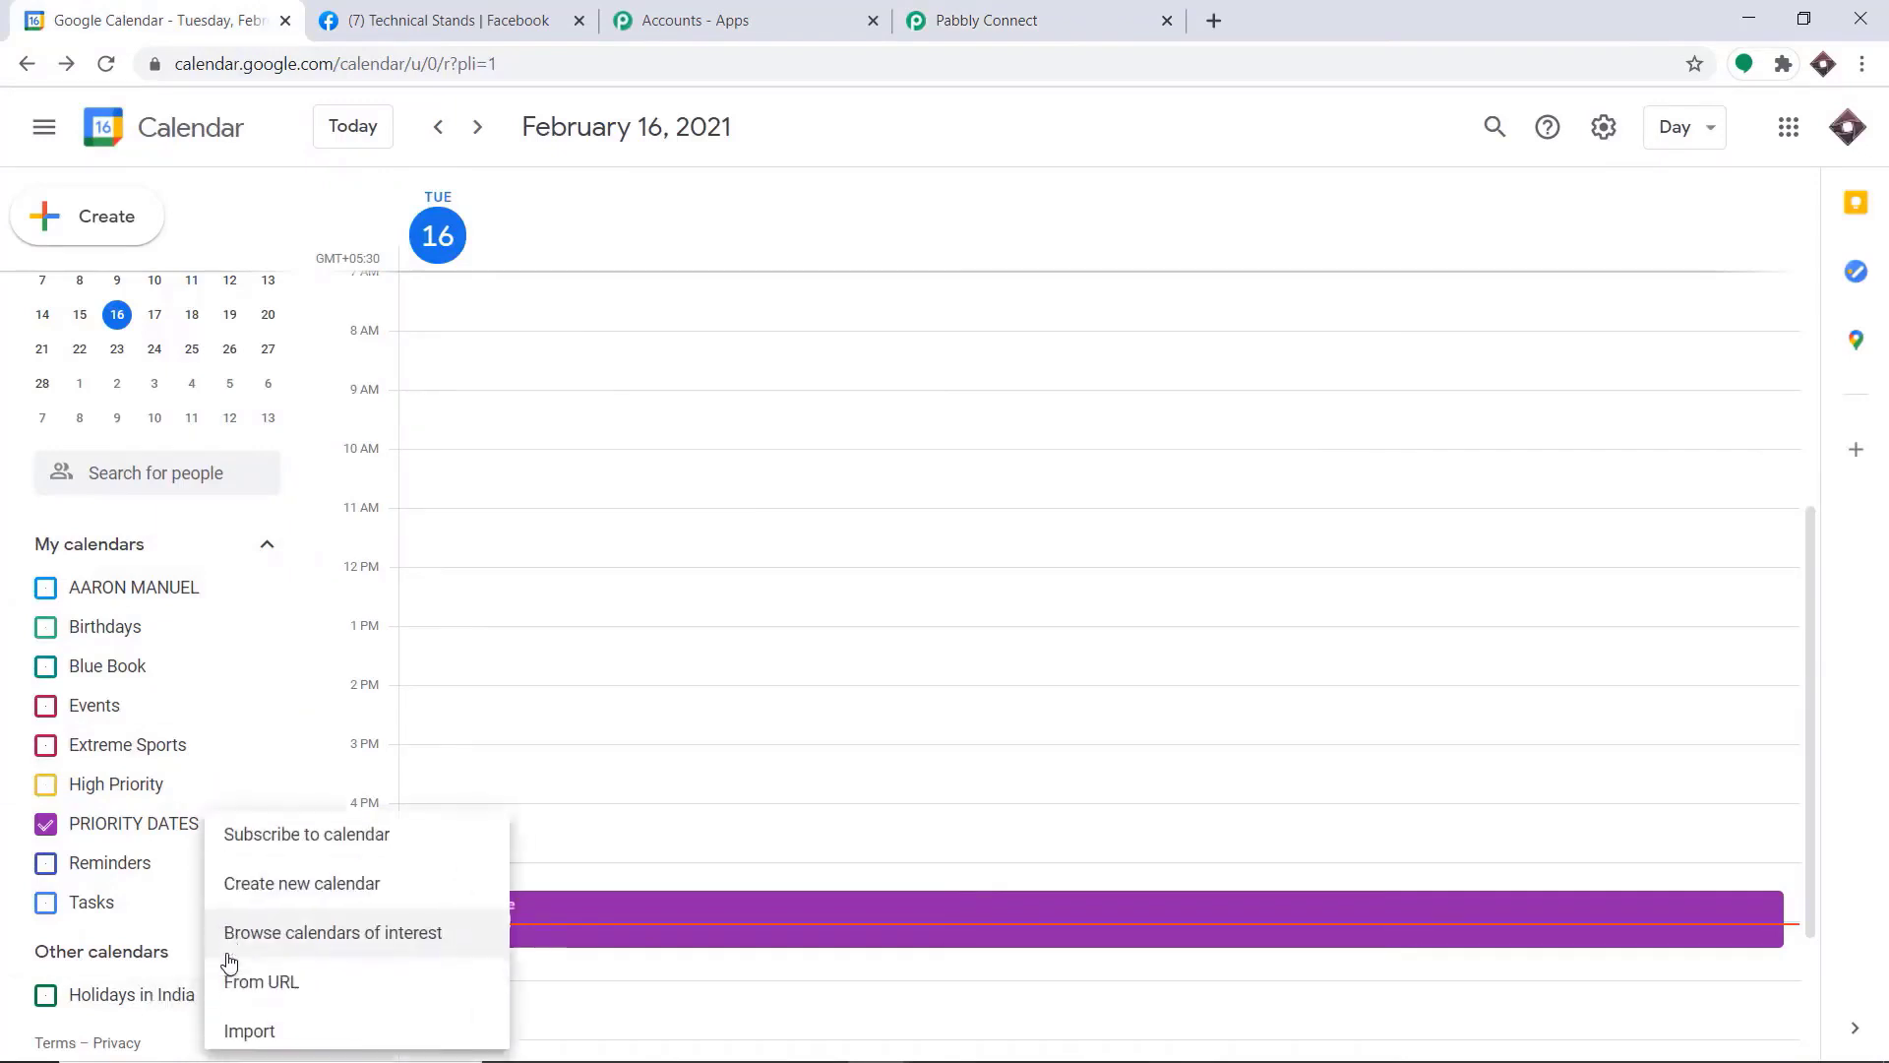
left_click(299, 900)
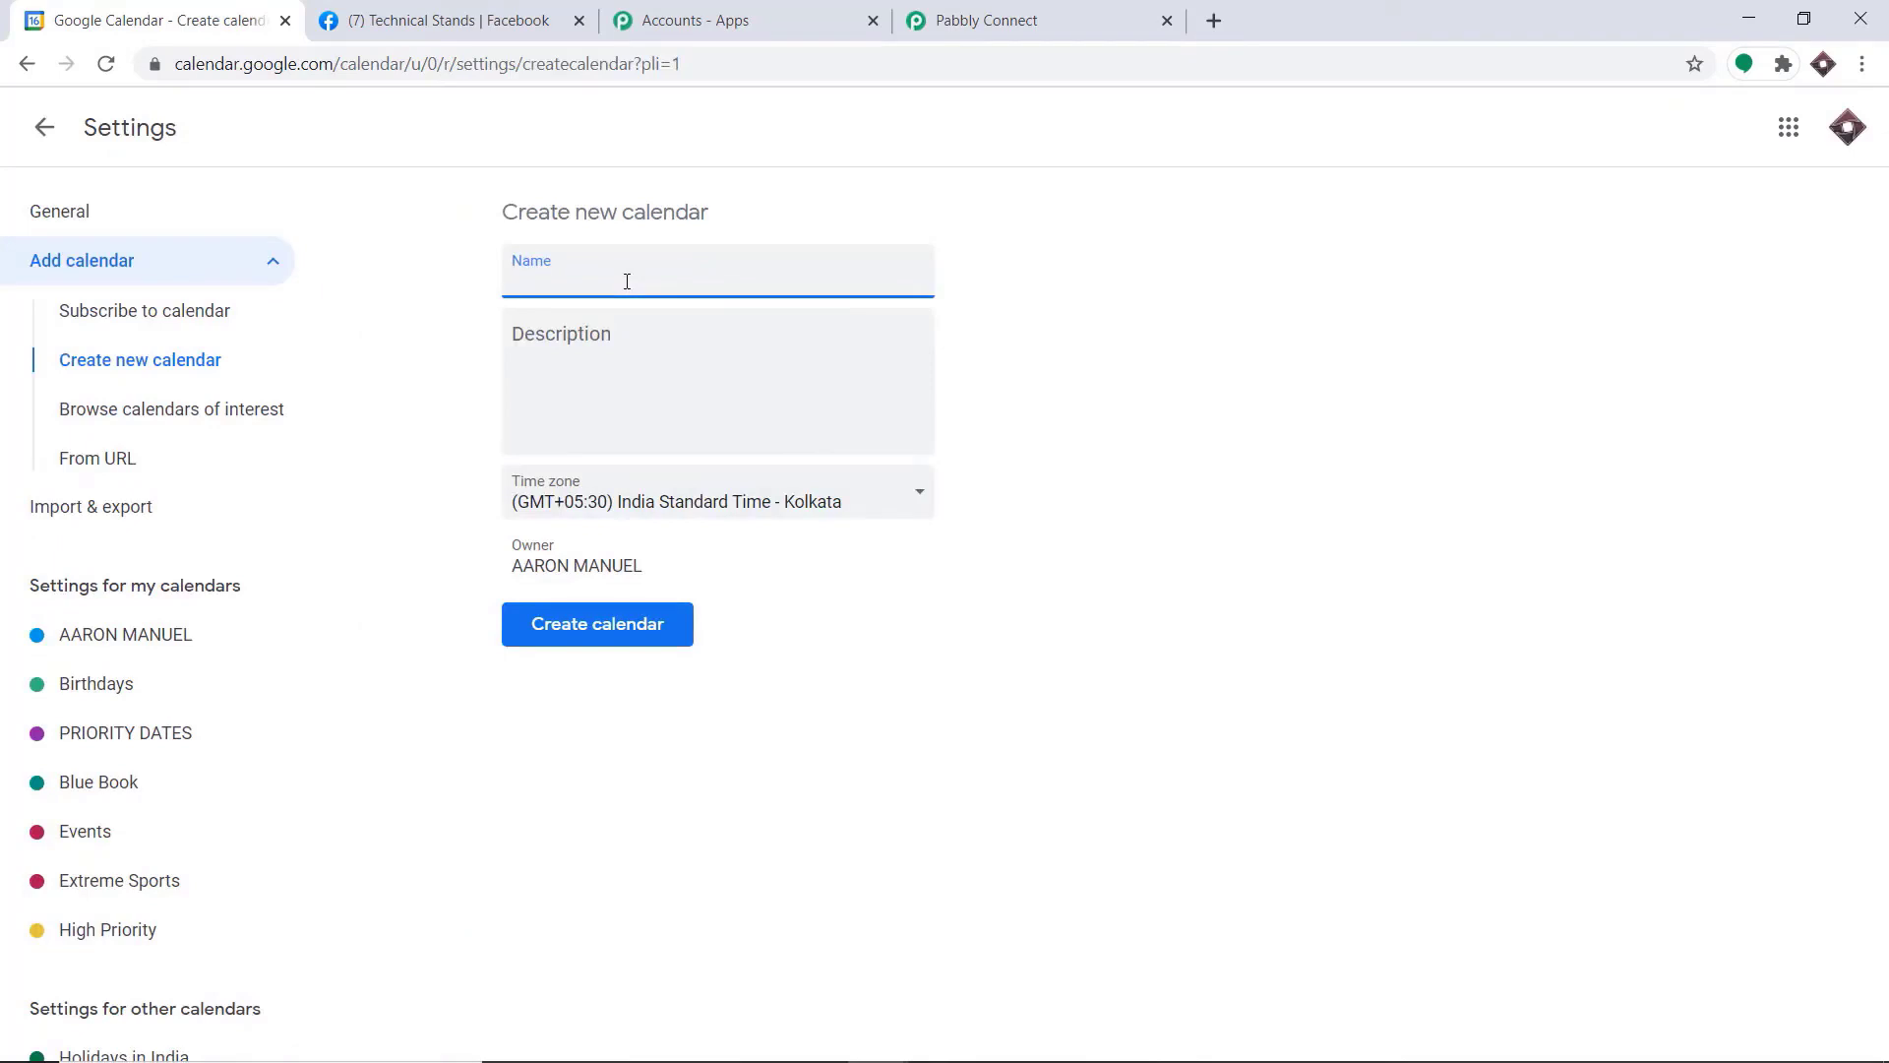
type("Event")
key("BackSpace")
key("BackSpace")
key("BackSpace")
key("BackSpace")
key("BackSpace")
type("Important Events")
left_click(615, 638)
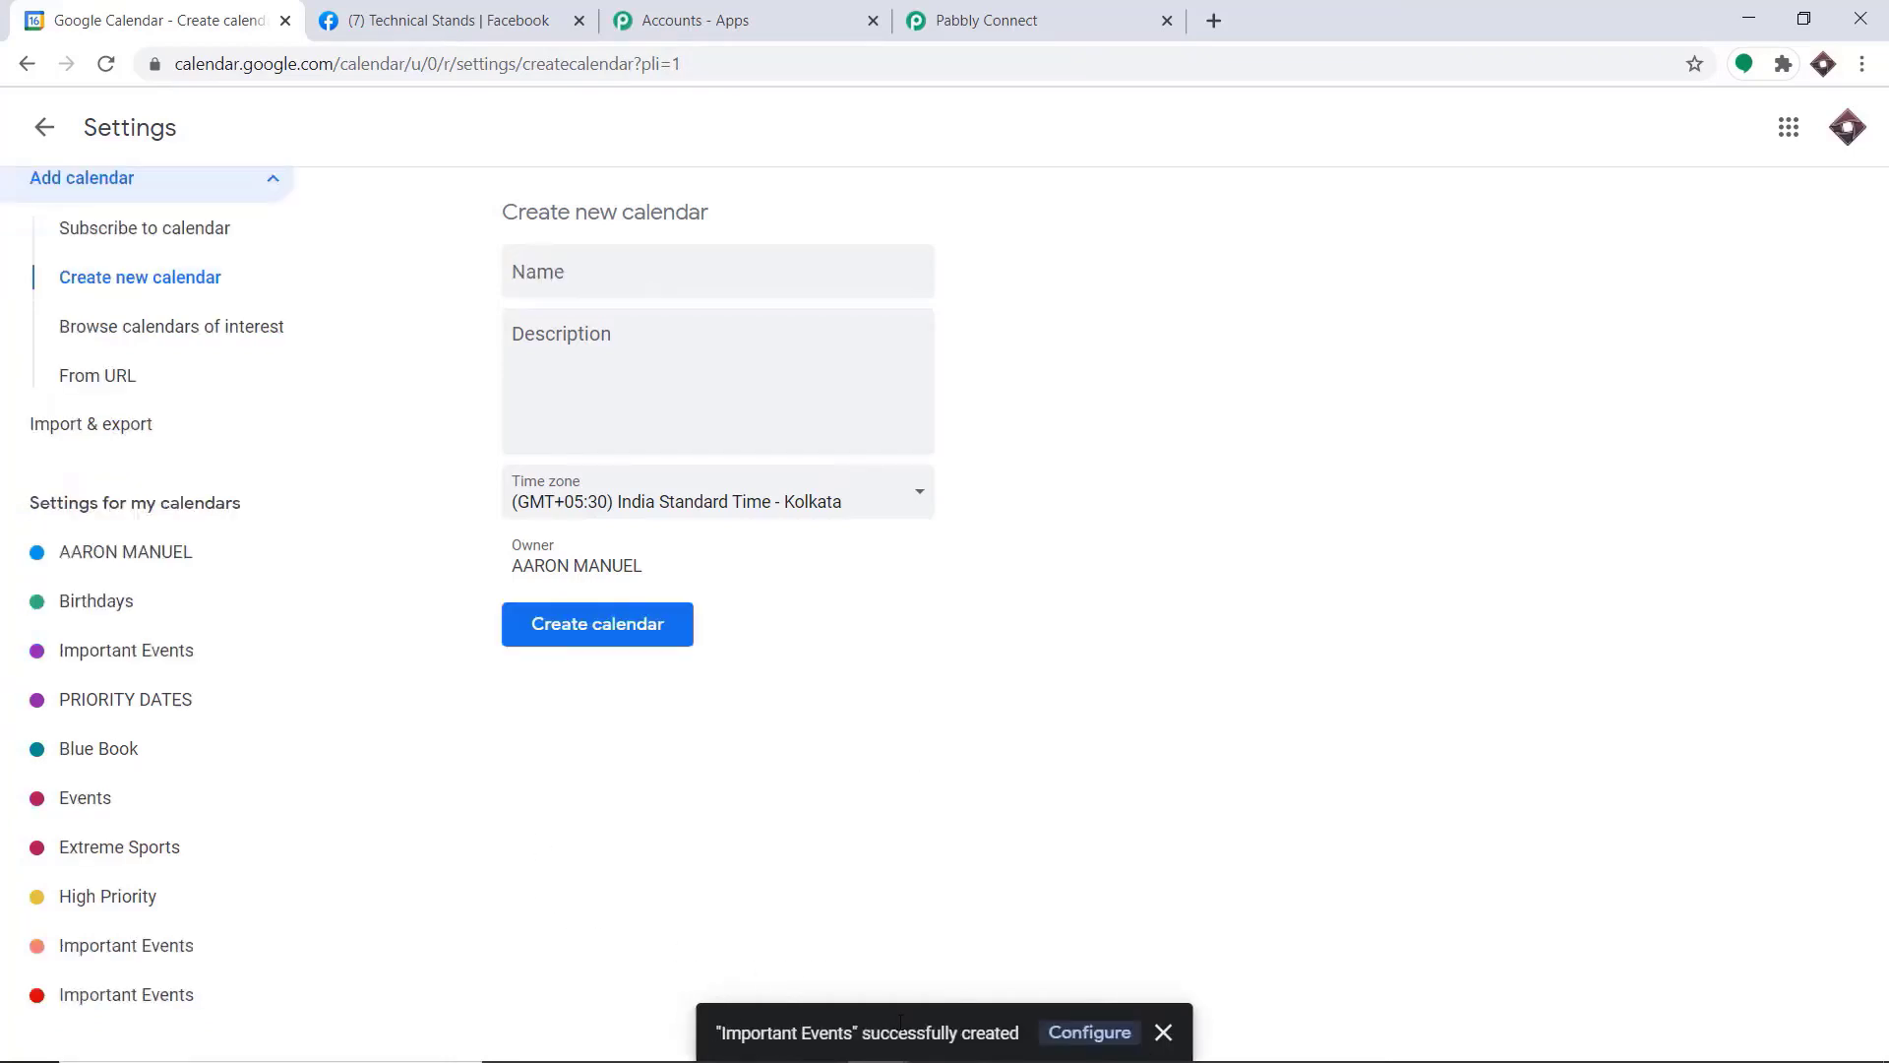
Switch back to Pabbly Connect, refresh the trigger's calendars and open the updated calendar list
left_click(1029, 14)
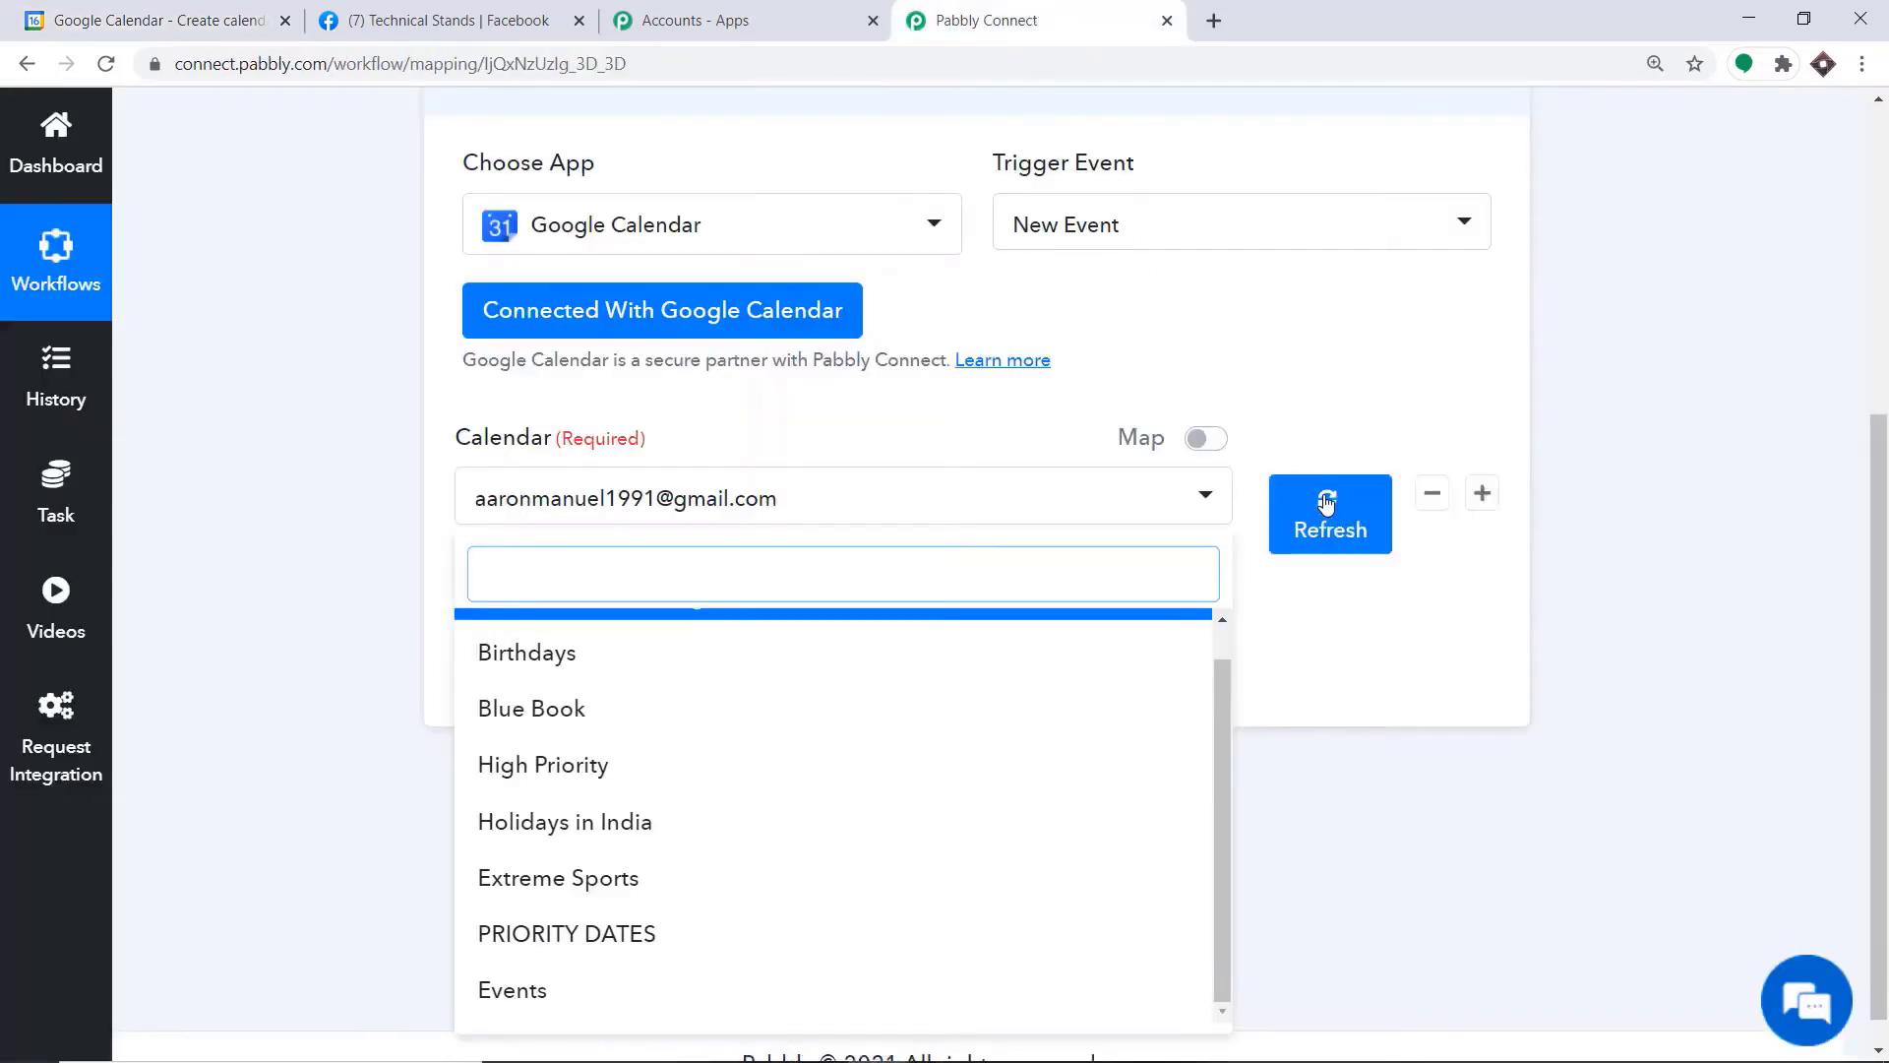
left_click(1331, 500)
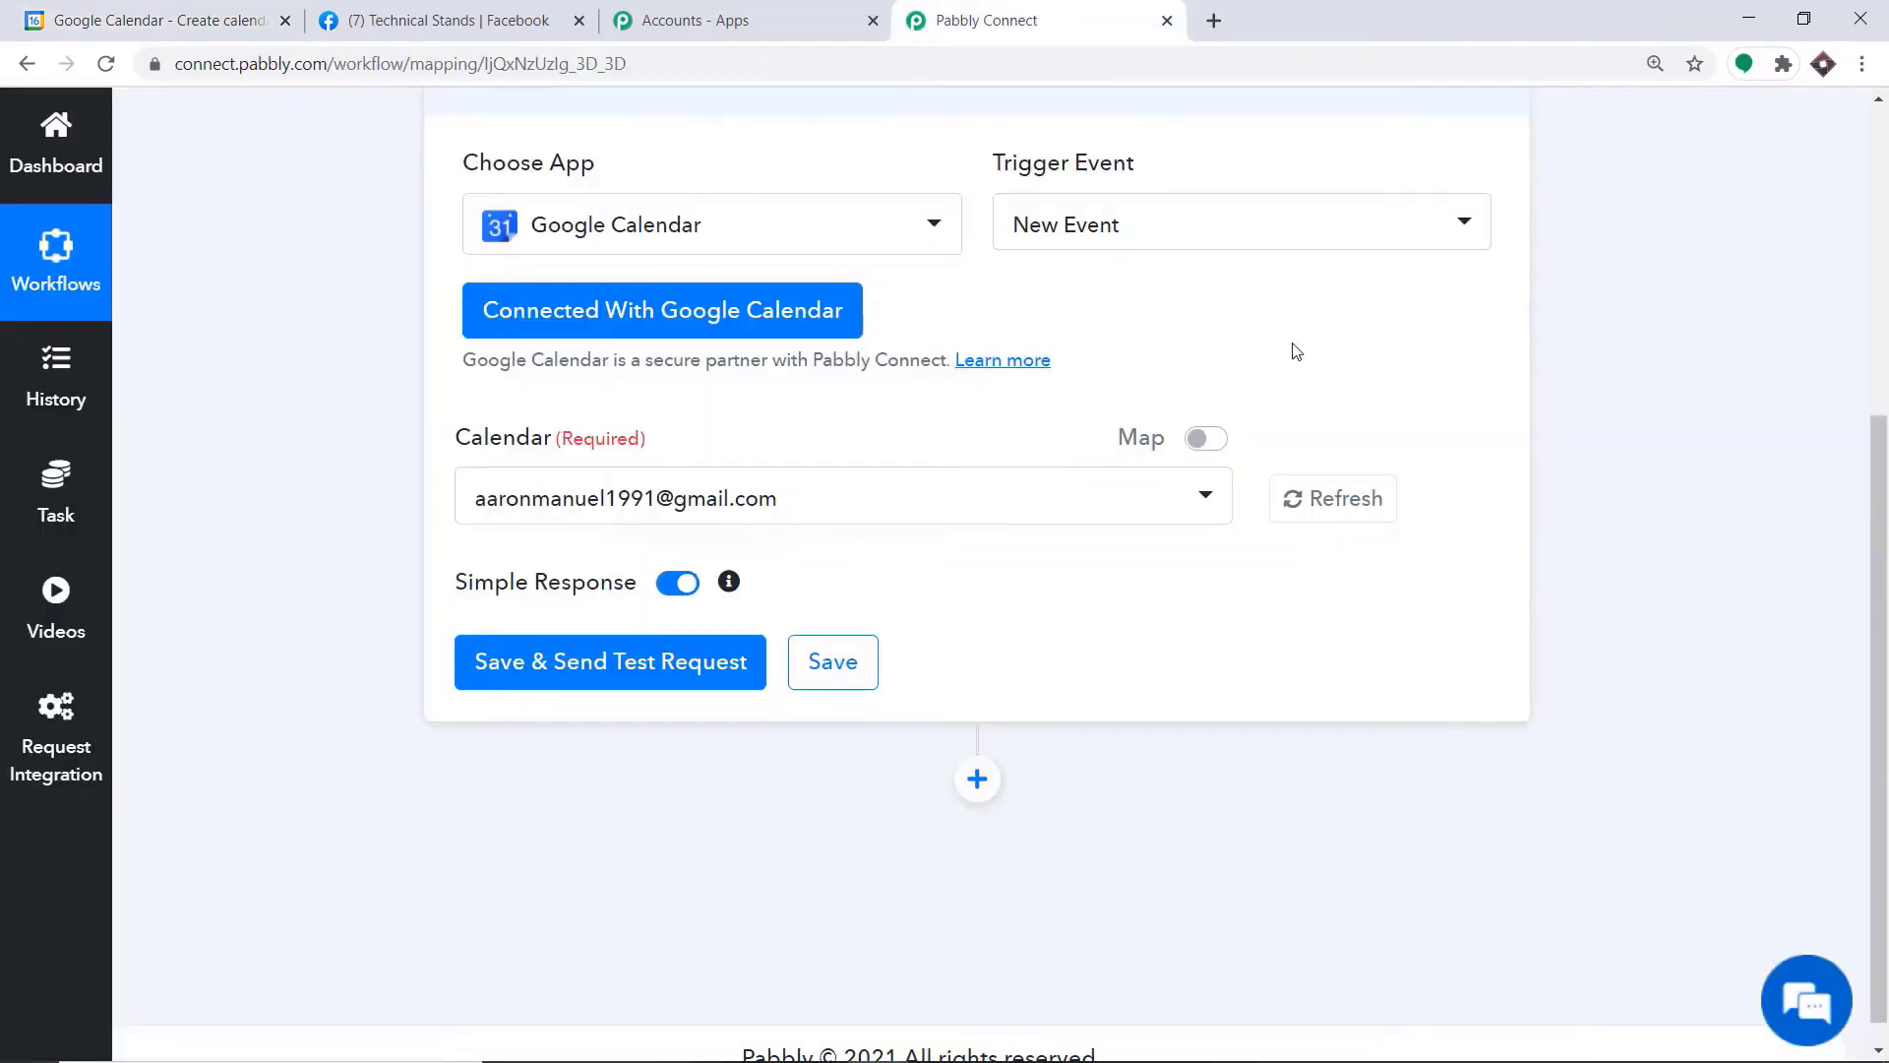
left_click(709, 513)
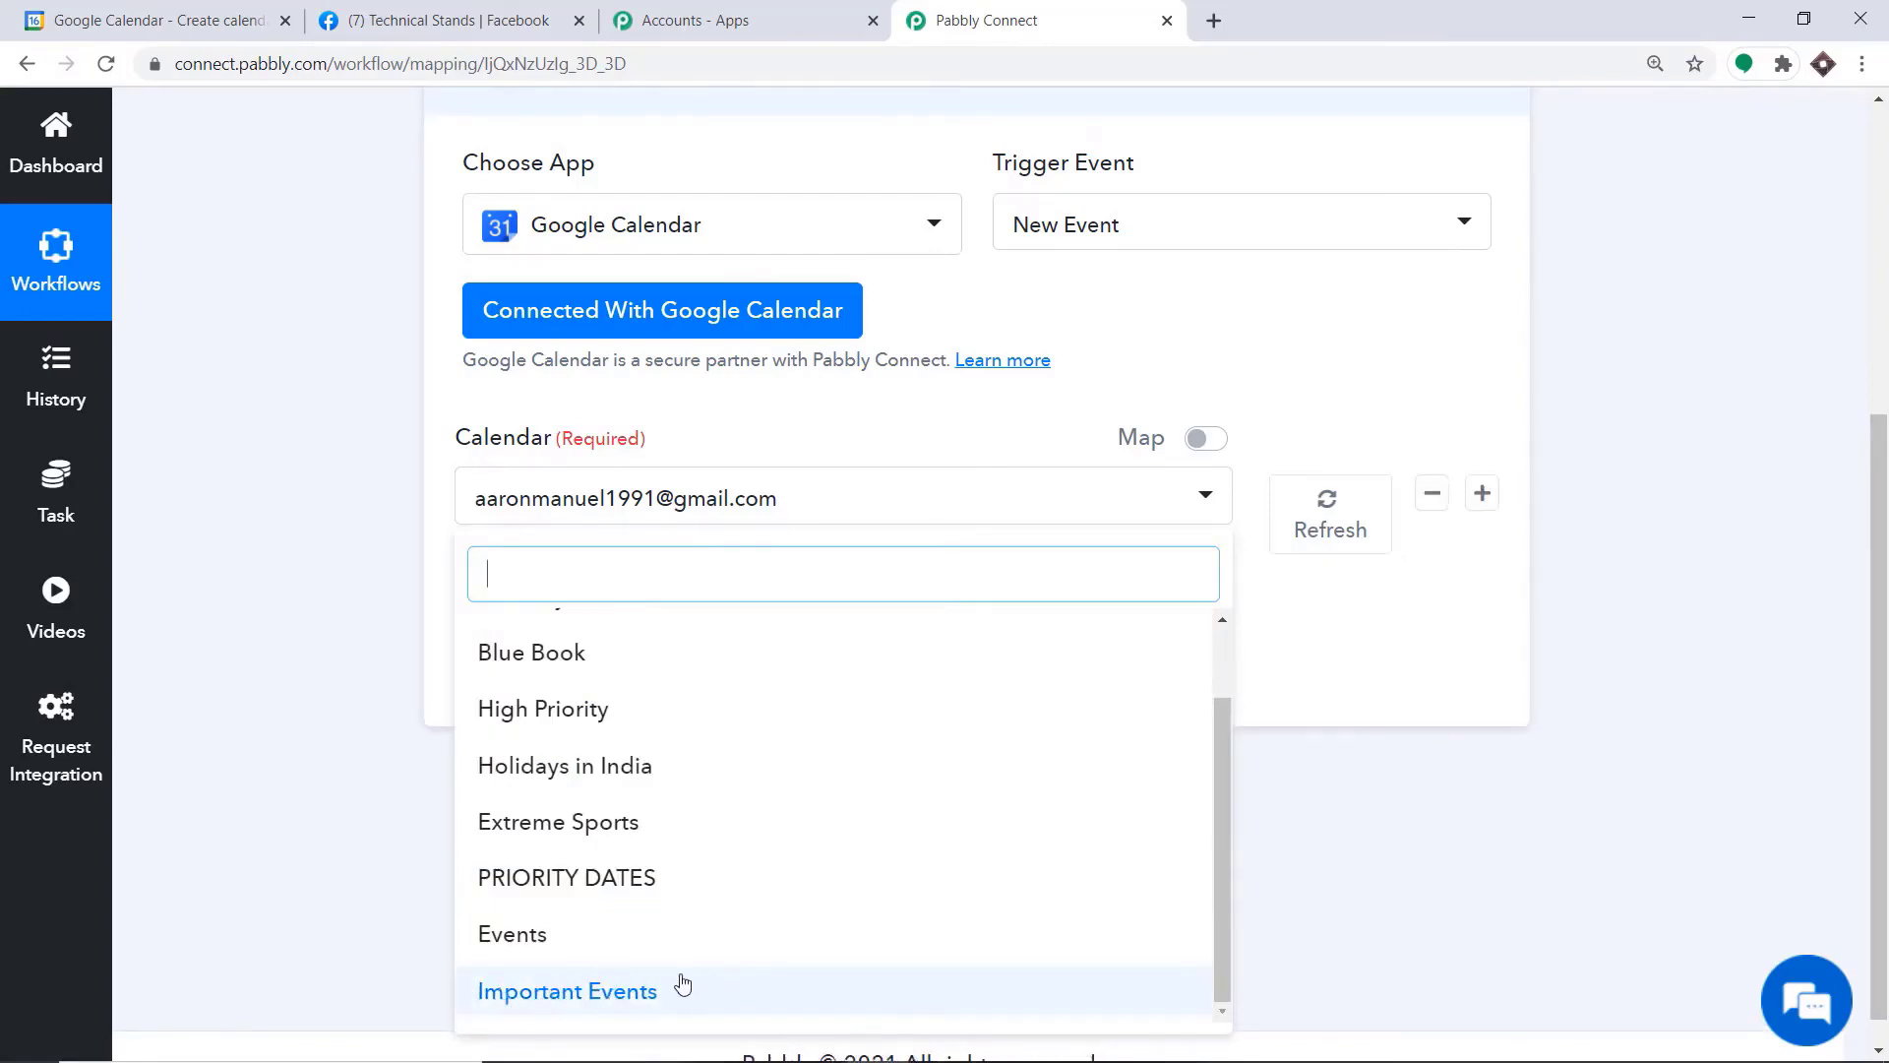
Check the refreshed trigger calendar list against the calendars in Google Calendar's settings
left_click(153, 20)
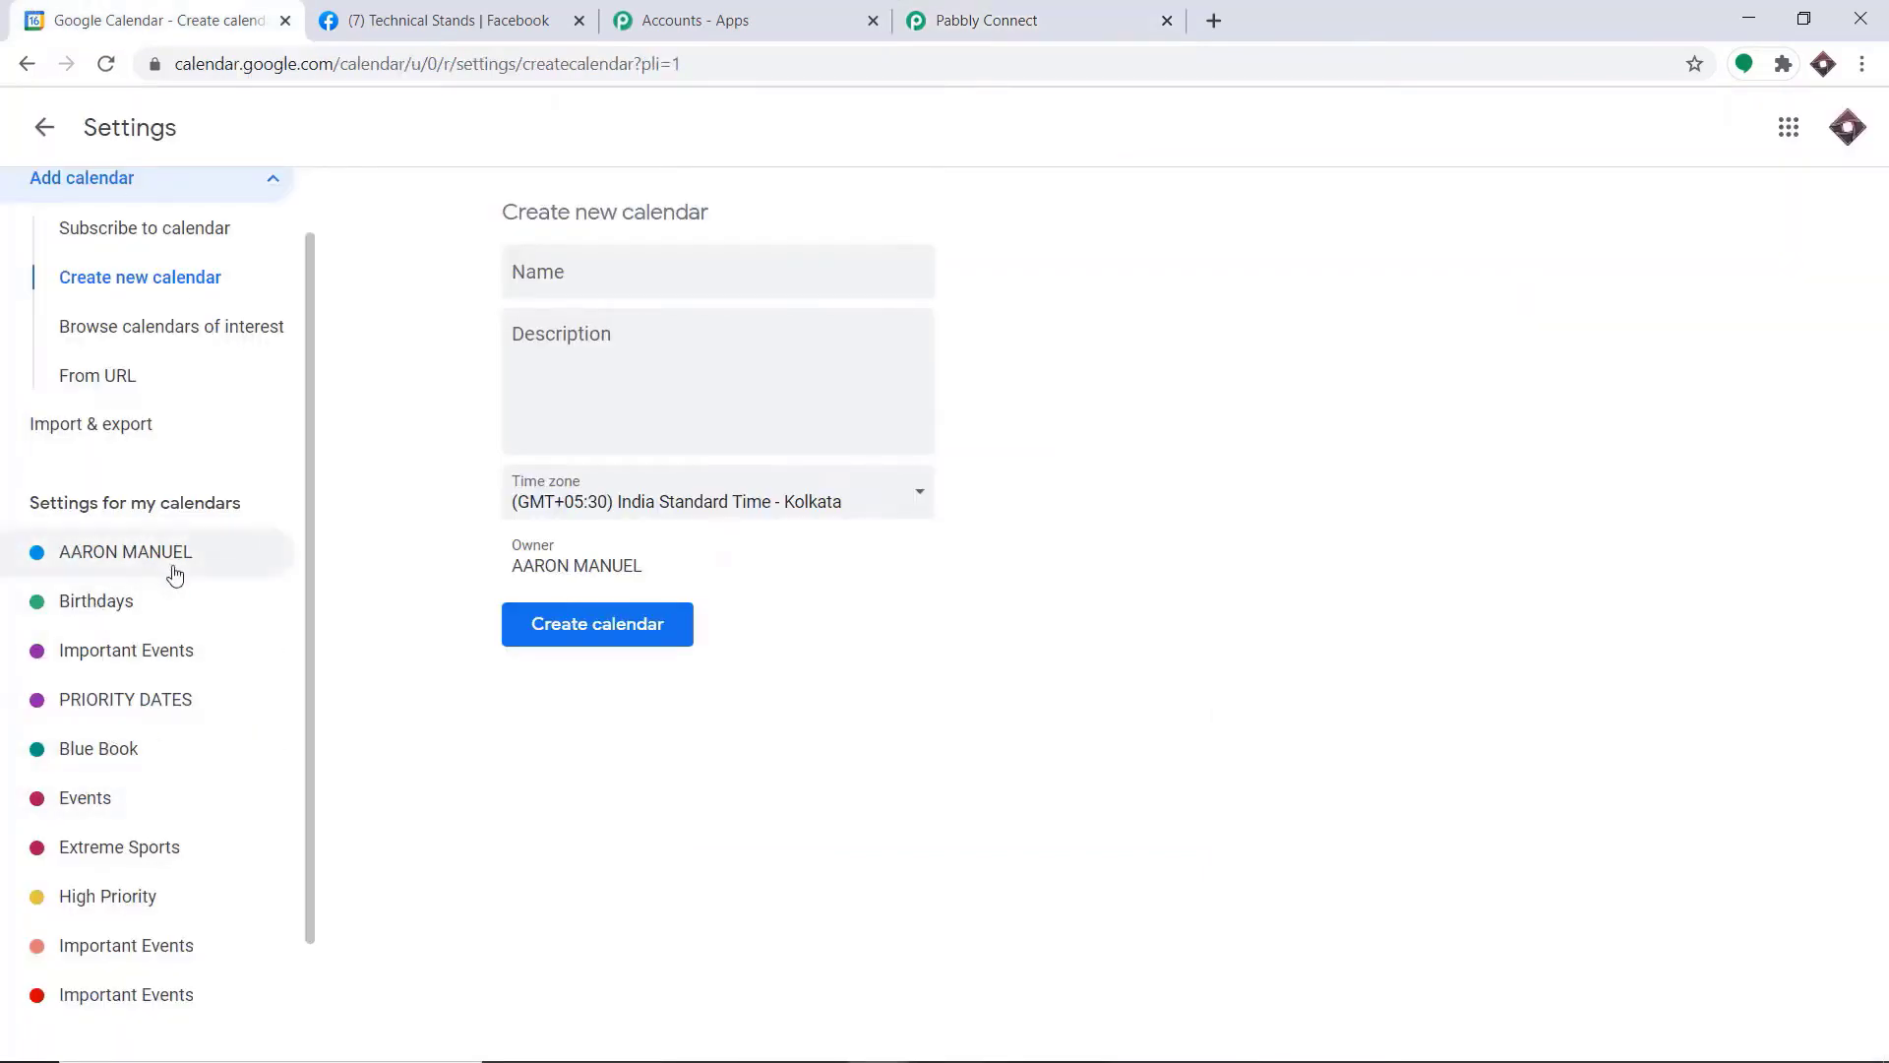
left_click(929, 22)
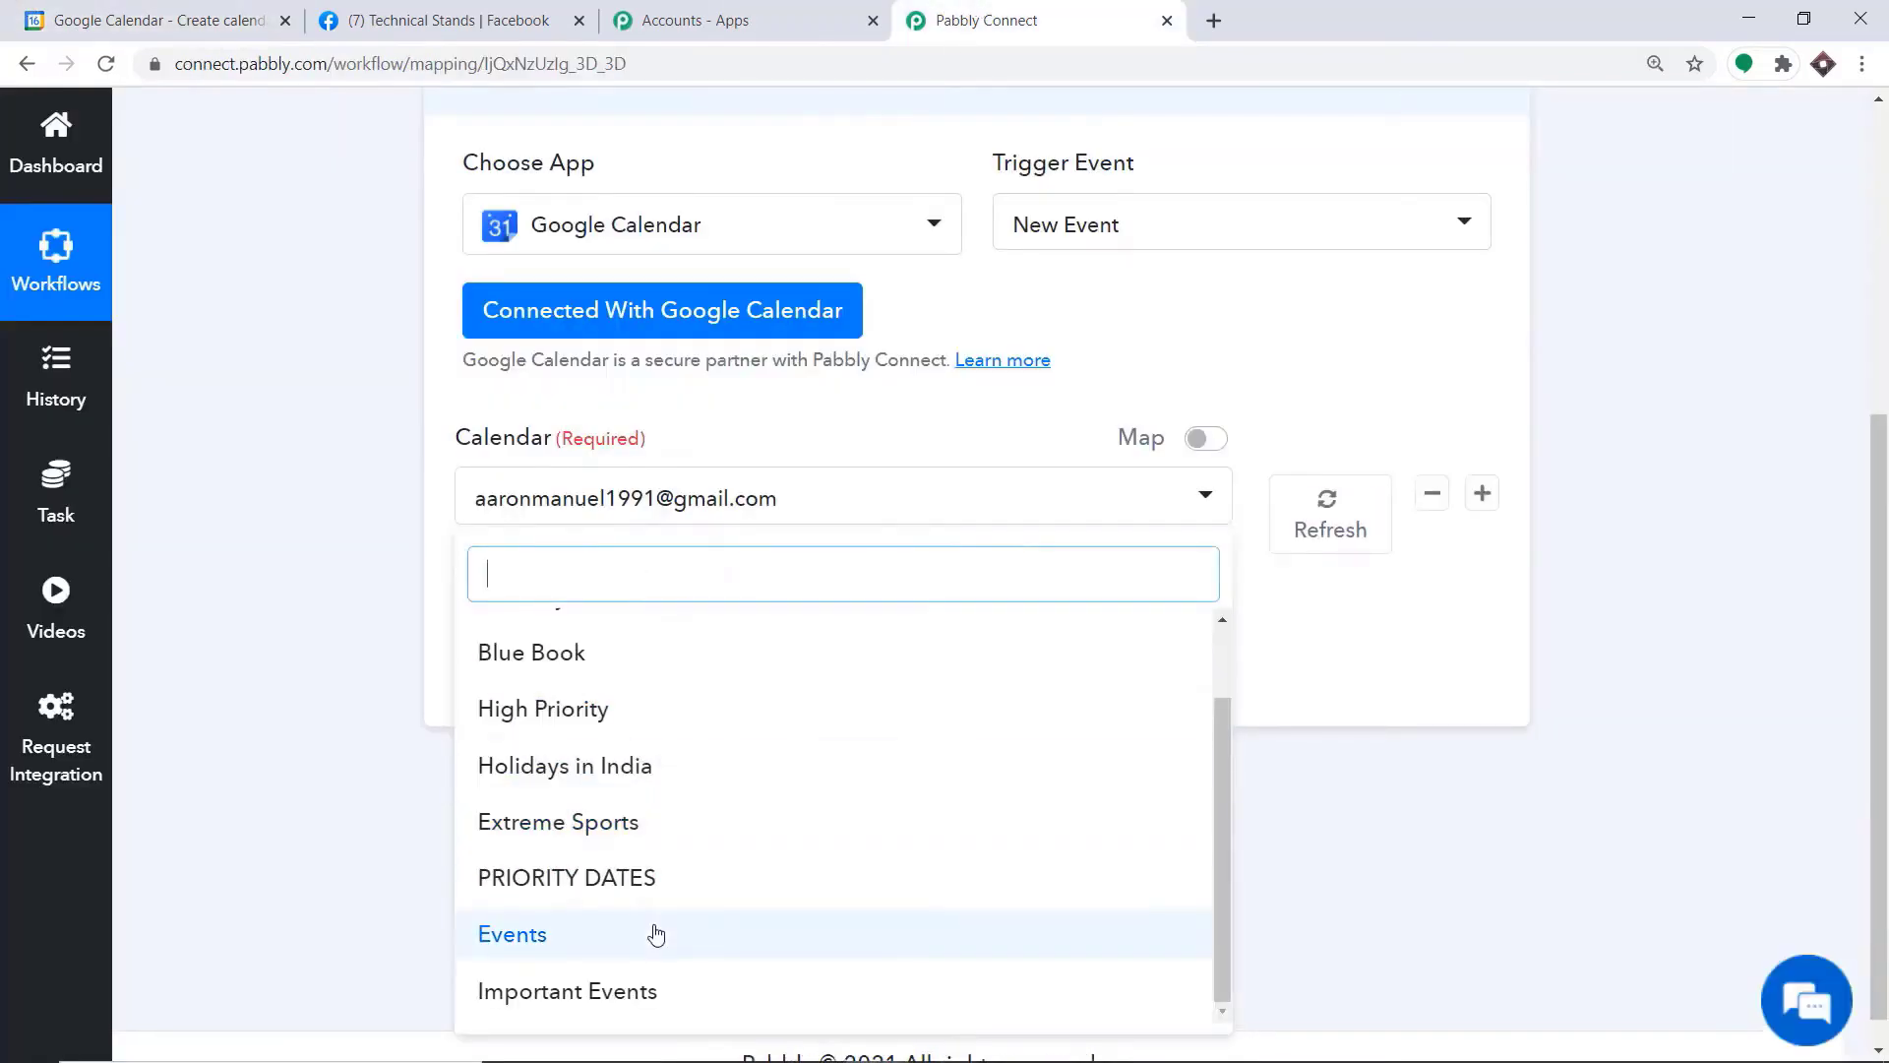
left_click(90, 8)
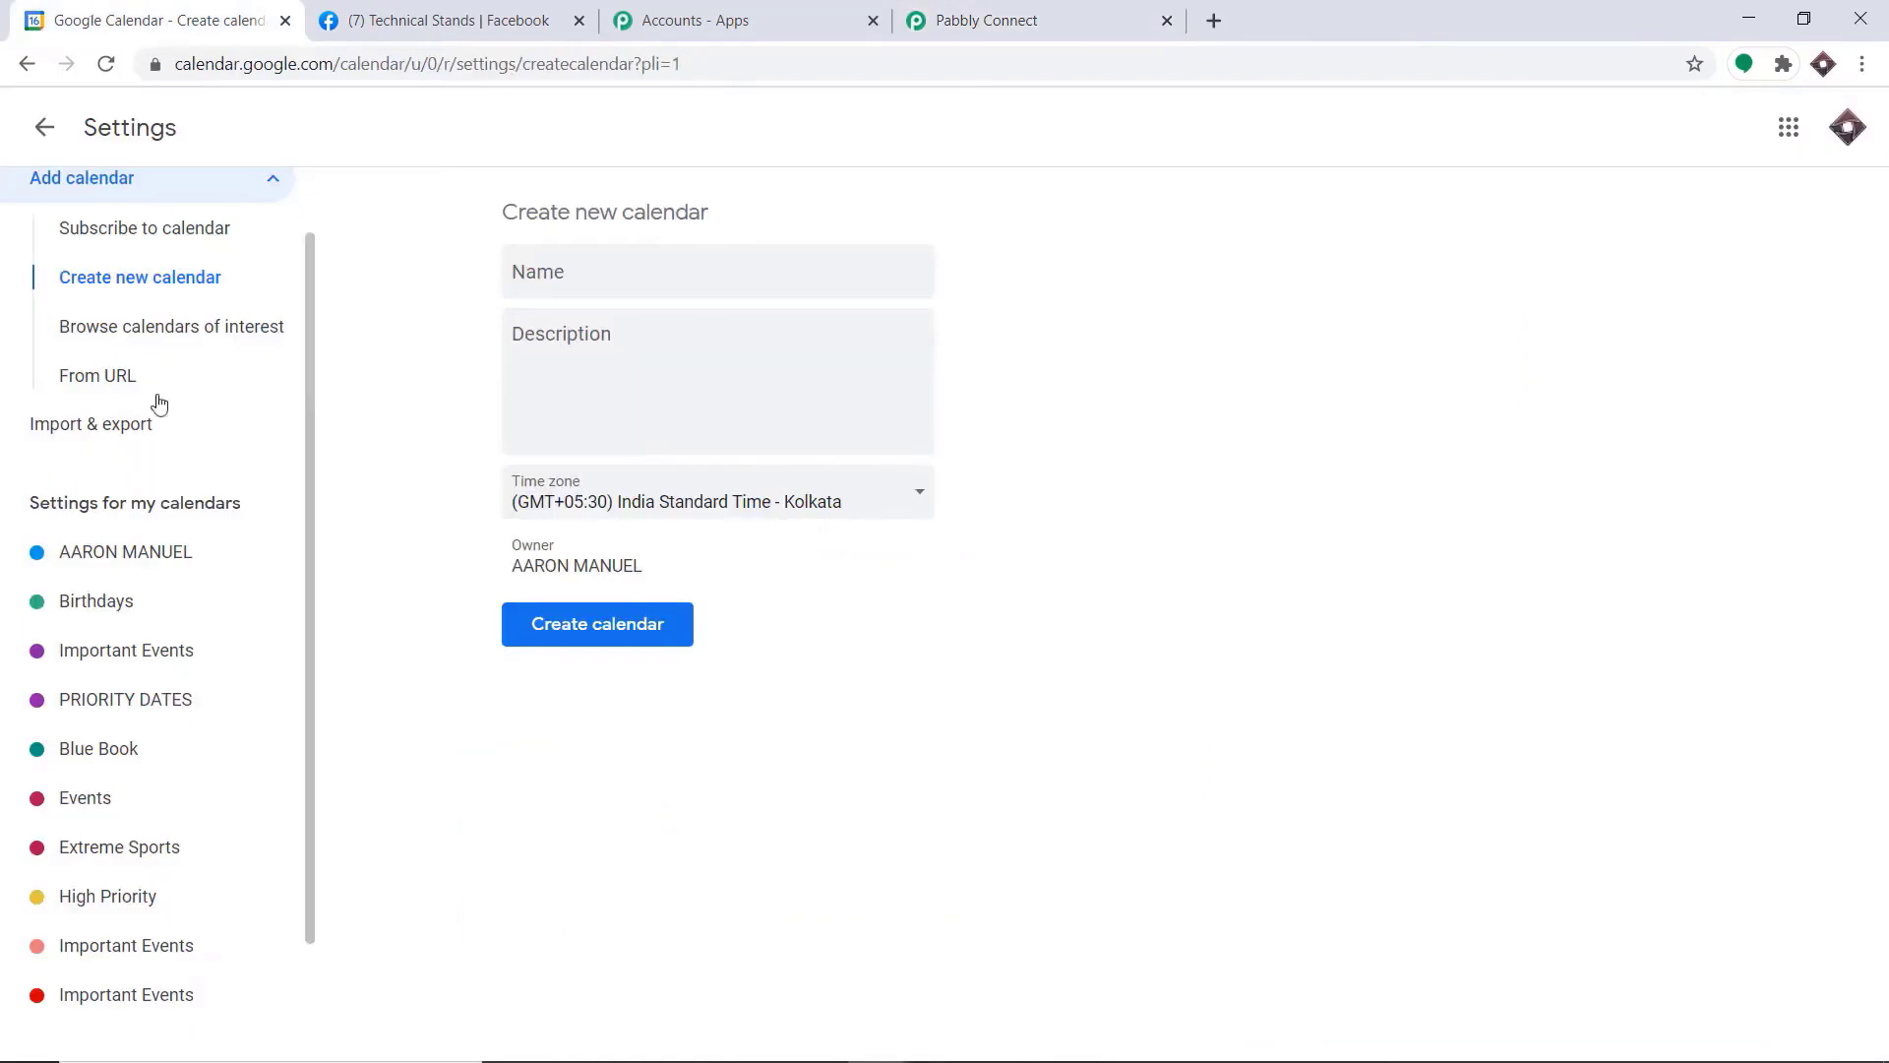
View the settings of the new Important Events calendar, return to the day view and hide the PRIORITY DATES calendar
left_click(142, 657)
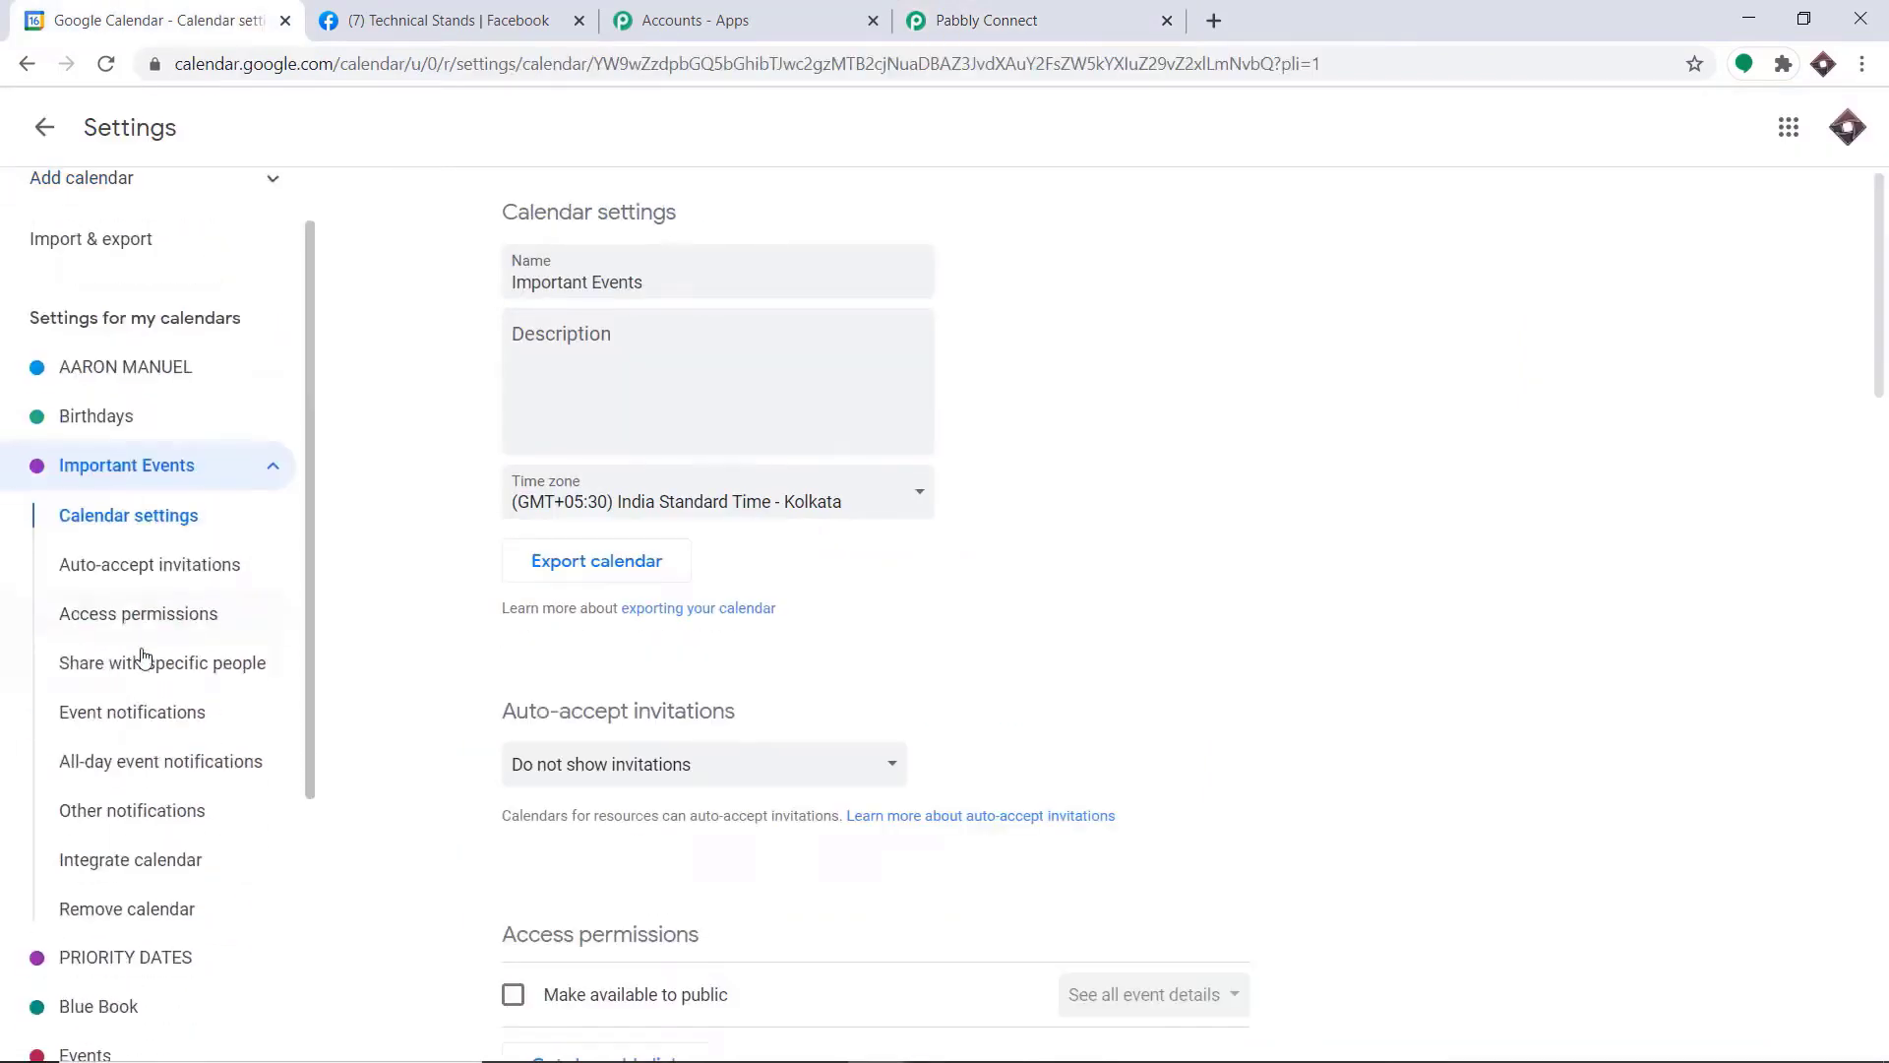
scroll(232, 414, "up", 2)
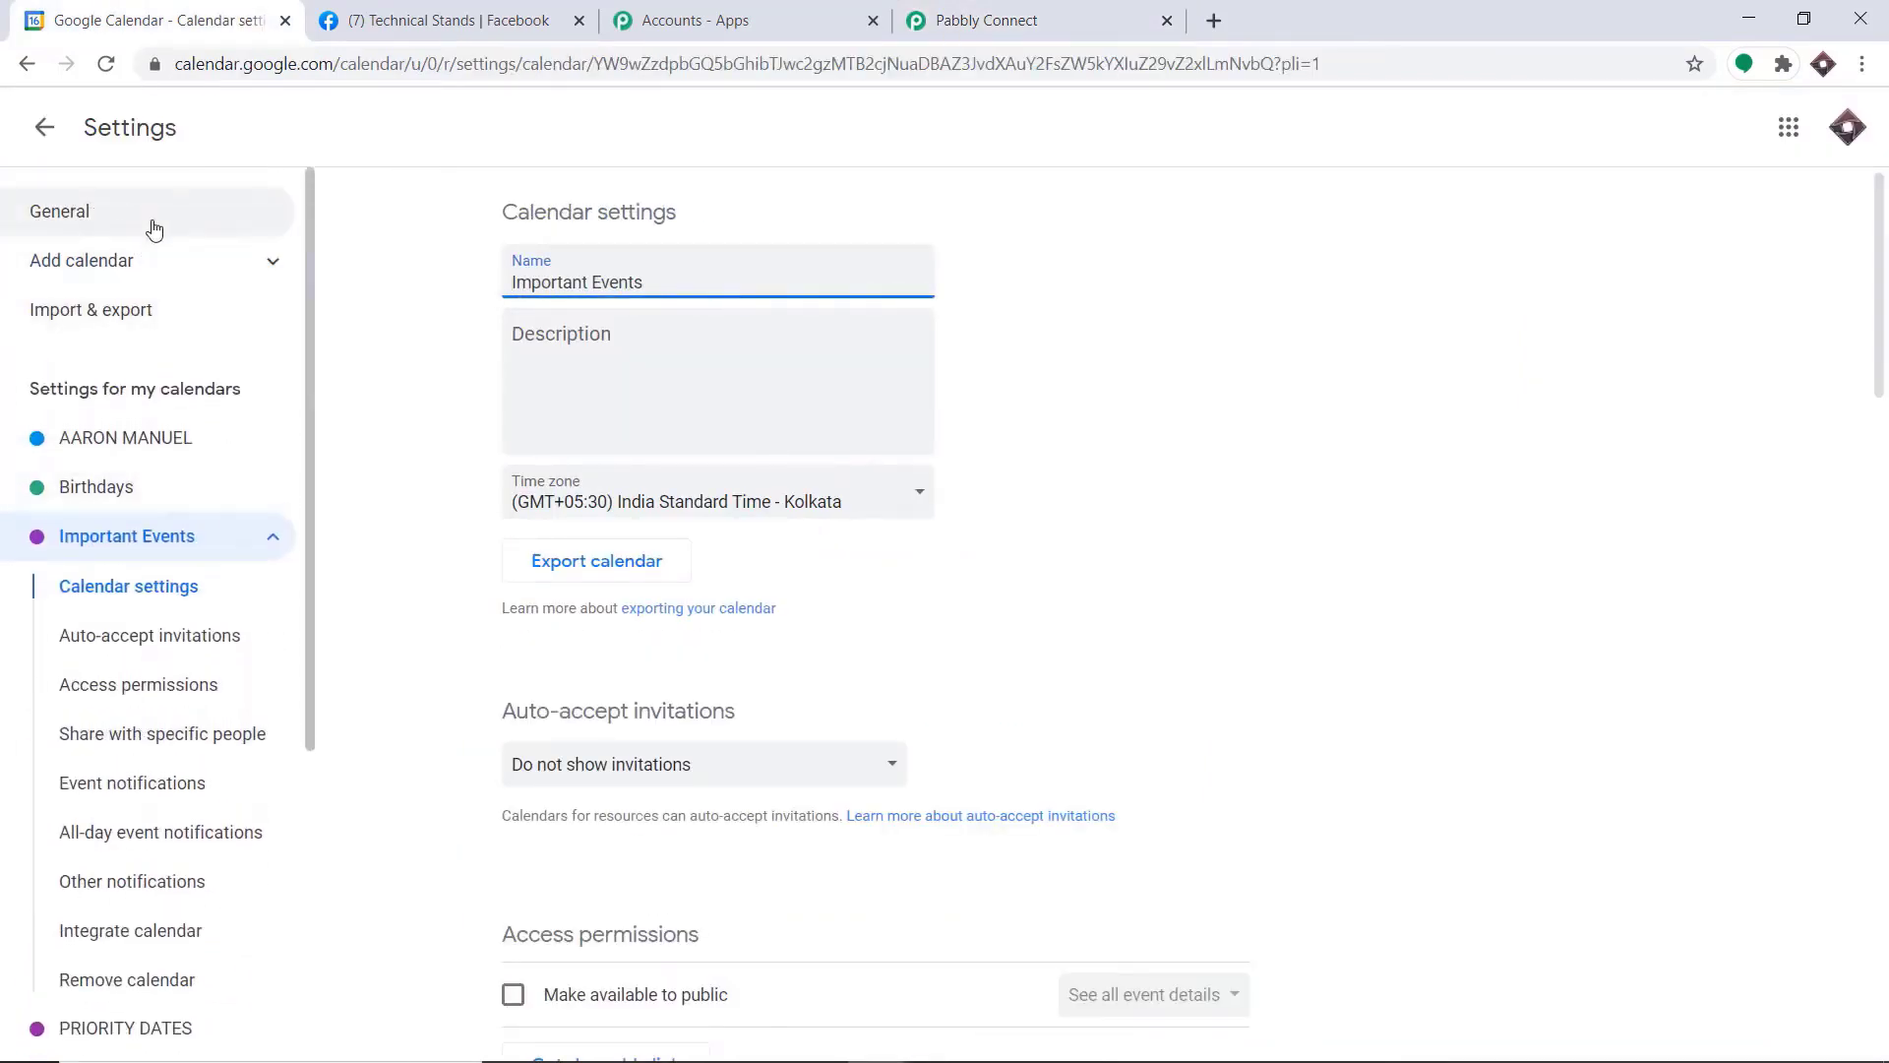
left_click(47, 132)
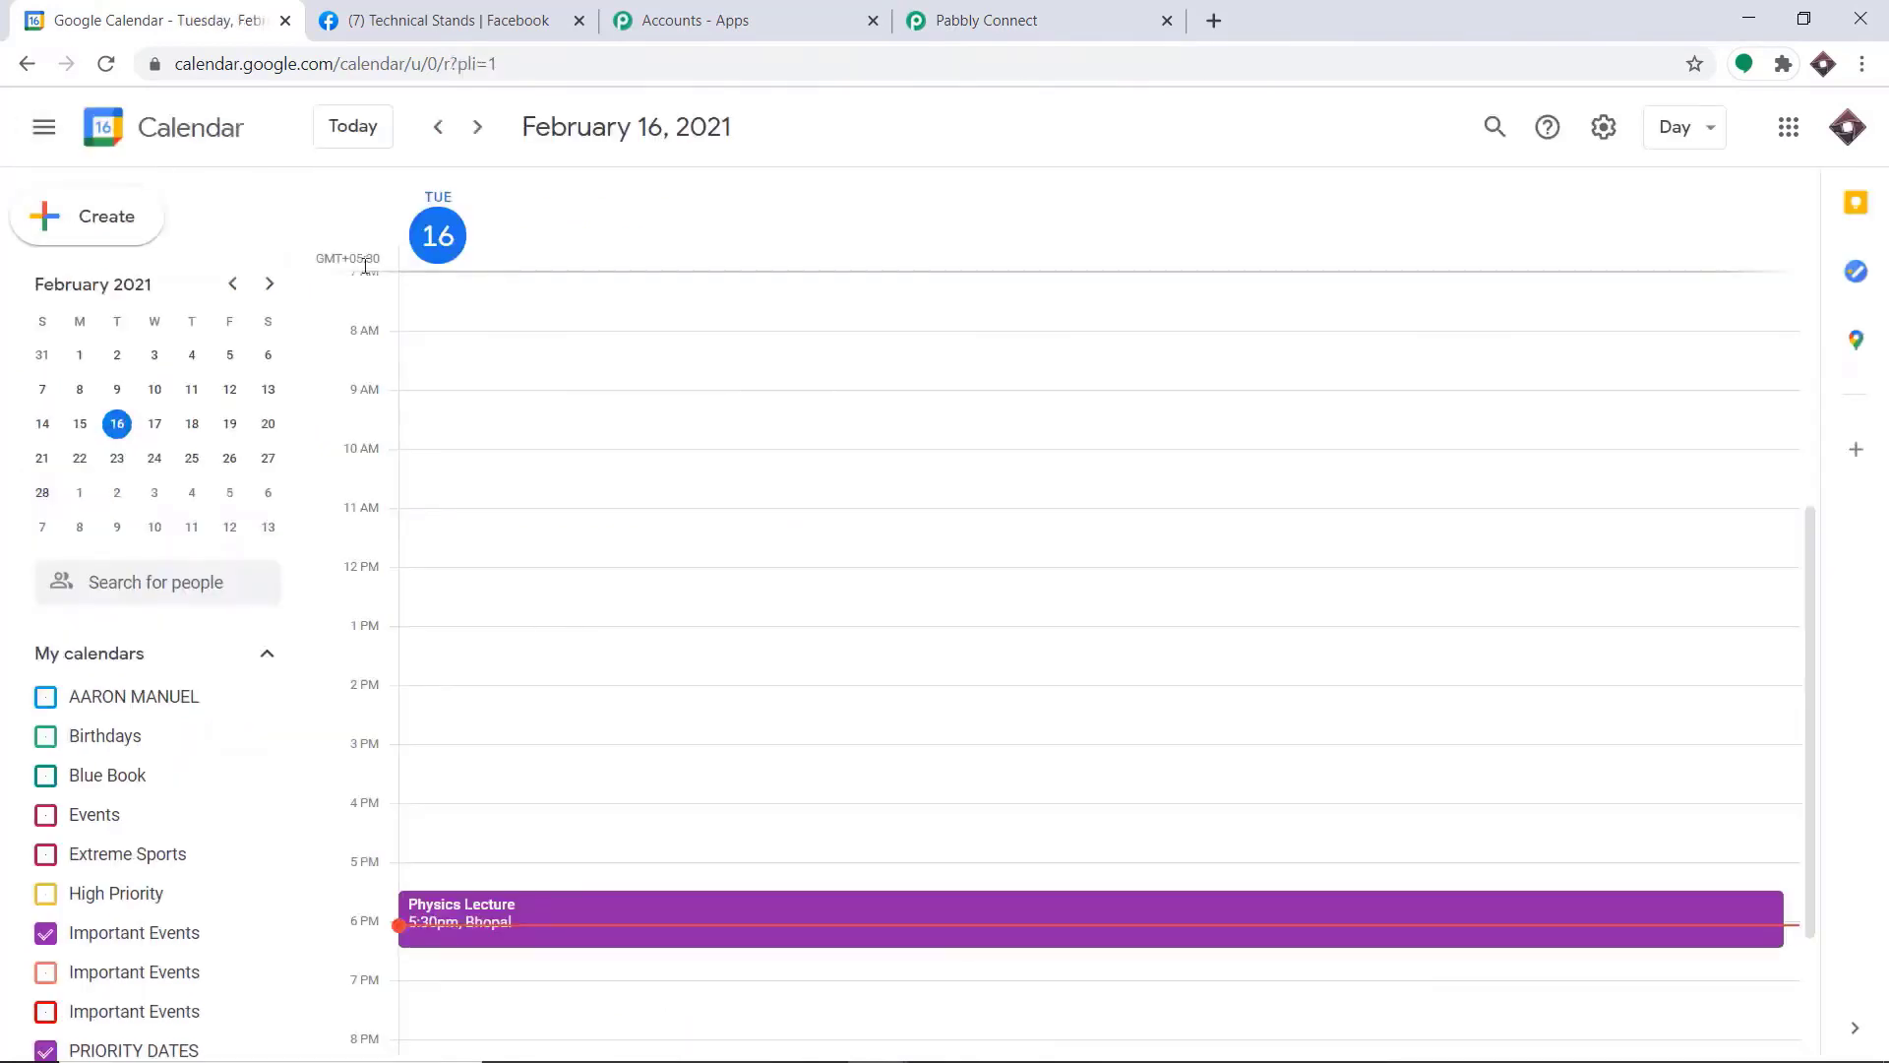
left_click(45, 1050)
scroll(196, 886, "down", 3)
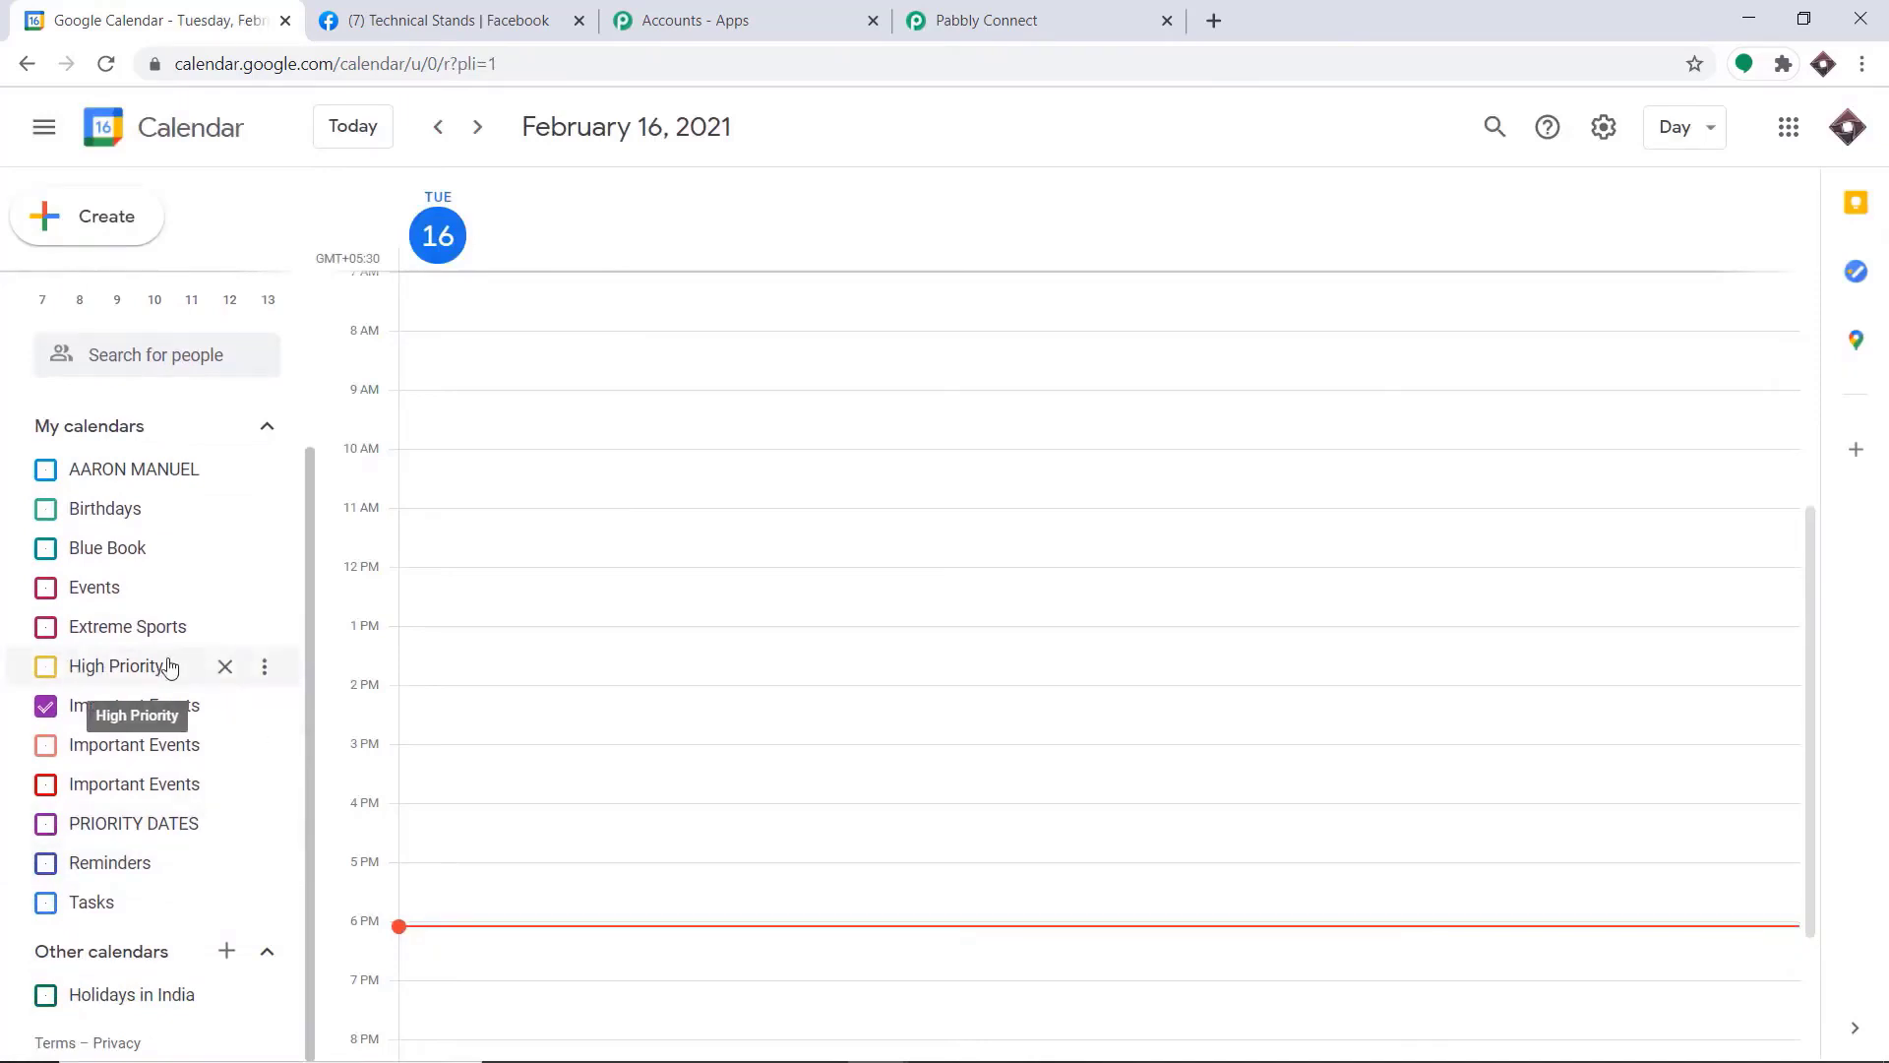
scroll(161, 662, "up", 3)
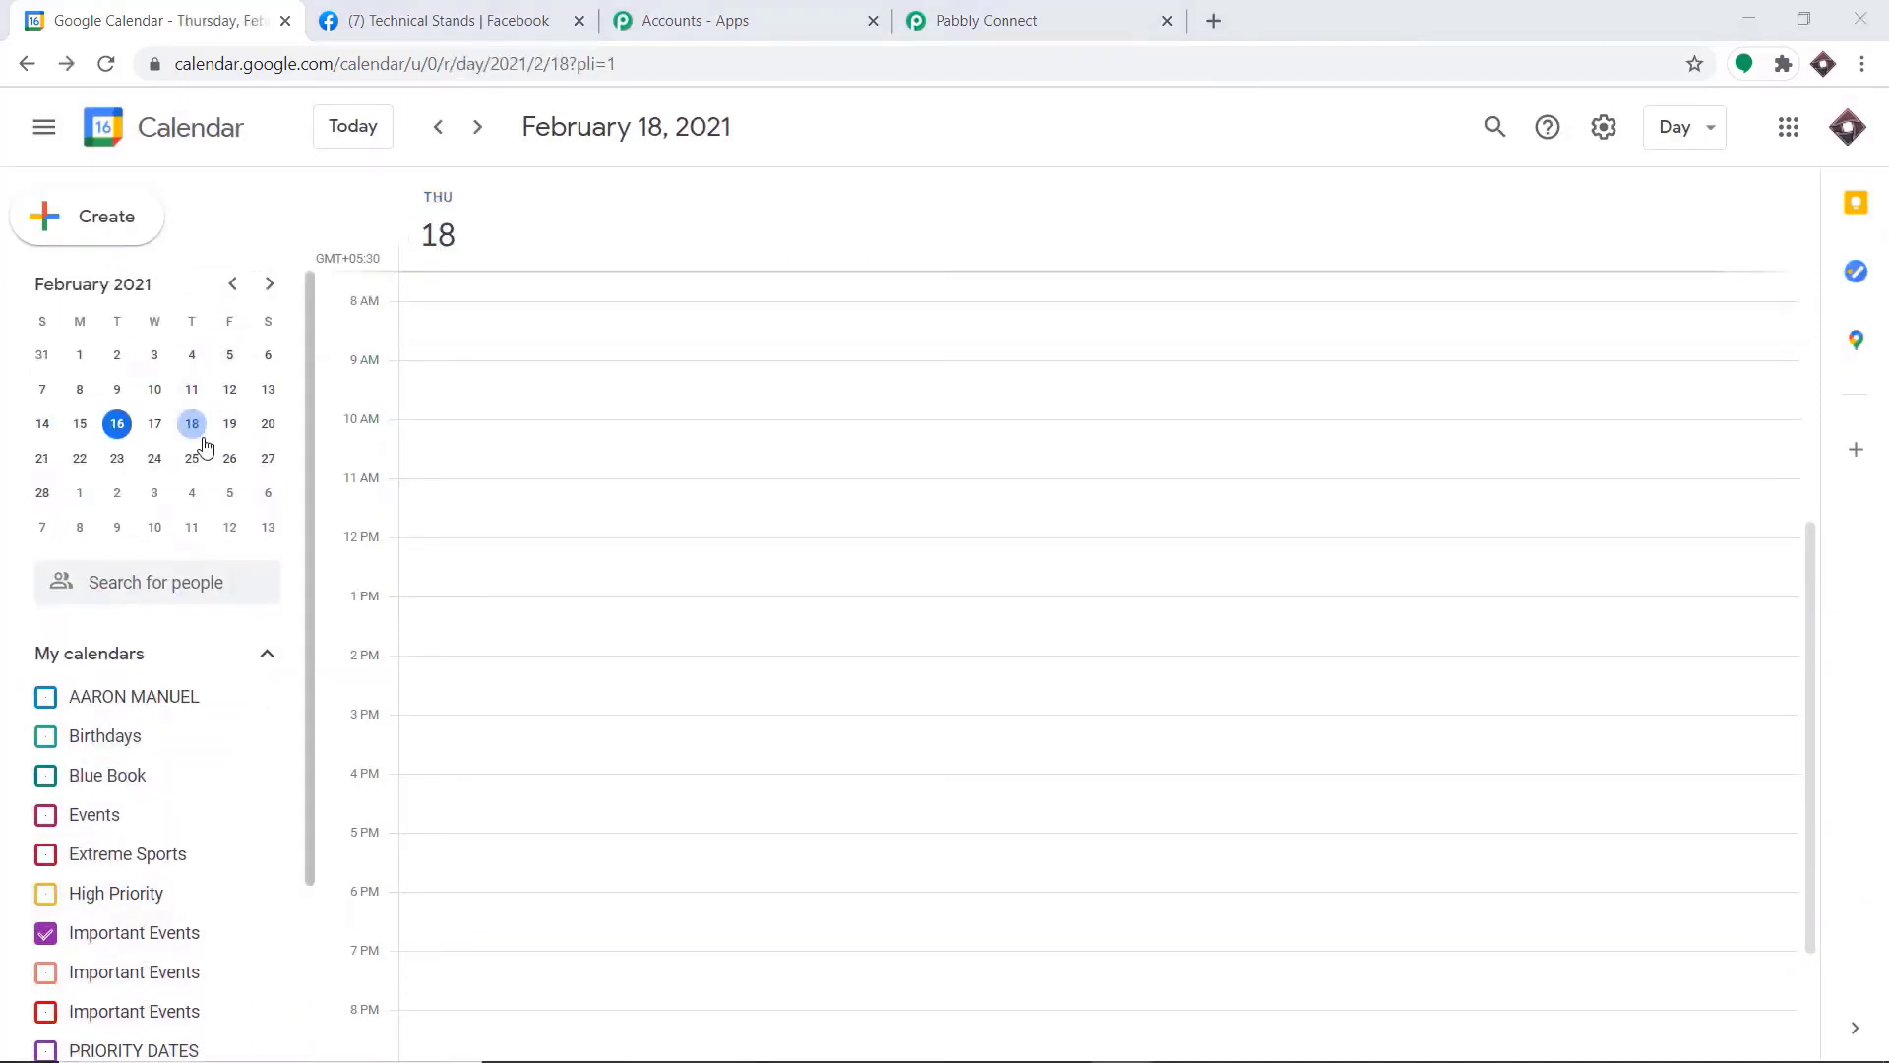
Start a new event on February 18, 2021 in the Important Events calendar, titled "Physics Lecture 101"
left_click(192, 423)
left_click(110, 232)
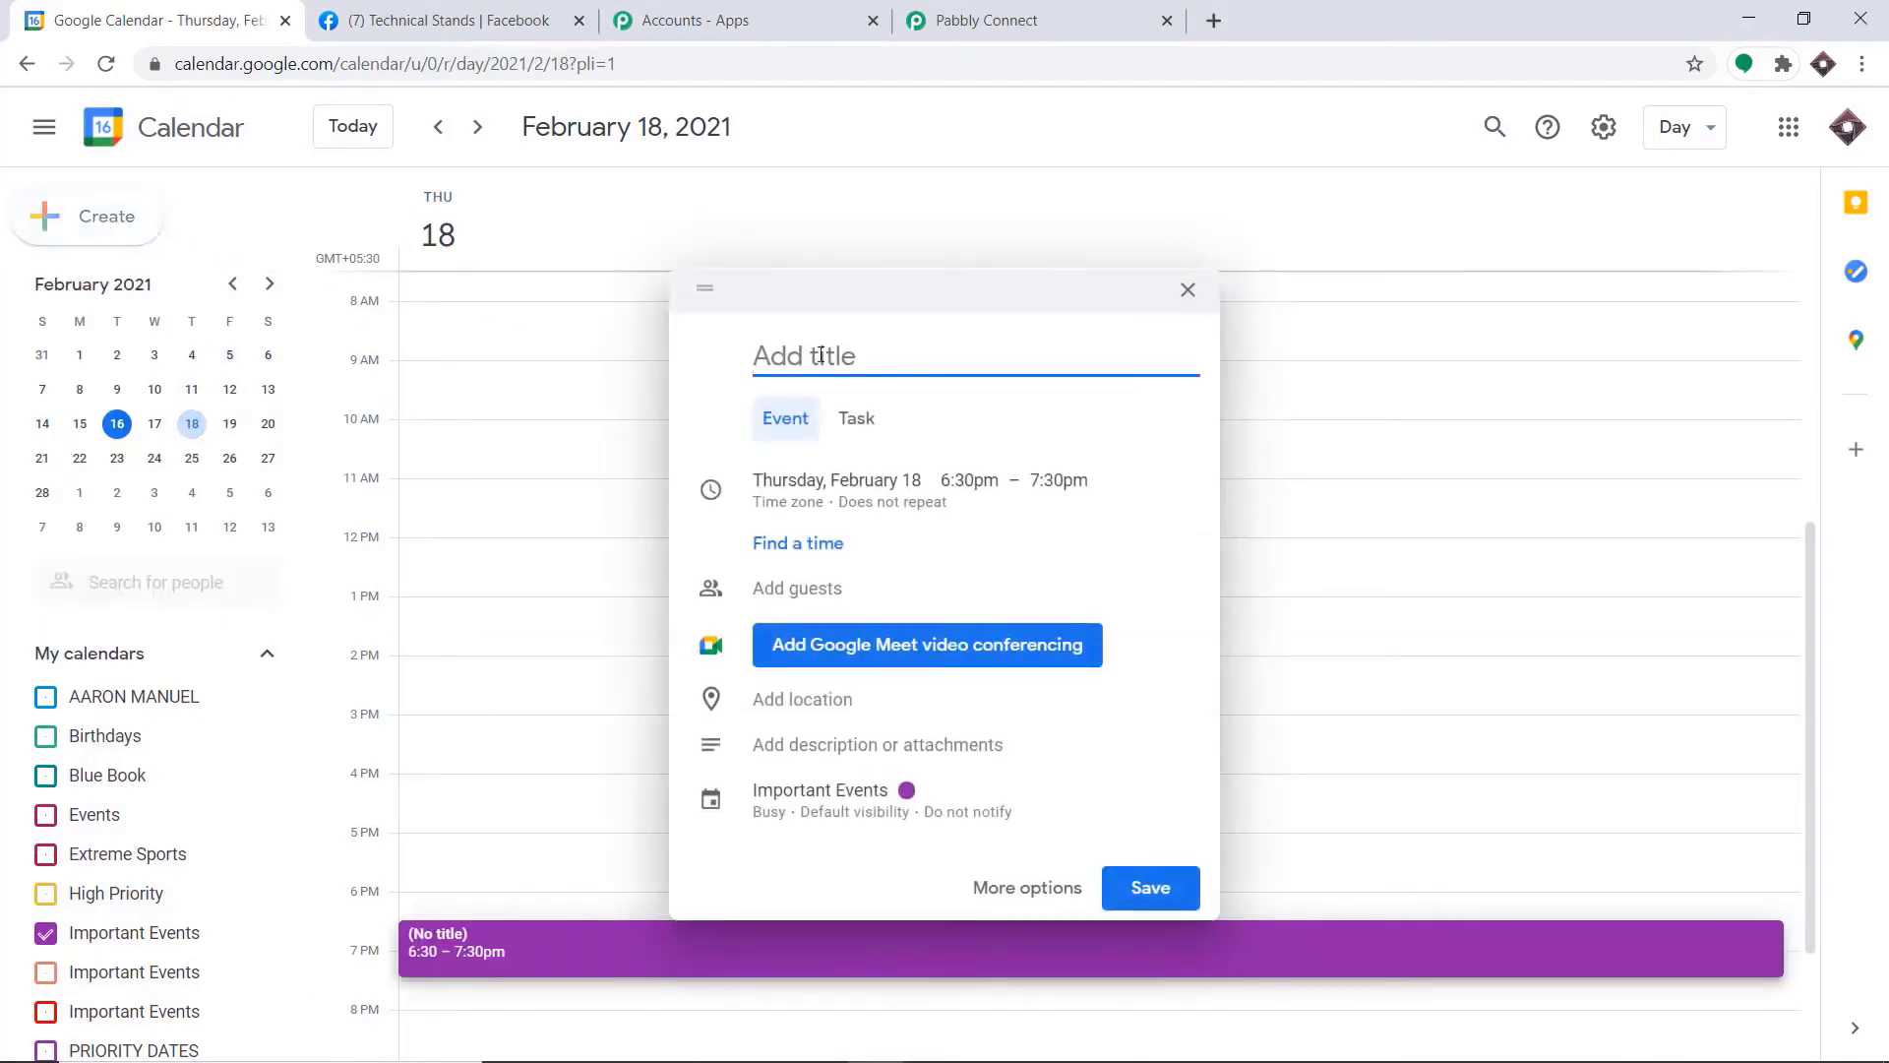
type("Physics Lecture 1010")
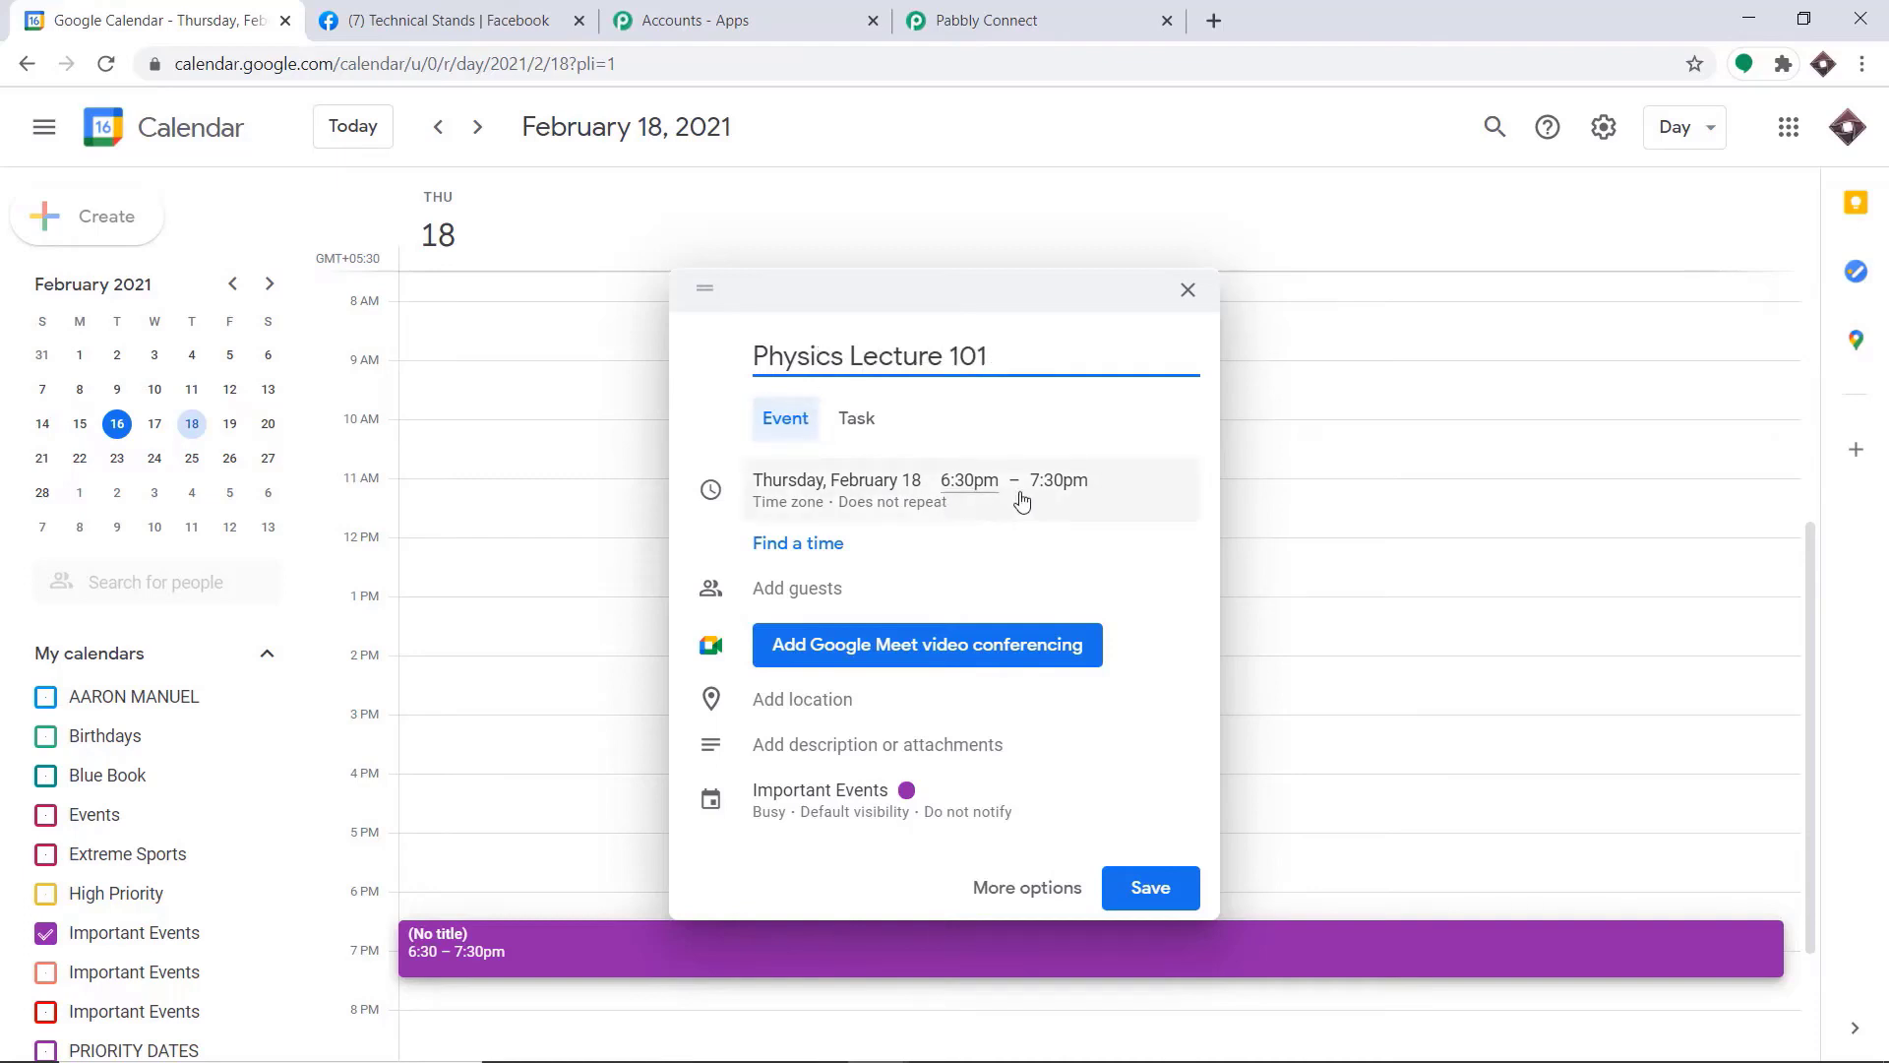
Enter the guest's e-mail address and add the event description "Subatomic particles and Big Bang Theory"
left_click(823, 589)
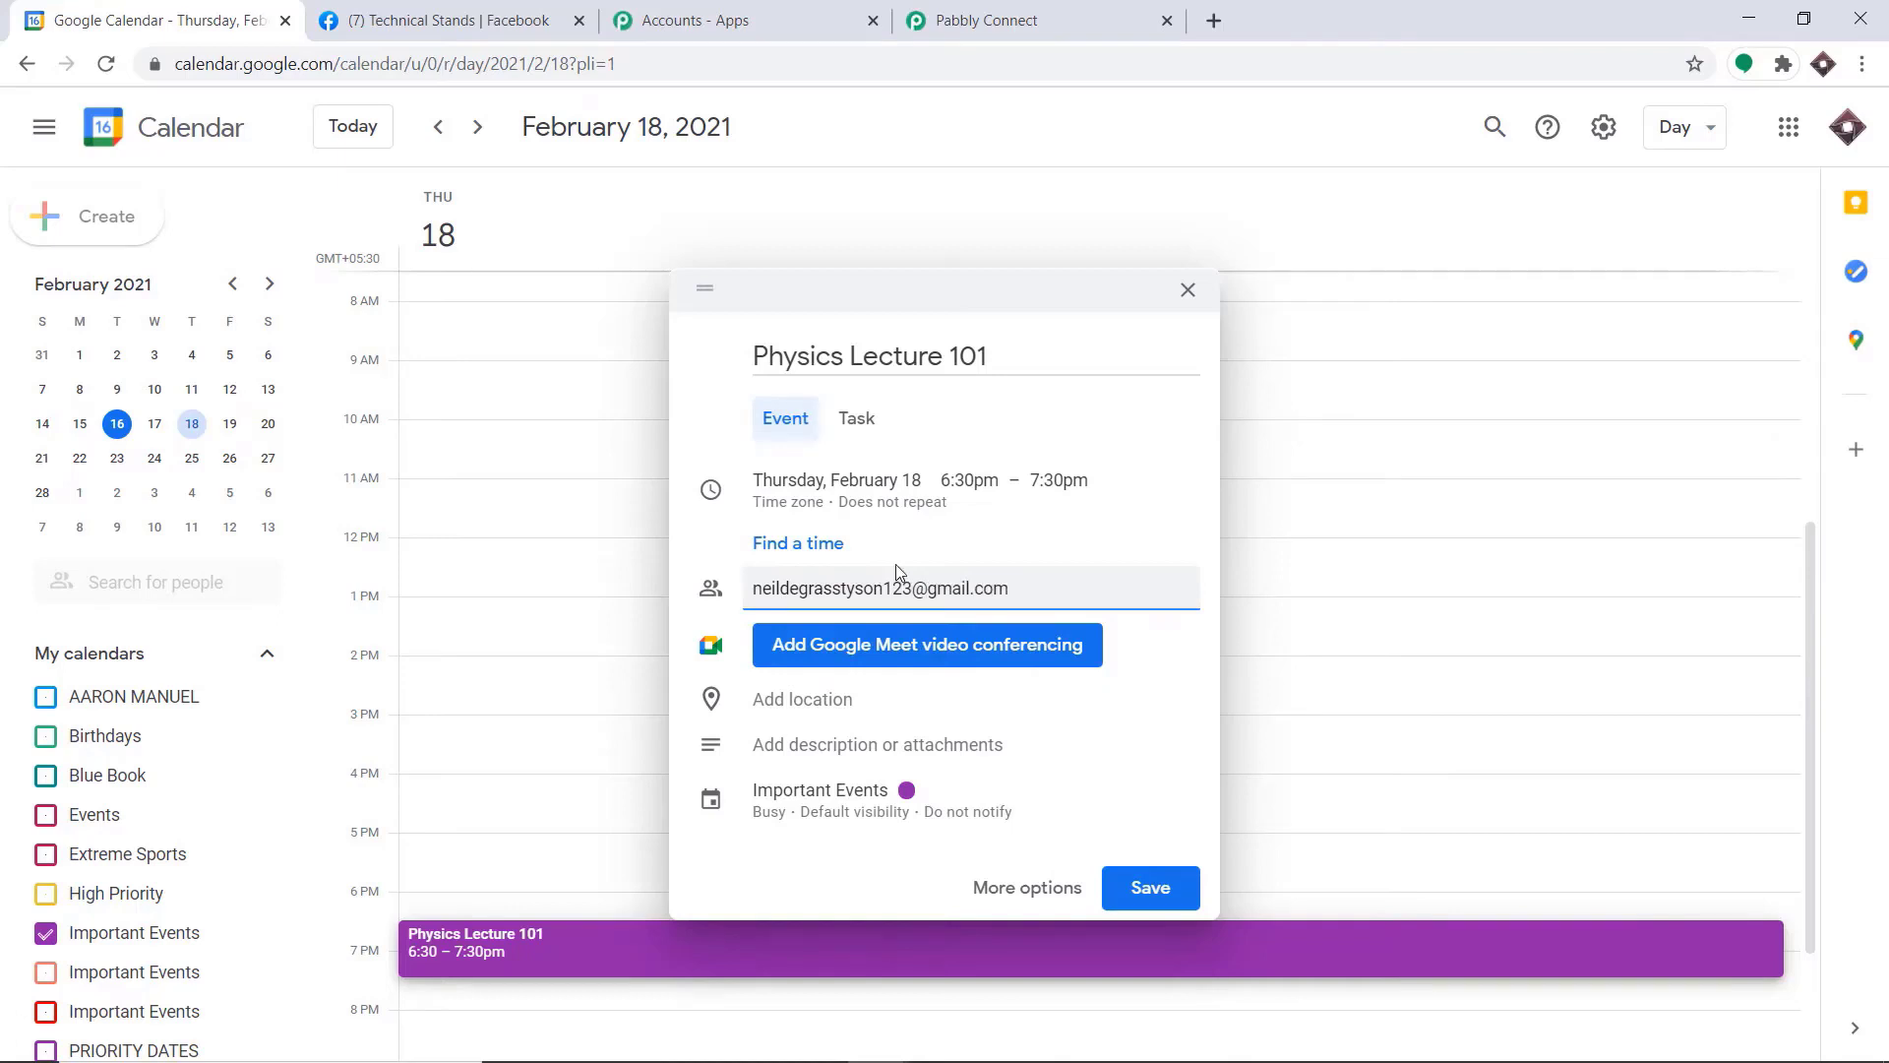
left_click(842, 746)
type("Subatomic")
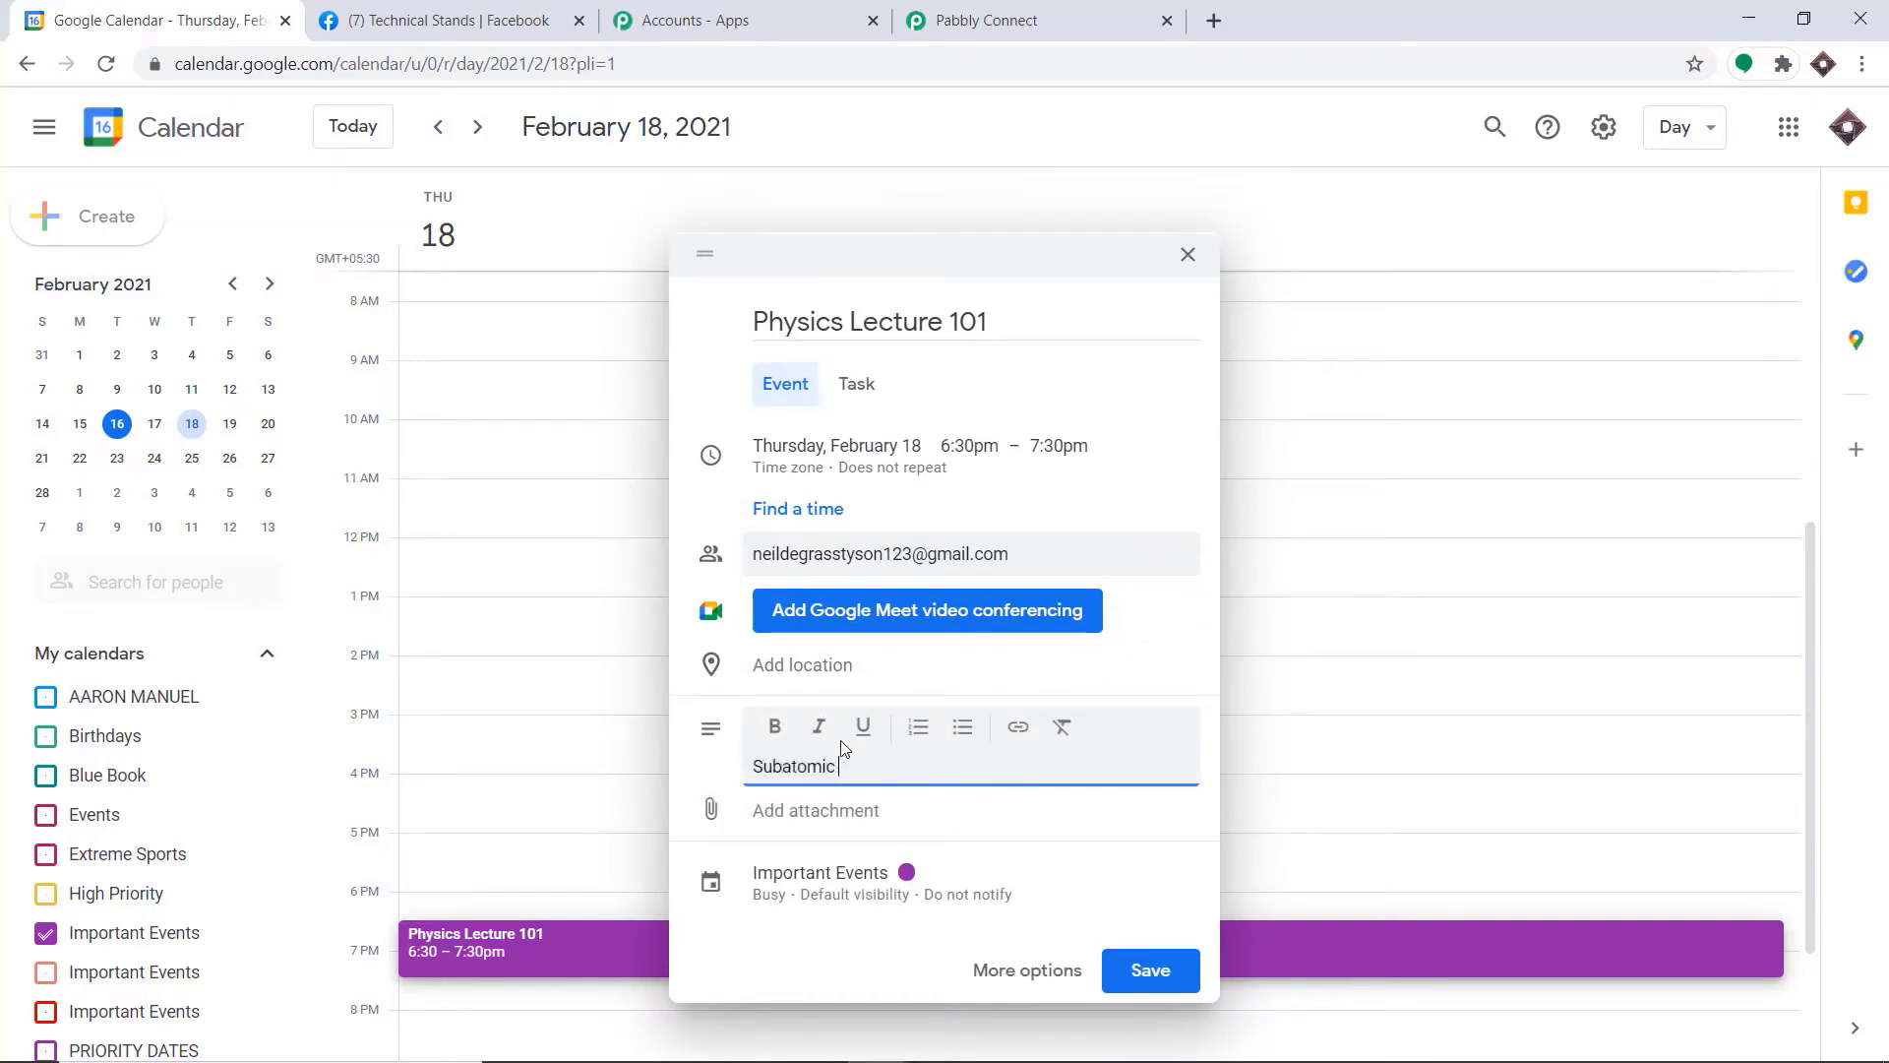
type(" particles and Big Bang Theory")
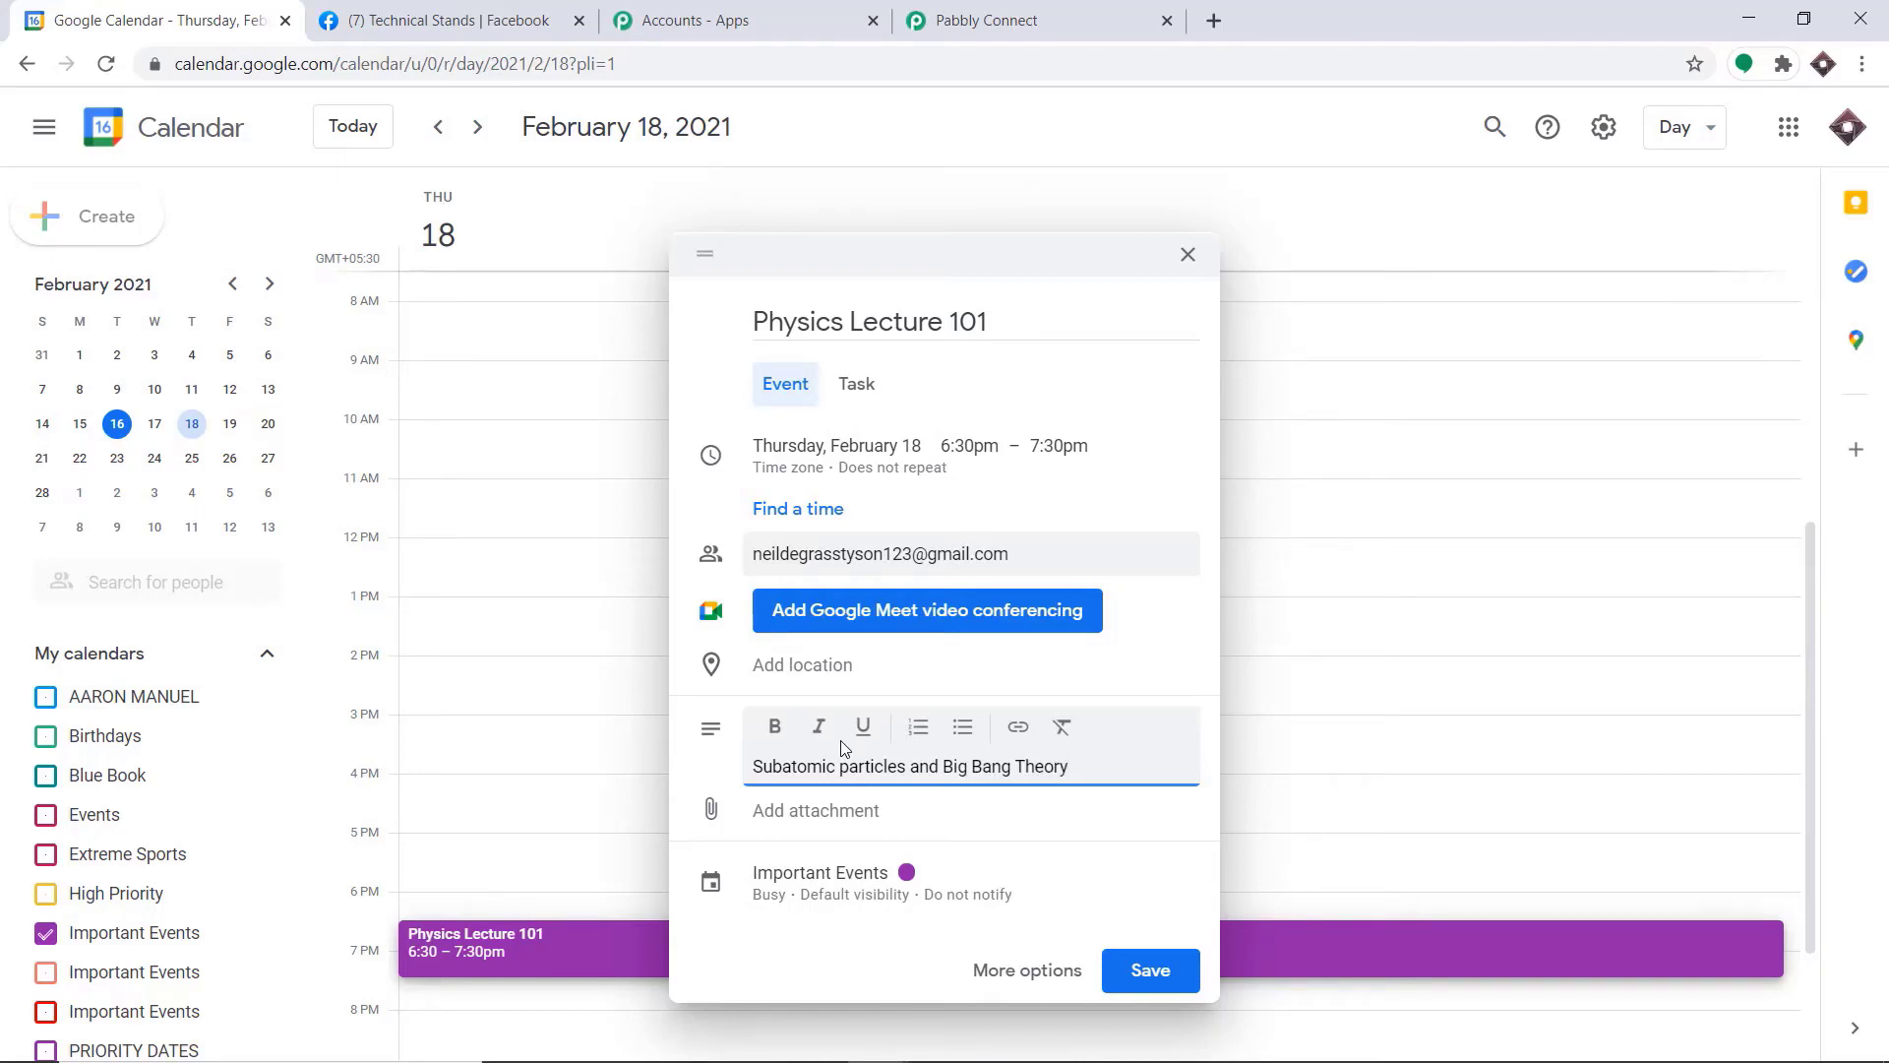
Set the event location to New York, NY, USA and save the event without sending invitation emails
left_click(831, 666)
type("new")
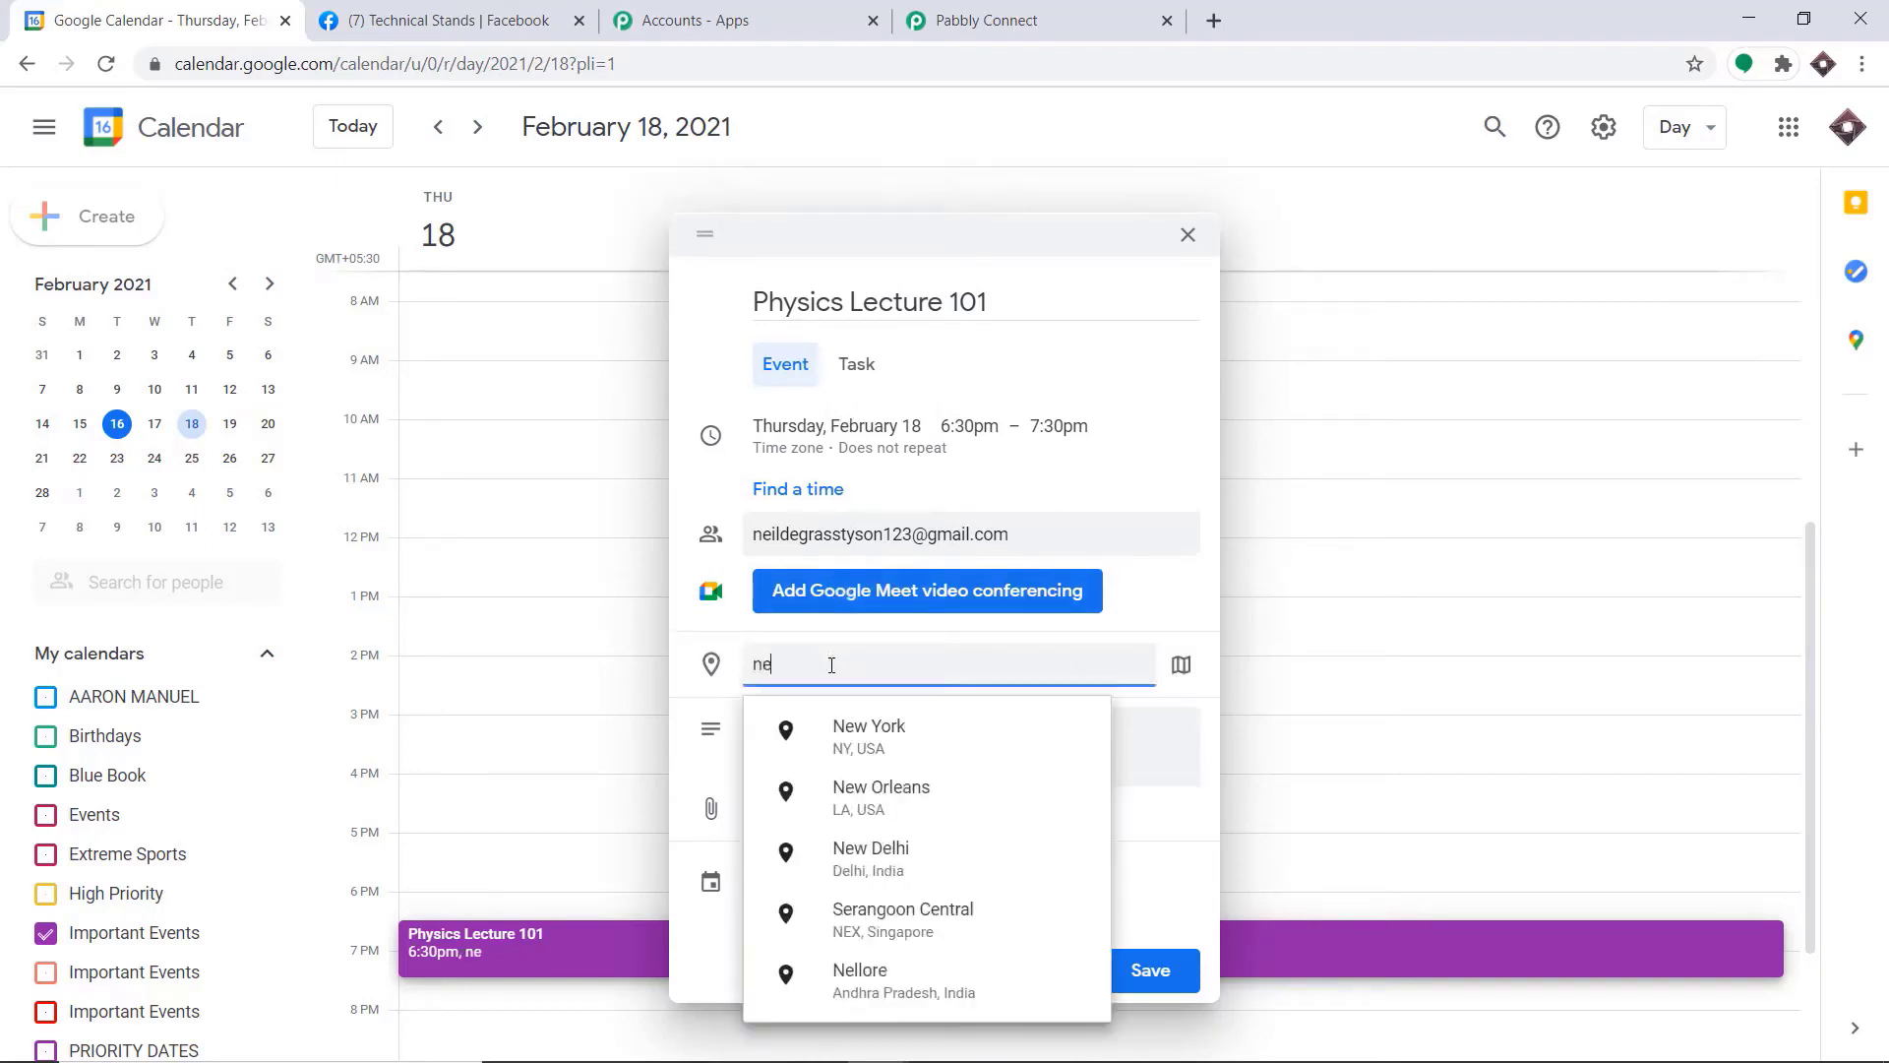
left_click(892, 725)
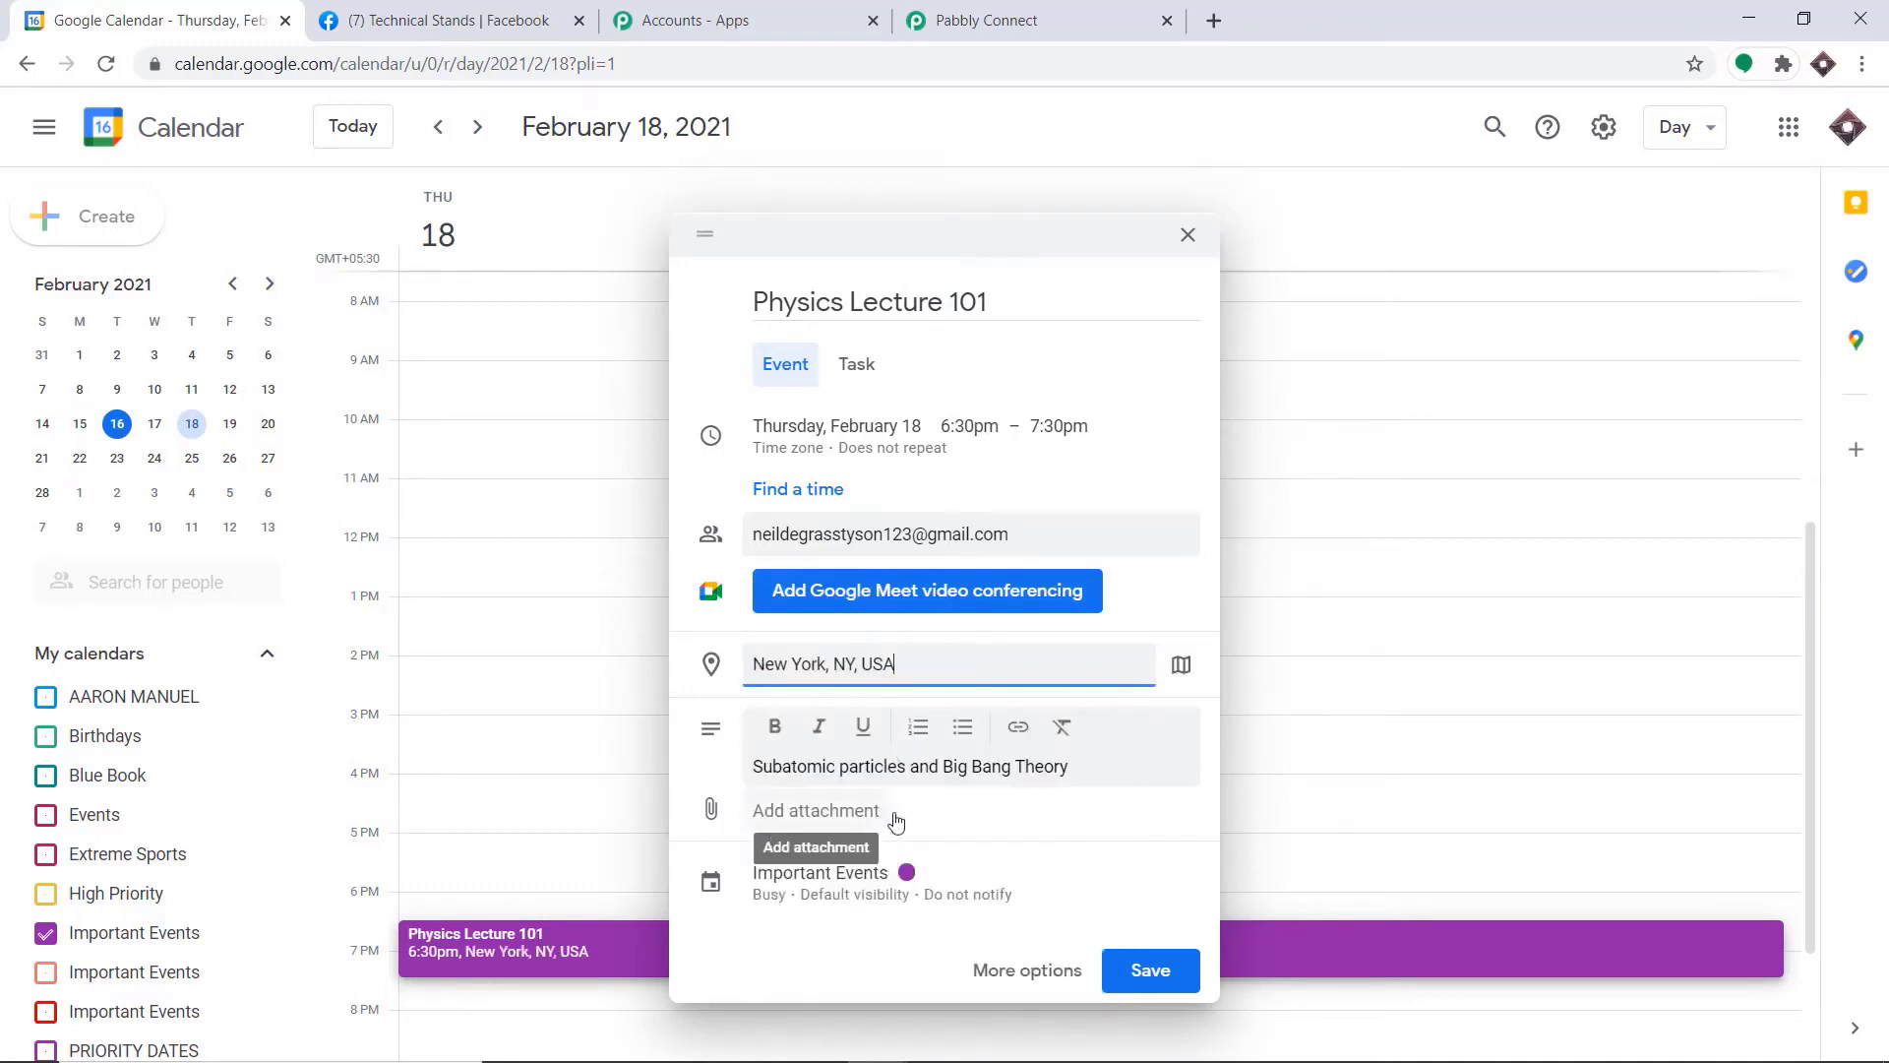
left_click(1149, 972)
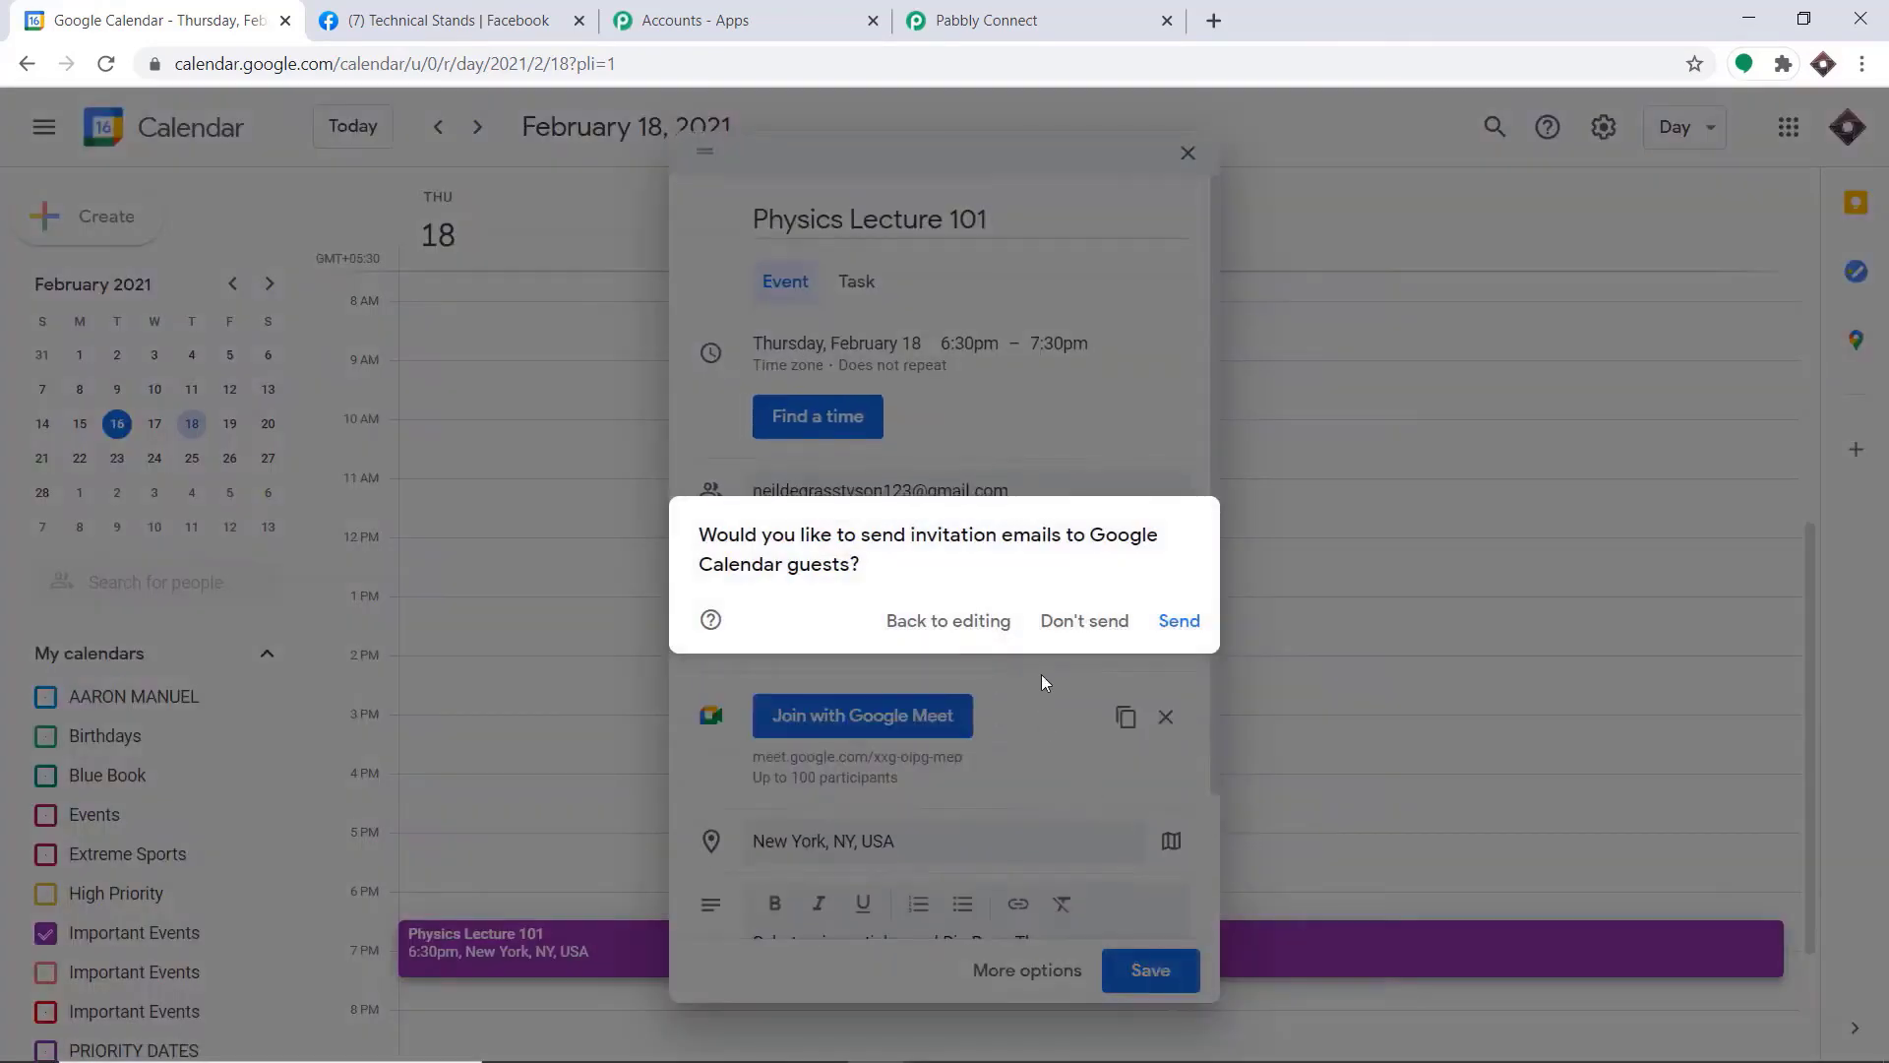
left_click(1109, 623)
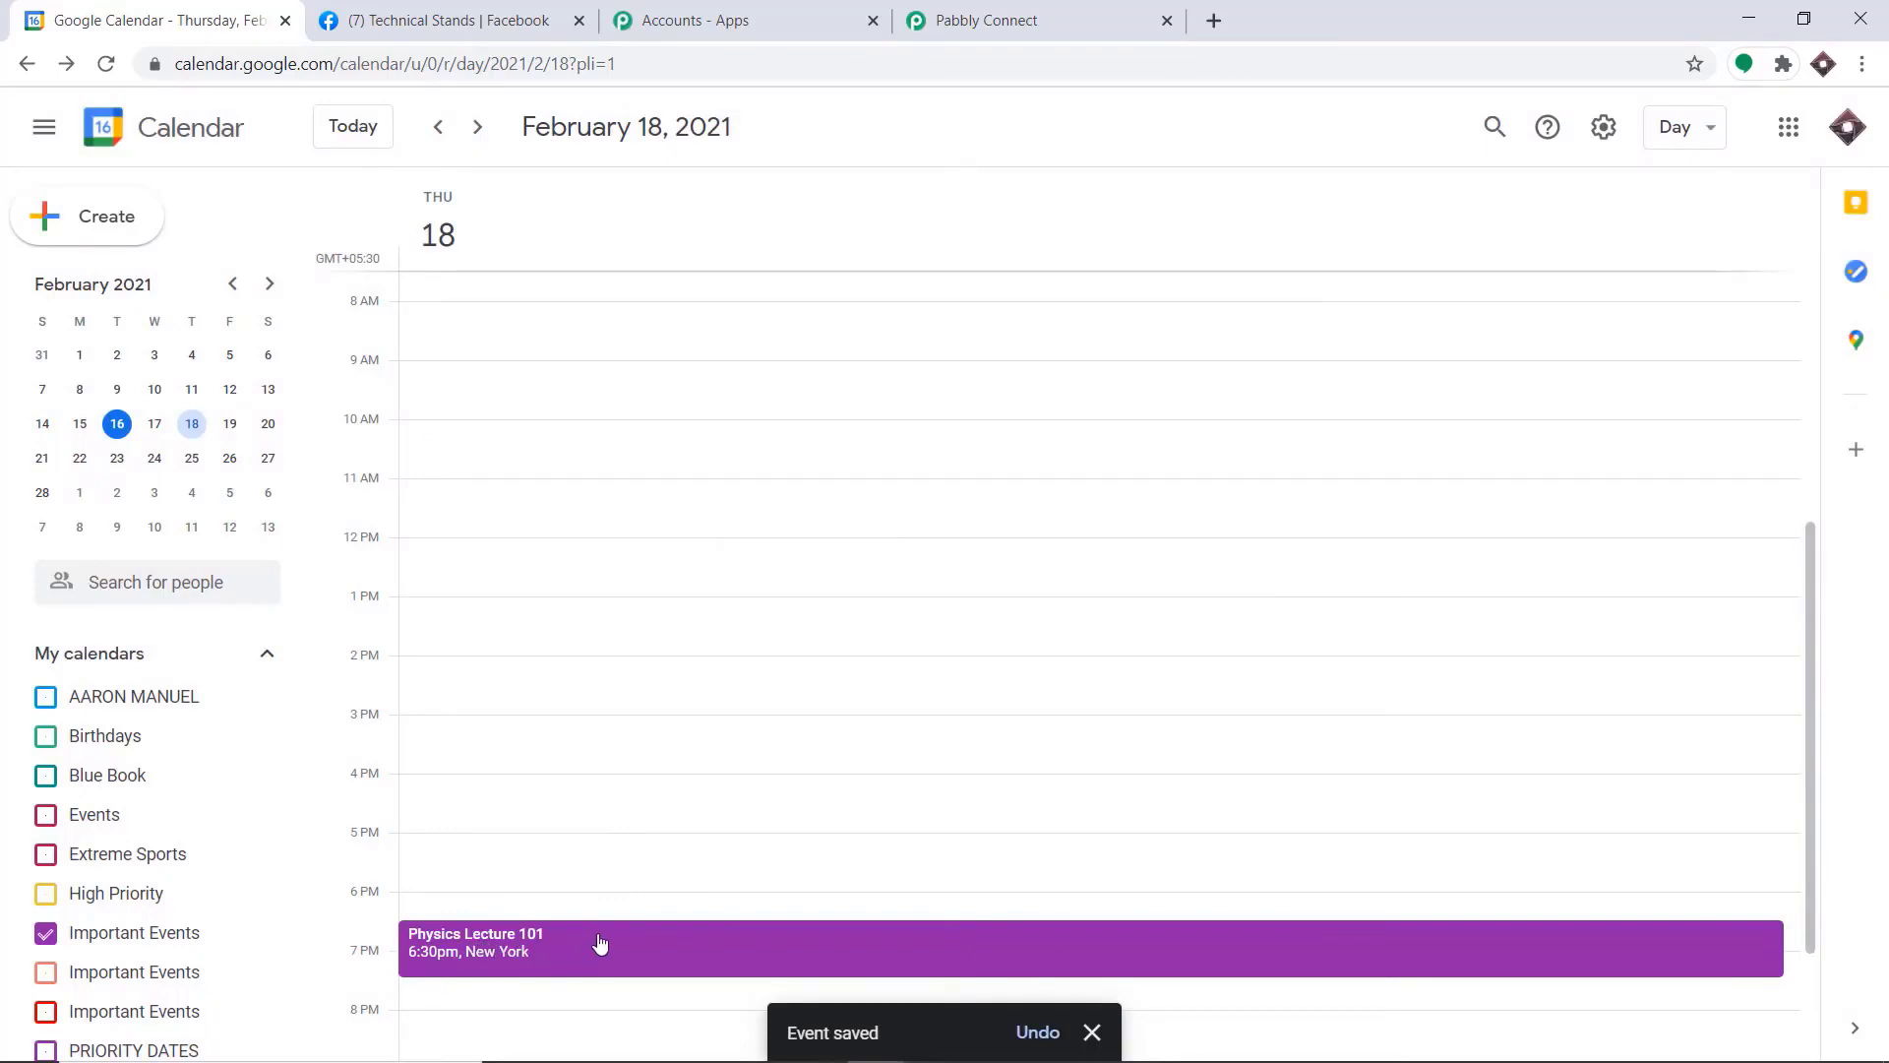
Switch to Pabbly Connect and set the Google Calendar trigger's calendar to Important Events
left_click(1036, 12)
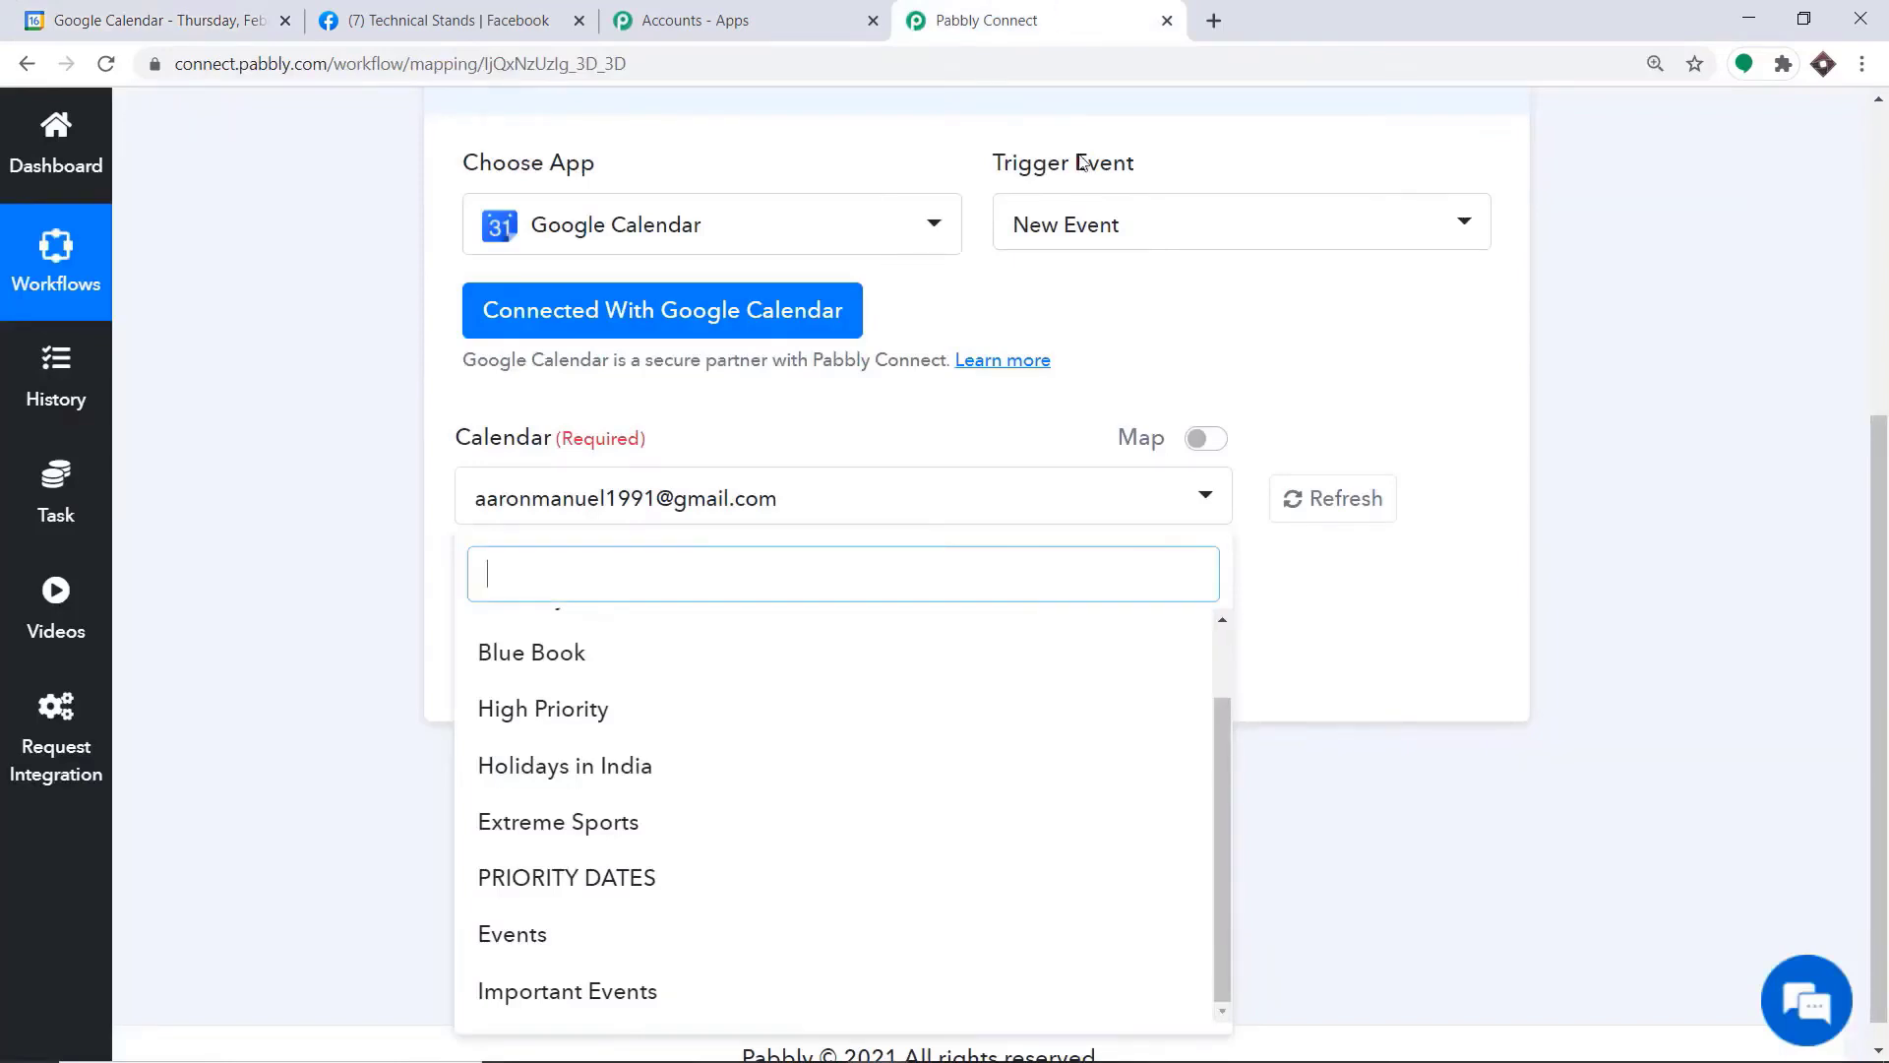
left_click(182, 13)
left_click(977, 12)
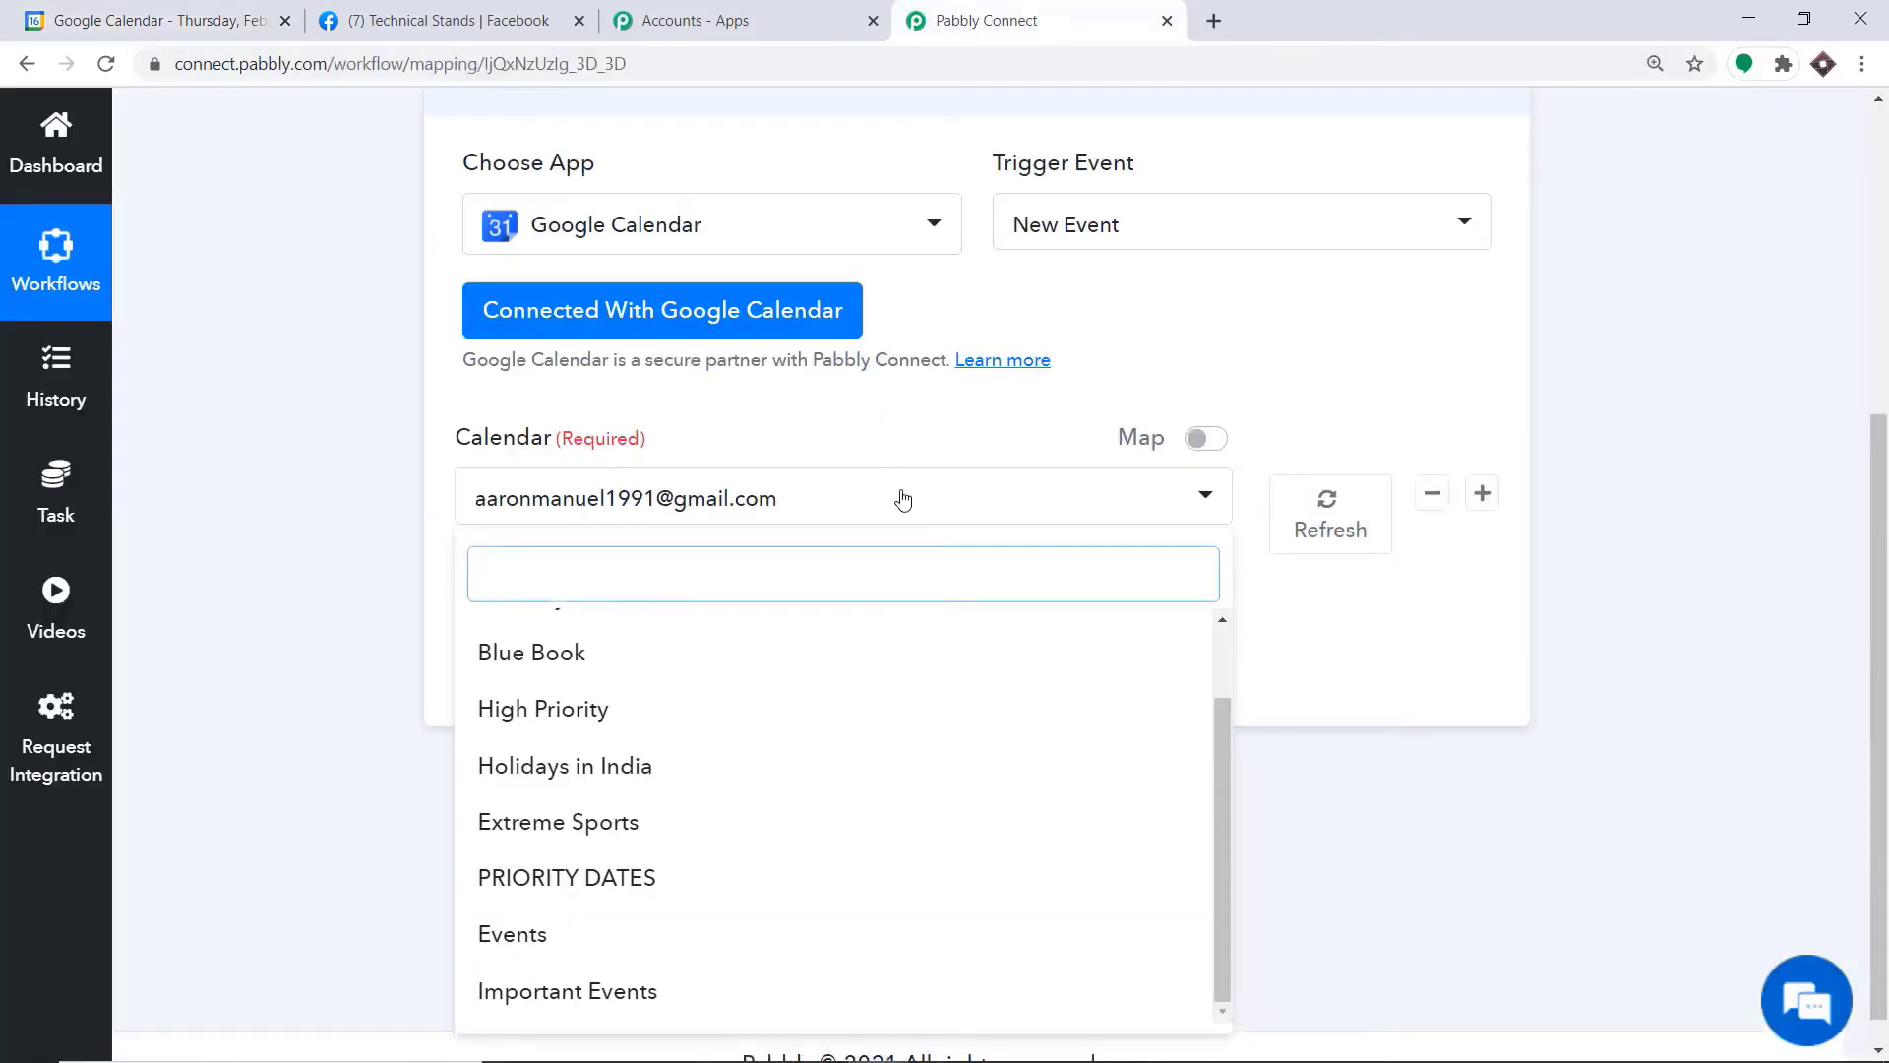
left_click(657, 992)
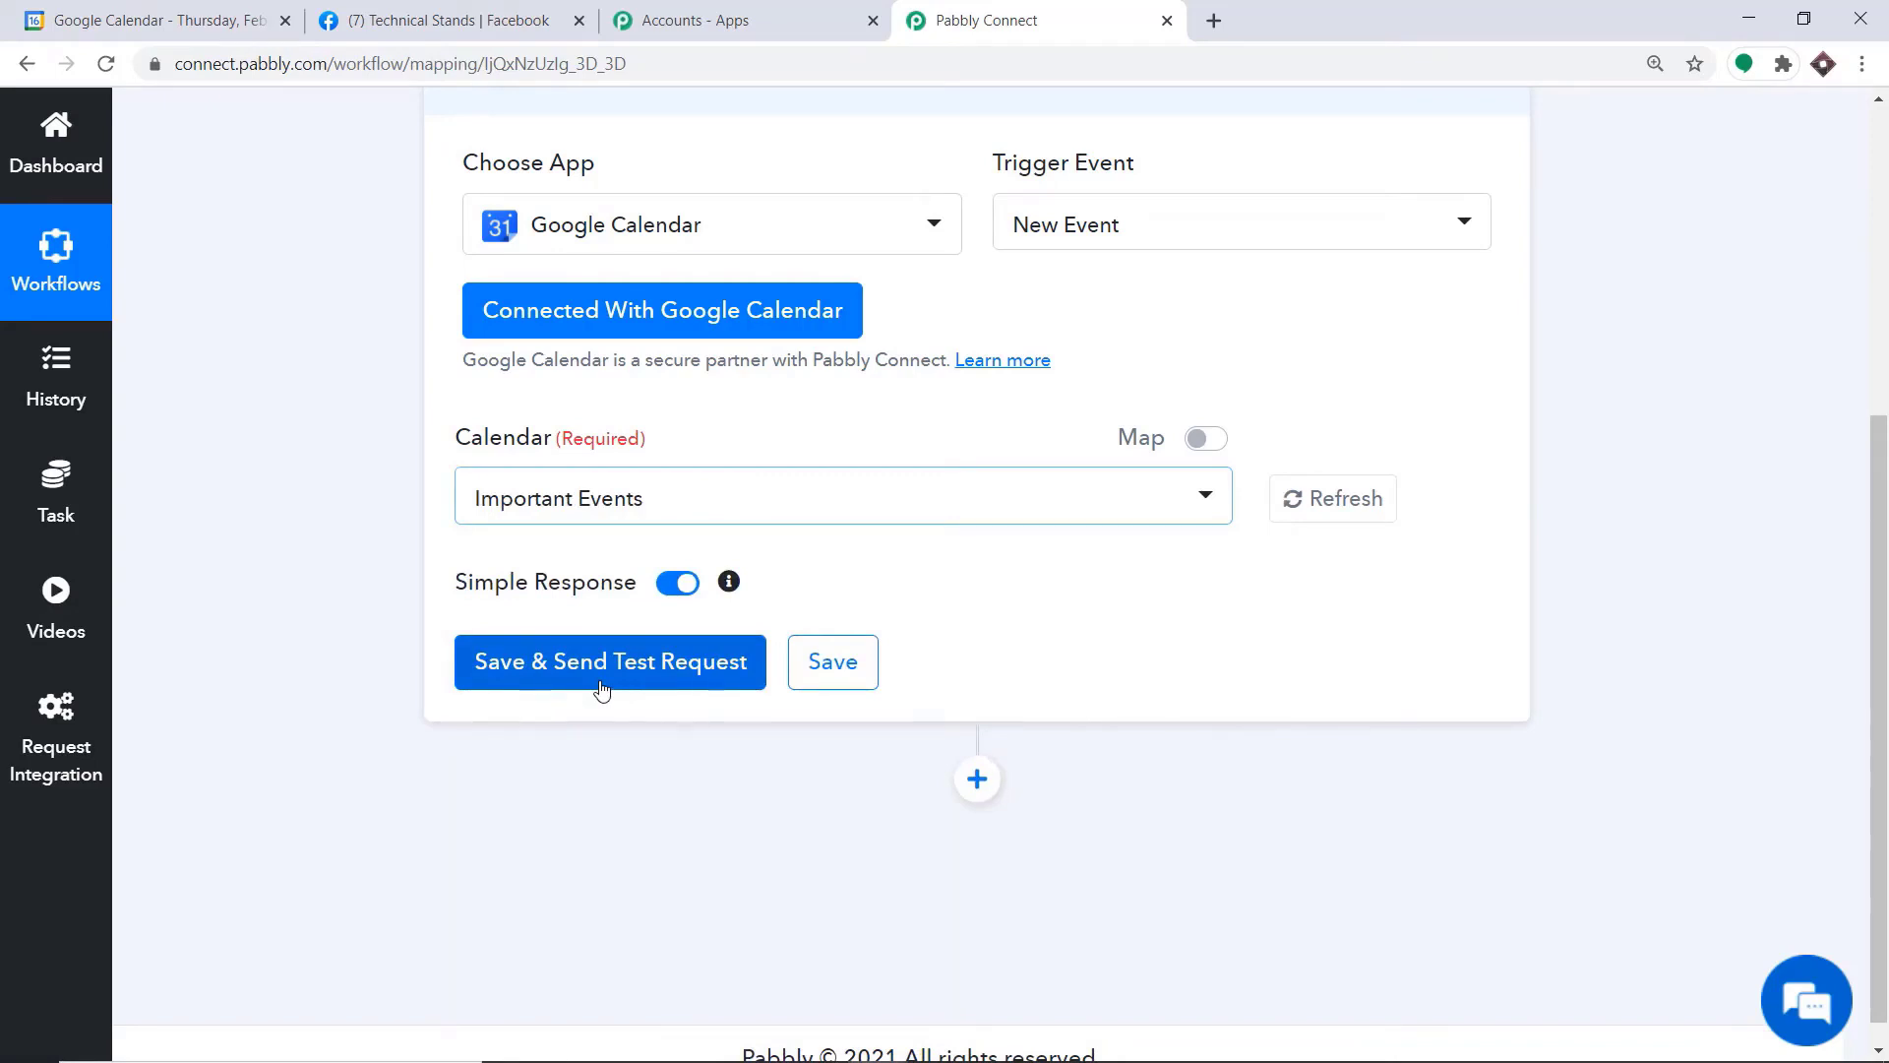
Check the new event in Google Calendar, return to Pabbly Connect and save the trigger with a test request
left_click(99, 20)
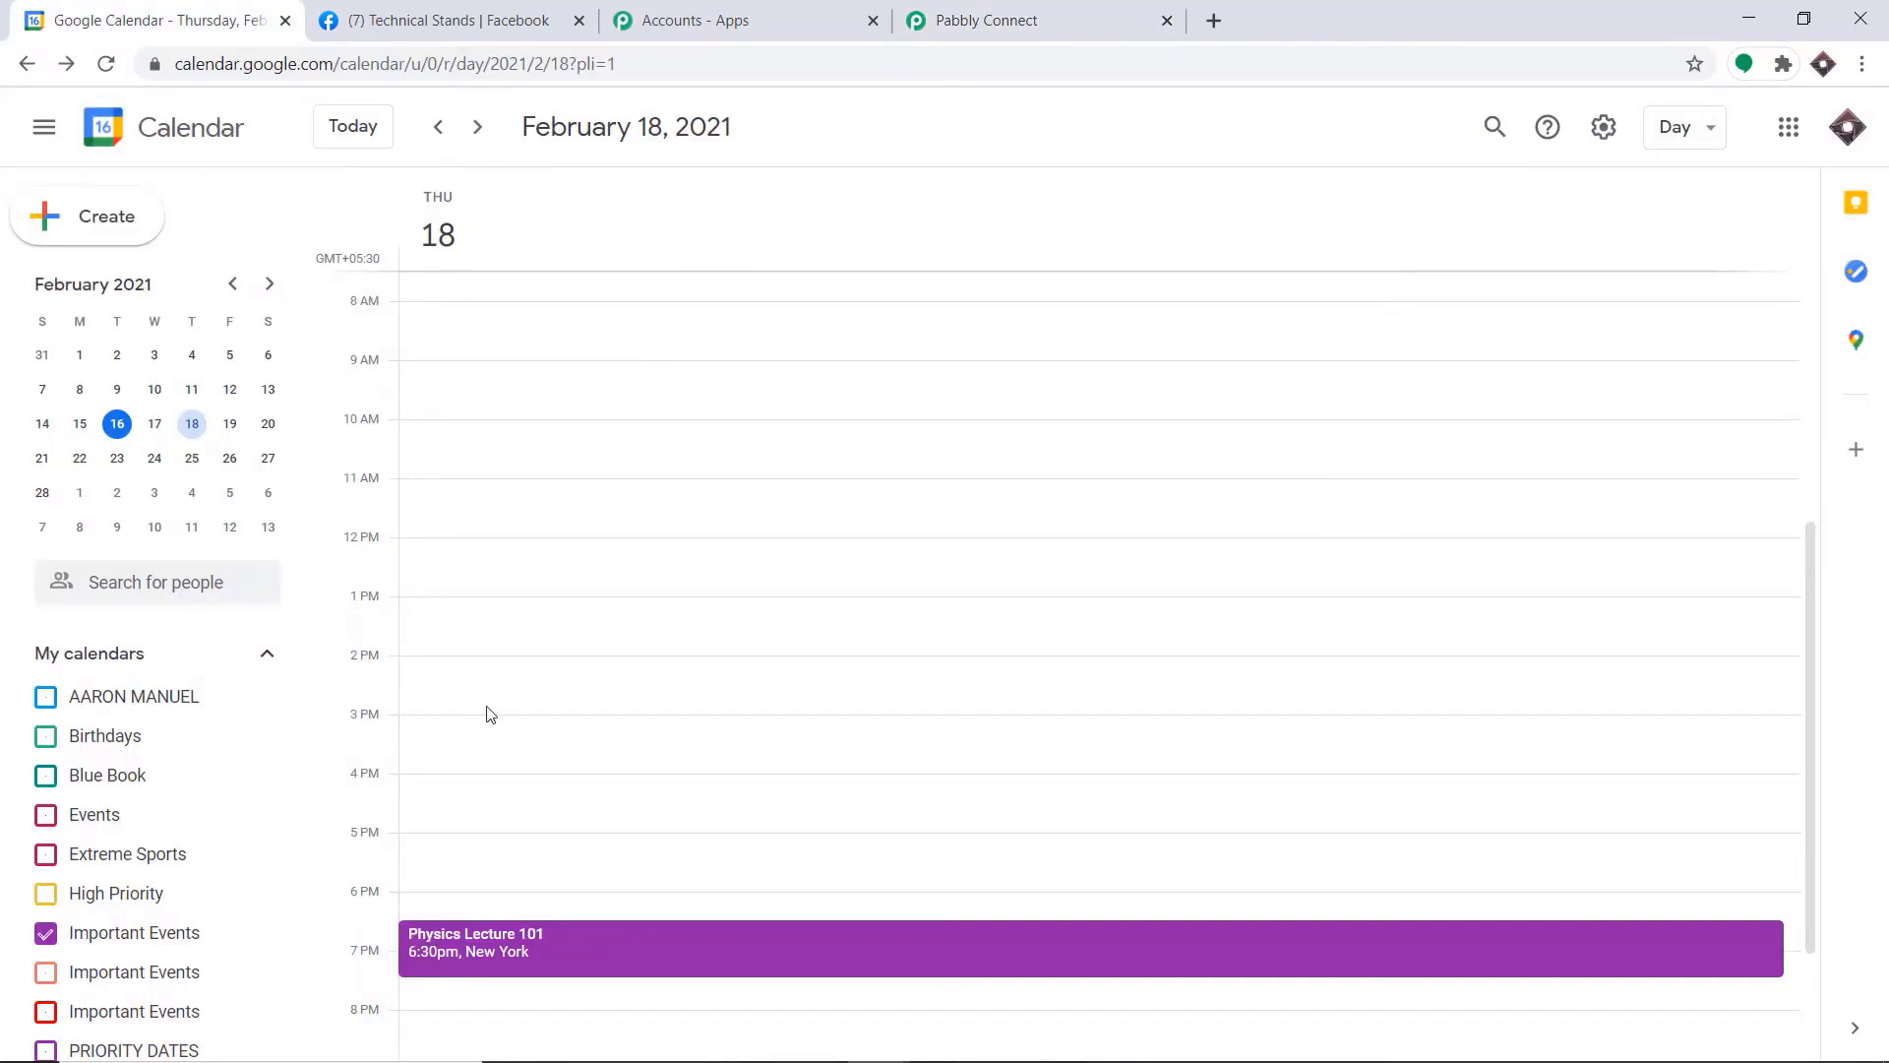
left_click(996, 19)
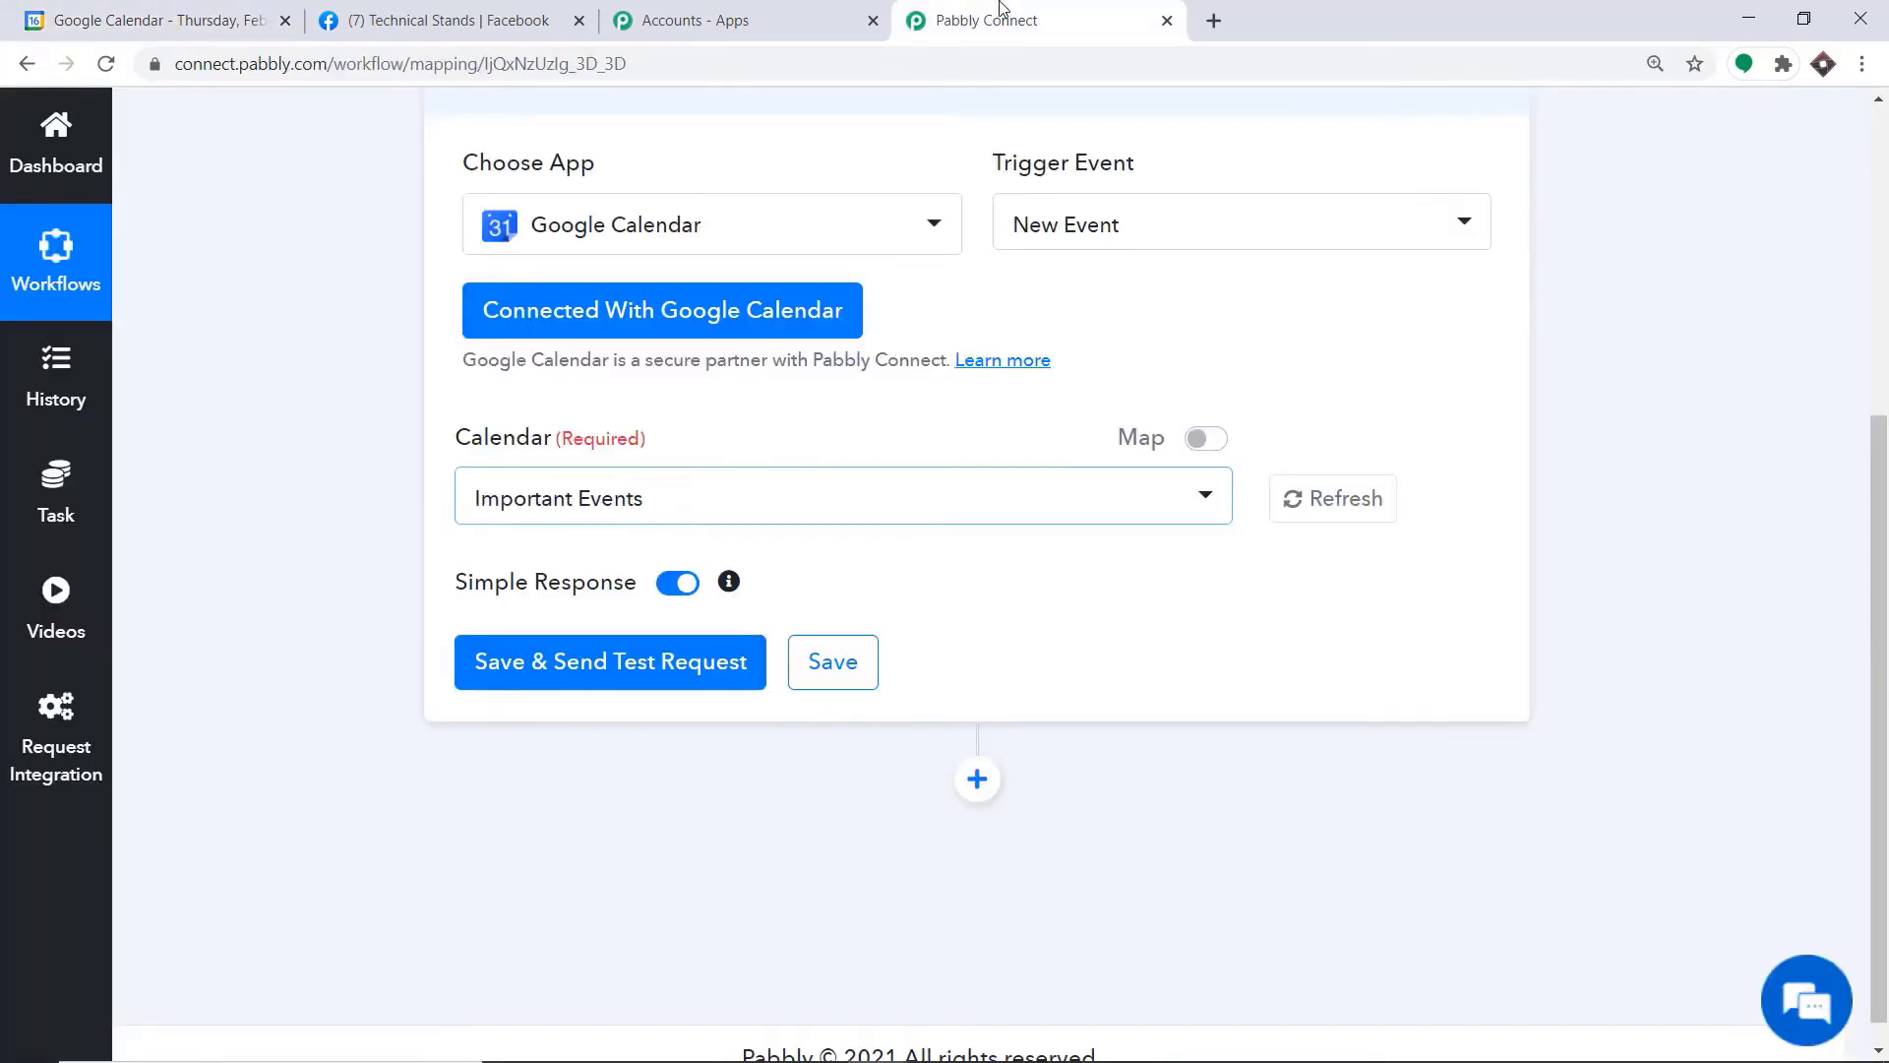
left_click(627, 663)
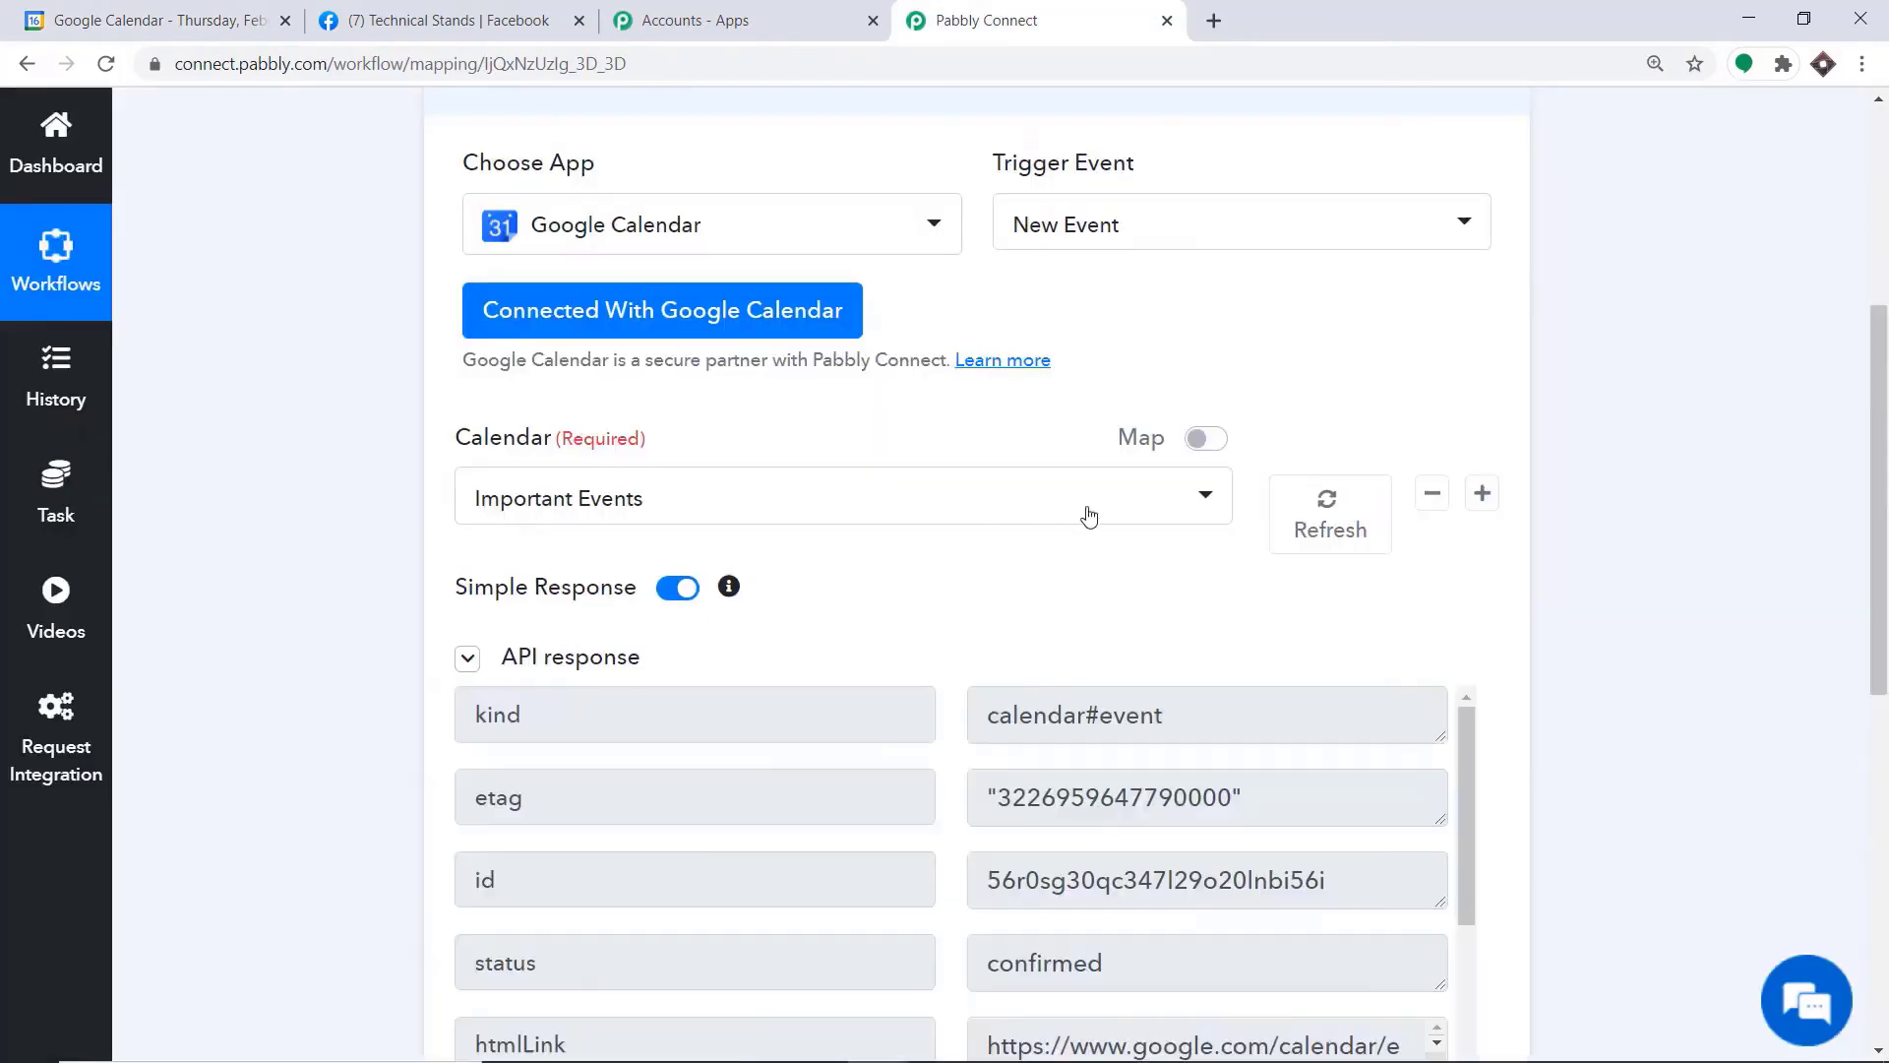
Examine the trigger's API response for the event's summary, full description, location, start and end times, attendee and meeting link
scroll(1033, 588, "down", 6)
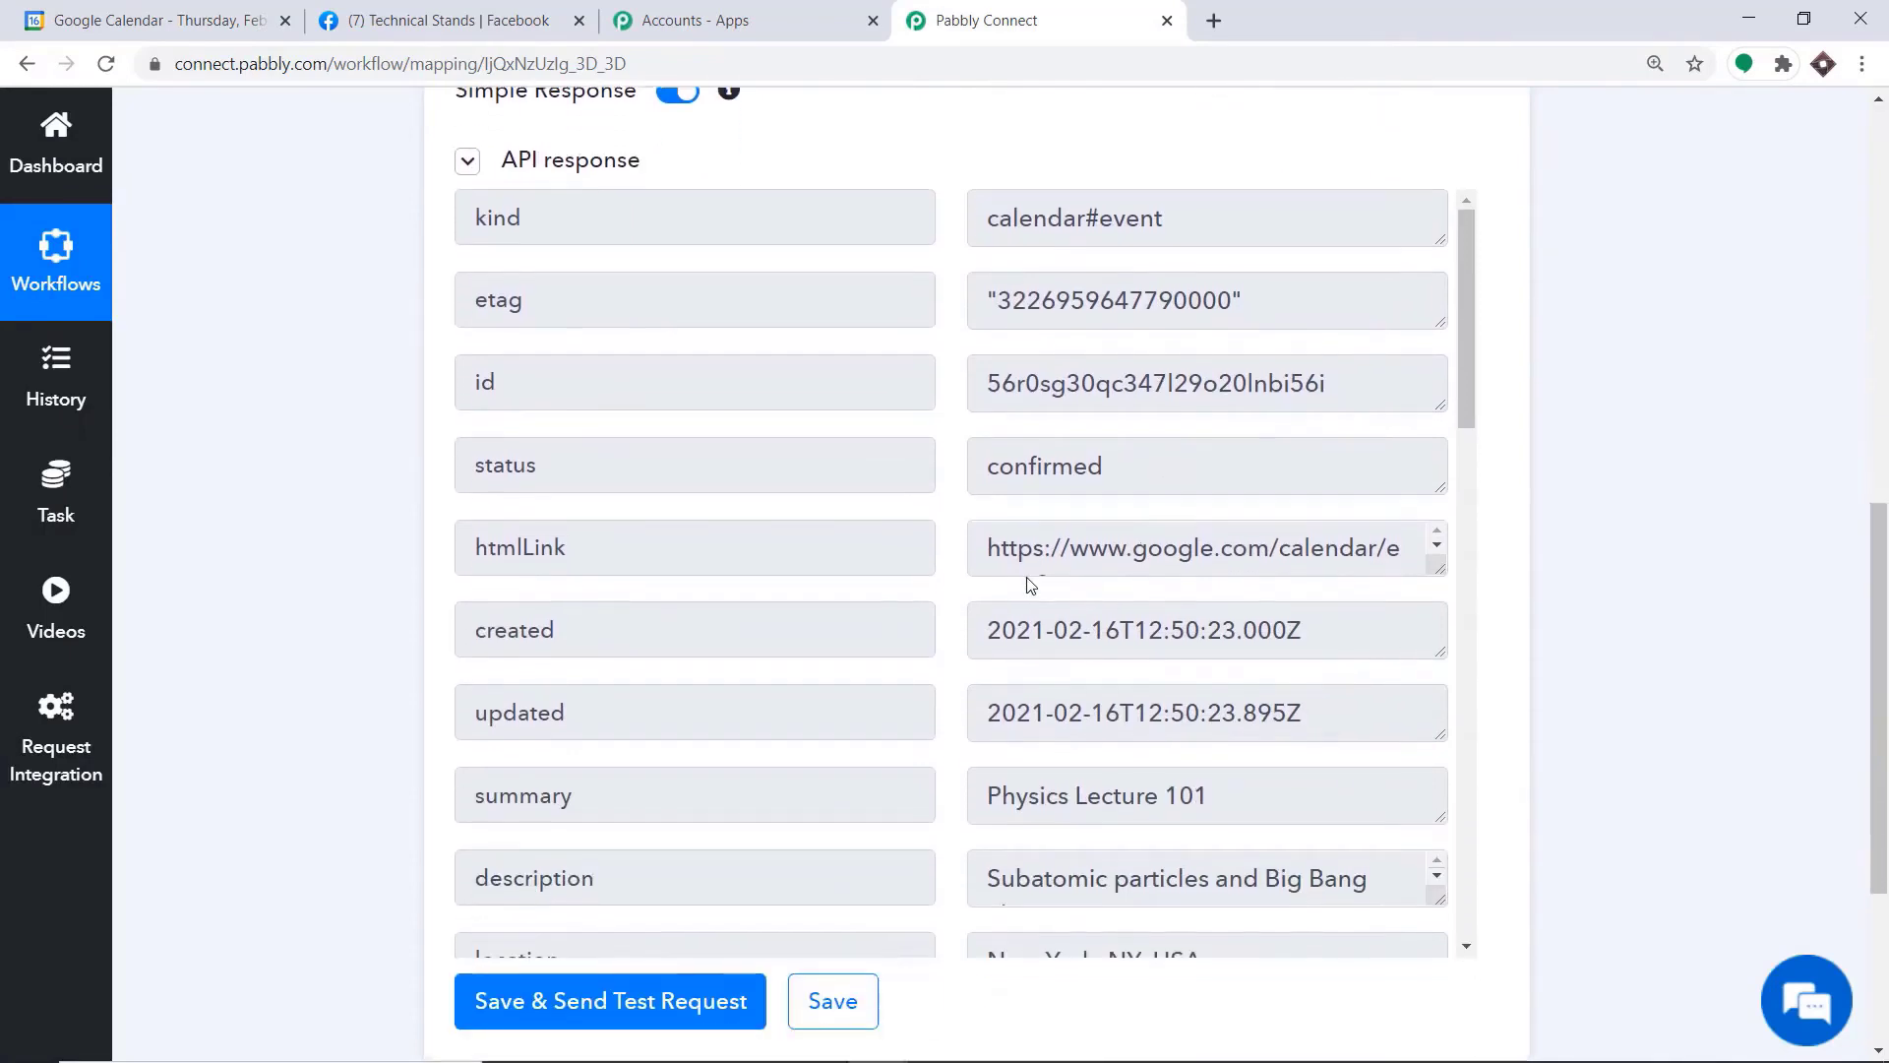
scroll(1033, 587, "down", 2)
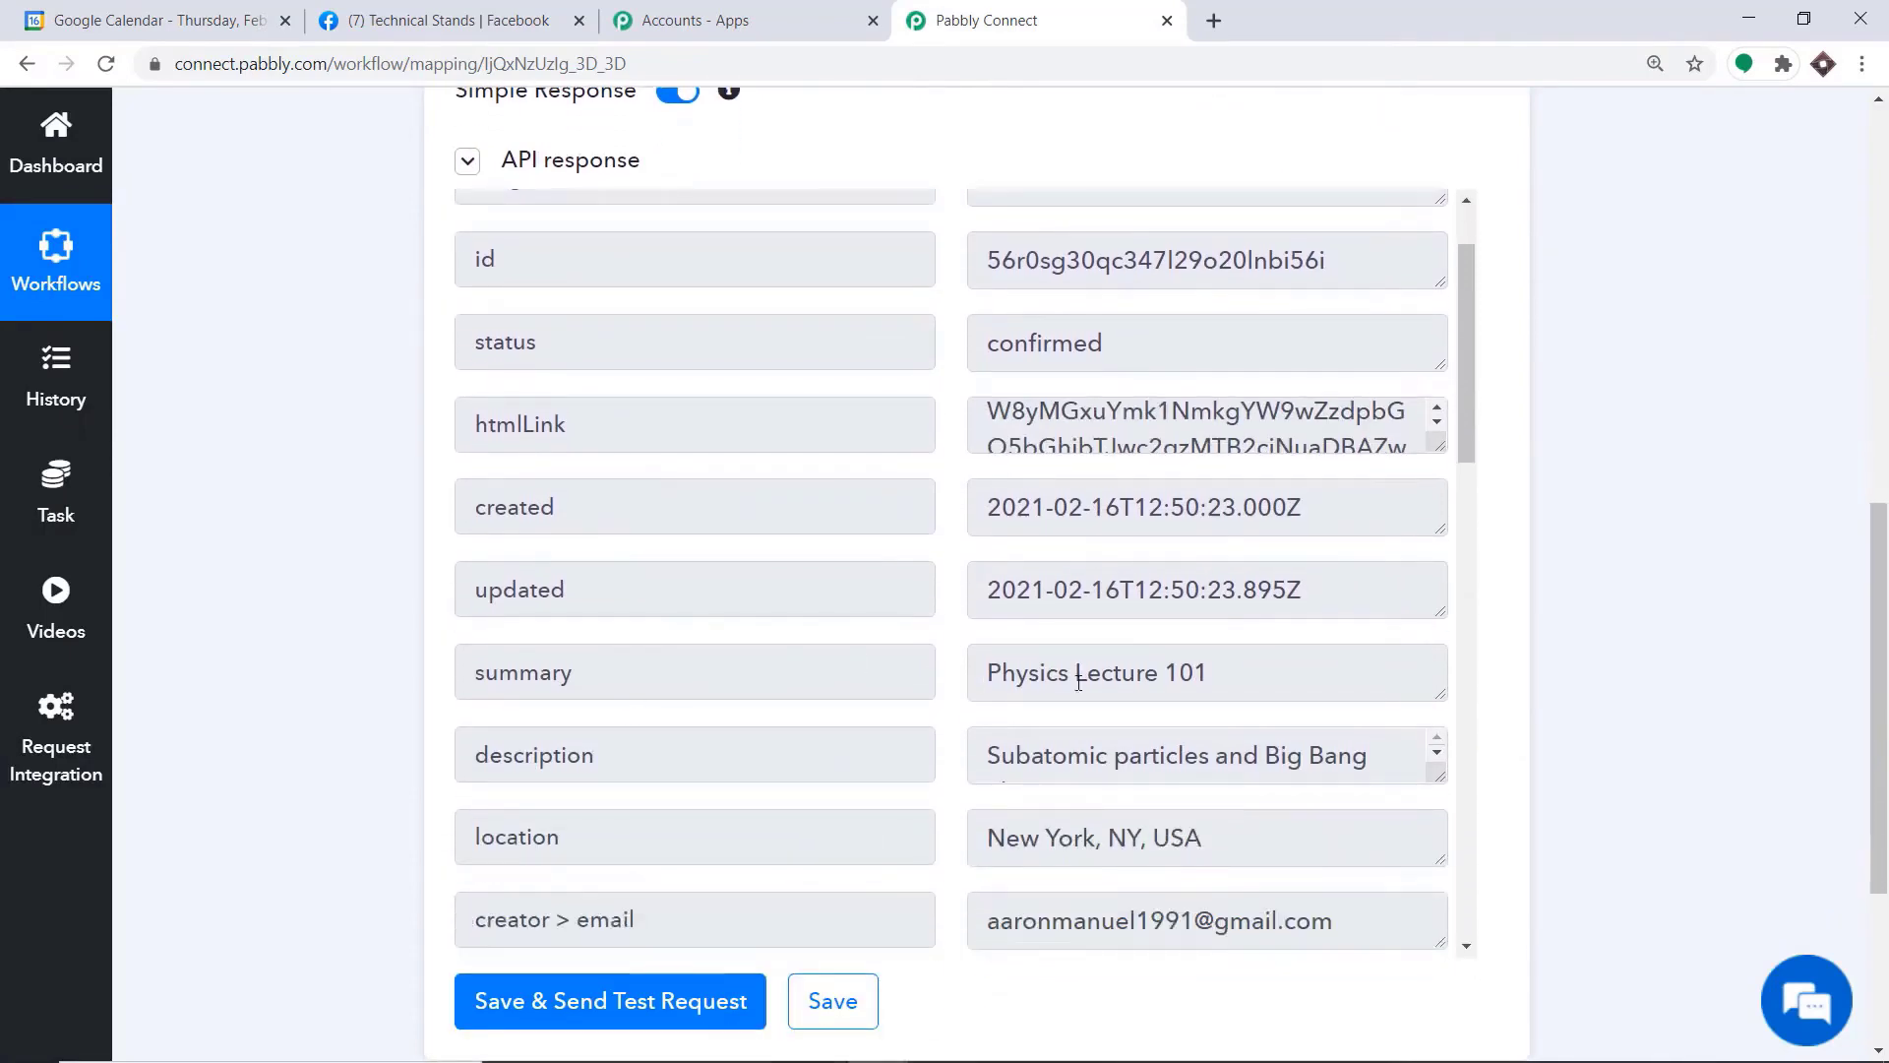
scroll(1061, 680, "down", 4)
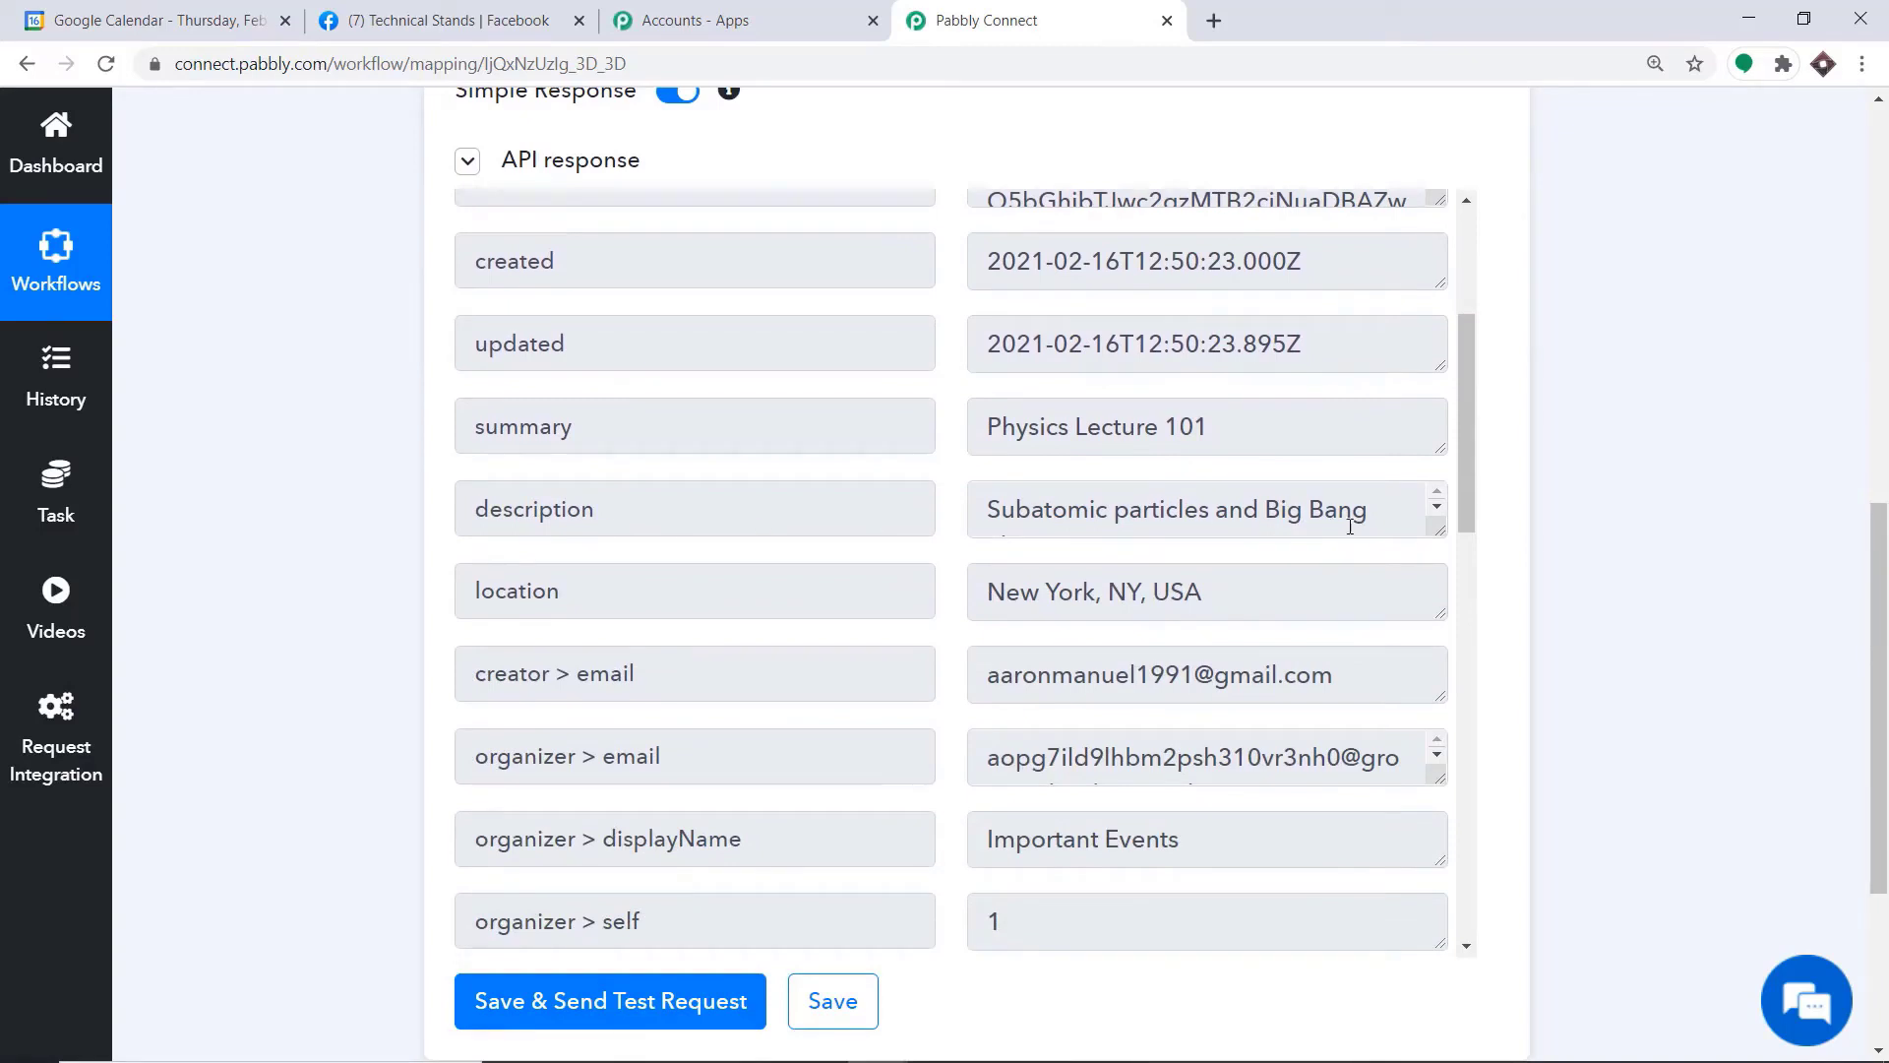
left_click_drag(1437, 531, 1423, 631)
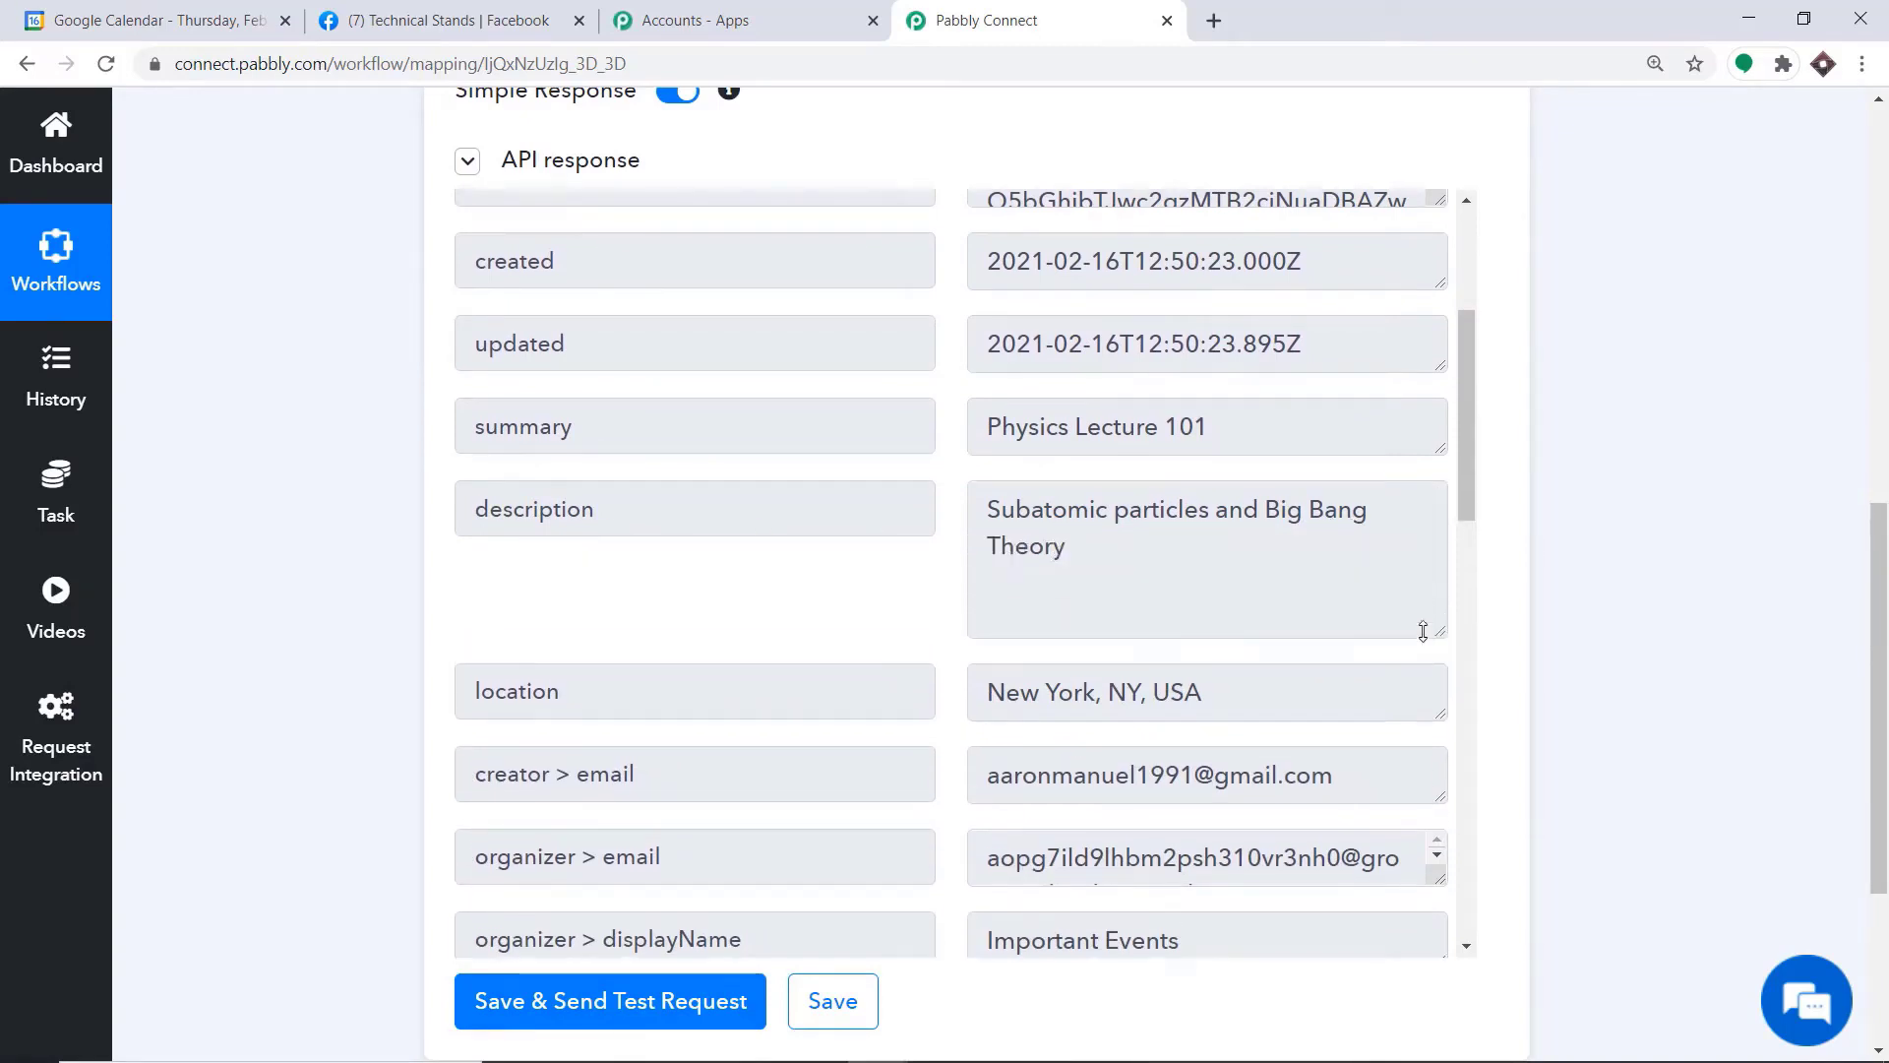
scroll(1179, 540, "down", 3)
scroll(817, 472, "down", 1)
scroll(1007, 467, "down", 1)
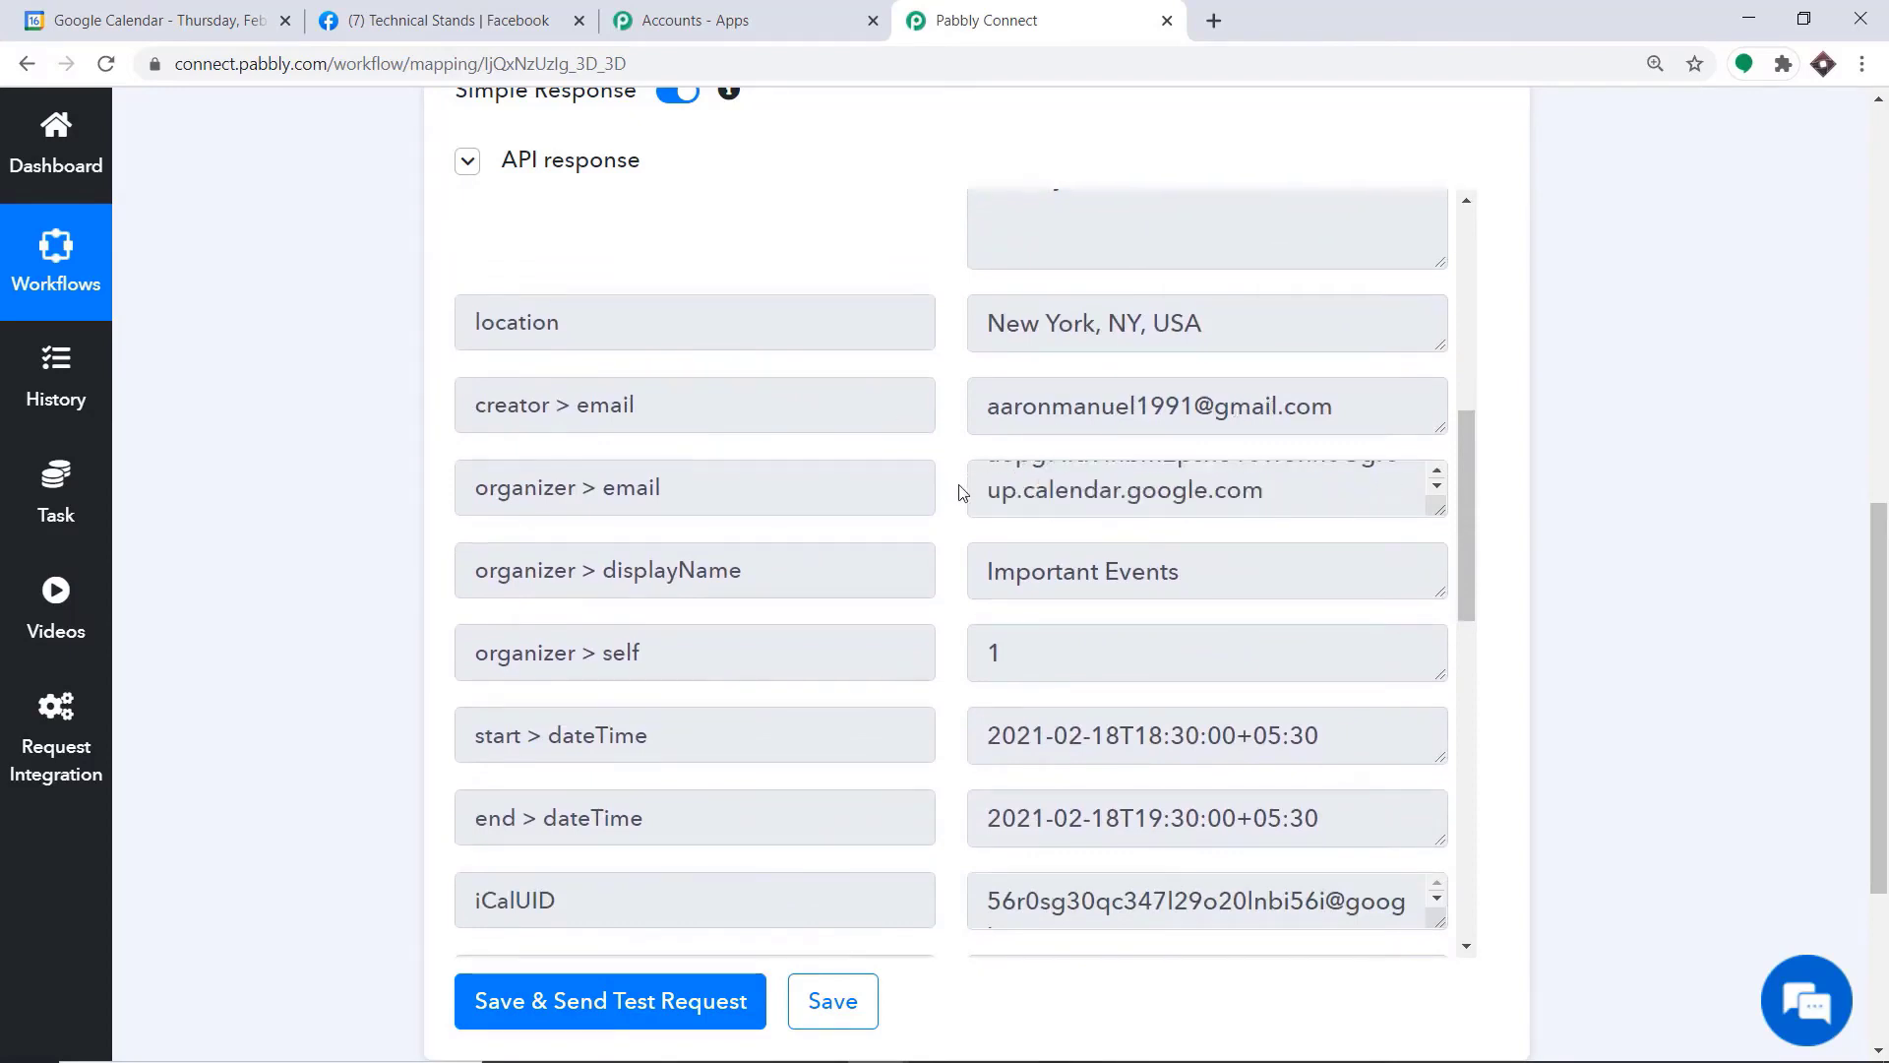
scroll(1116, 622, "down", 3)
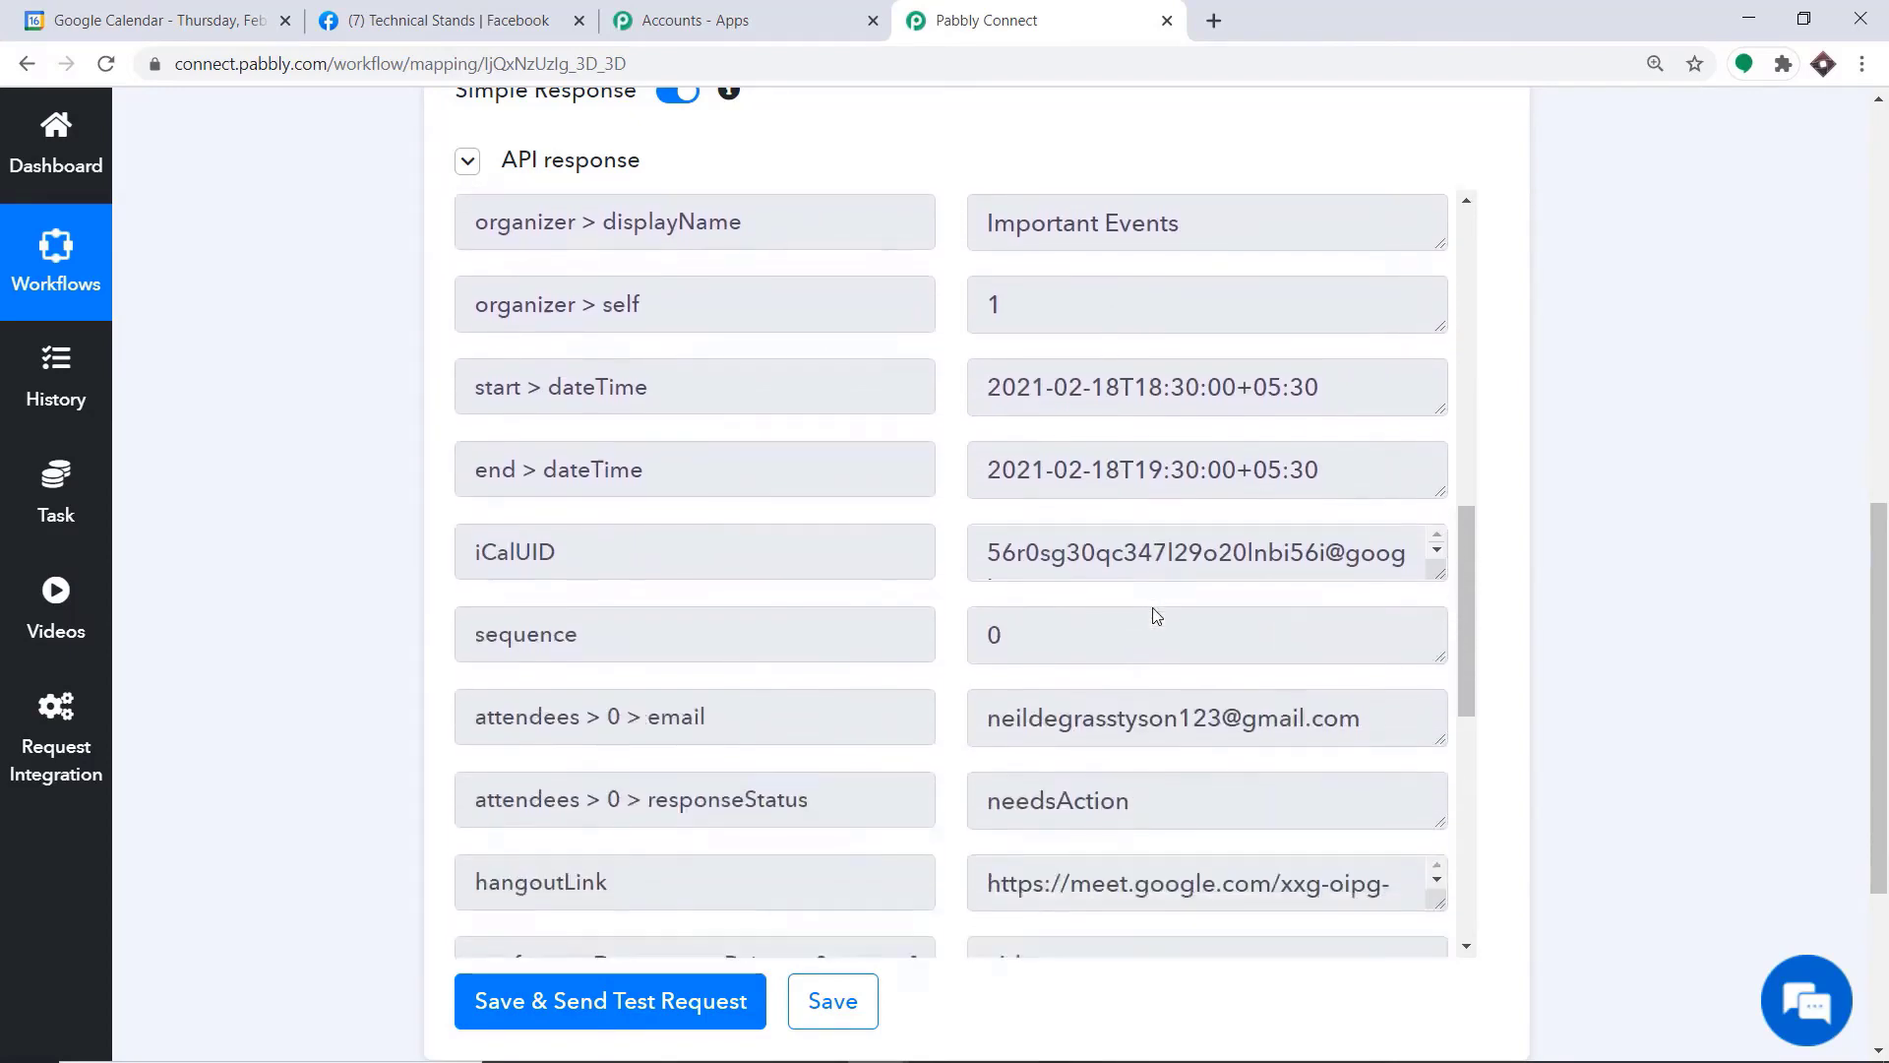
scroll(864, 661, "down", 2)
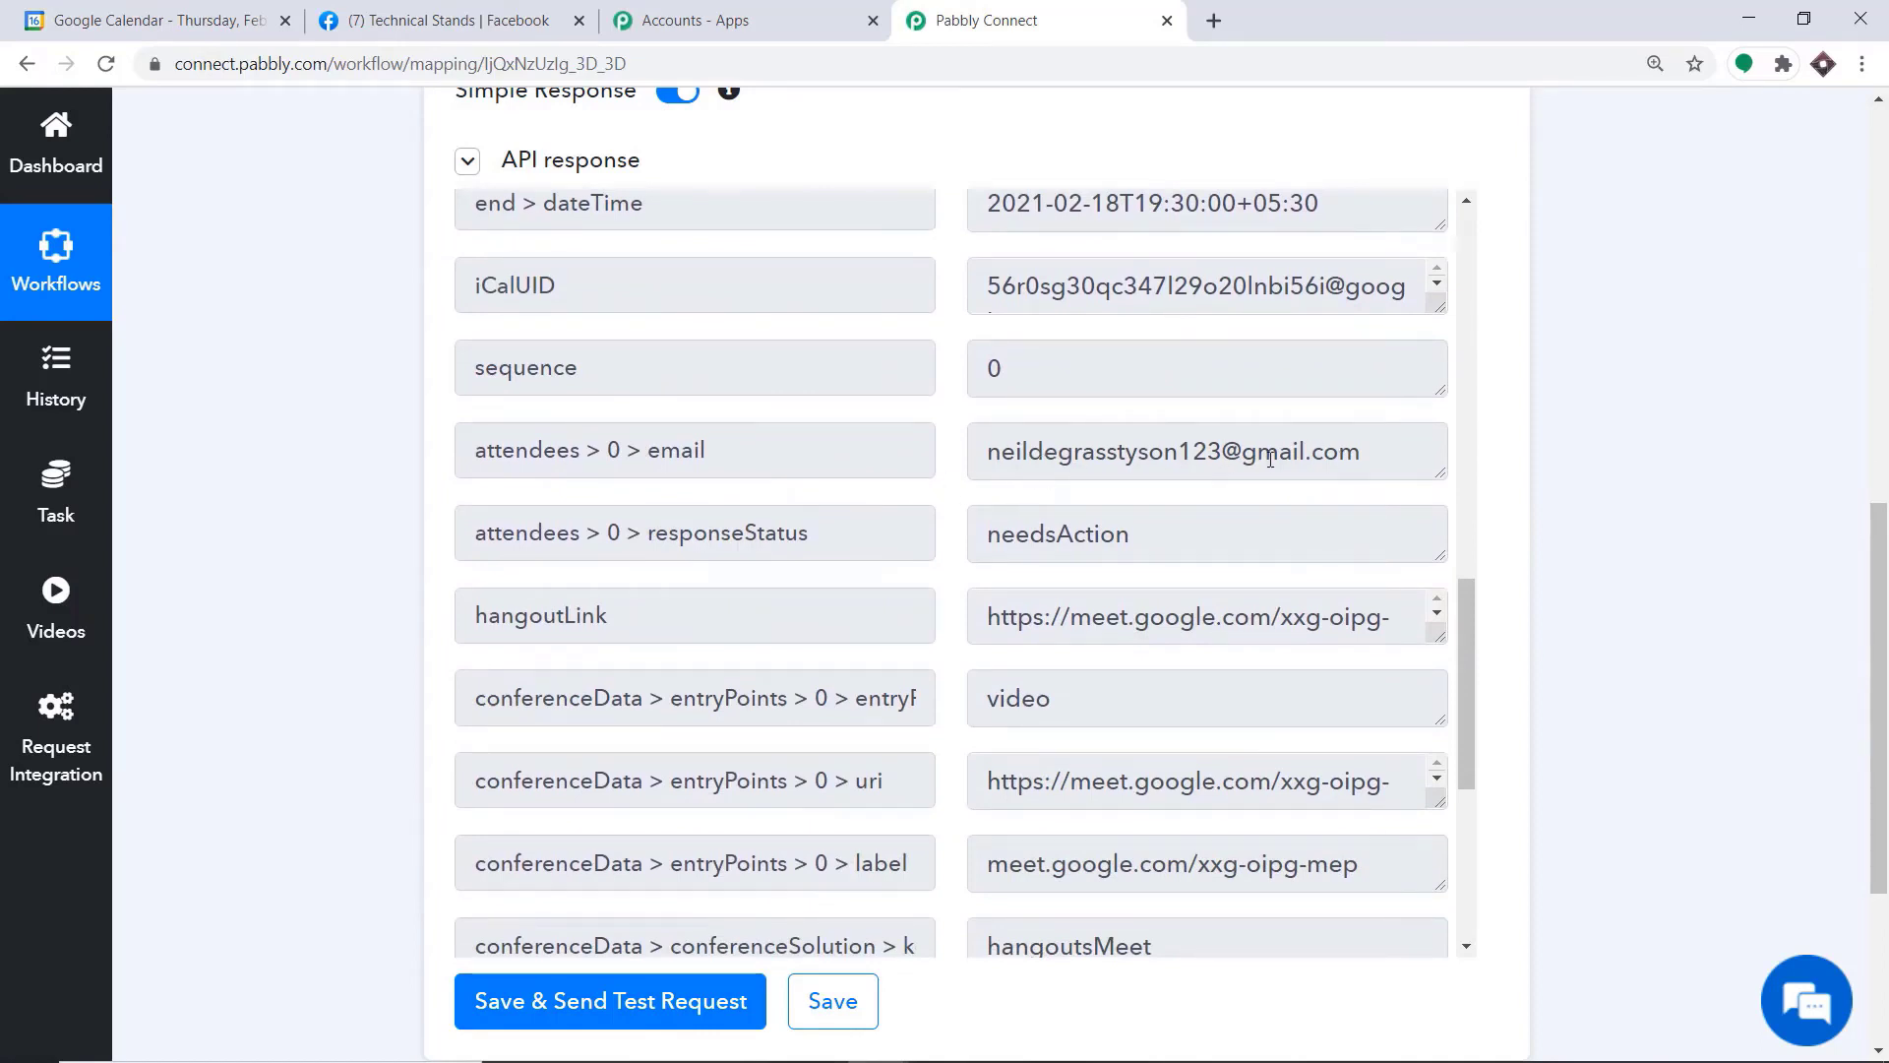
scroll(1269, 461, "down", 1)
scroll(1210, 395, "down", 2)
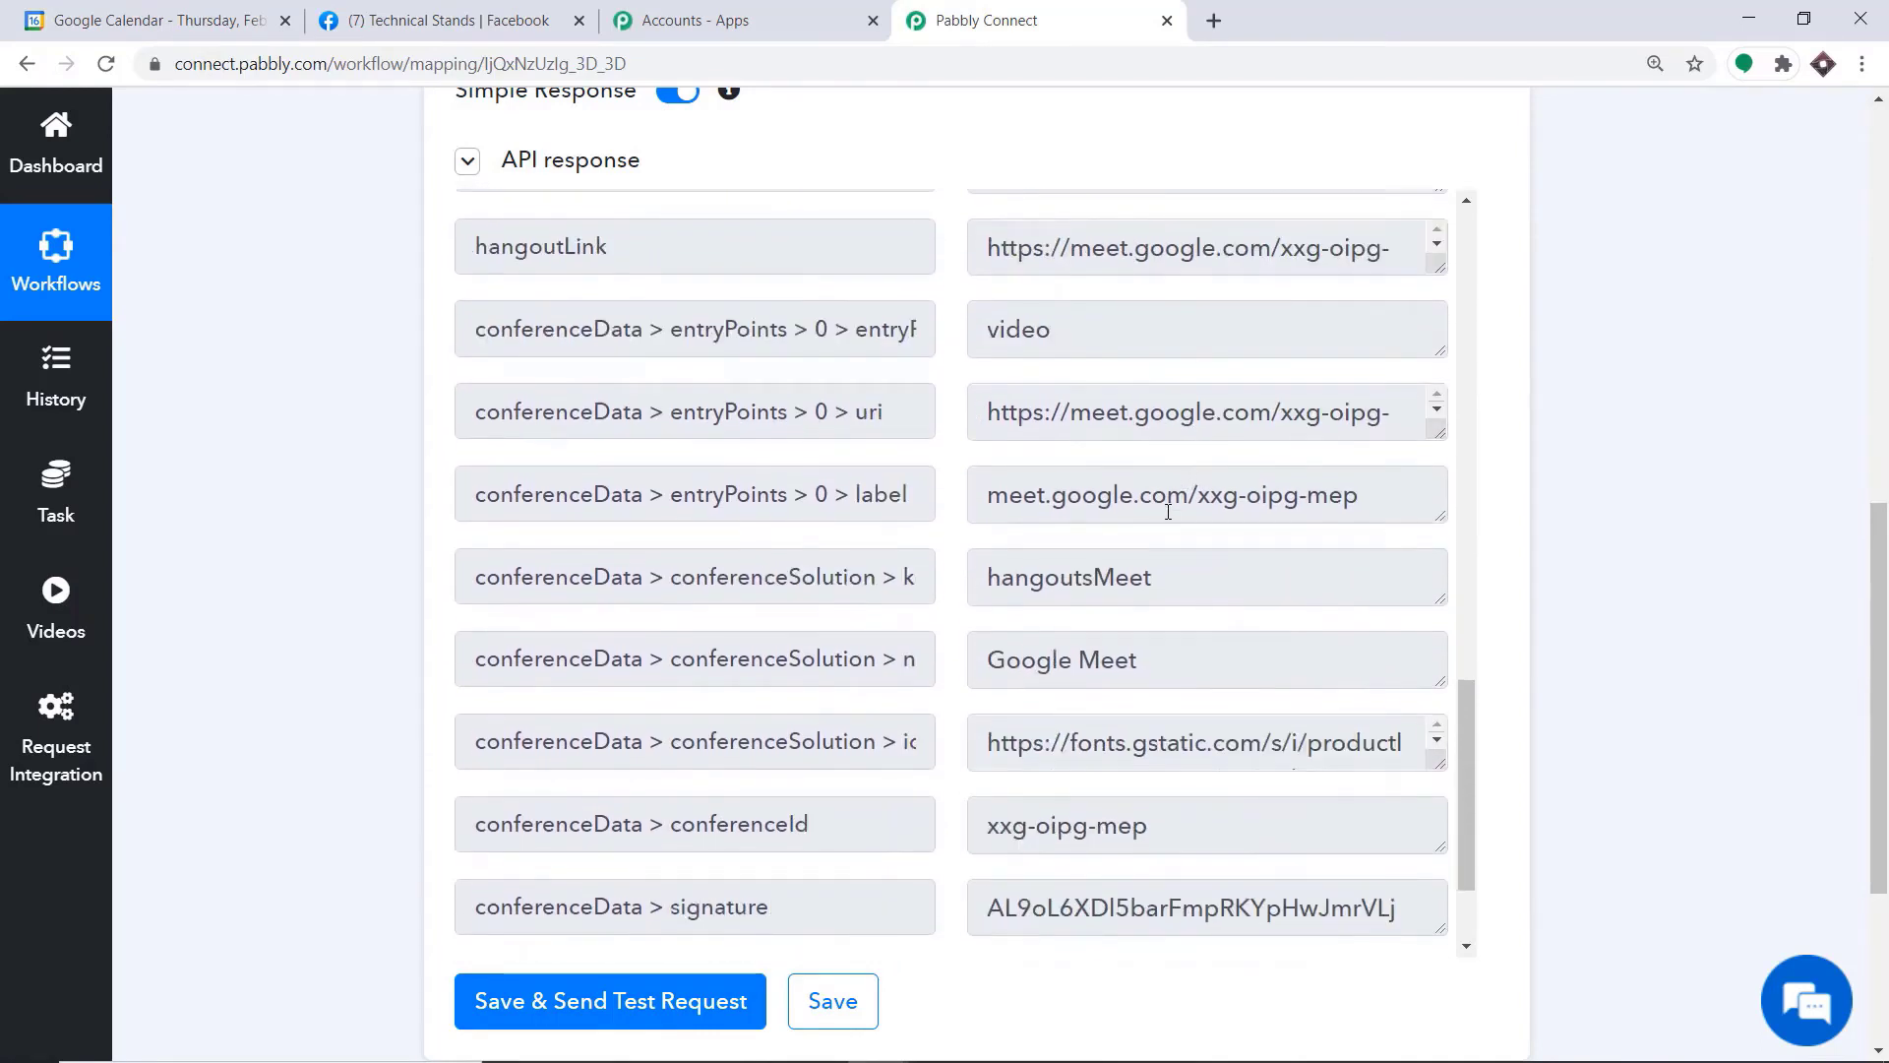
scroll(1157, 618, "down", 2)
scroll(1149, 616, "up", 6)
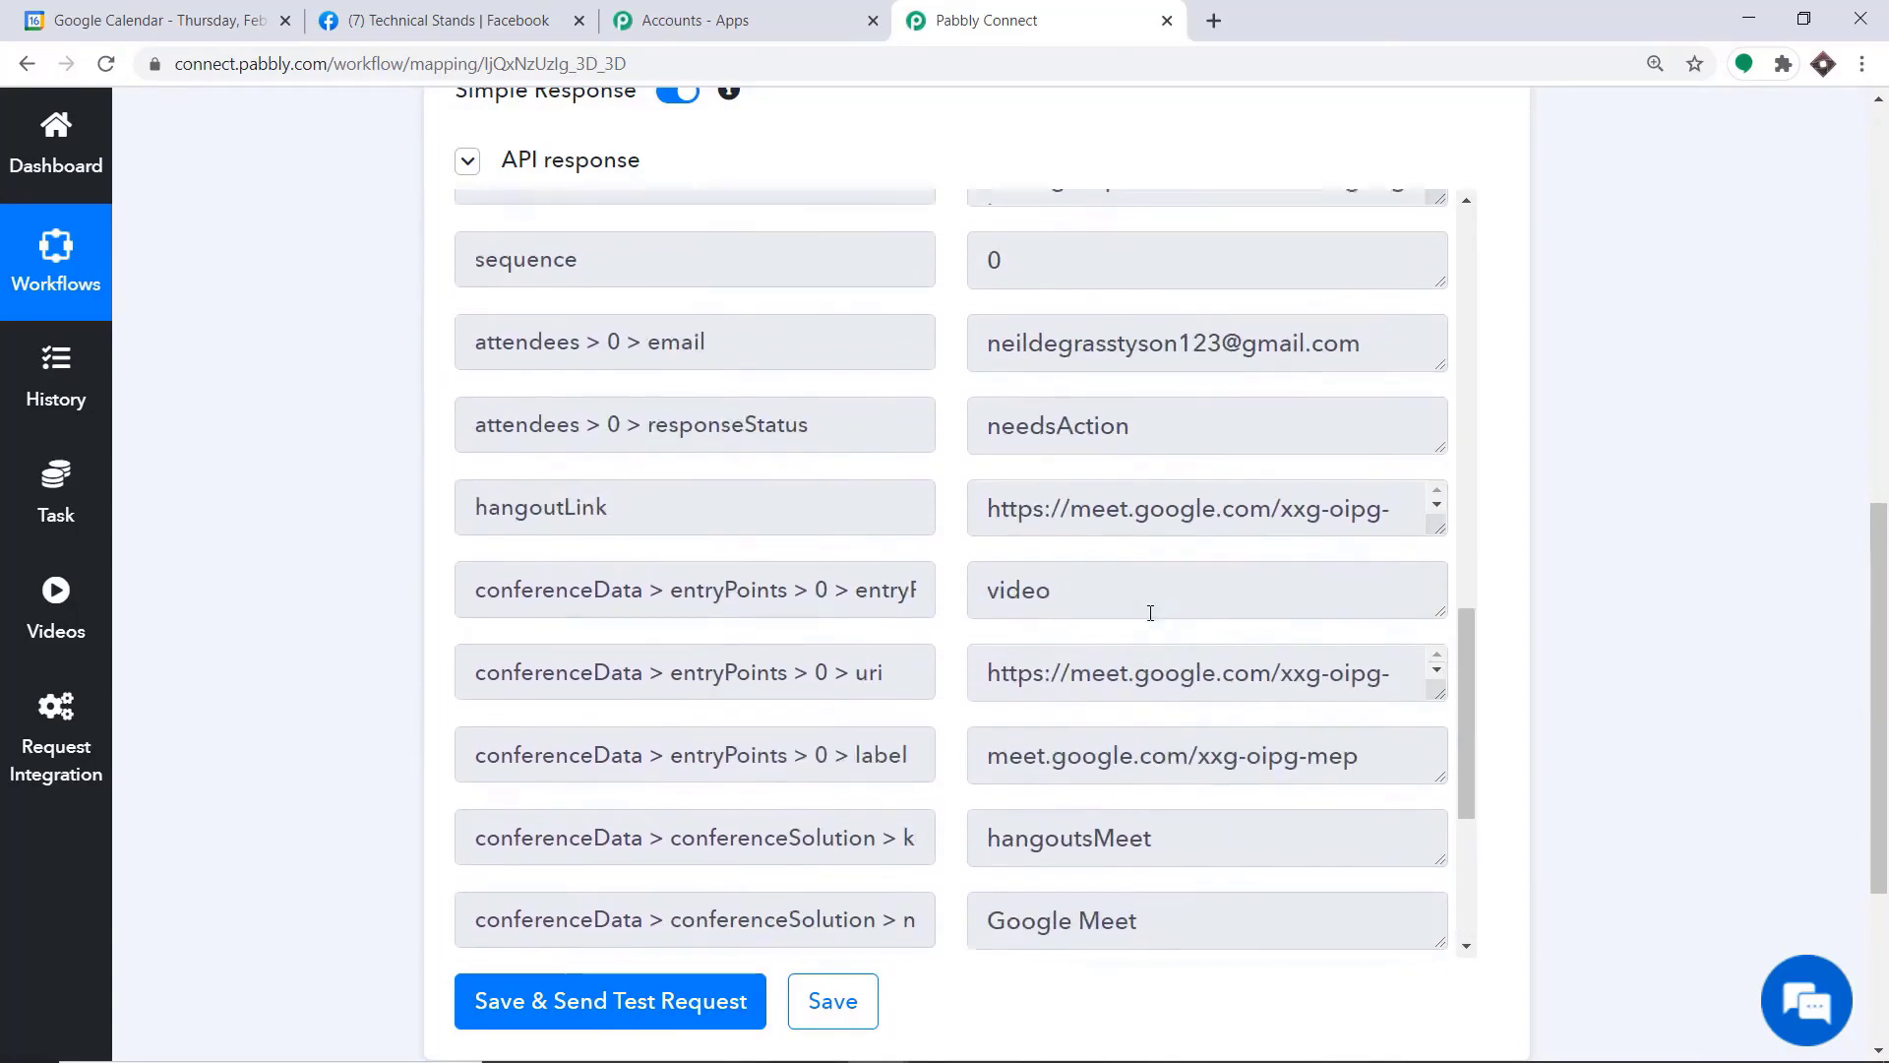
scroll(1147, 614, "up", 6)
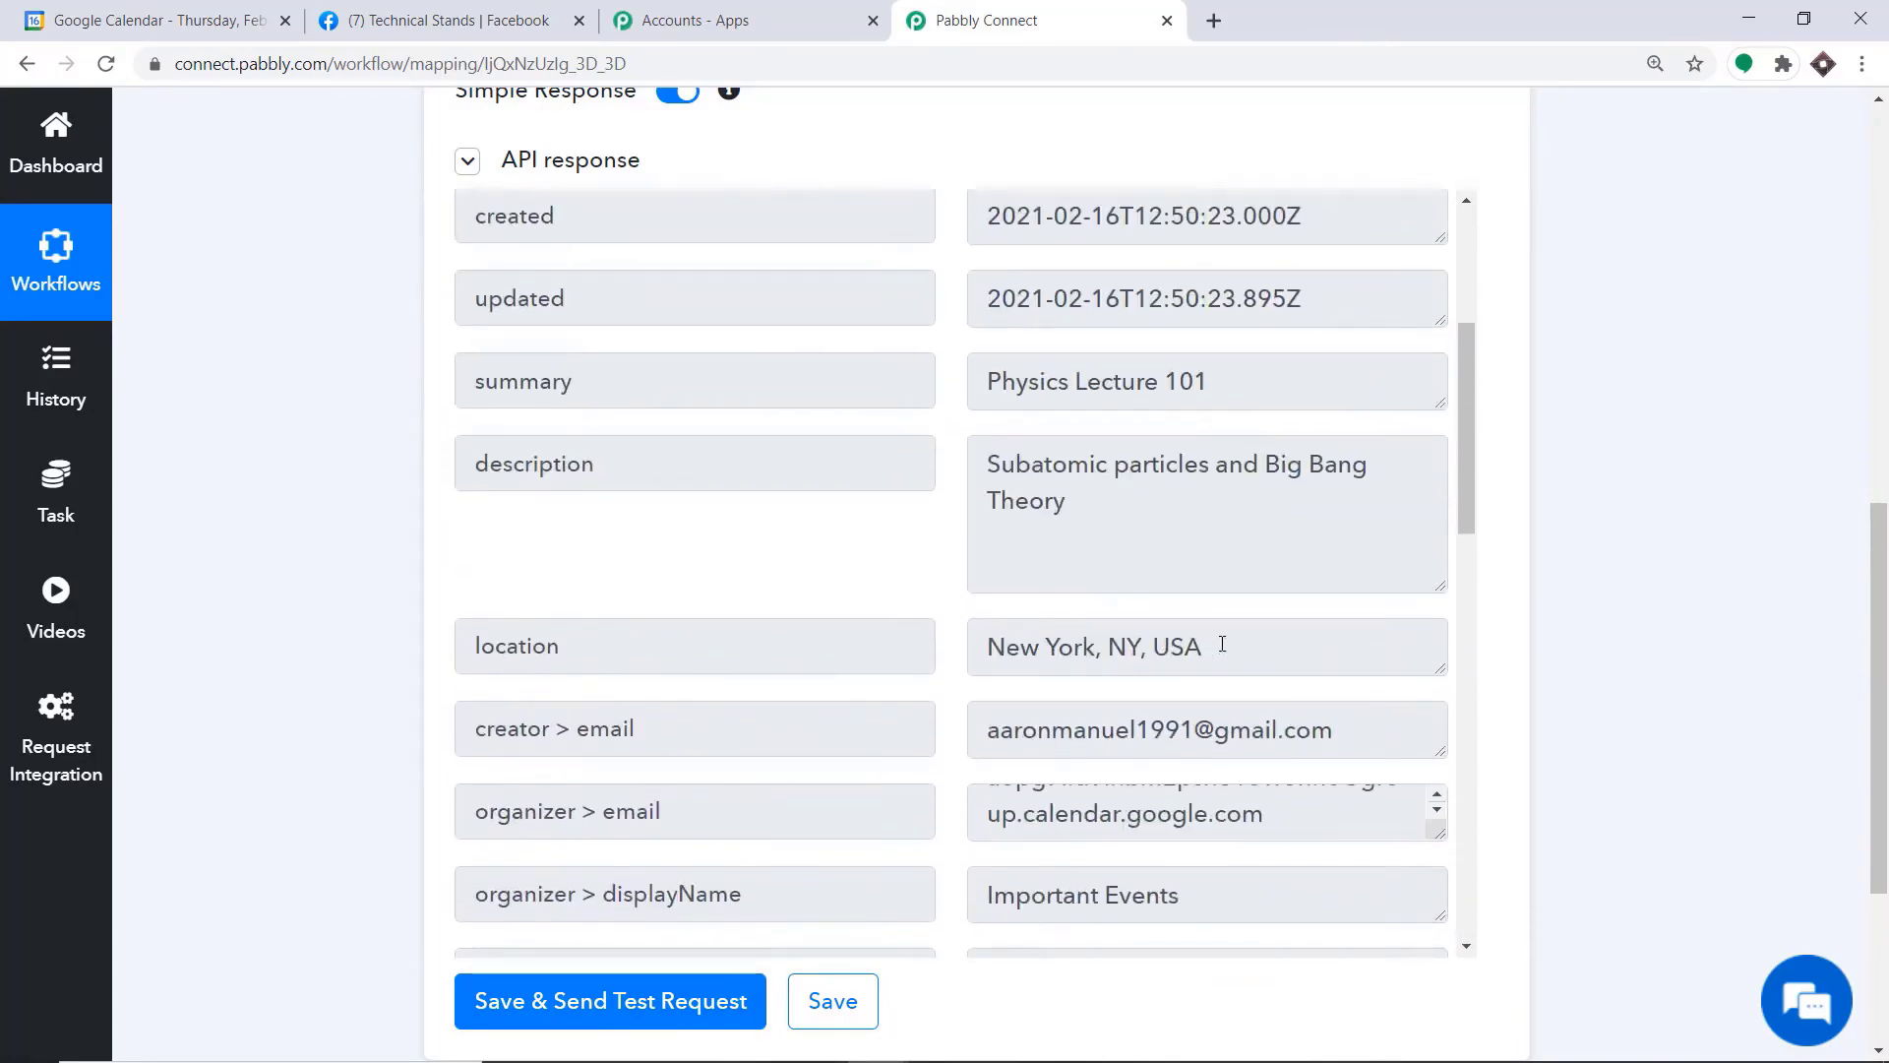
Add an action step below the Google Calendar trigger and choose Facebook Pages as its app
left_click_drag(1879, 674, 1885, 820)
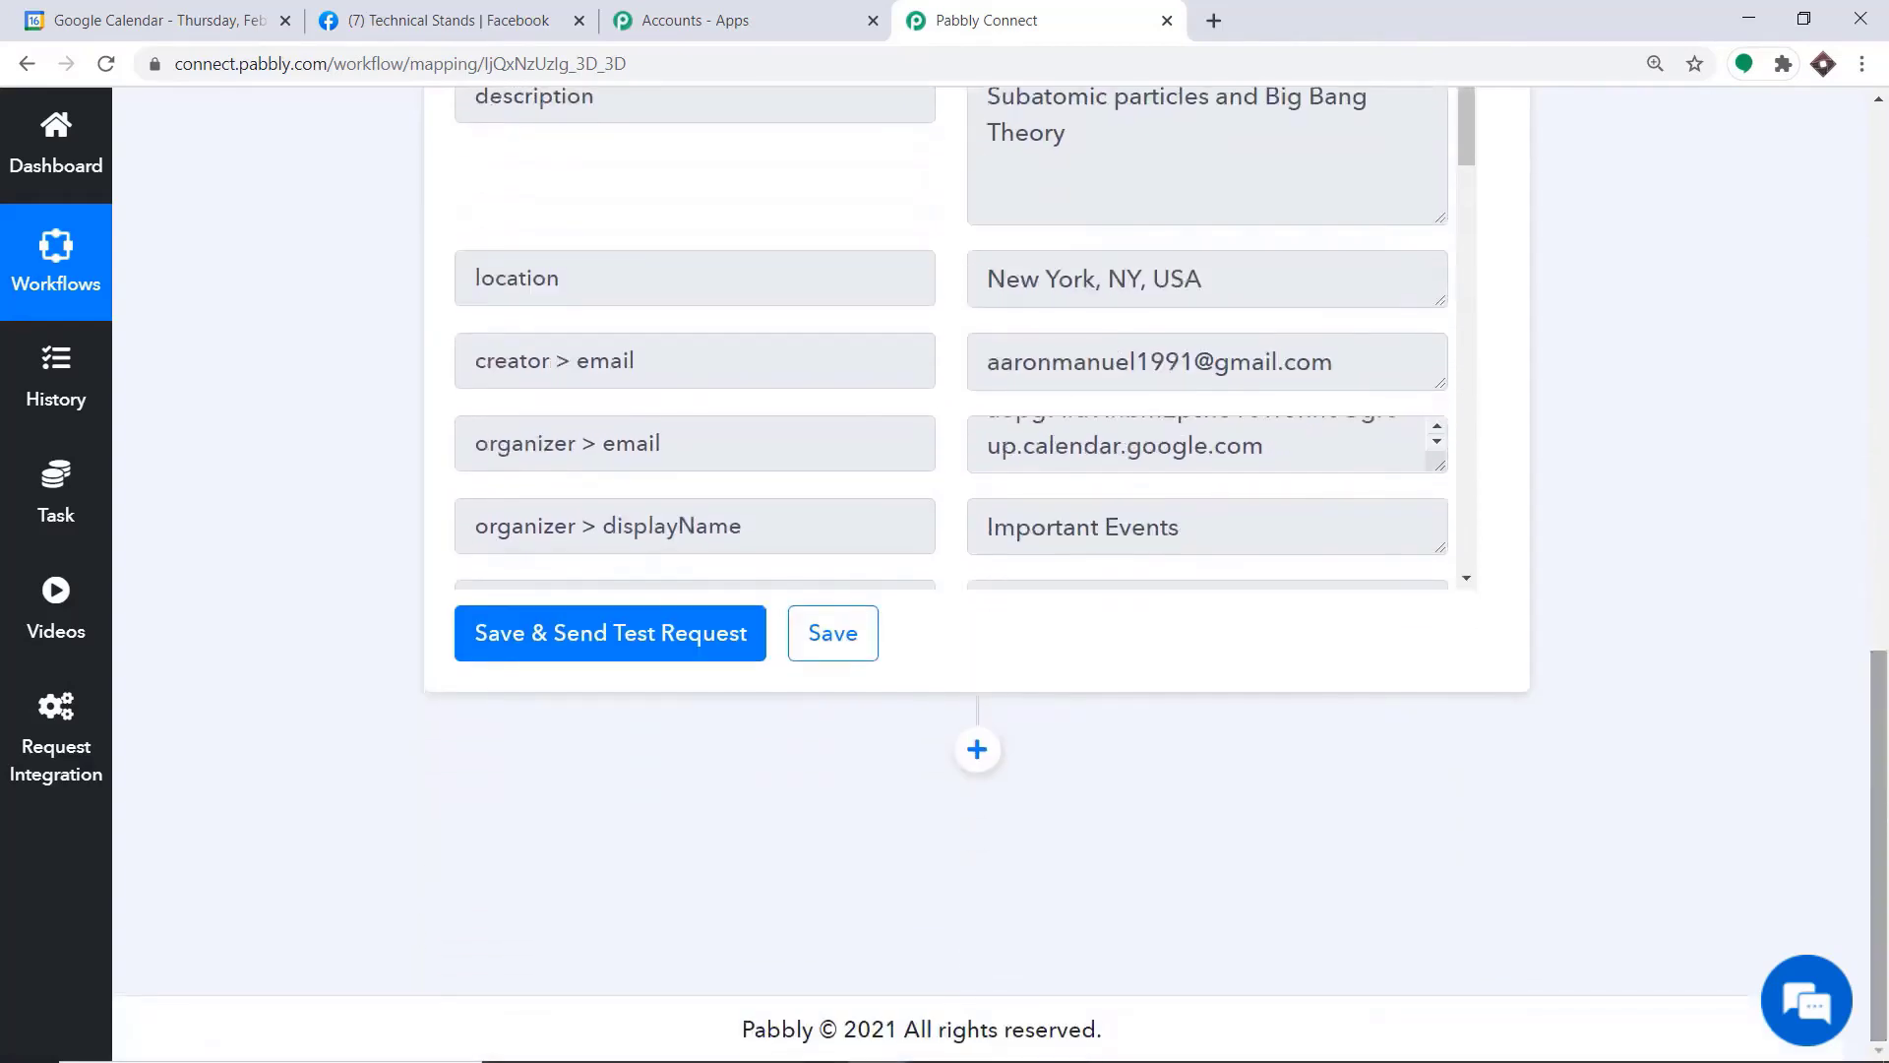
left_click(977, 750)
left_click_drag(1886, 815, 1887, 977)
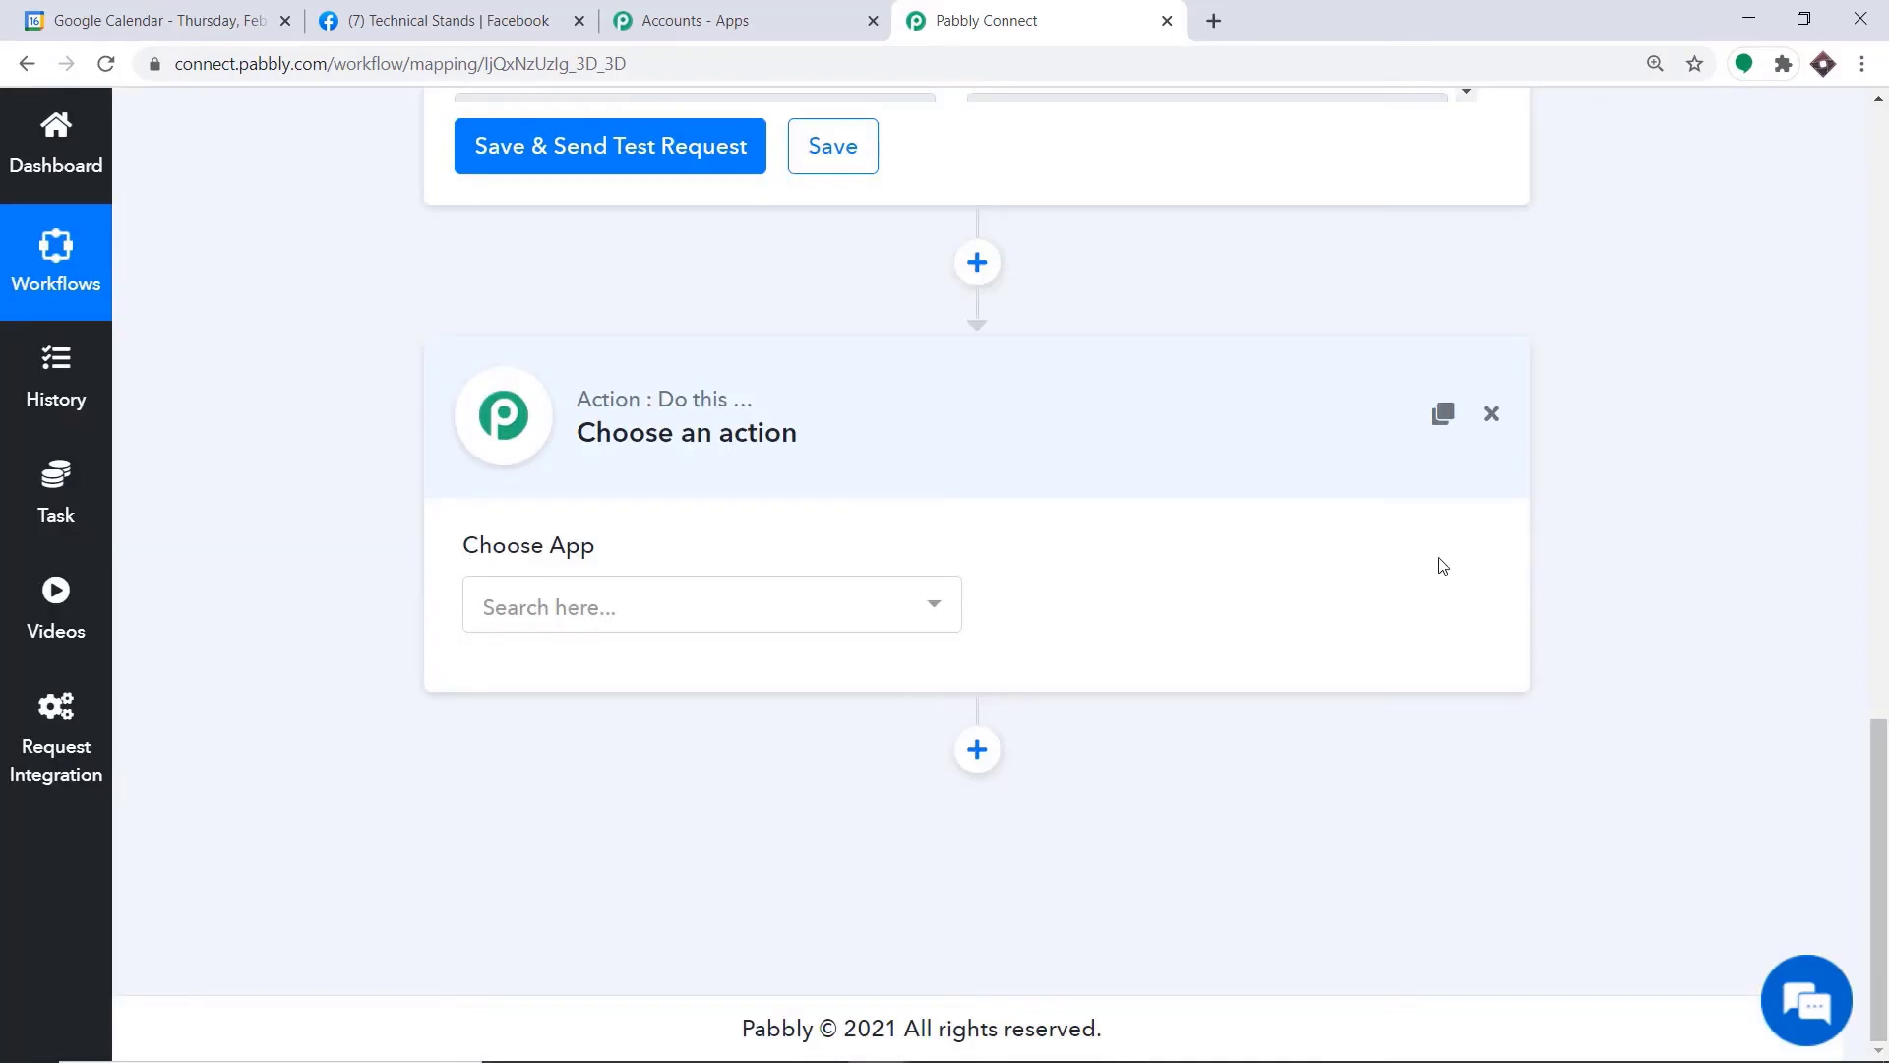
left_click(740, 632)
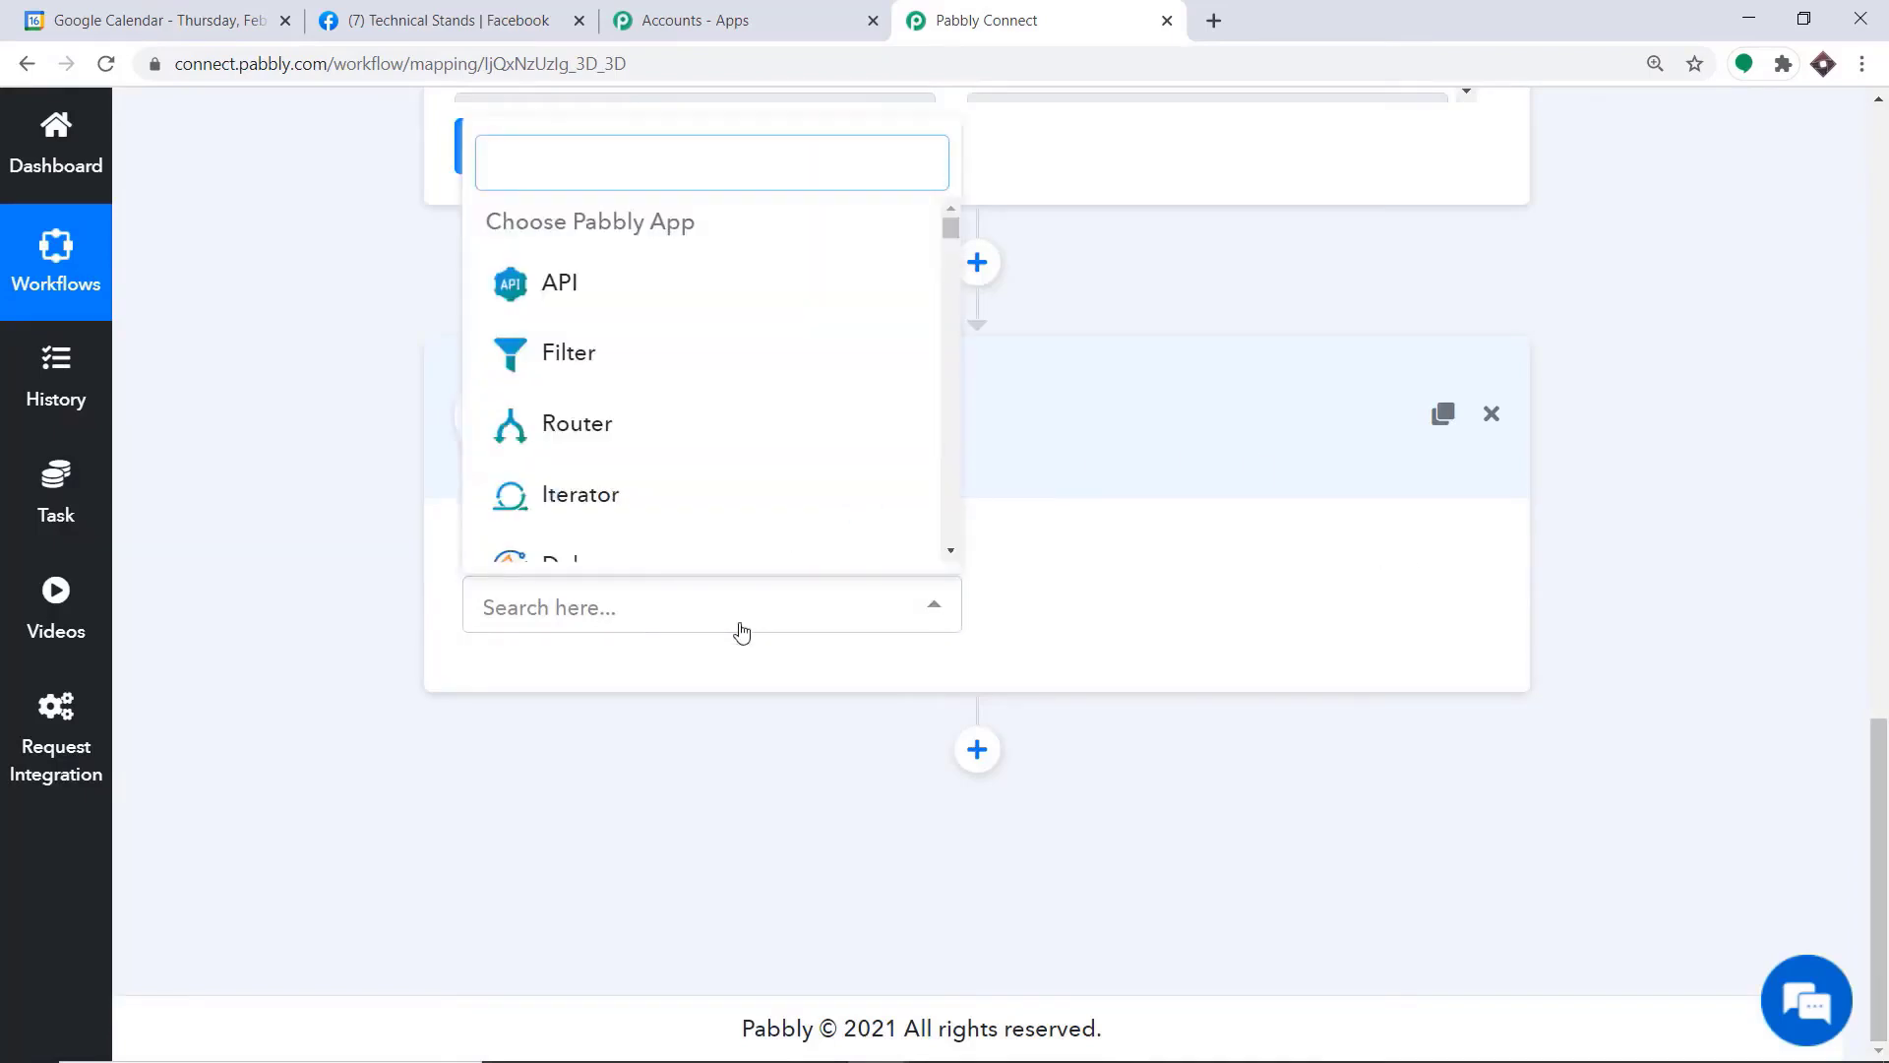
type("face")
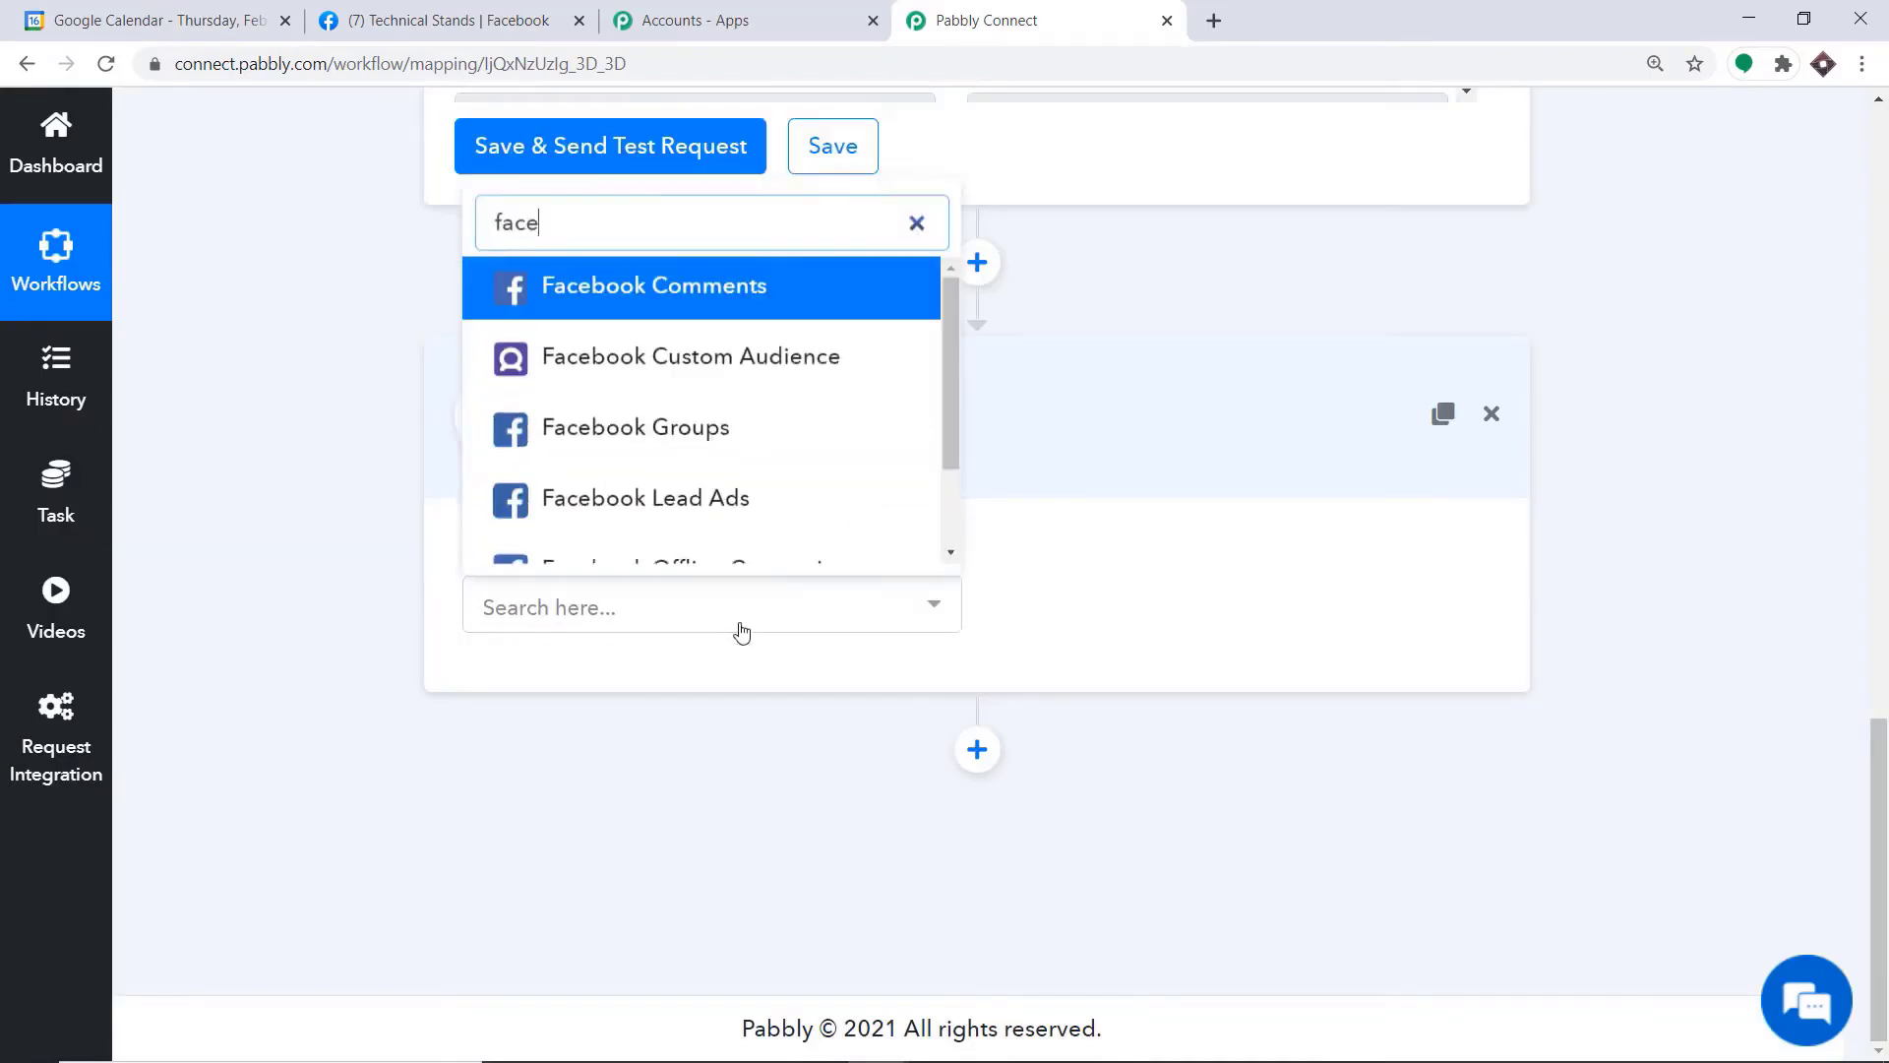
type("book pa")
left_click(718, 538)
Set the Facebook Pages action event to Create Page Post and review the other available events
left_click(1193, 605)
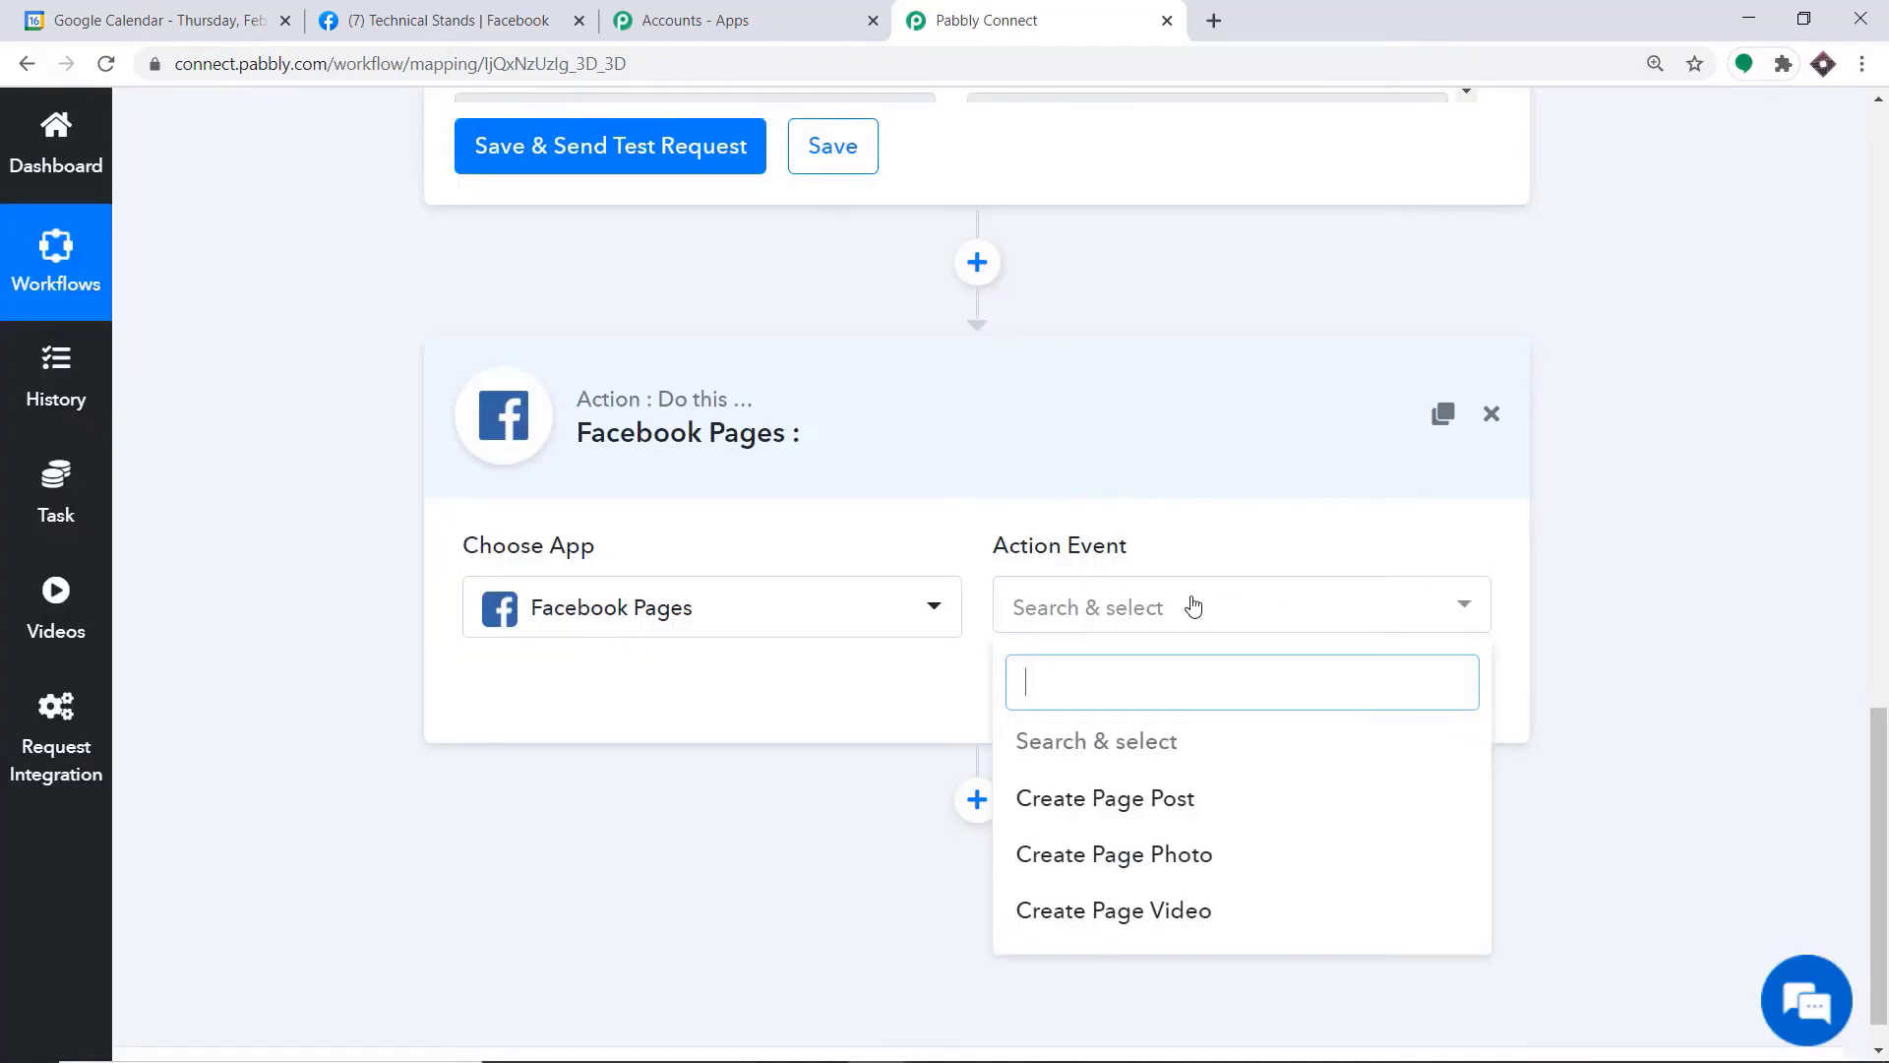
left_click(1180, 807)
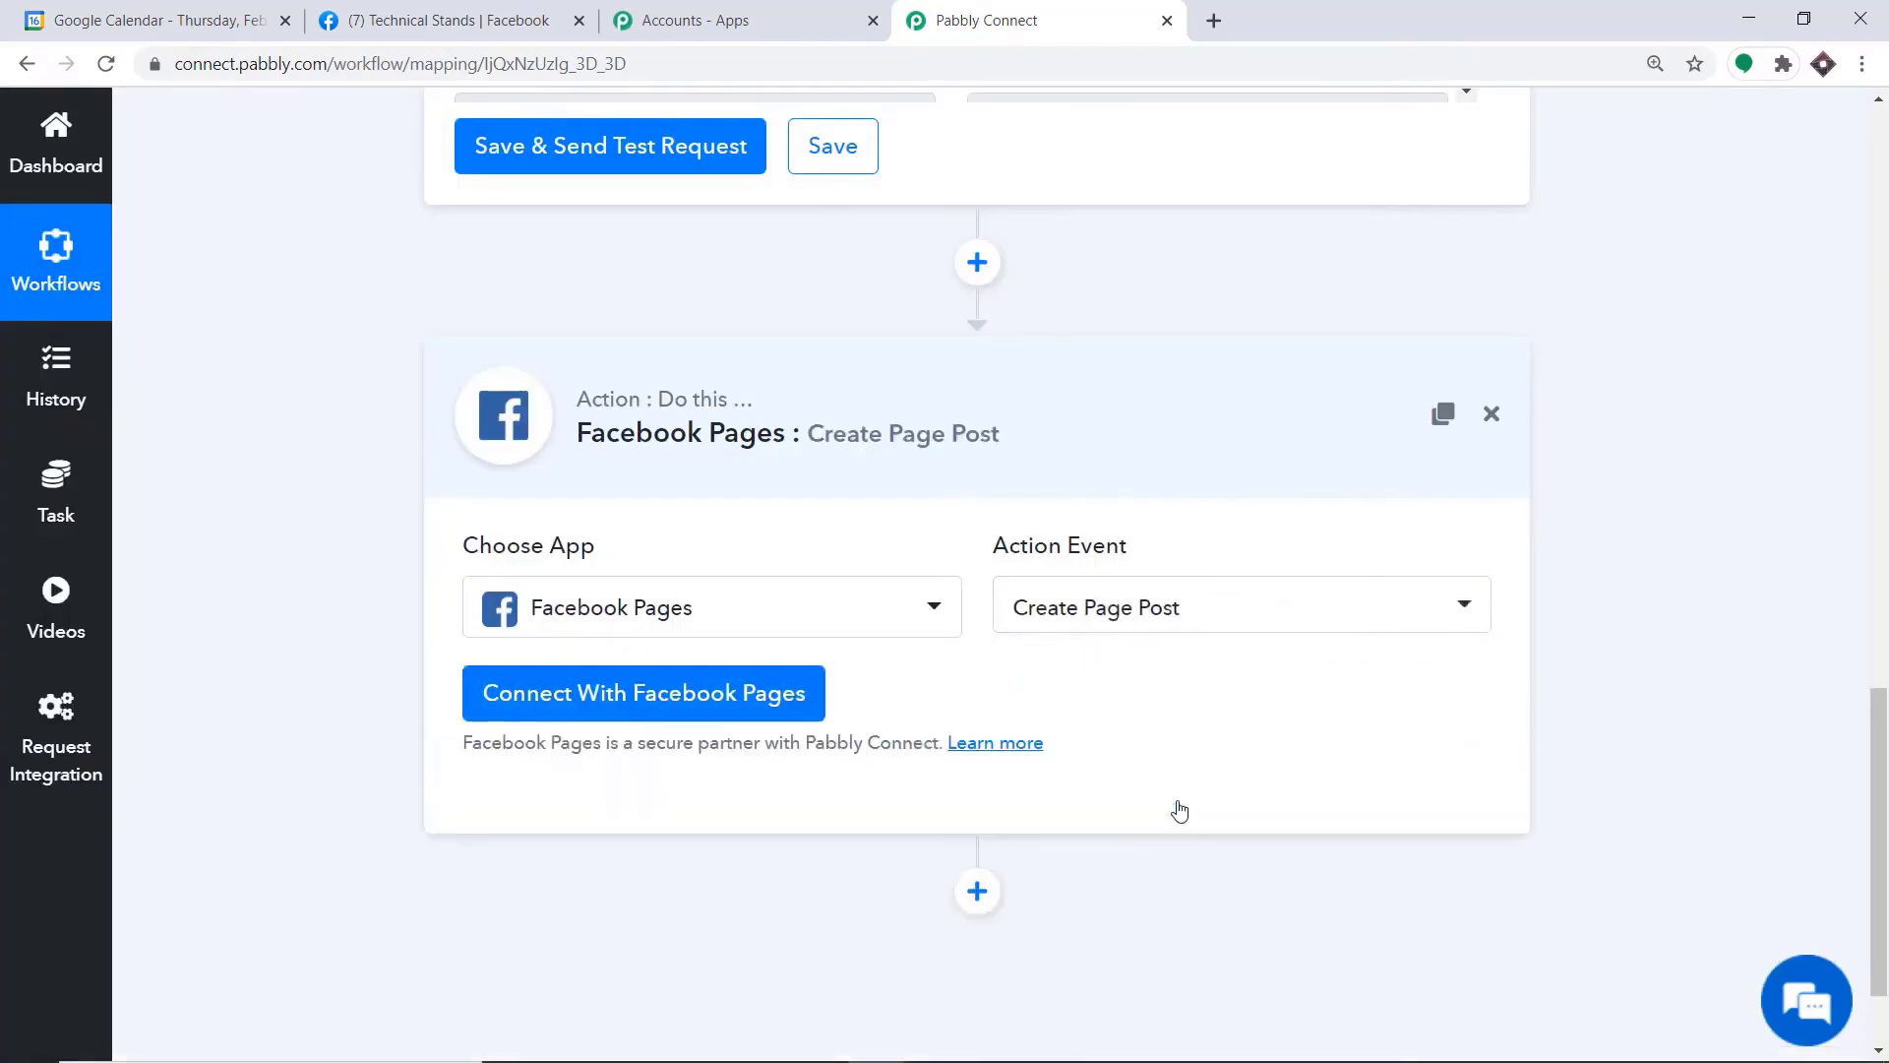
left_click(1198, 633)
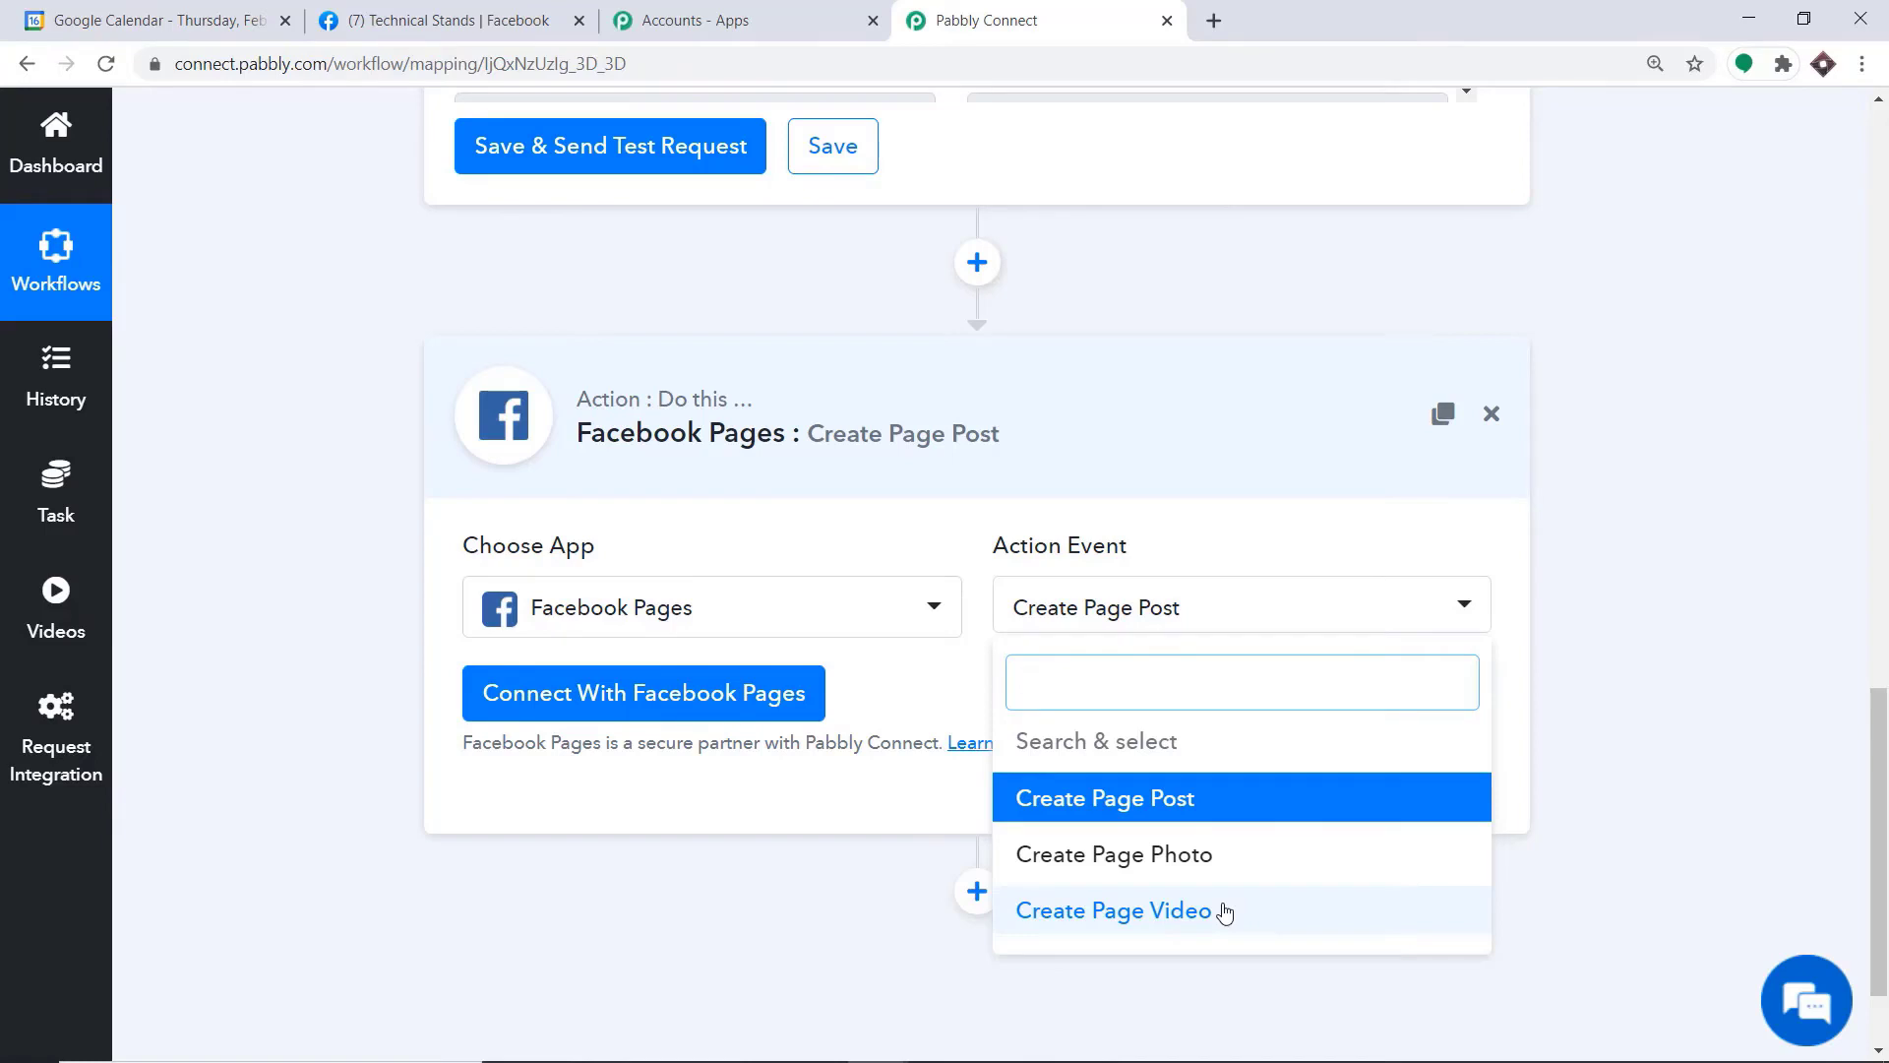
left_click(940, 671)
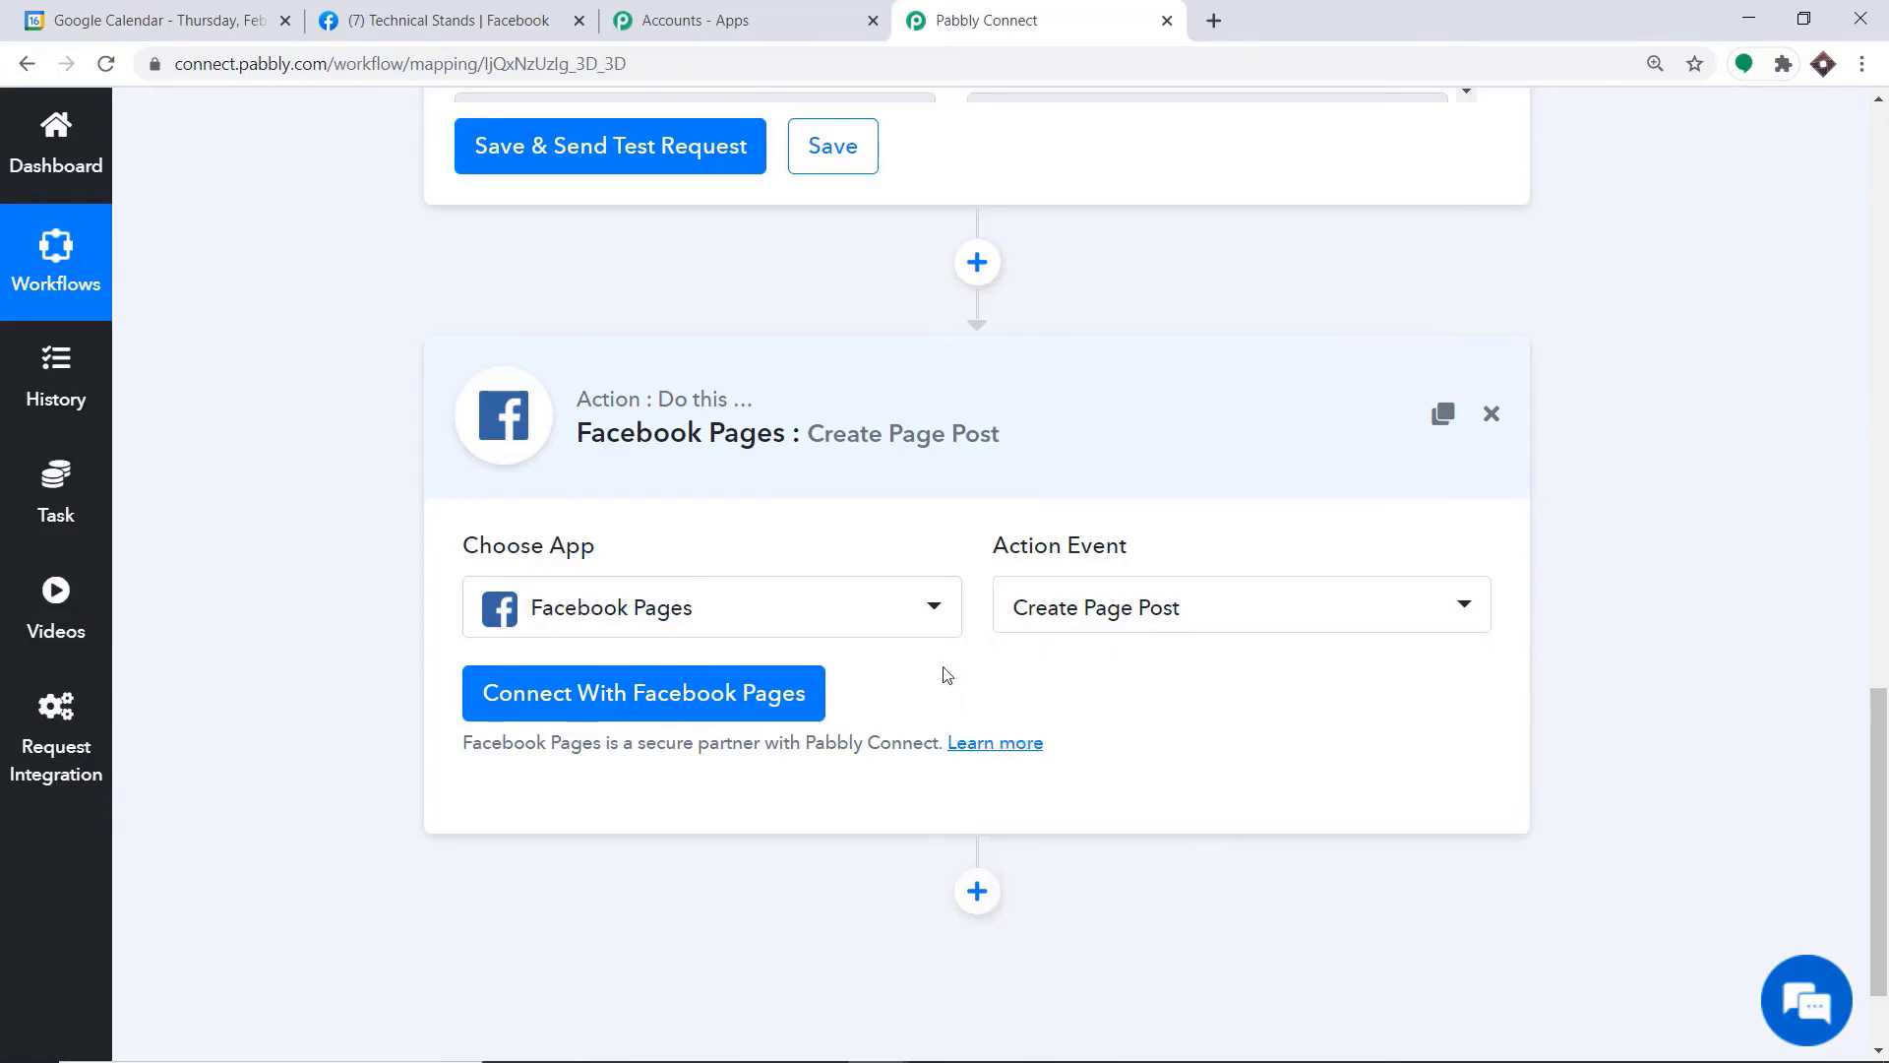
Authorize Facebook Pages with new credentials and open the list of pages available for the post
left_click(631, 700)
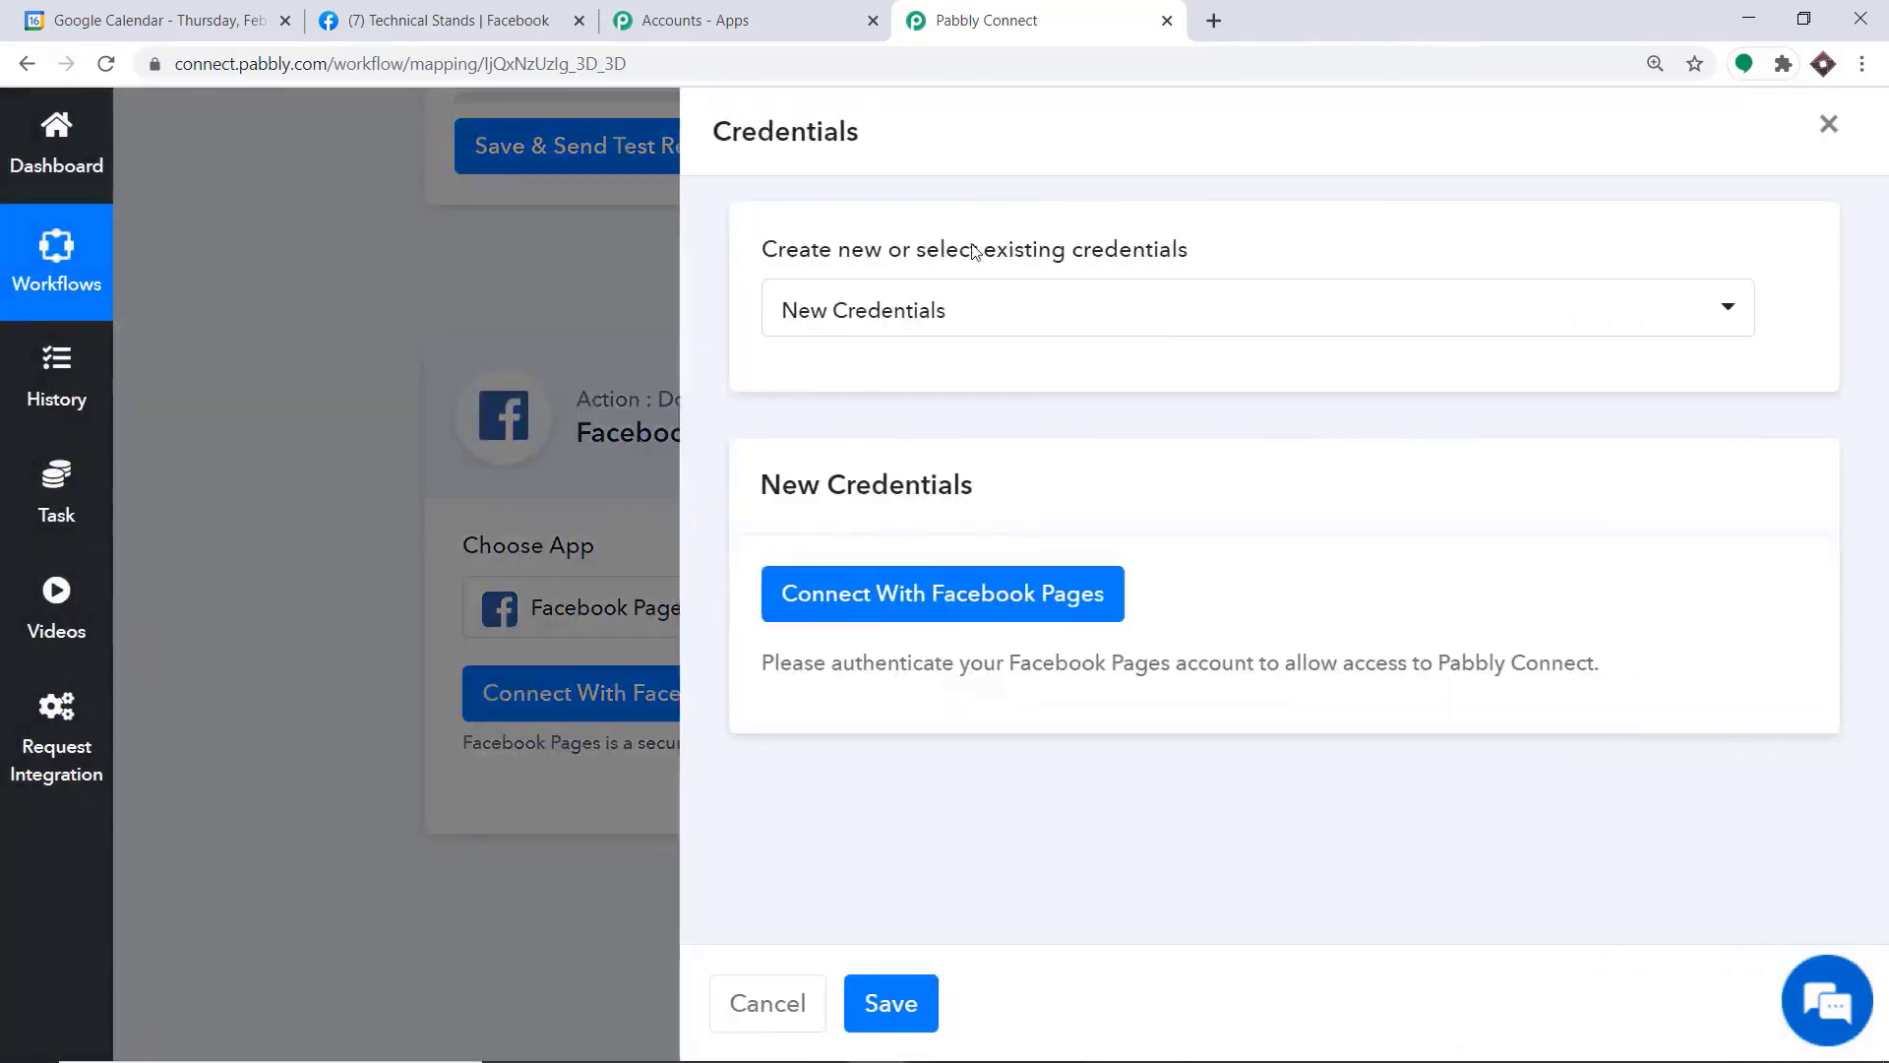
left_click(902, 594)
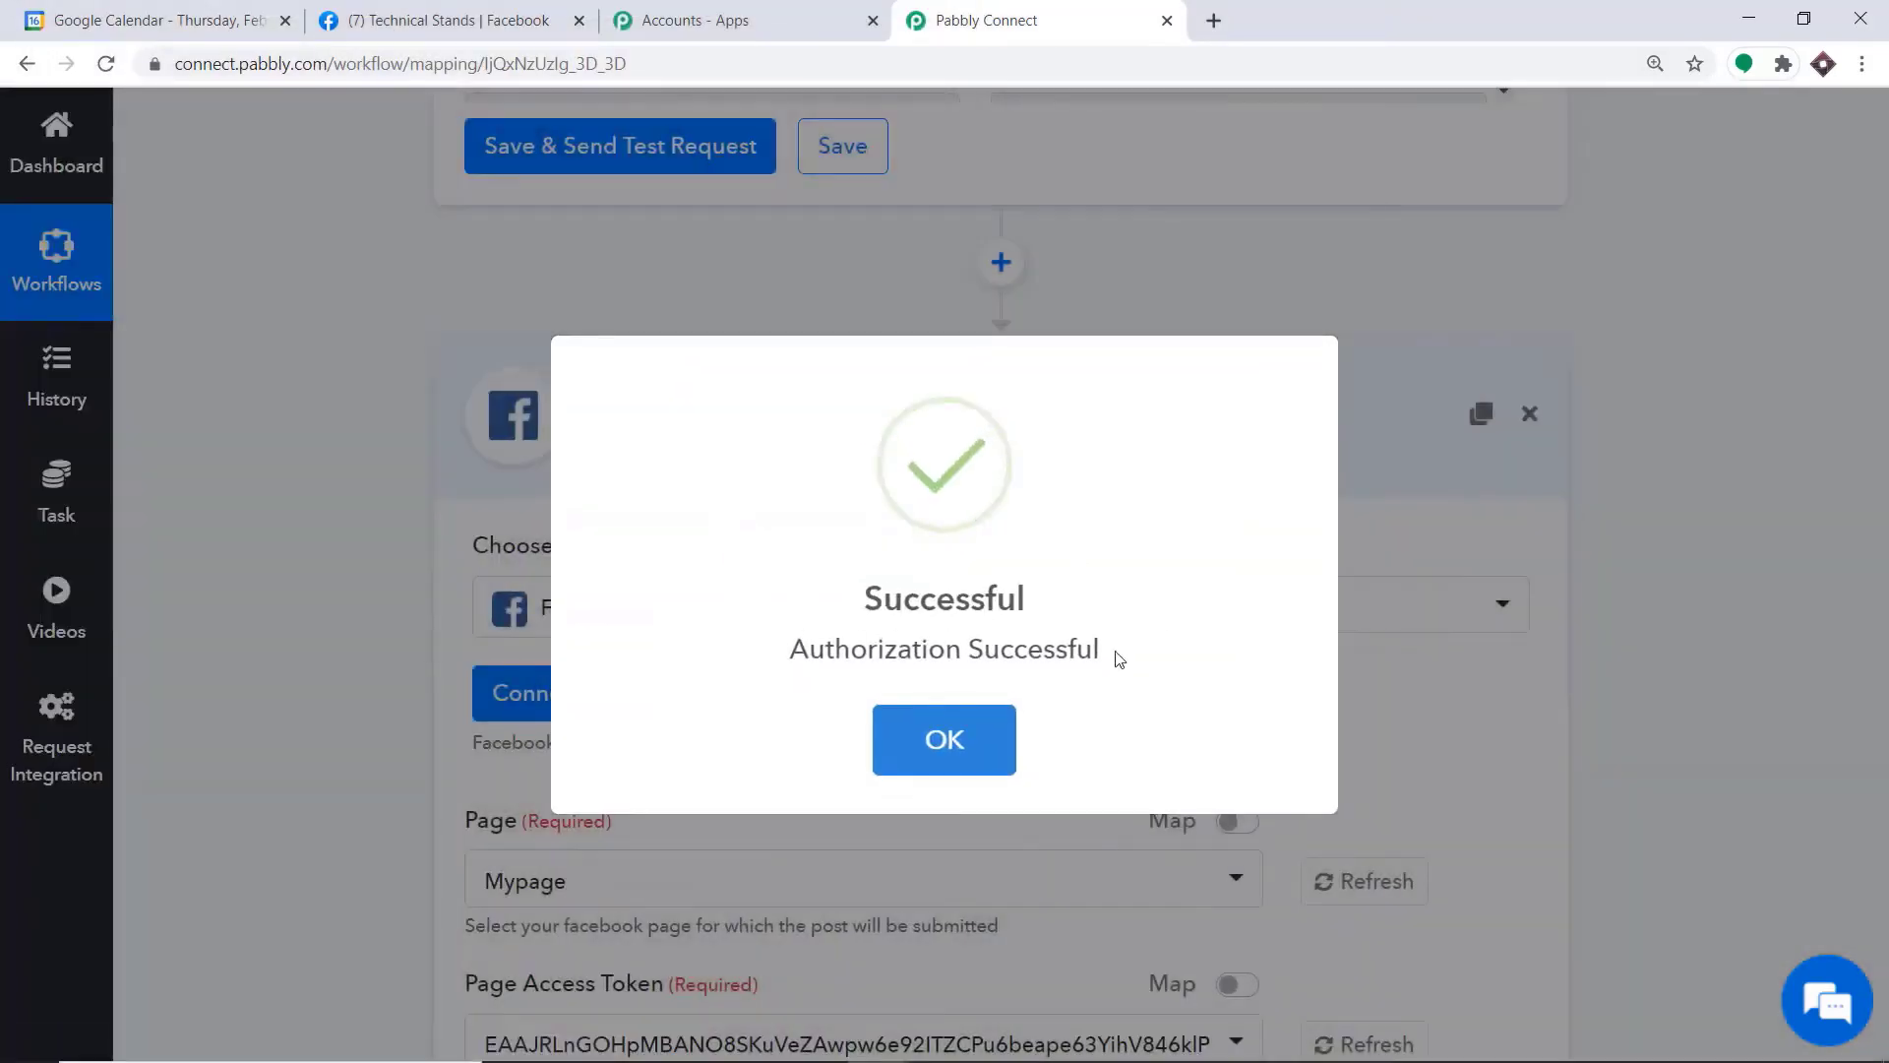
left_click(968, 742)
scroll(955, 663, "down", 2)
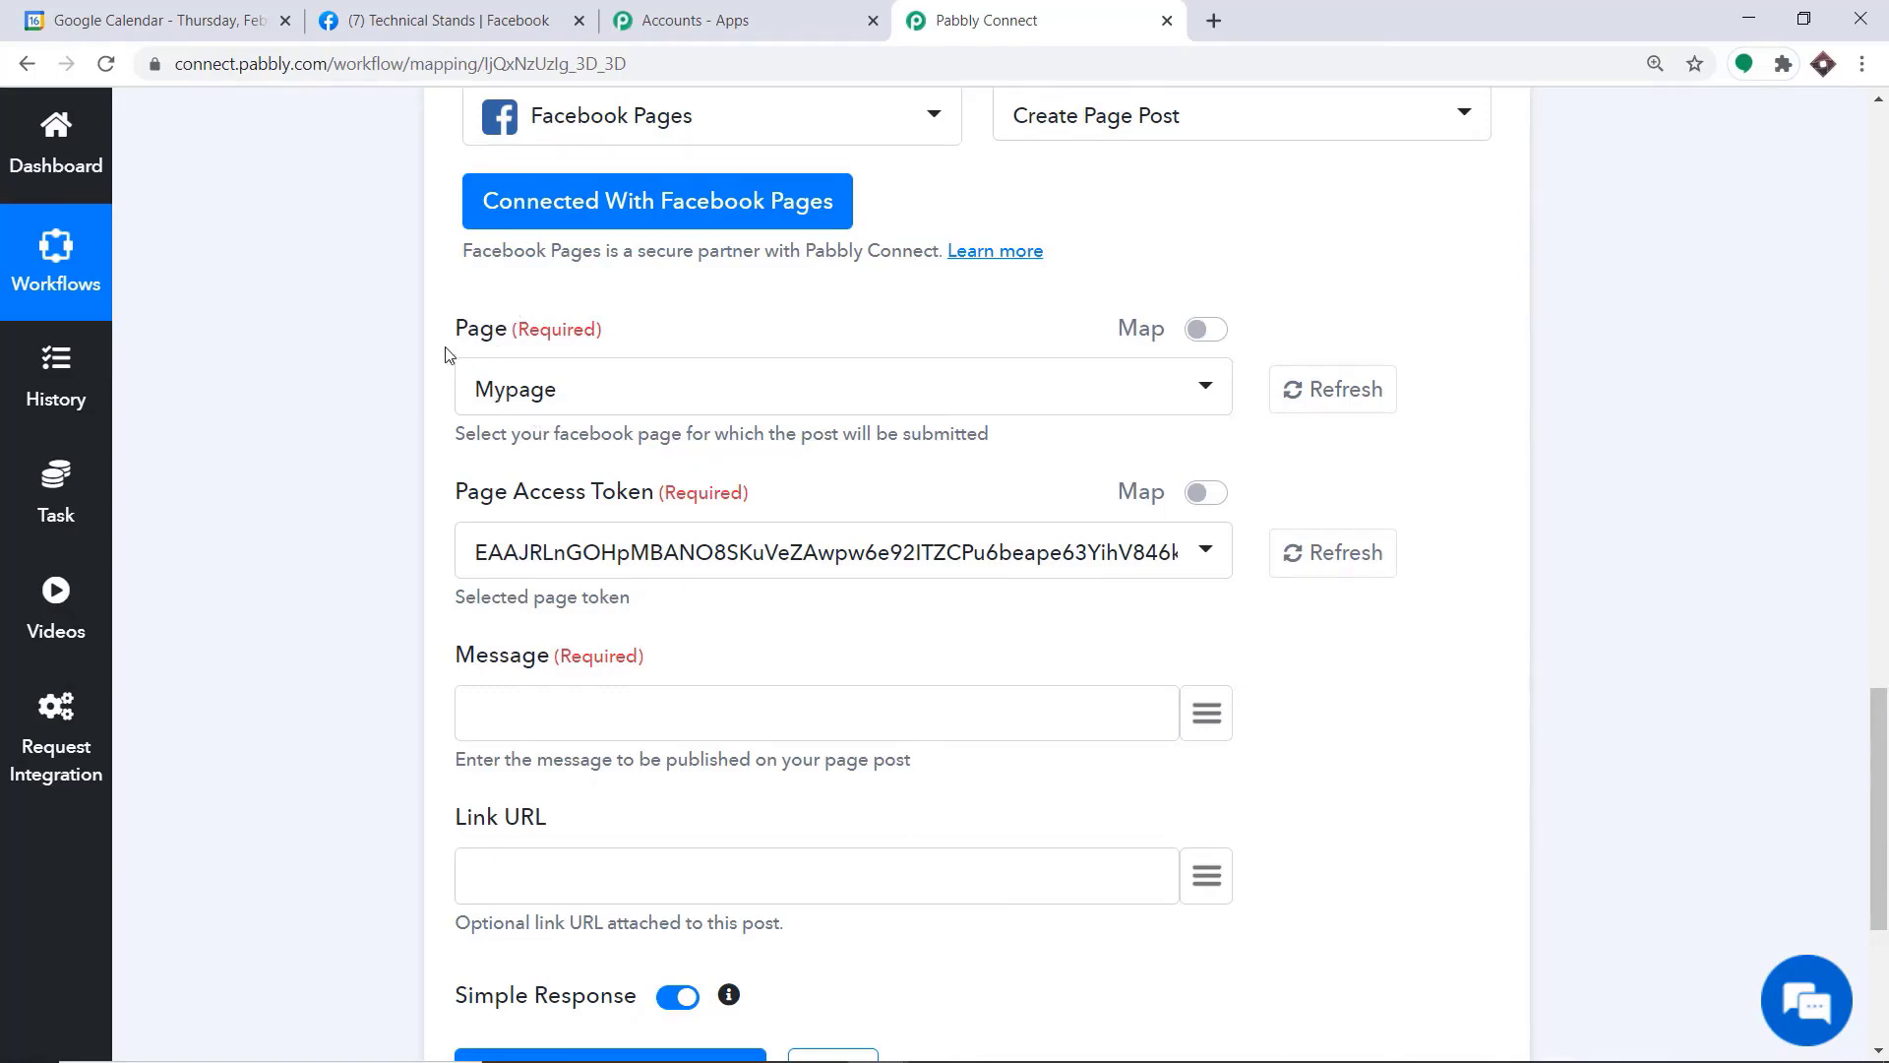
left_click(550, 407)
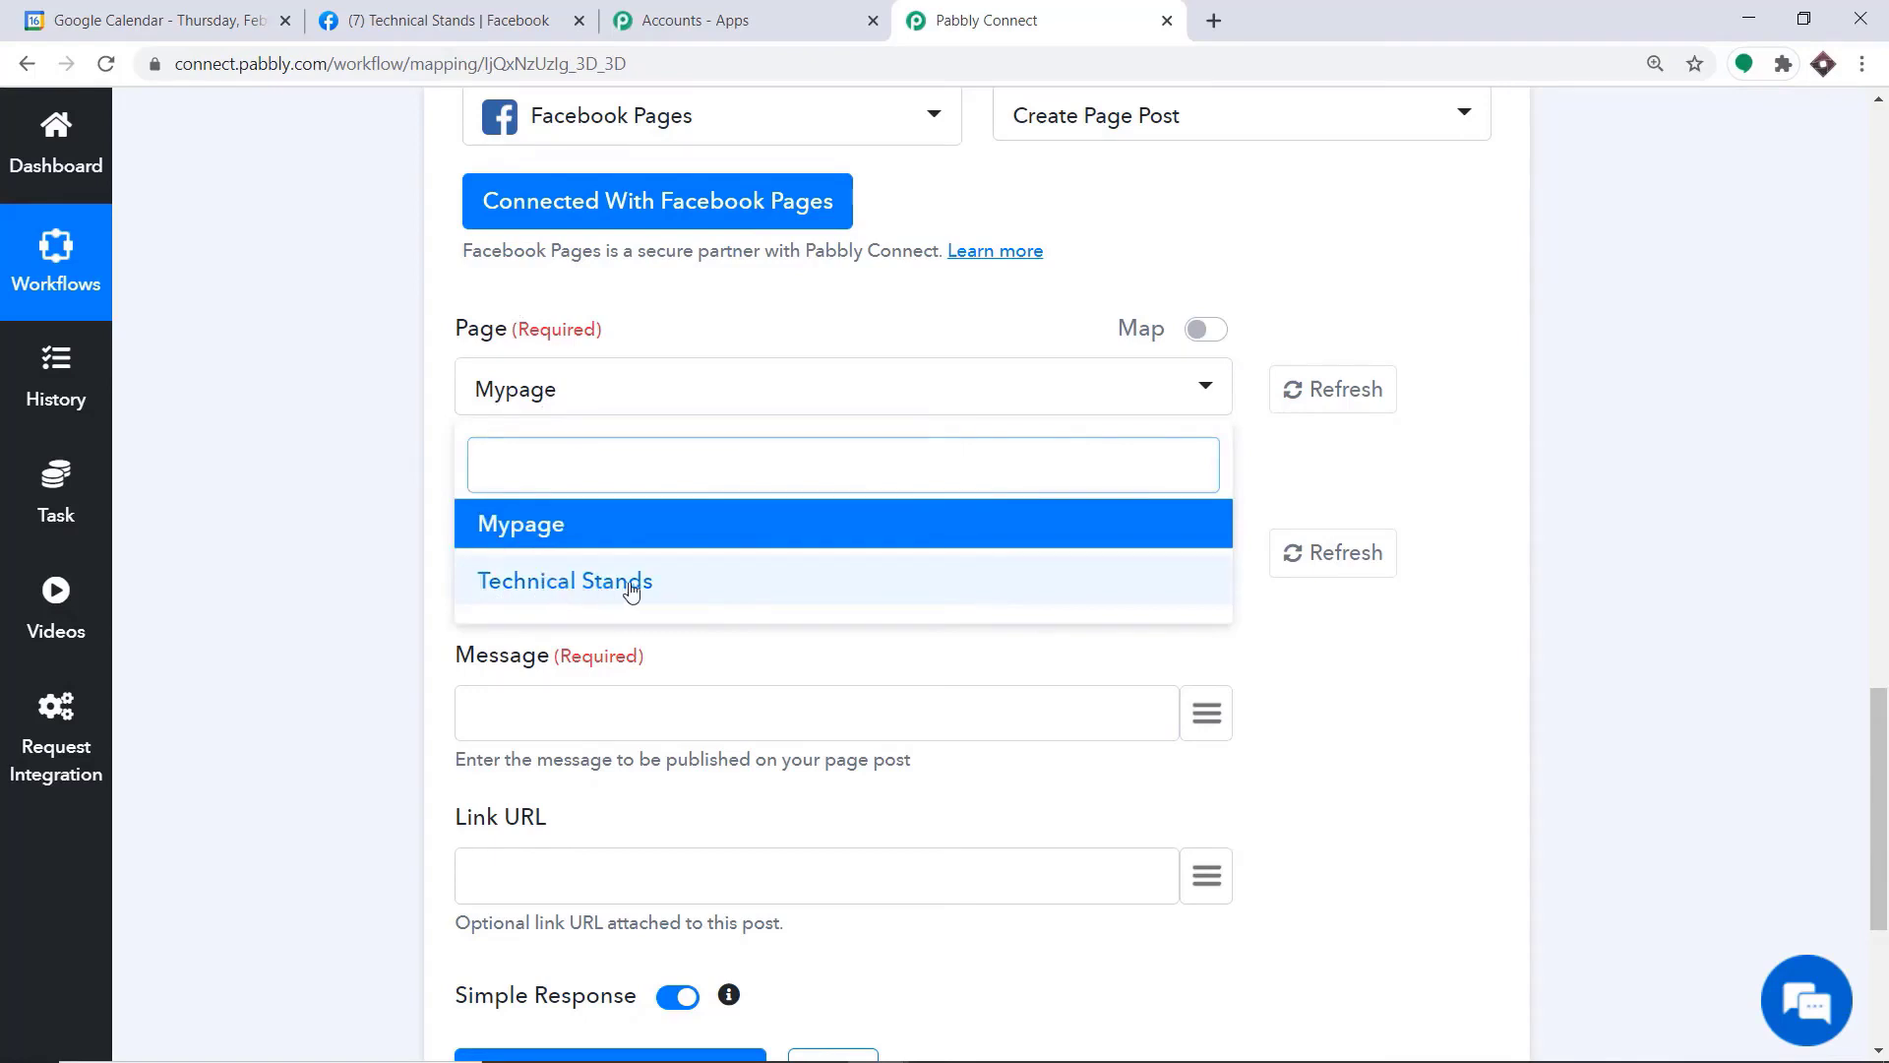
Switch to Facebook and start a new page named Guest Events
left_click(469, 15)
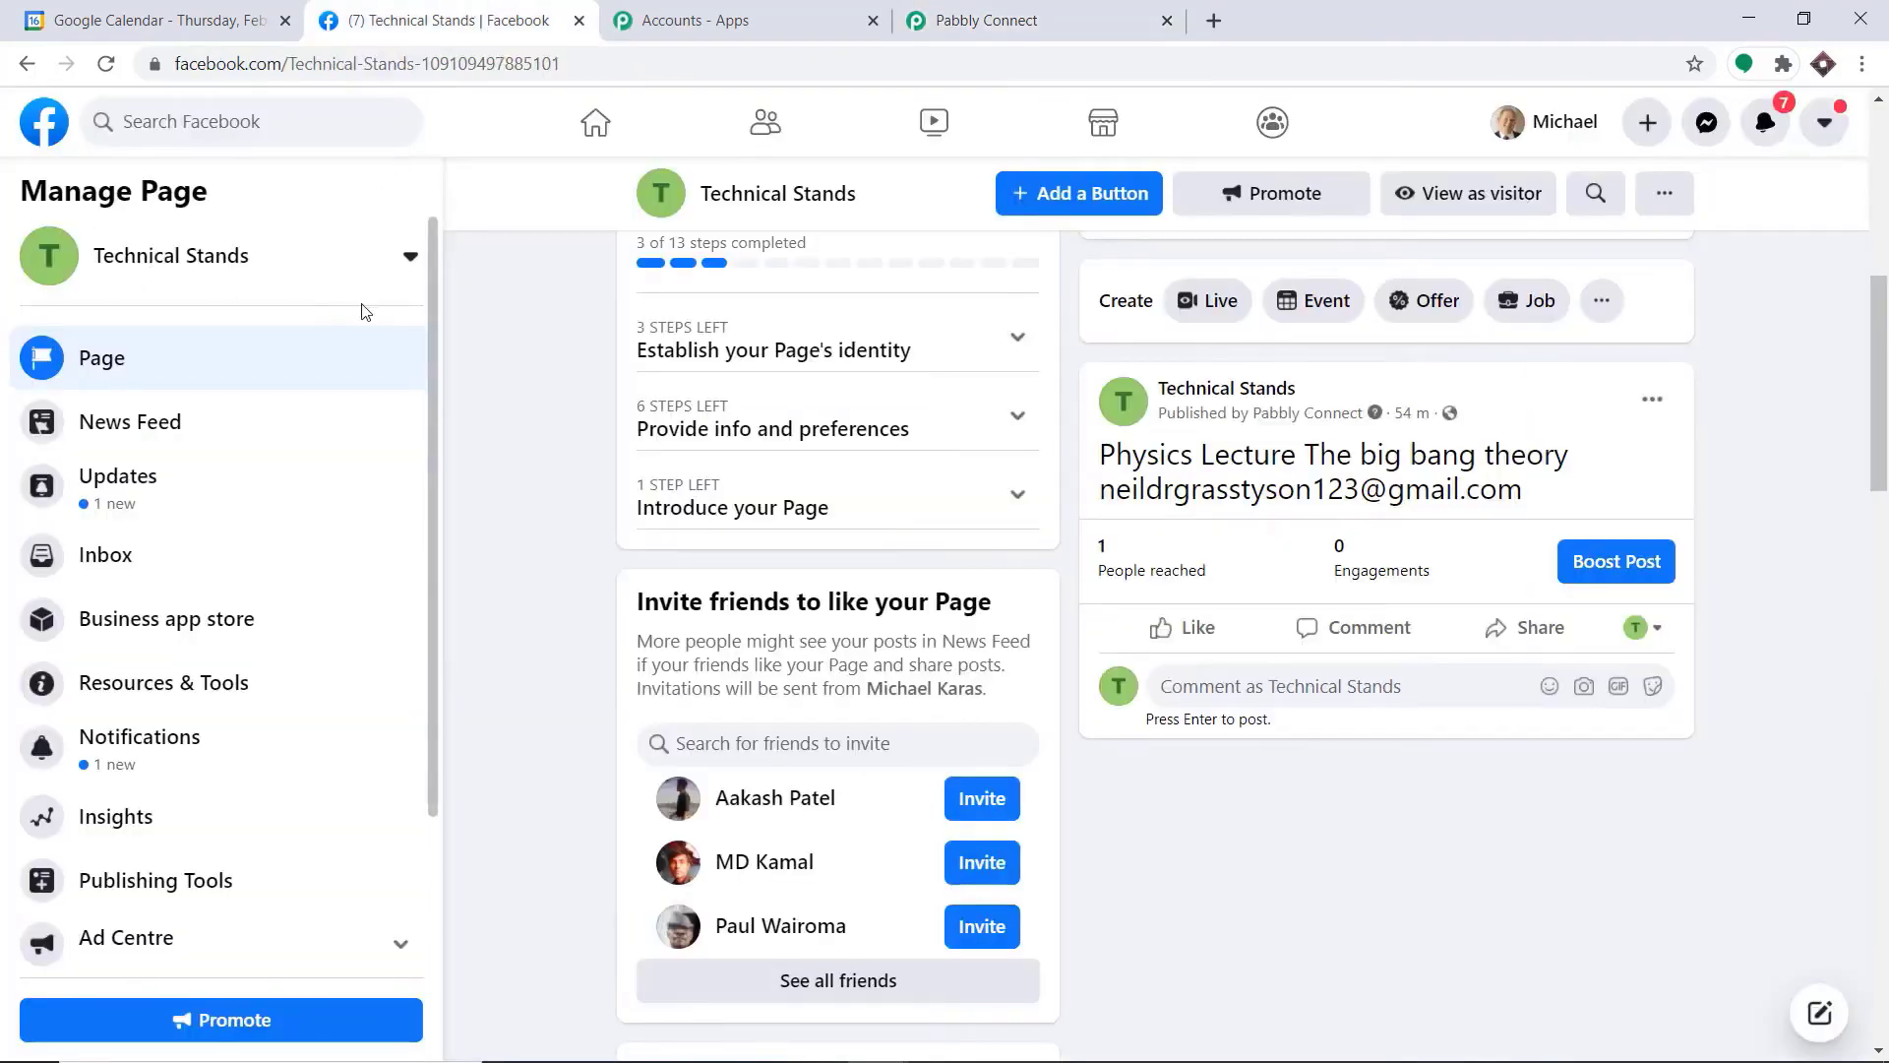
left_click(44, 121)
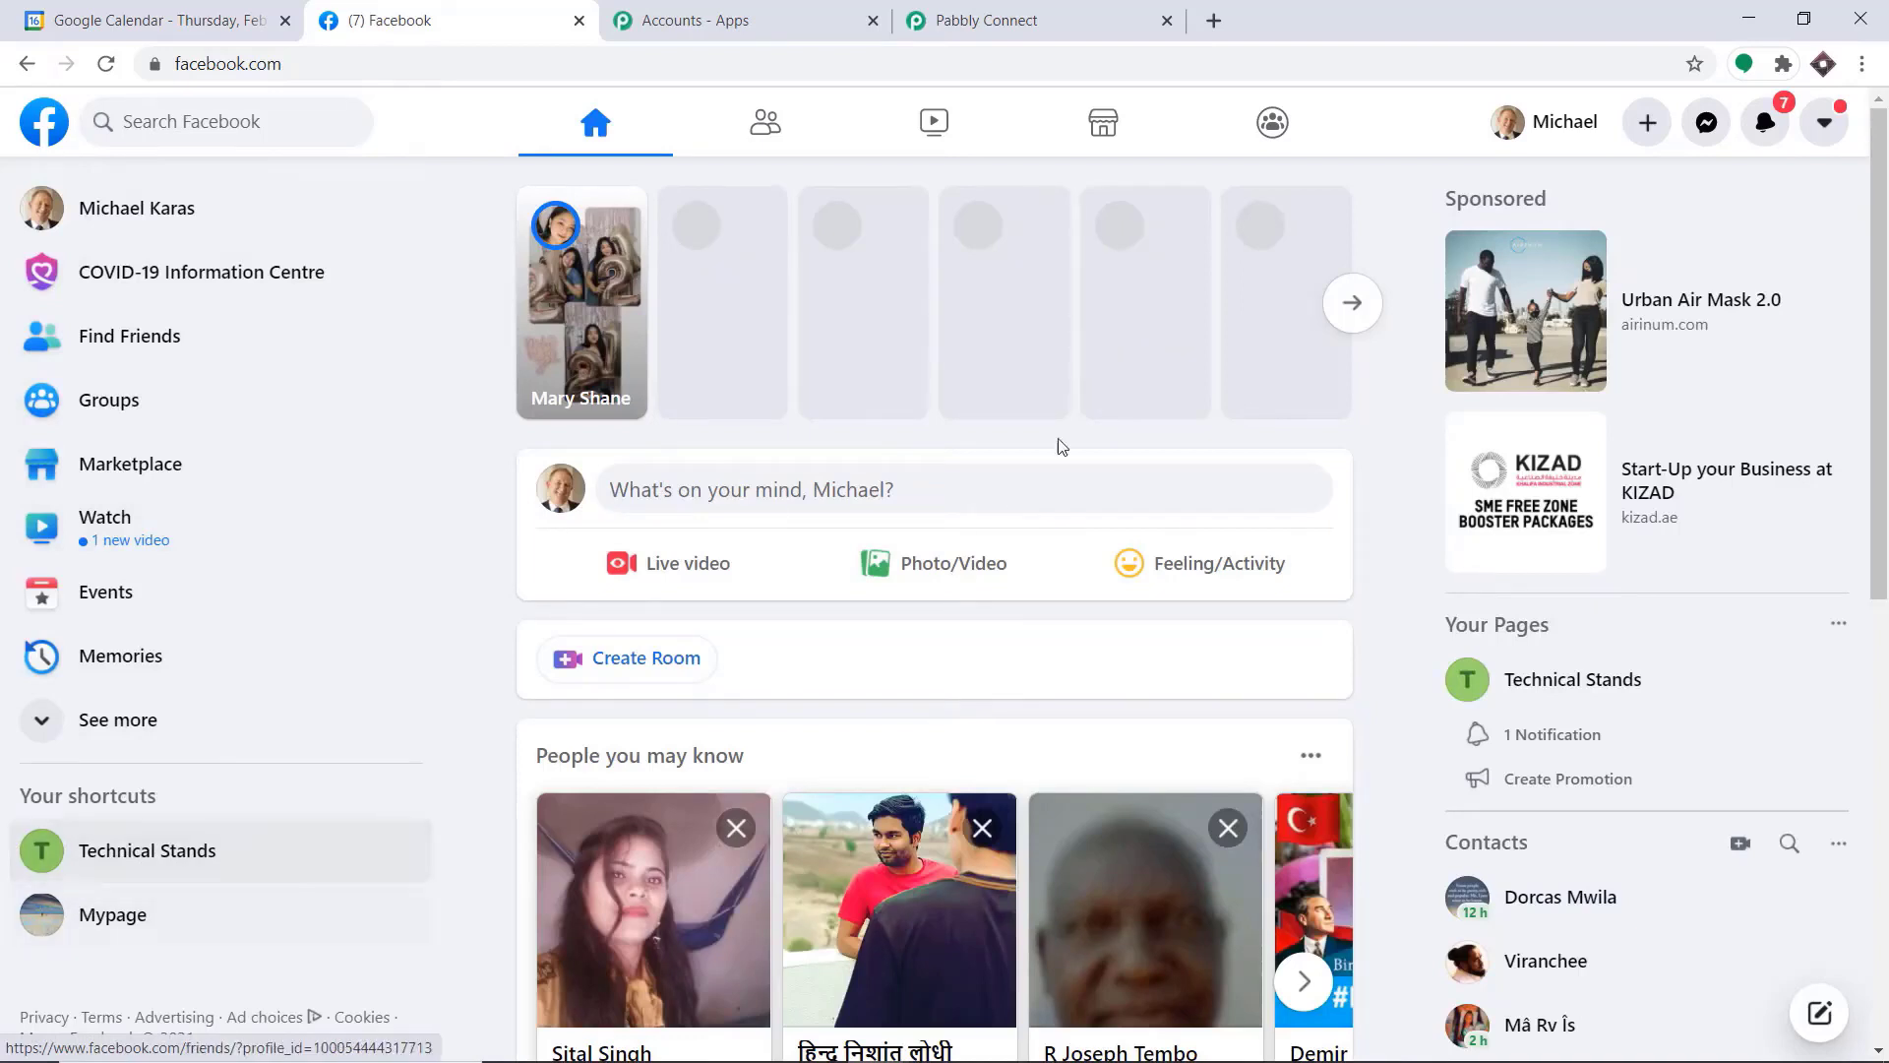
left_click(1647, 122)
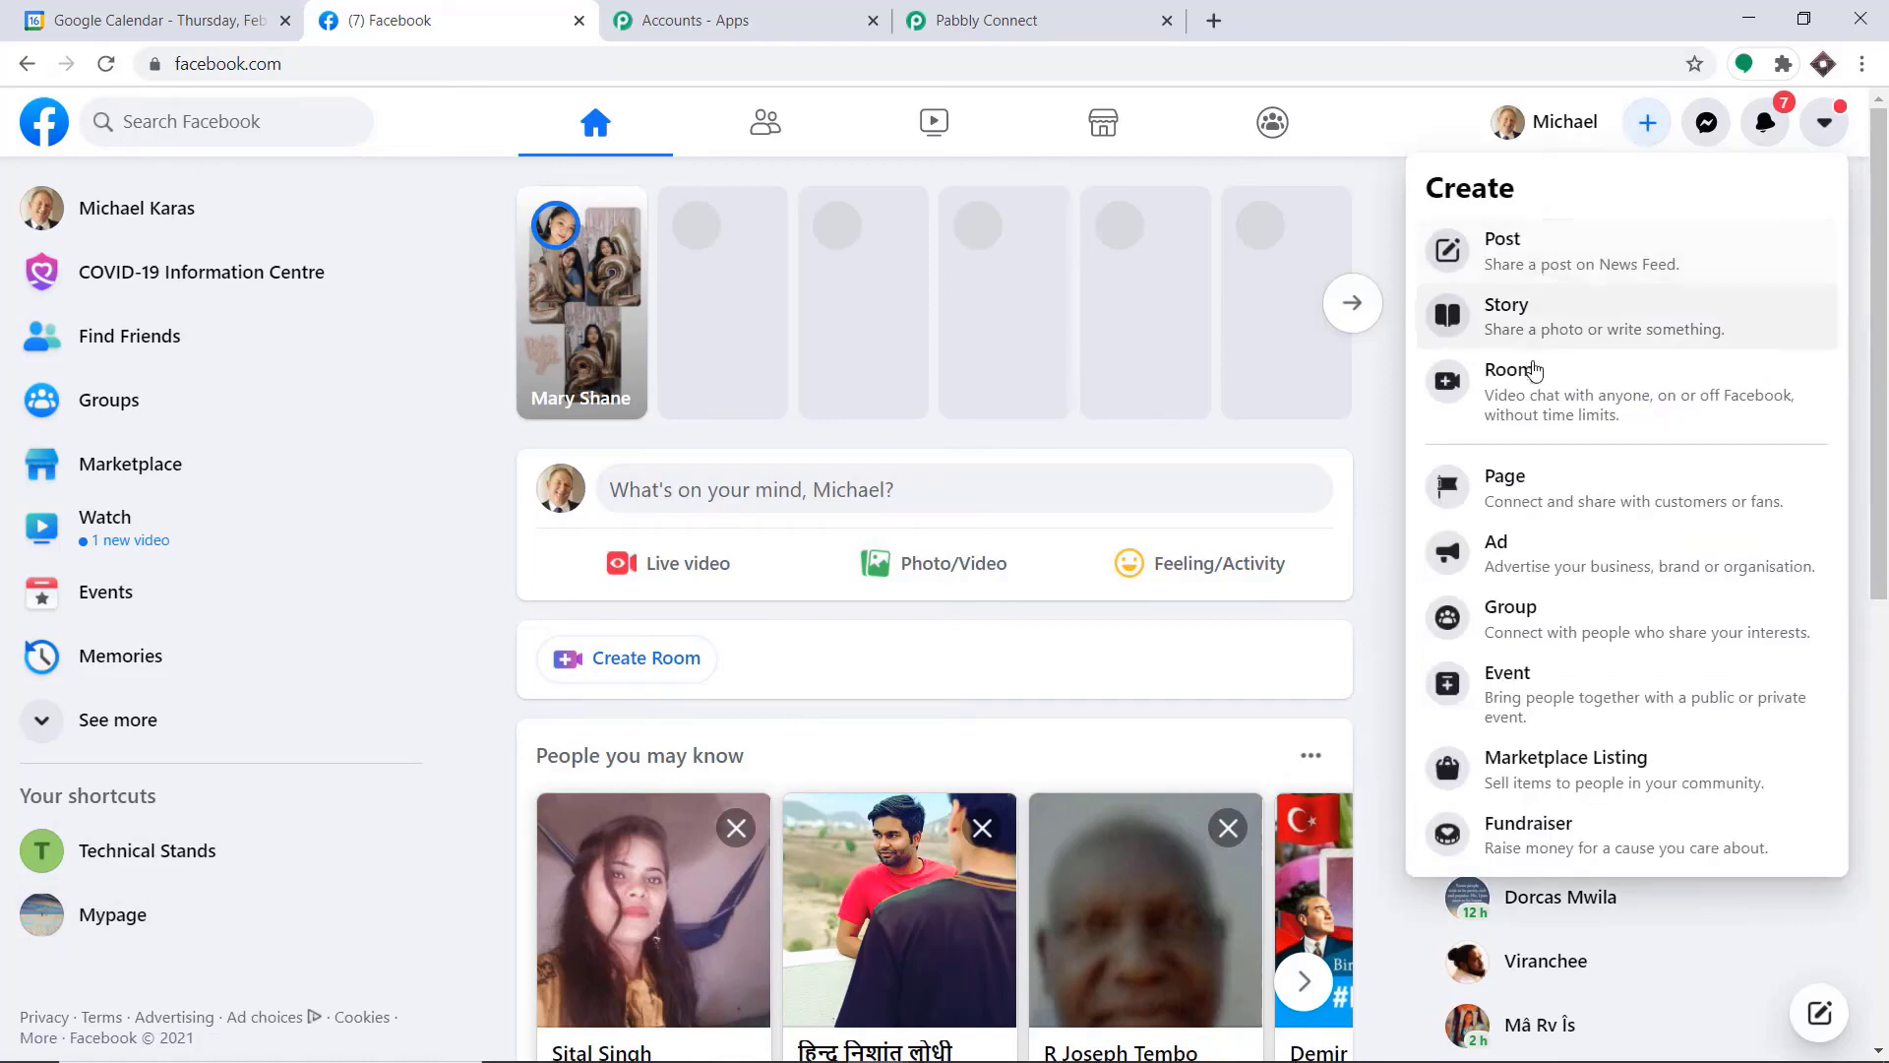
left_click(1551, 507)
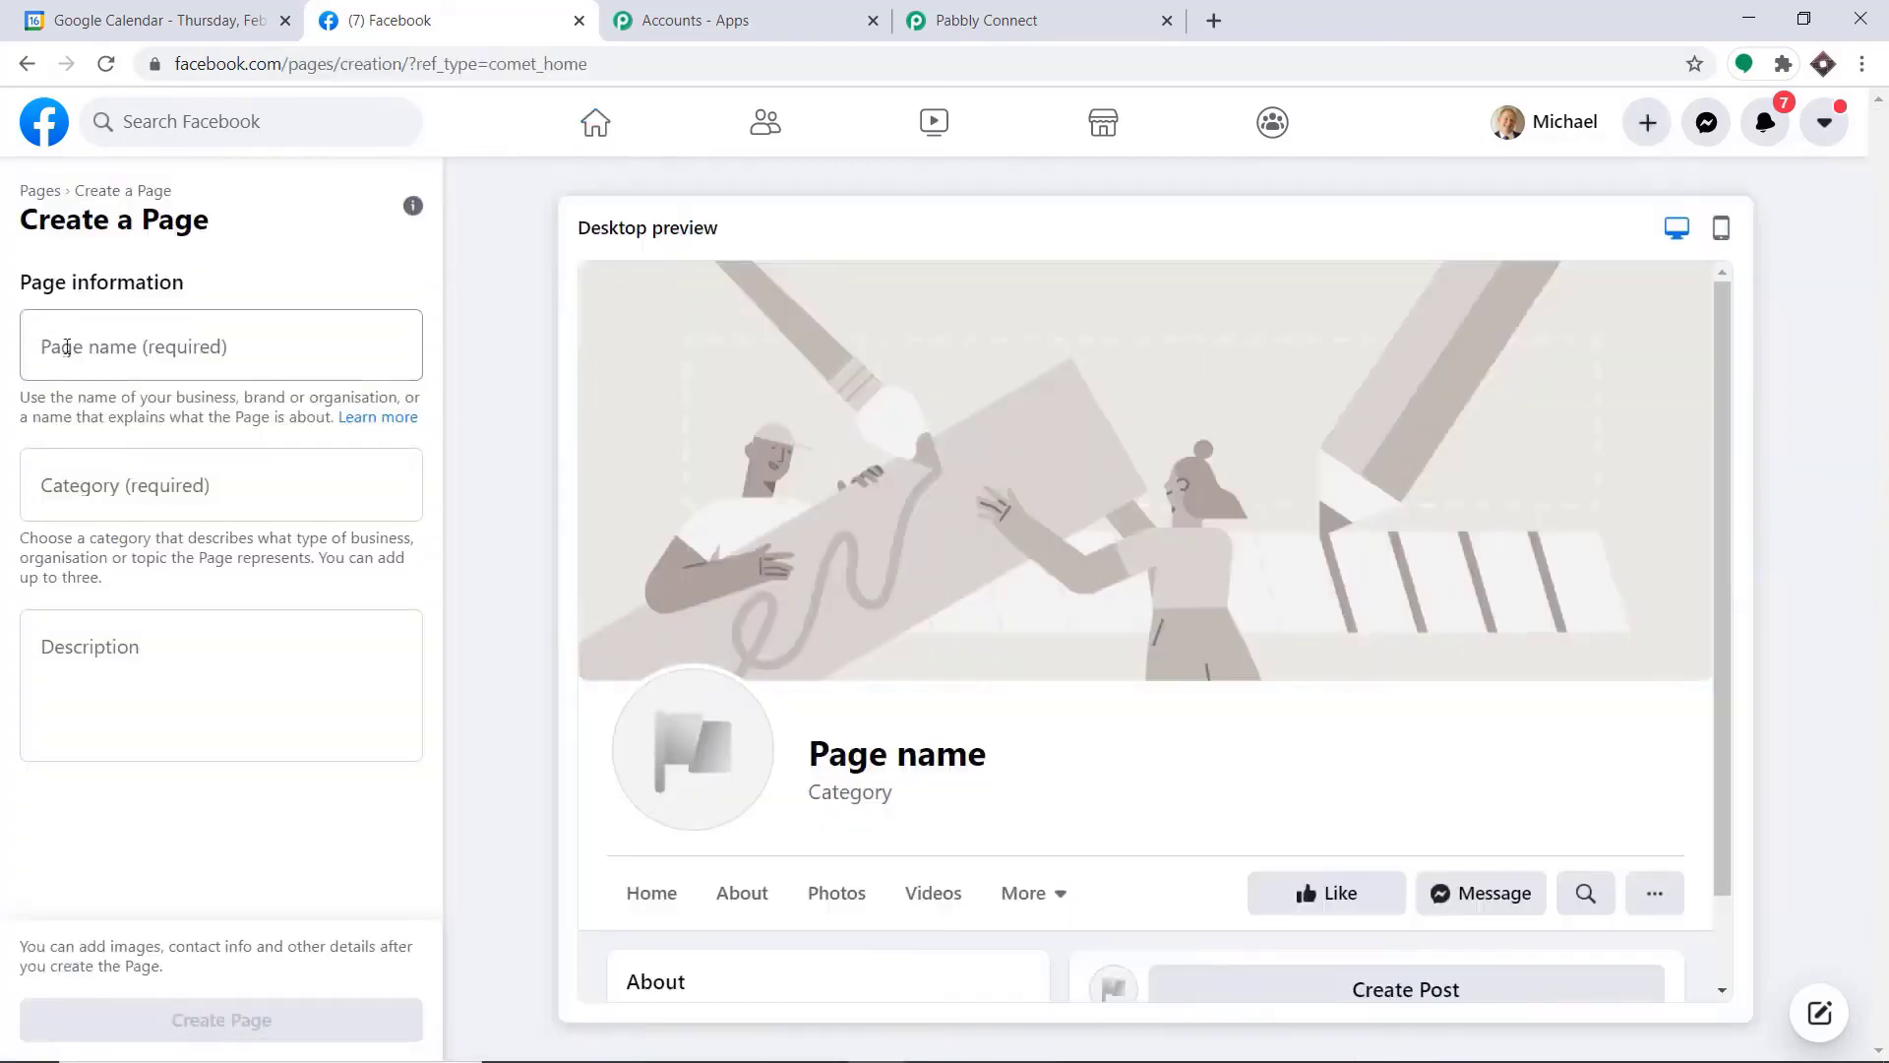
left_click(69, 348)
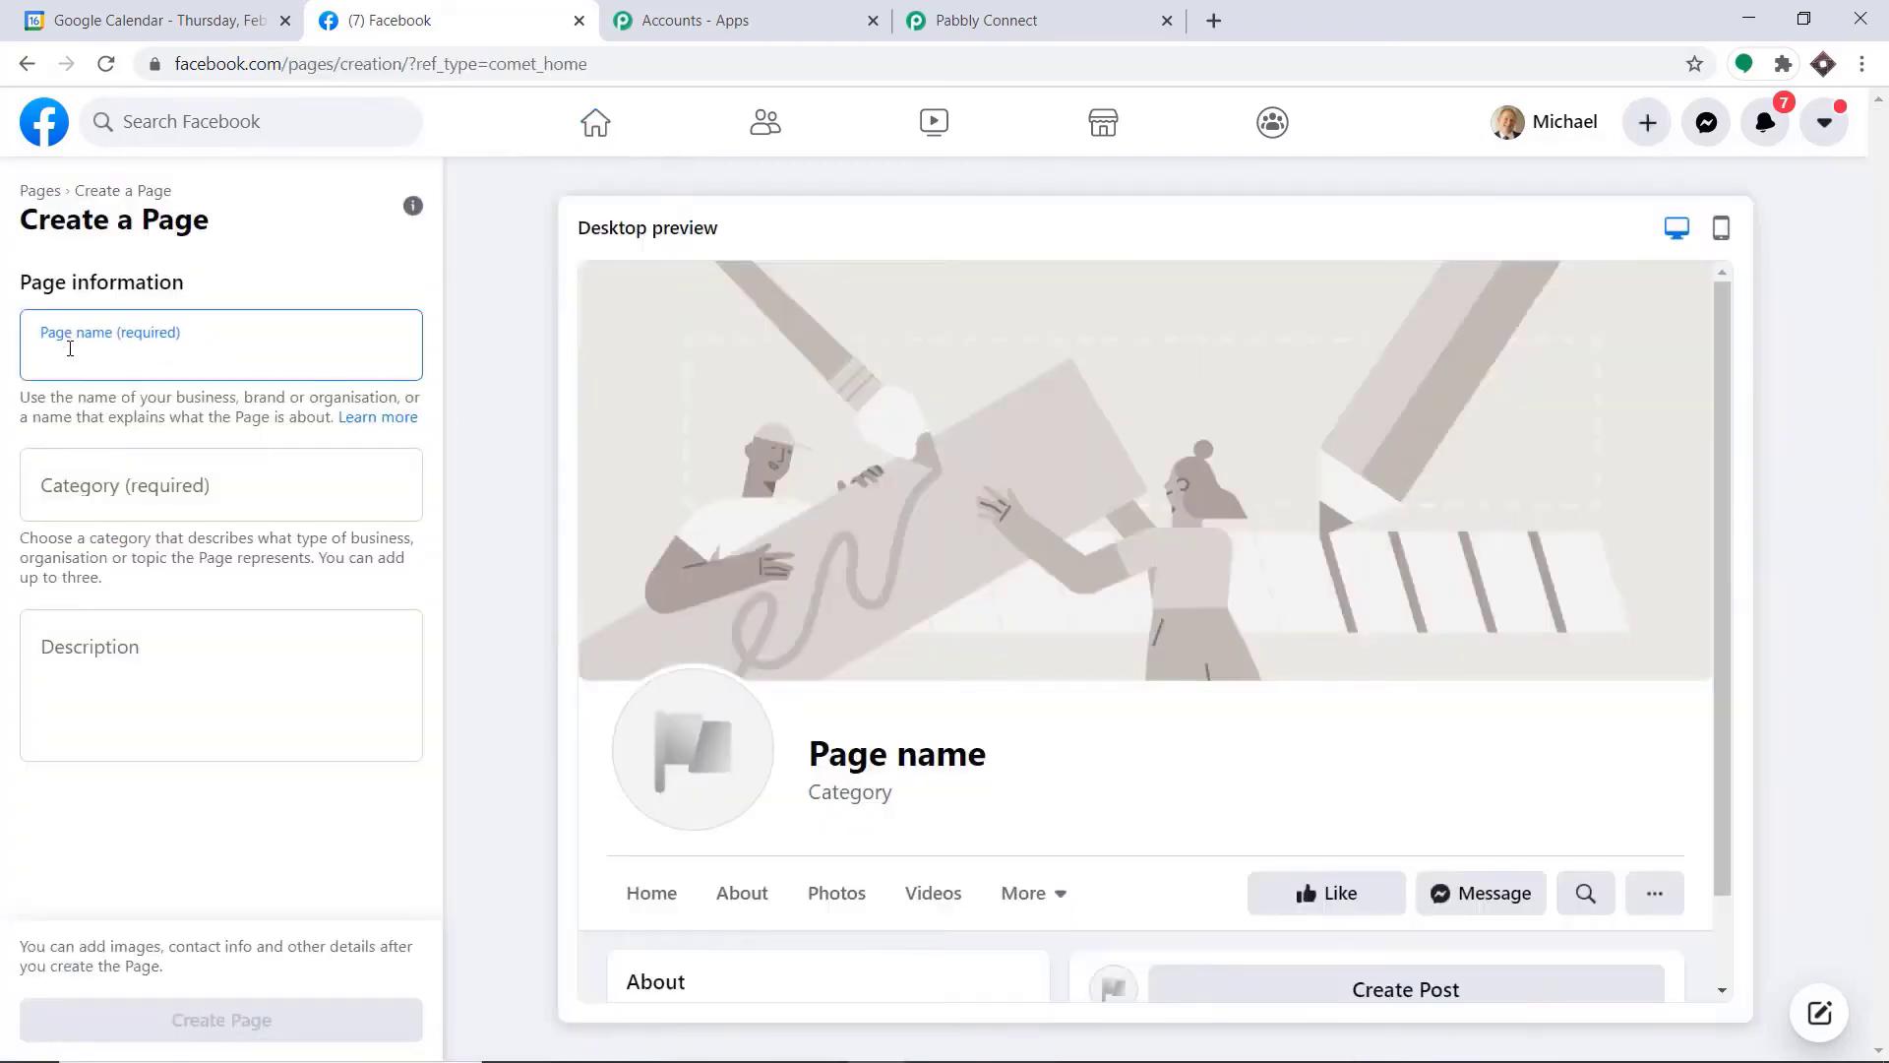
type("Guest")
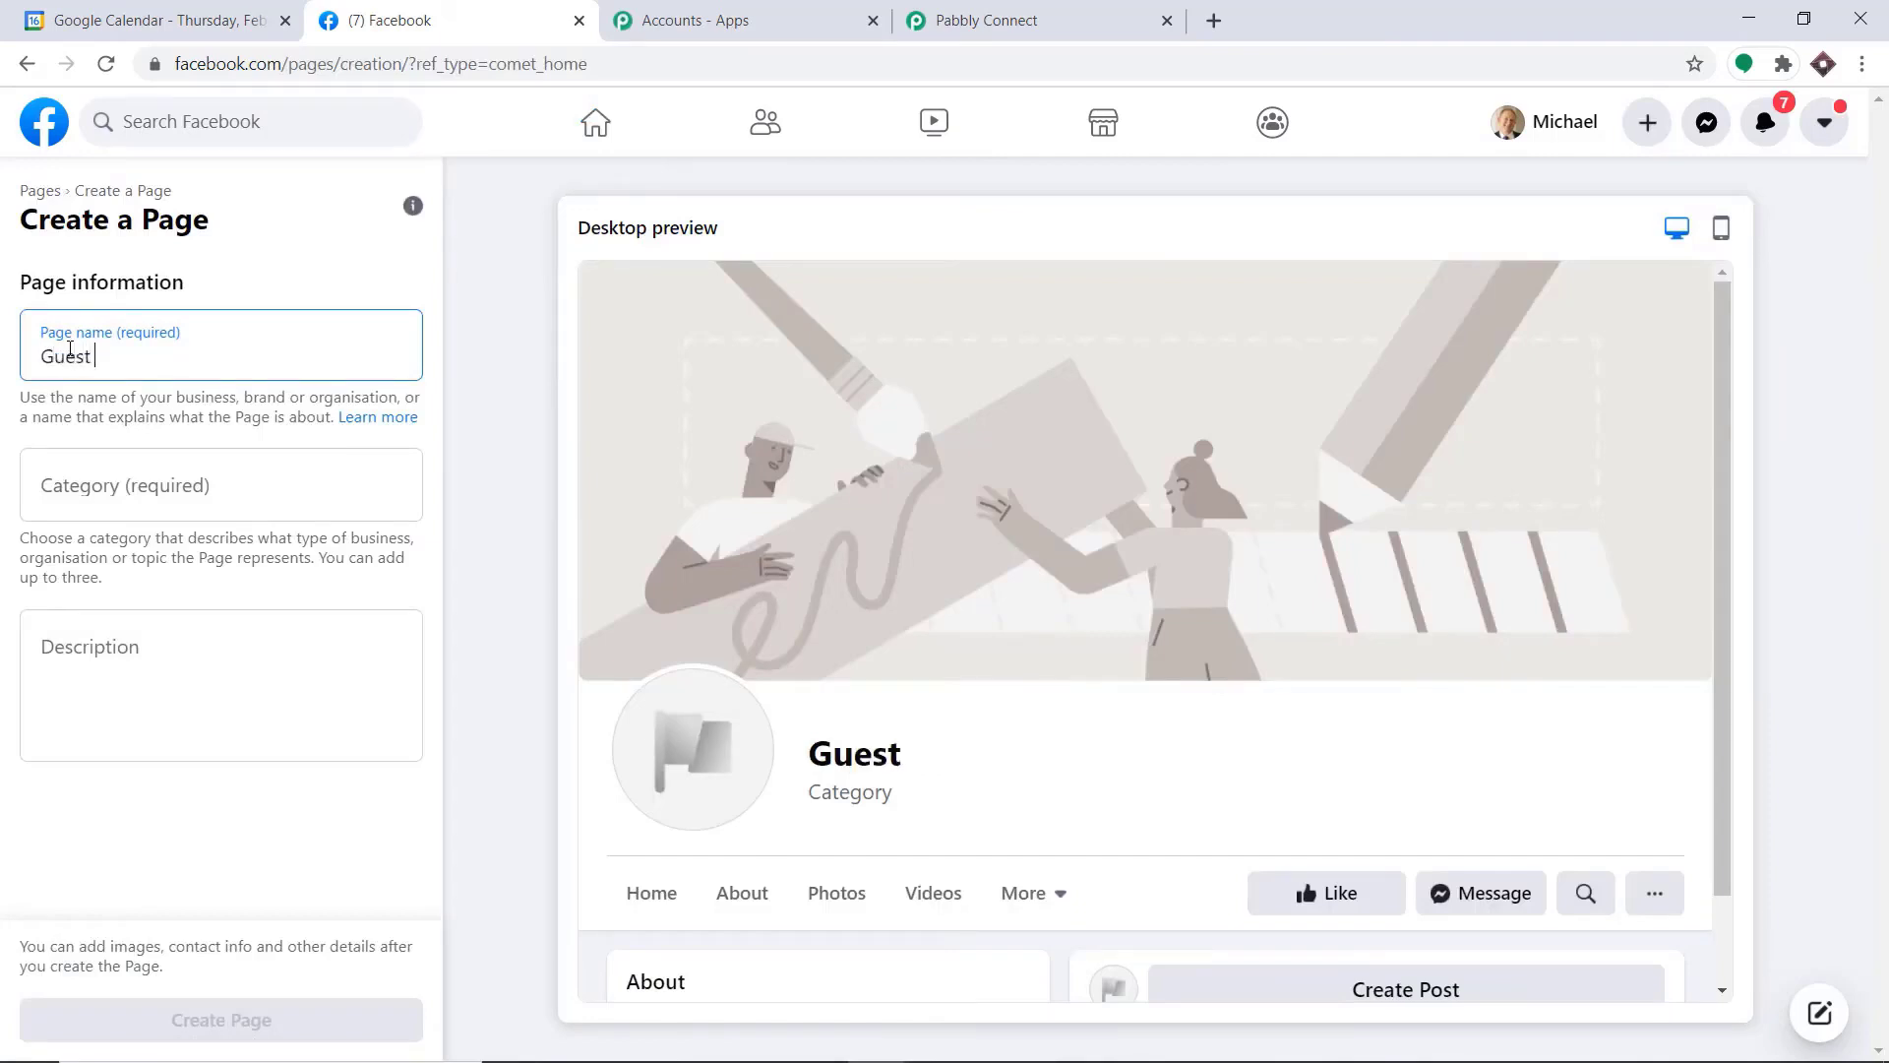
type(" Events")
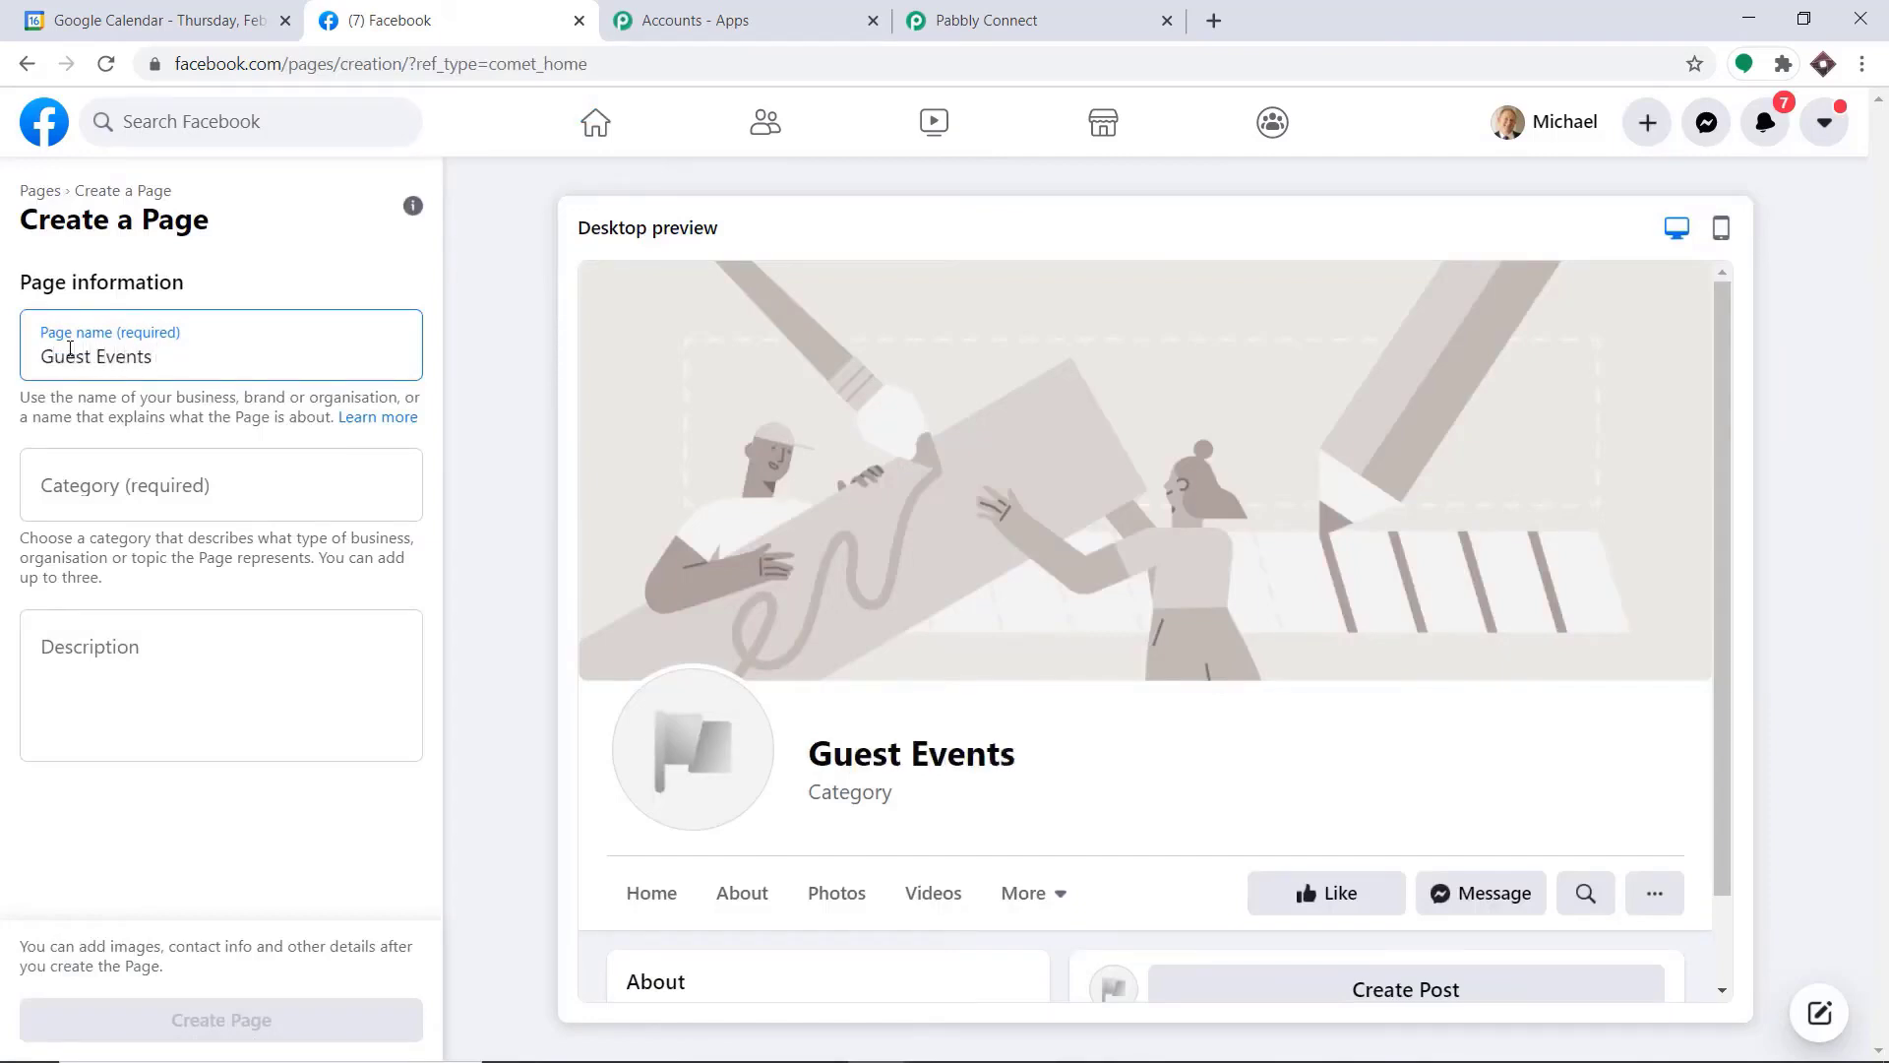
Set the page category to Science, technology & engineering and create the page
left_click(138, 483)
type("scien")
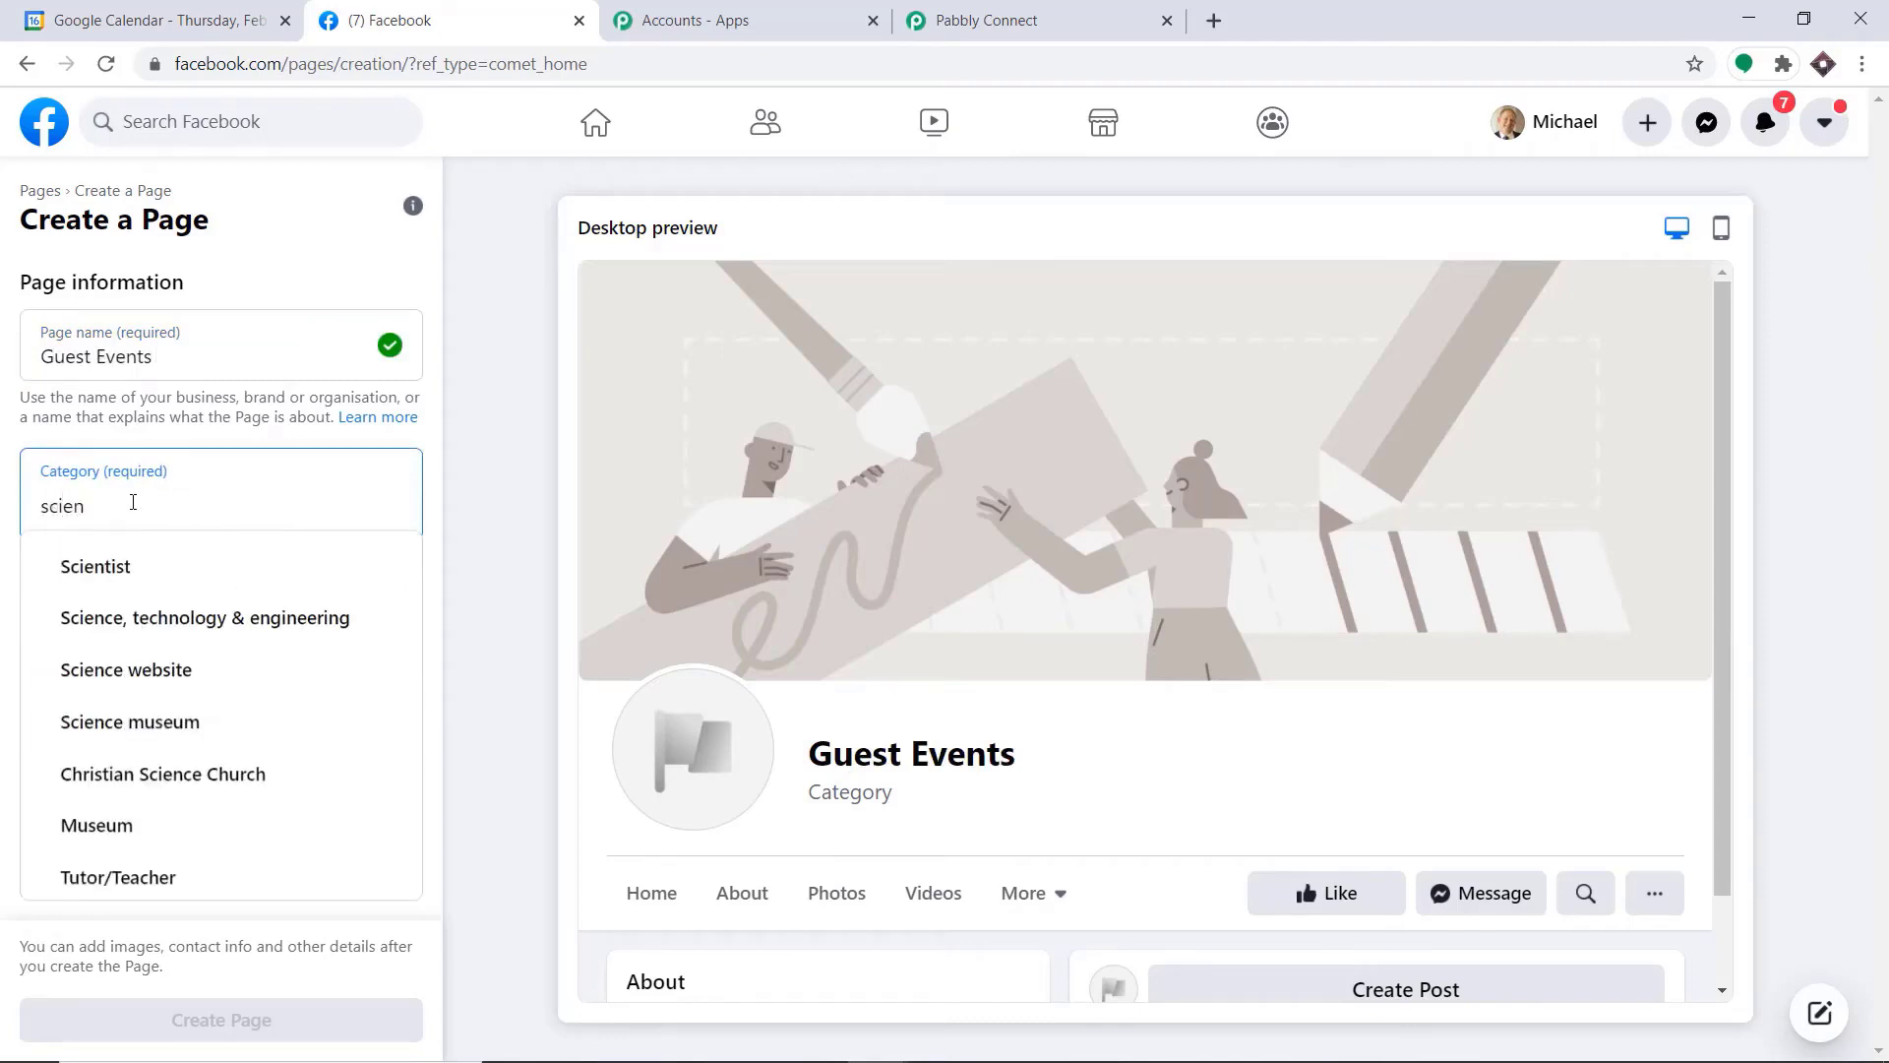
left_click(222, 616)
left_click(249, 1017)
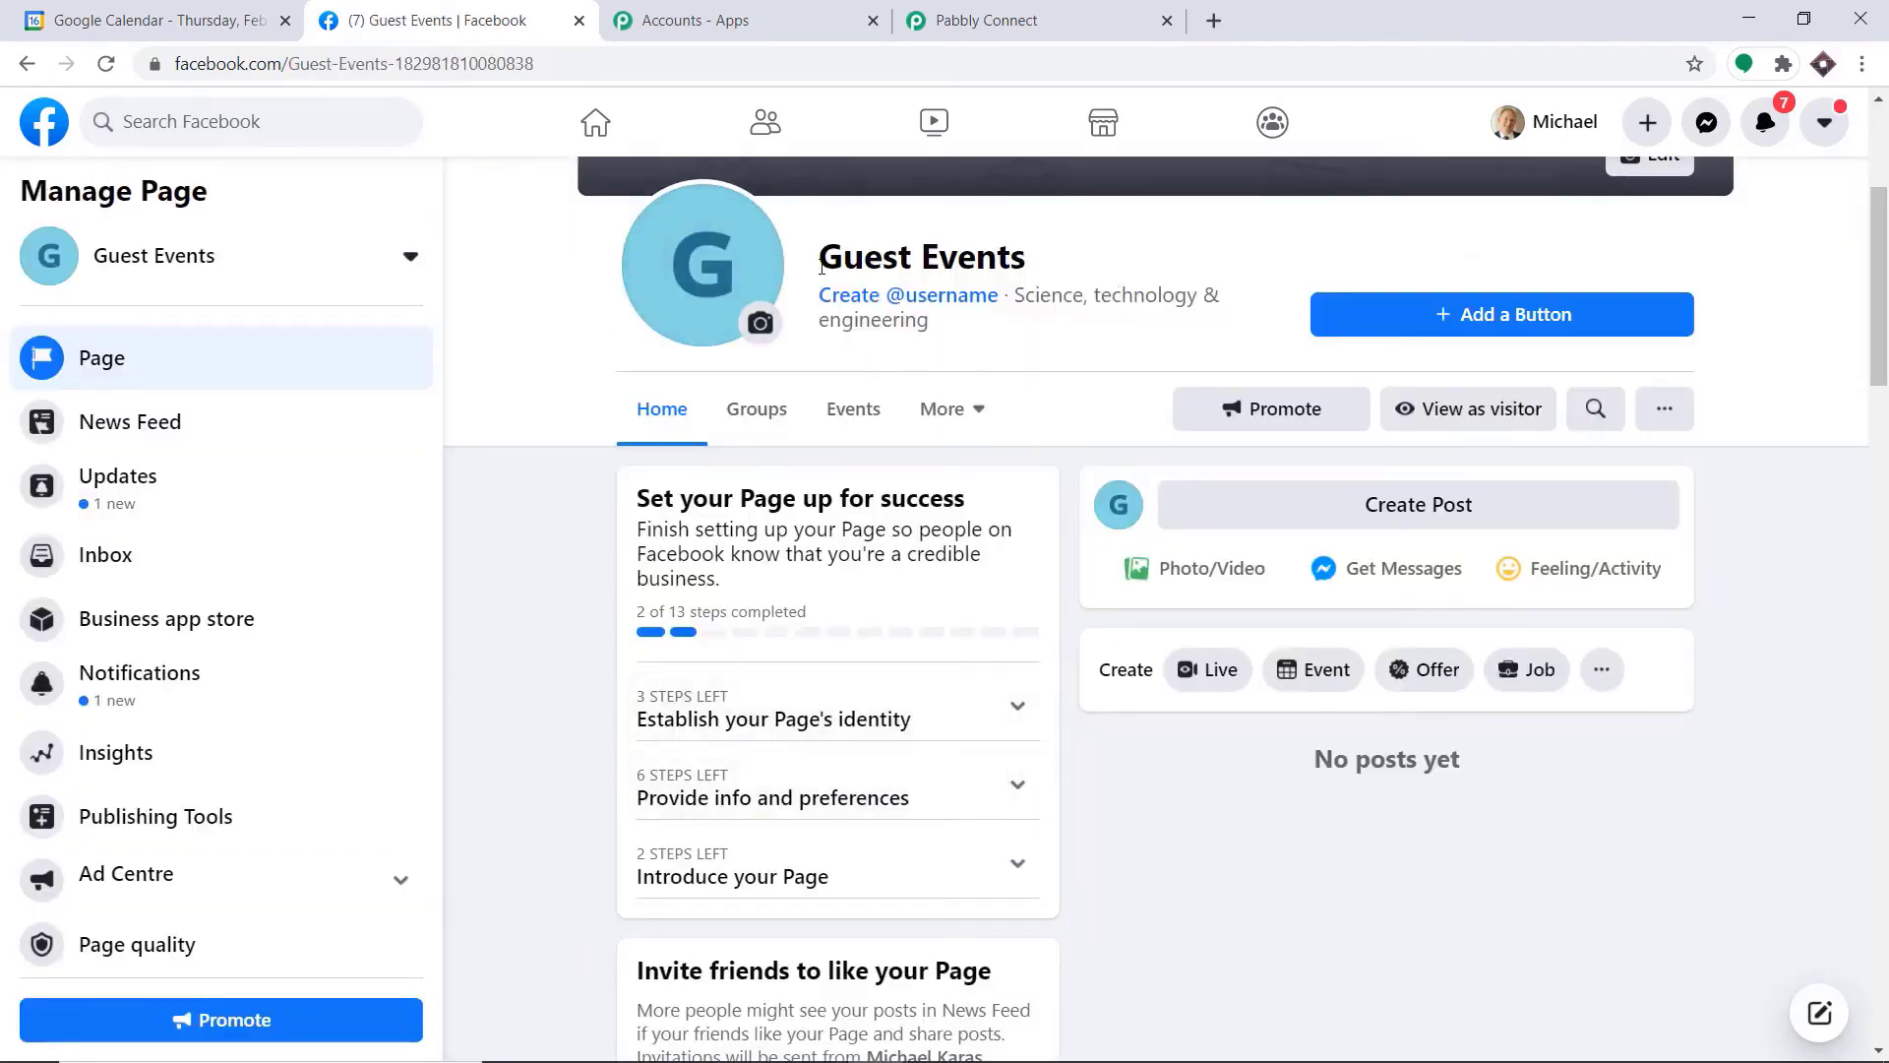
Return to Pabbly Connect, refresh the Facebook page list and select Guest Events as the page to post on
left_click(1008, 20)
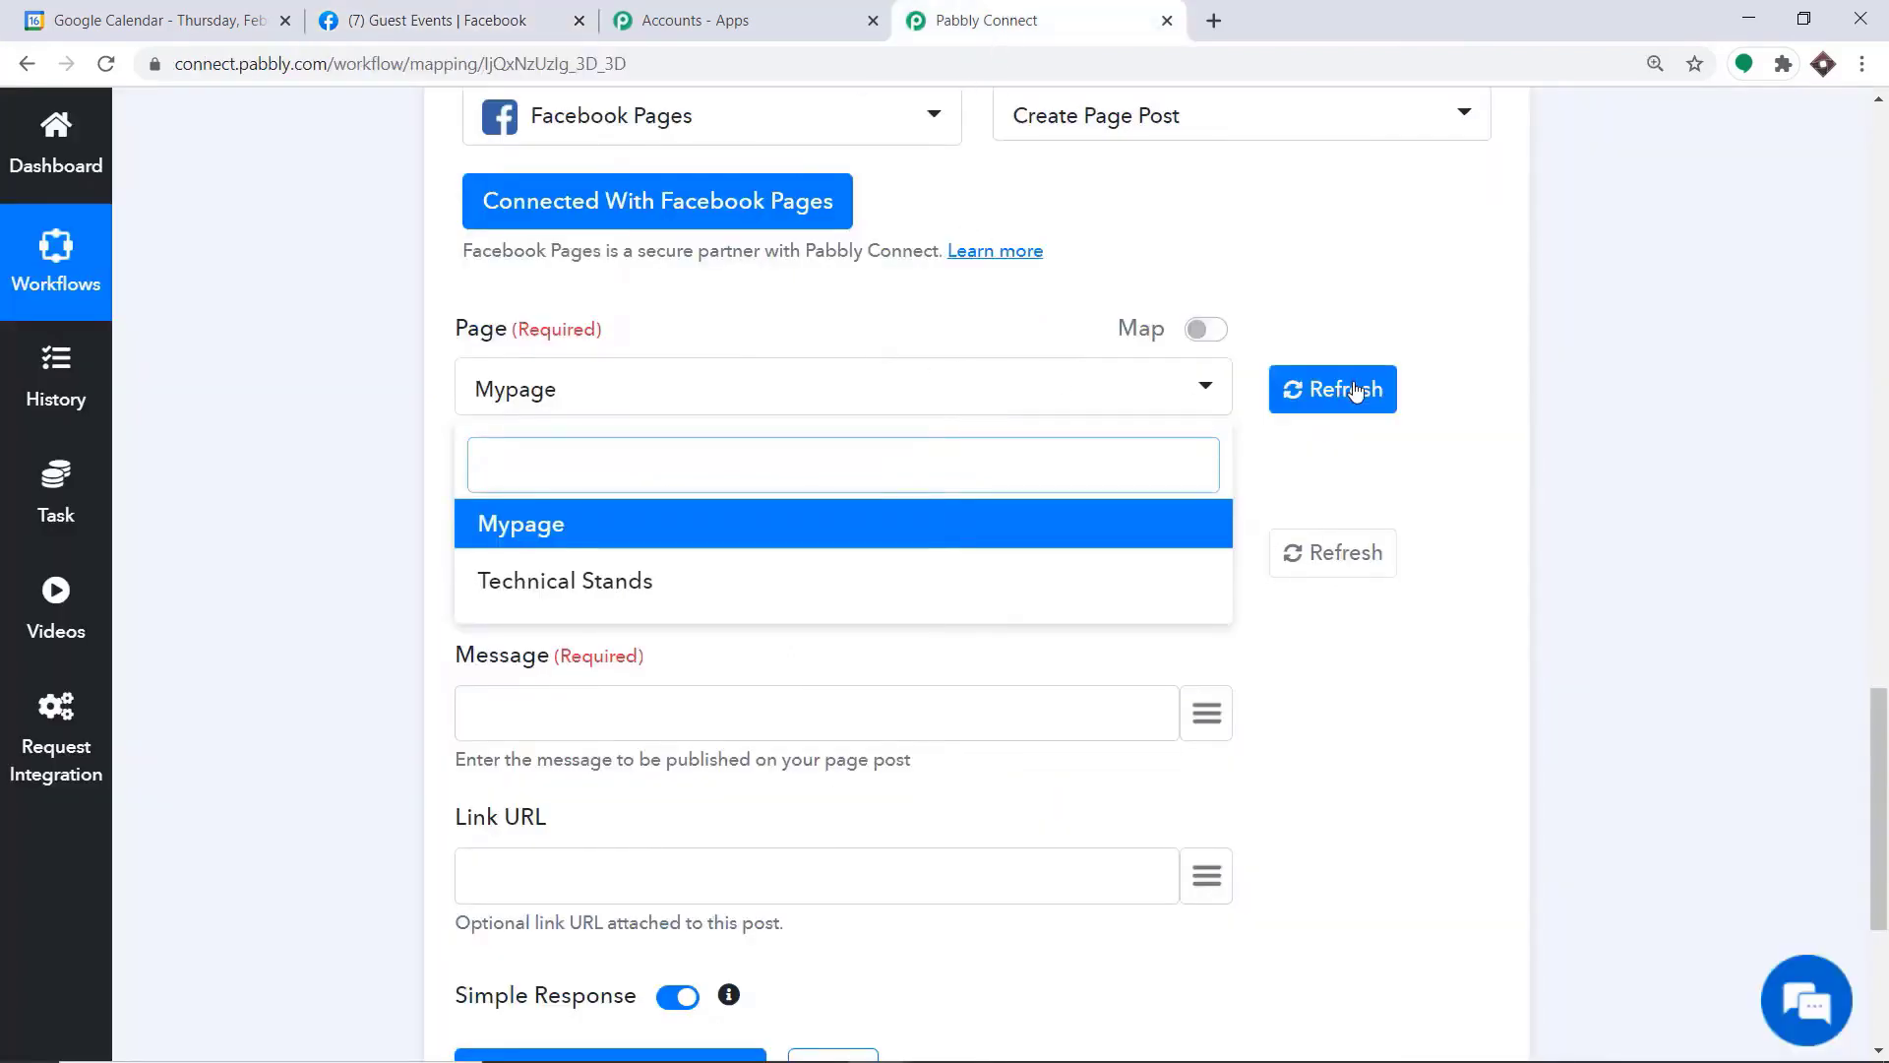
left_click(1356, 391)
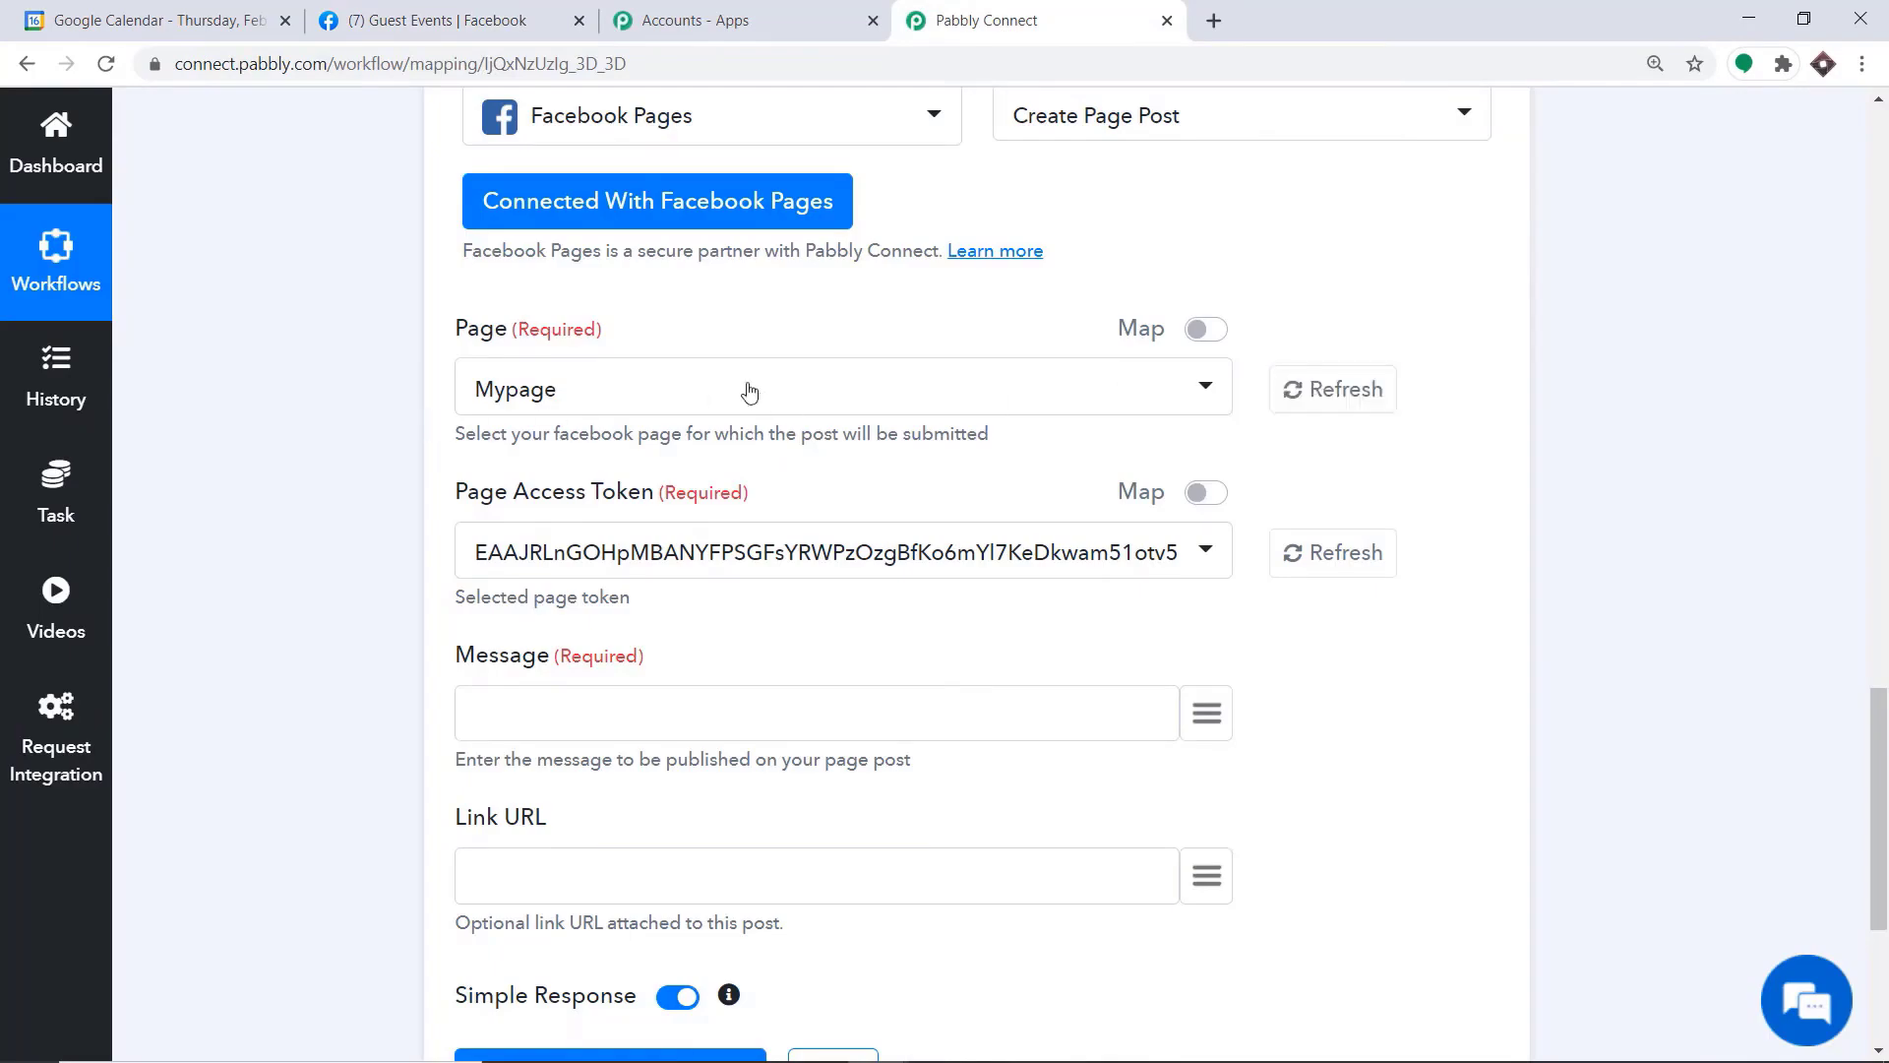
left_click(590, 397)
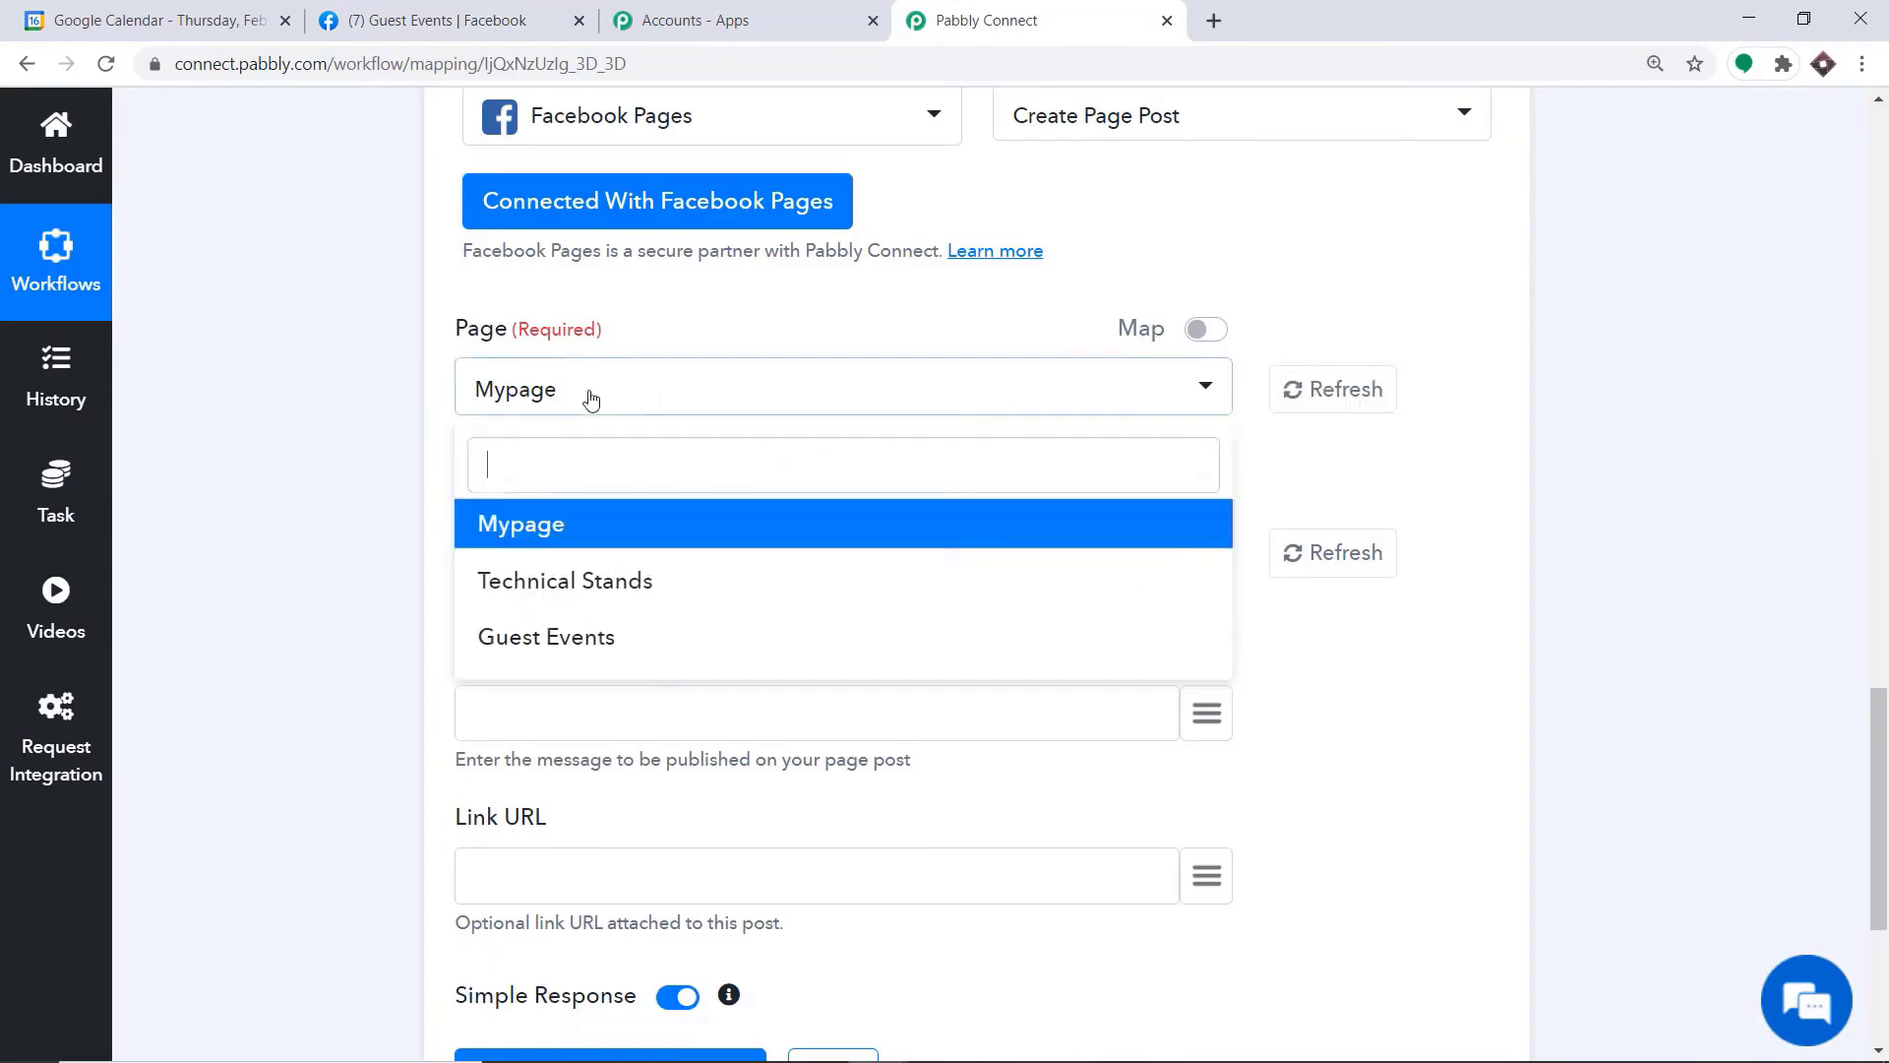
left_click(575, 654)
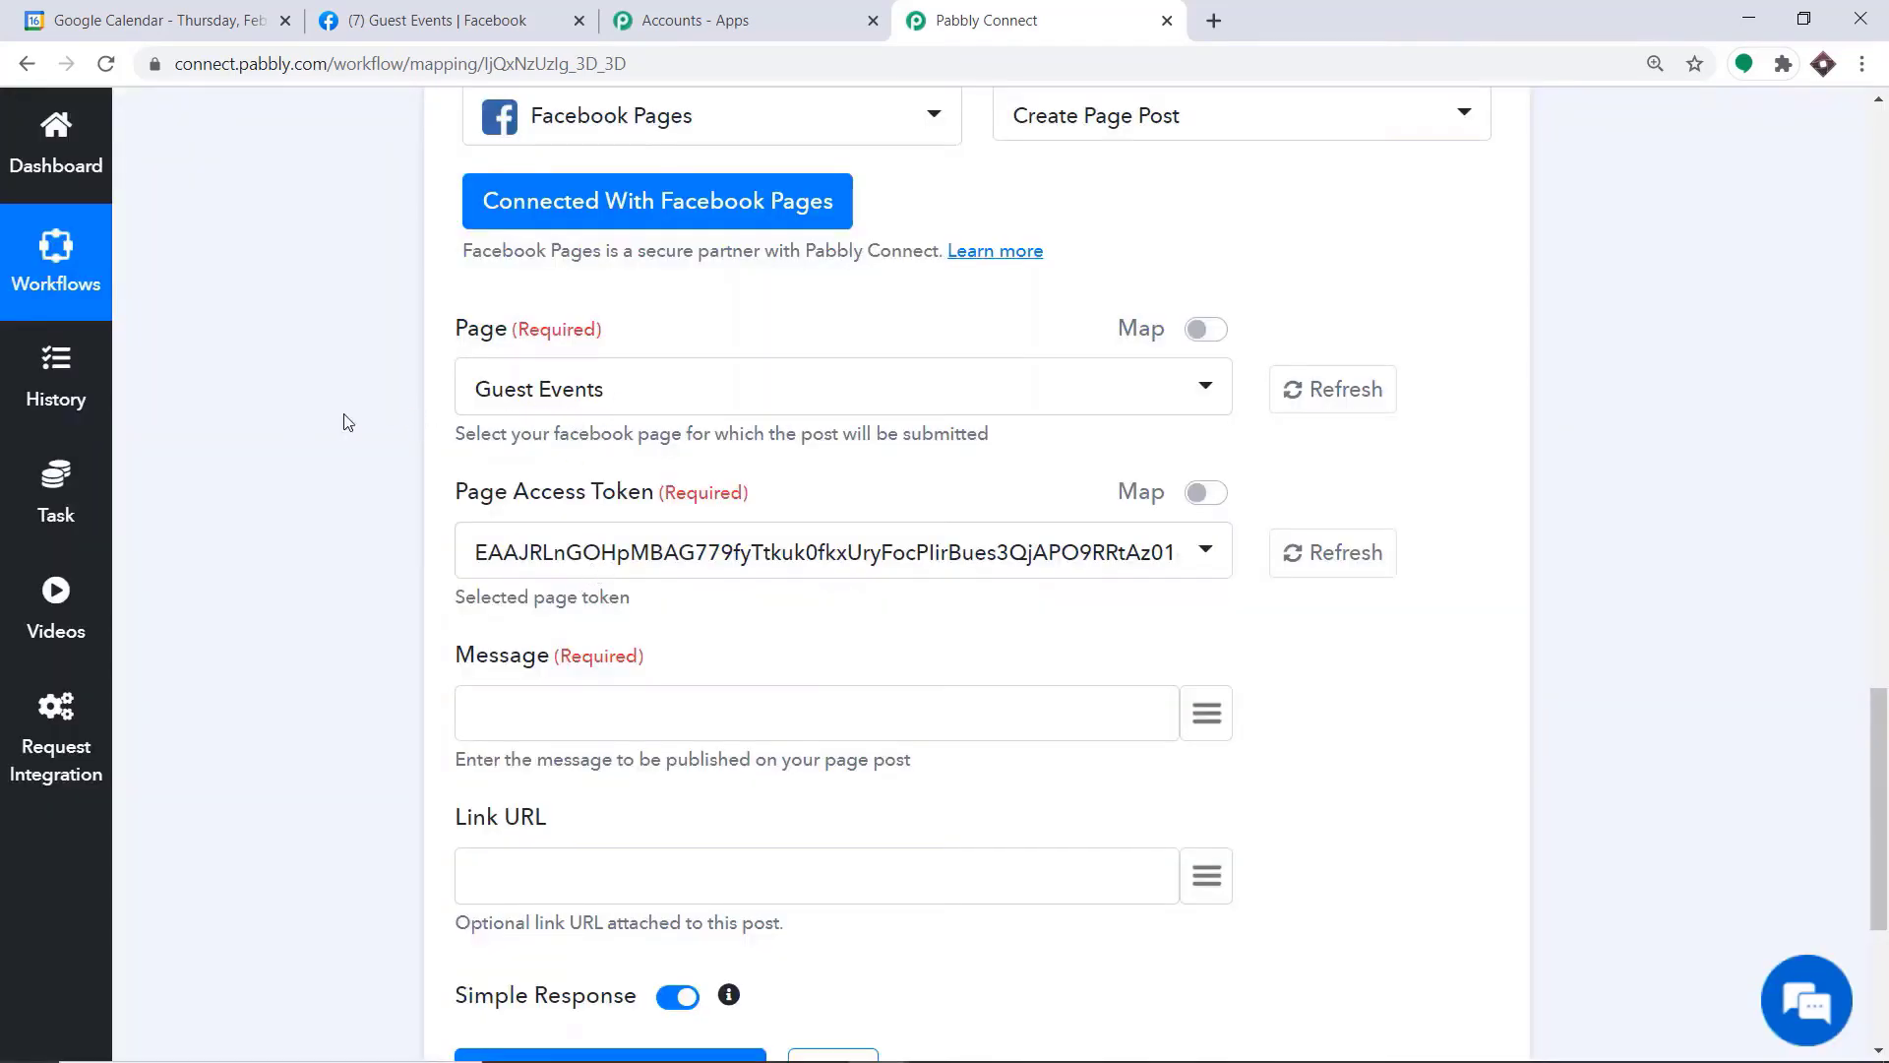
Begin the post message with "A new event" followed by the trigger's mapped summary field
scroll(611, 497, "down", 1)
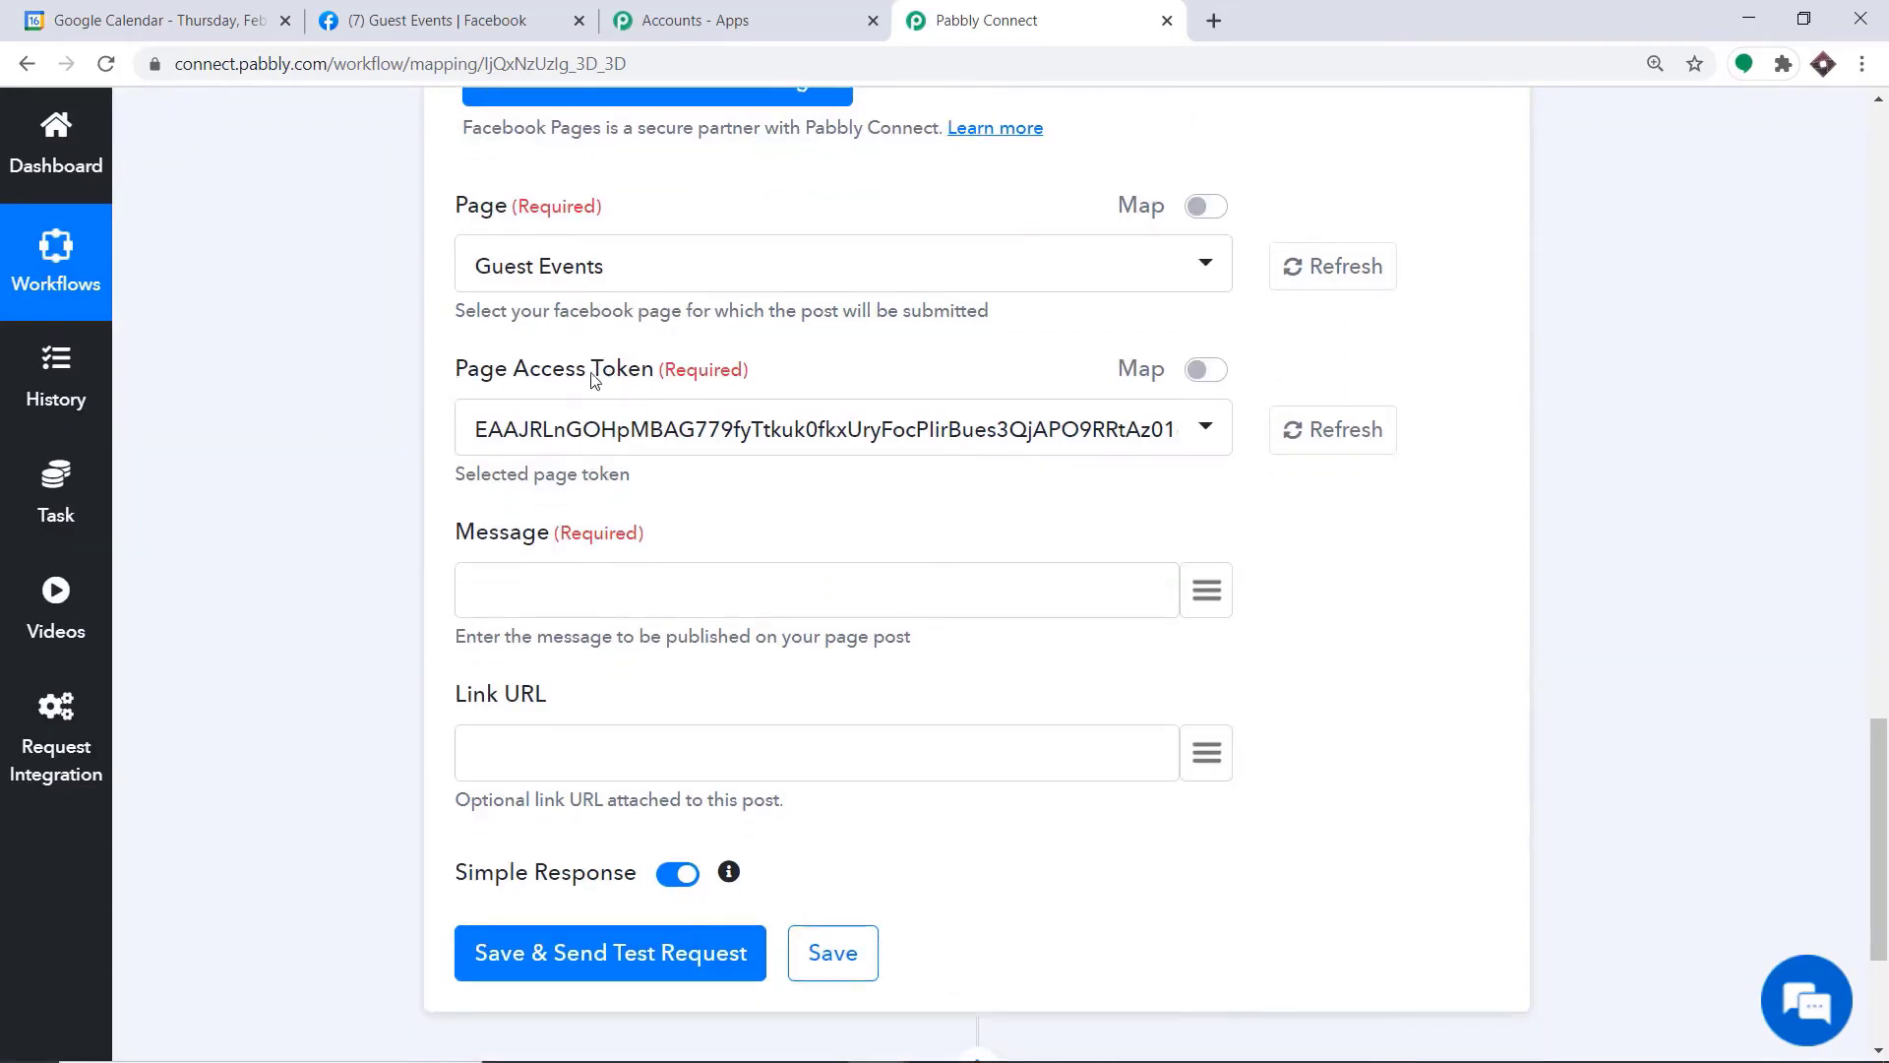
scroll(773, 450, "down", 1)
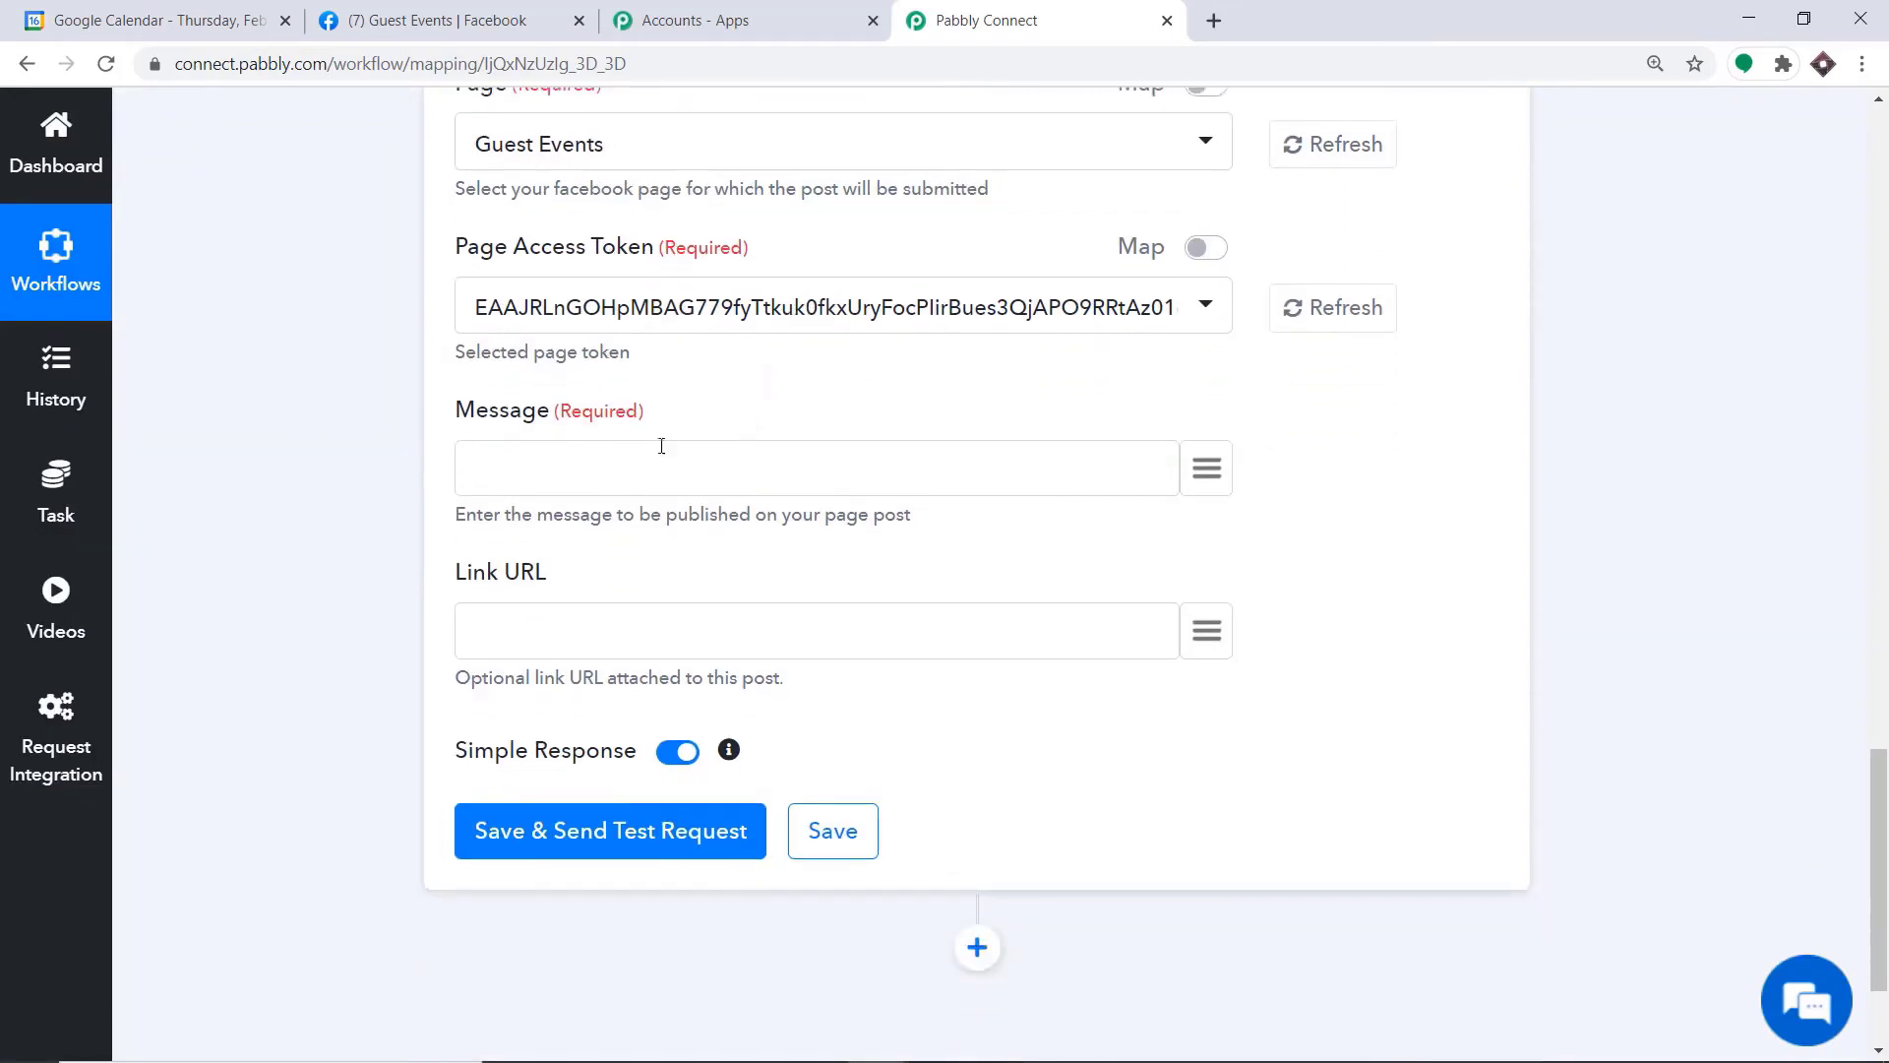
scroll(1097, 426, "down", 2)
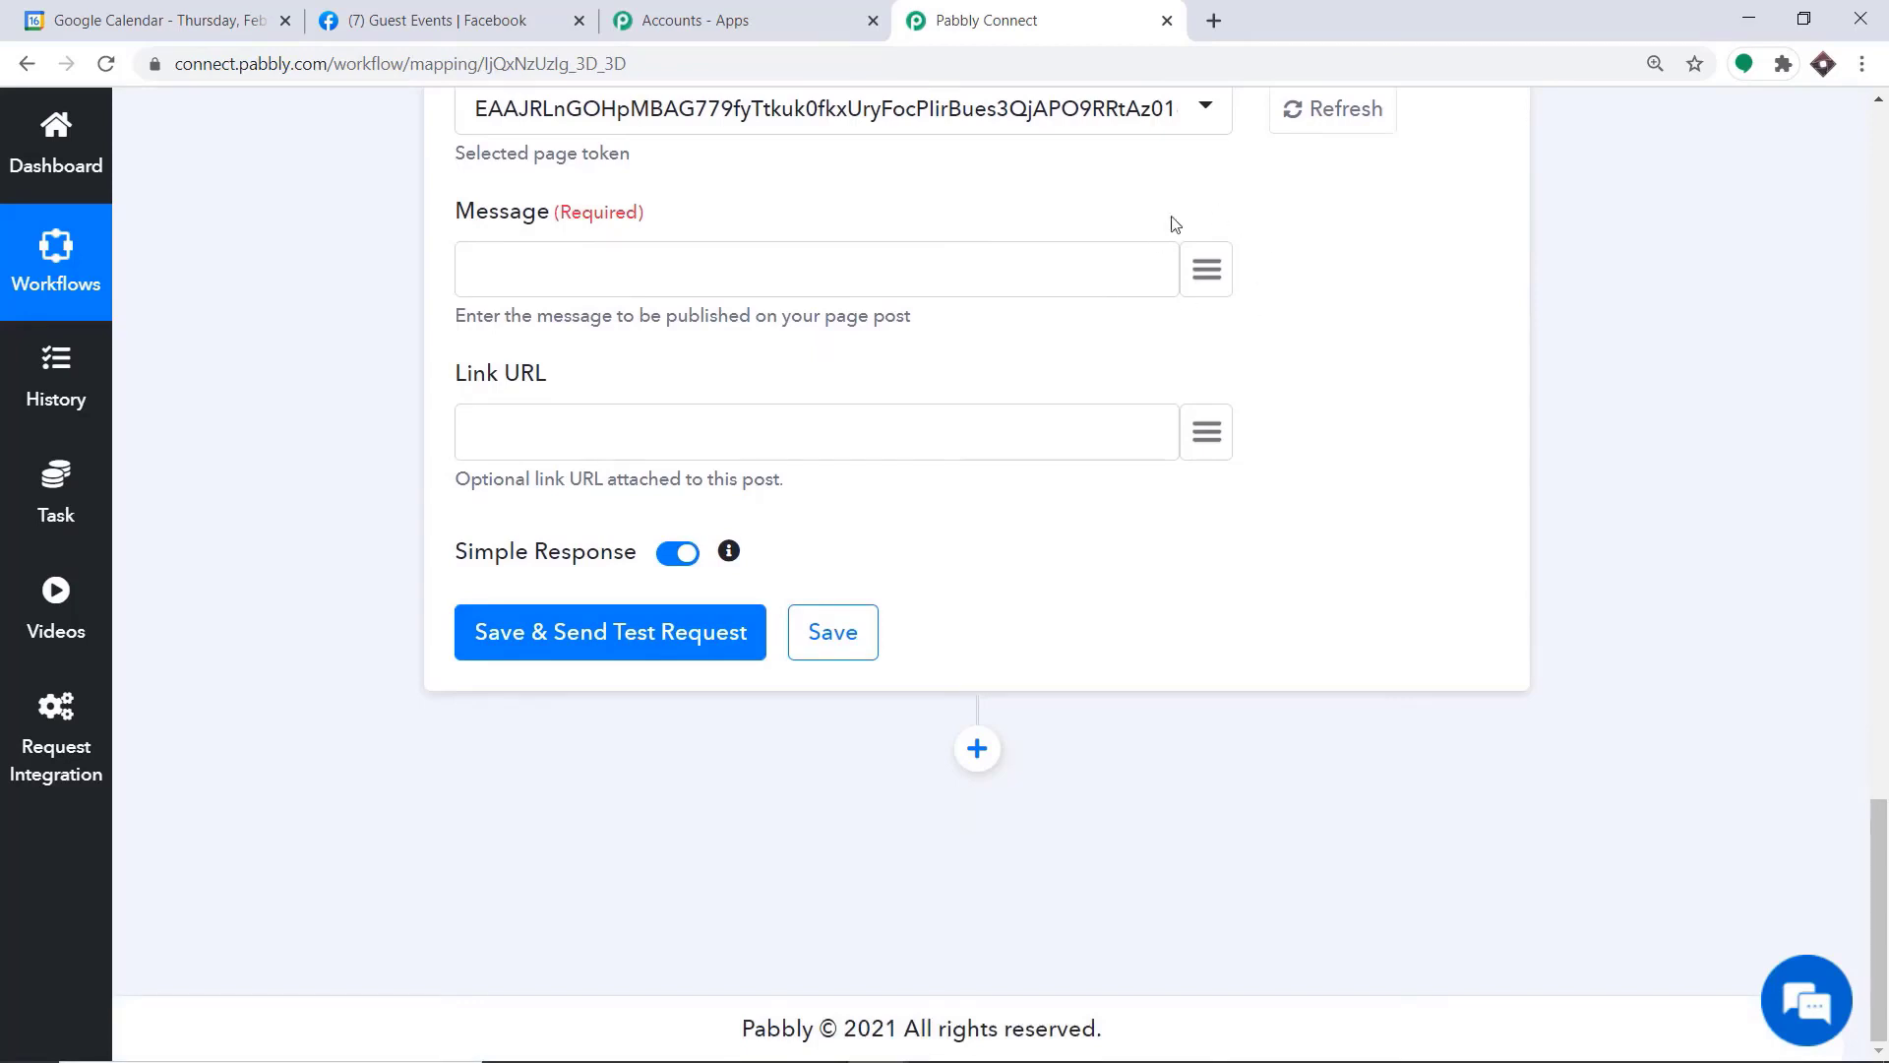
left_click(1210, 275)
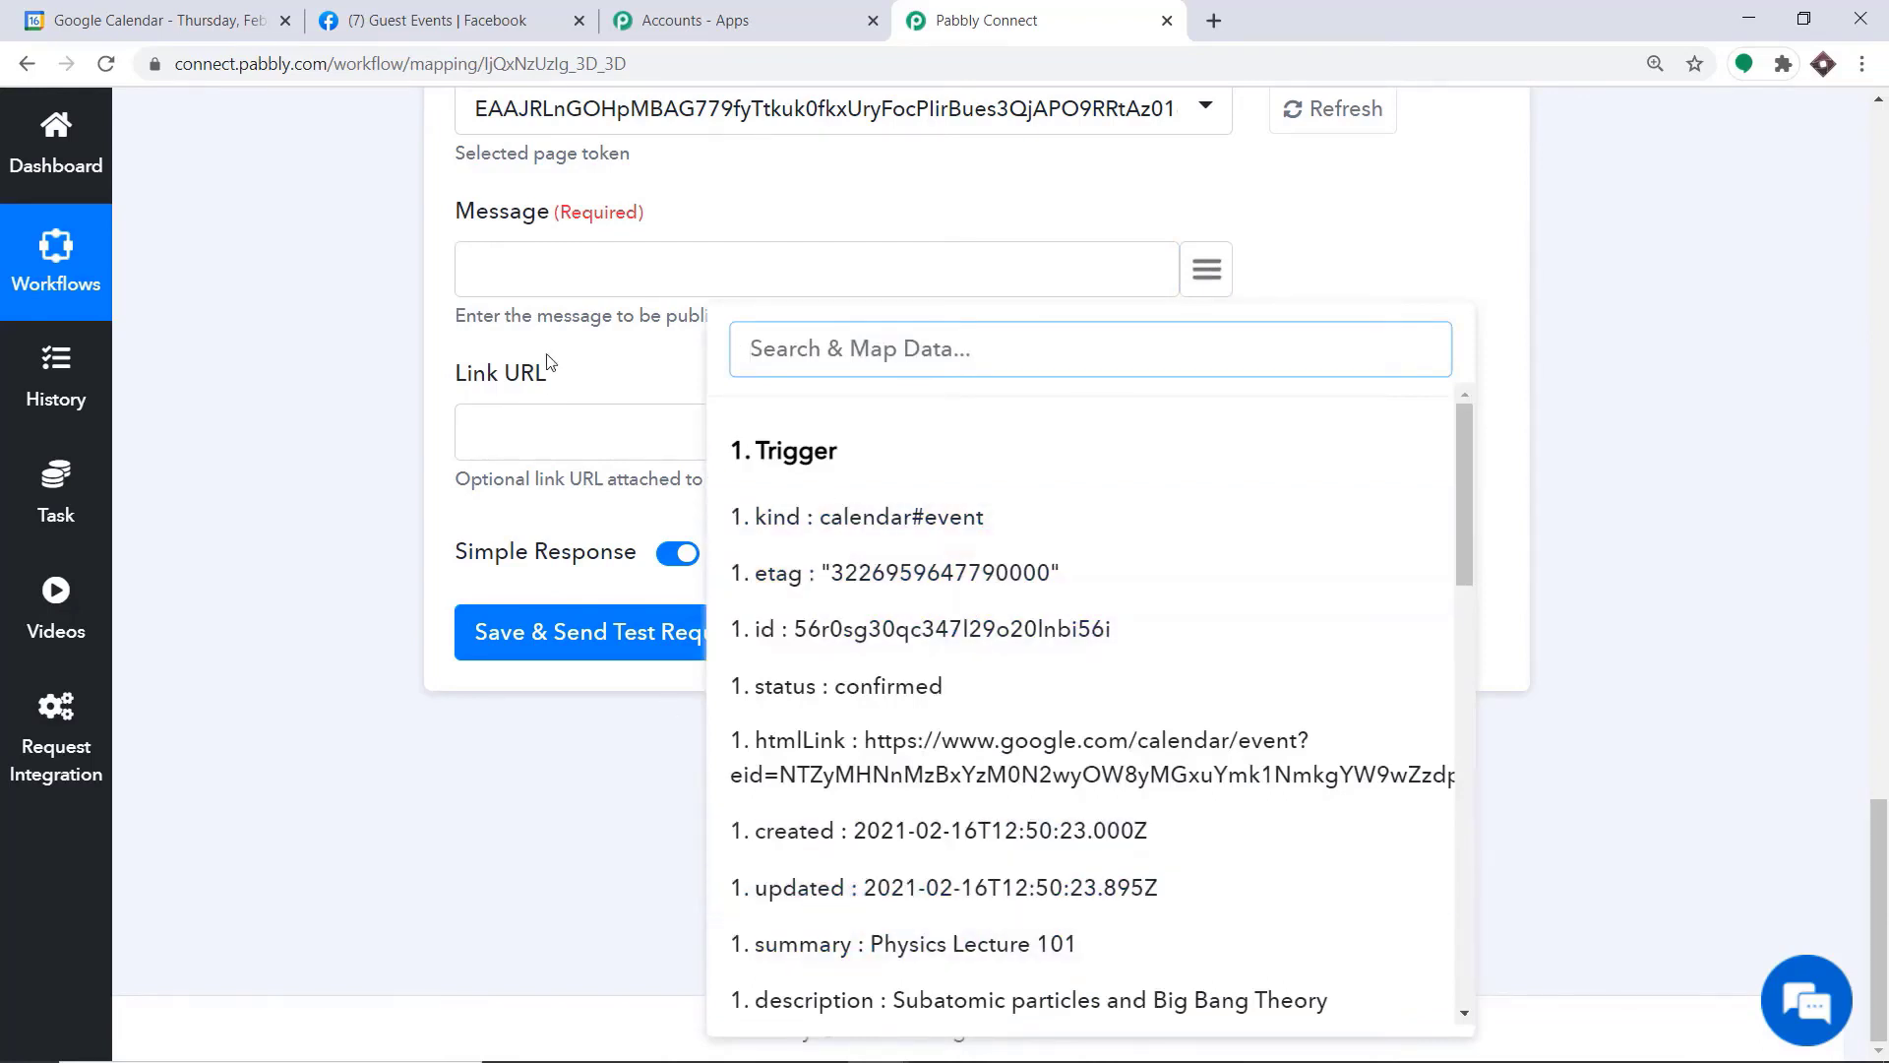
left_click(540, 293)
type("A new event")
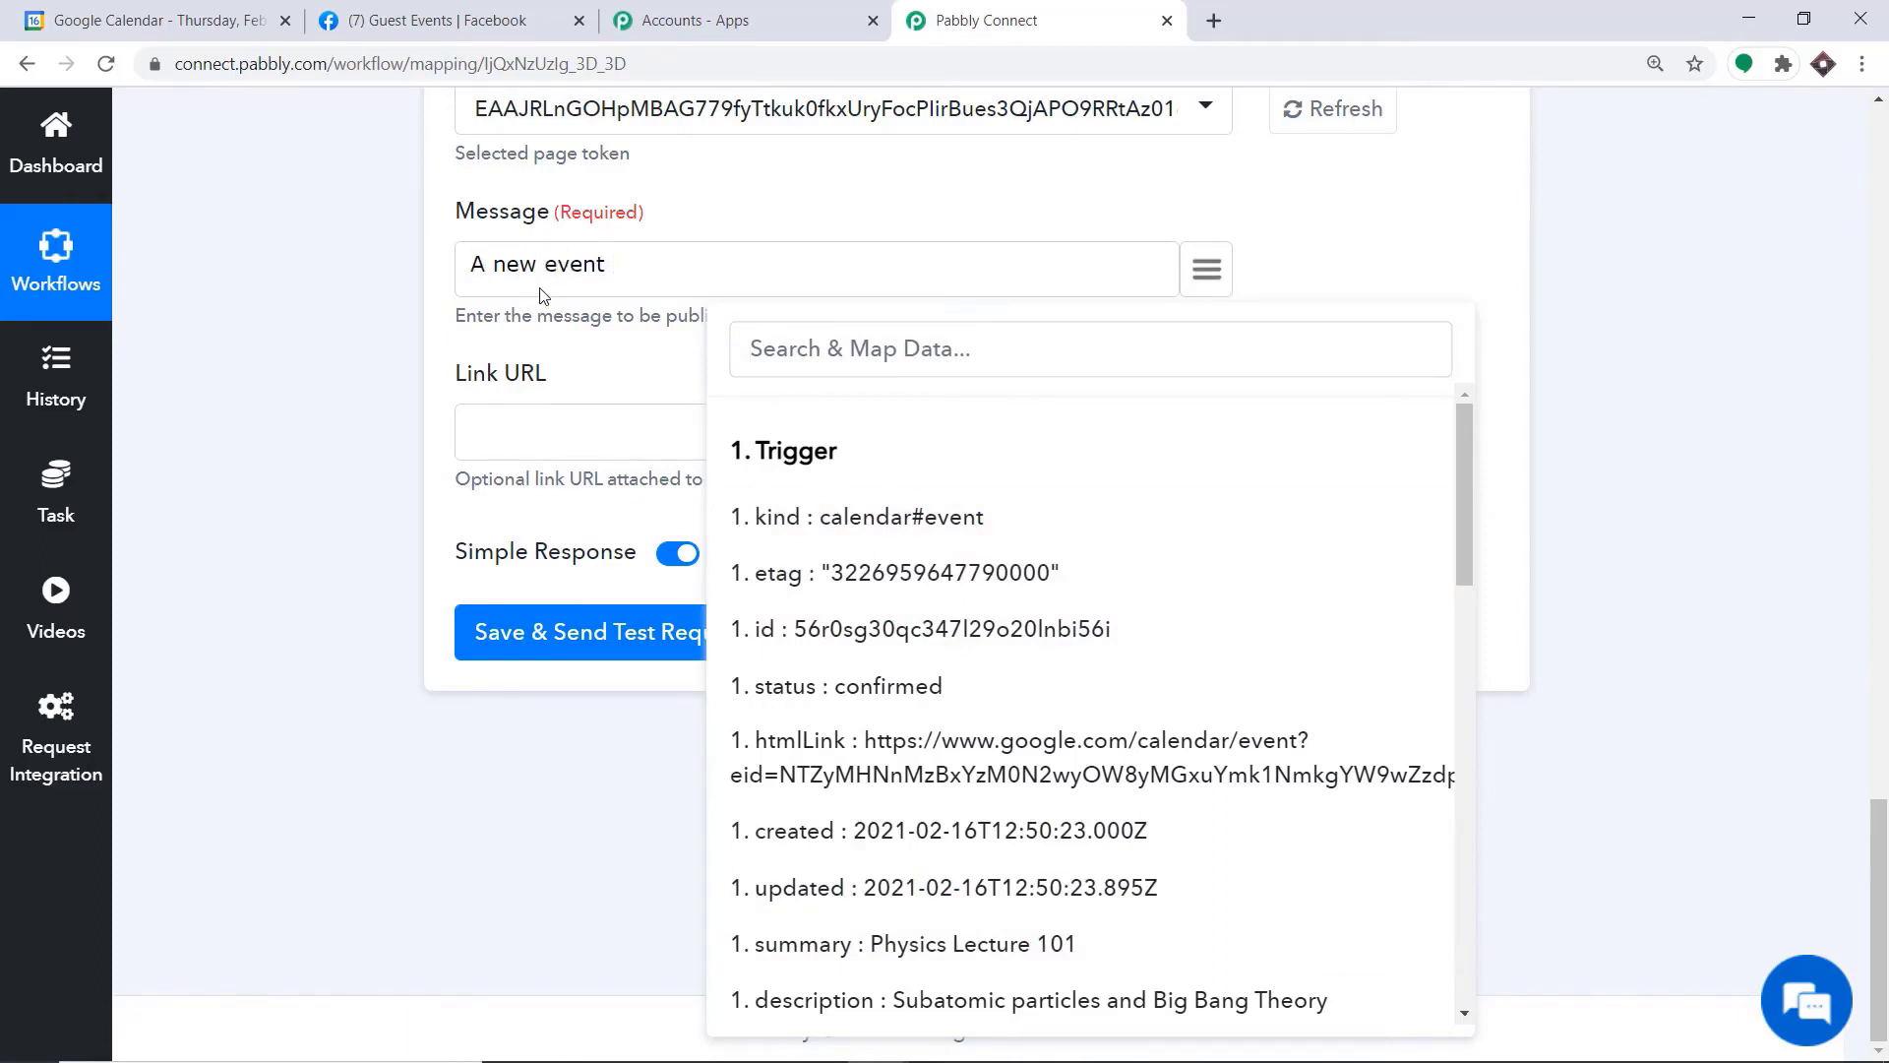
left_click(866, 943)
Continue the message with "has been scheduled and the keynote speaker is" and map the first attendee's email field after it
type("has been scheduled and the keynote speaker is")
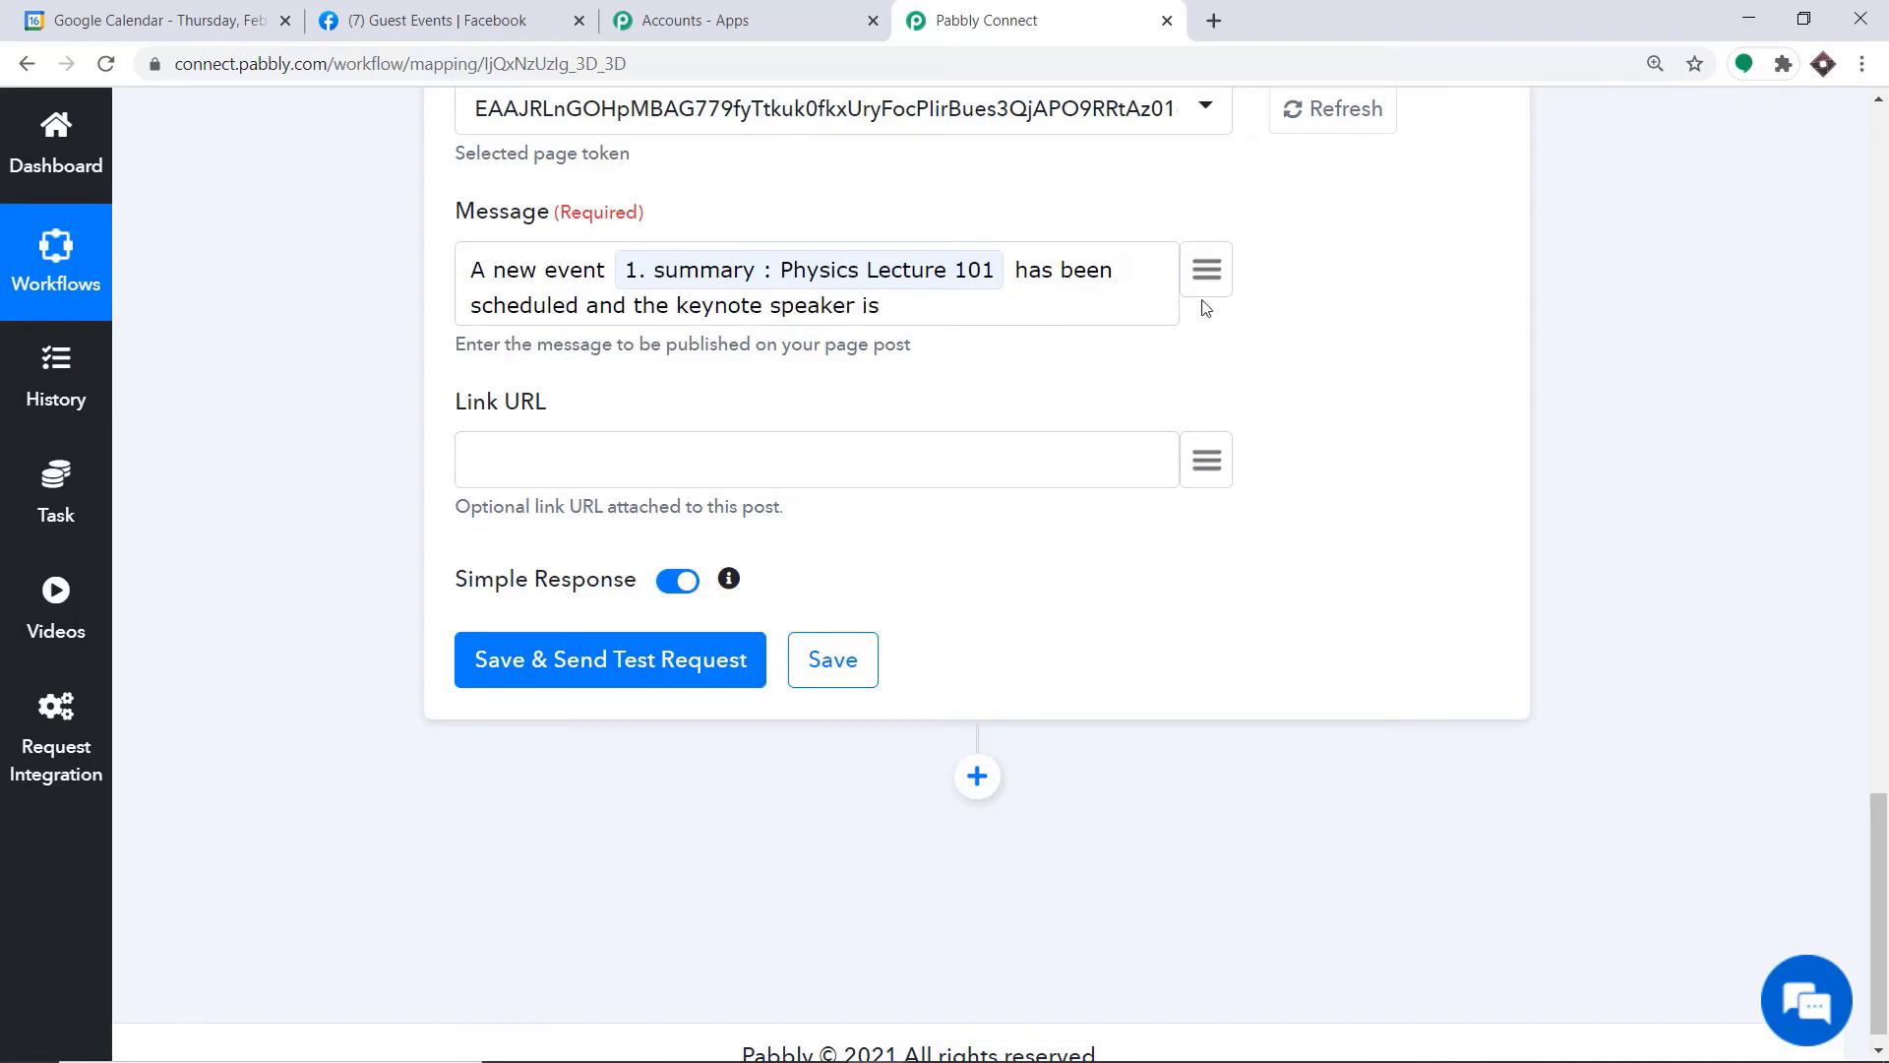
left_click(1206, 270)
type("neil")
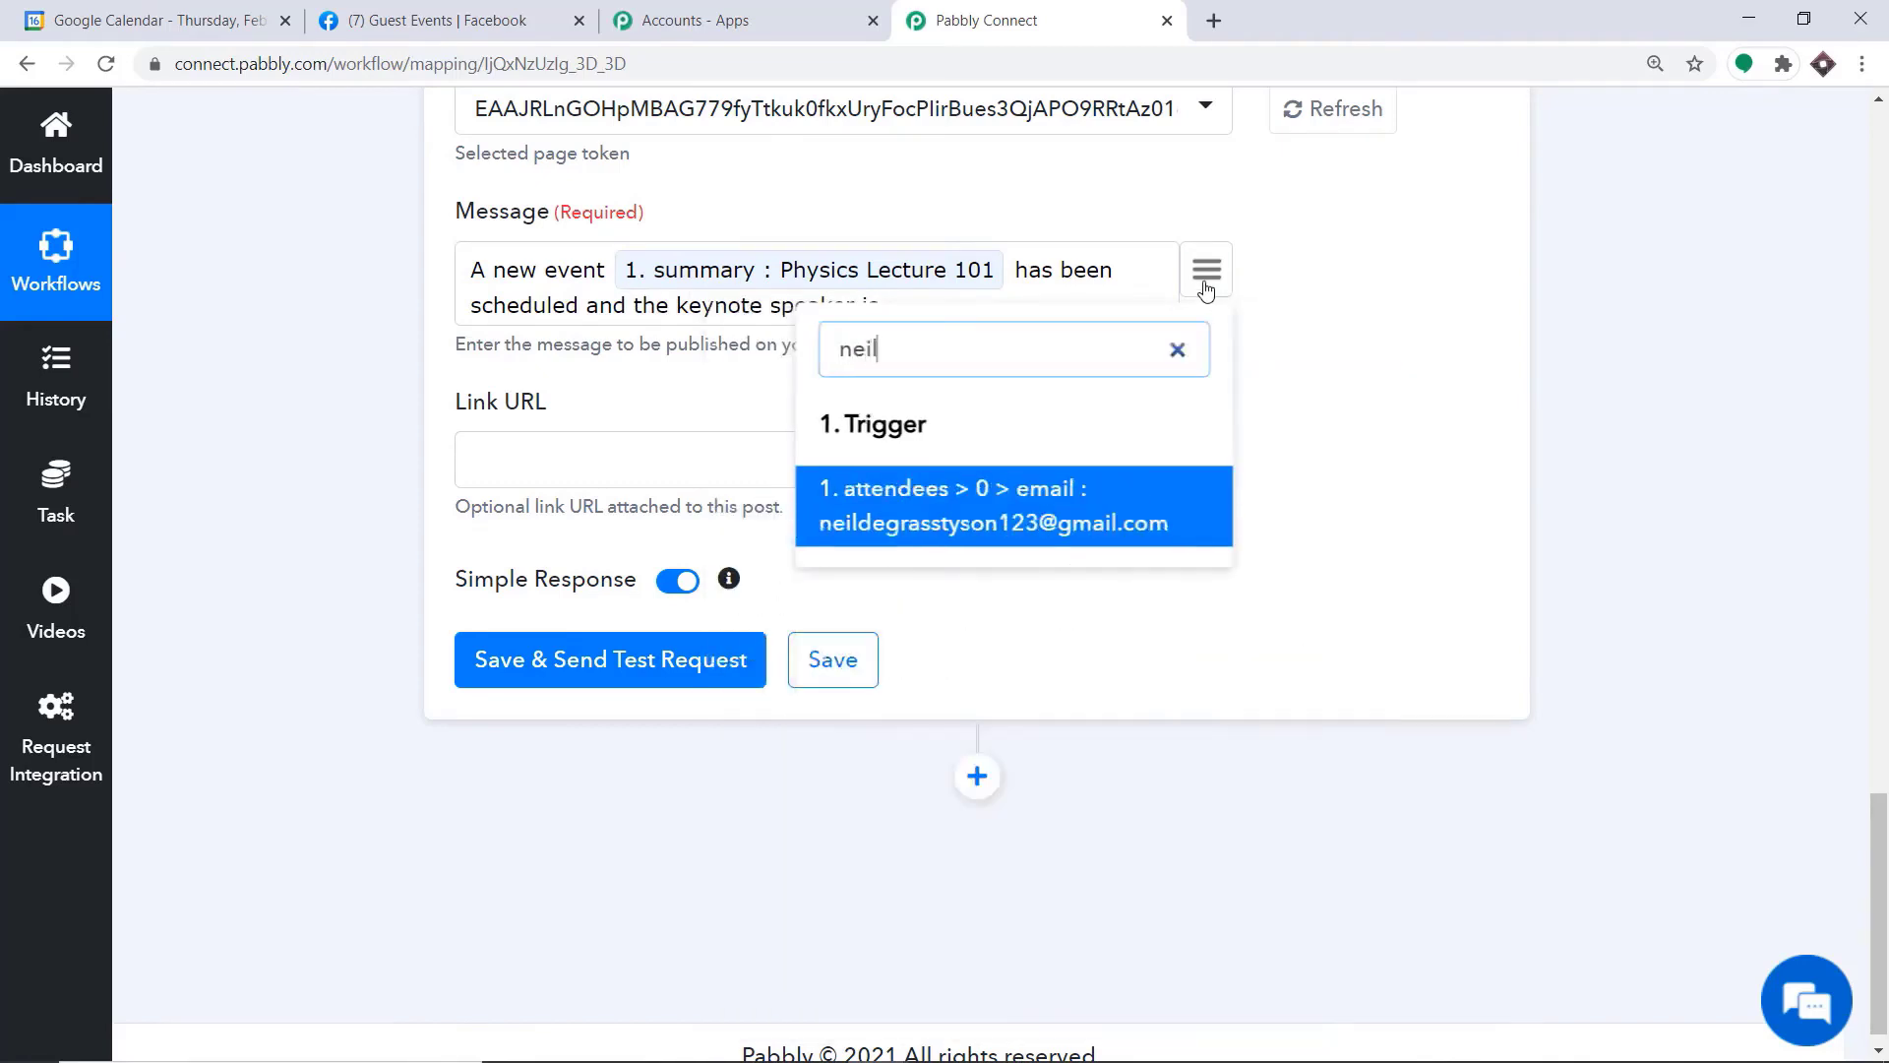
left_click(999, 526)
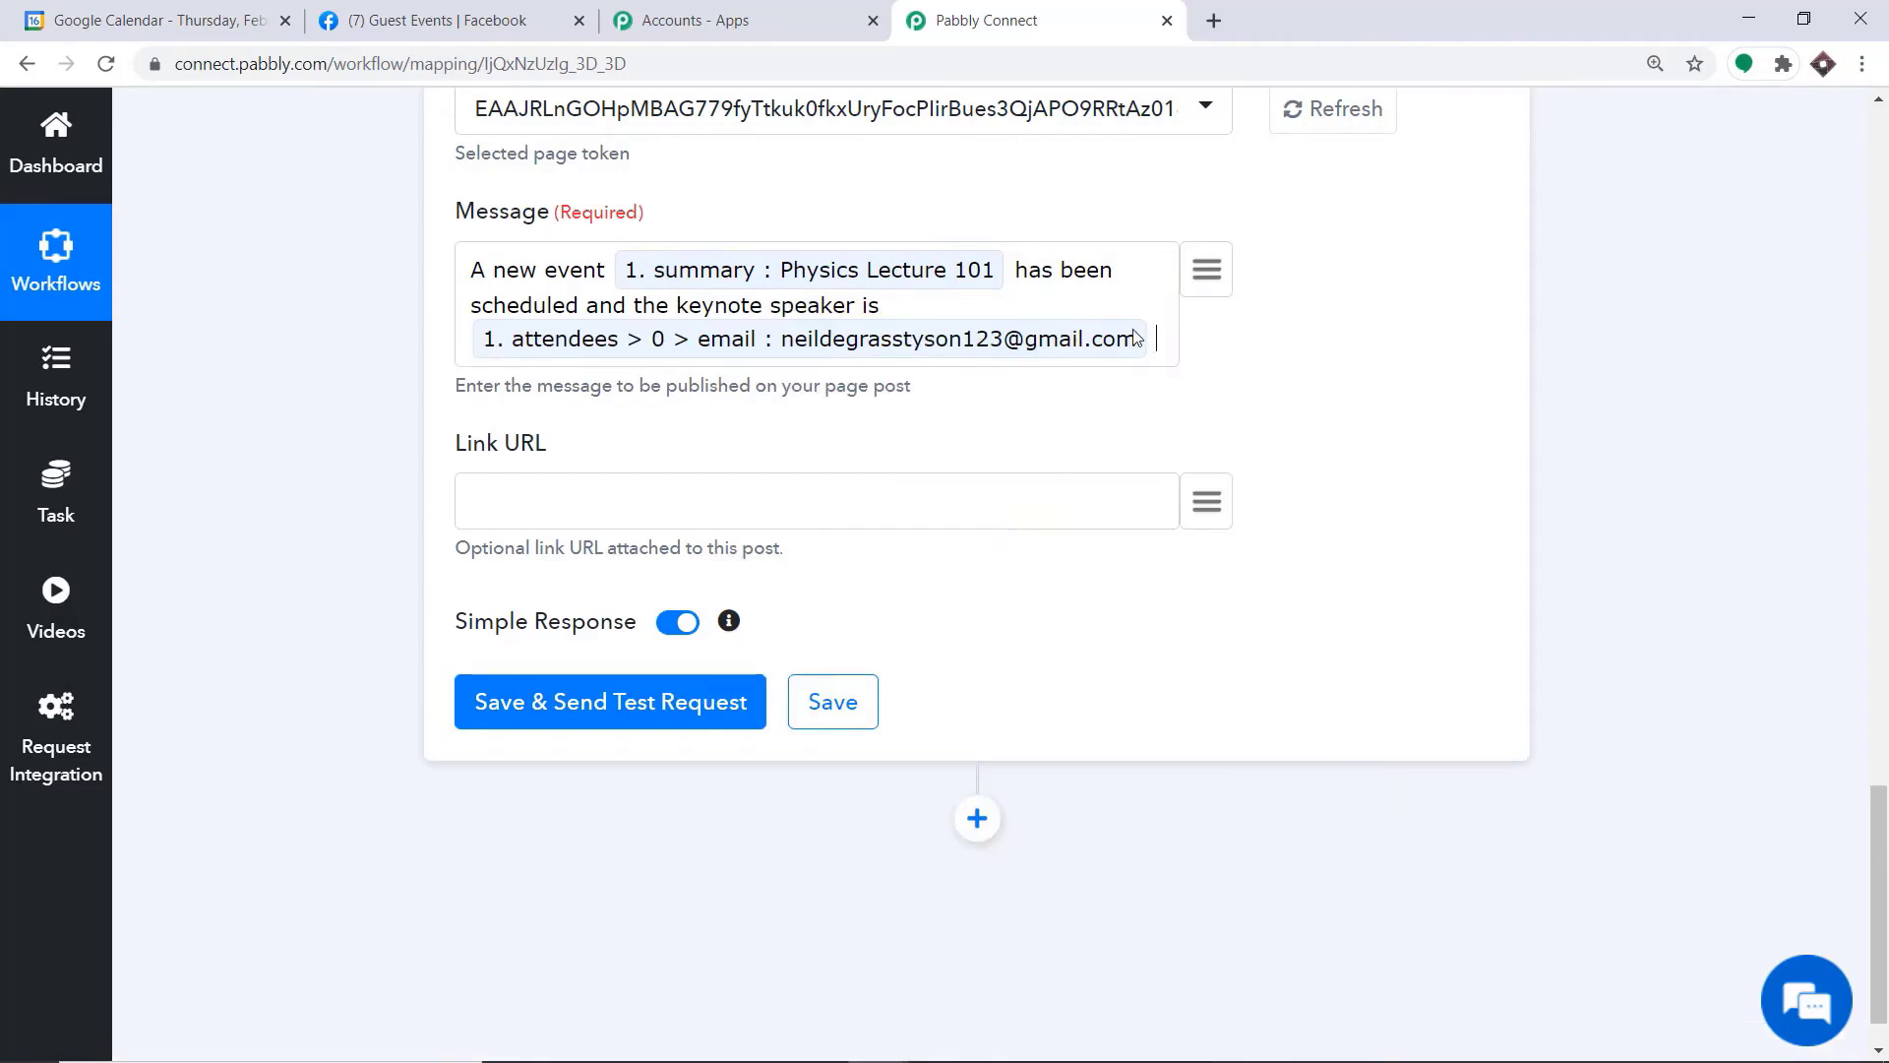
Continue the message with "and it starts from" and map the trigger's start dateTime field after it
type("and it starts from")
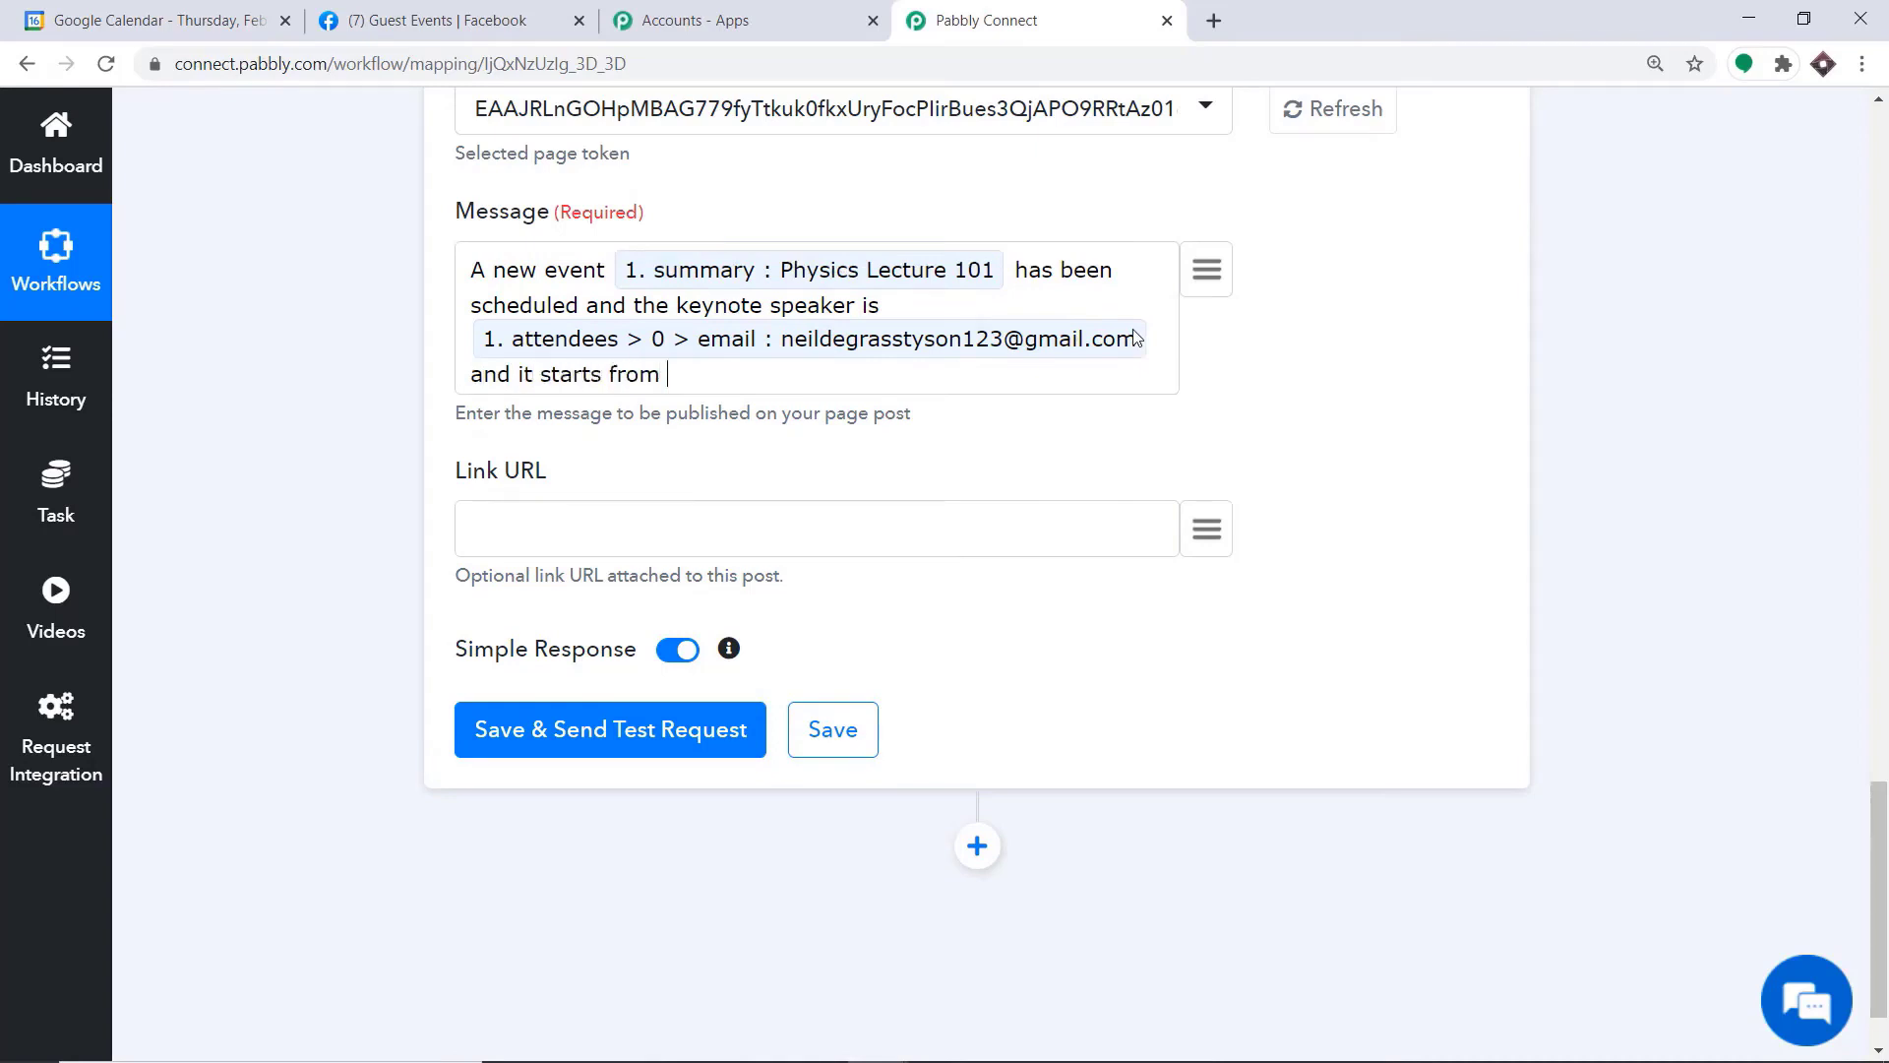
left_click(1209, 278)
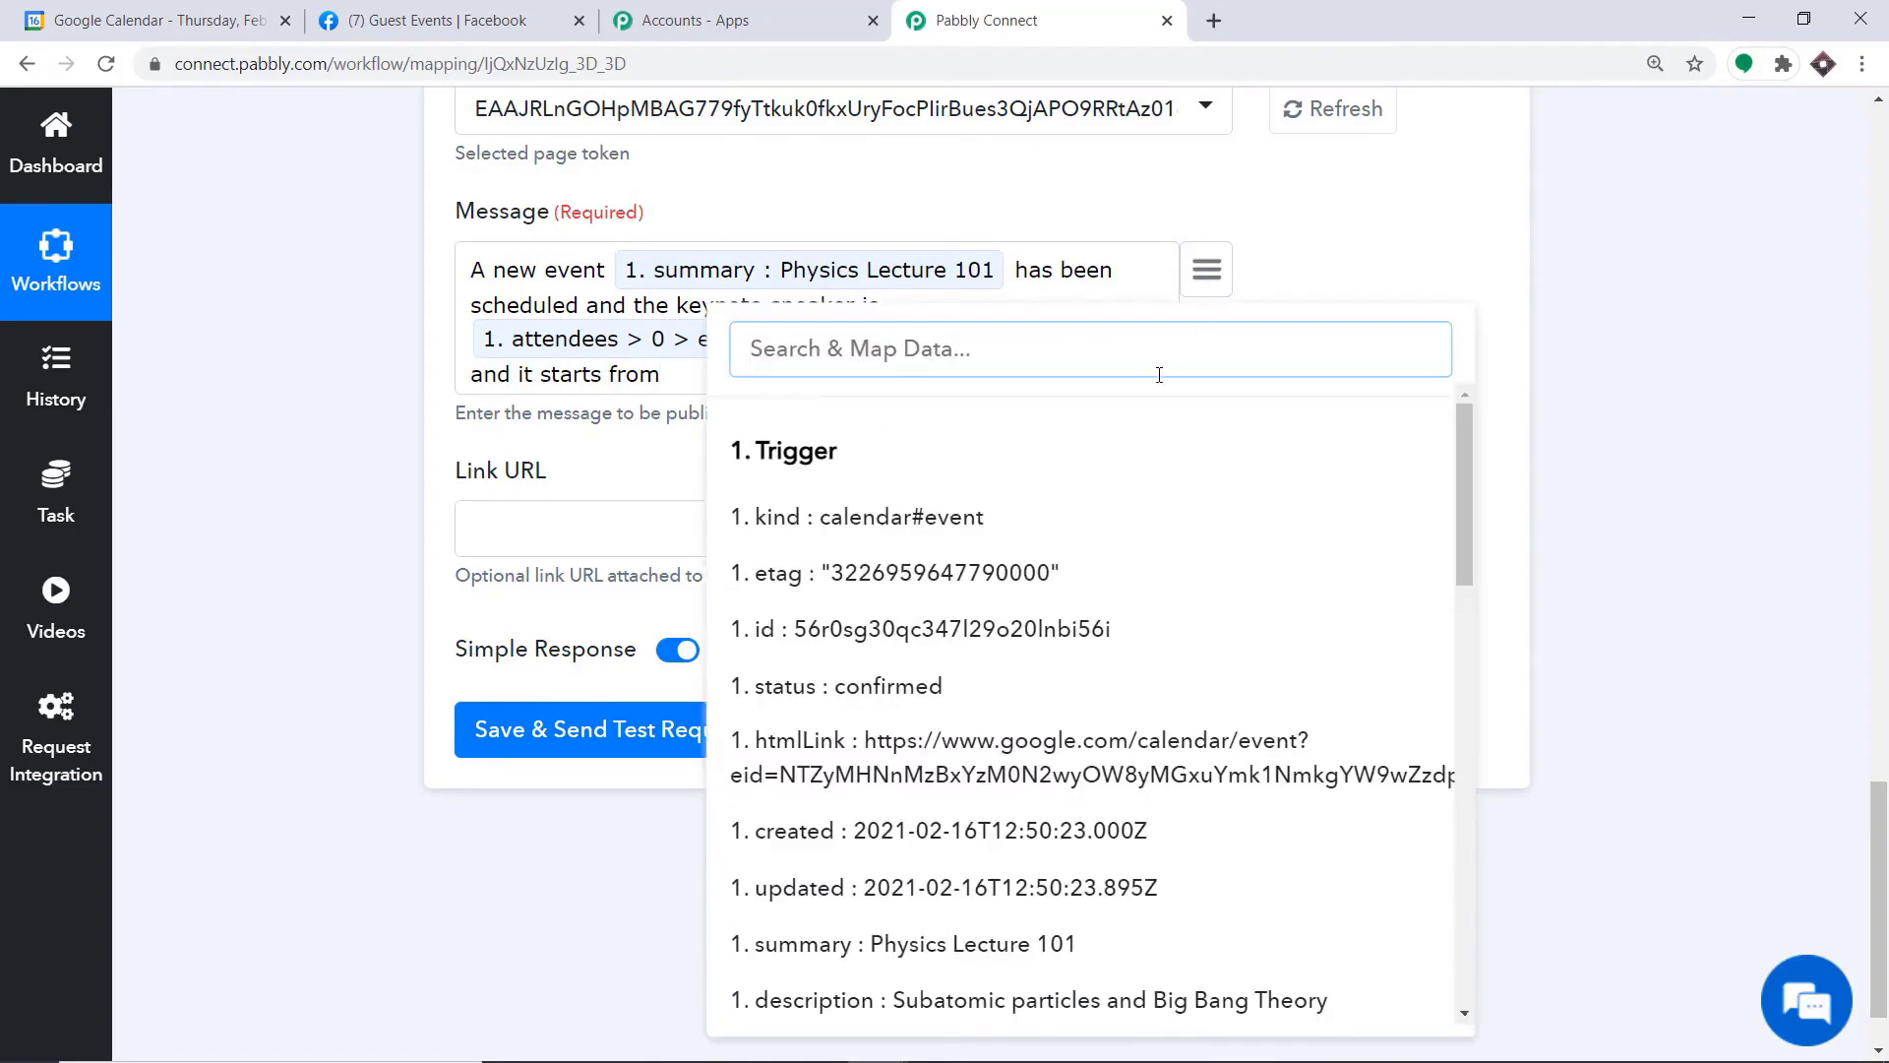
scroll(1125, 456, "down", 3)
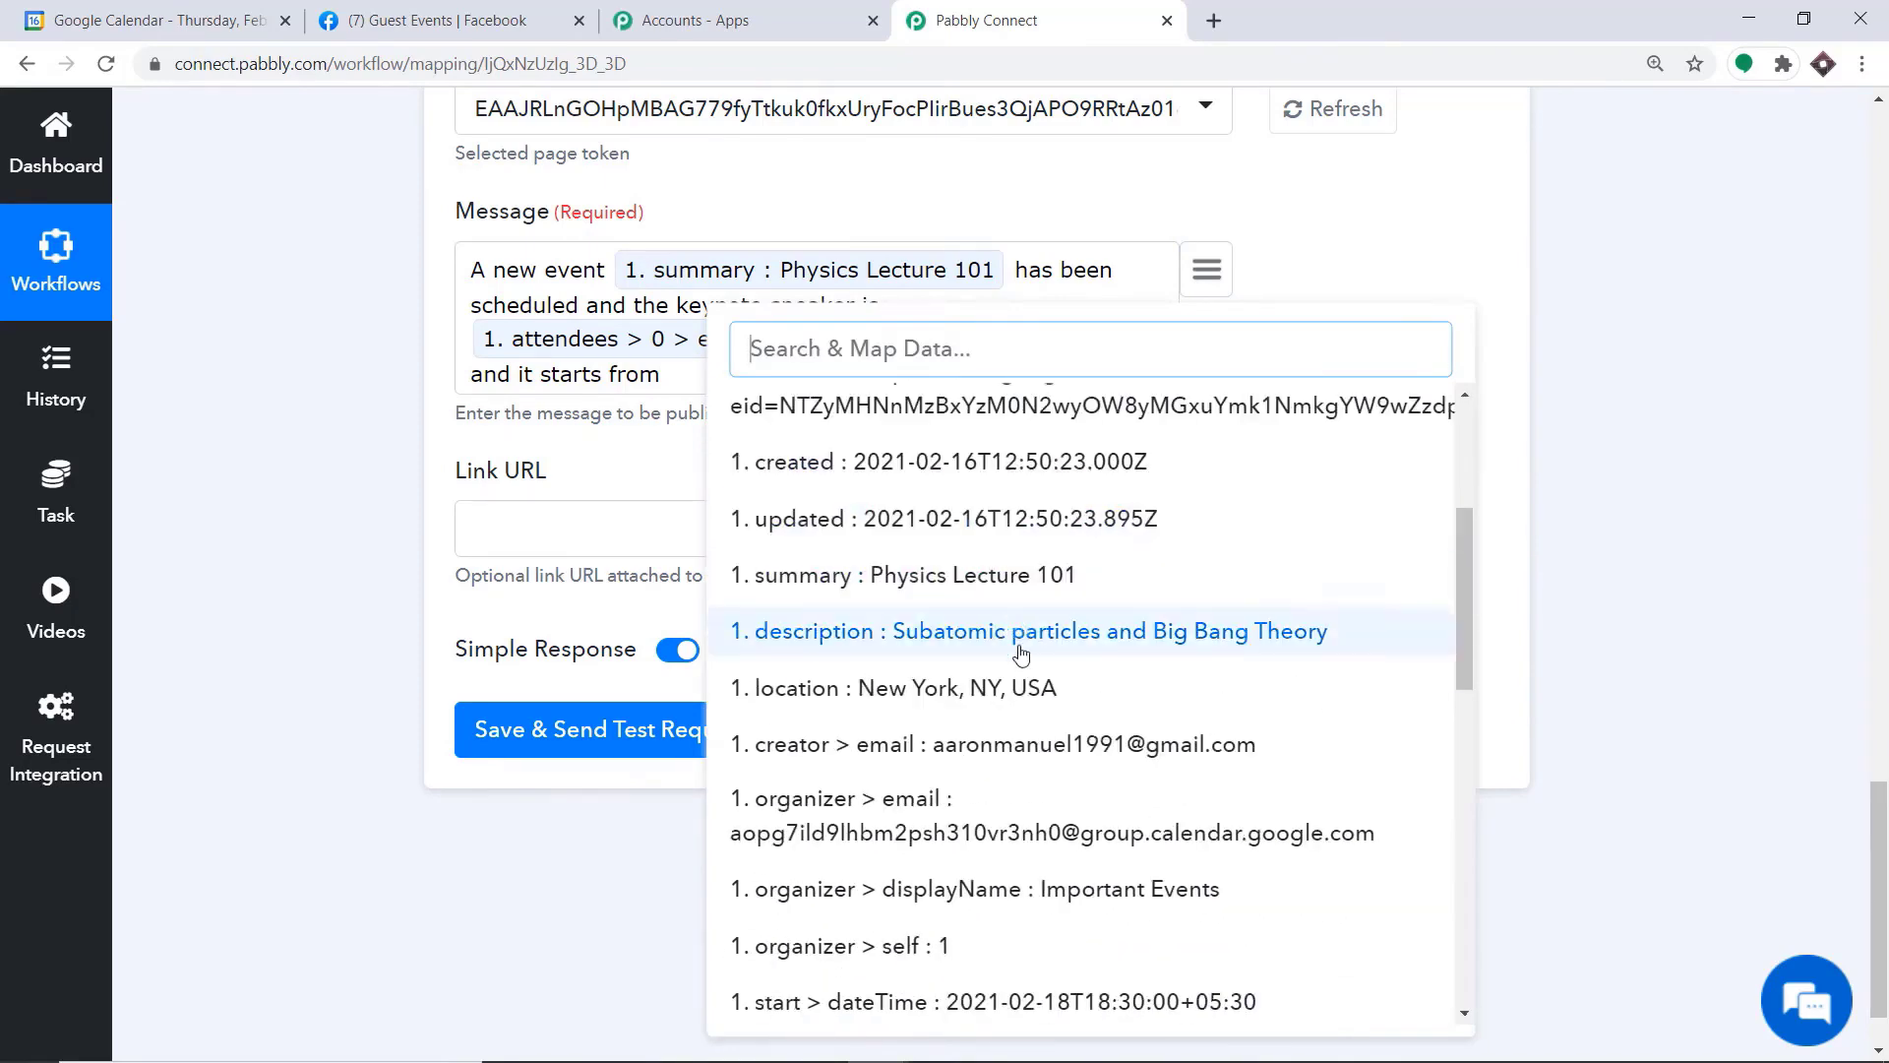
scroll(1038, 639, "down", 2)
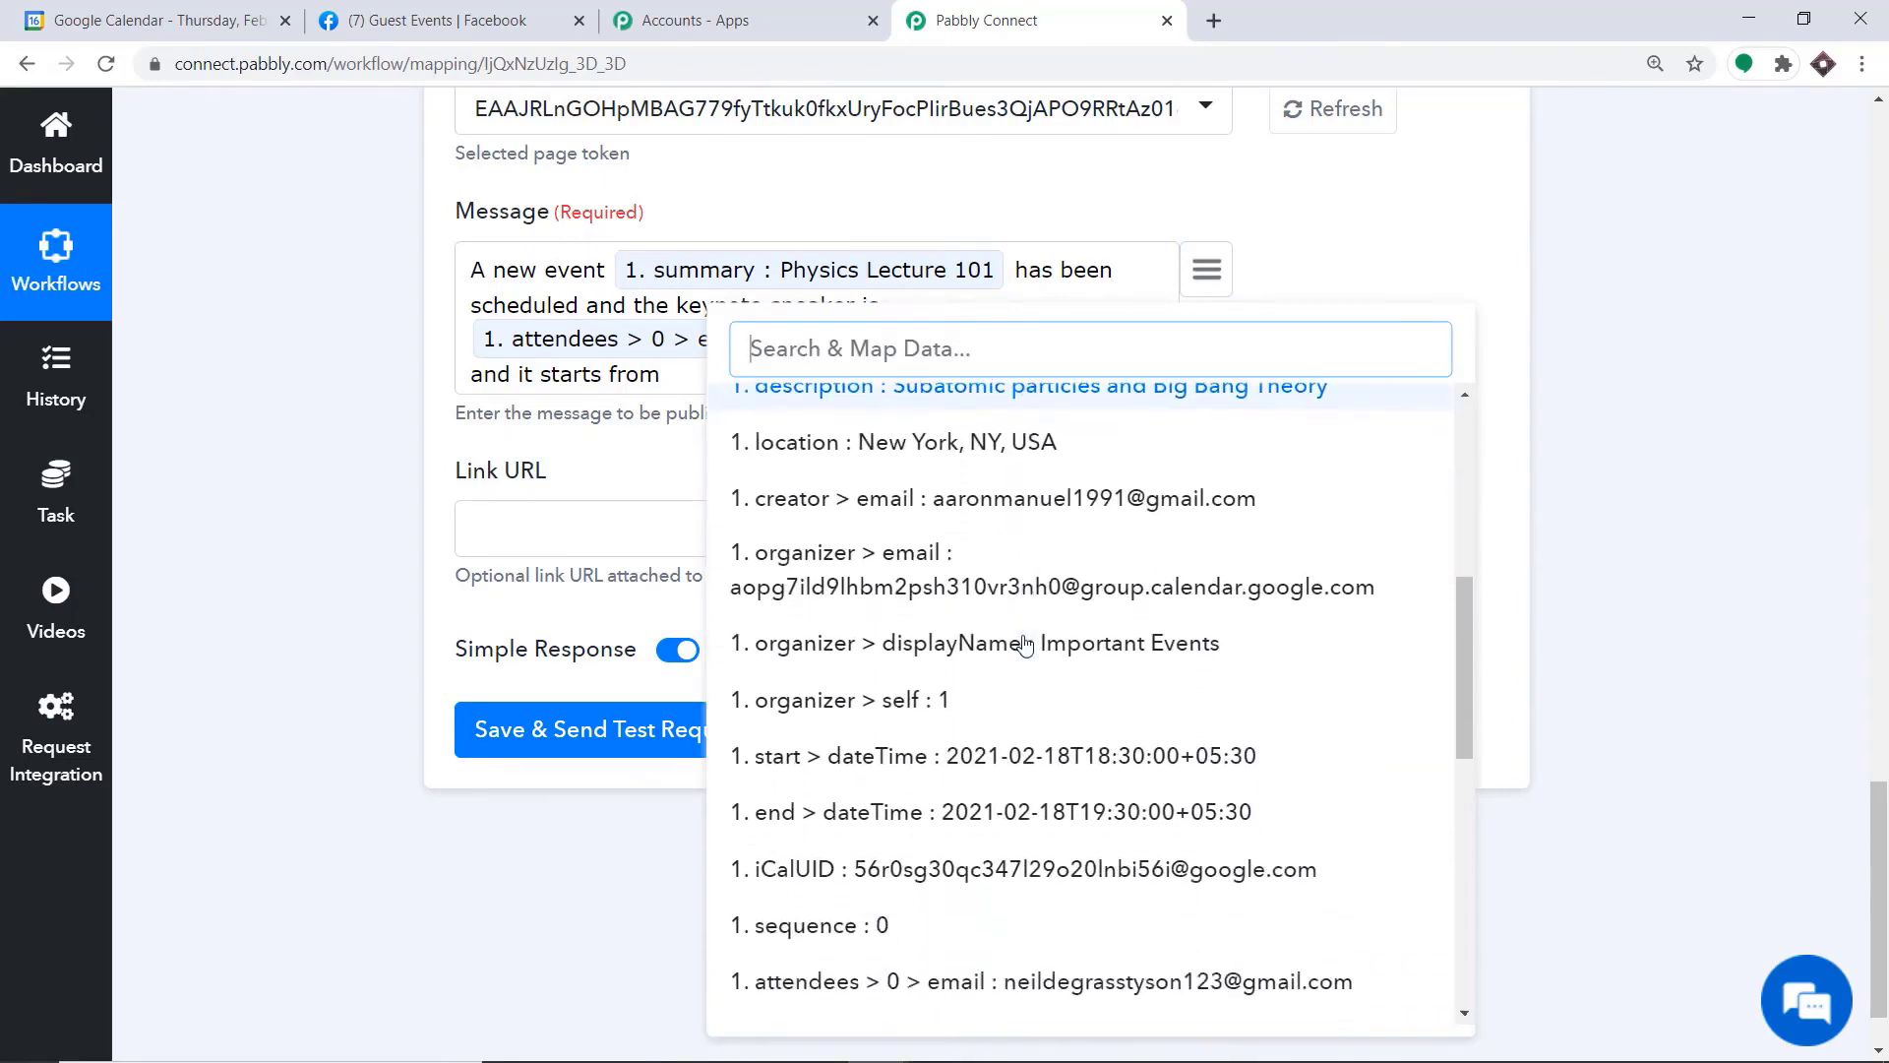
left_click(1040, 758)
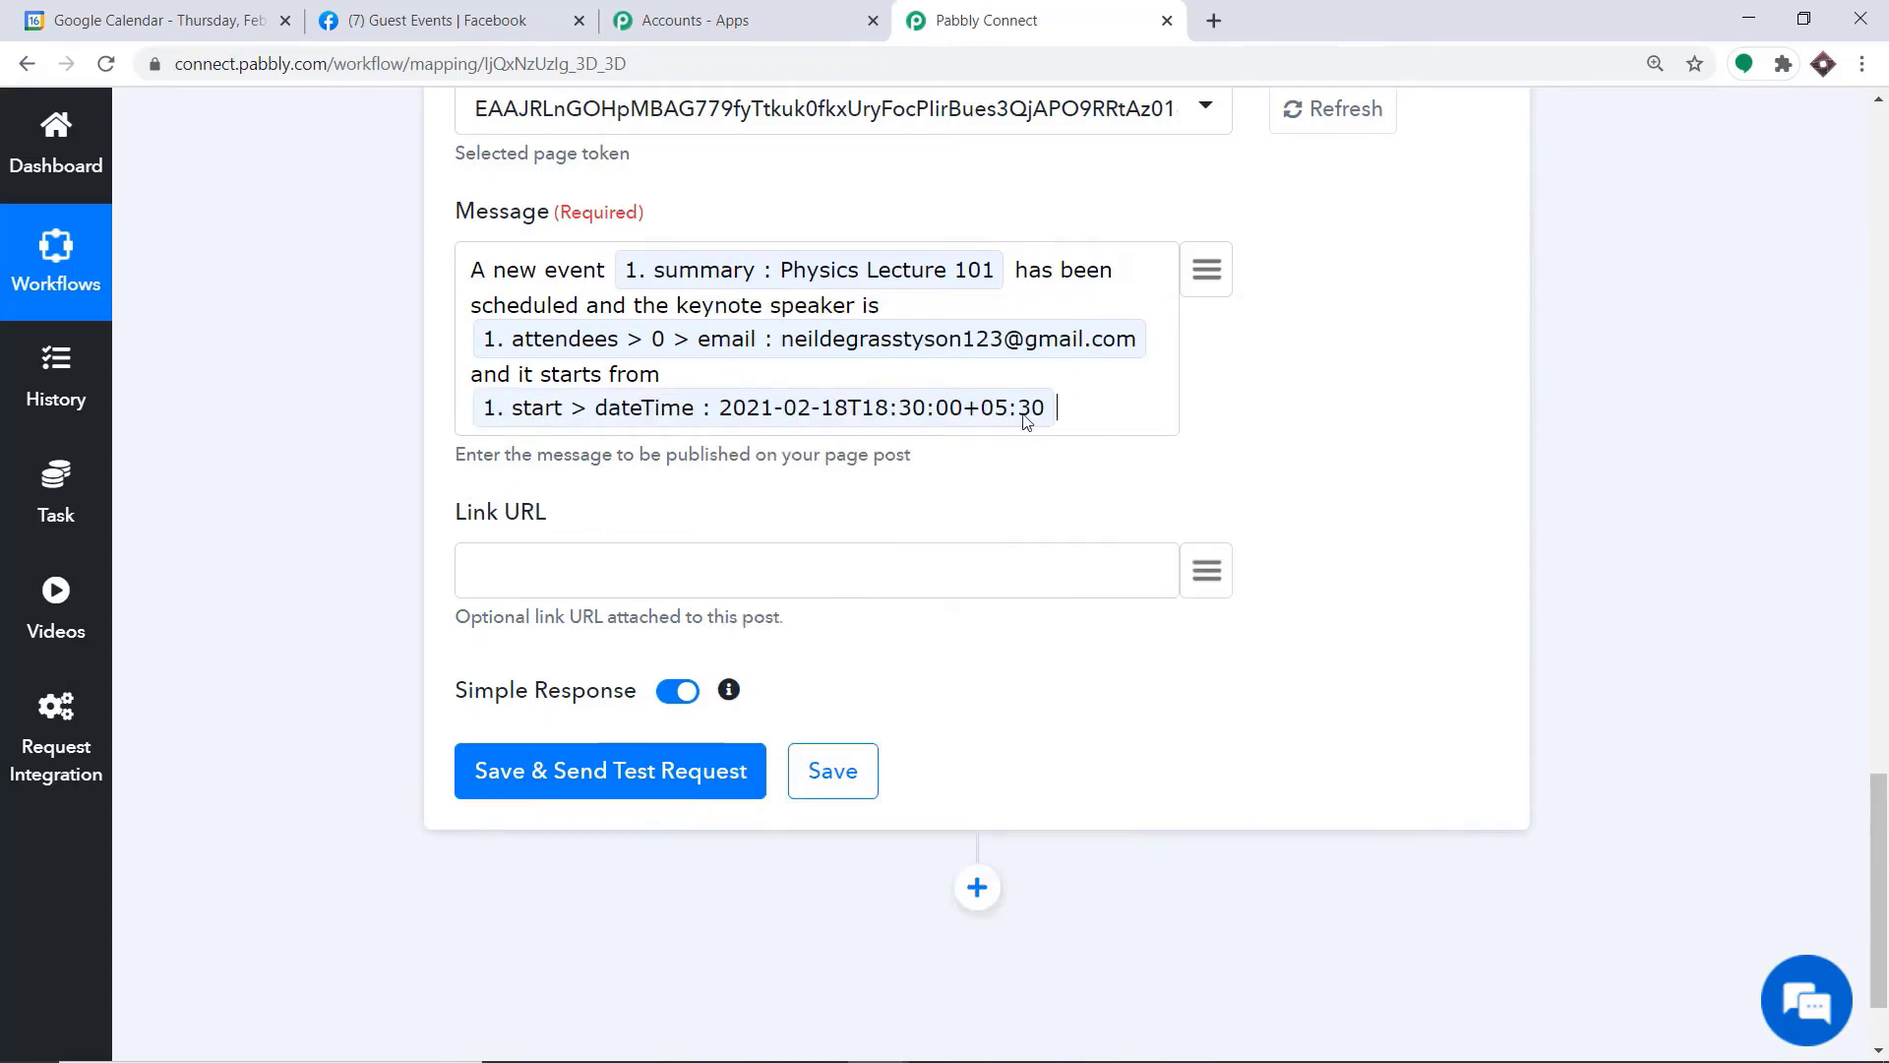
Add "and ends at" to the message, followed by the trigger's mapped end dateTime field
type("and ends at")
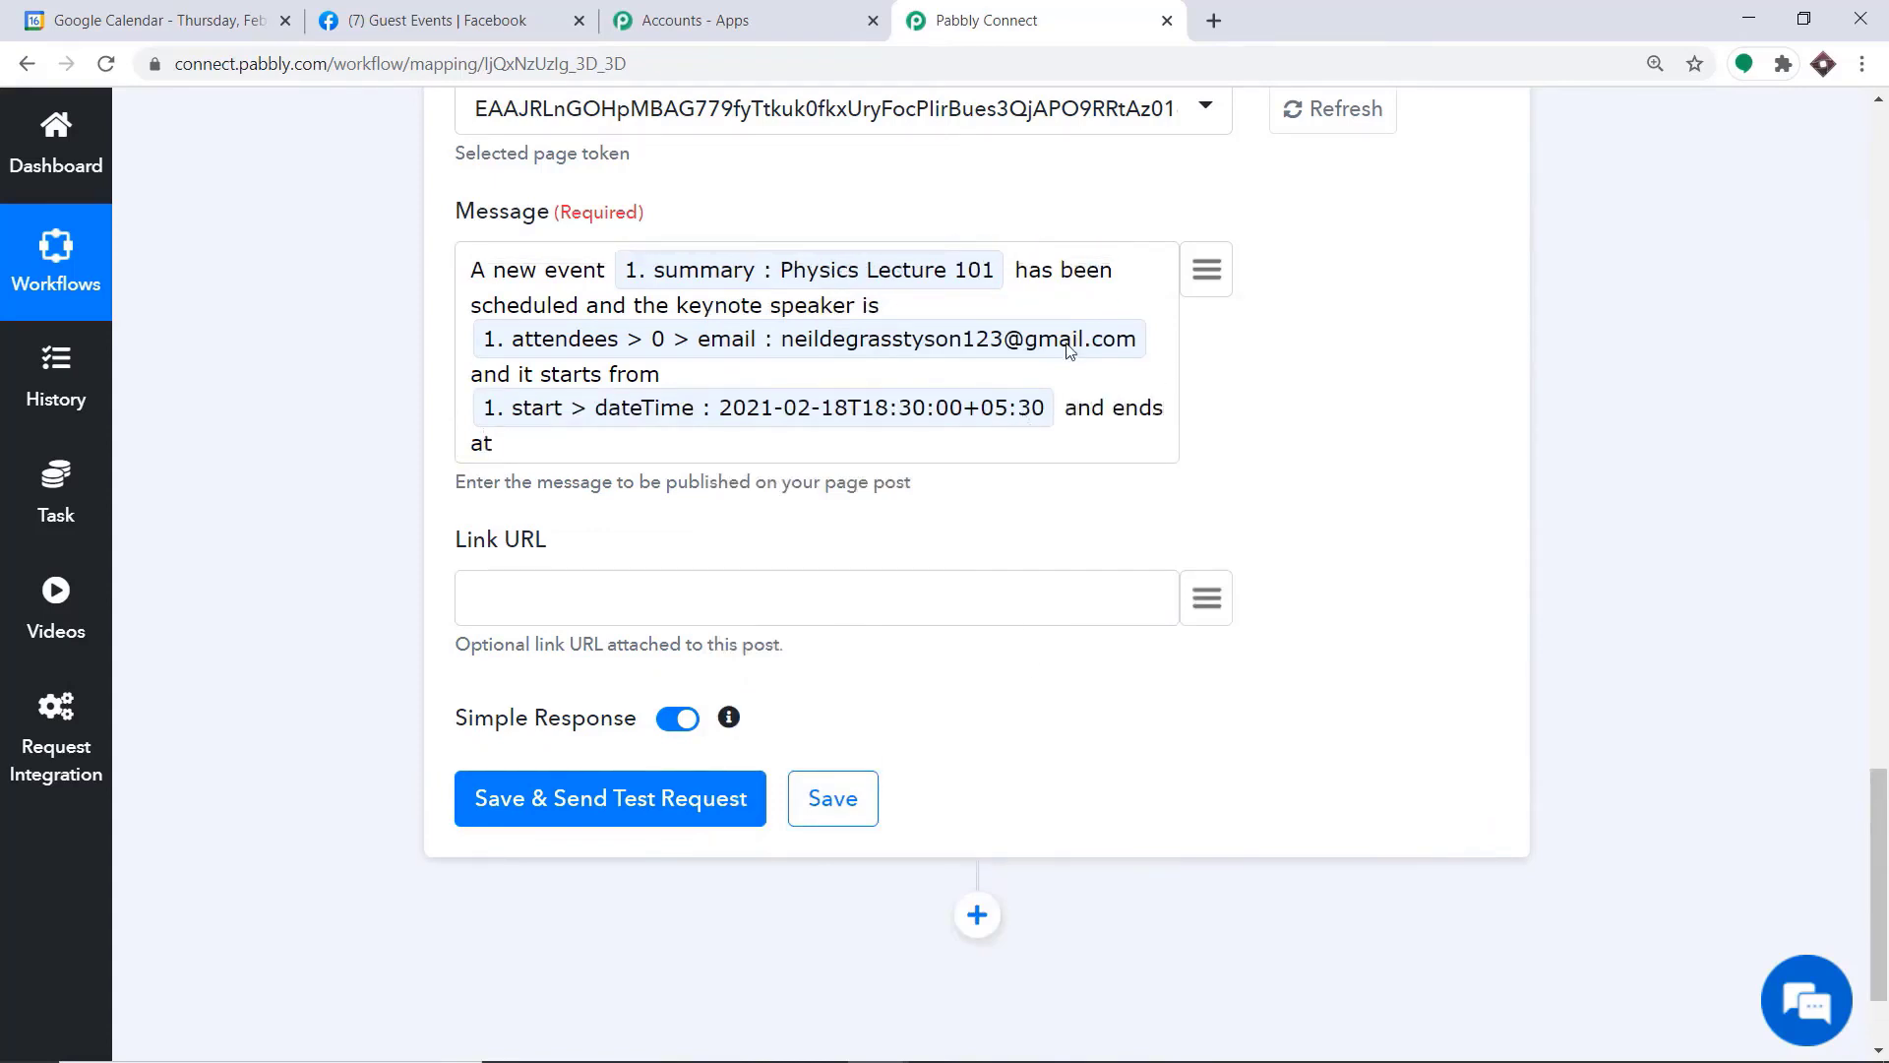
left_click(1206, 270)
scroll(1038, 753, "down", 4)
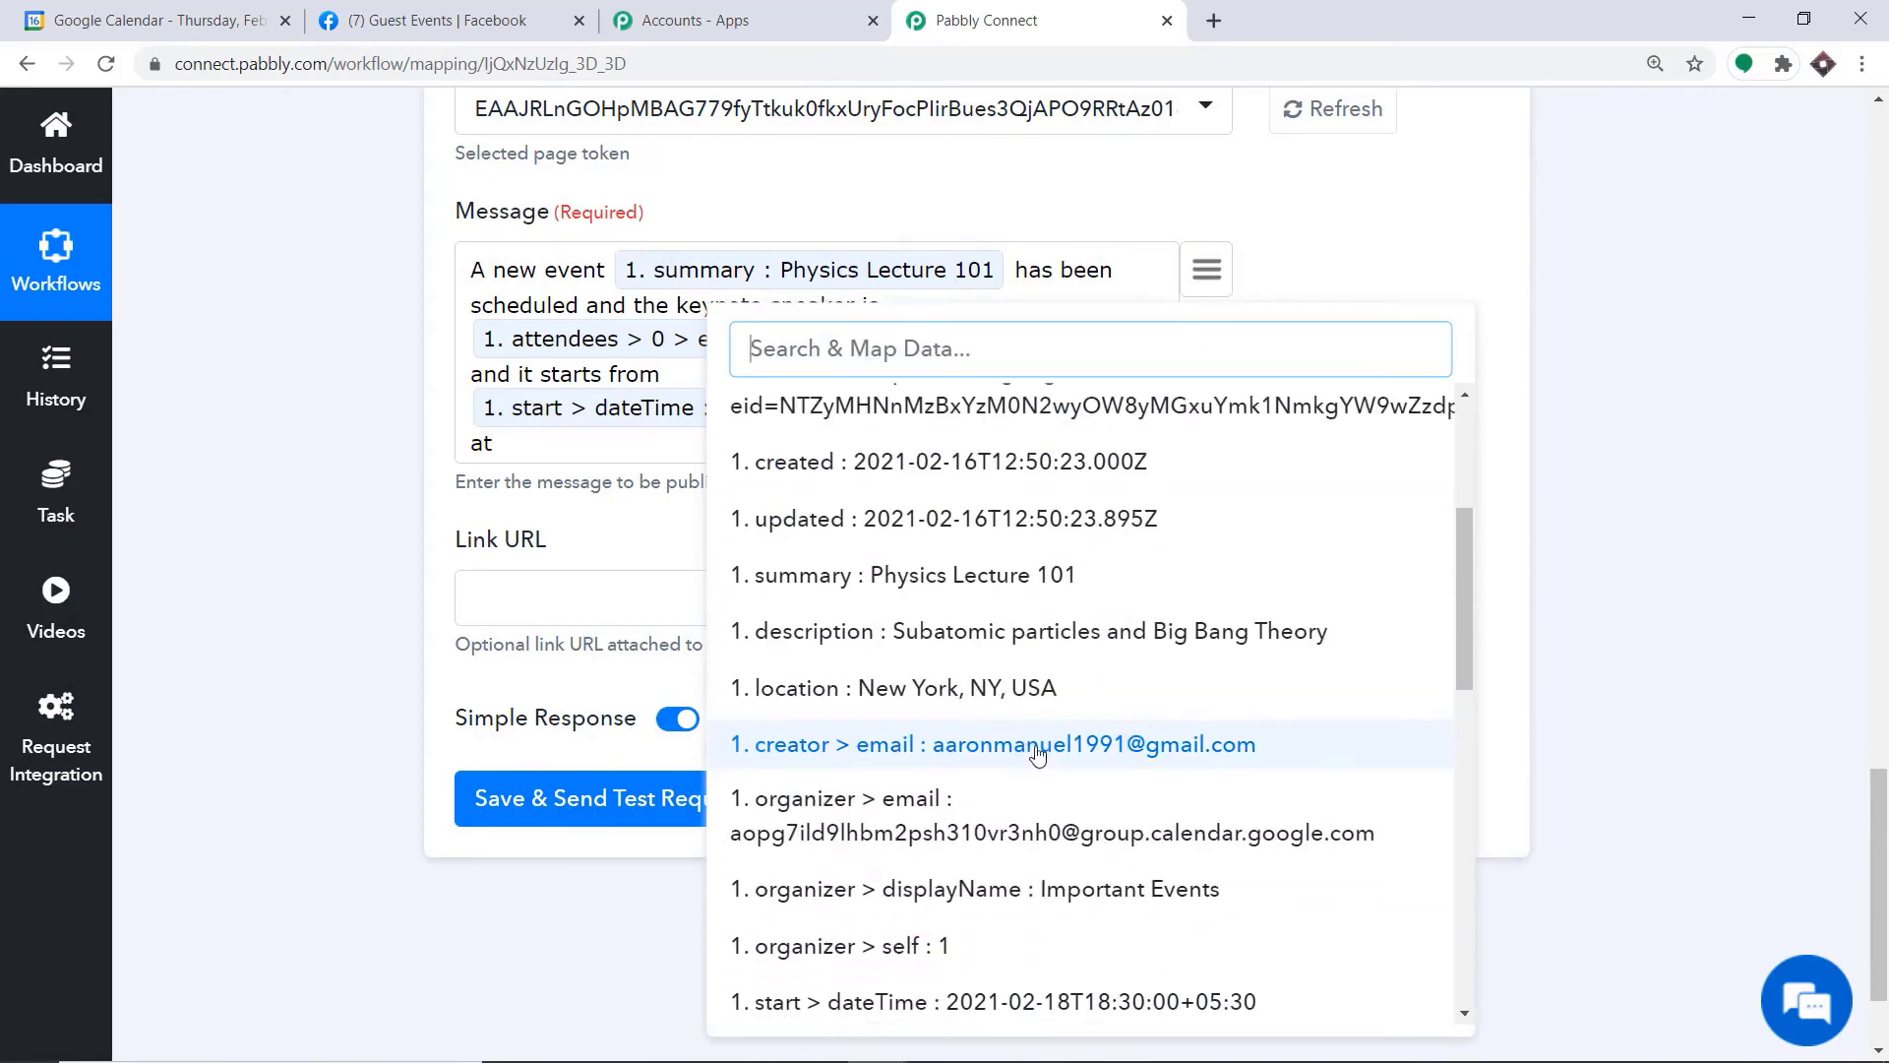
scroll(1038, 754, "down", 4)
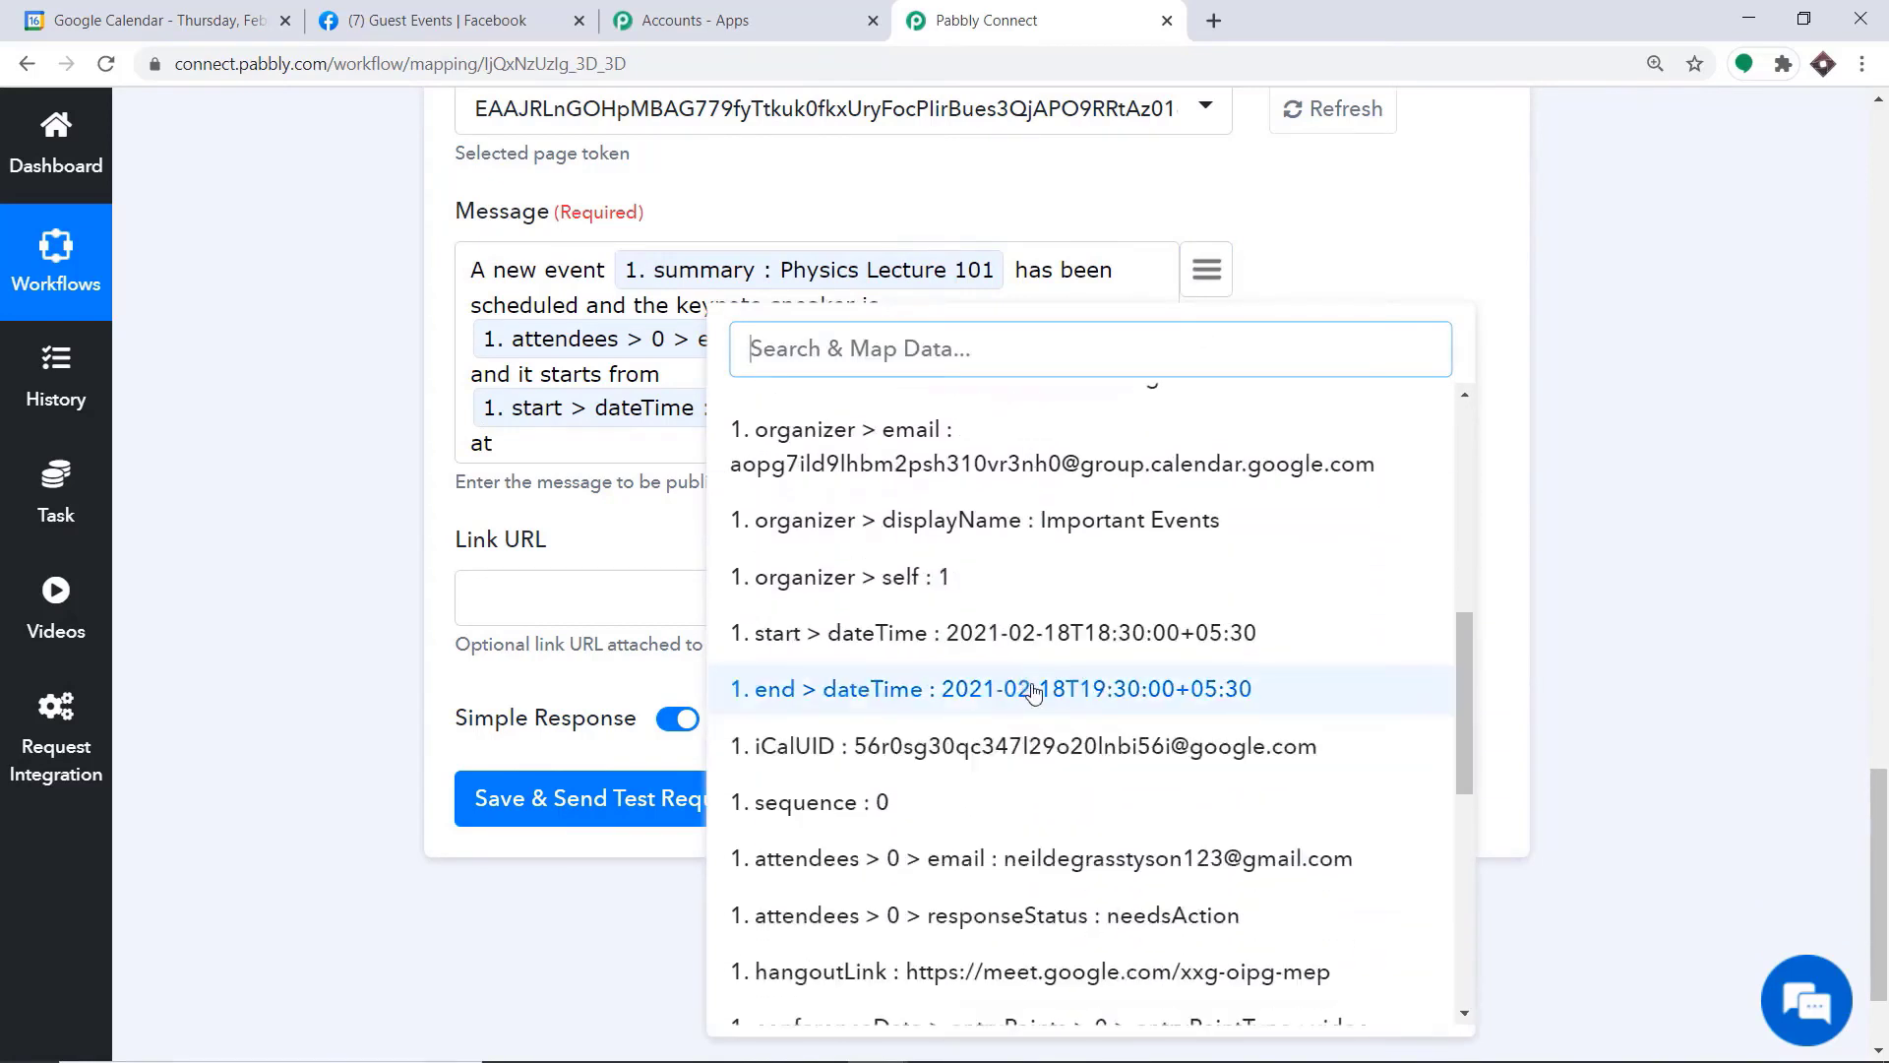
left_click(1033, 688)
Finish the message with "and the discussions will be on" followed by the trigger's mapped description field
type("an")
type("d the dis")
type("cussion")
type("s will be on")
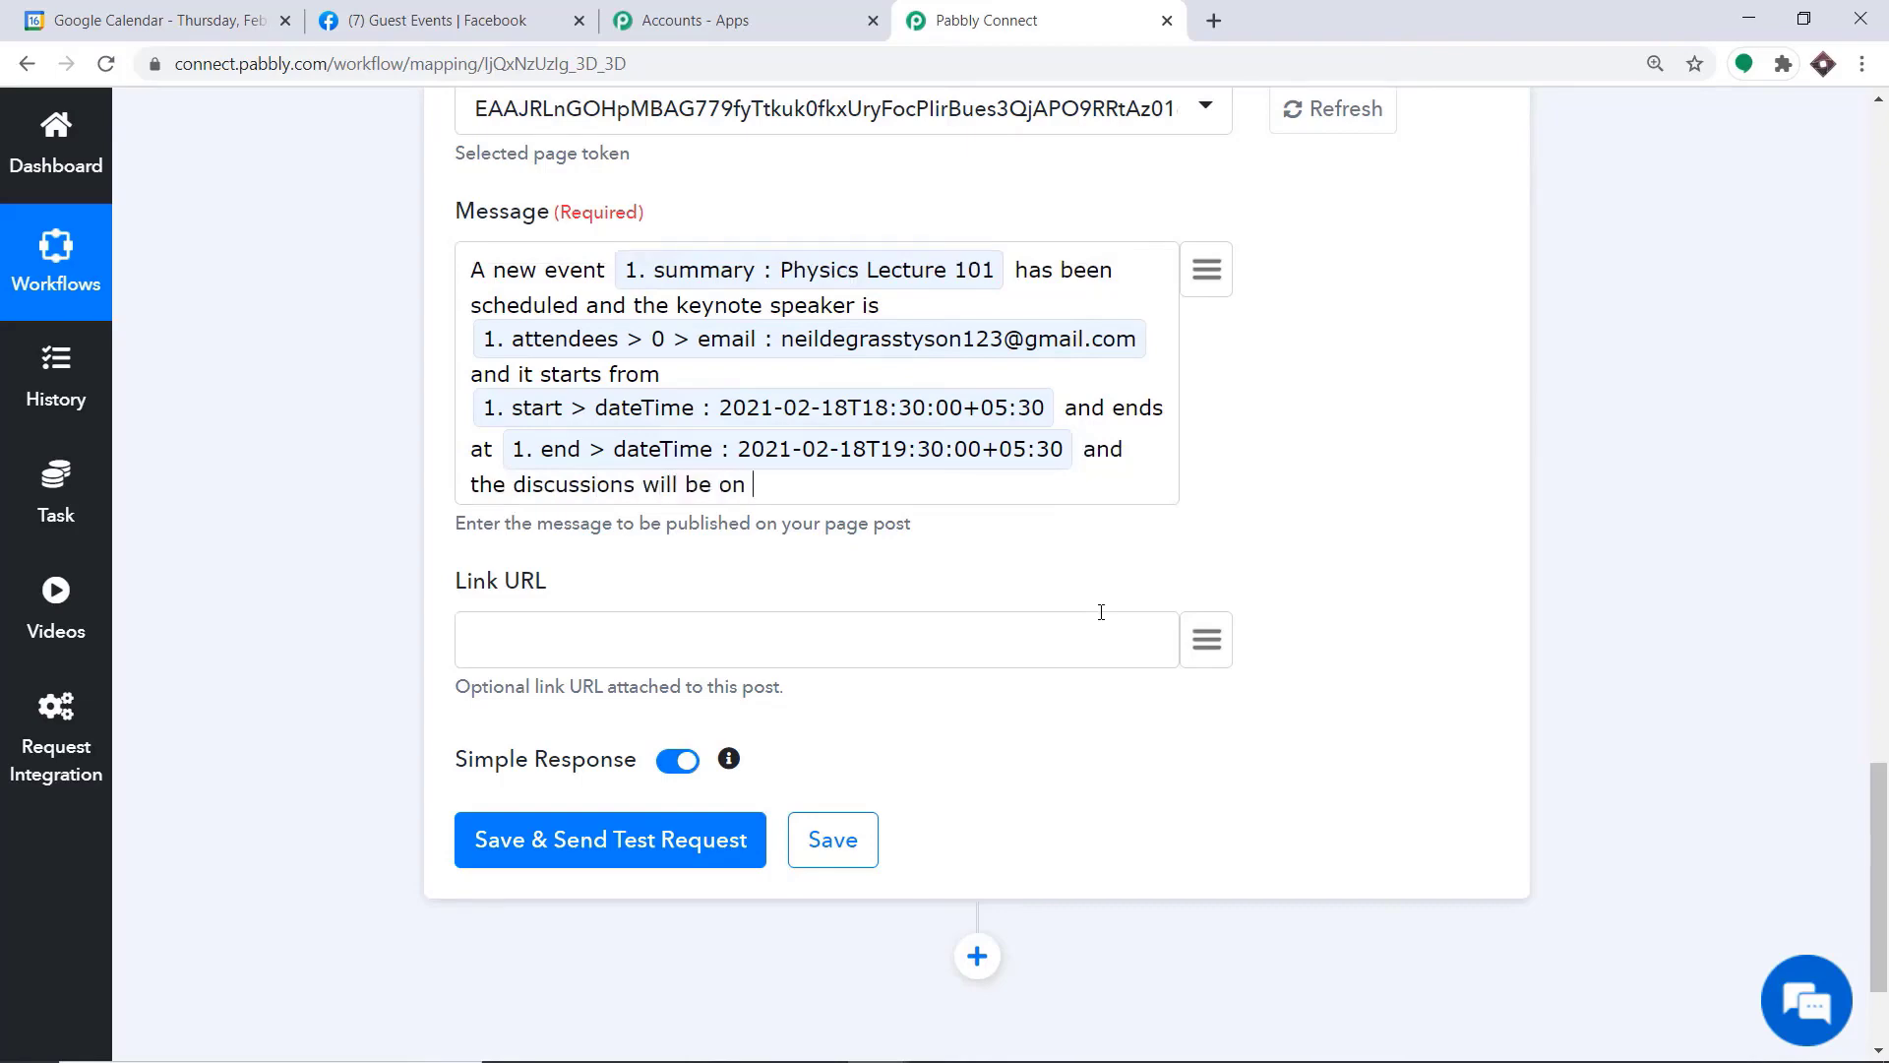
left_click(1210, 270)
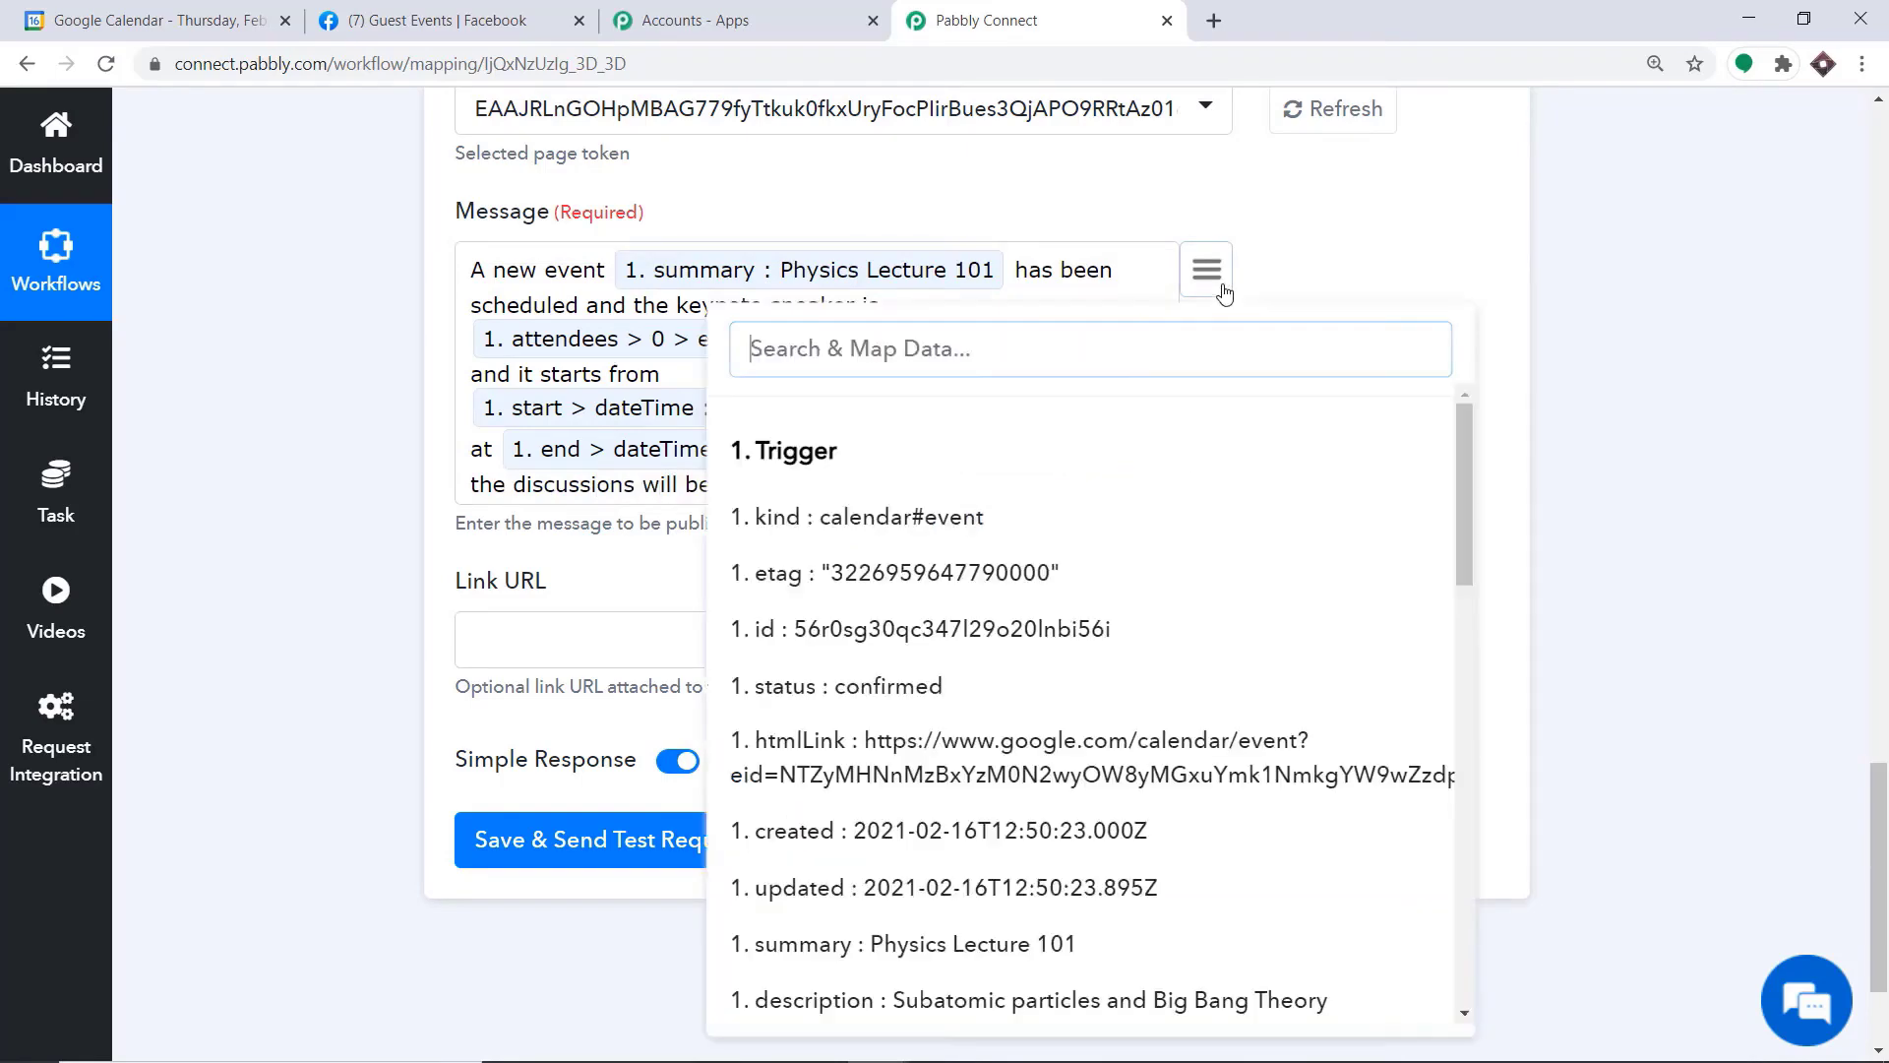
scroll(1035, 546, "down", 2)
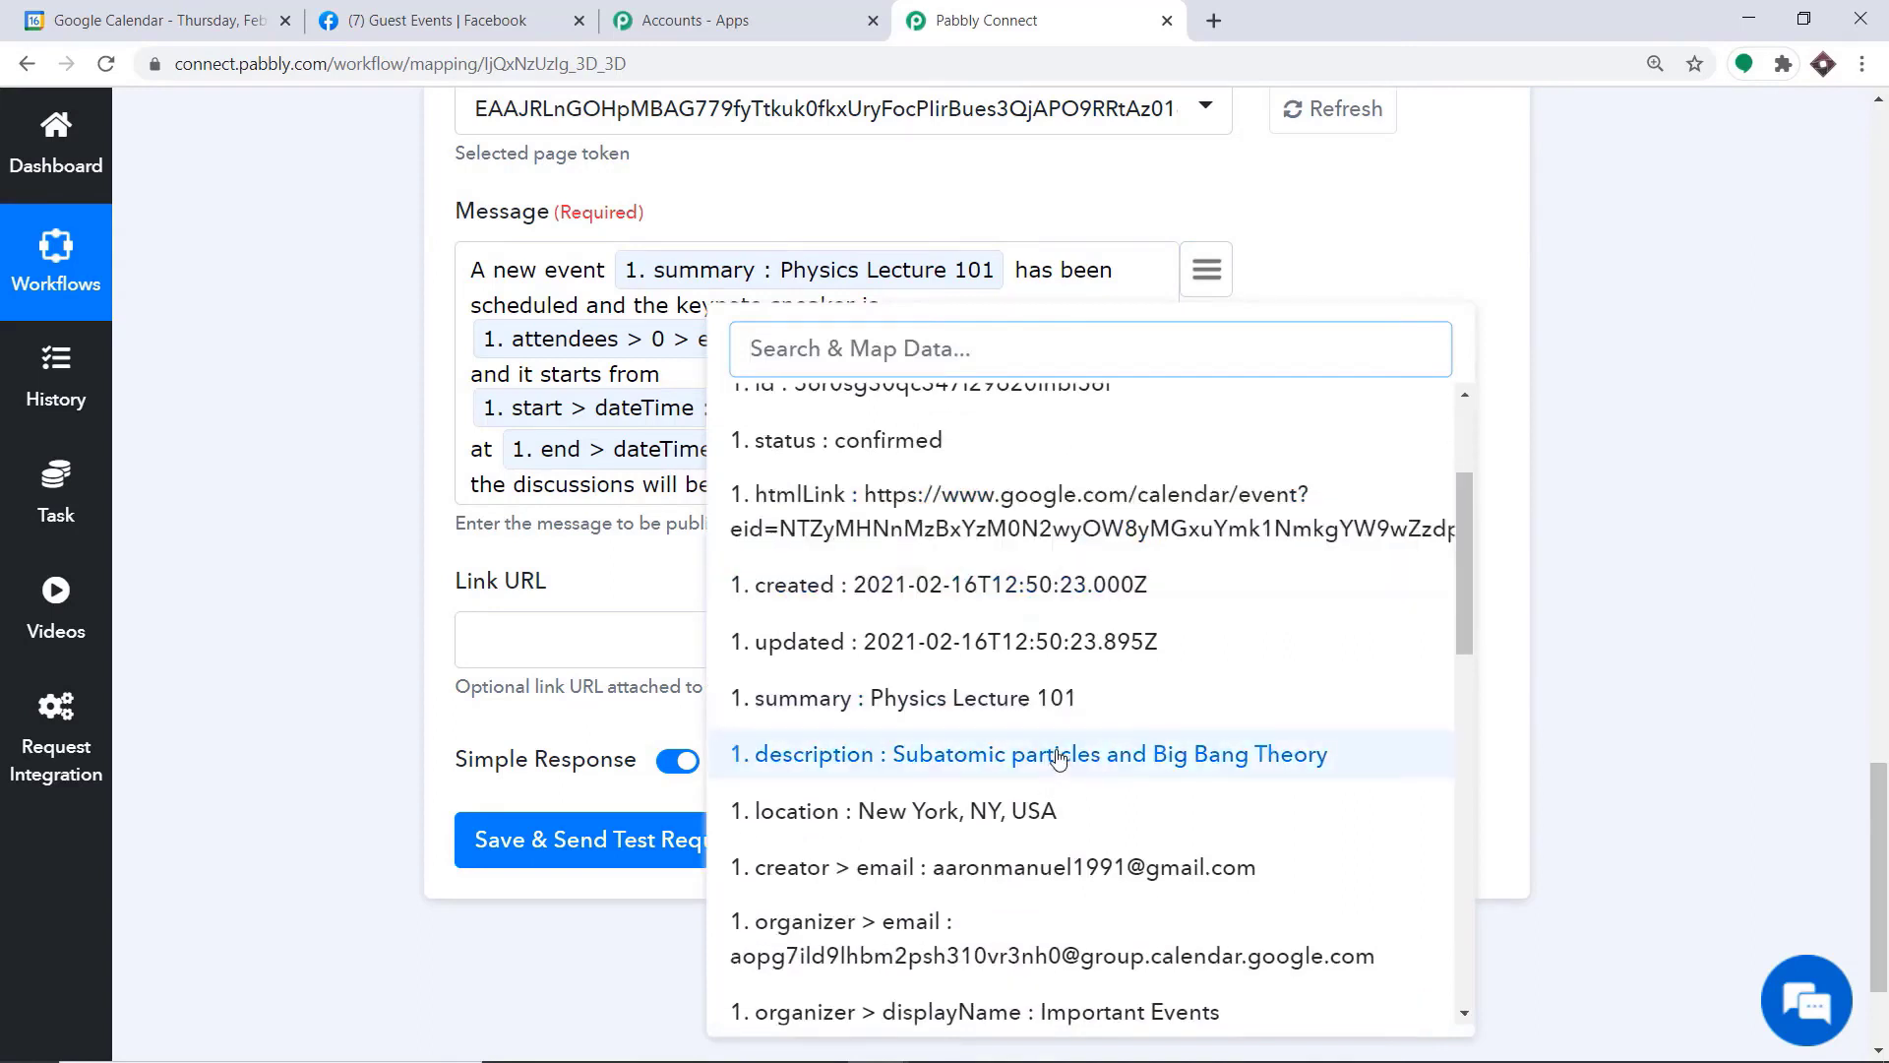
left_click(1053, 757)
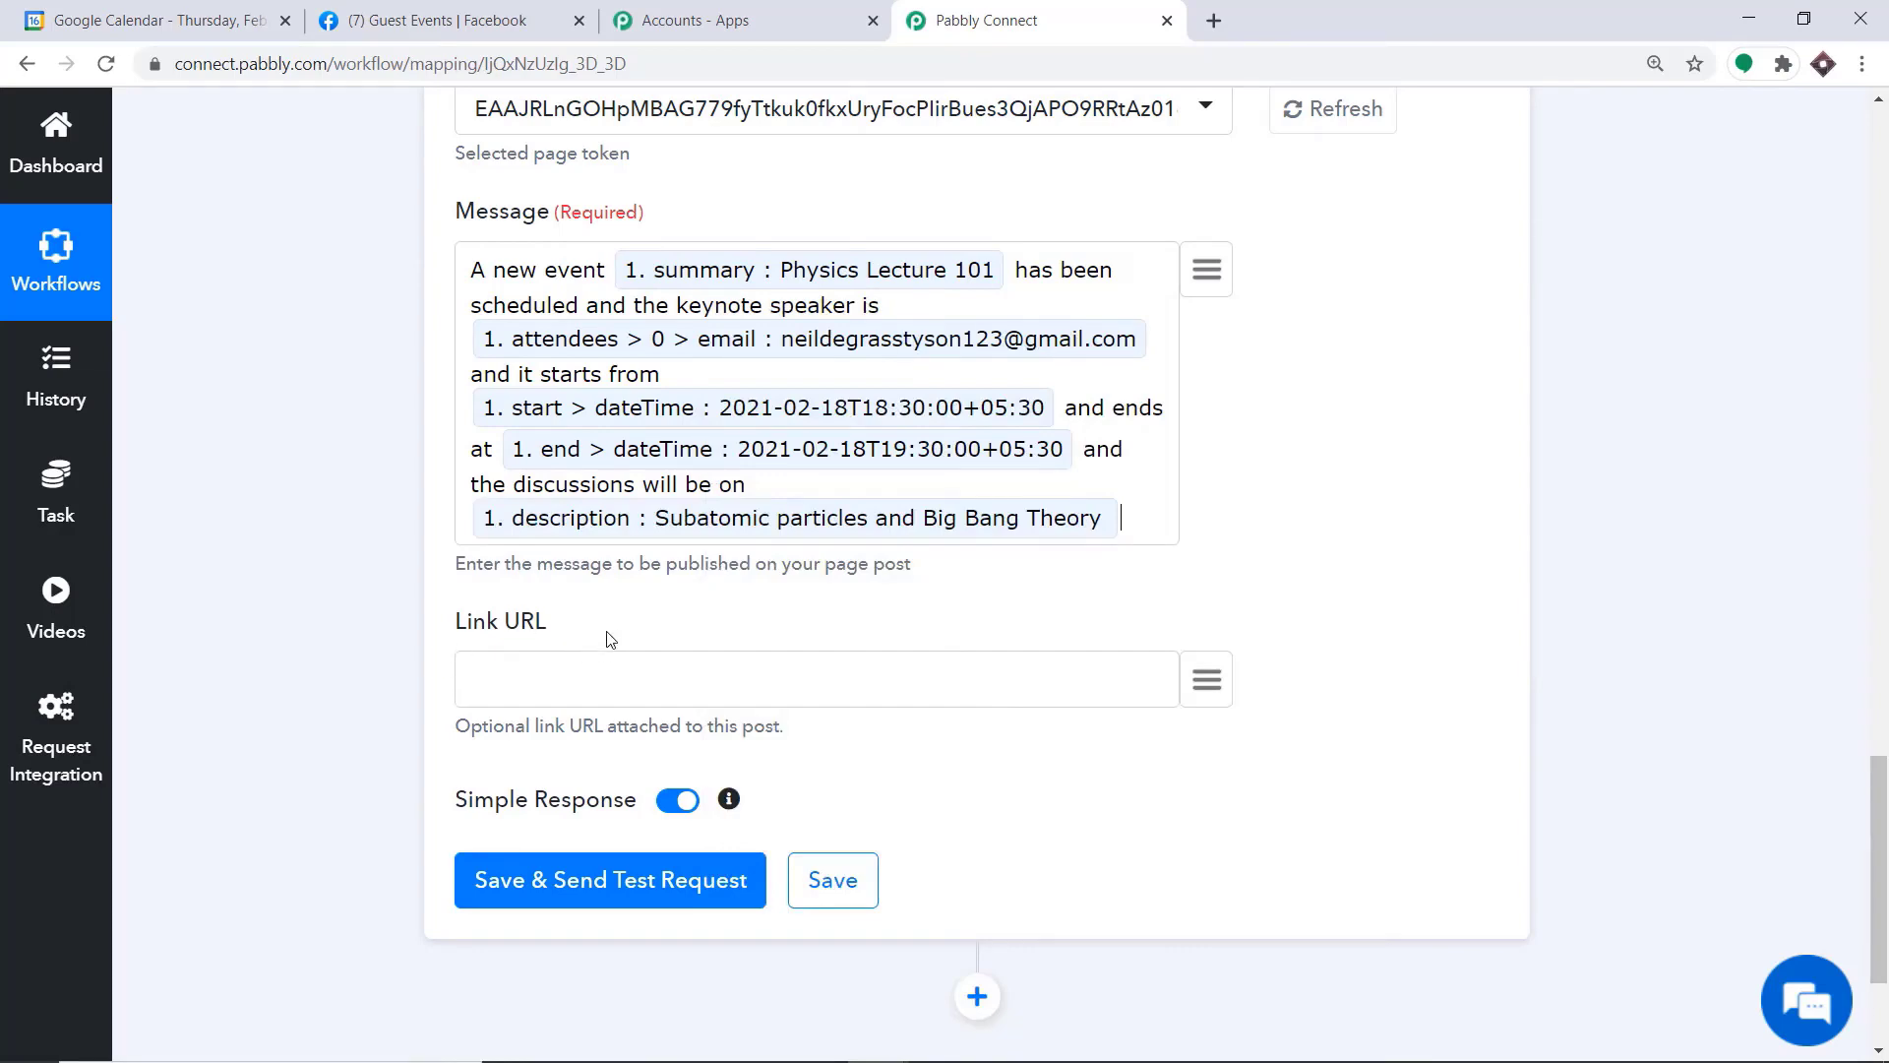
left_click(1207, 679)
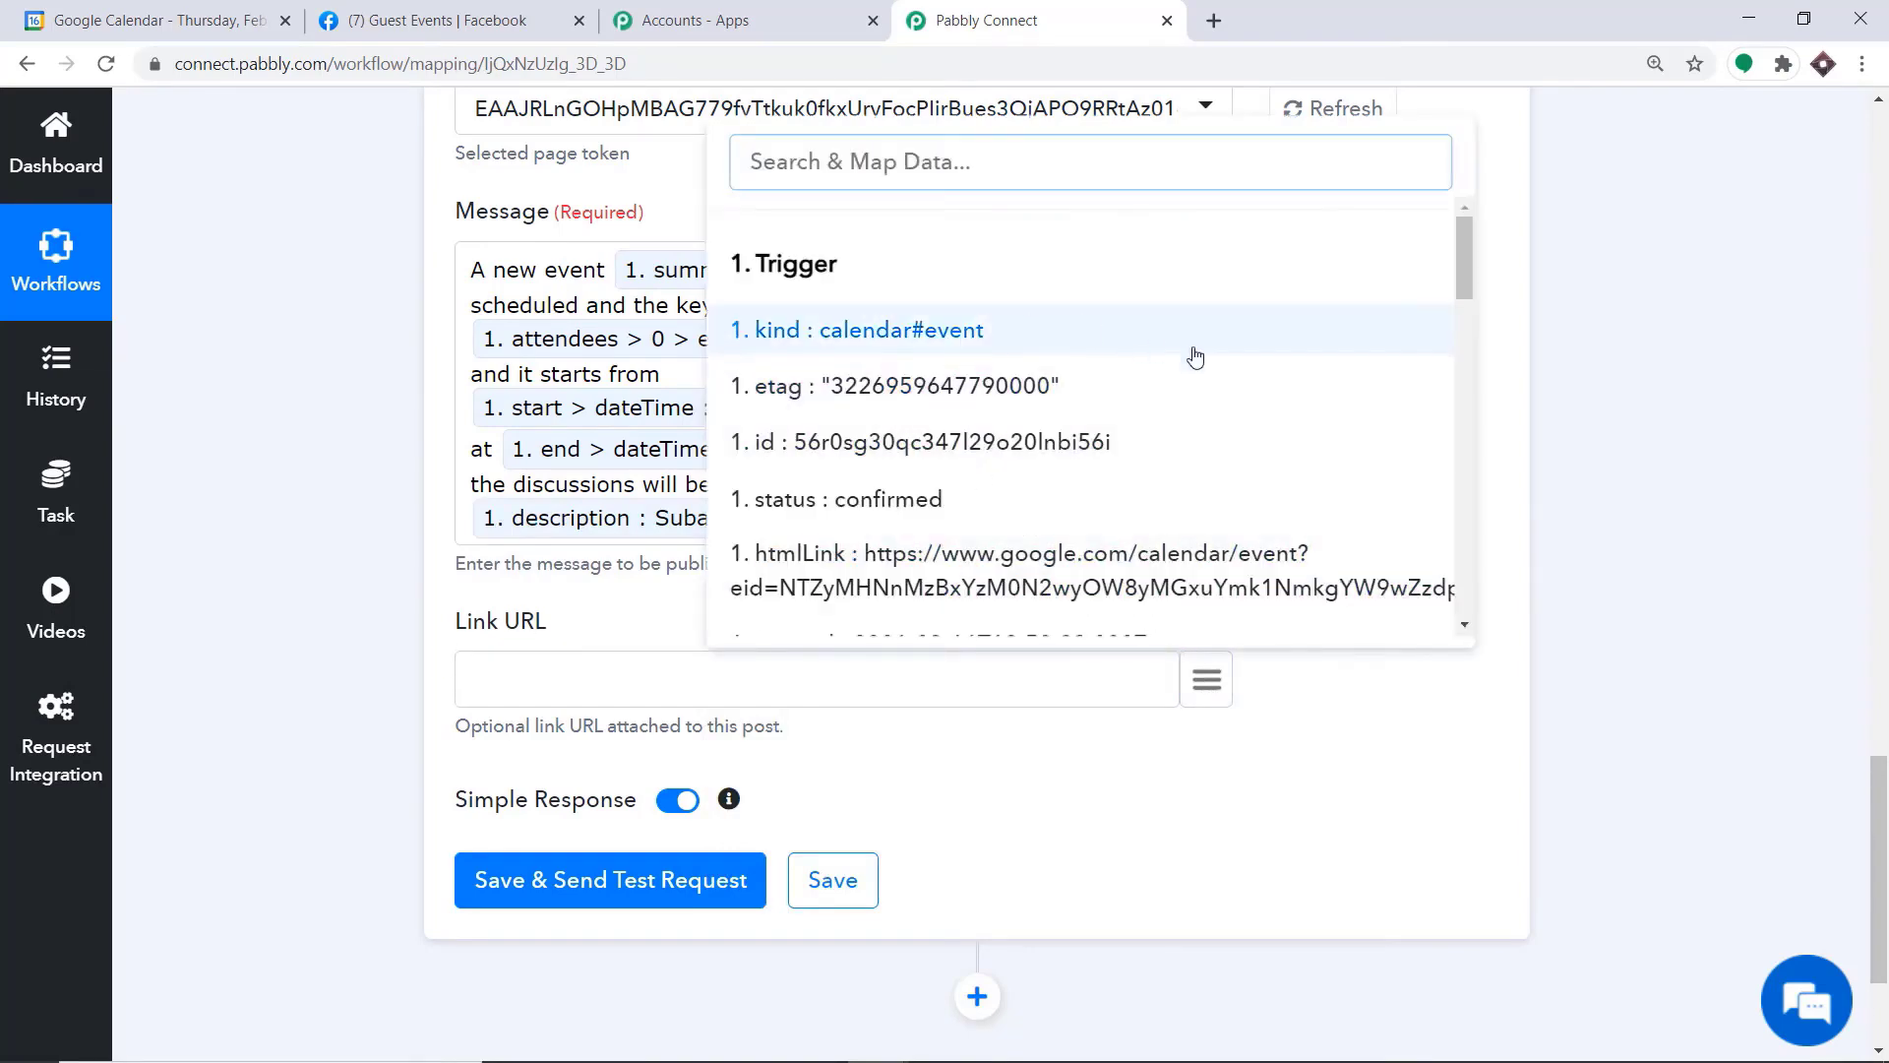
scroll(1156, 346, "down", 12)
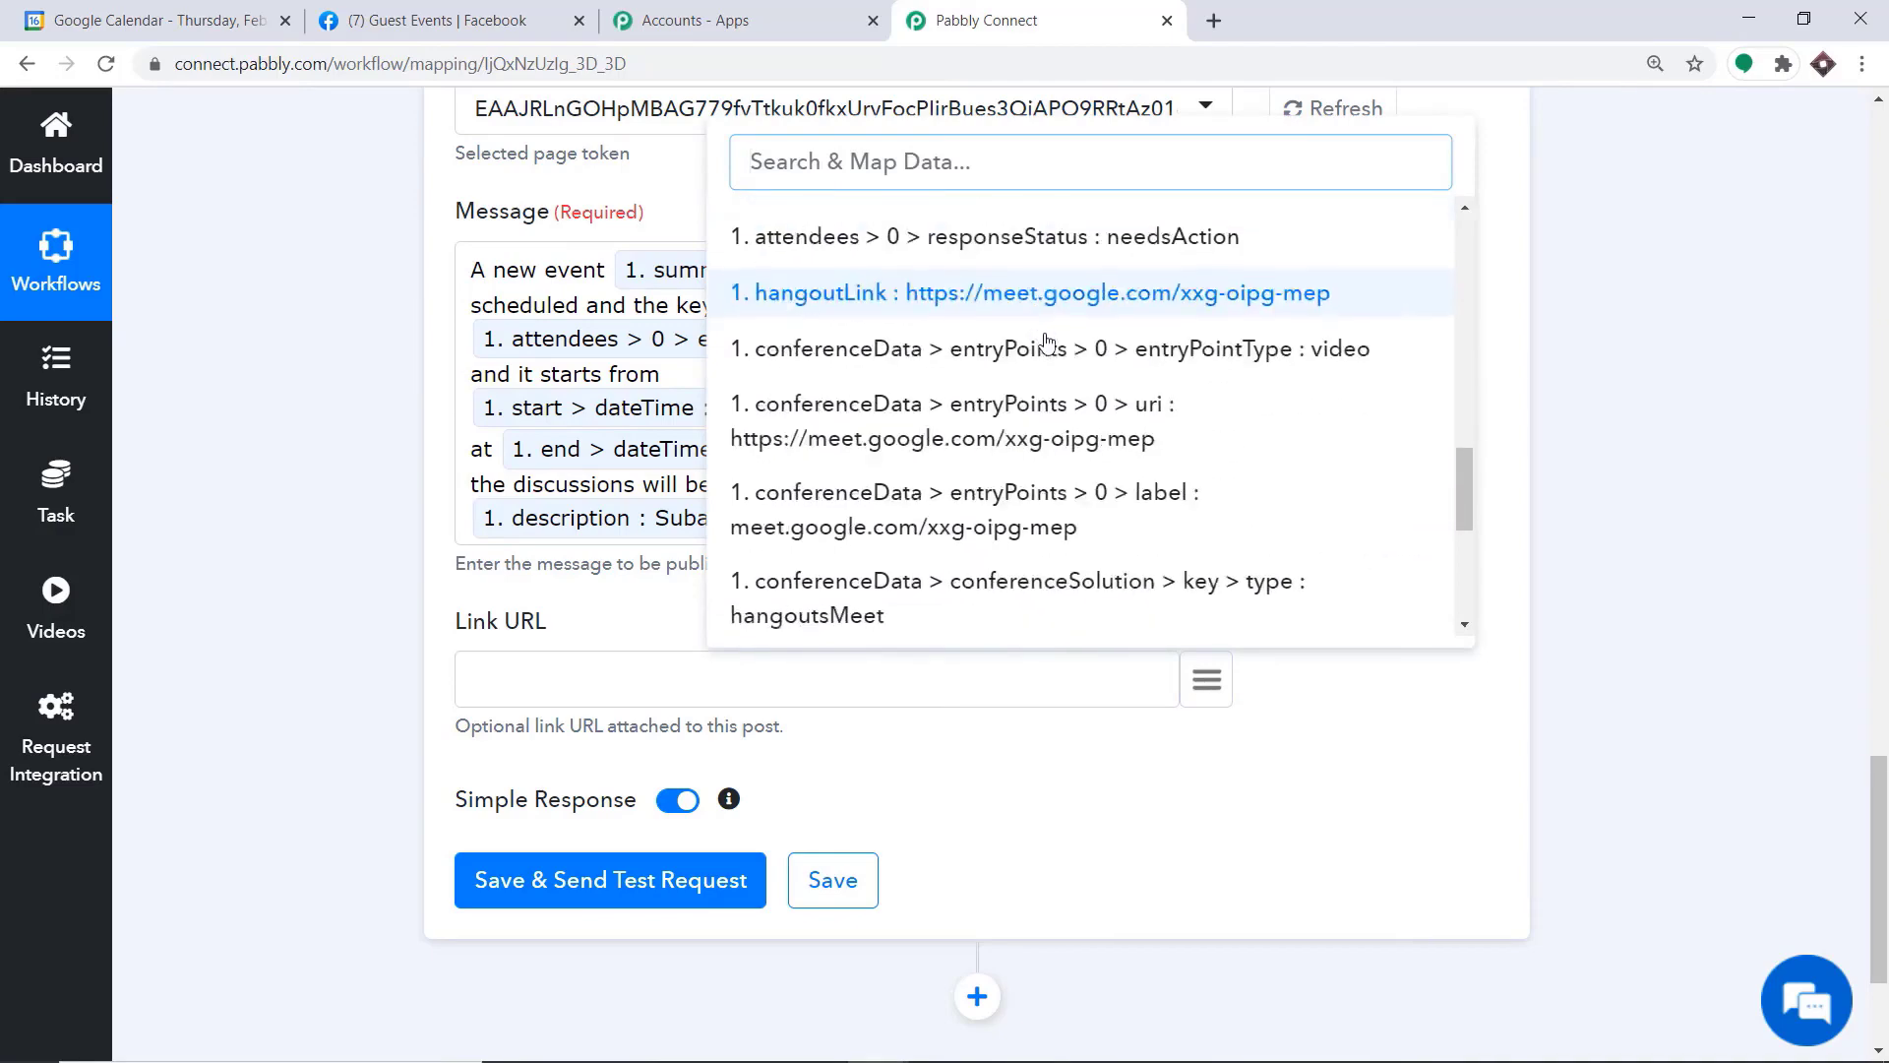
scroll(1042, 335, "down", 4)
left_click(1244, 805)
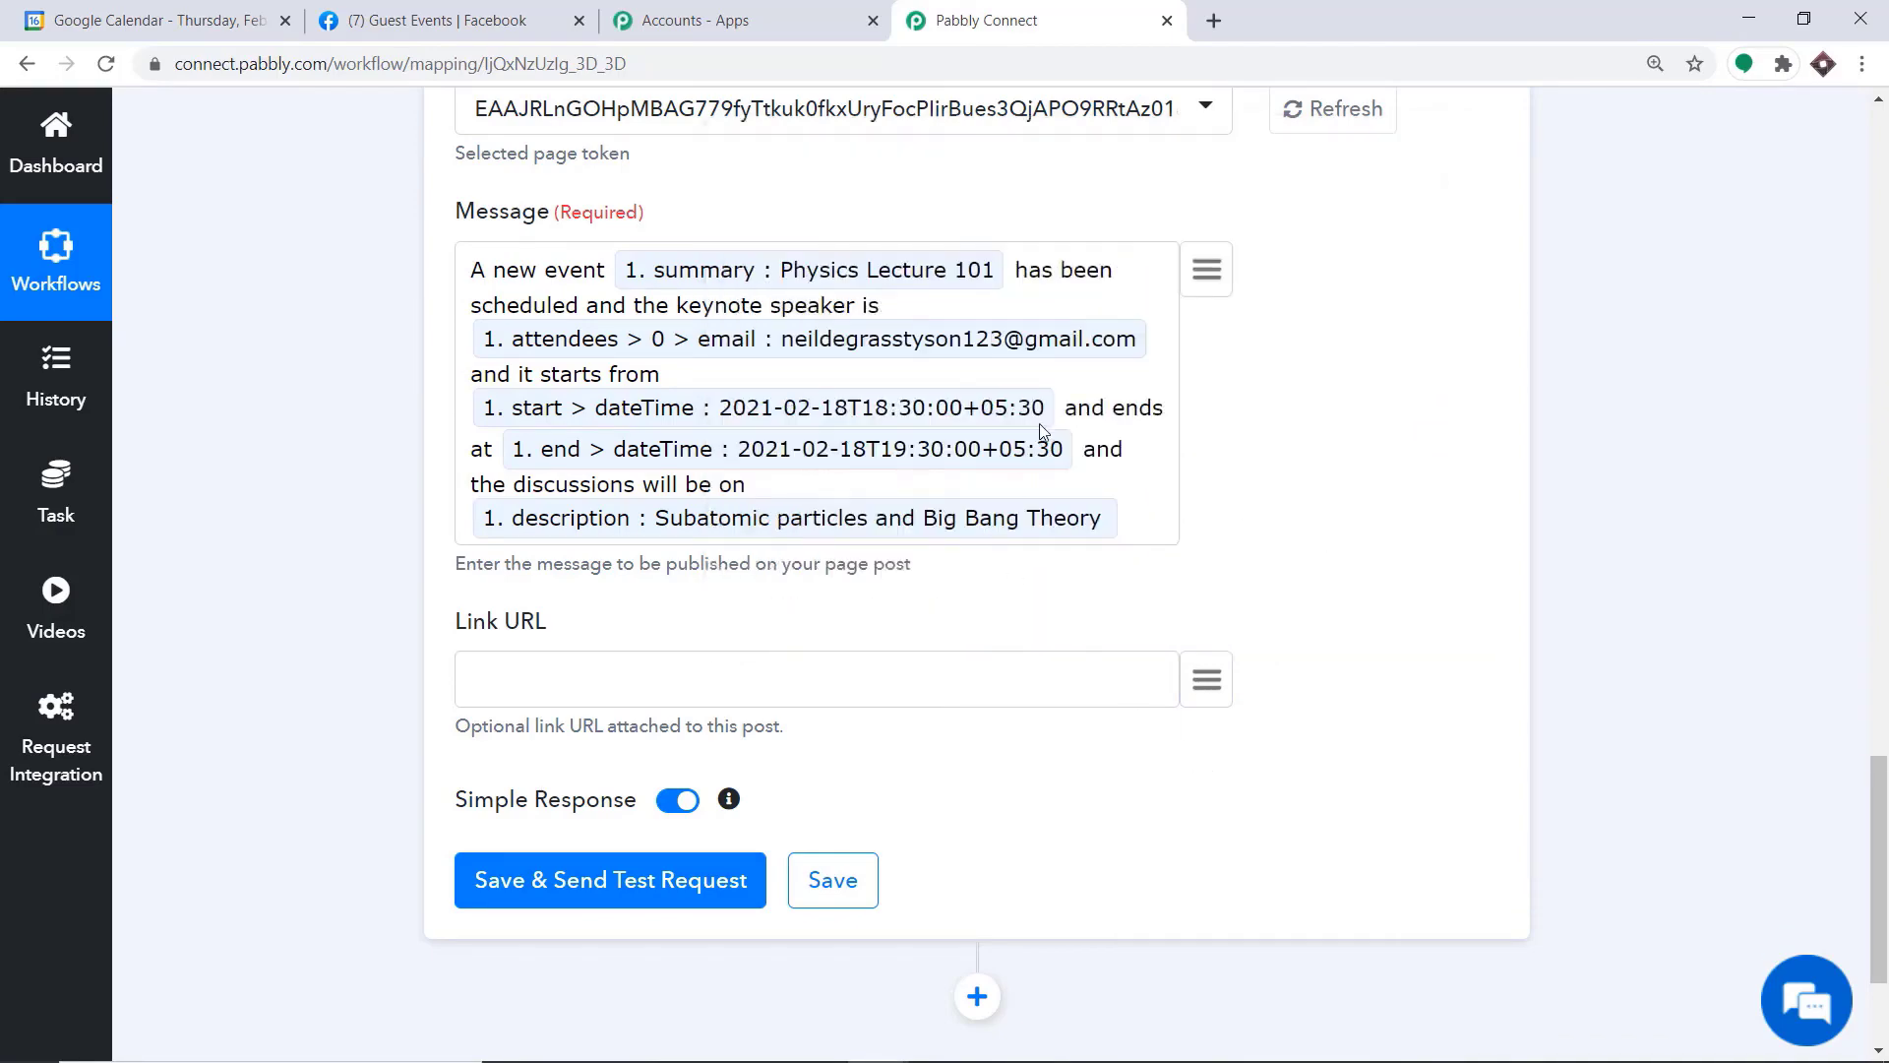
Save the Facebook Pages action and send a test request
scroll(1043, 433, "down", 2)
scroll(1041, 498, "up", 1)
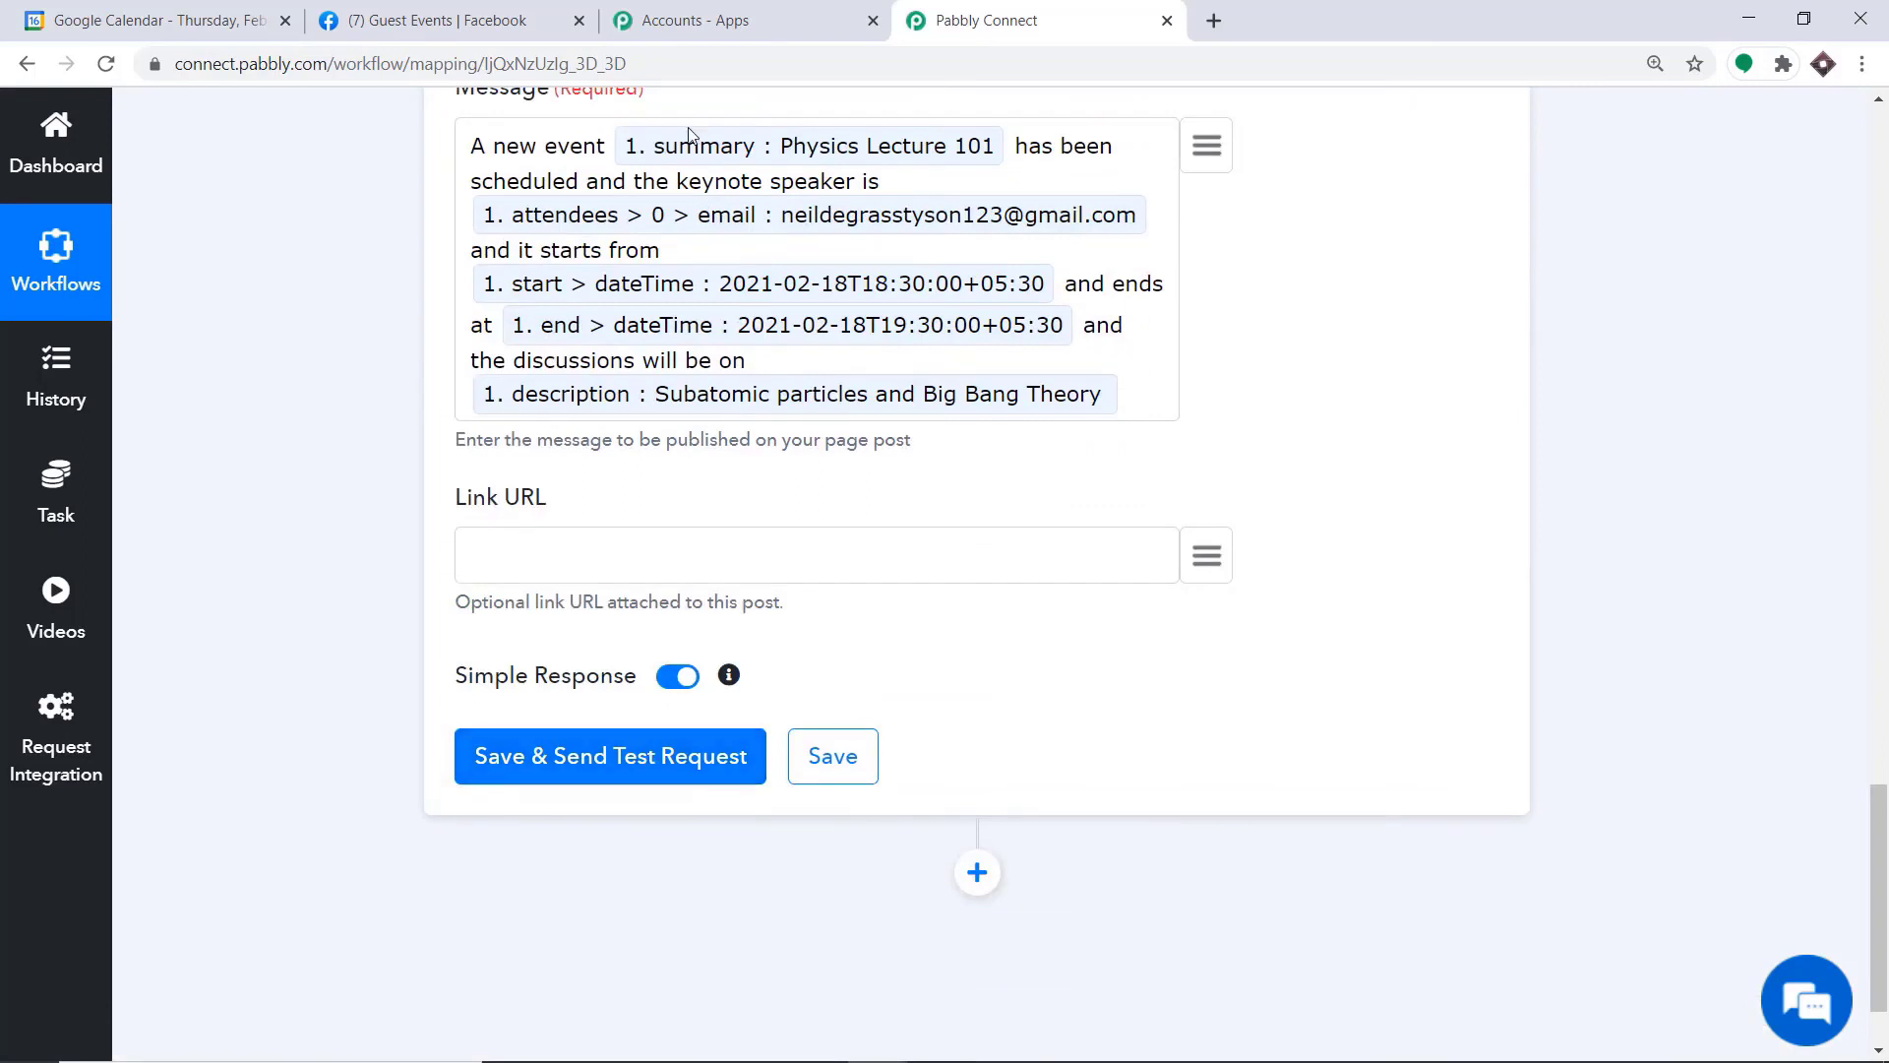
left_click(602, 757)
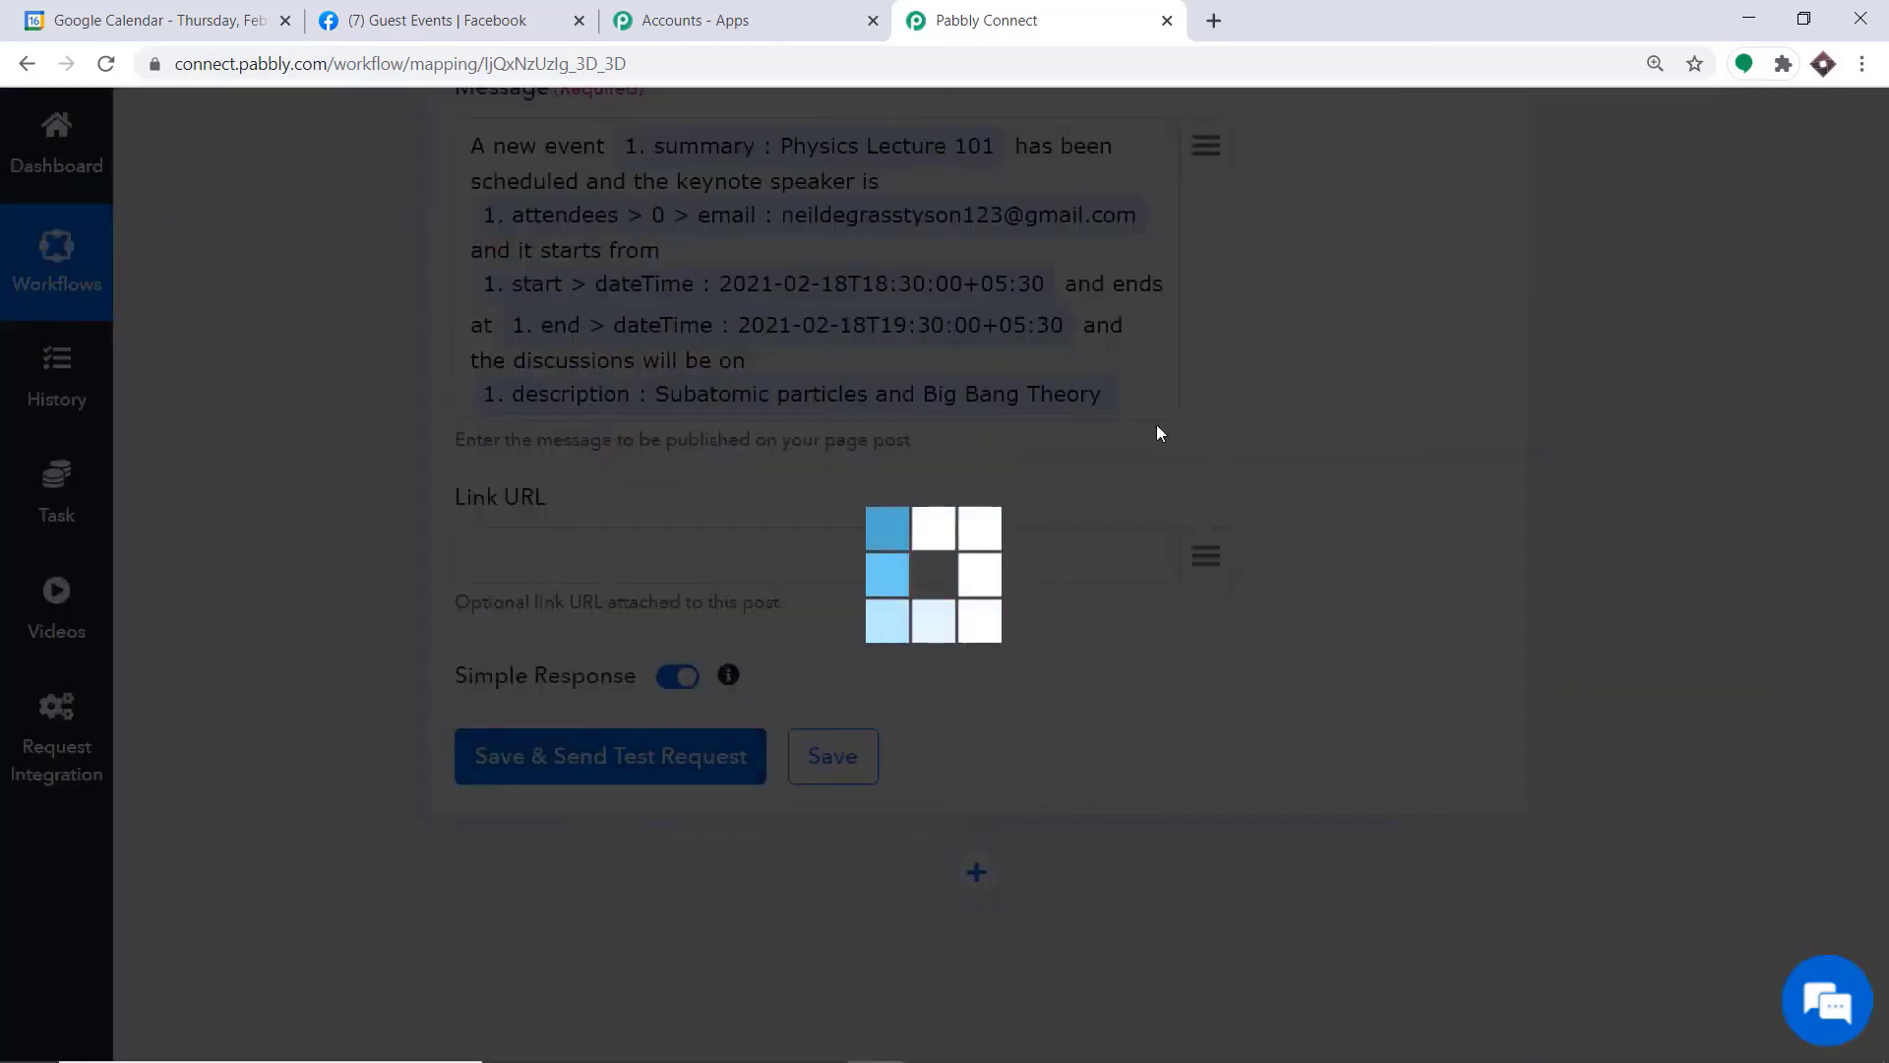
scroll(1118, 493, "down", 3)
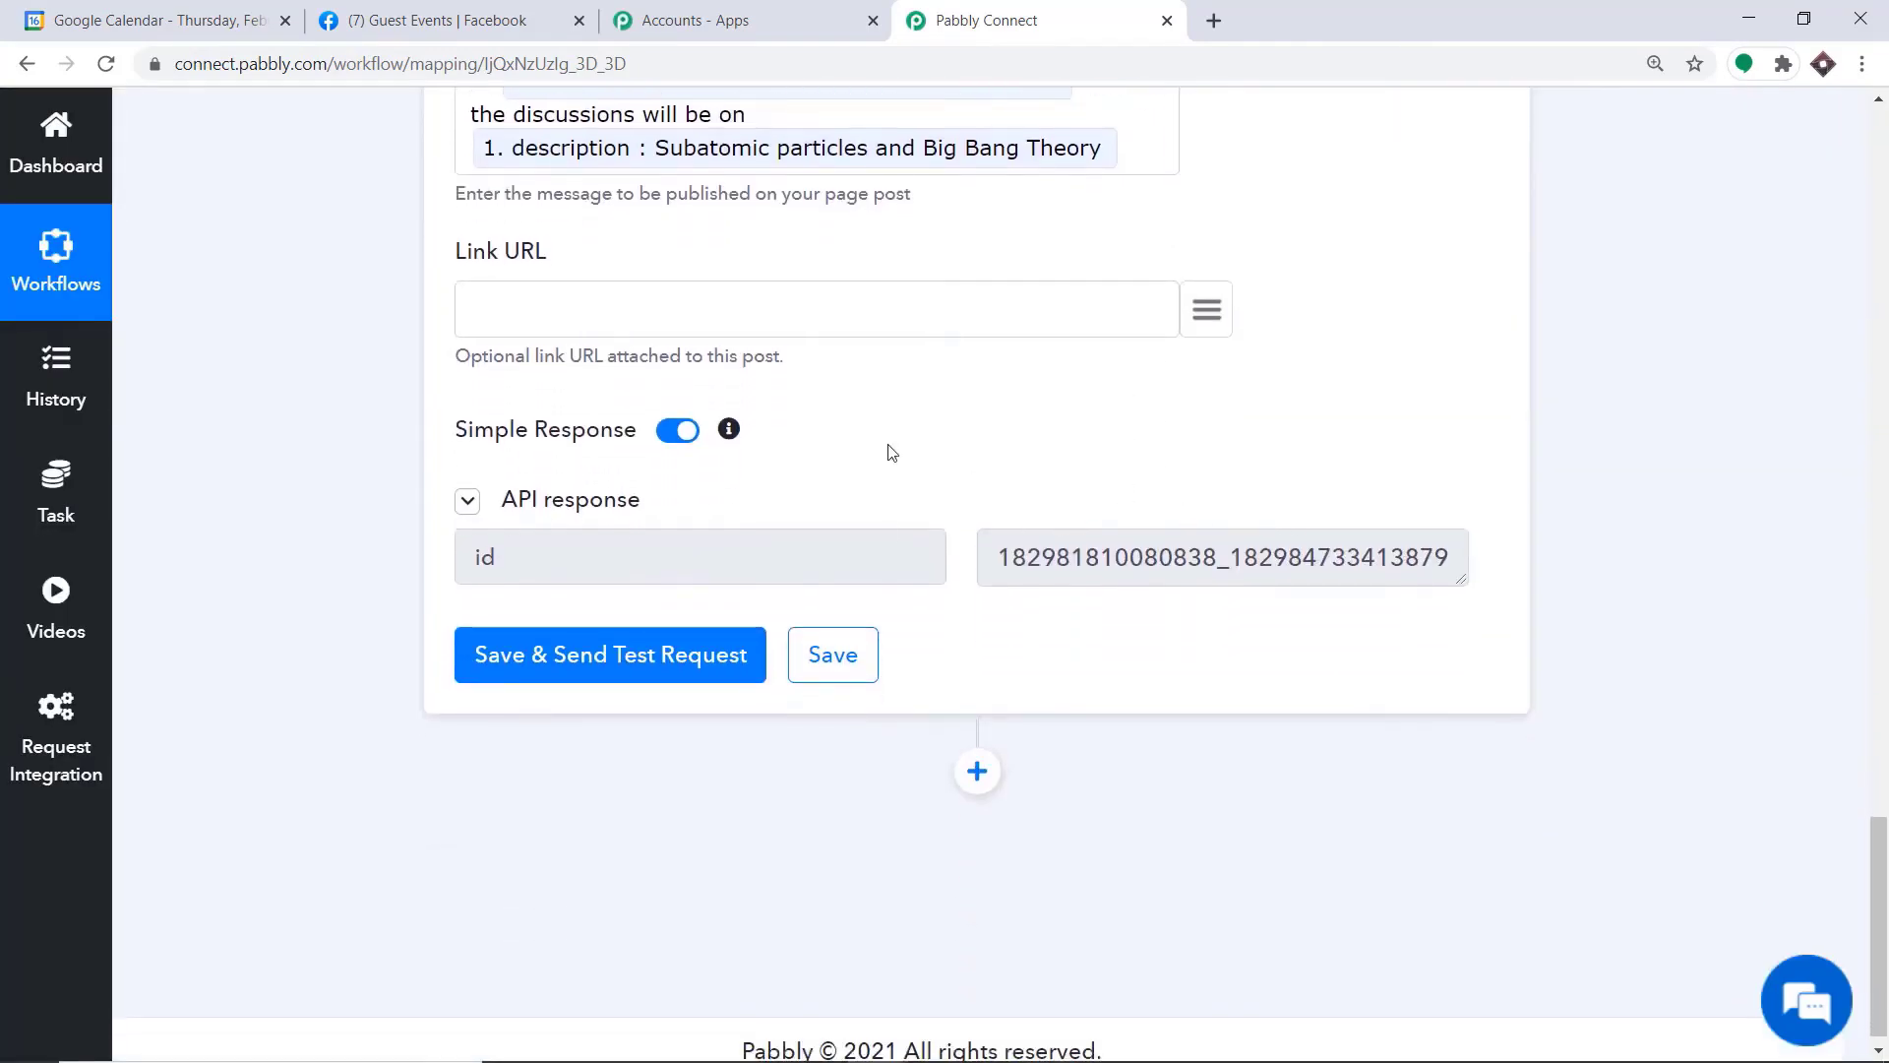
Switch to the Guest Events page on Facebook, reload it and check for the test post
left_click(423, 11)
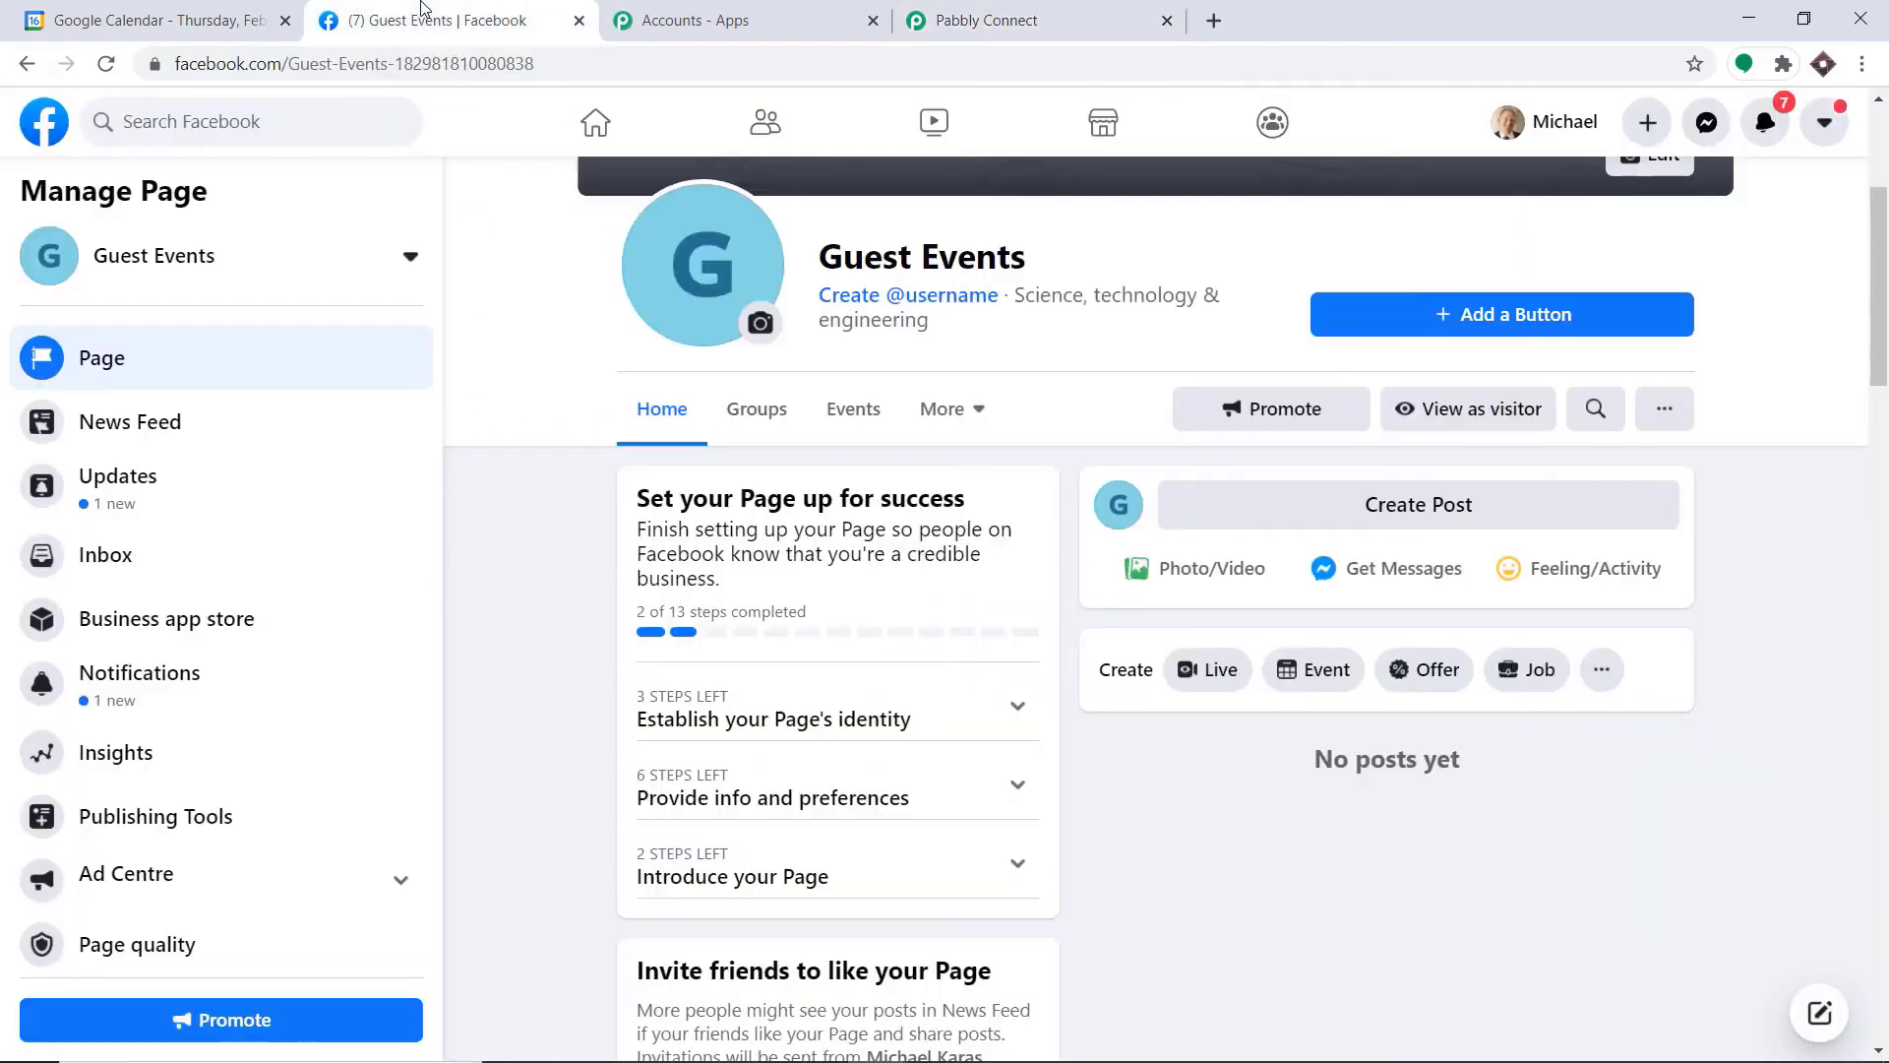
left_click(102, 68)
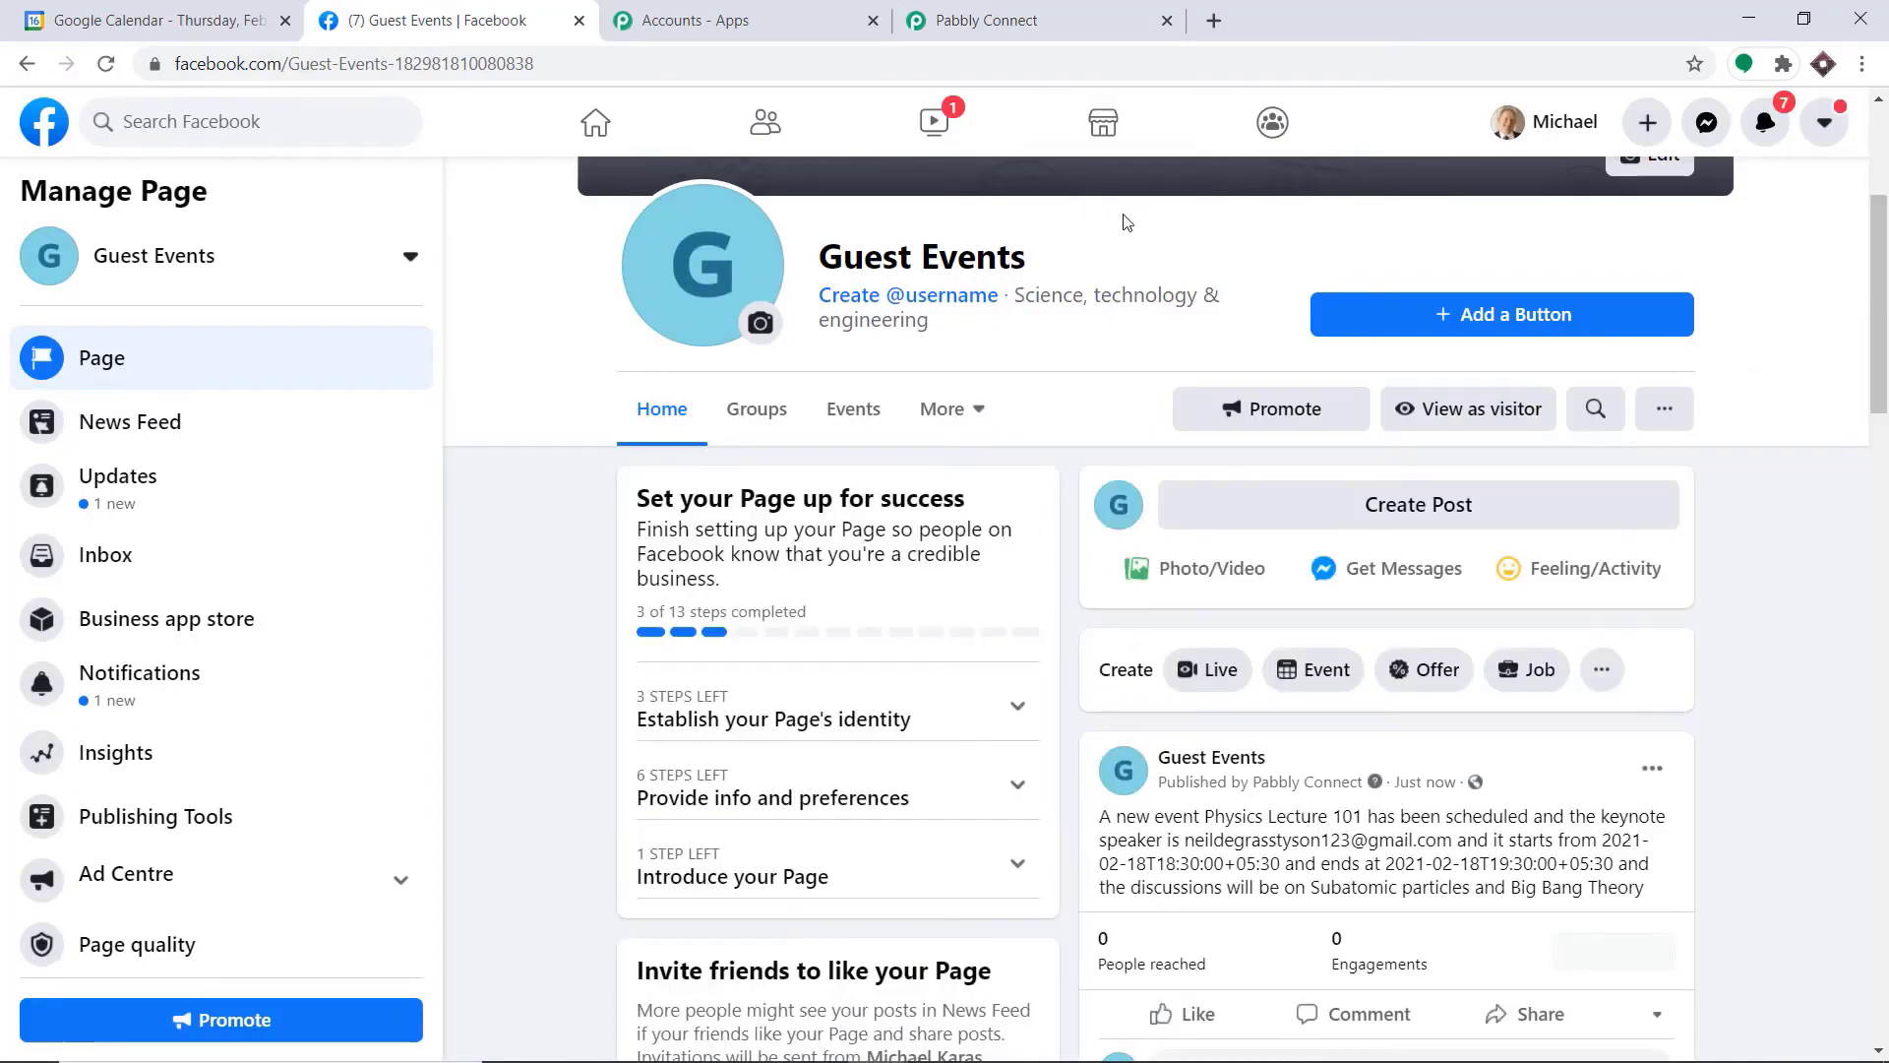
scroll(1232, 358, "down", 3)
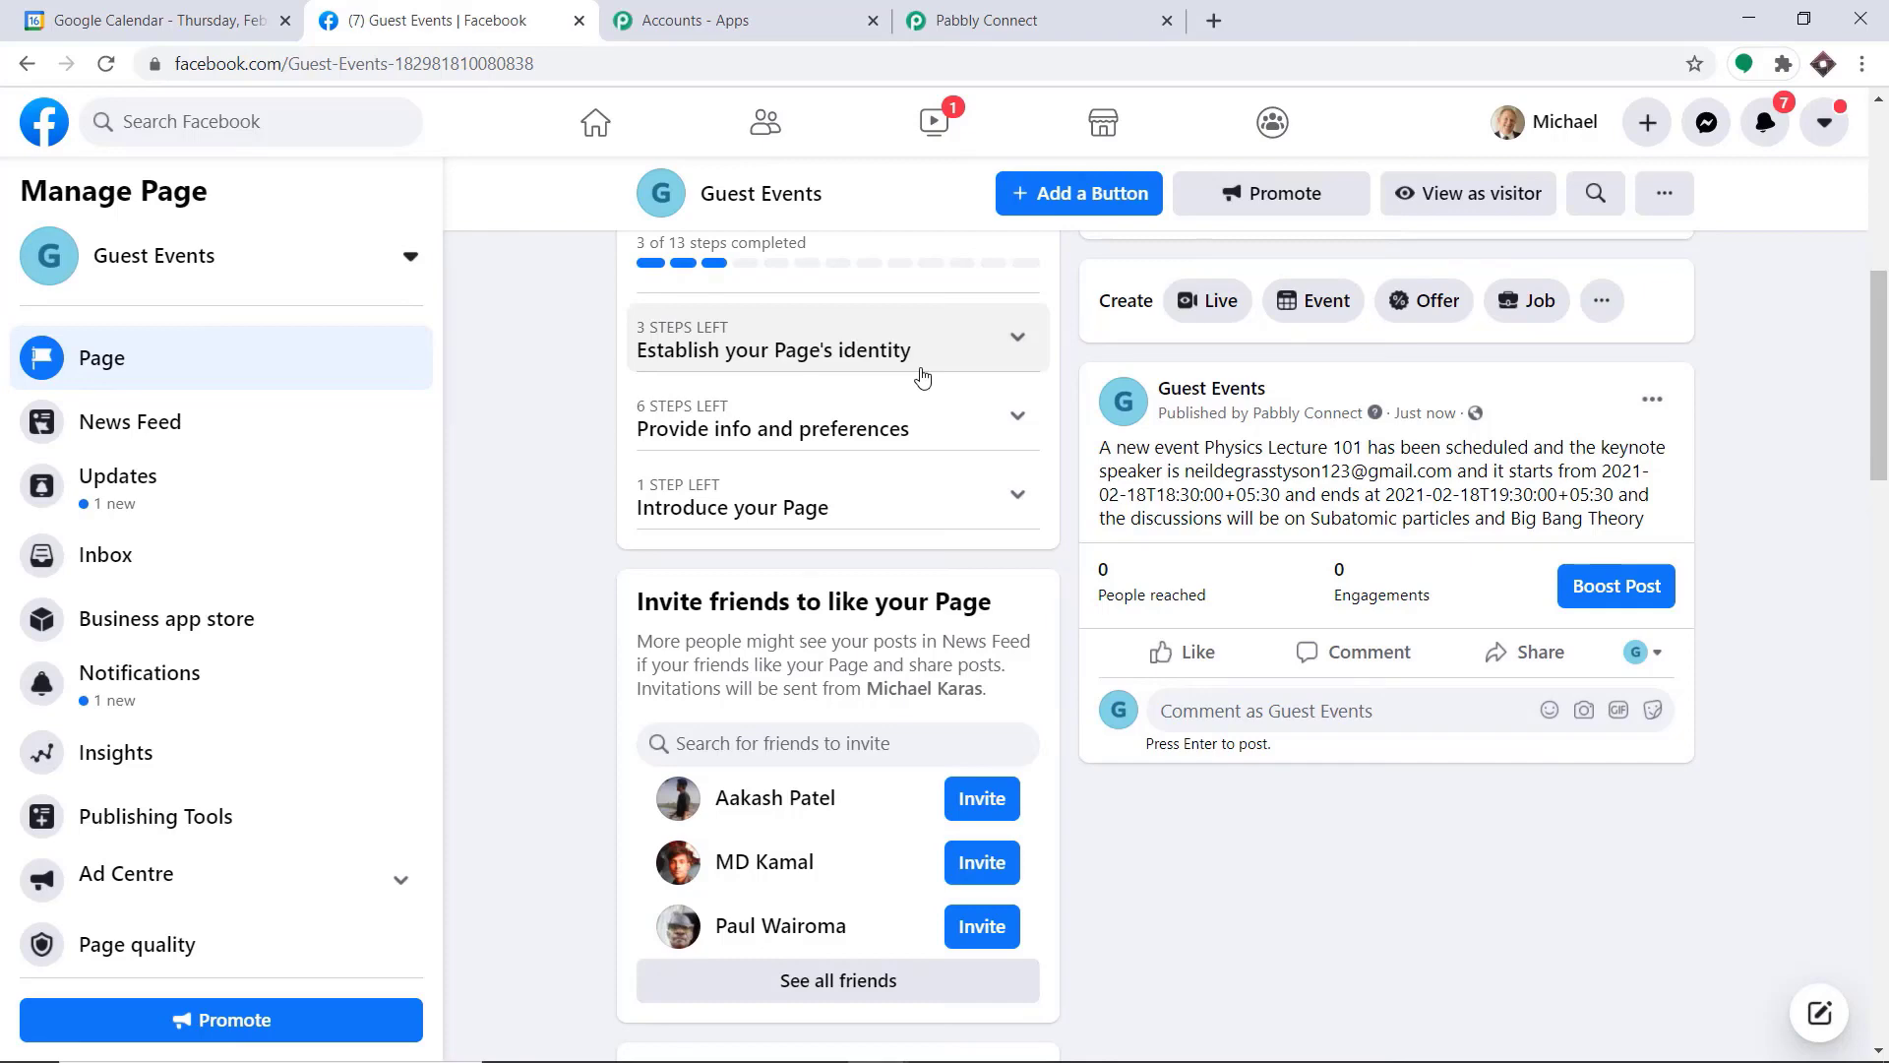
Return to Pabbly Connect and collapse the Facebook Pages action and the Google Calendar trigger
left_click(1006, 17)
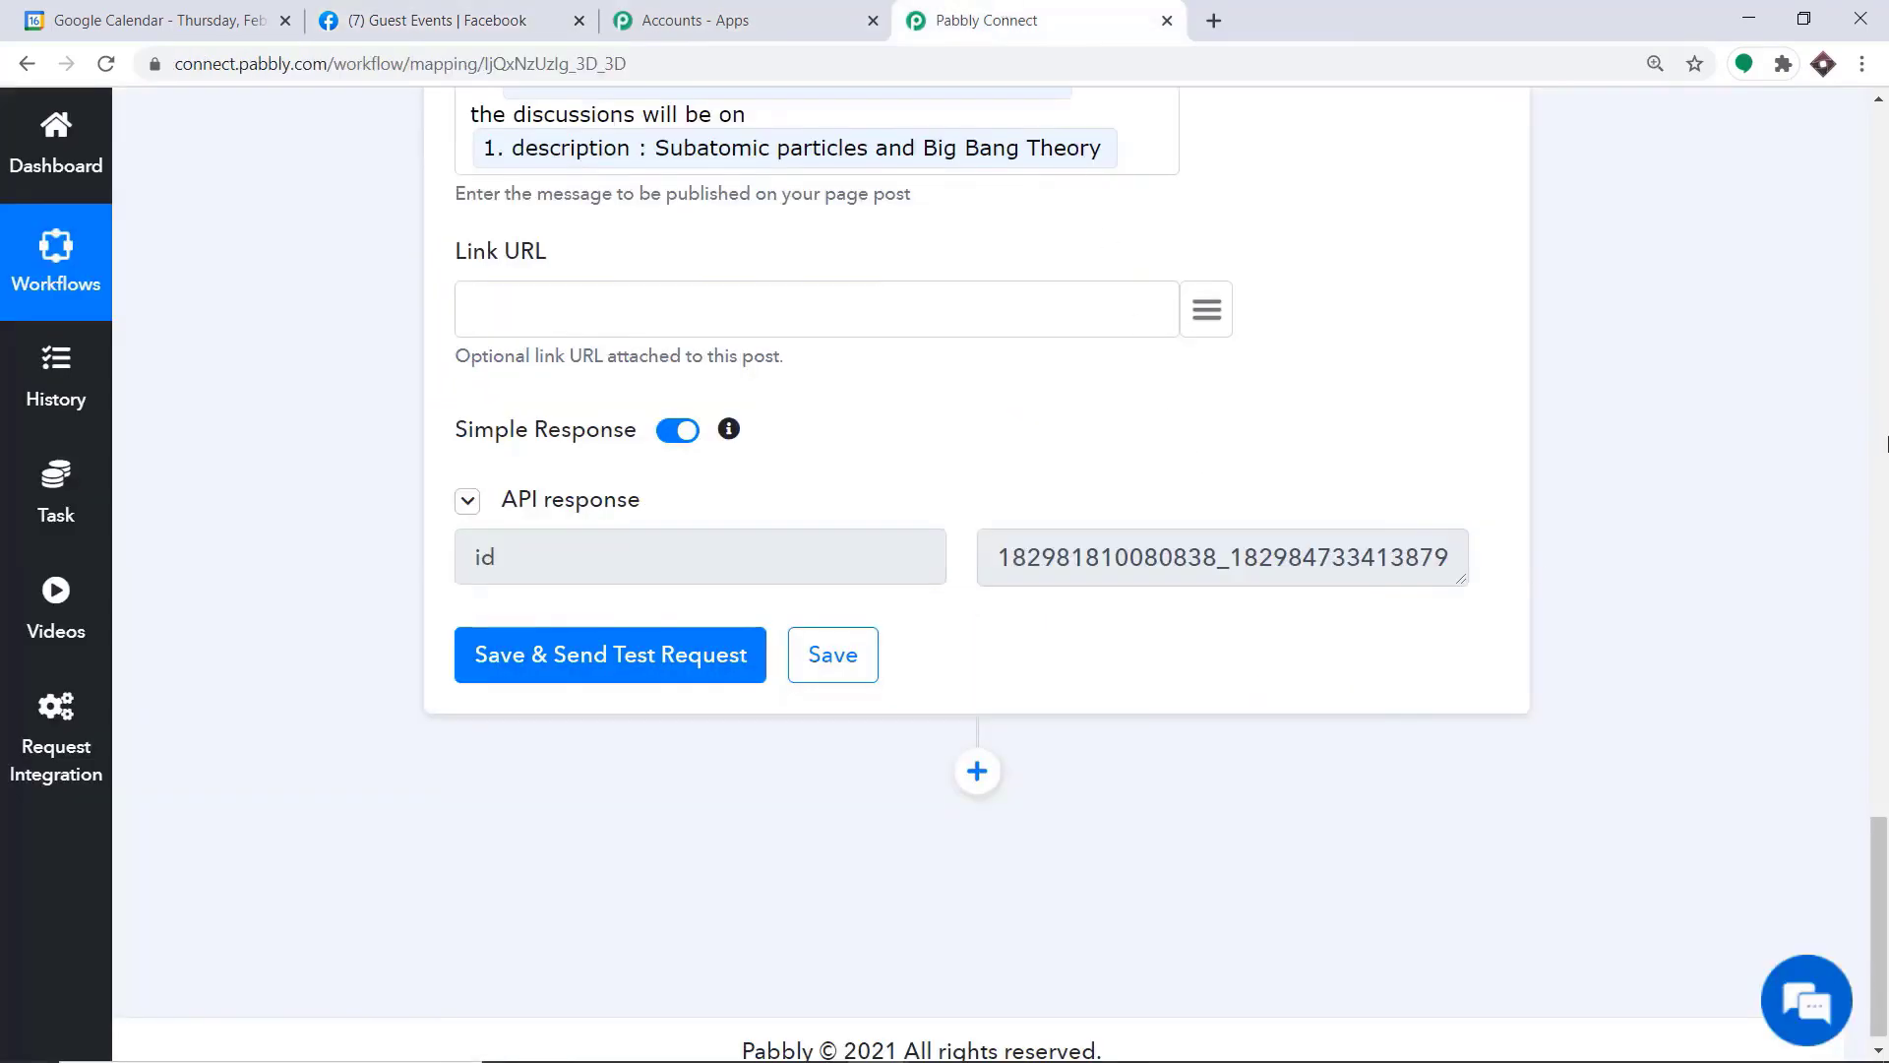
scroll(977, 571, "up", 8)
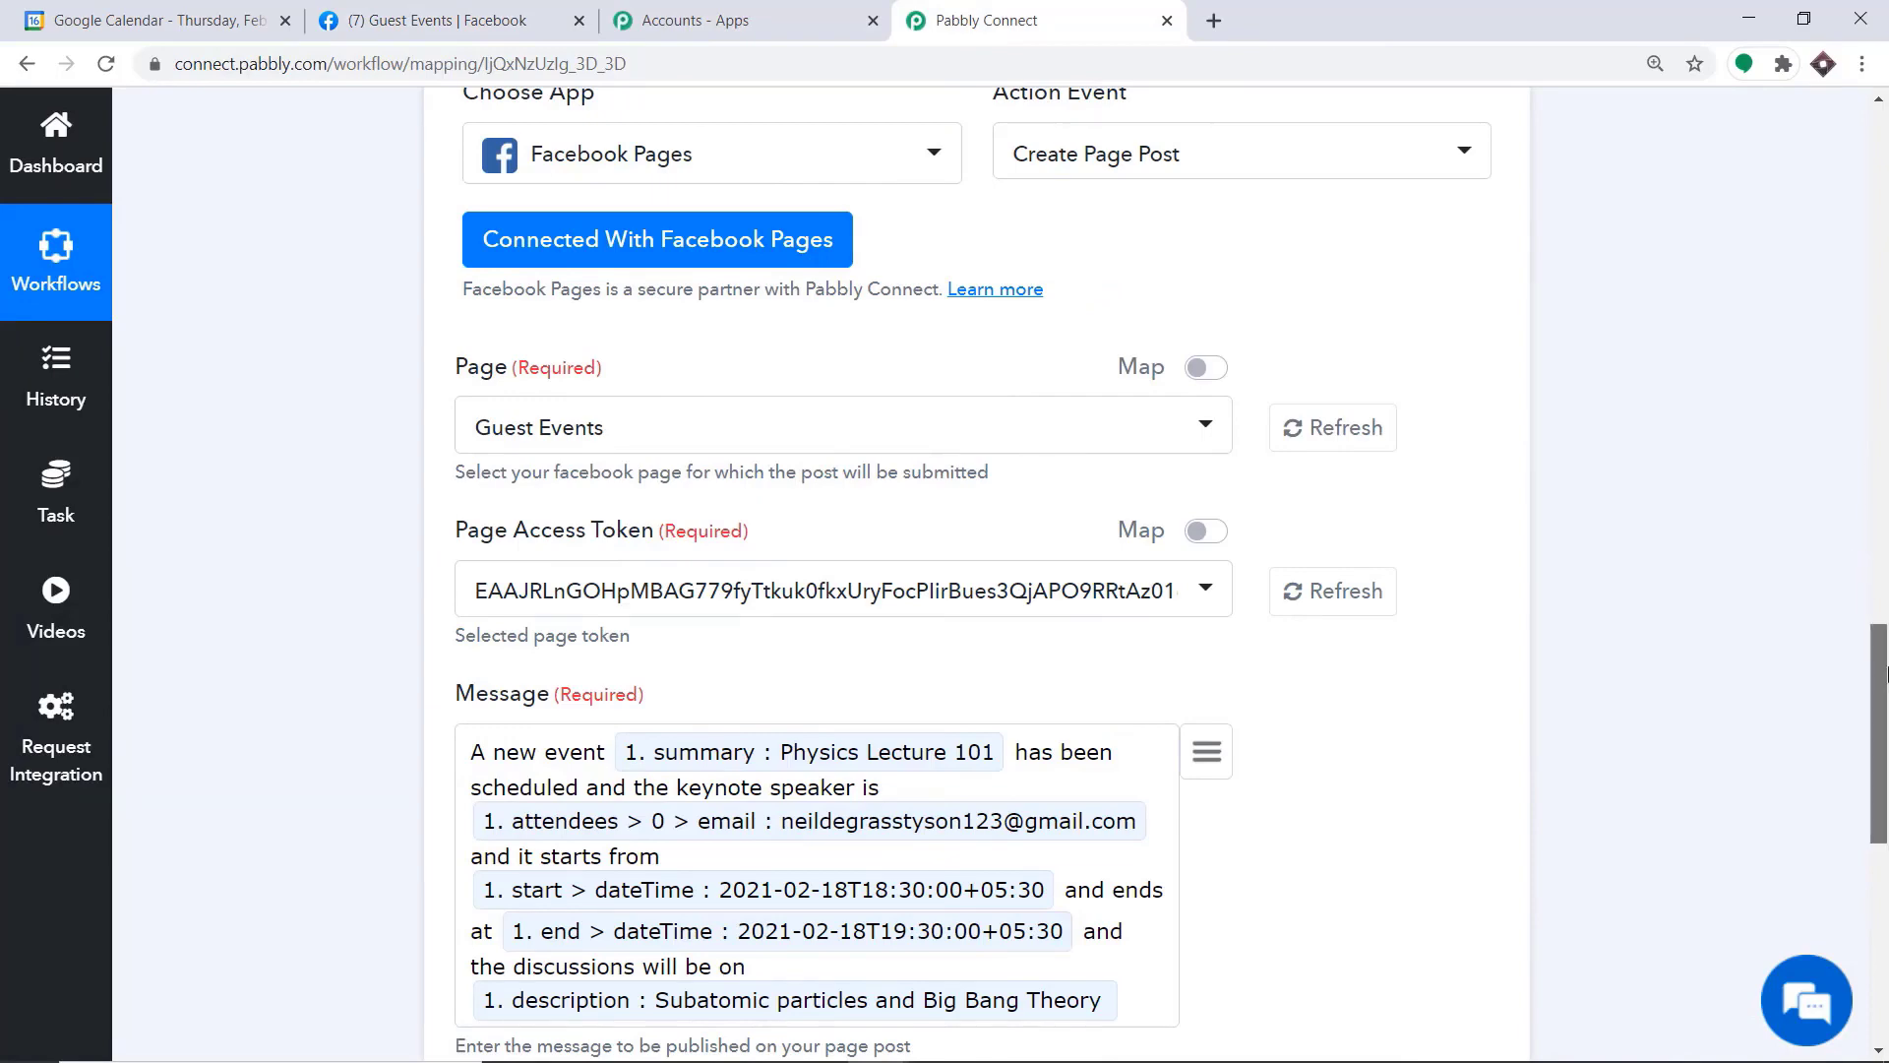
left_click(1875, 563)
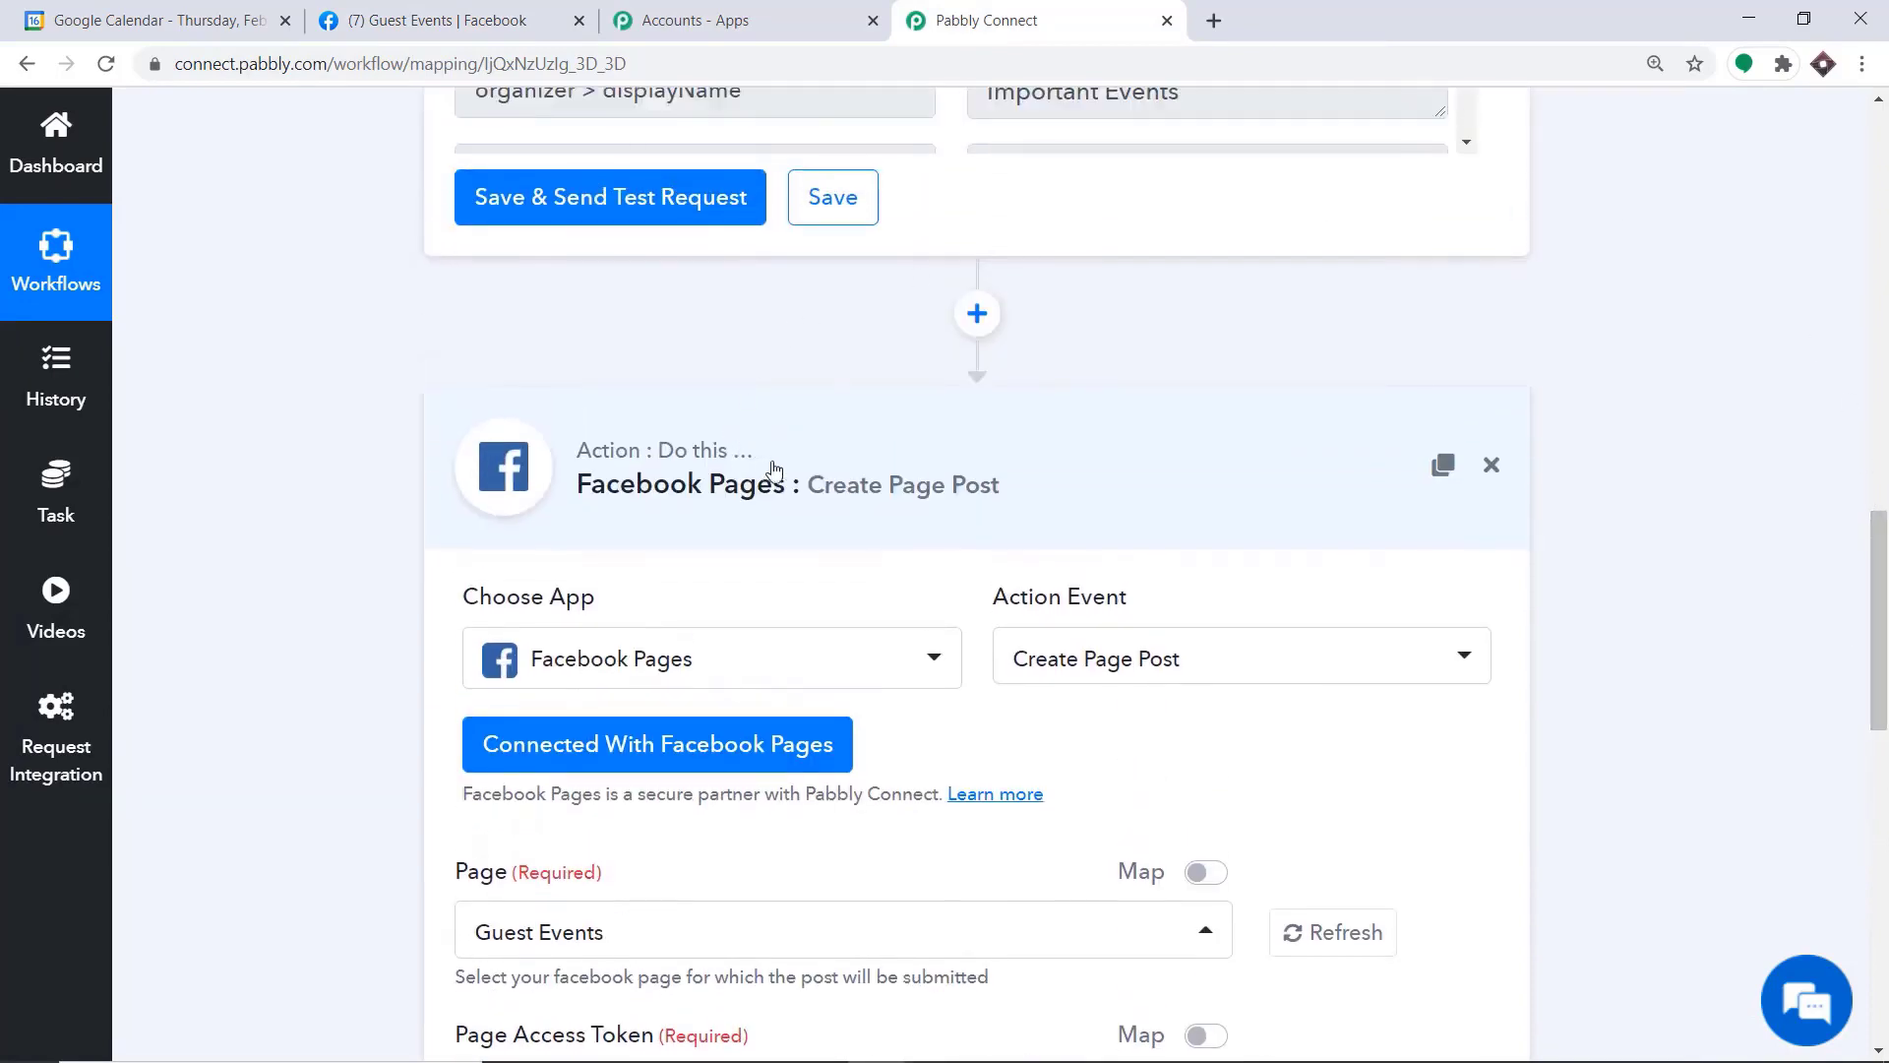
left_click(834, 462)
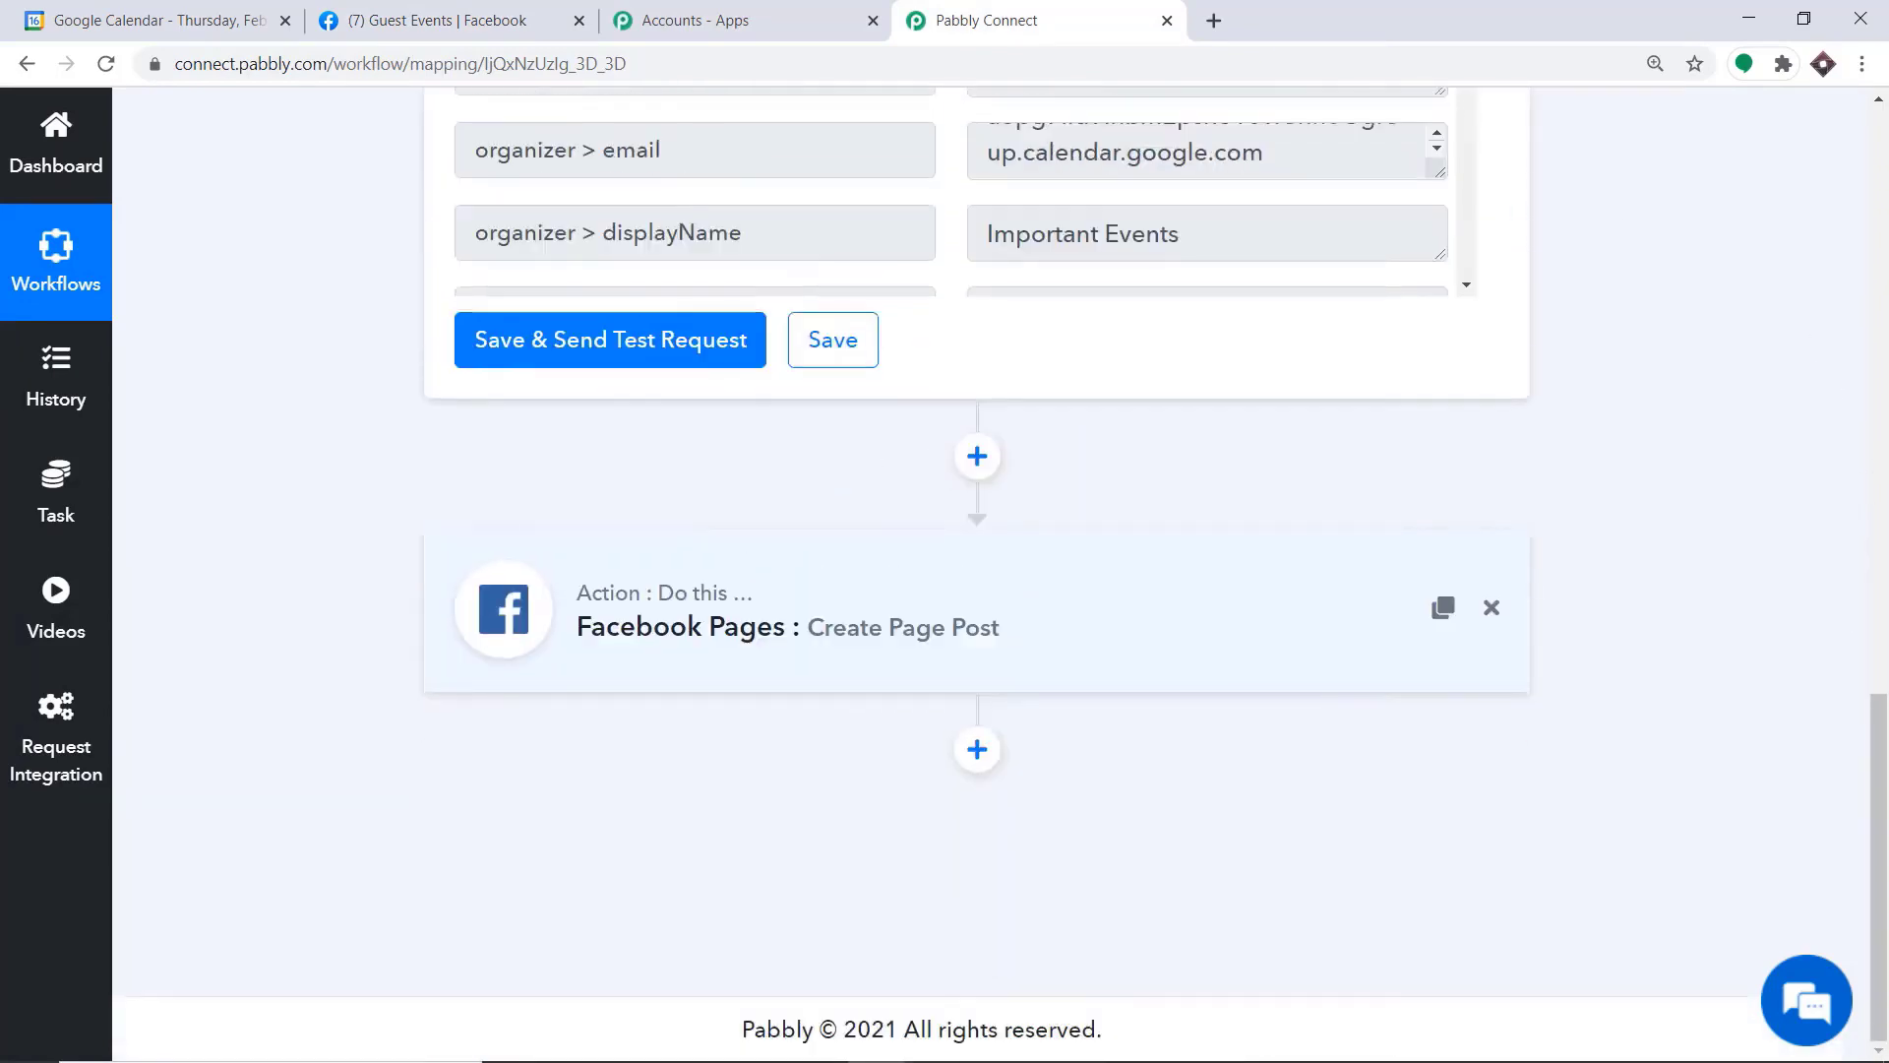
left_click(1885, 383)
left_click(792, 492)
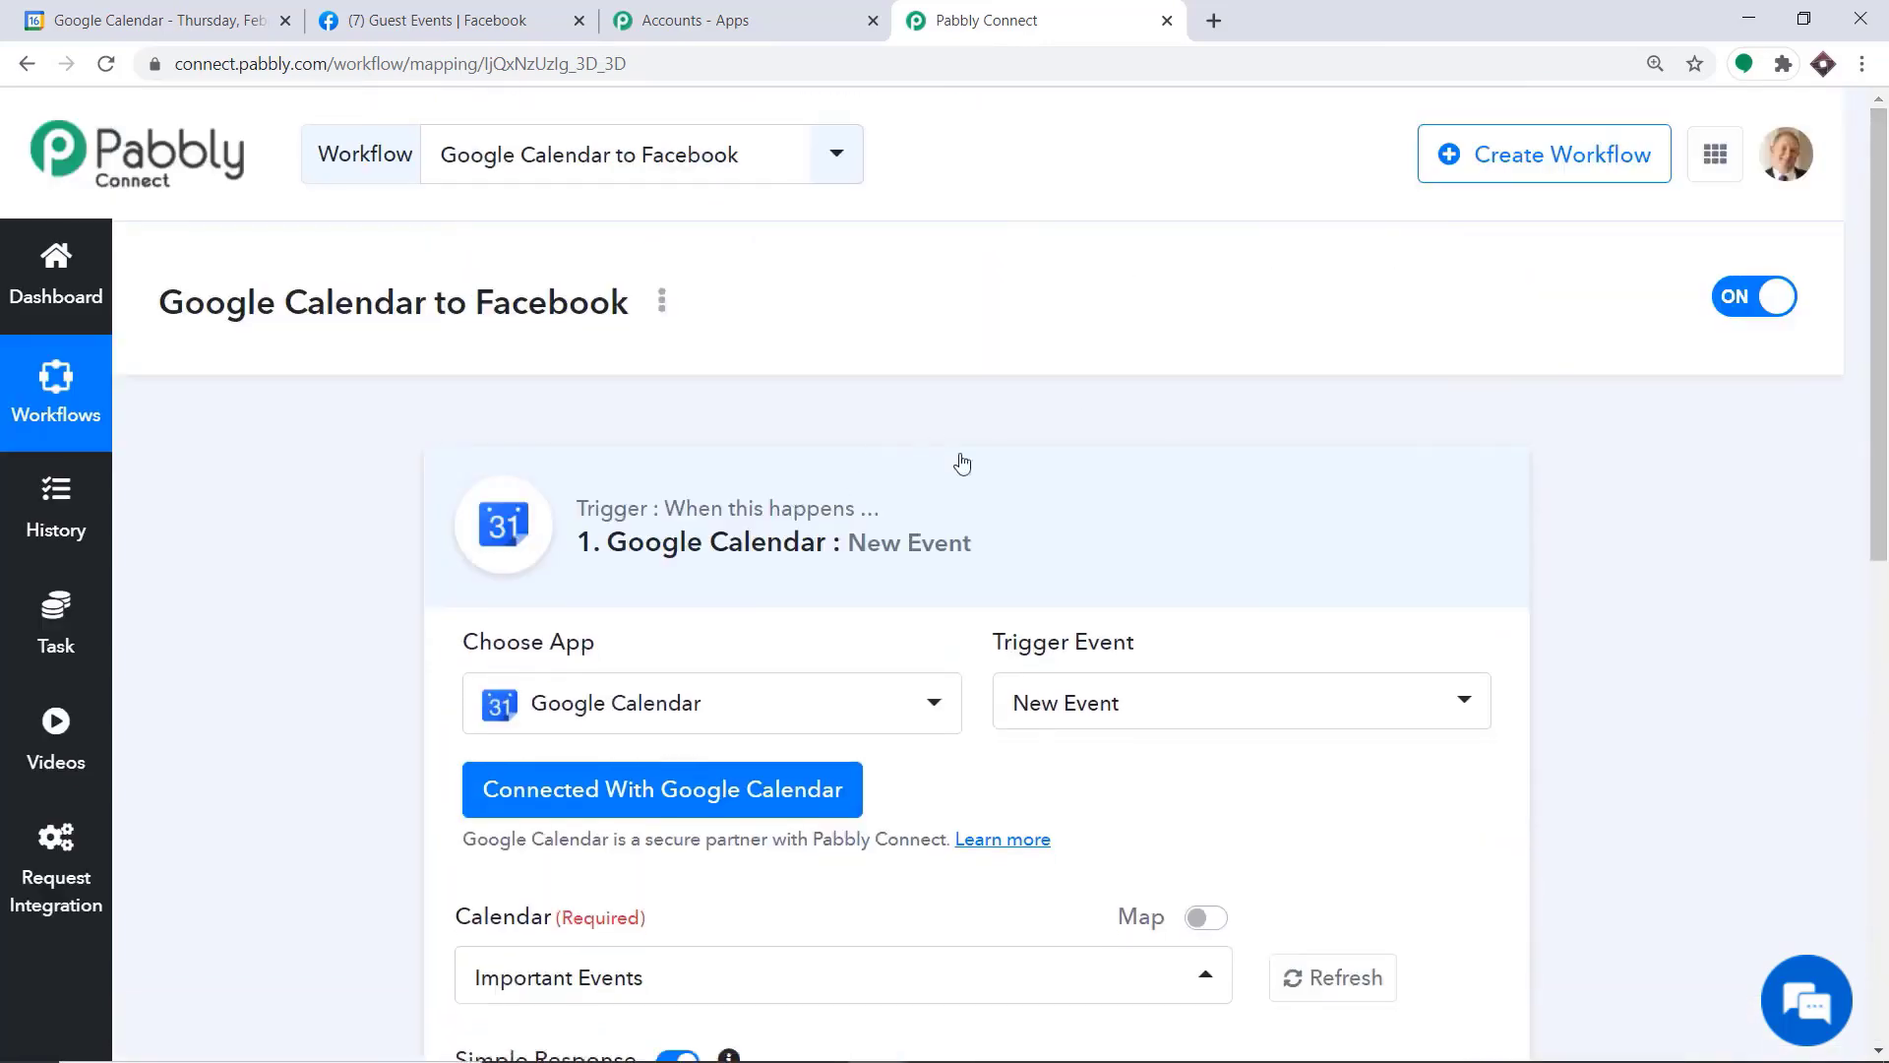
left_click_drag(1881, 431, 1880, 500)
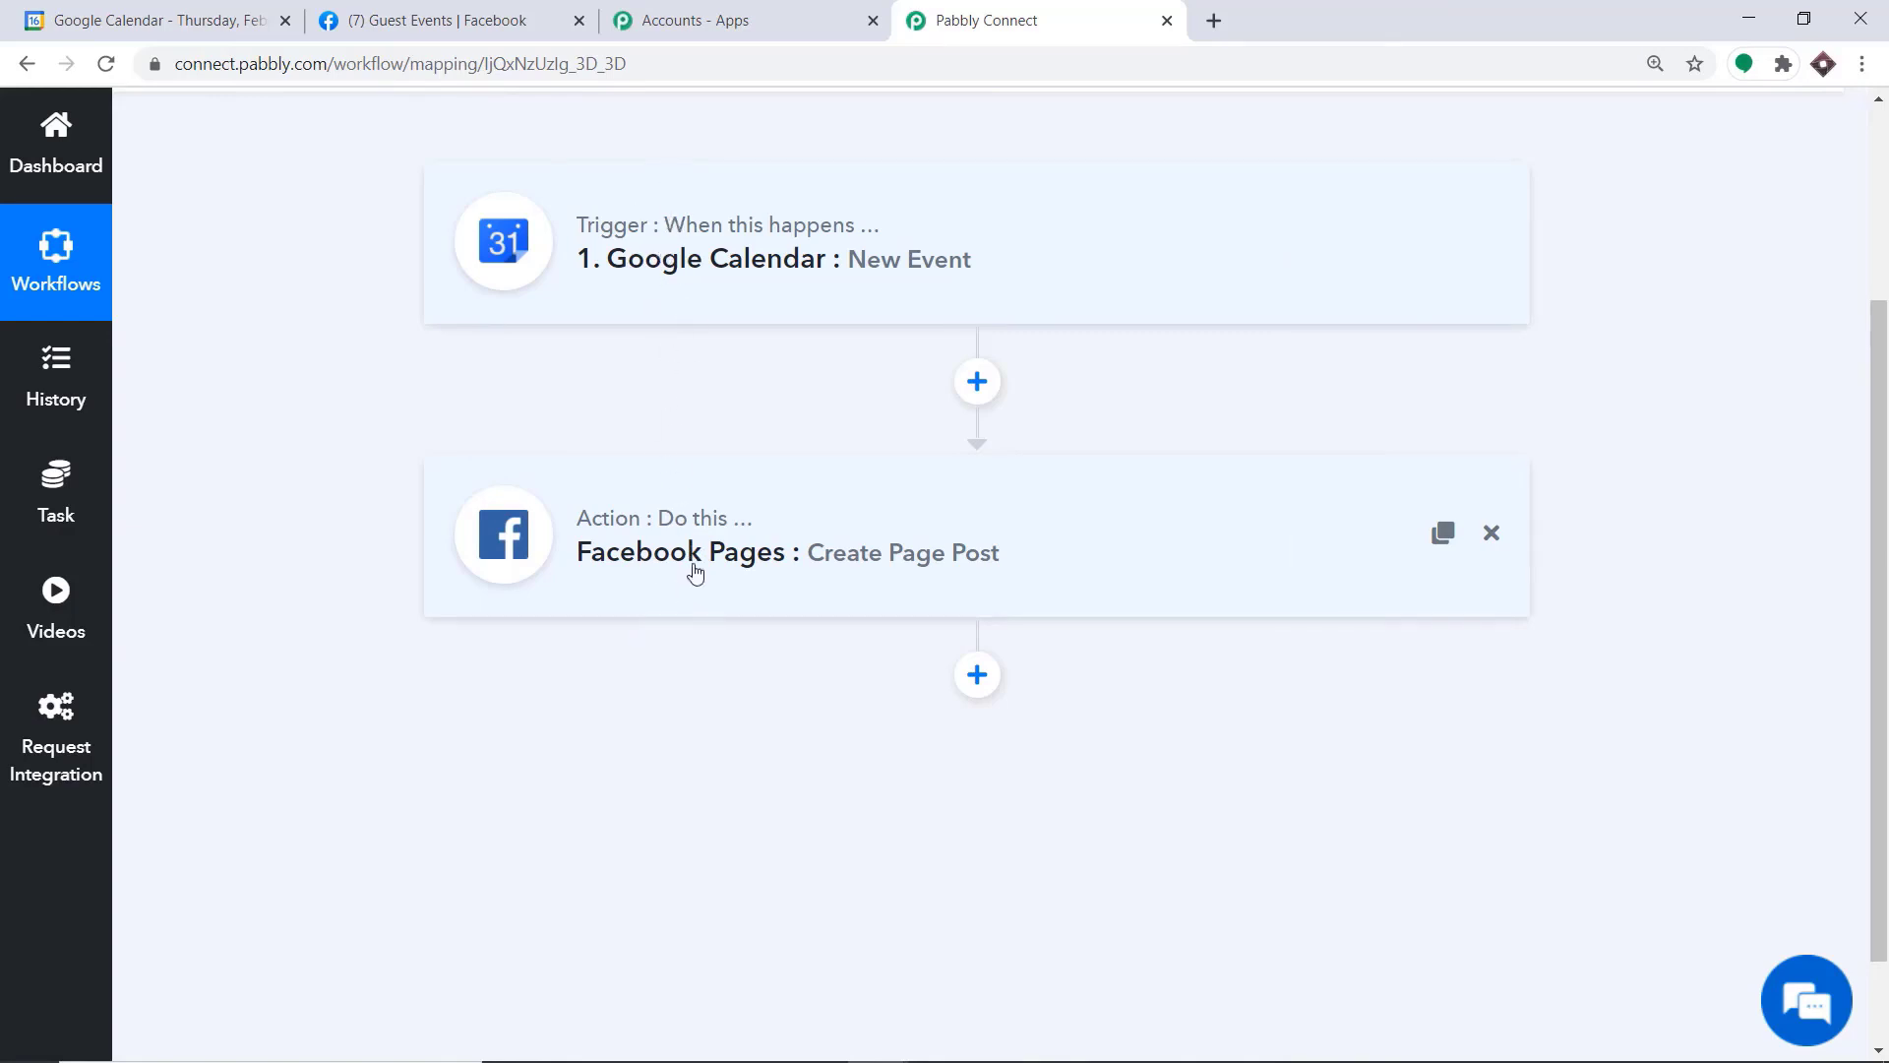
Switch to Google Calendar and start a new event on February 24, 2021 titled "Radioactivity"
left_click(139, 10)
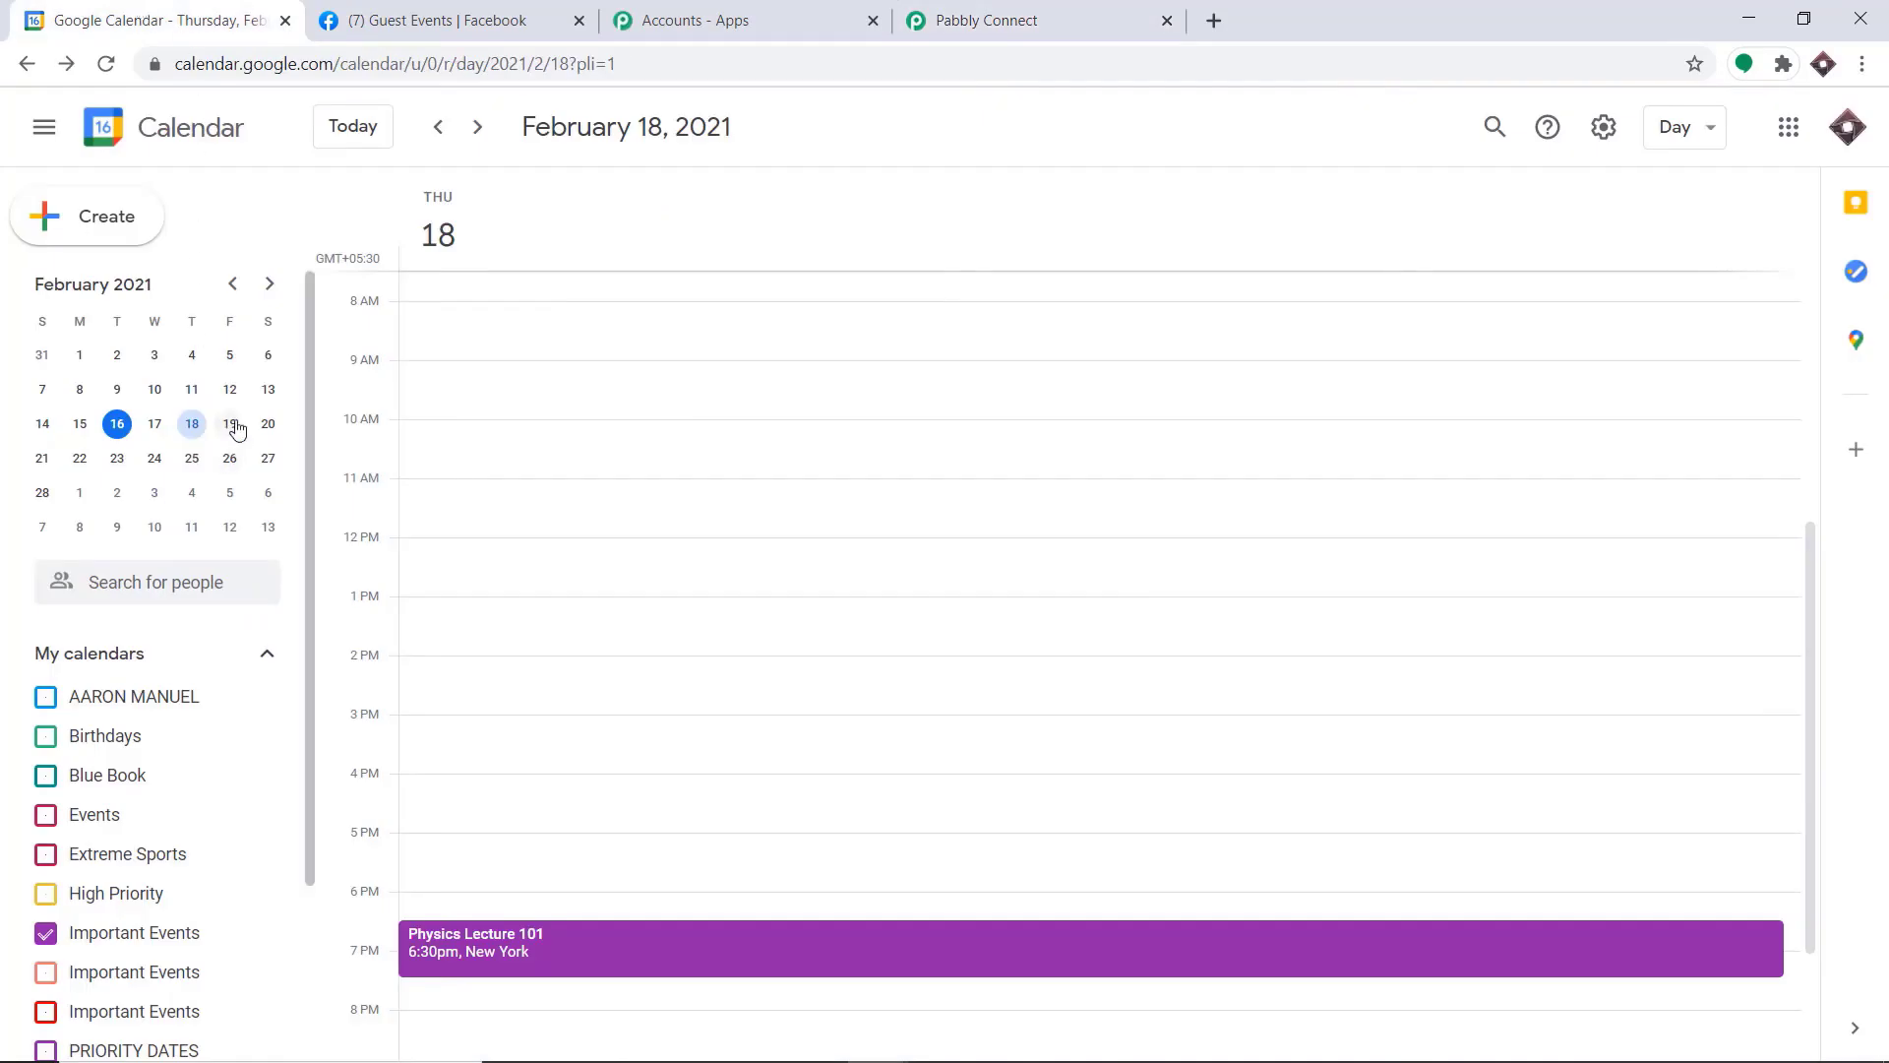
left_click(150, 458)
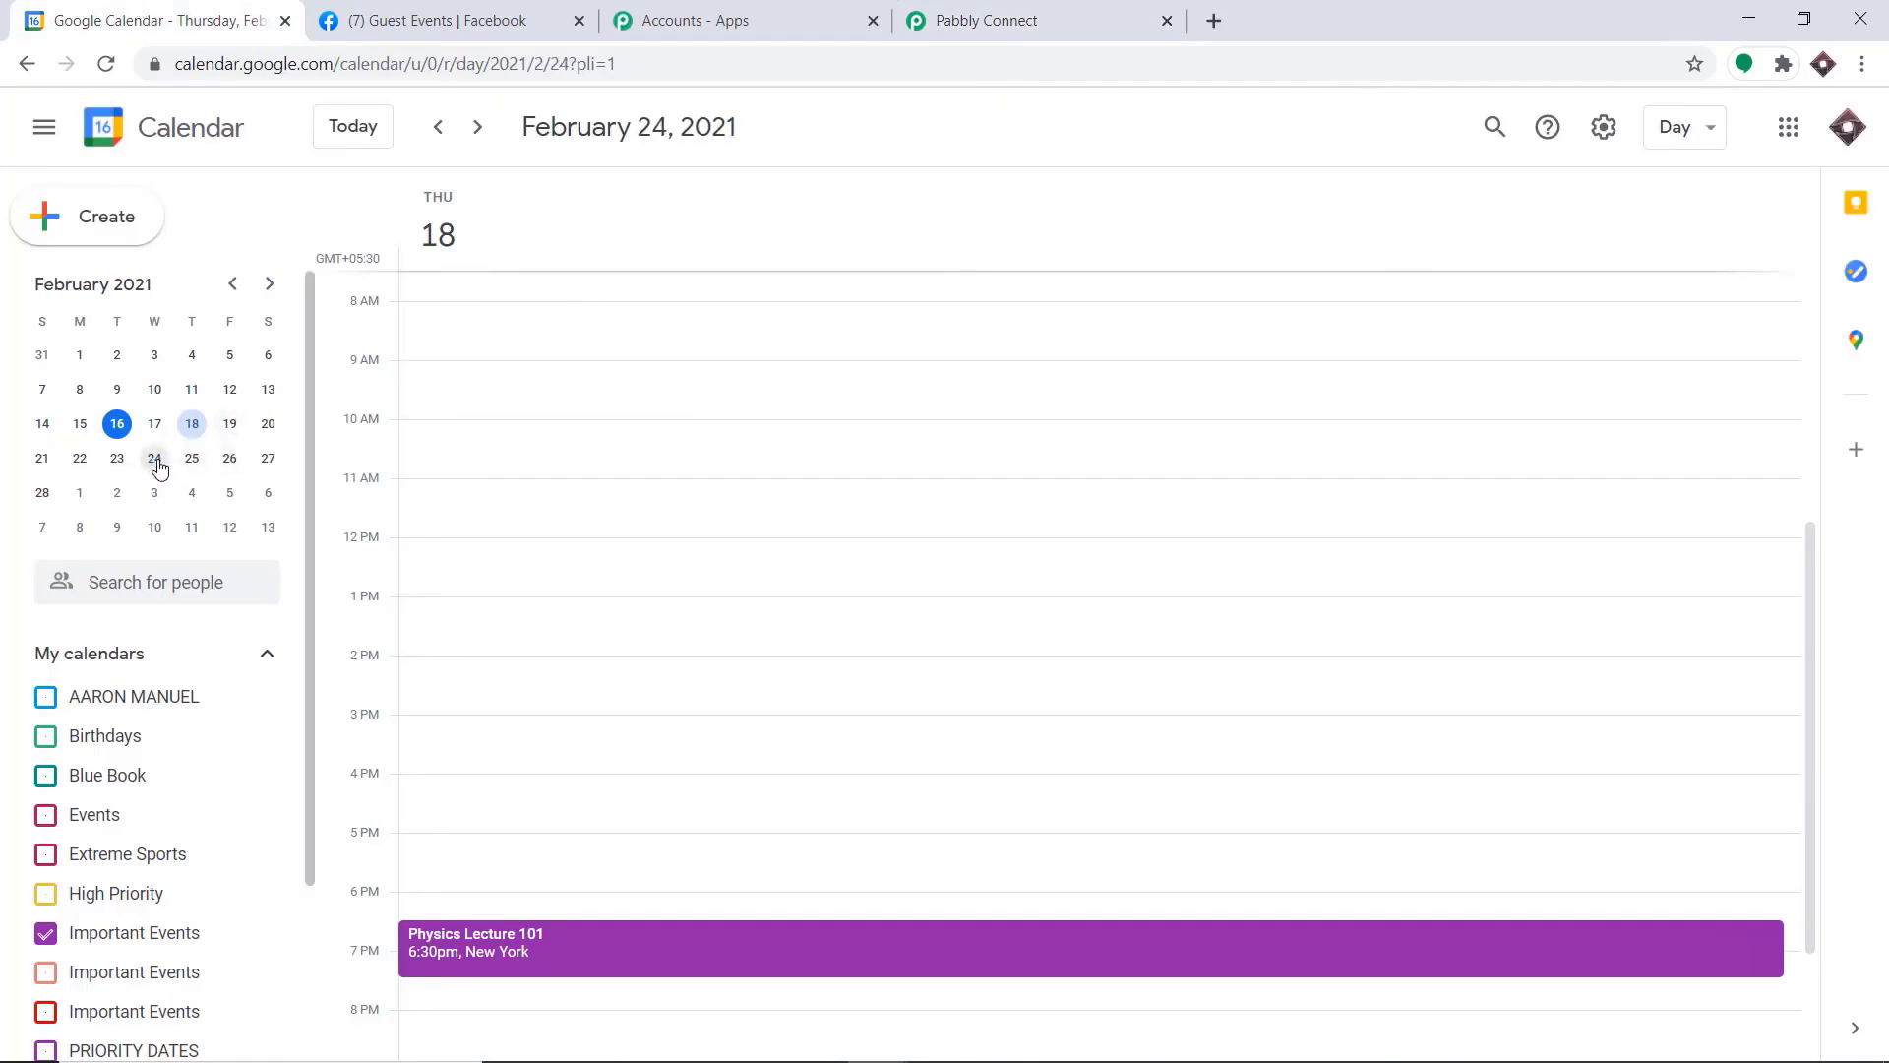
left_click(106, 216)
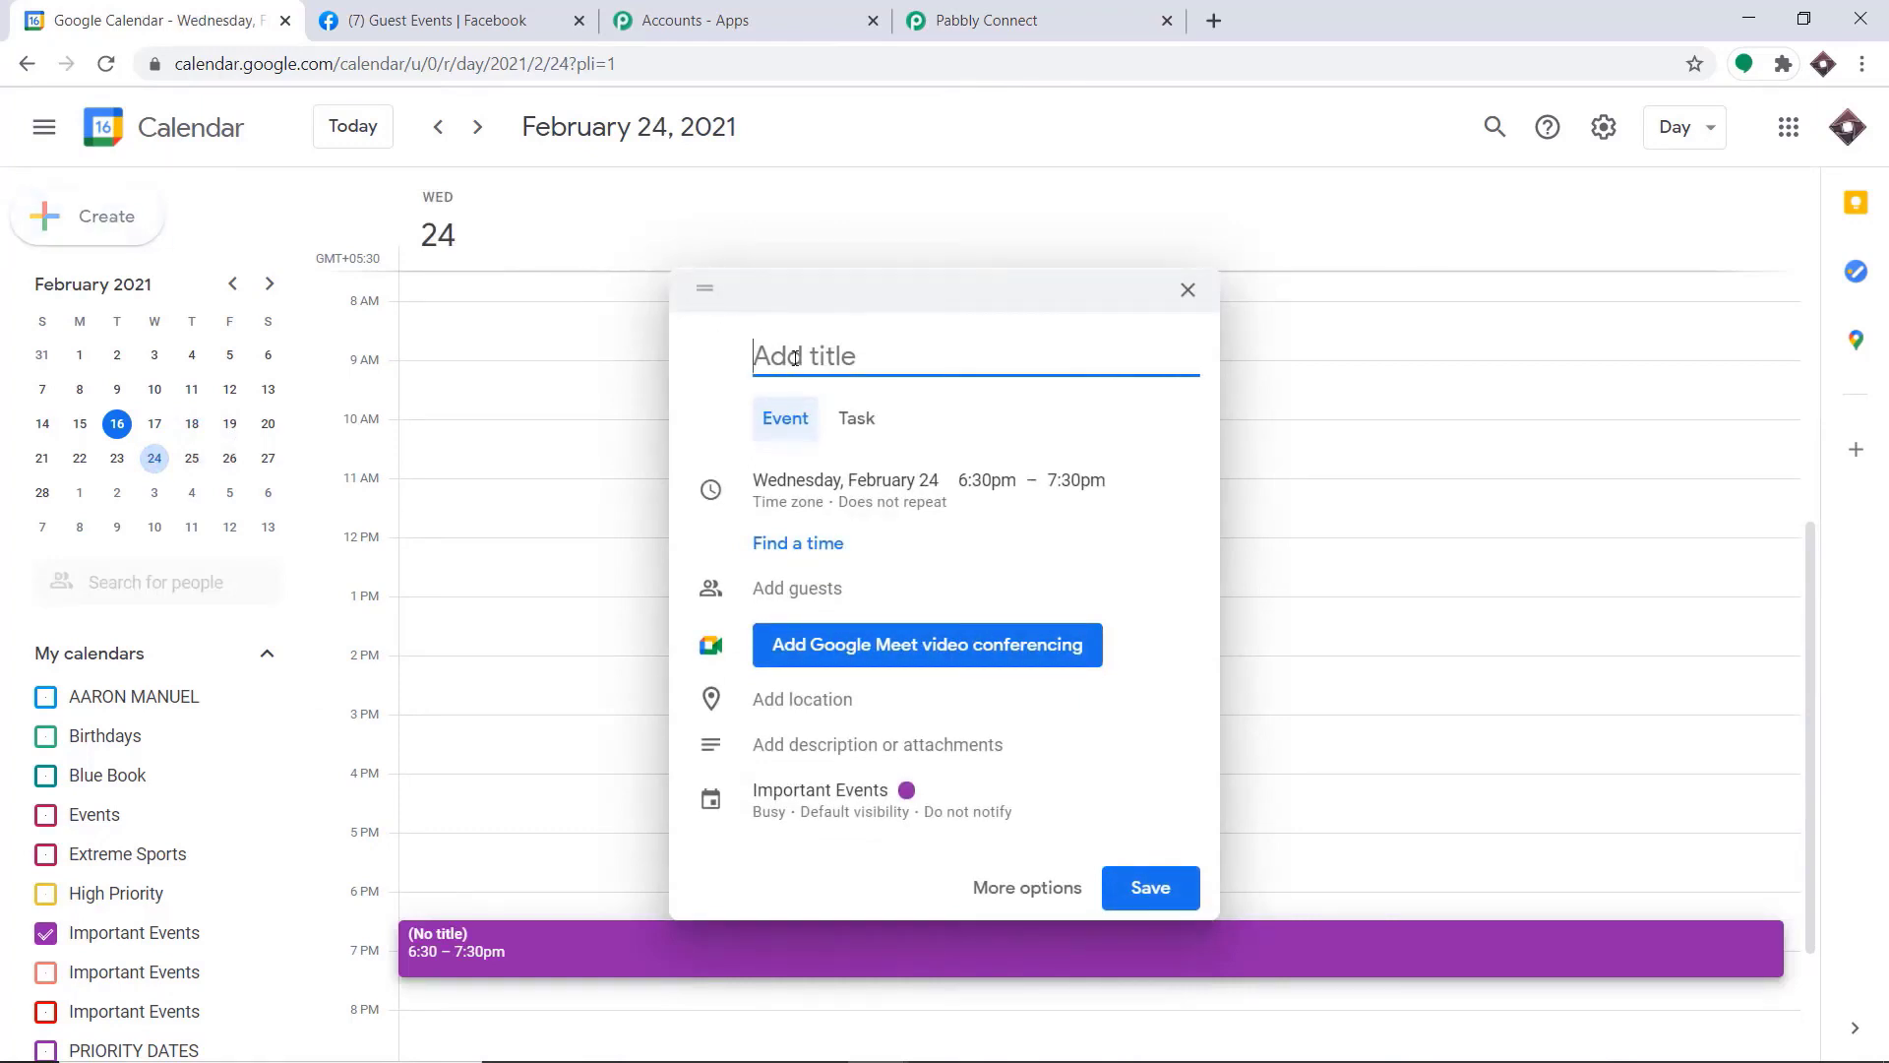
type("Radioactivity")
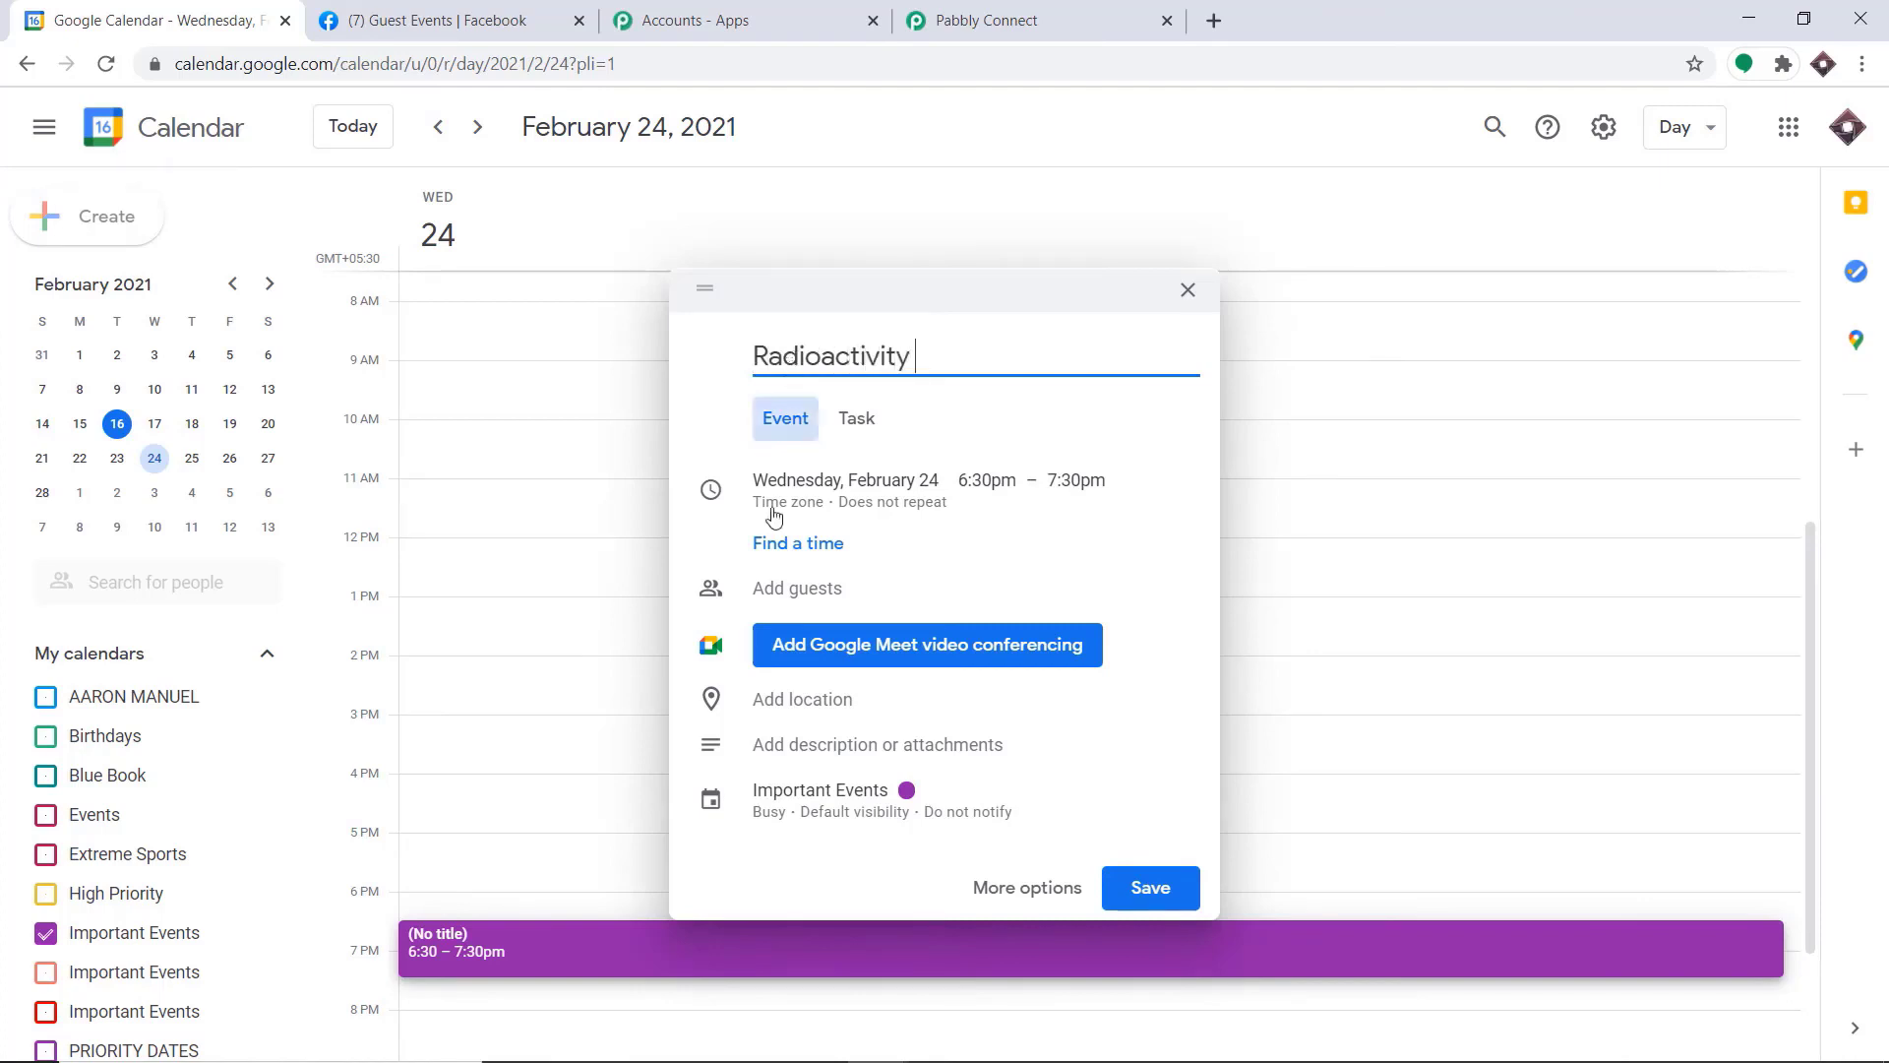
Enter the keynote speaker's email address as the guest of the Radioactivity event
left_click(828, 590)
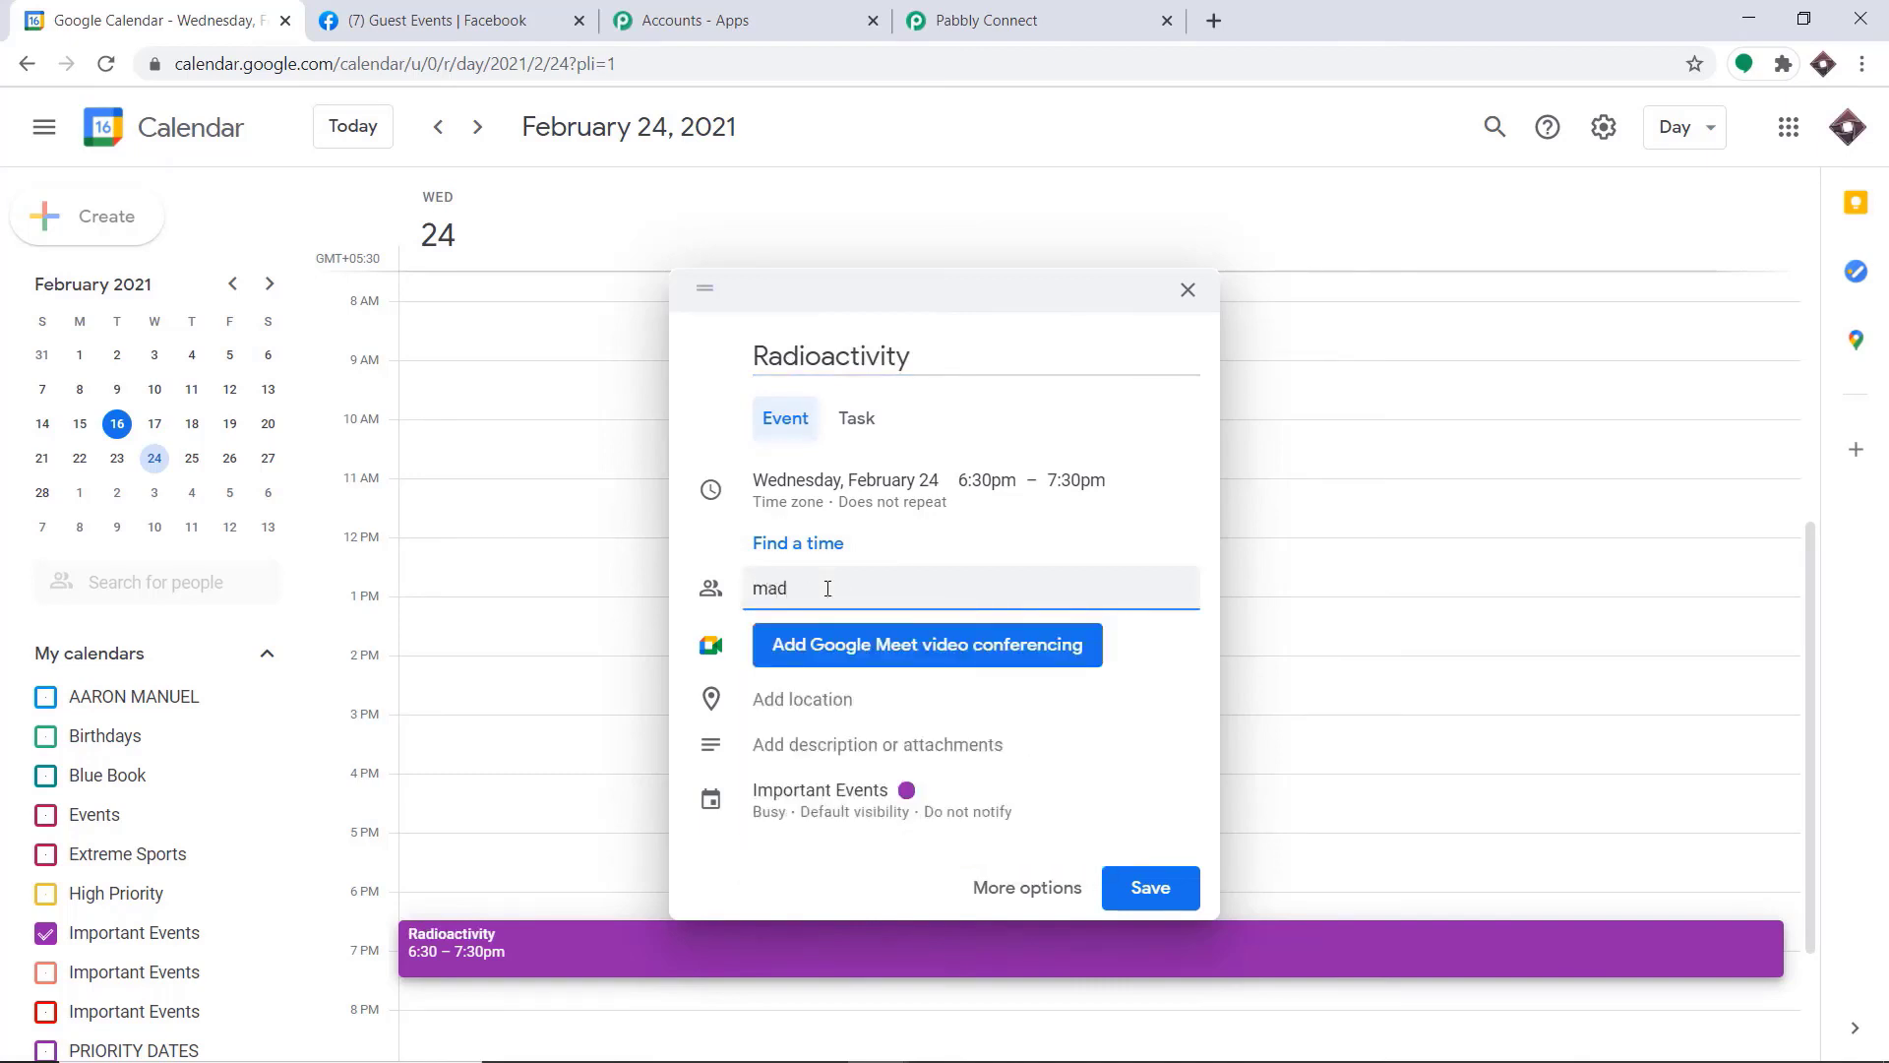
Set the event's location to Berlin, Germany
left_click(807, 710)
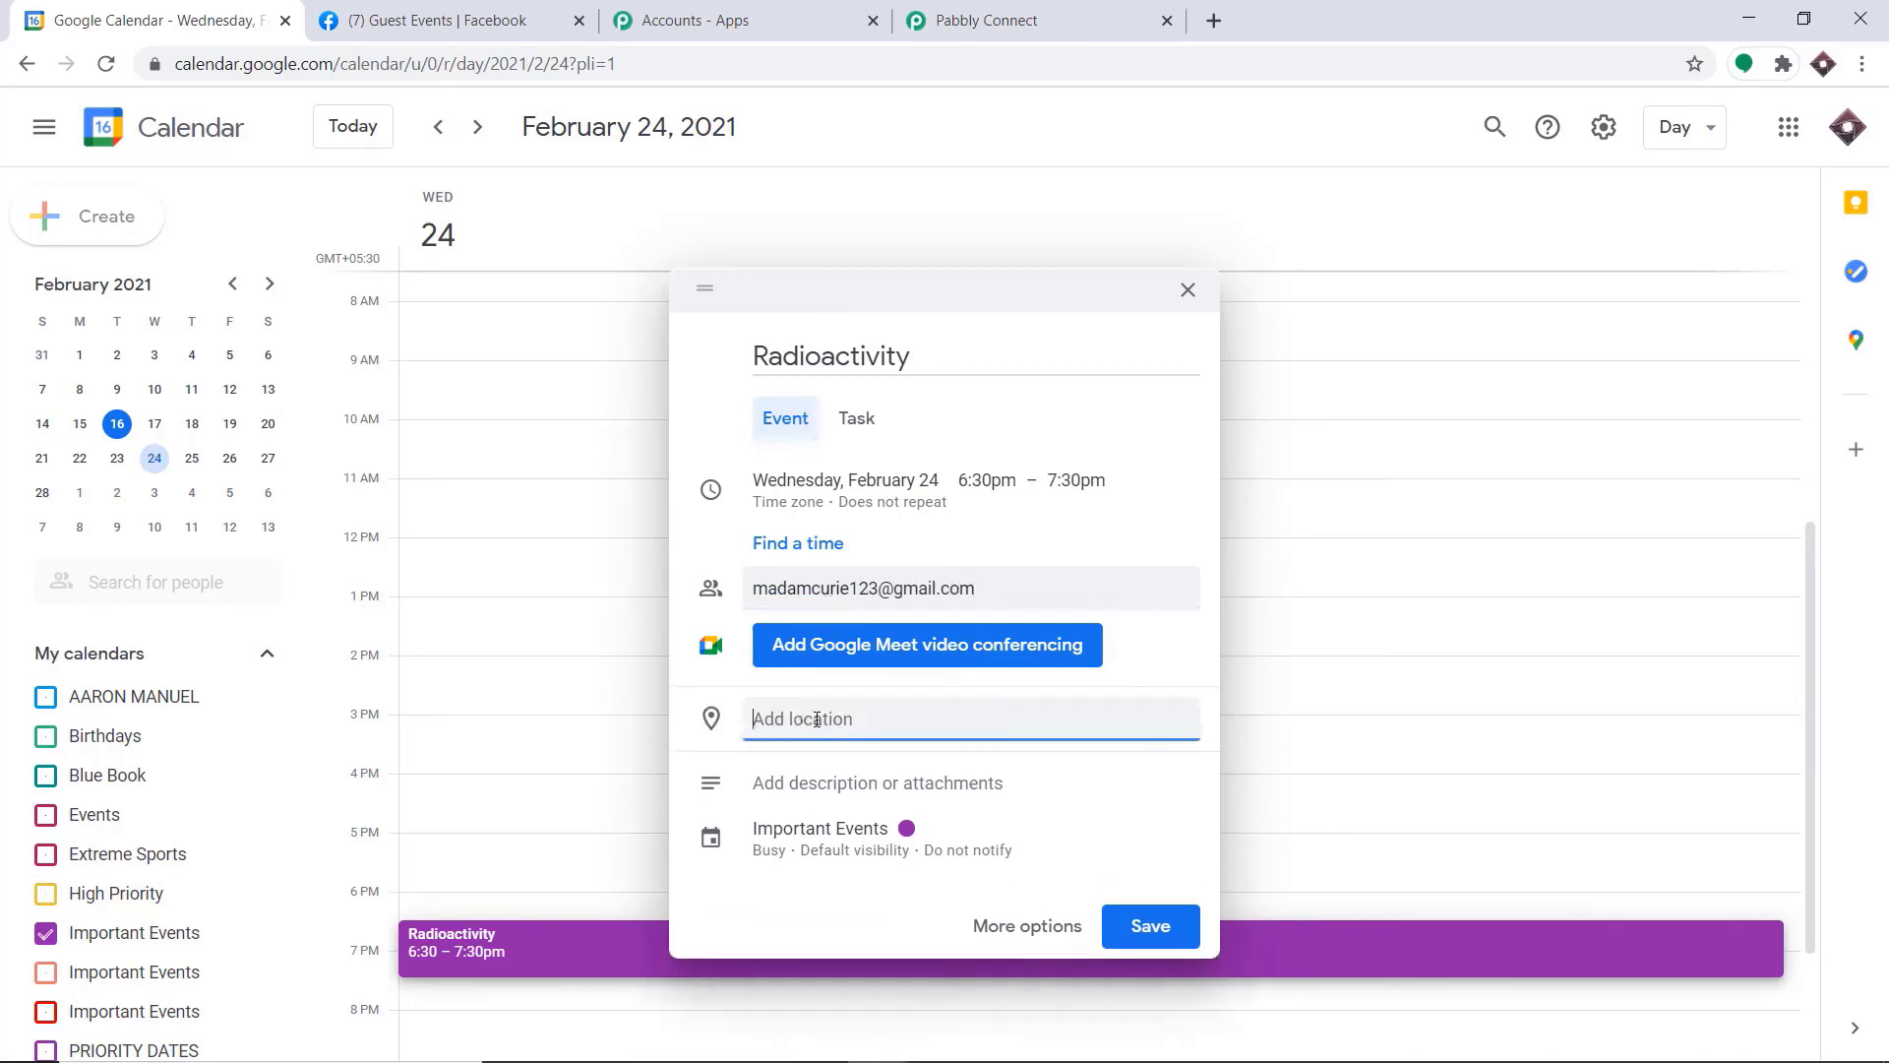
type("Berli")
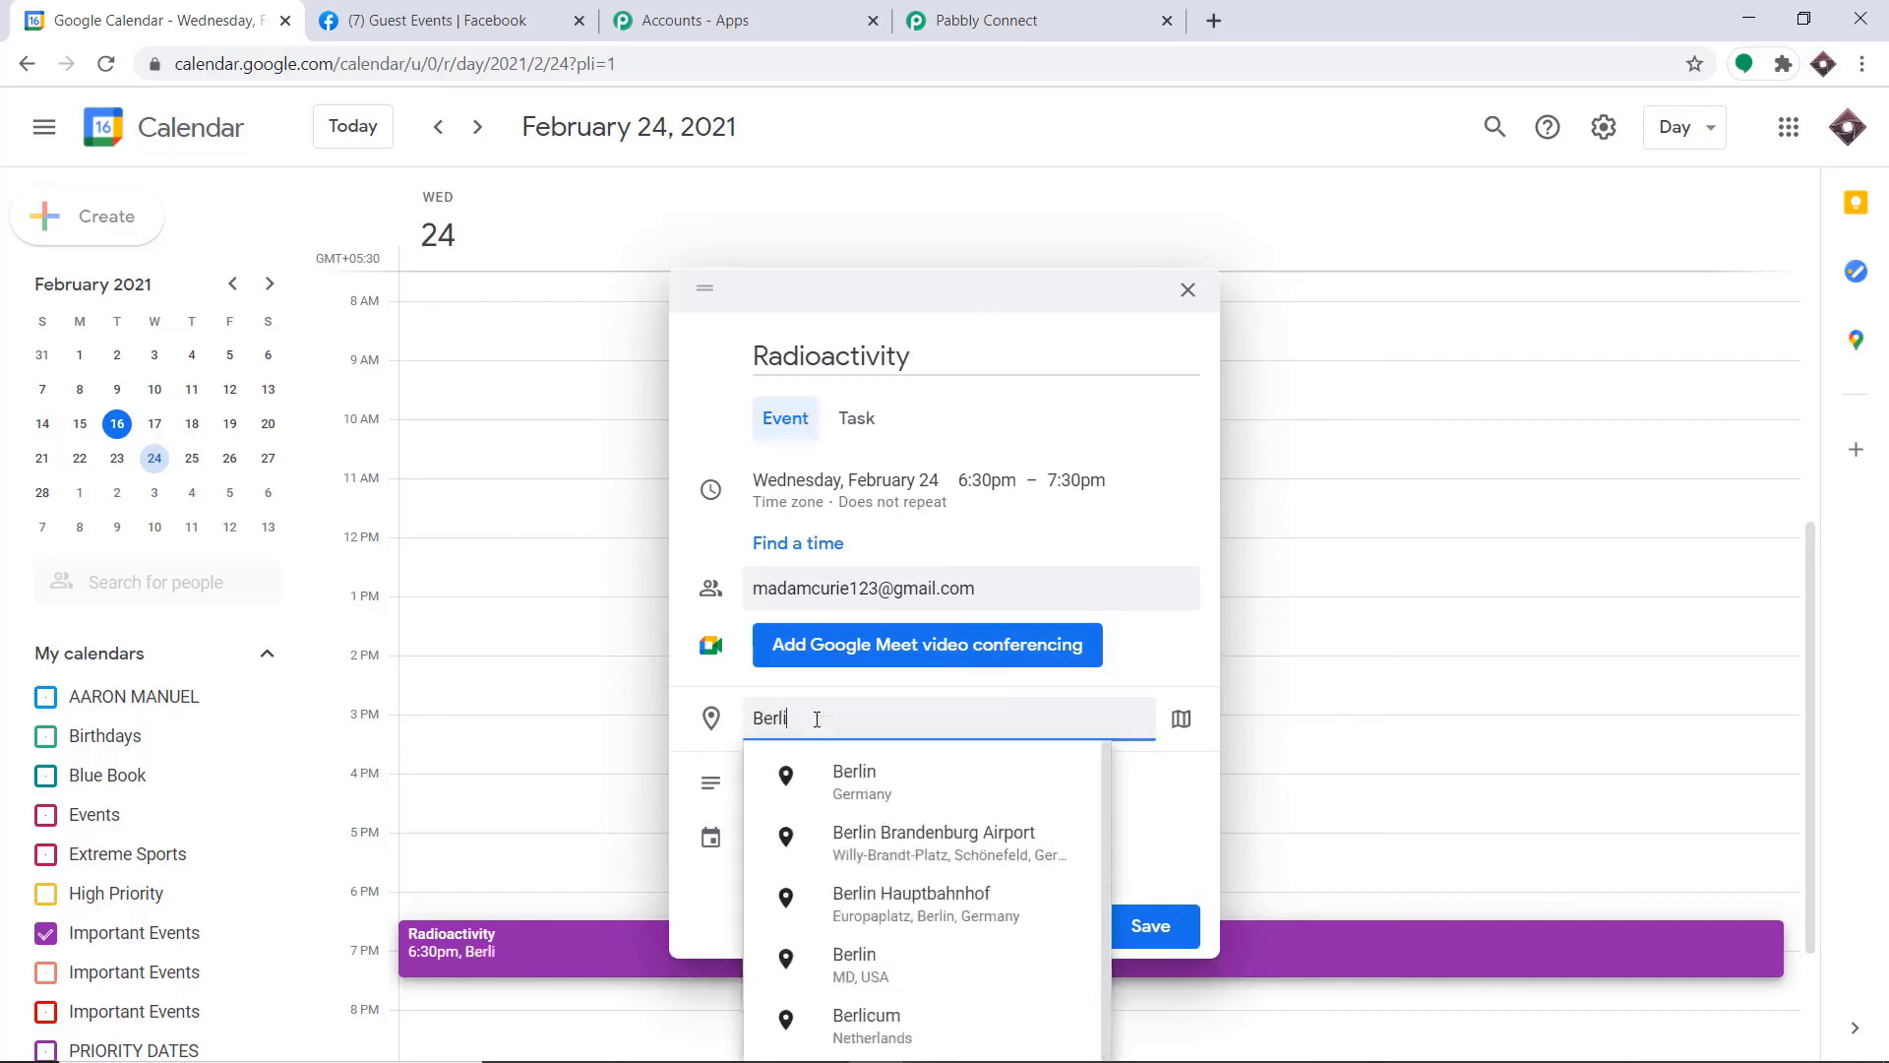
left_click(829, 782)
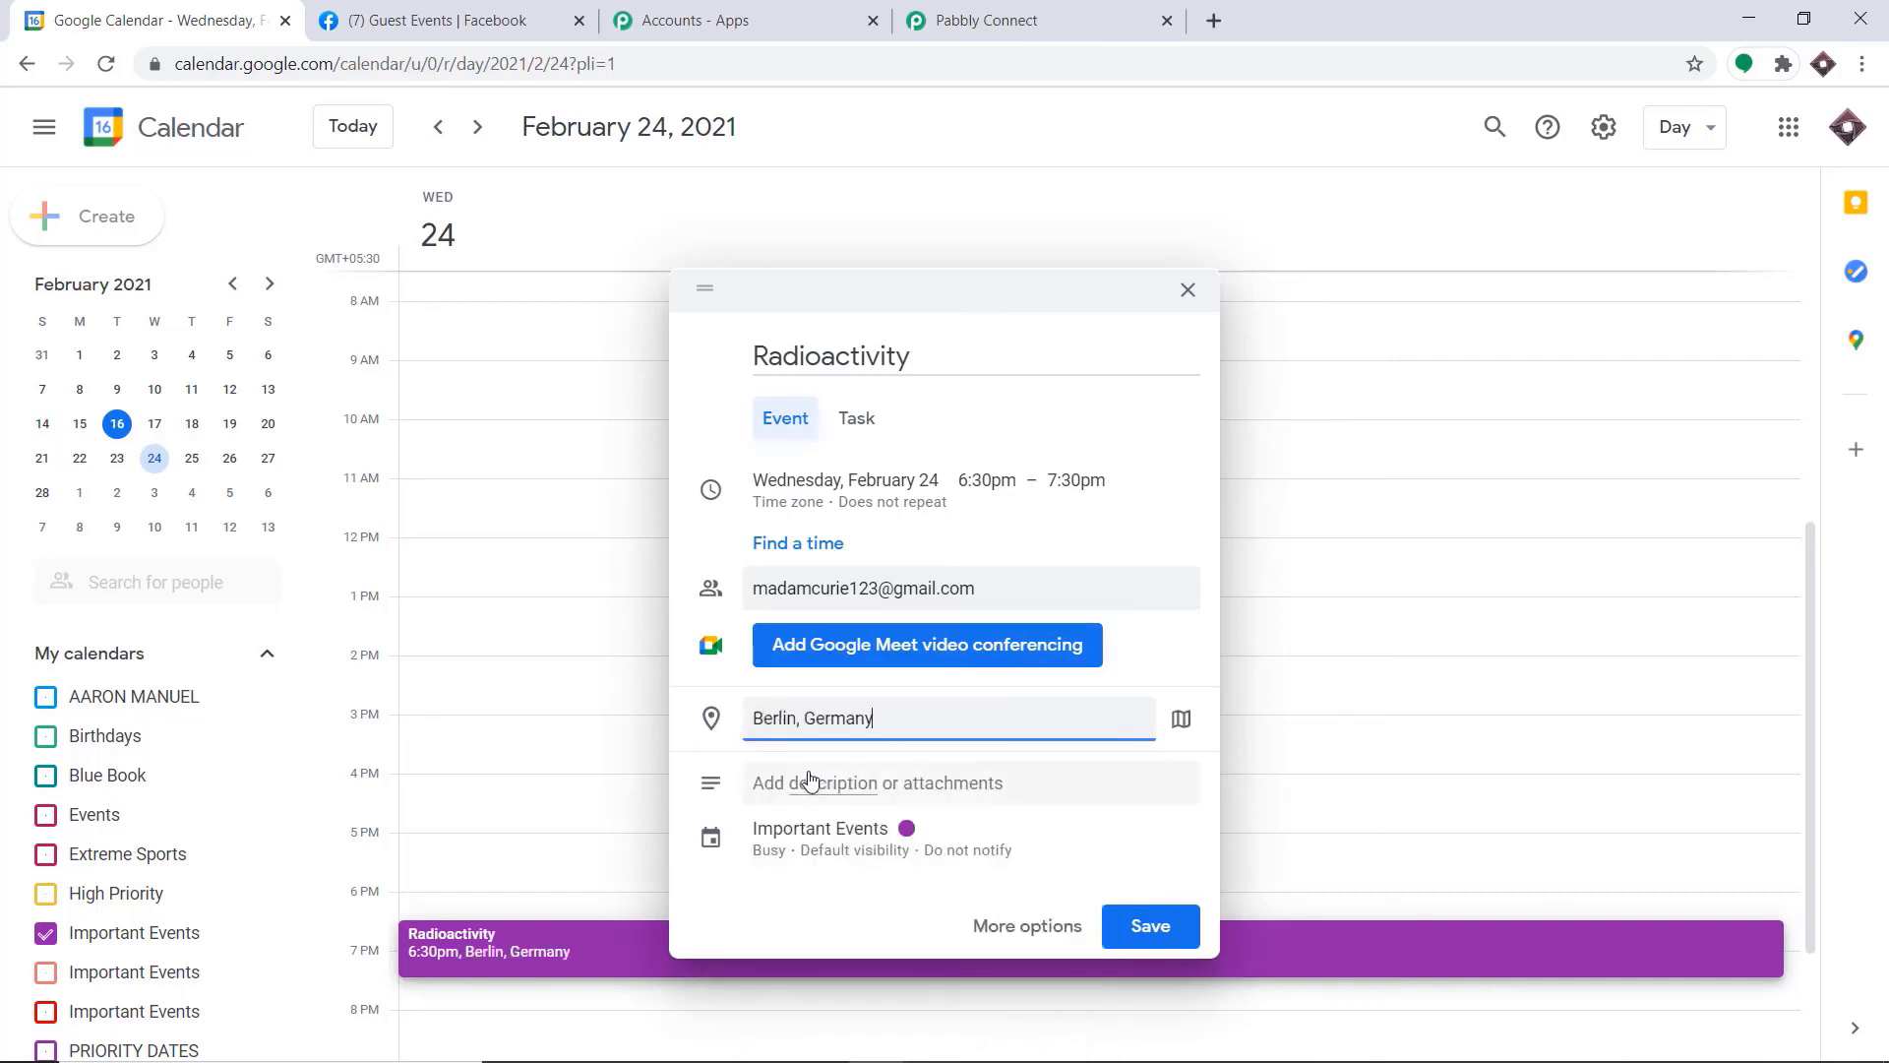
Add the event description "Gamma wave and alpha particles and also treatment of thyroid cancer through radioactivity"
left_click(867, 791)
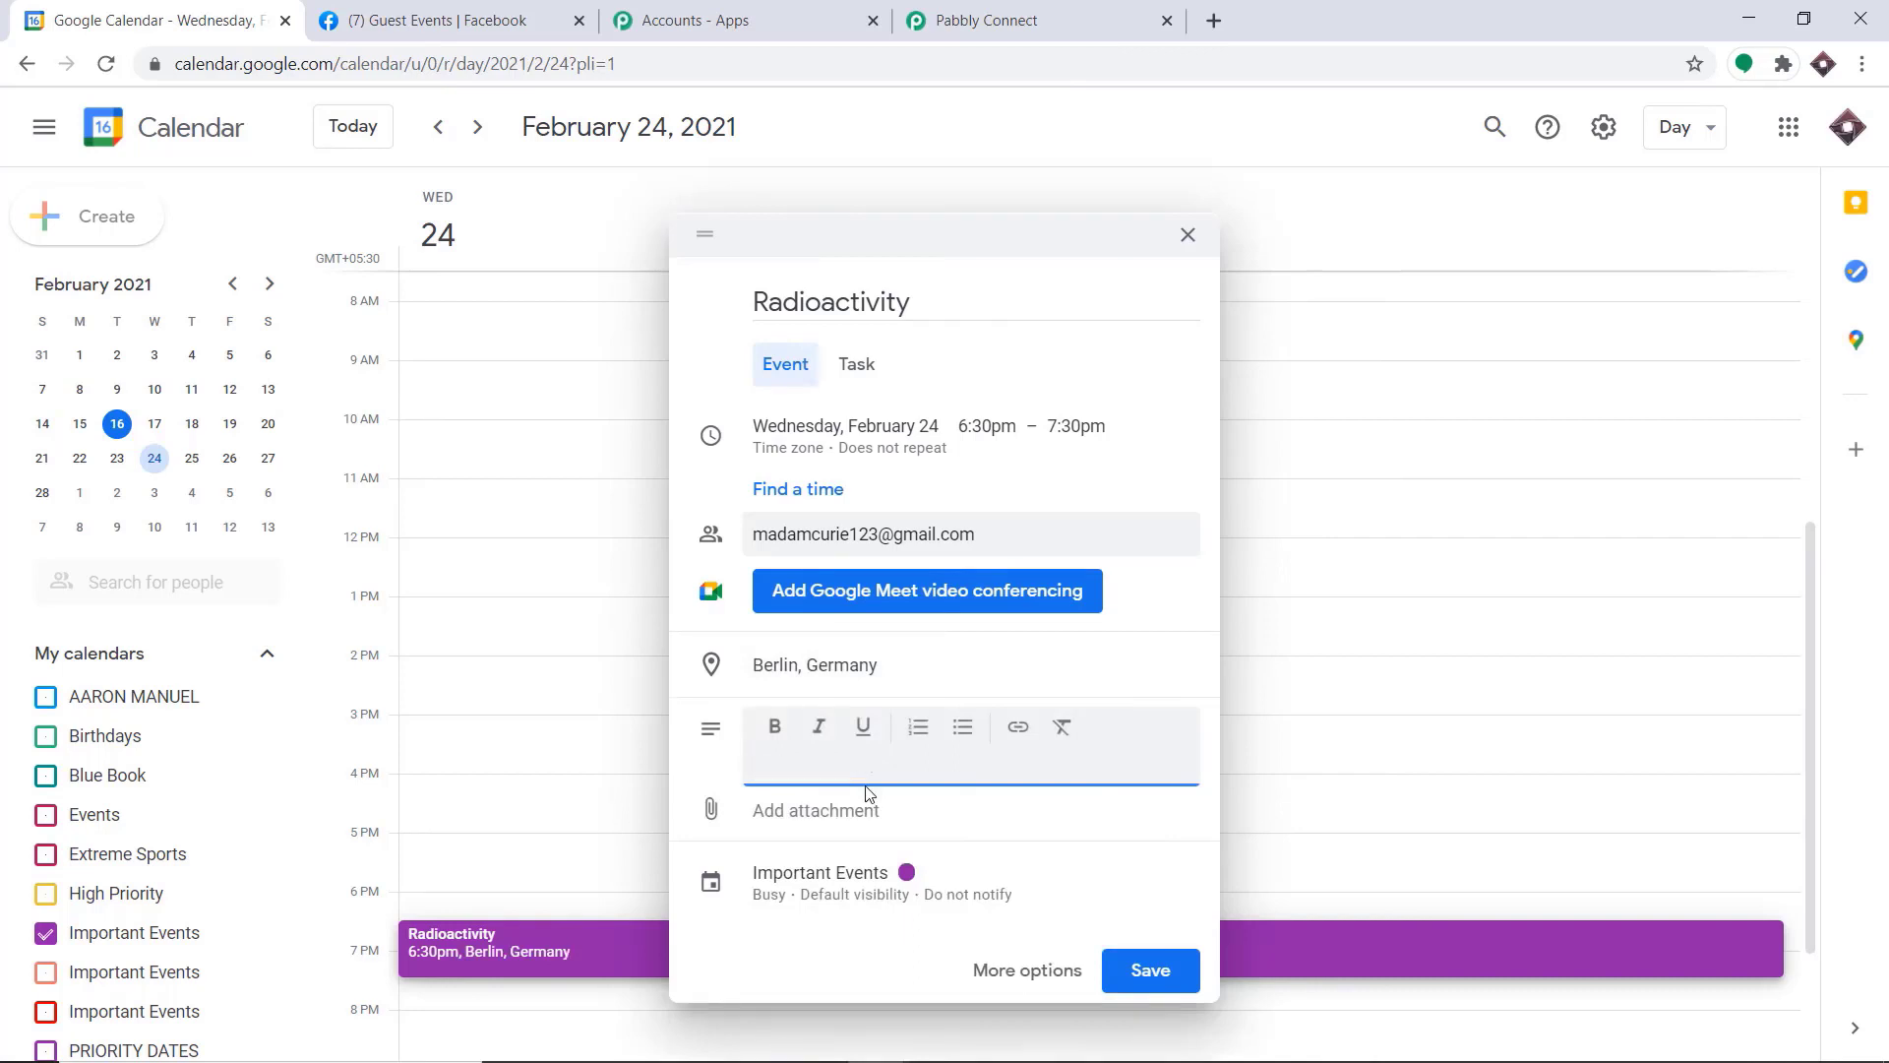
type("Gamma wave and alpha particles")
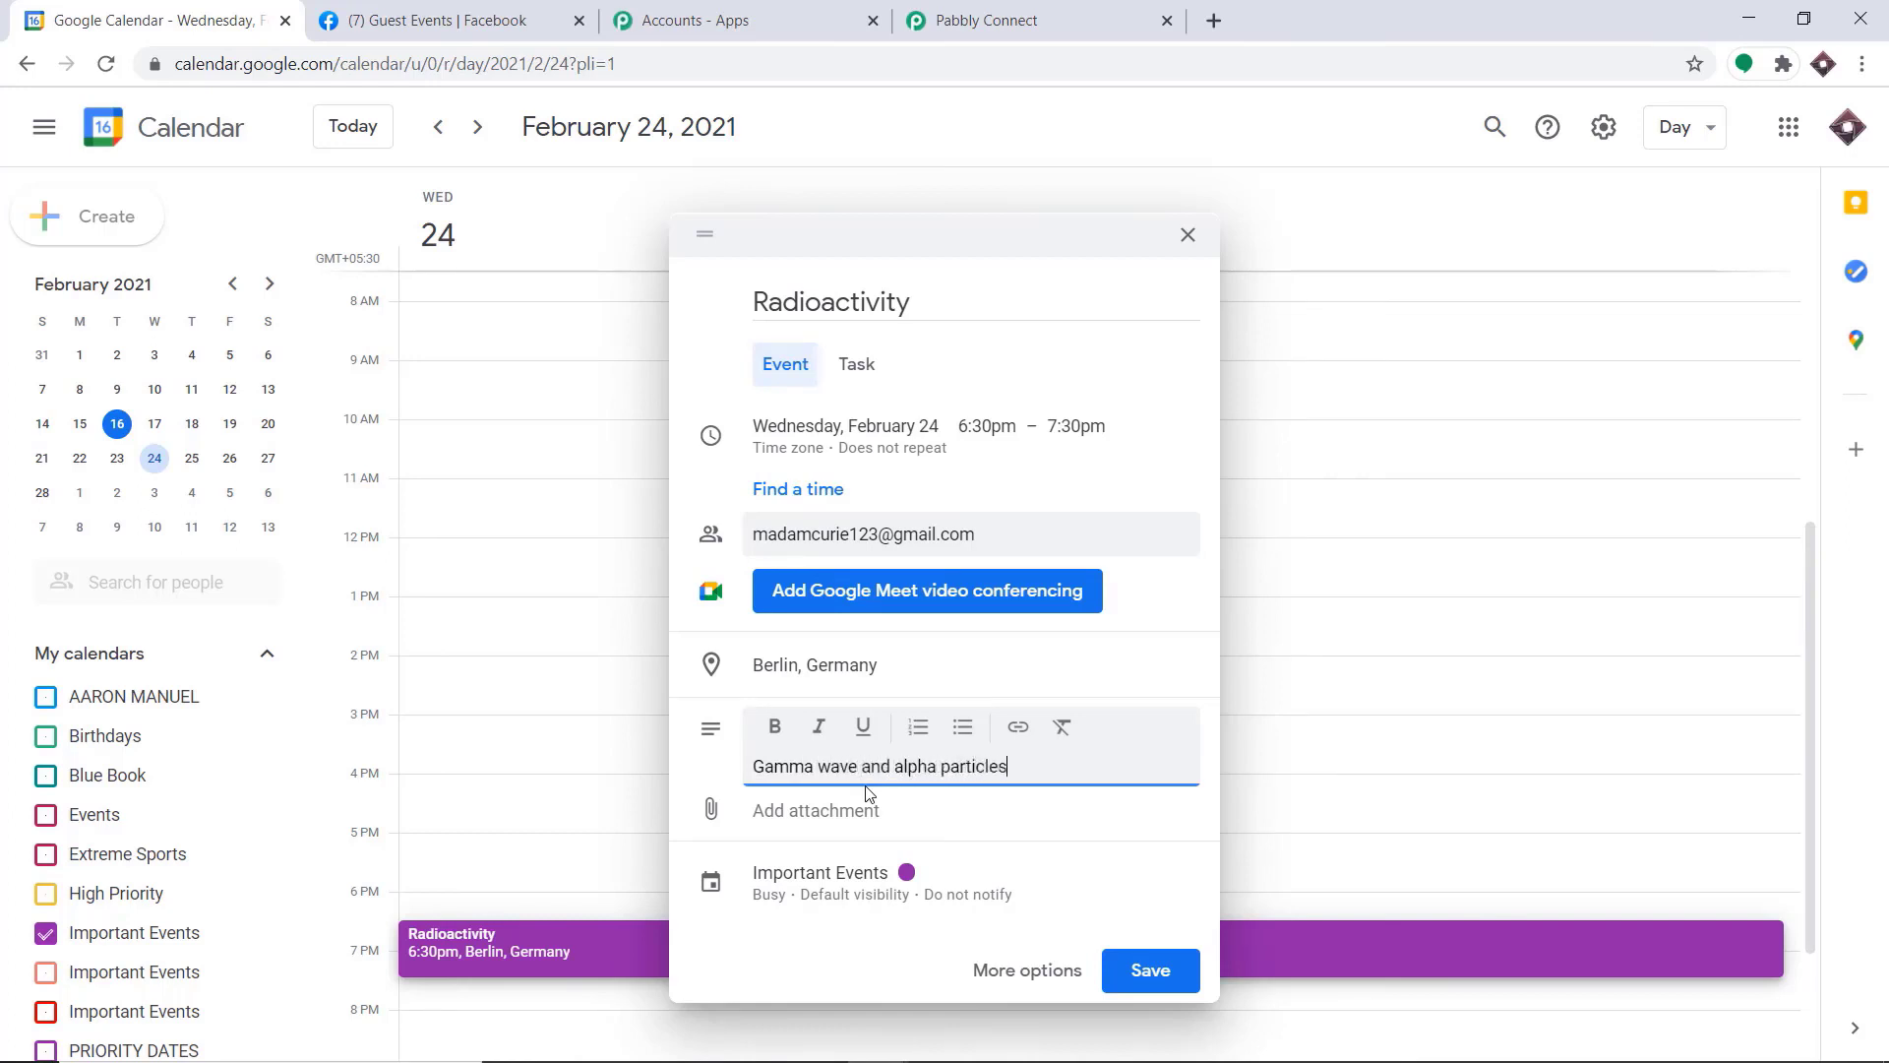
type(" and also treatment of thr")
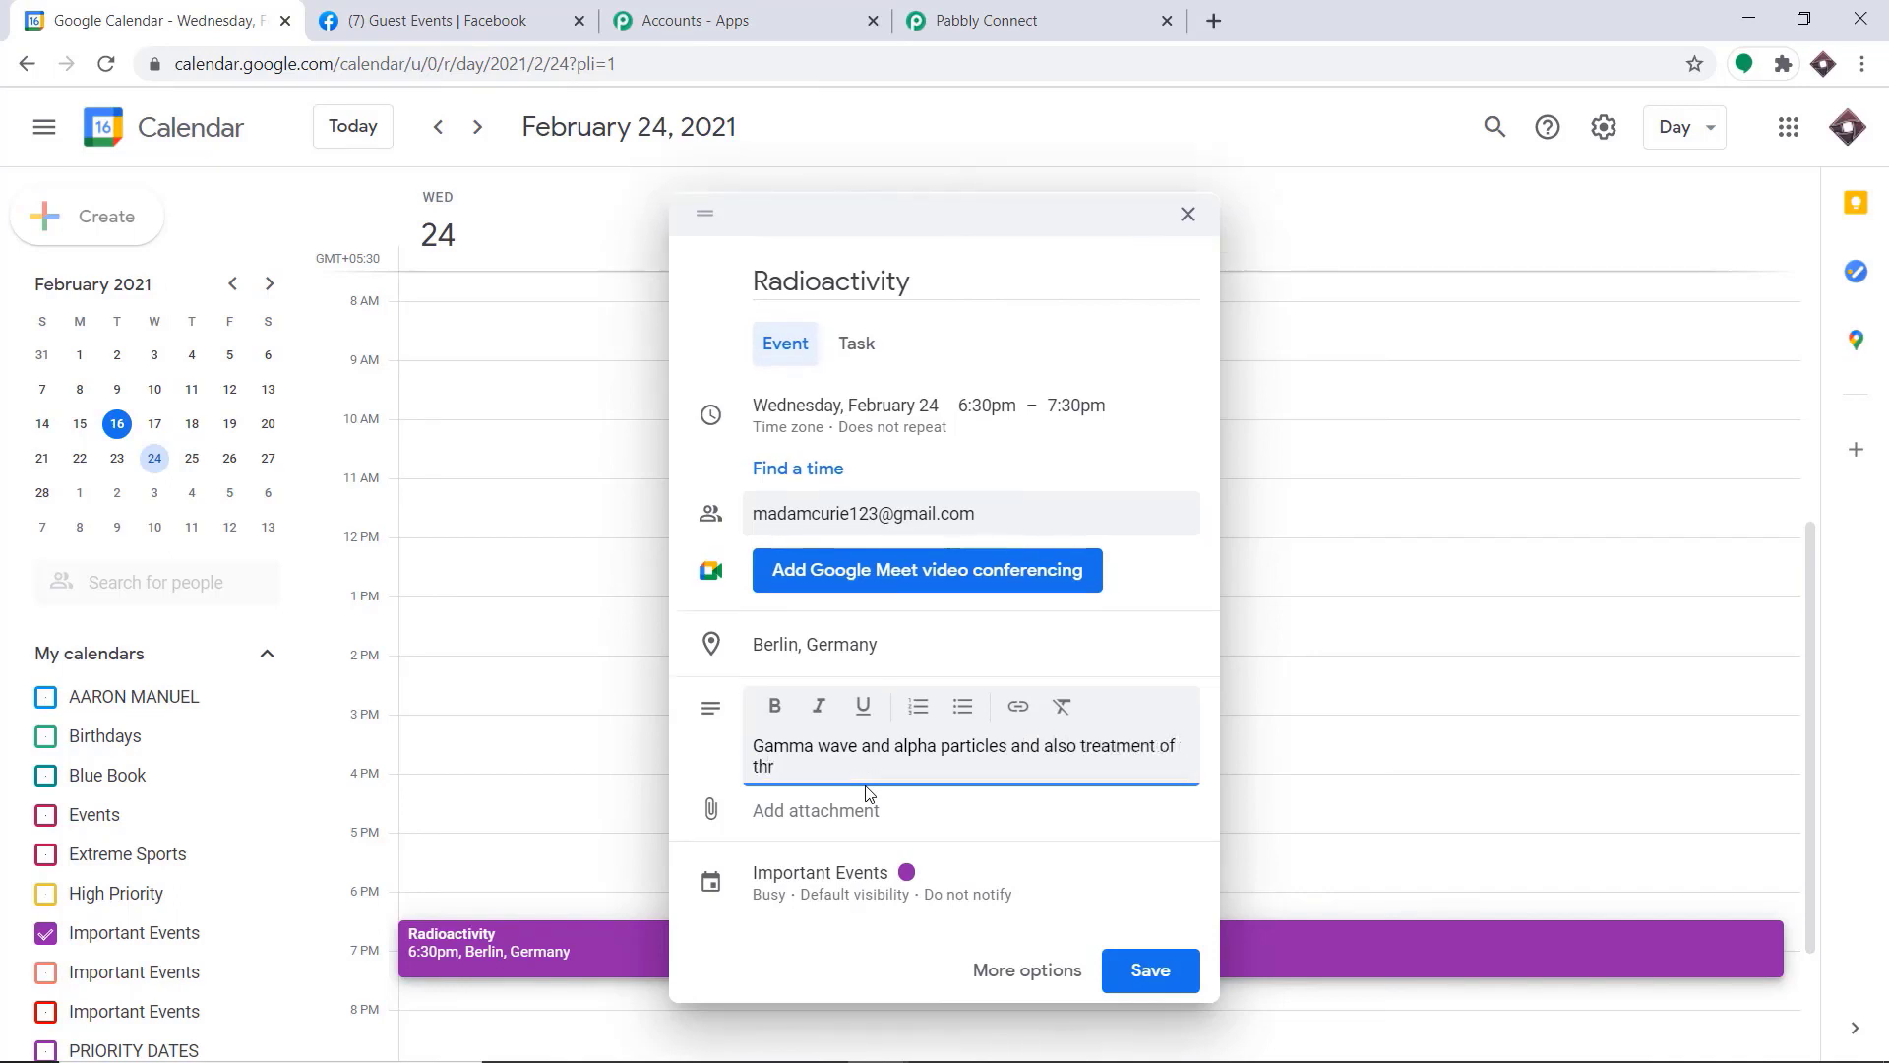
key("BackSpace")
type("yroid cancer through radioac")
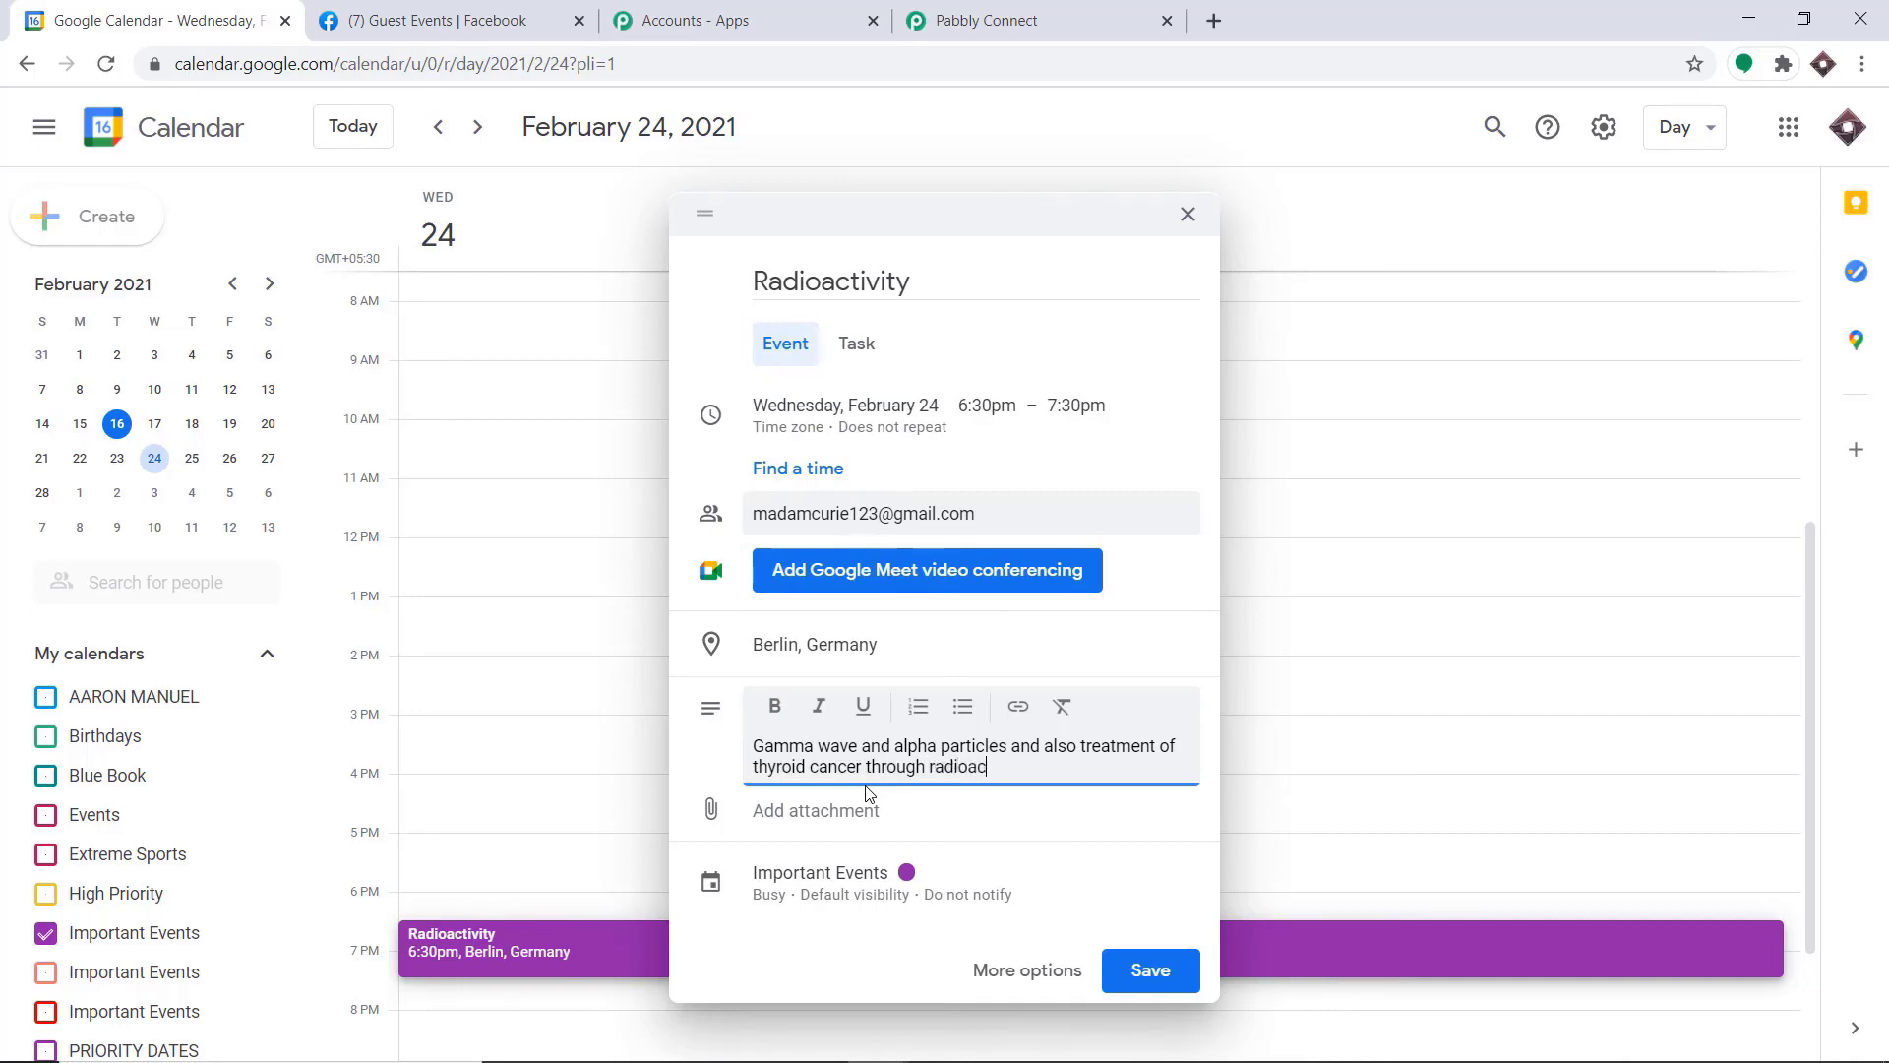
type("tivity")
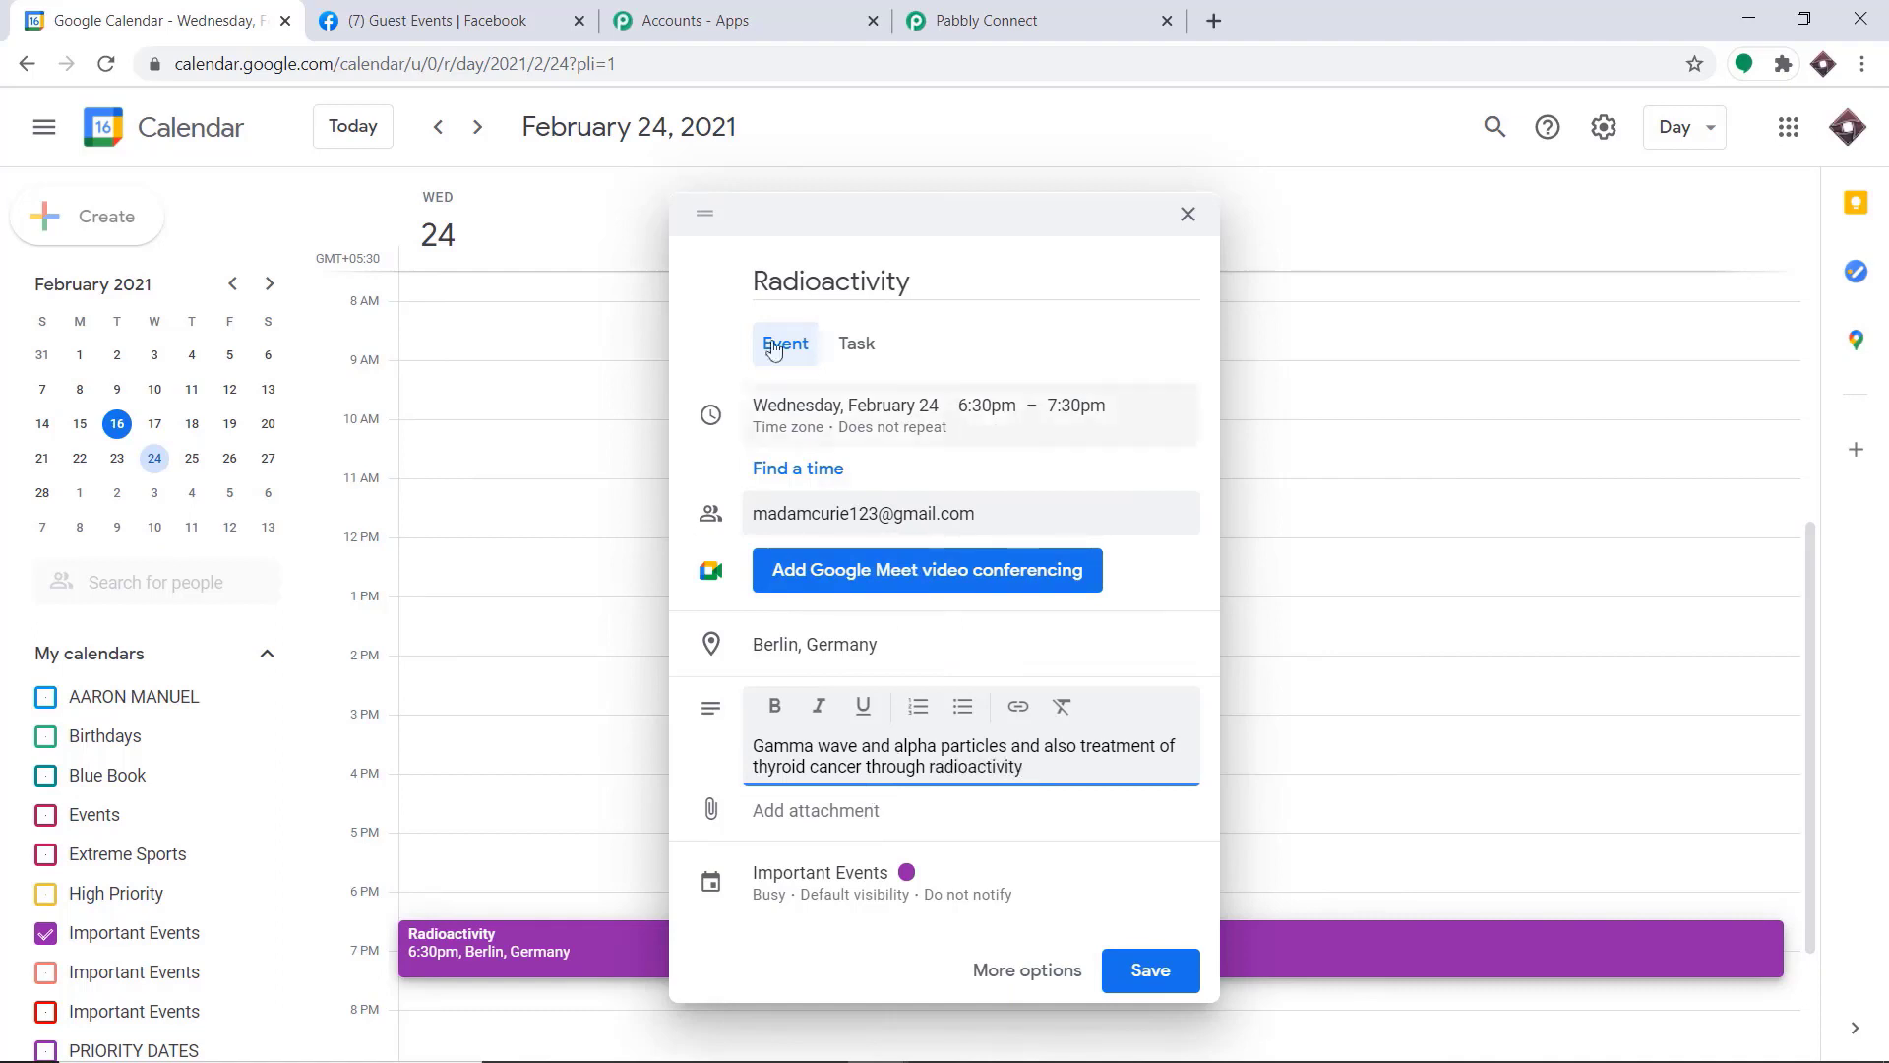
Change the event's title to "Radioactivity 101" and save the event to the Important Events calendar
left_click(971, 279)
type("101")
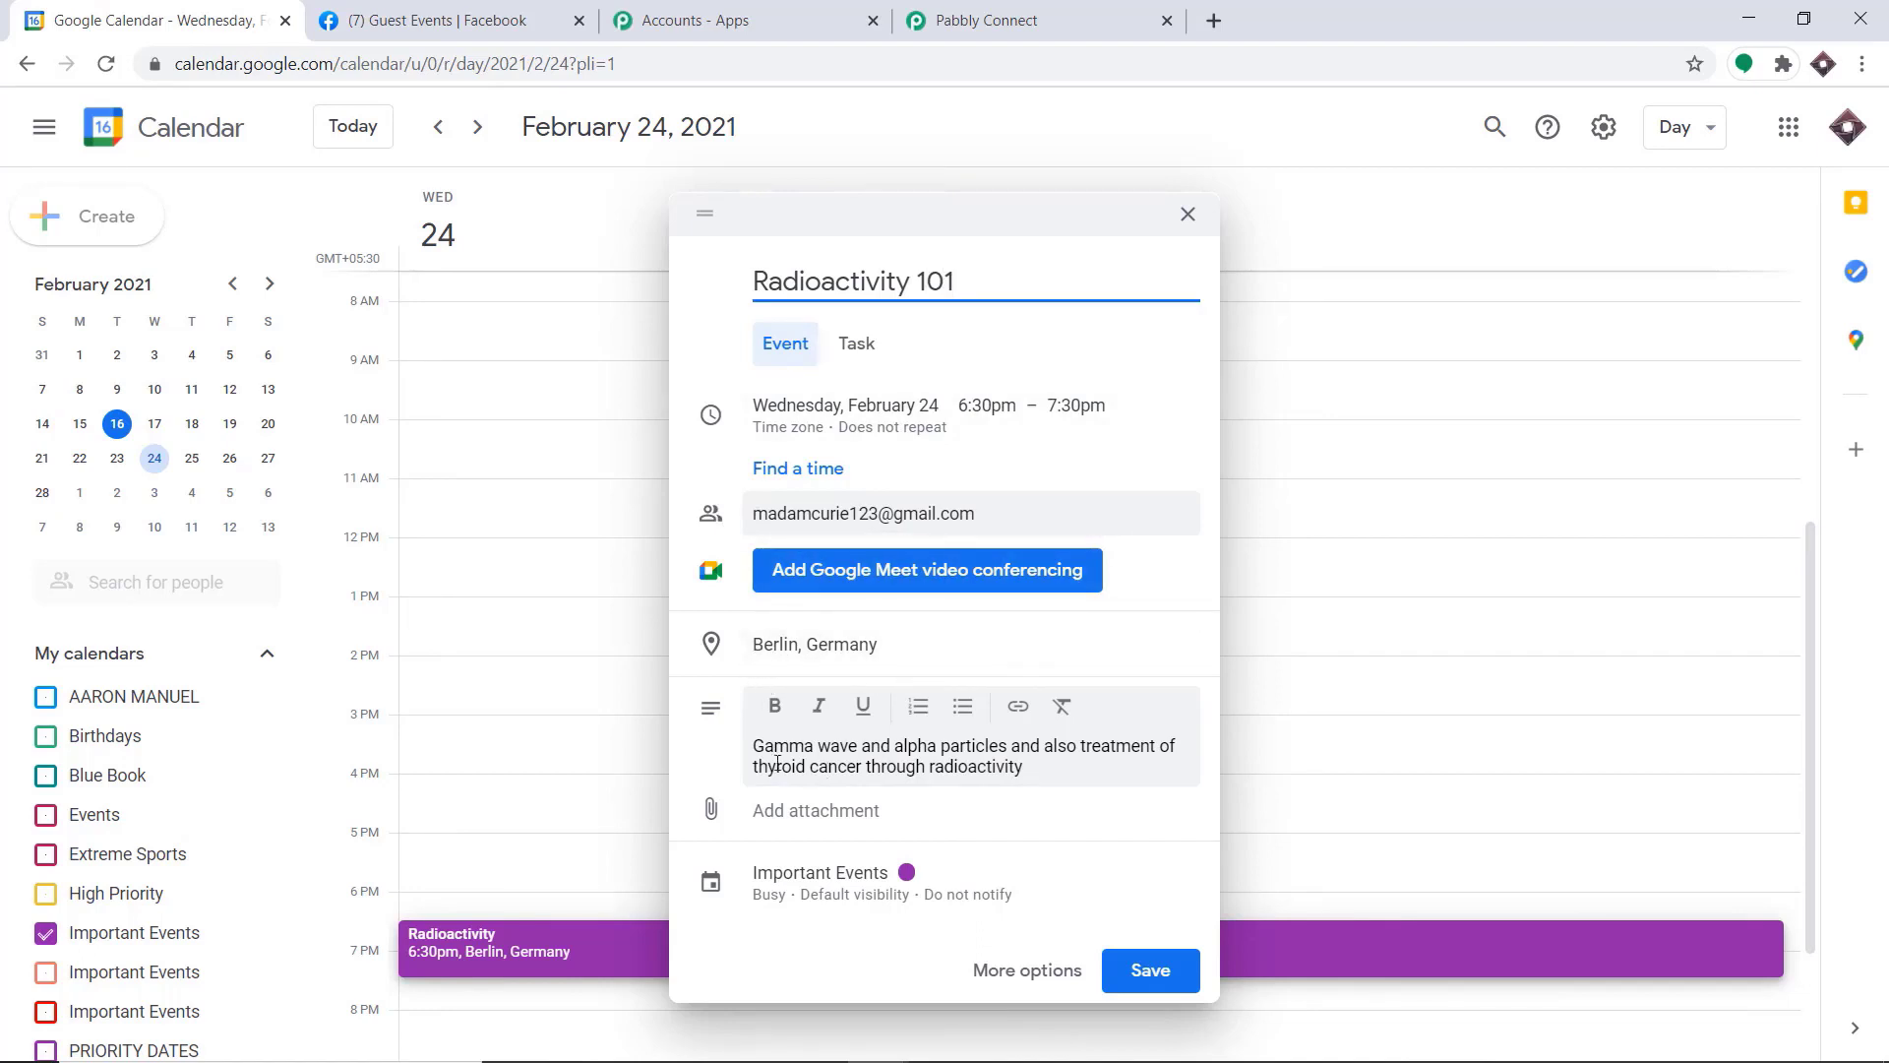
left_click(1147, 970)
left_click(1093, 628)
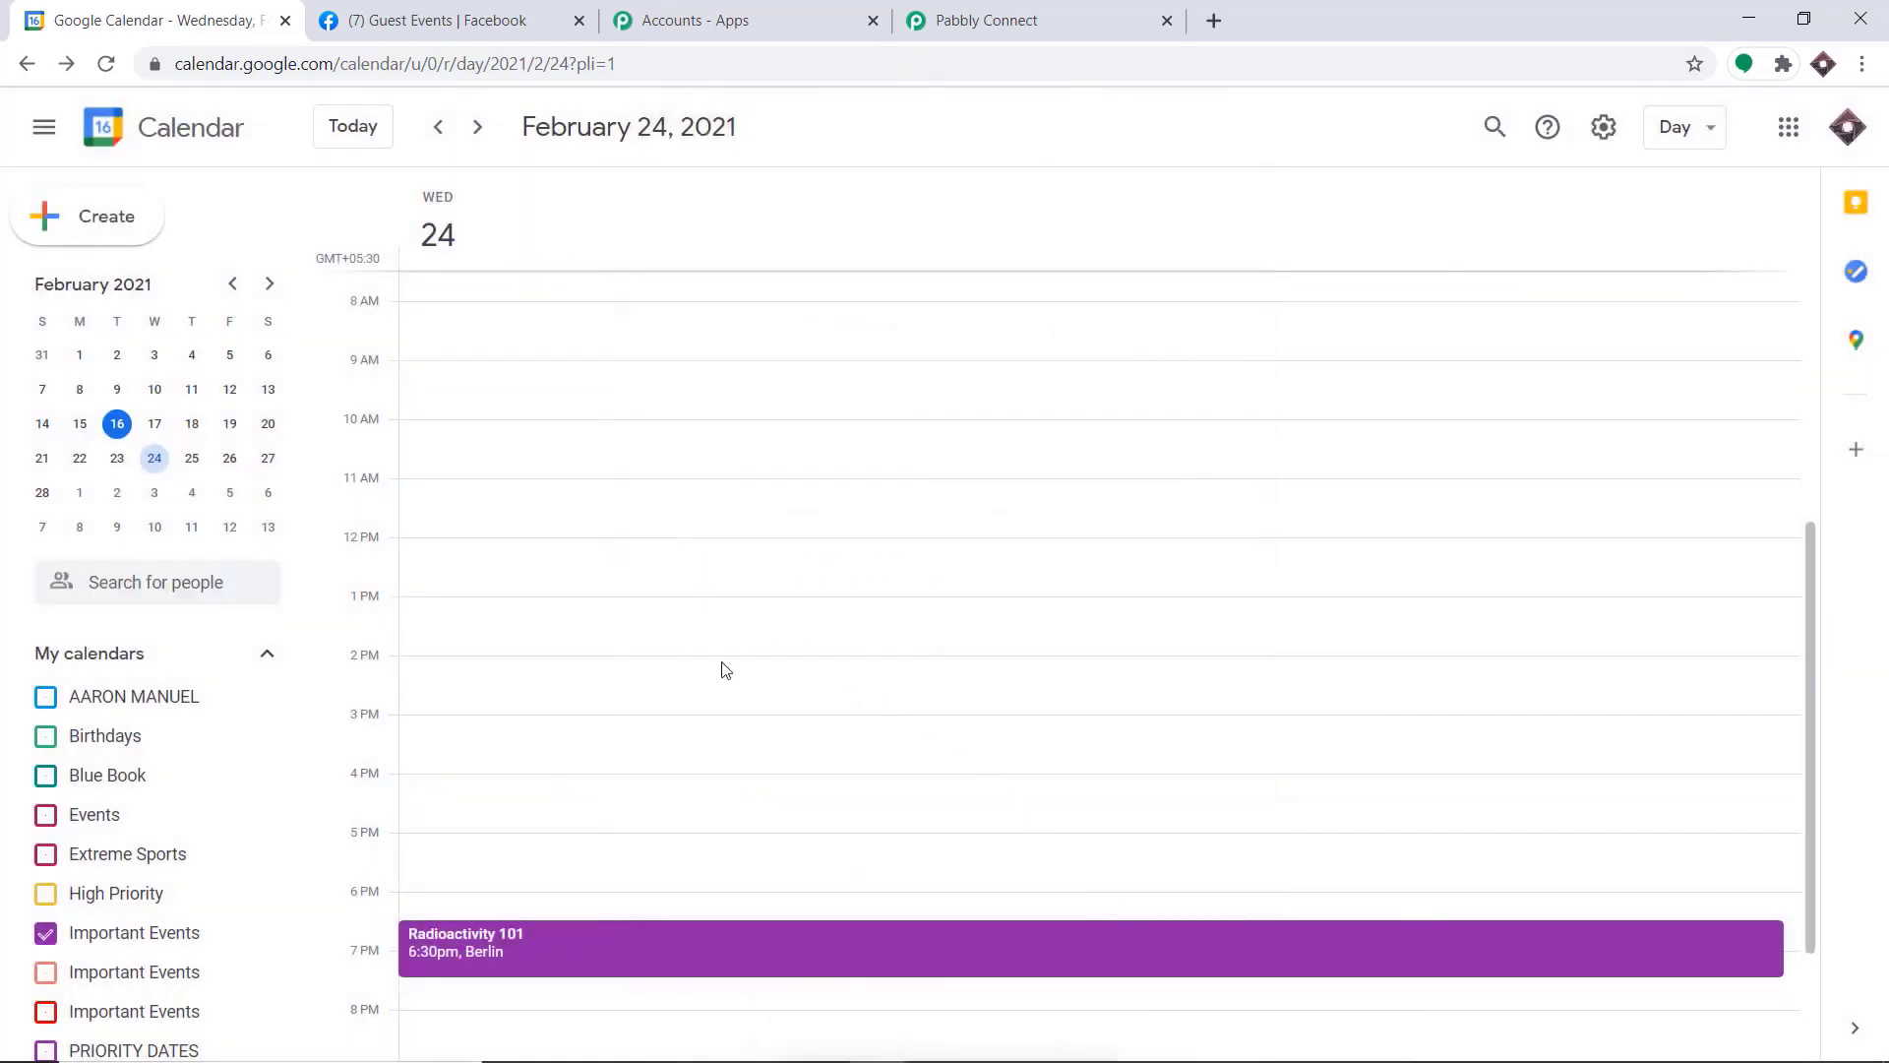
scroll(623, 696, "down", 2)
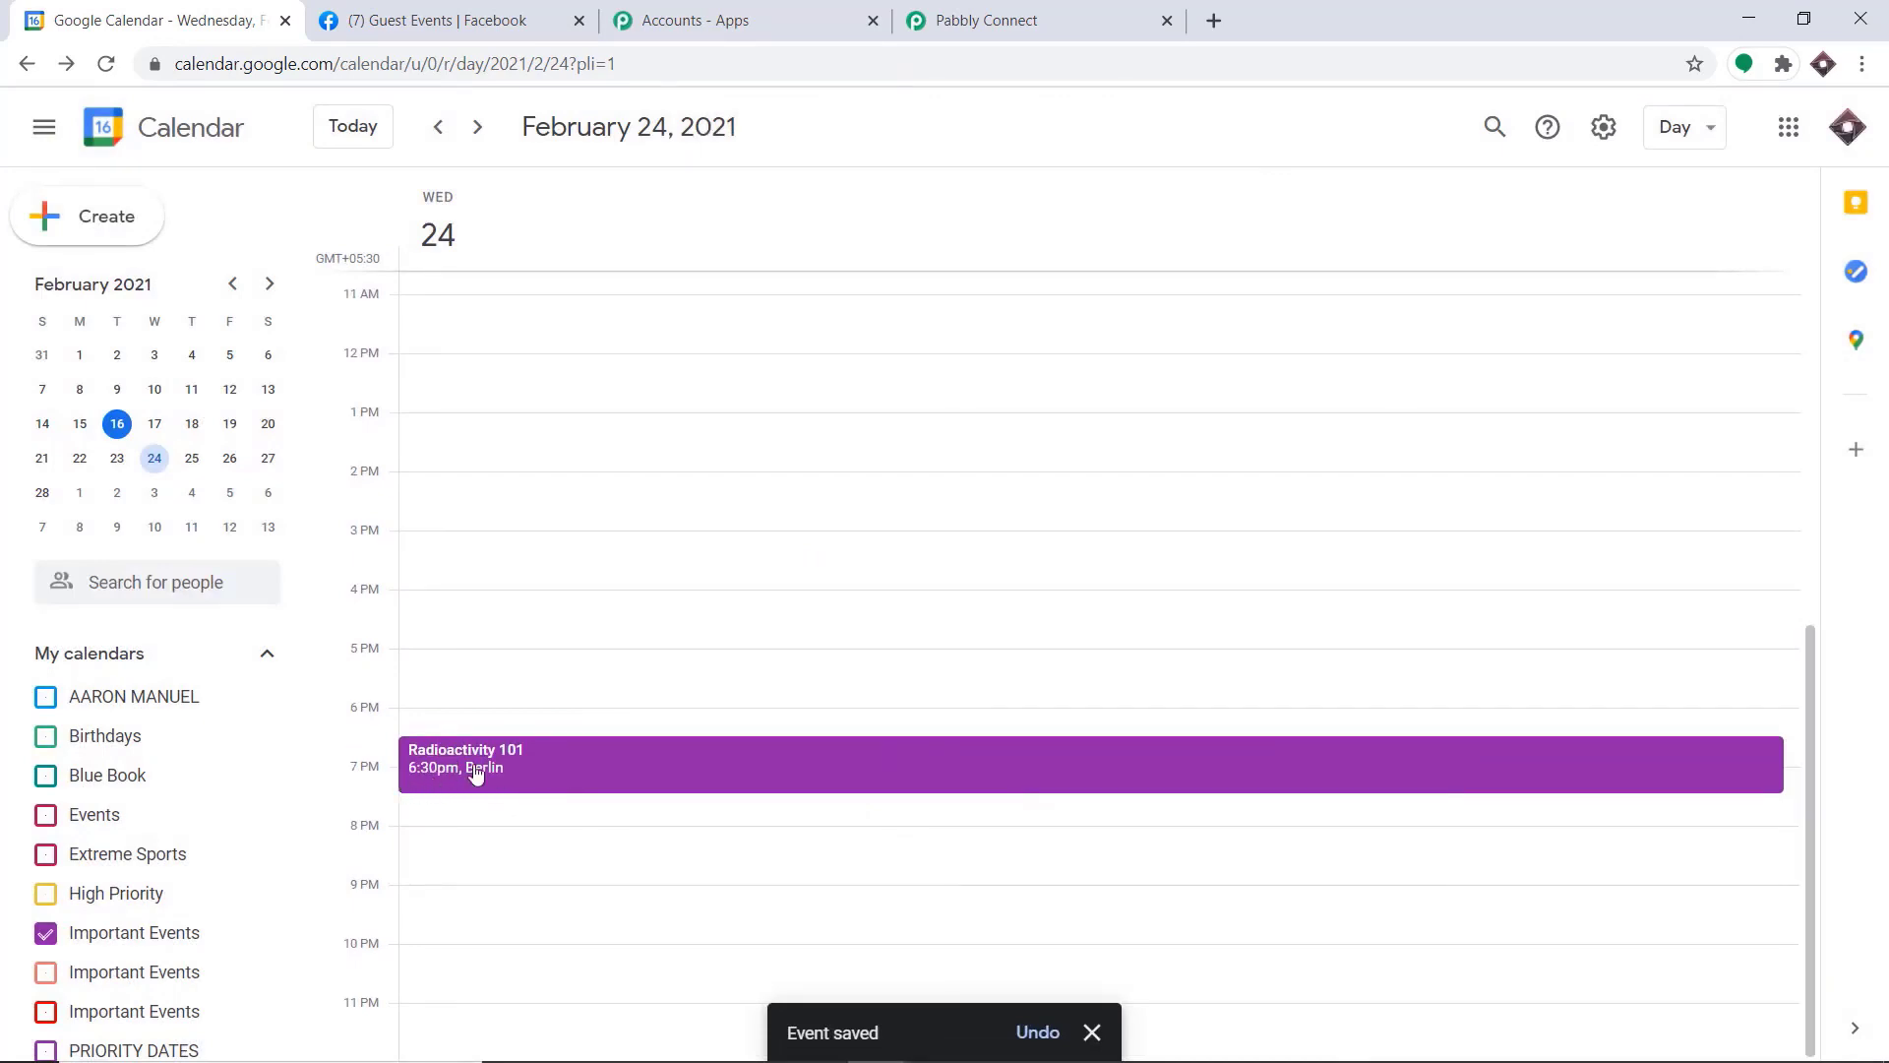
Switch to the Guest Events Facebook page, reload it and check the feed for a post about the Radioactivity 101 event
left_click(426, 19)
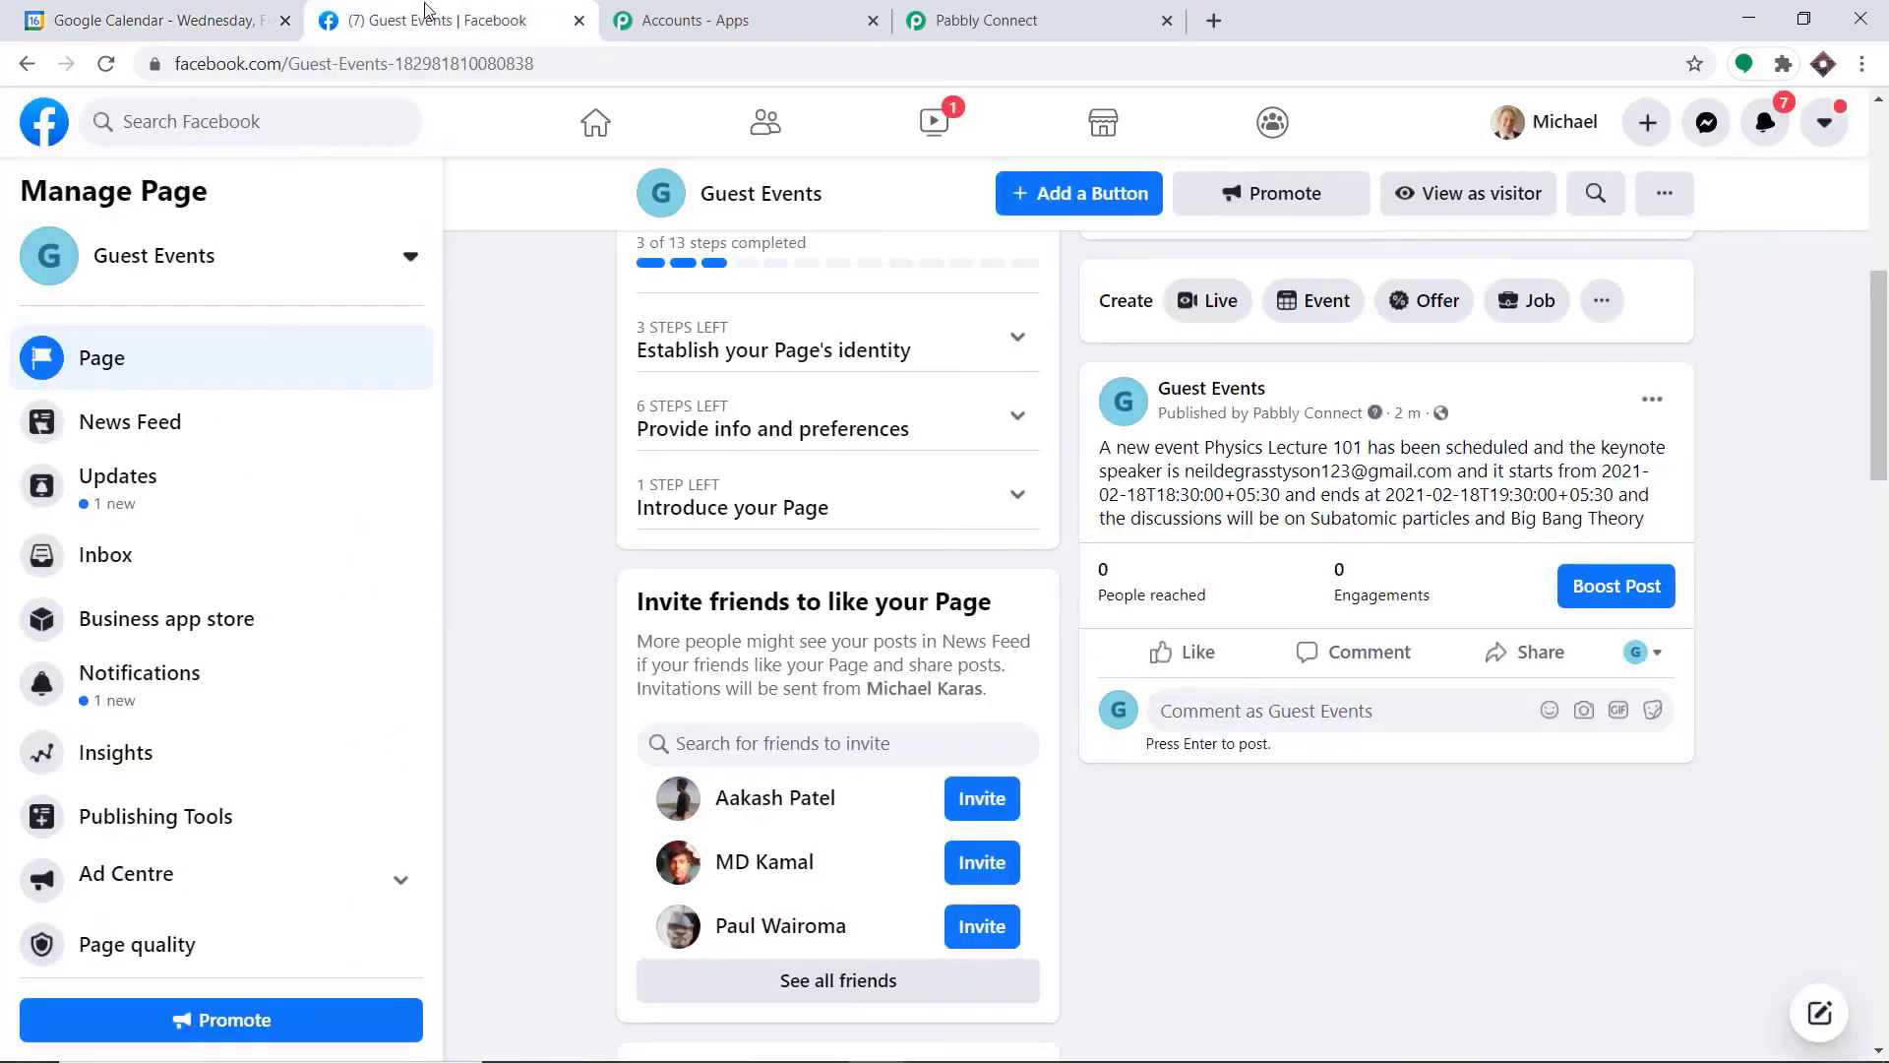
left_click(103, 64)
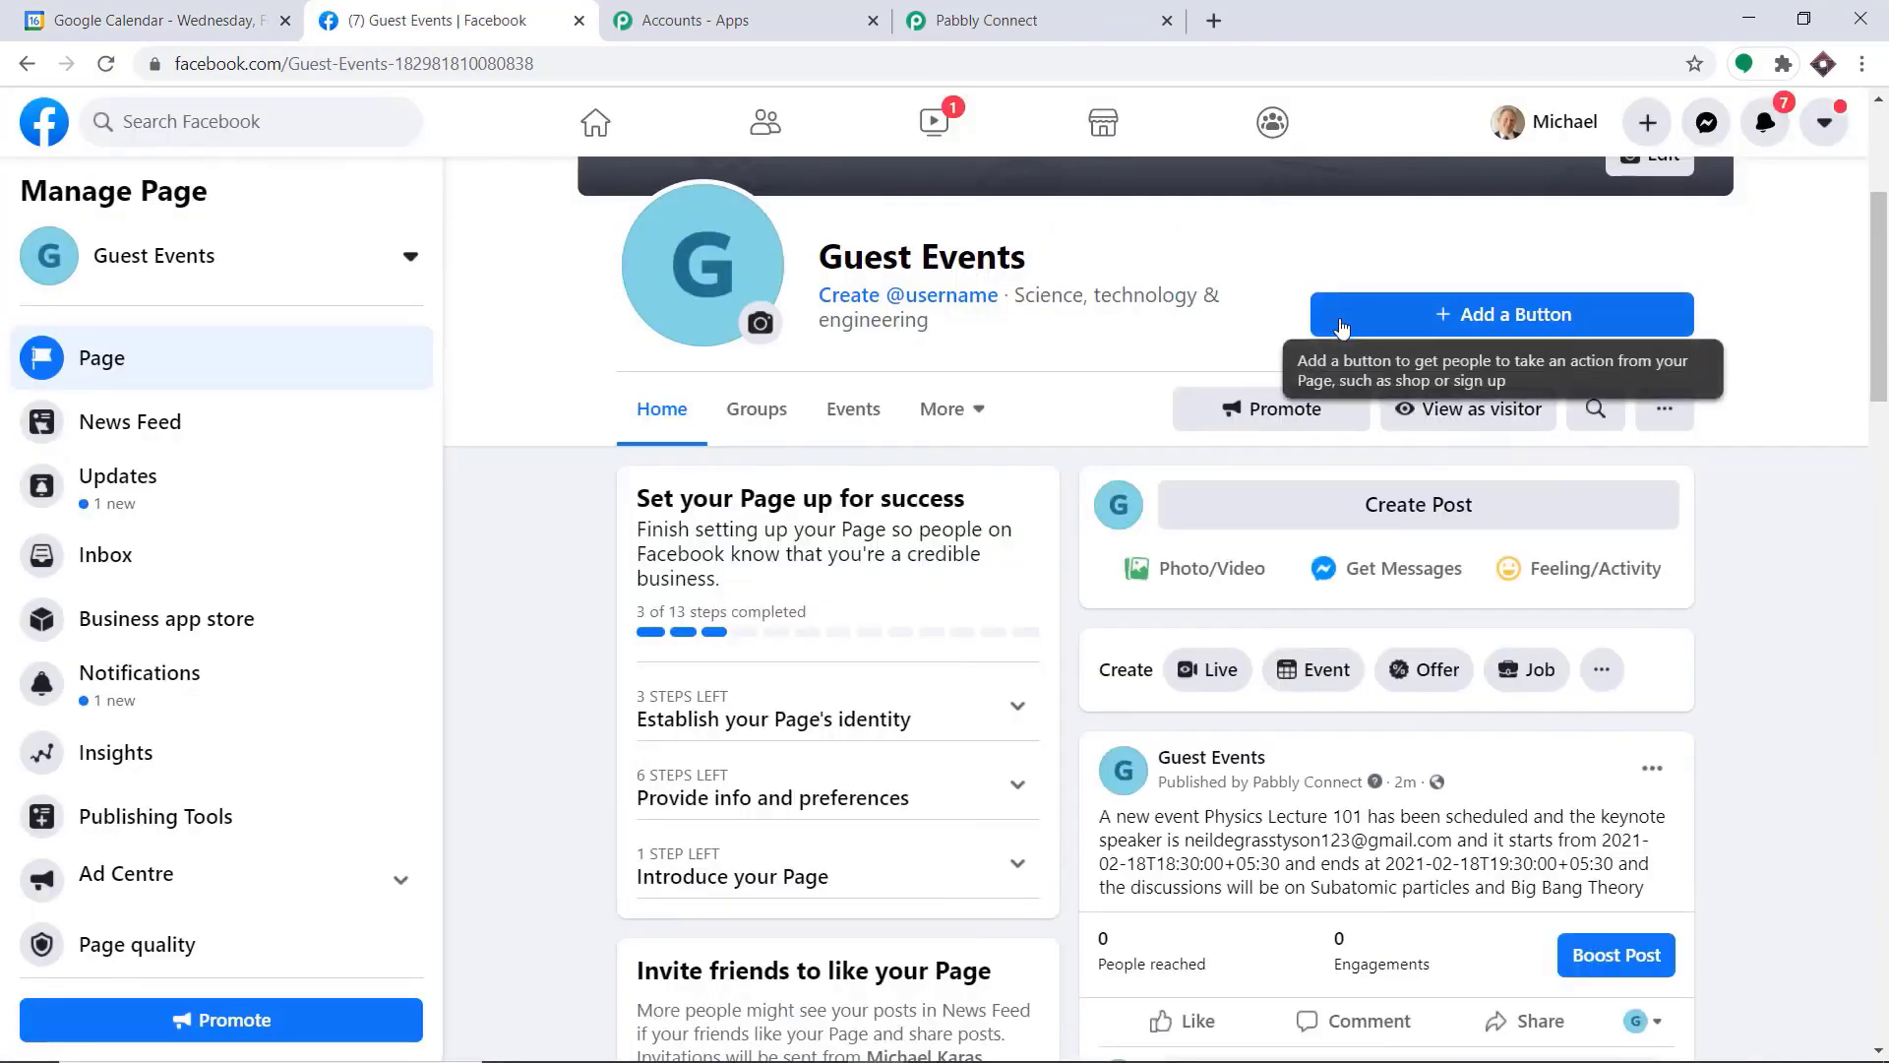
scroll(1397, 660, "down", 4)
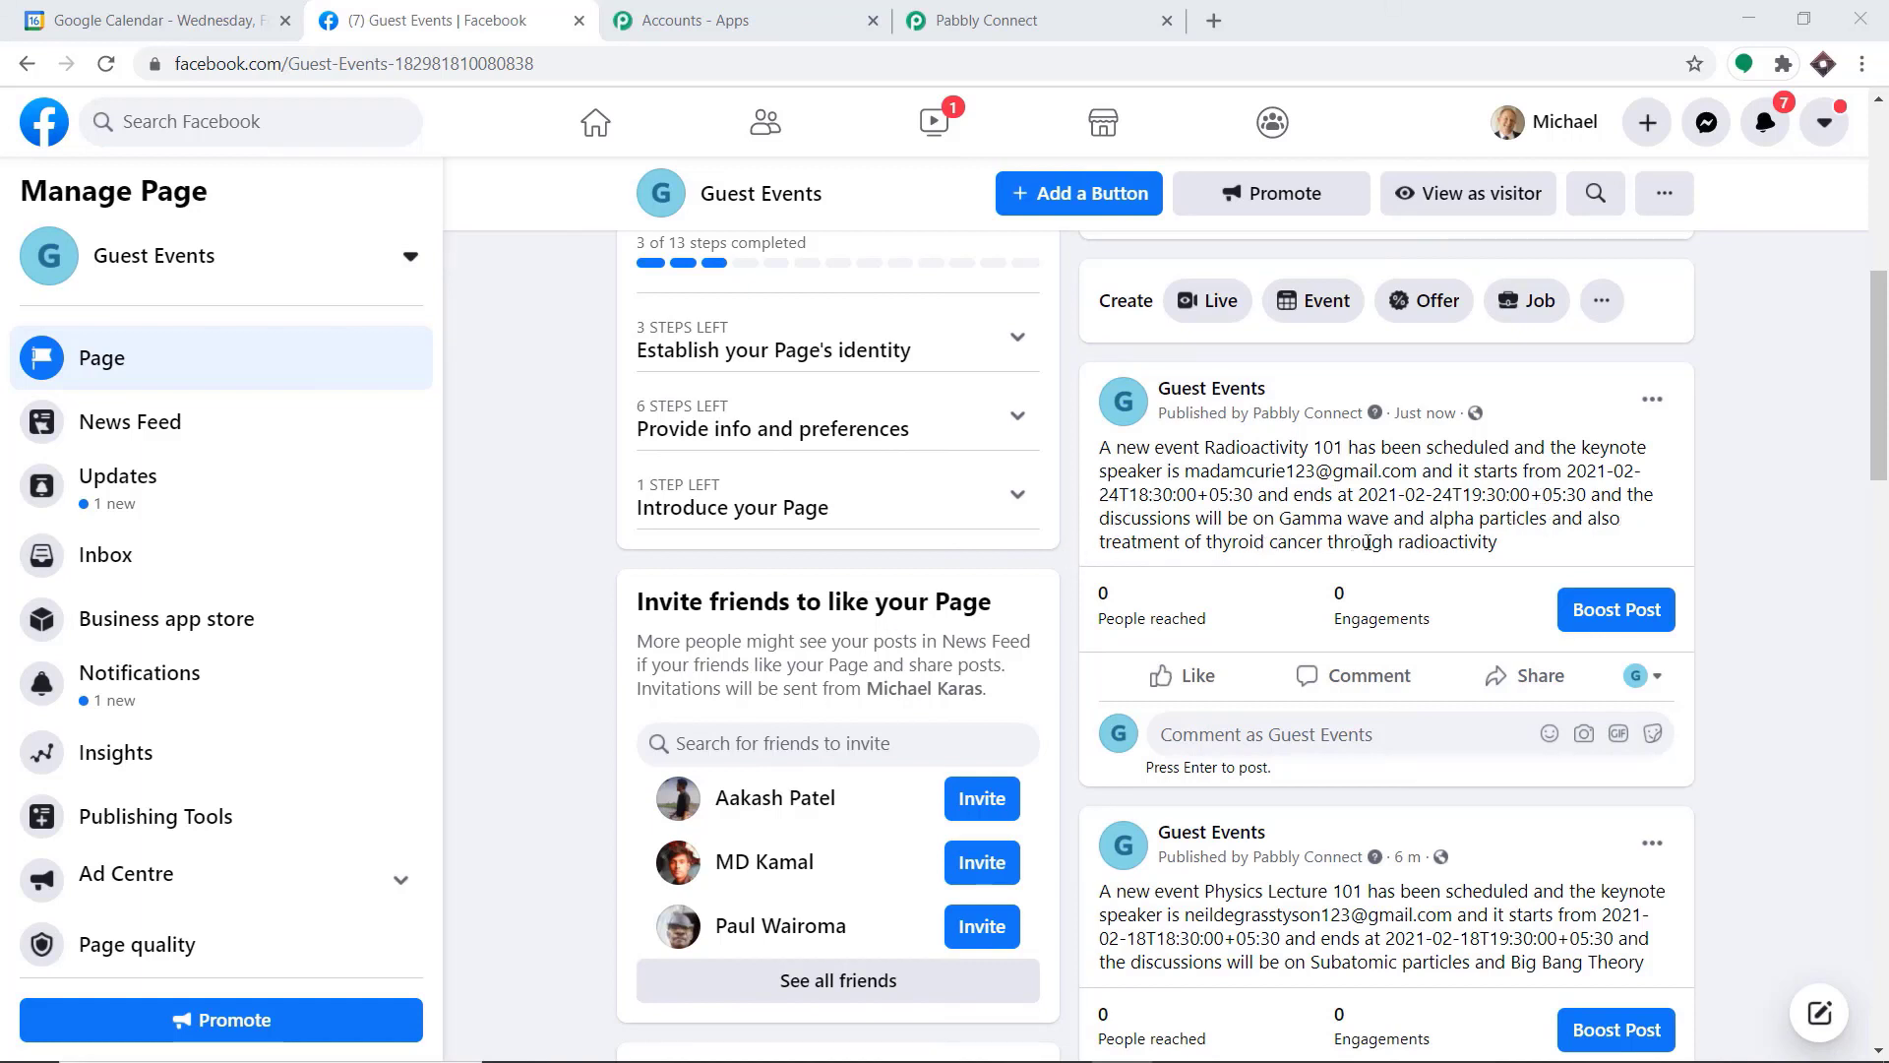
scroll(1417, 592, "up", 3)
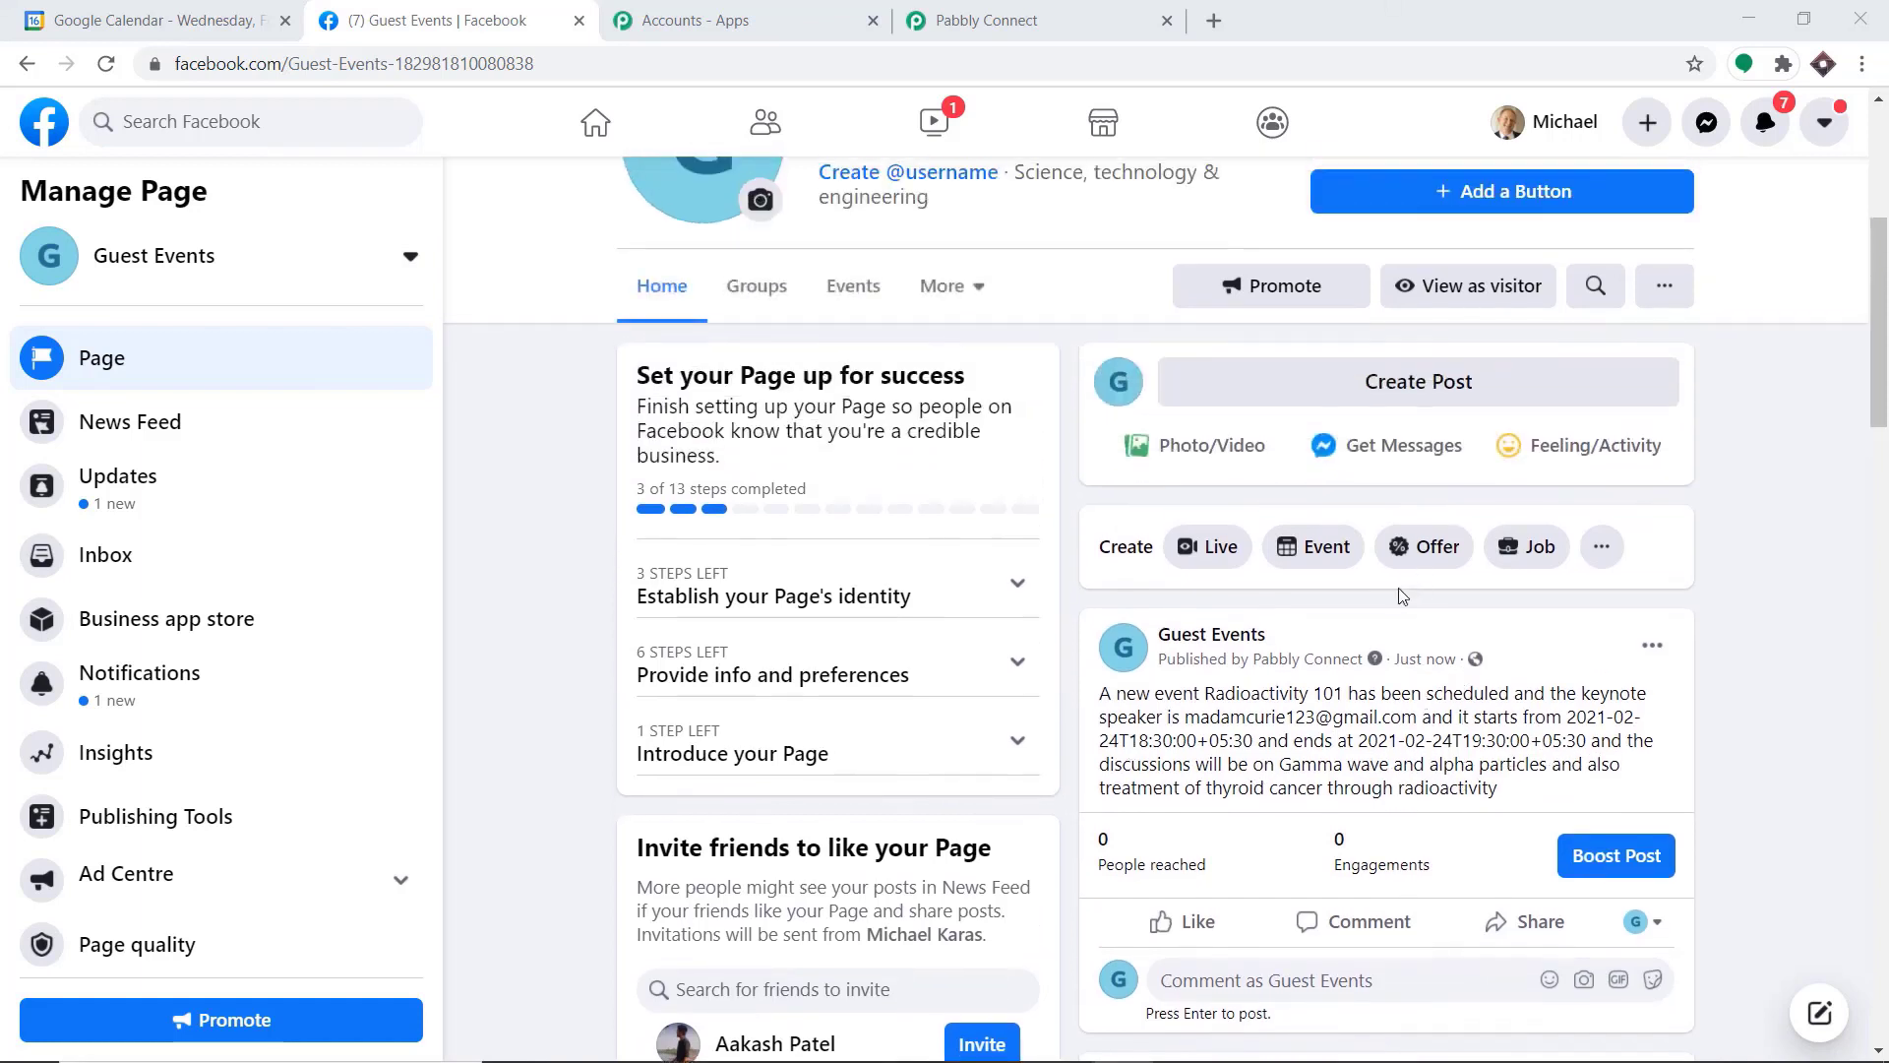
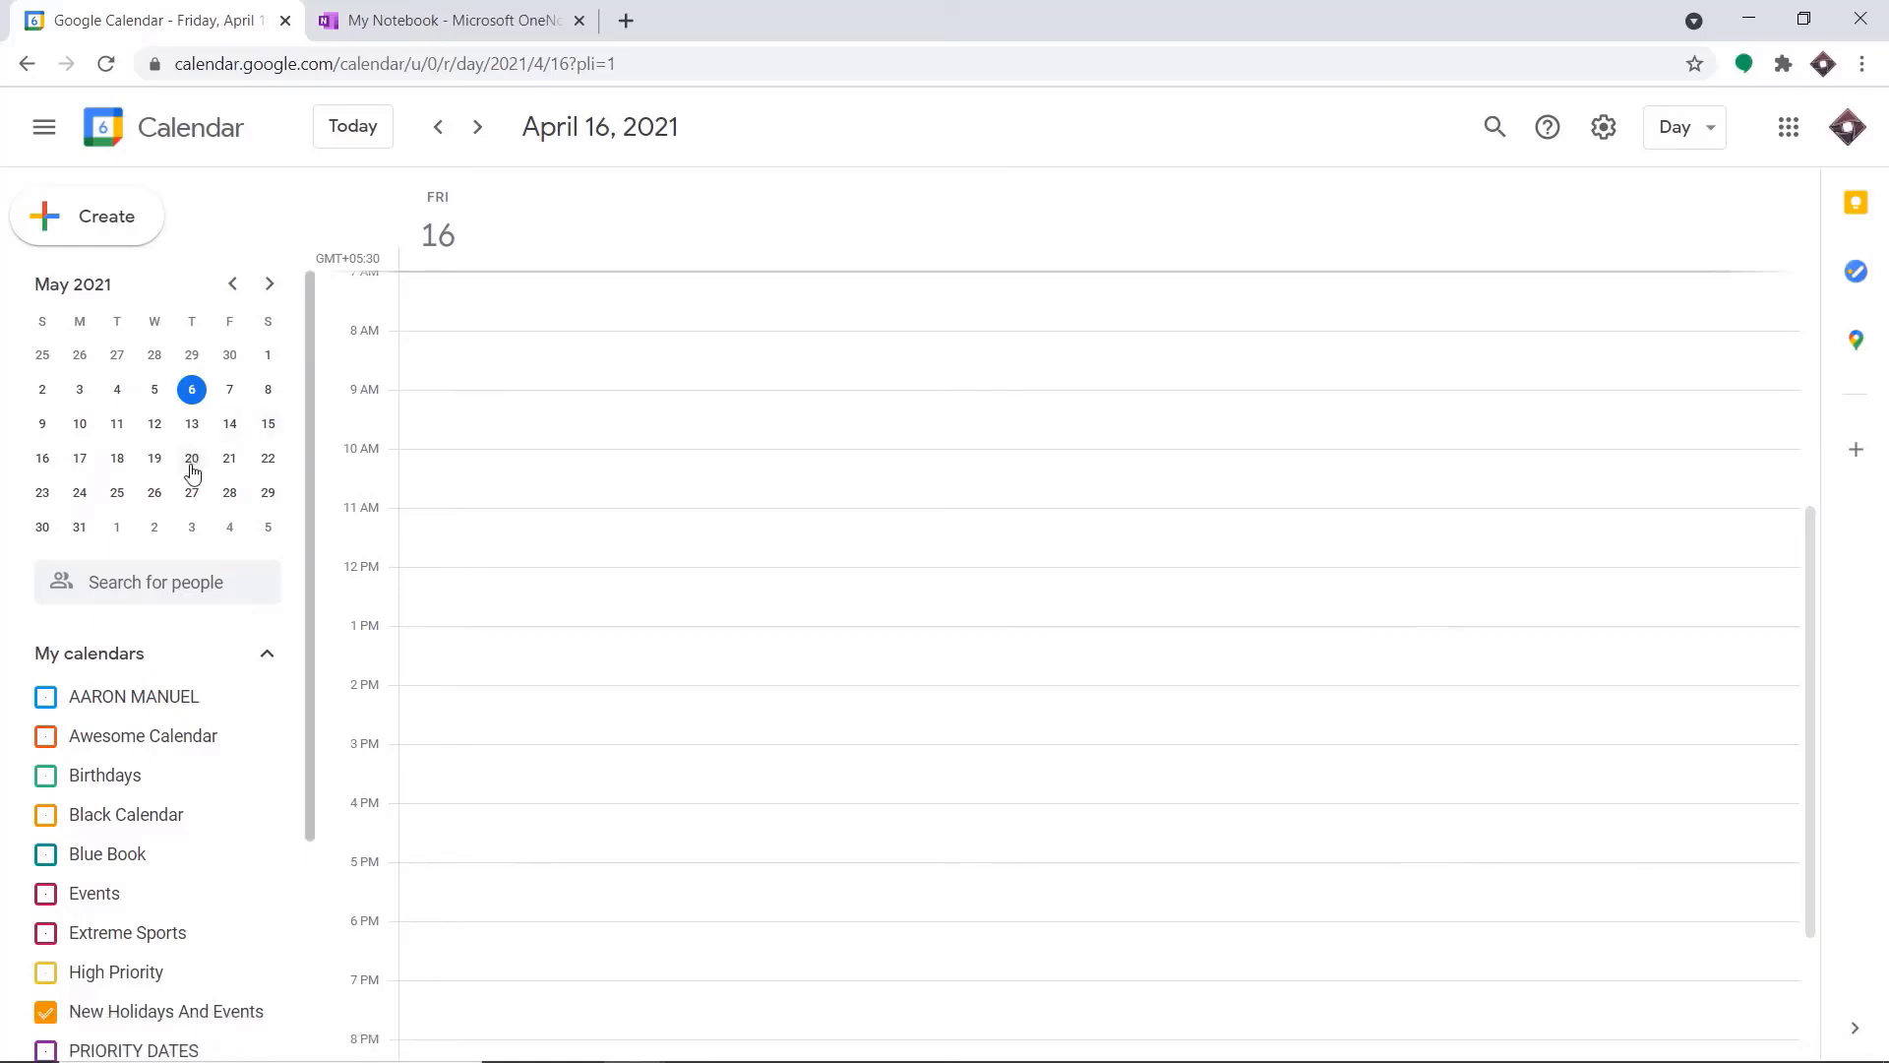
Start a new Google Calendar event on June 10, 2021, 8:00am to 9:00am, titled "Upgrade All Windows In Office"
left_click(269, 284)
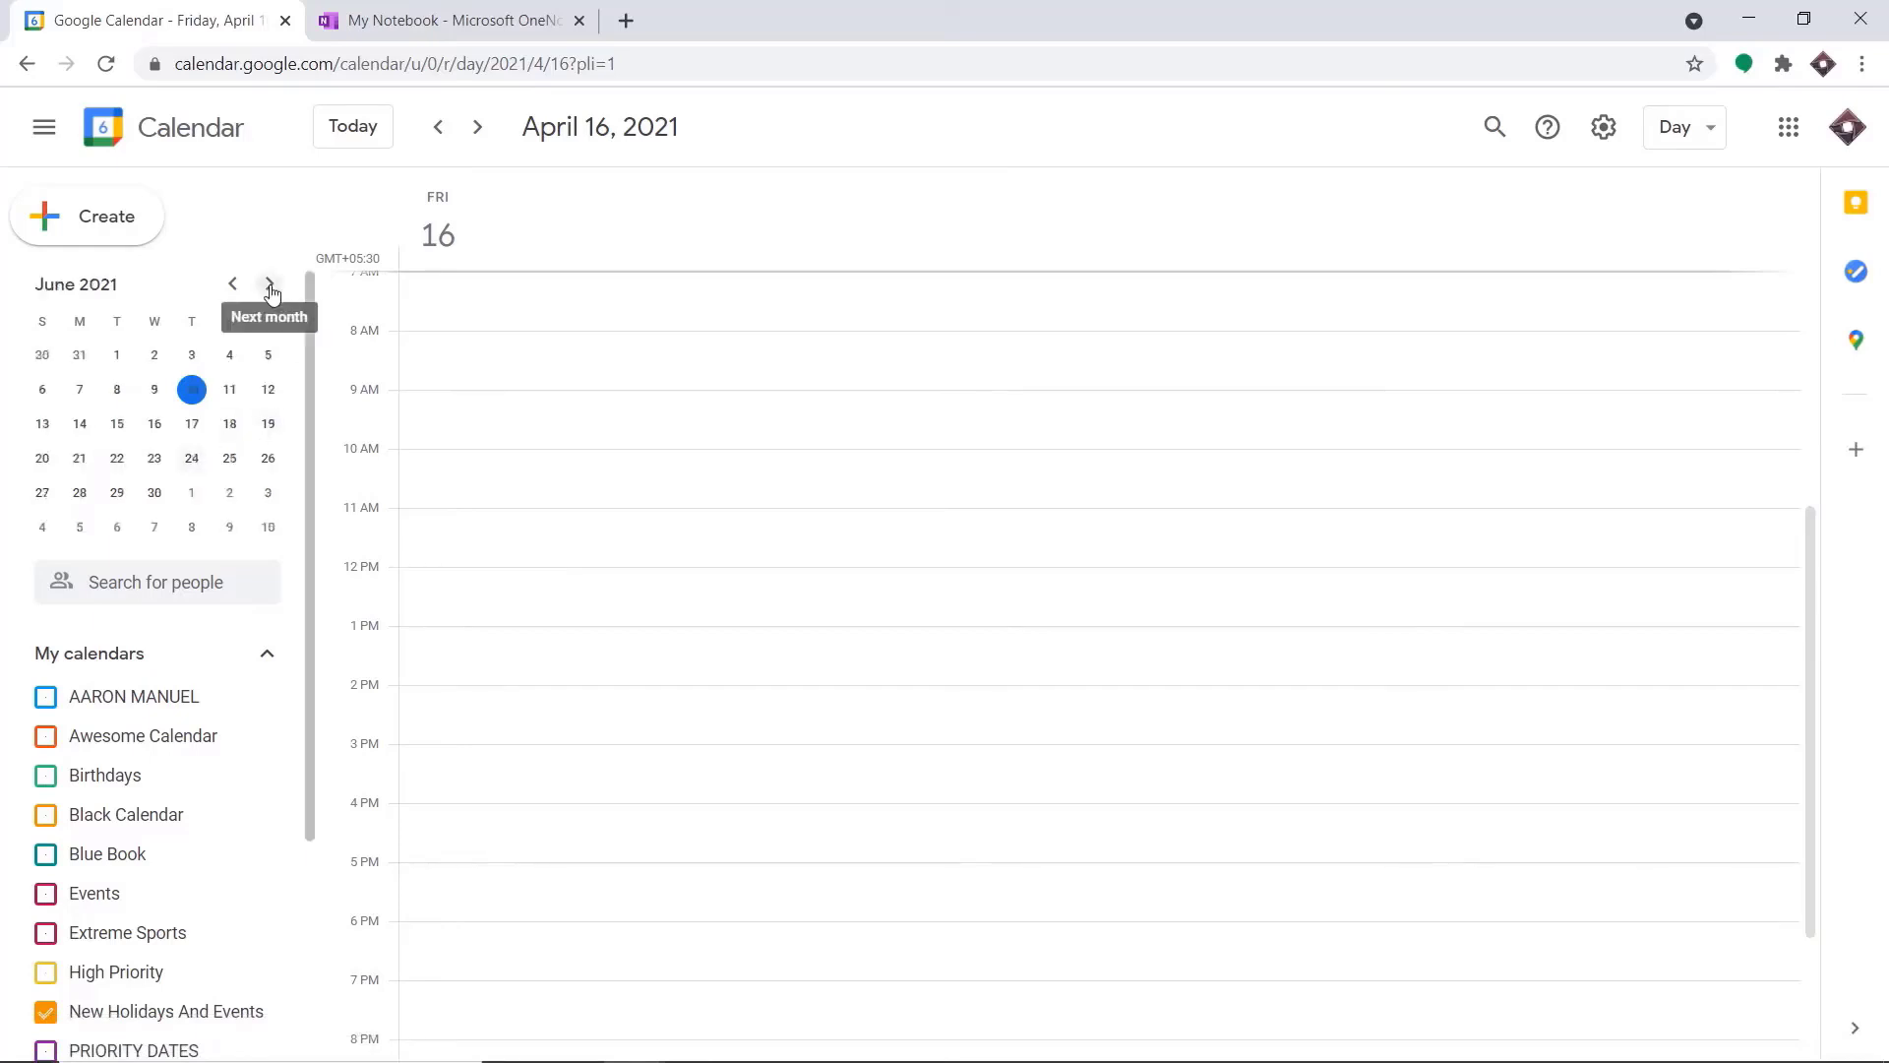
left_click(193, 391)
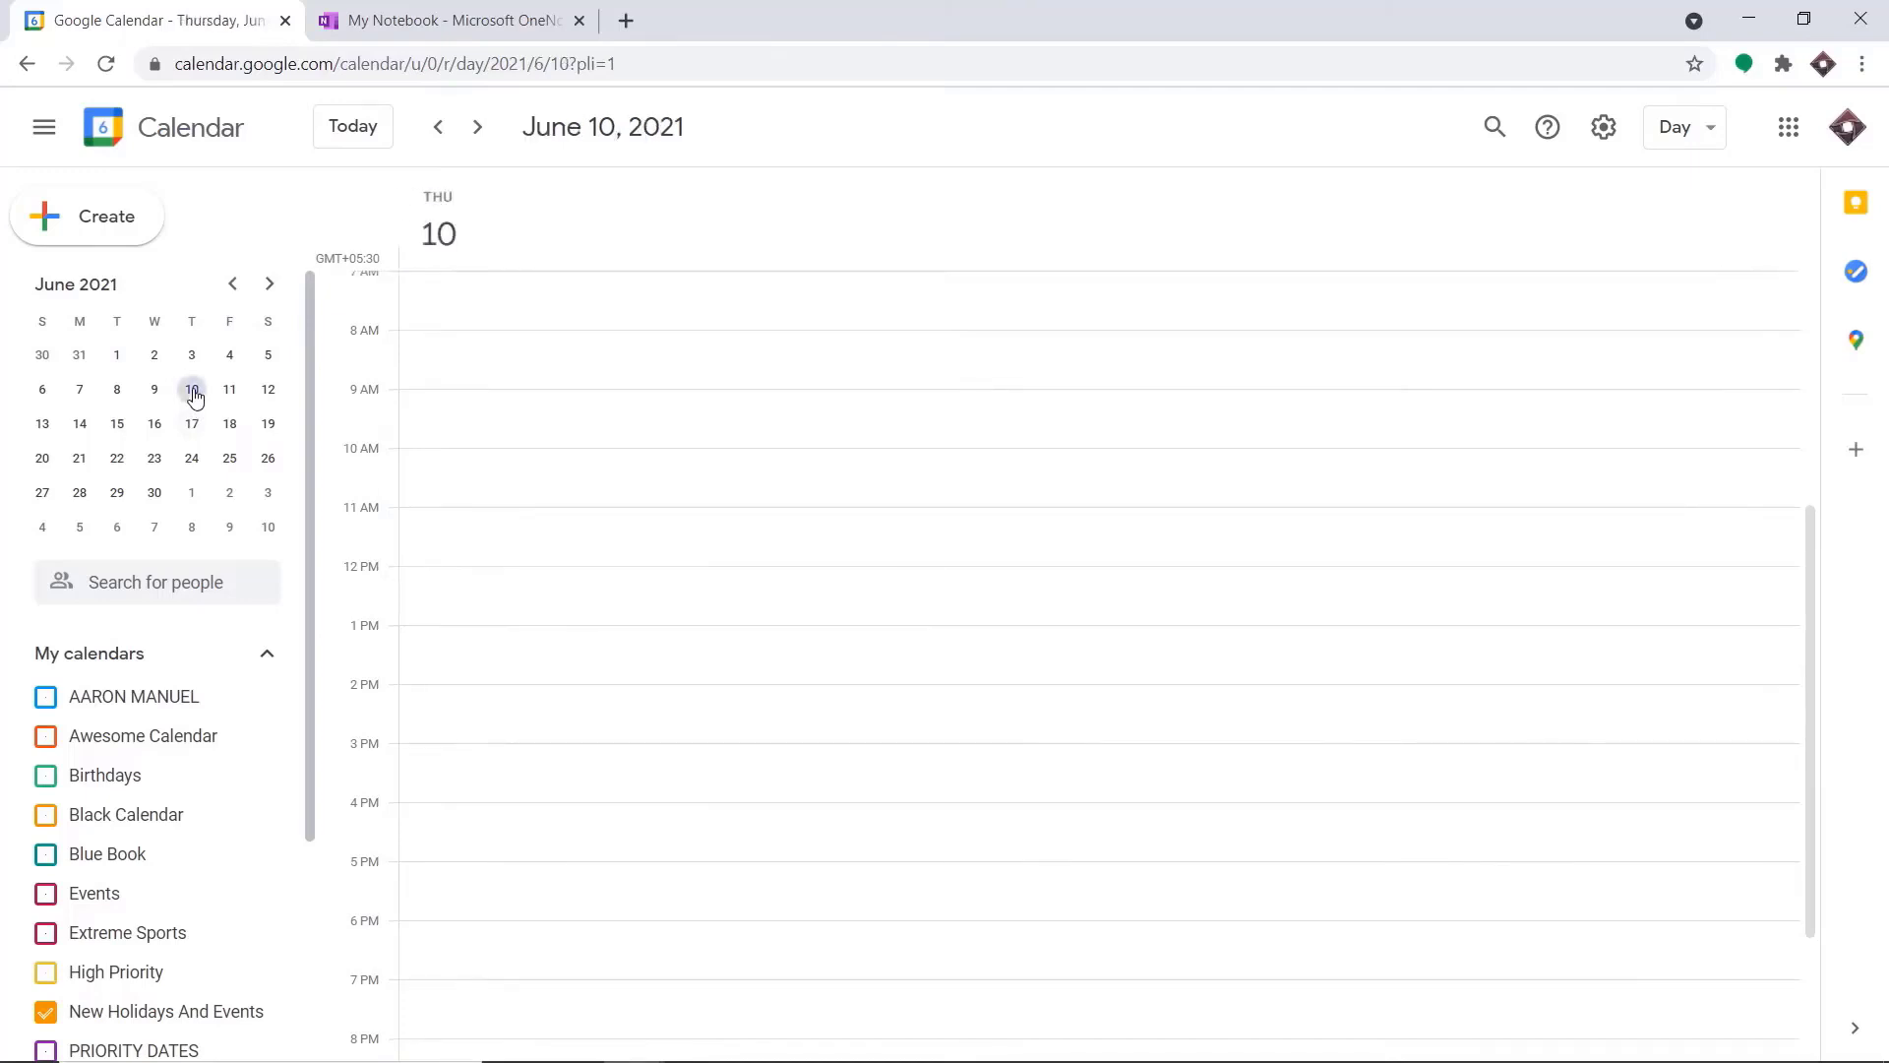
left_click(536, 336)
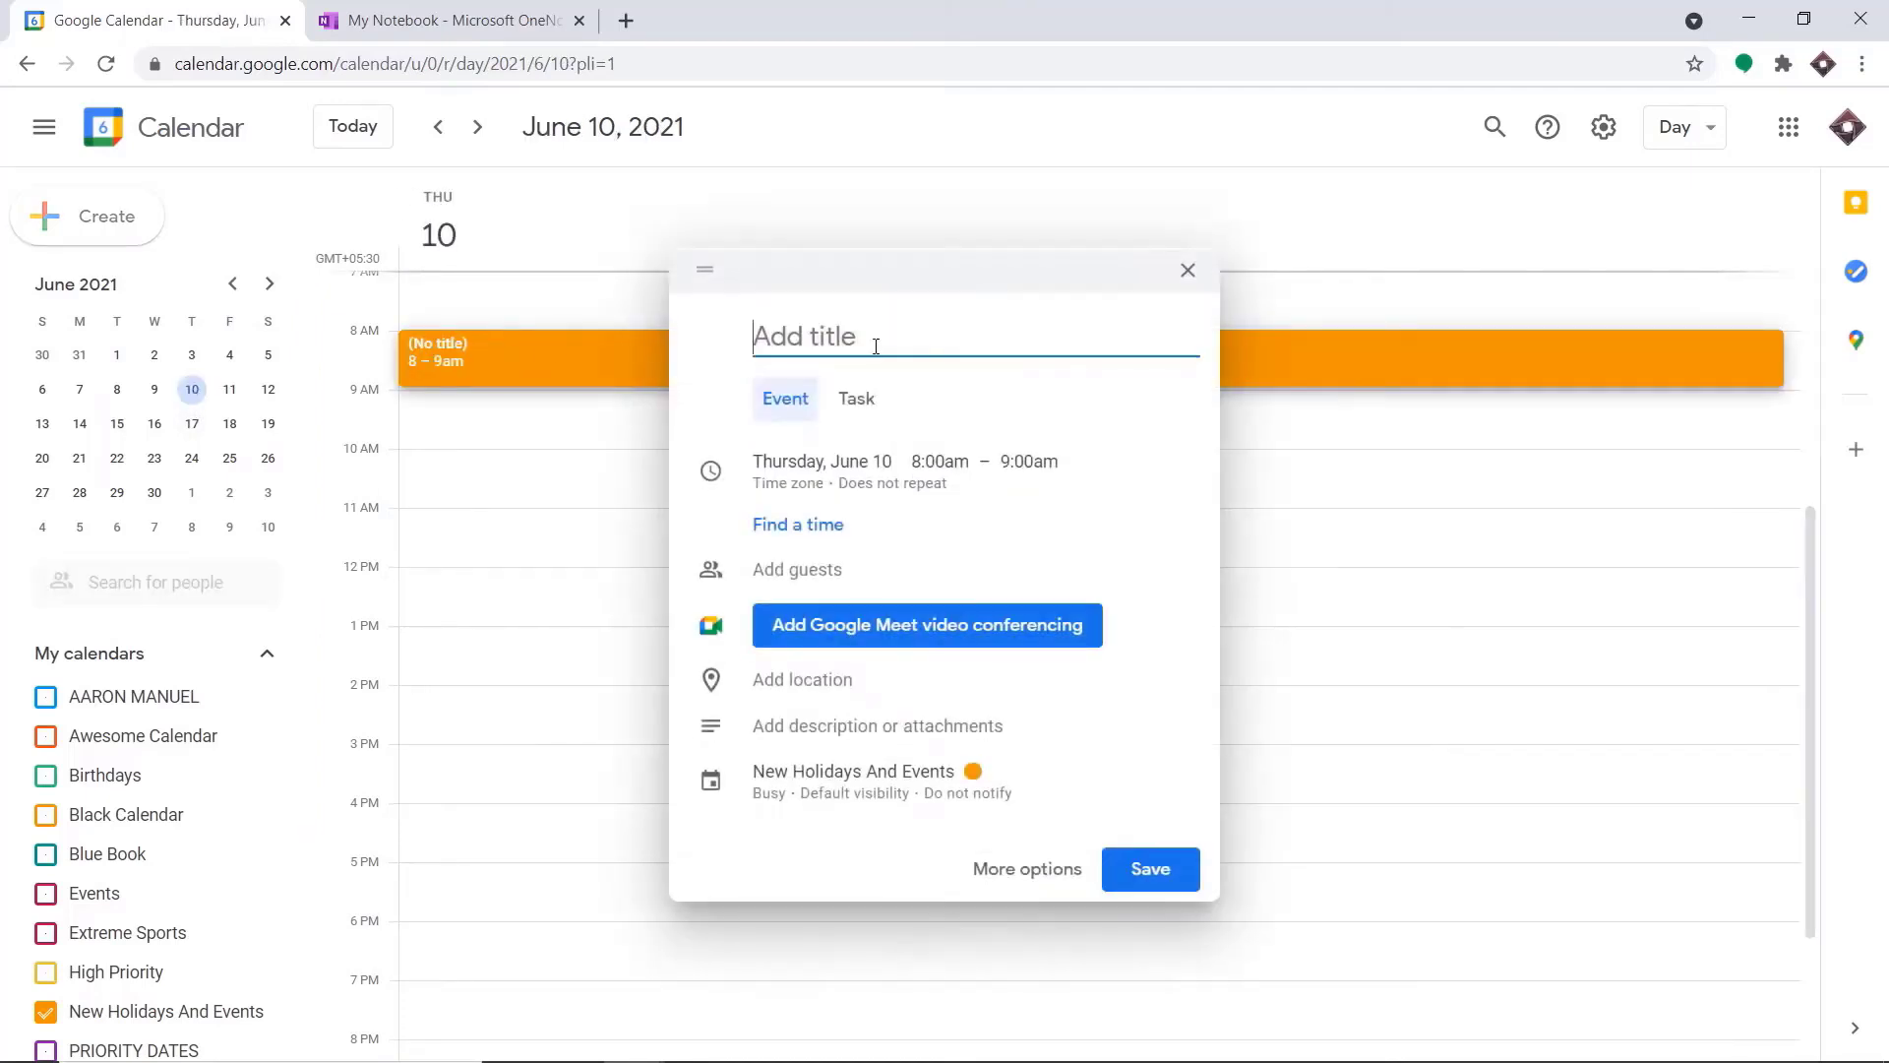
type("Upgrade All Wi")
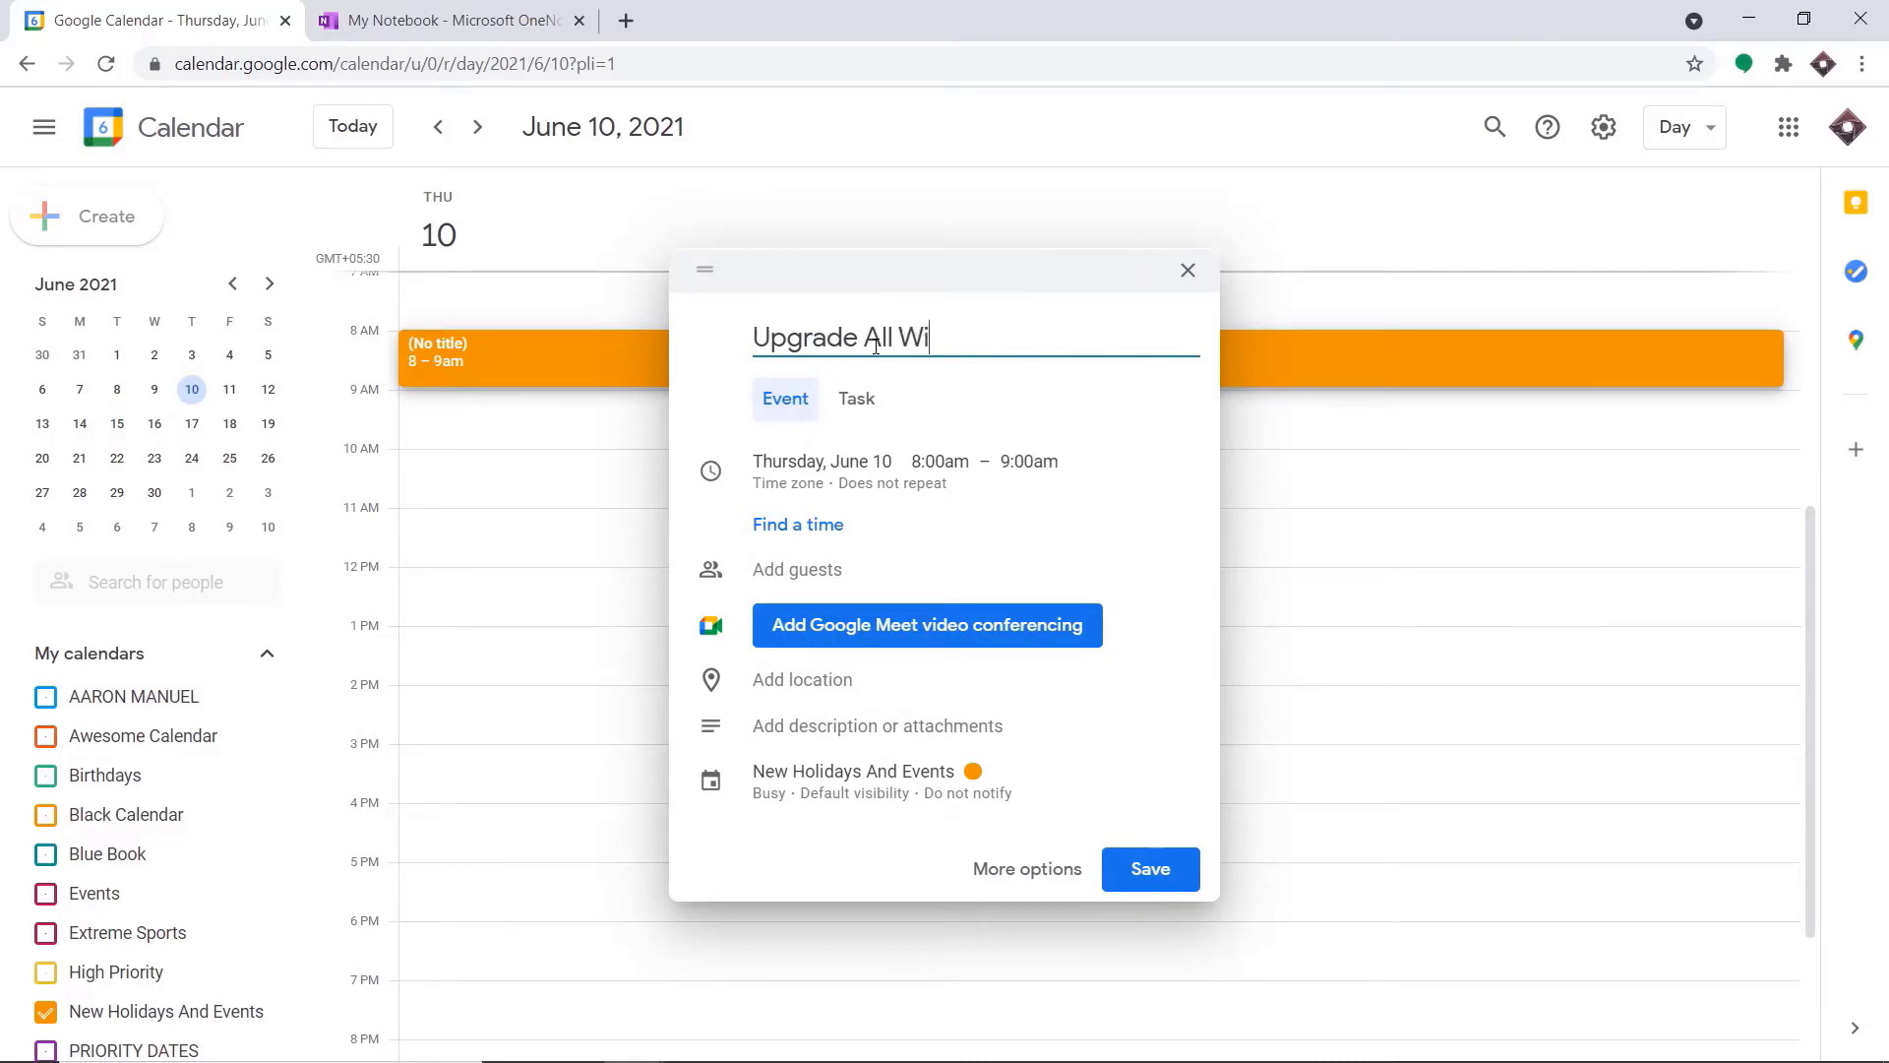
type("ndows In Office")
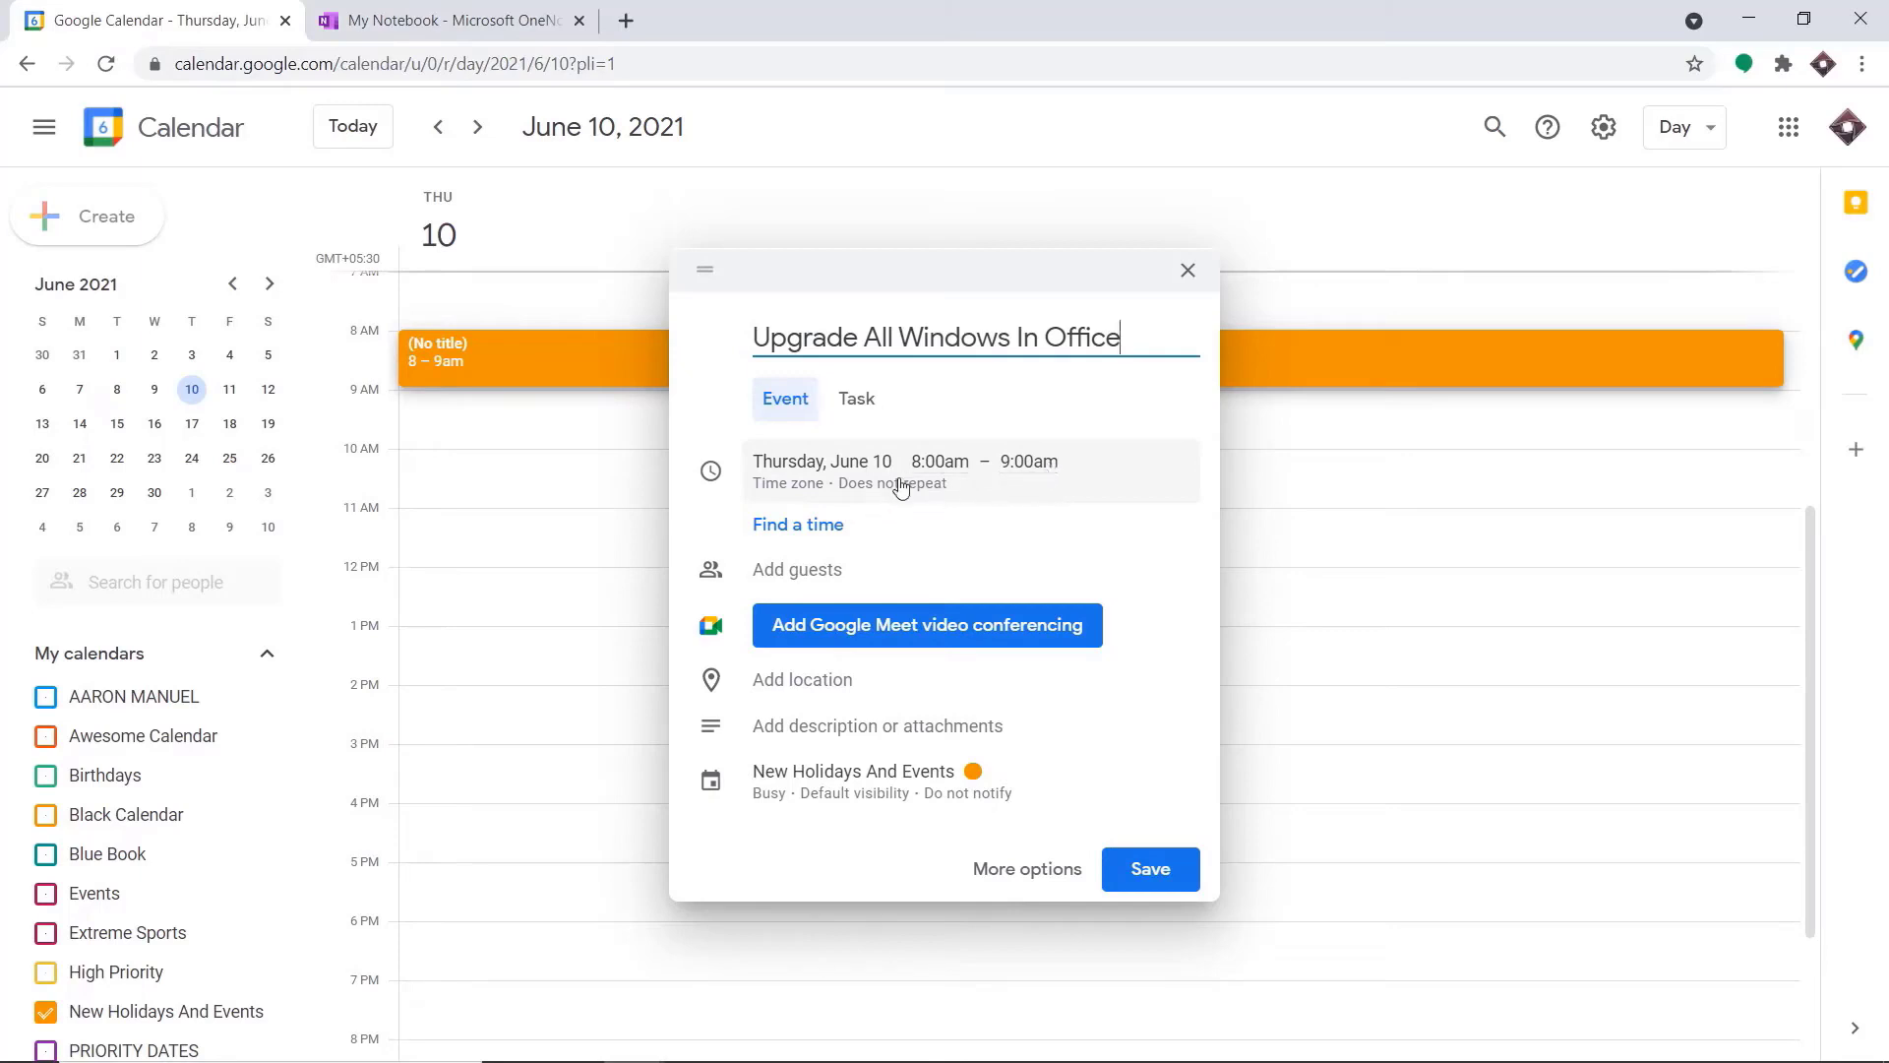
Add the first suggested contact as the event's guest and remove the Google Meet video conferencing
left_click(815, 574)
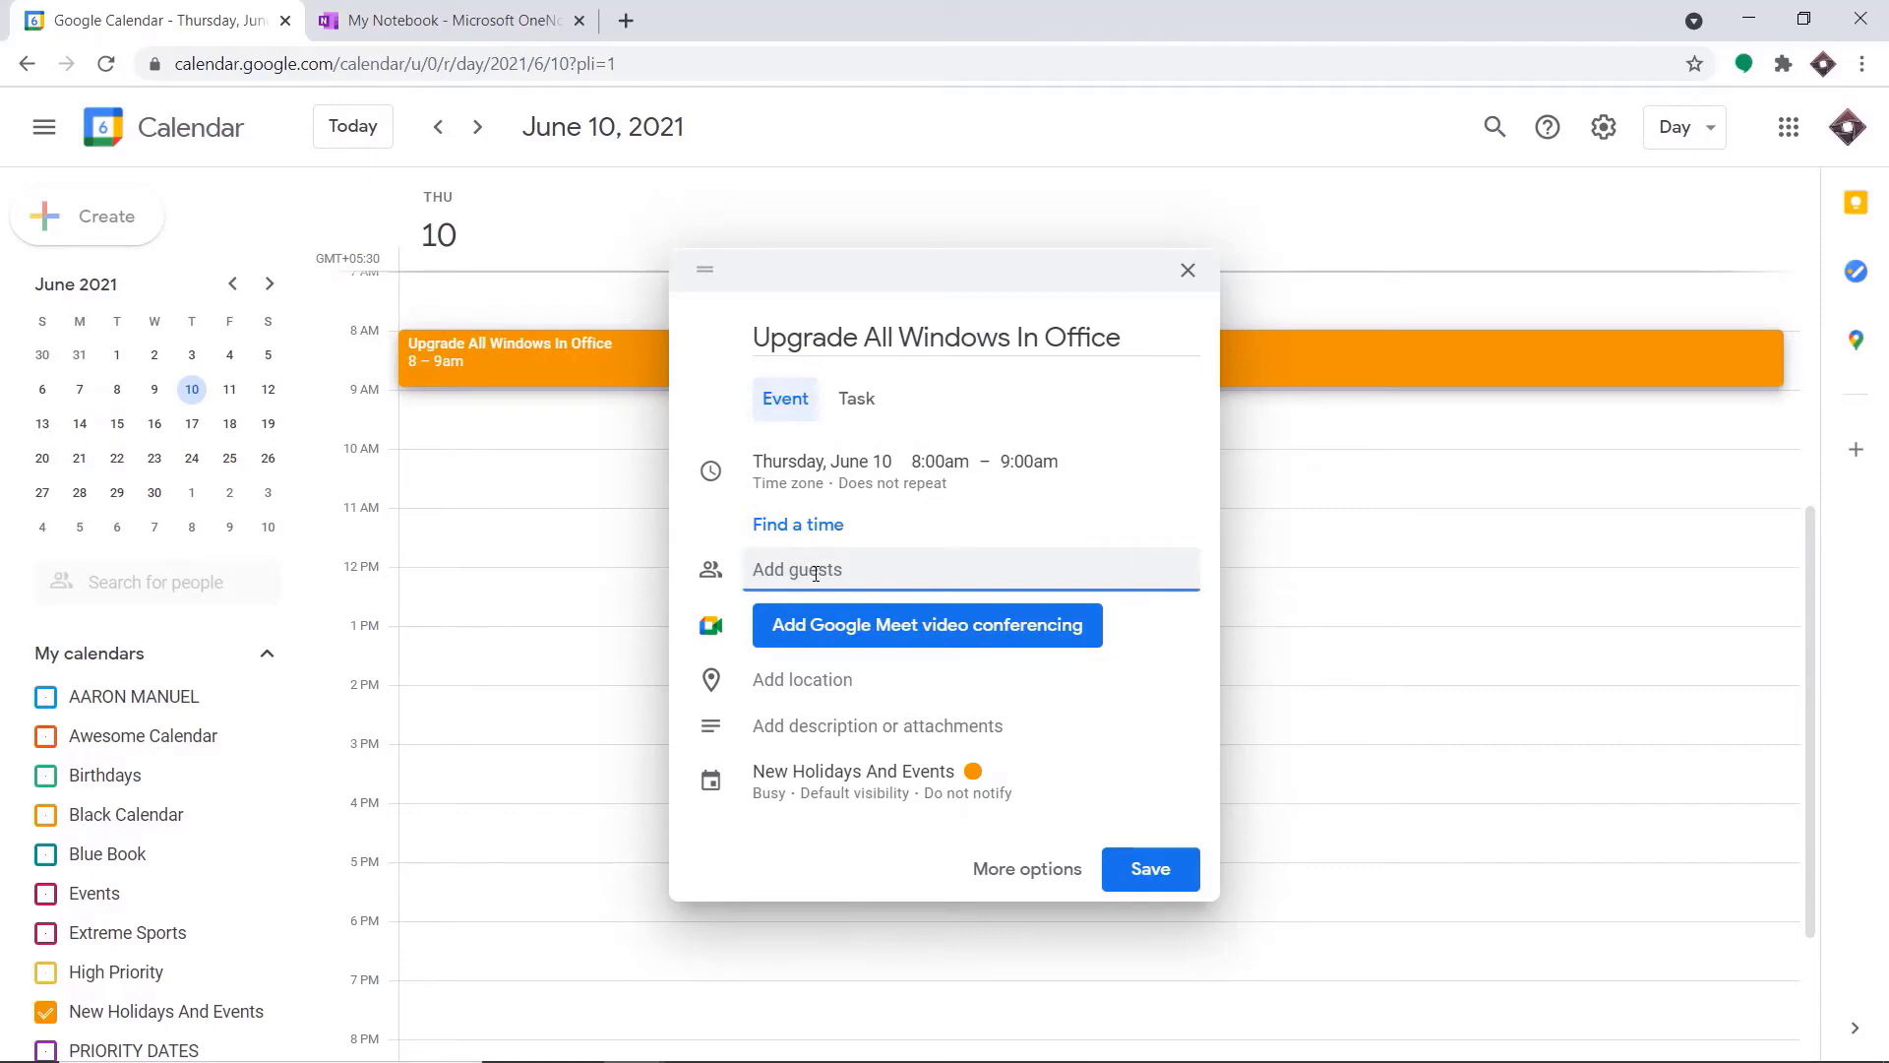
type("elon")
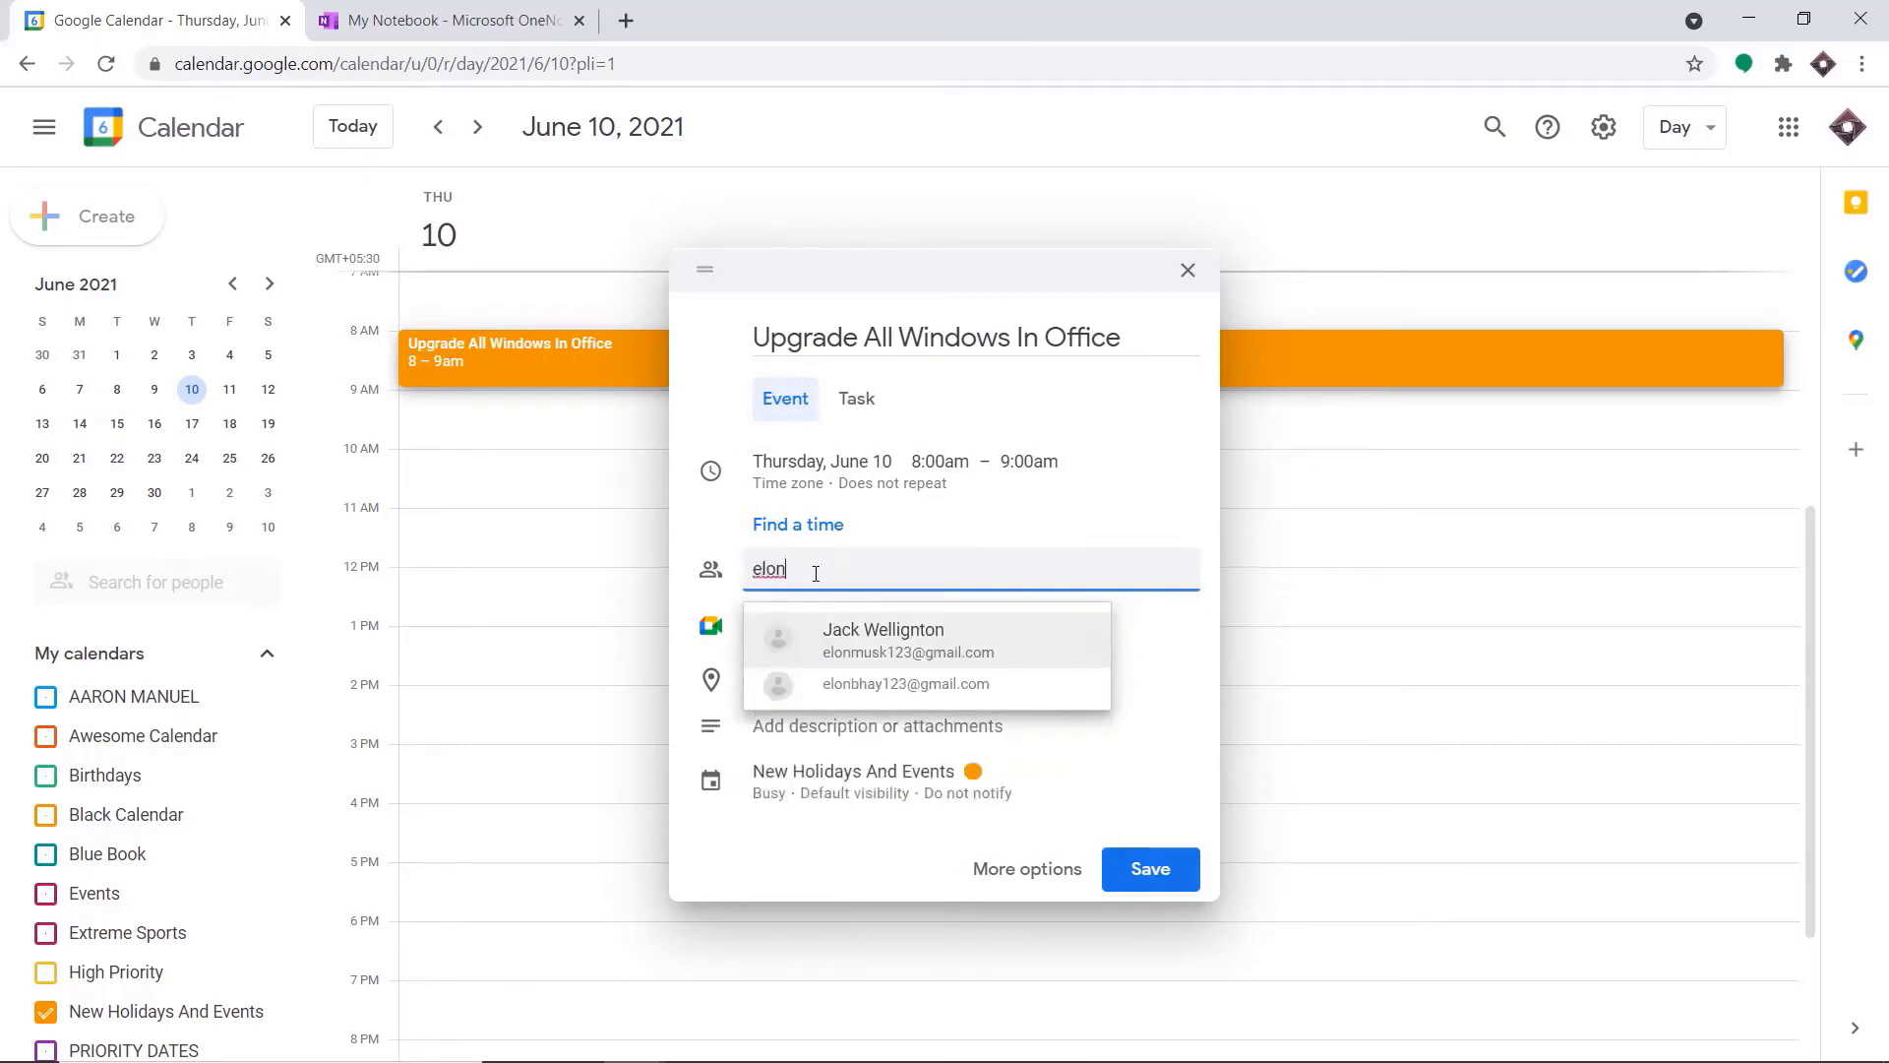
left_click(898, 641)
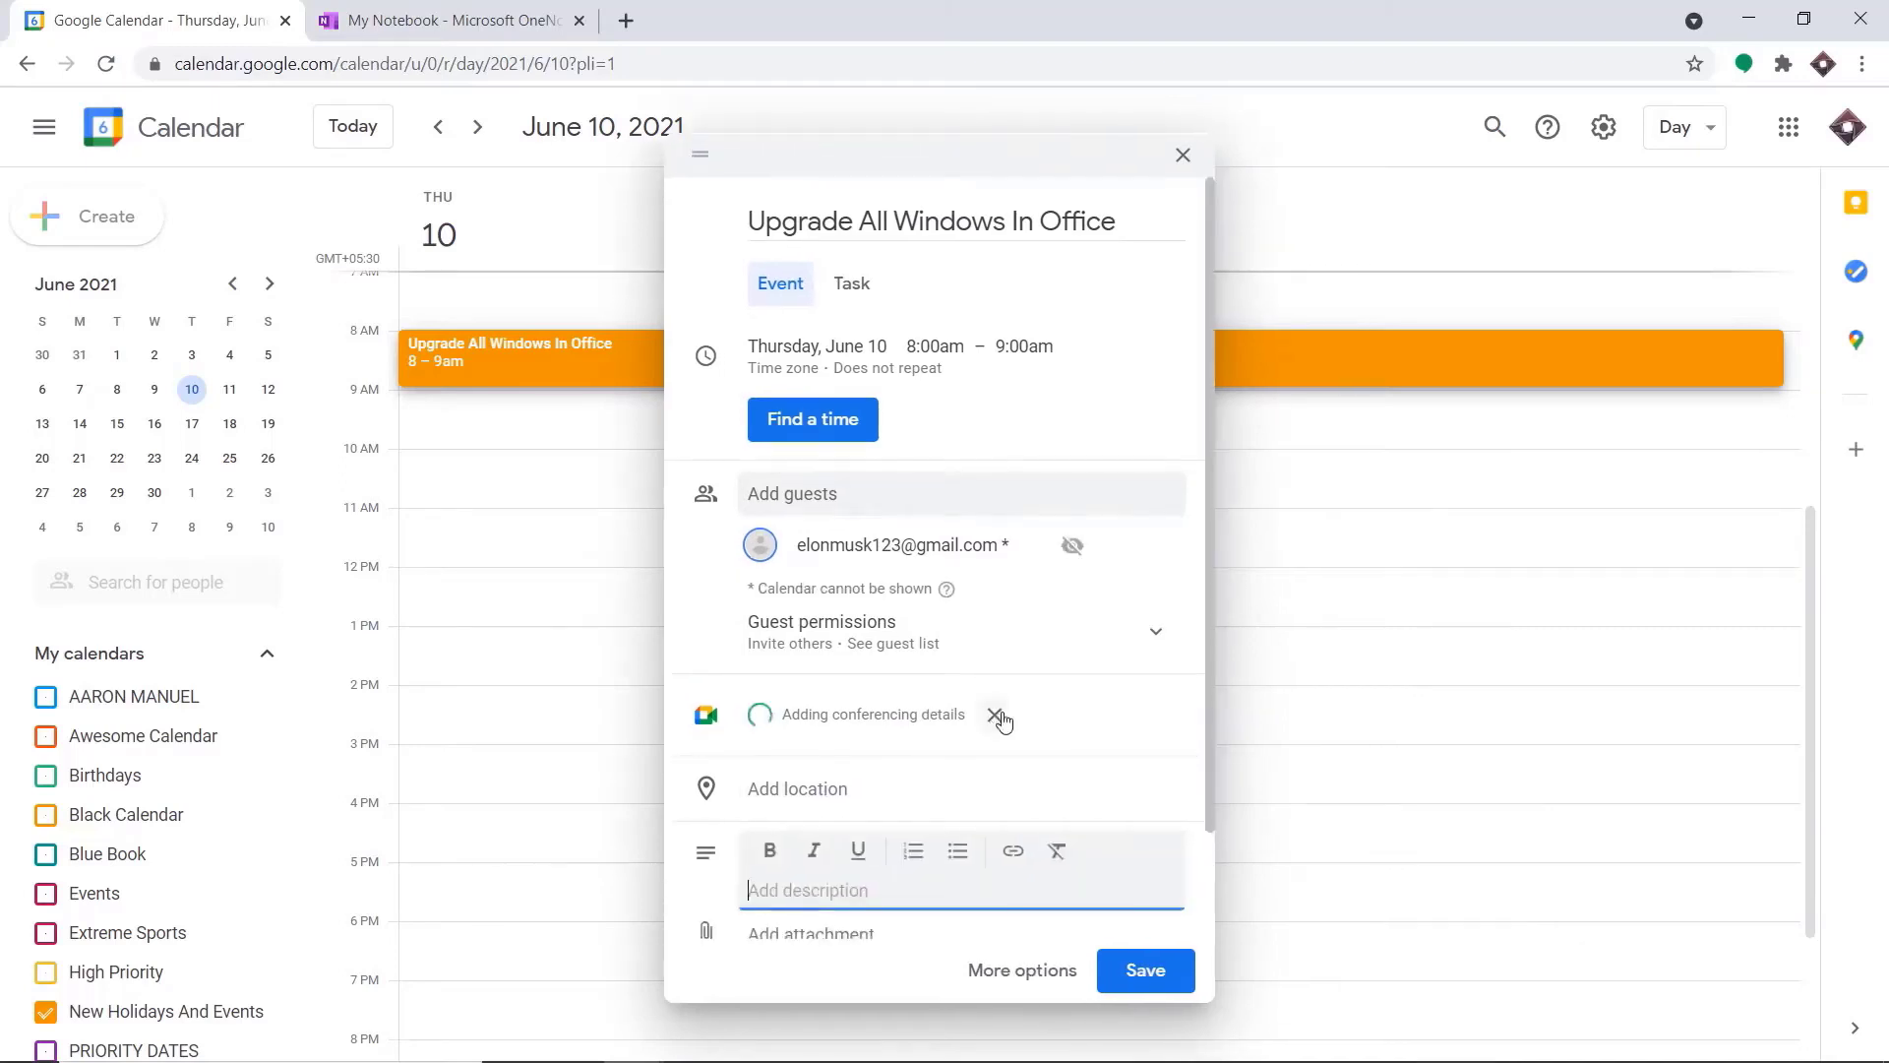
left_click(998, 717)
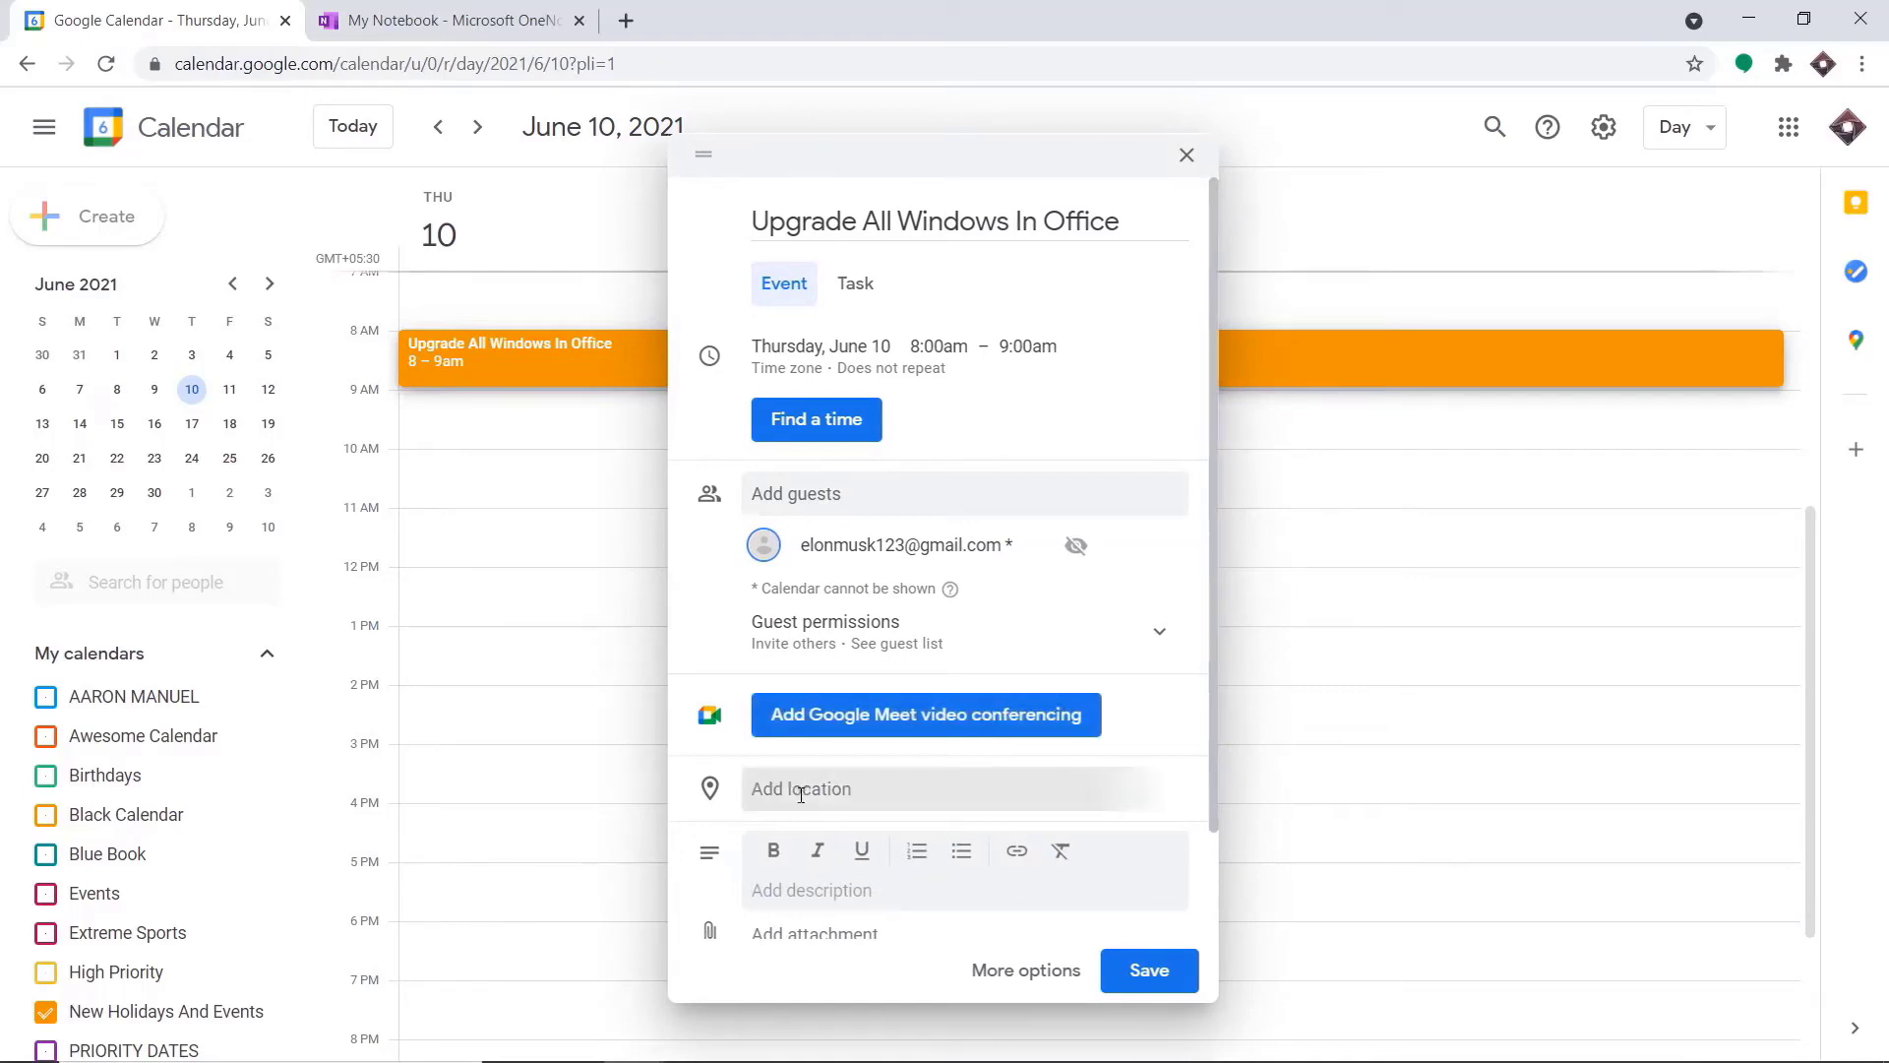
Set the event's location to Berlin, Germany and save it to New Holidays And Events without sending invitation emails
left_click(801, 794)
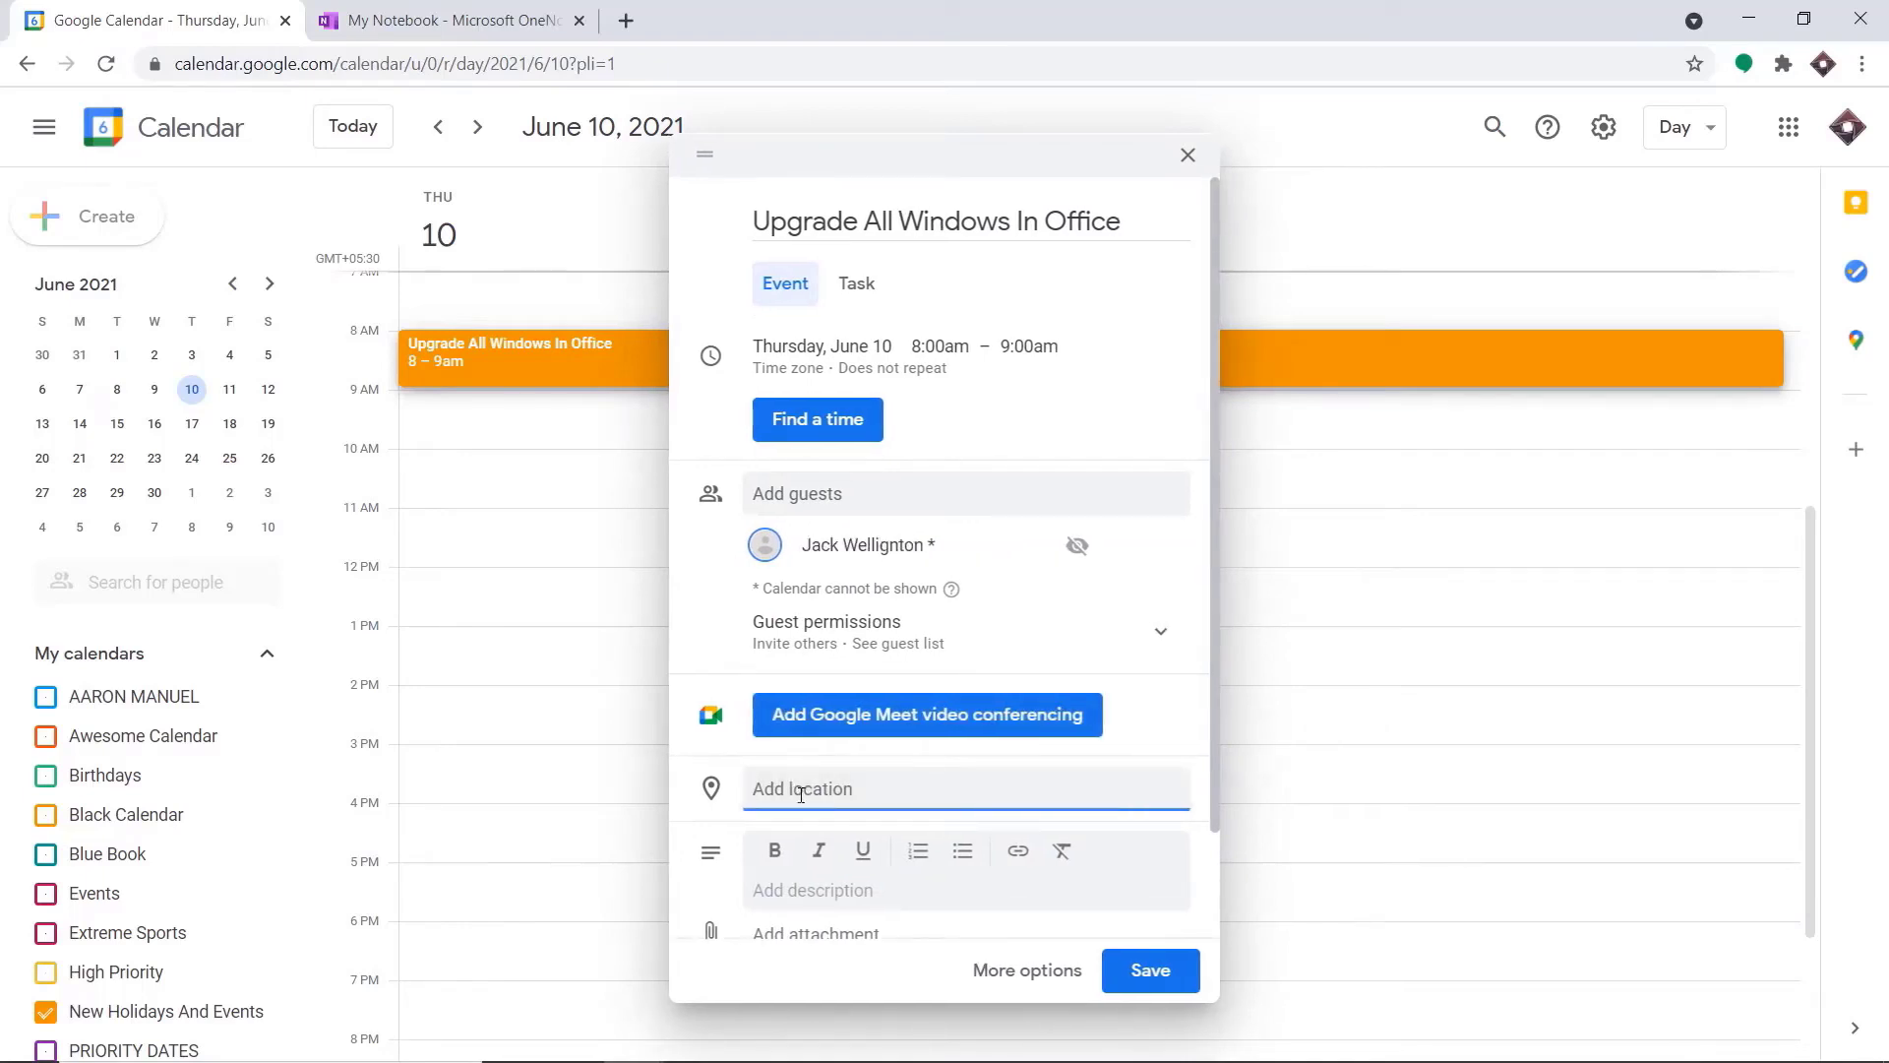
type("berlin")
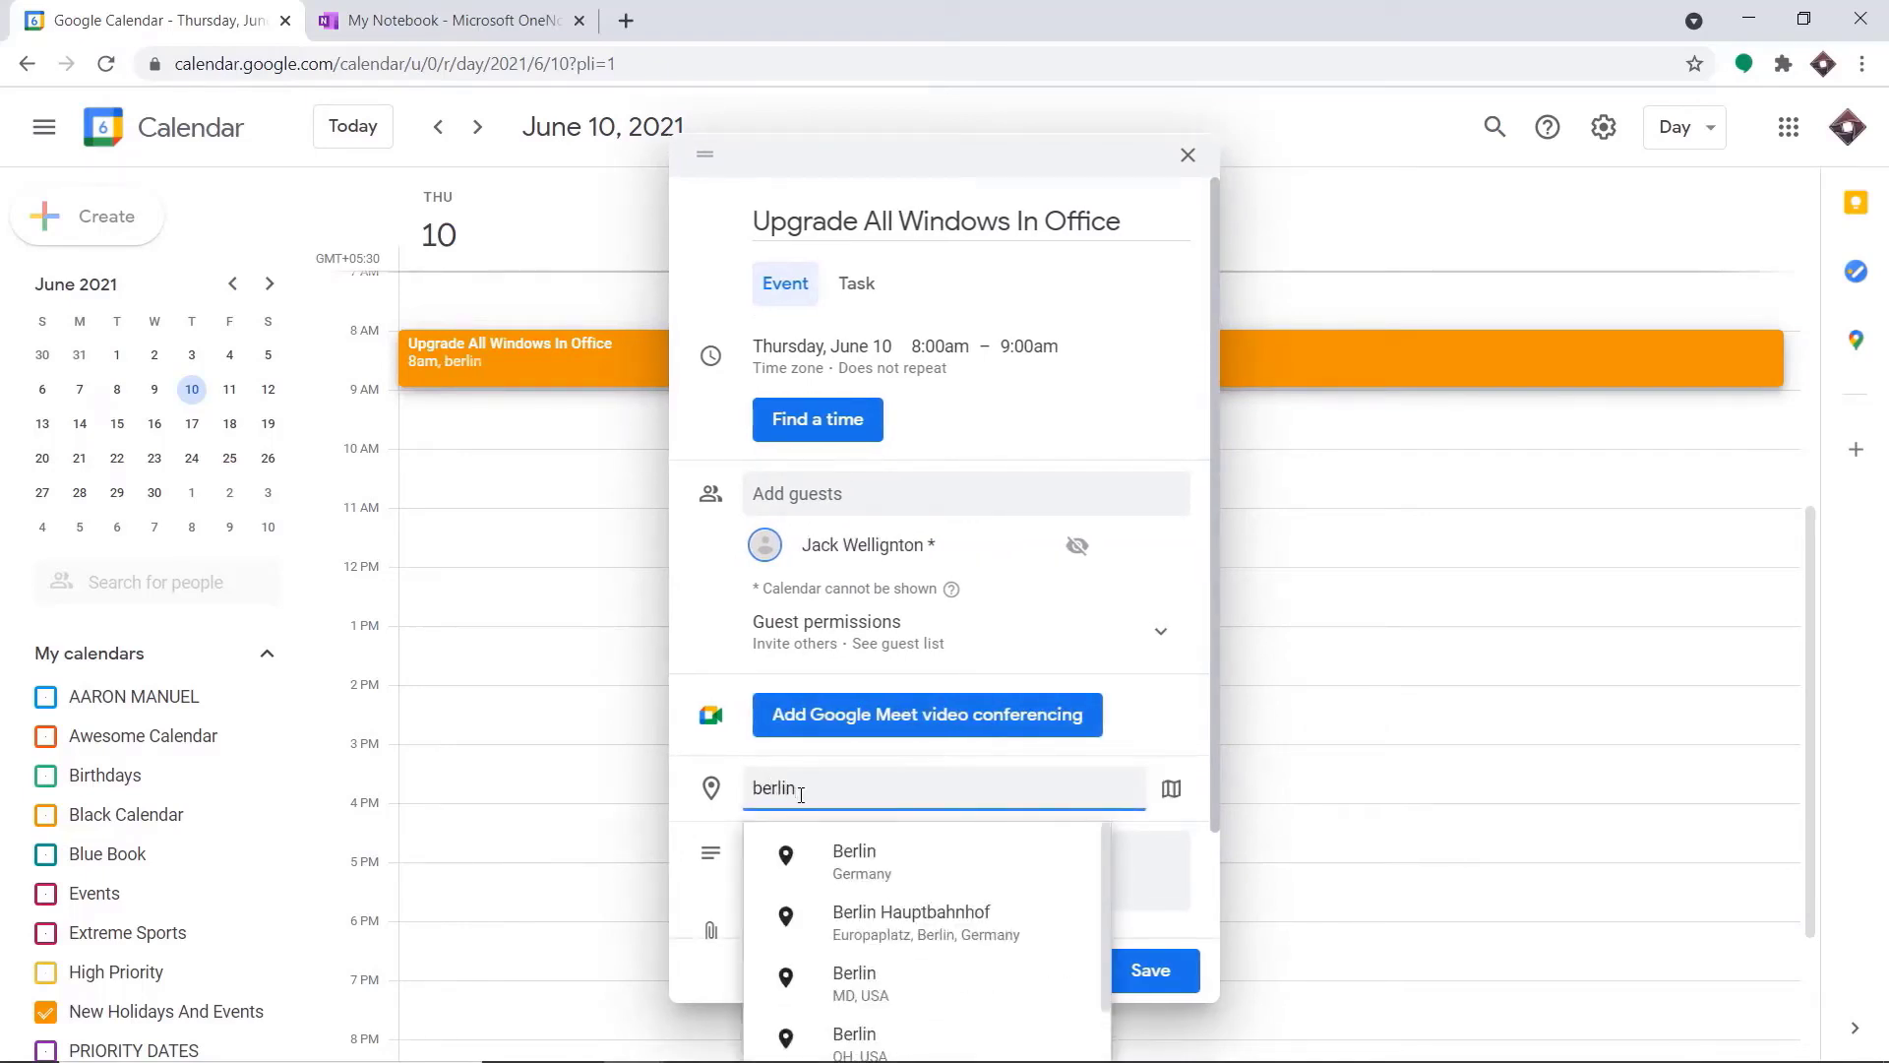
left_click(854, 861)
scroll(1176, 811, "down", 2)
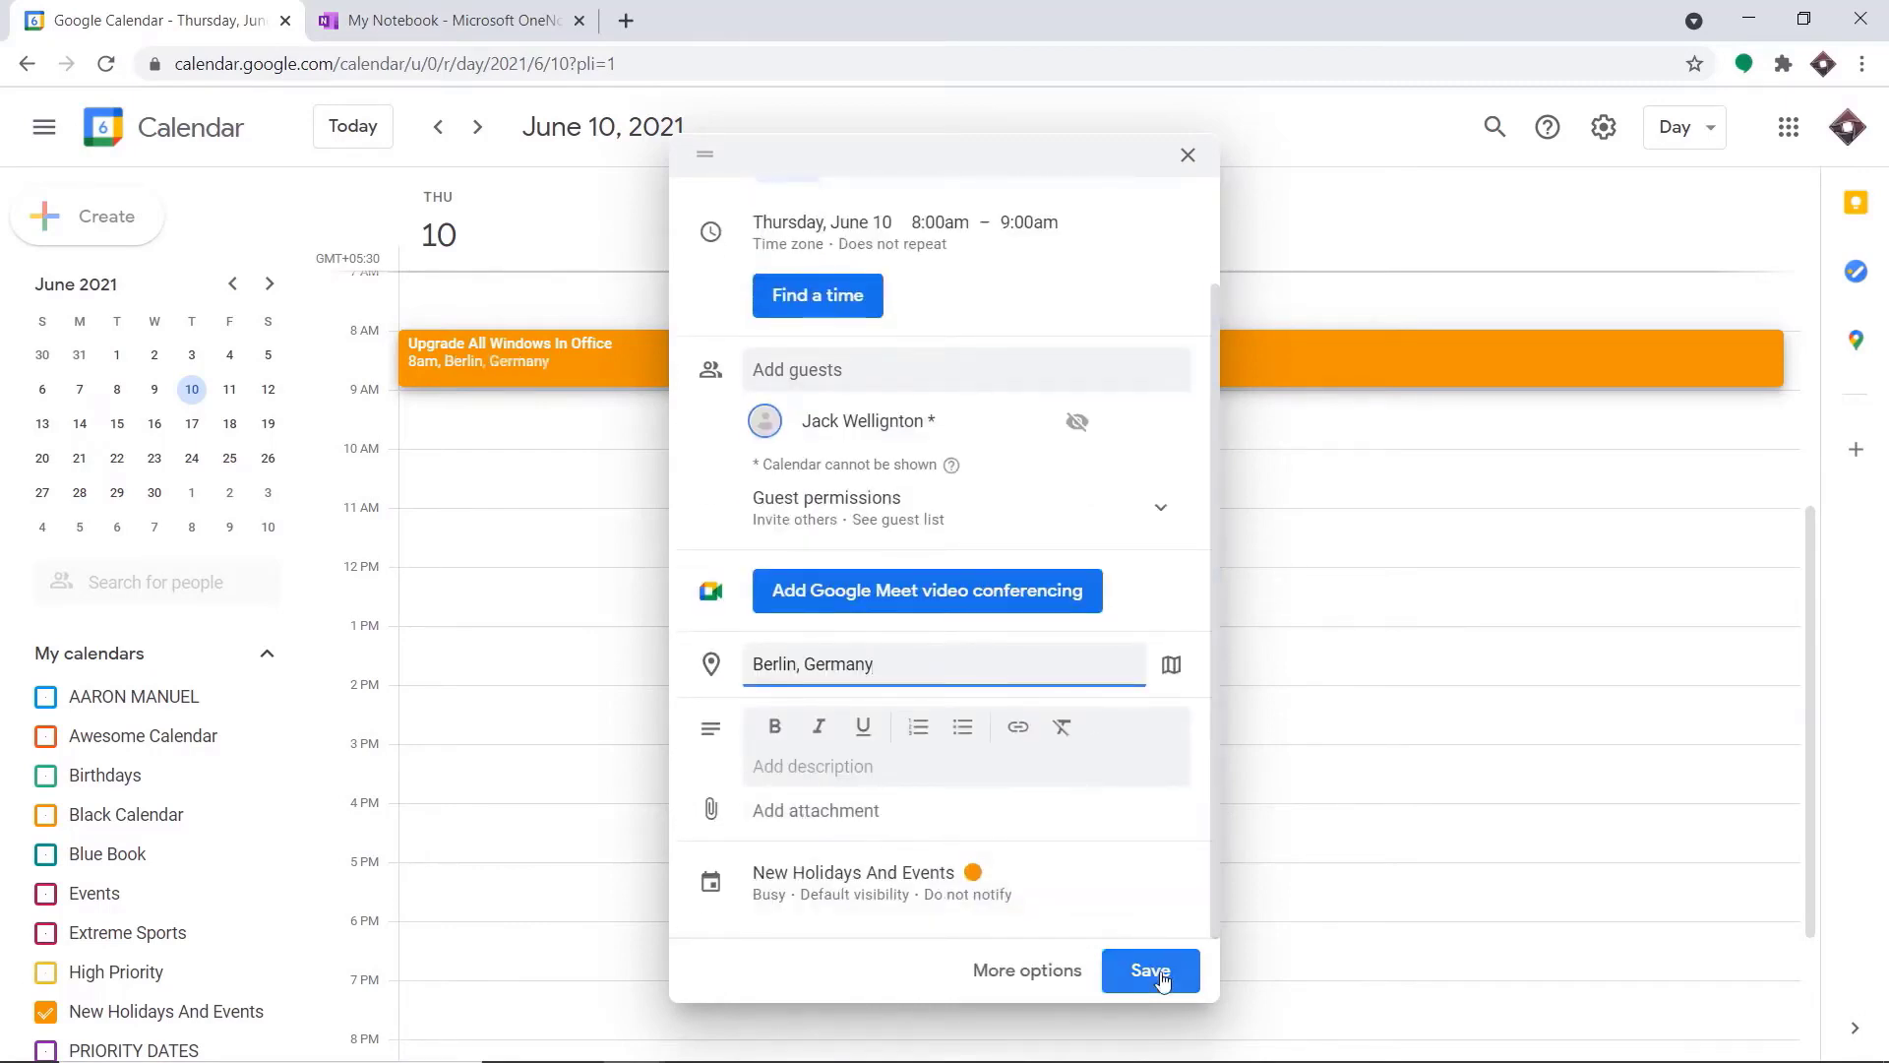
left_click(1151, 971)
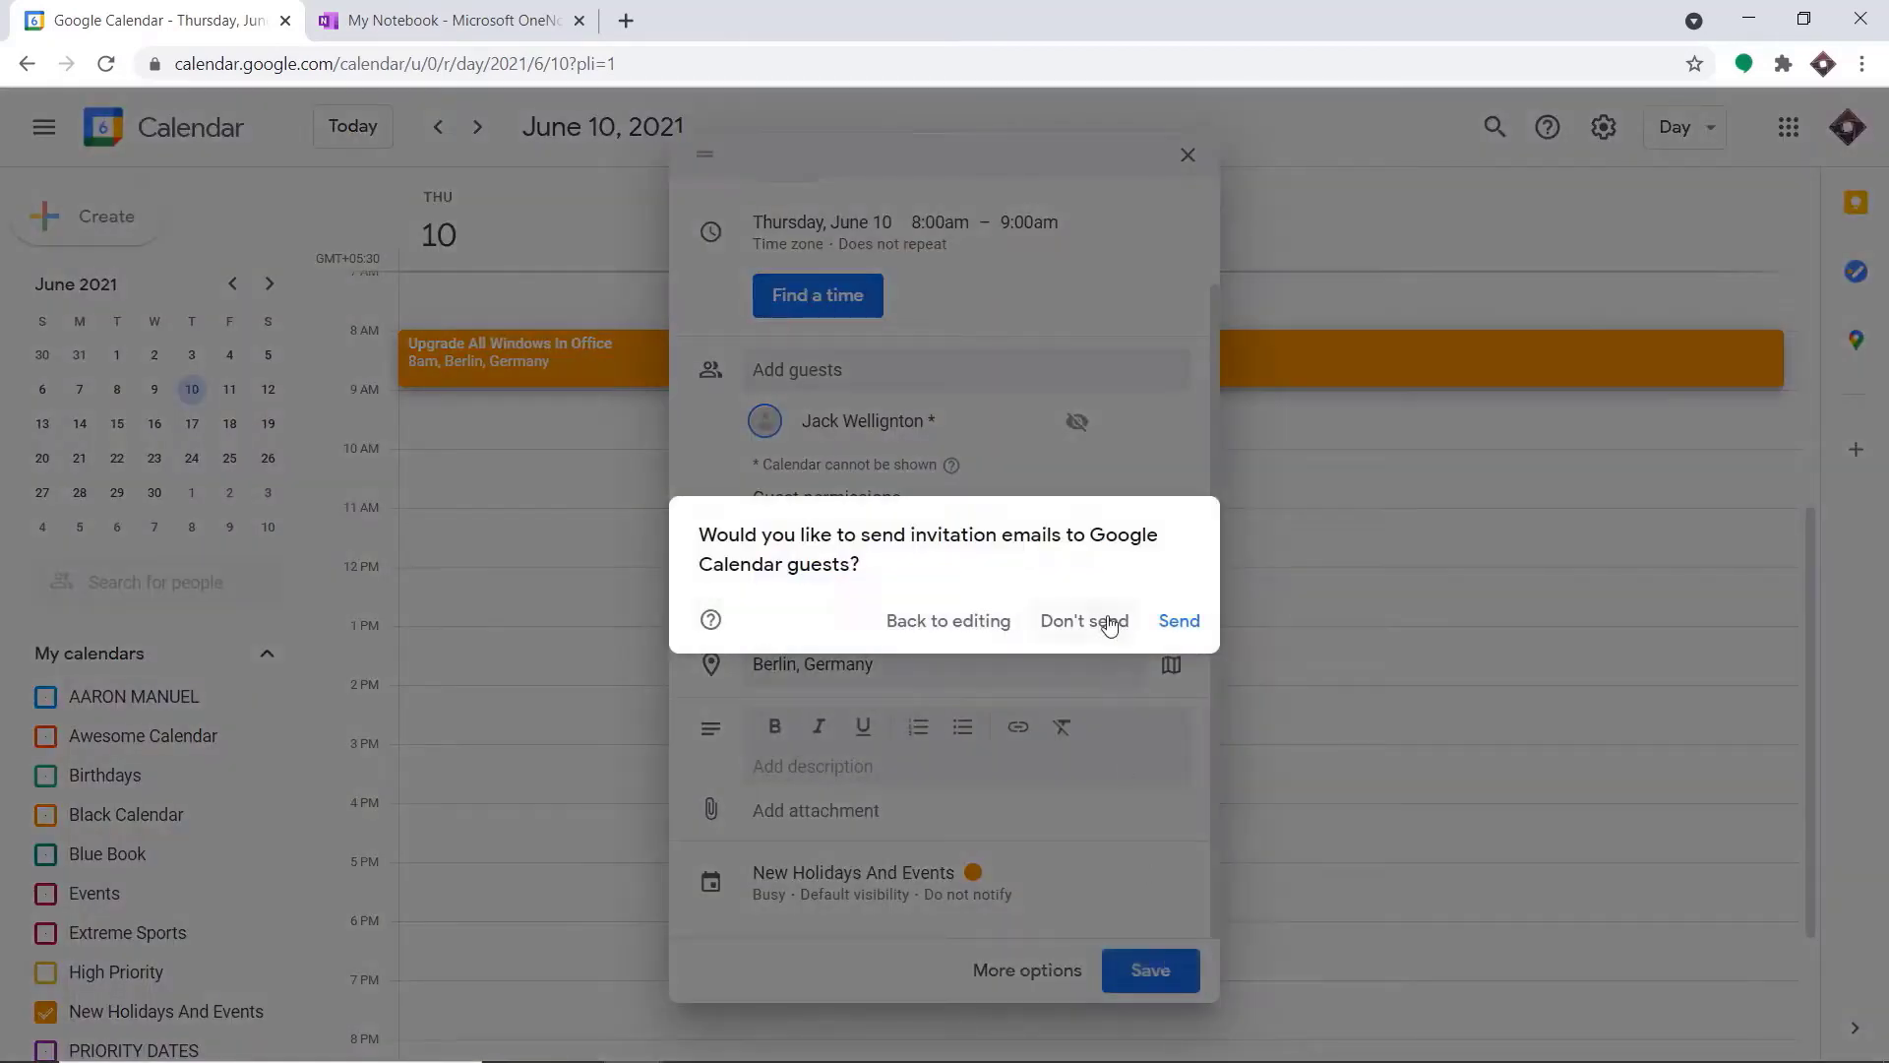
left_click(1109, 622)
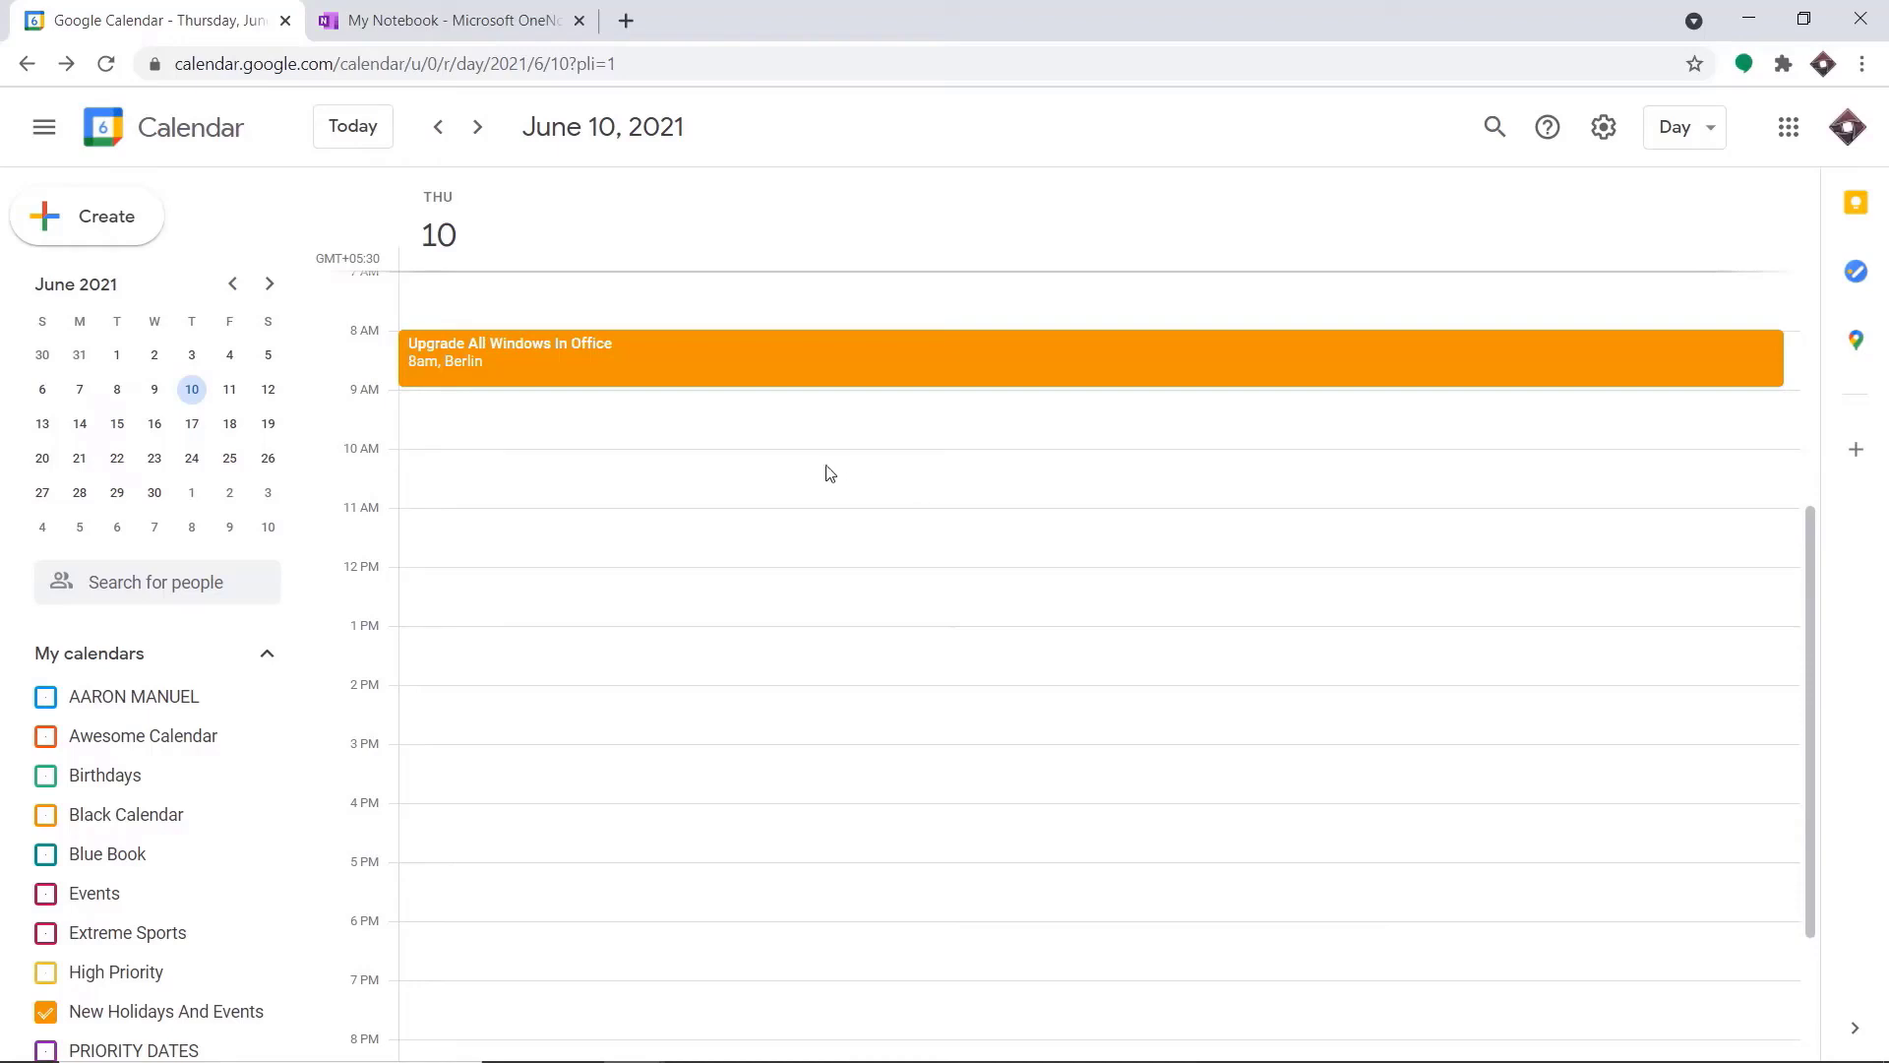
Switch to My Notebook in OneNote, reload it and check Quick Notes for a page about the new event
left_click(497, 8)
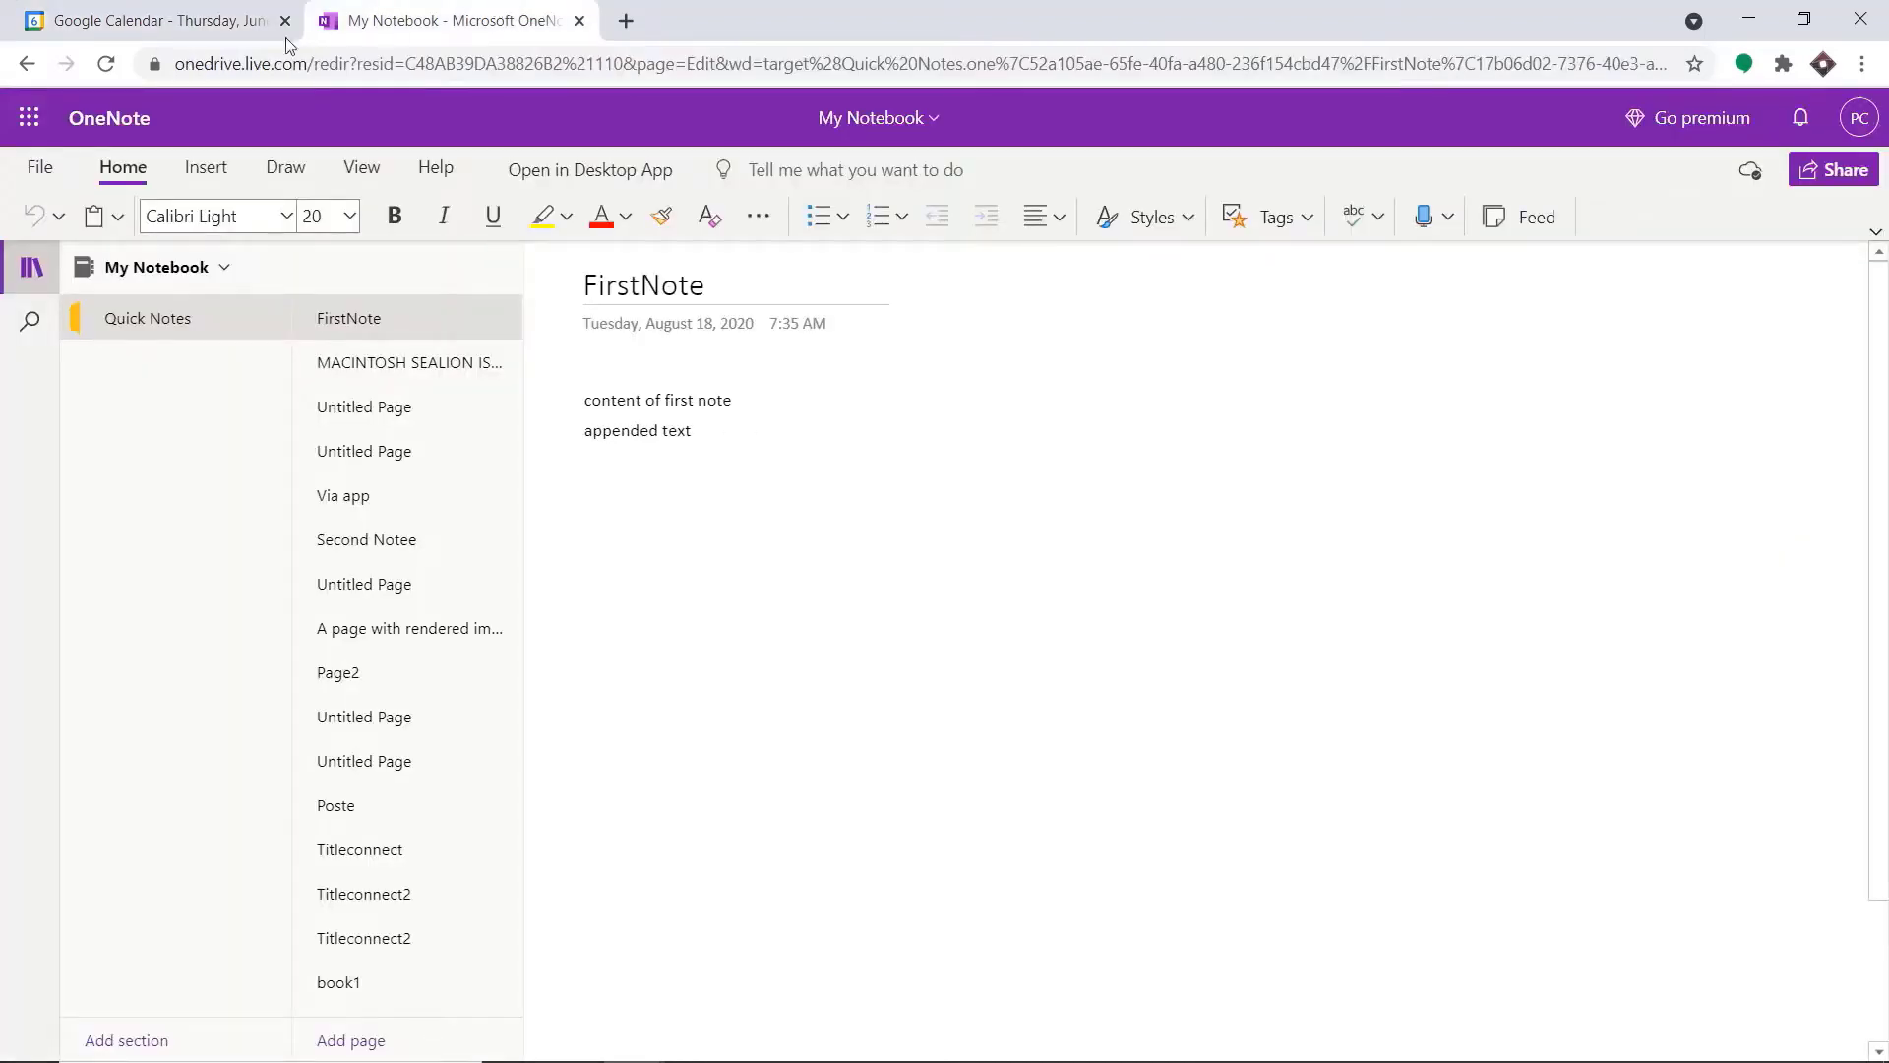
left_click(107, 71)
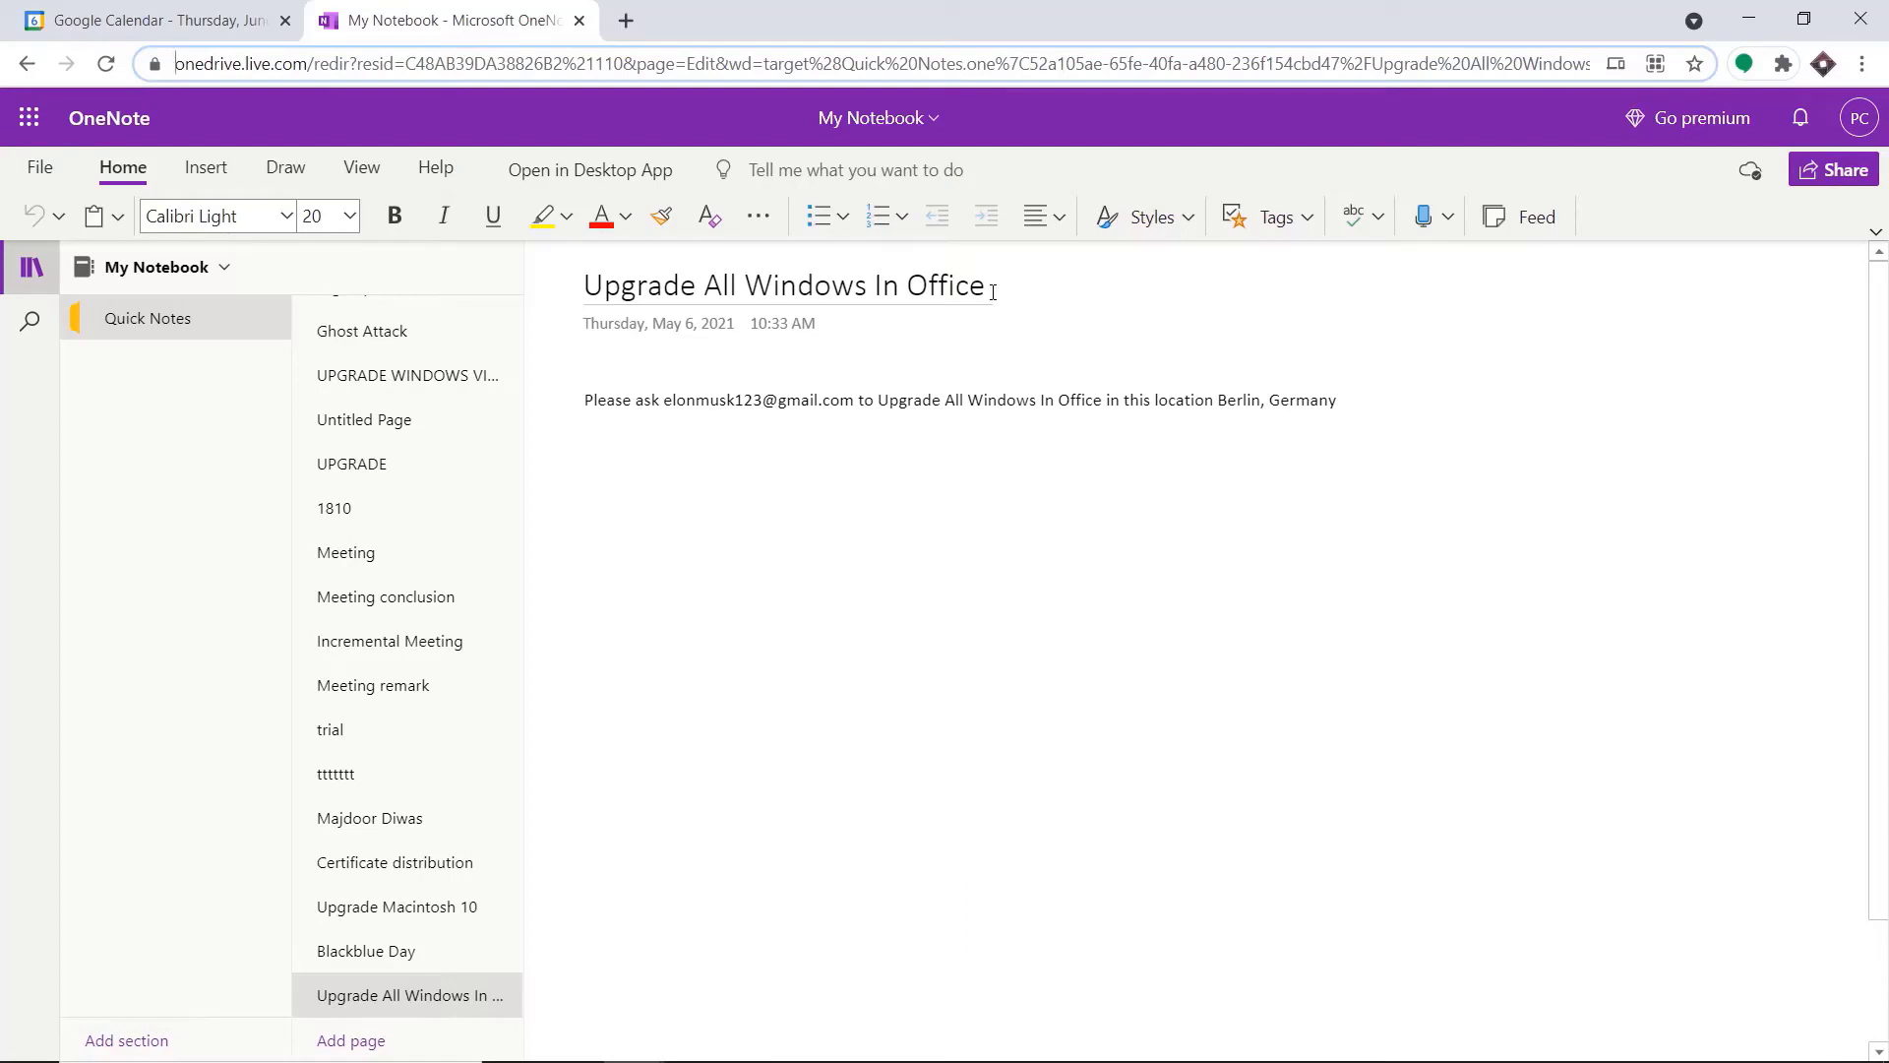
Open pabbly.com in a new browser tab, sign in and access the Connect application
left_click(626, 19)
type("p")
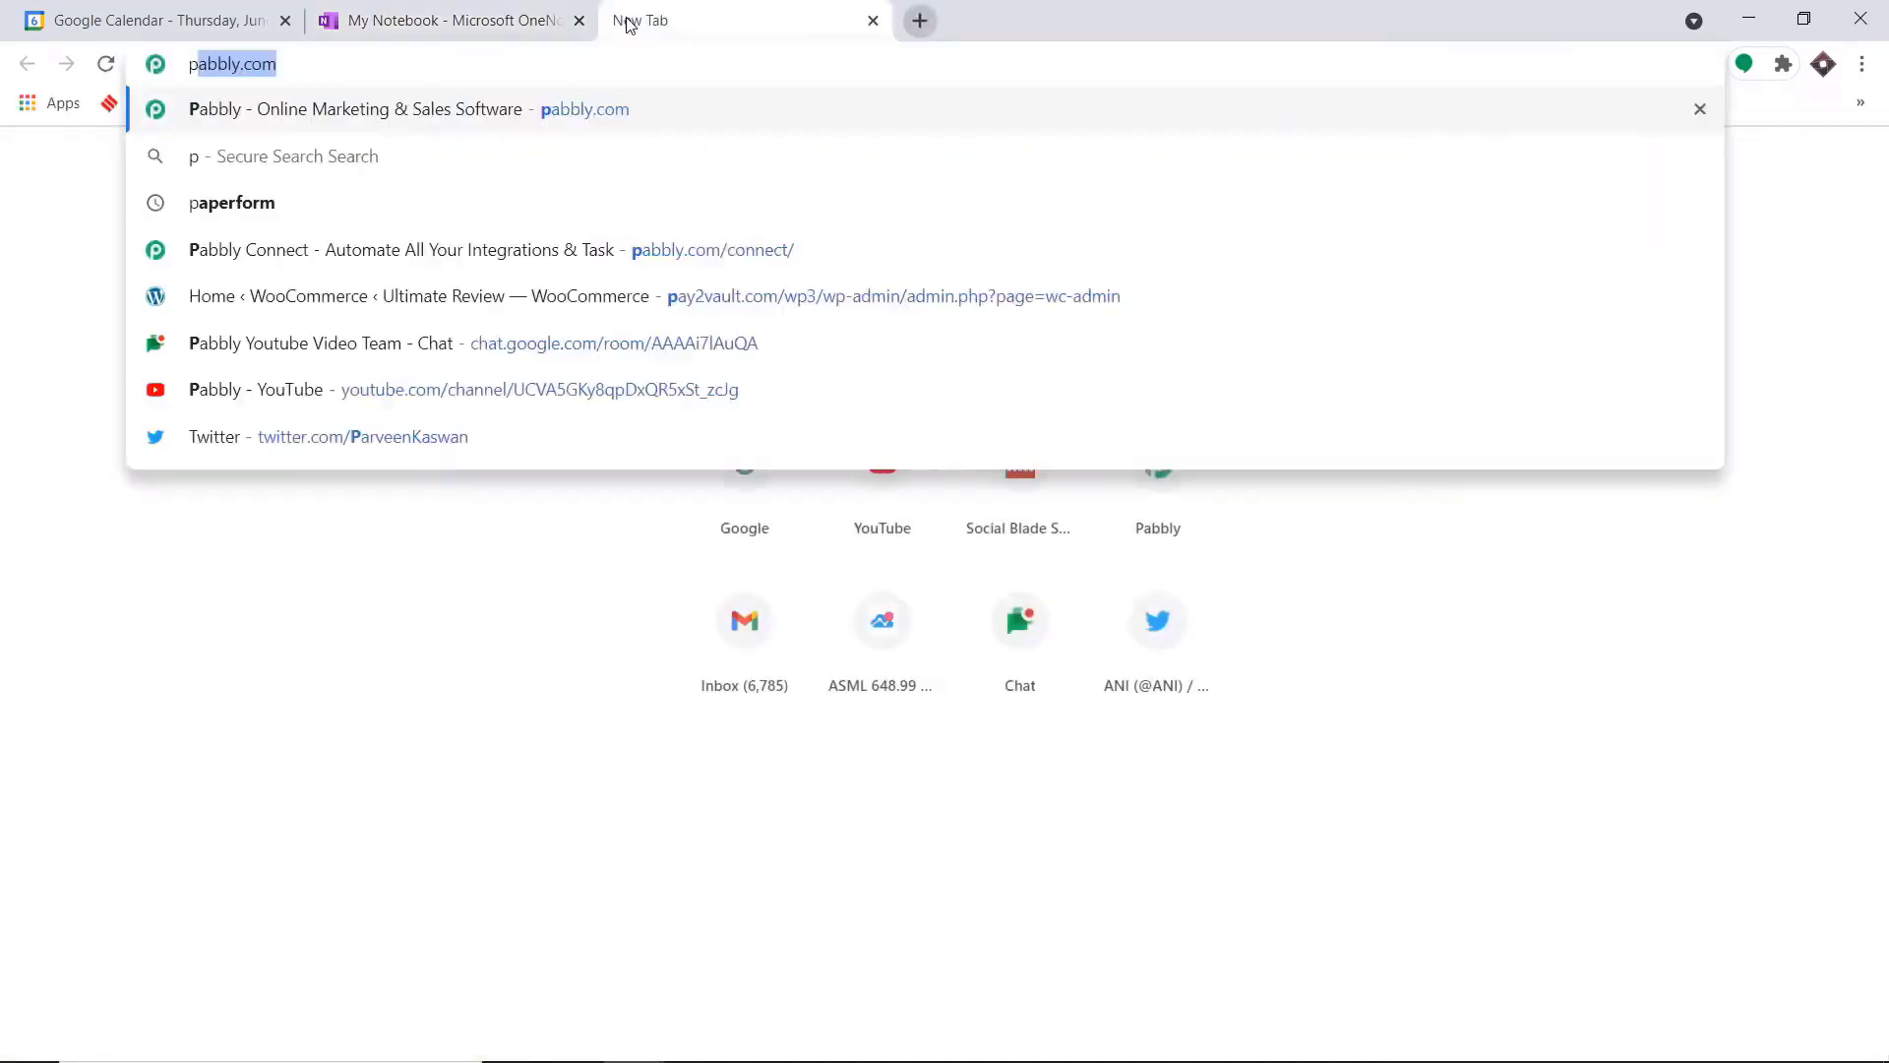
key("Return")
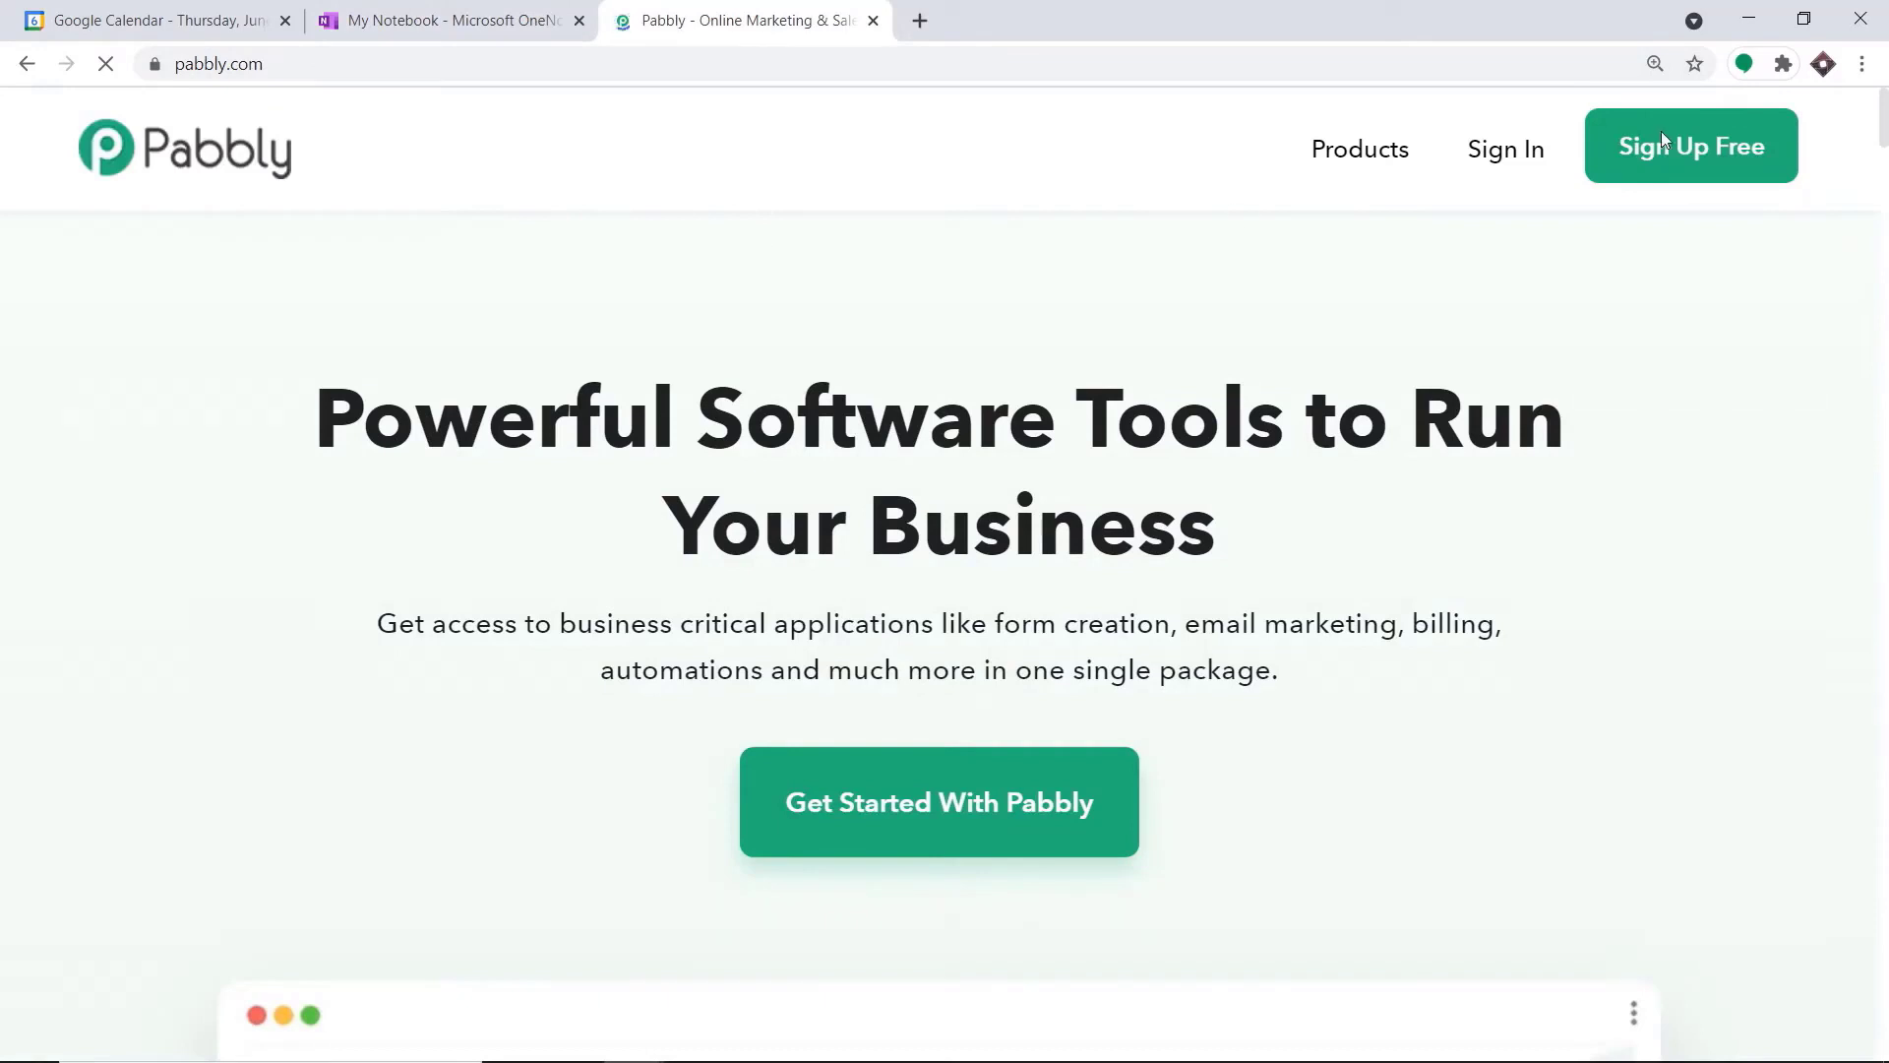
left_click(1487, 158)
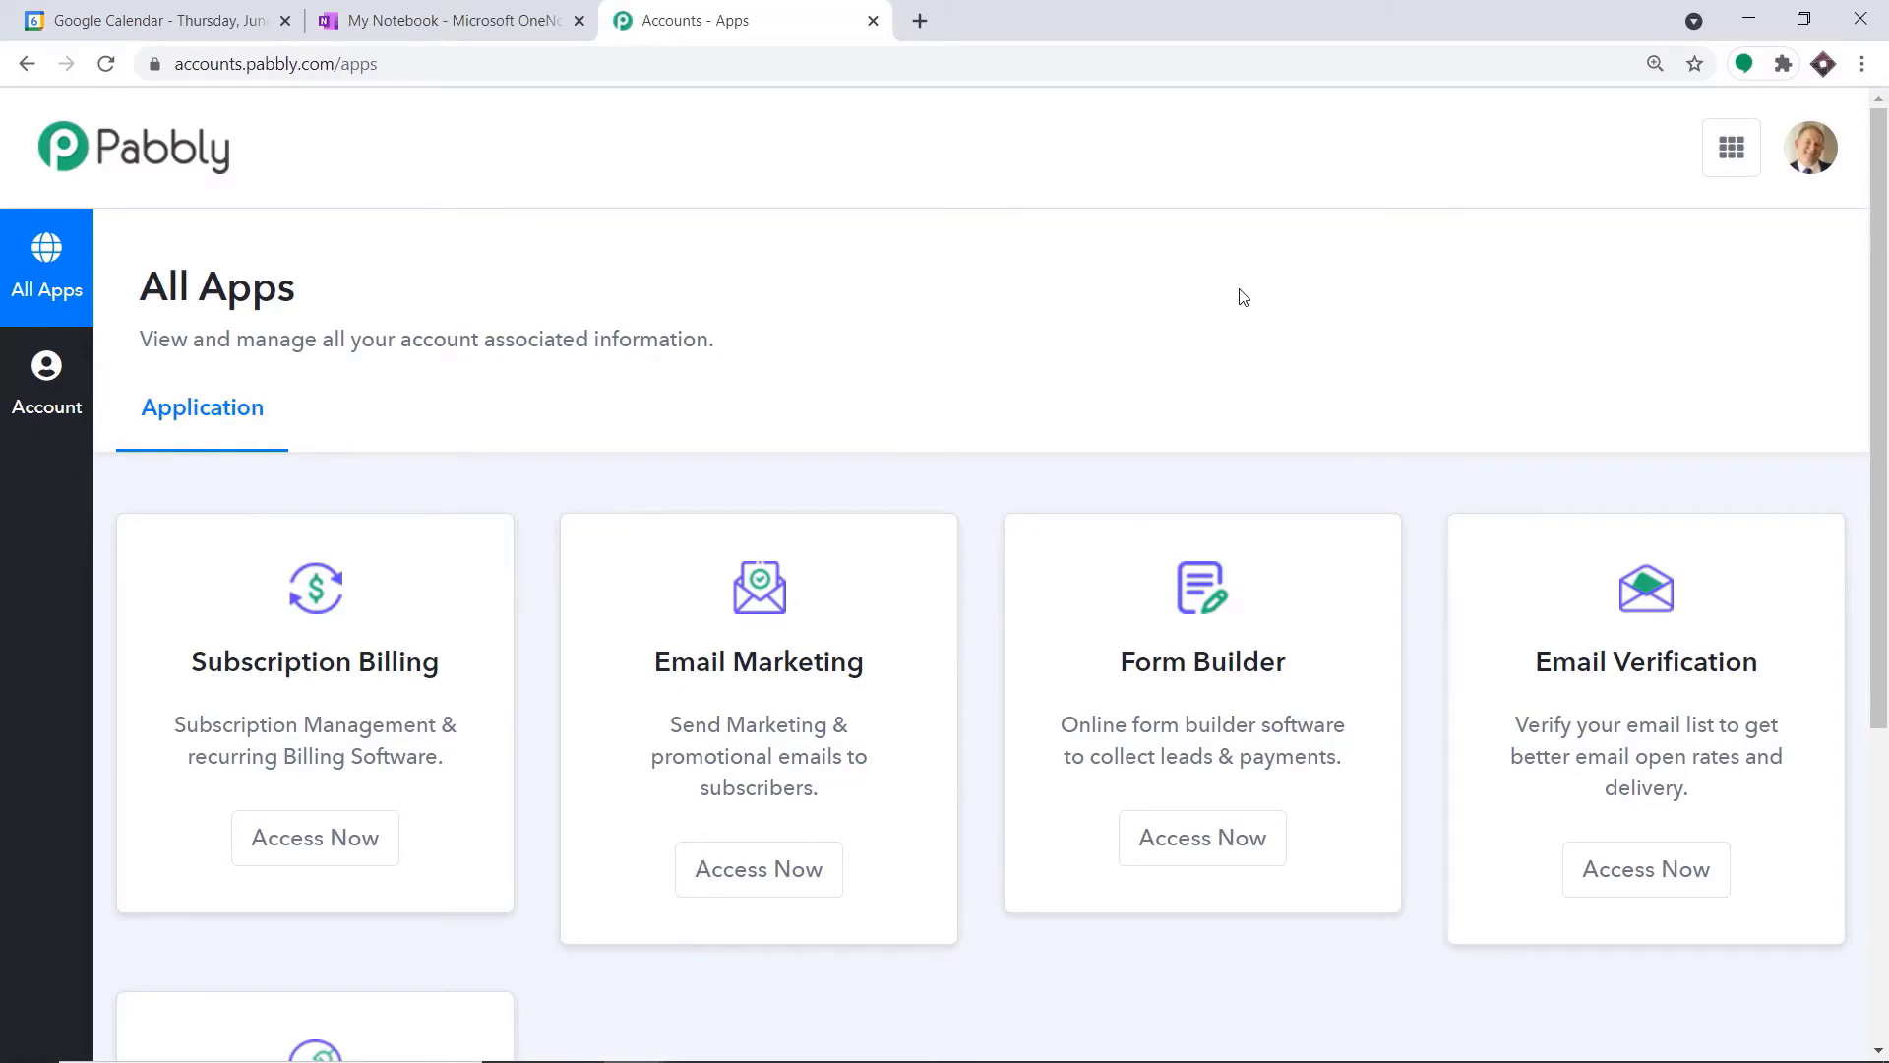
scroll(1243, 300, "down", 5)
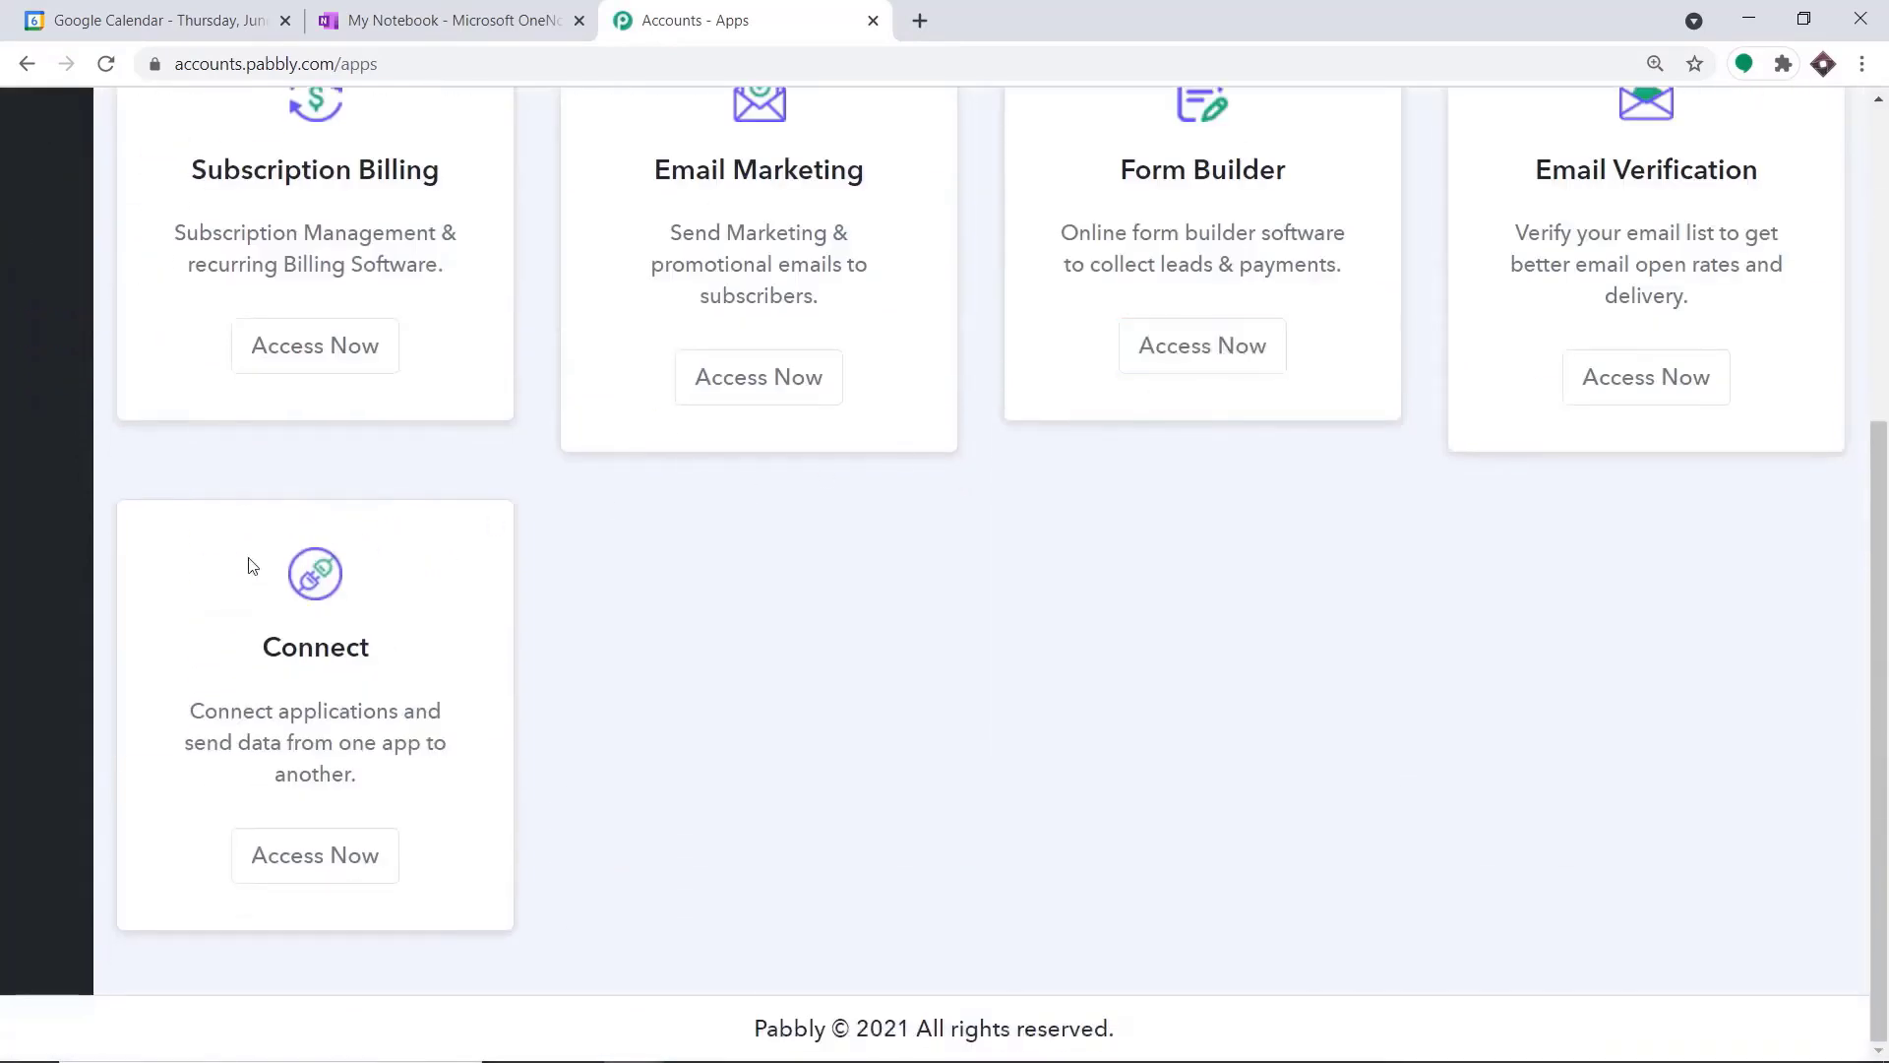
left_click(346, 856)
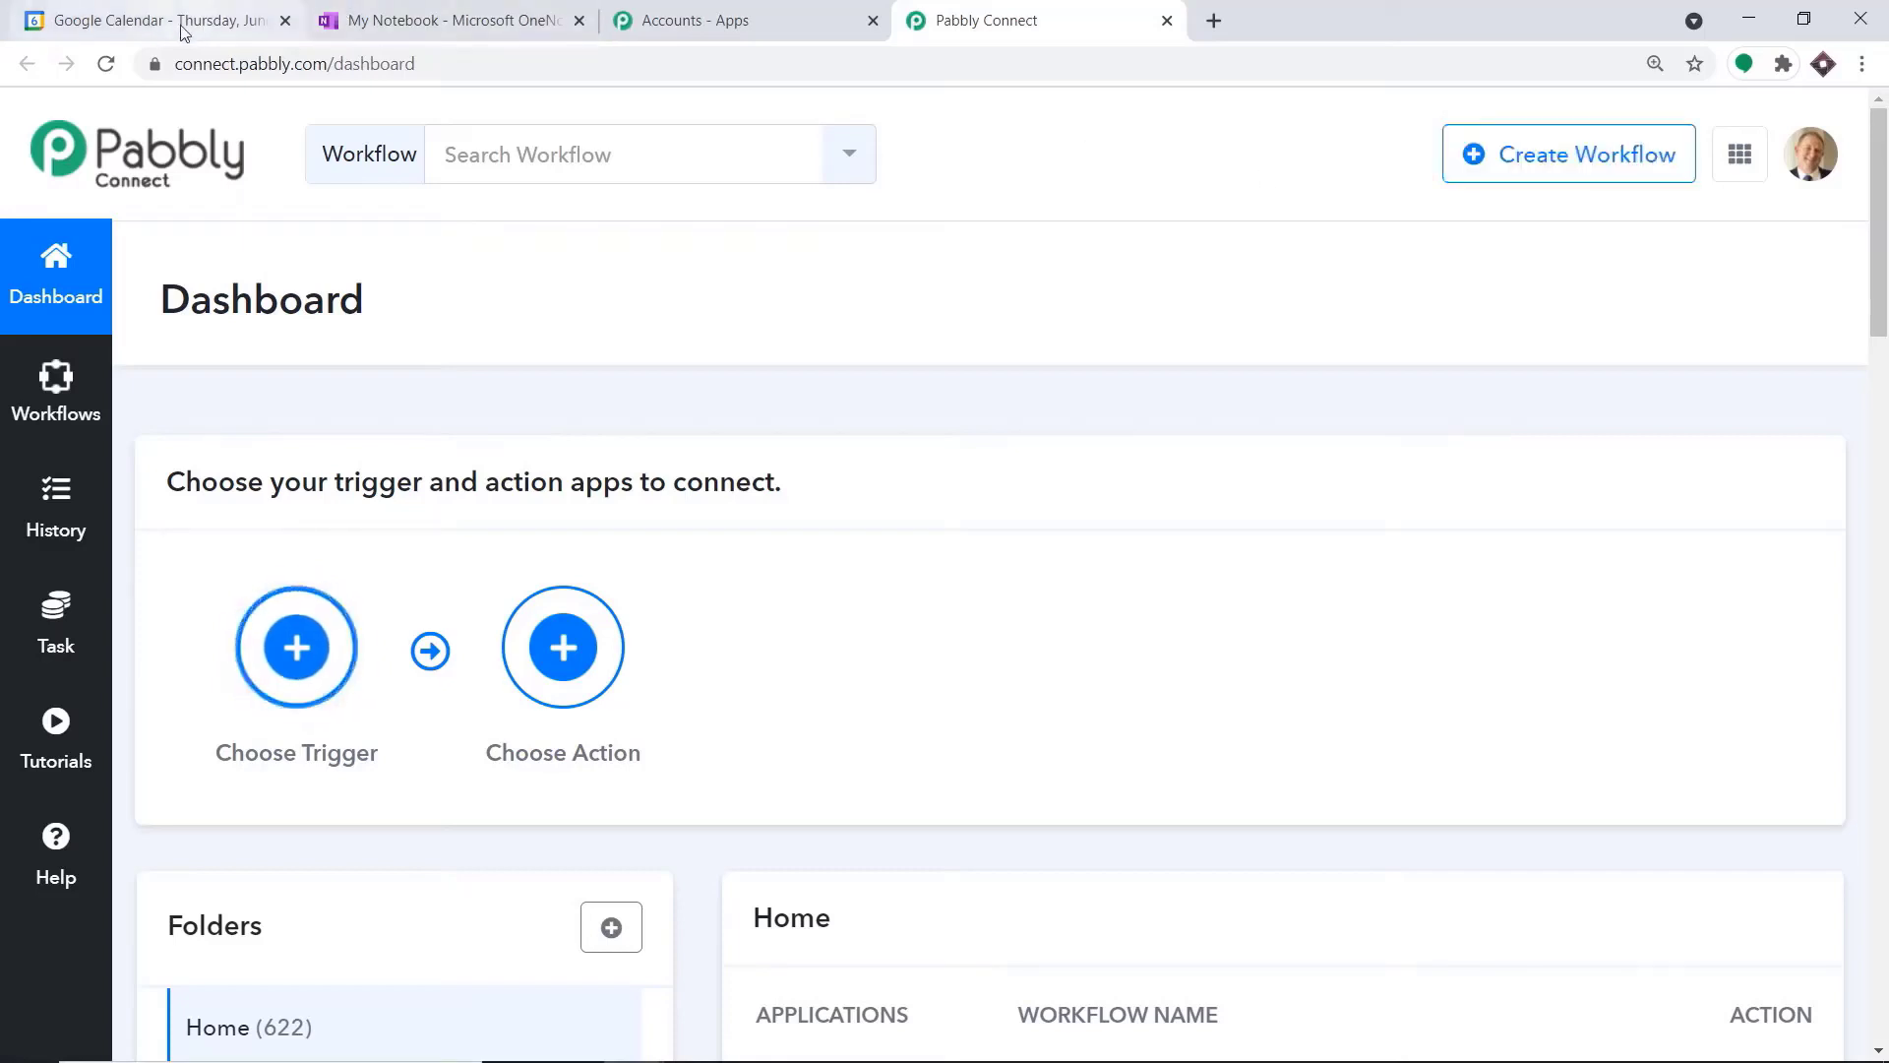
Turn off the existing GOOGLE CALENDAR workflow in the dashboard's workflow list
left_click(458, 15)
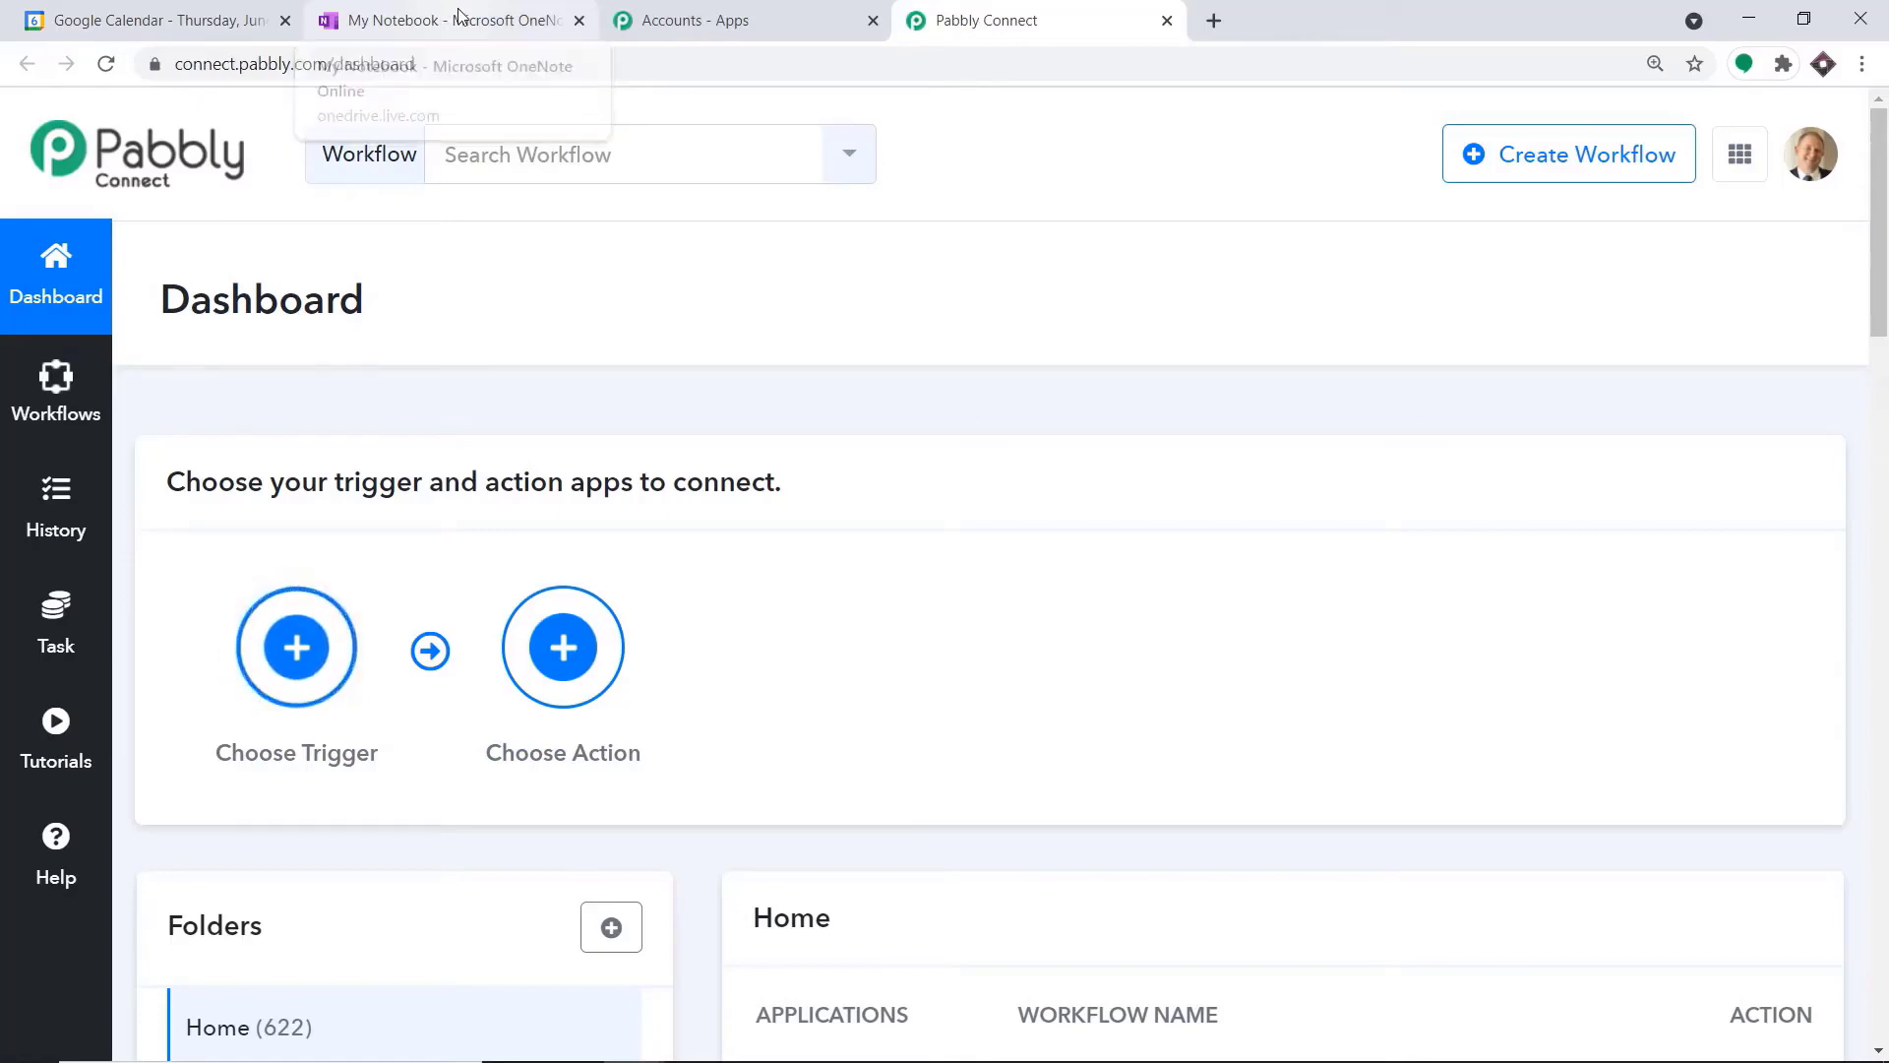
left_click(1026, 26)
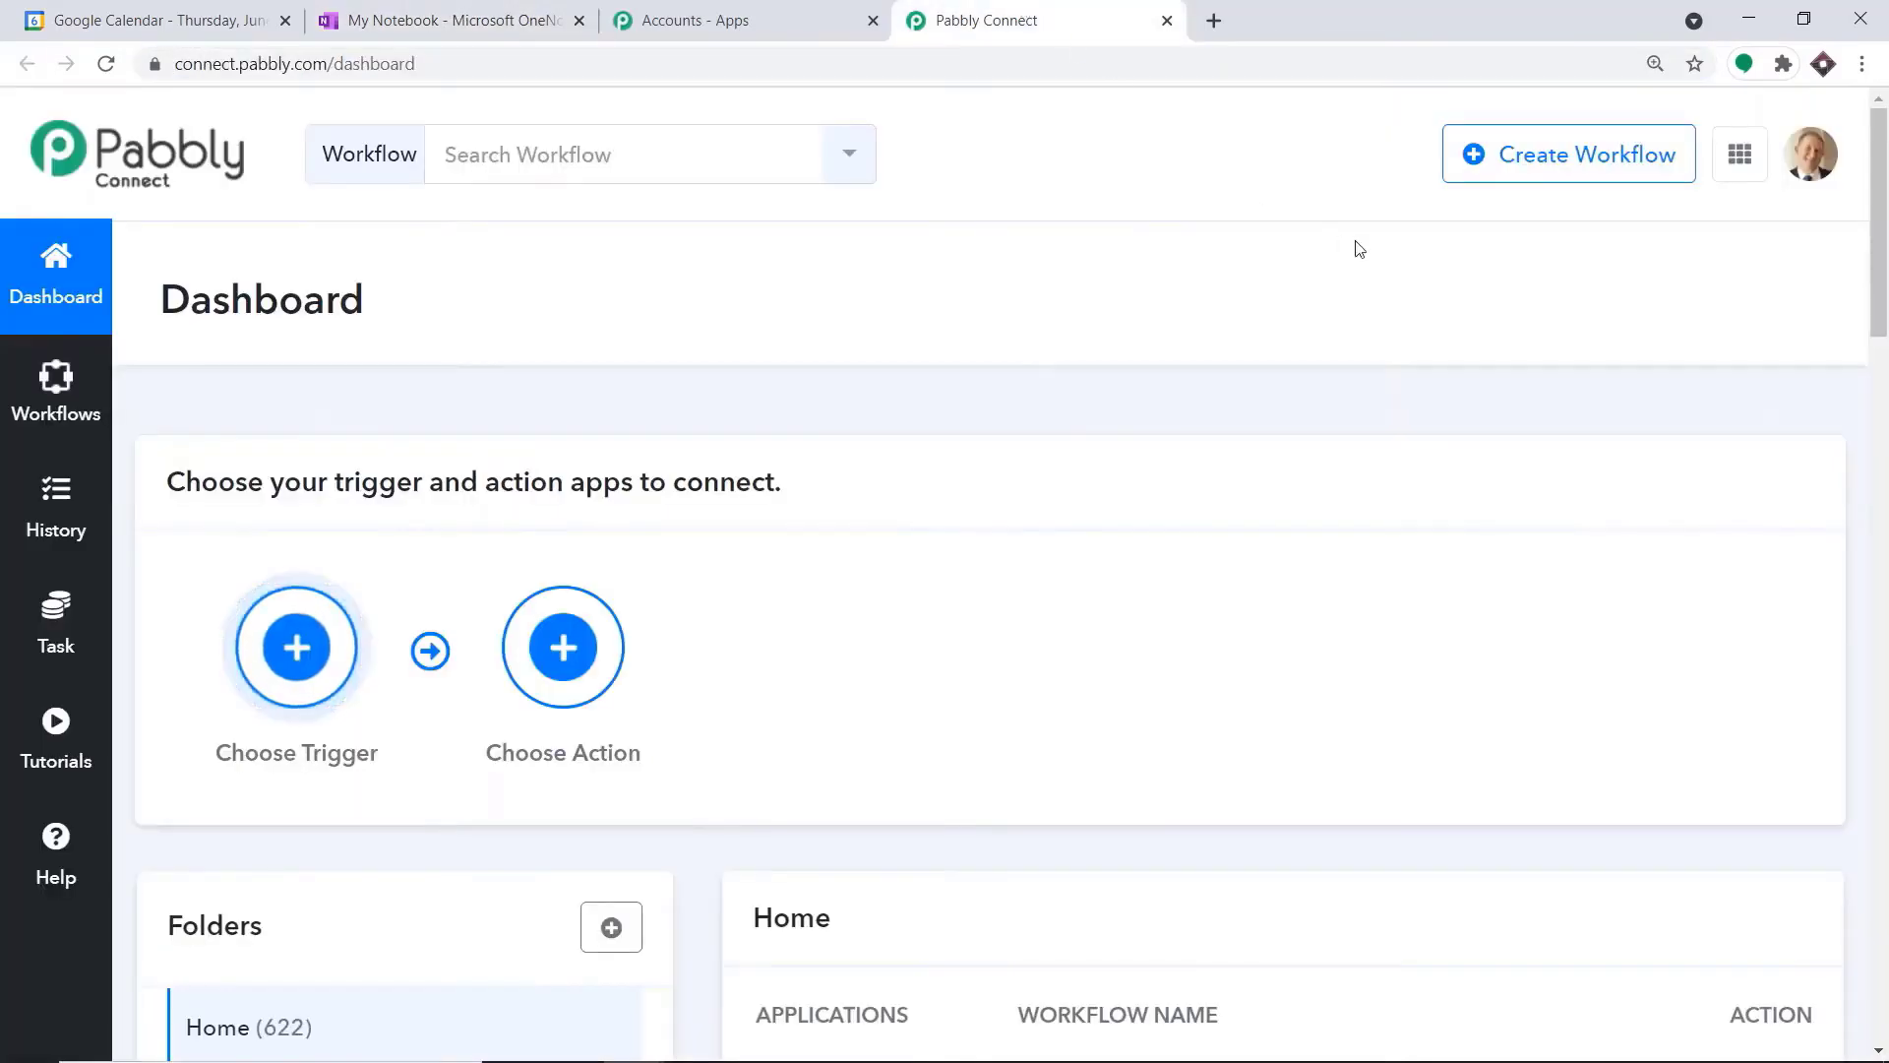
scroll(1391, 311, "down", 5)
key("ctrl+plus")
scroll(1394, 321, "down", 6)
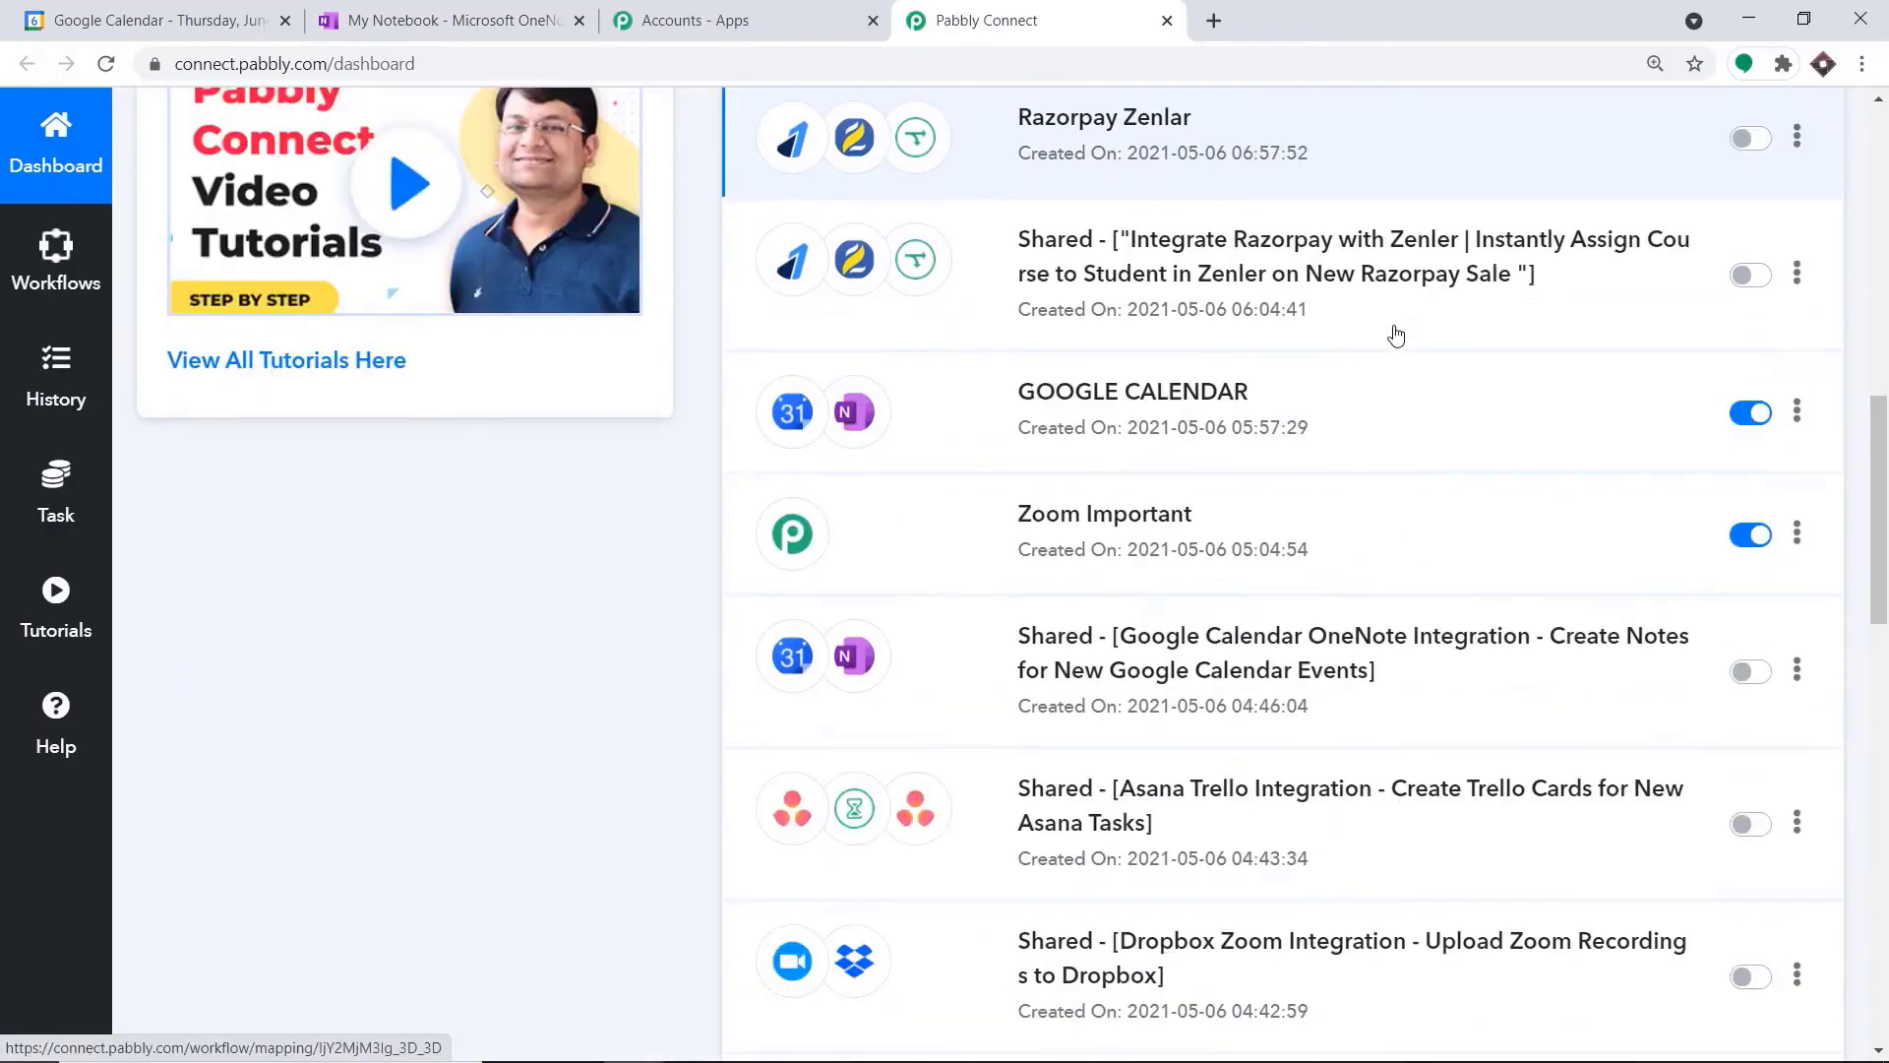
left_click(1751, 419)
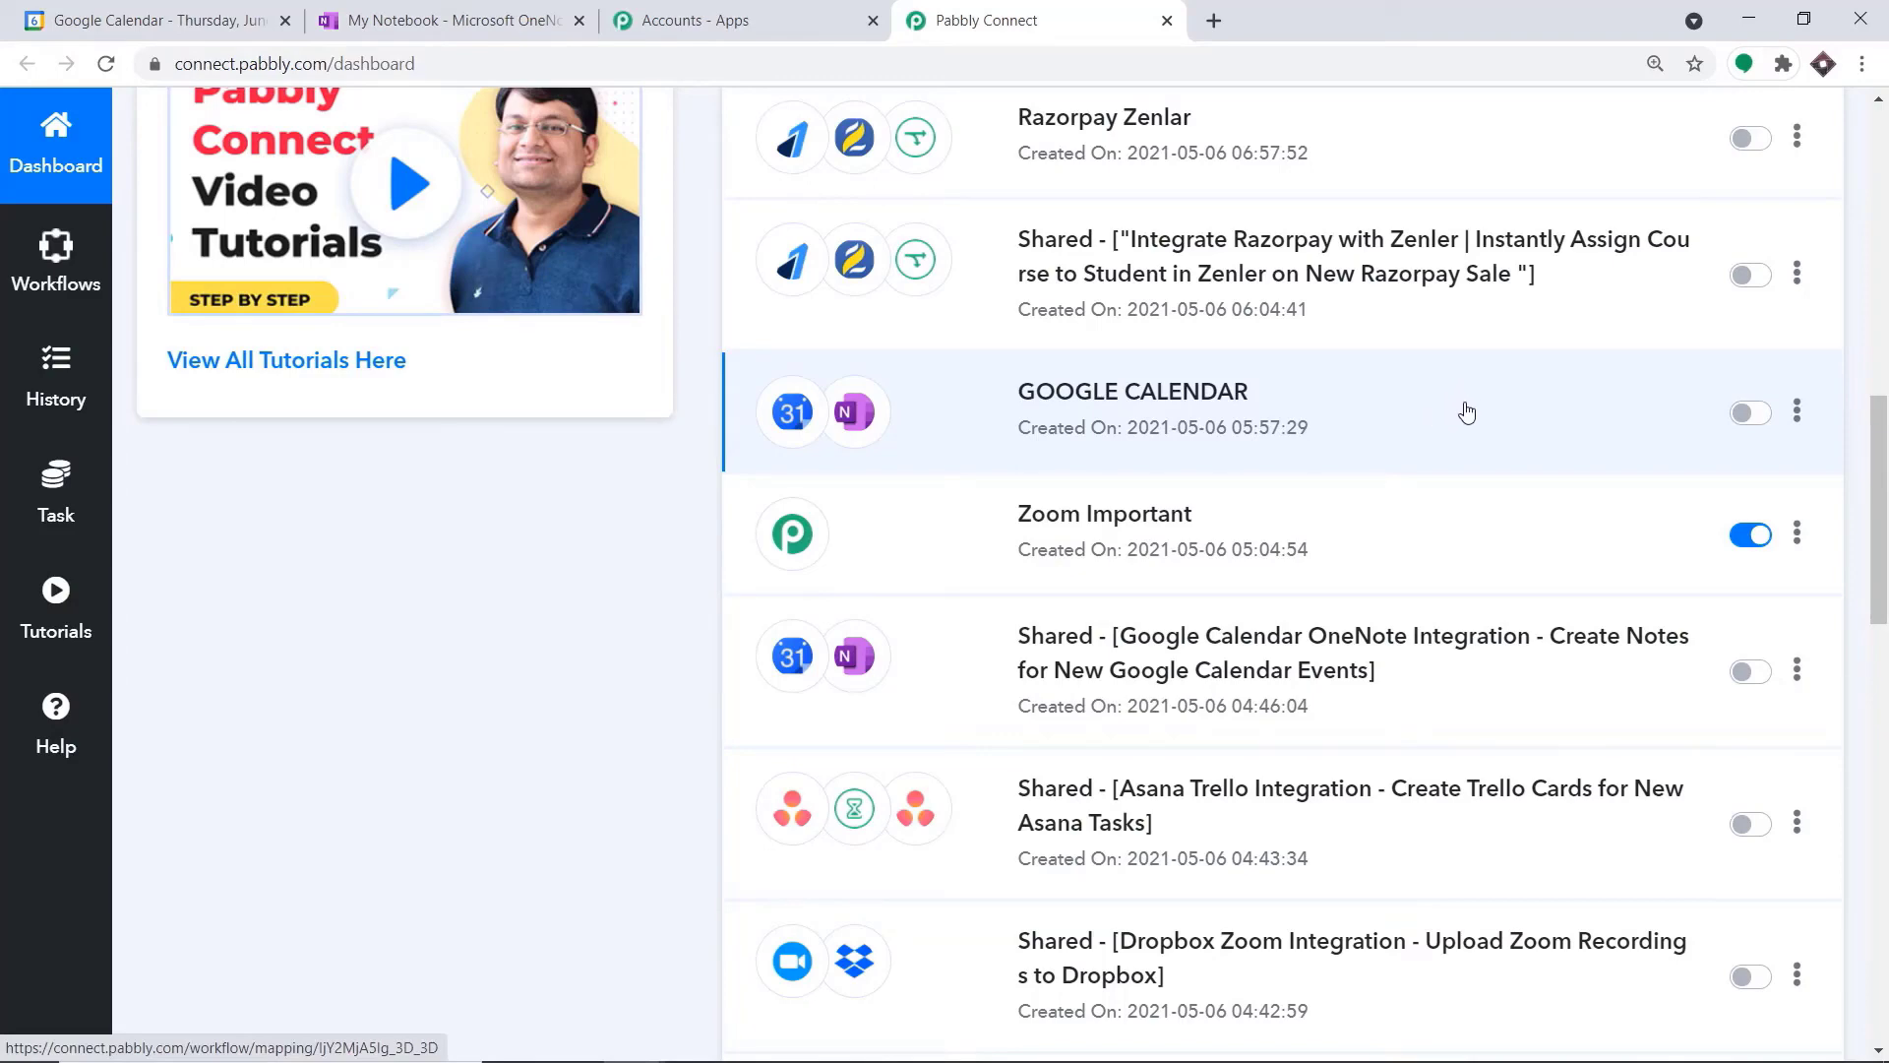
Create a new workflow named "Google Calendar To OneNote"
scroll(1466, 412, "up", 10)
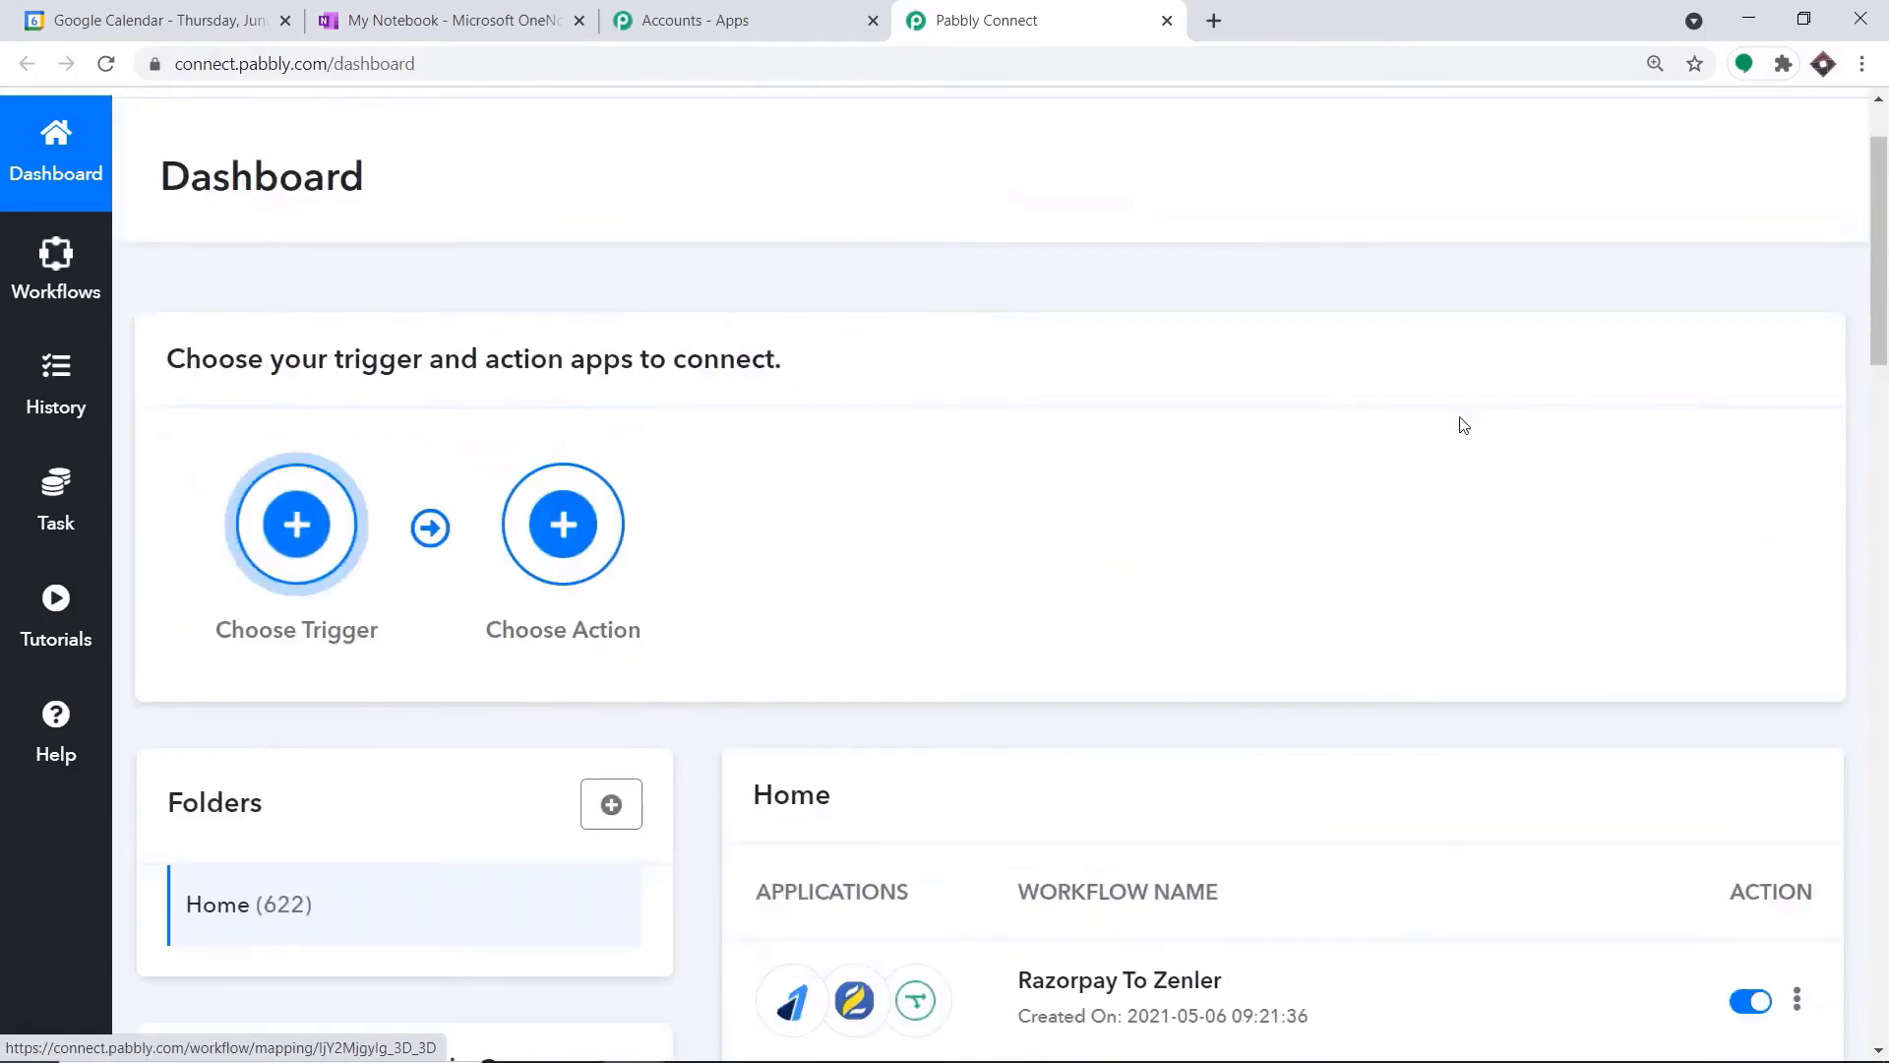
left_click(1567, 163)
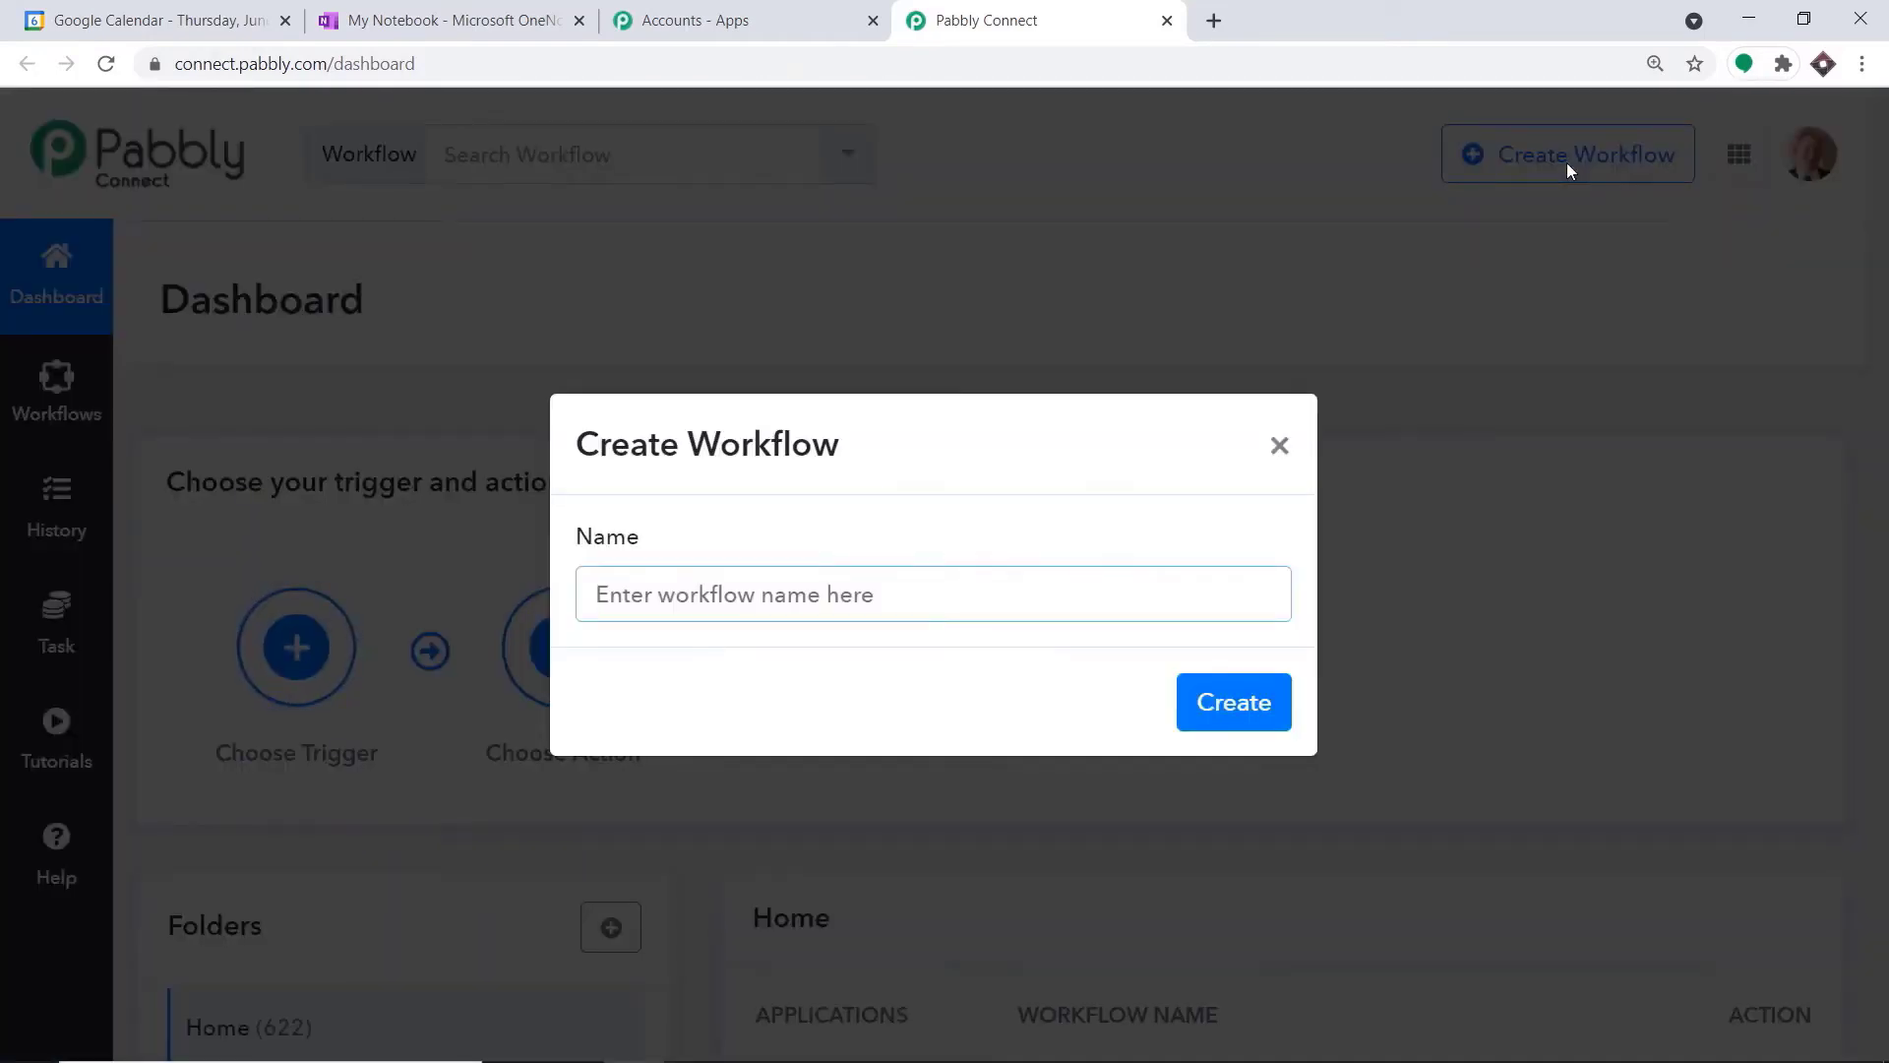
type("Google")
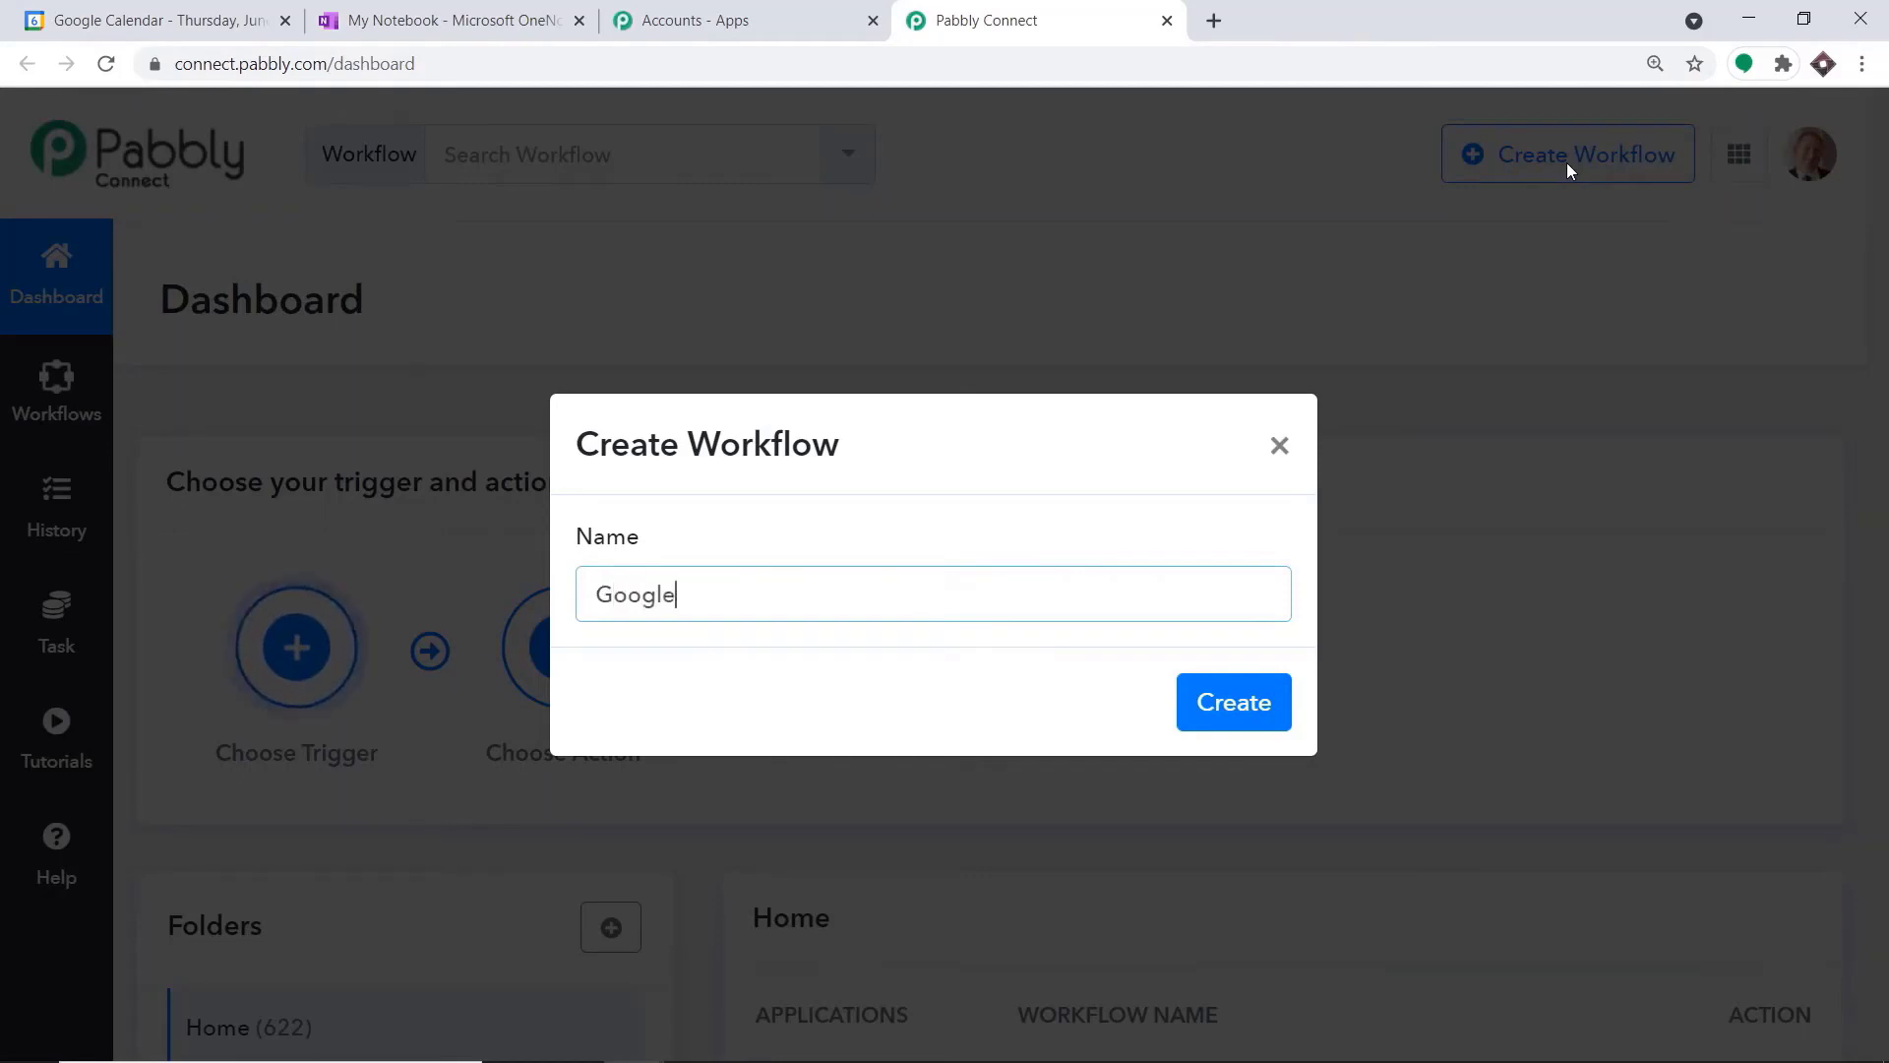
type(" Calenda")
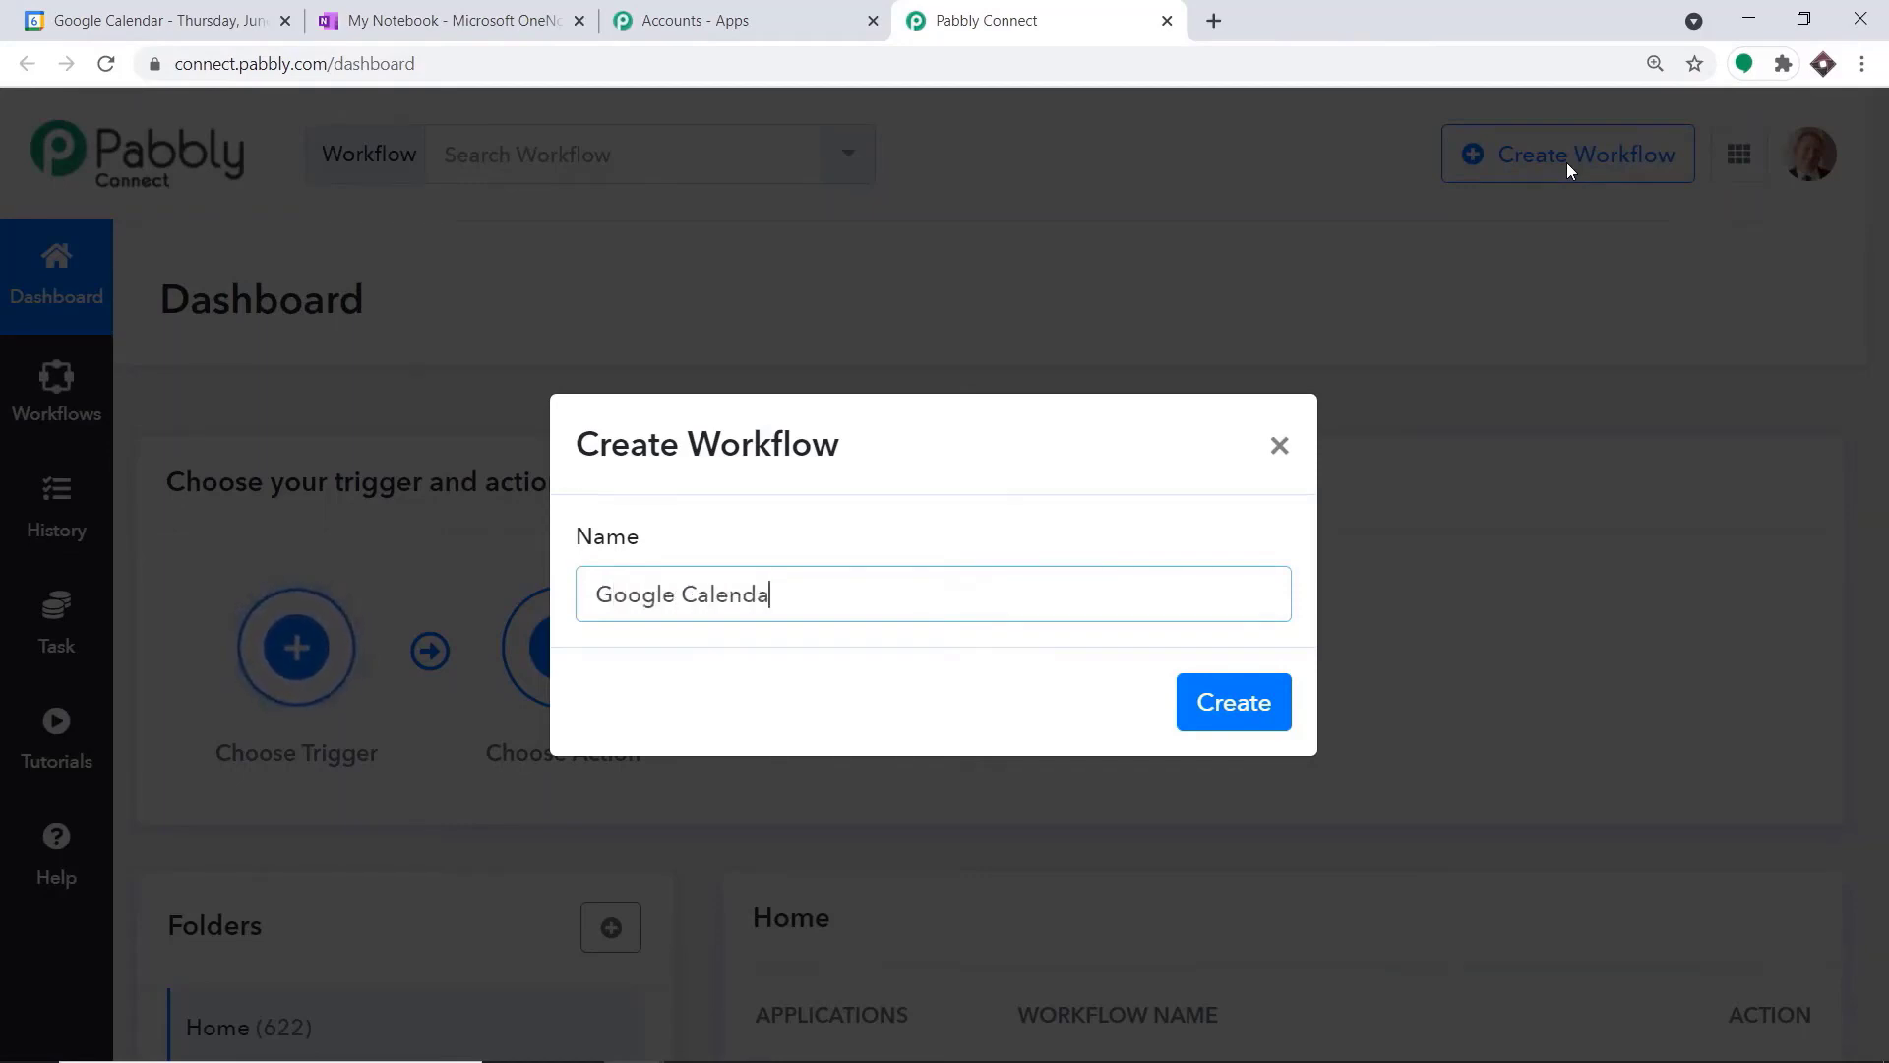
type("r To One")
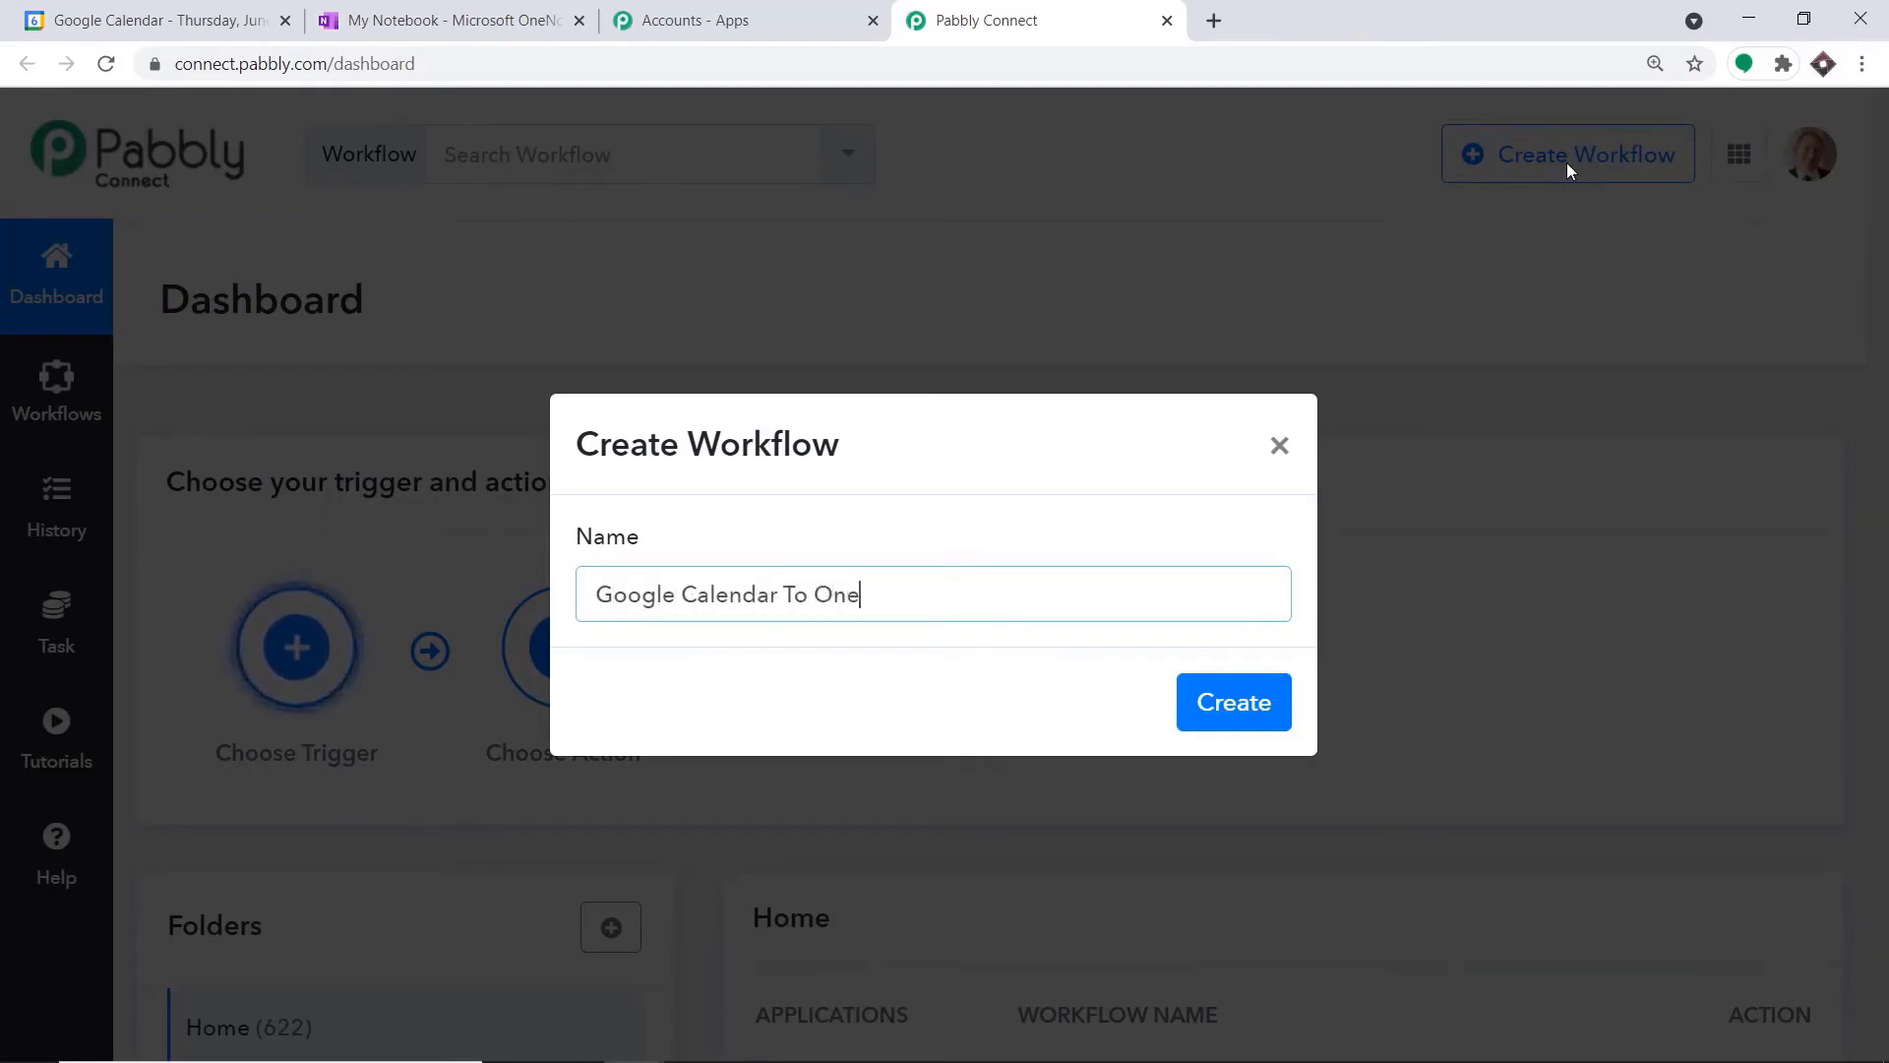
type("Note")
left_click(1248, 714)
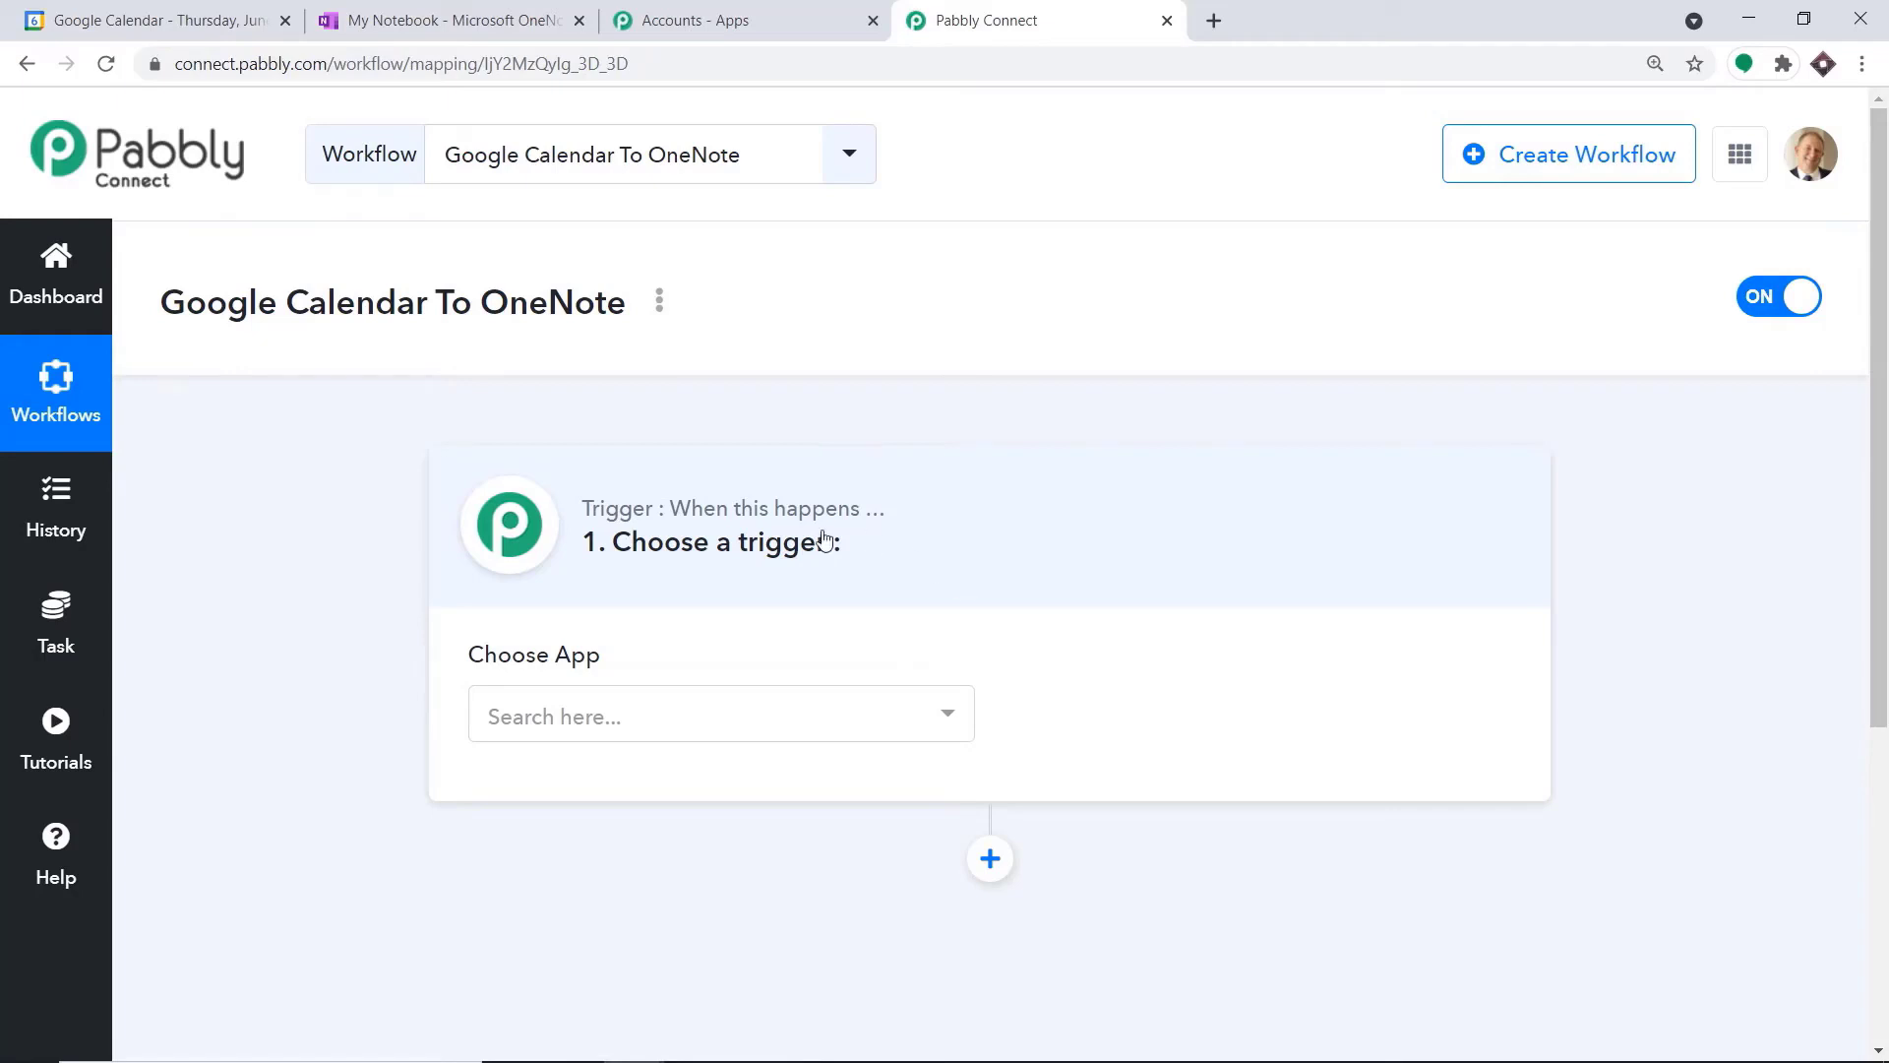
Choose Google Calendar as the workflow's trigger app
left_click(717, 717)
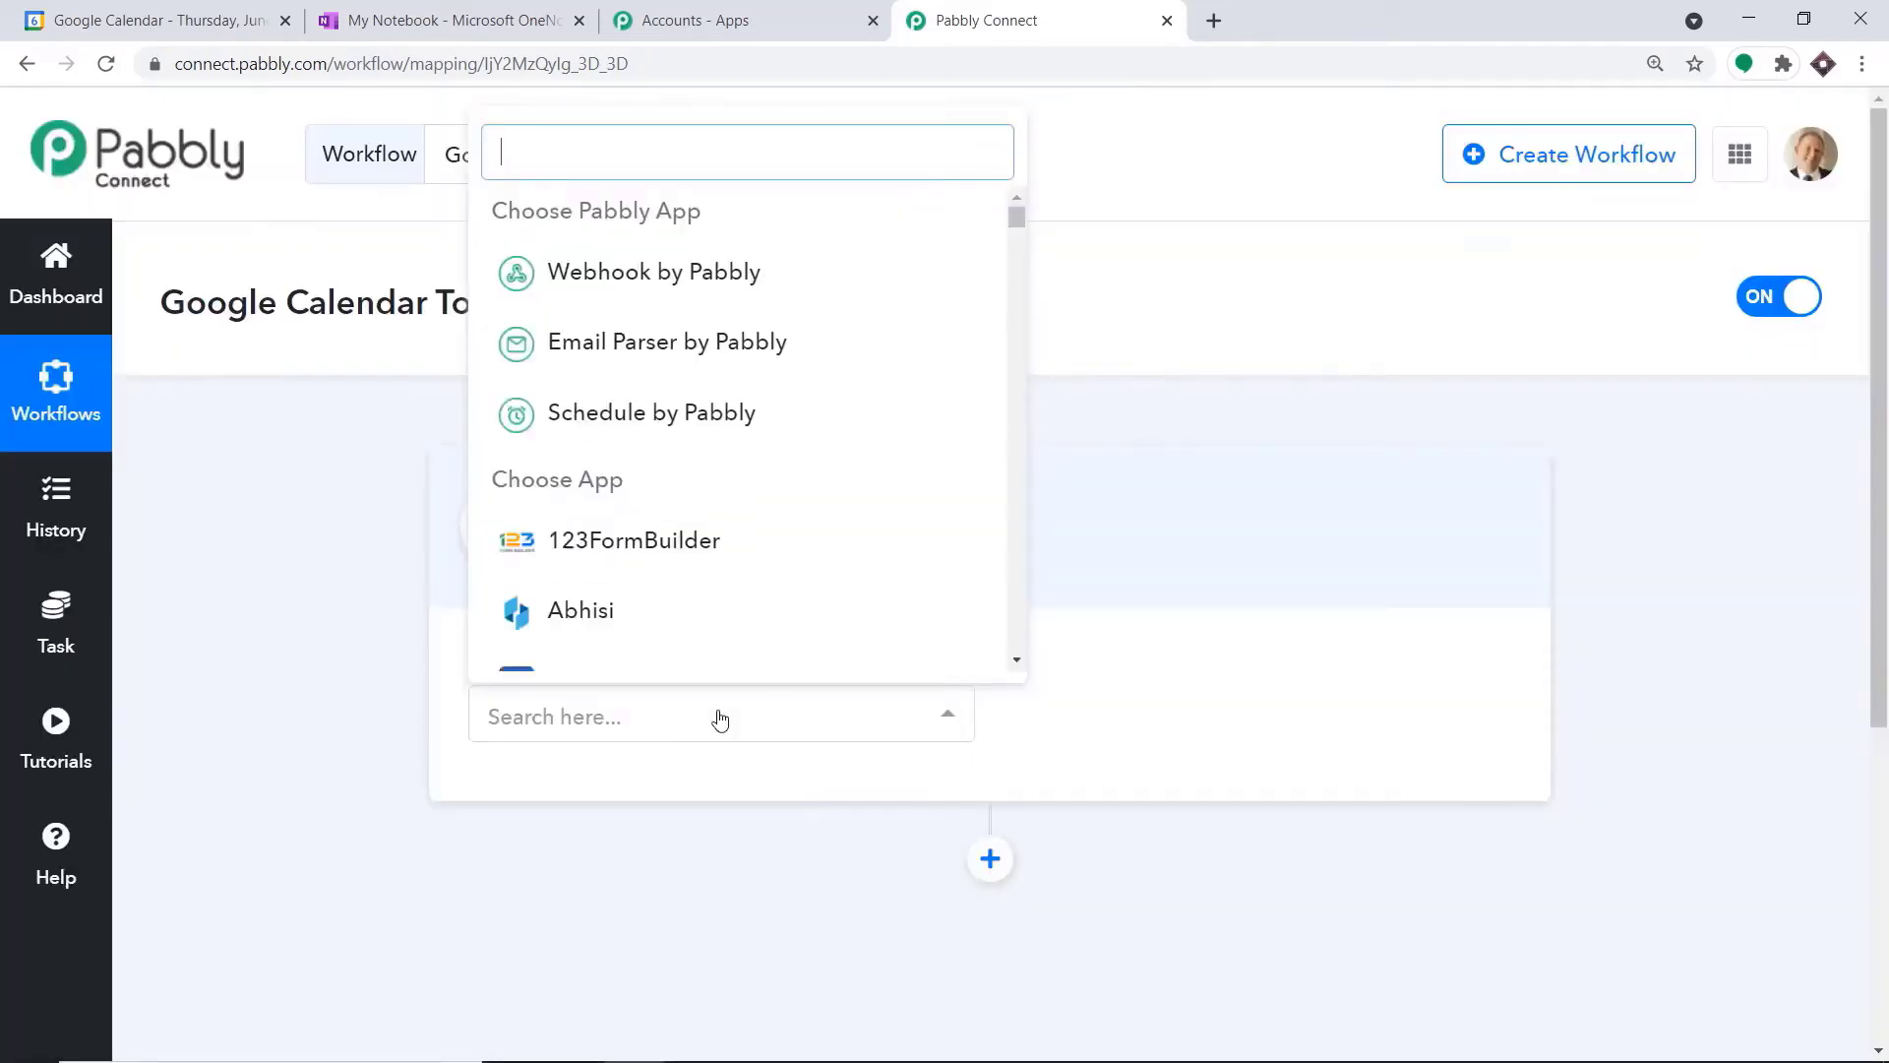
type("googl")
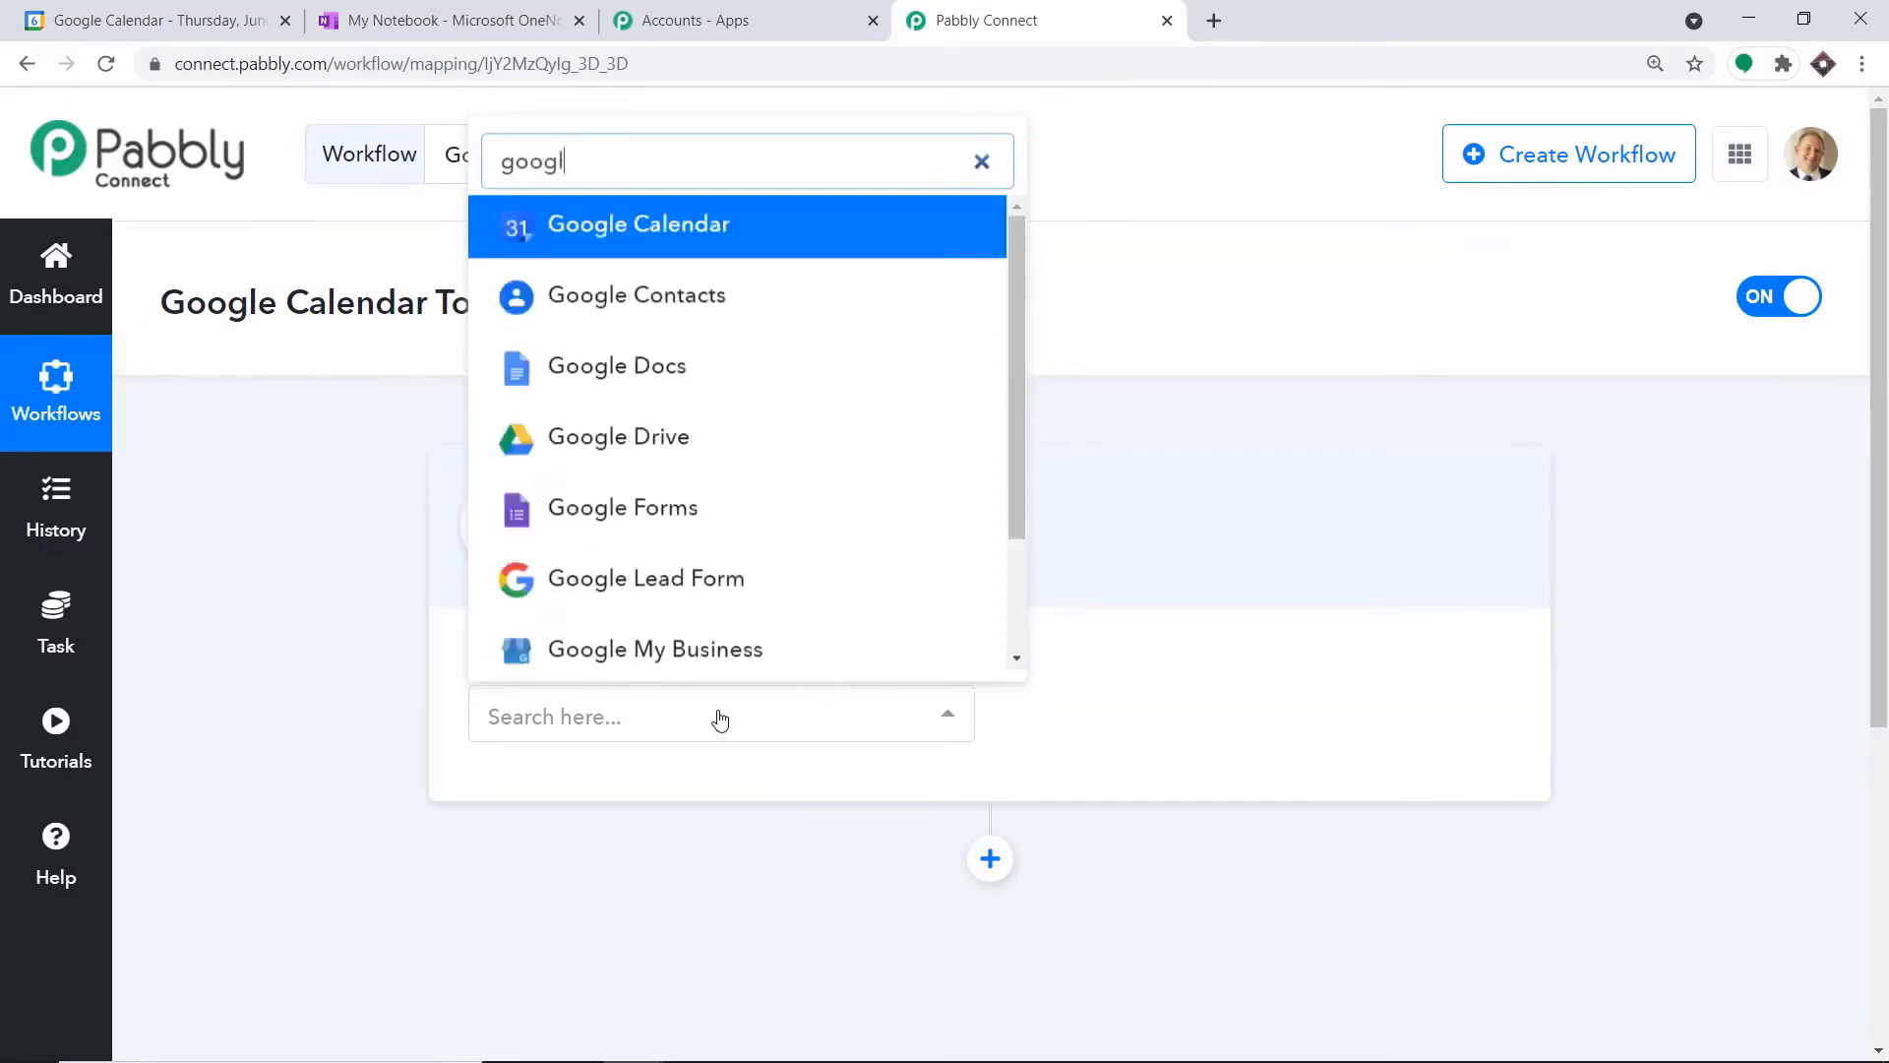
type("e calend")
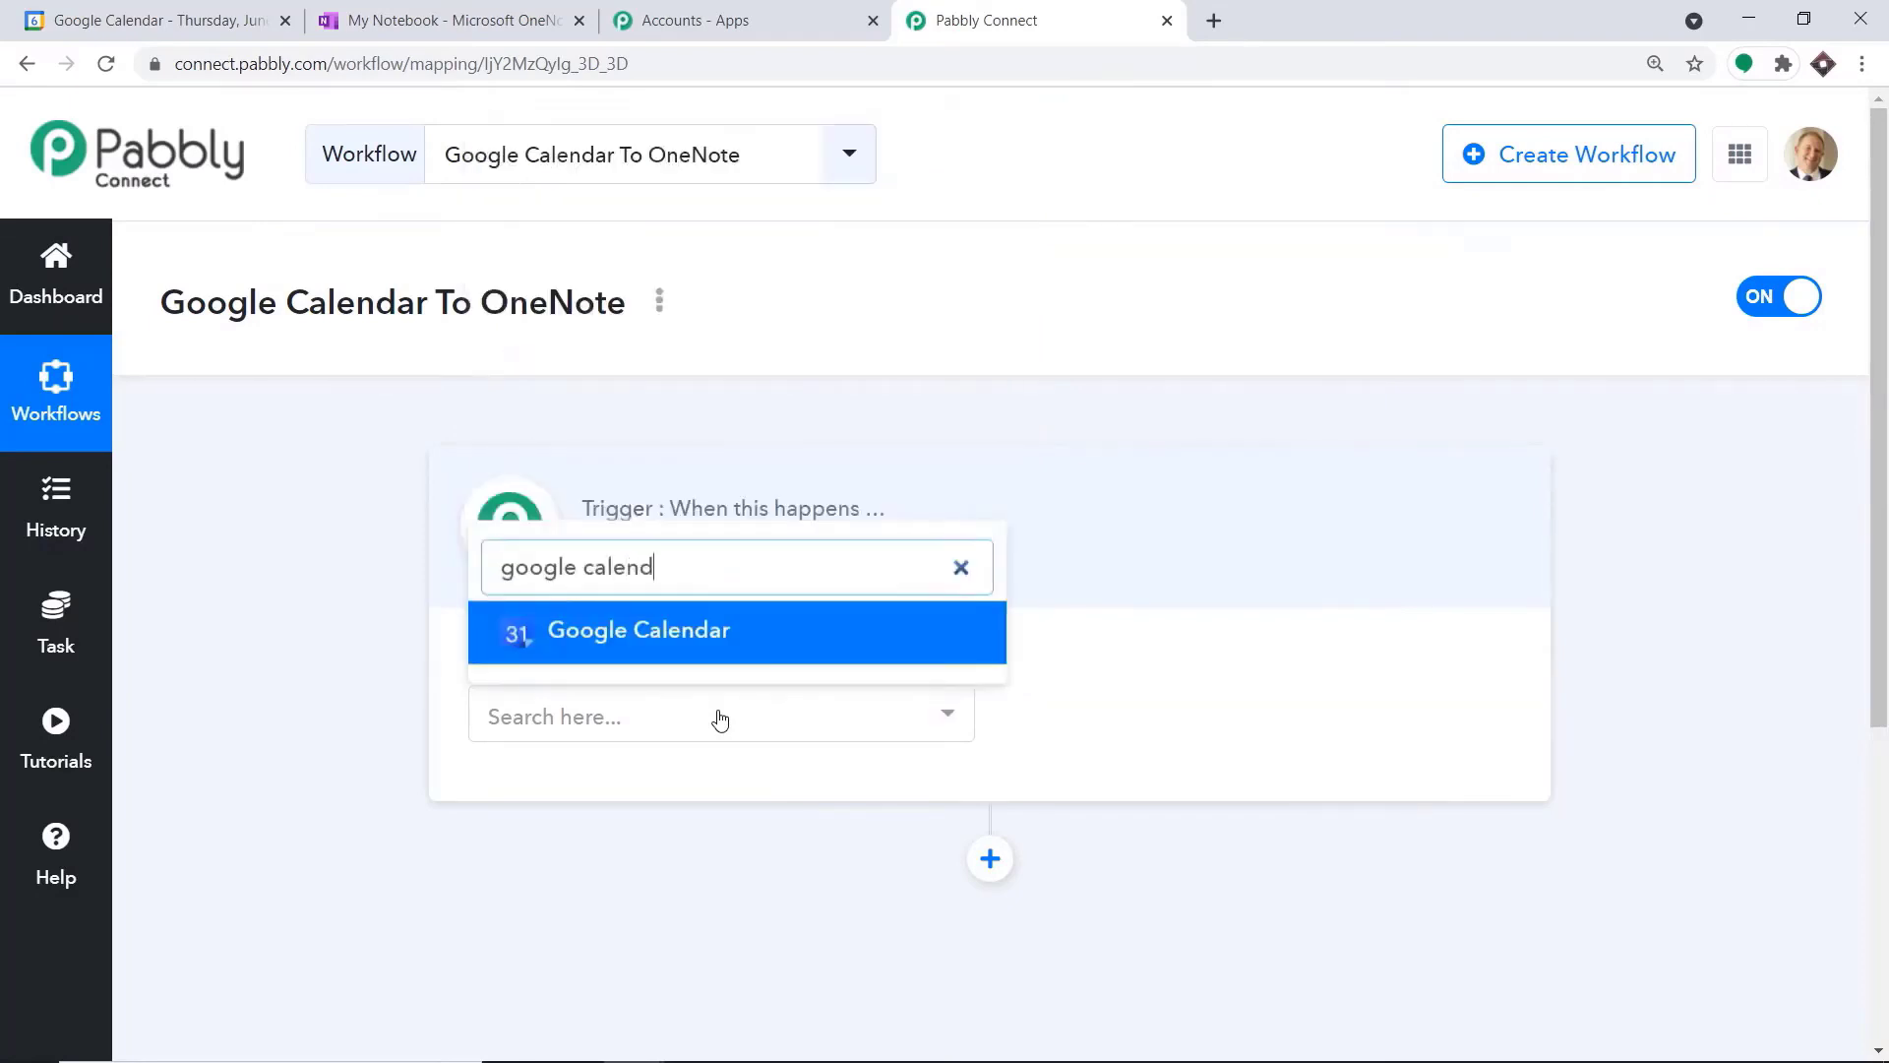
left_click(725, 636)
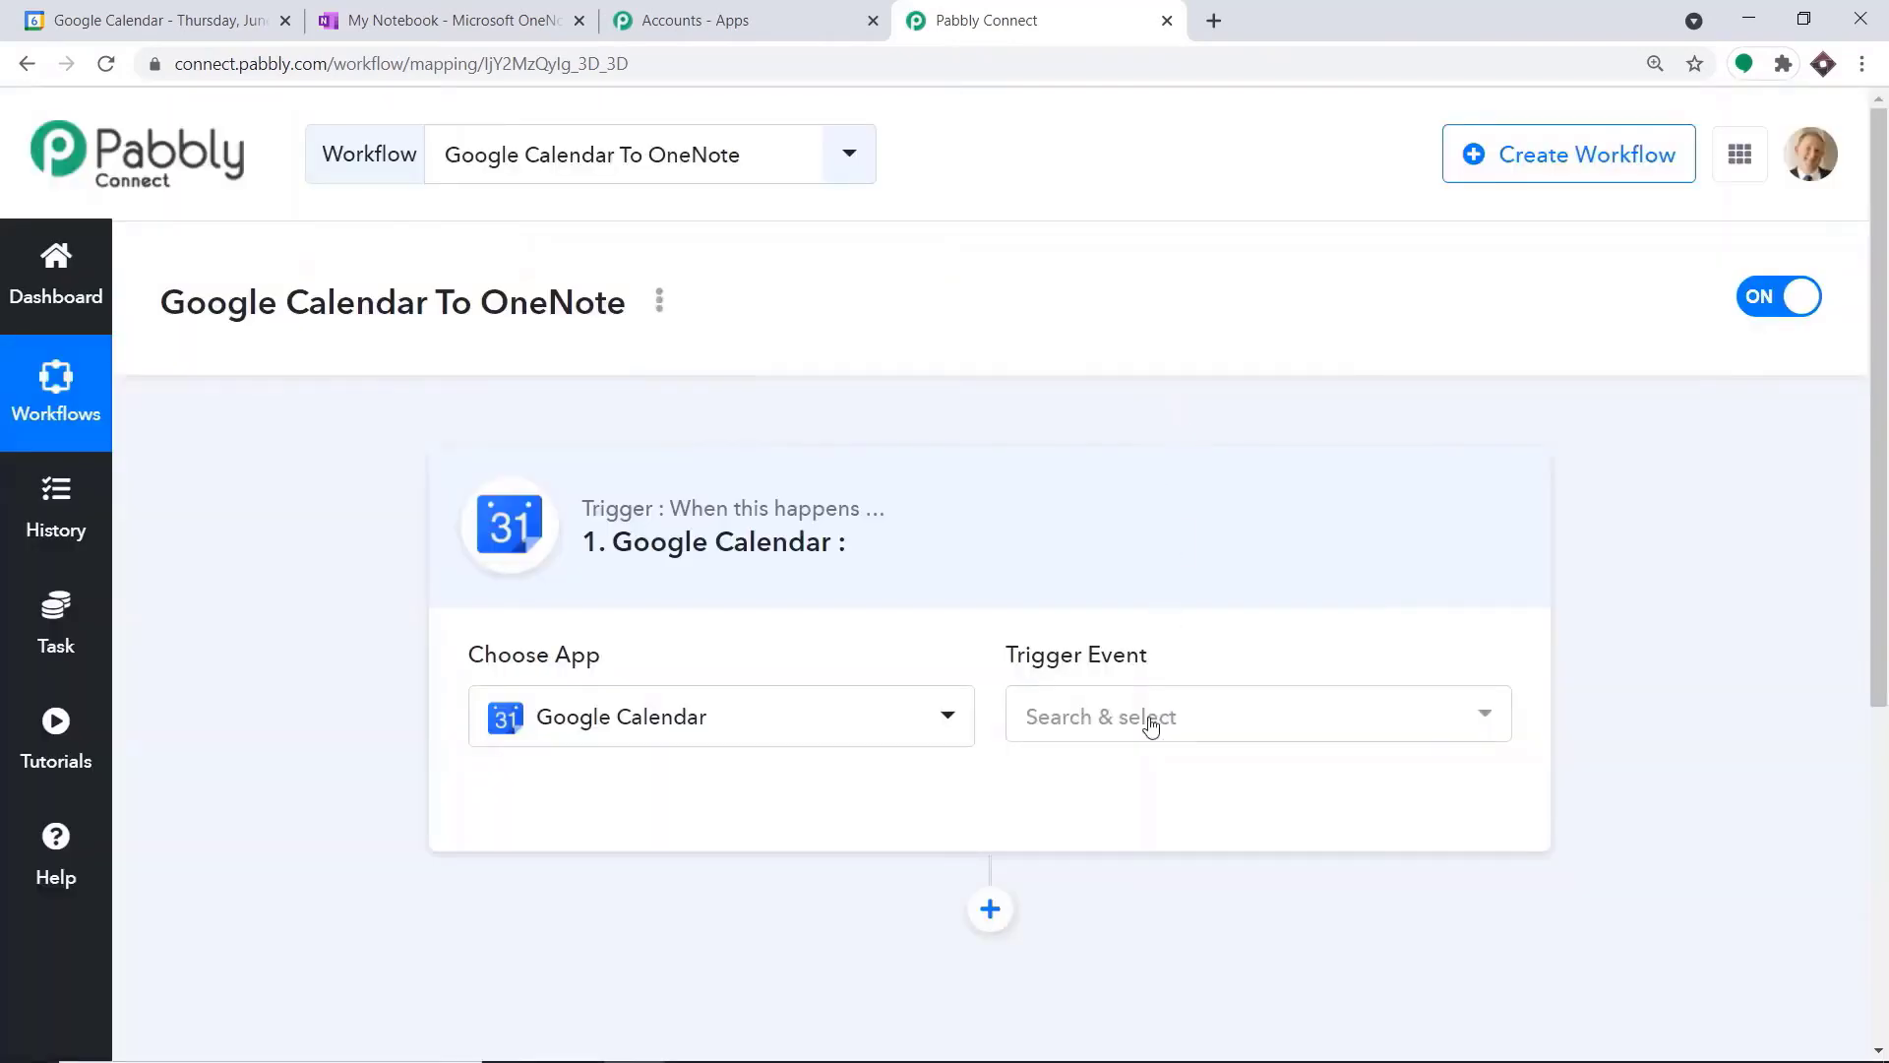
Set the Google Calendar trigger event to New Event
left_click(1147, 719)
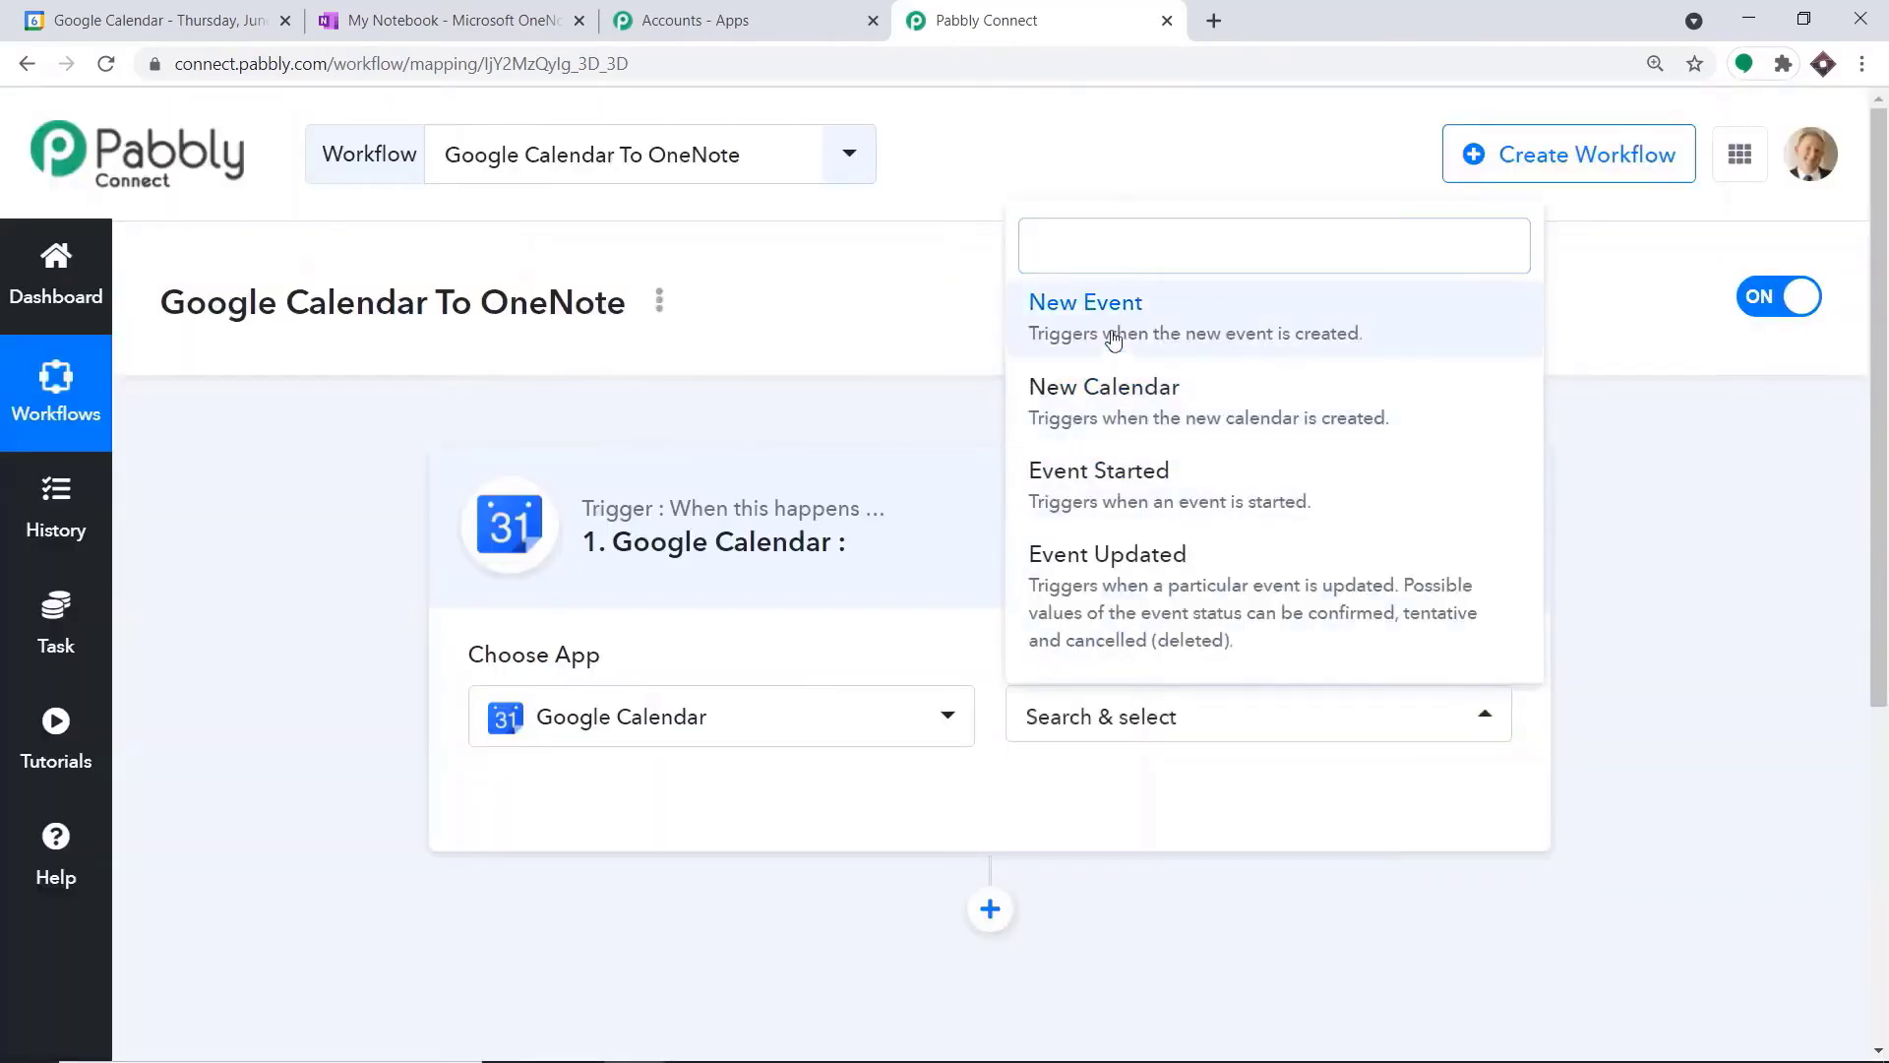
left_click(1111, 334)
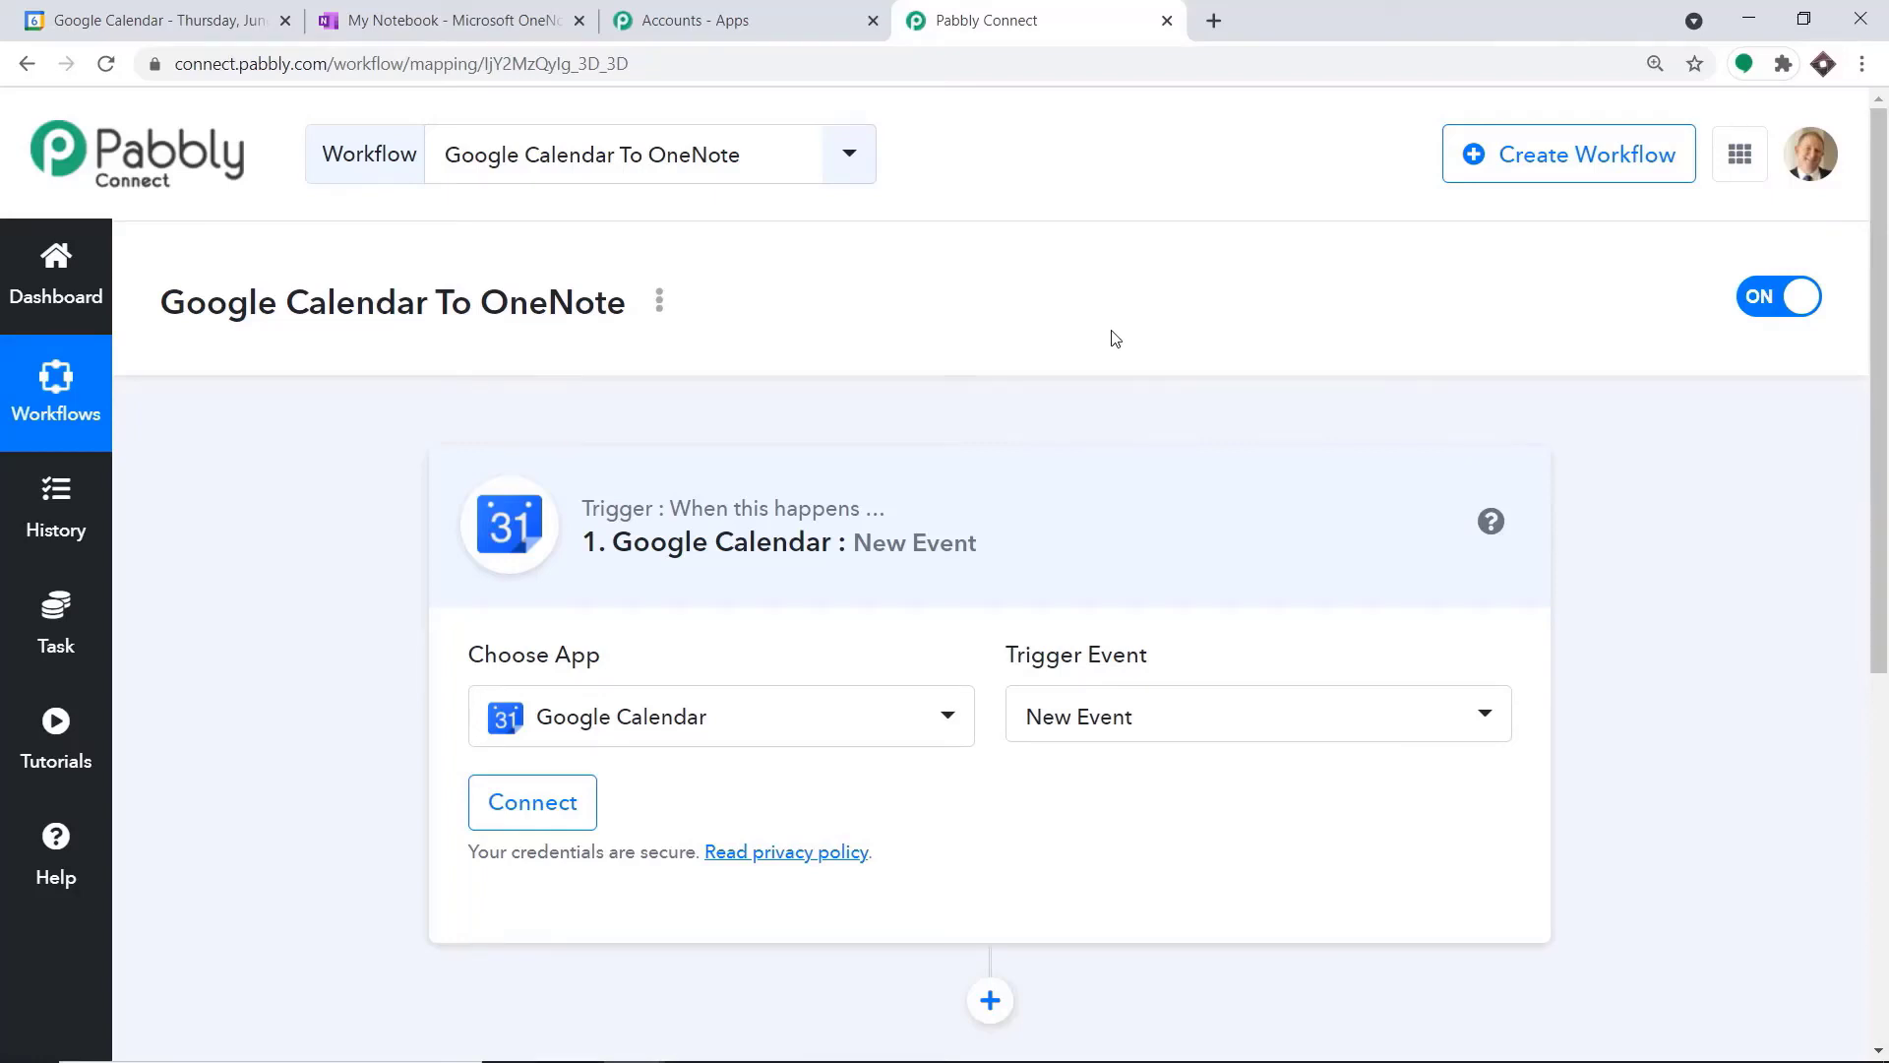
left_click(1112, 701)
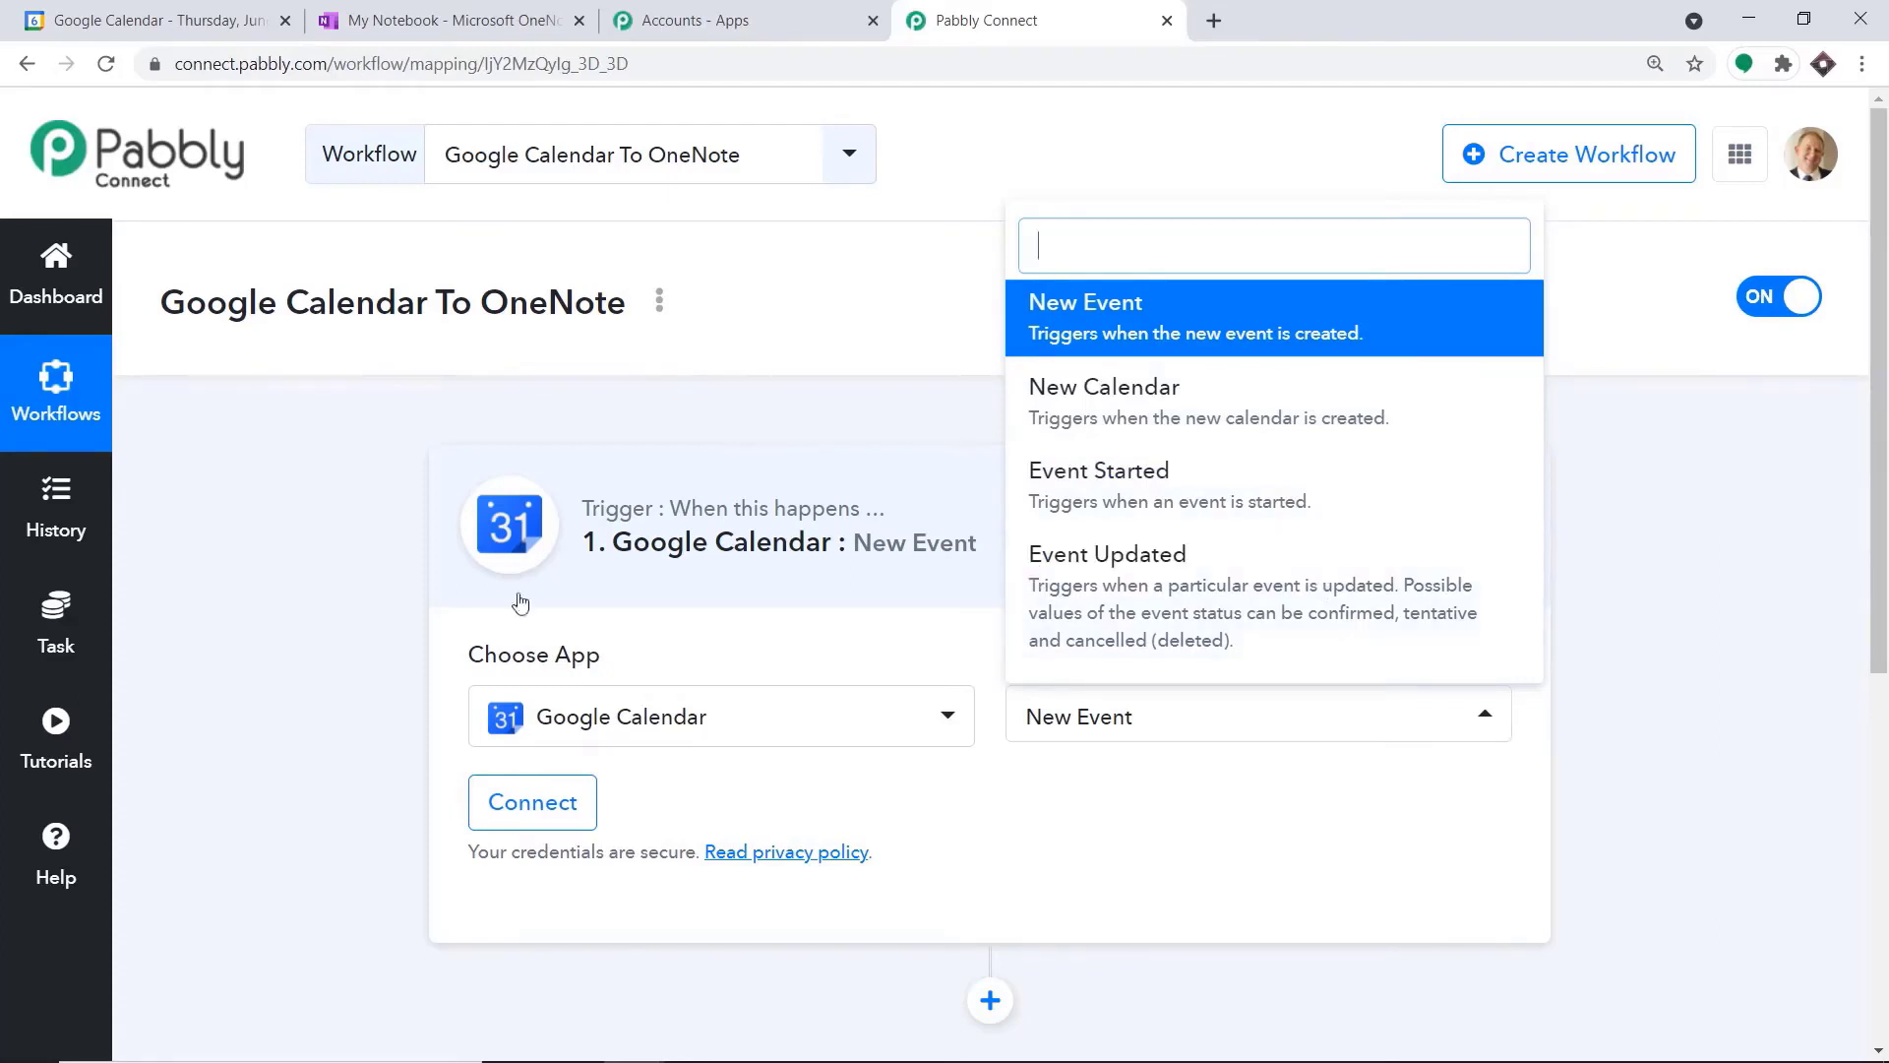
Open the Pabbly Forum from the help section and return to the Google Calendar To OneNote workflow
left_click(54, 848)
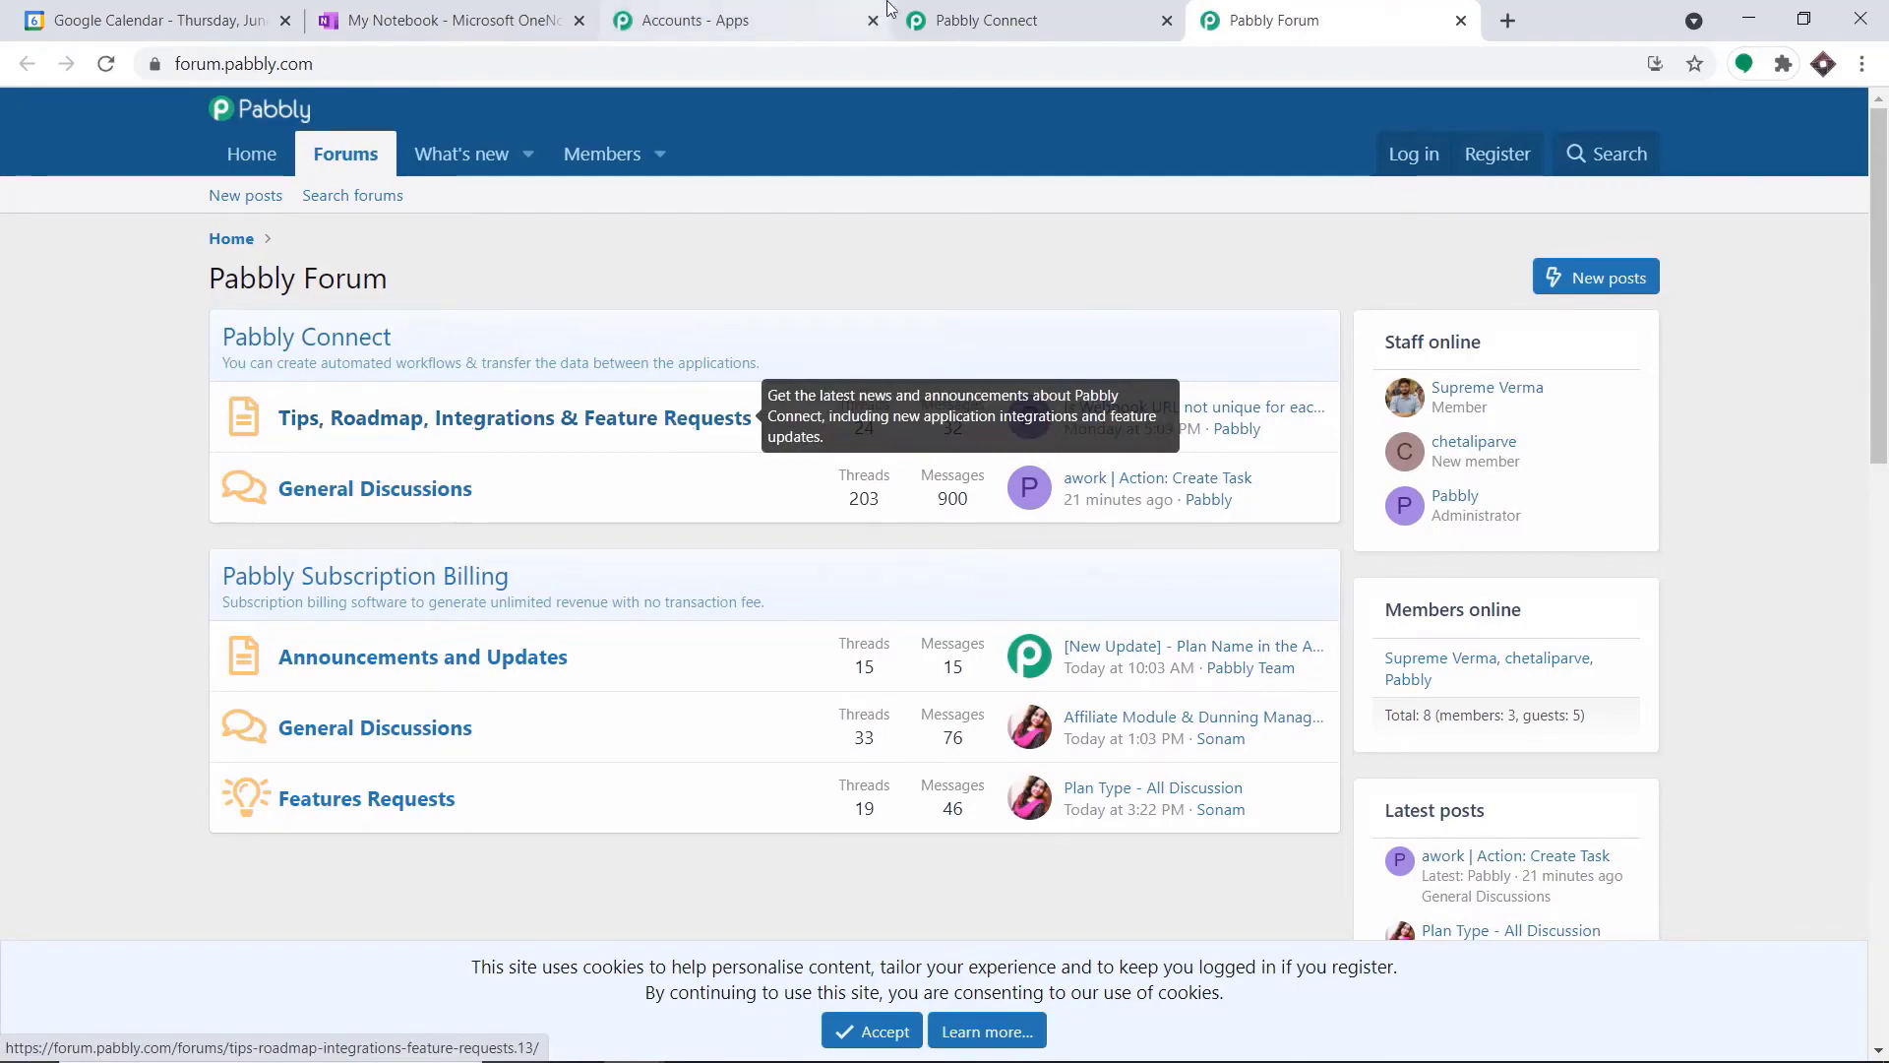
left_click(987, 20)
Start a new Google Calendar connection for the trigger and choose the Google account to sign in with
scroll(1173, 370, "down", 1)
scroll(1173, 370, "down", 2)
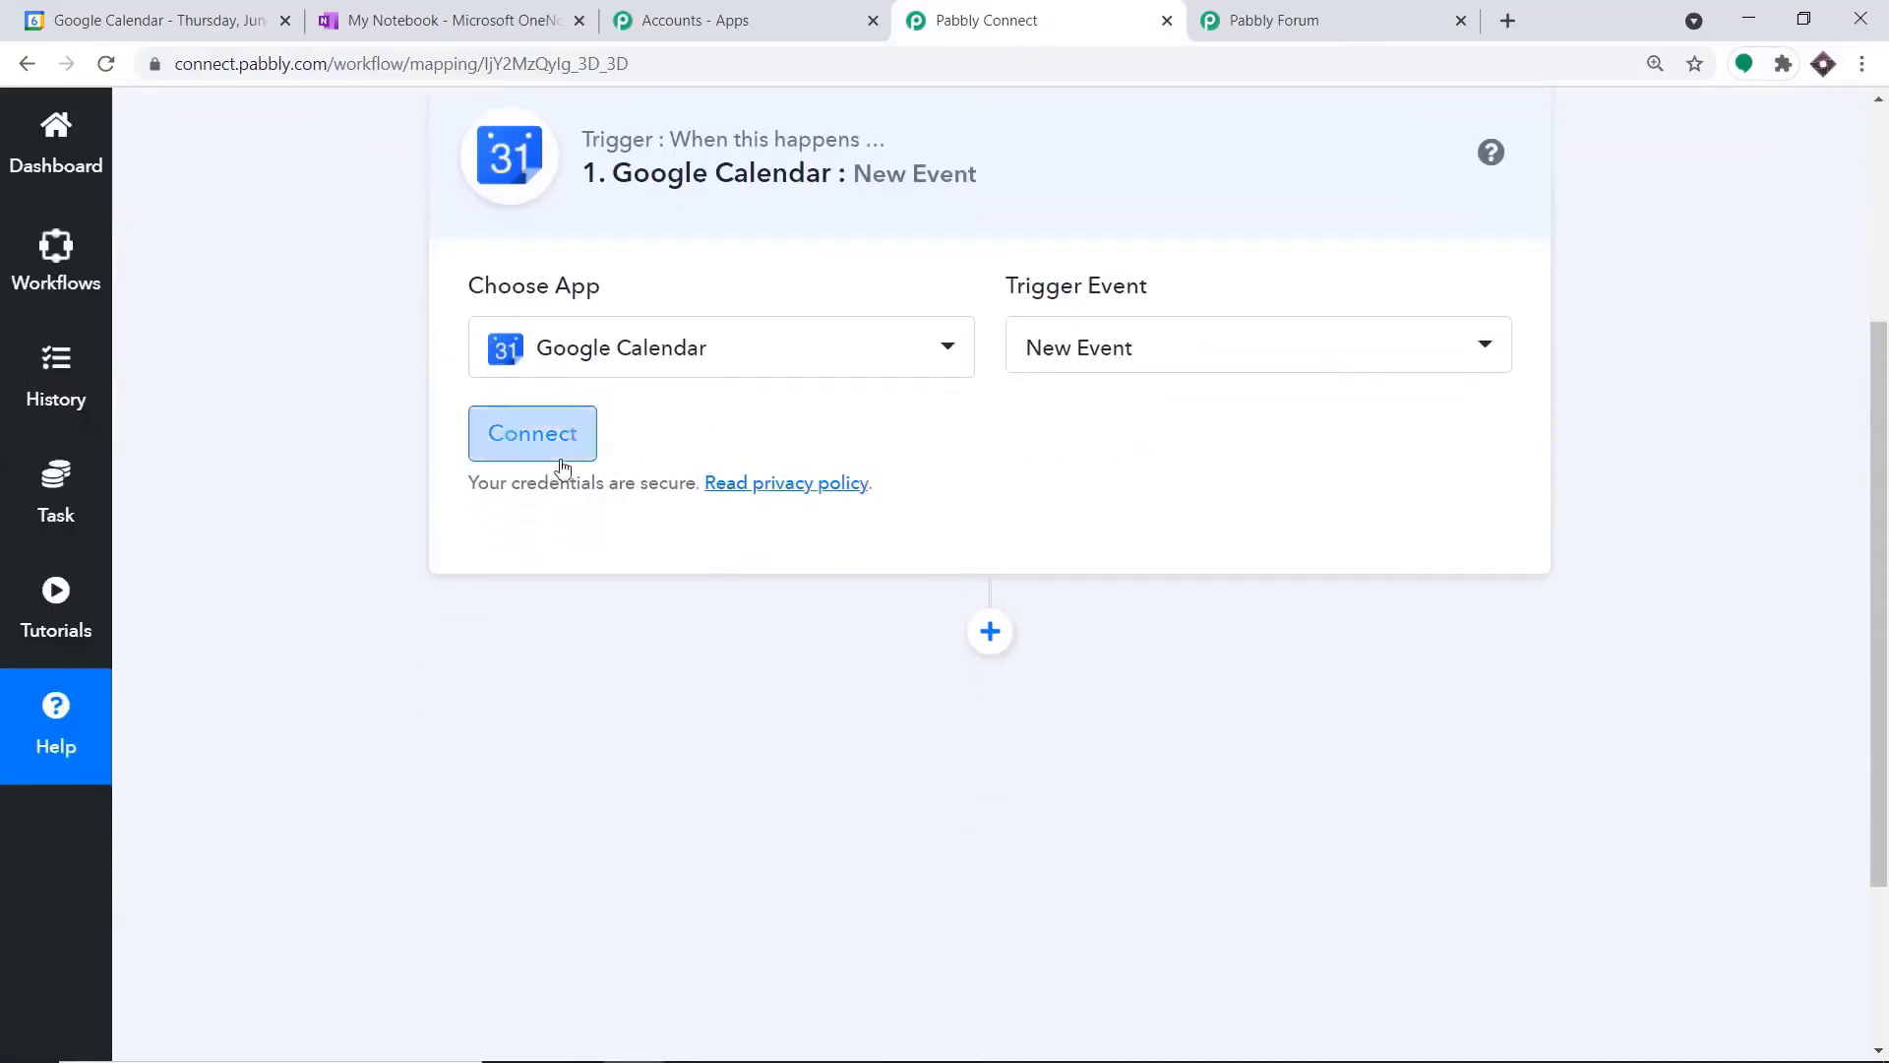
left_click(545, 447)
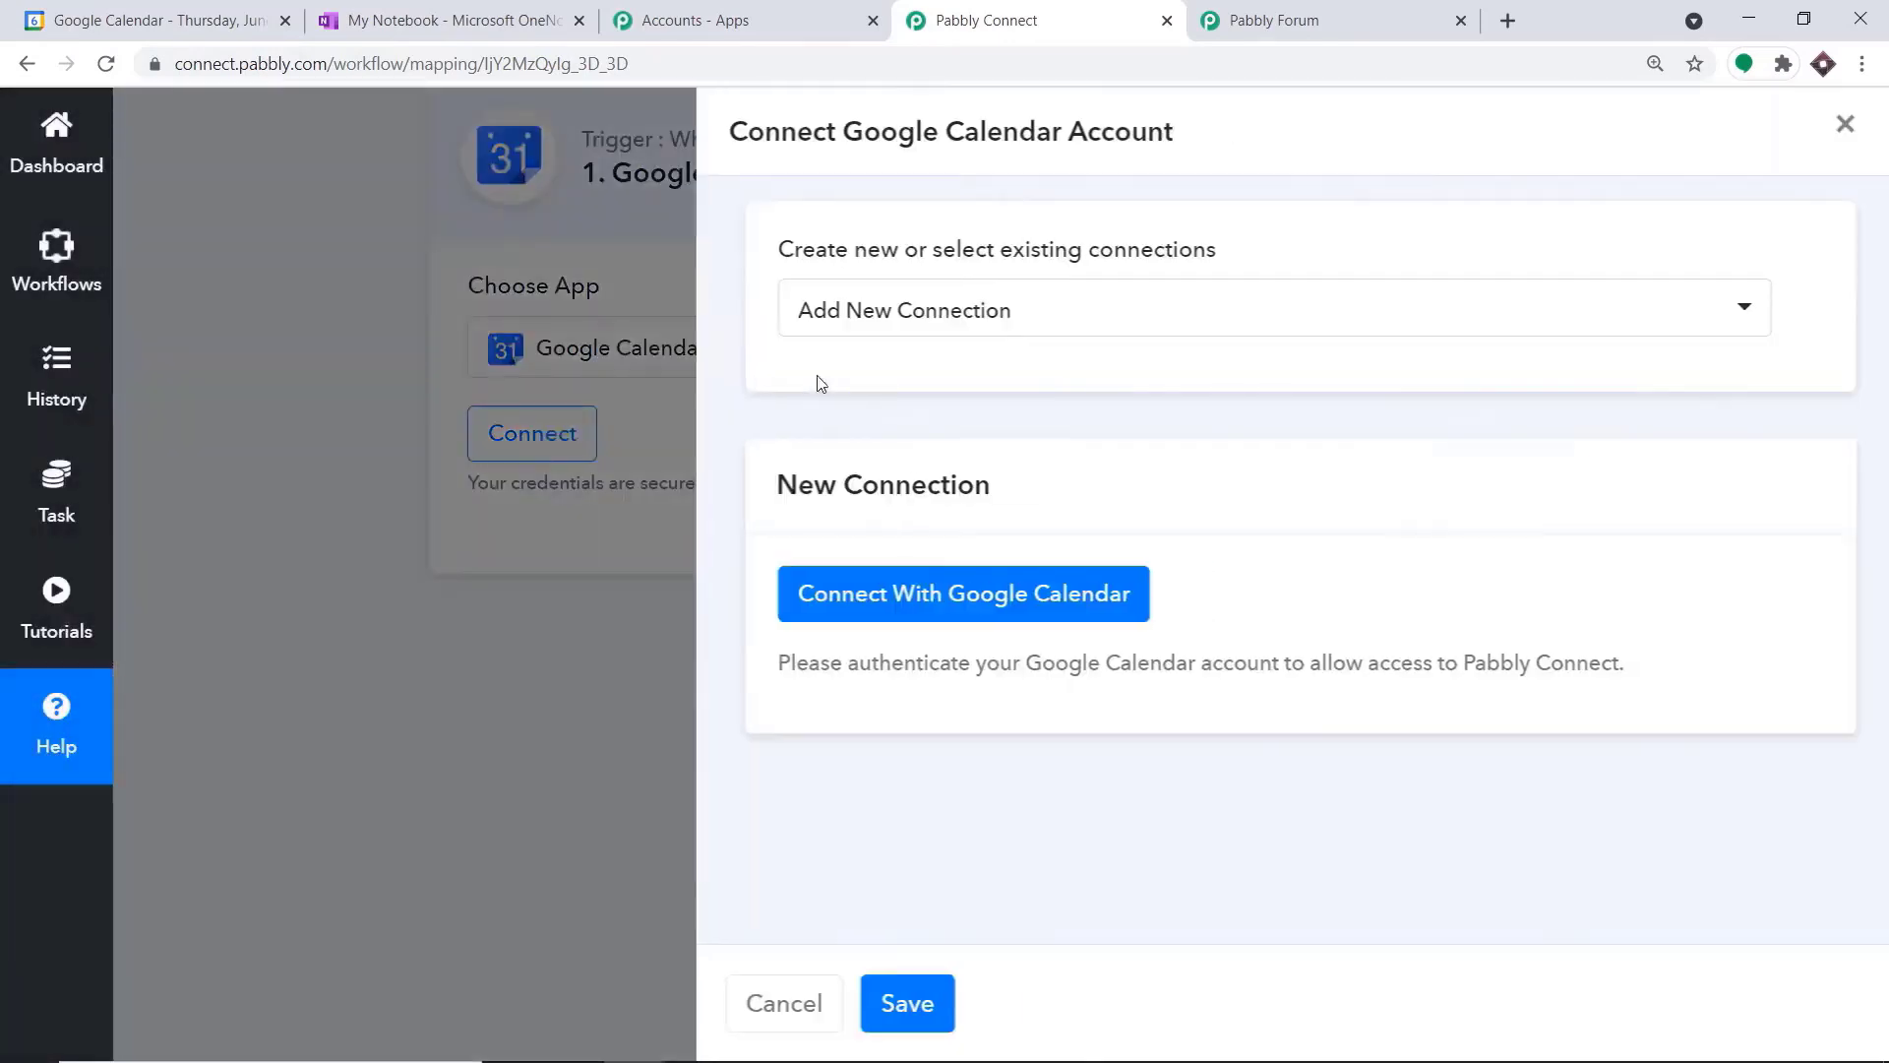
left_click(940, 590)
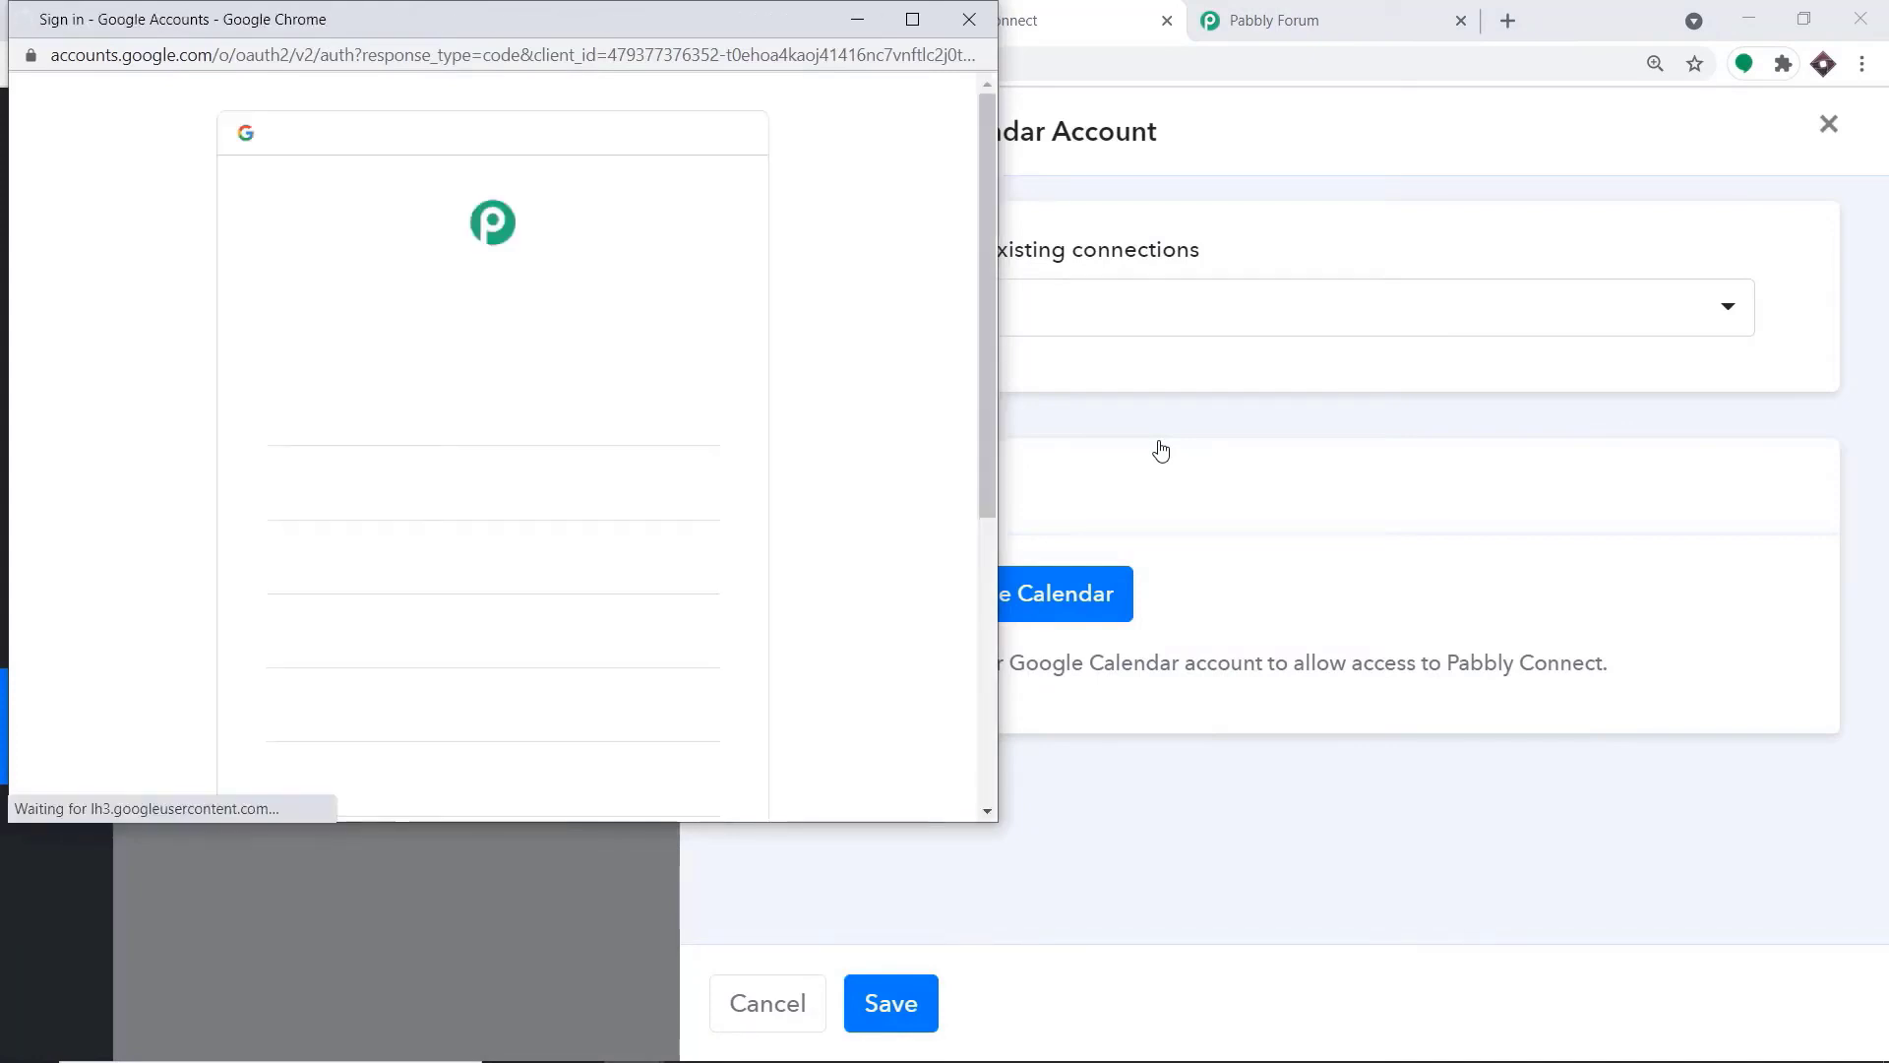
scroll(759, 456, "down", 4)
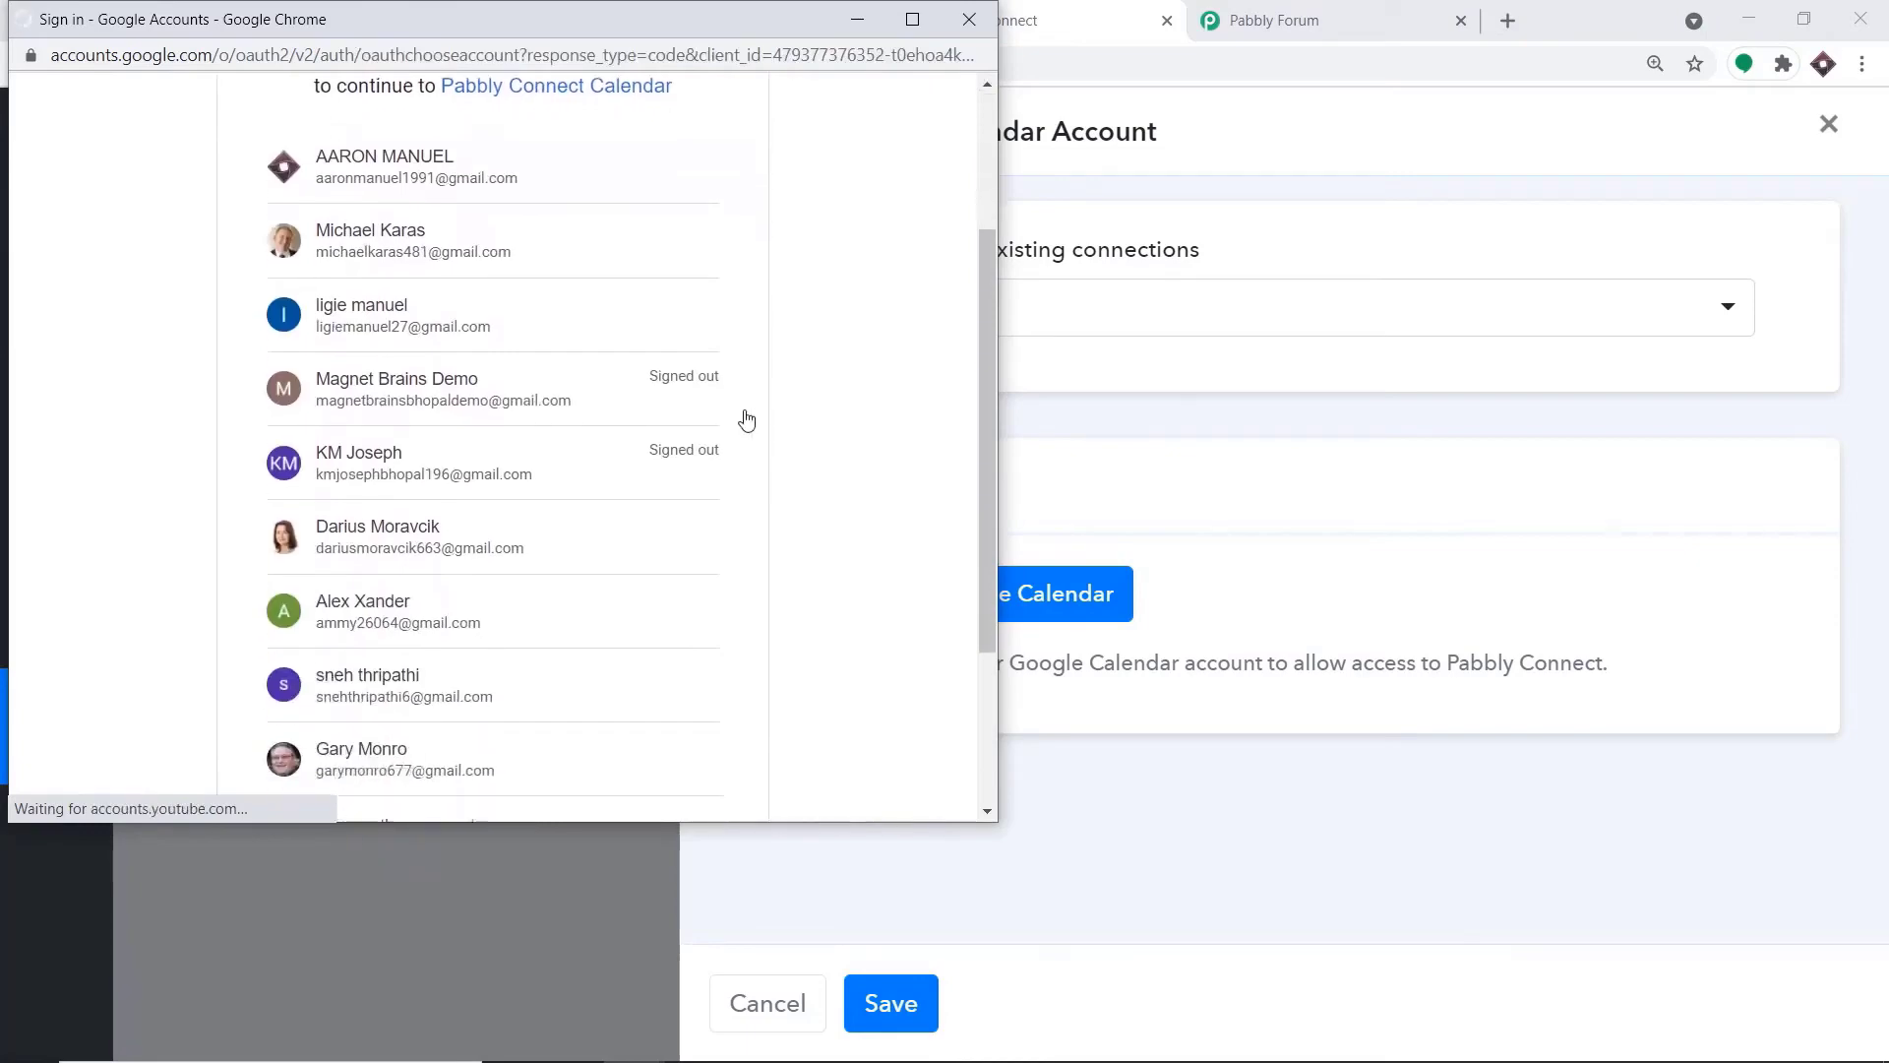
scroll(756, 482, "up", 4)
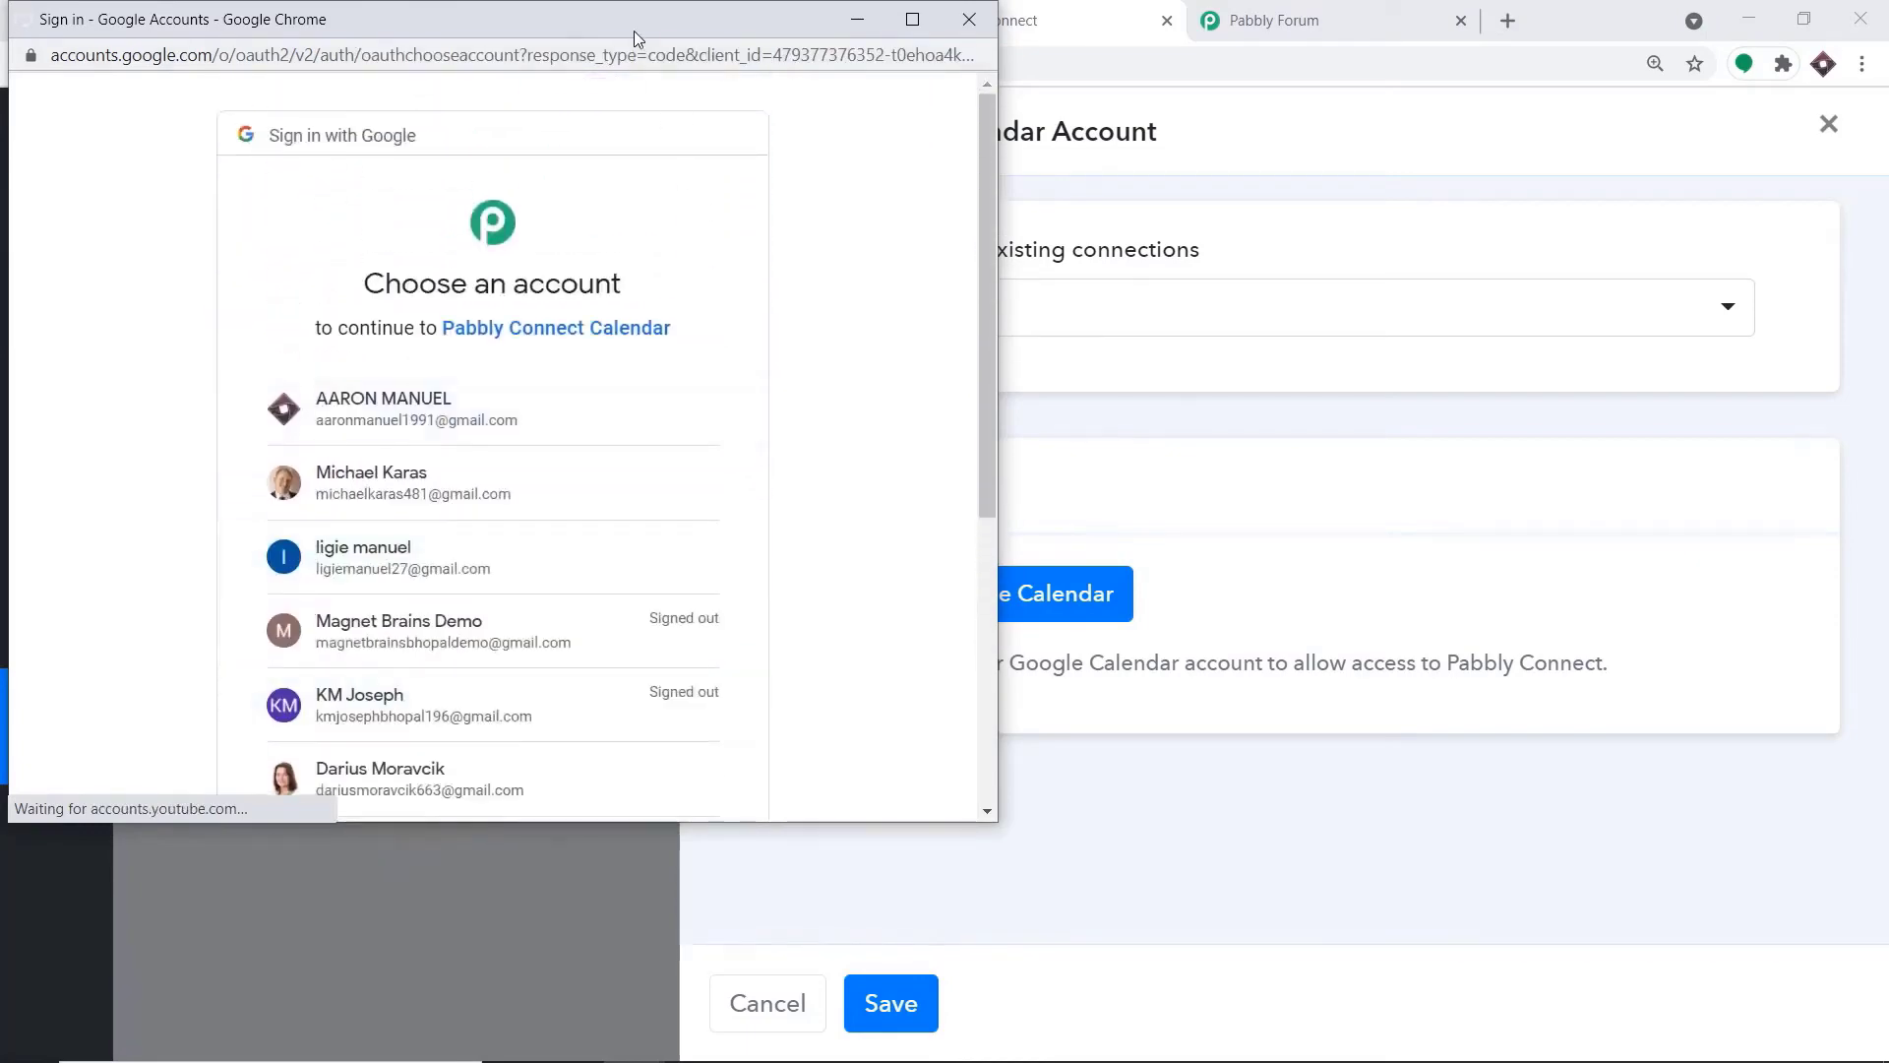
left_click_drag(642, 31, 1593, 131)
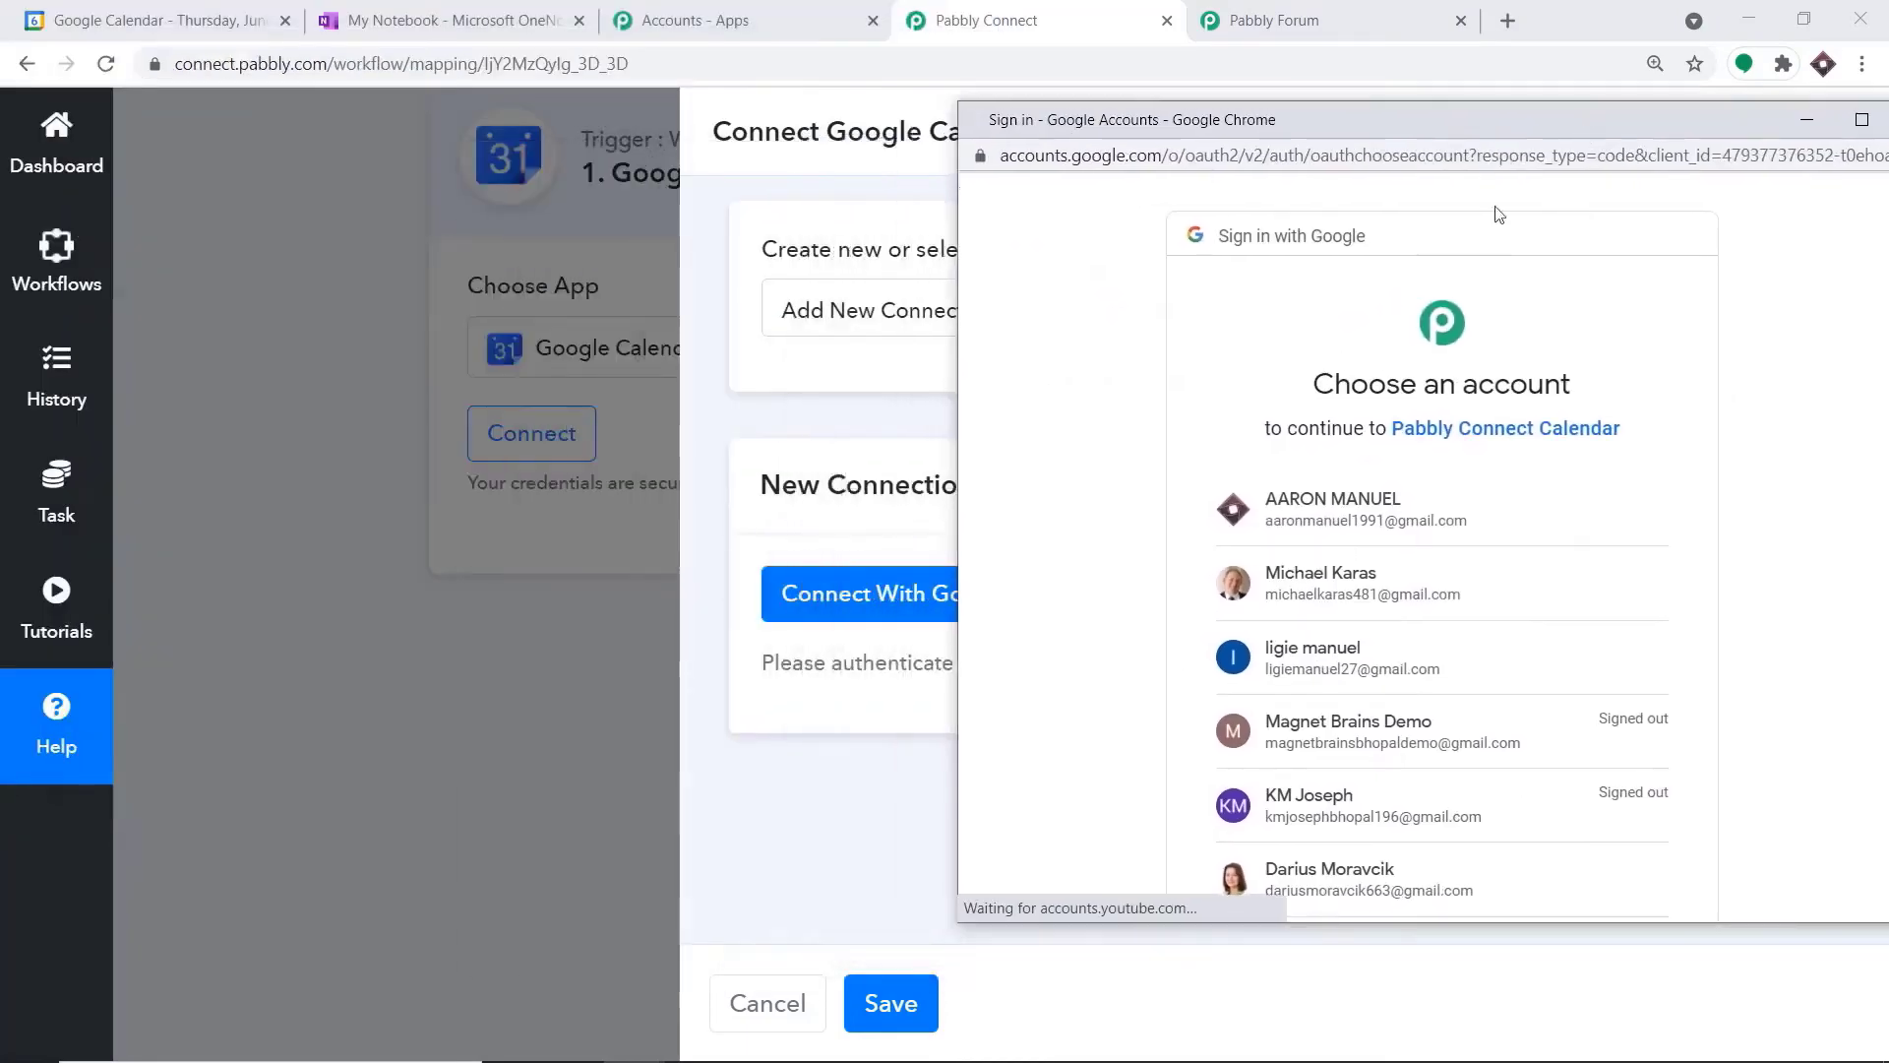
left_click(1358, 519)
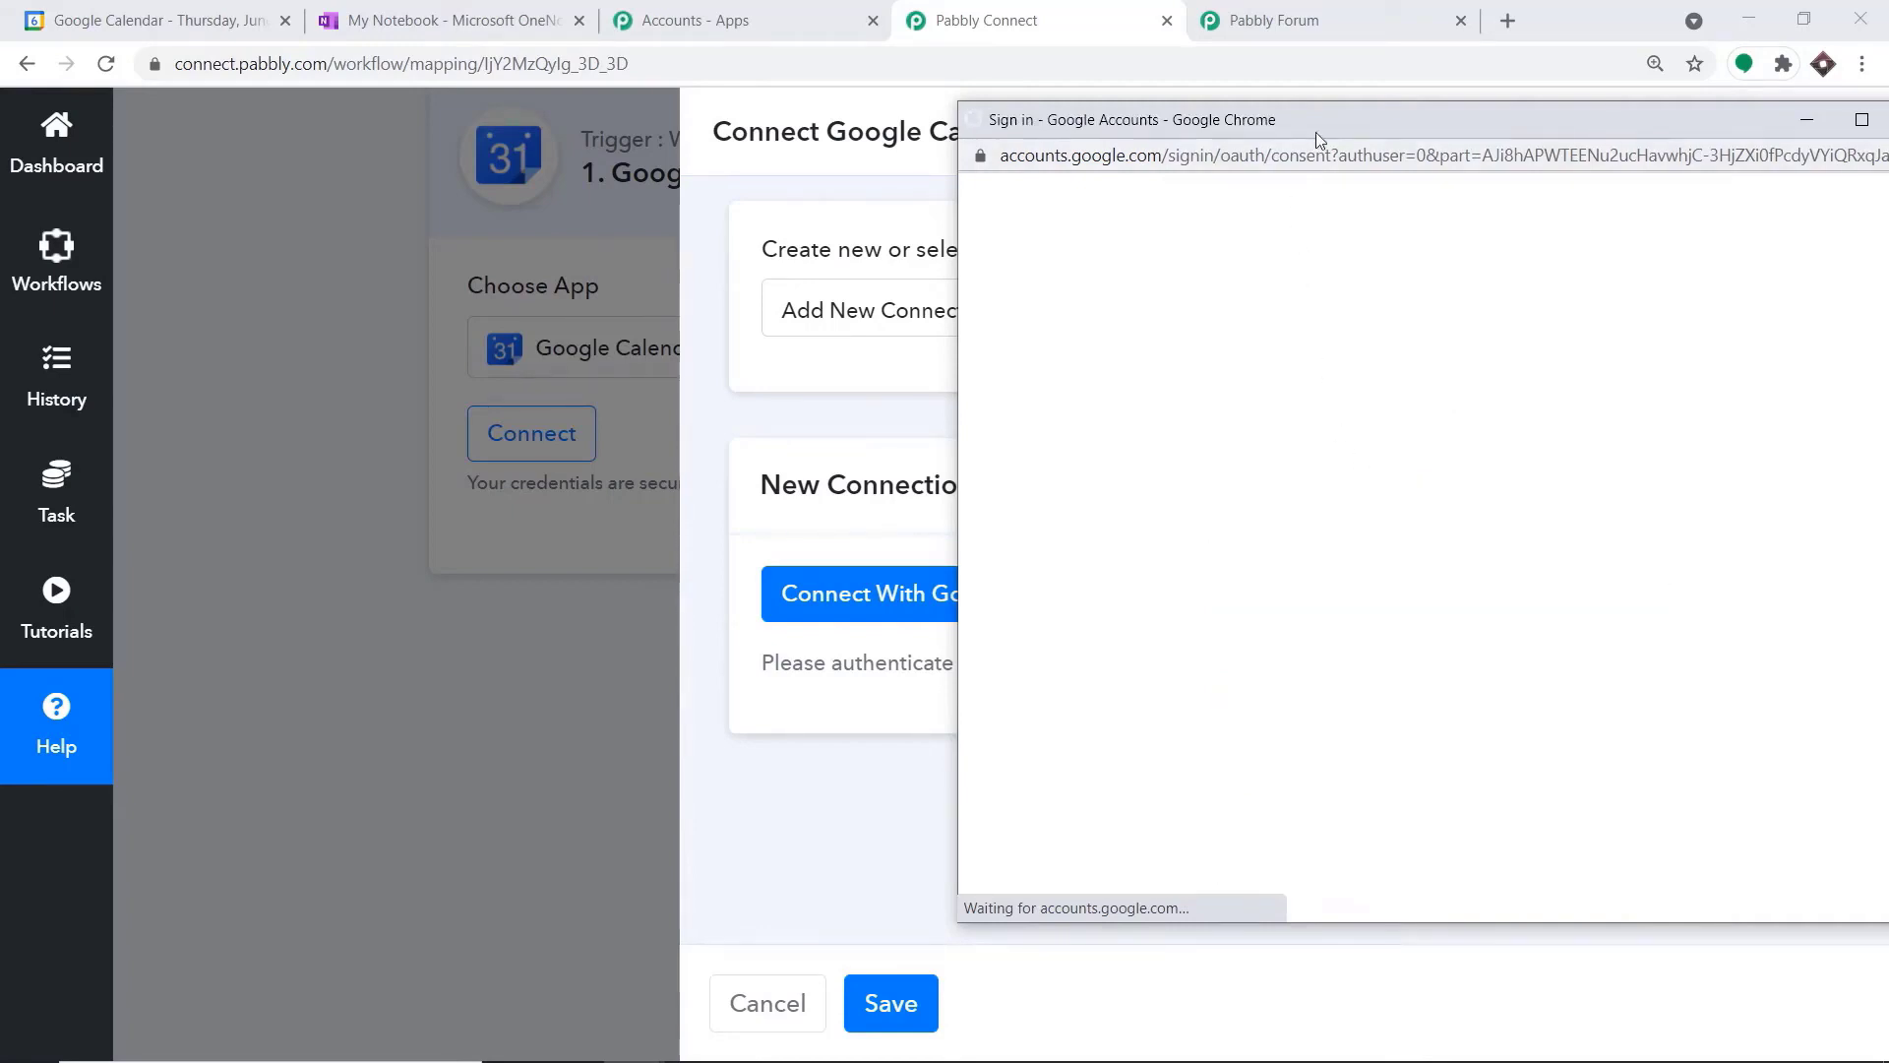
Allow Pabbly Connect Calendar to access the chosen Google account and acknowledge the authorization
left_click_drag(1318, 128, 1141, 61)
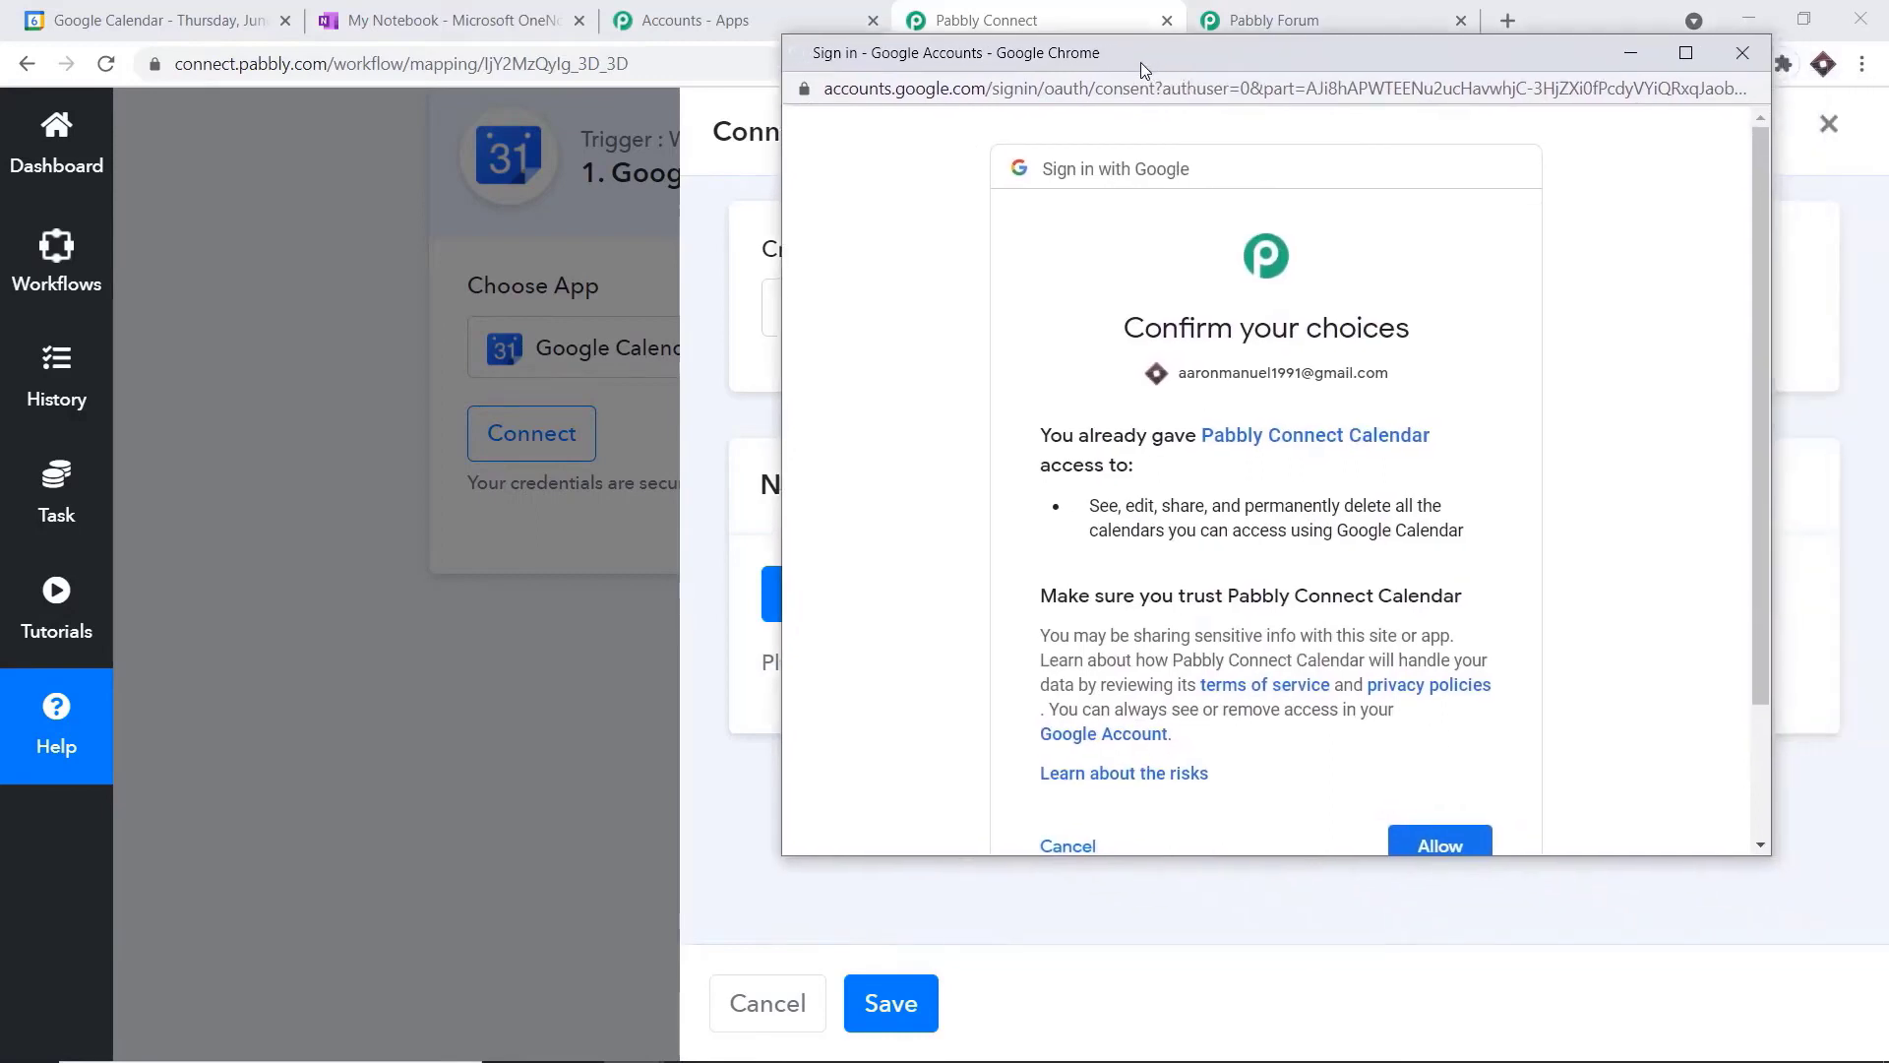
scroll(1353, 449, "down", 3)
left_click(1443, 677)
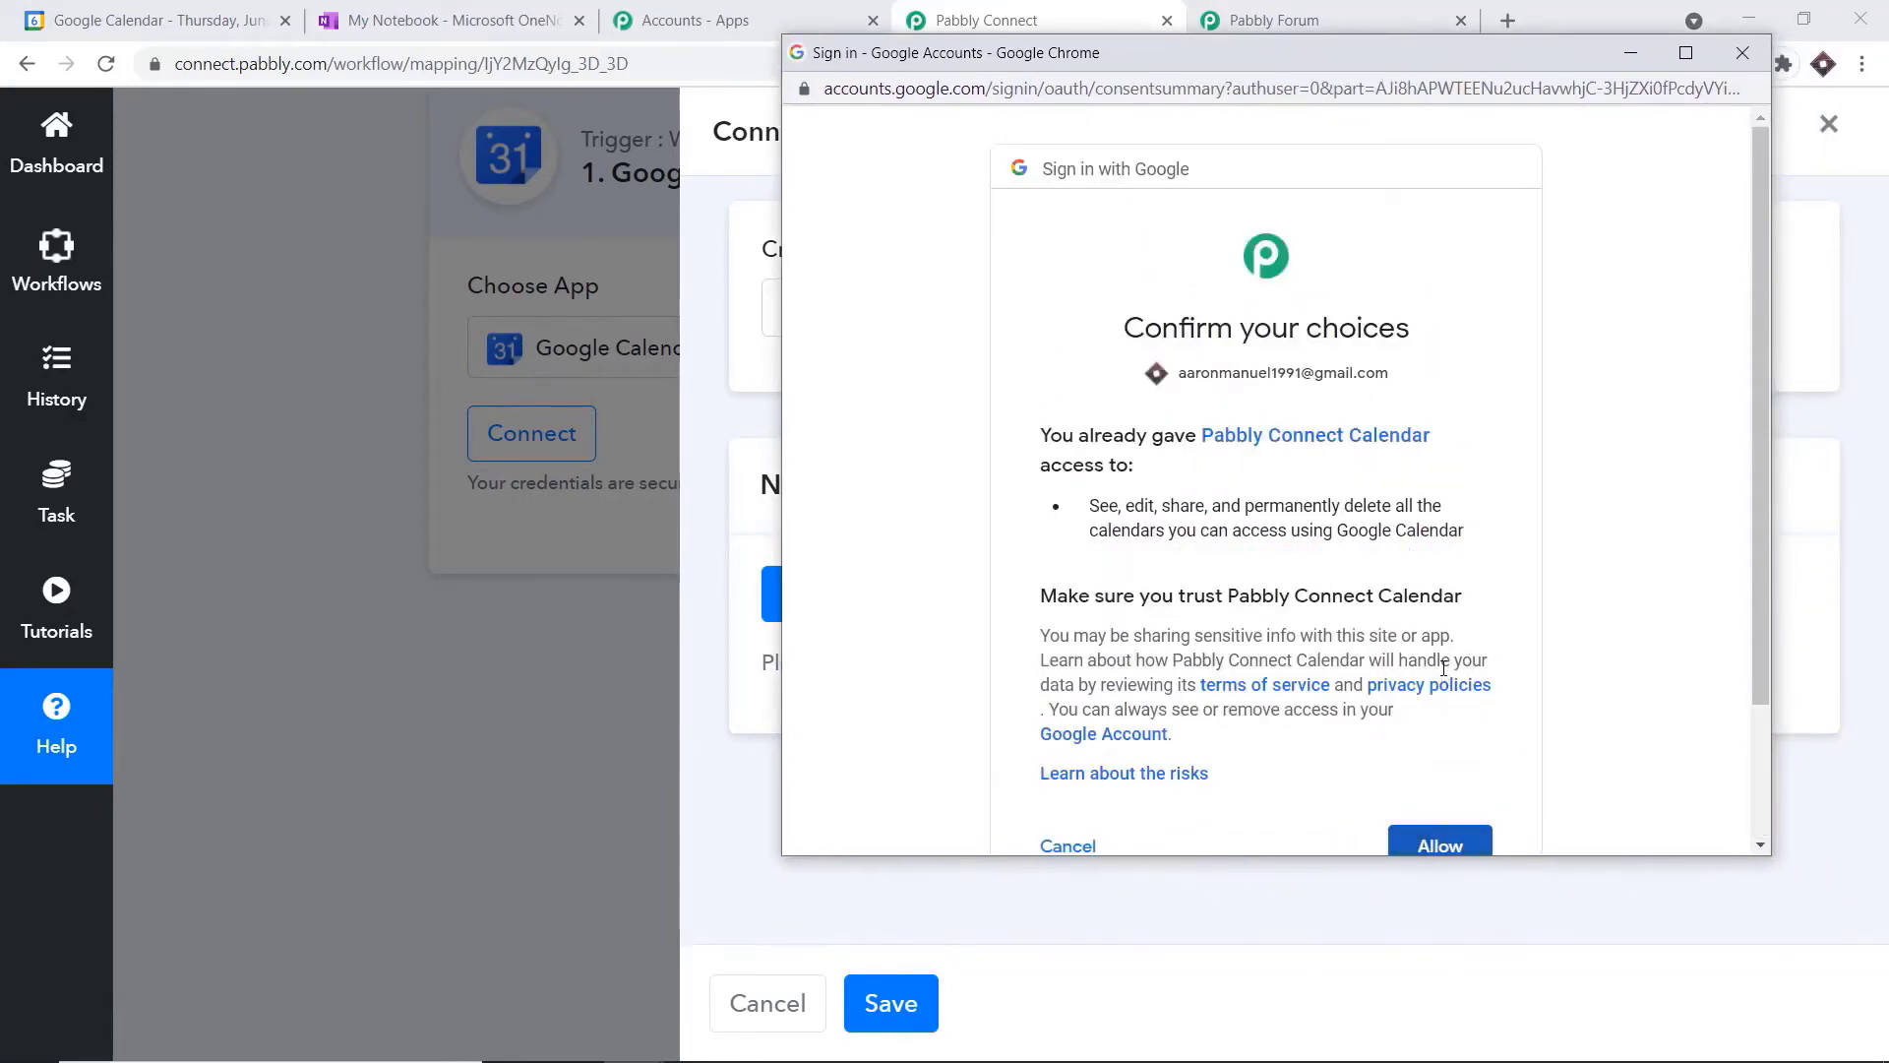
scroll(1461, 743, "down", 2)
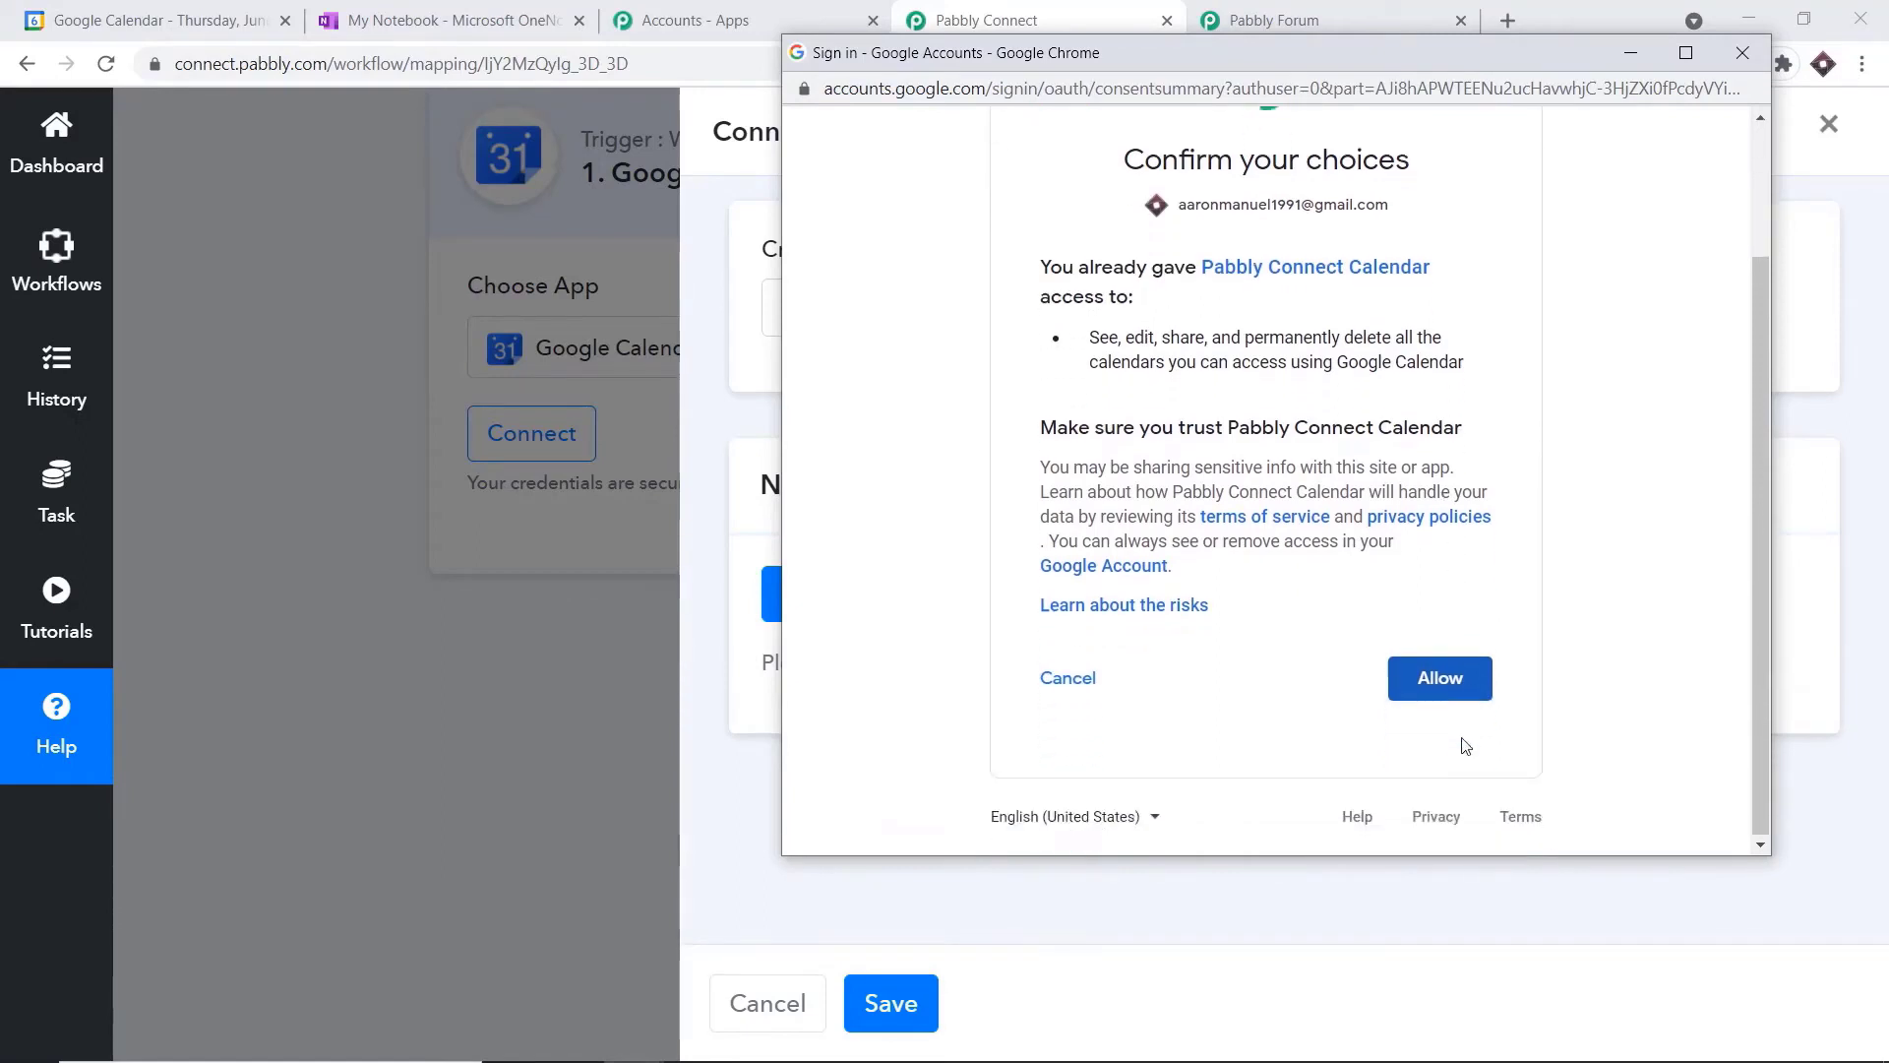
left_click(1451, 677)
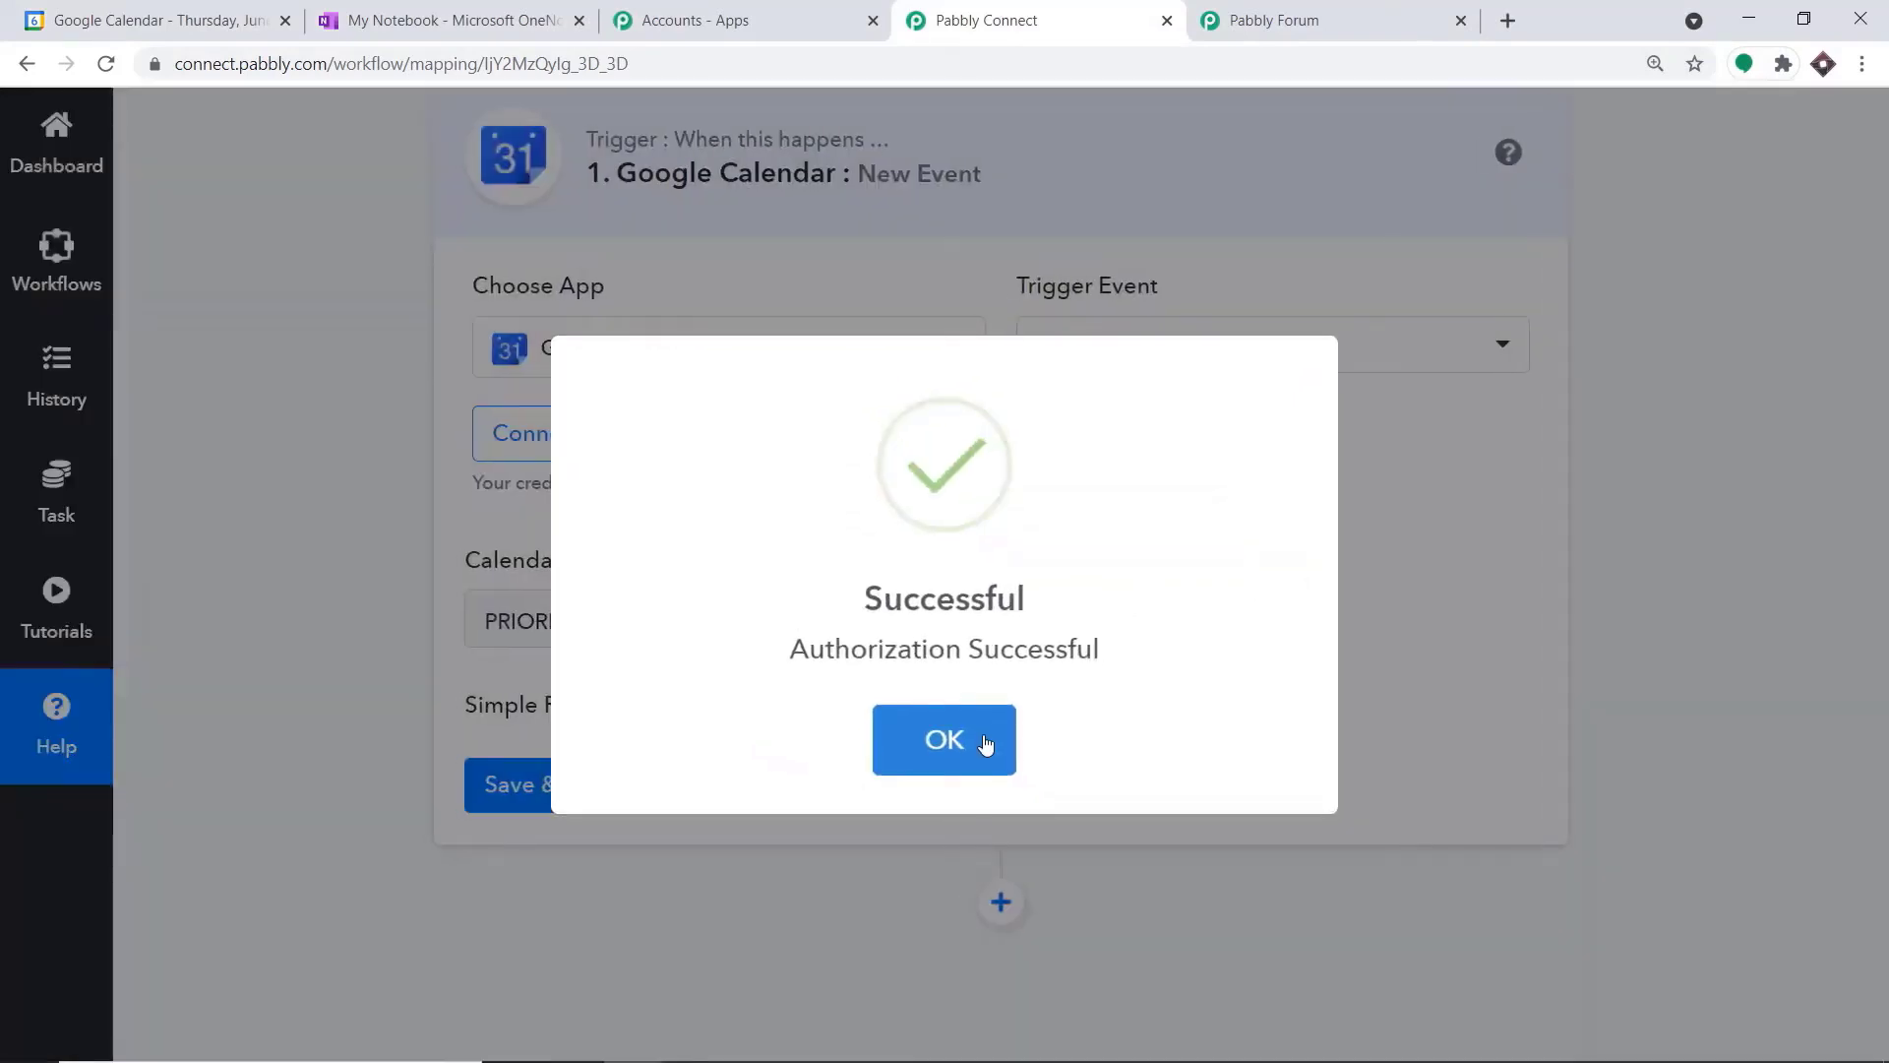
left_click(983, 736)
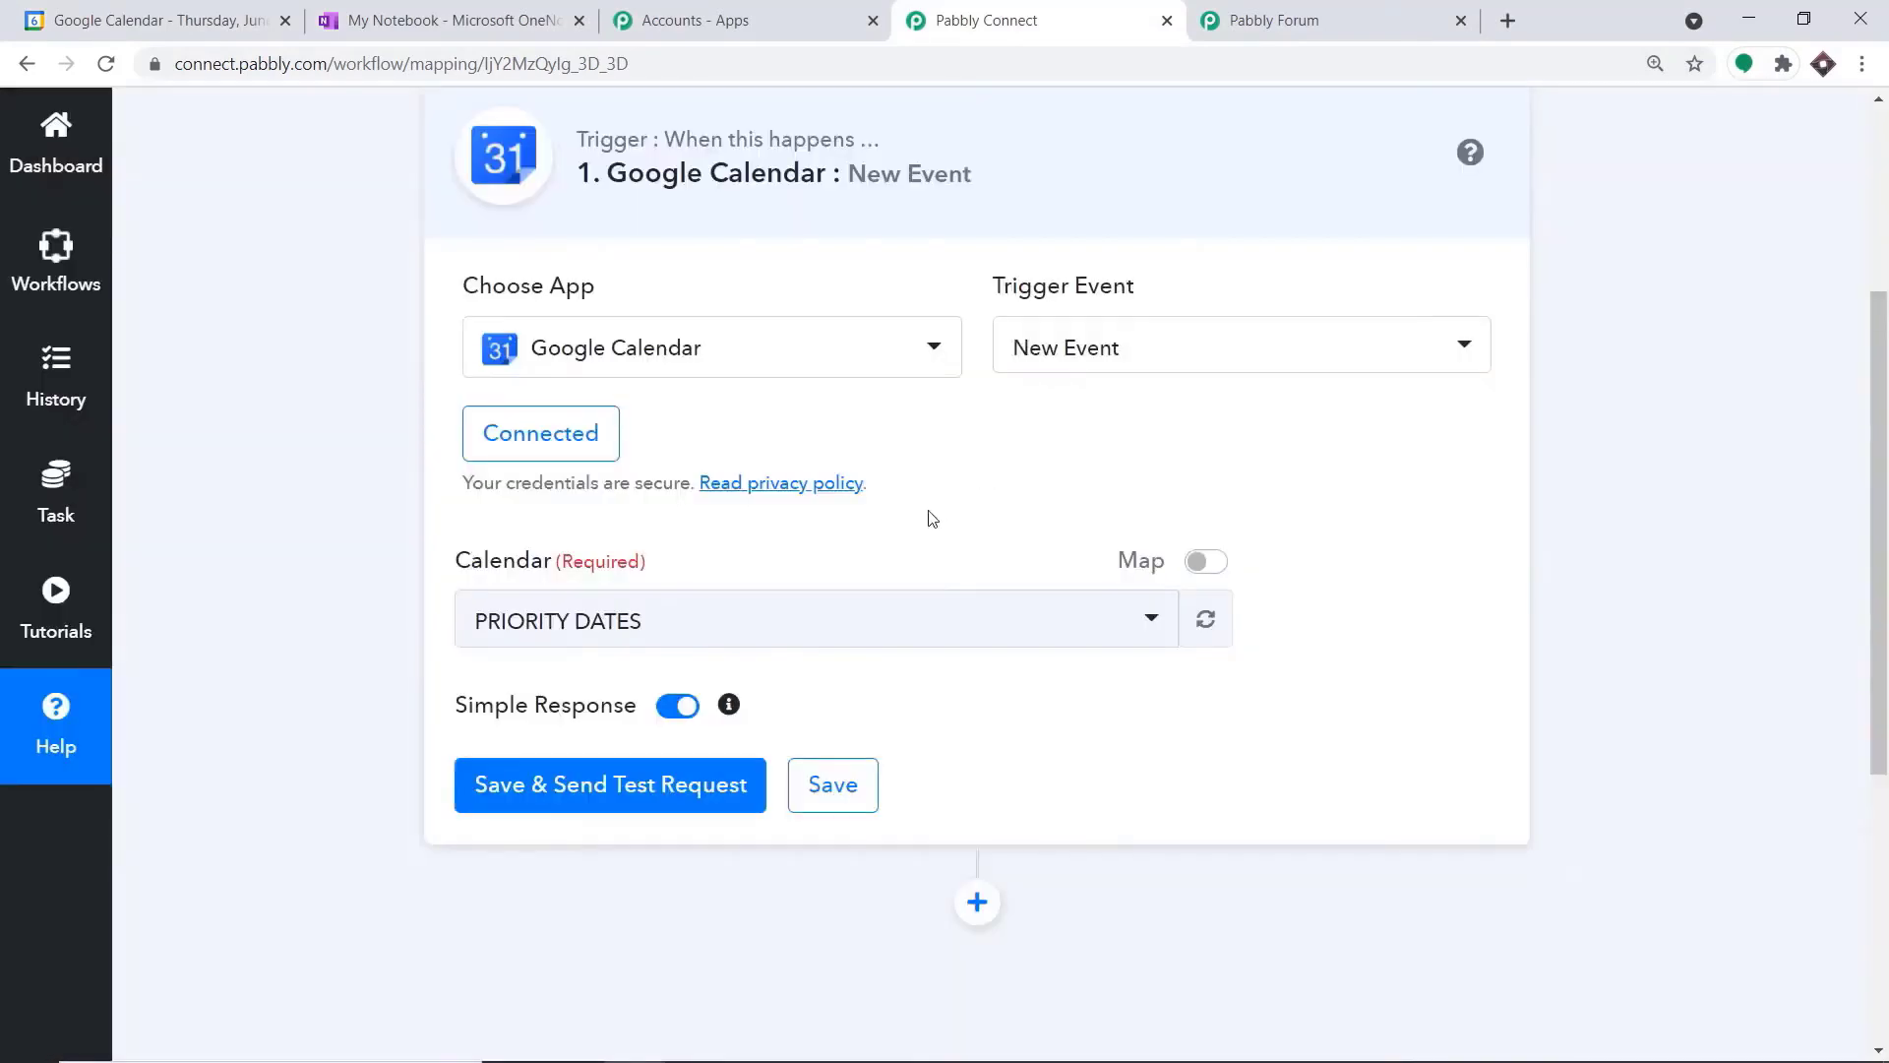
Browse the calendars available for the New Event trigger
scroll(895, 569, "down", 1)
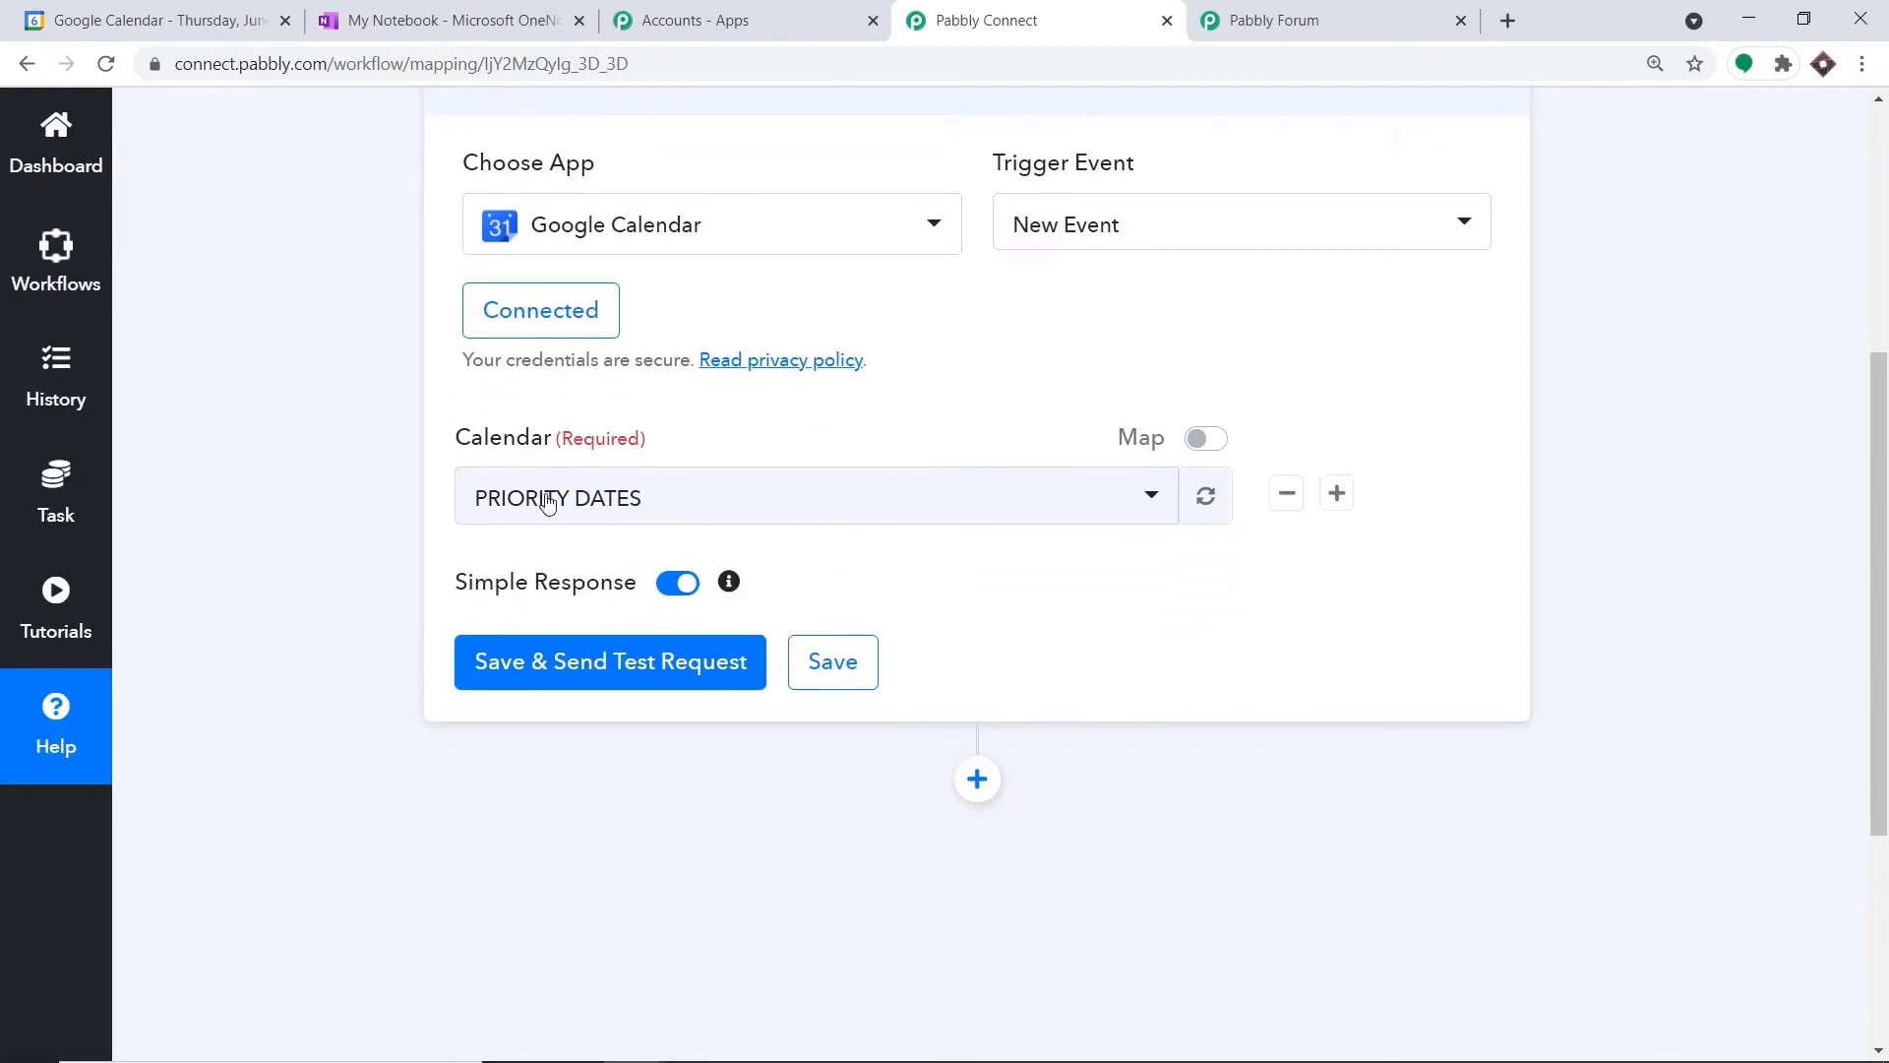
left_click(543, 500)
scroll(684, 748, "down", 3)
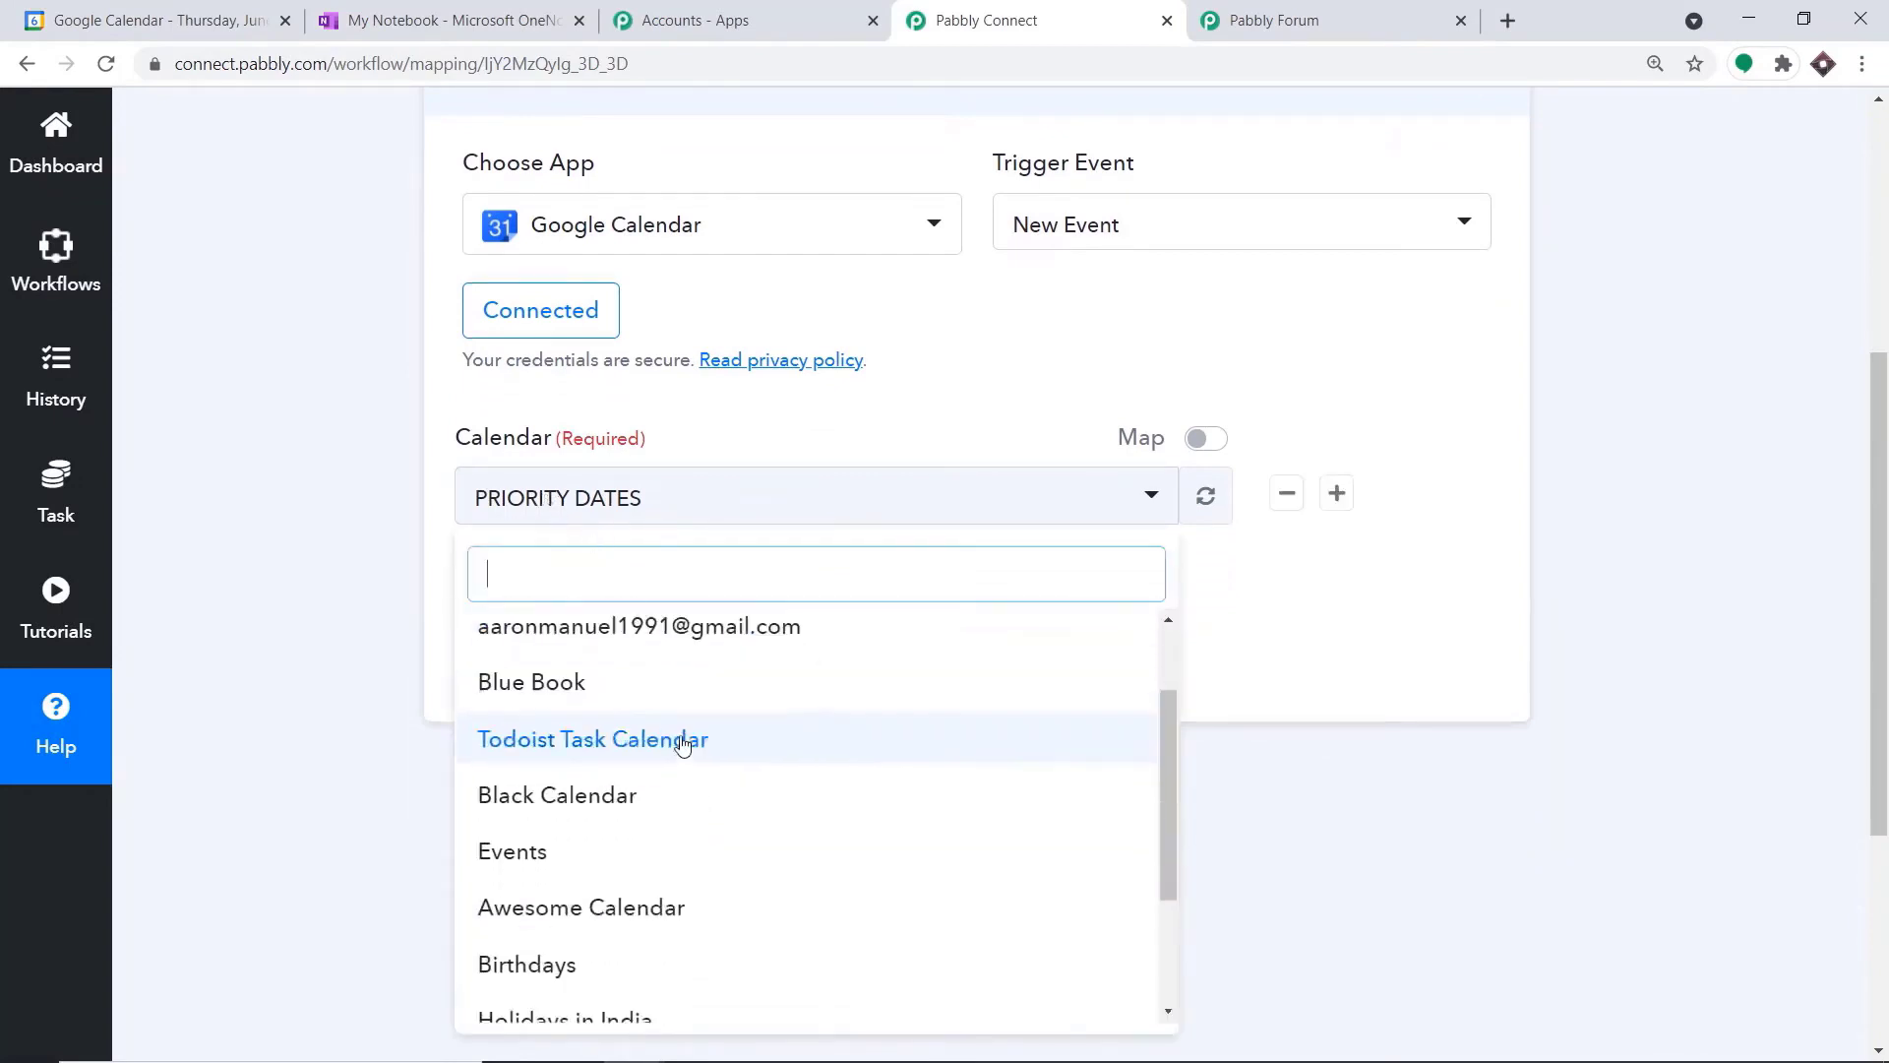
Switch to Google Calendar, create a new calendar named "Tasks Schedule" and return to the calendar view
left_click(142, 12)
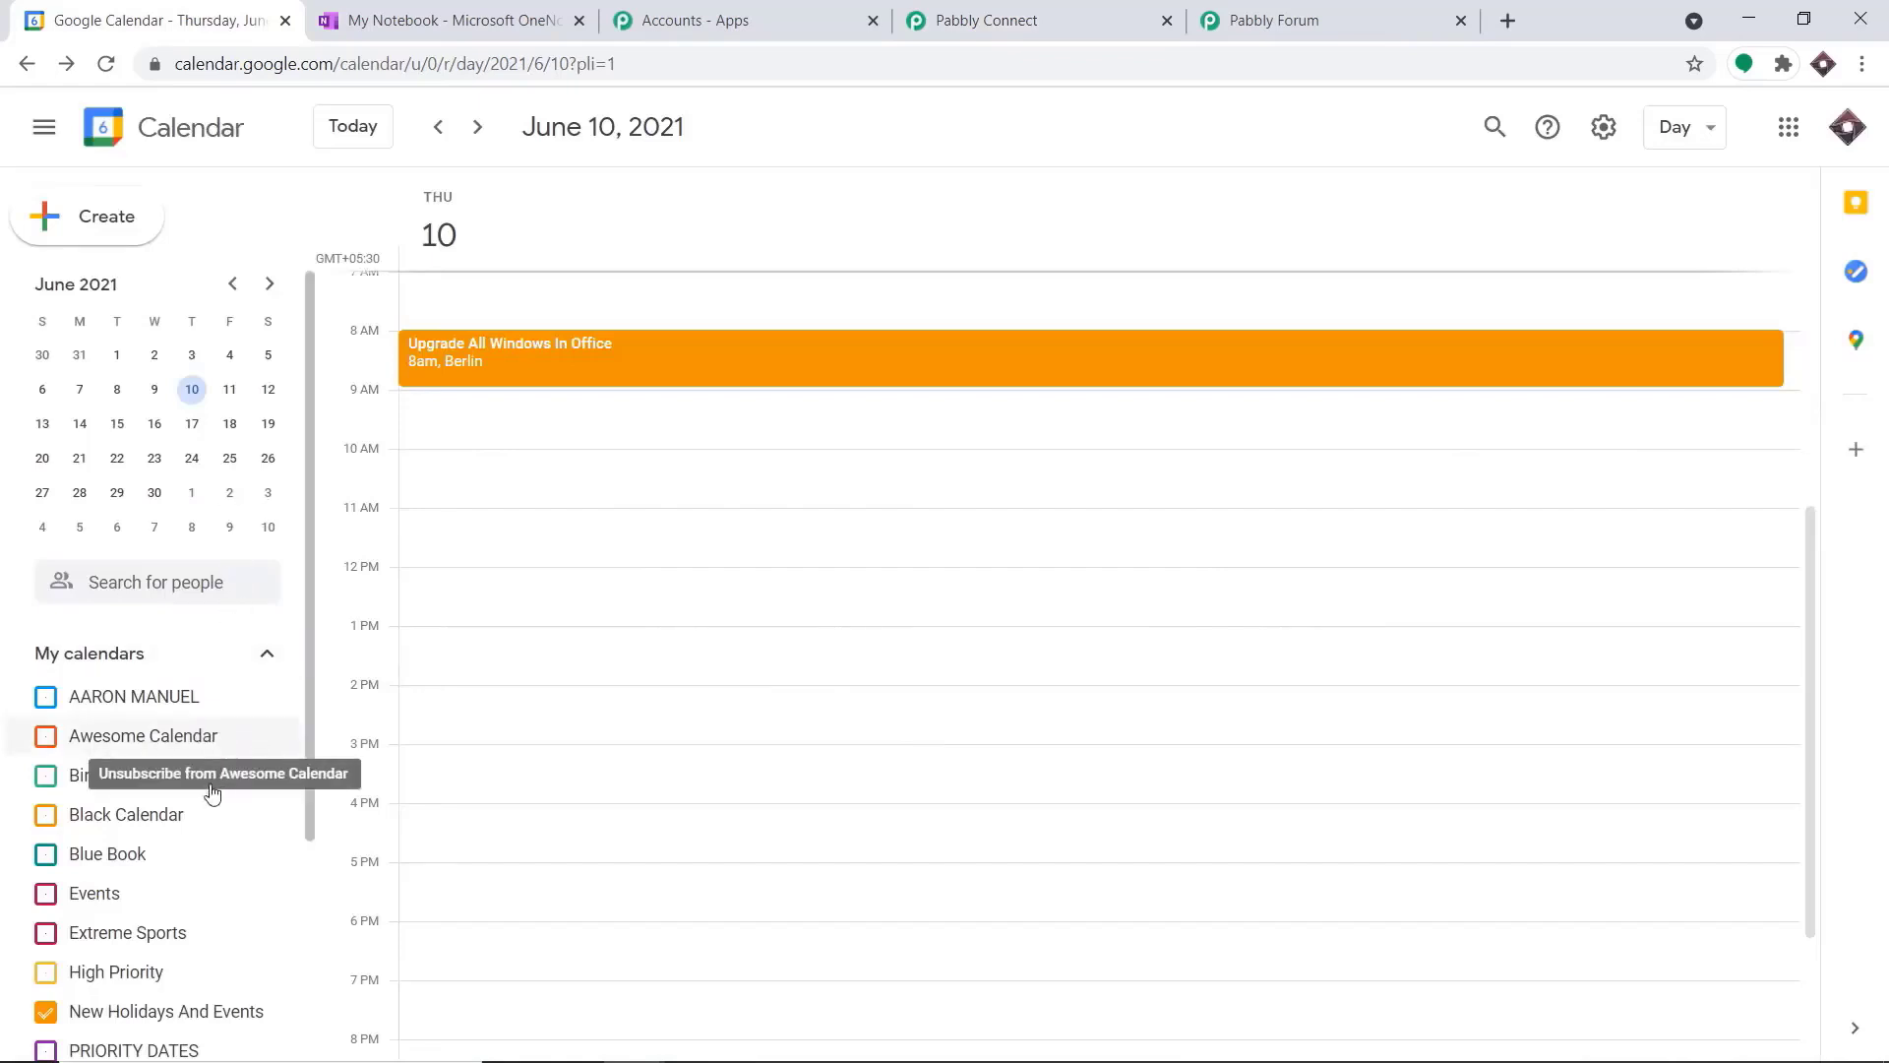
scroll(210, 777, "down", 3)
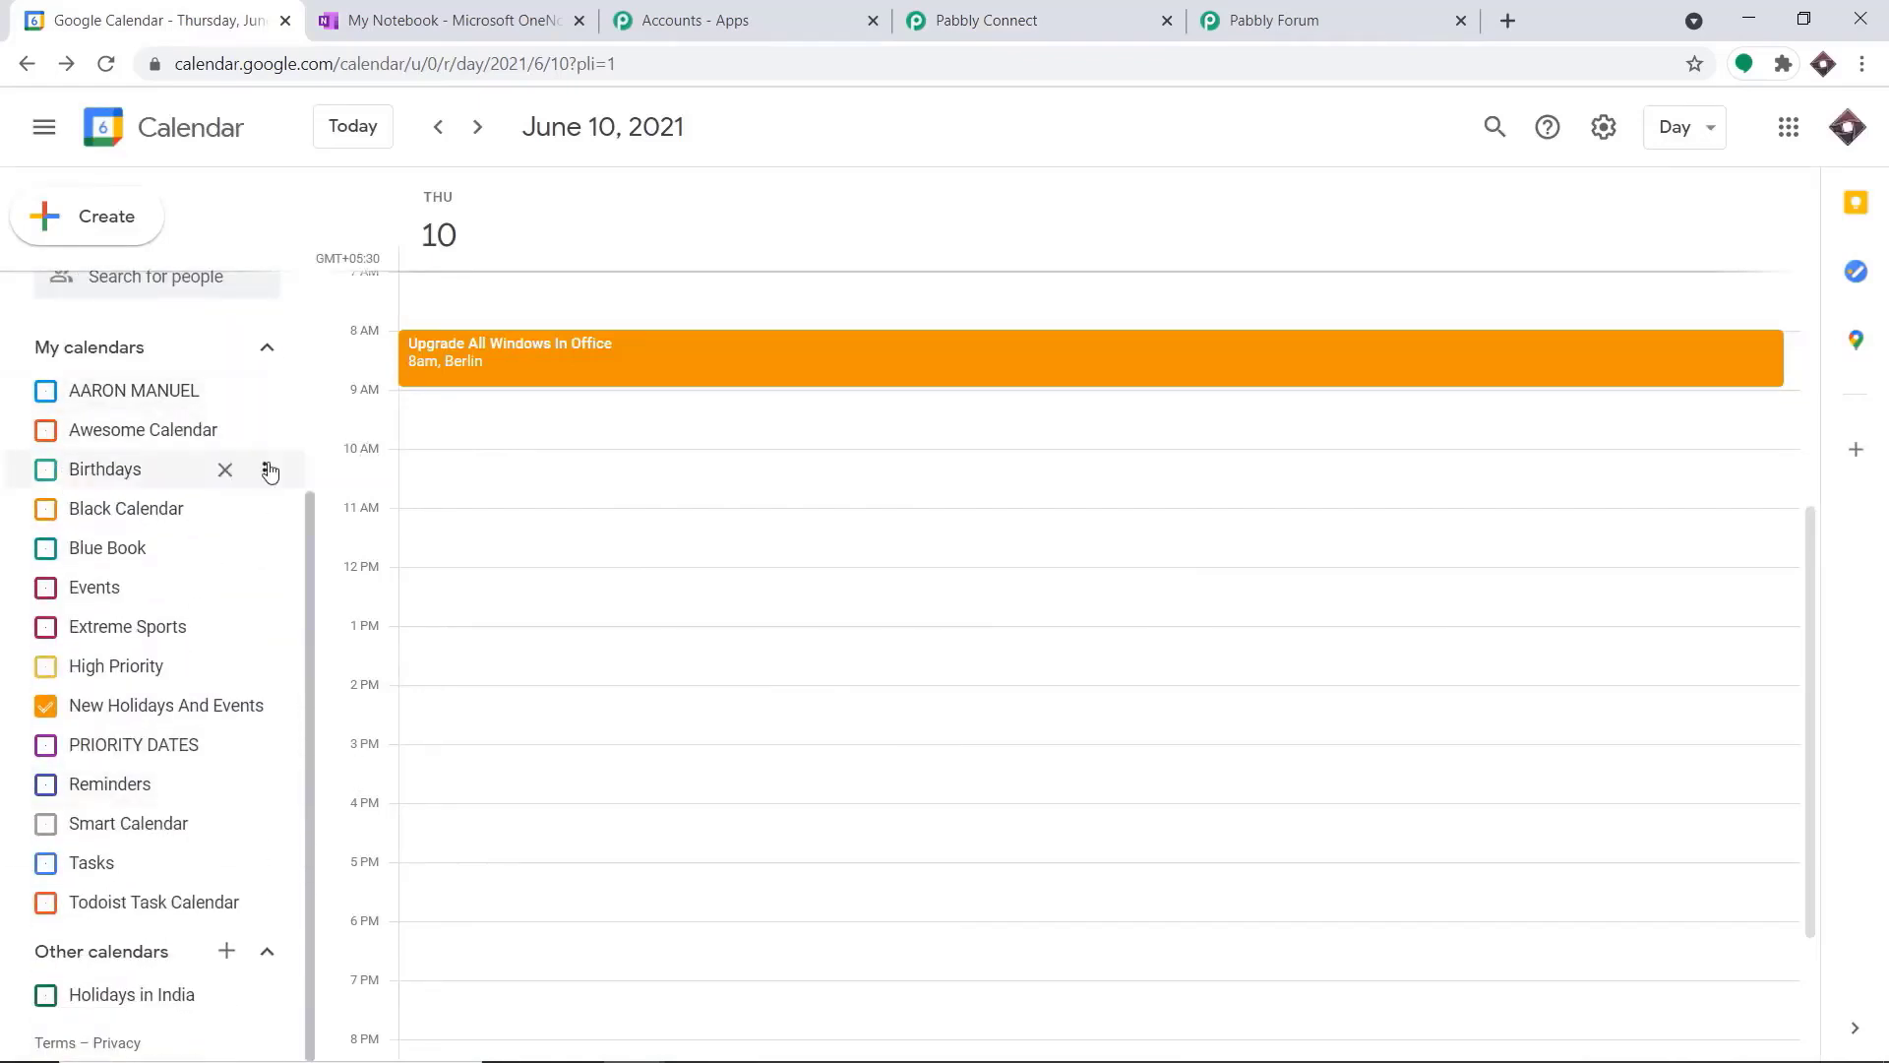
left_click(225, 952)
left_click(285, 899)
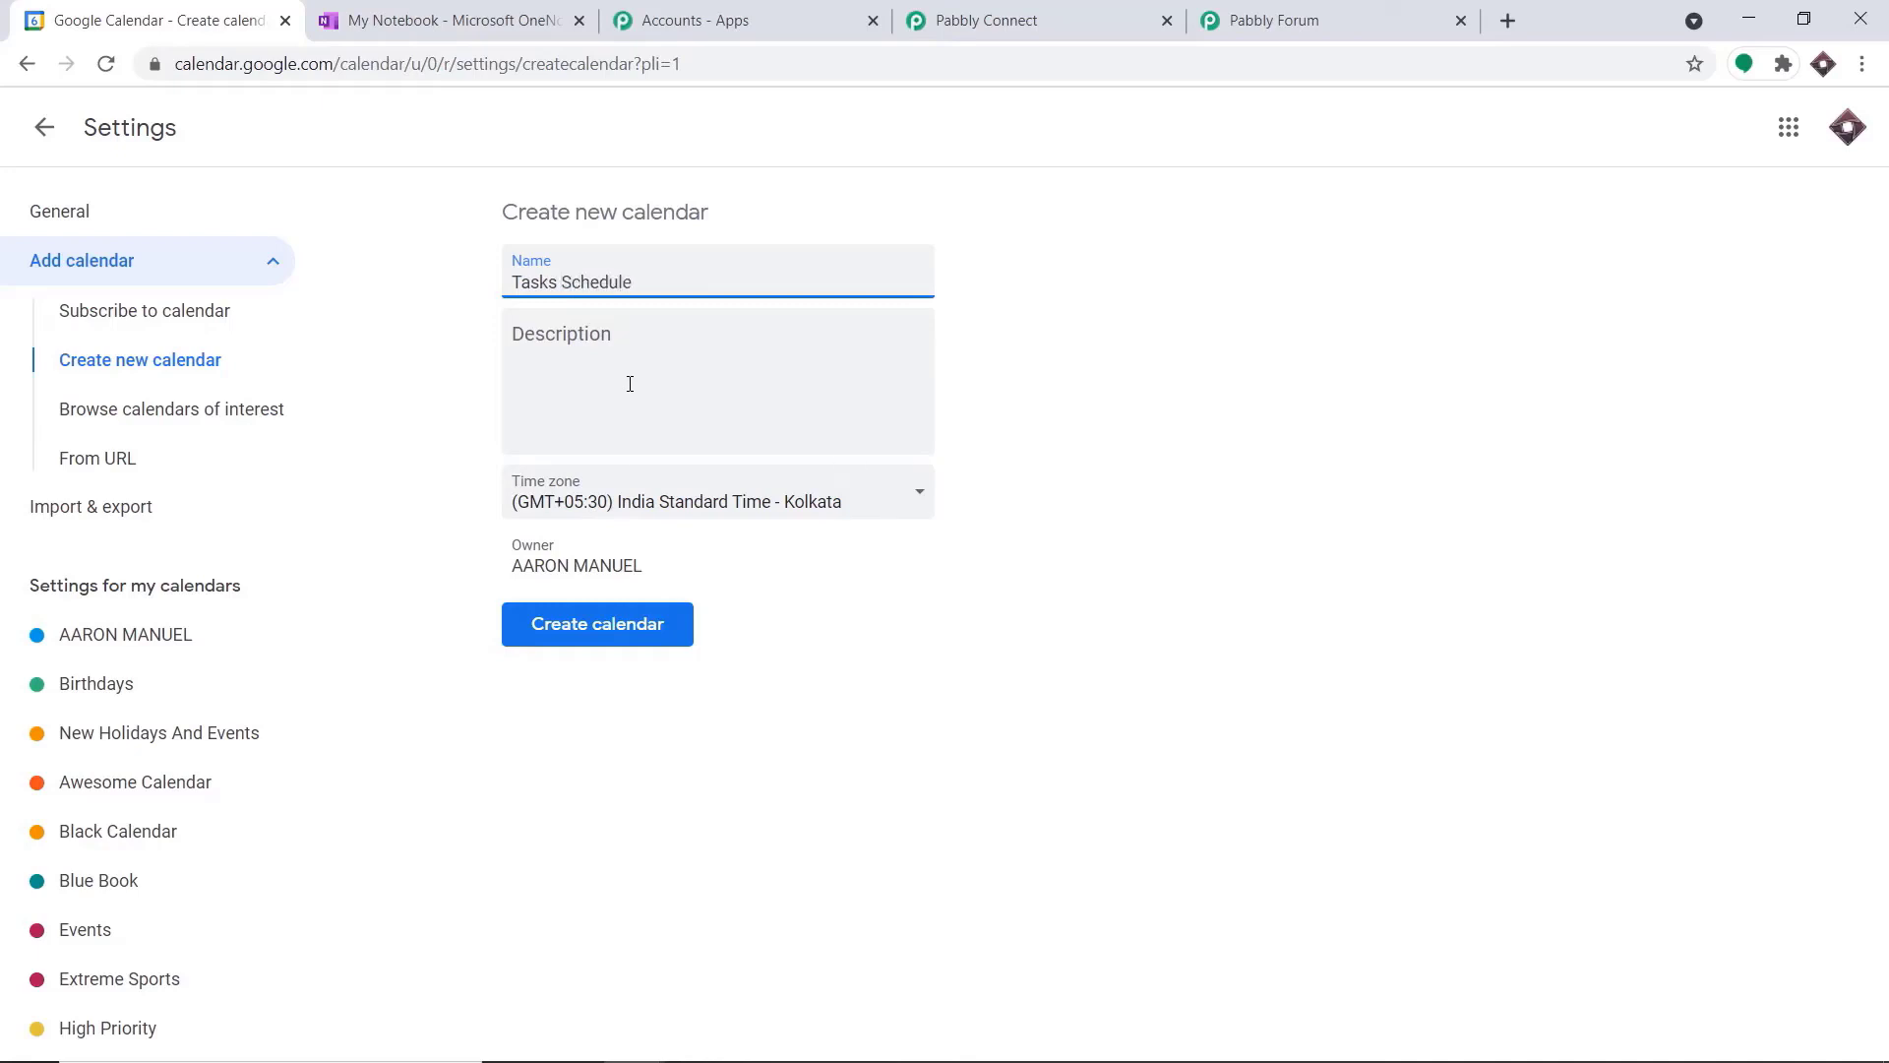
left_click(632, 637)
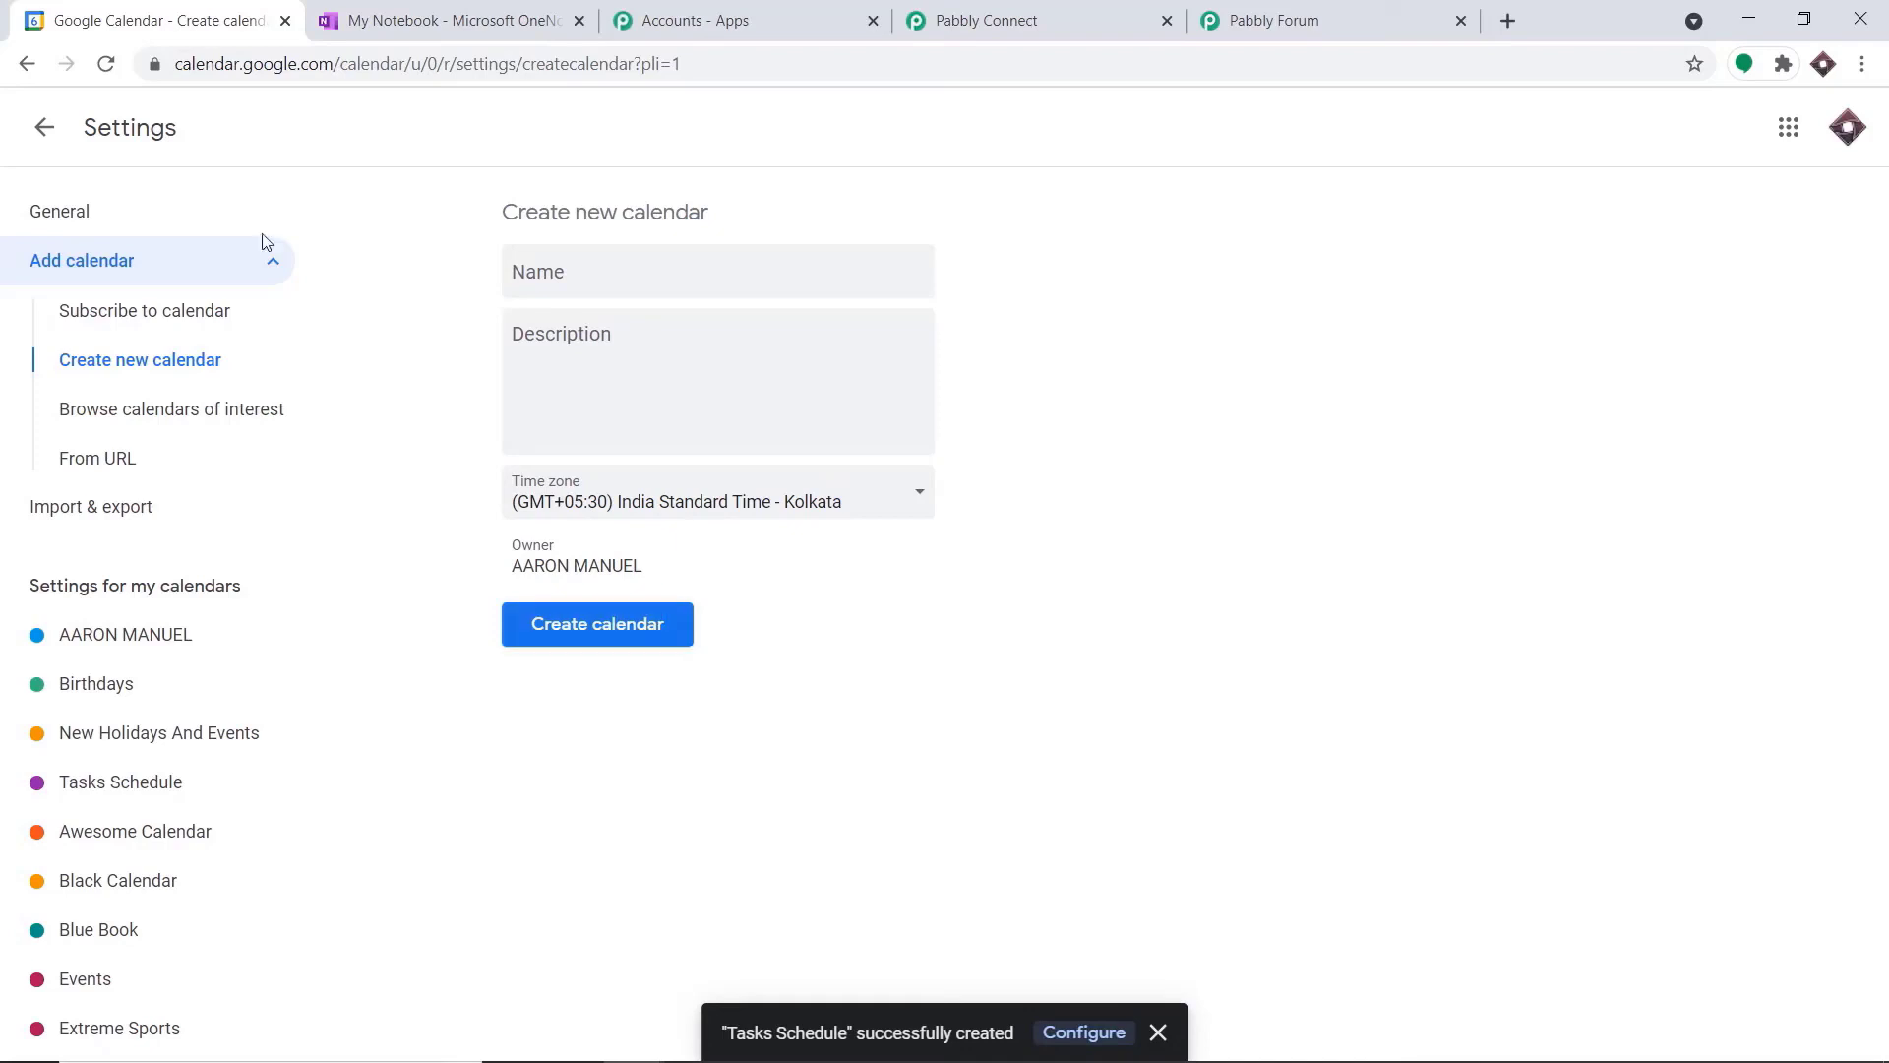
left_click(49, 128)
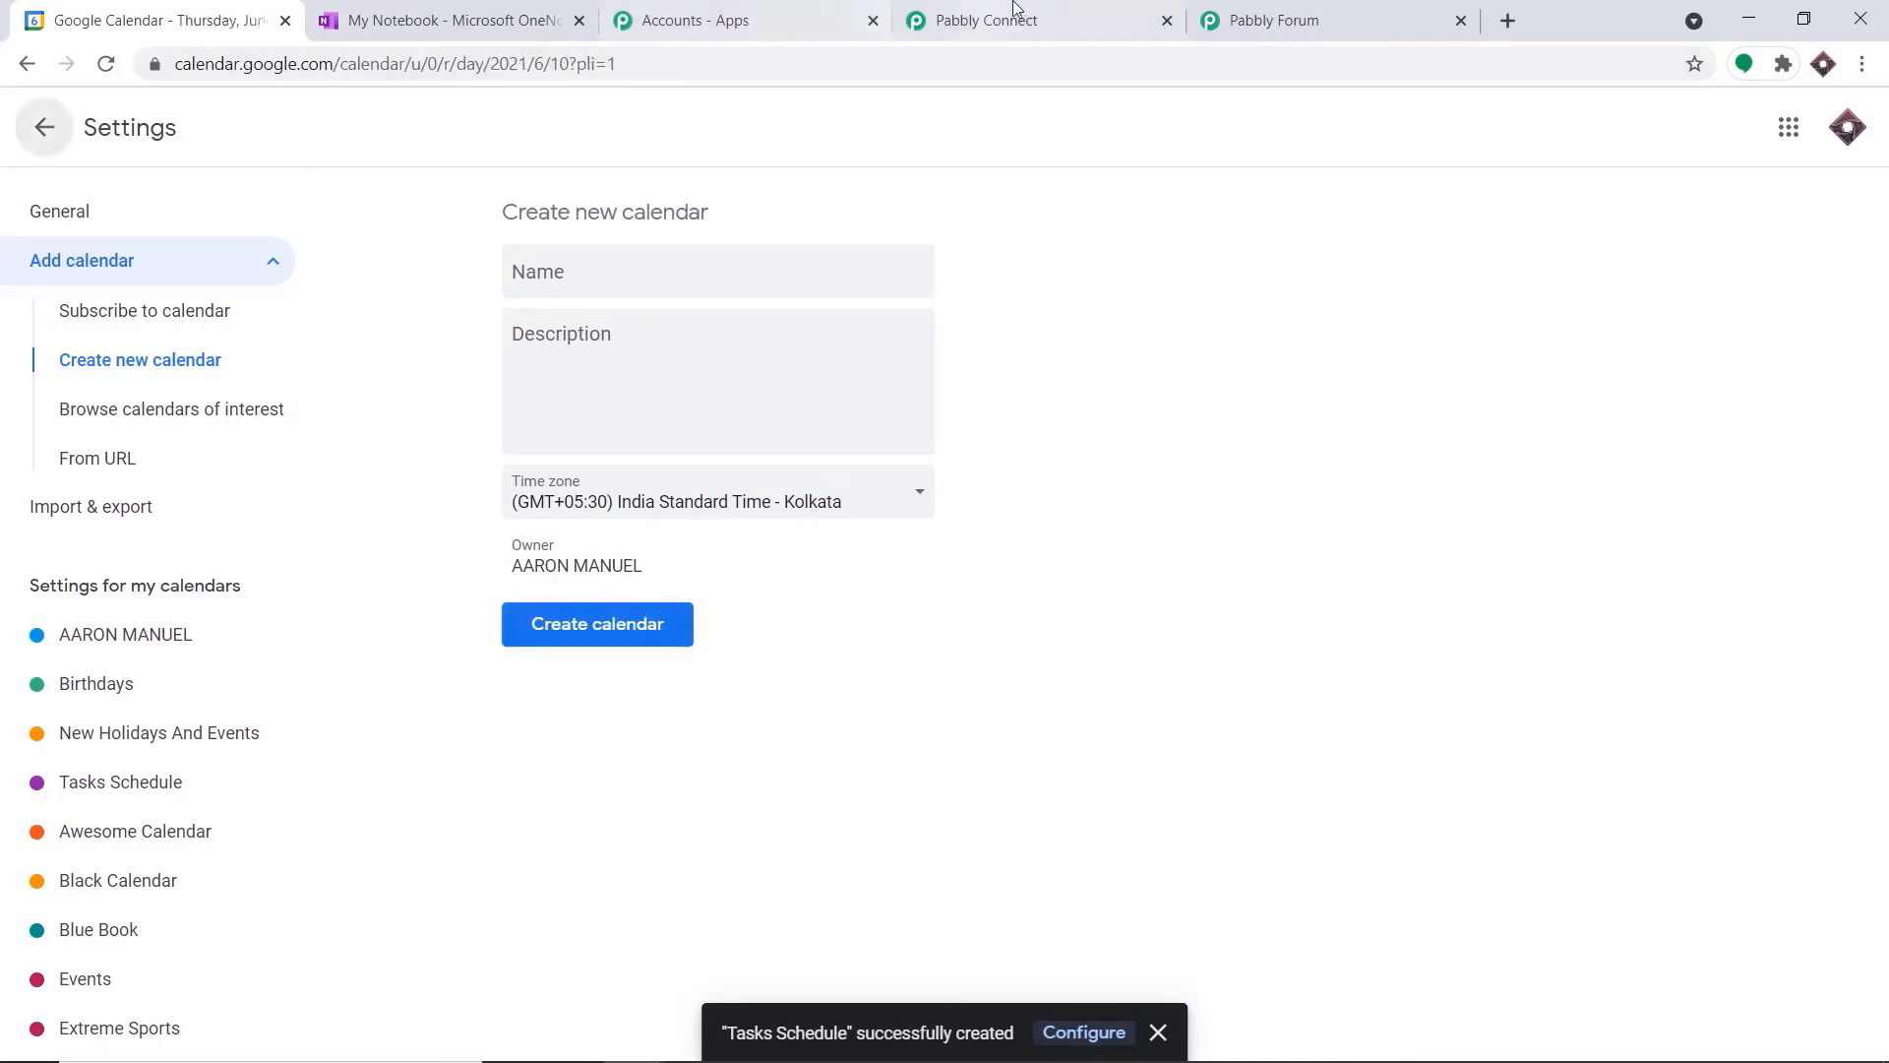
Back in Pabbly Connect, refresh the calendar list, select Tasks Schedule as the trigger's calendar, and save and send a test request
left_click(1016, 14)
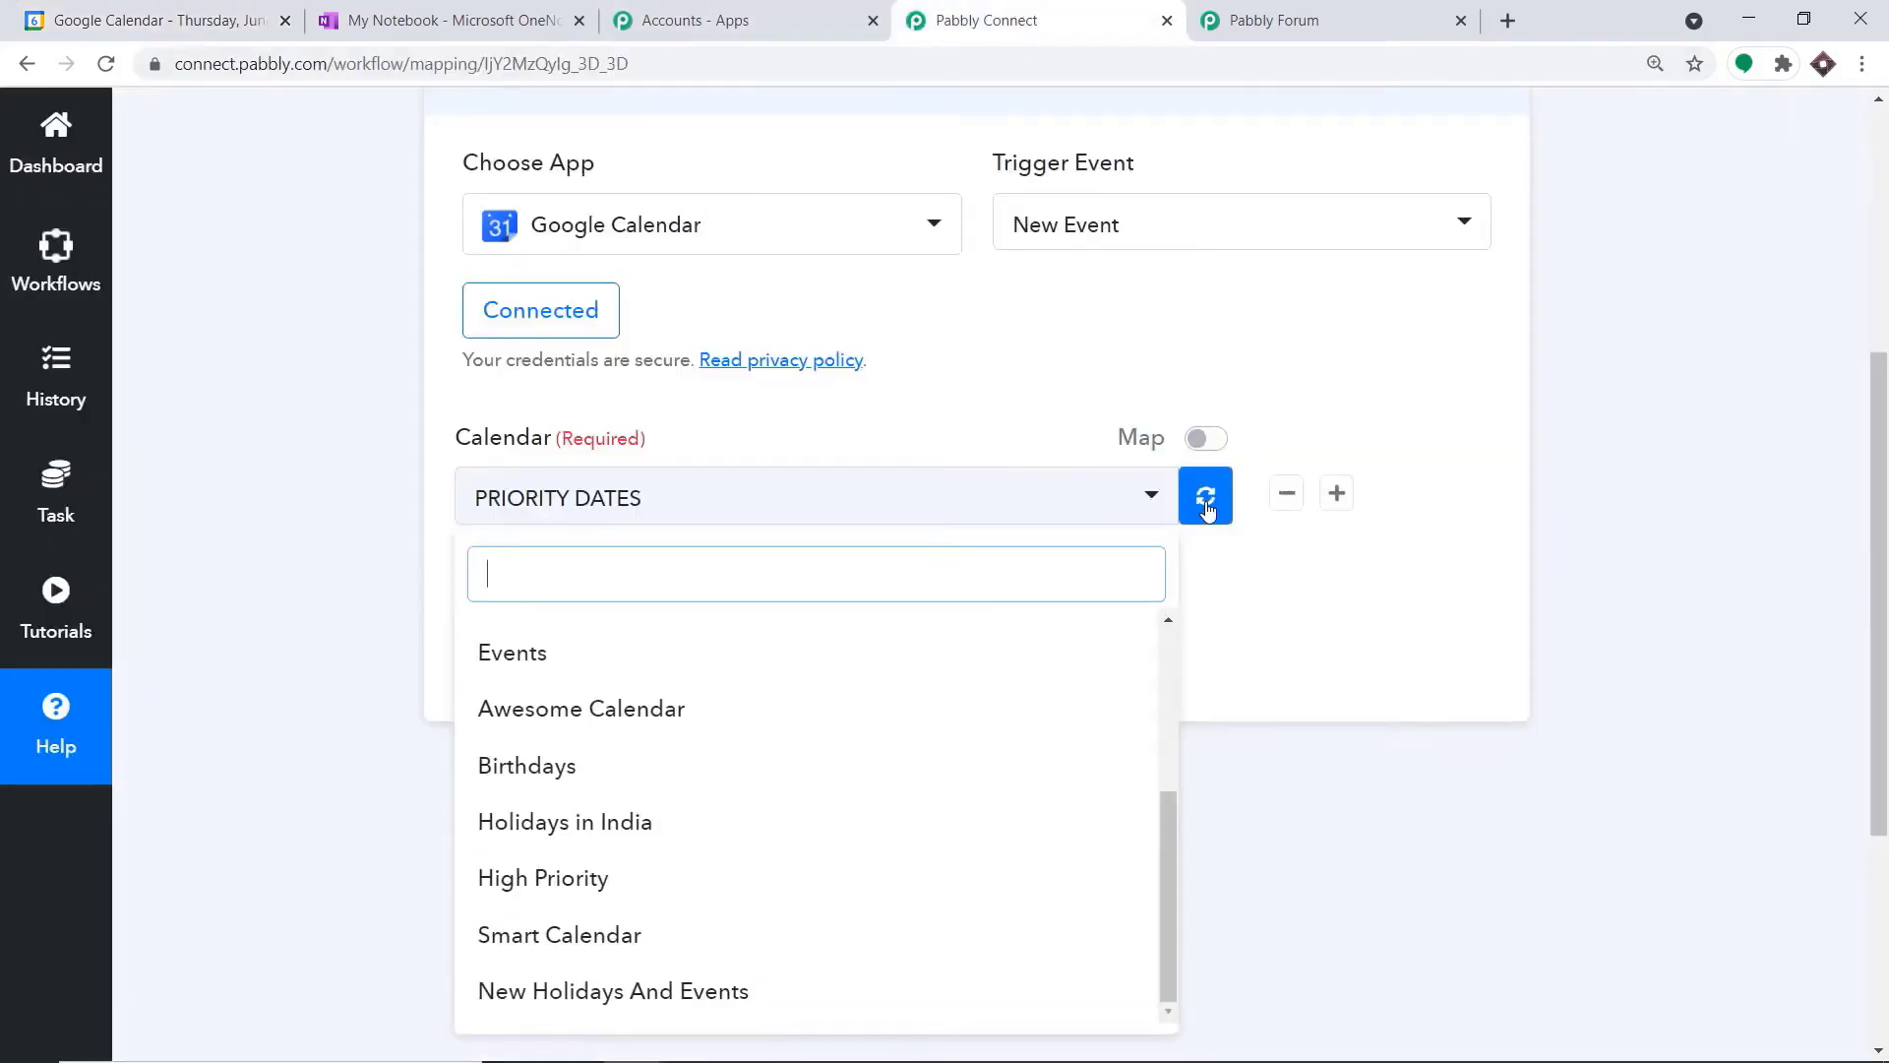
left_click(1208, 499)
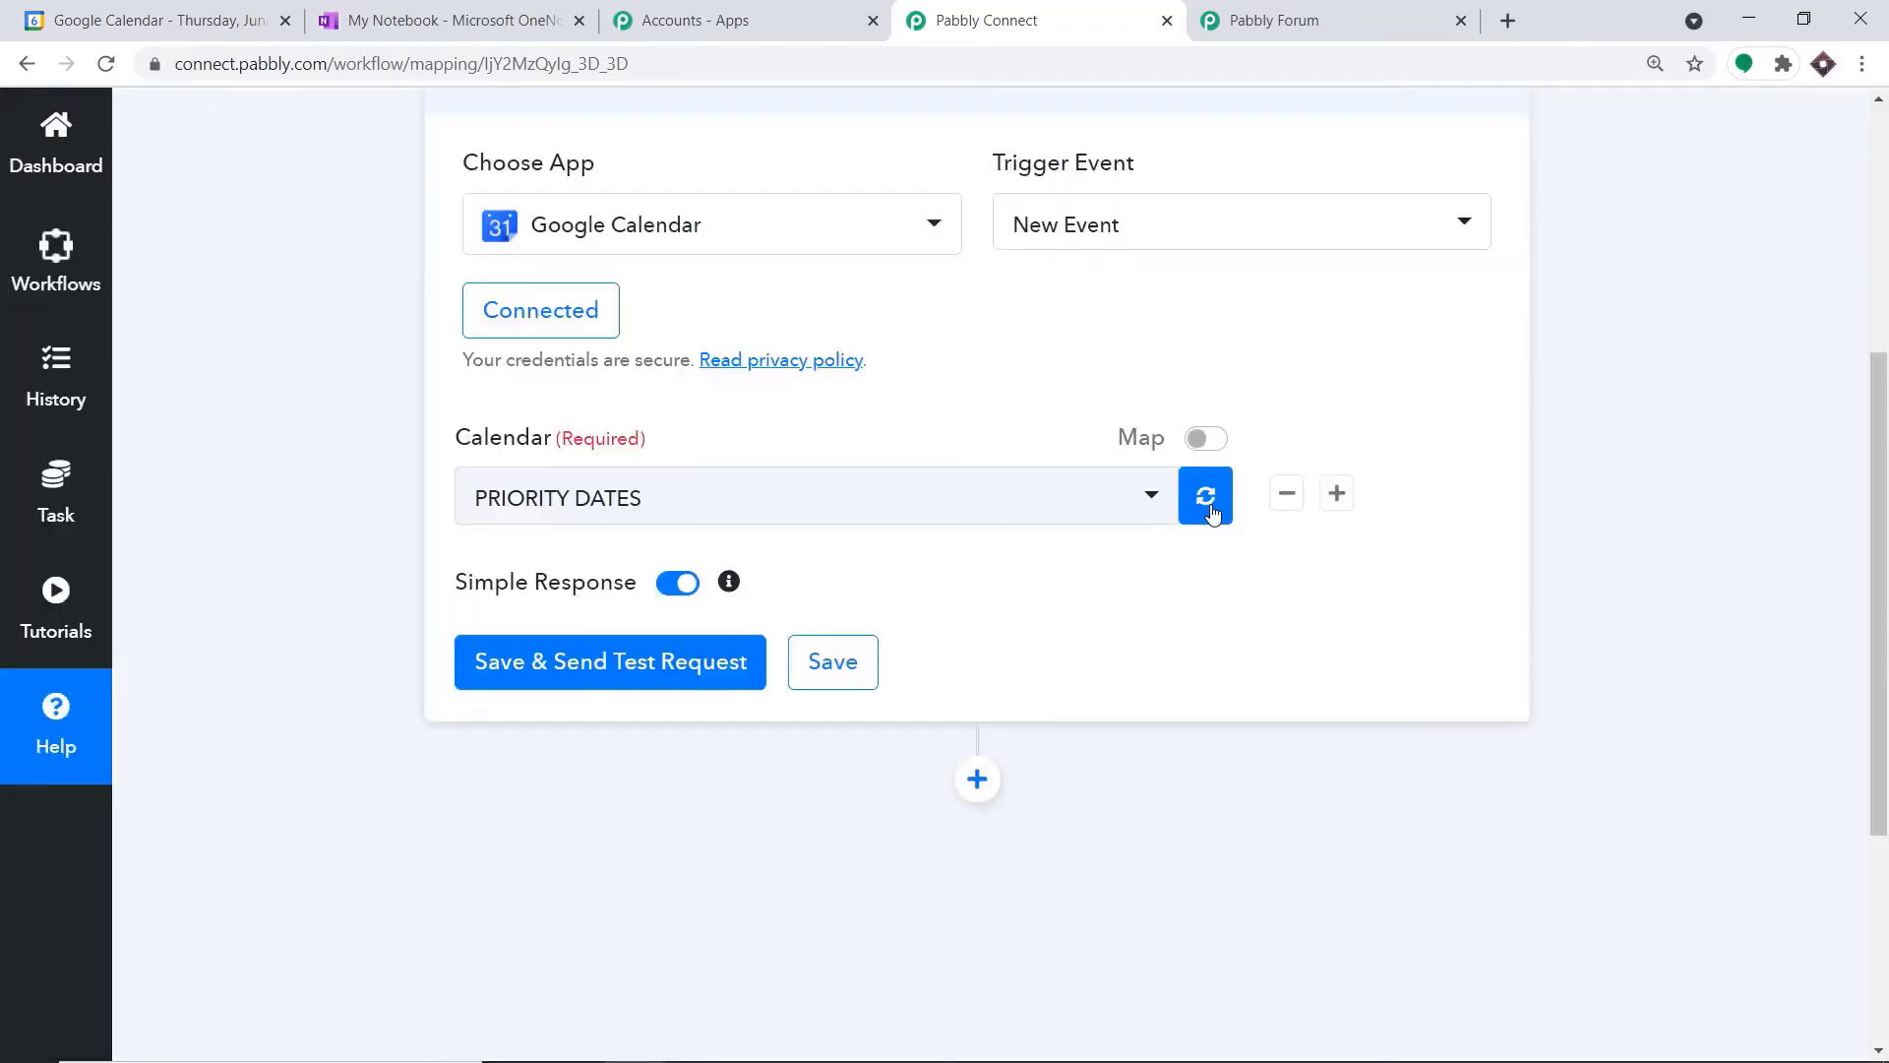
left_click(1113, 506)
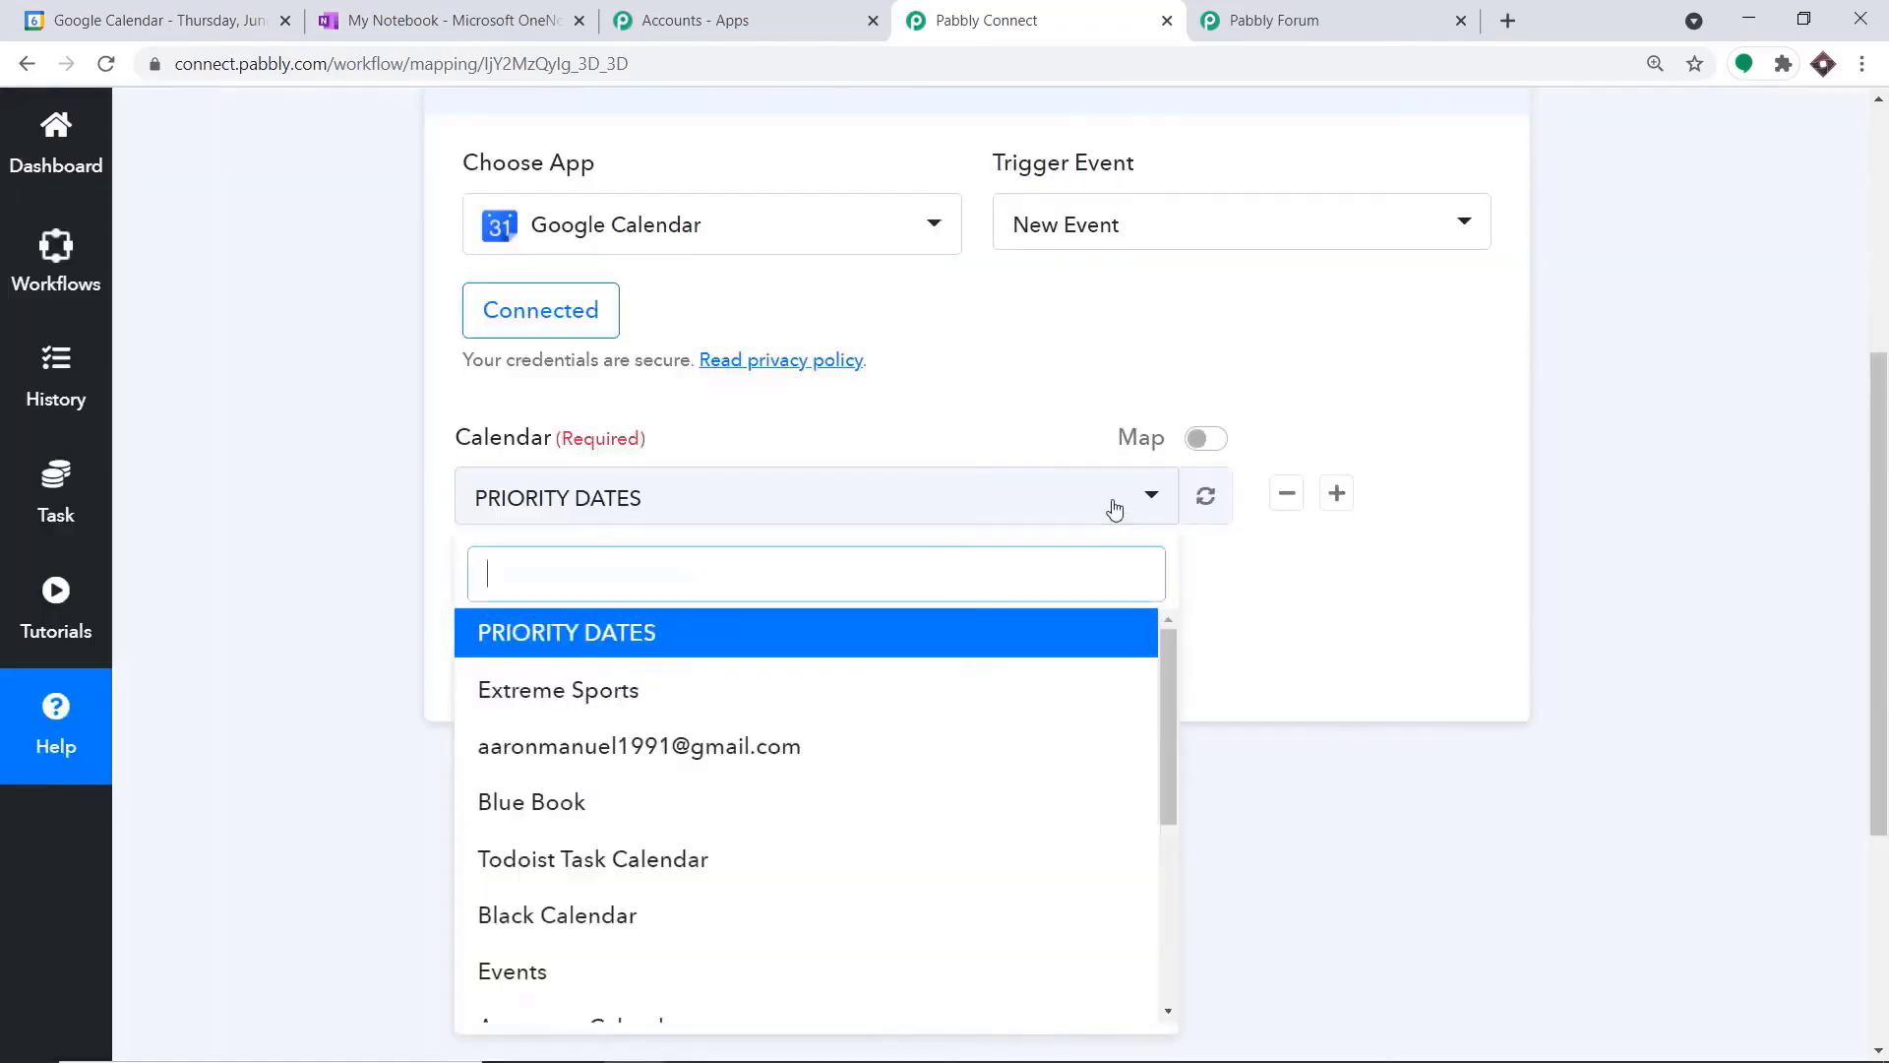
scroll(791, 799, "down", 4)
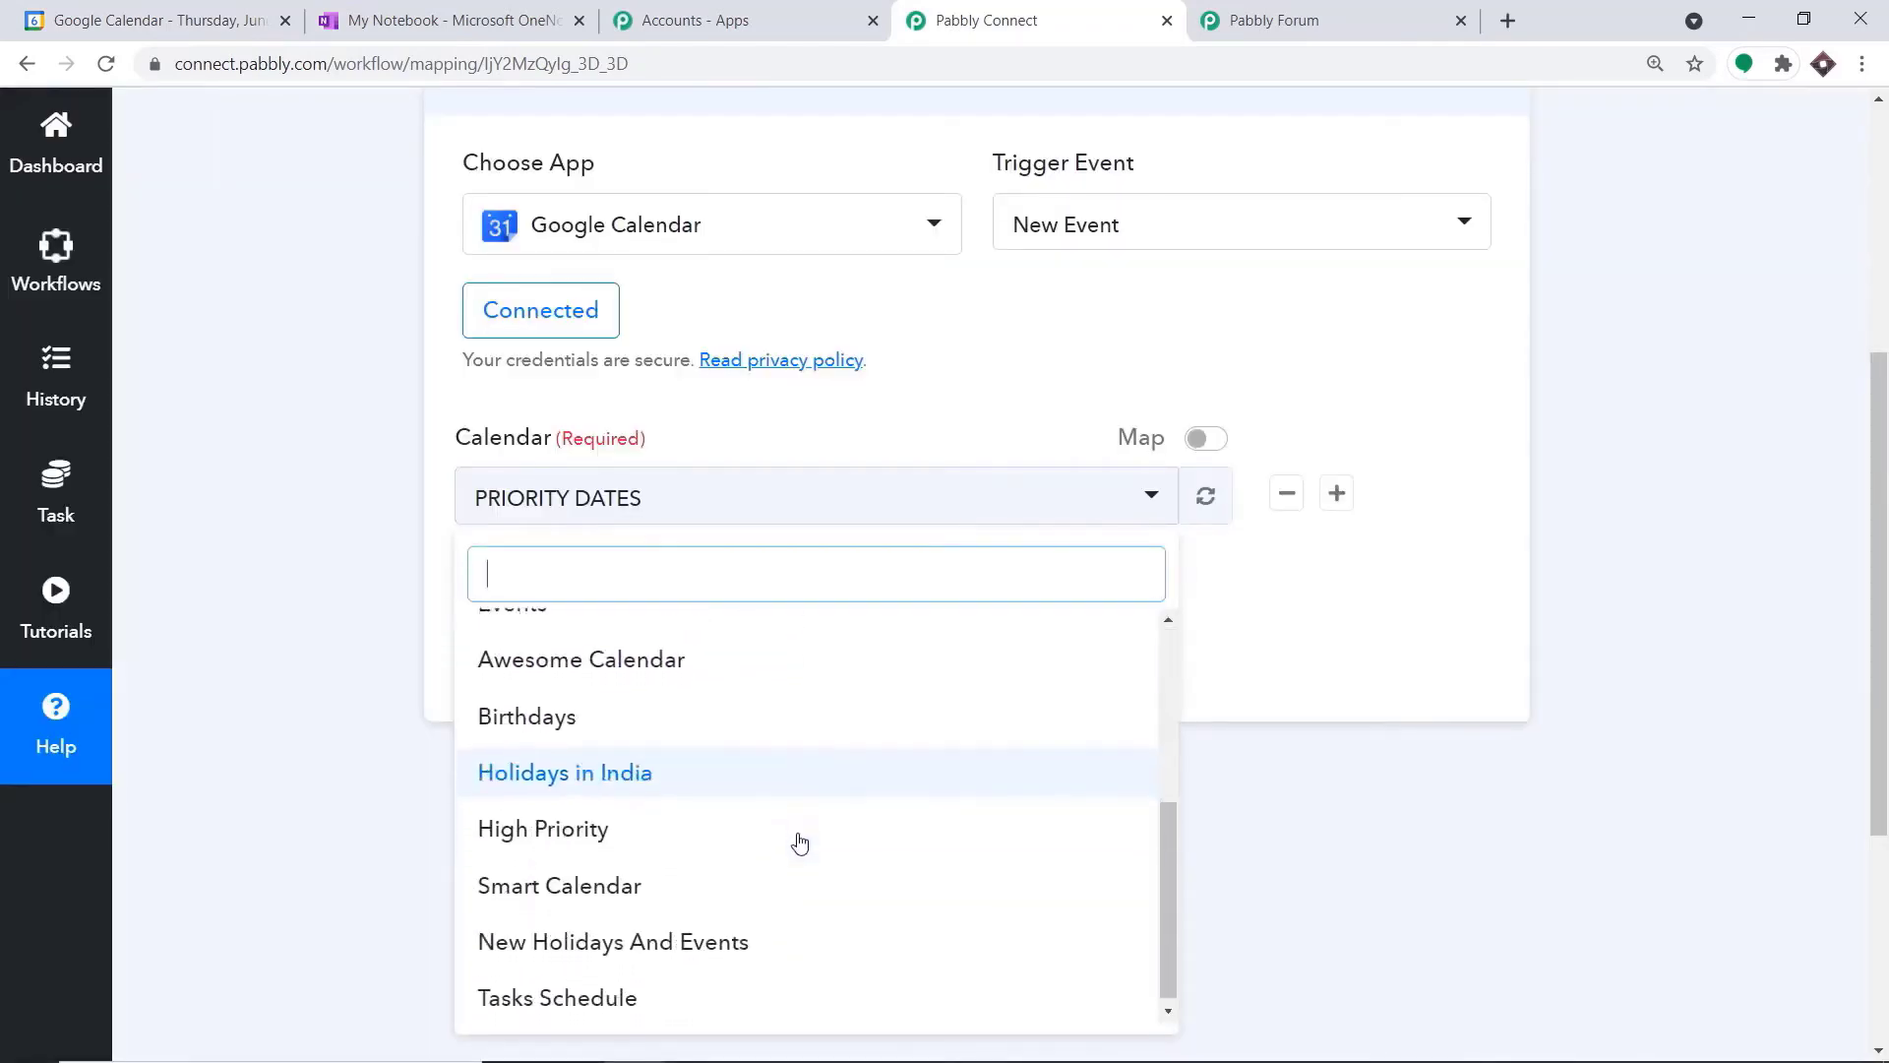
left_click(695, 992)
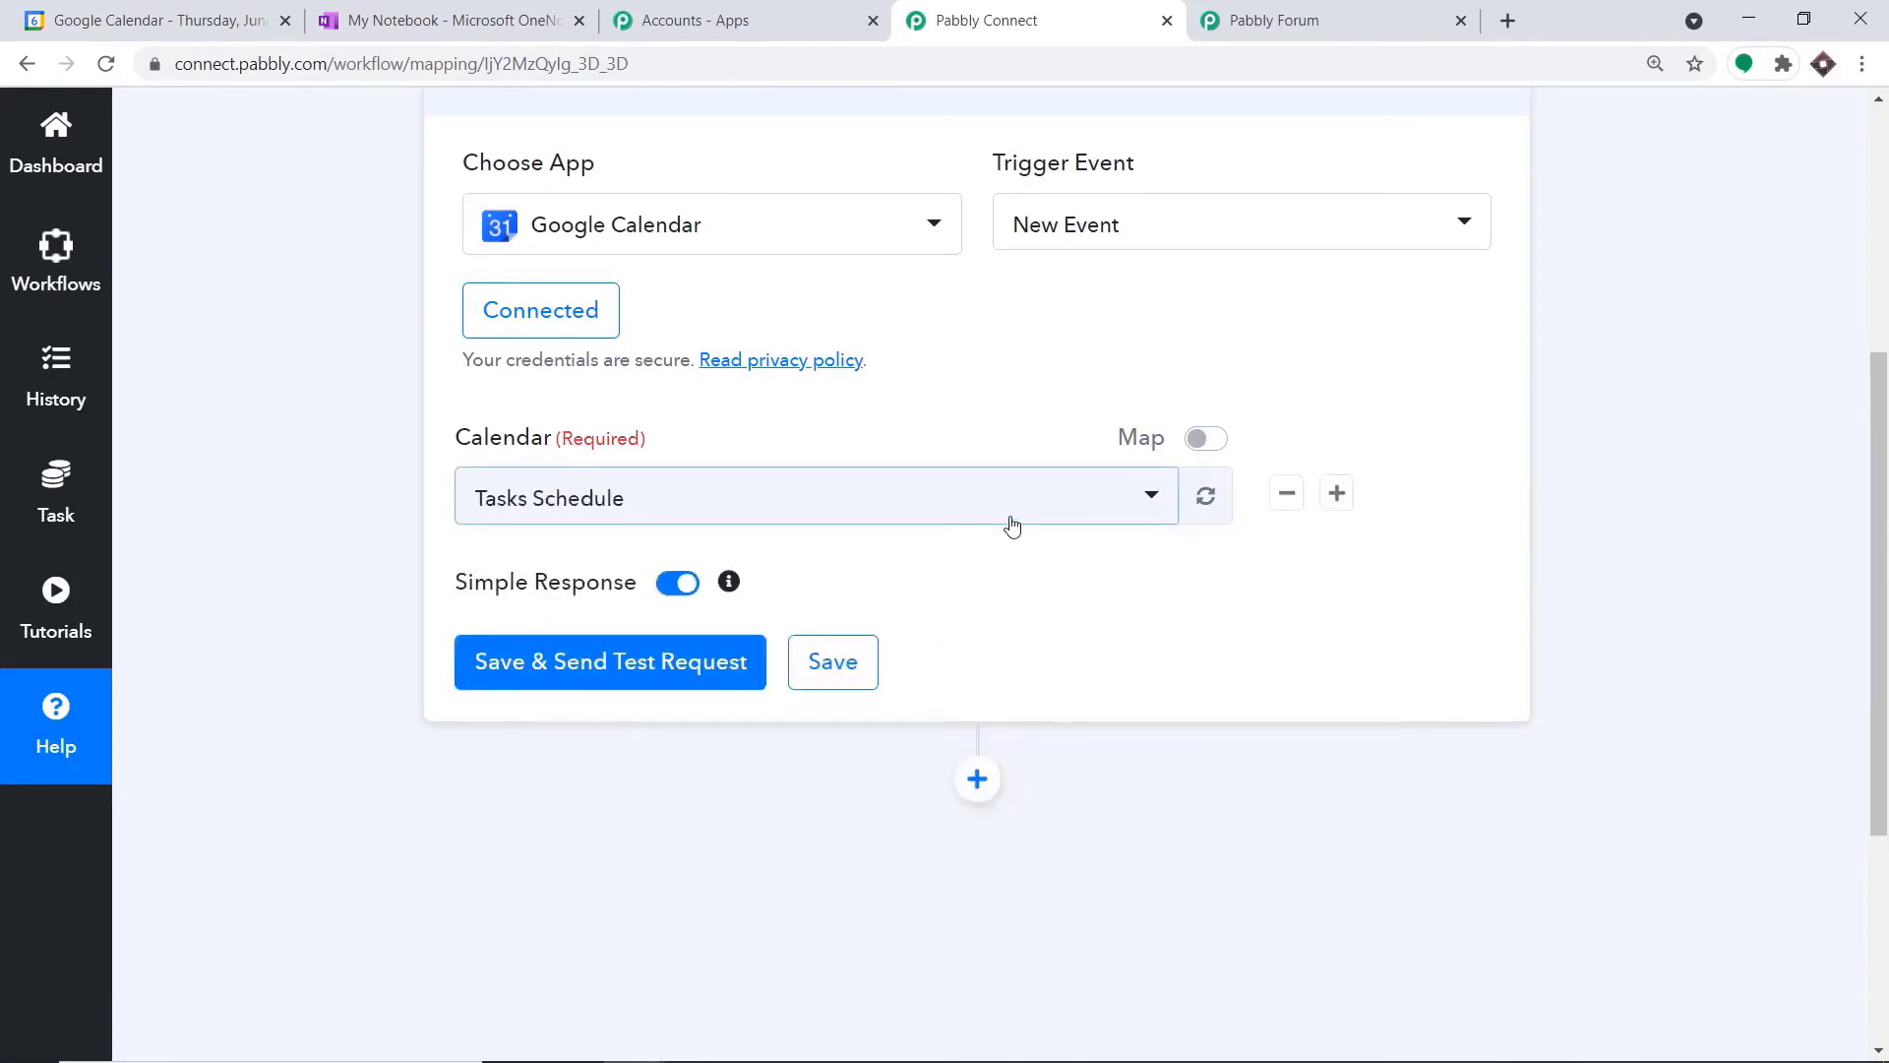
left_click(692, 660)
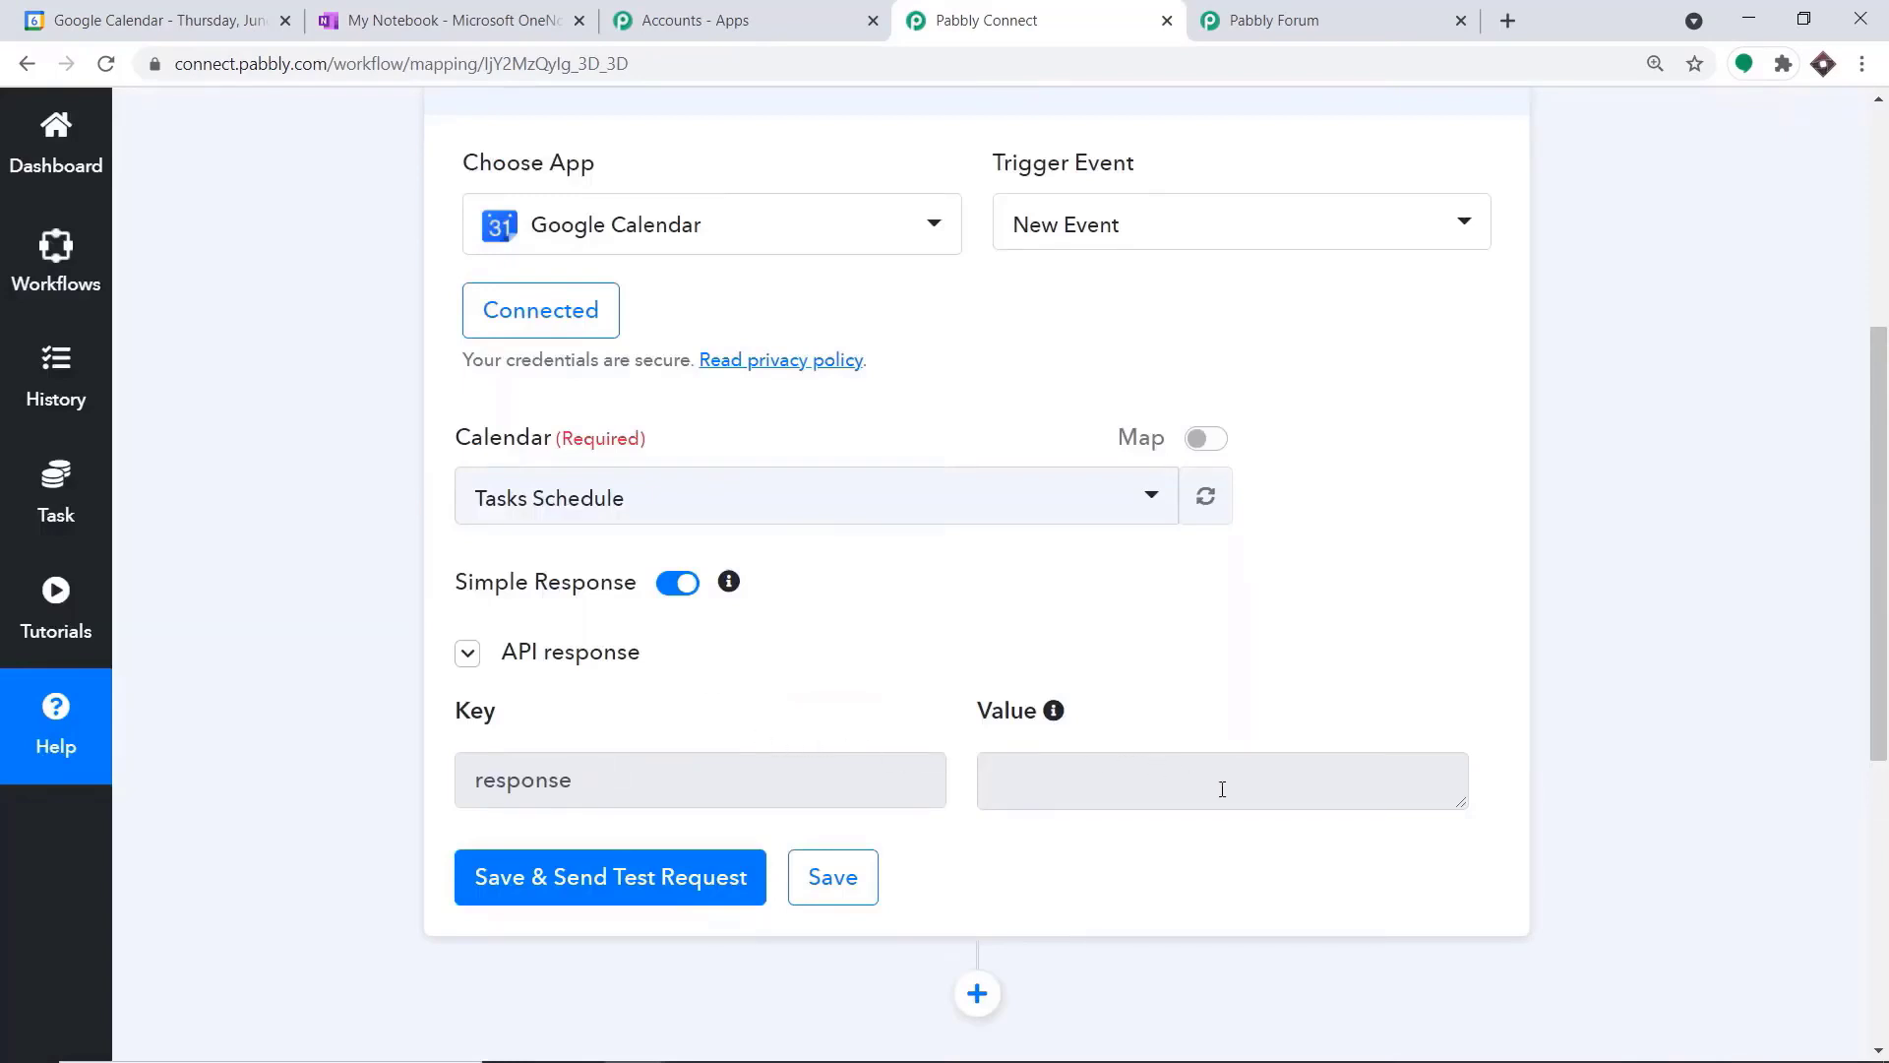
Return to Google Calendar and hide the New Holidays And Events calendar, leaving Tasks Schedule shown
left_click(162, 18)
scroll(222, 728, "down", 3)
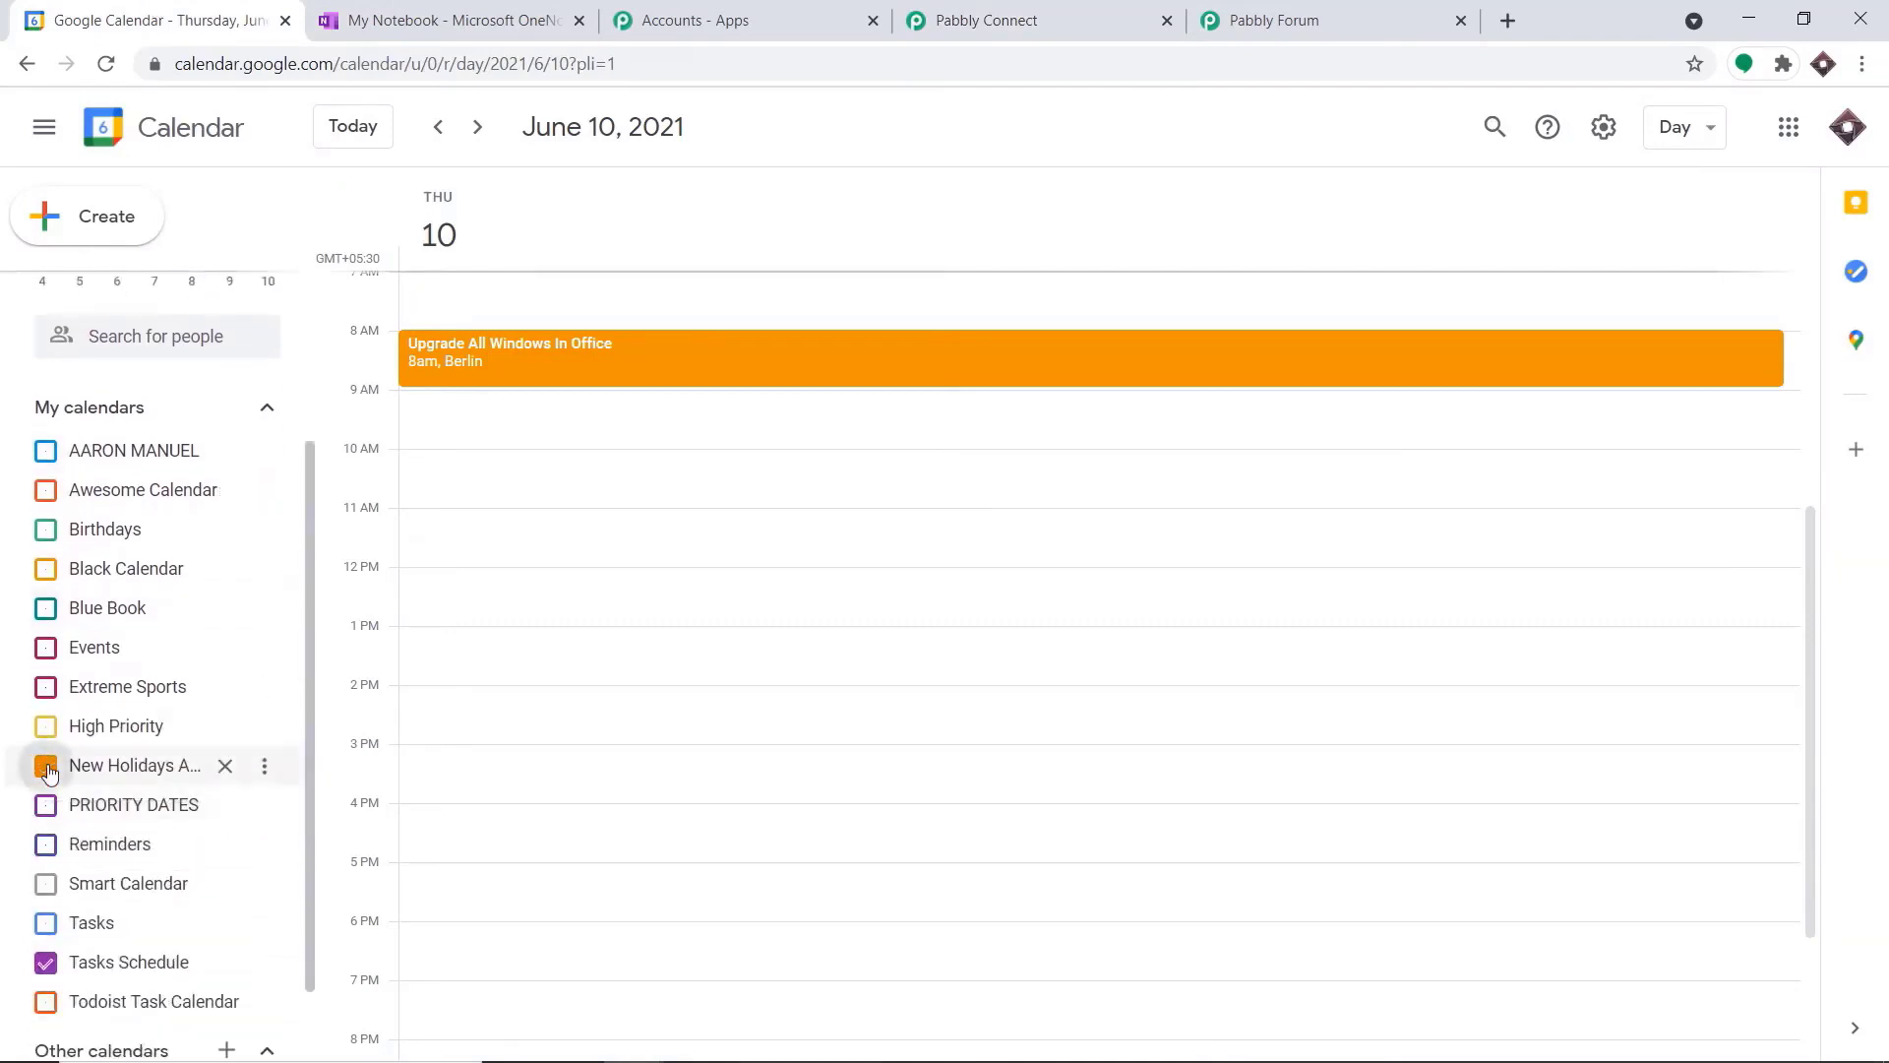
left_click(46, 767)
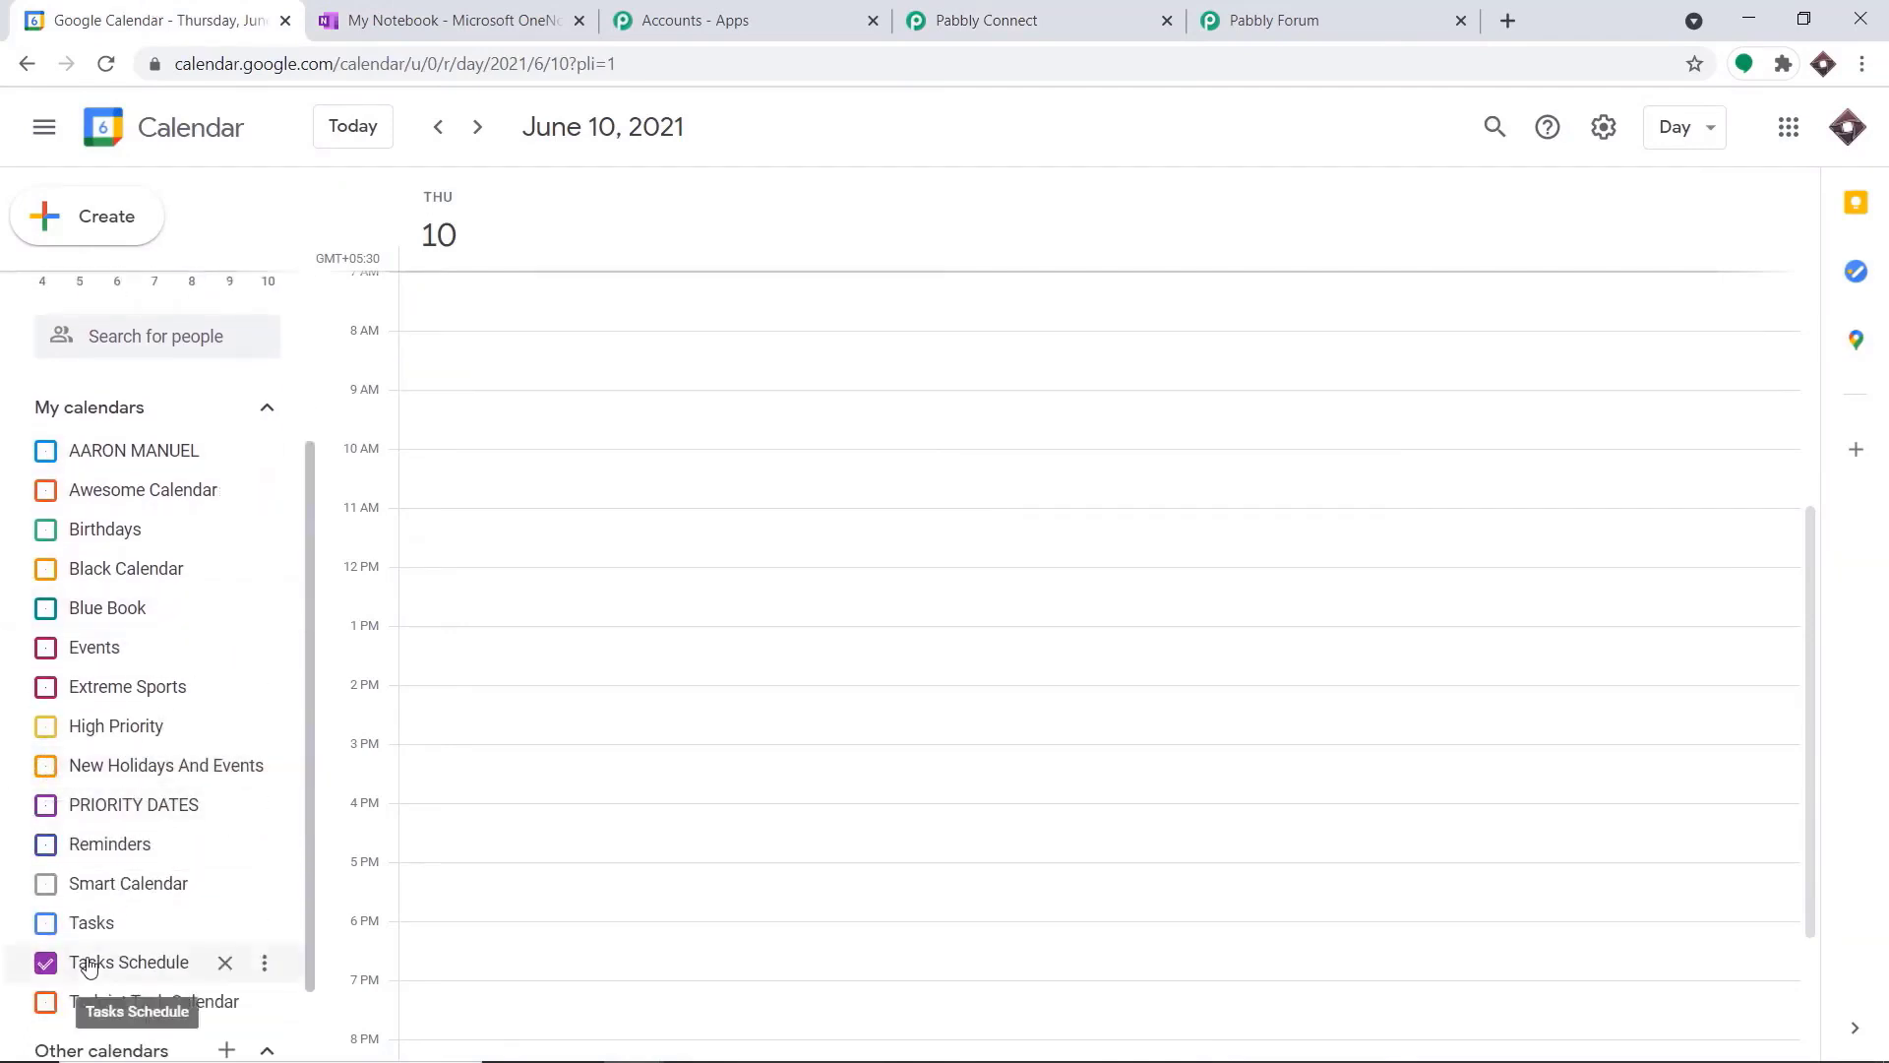
scroll(94, 989, "down", 2)
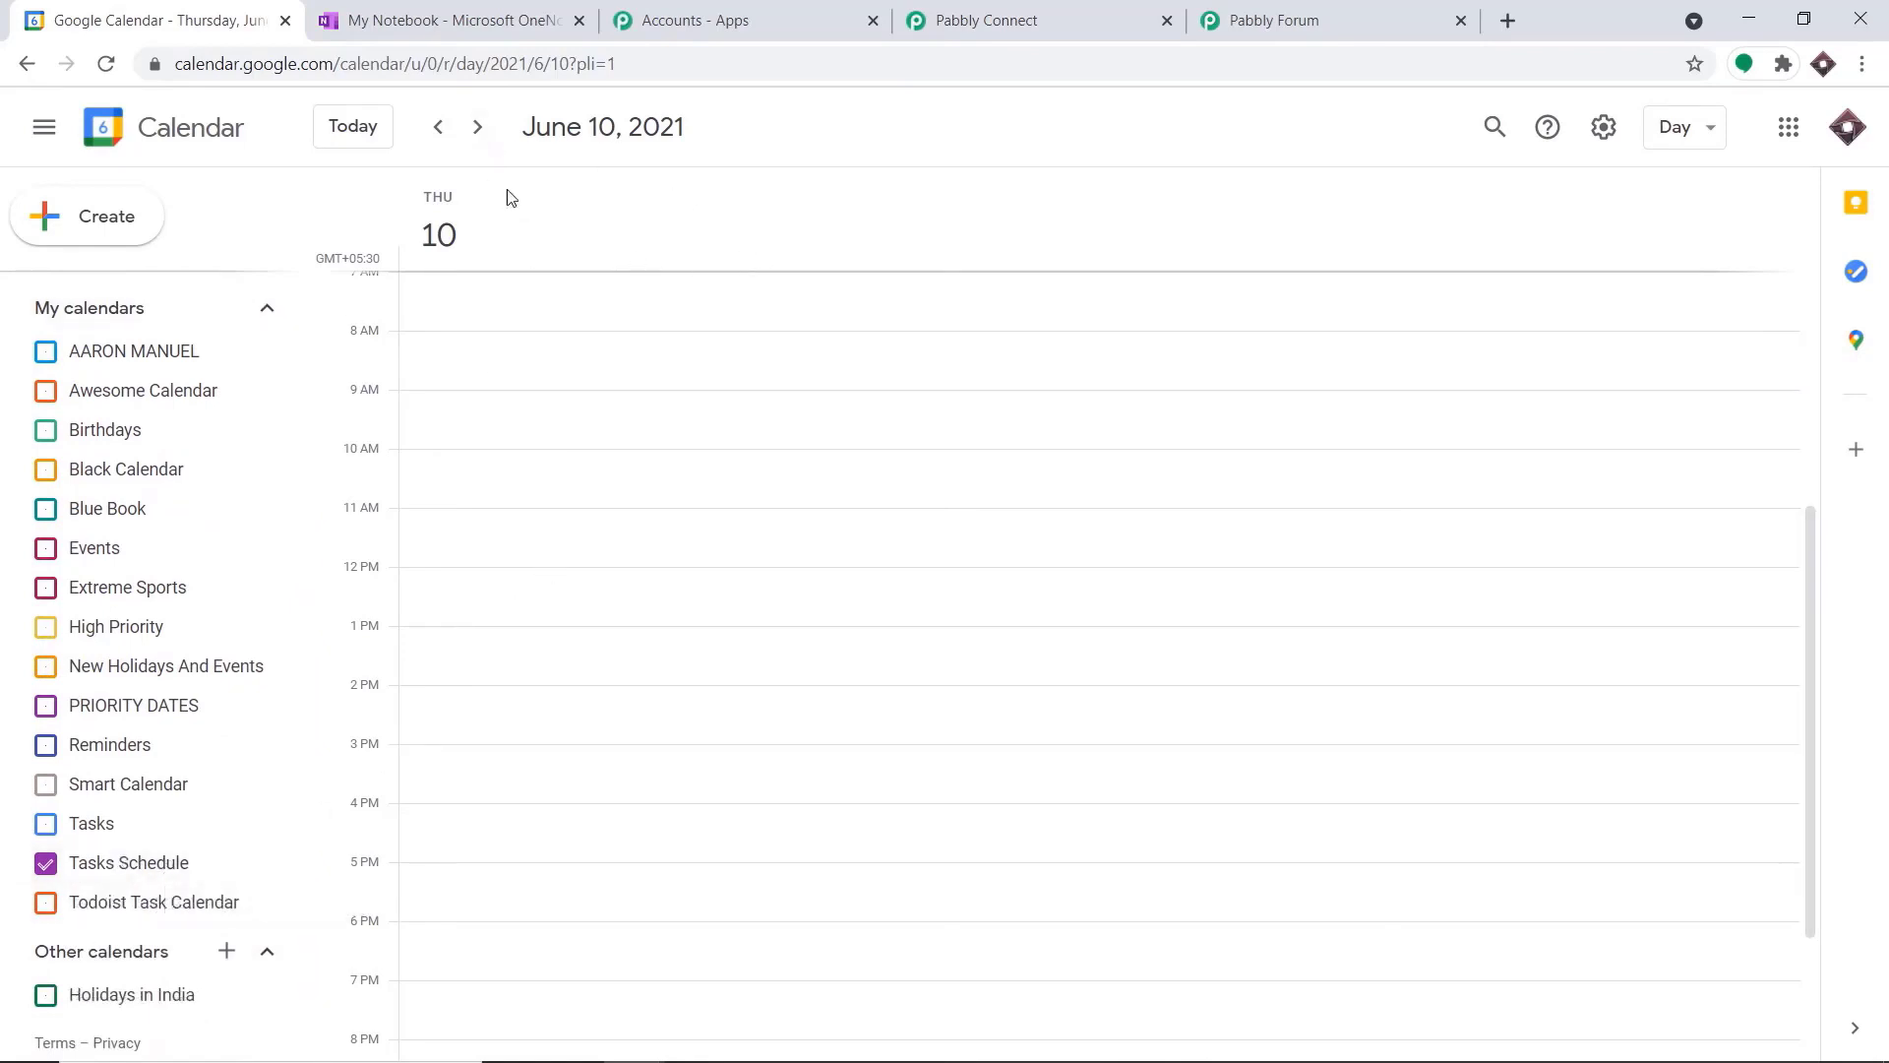
Start a new event on Monday, June 14, 2021 from 8:00am to 9:00am titled "Macintosh Version Update"
left_click(478, 130)
left_click(480, 135)
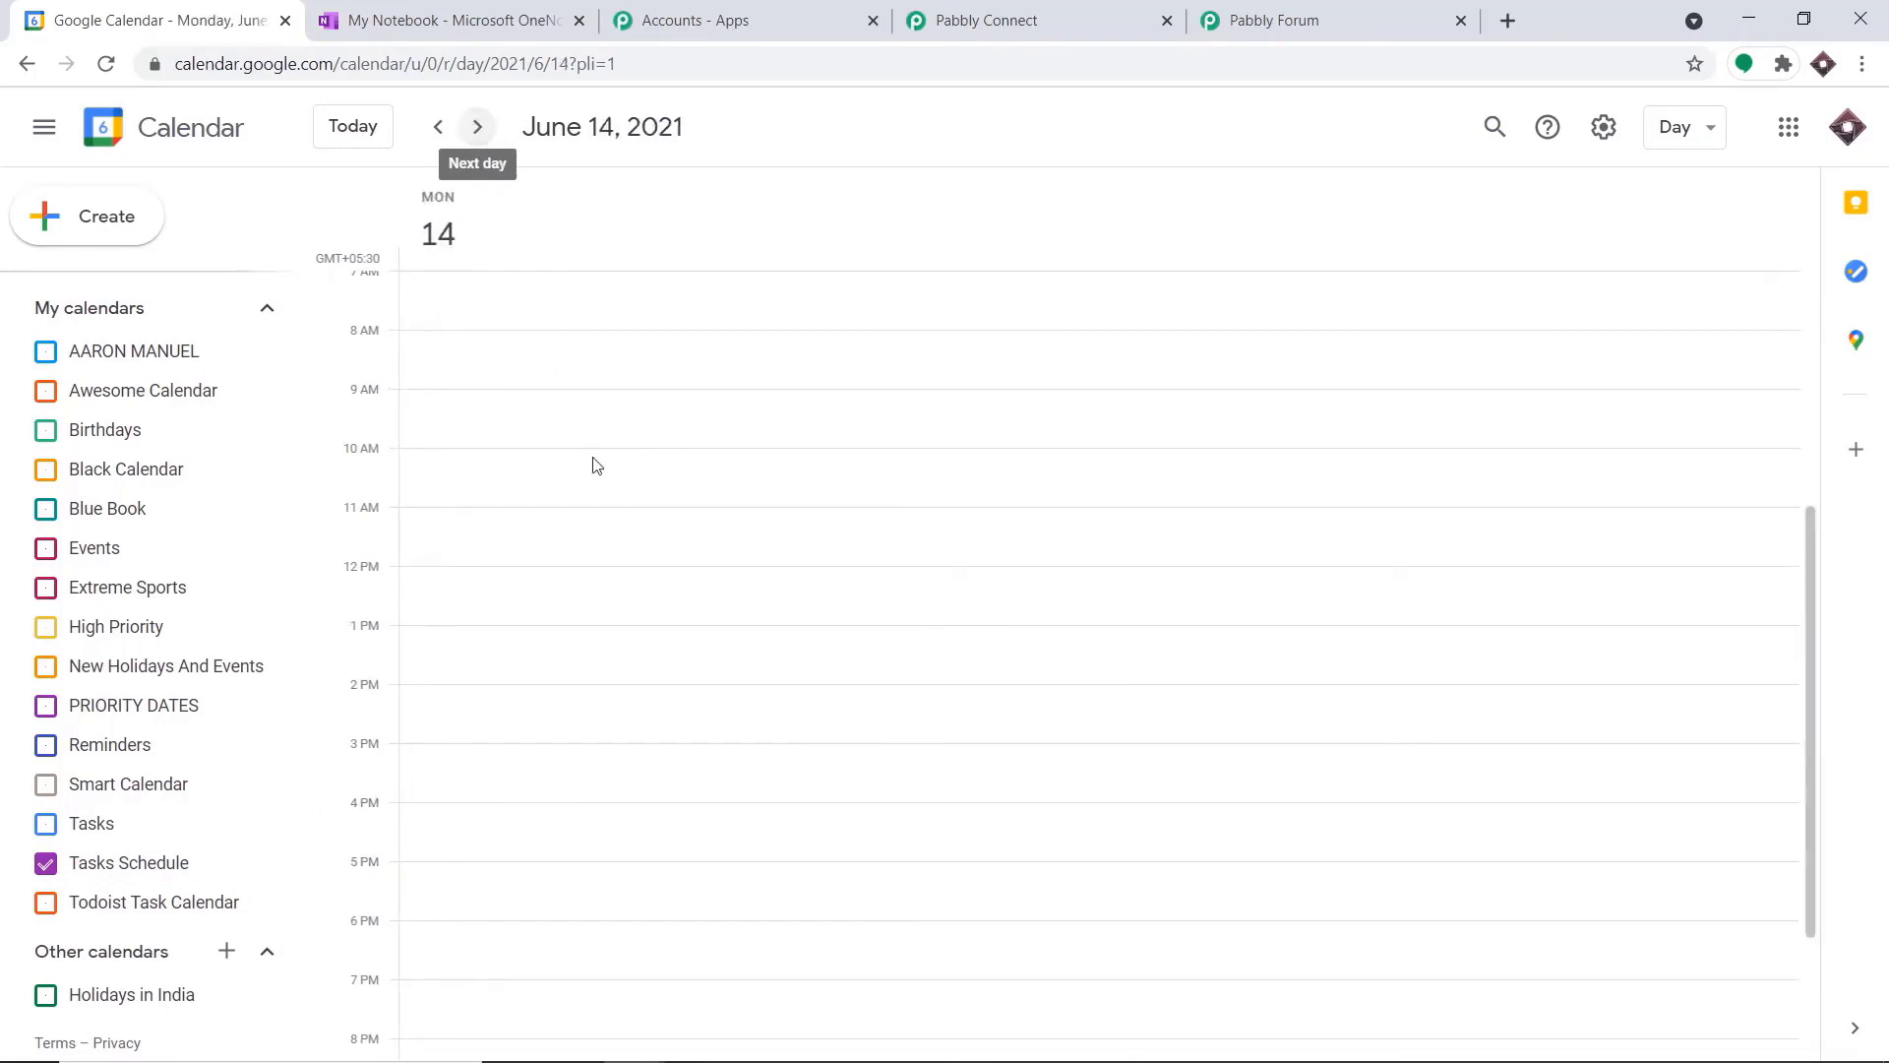
left_click(536, 347)
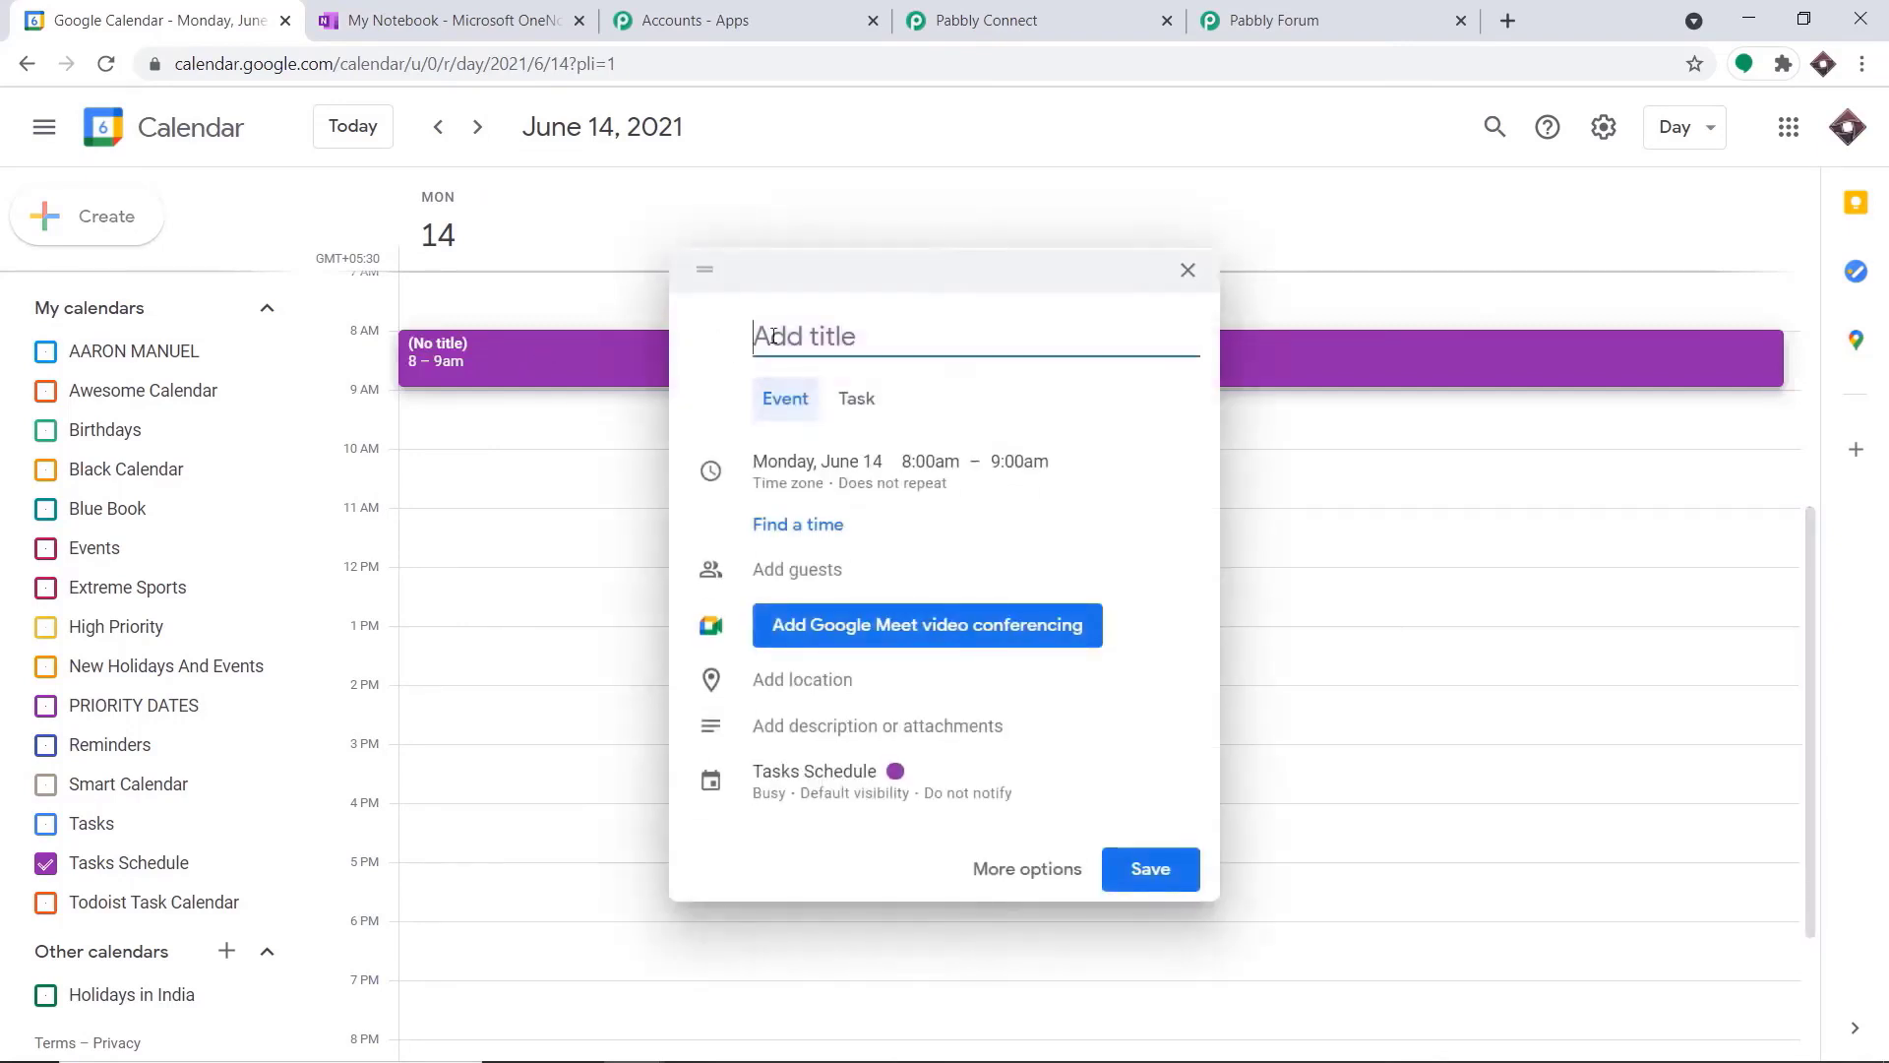
type("Macin")
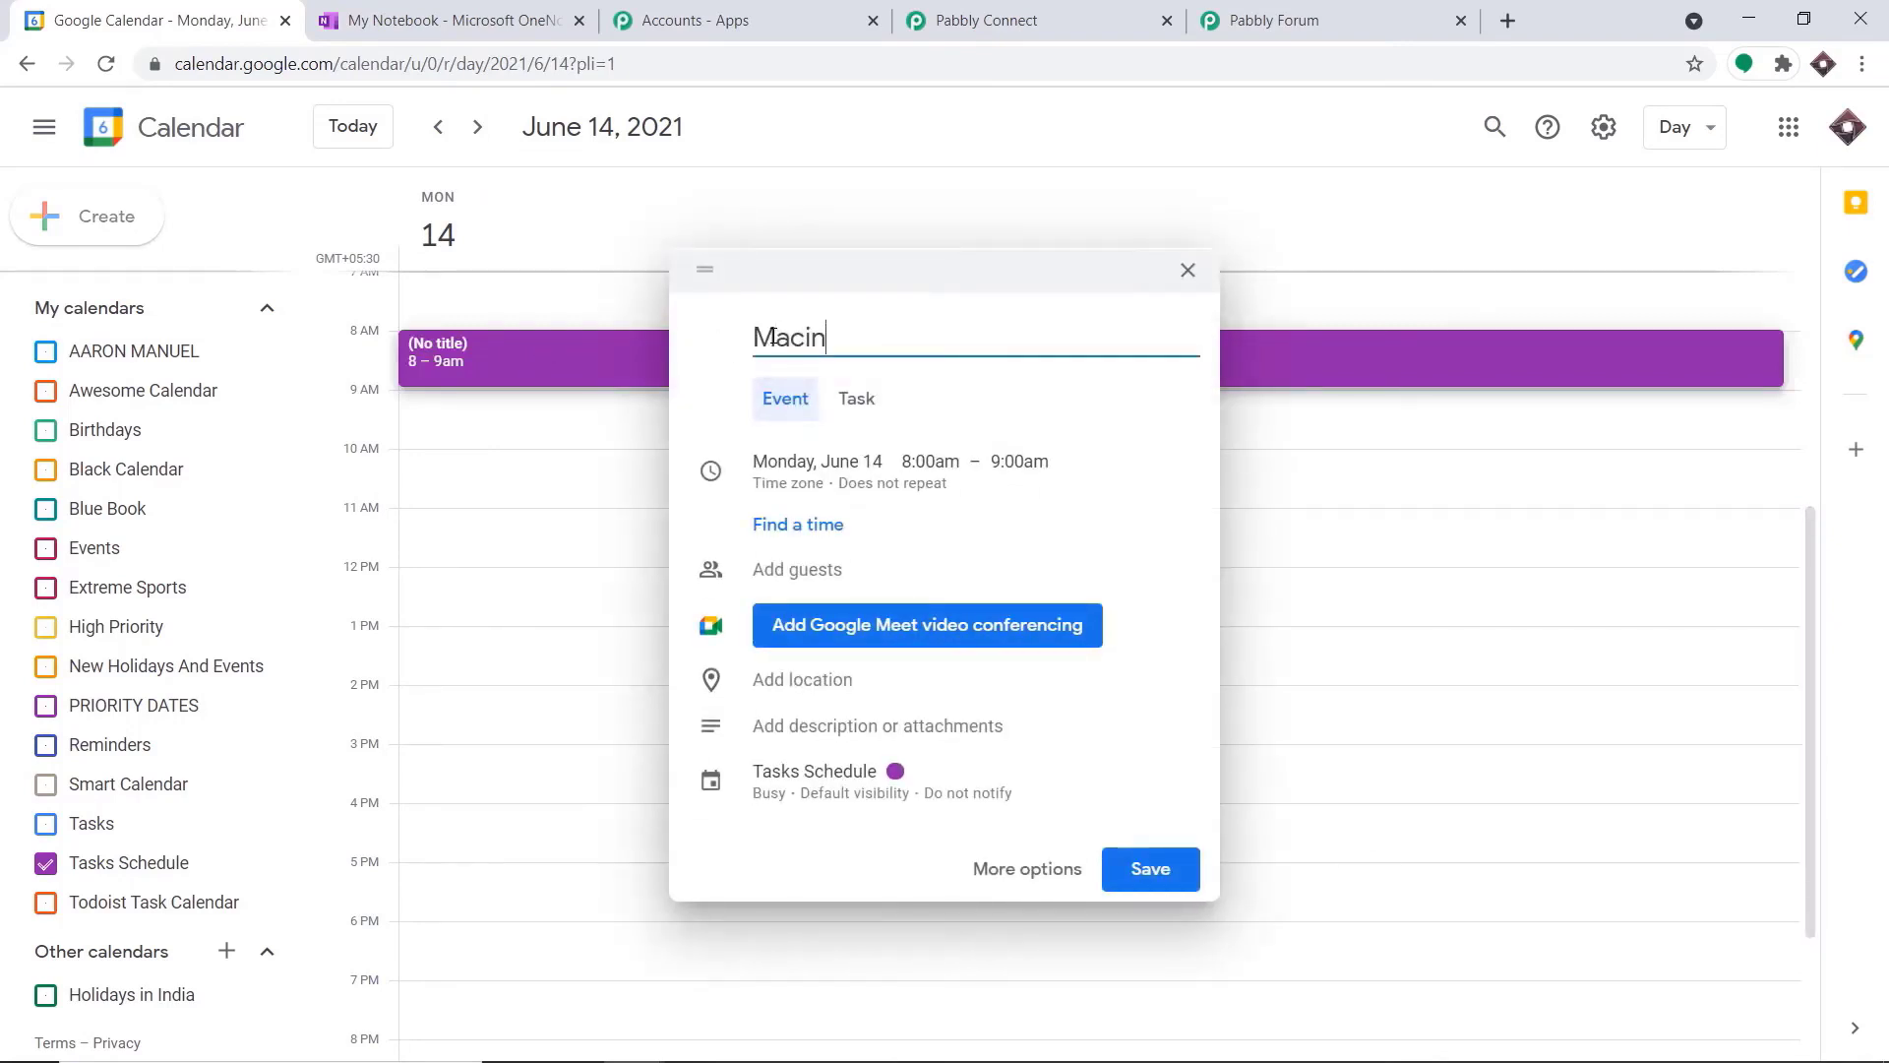
type("tosh Windows U")
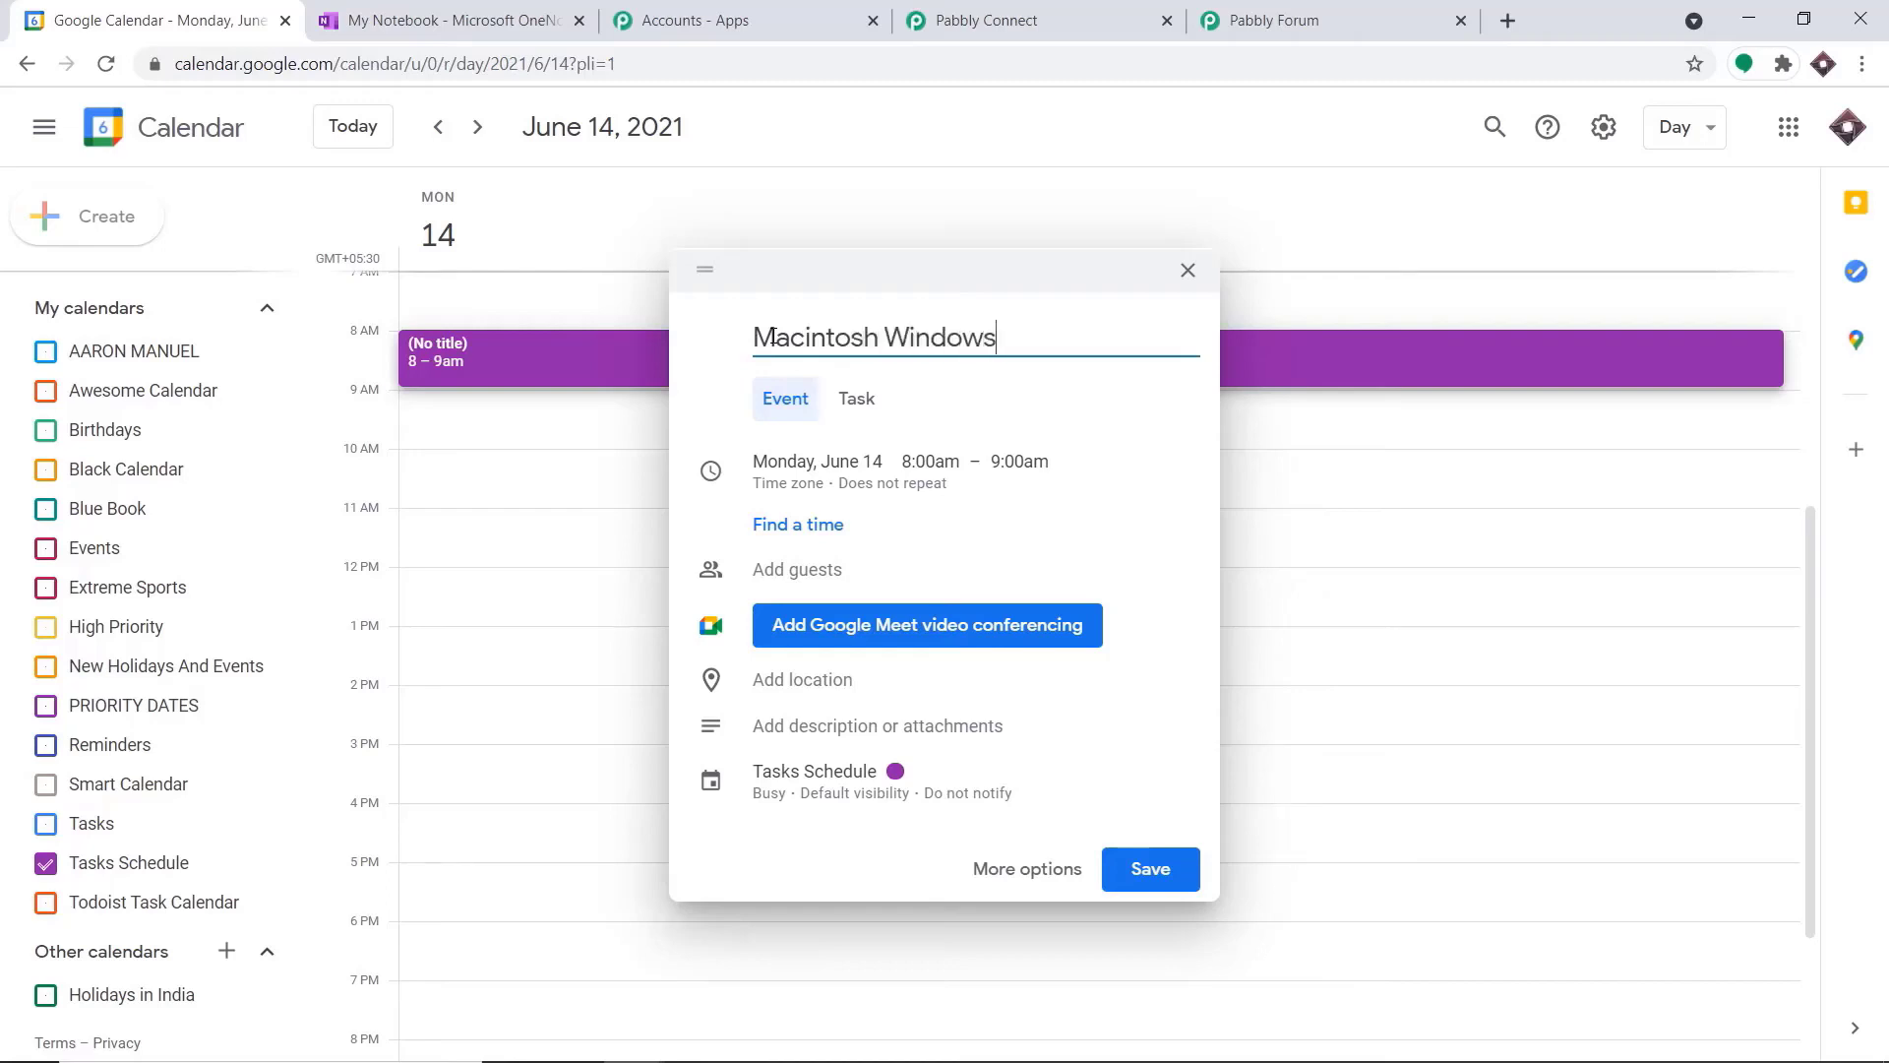
key("BackSpace")
key("BackSpace")
key("BackSpace")
key("BackSpace")
key("BackSpace")
key("BackSpace")
key("BackSpace")
key("BackSpace")
type("Version Update")
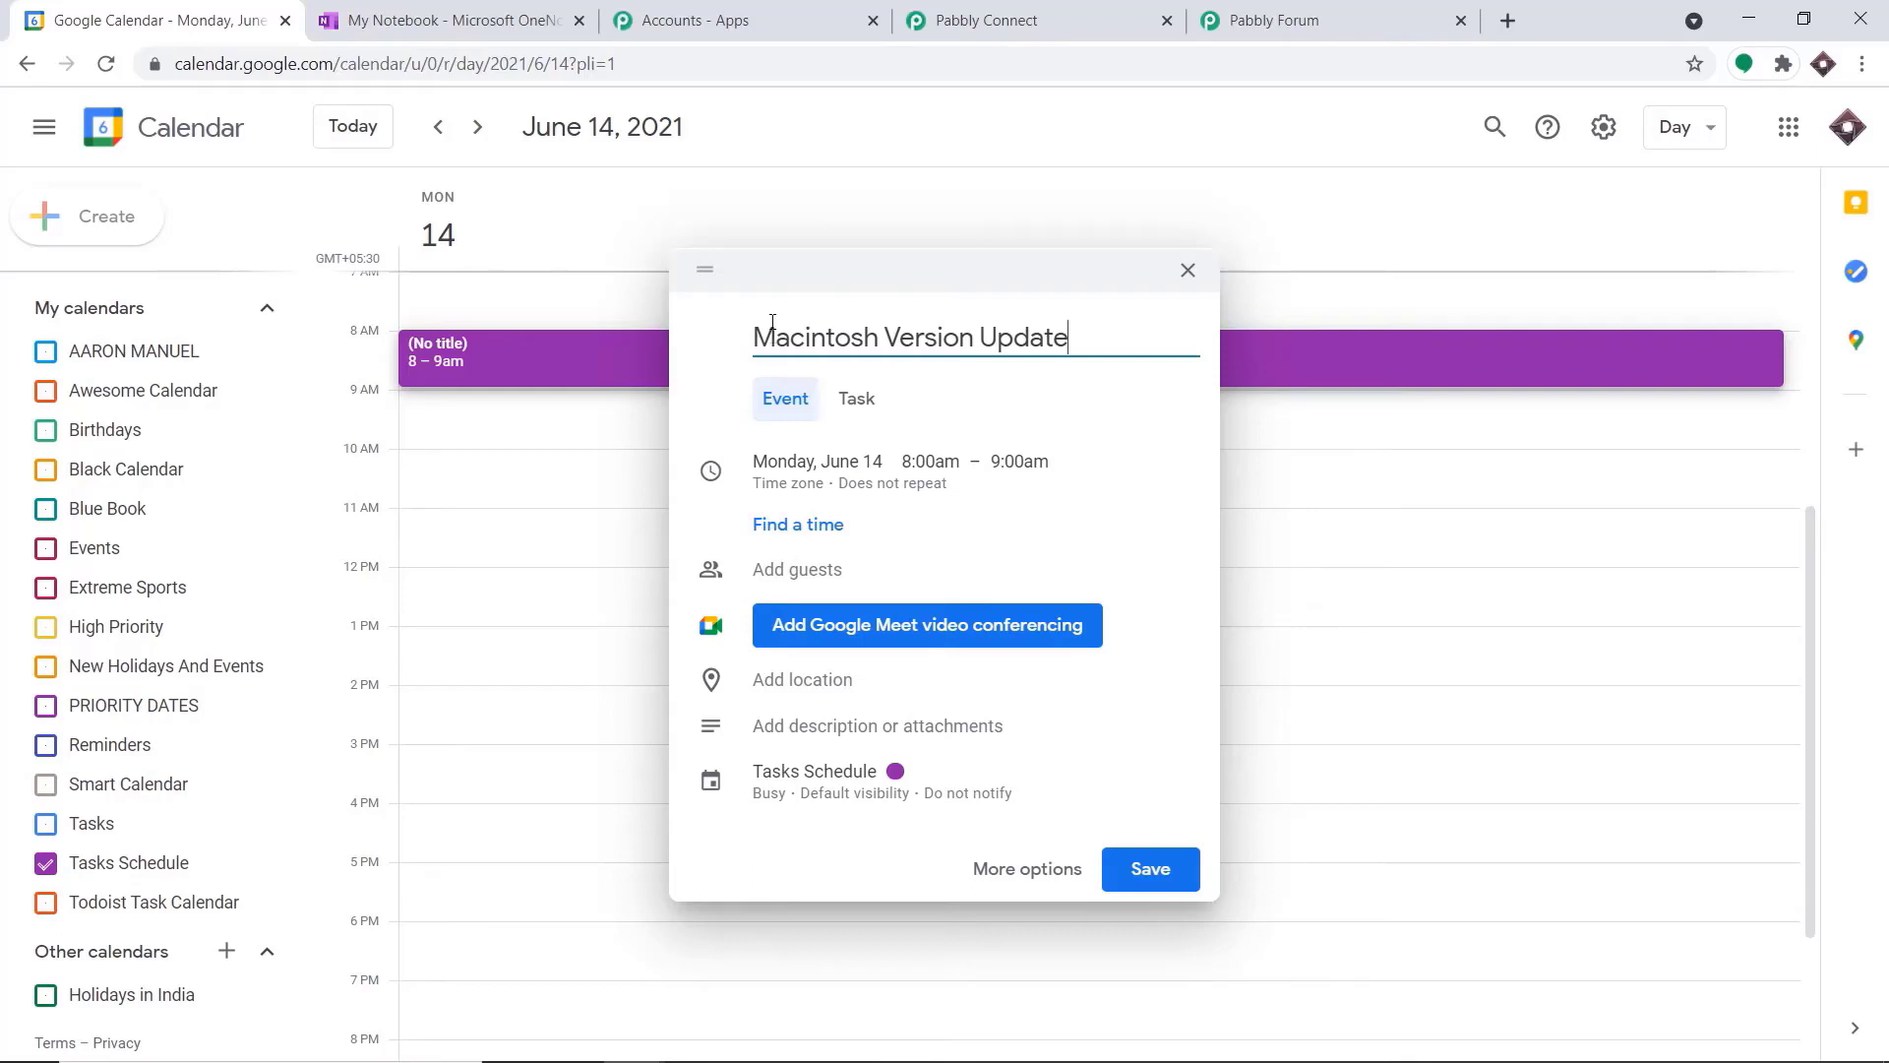
Add the first suggested contact as the event's guest and remove the automatically added Google Meet conferencing
left_click(847, 561)
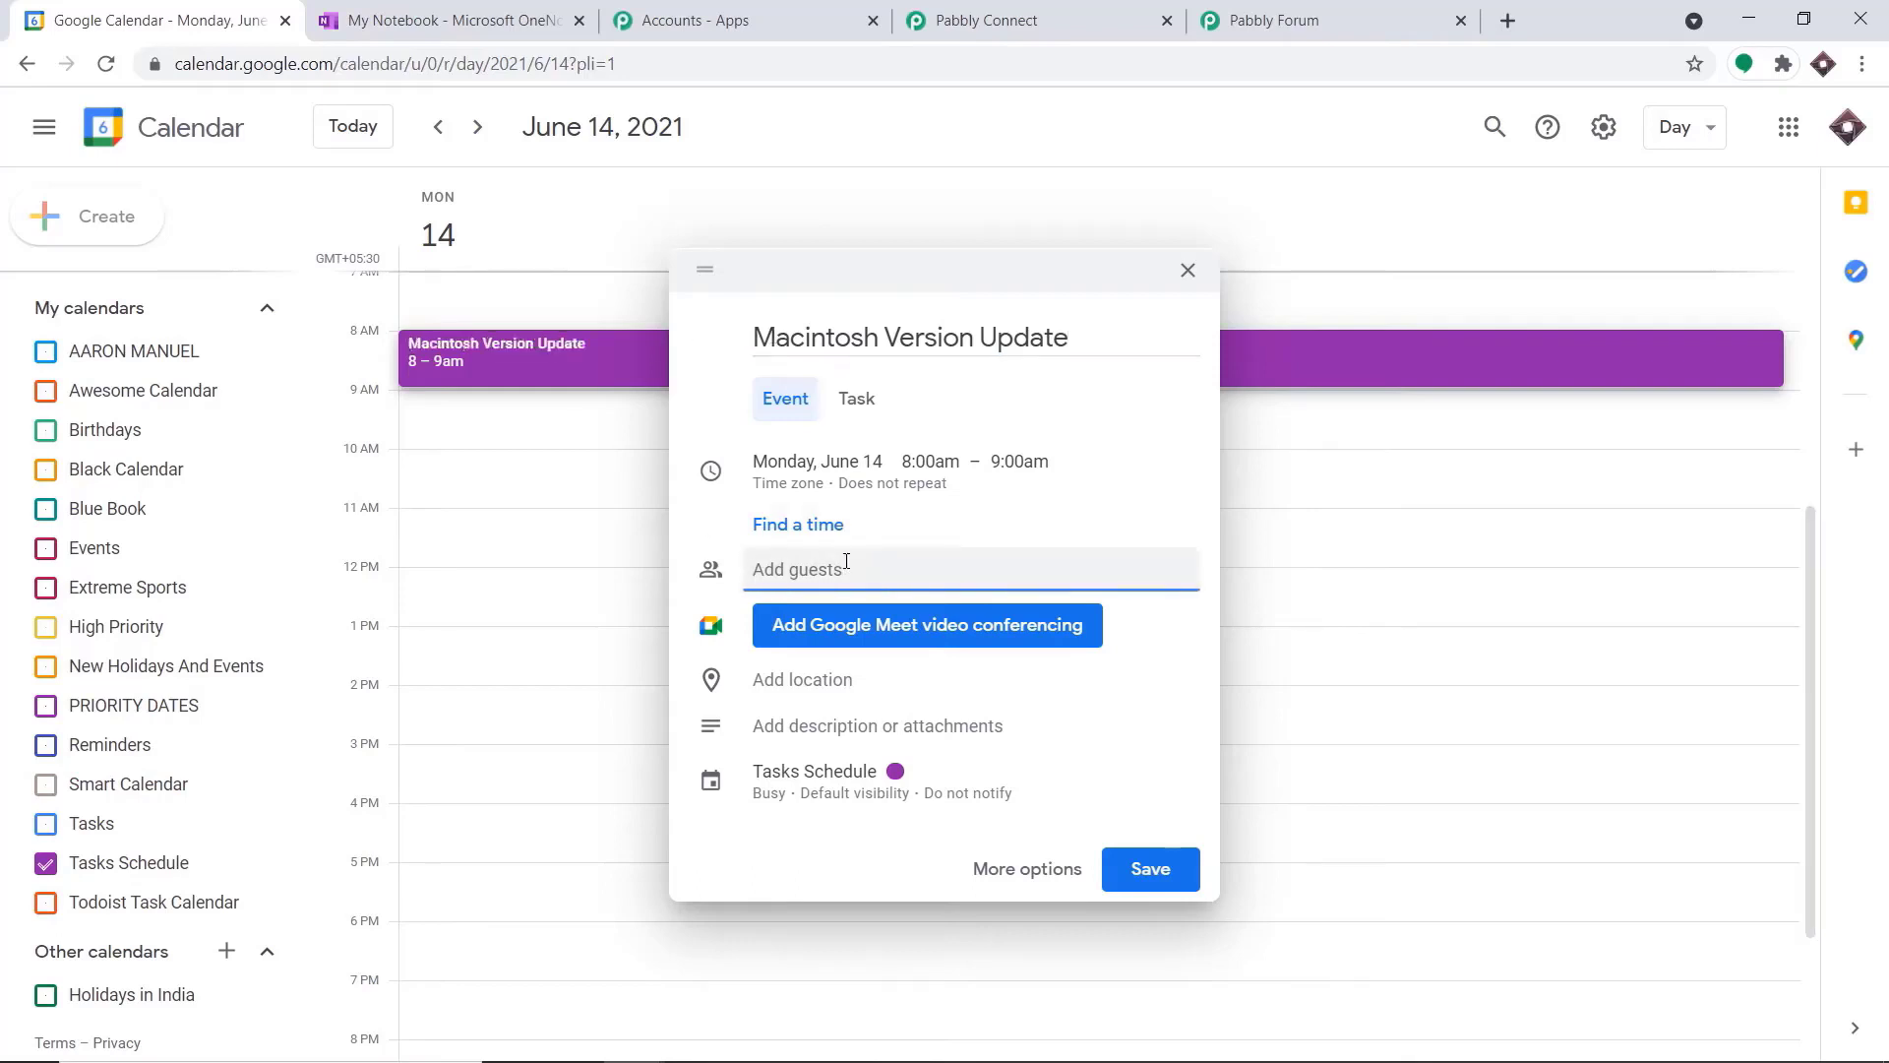
type("bill")
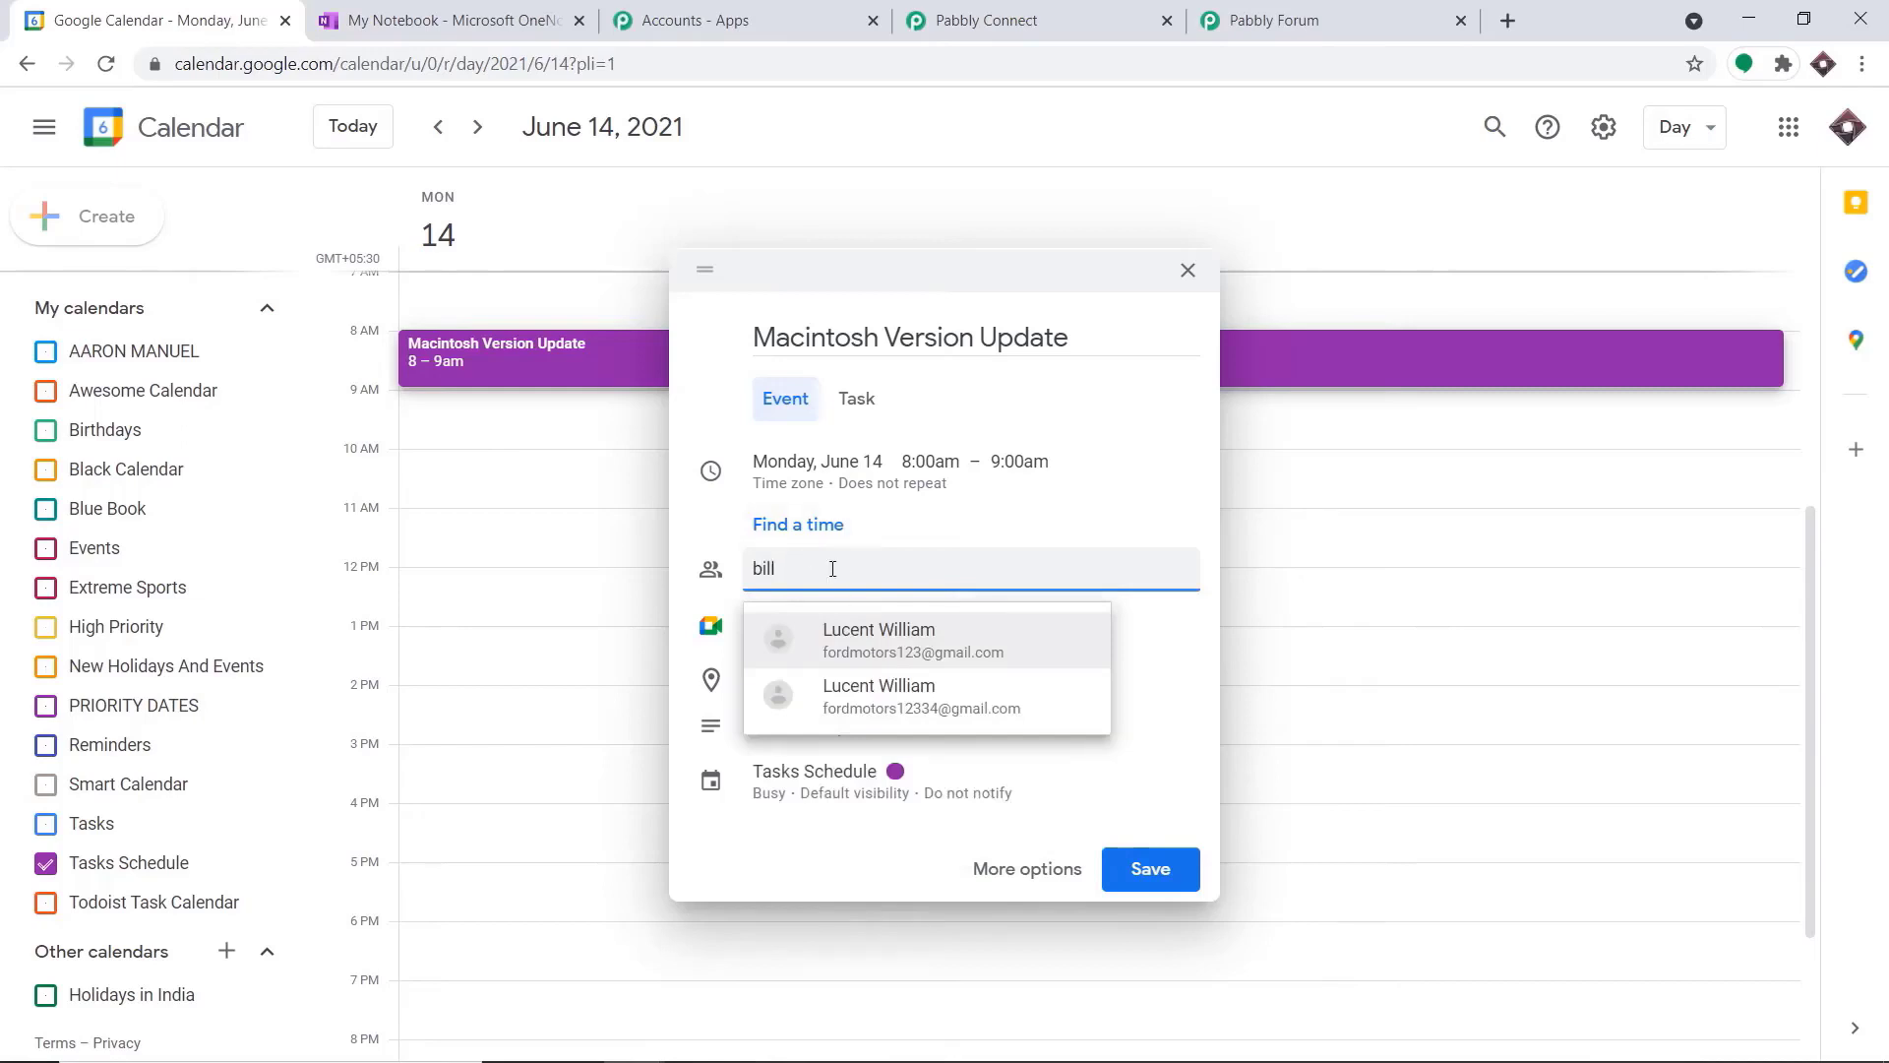
left_click(888, 635)
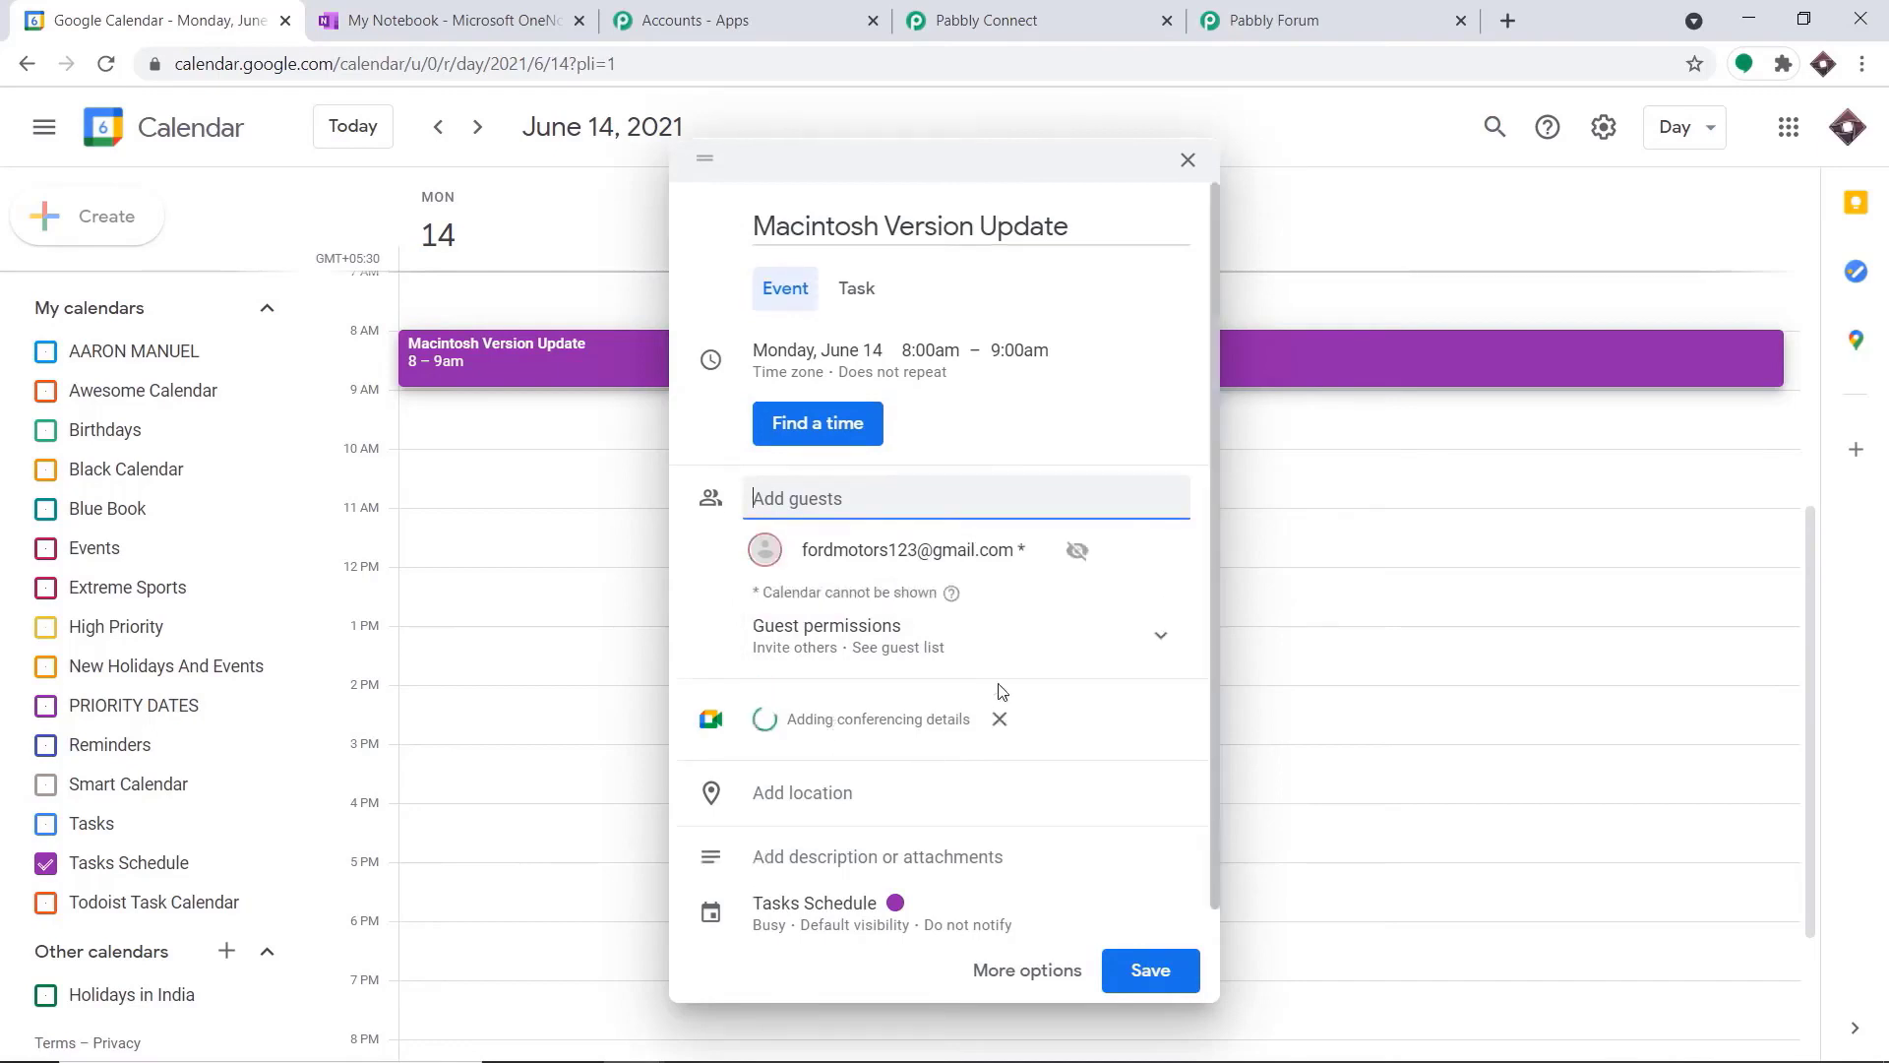
left_click(1002, 722)
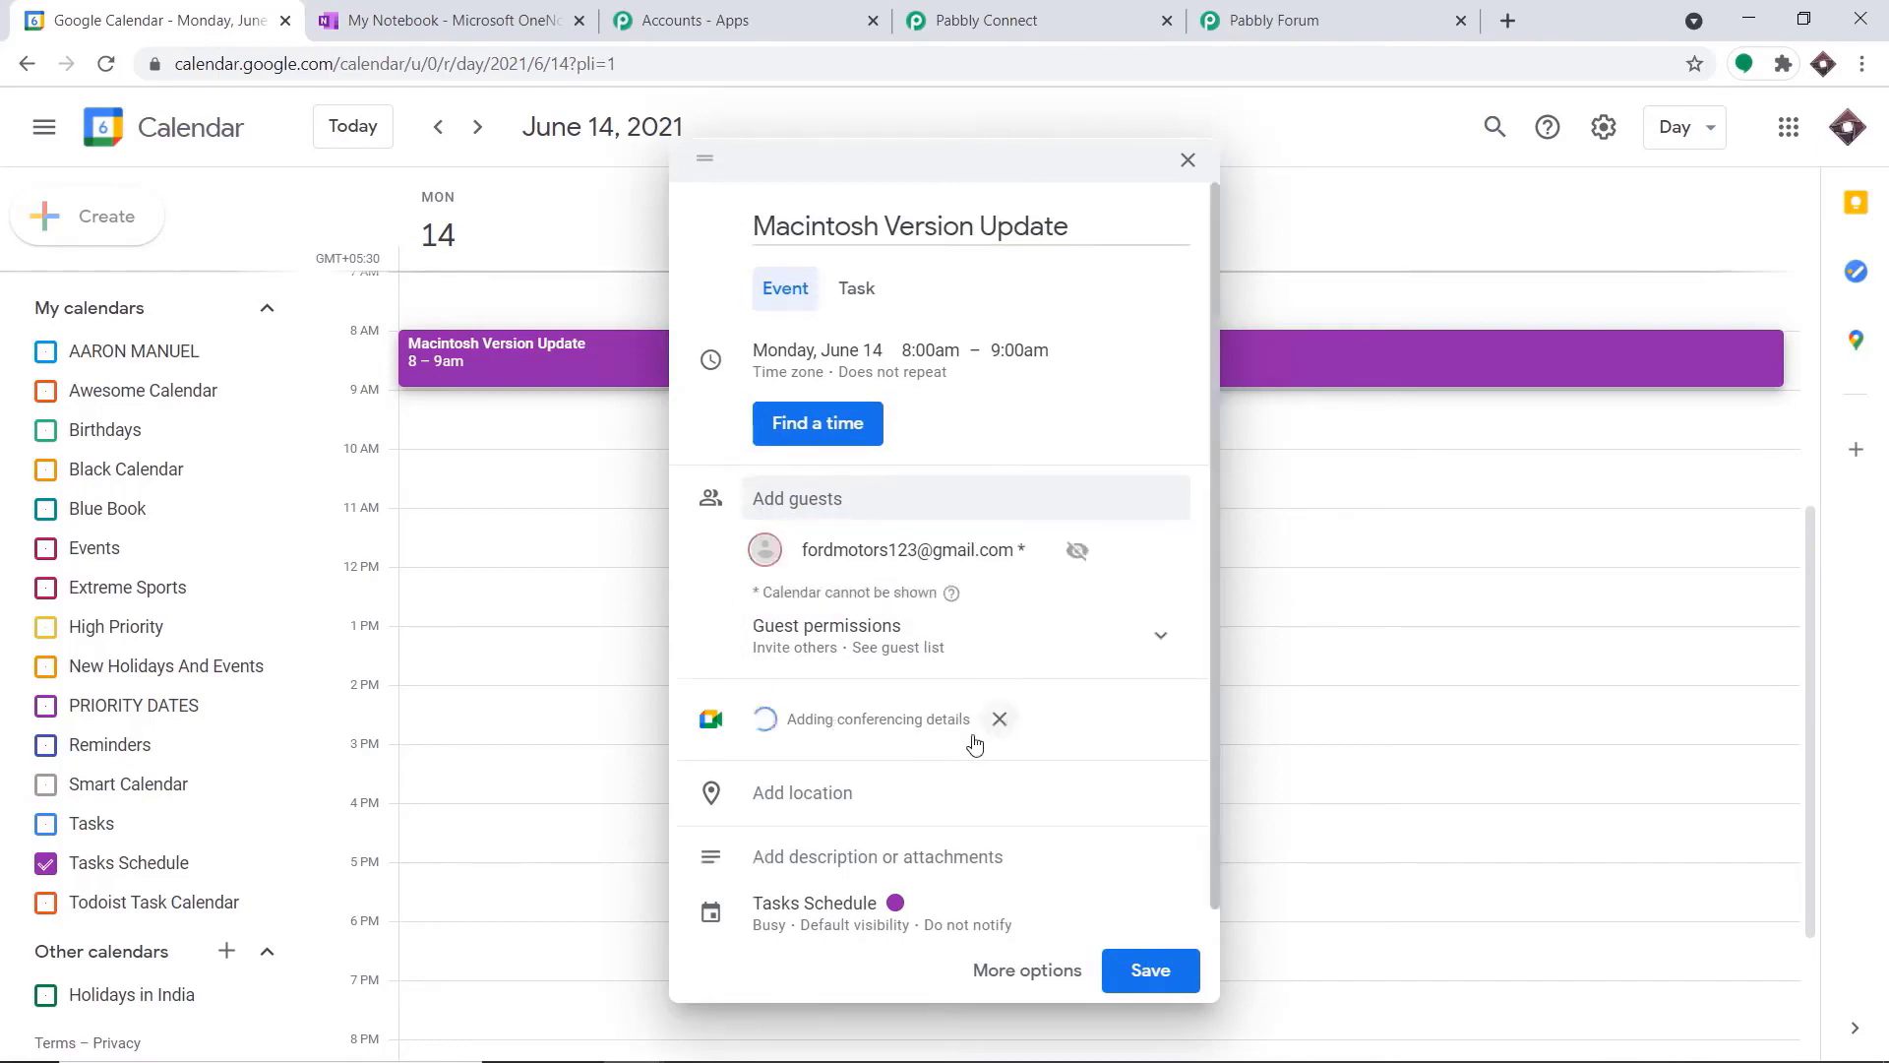
Set the event's location to Japan and save it without sending invitation emails to the guest
left_click(836, 793)
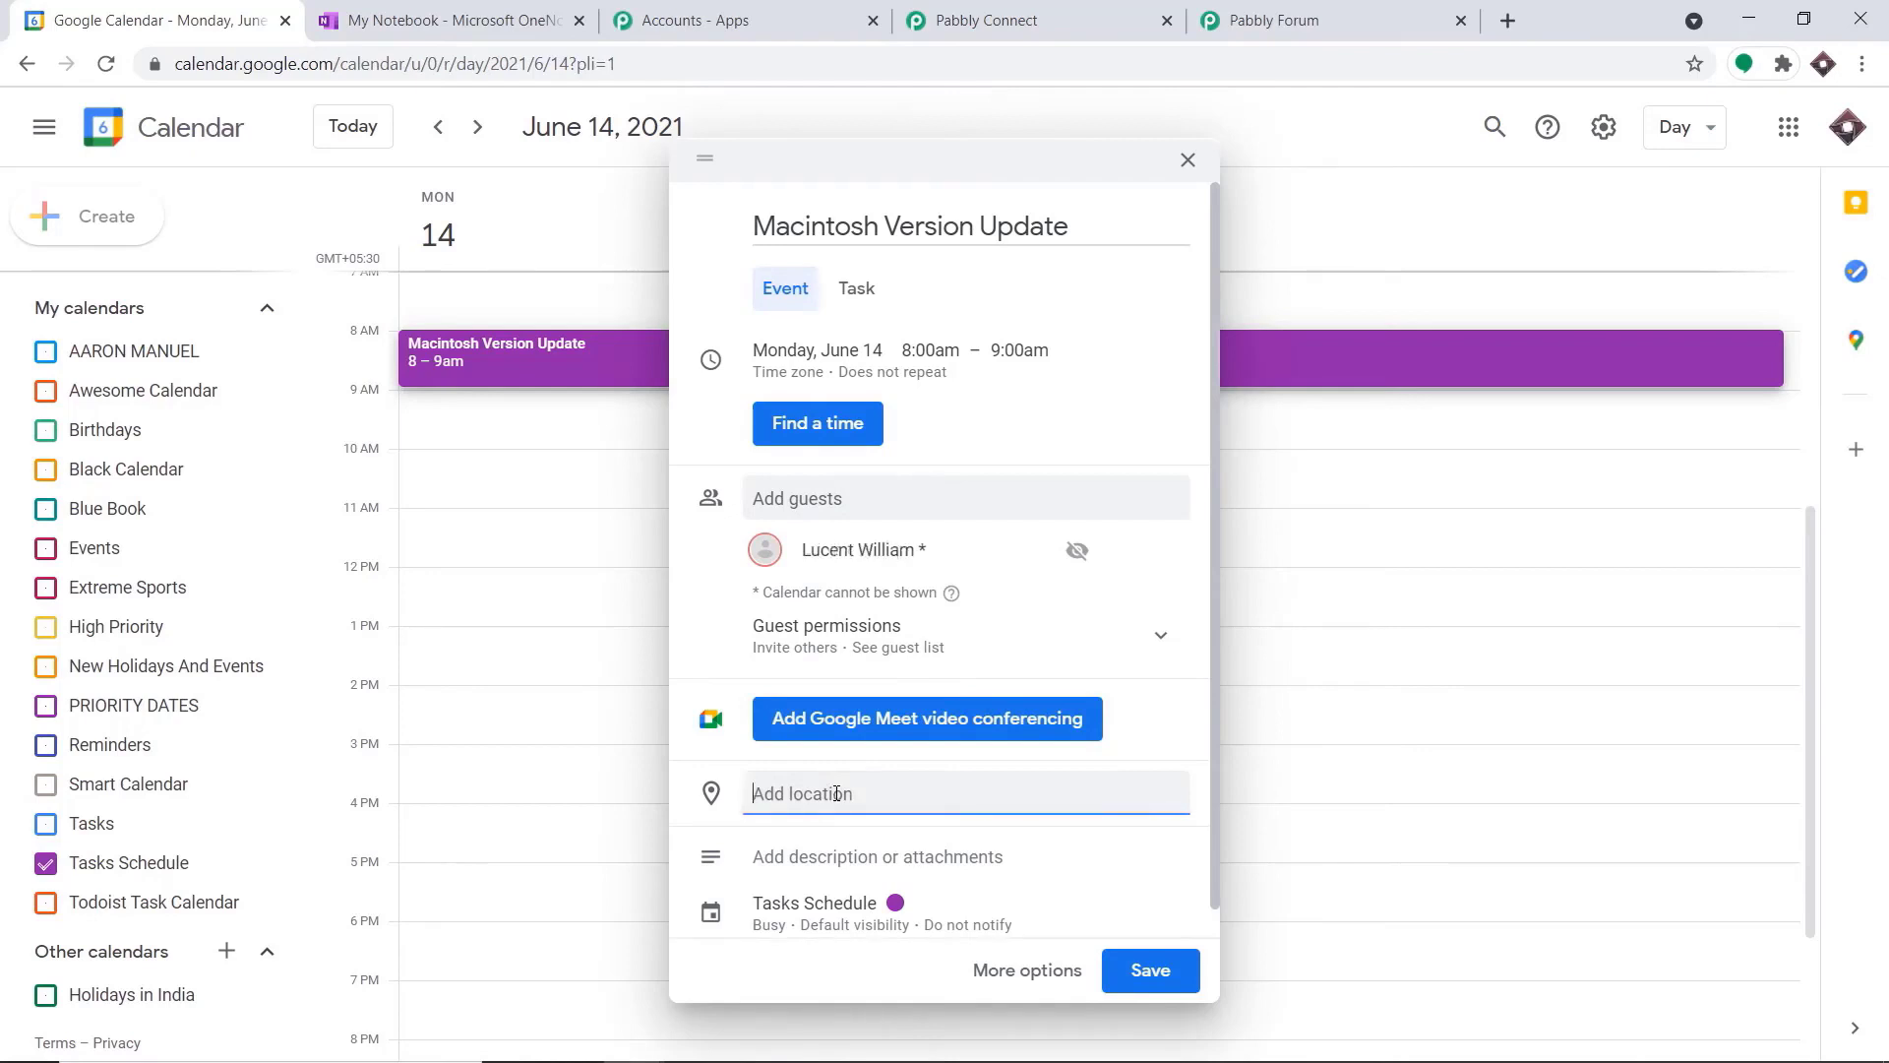
type("jap")
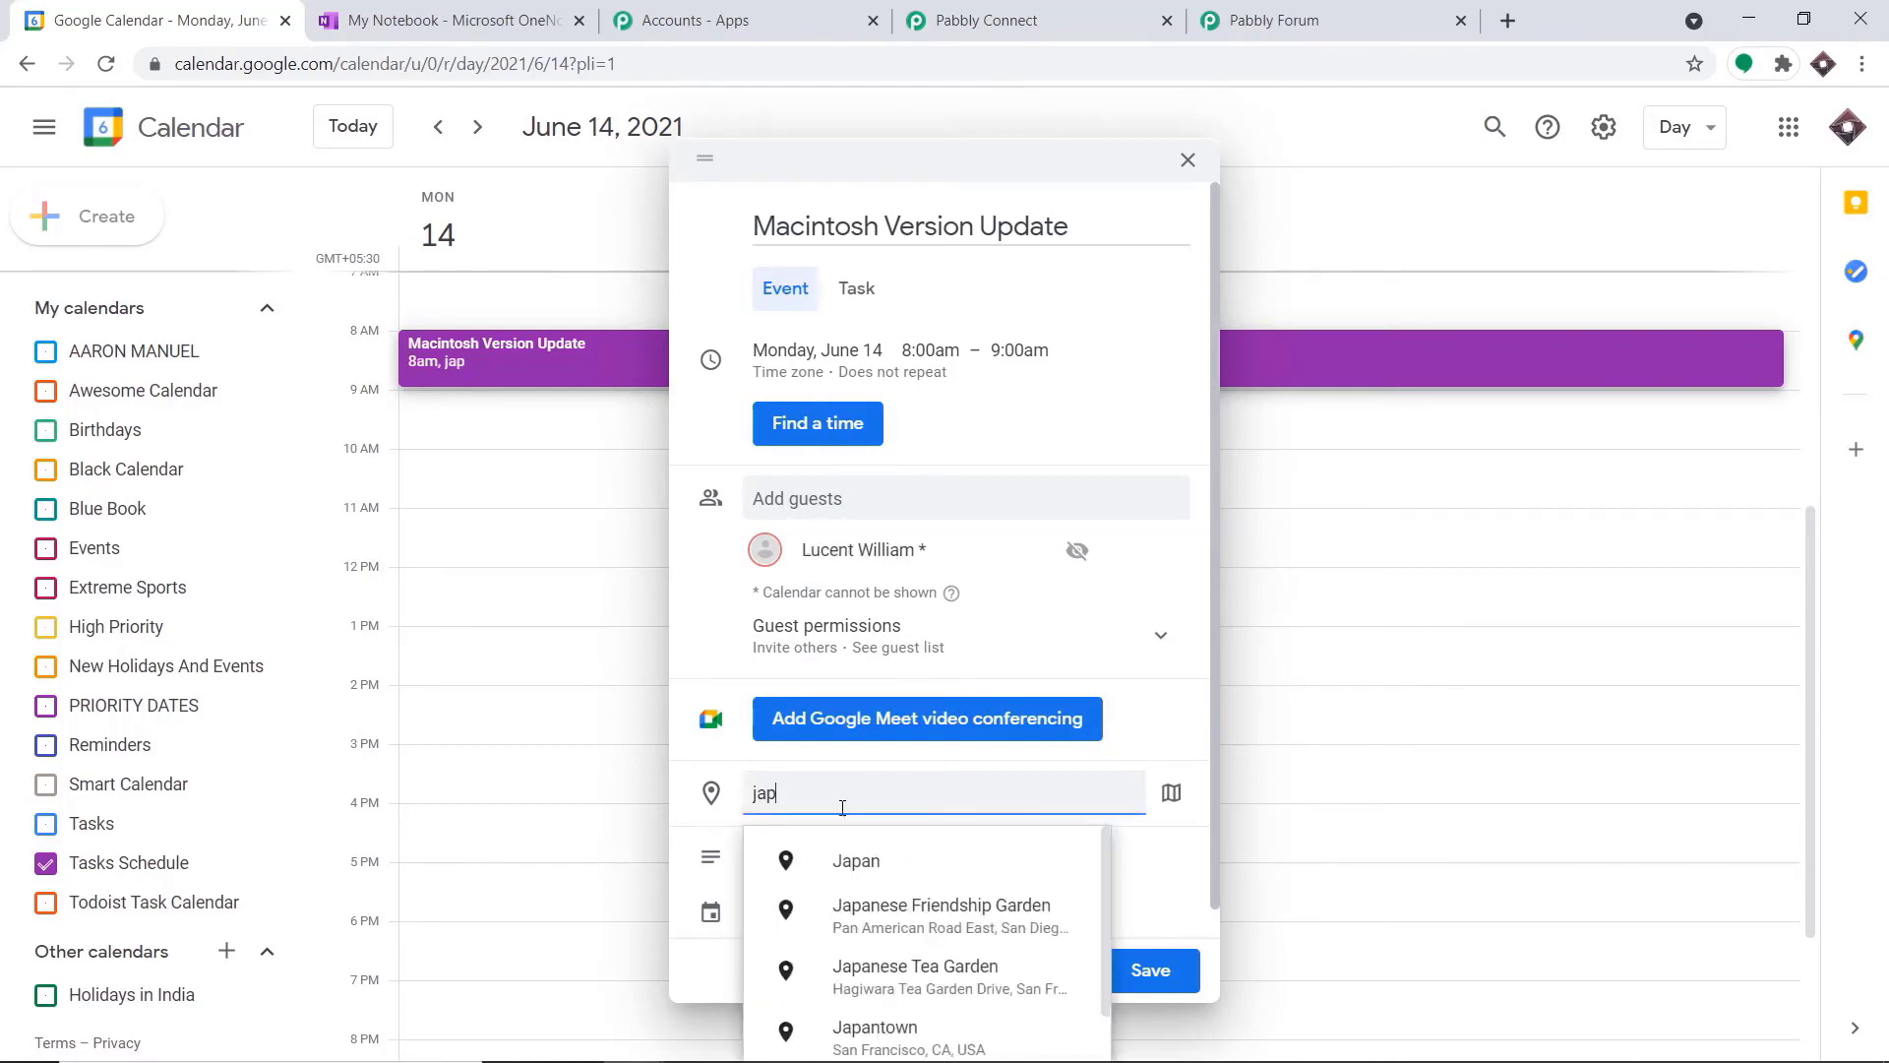
left_click(881, 874)
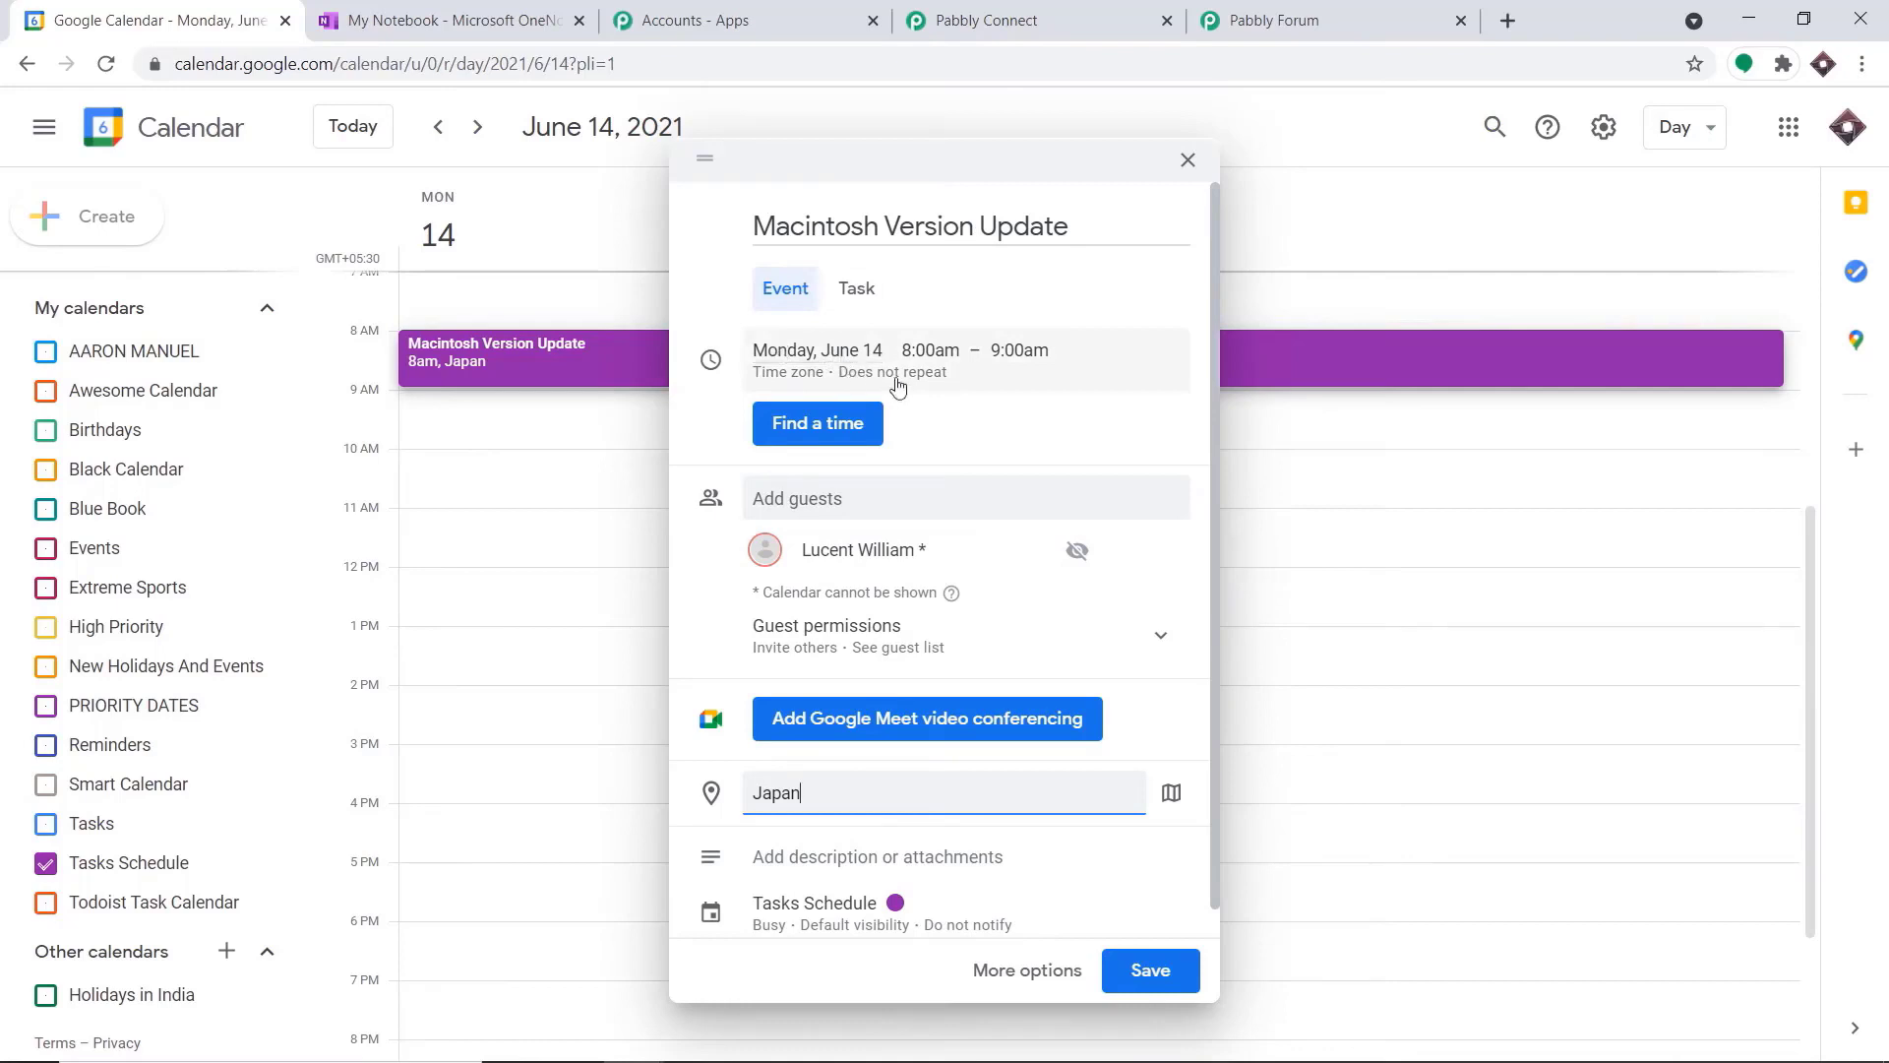
scroll(936, 759, "down", 1)
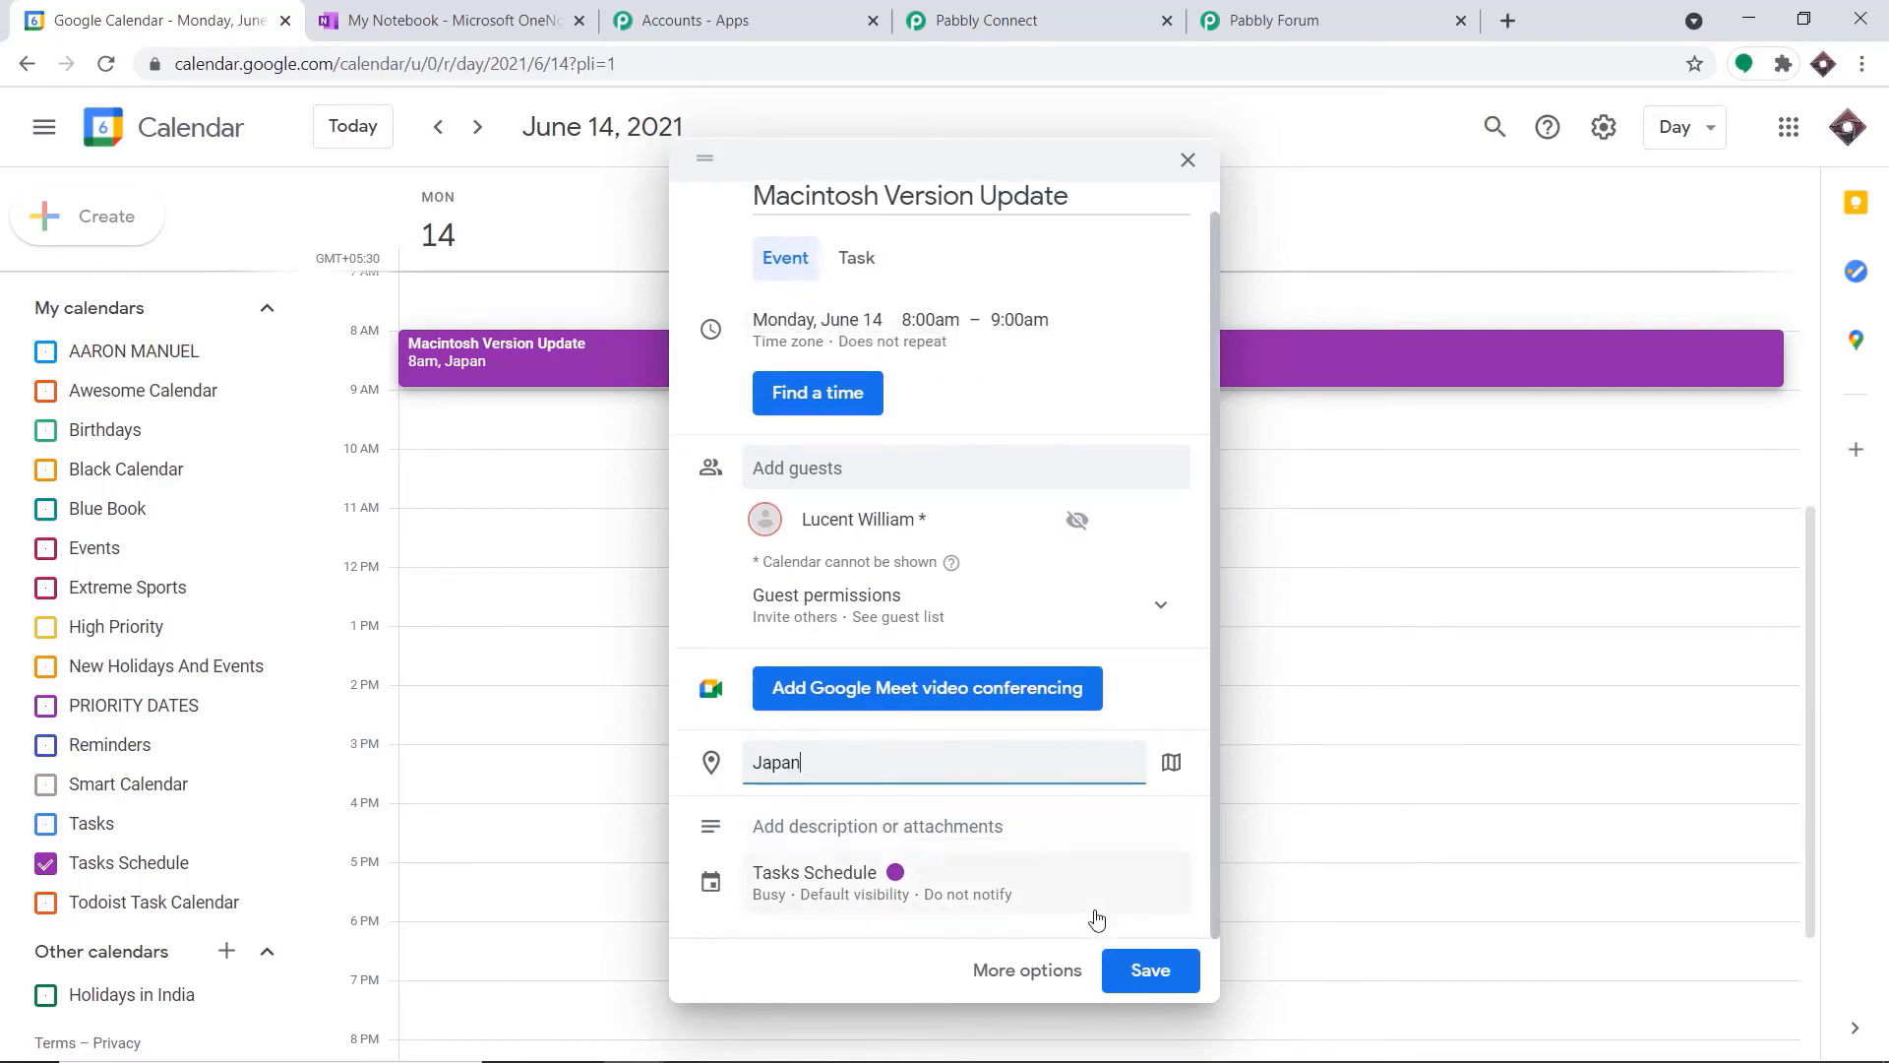
left_click(1144, 974)
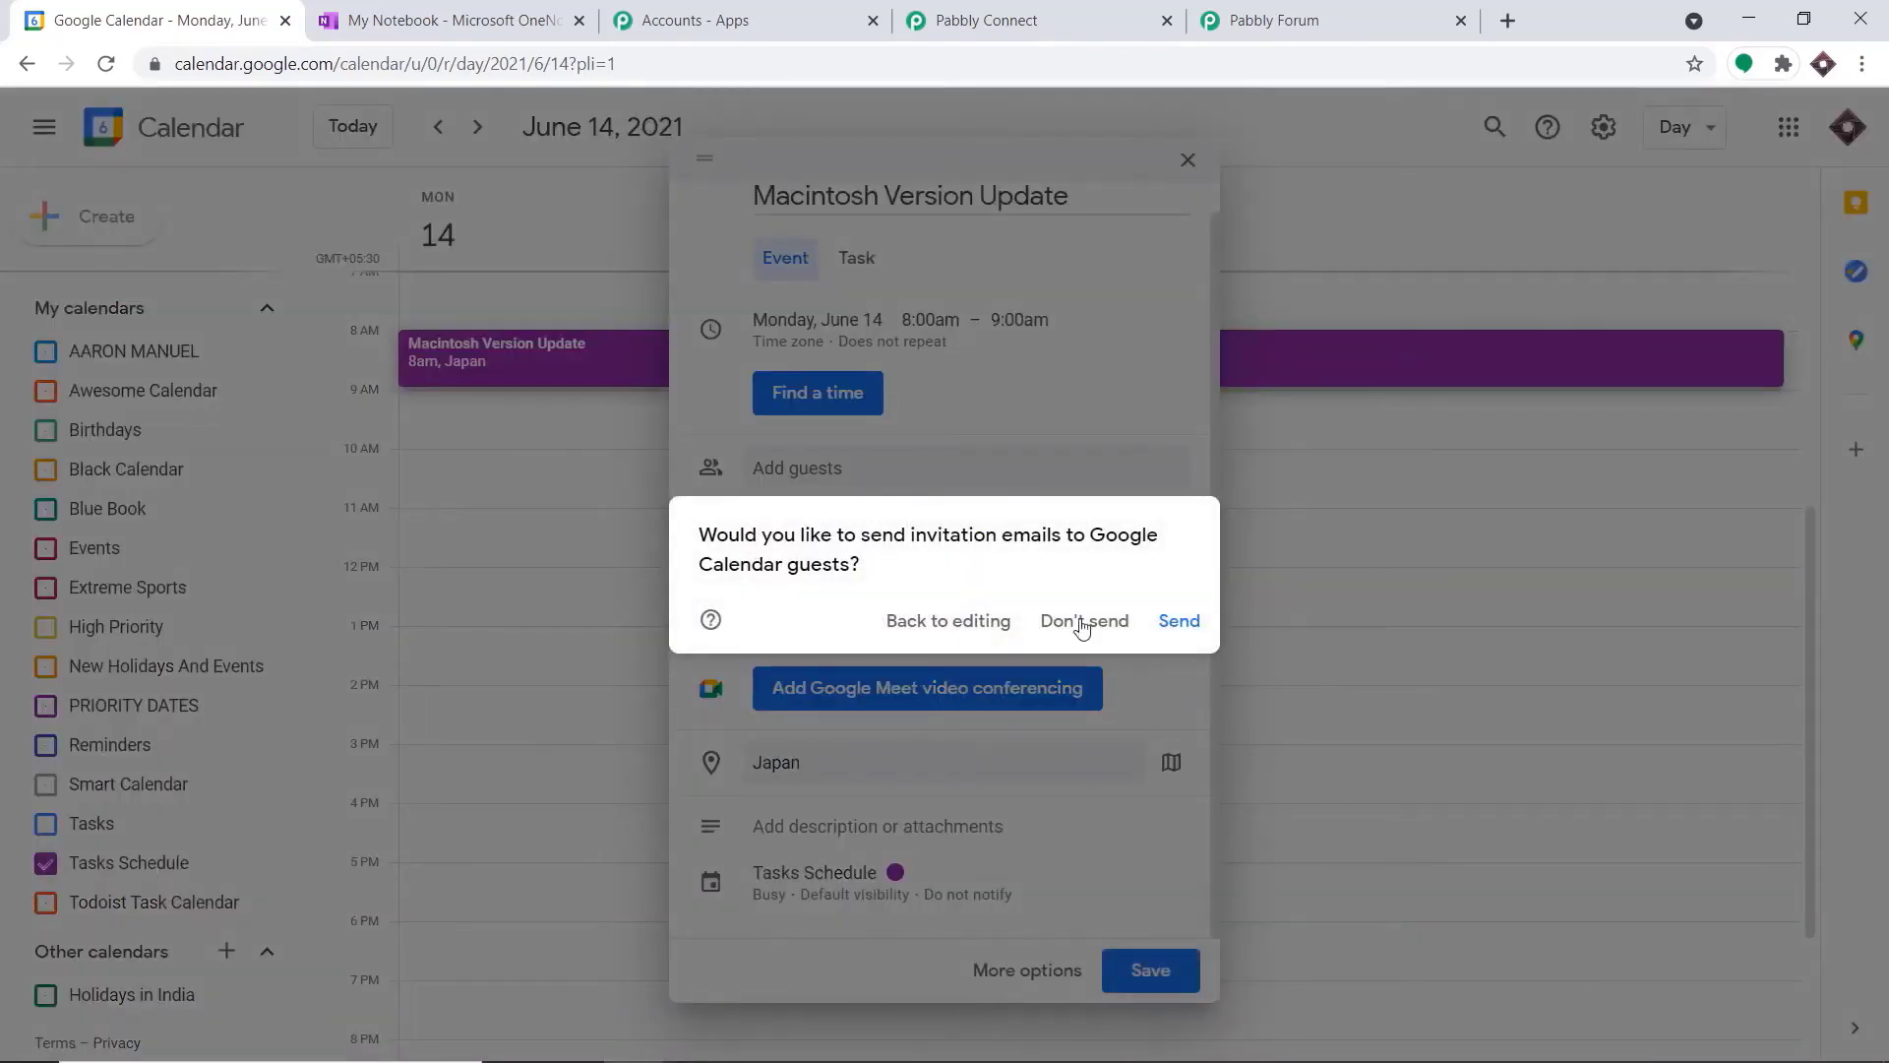
left_click(1078, 619)
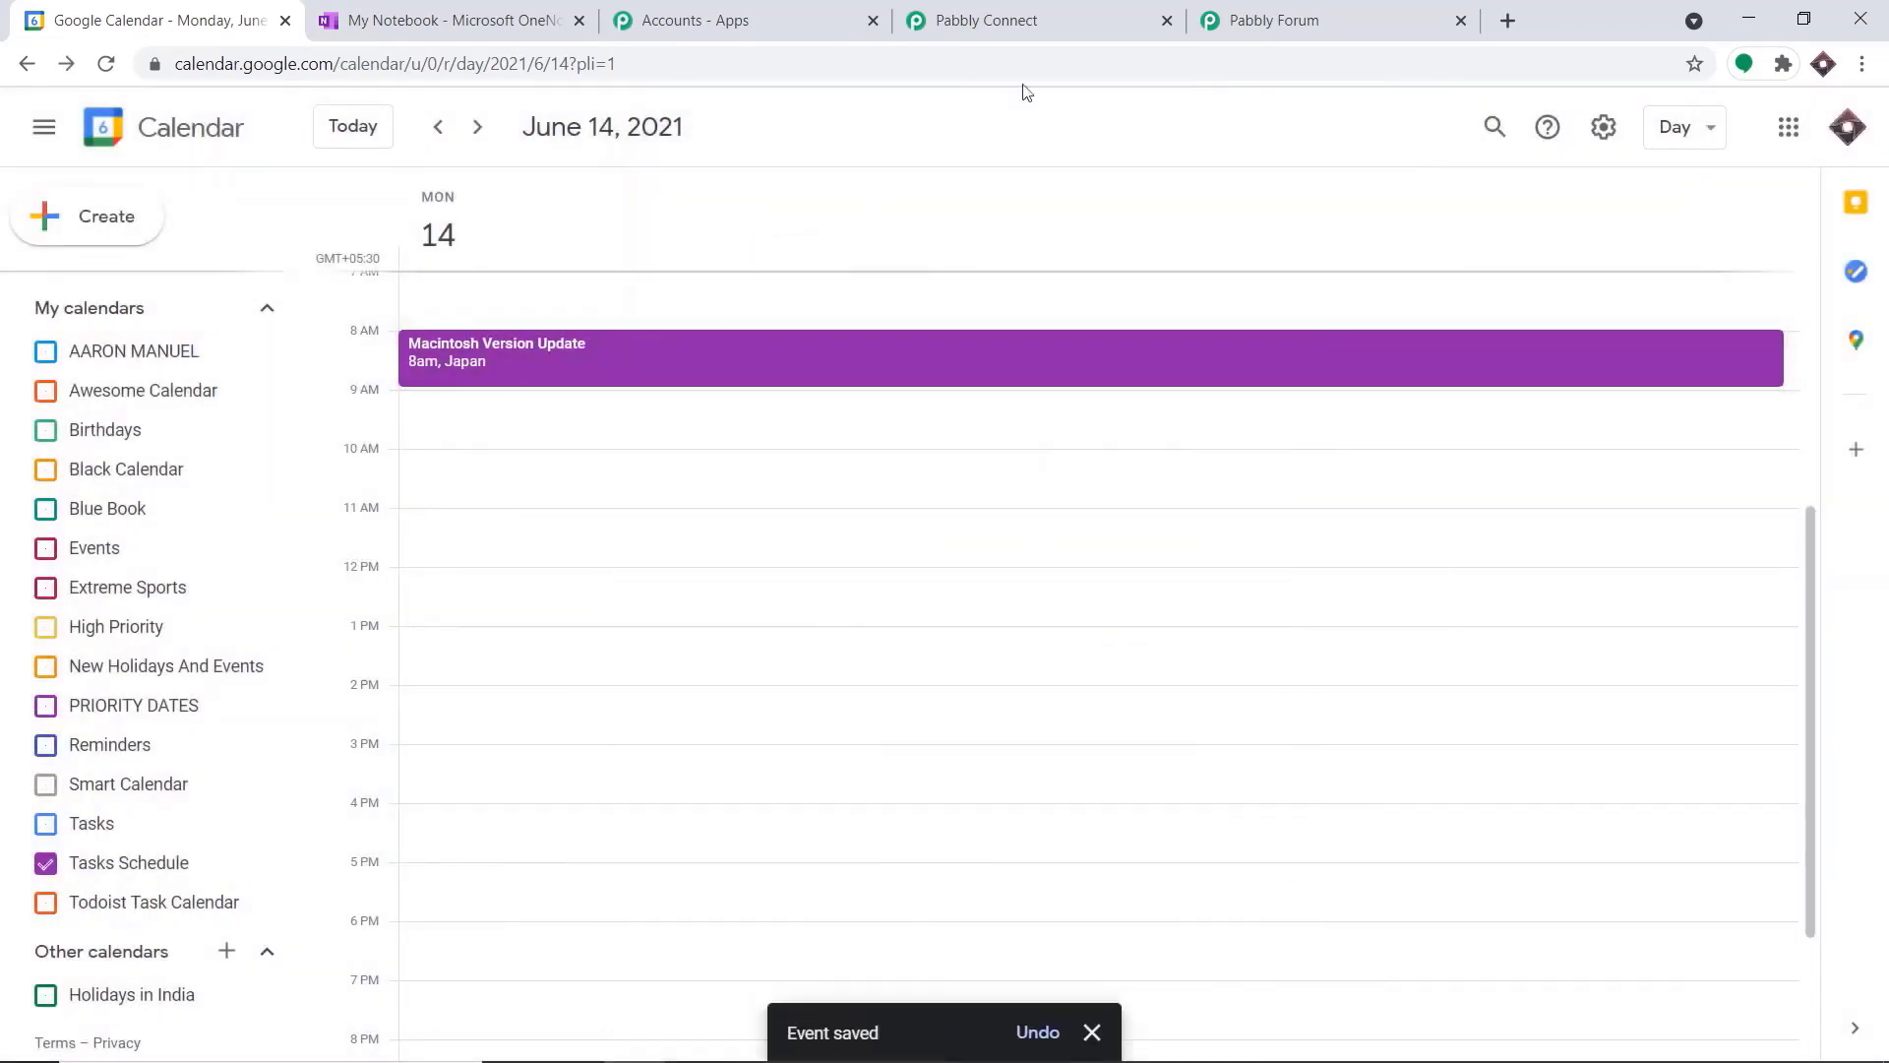
Switch to Pabbly Connect and save and send a test request for the Google Calendar trigger
left_click(1083, 6)
scroll(716, 763, "down", 1)
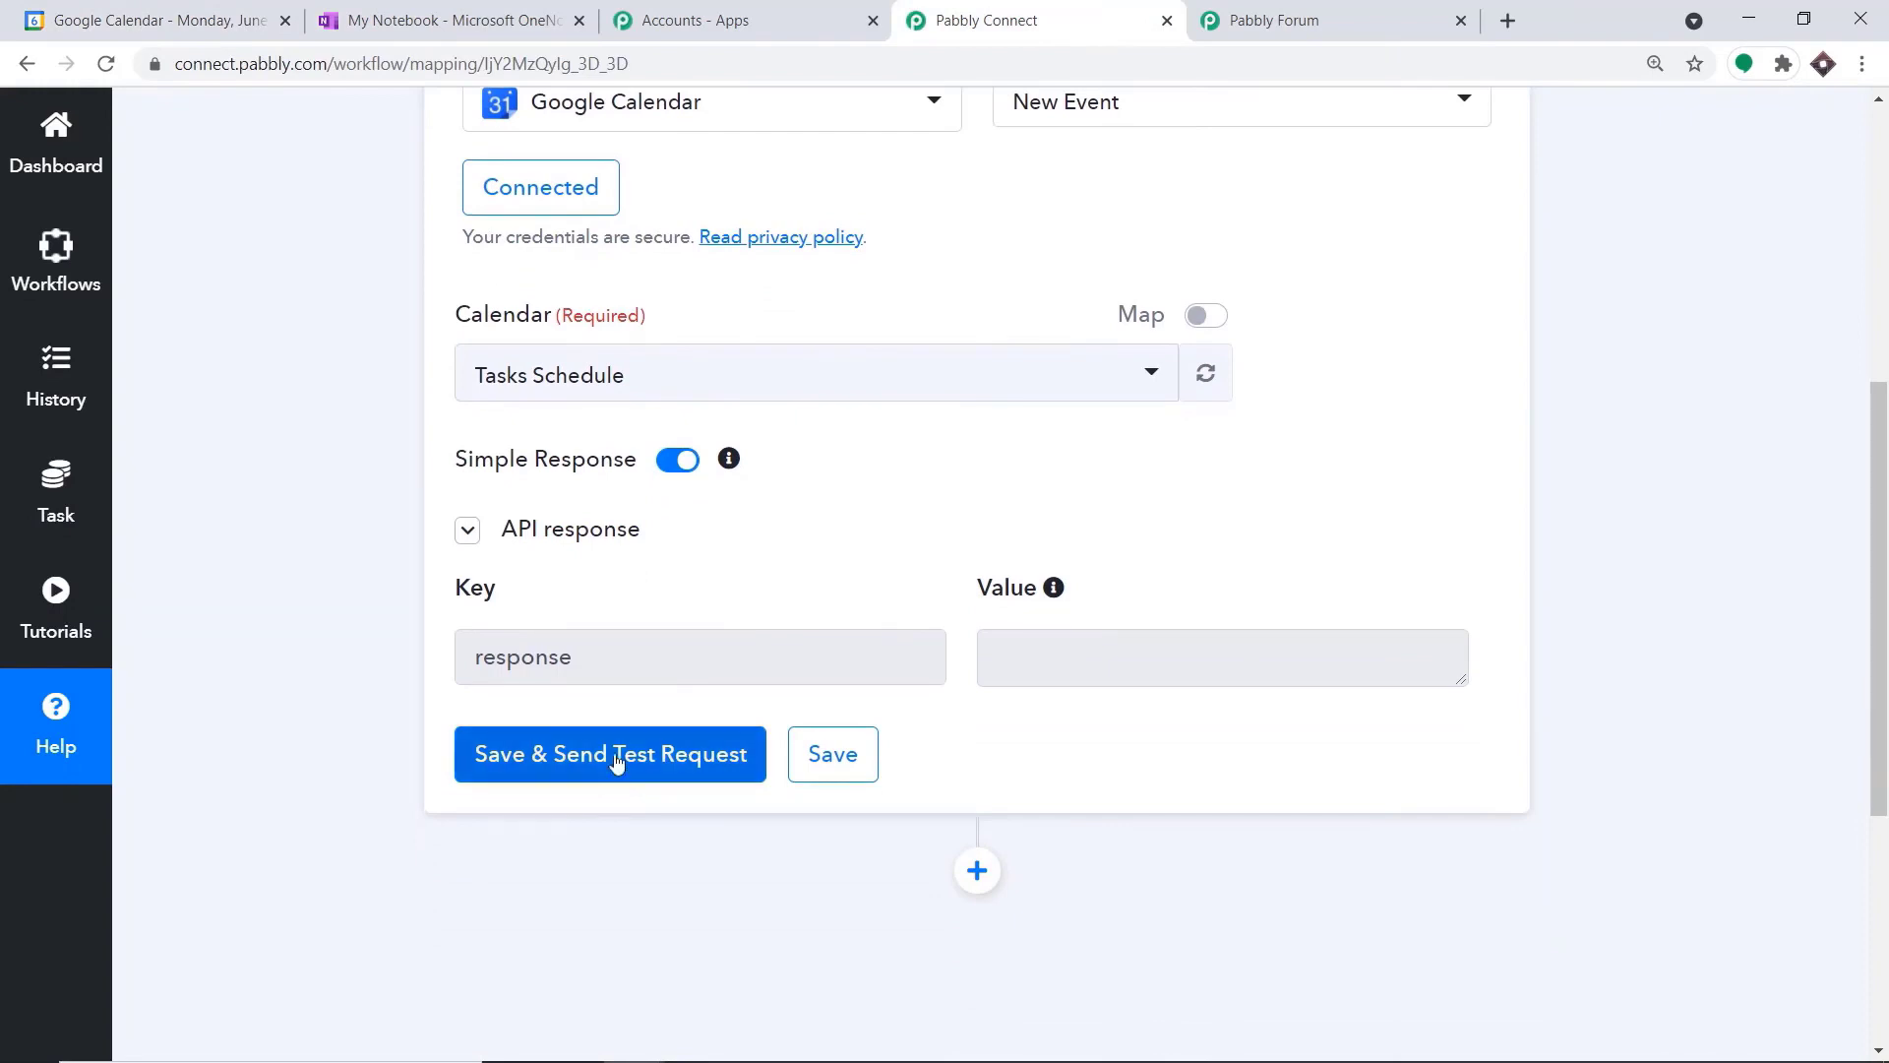
left_click(614, 754)
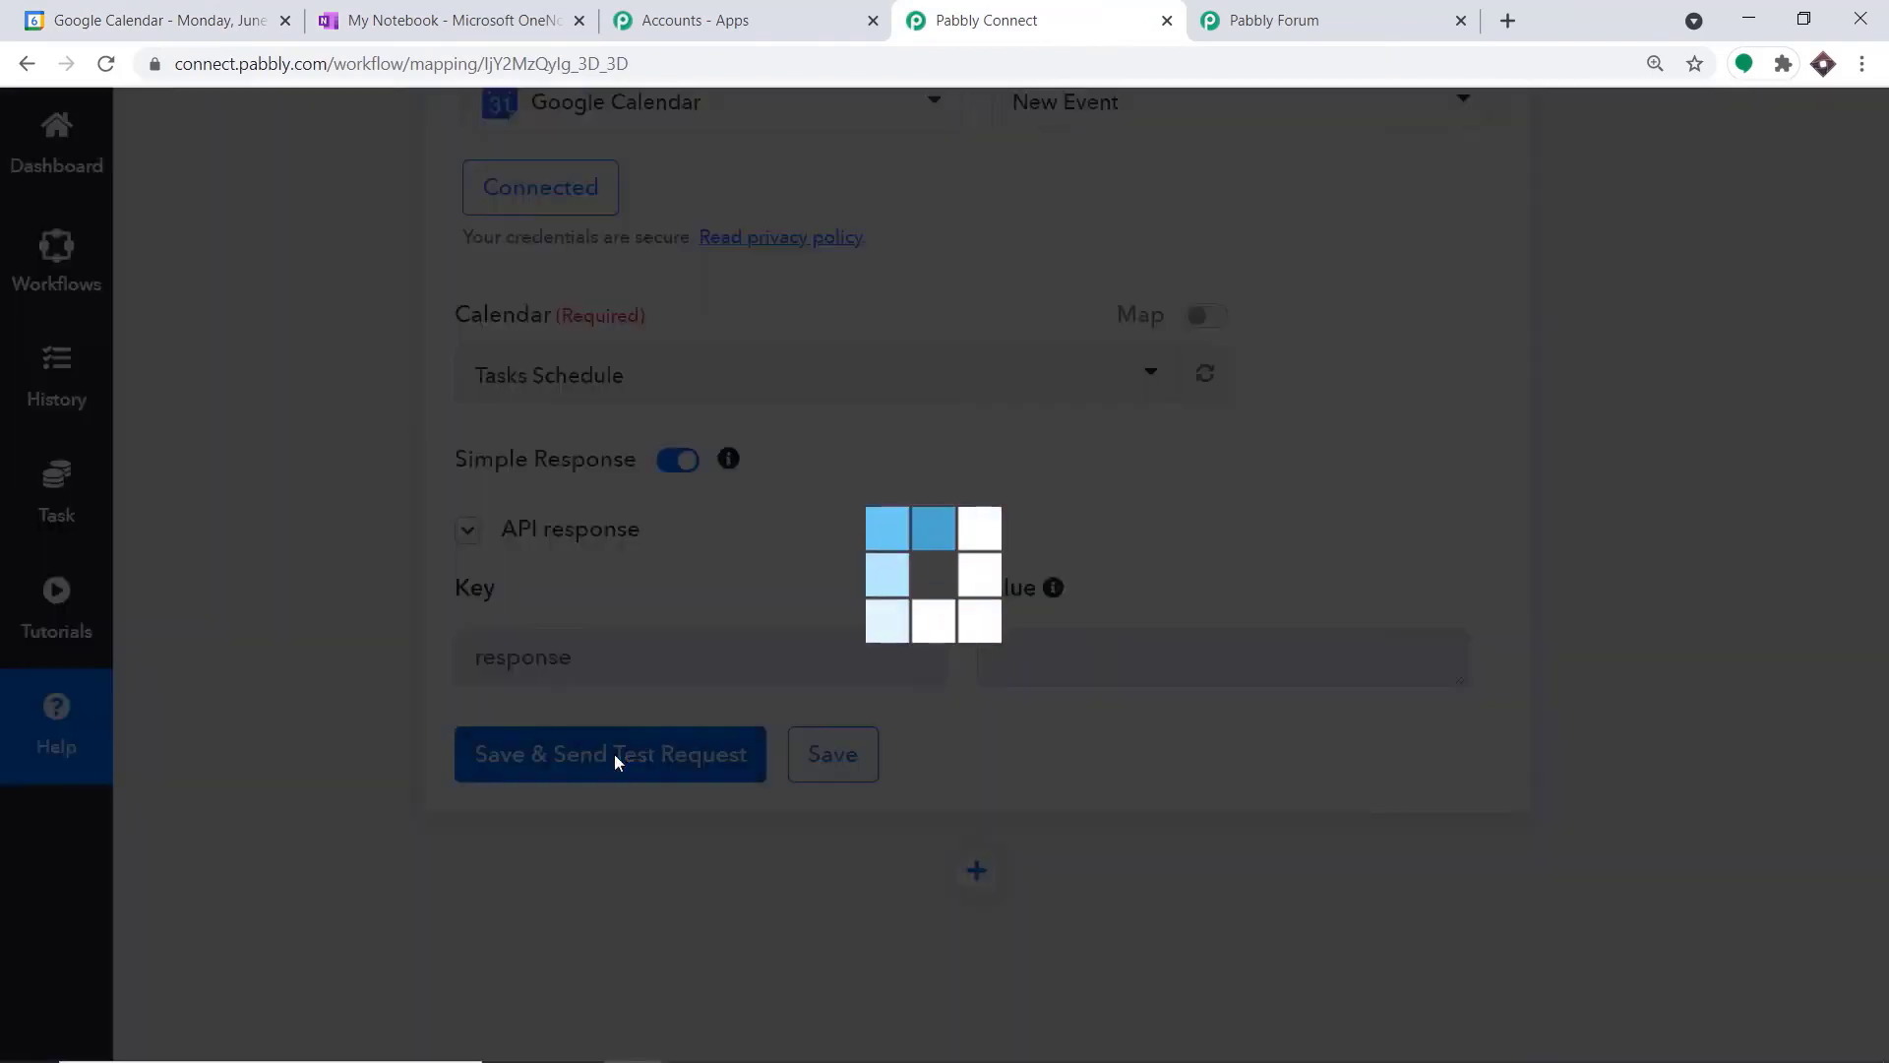
Examine the trigger's API response for the event's summary, attendee email, start and end times, and location
scroll(1511, 725, "down", 4)
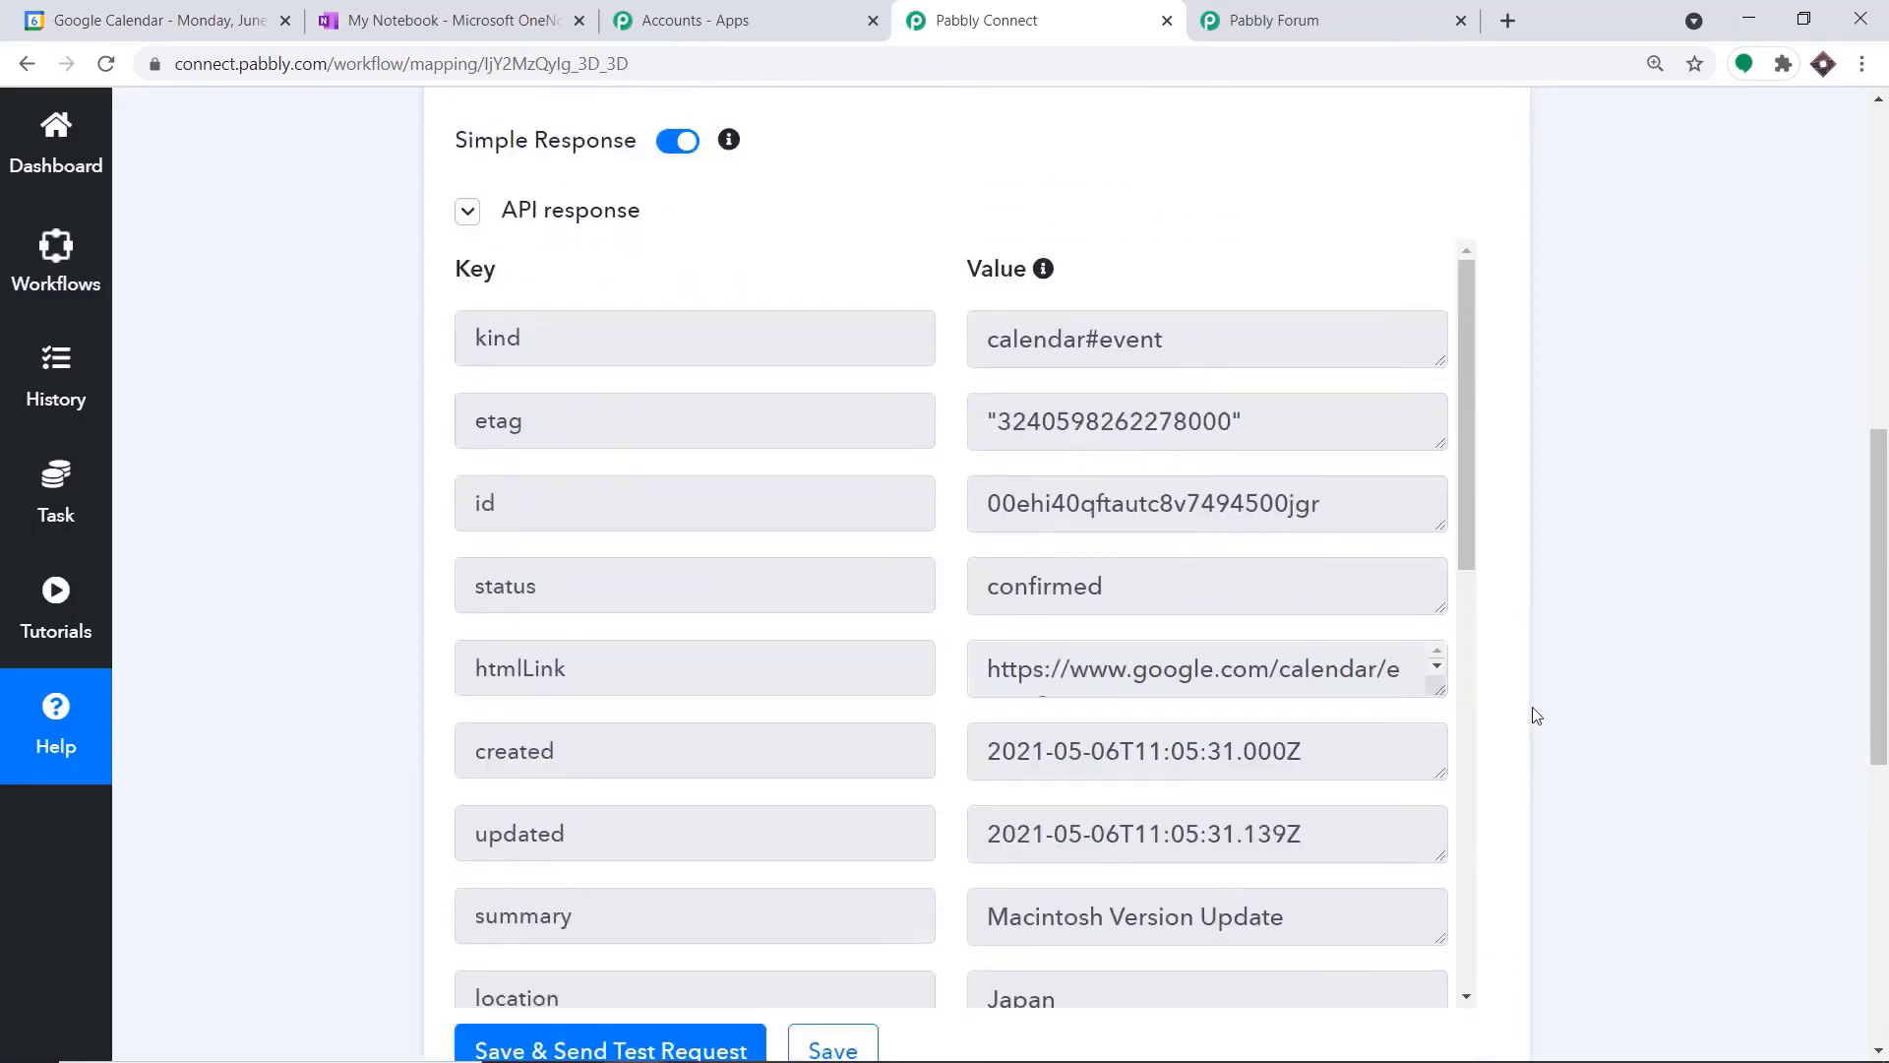
scroll(1358, 620, "down", 2)
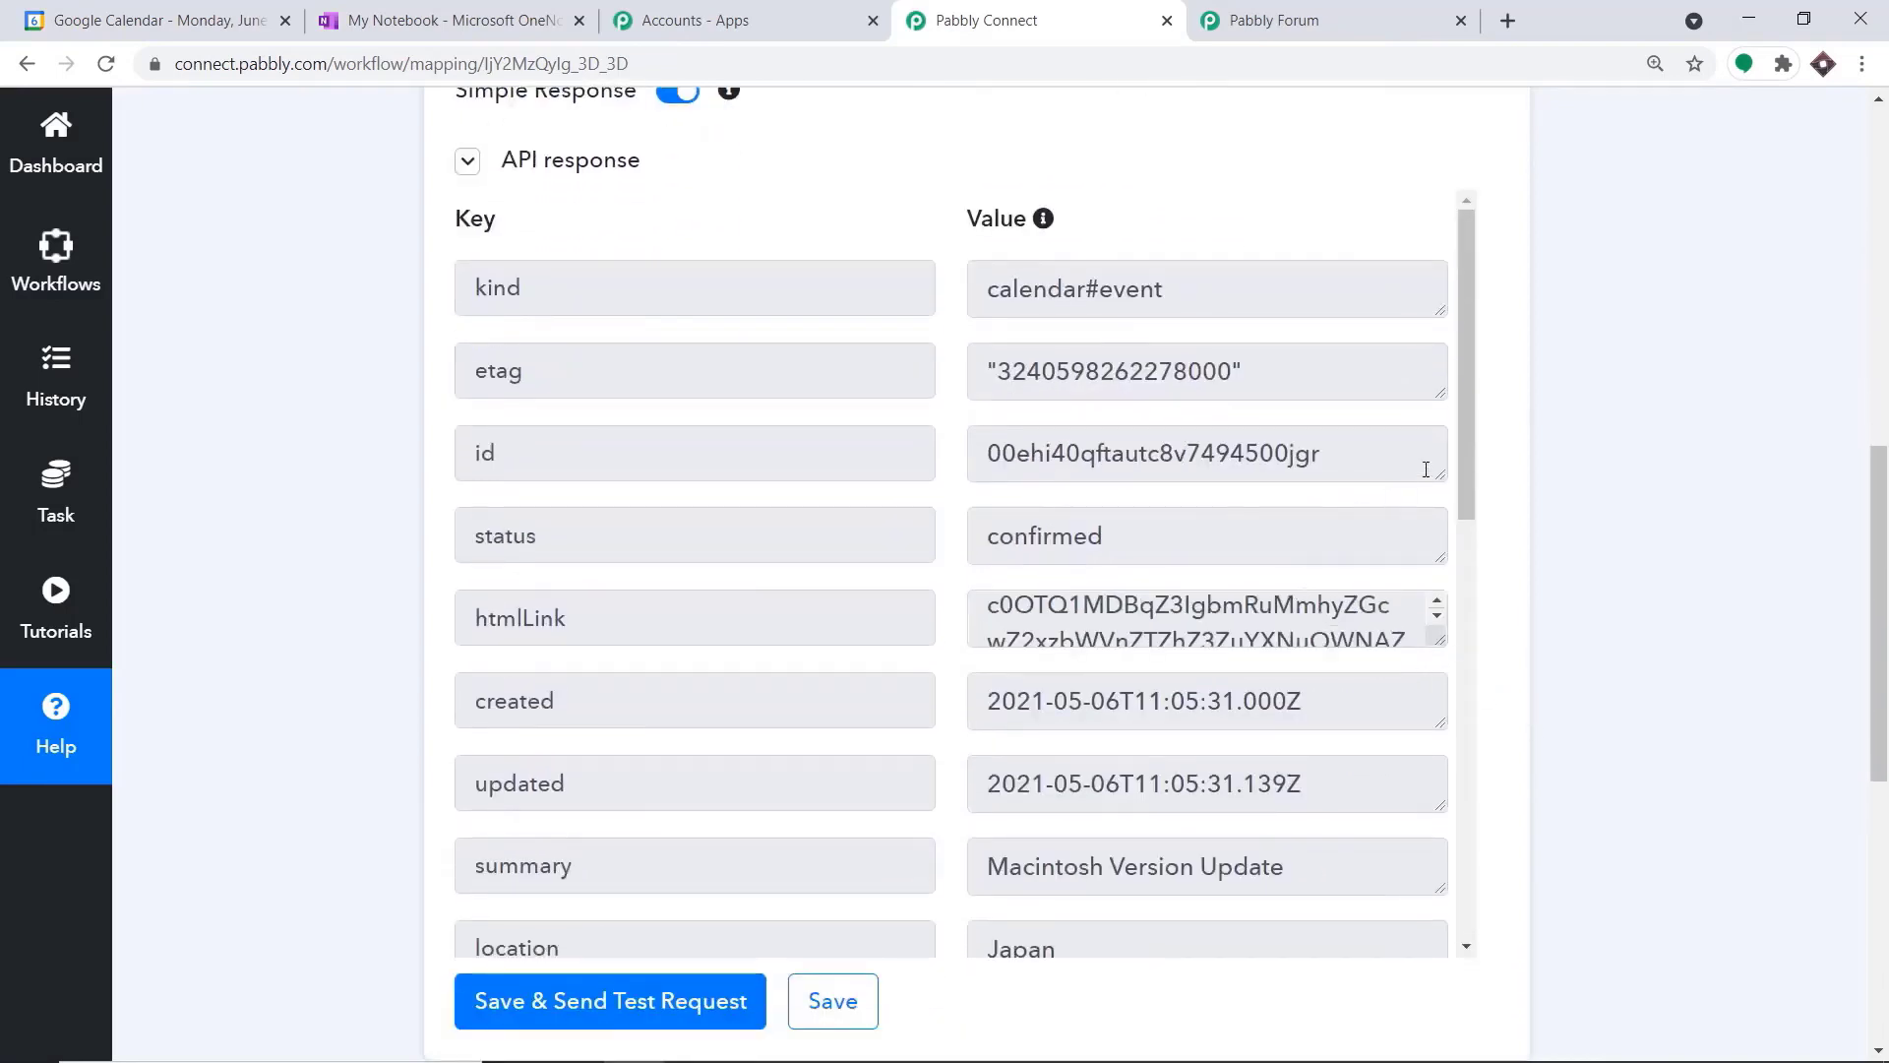
scroll(1472, 456, "down", 3)
scroll(1482, 577, "down", 1)
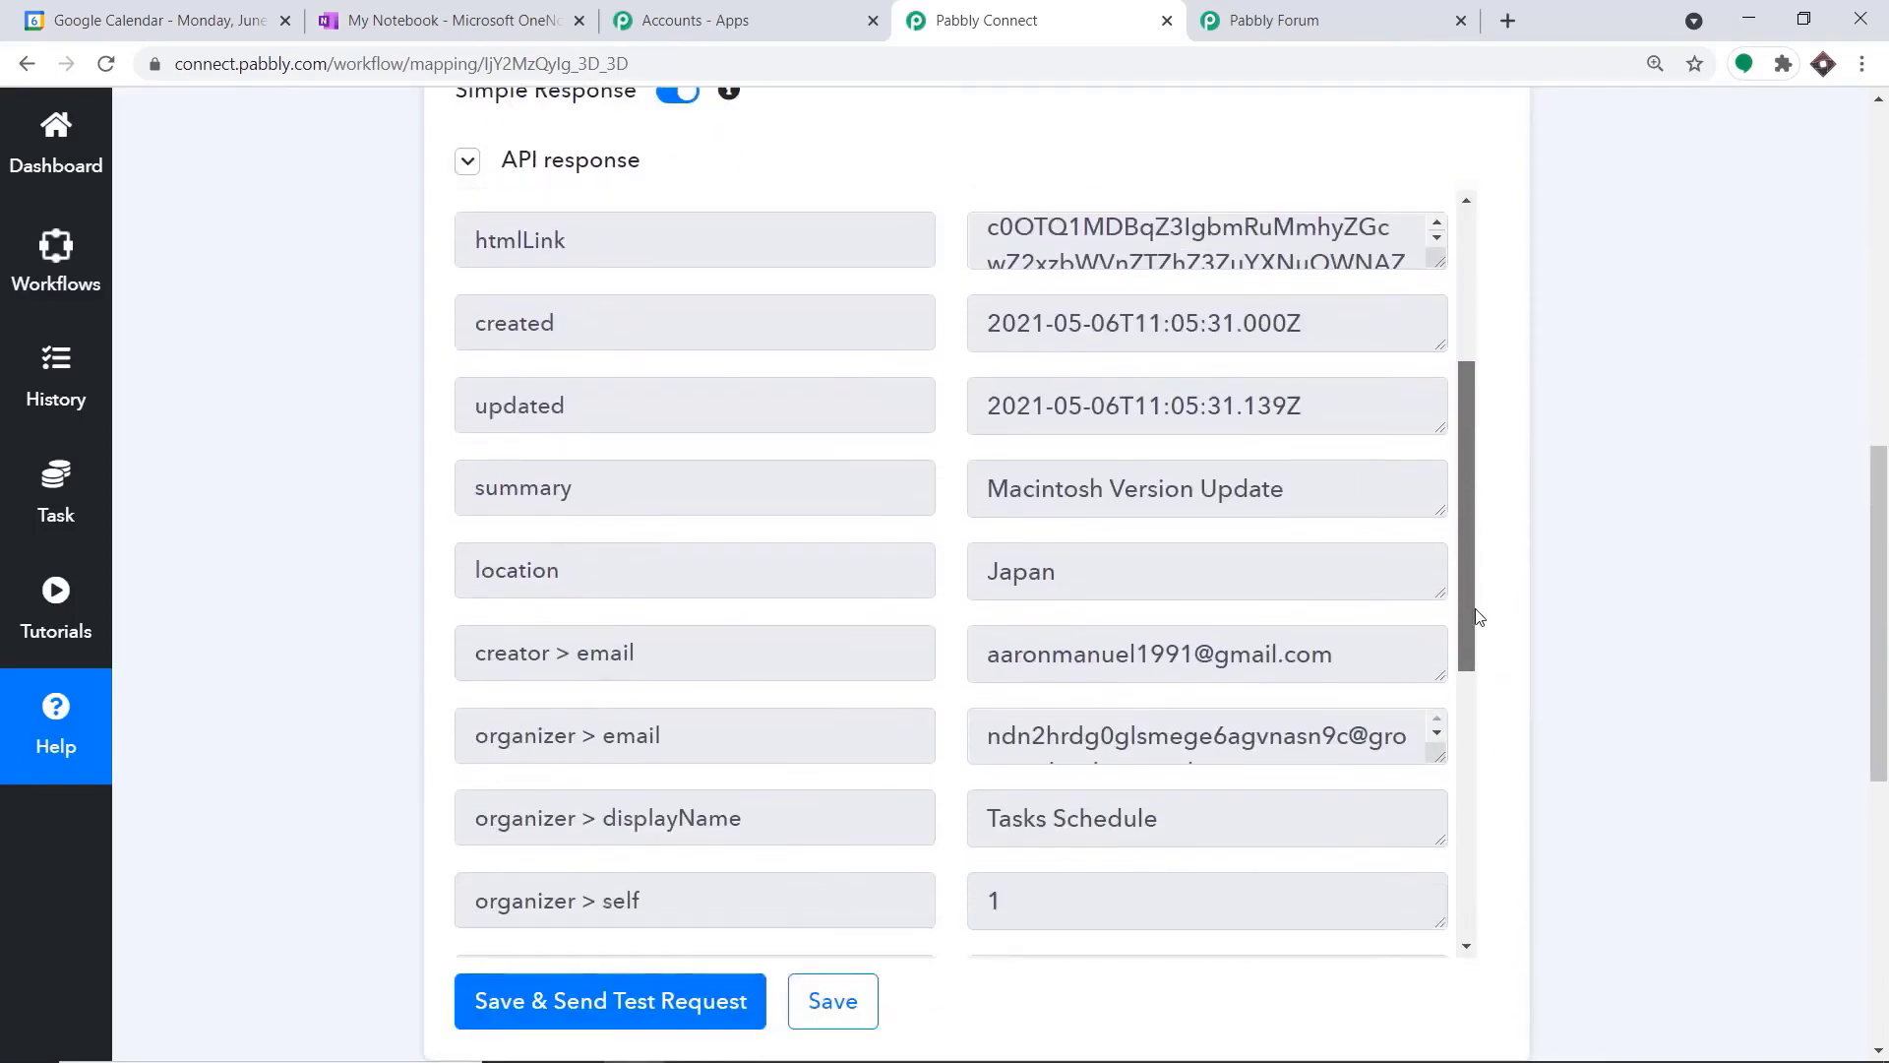
left_click_drag(985, 489, 1110, 489)
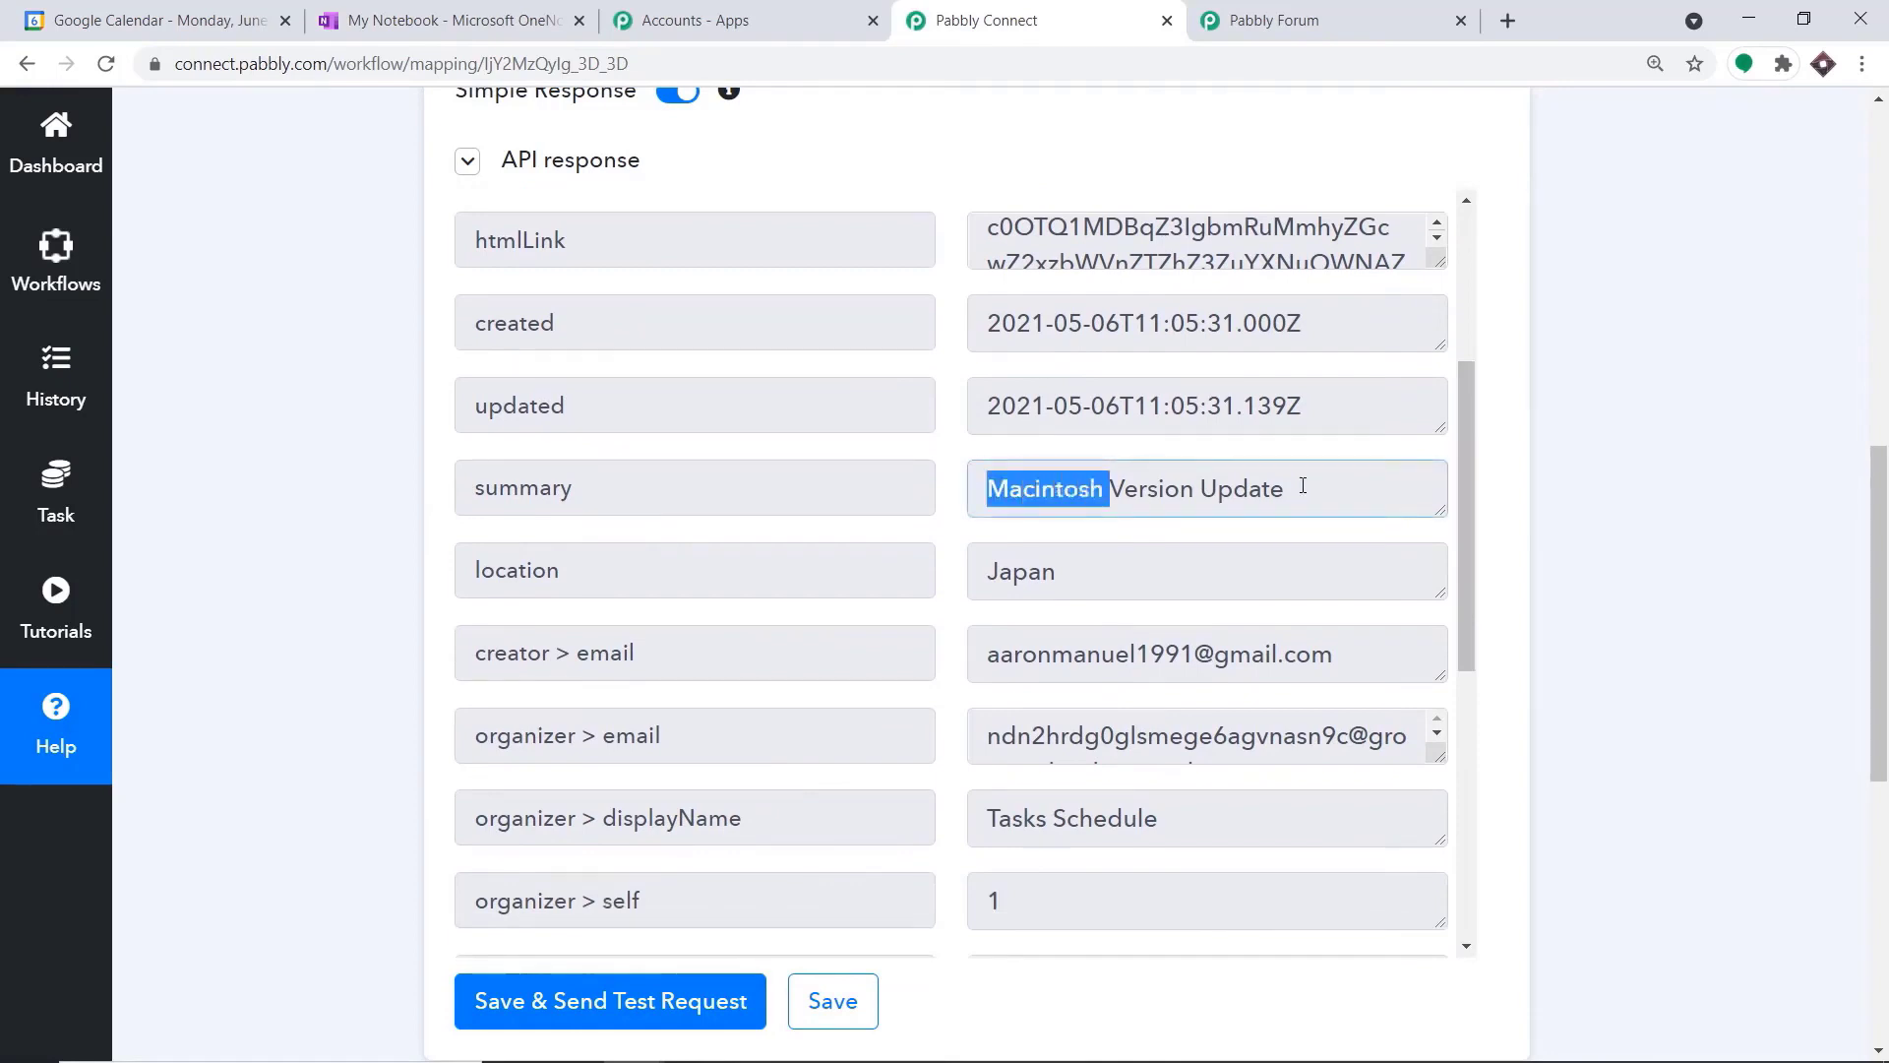
left_click(1279, 482, "shift")
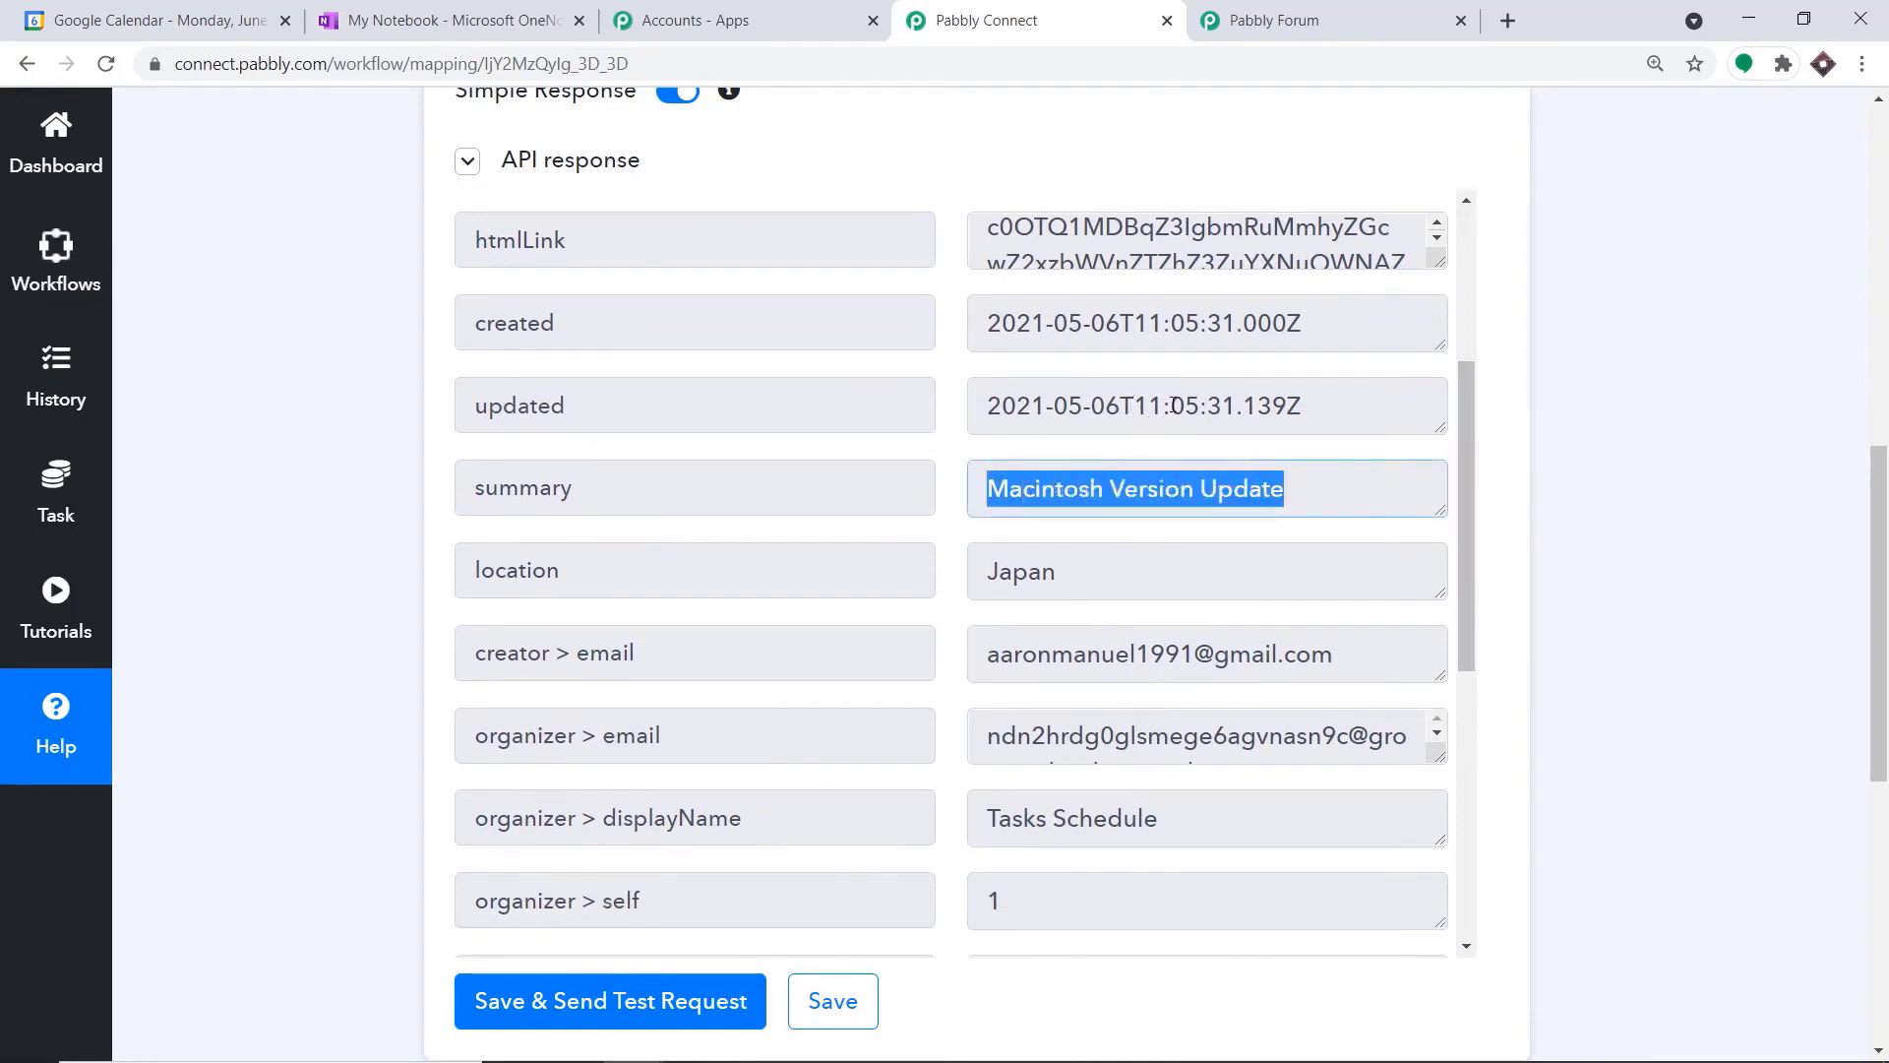
scroll(1177, 406, "down", 1)
scroll(1312, 552, "down", 4)
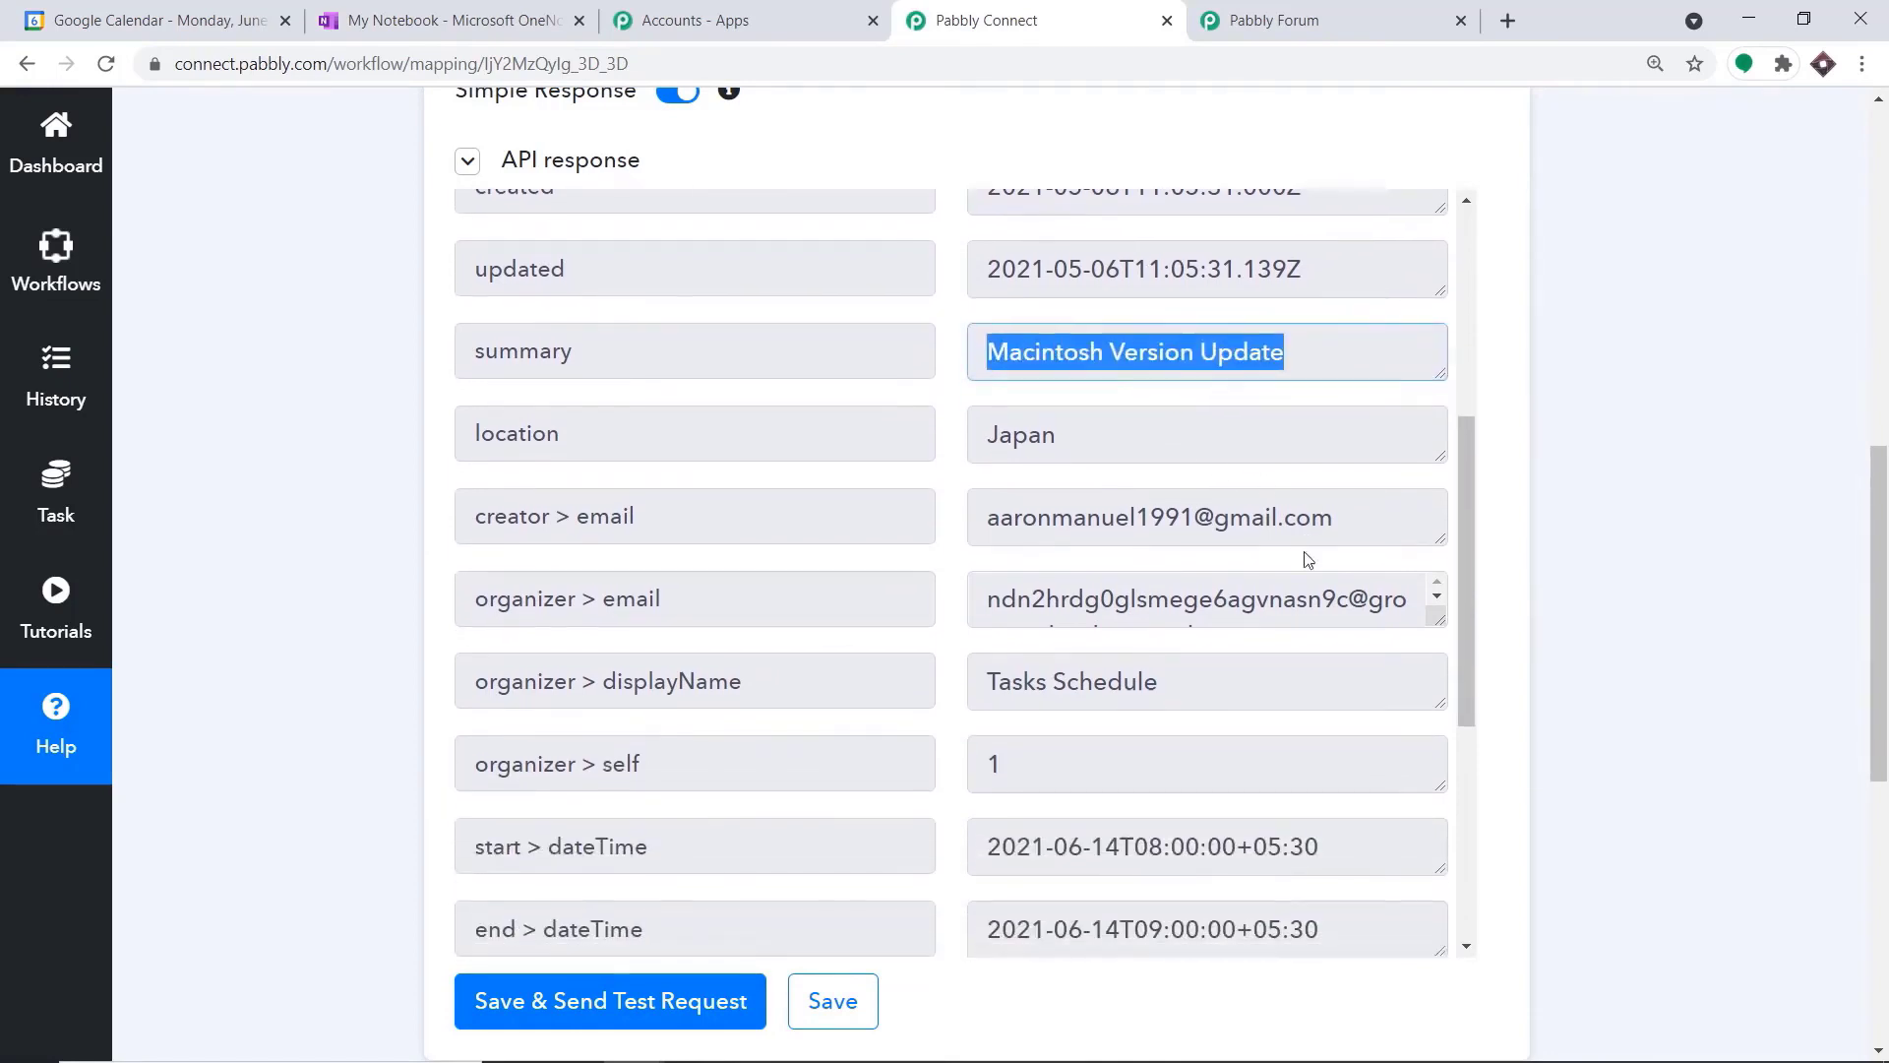
scroll(1303, 557, "down", 5)
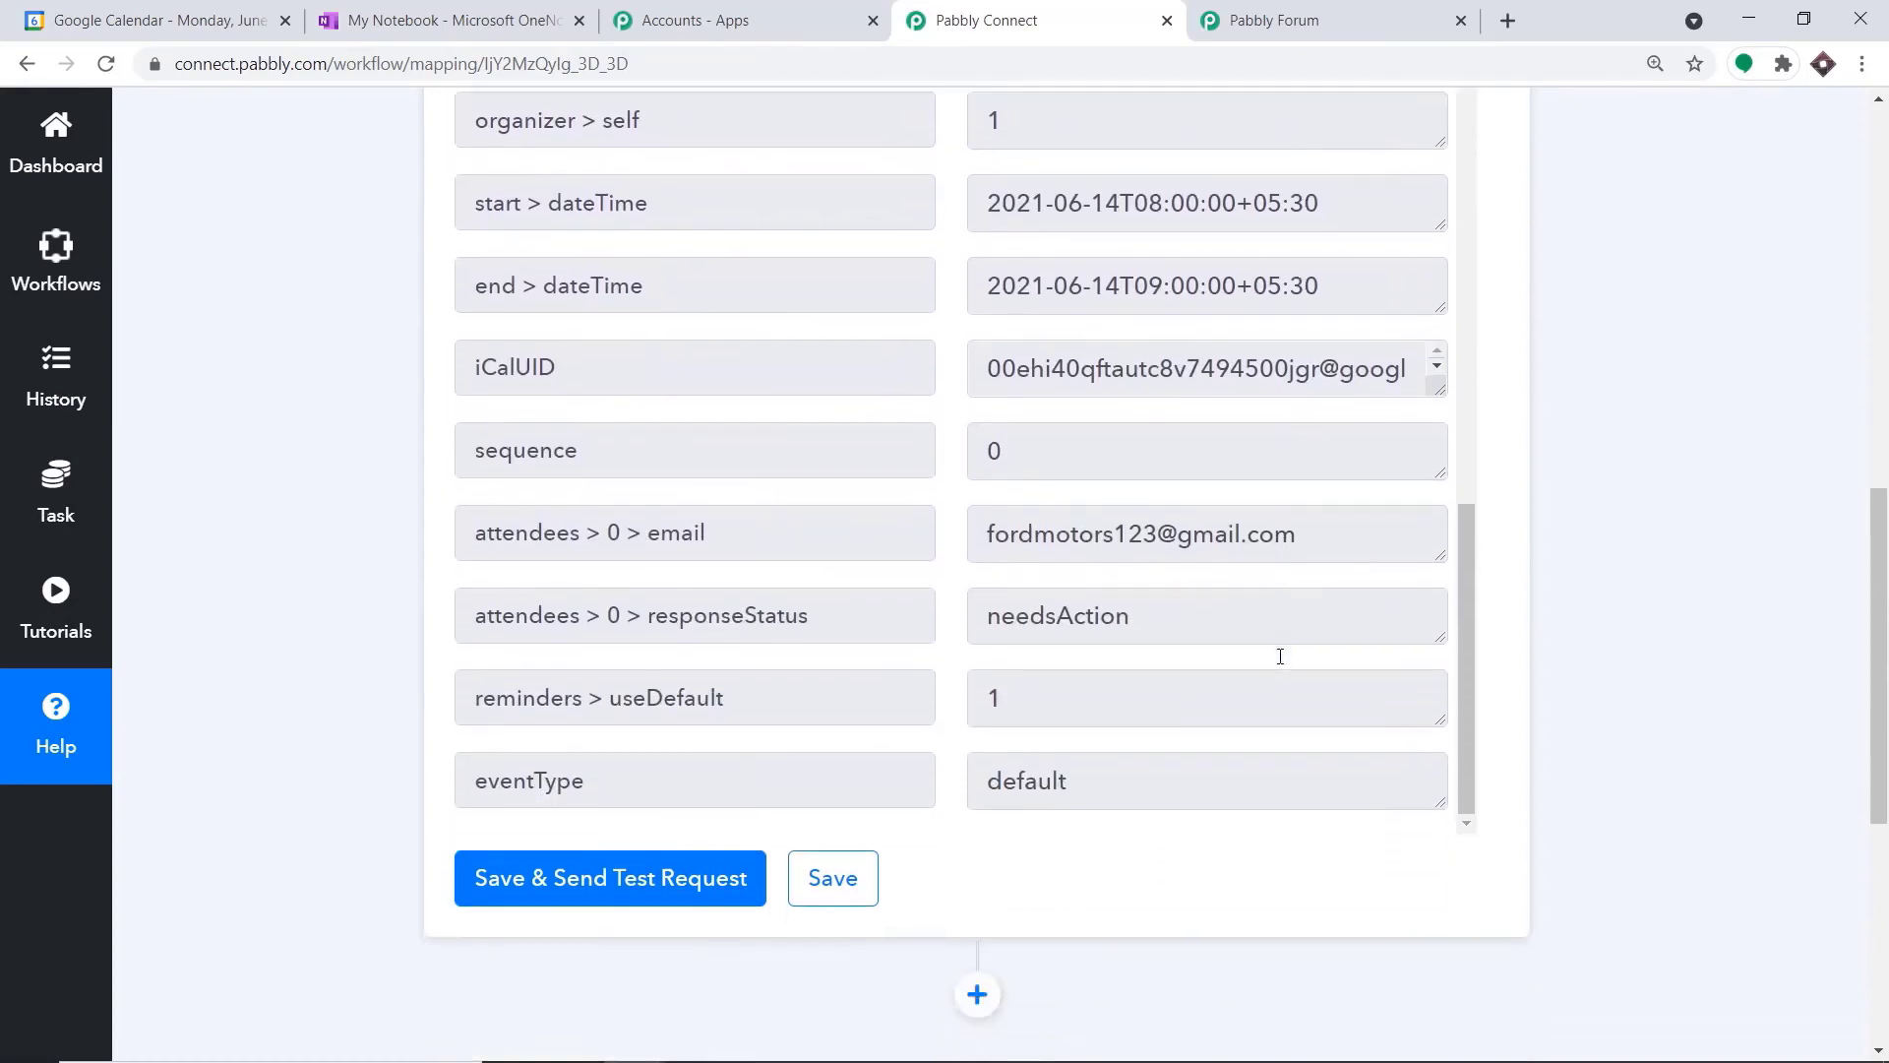
left_click_drag(1309, 411, 984, 410)
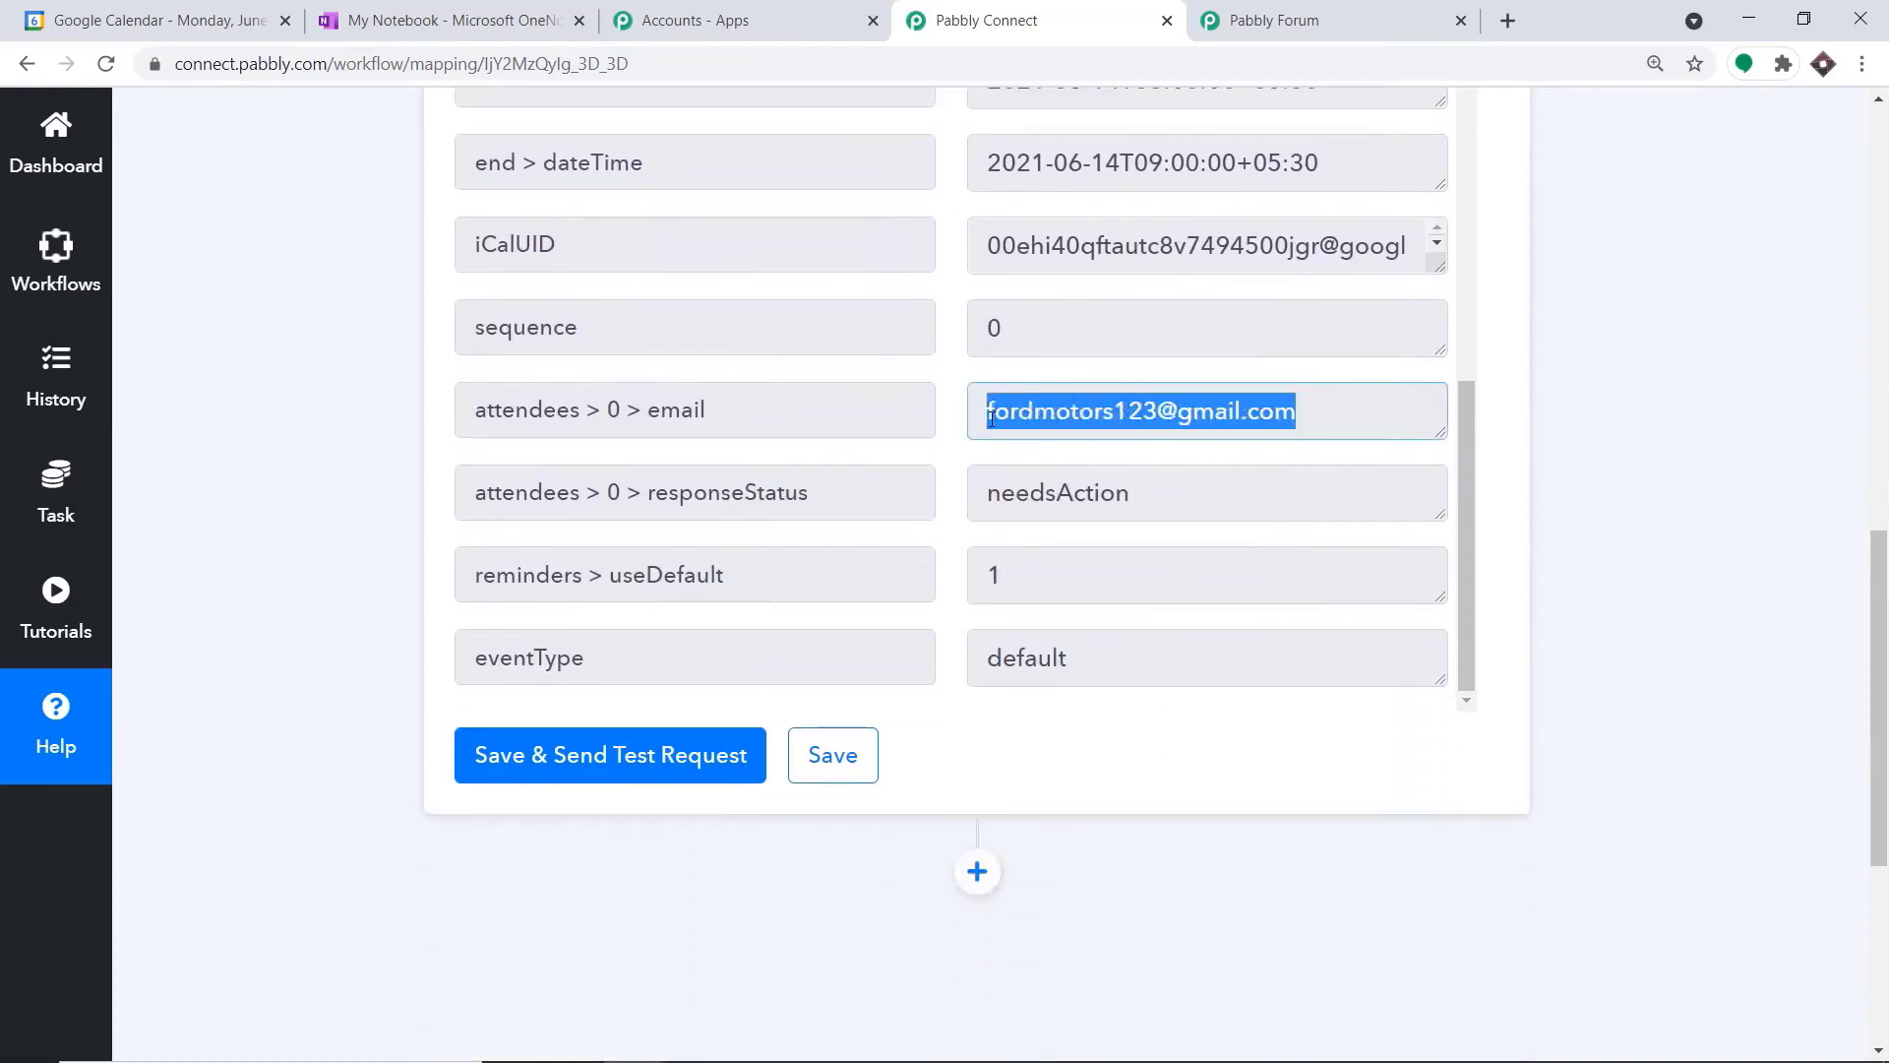
scroll(1141, 381, "up", 3)
scroll(1160, 387, "up", 3)
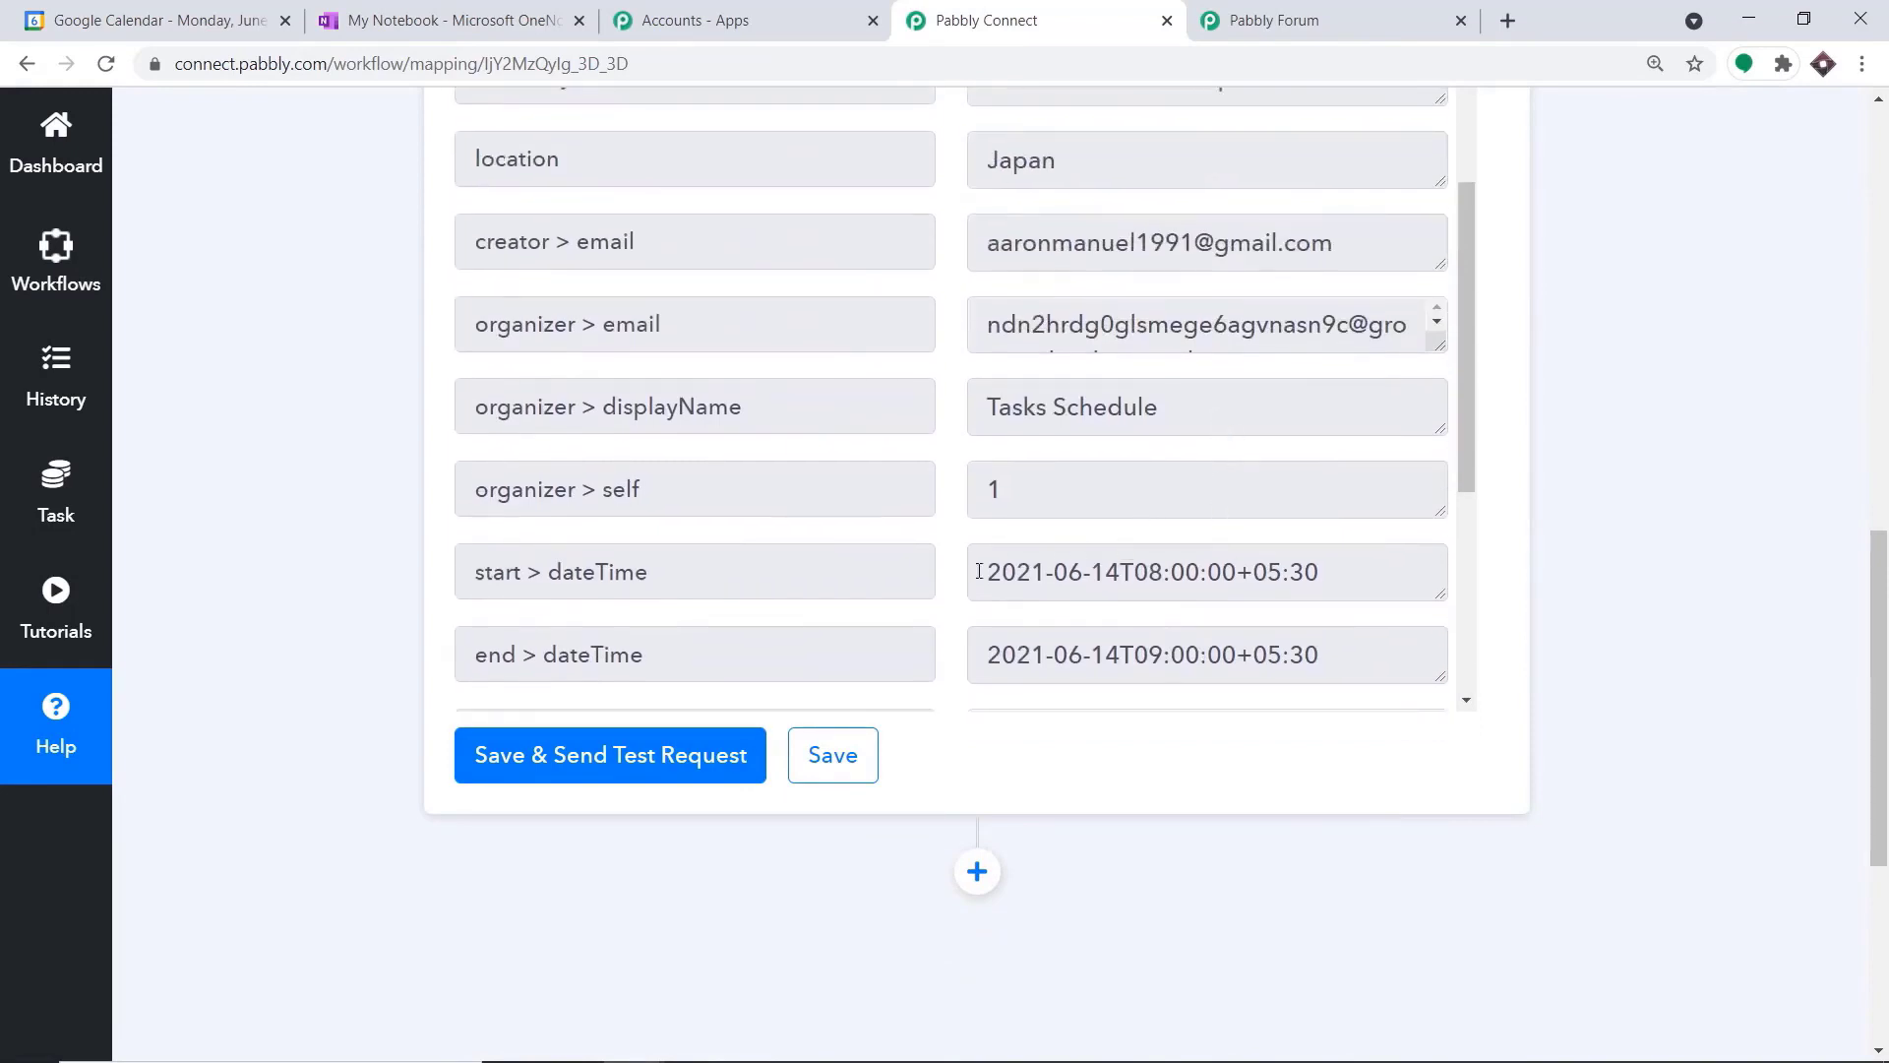
left_click_drag(981, 574, 1321, 574)
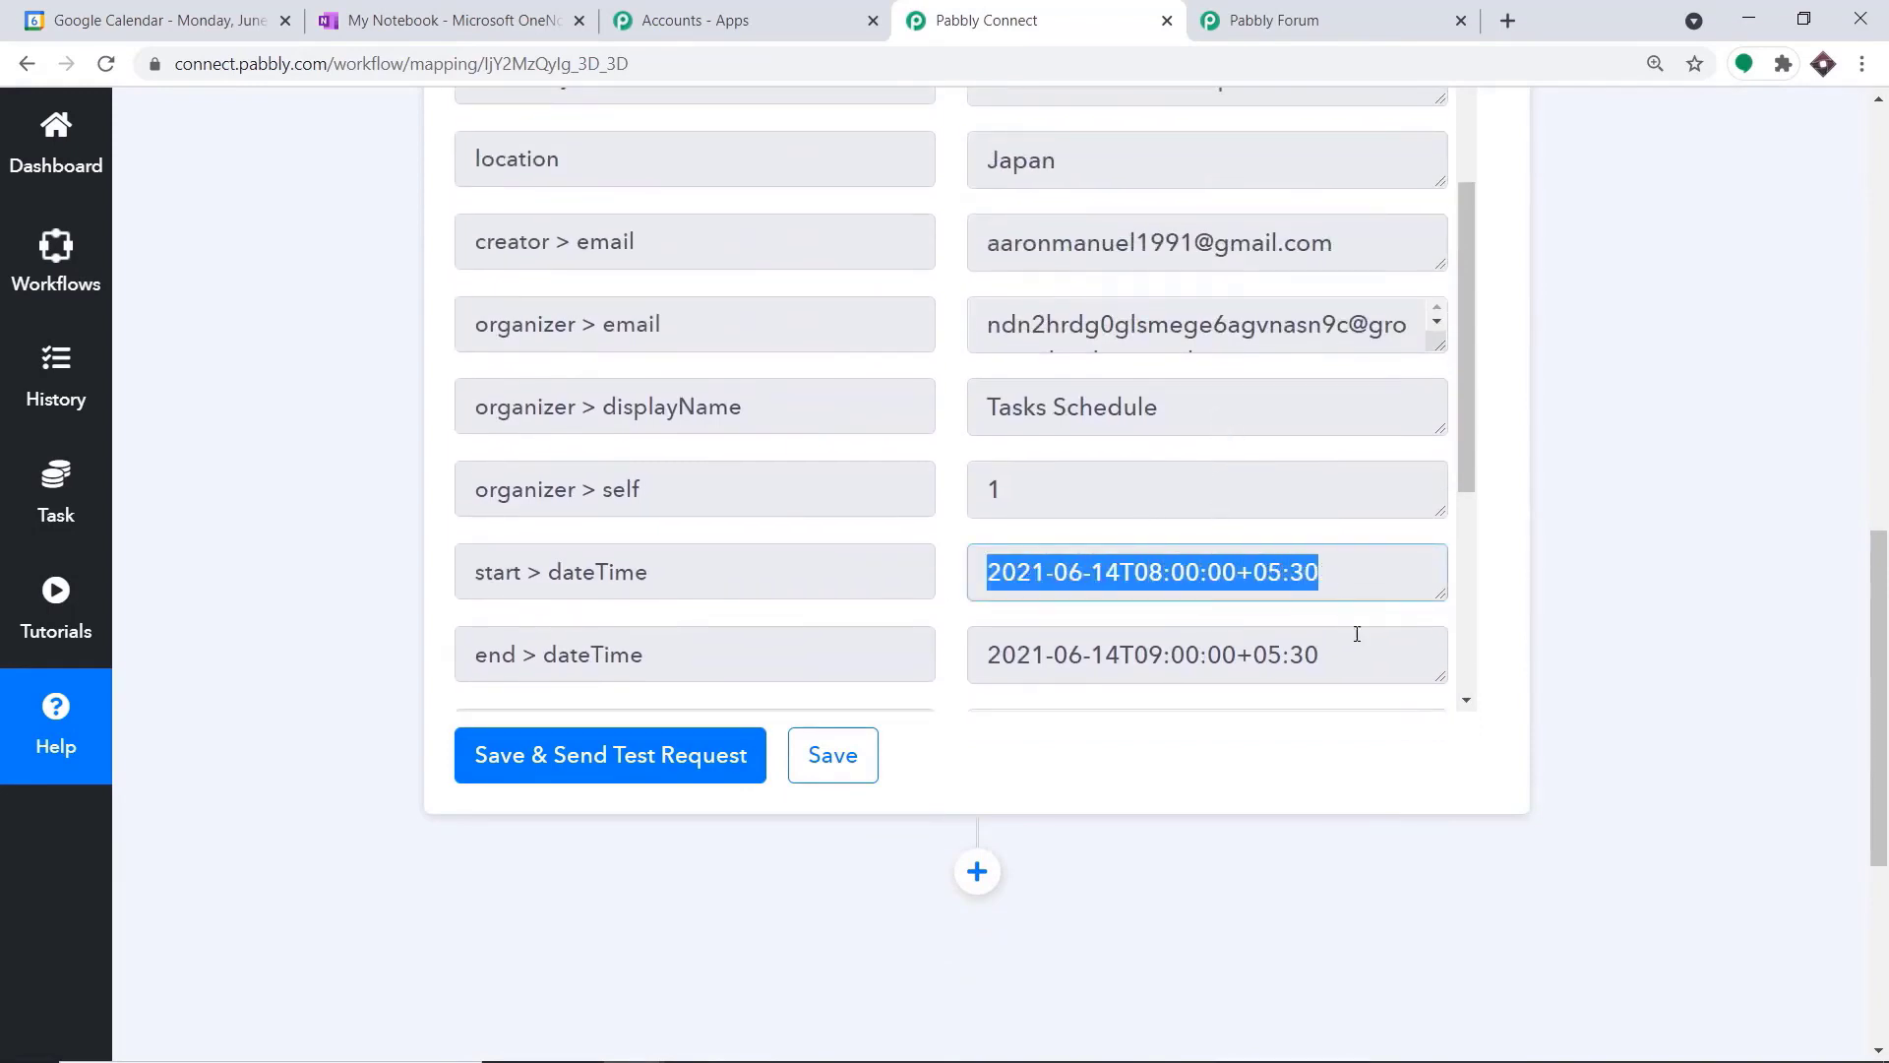
left_click_drag(1321, 656, 979, 666)
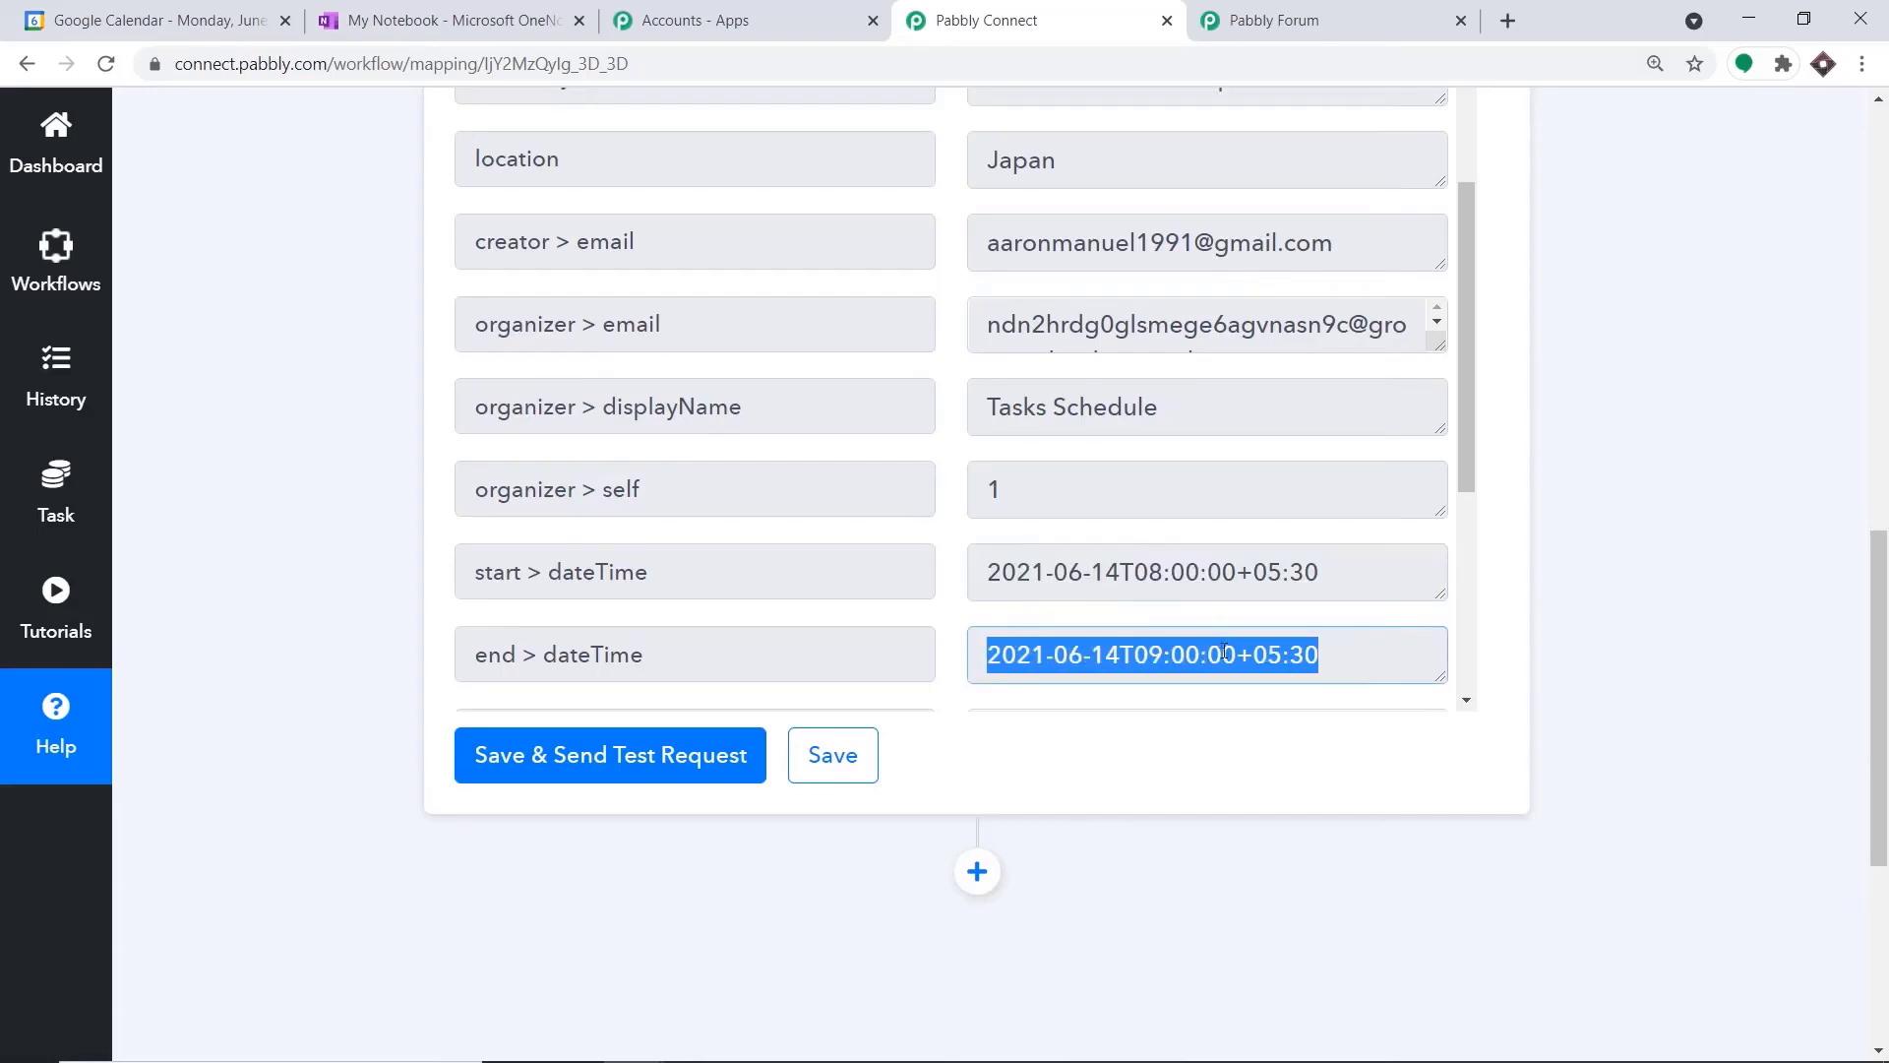
scroll(1197, 583, "up", 3)
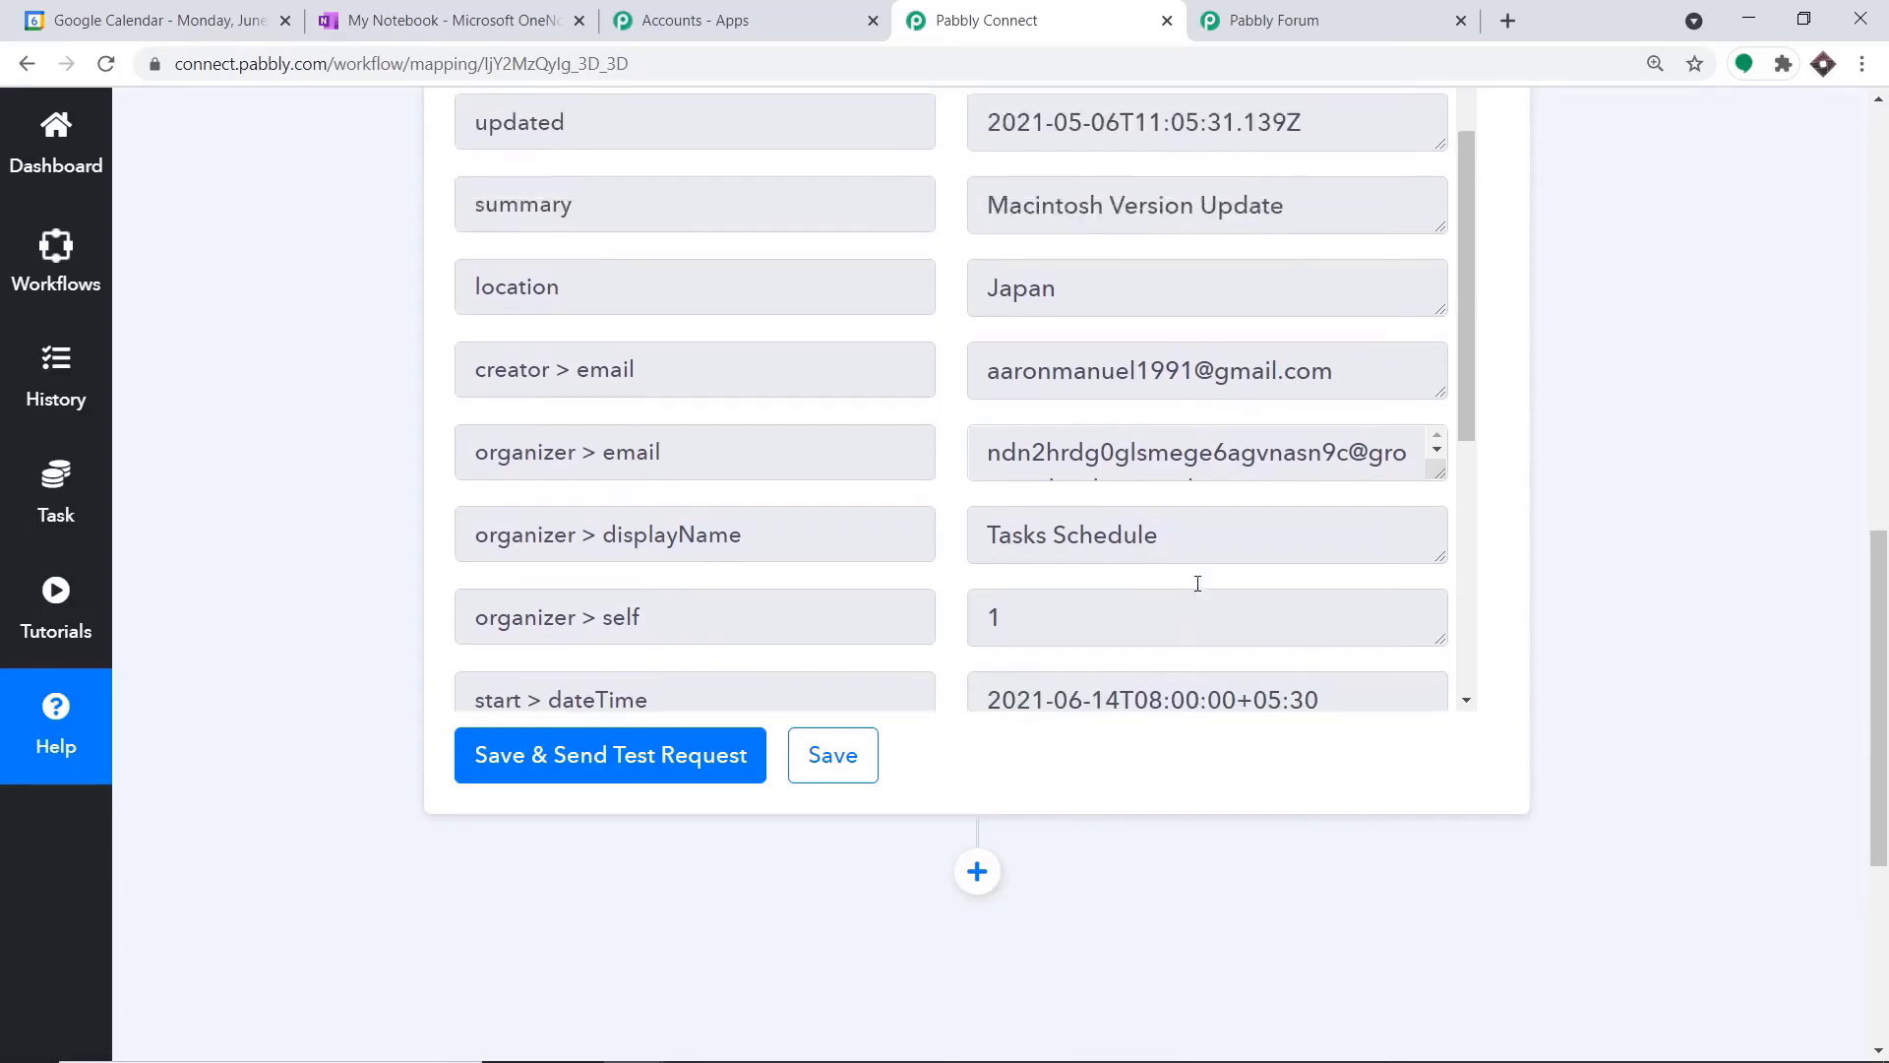
left_click_drag(1059, 407, 991, 411)
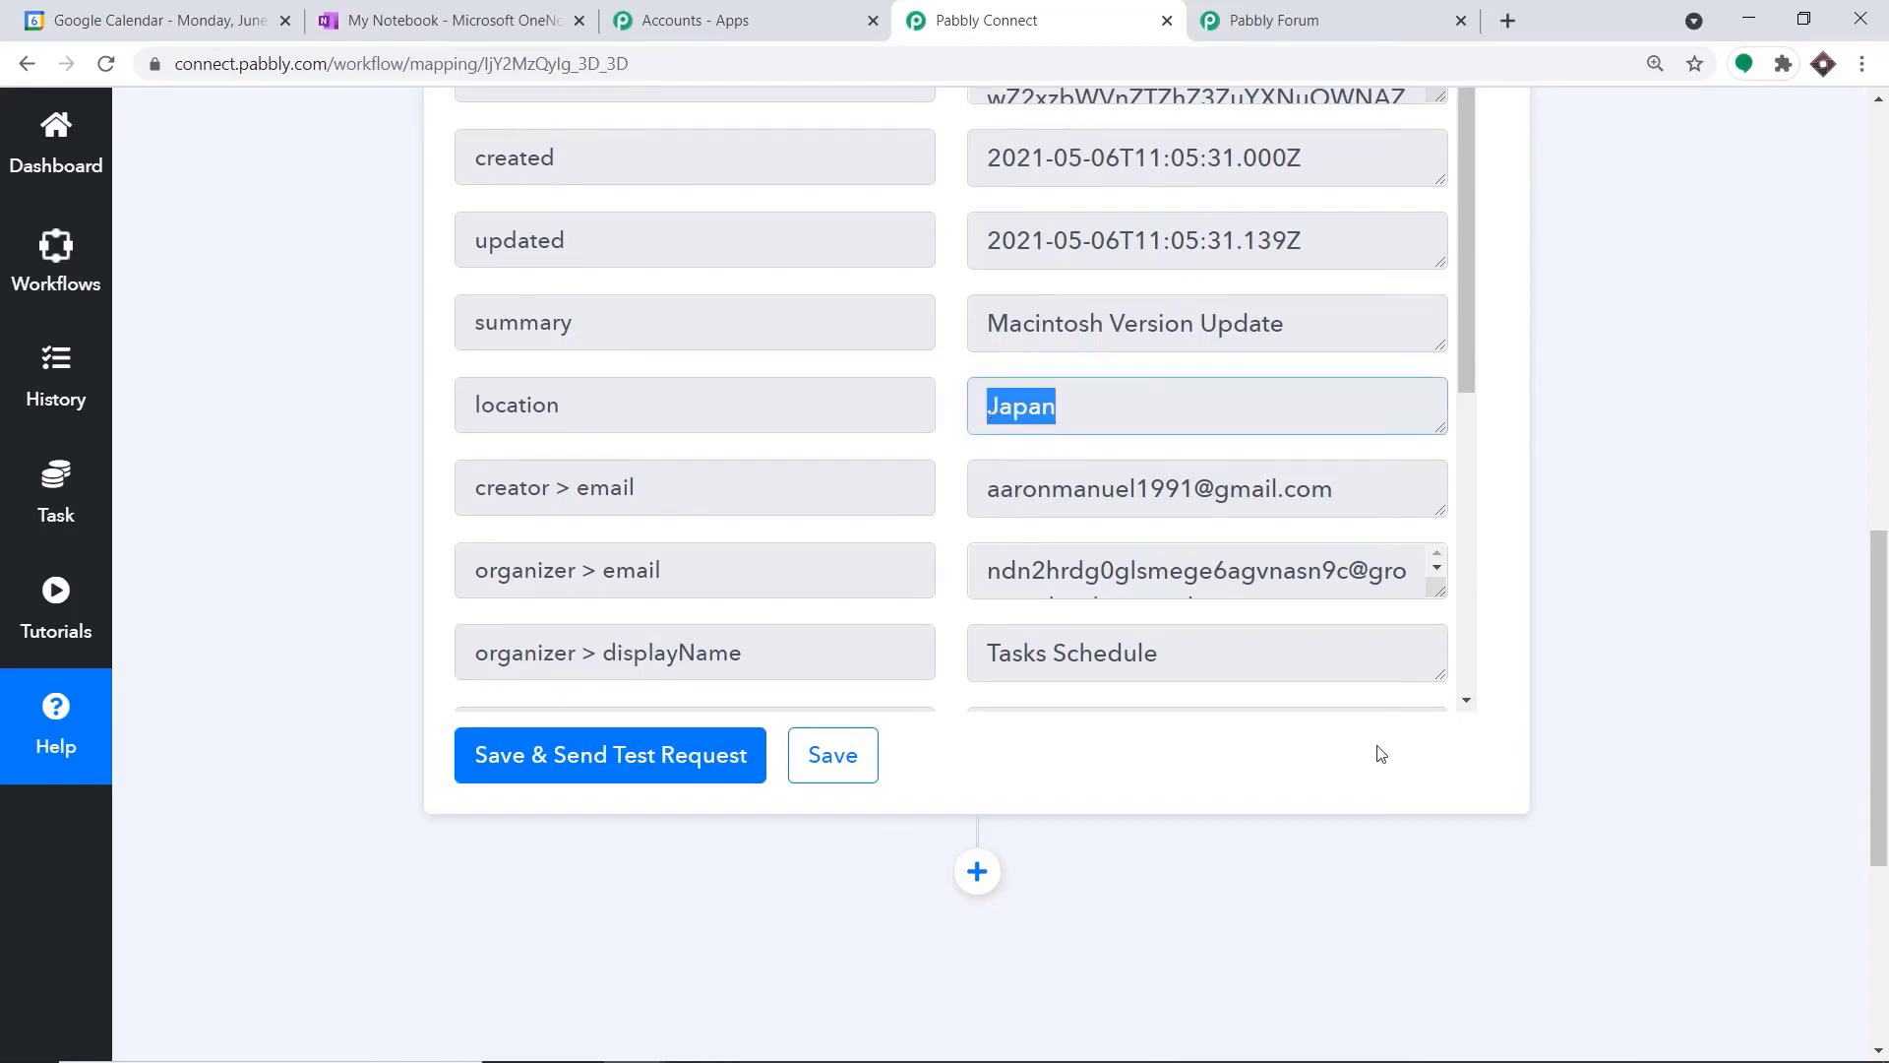
Add an action step after the Google Calendar trigger using OneNote with the Create Html Note in Section event
scroll(1399, 875, "down", 3)
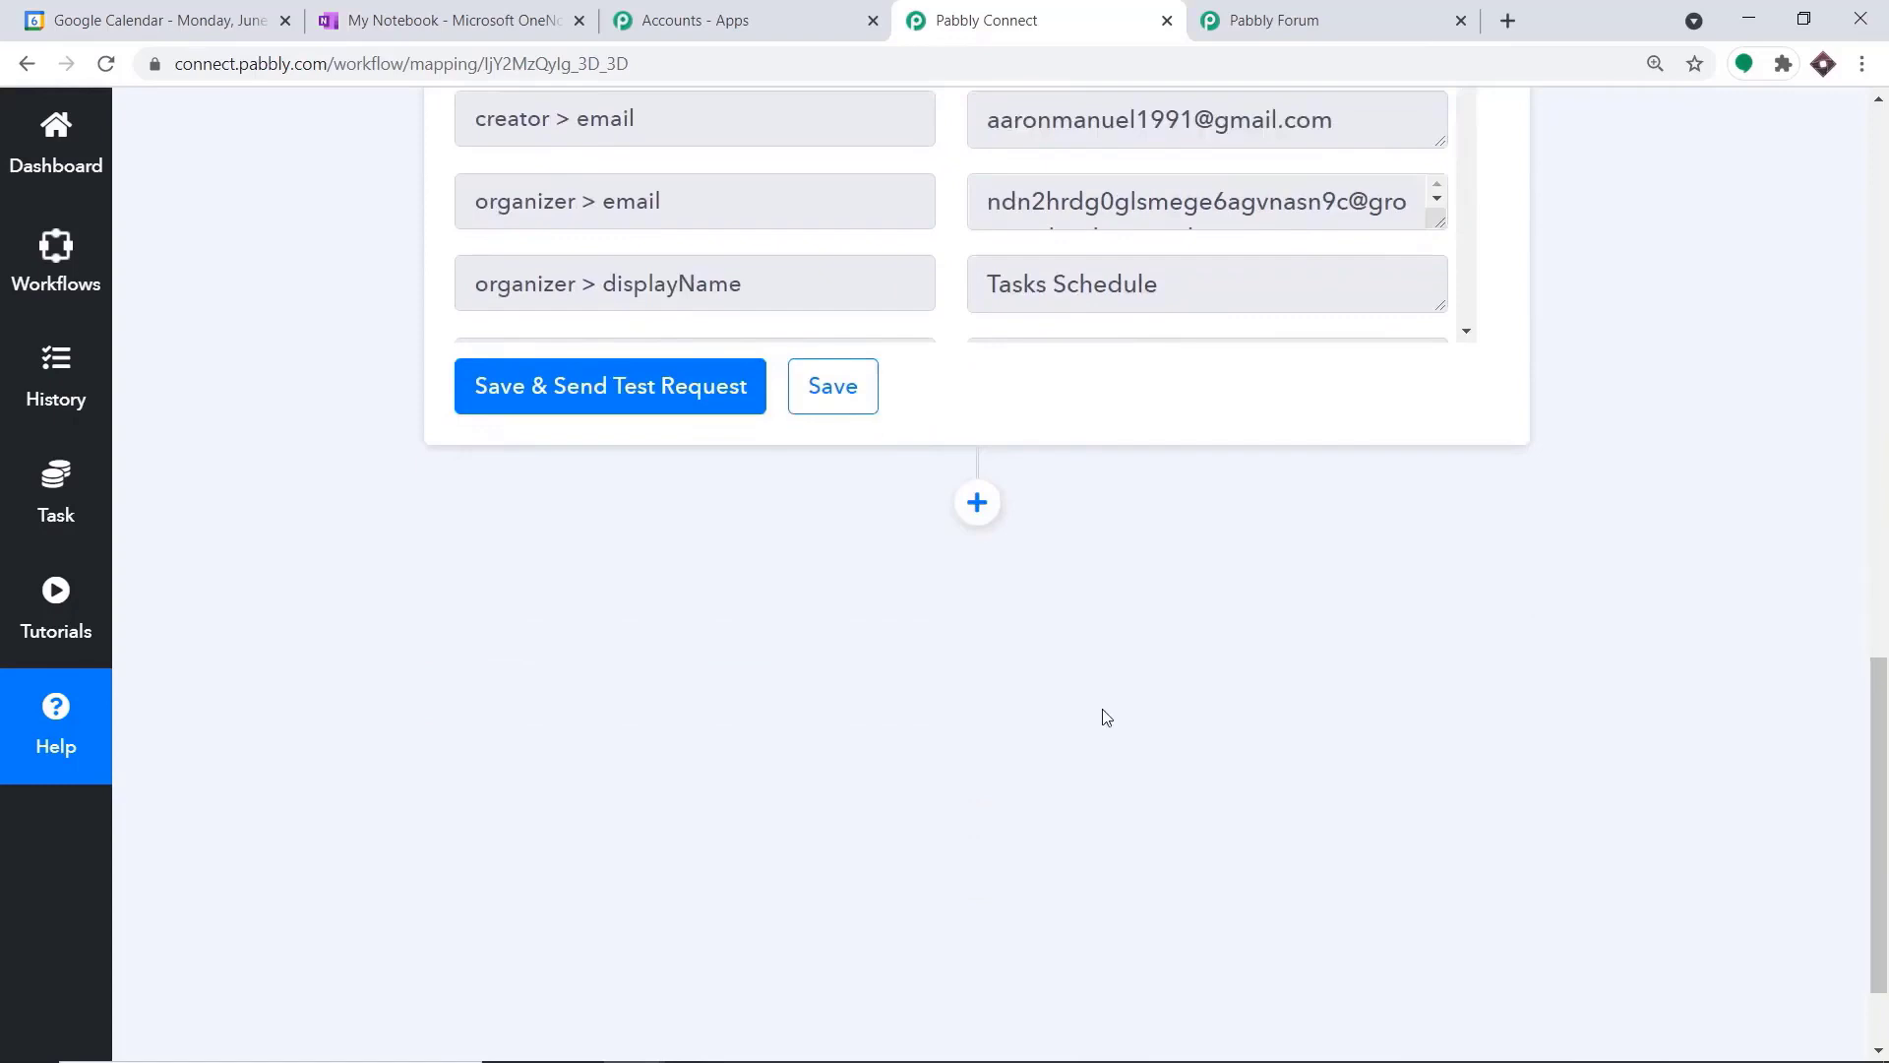
left_click(978, 504)
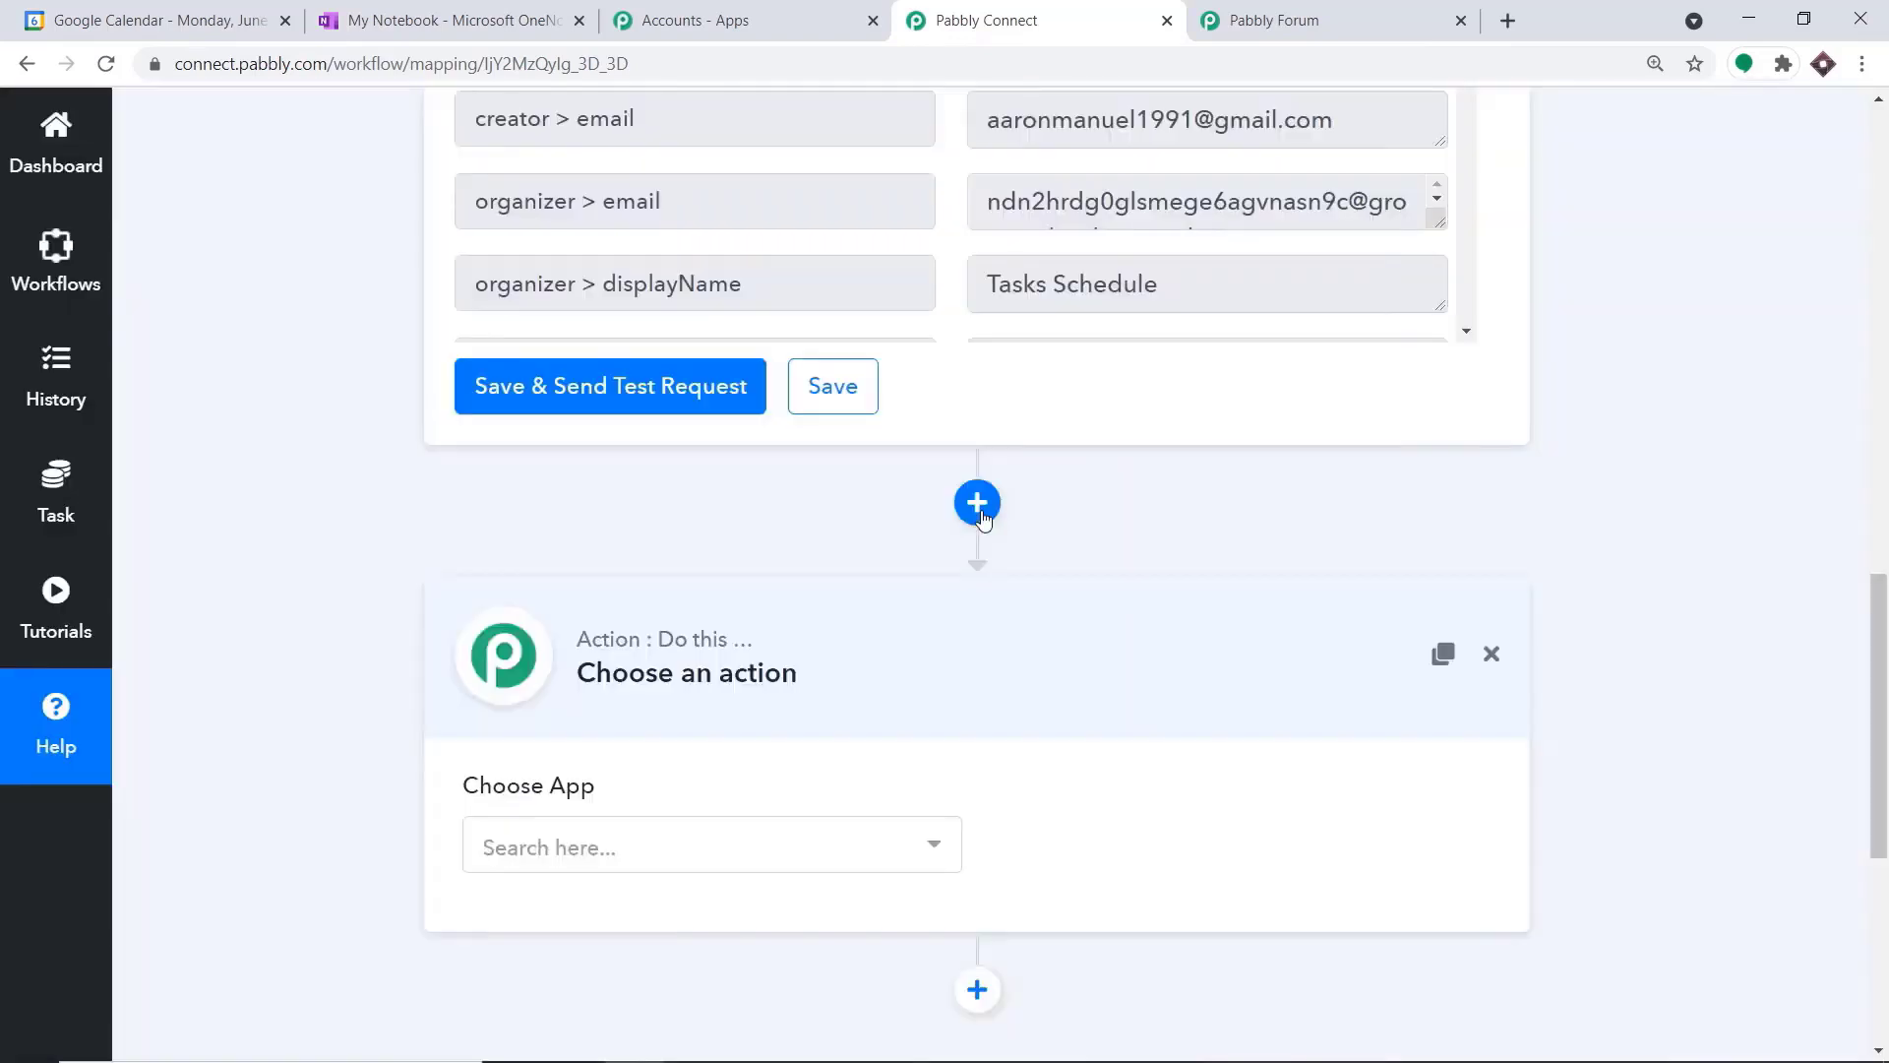
scroll(1020, 575, "down", 2)
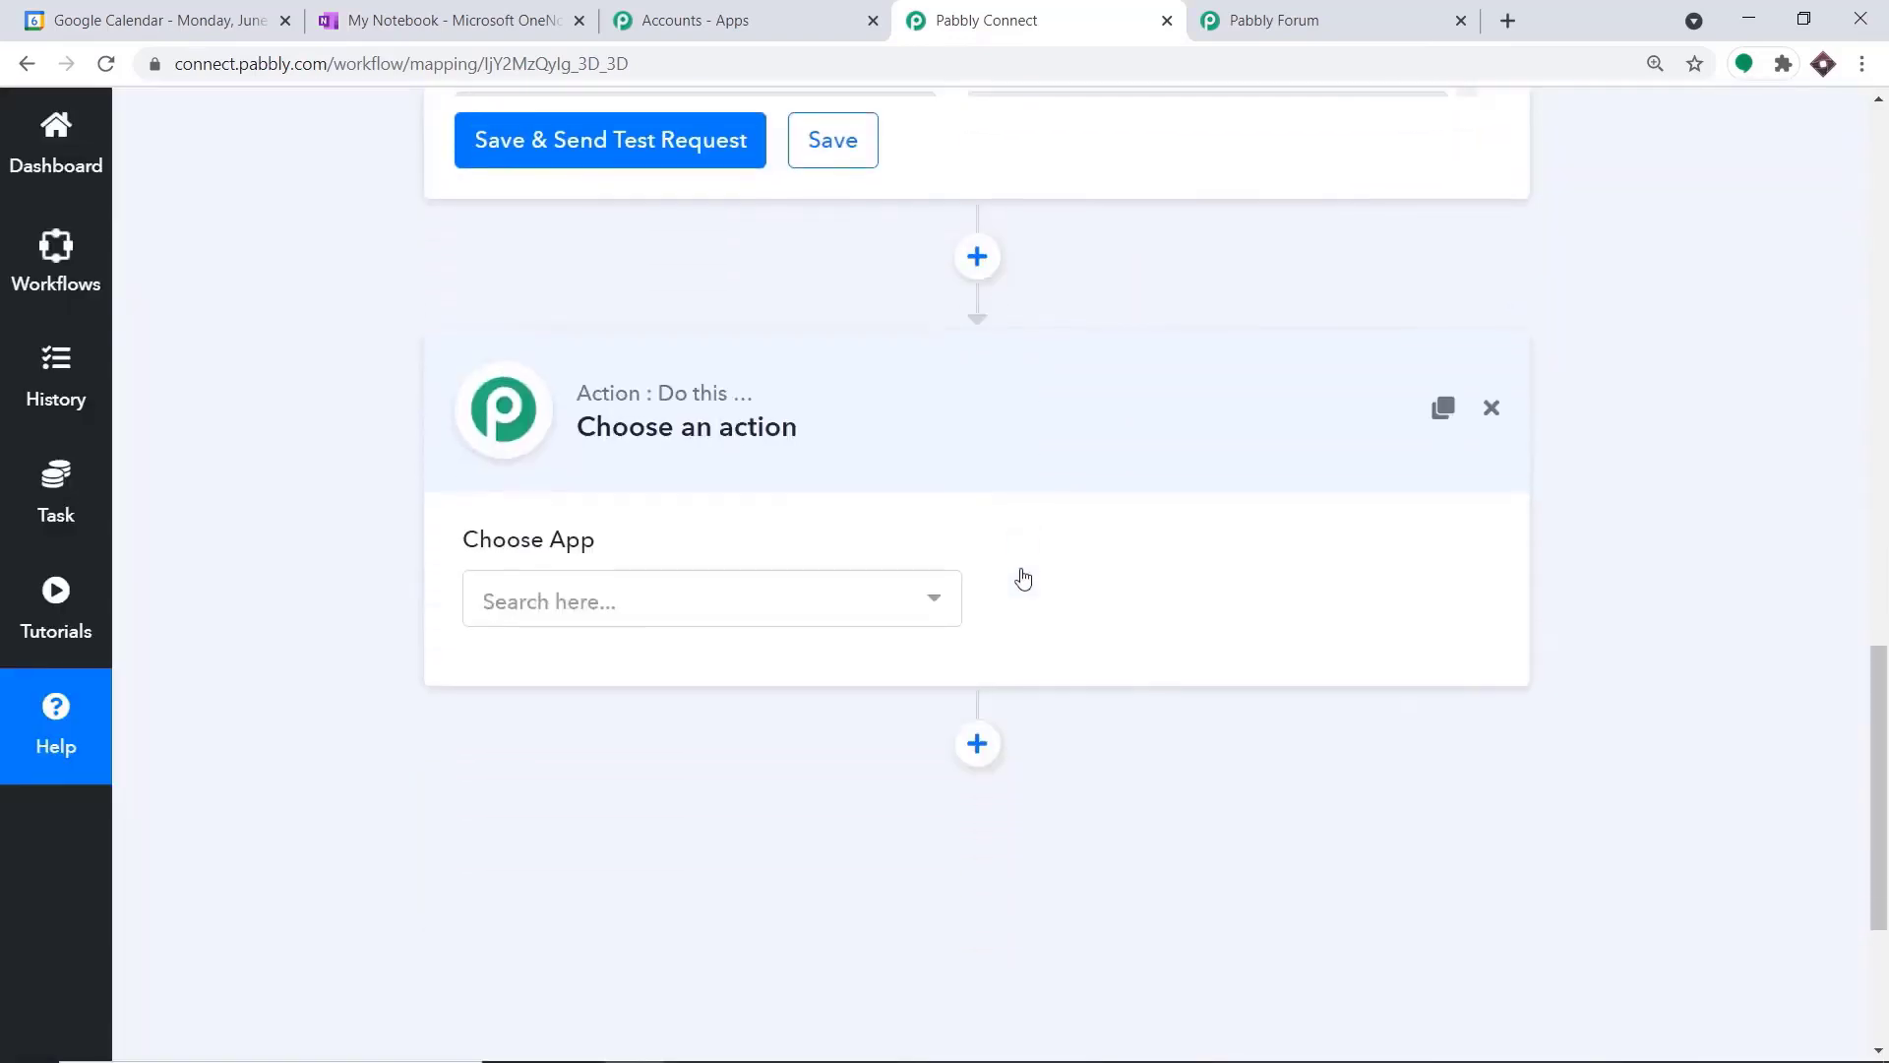
left_click(852, 604)
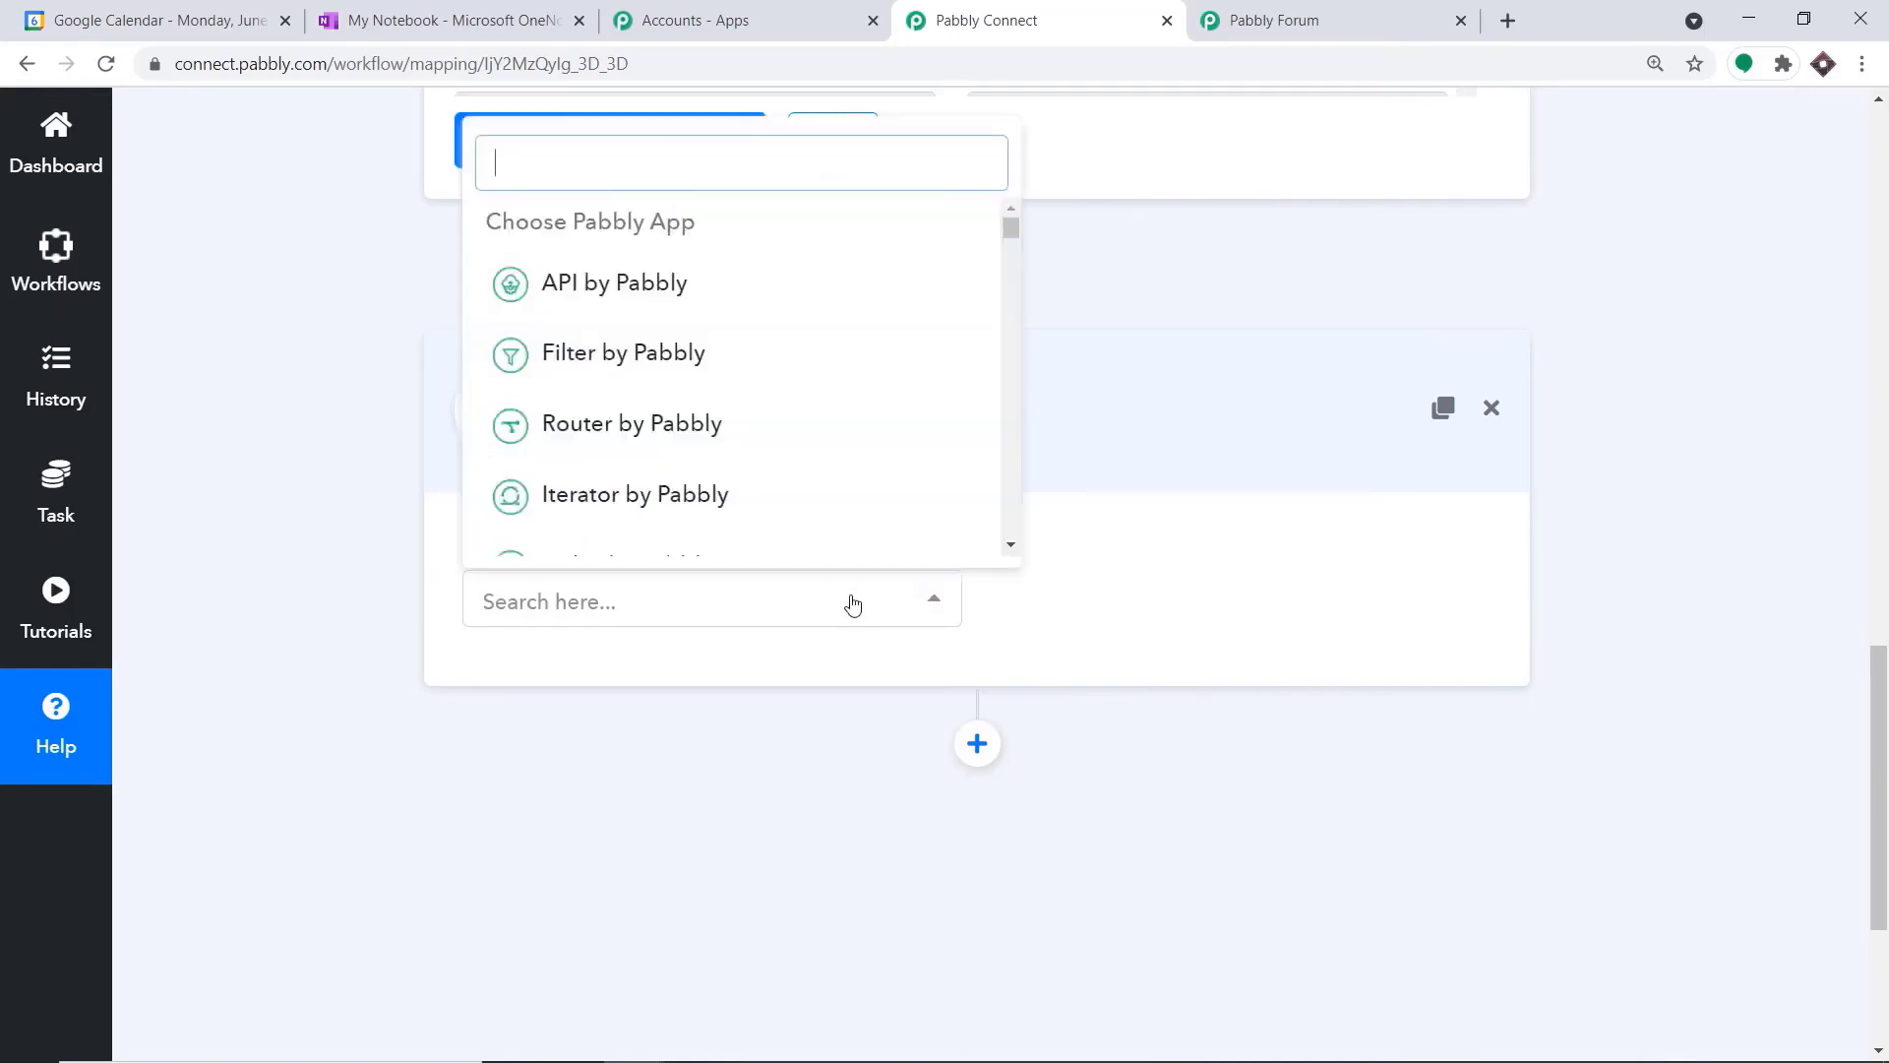
type("one")
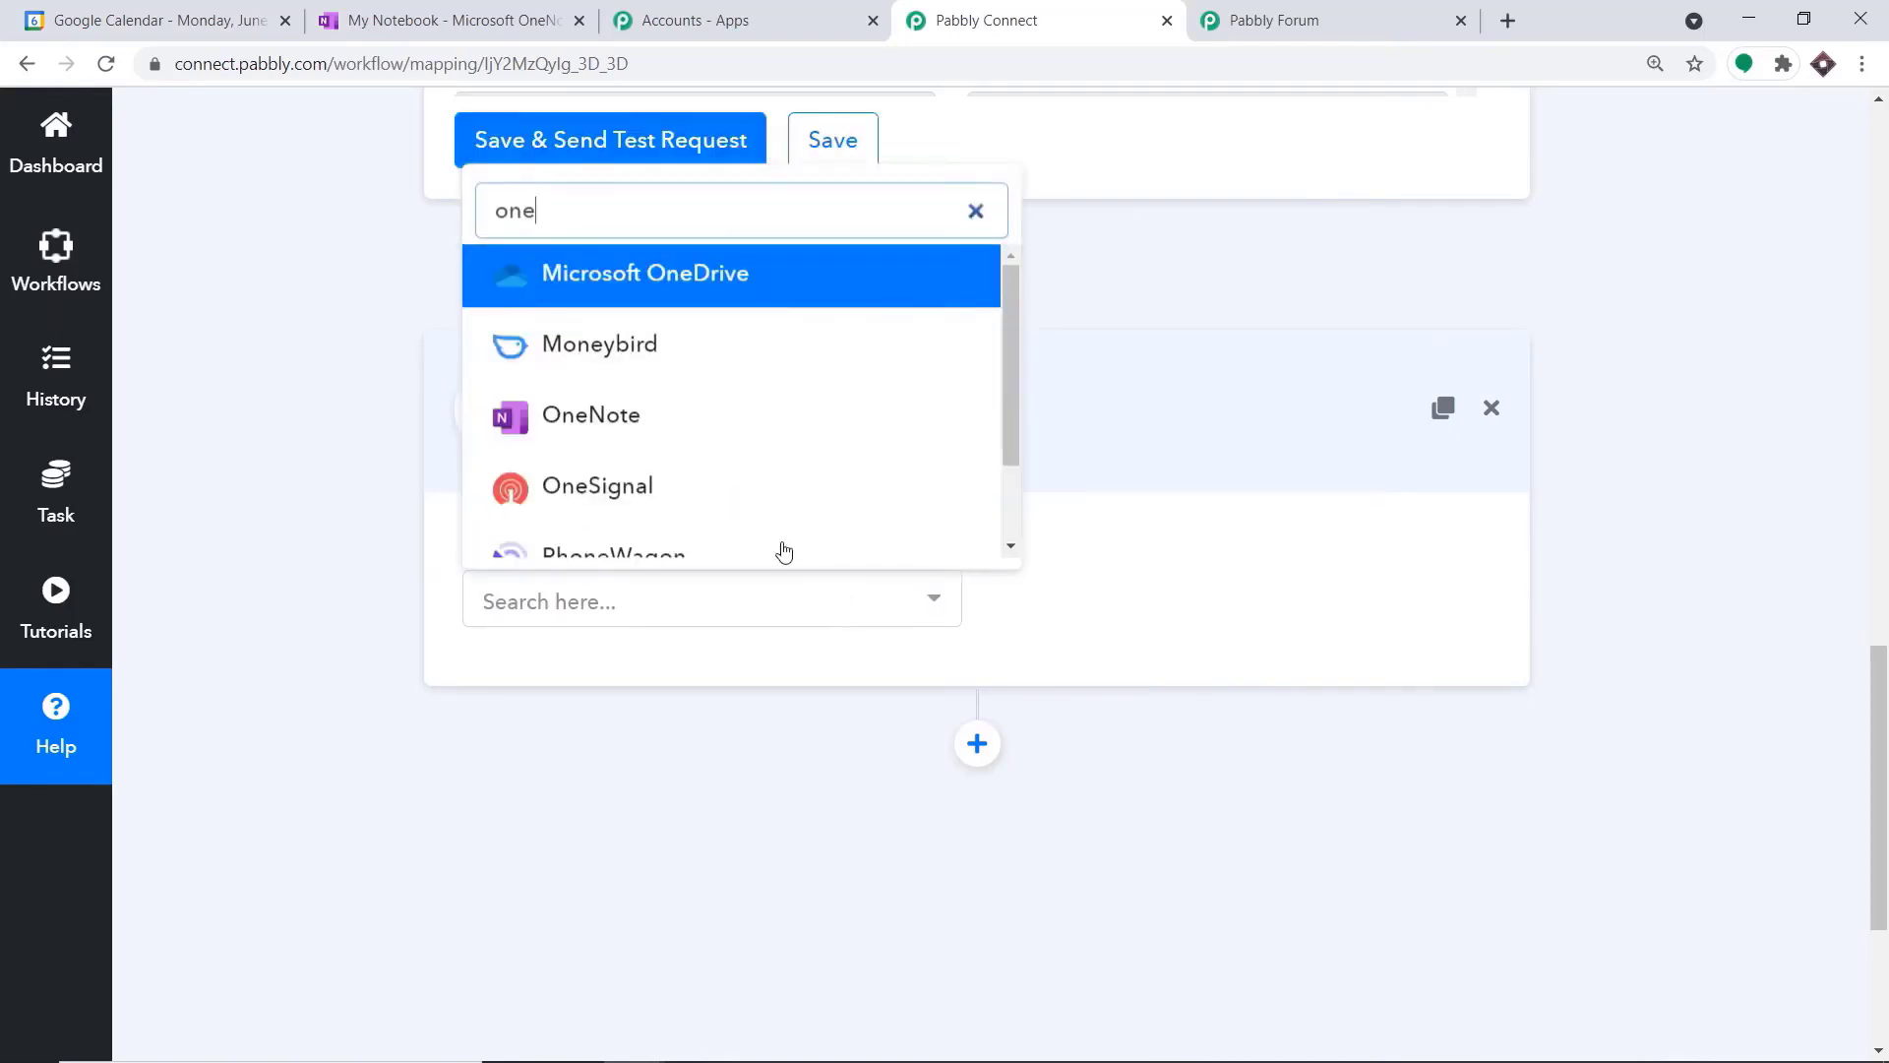
left_click(700, 441)
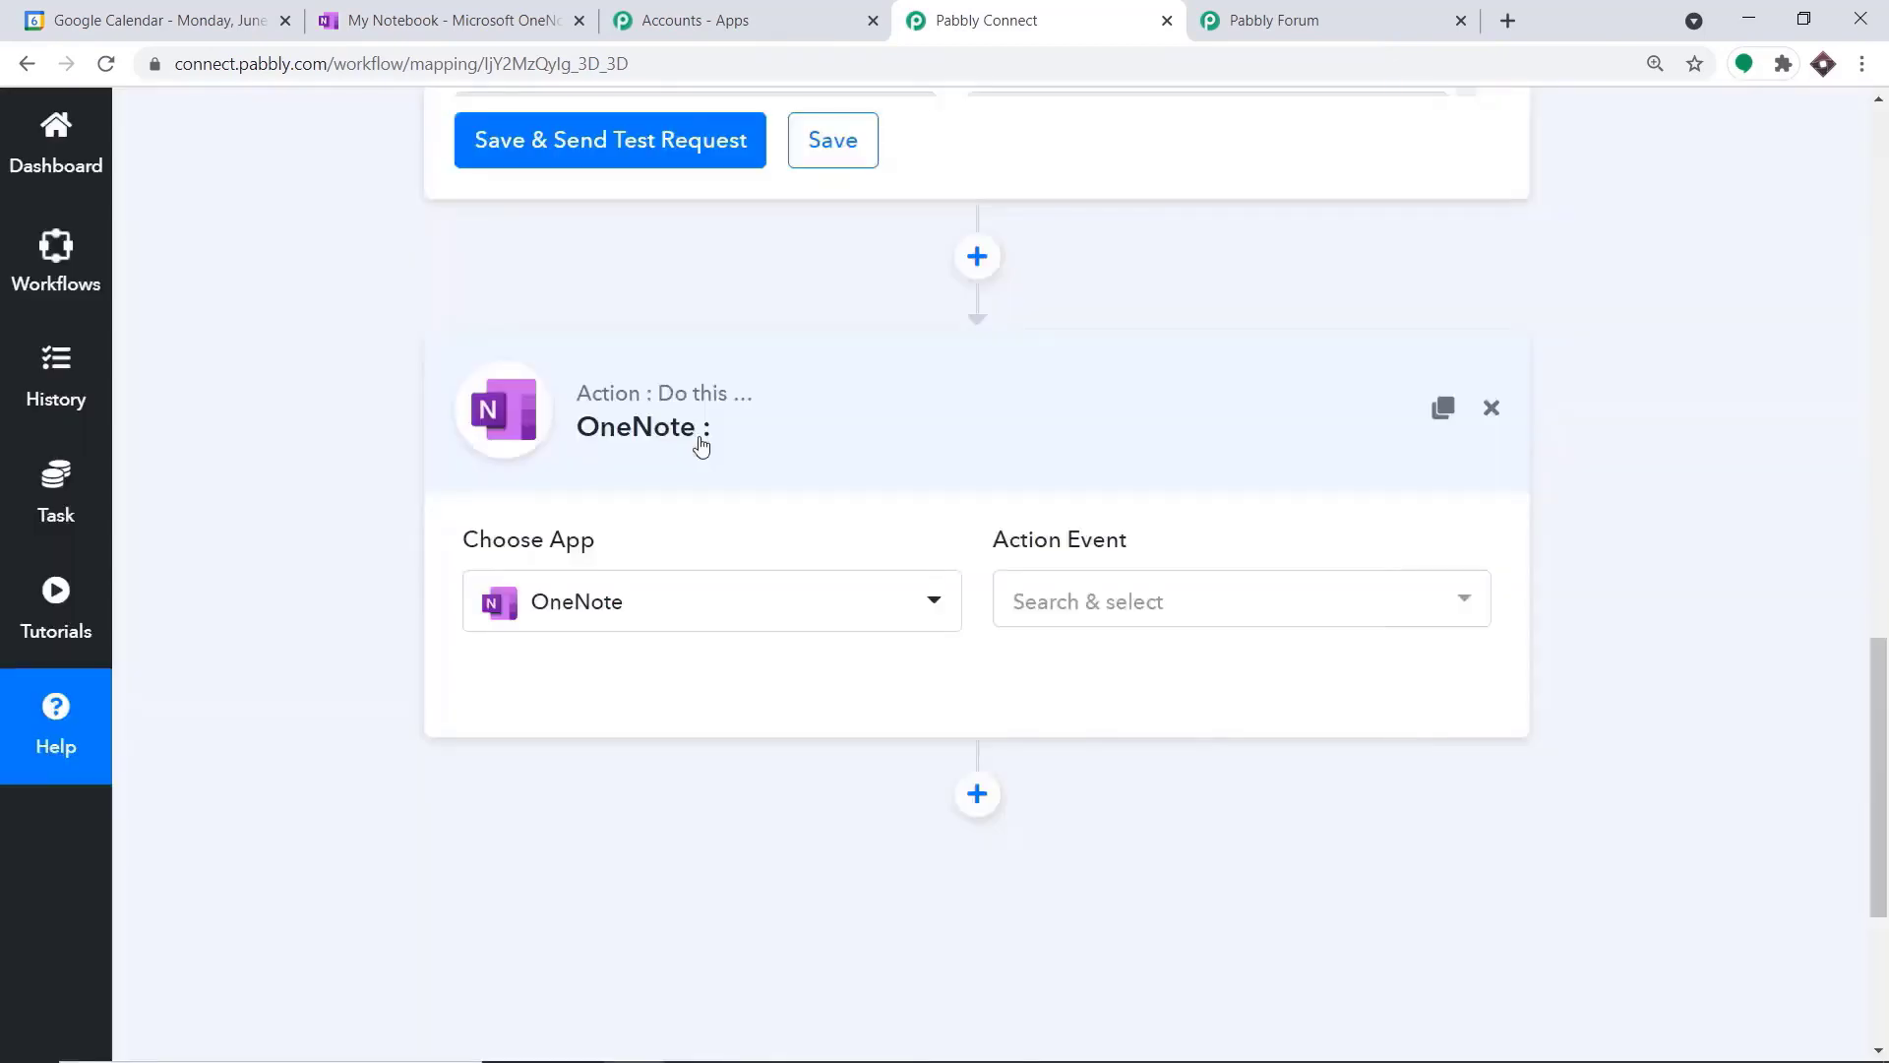
left_click(1180, 606)
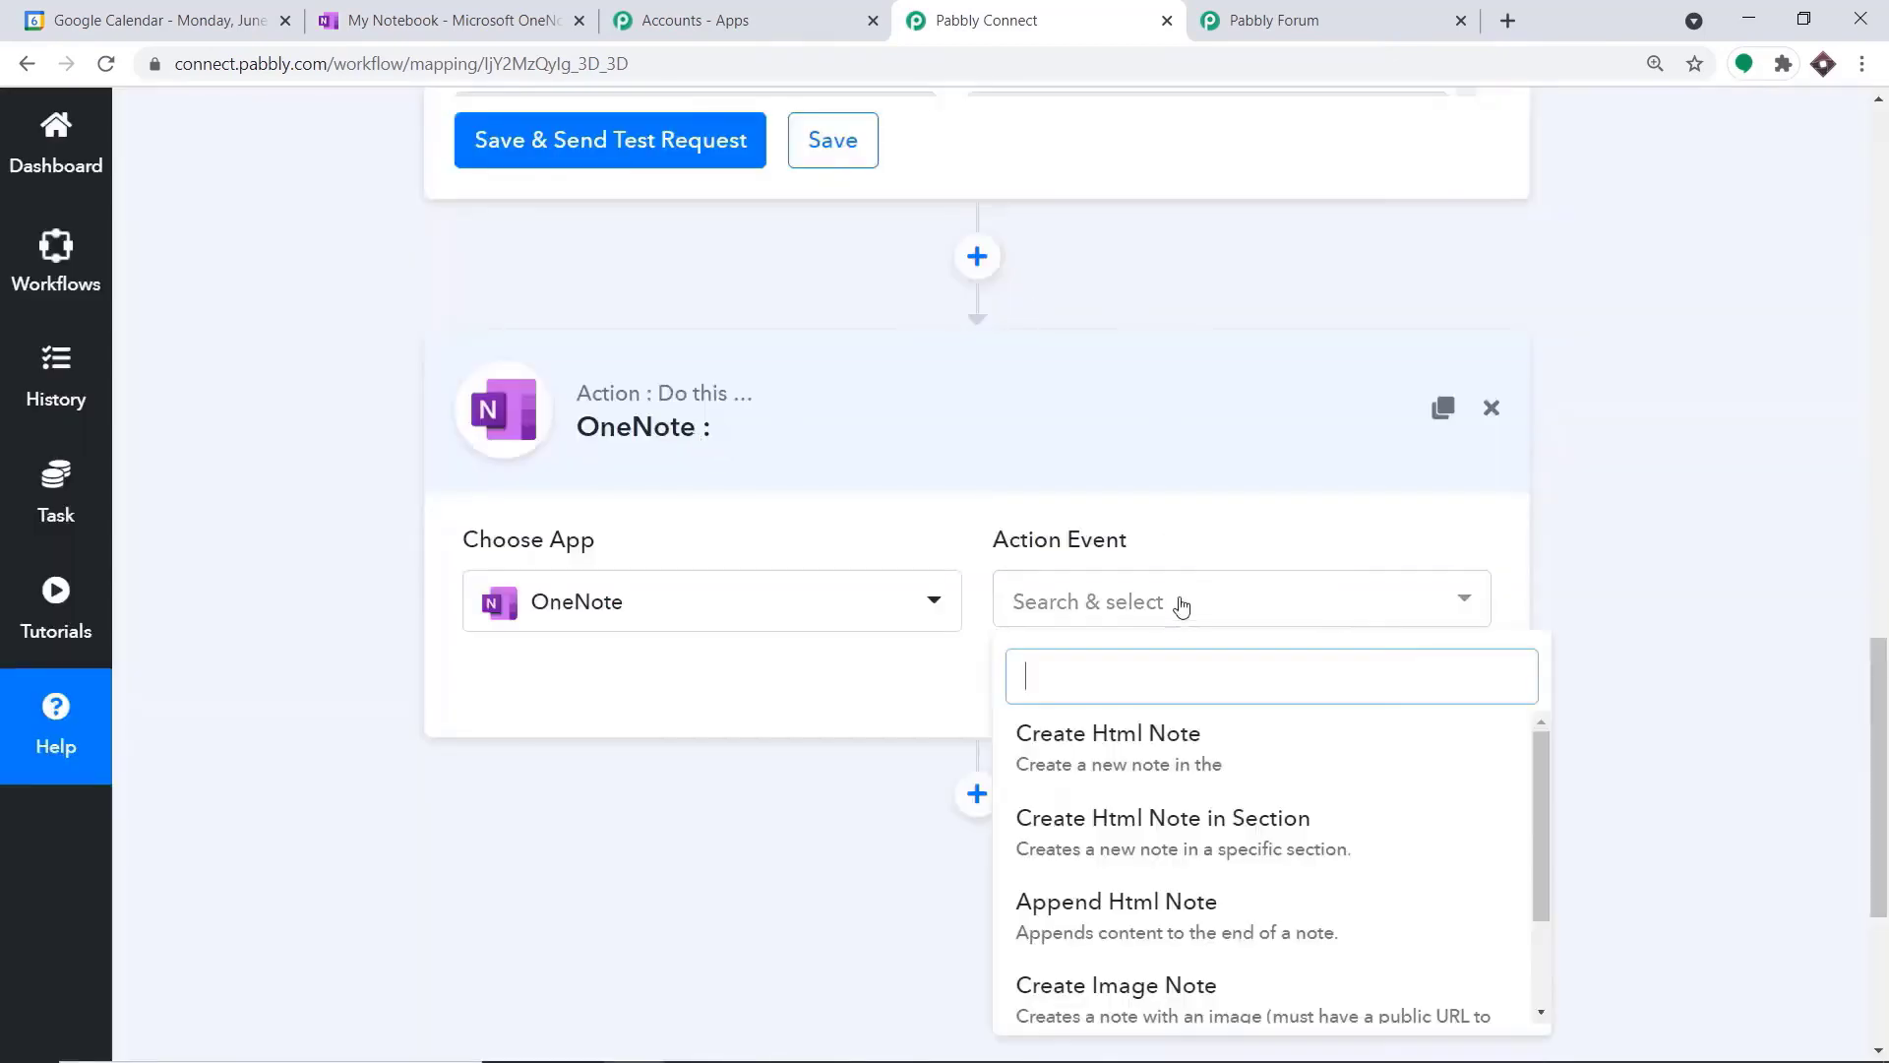
left_click(1202, 831)
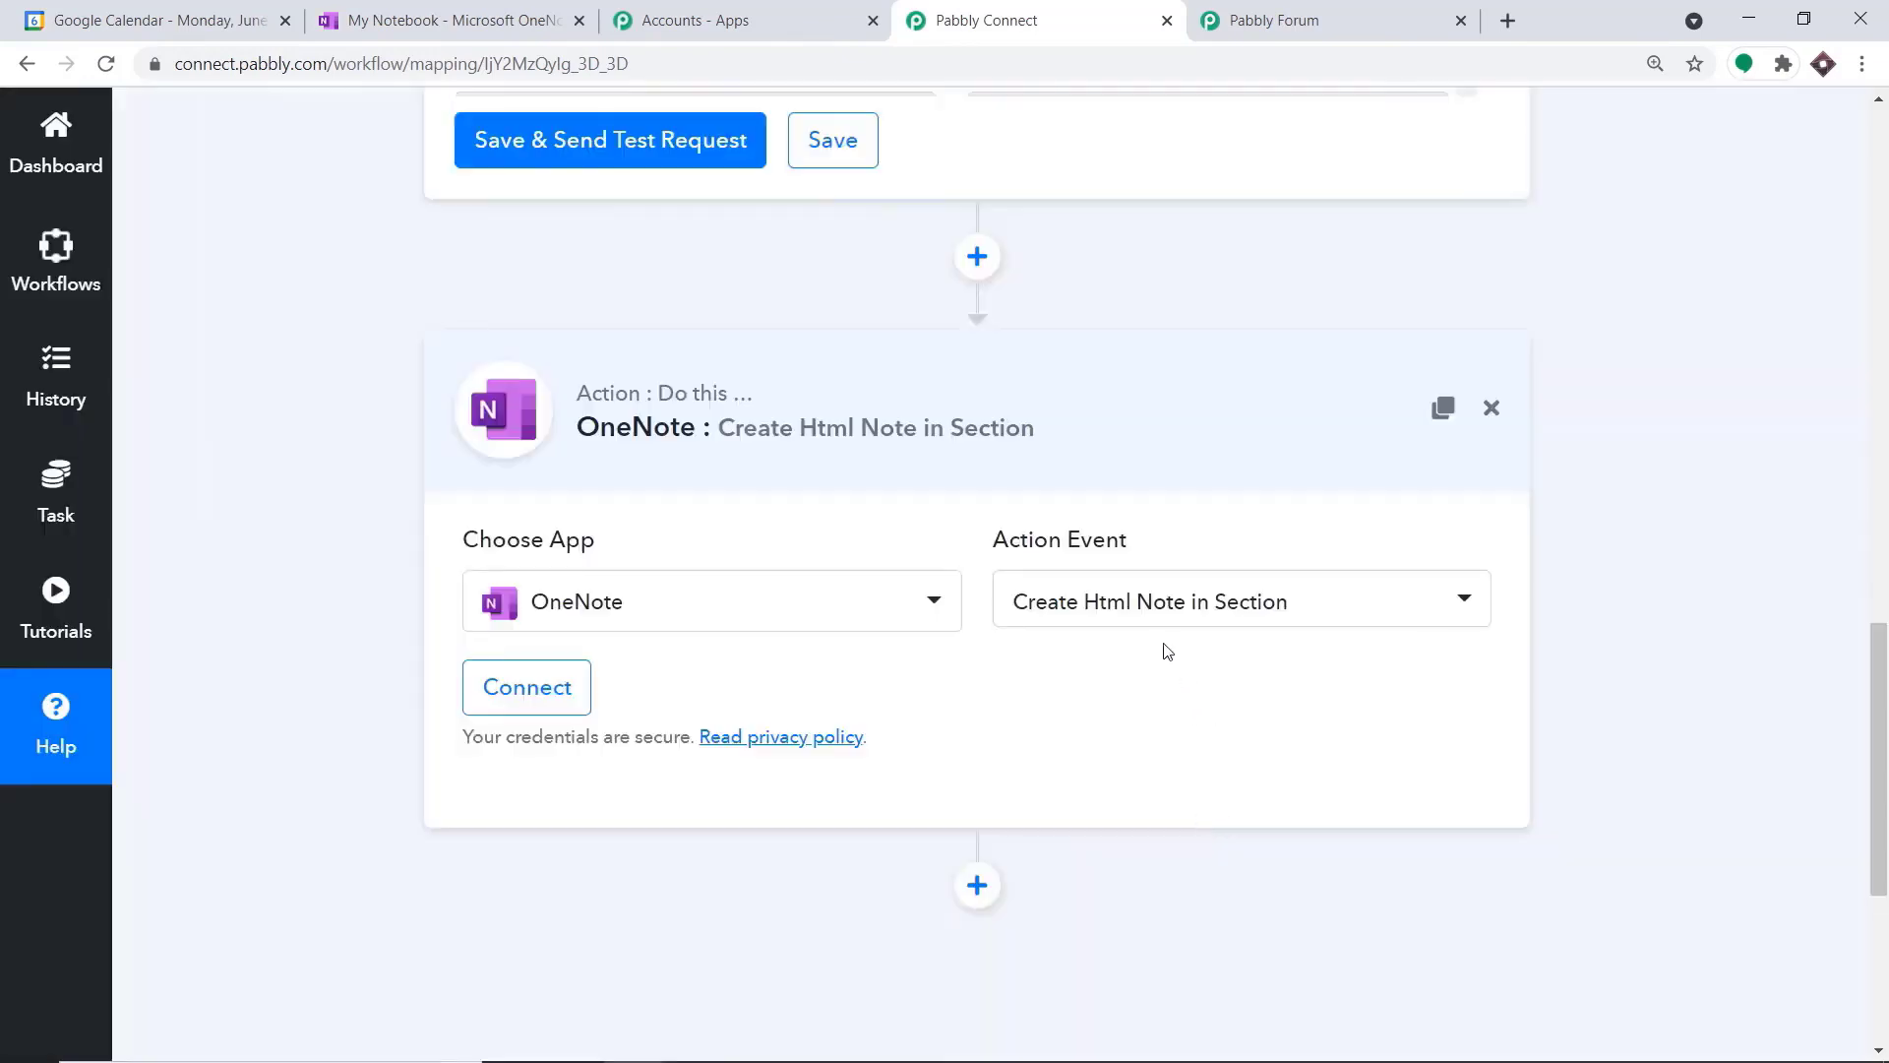
Review the other action events offered for OneNote and look at the Pabbly Forum, keeping Create Html Note in Section selected
left_click(1195, 610)
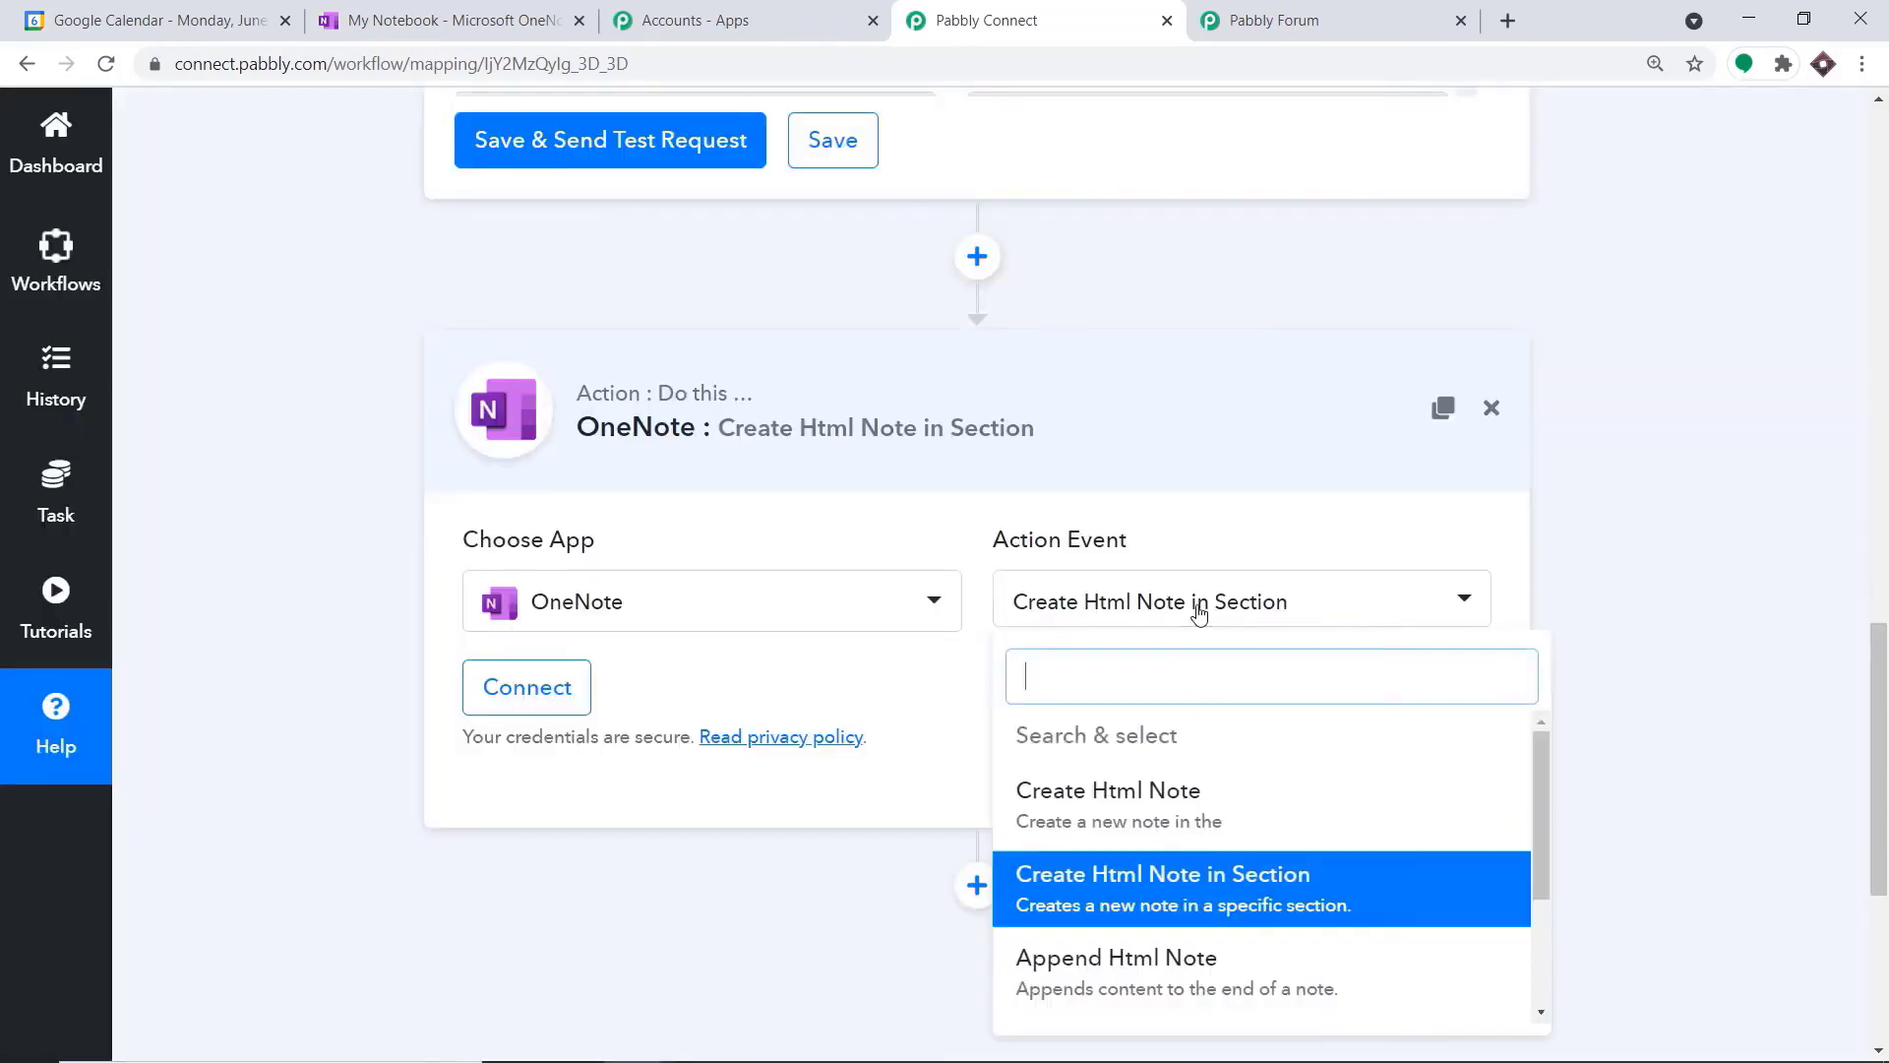
scroll(1201, 788, "down", 3)
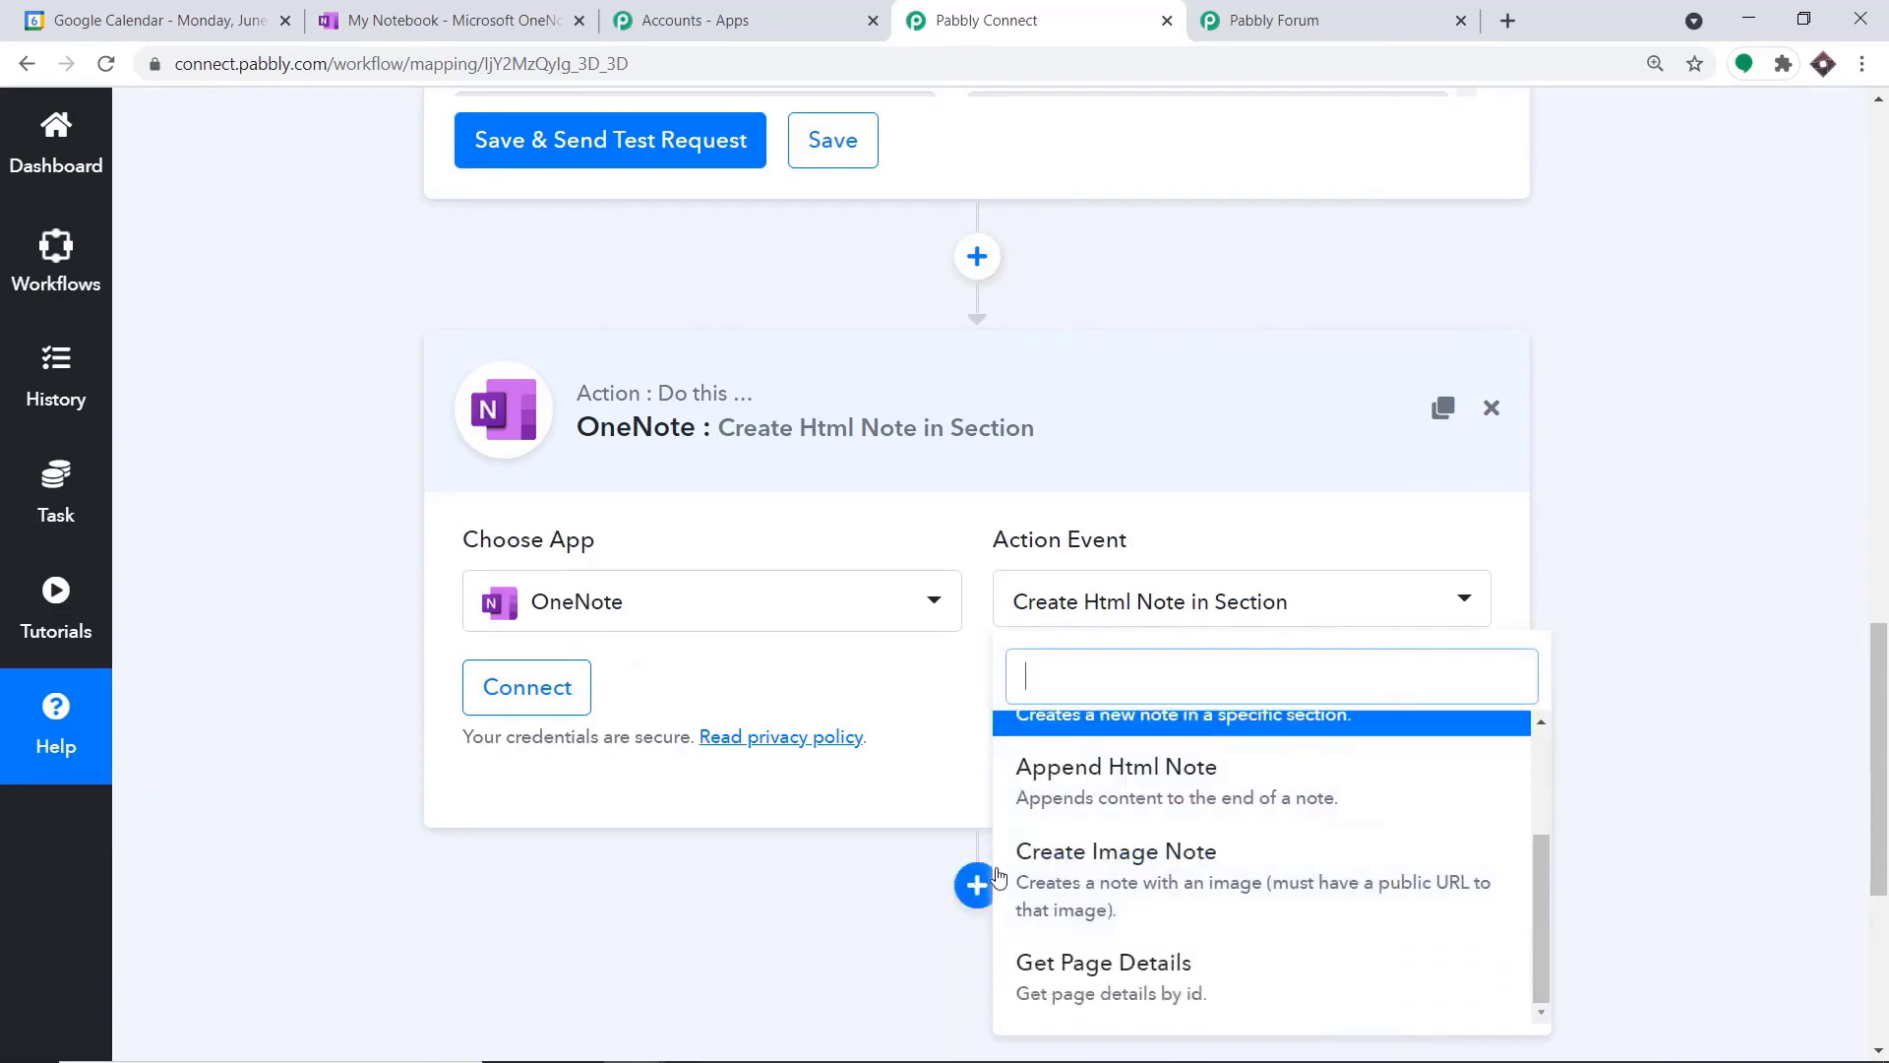
scroll(1263, 874, "down", 1)
scroll(1113, 890, "up", 2)
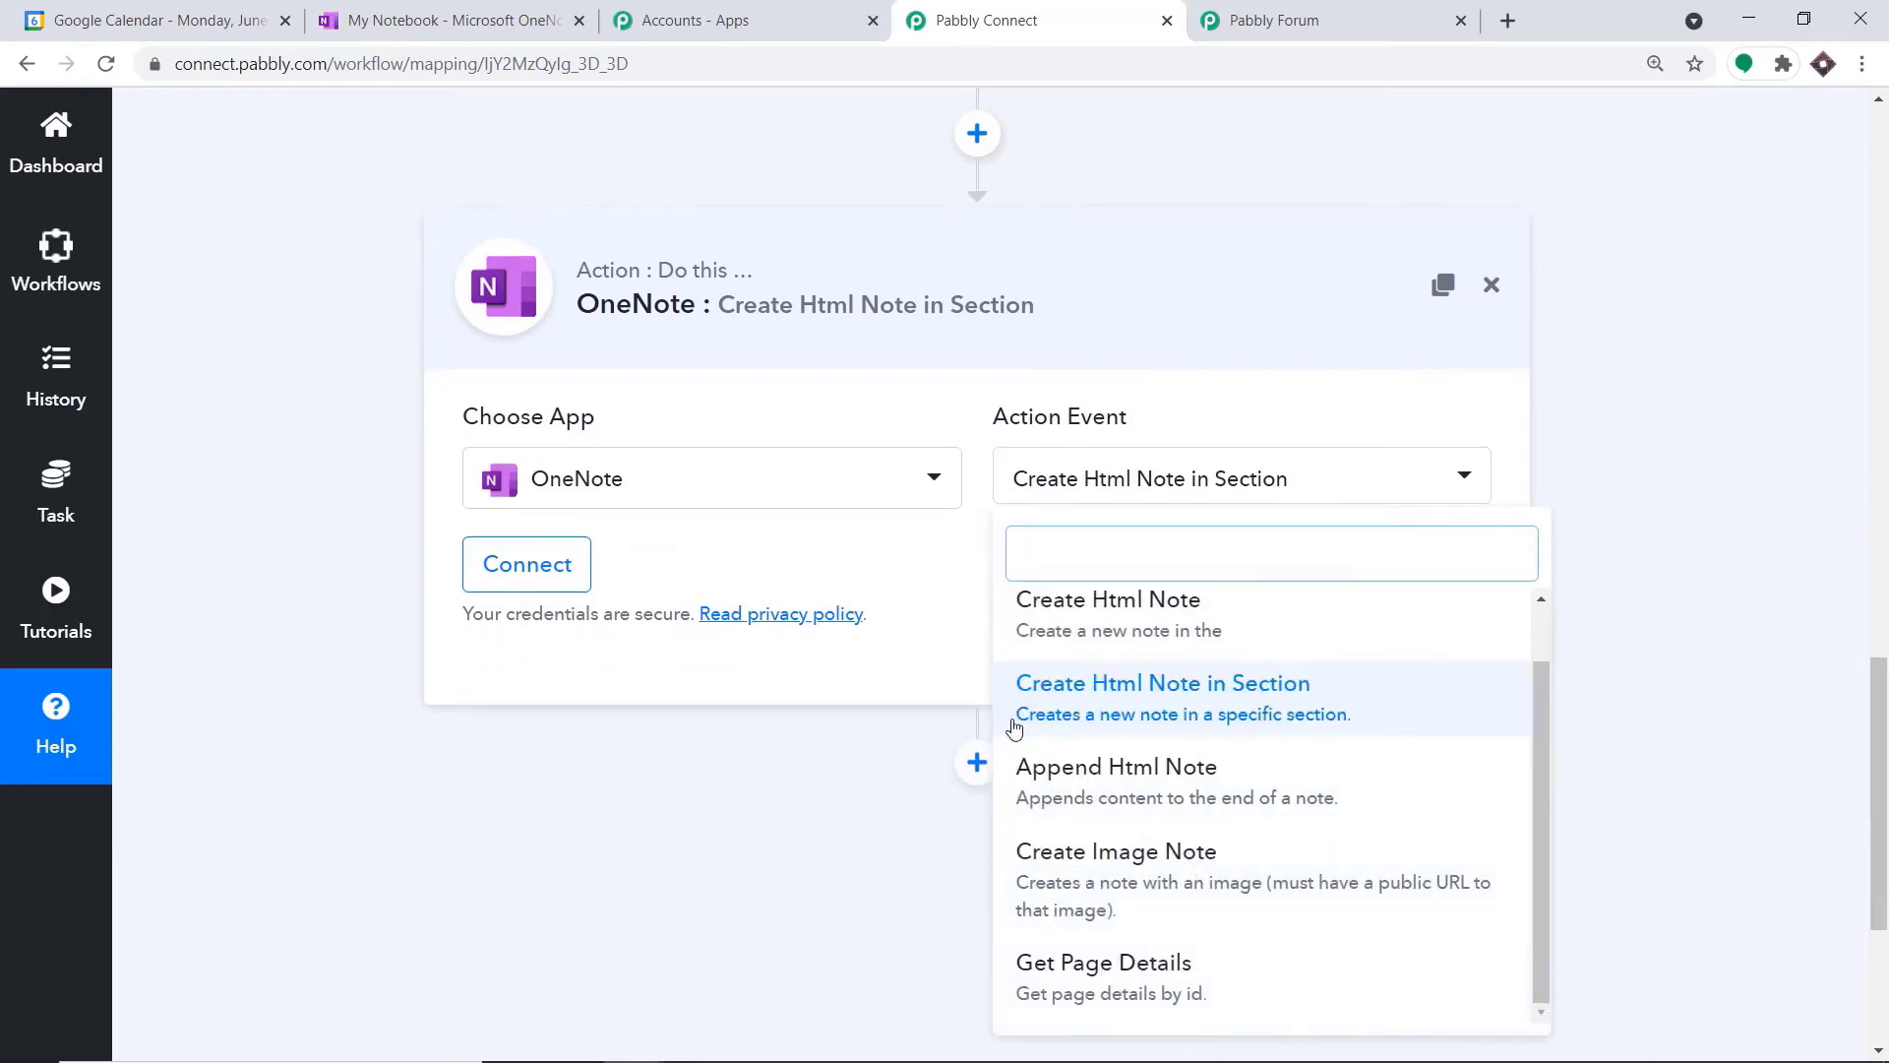
left_click(1207, 9)
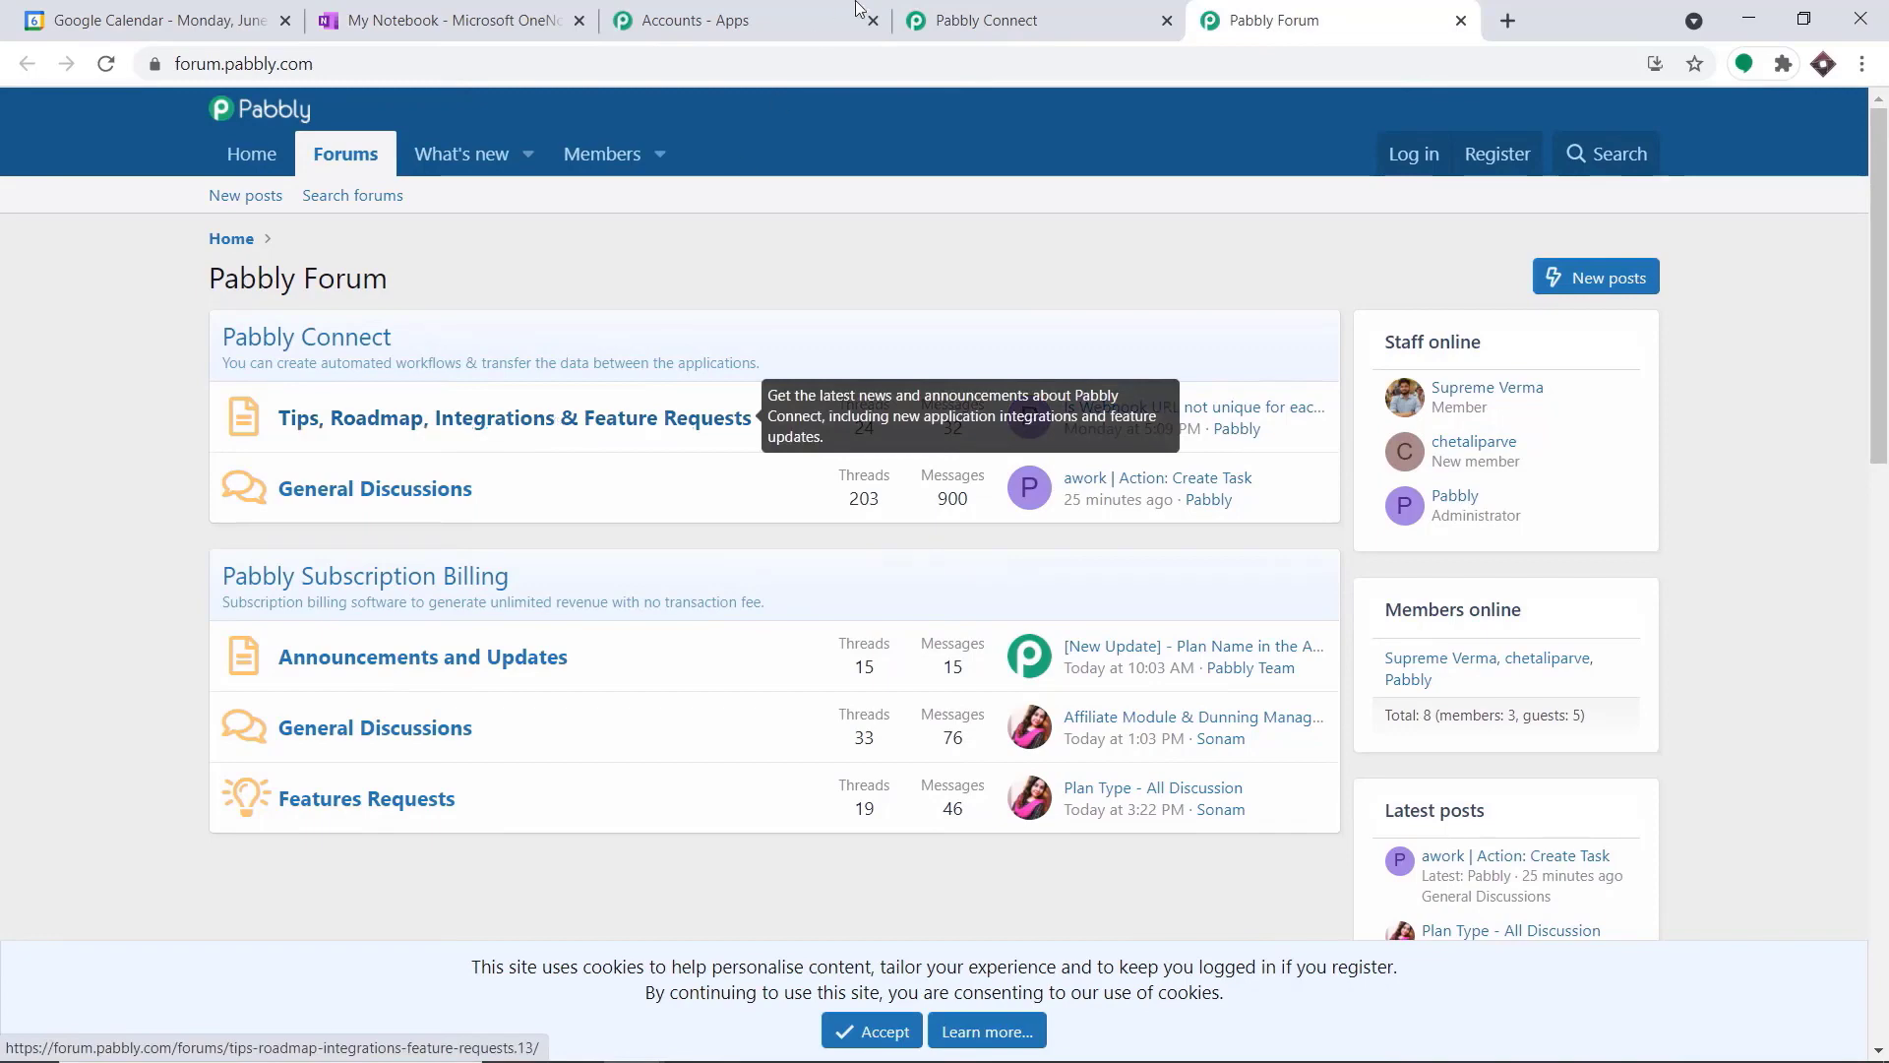
left_click(944, 20)
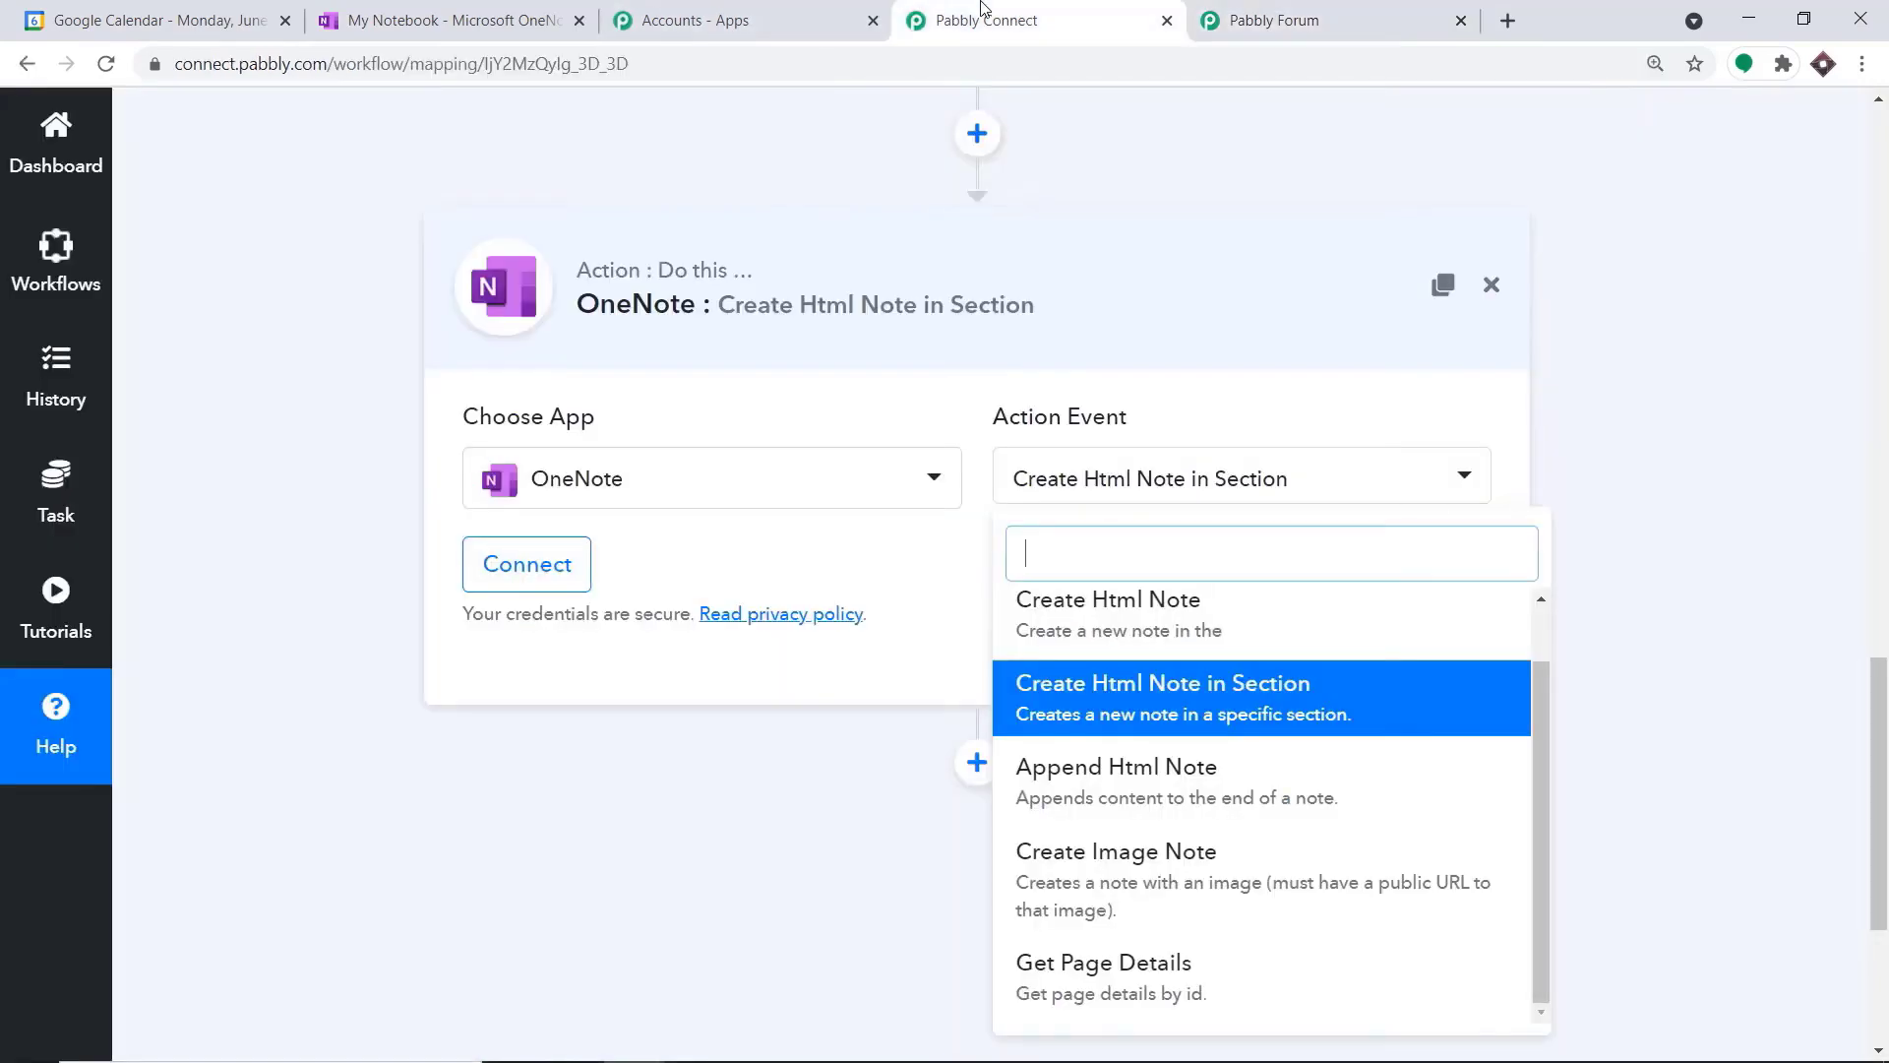
left_click(872, 666)
Connect the action to OneNote through a new connection
left_click(532, 581)
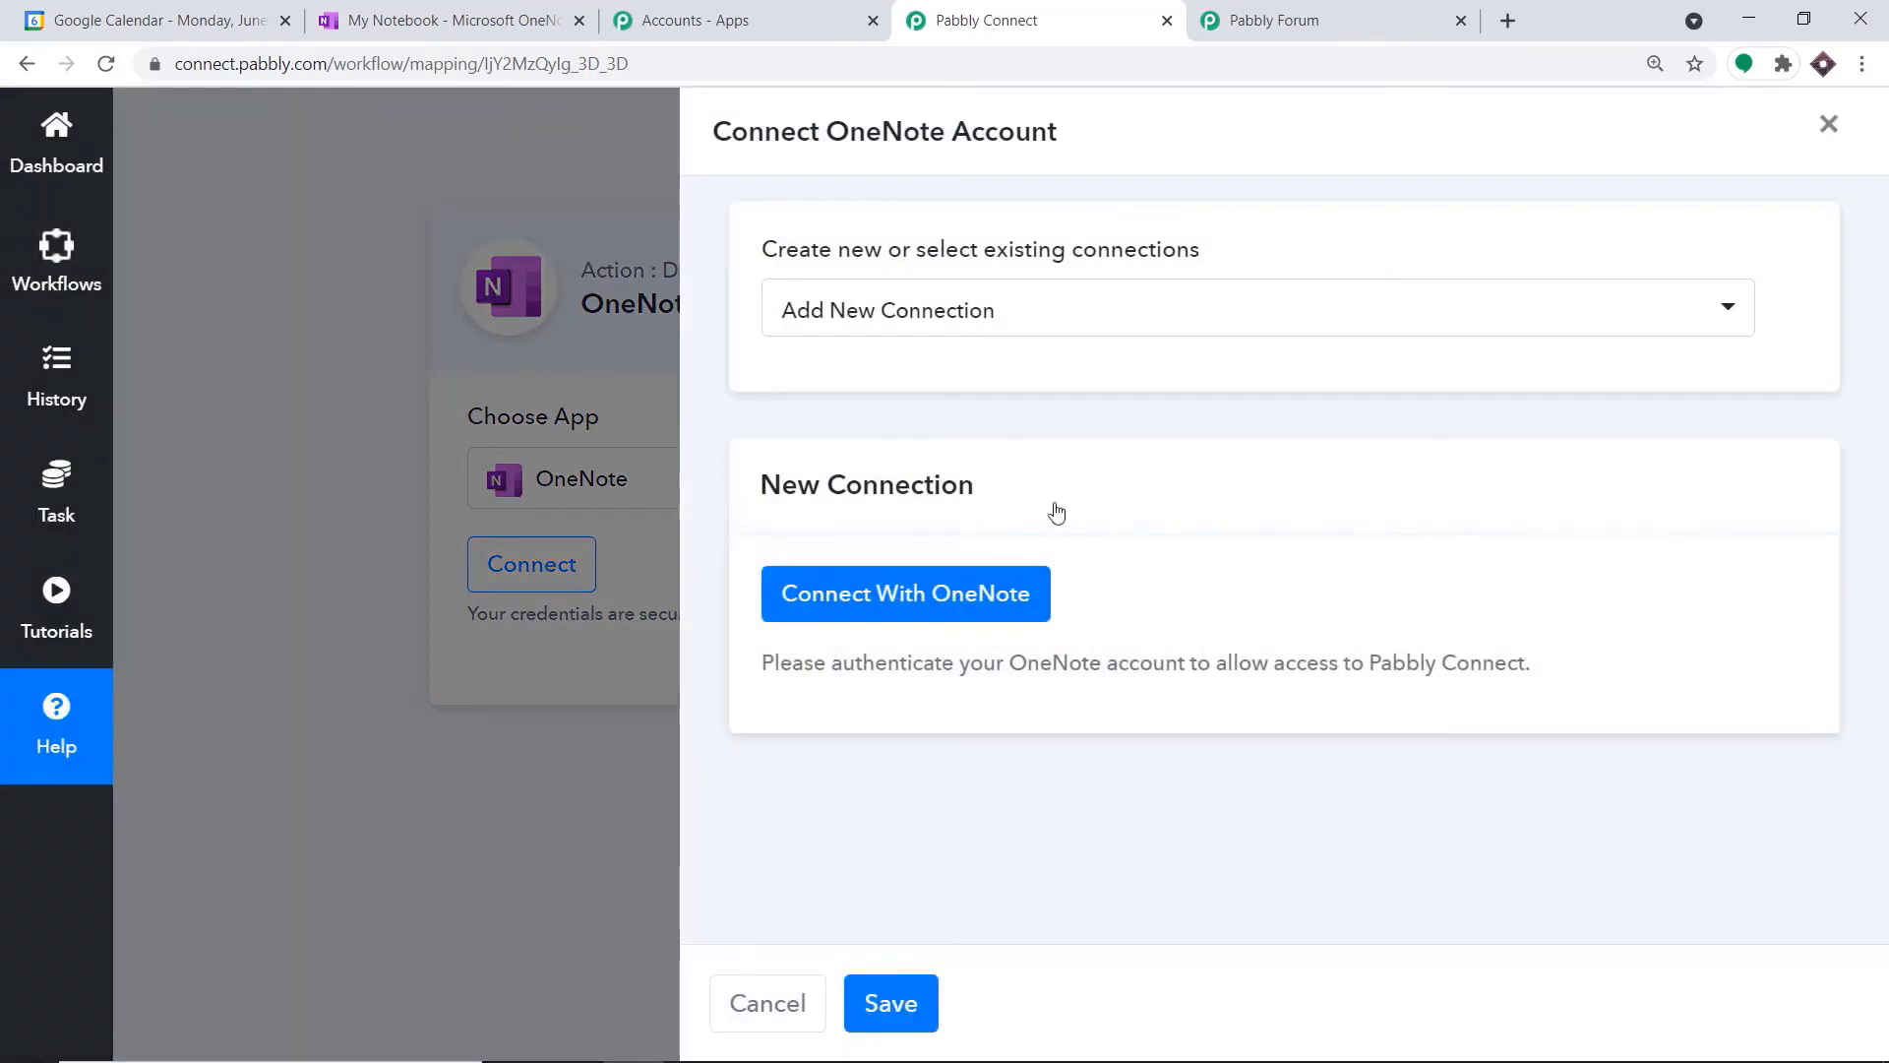
left_click(930, 590)
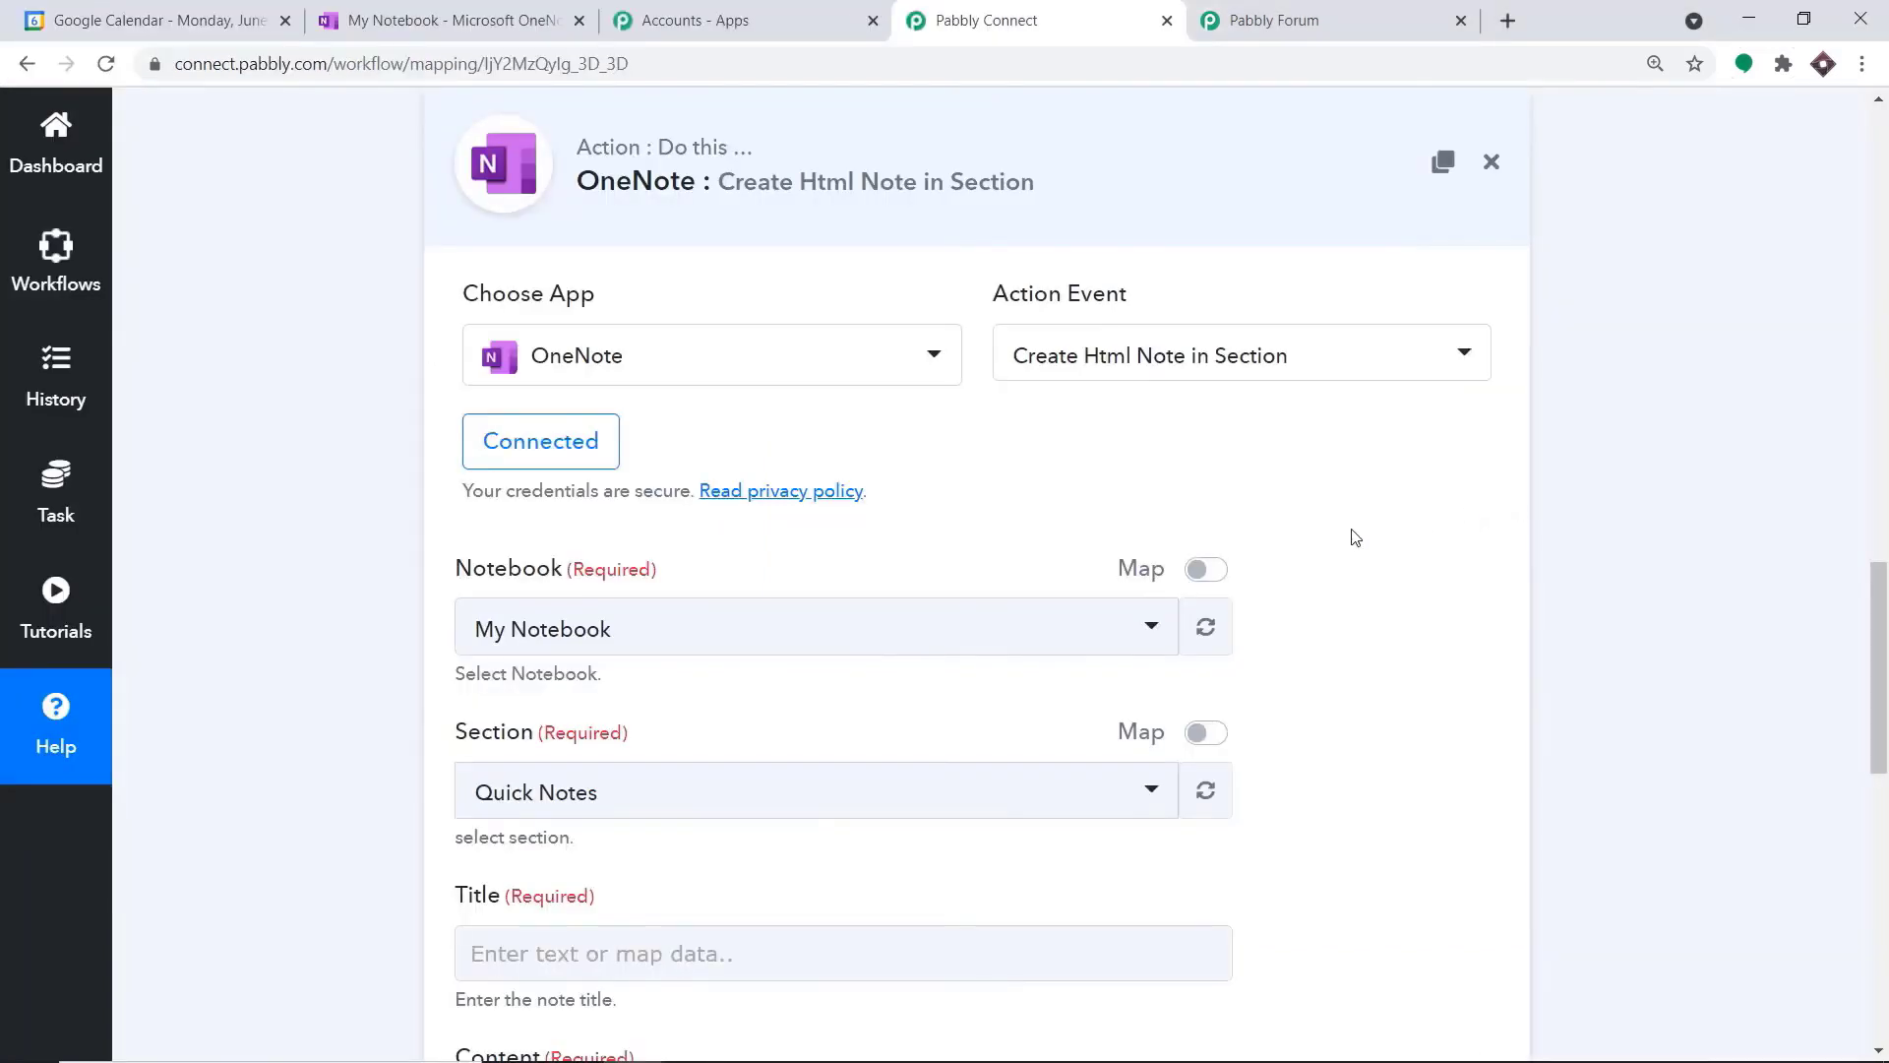
Compare the available notebooks with those in OneNote and choose My Notebook as the note's notebook
scroll(1354, 535, "down", 2)
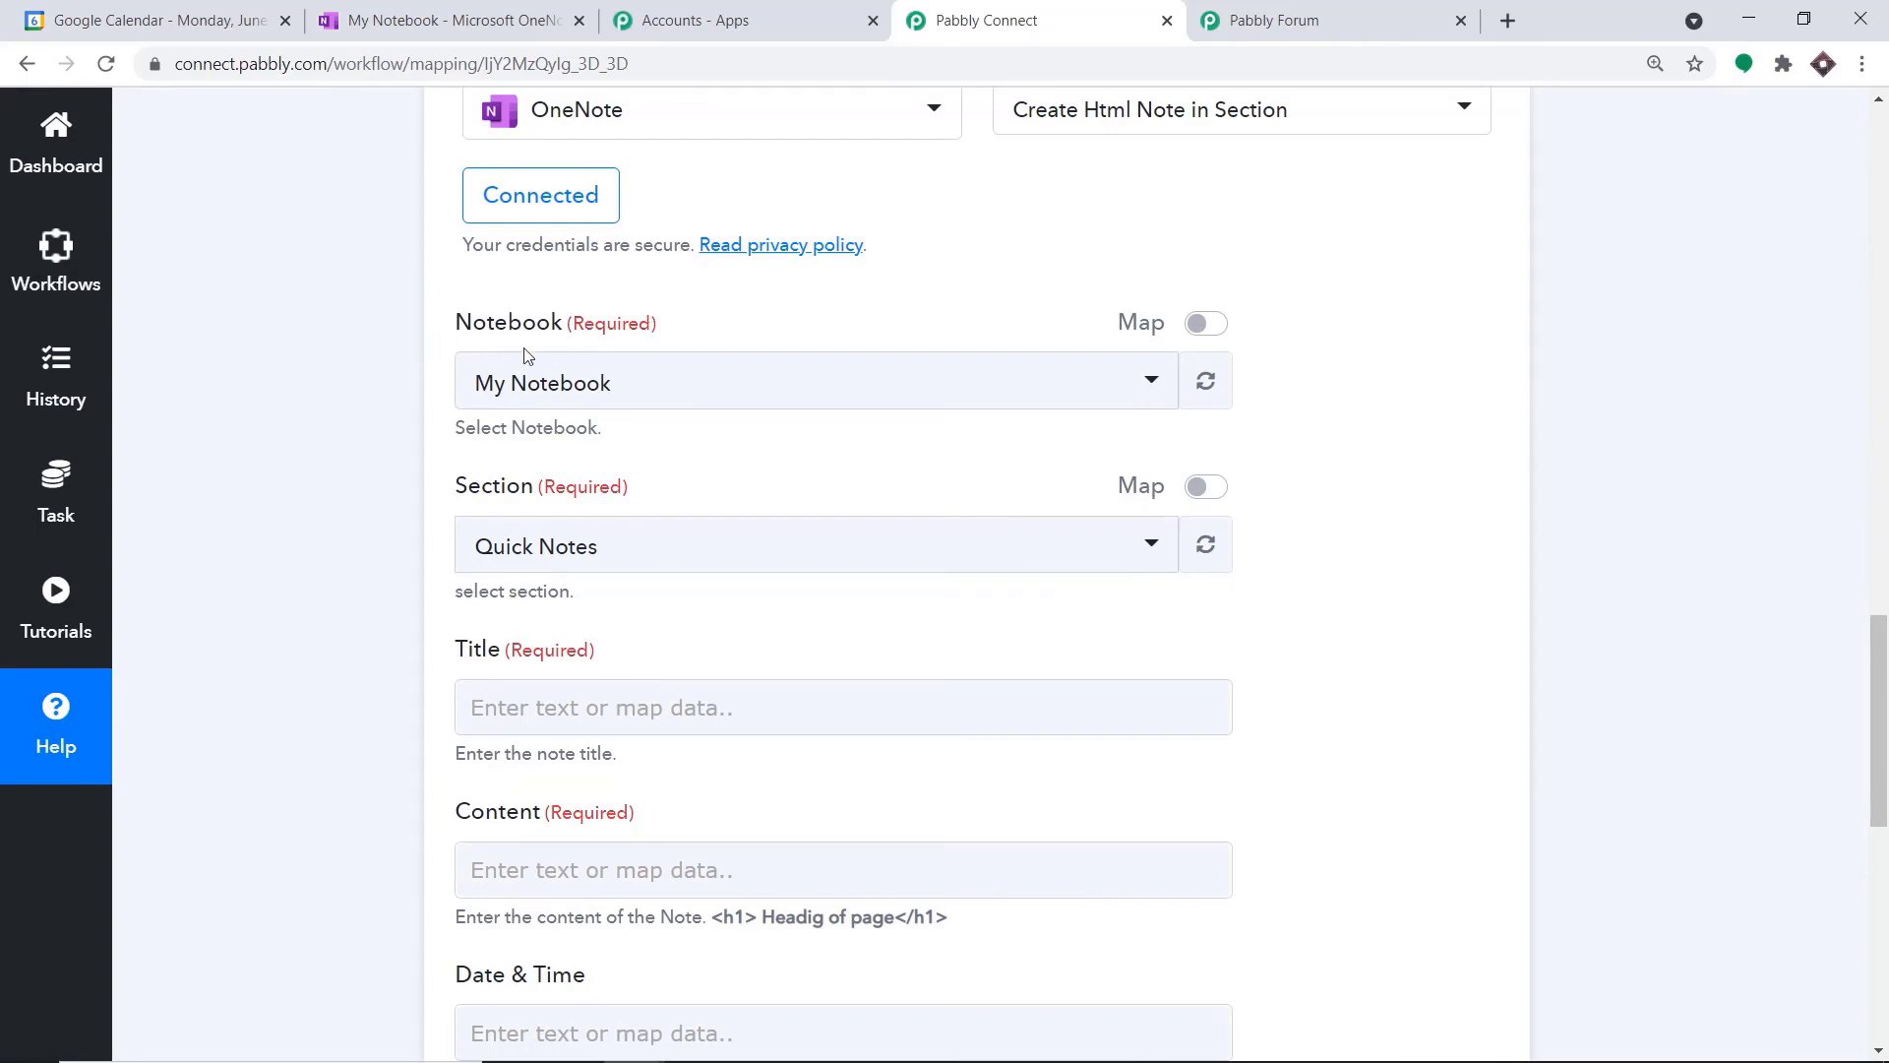
left_click(587, 391)
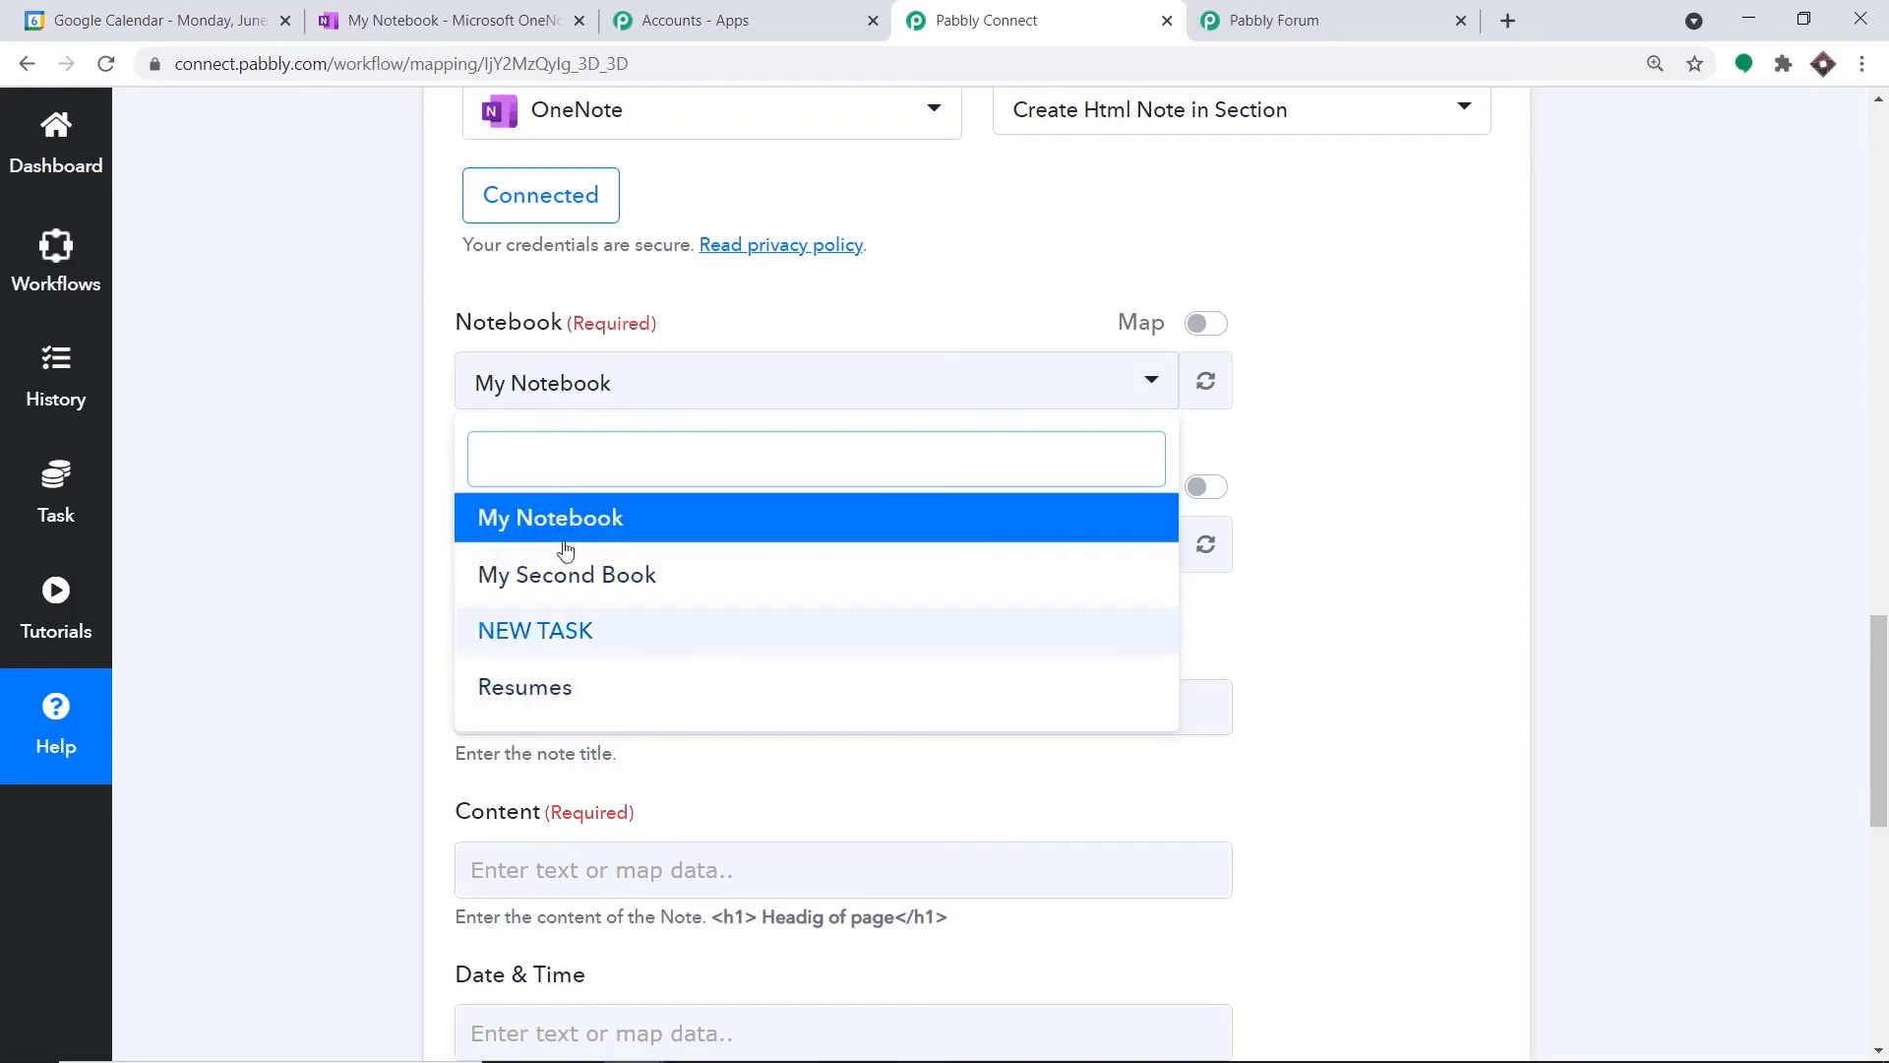
left_click(382, 19)
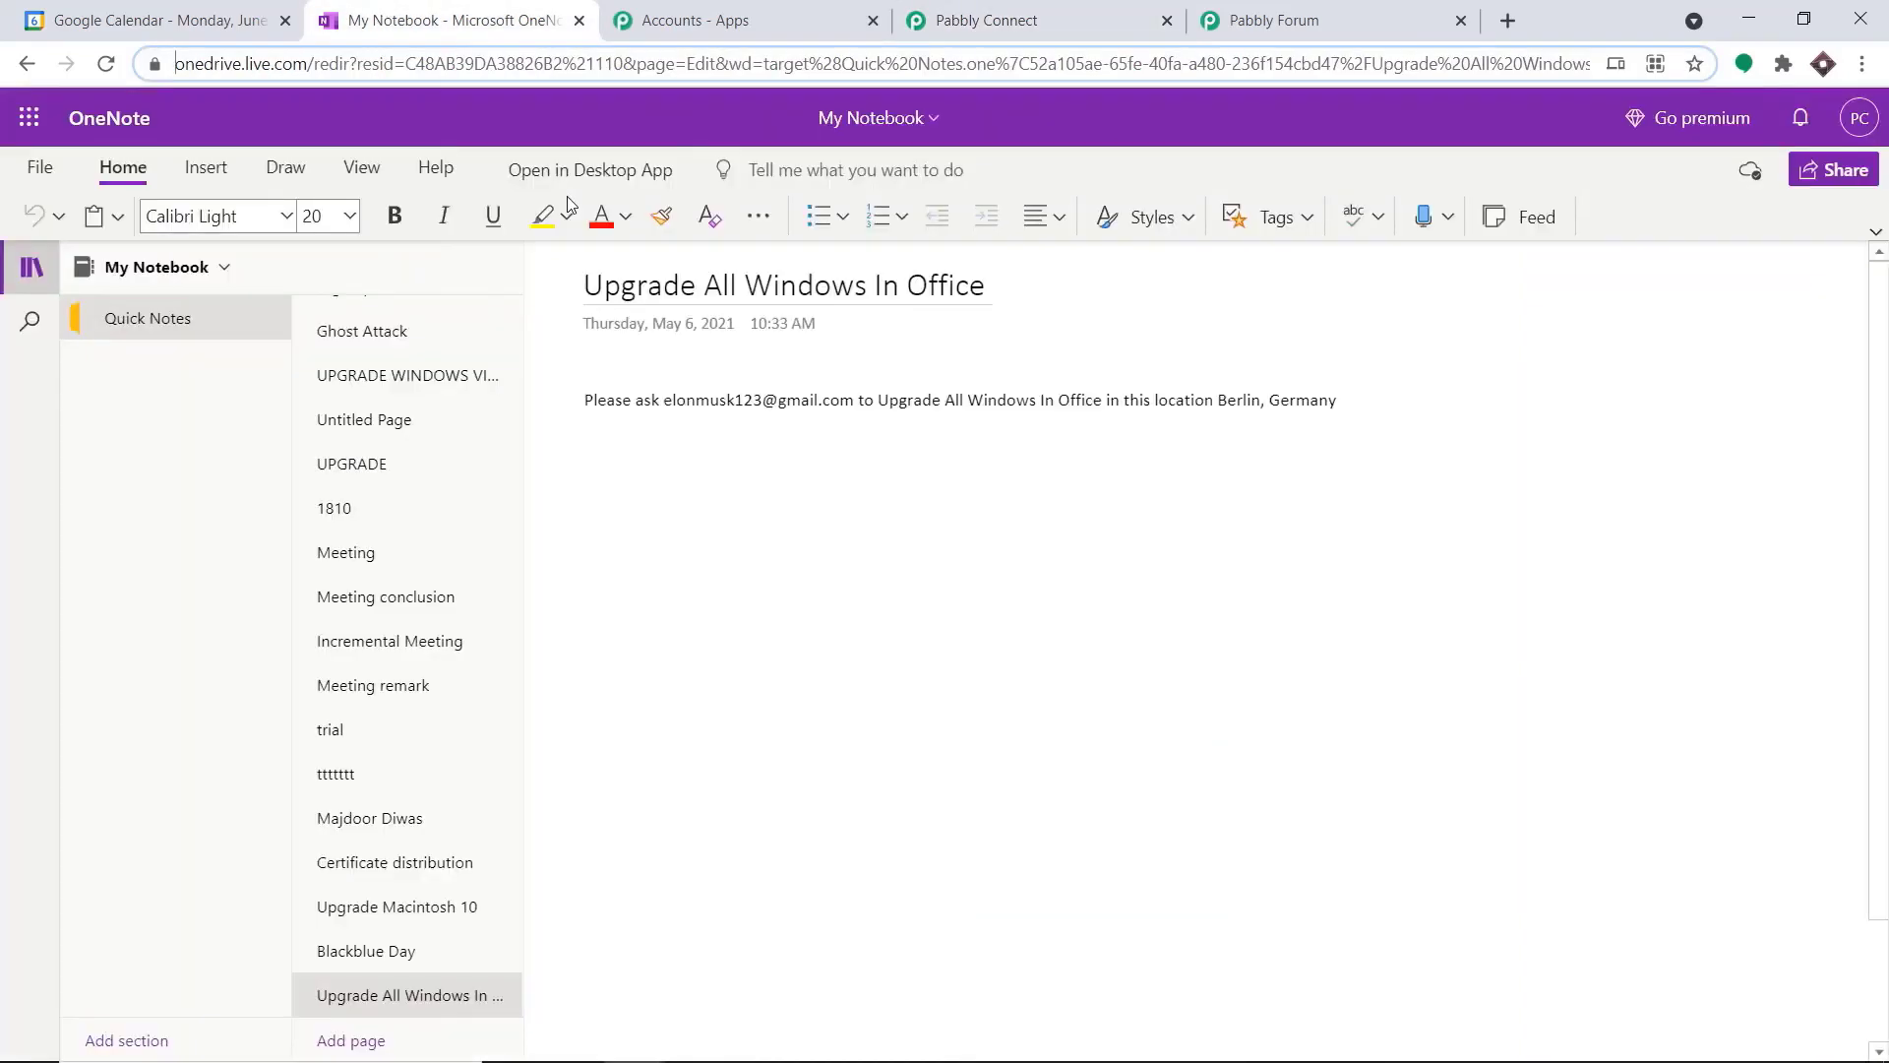
left_click(225, 269)
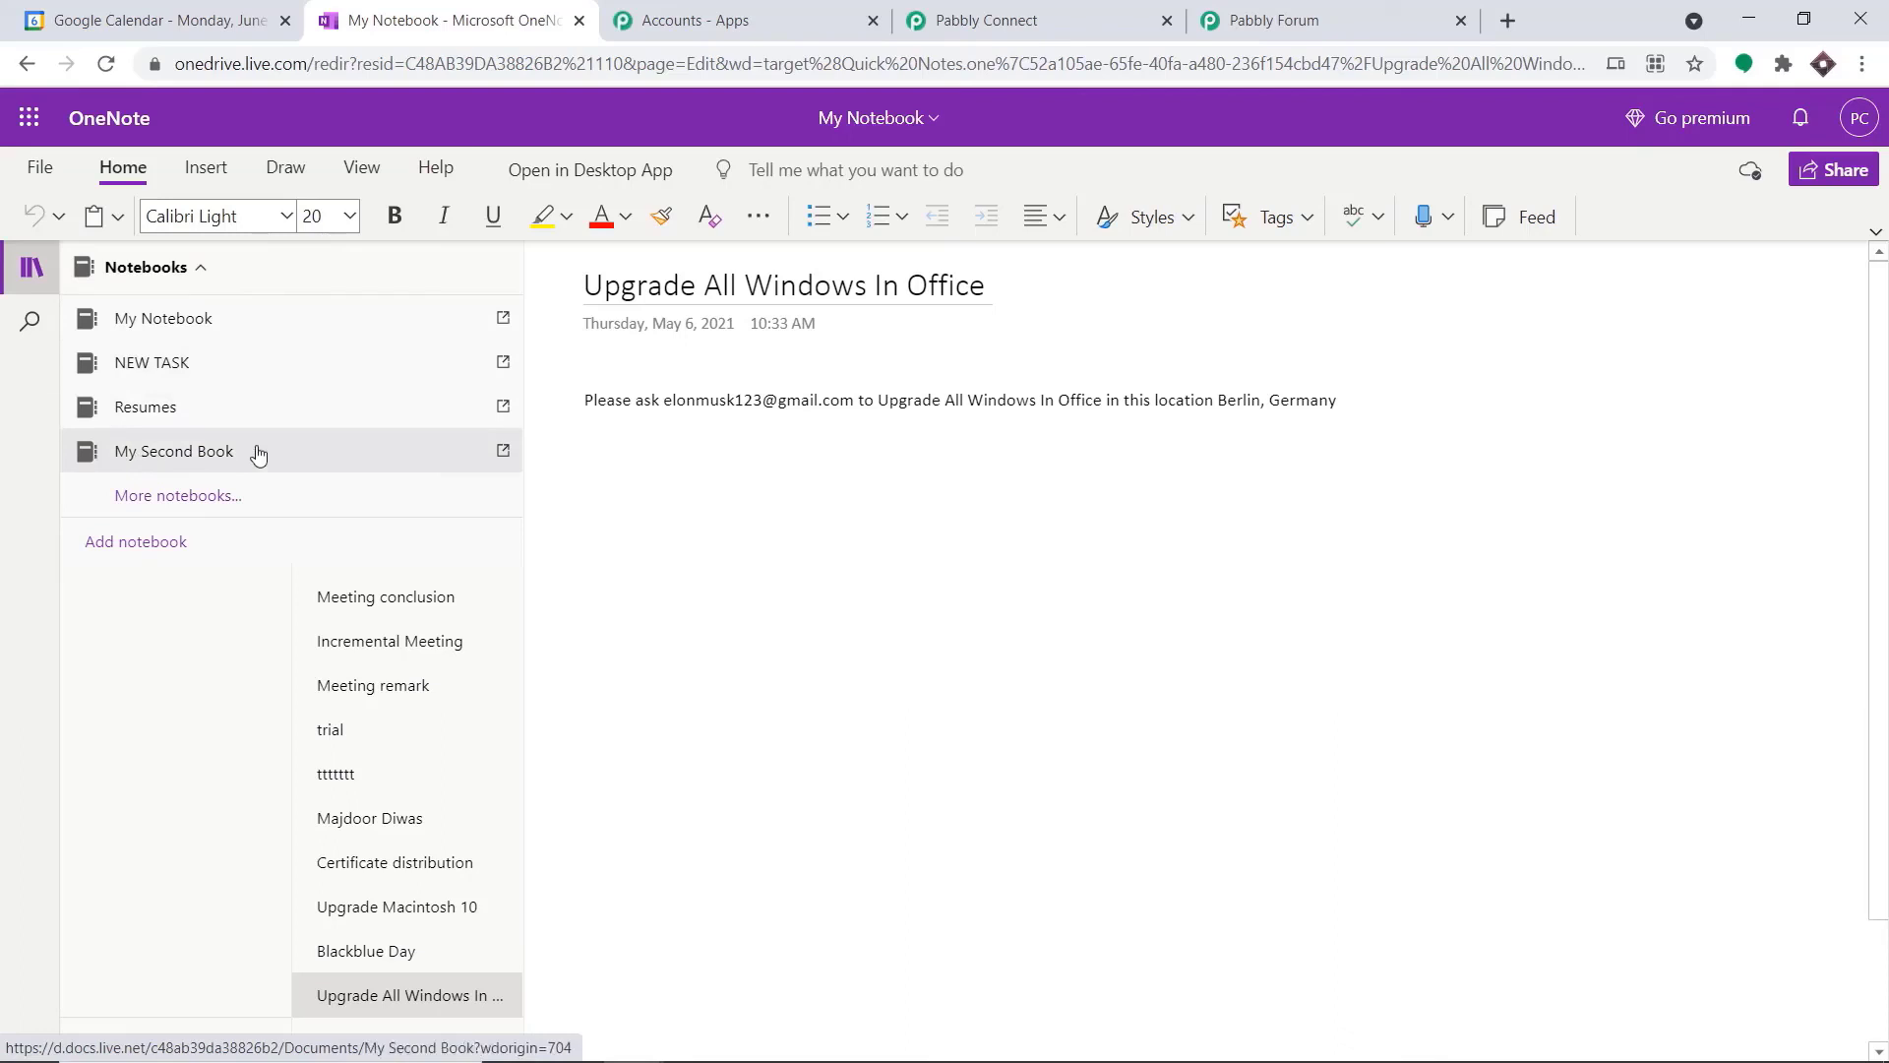
left_click(1053, 12)
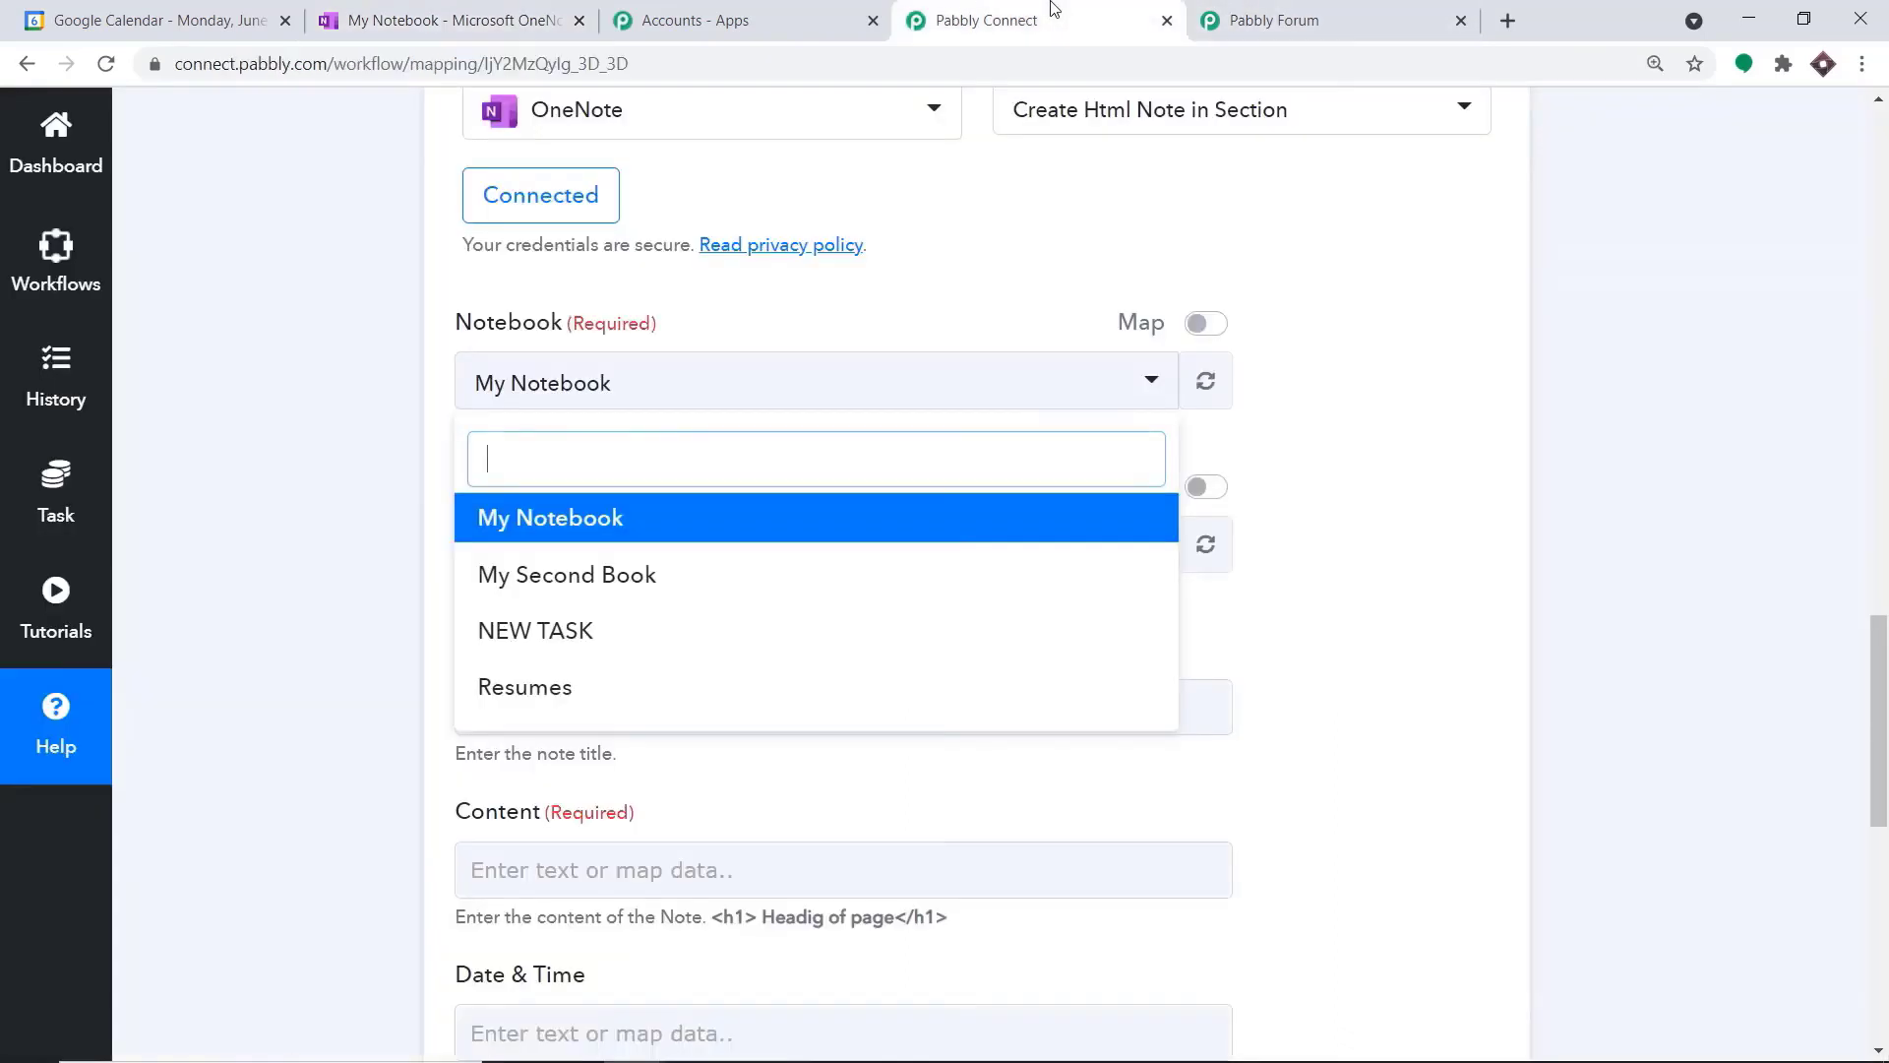
left_click(492, 518)
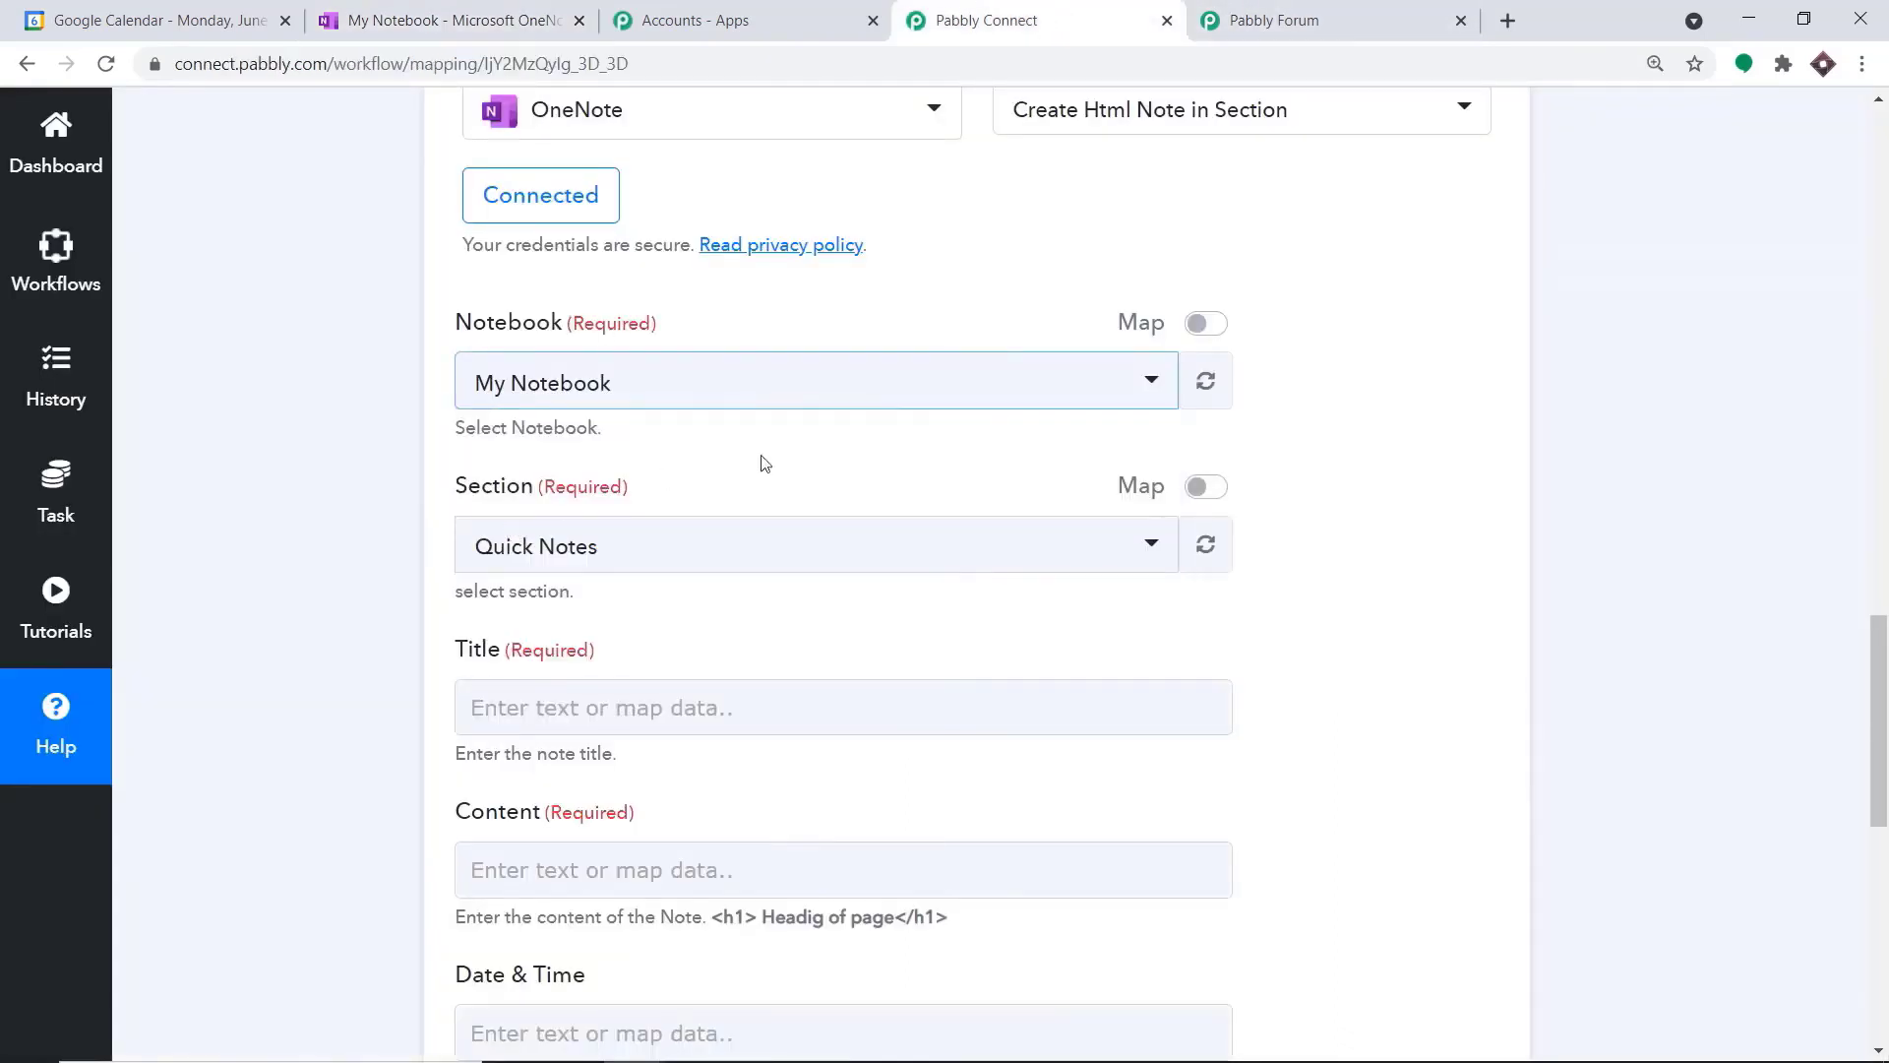
Choose Quick Notes as the notebook section for the note
scroll(943, 384, "down", 1)
scroll(943, 383, "down", 2)
left_click(599, 300)
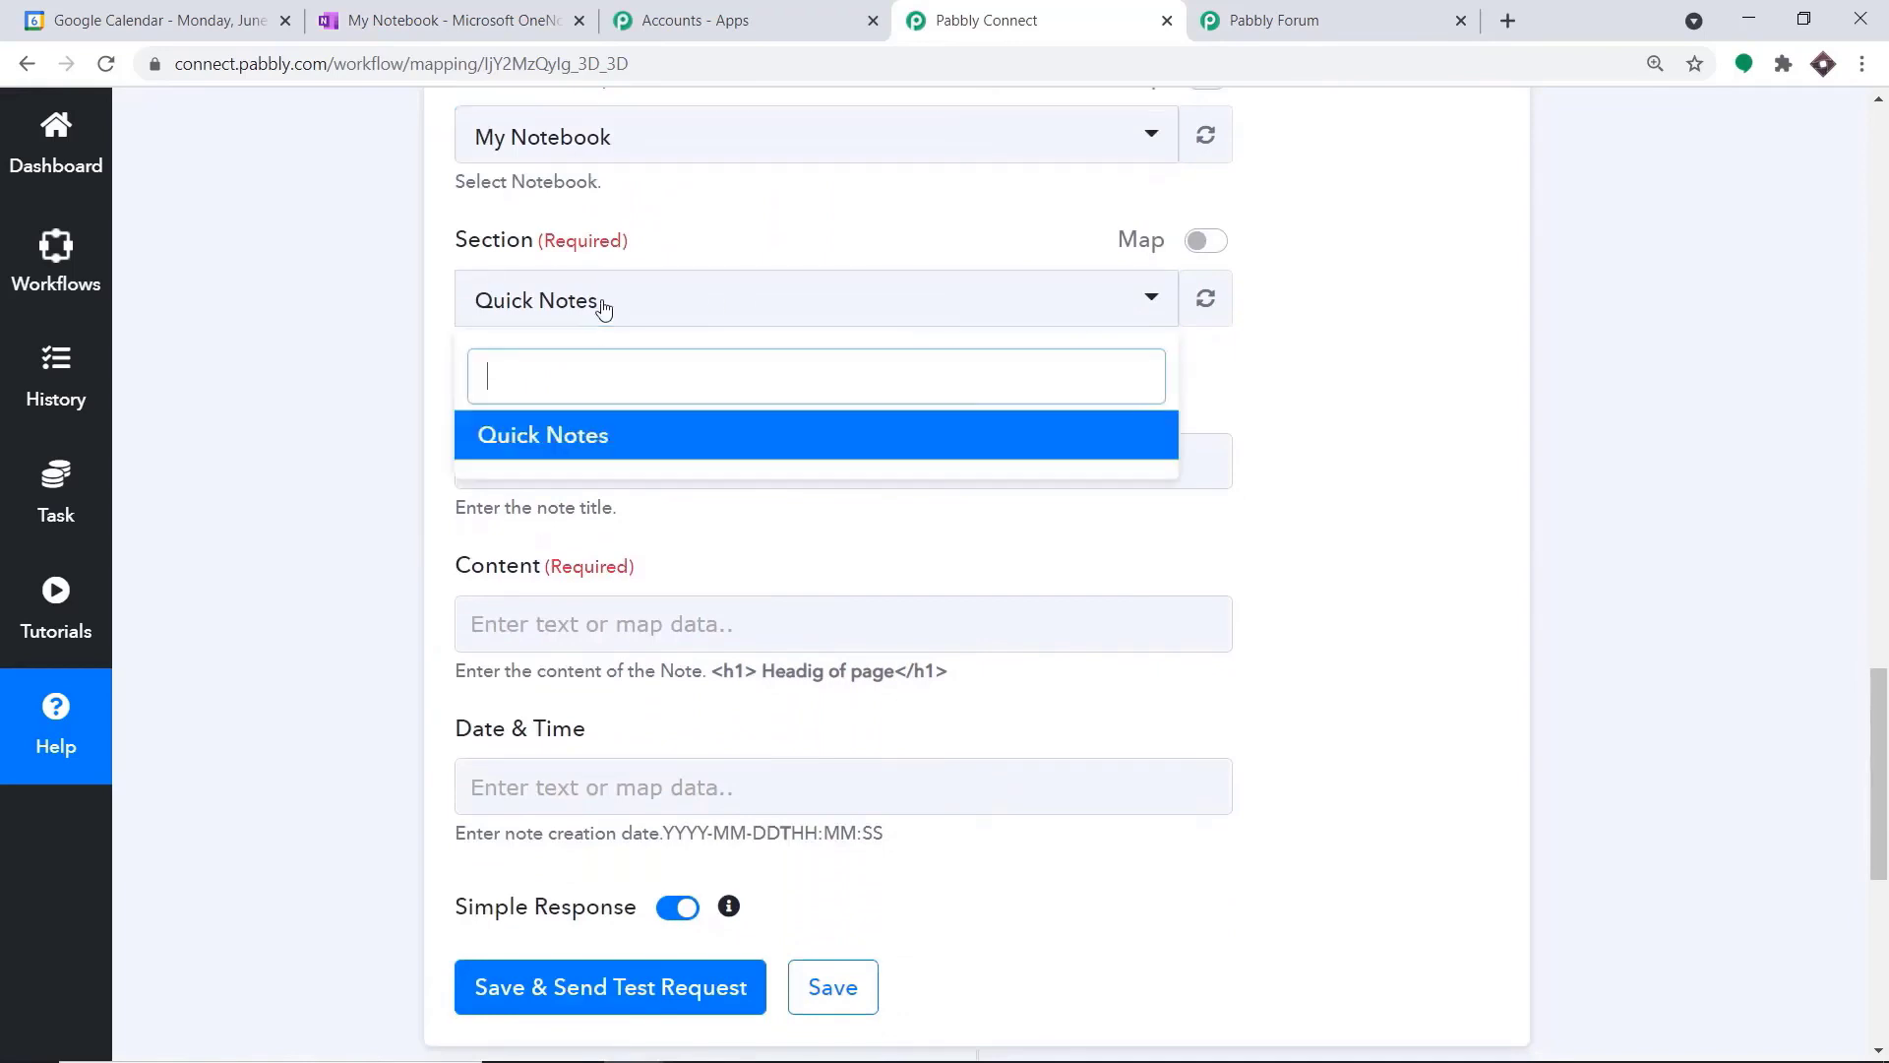
left_click(611, 438)
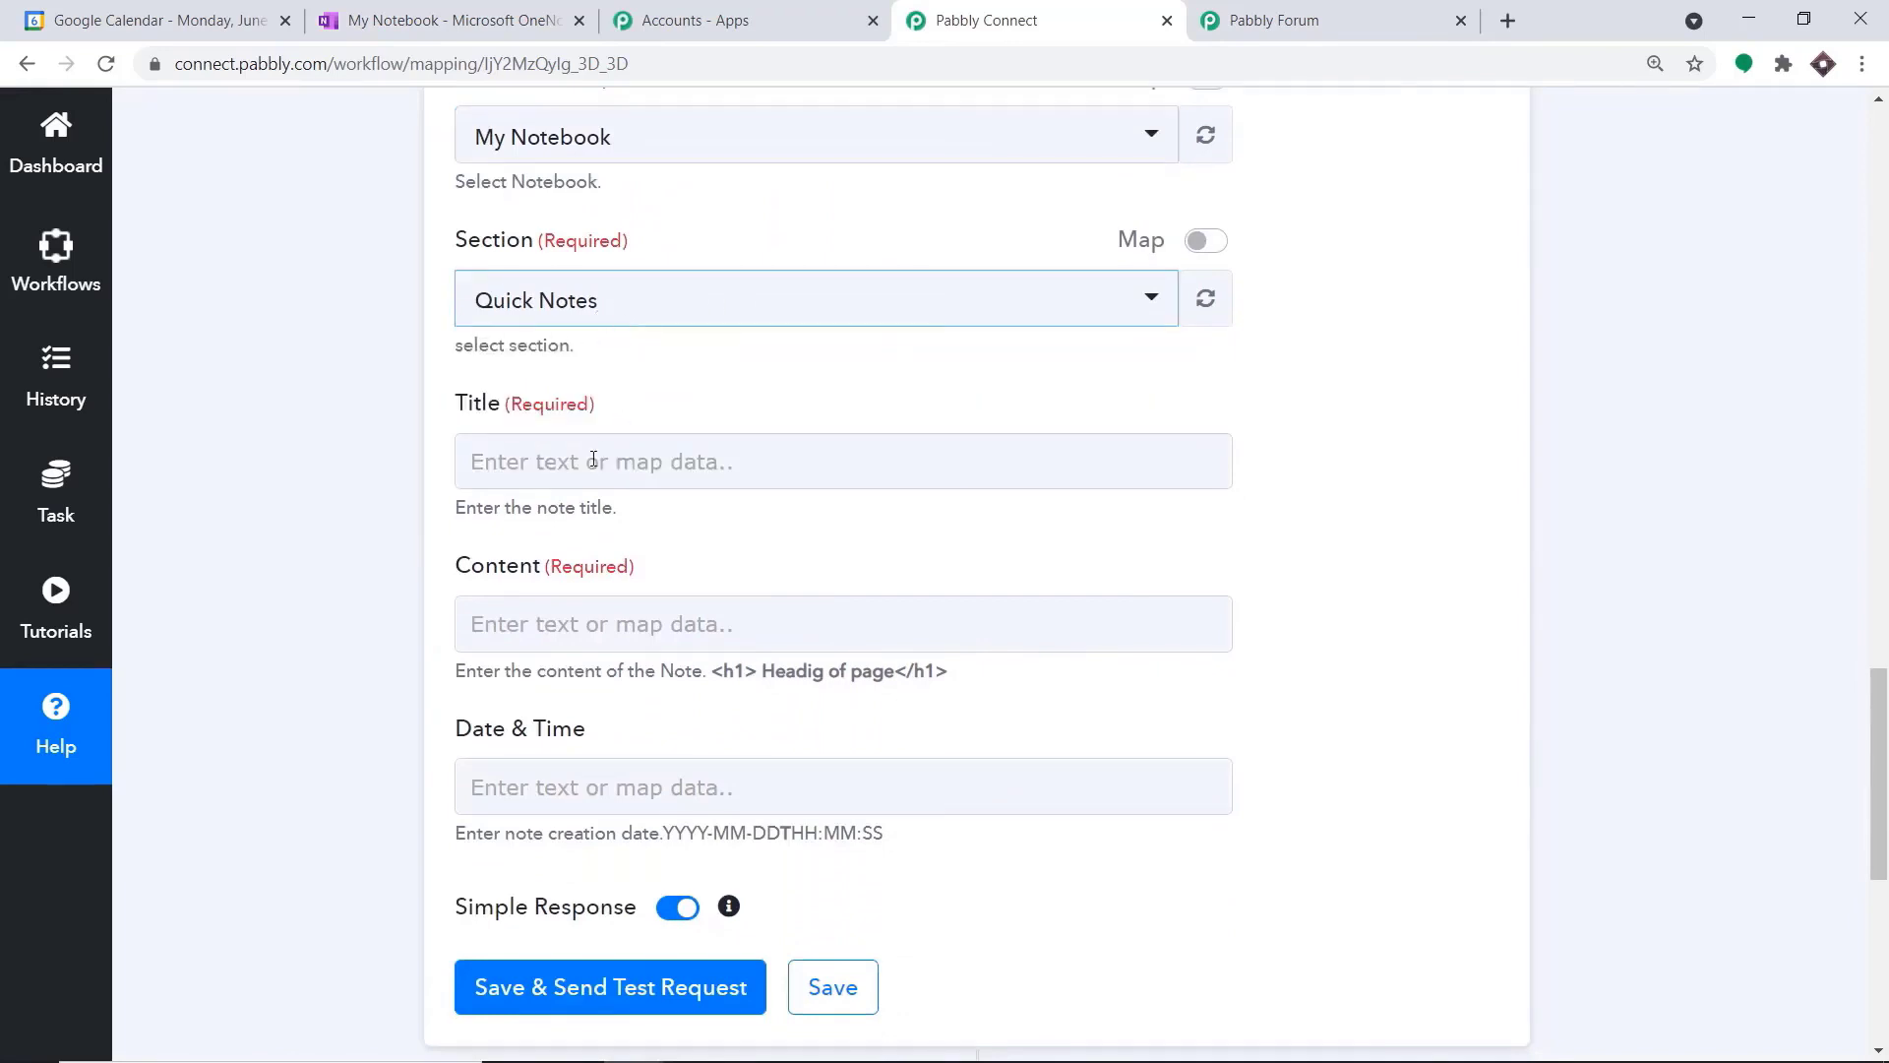
Map the note's title to the summary from the Google Calendar New Event data
left_click(593, 460)
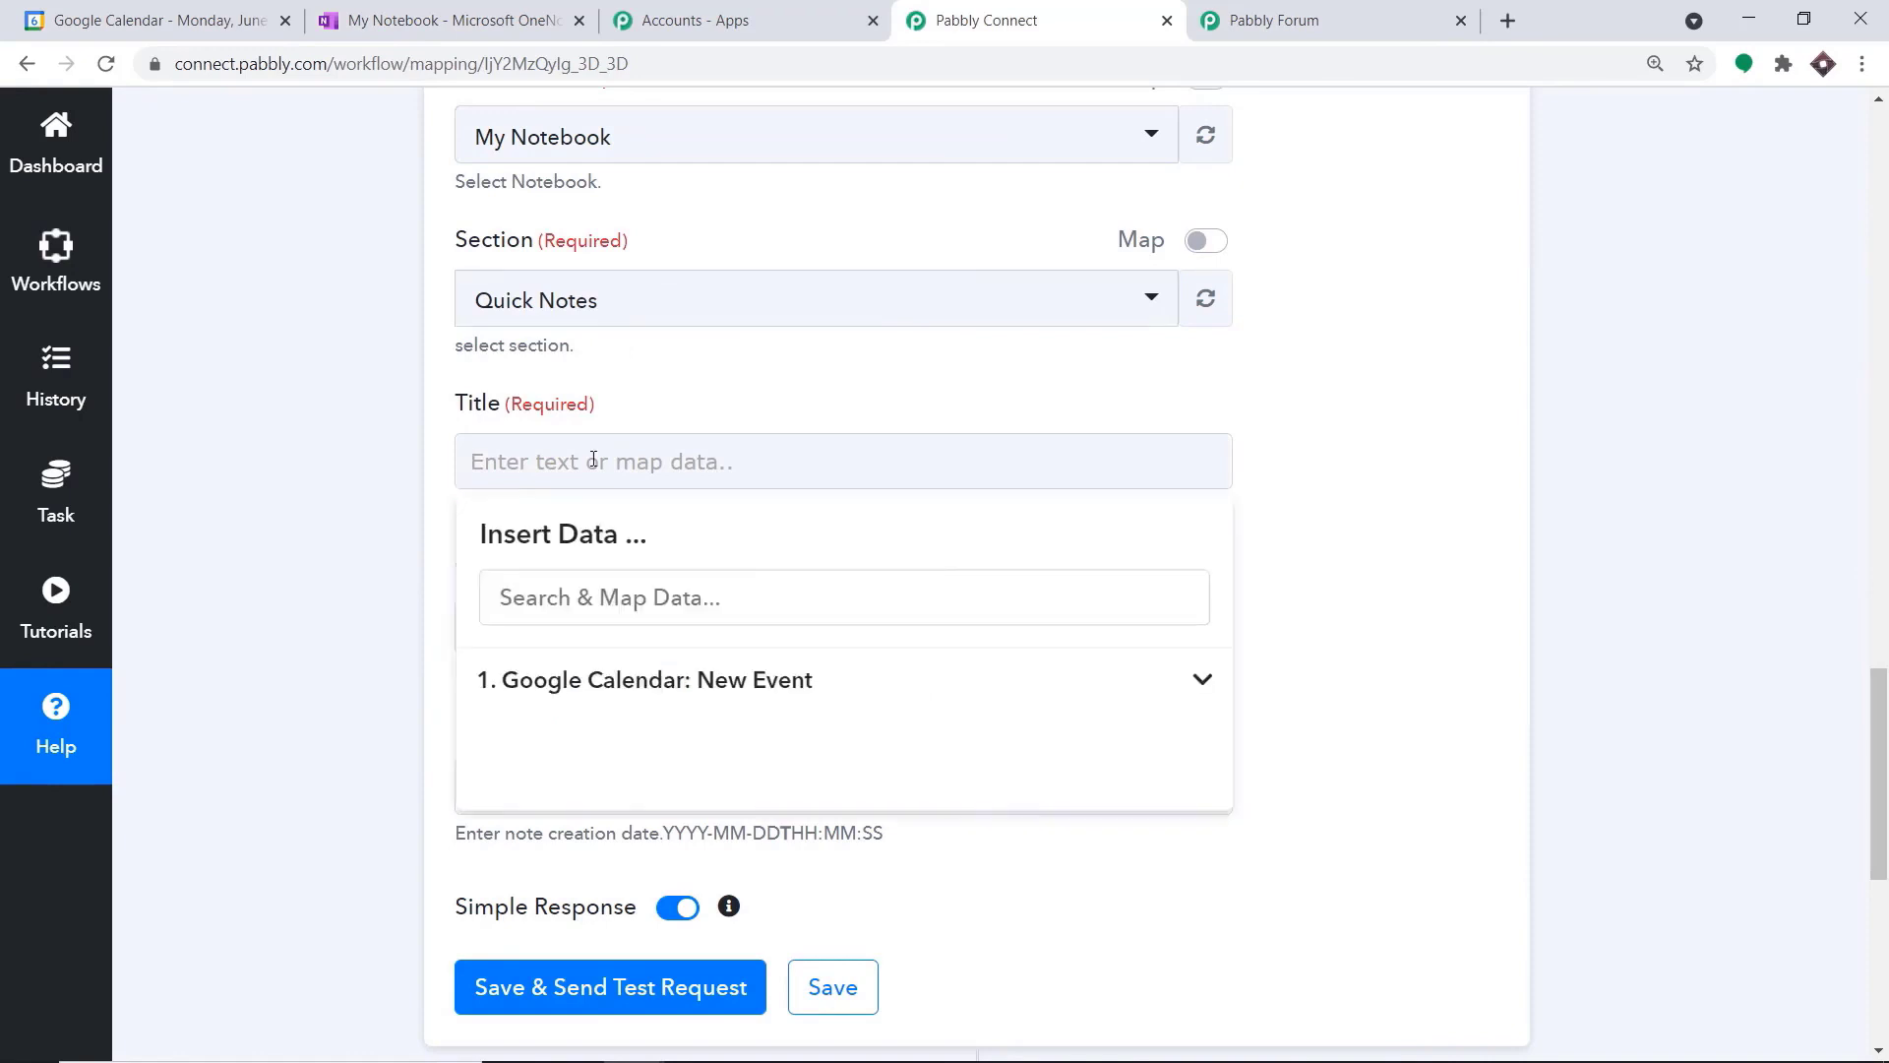
left_click(654, 679)
scroll(886, 751, "down", 3)
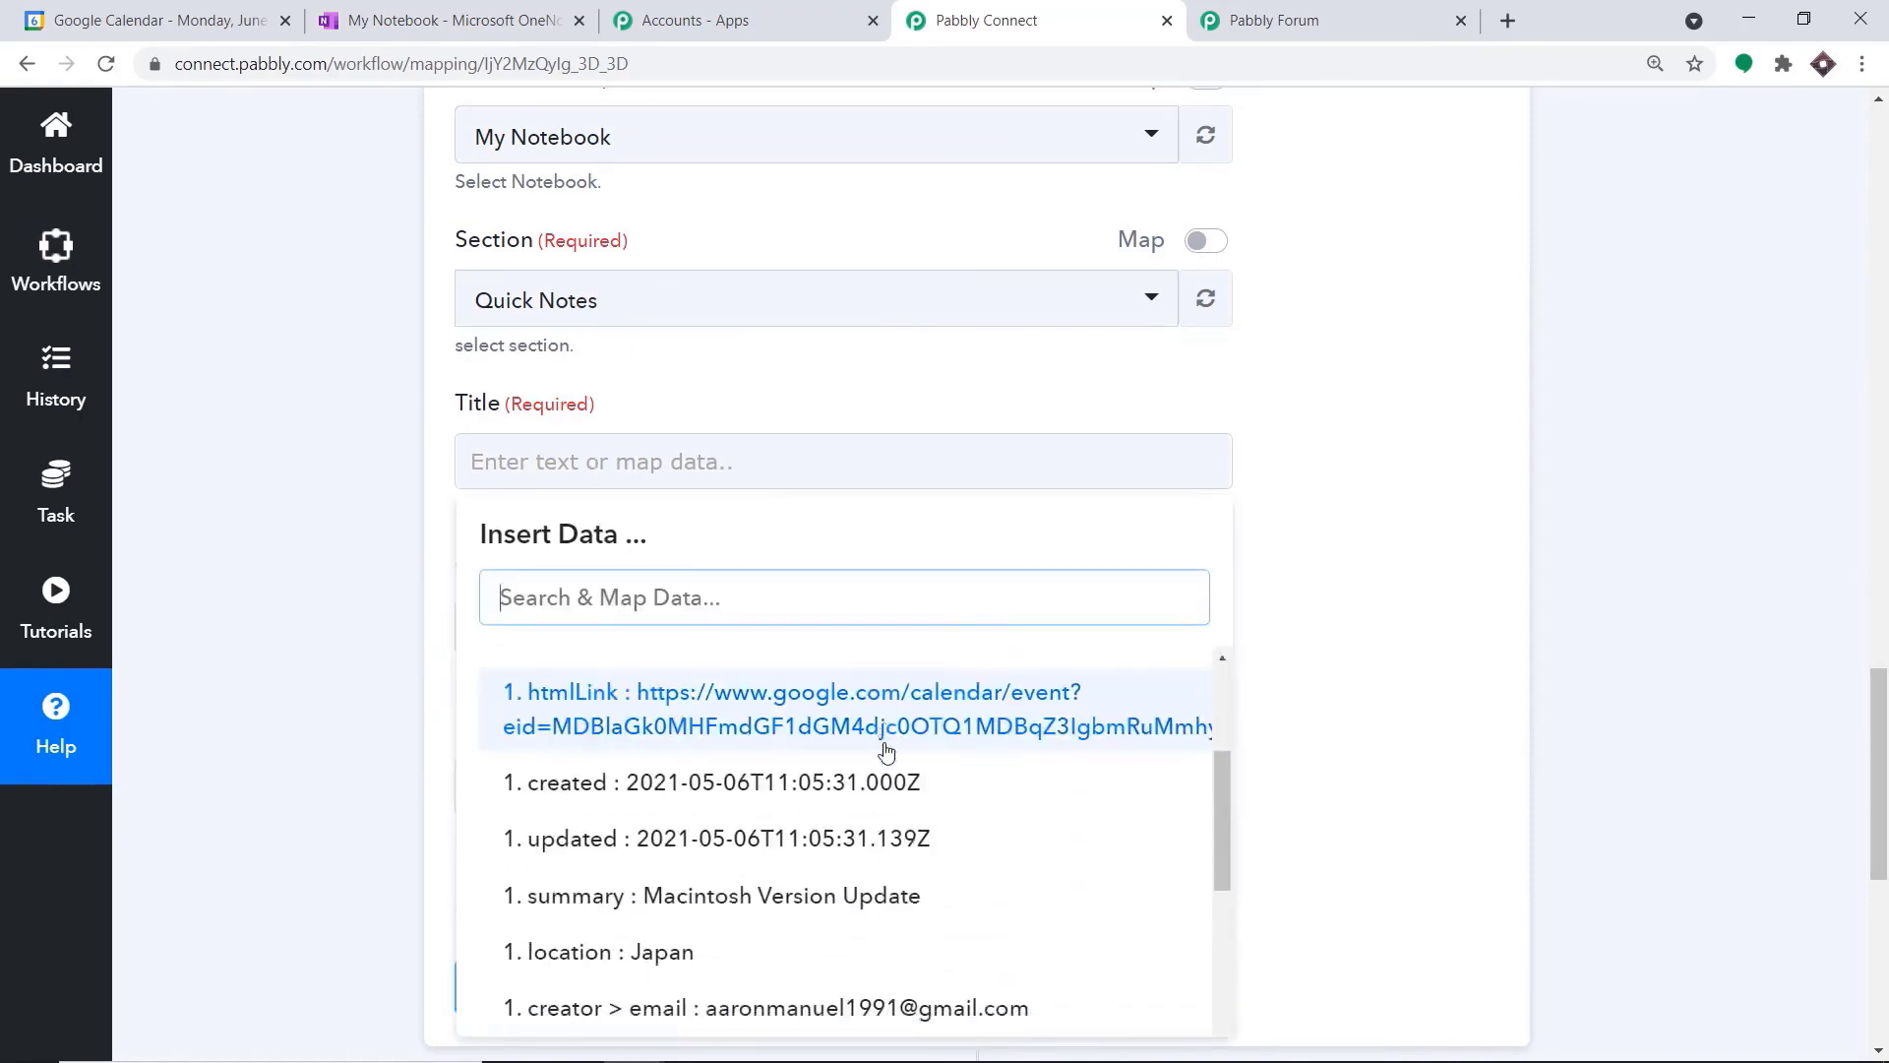
scroll(886, 751, "down", 1)
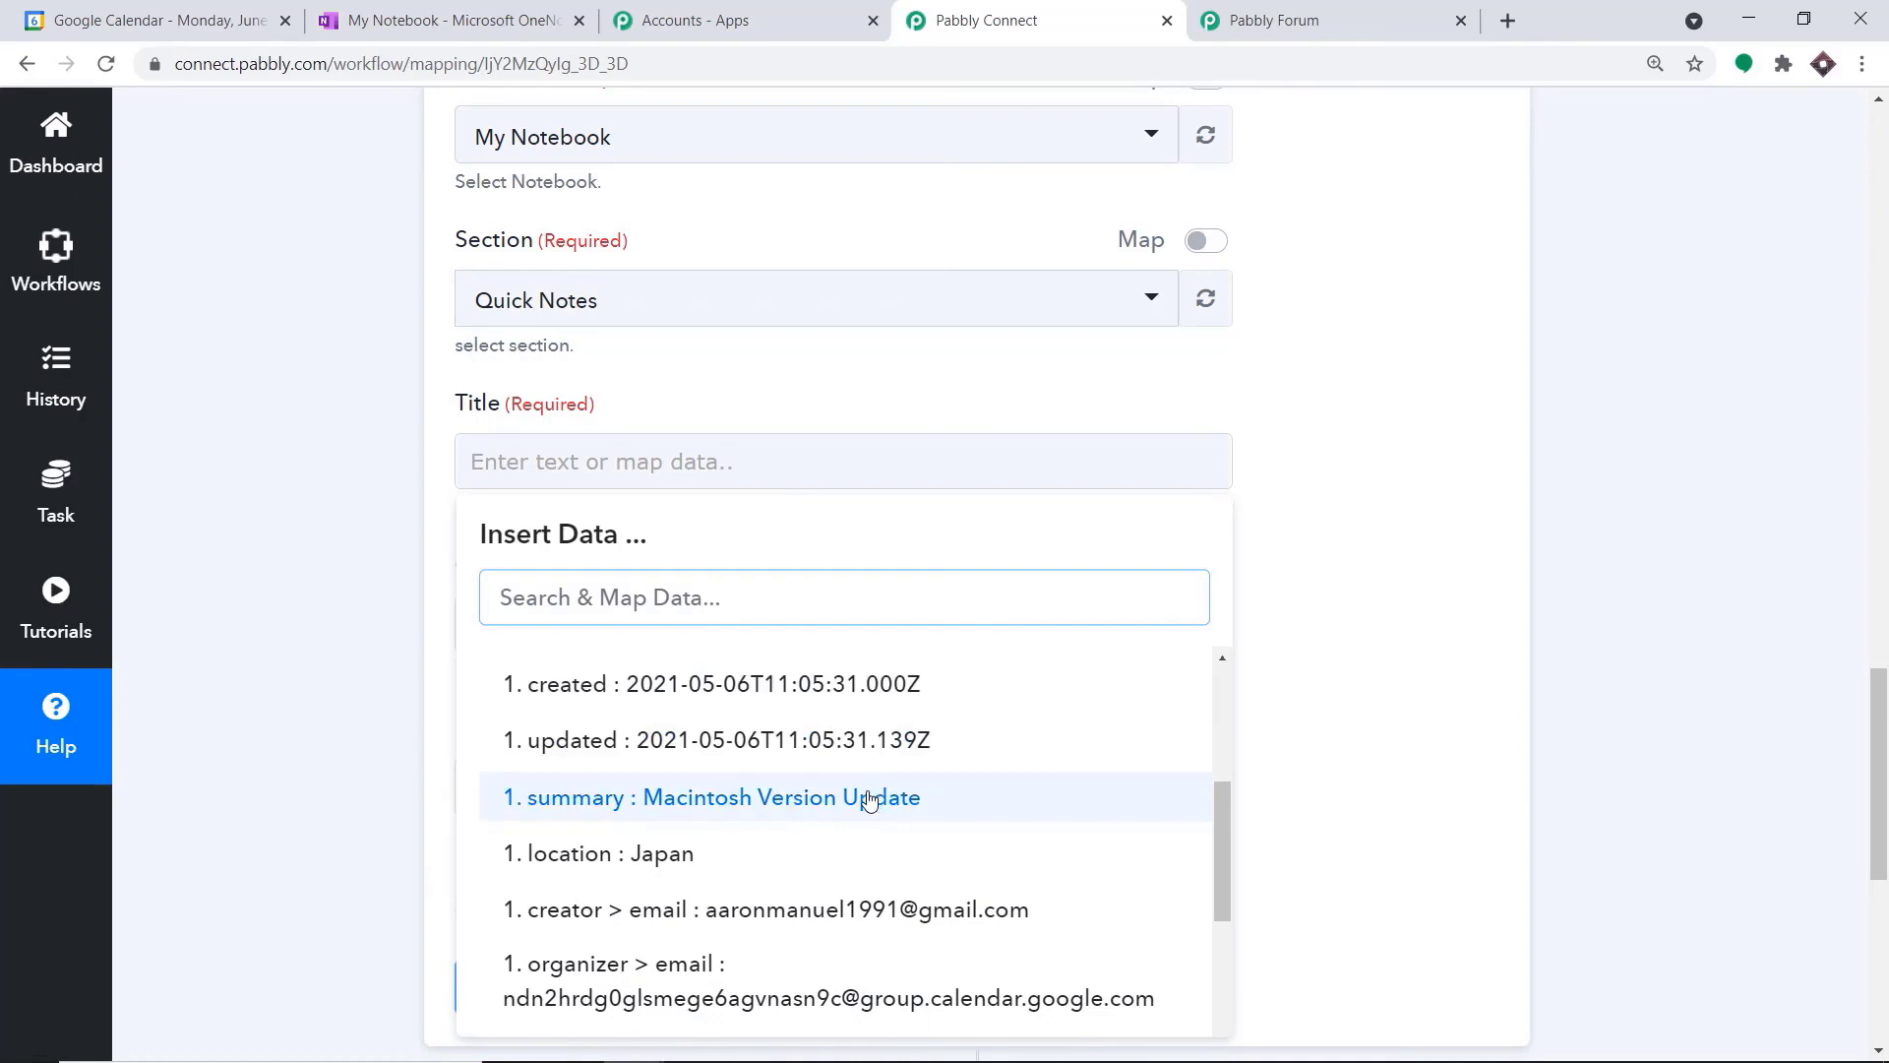
left_click(869, 797)
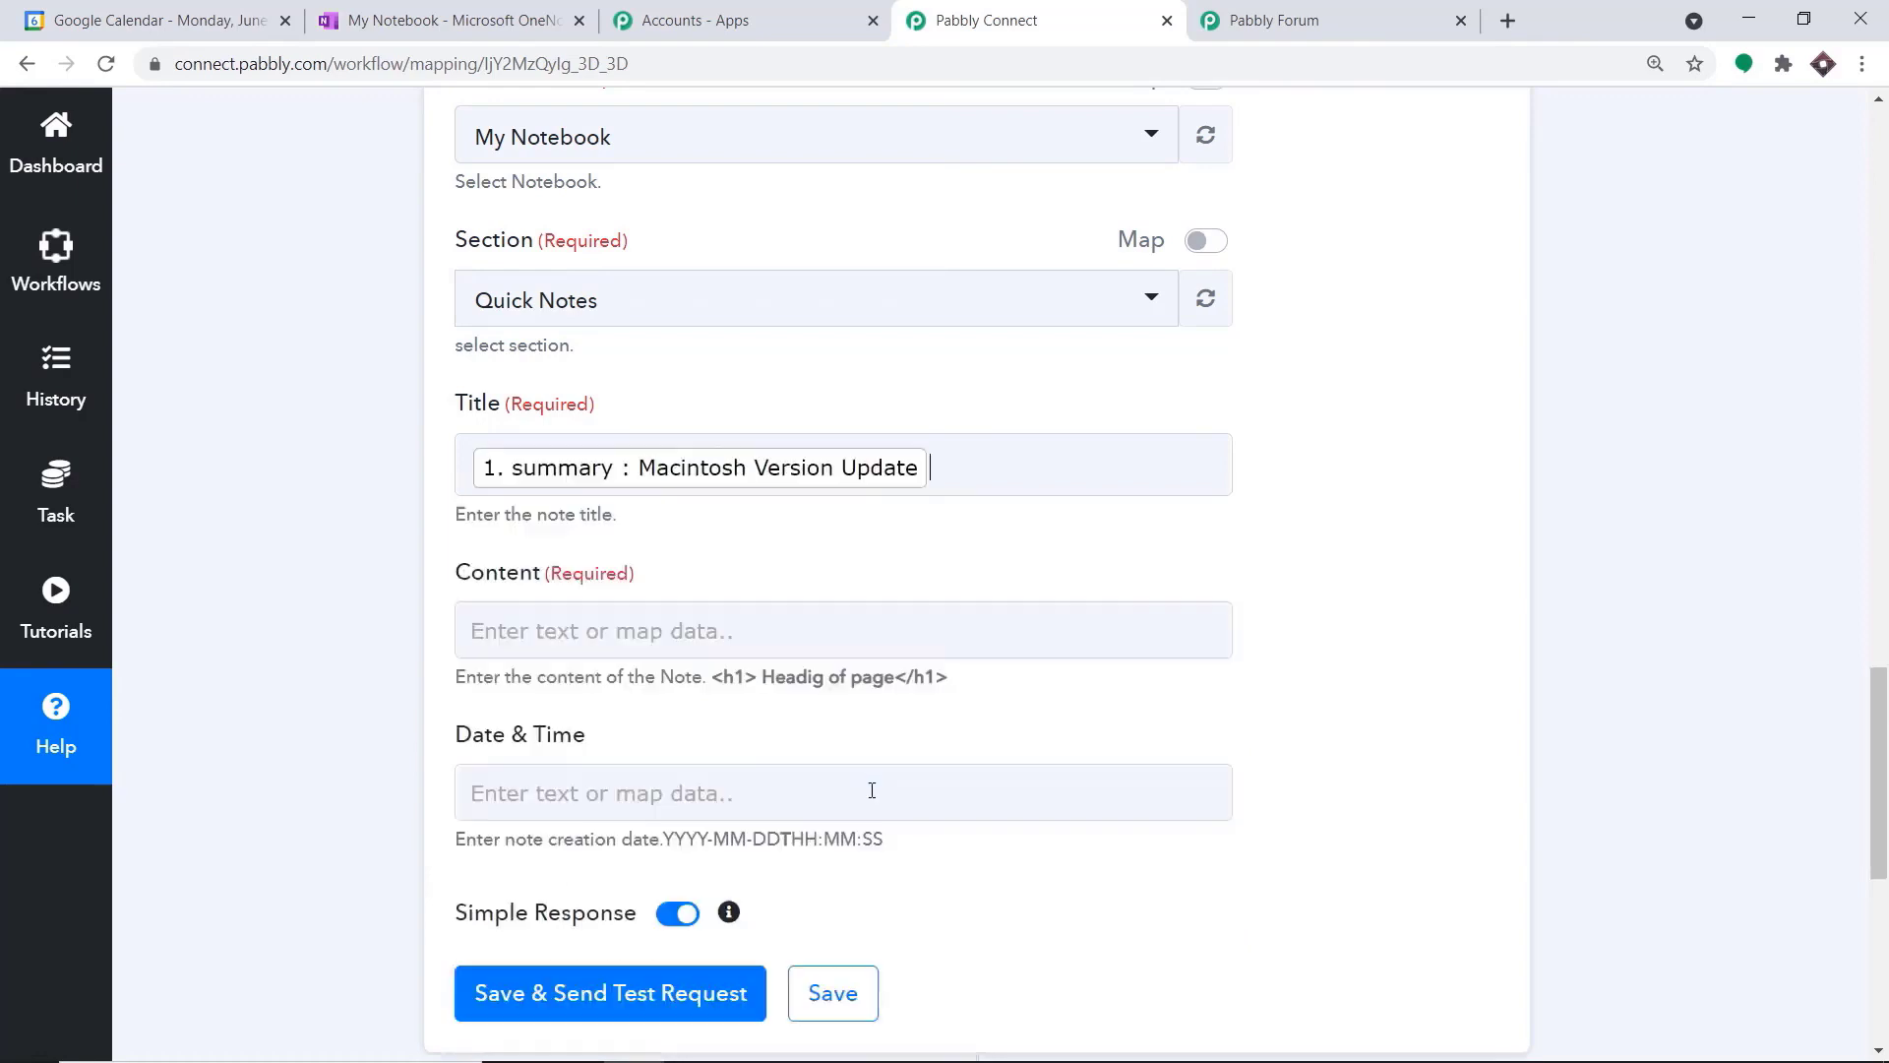
left_click(1426, 371)
Open the Content field for mapping and expand the Google Calendar New Event data
scroll(1070, 395, "down", 3)
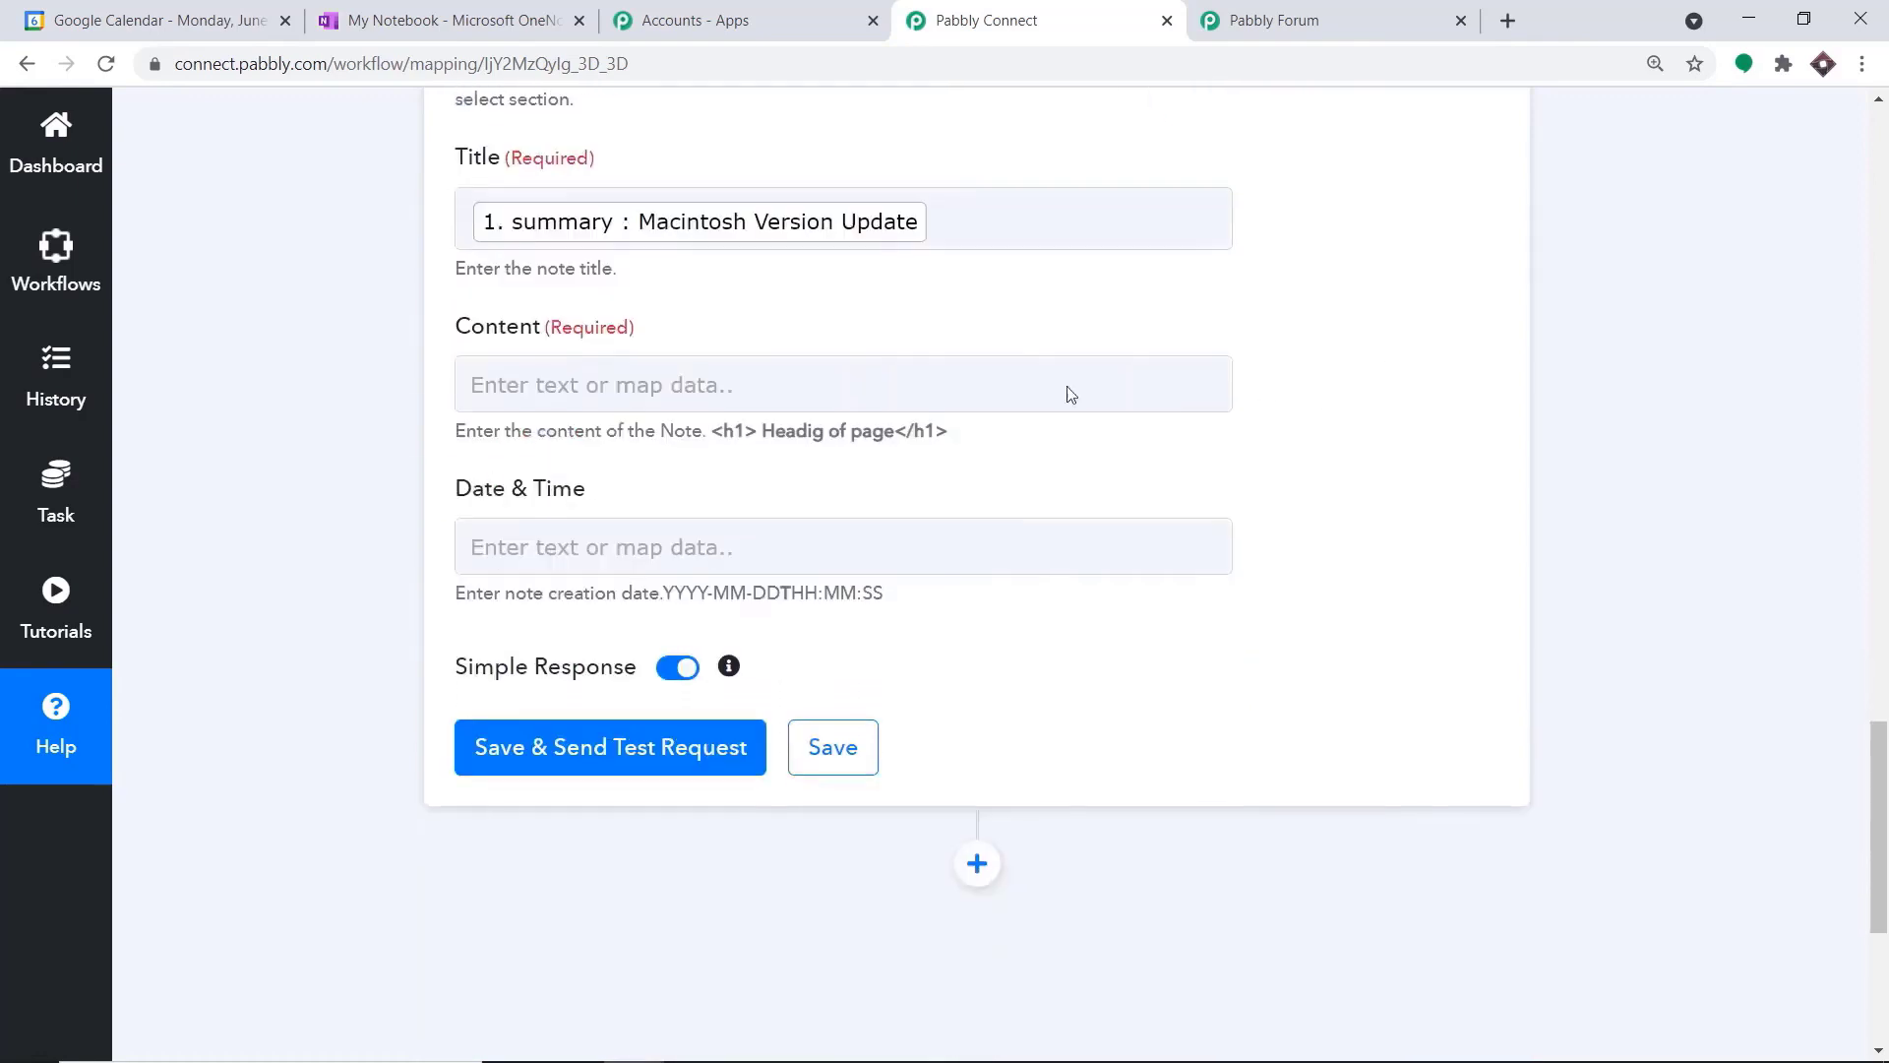
left_click(768, 384)
left_click(747, 602)
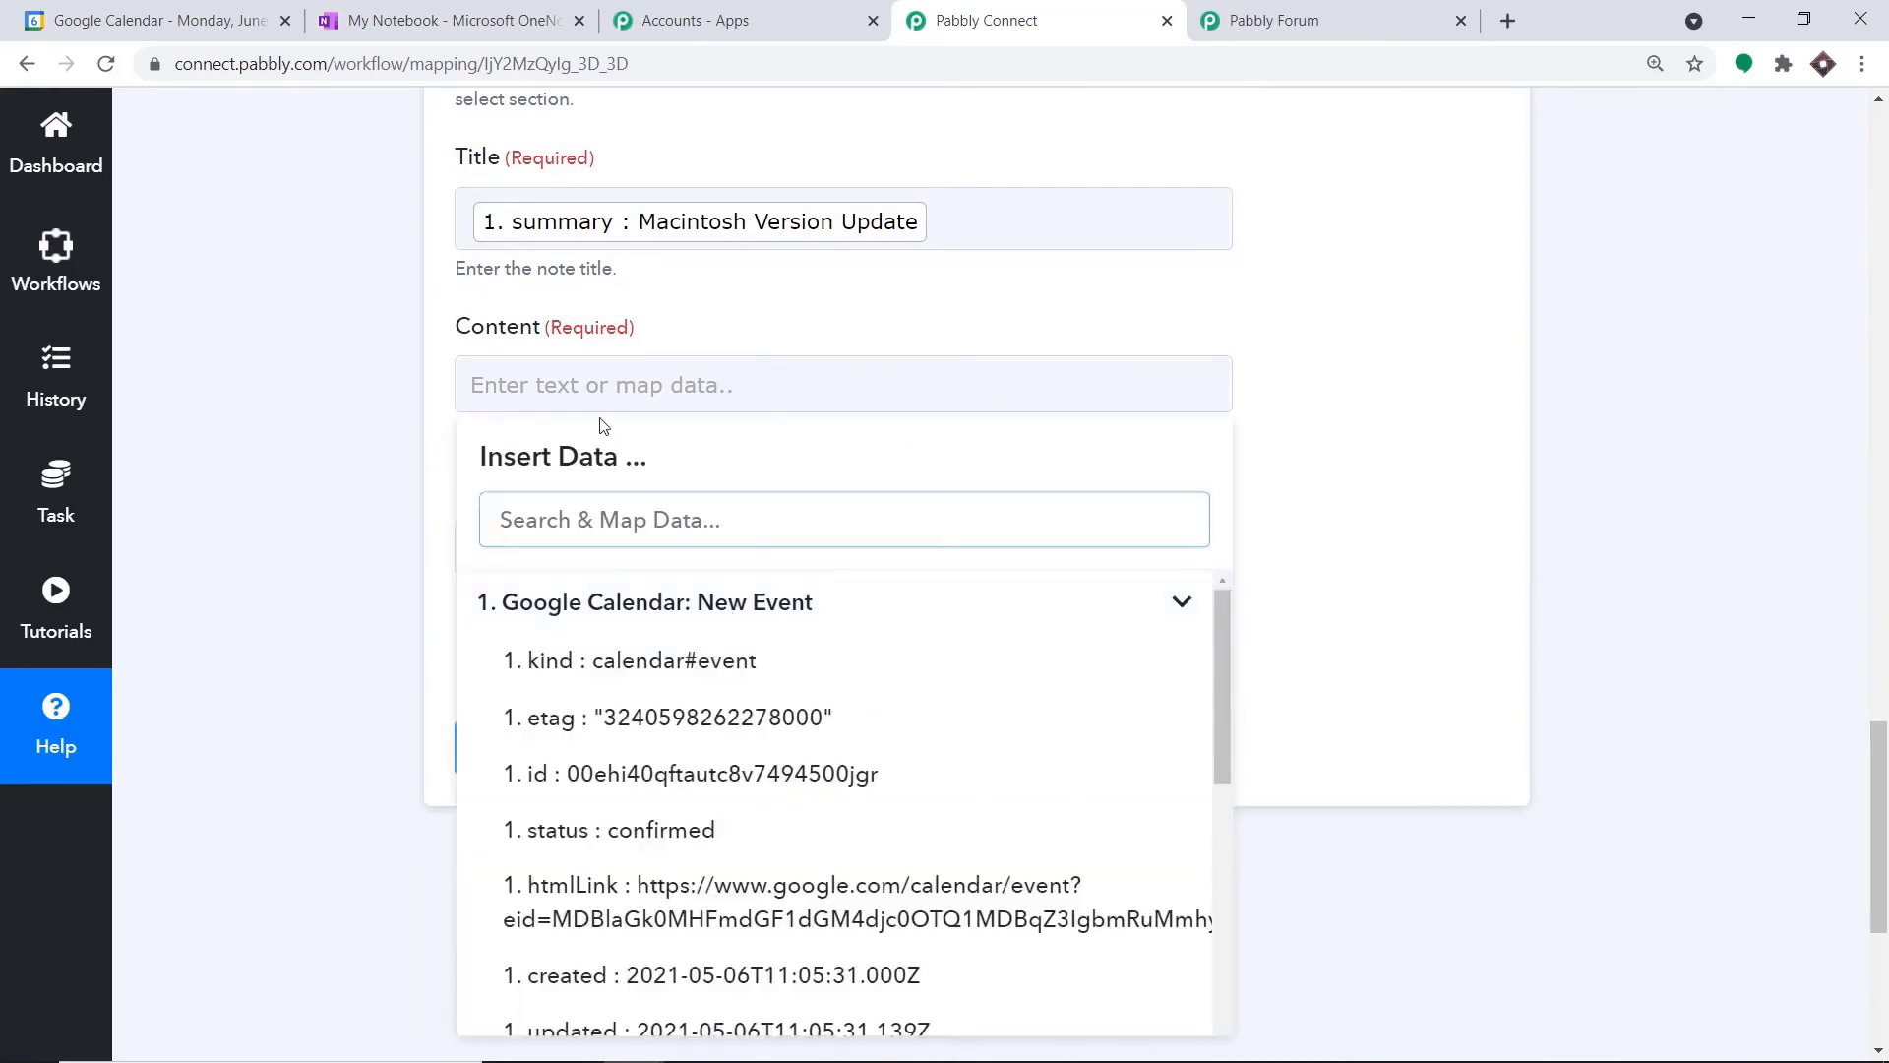
type("The")
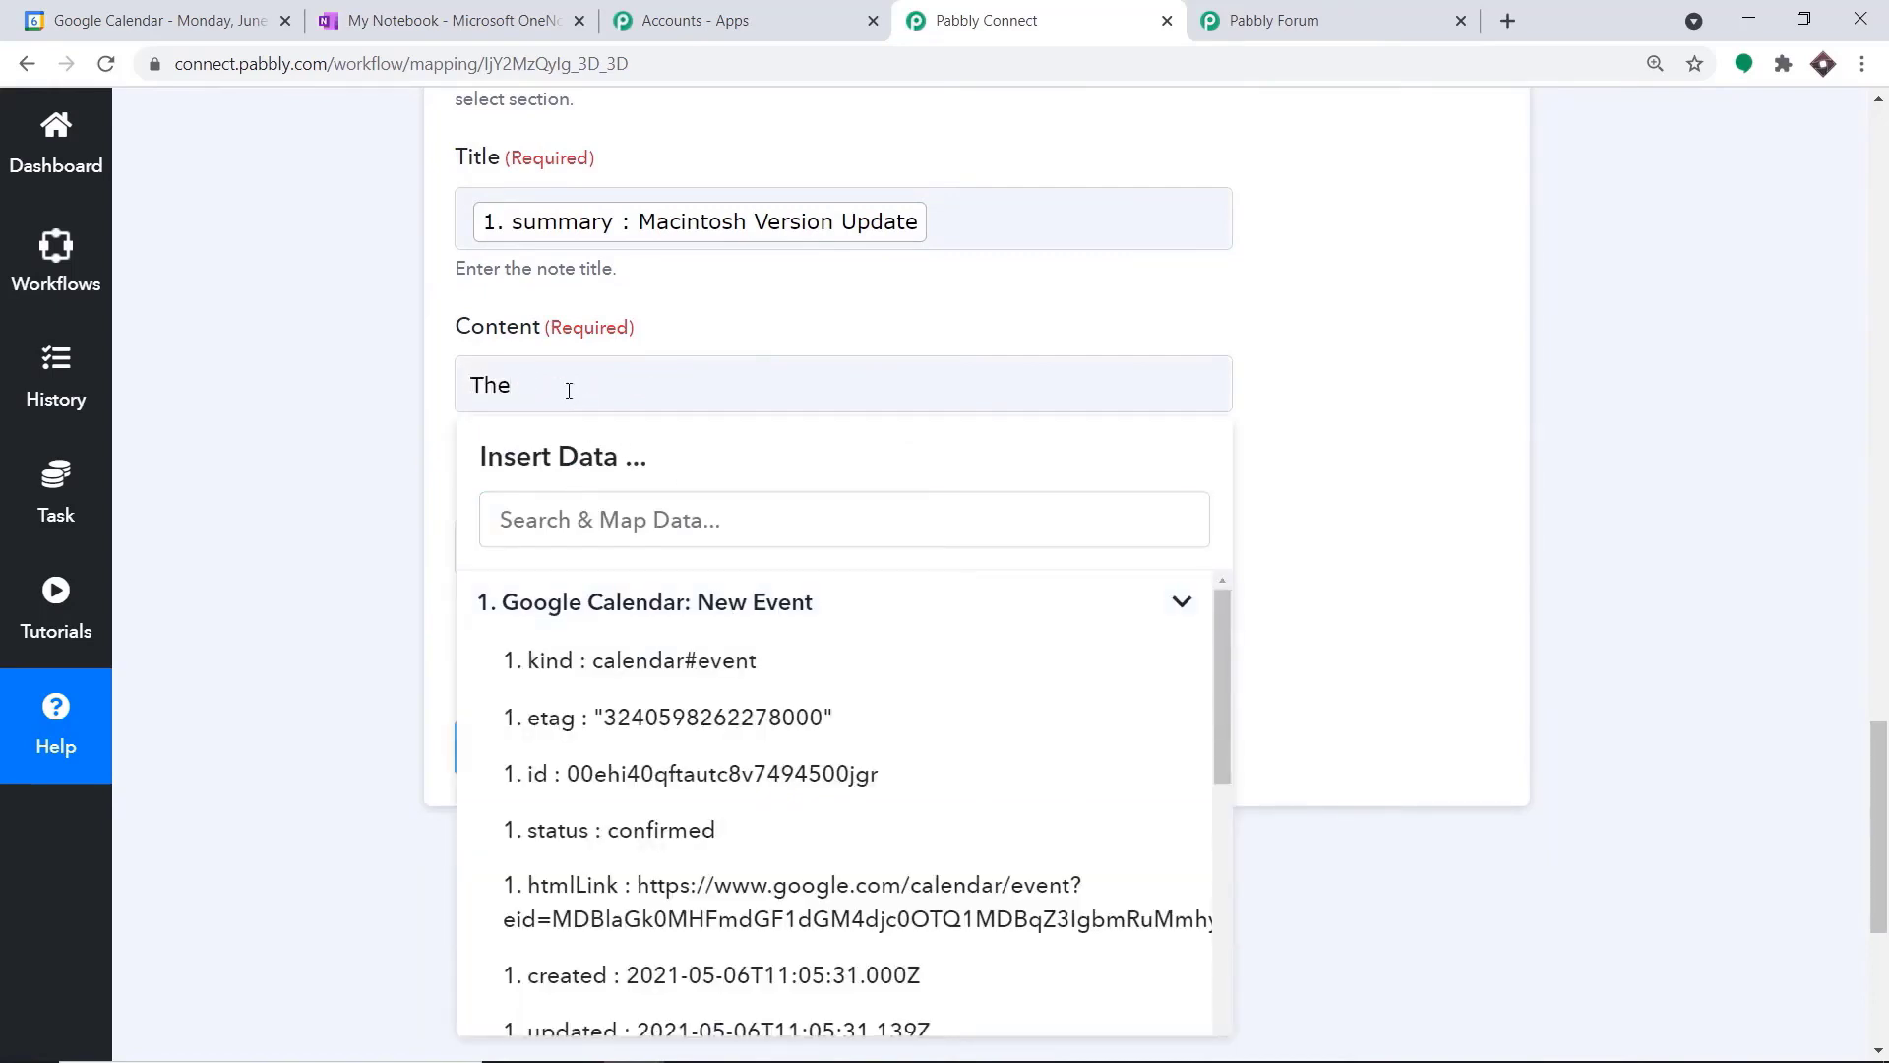
key("BackSpace")
key("BackSpace")
key("BackSpace")
key("BackSpace")
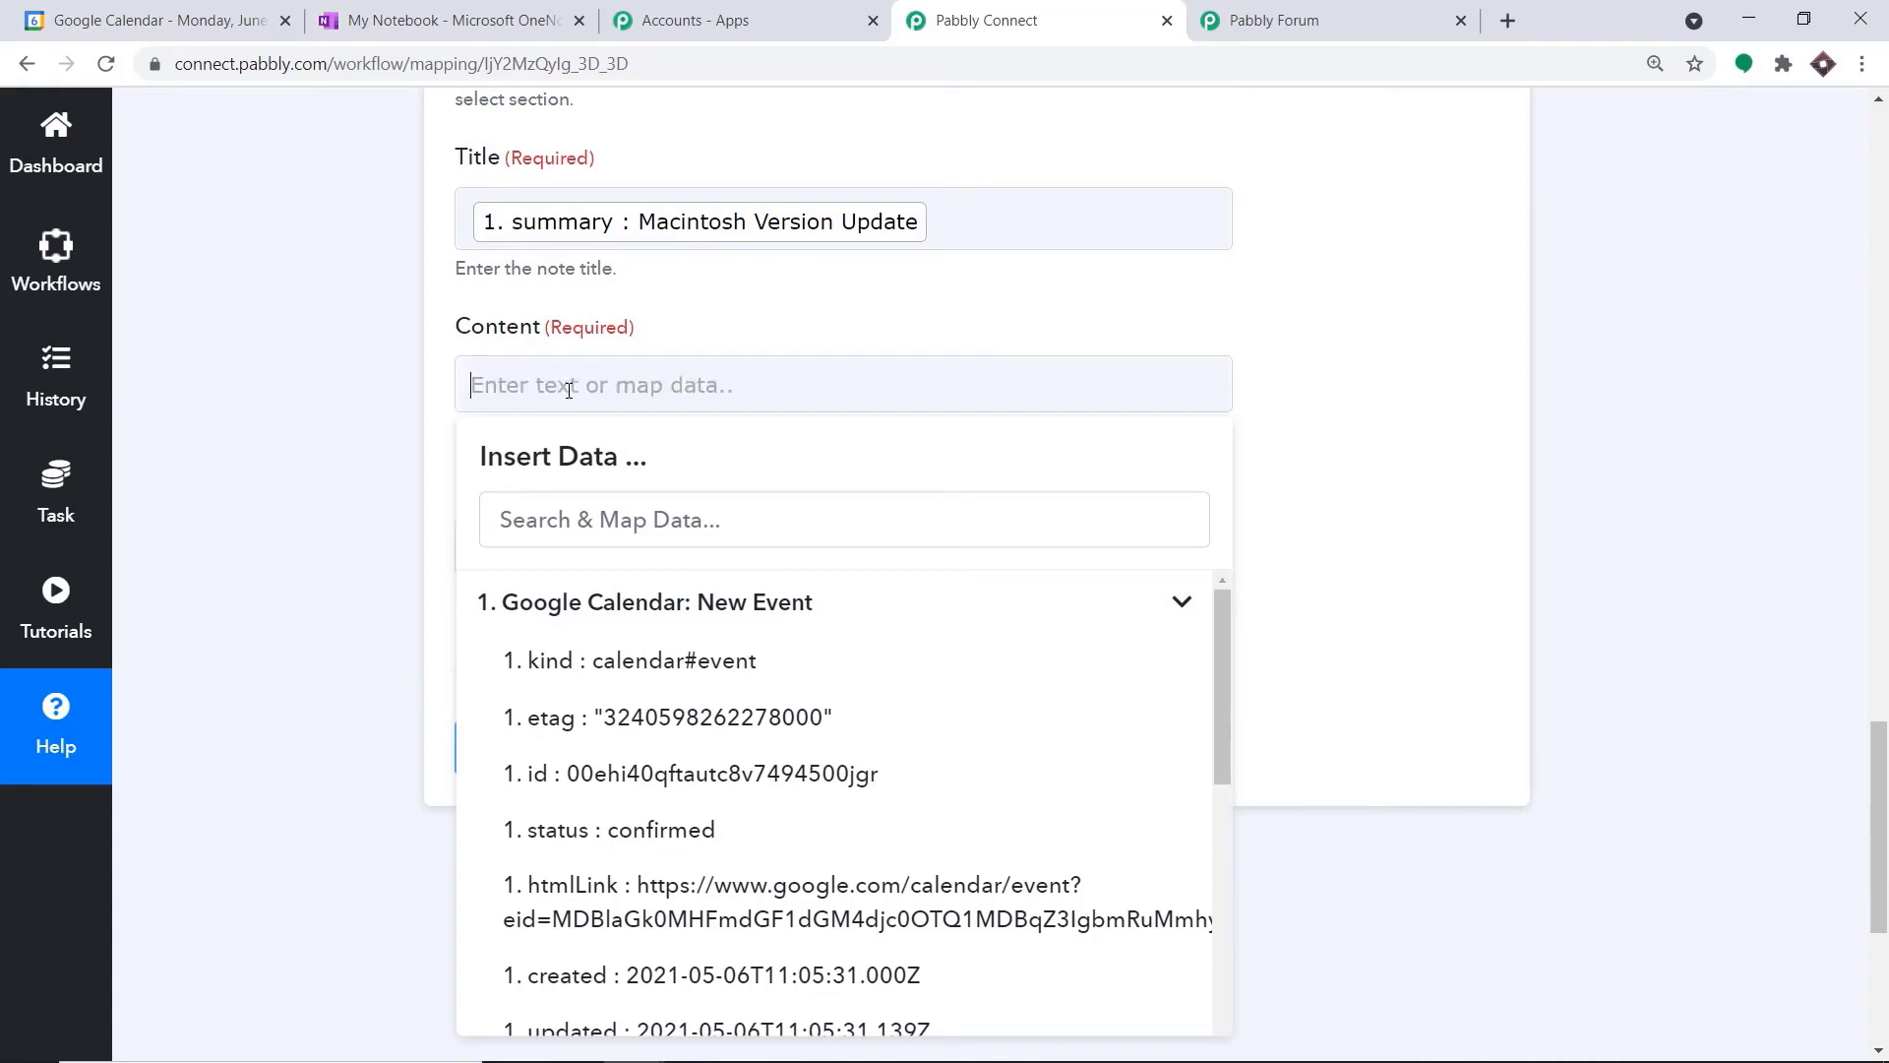
type("Name")
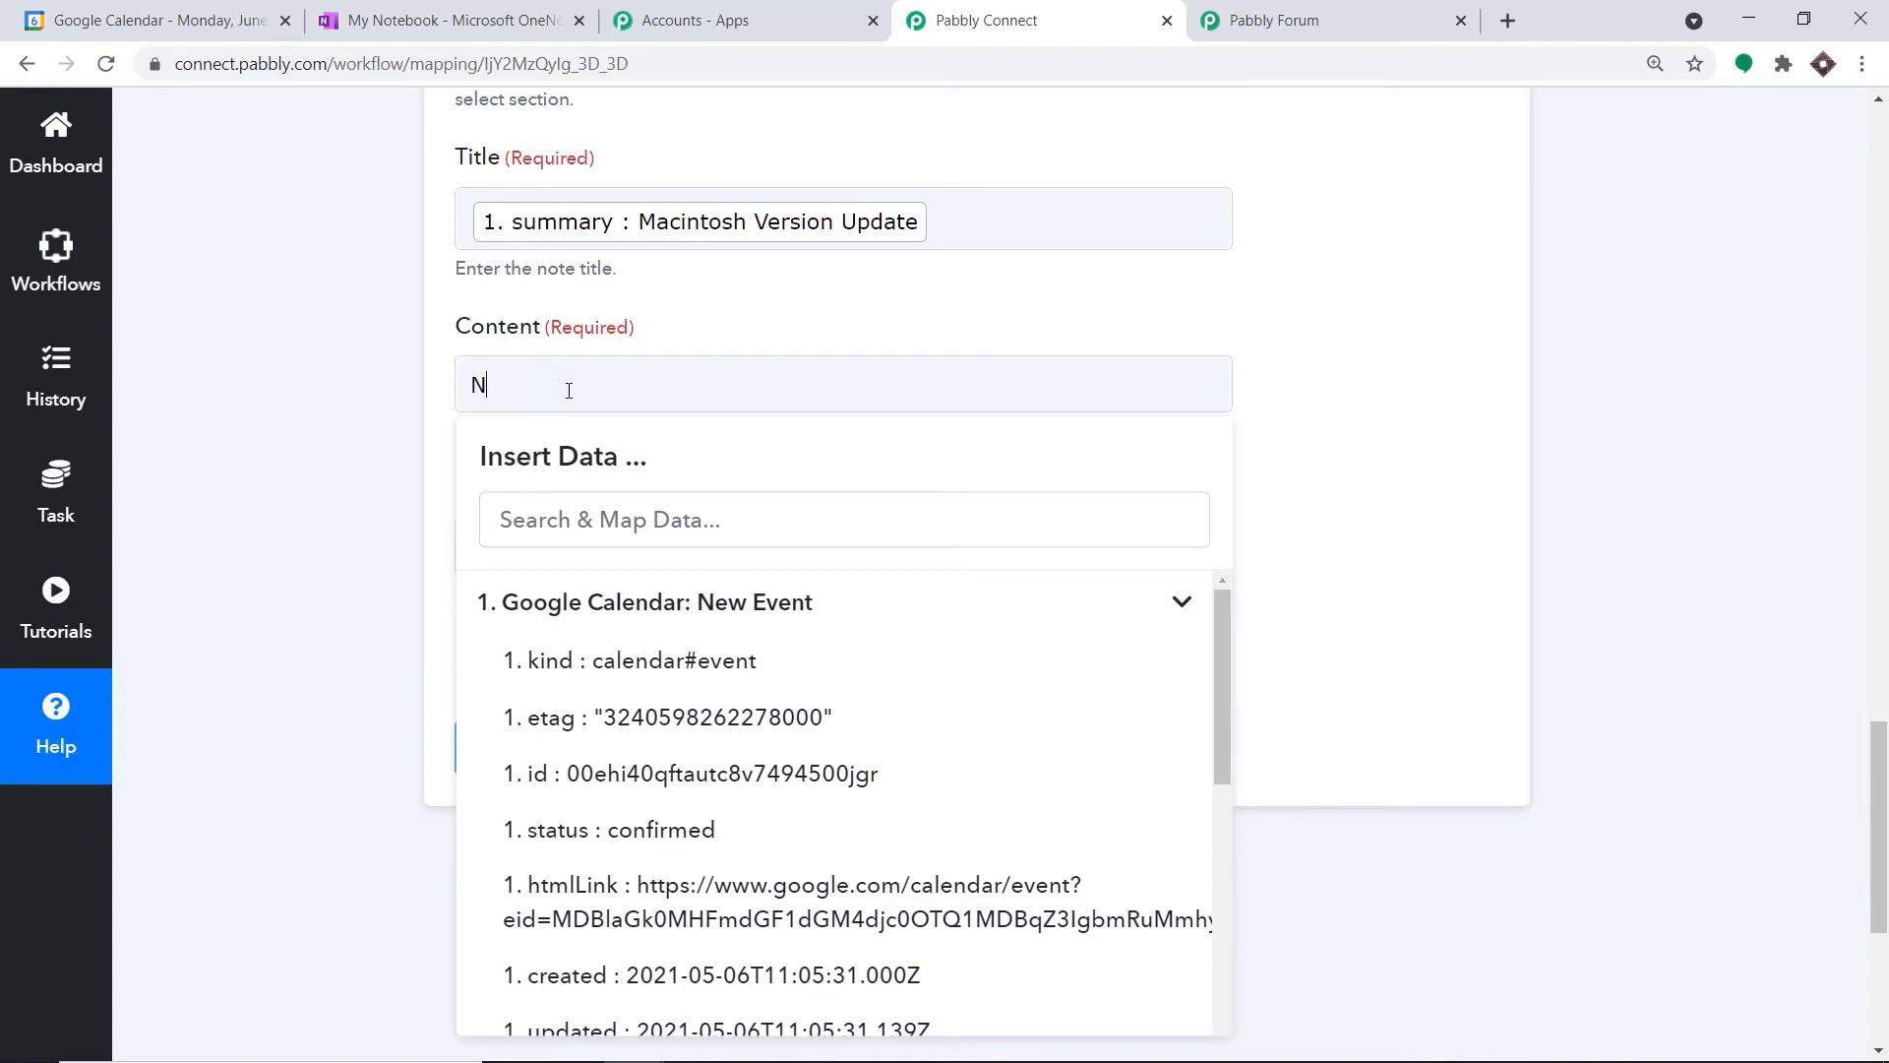
key("BackSpace")
Enter "Email :" in the note's content and map the first attendee's email after it
type("Email :")
scroll(633, 738, "down", 4)
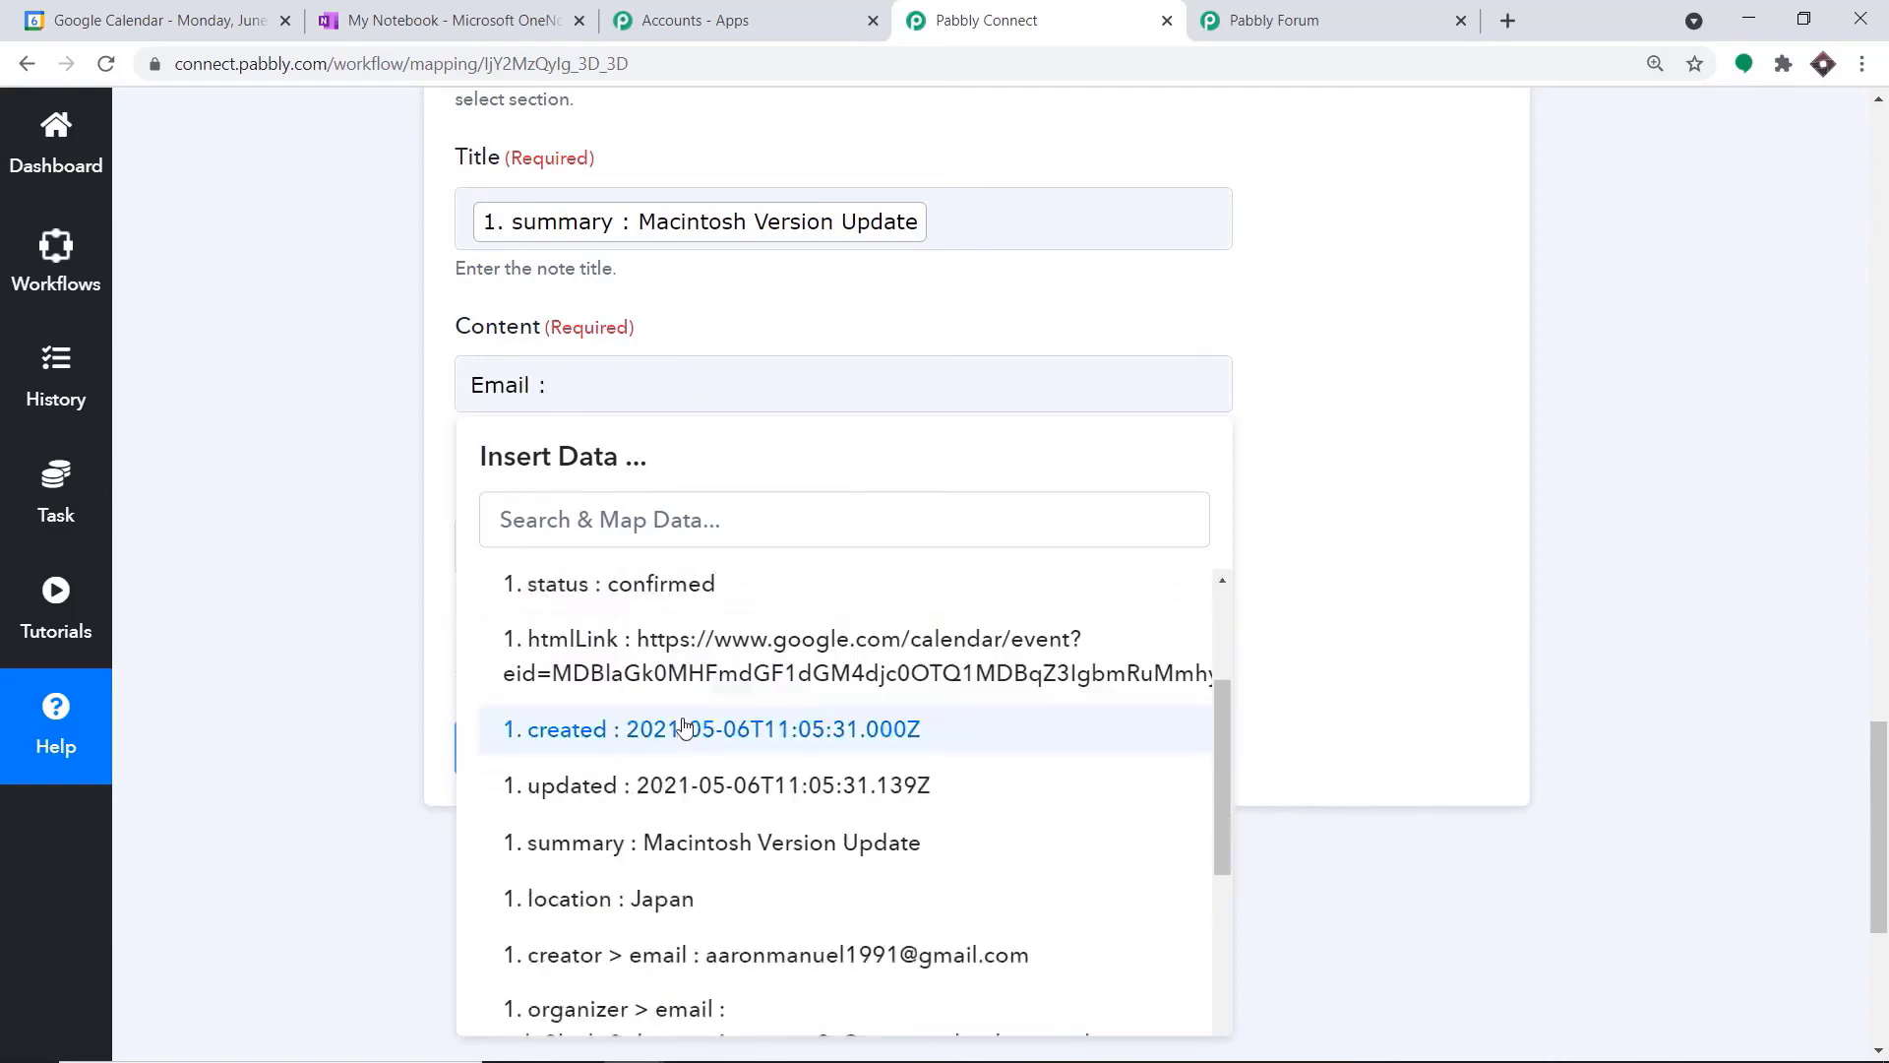
scroll(814, 843, "down", 4)
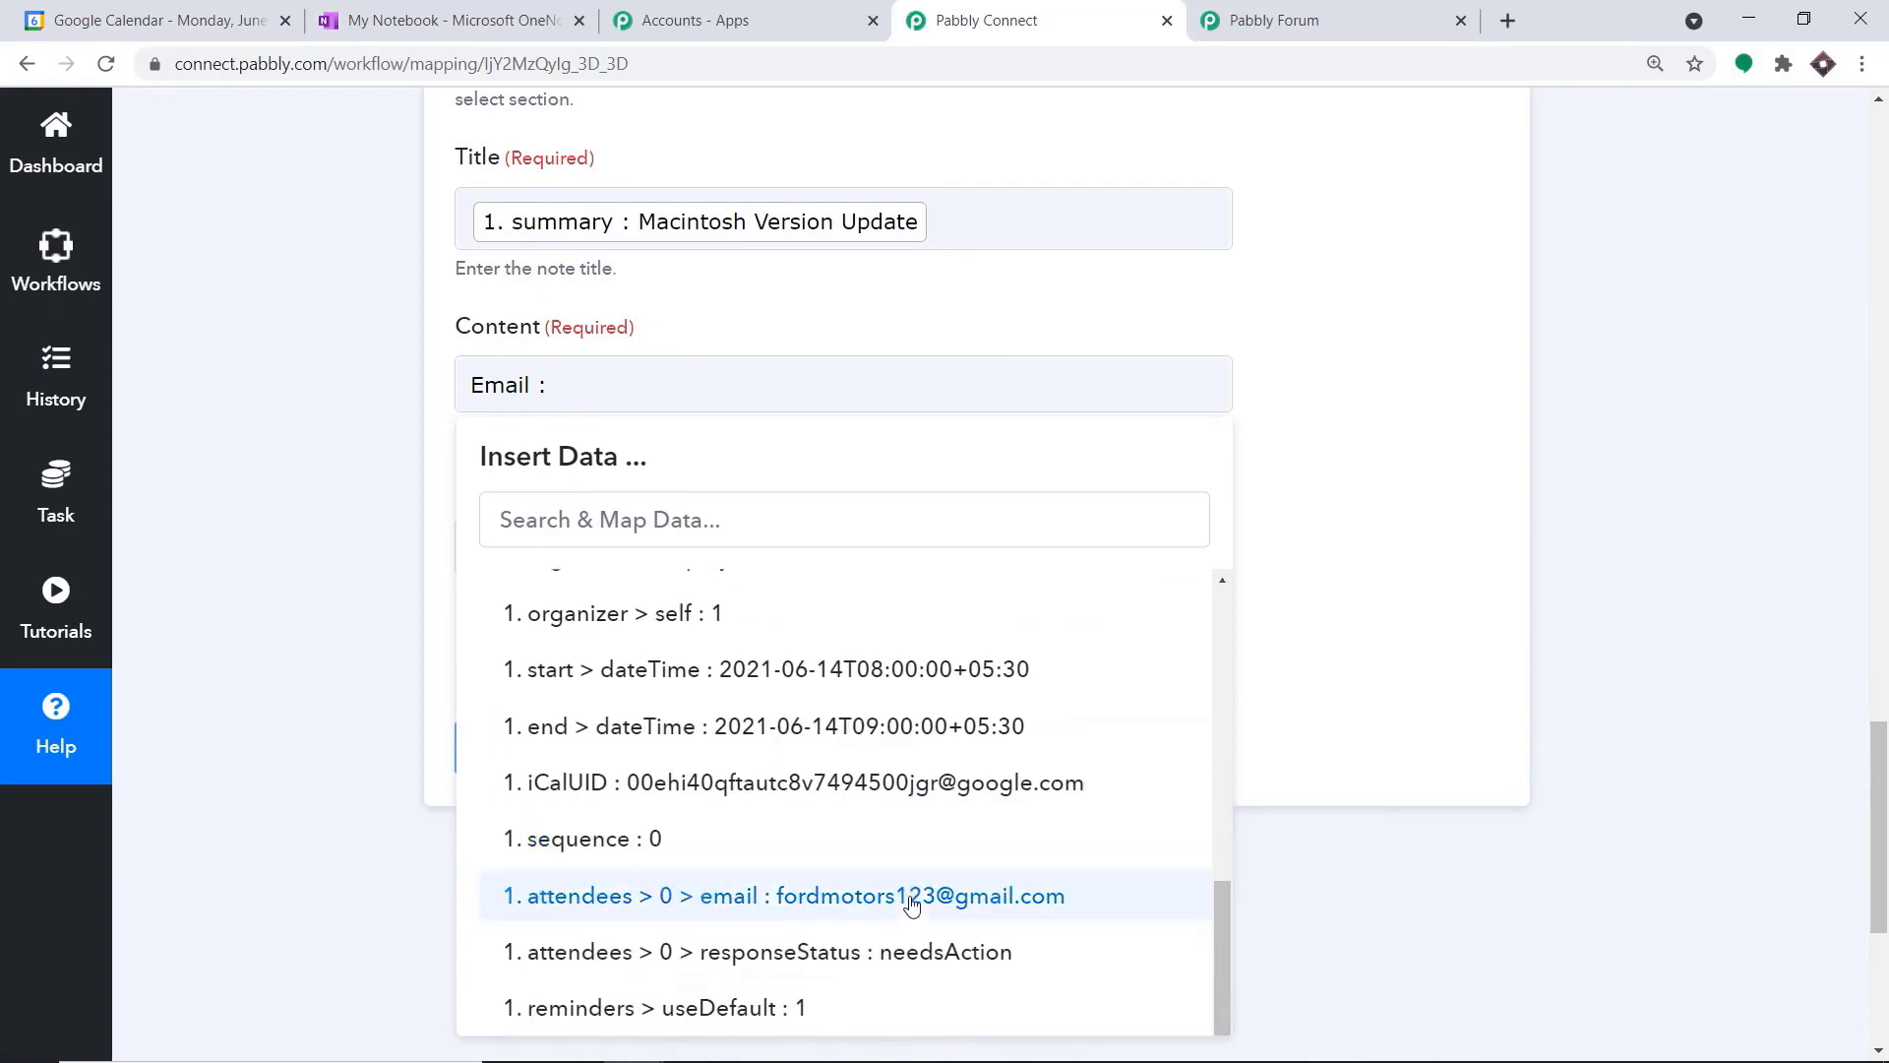
left_click(910, 897)
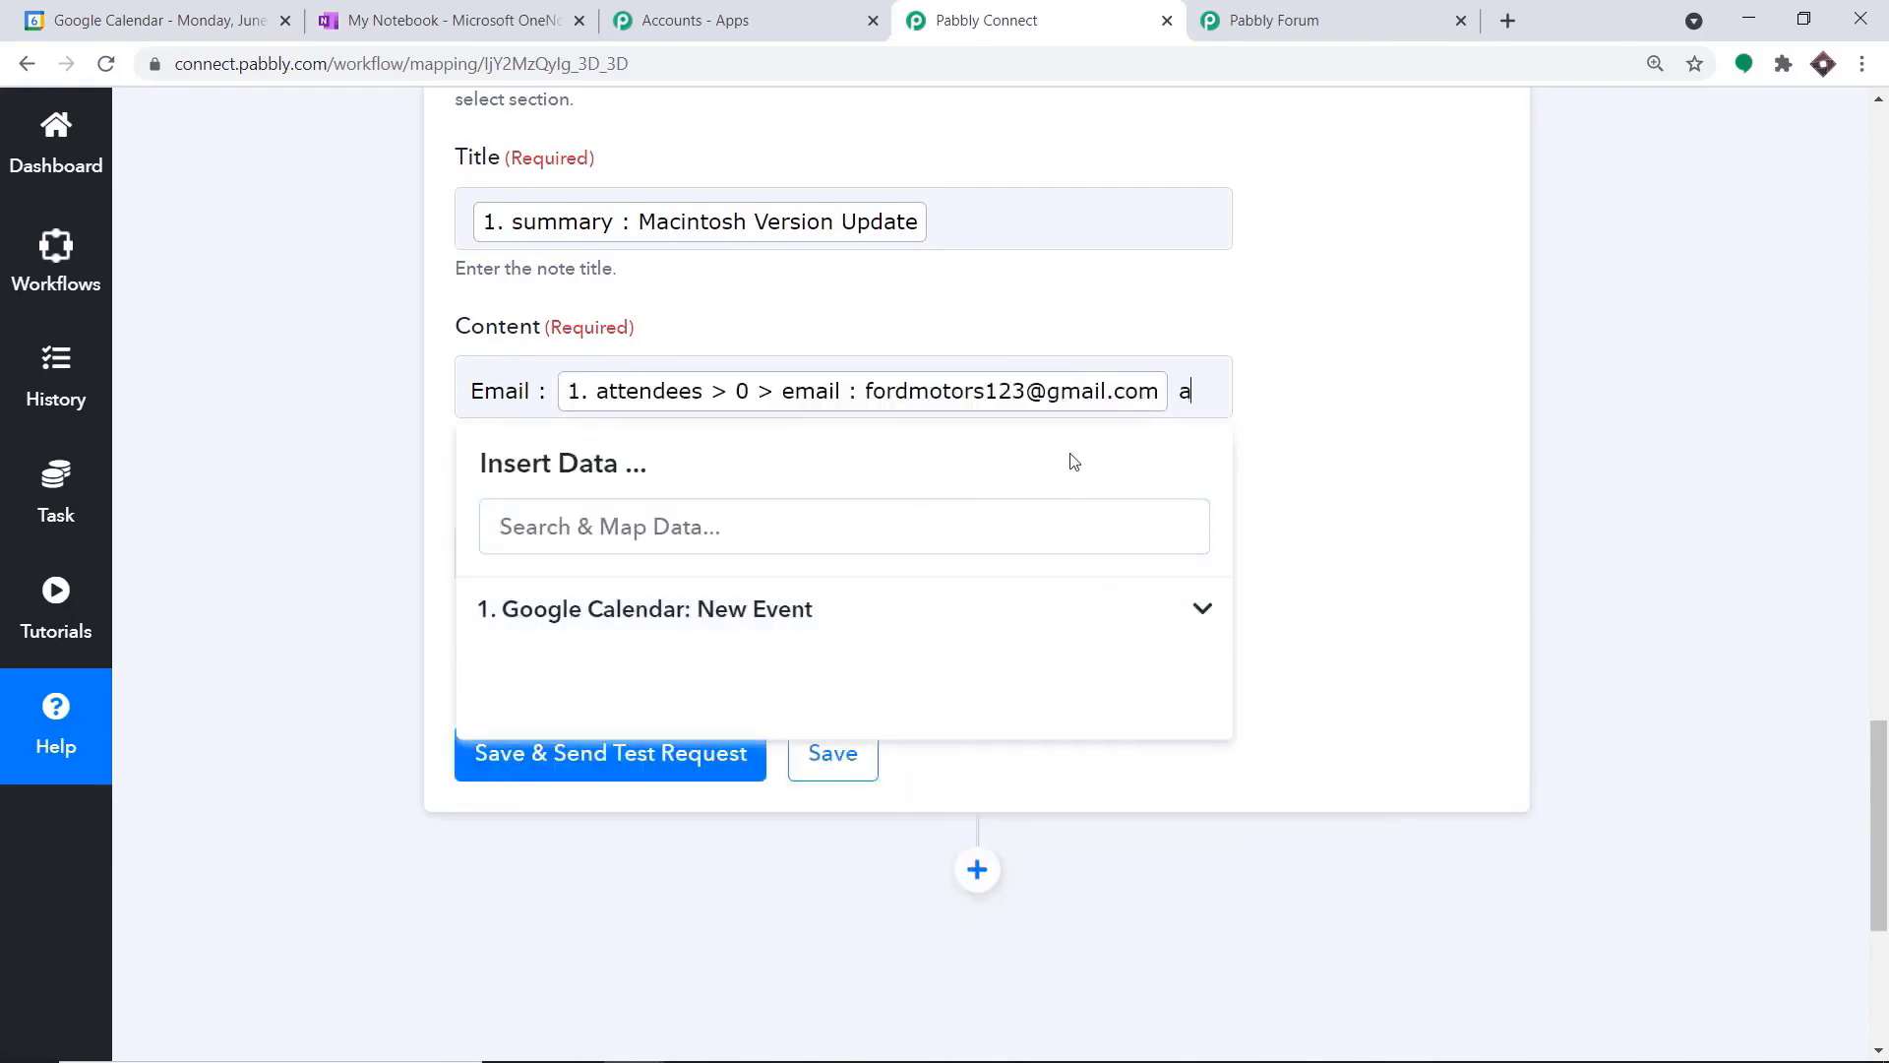
Add "and location :" to the note's content and map the Google Calendar event's location after it
type("nd location :")
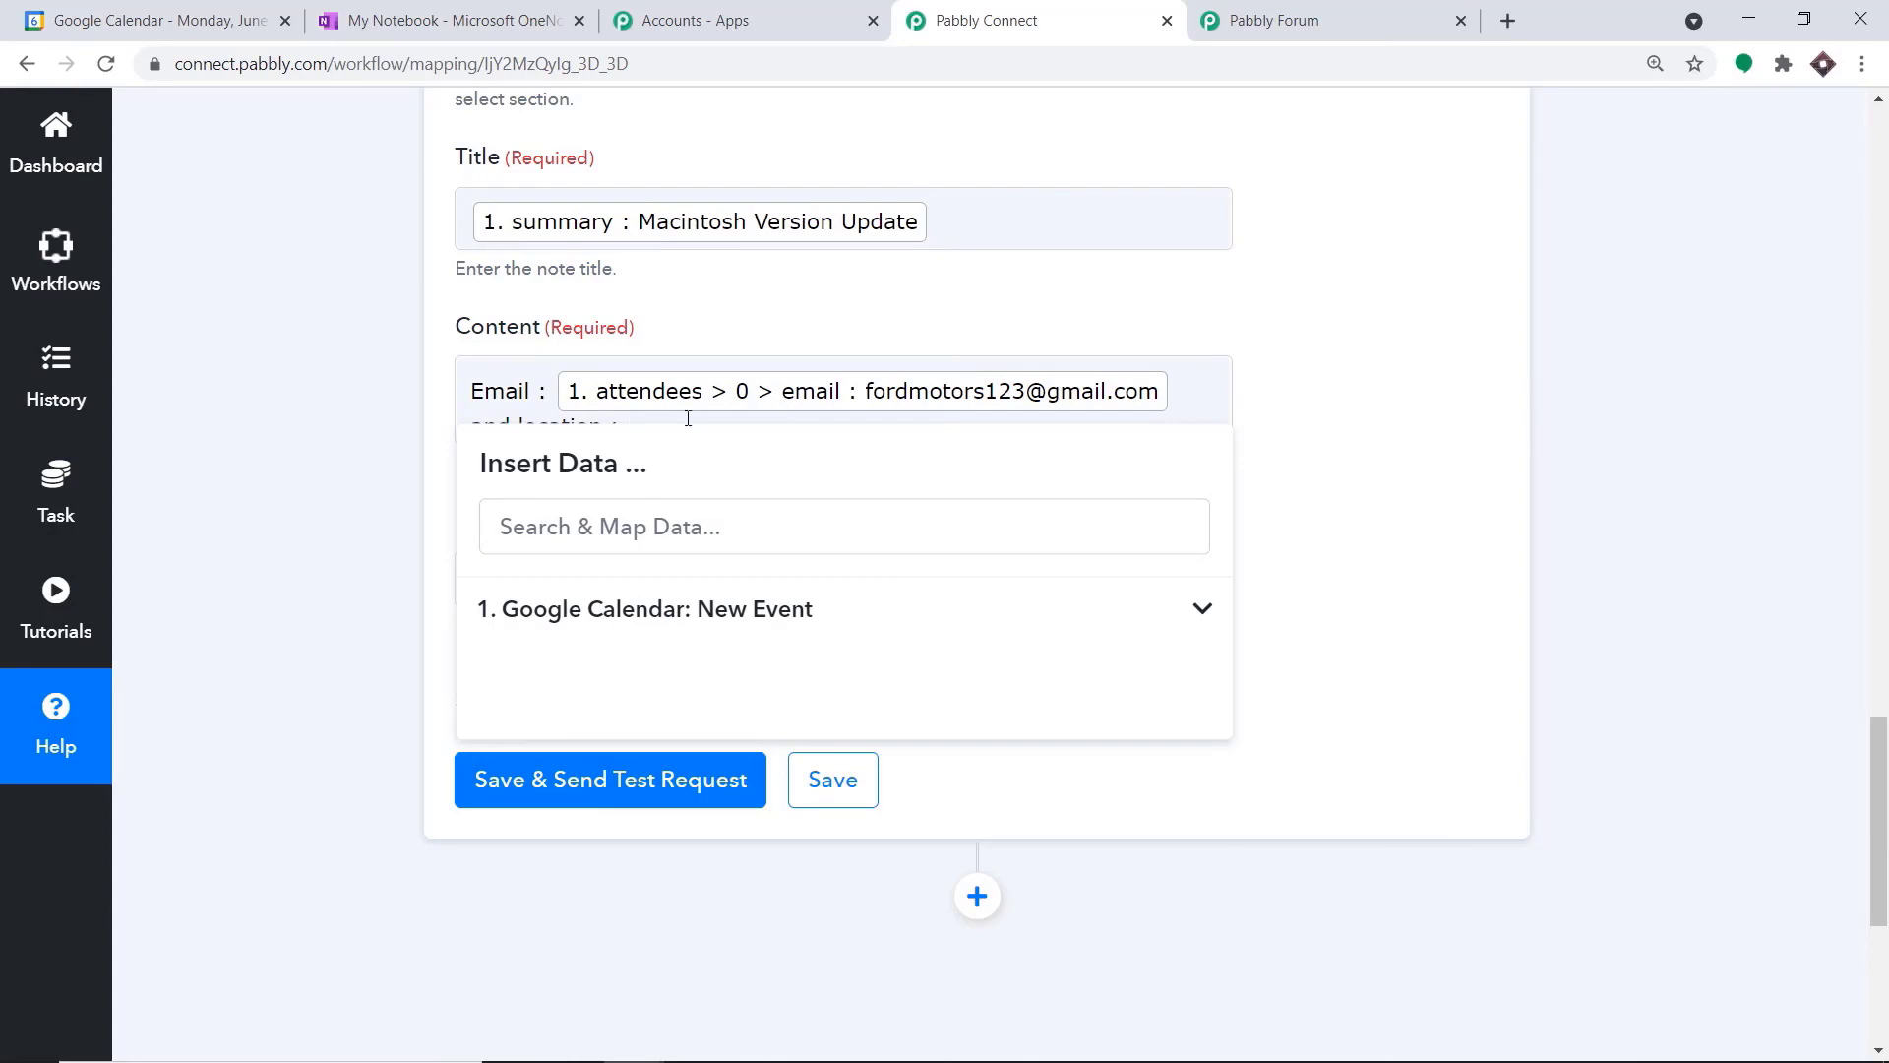
left_click(777, 610)
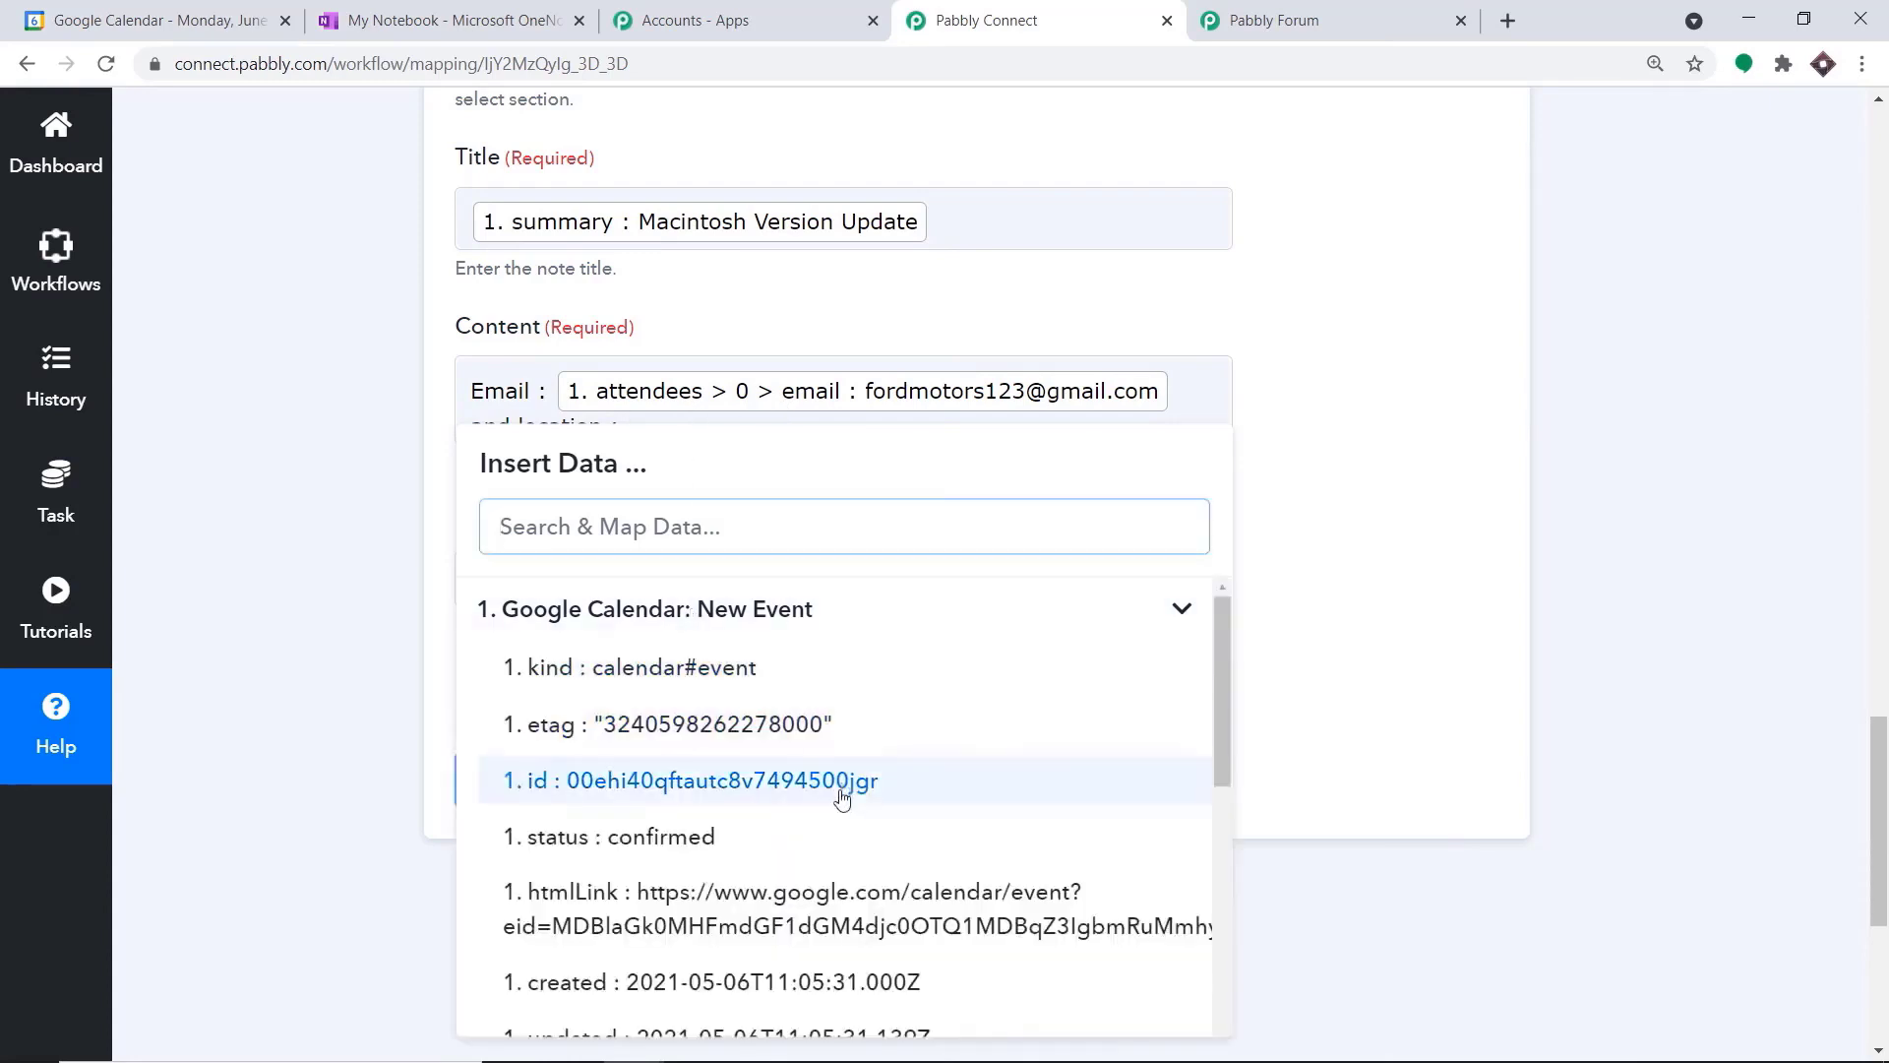
scroll(846, 787, "down", 3)
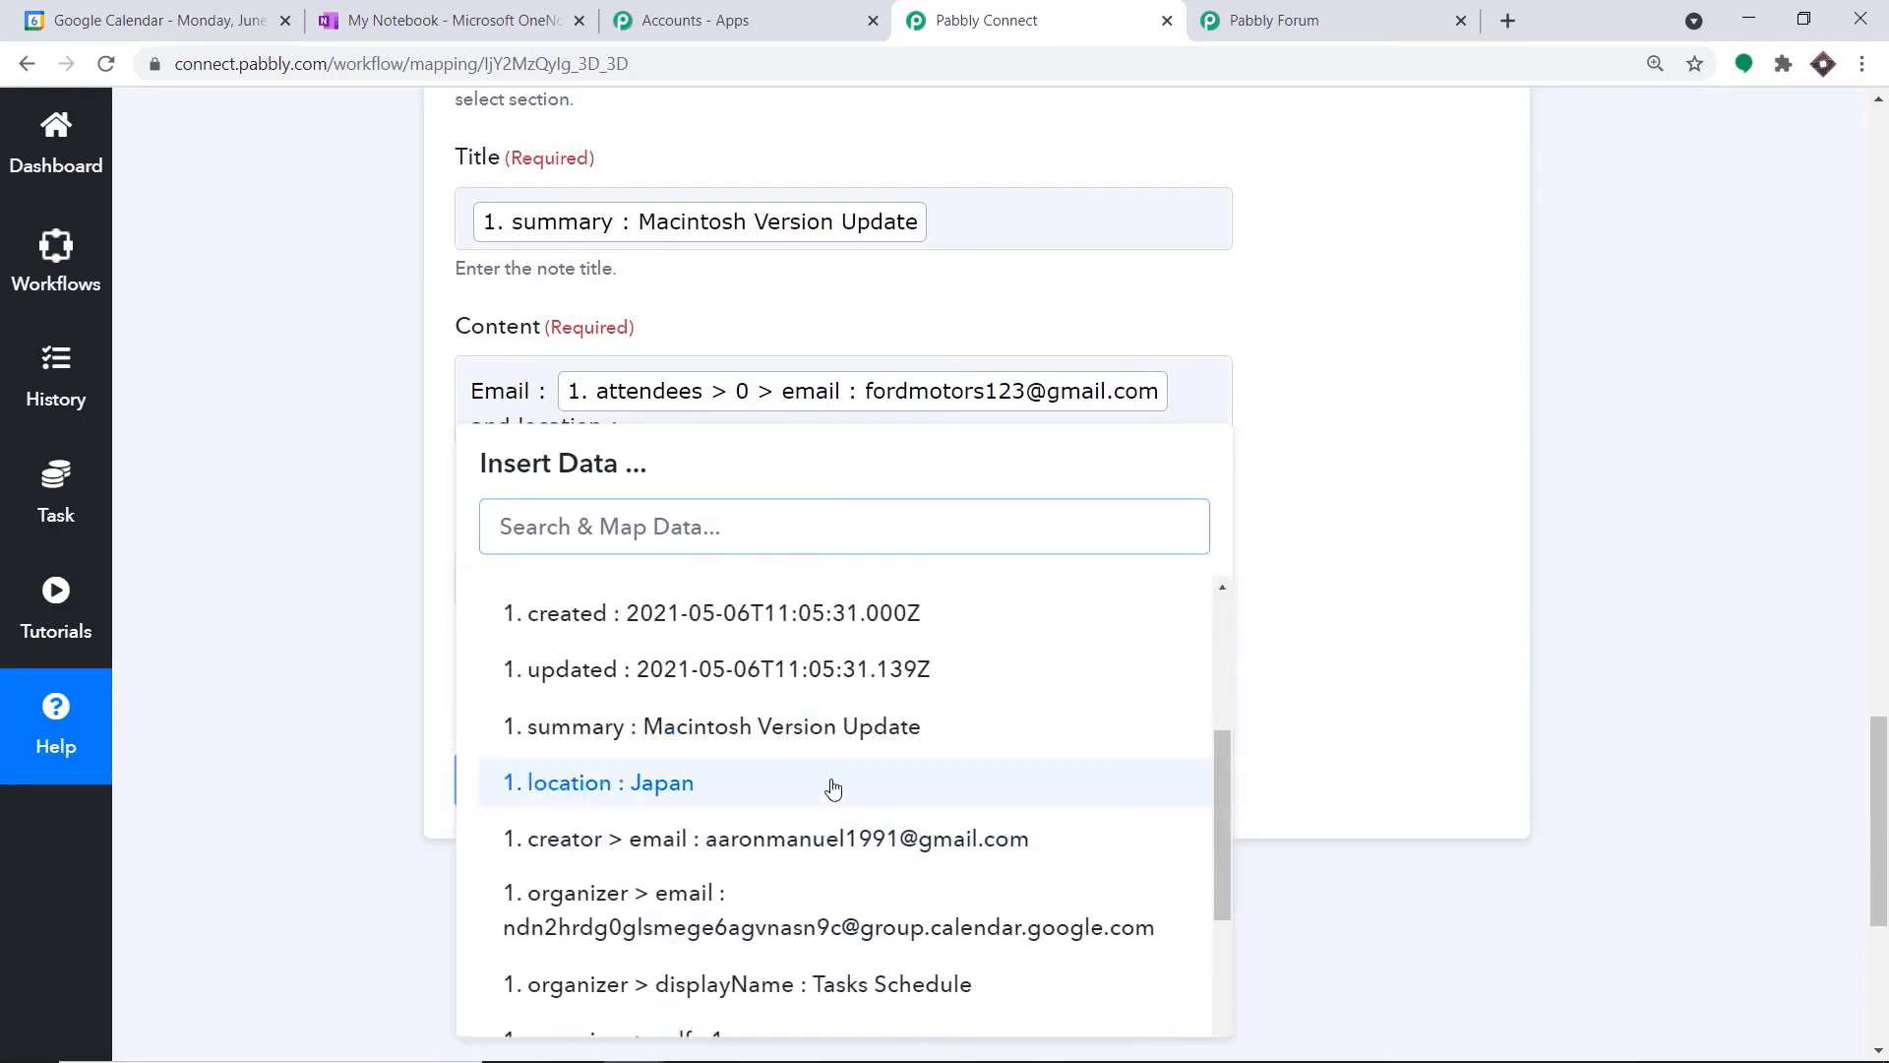
left_click(830, 788)
left_click(1407, 480)
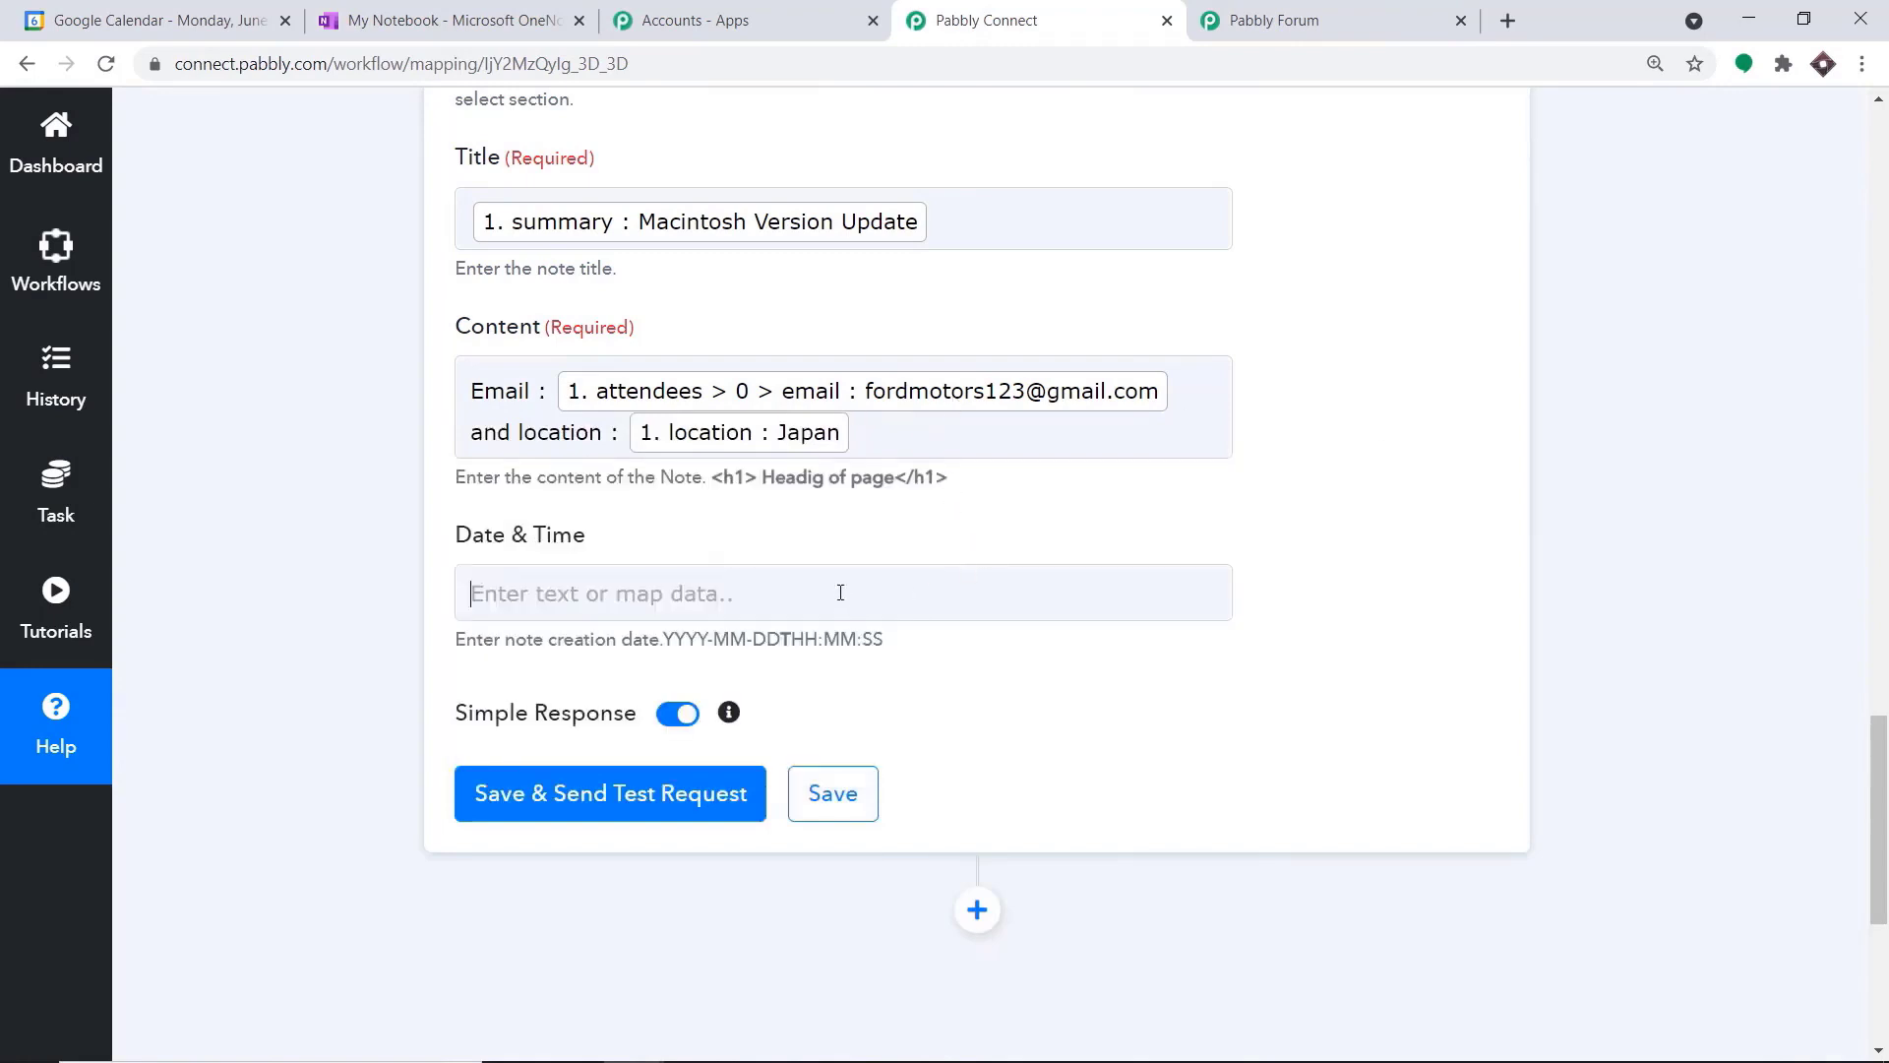
Map the note's Date & Time to the start dateTime from the Google Calendar New Event data
left_click(679, 801)
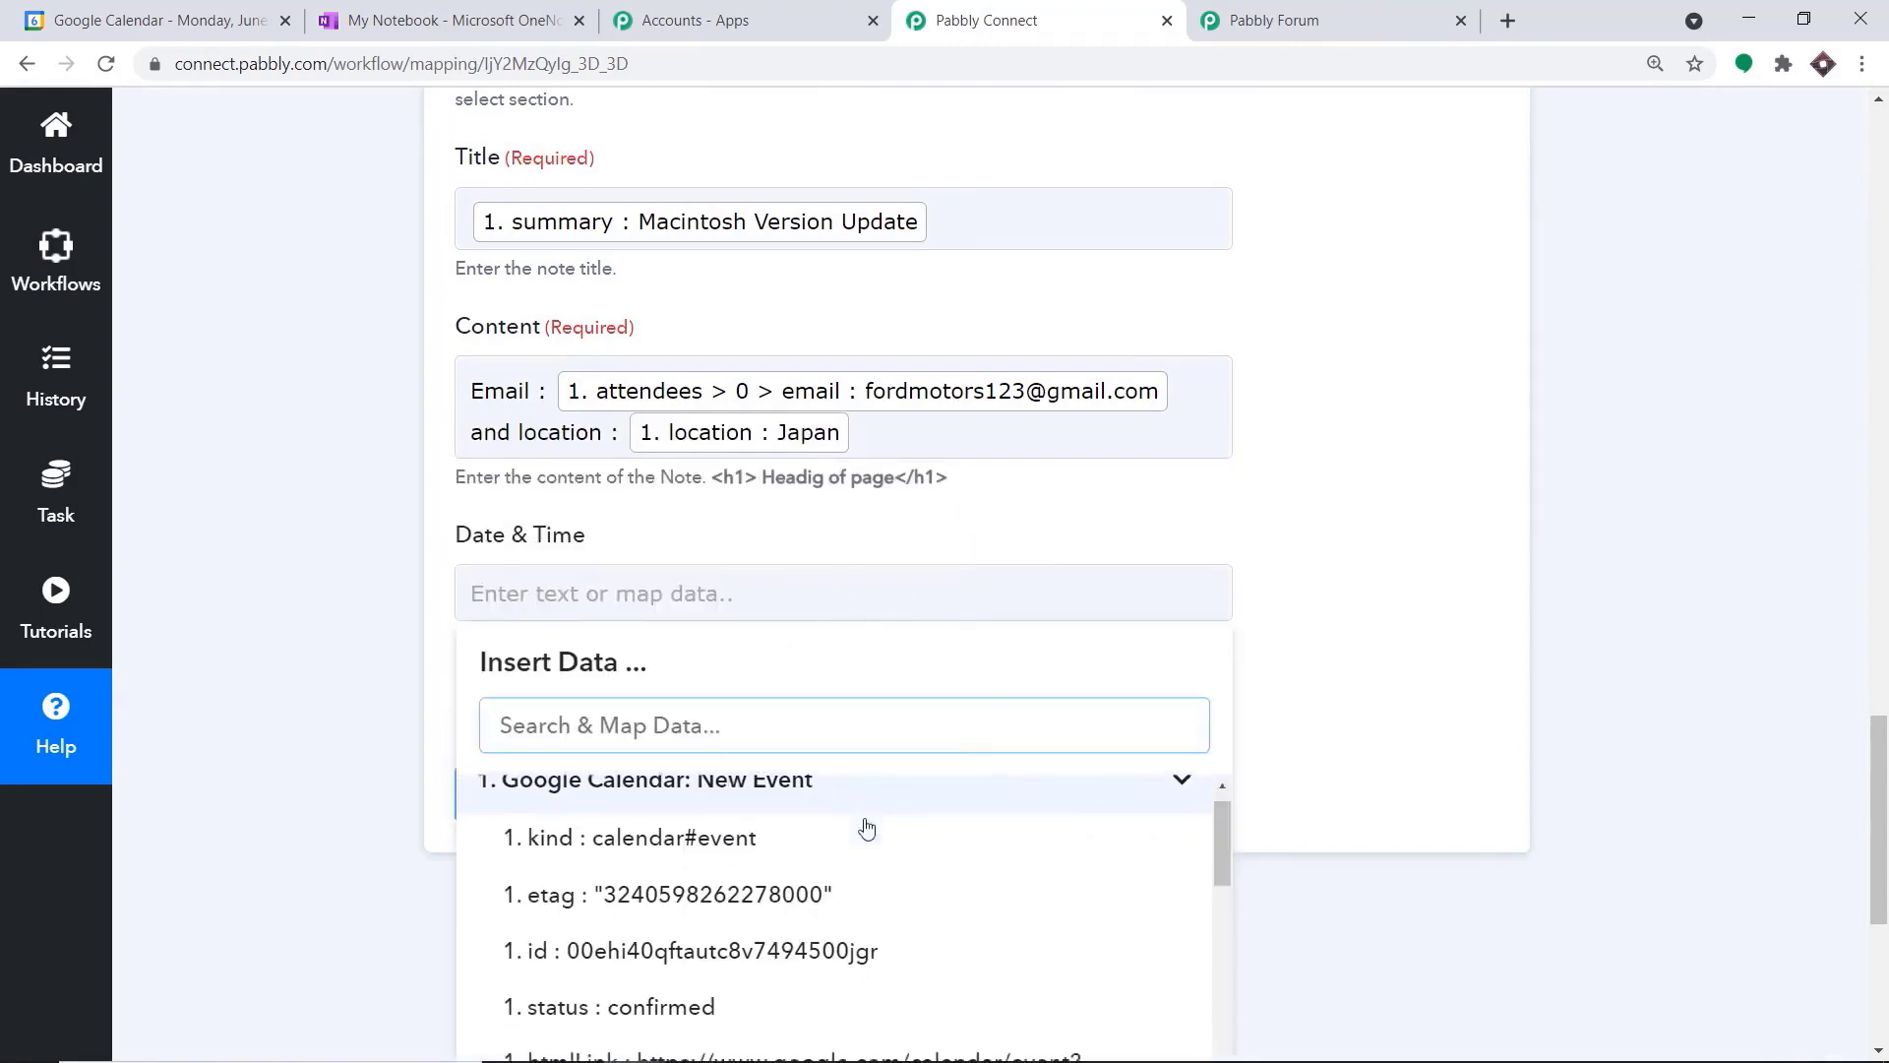
scroll(866, 830, "down", 3)
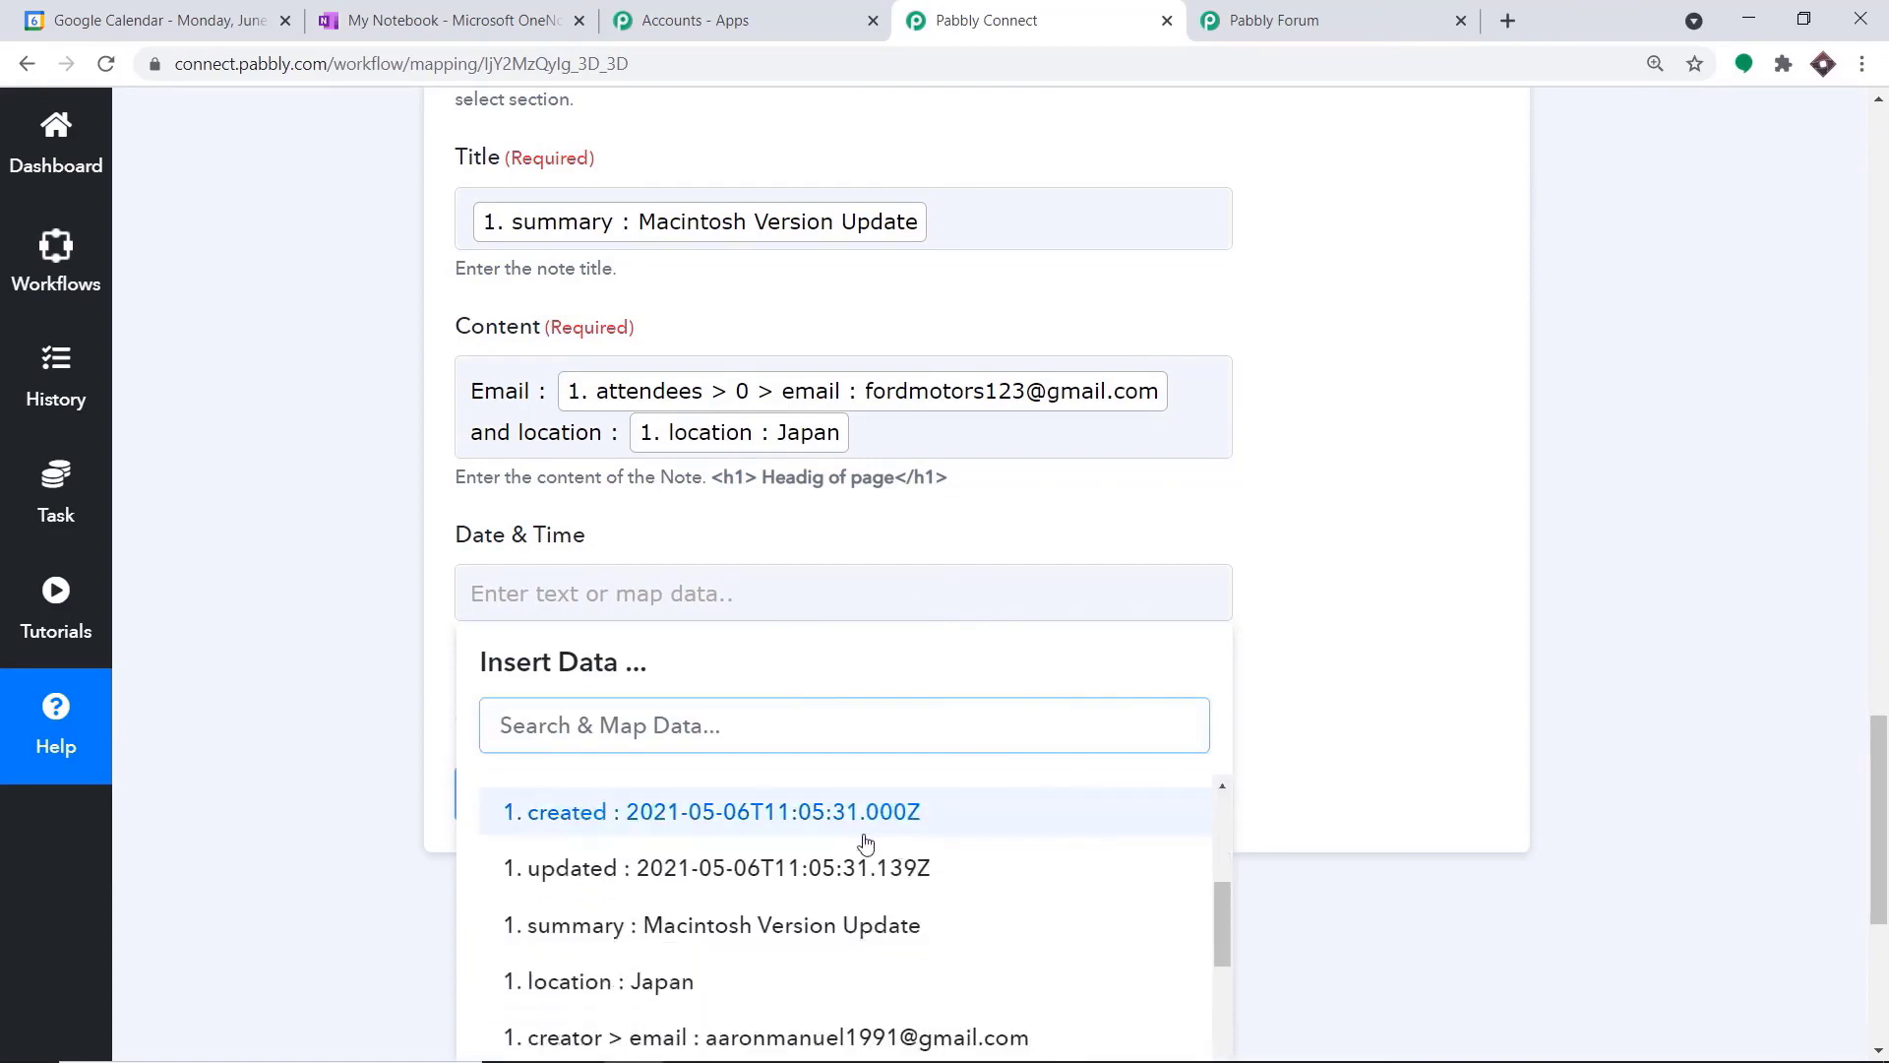
scroll(870, 856, "down", 3)
scroll(870, 858, "down", 2)
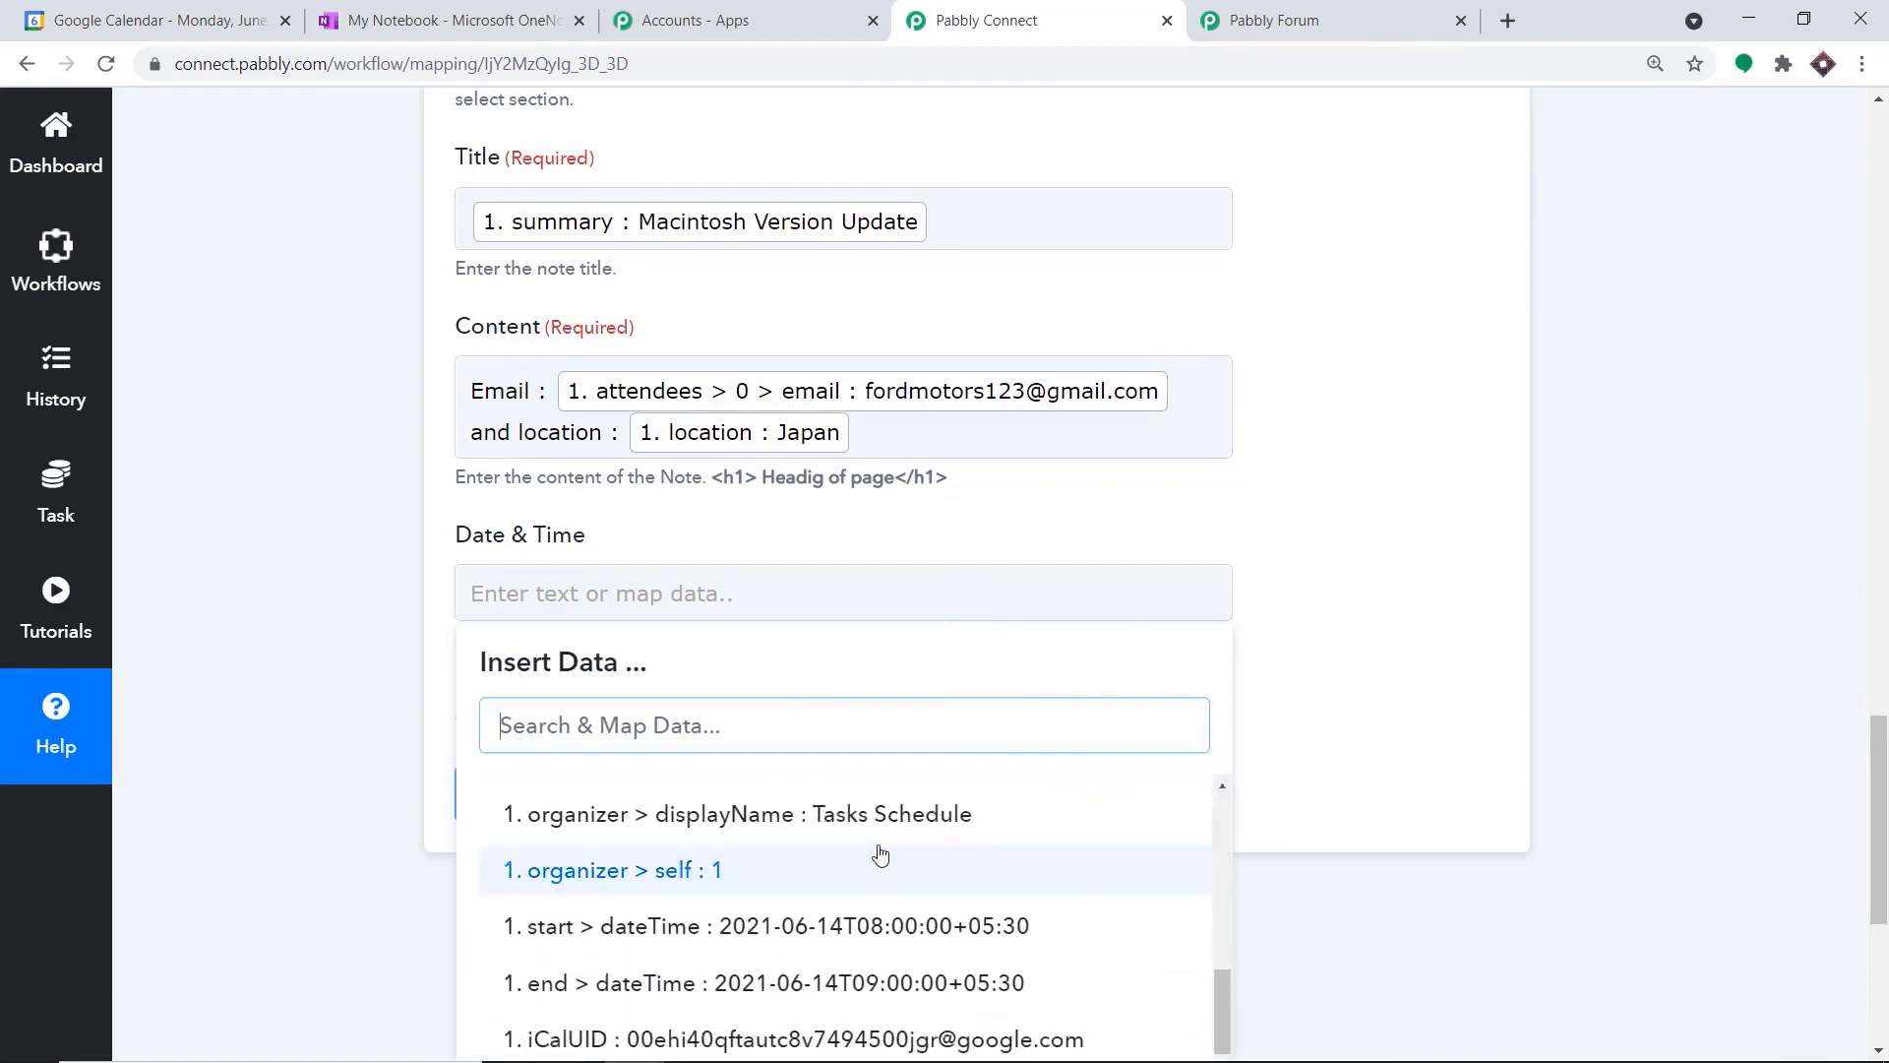
left_click(914, 928)
left_click(1407, 443)
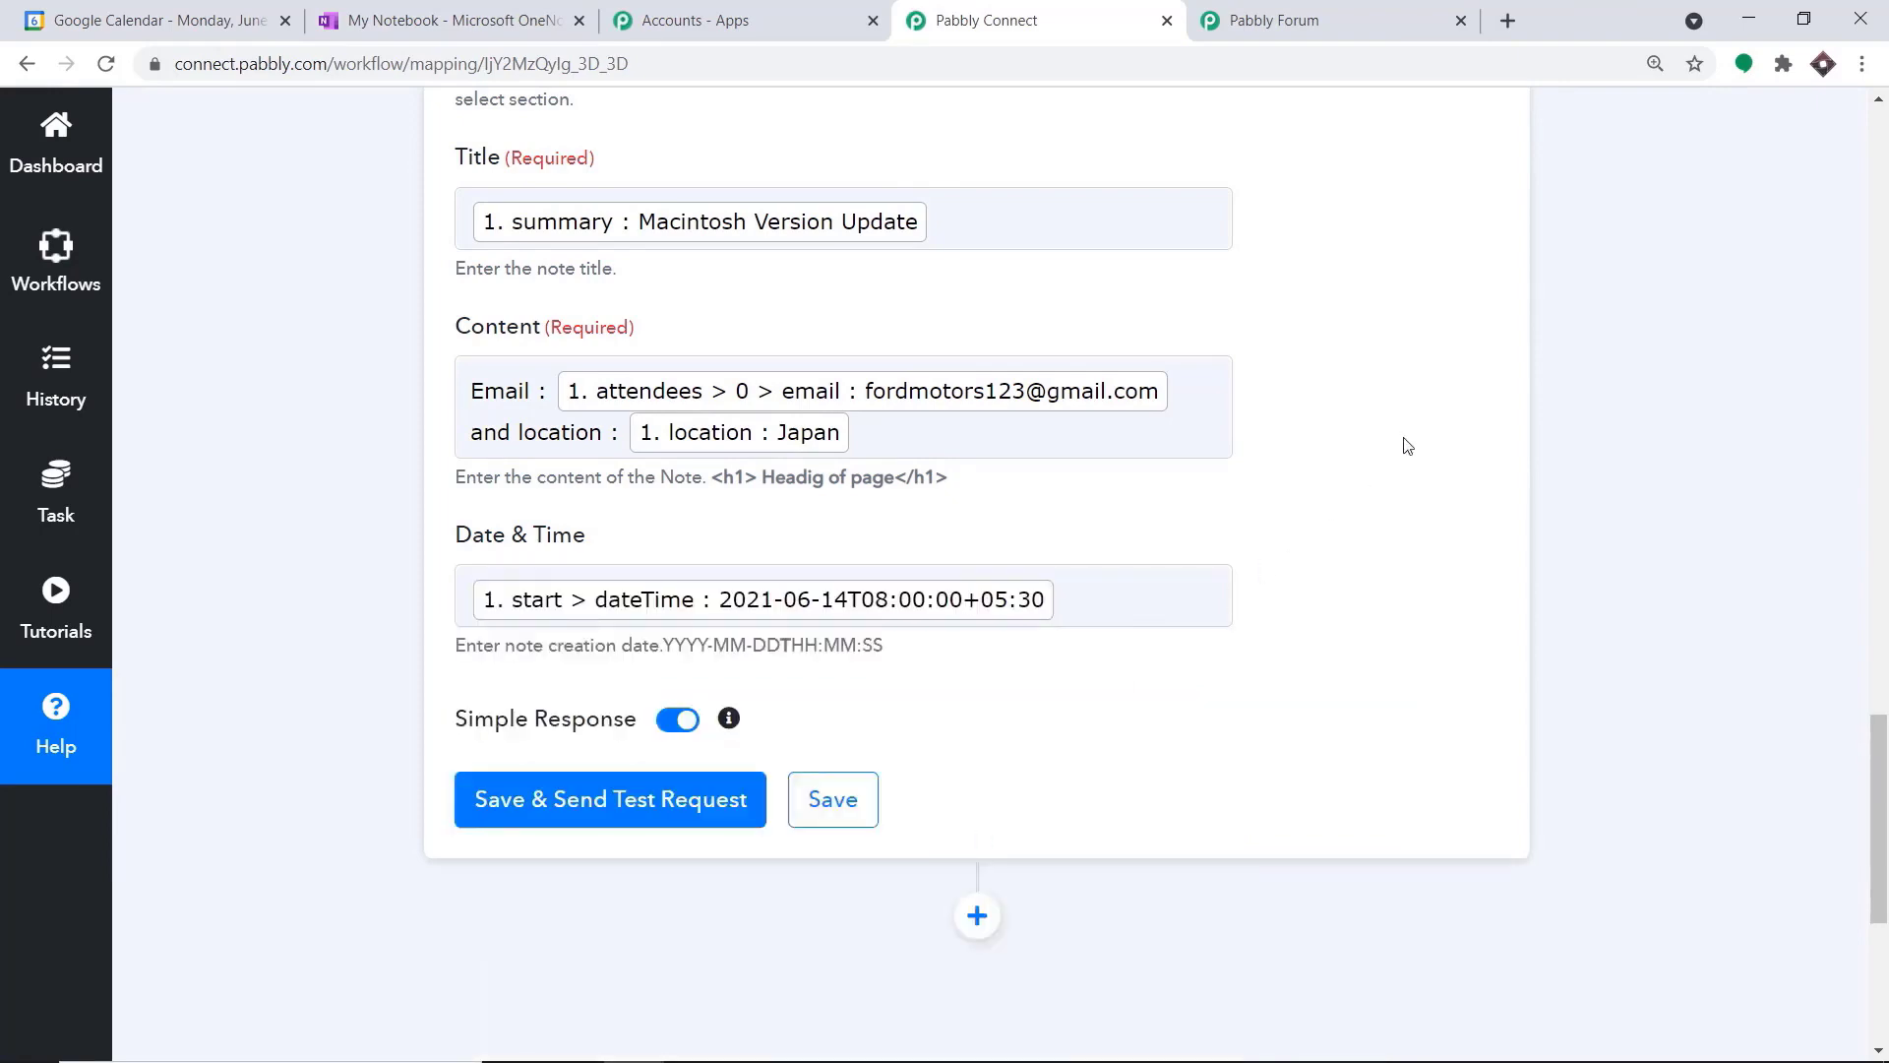
Review the mapped note fields, then save the OneNote action and send a test request
scroll(1407, 443, "up", 4)
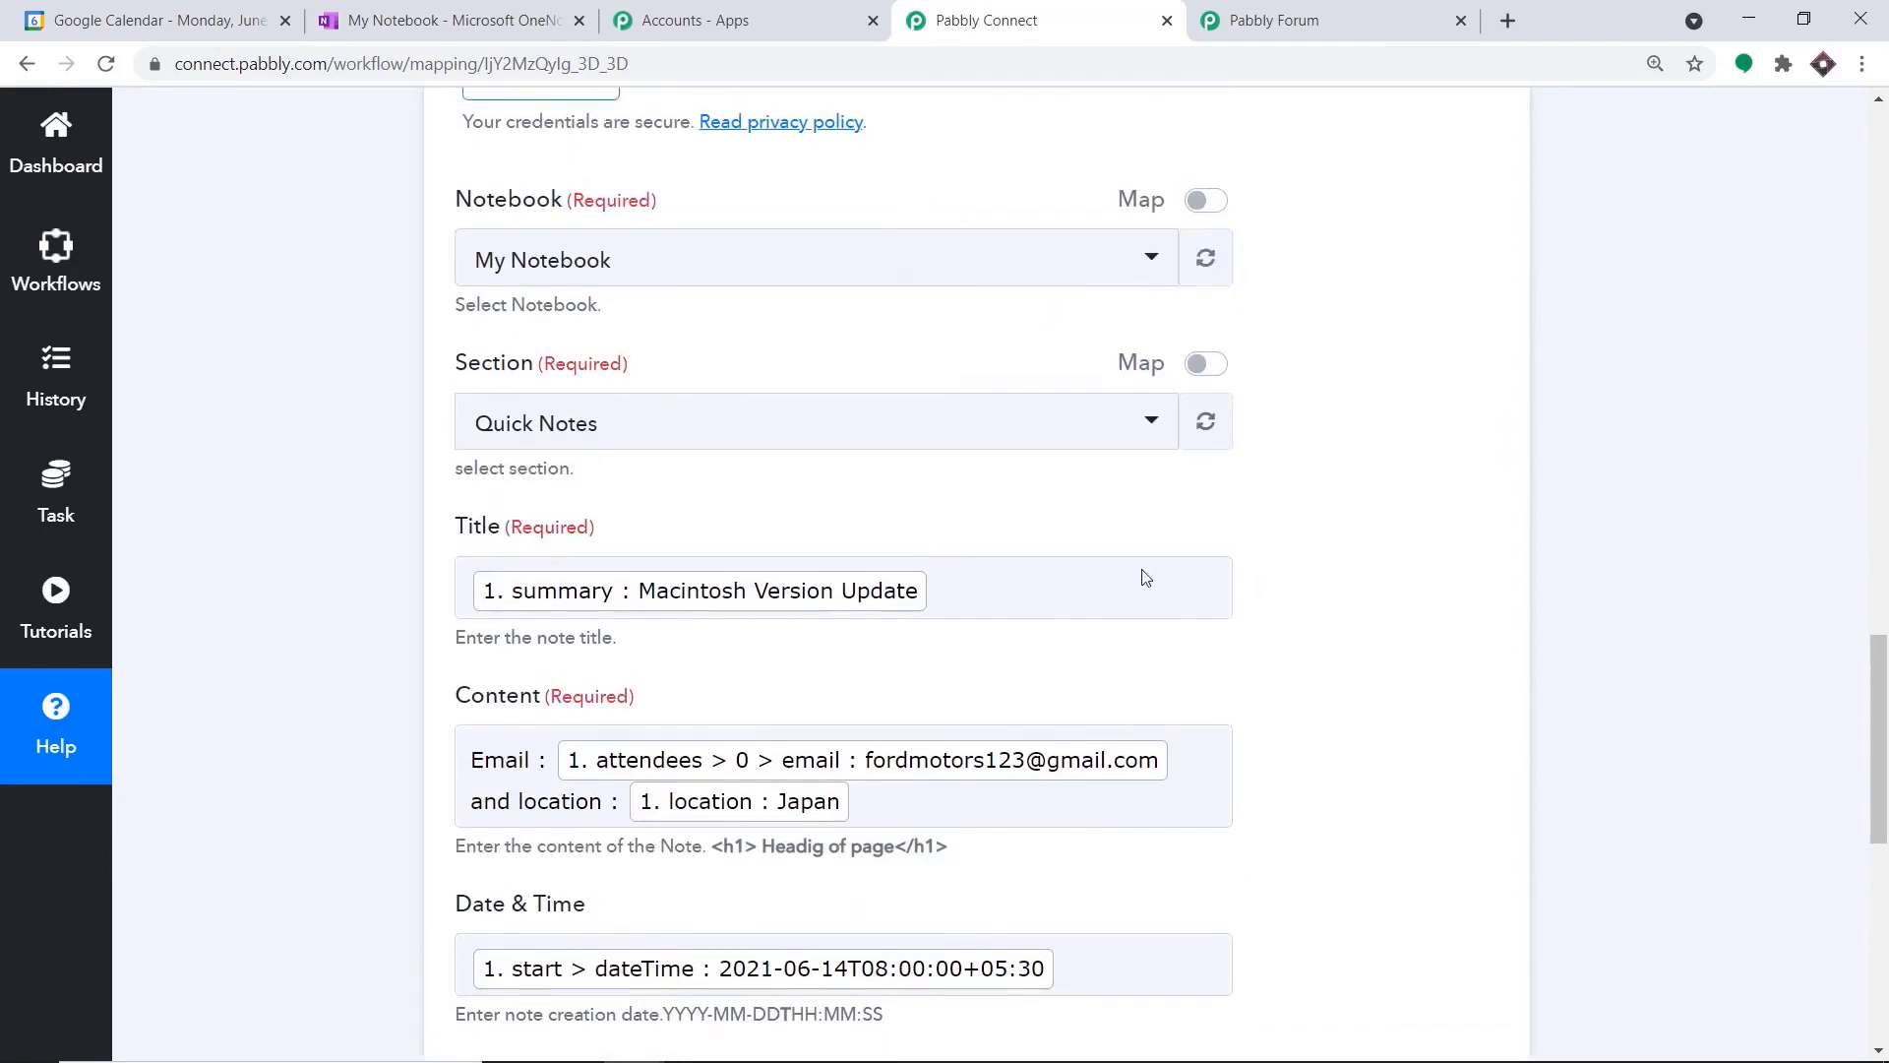
scroll(1141, 650, "down", 5)
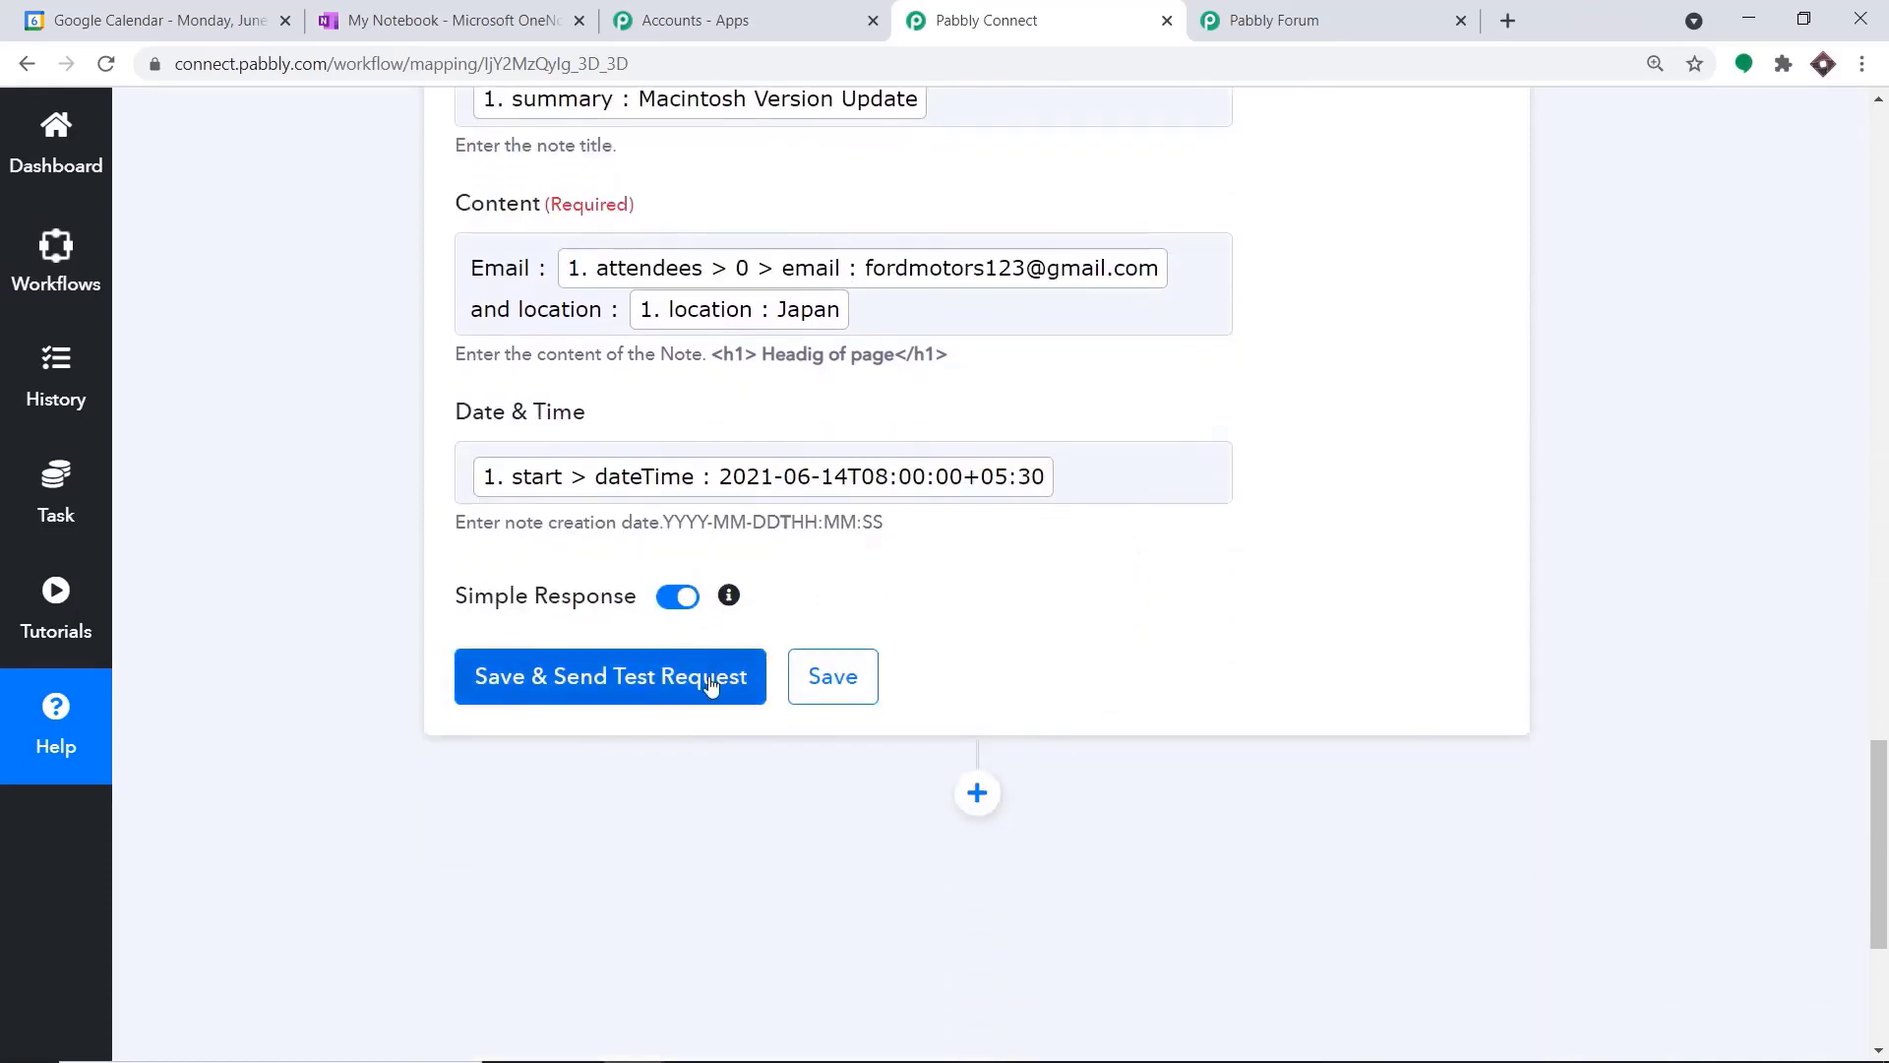
left_click(709, 679)
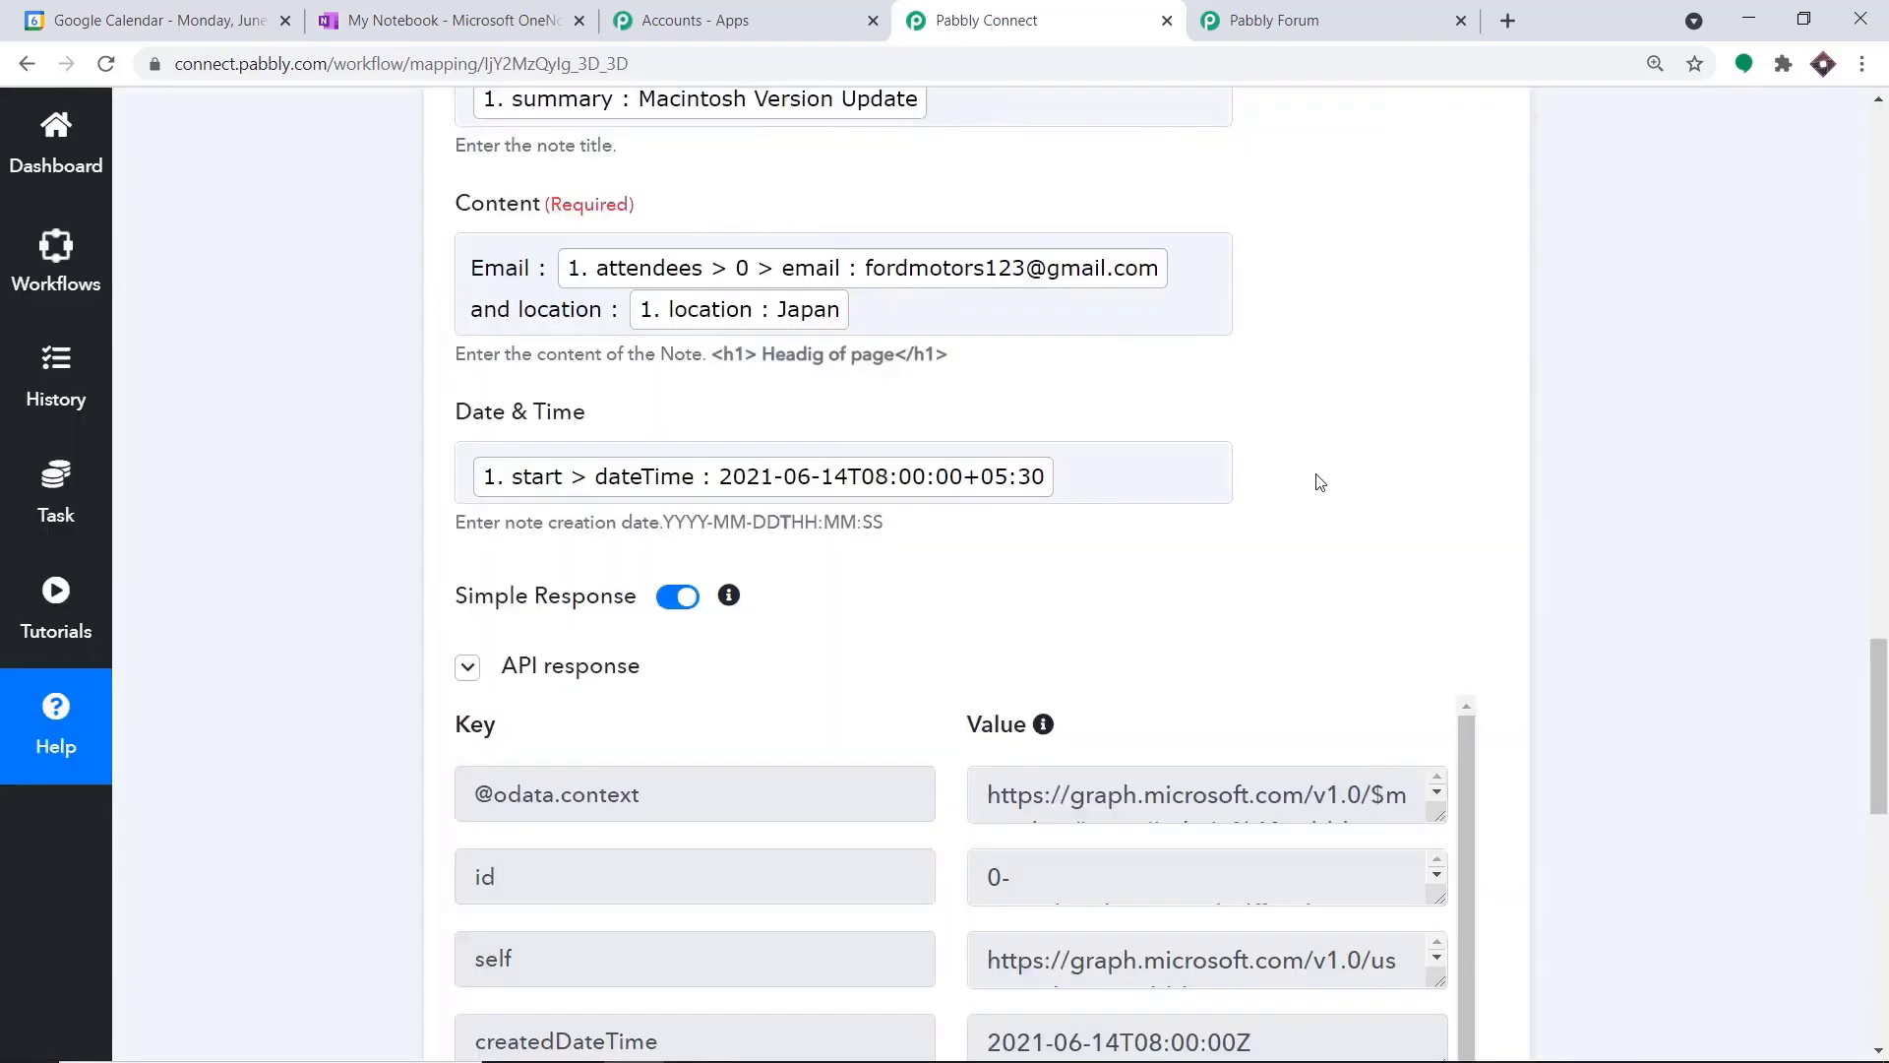
Switch to OneNote, reload My Notebook and remove the stray "+" from the Macintosh Version Update note's title
left_click(492, 20)
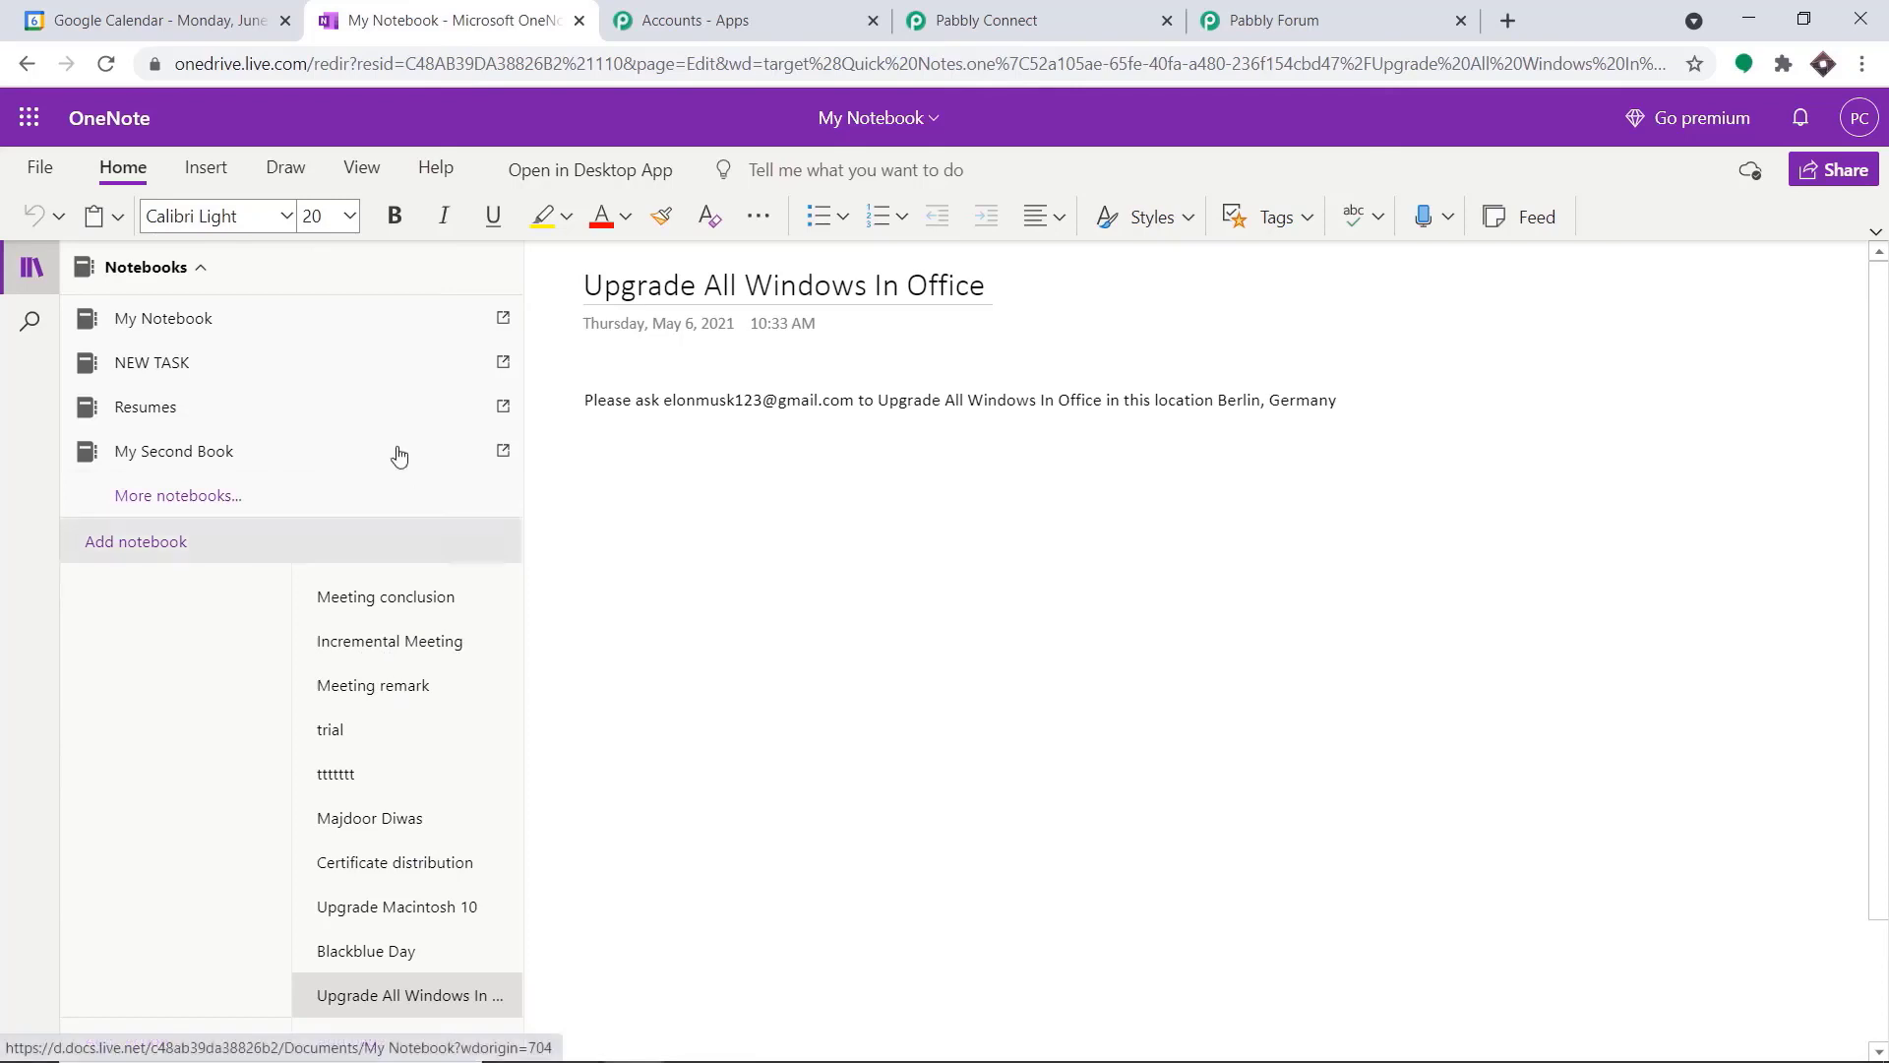
left_click(109, 64)
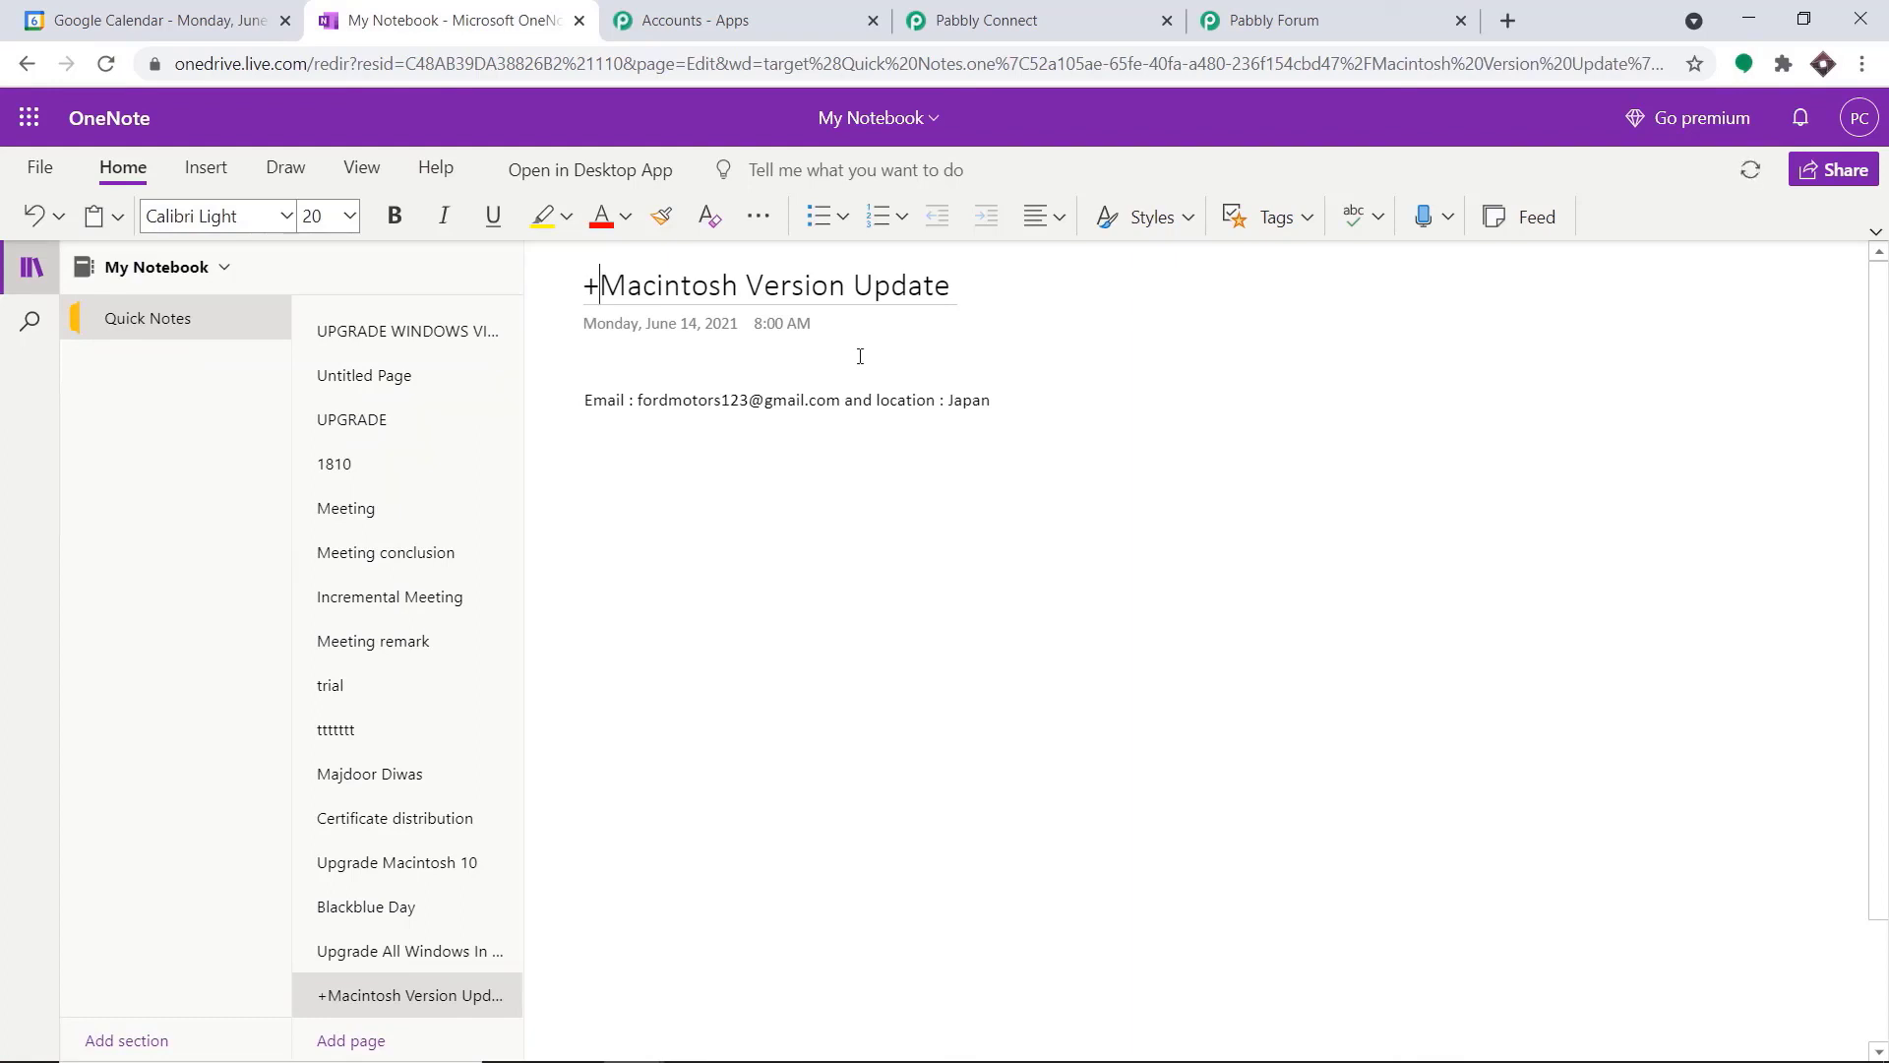
key("BackSpace")
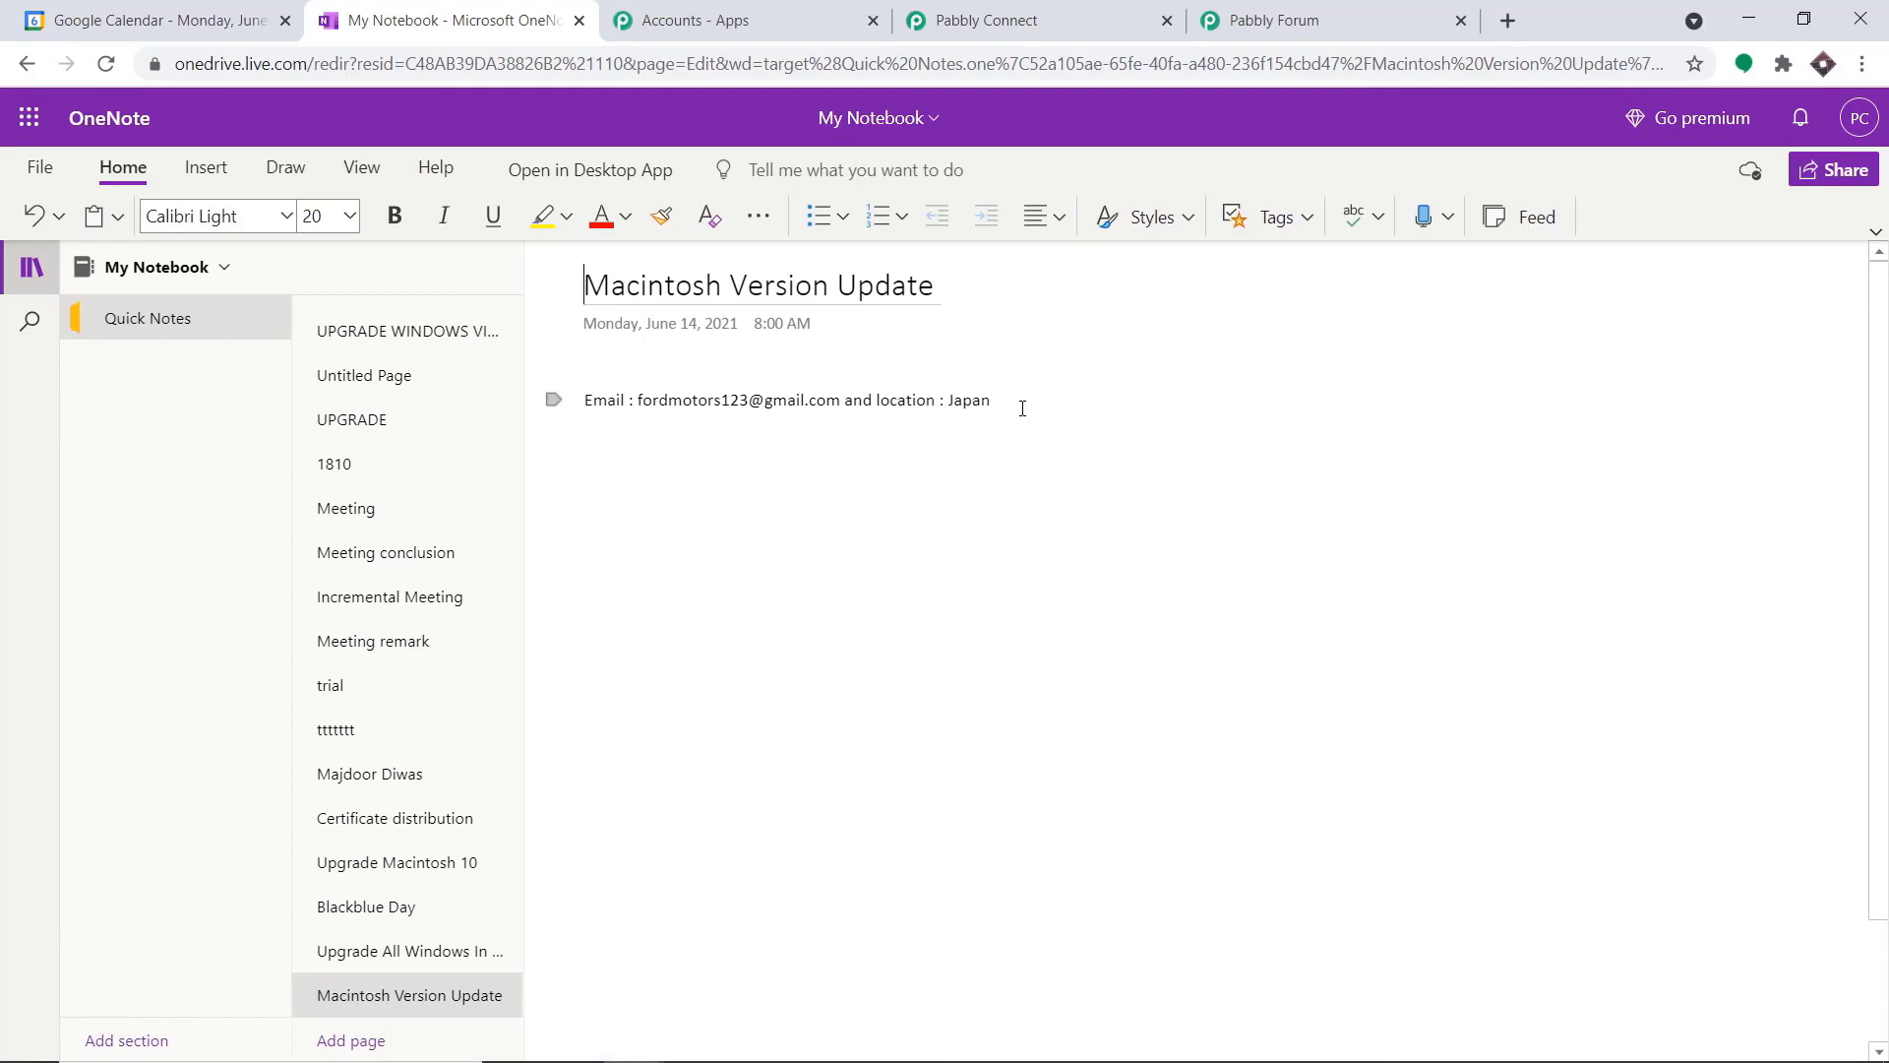
Switch back to Pabbly Connect and collapse the OneNote action and the Google Calendar trigger
left_click(1083, 19)
scroll(1286, 220, "up", 5)
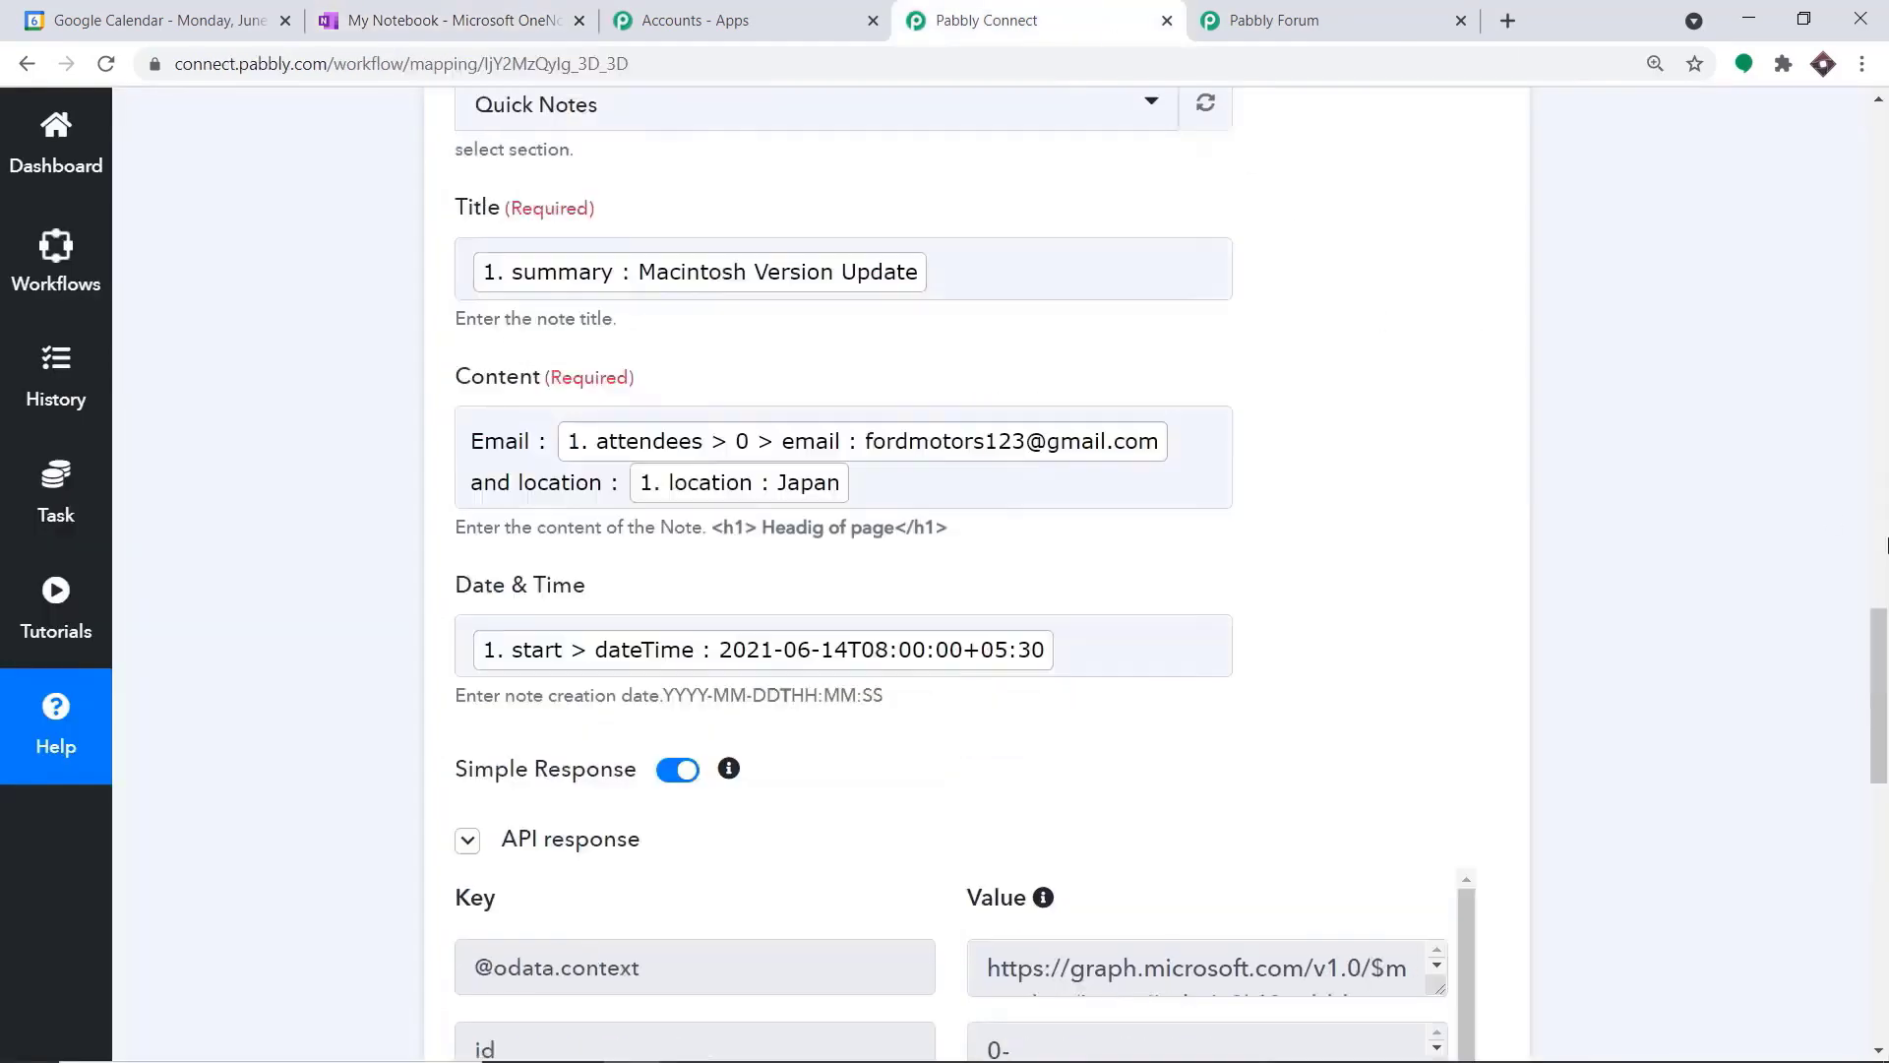
left_click_drag(1884, 602, 1838, 489)
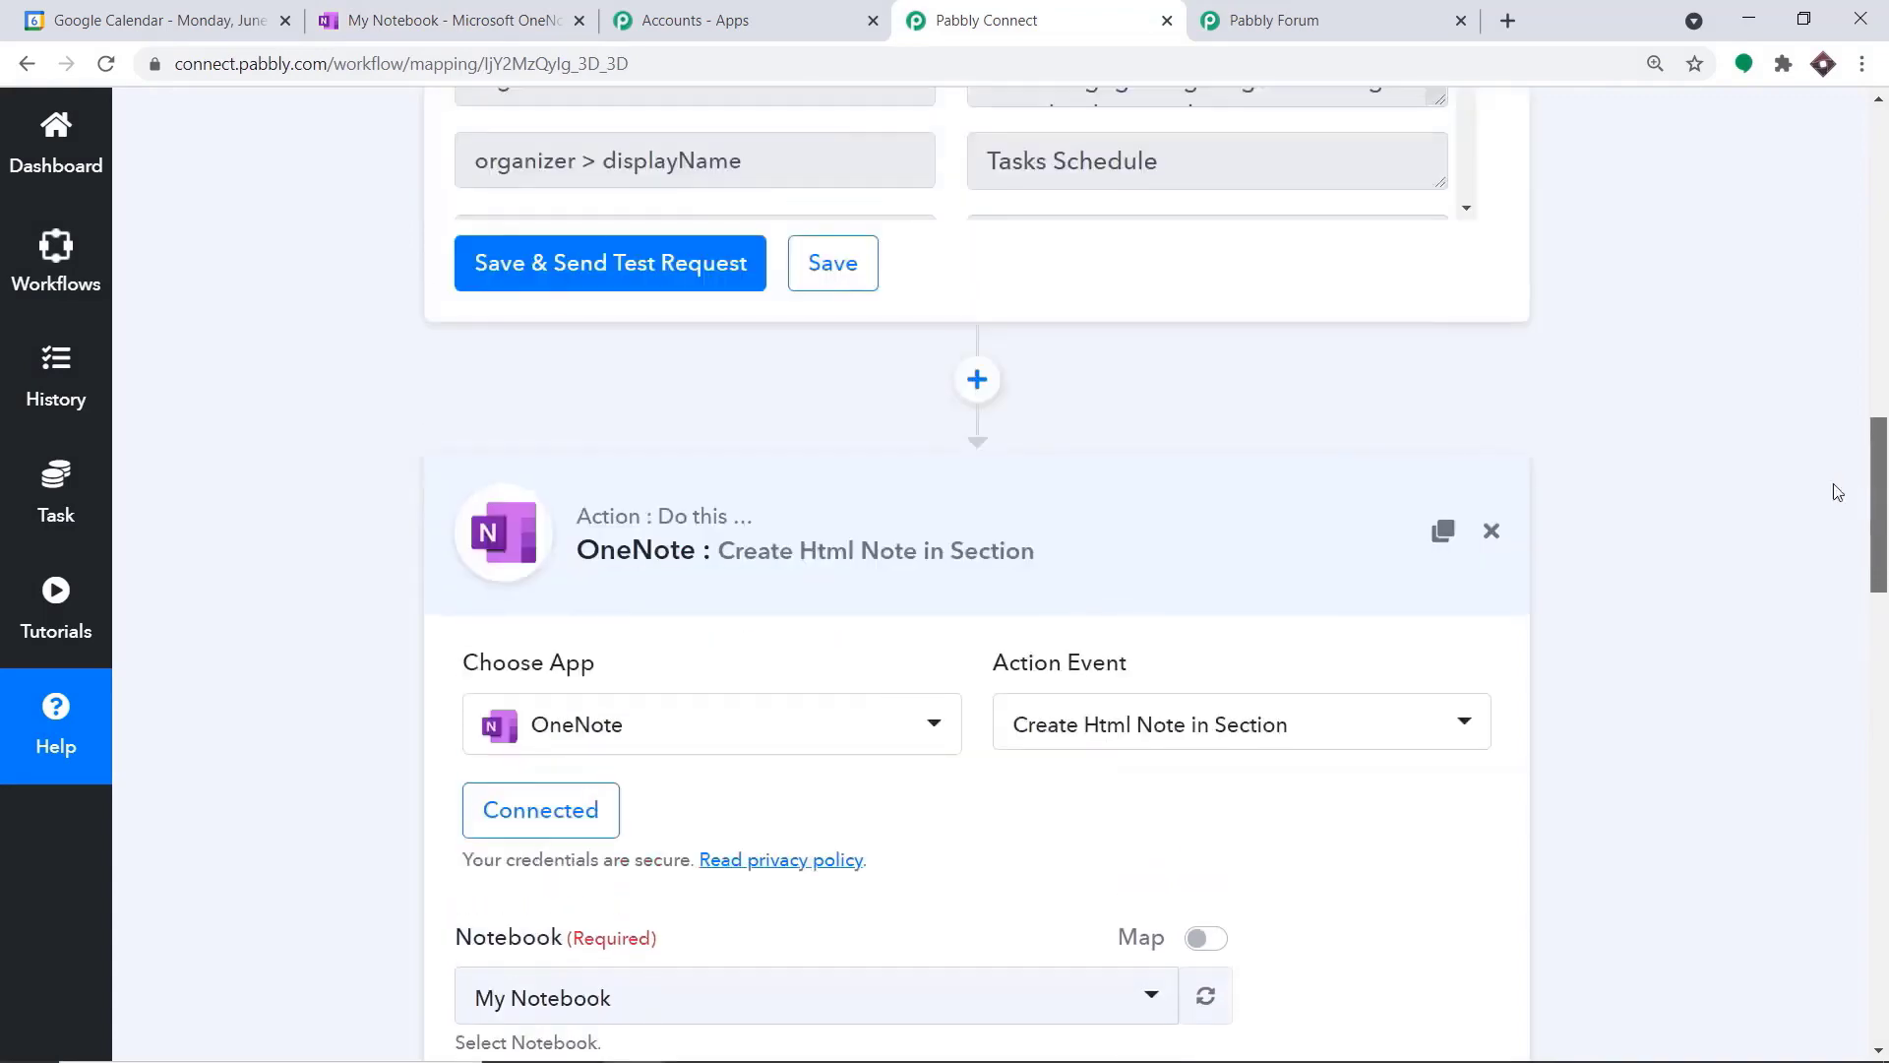
left_click(824, 514)
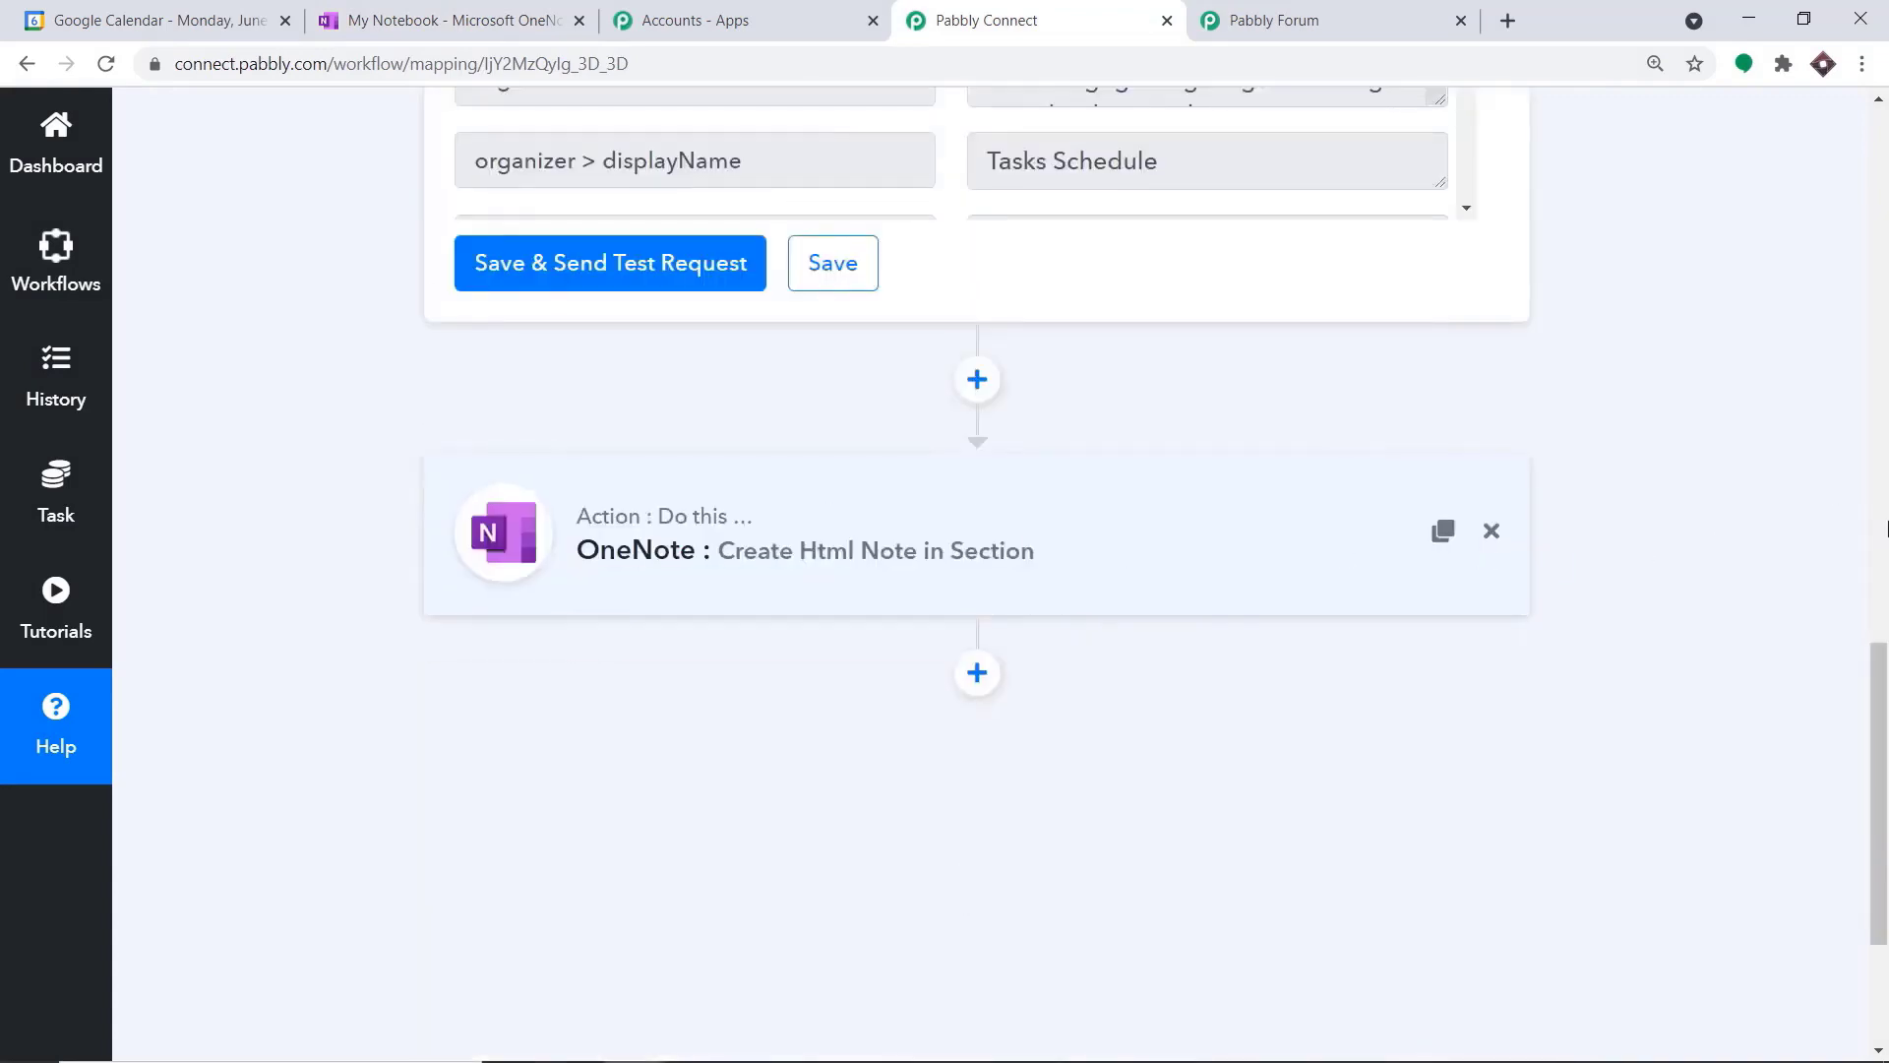
left_click_drag(1884, 773, 1881, 281)
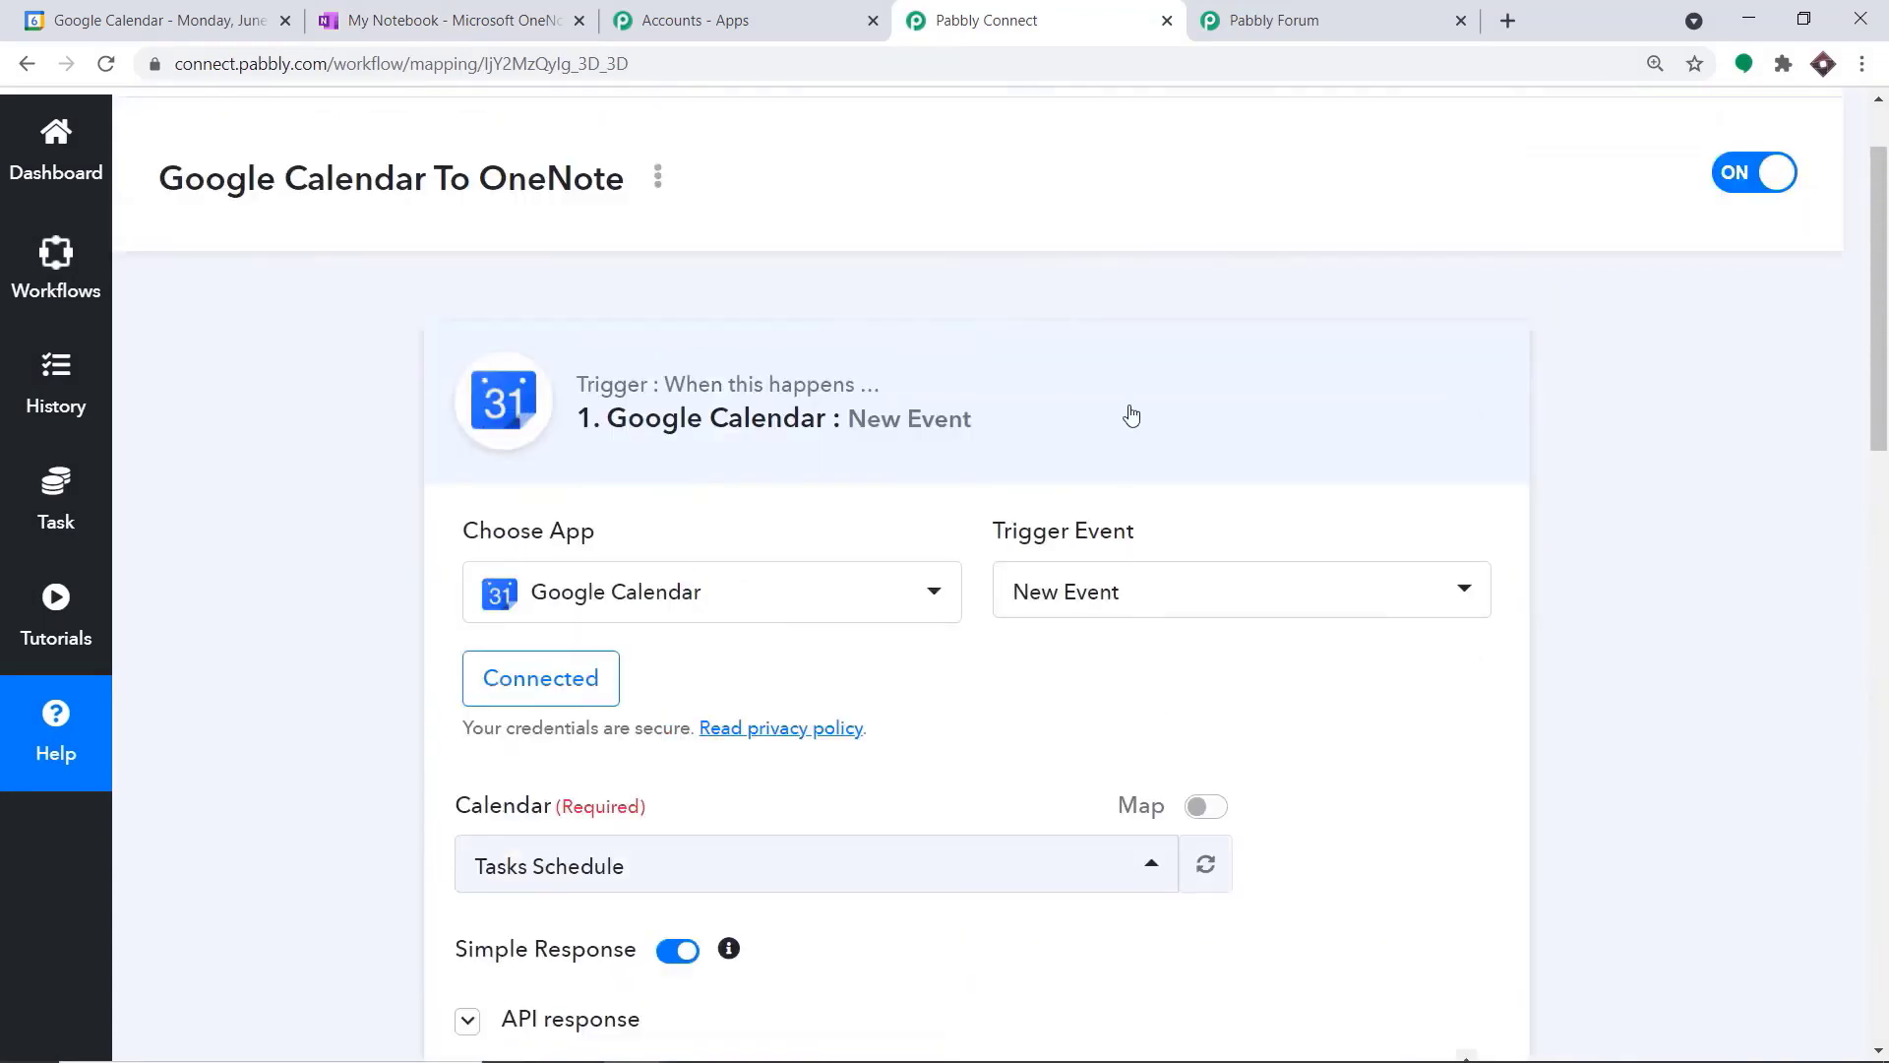
left_click(1130, 415)
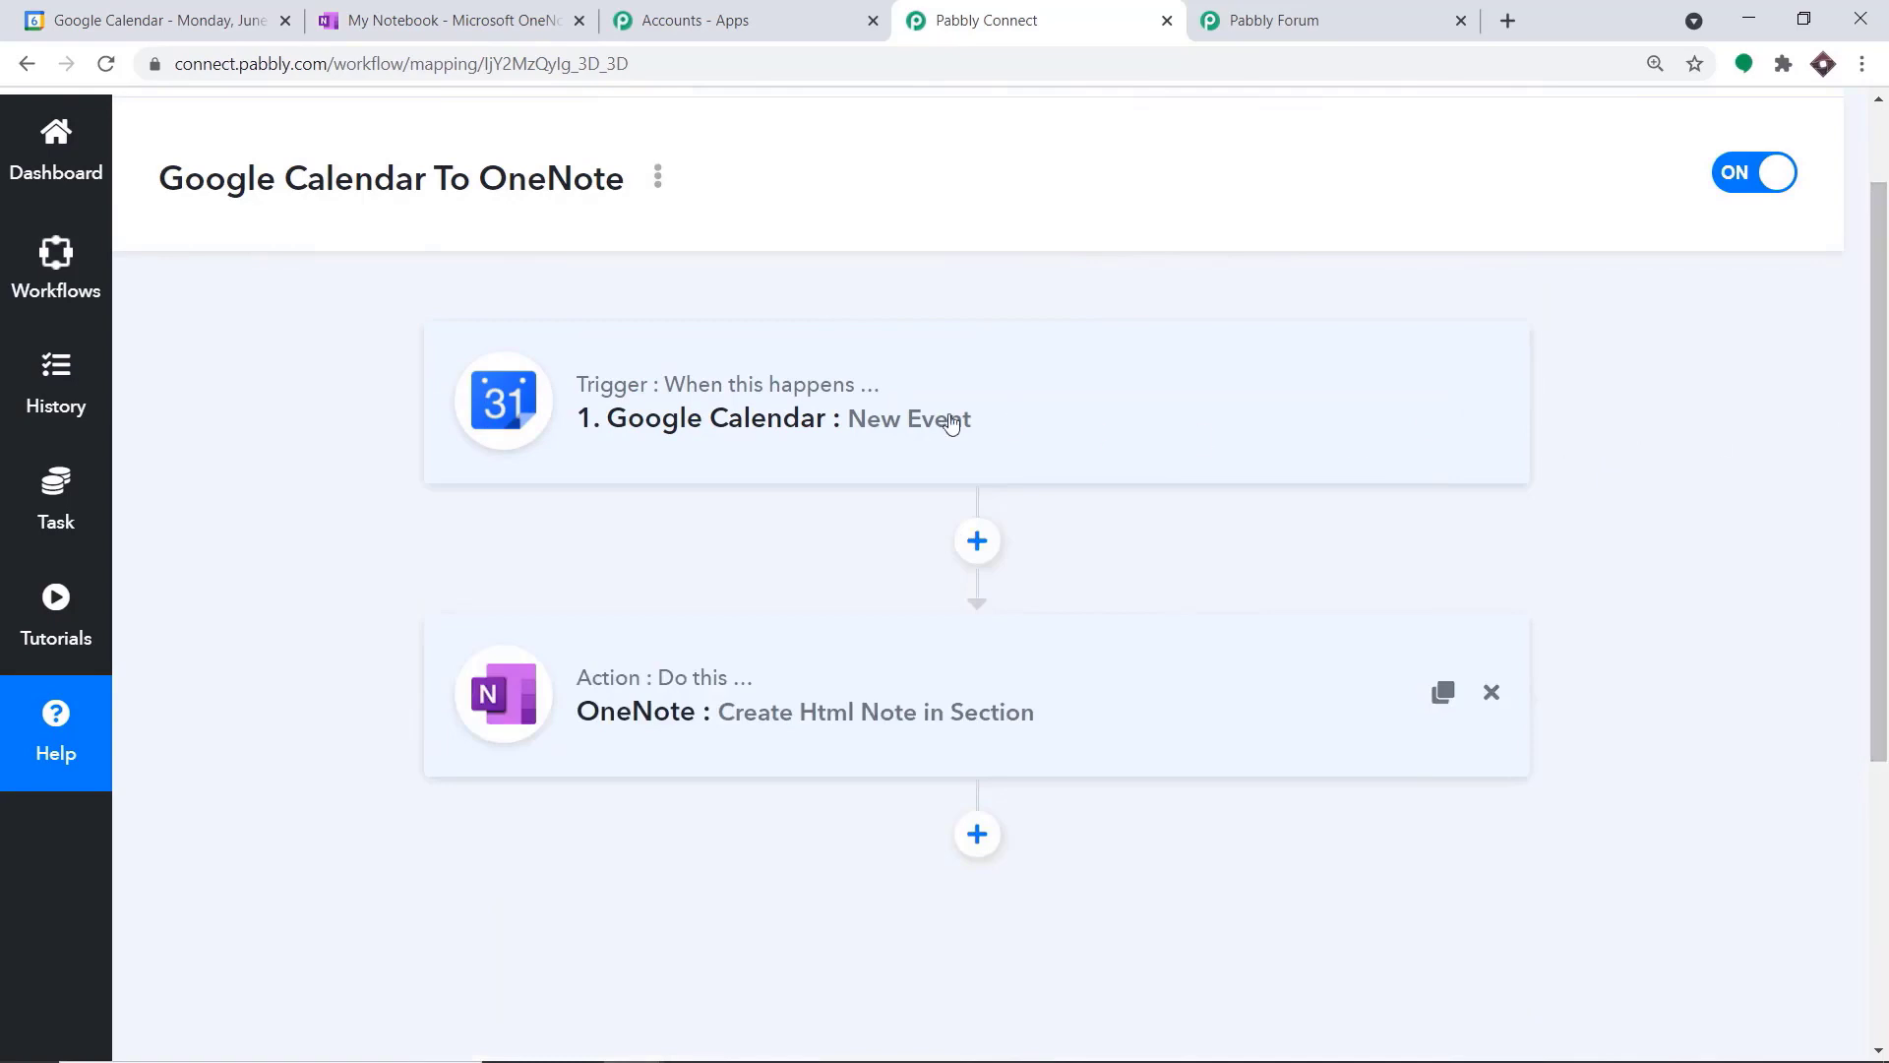
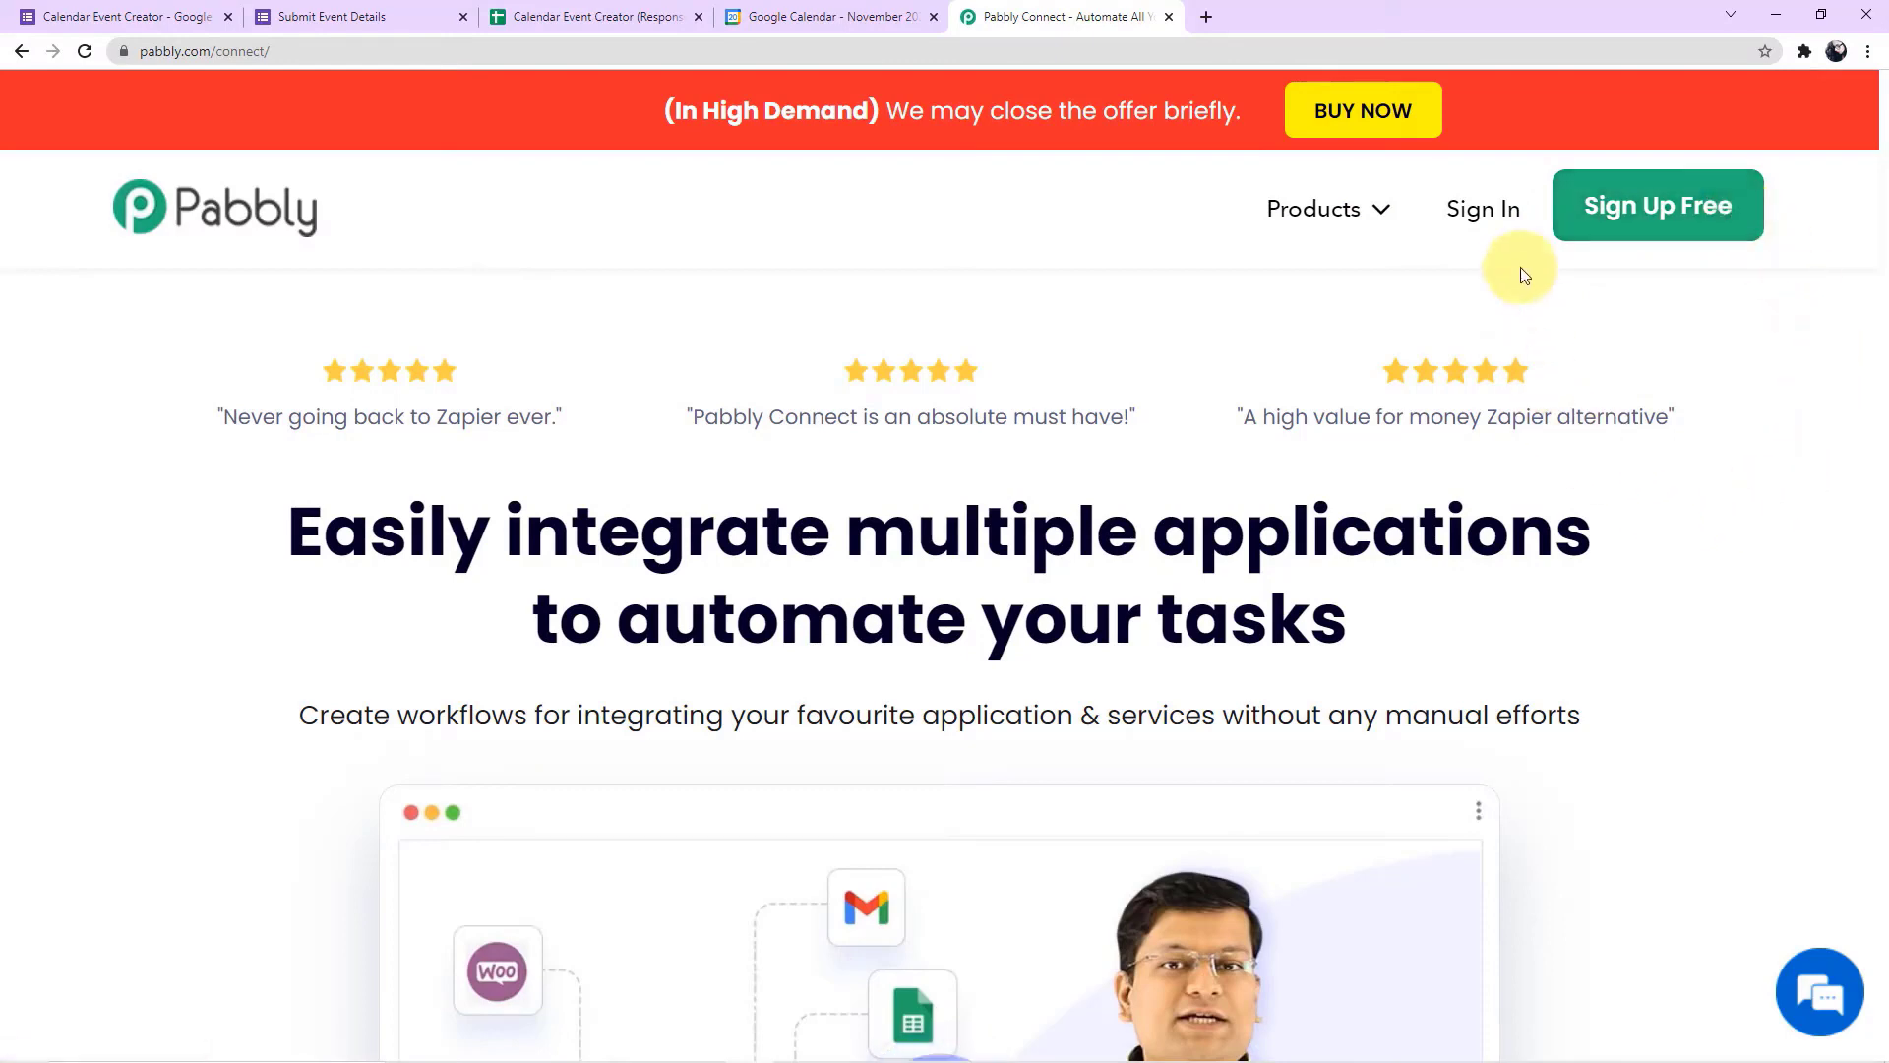
Sign in to Pabbly, open the Pabbly Connect dashboard and look through the existing workflows
left_click(1497, 219)
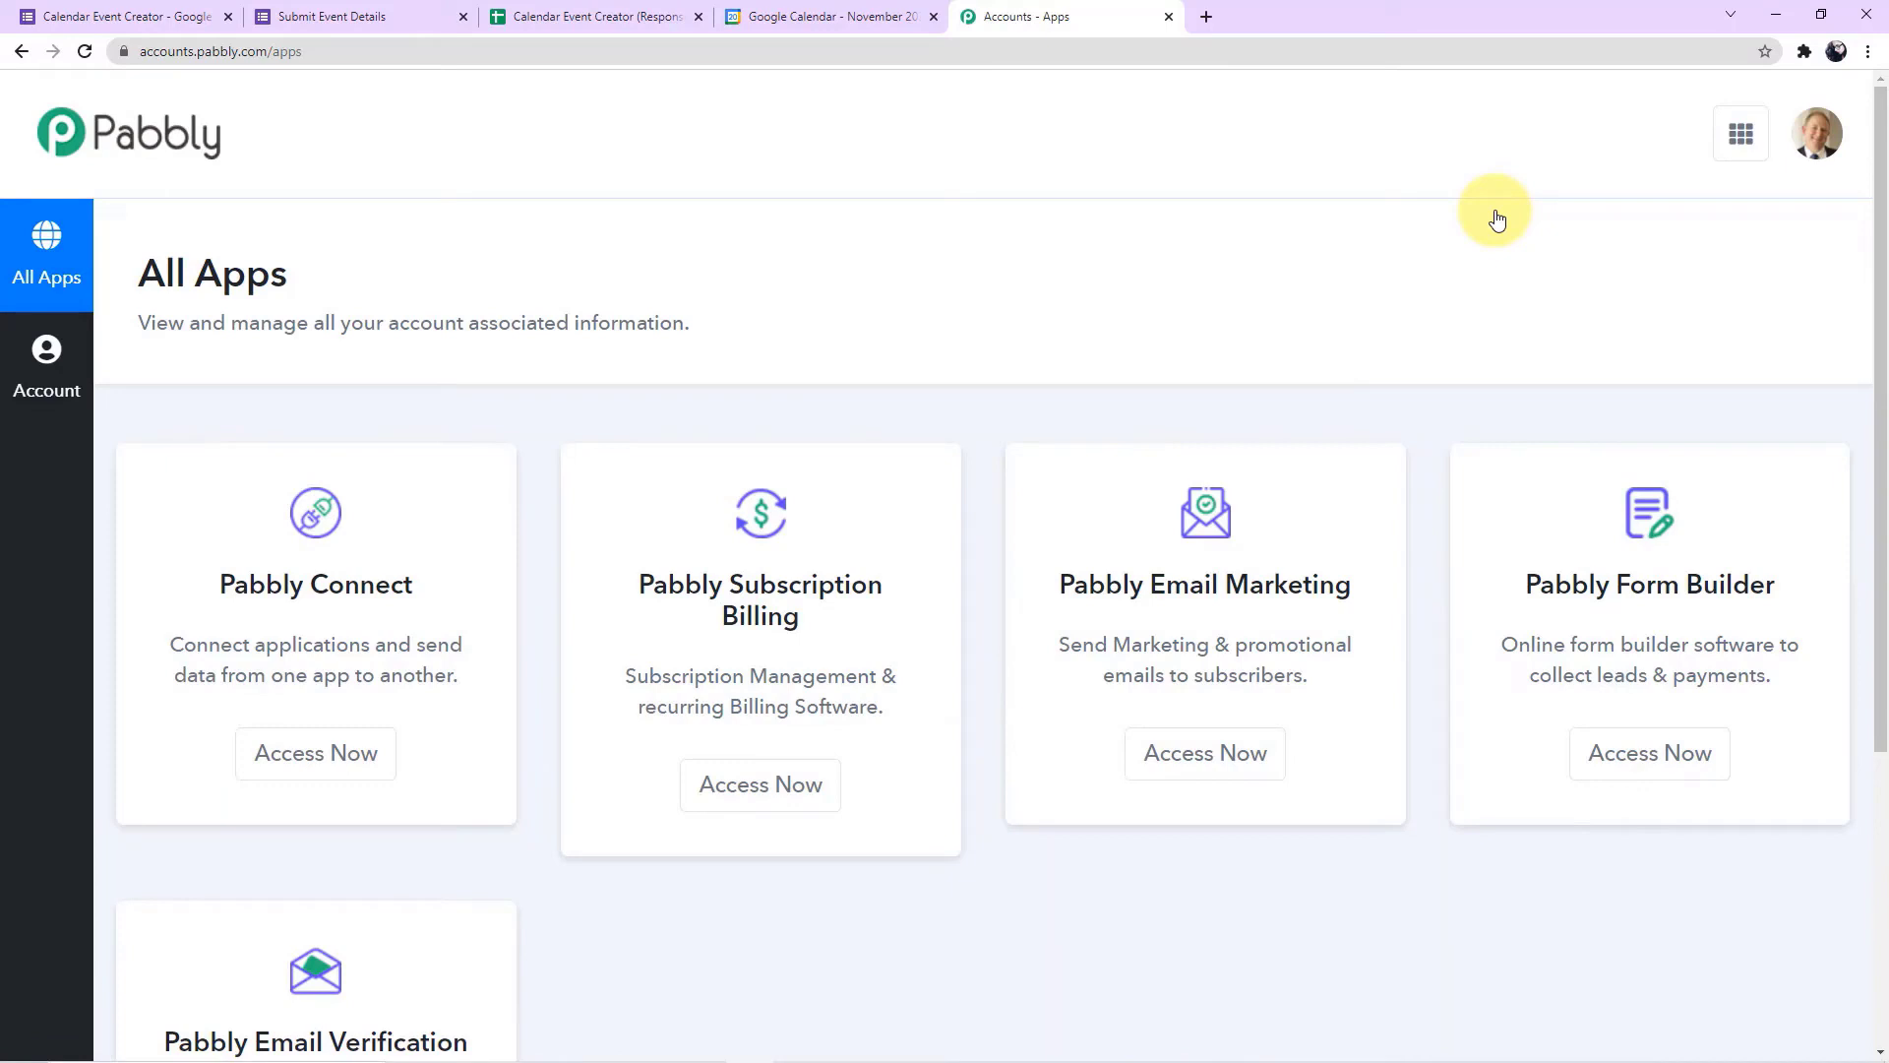
left_click(271, 750)
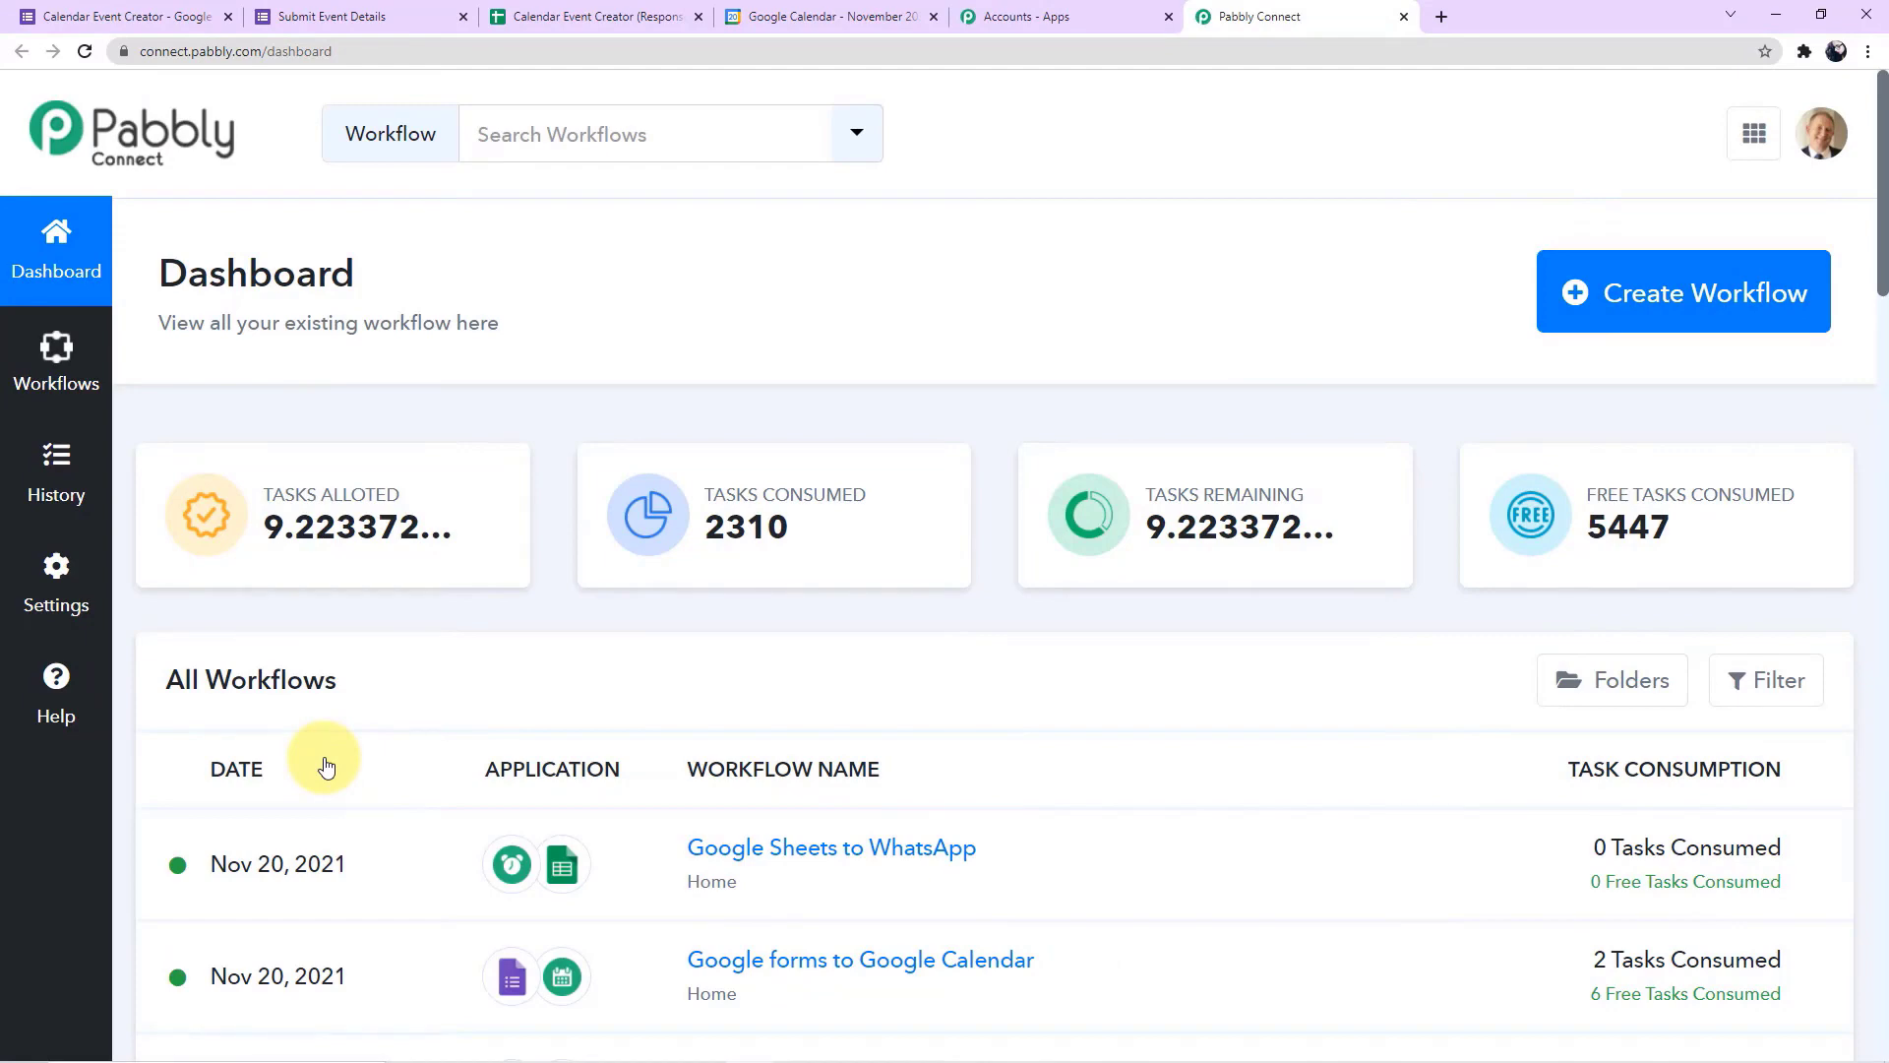
scroll(325, 765, "down", 10)
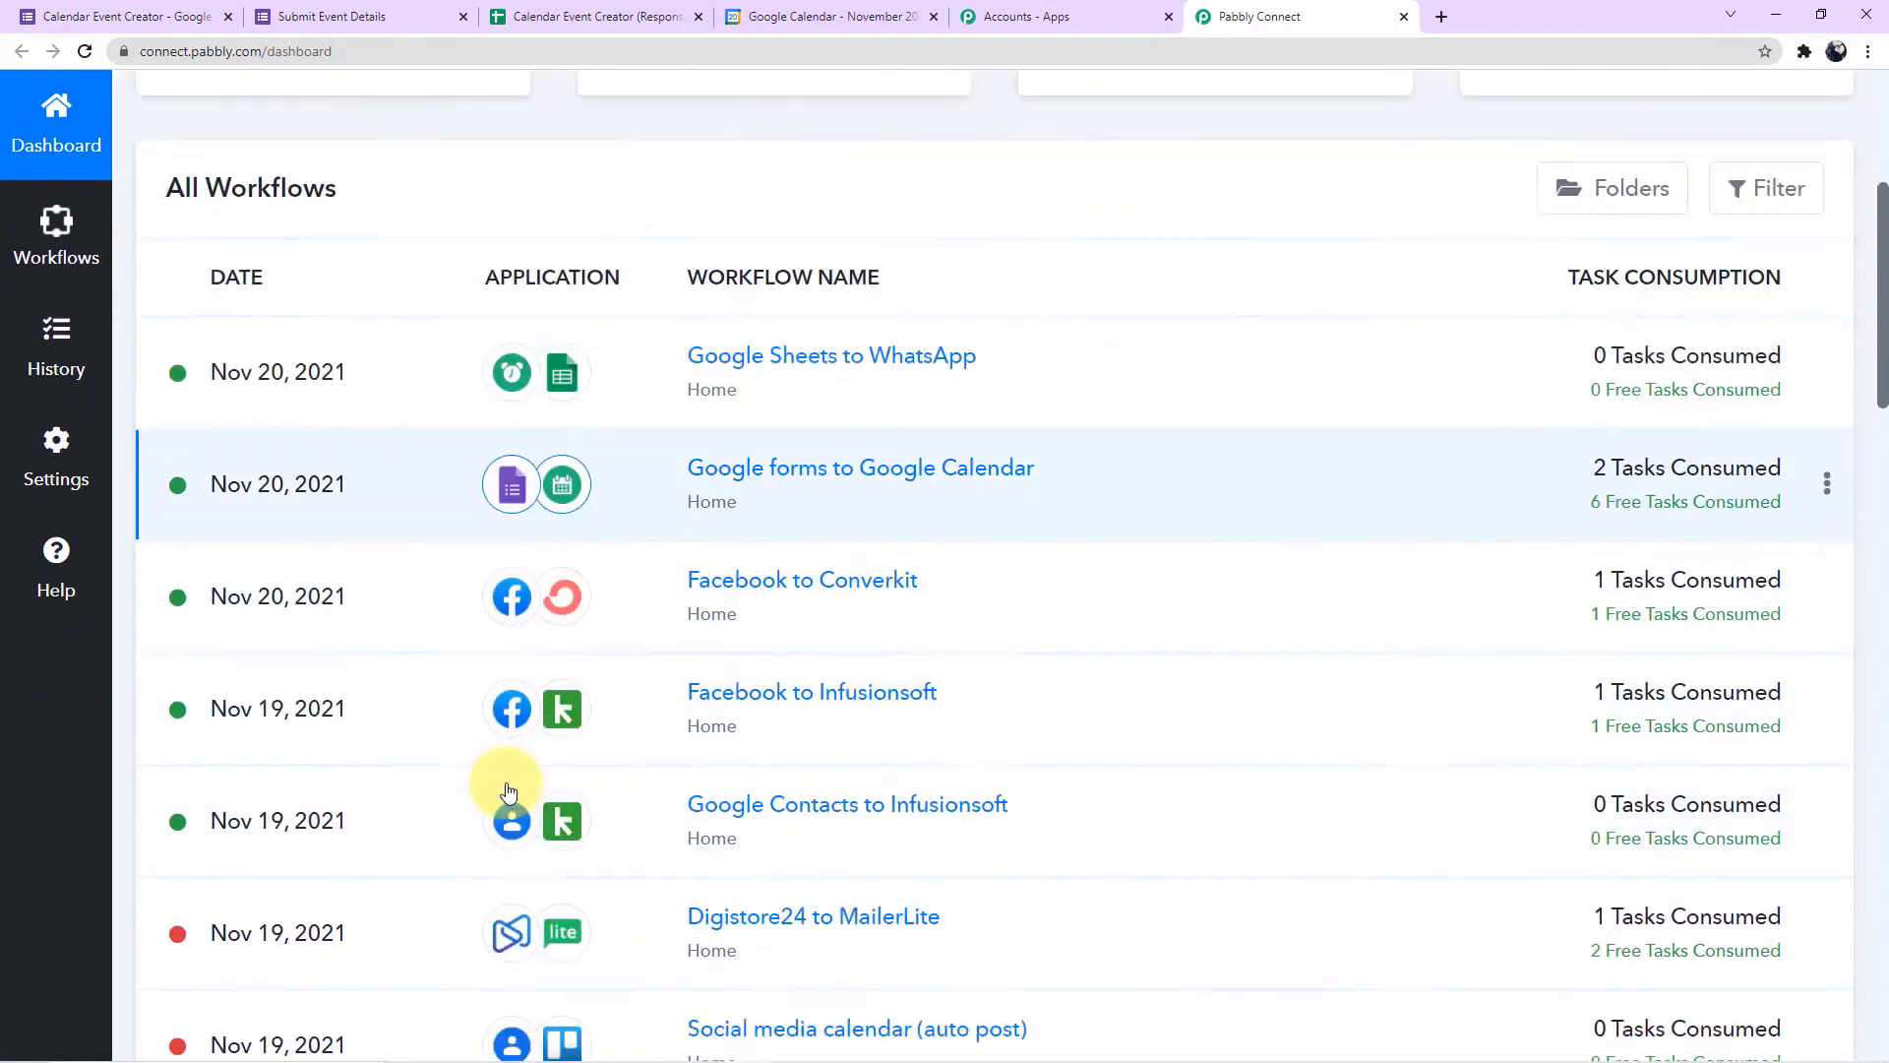
scroll(508, 792, "down", 8)
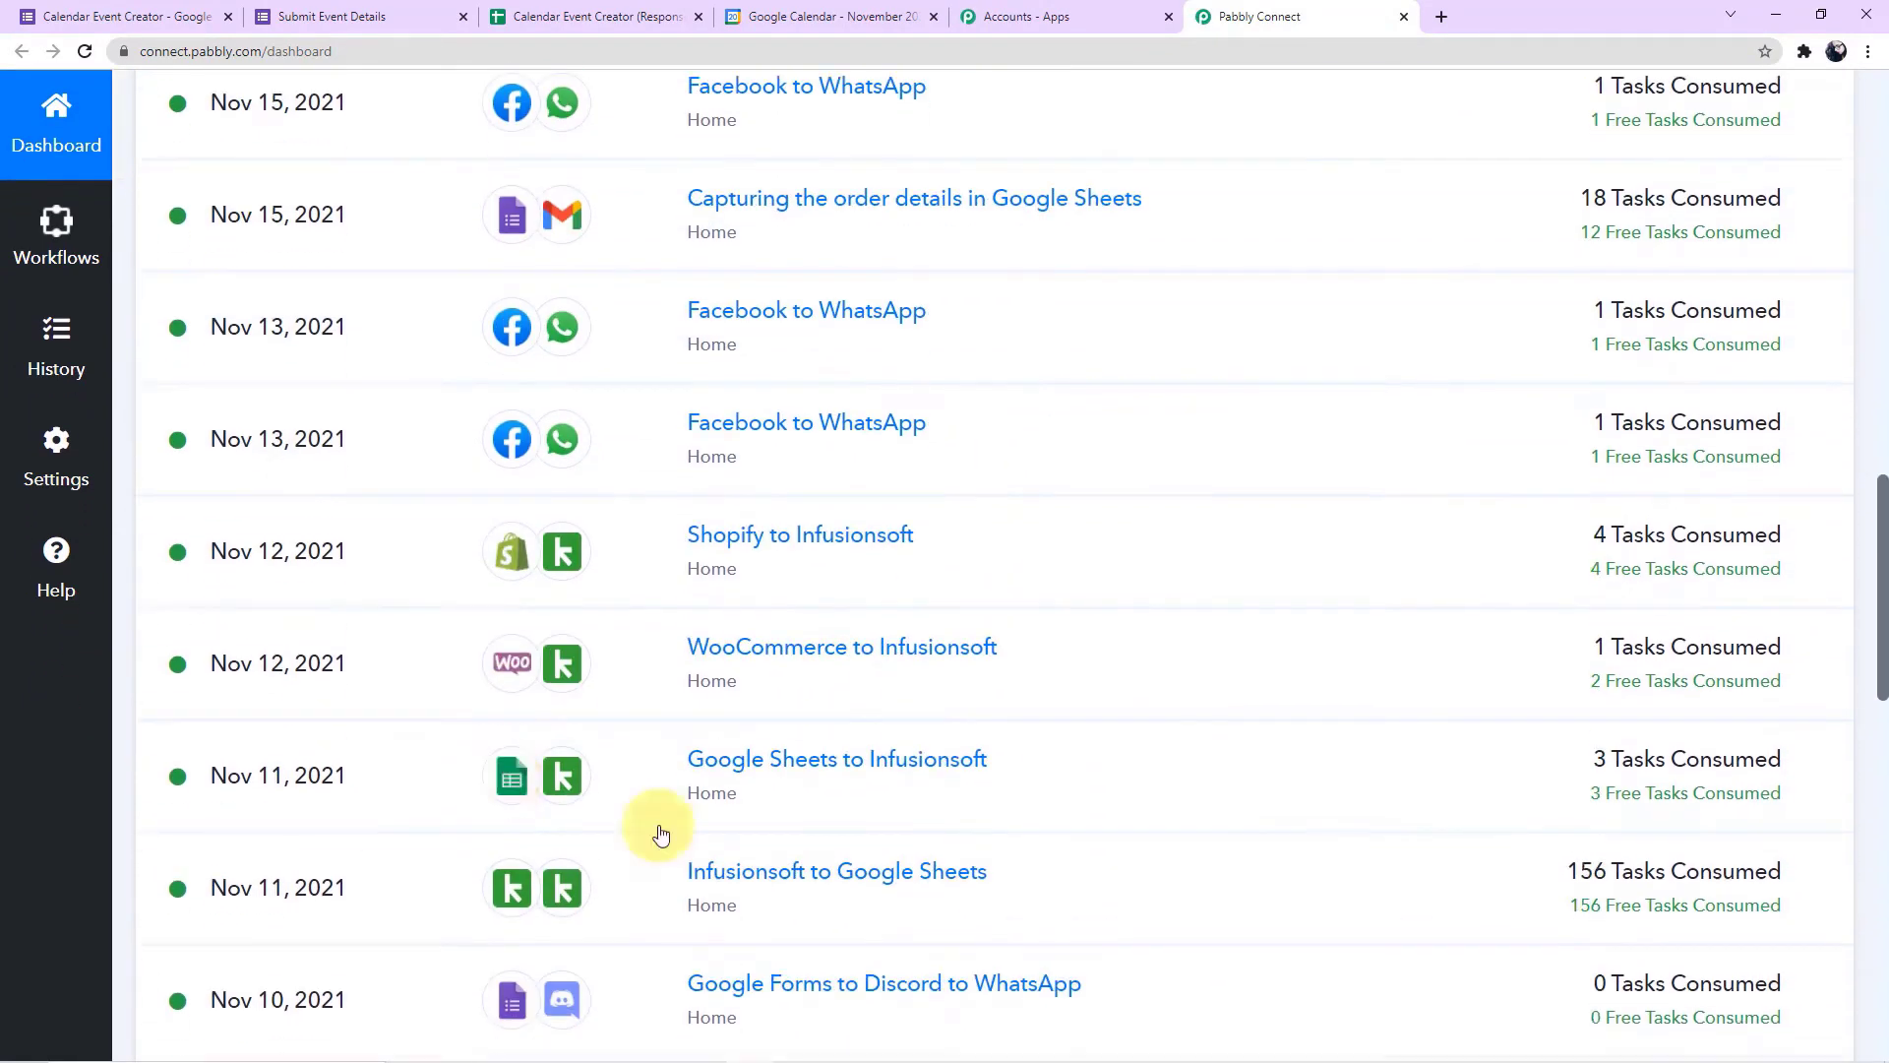
scroll(1020, 936, "up", 10)
scroll(1024, 935, "up", 8)
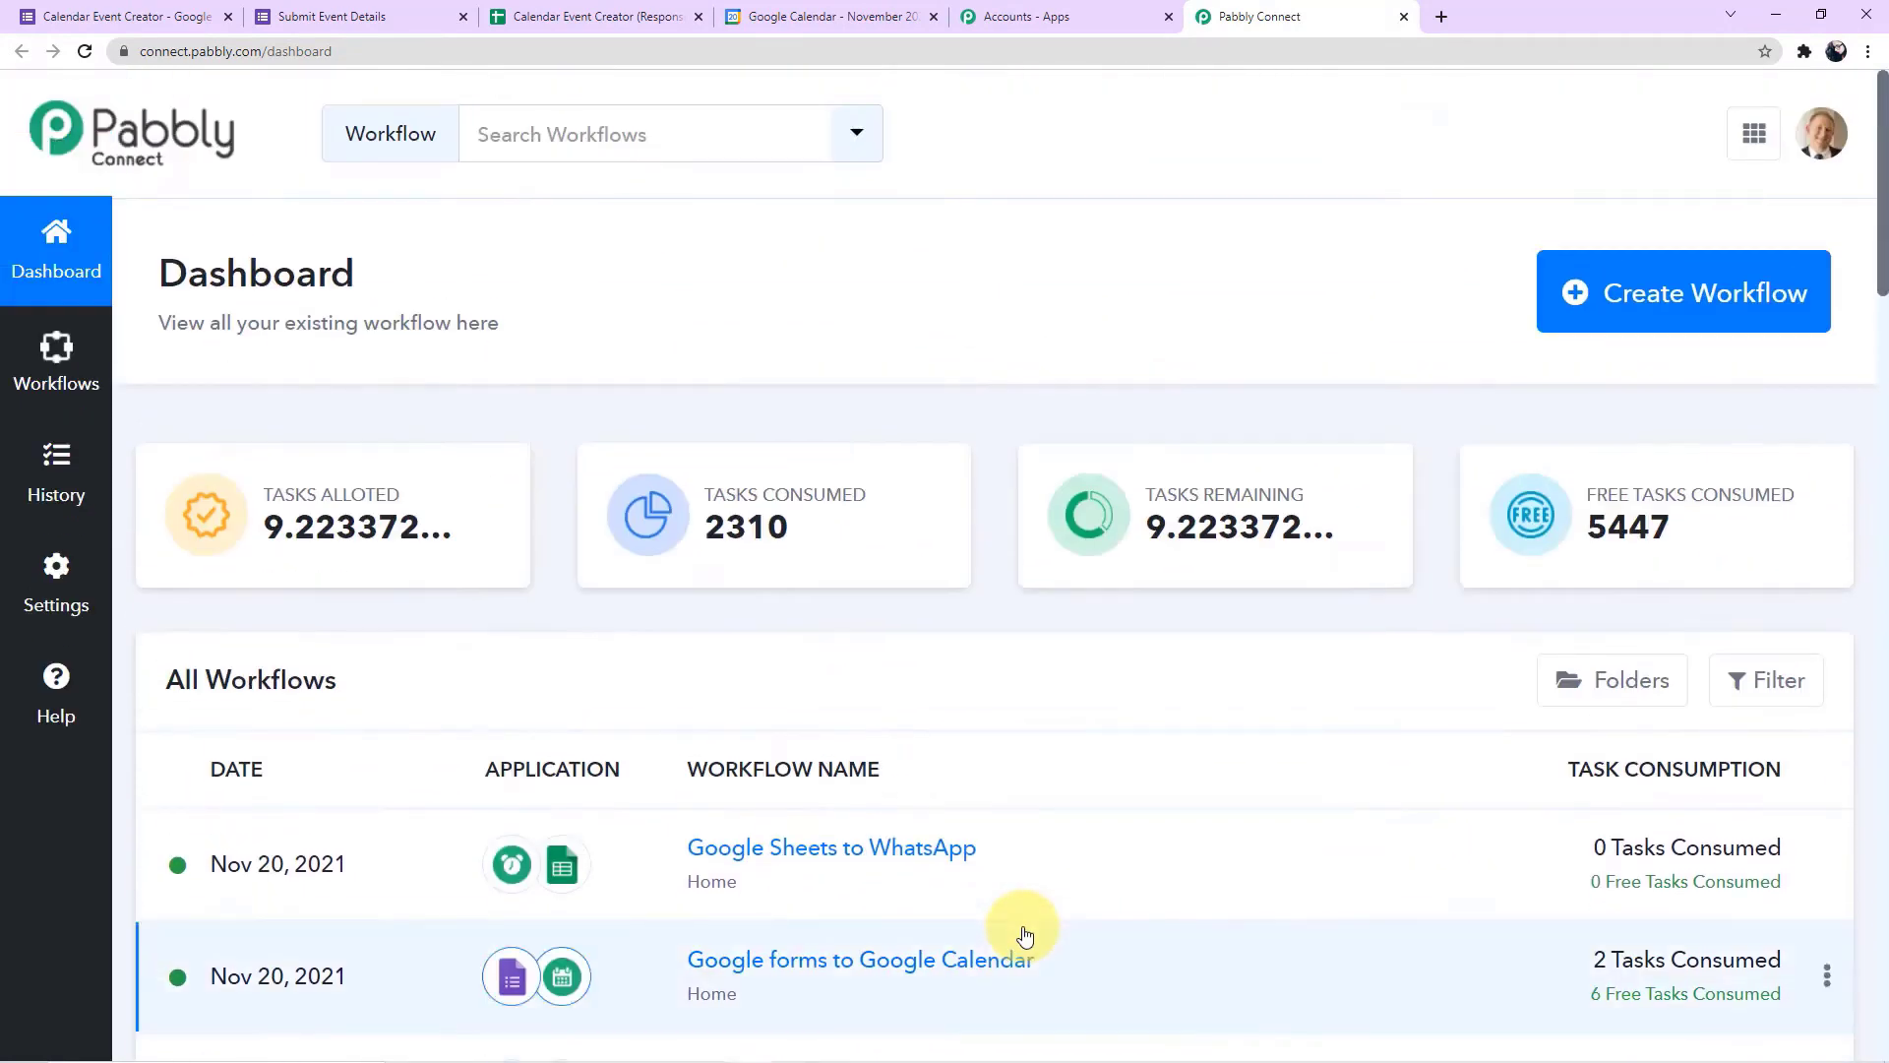
Create a workflow named "Send Google Forms data to Google Calendar to Create an Event" and collapse its empty trigger
left_click(1720, 300)
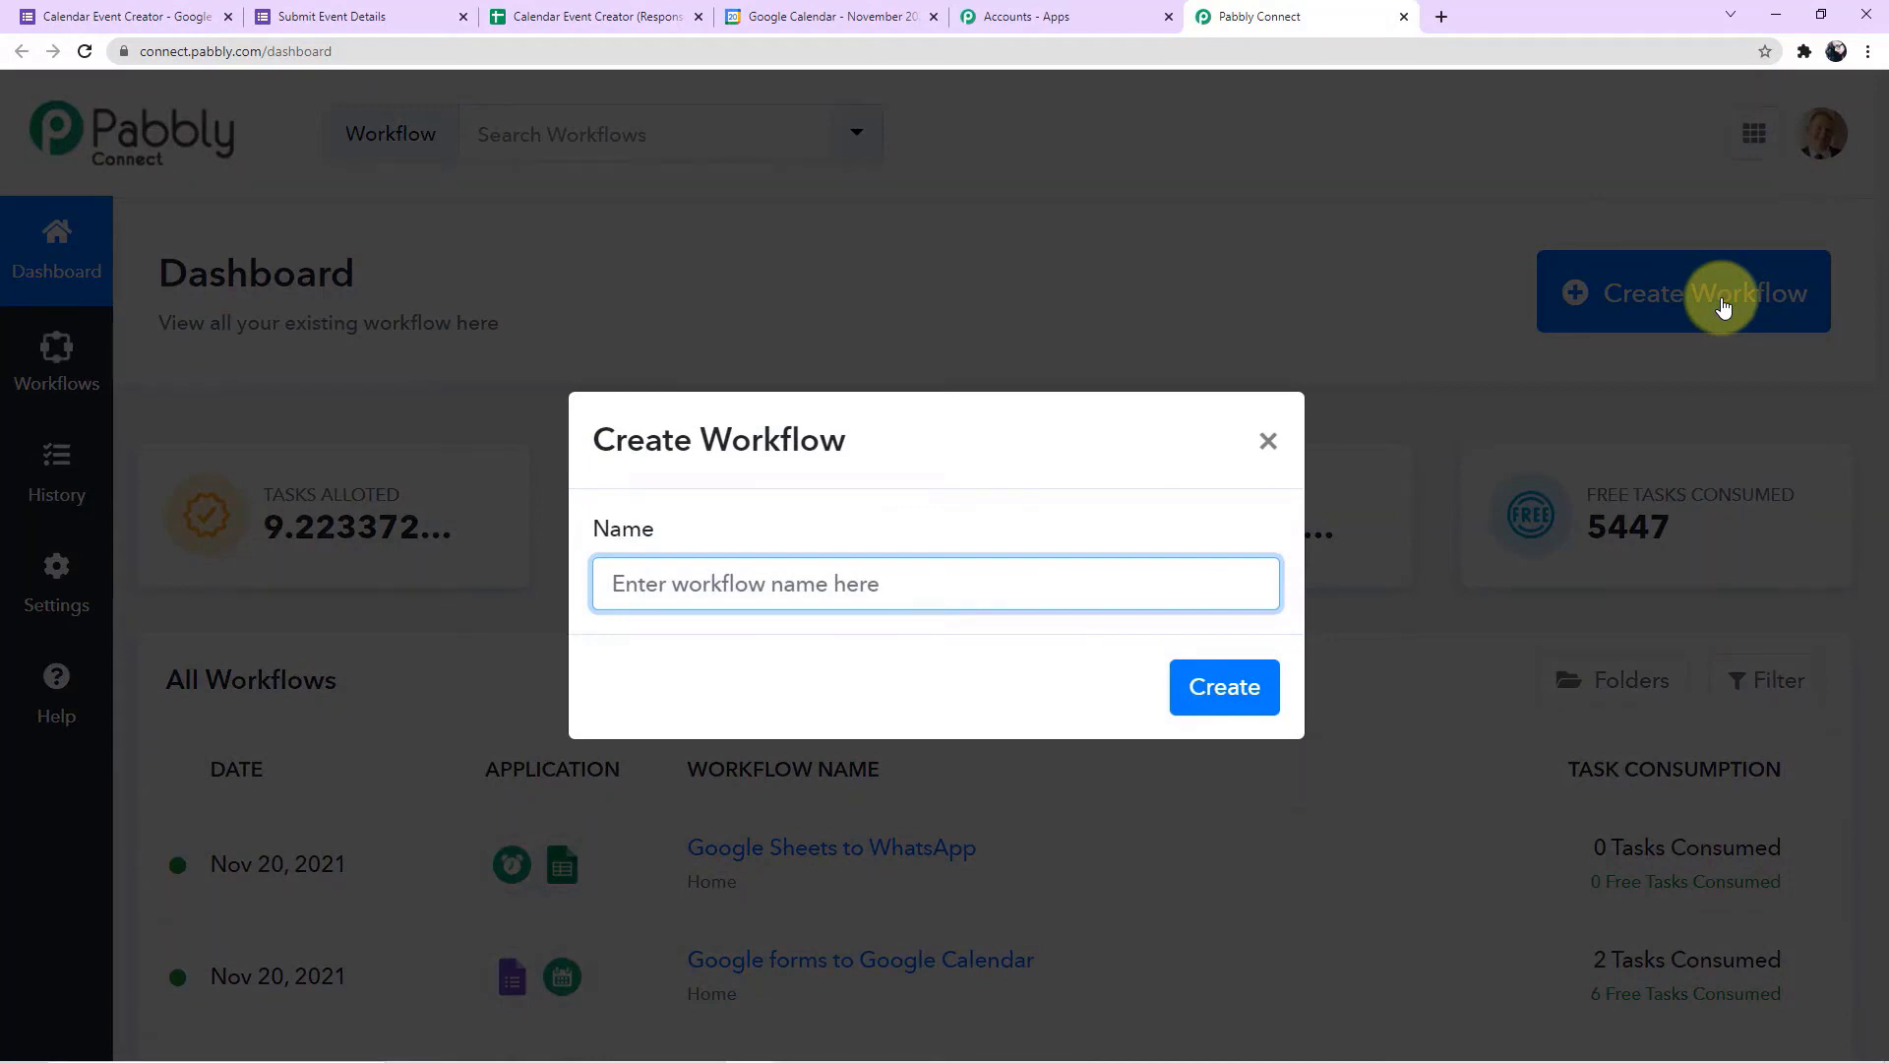
type("Send Google Forms data to Google Calendar to Create an Event")
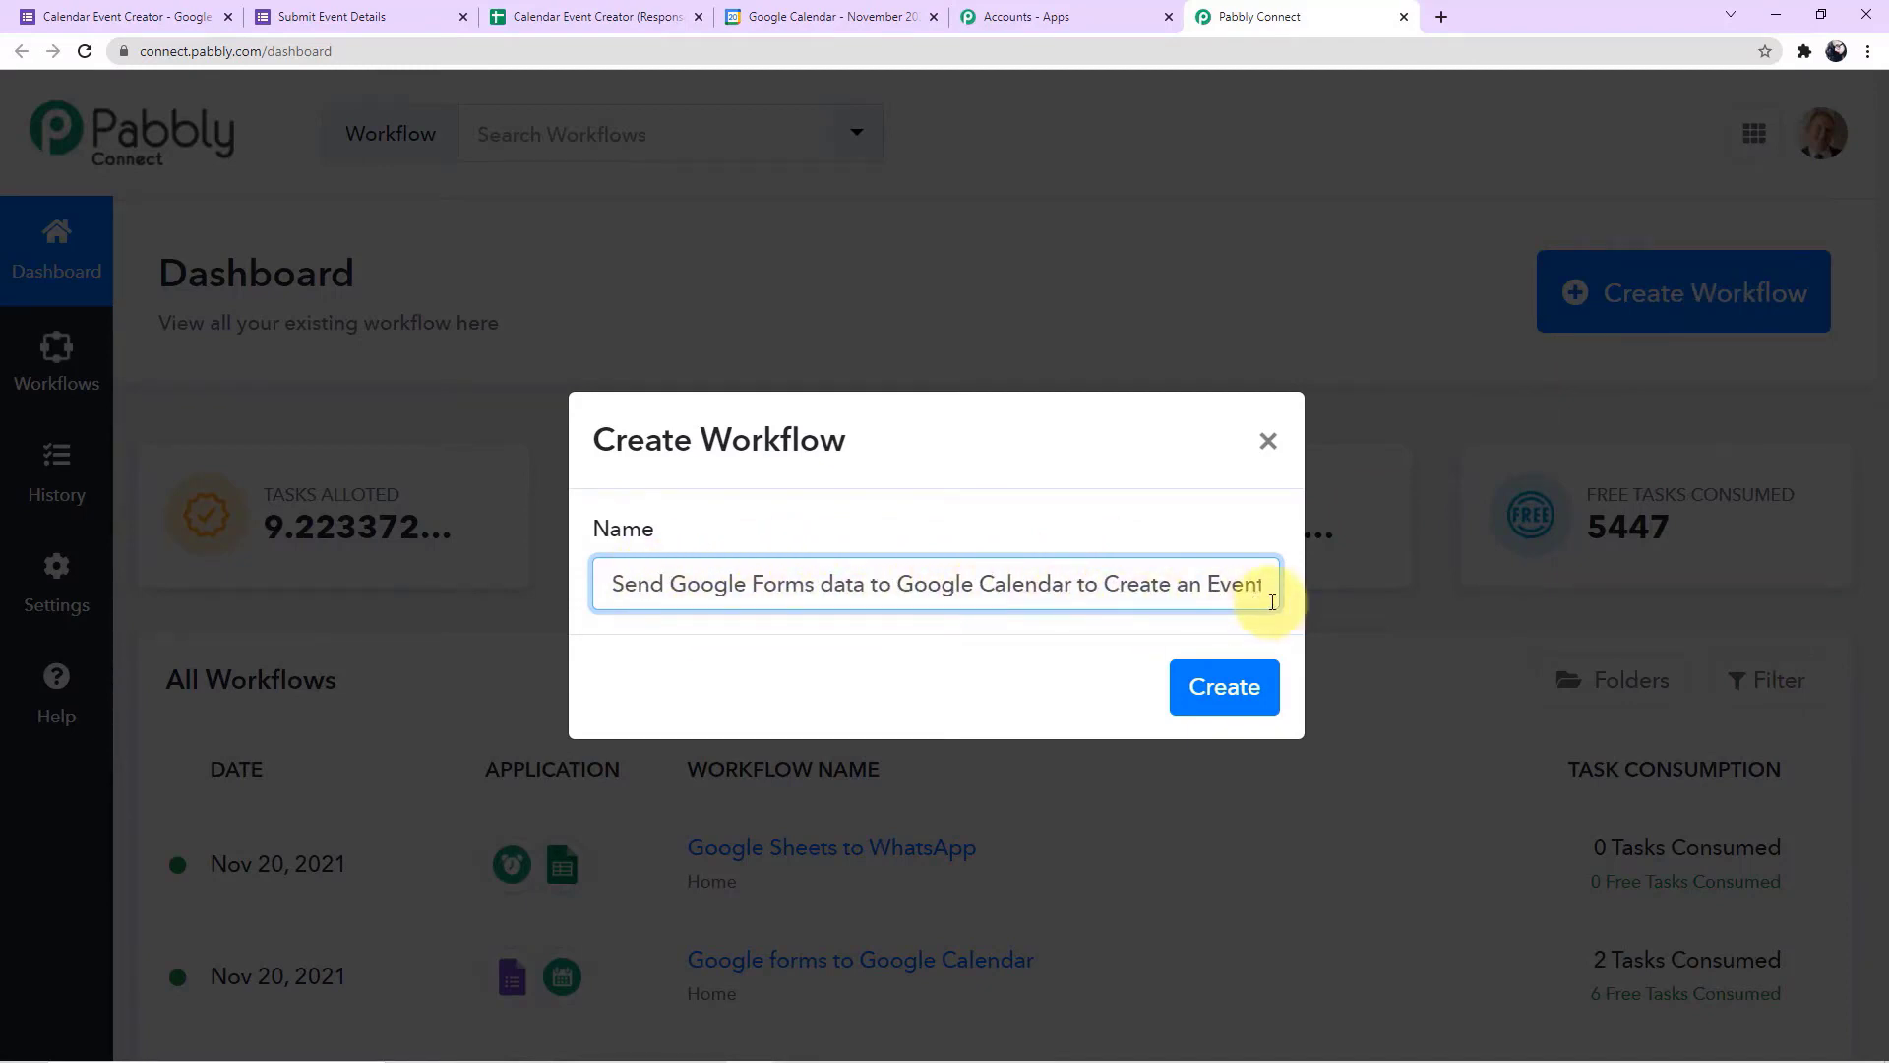
left_click(1223, 697)
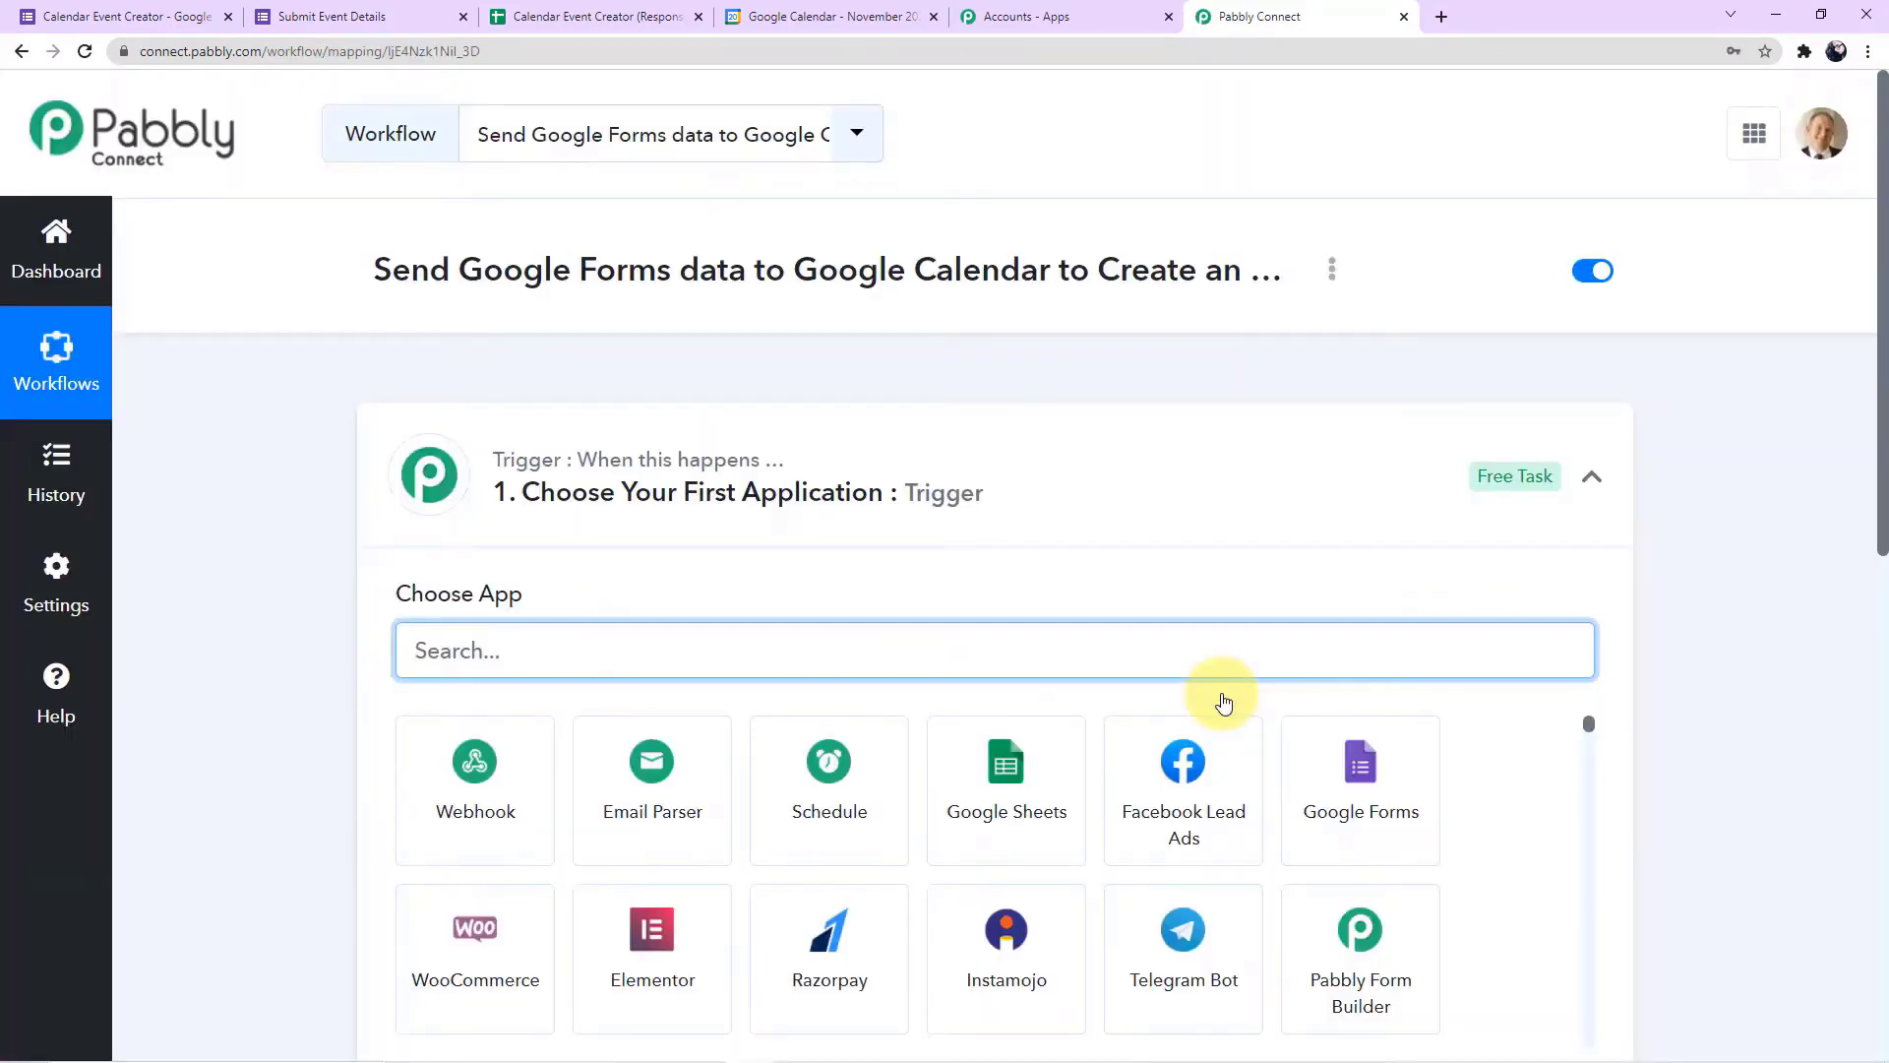
left_click(1595, 482)
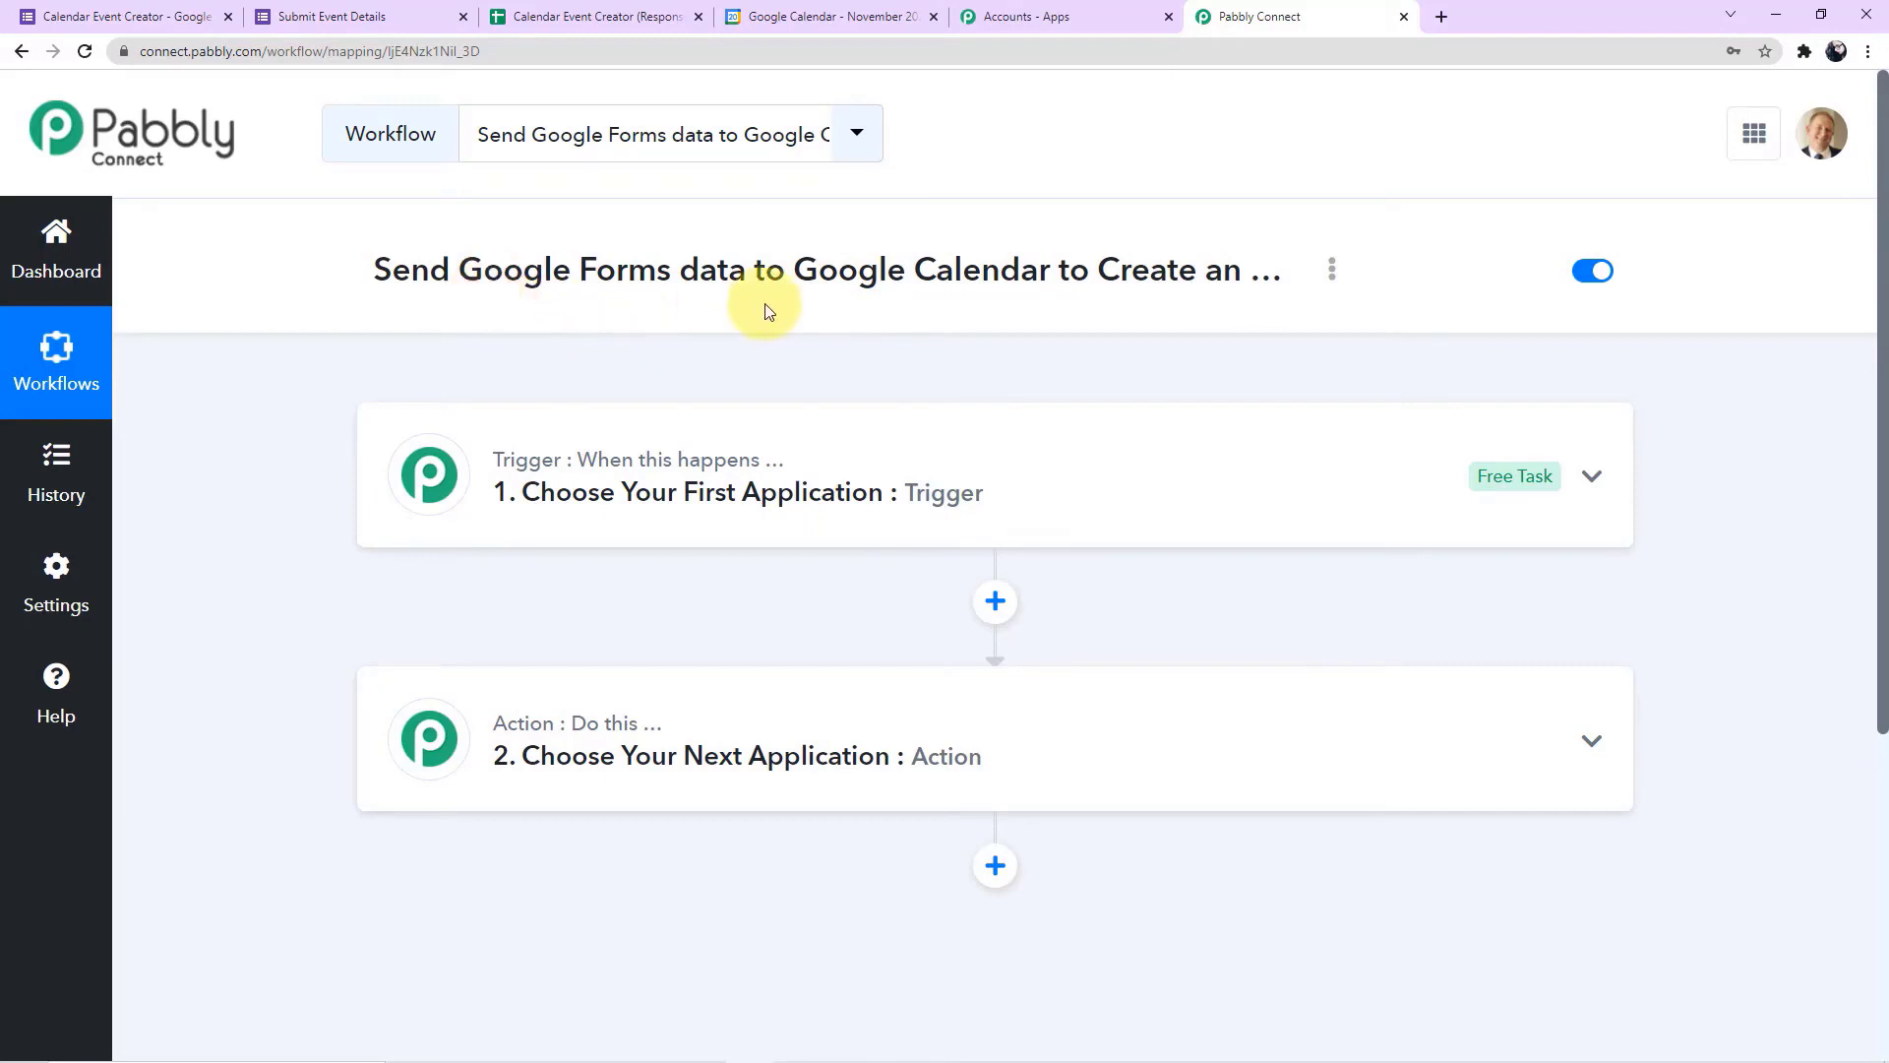
Set the workflow's trigger to Google Forms with the New Response in Spreadsheet event
left_click(707, 504)
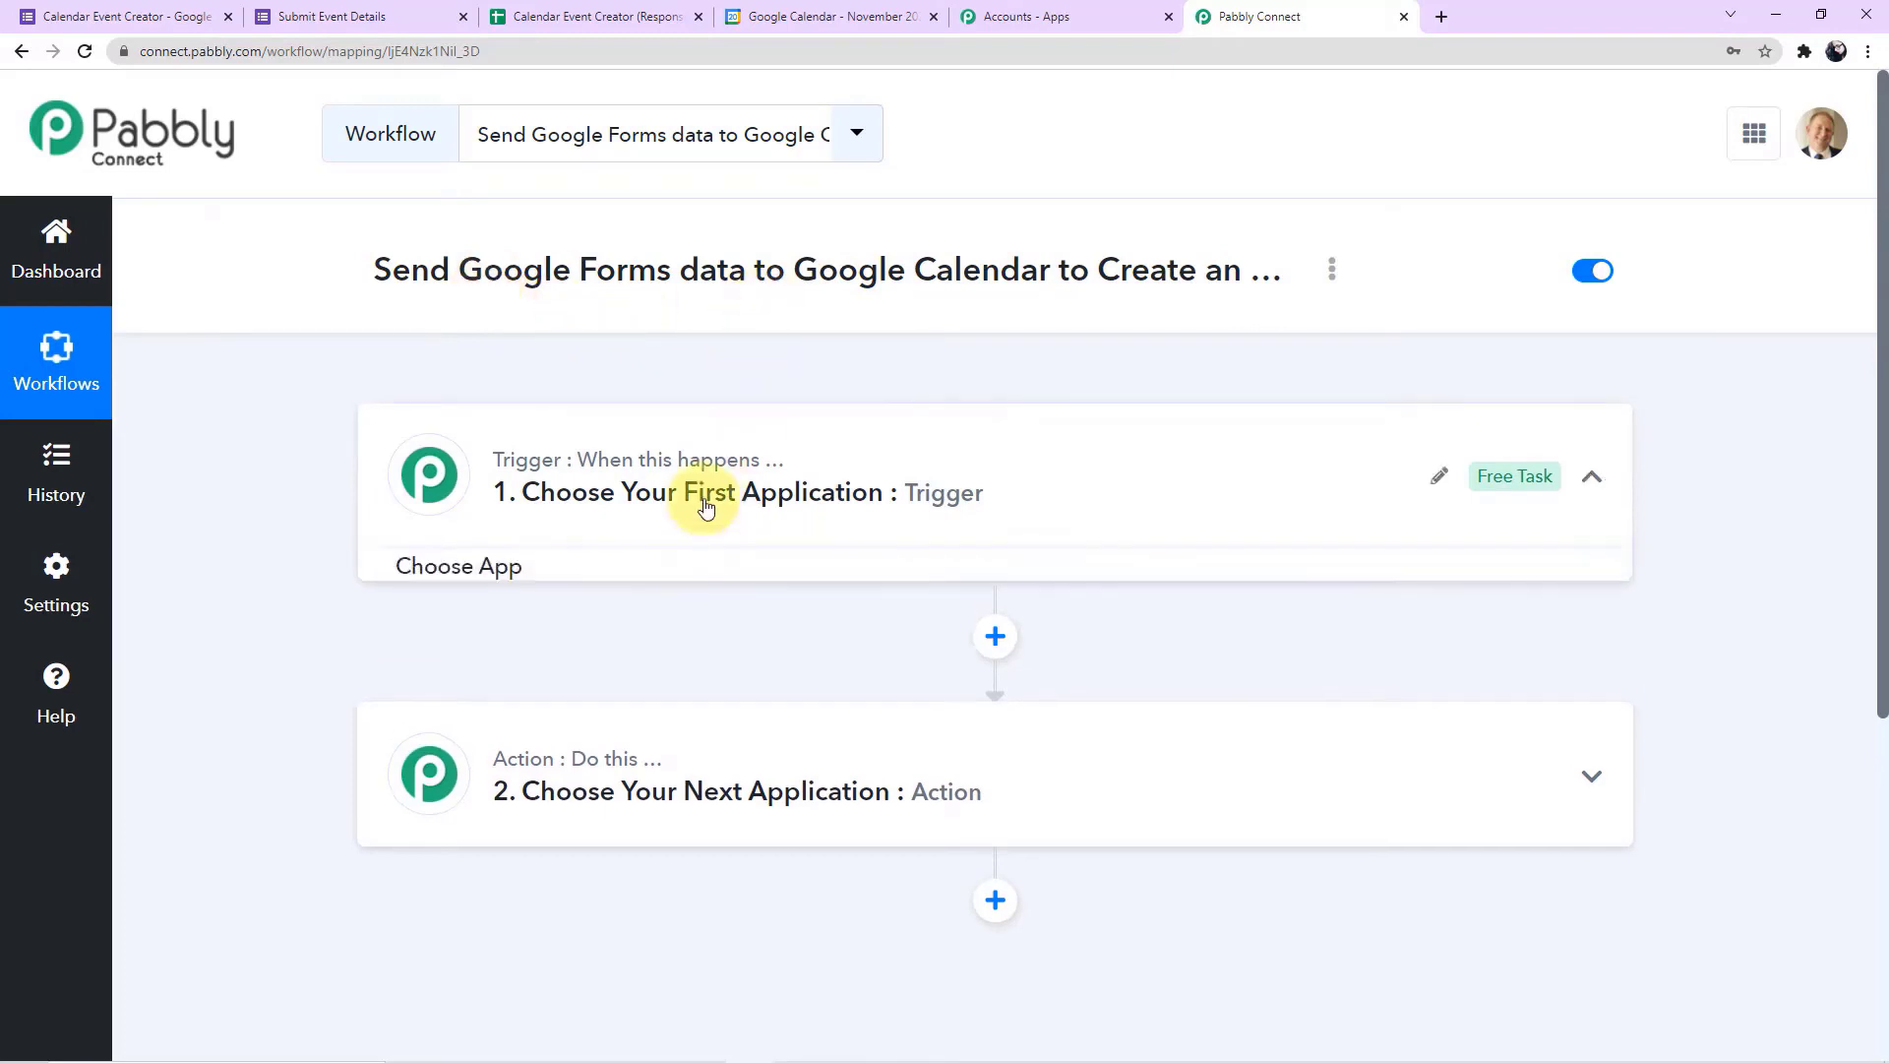
scroll(704, 503, "down", 2)
left_click(583, 468)
type("goog")
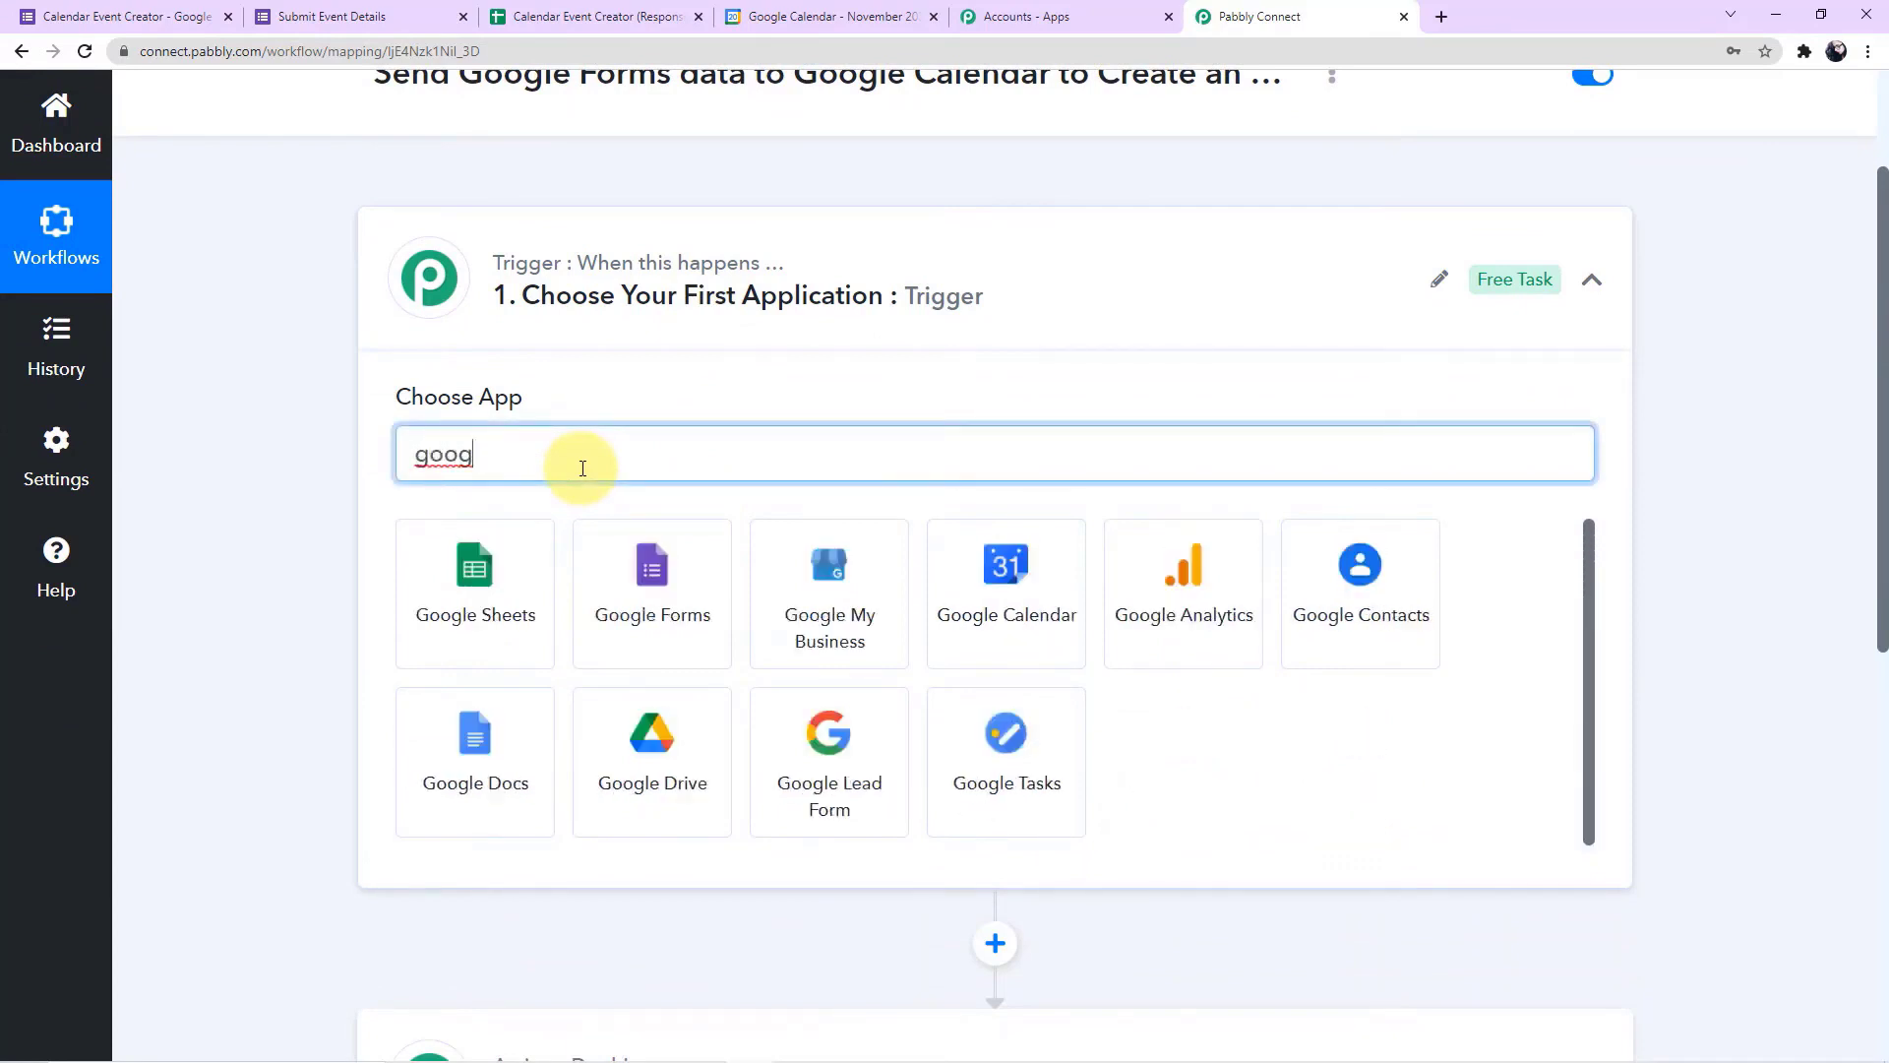
left_click(653, 618)
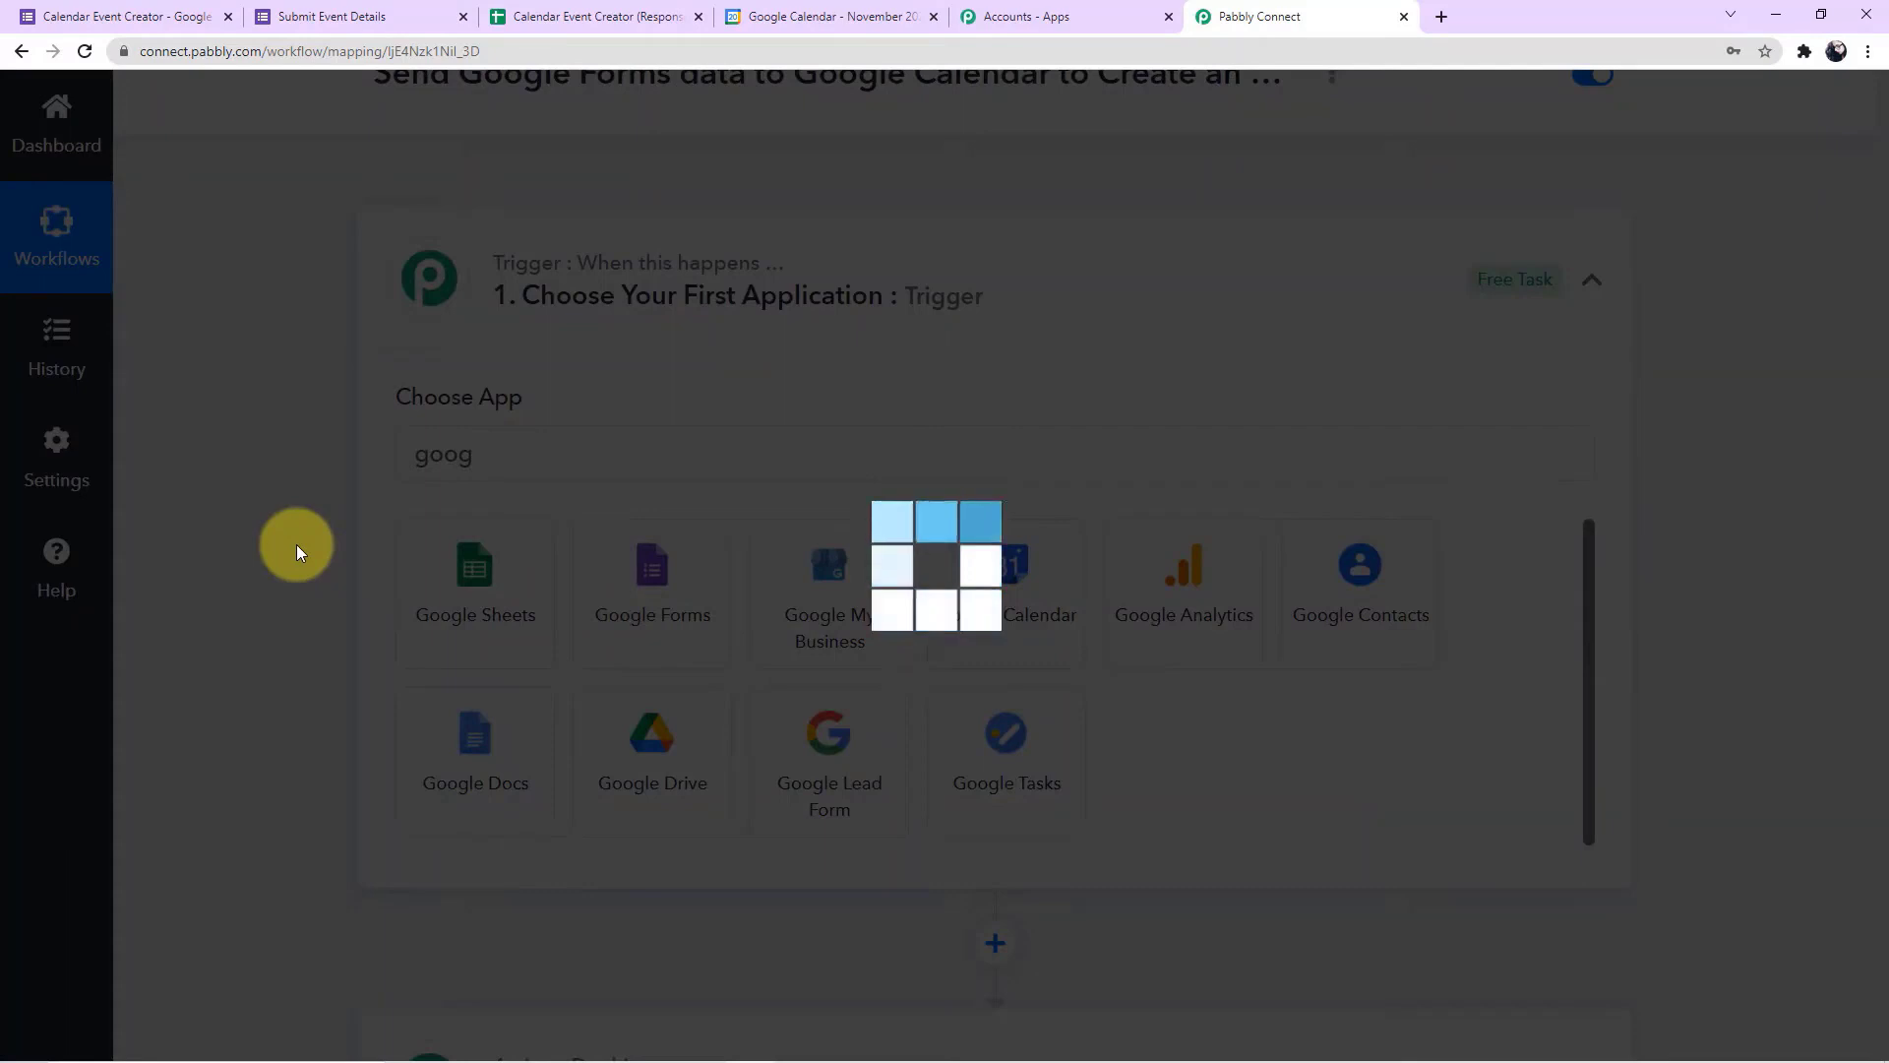
scroll(297, 545, "down", 2)
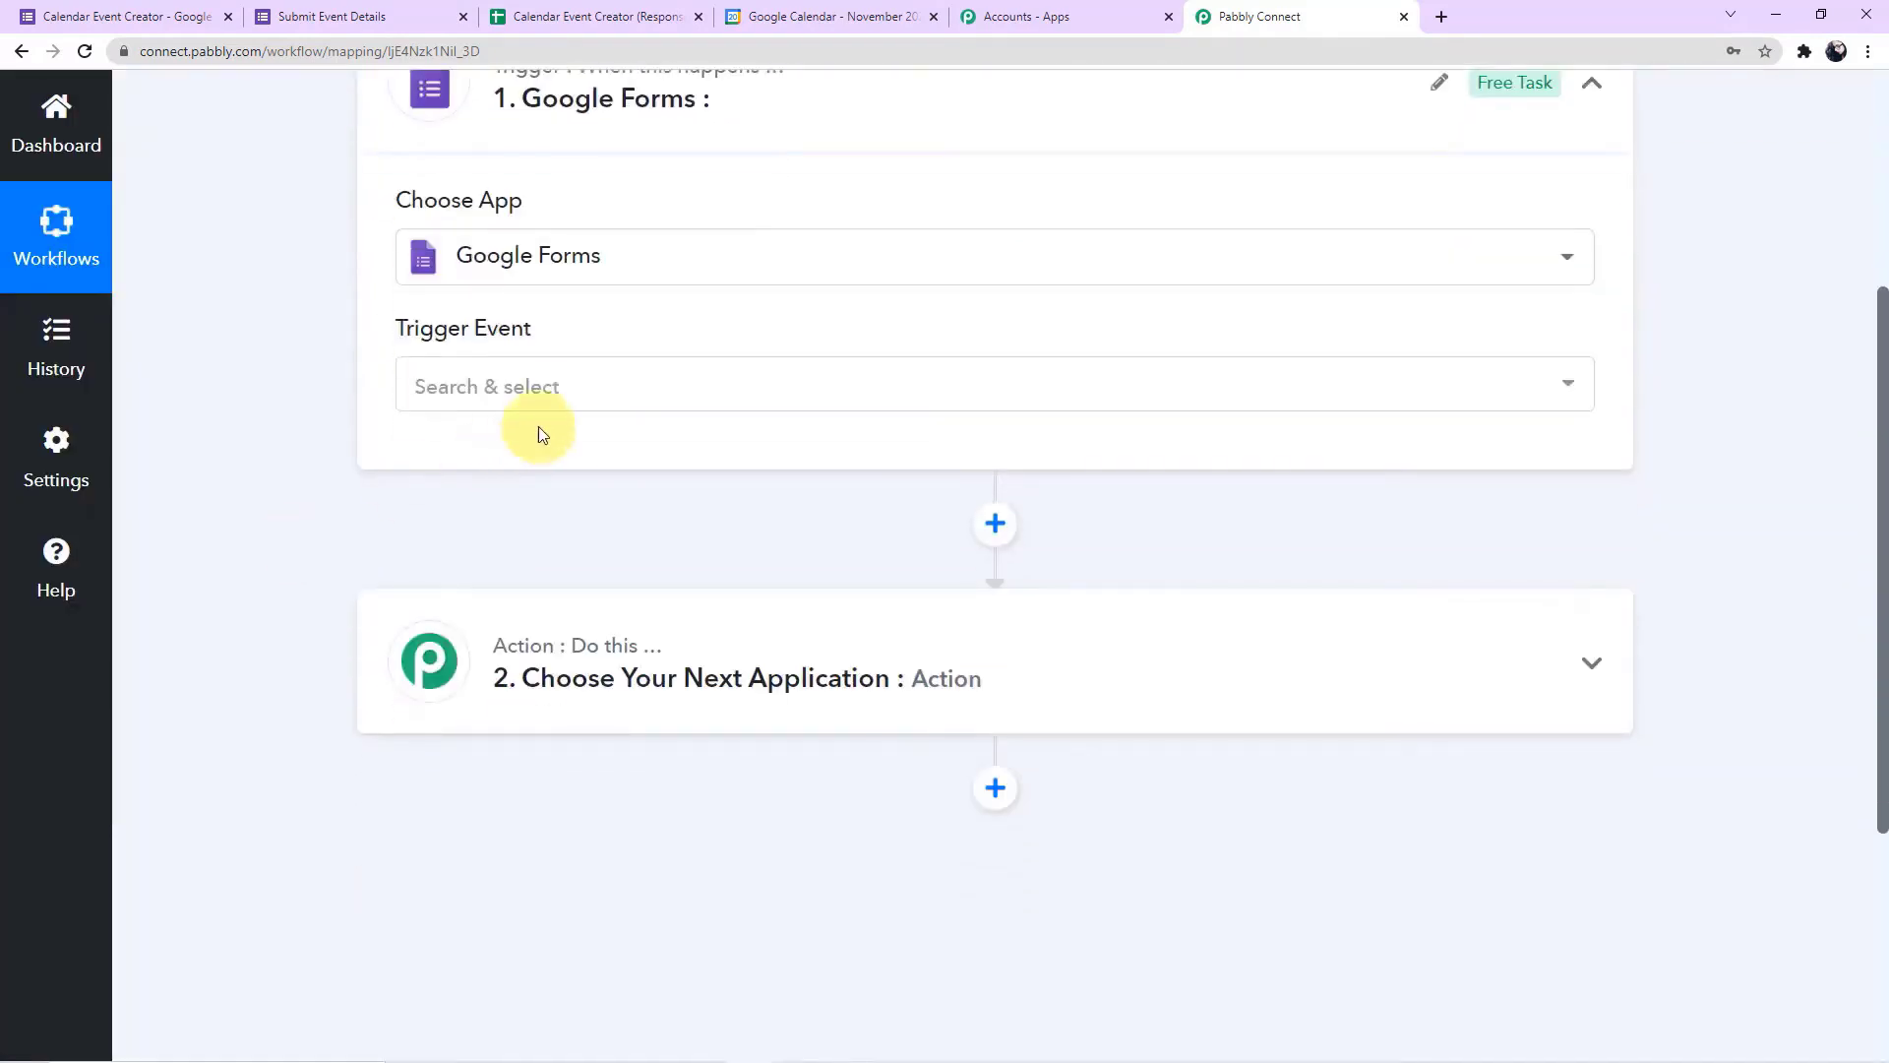
left_click(552, 387)
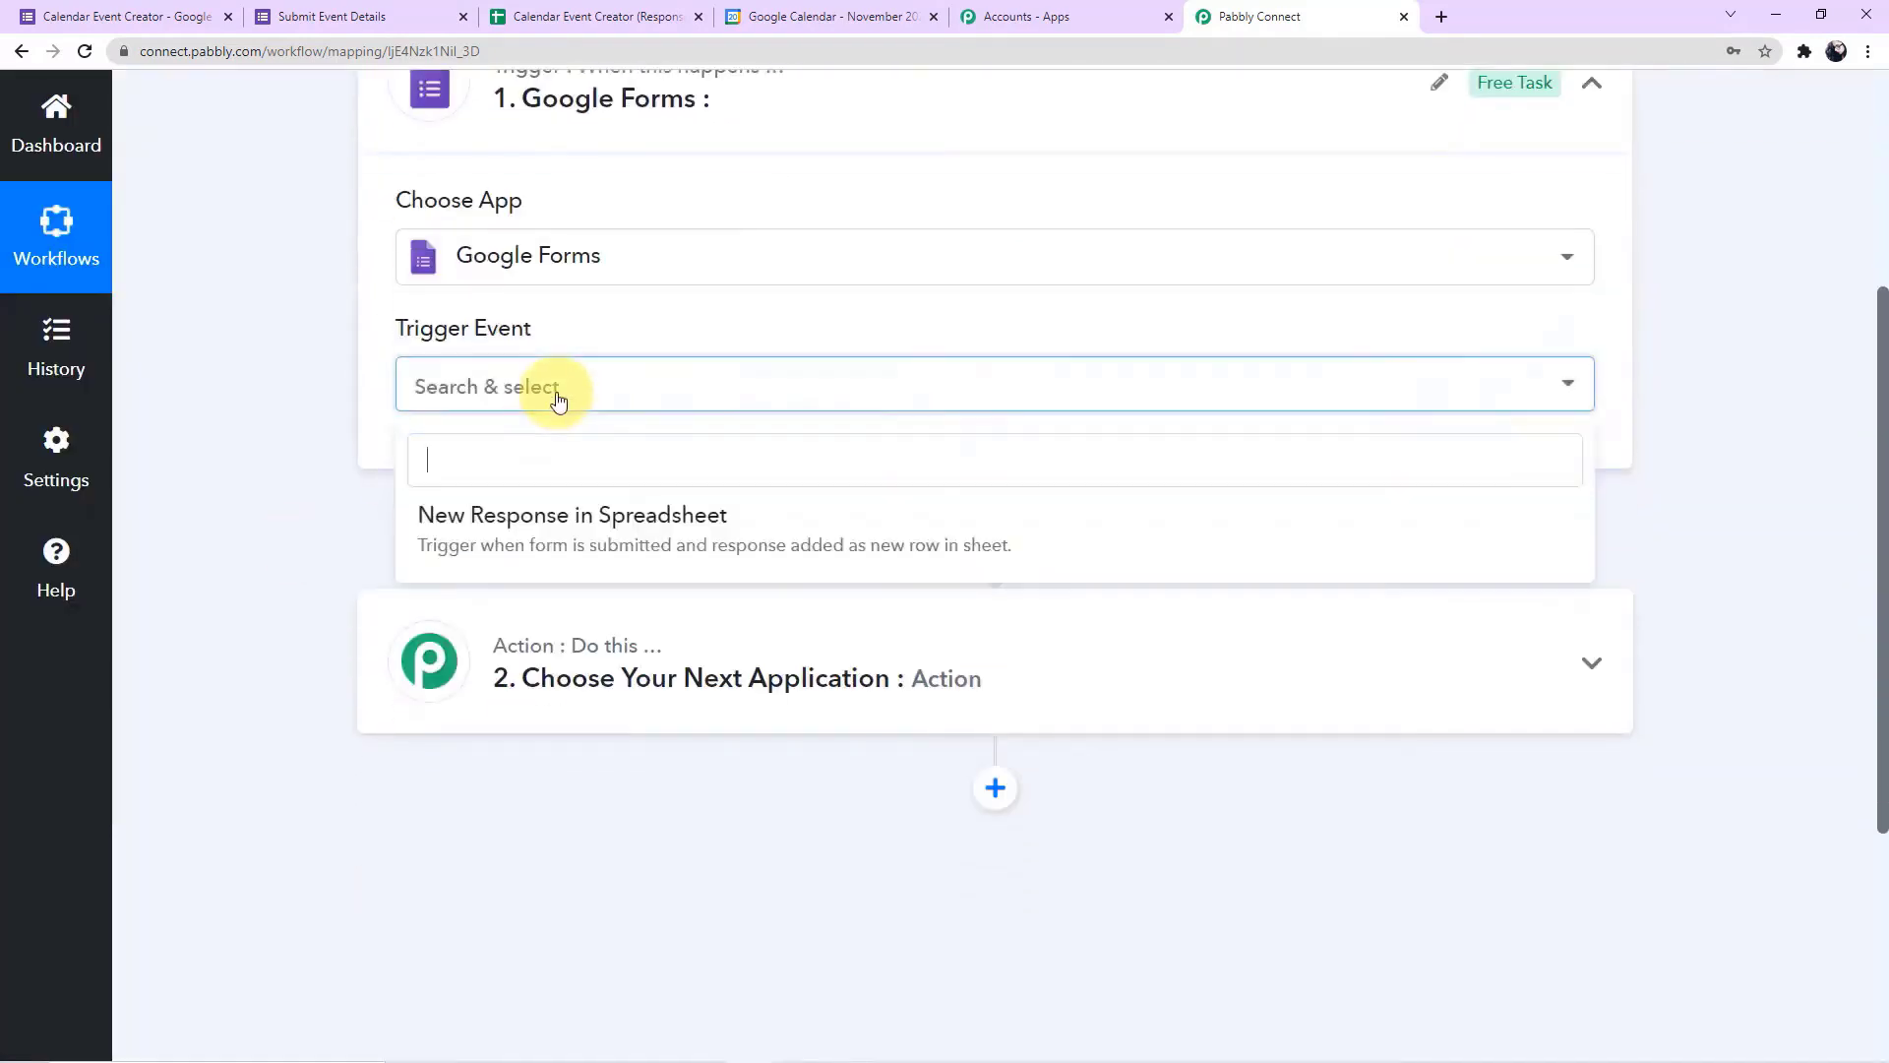
left_click(684, 541)
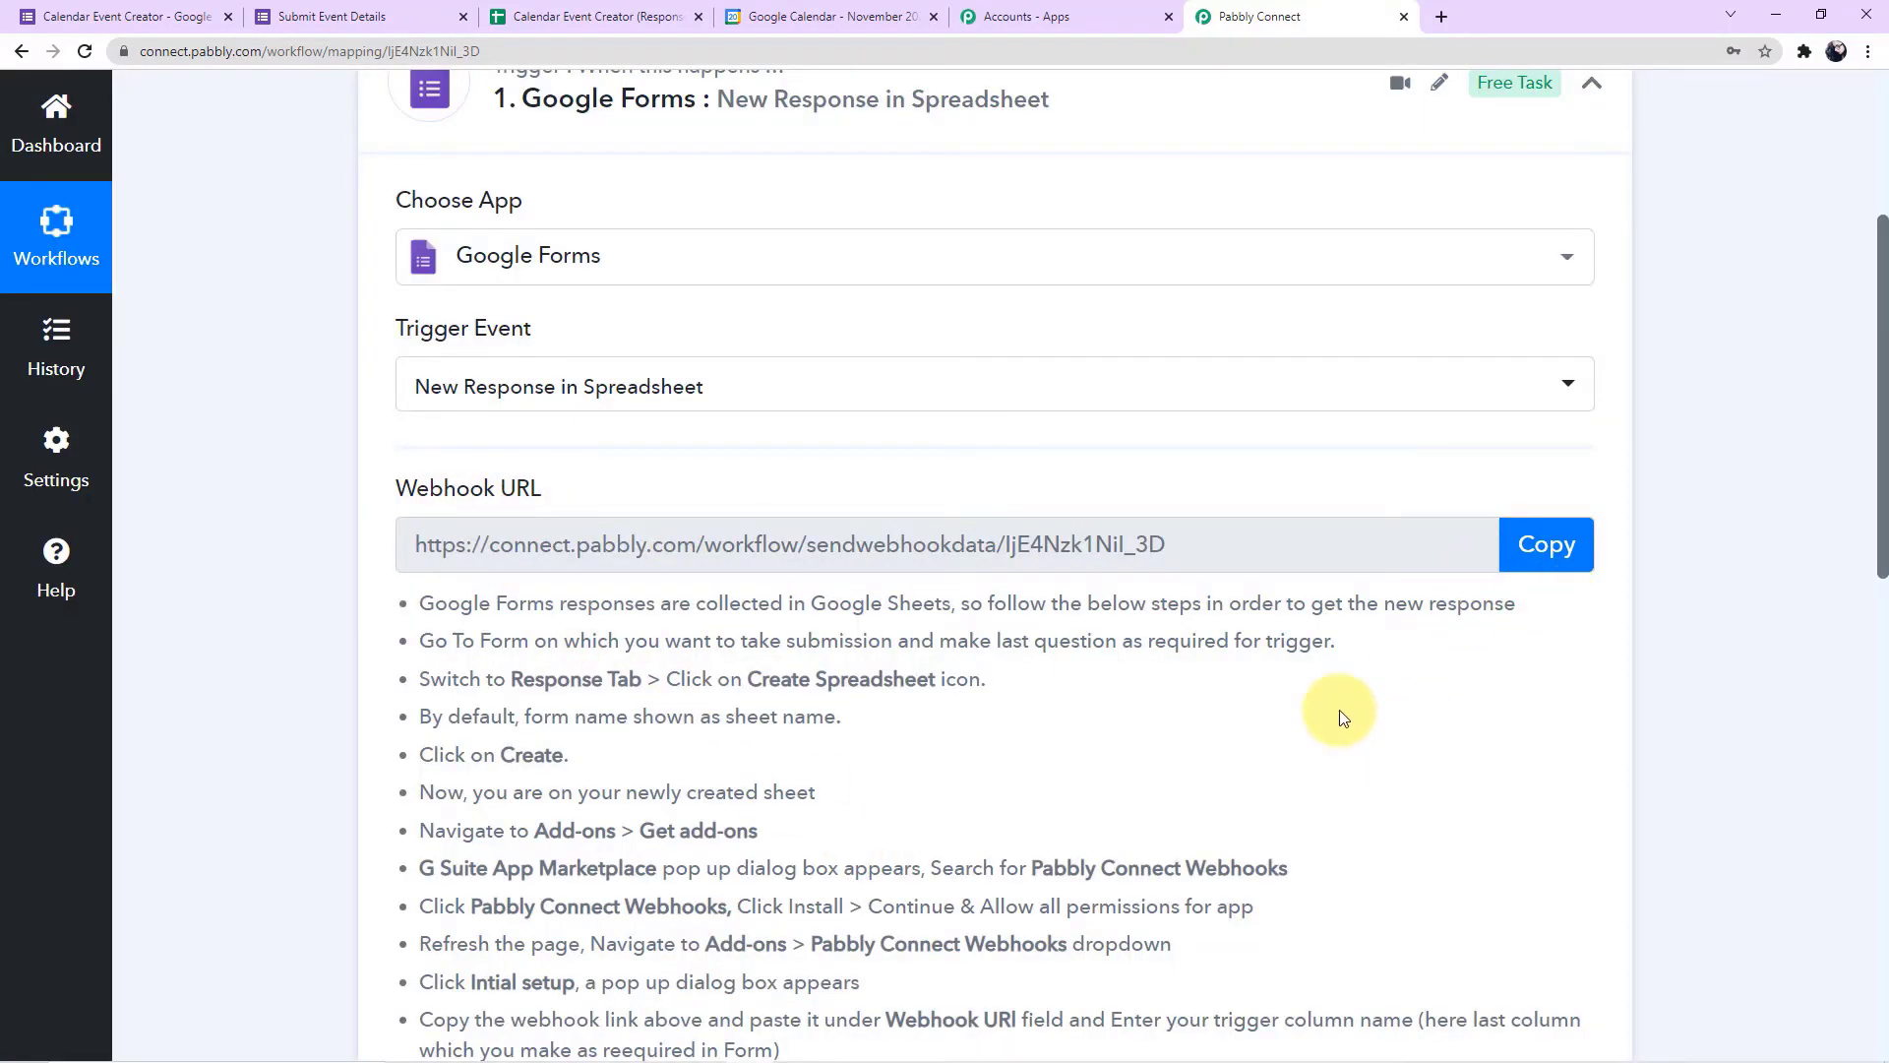
Copy the trigger's webhook URL, then open the response spreadsheet linked to the Calendar Event Creator form
scroll(1338, 715, "down", 3)
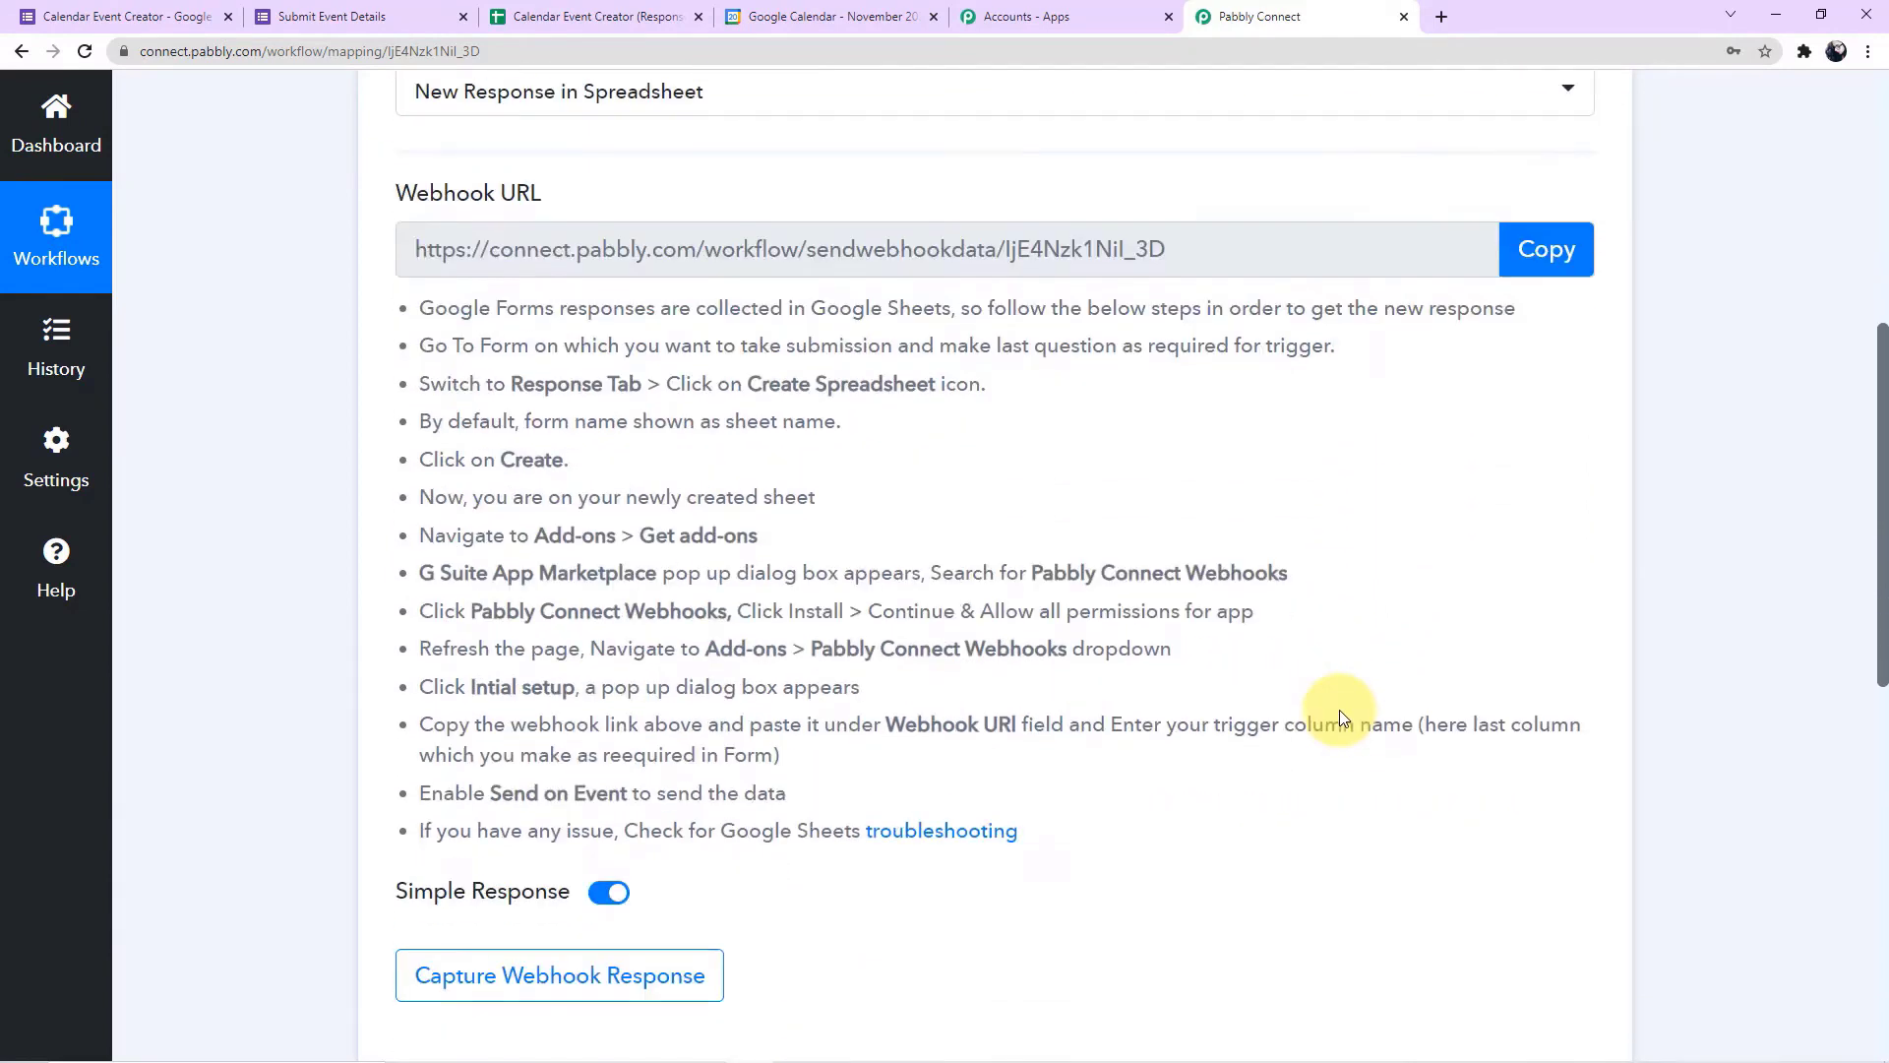
scroll(1338, 716, "down", 1)
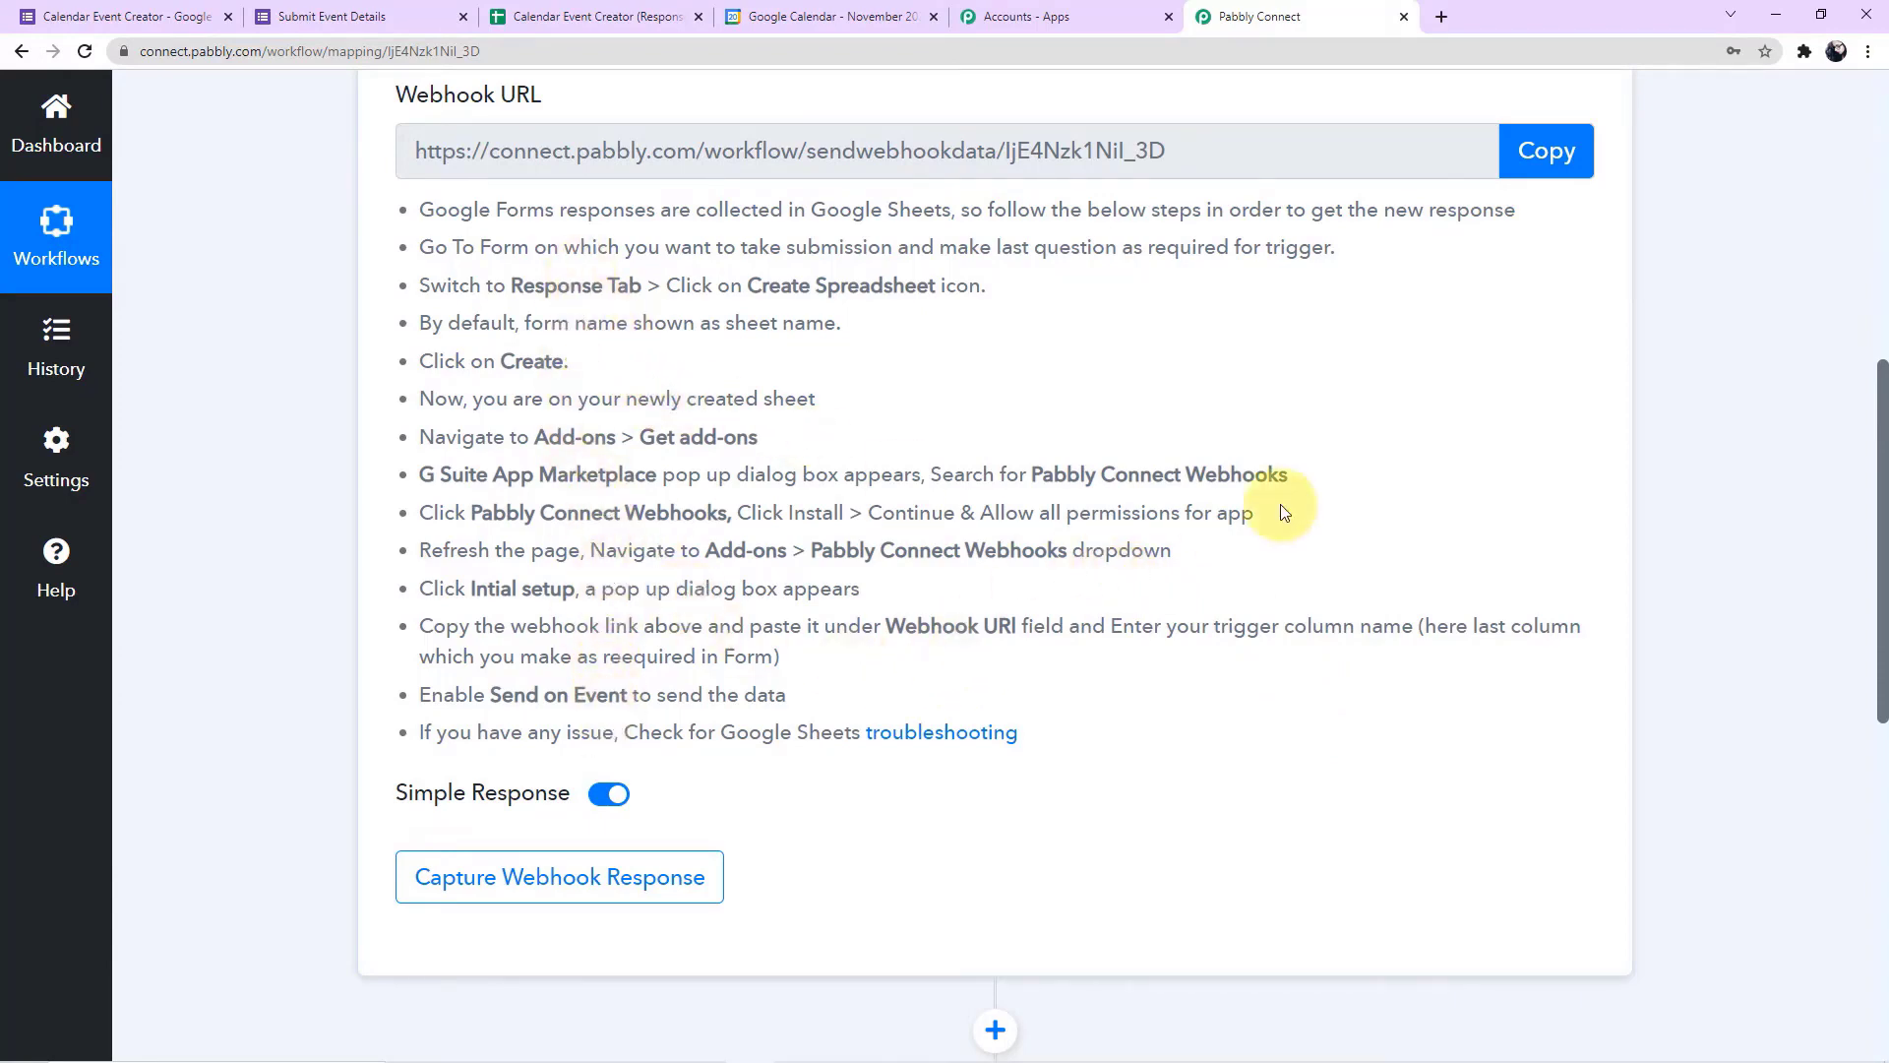
left_click(1552, 154)
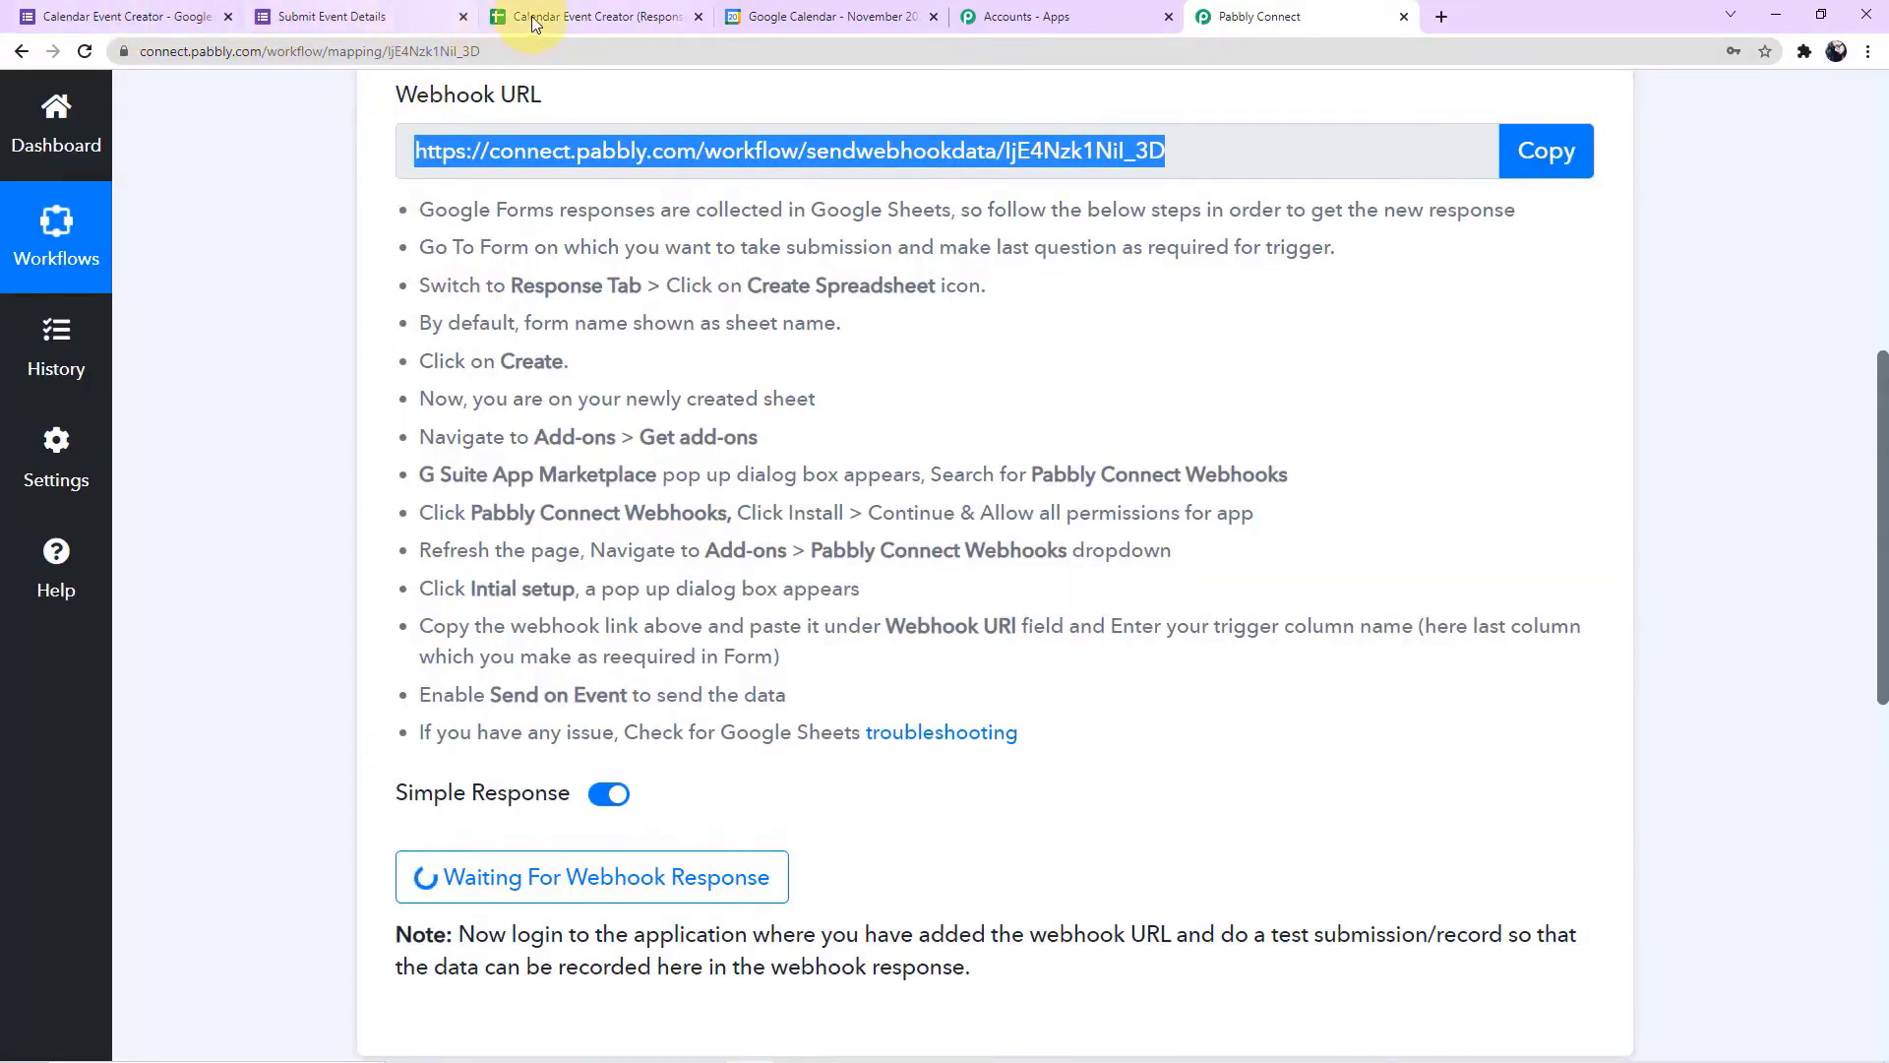
left_click(194, 22)
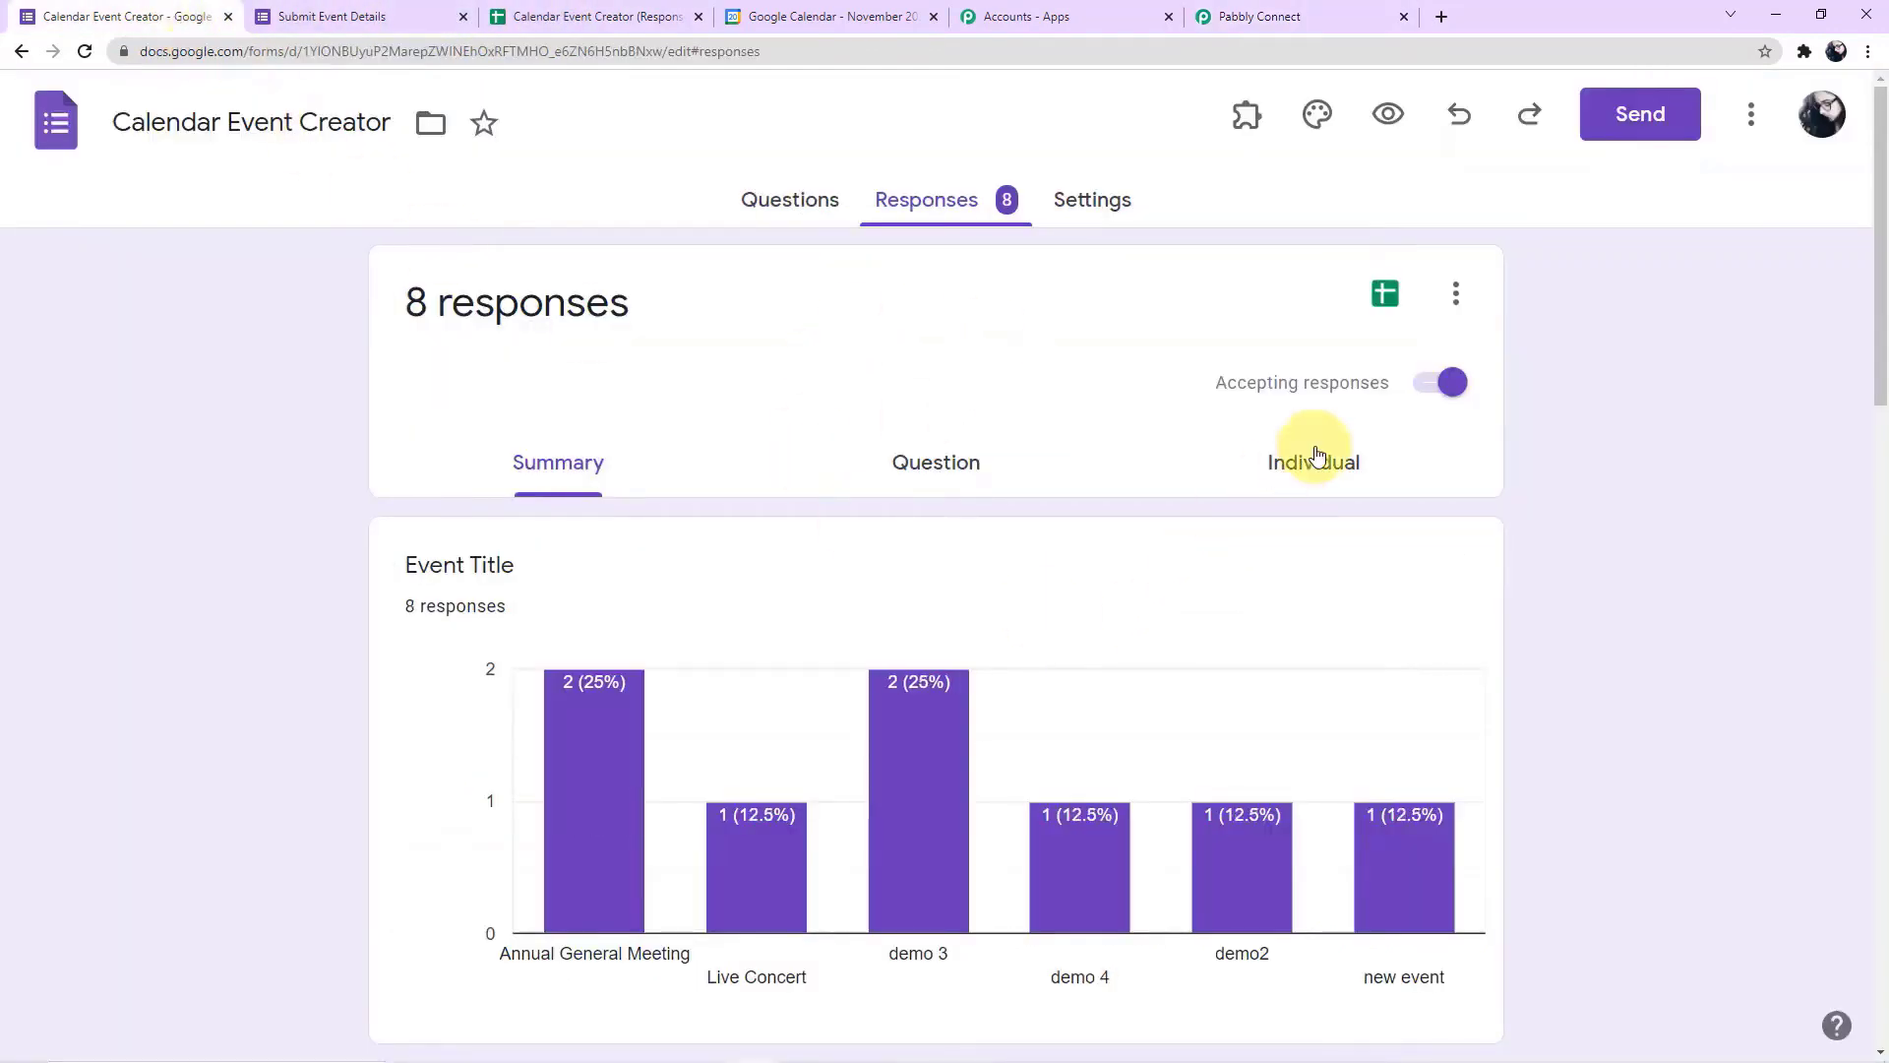
left_click(1375, 308)
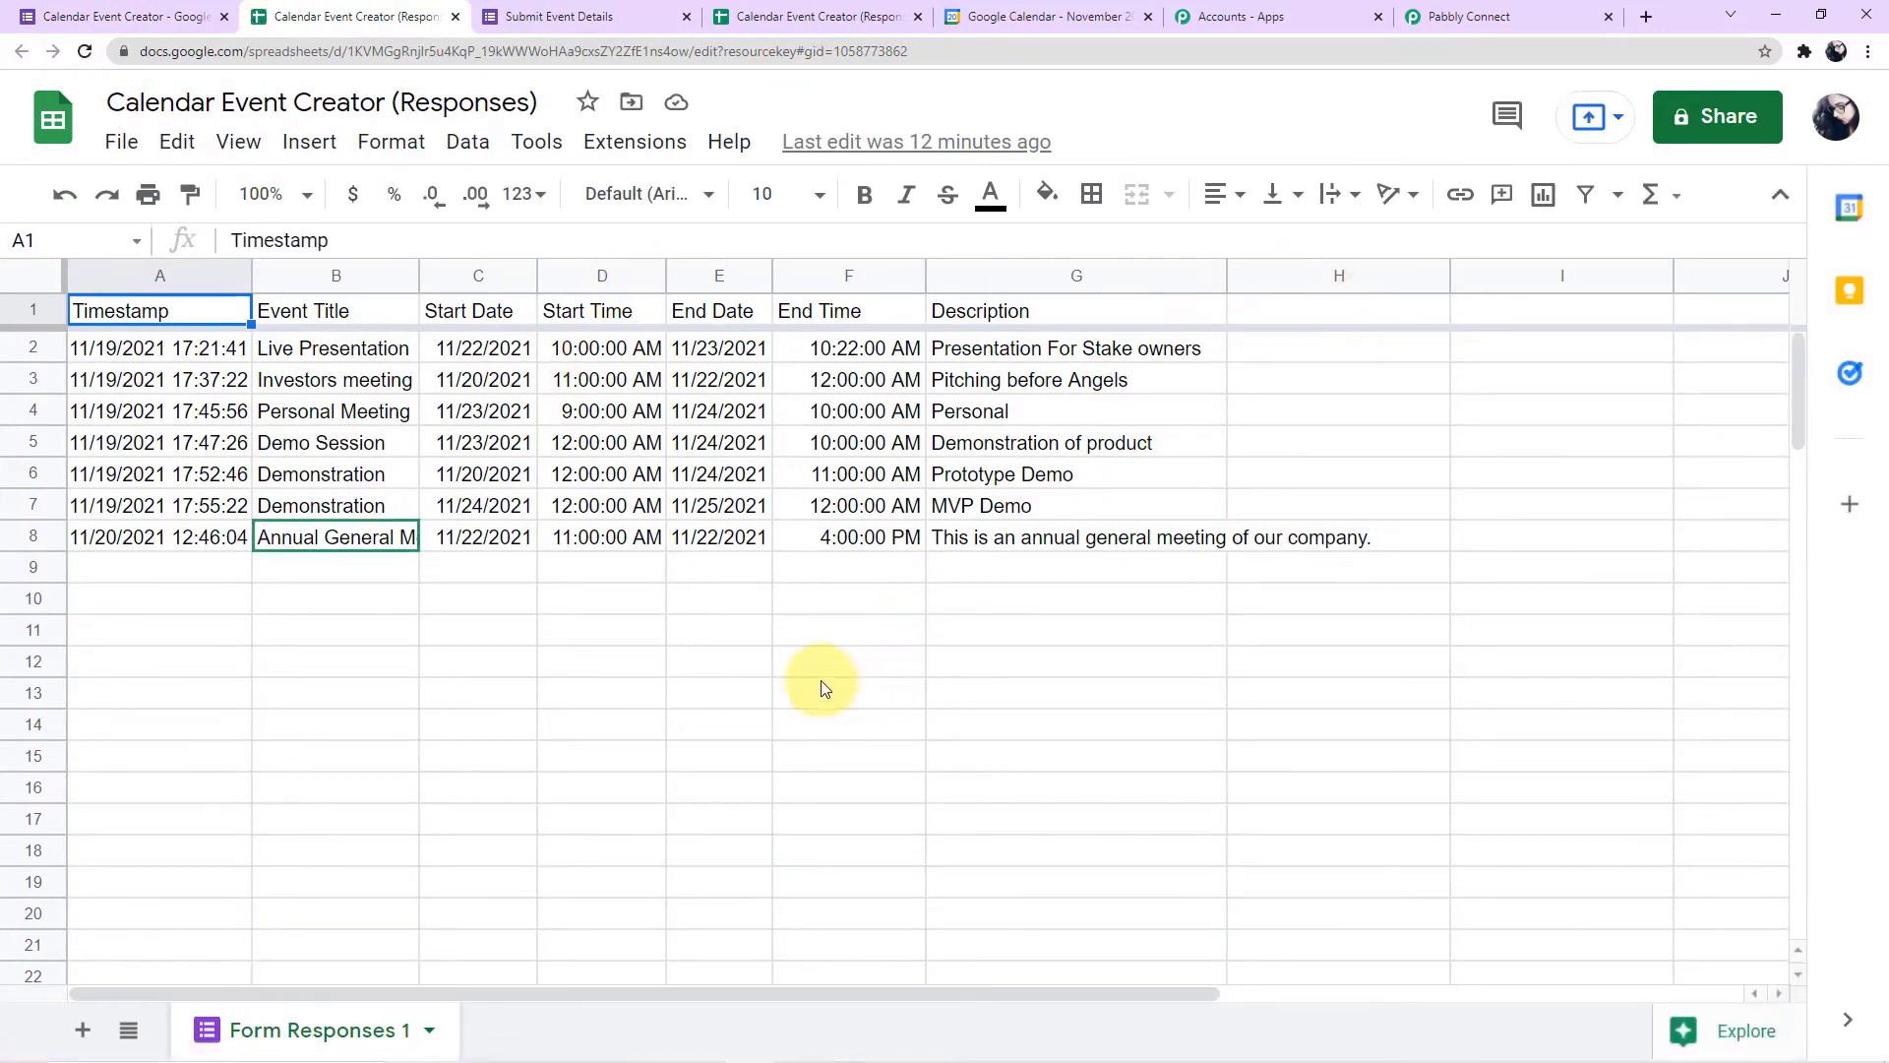
Look up the Pabbly Connect Webhooks add-on in the Google Workspace Marketplace, then close the marketplace and reload the spreadsheet
left_click(632, 143)
mouse_move(645, 202)
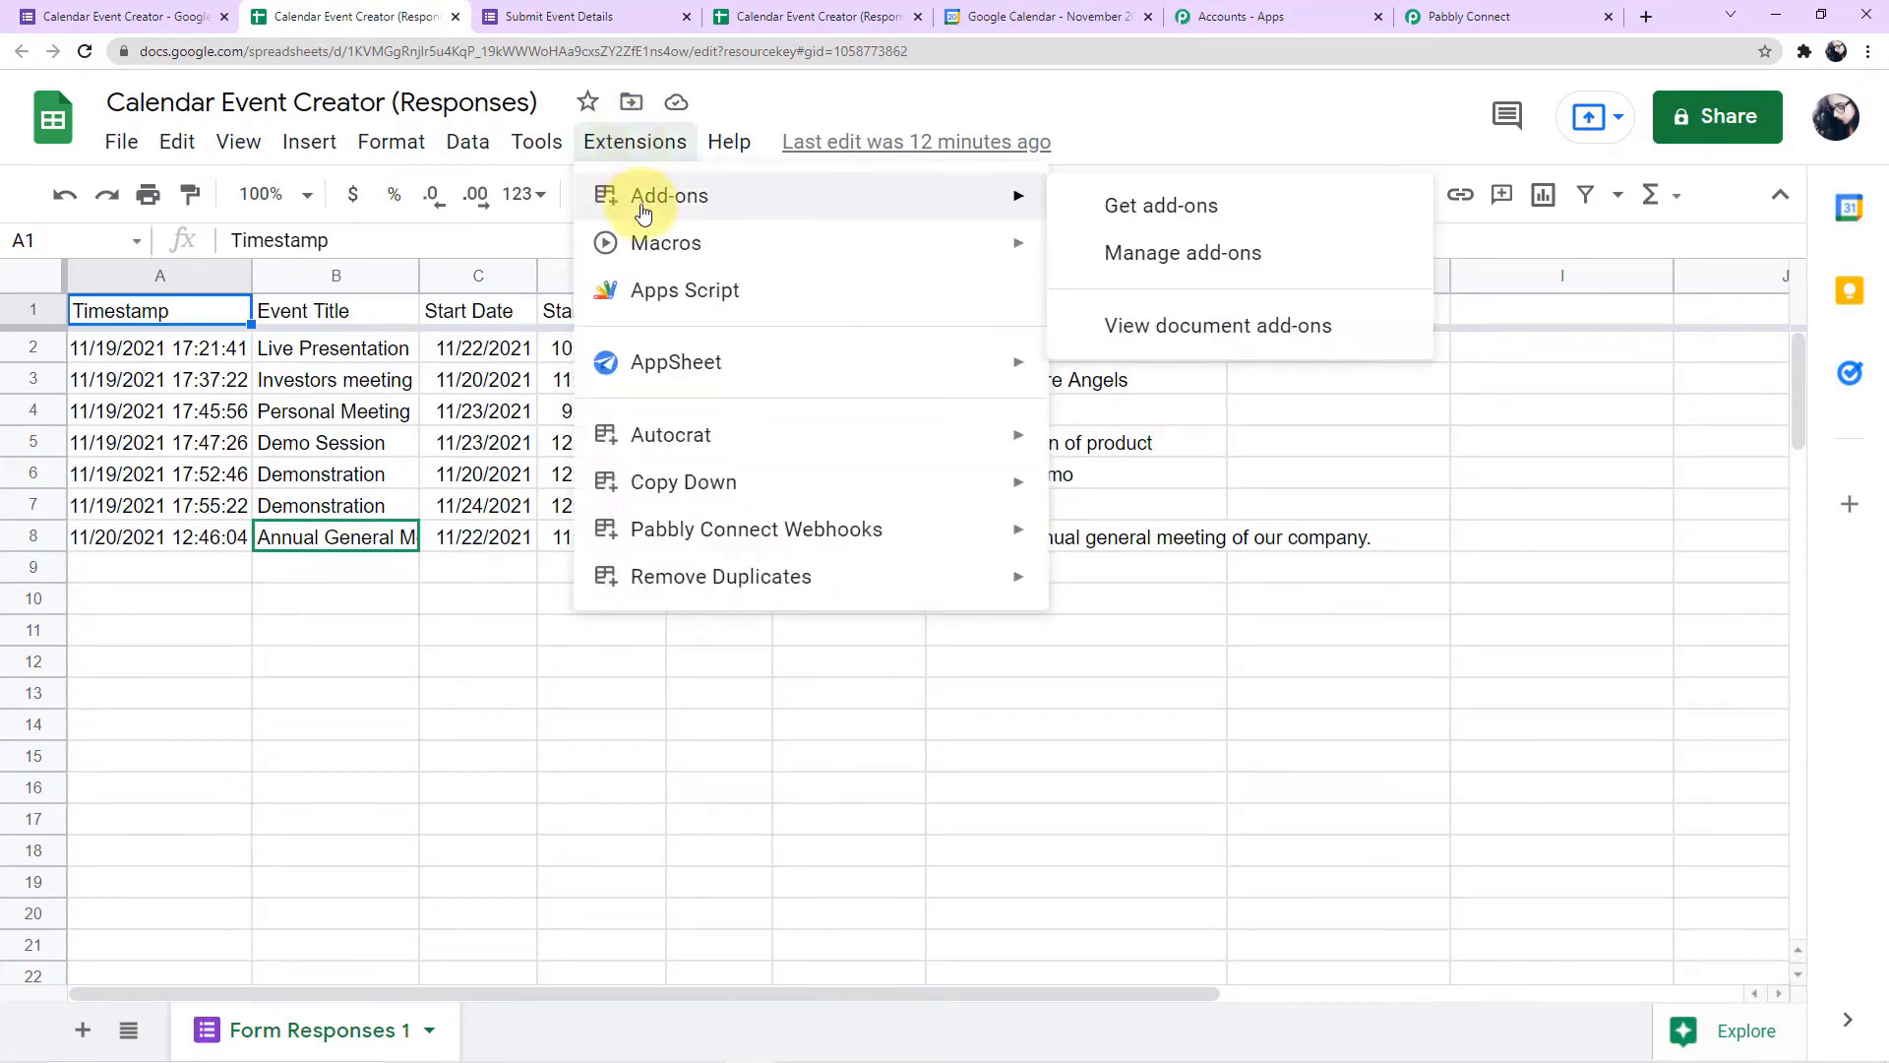
left_click(1162, 209)
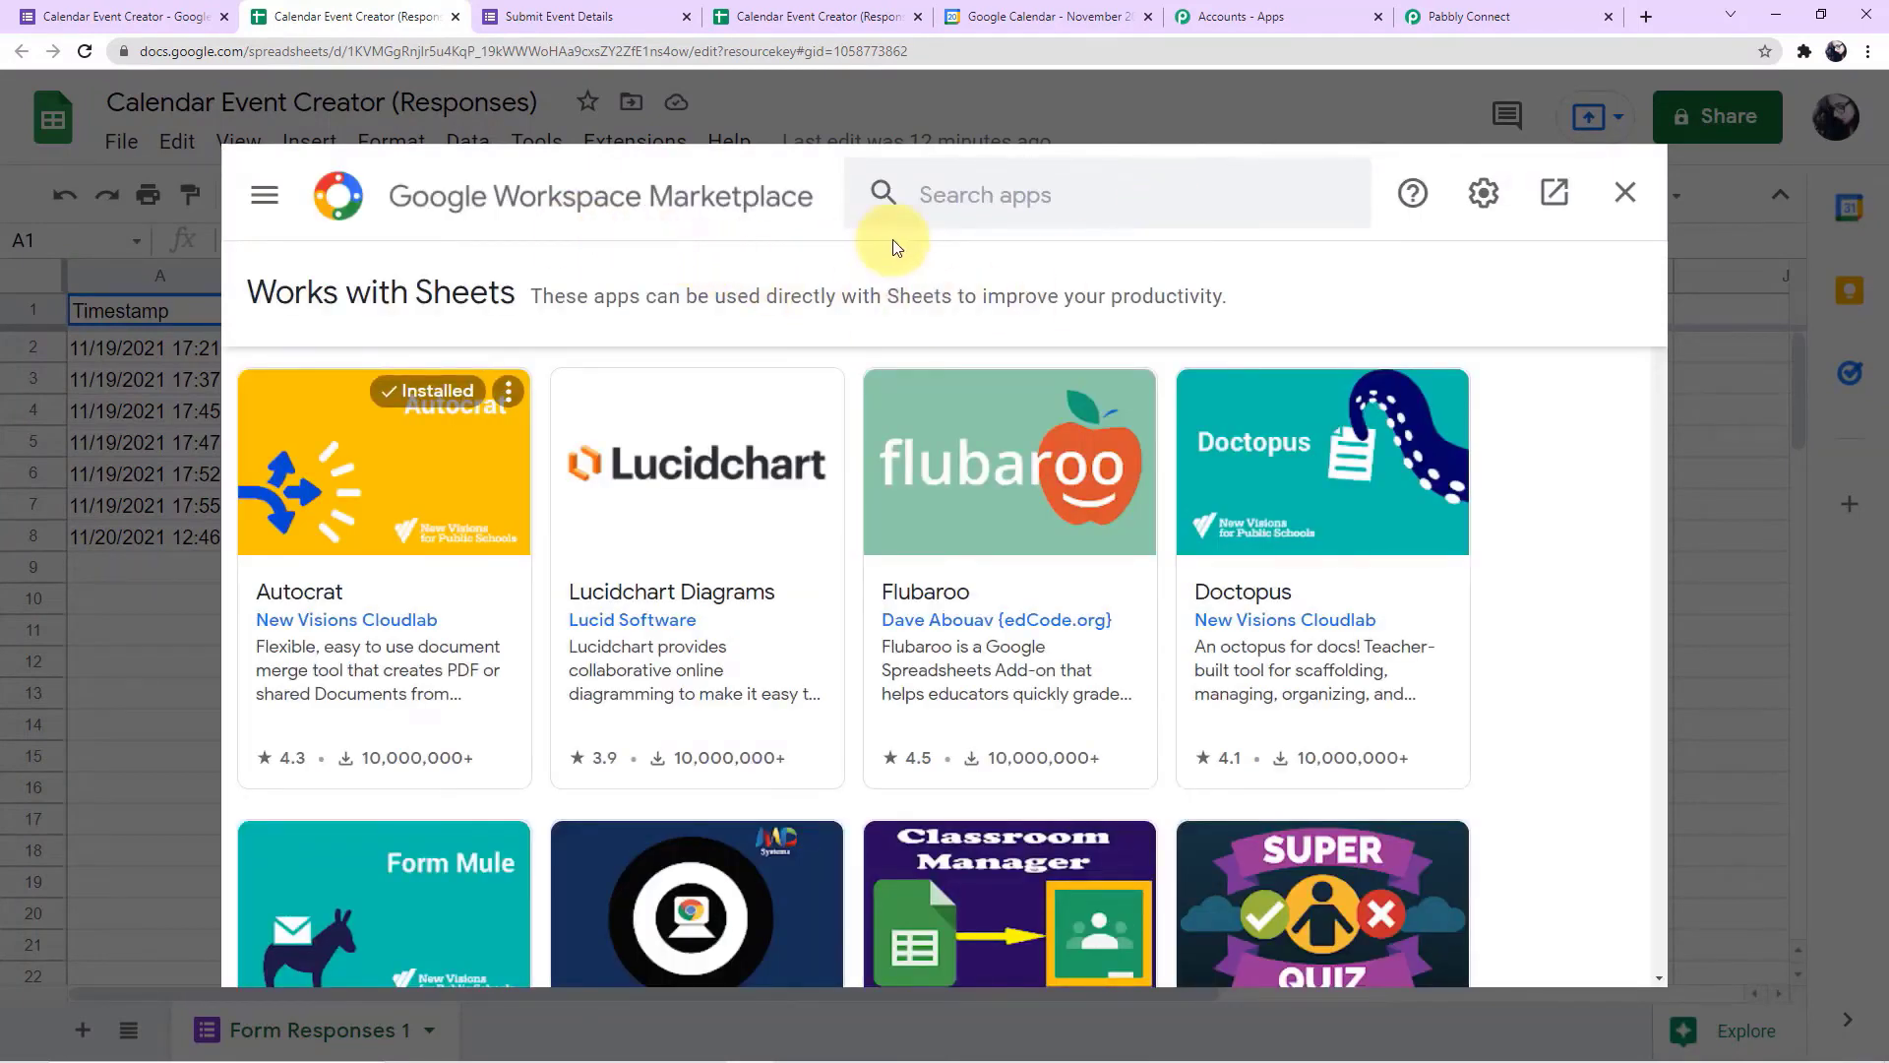
left_click(1020, 203)
type("pa")
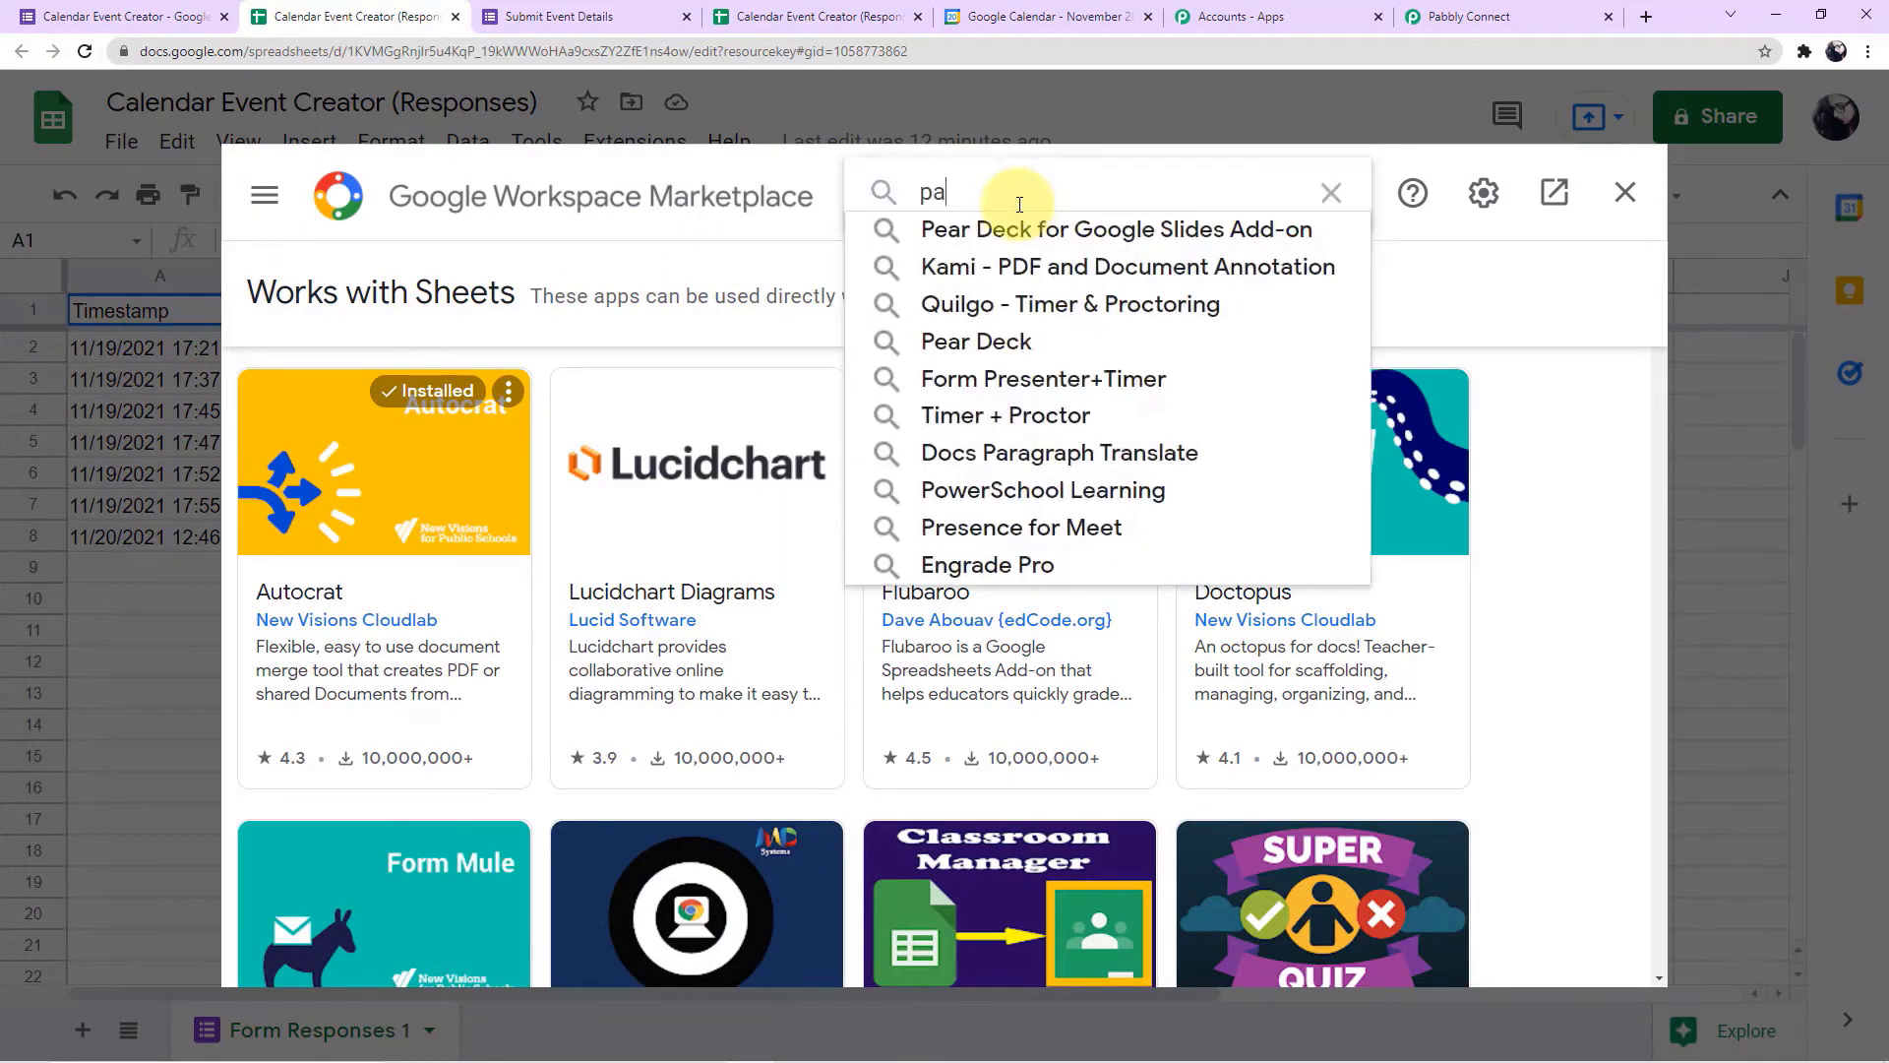
type("bbl")
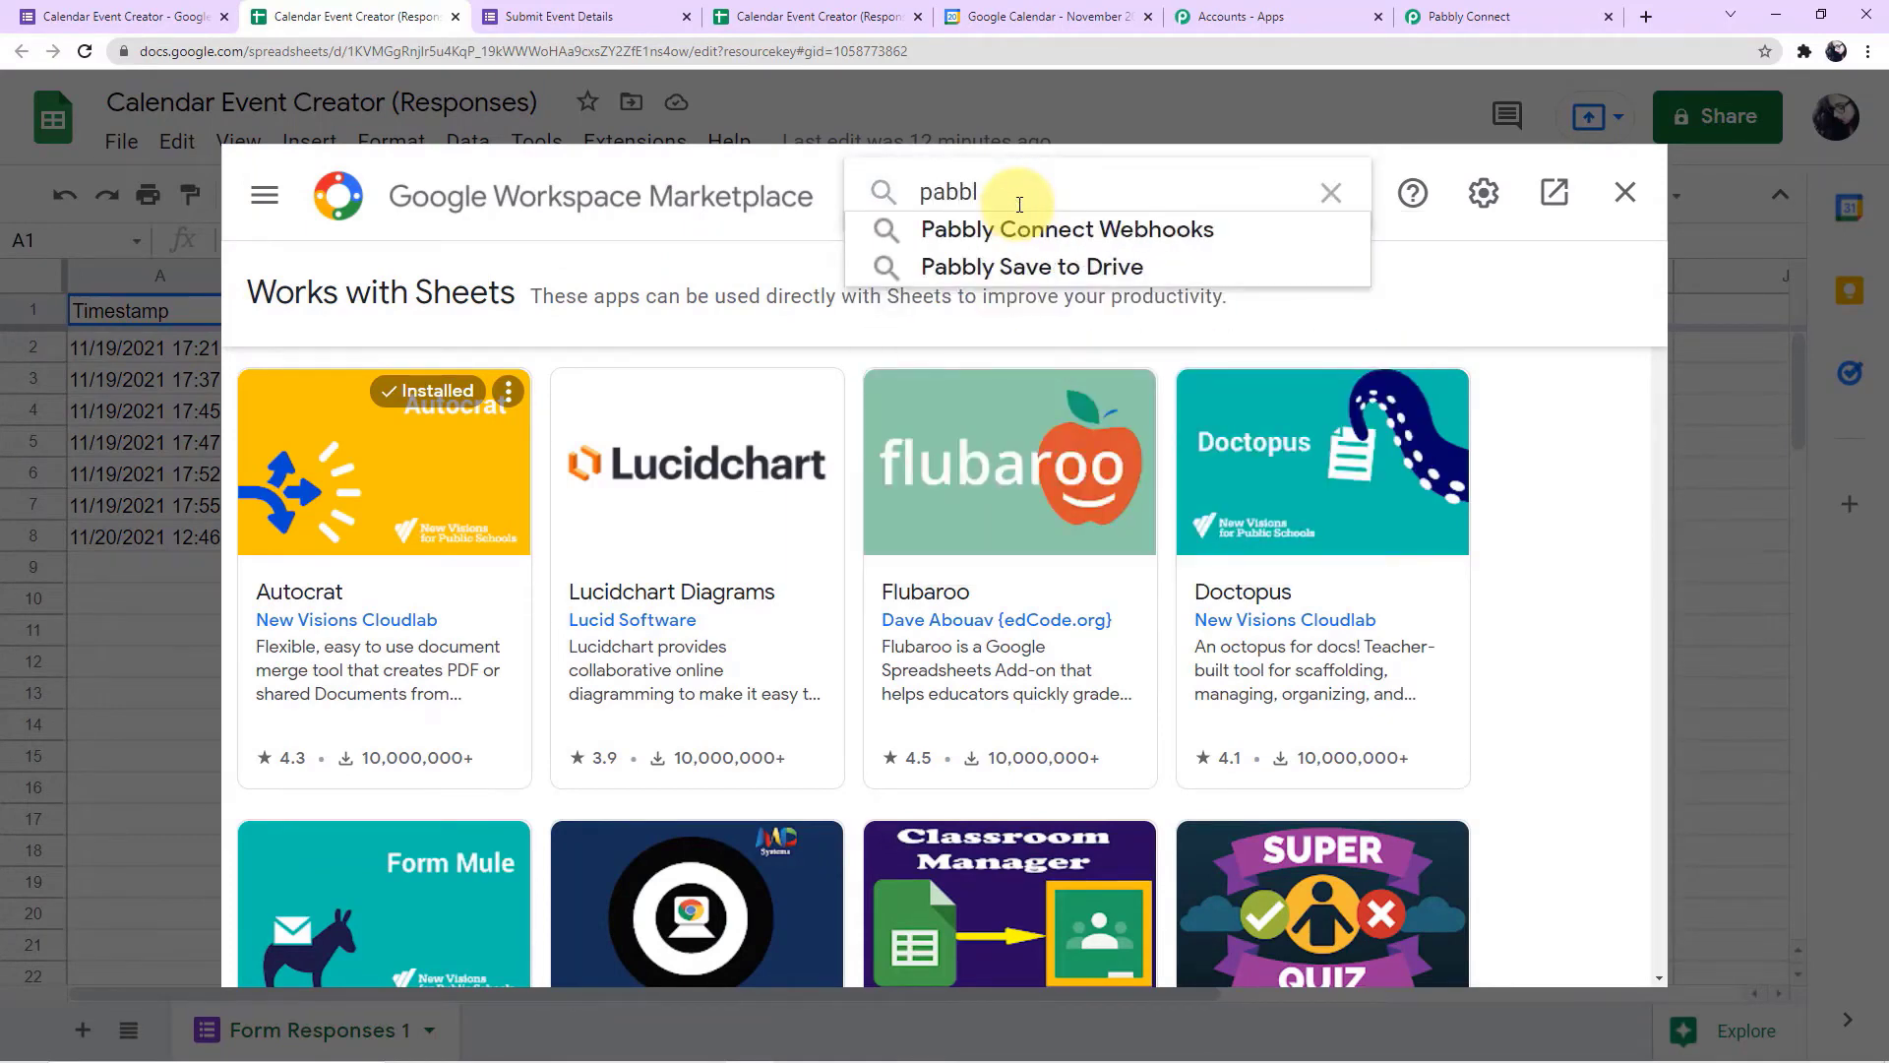
left_click(1017, 232)
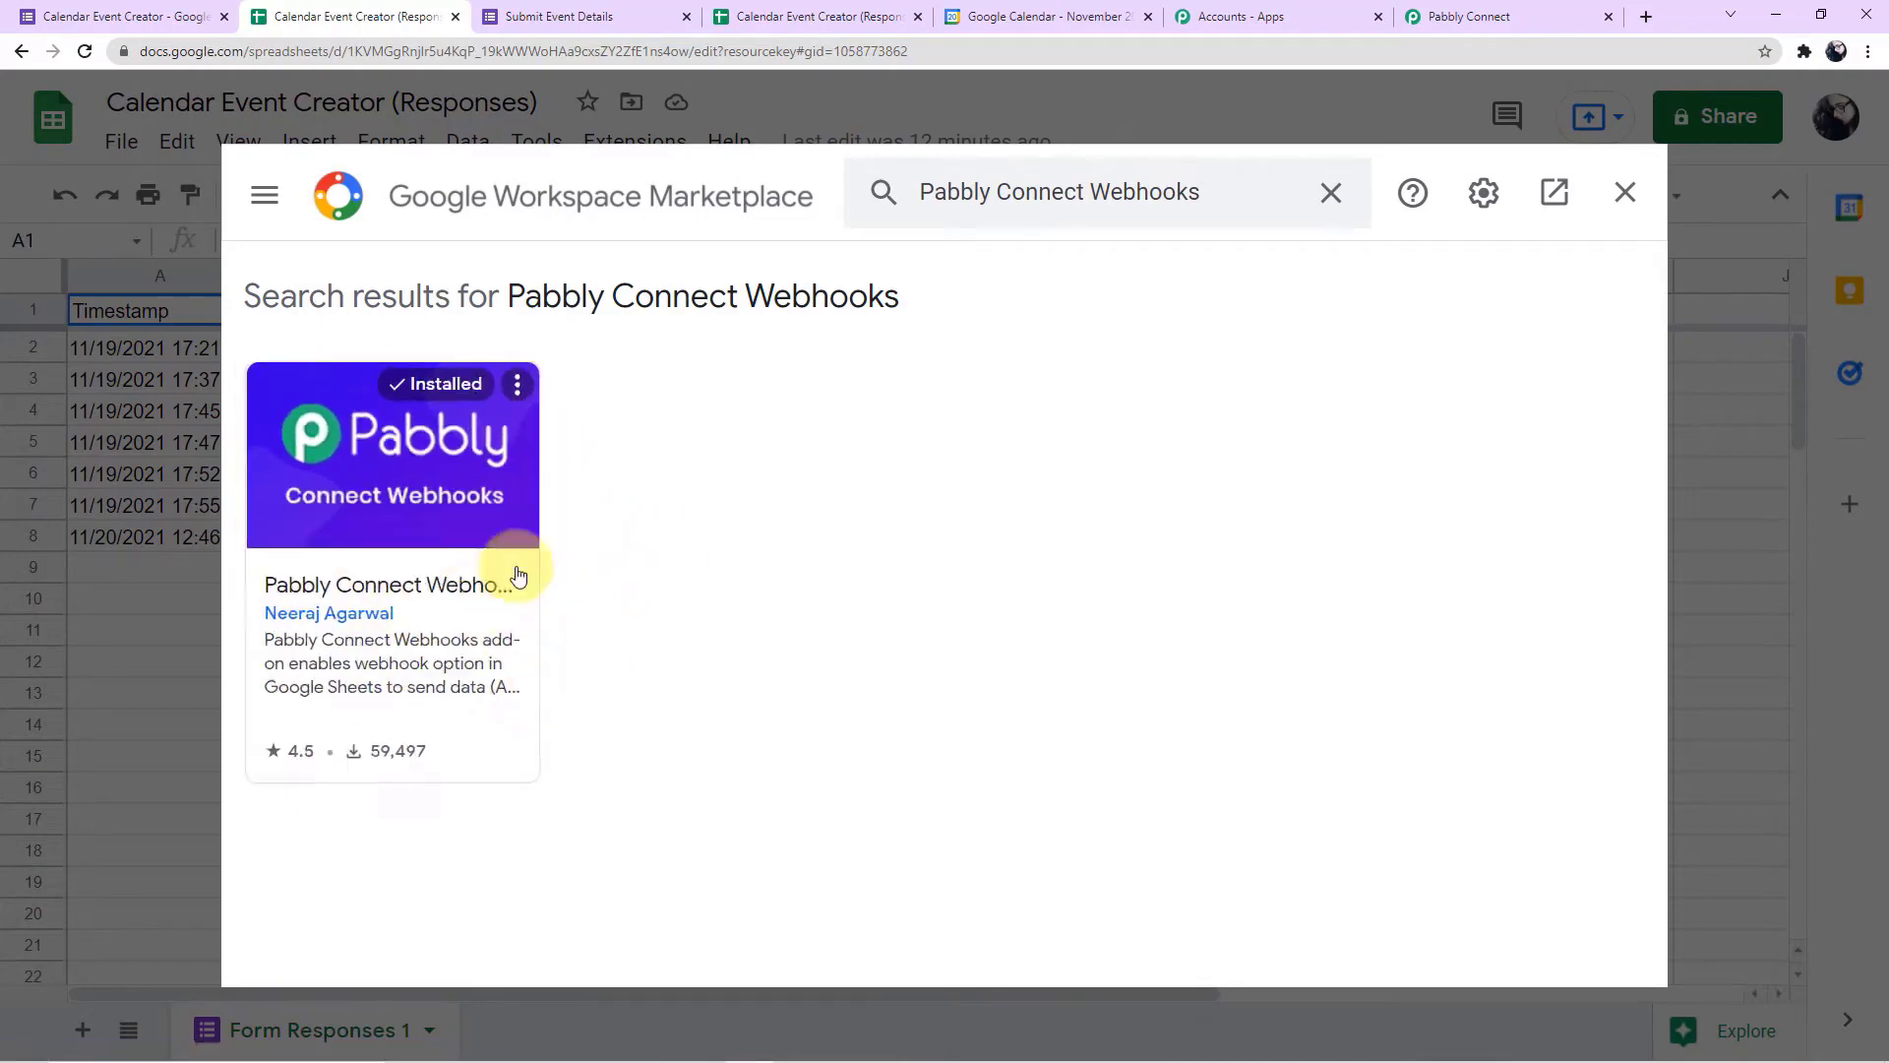
left_click(1623, 192)
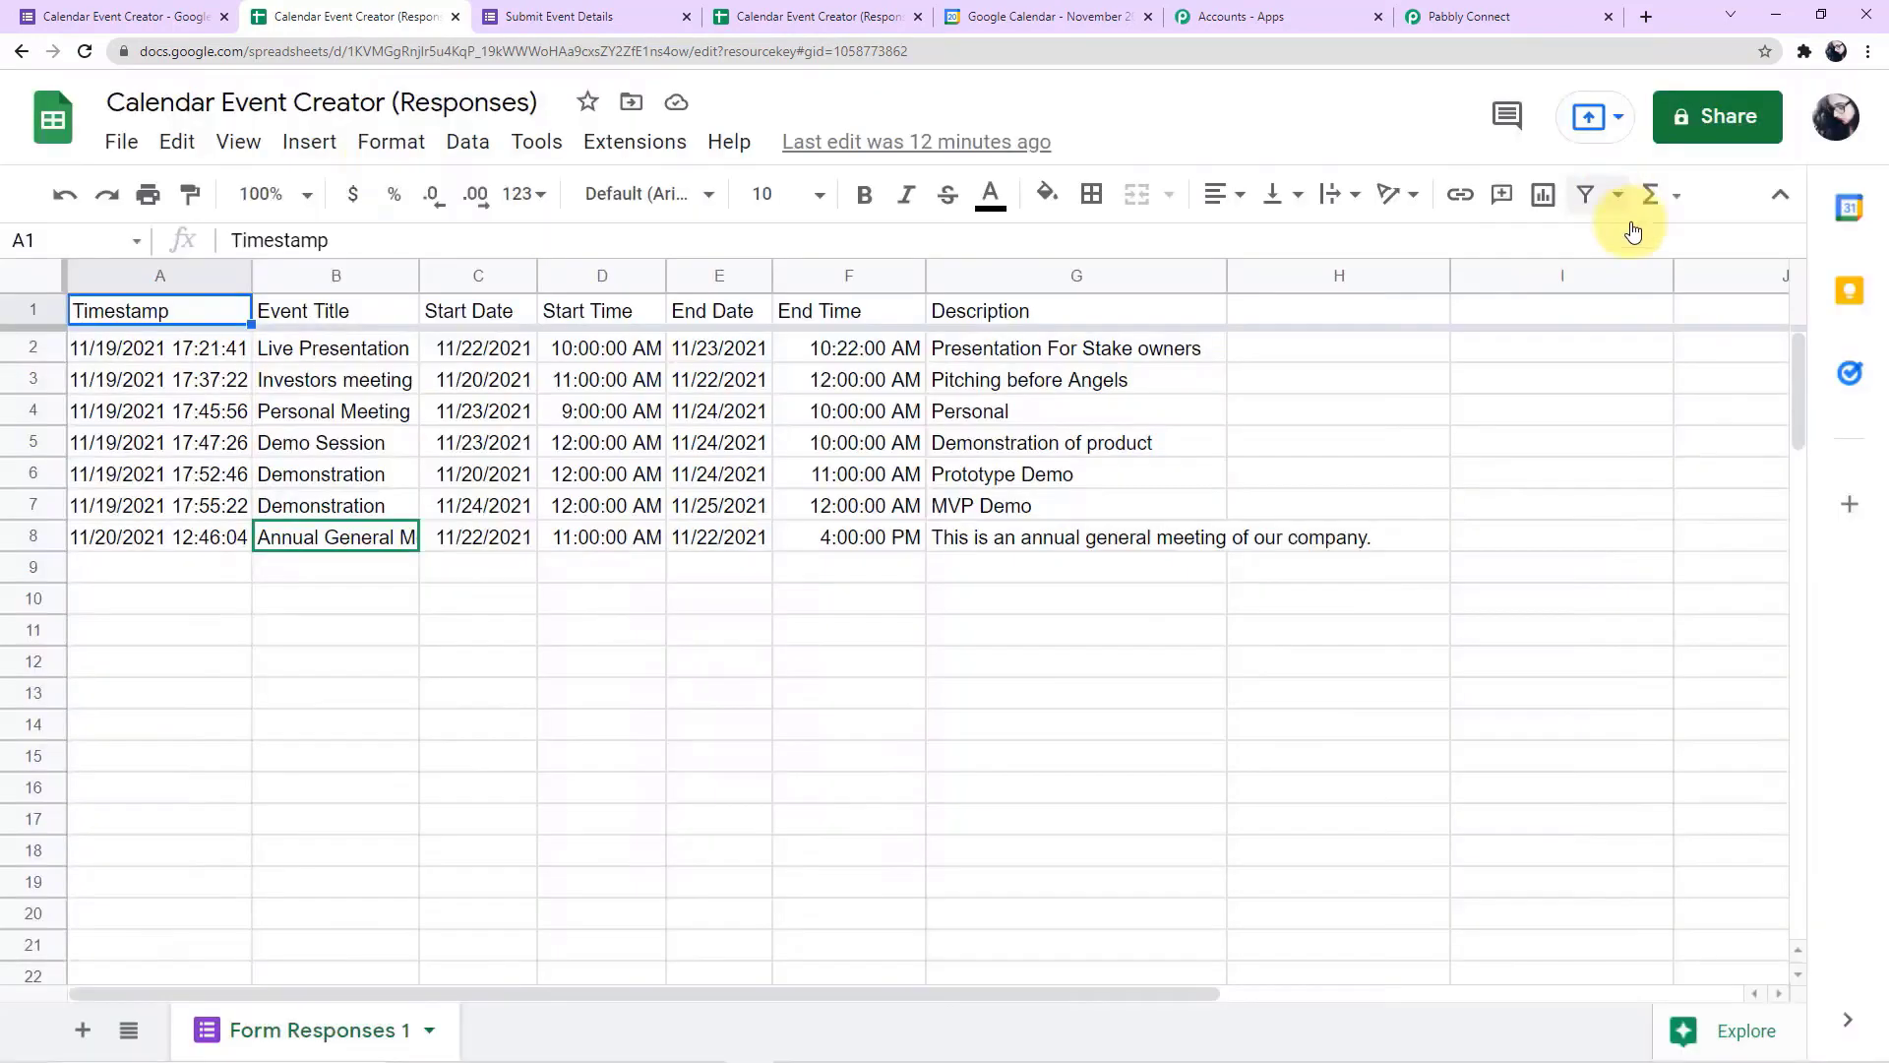
left_click(84, 52)
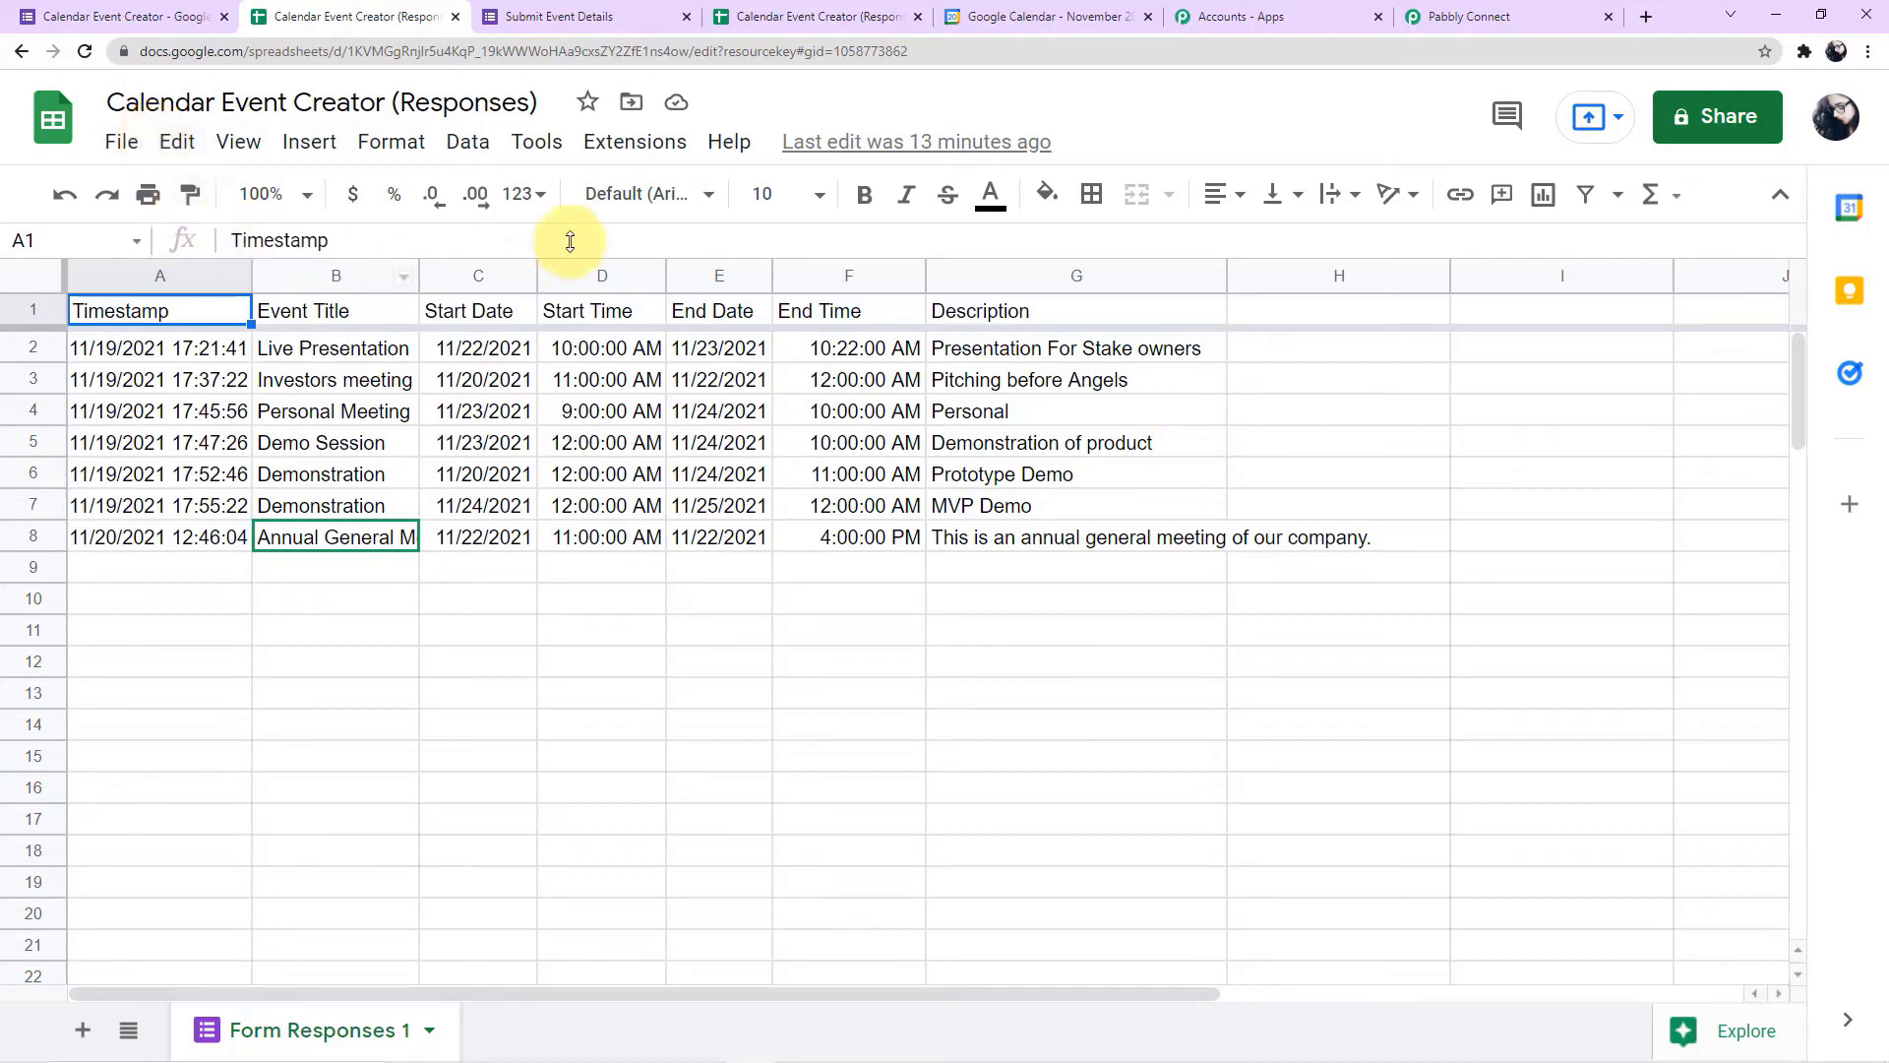
Review the webhook URL and trigger column in the Pabbly Connect Webhooks initial setup, comparing the URL with the workflow's, then close the setup
left_click(635, 161)
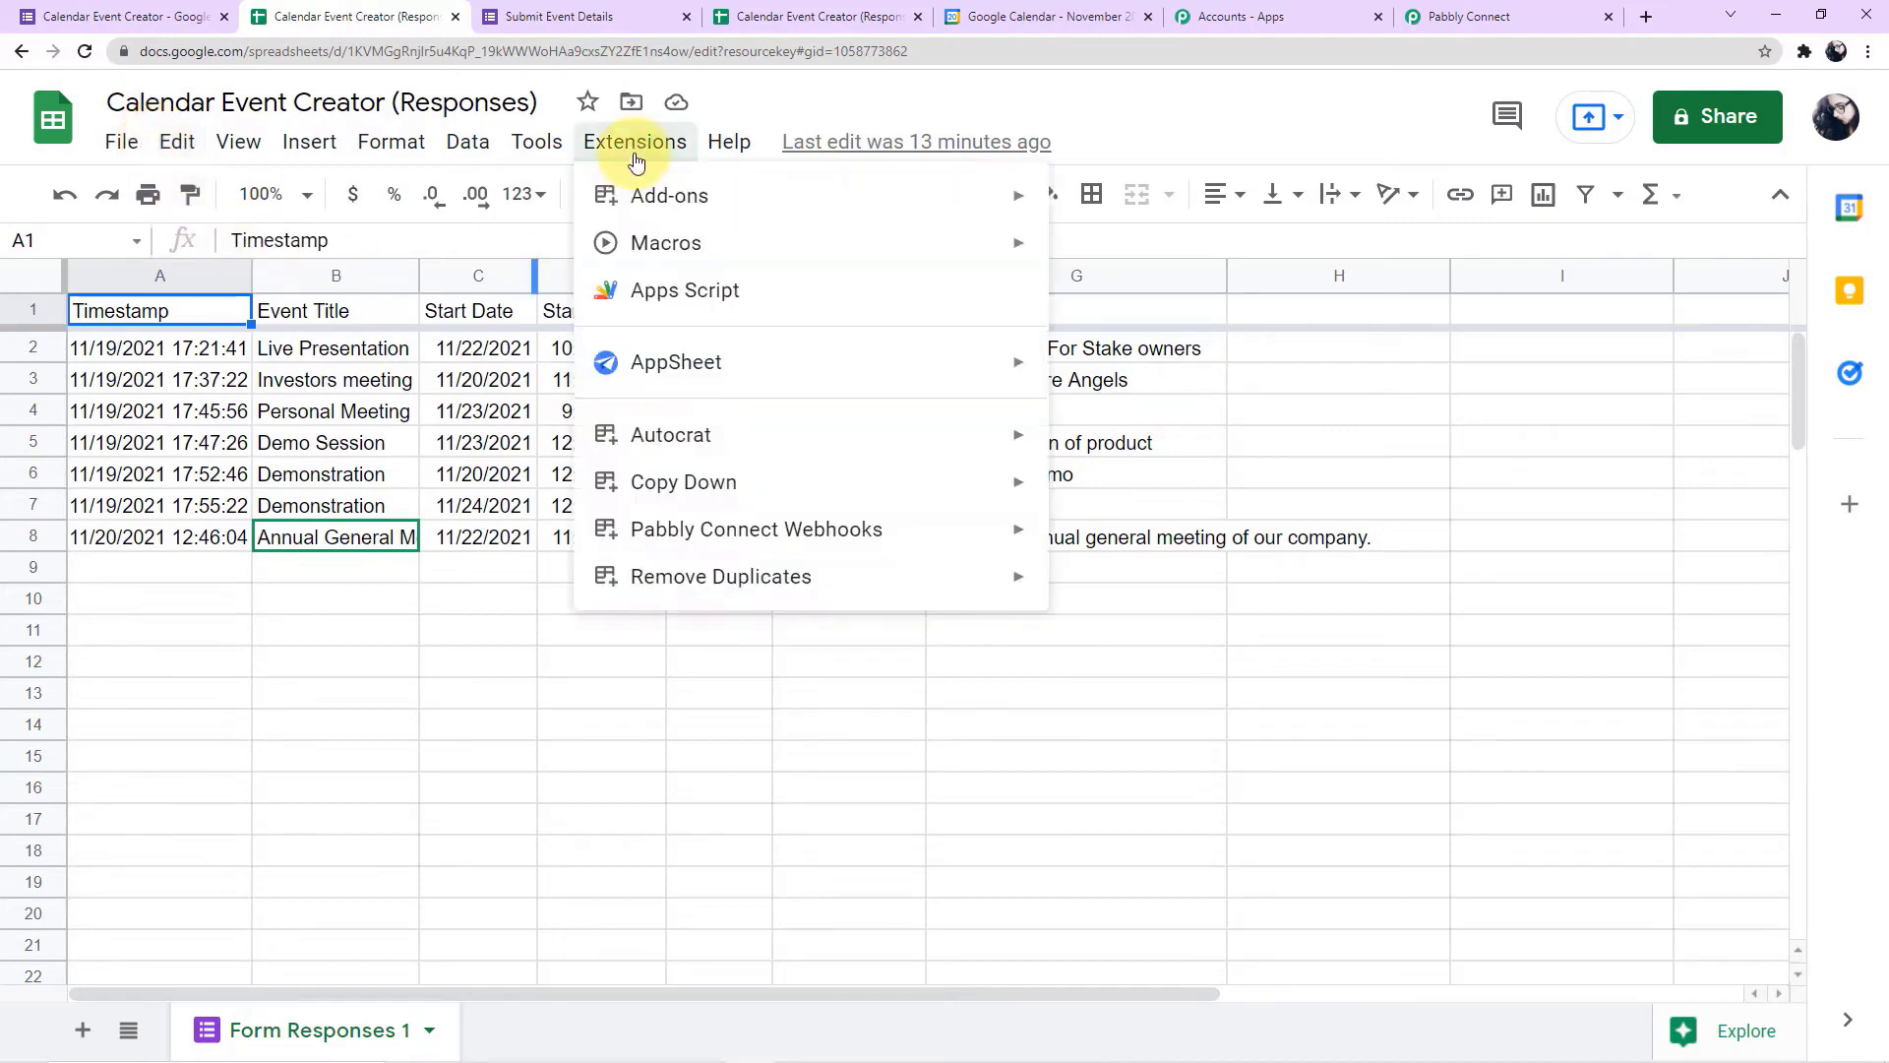
mouse_move(633, 529)
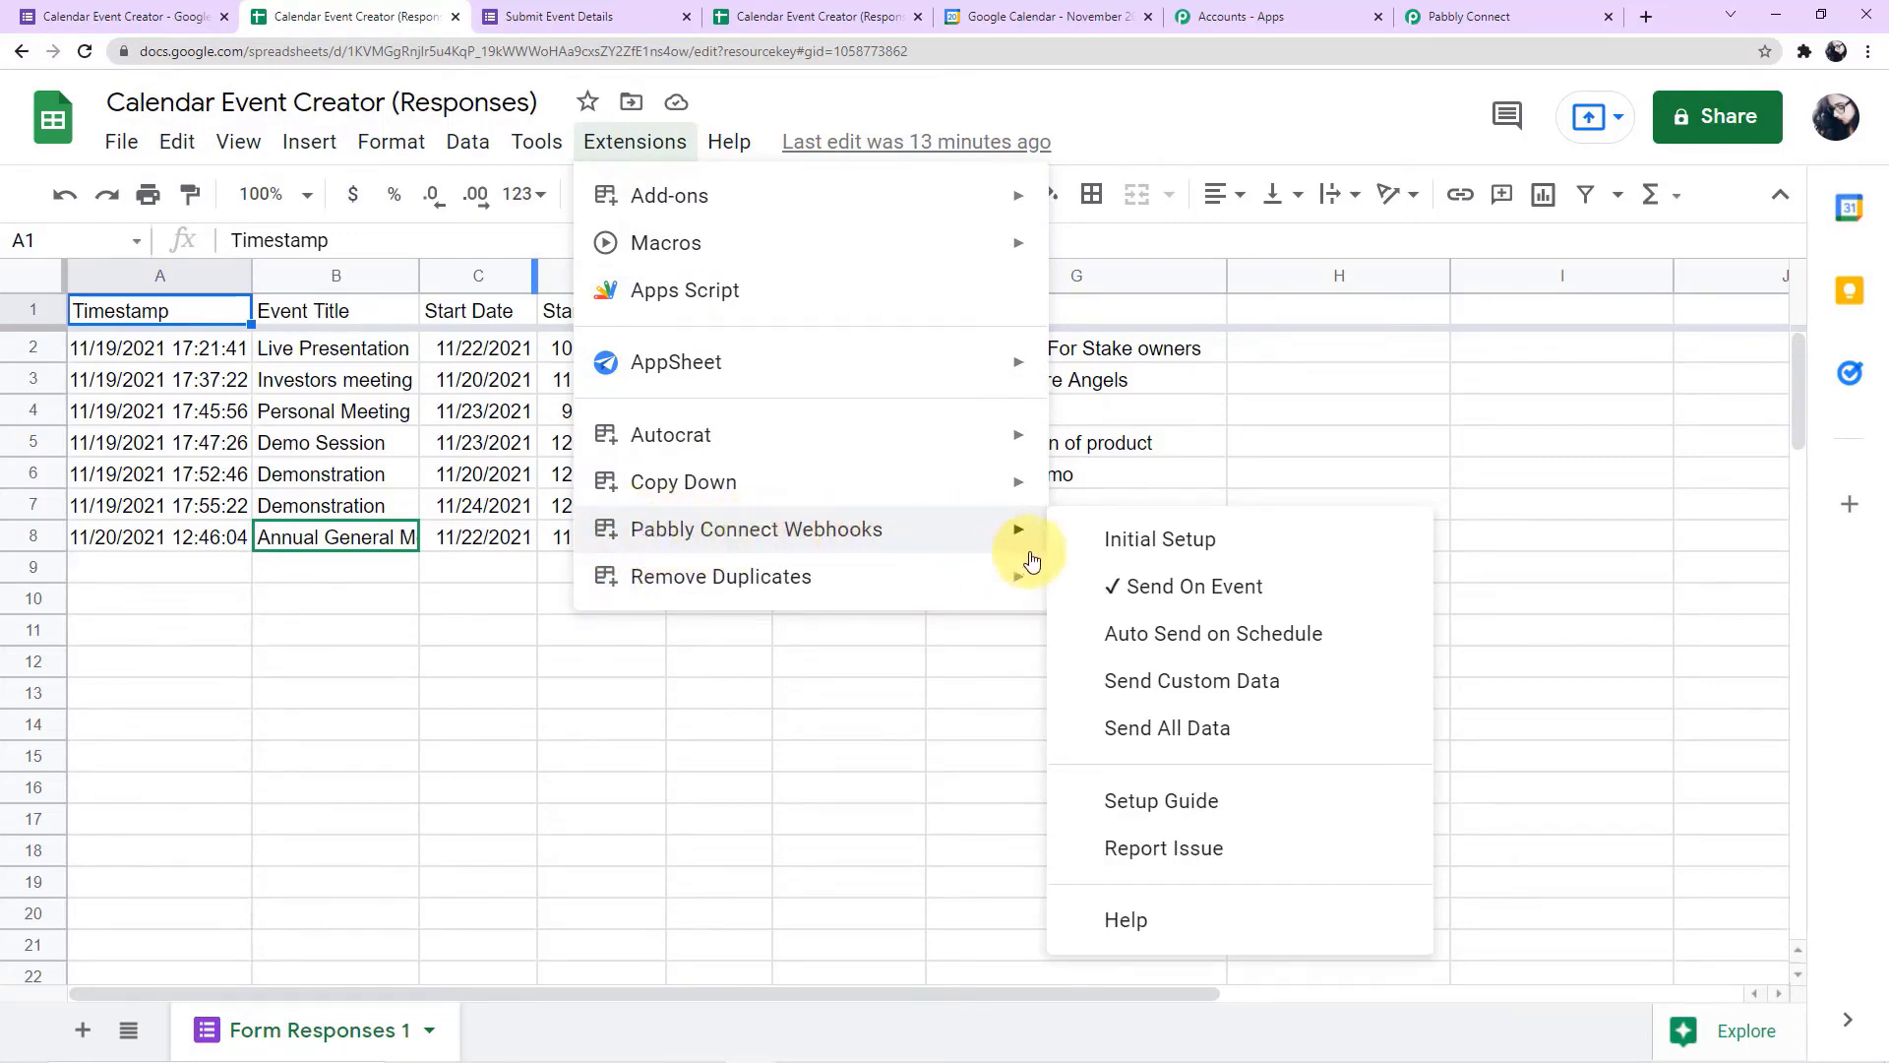
left_click(1115, 553)
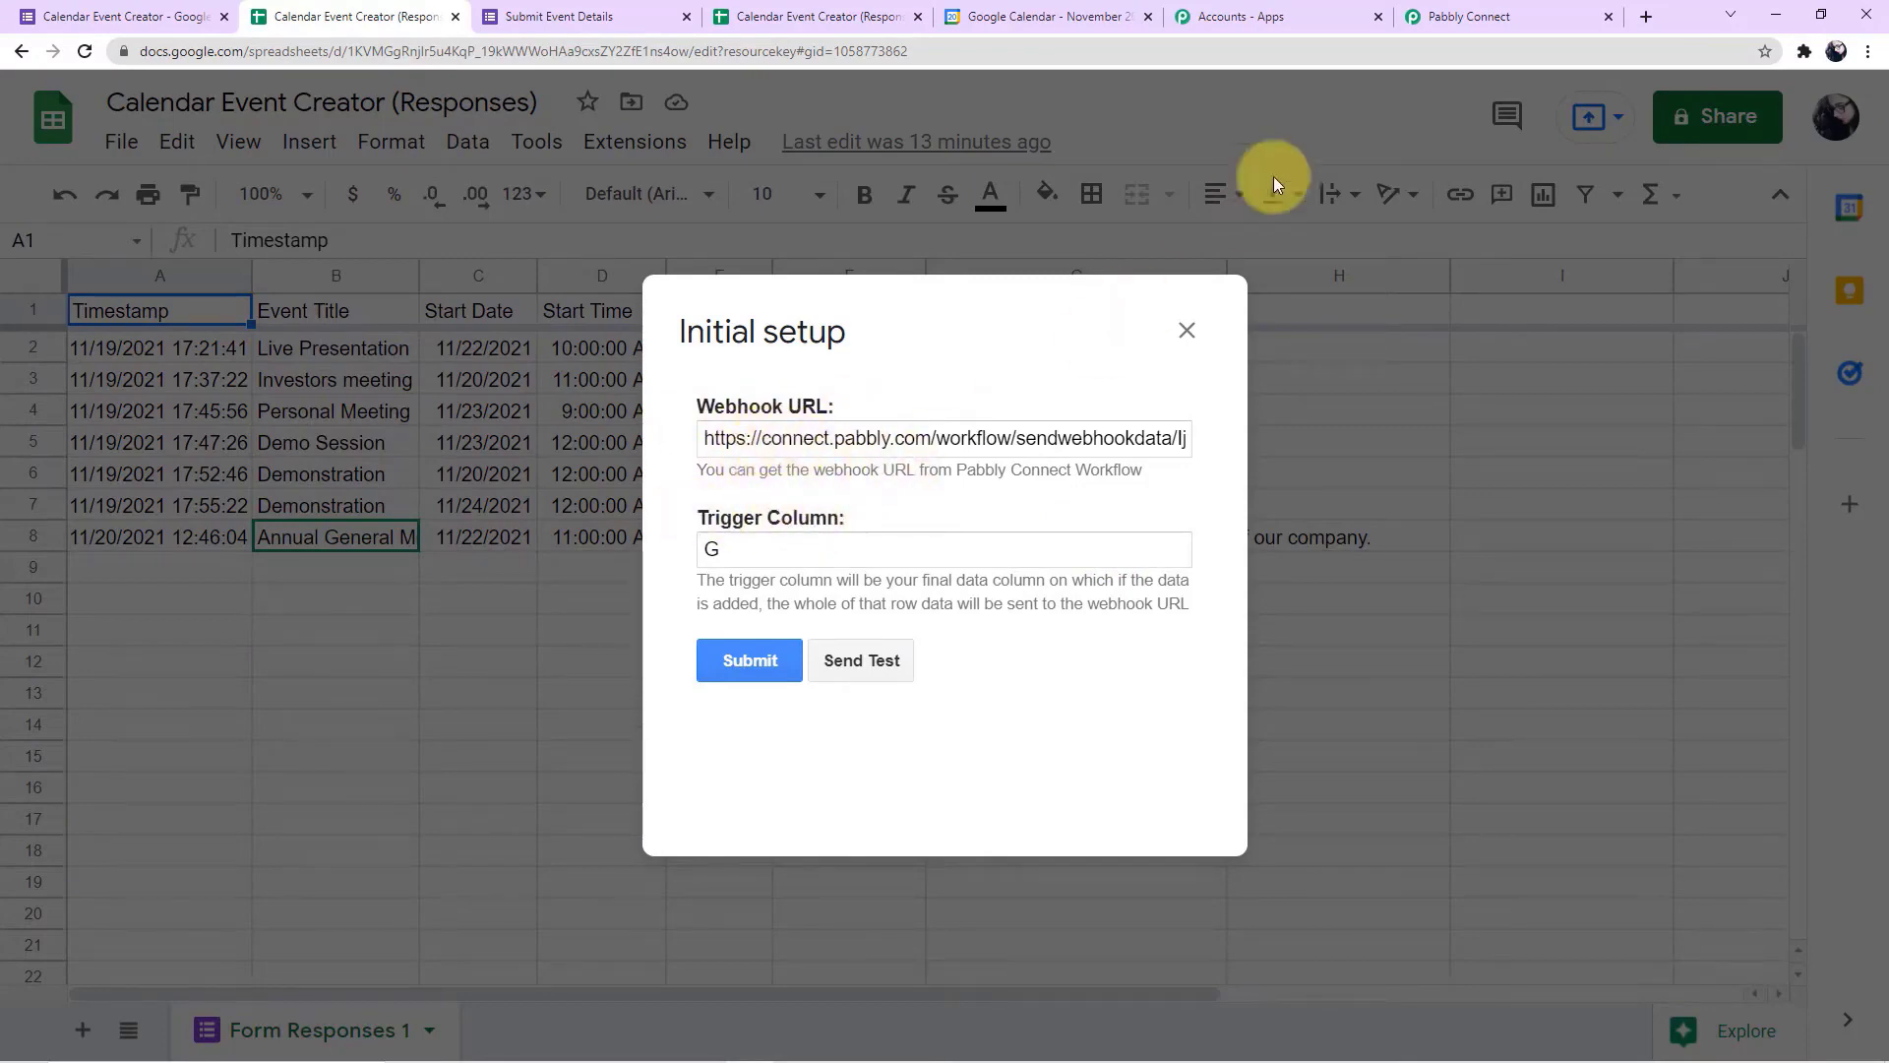
left_click(1463, 19)
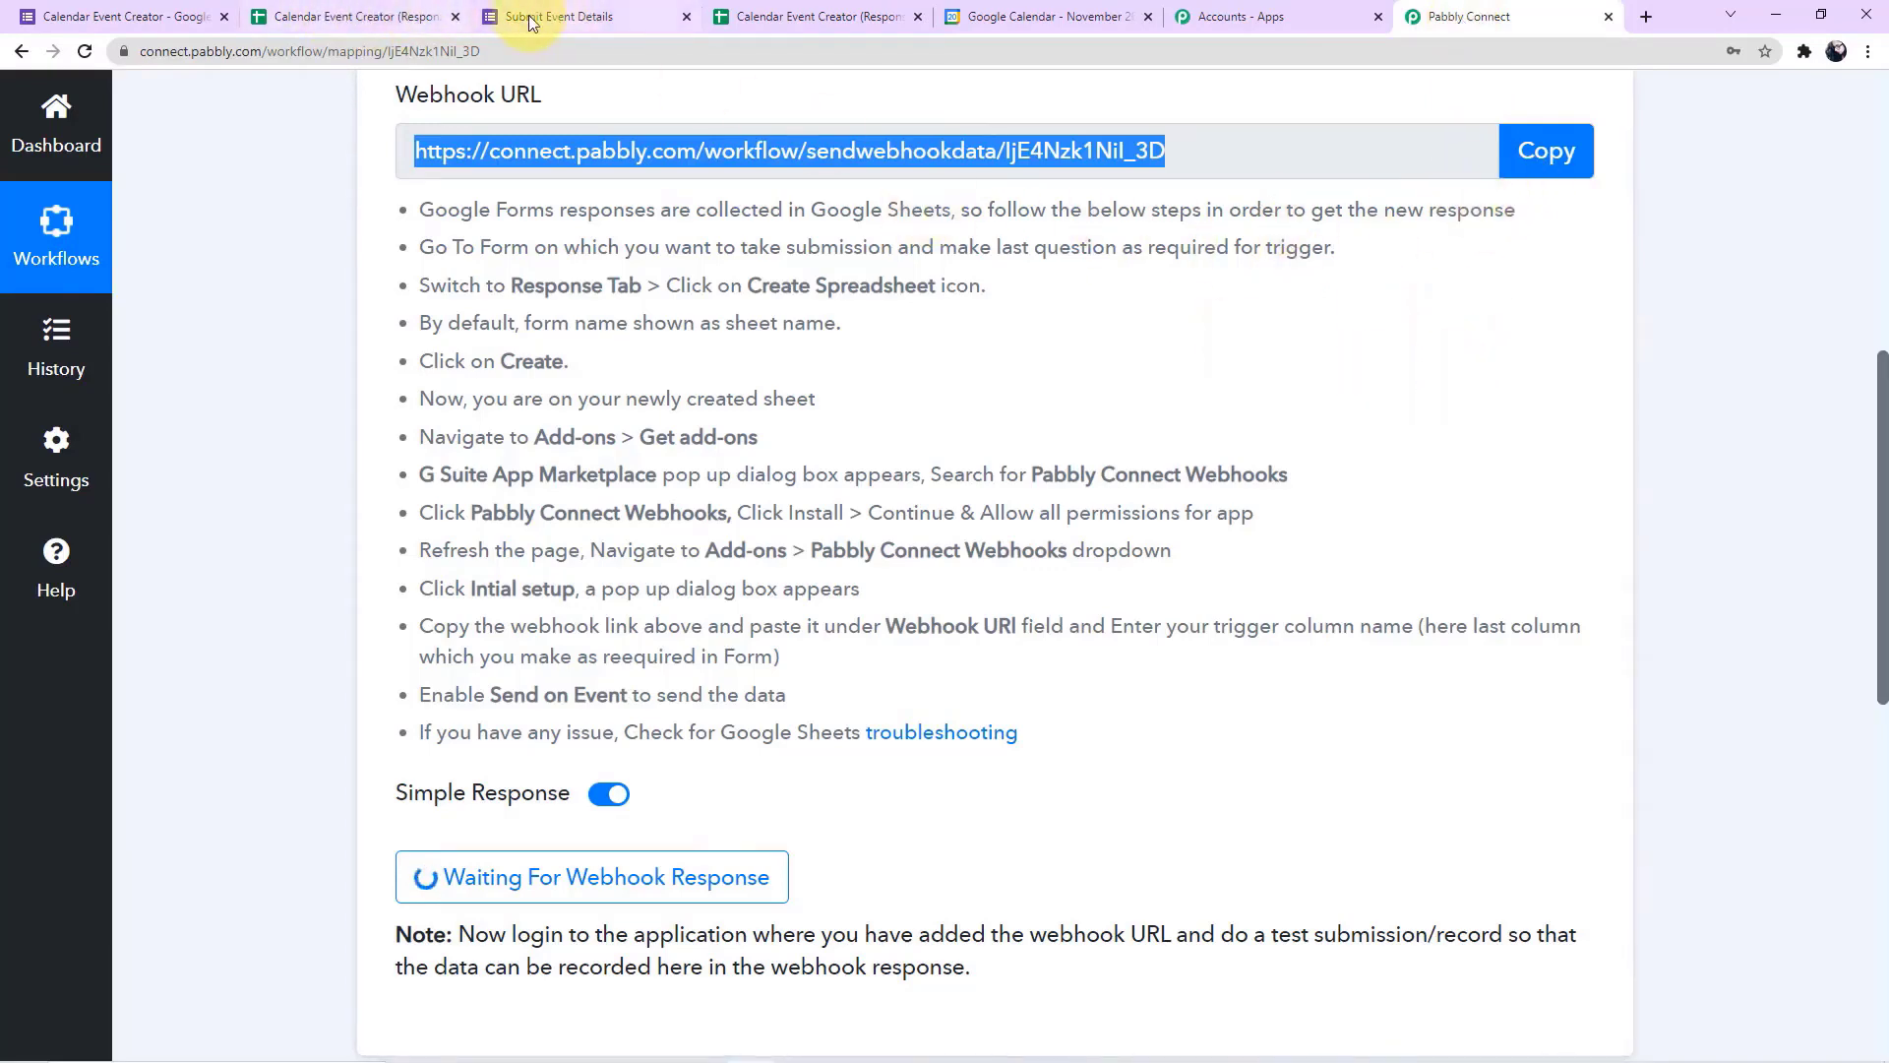
left_click(347, 19)
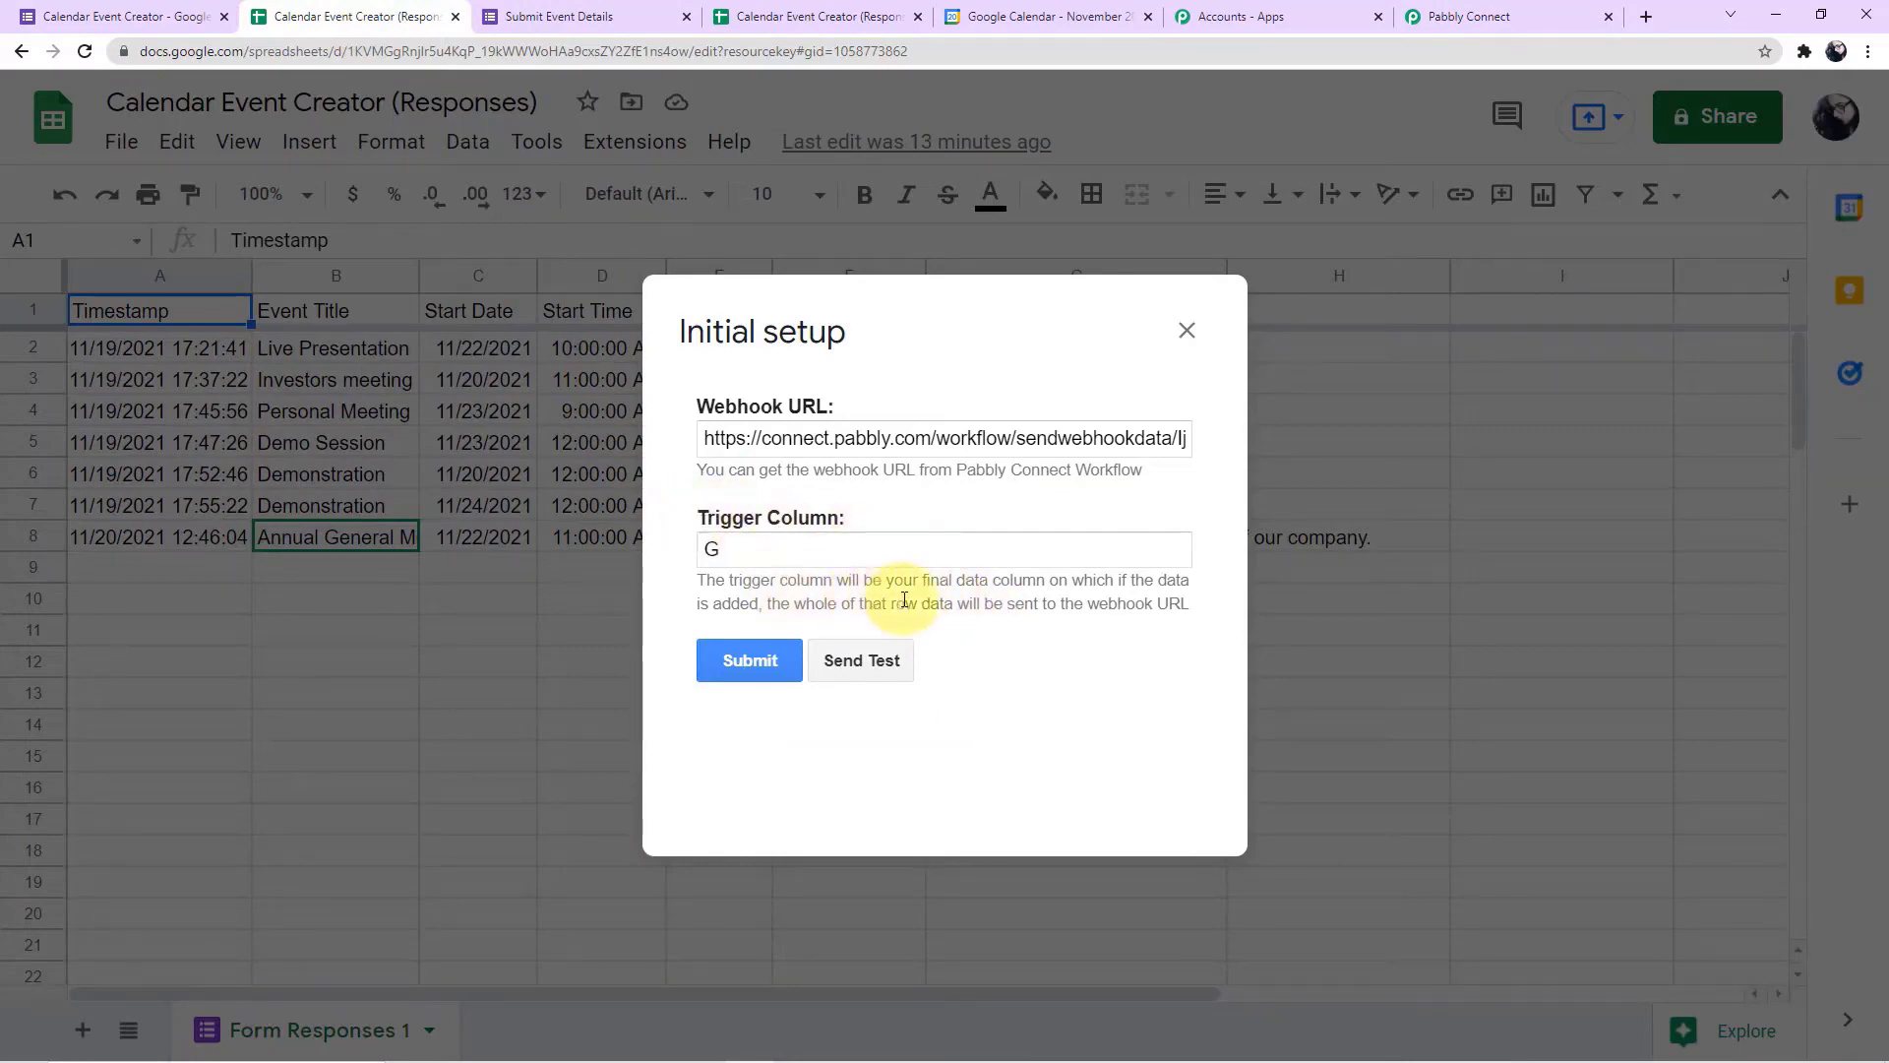
left_click(1186, 329)
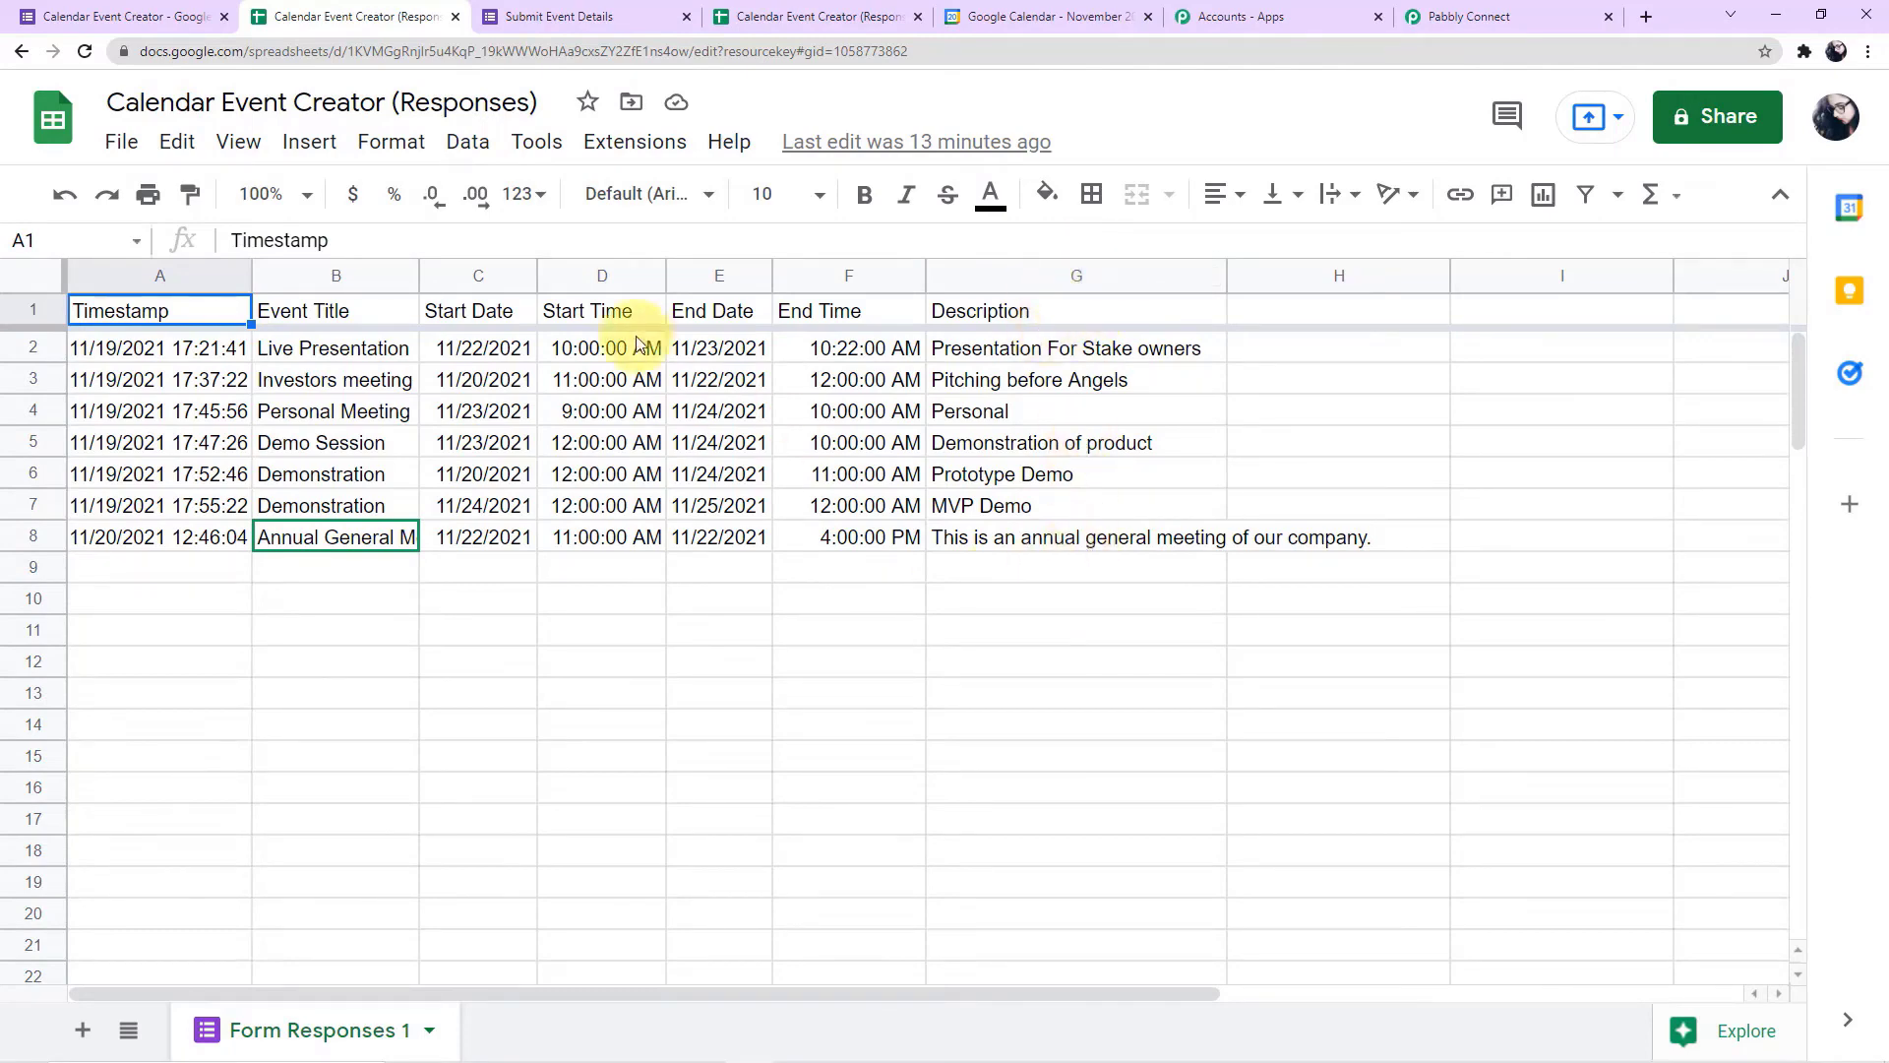
Reopen the Pabbly Connect Webhooks initial setup, replace the webhook URL with the copied one, and enter G as the trigger column
left_click(652, 149)
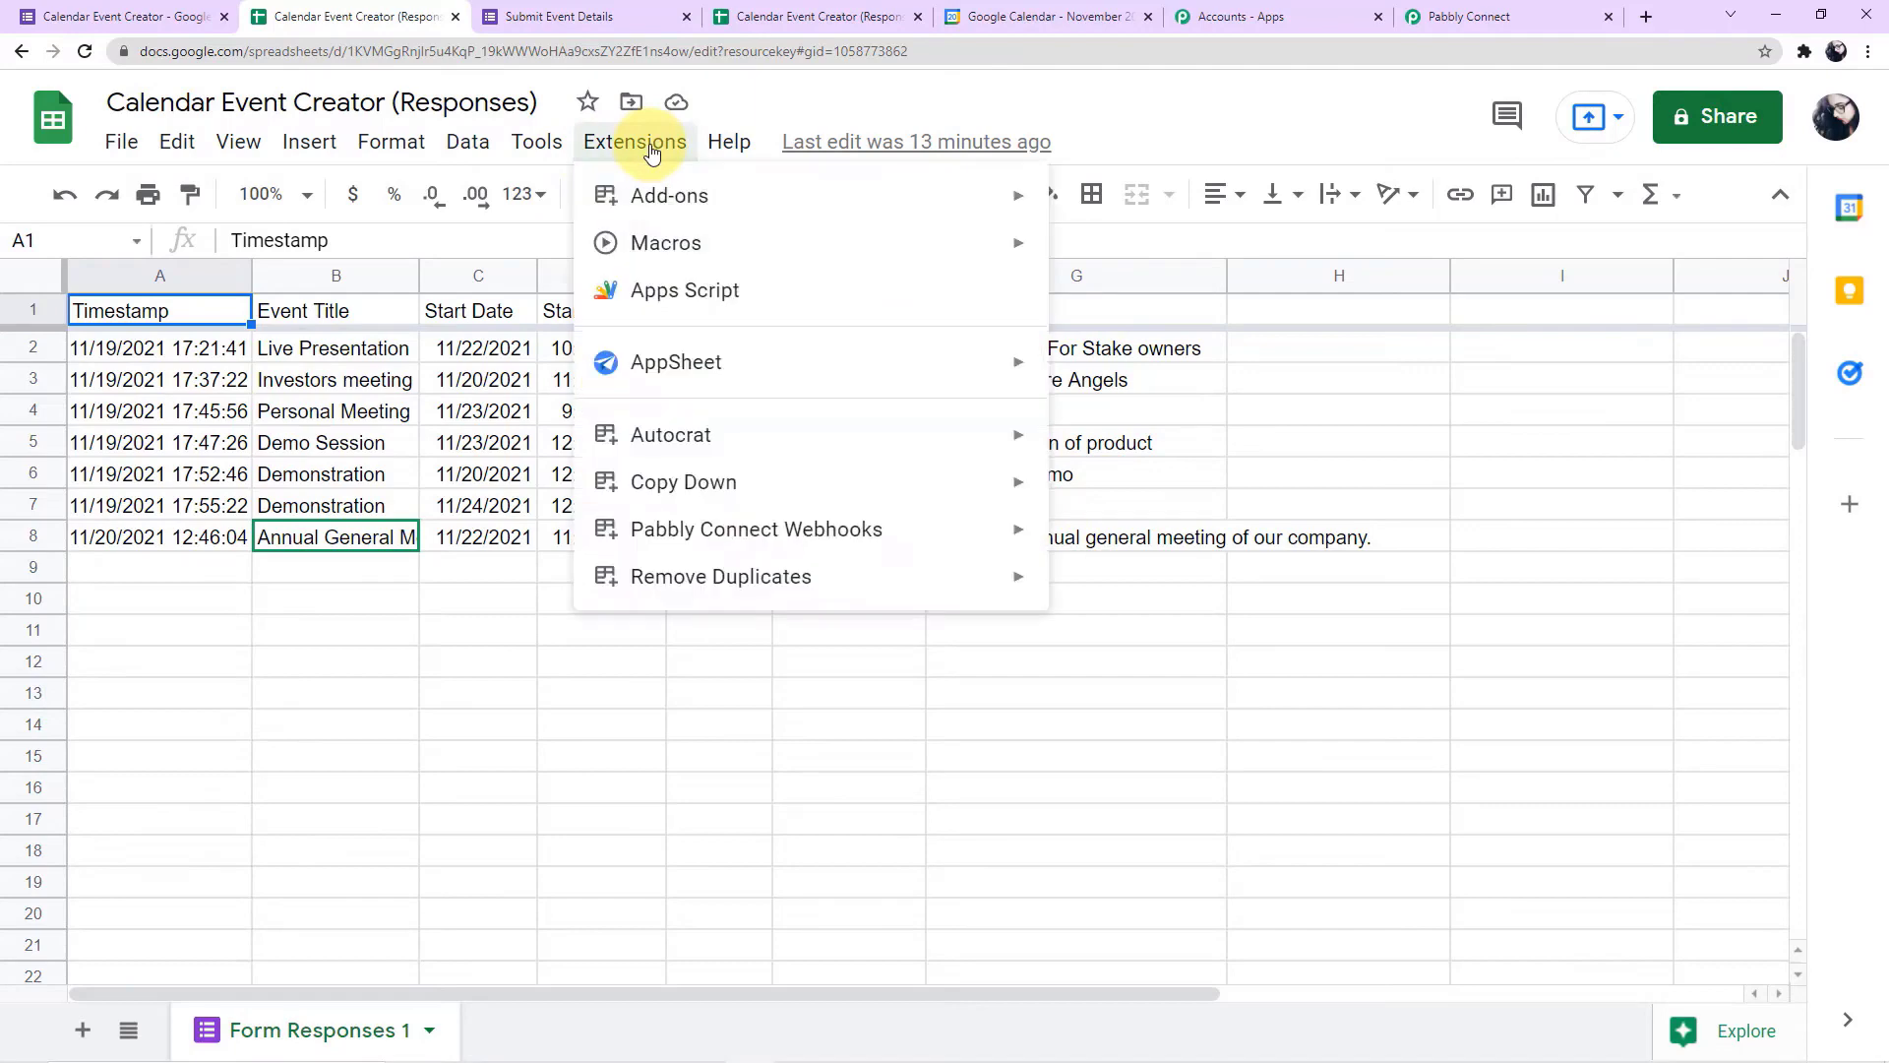
mouse_move(696, 531)
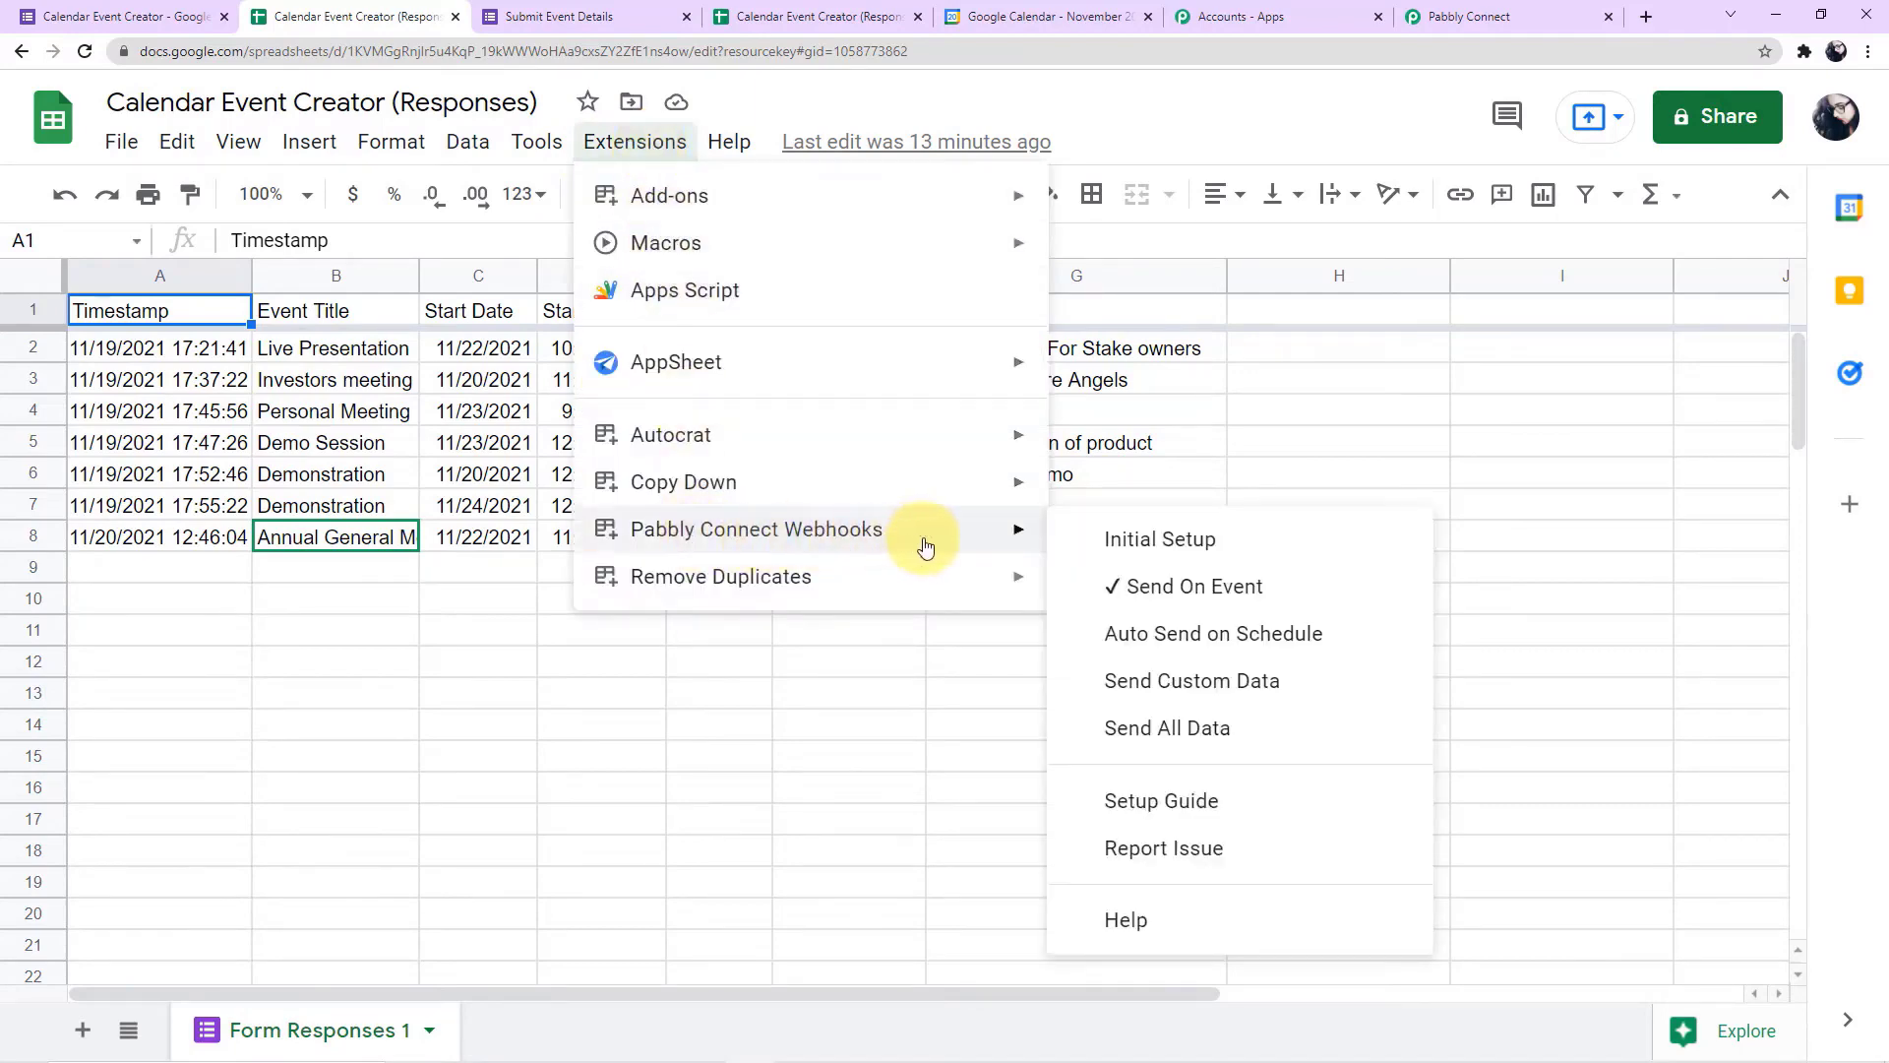
left_click(1196, 542)
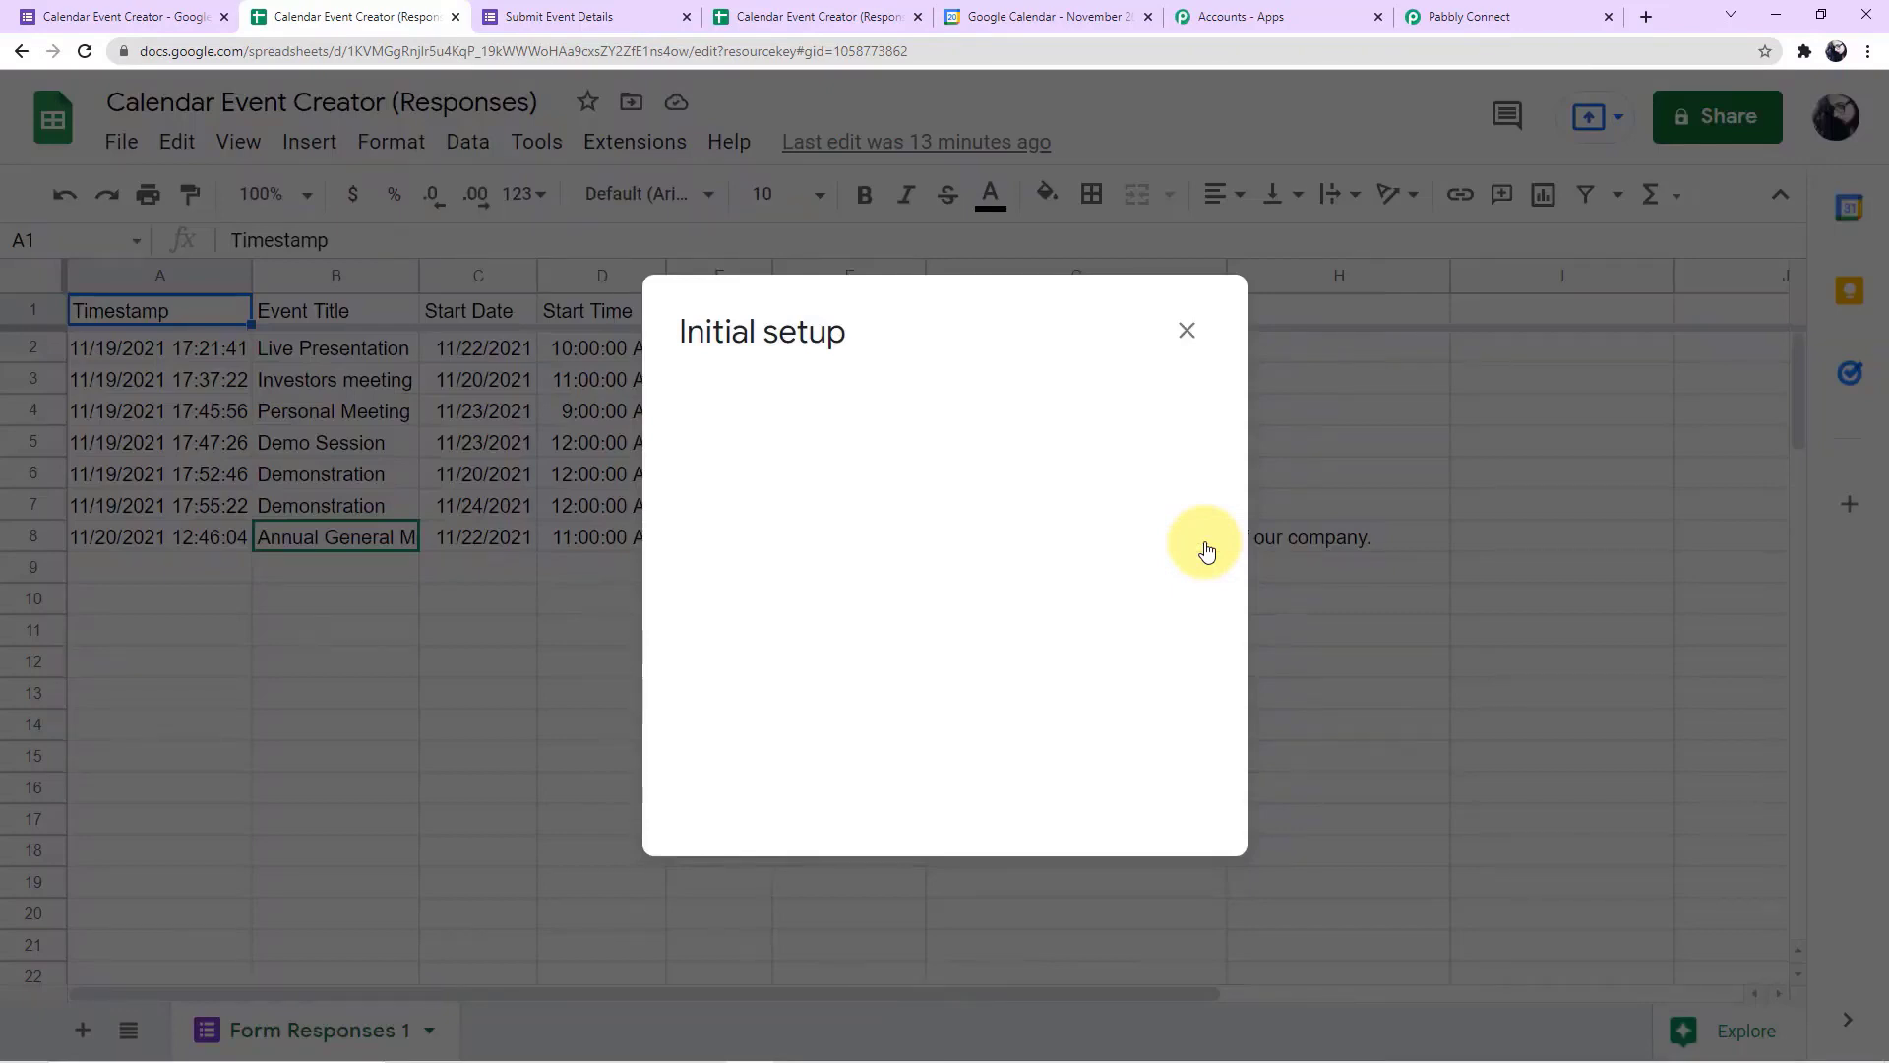
left_click(787, 445)
key("ctrl+a")
key("BackSpace")
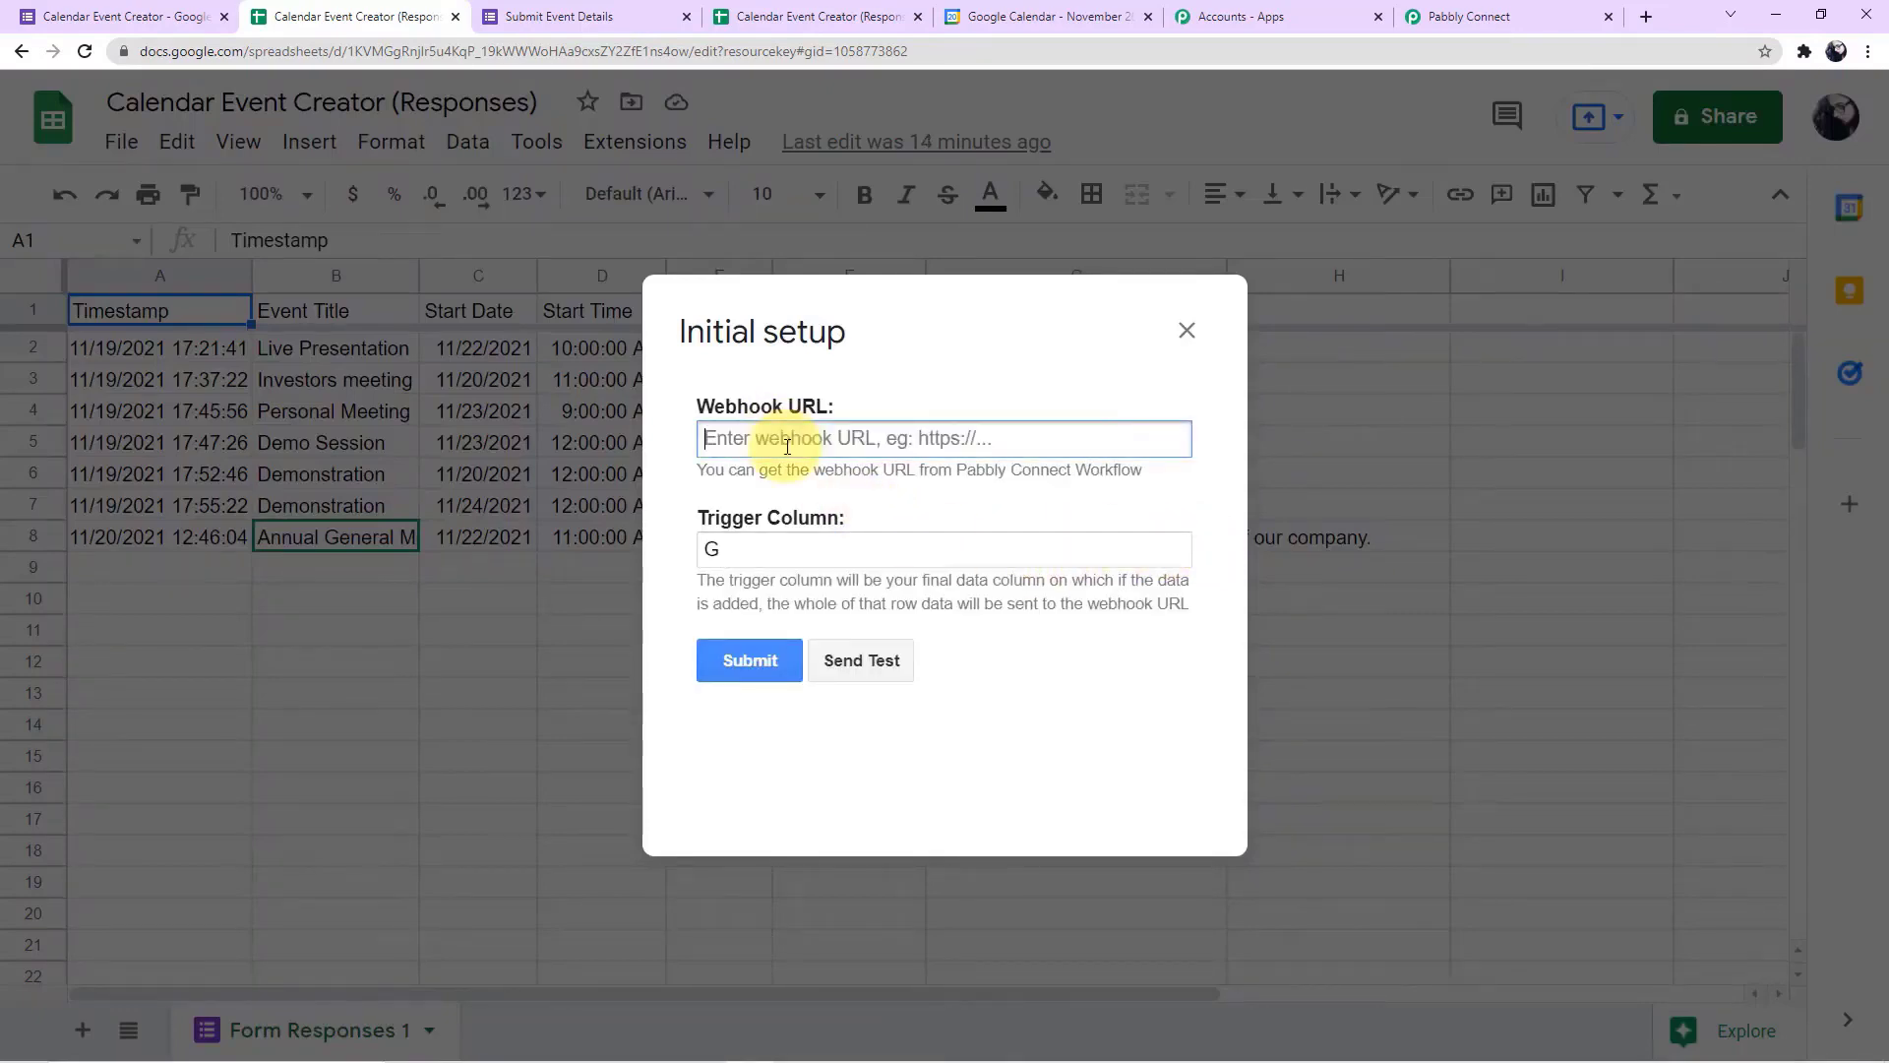
right_click(806, 437)
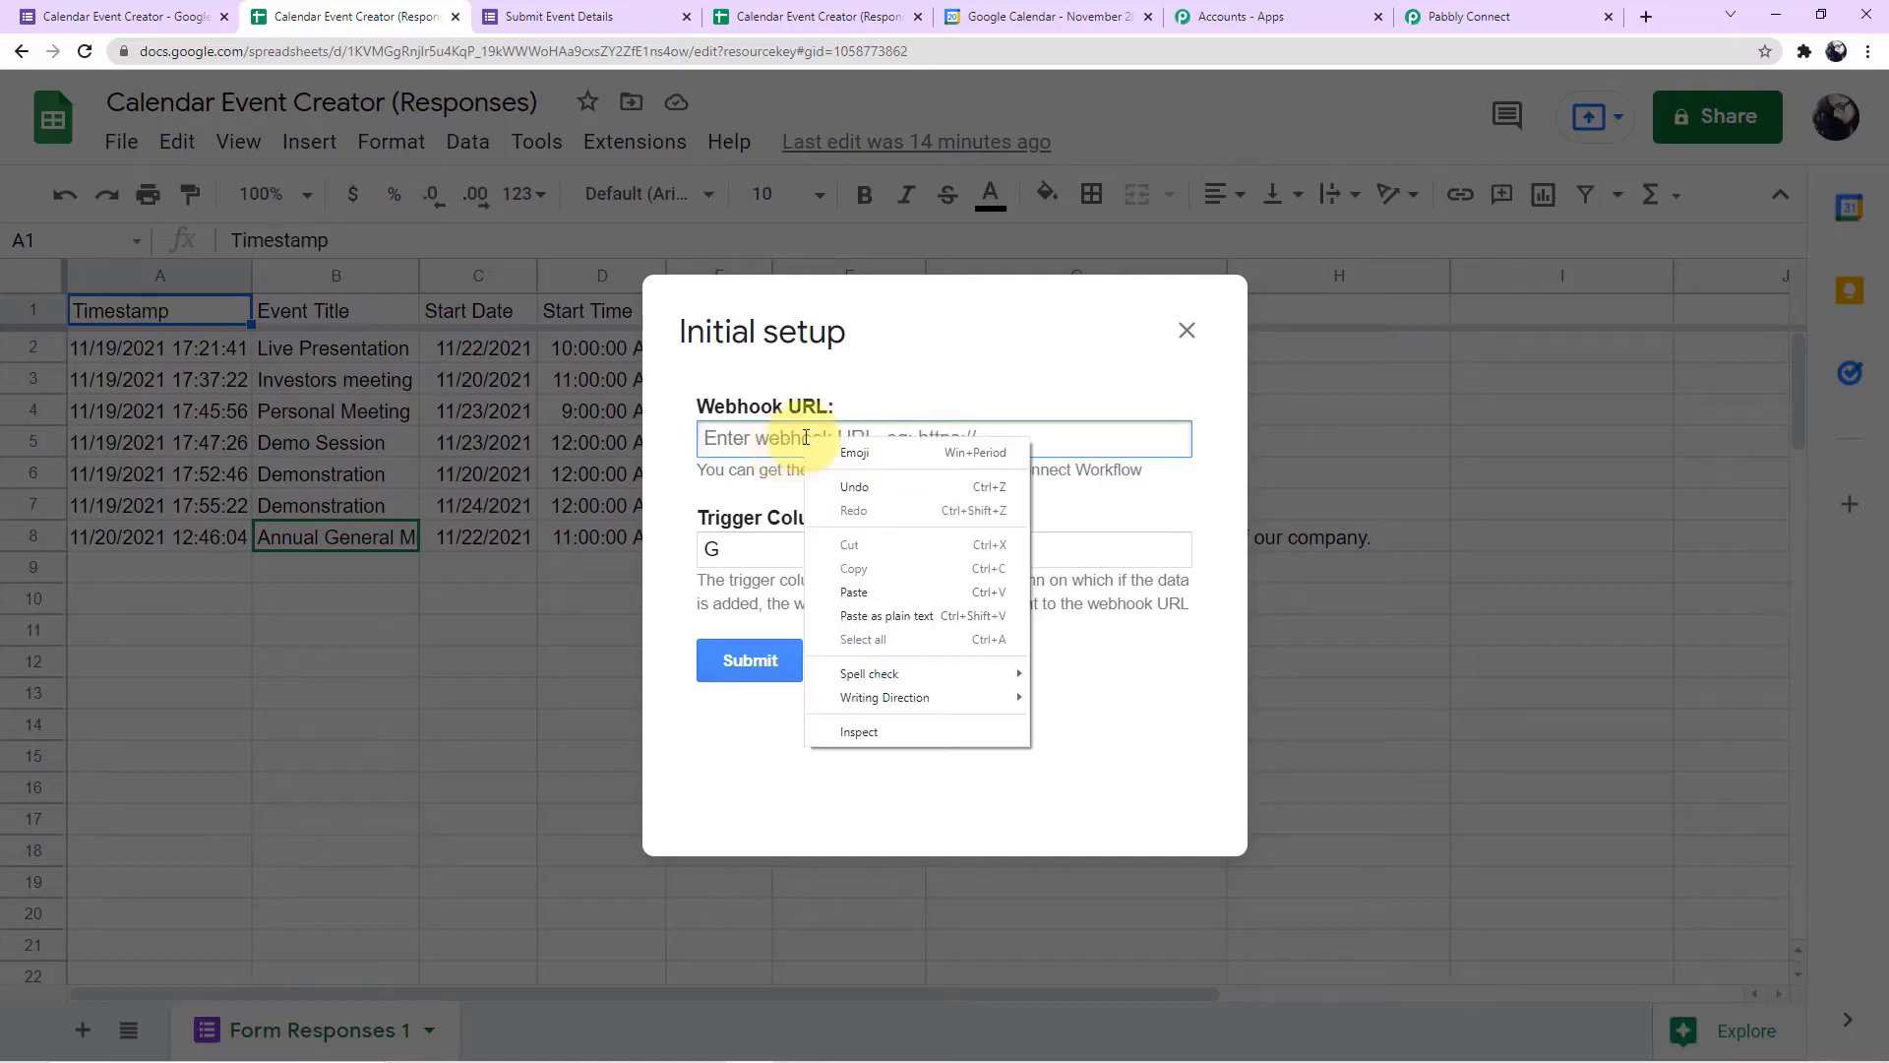
left_click(854, 587)
left_click(777, 557)
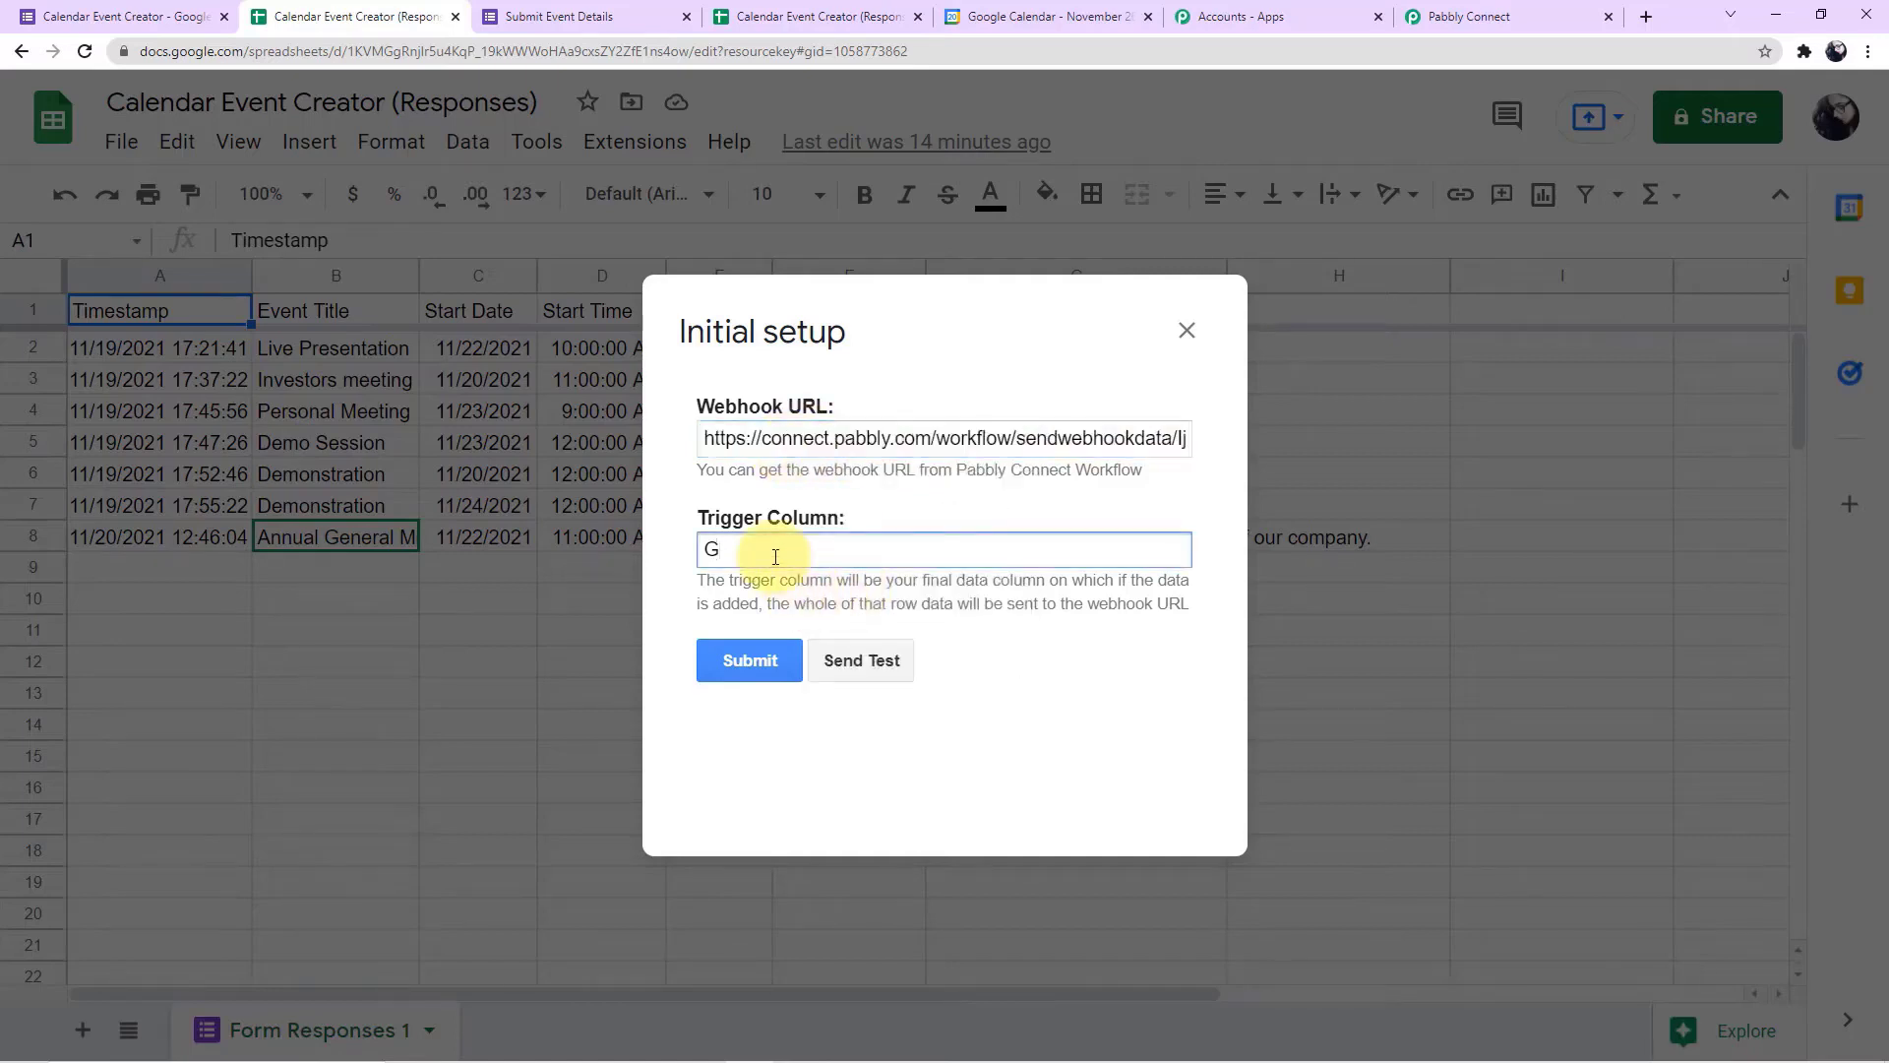
key("BackSpace")
type("G")
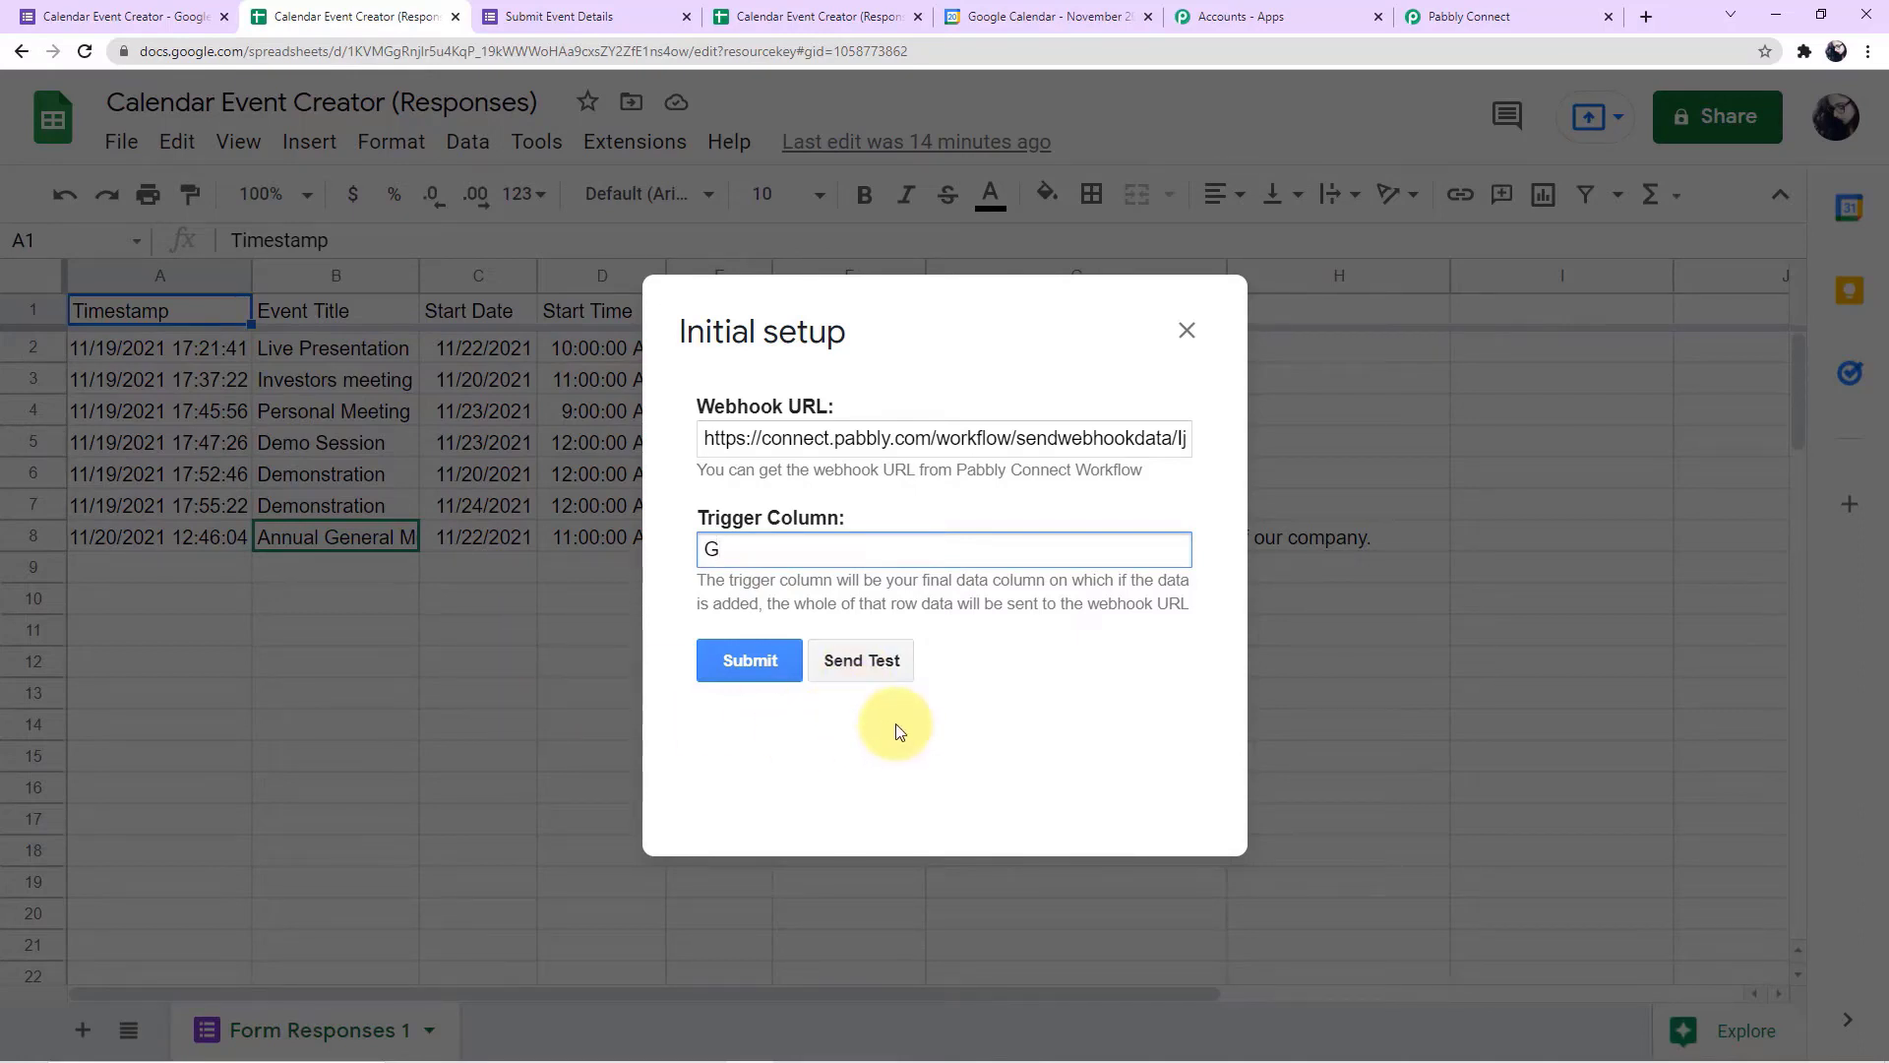
Check that the workflow is waiting for a response, send test data from the spreadsheet's webhook setup, and review the captured response in Pabbly Connect
left_click(1436, 23)
scroll(354, 480, "down", 3)
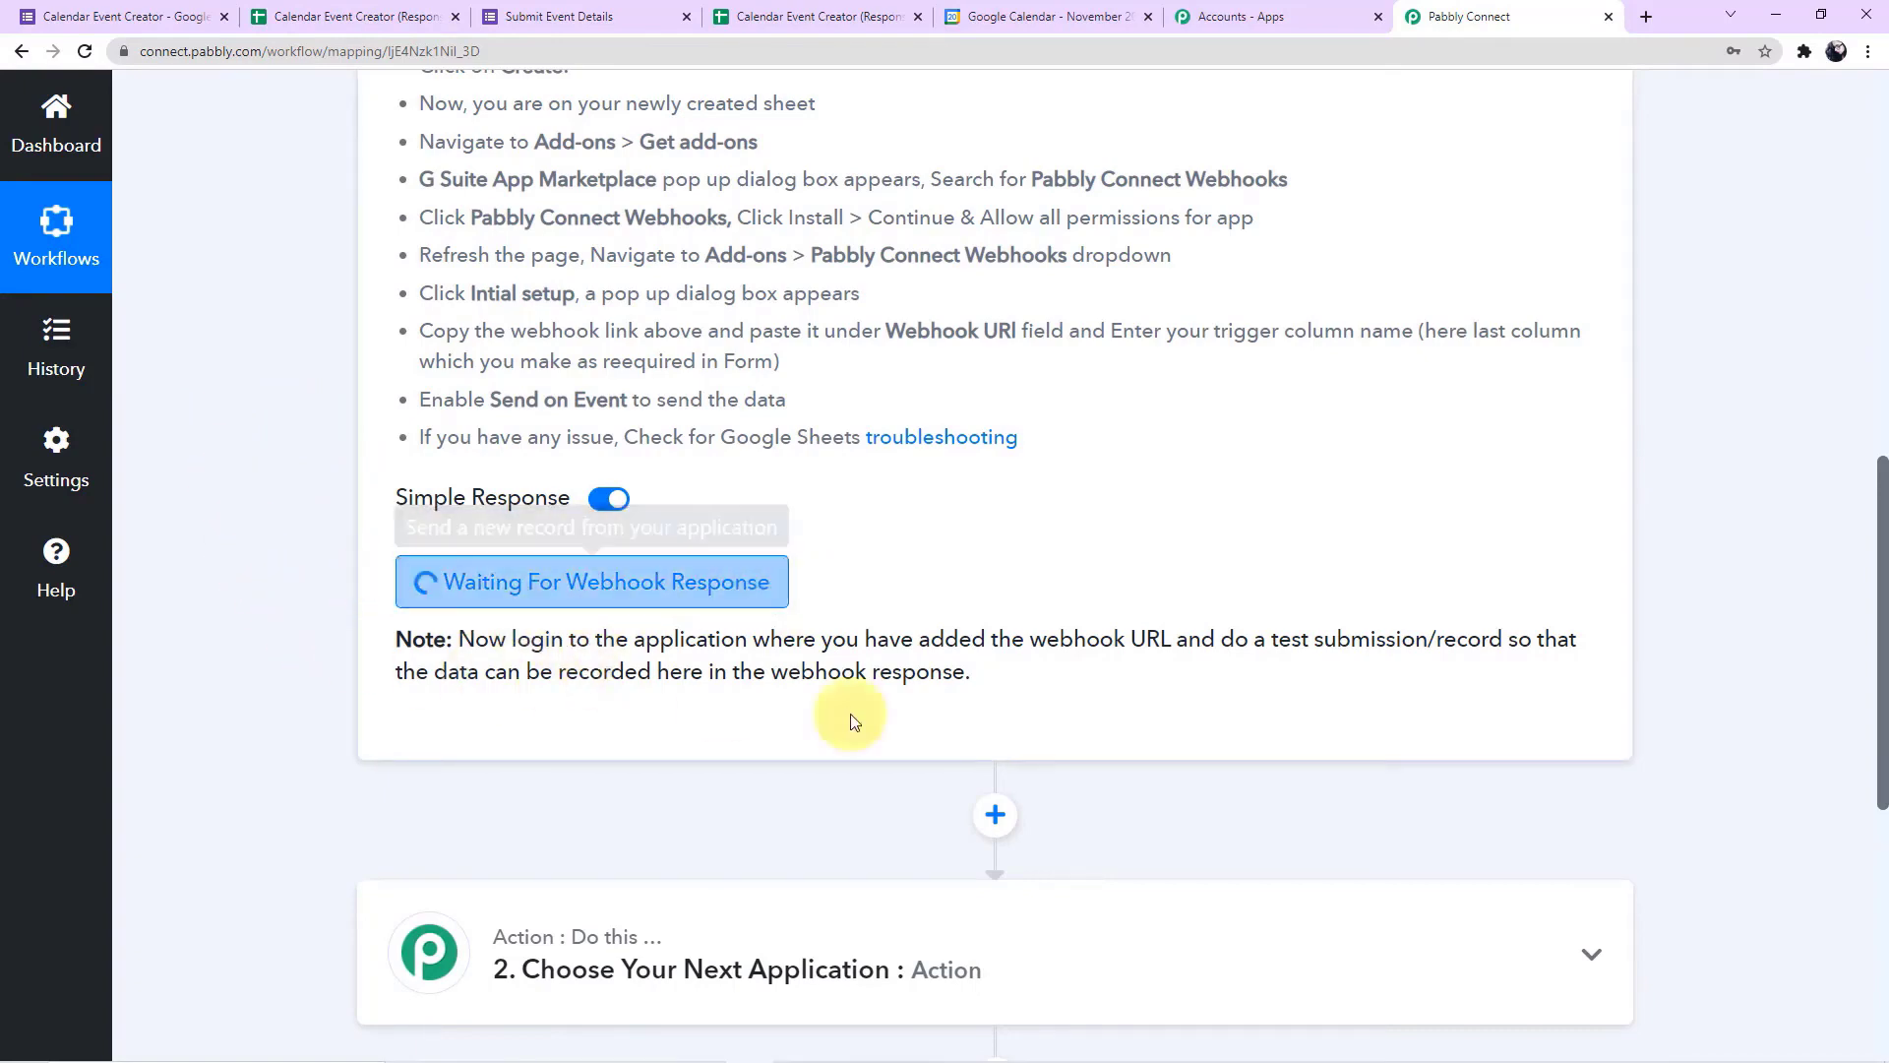
left_click(296, 17)
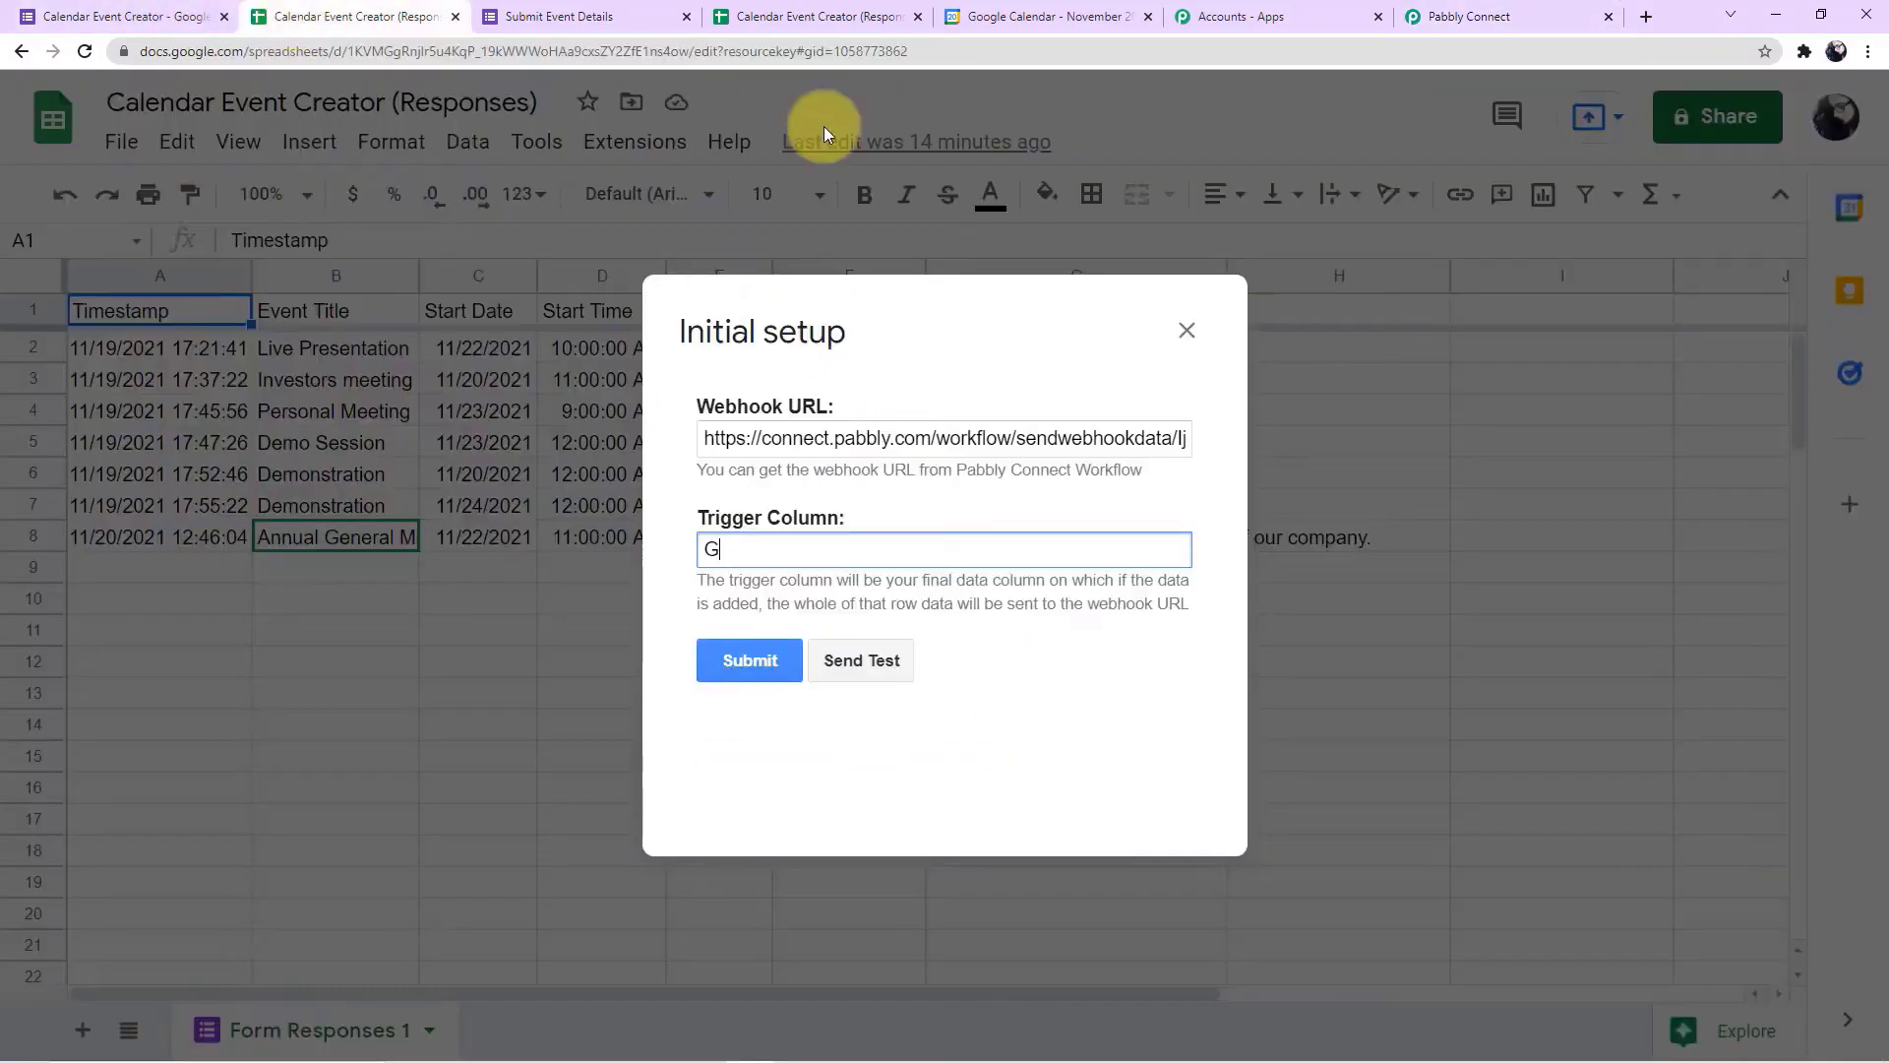
left_click(882, 672)
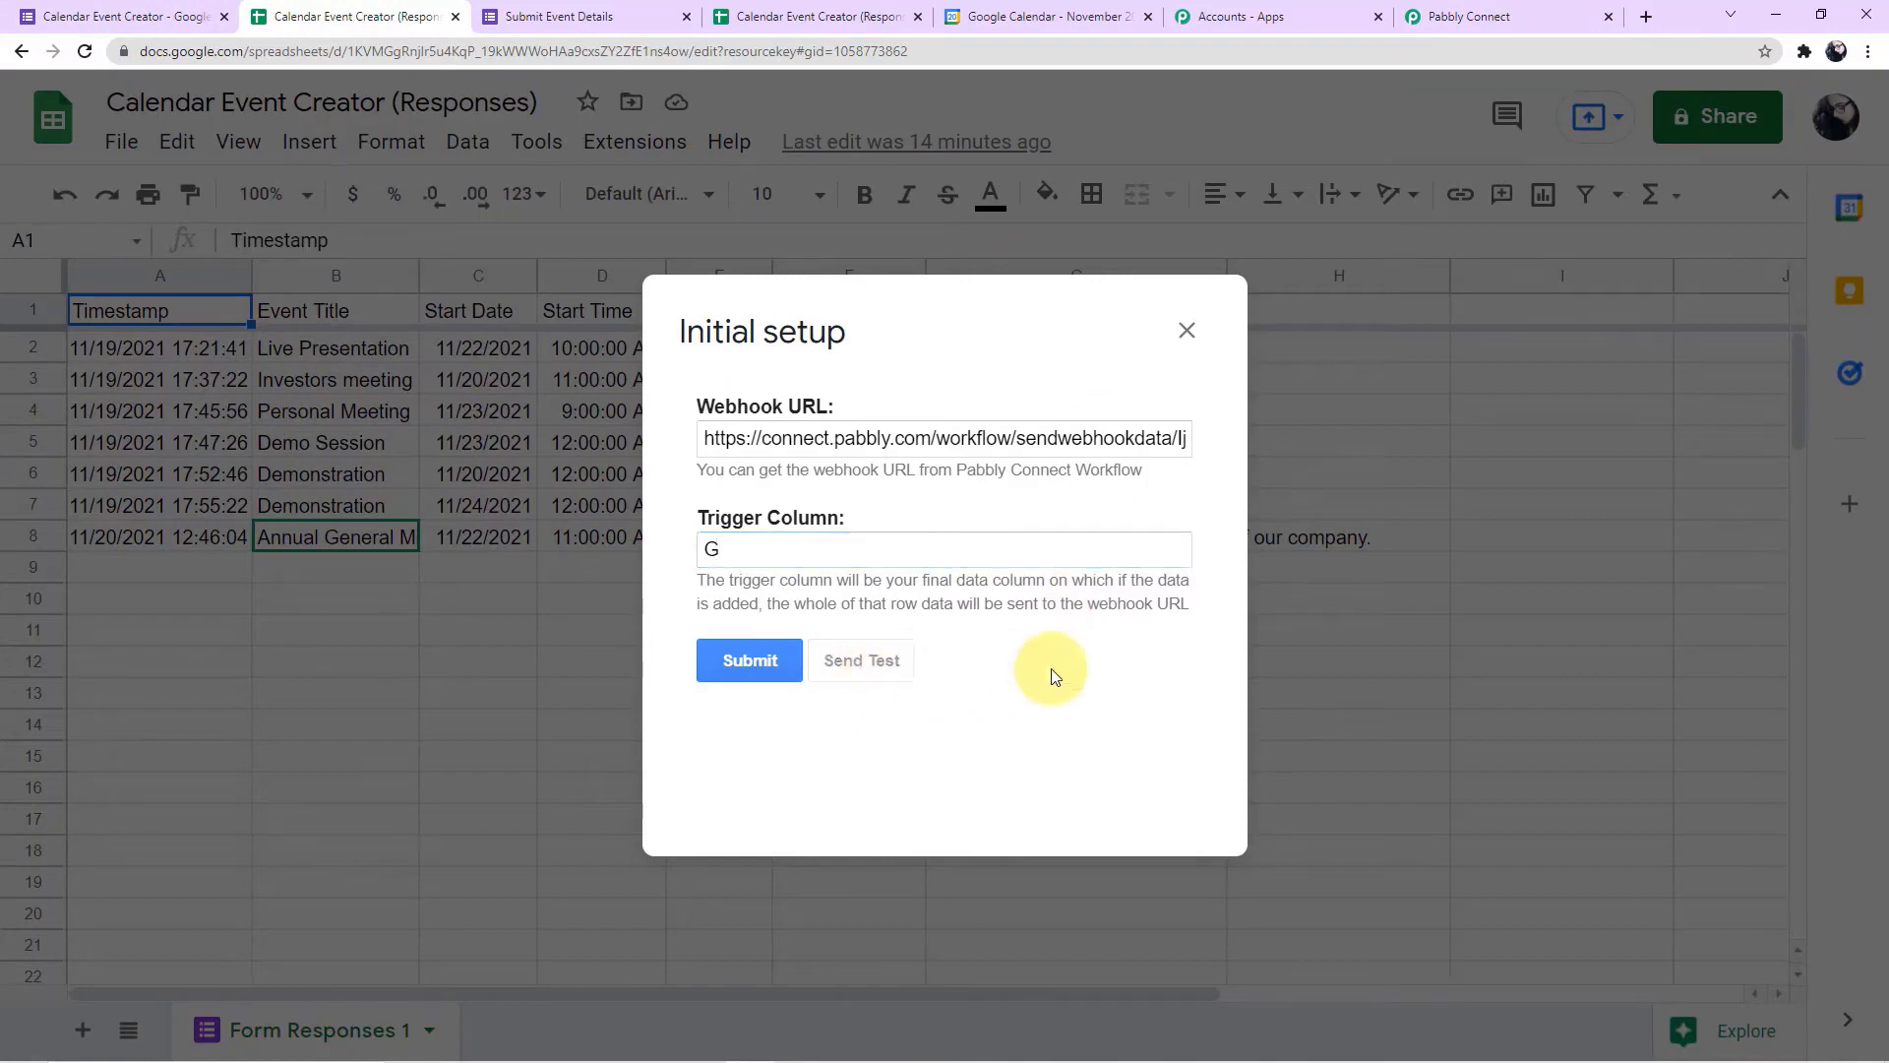
scroll(1053, 675, "down", 1)
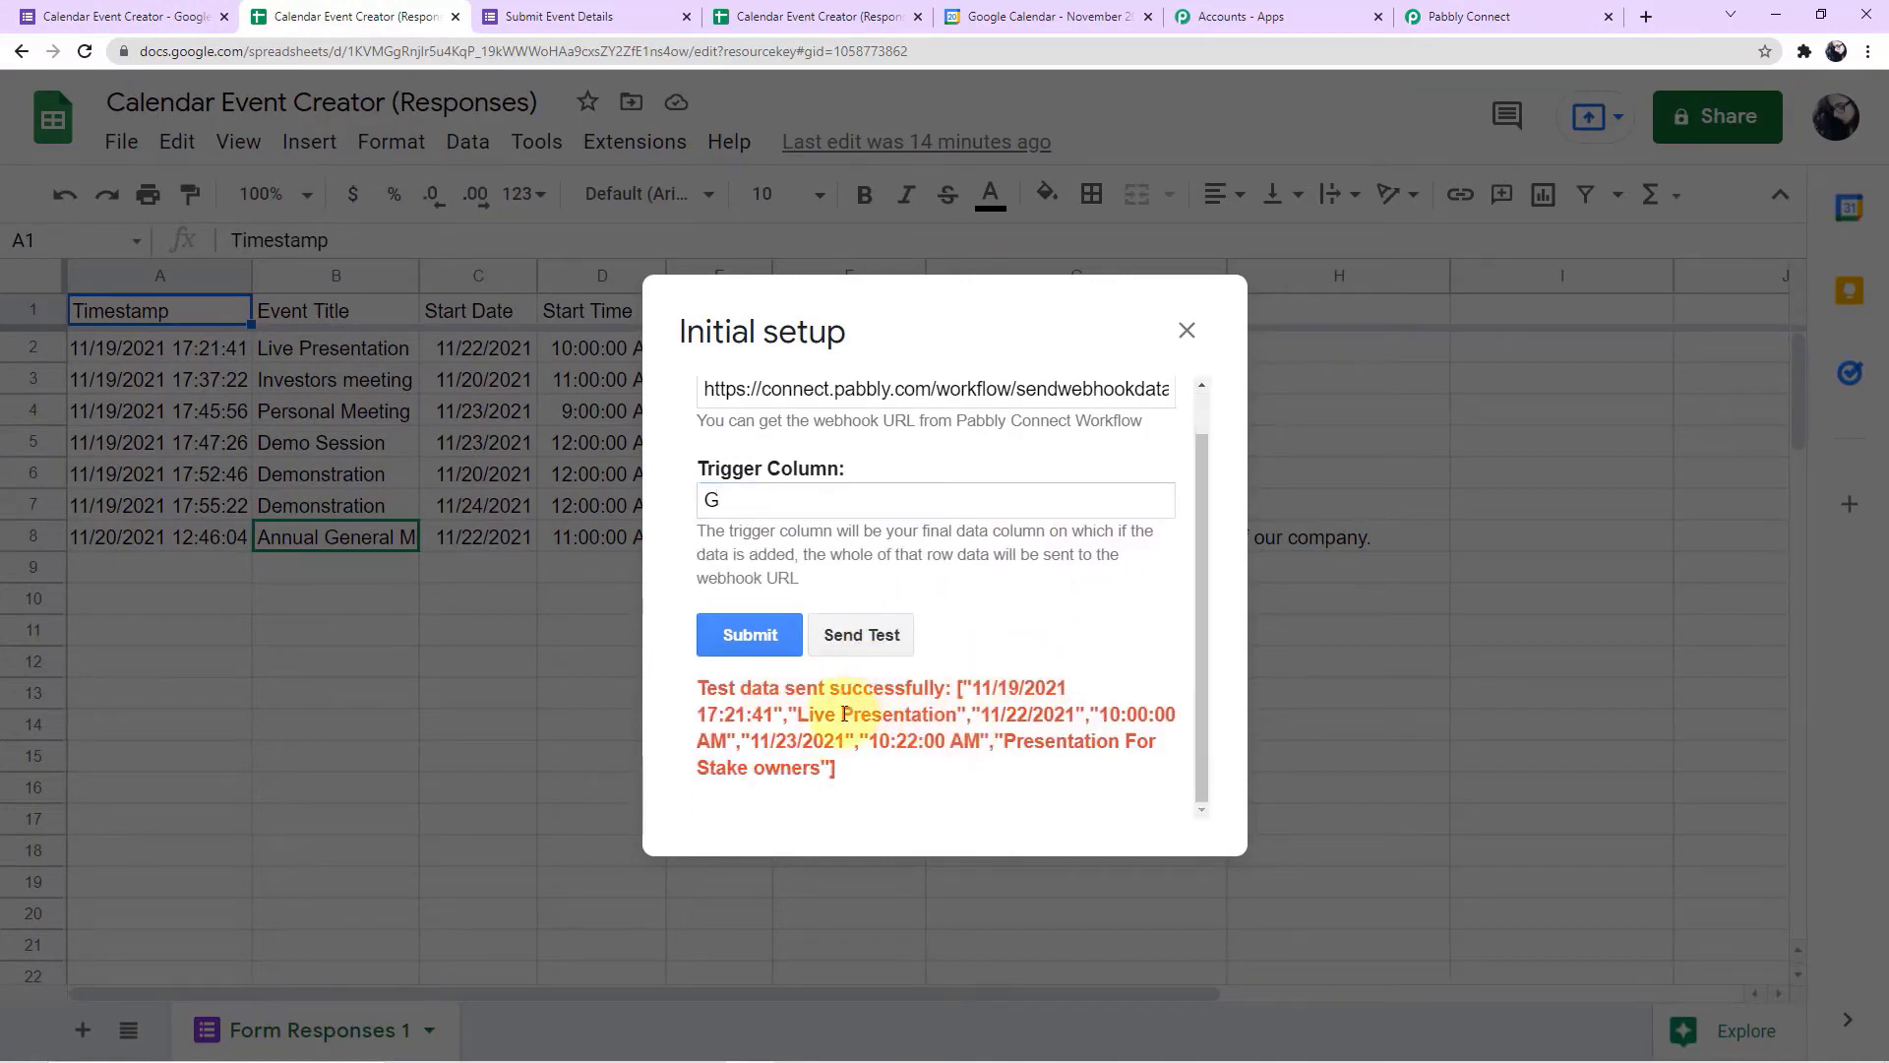
left_click(1430, 17)
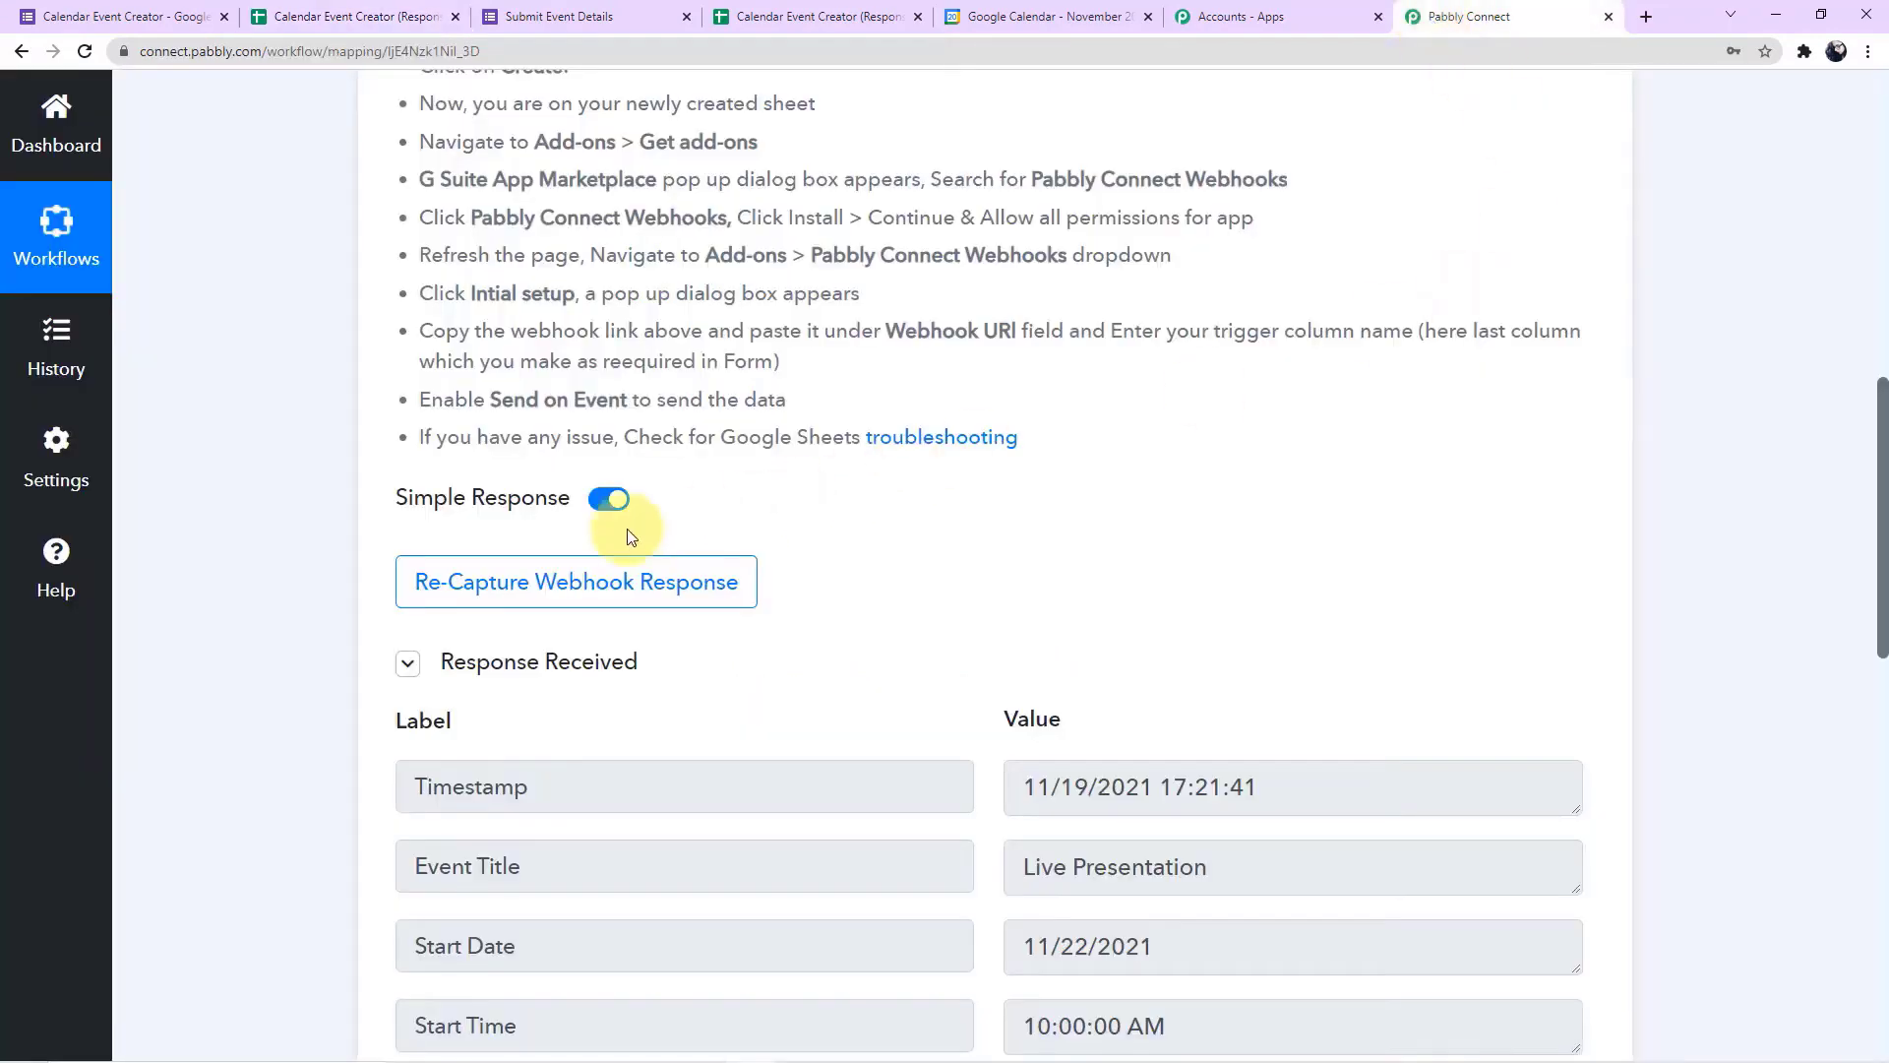
scroll(269, 500, "down", 4)
scroll(270, 500, "down", 2)
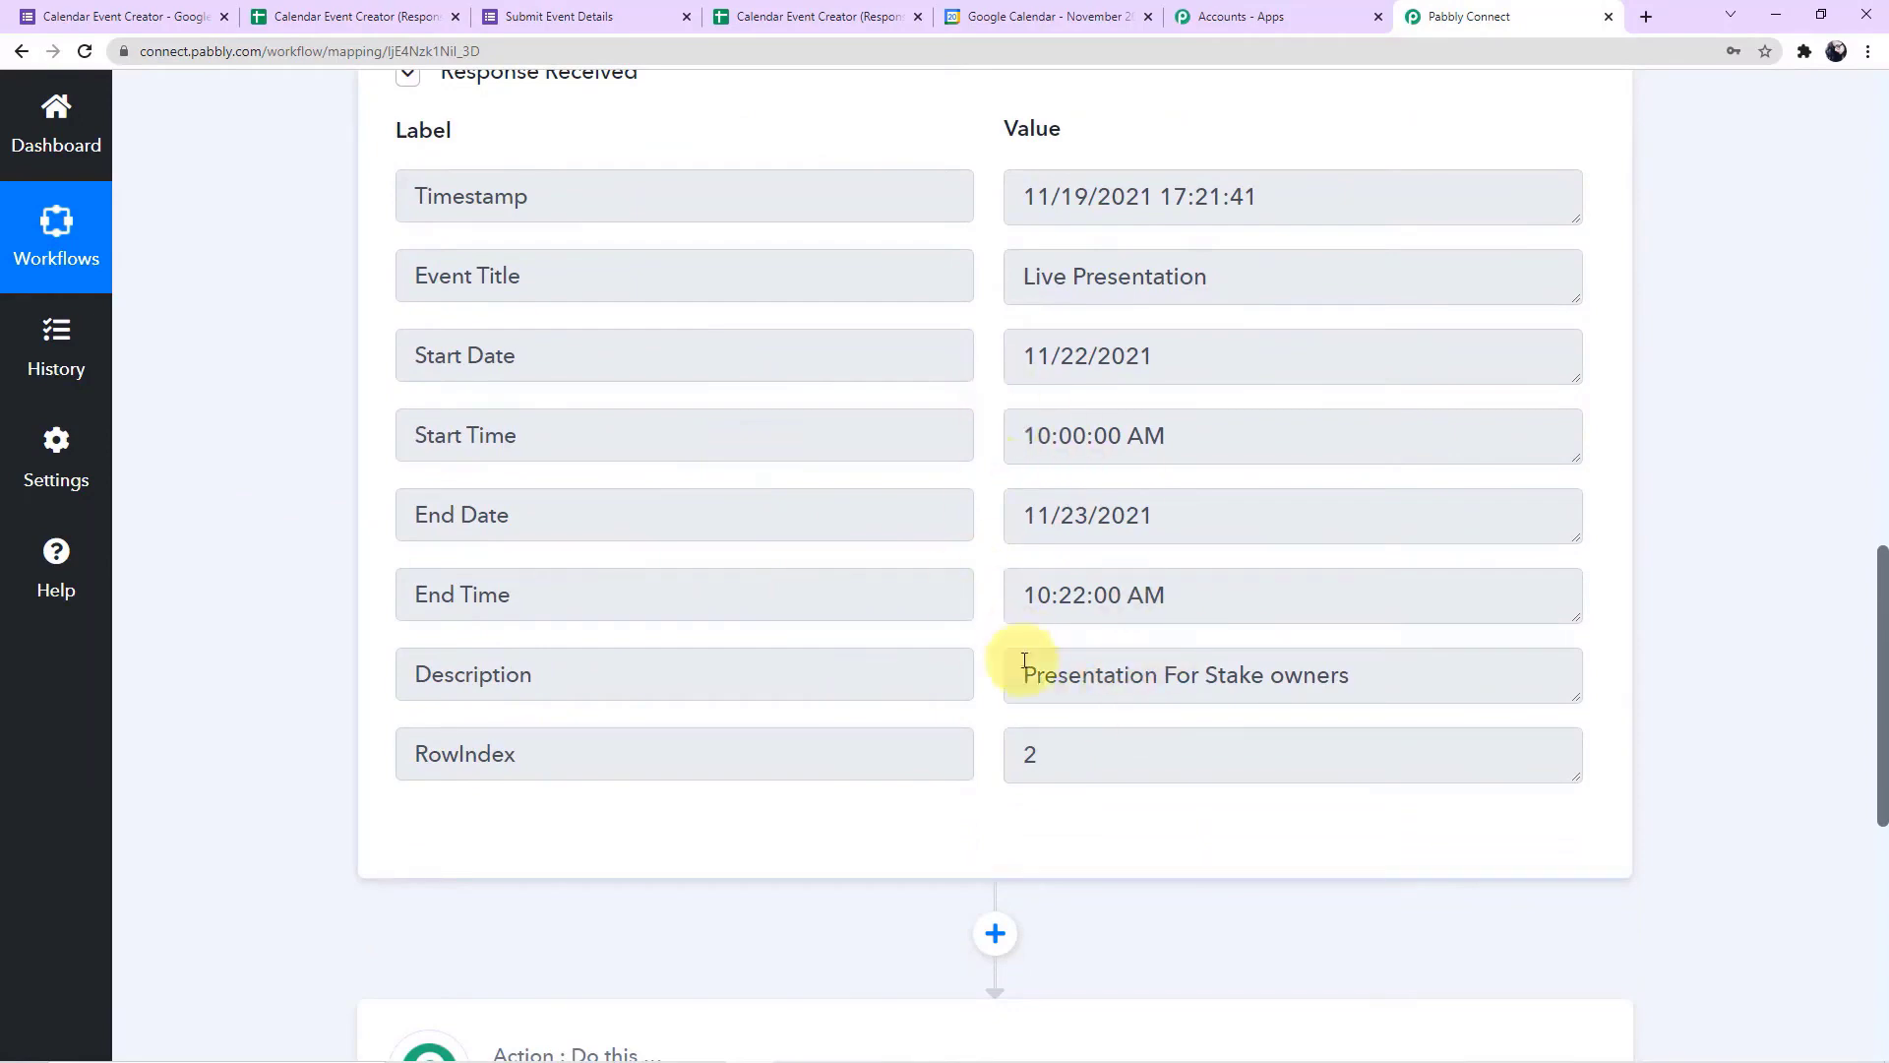
Submit the initial setup in the response spreadsheet and check the Send On Event option of Pabbly Connect Webhooks
left_click(375, 28)
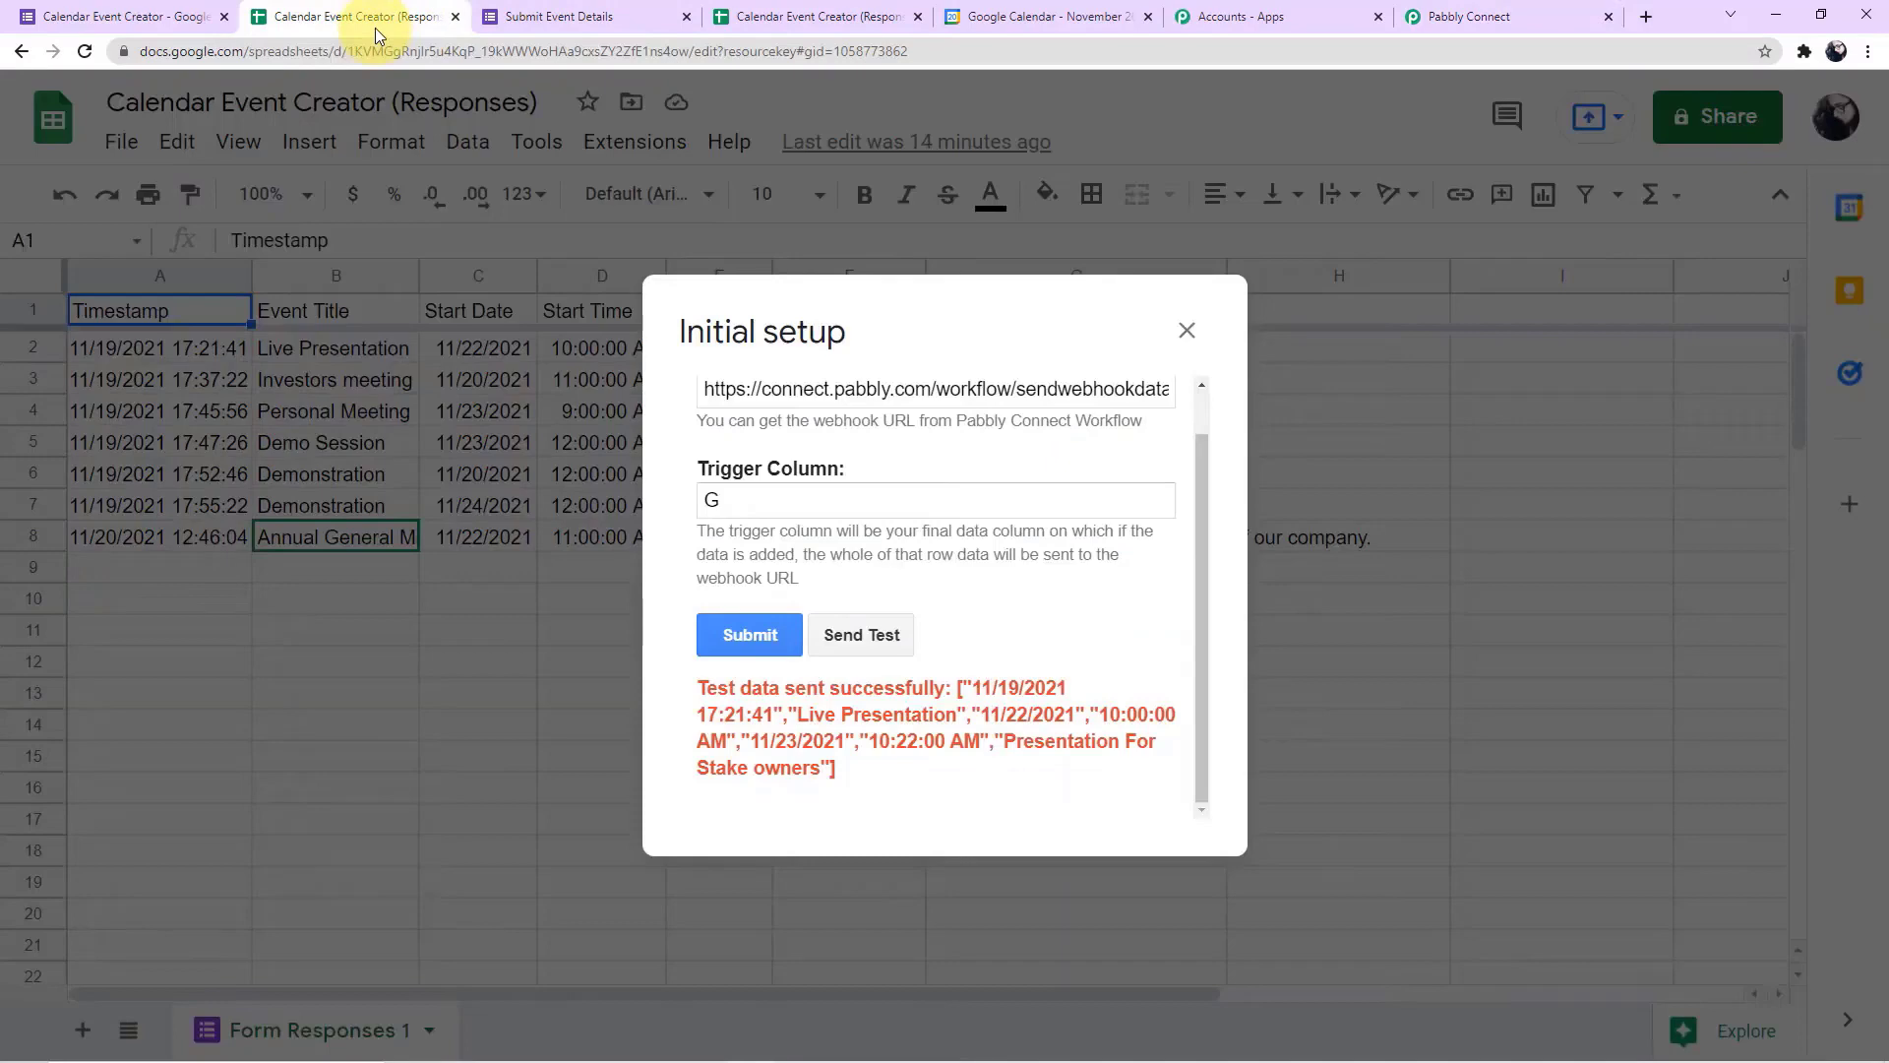
left_click(746, 631)
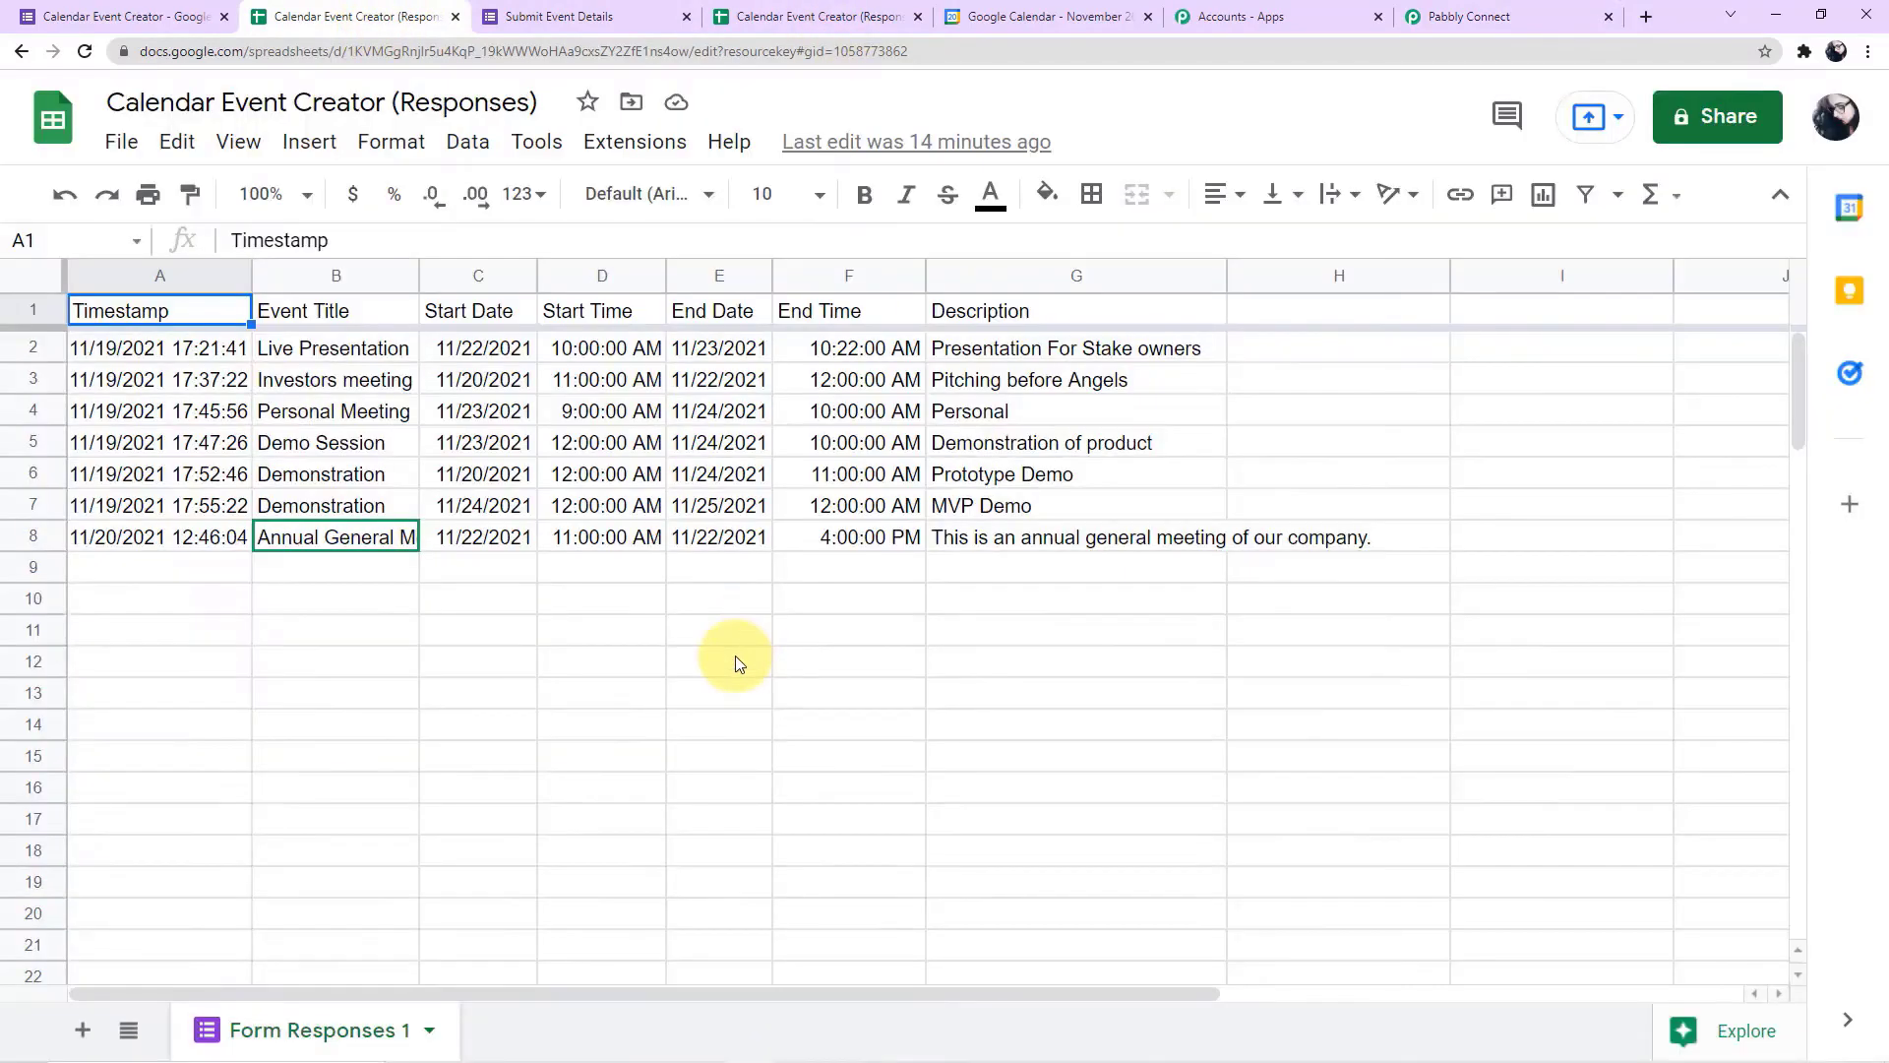
left_click(634, 143)
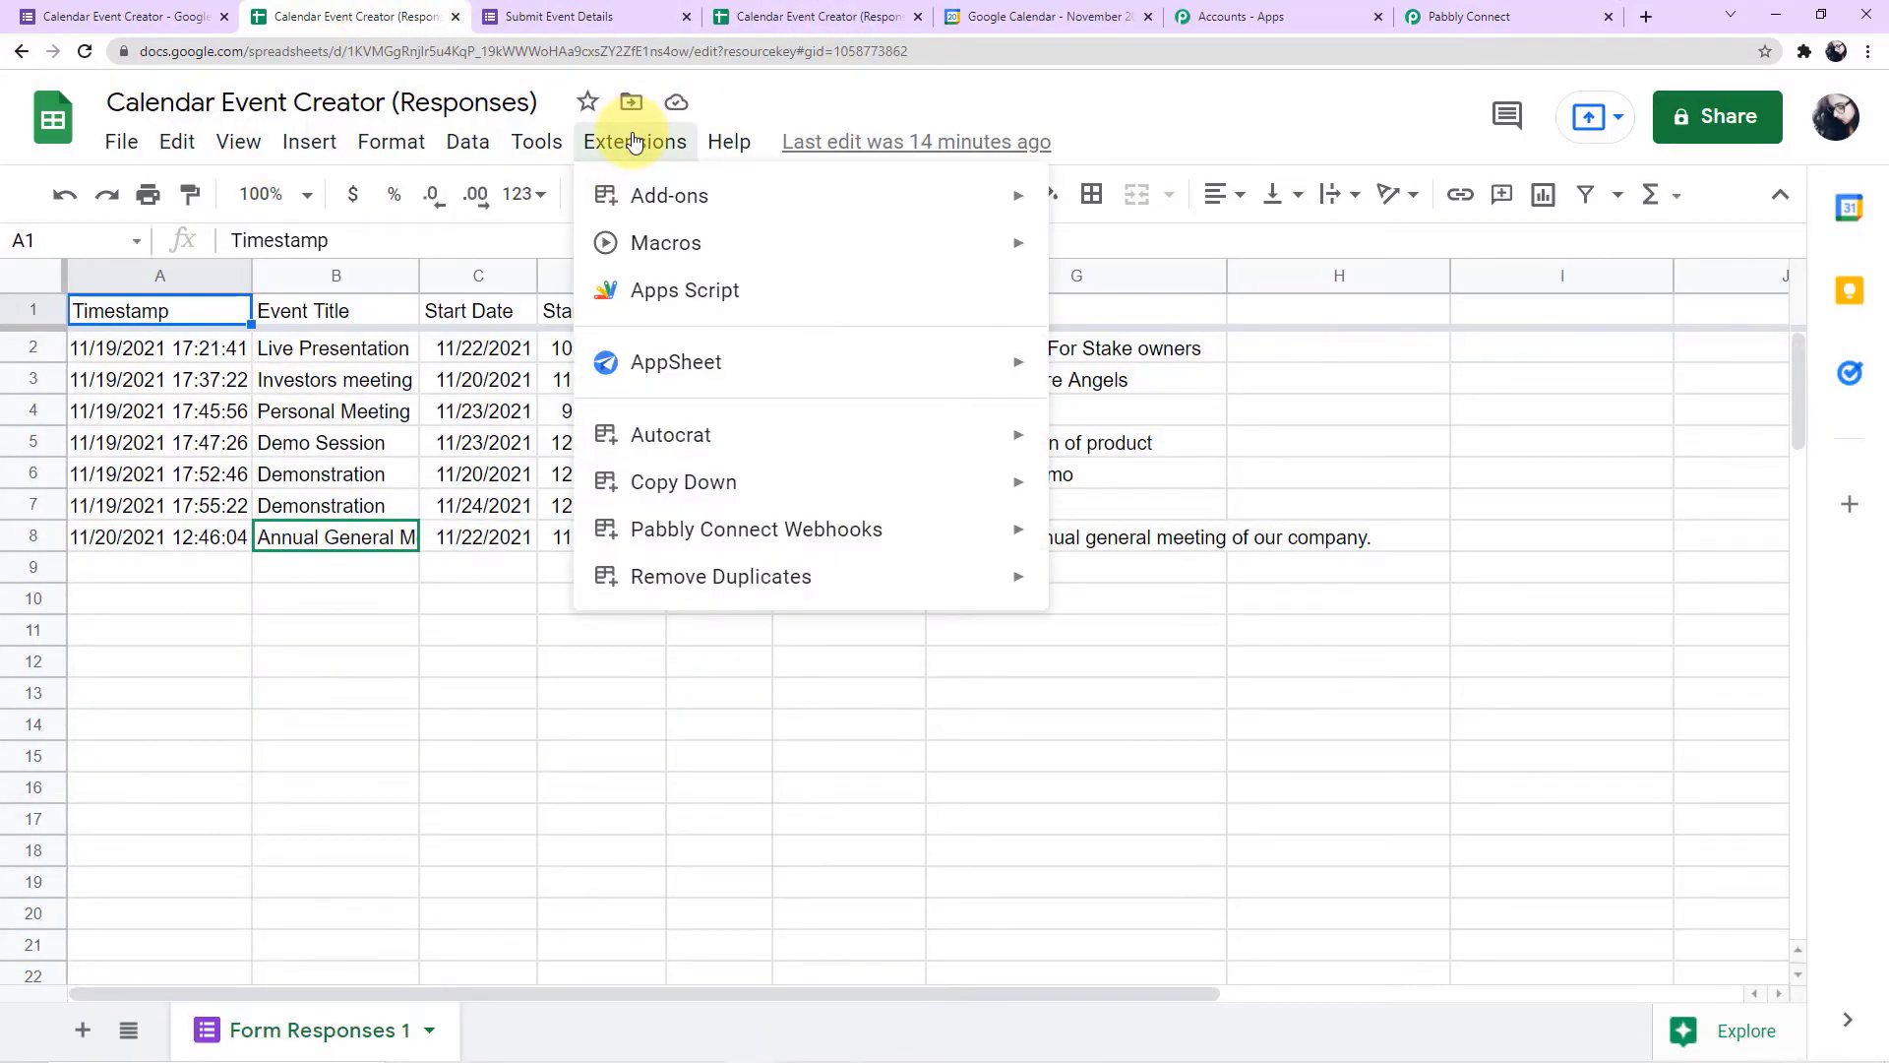
mouse_move(632, 528)
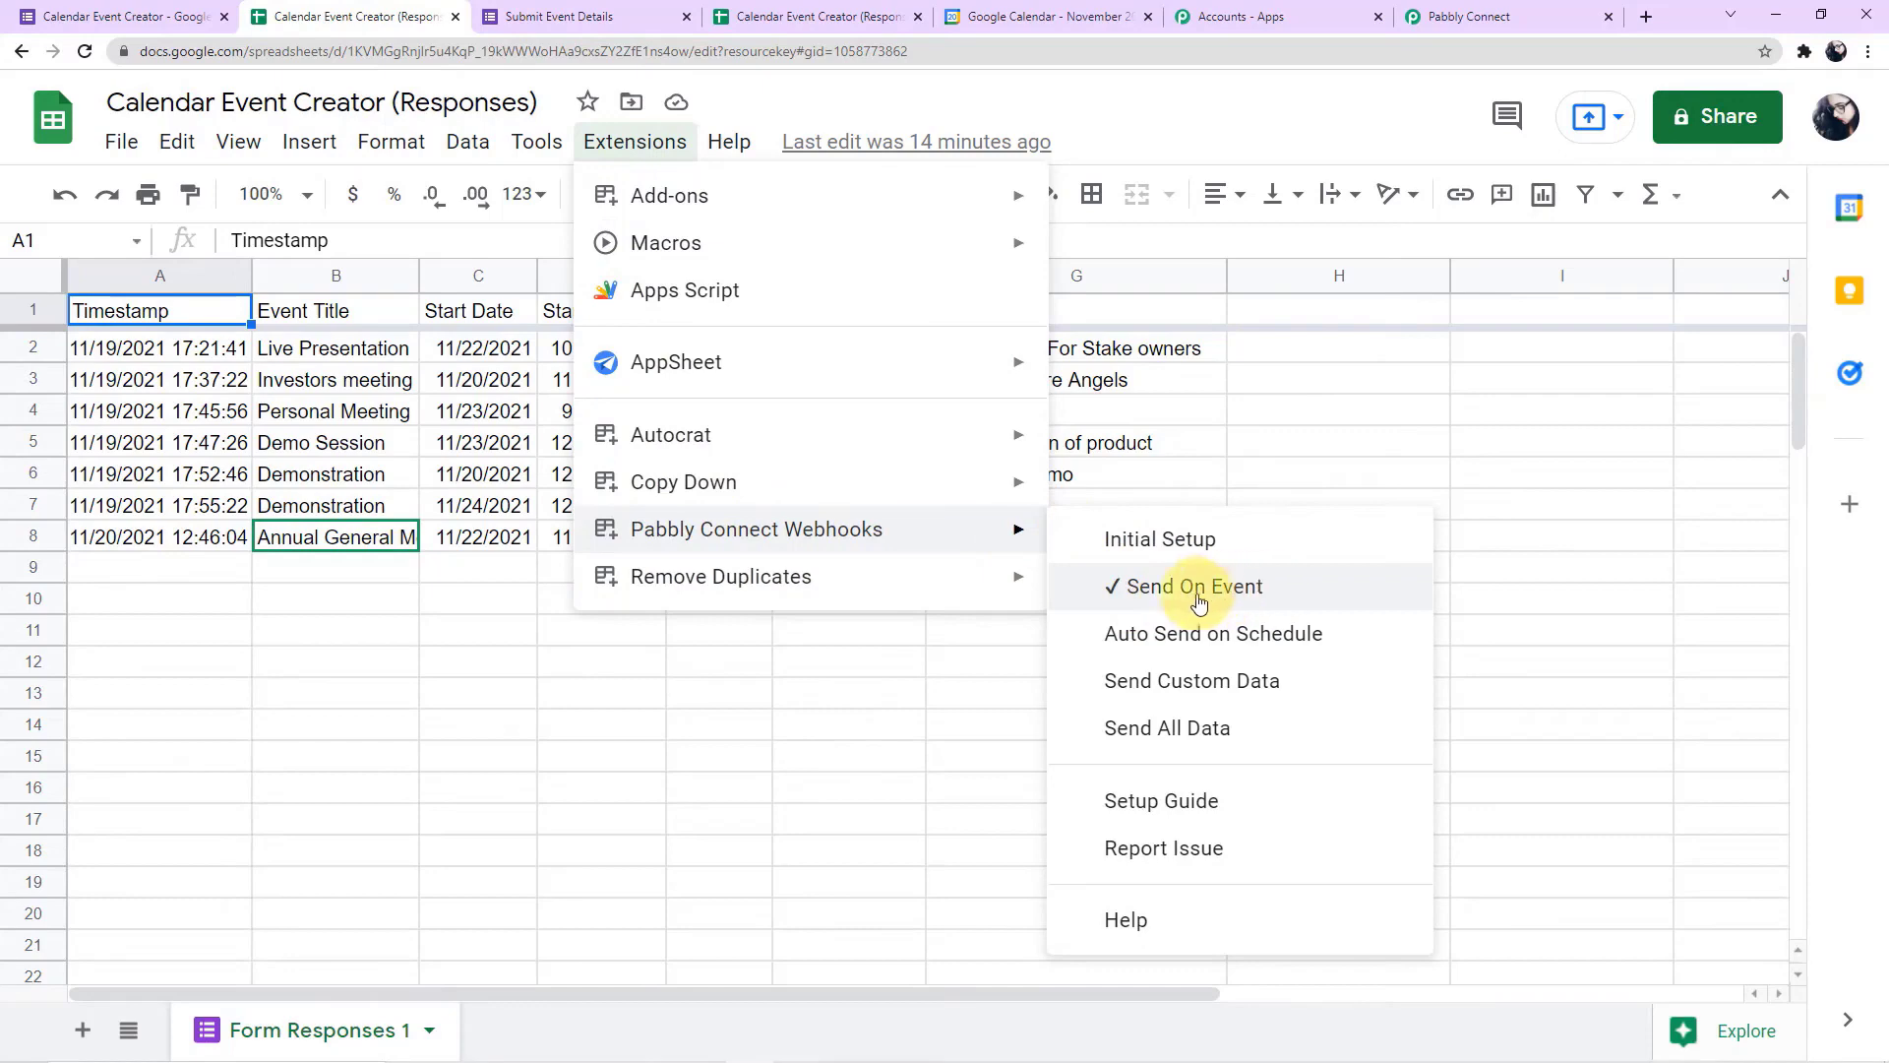
left_click(857, 624)
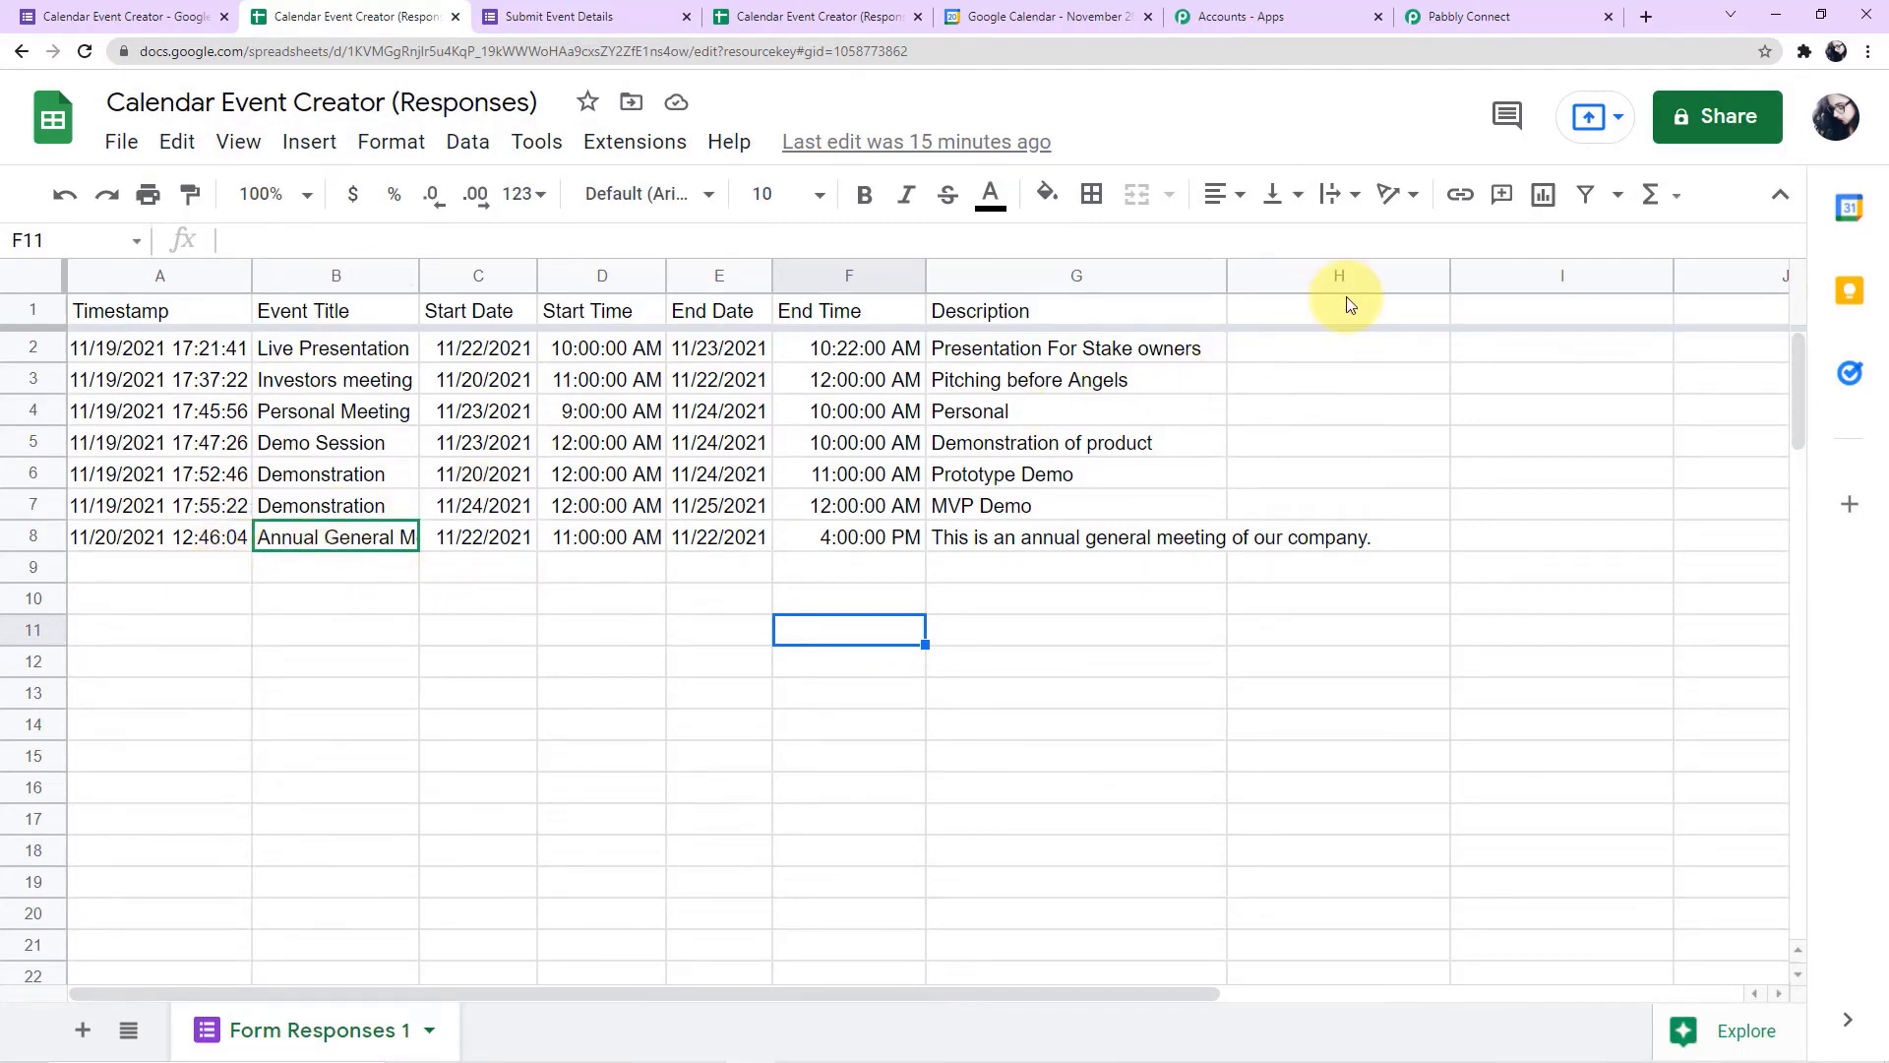
Compare the response fields captured in Pabbly Connect with Google Calendar's new event form for November 23, closing the form without saving
left_click(1515, 18)
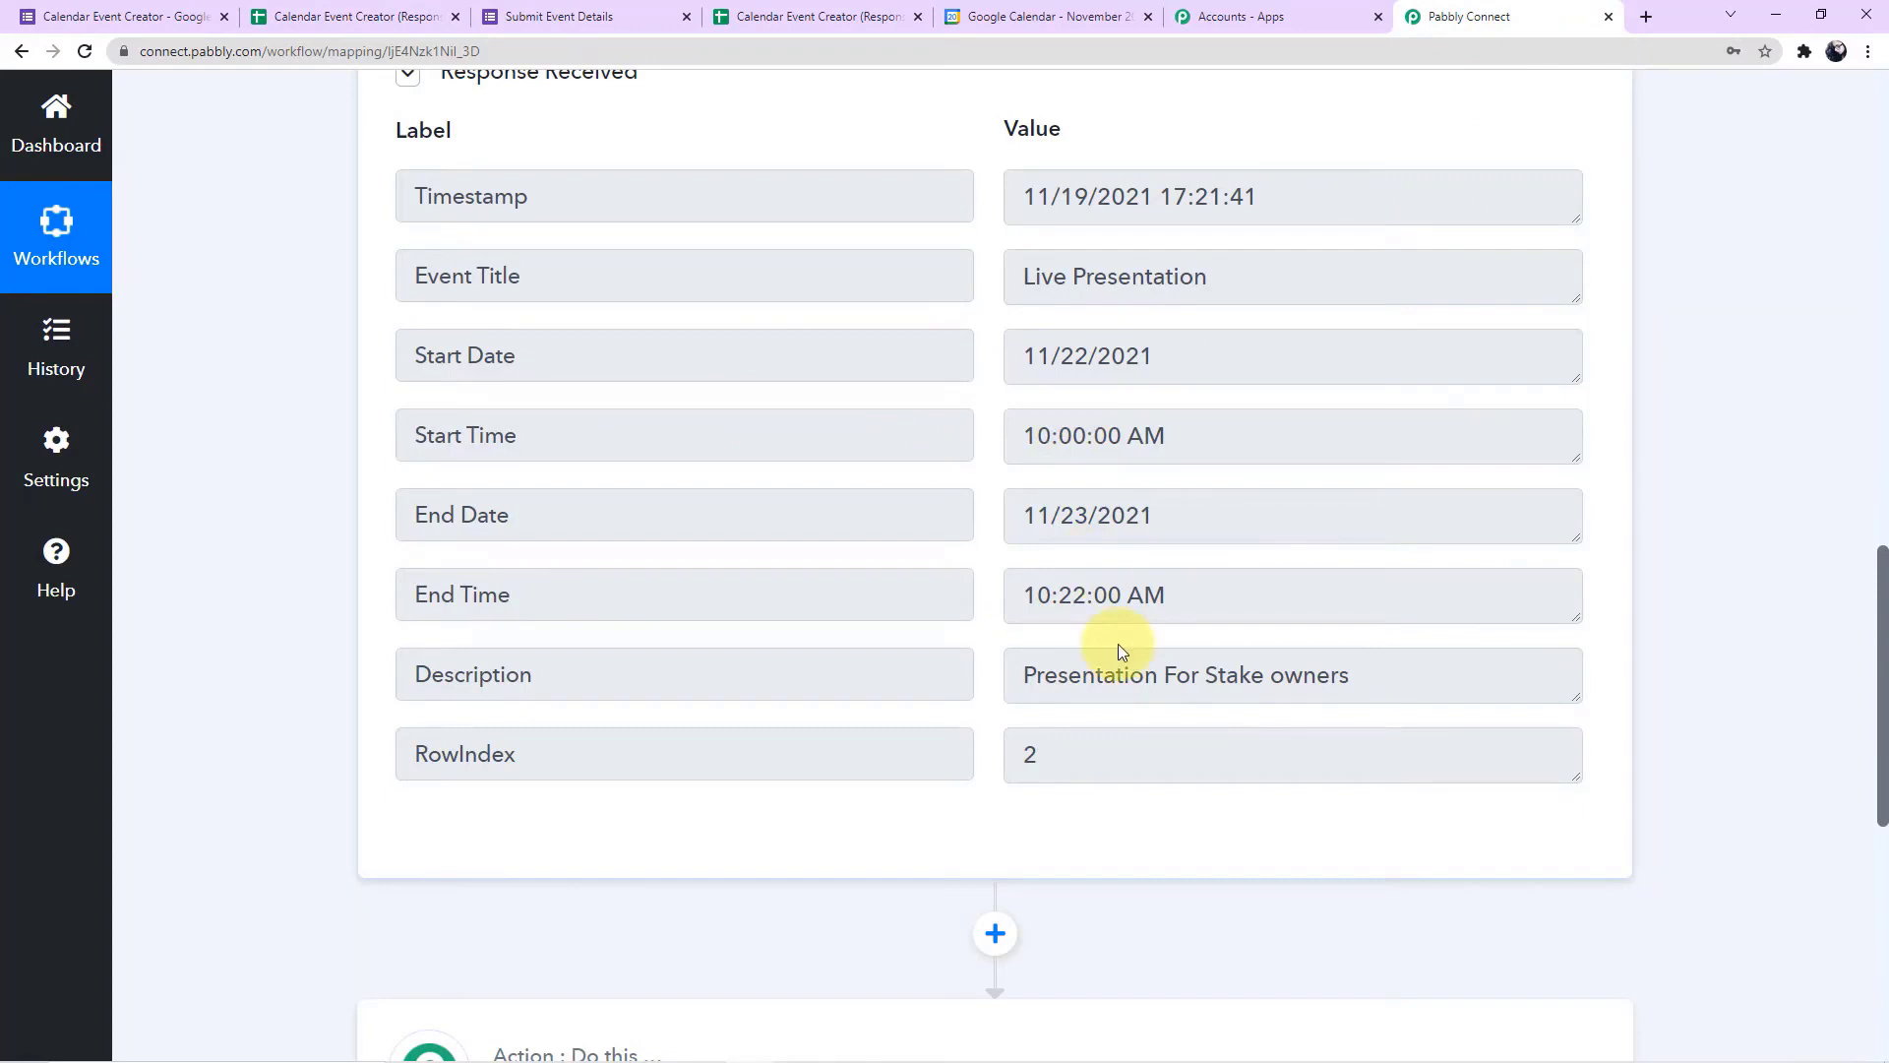
scroll(1120, 652, "down", 1)
scroll(1119, 644, "down", 1)
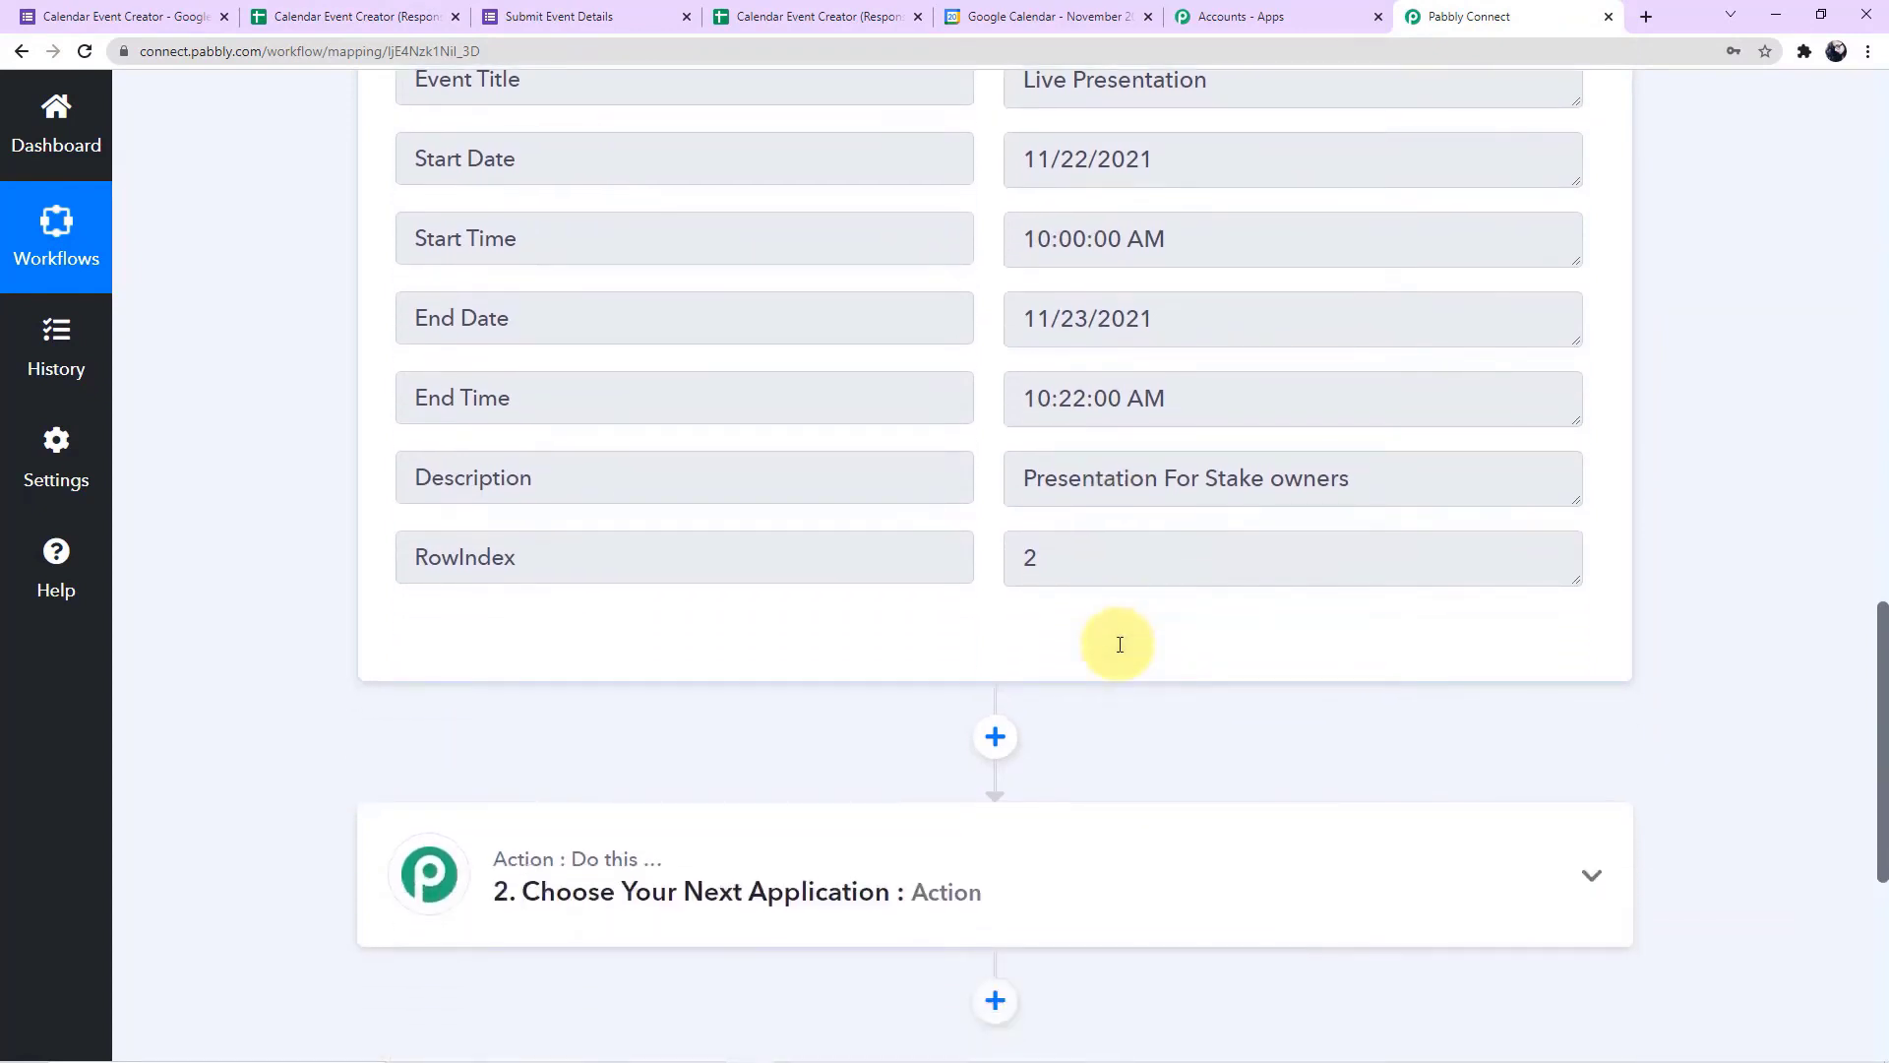
scroll(1161, 503, "up", 2)
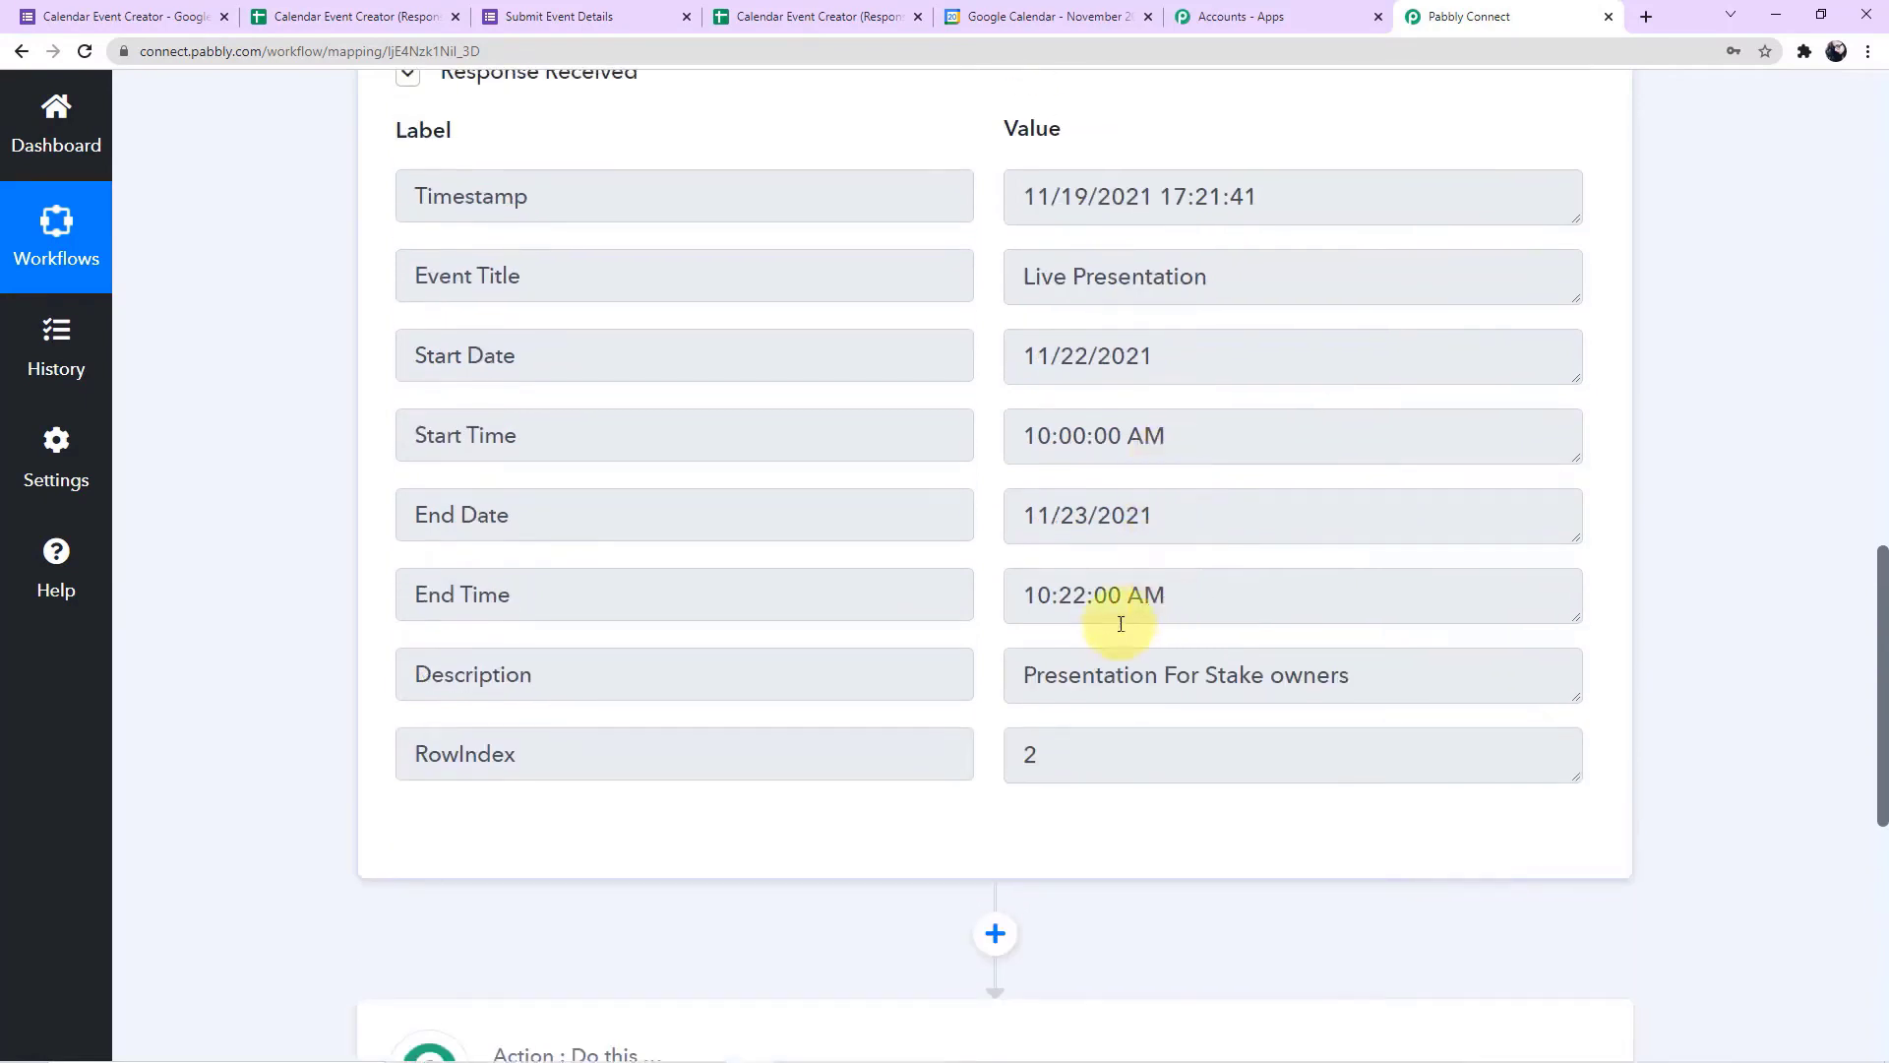
left_click(1014, 22)
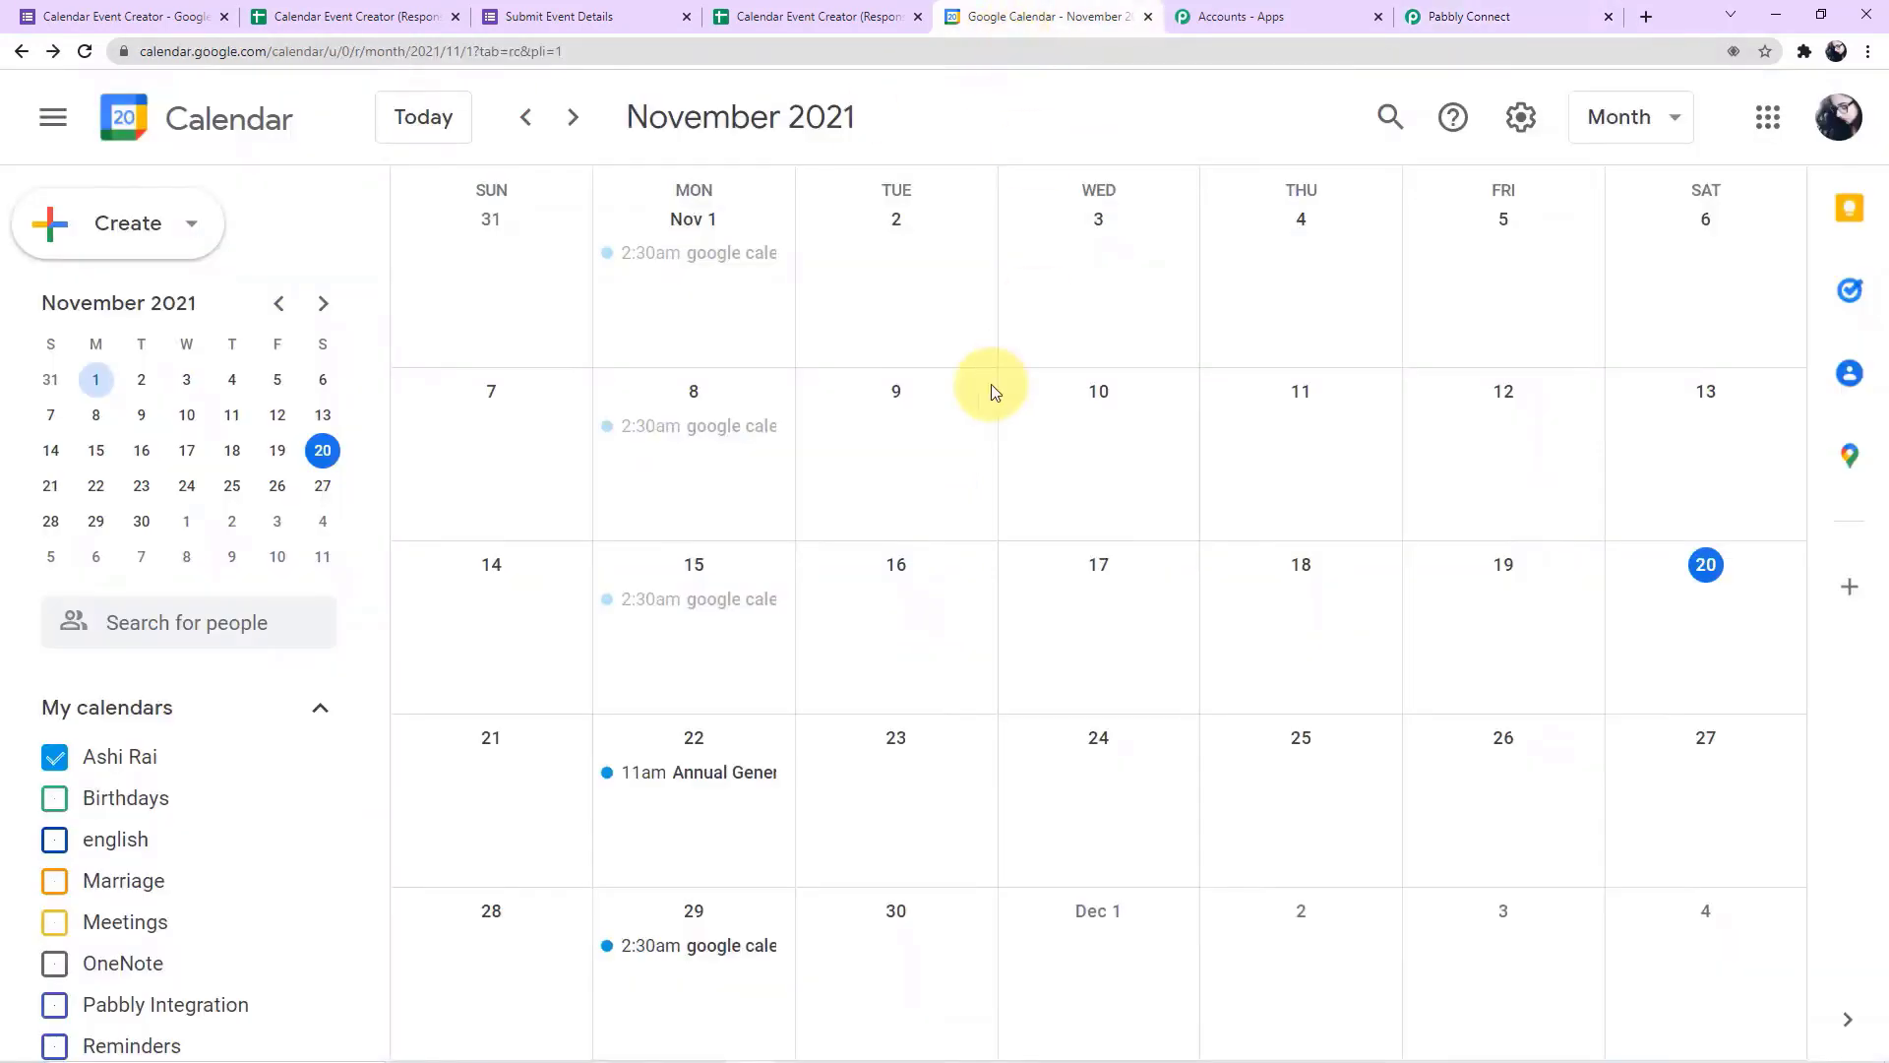
left_click(917, 768)
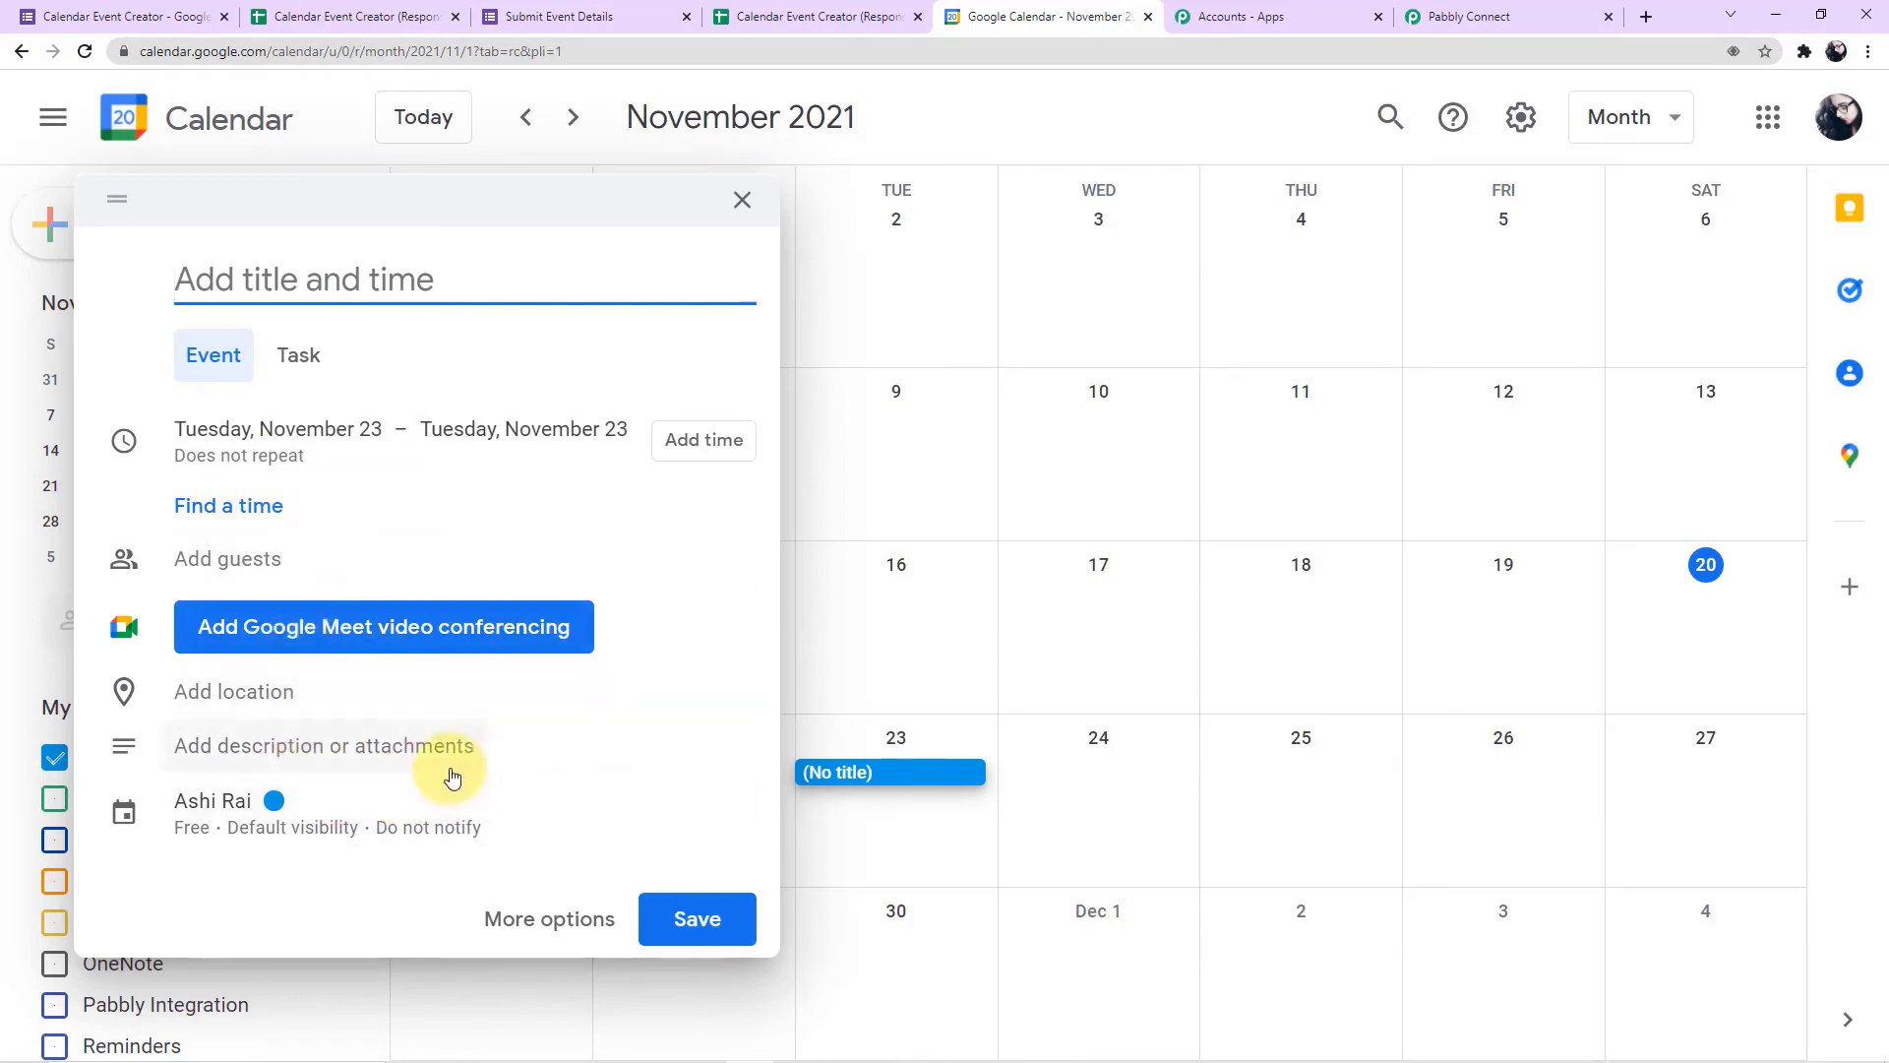
left_click(742, 201)
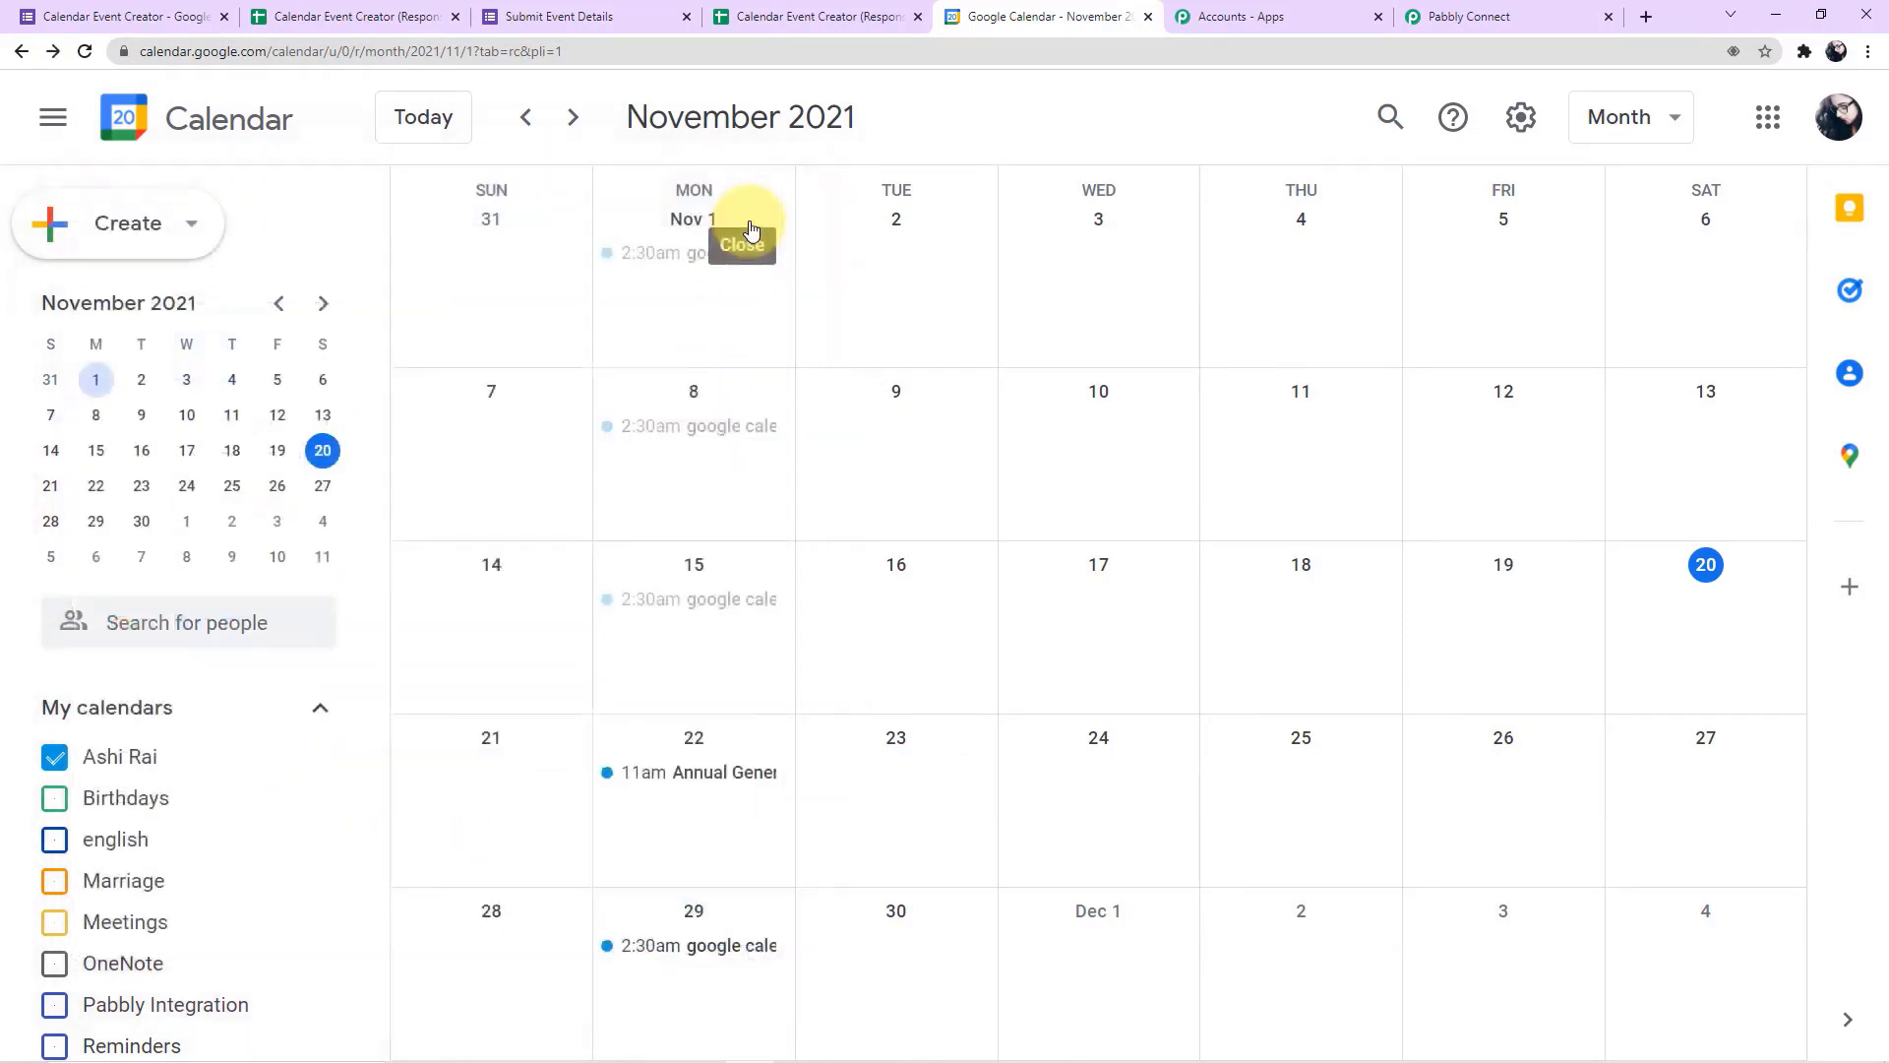
Return to the Pabbly Connect workflow and choose Date/Time Formatter as the app for the second step's action
left_click(1574, 17)
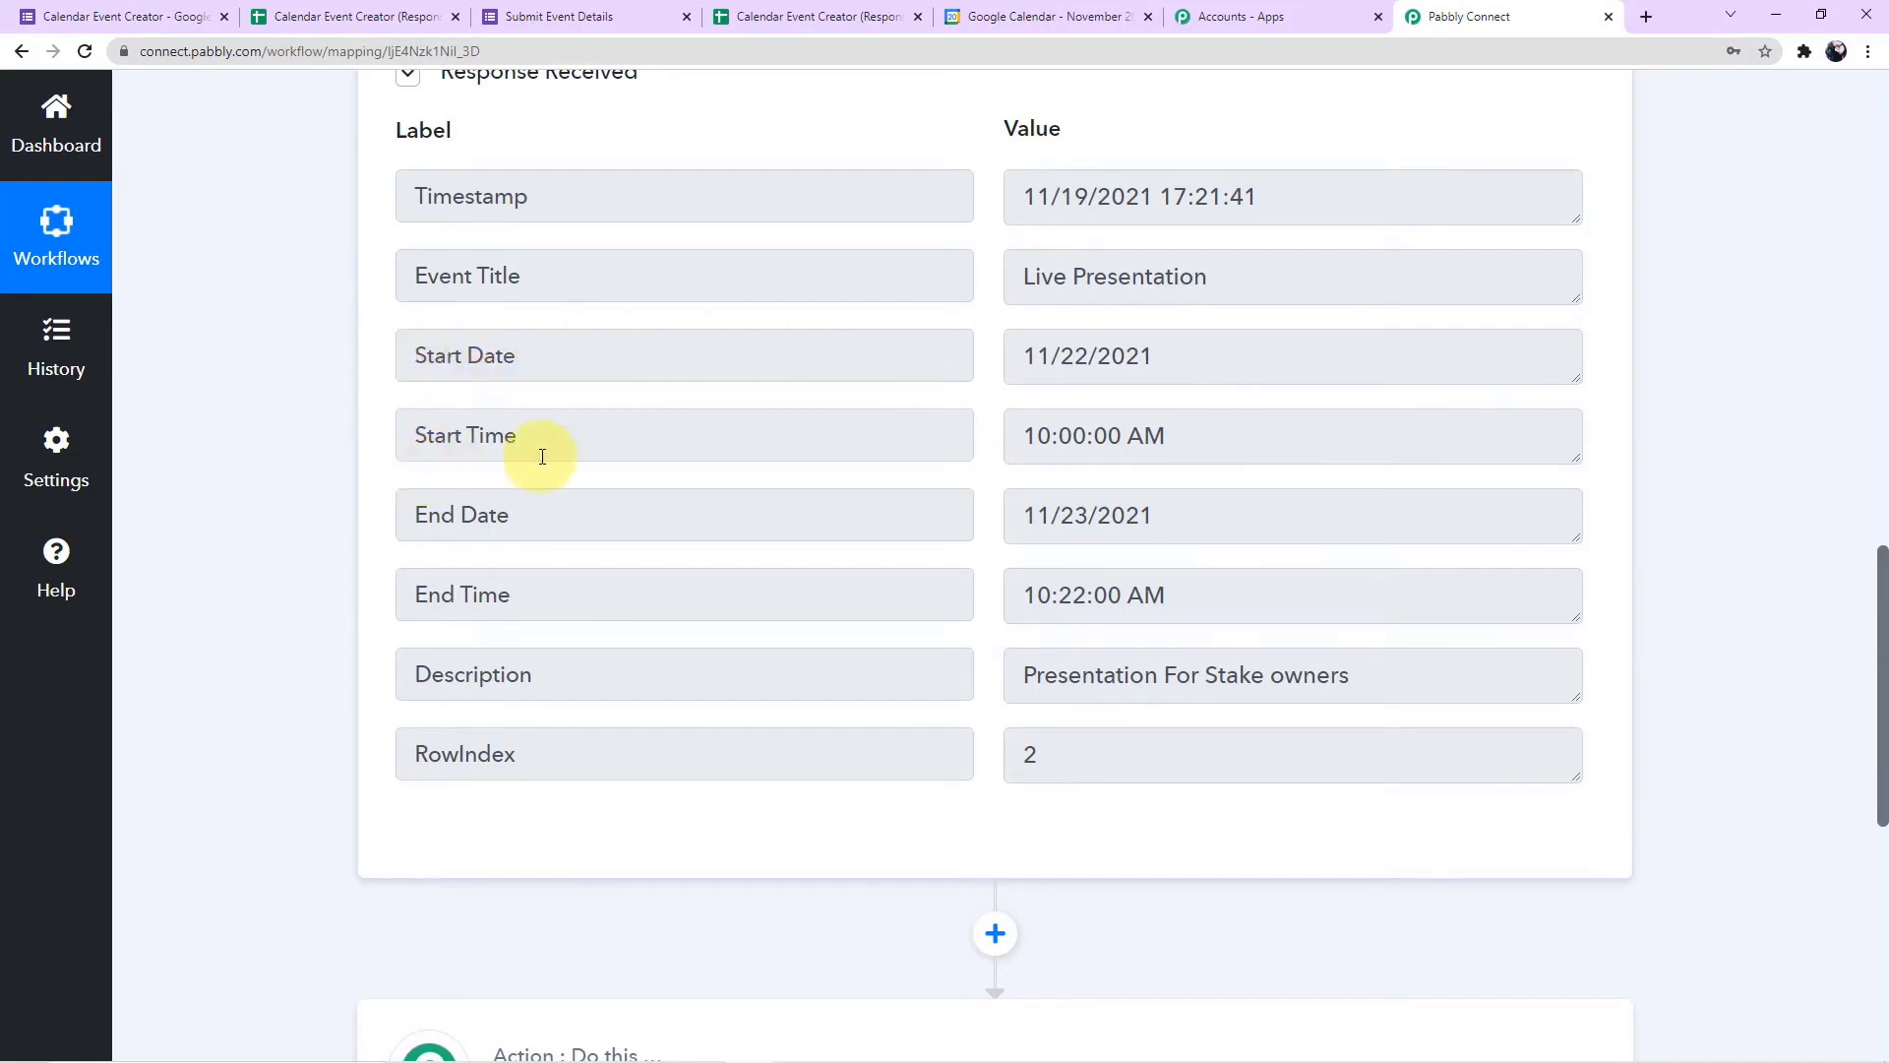
scroll(332, 554, "down", 1)
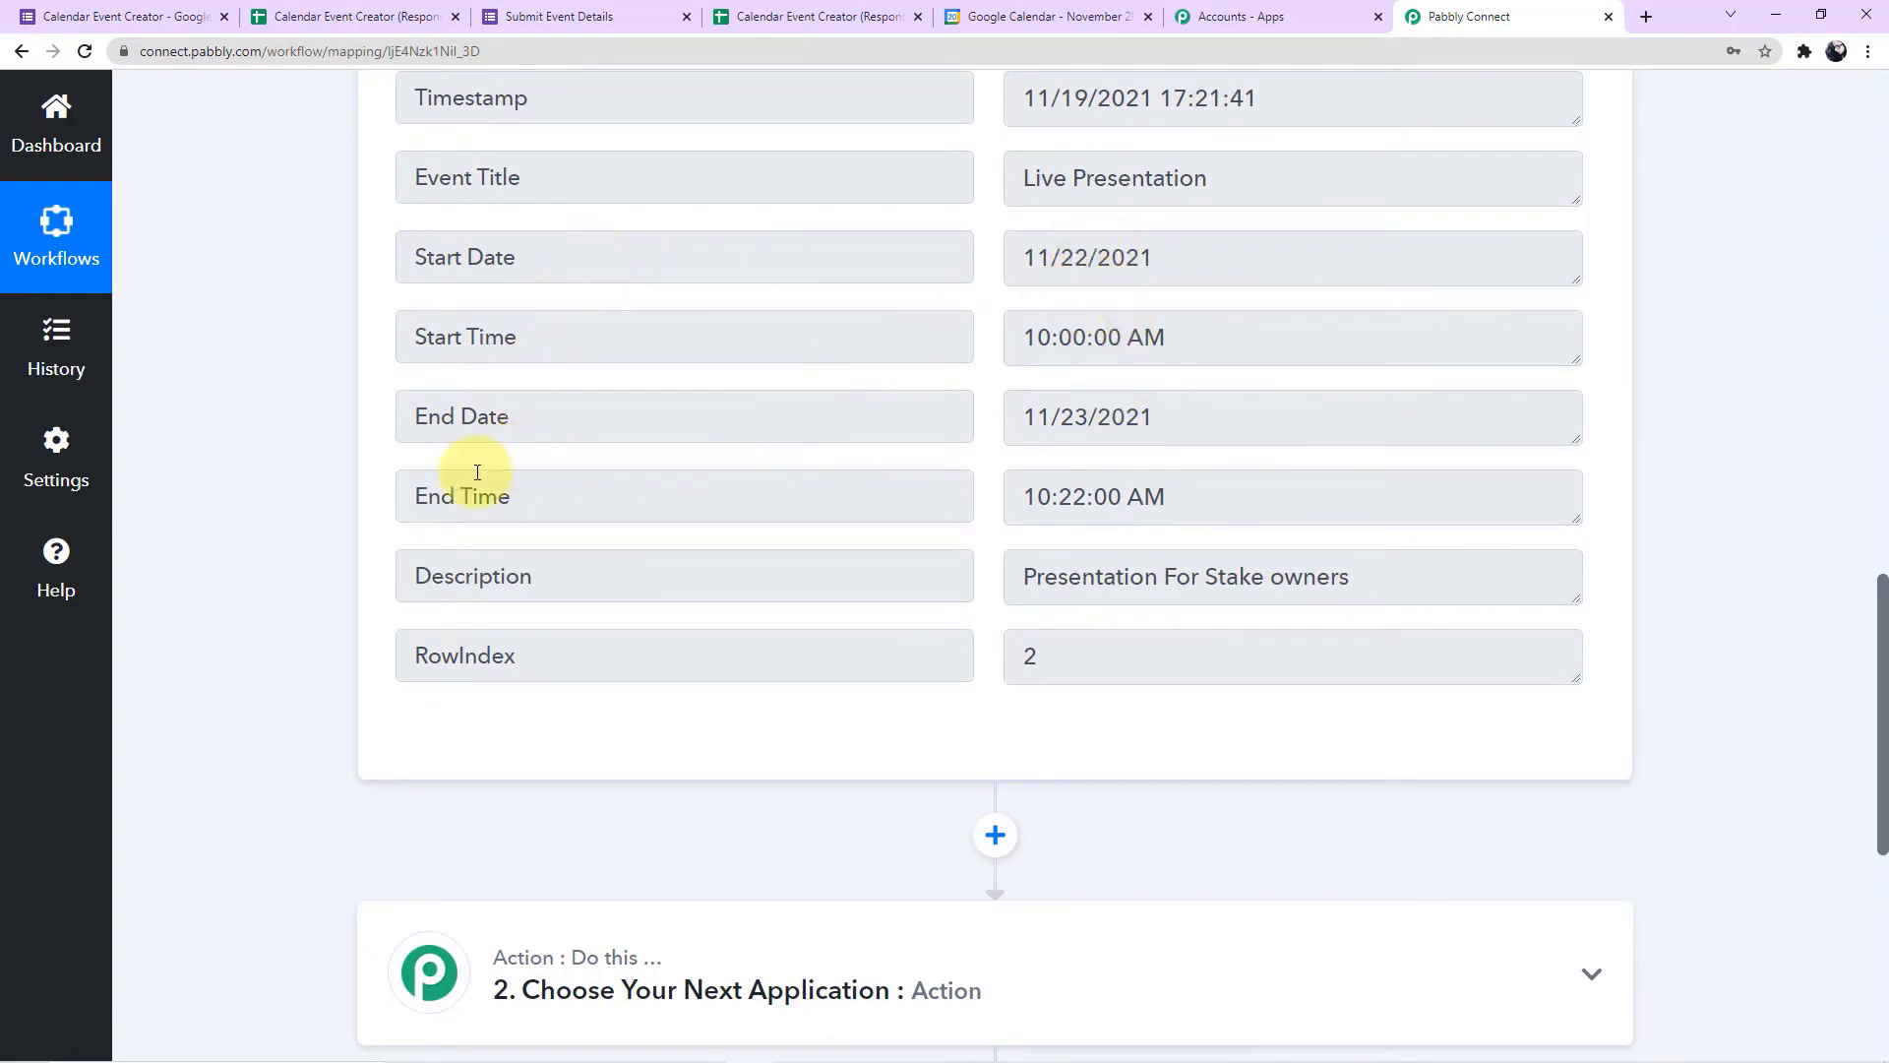
scroll(477, 471, "down", 2)
scroll(477, 470, "down", 2)
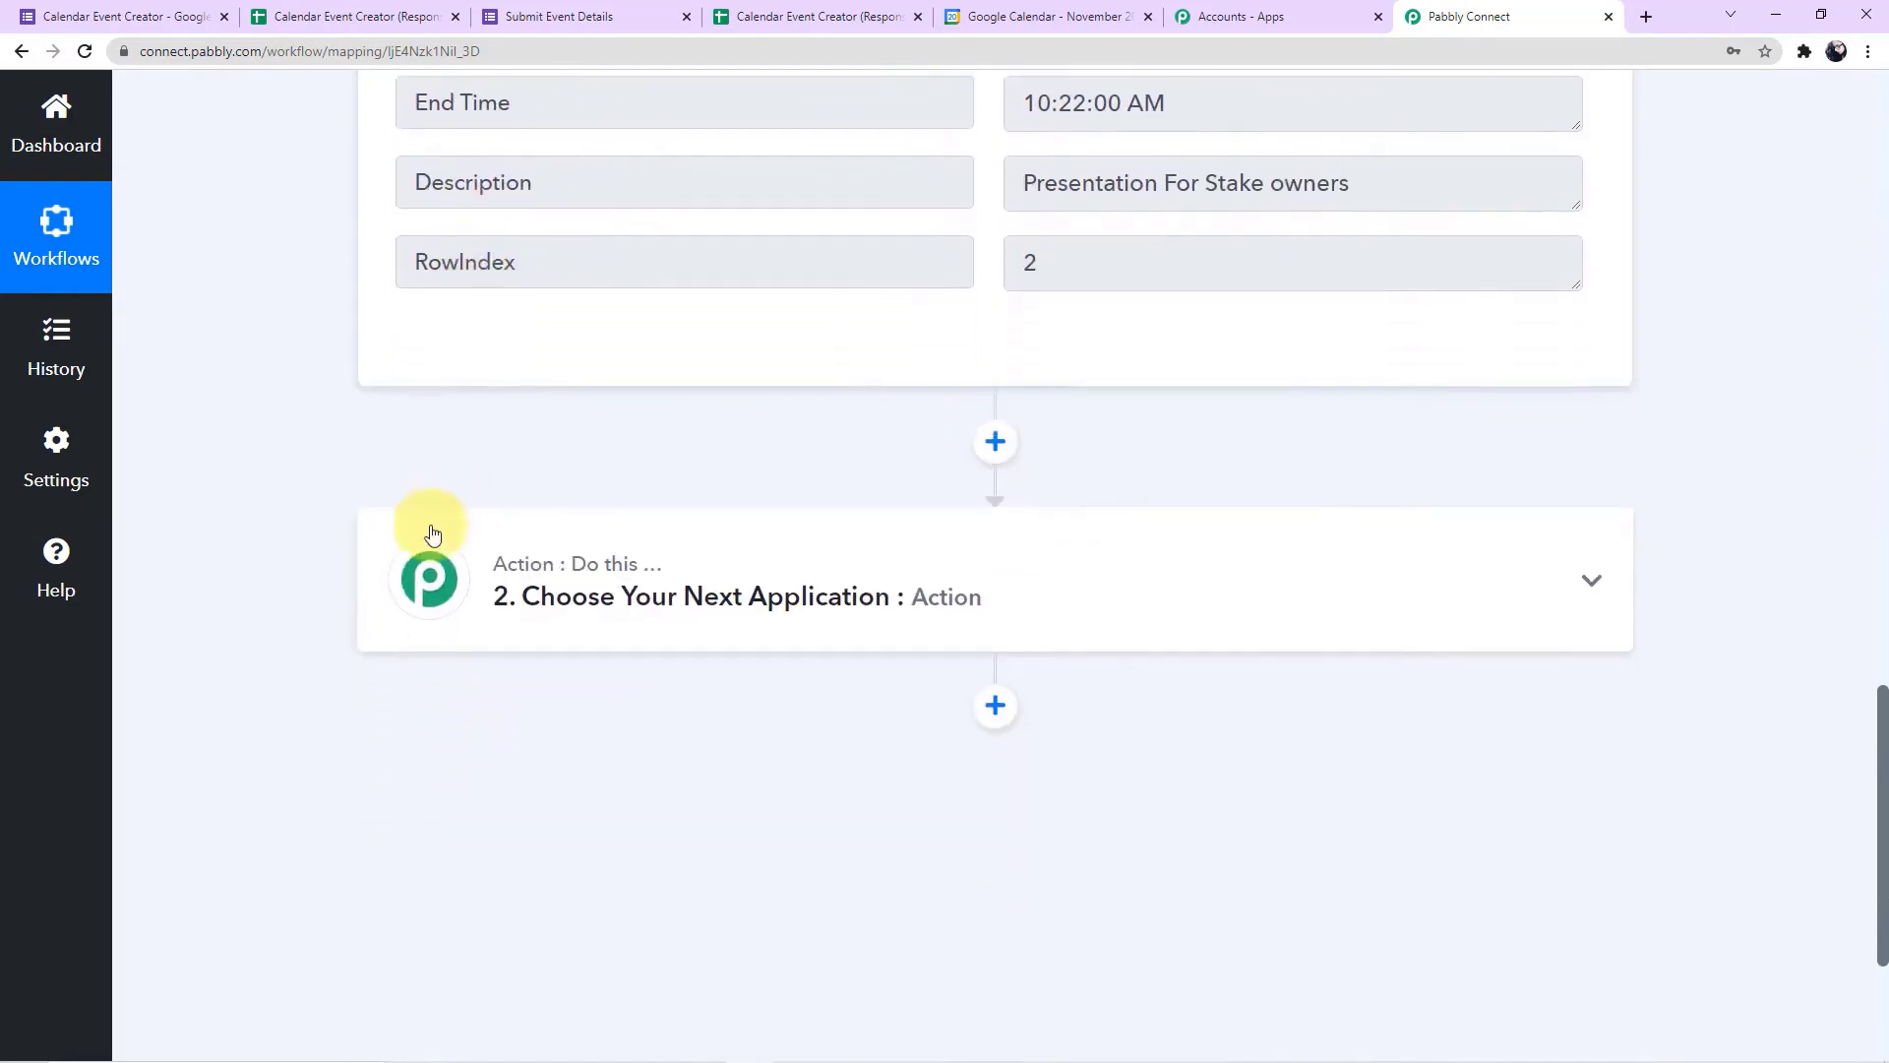
left_click(814, 585)
scroll(409, 498, "down", 4)
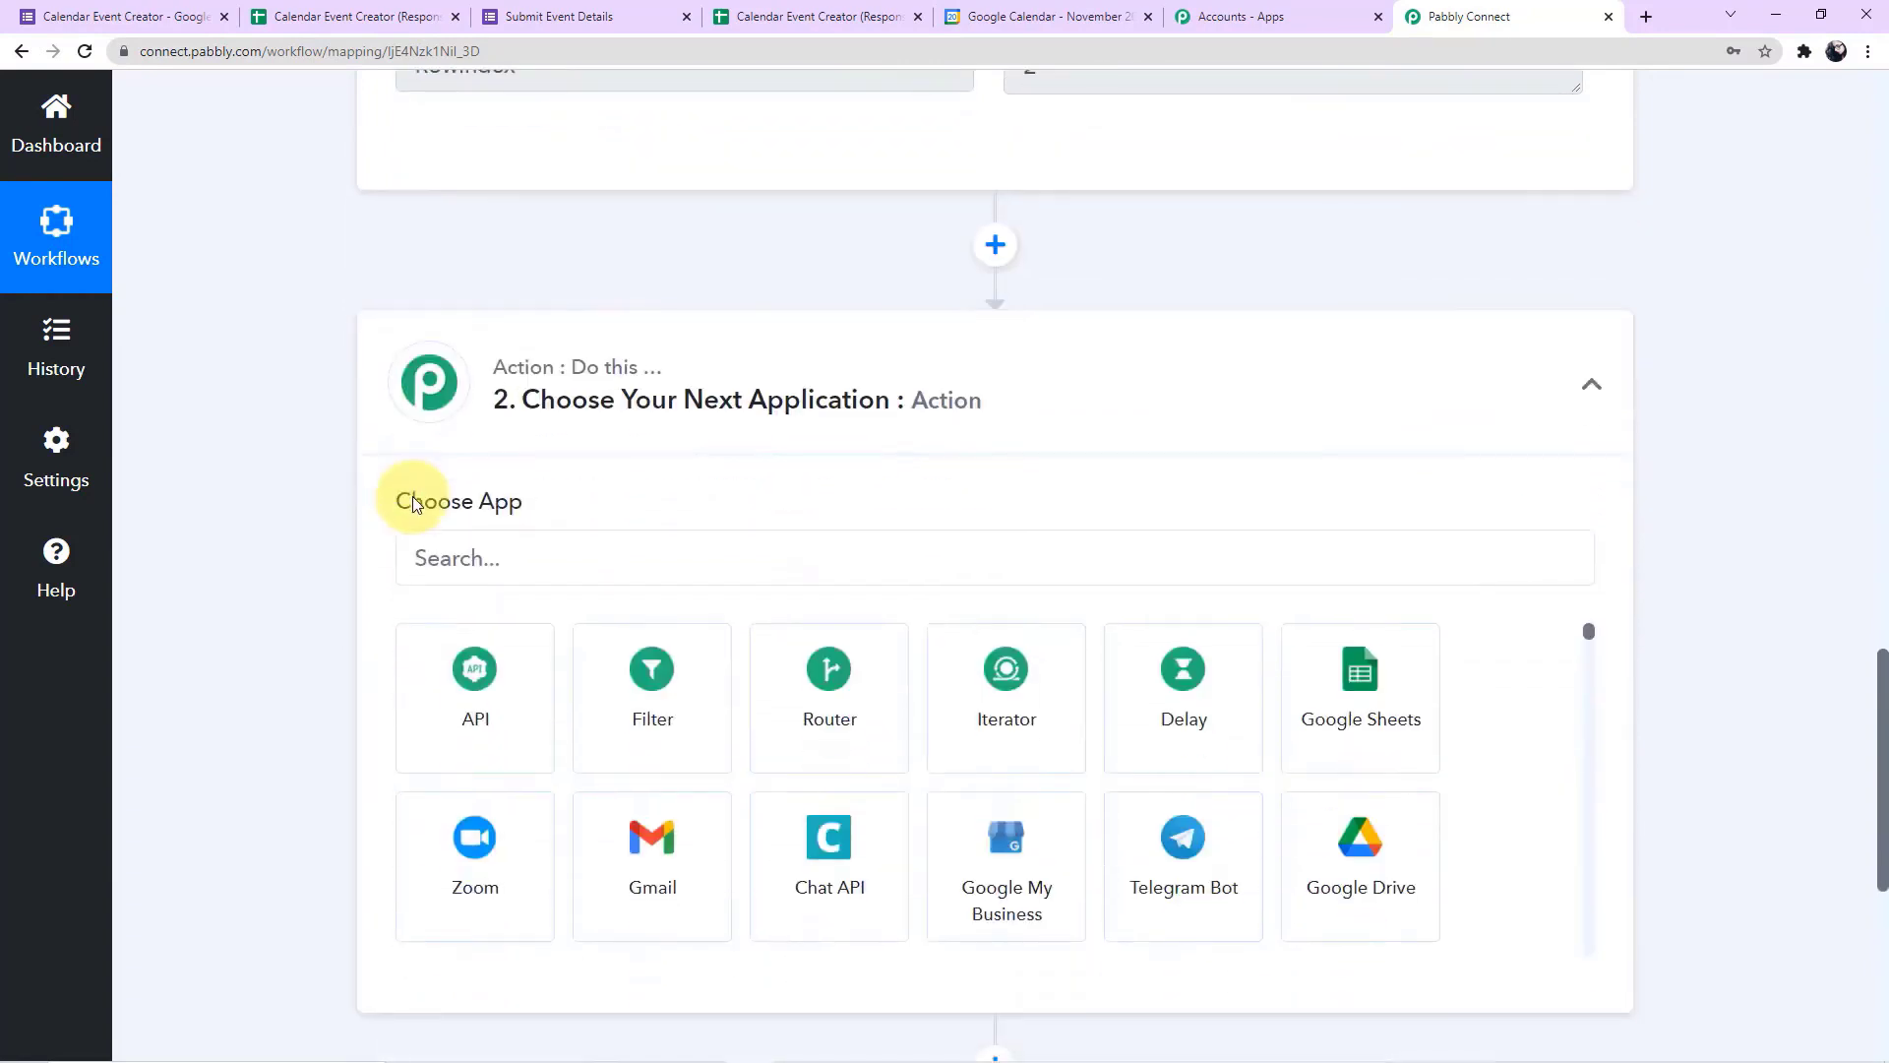
left_click(542, 362)
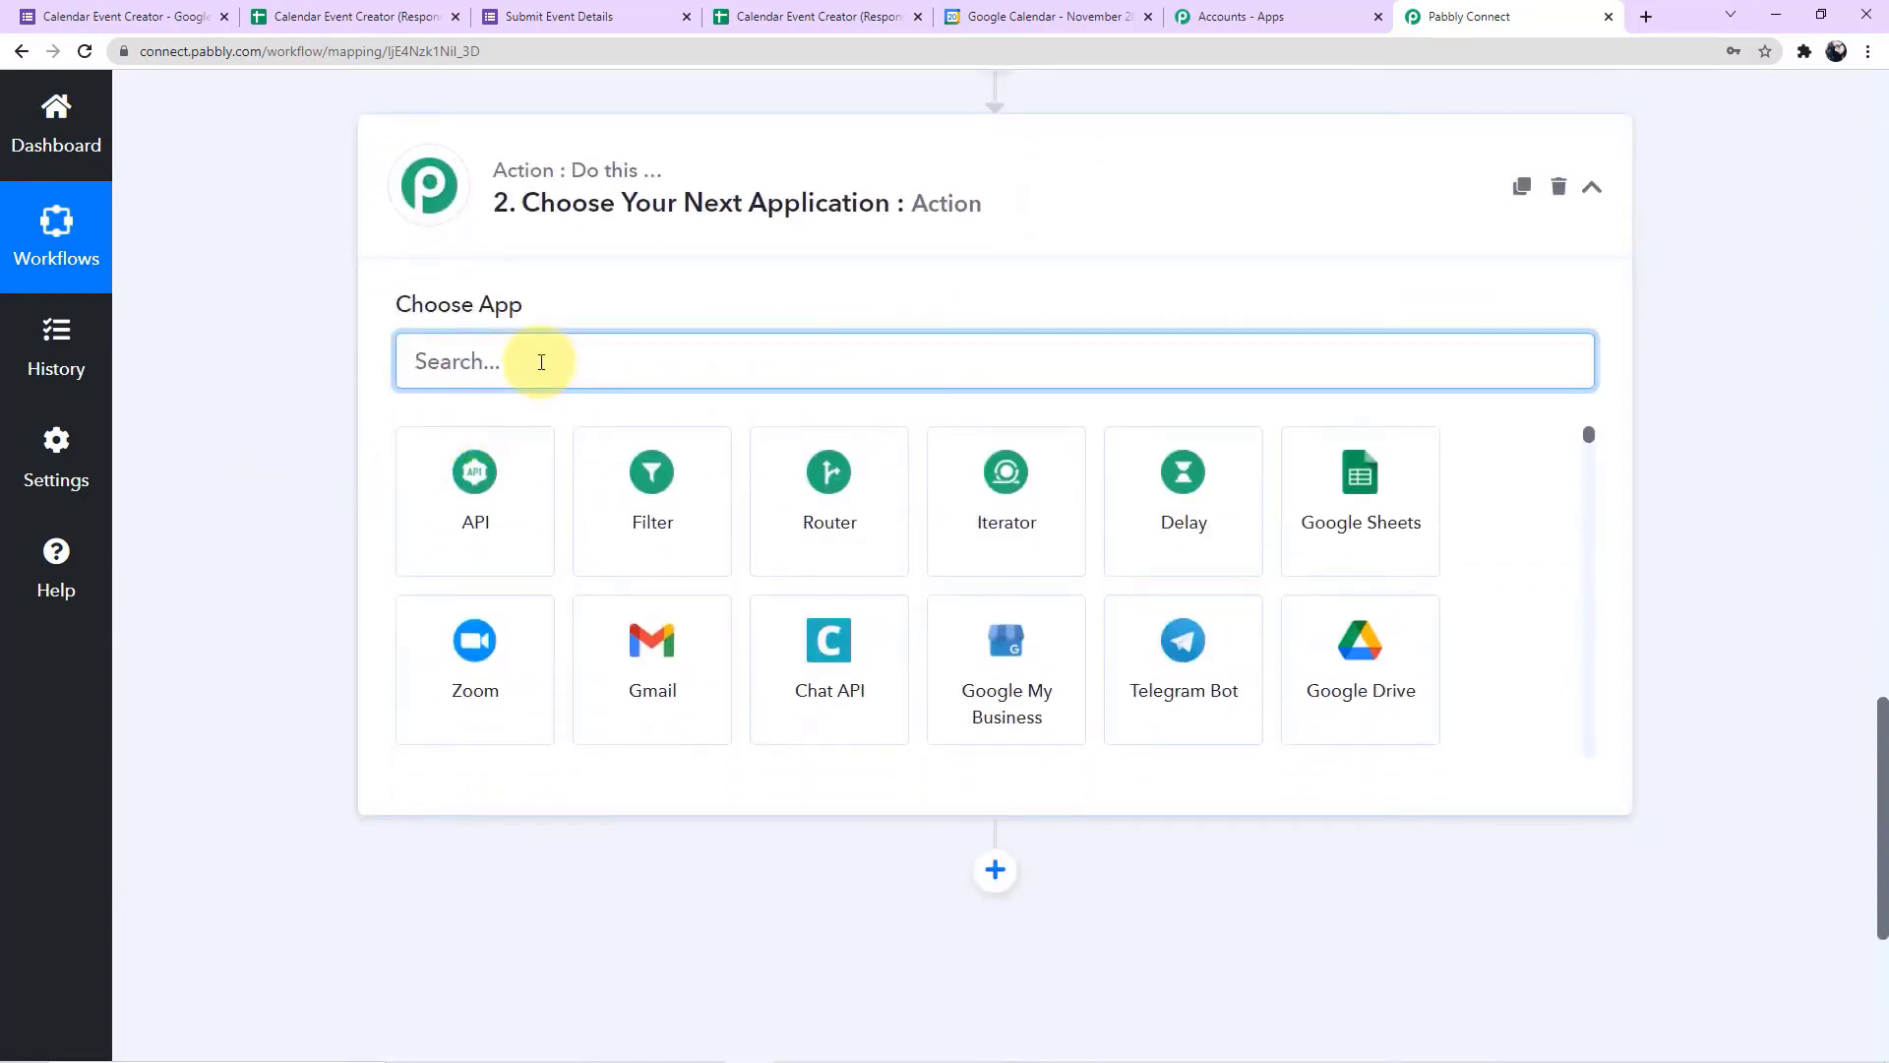
type("date")
left_click(415, 439)
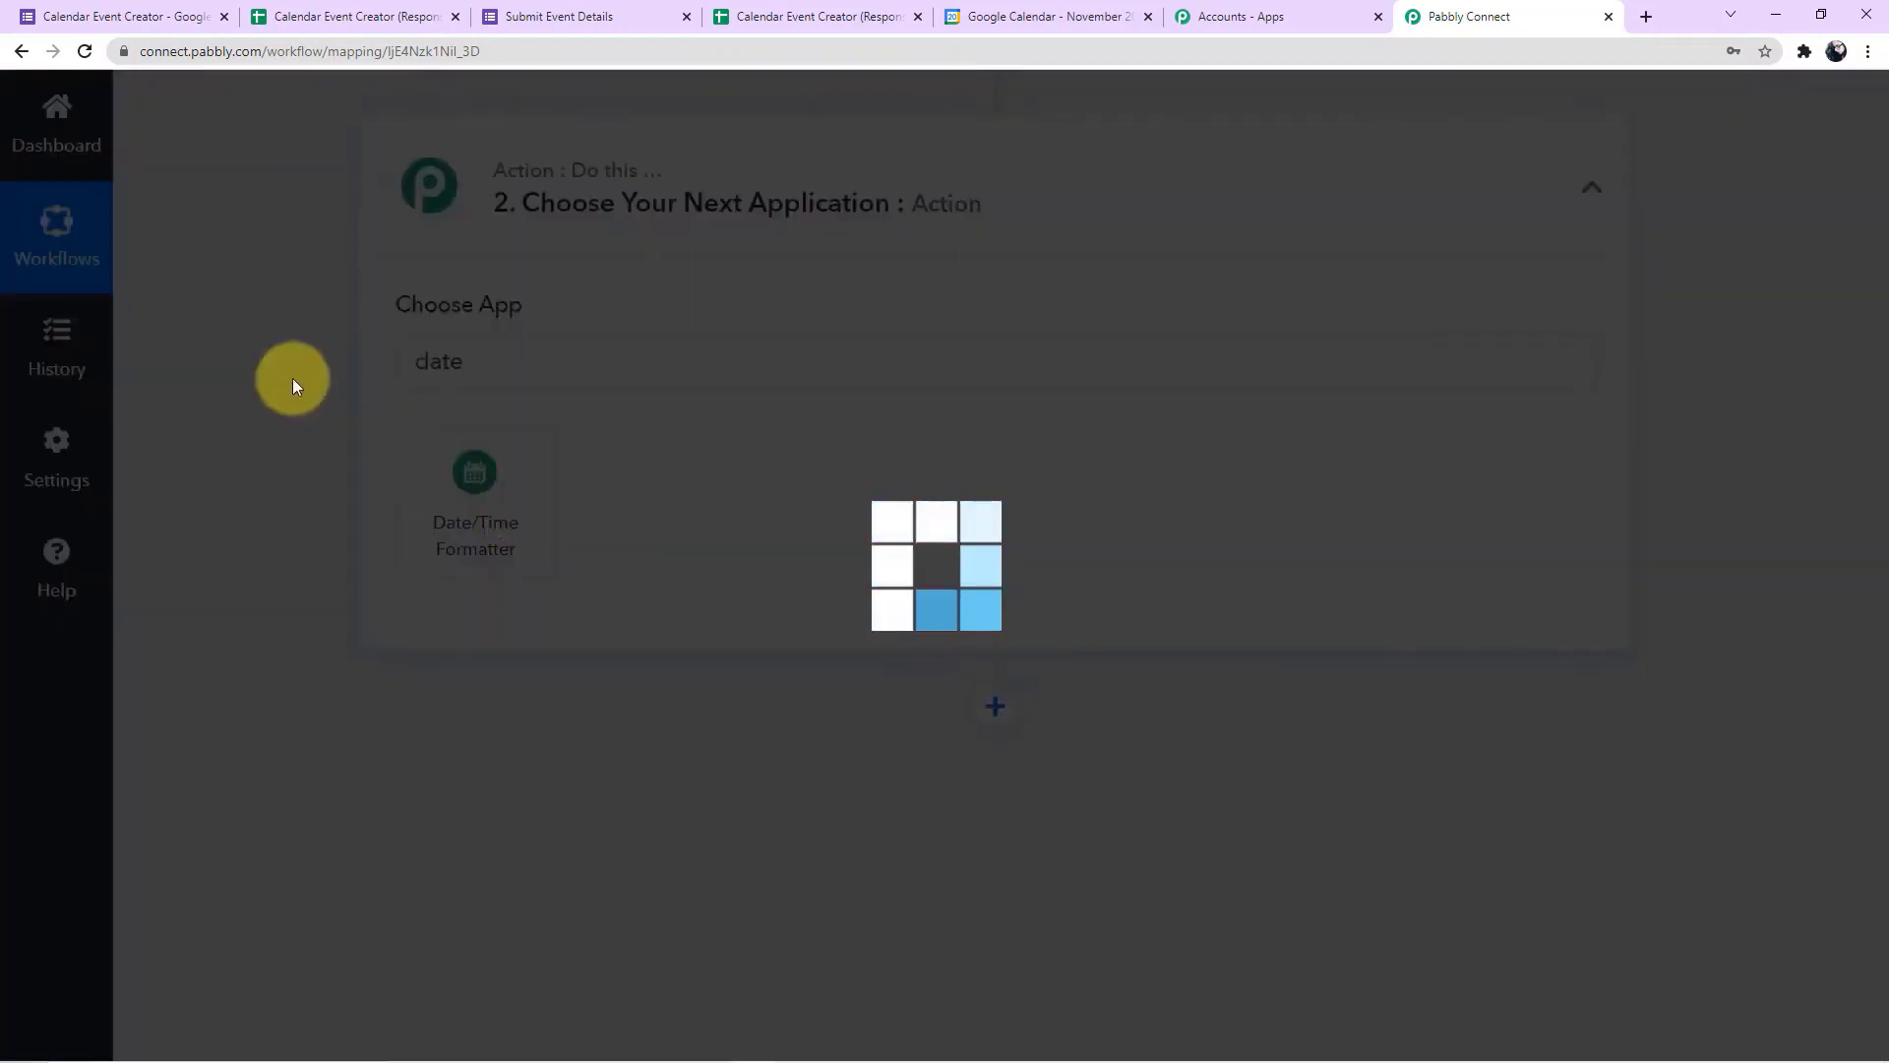
Set the action event to Format Date with Time Zone, connect it, and look up the Start Date in the captured response
scroll(368, 386, "down", 2)
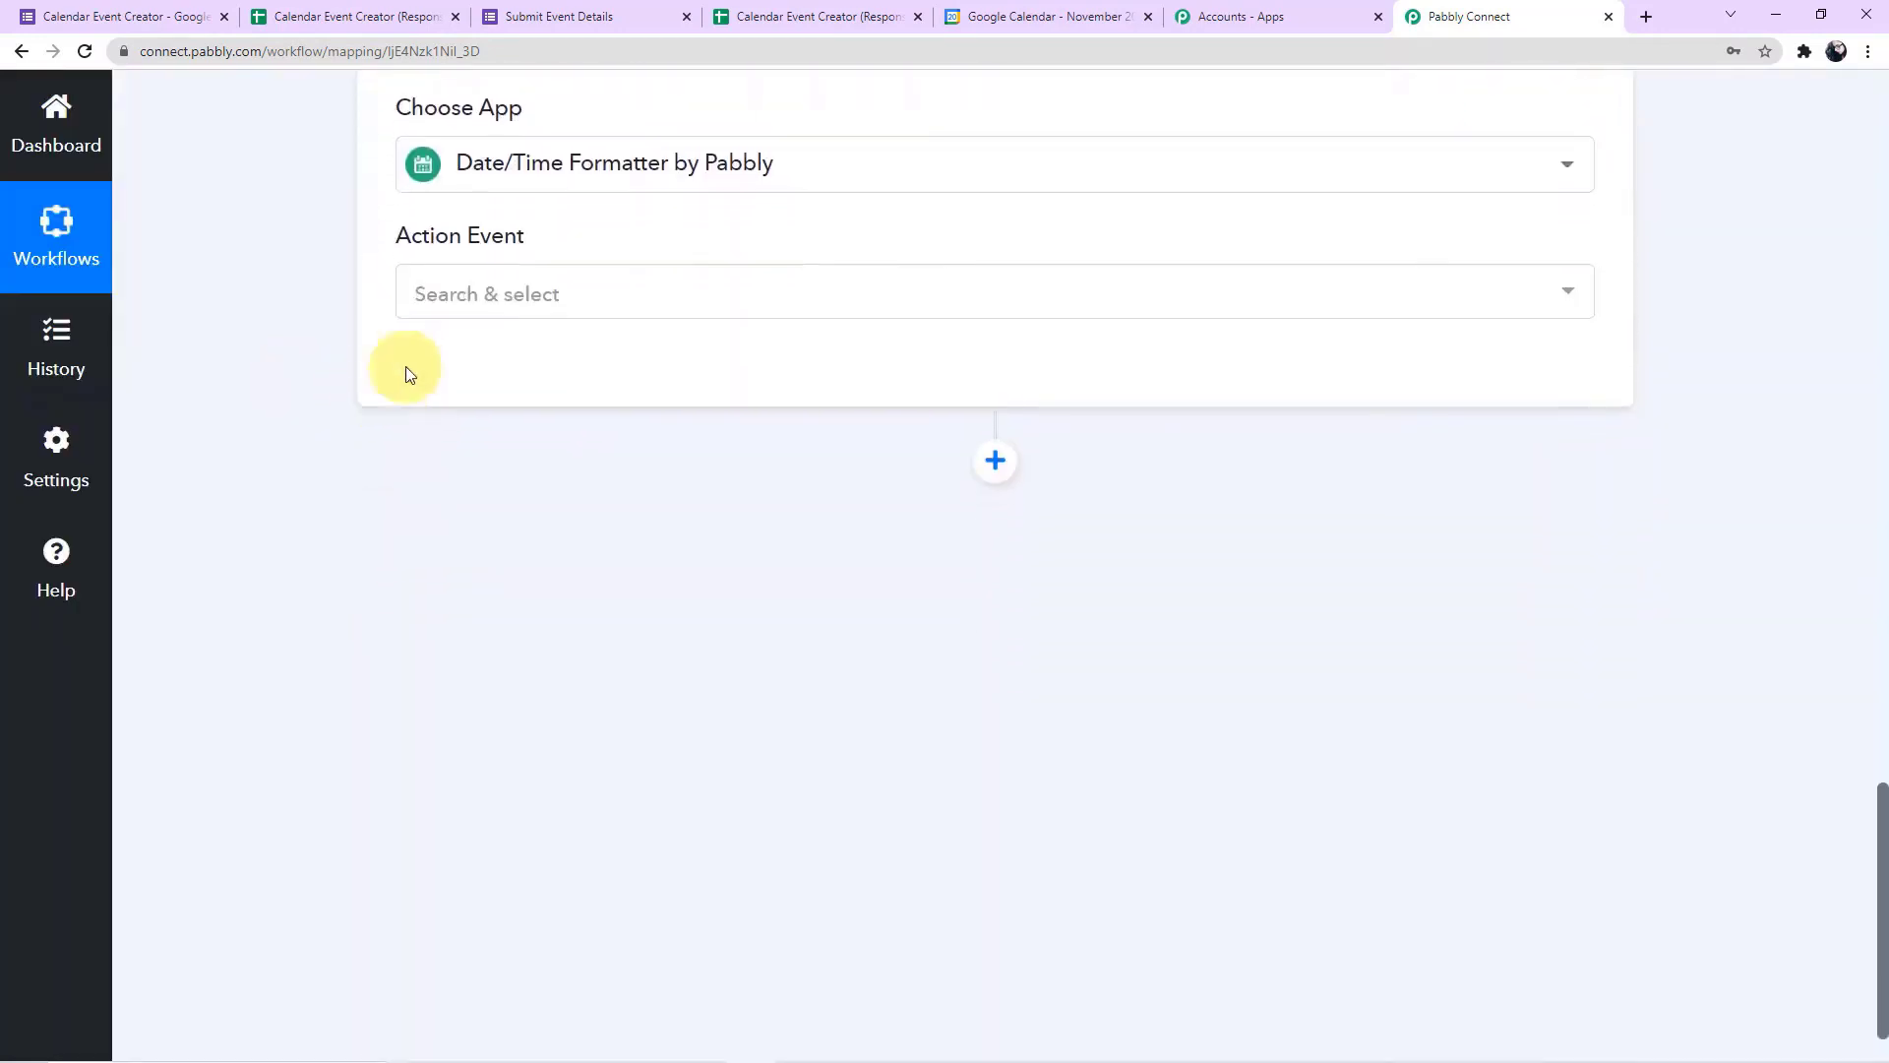
left_click(507, 293)
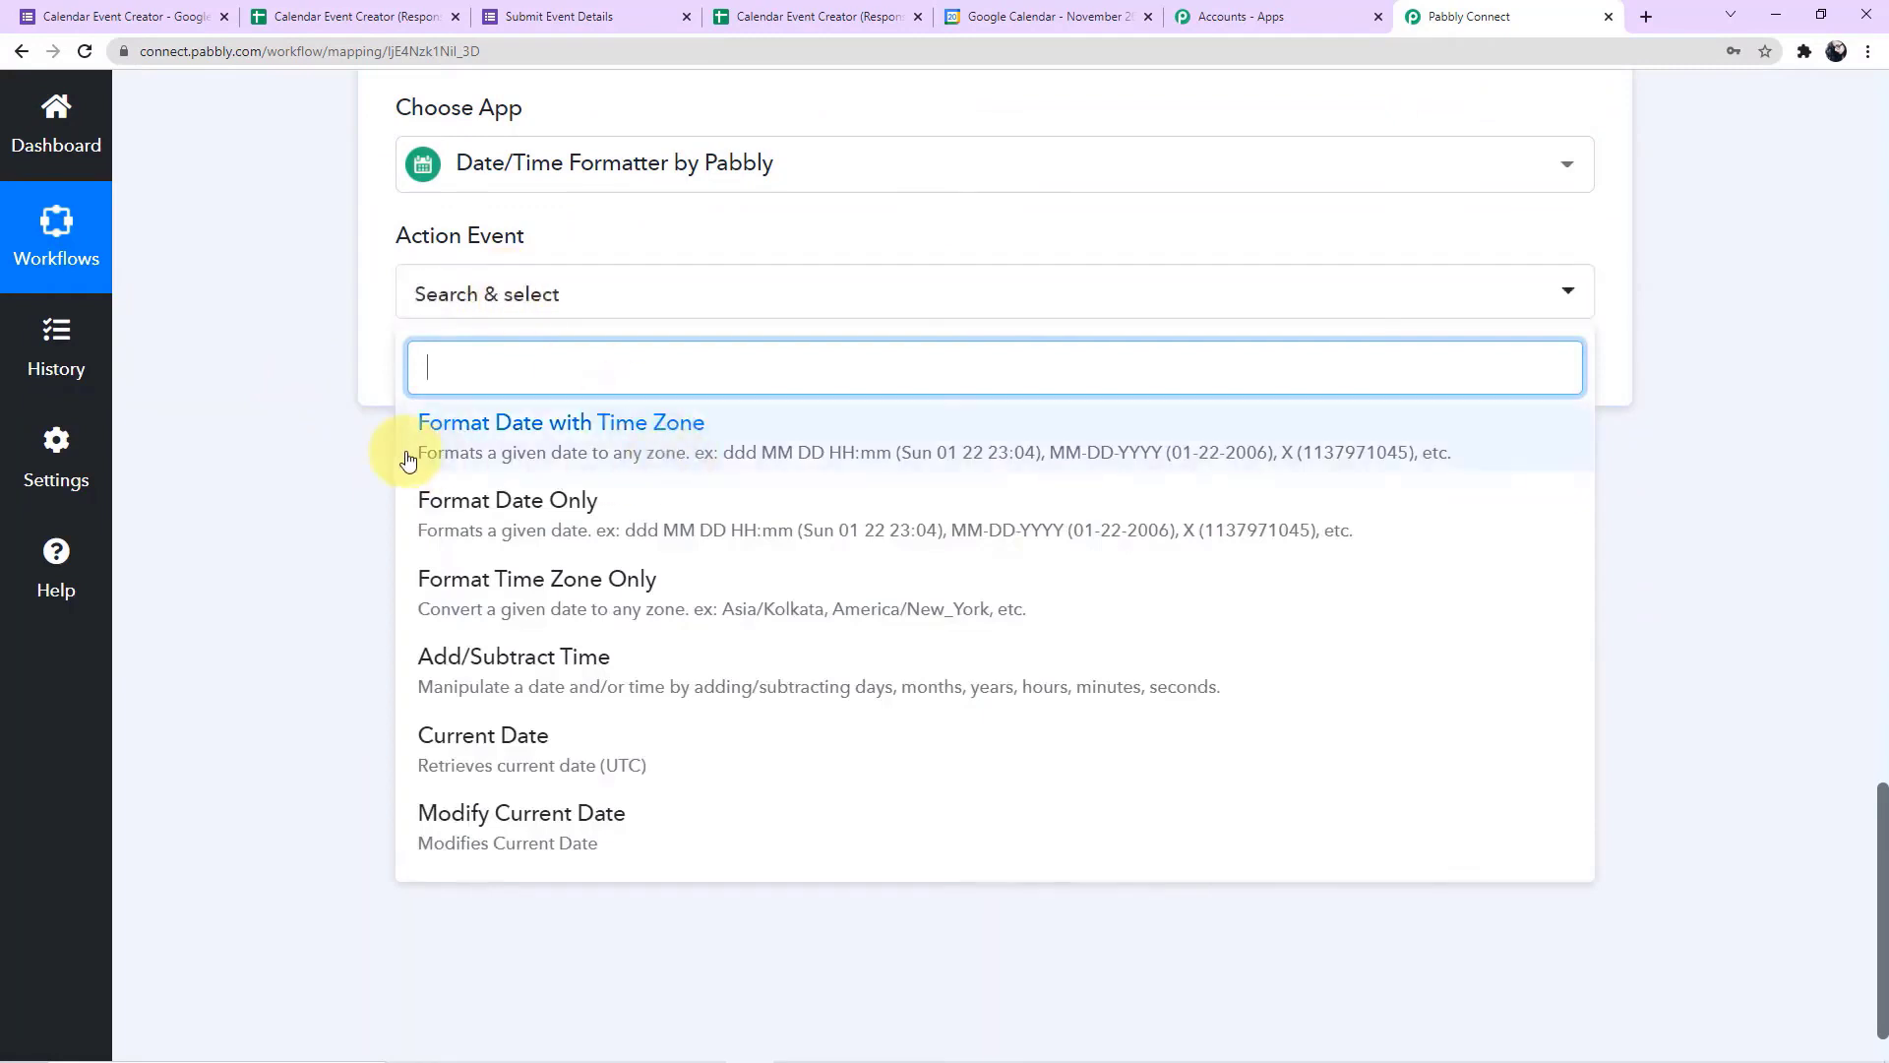
left_click(590, 442)
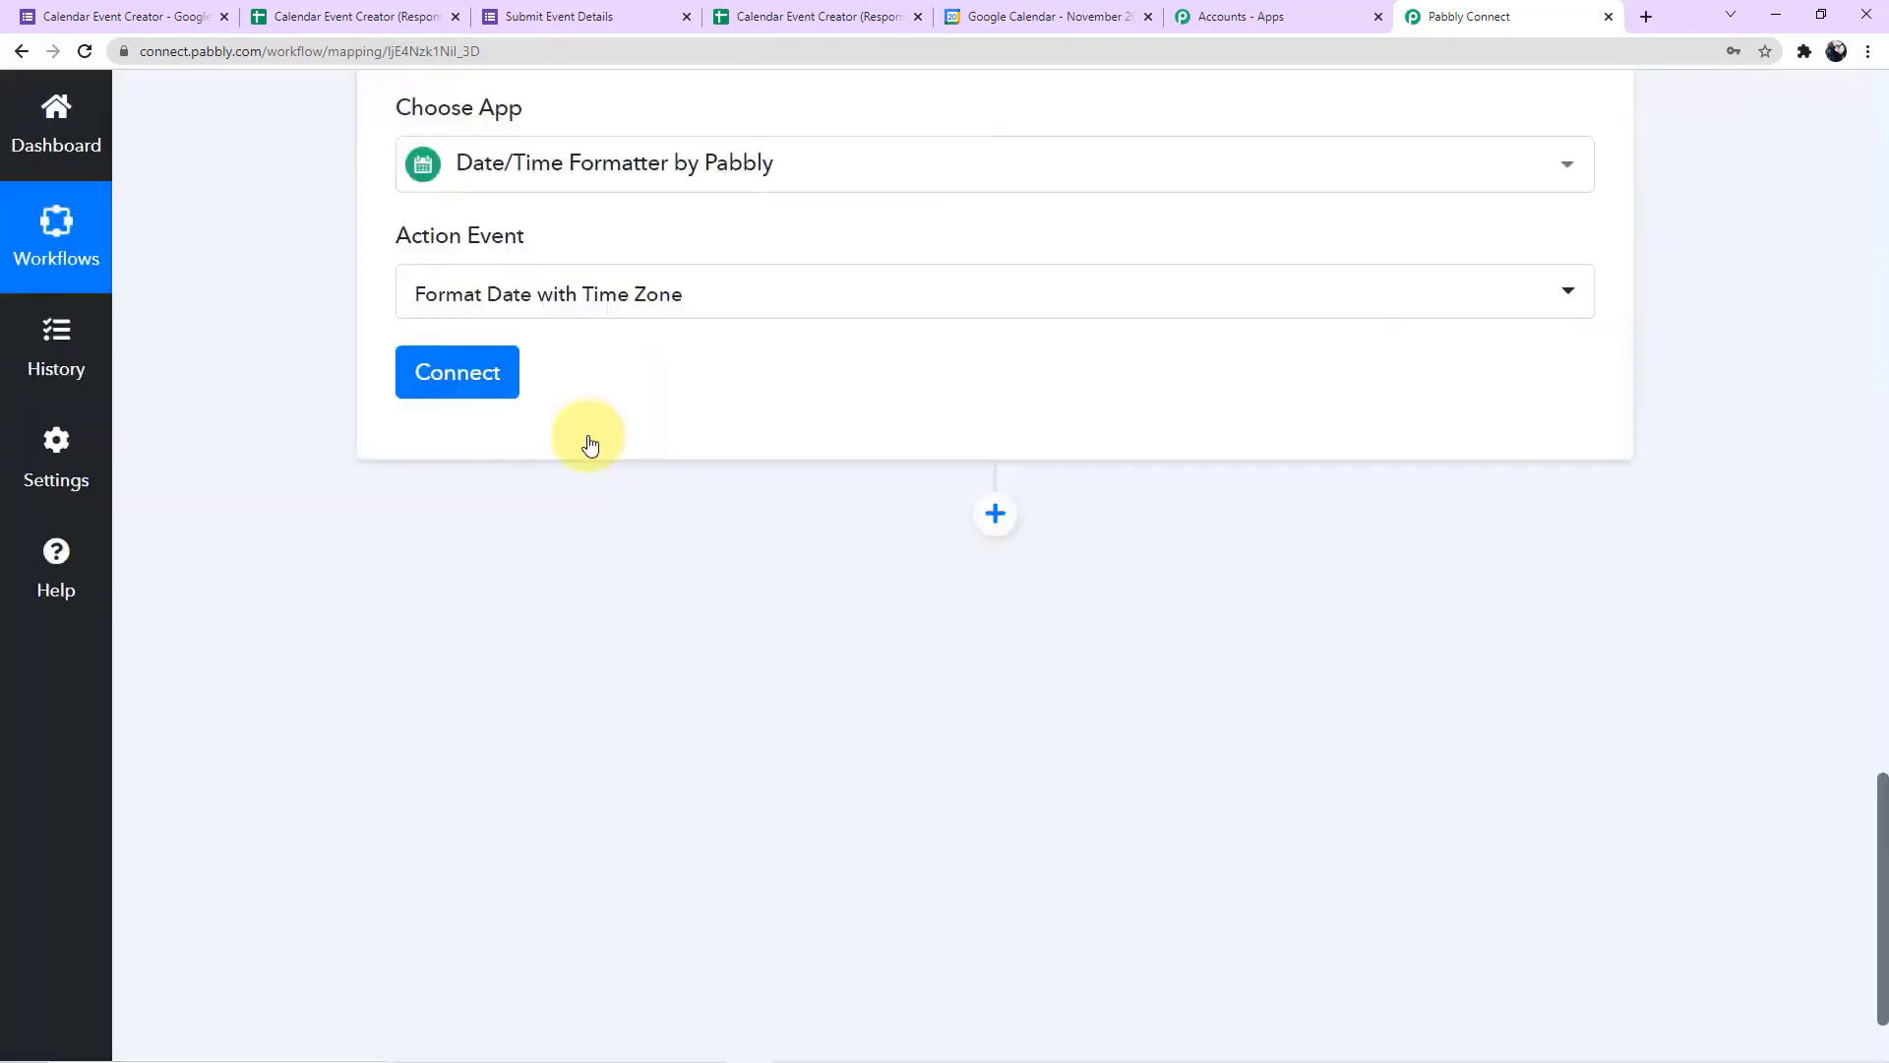
left_click(486, 394)
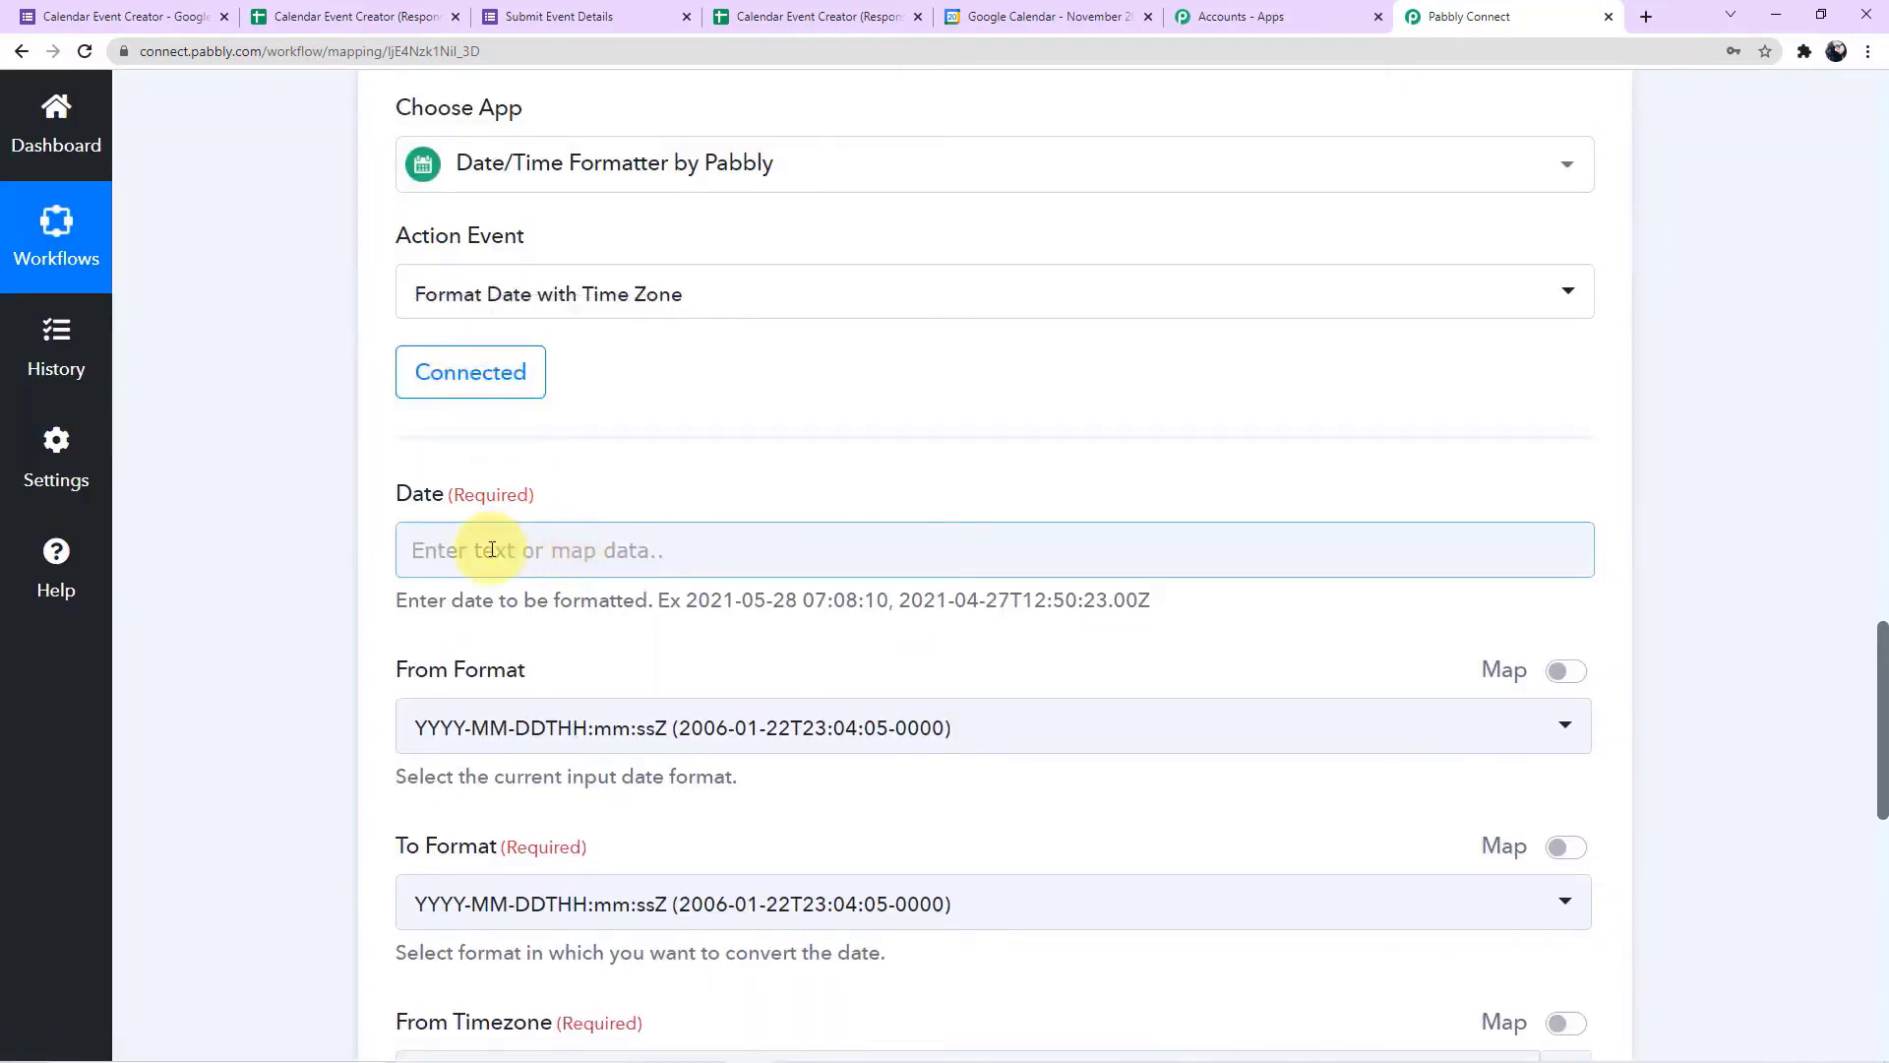
scroll(863, 592, "up", 5)
scroll(858, 596, "up", 6)
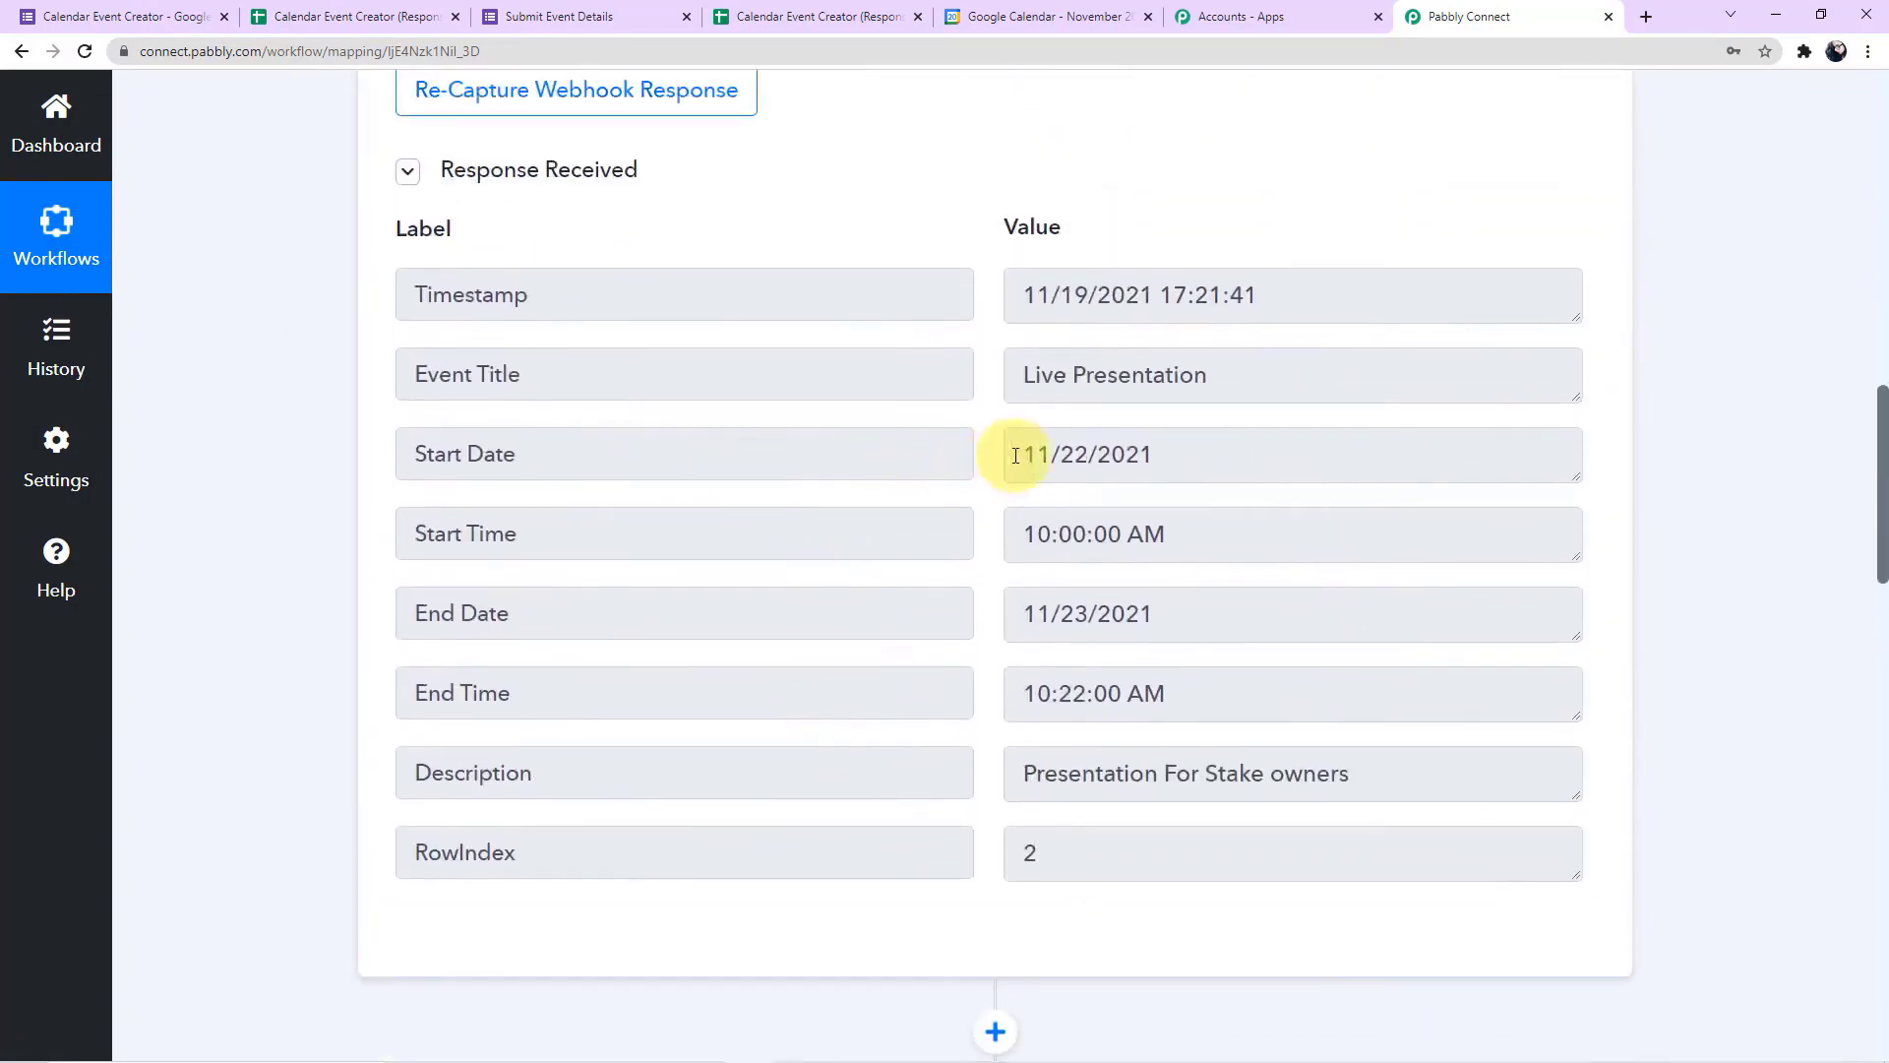
Map the Start Date and Start Time from the Google Forms response into the formatter's Date field
scroll(337, 584, "down", 1)
scroll(337, 588, "down", 10)
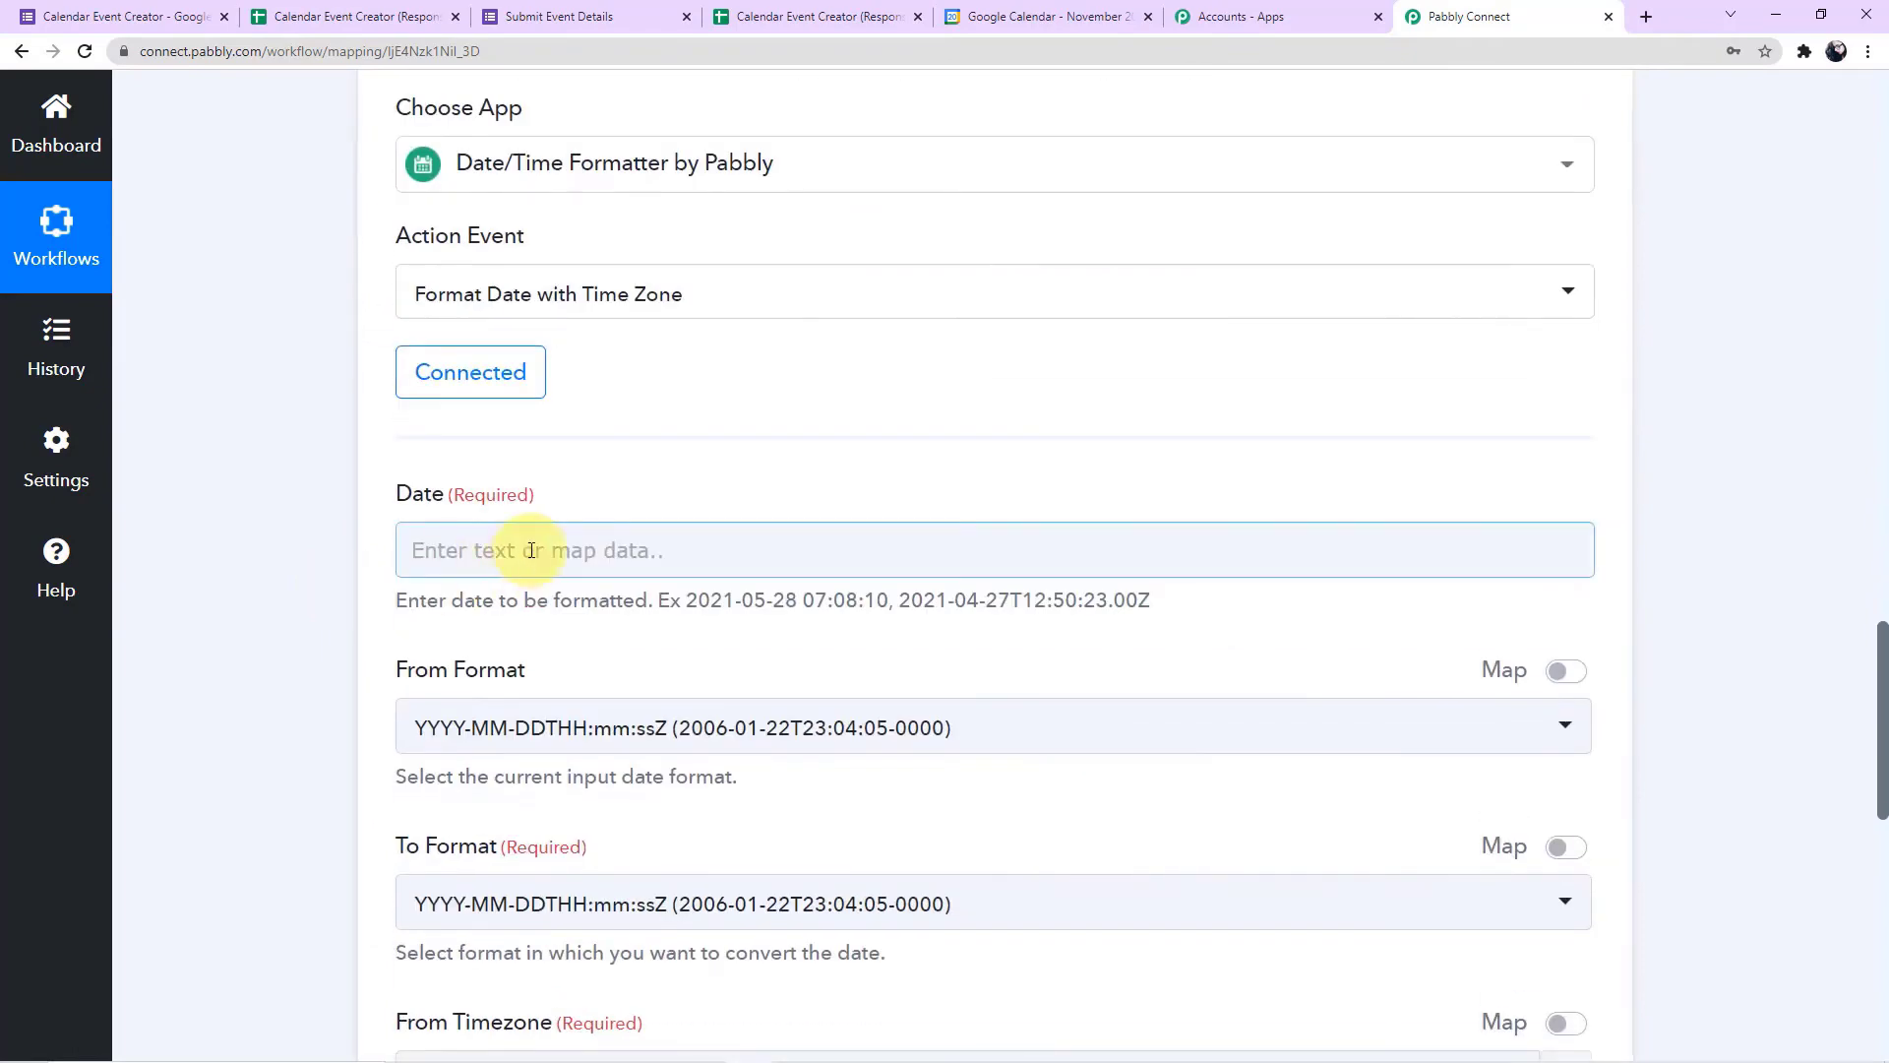
left_click(532, 550)
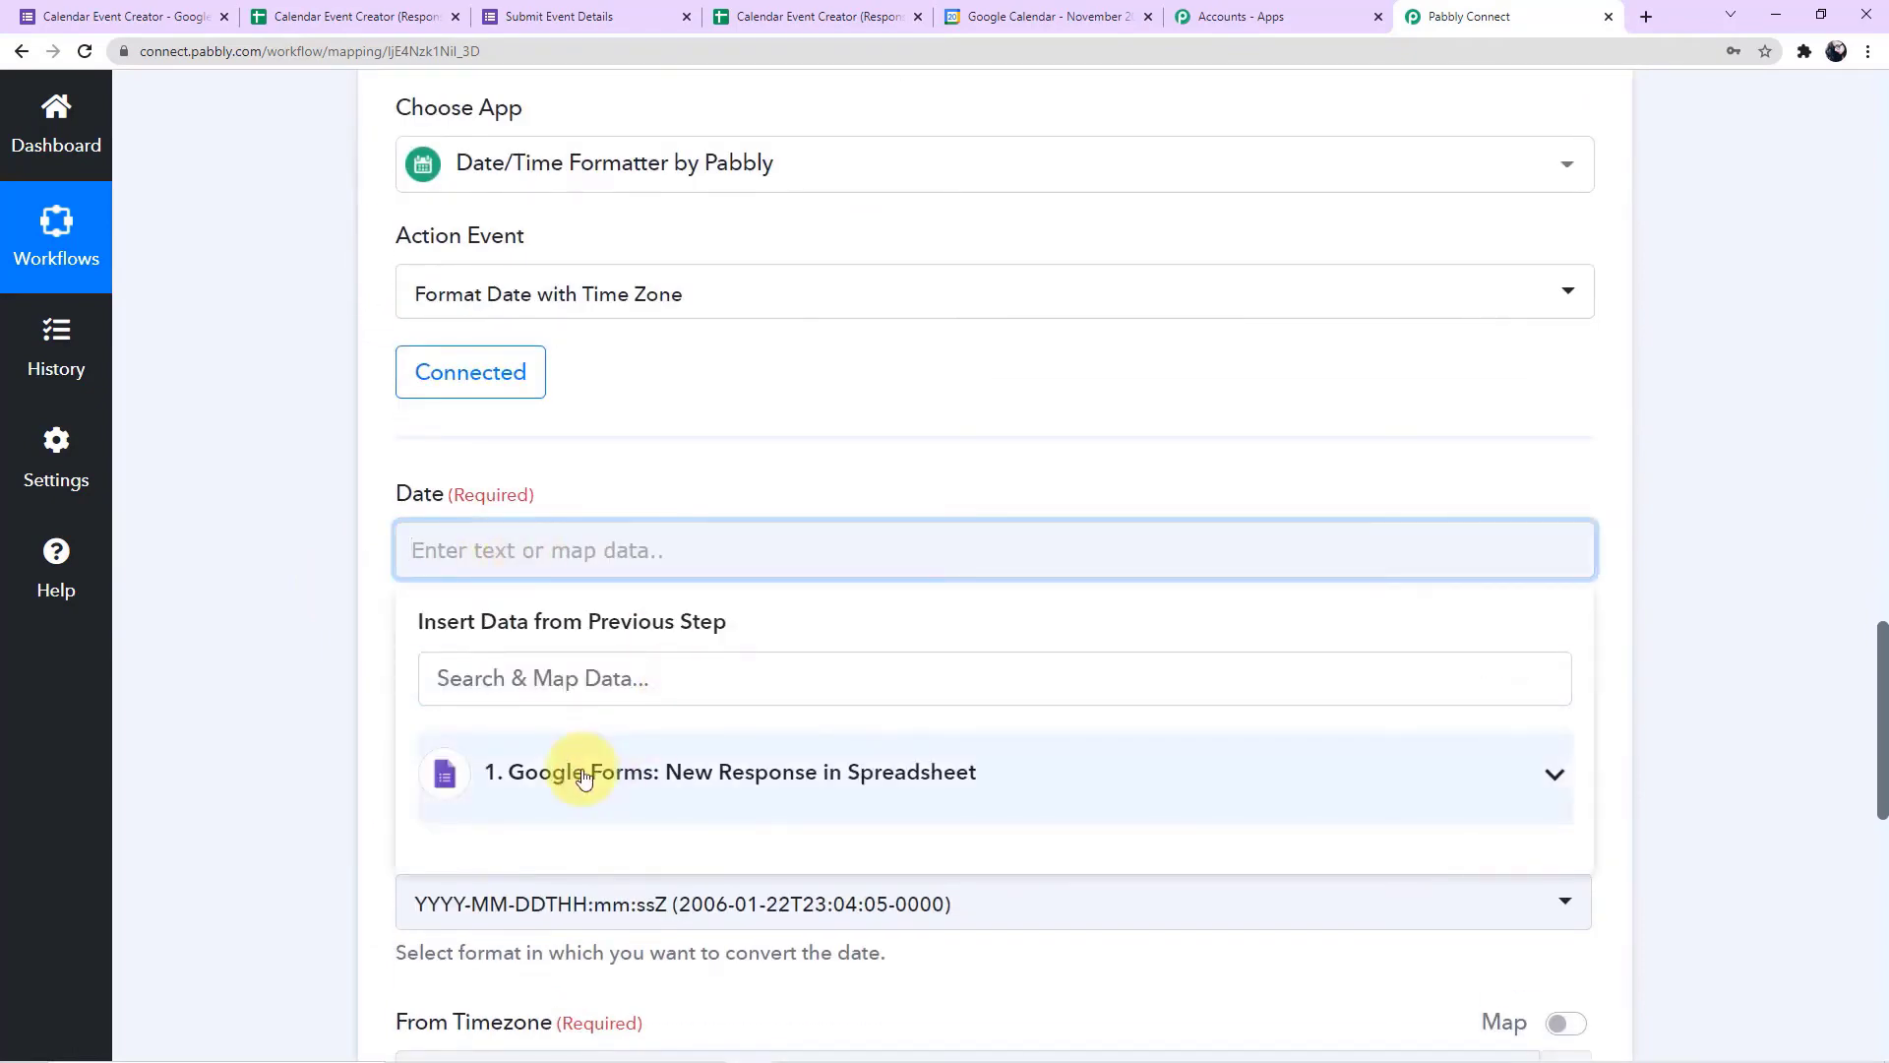
scroll(512, 581, "down", 2)
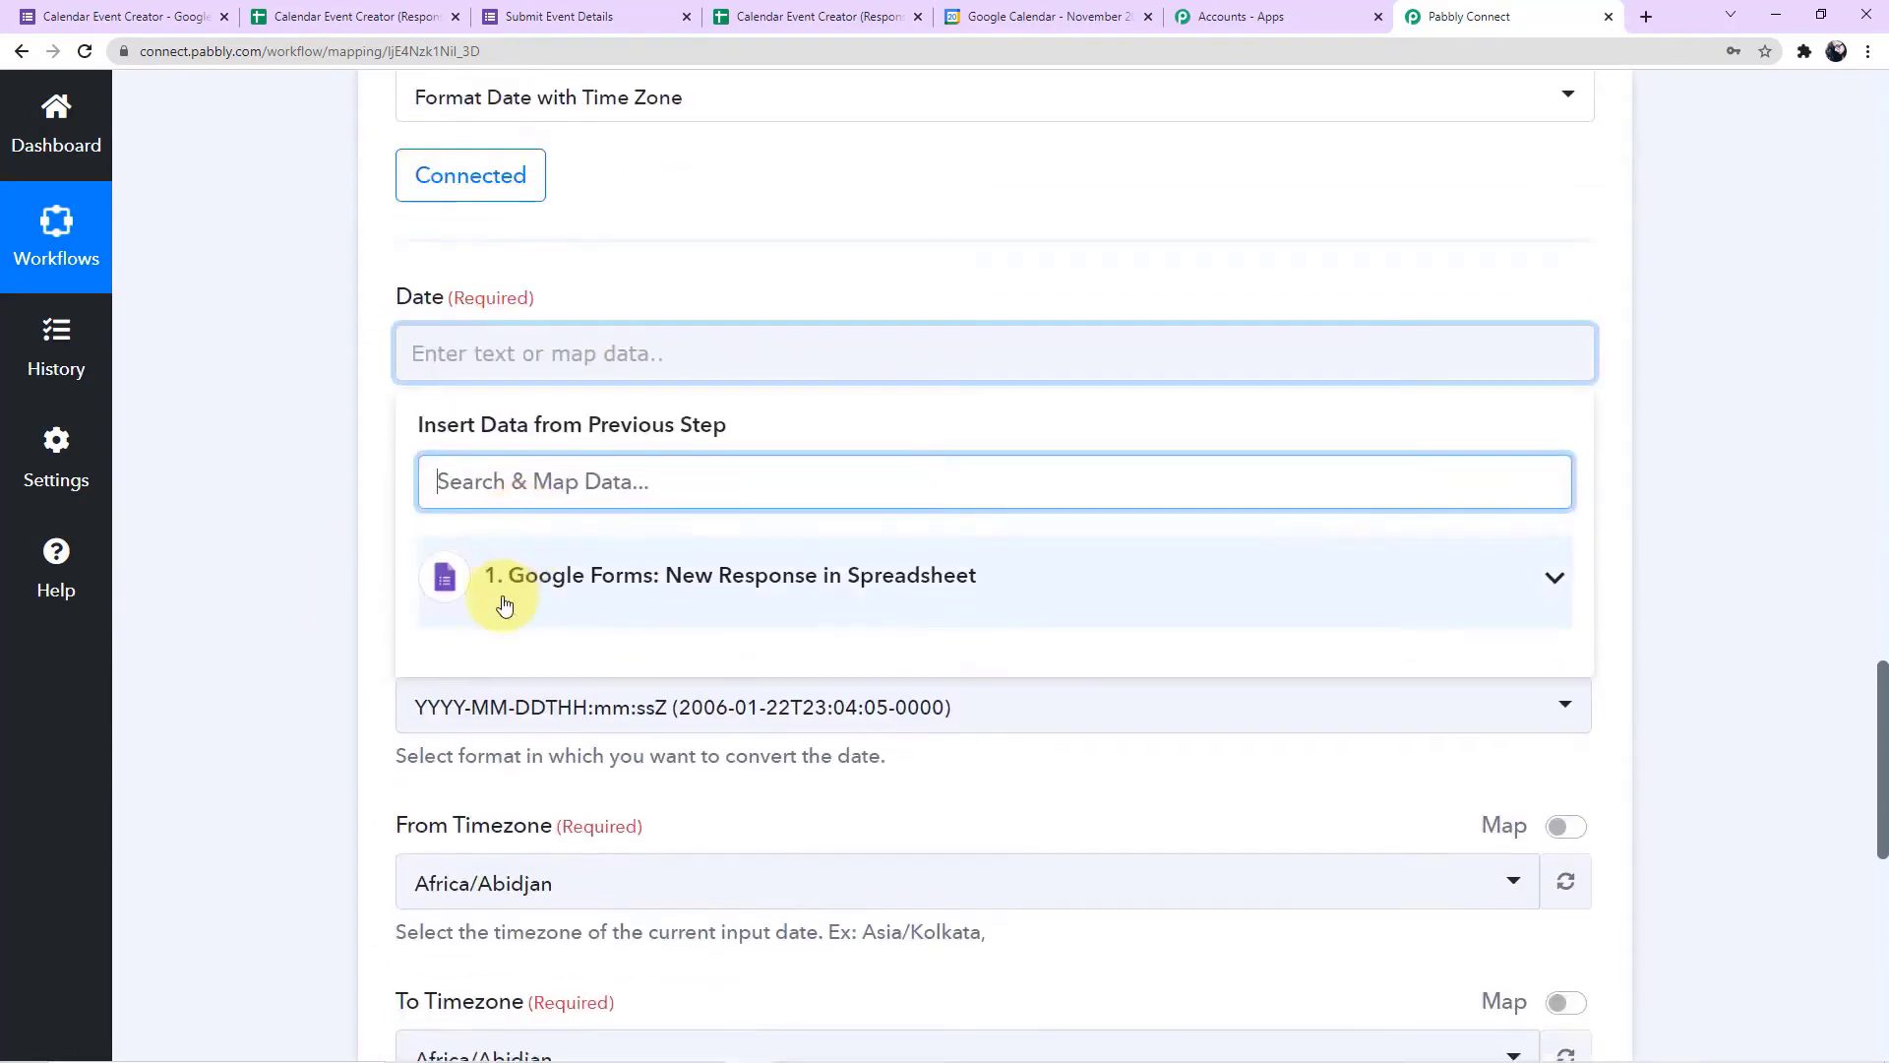
left_click(777, 578)
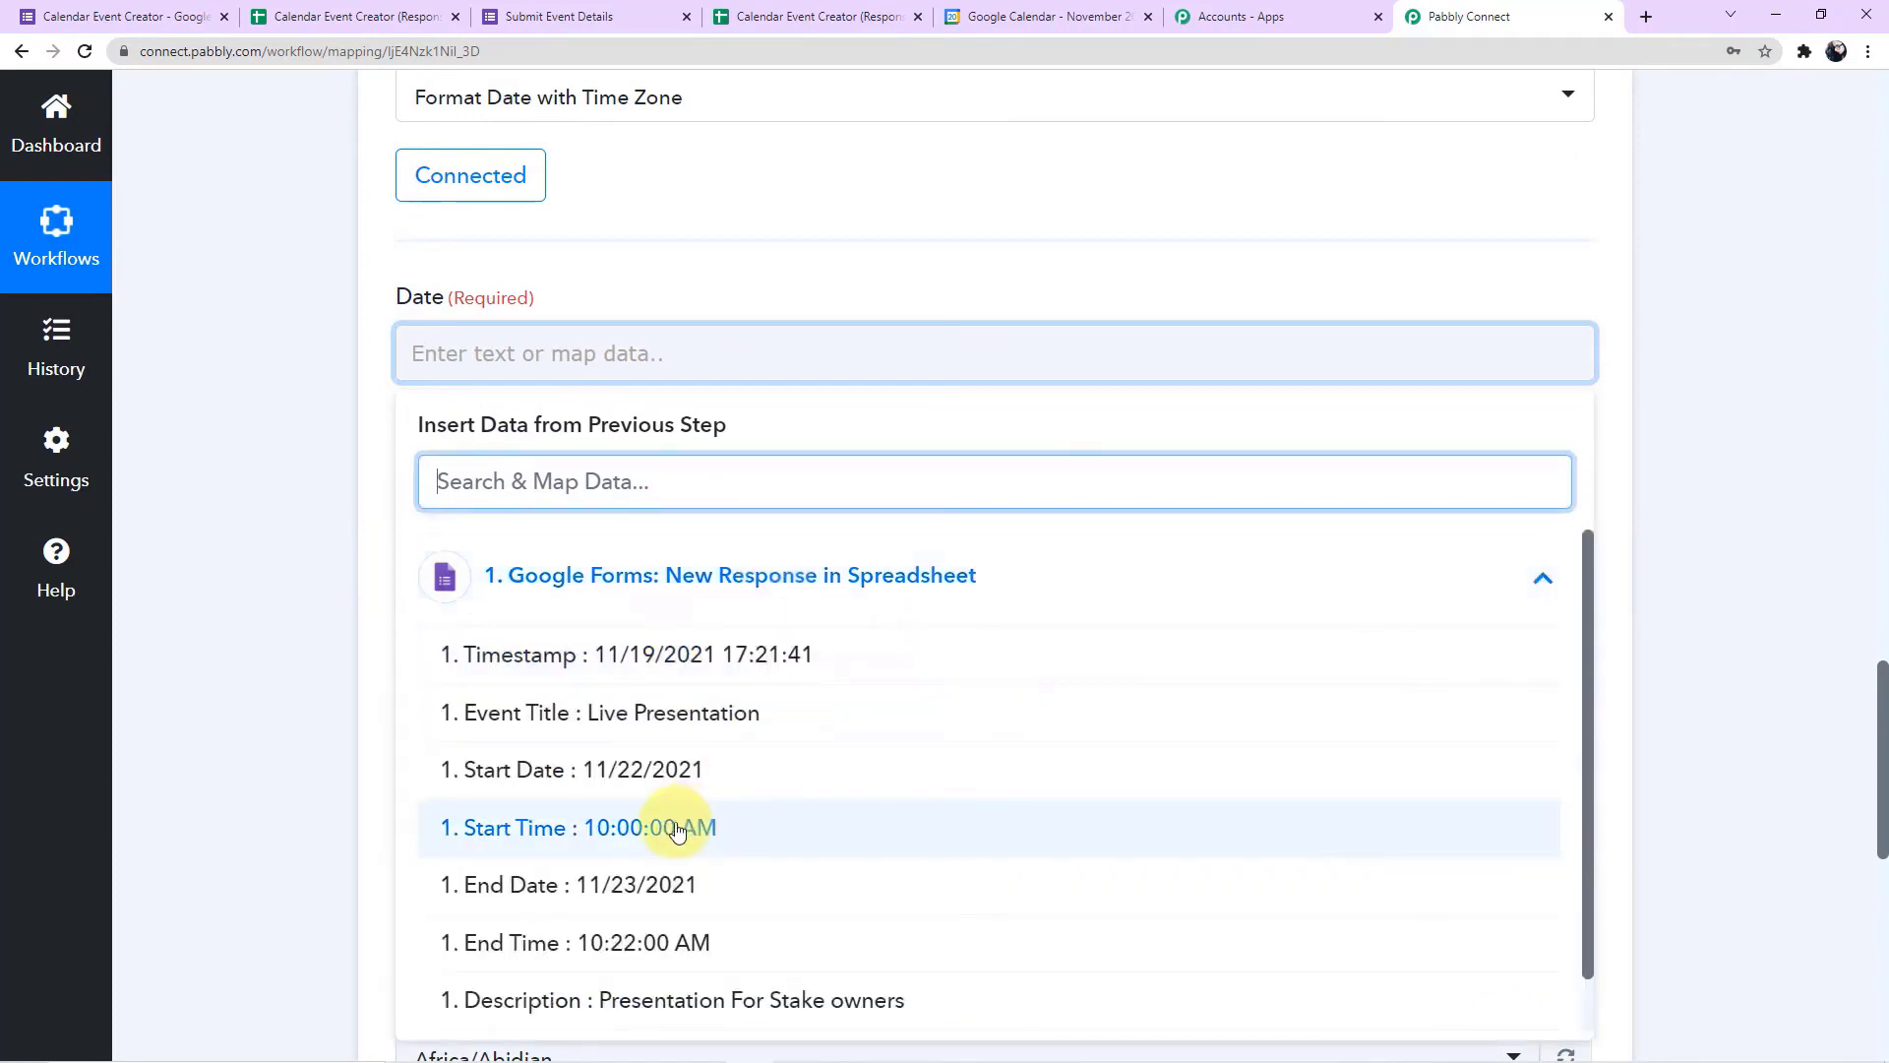
left_click(705, 784)
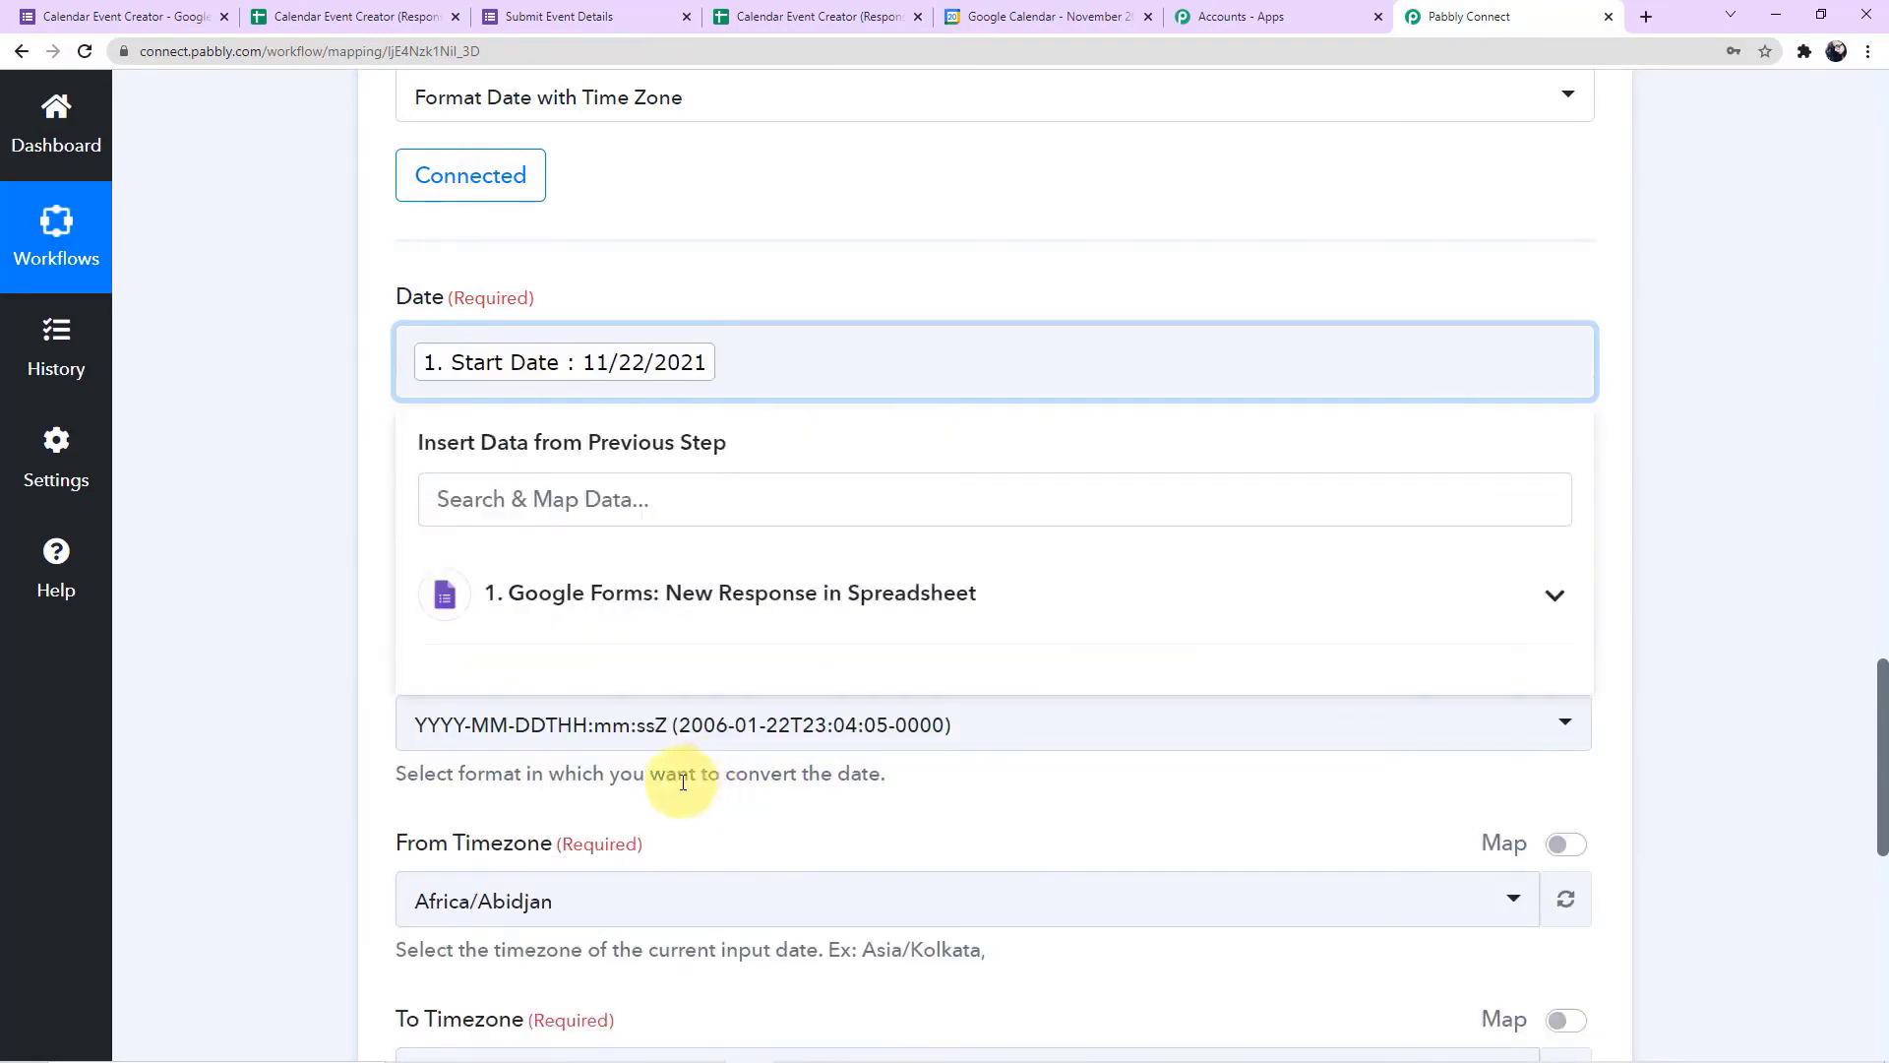
left_click(780, 618)
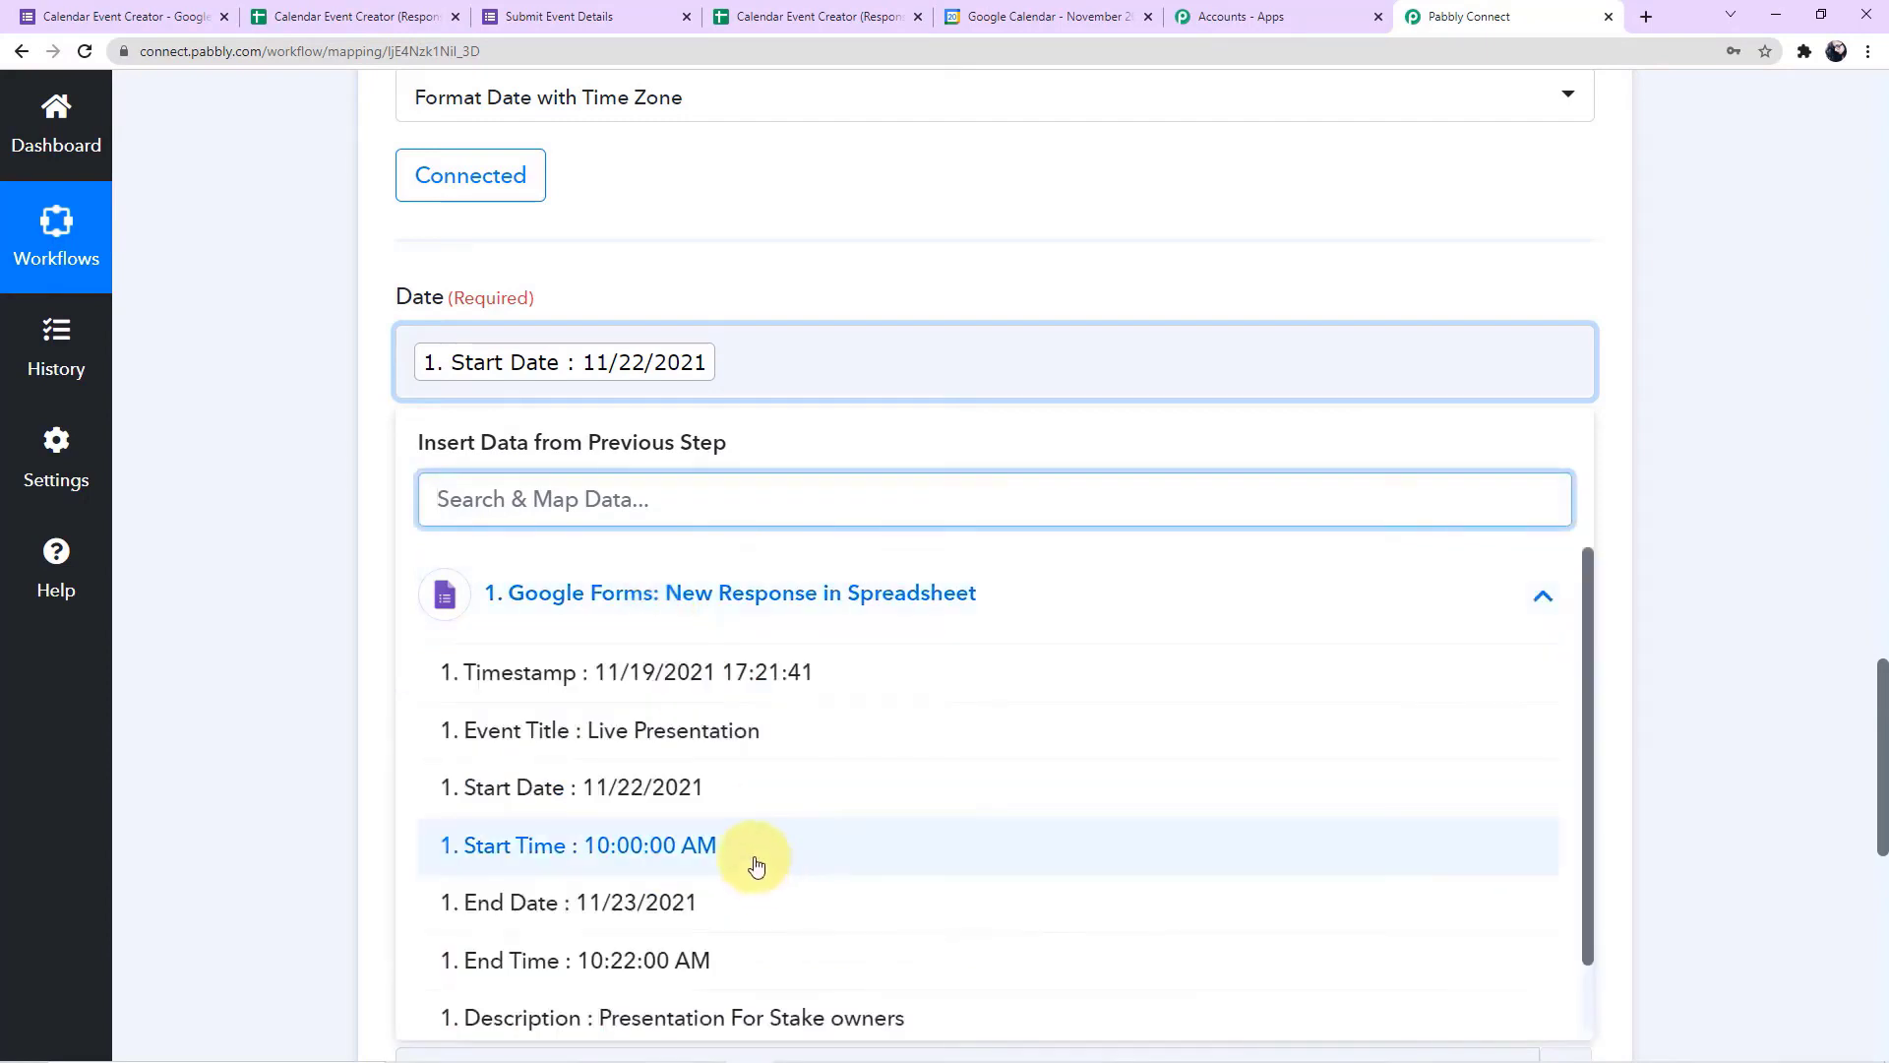
left_click(688, 849)
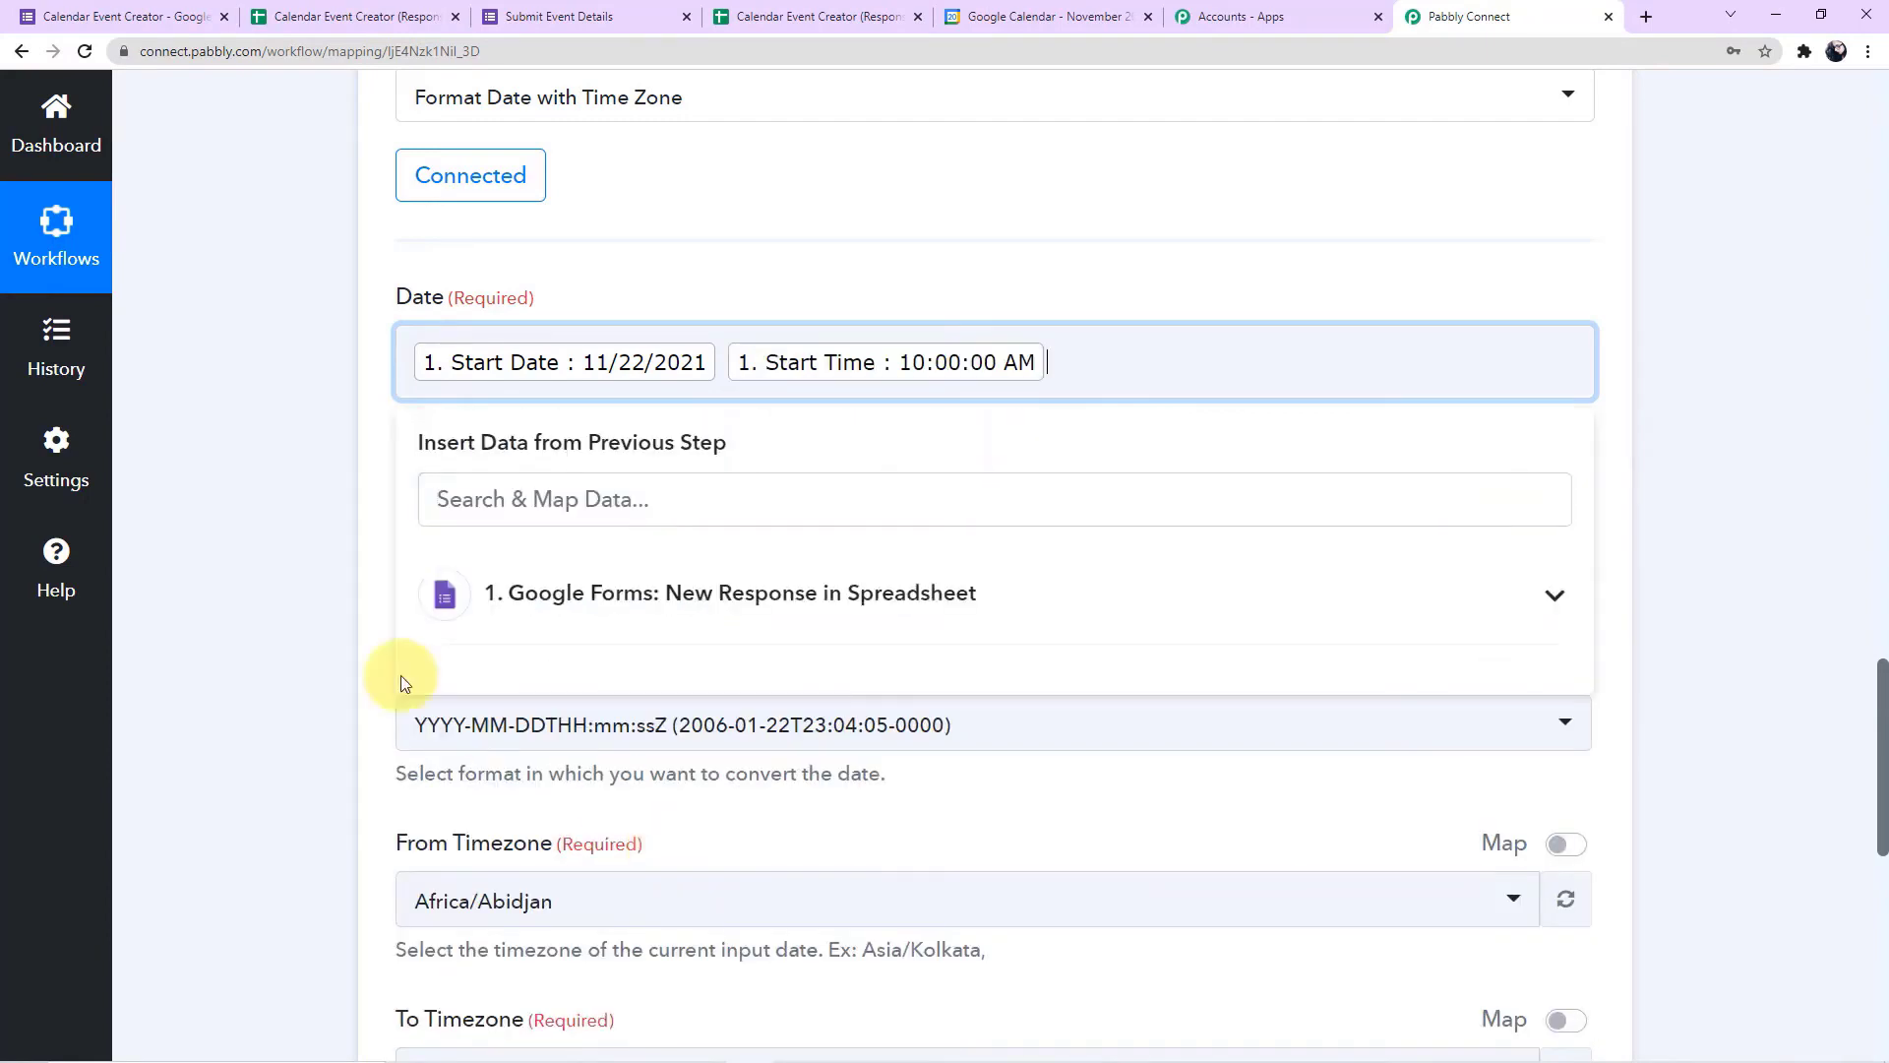
left_click(238, 596)
Keep both date formats at YYYY-MM-DDTHH:mm:ssZ and set the From Timezone to Asia/Kolkata
scroll(238, 590, "down", 2)
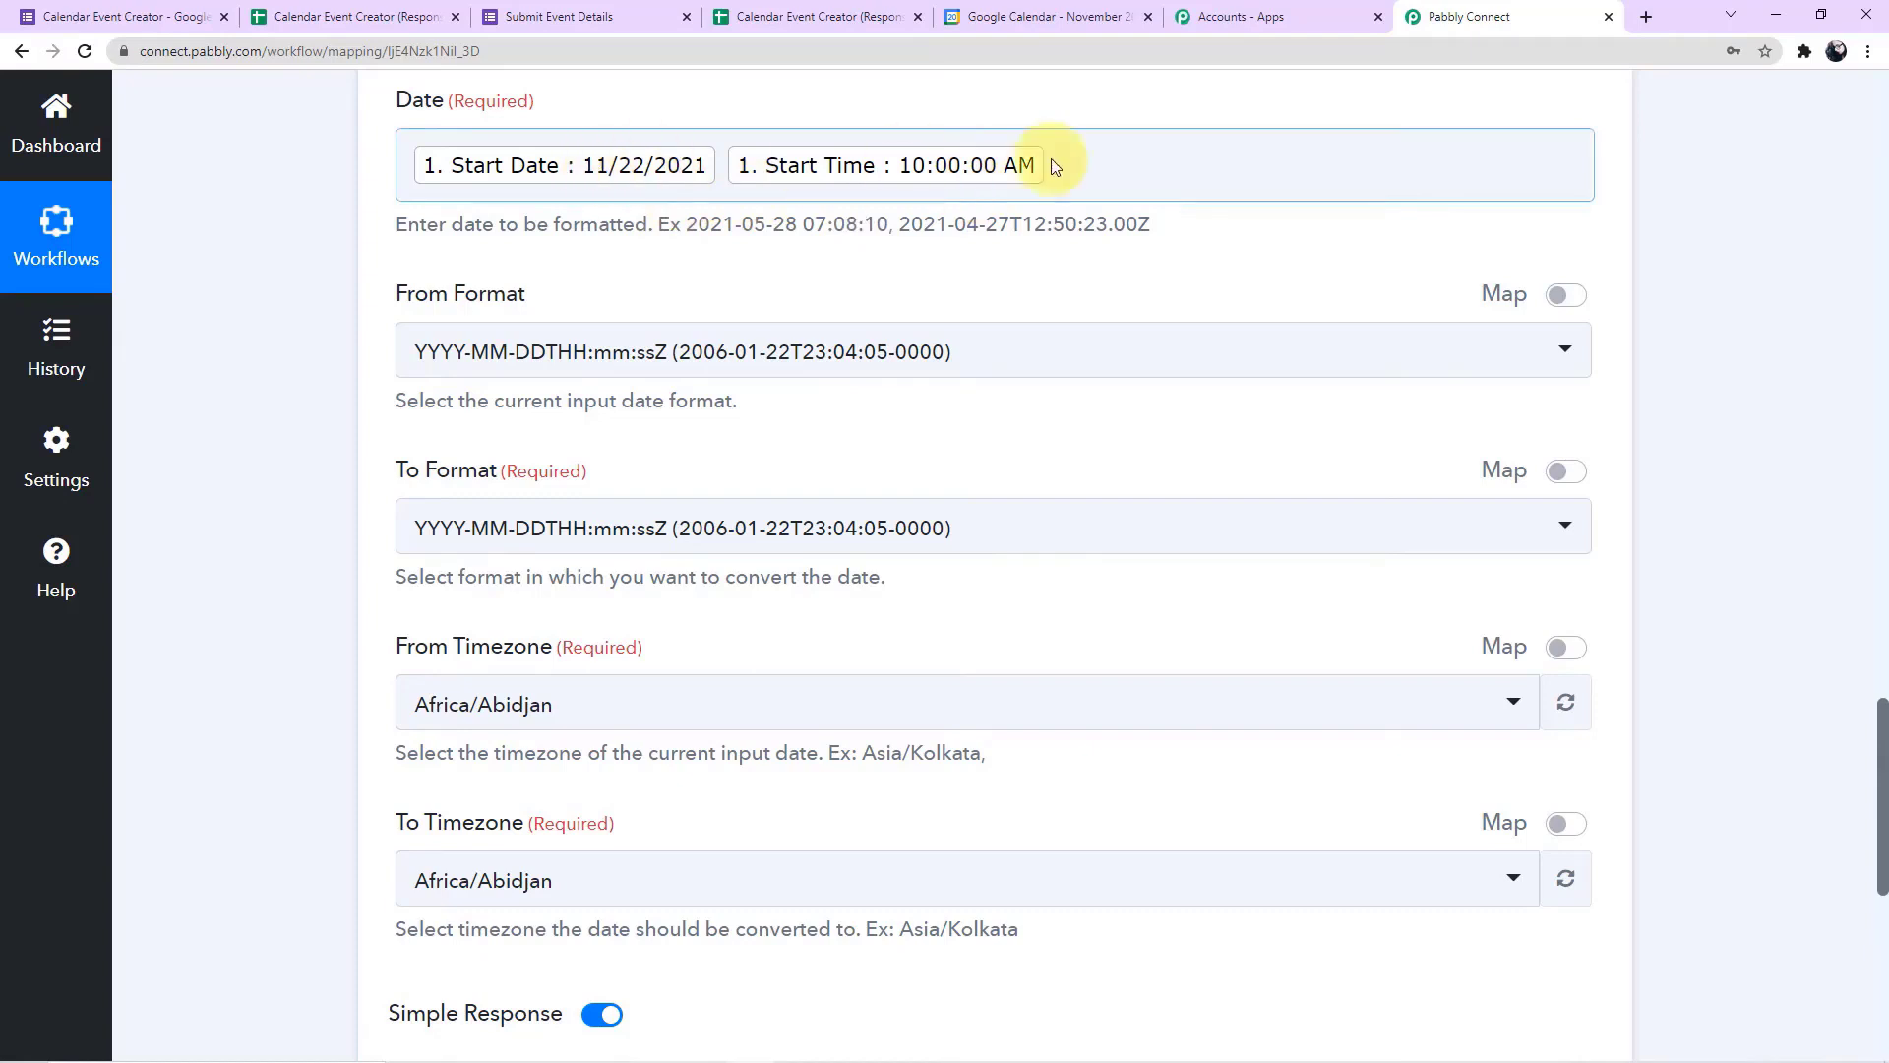
scroll(856, 293, "down", 2)
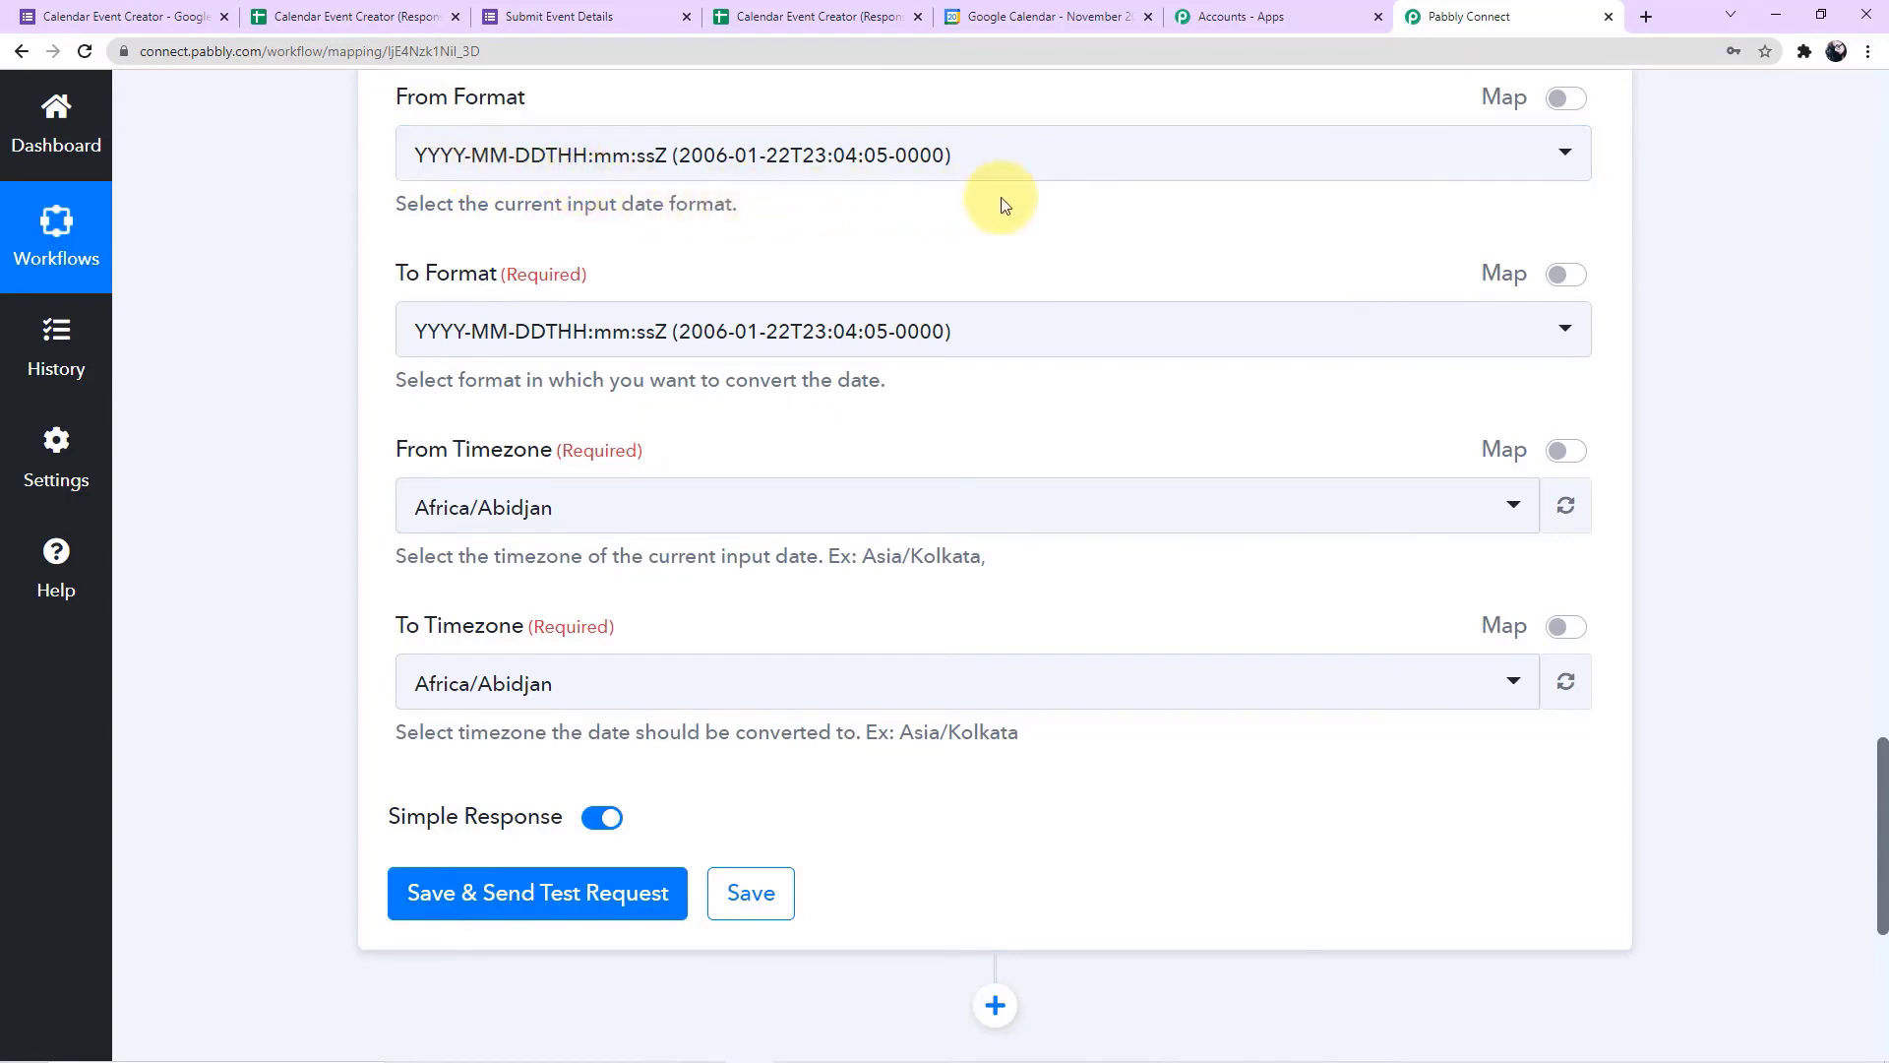
scroll(998, 197, "up", 2)
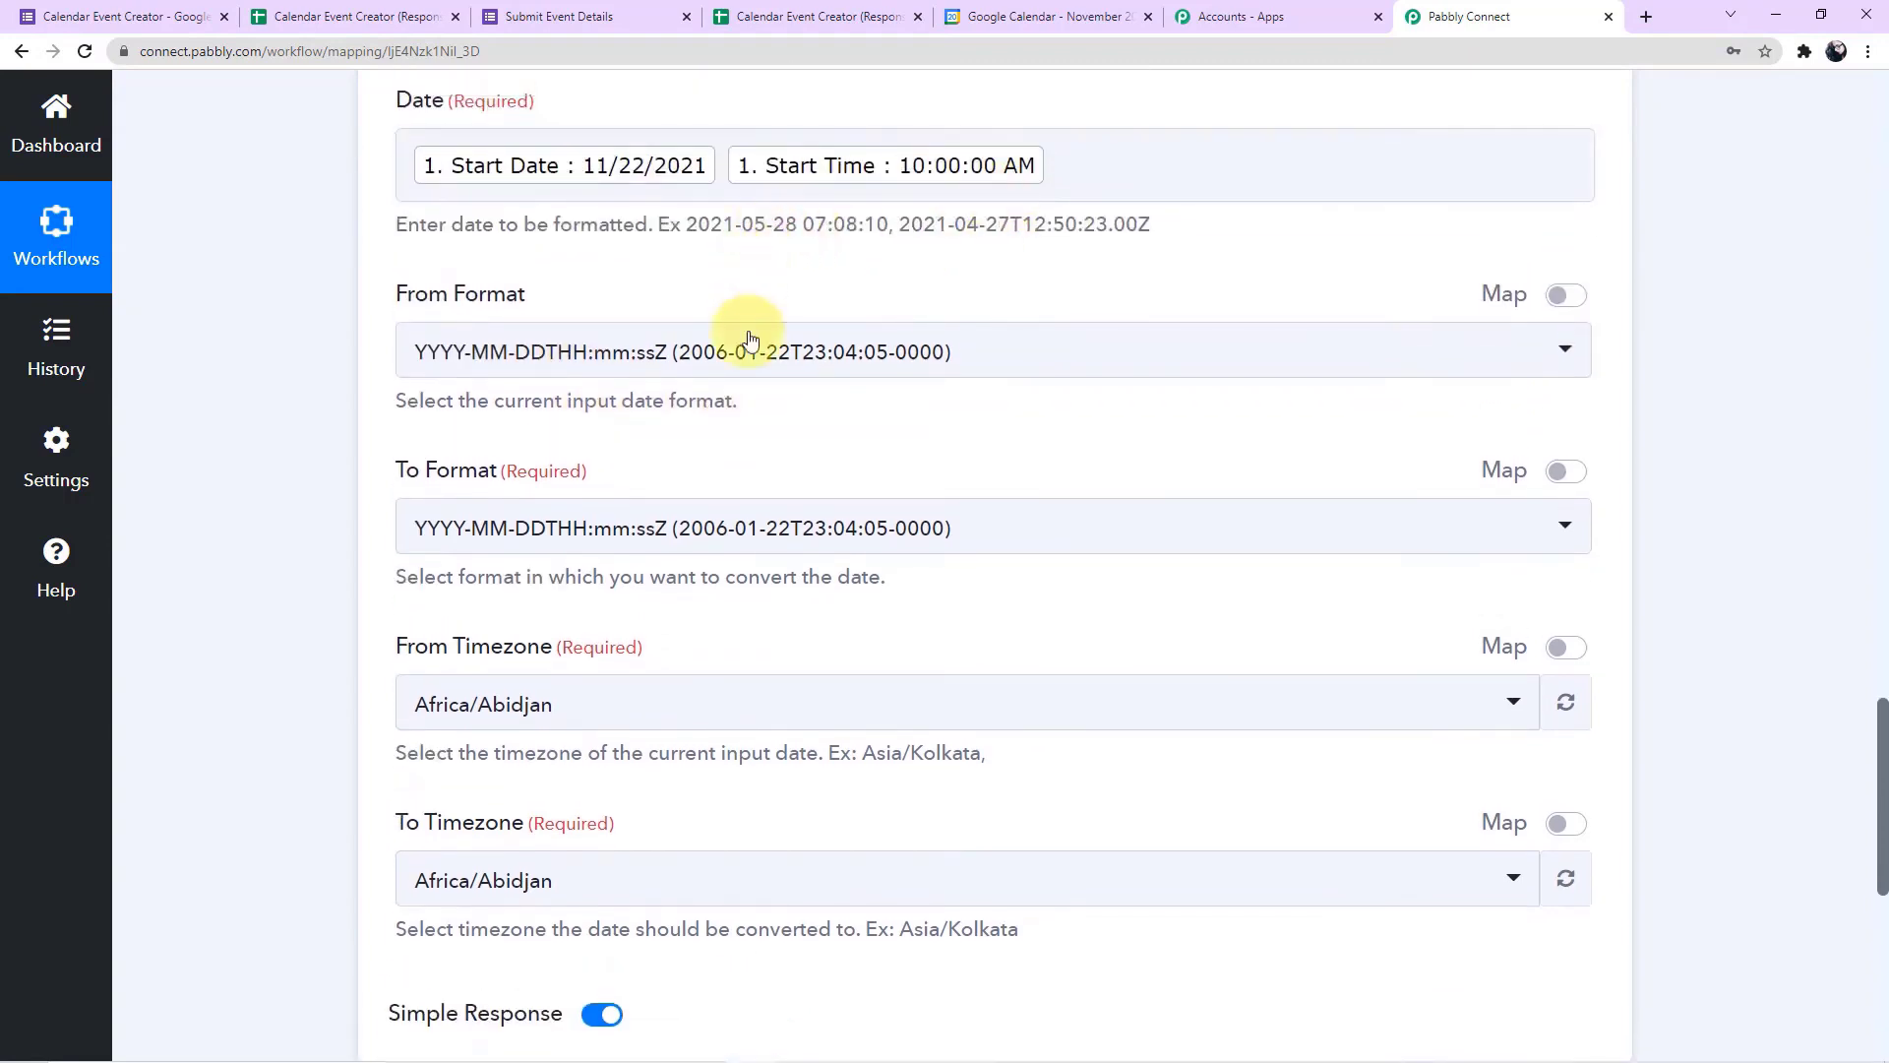
scroll(742, 328, "down", 1)
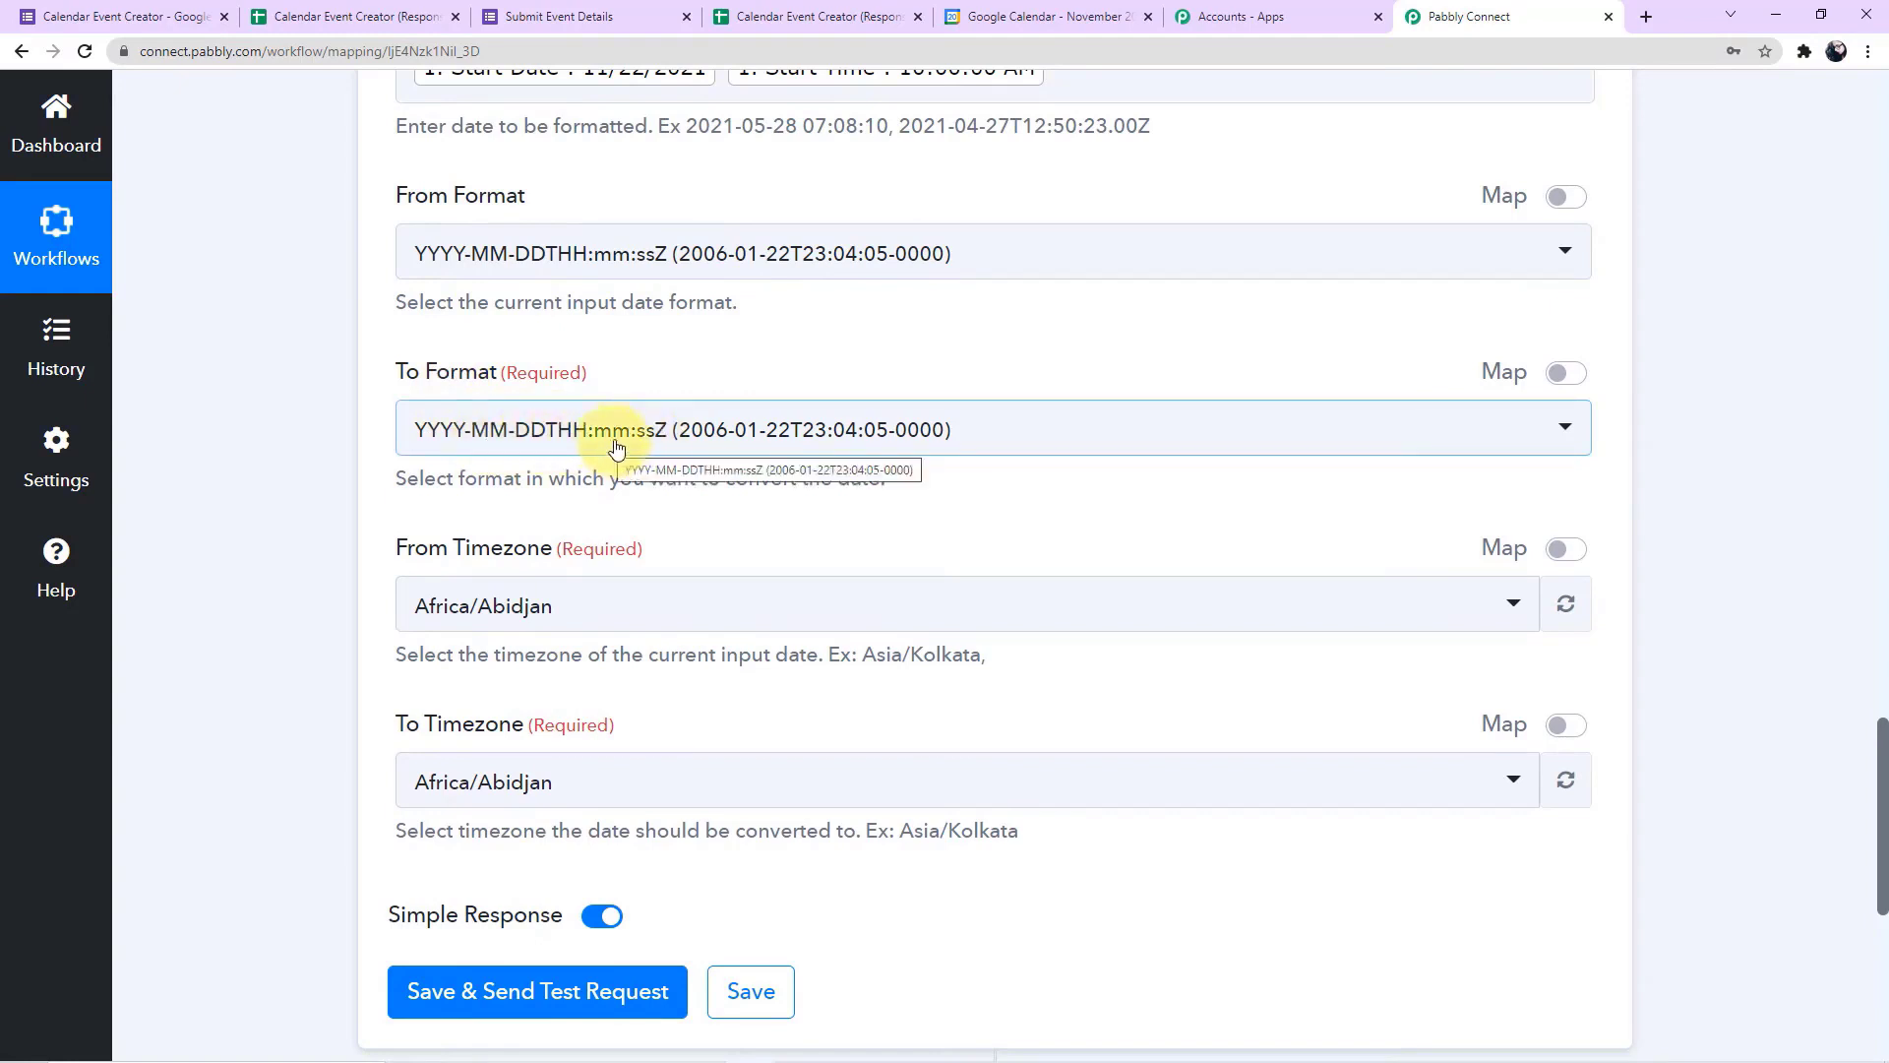
scroll(618, 445, "up", 1)
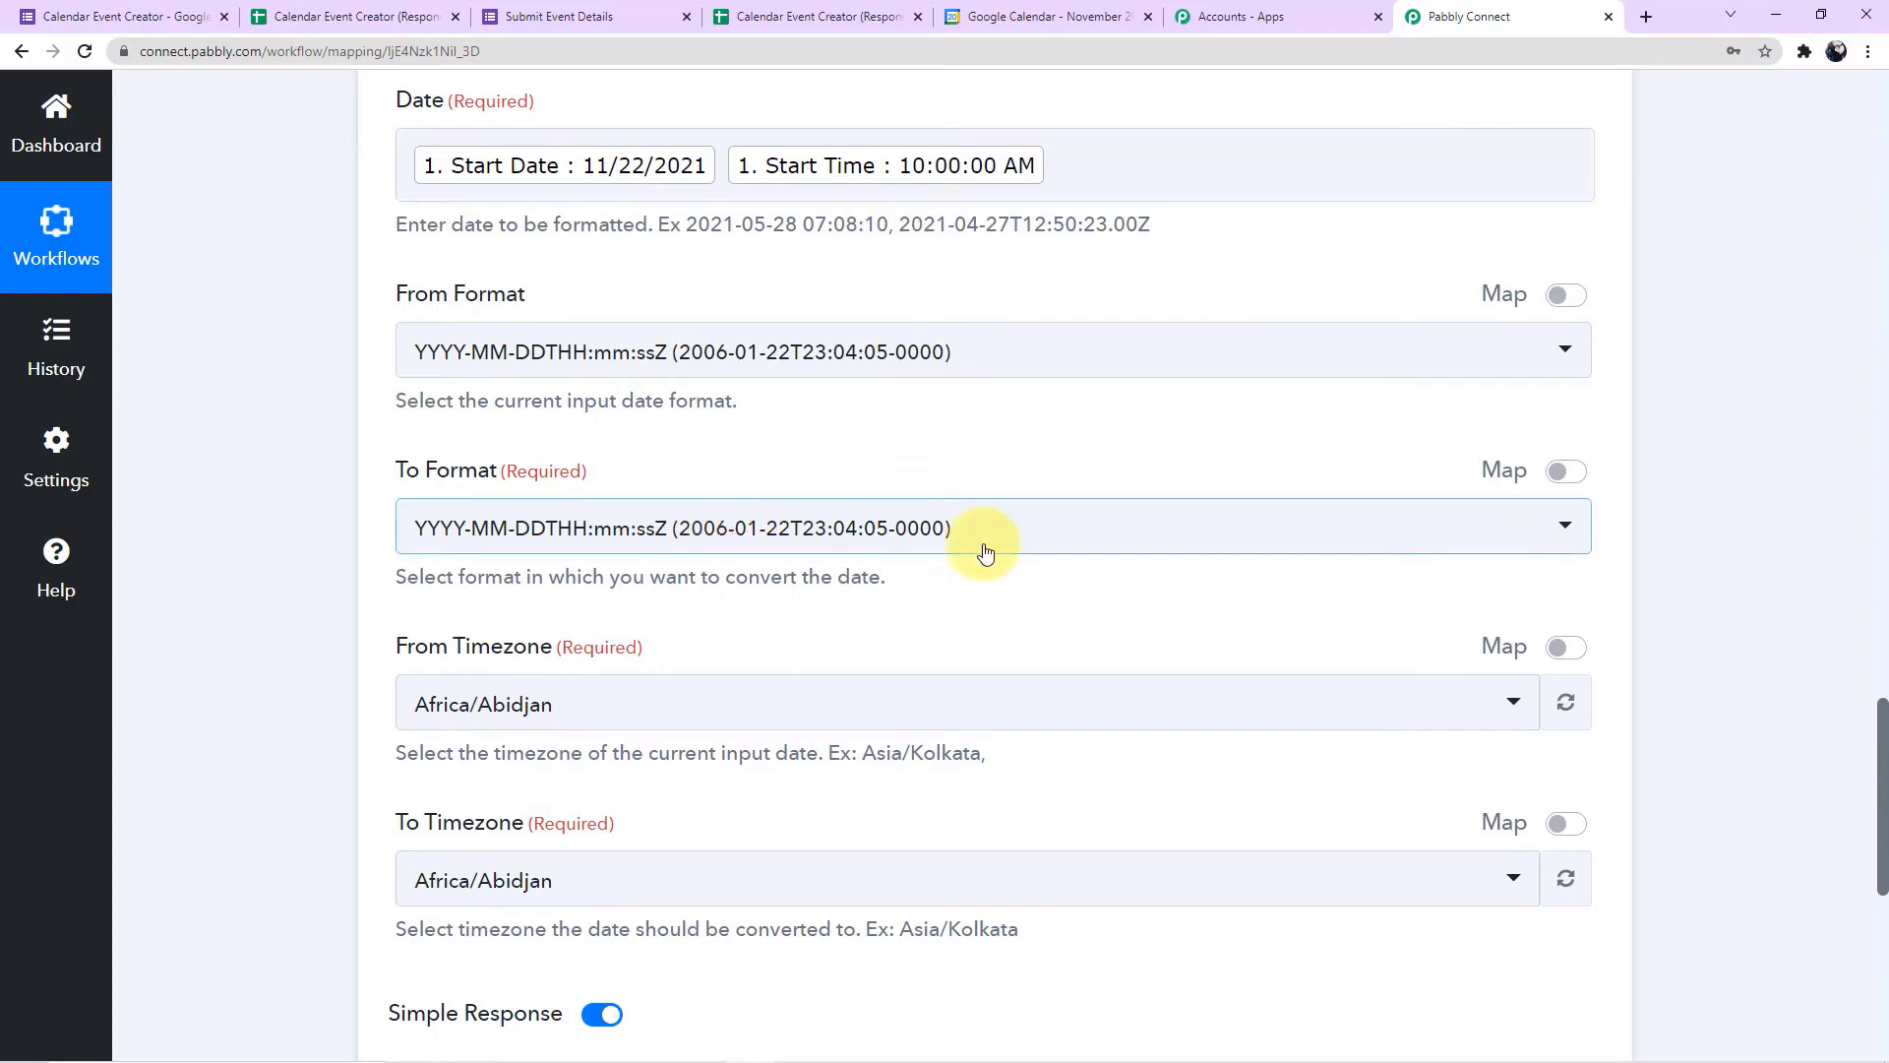
scroll(982, 548, "down", 4)
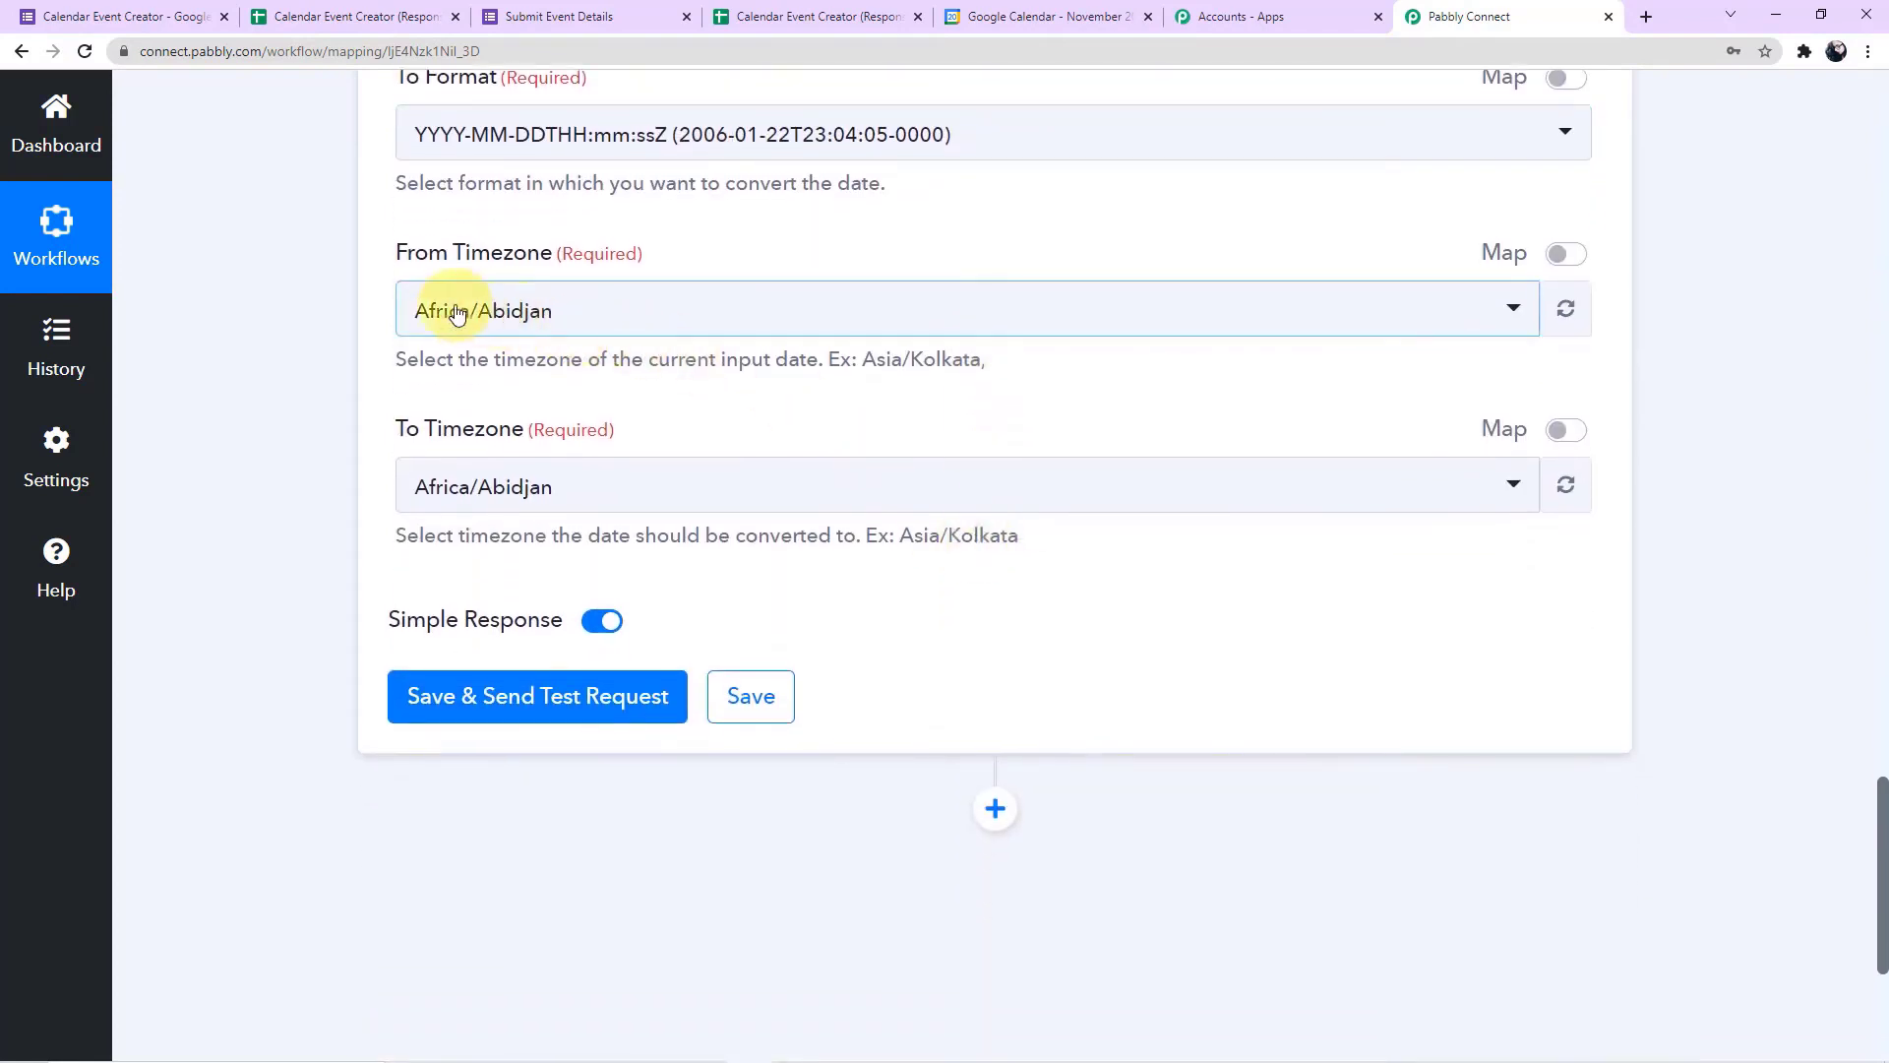
left_click(658, 317)
type("a")
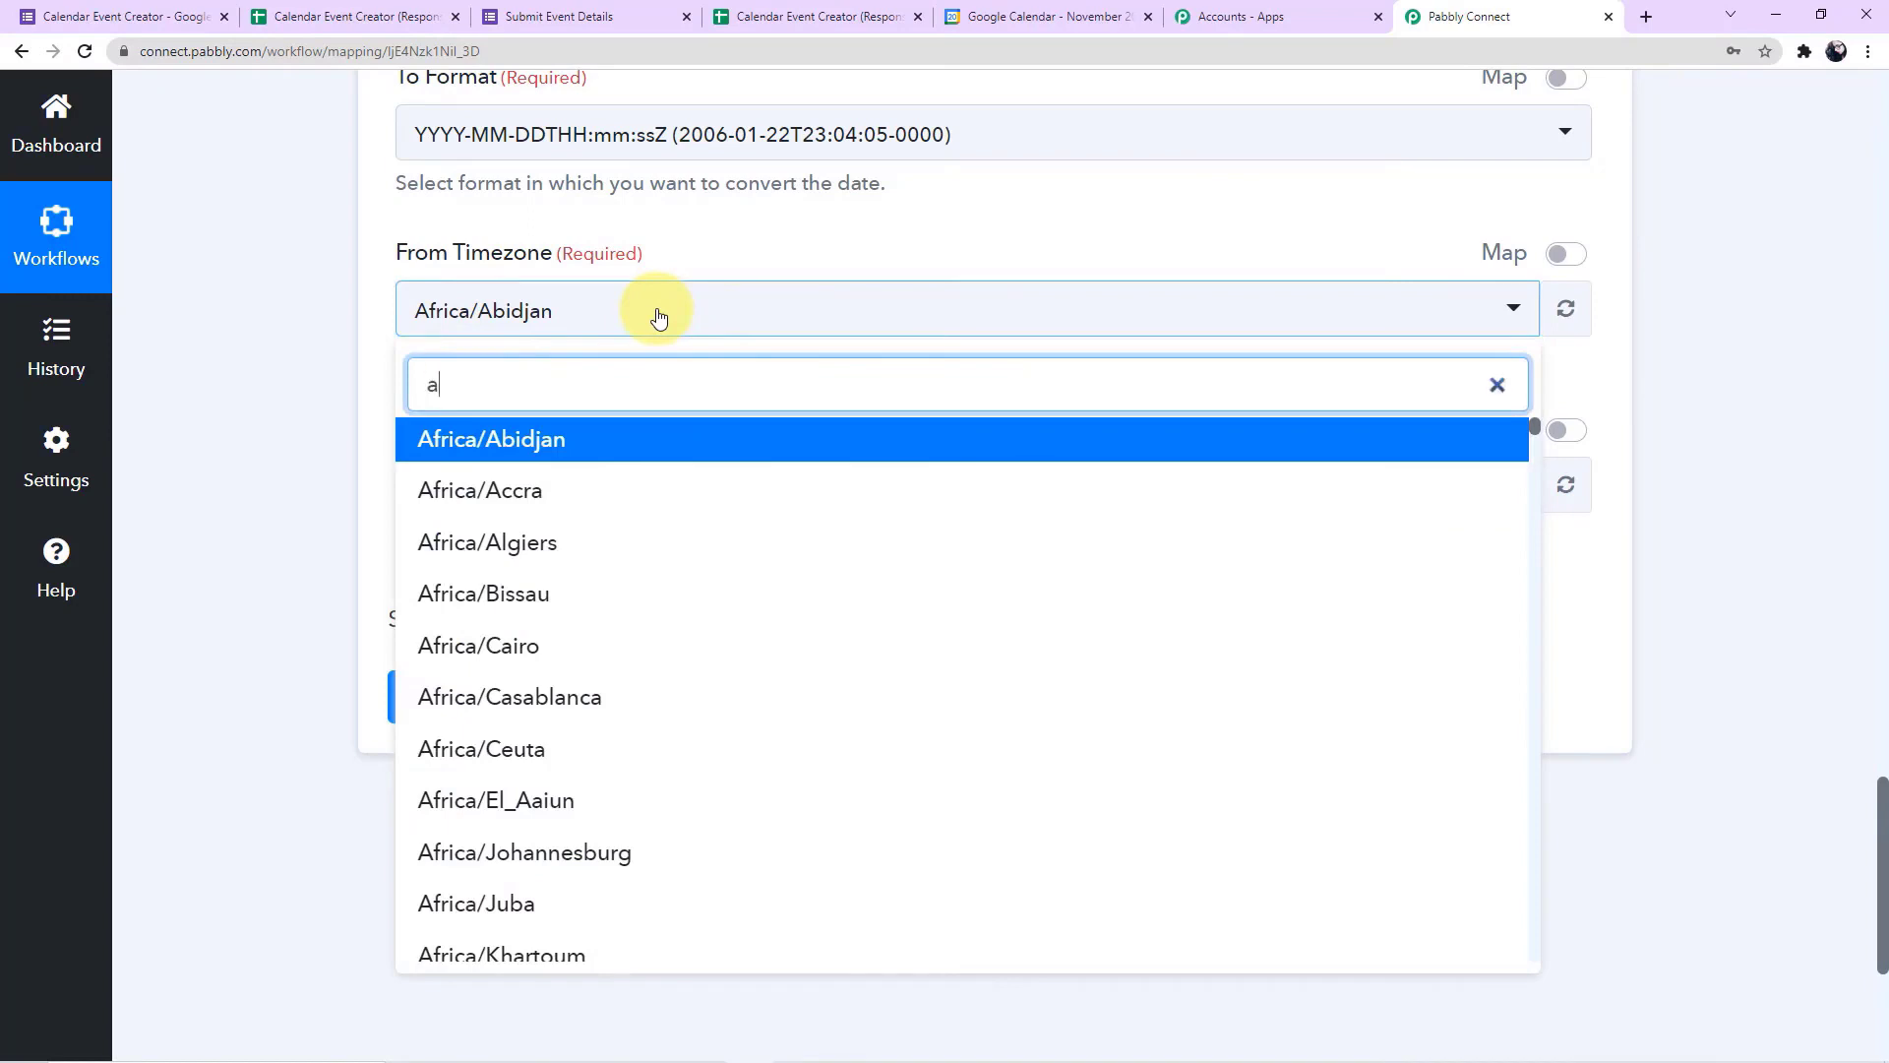
type("sia")
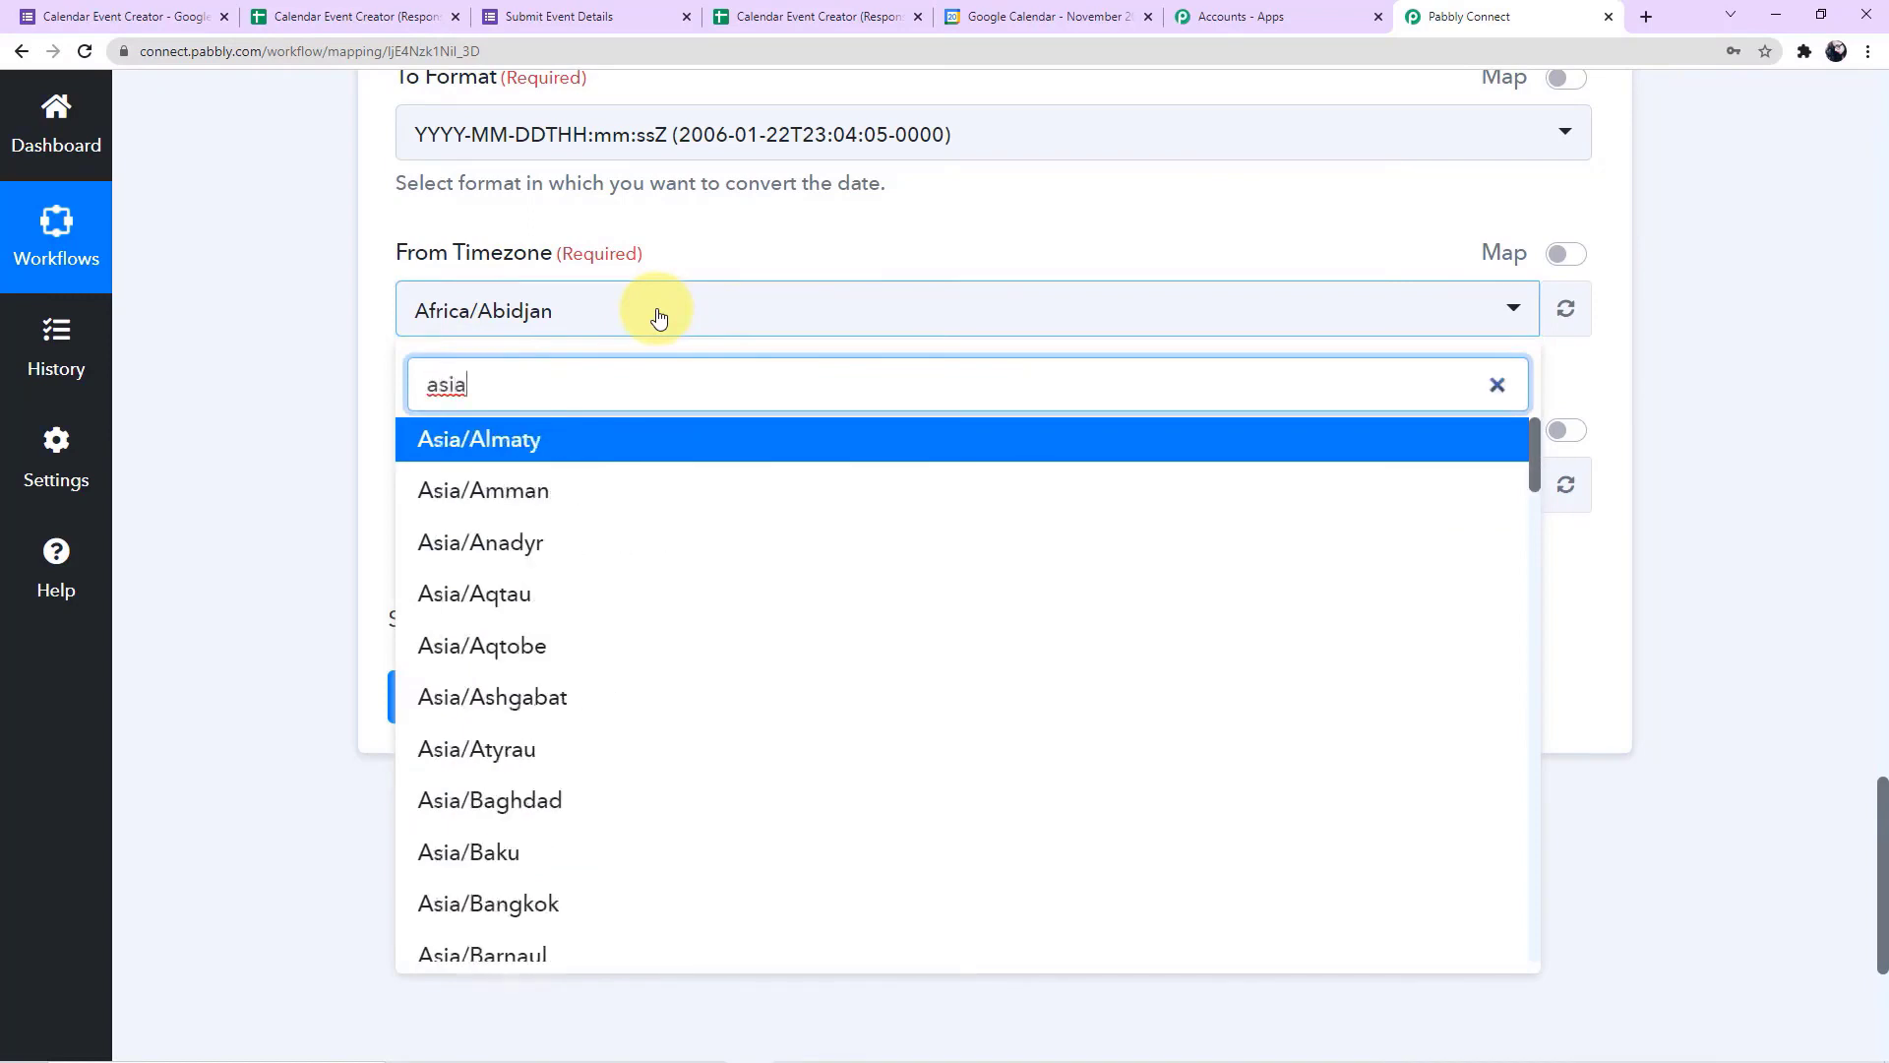
type("/ko")
left_click(739, 439)
Set the To Timezone to Asia/Kolkata, and save the formatter step while sending a test request
scroll(738, 434, "down", 1)
left_click(618, 400)
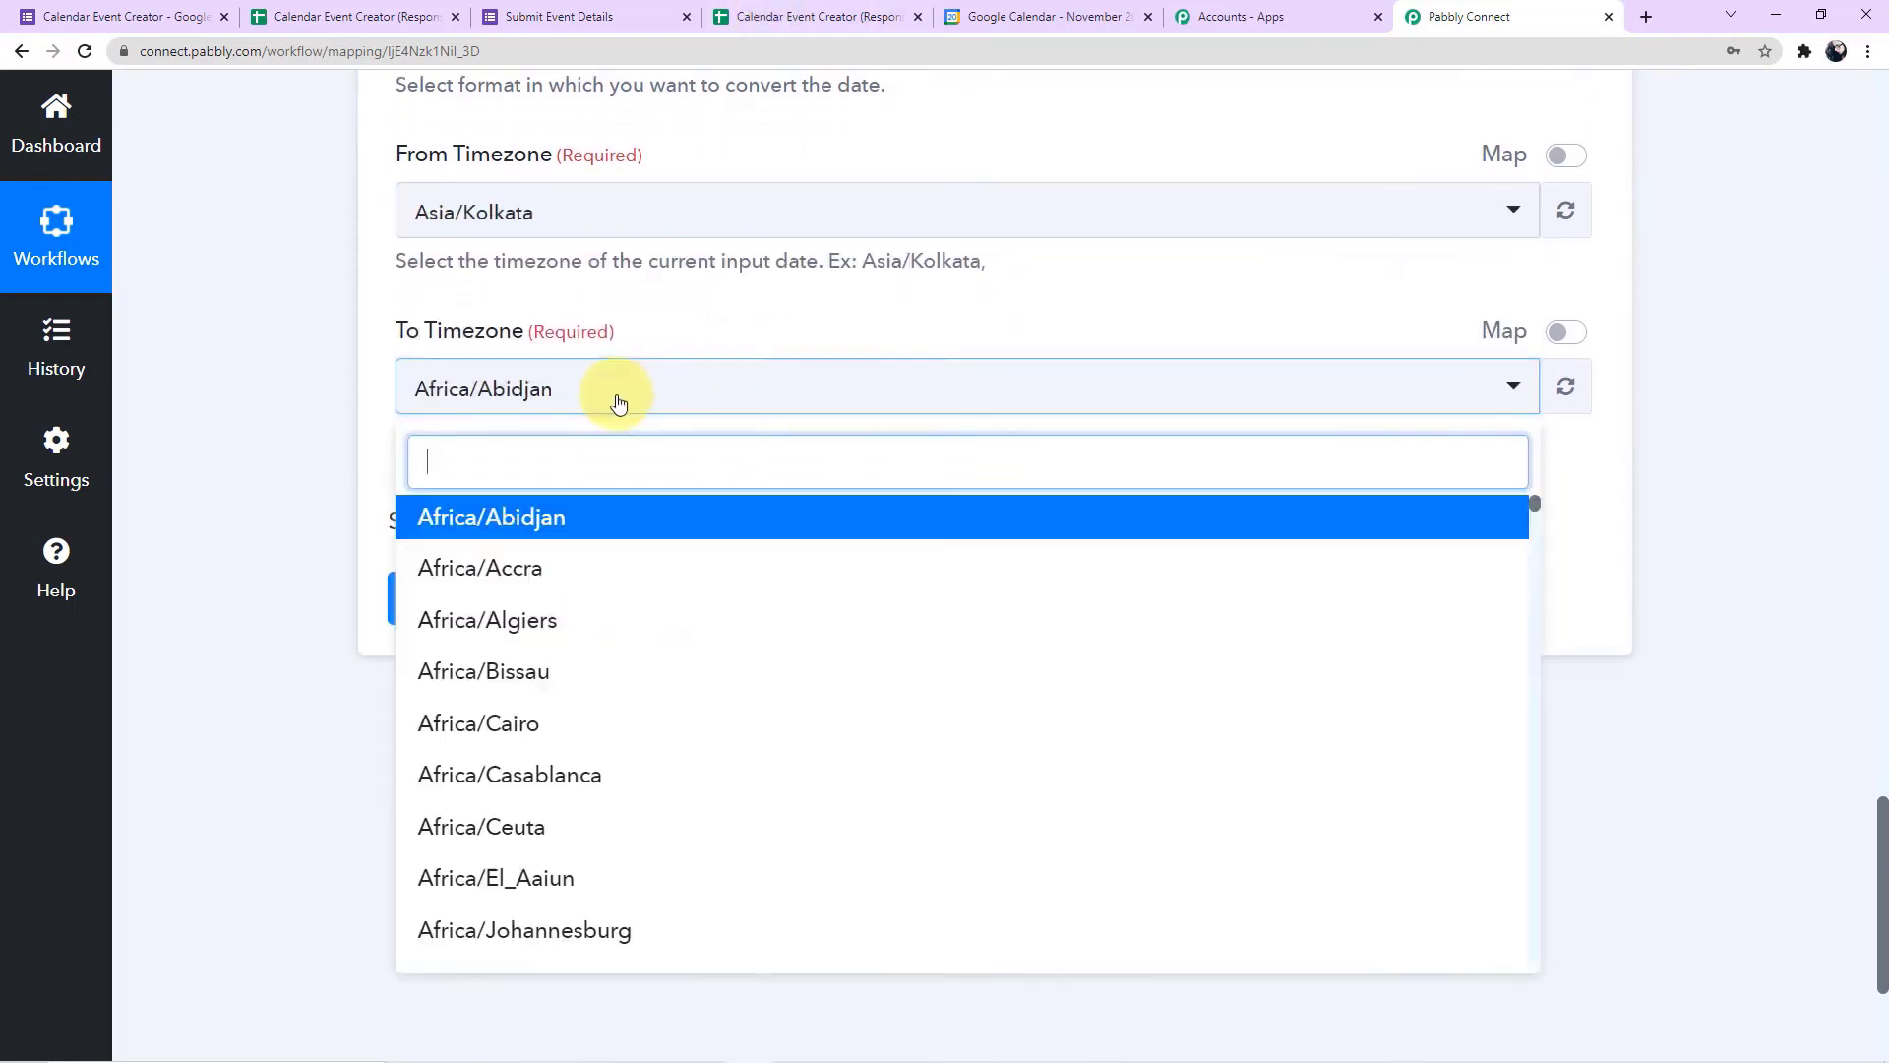
type("asia/")
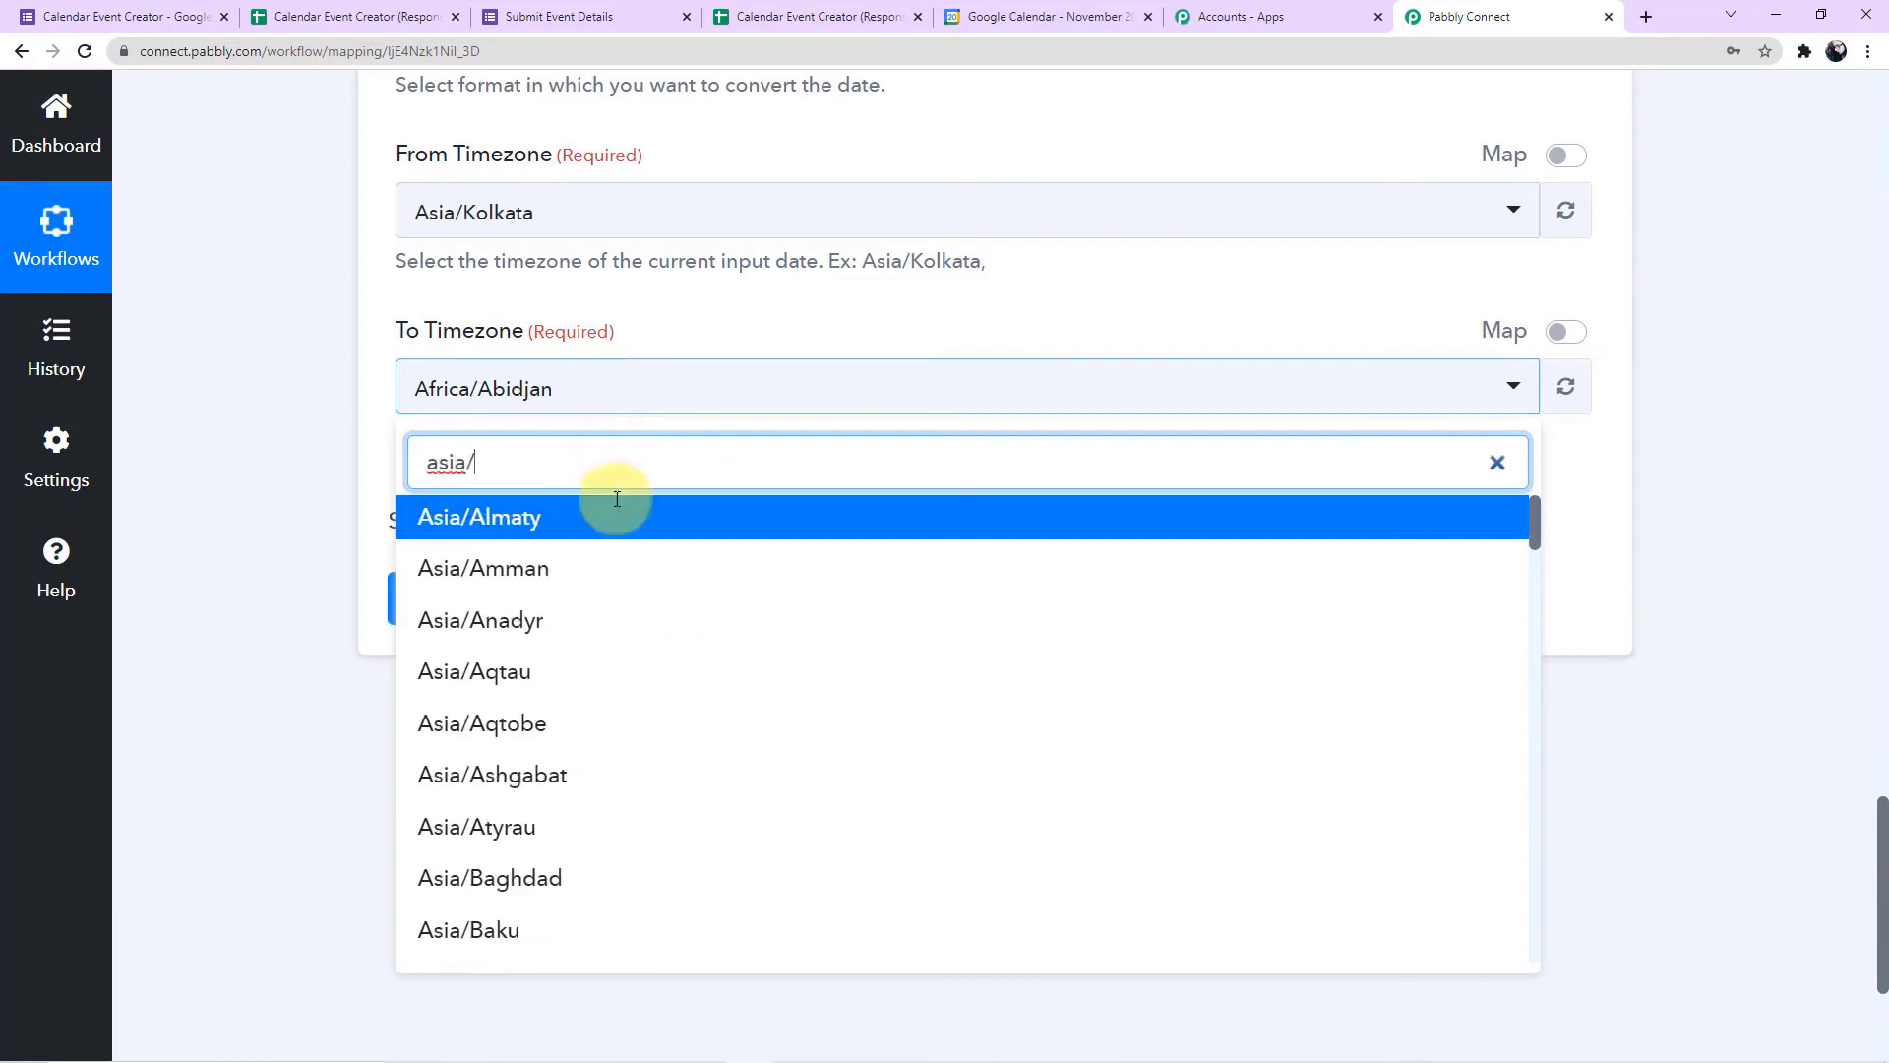
scroll(624, 782, "down", 2)
scroll(623, 785, "down", 8)
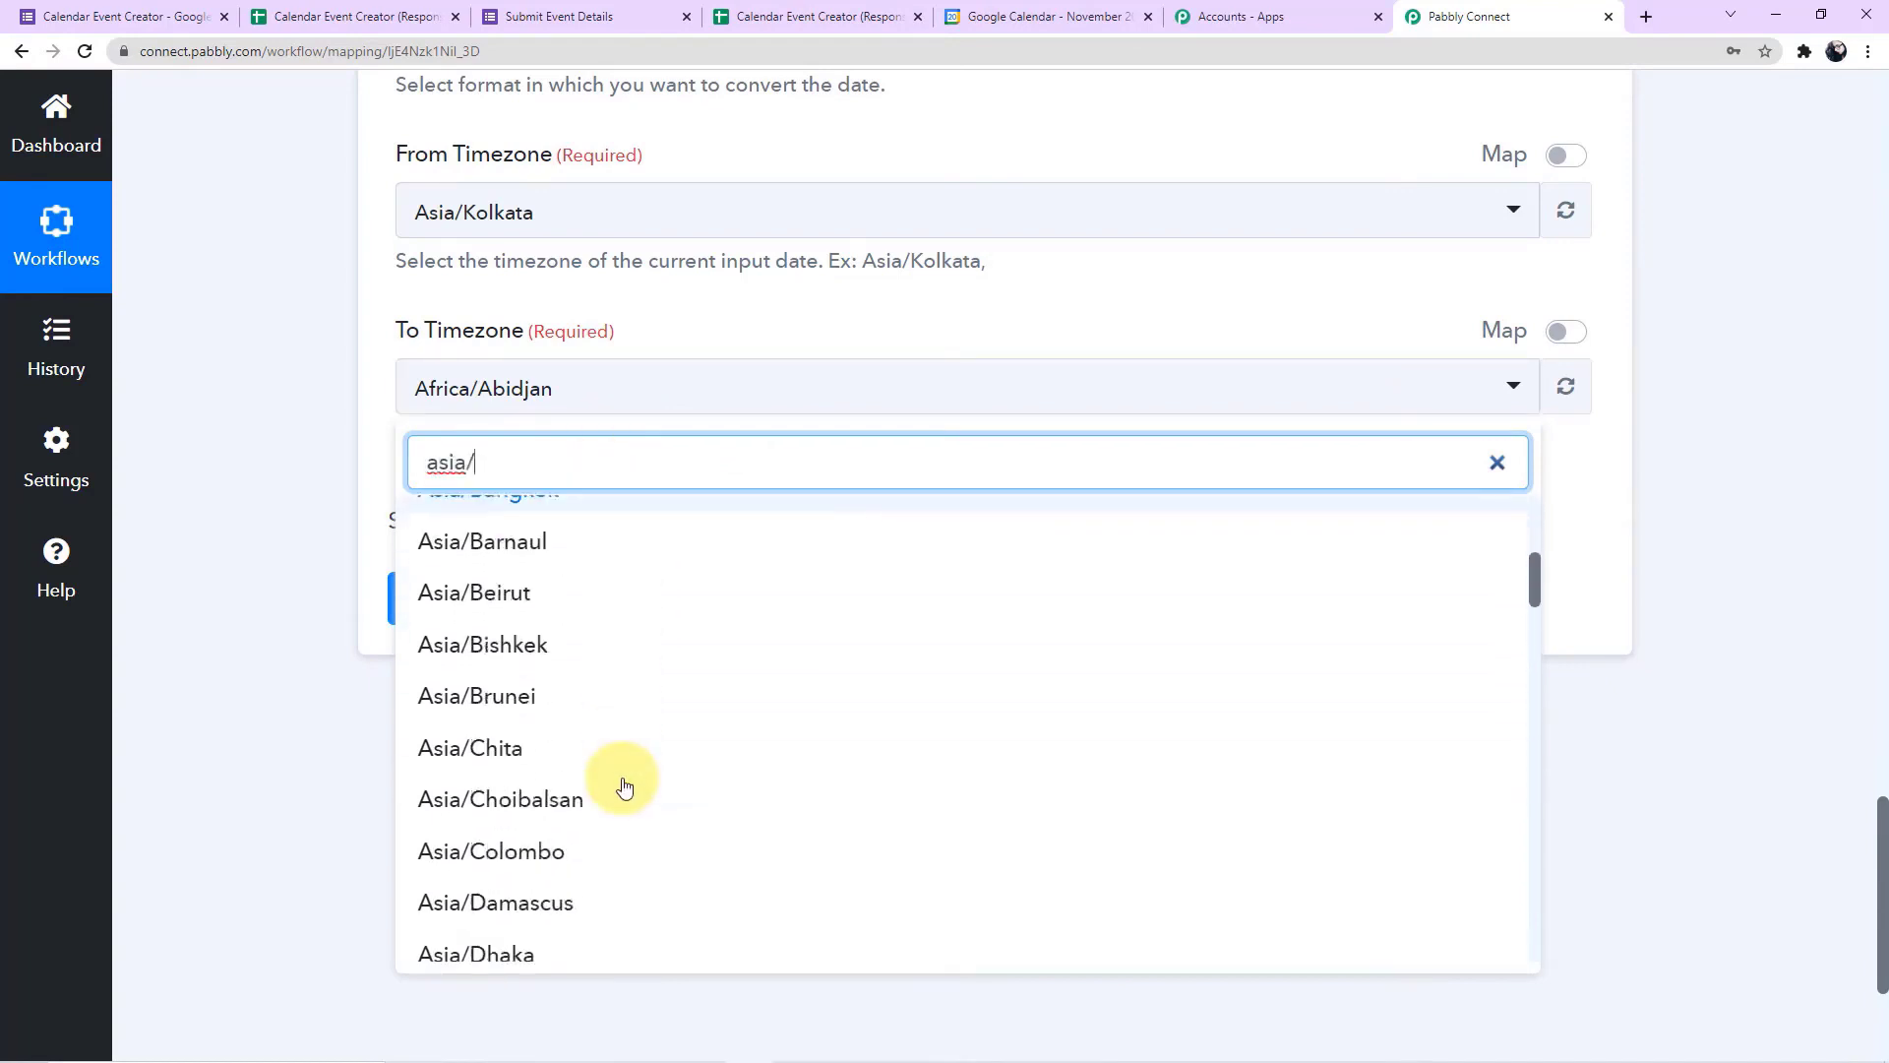
type("/")
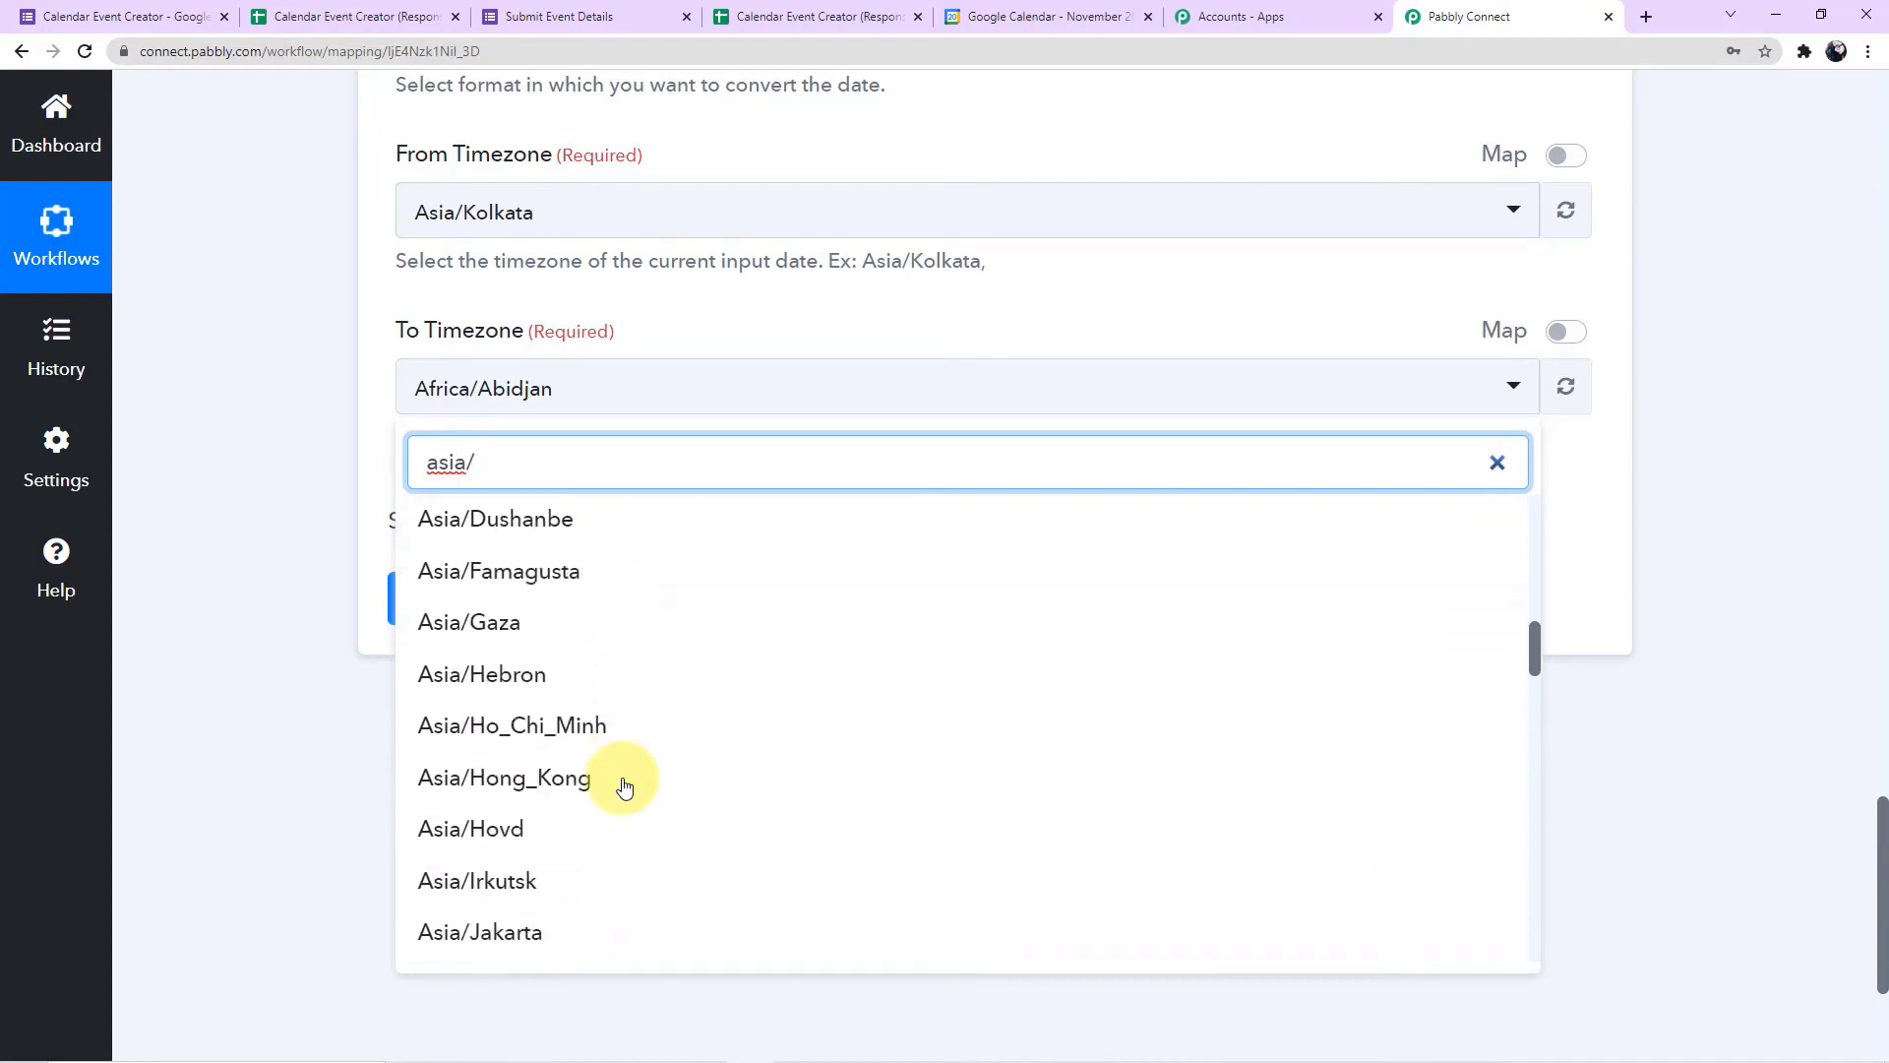
type("kol")
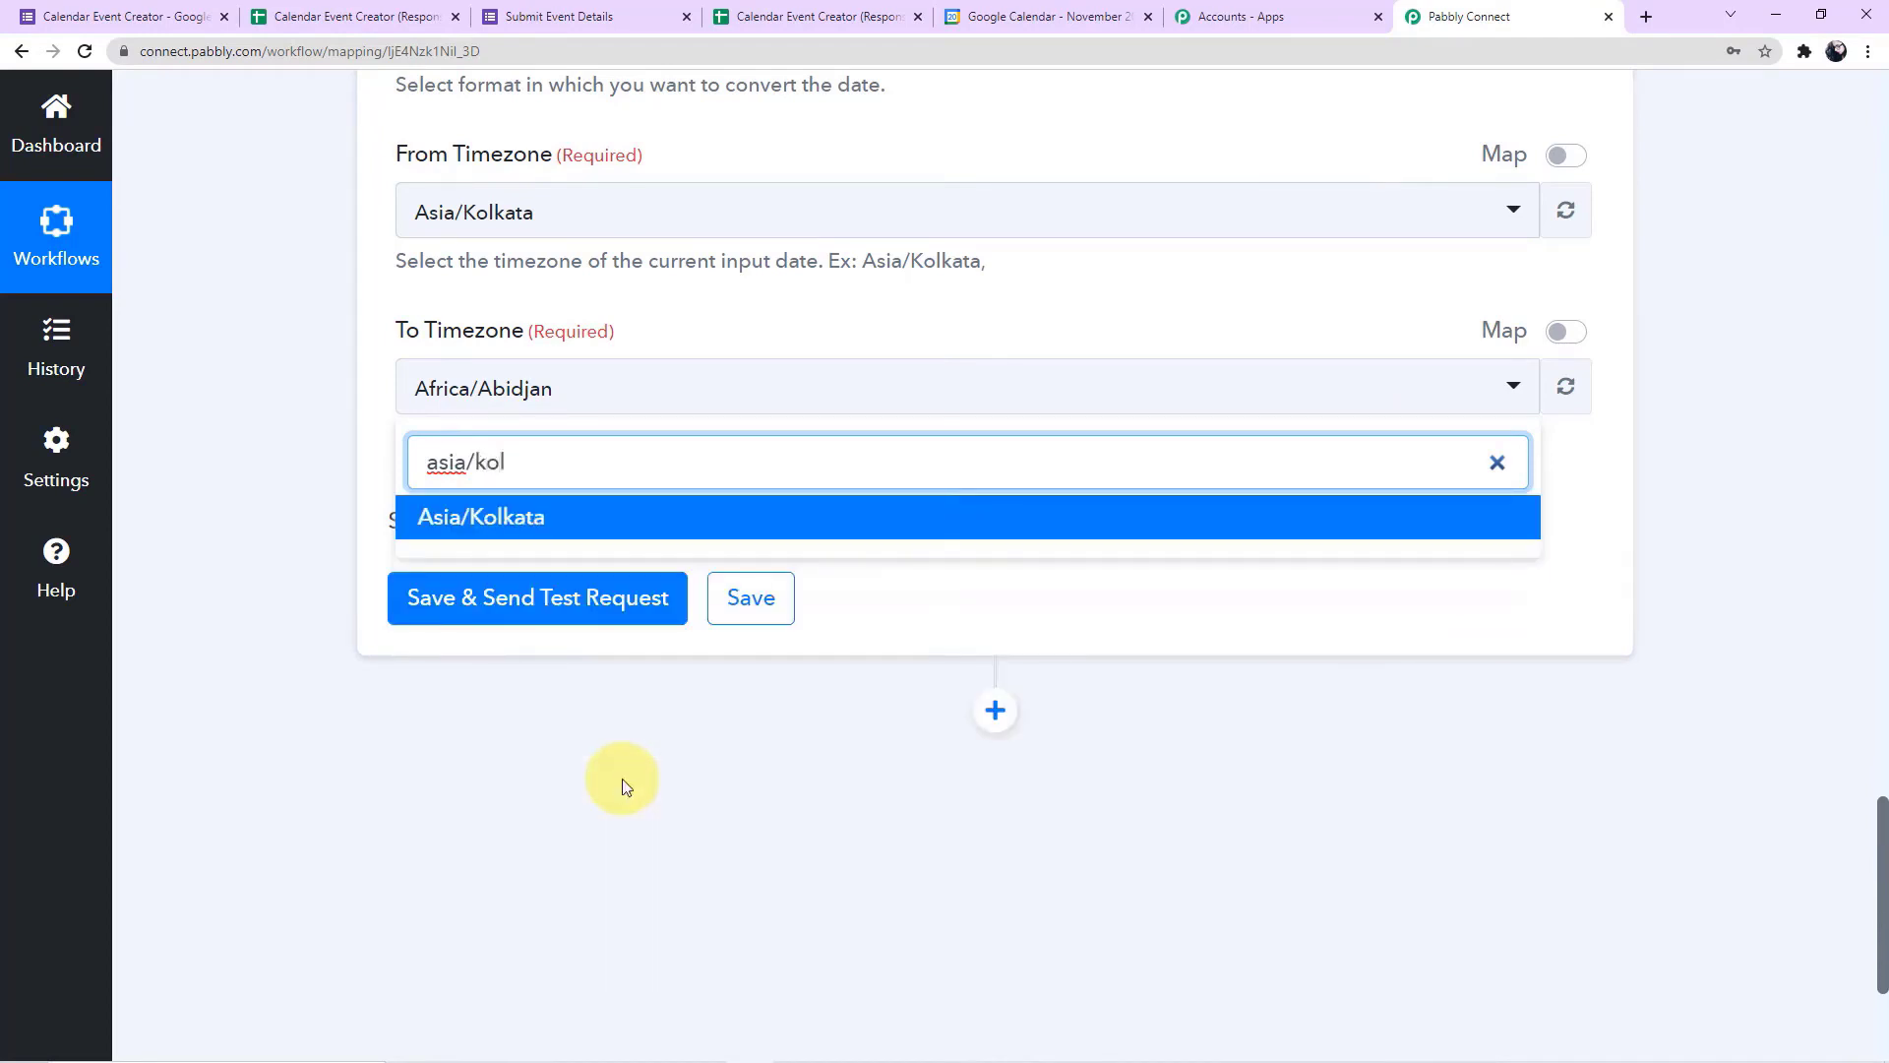
left_click(641, 519)
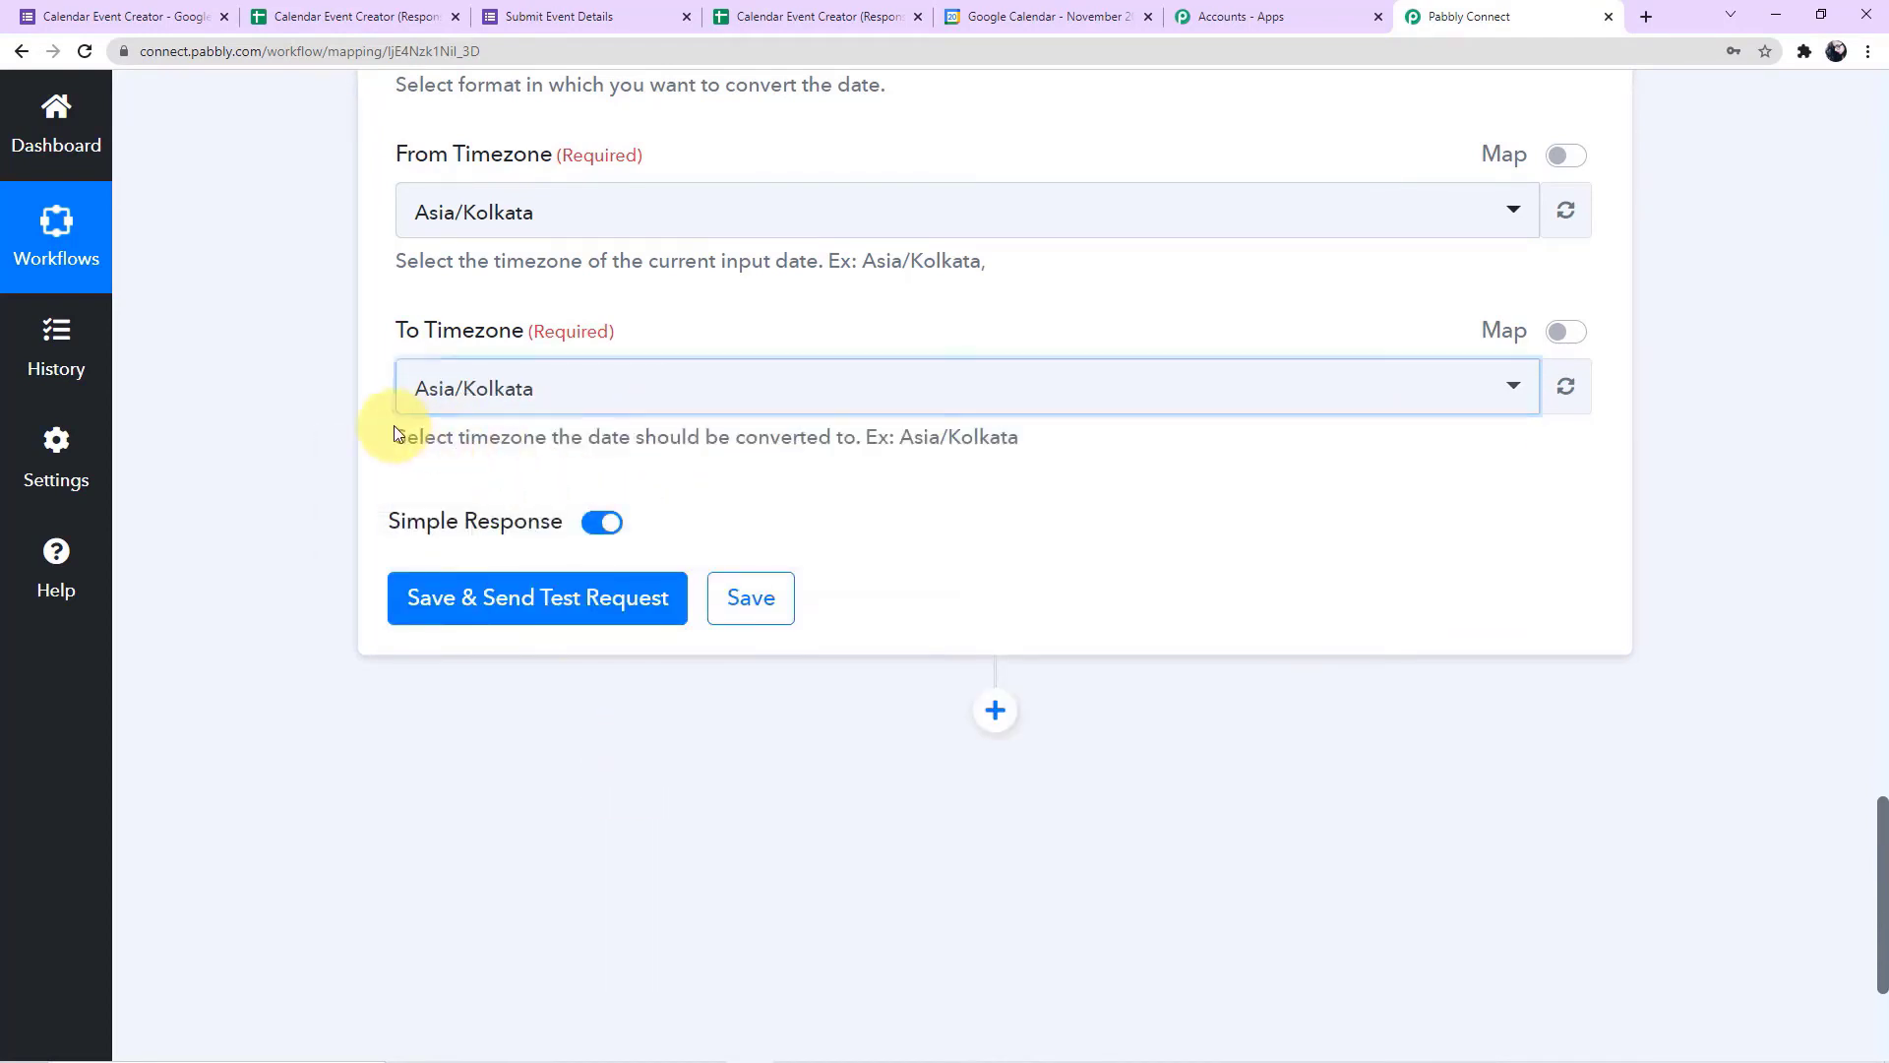
scroll(393, 425, "down", 2)
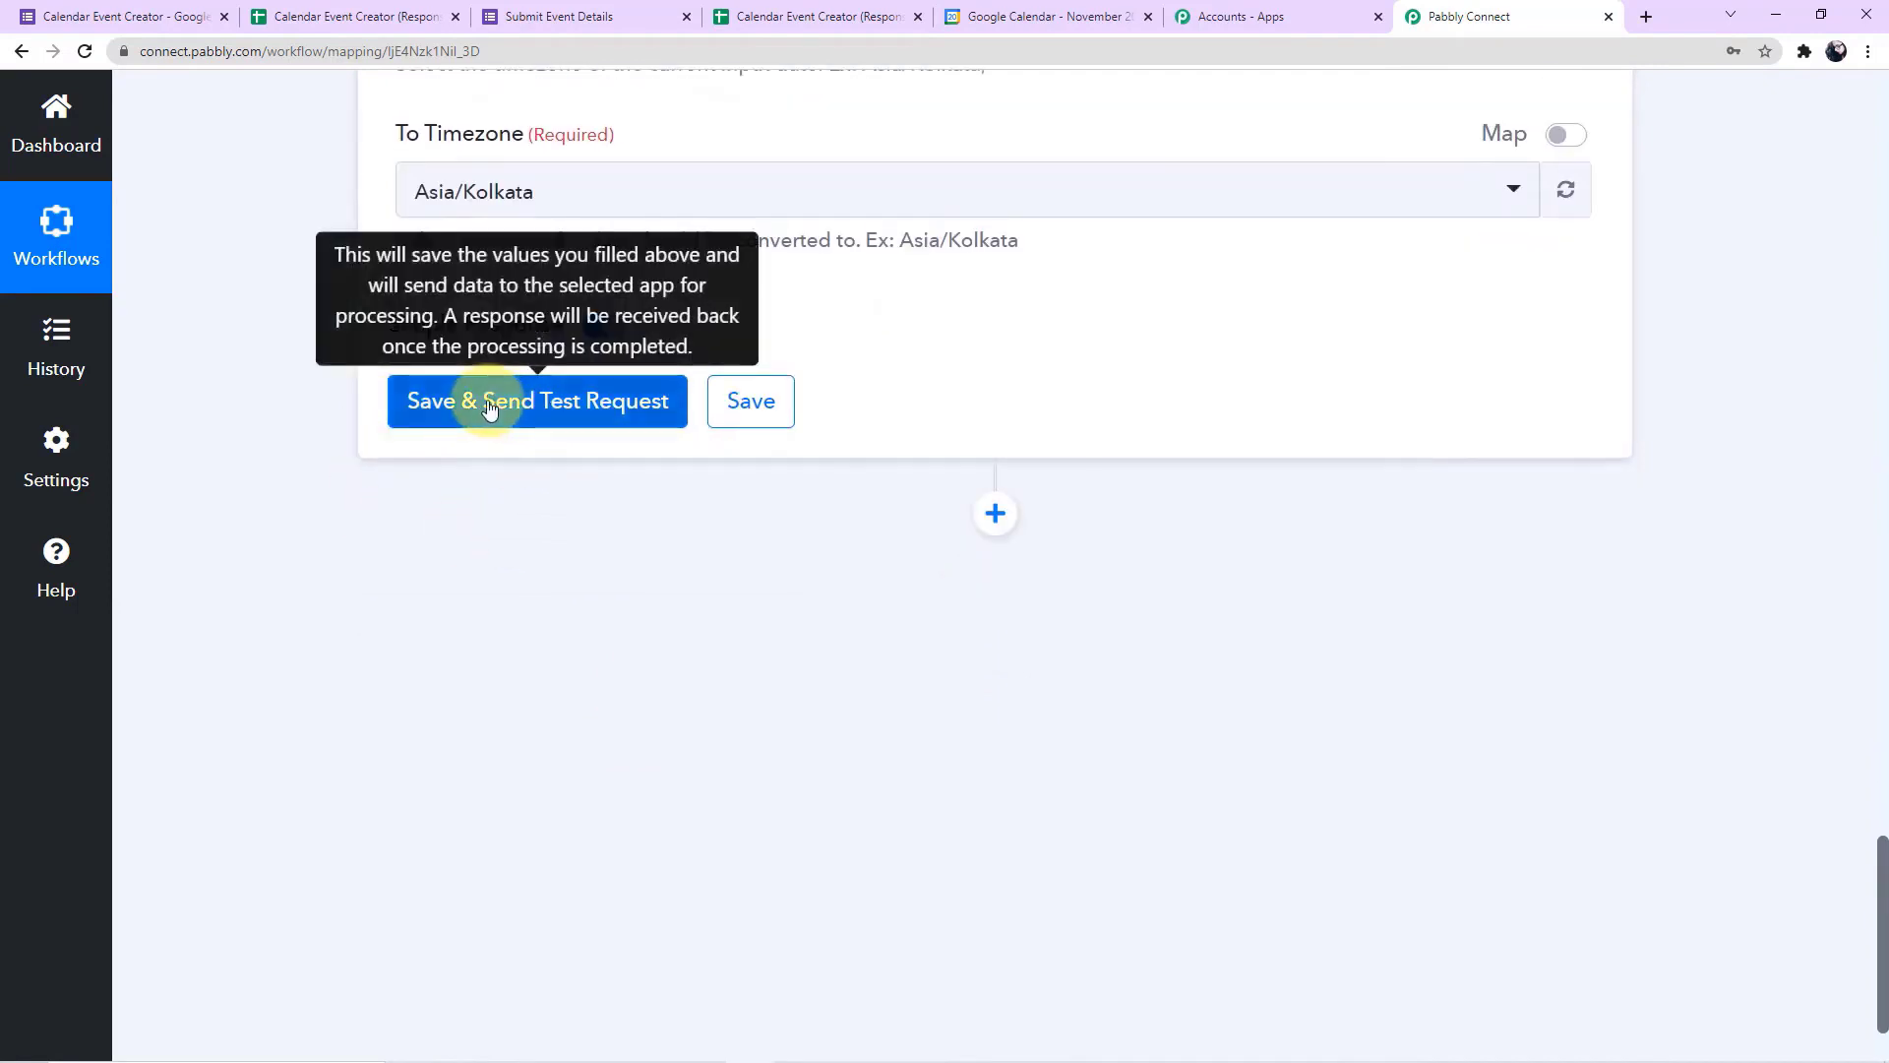
left_click(489, 408)
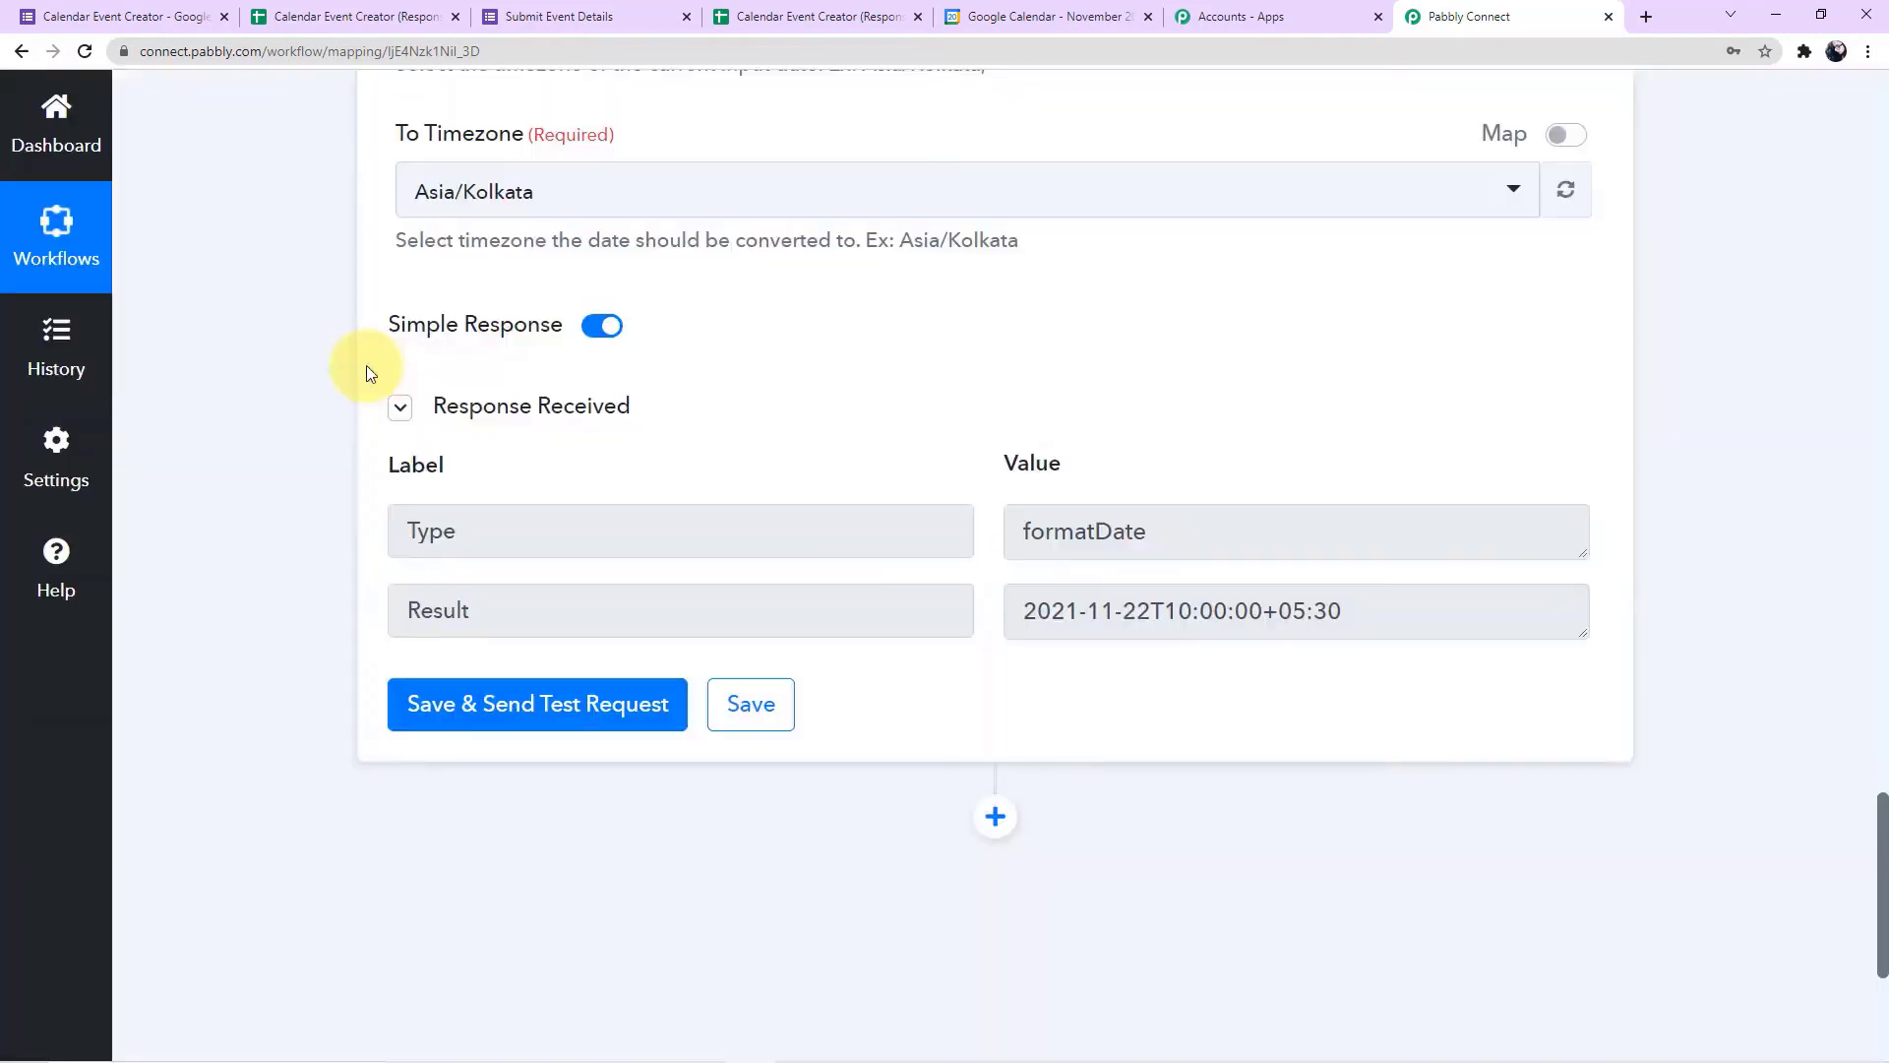
Compare the formatted result in the received response with the mapped Start Date and Start Time and the chosen formats
scroll(803, 435, "up", 5)
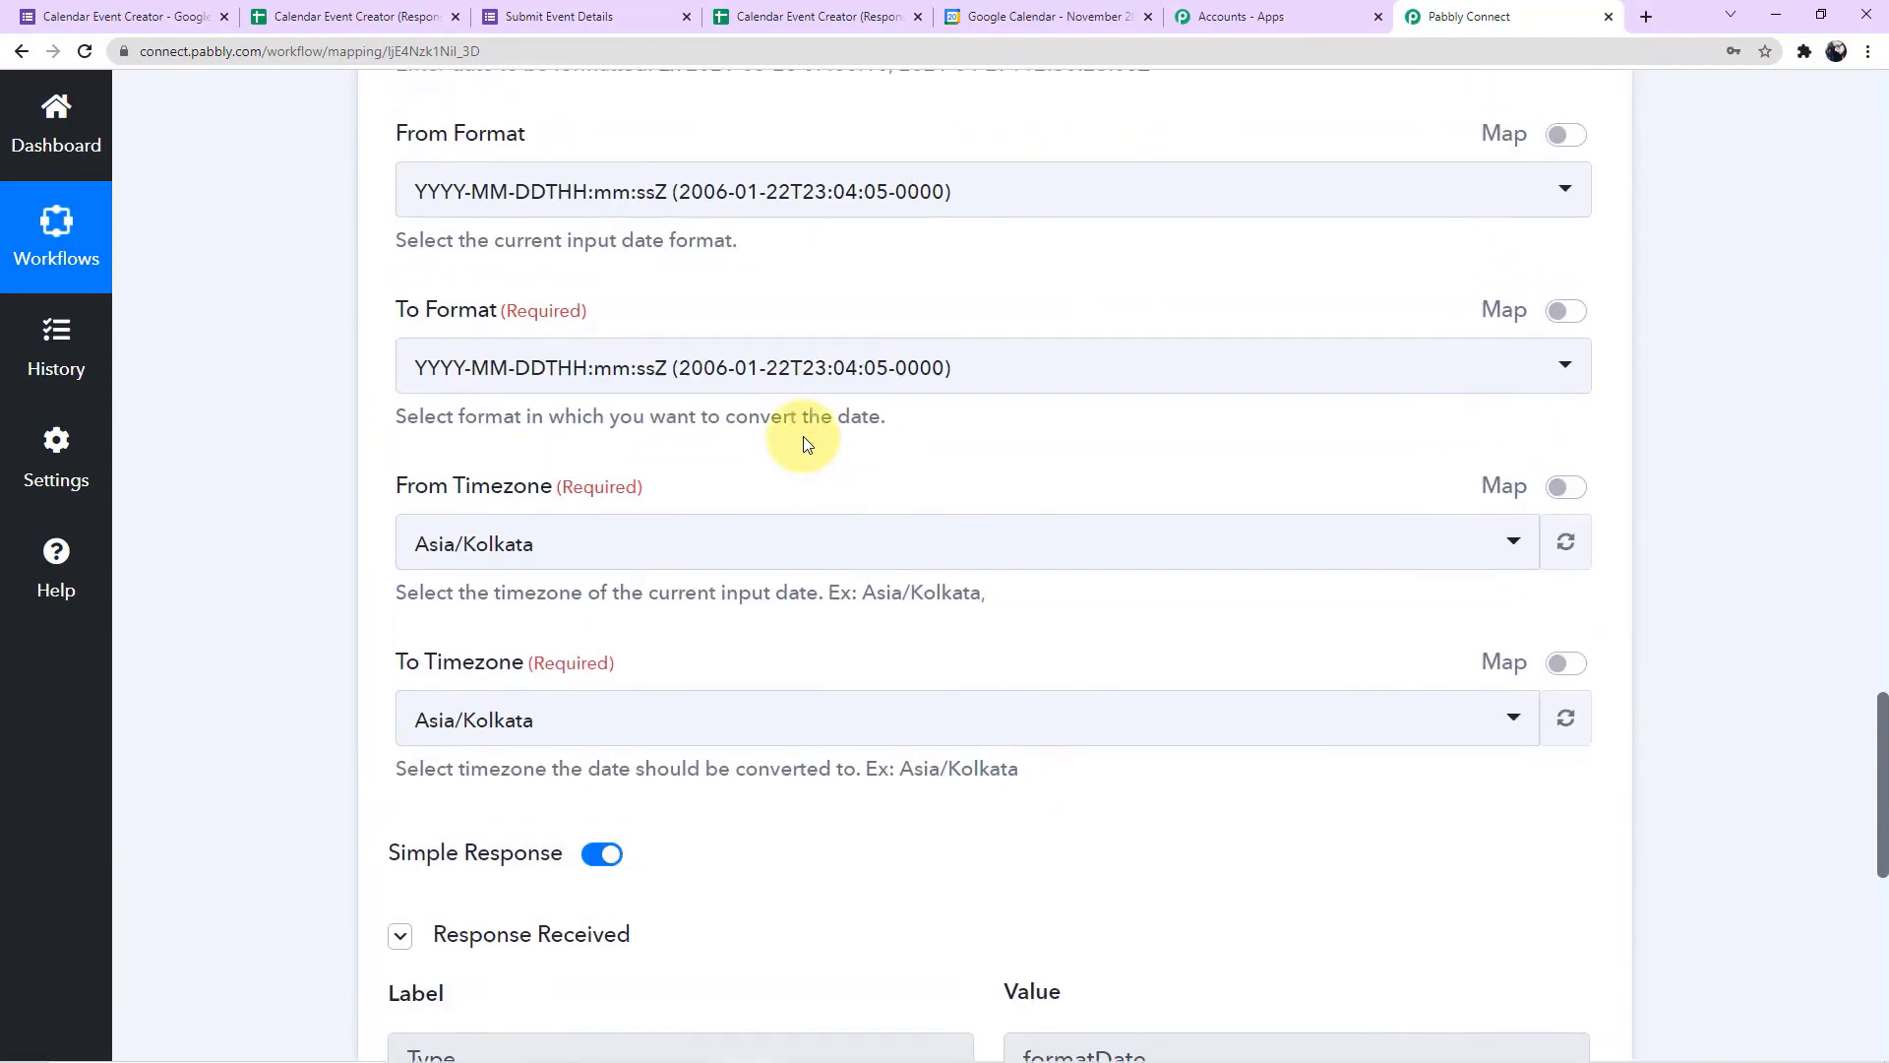
scroll(802, 435, "up", 4)
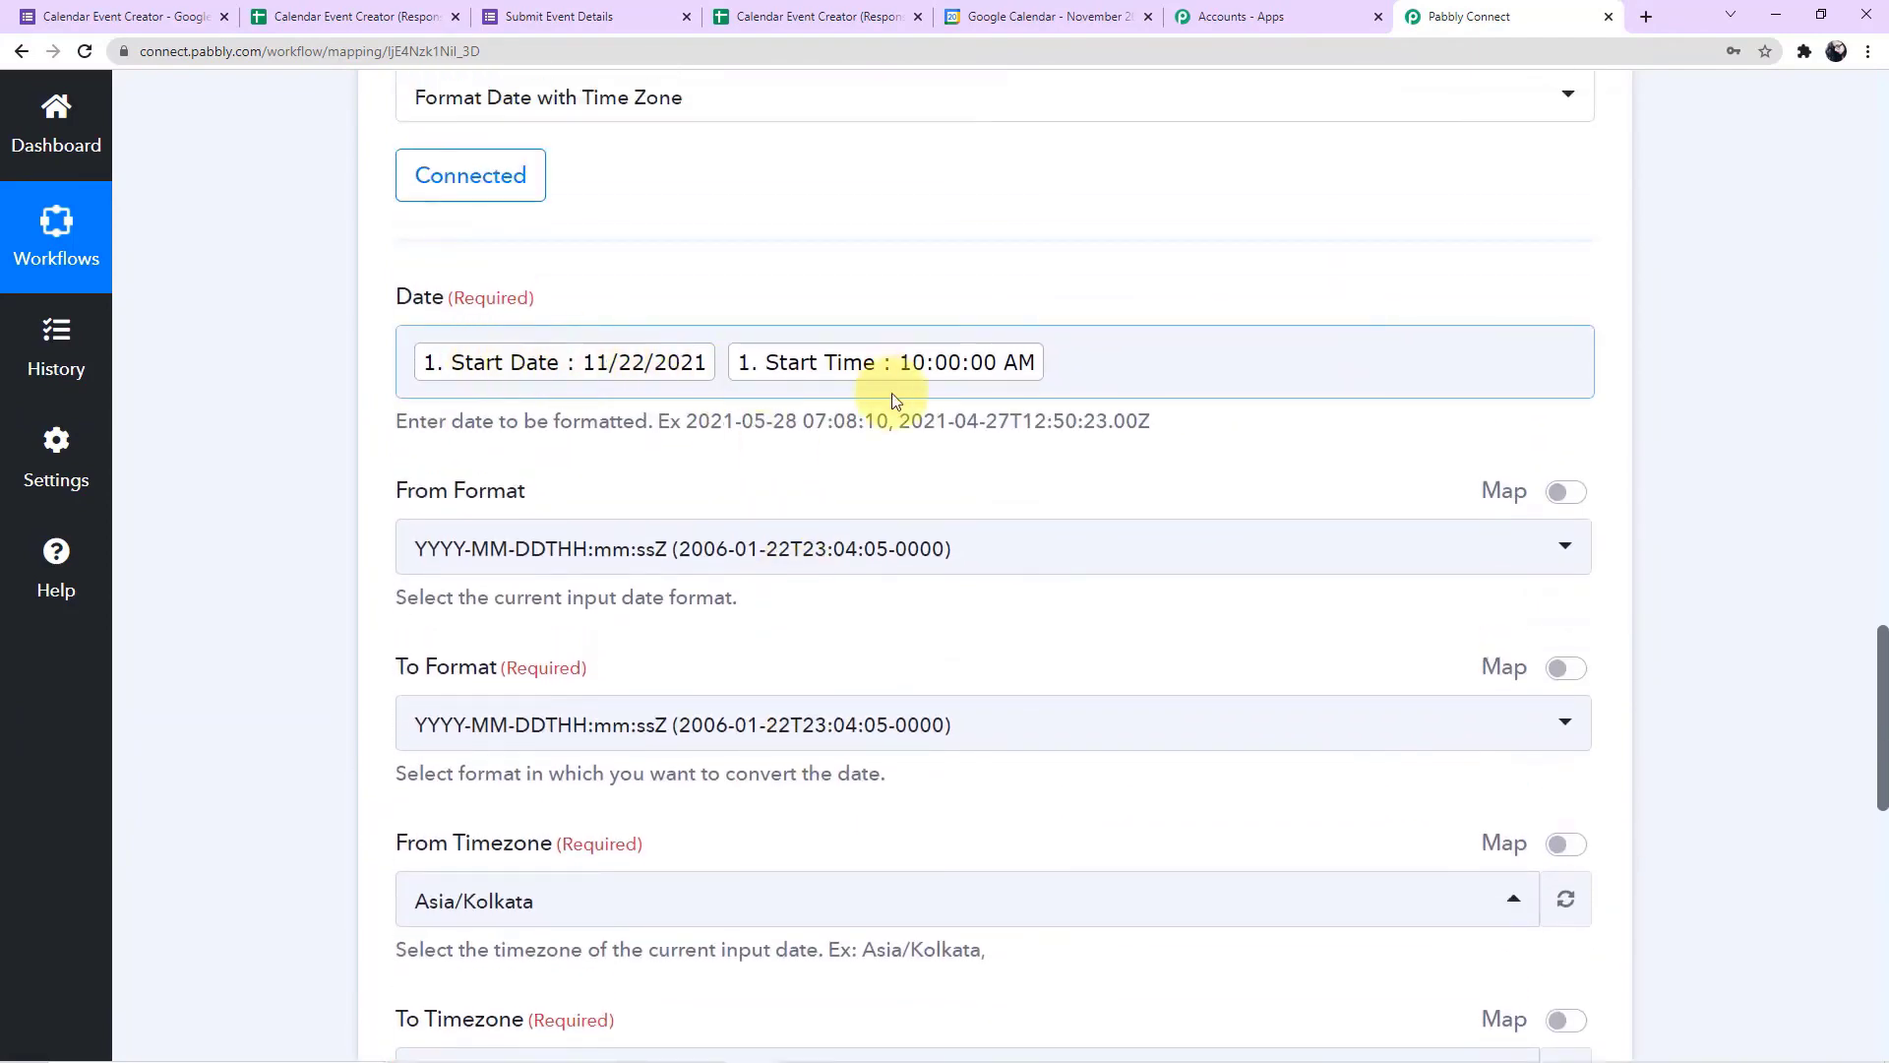
scroll(891, 398, "down", 9)
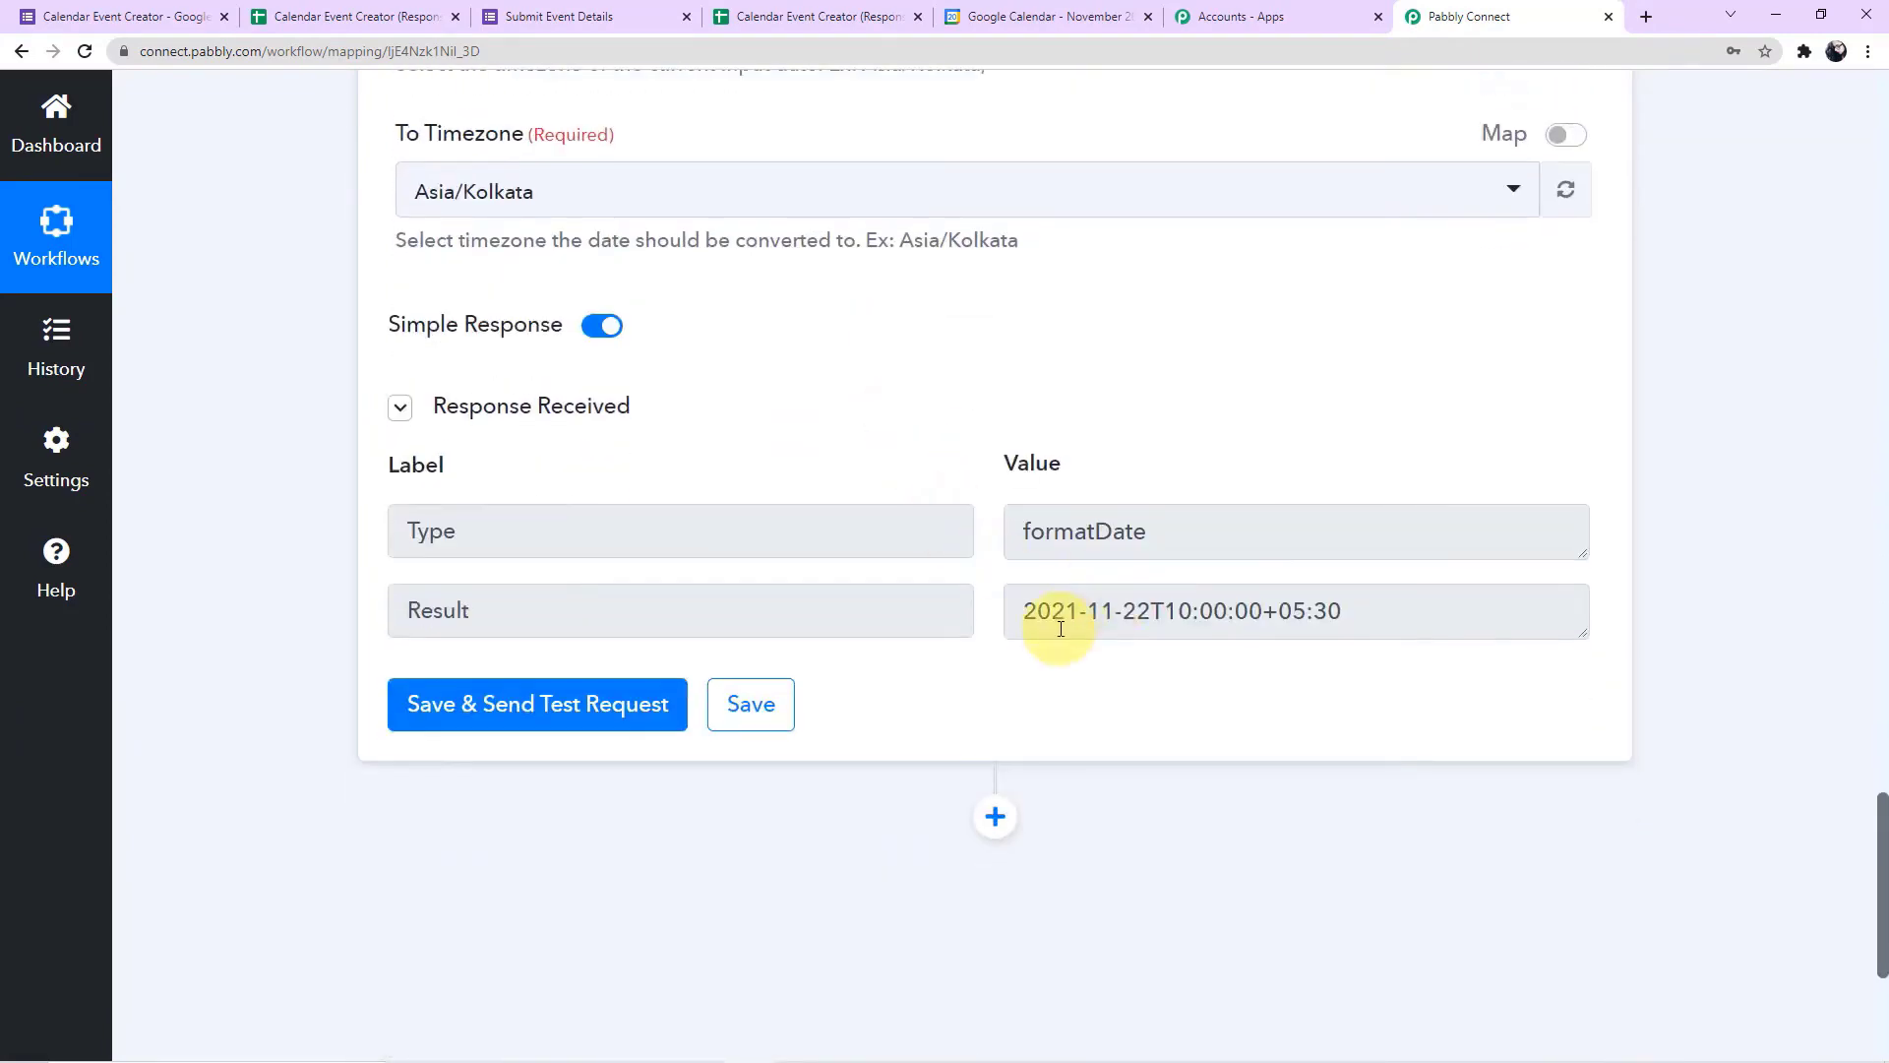
scroll(1080, 626, "up", 8)
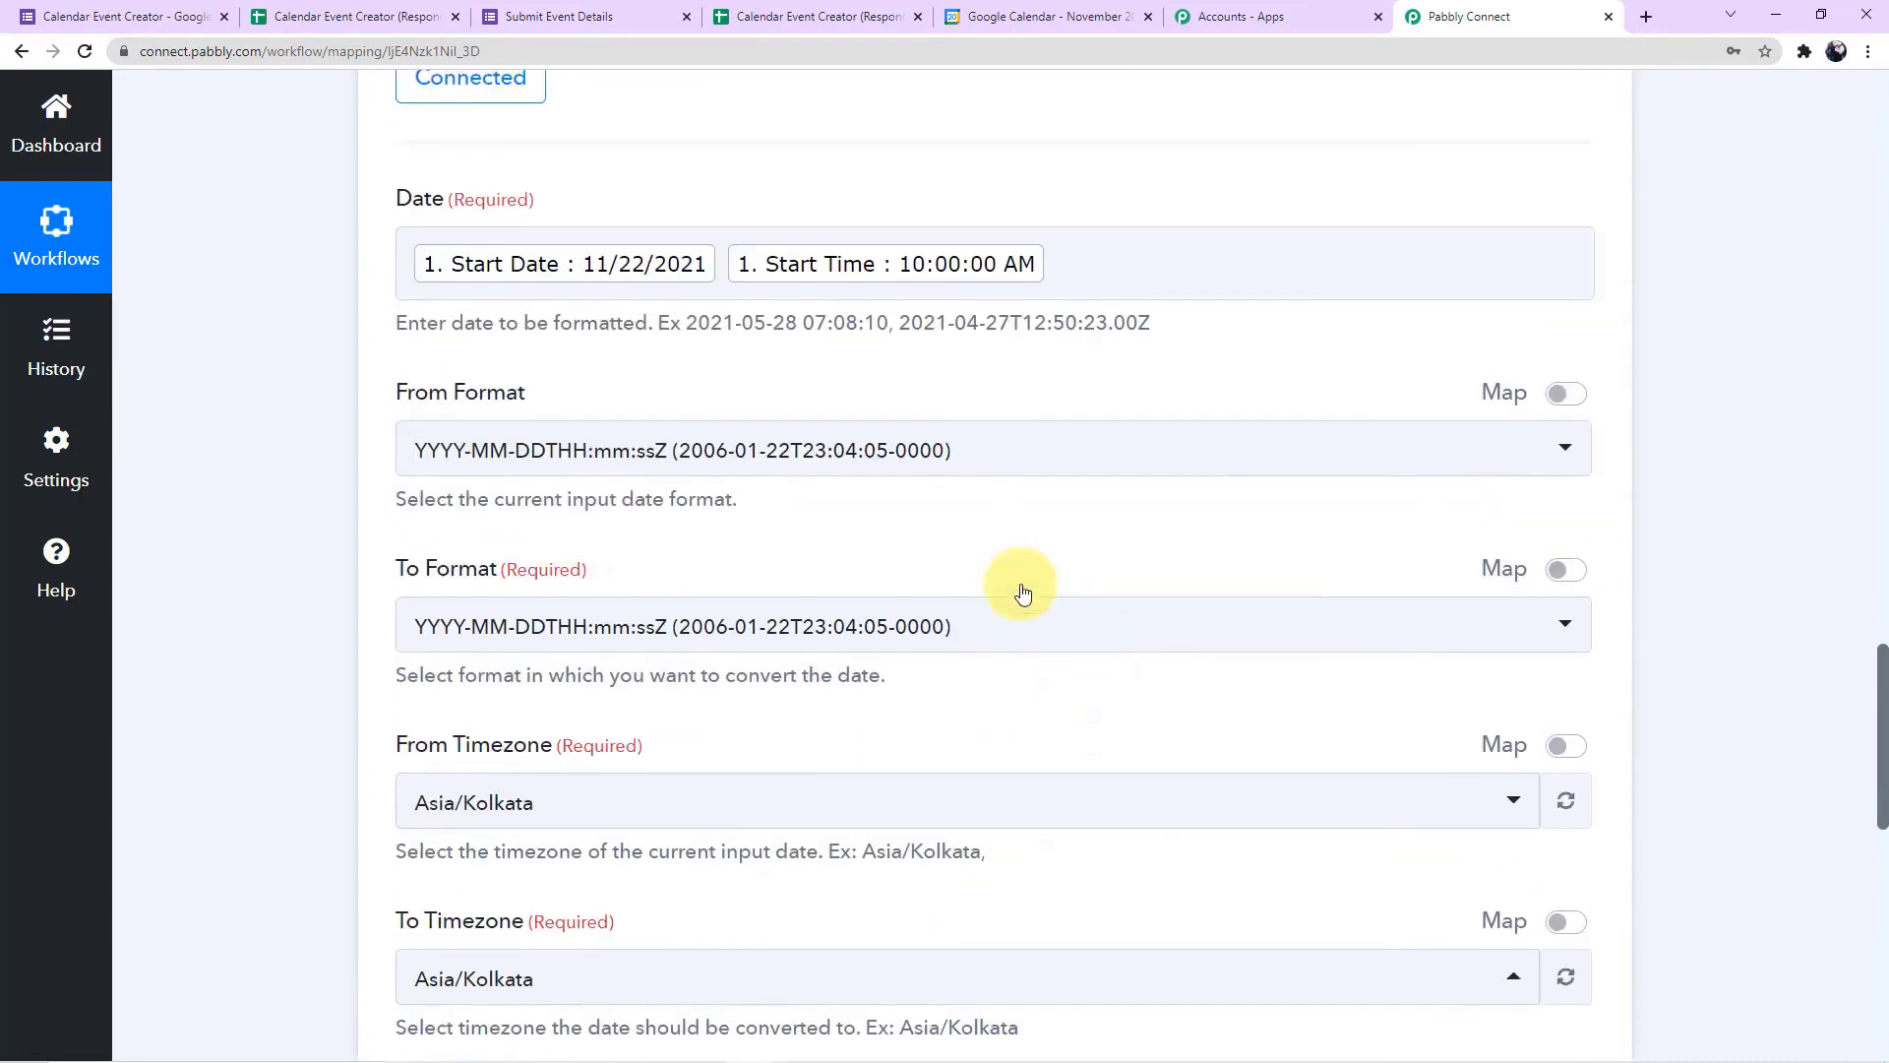
left_click(622, 277)
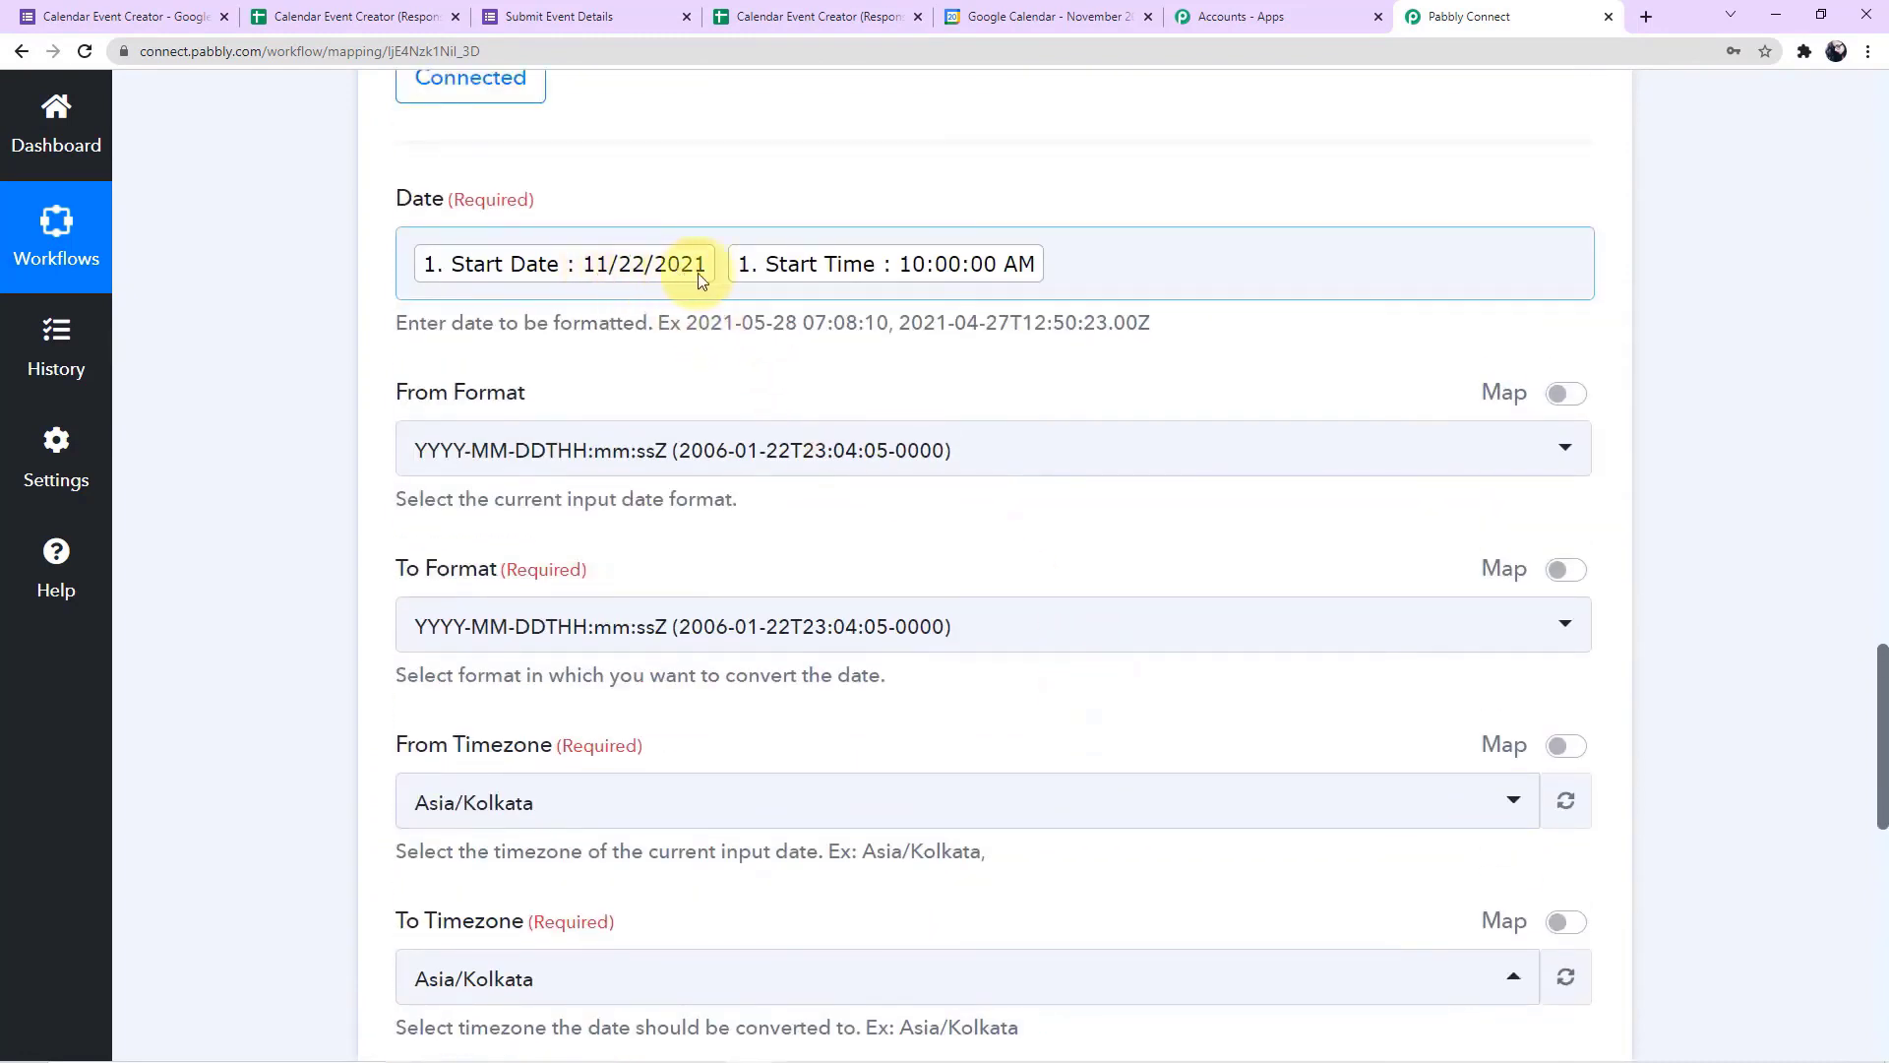
scroll(919, 198, "down", 1)
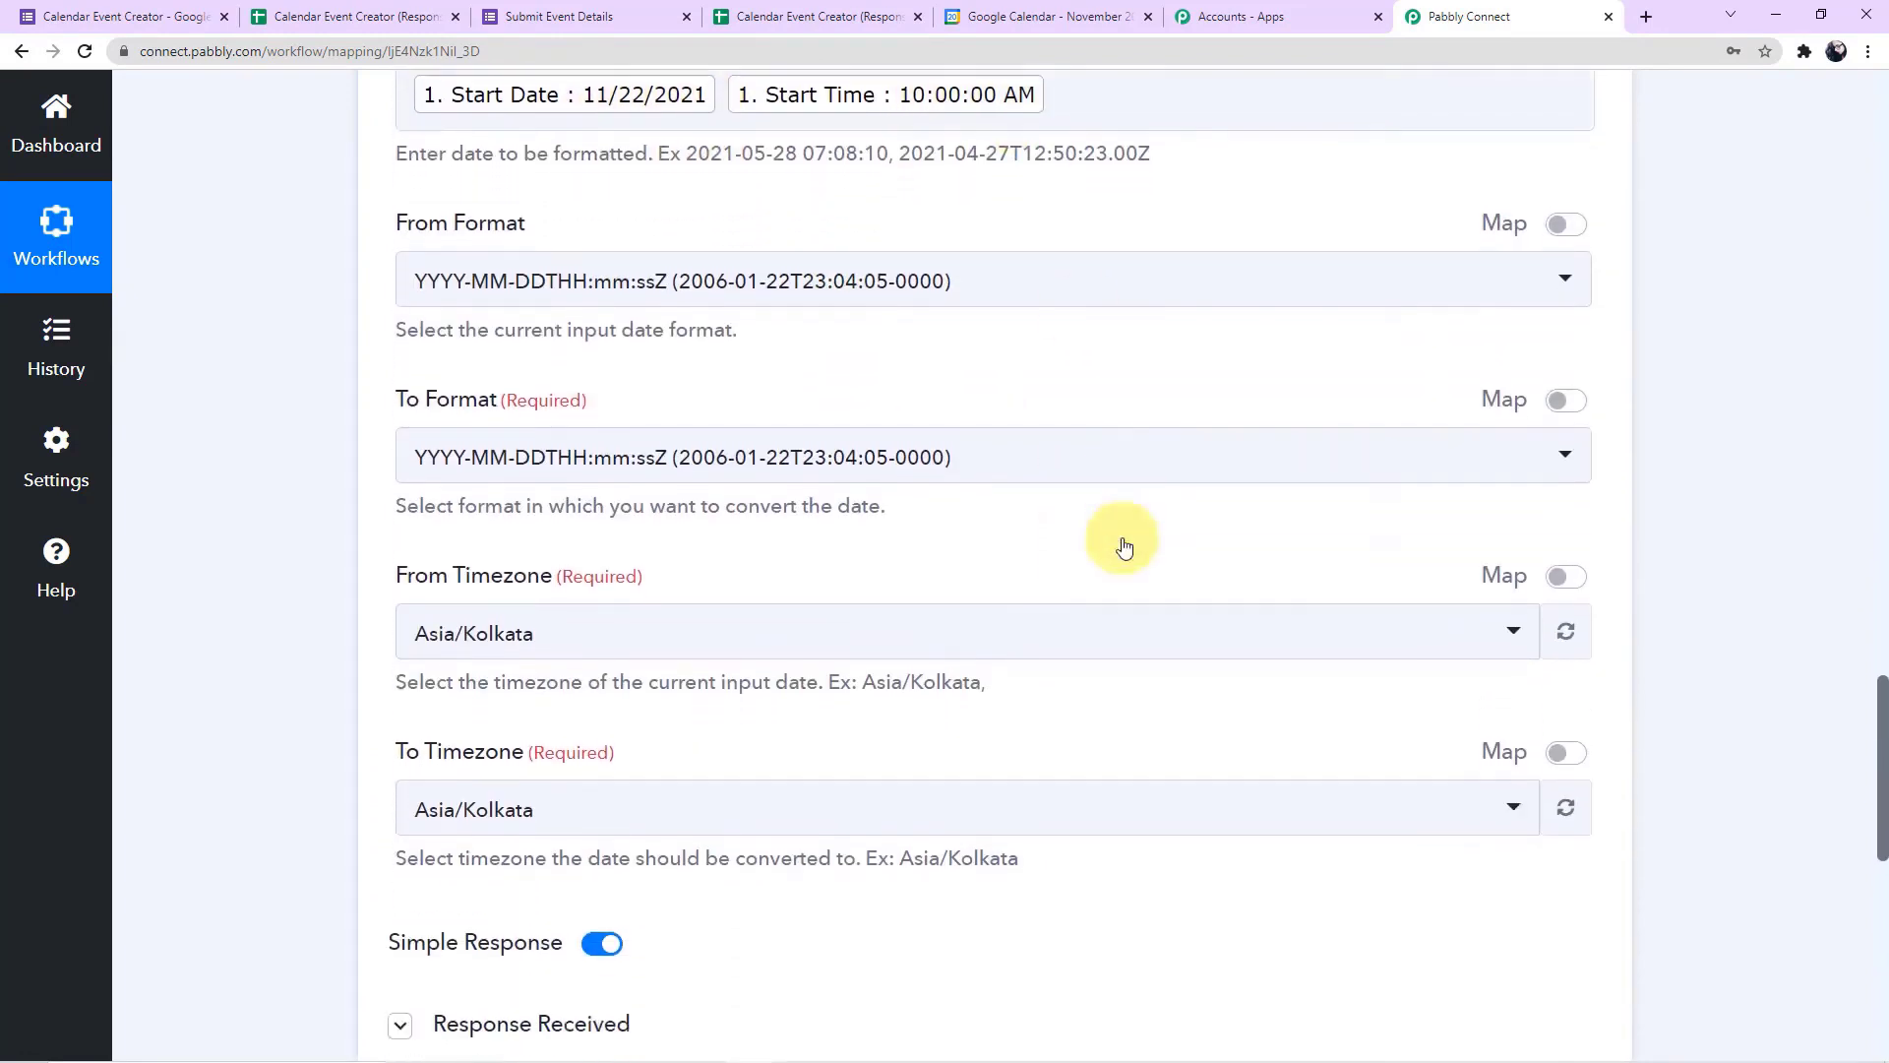
scroll(1124, 547, "down", 5)
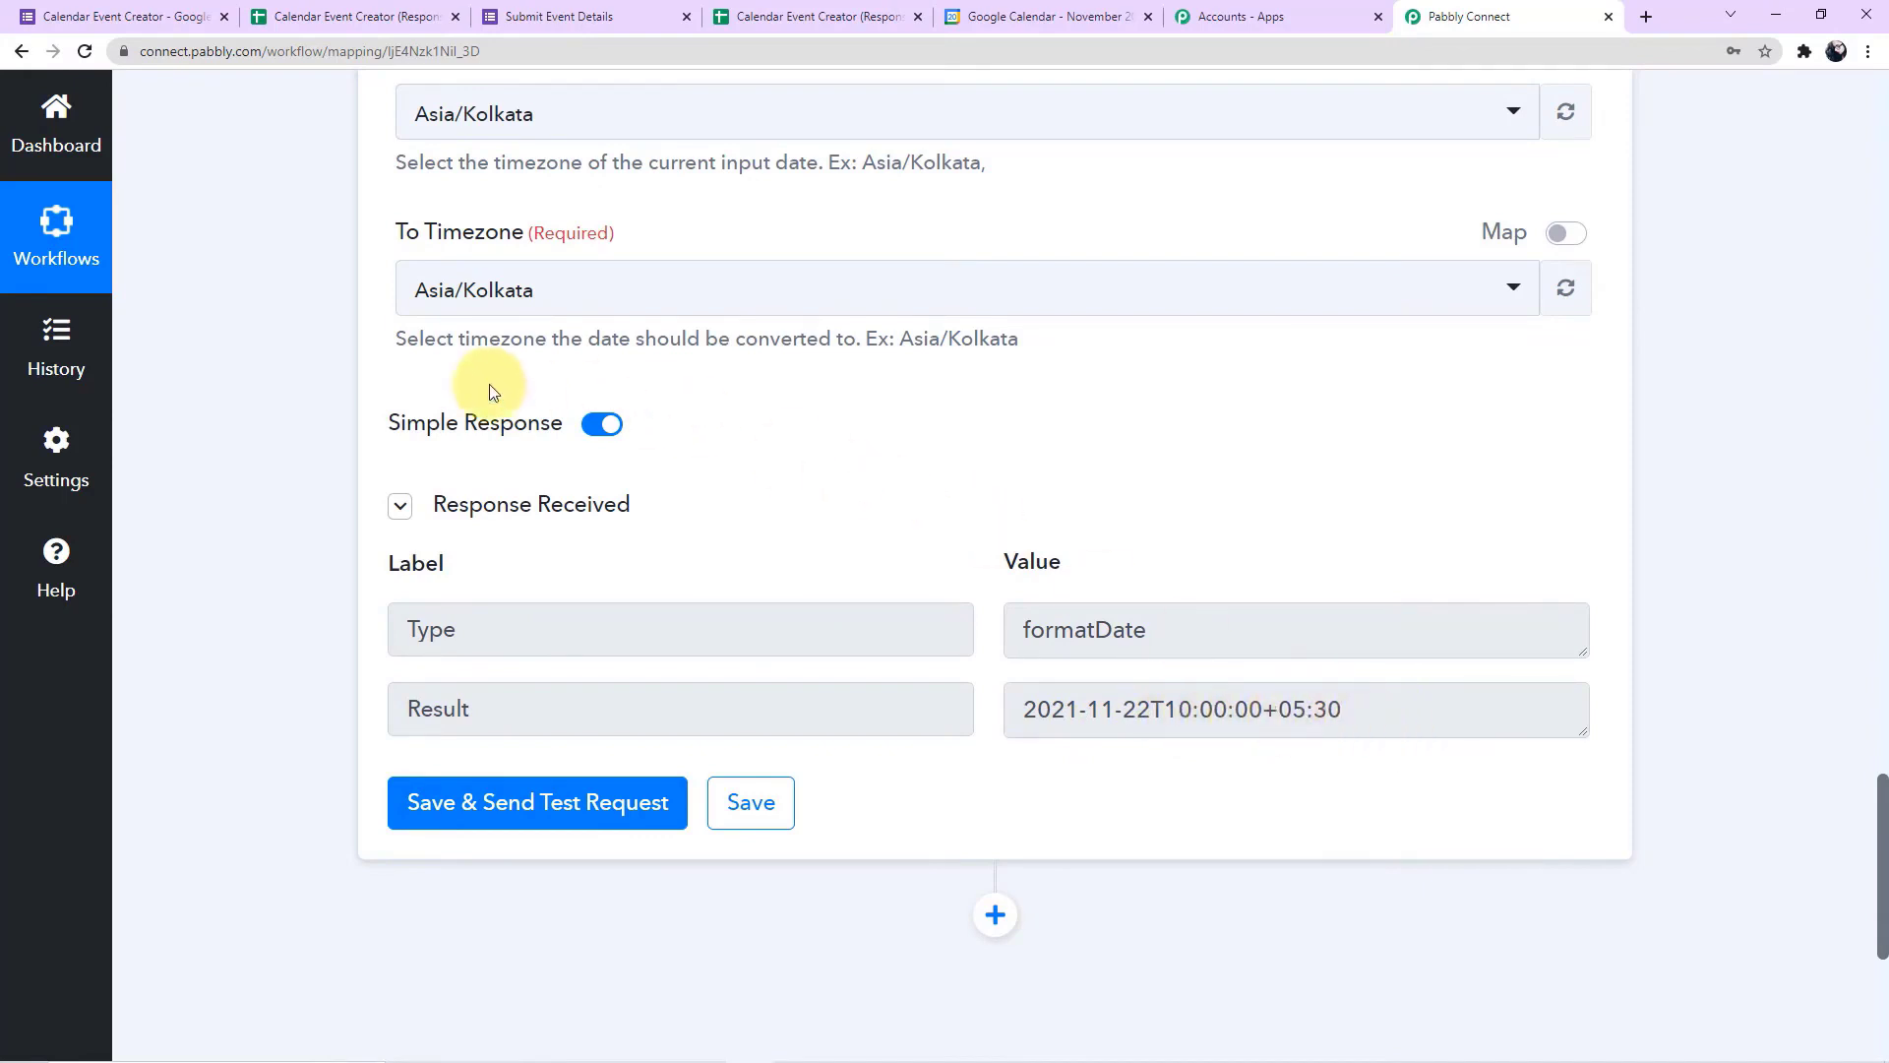
scroll(357, 385, "down", 5)
scroll(1087, 649, "up", 15)
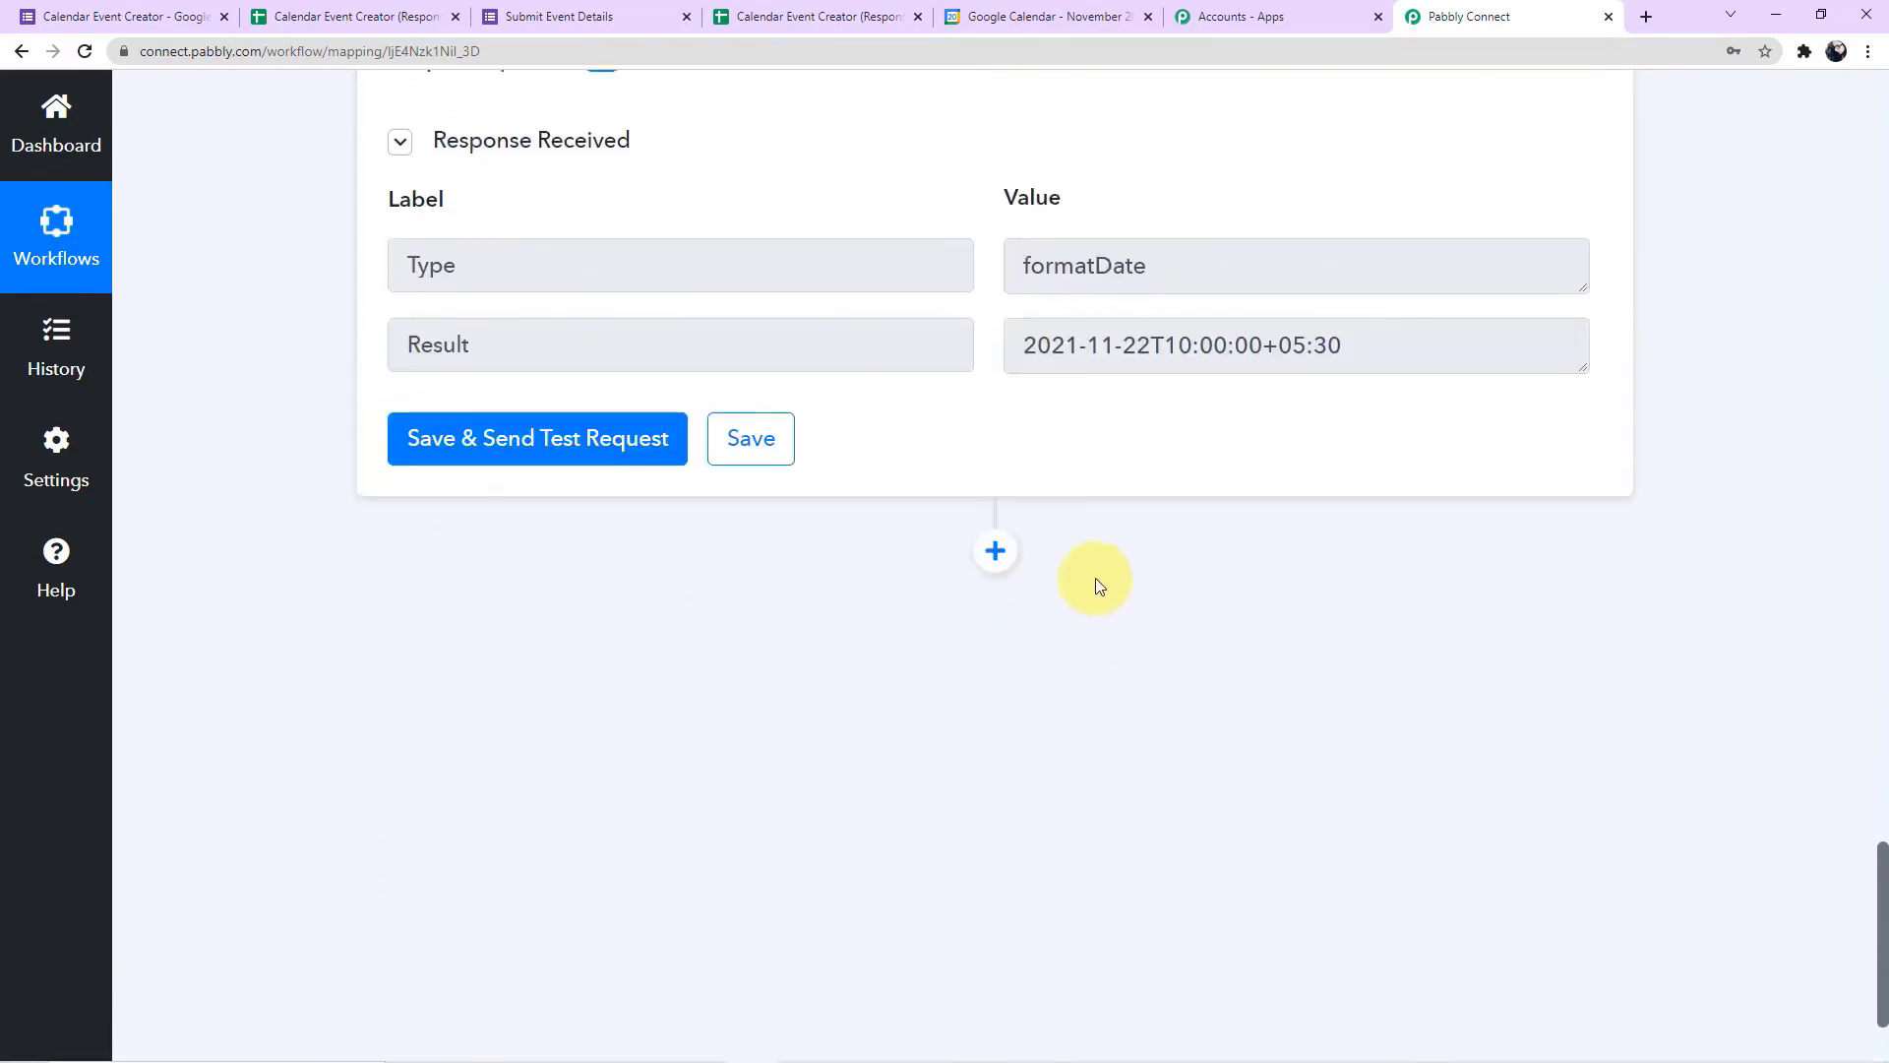
Clone the Date/Time Formatter step that formats the start date and time
scroll(1045, 561, "up", 7)
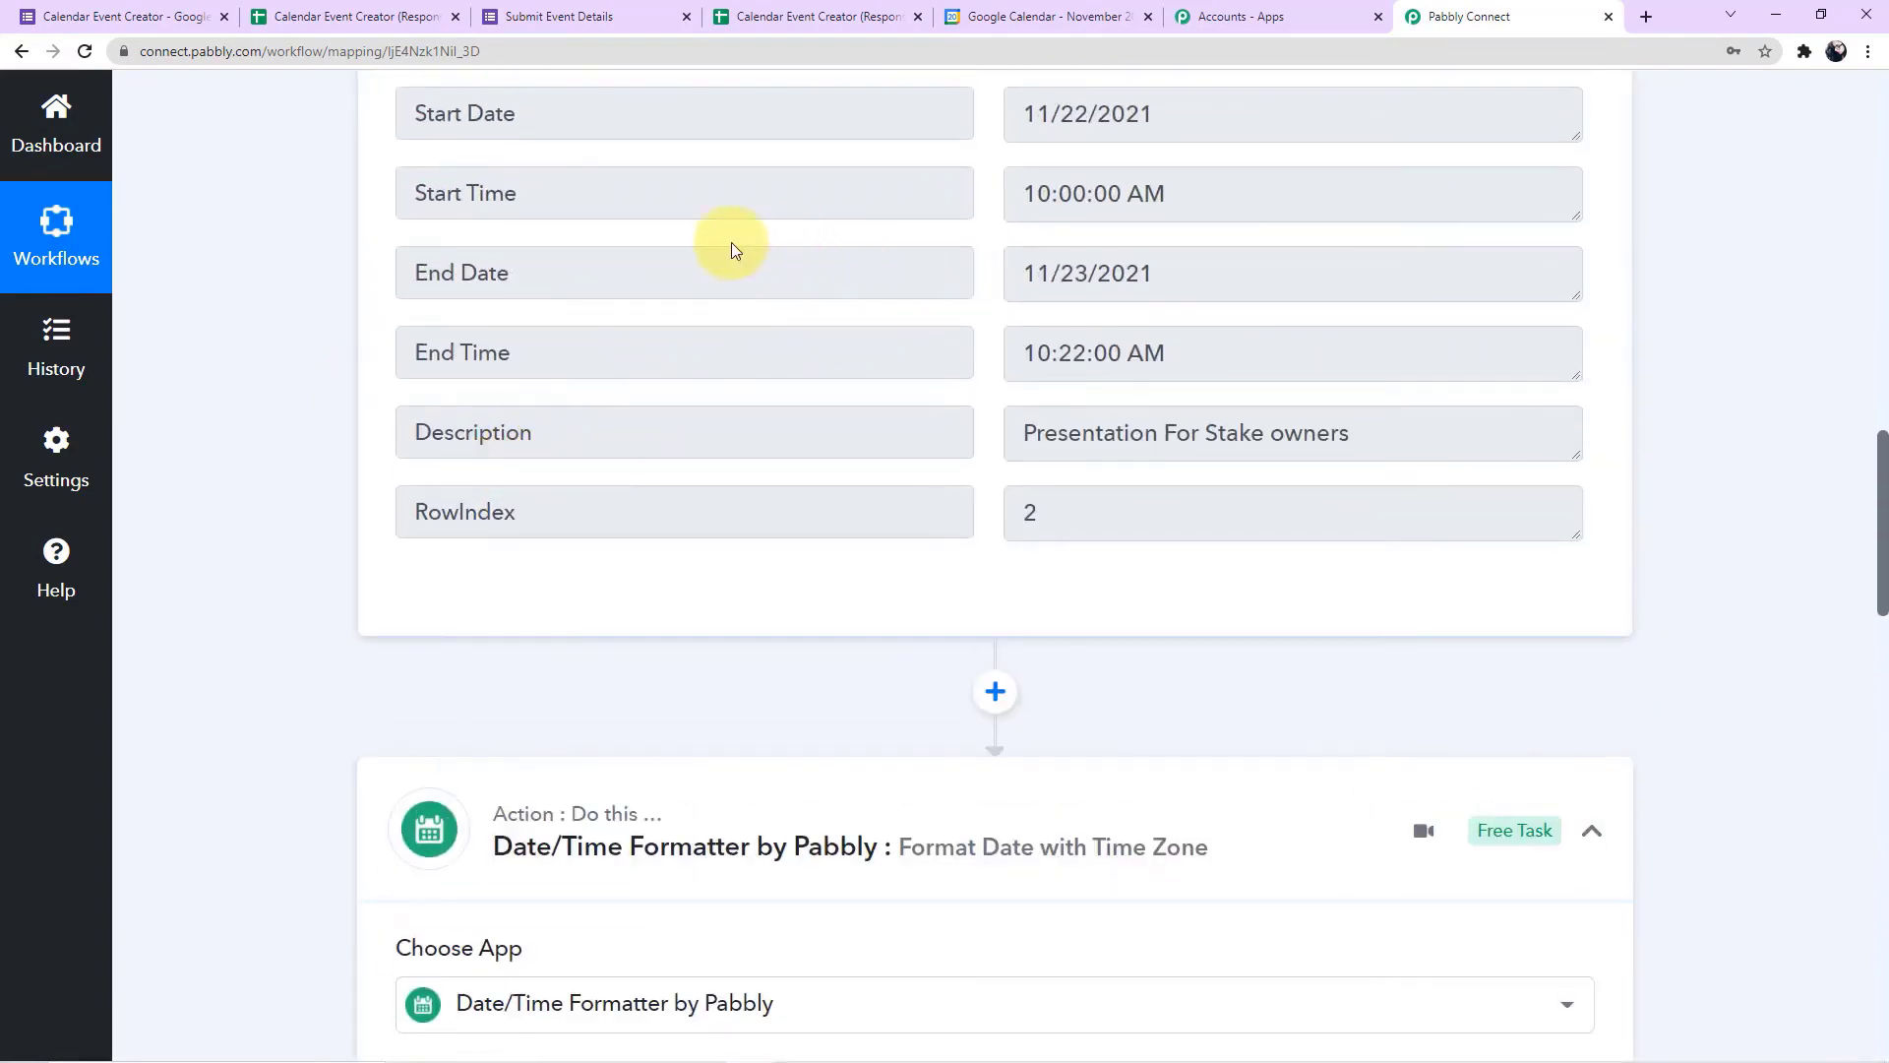
scroll(784, 614, "down", 3)
scroll(780, 611, "down", 2)
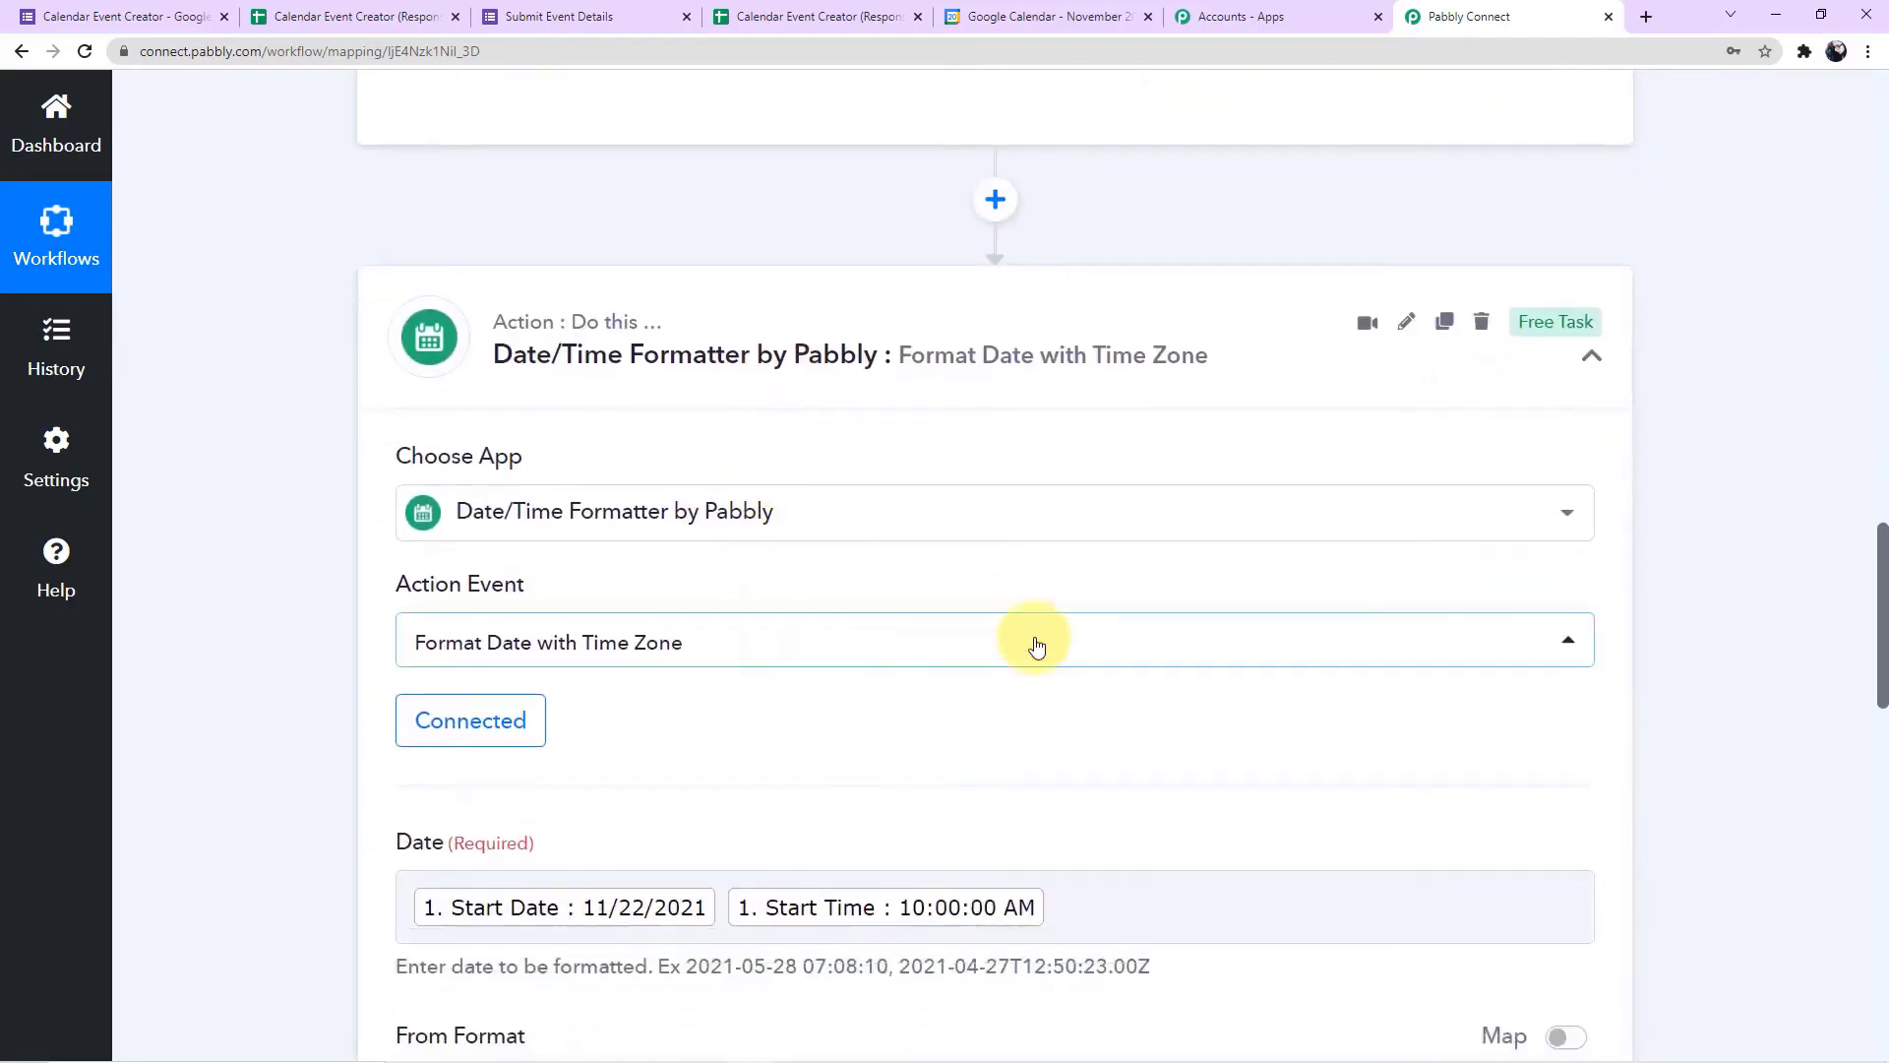
left_click(1446, 322)
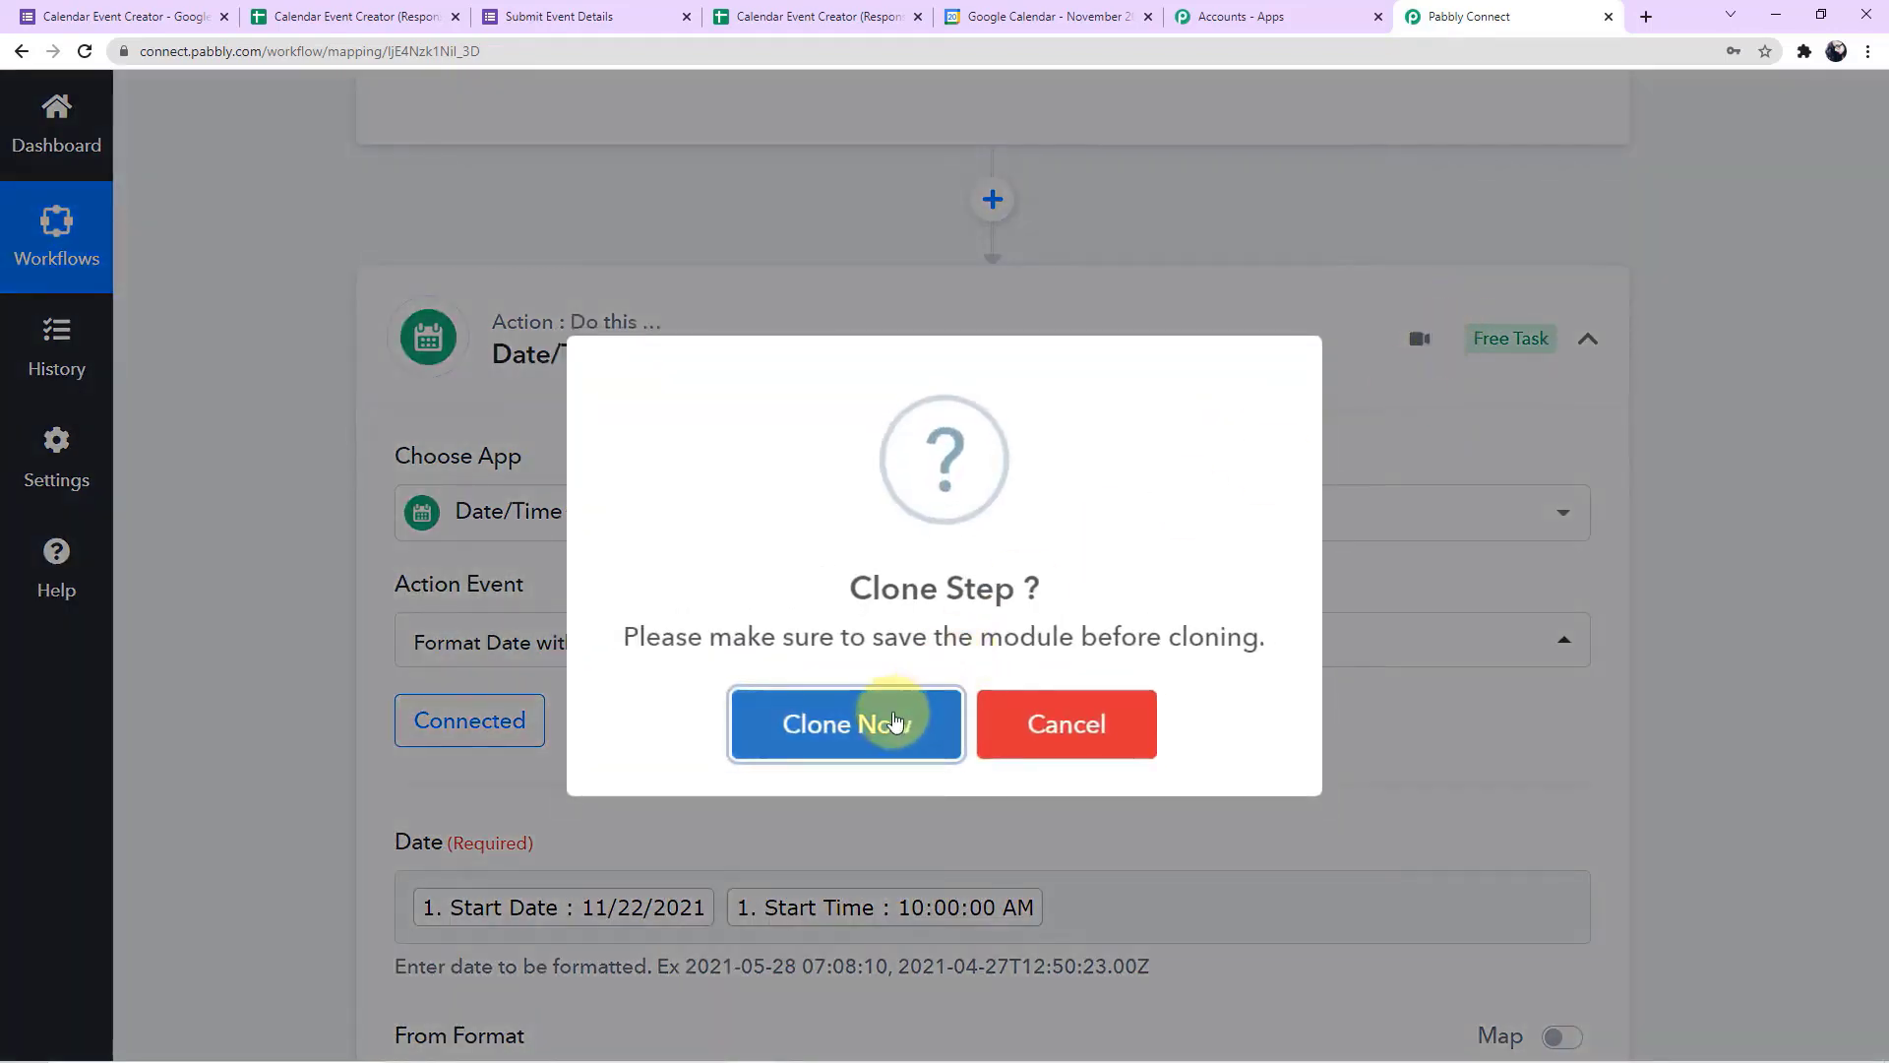
left_click(895, 721)
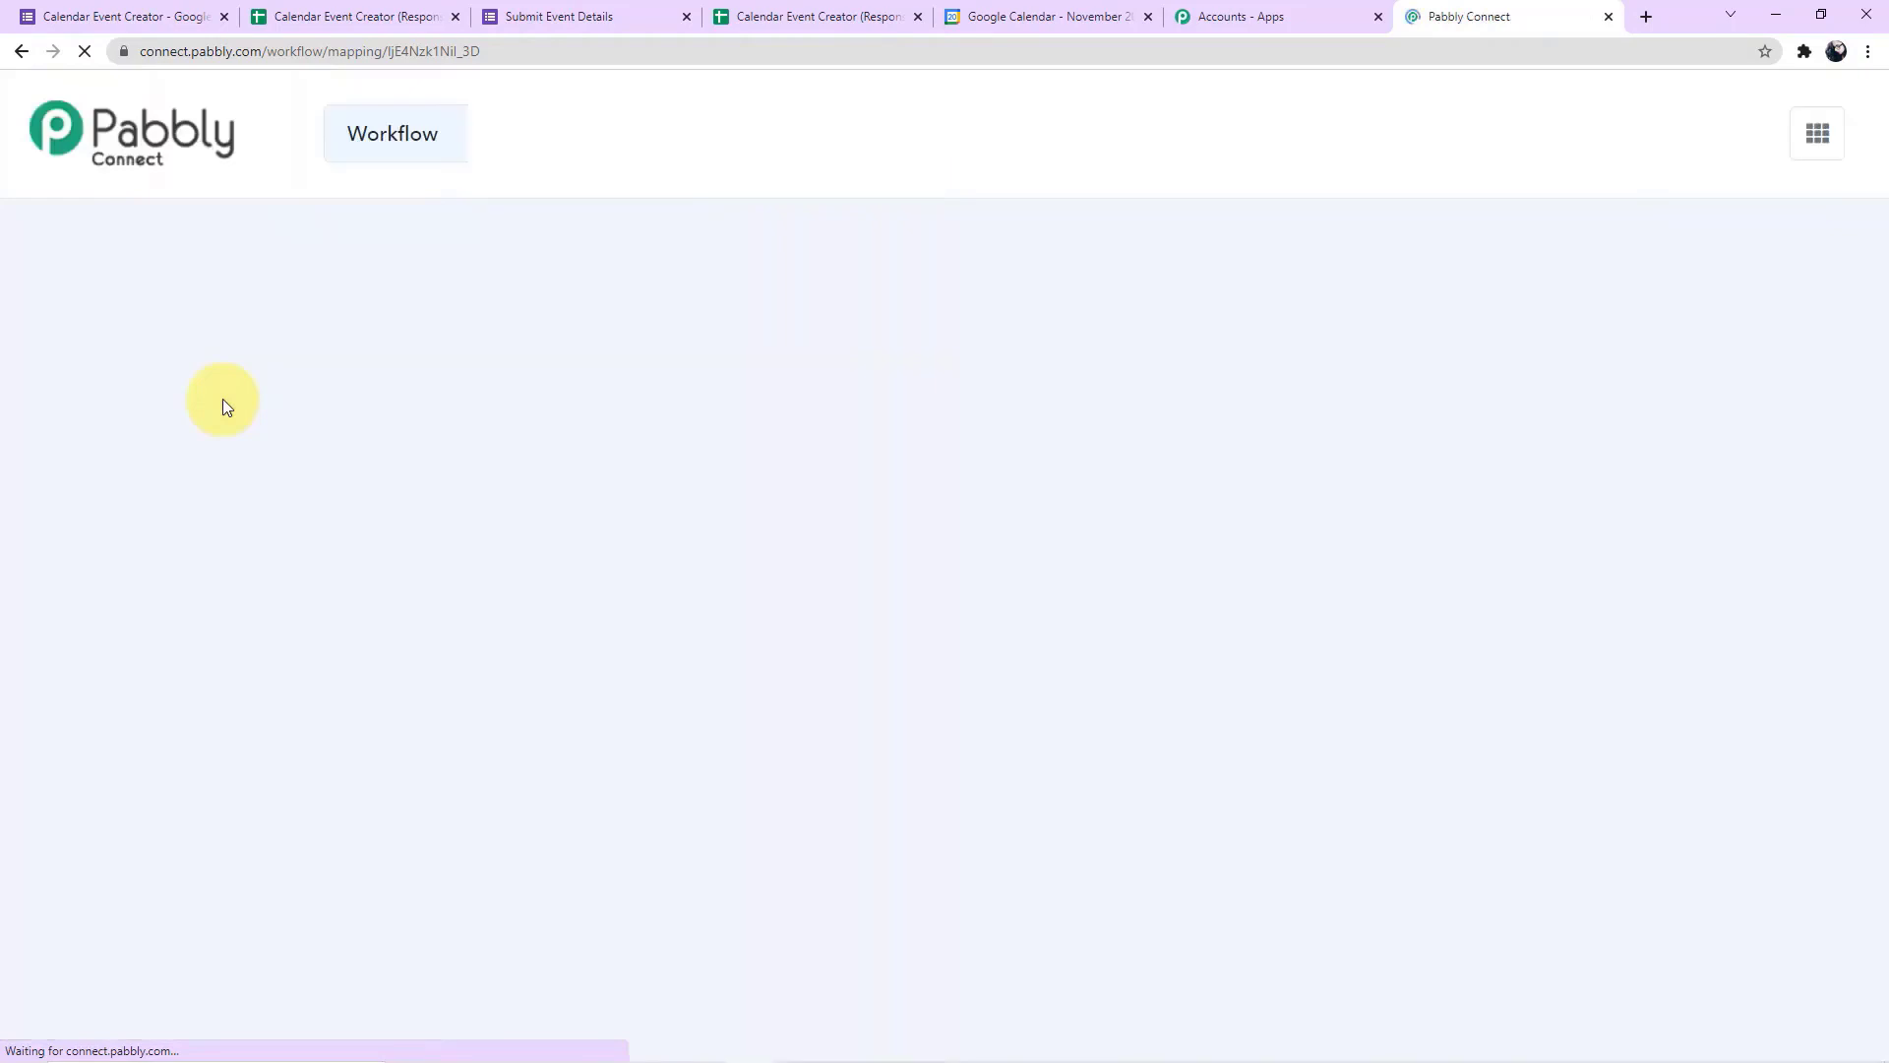
Open the cloned Date/Time Formatter step and clear the mapped Start Date and Start Time from its Date field
scroll(223, 398, "down", 6)
scroll(222, 398, "down", 10)
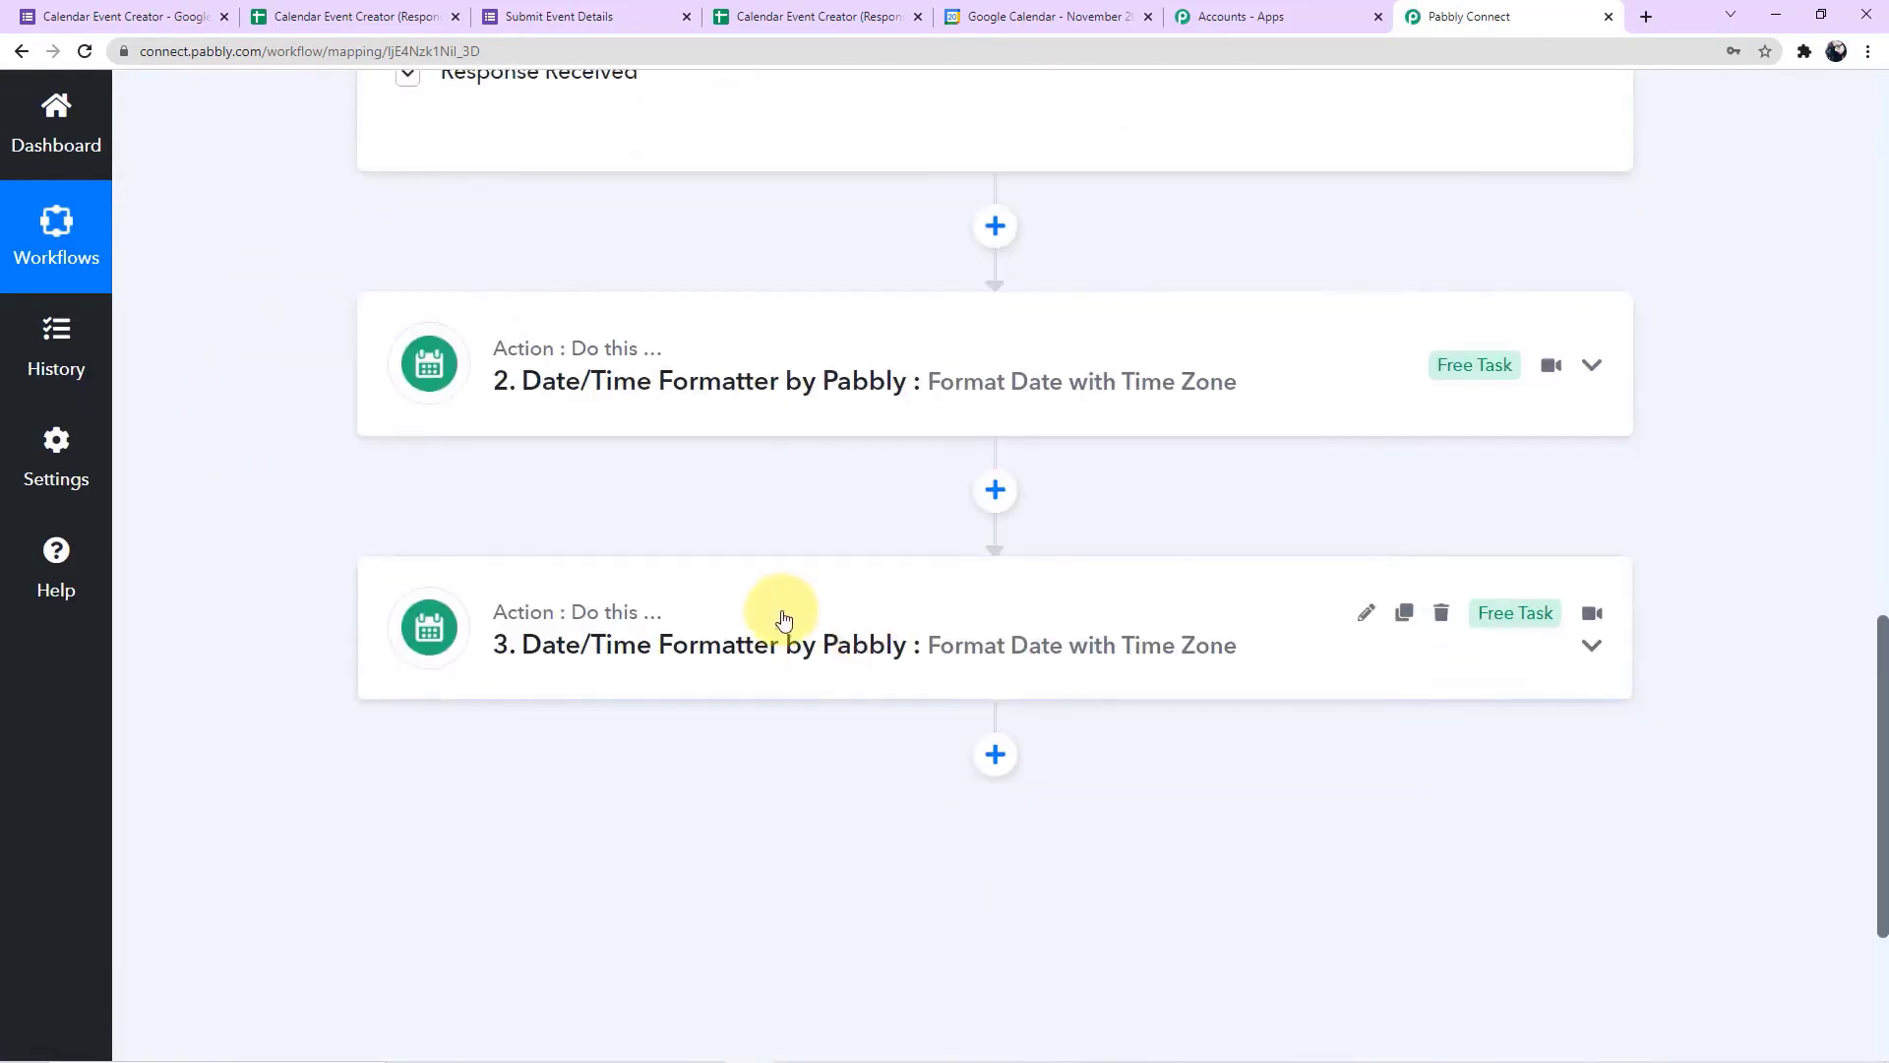
left_click(785, 618)
scroll(355, 532, "down", 3)
scroll(354, 529, "down", 4)
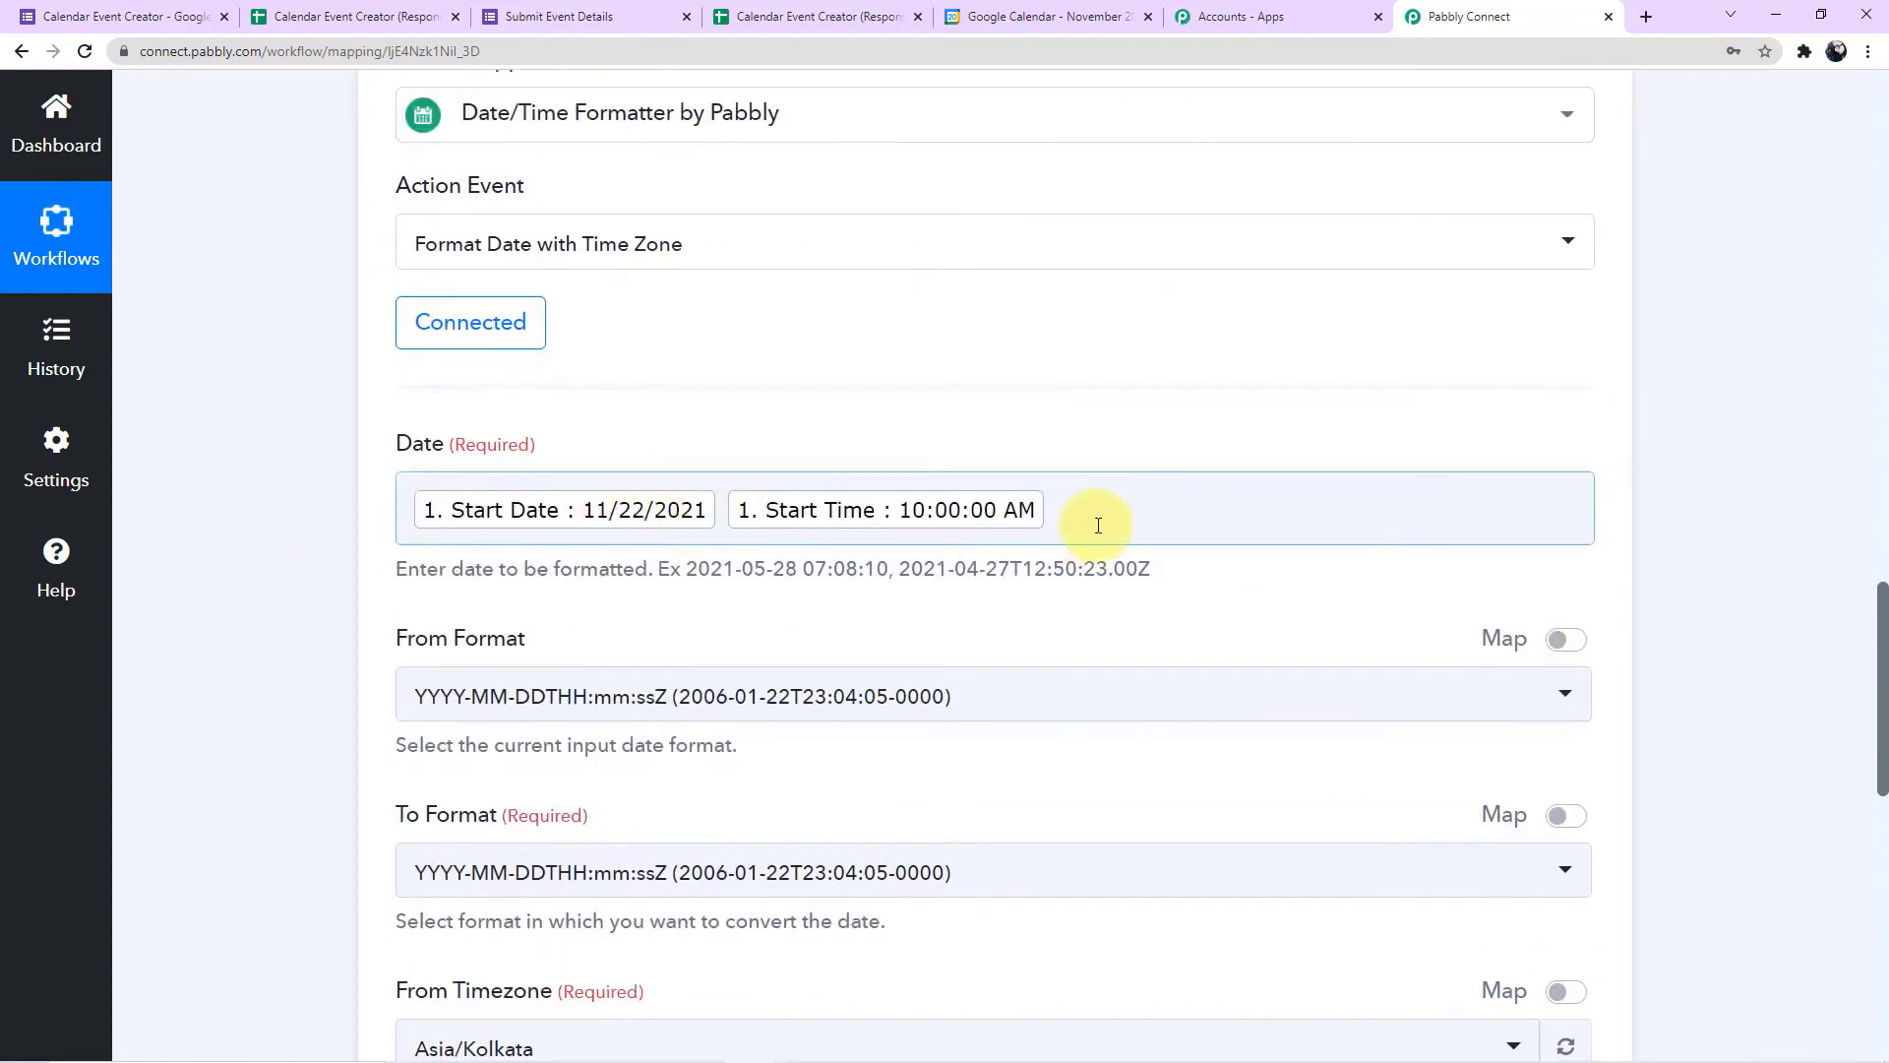
left_click(1098, 526)
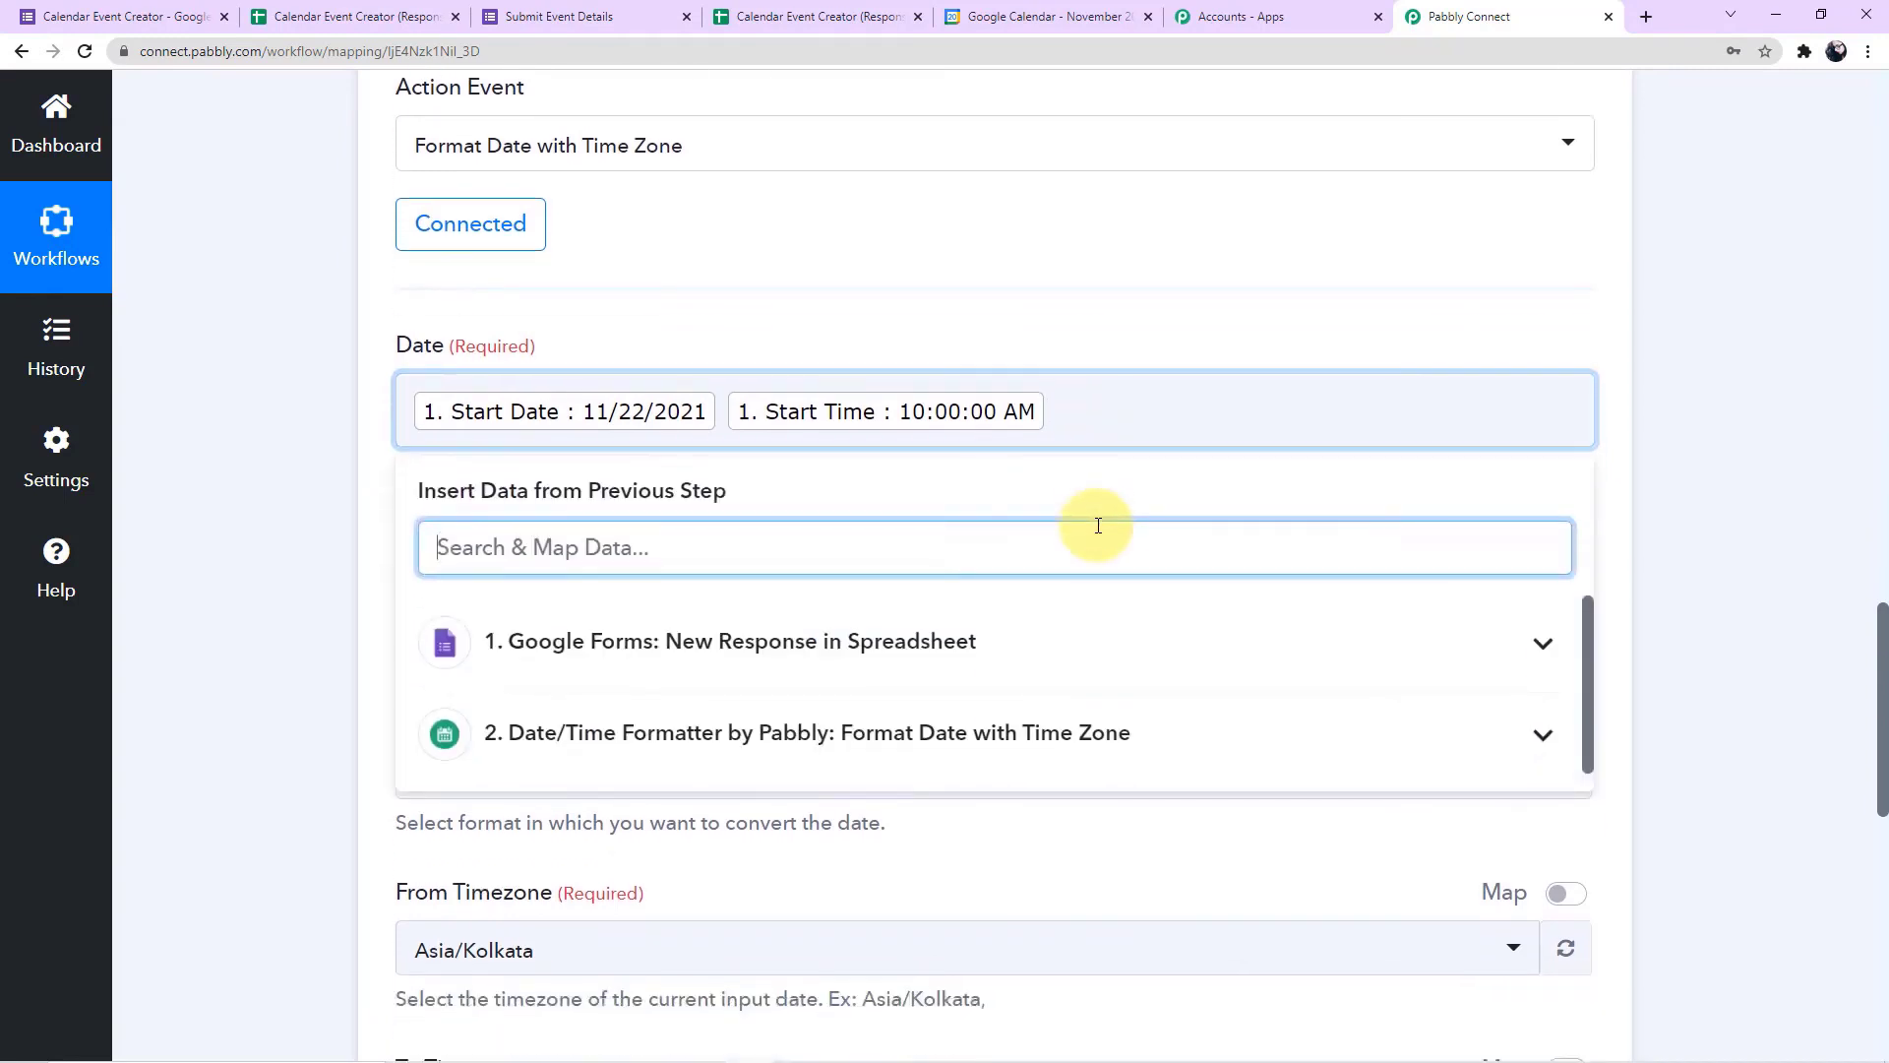
left_click(1107, 413)
key("BackSpace")
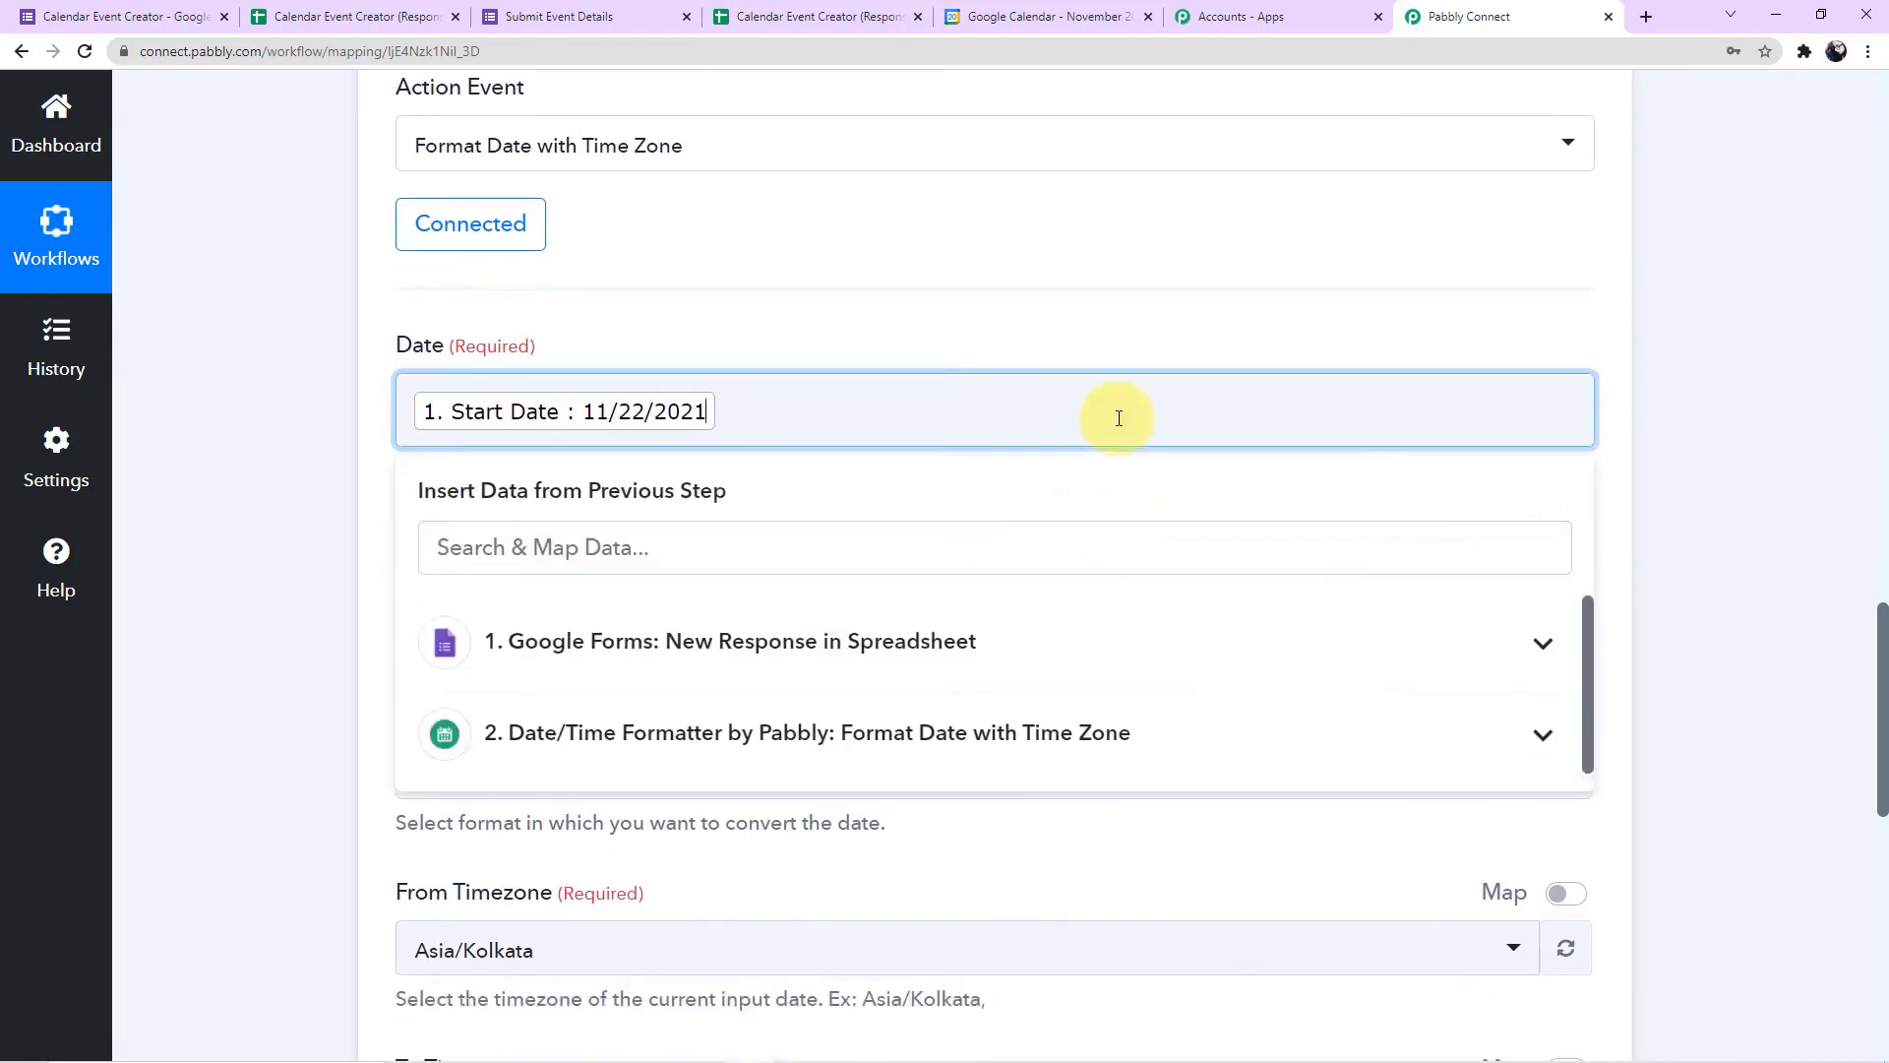
key("BackSpace")
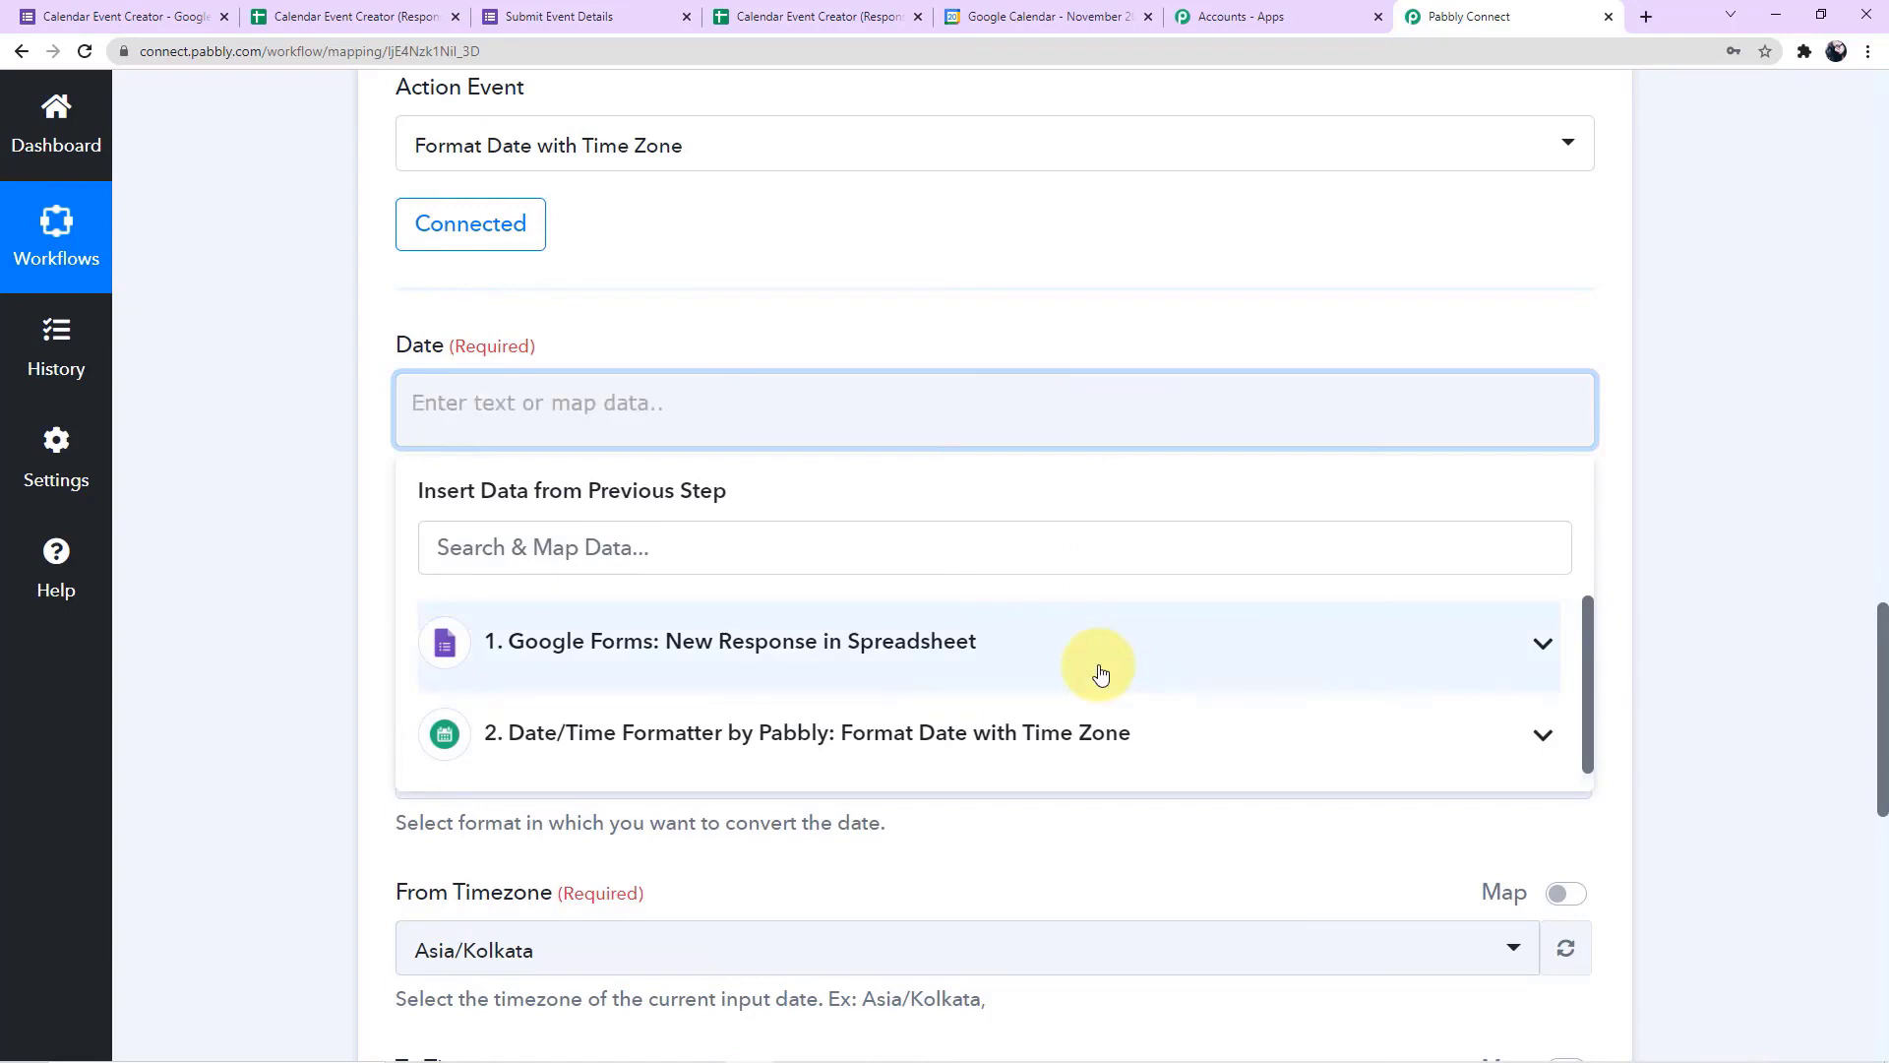
Map the form response's End Date and End Time into the cloned formatter's Date field
scroll(266, 523, "down", 2)
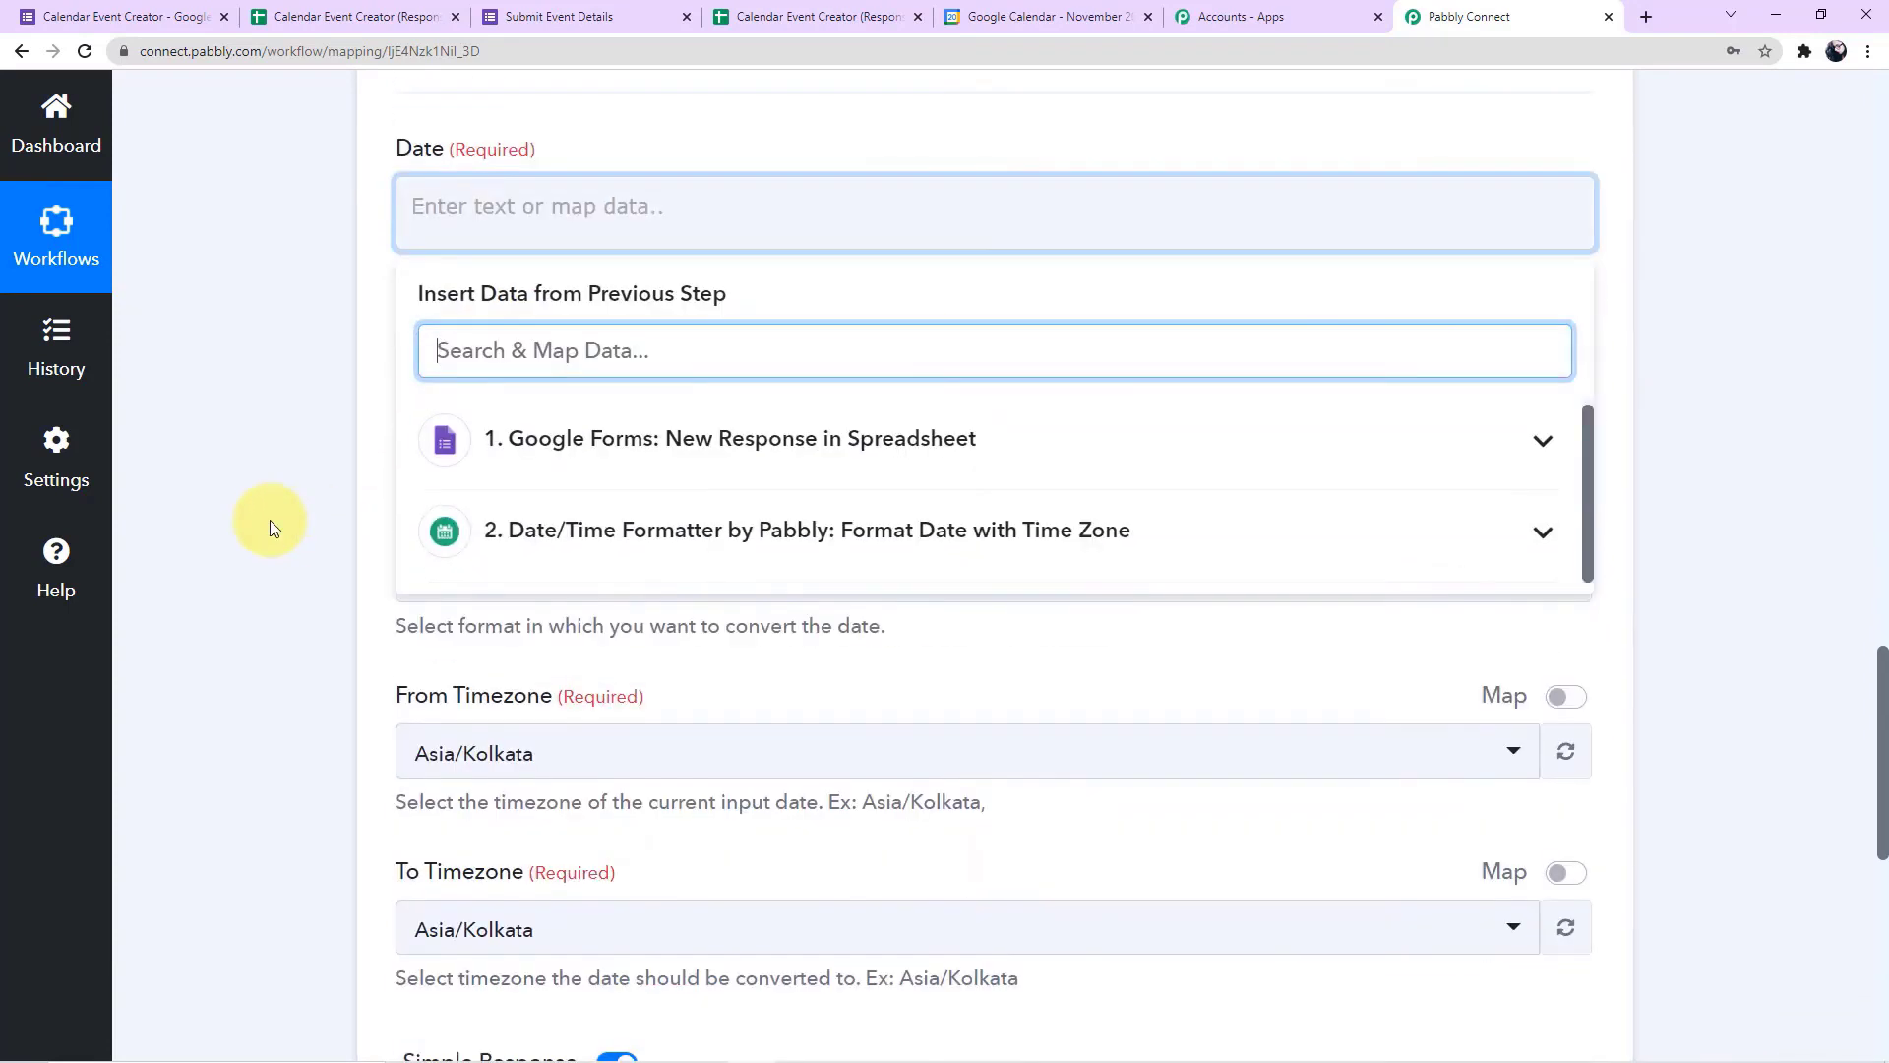
left_click(638, 433)
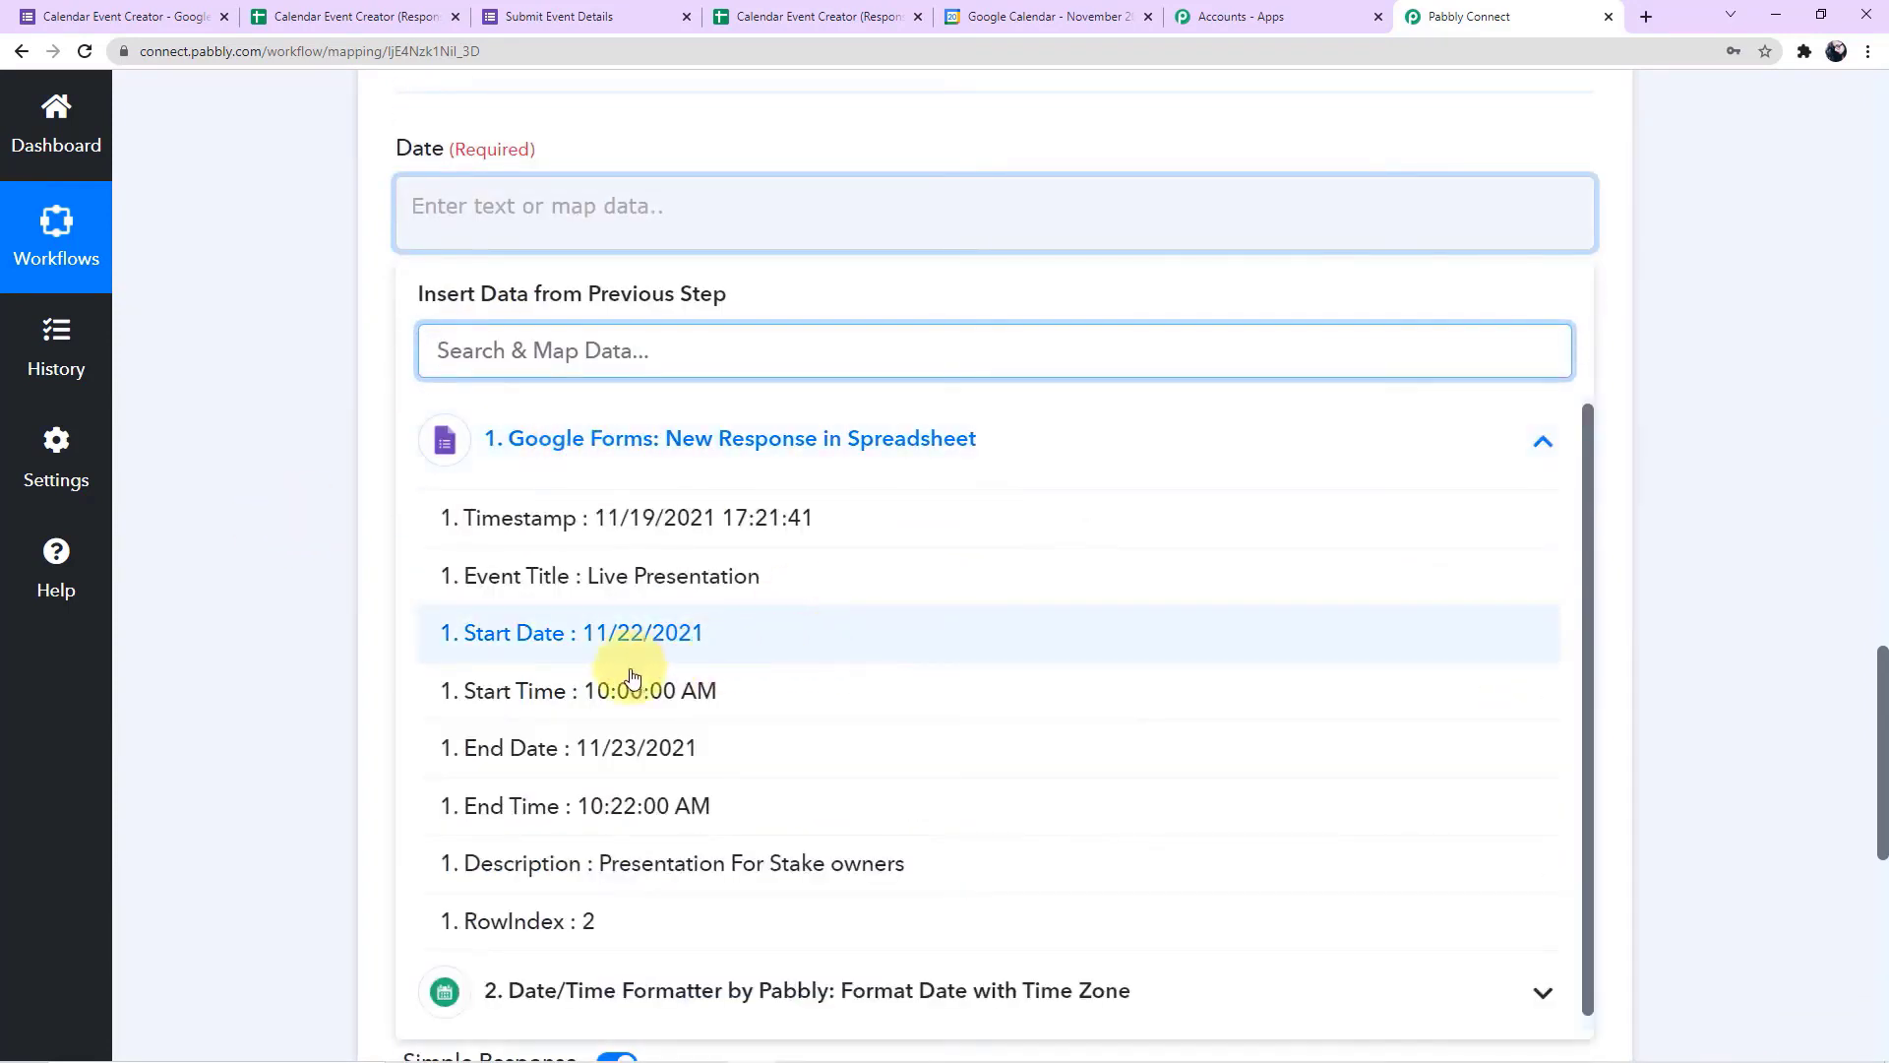
left_click(613, 754)
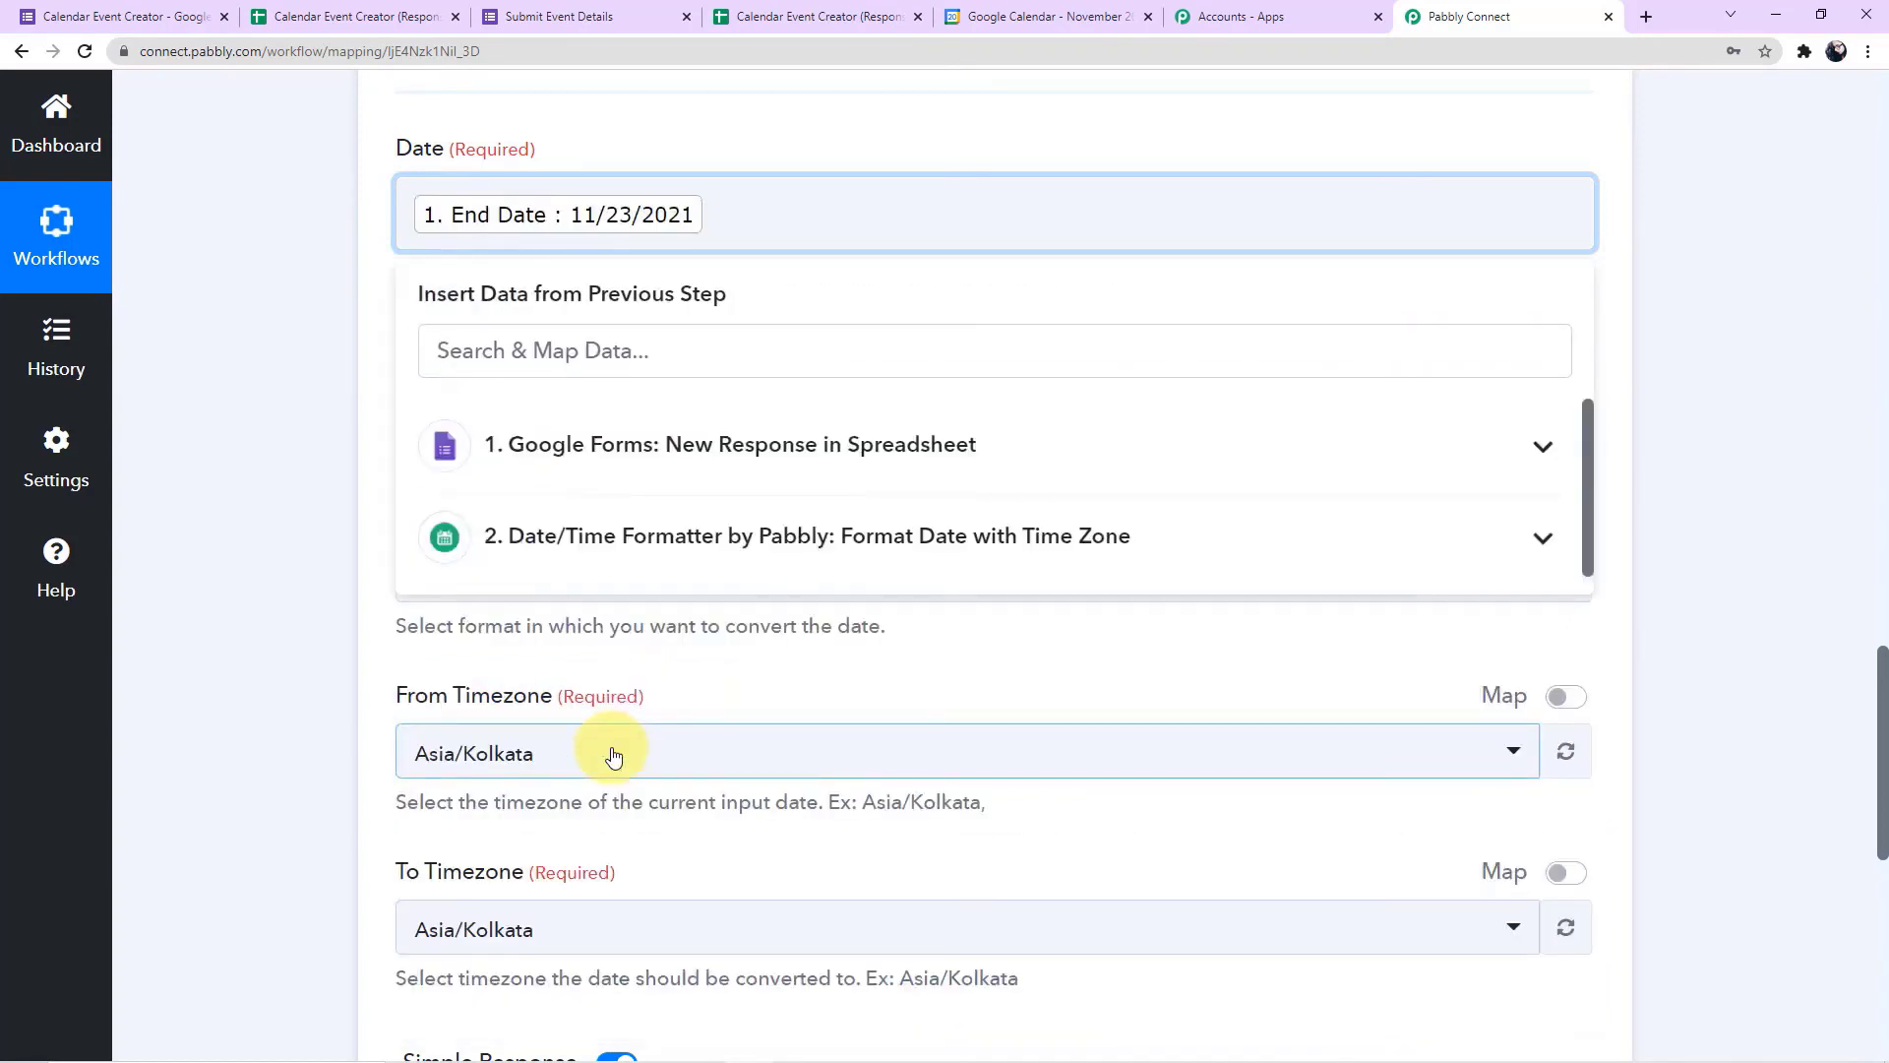
left_click(801, 487)
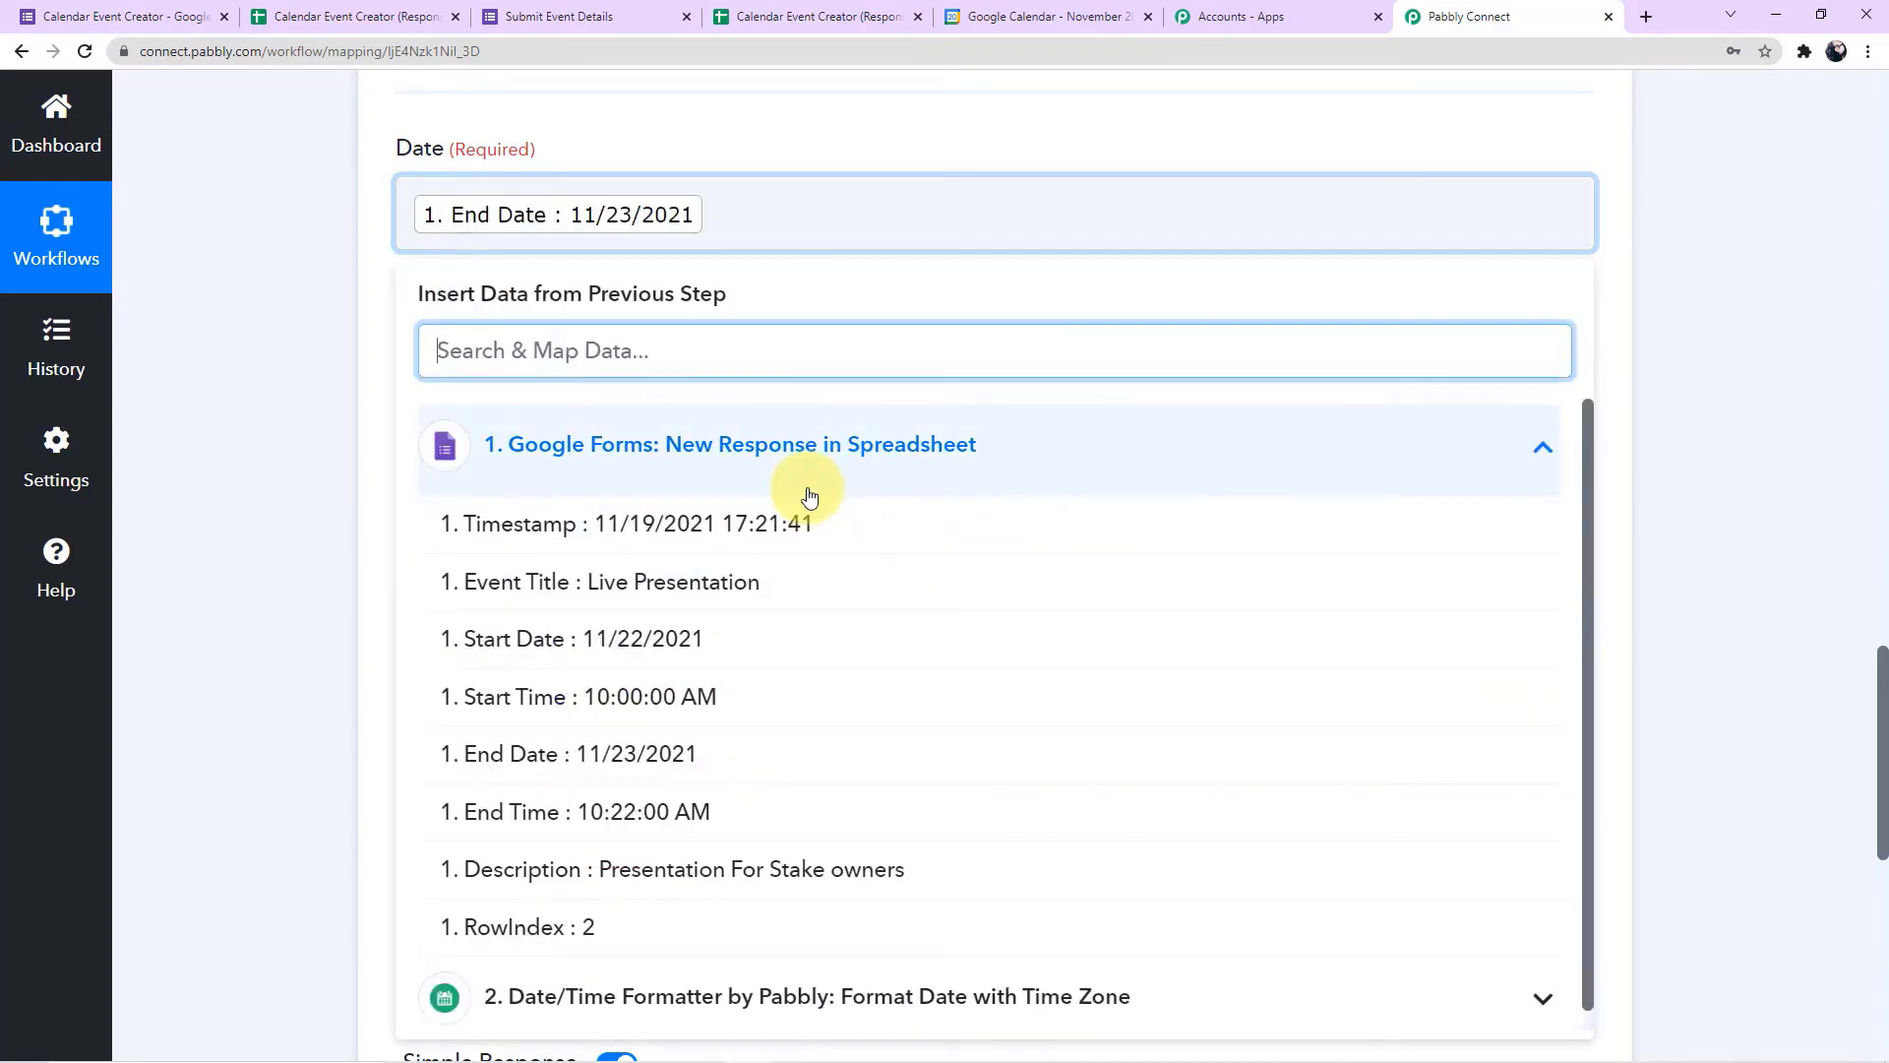
left_click(725, 805)
Save the end date formatter step while sending a test request
left_click(334, 464)
scroll(334, 464, "down", 3)
scroll(333, 465, "down", 4)
left_click(439, 520)
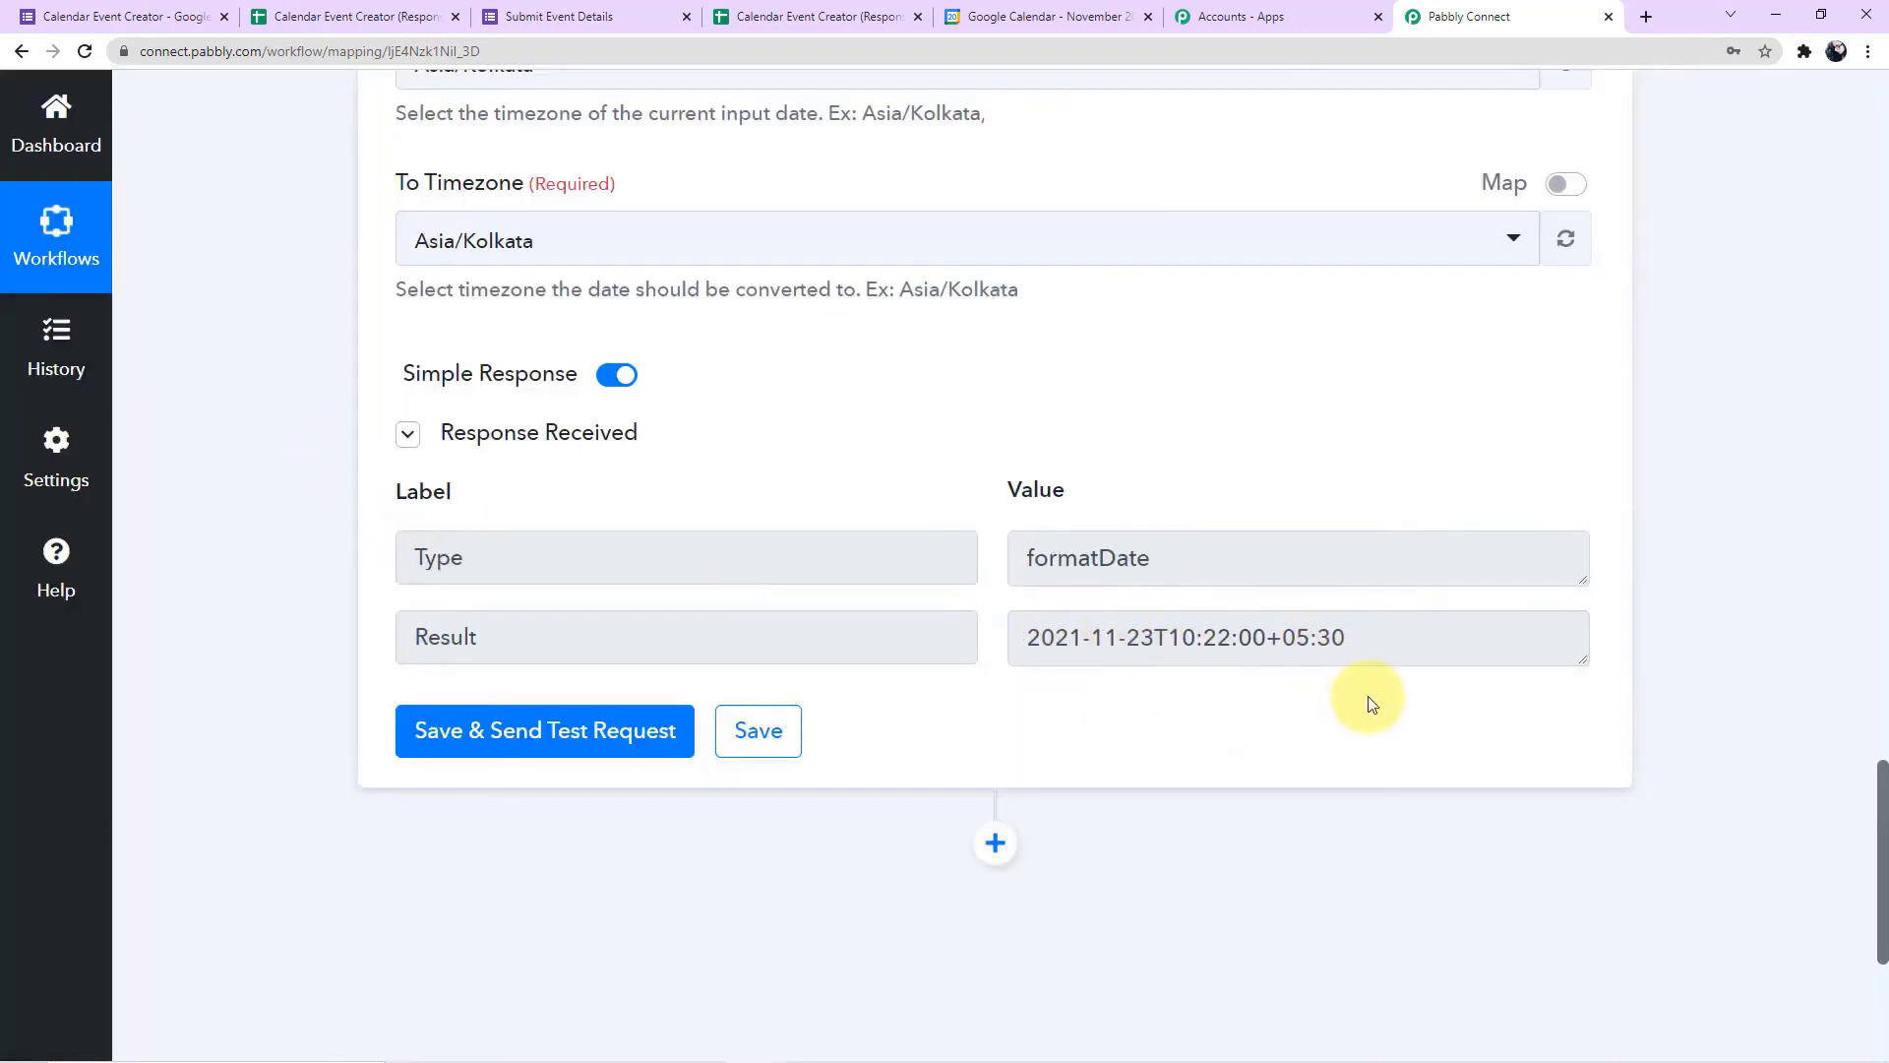
Add a Google Calendar action after the second formatter and set its action event to Create an Event
scroll(1083, 681, "down", 4)
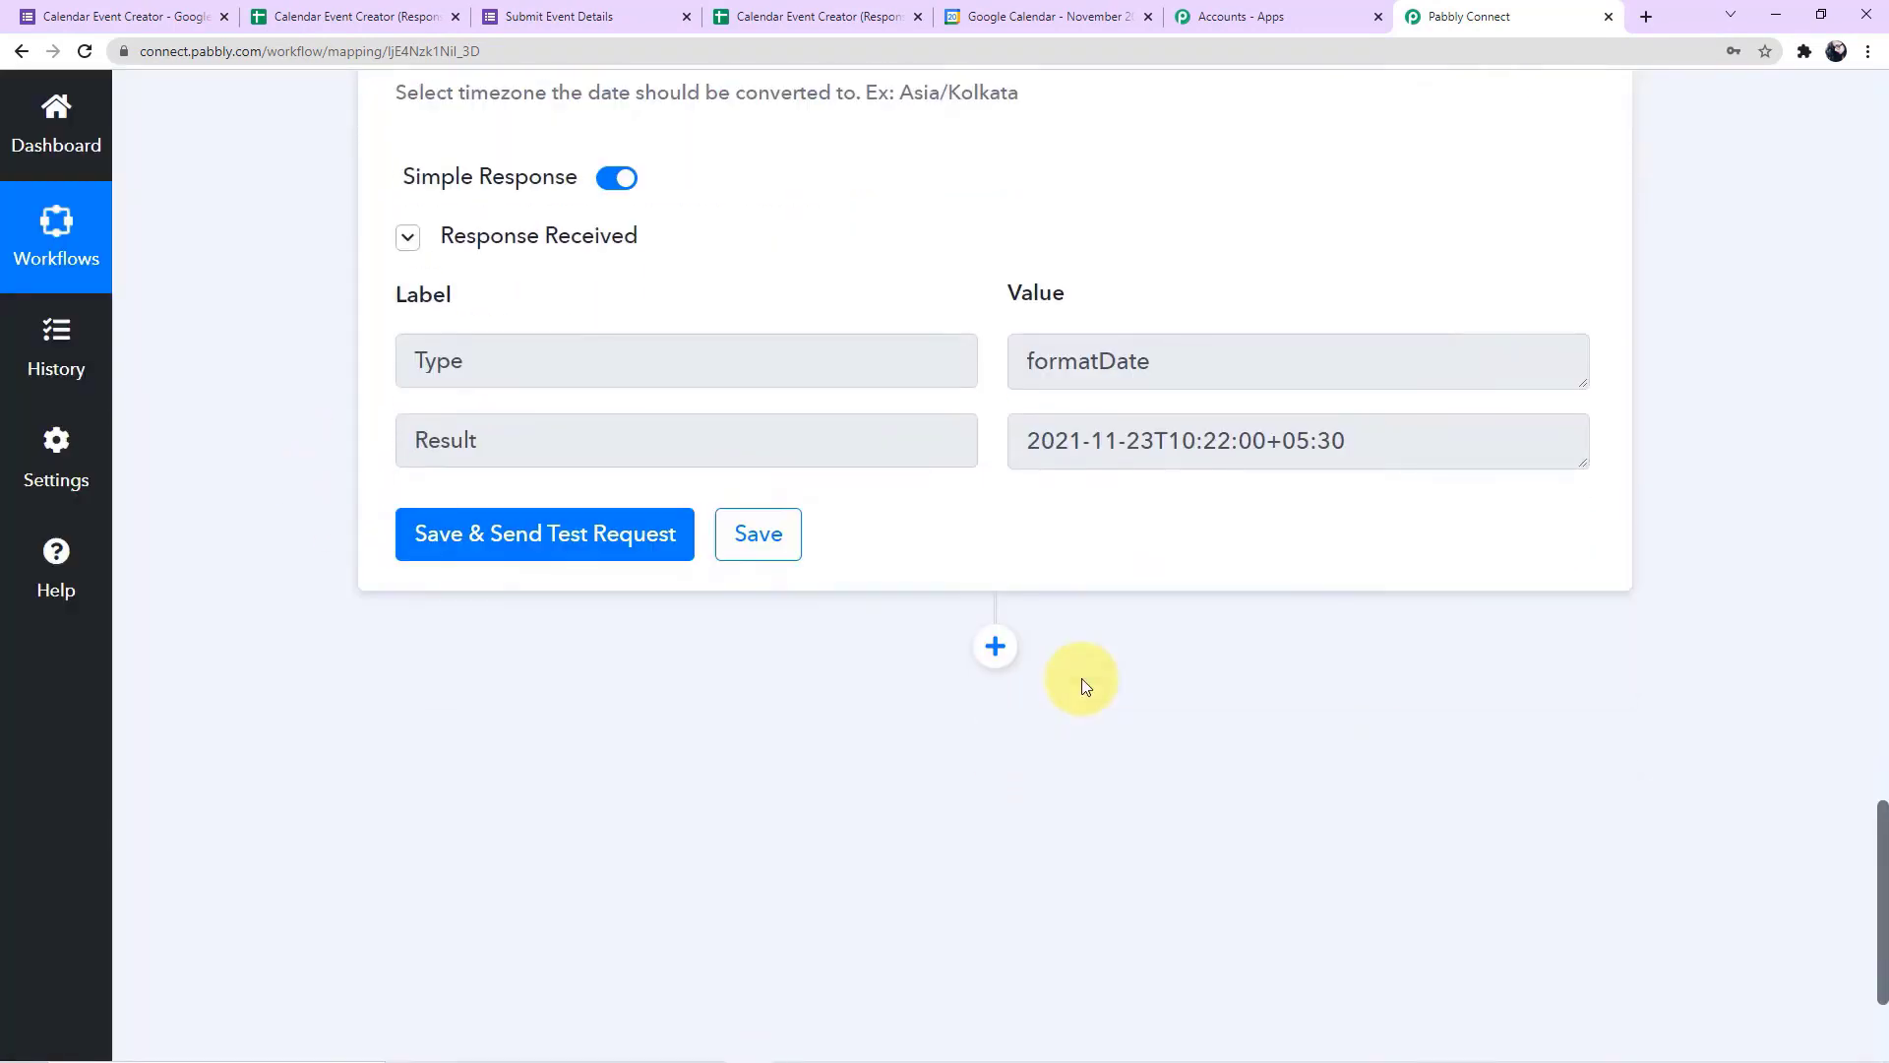
scroll(1083, 677, "down", 1)
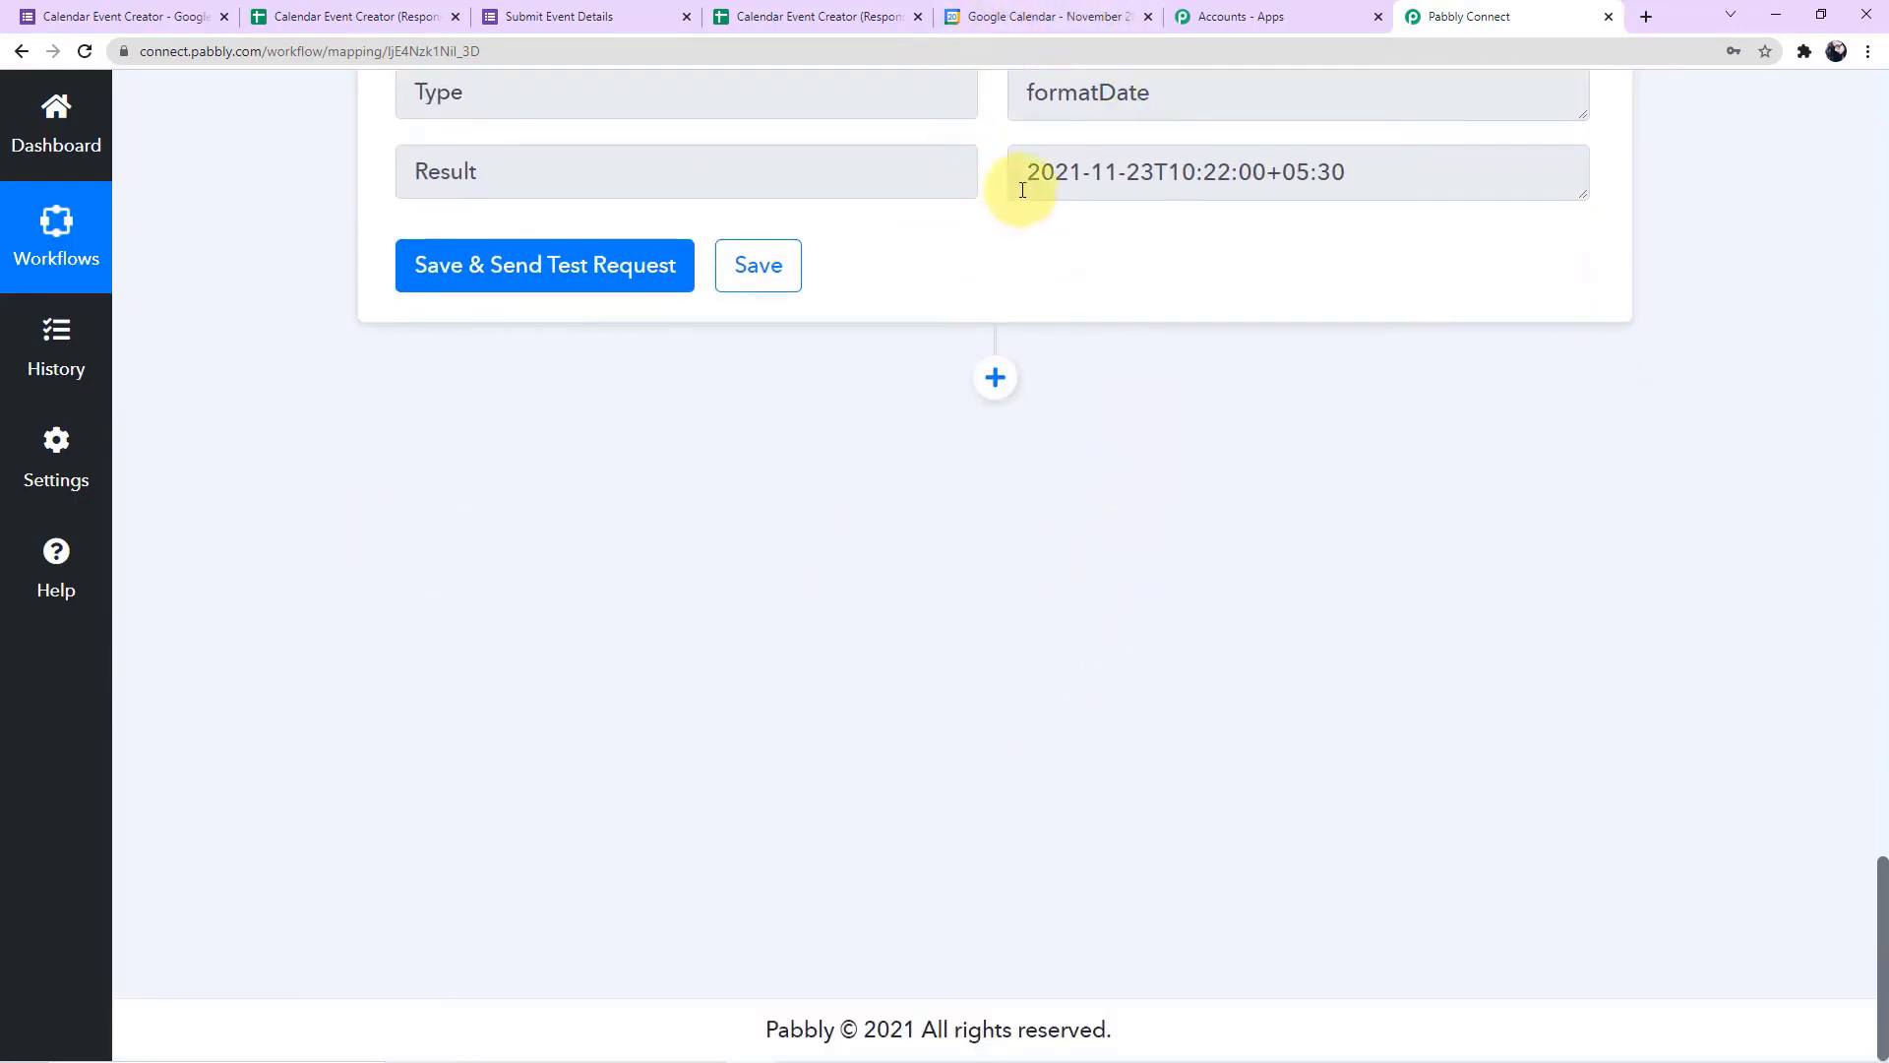
left_click(996, 380)
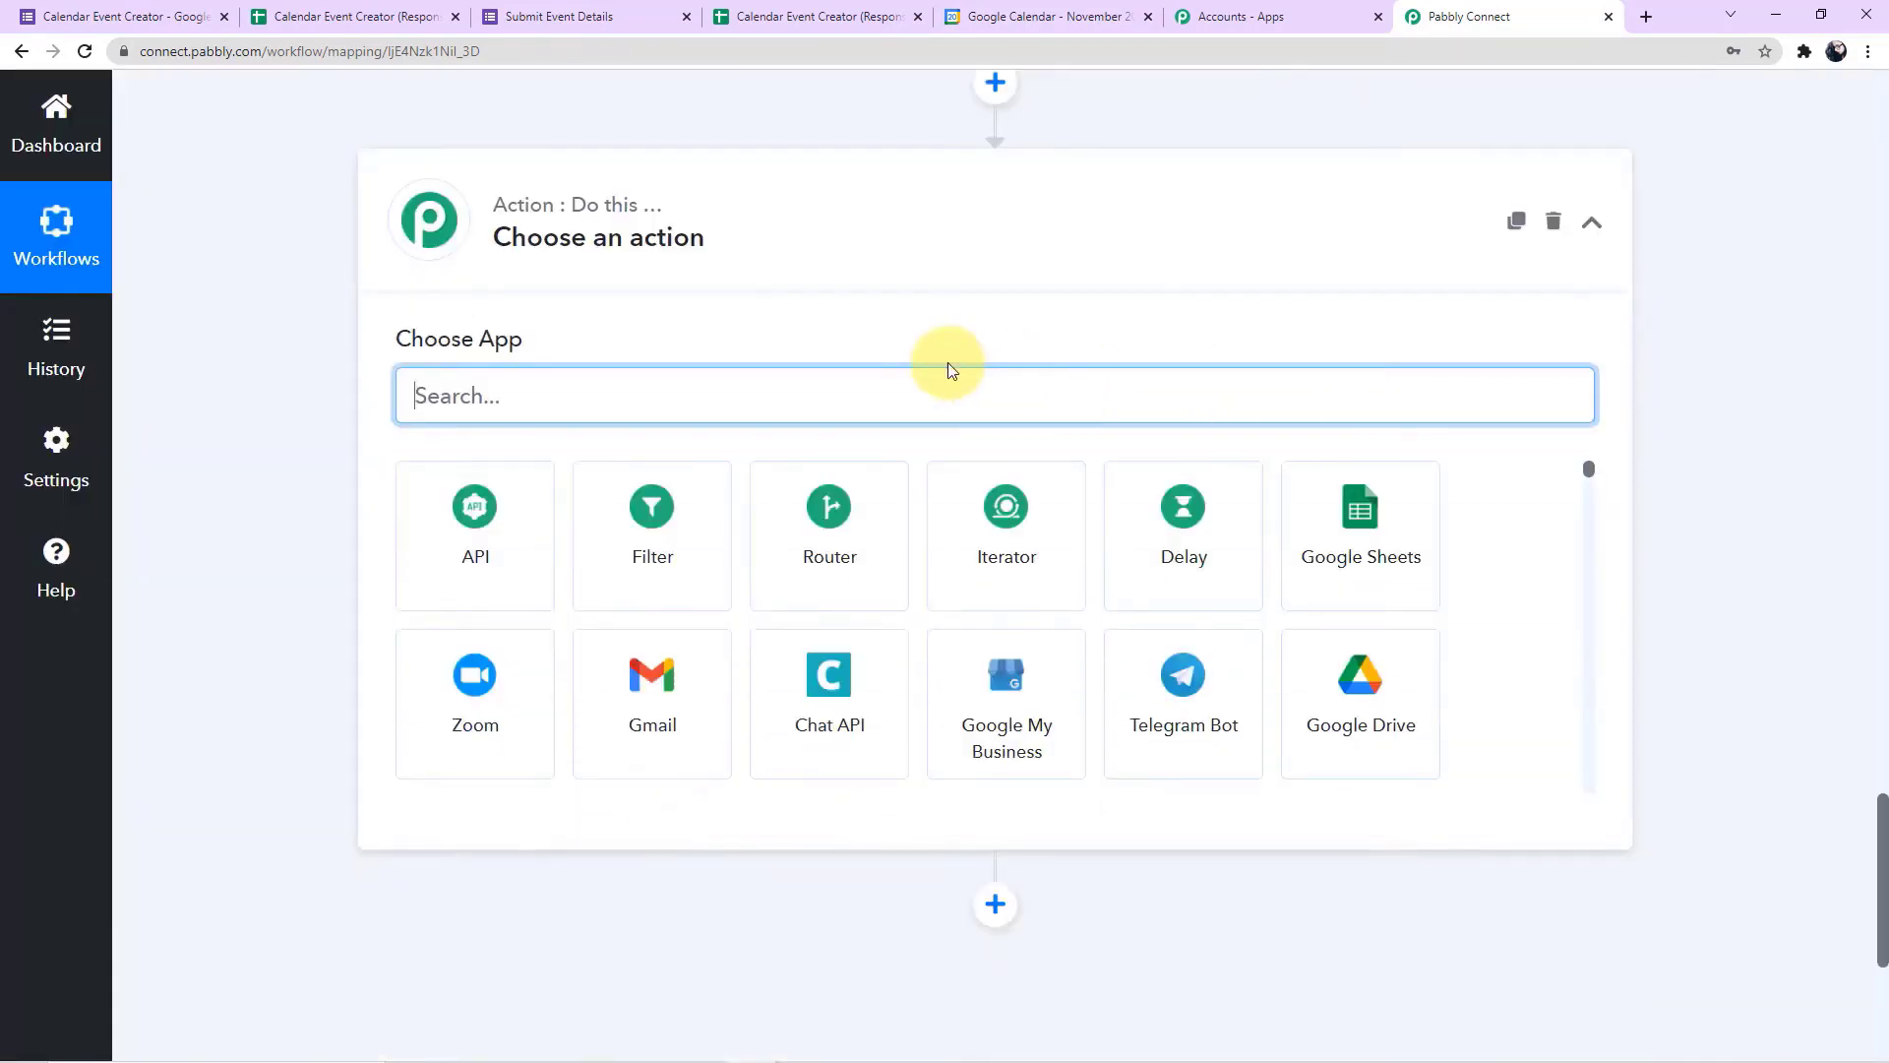
type("goog")
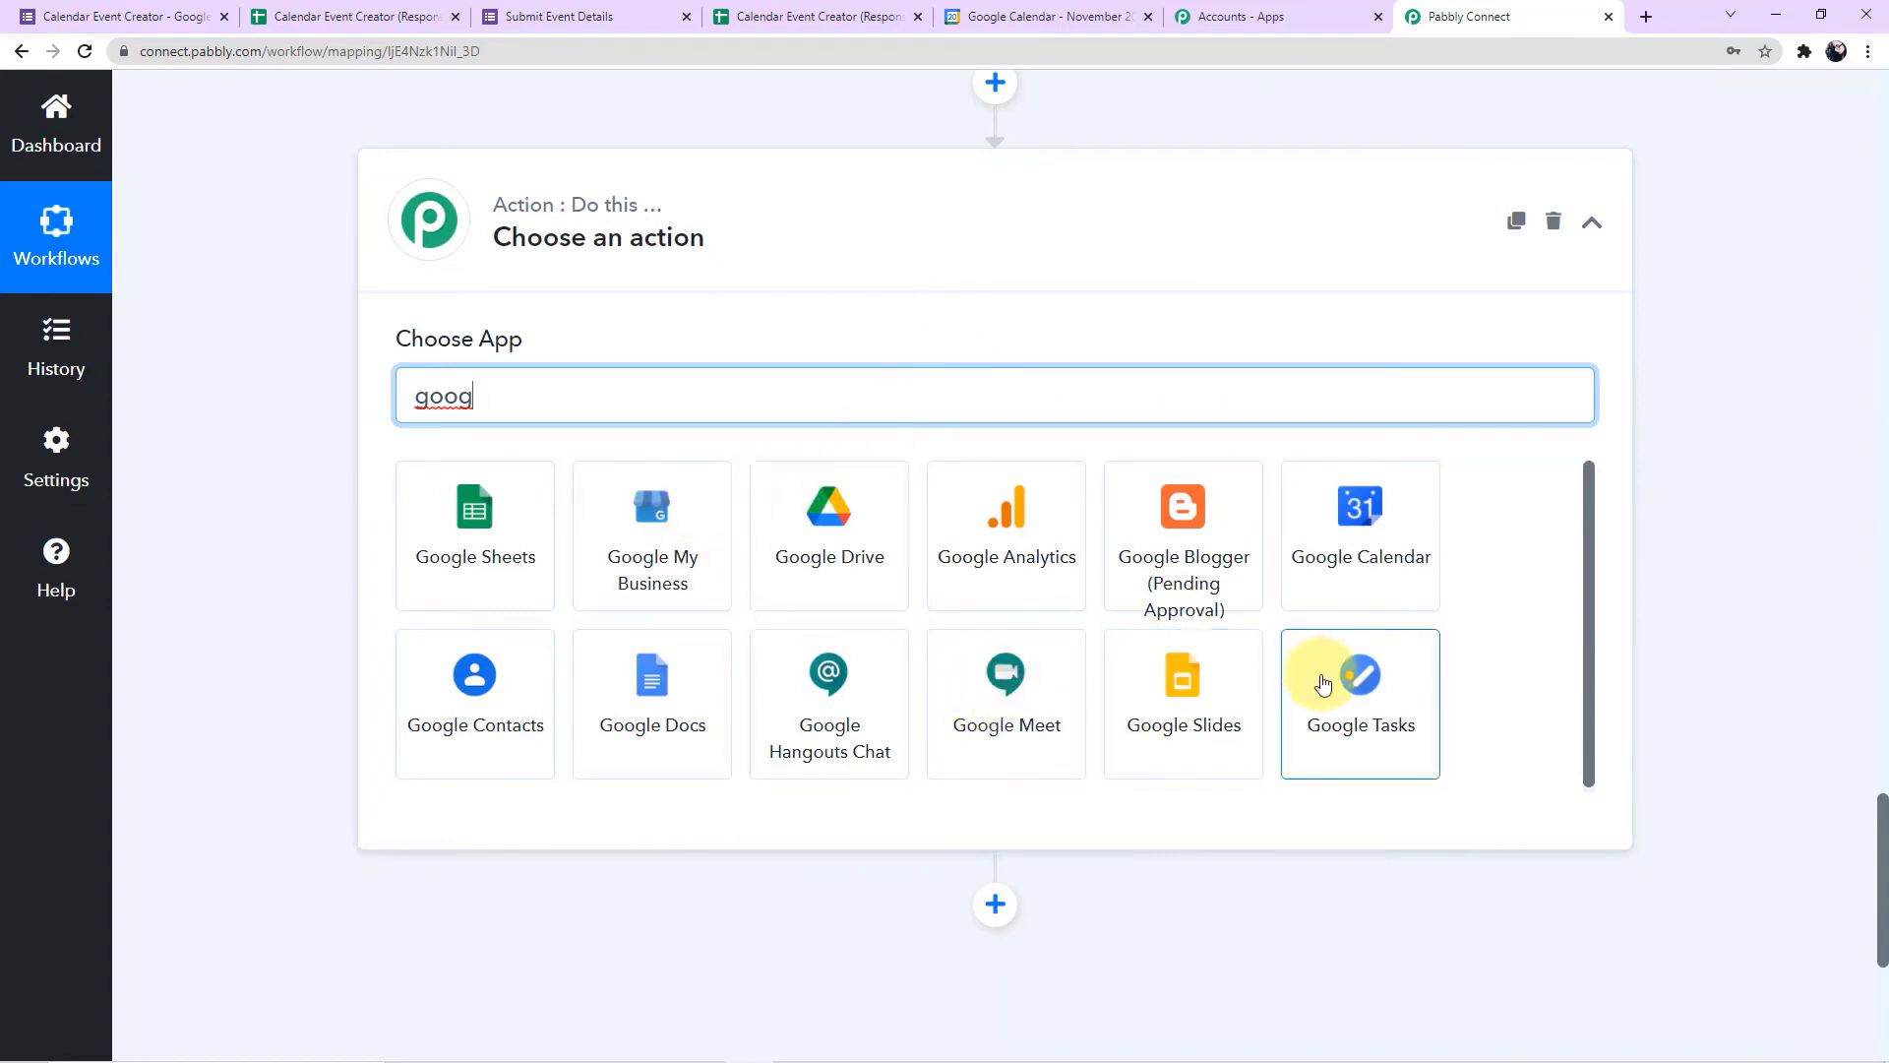
left_click(1399, 581)
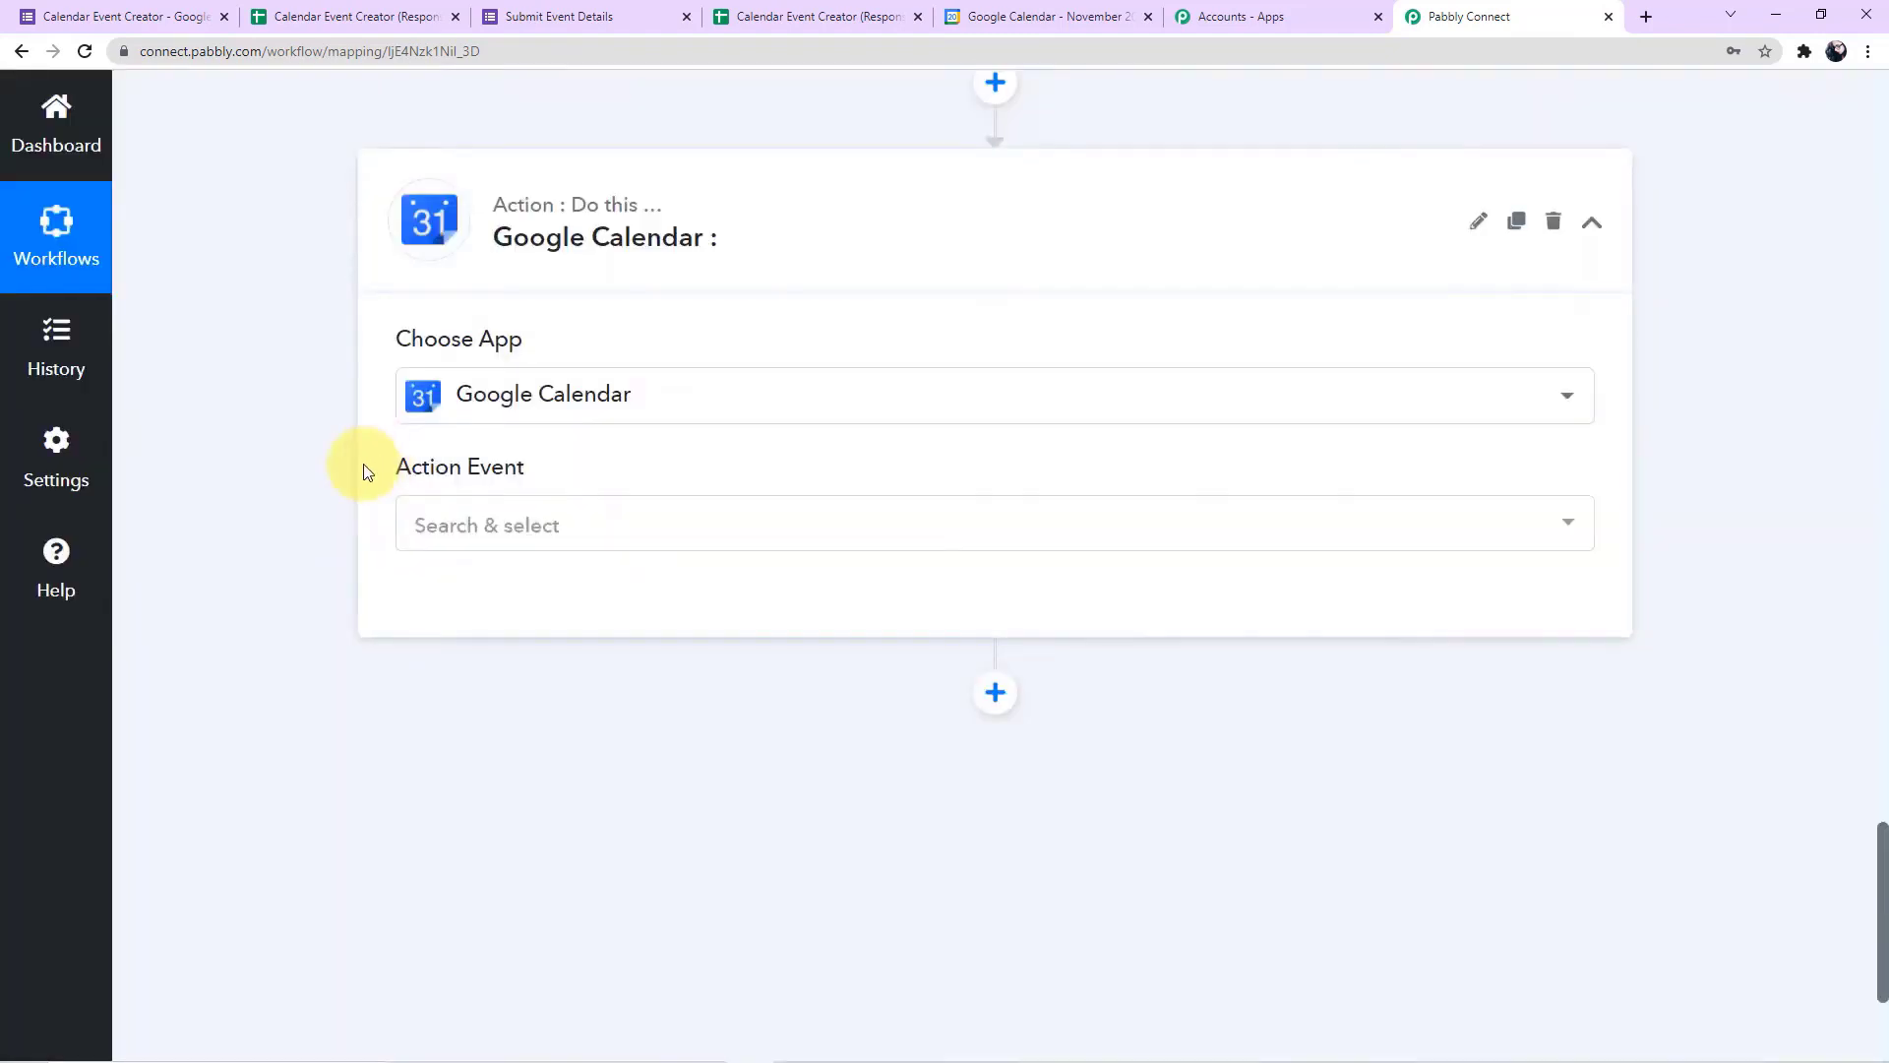
left_click(503, 335)
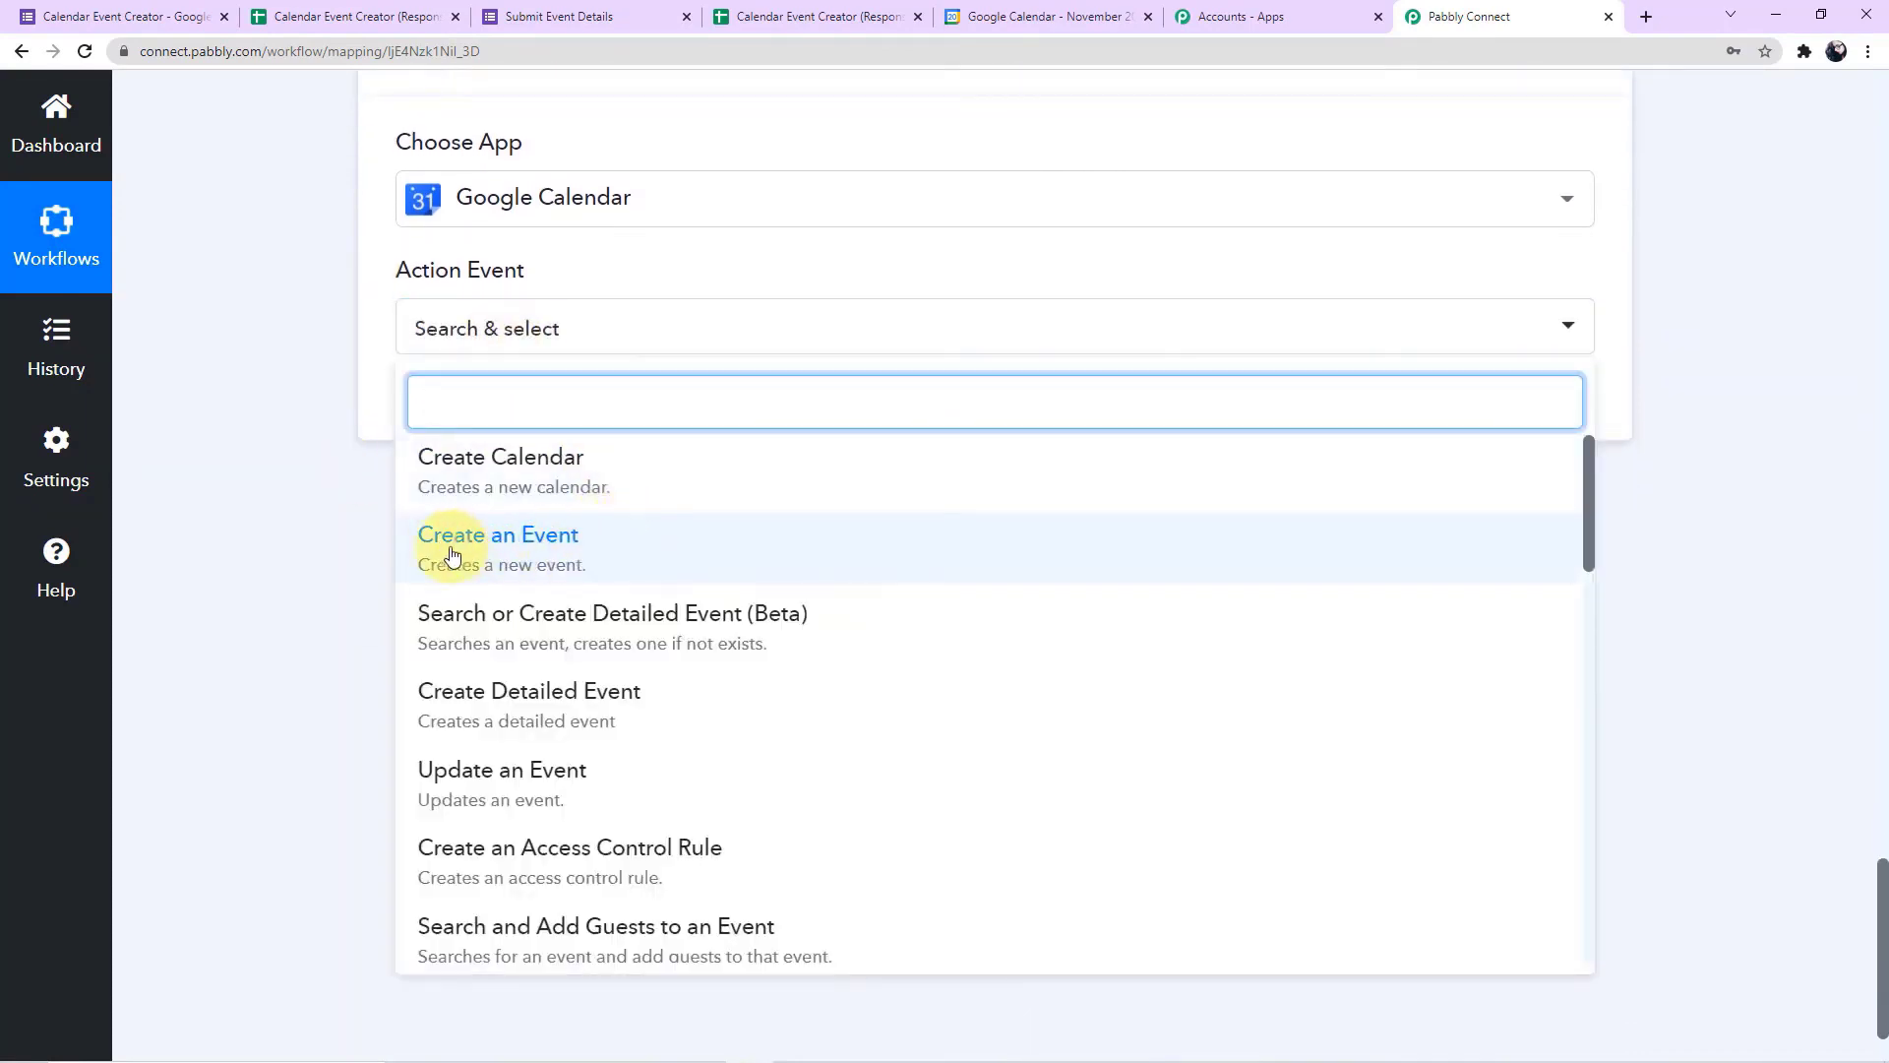
left_click(572, 551)
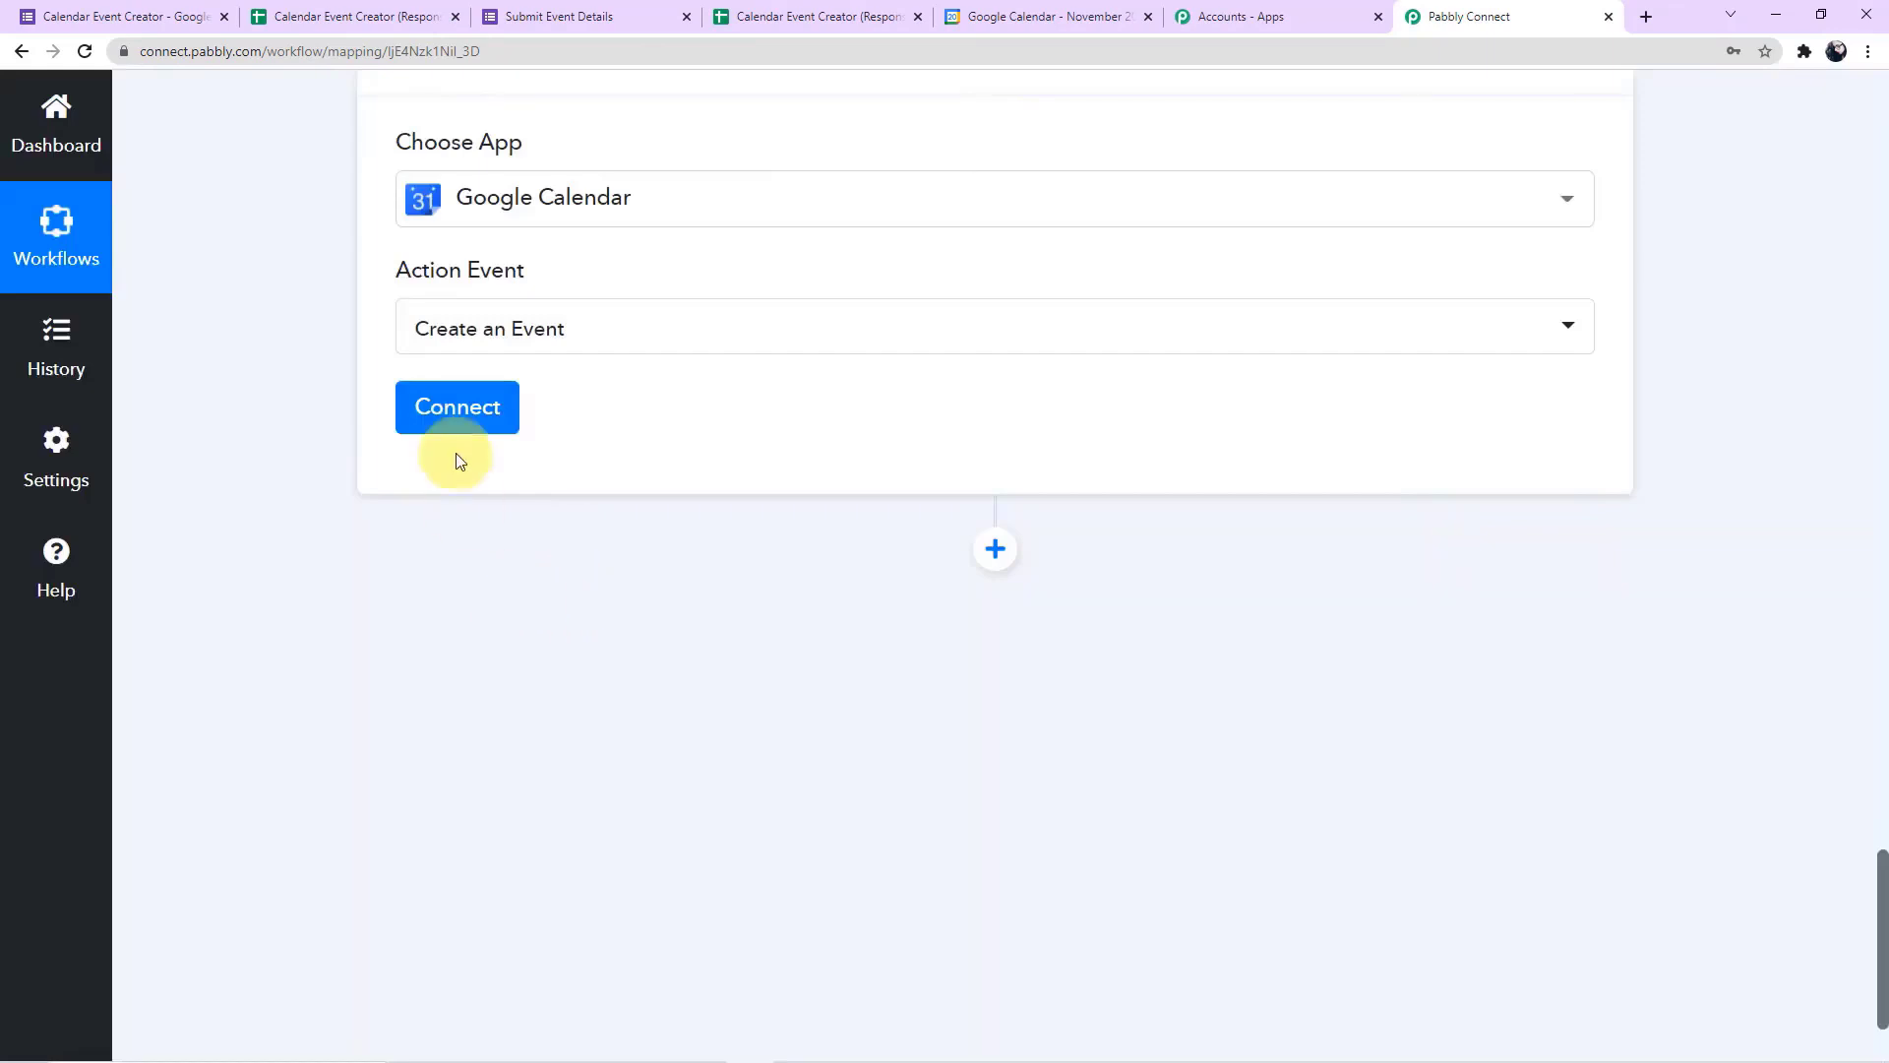
Connect Google Calendar through a new connection, choosing the Google account and granting Pabbly Connect Calendar the requested access
left_click(456, 423)
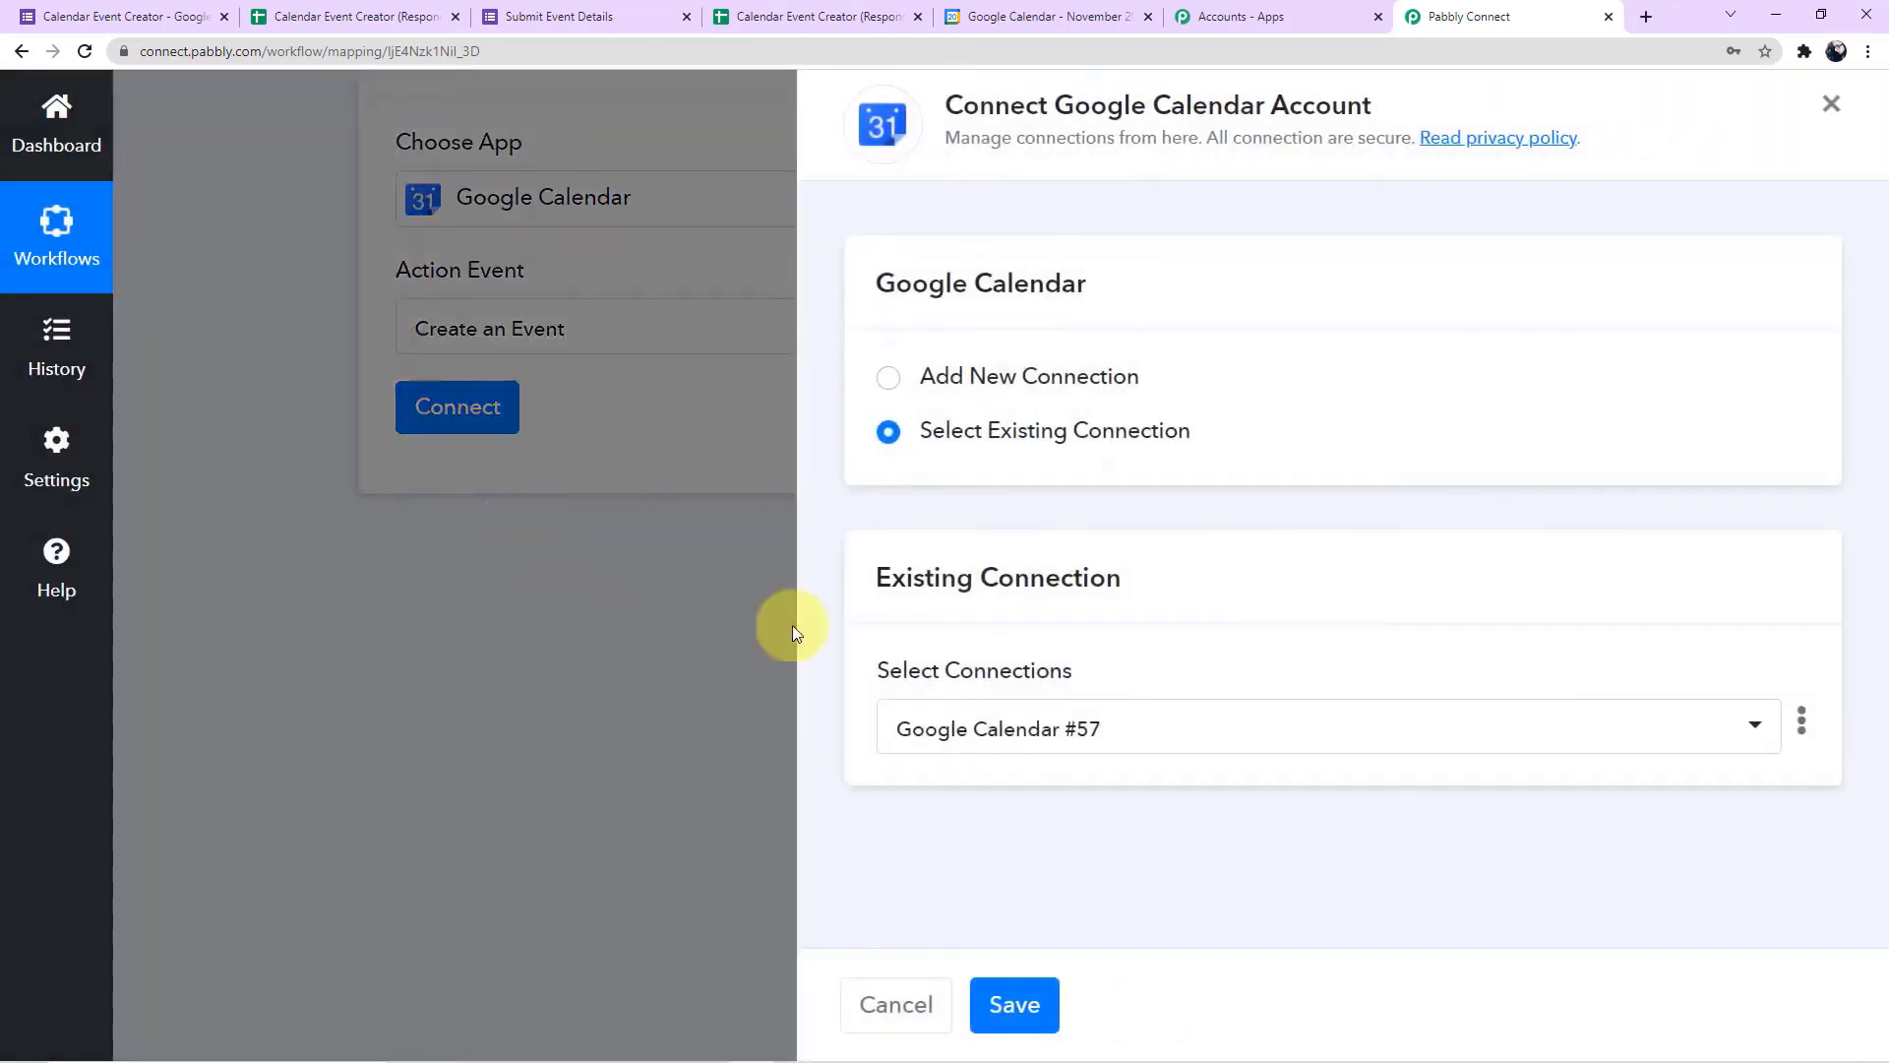
left_click(889, 380)
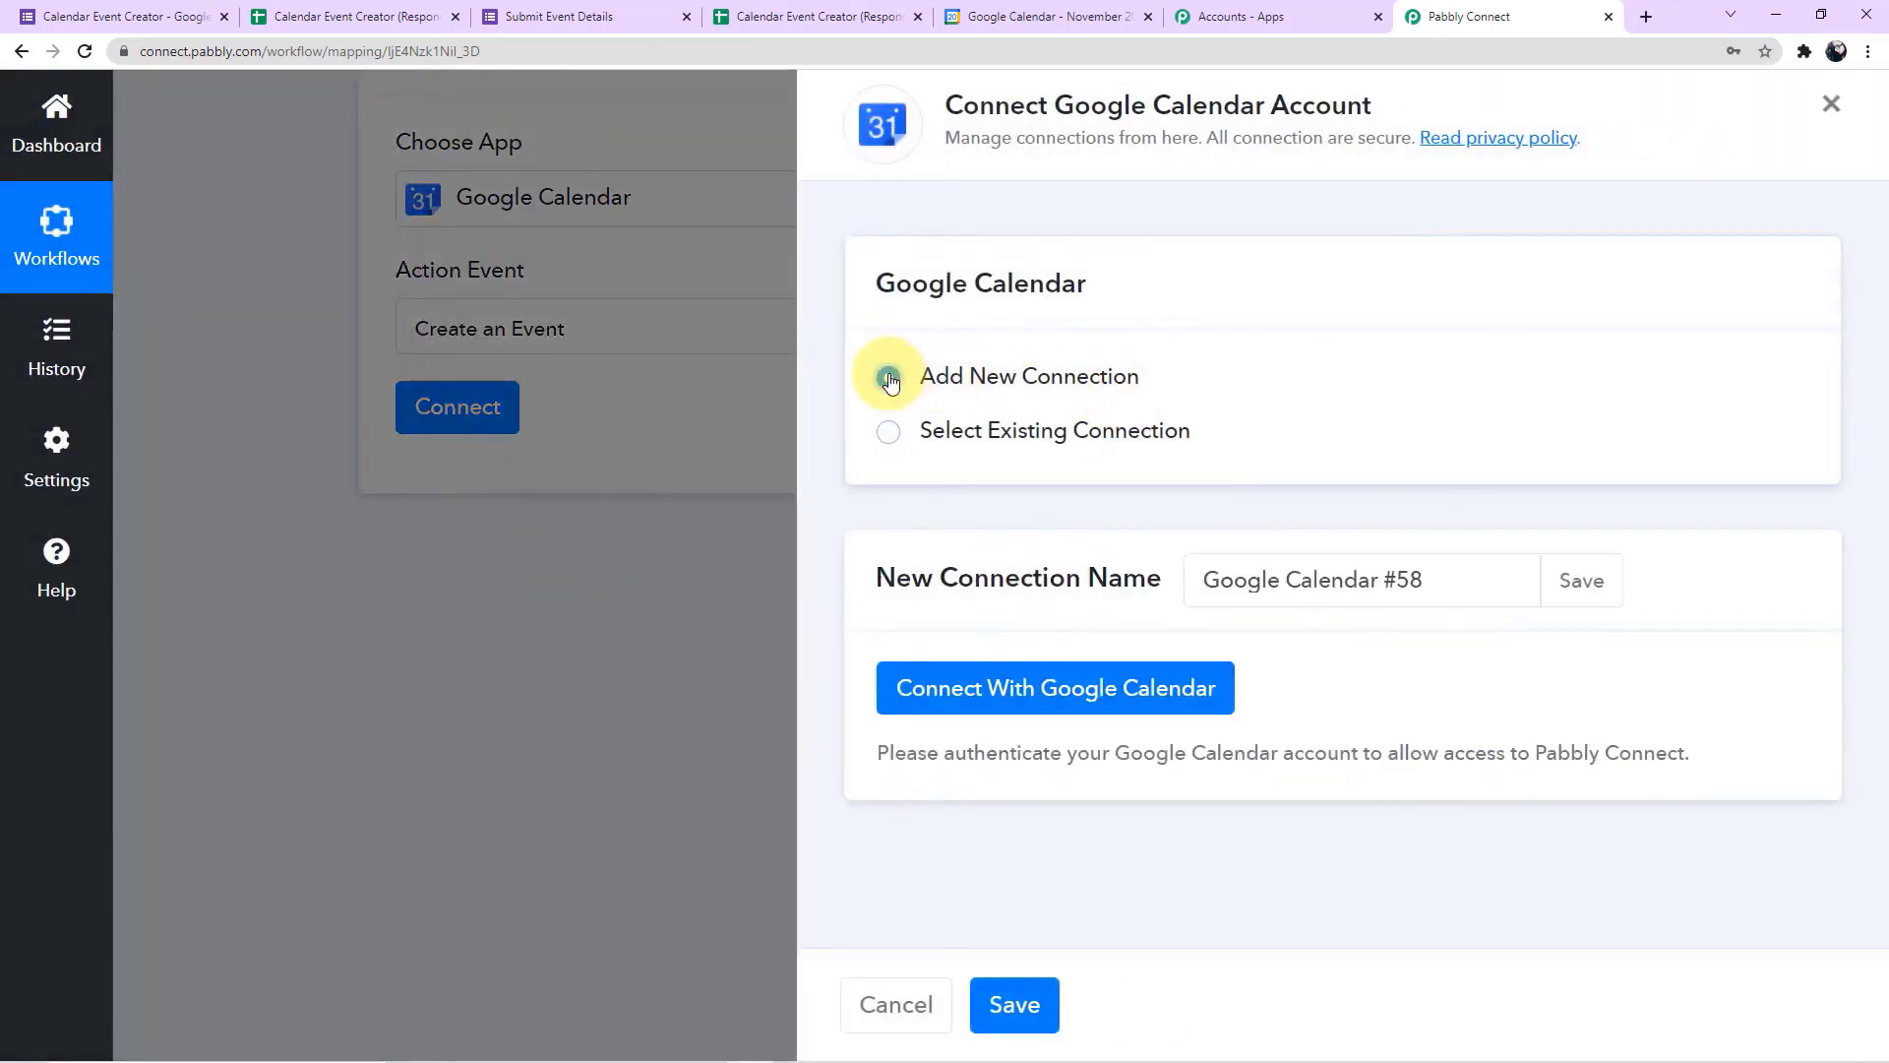
left_click(950, 703)
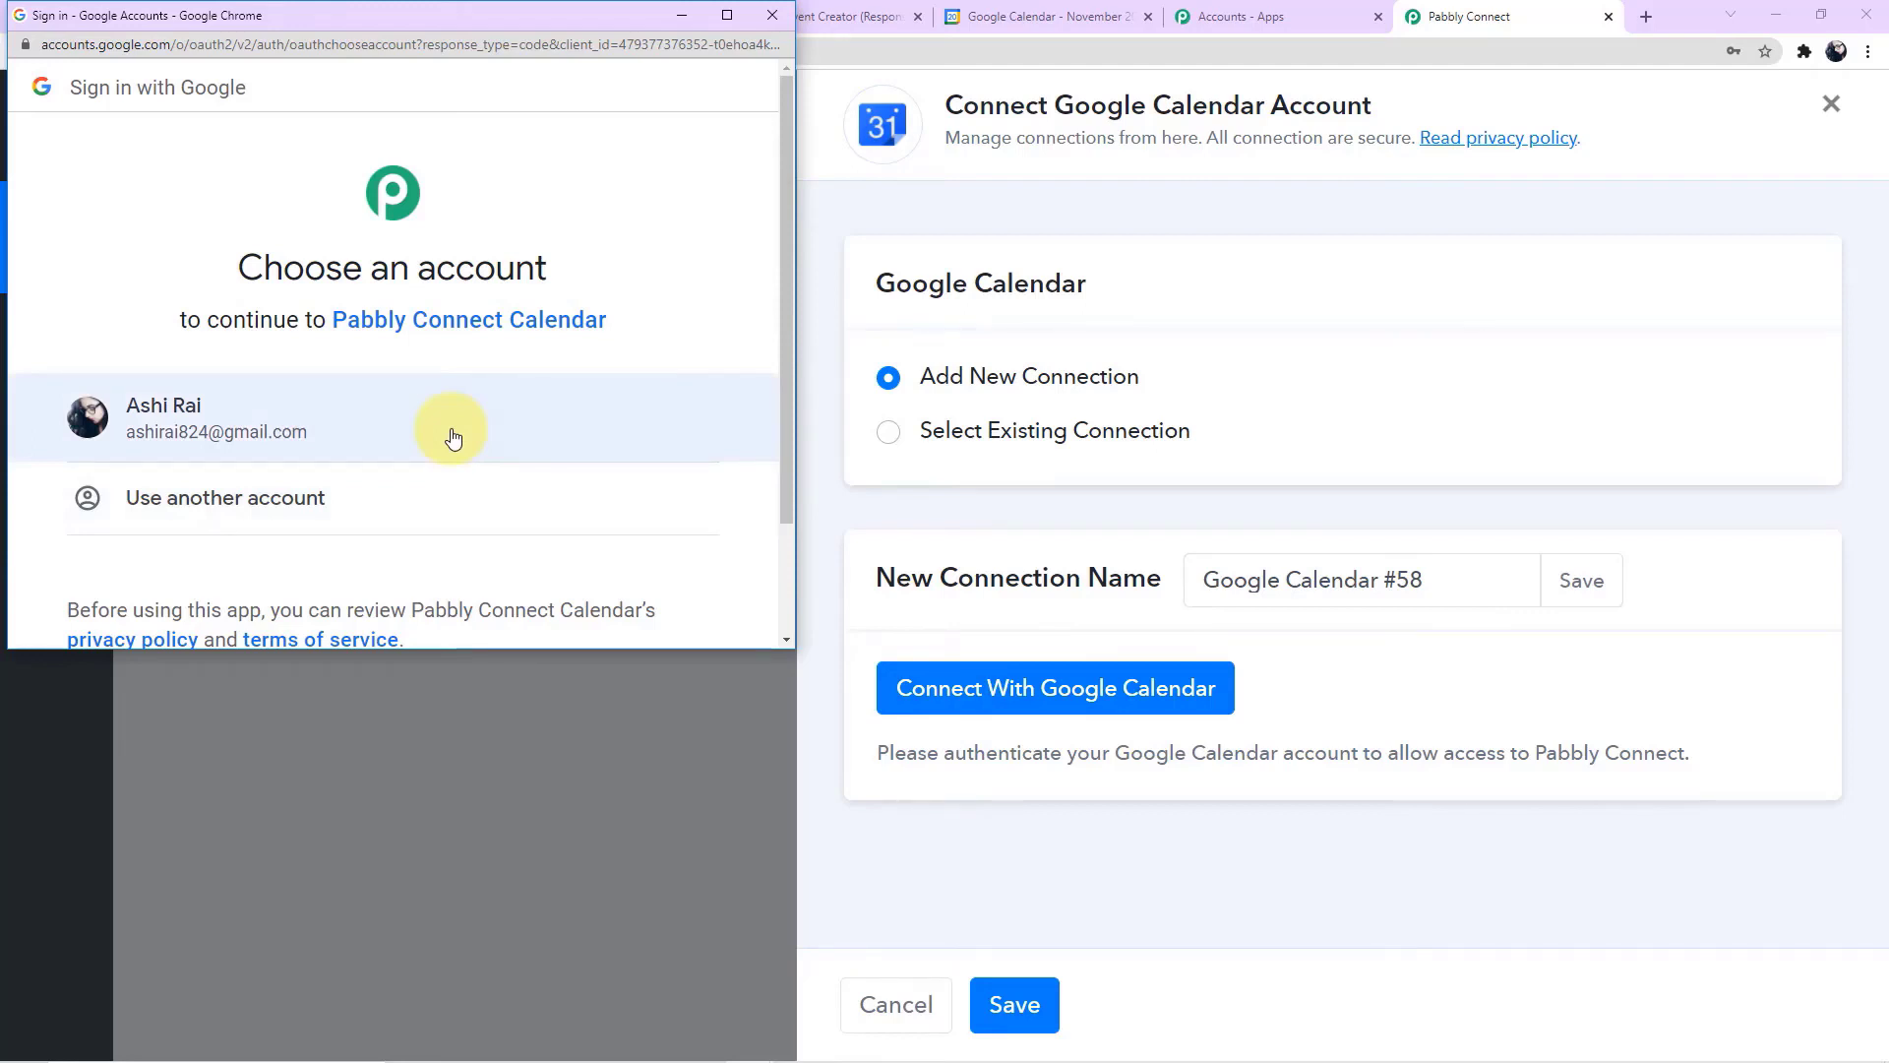
left_click(264, 414)
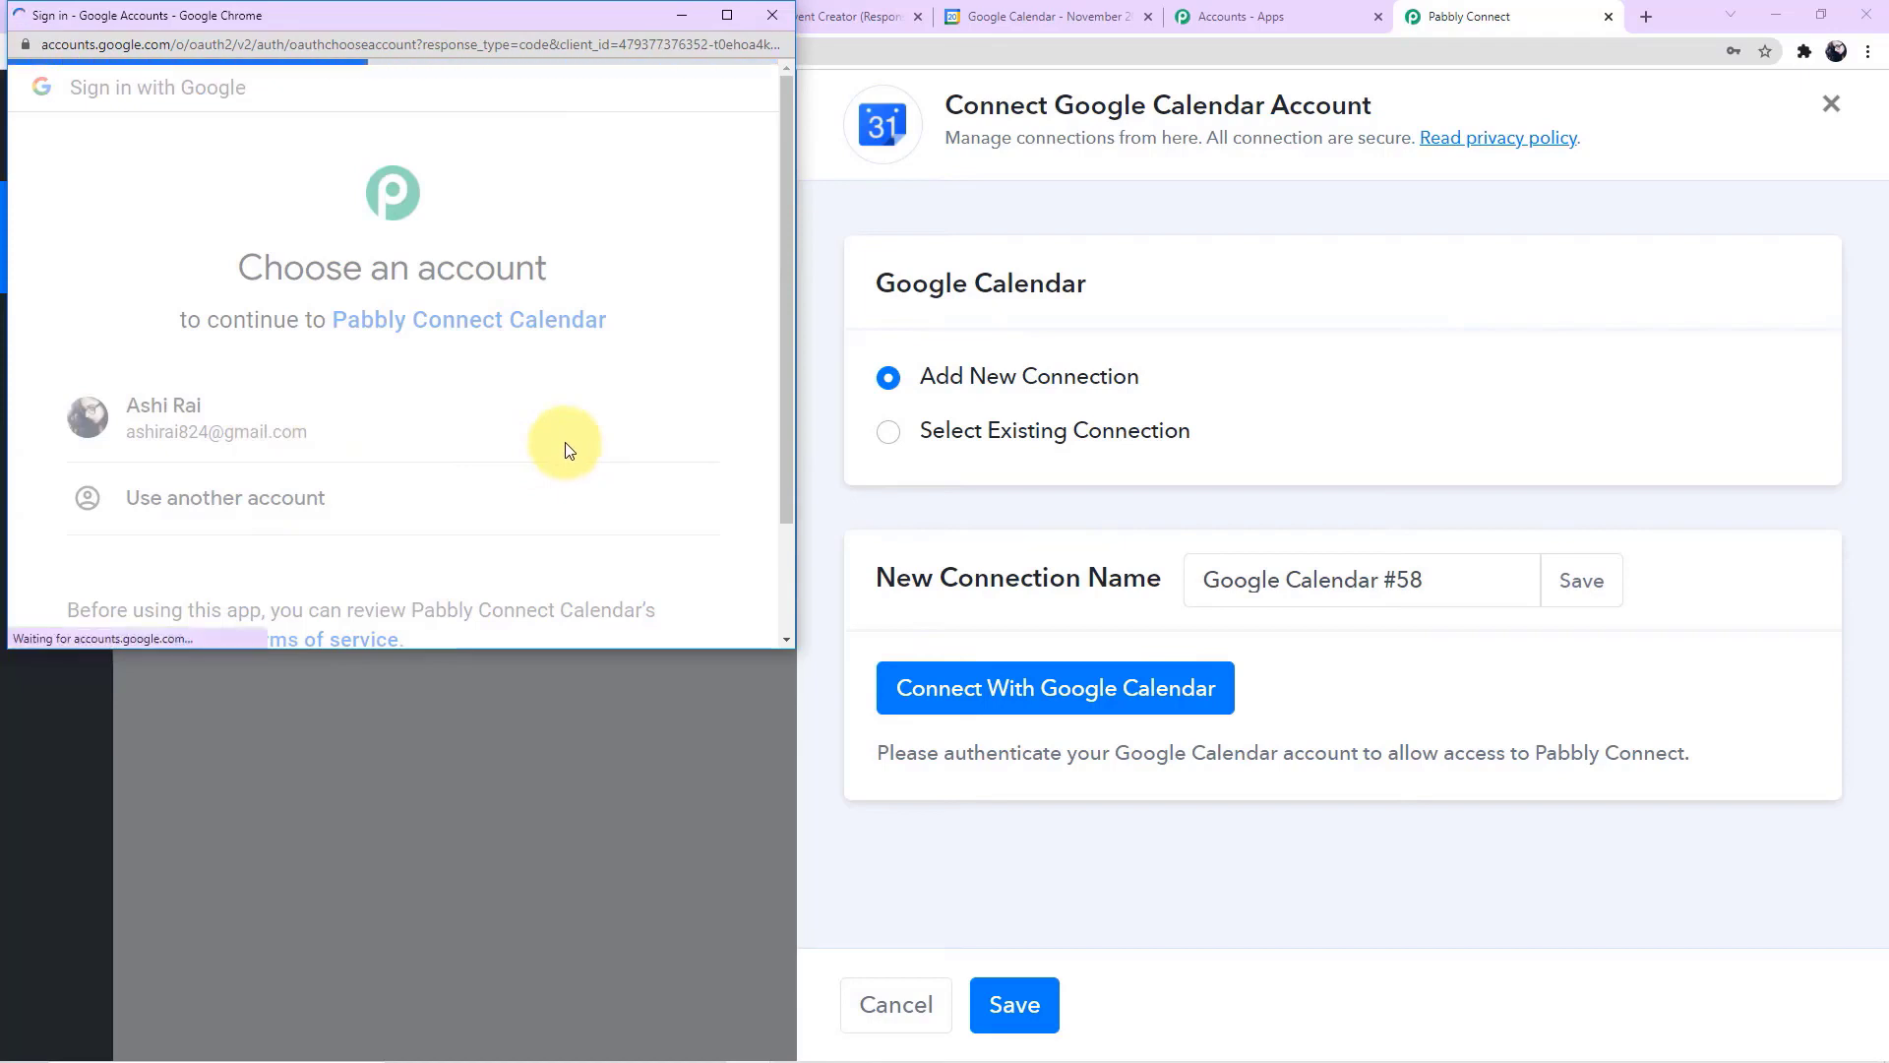
scroll(568, 450, "down", 3)
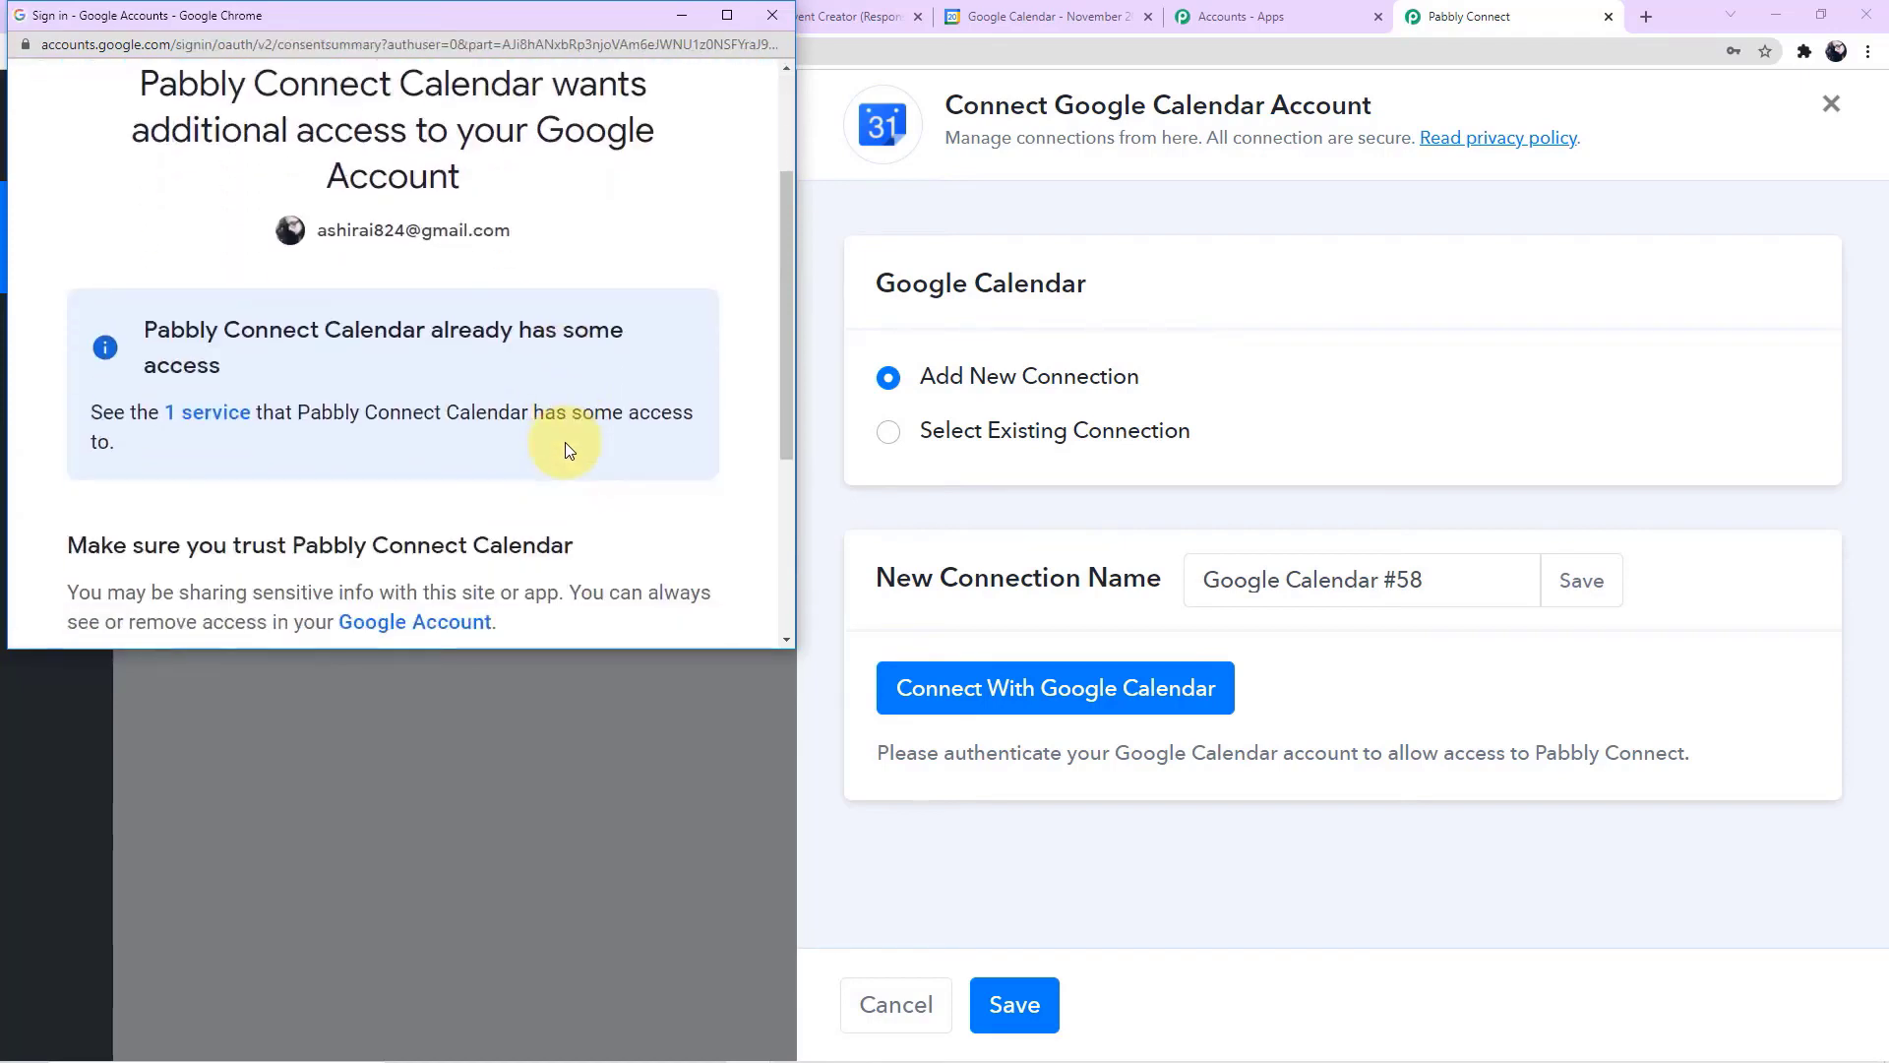
scroll(569, 450, "down", 3)
scroll(560, 462, "down", 3)
left_click(559, 474)
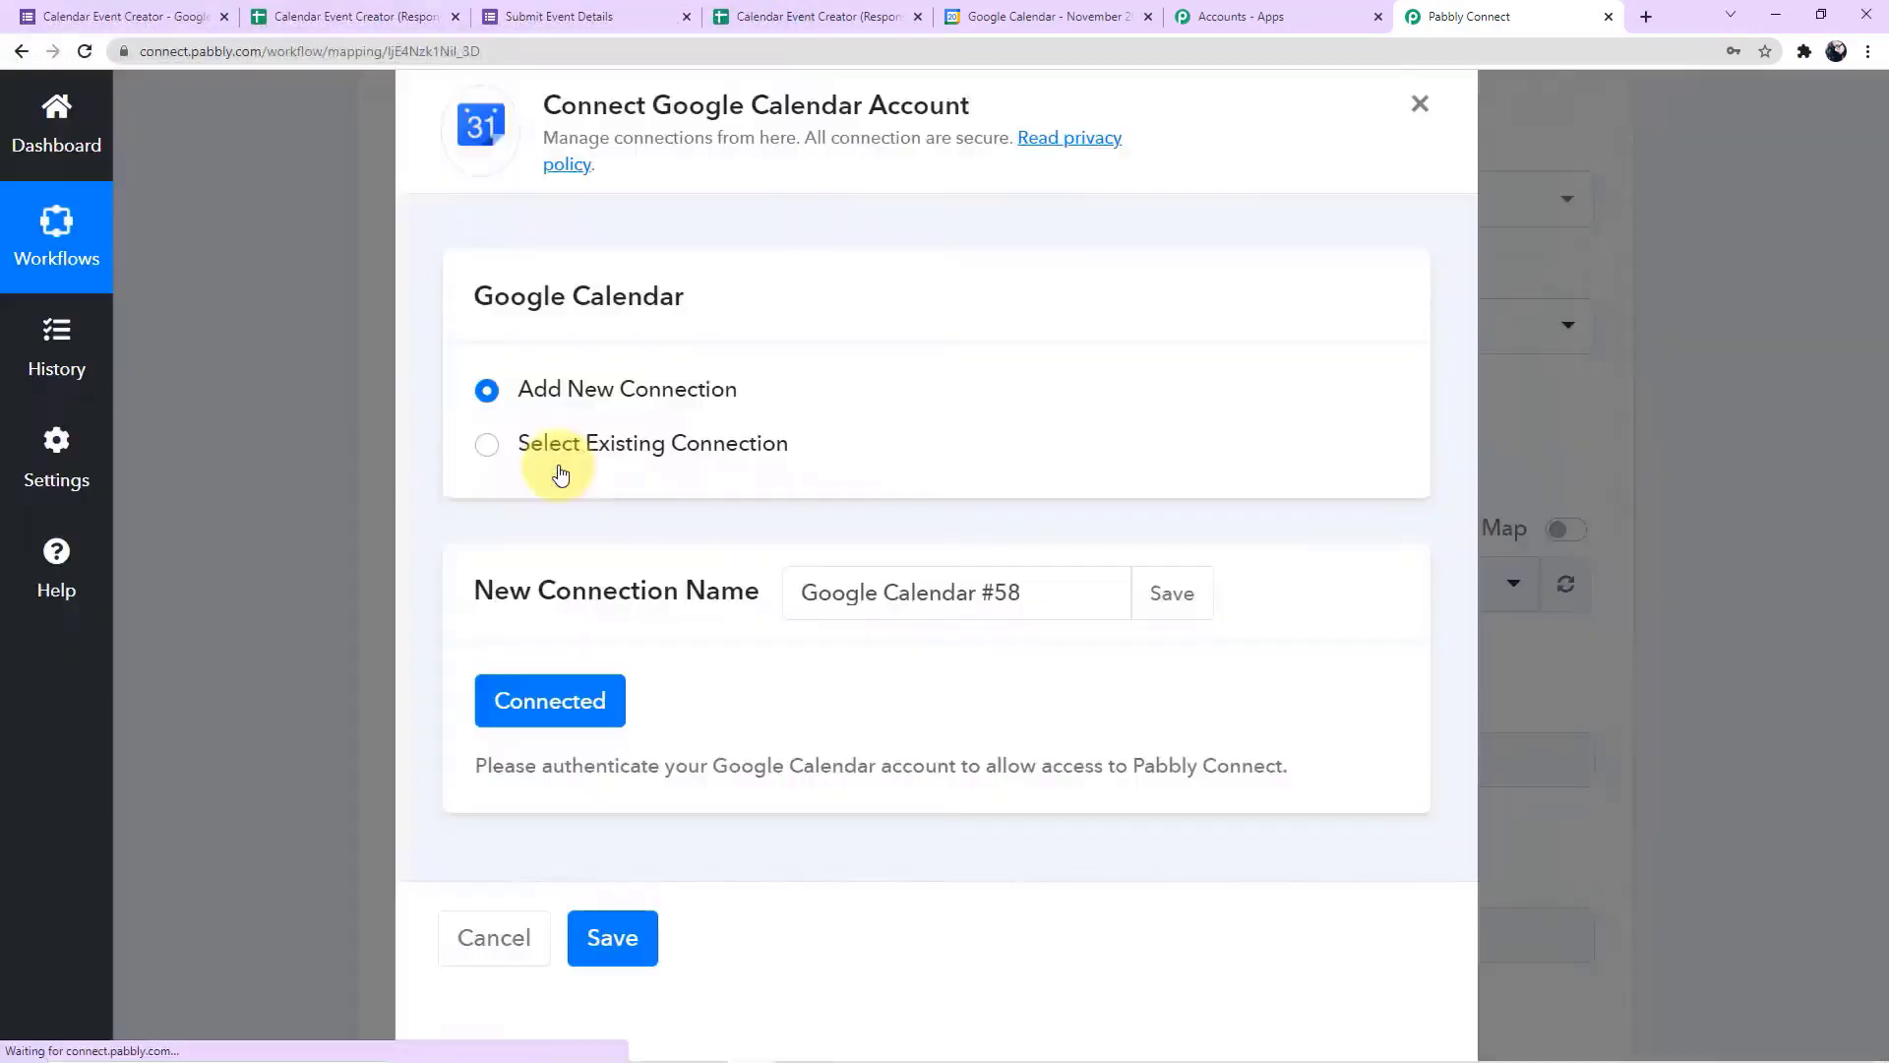
Check the calendar list in Google Calendar, and set the Pabbly Connect event's calendar to the one named by the account's e-mail address
scroll(561, 472, "down", 1)
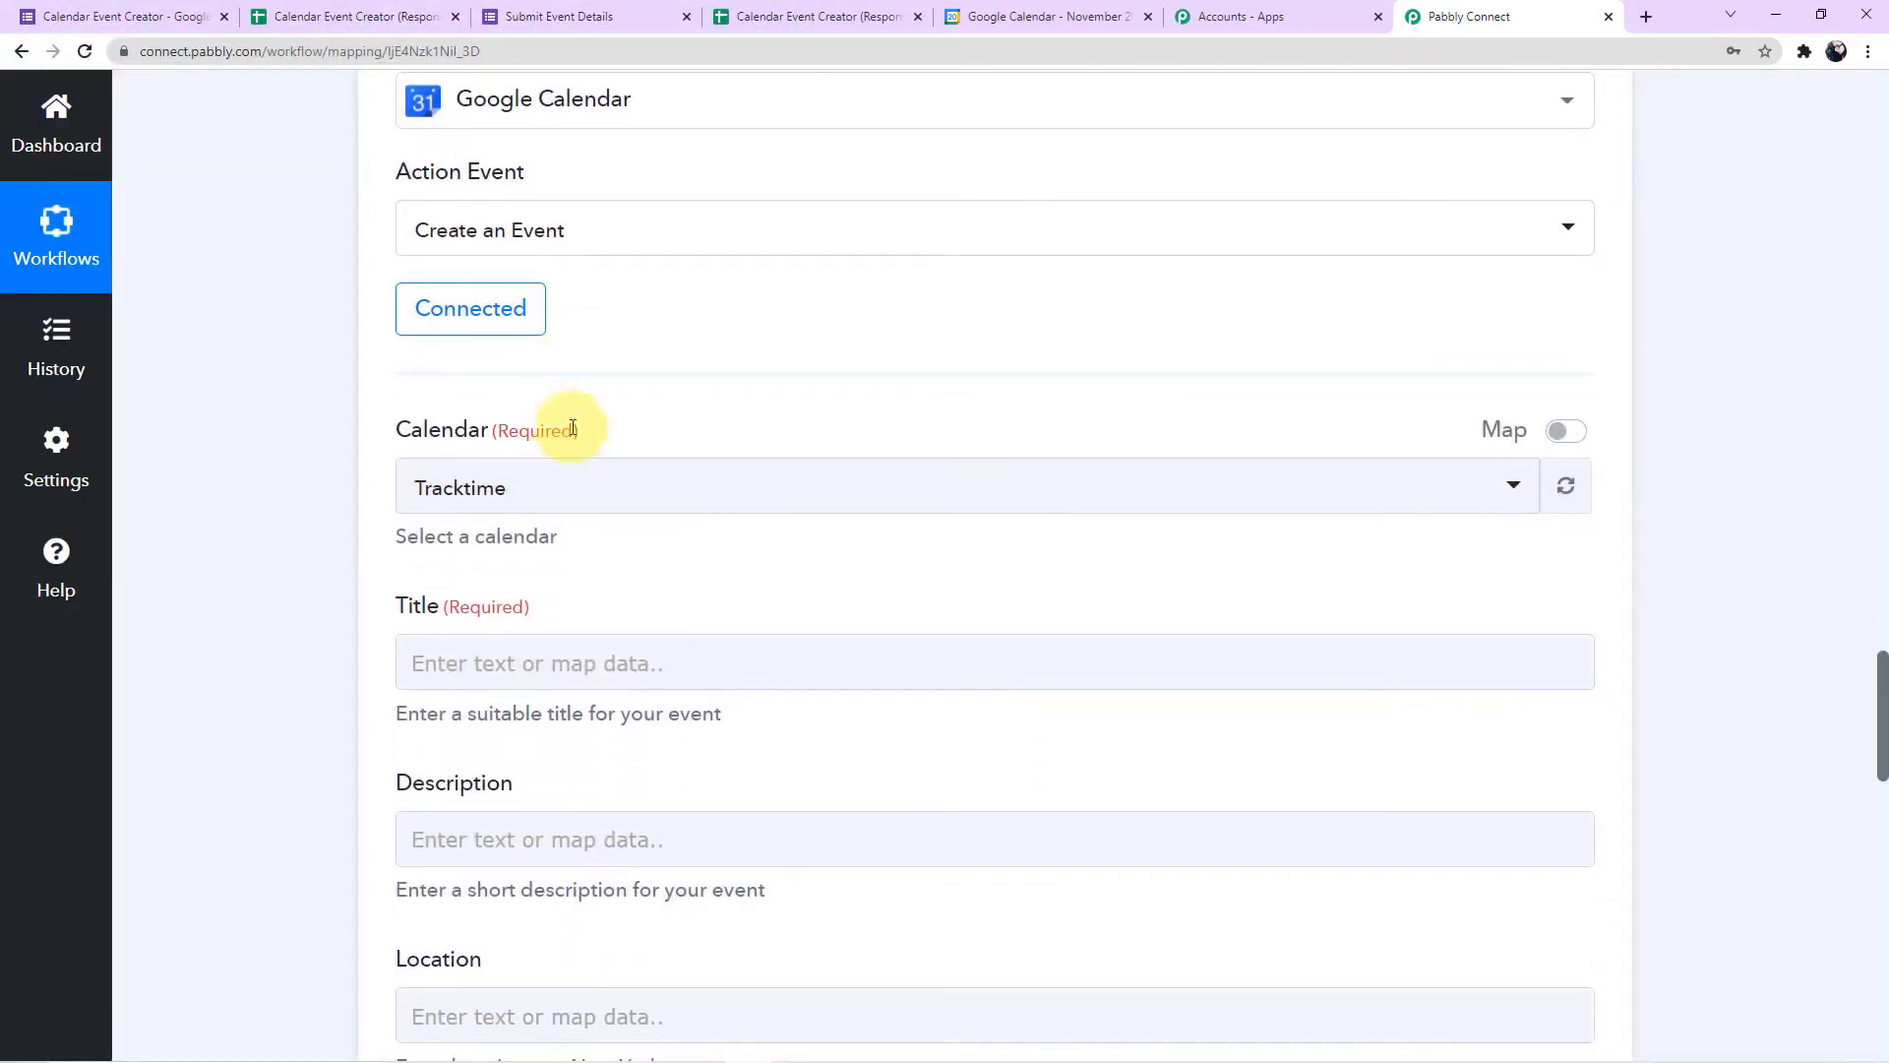
scroll(691, 351, "down", 2)
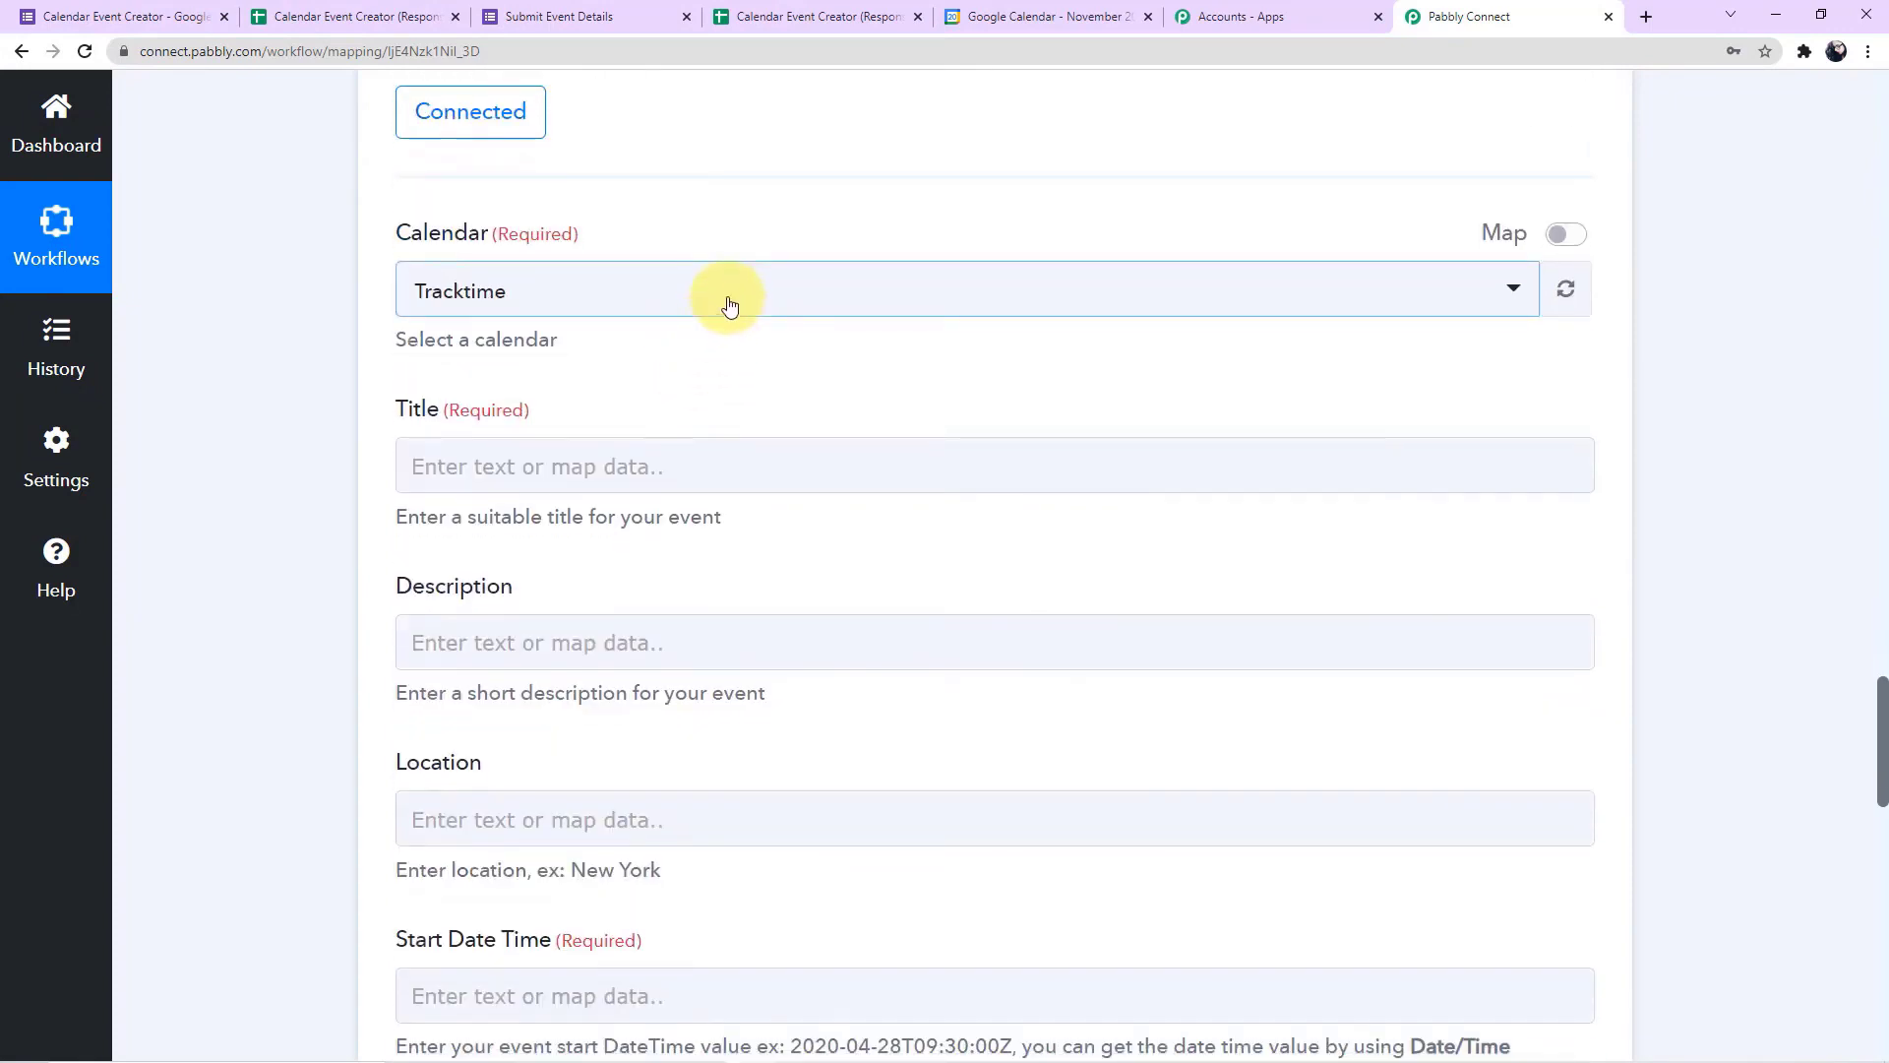
left_click(1059, 22)
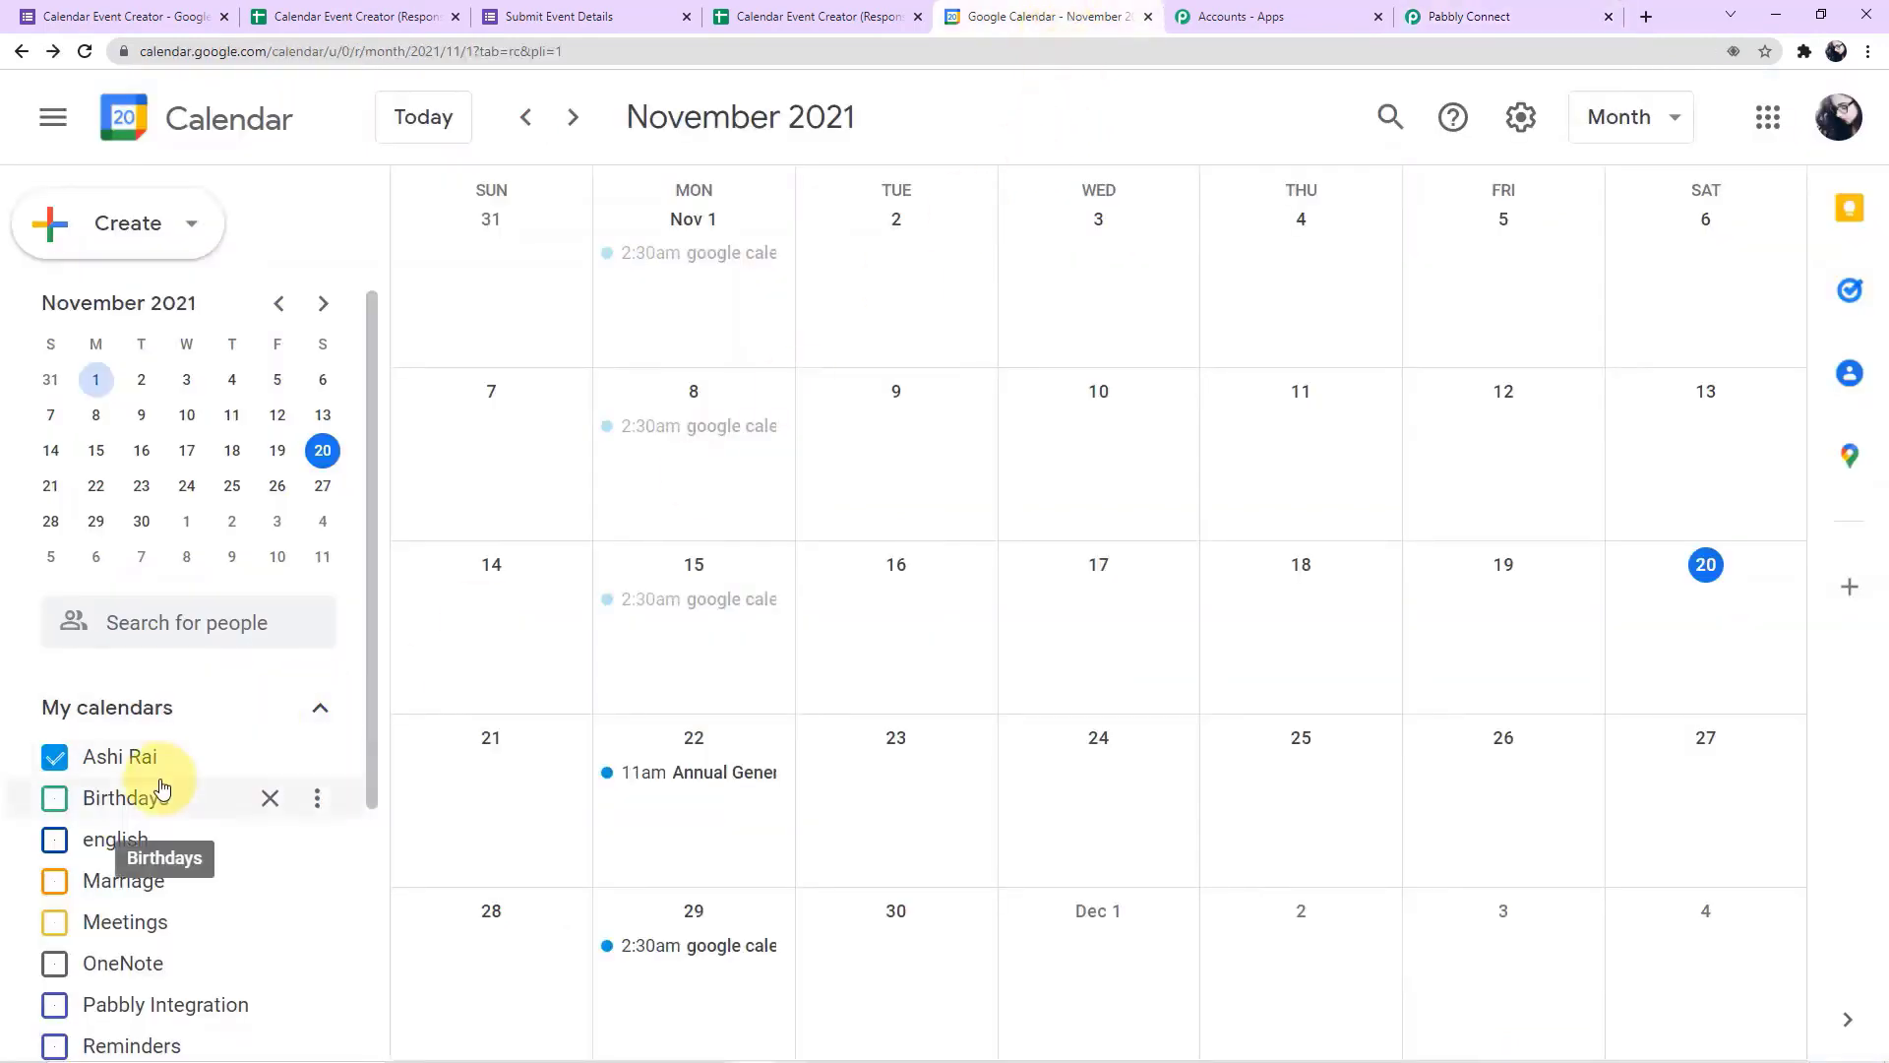
scroll(157, 780, "down", 2)
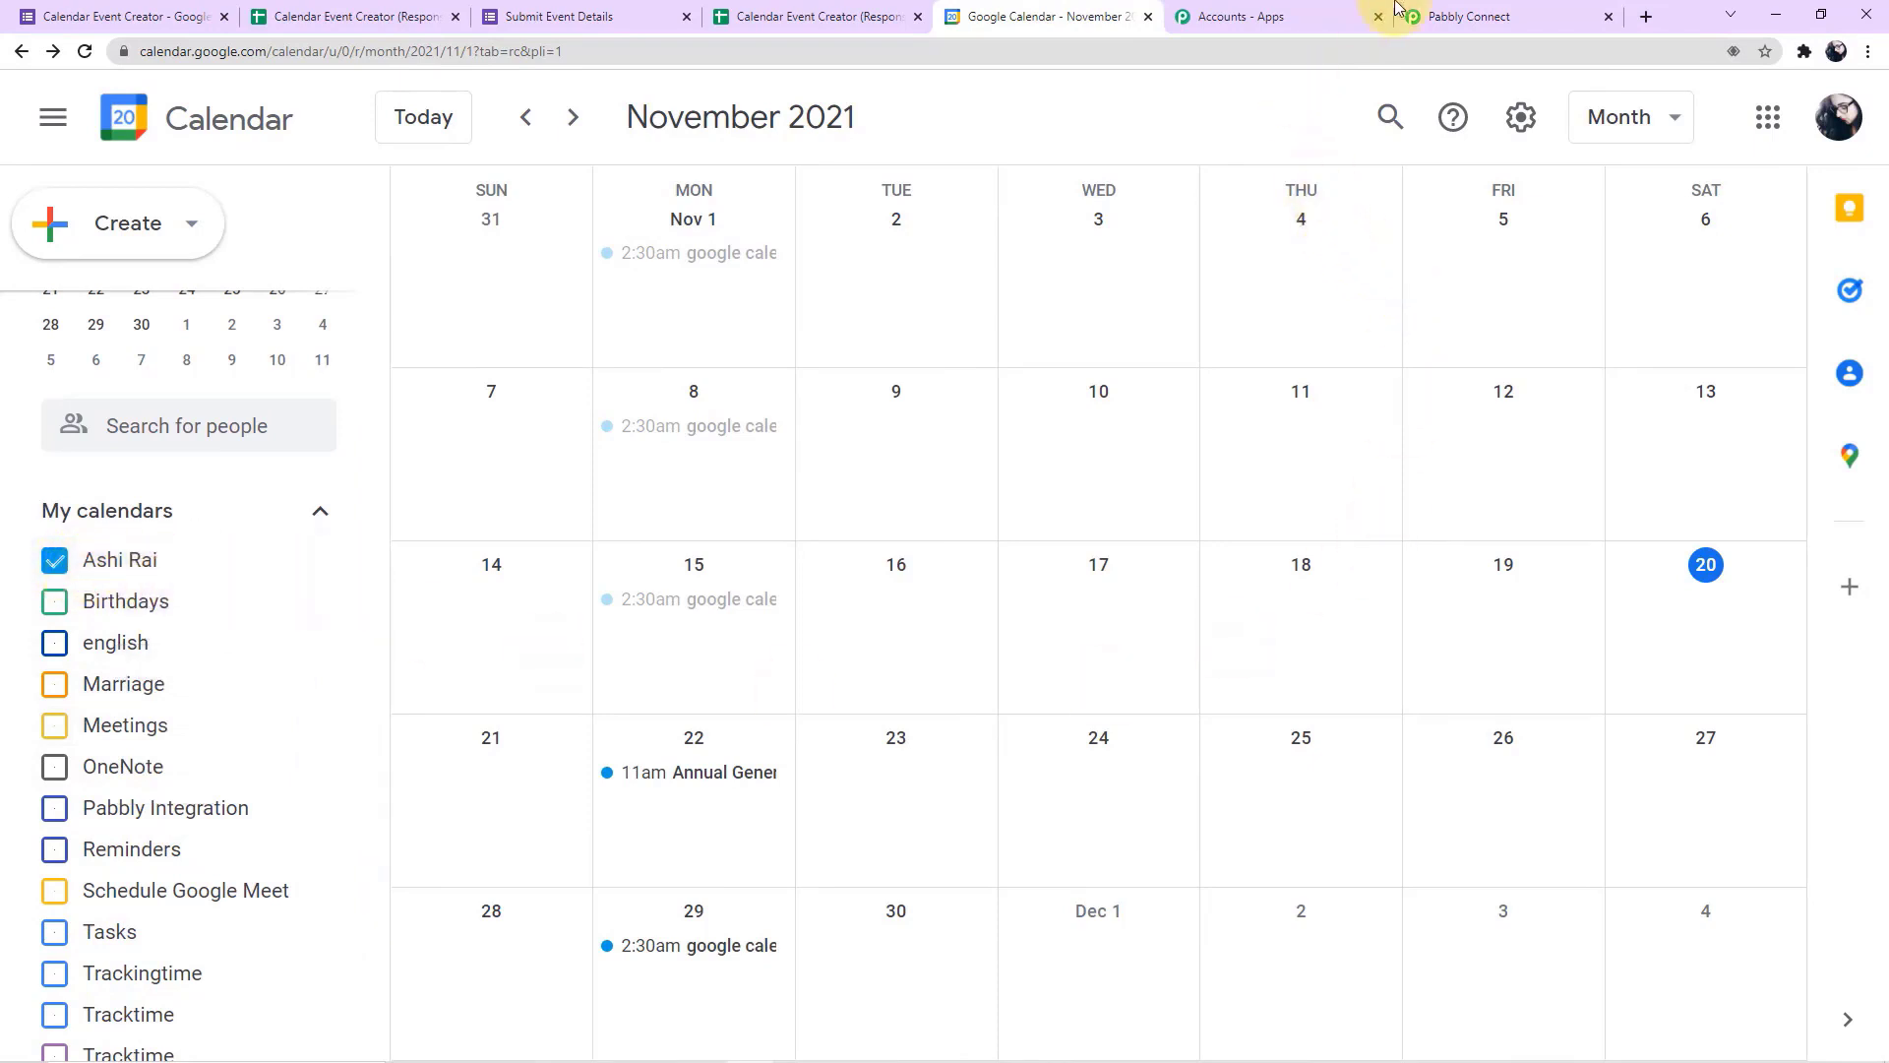
left_click(1439, 20)
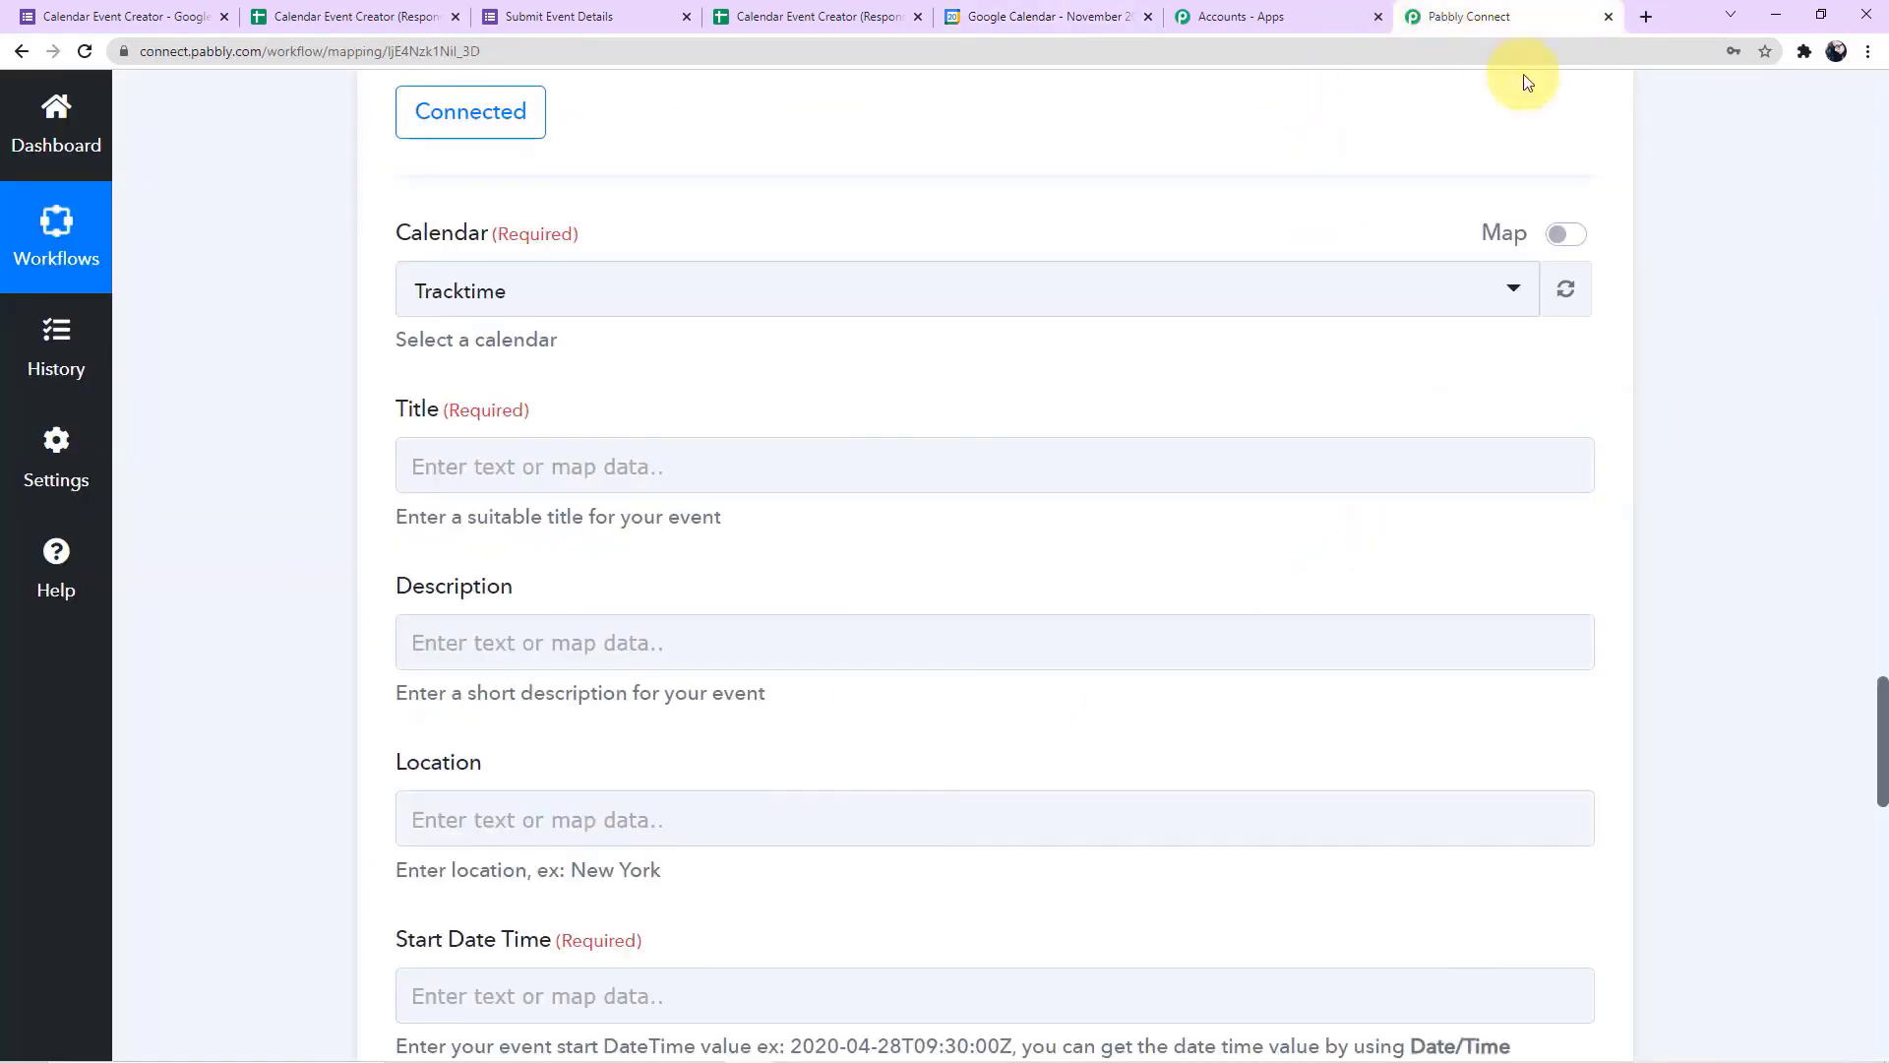
left_click(778, 311)
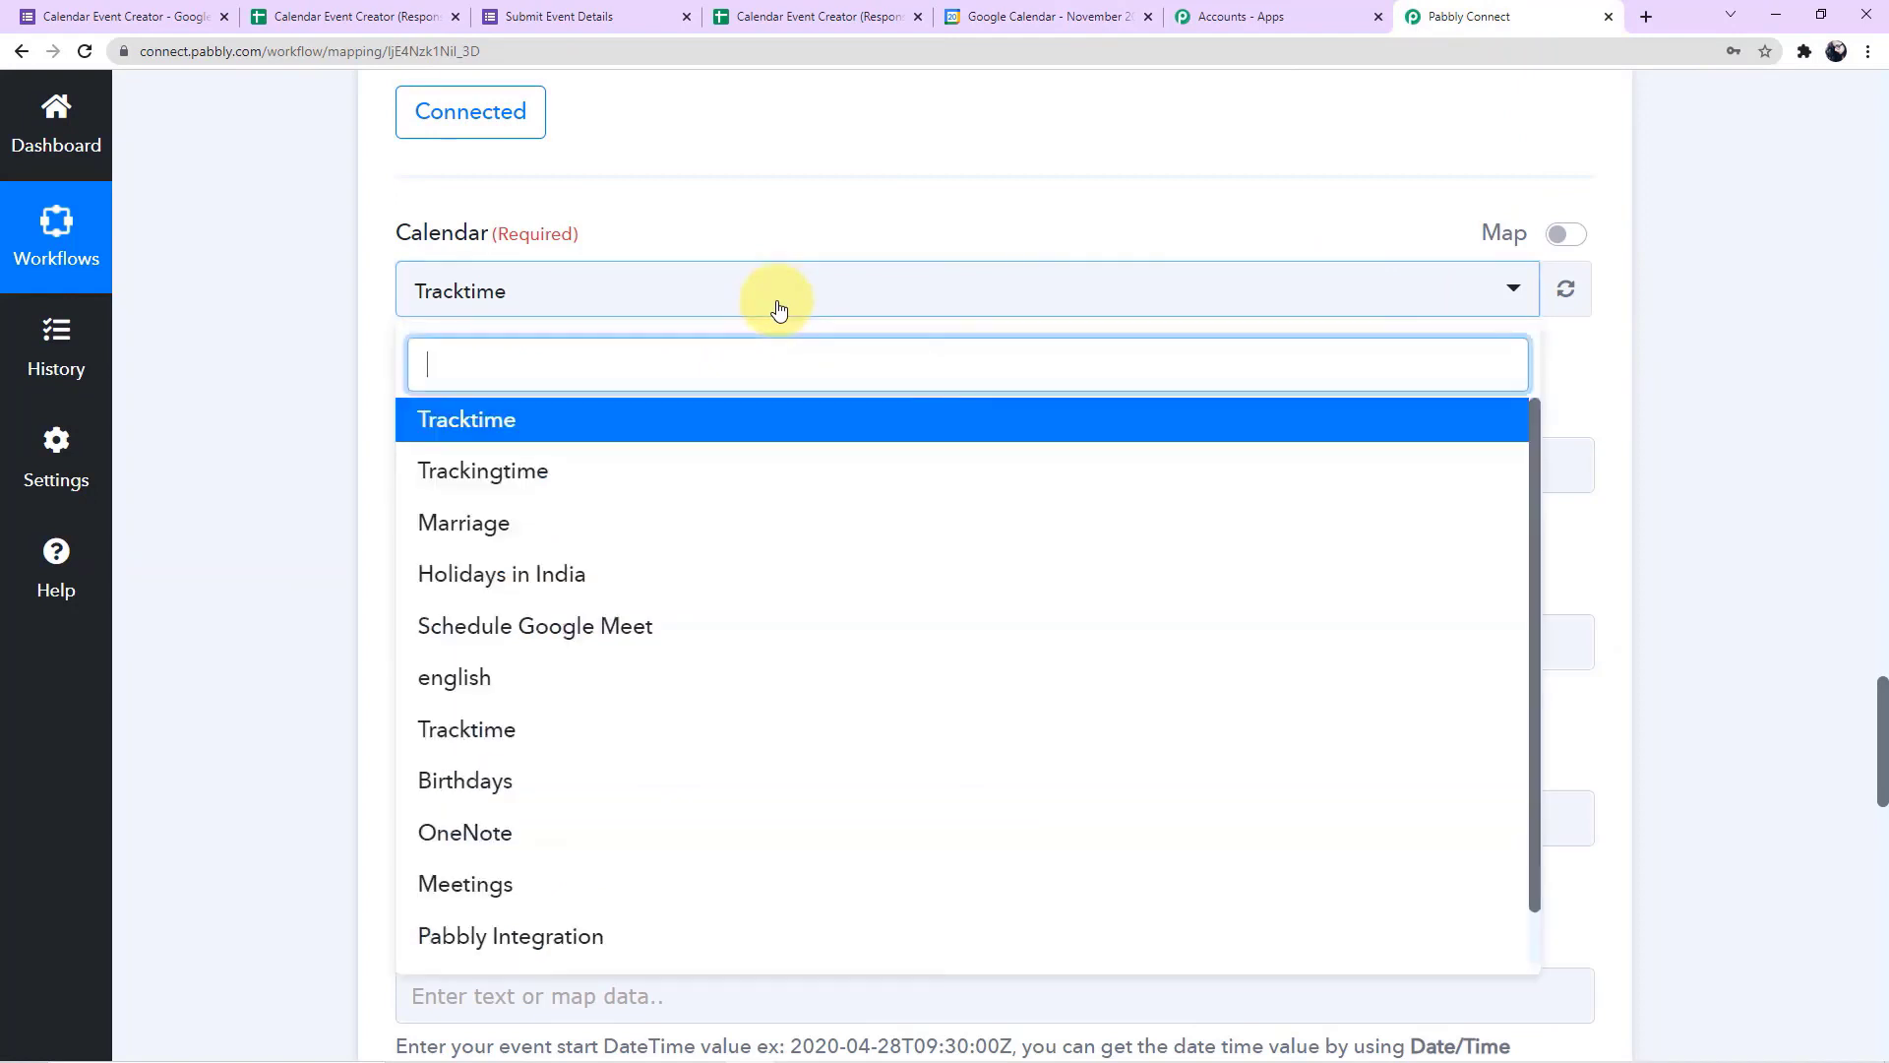
type("A")
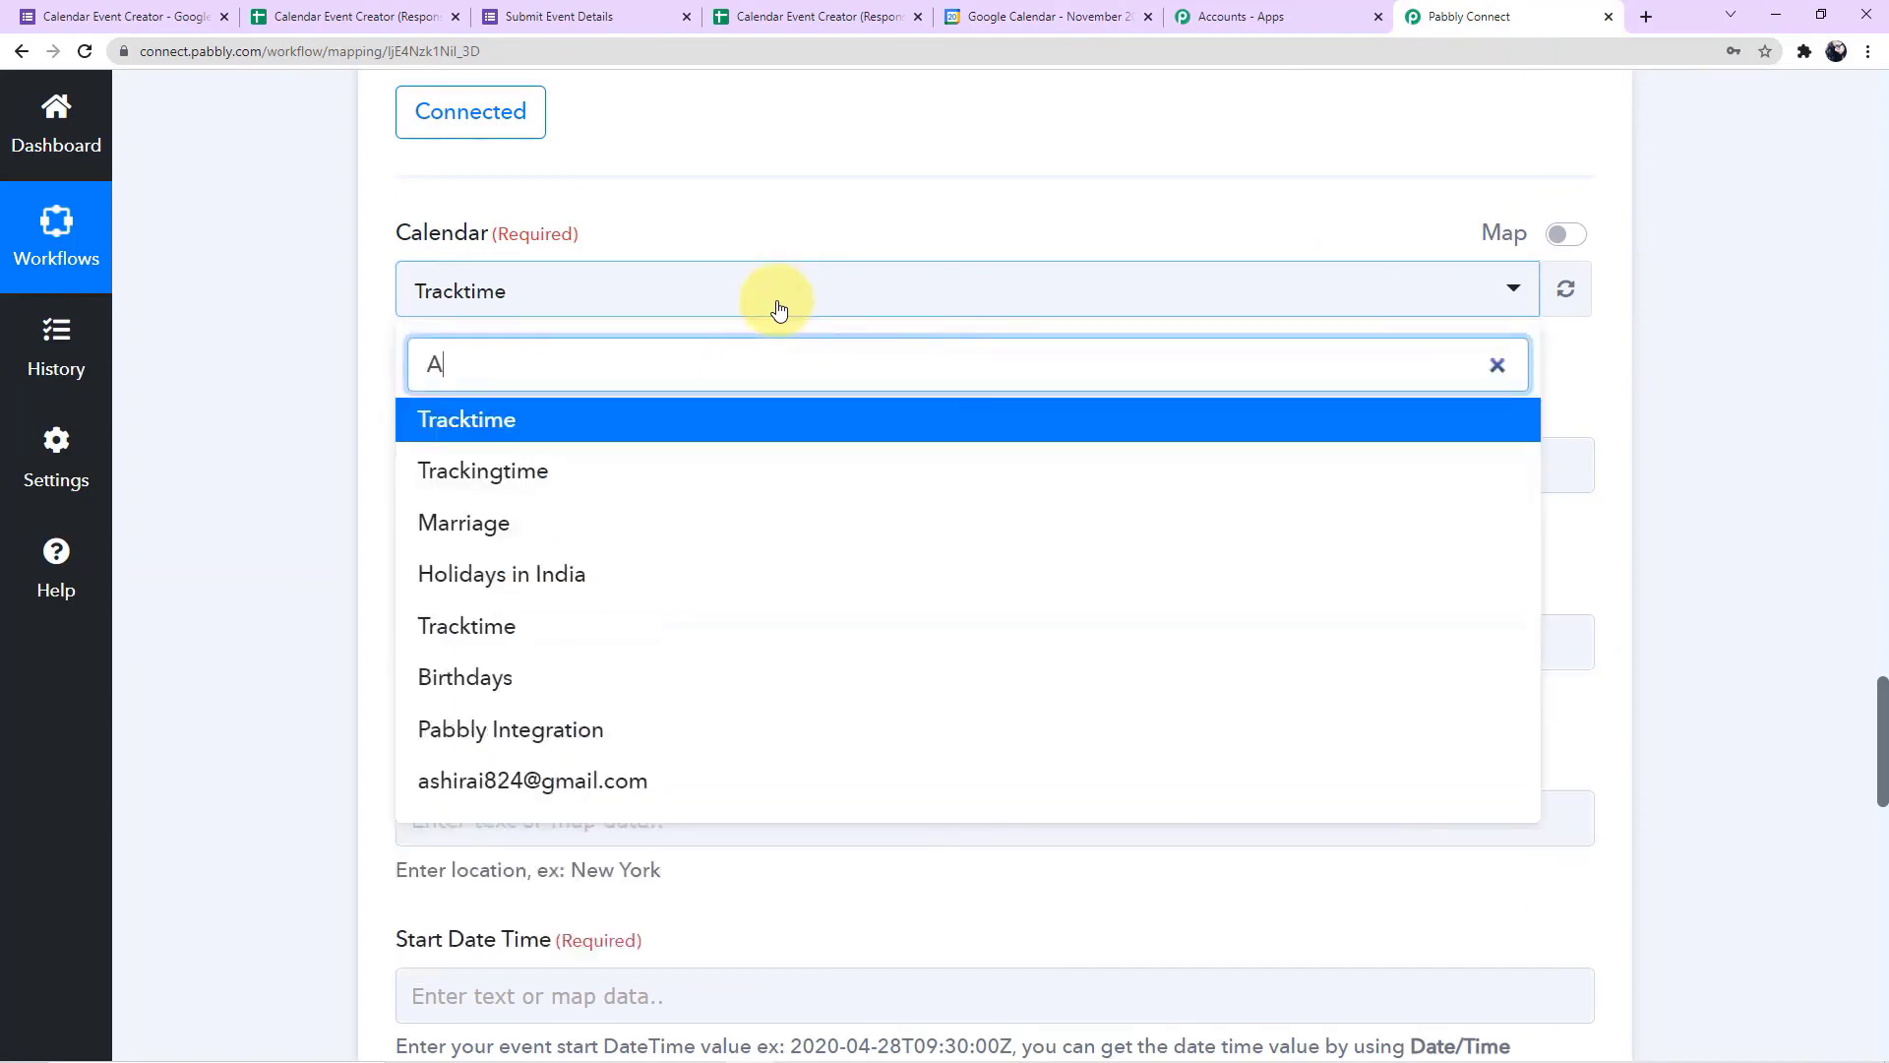
type("sh")
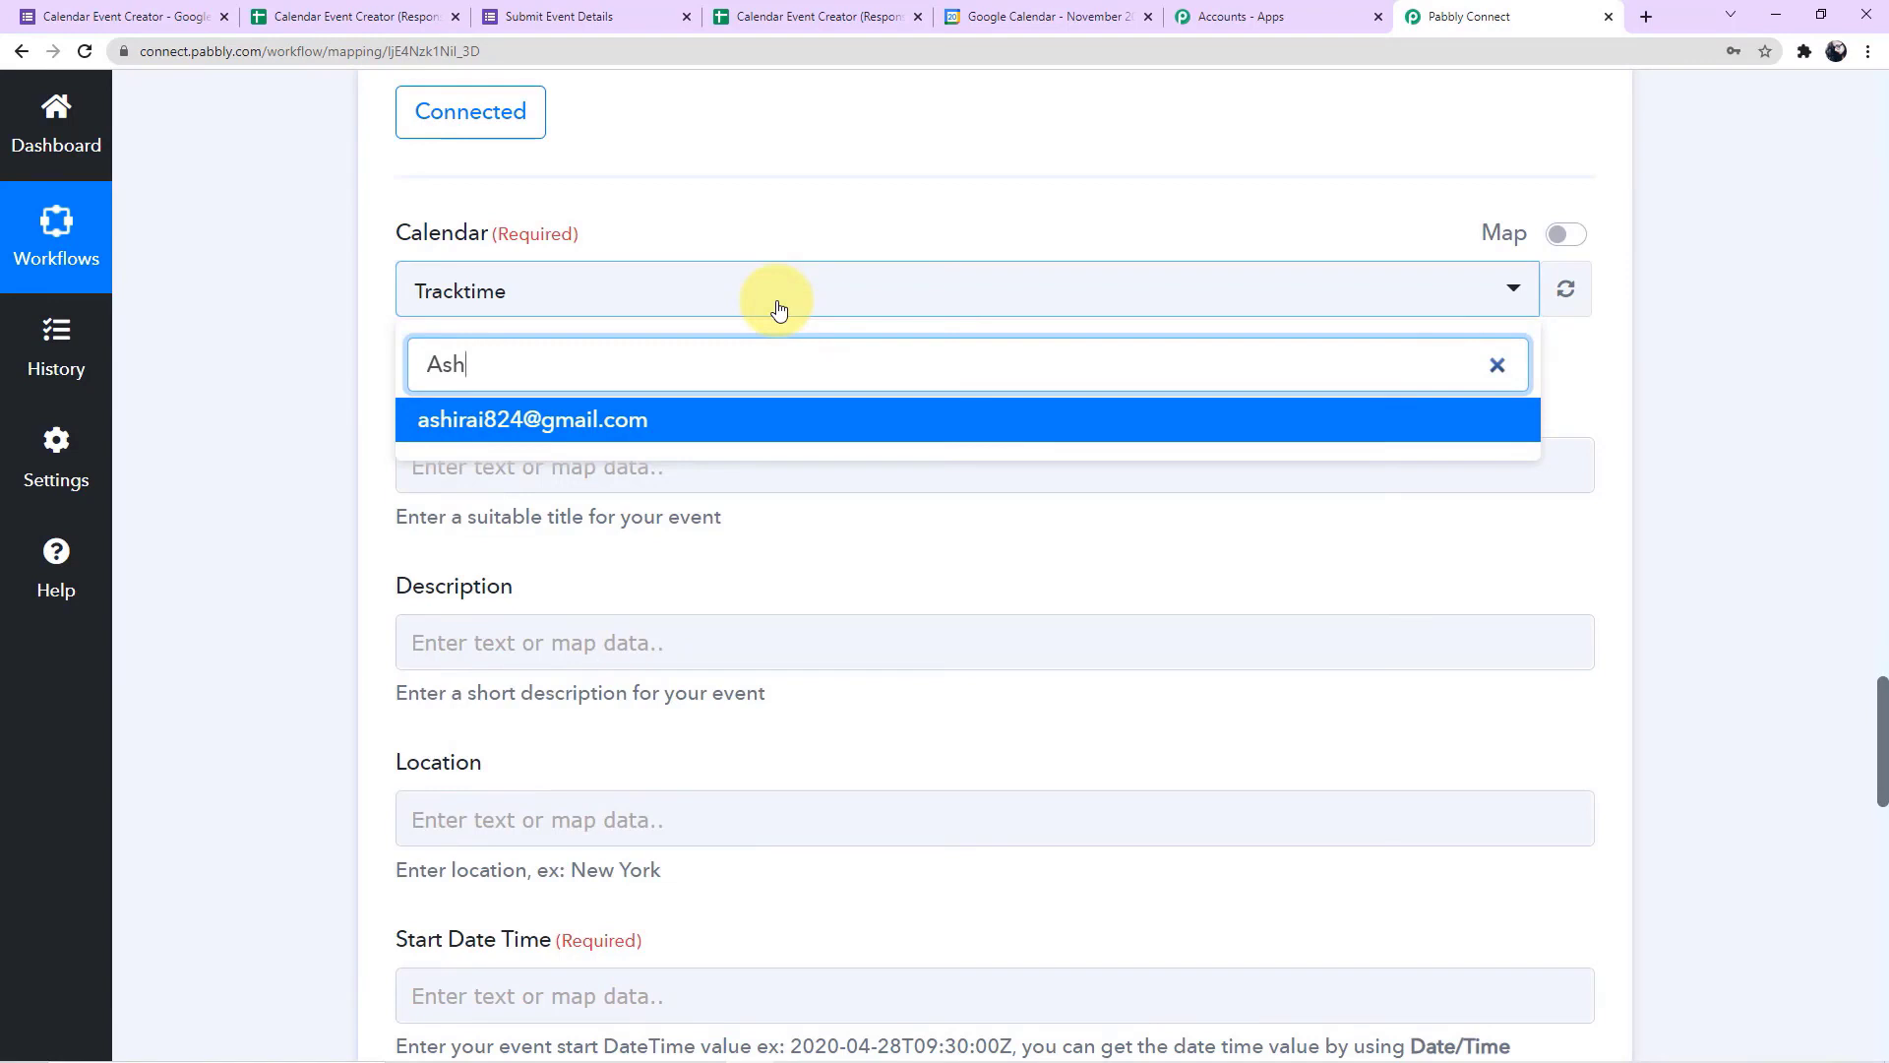
left_click(529, 440)
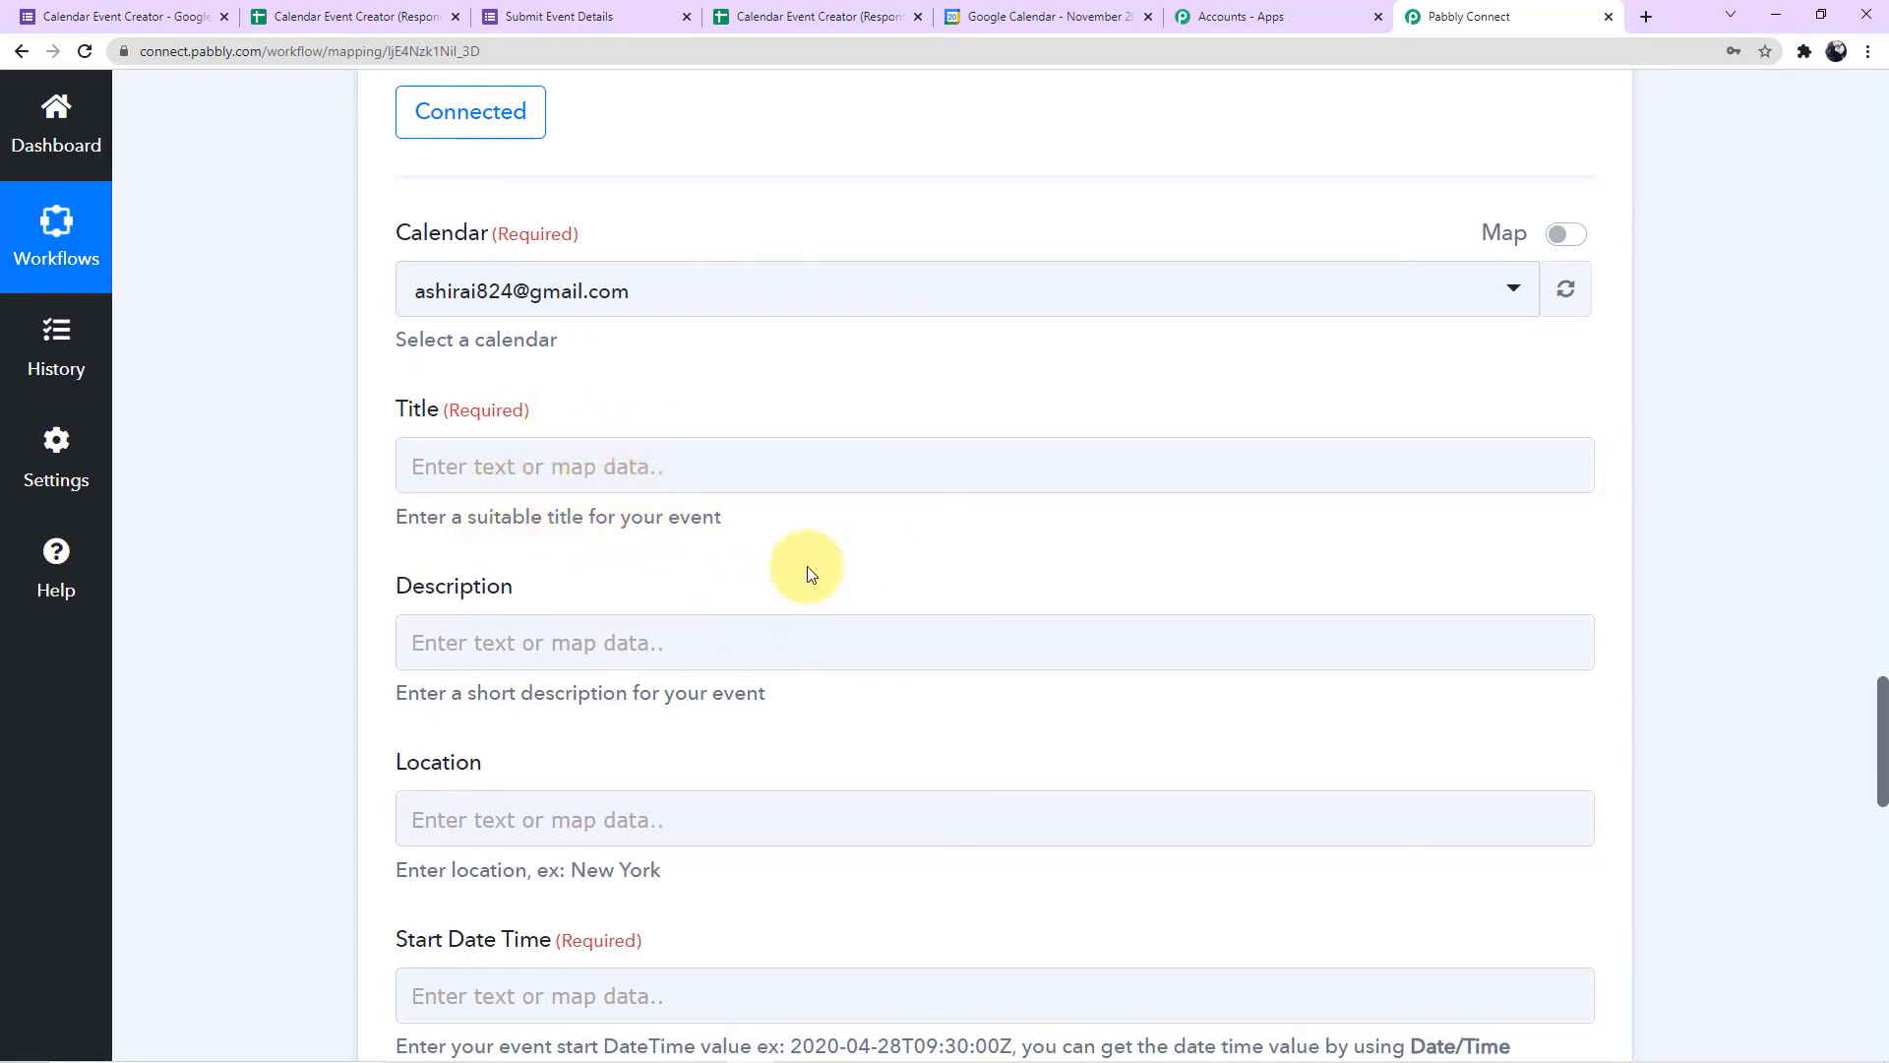
Expand the trigger's received form response and review the submitted event details
scroll(806, 565, "up", 15)
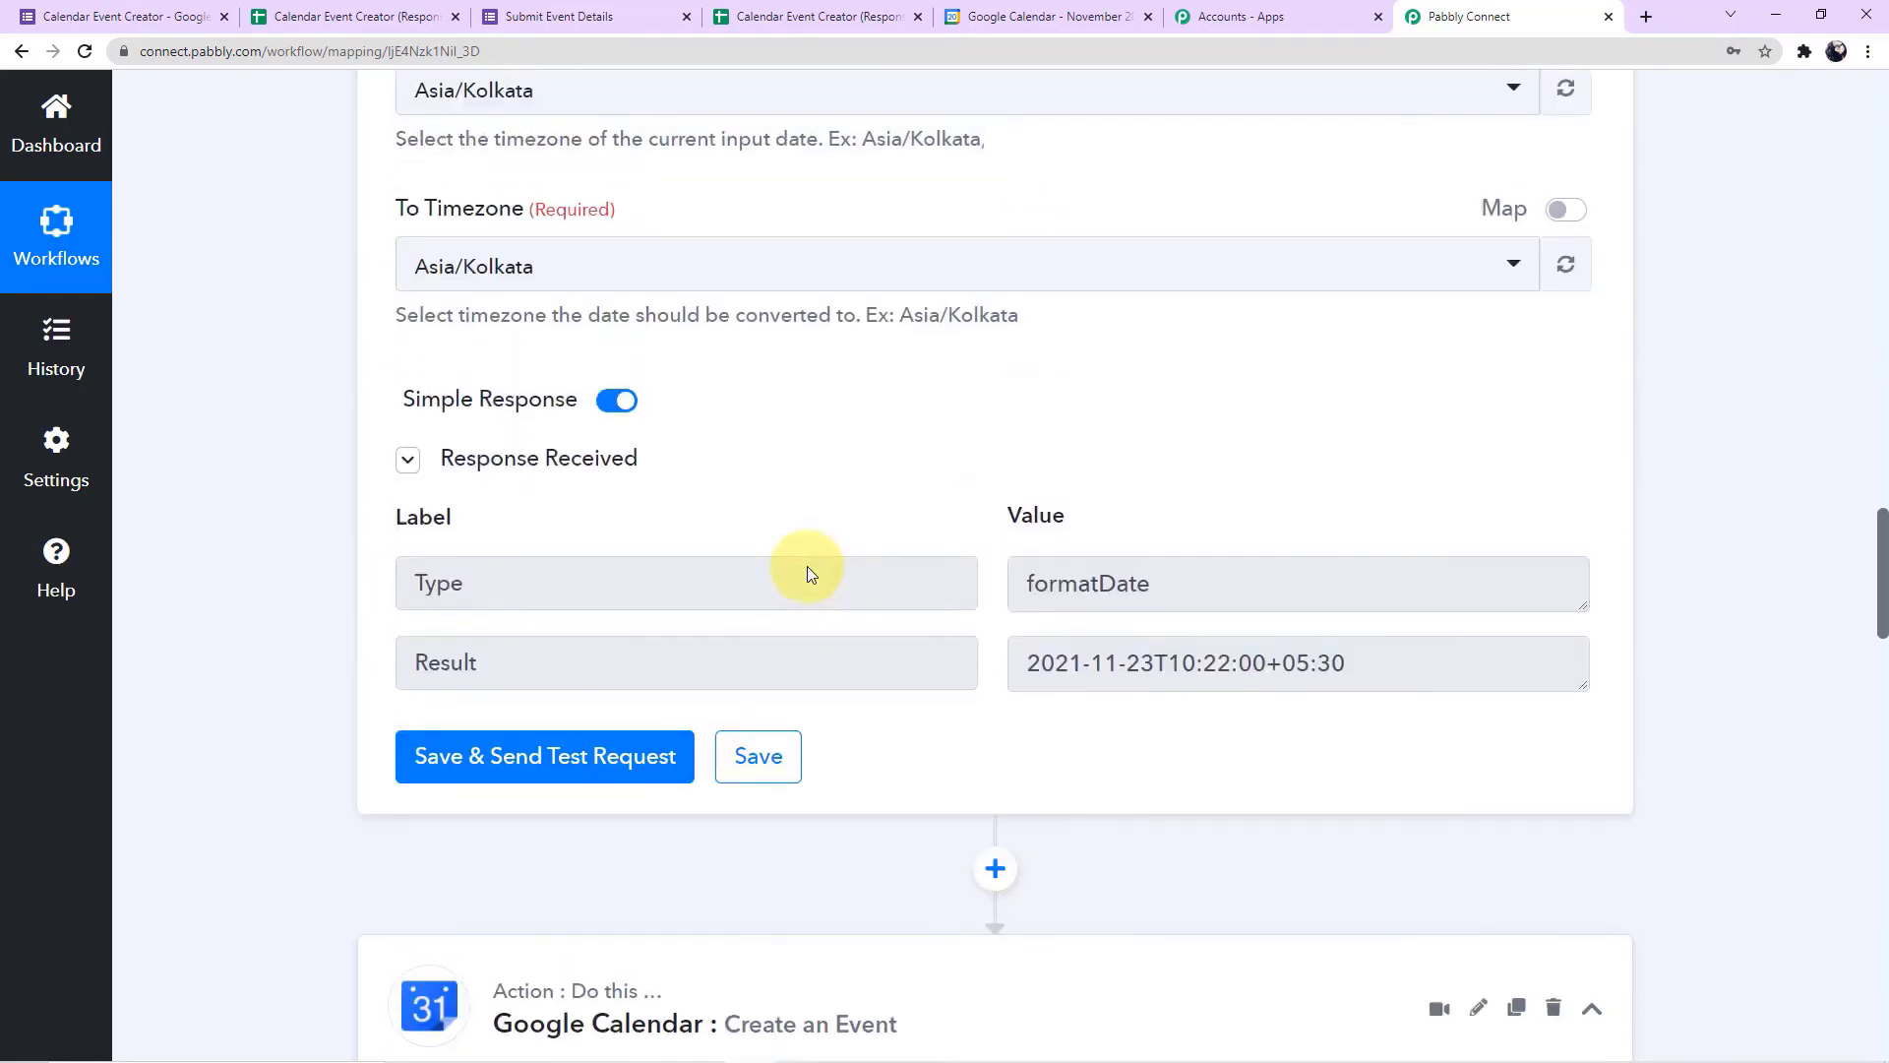
scroll(807, 565, "up", 15)
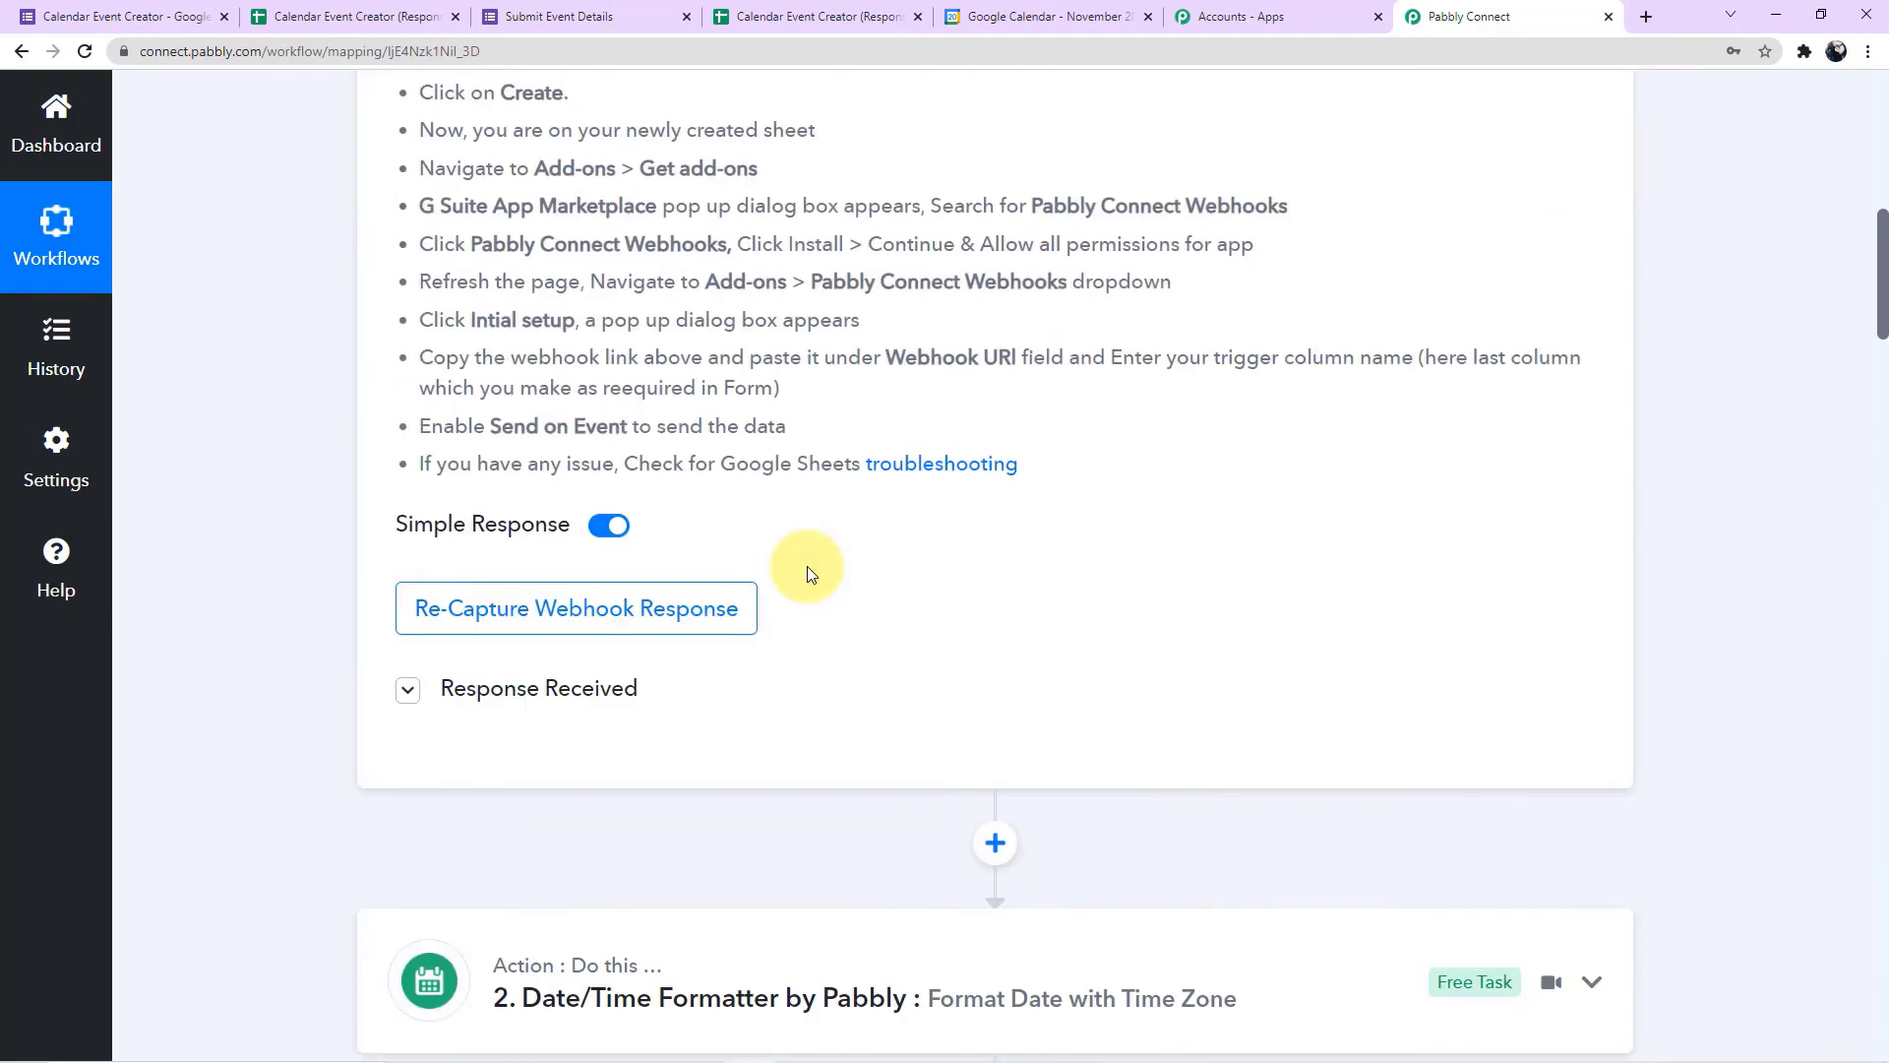
scroll(807, 565, "down", 8)
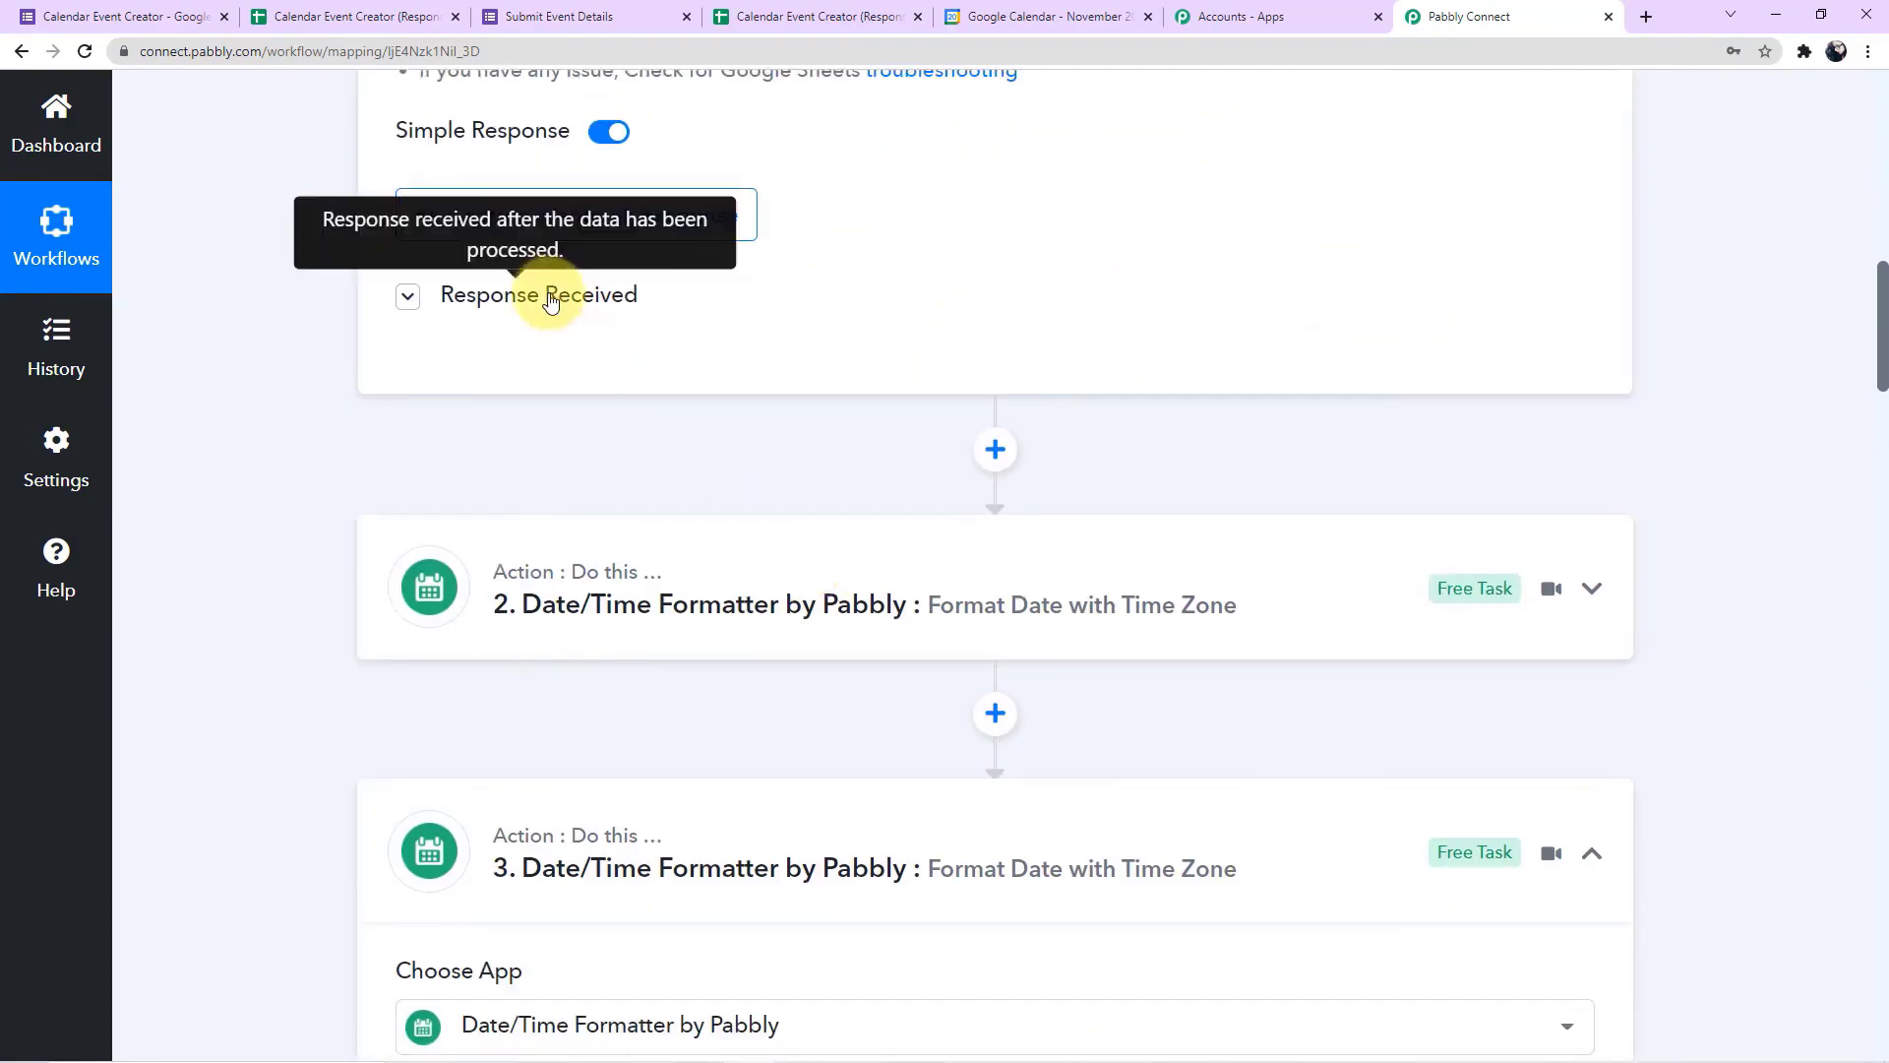
left_click(546, 296)
scroll(450, 516, "down", 1)
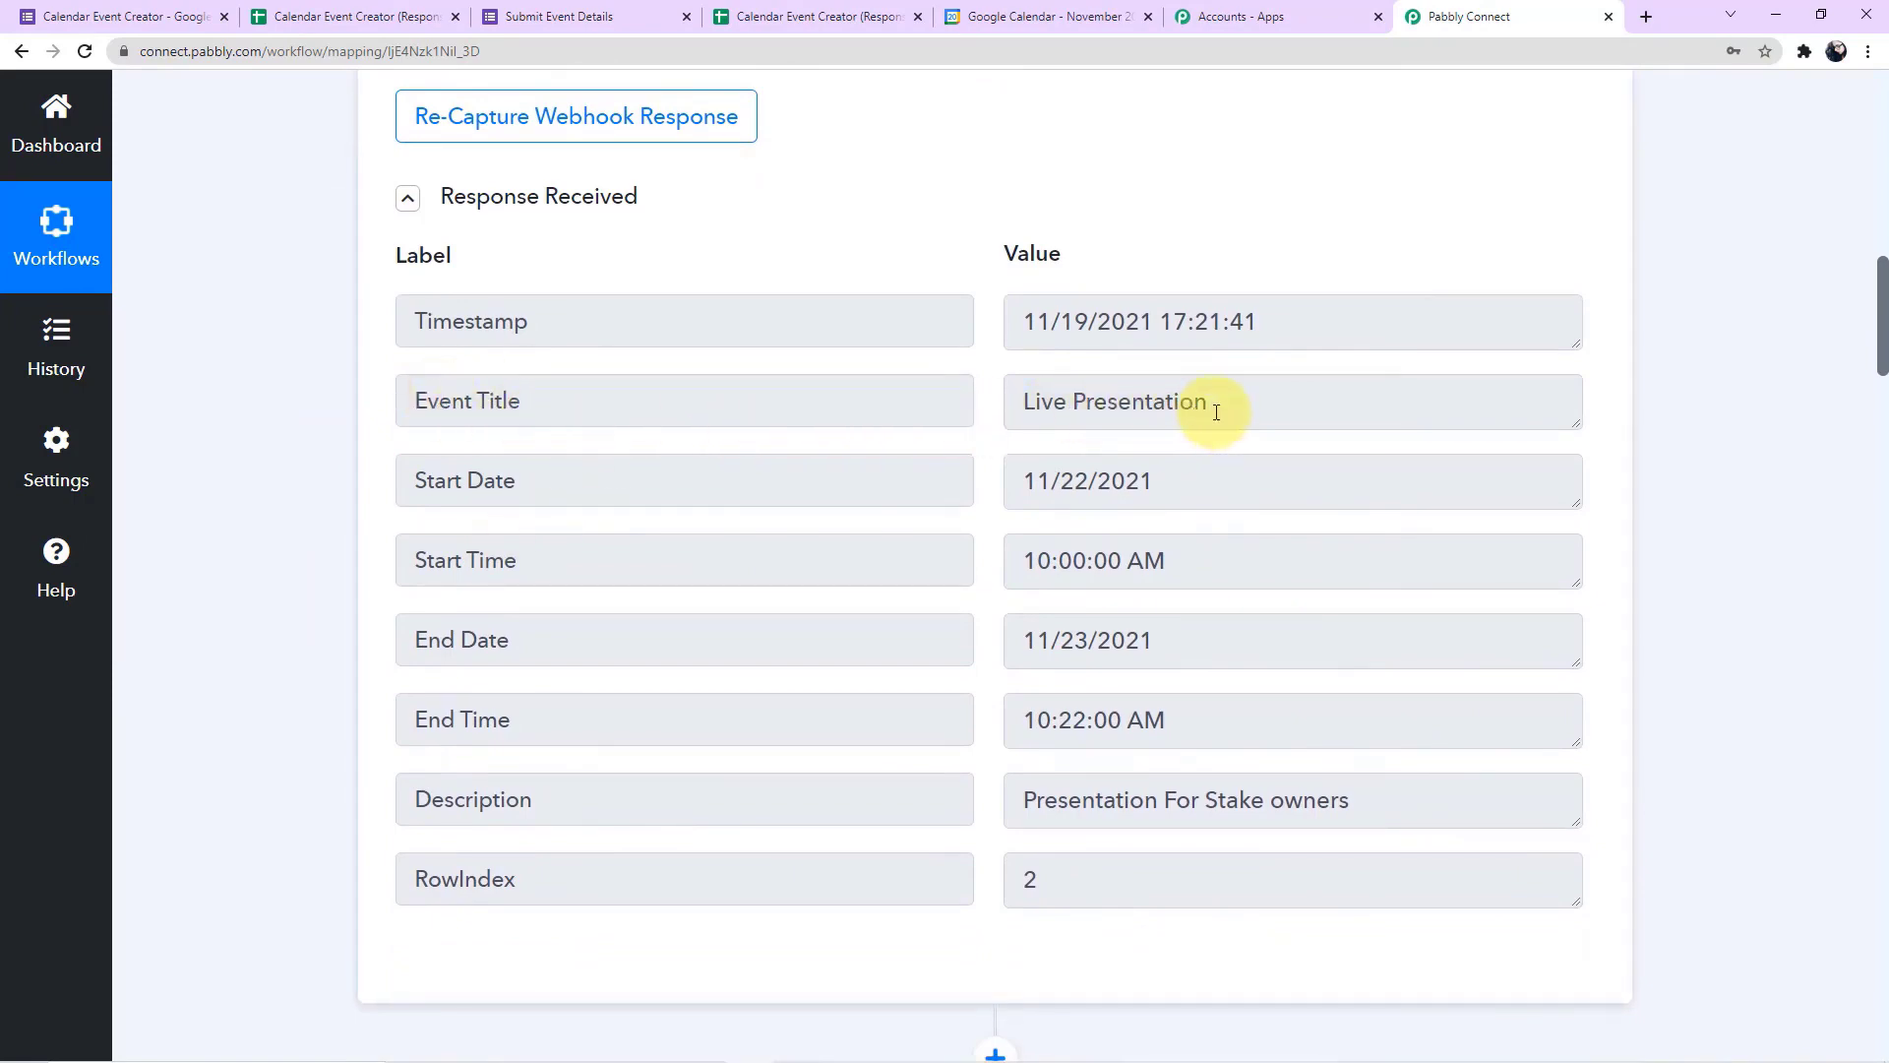
Map the Google Calendar event's title to the Event Title from the Google Forms response
scroll(632, 468, "down", 9)
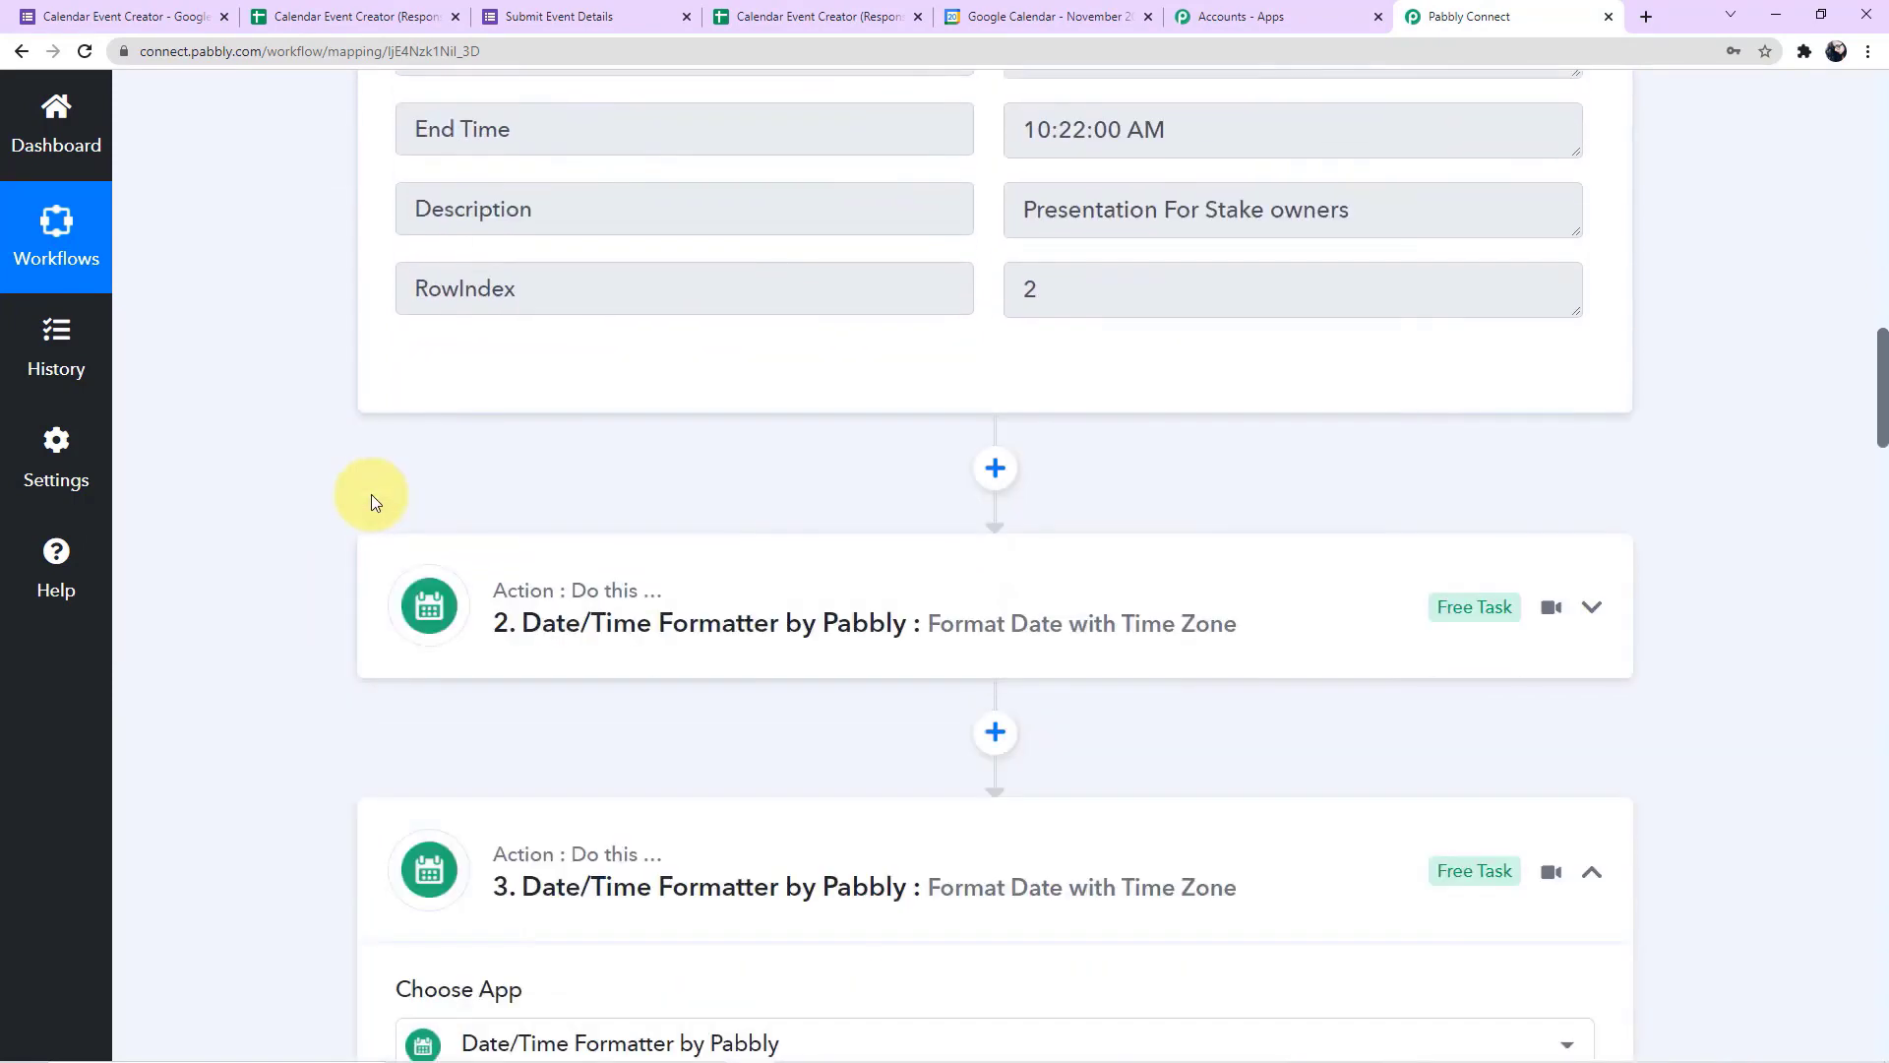
scroll(370, 494, "down", 20)
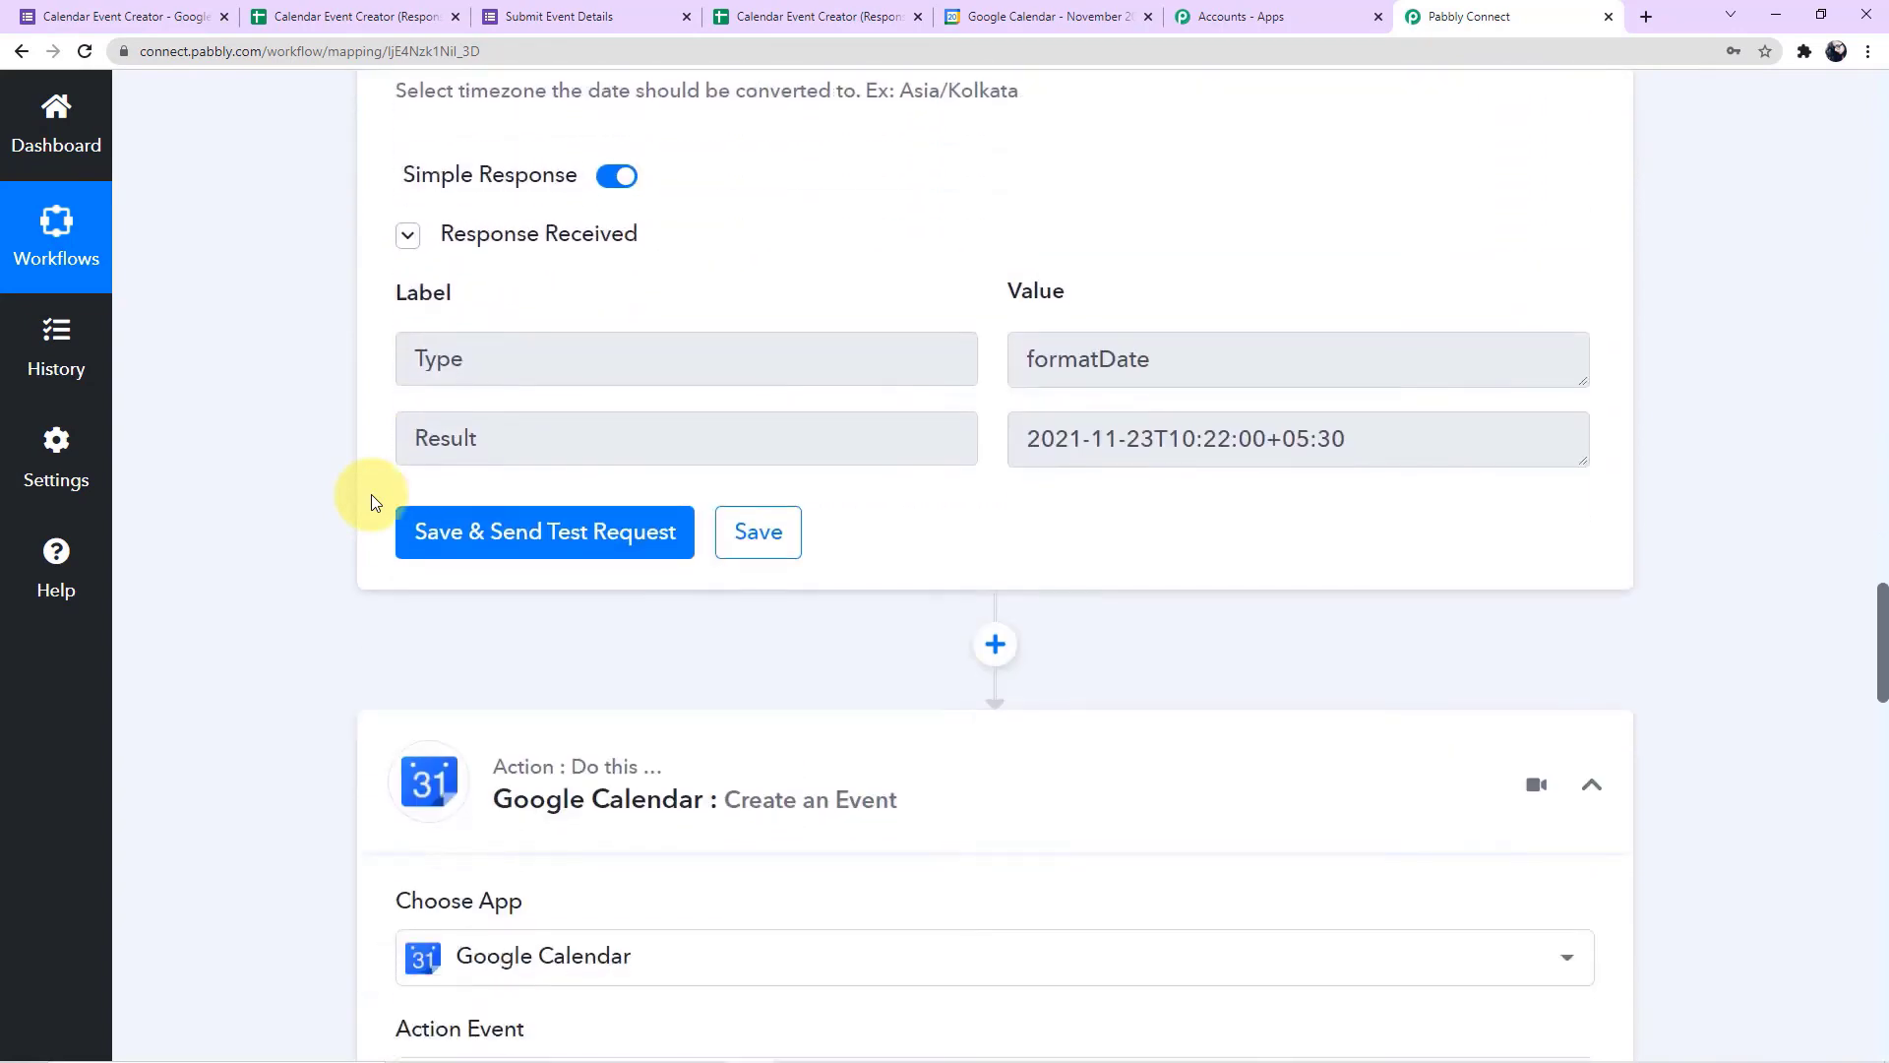
scroll(370, 502, "down", 4)
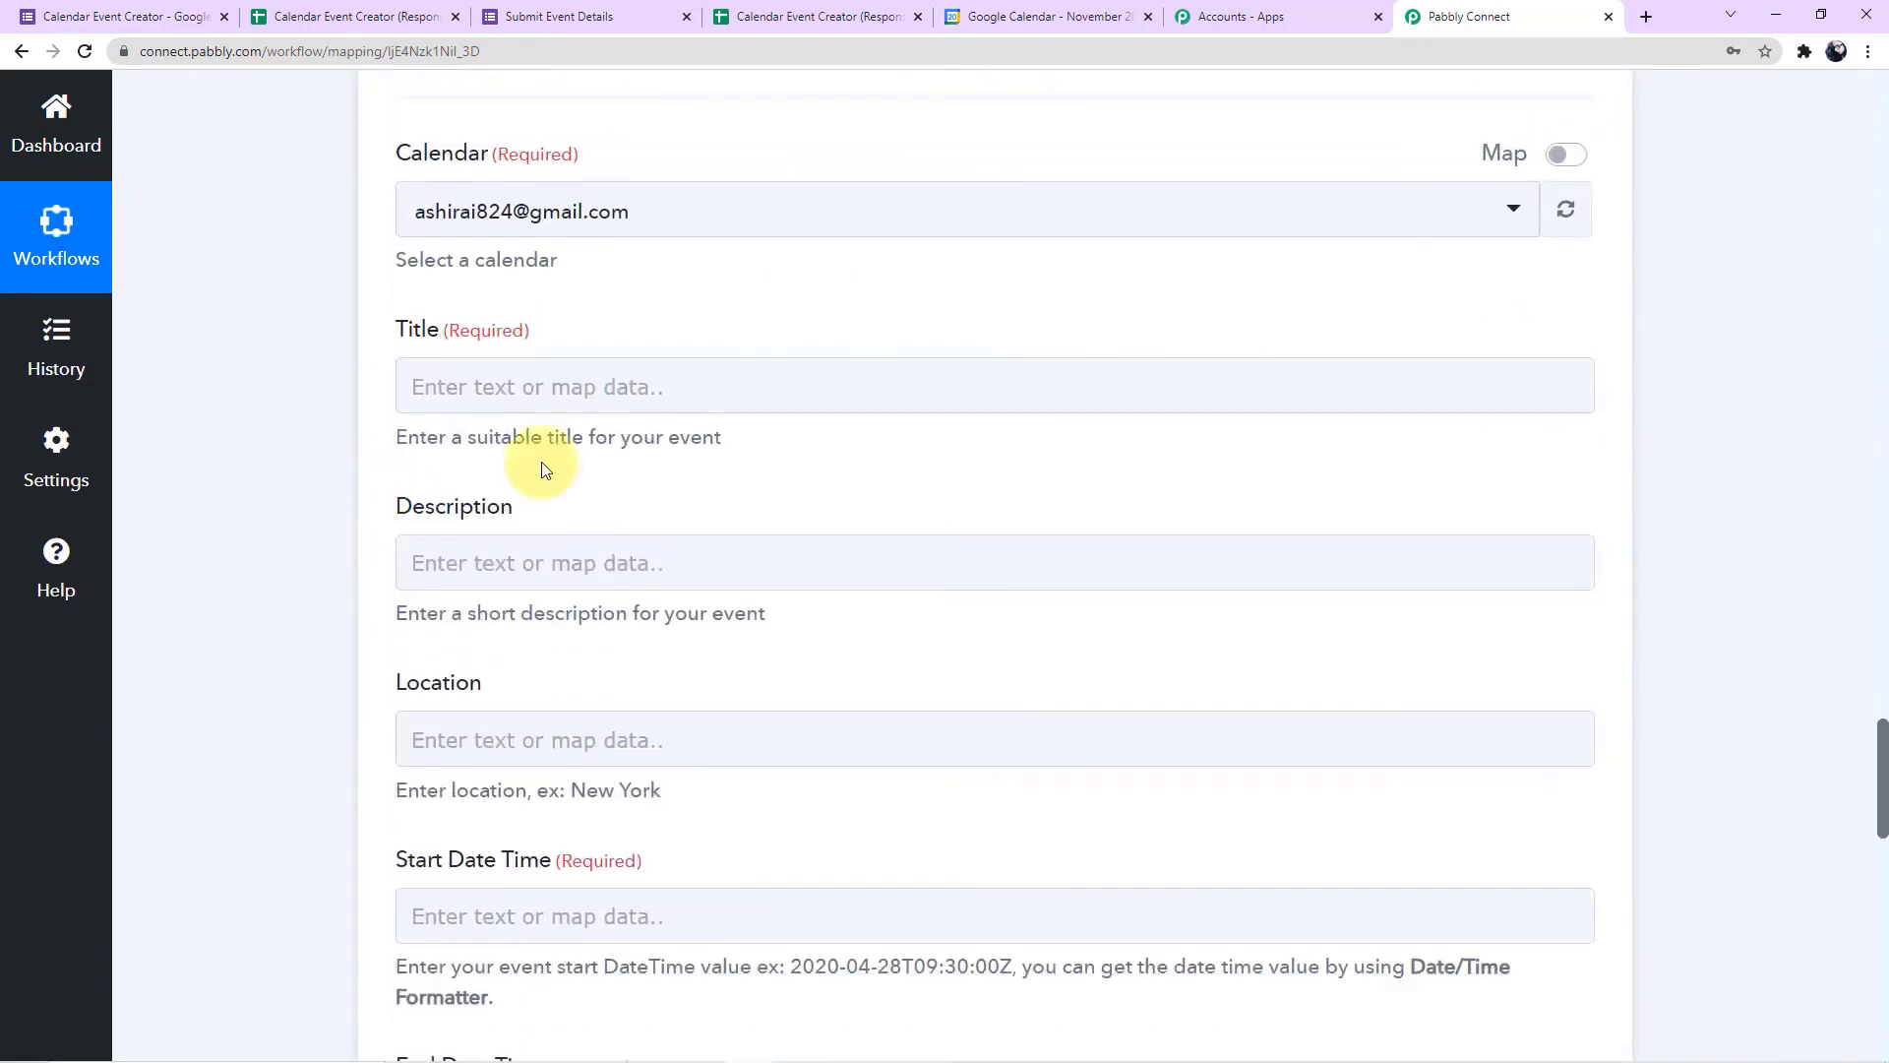
left_click(583, 385)
left_click(775, 633)
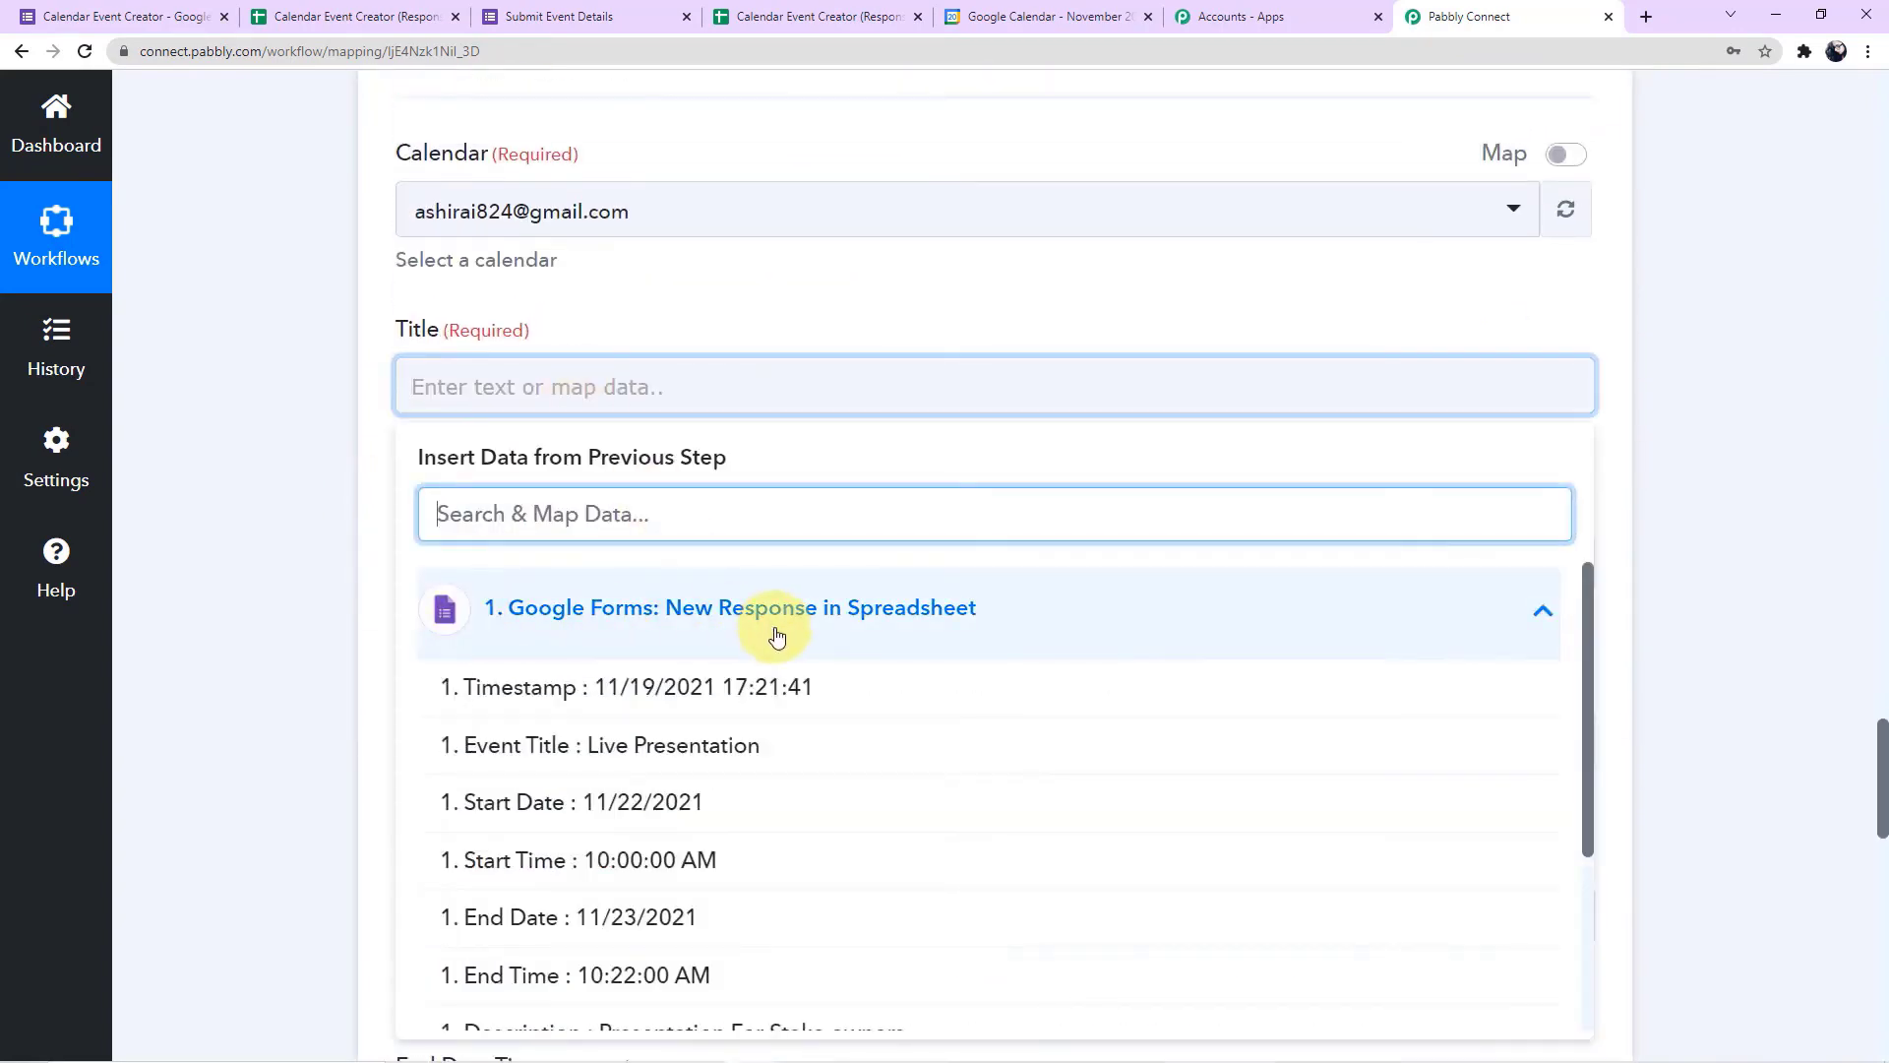
left_click(546, 755)
left_click(325, 532)
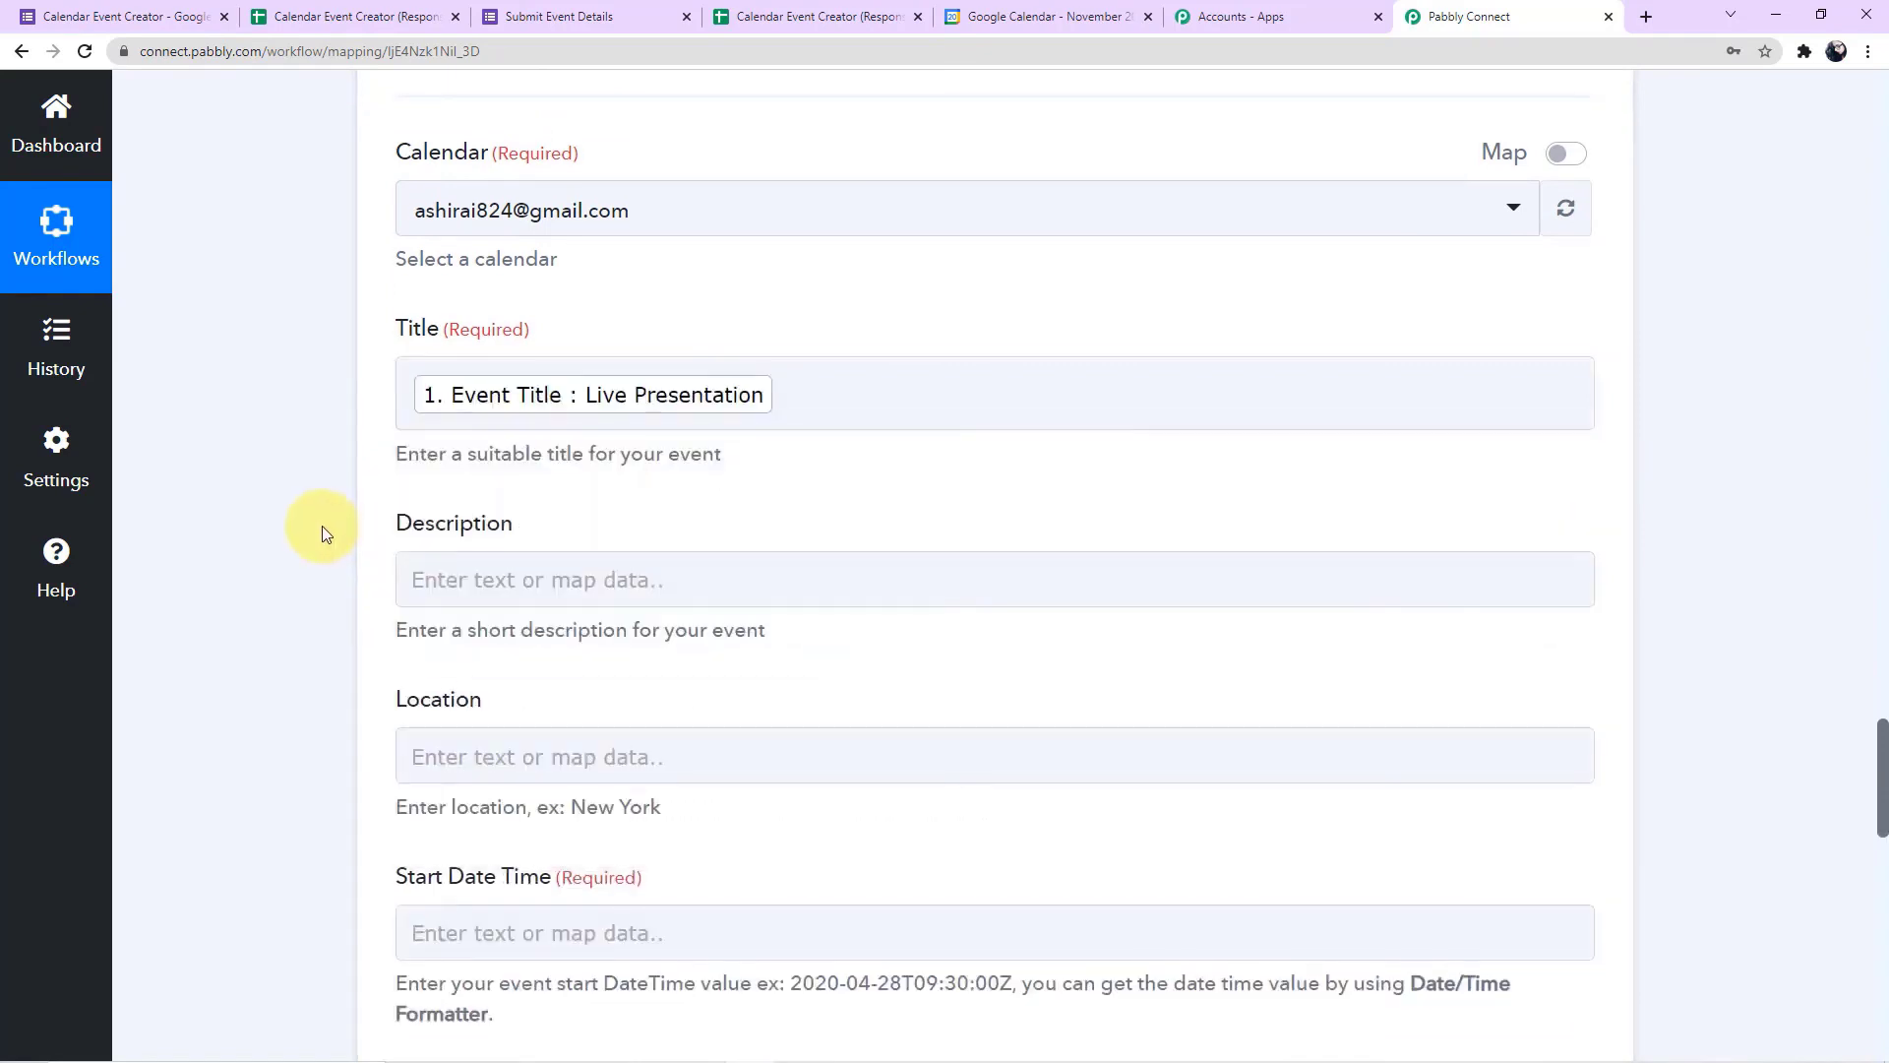
Map the calendar event's description to the Description from the Google Forms response
scroll(325, 533, "down", 2)
left_click(597, 372)
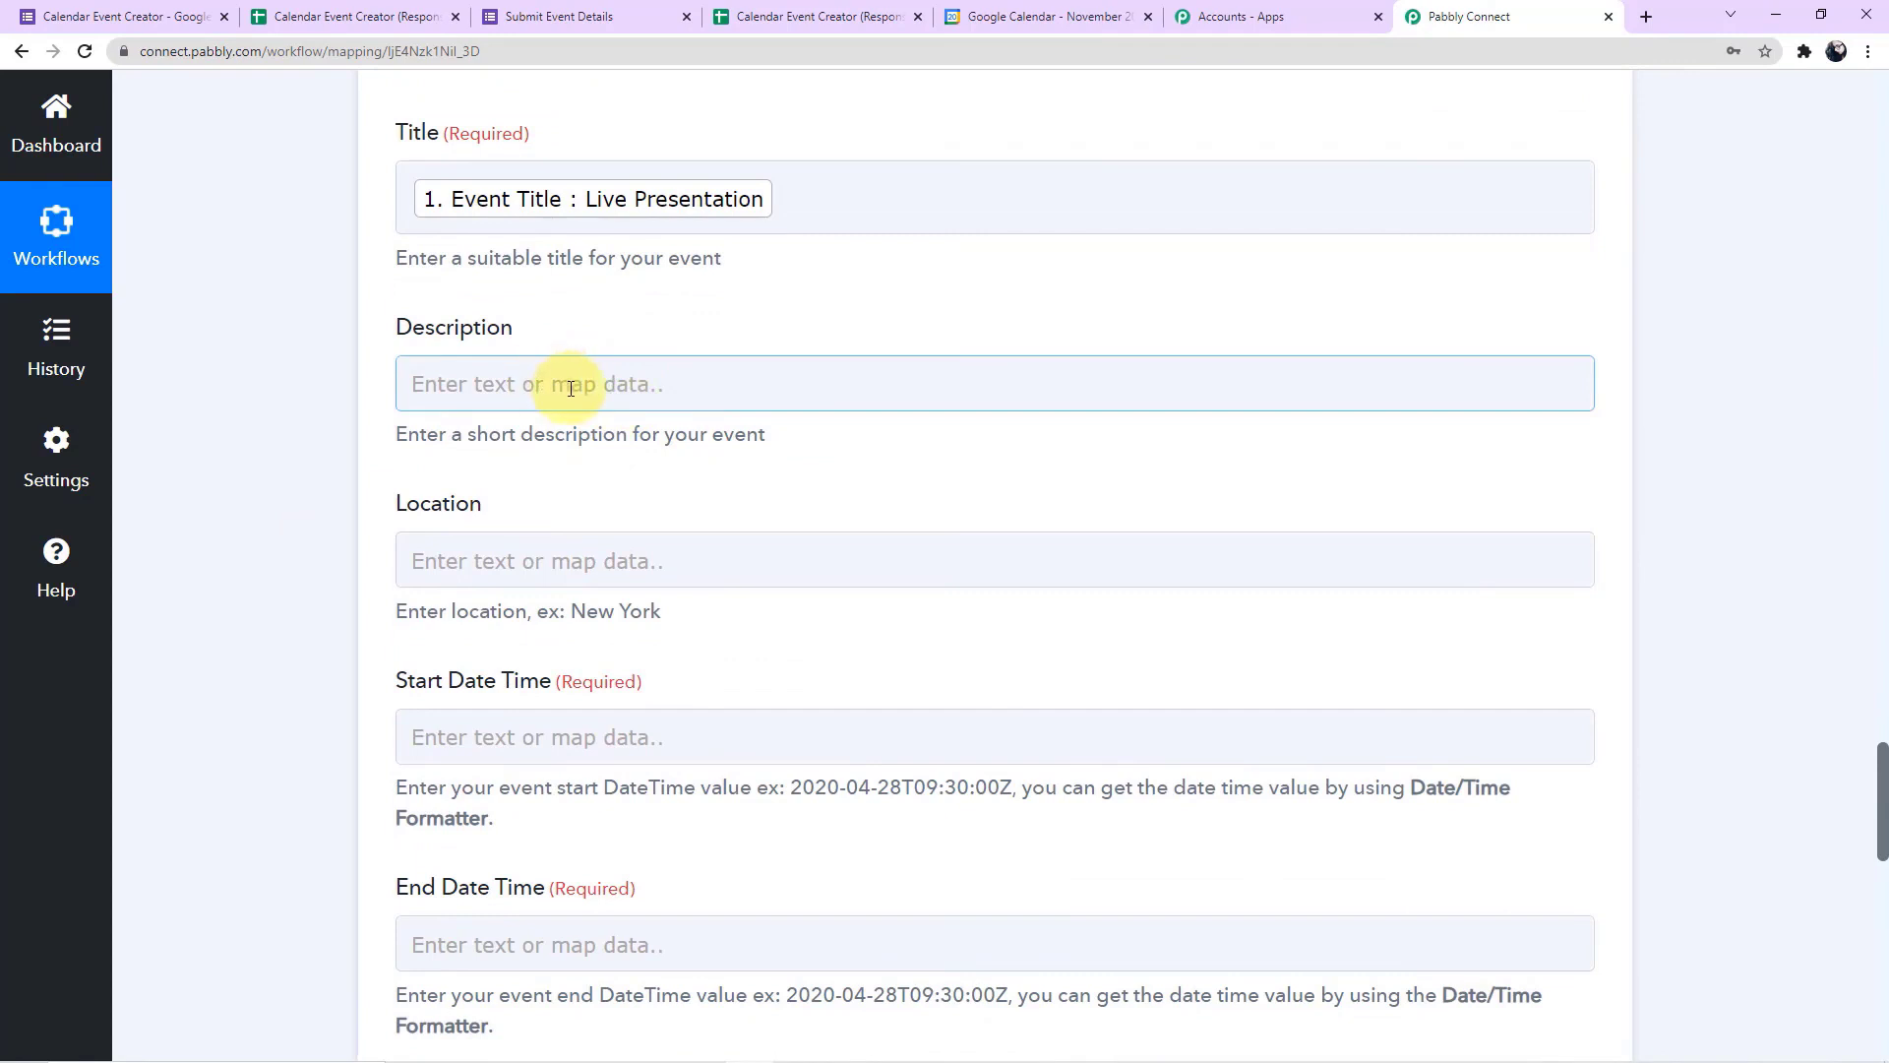
left_click(687, 642)
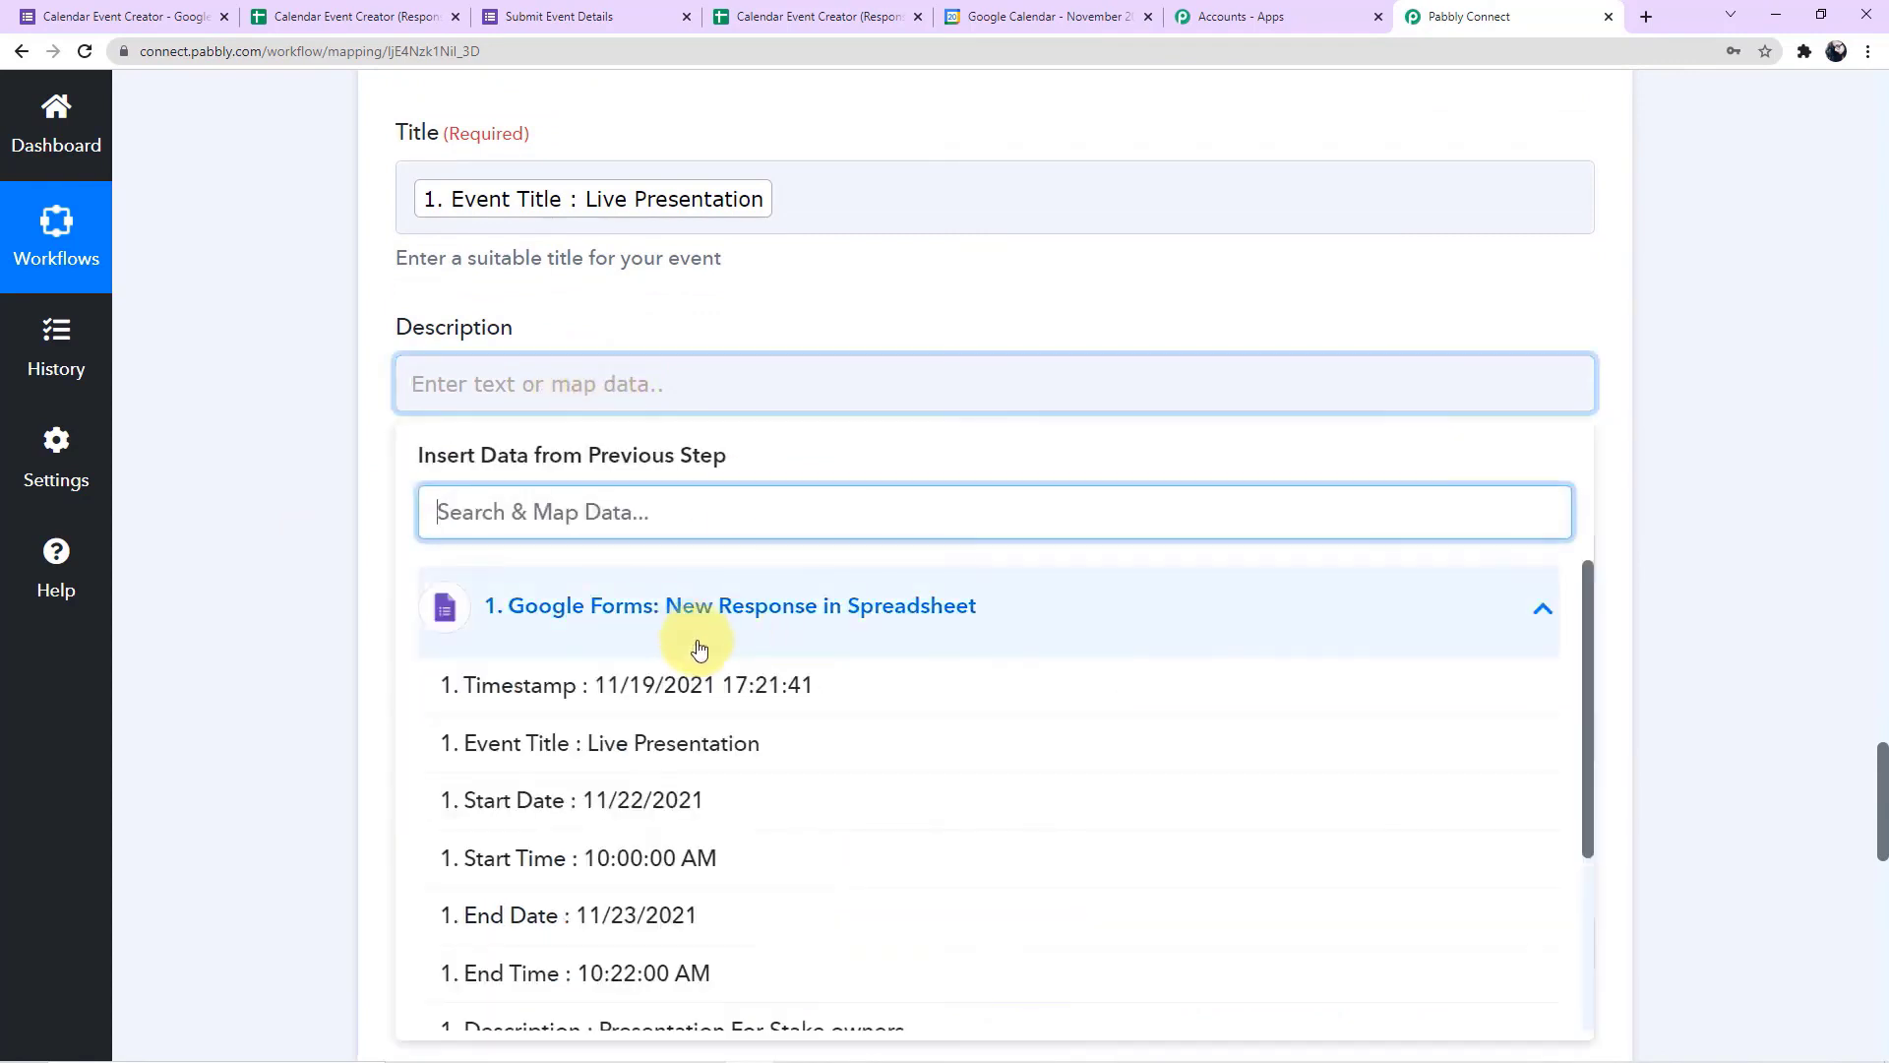
scroll(818, 790, "down", 2)
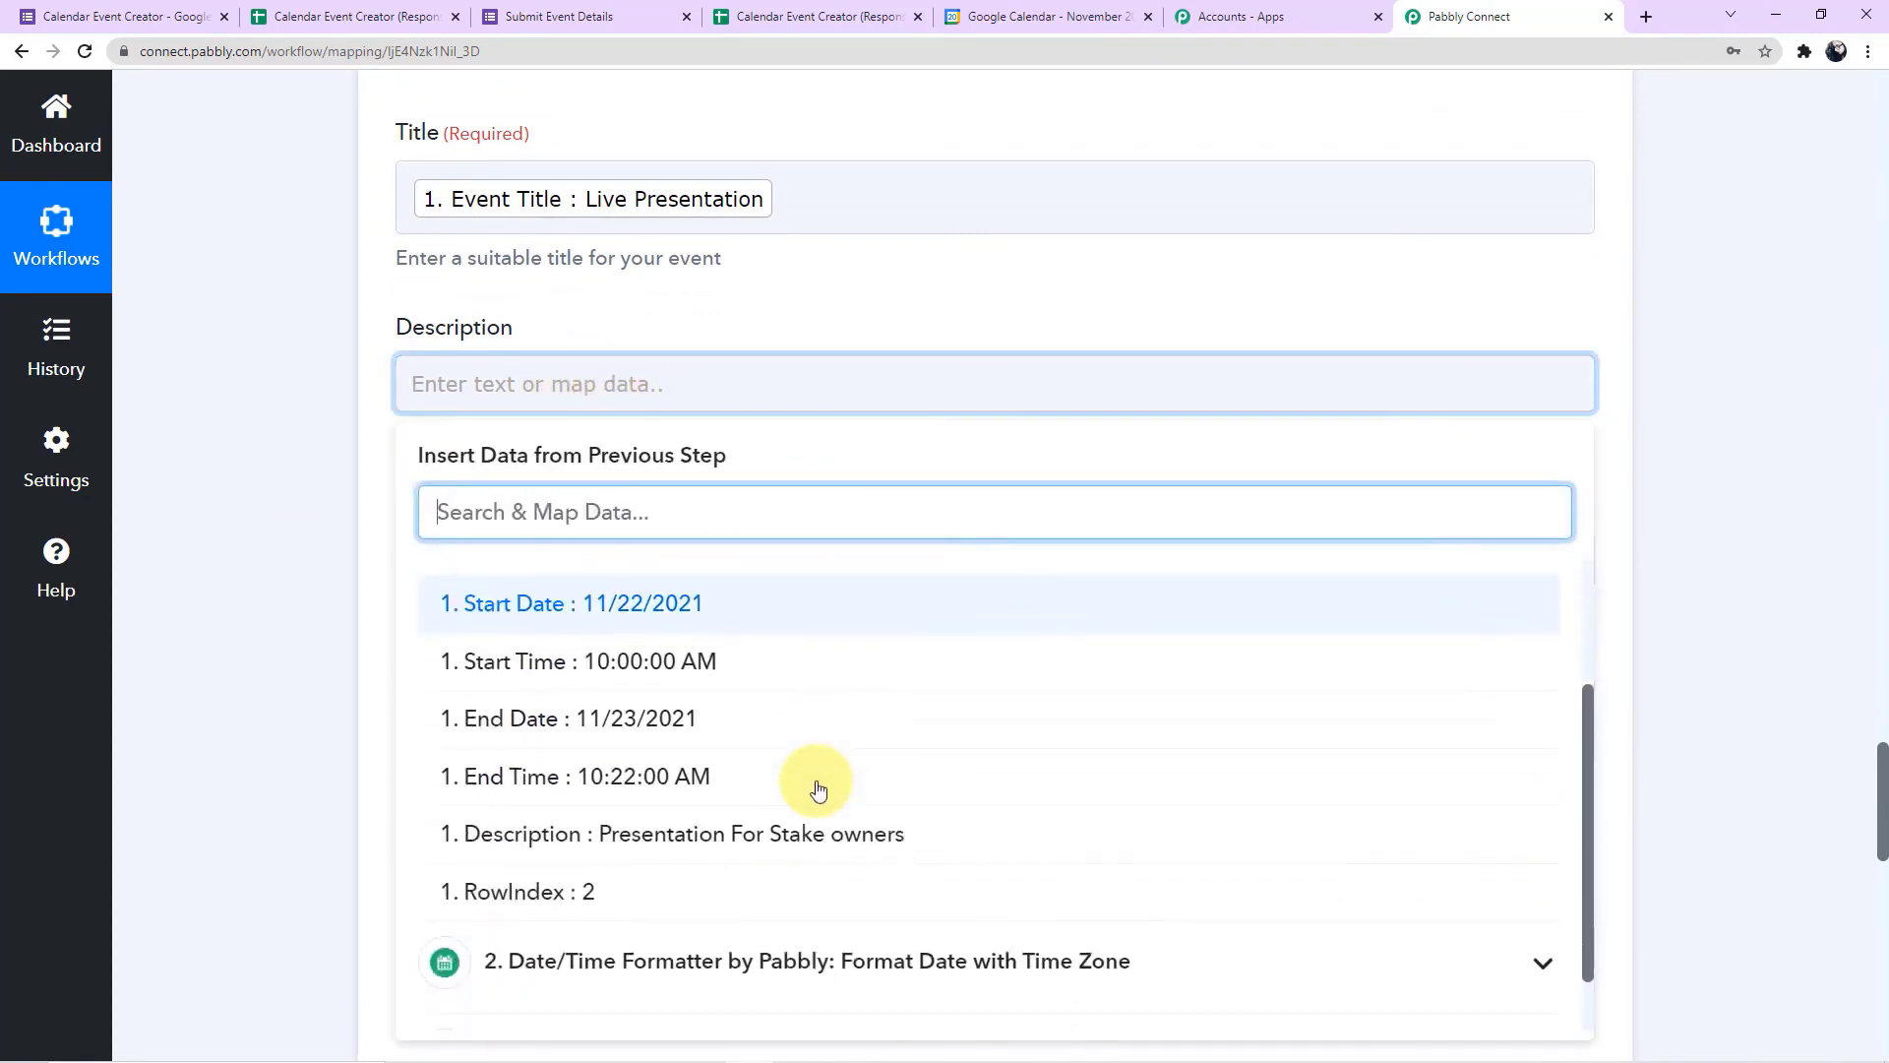
left_click(780, 848)
left_click(350, 593)
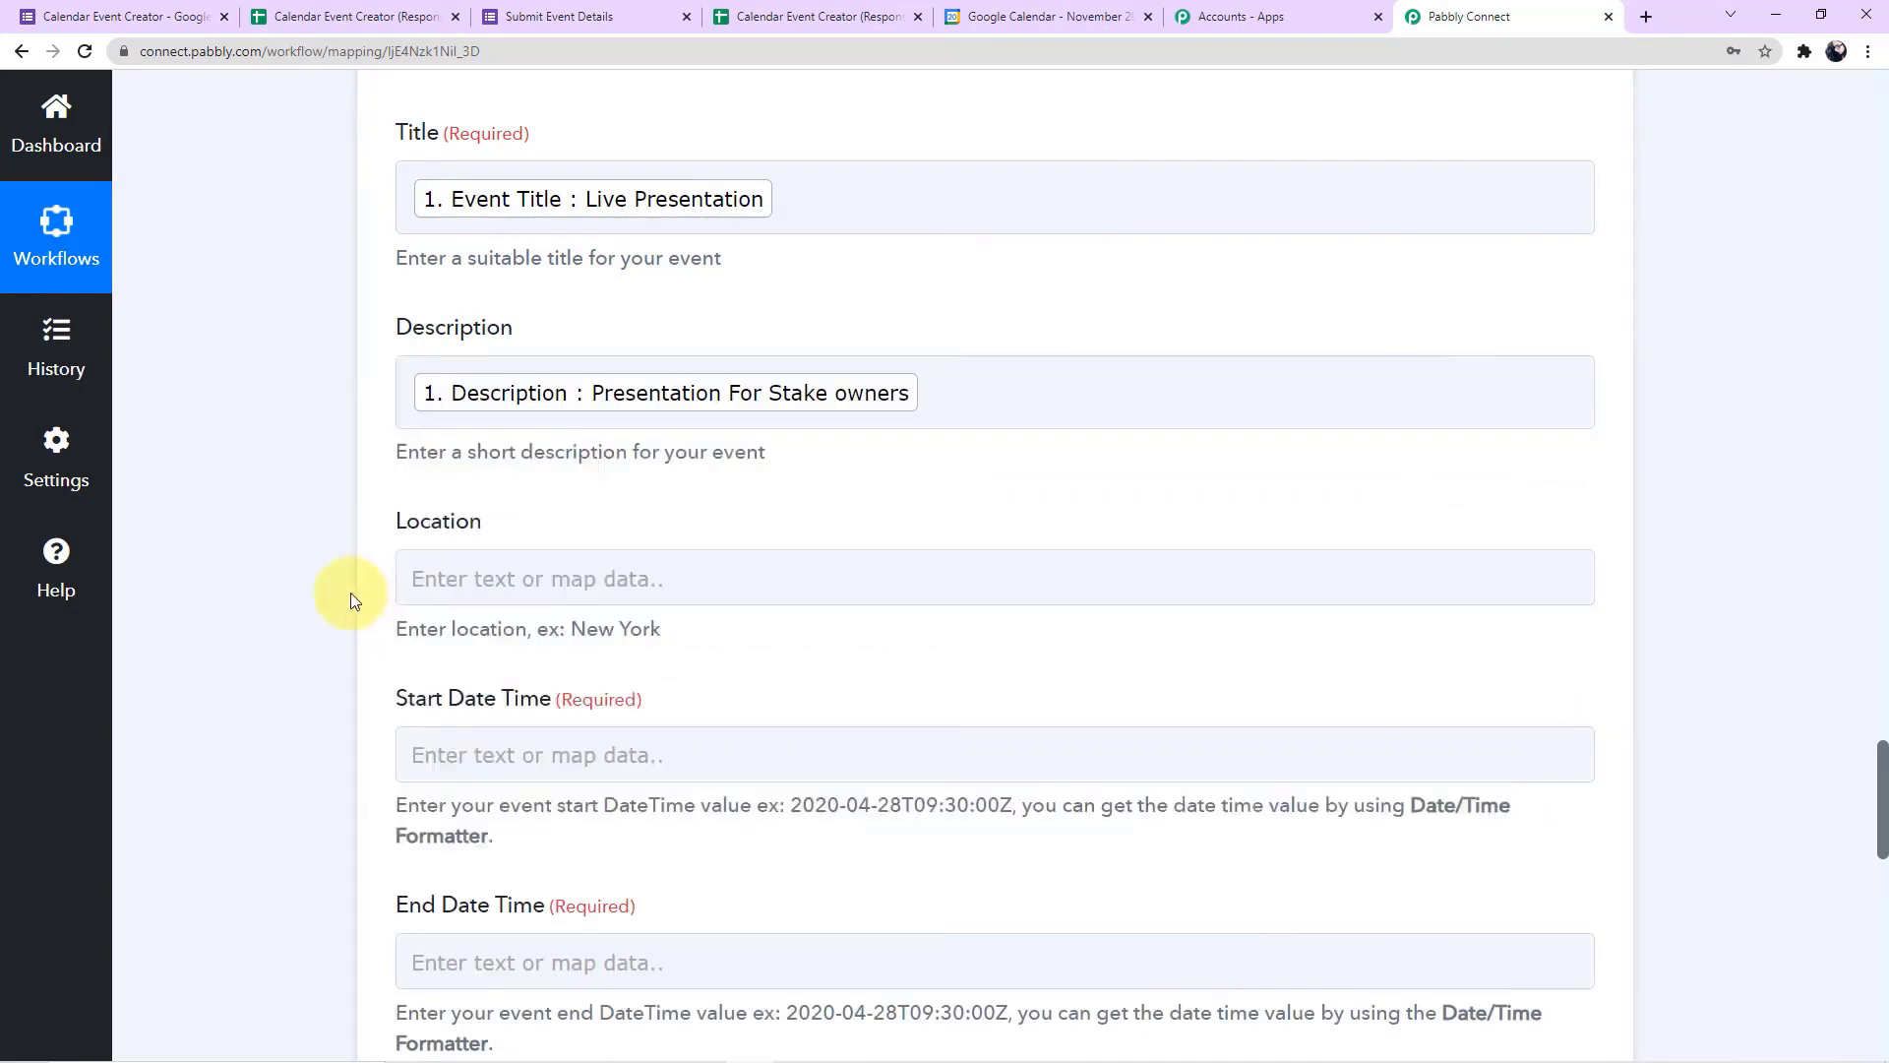
Compare the example format under Start Date Time with the result of the first Date/Time Formatter action, expanding that action
scroll(350, 593, "down", 2)
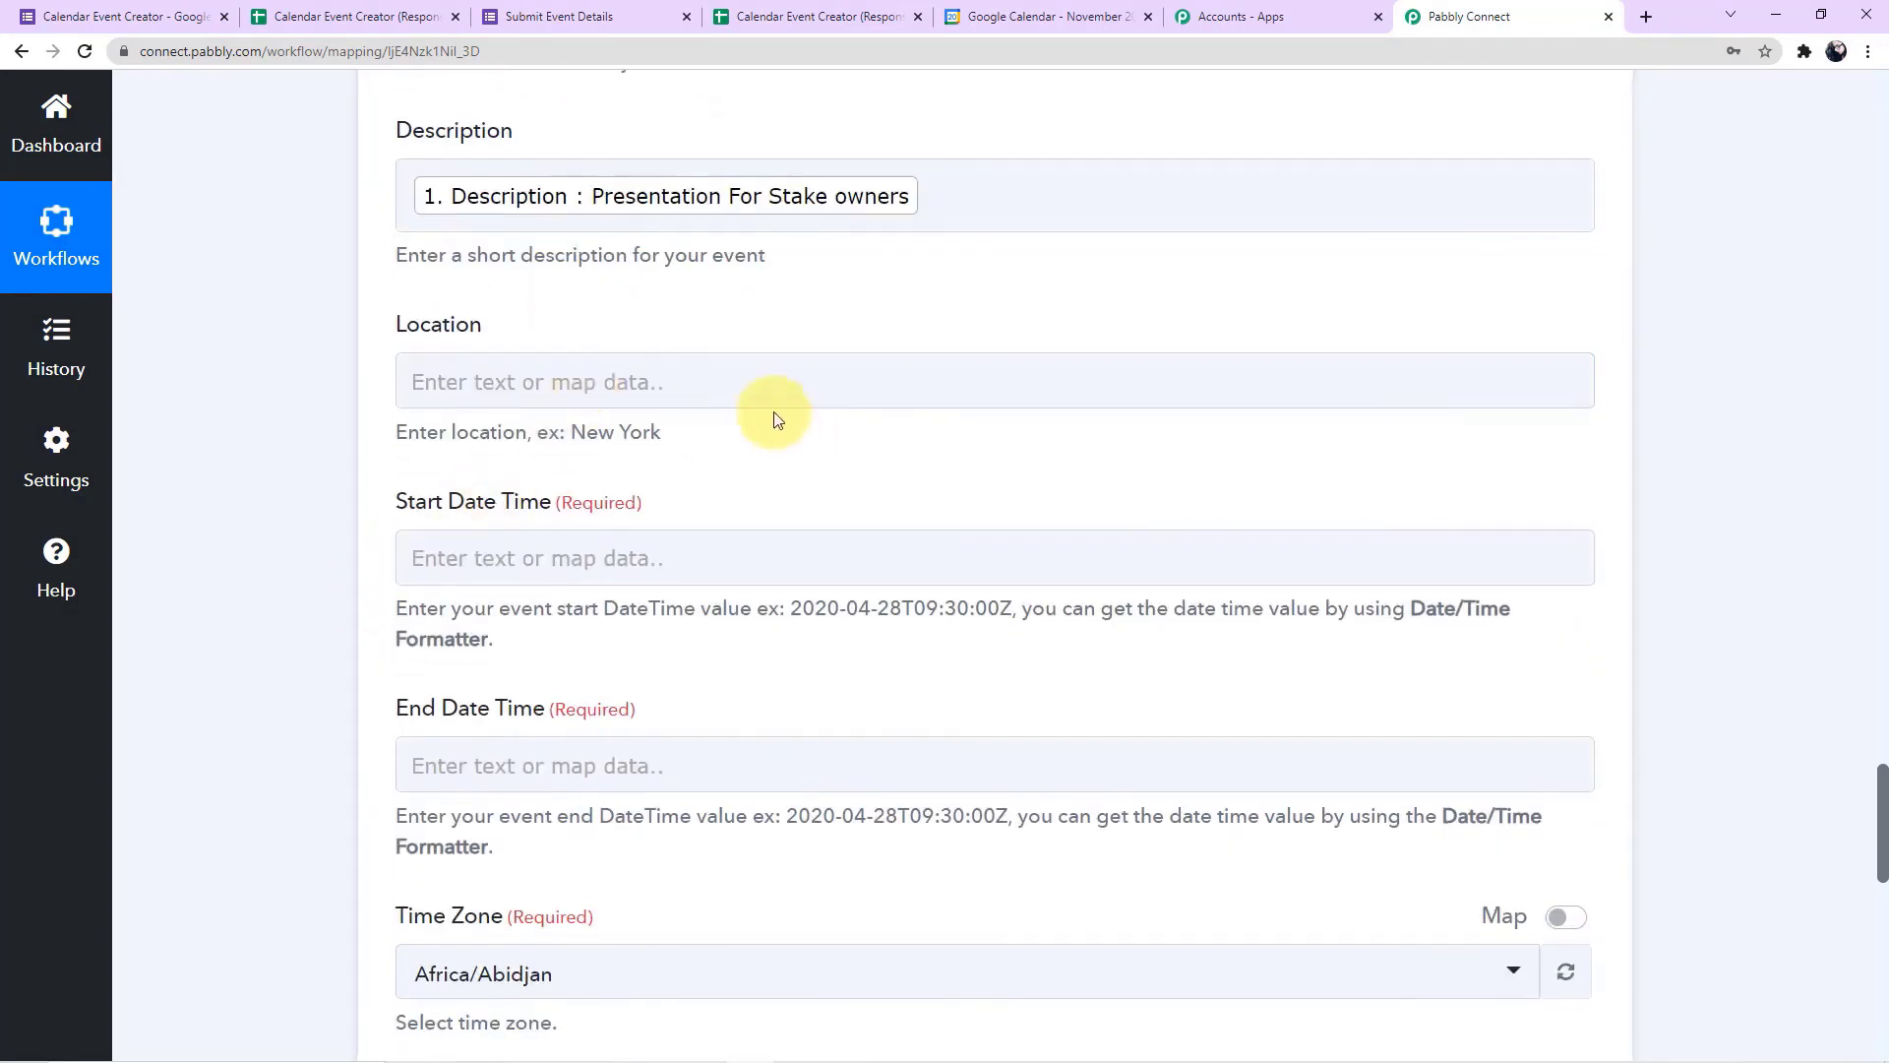
scroll(696, 494, "down", 2)
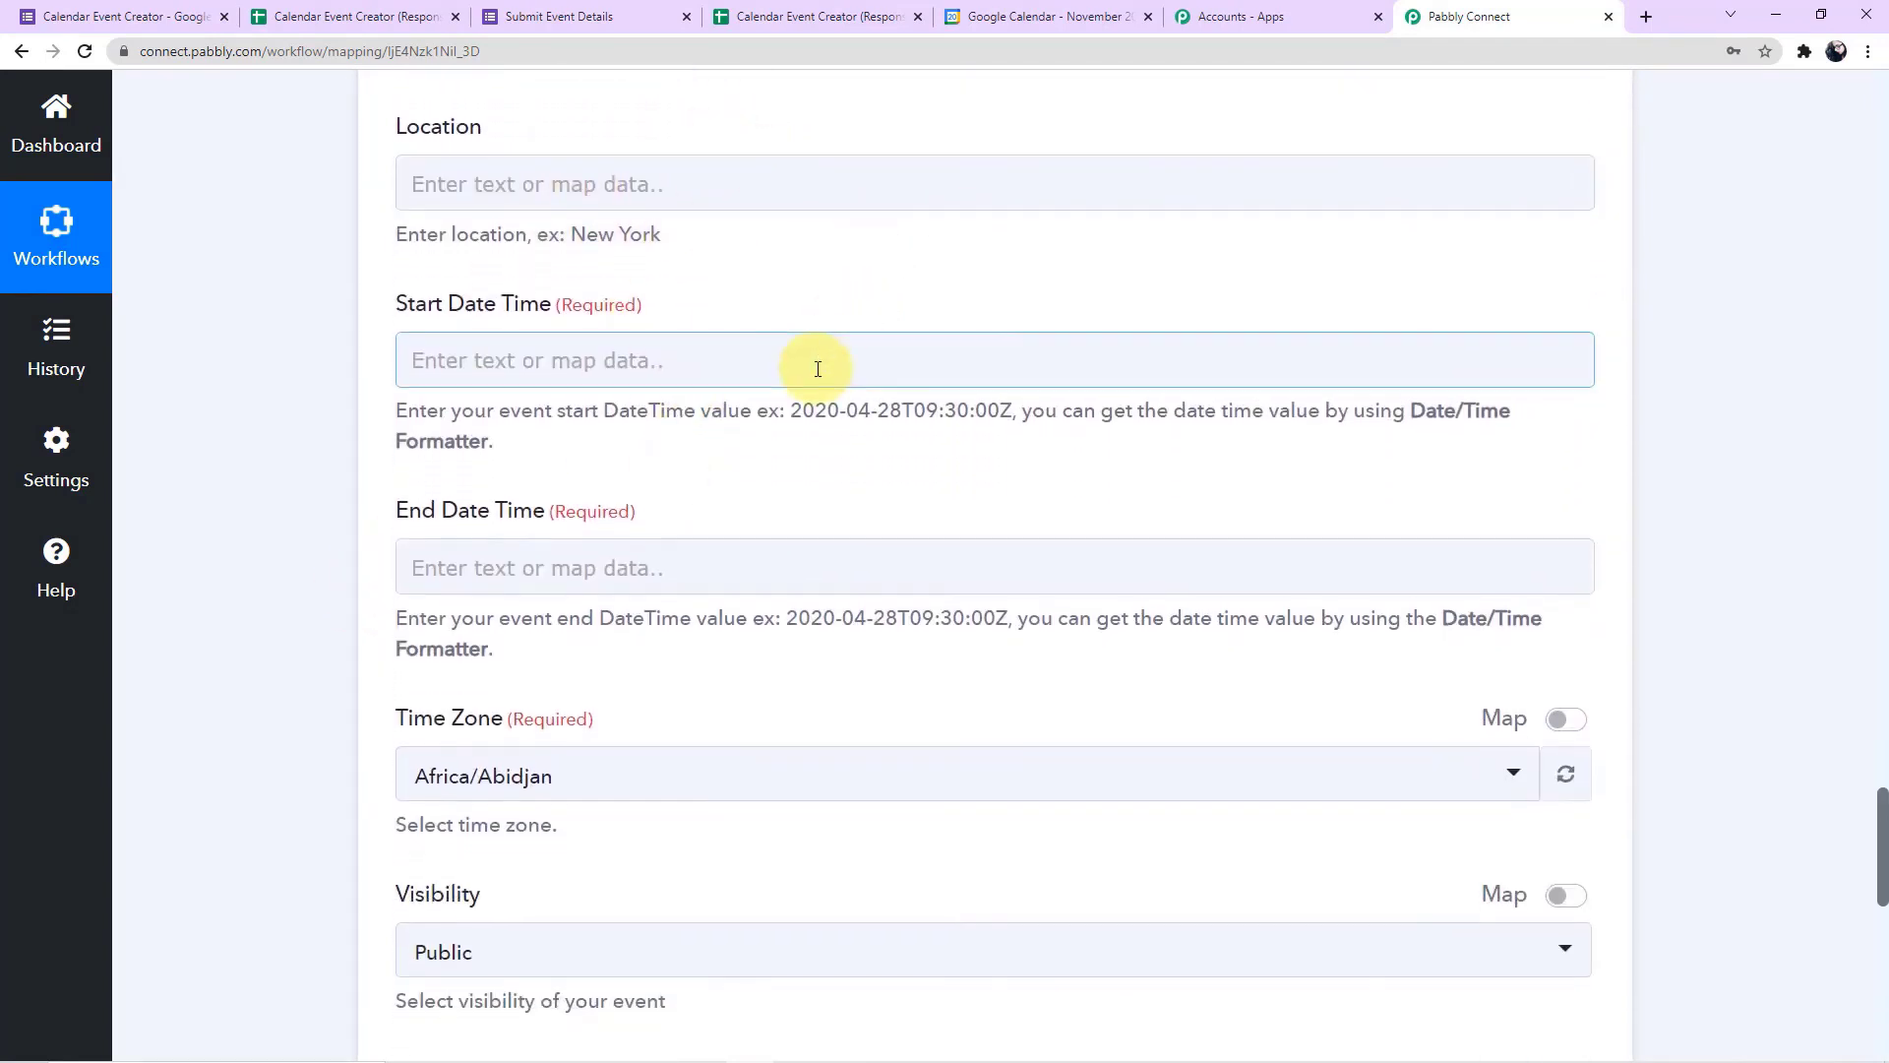
scroll(590, 295, "down", 1)
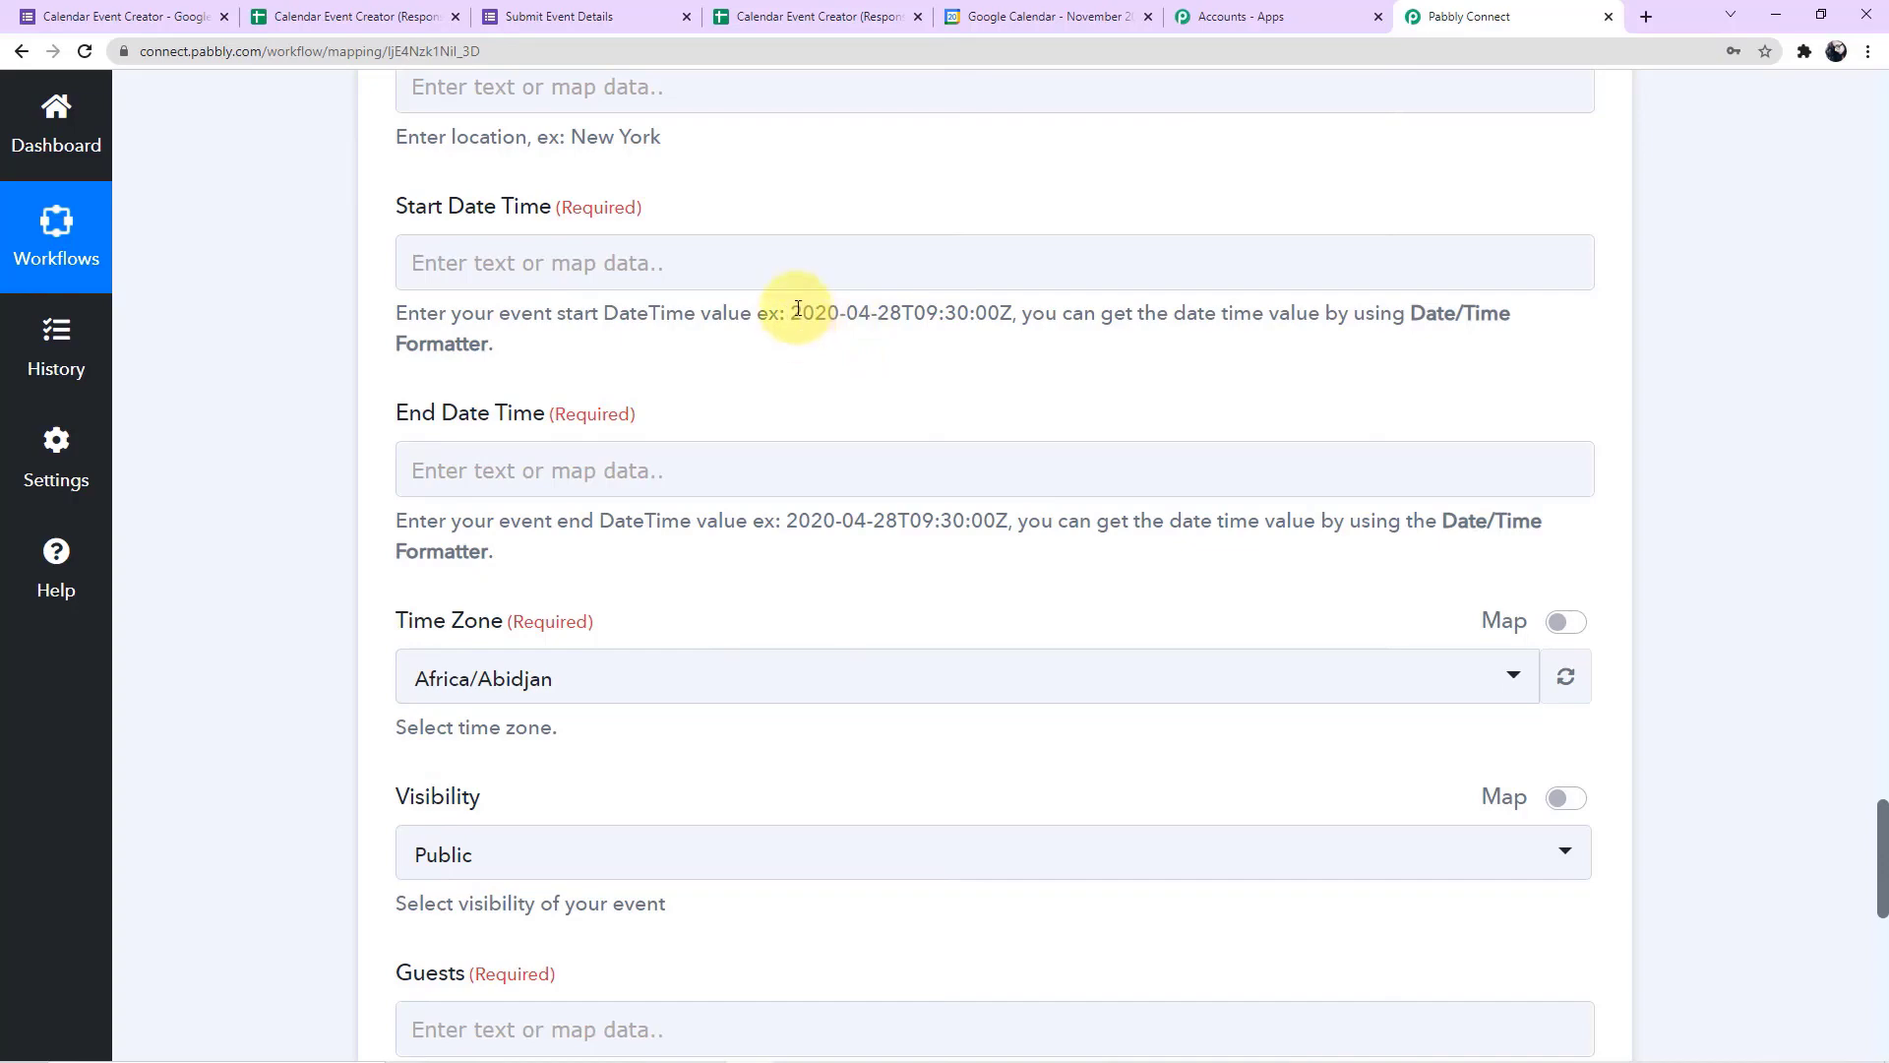
left_click_drag(794, 314, 1017, 325)
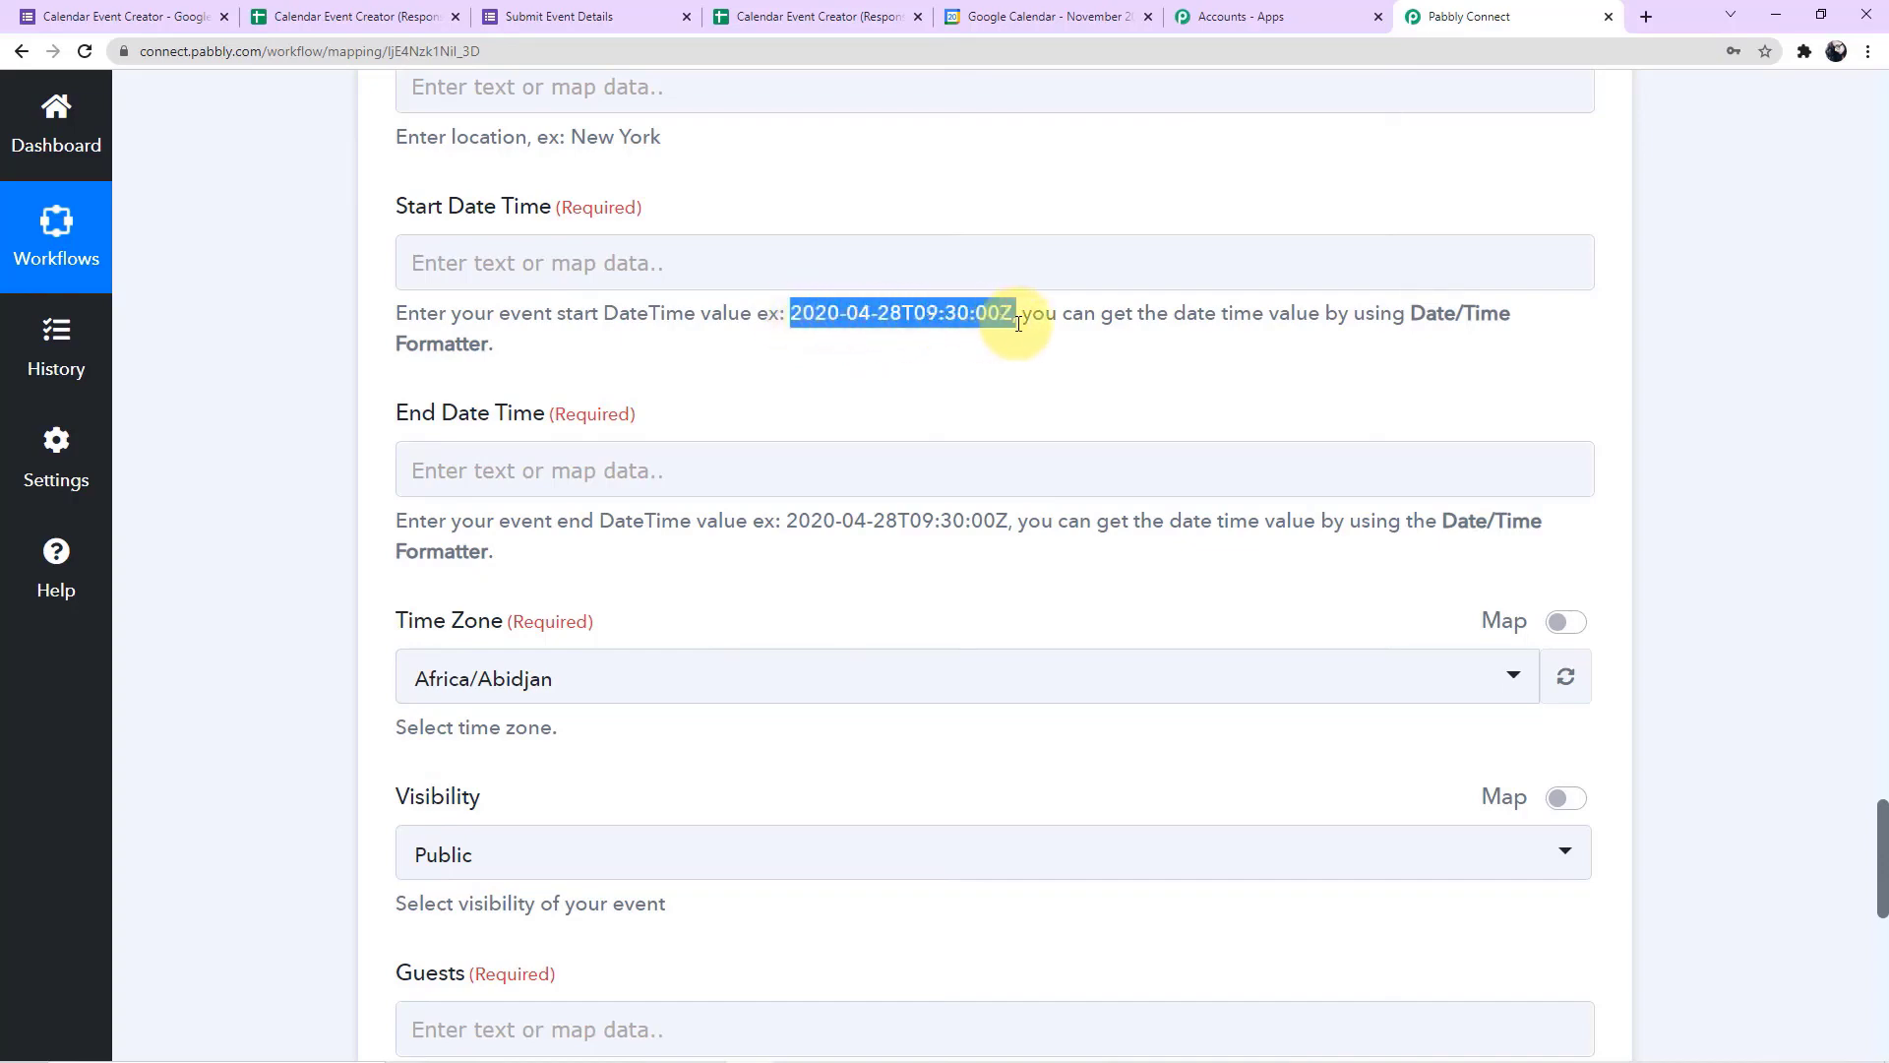
scroll(1017, 324, "up", 20)
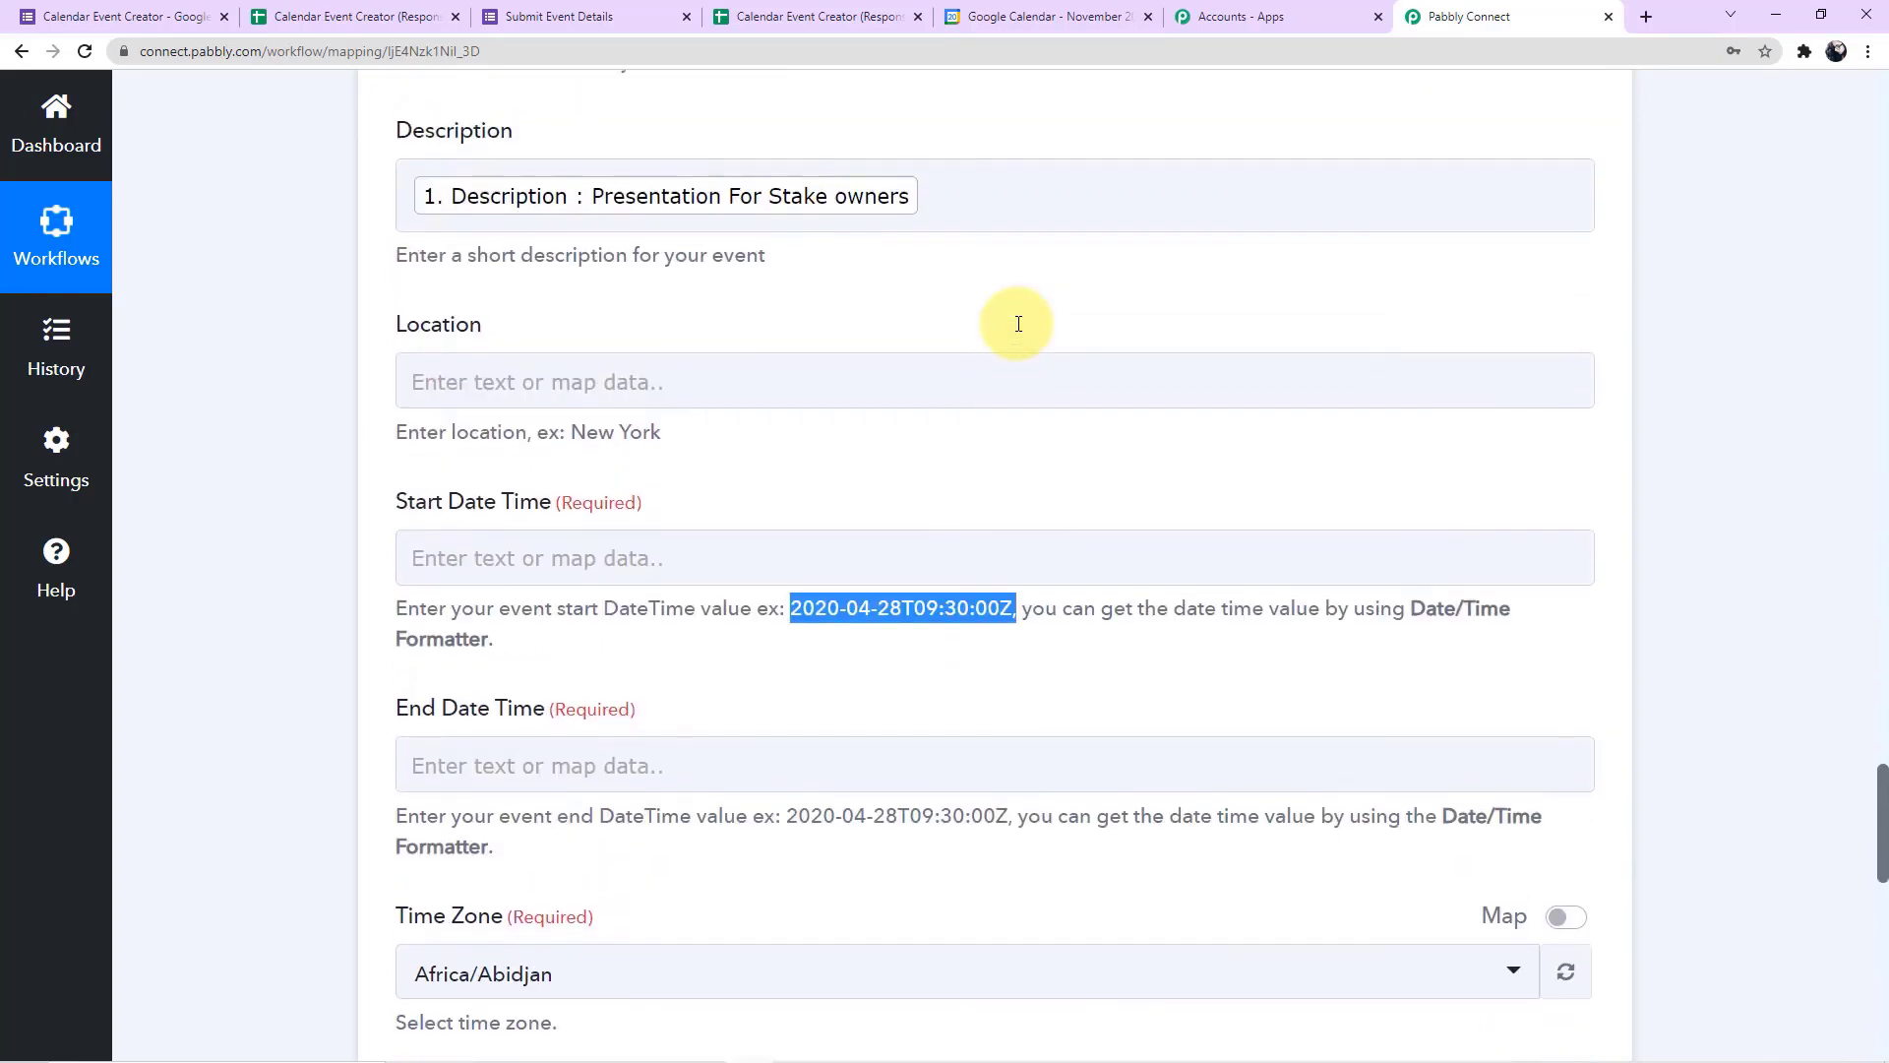
scroll(1017, 325, "up", 10)
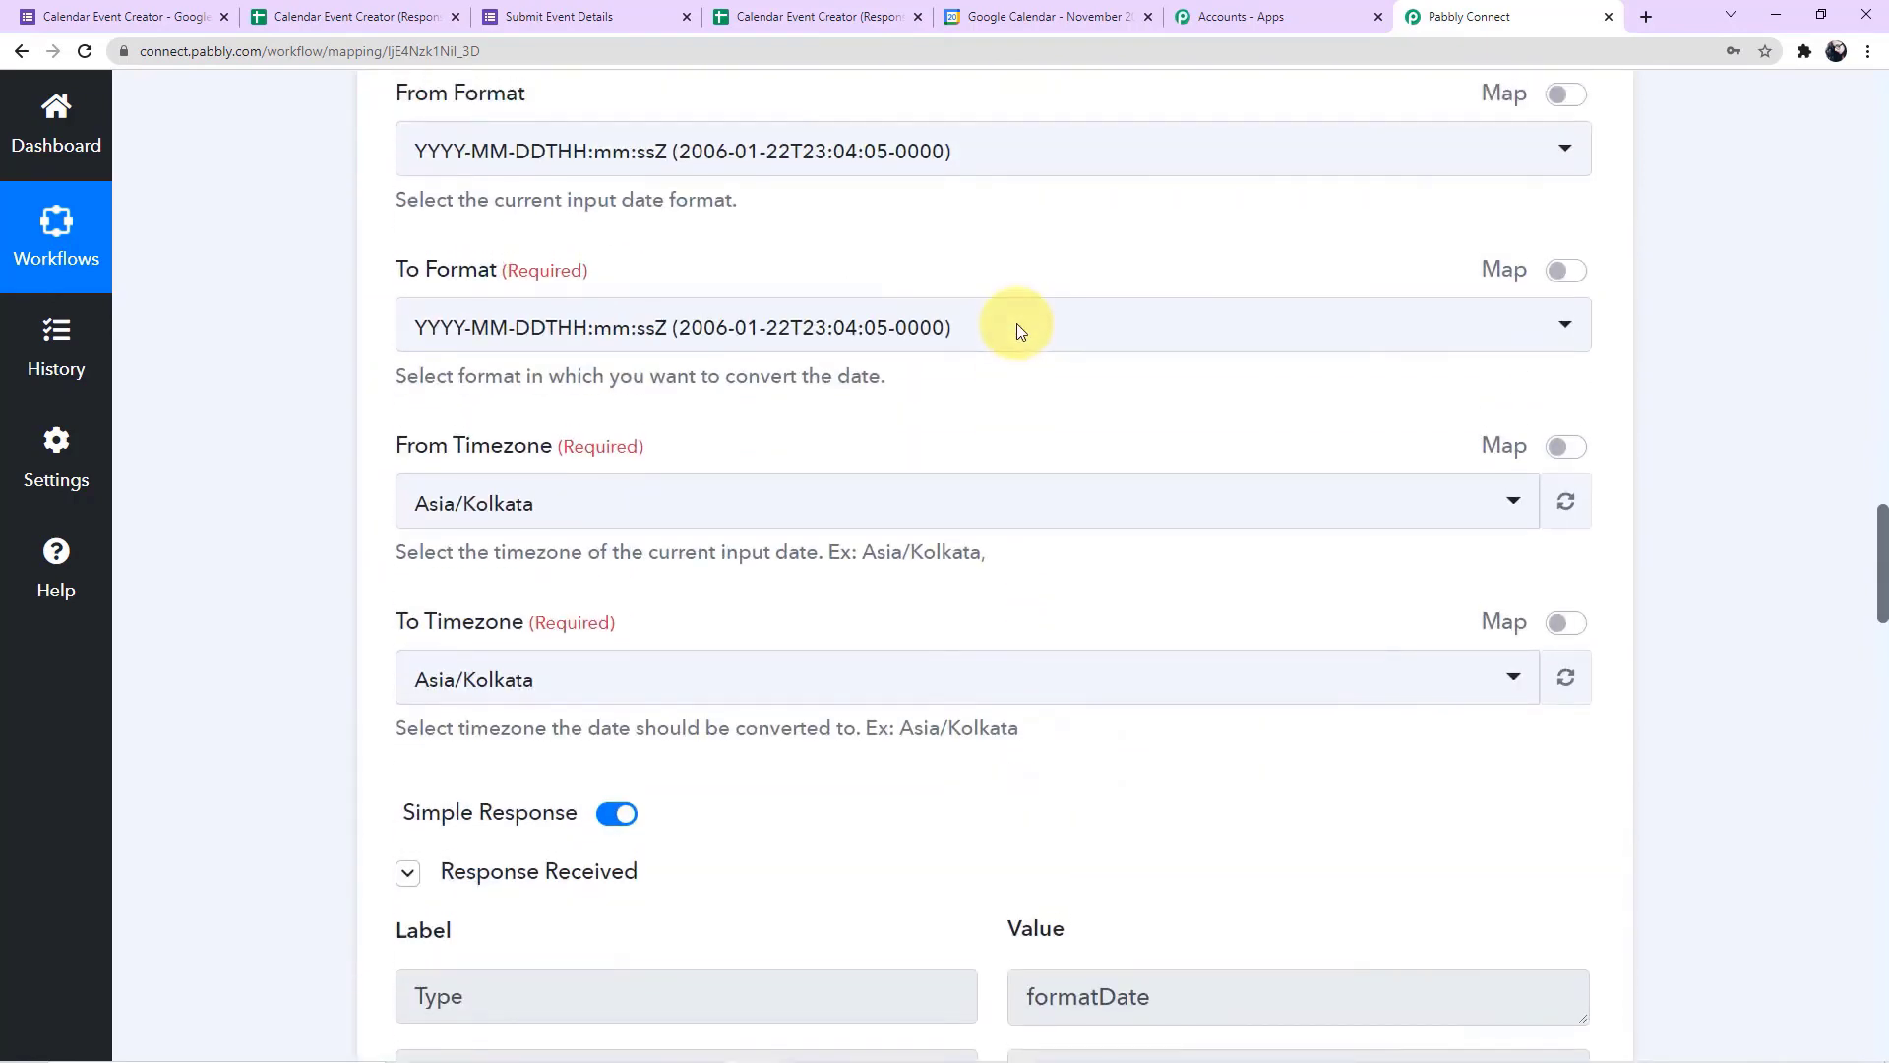
scroll(1017, 324, "up", 8)
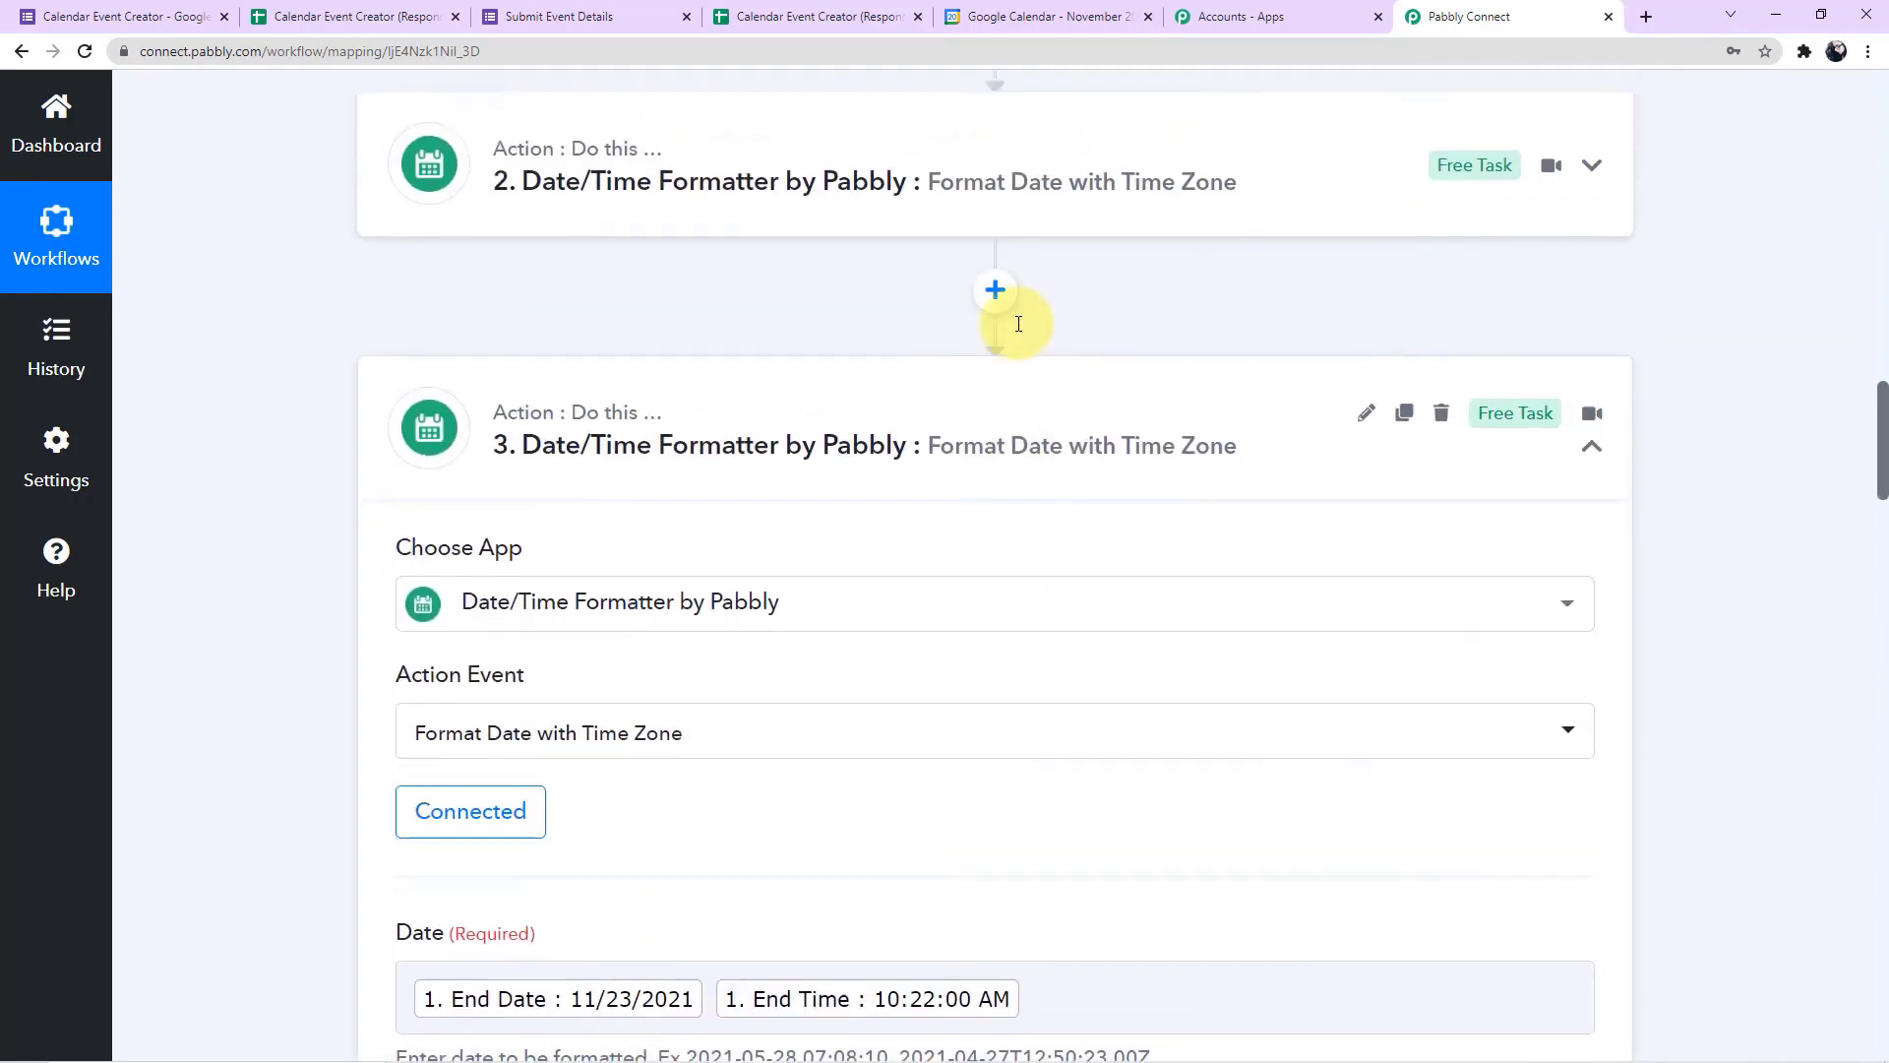
left_click(1000, 388)
scroll(1005, 394, "down", 10)
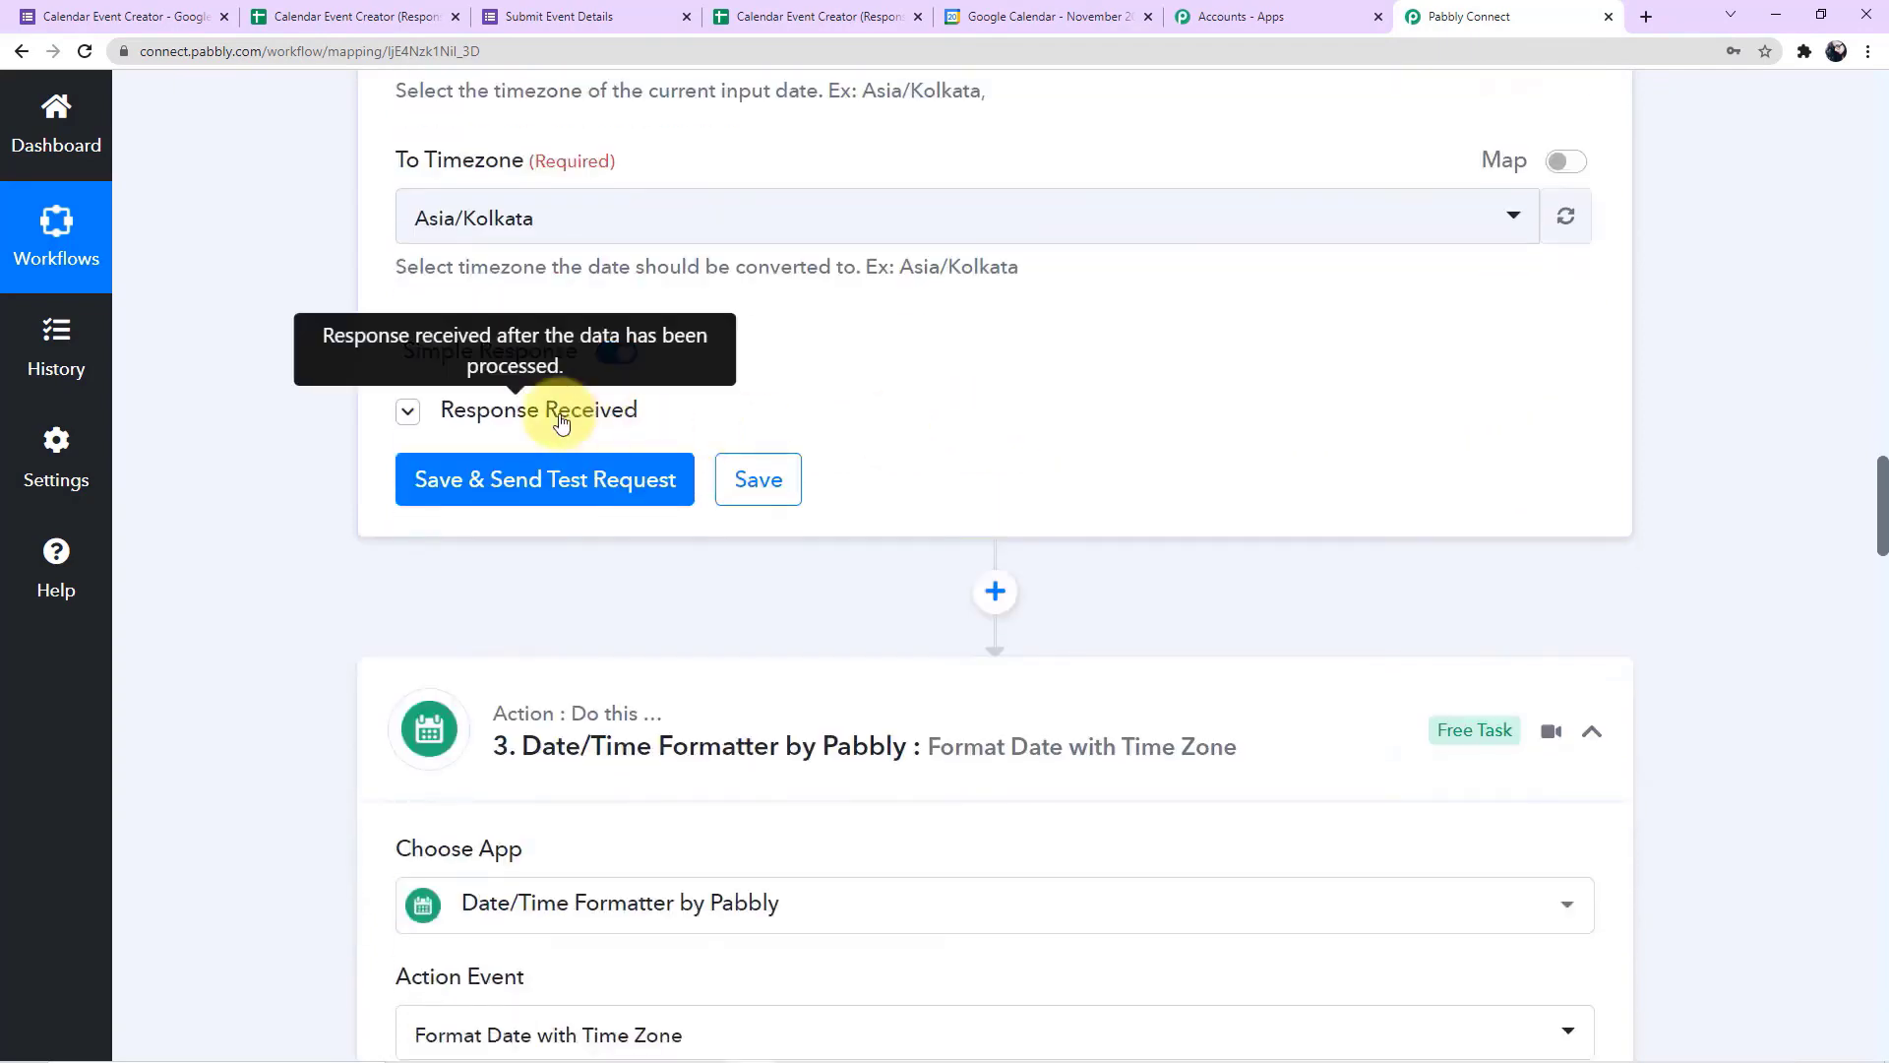
left_click(560, 421)
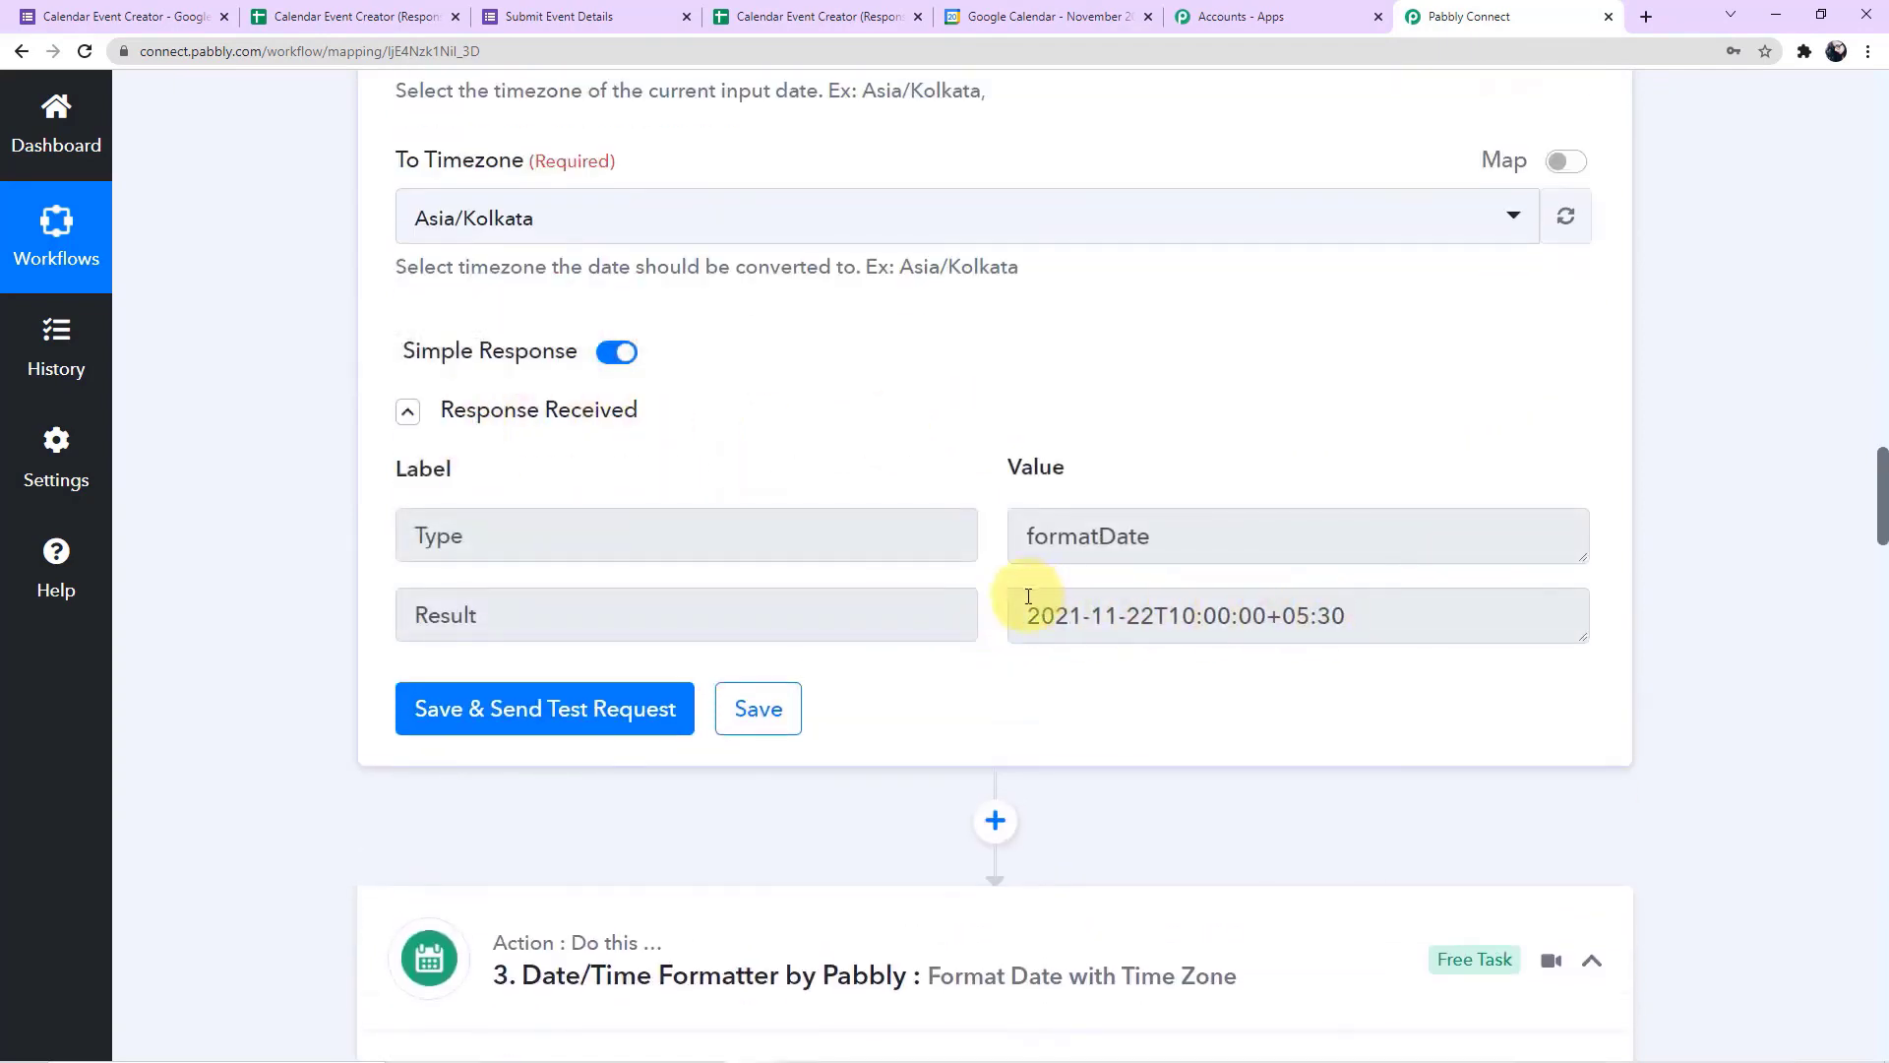
scroll(1131, 683, "down", 4)
scroll(1119, 684, "down", 20)
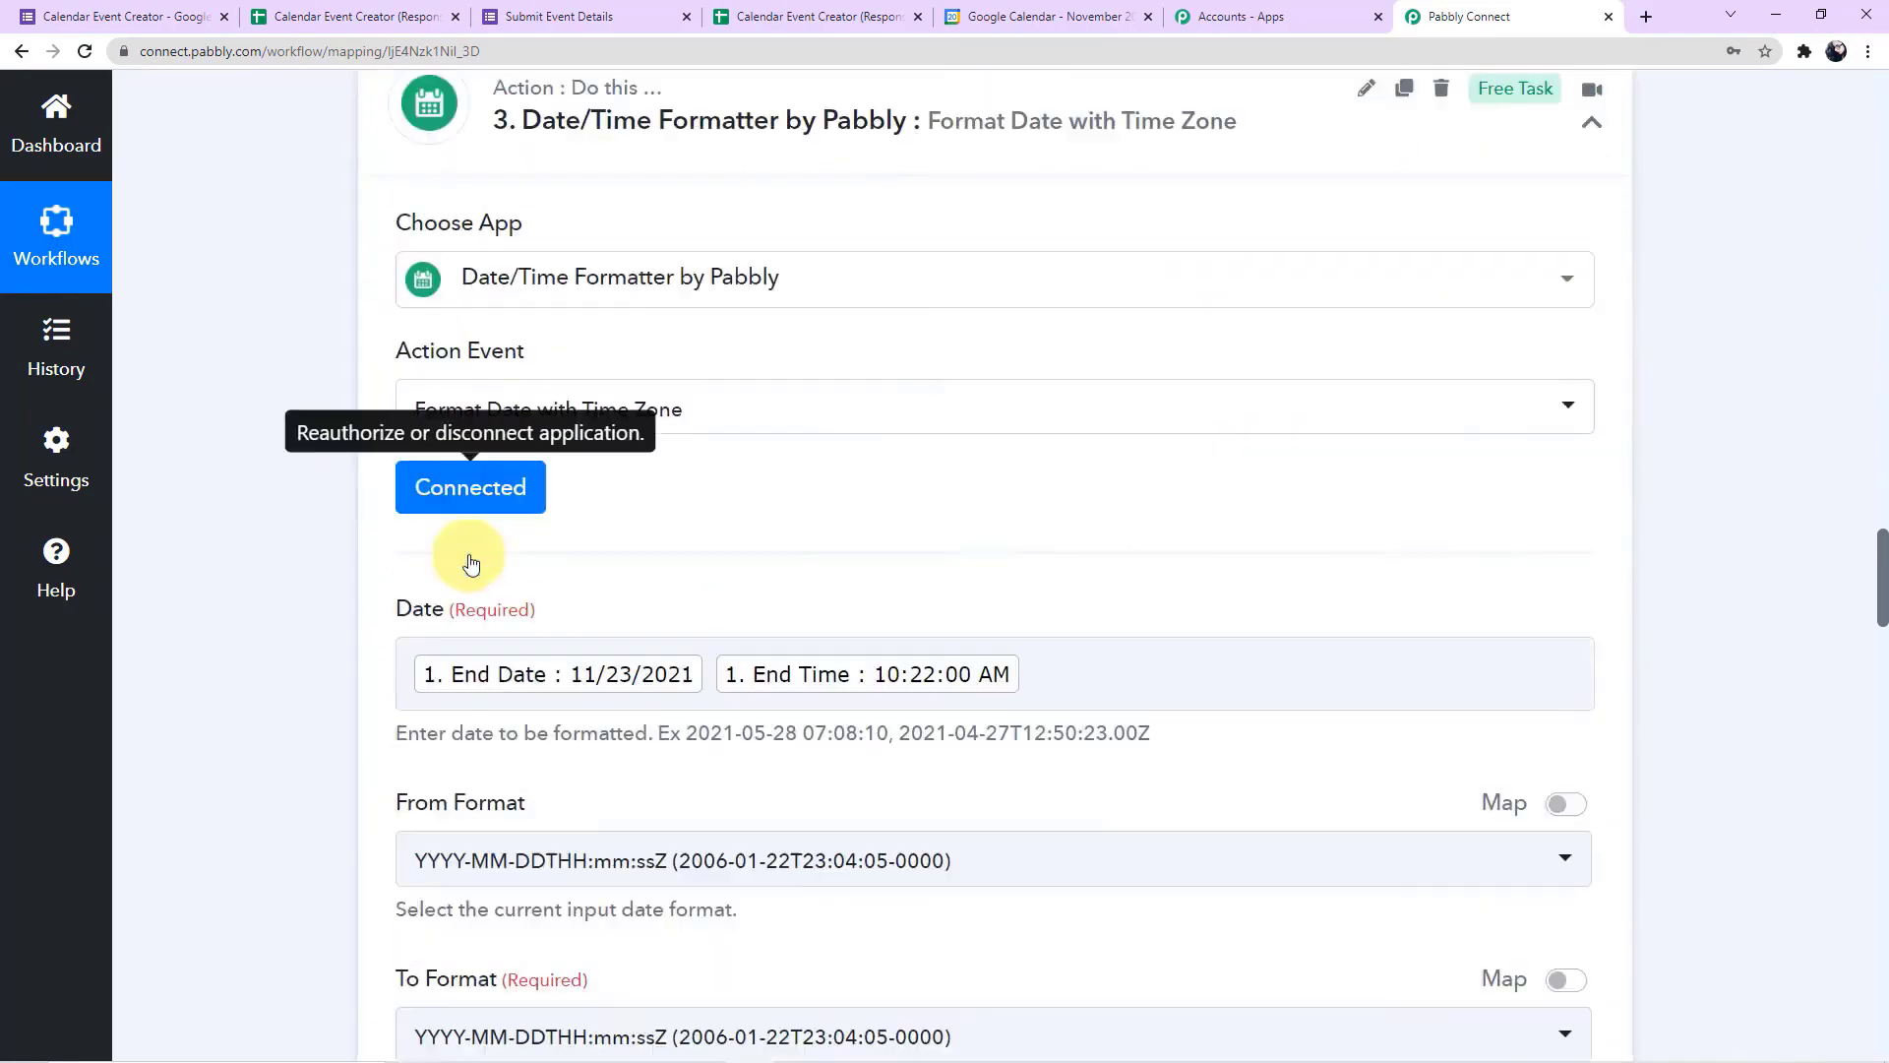
Map the calendar event's Start Date Time to the Result of Date/Time Formatter step 2
scroll(329, 564, "down", 11)
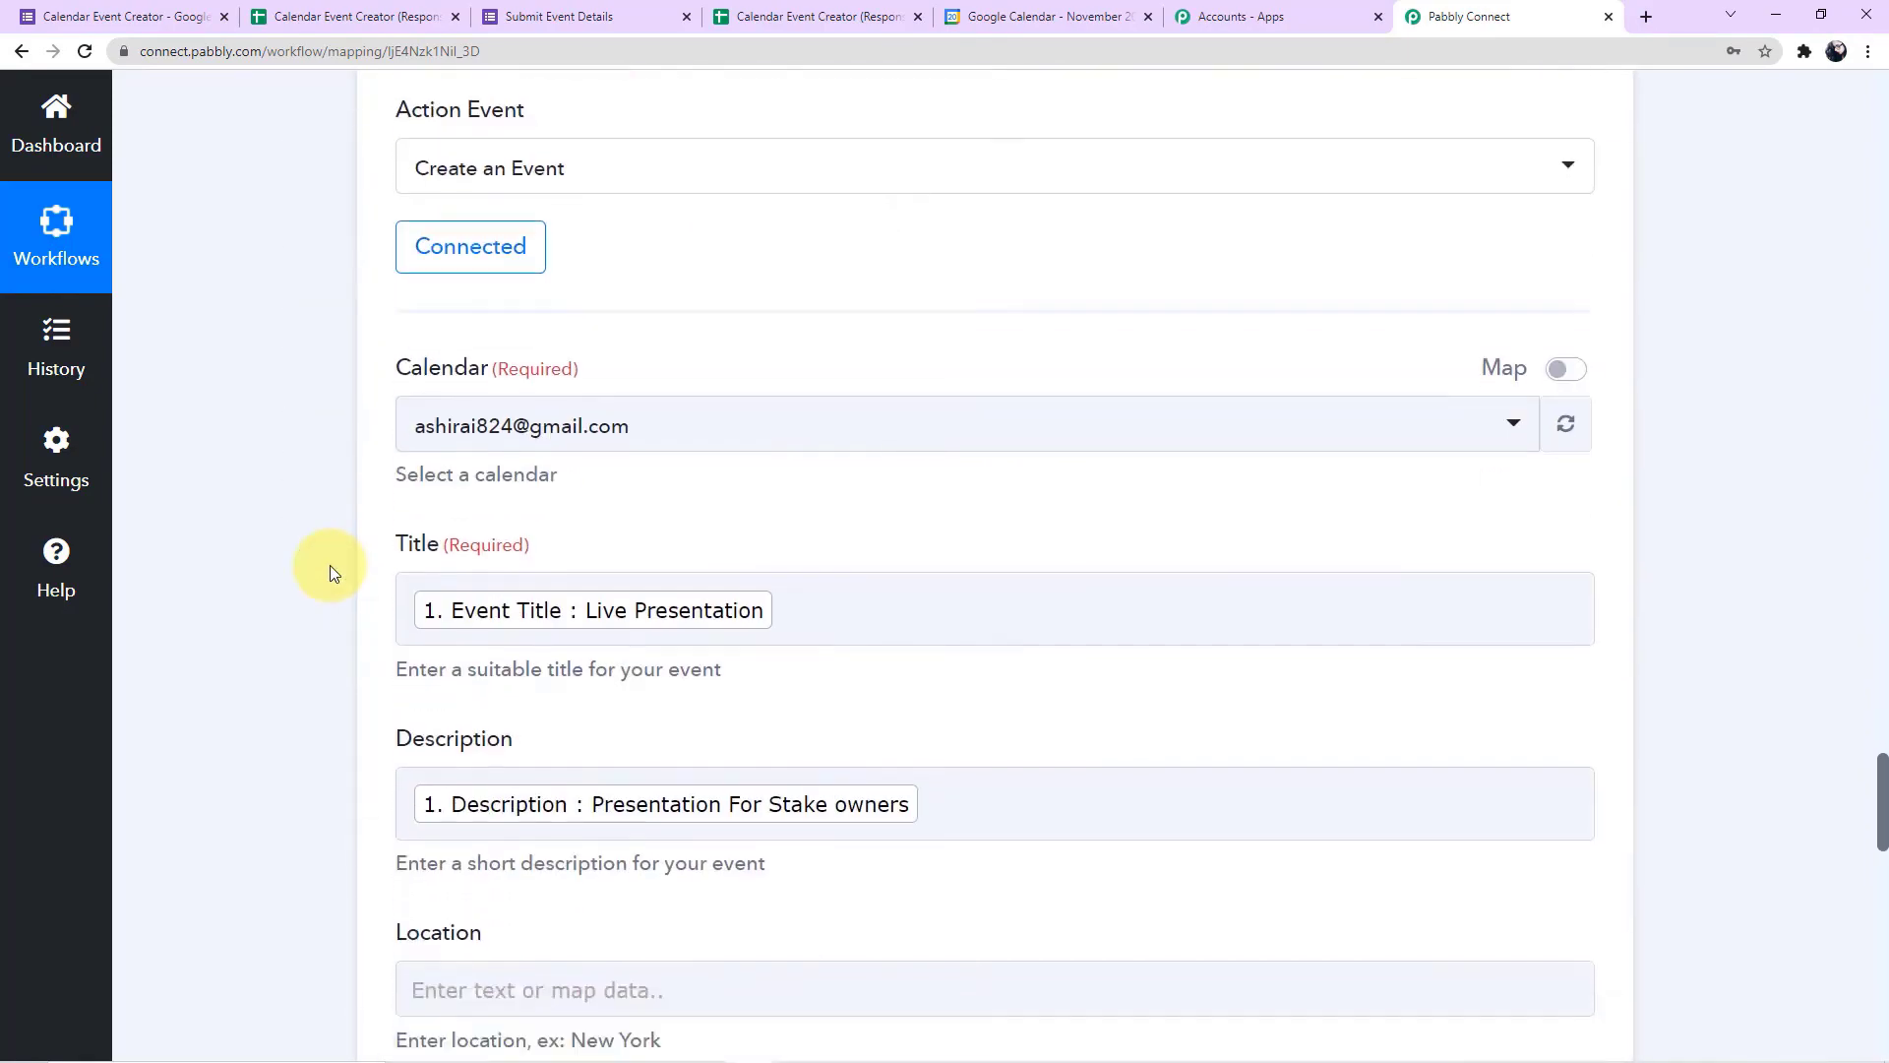
scroll(522, 516, "down", 3)
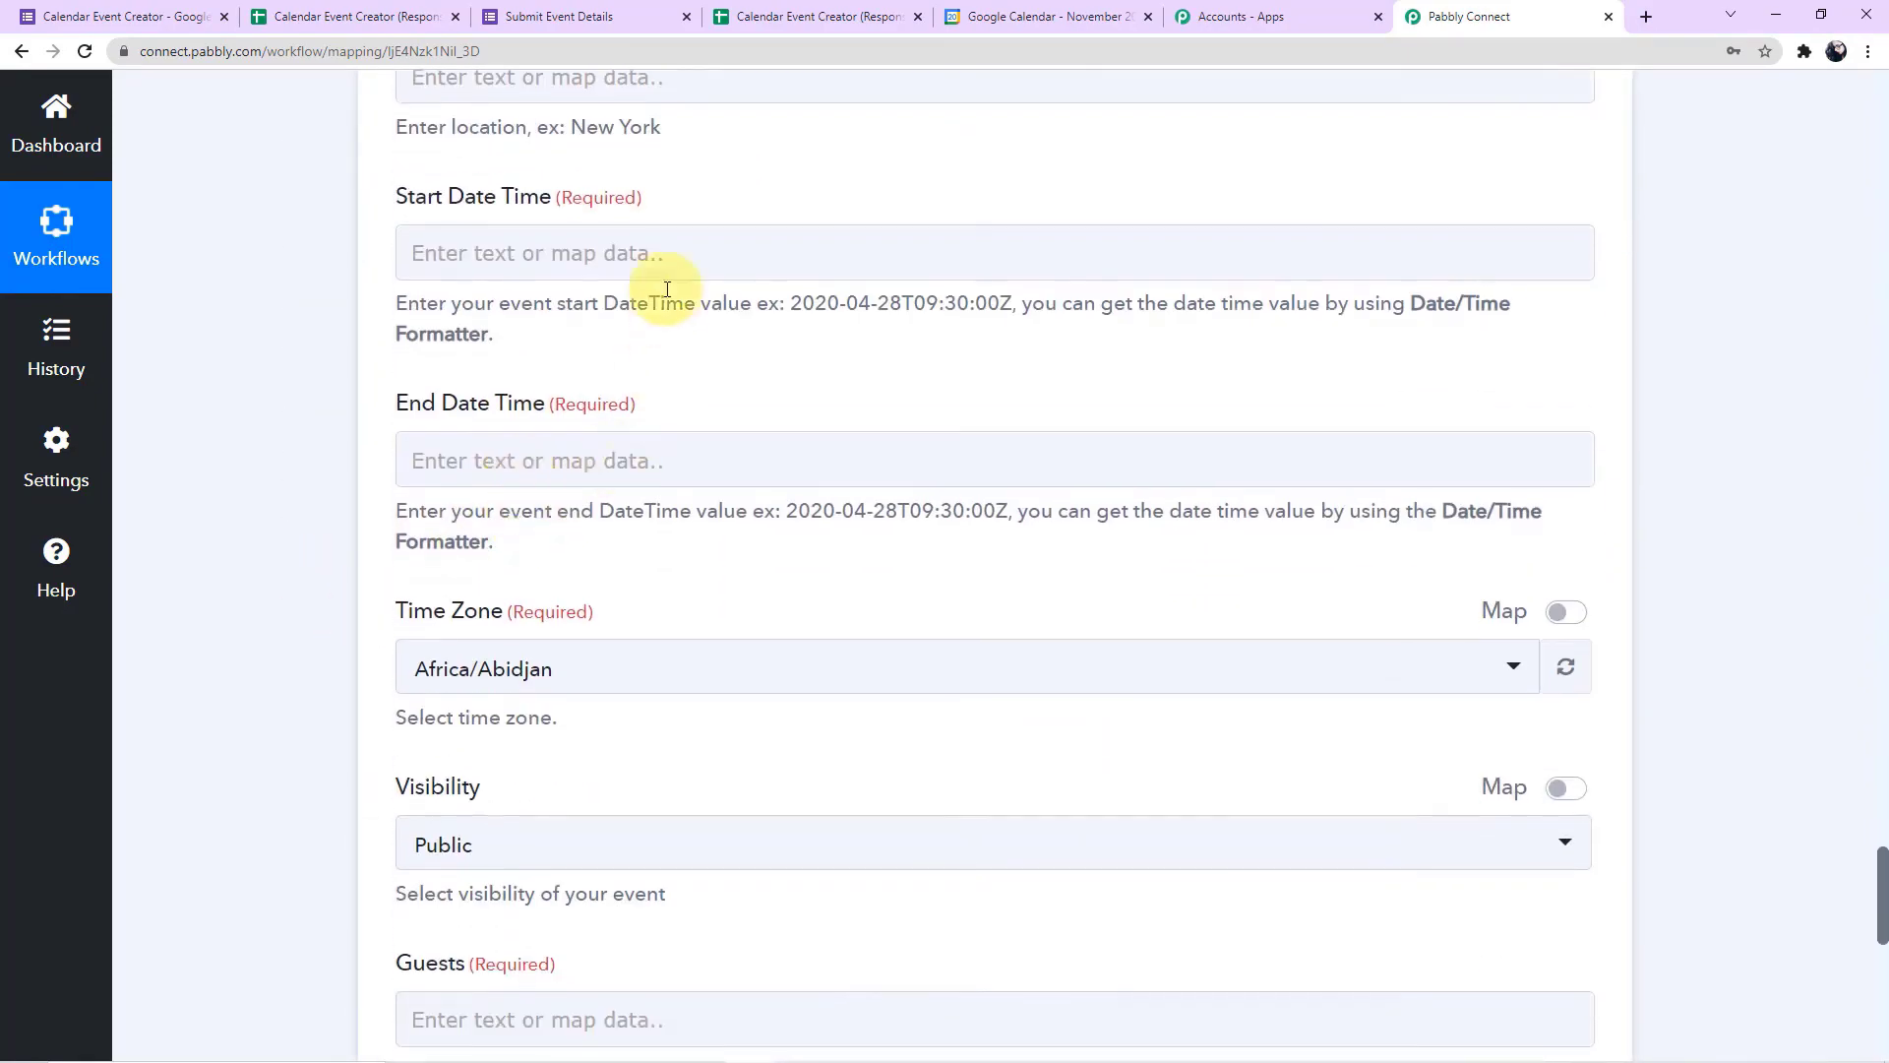
left_click(688, 253)
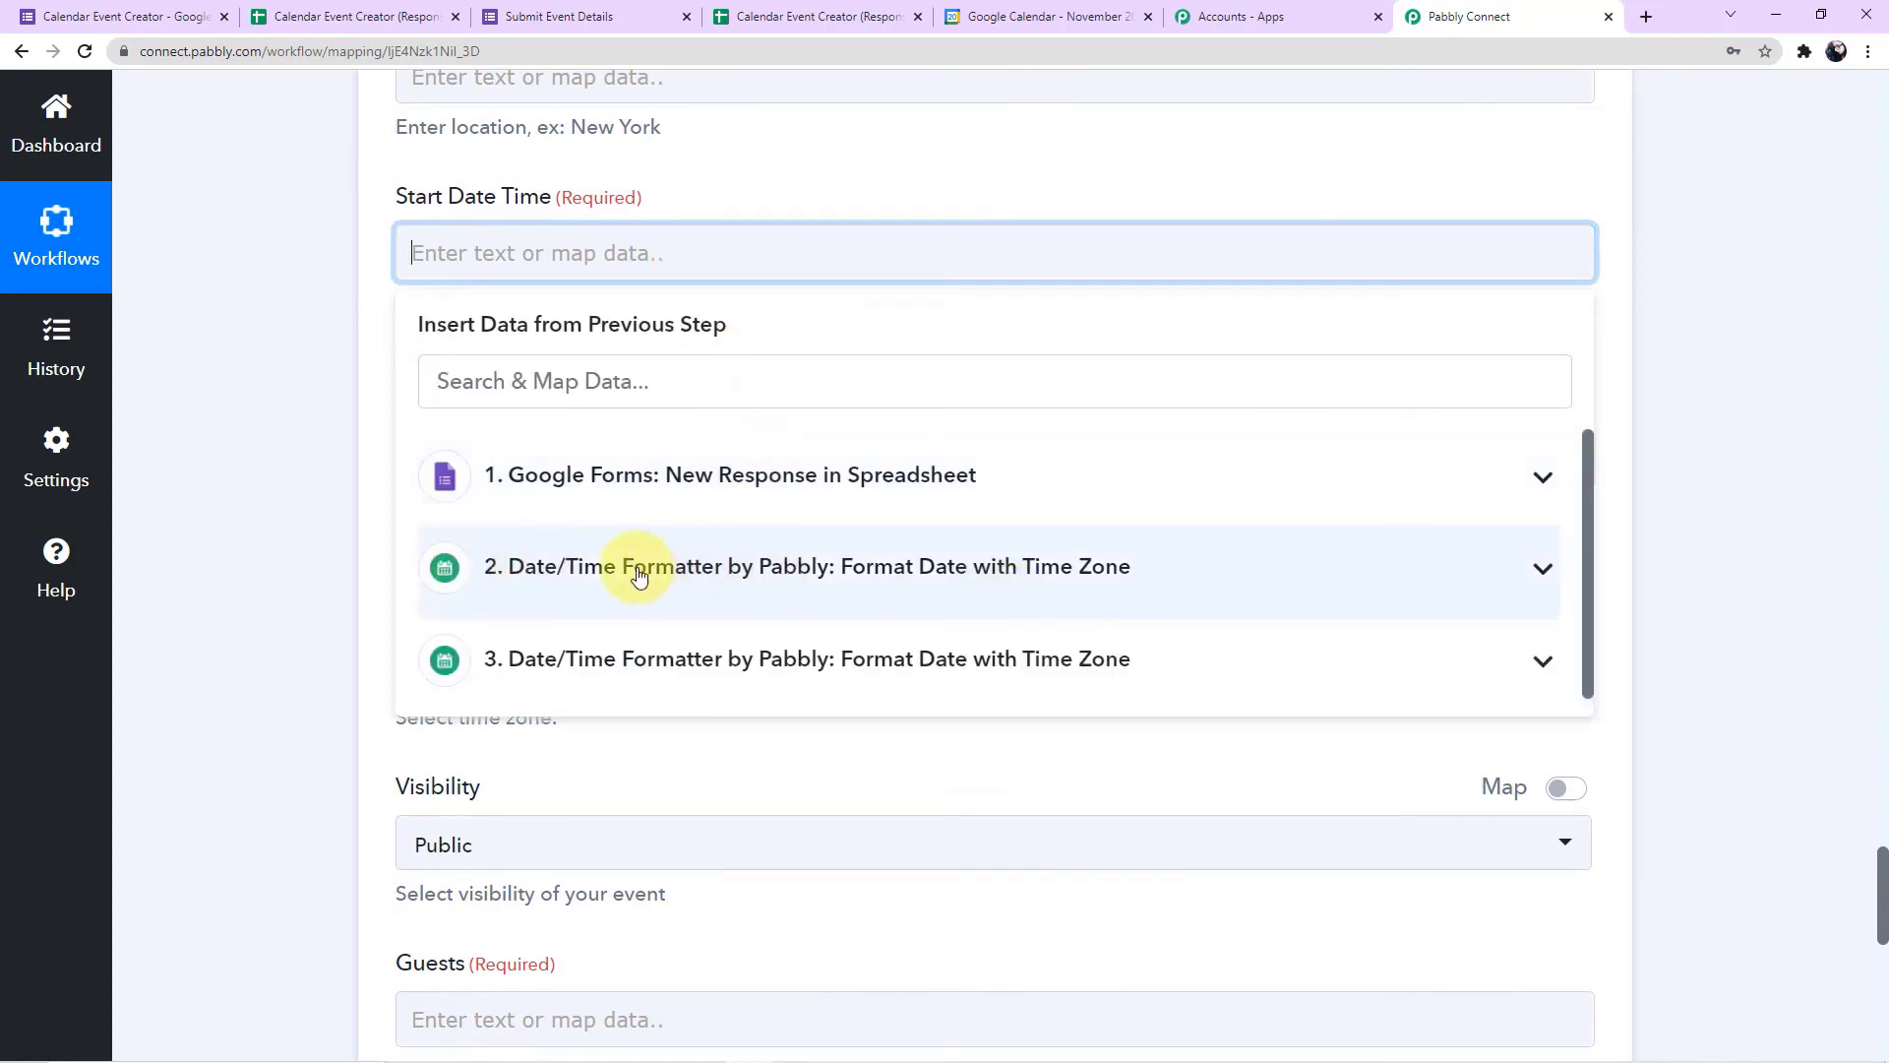
left_click(668, 579)
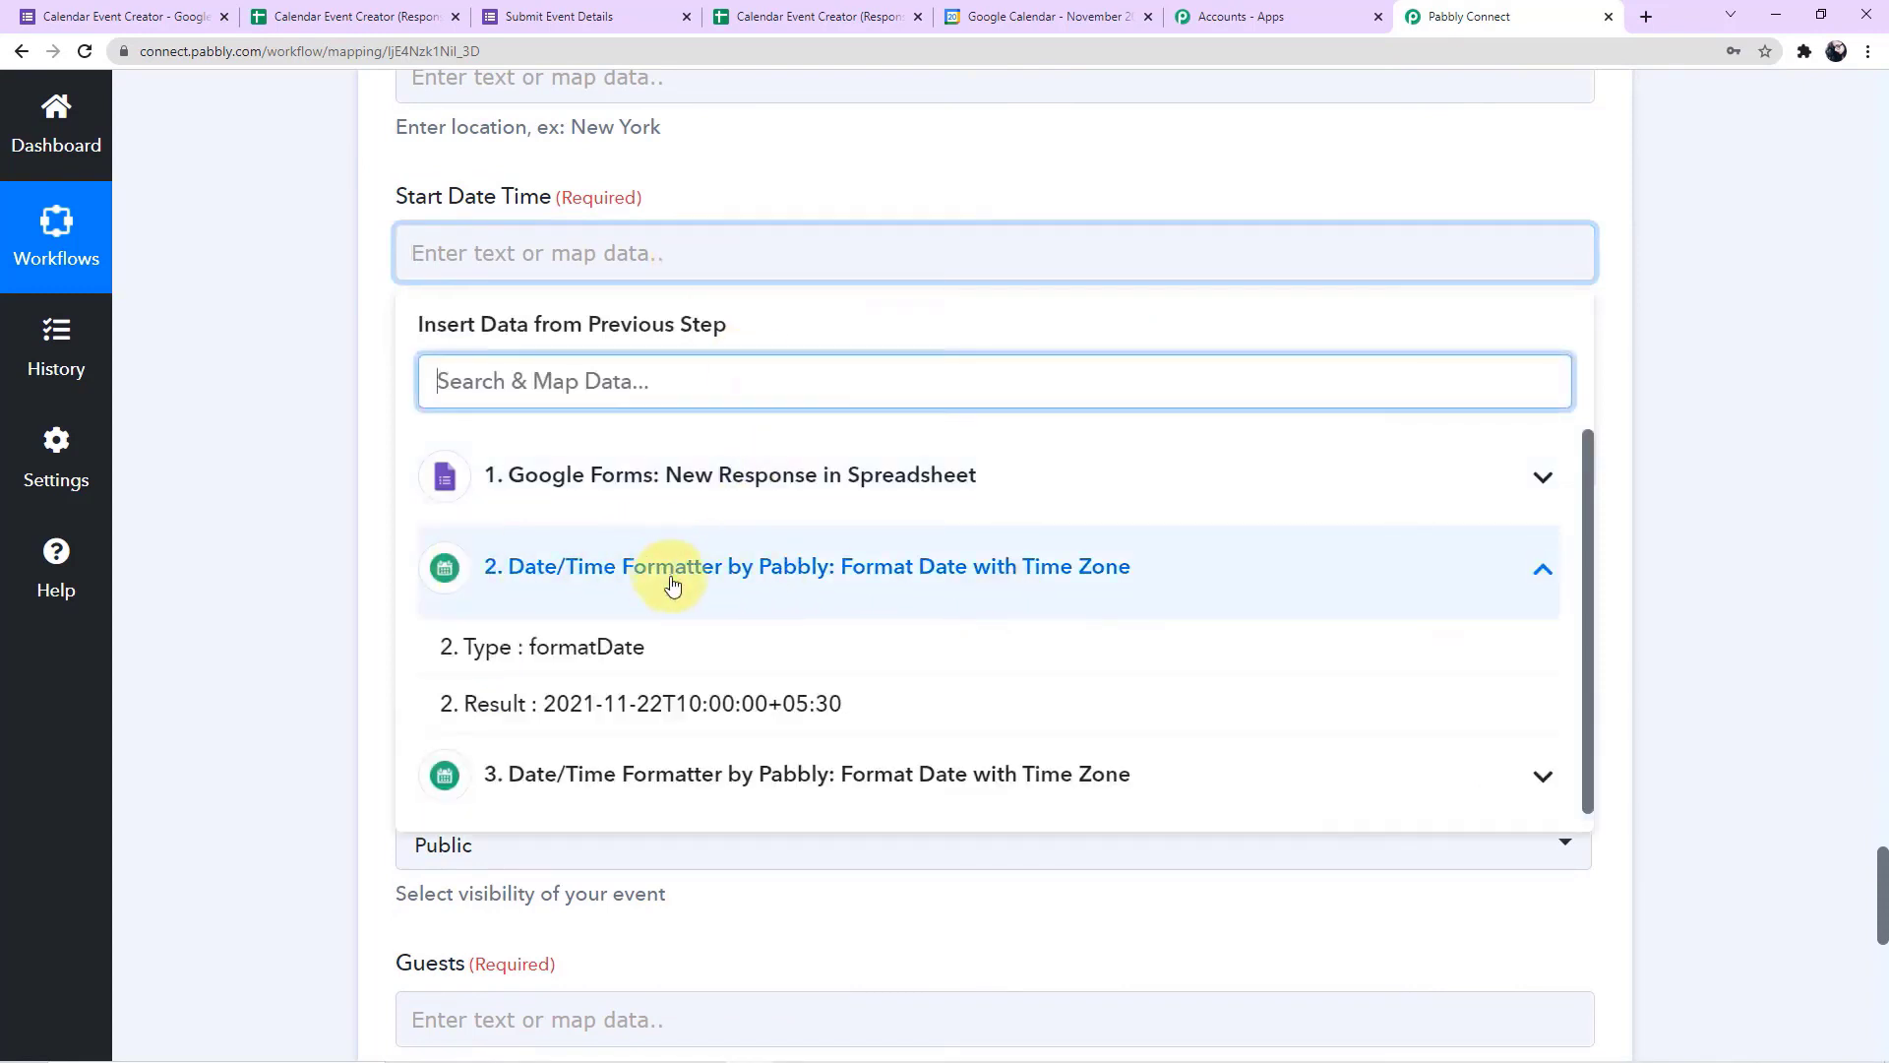
left_click(754, 725)
left_click(341, 506)
Map the calendar event's End Date Time to the Result of Date/Time Formatter step 3
scroll(341, 505, "down", 2)
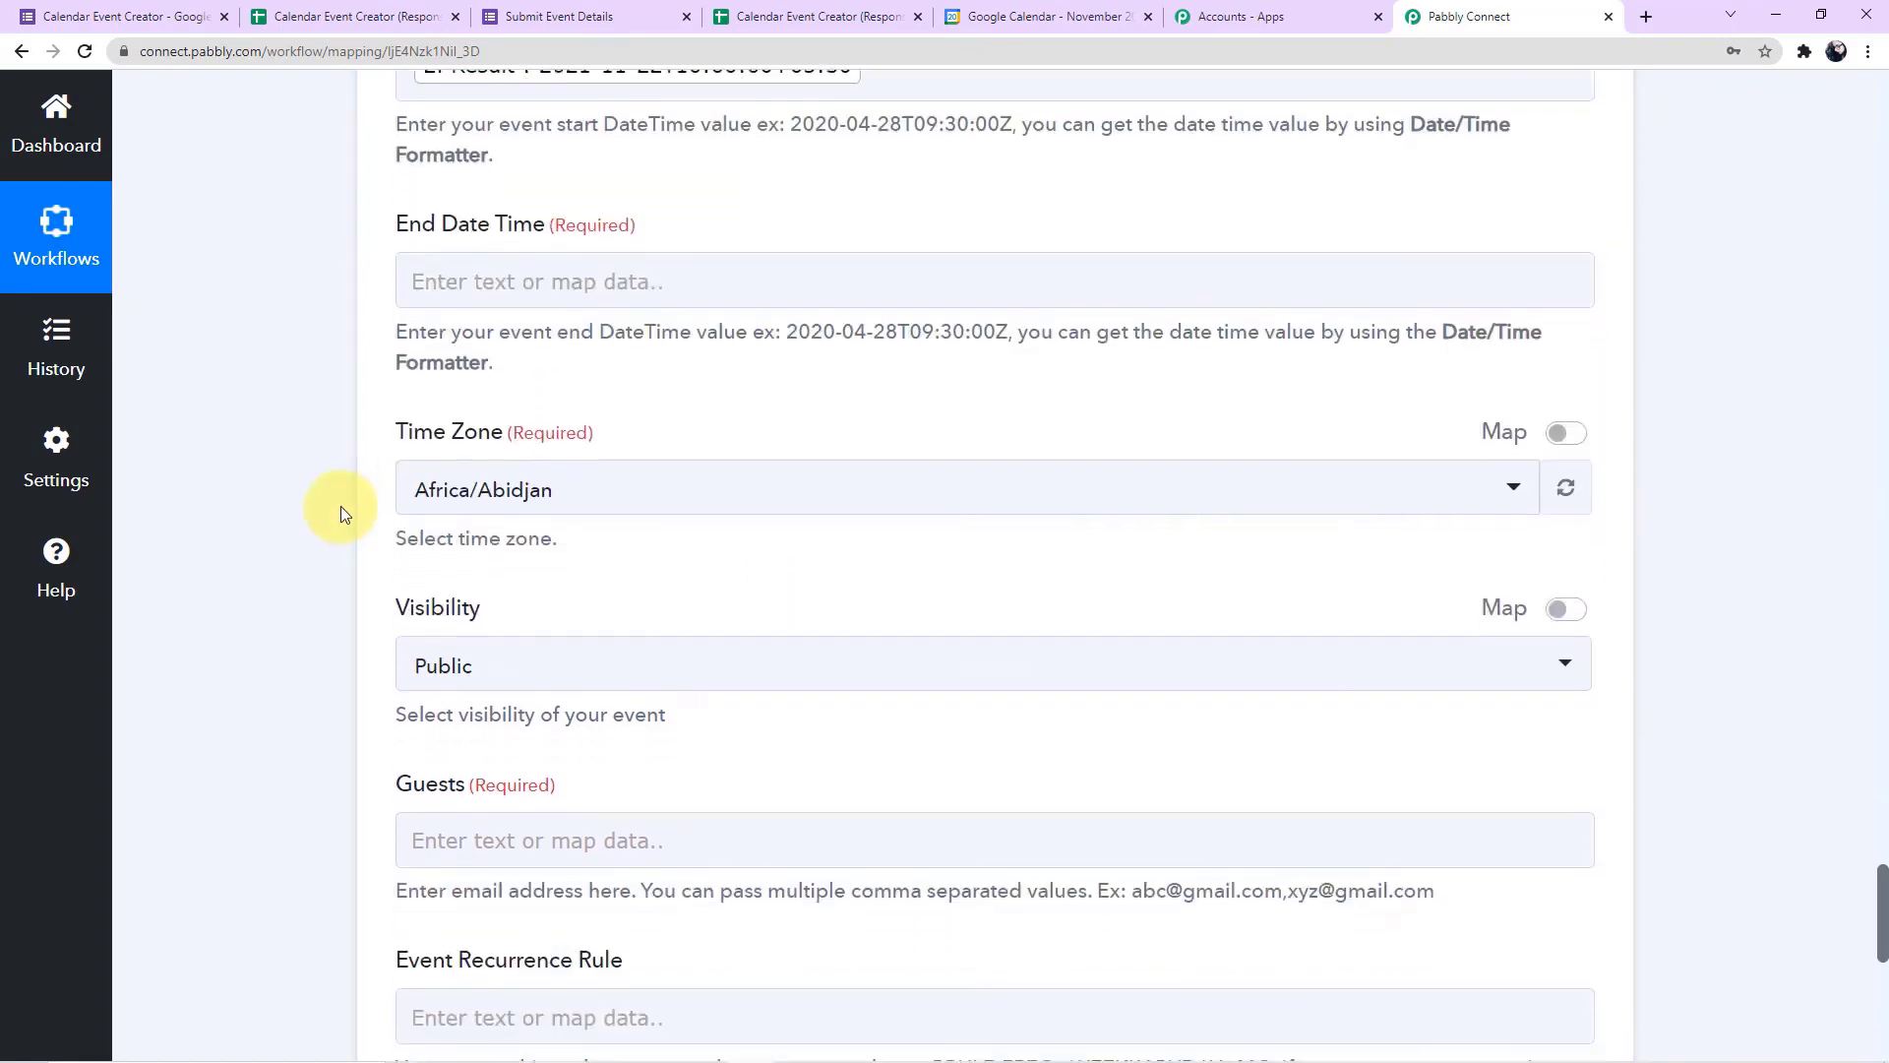
left_click(624, 285)
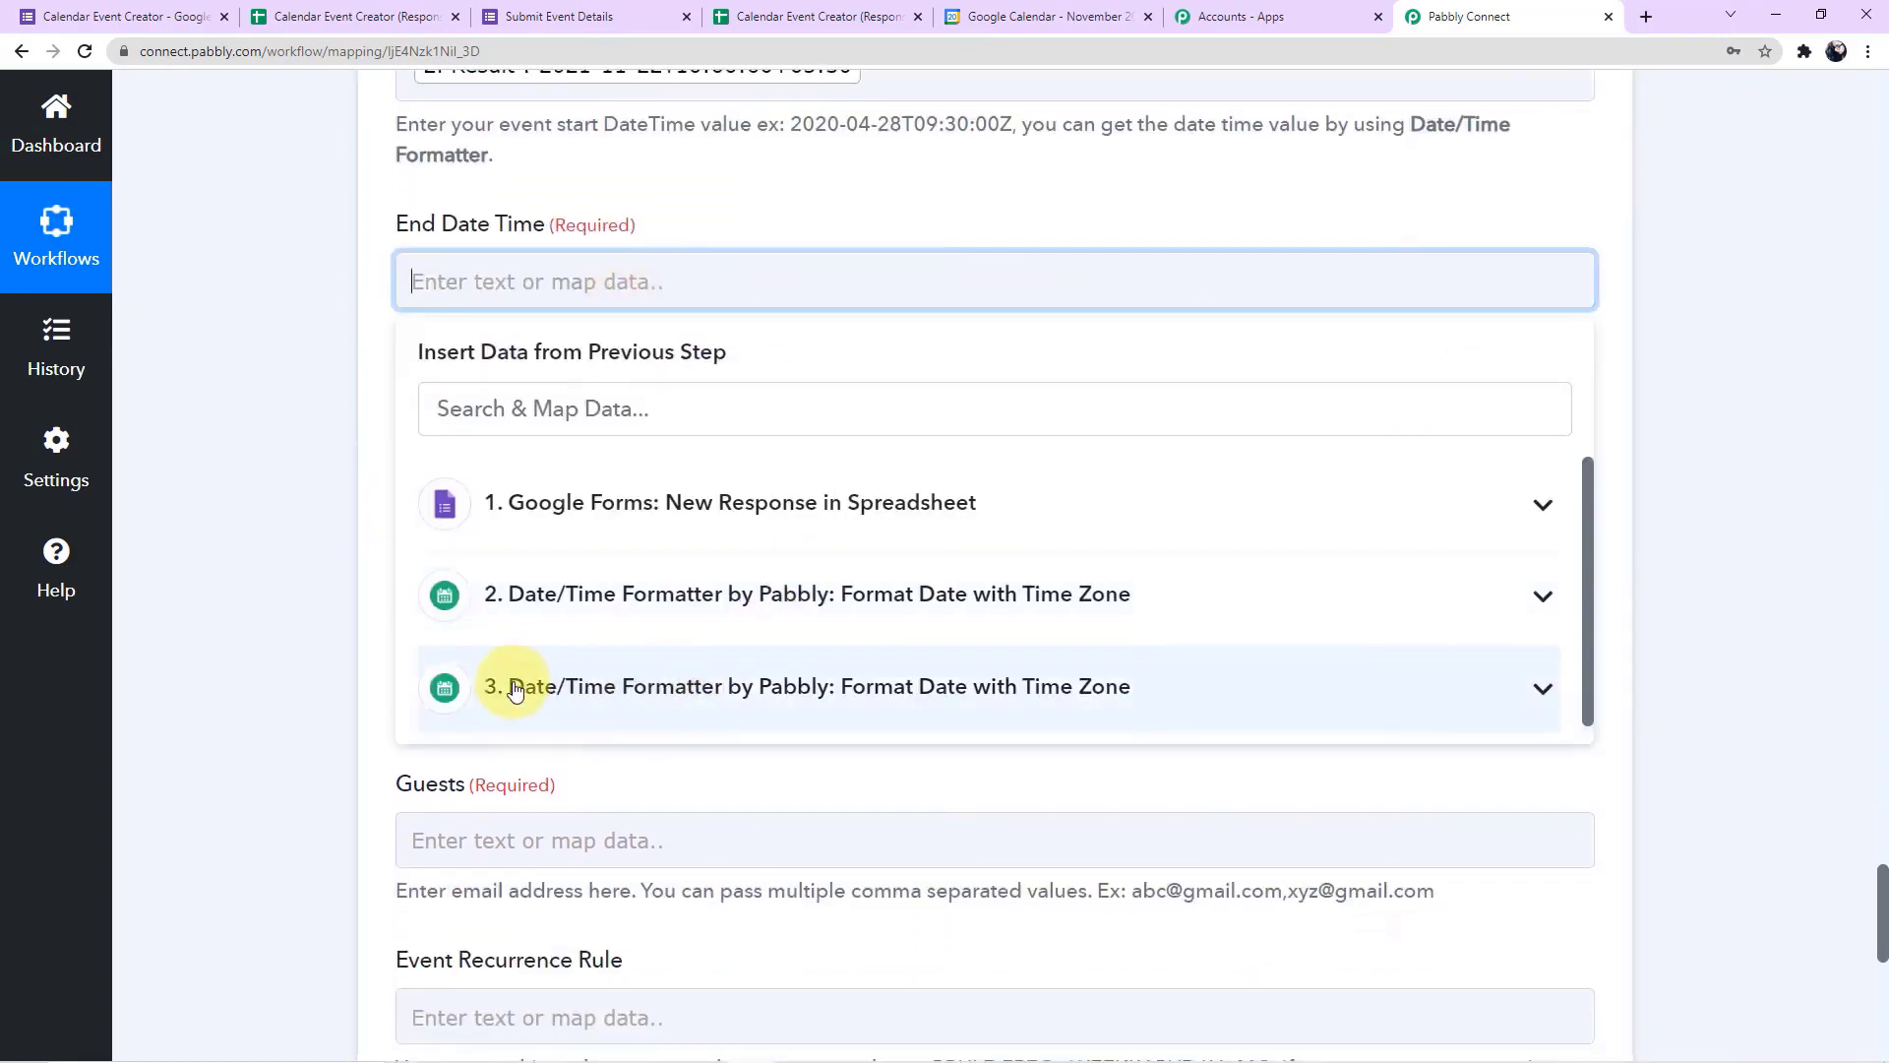
left_click(849, 717)
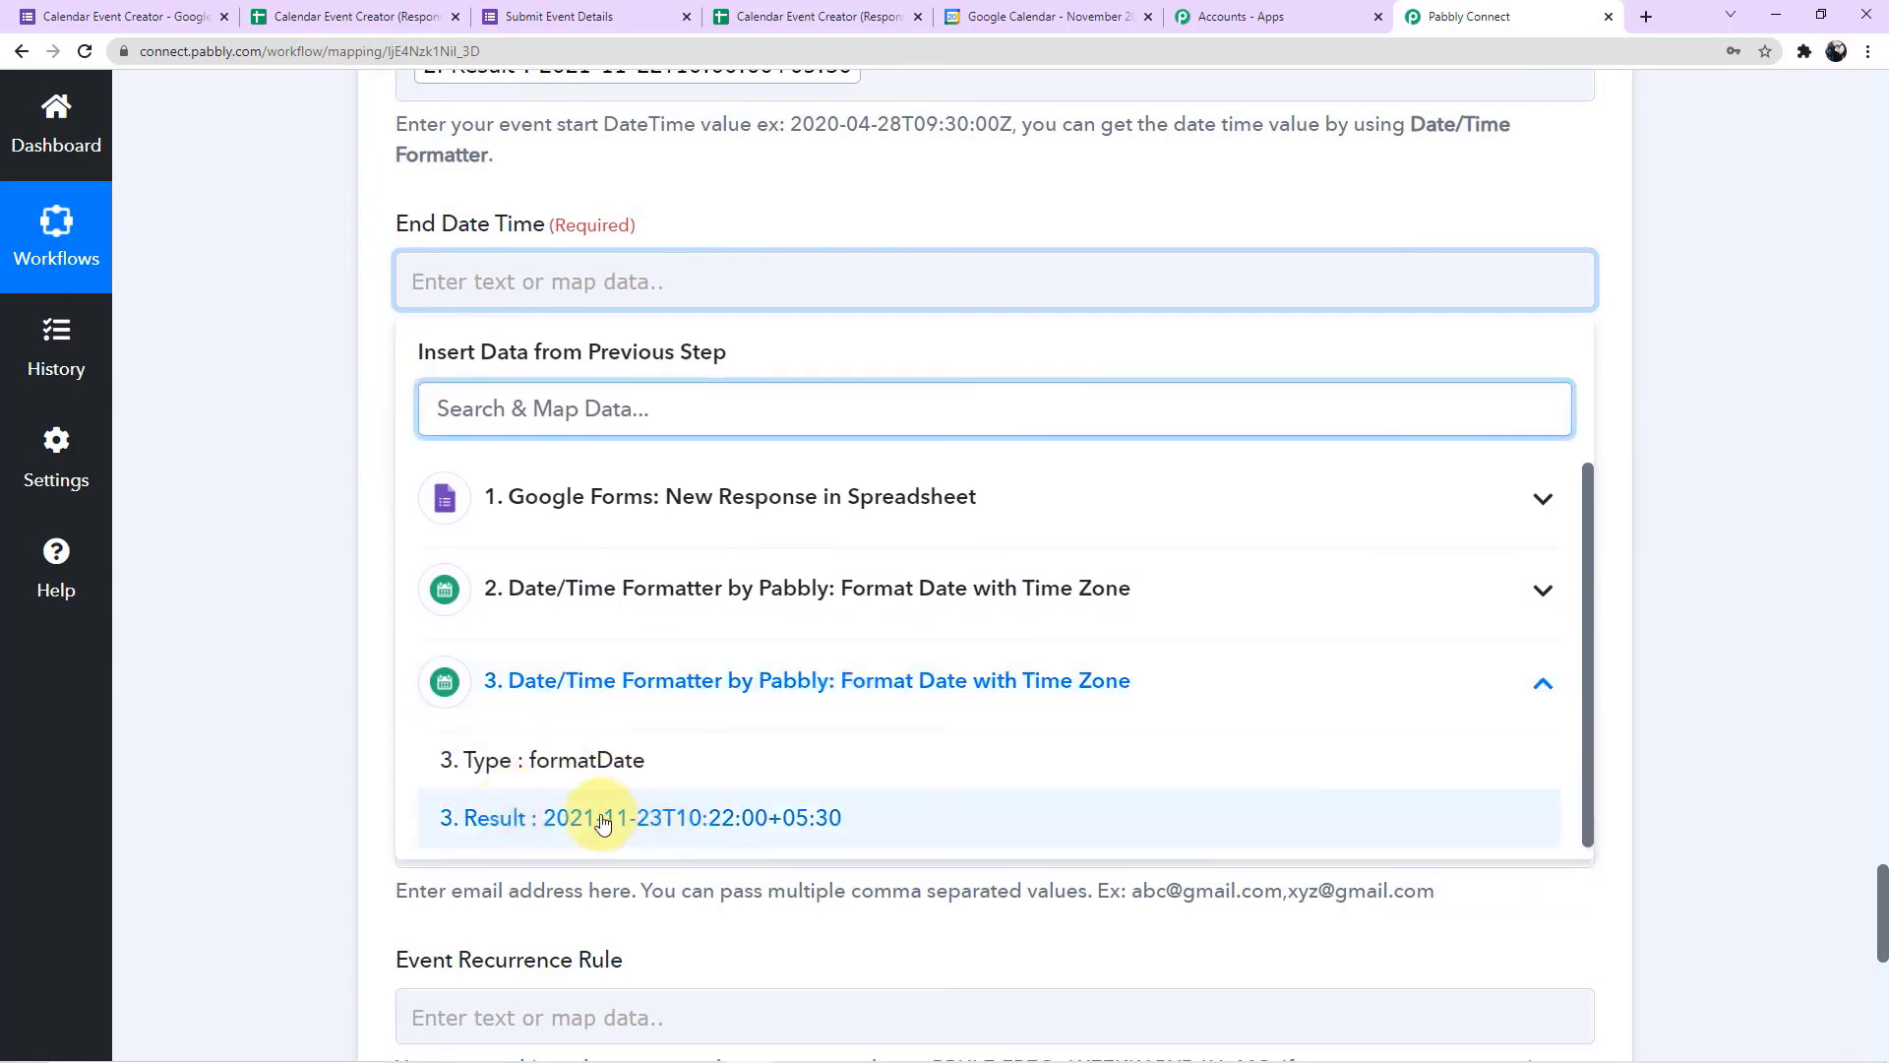
left_click(751, 818)
left_click(352, 556)
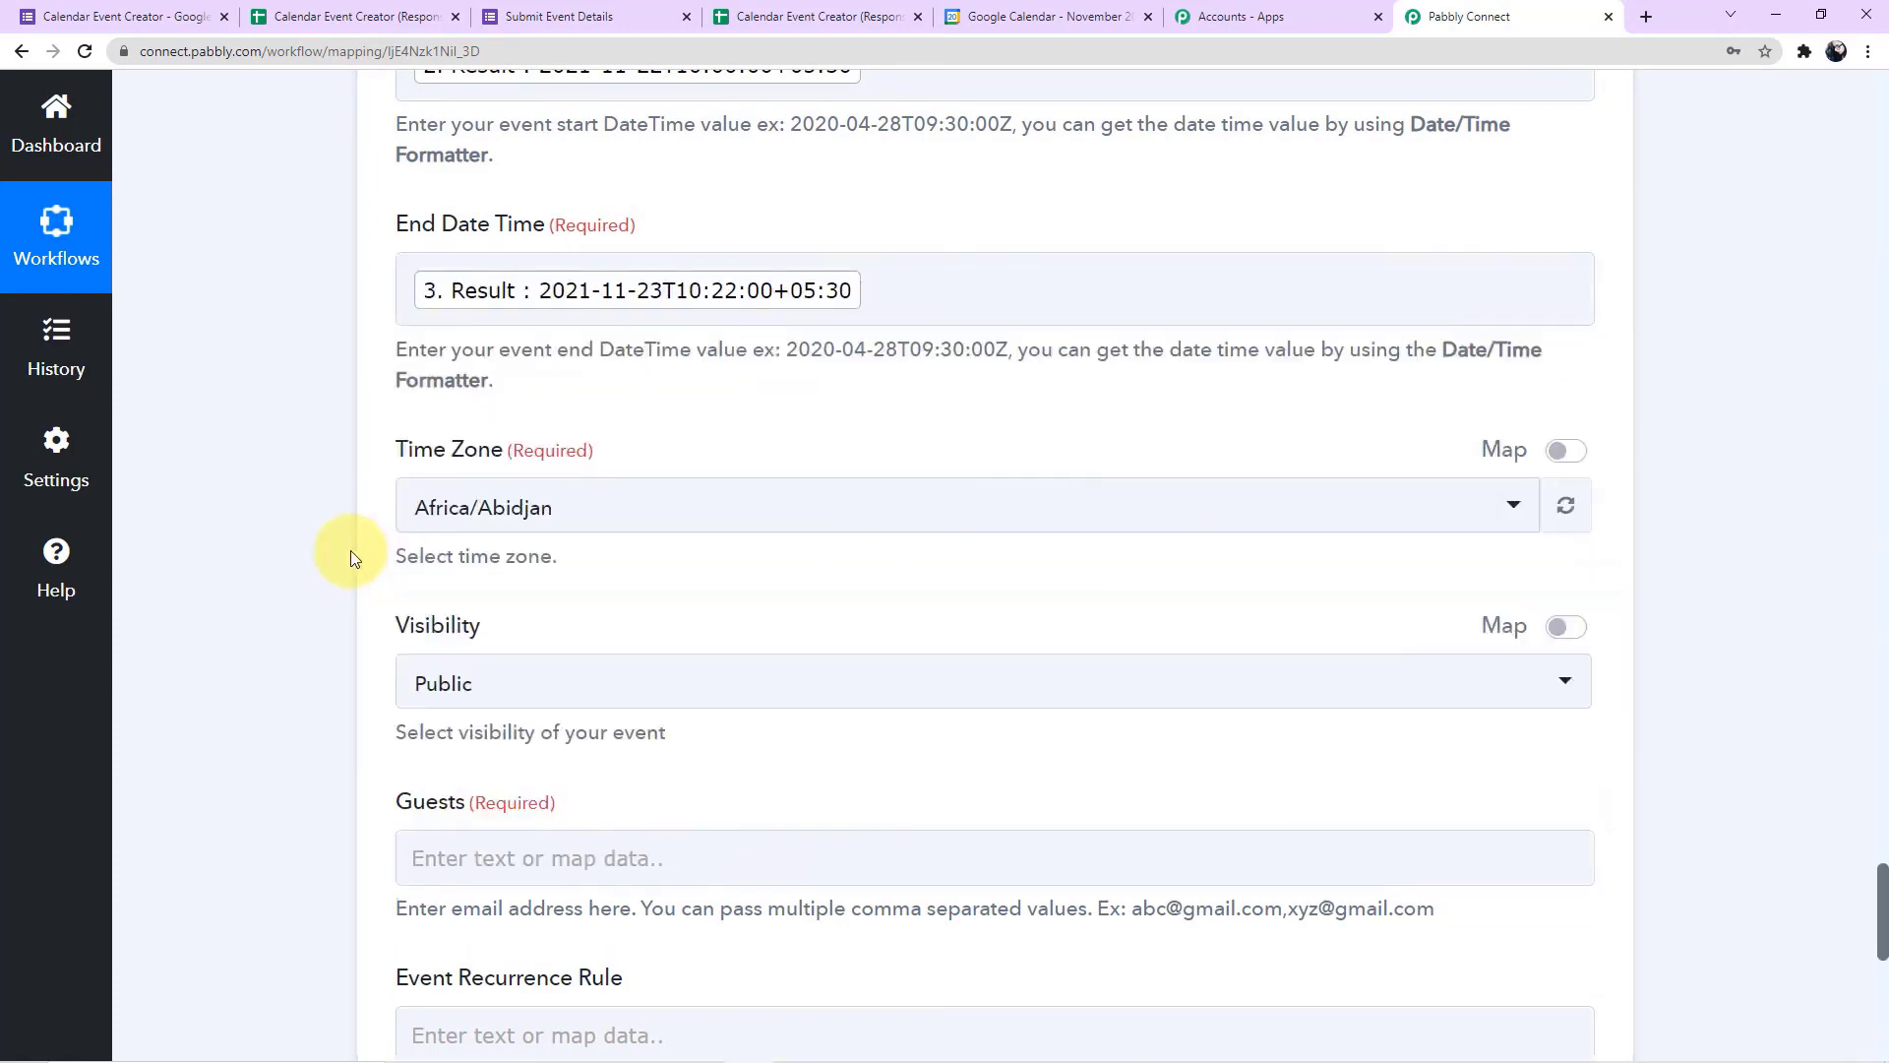
Set the calendar event's time zone to Asia/Kolkata and choose Public as its visibility
scroll(354, 559, "down", 1)
left_click(842, 412)
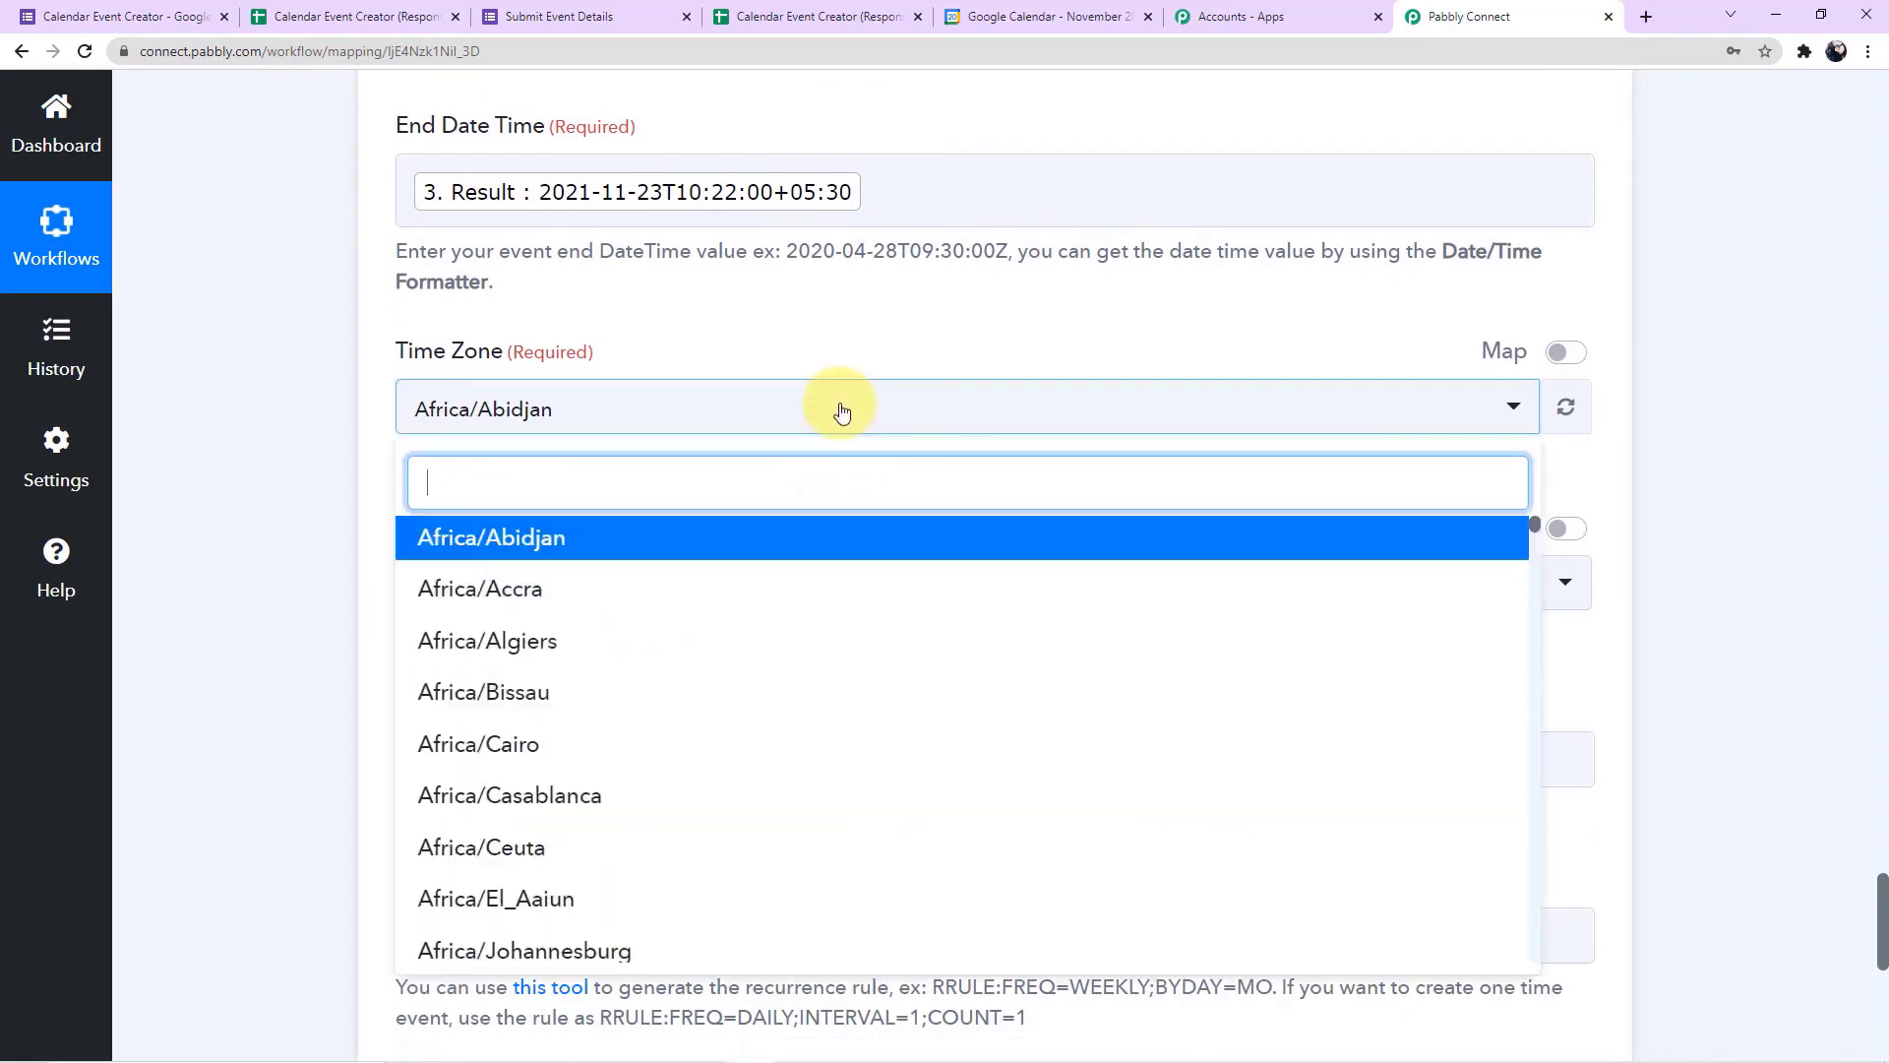
type("asi")
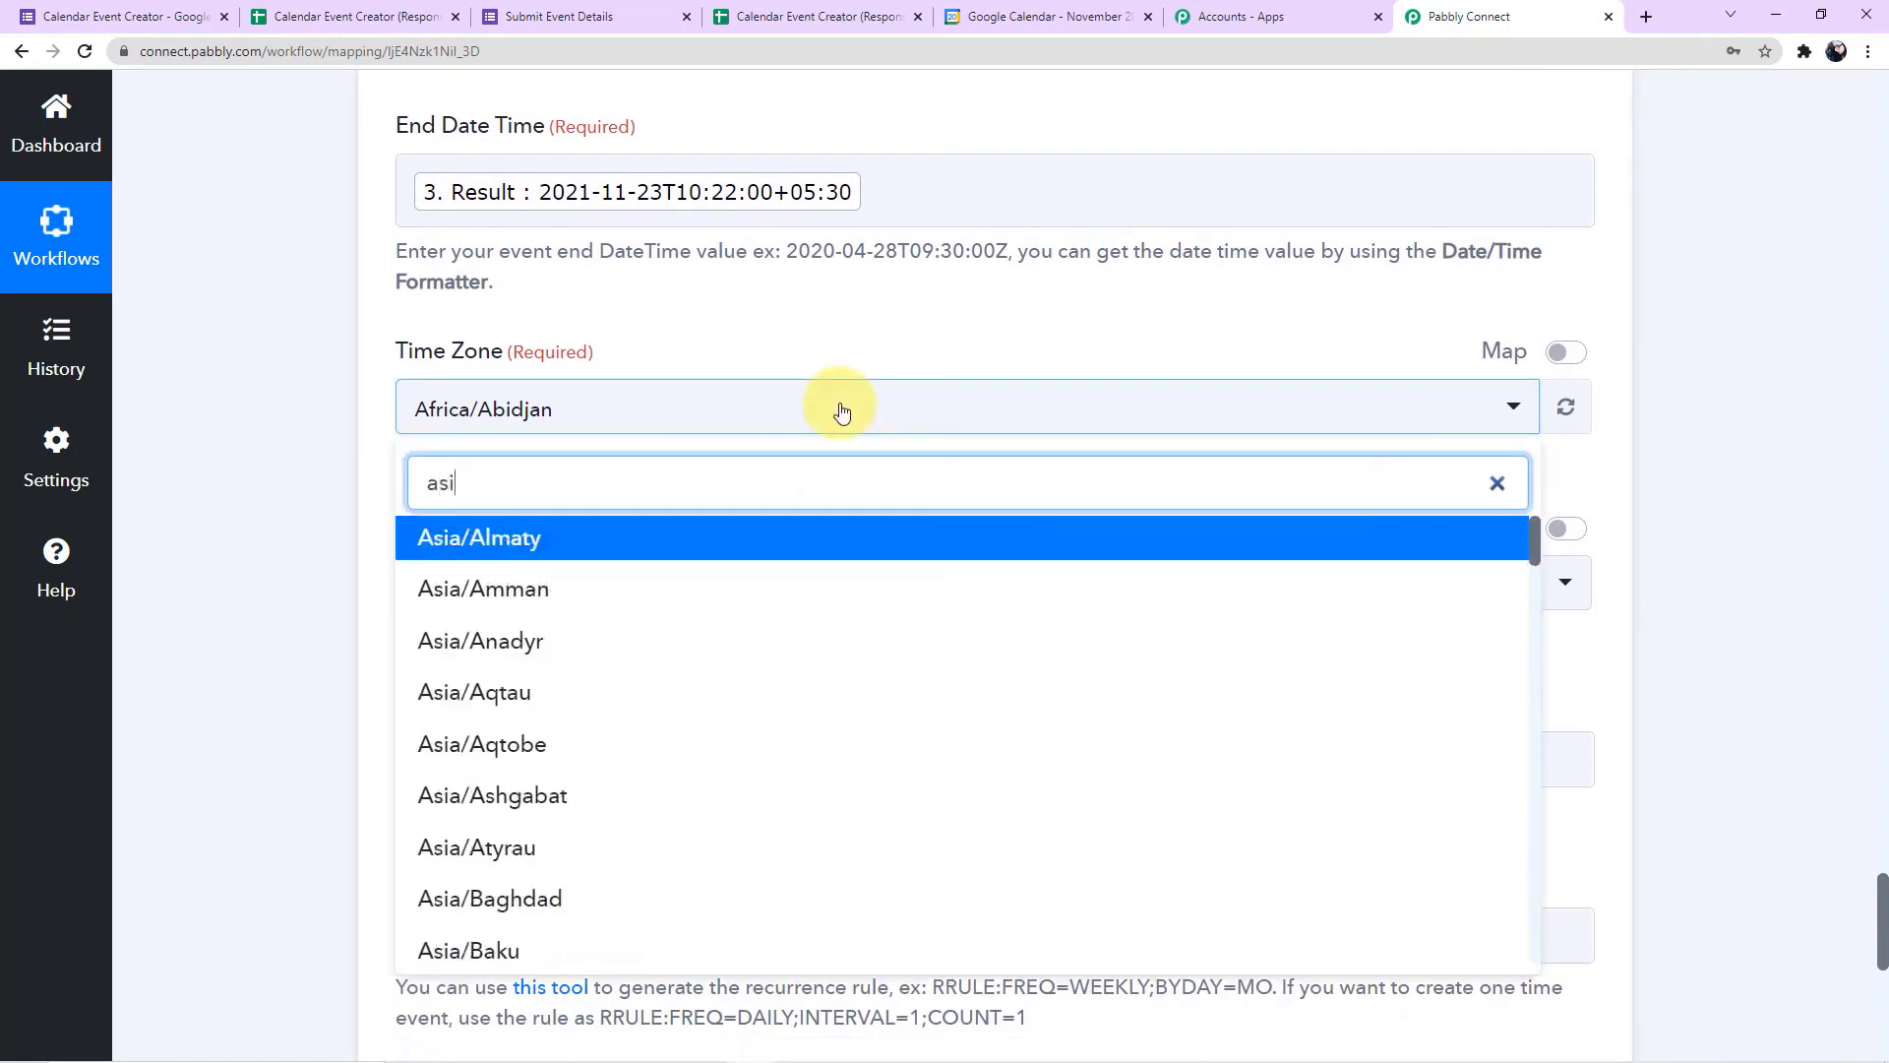
type("a/kol")
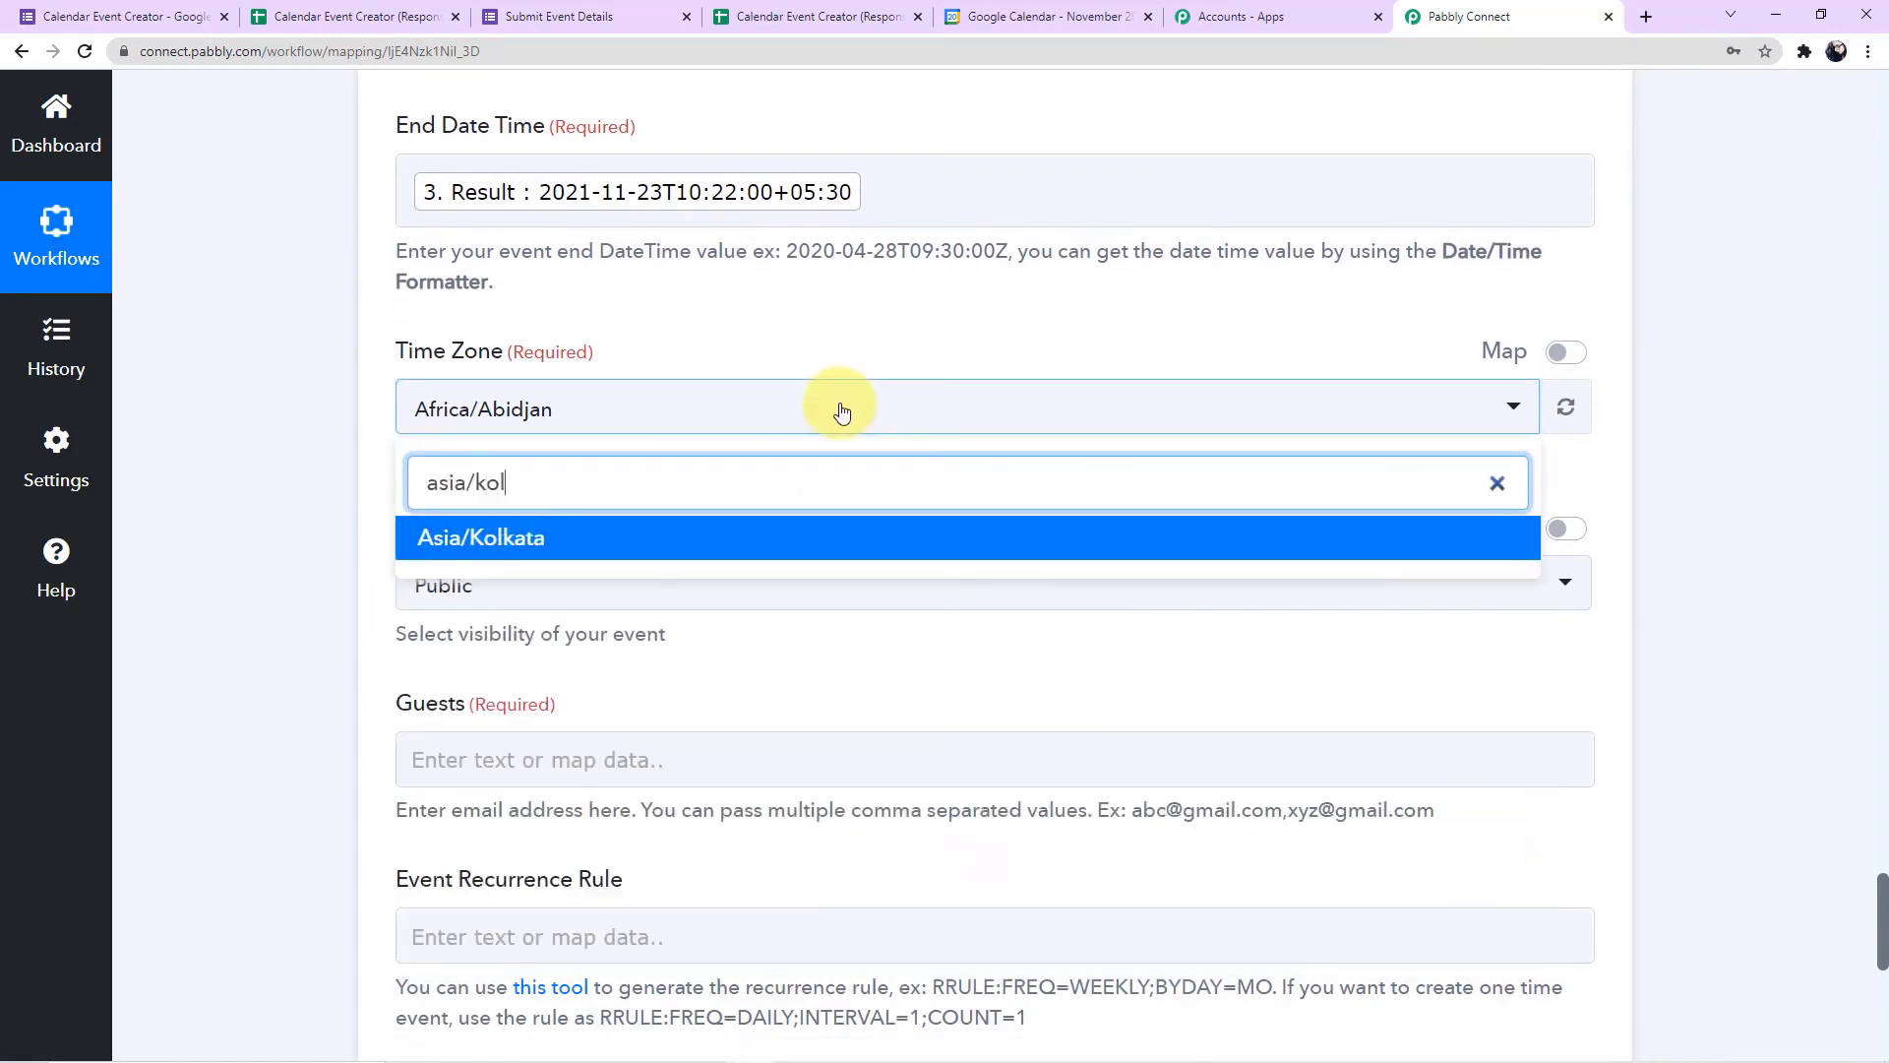
left_click(743, 541)
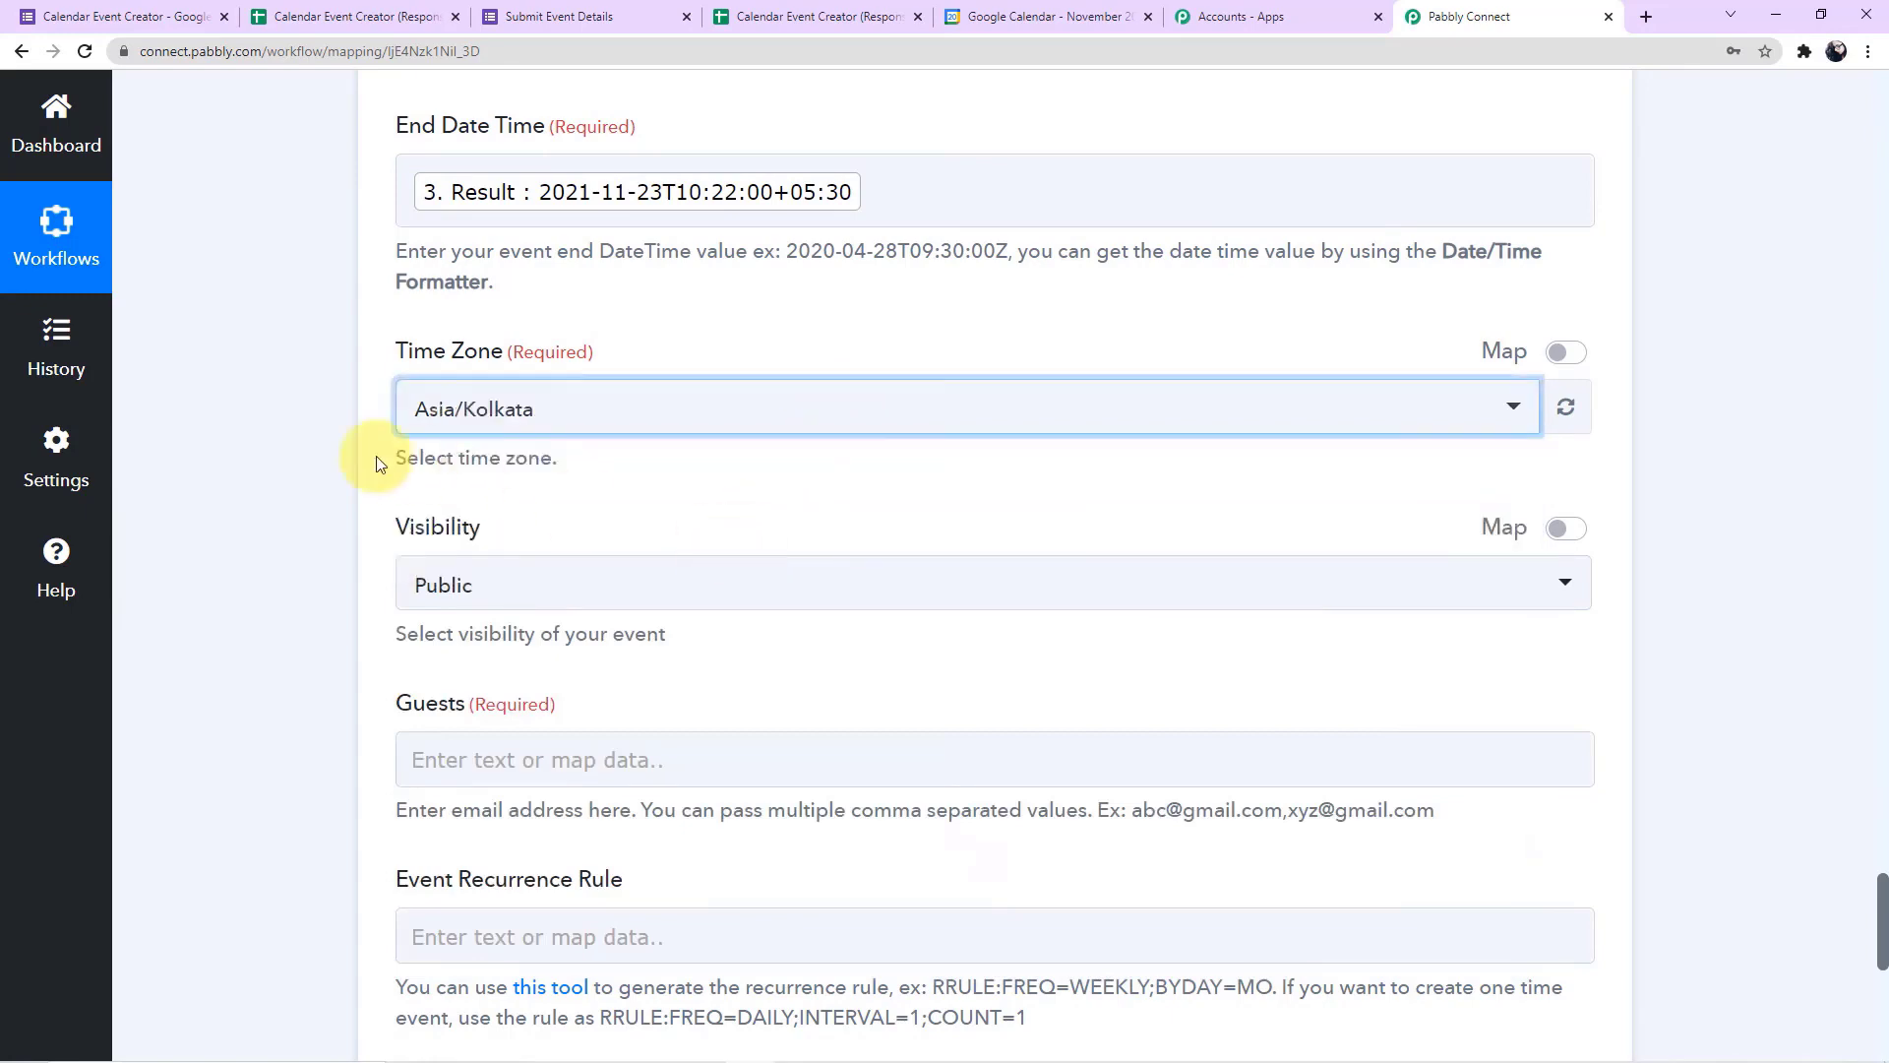
scroll(338, 452, "down", 2)
left_click(640, 387)
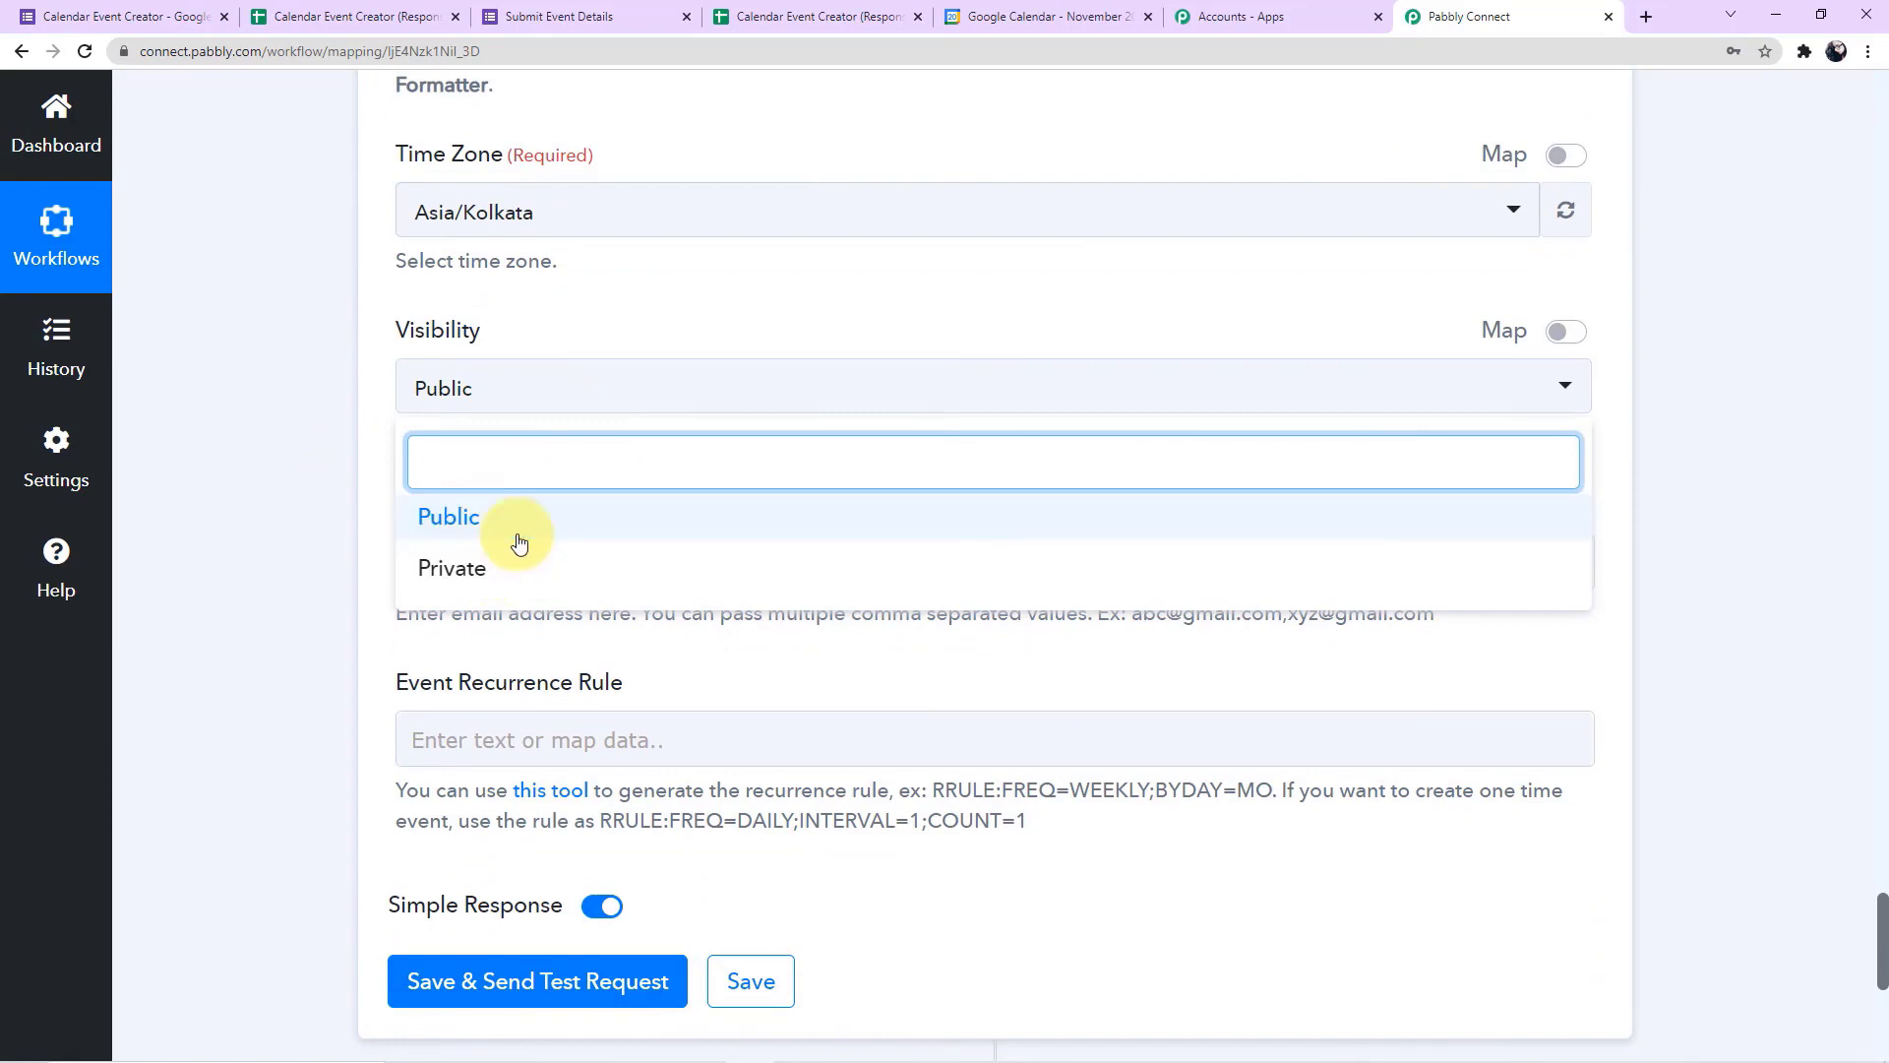
left_click(468, 520)
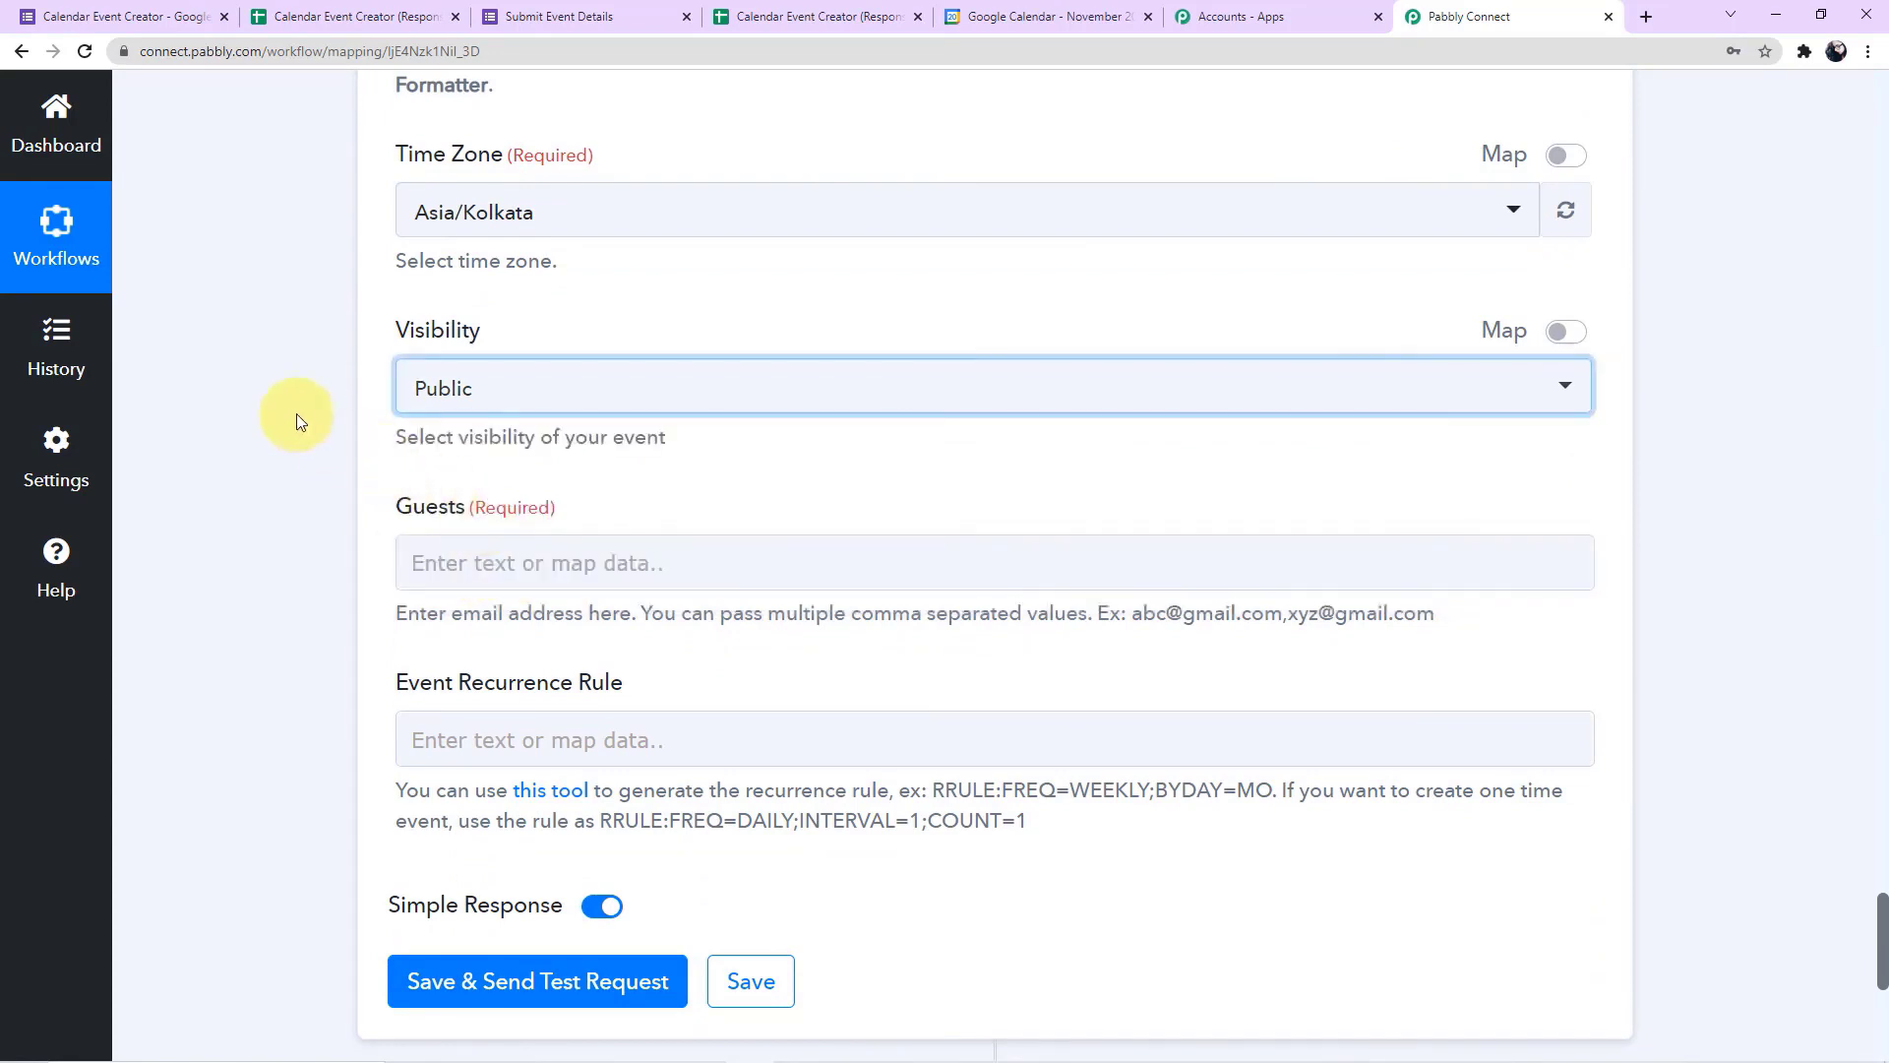
Open the calendar event's Guests field to show the data available from previous steps
scroll(297, 414, "down", 1)
scroll(297, 414, "down", 2)
left_click(482, 384)
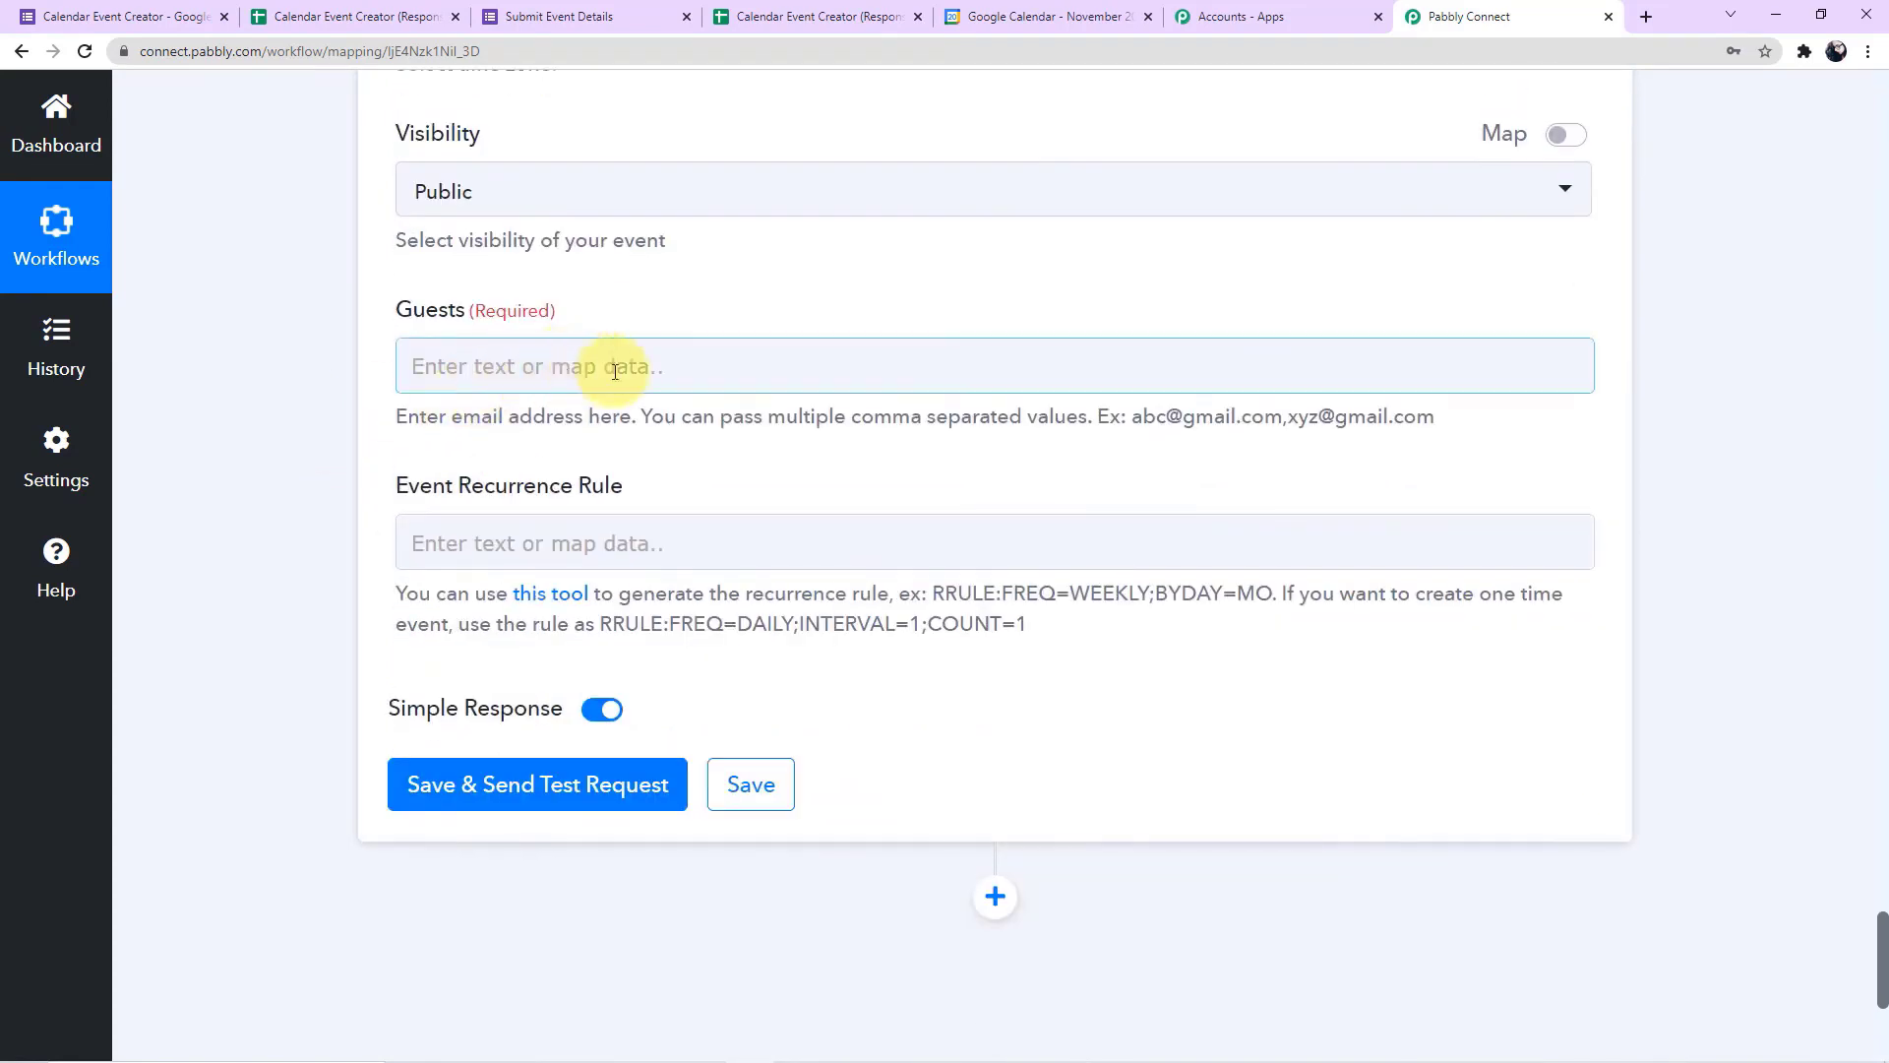
left_click(771, 363)
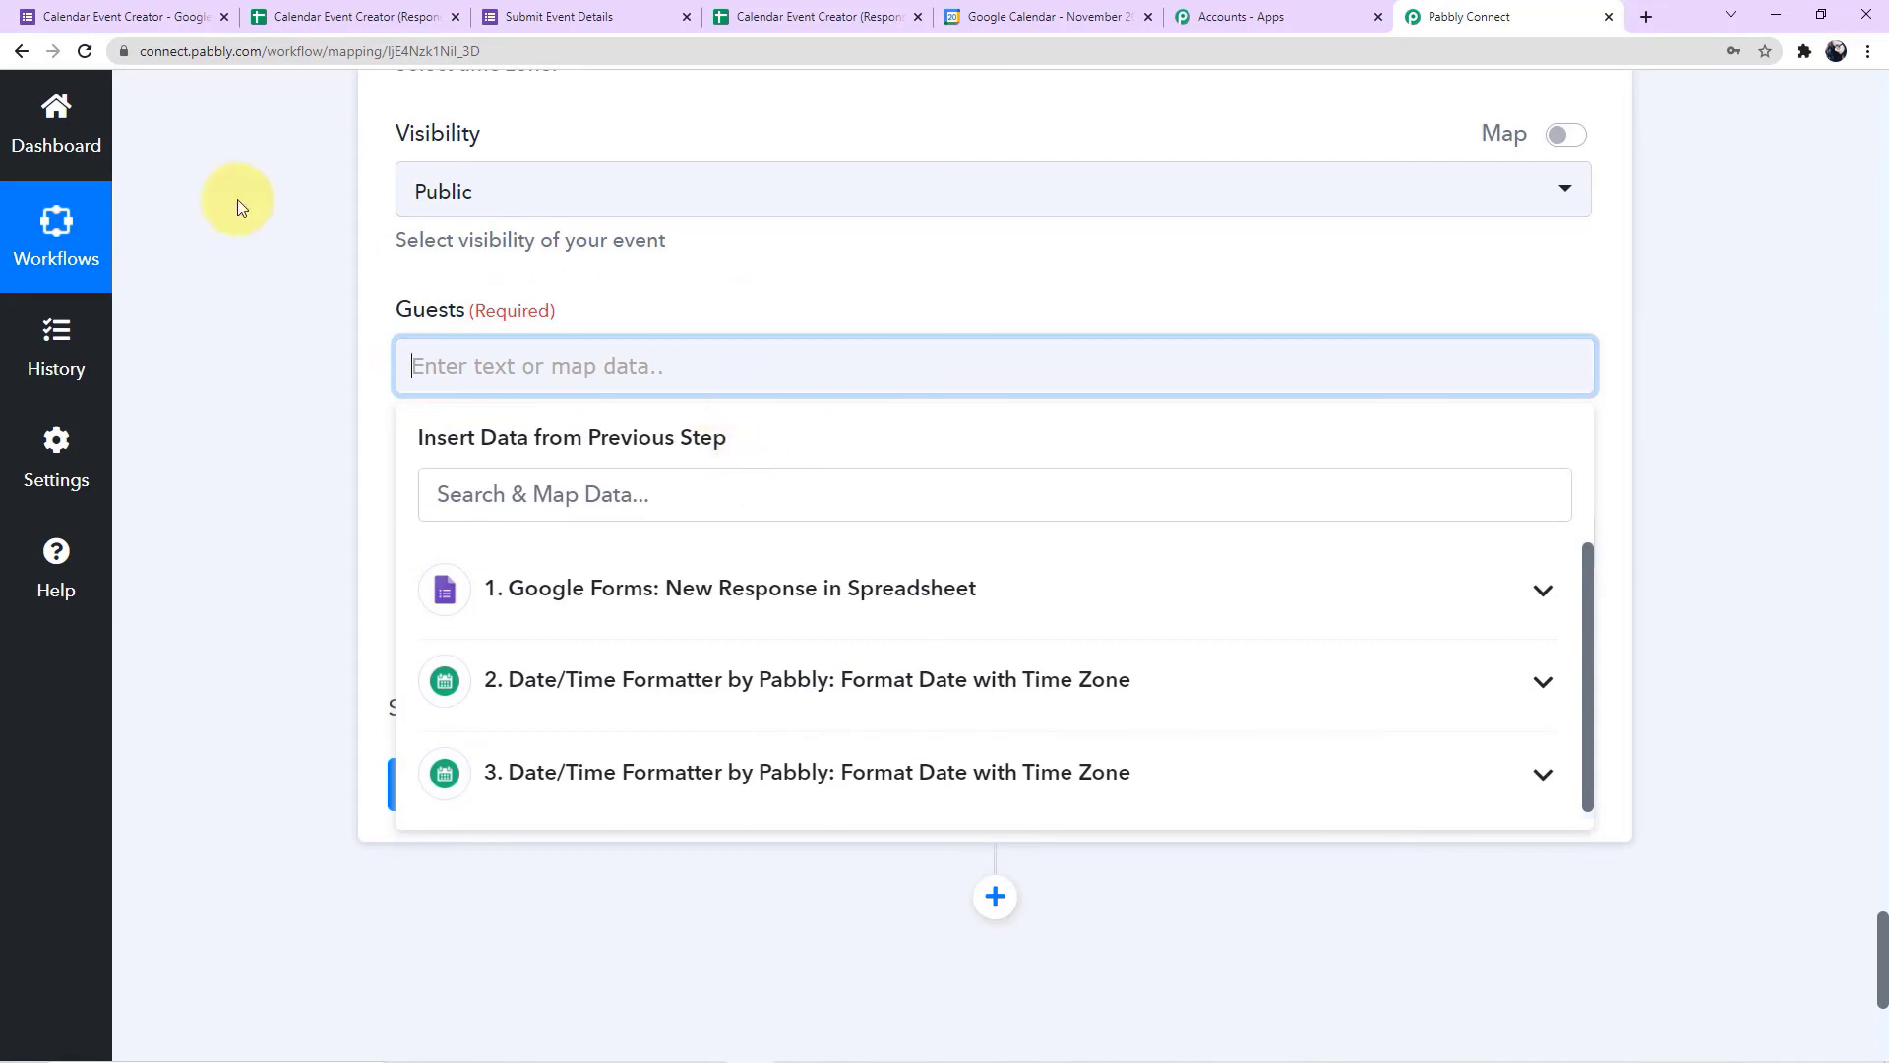
Check the responses spreadsheet columns and the Calendar Event Creator form questions for a guest email field
left_click(283, 17)
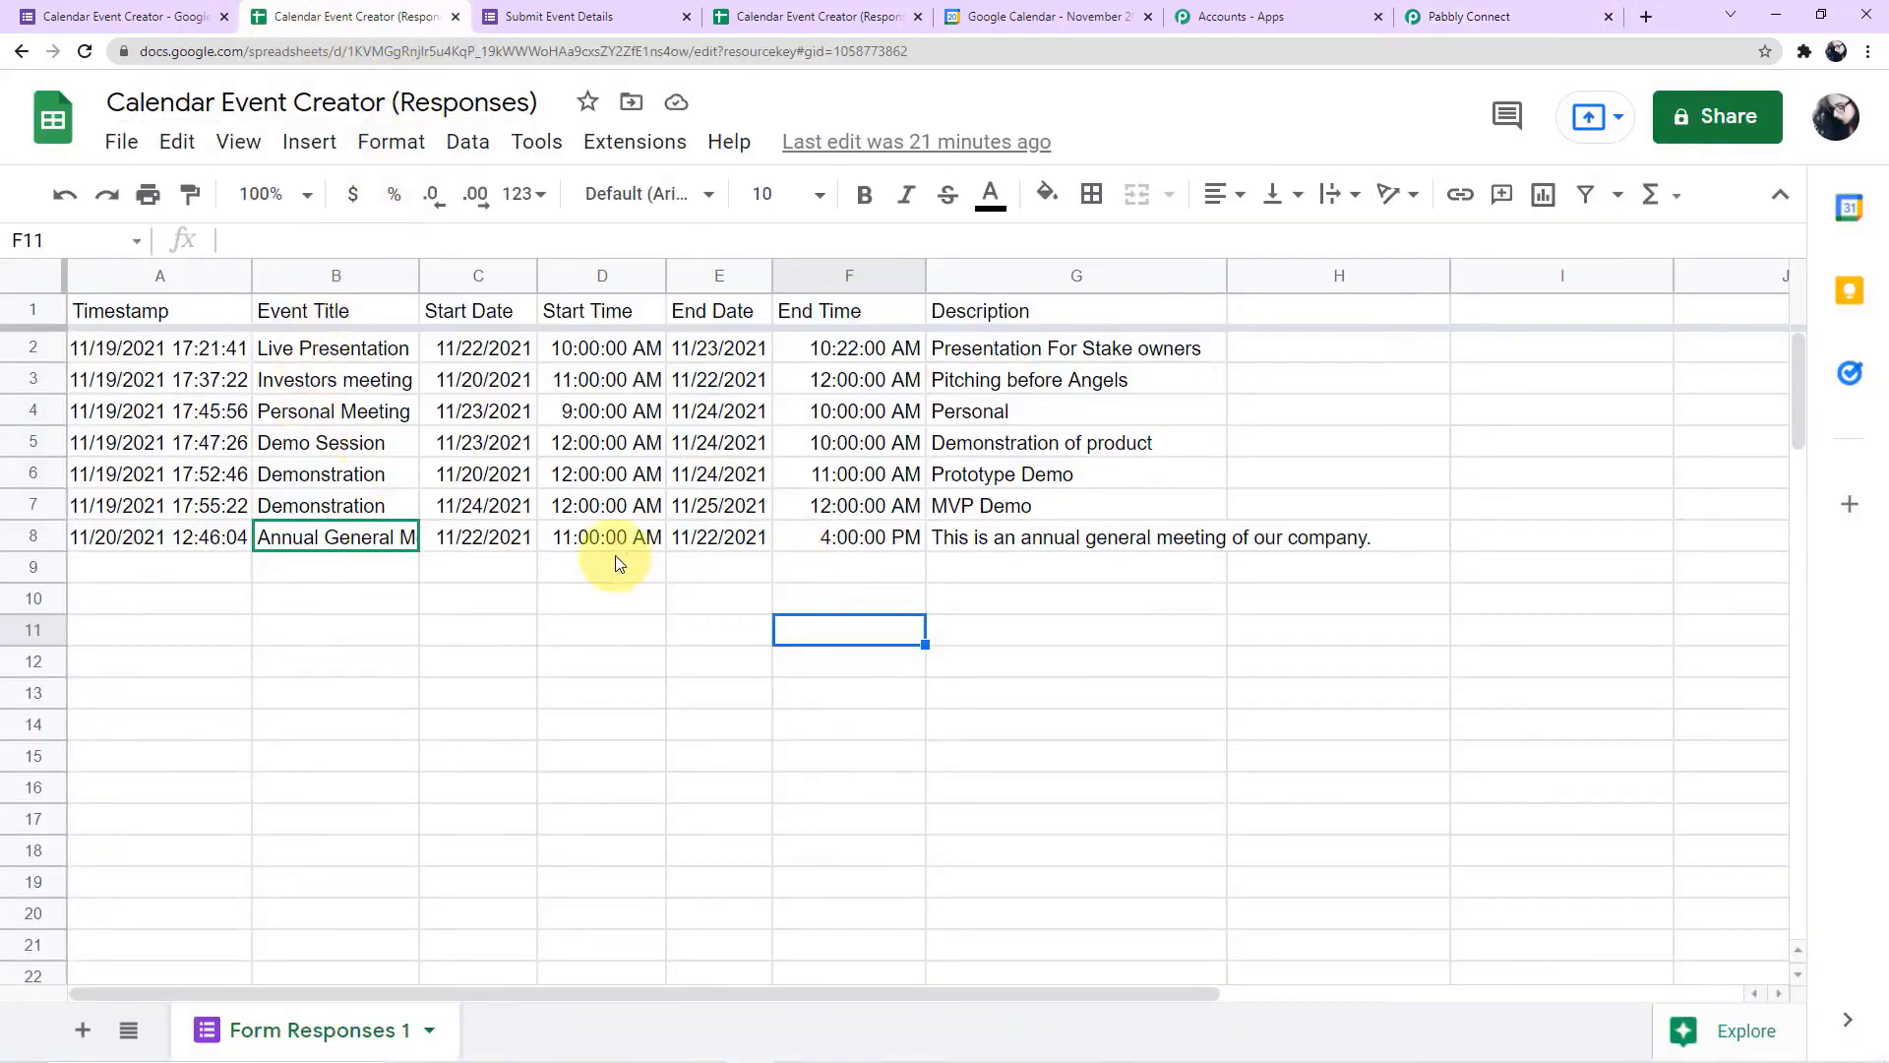
left_click(67, 17)
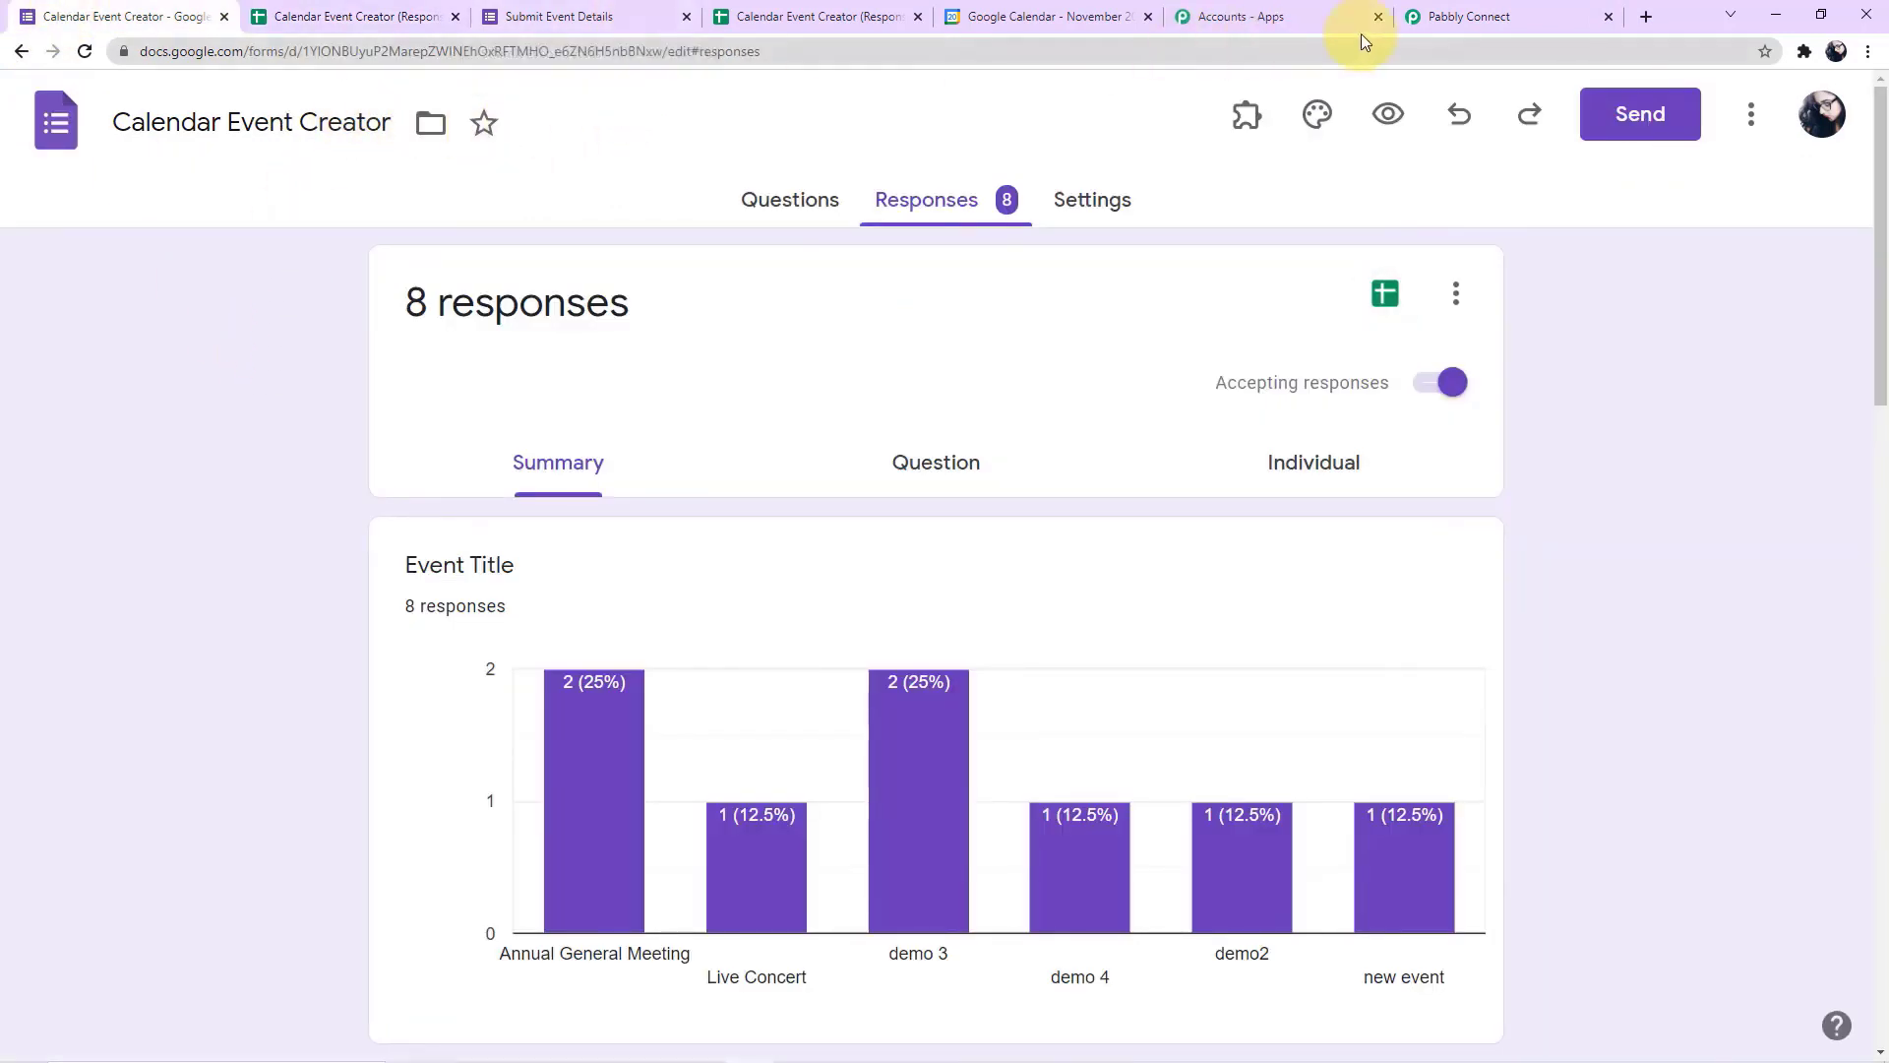
left_click(578, 14)
left_click(177, 14)
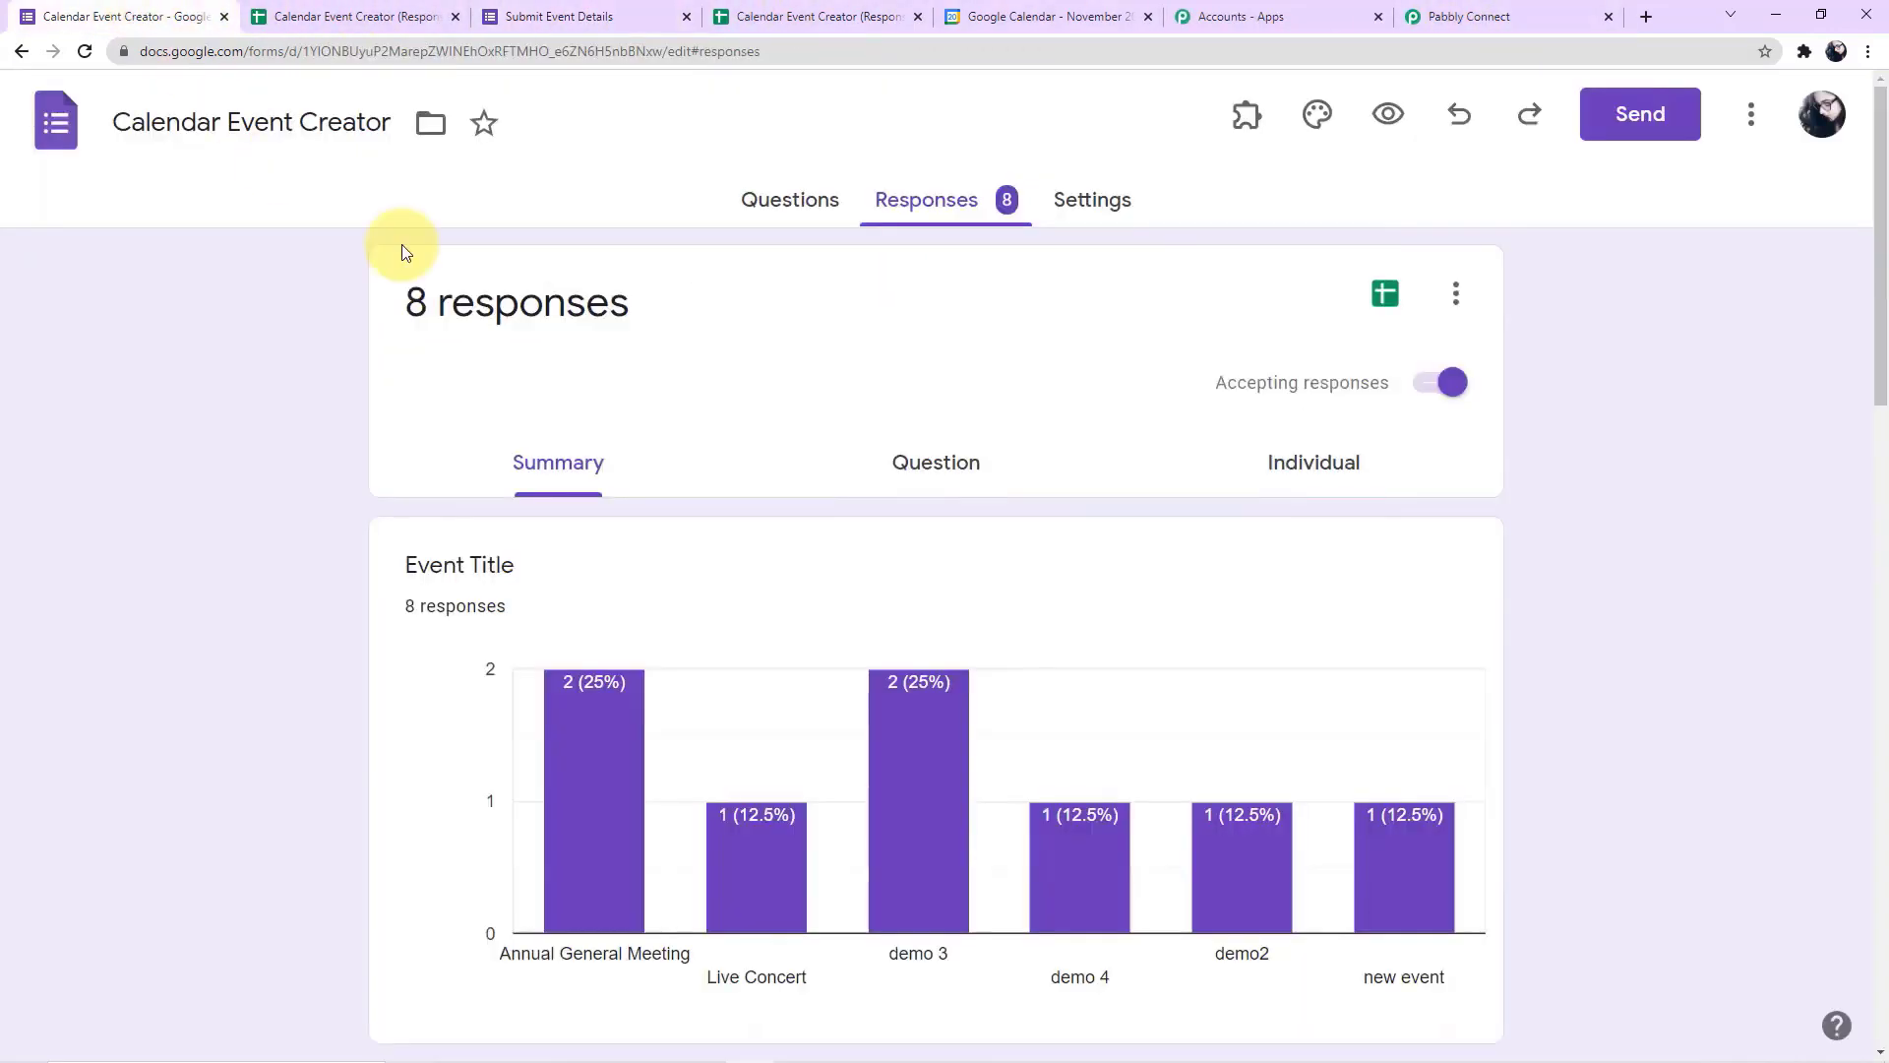
left_click(797, 219)
scroll(339, 357, "down", 5)
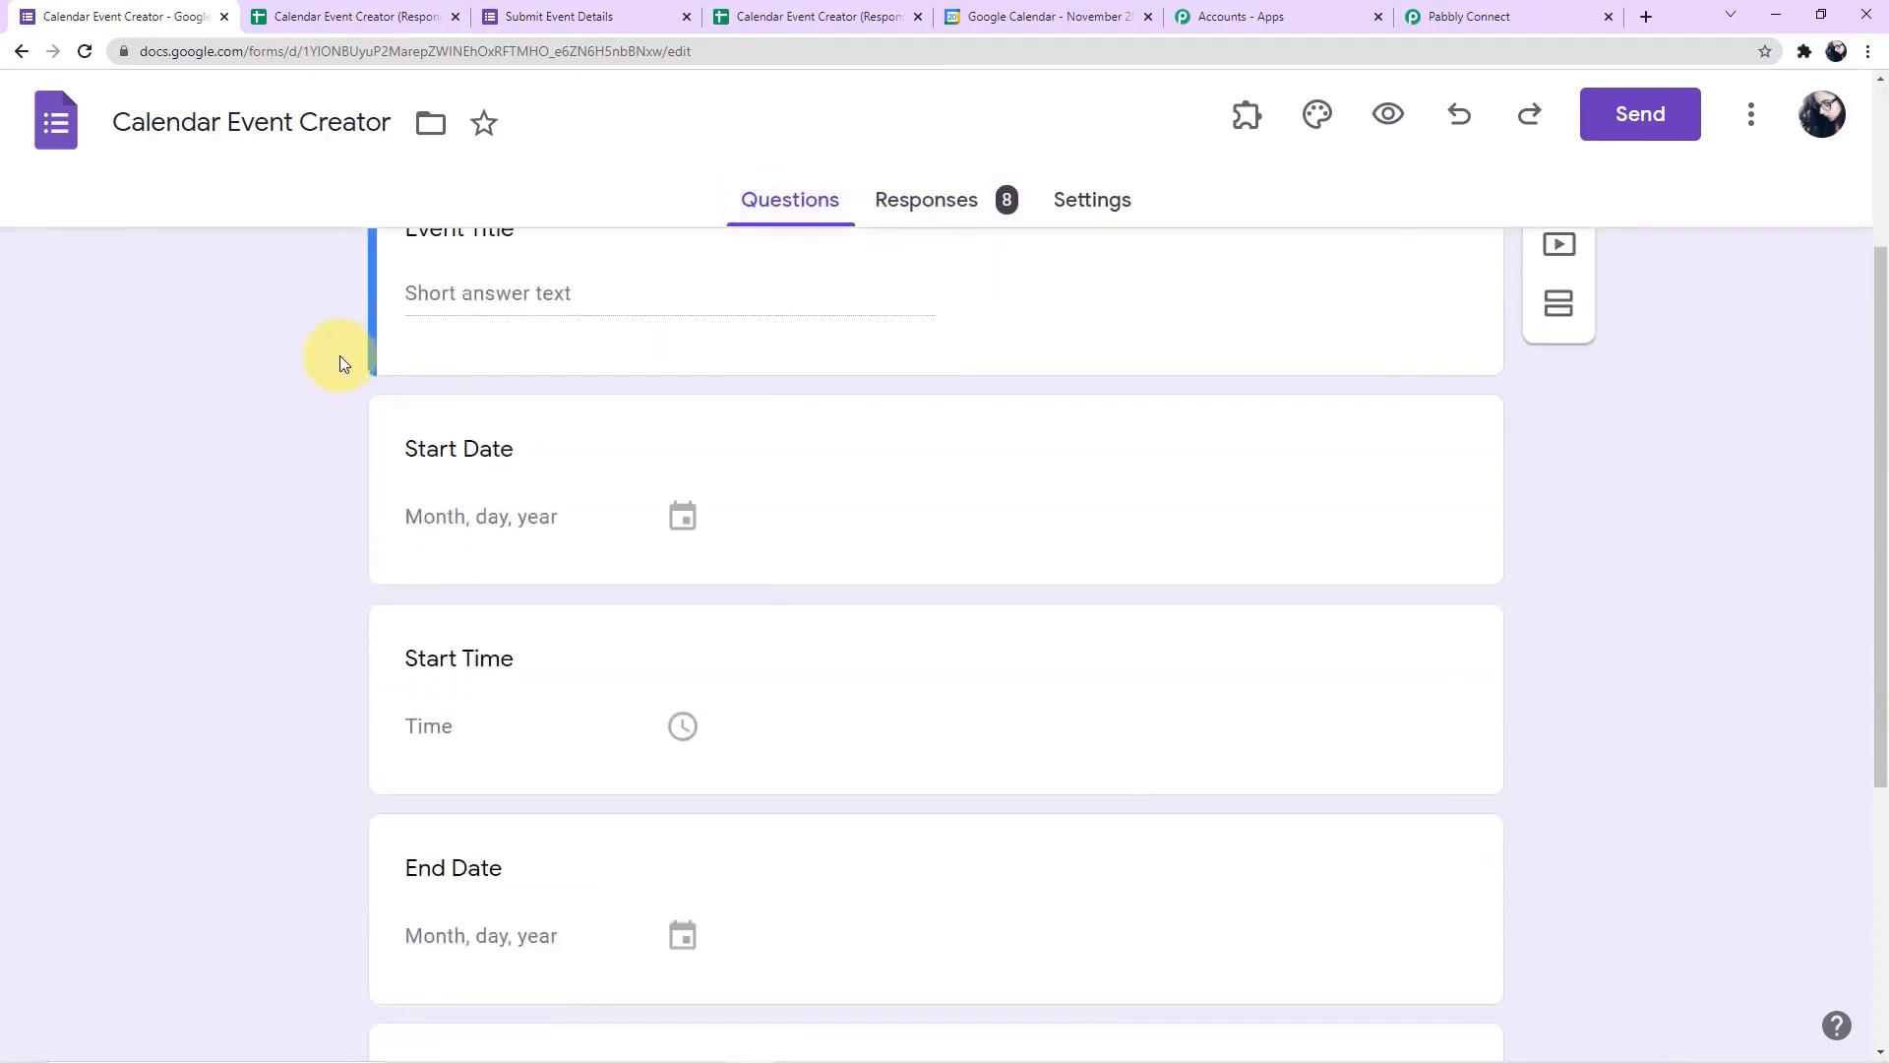
scroll(341, 362, "down", 2)
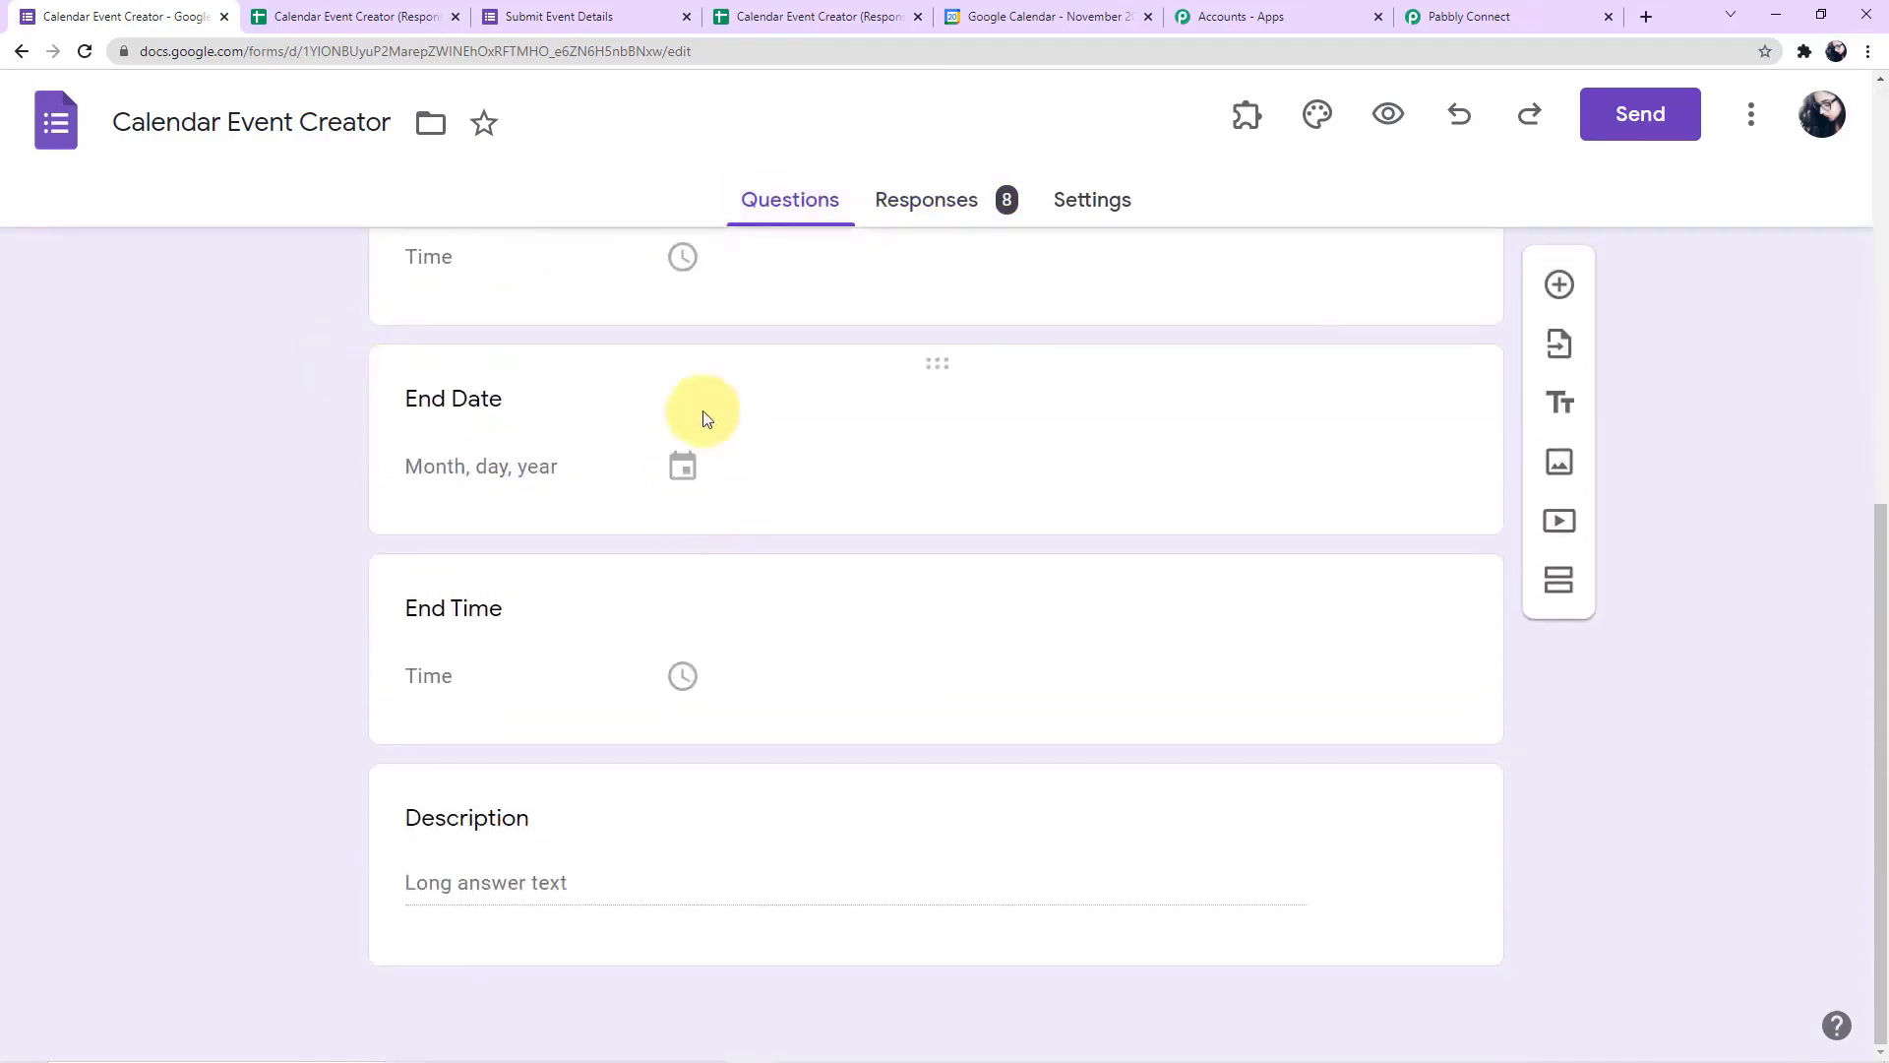
scroll(603, 641, "up", 1)
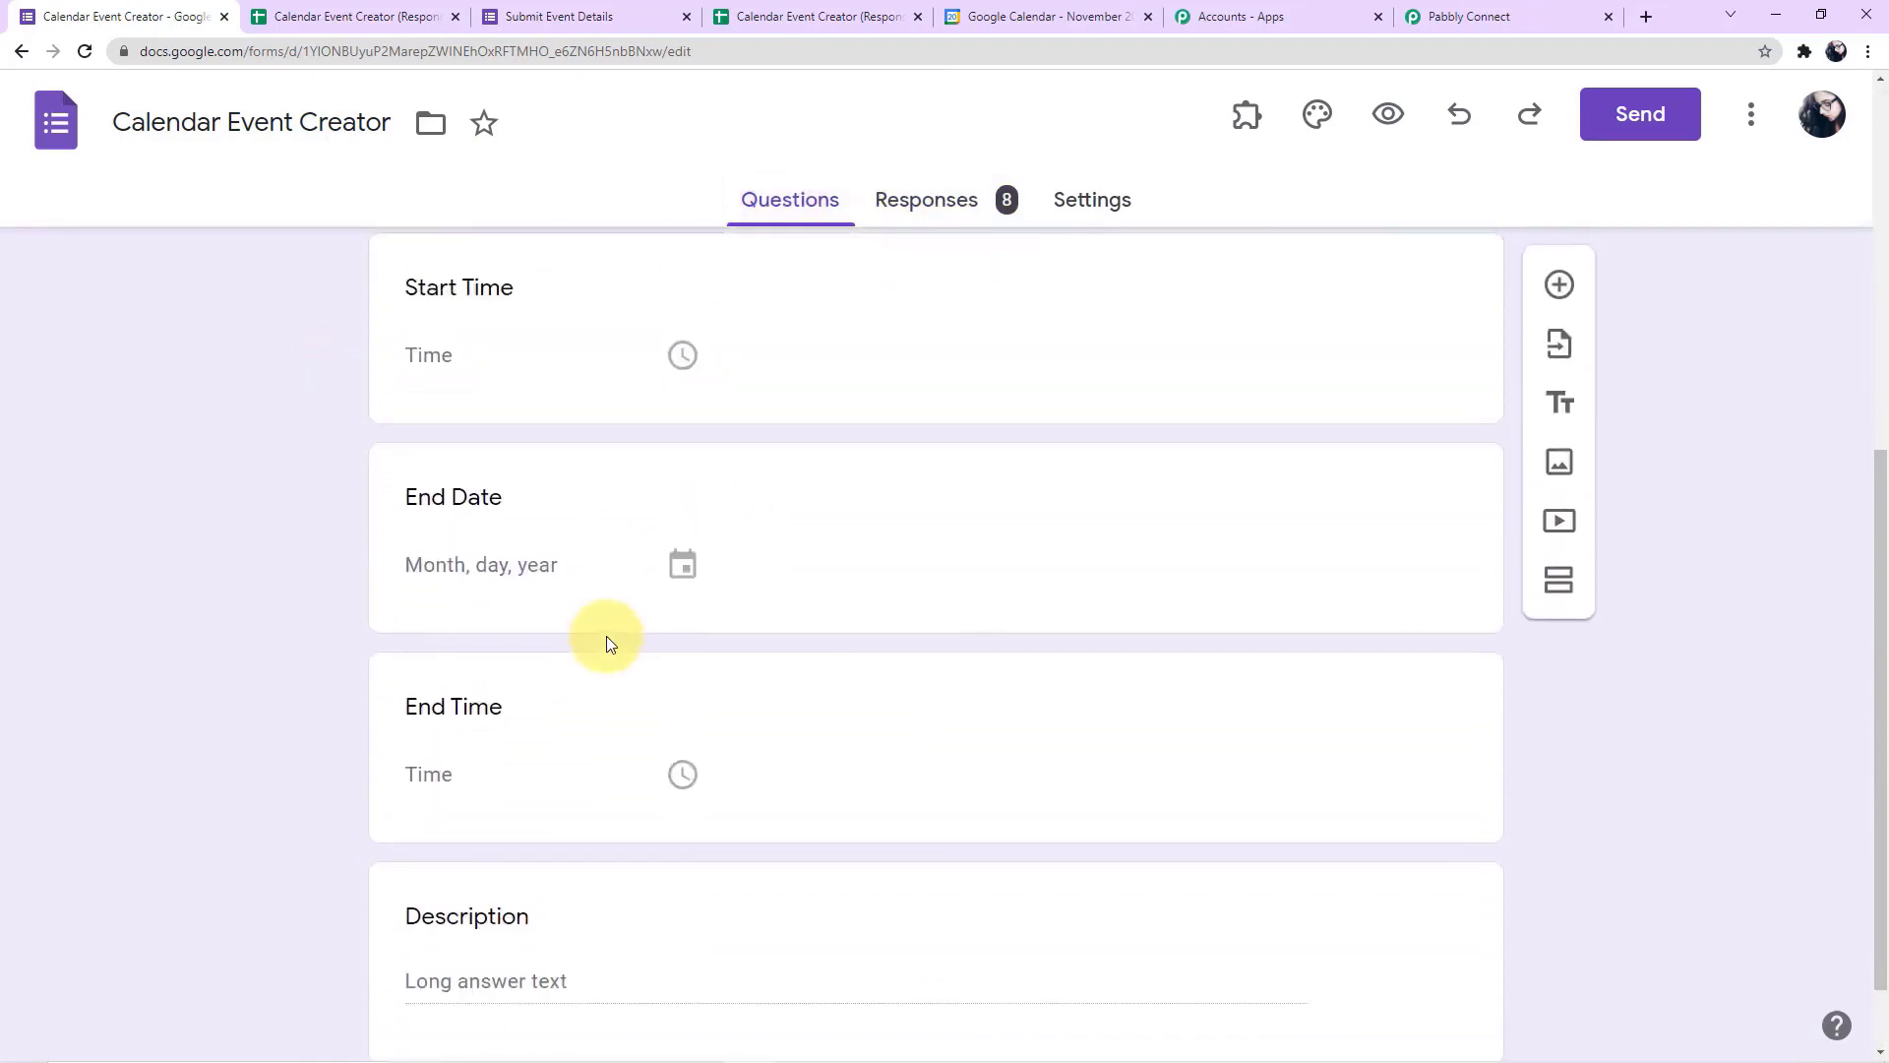
left_click(760, 33)
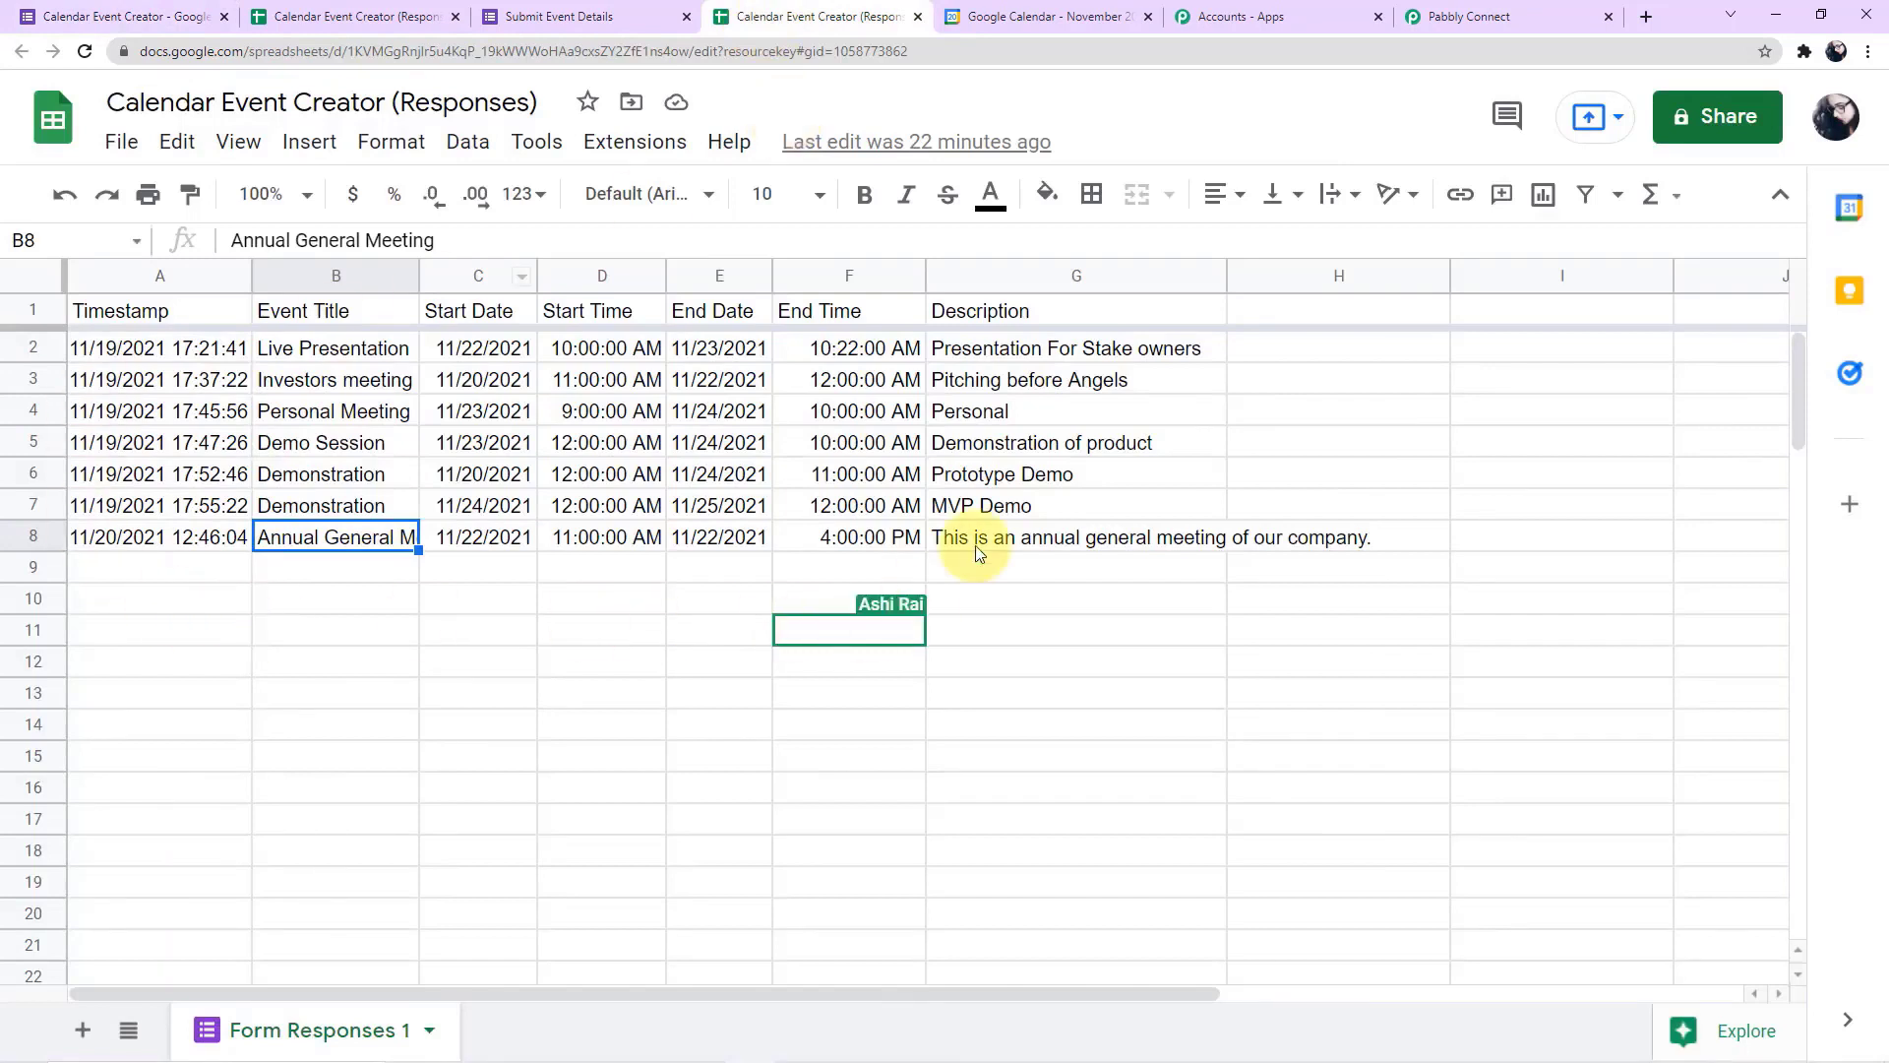
Return to Pabbly Connect and enter the guest's email address under Guests
left_click(1442, 16)
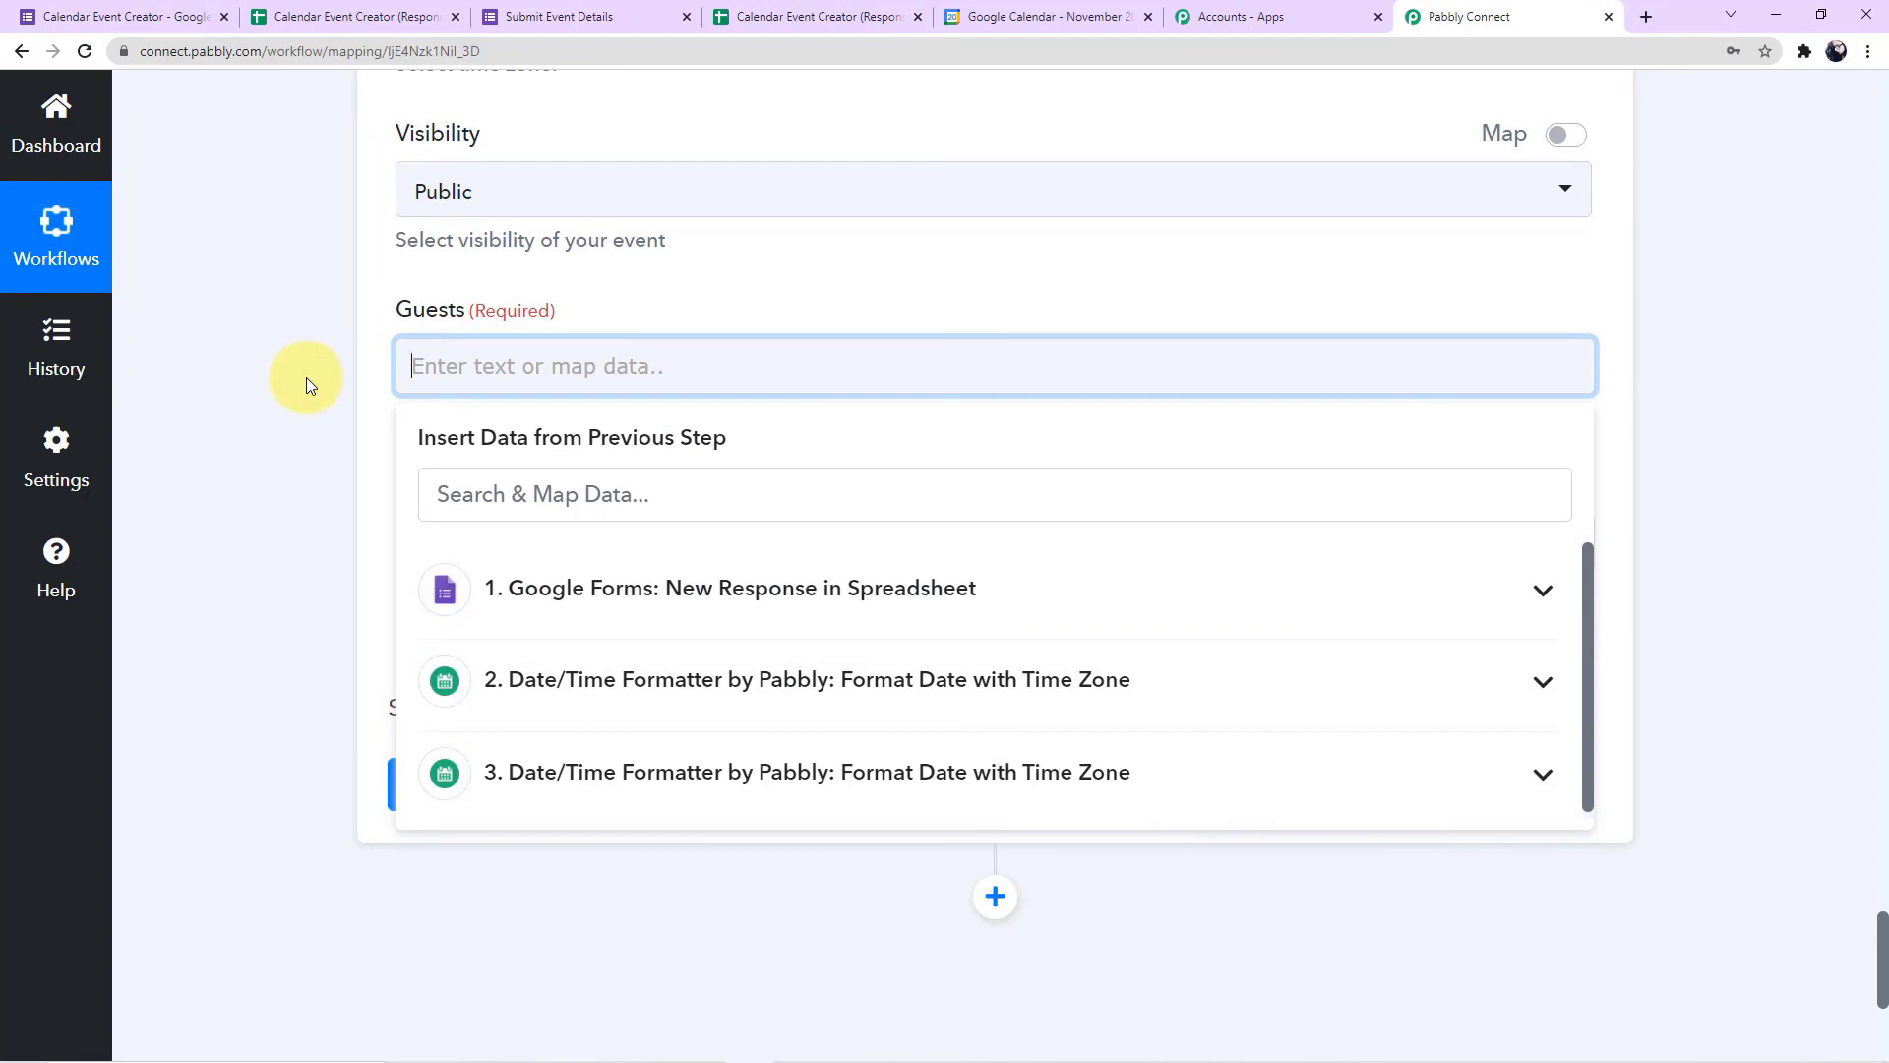
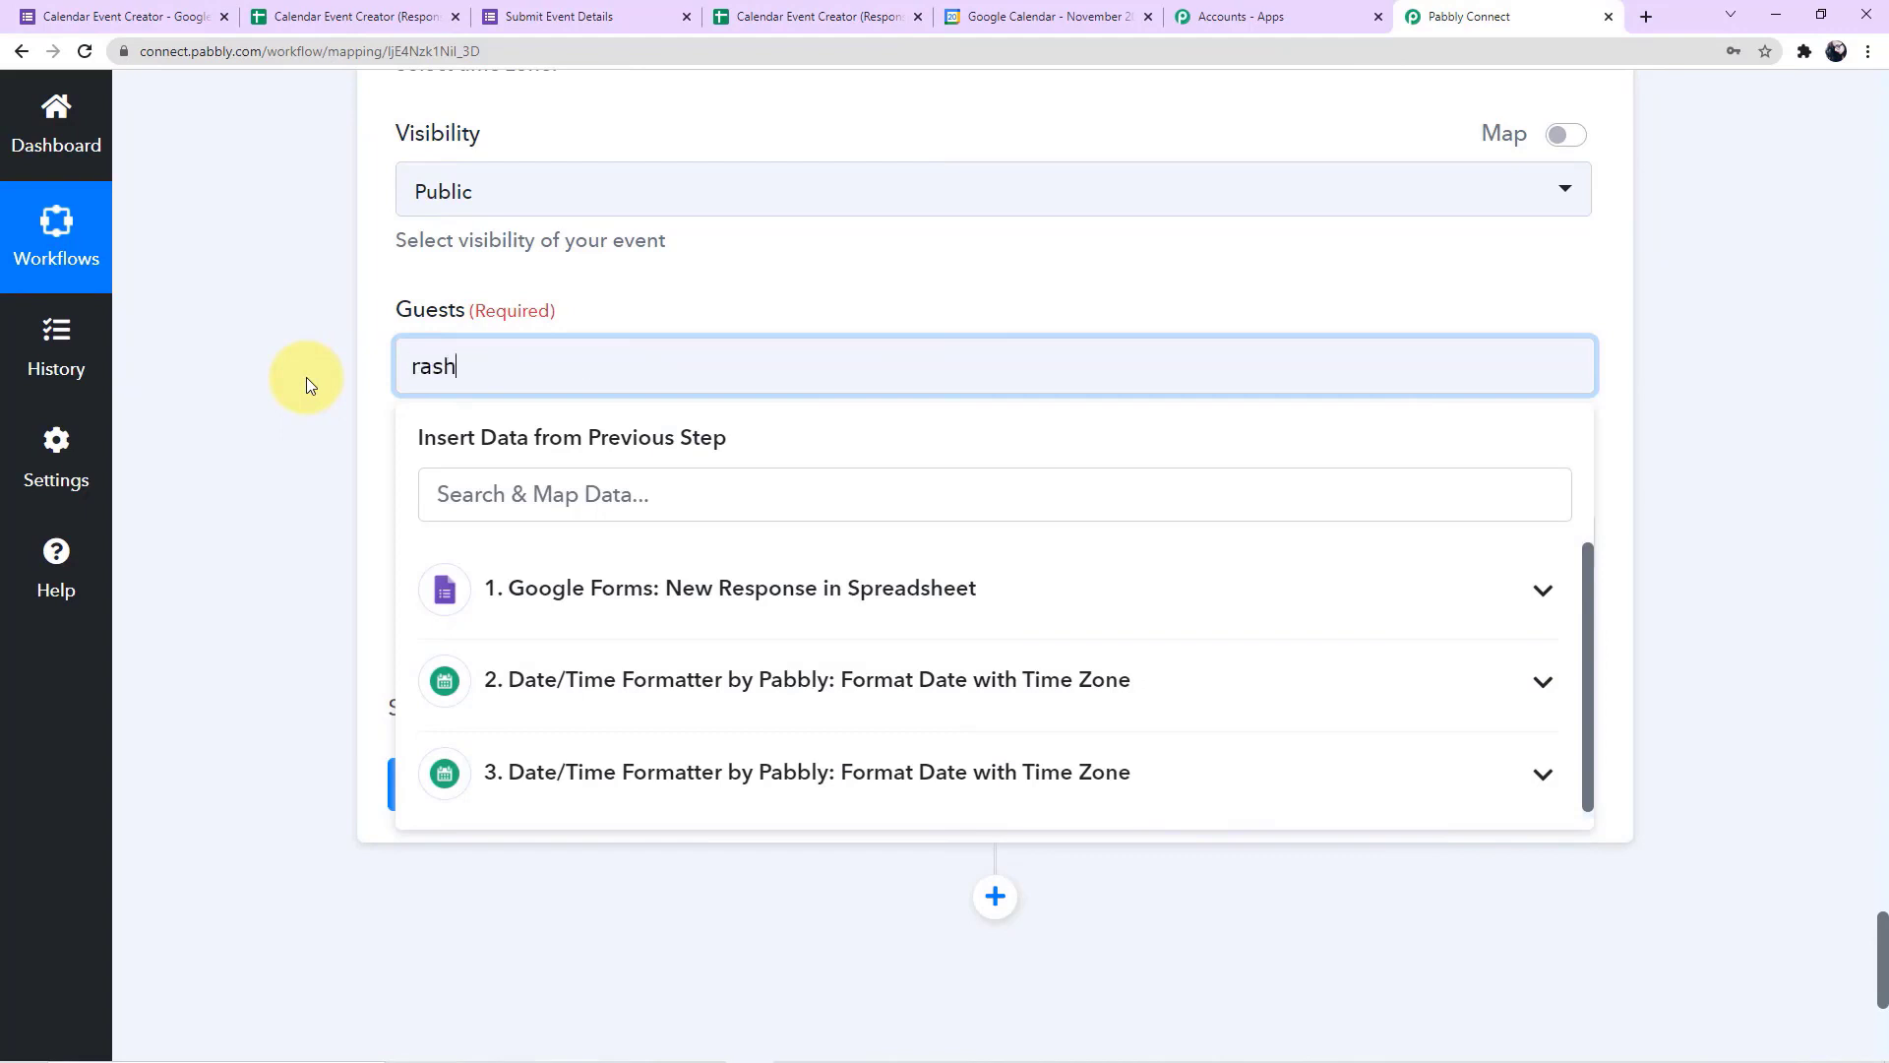
left_click(305, 376)
Save the Google Calendar Create an Event action and send a test request, leaving the Event Recurrence Rule empty
scroll(305, 376, "down", 2)
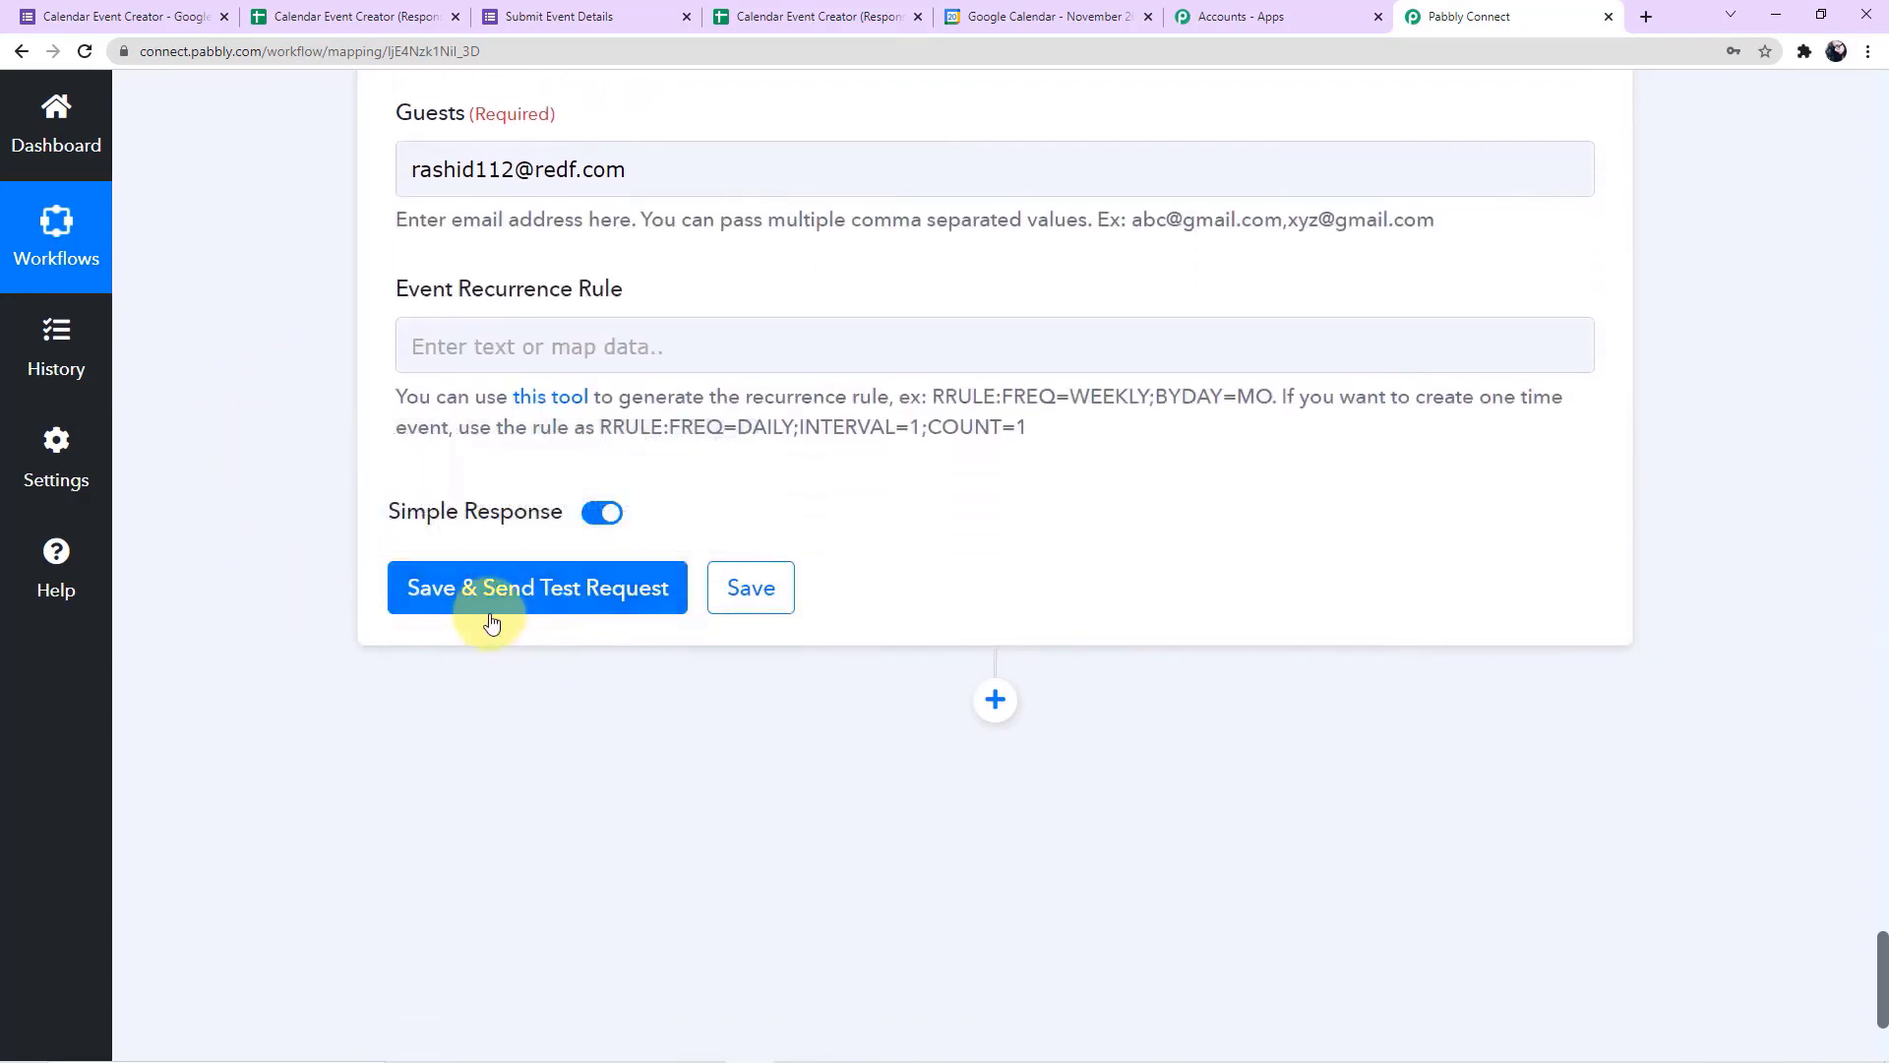
scroll(840, 451, "up", 8)
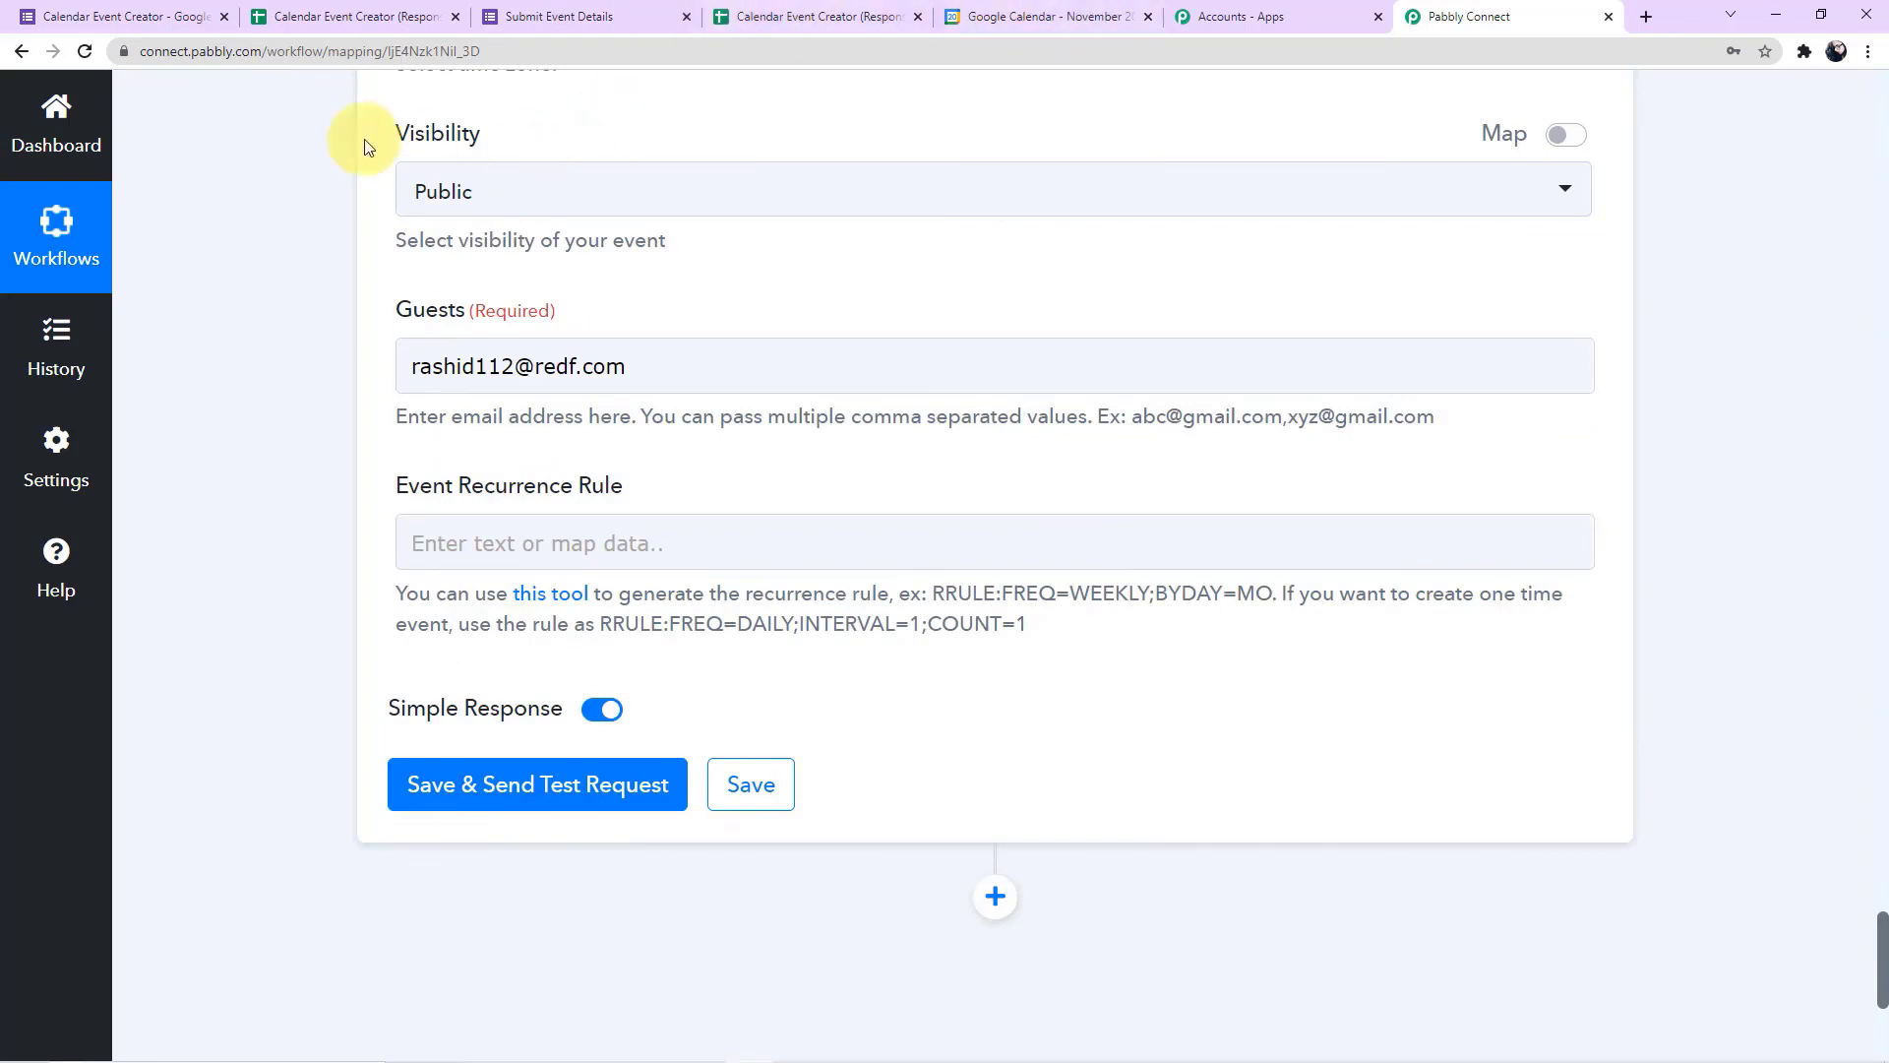
left_click(540, 784)
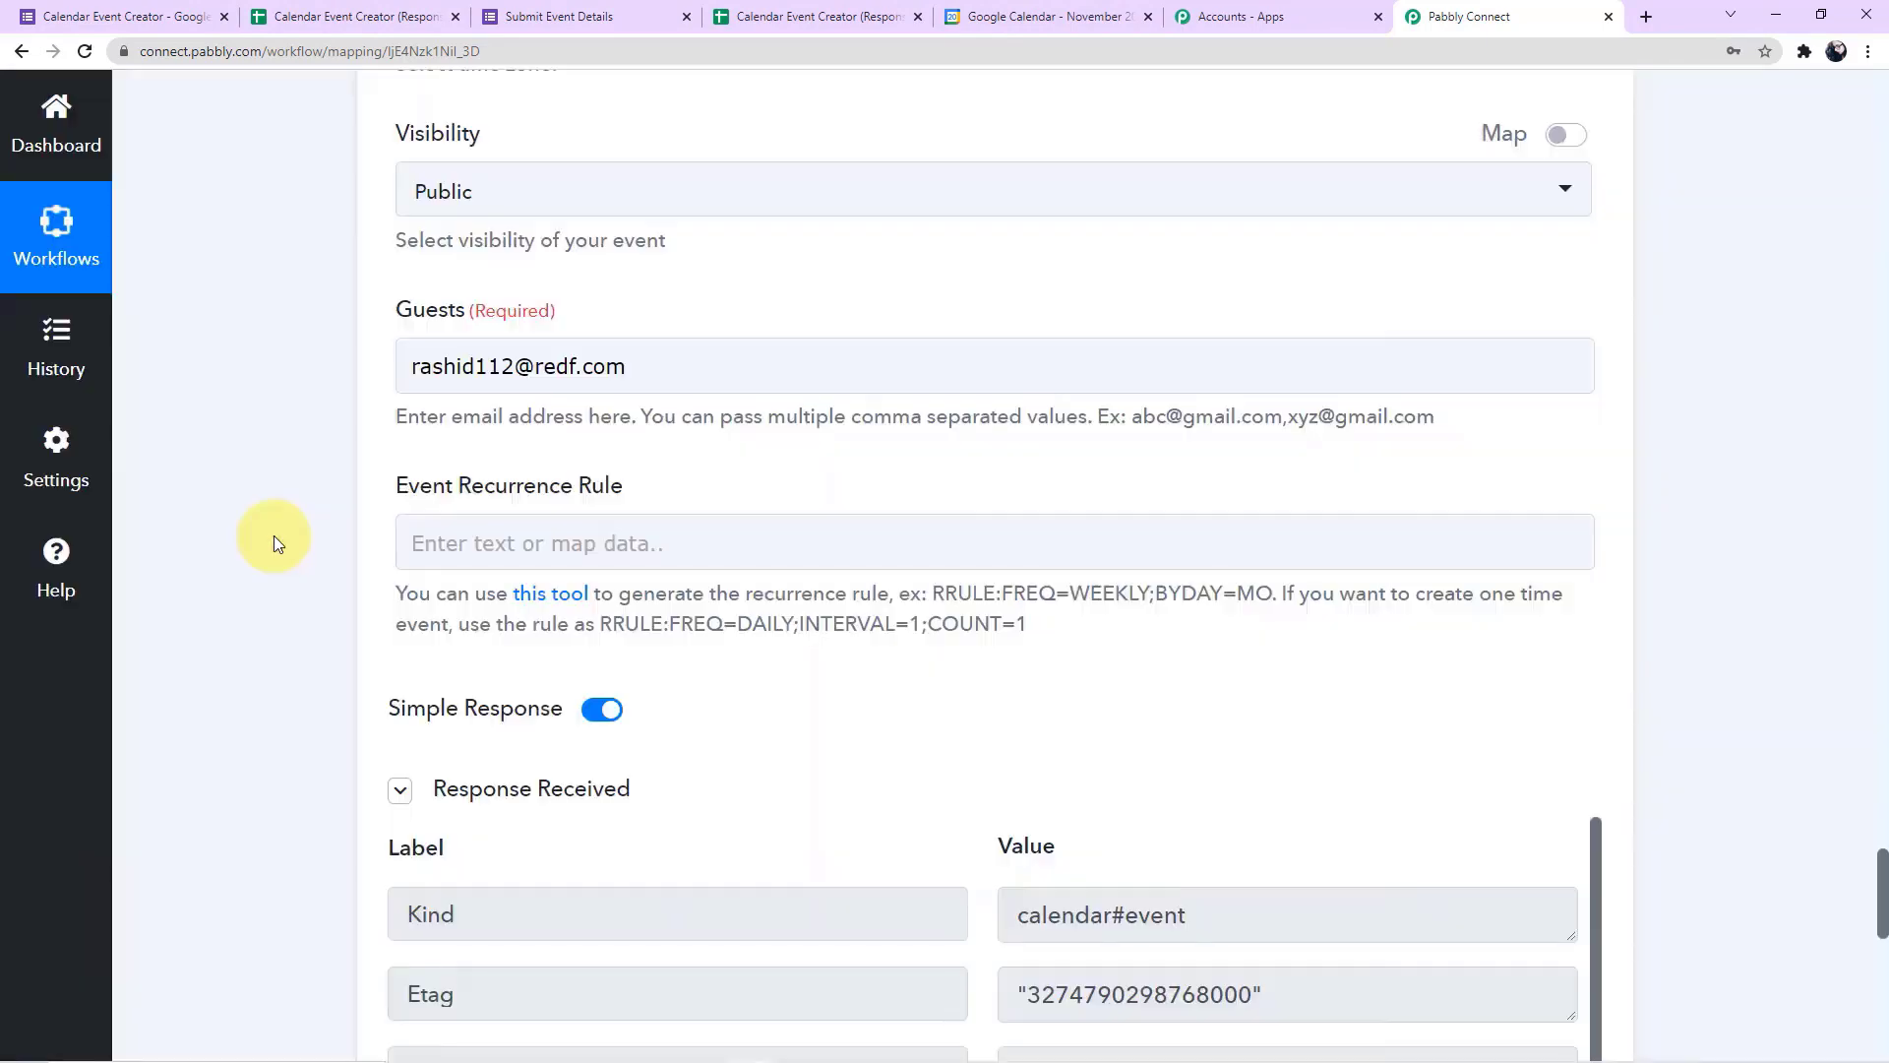
Review the response received, and open the Live Presentation event on November 22 in Google Calendar to examine its details
scroll(273, 535, "down", 6)
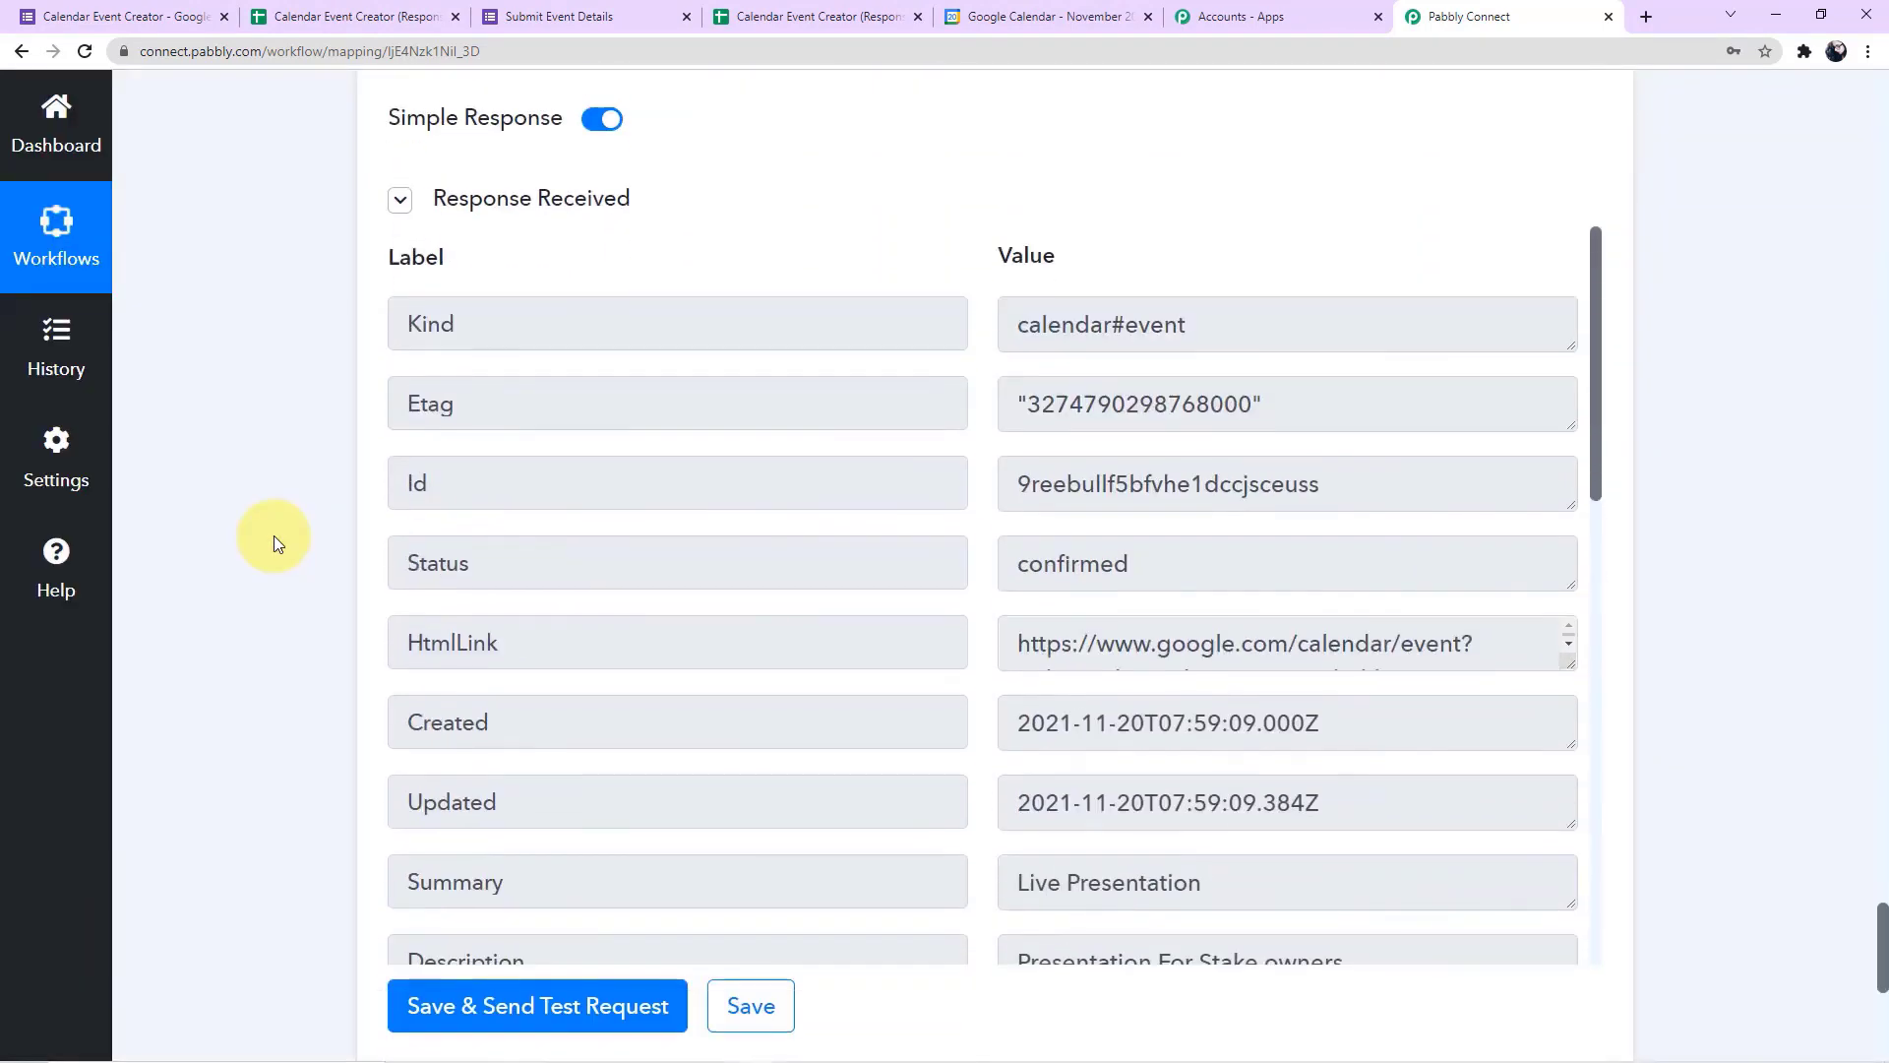
scroll(1104, 586, "down", 2)
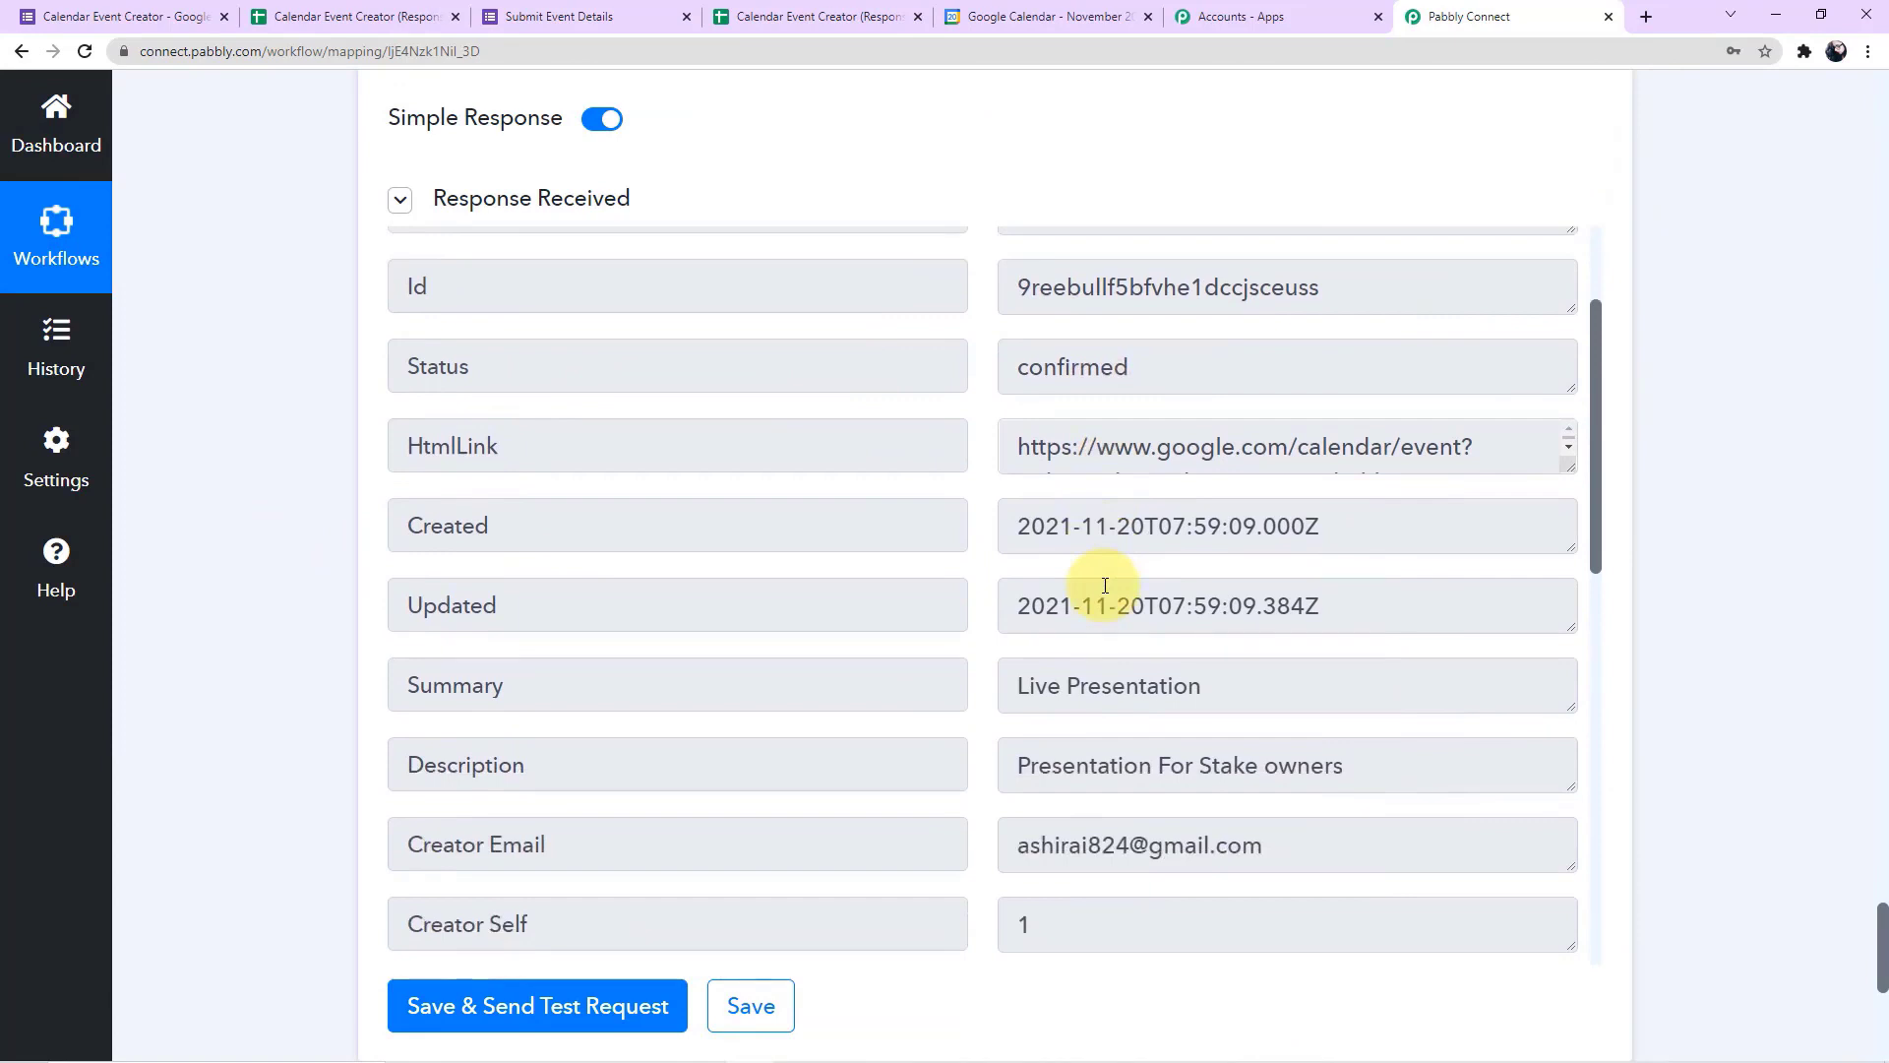
scroll(1105, 586, "down", 7)
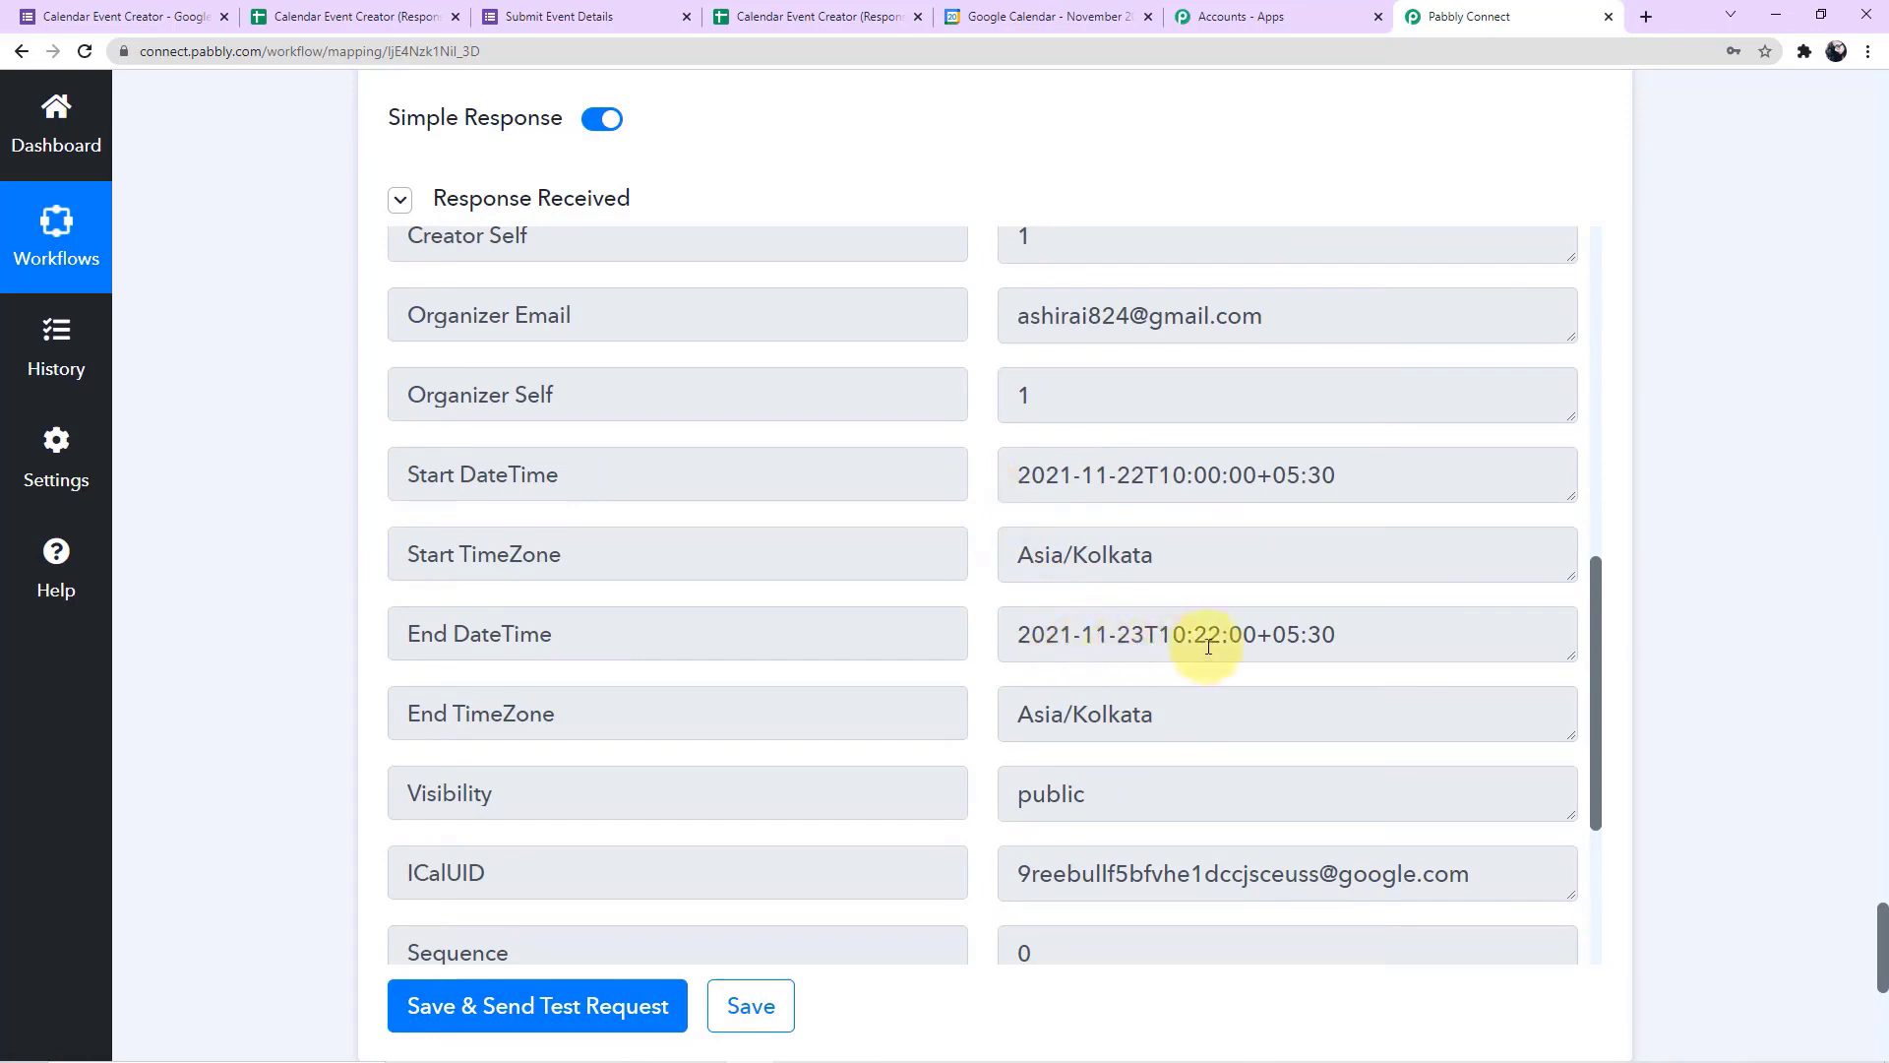
left_click(1063, 39)
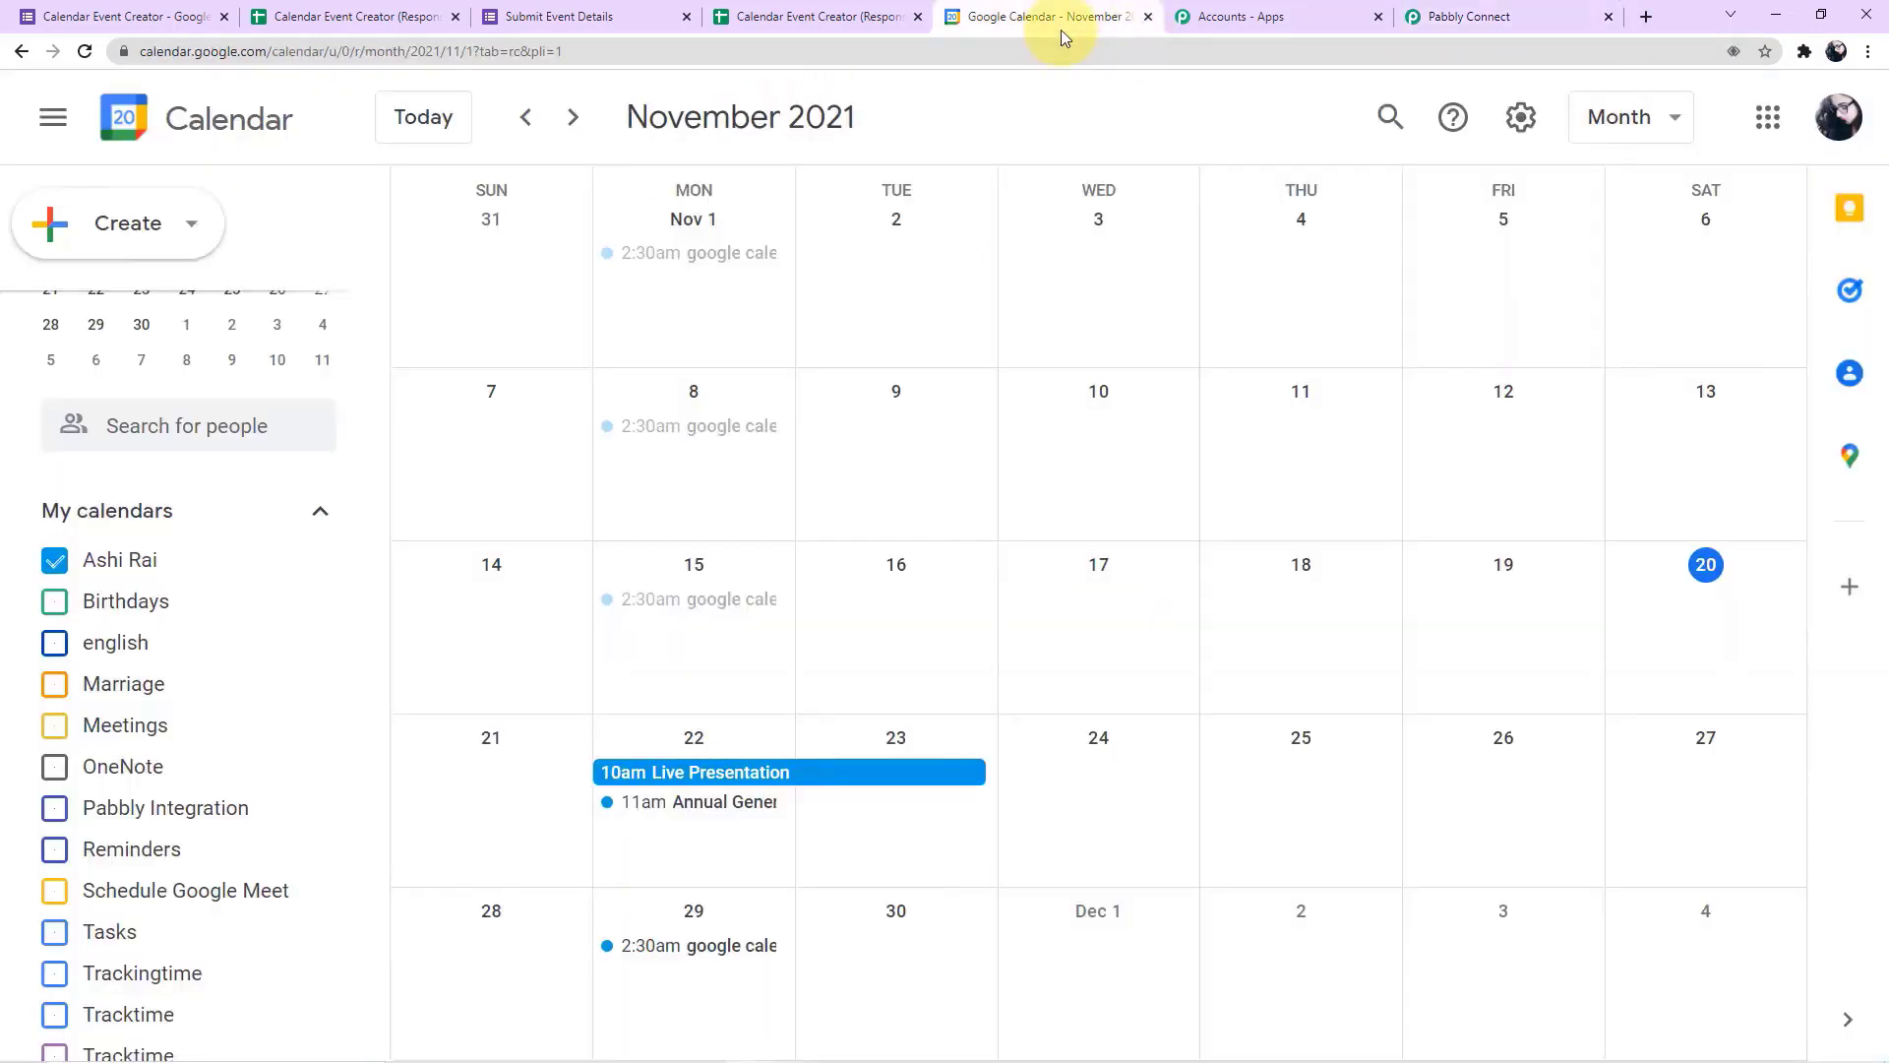
left_click(693, 774)
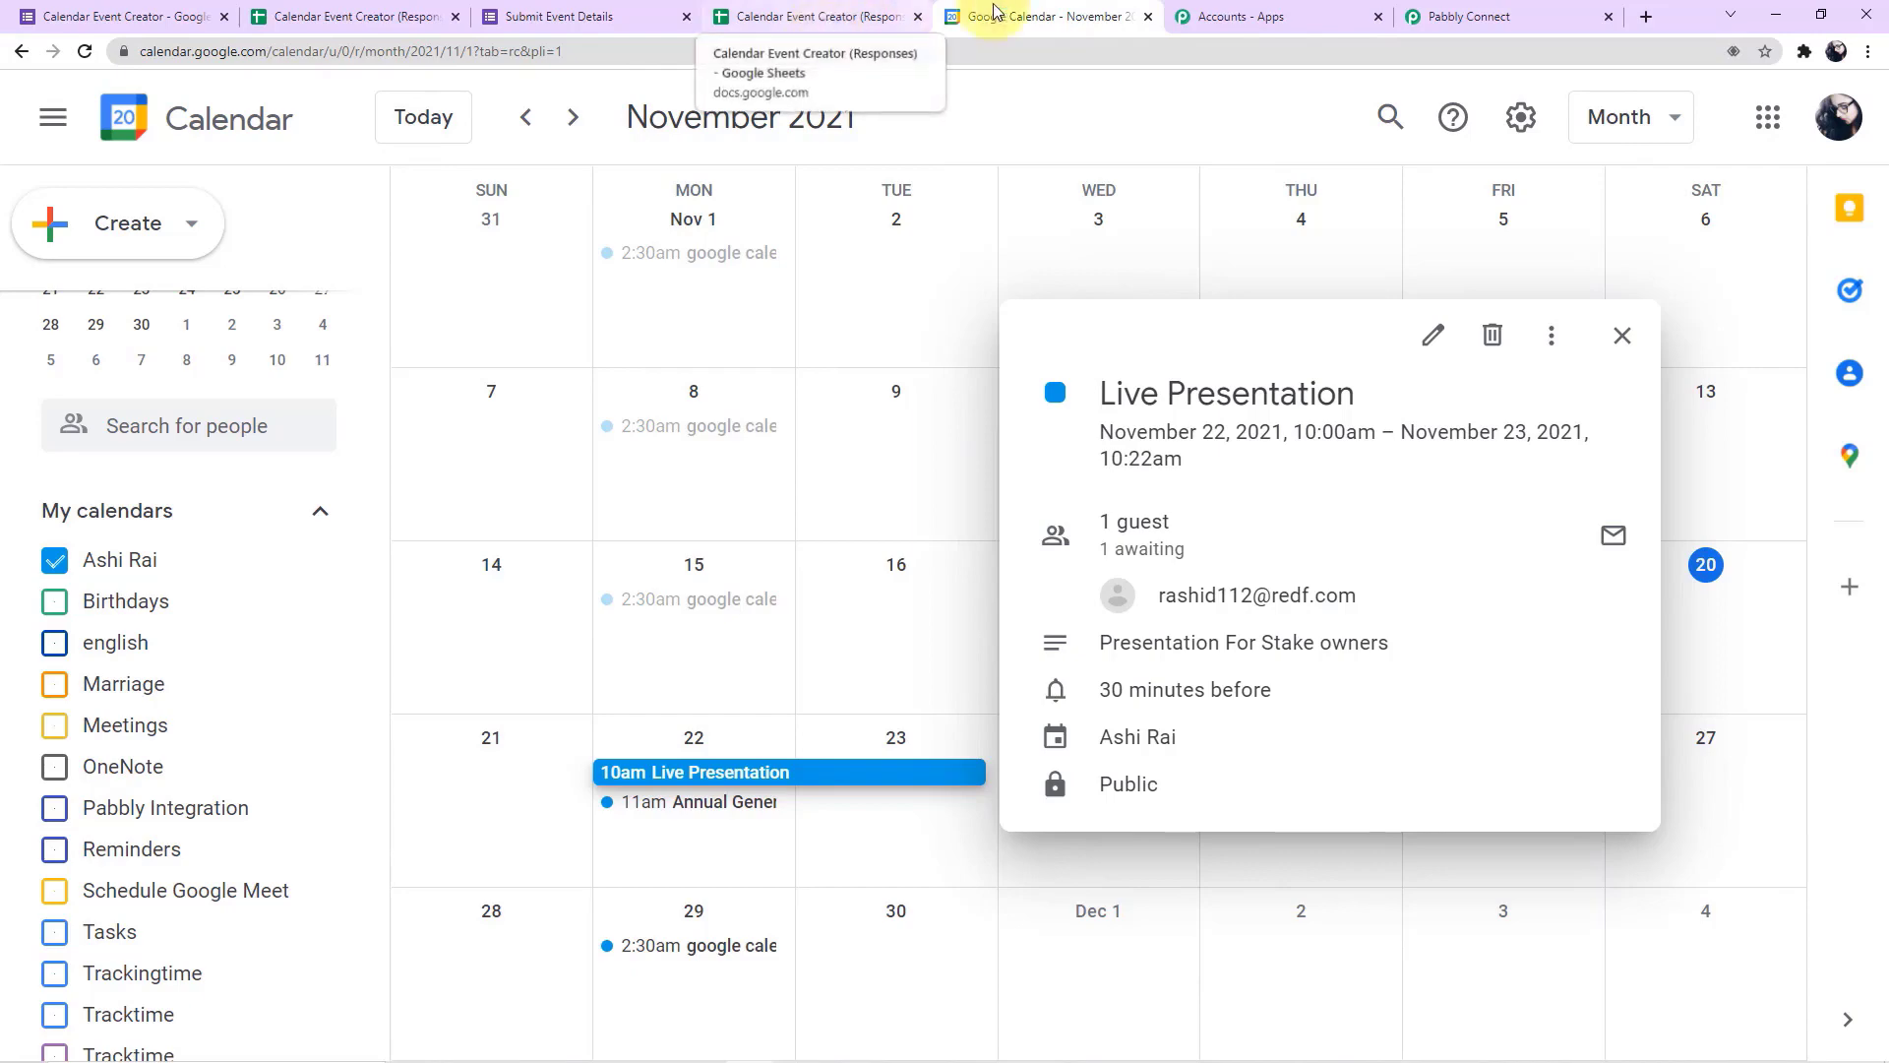
Switch back to Pabbly Connect and review the Google Calendar action's mapped fields and received response
left_click(1509, 20)
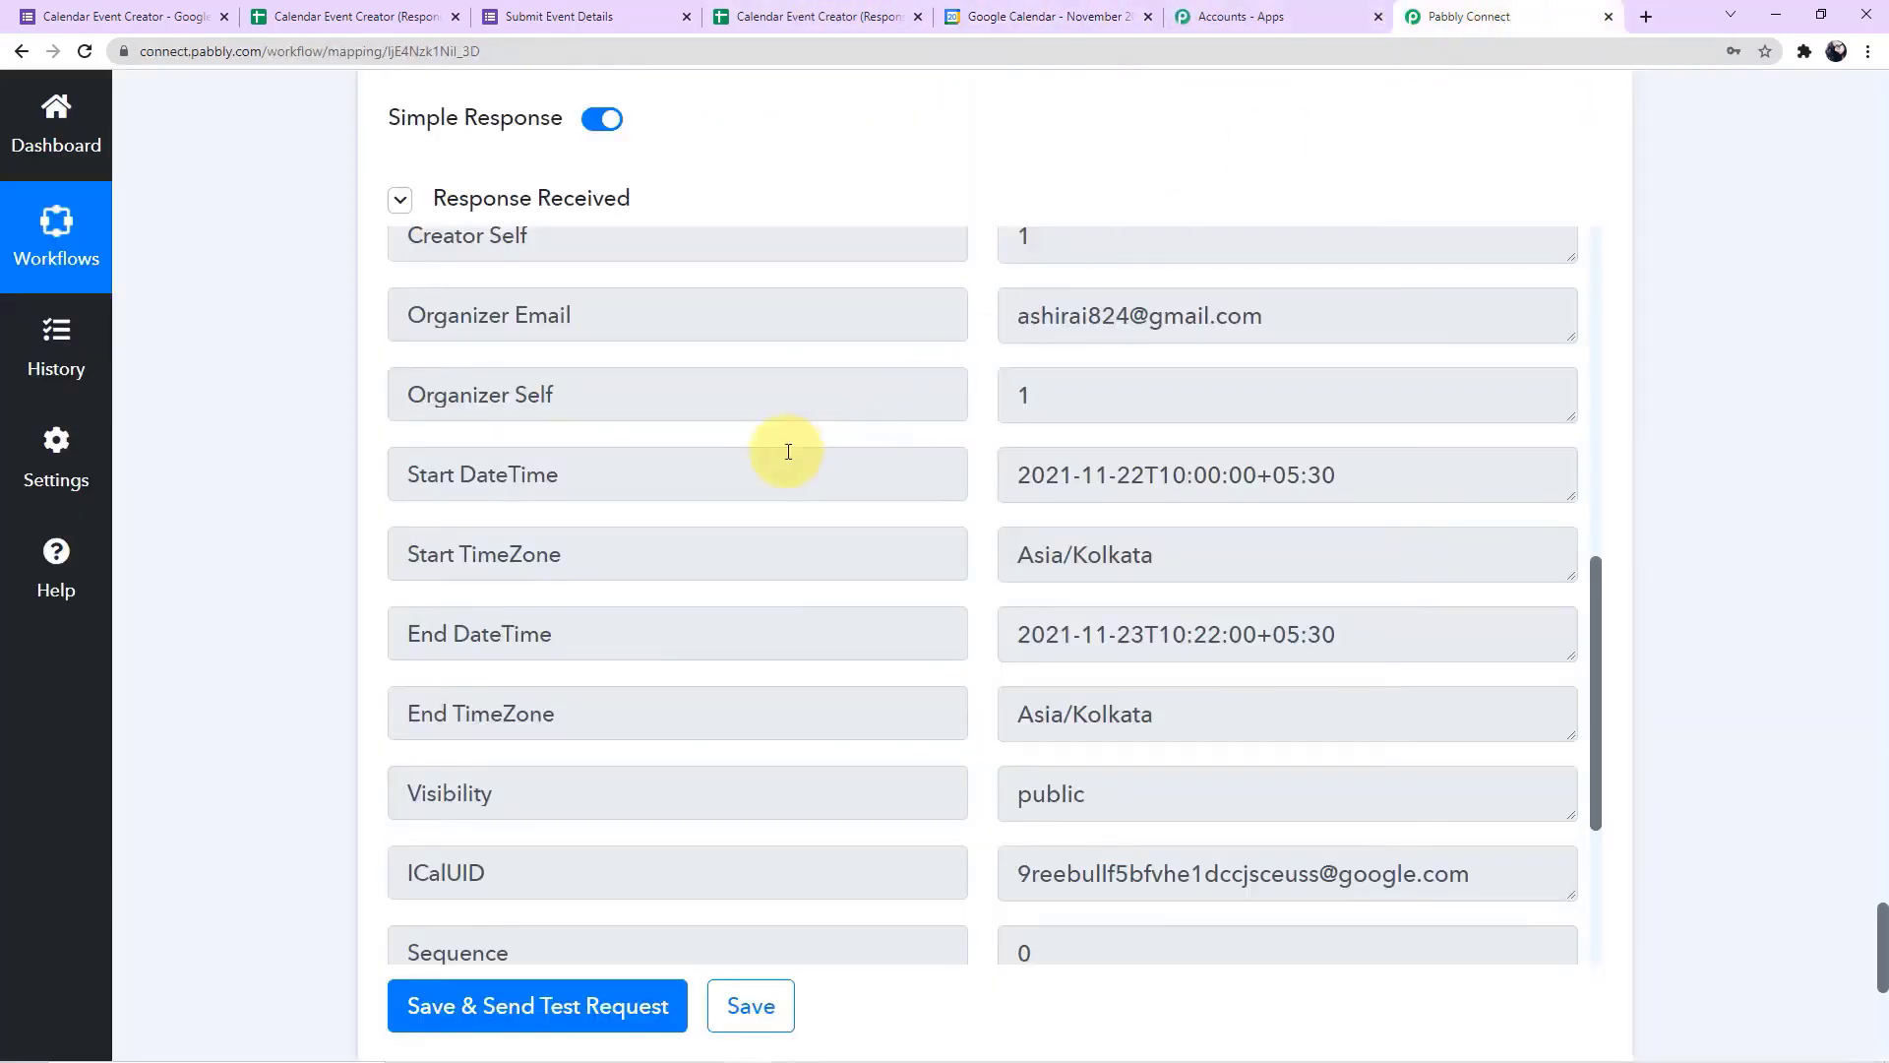
scroll(784, 450, "up", 10)
scroll(381, 365, "up", 4)
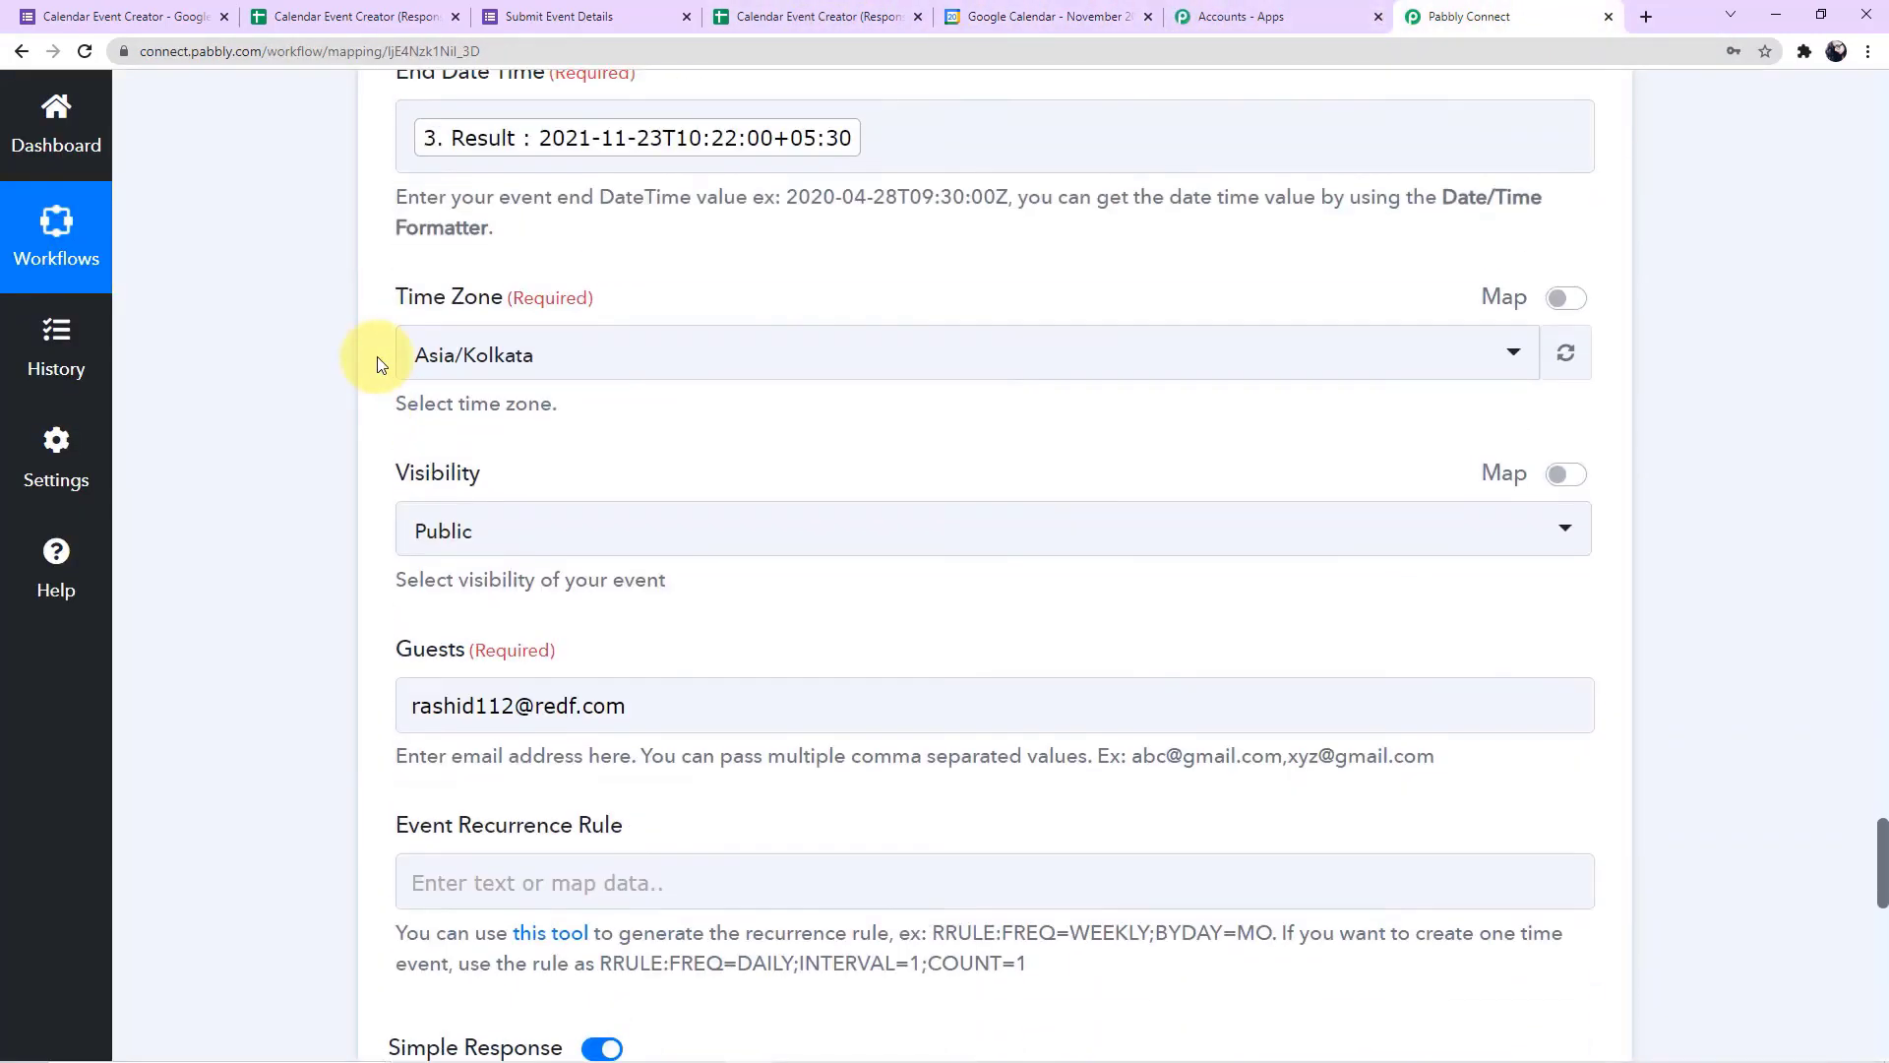
scroll(378, 362, "down", 15)
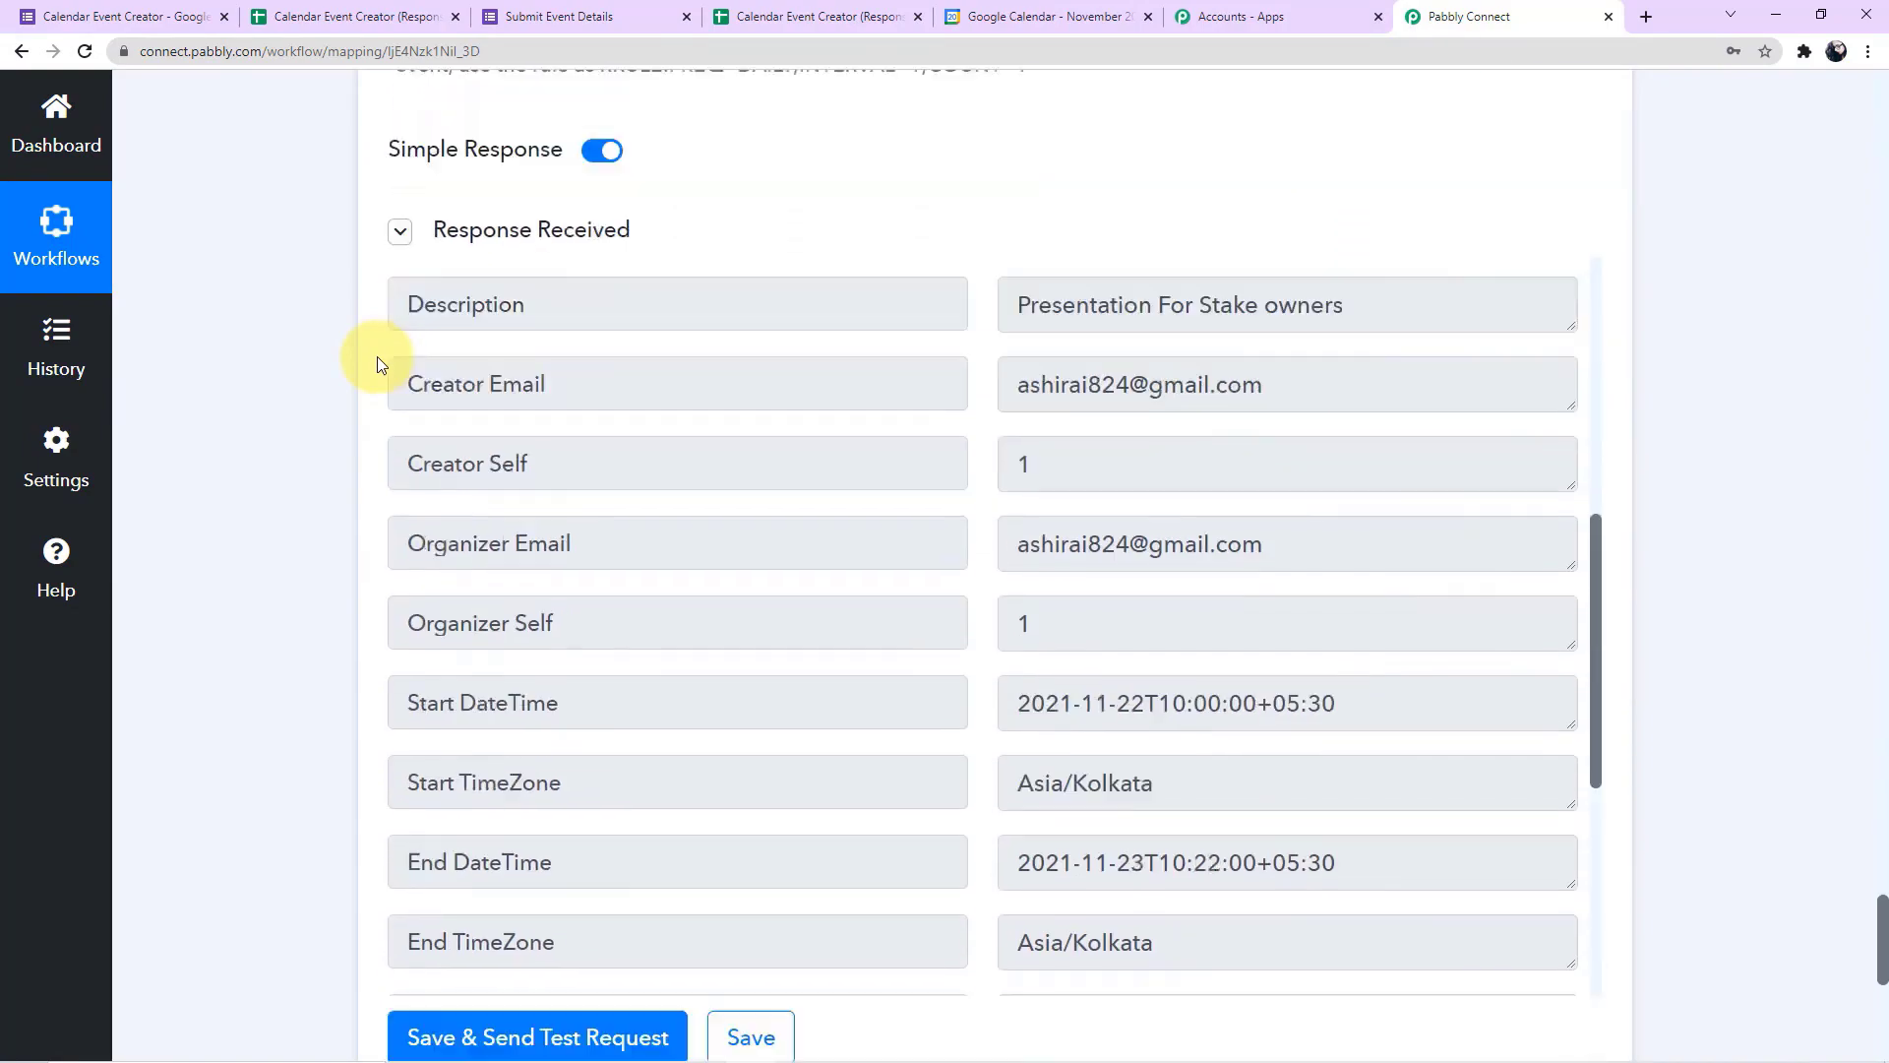
scroll(1840, 533, "up", 15)
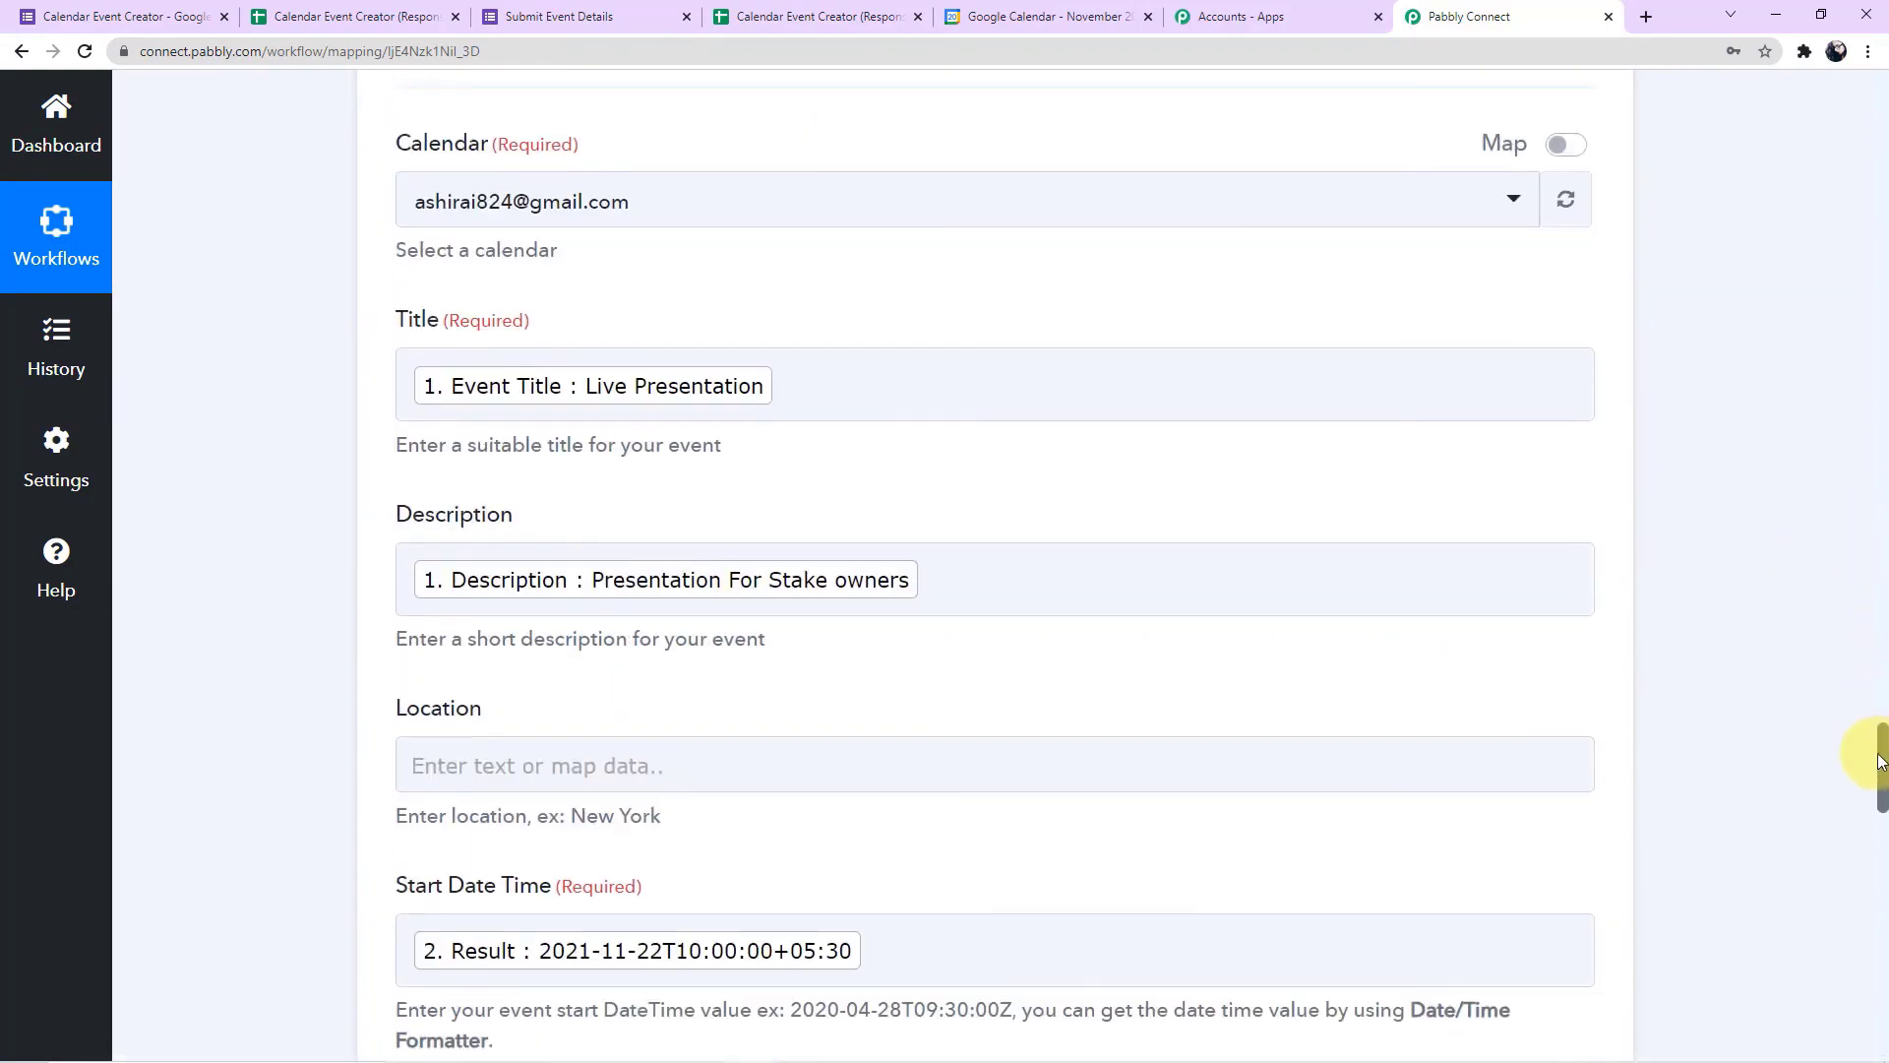
Review the workflow from the Google Forms trigger through both Date/Time Formatter actions to the Google Calendar action
left_click_drag(1881, 763, 1879, 89)
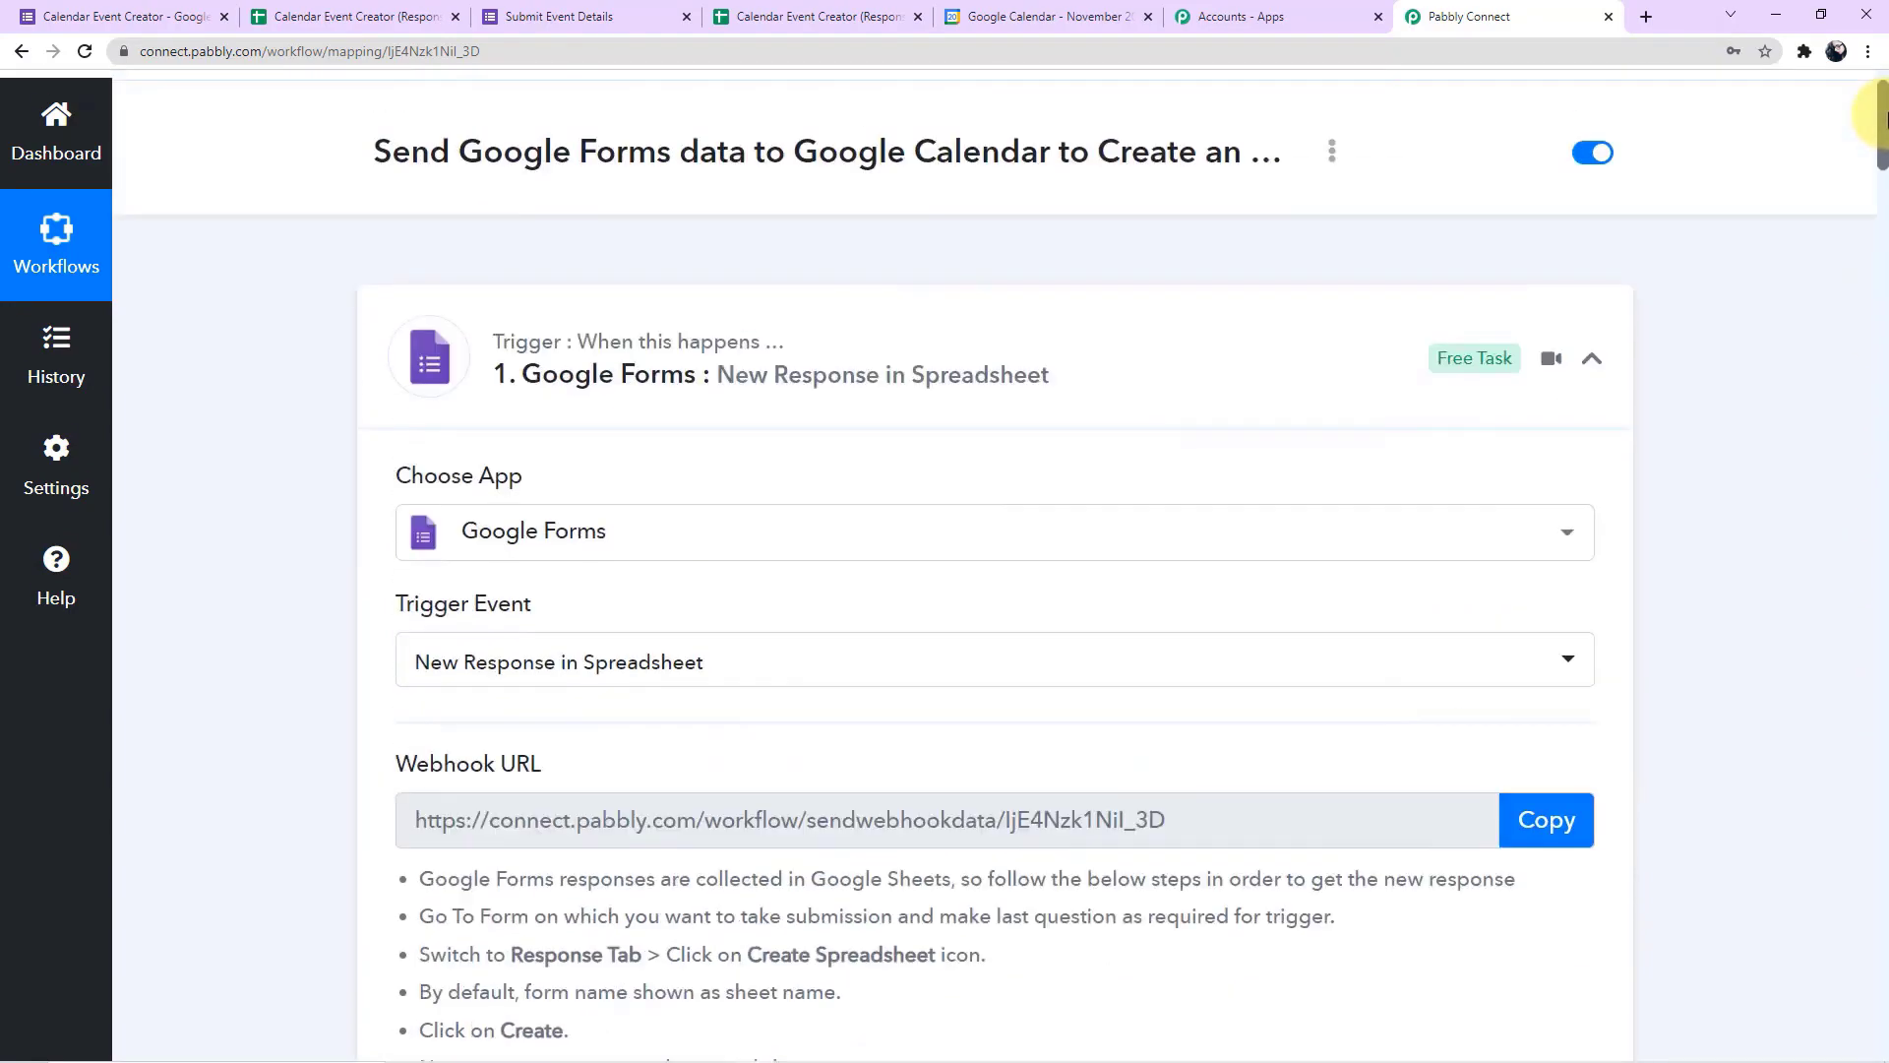
scroll(373, 392, "down", 3)
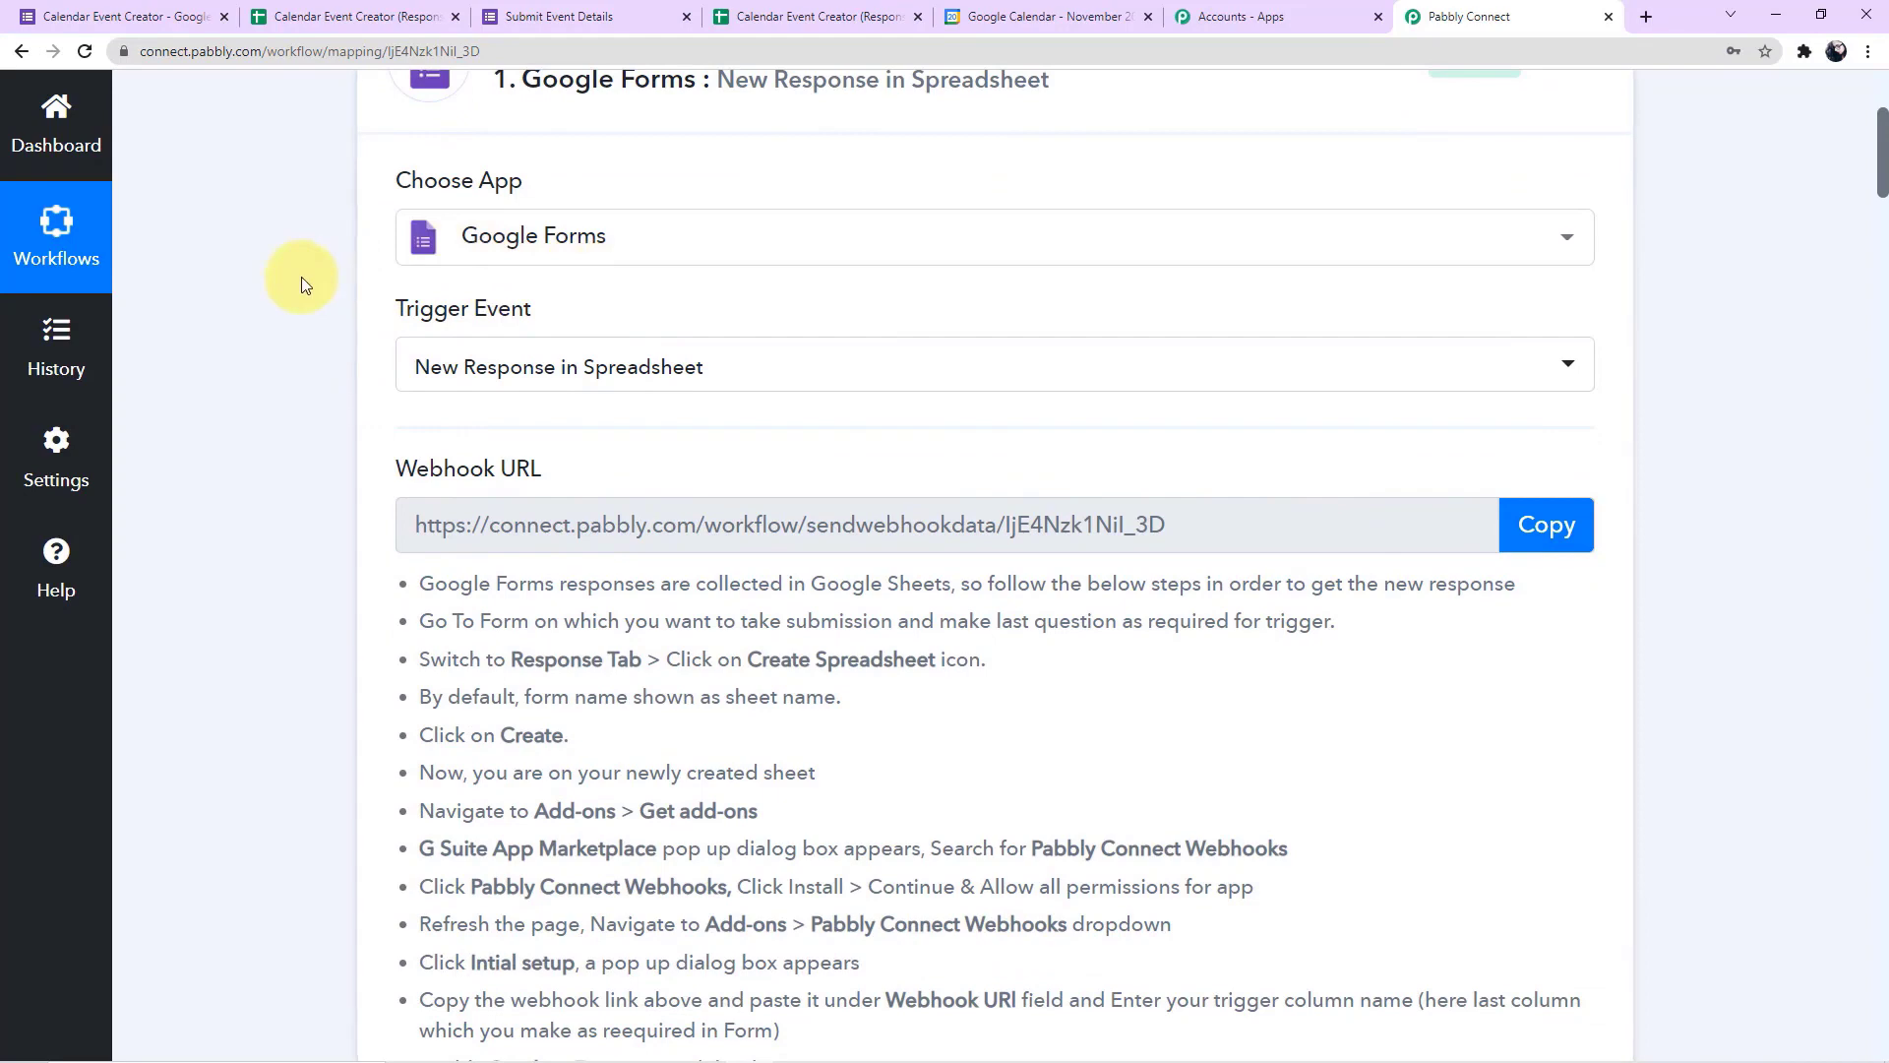
scroll(302, 282, "down", 2)
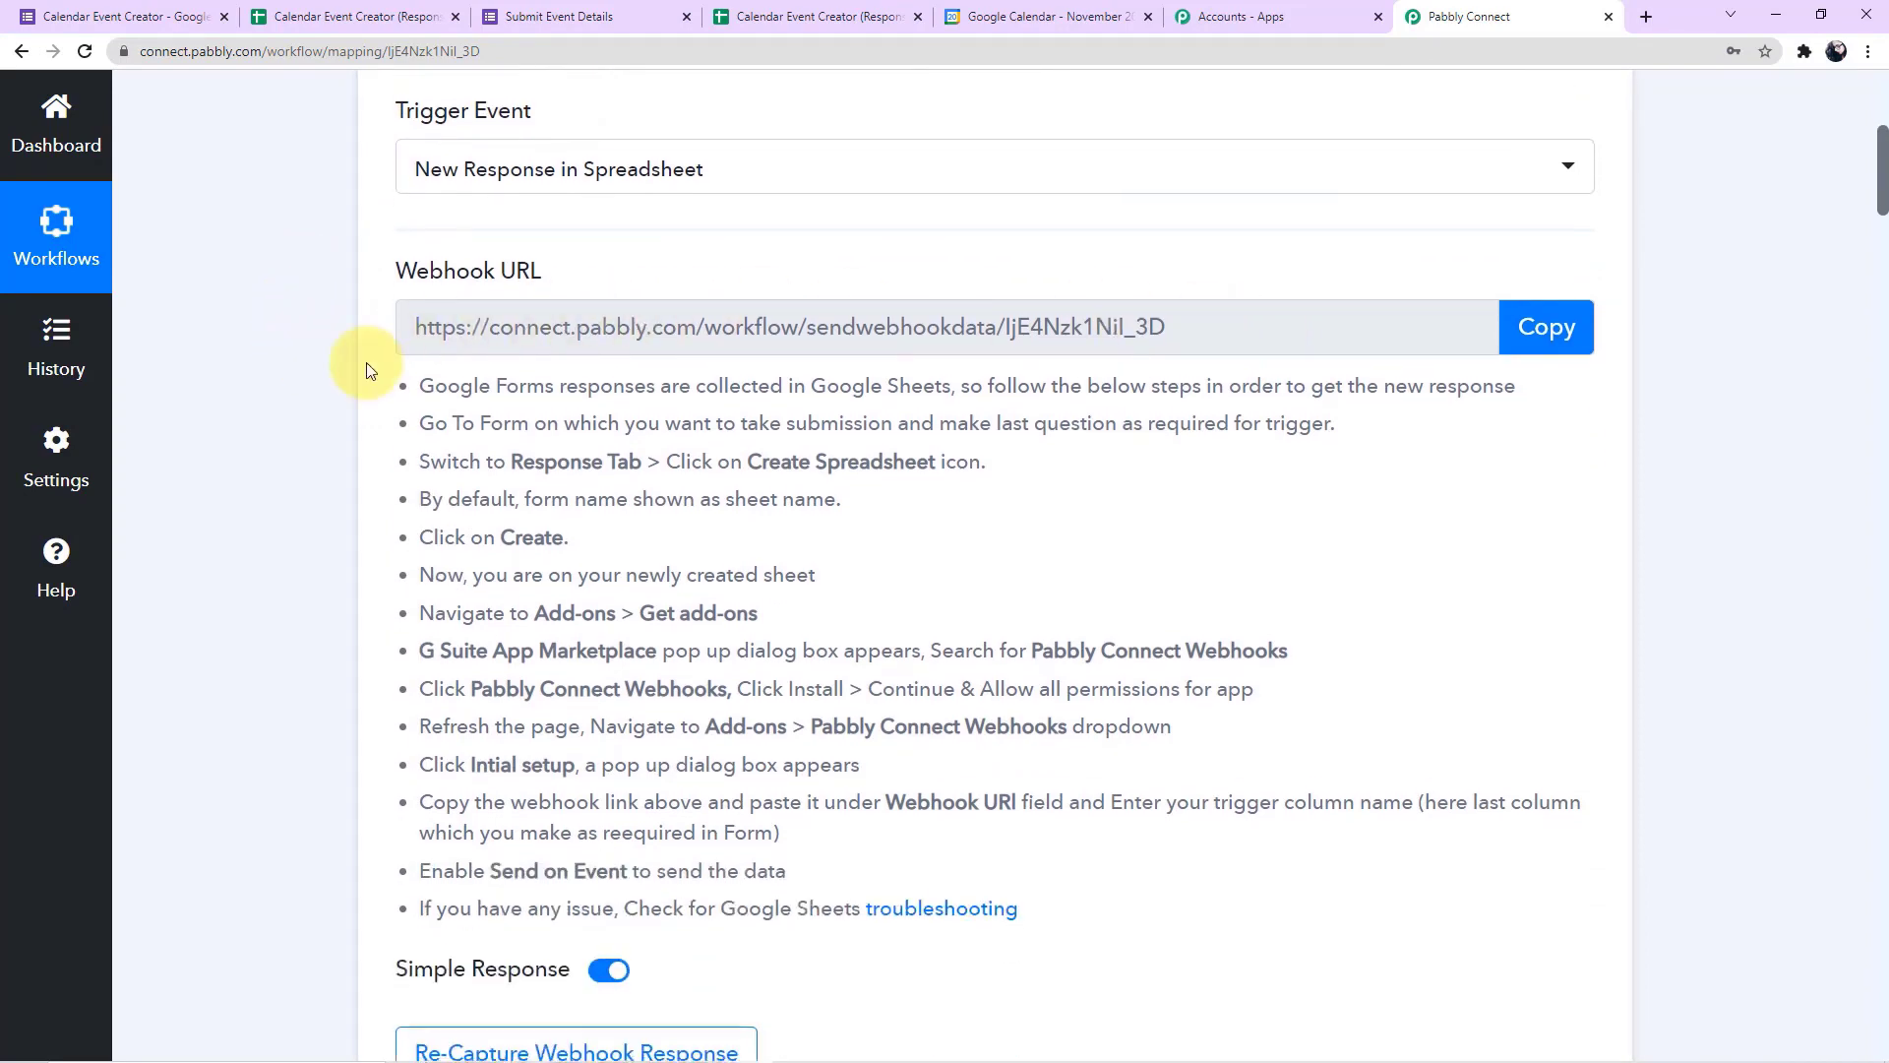
scroll(368, 370, "down", 7)
scroll(368, 370, "down", 3)
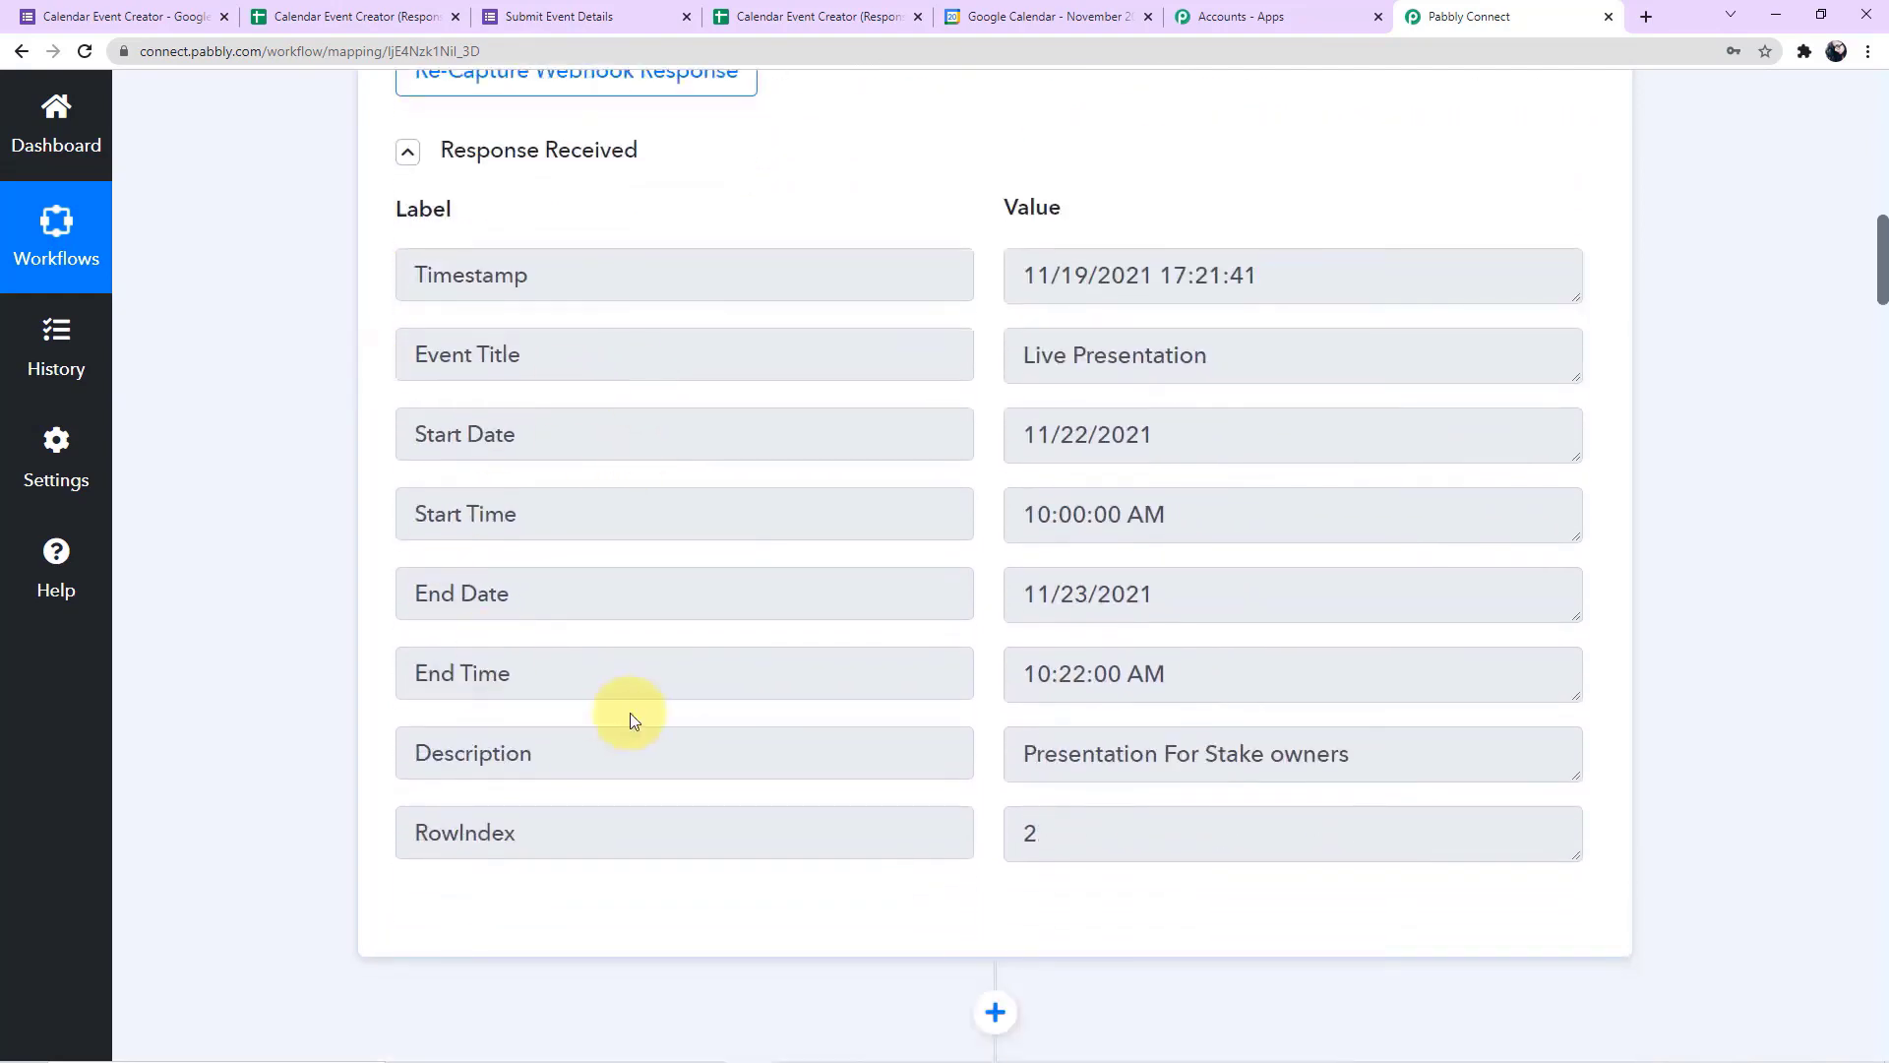
scroll(283, 548, "down", 4)
scroll(282, 551, "down", 3)
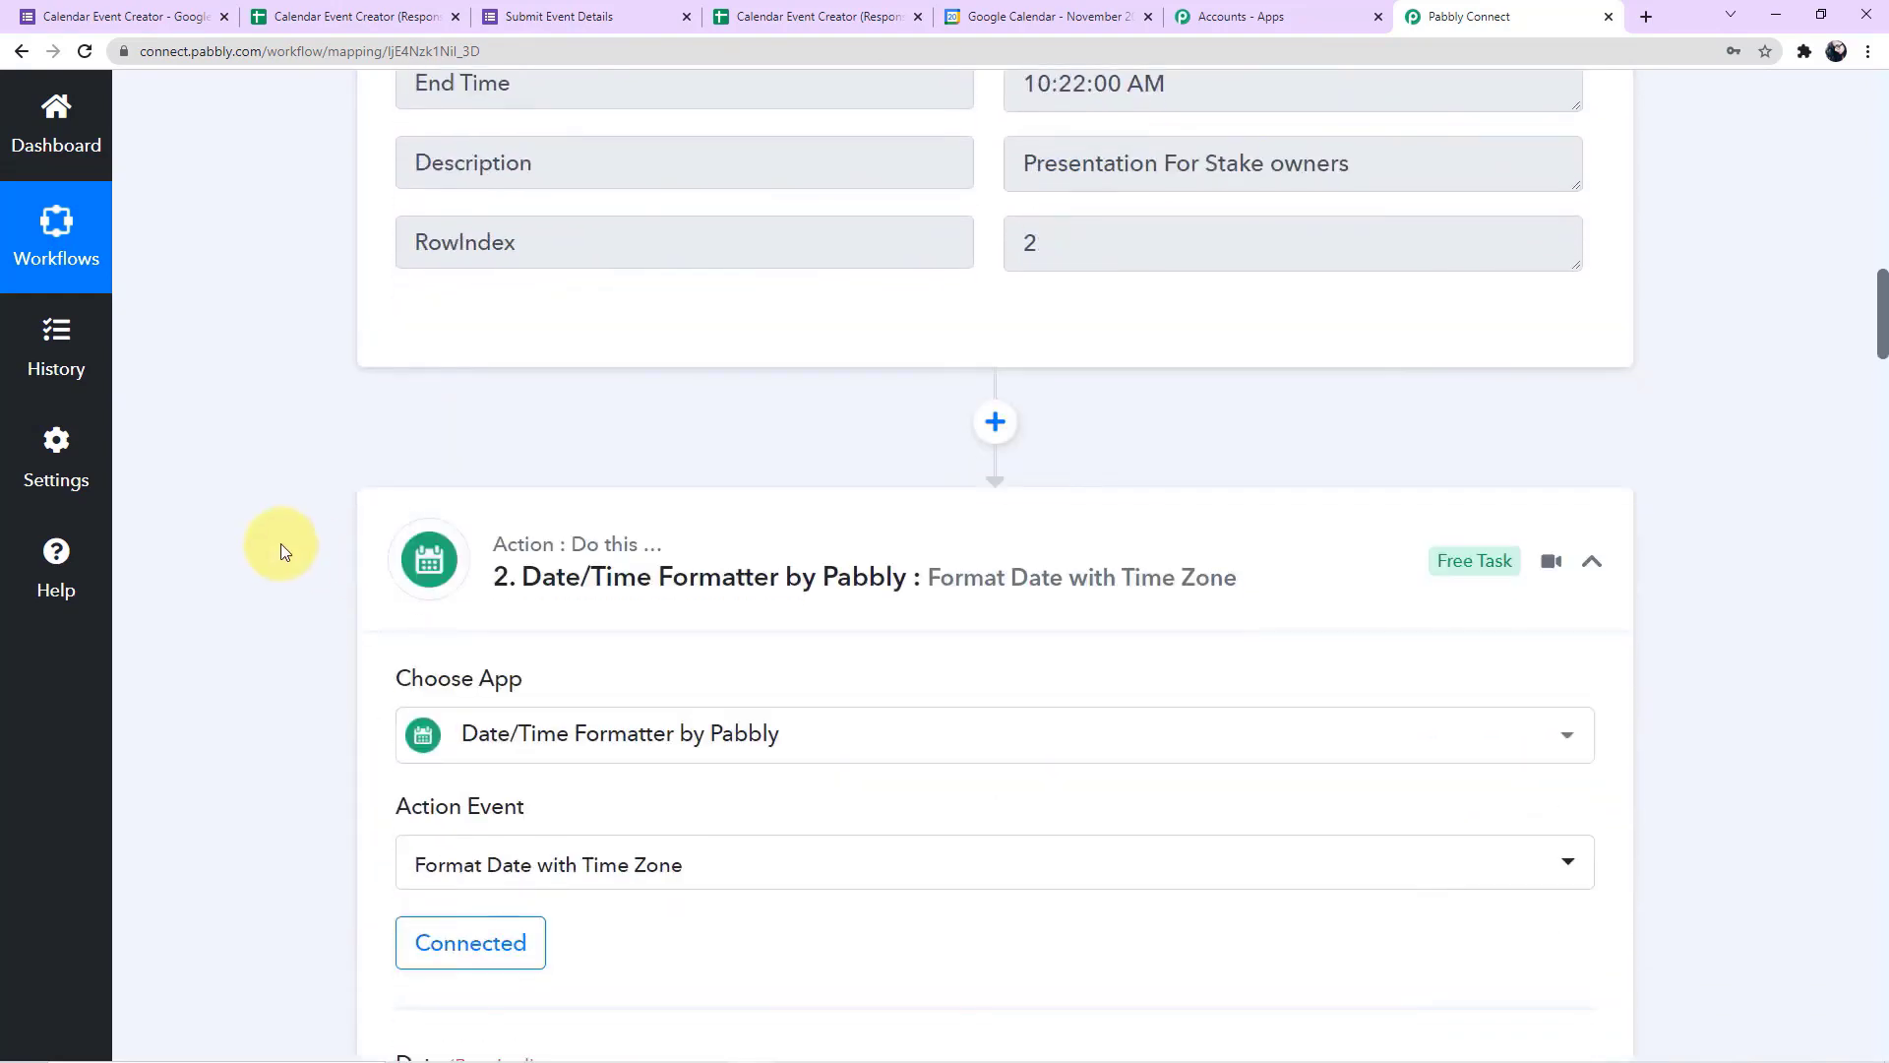
scroll(282, 549, "up", 4)
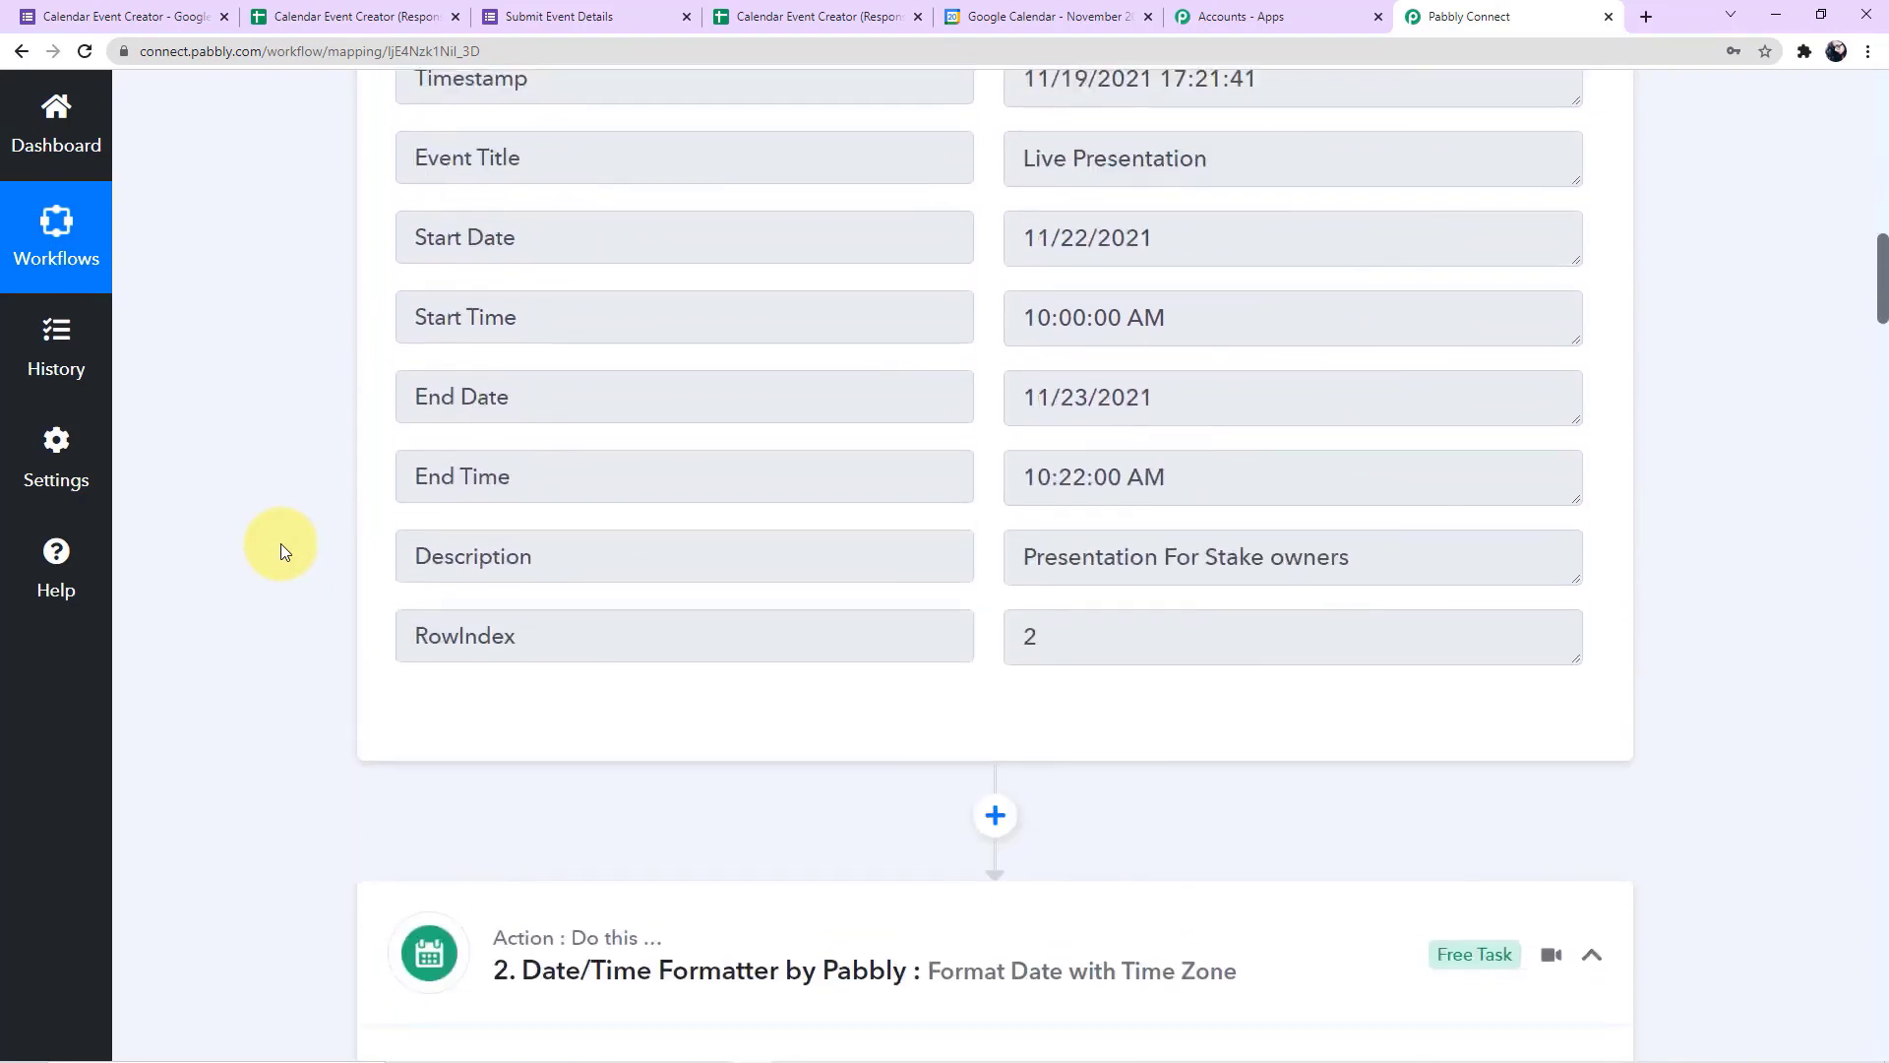
scroll(281, 544, "down", 10)
scroll(280, 543, "down", 9)
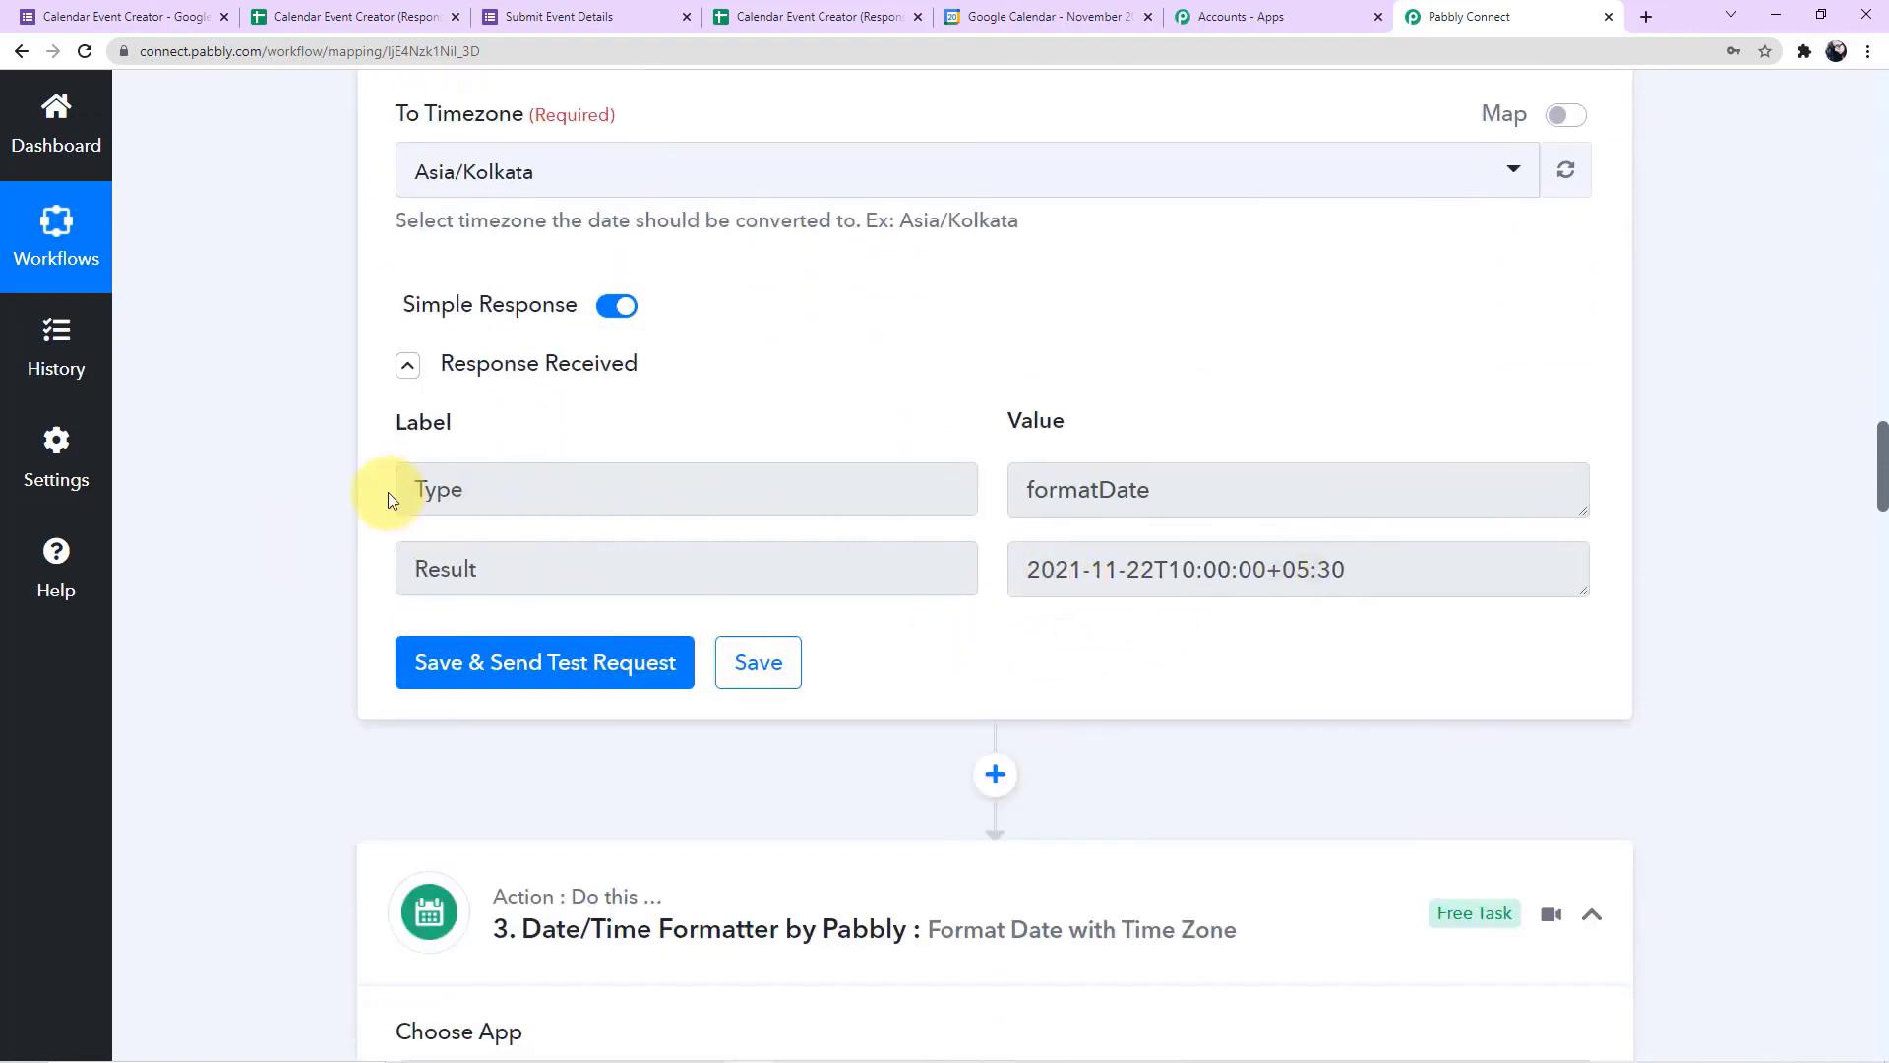
scroll(350, 526, "down", 5)
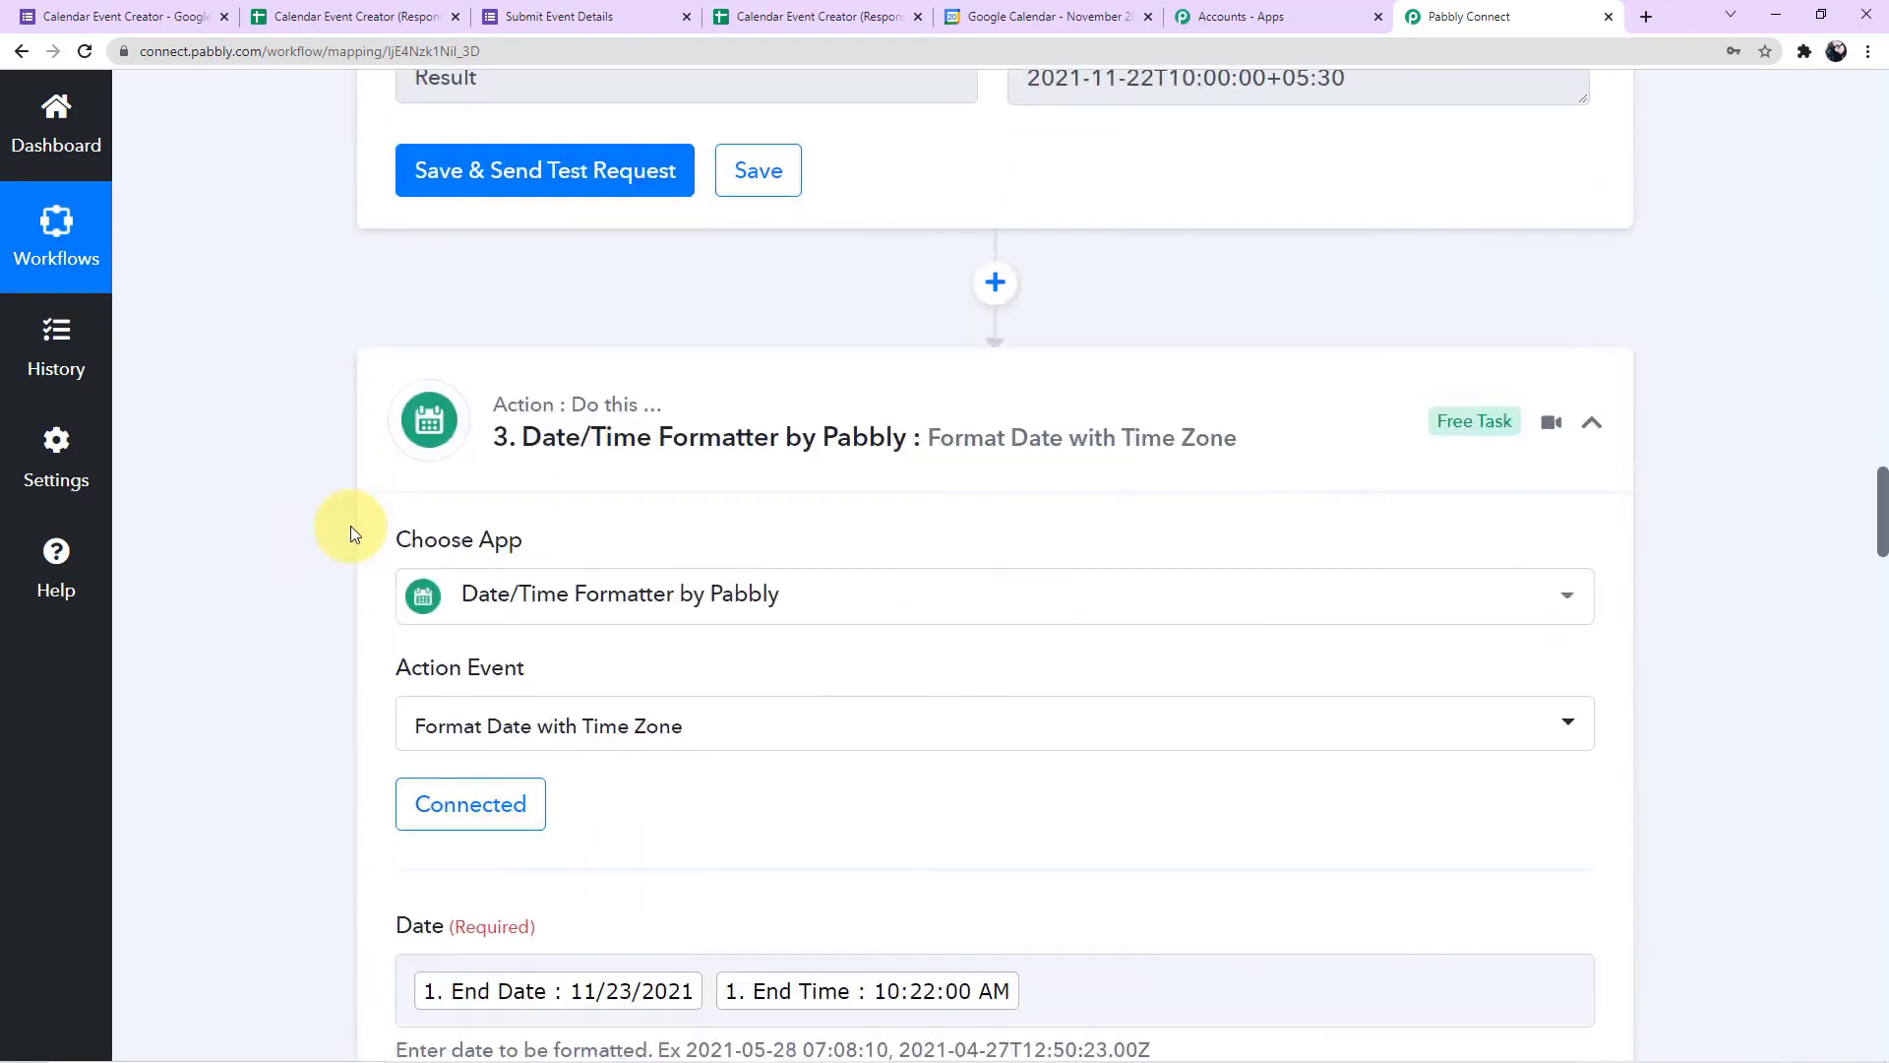
scroll(350, 525, "down", 6)
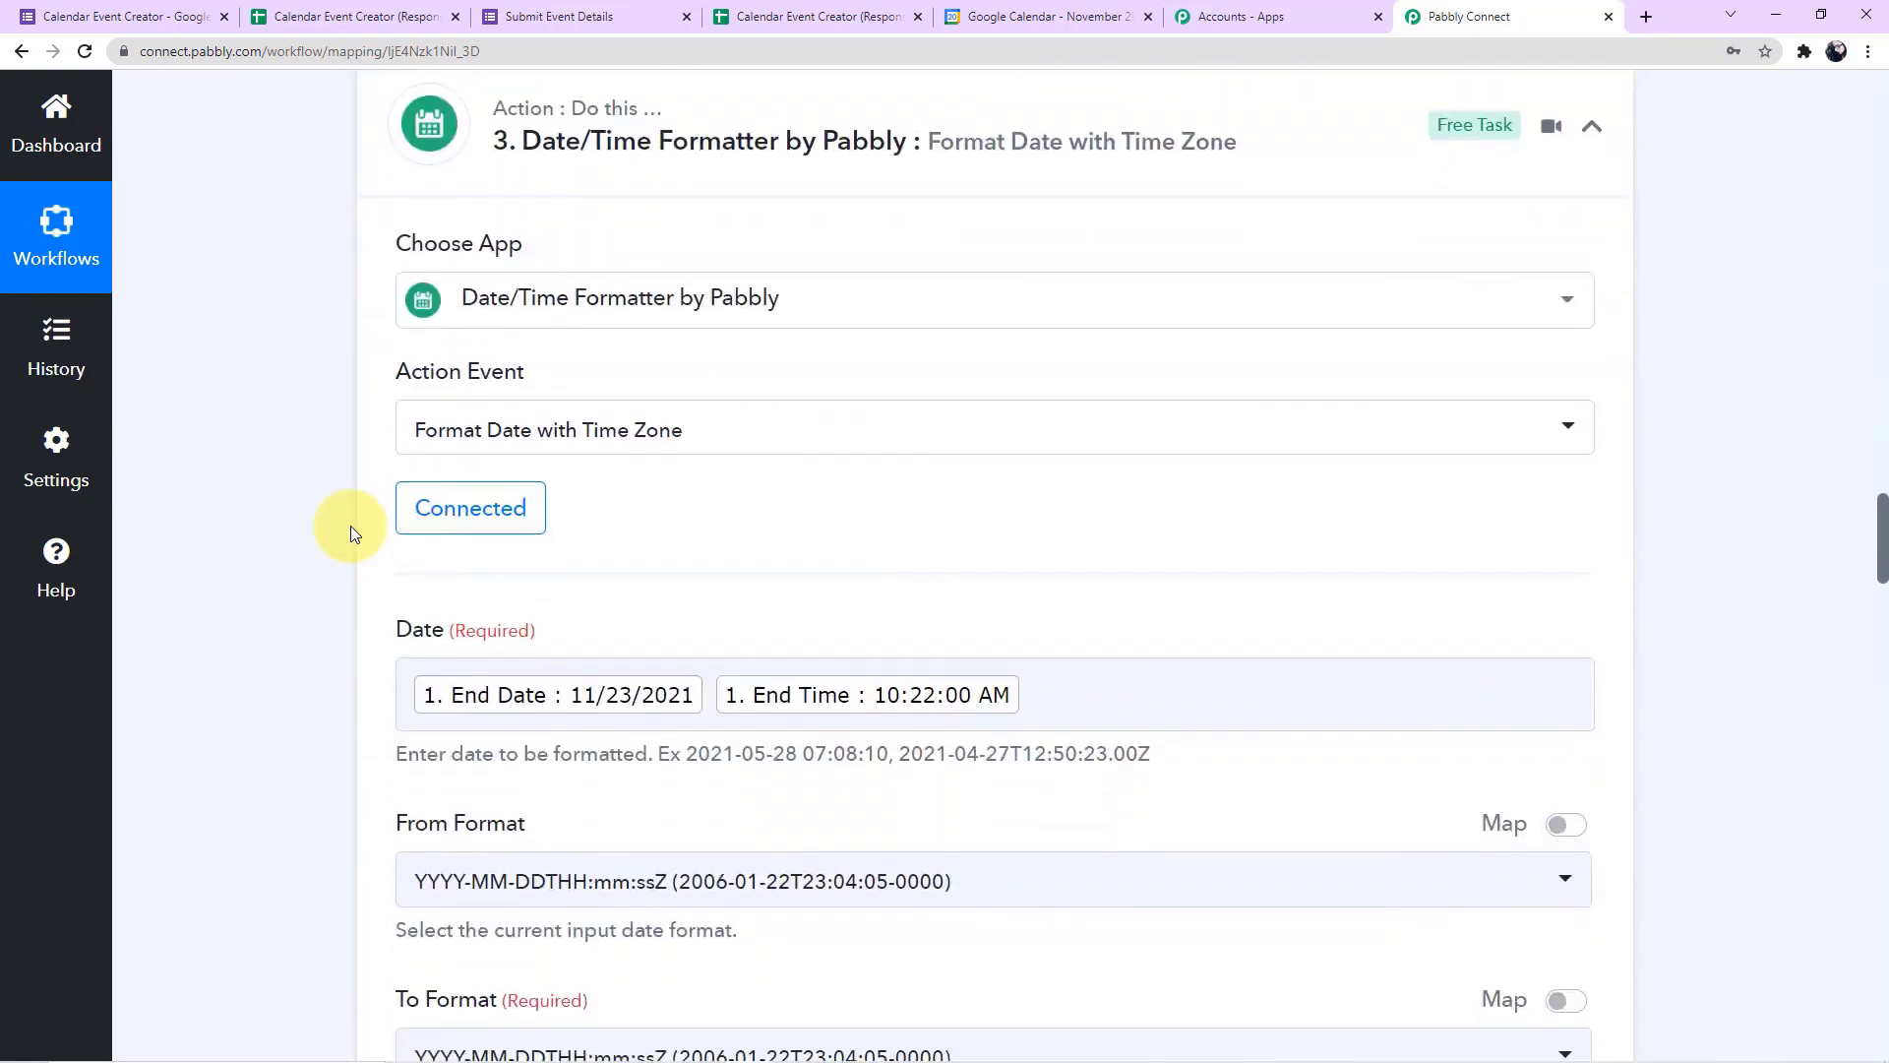
scroll(1120, 439, "down", 9)
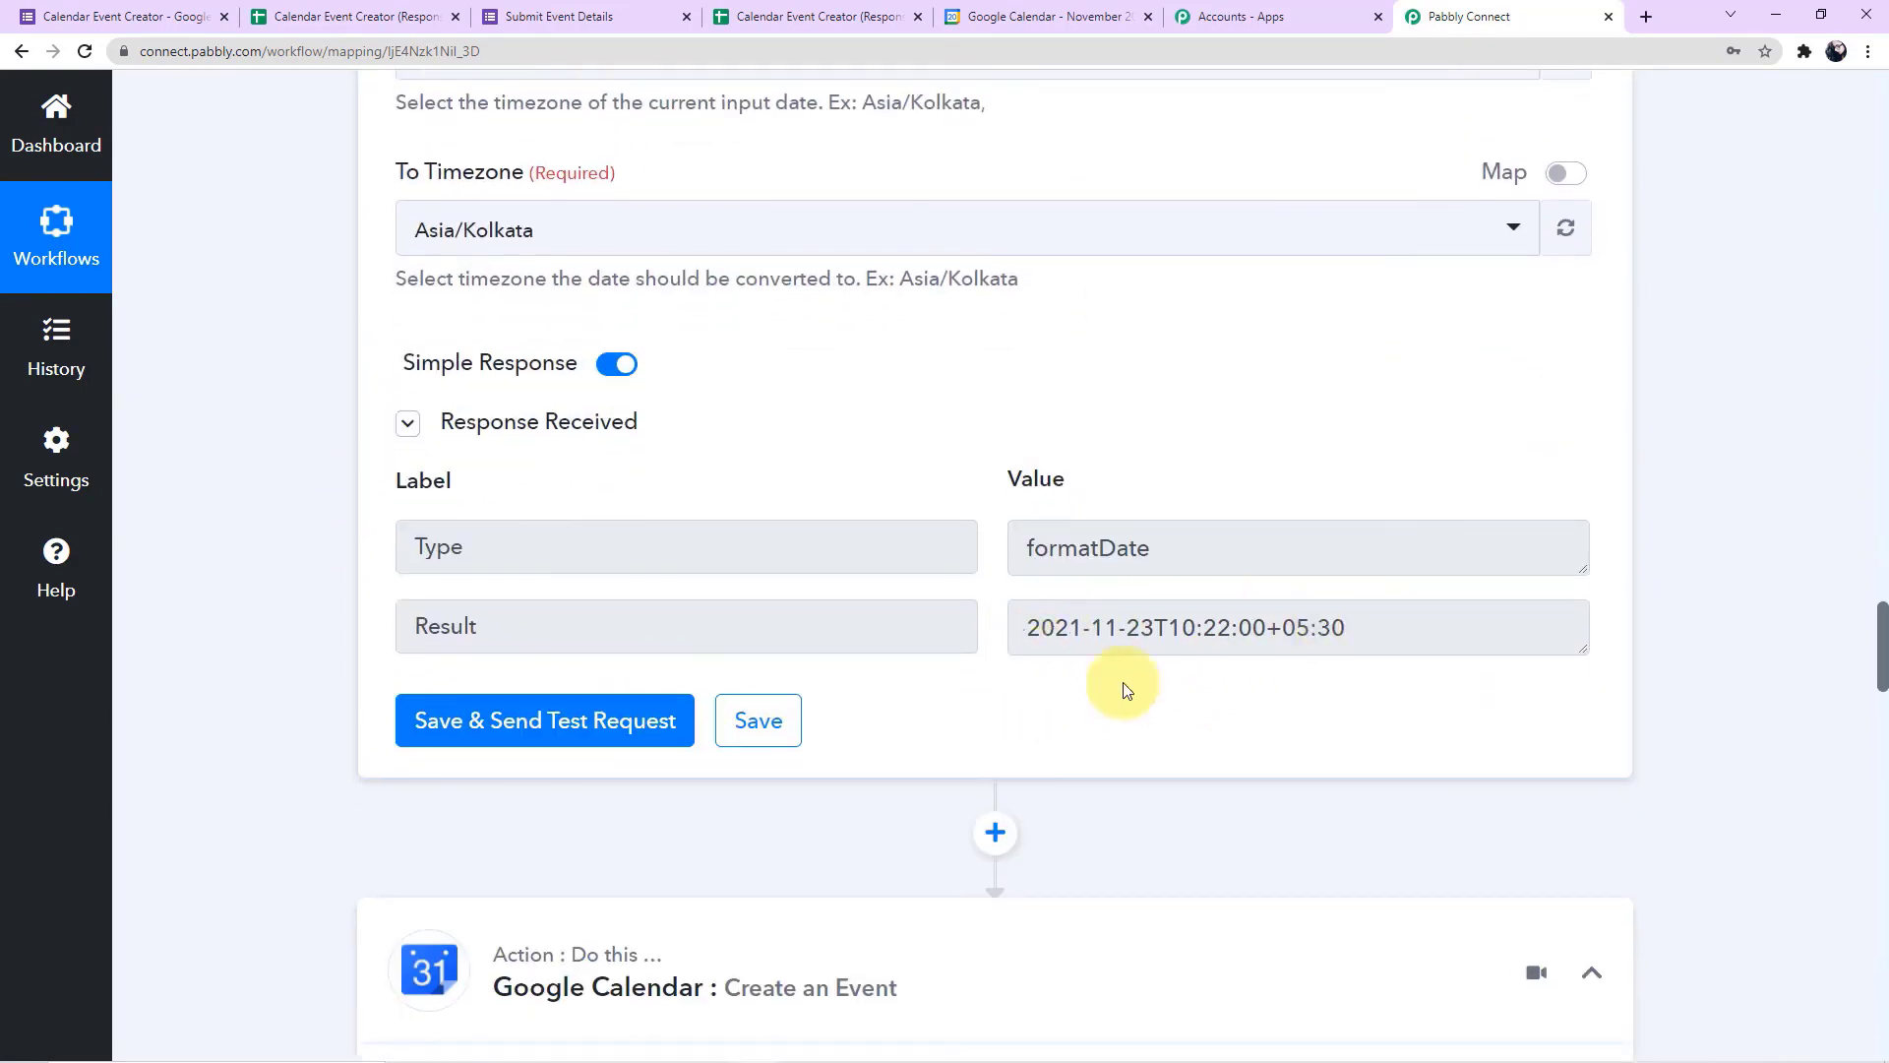
scroll(1223, 688, "down", 5)
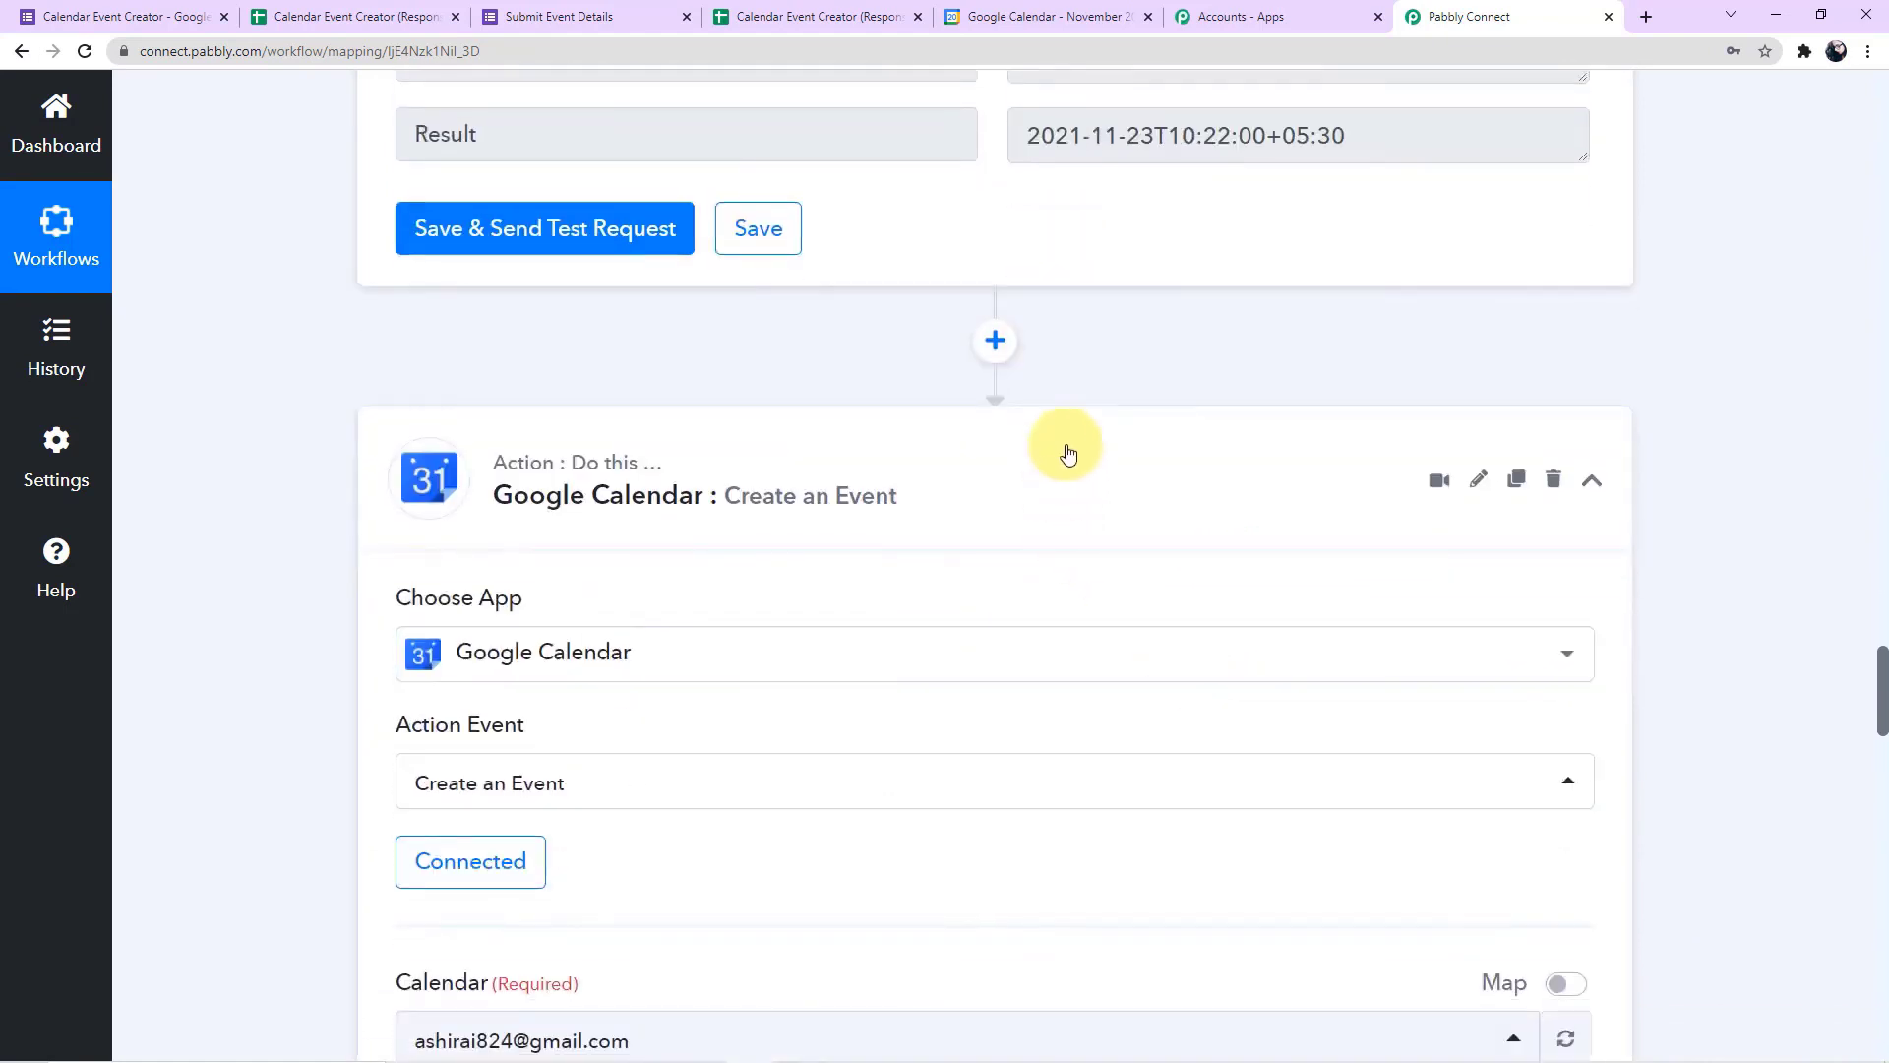
scroll(1075, 444, "down", 5)
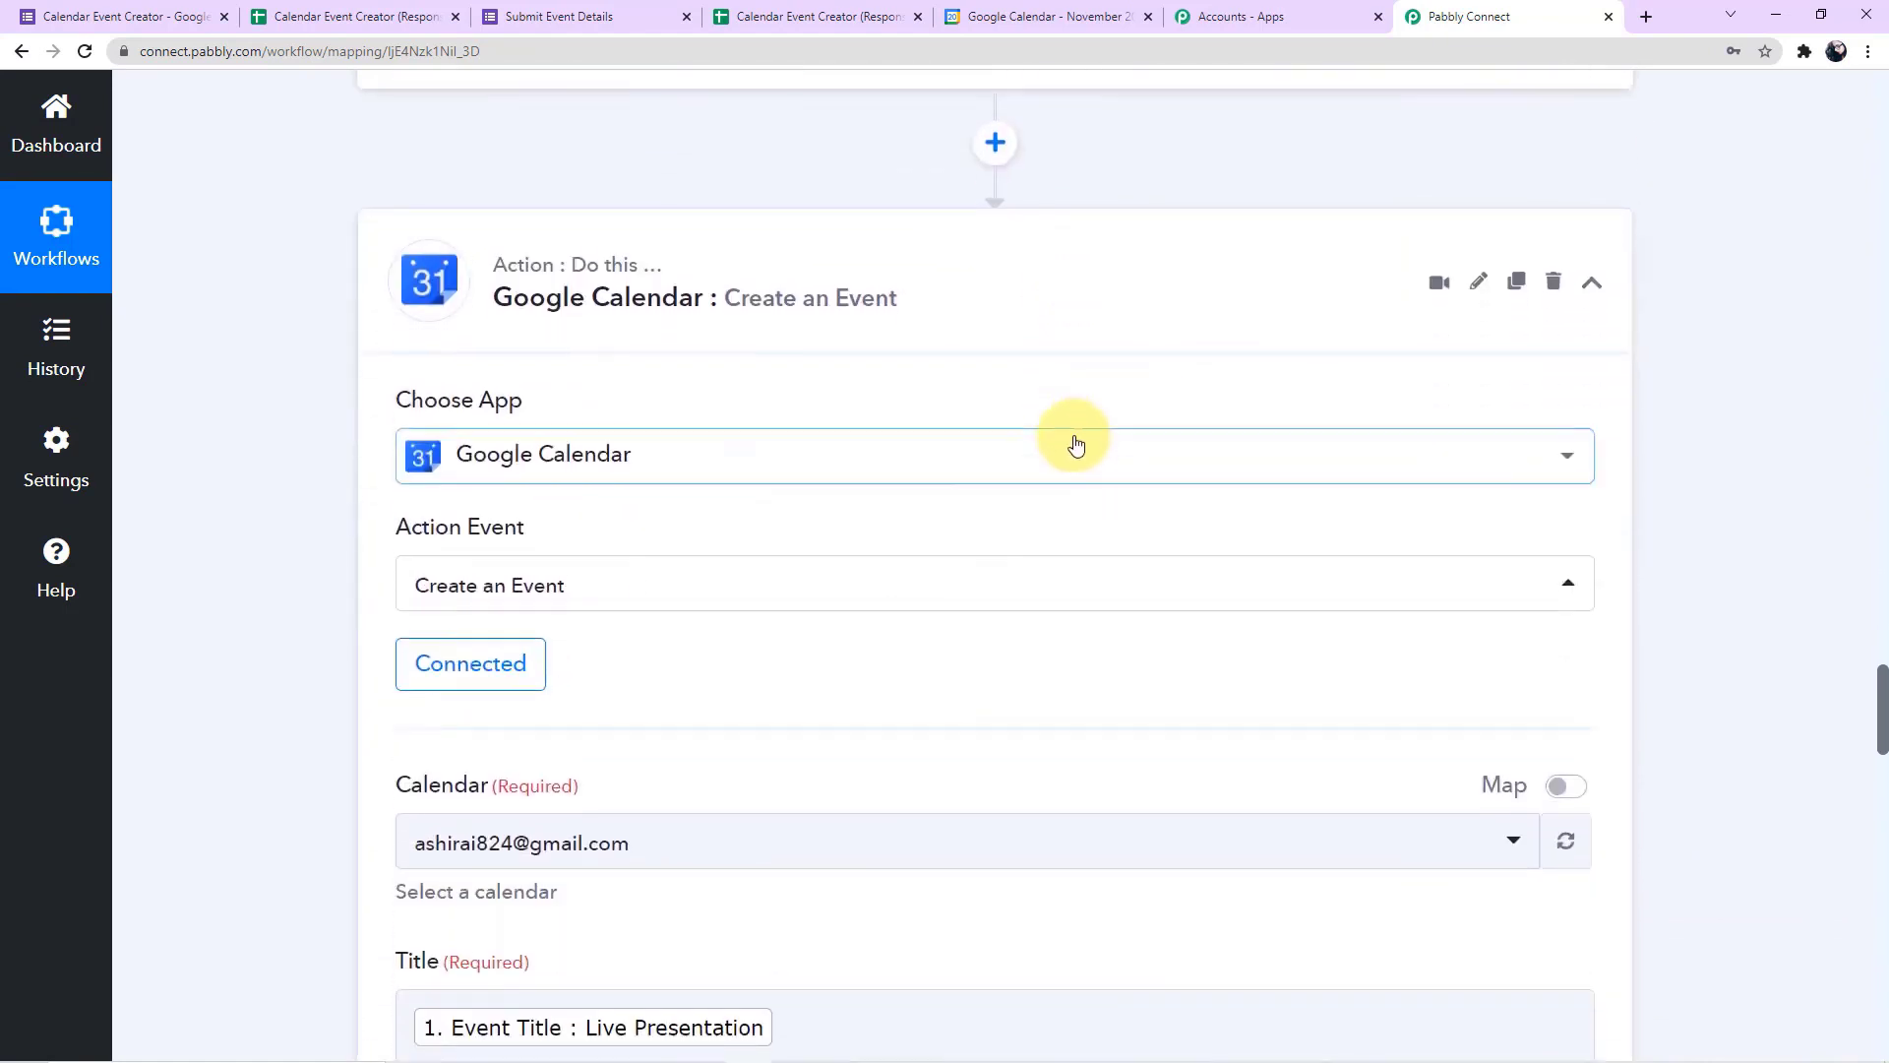
Review the Google Calendar action's mapped fields and received response, and check the responses spreadsheet and the Live Presentation event in Google Calendar
scroll(1072, 435, "up", 2)
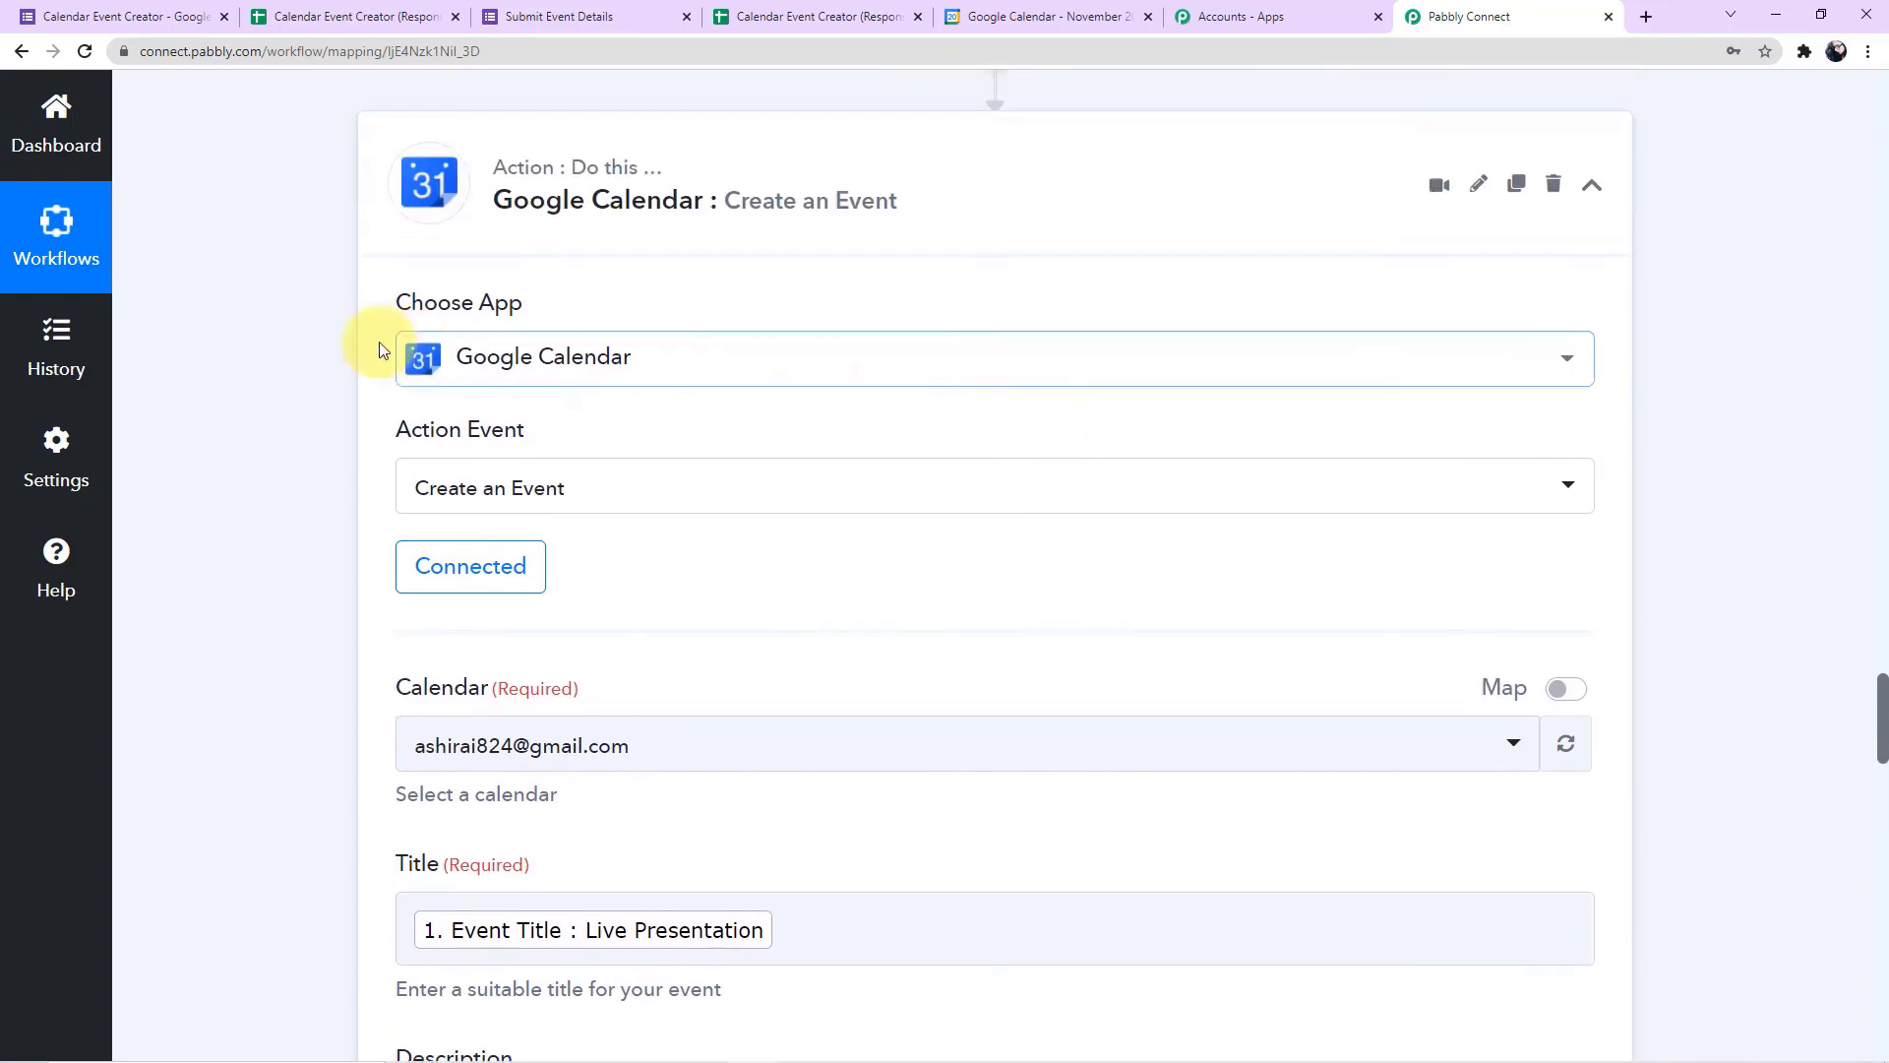
scroll(320, 356, "down", 2)
scroll(324, 358, "down", 4)
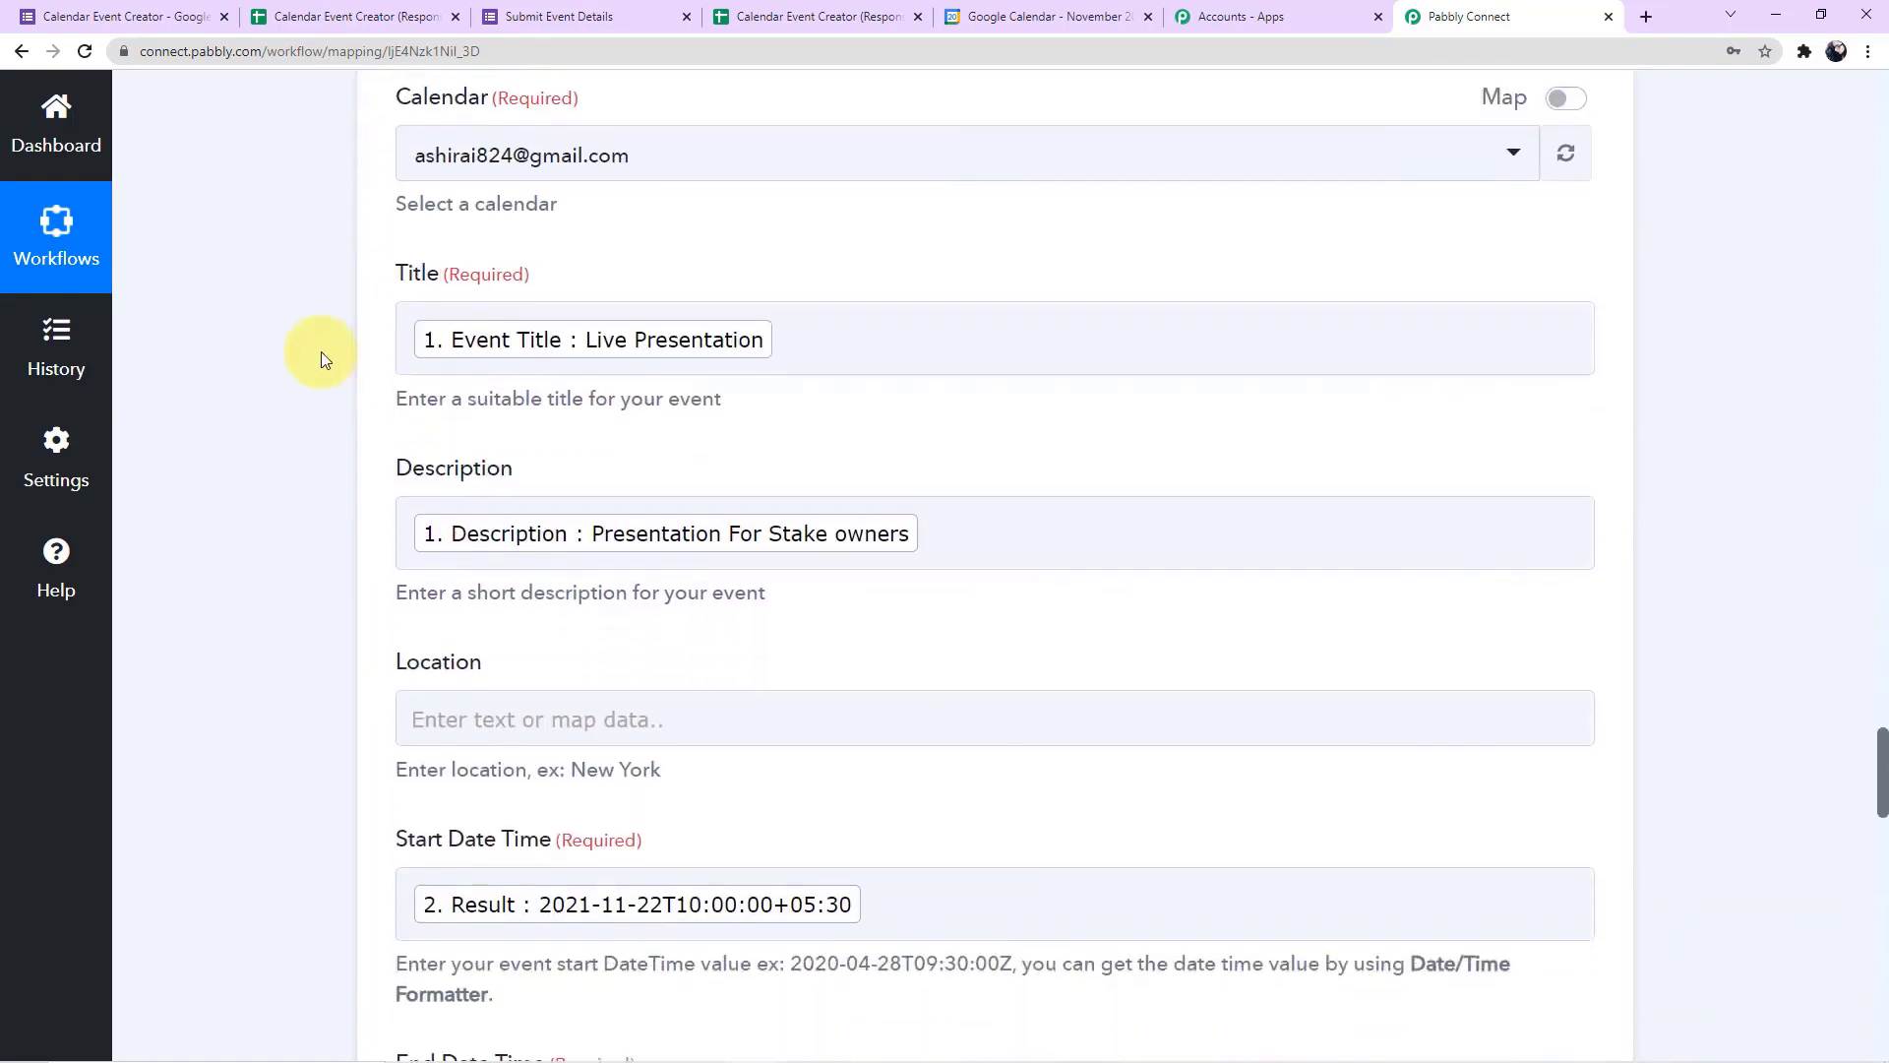
scroll(321, 352, "down", 5)
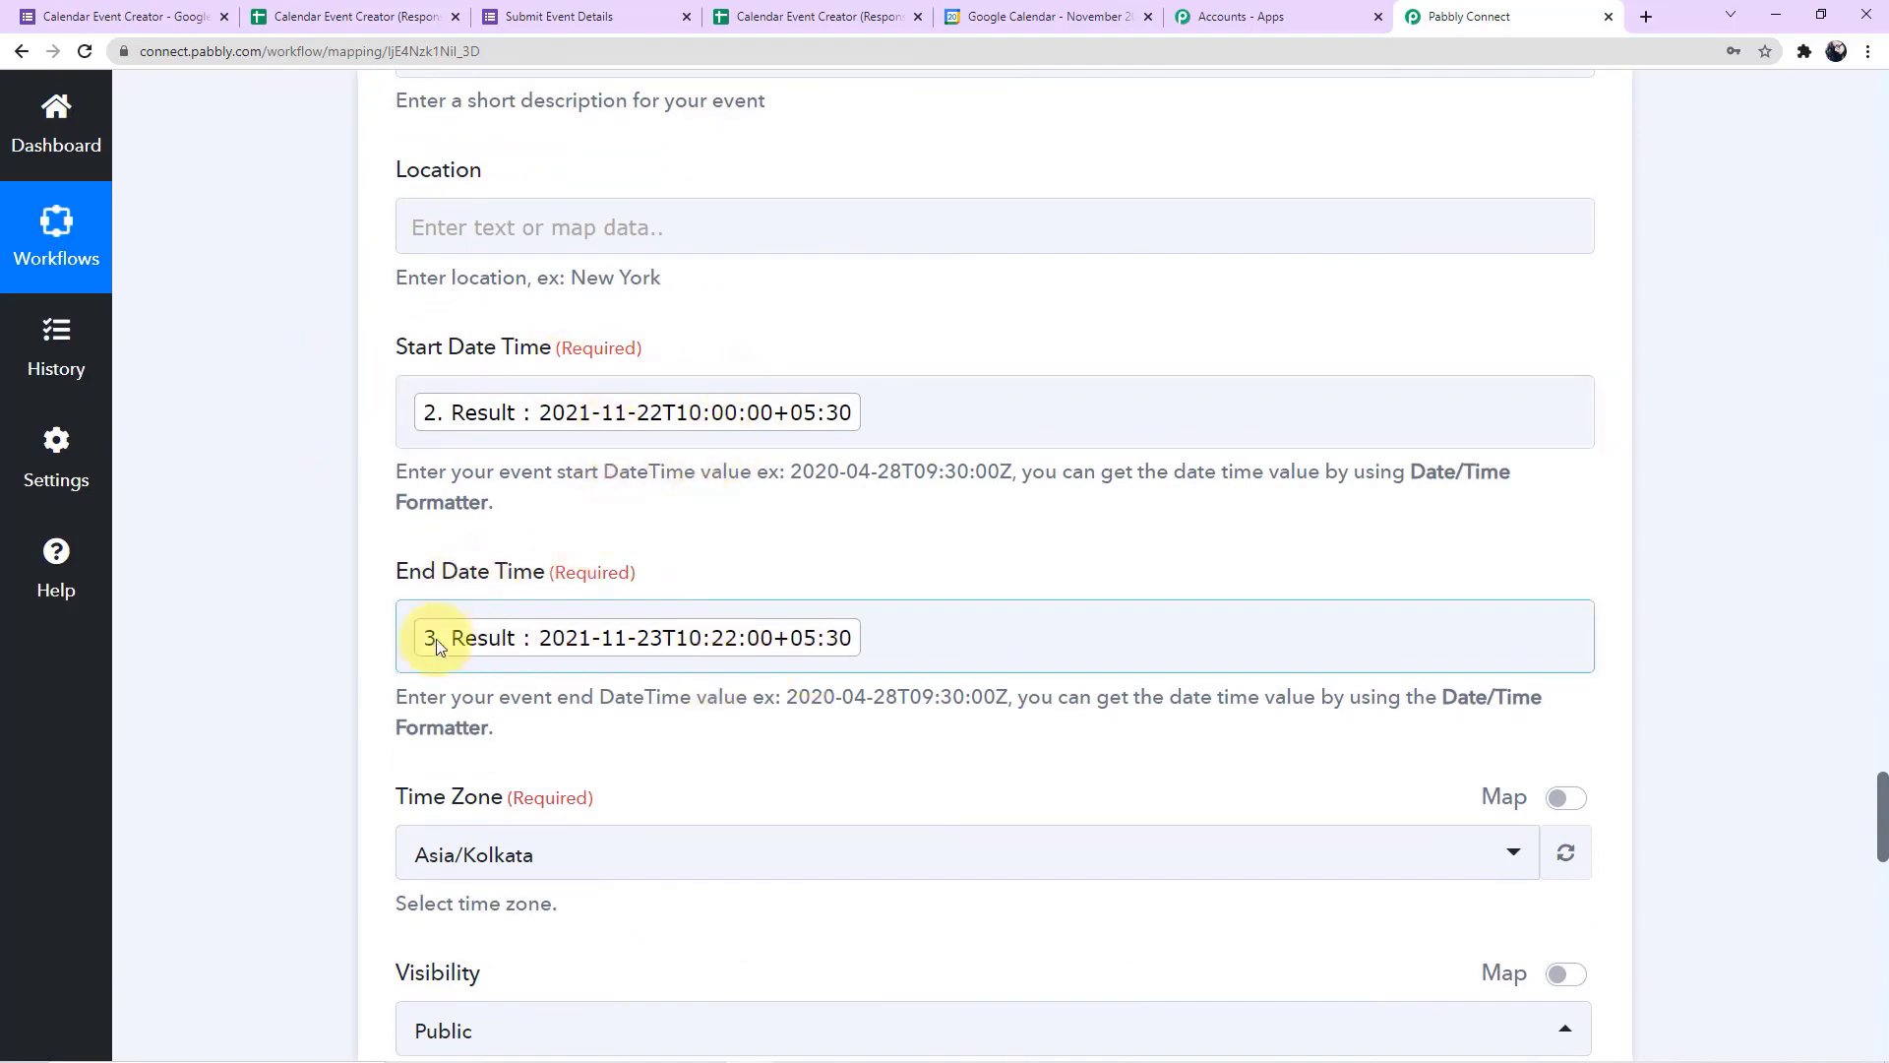
scroll(323, 622, "down", 2)
scroll(323, 621, "down", 5)
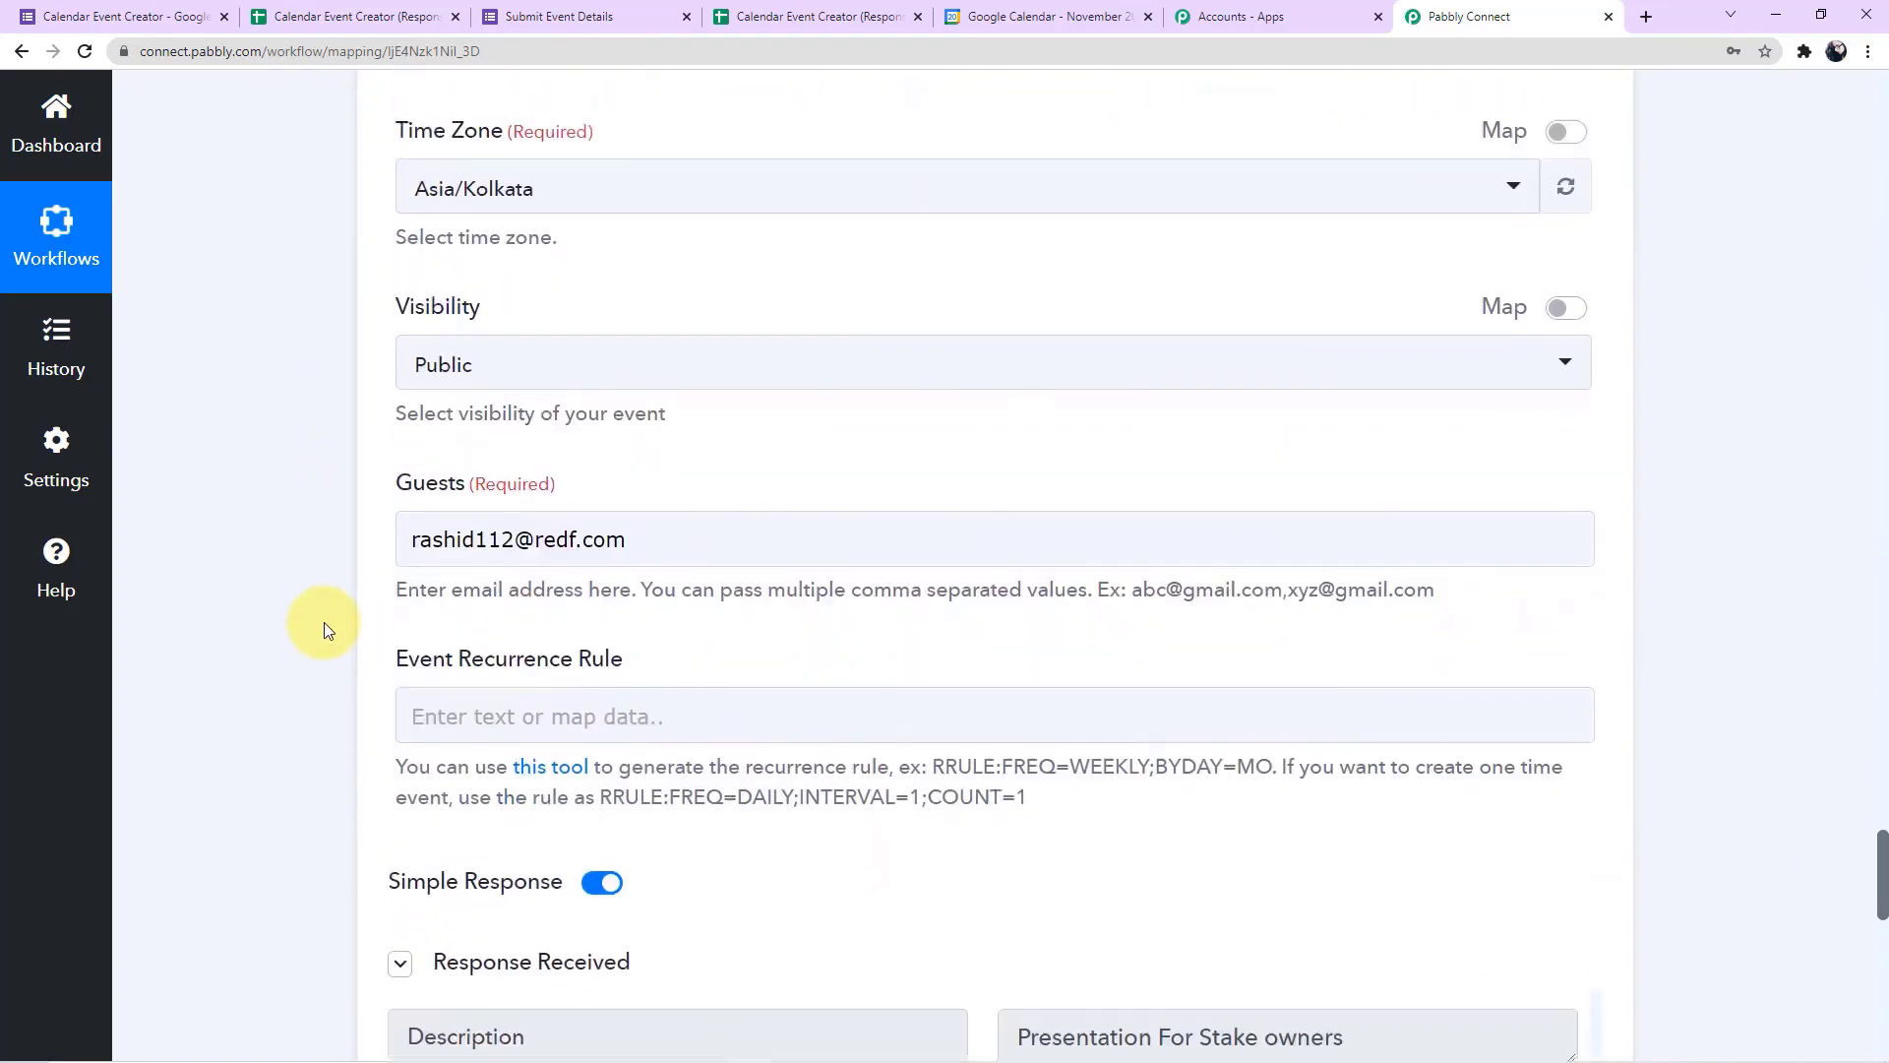
scroll(323, 621, "down", 10)
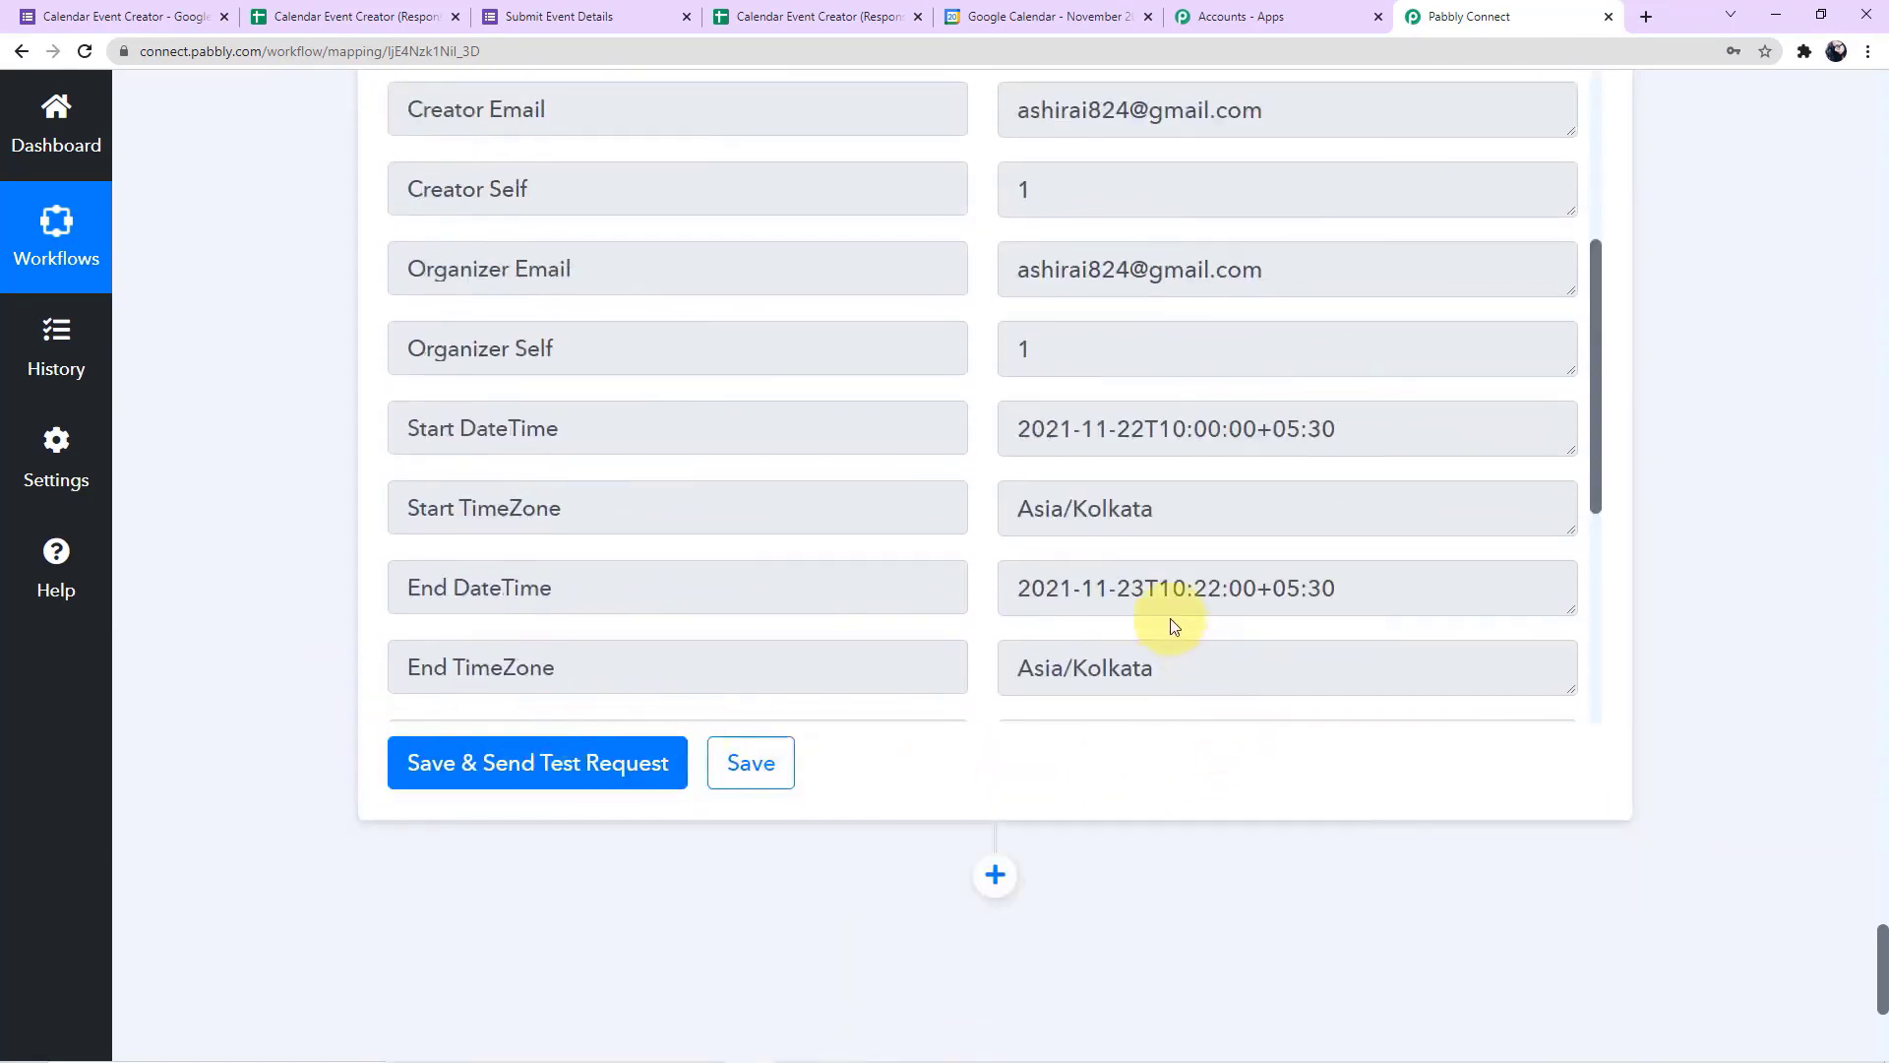
left_click(776, 20)
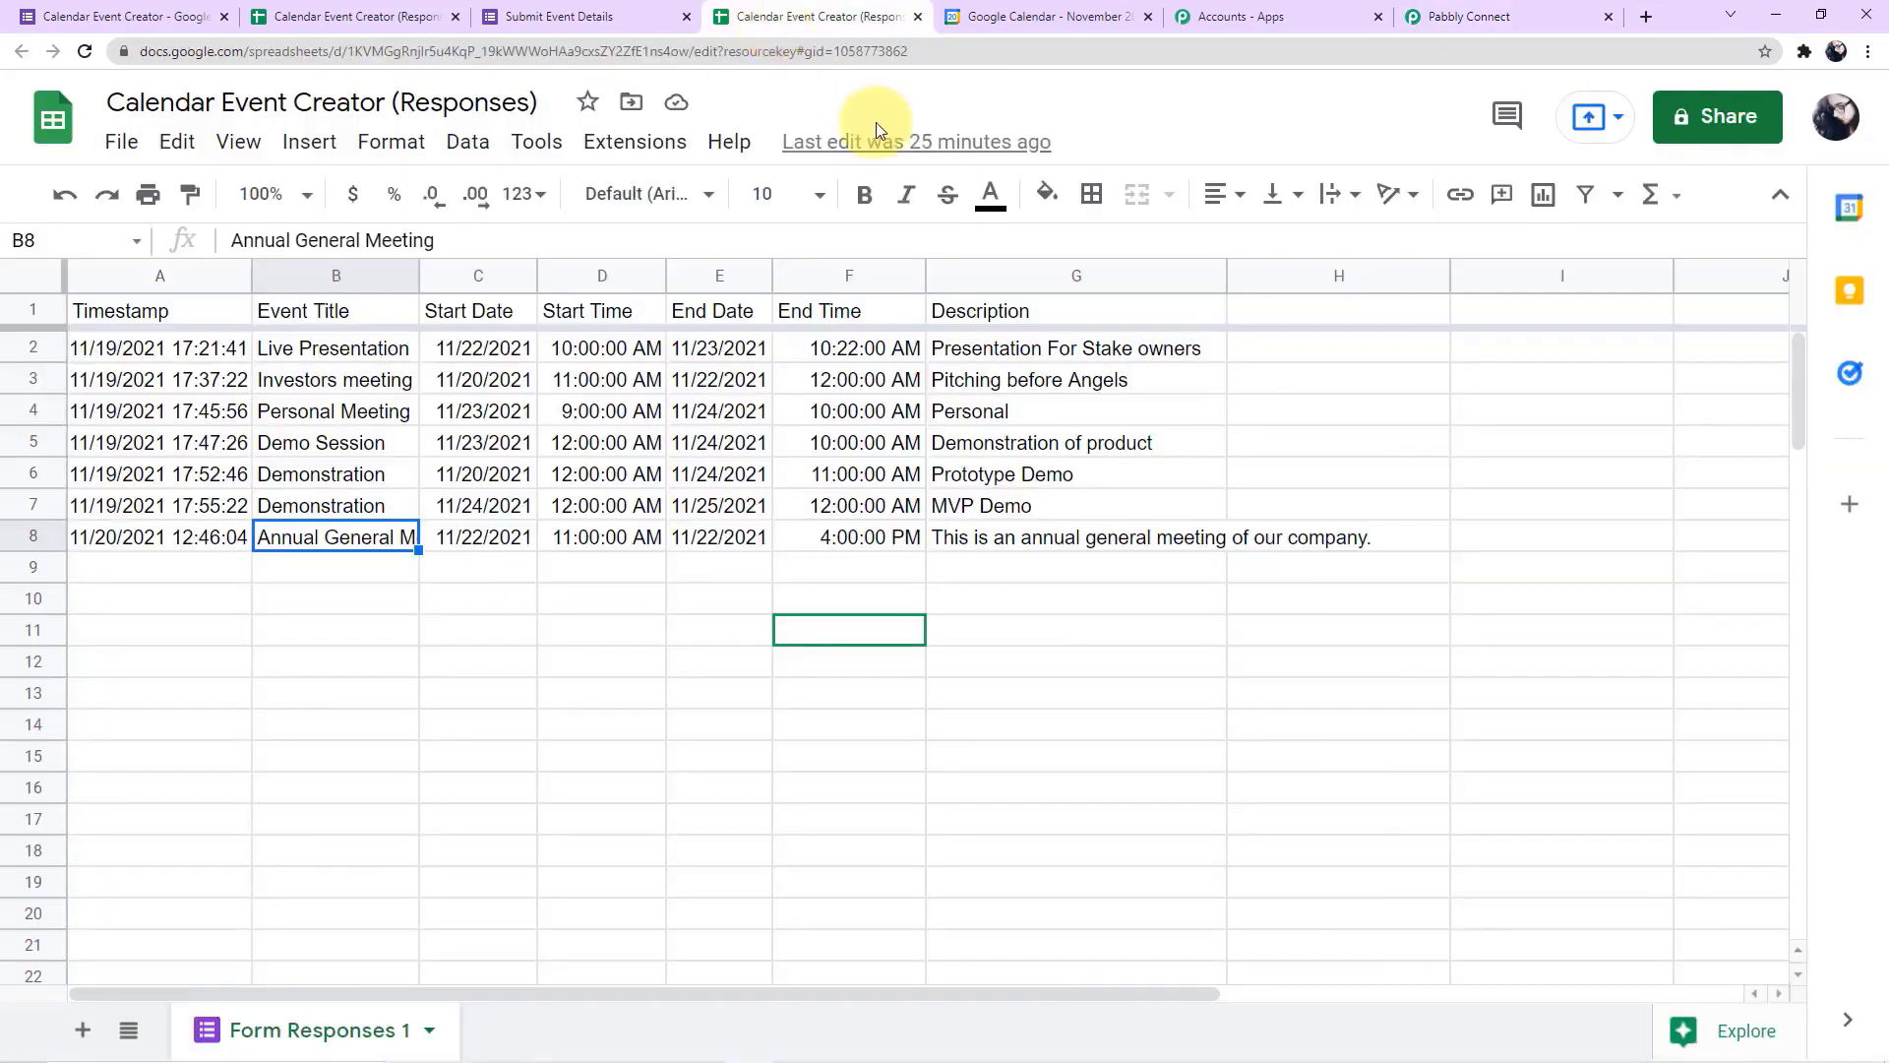
left_click(1033, 18)
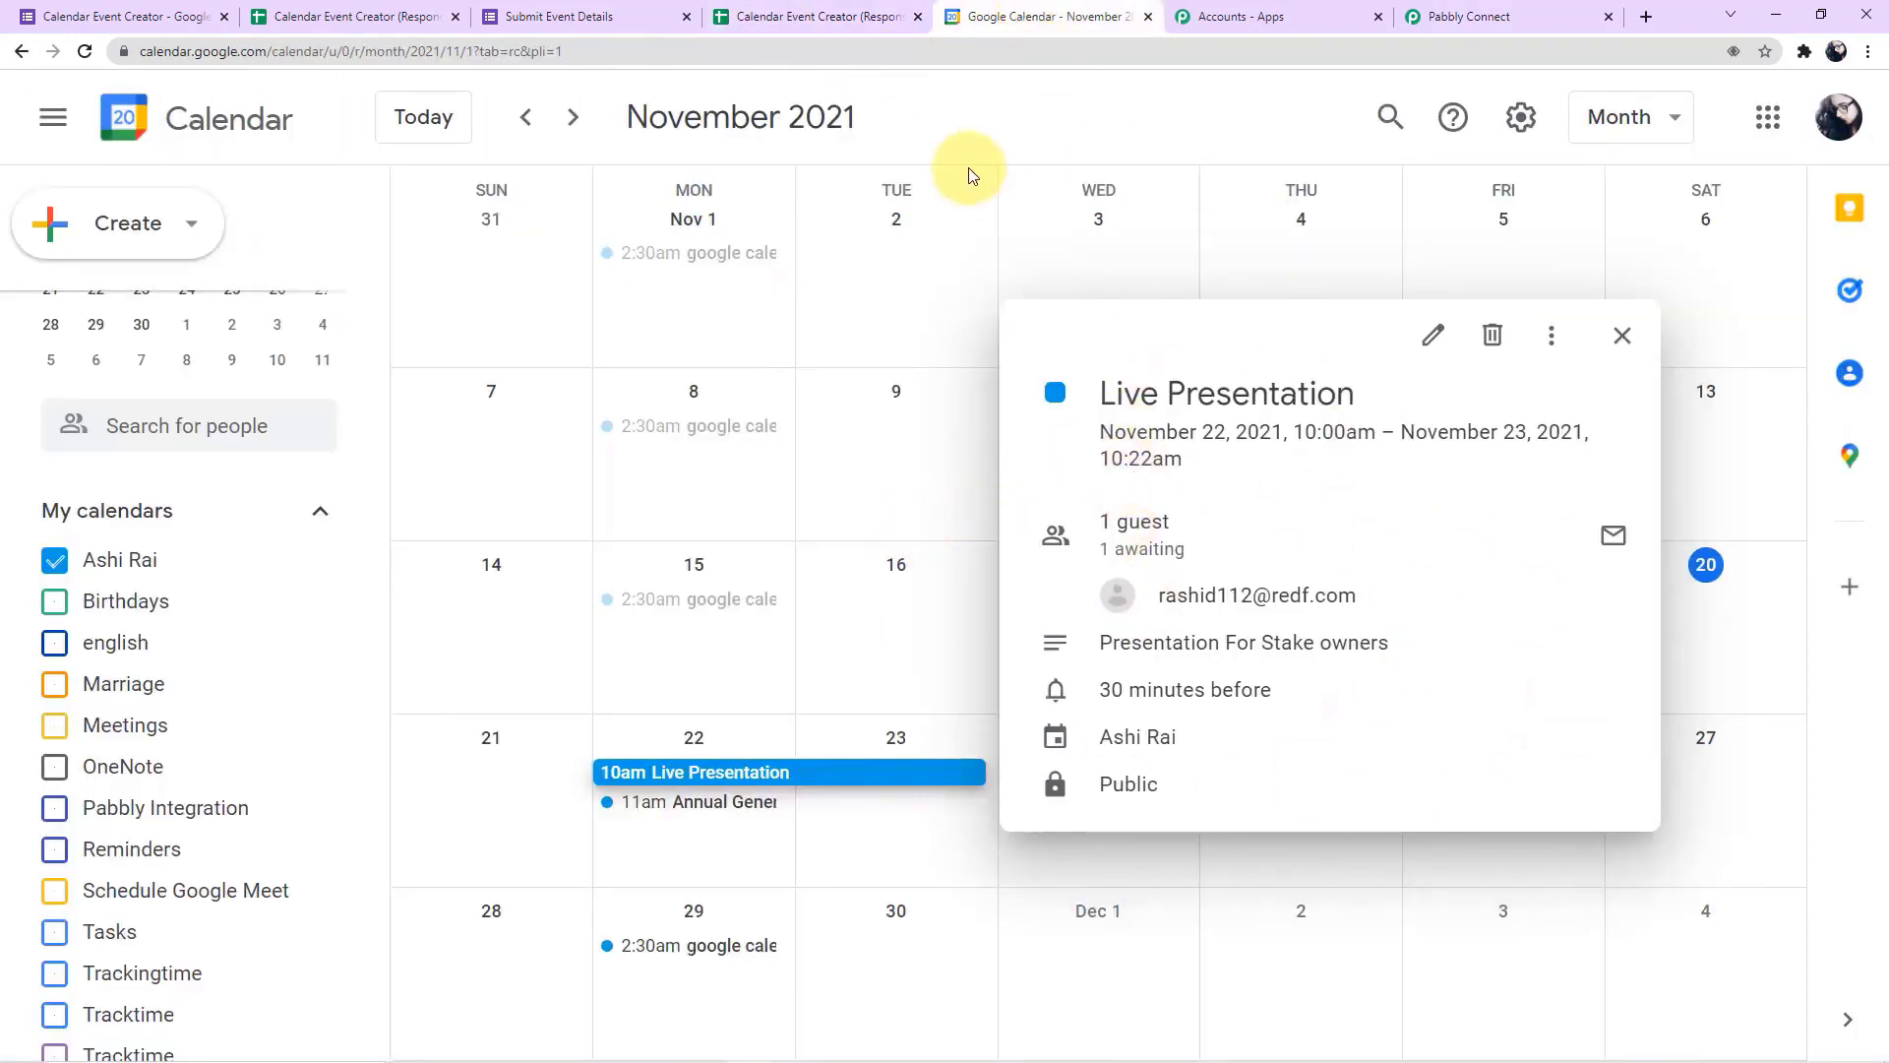
Switch back to Pabbly Connect and save the Google Calendar Create an Event action
left_click(1446, 21)
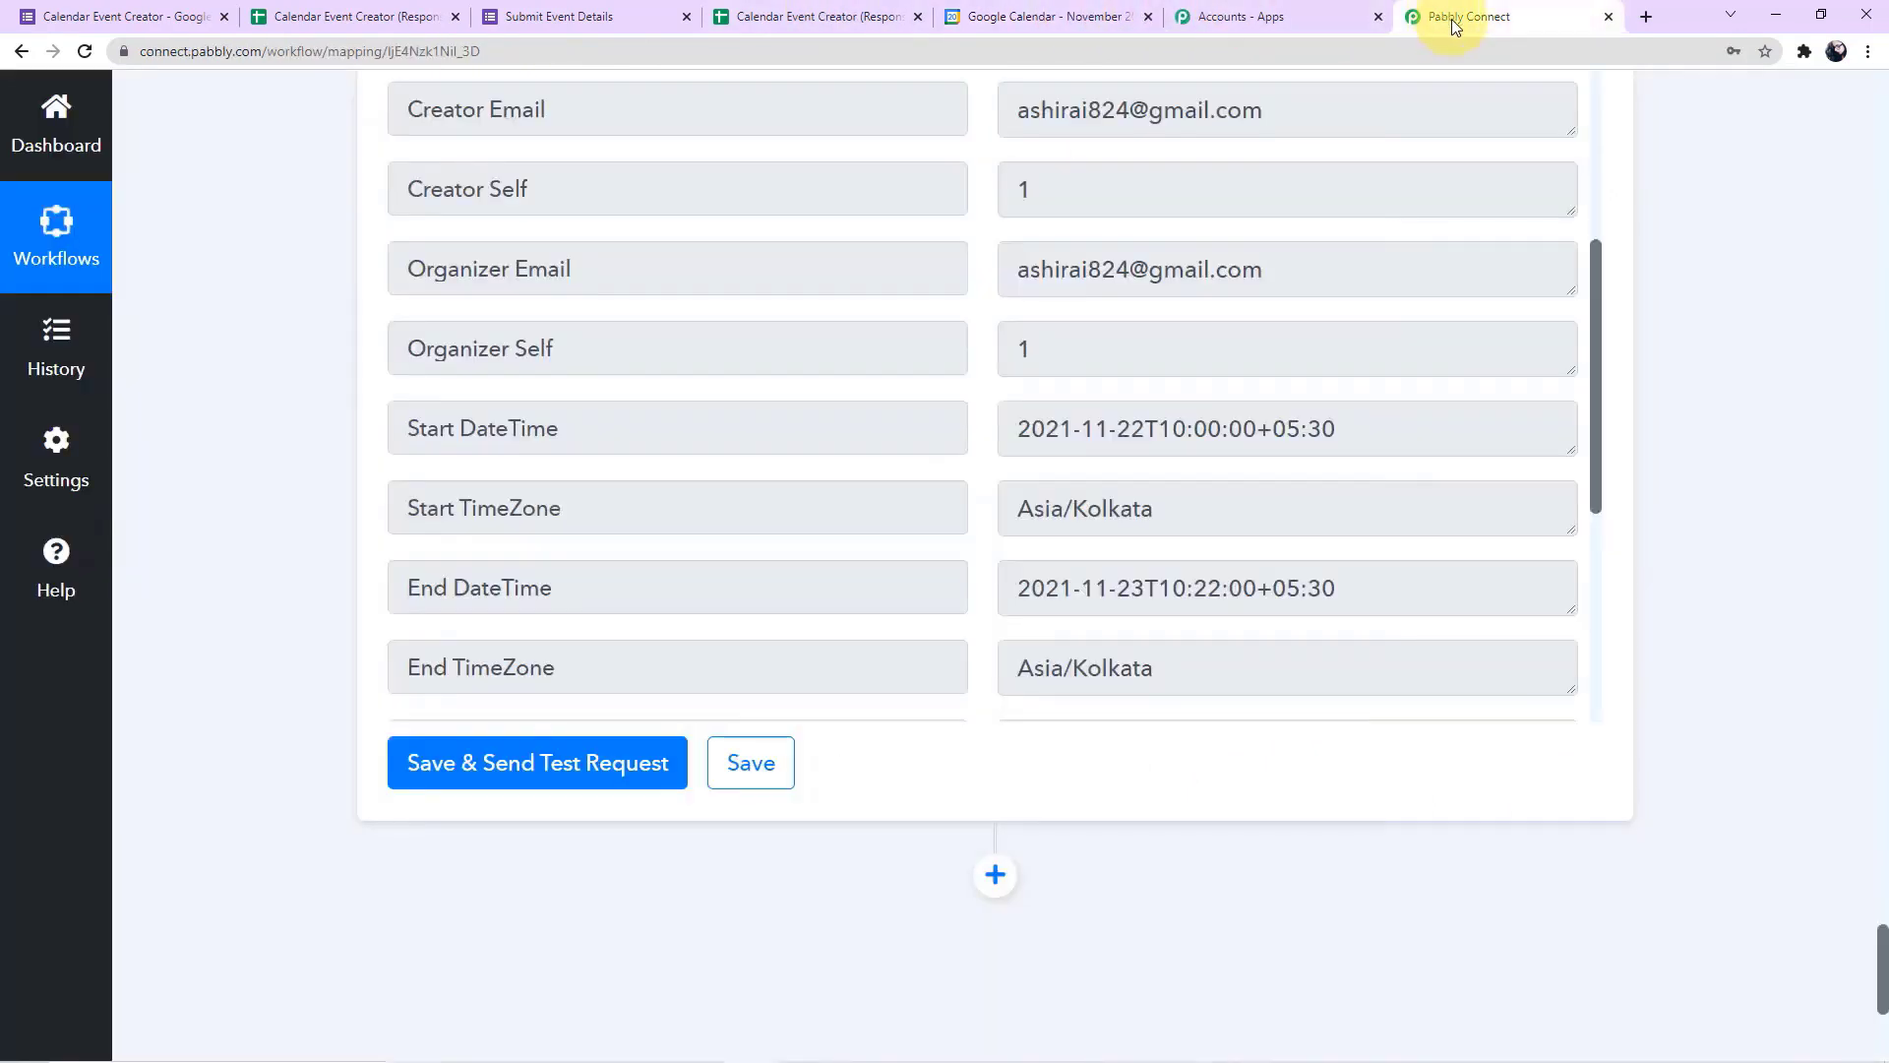
left_click(793, 783)
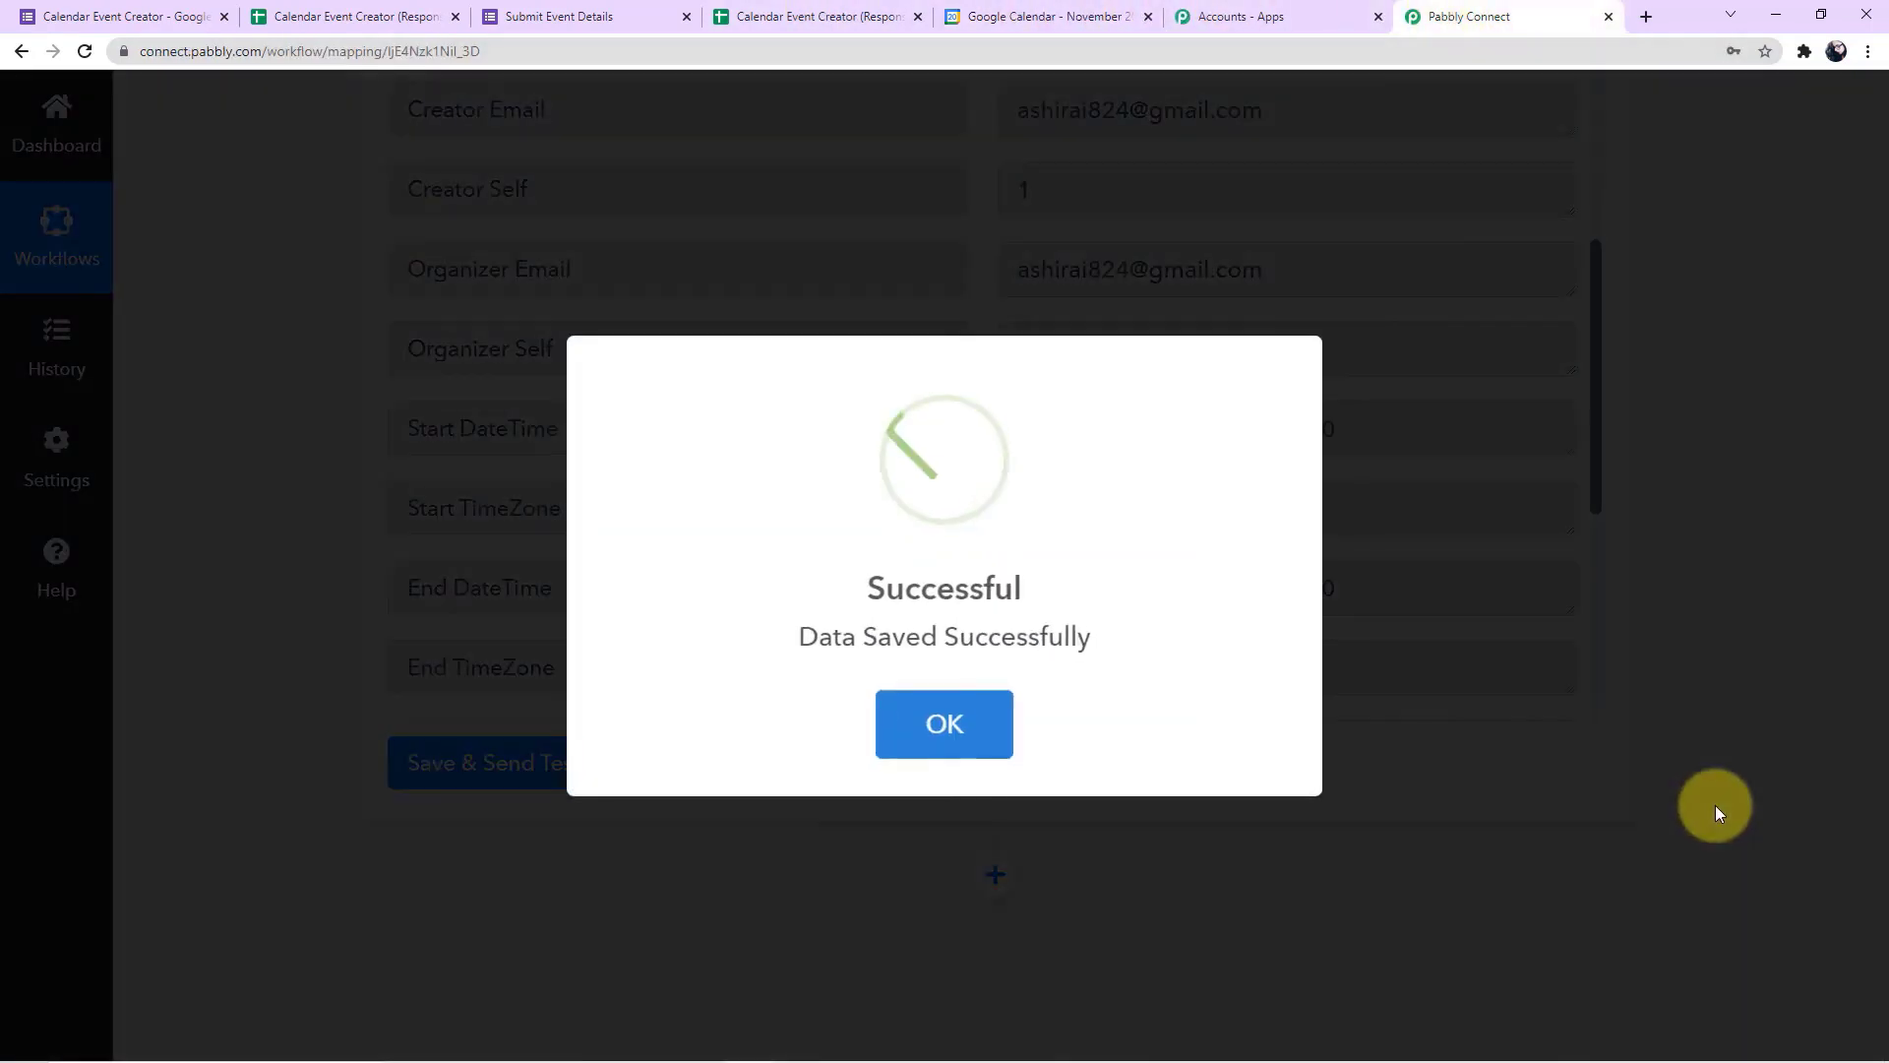
Review the saved workflow backwards from the Google Calendar action through both Date/Time Formatter actions to the trigger's captured response
scroll(1715, 805, "up", 20)
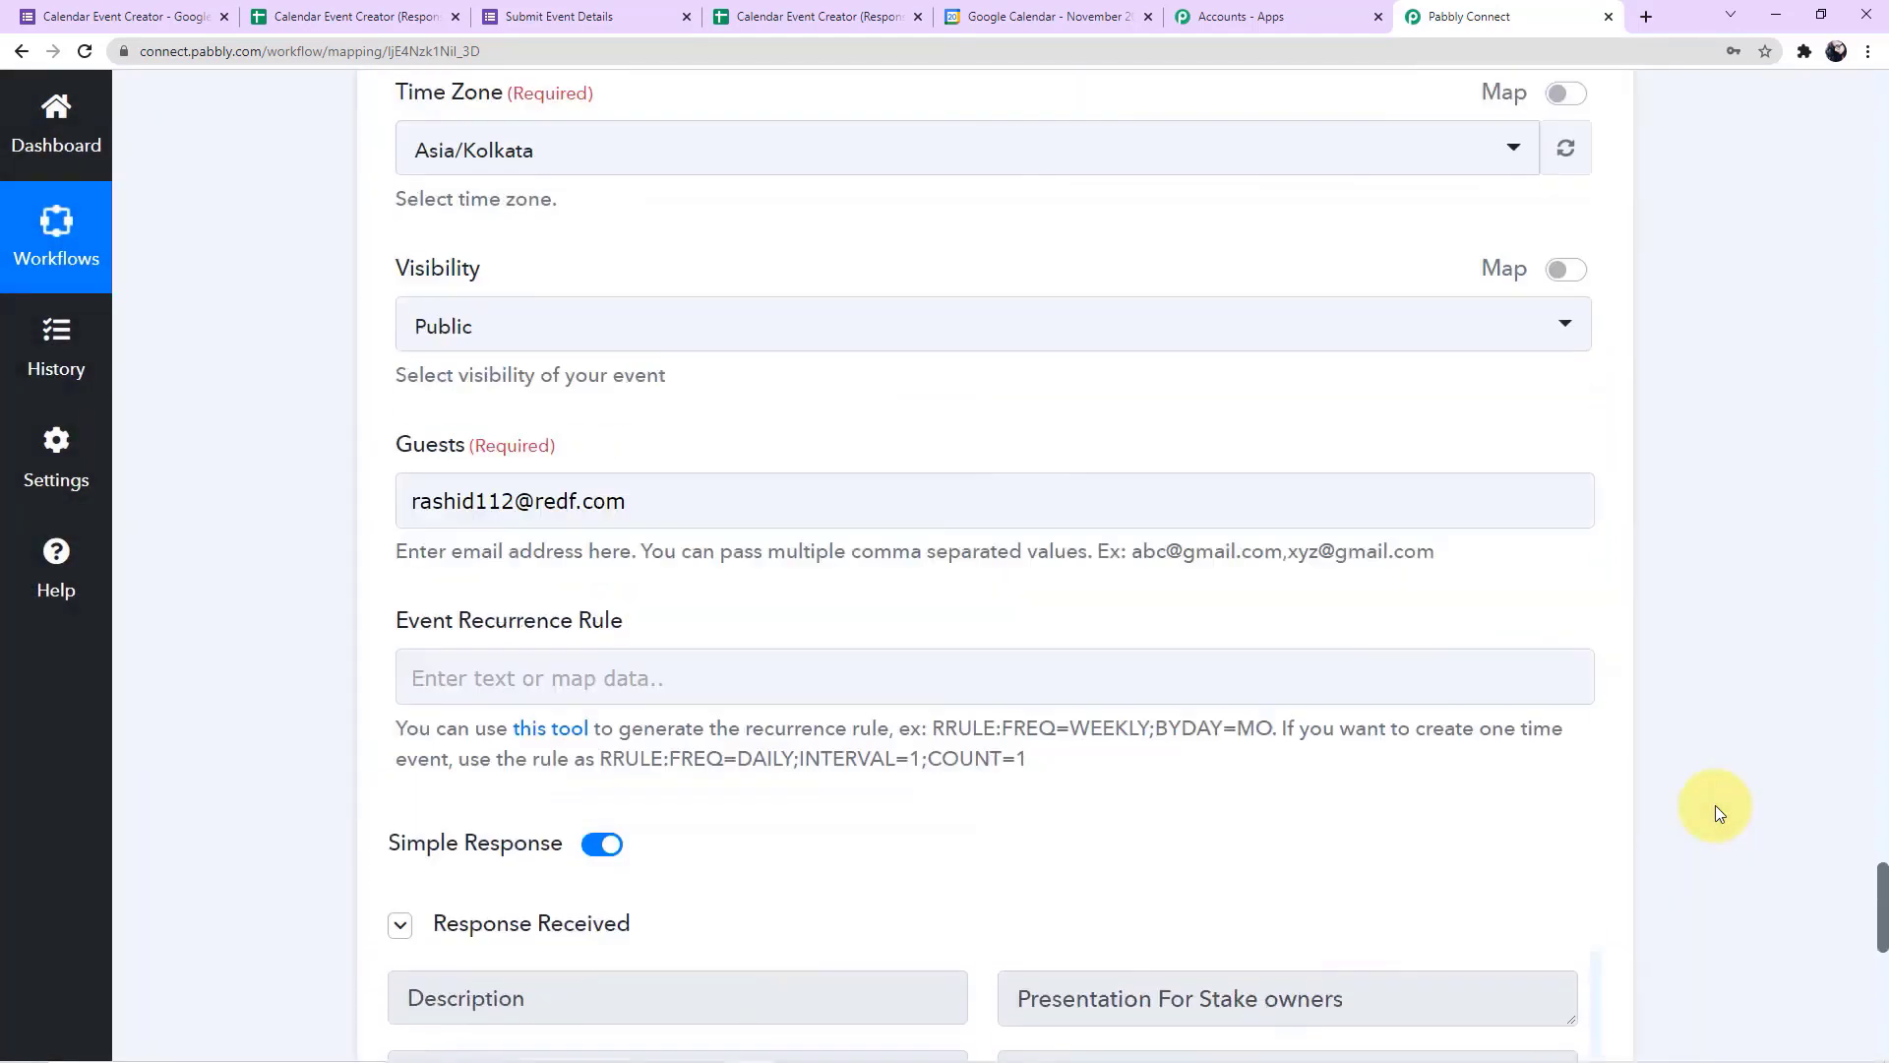
scroll(1715, 805, "up", 20)
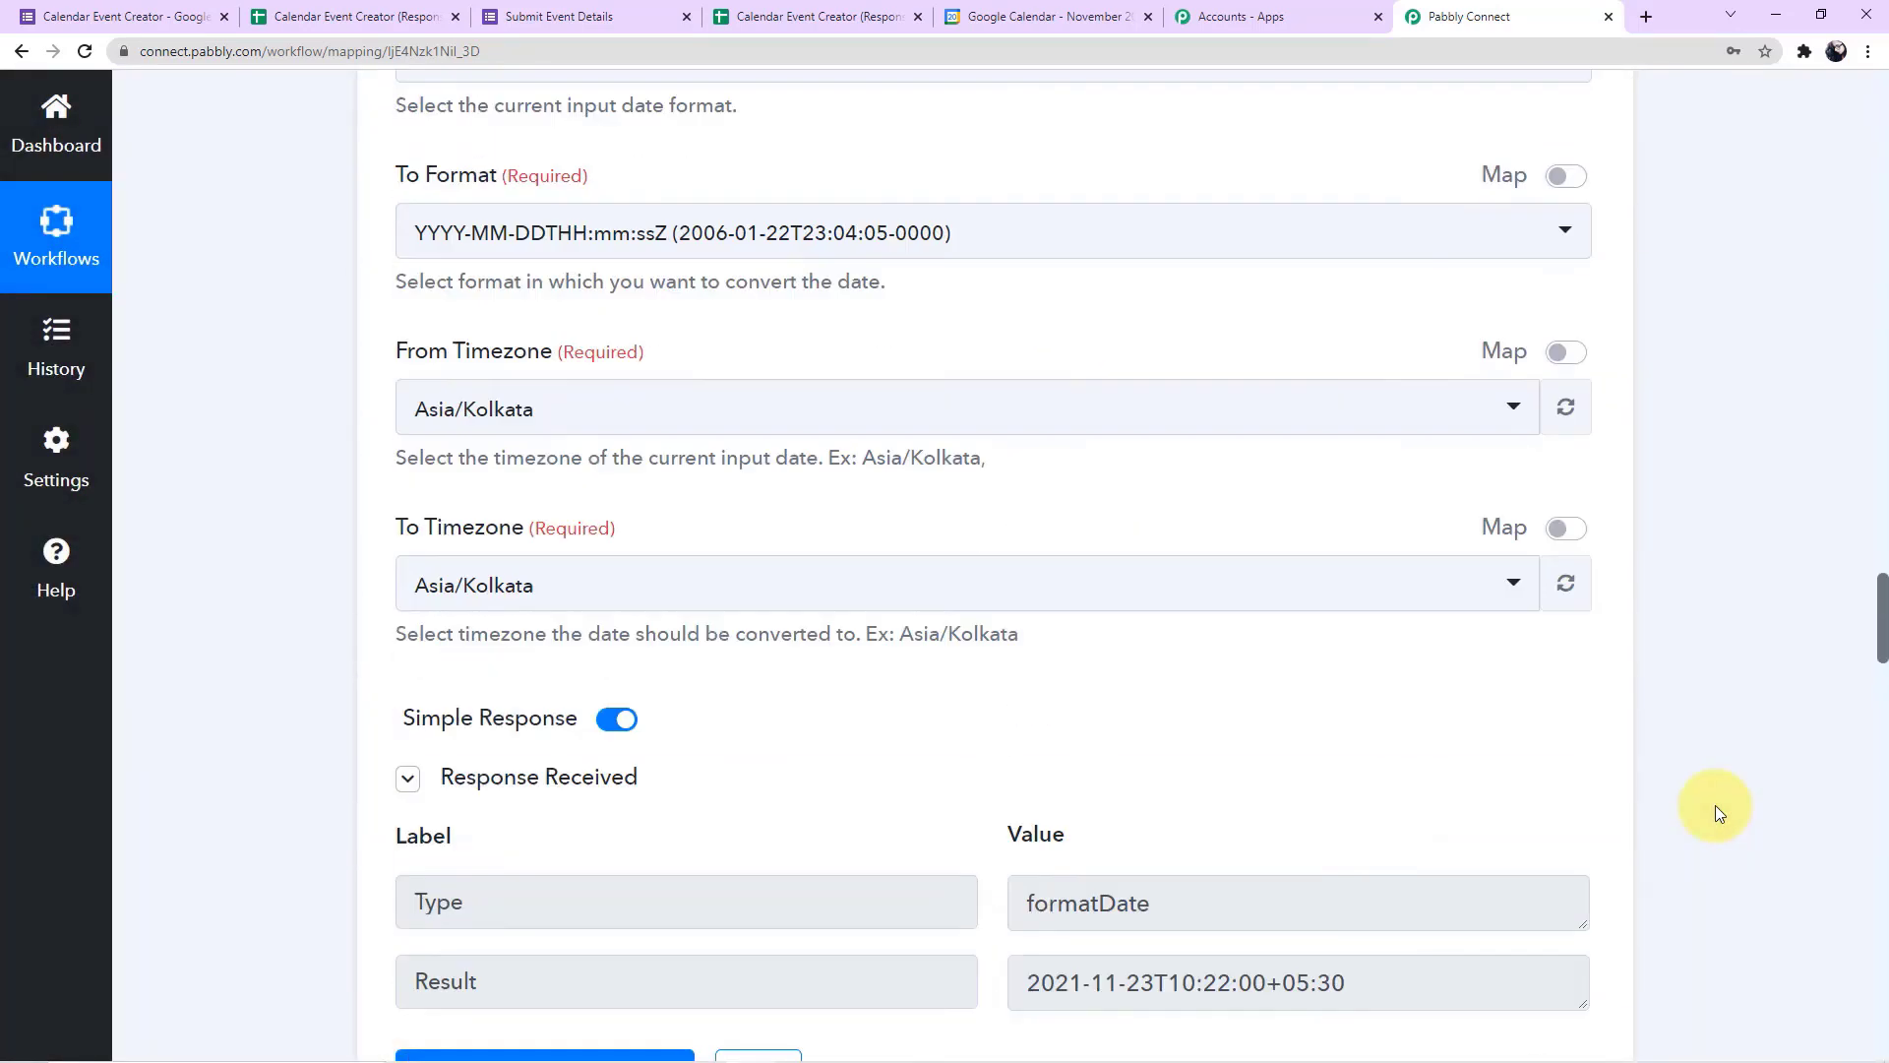
scroll(1714, 805, "up", 16)
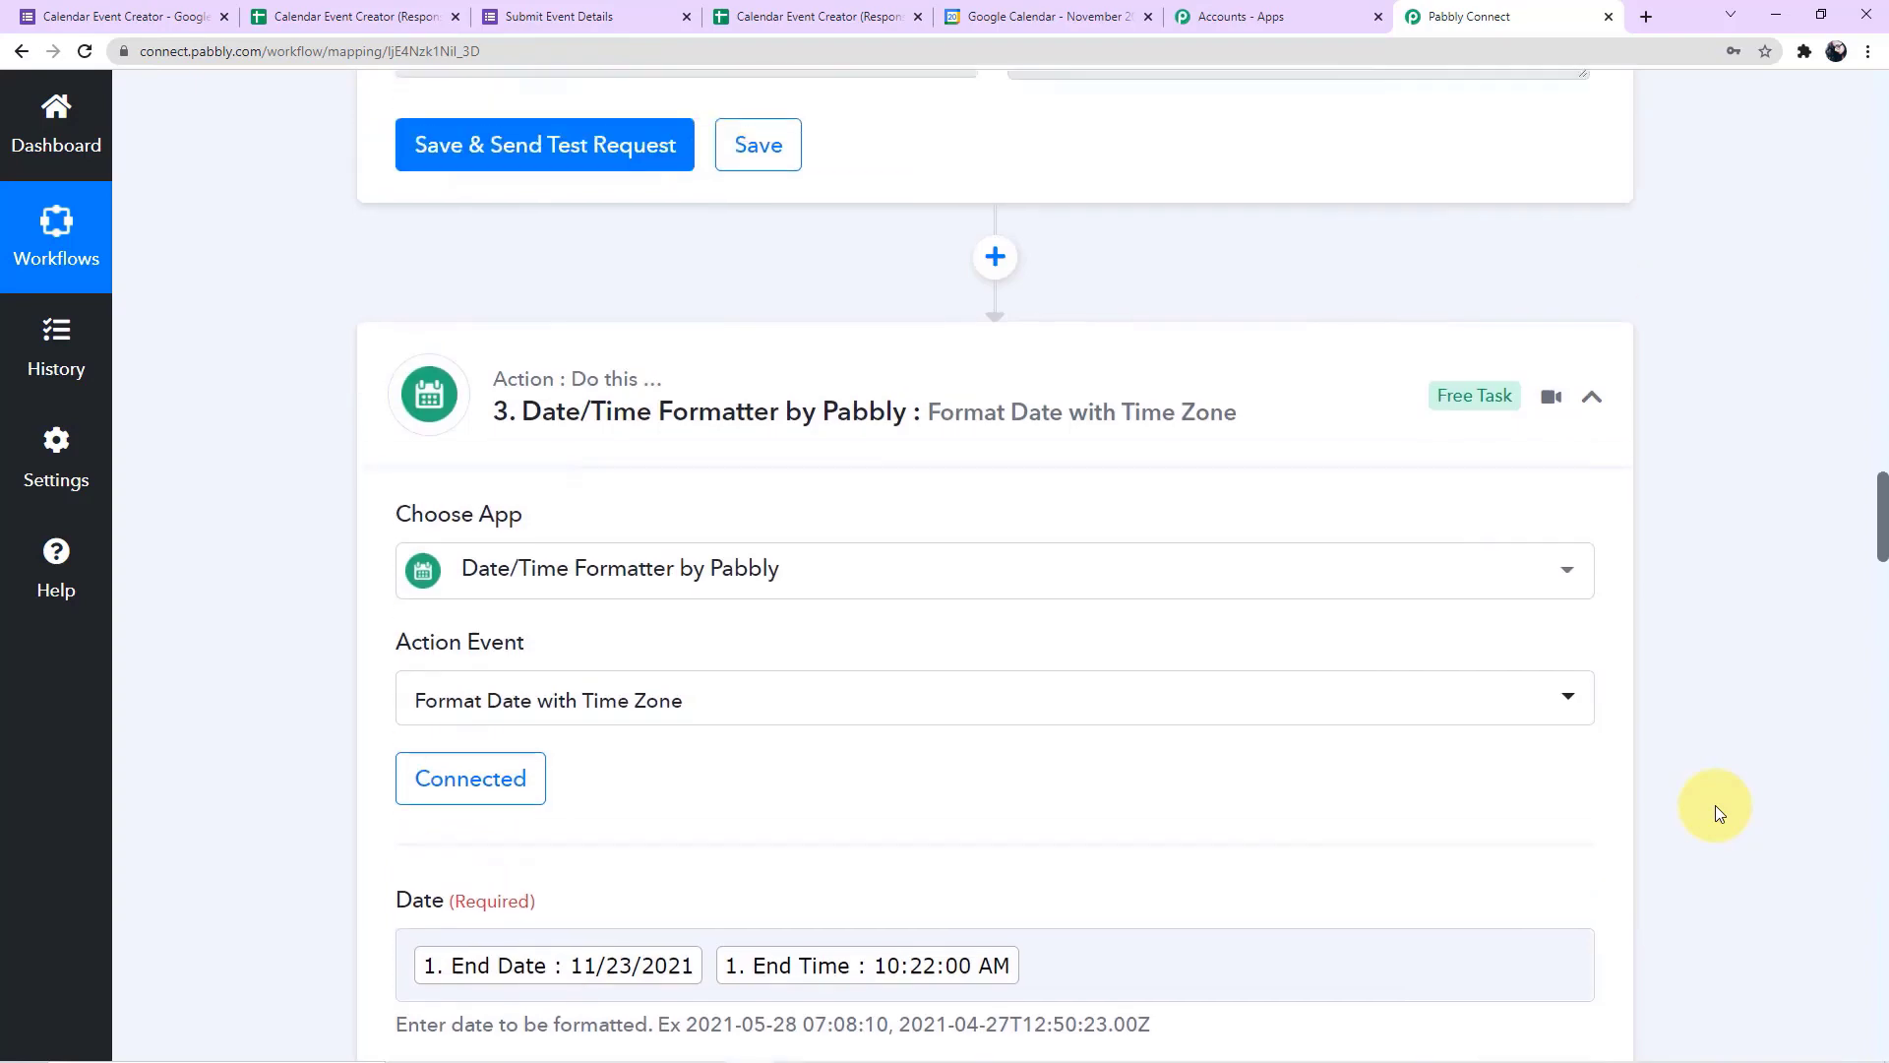
scroll(1715, 805, "up", 10)
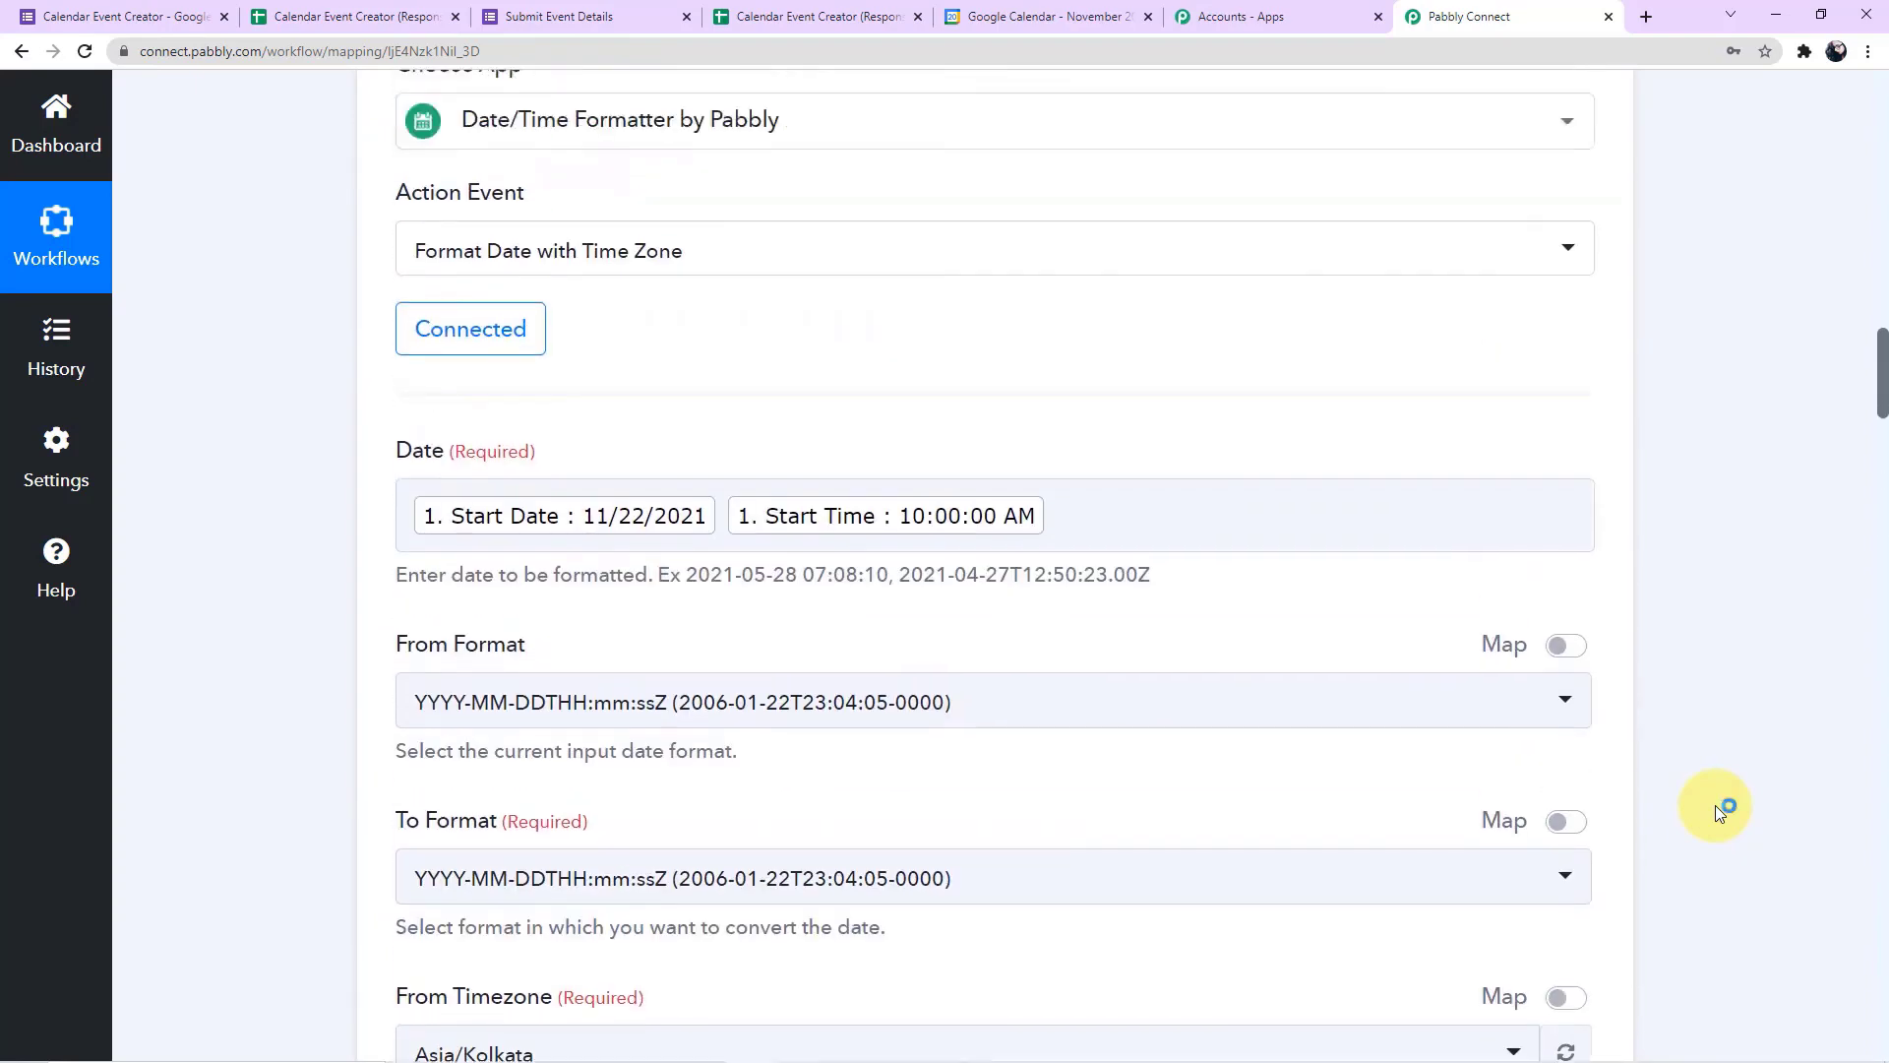
scroll(1715, 805, "up", 2)
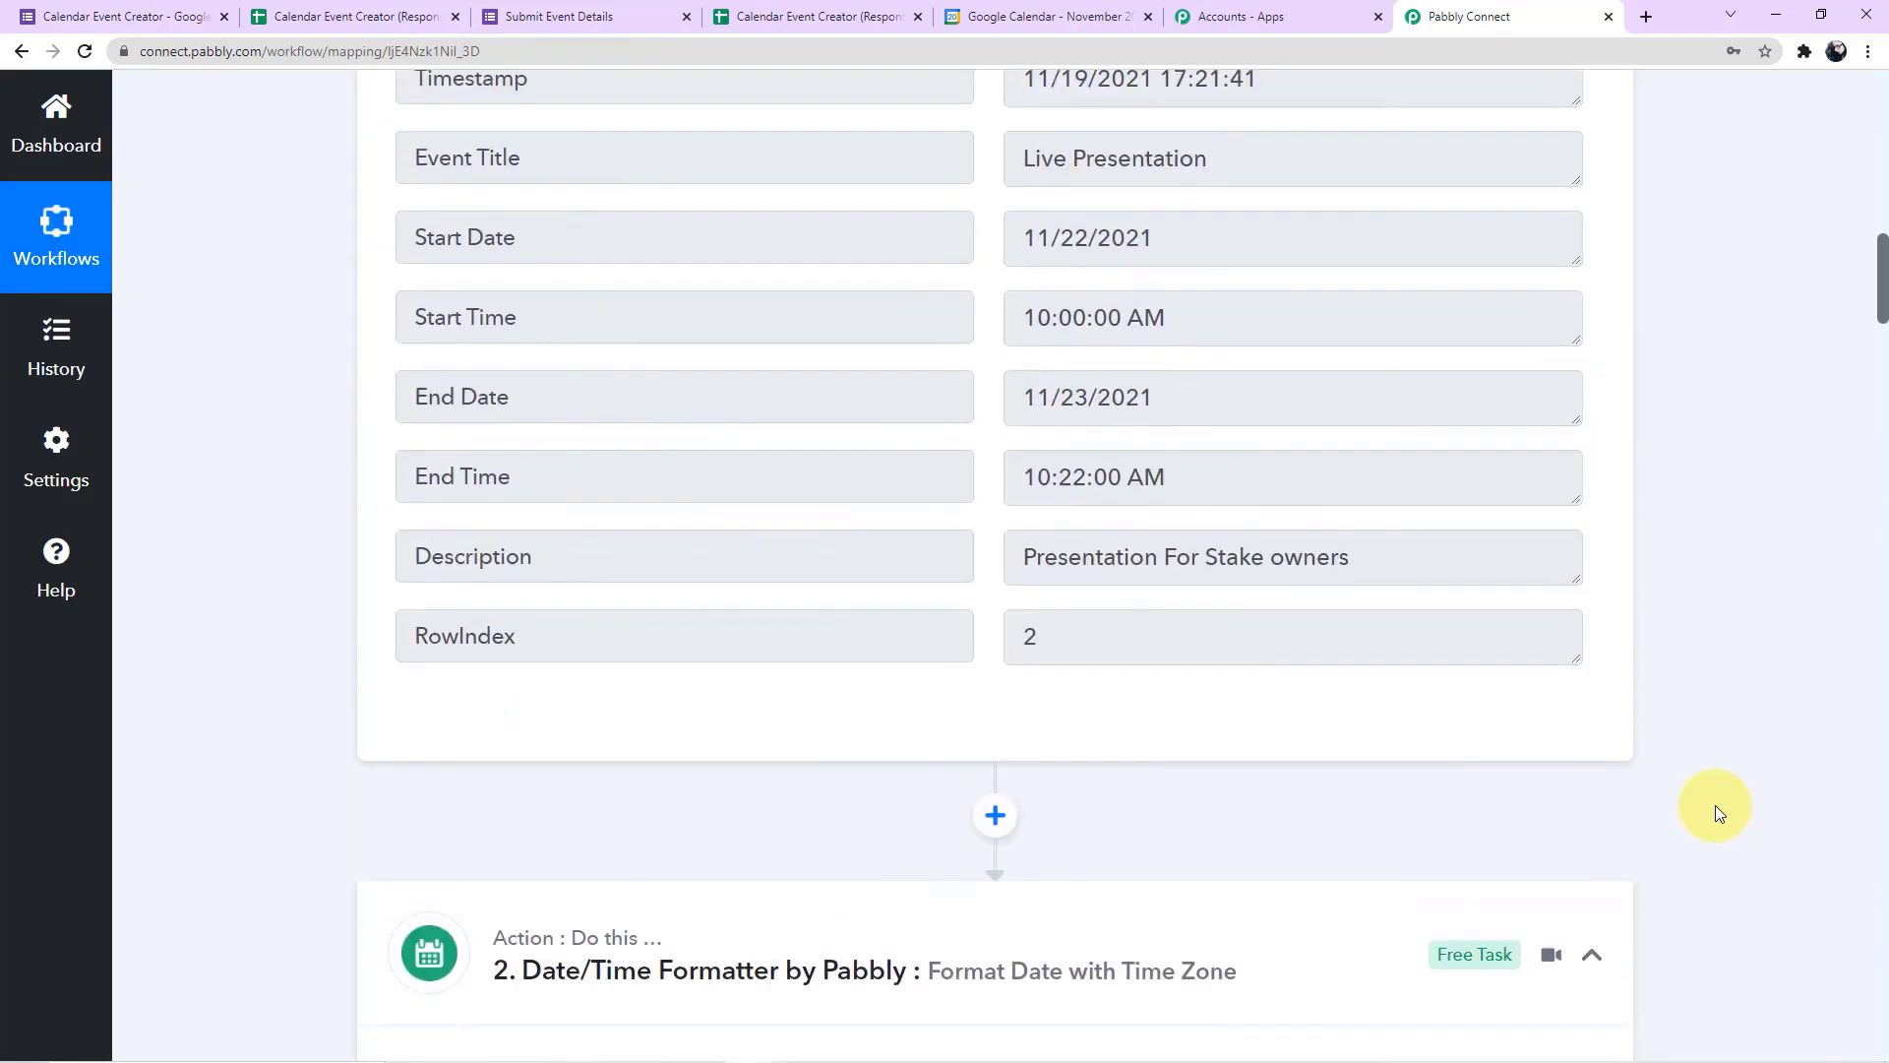